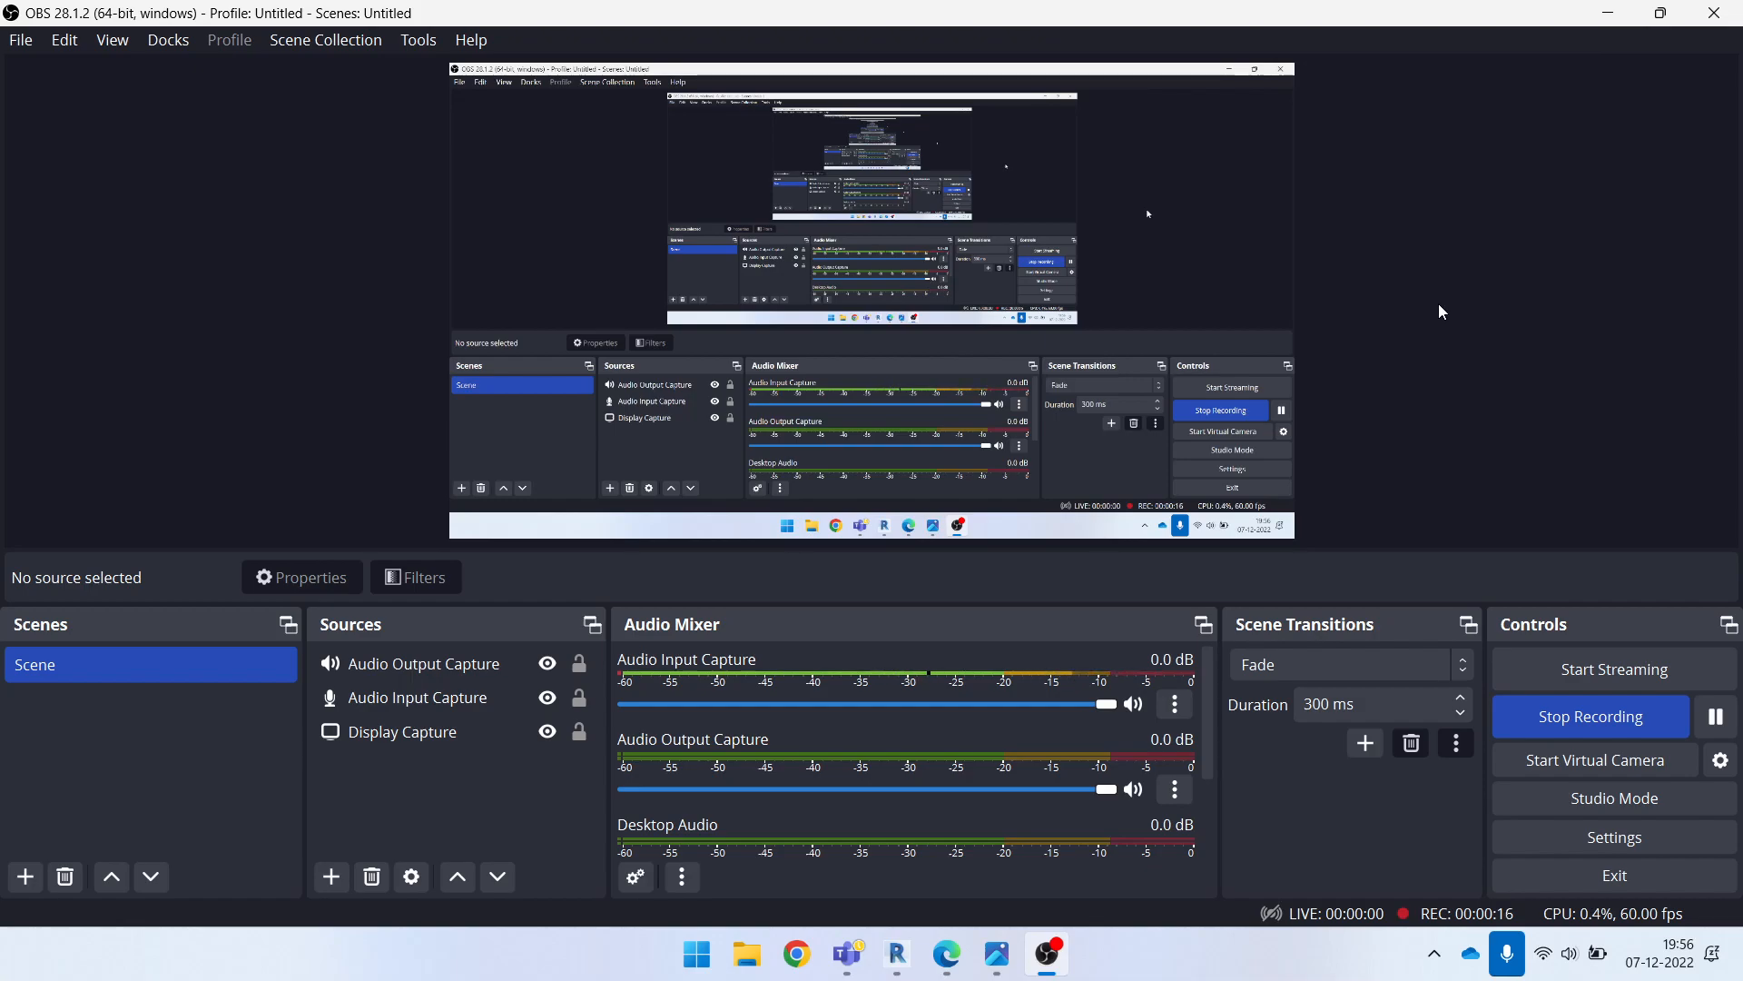
Step: Minimize the recording window, switch to Chrome and go to youtube.com
{"action": "left_click", "coordinate": [1605, 16]}
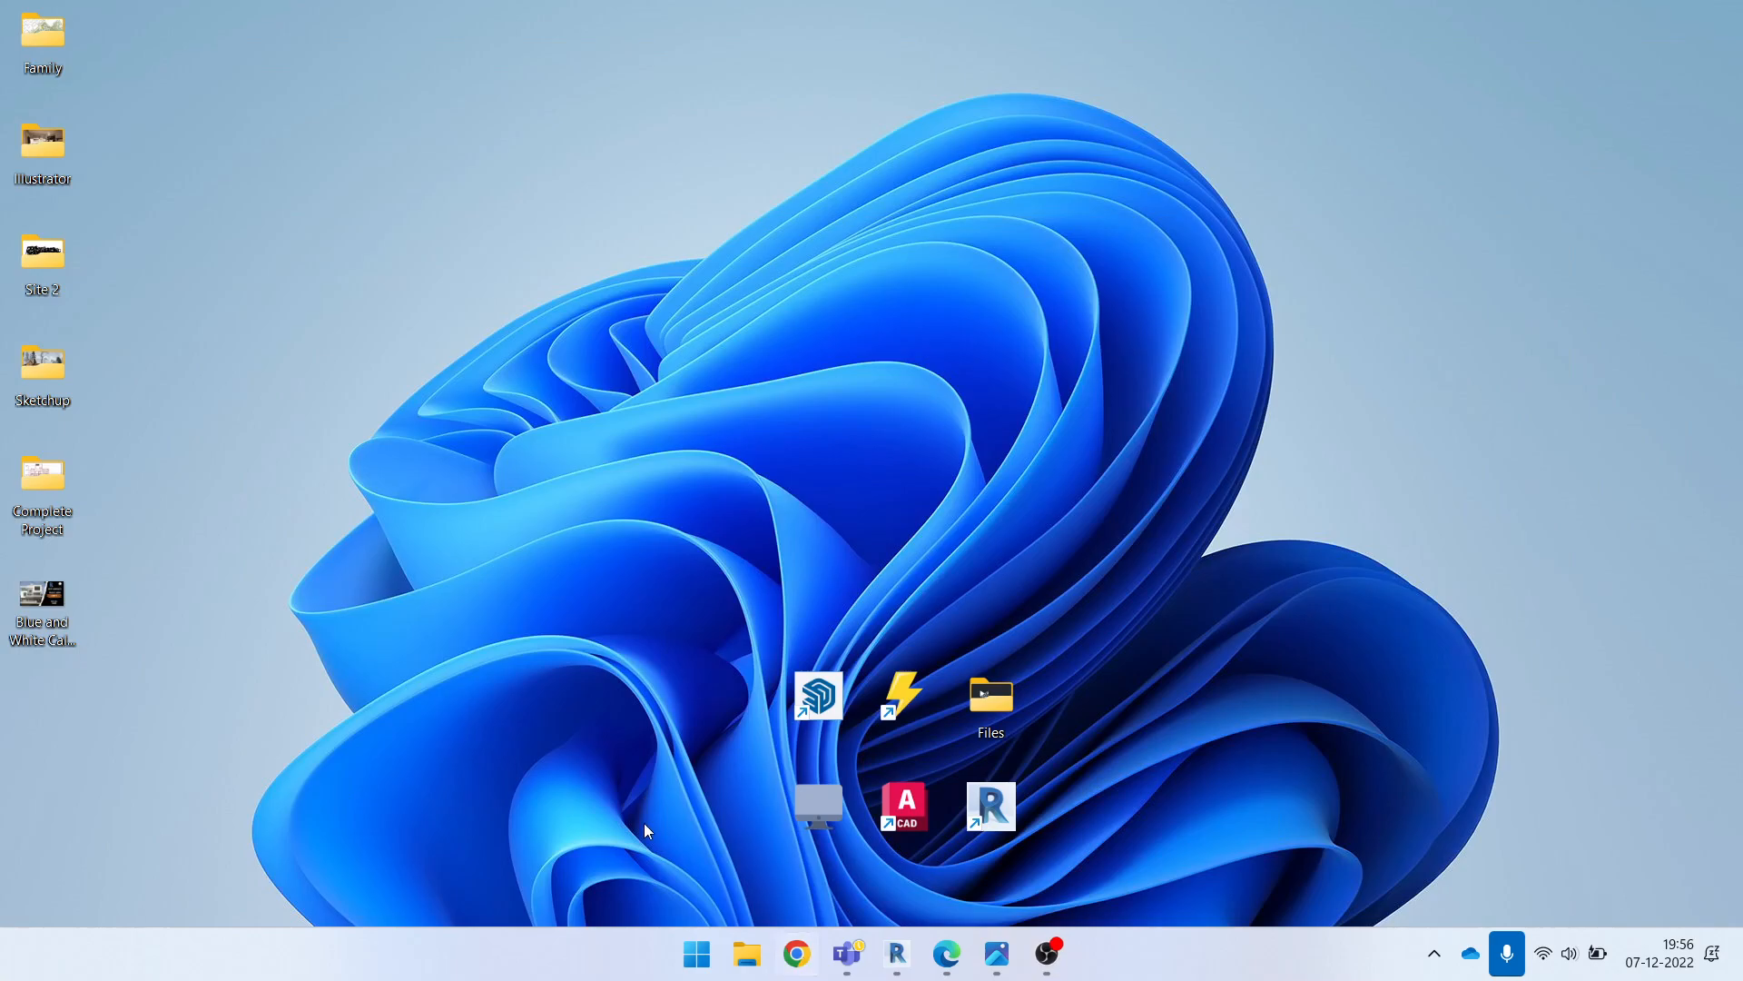
{"action": "left_click", "coordinate": [797, 954]}
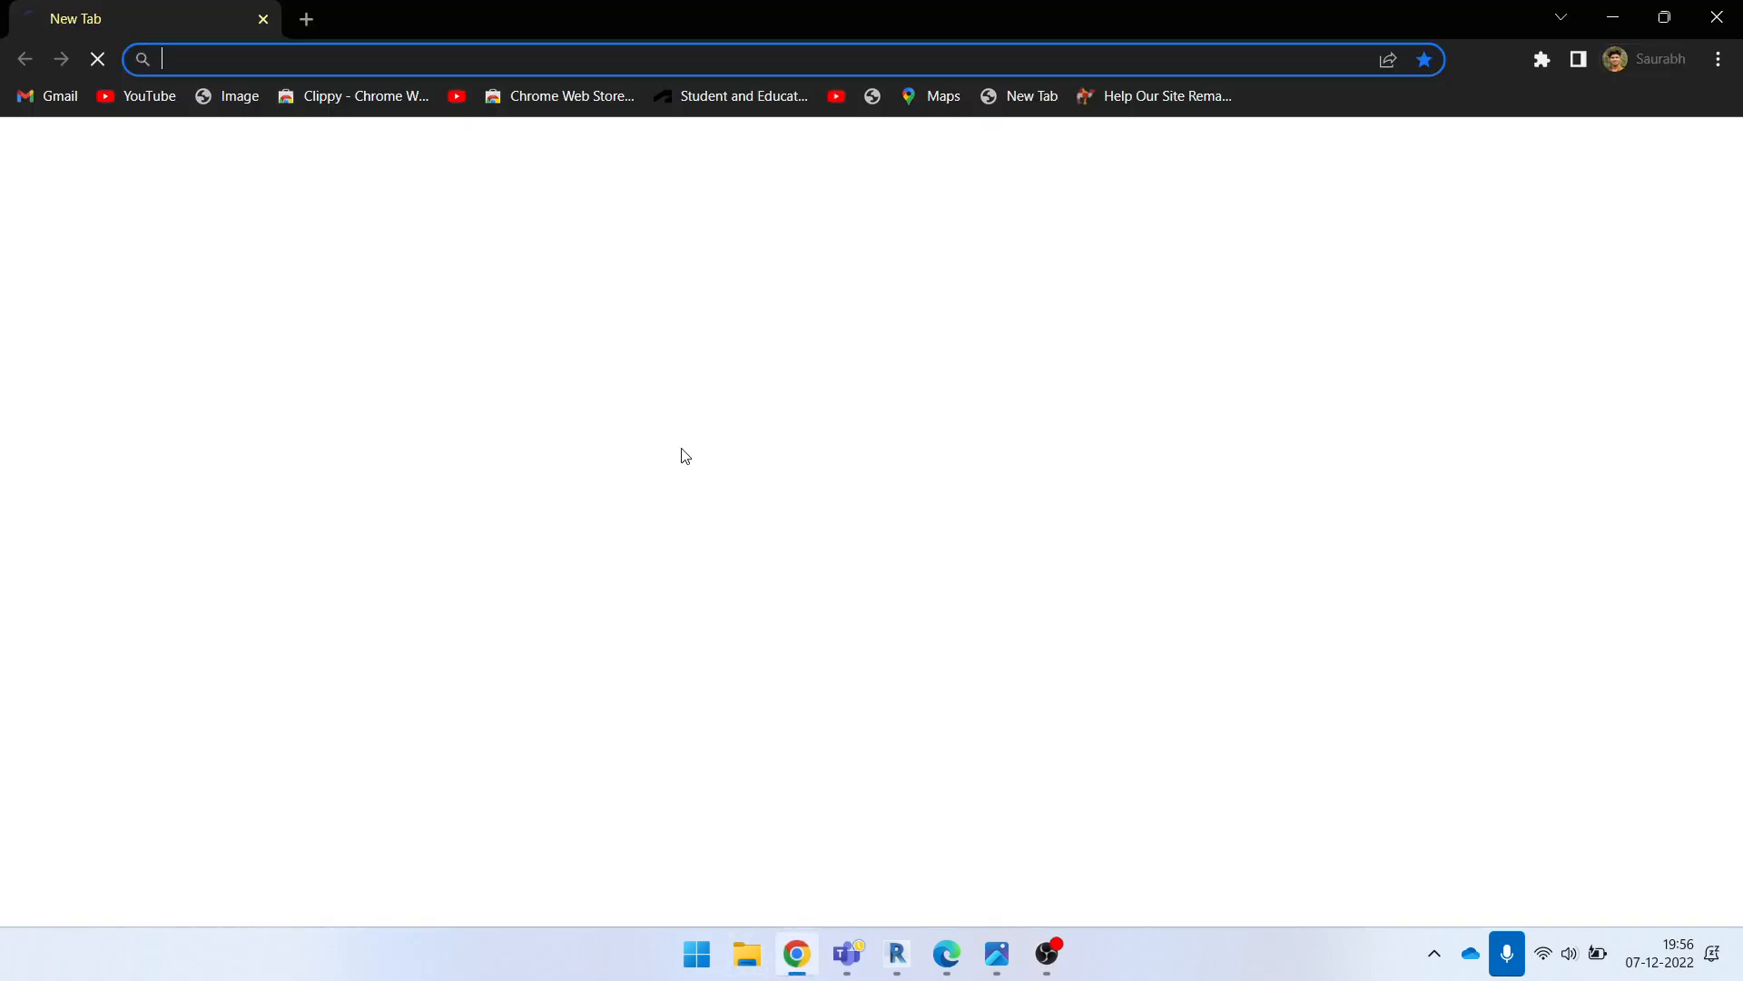
{"action": "type", "text": "youtube.com"}
{"action": "key", "text": "Return"}
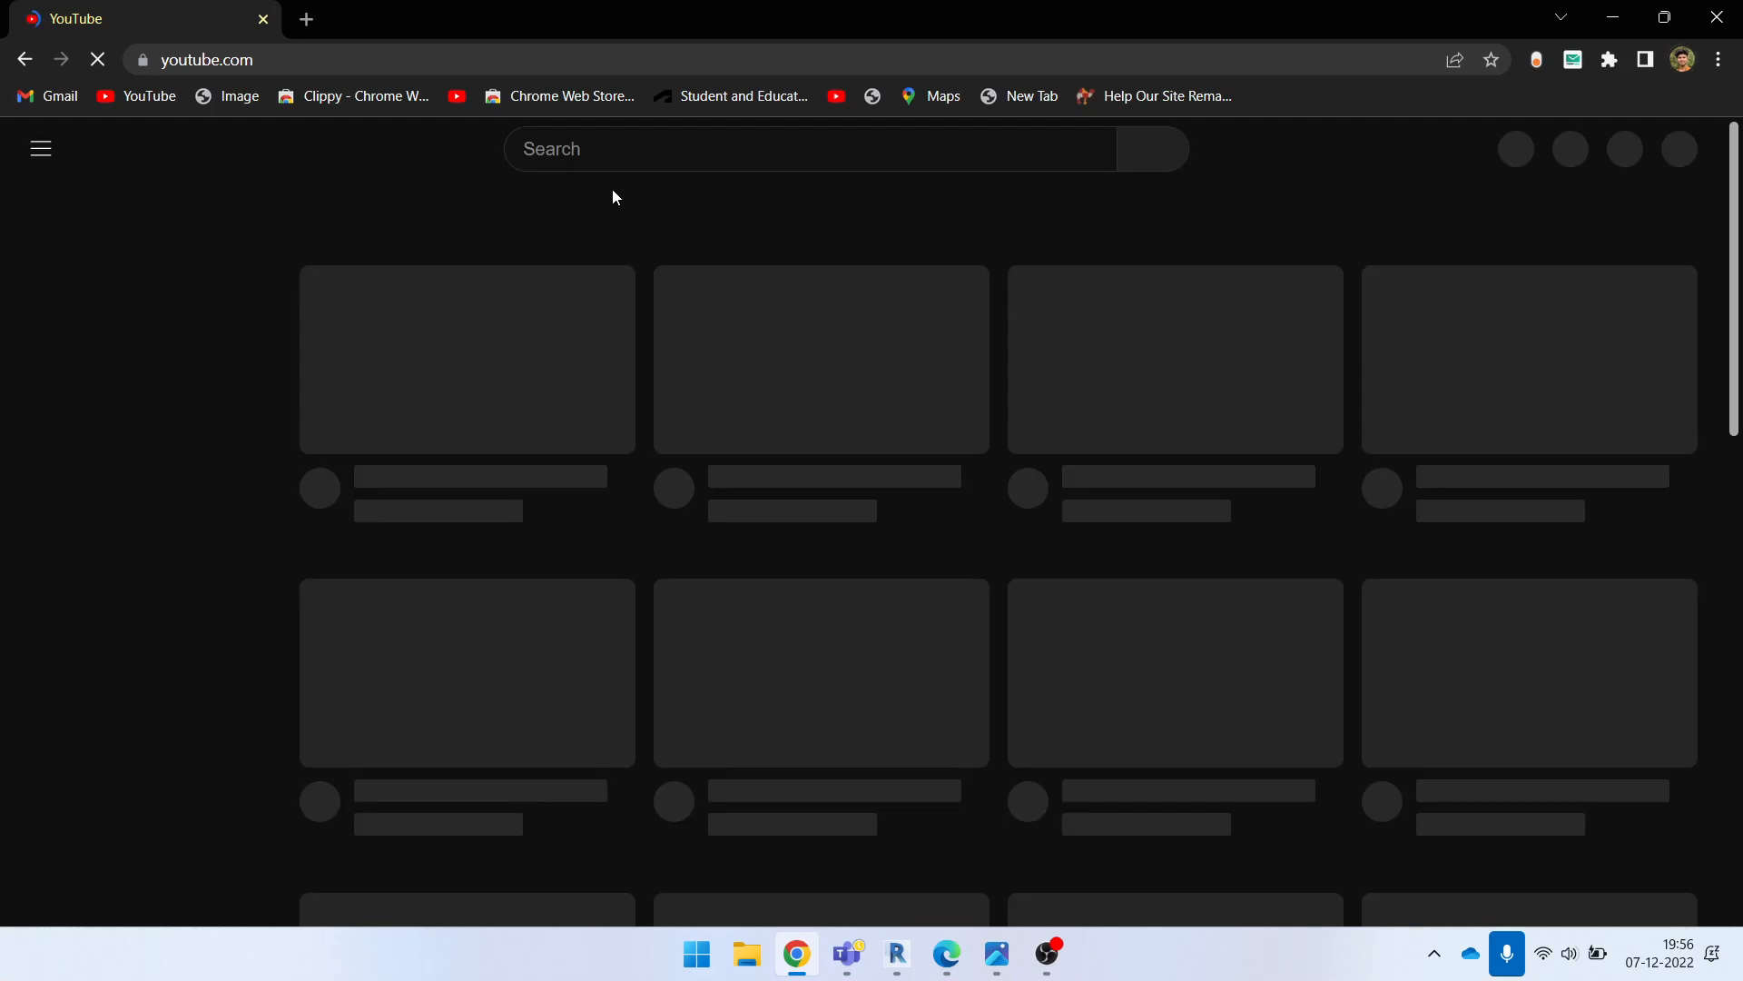
Step: Search YouTube for "bimhub", correcting the misspelled search term
{"action": "left_click", "coordinate": [624, 156]}
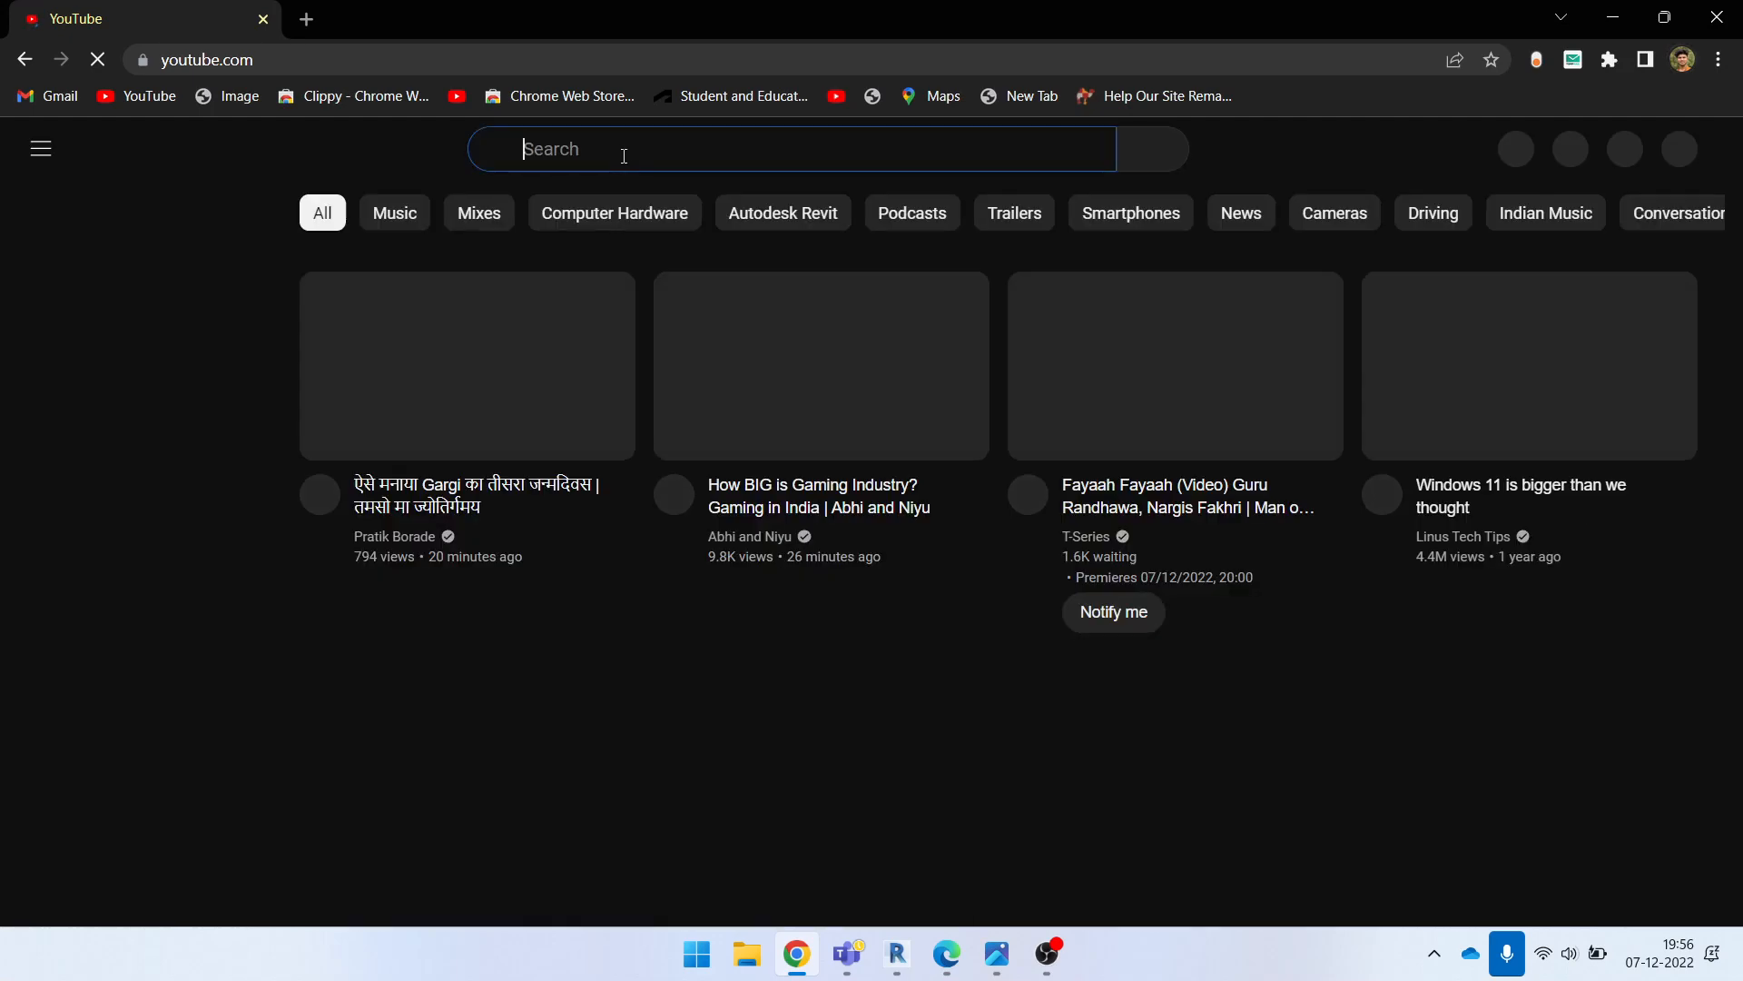
{"action": "type", "text": "bimuhb"}
{"action": "key", "text": "Return"}
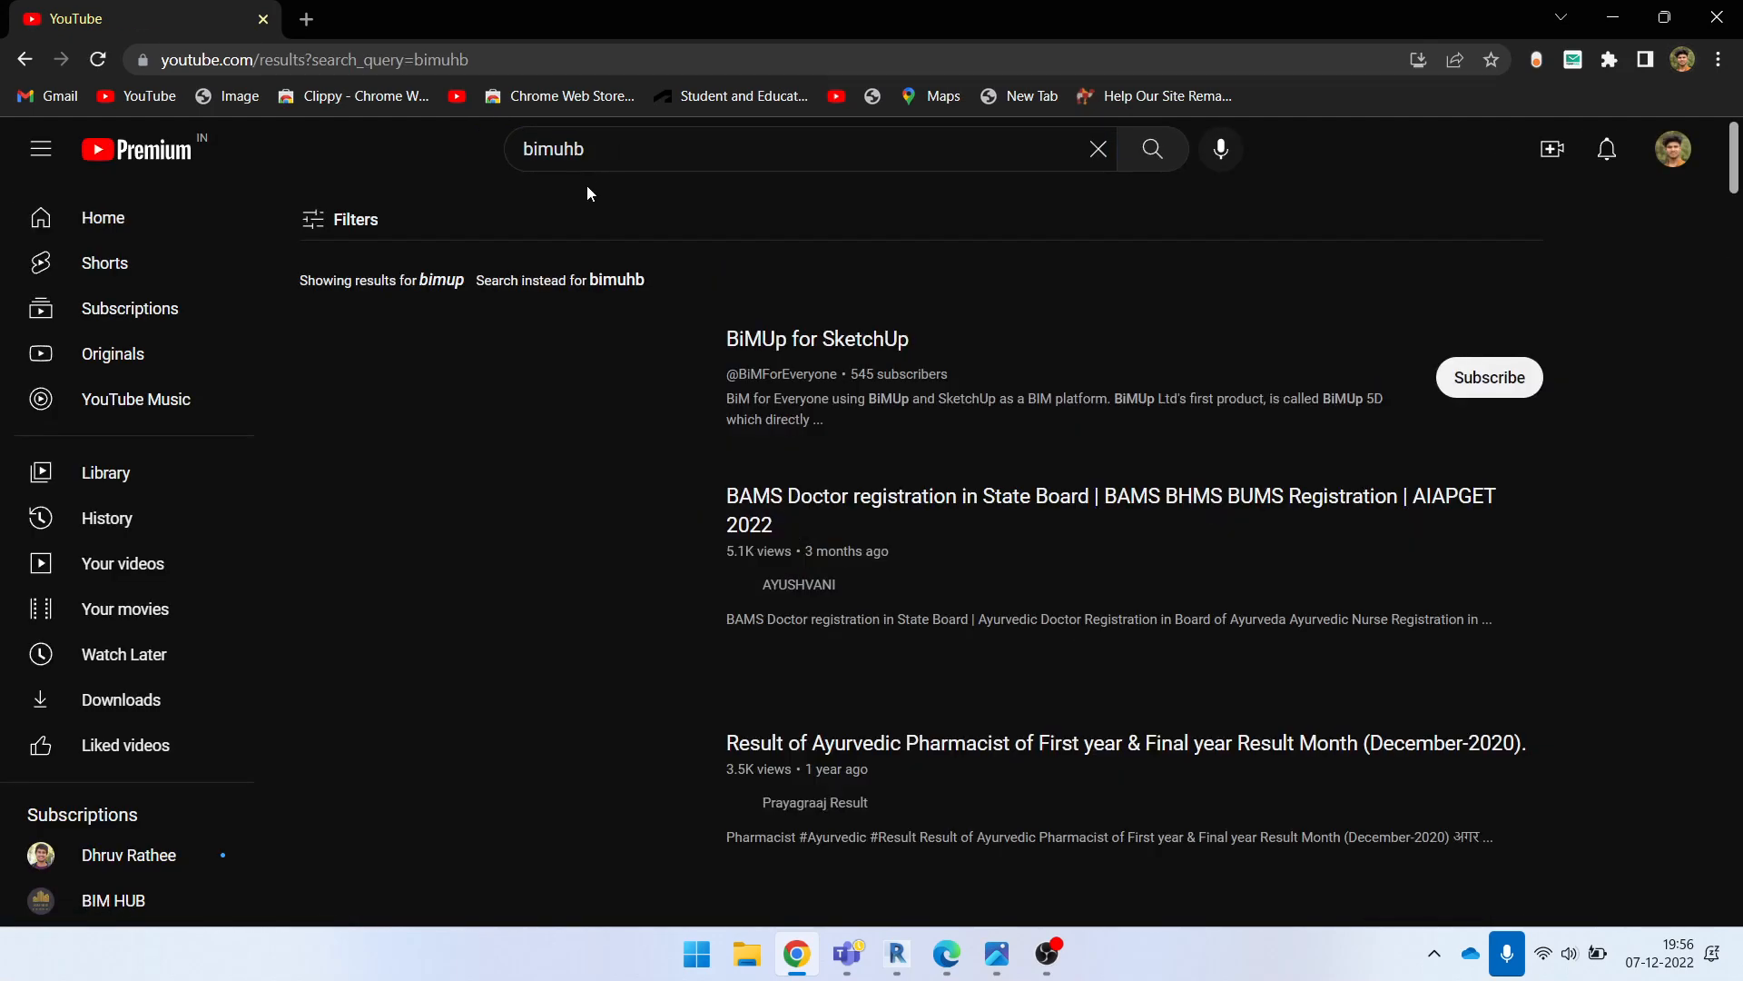
{"action": "left_click_drag", "start_coordinate": [555, 149], "coordinate": [654, 172]}
{"action": "type", "text": "hub"}
{"action": "key", "text": "Return"}
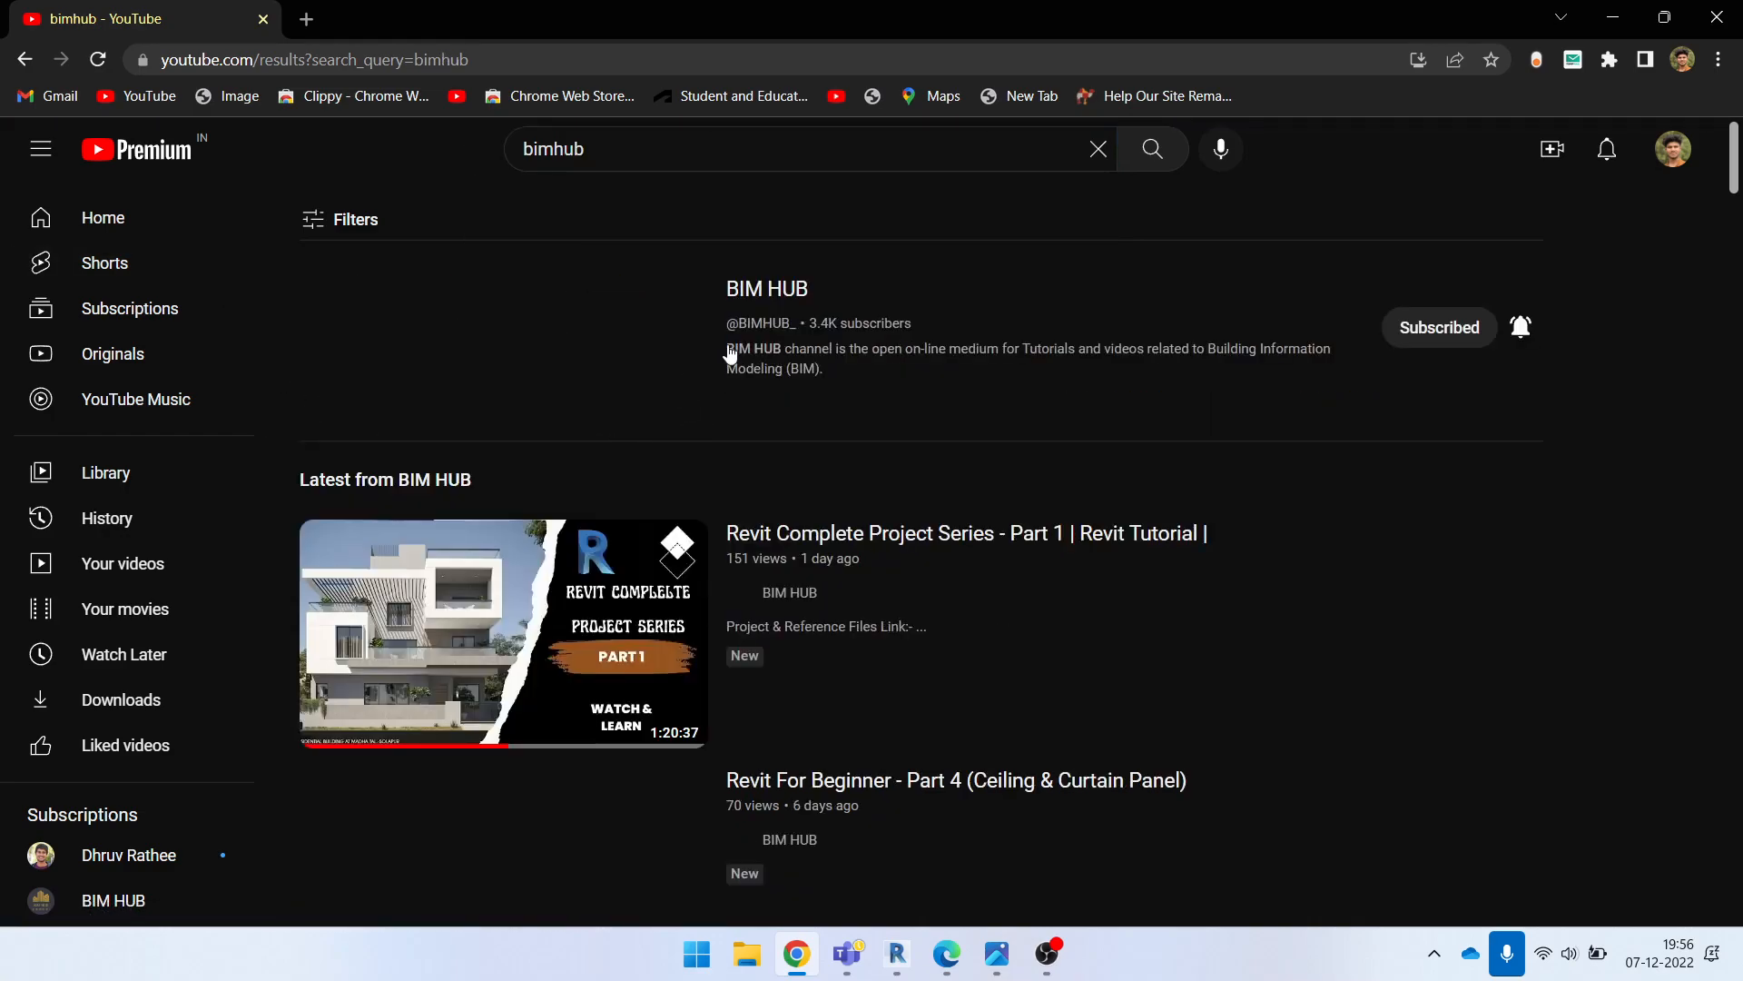
Step: Go to the BIM HUB channel's videos and open "Revit Complete Project Series - Part 1"
{"action": "left_click", "coordinate": [789, 315]}
{"action": "left_click", "coordinate": [604, 561]}
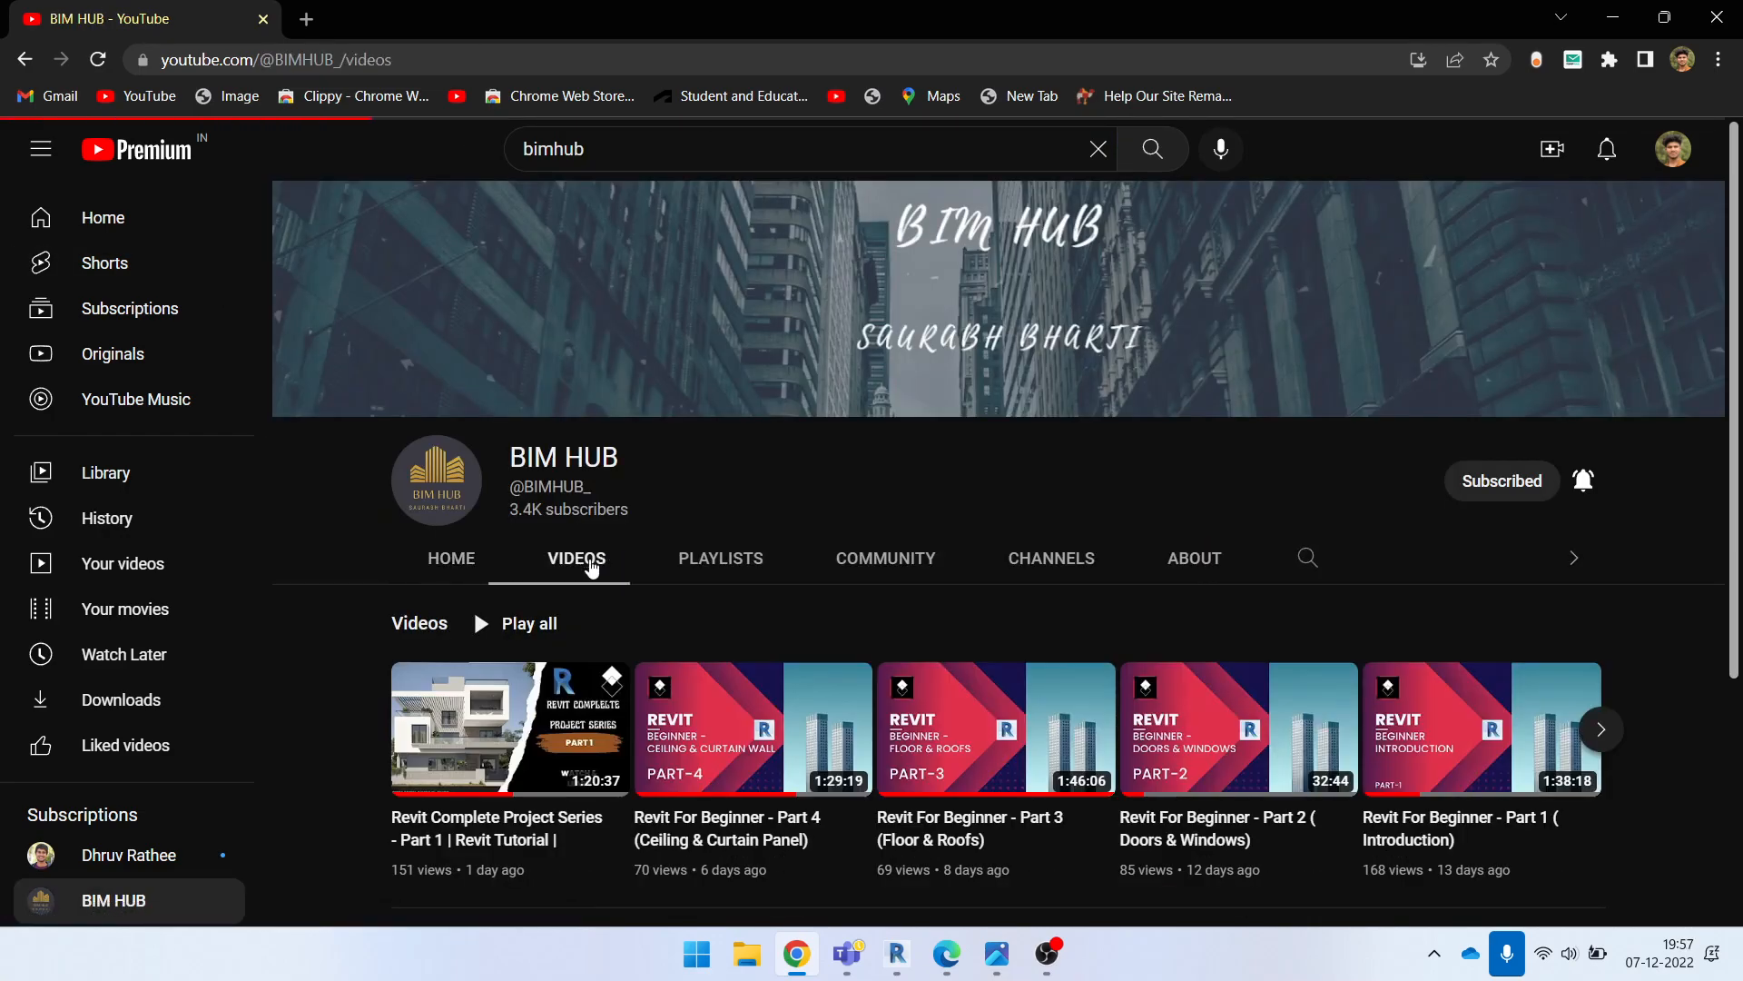
{"action": "scroll", "coordinate": [557, 654], "scroll_direction": "down", "scroll_amount": 3}
{"action": "left_click", "coordinate": [545, 418]}
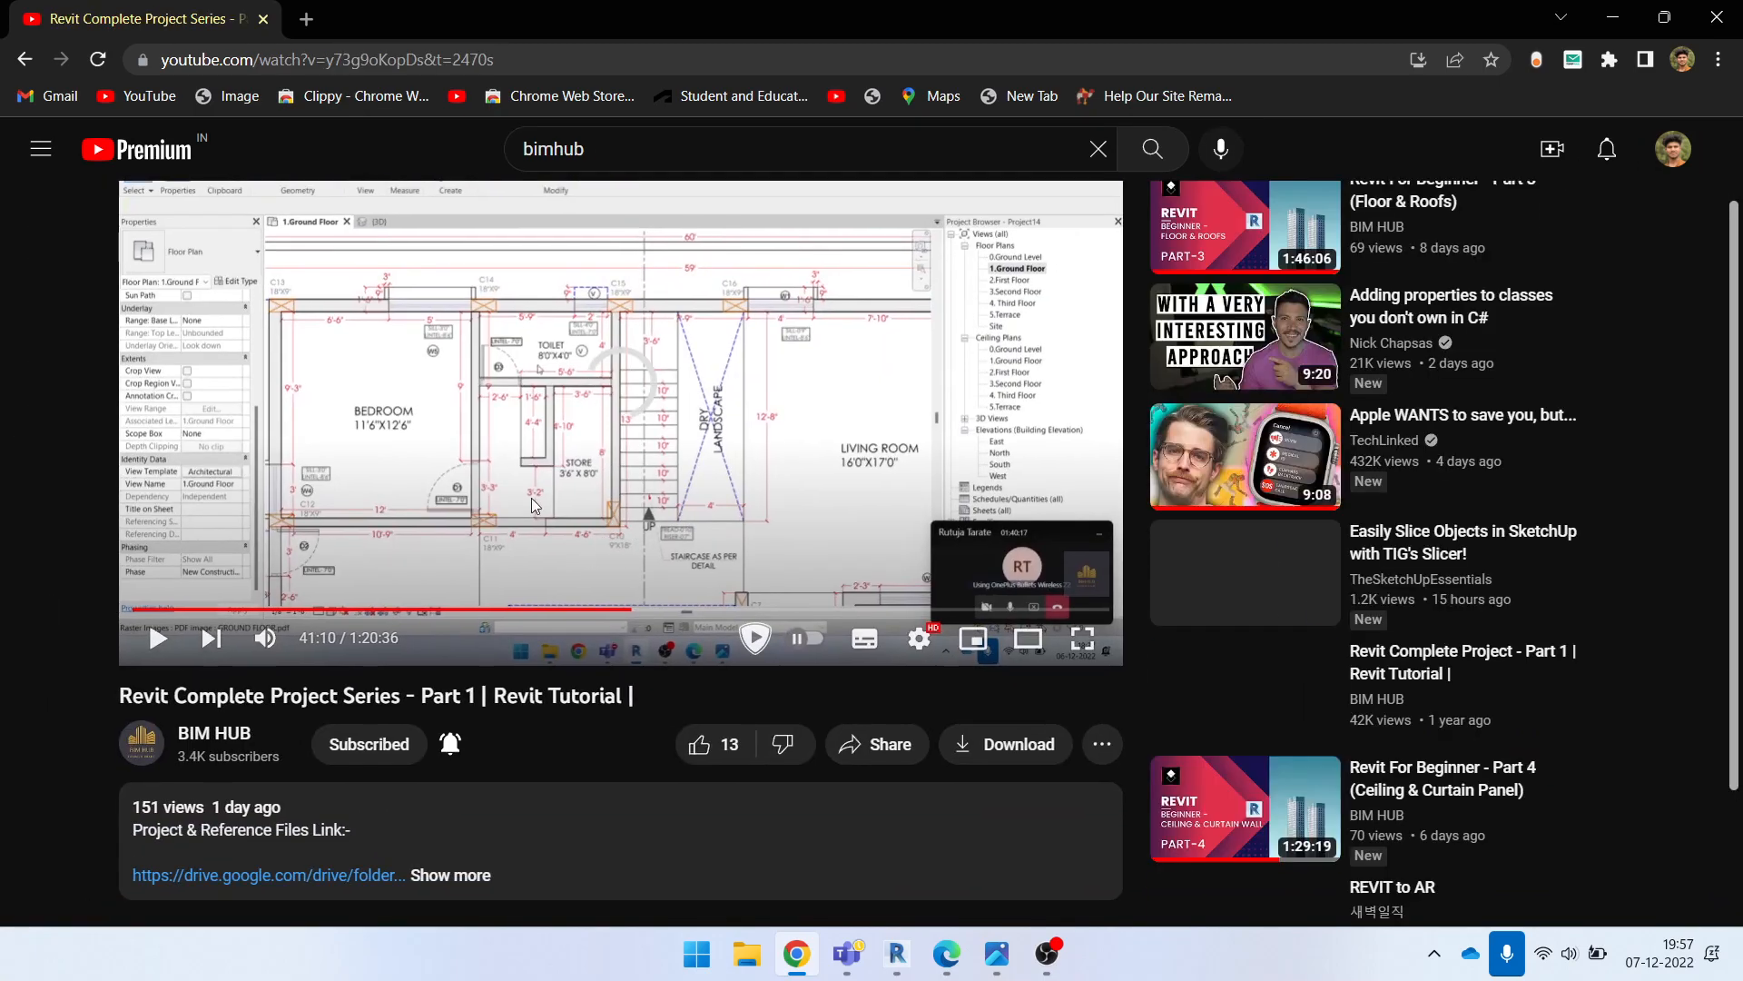
Step: Expand the video description and open its project and reference files link on Google Drive in a separate tab
{"action": "scroll", "coordinate": [508, 653], "scroll_direction": "down", "scroll_amount": 1}
{"action": "left_click", "coordinate": [454, 819]}
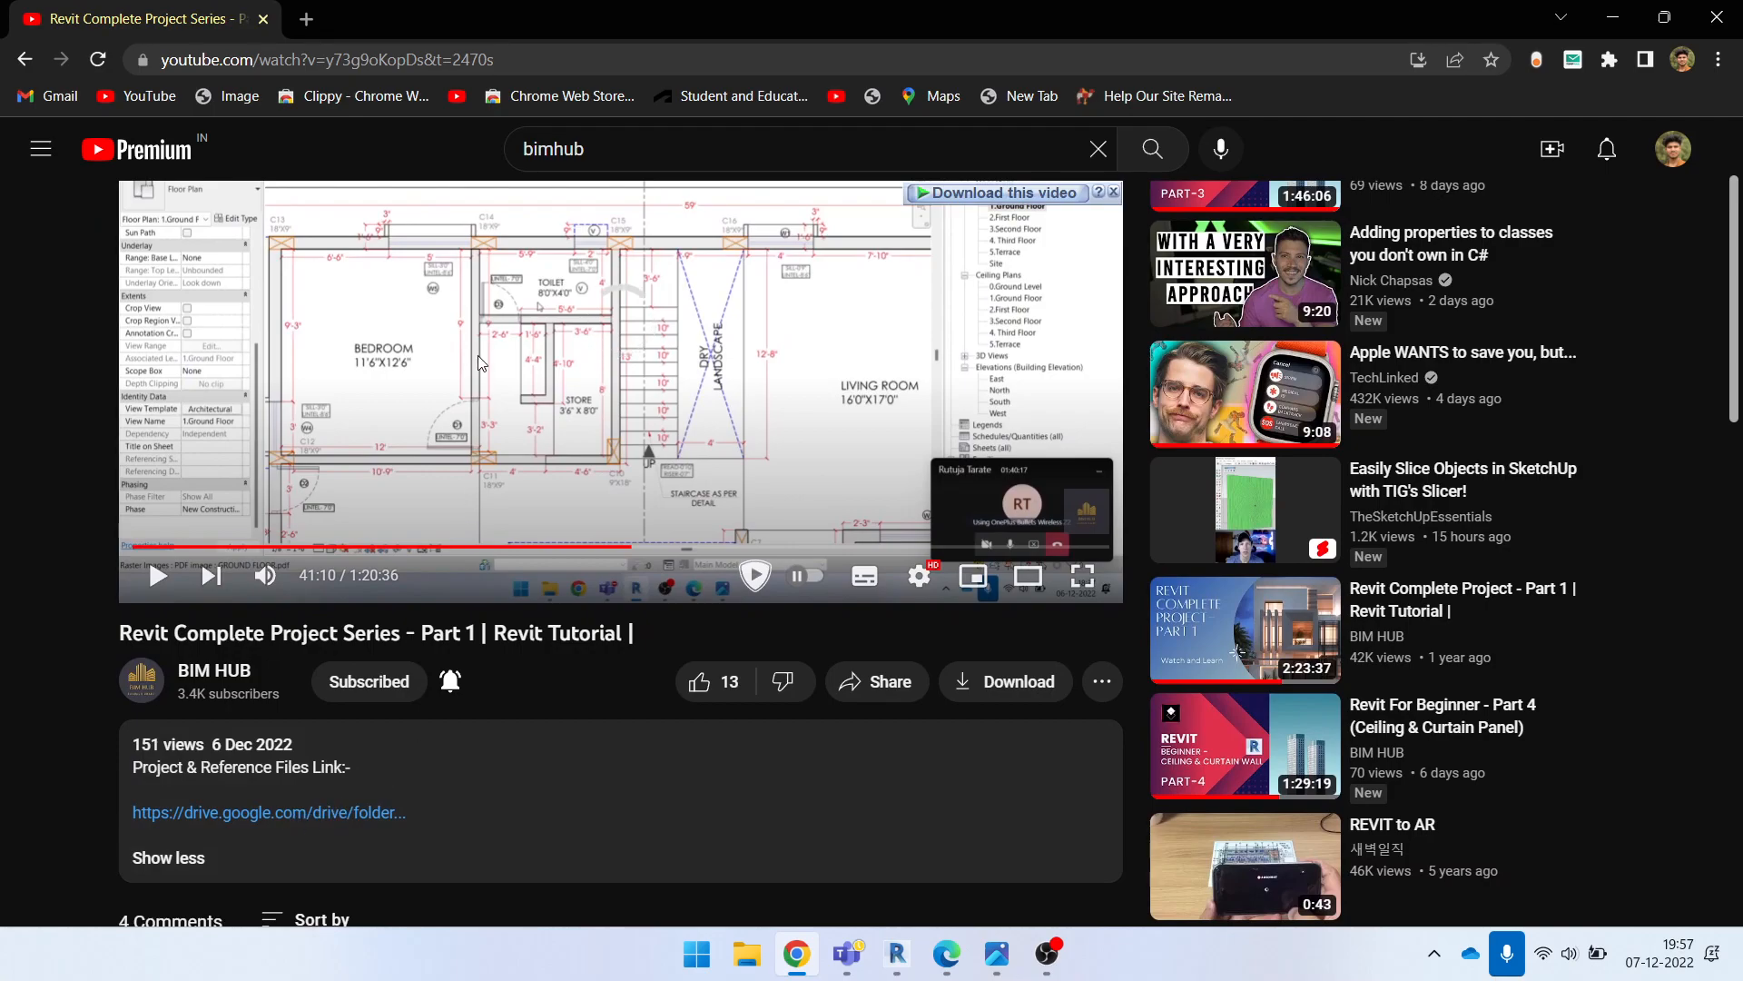
{"action": "right_click", "coordinate": [263, 813]}
{"action": "left_click", "coordinate": [409, 493]}
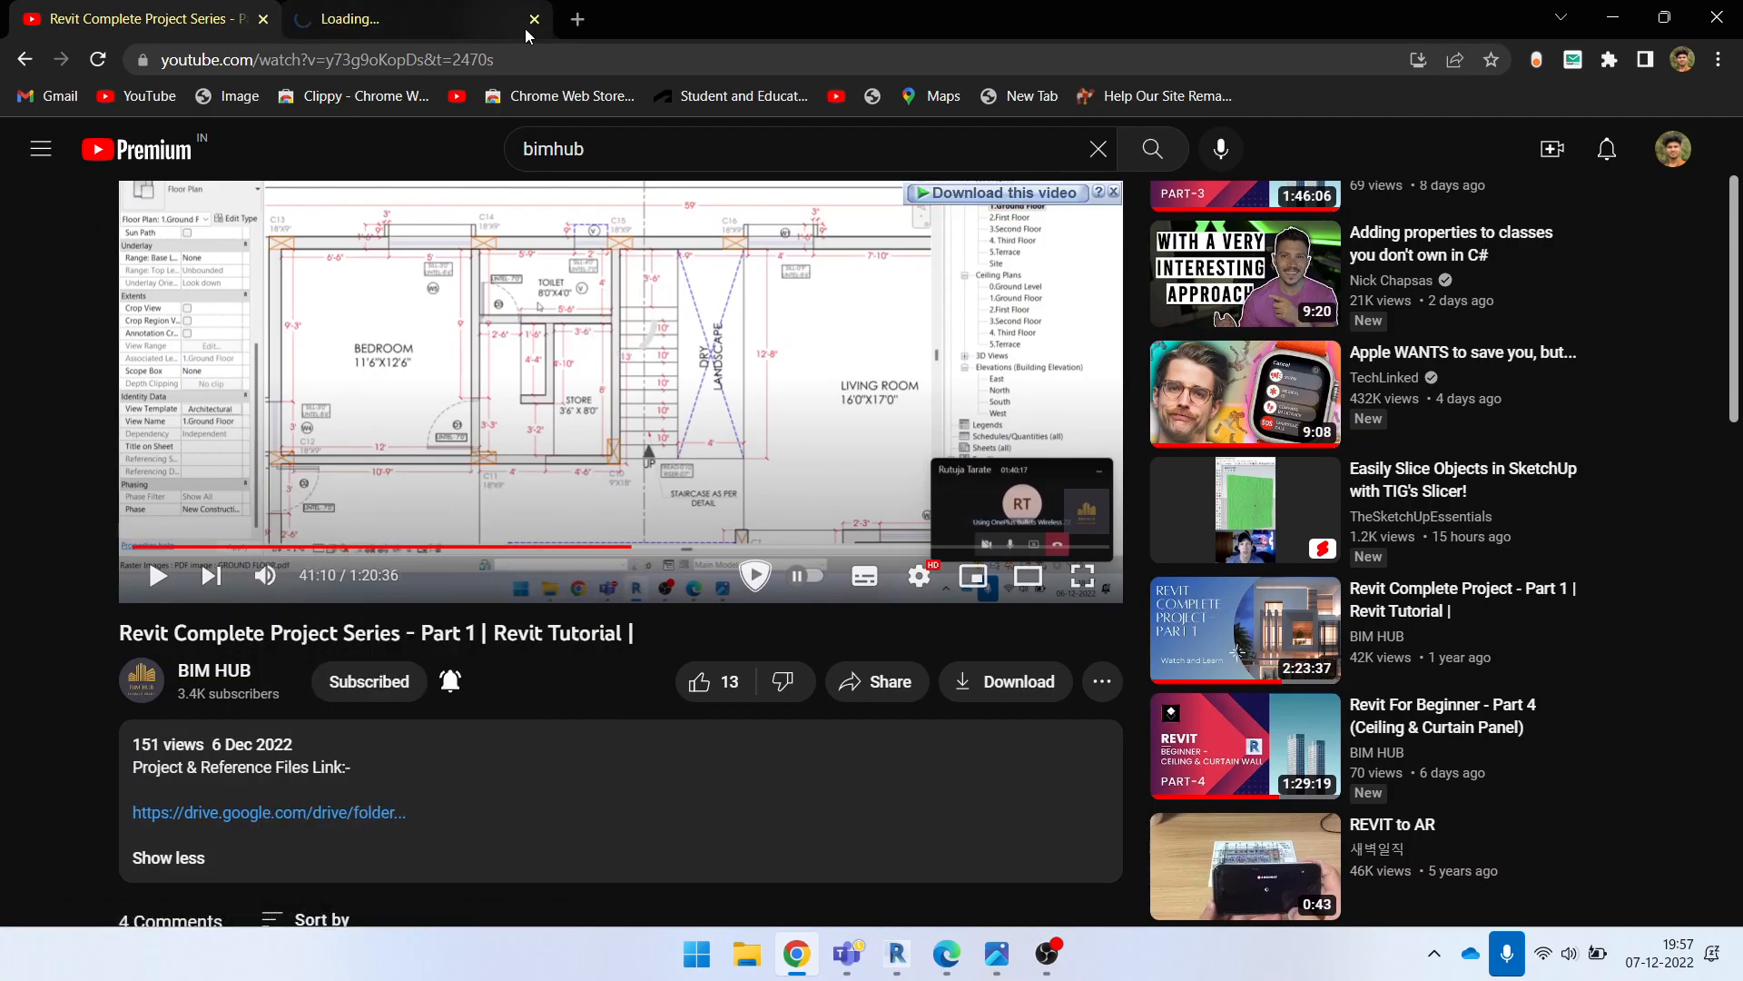
{"action": "left_click", "coordinate": [498, 27]}
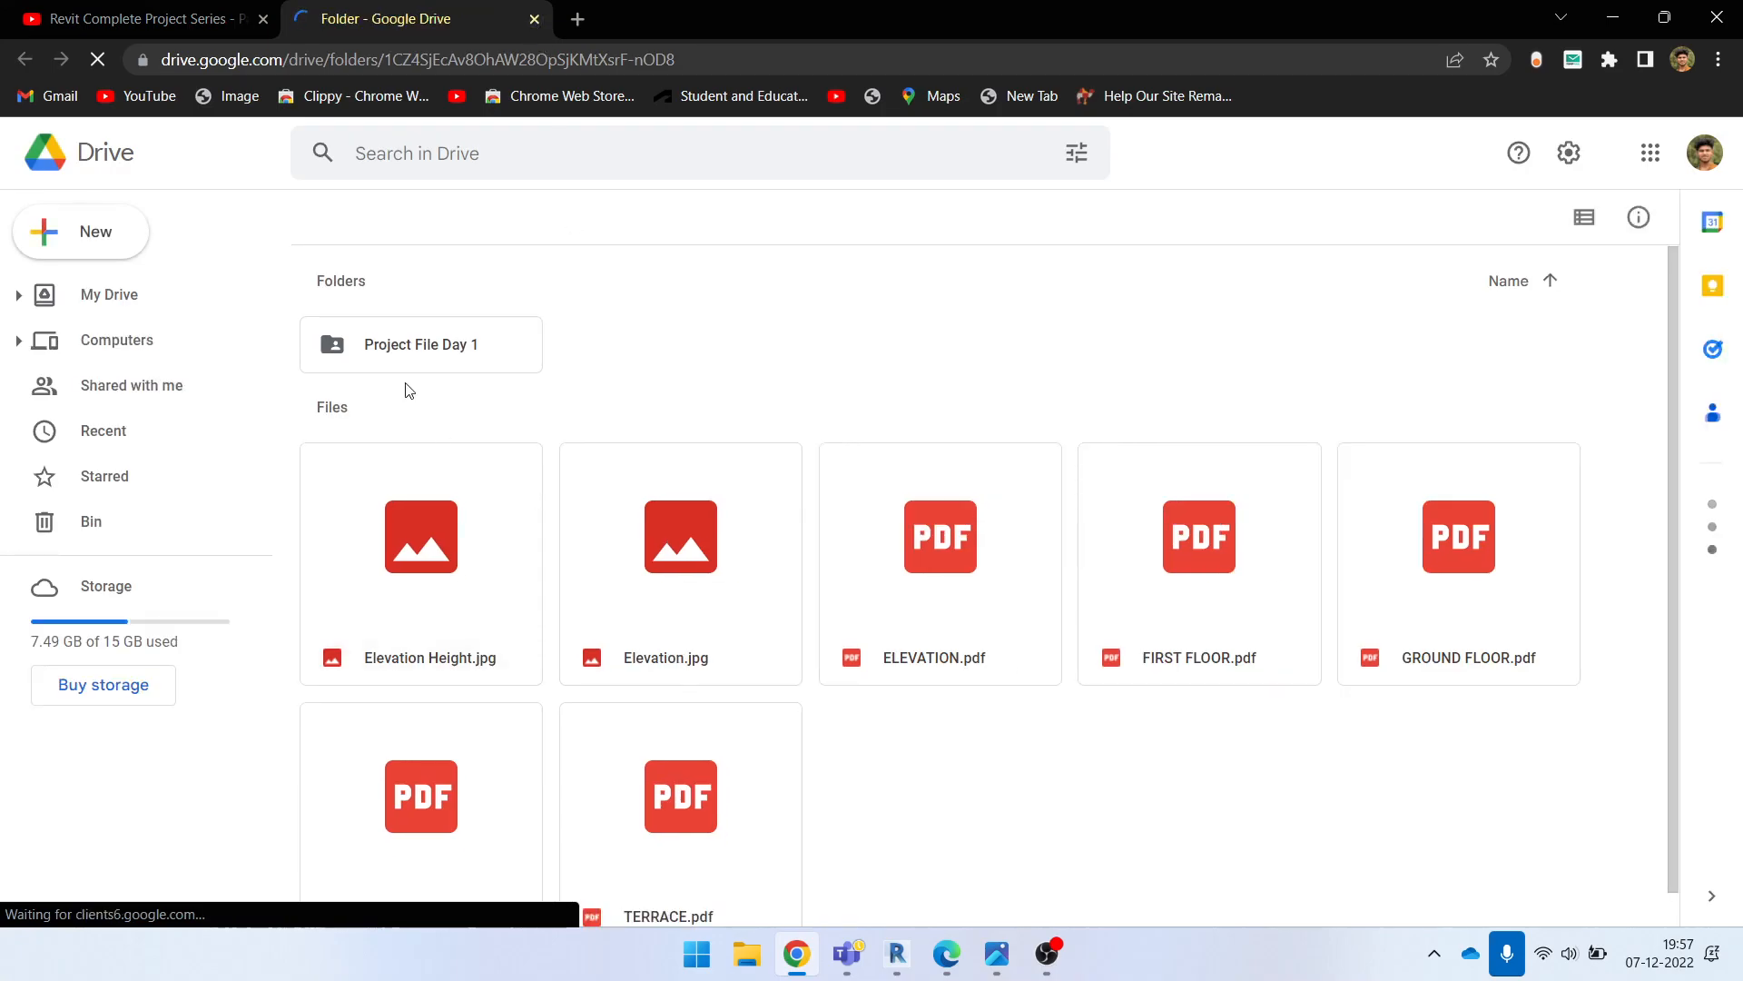
Step: Look in the shared Project File Day 1 folder for the "Complte revit Project day 1.rvt" file, and leave the browser
{"action": "left_click", "coordinate": [393, 360]}
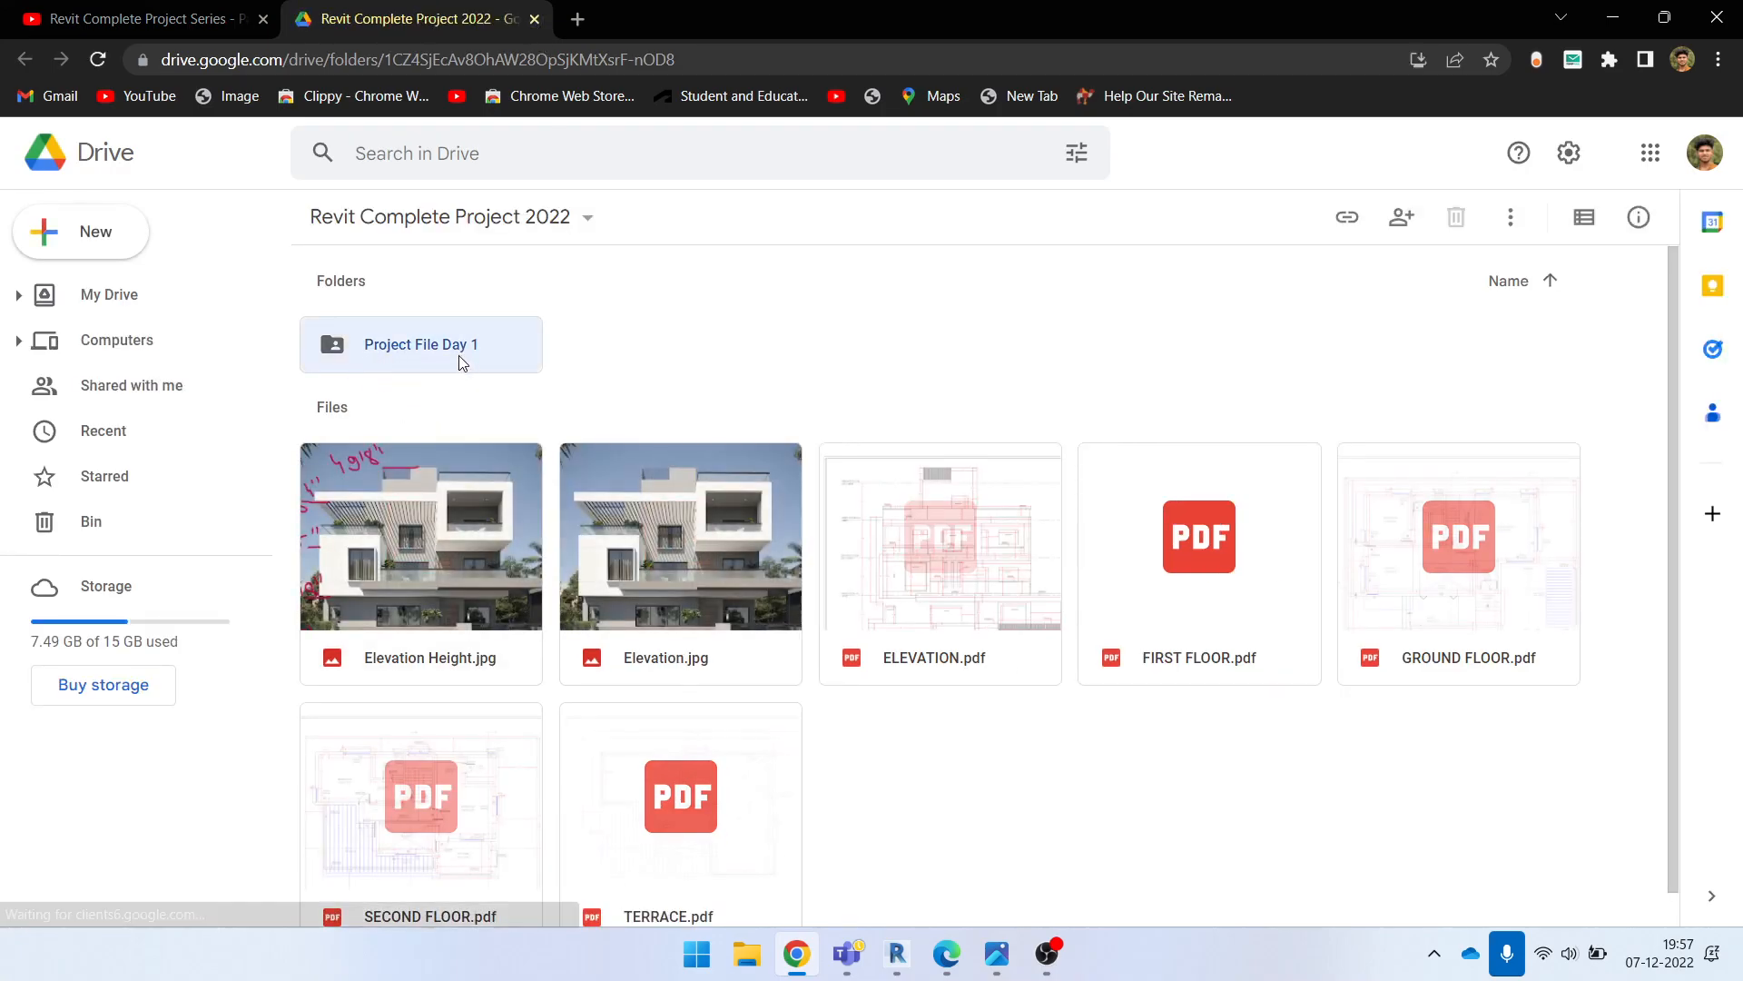
{"action": "double_click", "coordinate": [460, 356]}
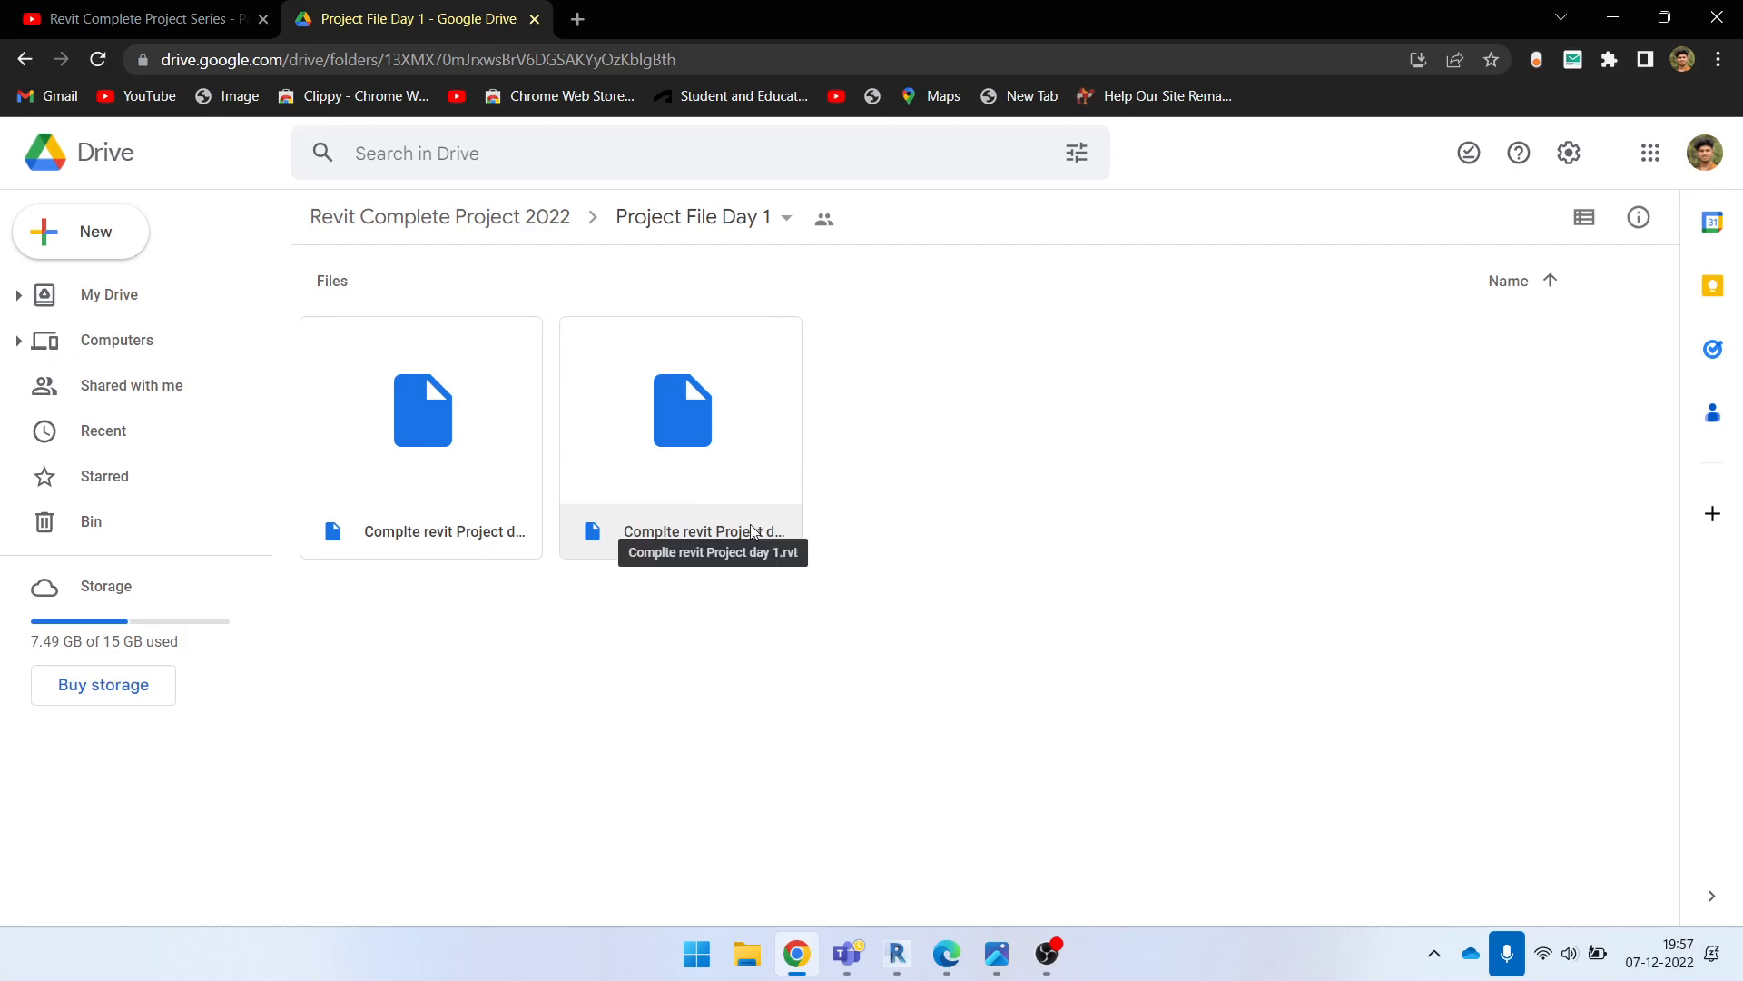
{"action": "left_click", "coordinate": [722, 510]}
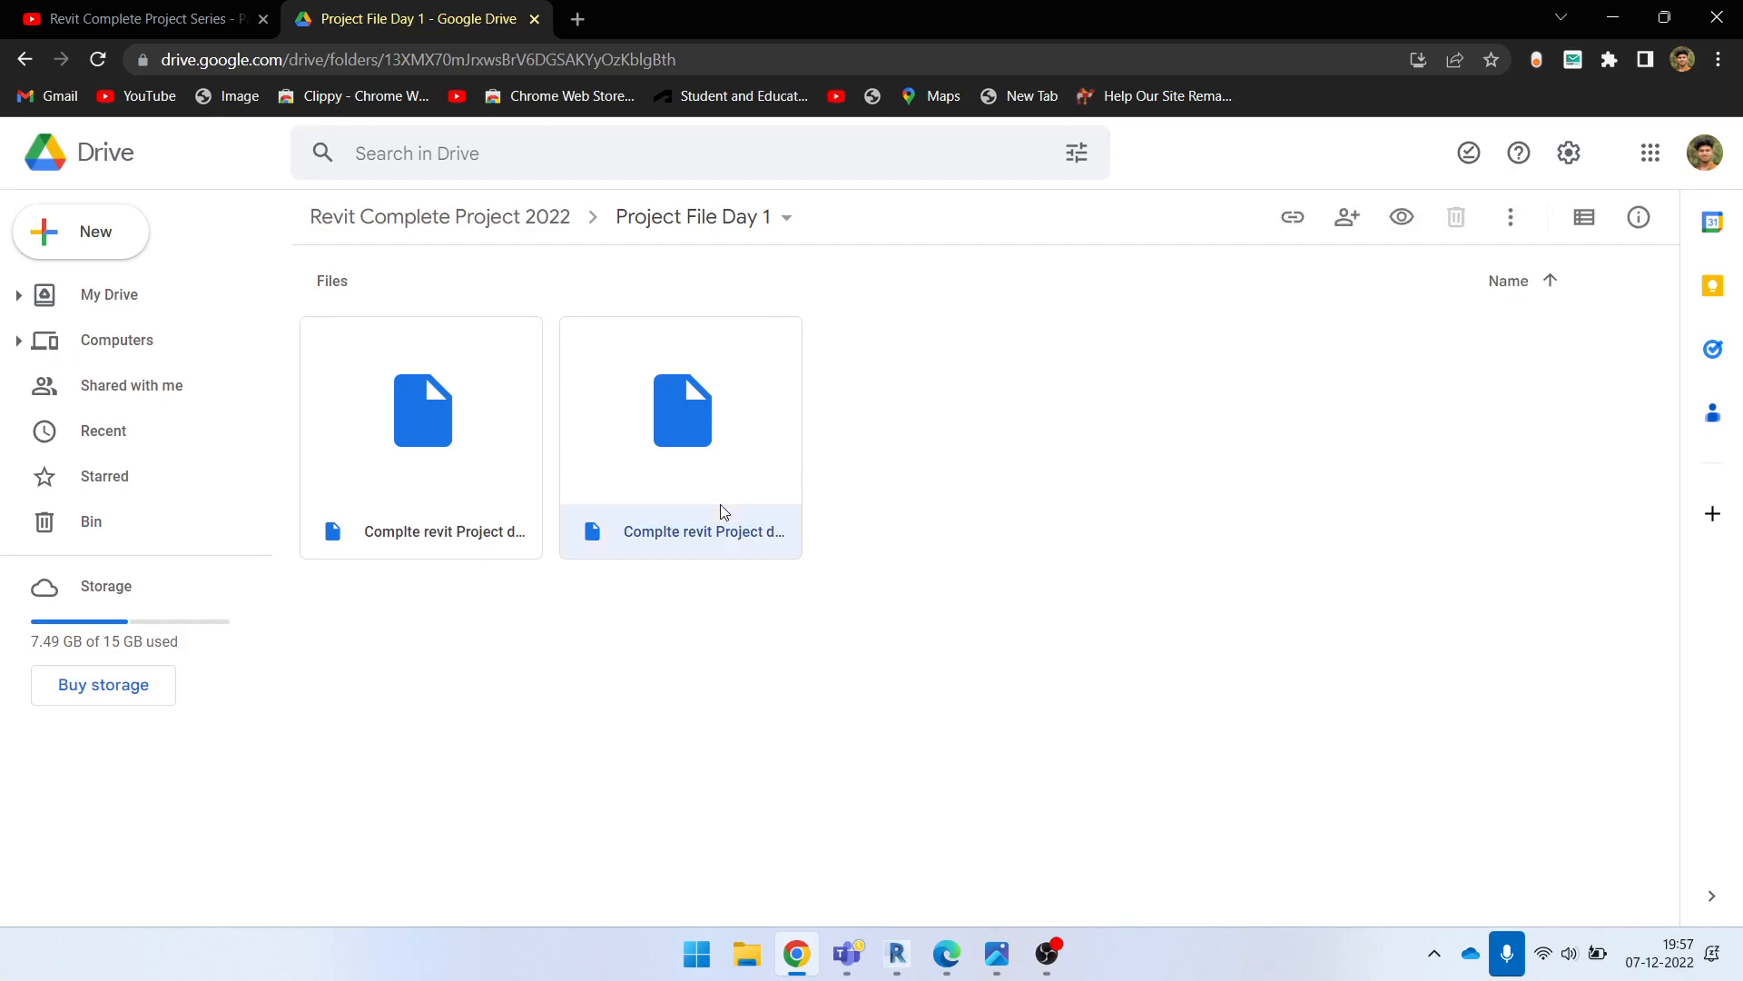
{"action": "left_click", "coordinate": [535, 19]}
{"action": "left_click", "coordinate": [1613, 17]}
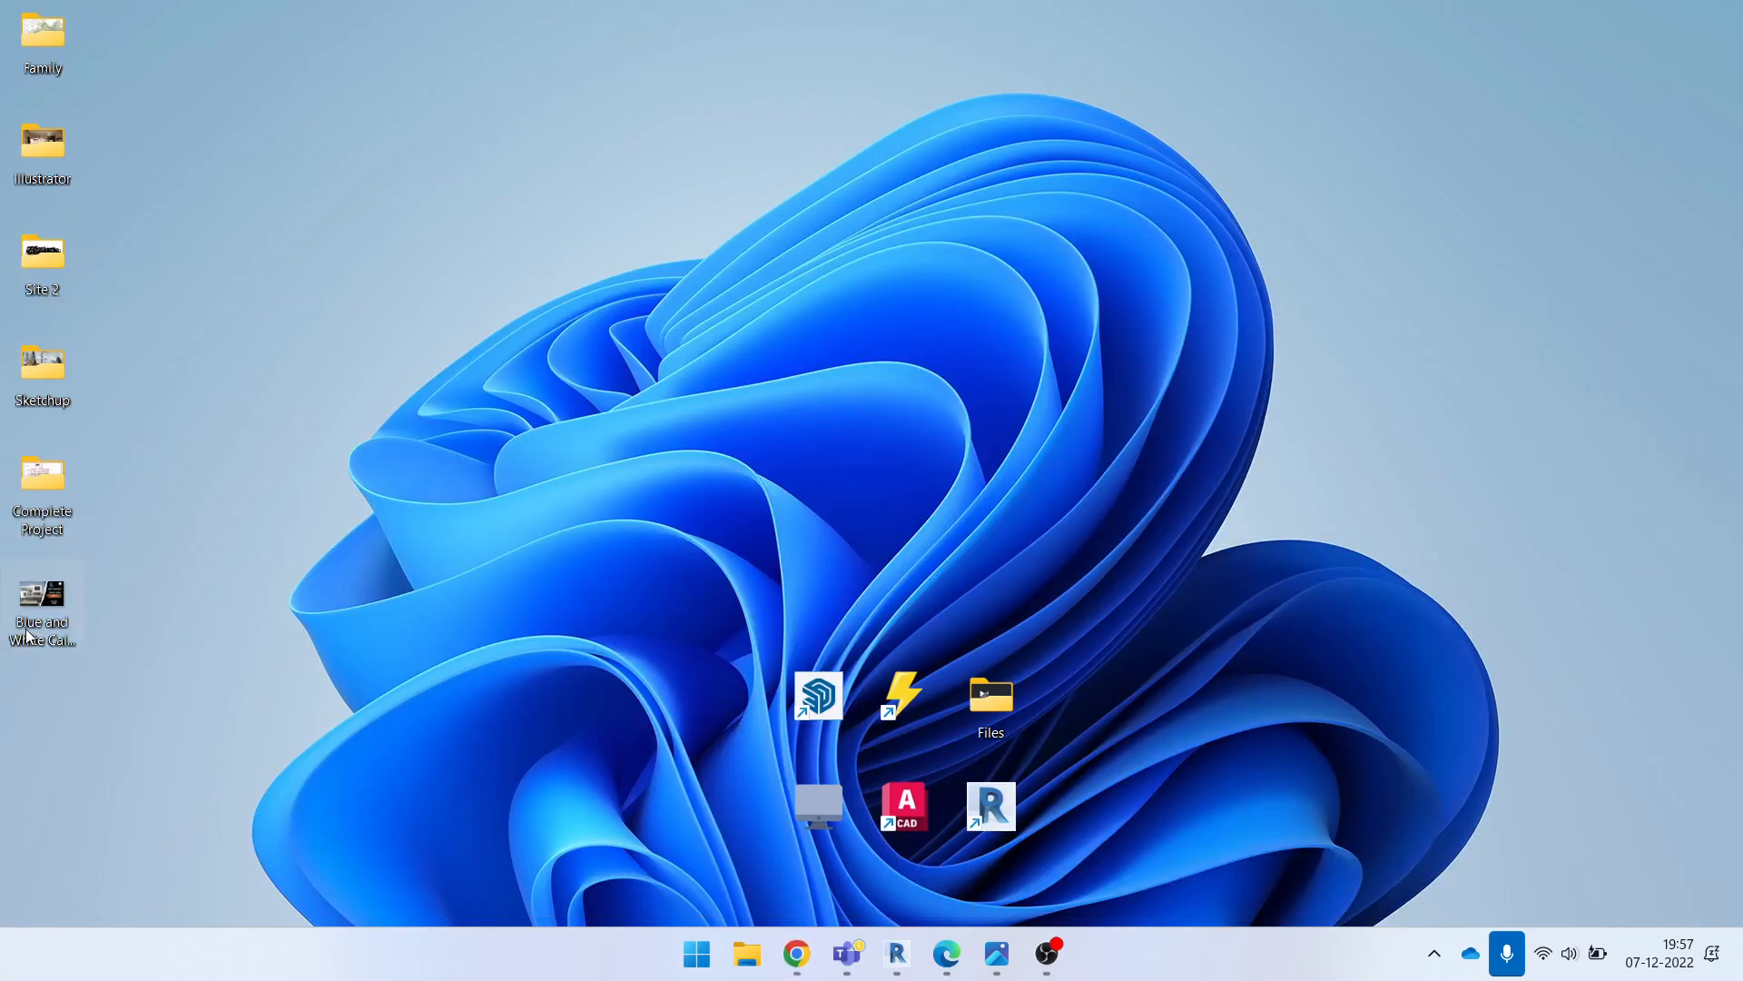
Step: Open "Complte revit Project day 1" from Complete Project's Project File Day 1 folder in Revit, and reopen it from the recent models
{"action": "double_click", "coordinate": [40, 492]}
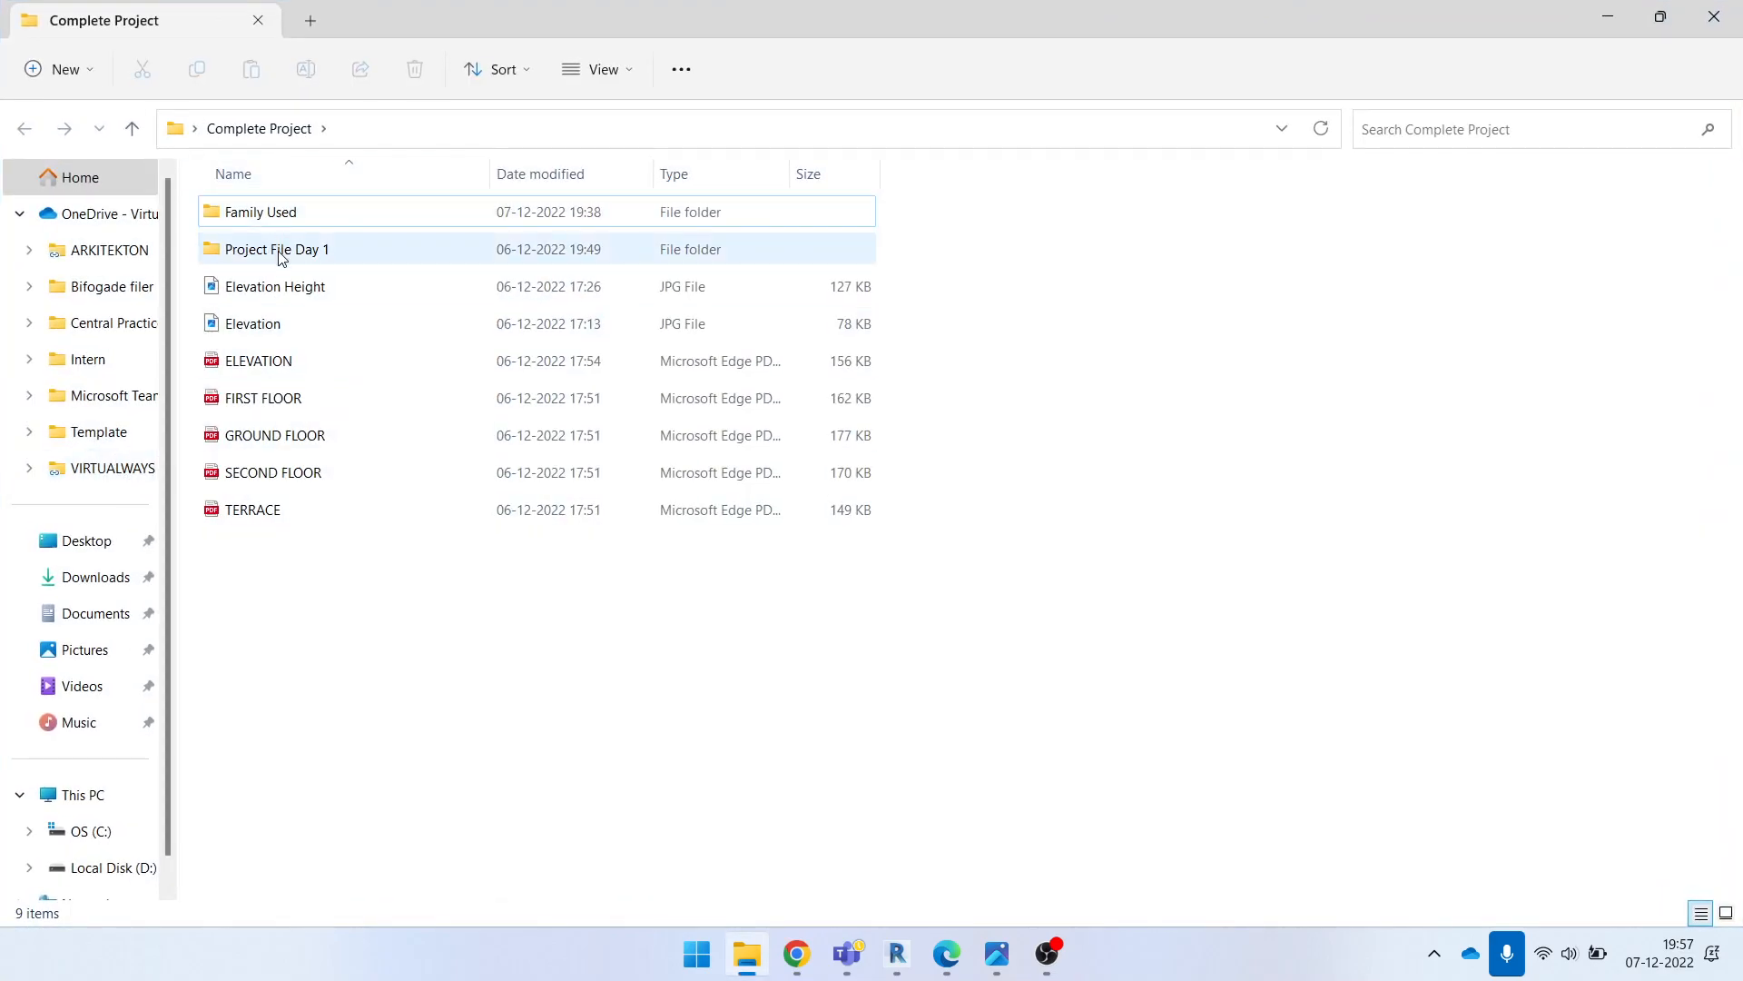
{"action": "double_click", "coordinate": [282, 257]}
{"action": "double_click", "coordinate": [278, 261]}
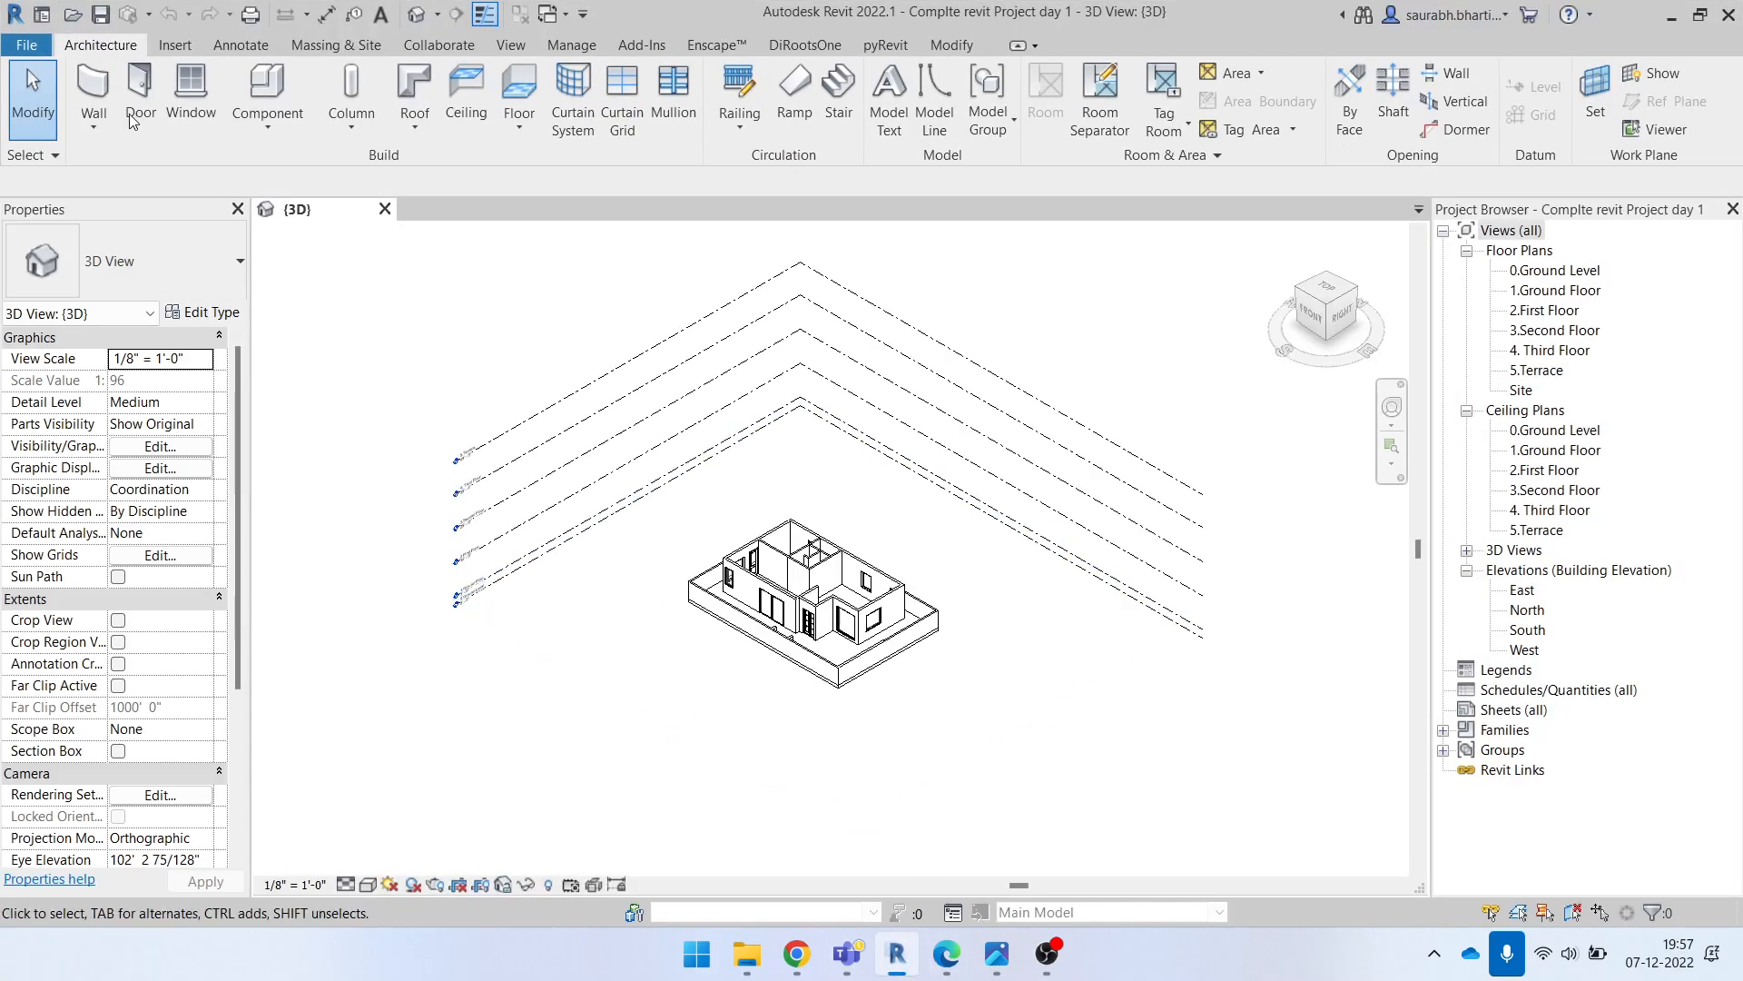
{"action": "left_click", "coordinate": [385, 210]}
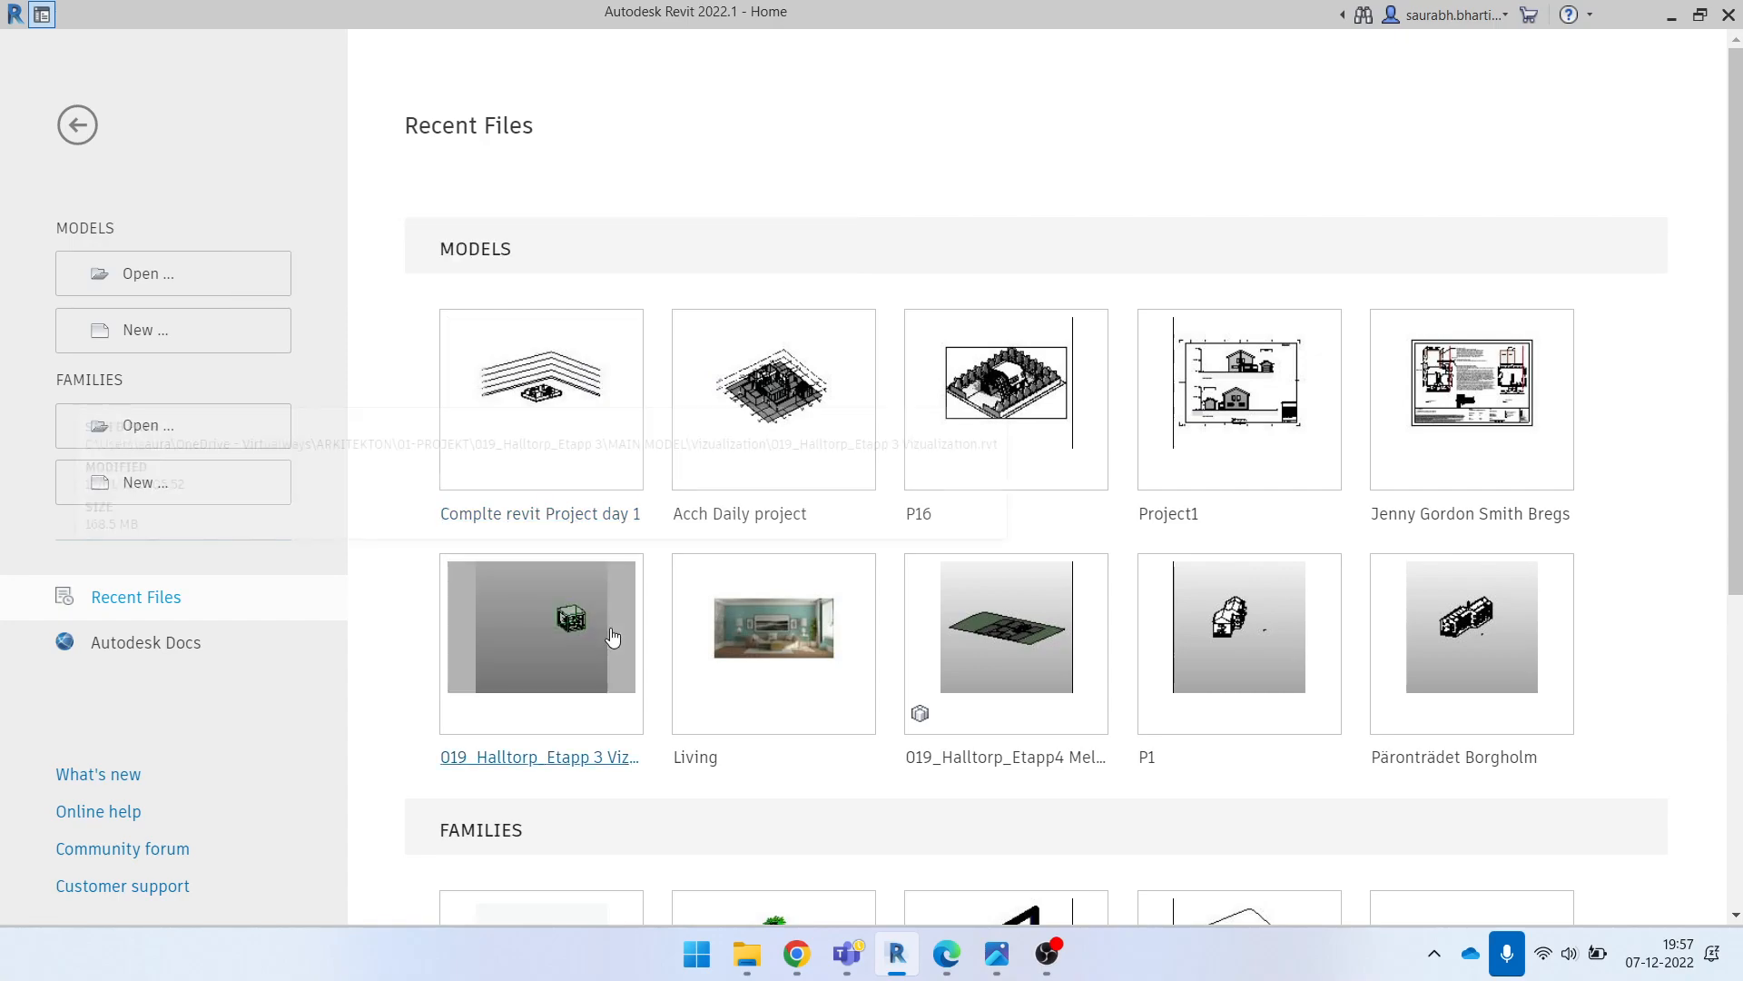
{"action": "left_click", "coordinate": [536, 399]}
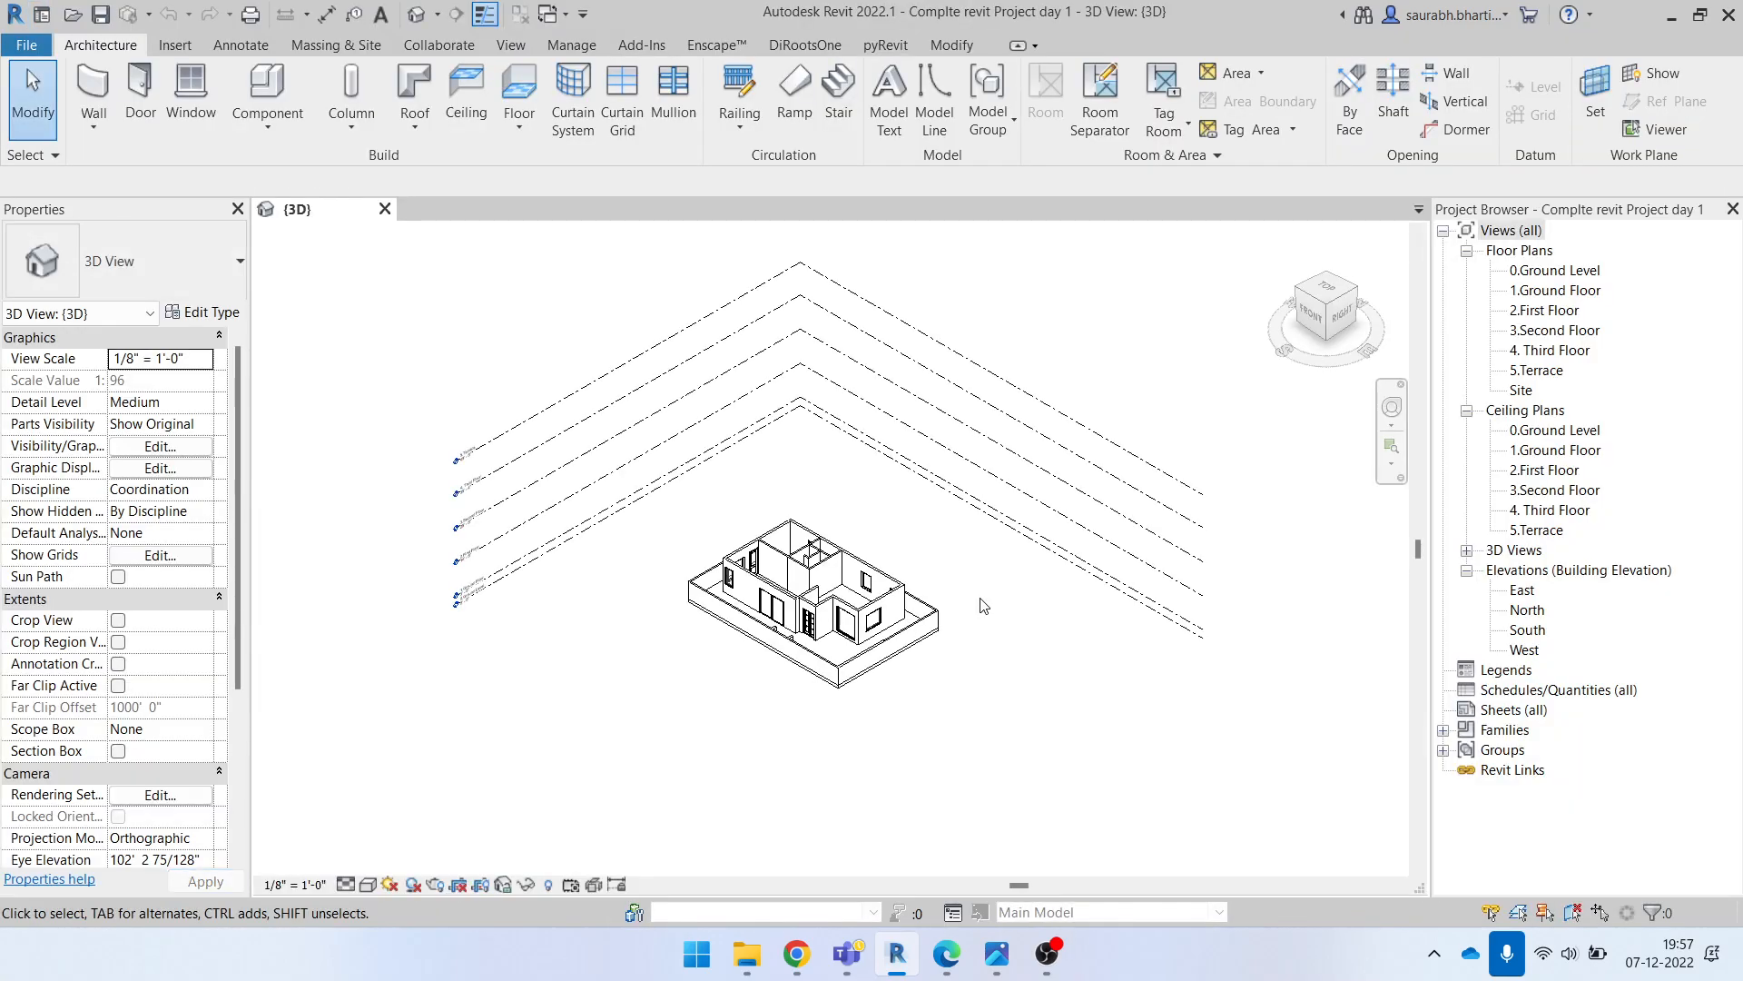
Step: Examine the modelled ground floor in 3D from the front, from above and at the corner, including walls, doors, windows and boundary wall
{"action": "scroll", "coordinate": [980, 603], "scroll_direction": "up", "scroll_amount": 3}
{"action": "middle_click_drag", "start_coordinate": [981, 604], "coordinate": [1060, 563], "text": "shift"}
{"action": "scroll", "coordinate": [776, 583], "scroll_direction": "down", "scroll_amount": 3}
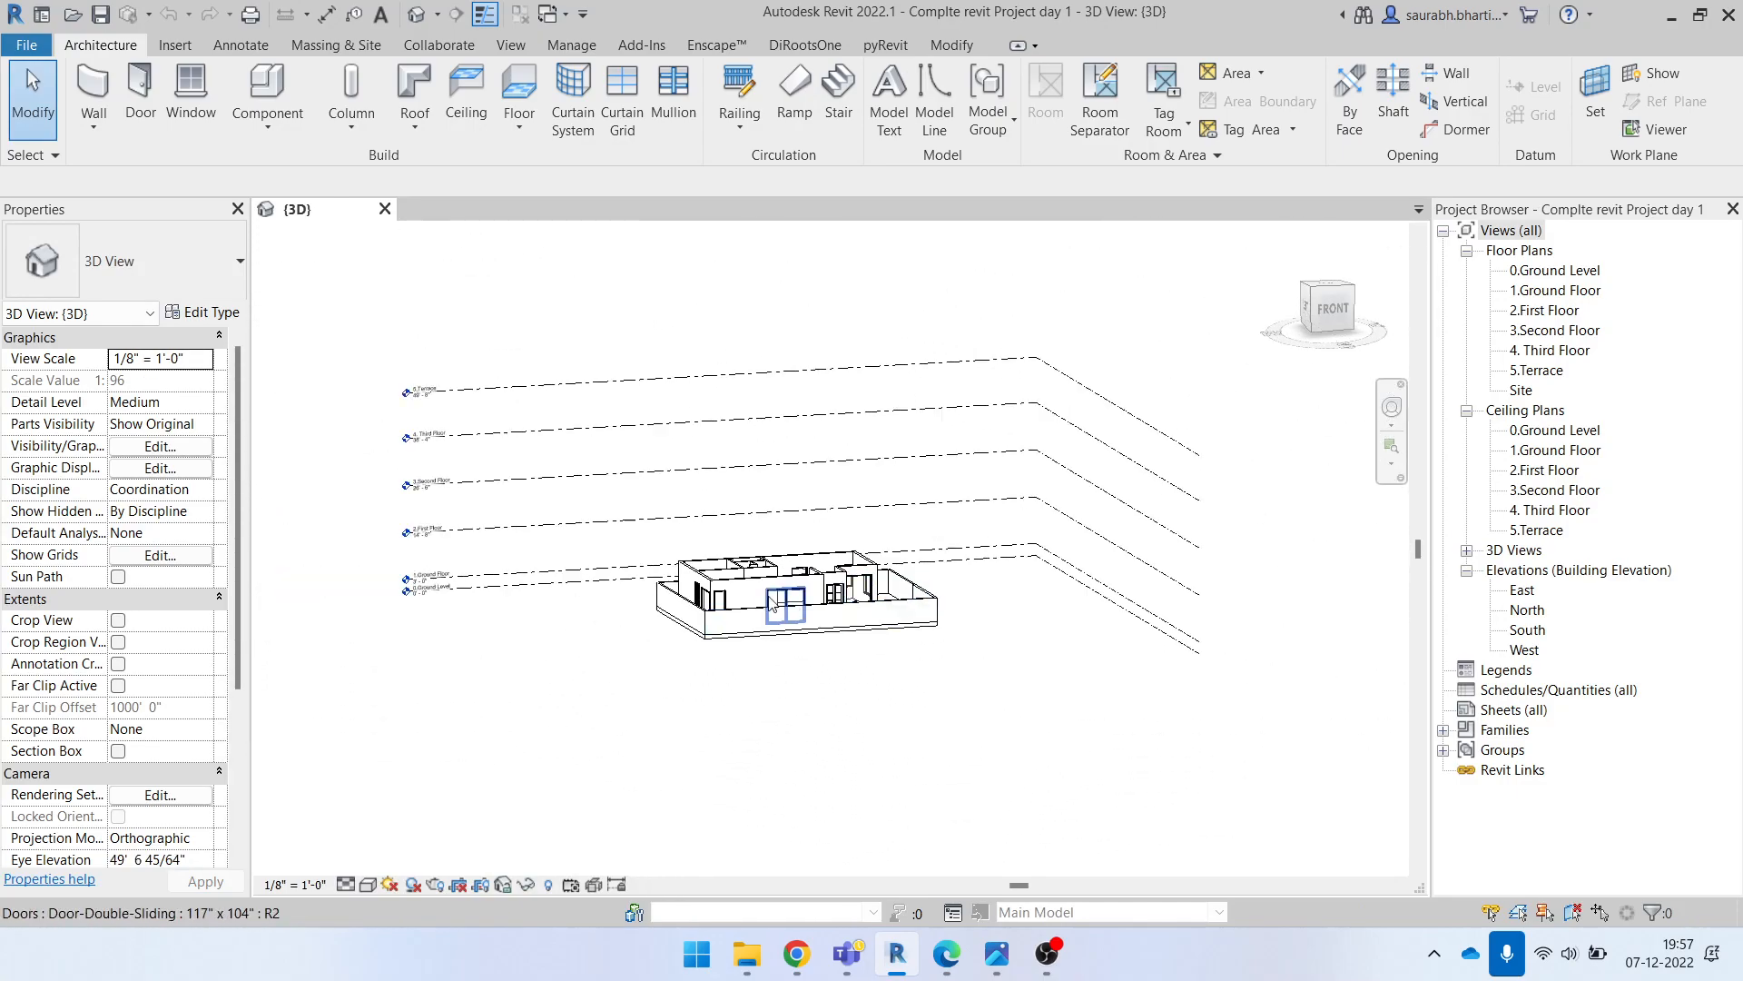
{"action": "middle_click_drag", "start_coordinate": [804, 550], "coordinate": [868, 635], "text": "shift"}
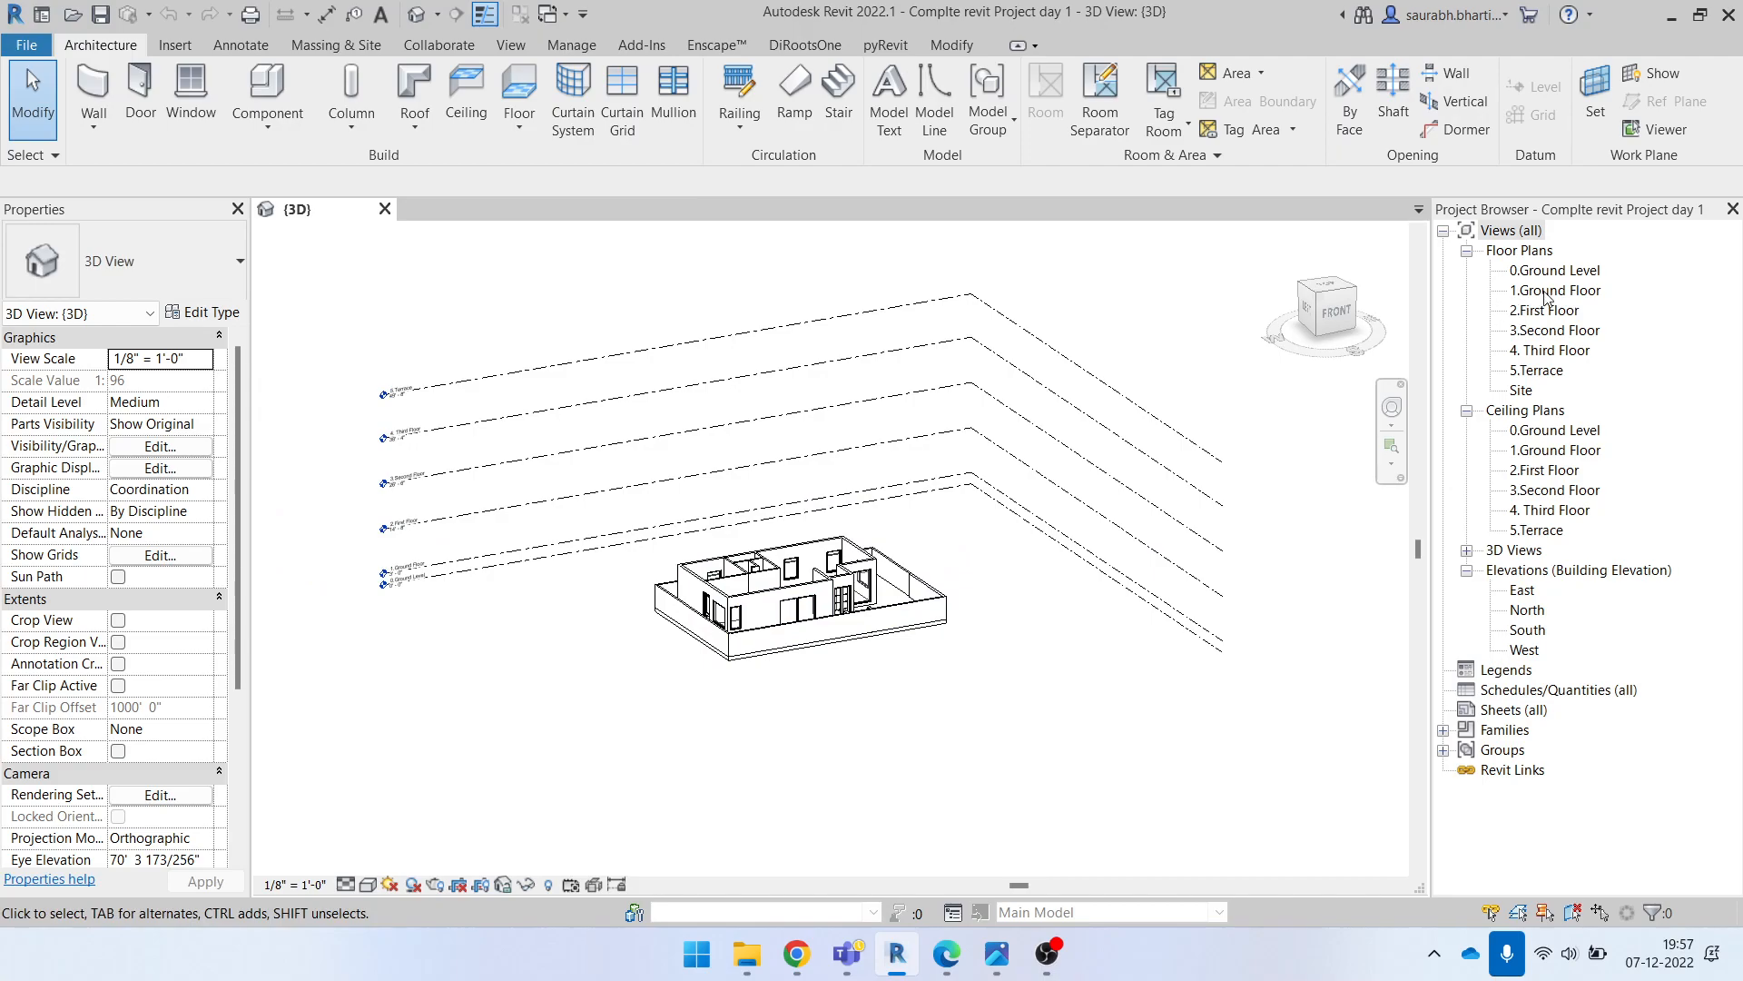
{"action": "scroll", "coordinate": [783, 606], "scroll_direction": "up", "scroll_amount": 4}
{"action": "middle_click_drag", "start_coordinate": [782, 606], "coordinate": [777, 660], "text": "shift"}
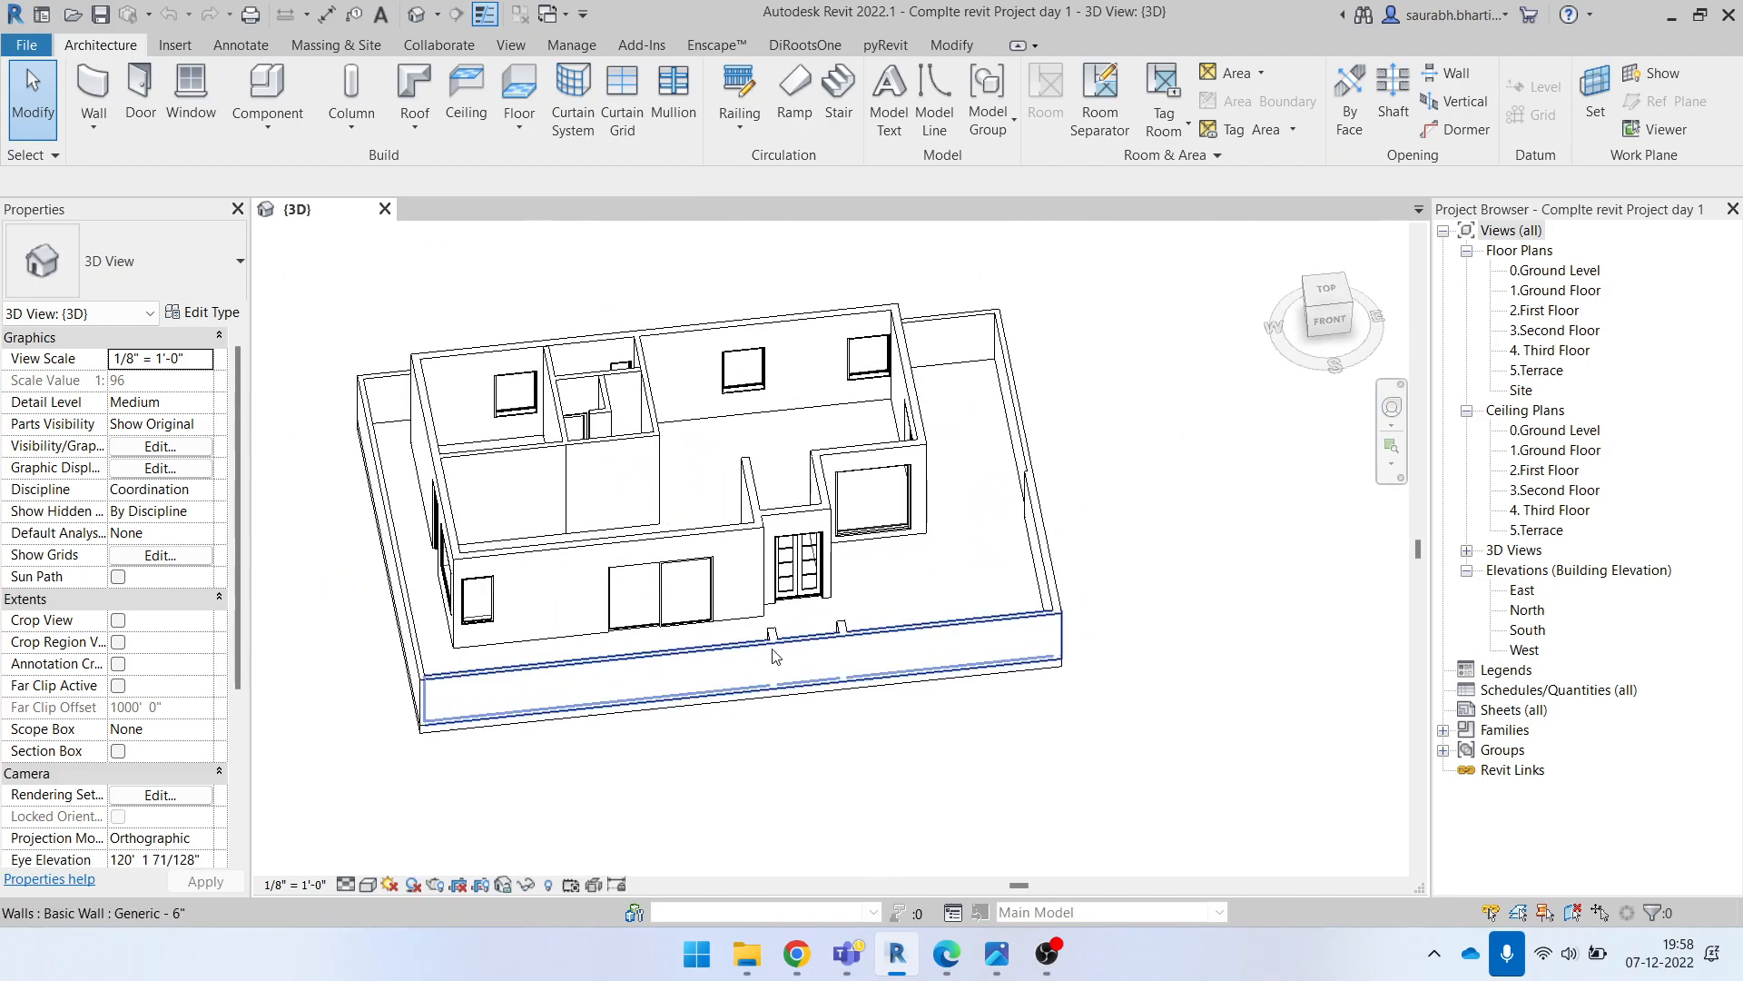
{"action": "middle_click_drag", "start_coordinate": [879, 514], "coordinate": [902, 789], "text": "shift"}
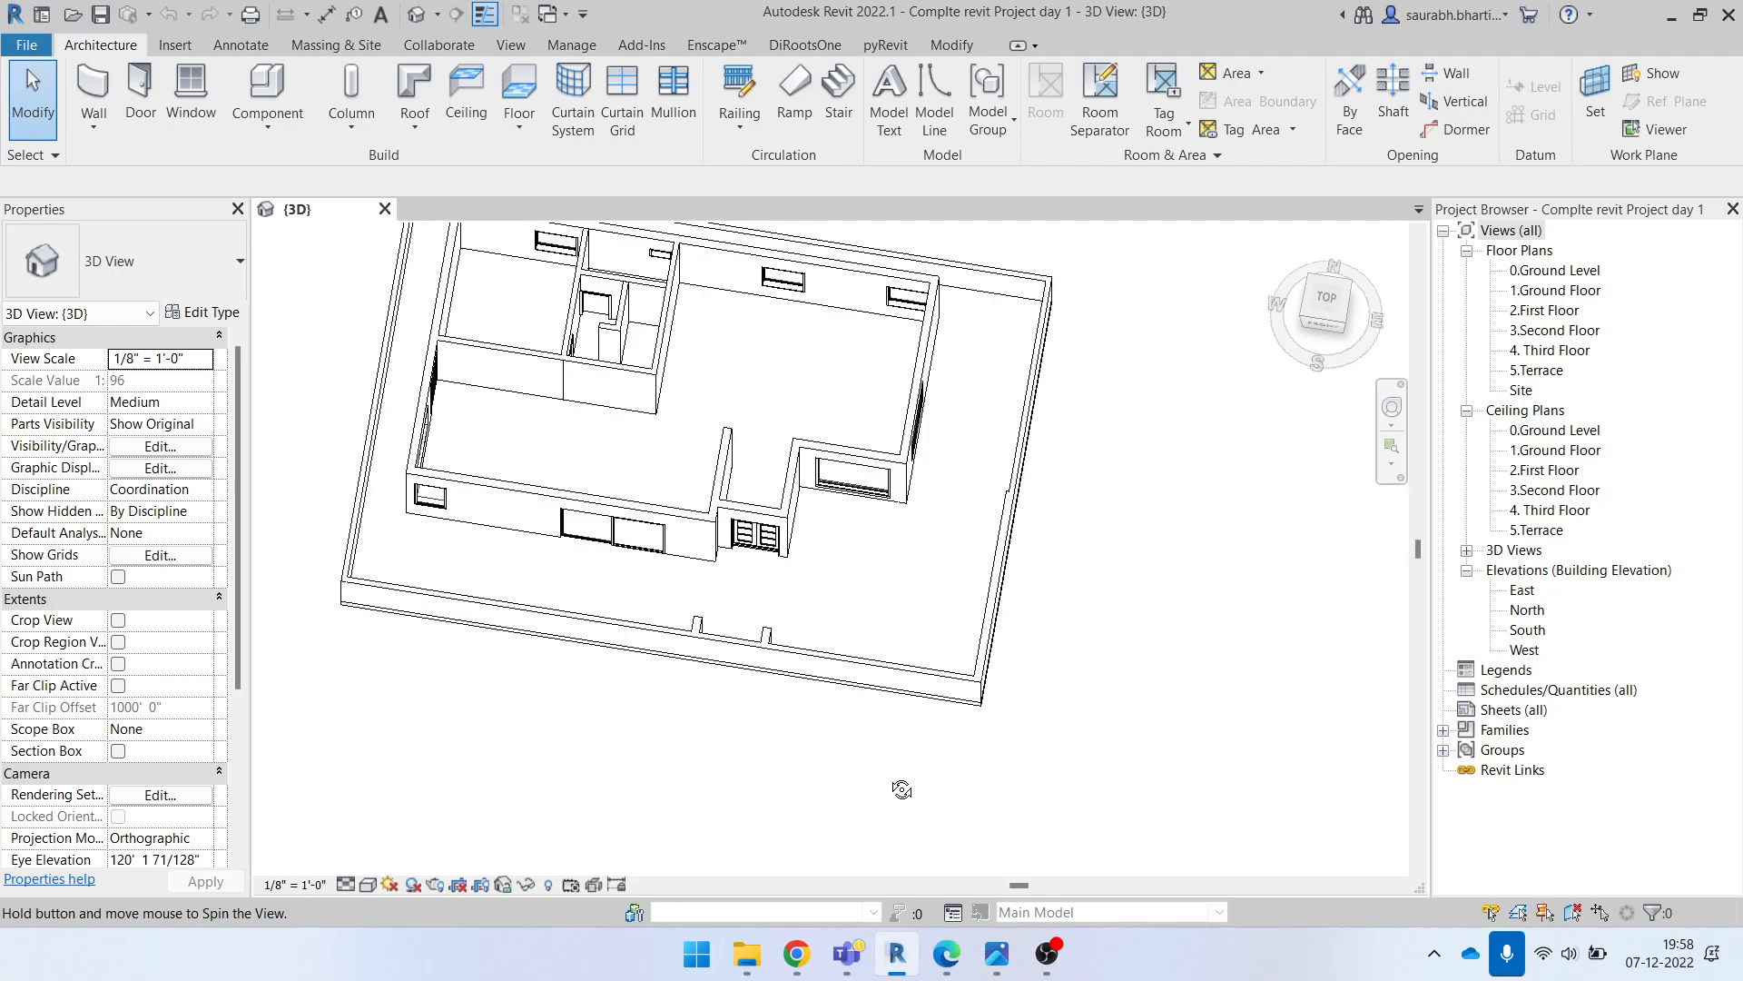
{"action": "middle_click_drag", "start_coordinate": [708, 490], "coordinate": [1741, 357], "text": "shift"}
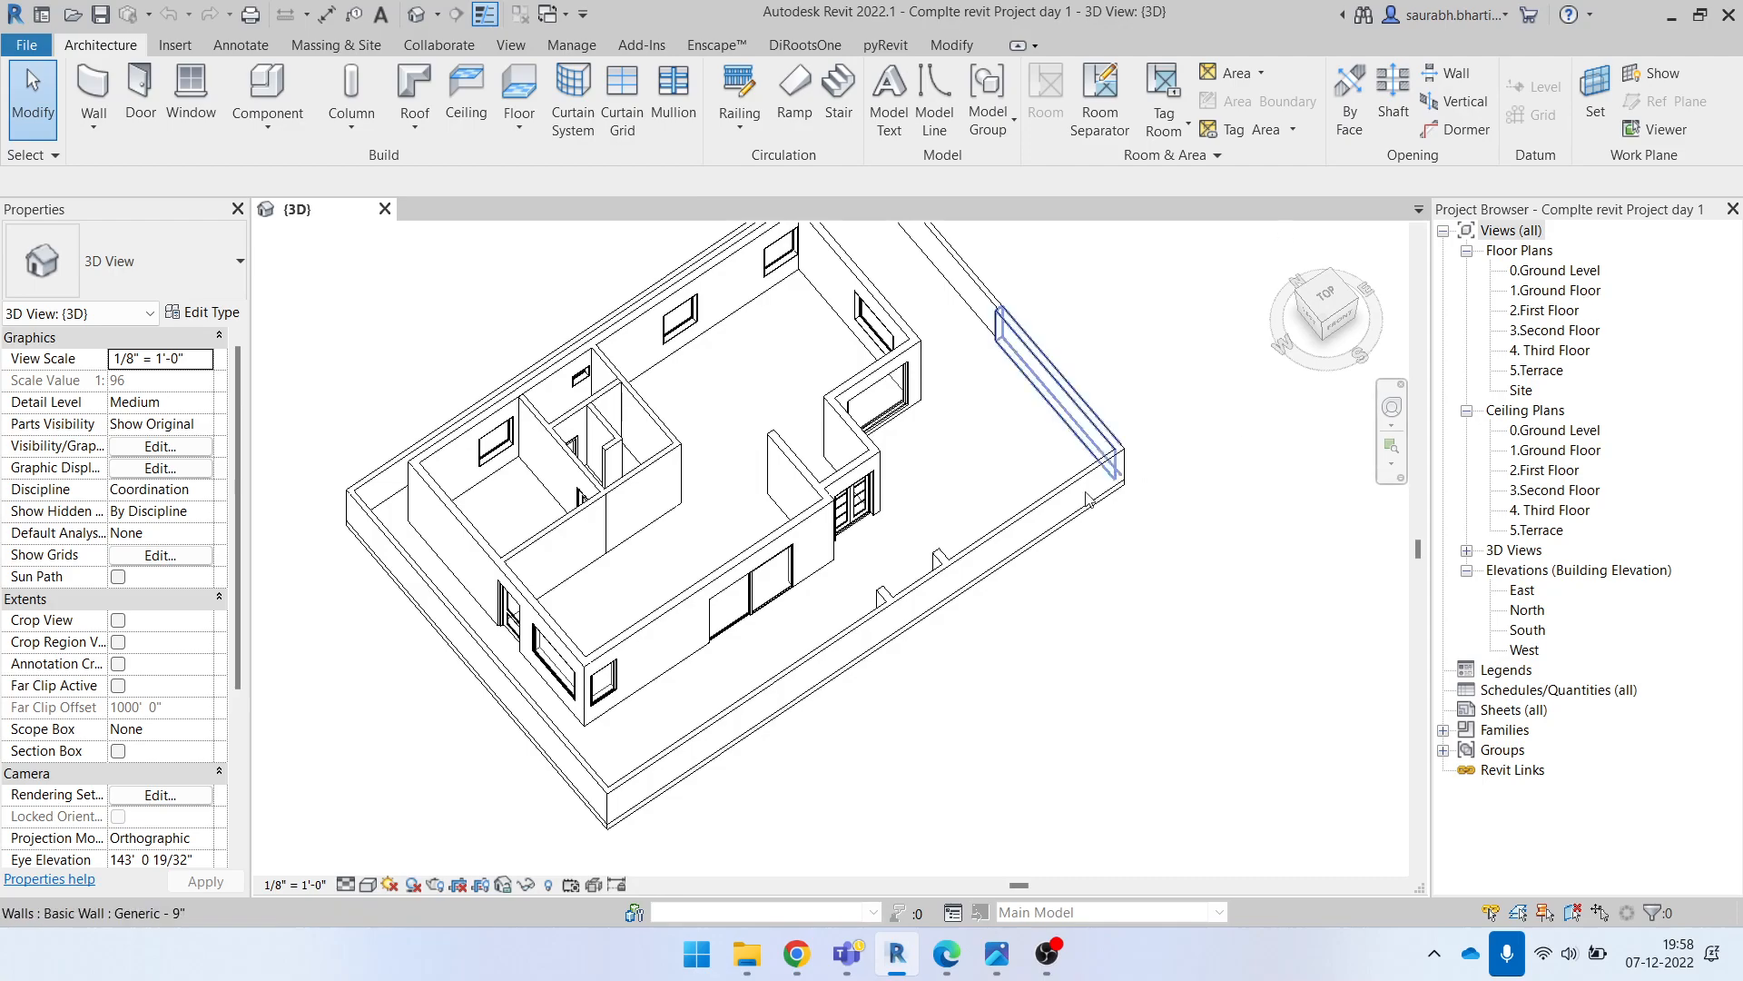
{"action": "scroll", "coordinate": [993, 535], "scroll_direction": "down", "scroll_amount": 1}
{"action": "middle_click_drag", "start_coordinate": [841, 528], "coordinate": [1030, 667], "text": "shift"}
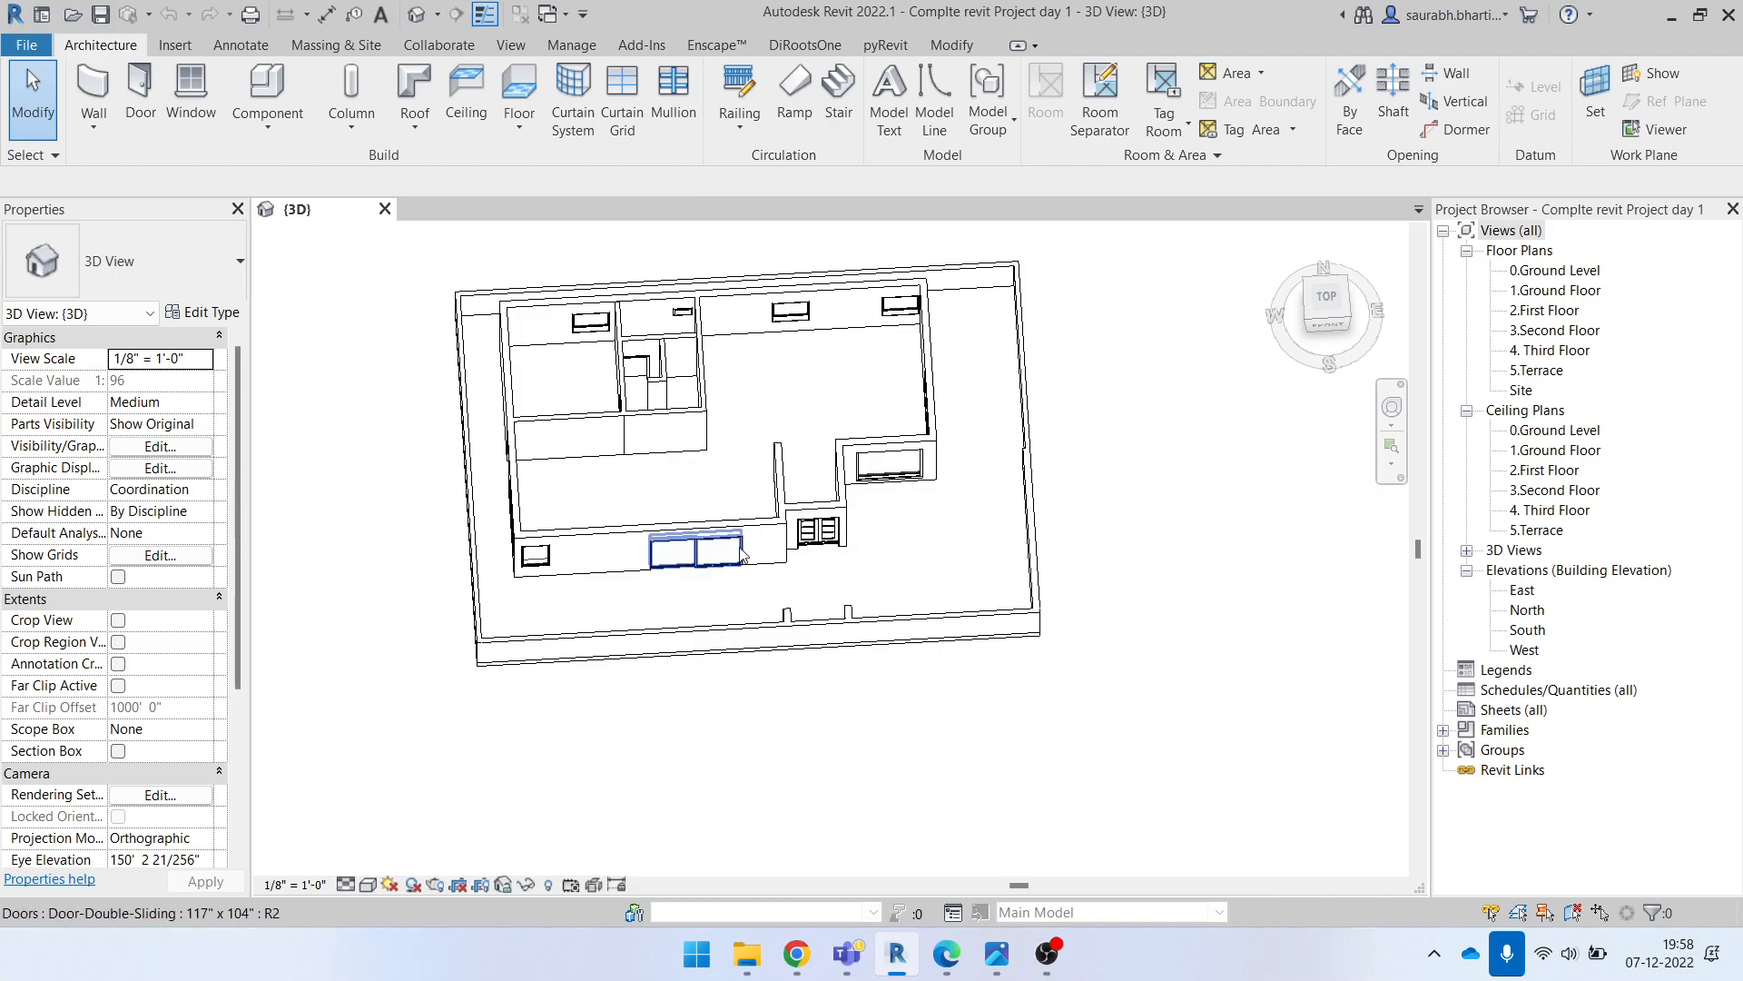
{"action": "scroll", "coordinate": [620, 590], "scroll_direction": "up", "scroll_amount": 4}
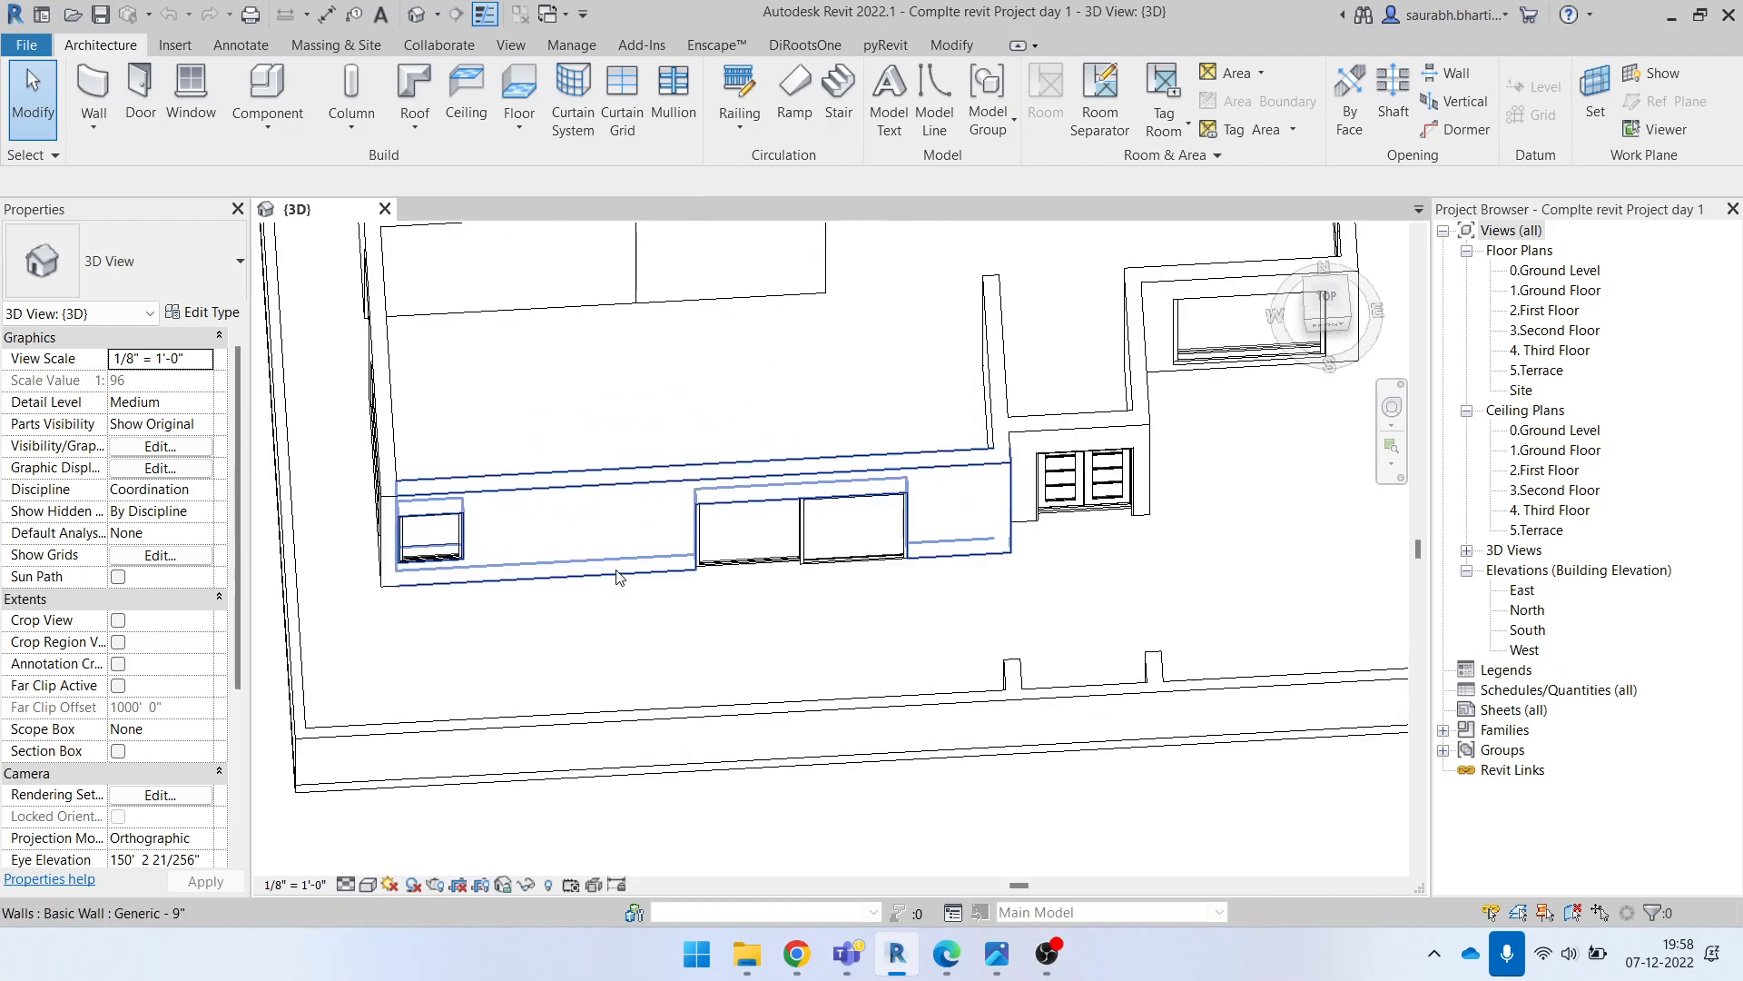
{"action": "middle_click_drag", "start_coordinate": [726, 616], "coordinate": [786, 483], "text": "shift"}
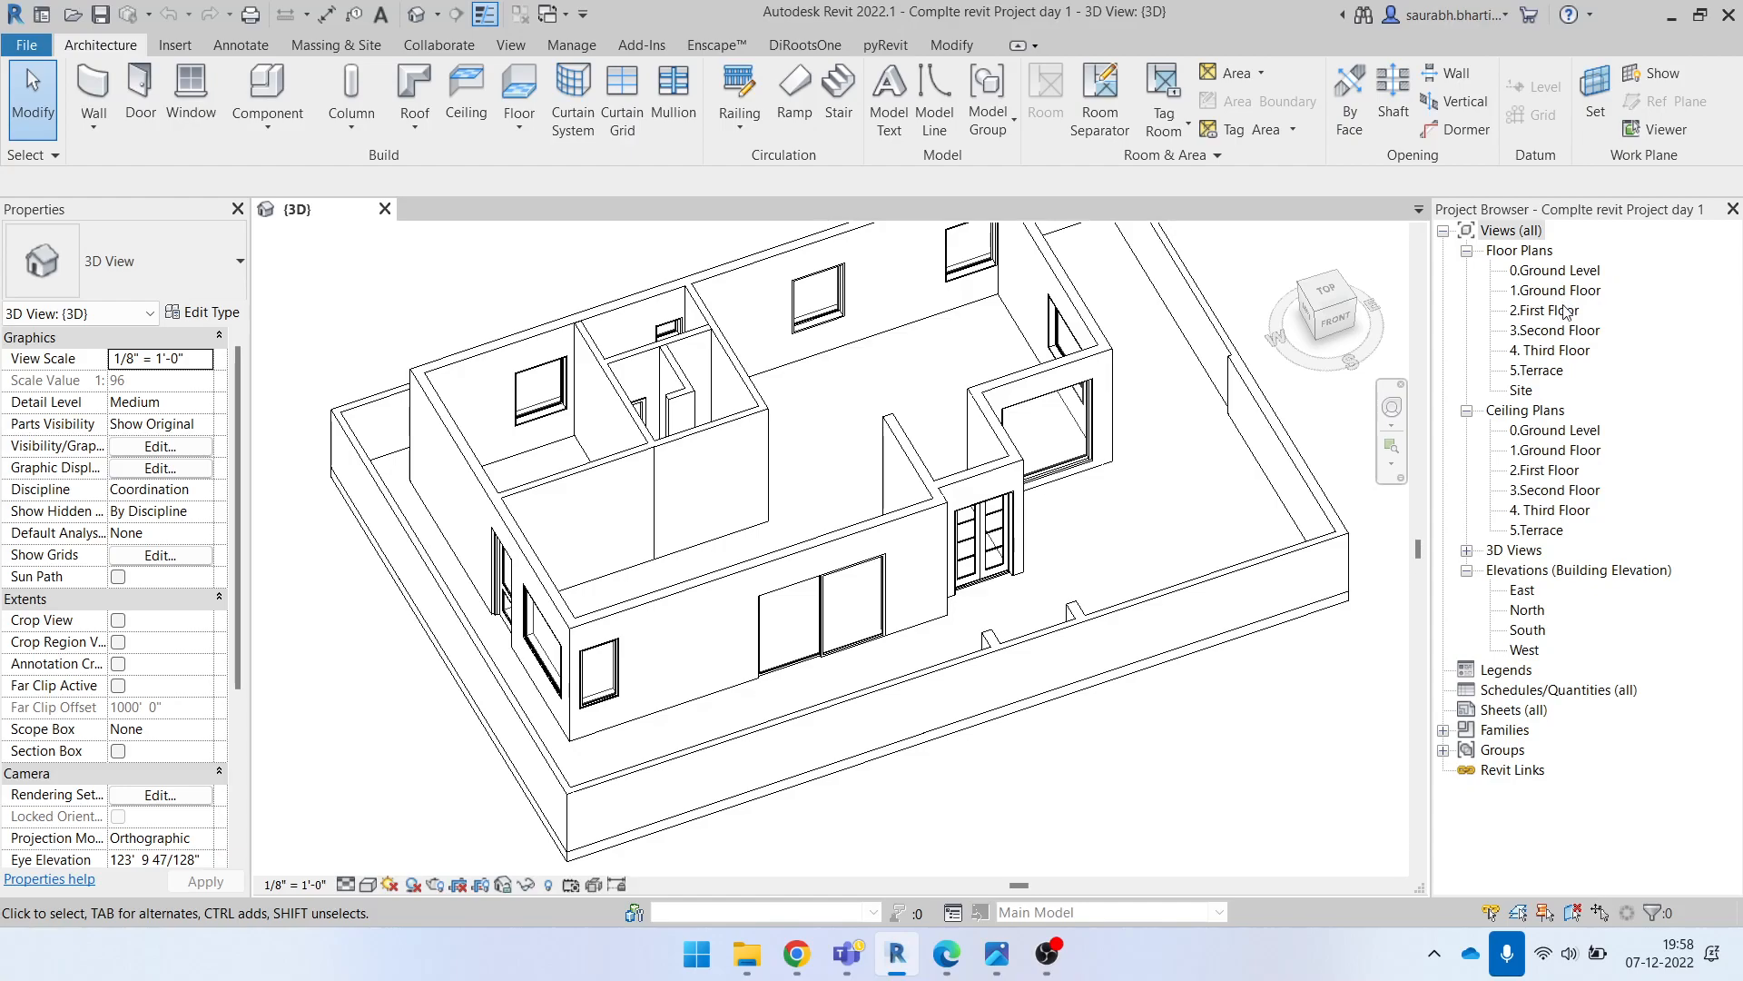
{"action": "scroll", "coordinate": [698, 557], "scroll_direction": "down", "scroll_amount": 2}
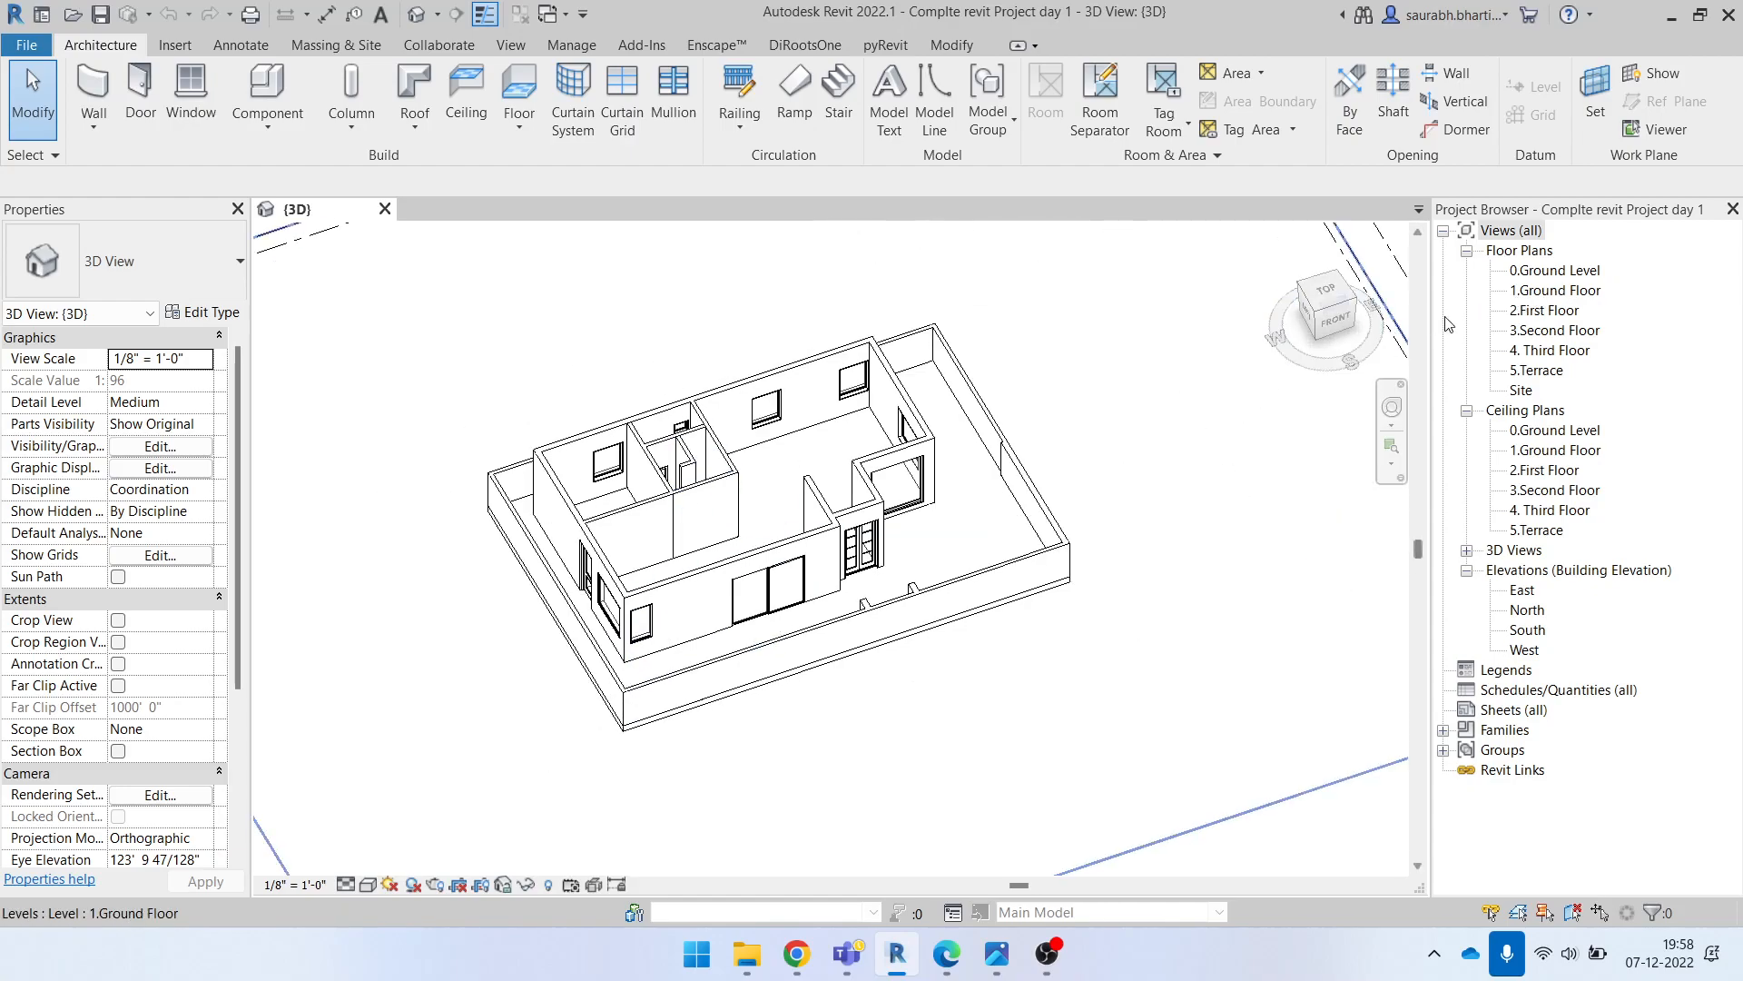
Step: Open the 1.Ground Floor floor plan and look over the walls, doors and windows on the PDF underlay
{"action": "double_click", "coordinate": [1543, 292]}
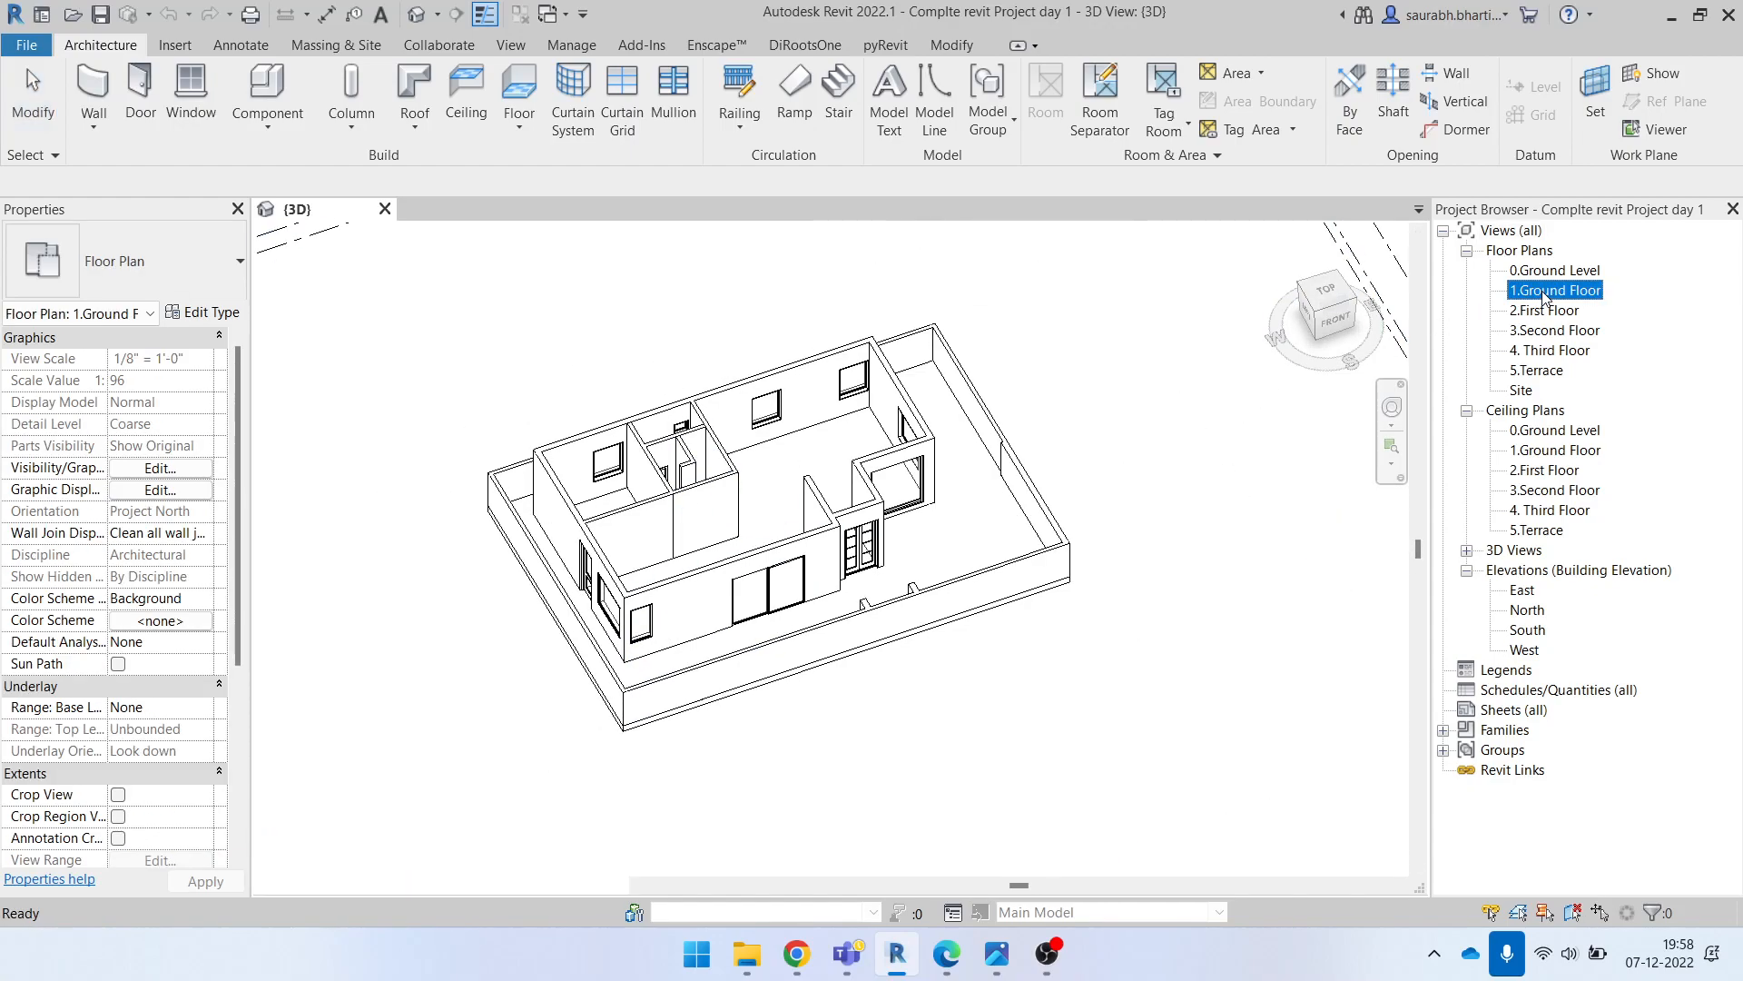
{"action": "scroll", "coordinate": [536, 608], "scroll_direction": "up", "scroll_amount": 5}
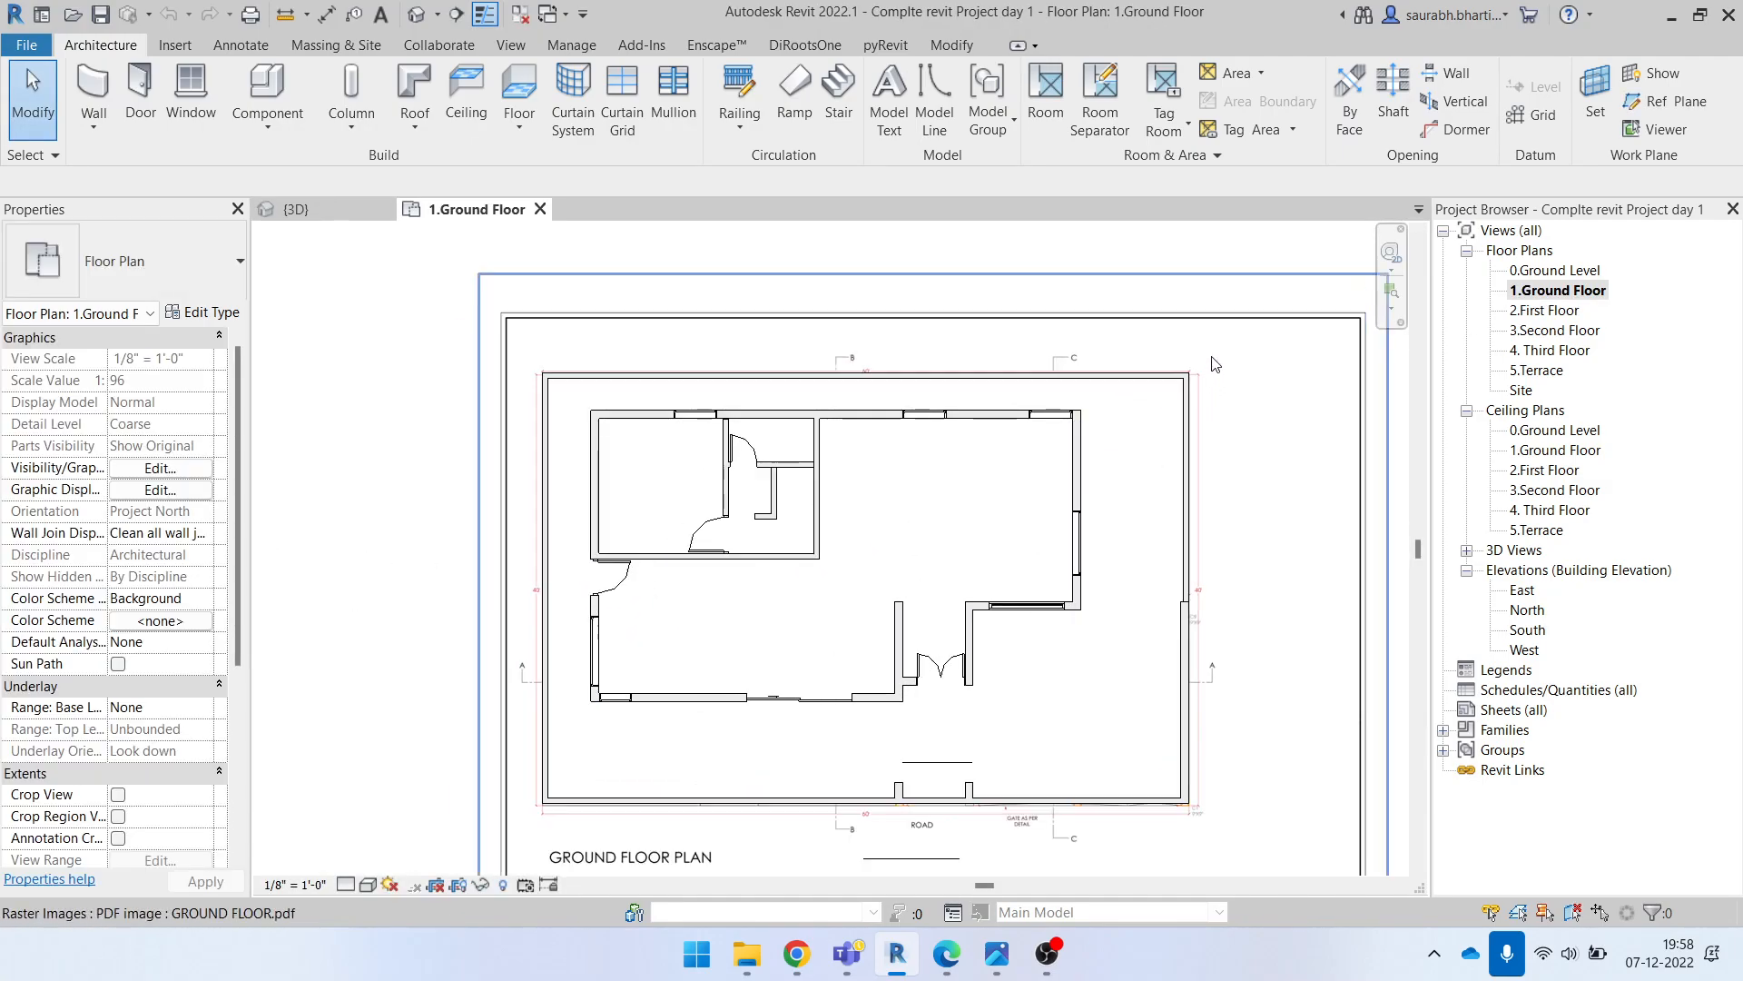
{"action": "scroll", "coordinate": [1204, 397], "scroll_direction": "up", "scroll_amount": 2}
{"action": "scroll", "coordinate": [1090, 386], "scroll_direction": "down", "scroll_amount": 3}
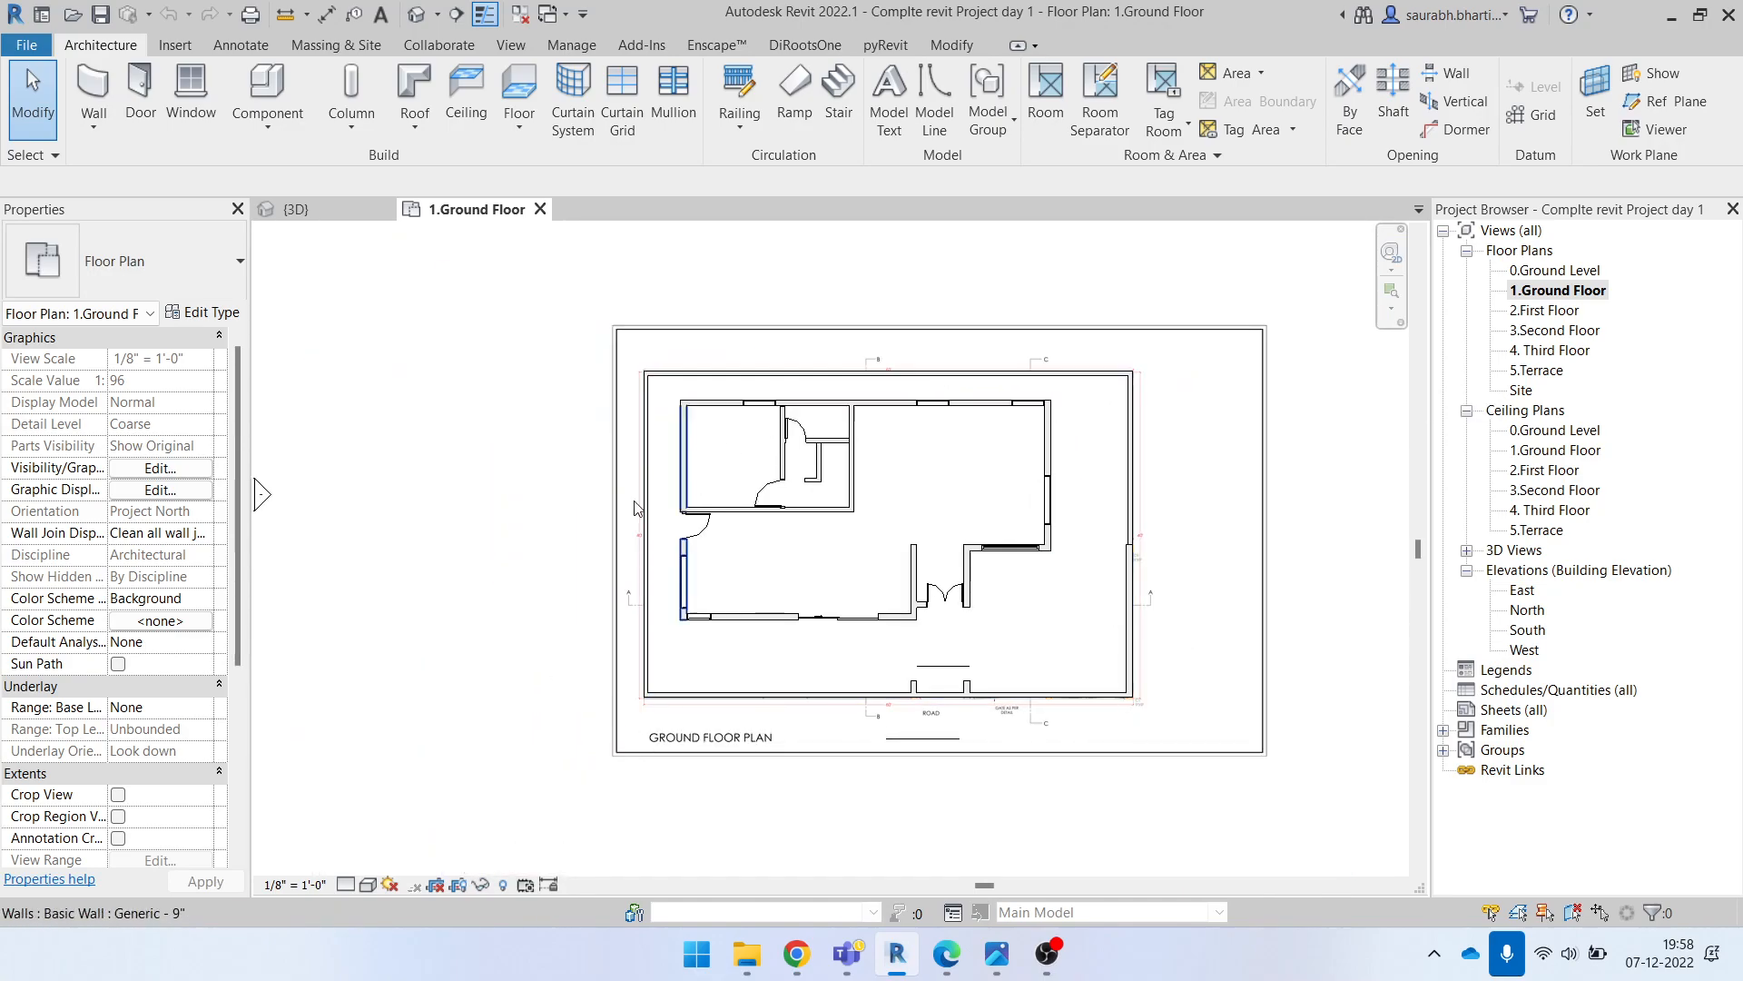
Step: Hide the Floors category in the model visibility overrides of the ground floor plan's Architectural Plan view template
{"action": "scroll", "coordinate": [40, 704], "scroll_direction": "down", "scroll_amount": 5}
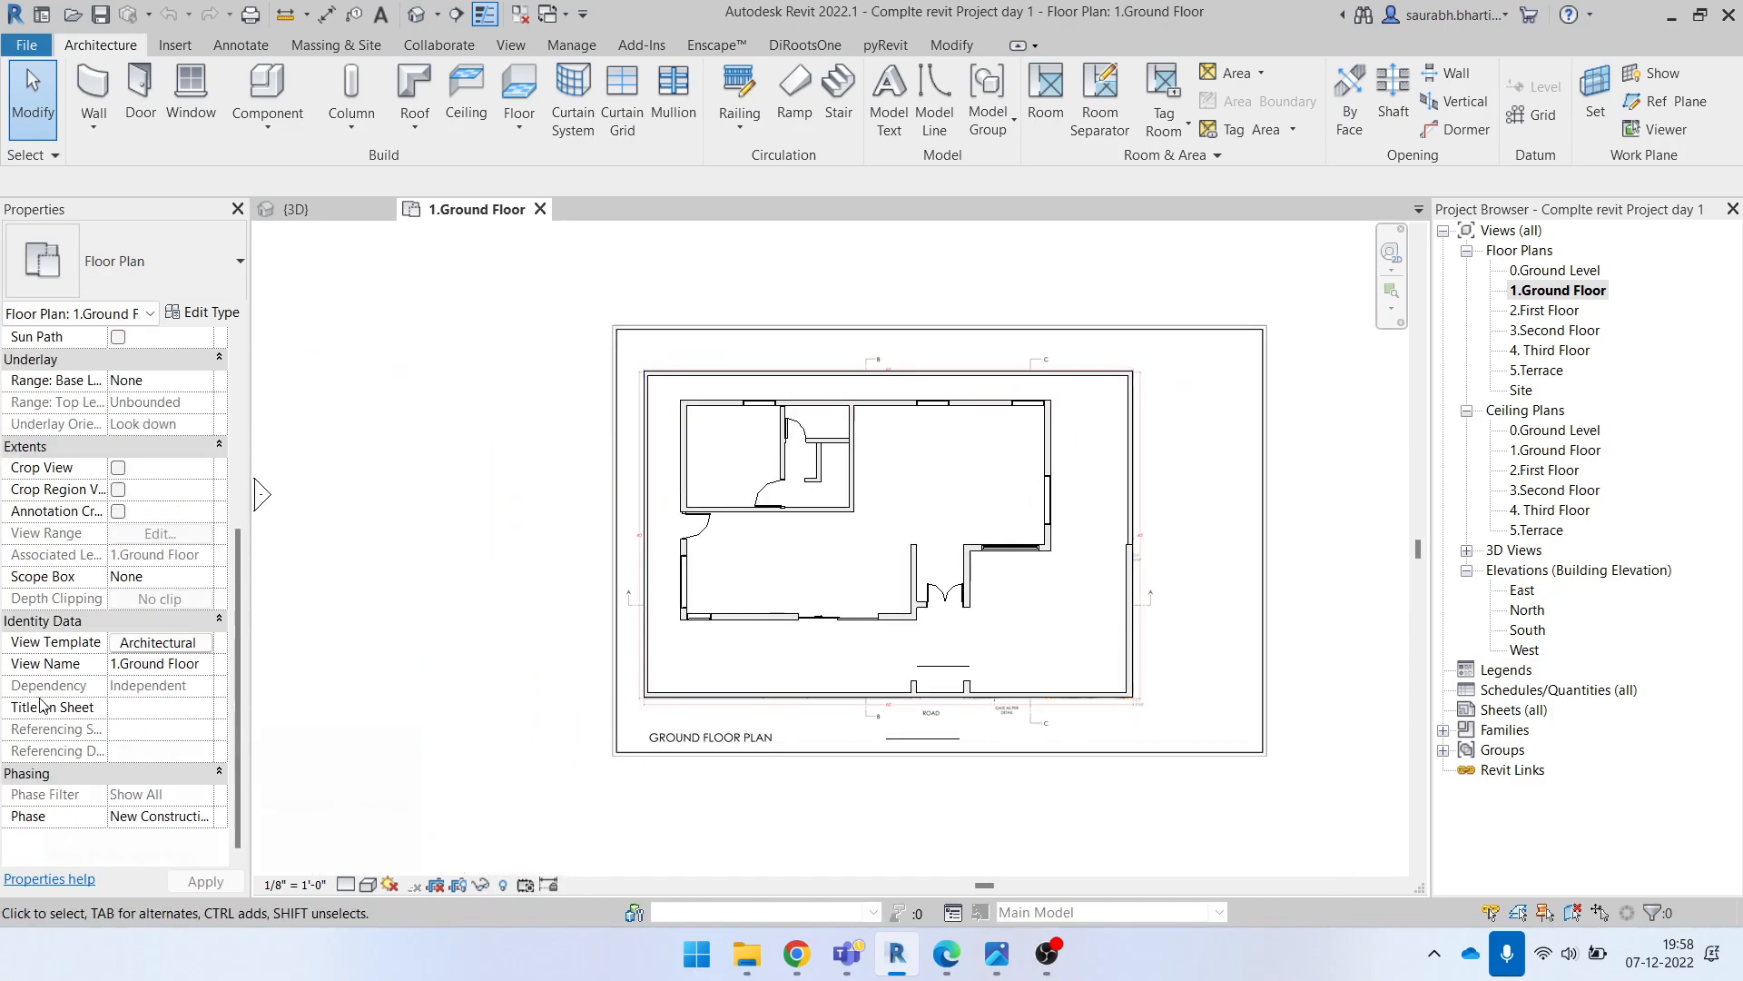
{"action": "left_click", "coordinate": [160, 643]}
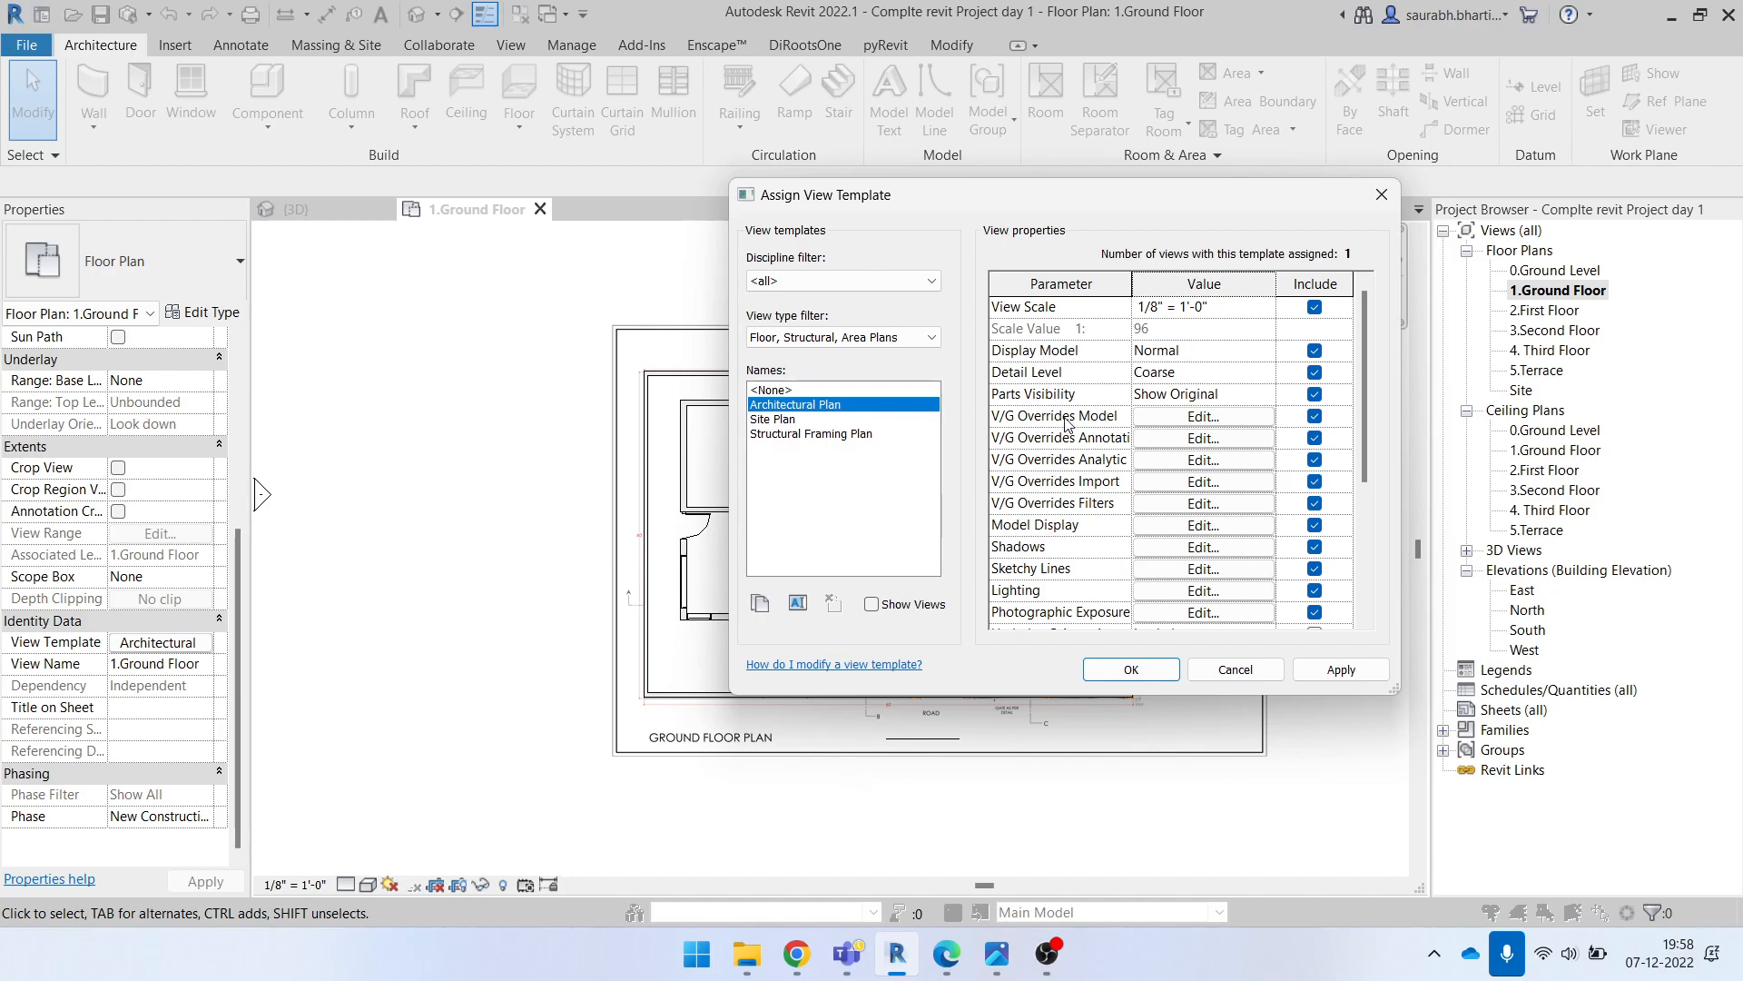
{"action": "left_click", "coordinate": [1203, 417]}
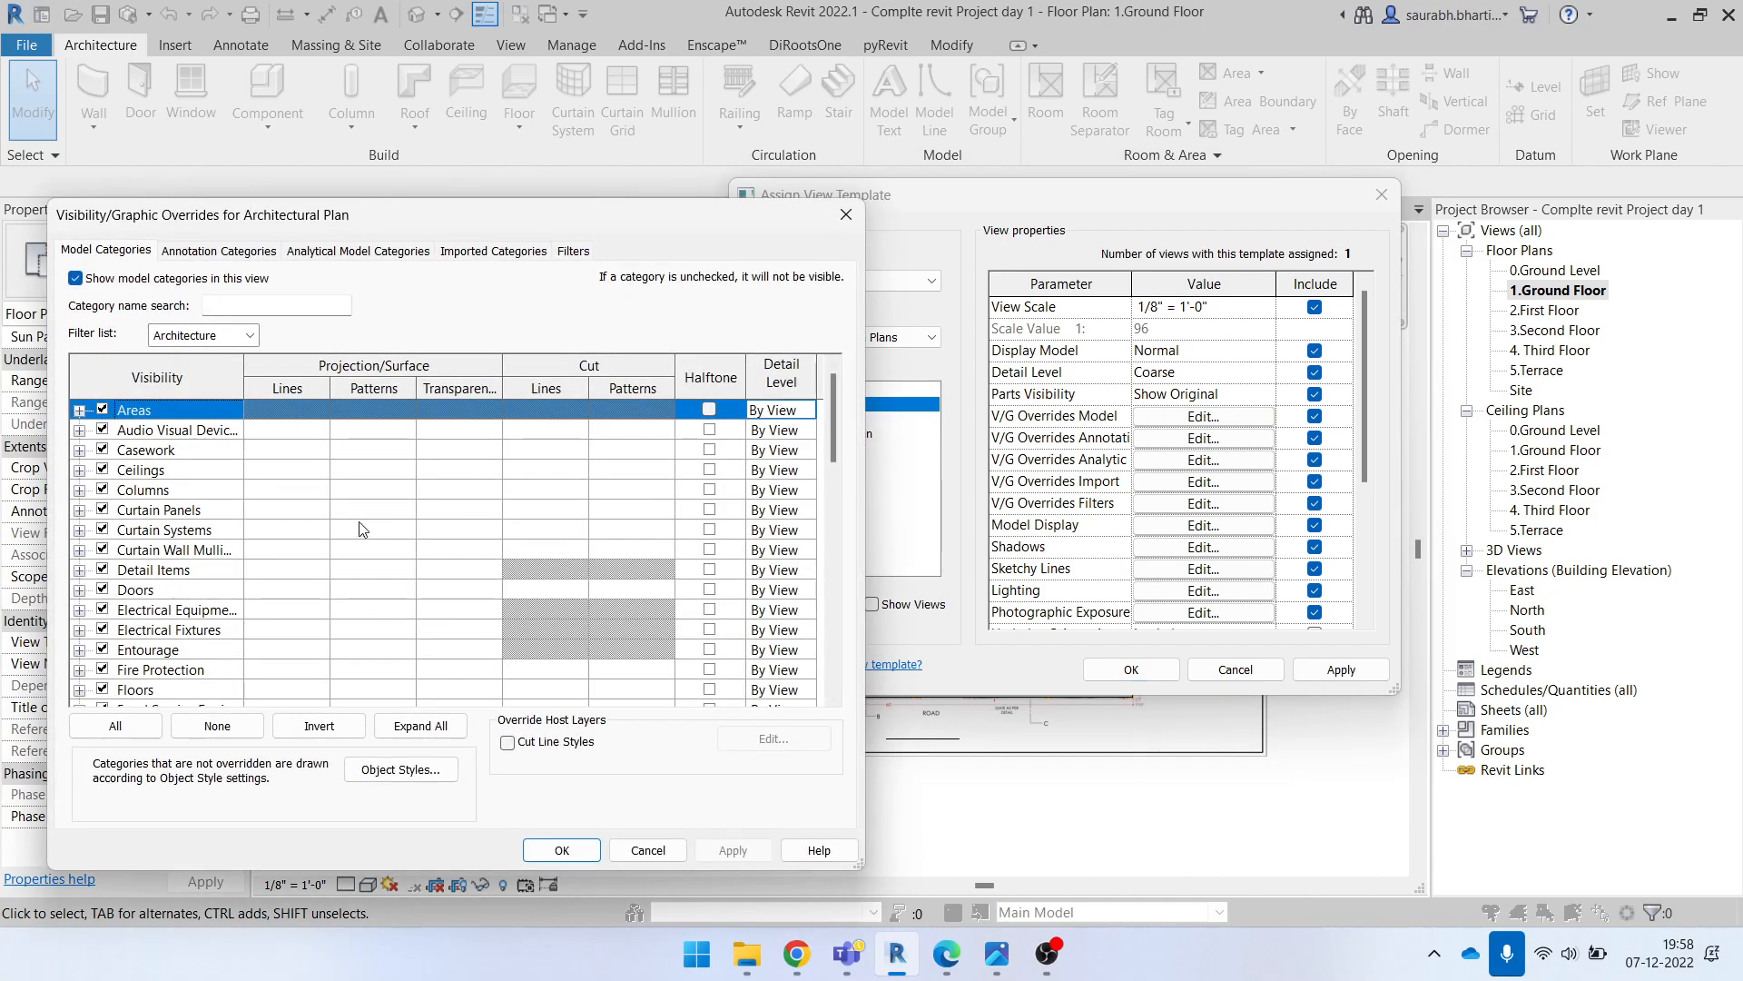
{"action": "left_click", "coordinate": [102, 693]}
{"action": "left_click", "coordinate": [102, 691]}
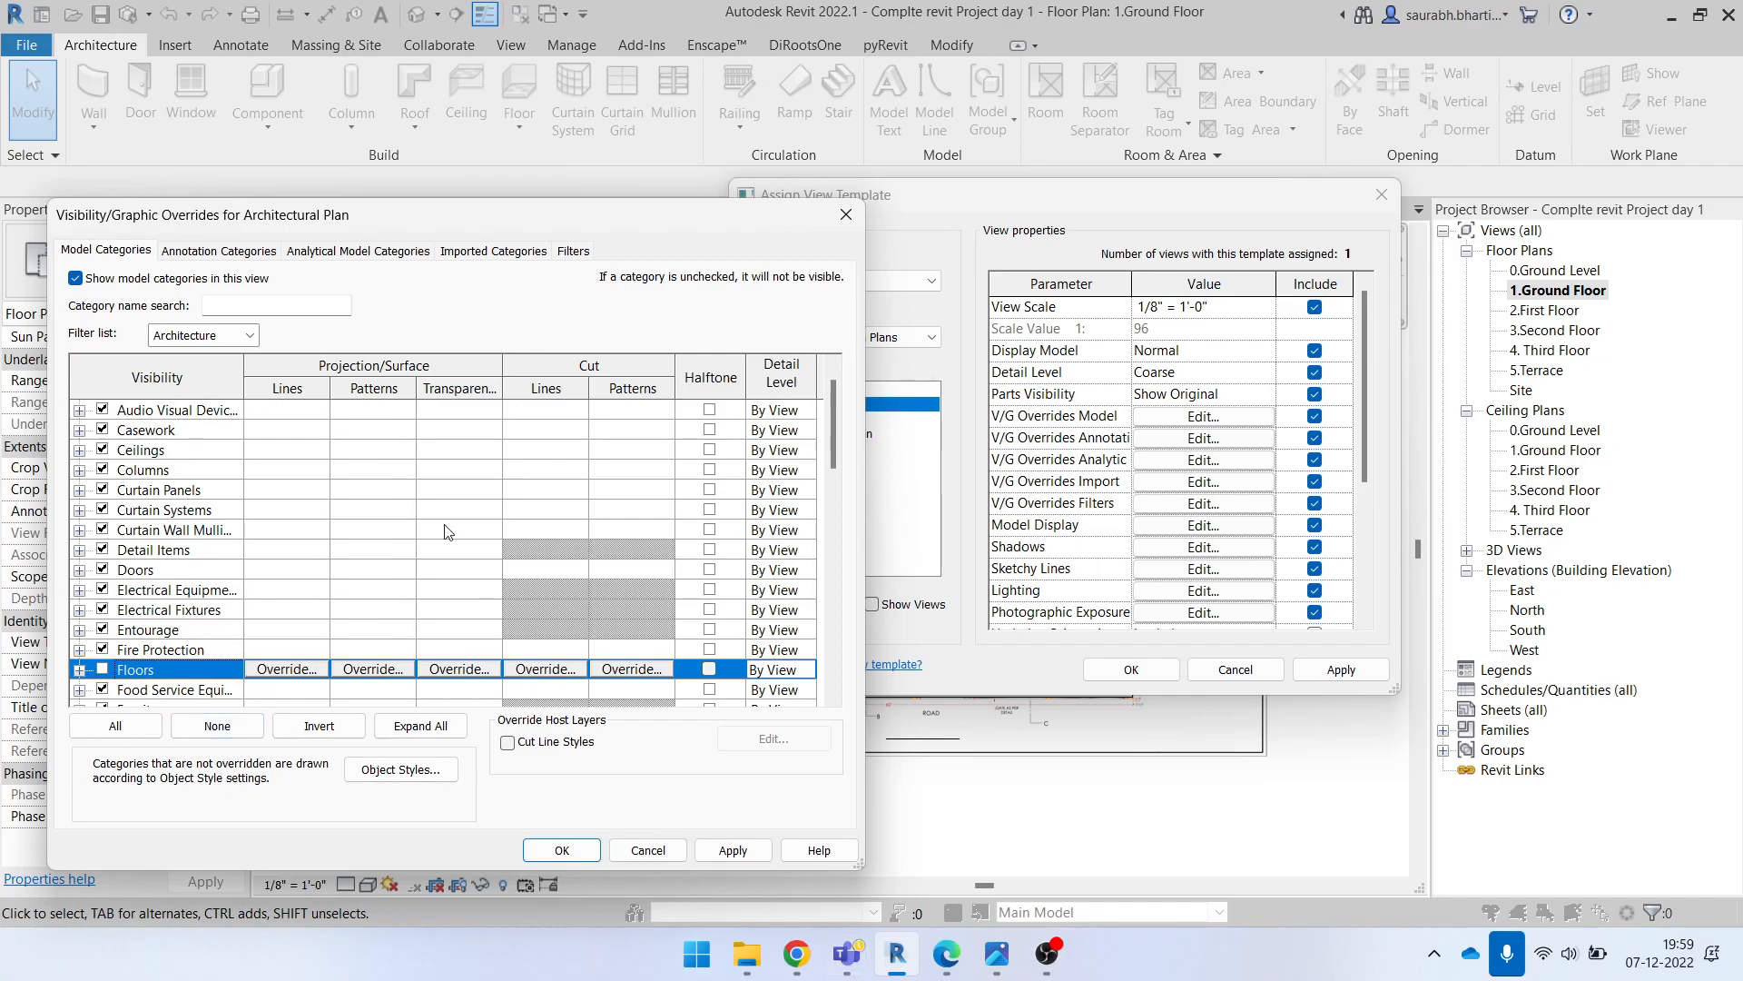
{"action": "left_click", "coordinate": [735, 851]}
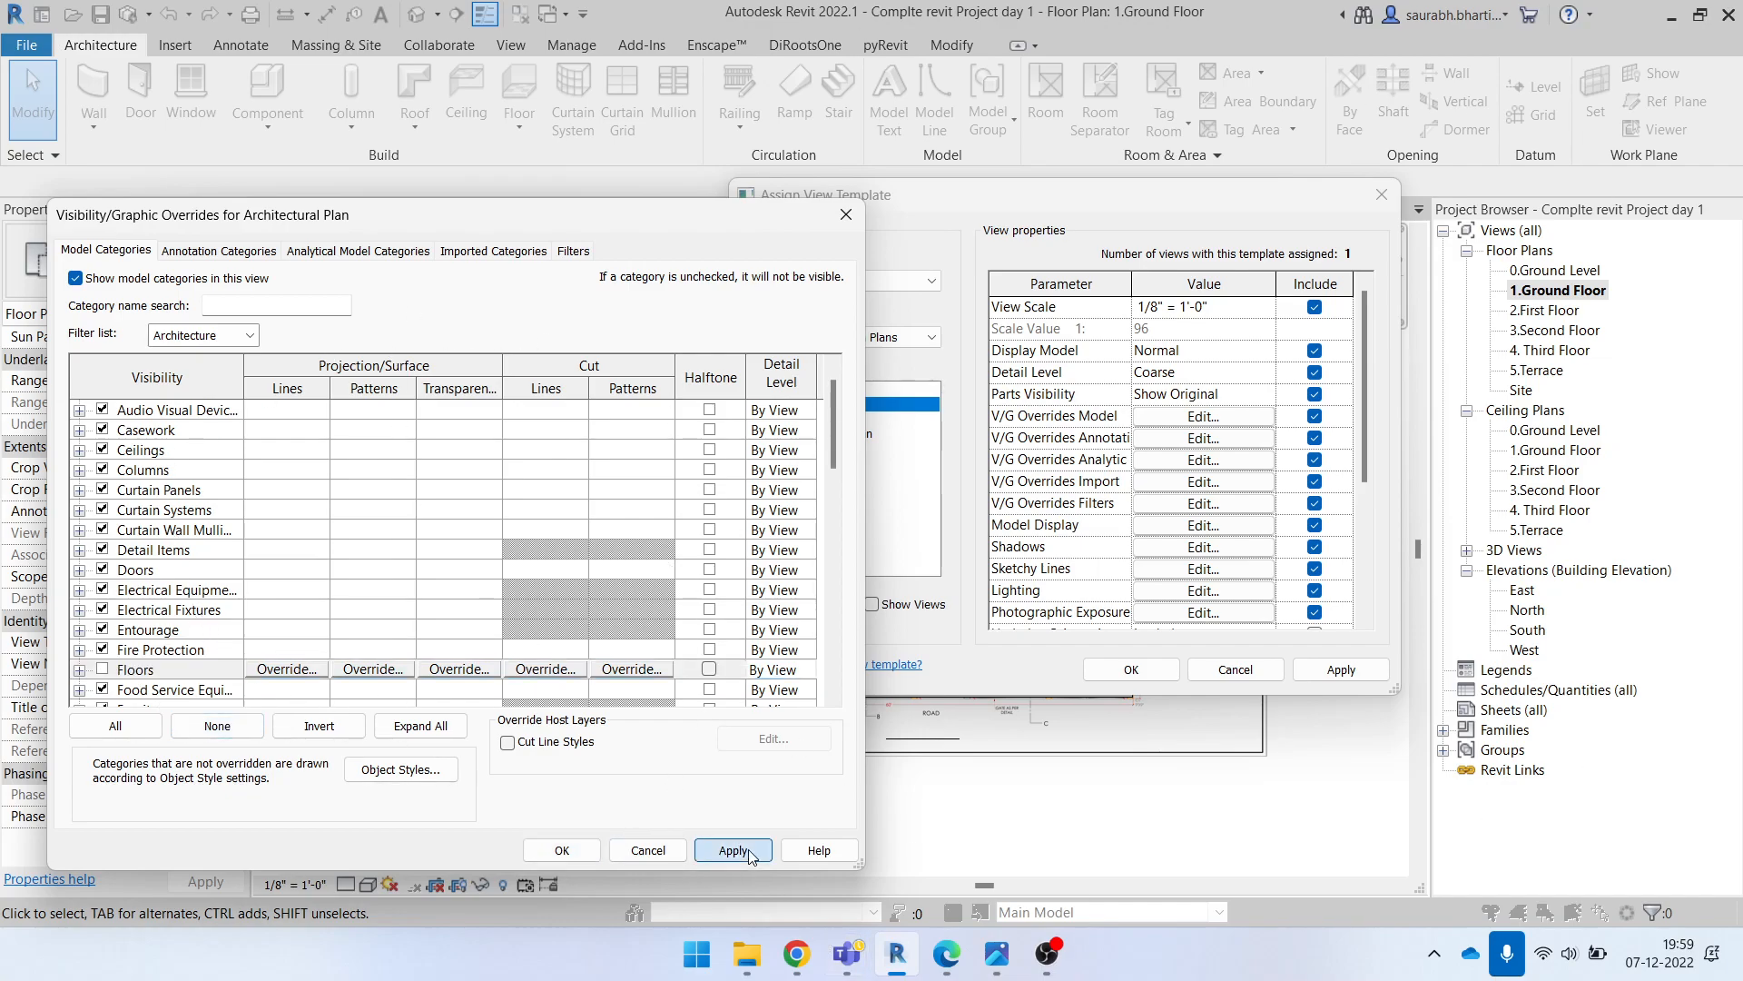
{"action": "left_click", "coordinate": [565, 851]}
{"action": "left_click", "coordinate": [1131, 669]}
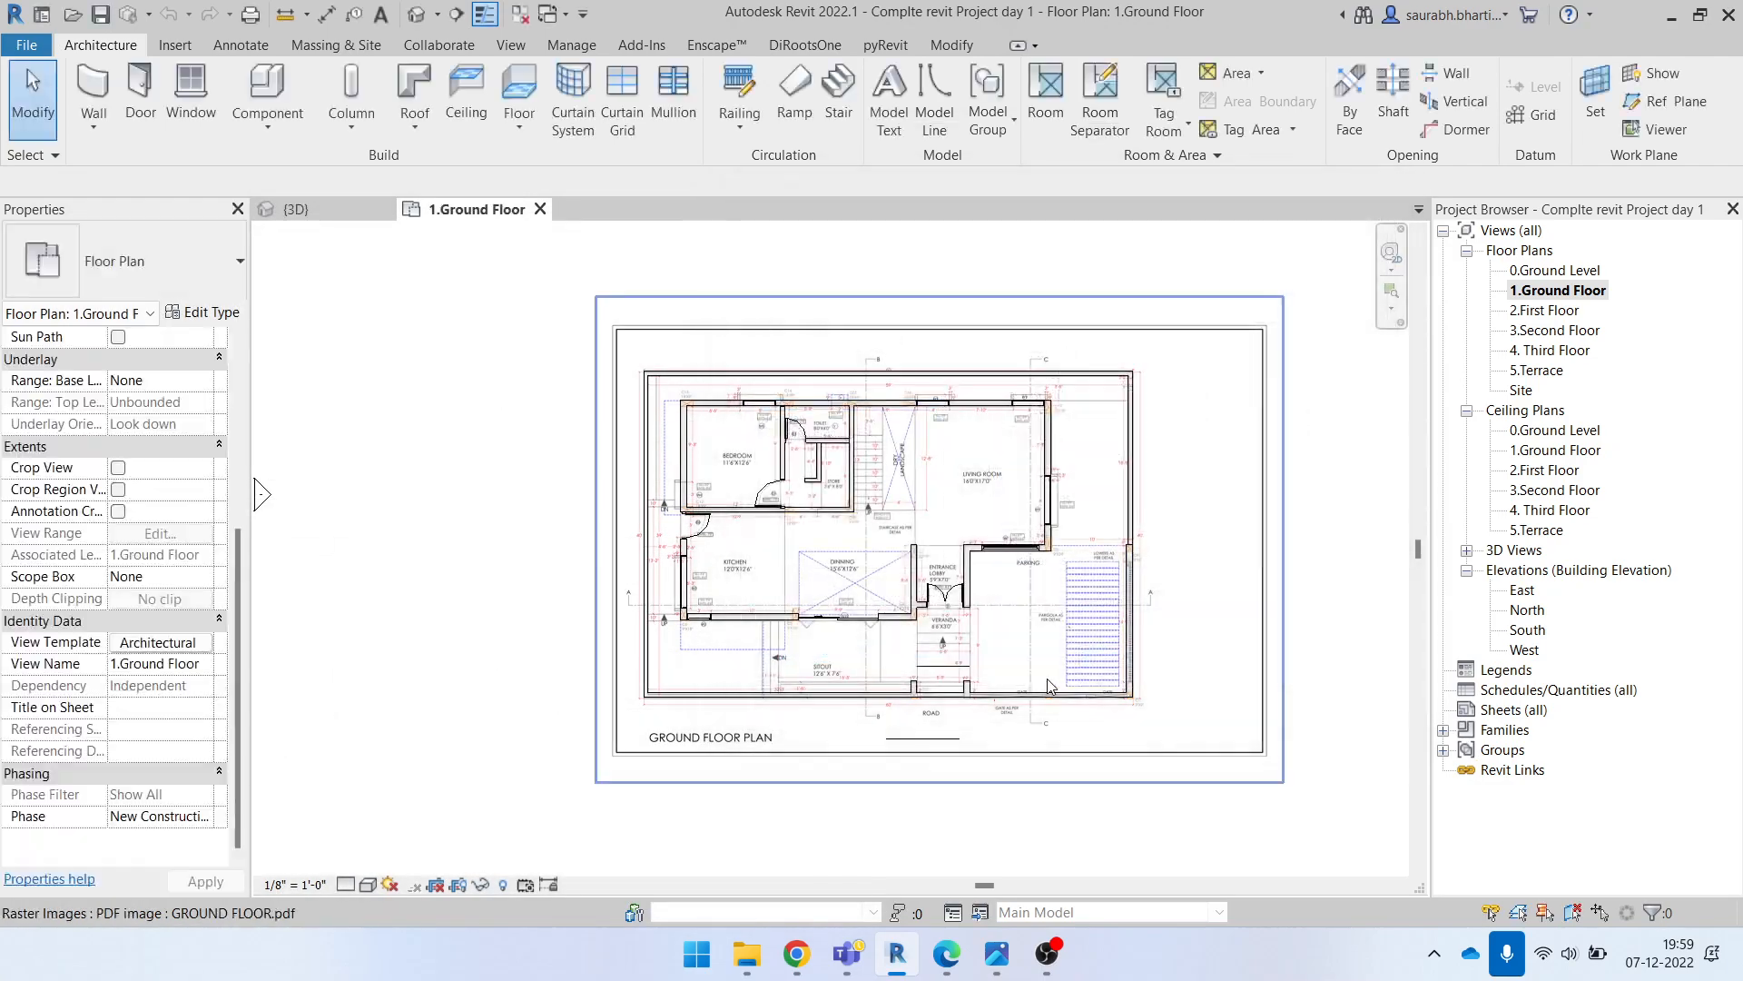
{"action": "scroll", "coordinate": [1035, 563], "scroll_direction": "up", "scroll_amount": 2}
{"action": "scroll", "coordinate": [902, 548], "scroll_direction": "down", "scroll_amount": 1}
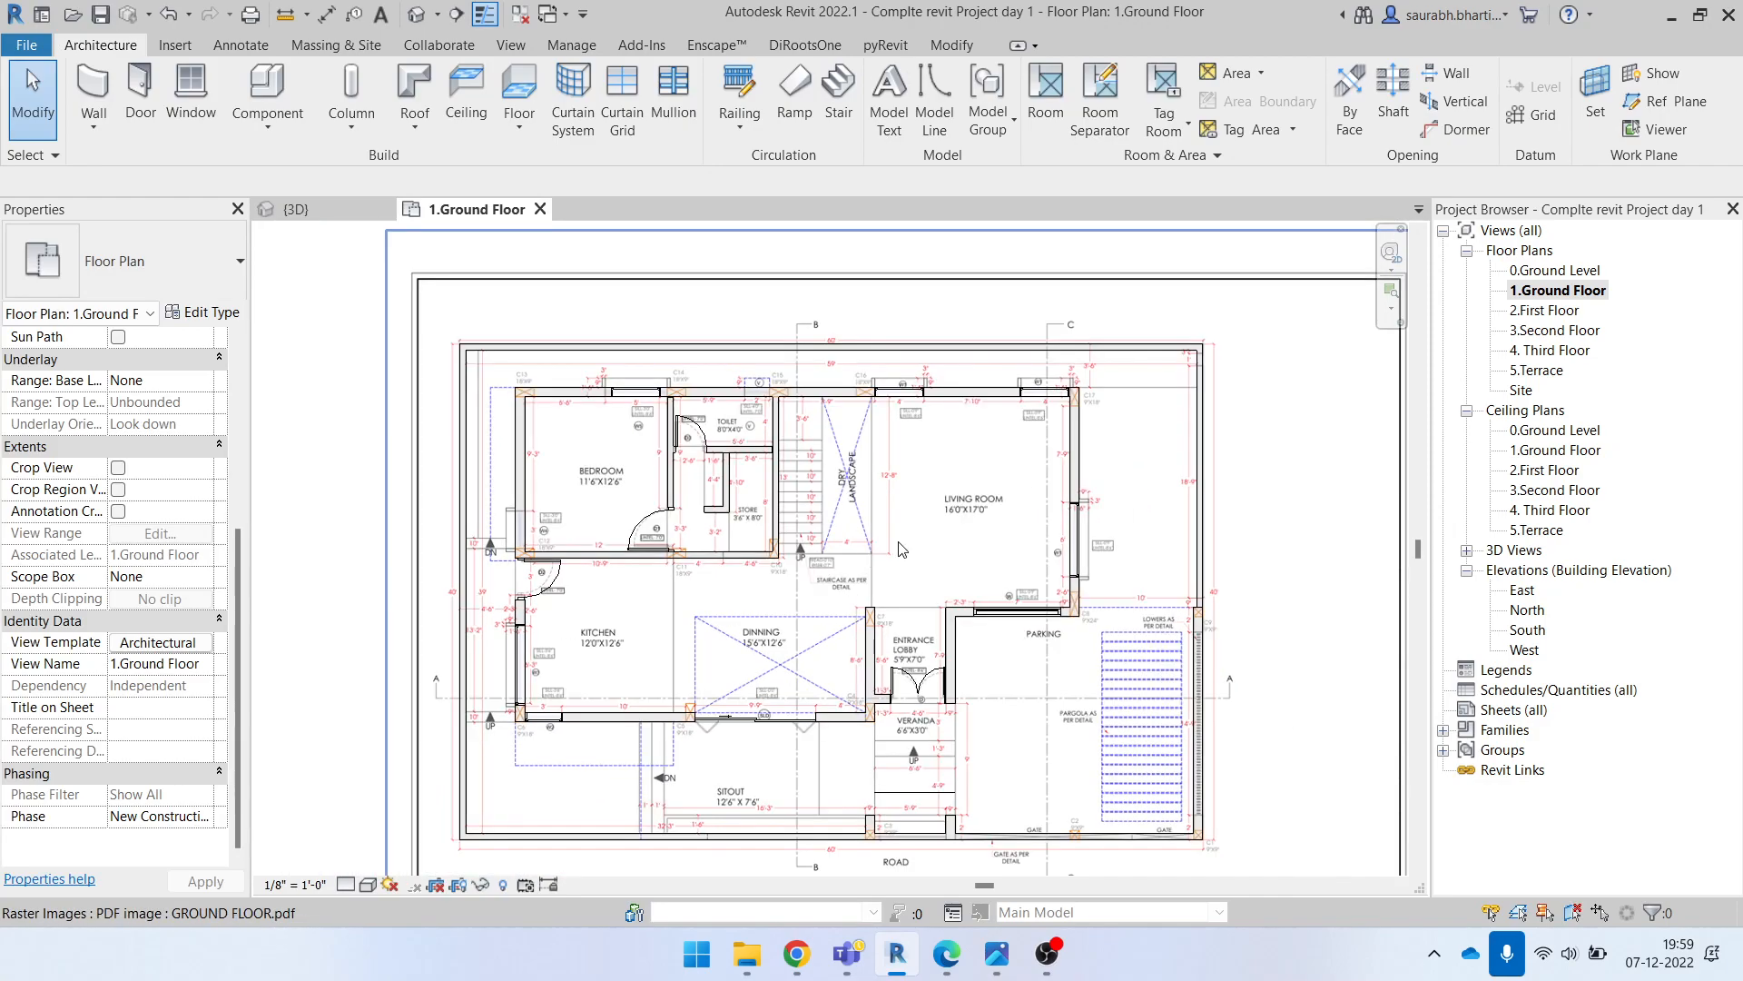
{"action": "scroll", "coordinate": [626, 480], "scroll_direction": "up", "scroll_amount": 4}
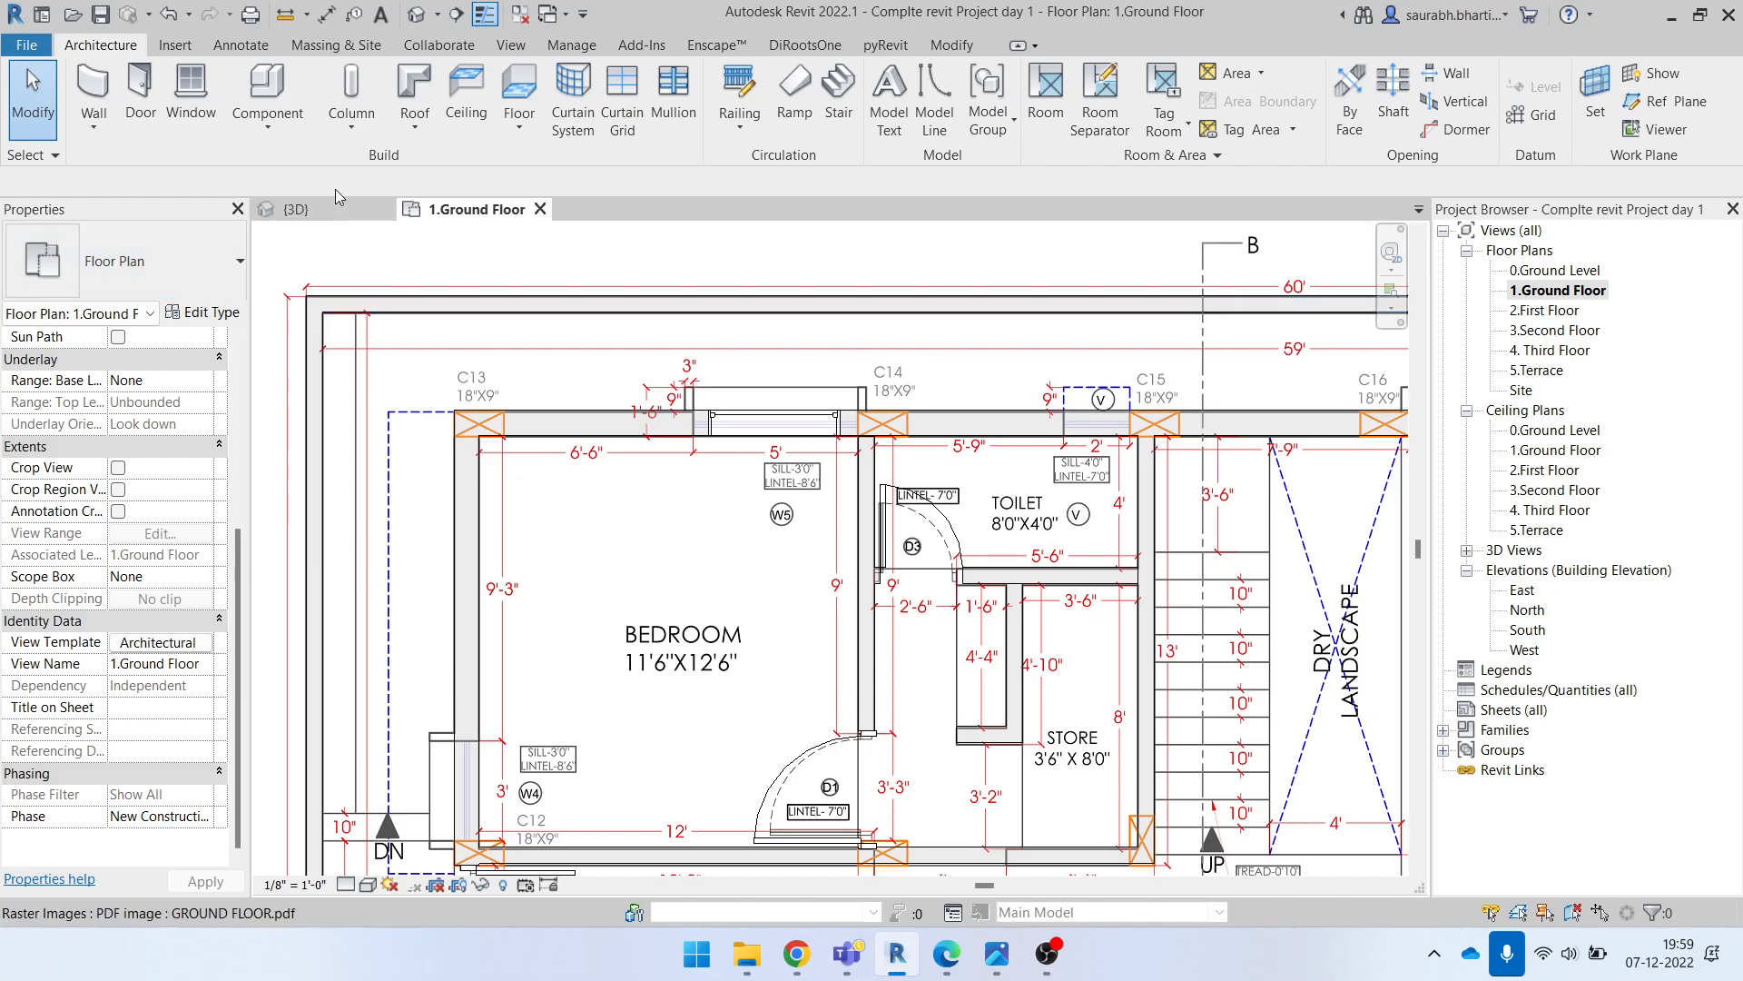
{"action": "left_click", "coordinate": [258, 50]}
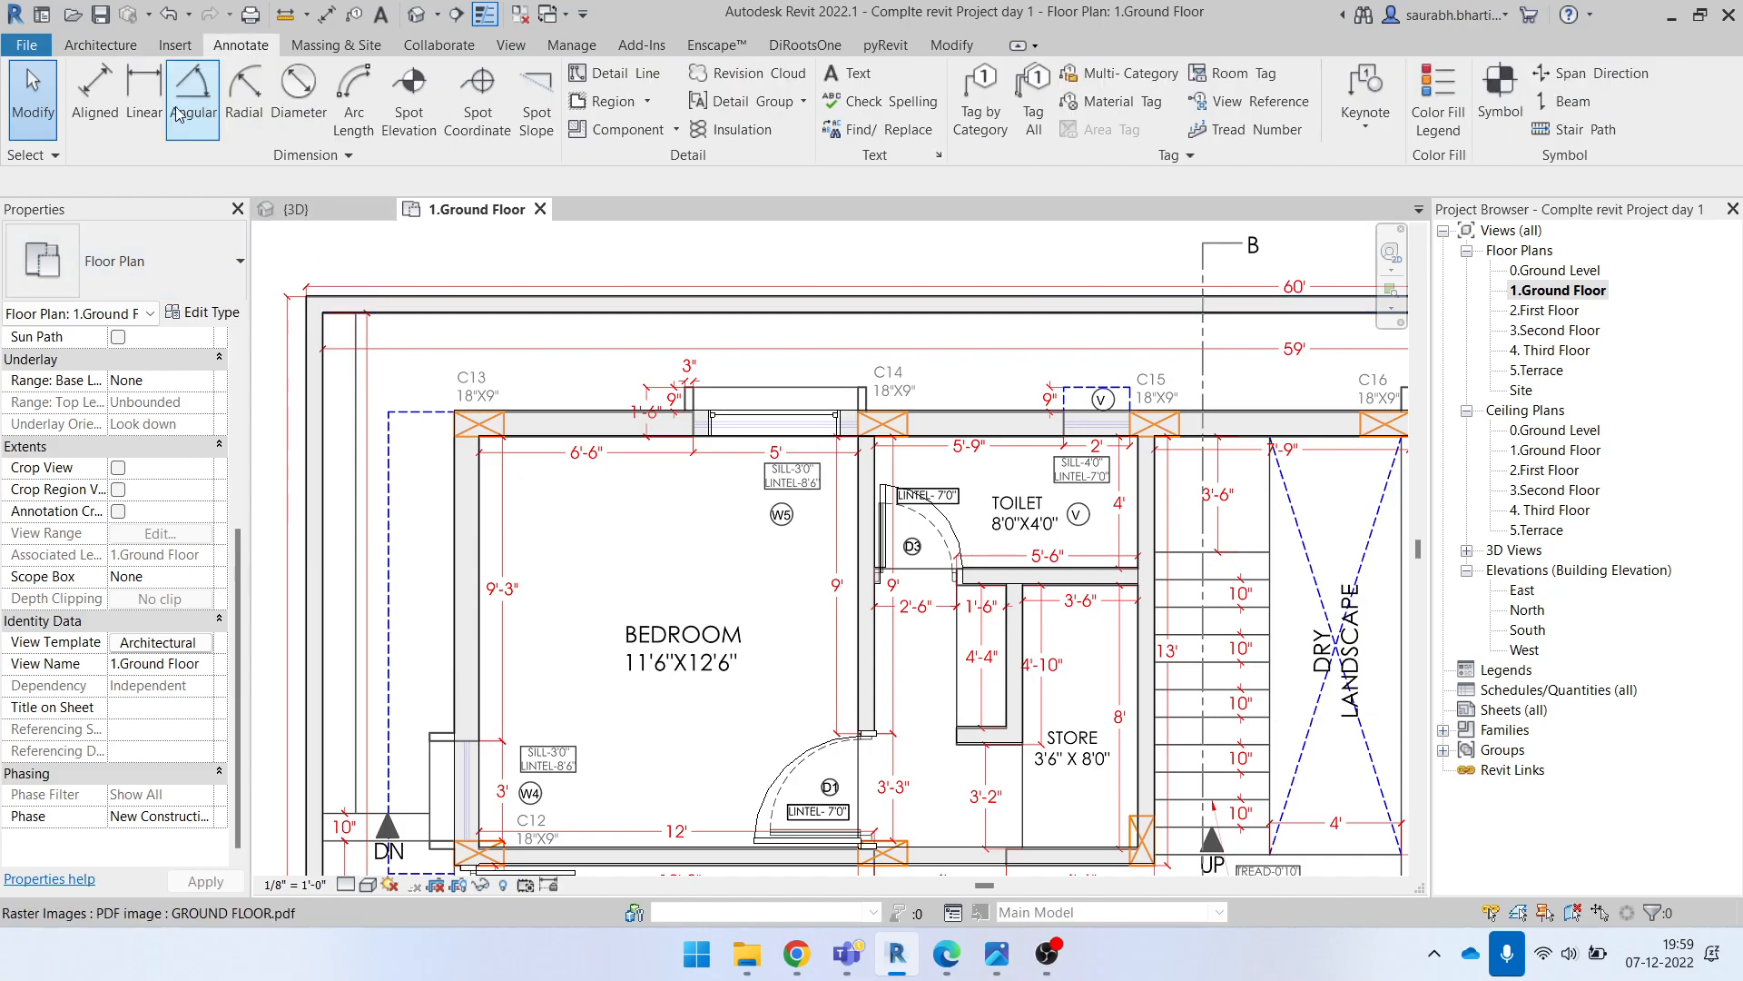
{"action": "left_click", "coordinate": [91, 110]}
{"action": "scroll", "coordinate": [491, 491], "scroll_direction": "up", "scroll_amount": 3}
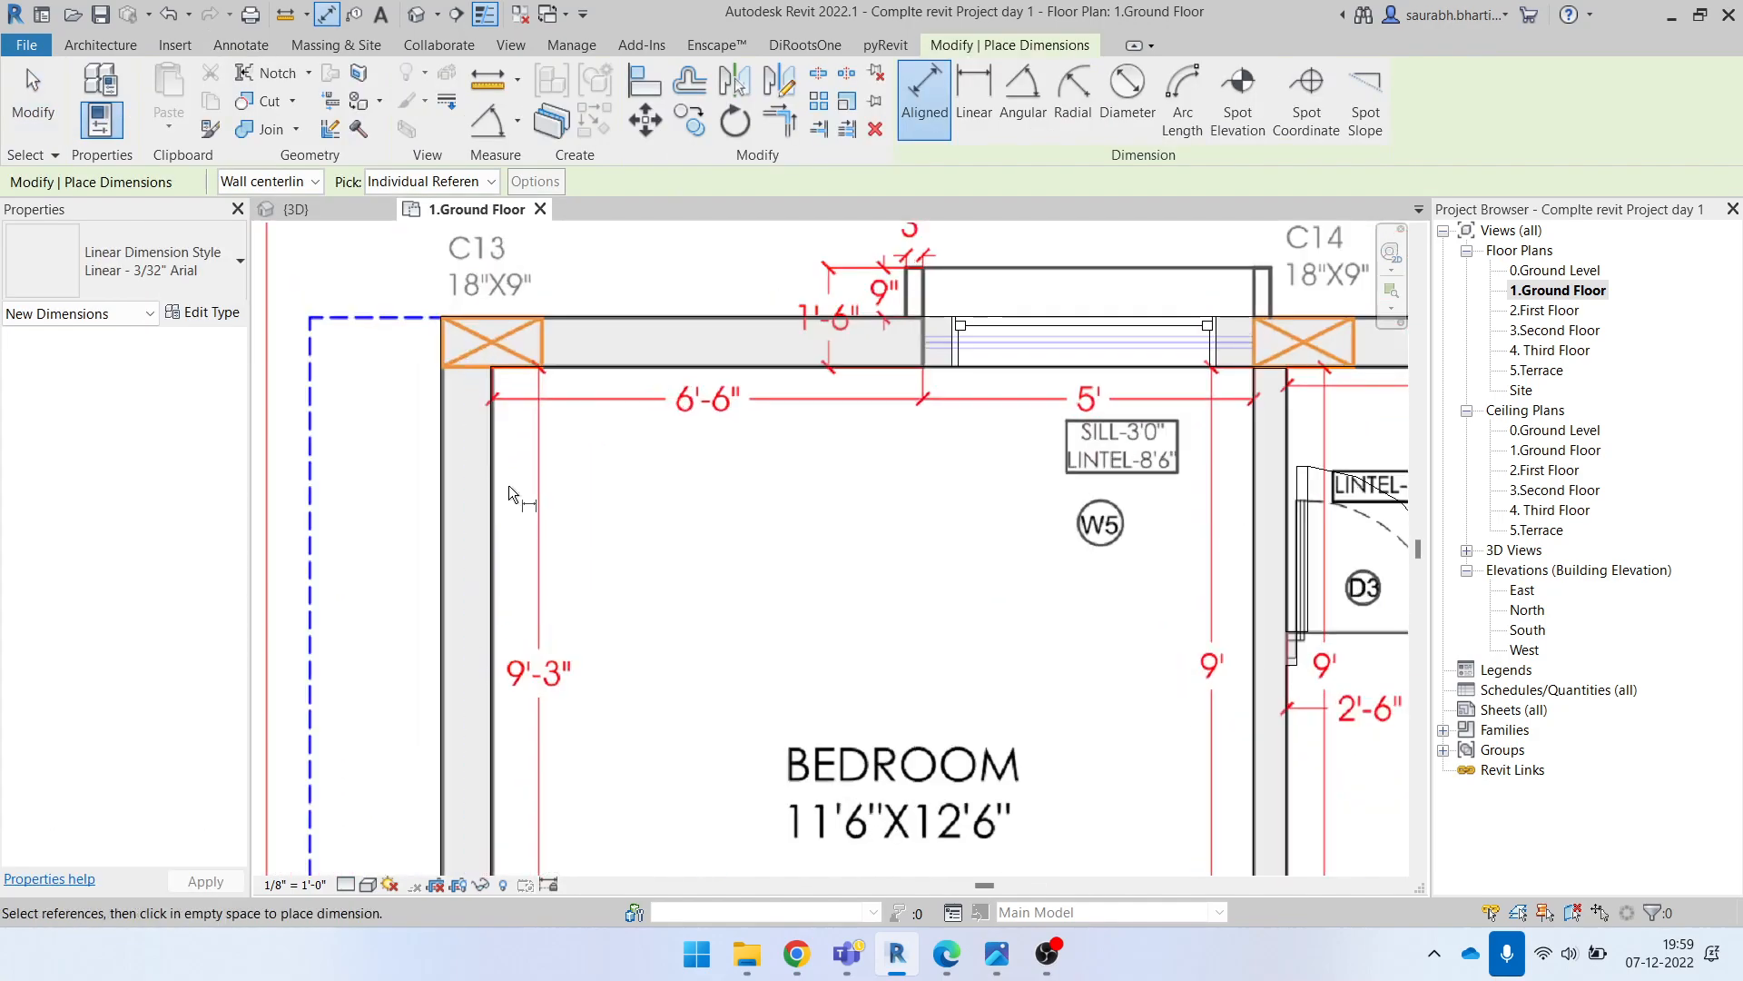
{"action": "scroll", "coordinate": [493, 471], "scroll_direction": "down", "scroll_amount": 1}
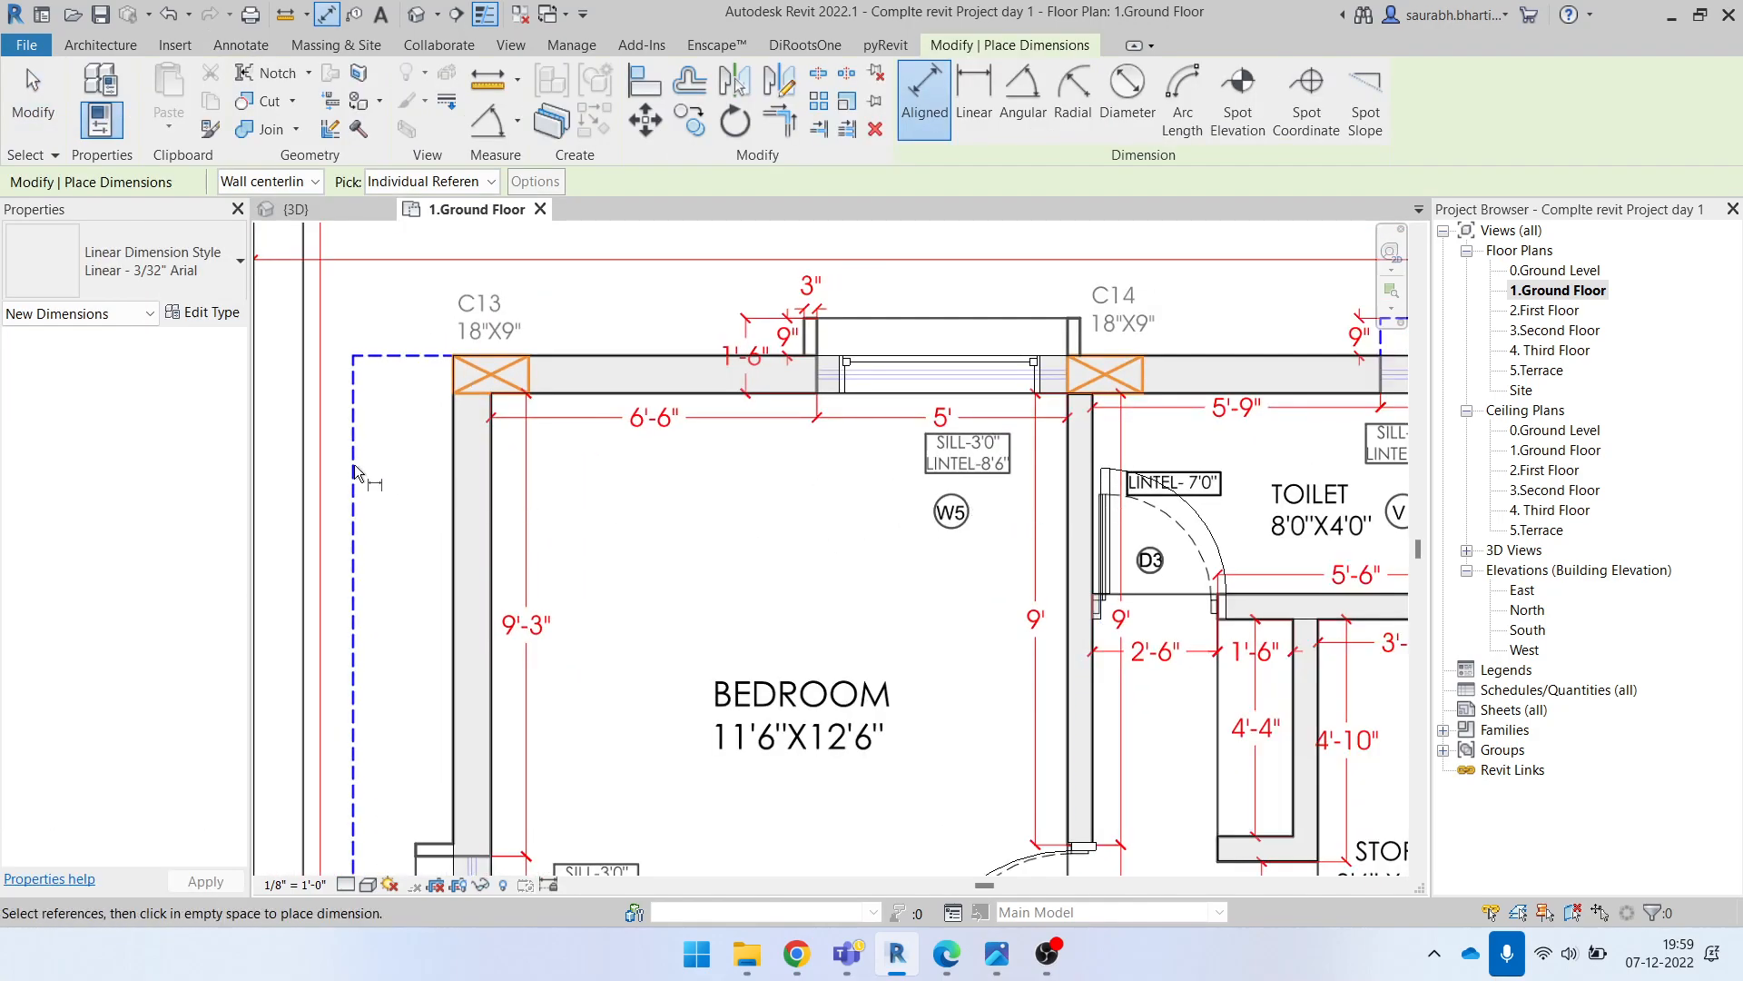
{"action": "left_click", "coordinate": [472, 491]}
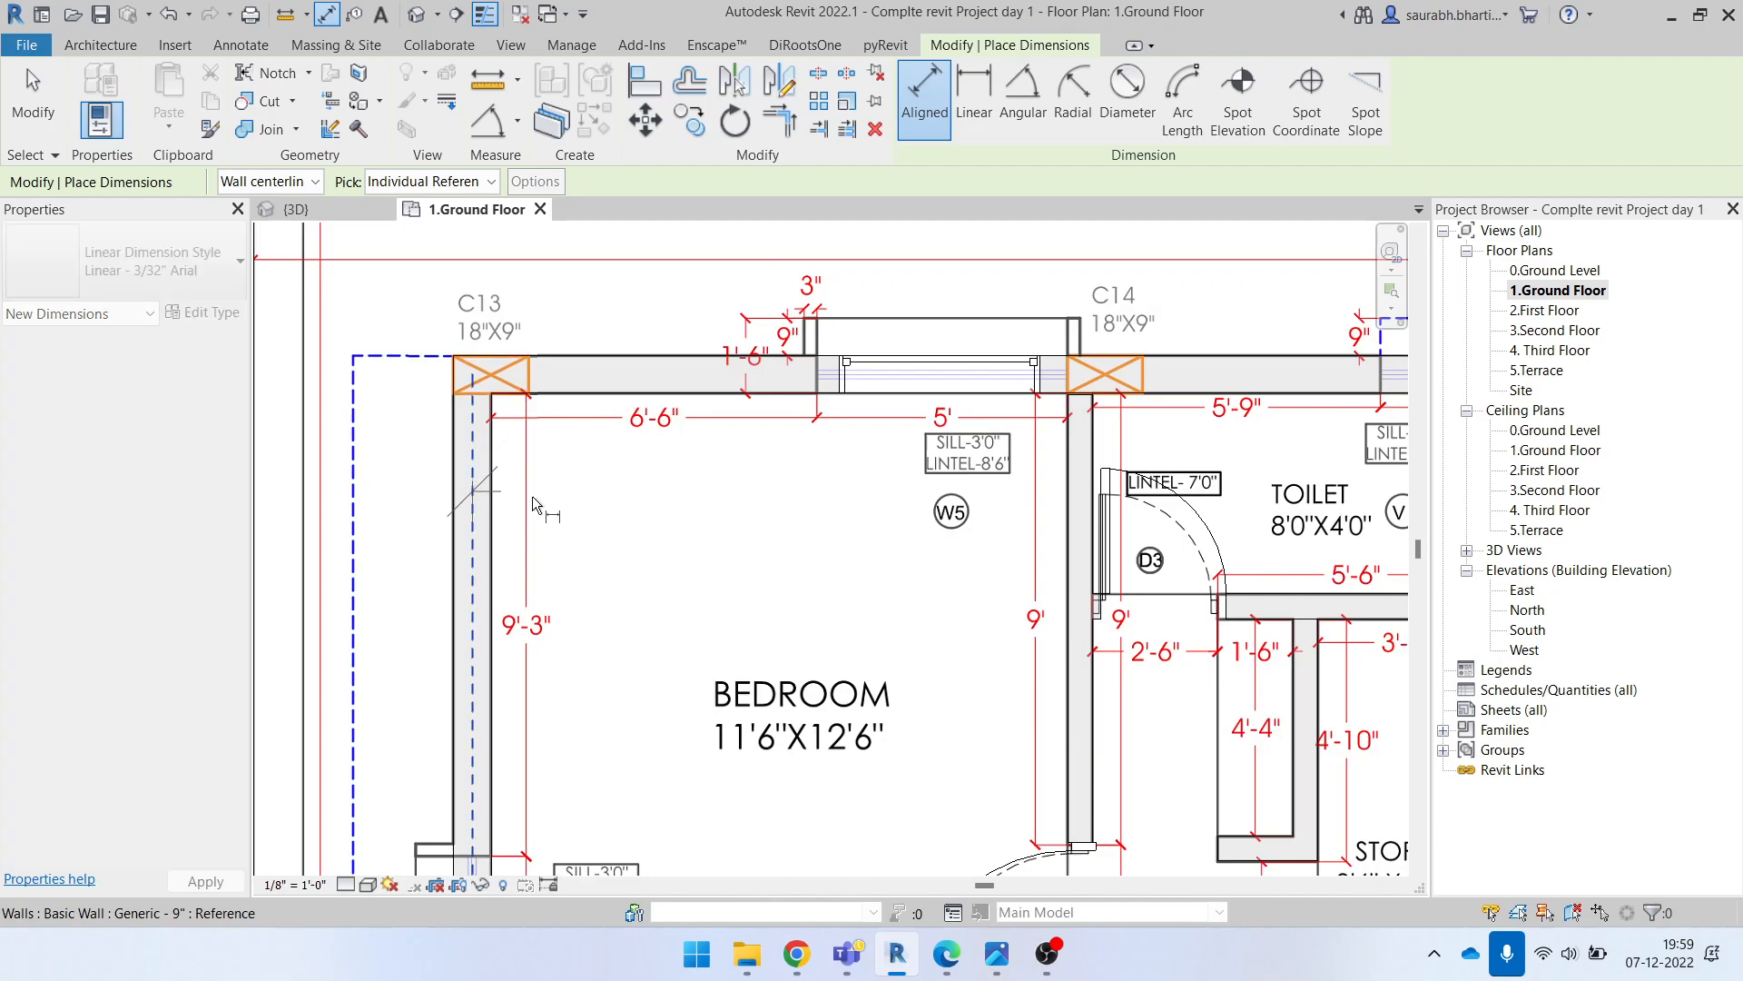
{"action": "left_click", "coordinate": [1072, 510]}
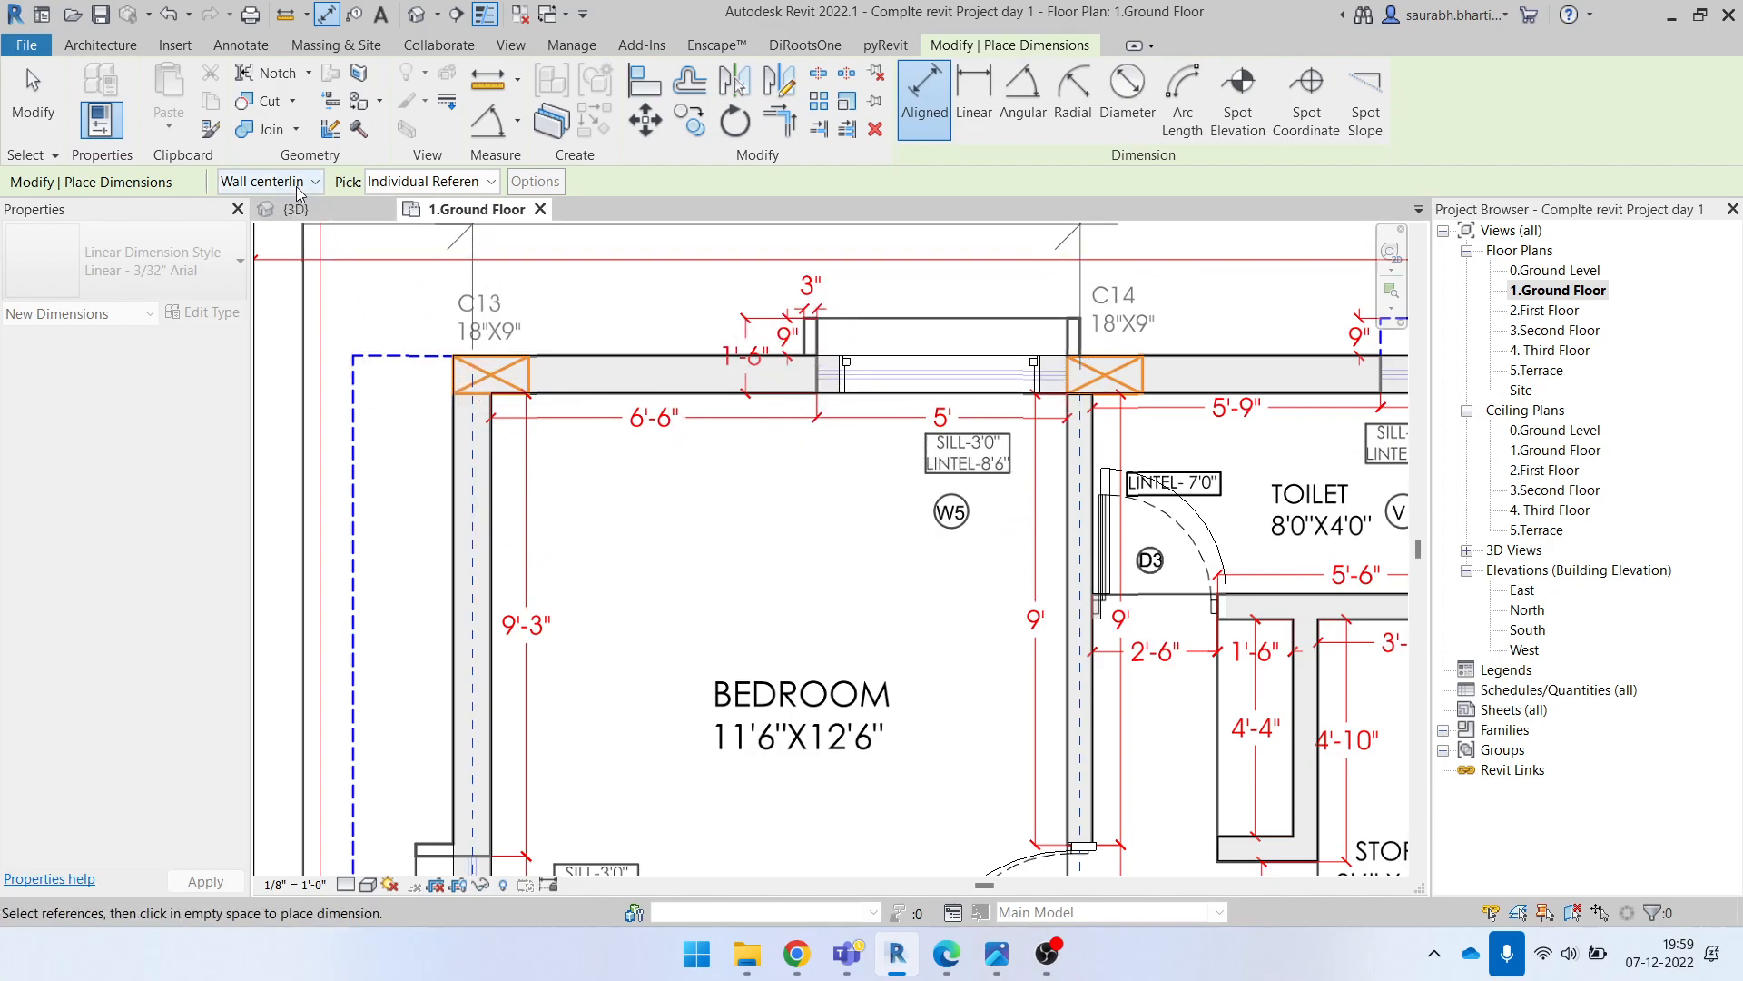
{"action": "scroll", "coordinate": [626, 572], "scroll_direction": "down", "scroll_amount": 2}
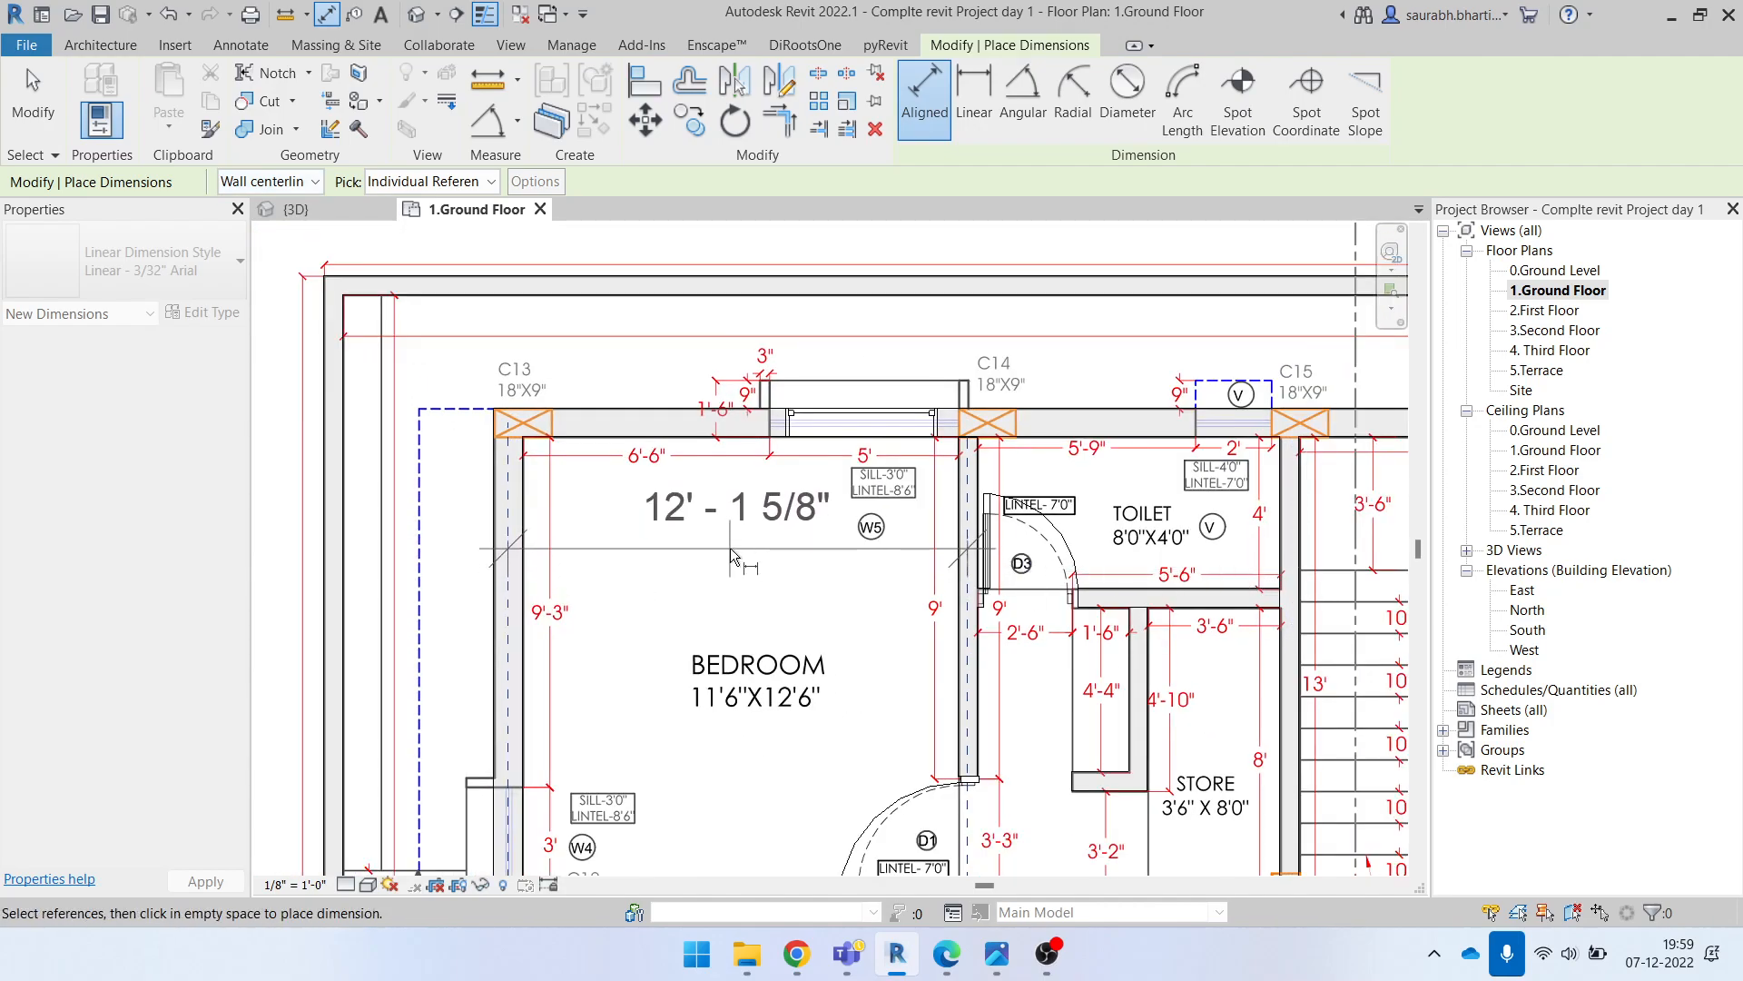
{"action": "key", "text": "Escape"}
{"action": "key", "text": "Escape"}
{"action": "scroll", "coordinate": [613, 574], "scroll_direction": "up", "scroll_amount": 1}
{"action": "key", "text": "d"}
{"action": "key", "text": "i"}
{"action": "key", "text": "Escape"}
{"action": "key", "text": "Escape"}
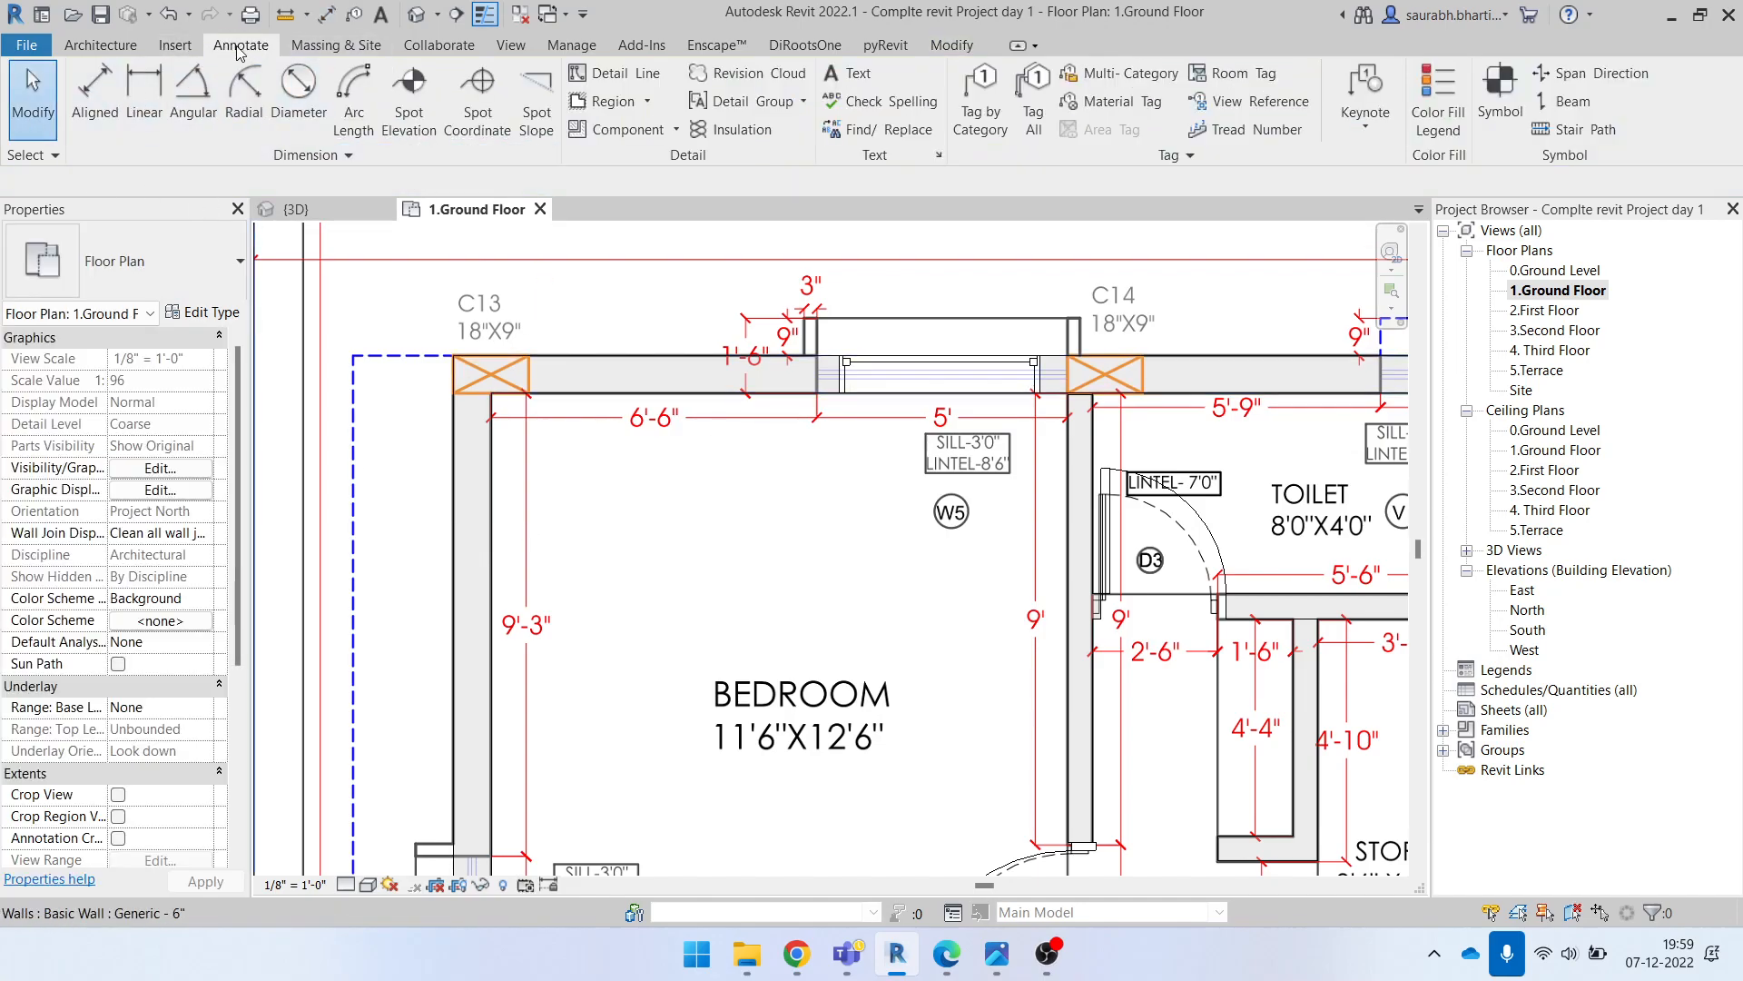
Step: Dimension the bedroom's clear width between its side walls with an aligned dimension that references wall faces
{"action": "left_click", "coordinate": [93, 85]}
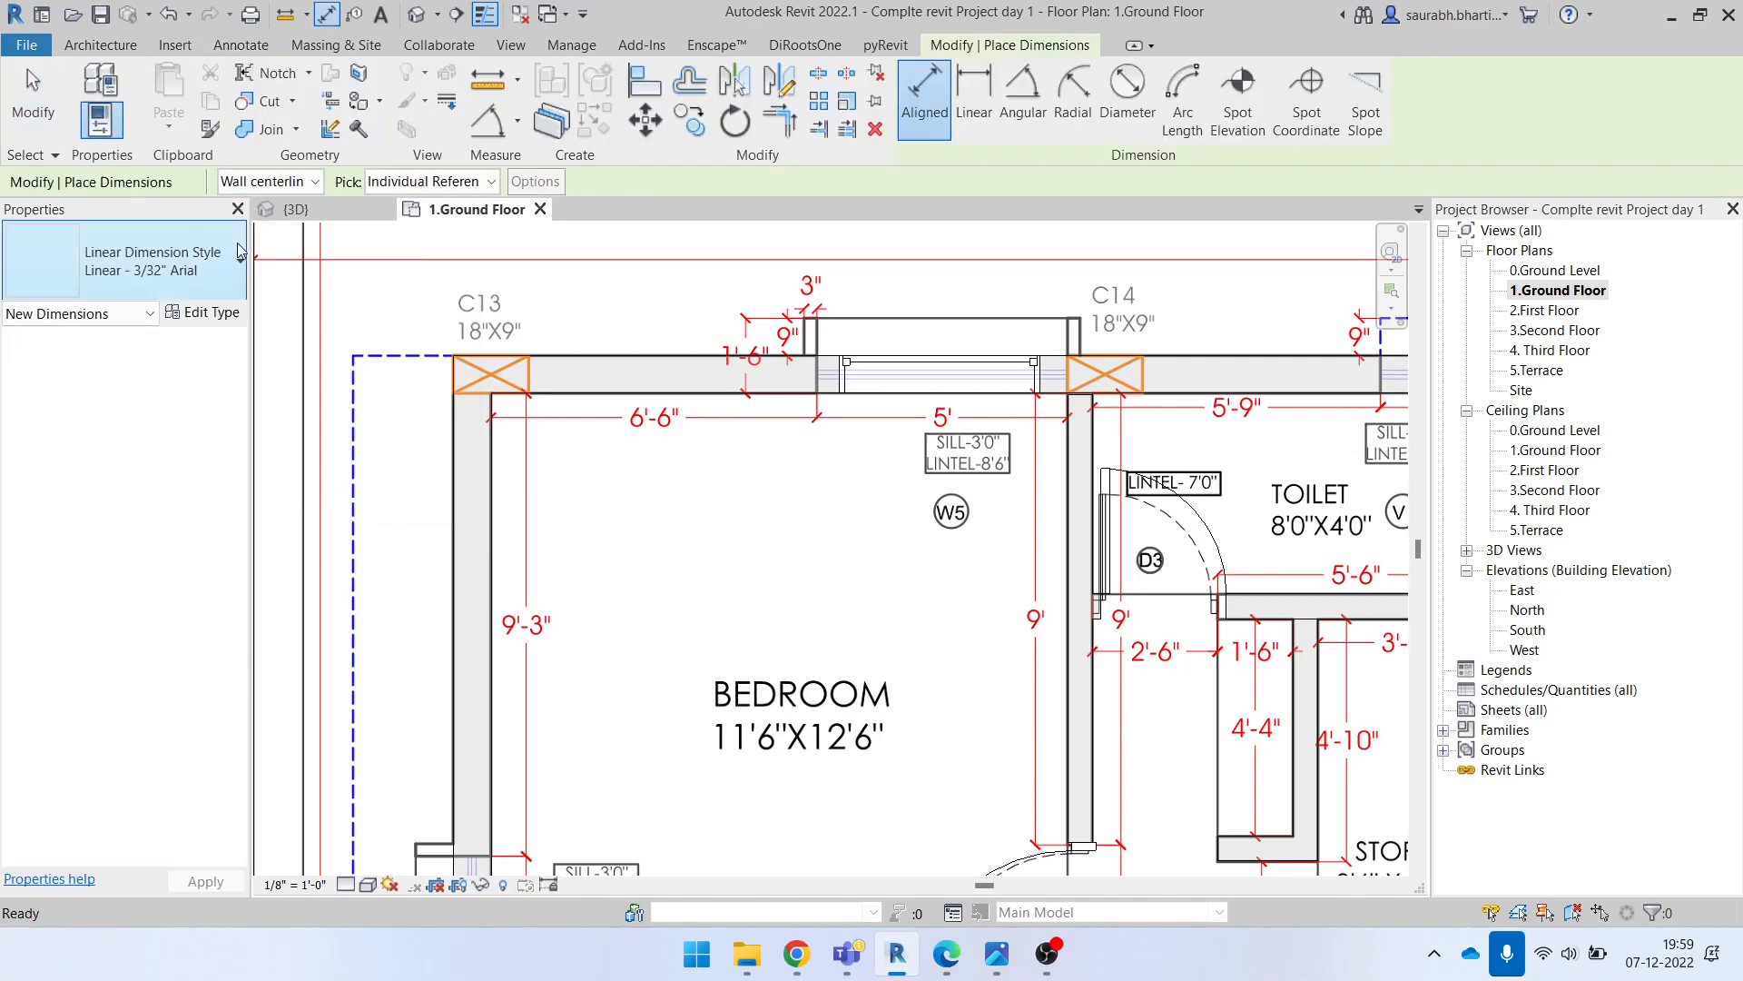
{"action": "left_click", "coordinate": [272, 187]}
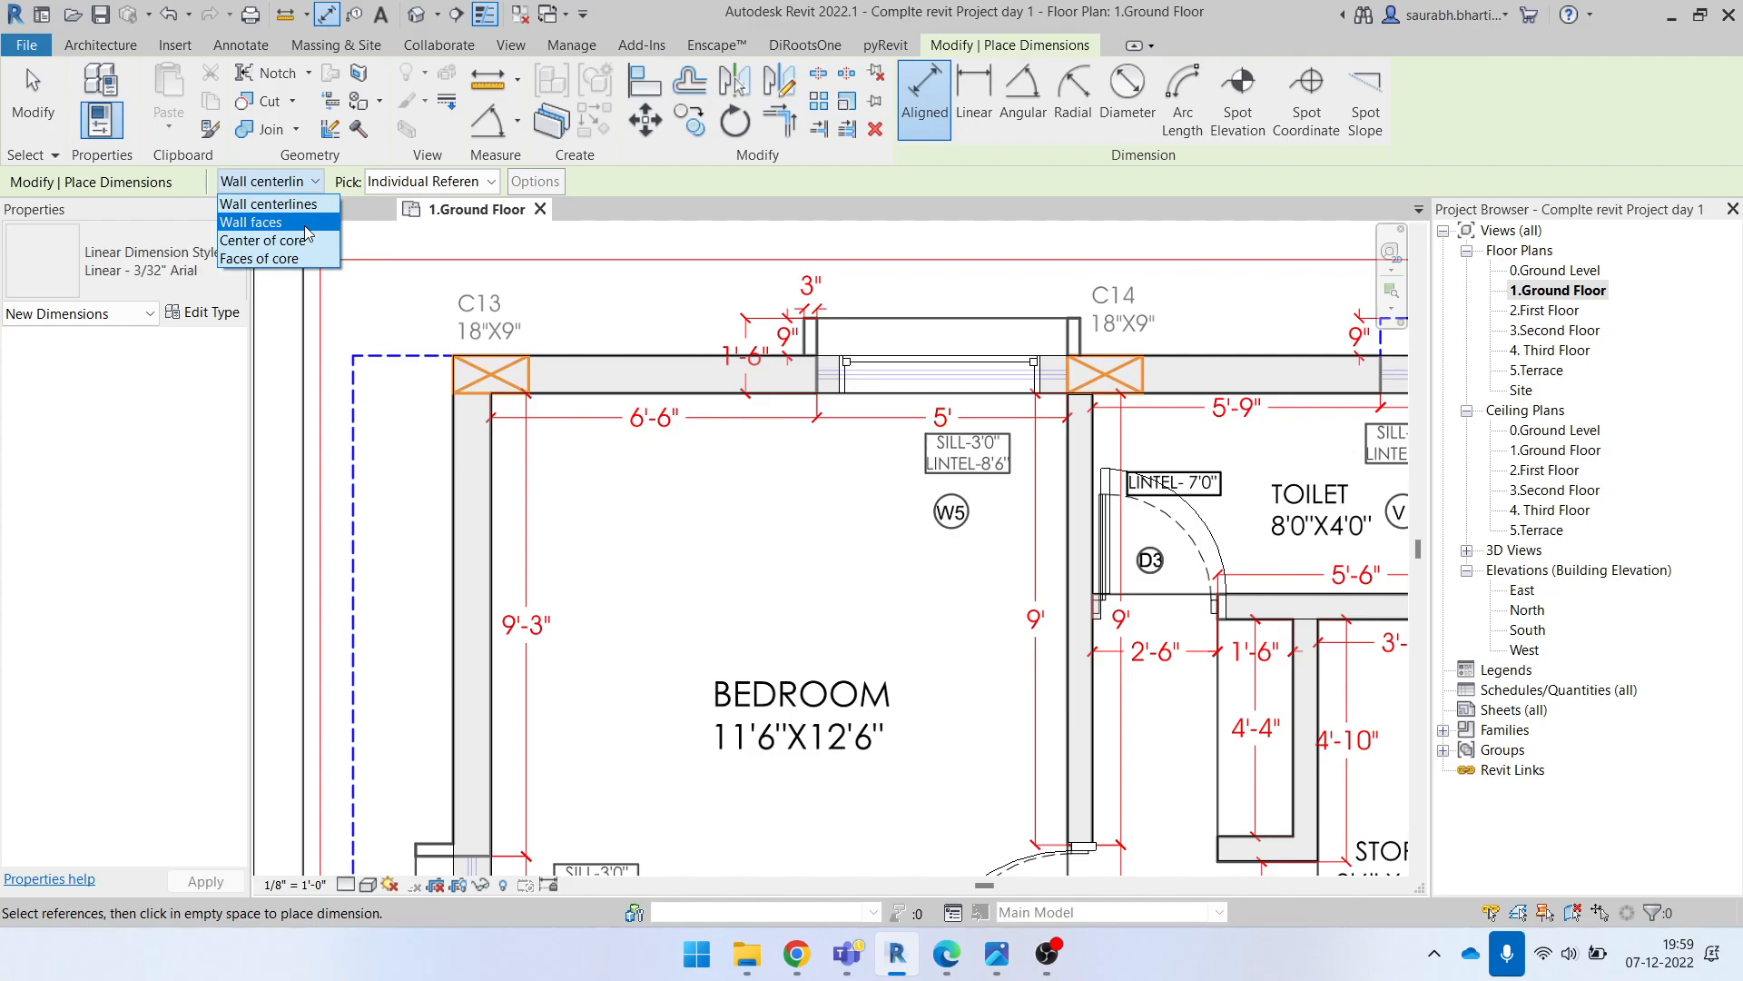
{"action": "left_click", "coordinate": [305, 225]}
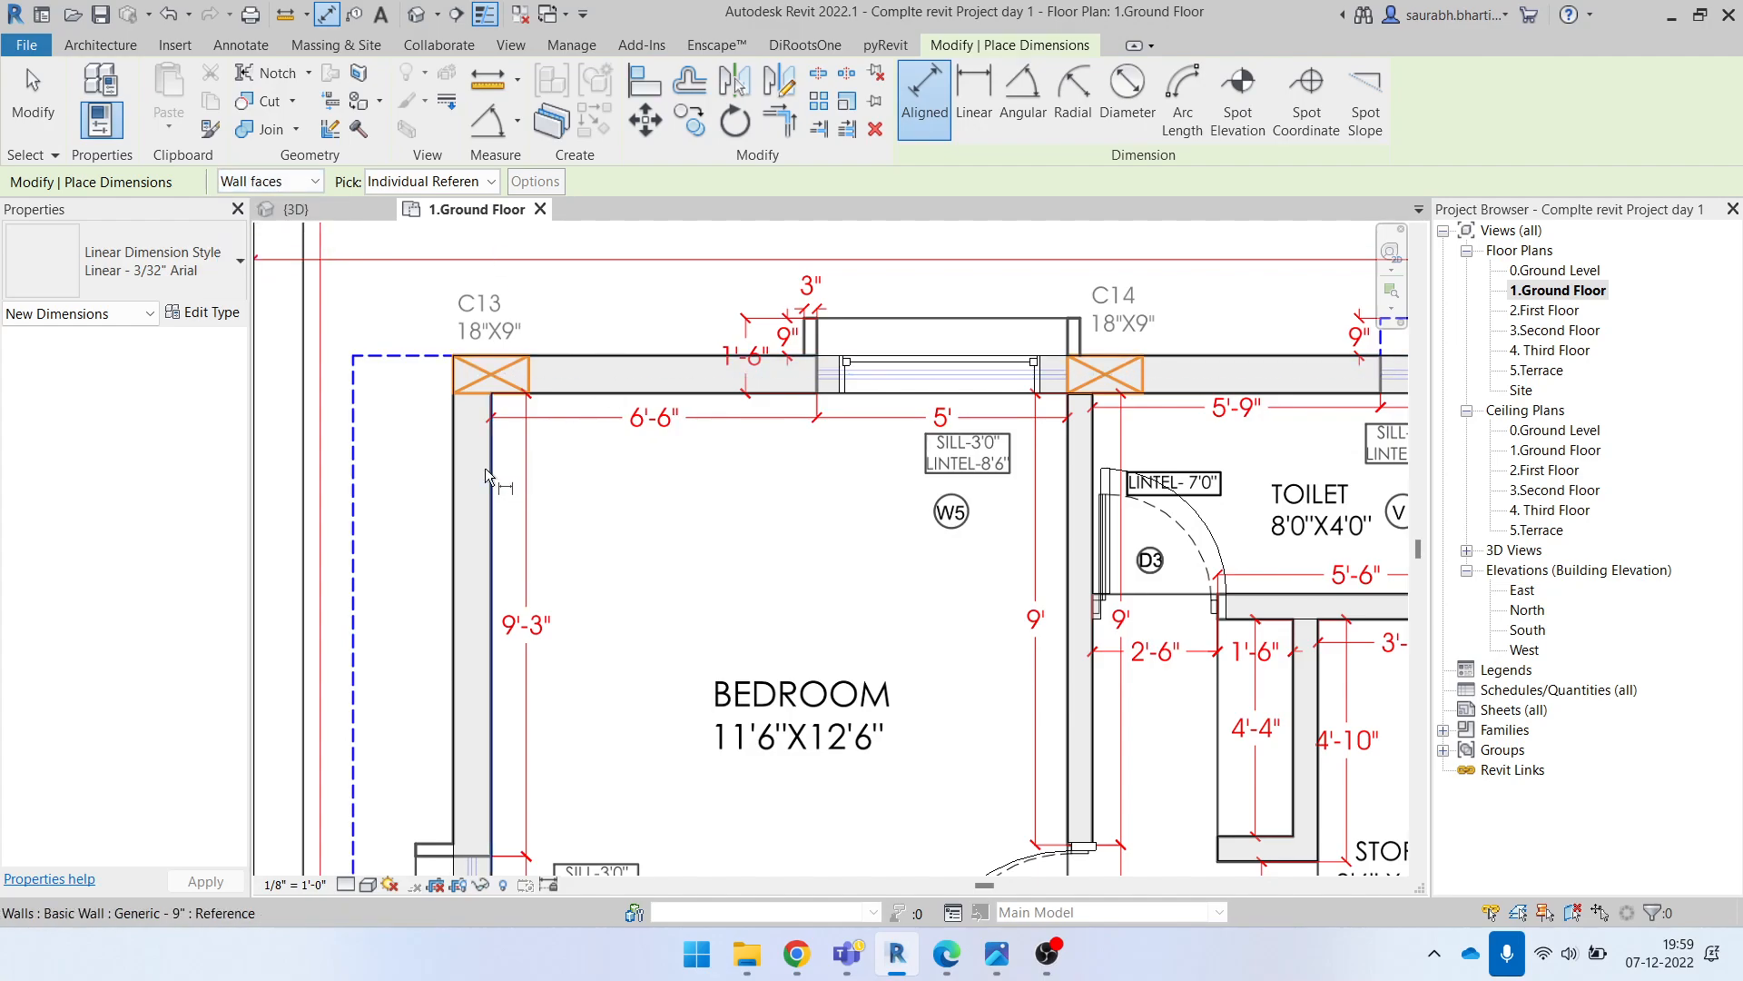
{"action": "left_click", "coordinate": [495, 495]}
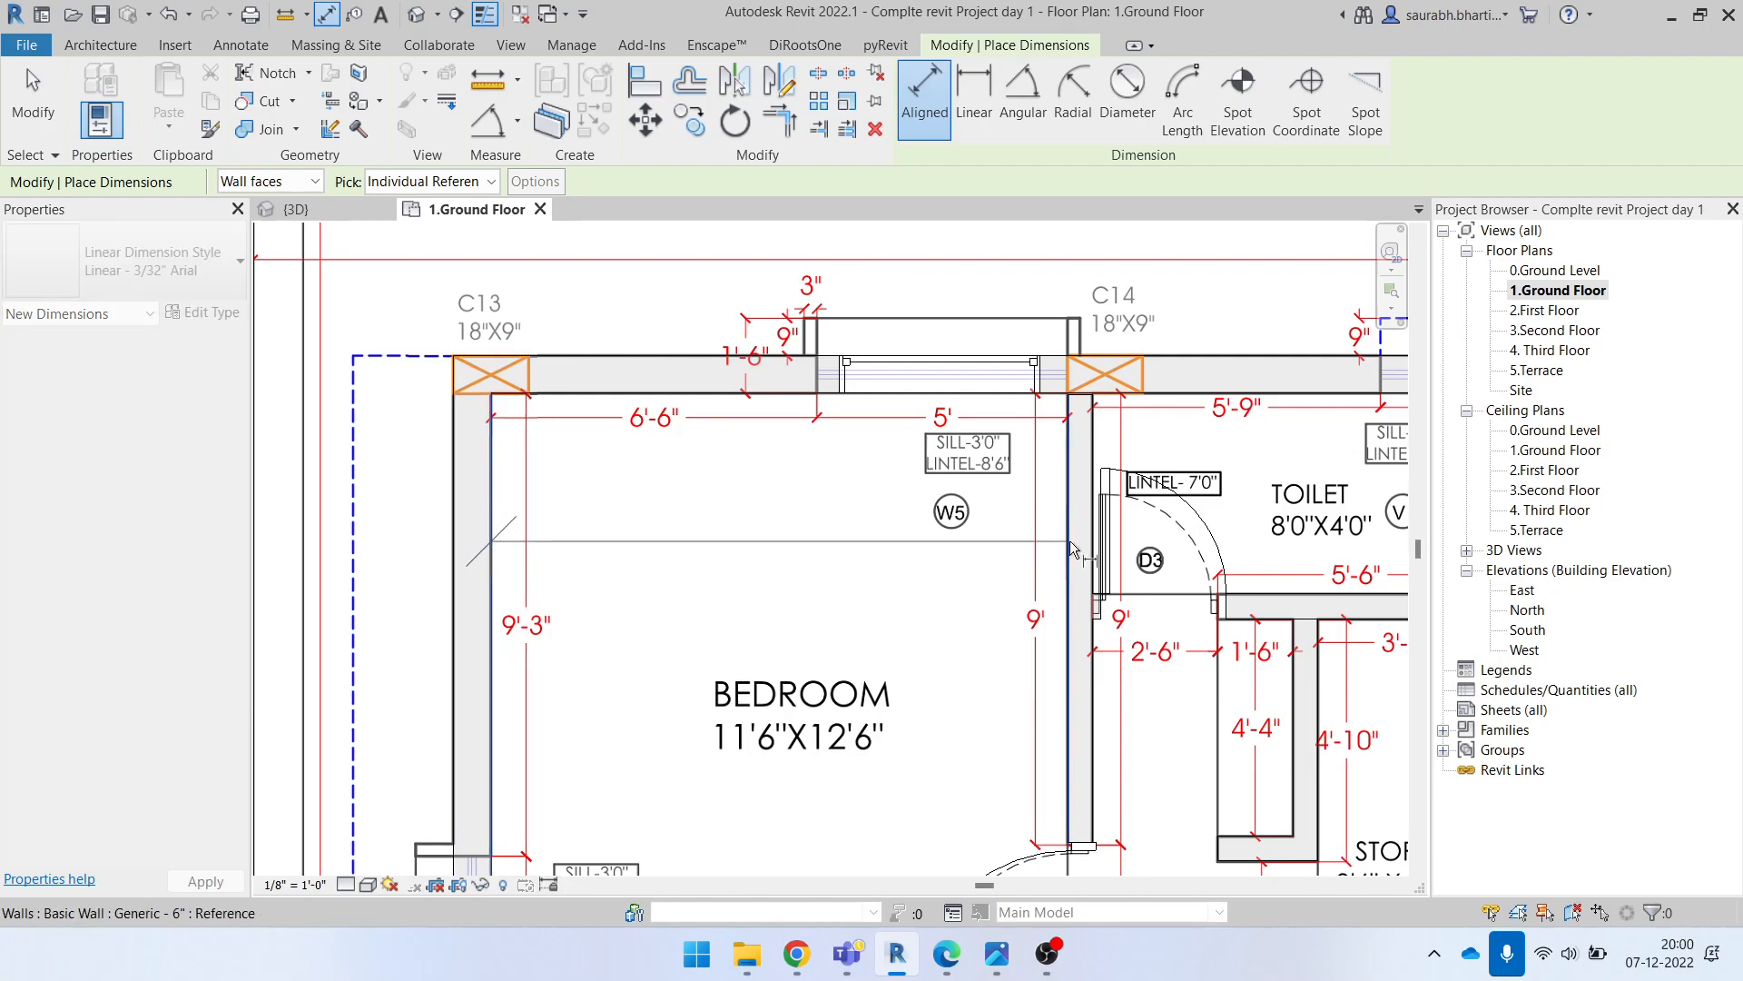
{"action": "left_click", "coordinate": [1075, 531]}
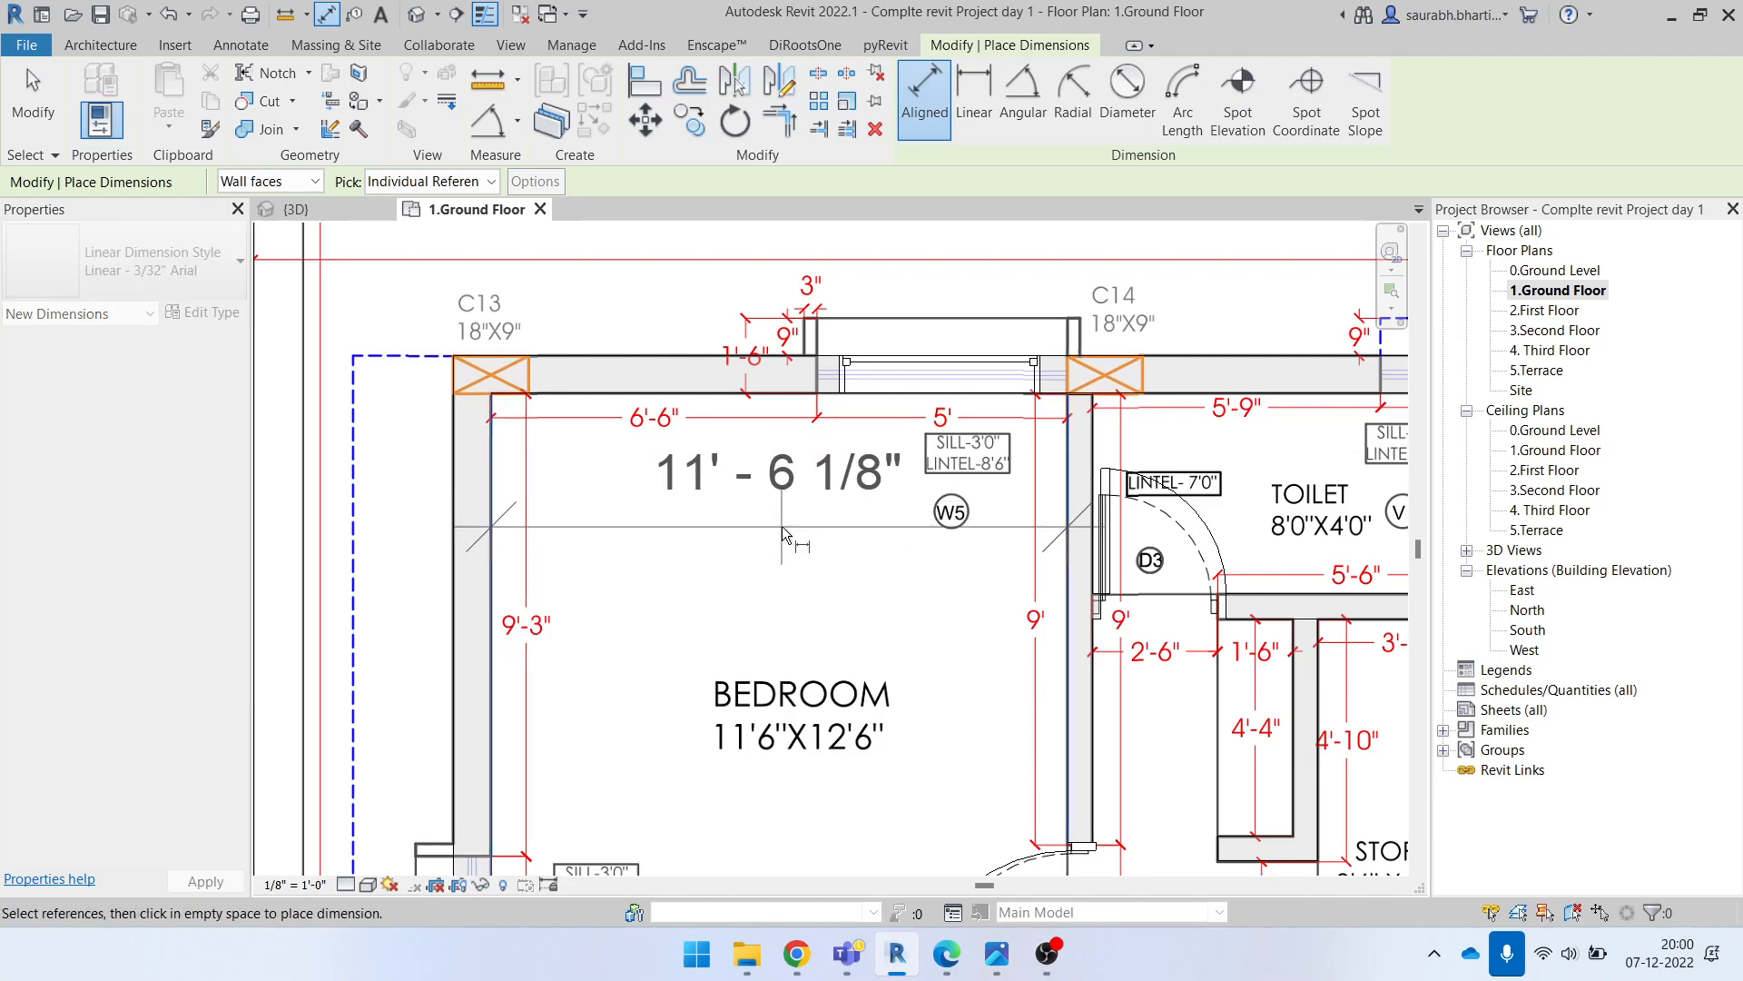
{"action": "left_click", "coordinate": [772, 514]}
{"action": "scroll", "coordinate": [834, 464], "scroll_direction": "up", "scroll_amount": 1}
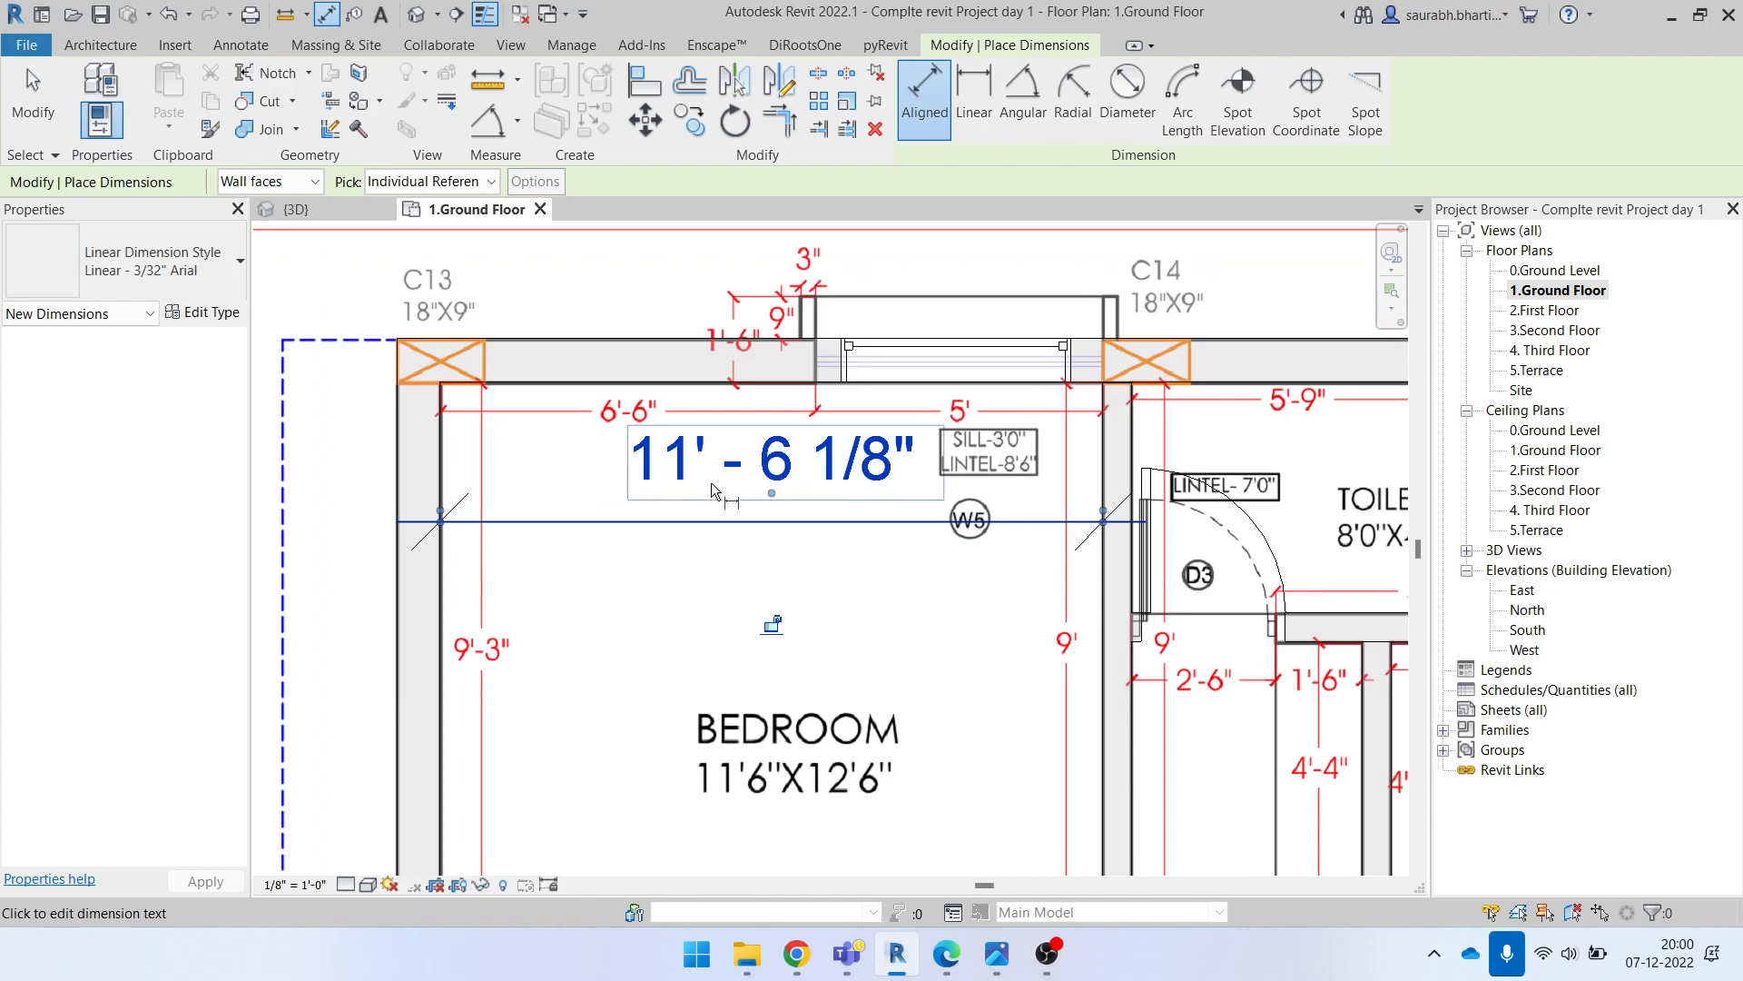
{"action": "scroll", "coordinate": [821, 485], "scroll_direction": "down", "scroll_amount": 2}
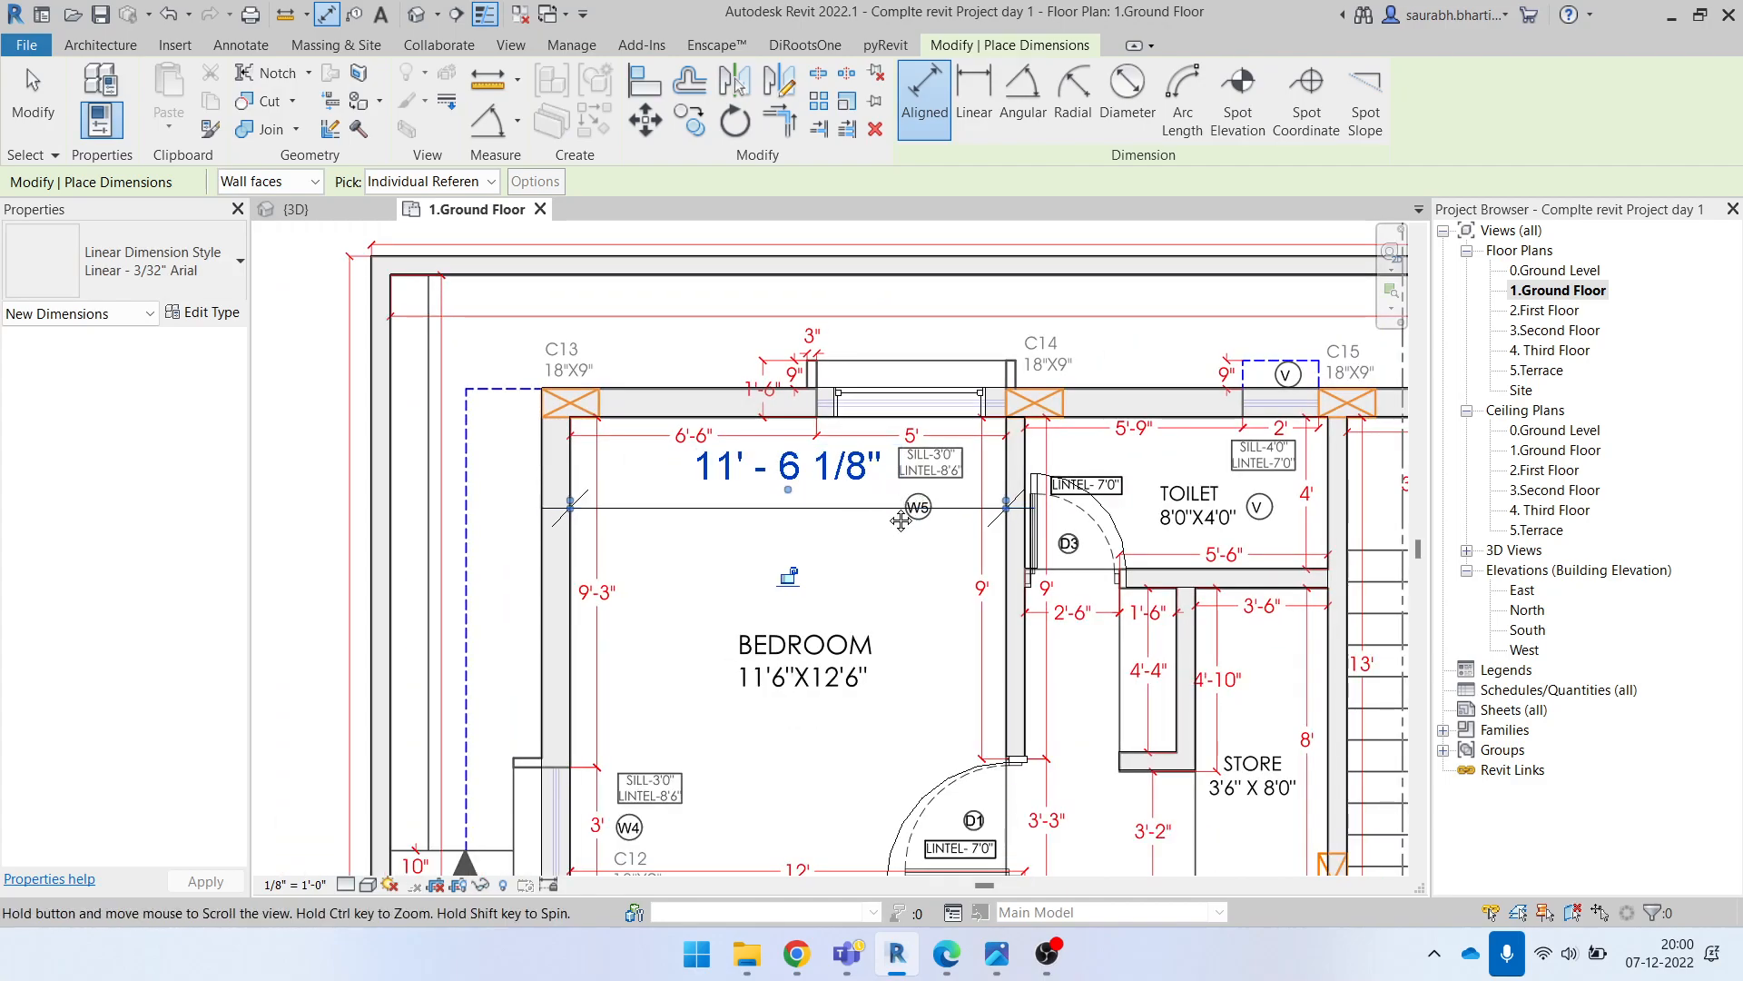
{"action": "middle_click_drag", "start_coordinate": [907, 517], "coordinate": [844, 535]}
{"action": "scroll", "coordinate": [613, 455], "scroll_direction": "up", "scroll_amount": 3}
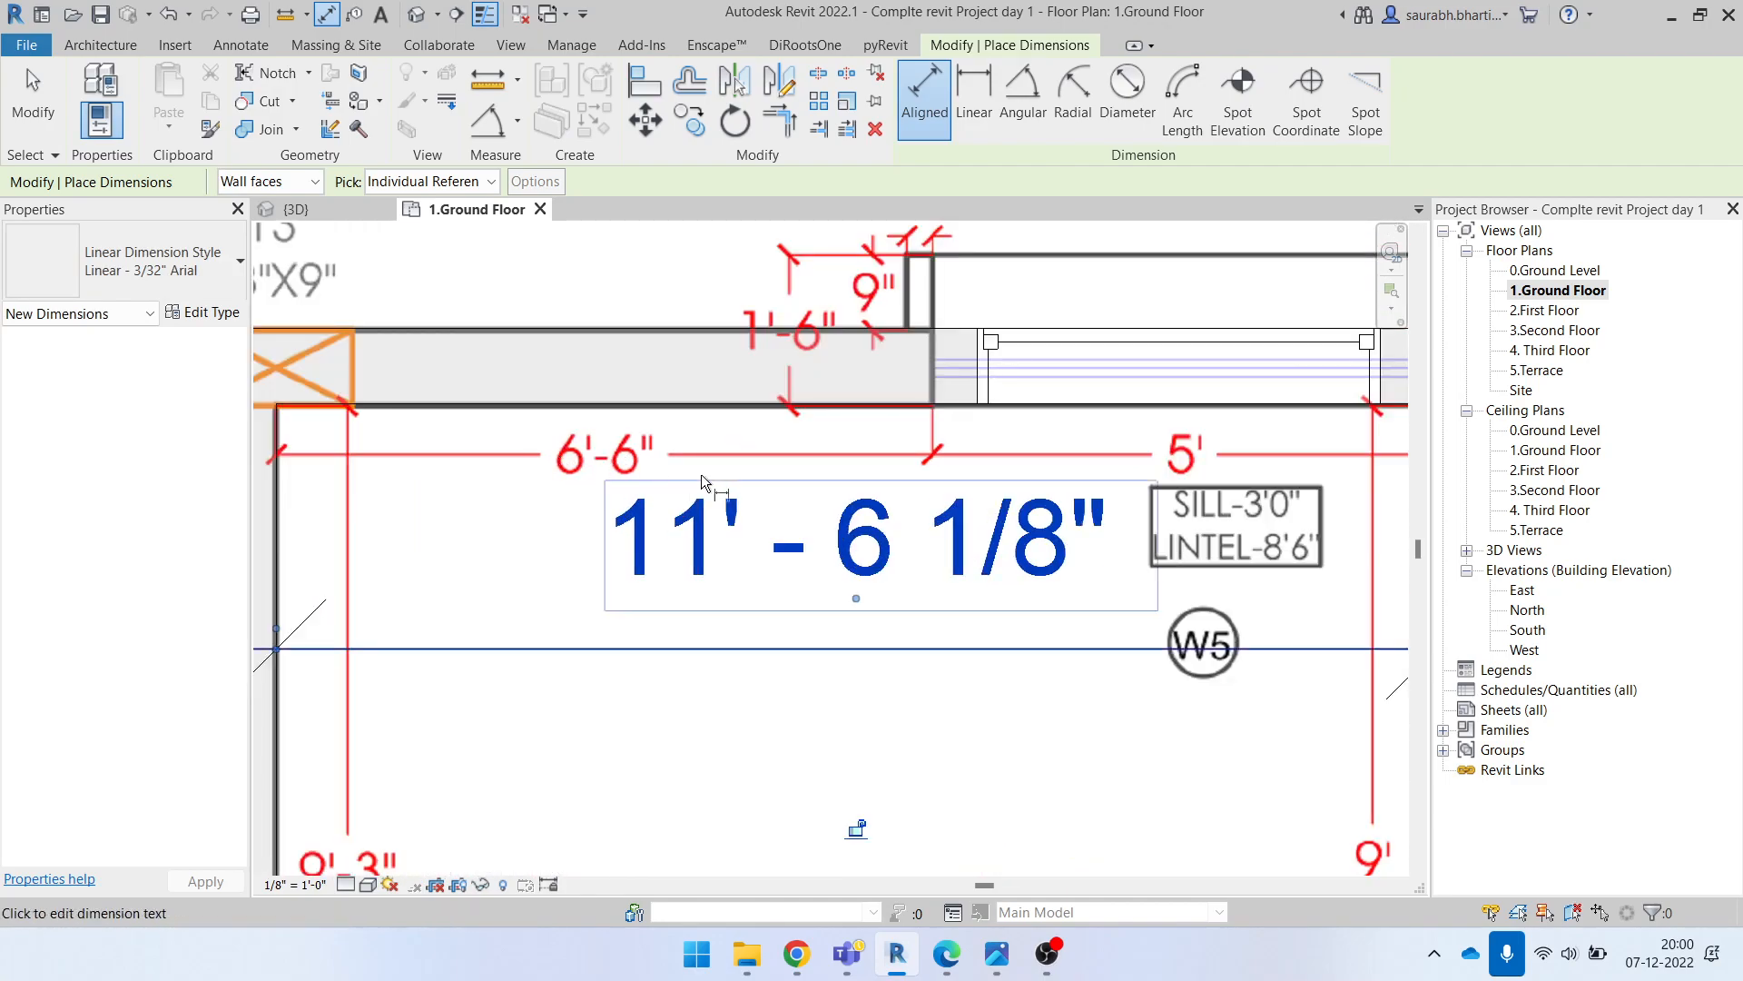
{"action": "scroll", "coordinate": [1199, 468], "scroll_direction": "down", "scroll_amount": 4}
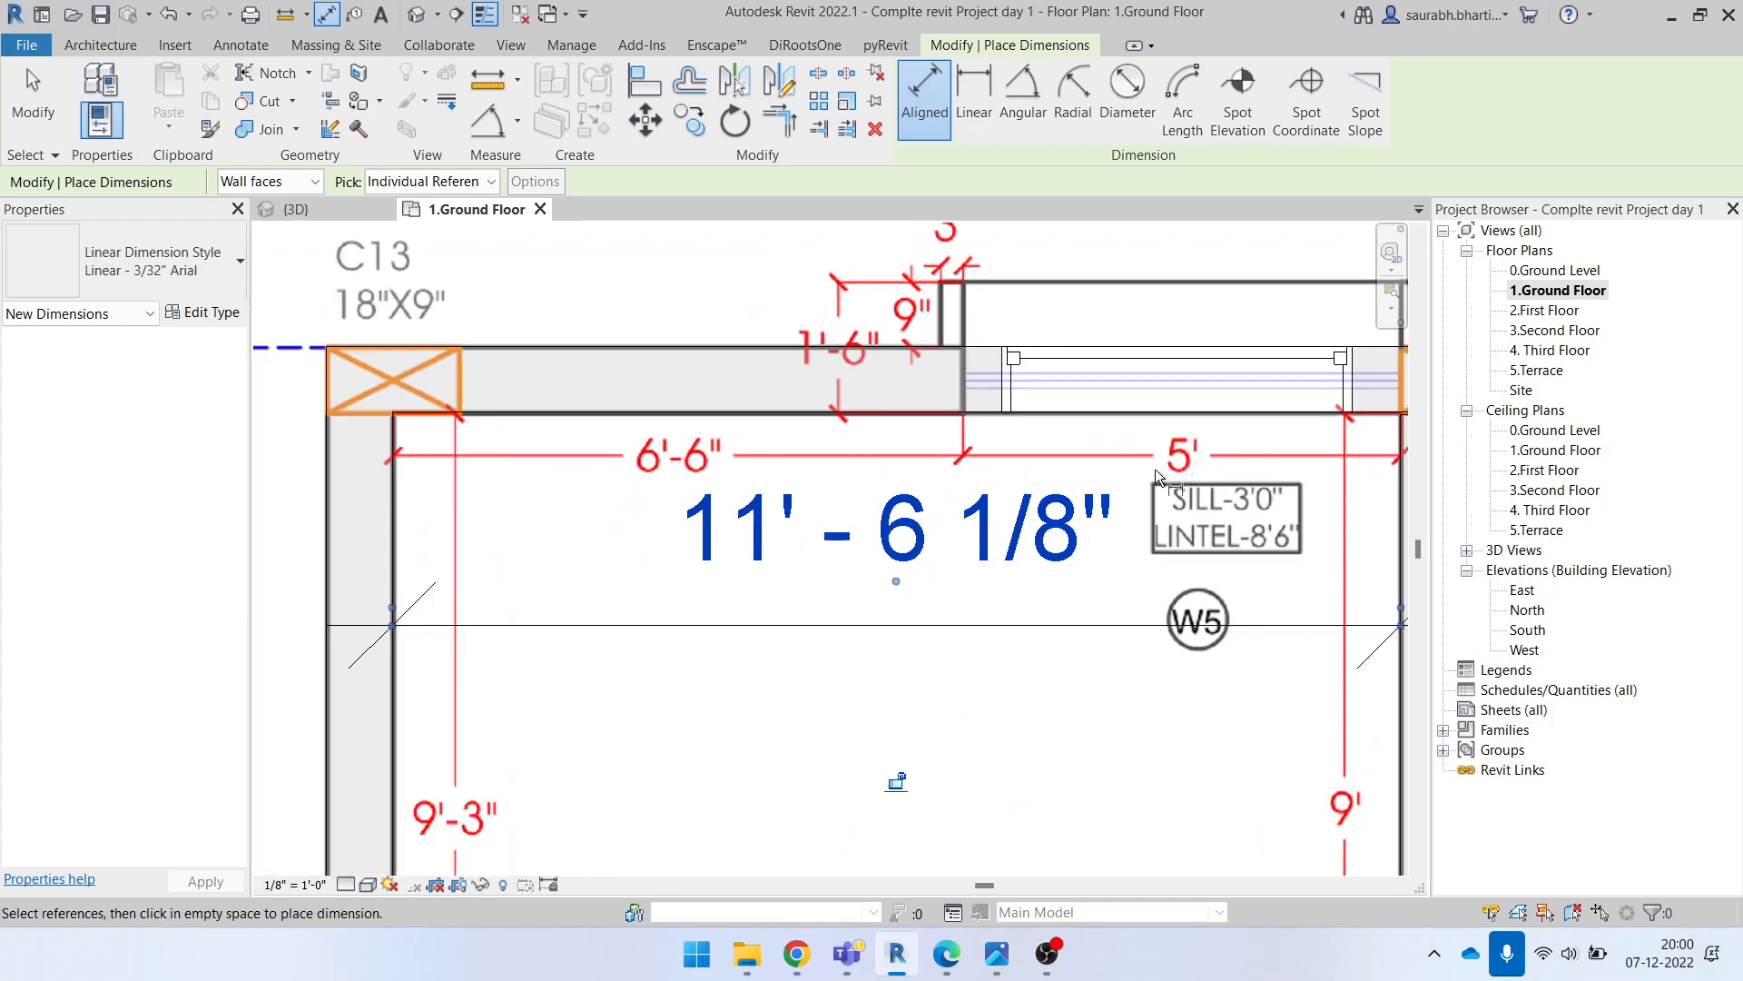
{"action": "key", "text": "Escape"}
{"action": "key", "text": "Escape"}
Step: Shift the wall between the bedroom and the toilet by setting the bedroom's width dimension to 11' 6"
{"action": "scroll", "coordinate": [887, 532], "scroll_direction": "down", "scroll_amount": 1}
{"action": "middle_click_drag", "start_coordinate": [944, 550], "coordinate": [734, 548]}
{"action": "scroll", "coordinate": [759, 534], "scroll_direction": "up", "scroll_amount": 4}
{"action": "middle_click_drag", "start_coordinate": [1001, 531], "coordinate": [719, 575]}
{"action": "scroll", "coordinate": [888, 527], "scroll_direction": "down", "scroll_amount": 1}
{"action": "middle_click_drag", "start_coordinate": [505, 537], "coordinate": [752, 524]}
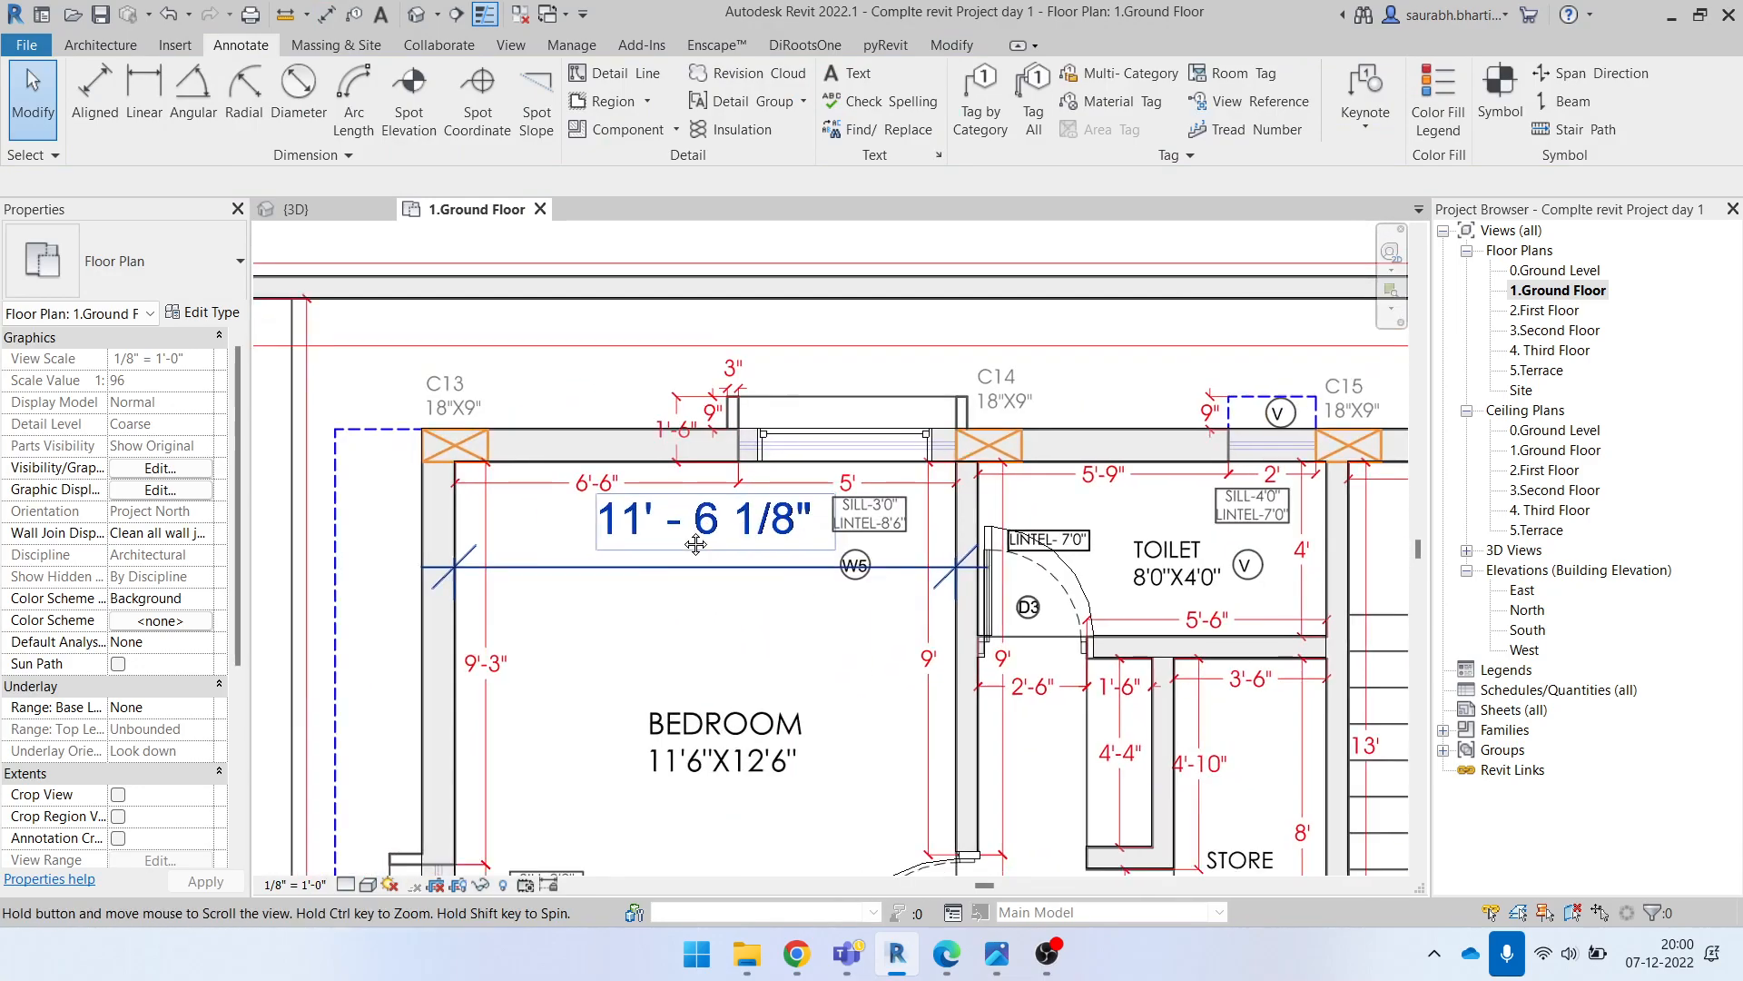
{"action": "left_click", "coordinate": [972, 599]}
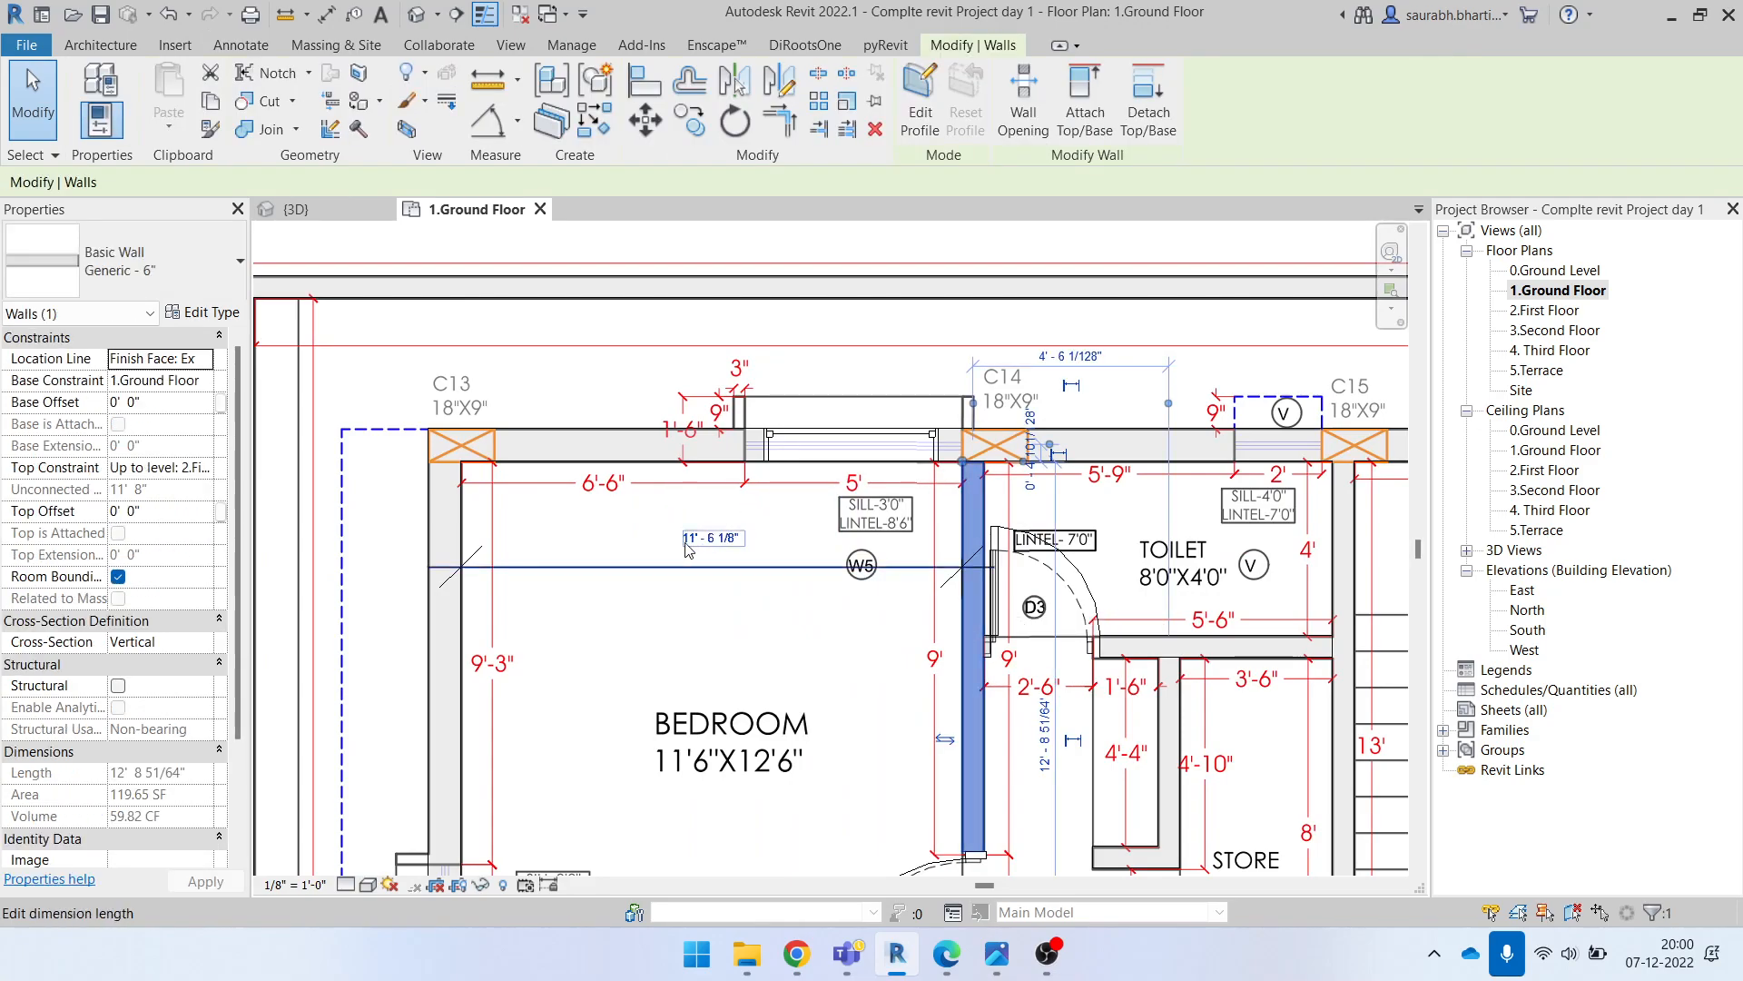
{"action": "scroll", "coordinate": [713, 549], "scroll_direction": "up", "scroll_amount": 2}
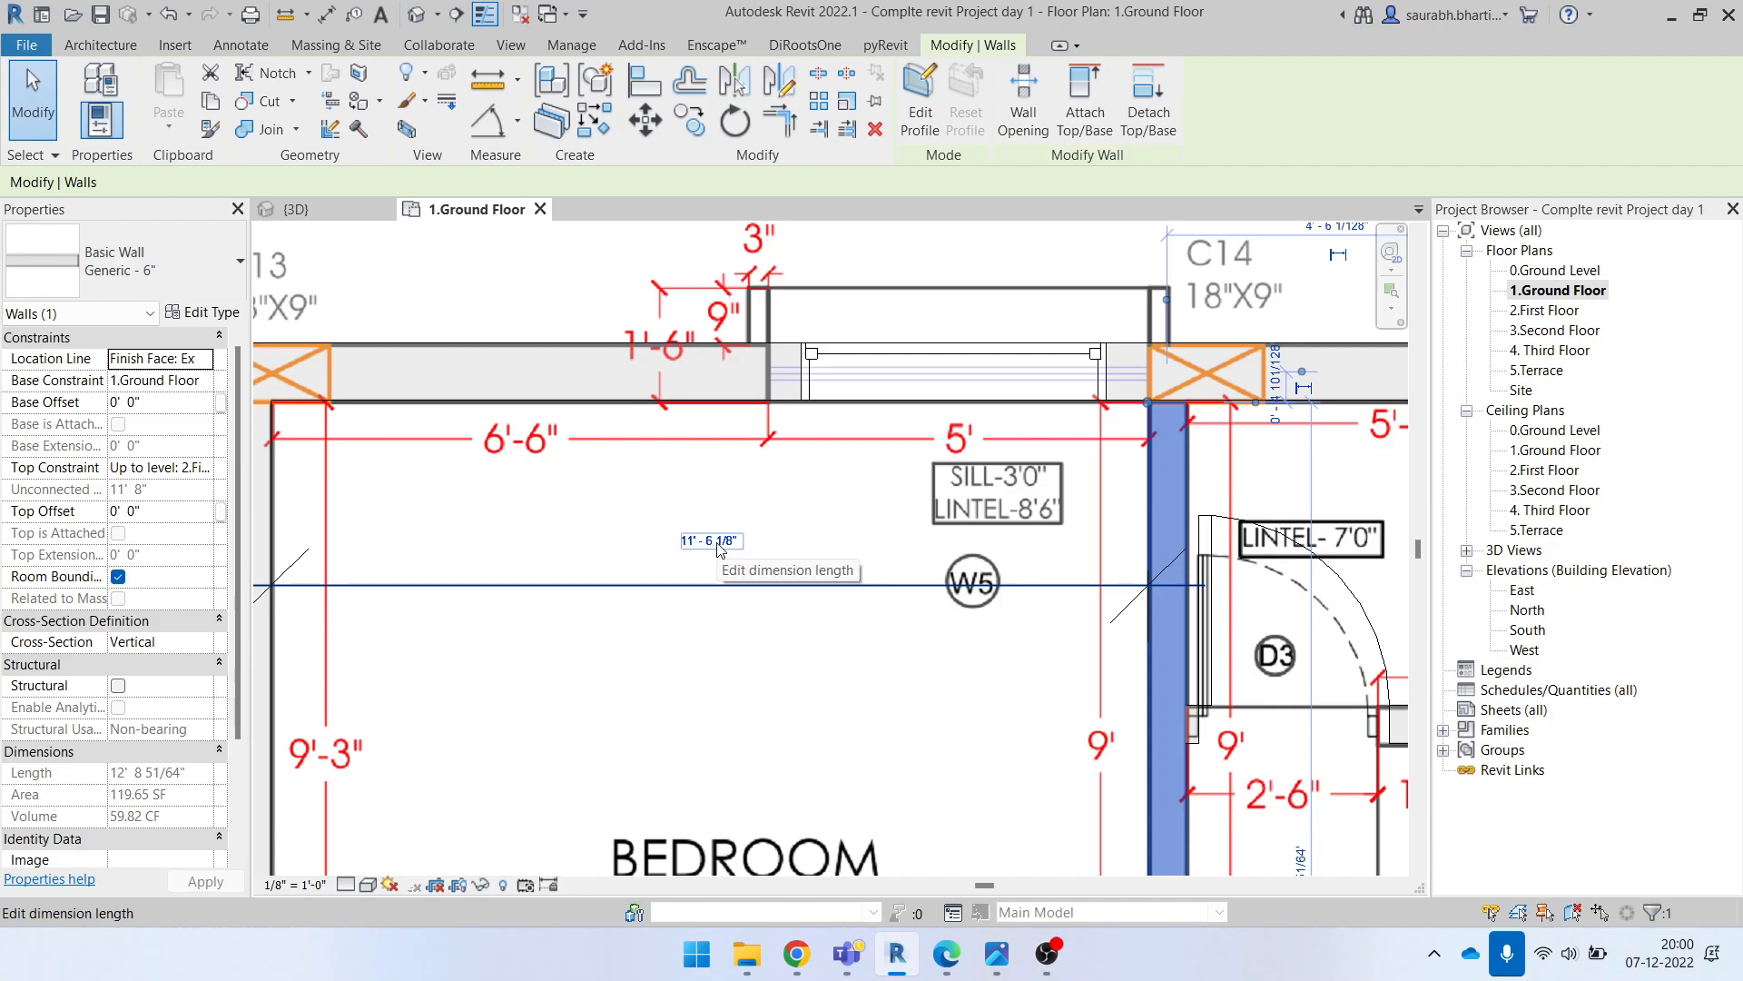
{"action": "left_click", "coordinate": [718, 542]}
{"action": "type", "text": "11"}
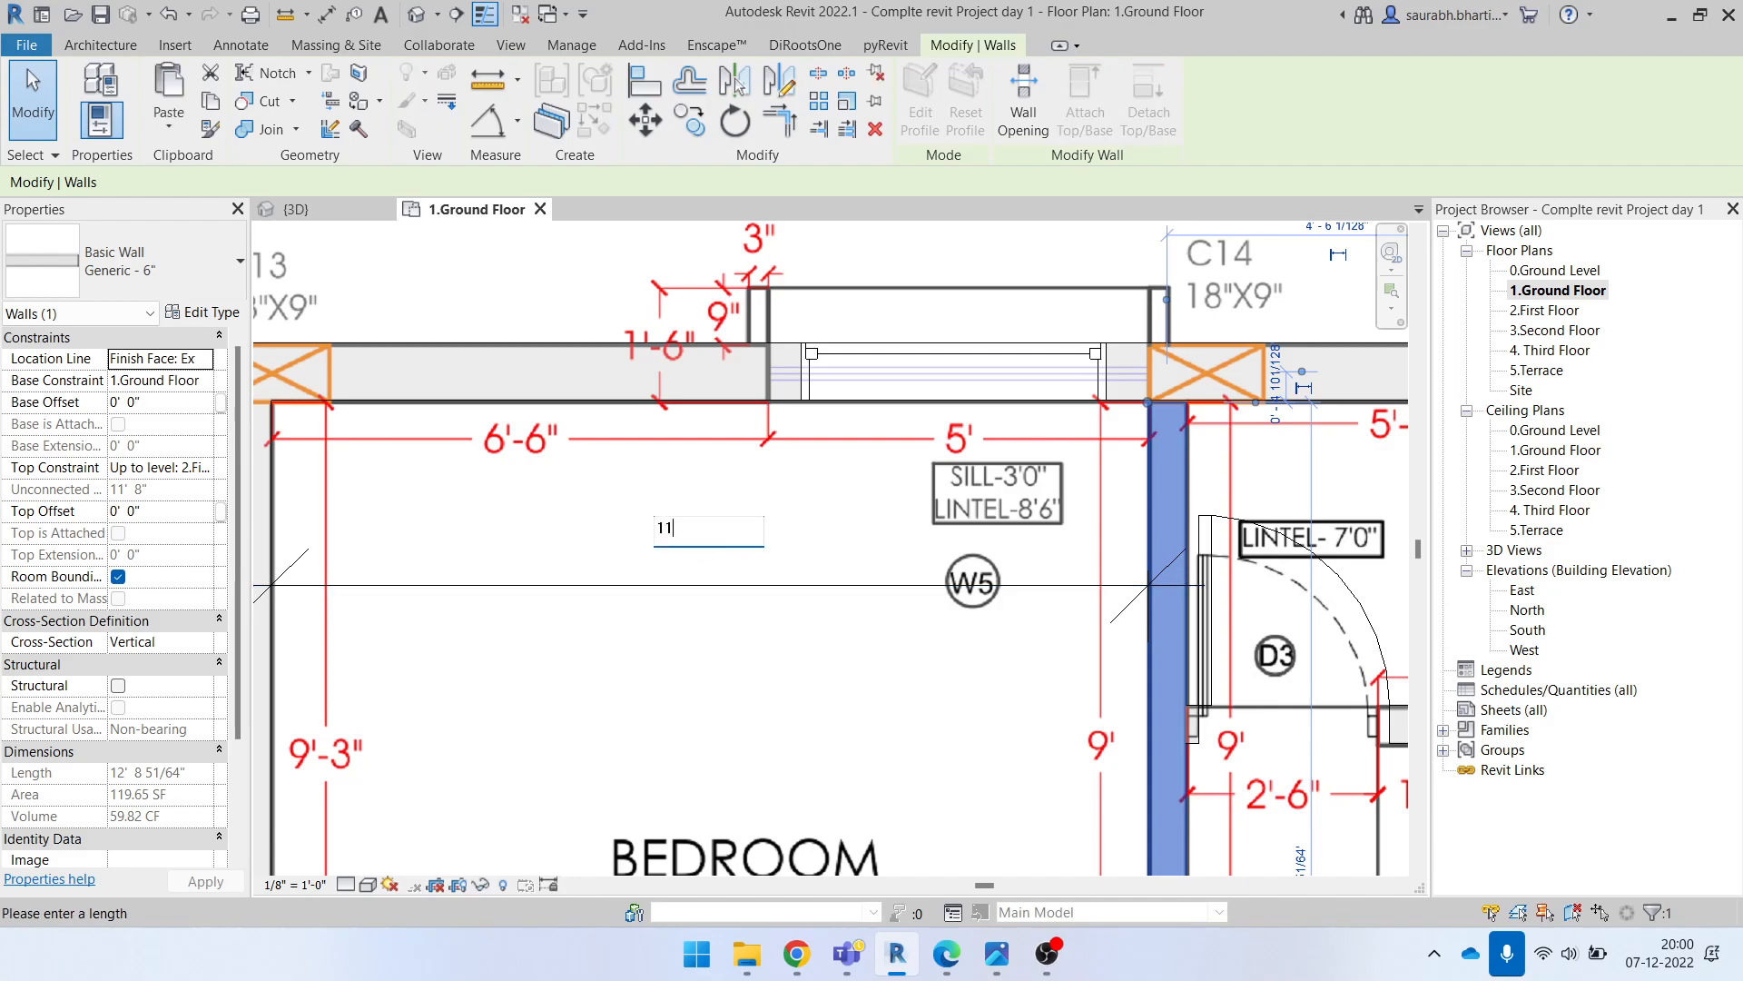
{"action": "key", "text": "Return"}
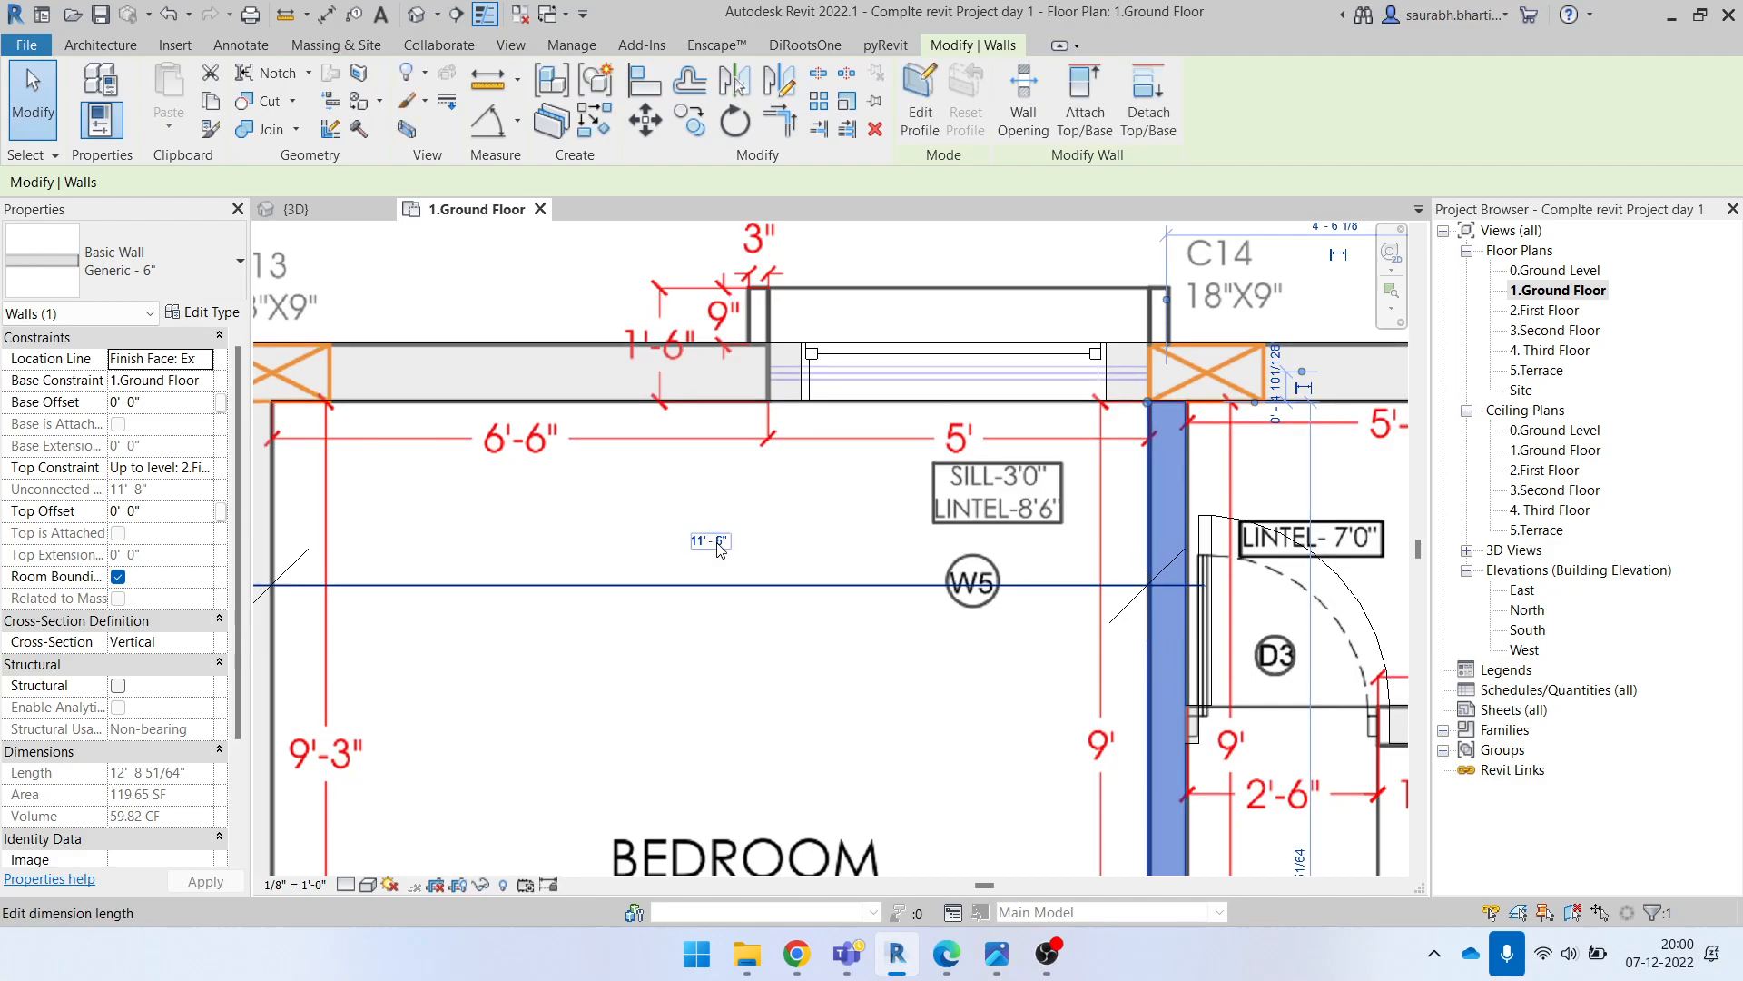
{"action": "key", "text": "Escape"}
Step: Move the bedroom's width dimension line closer to the wall with window W5
{"action": "scroll", "coordinate": [695, 543], "scroll_direction": "down", "scroll_amount": 1}
{"action": "scroll", "coordinate": [677, 534], "scroll_direction": "down", "scroll_amount": 3}
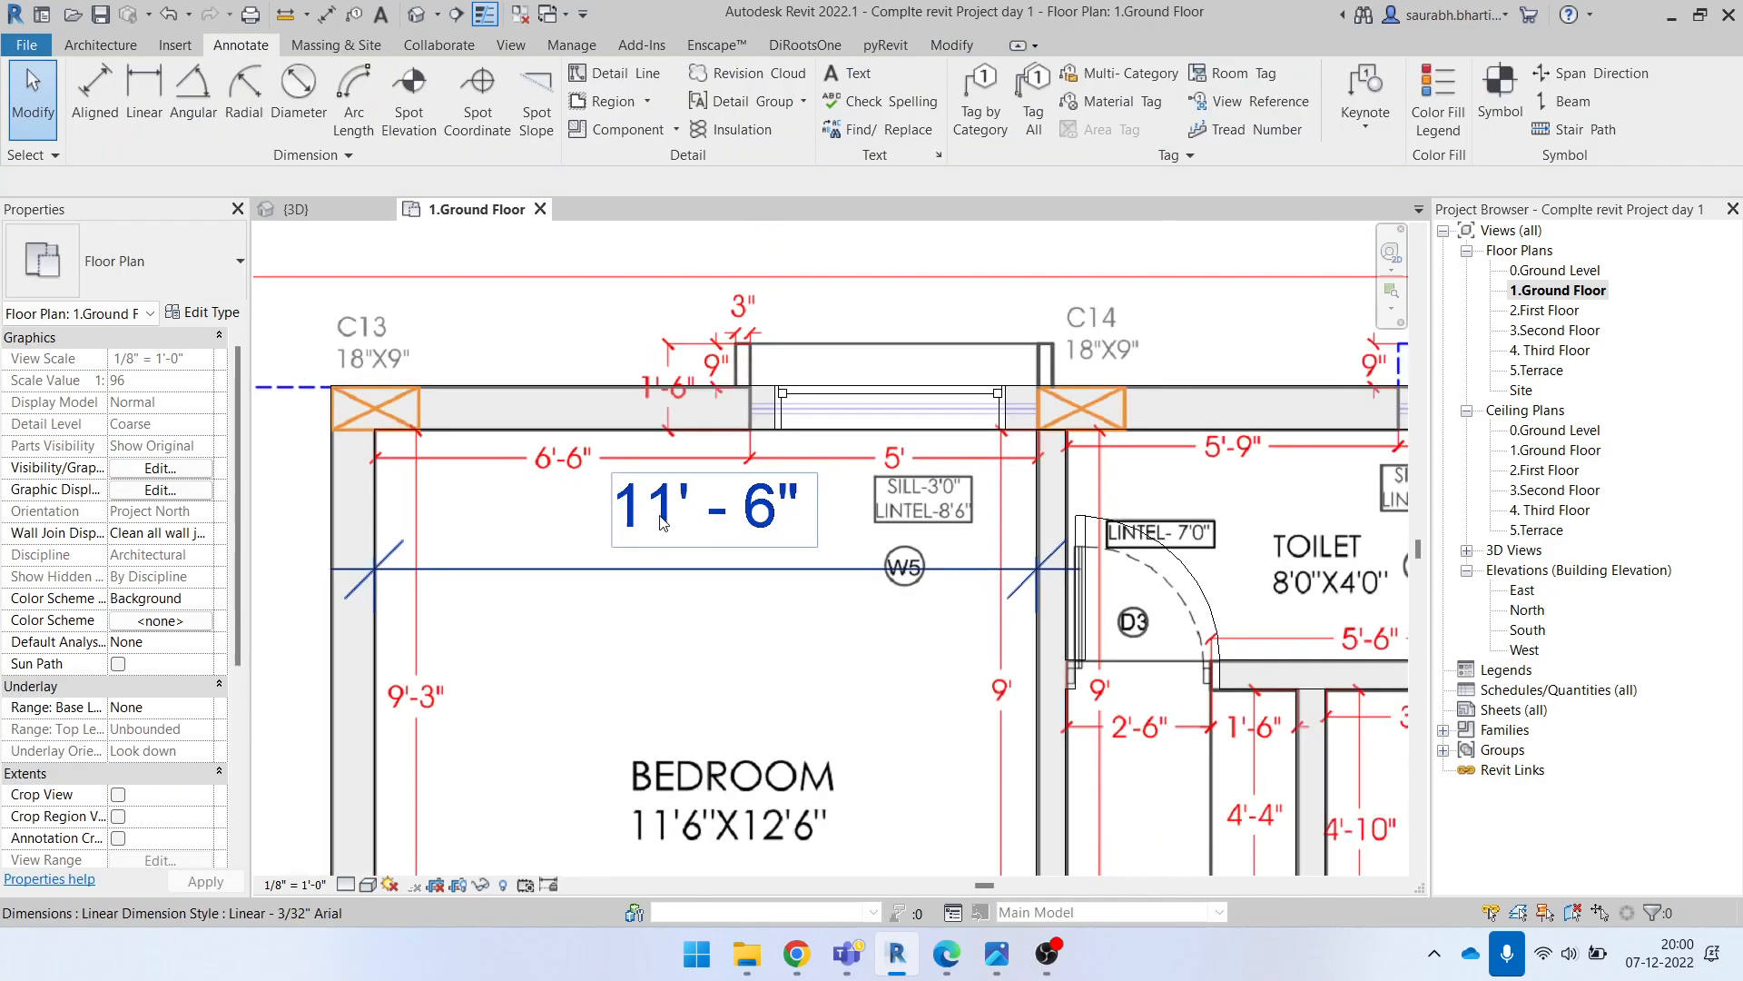
{"action": "left_click_drag", "start_coordinate": [768, 560], "coordinate": [765, 529]}
{"action": "mouse_move", "coordinate": [782, 519]}
{"action": "middle_mouse_down"}
{"action": "mouse_move", "coordinate": [628, 552]}
{"action": "mouse_move", "coordinate": [650, 616]}
{"action": "middle_mouse_up"}
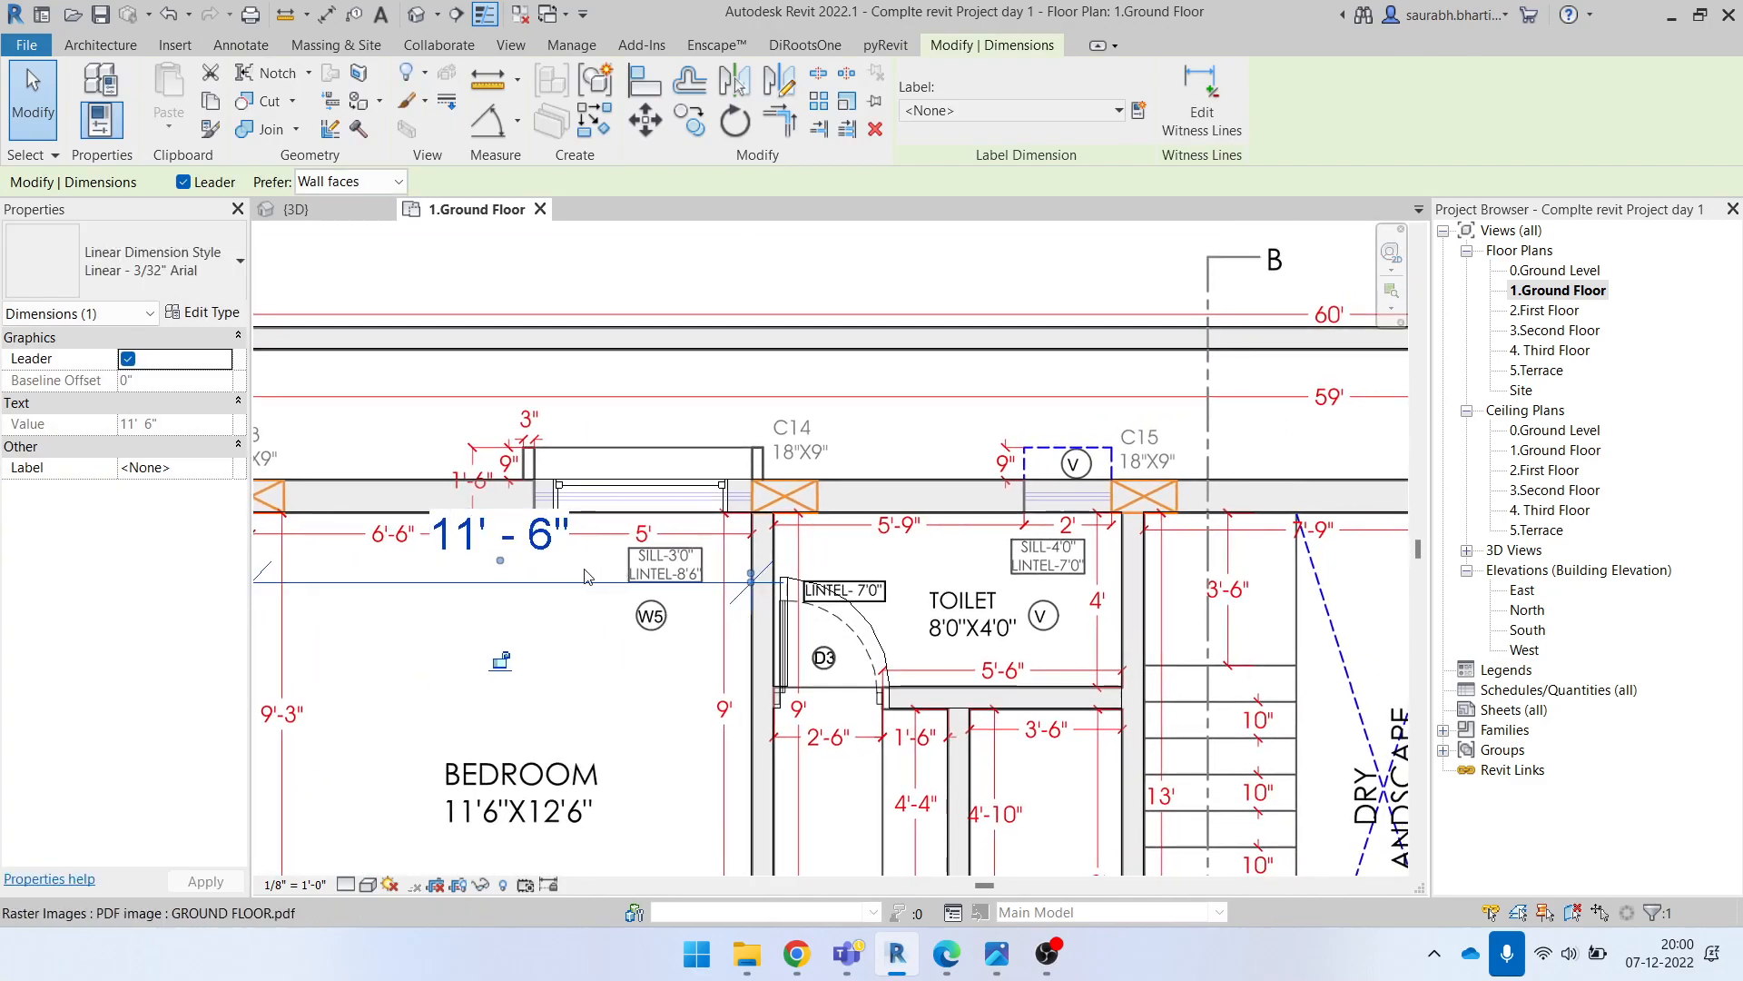
{"action": "key", "text": "Escape"}
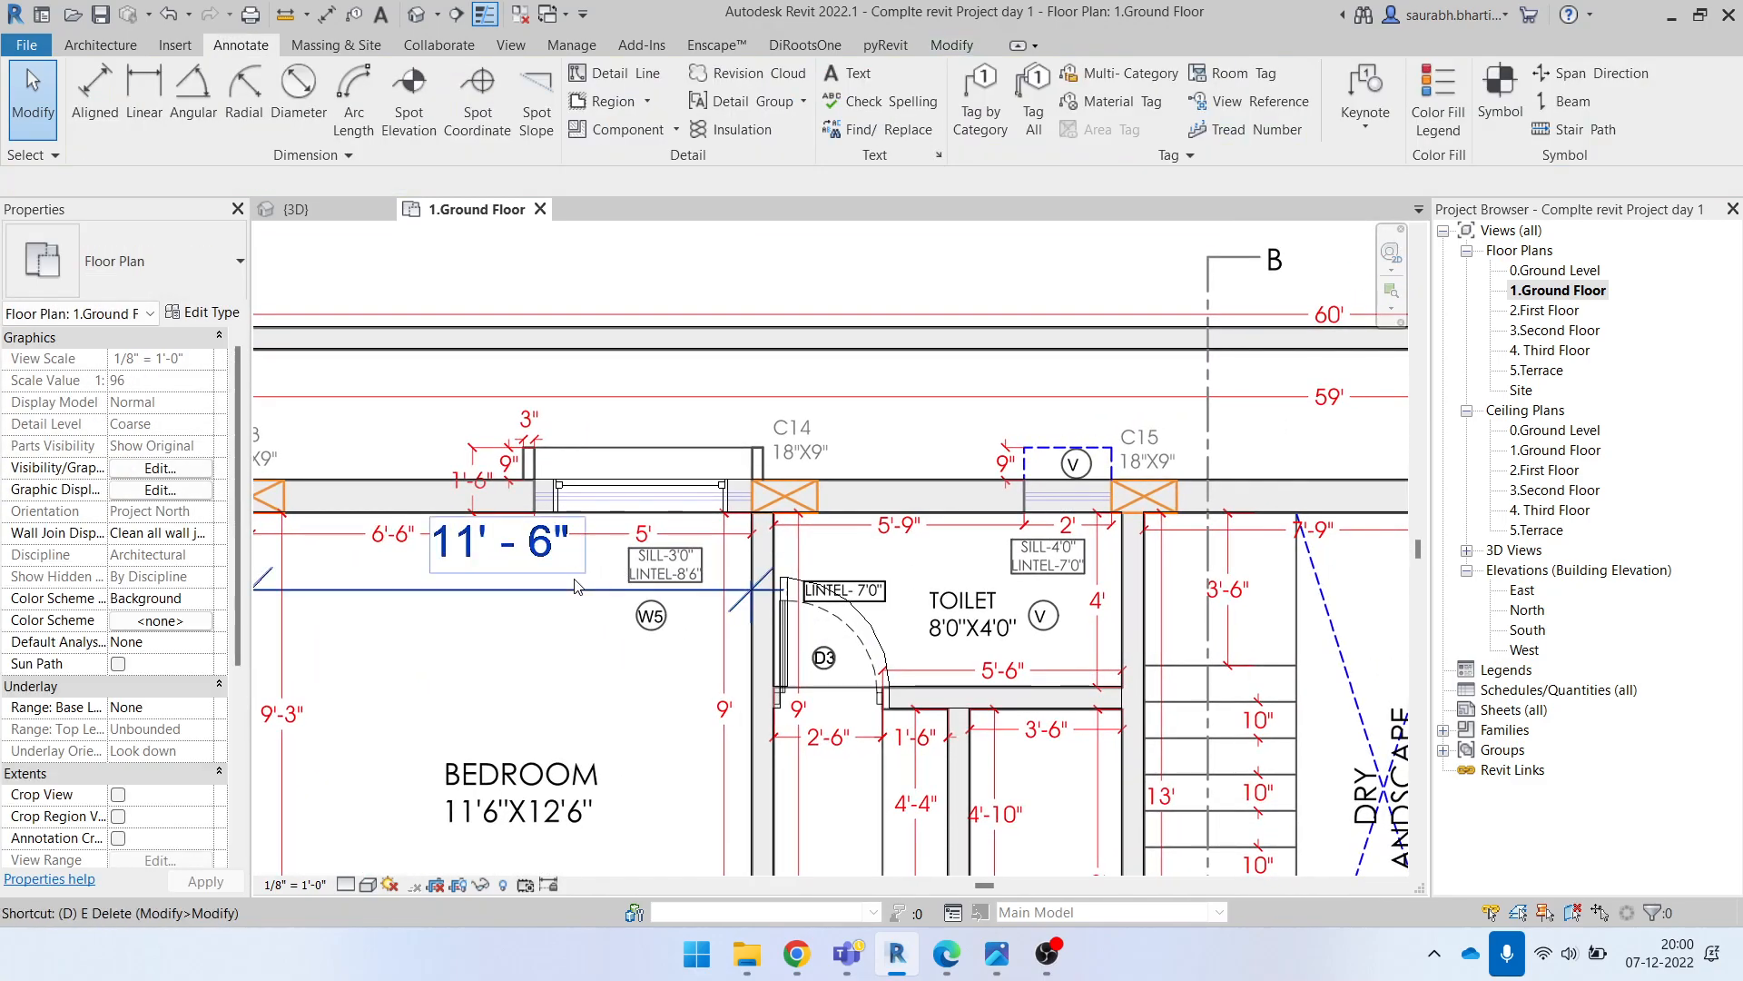
Step: Dimension the toilet's clear width between the inner faces of its side walls with an aligned dimension
{"action": "key", "text": "d"}
{"action": "key", "text": "i"}
{"action": "middle_click_drag", "start_coordinate": [804, 594], "coordinate": [726, 599]}
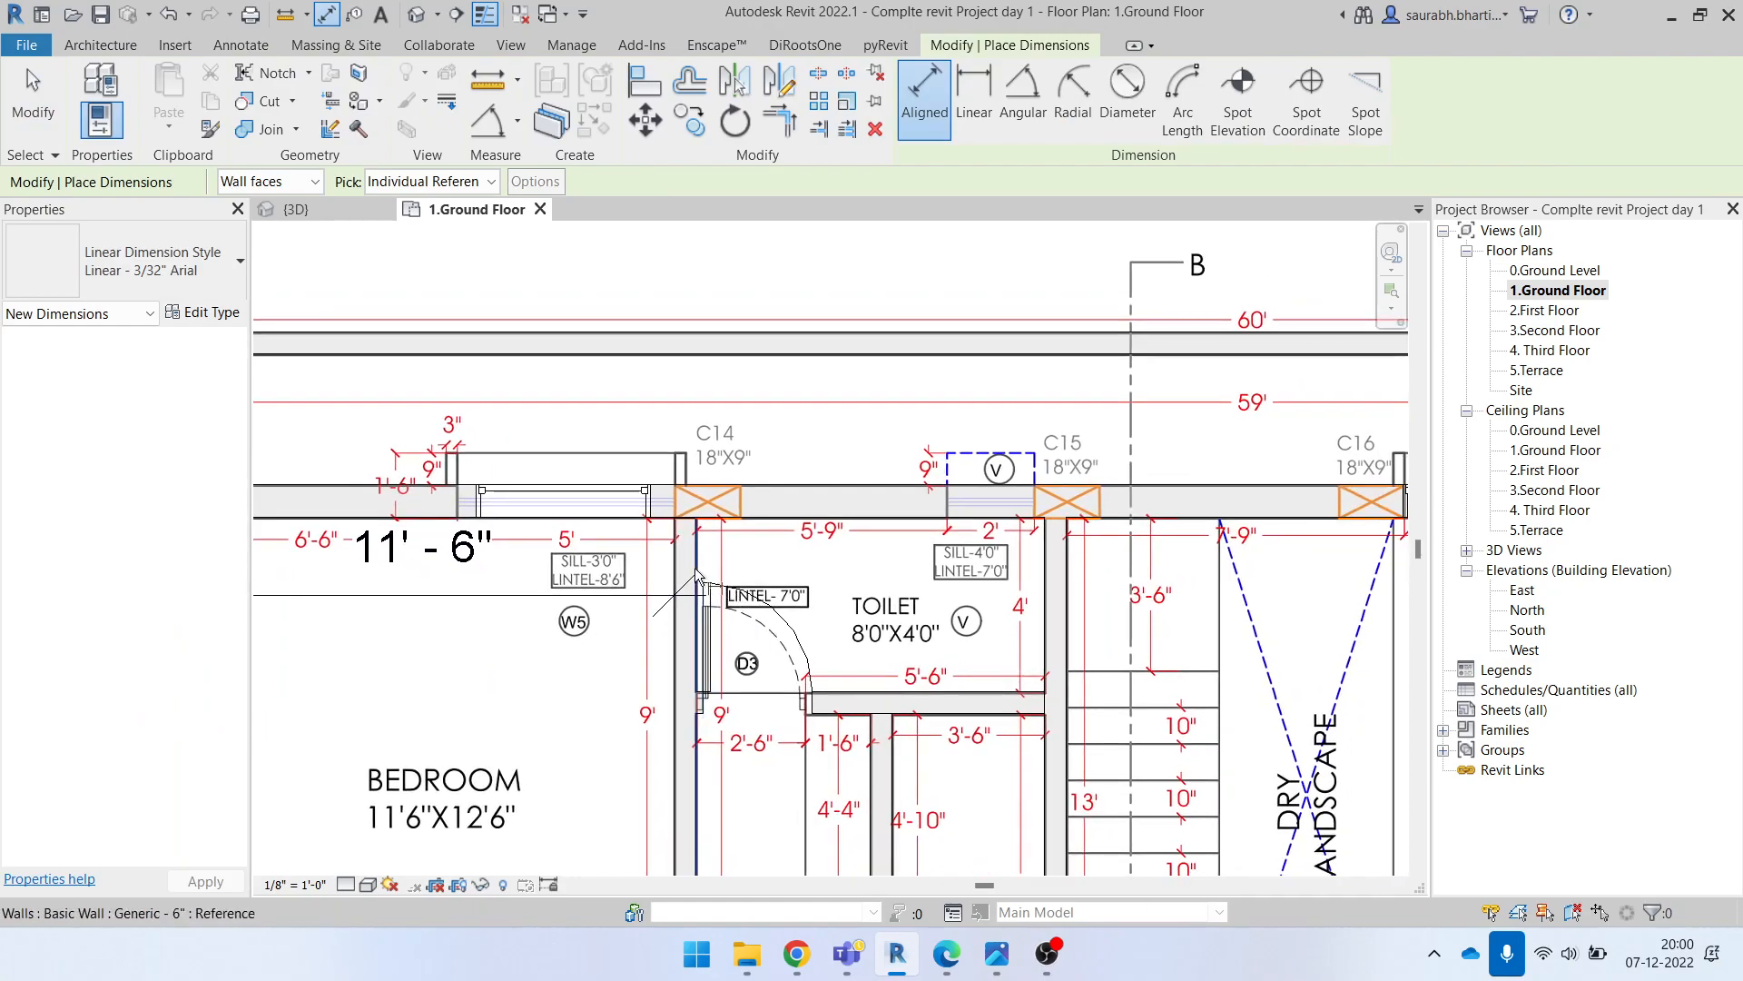
{"action": "left_click", "coordinate": [699, 579]}
{"action": "left_click", "coordinate": [1041, 580]}
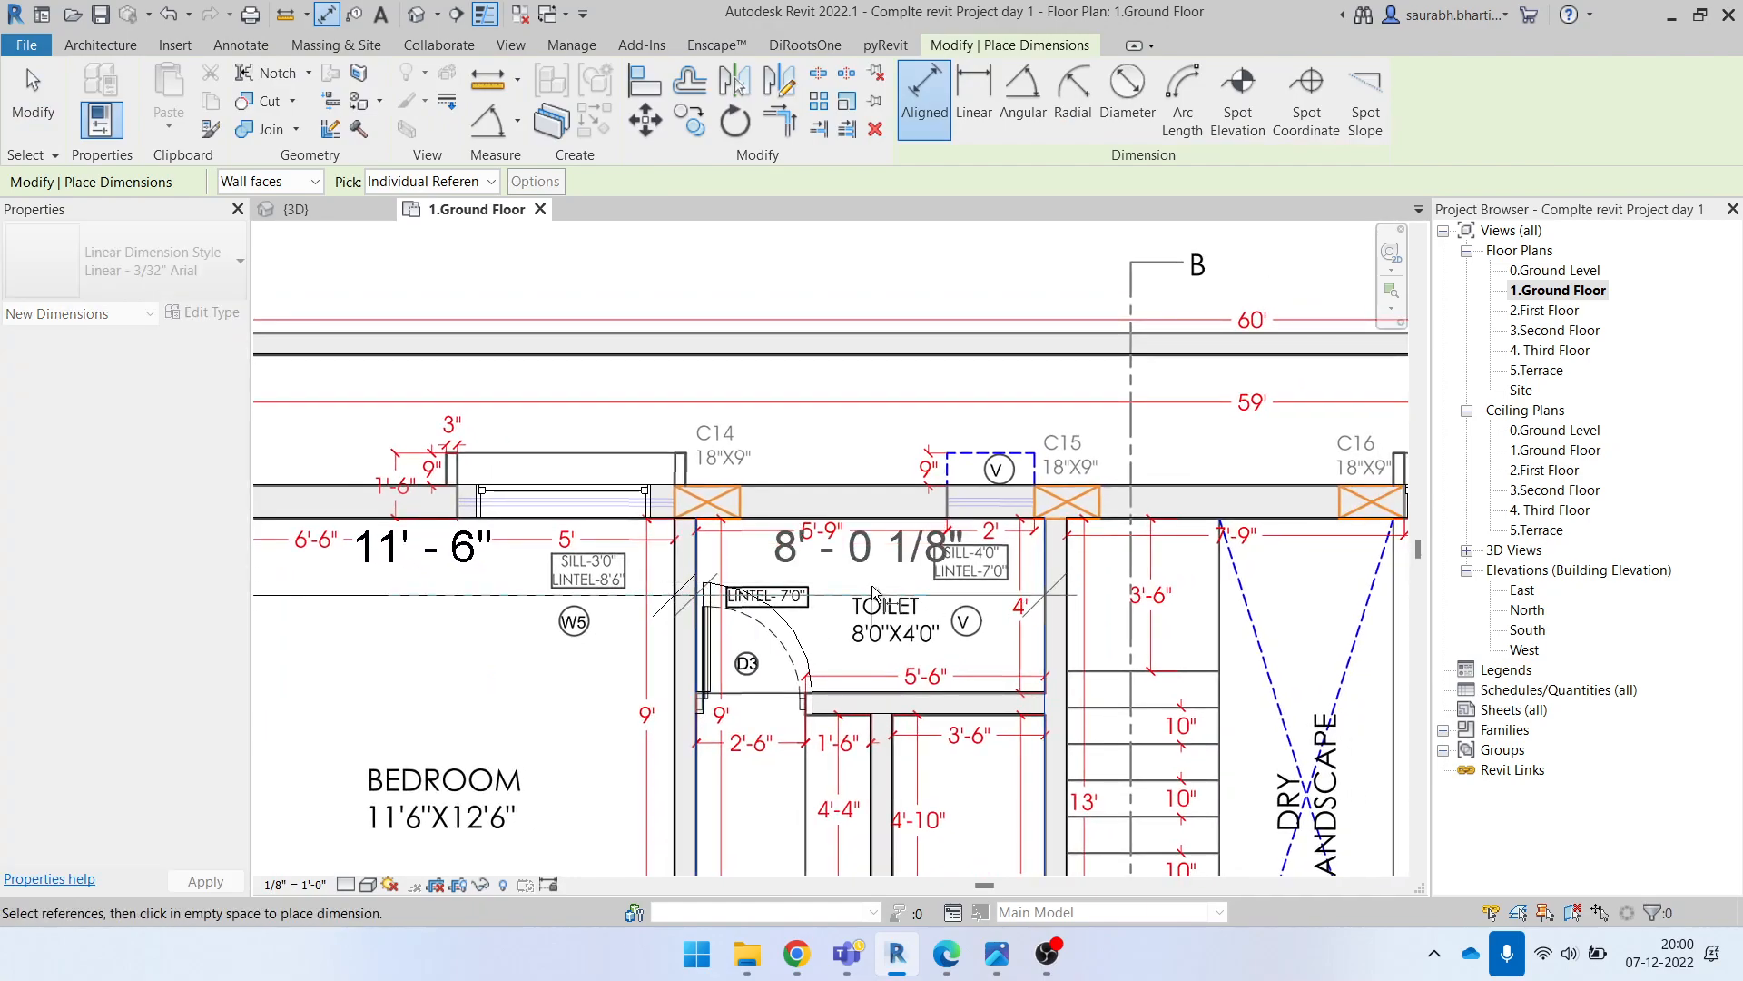
{"action": "middle_click_drag", "start_coordinate": [848, 596], "coordinate": [825, 626]}
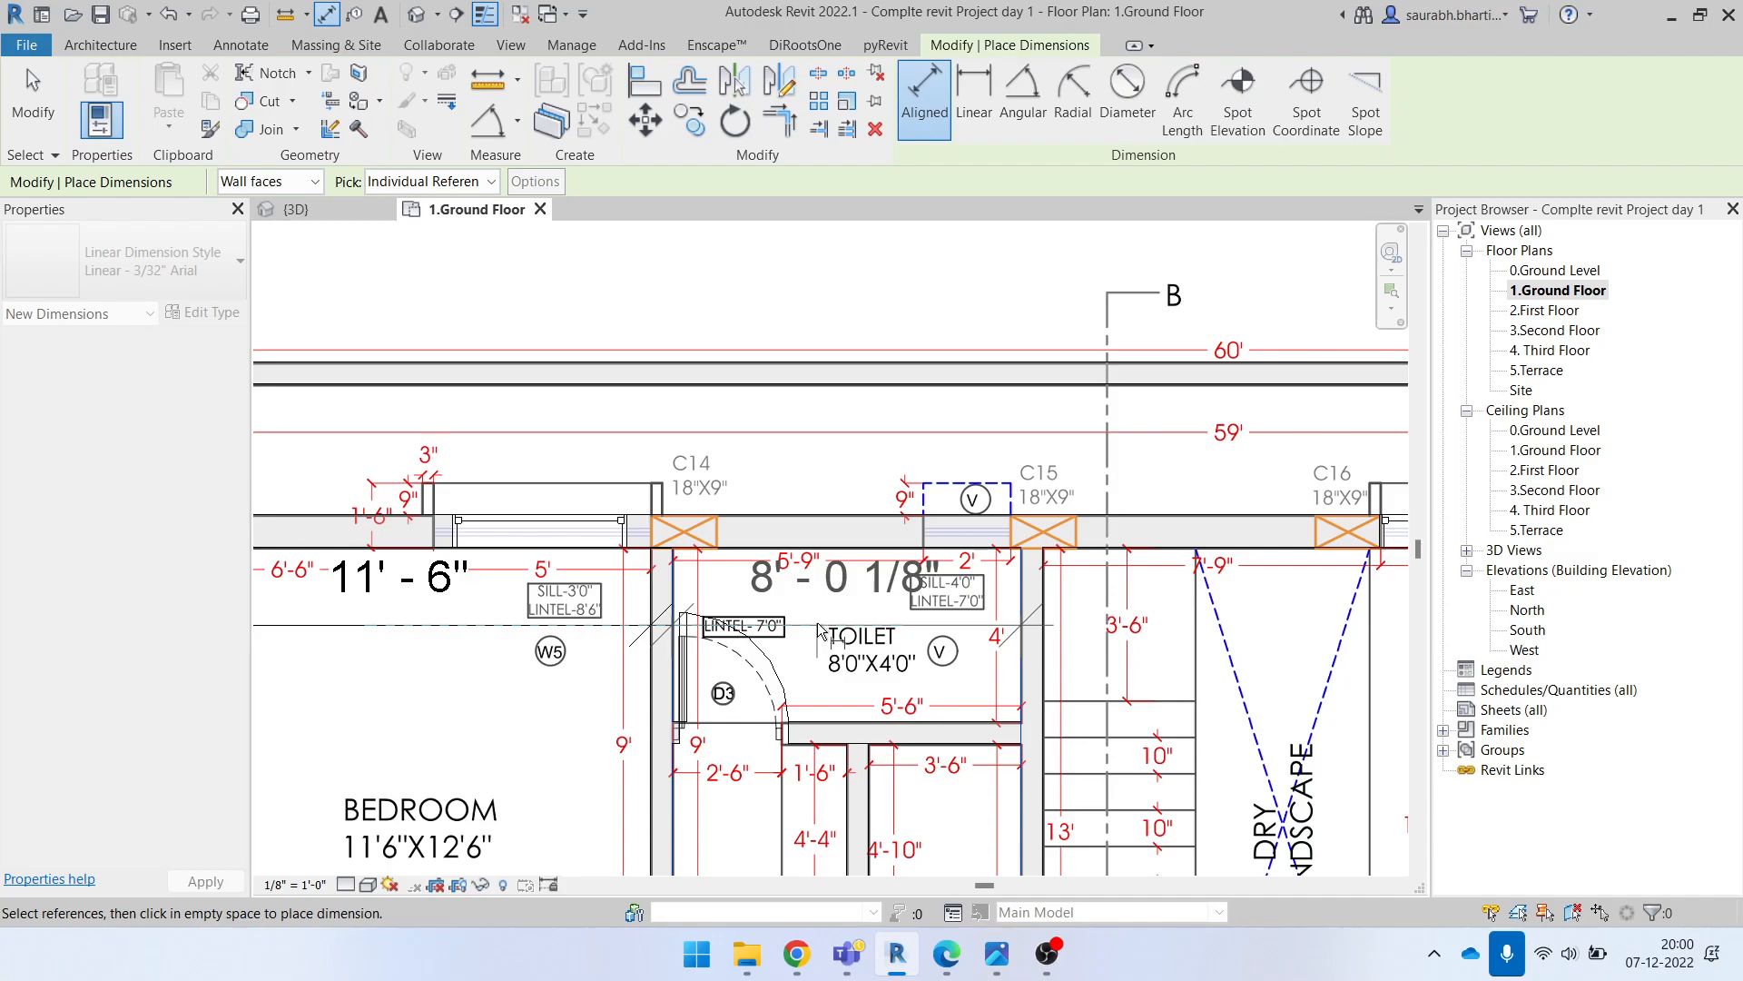
{"action": "left_click", "coordinate": [817, 628]}
{"action": "key", "text": "Escape"}
{"action": "key", "text": "Escape"}
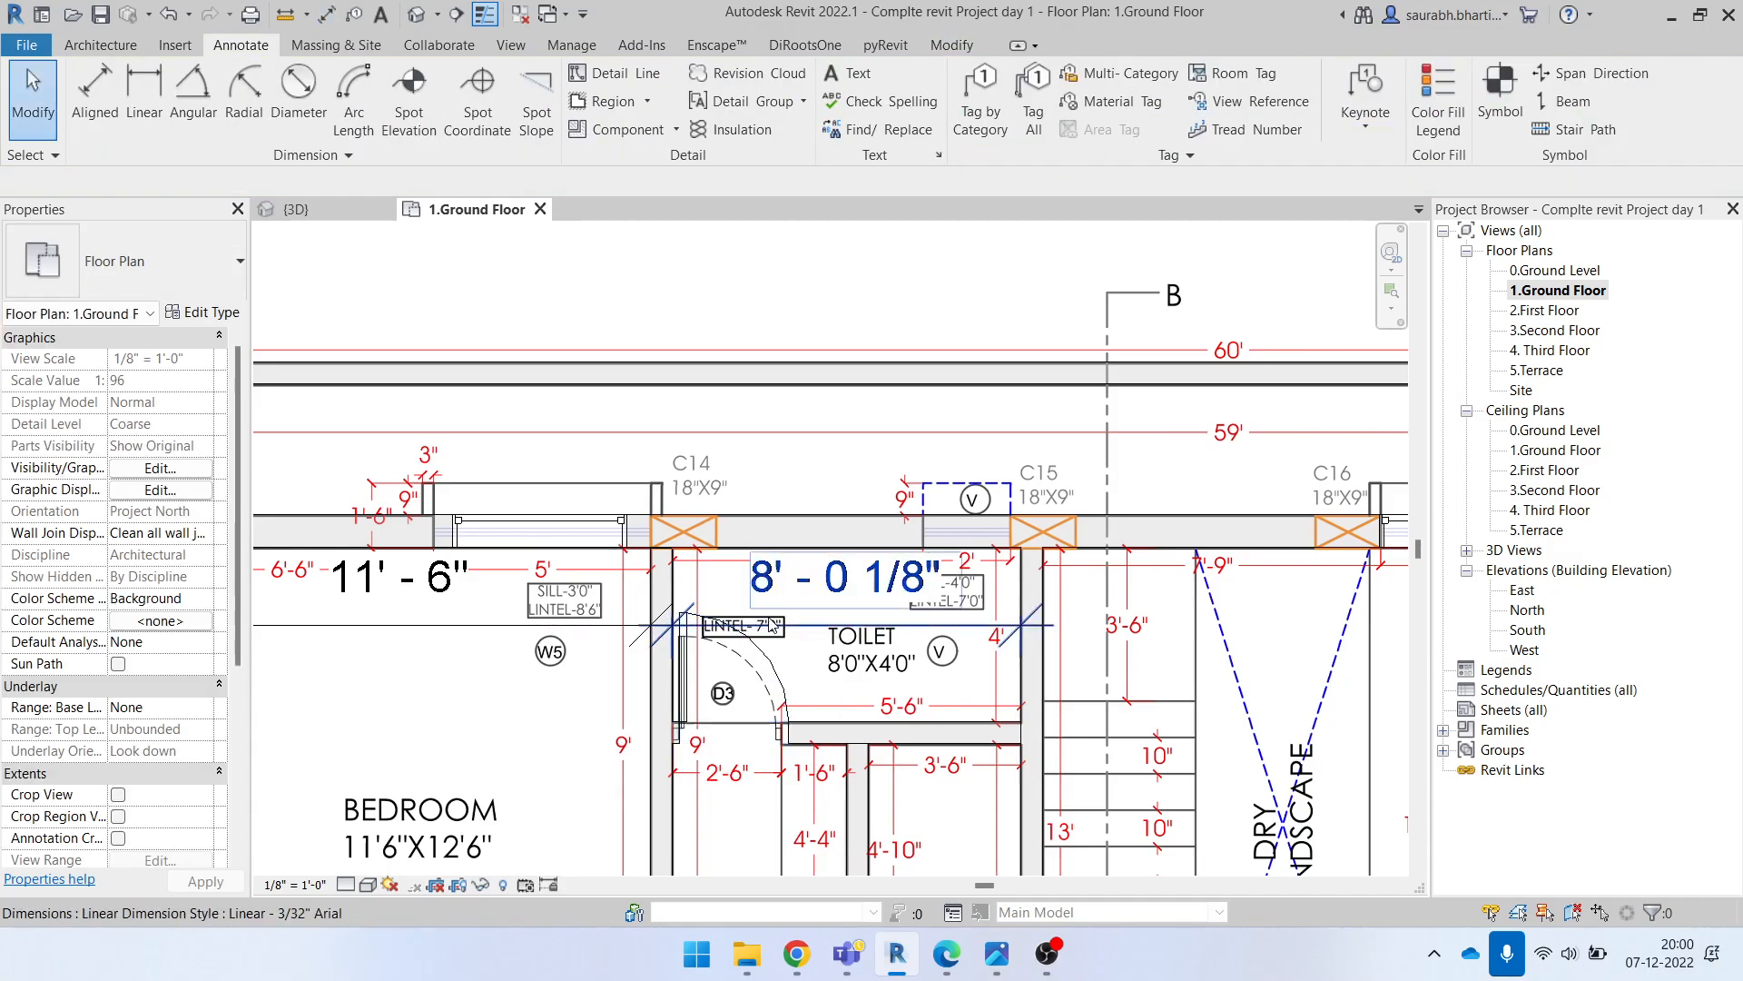
Step: Move the toilet's width dimension line slightly farther from the wall with the ventilator
{"action": "scroll", "coordinate": [824, 592], "scroll_direction": "up", "scroll_amount": 2}
{"action": "middle_click_drag", "start_coordinate": [1125, 721], "coordinate": [998, 698]}
{"action": "left_click_drag", "start_coordinate": [694, 619], "coordinate": [692, 654]}
{"action": "key", "text": "Escape"}
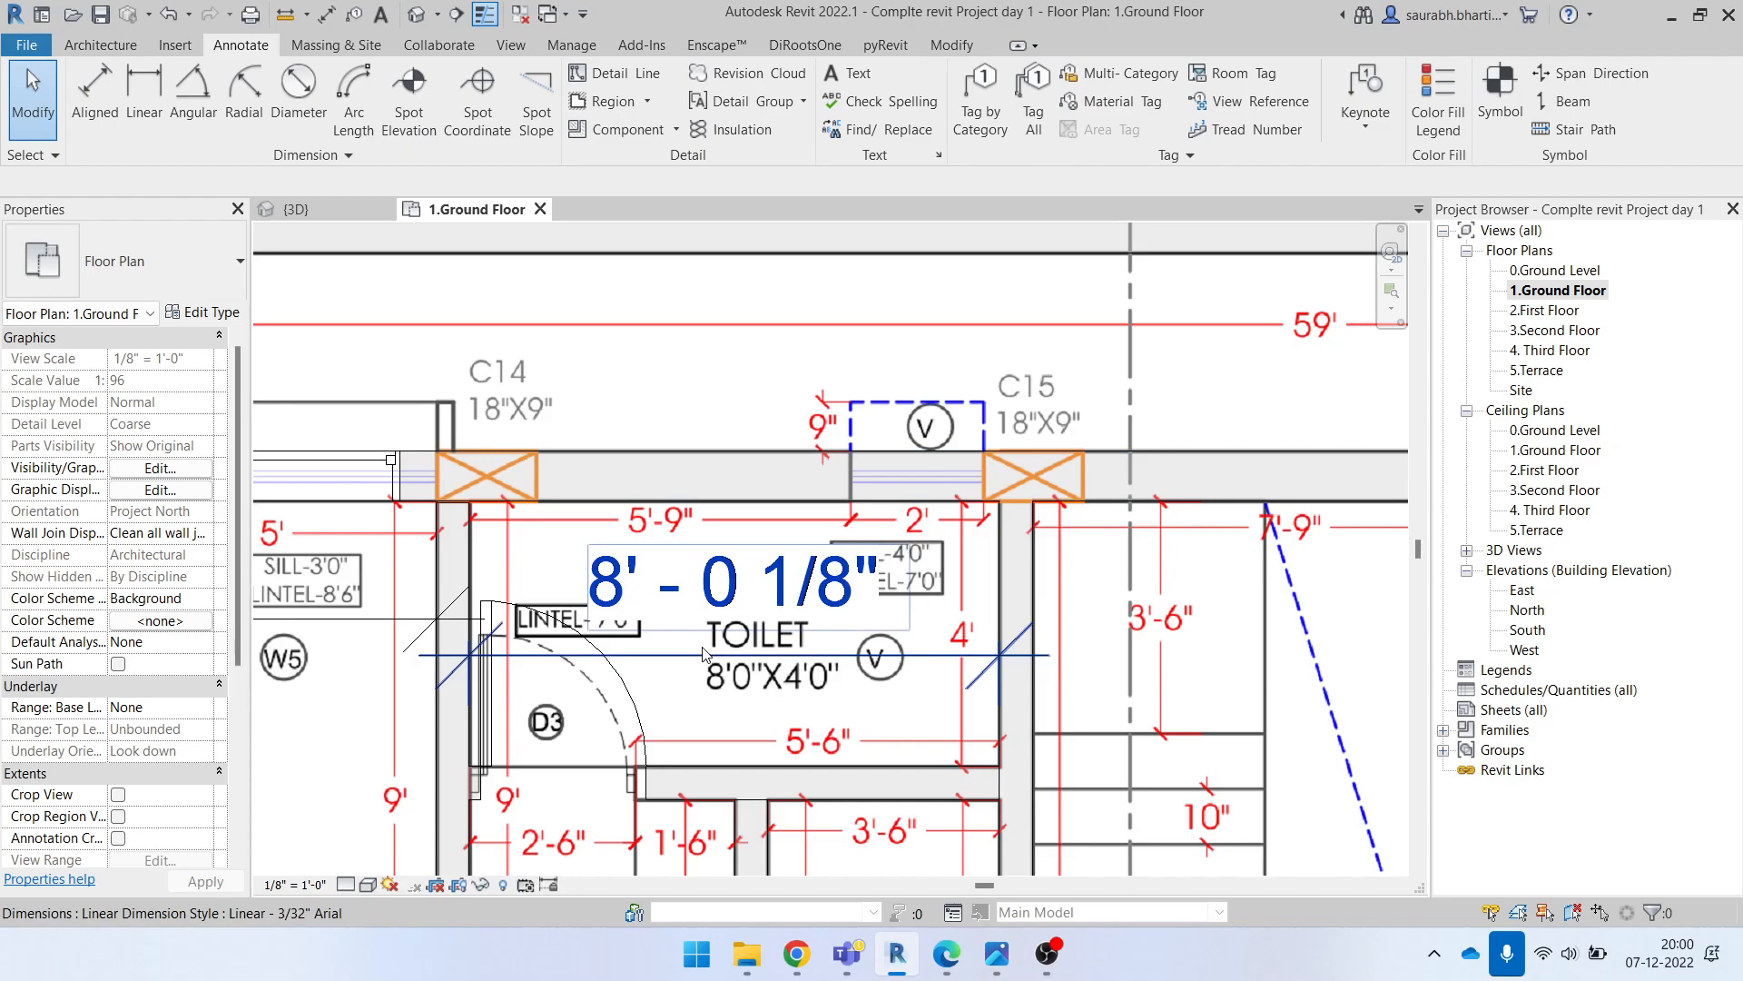
Step: Shift the wall between the toilet and the staircase by setting the toilet's width dimension to 8'
{"action": "middle_click_drag", "start_coordinate": [861, 646], "coordinate": [845, 590]}
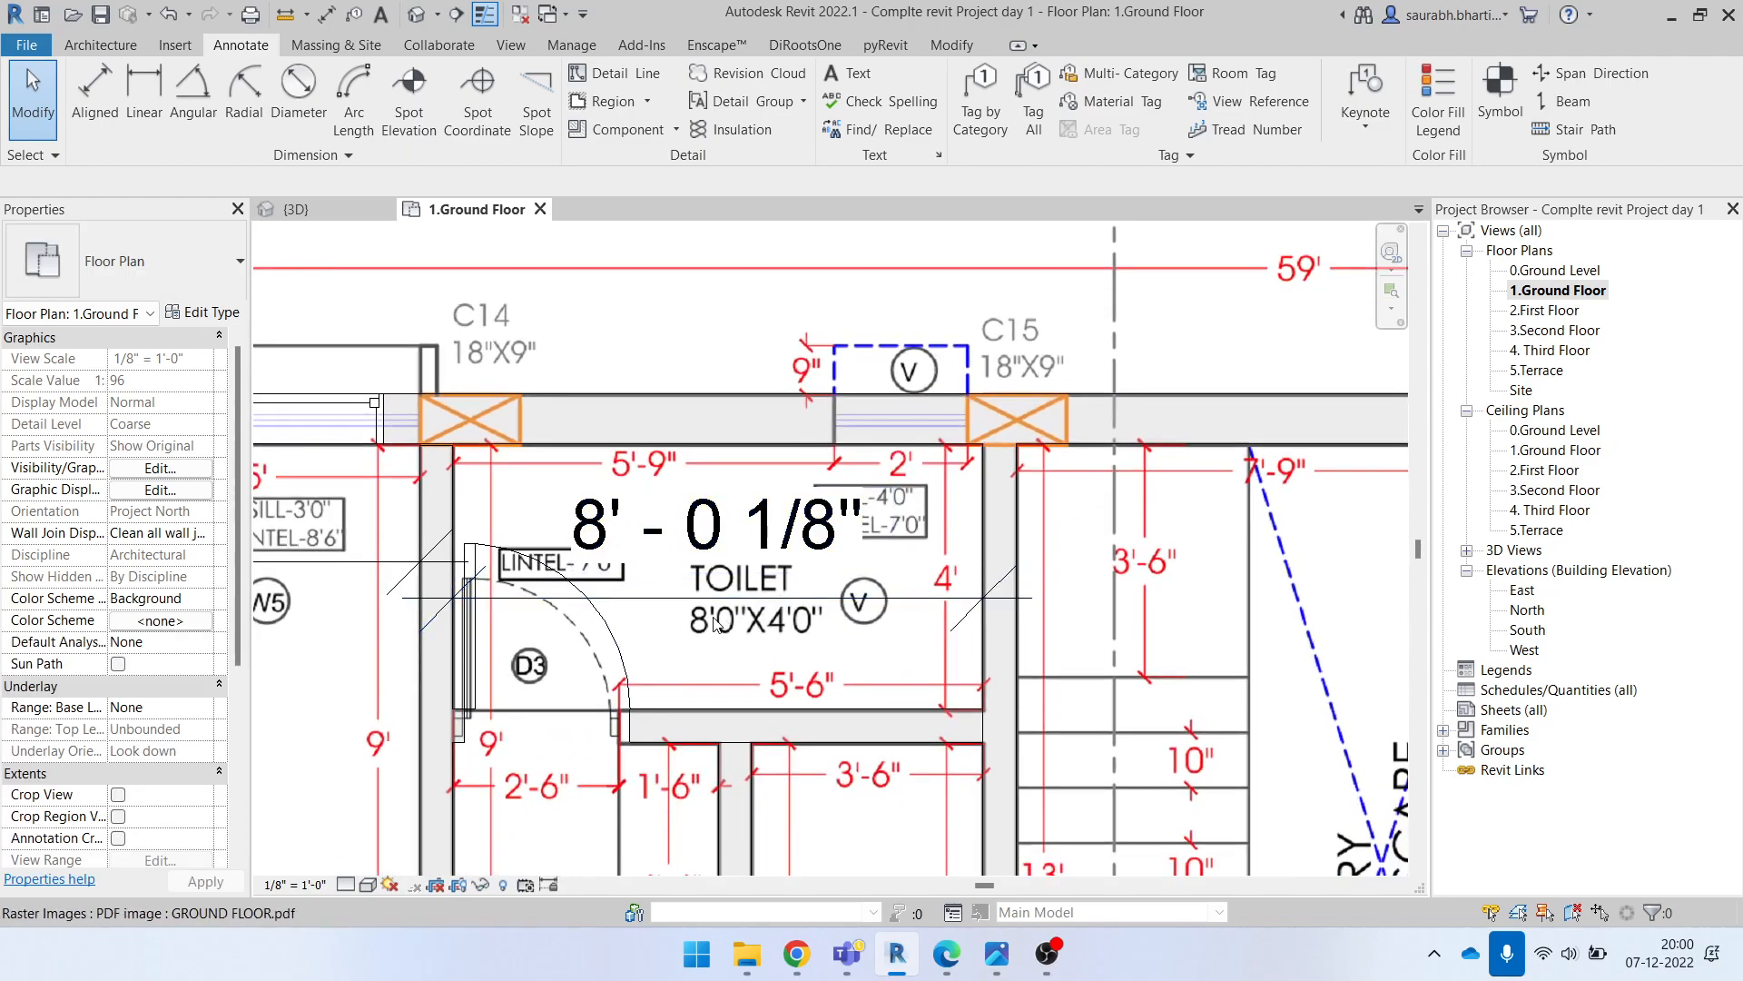
{"action": "left_click", "coordinate": [1000, 641]}
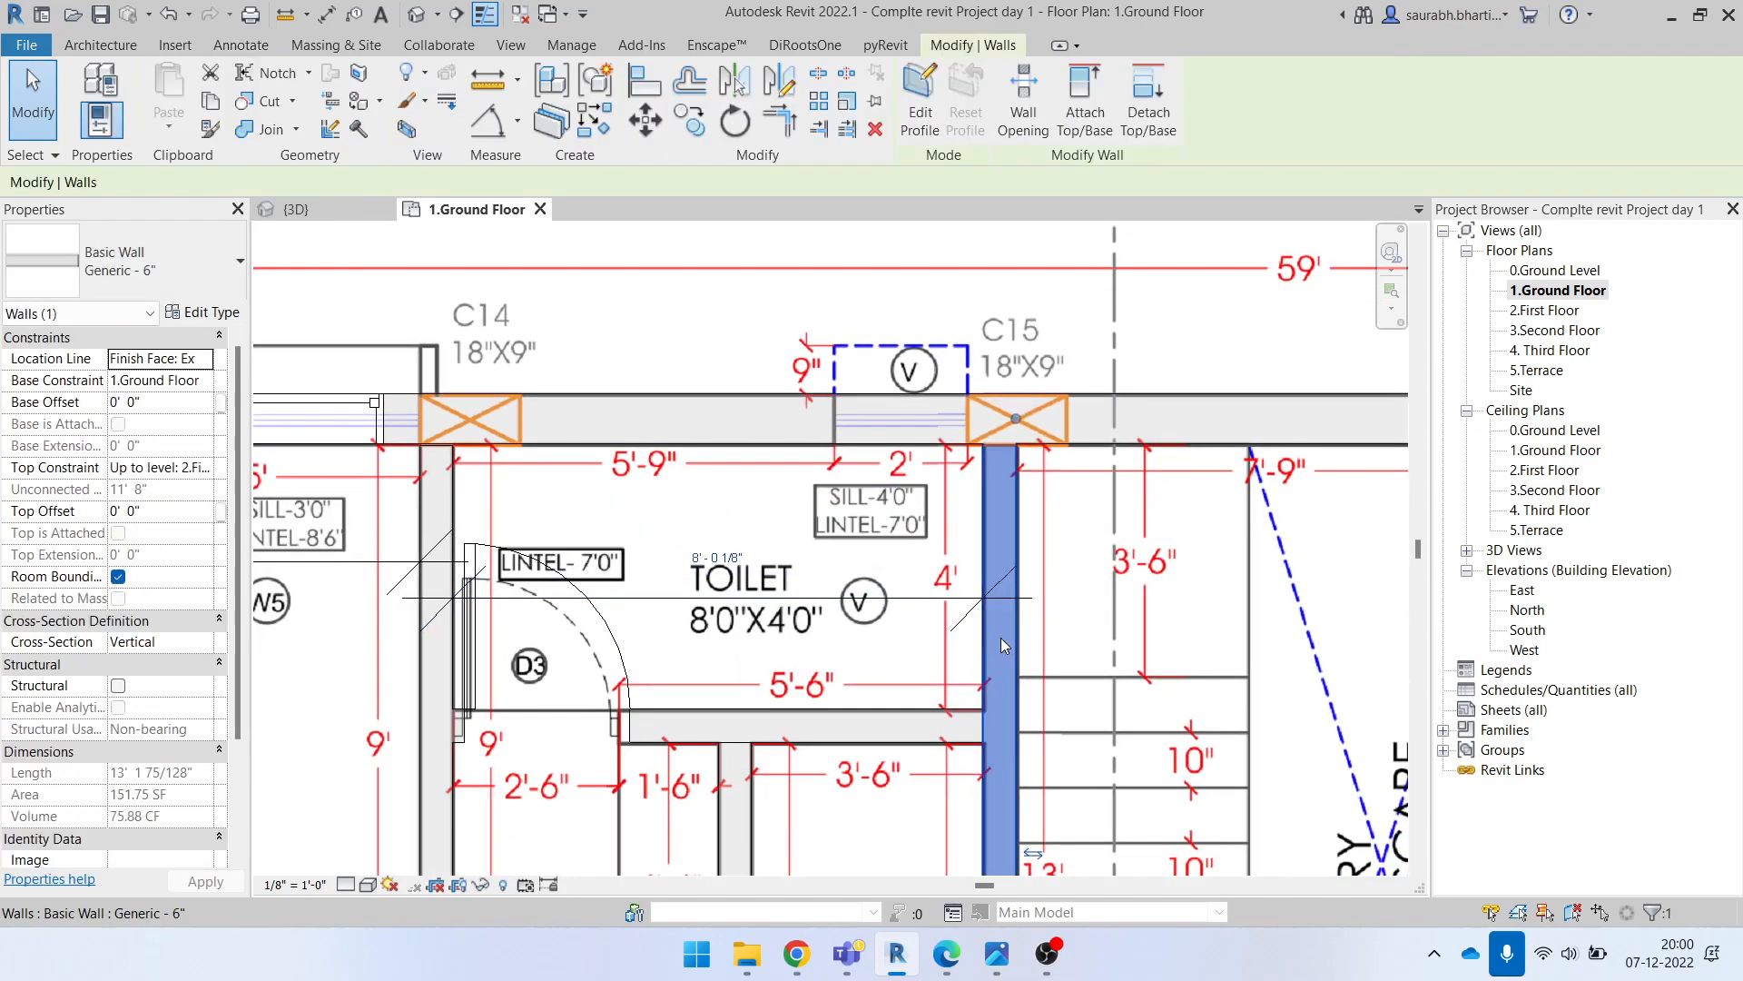
{"action": "left_click", "coordinate": [435, 536]}
{"action": "key", "text": "Escape"}
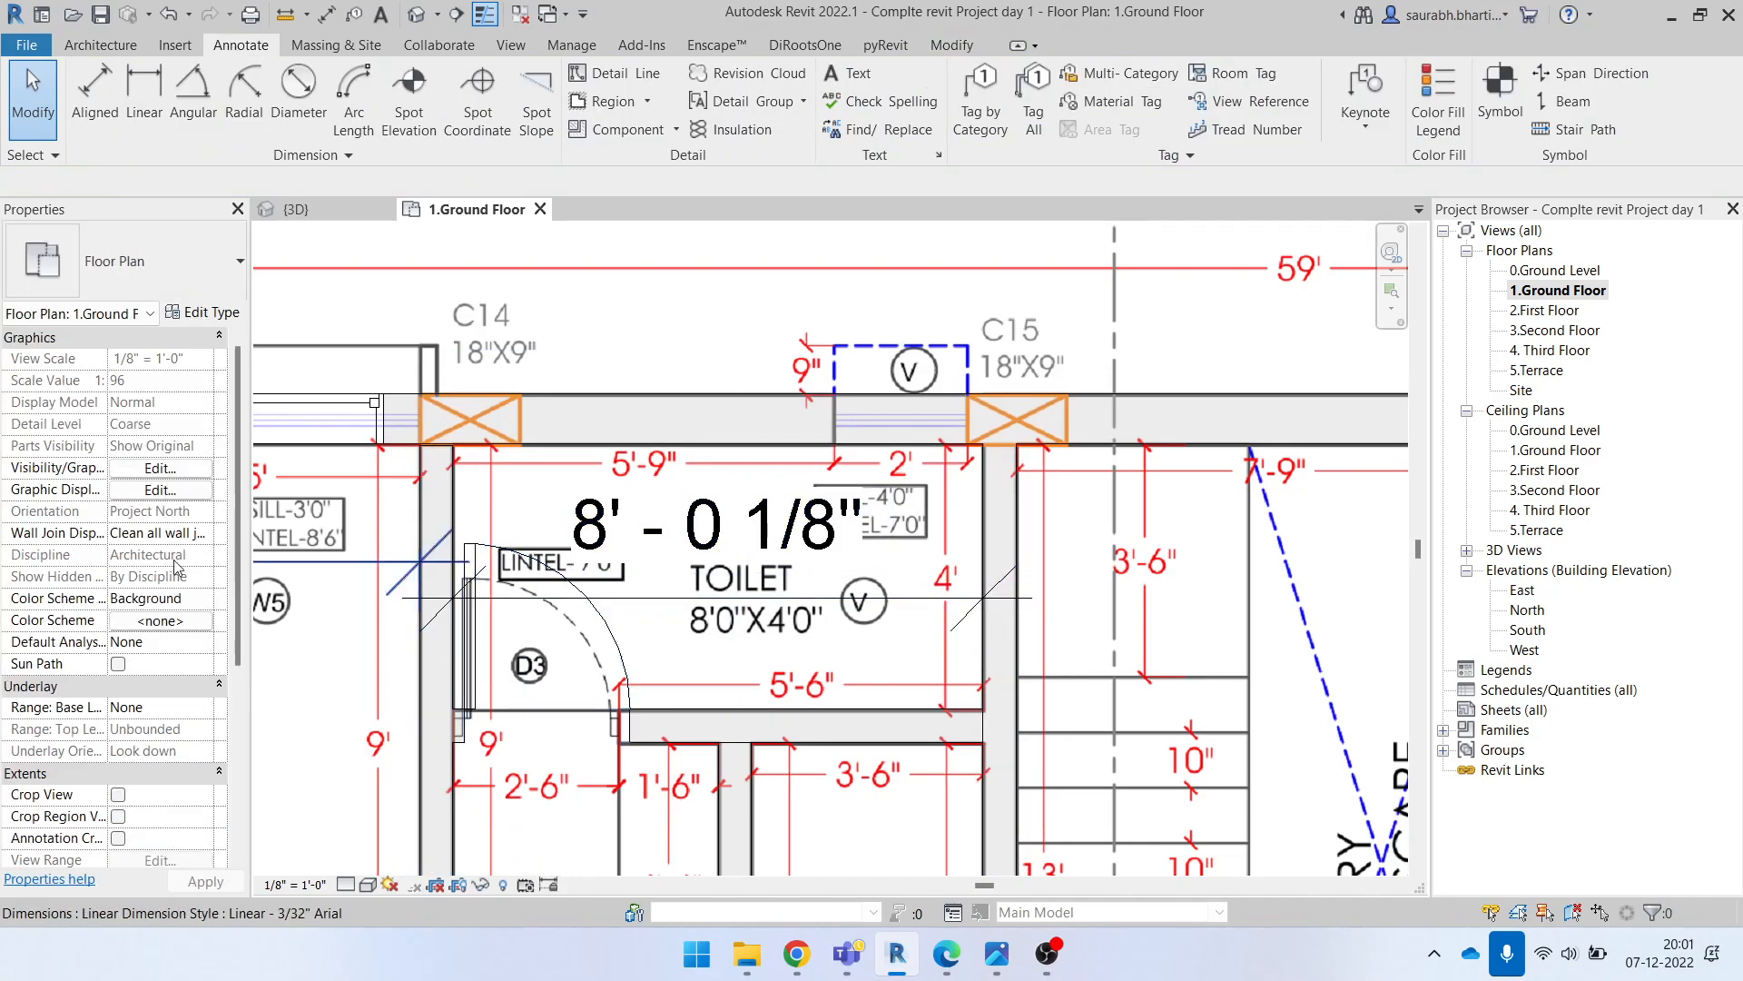
{"action": "scroll", "coordinate": [532, 590], "scroll_direction": "down", "scroll_amount": 5}
{"action": "scroll", "coordinate": [758, 608], "scroll_direction": "up", "scroll_amount": 2}
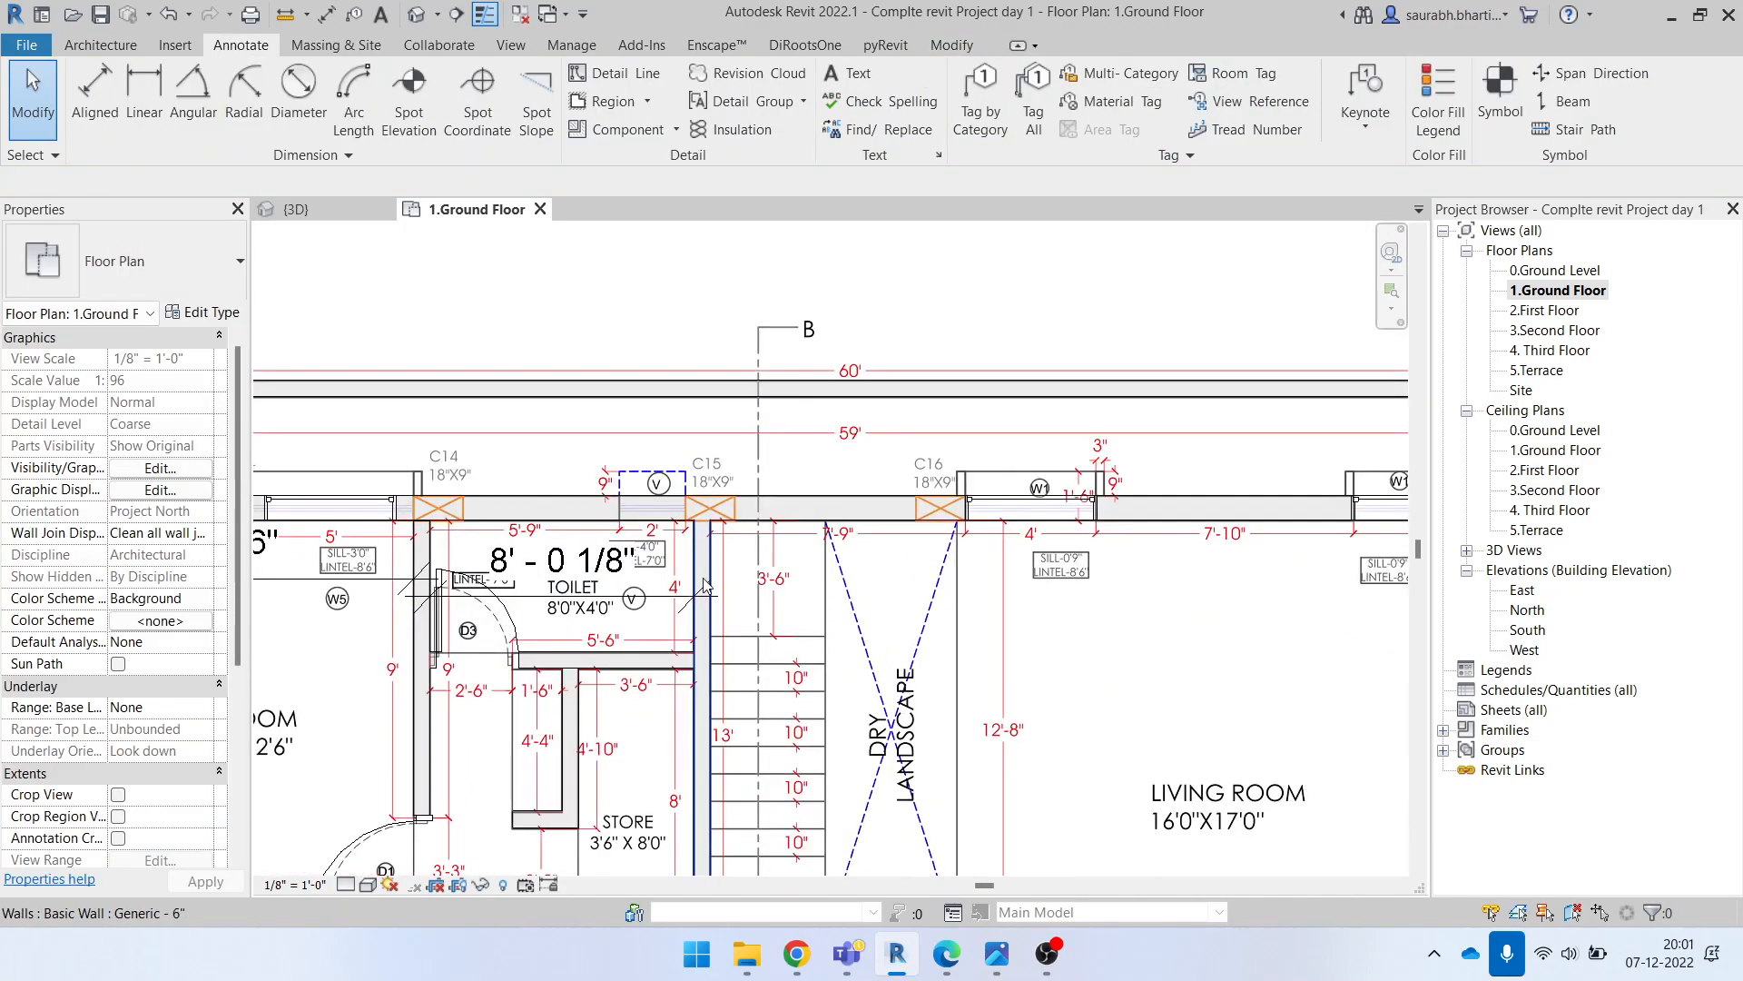
{"action": "left_click", "coordinate": [715, 636]}
{"action": "left_click", "coordinate": [606, 572]}
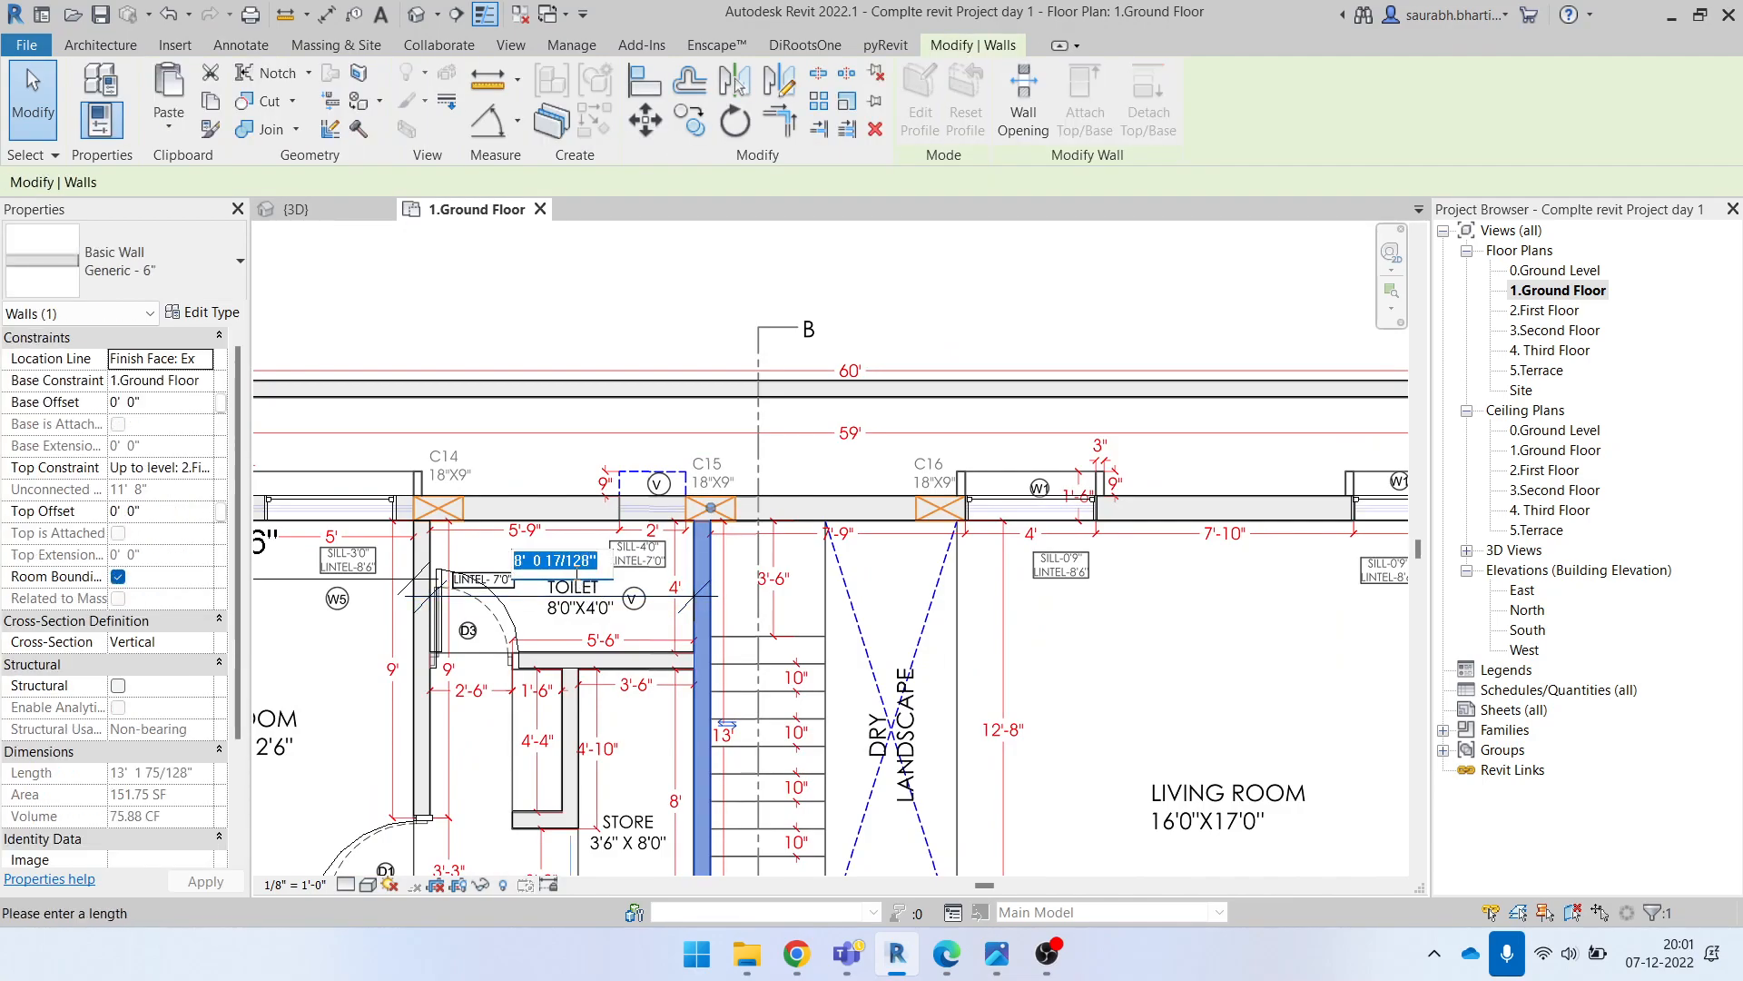
{"action": "type", "text": "8"}
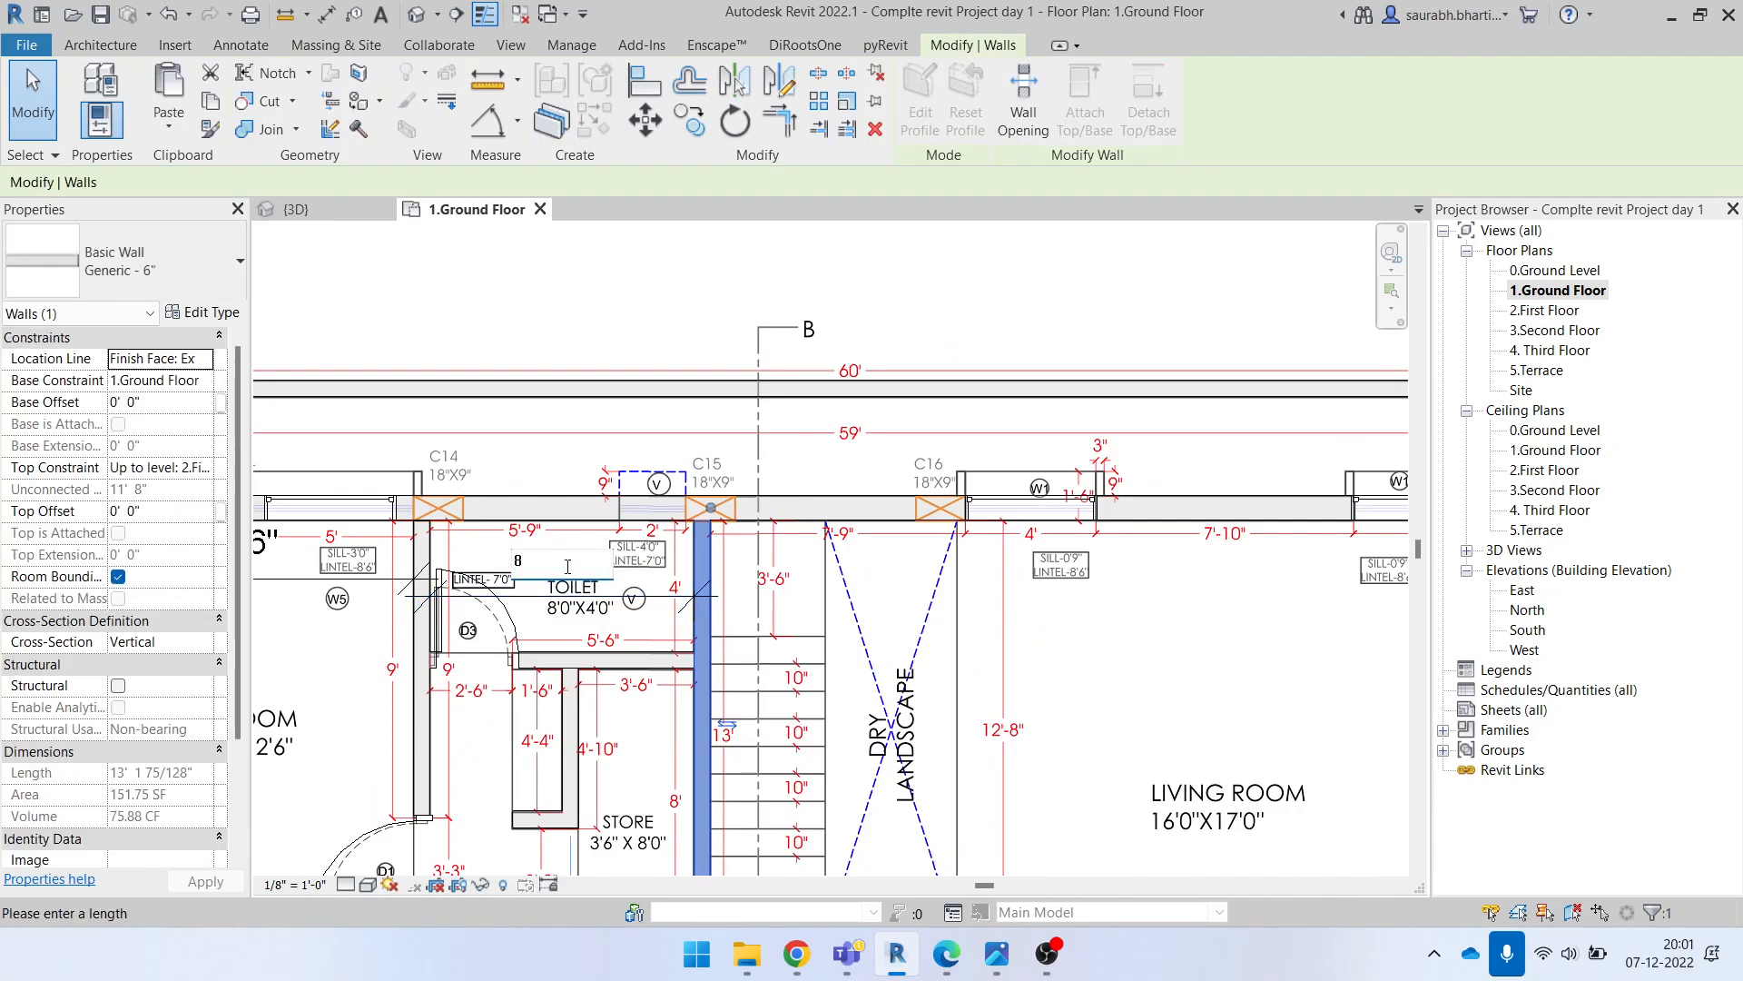
{"action": "key", "text": "Return"}
{"action": "key", "text": "Escape"}
Step: Dimension the bedroom's clear length from the window W5 wall to the wall between columns C12 and C11
{"action": "scroll", "coordinate": [713, 620], "scroll_direction": "up", "scroll_amount": 2}
{"action": "scroll", "coordinate": [715, 620], "scroll_direction": "down", "scroll_amount": 3}
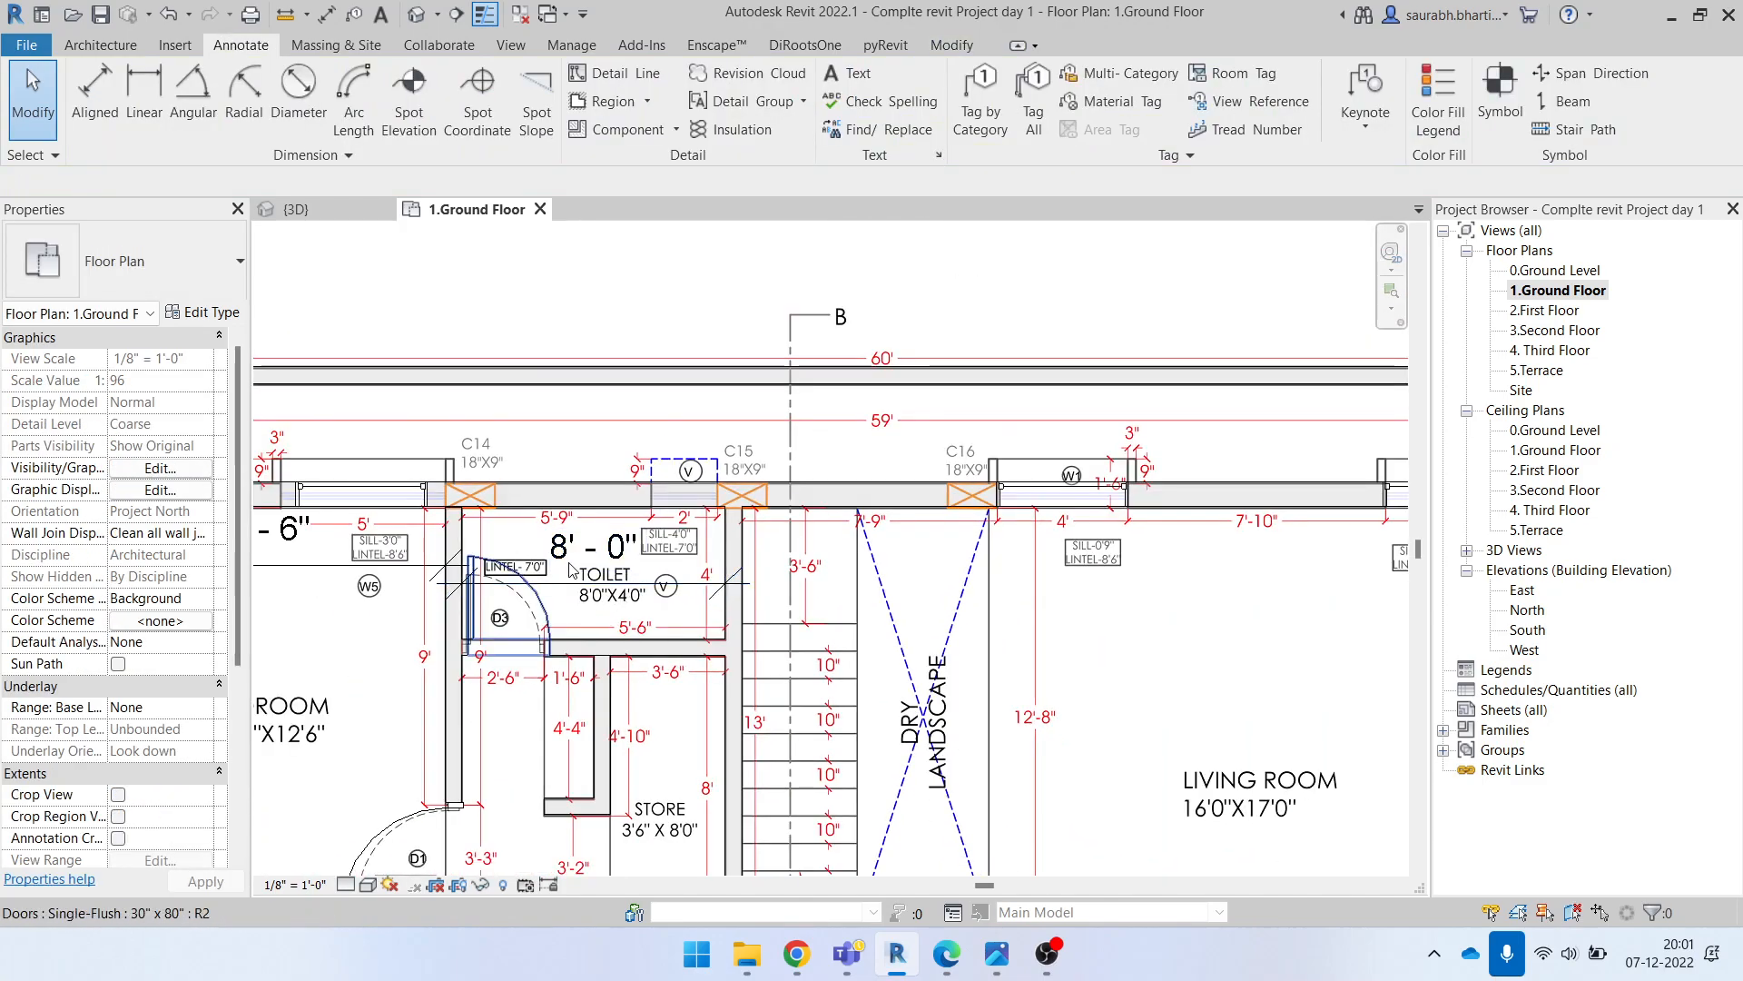
{"action": "scroll", "coordinate": [749, 646], "scroll_direction": "up", "scroll_amount": 1}
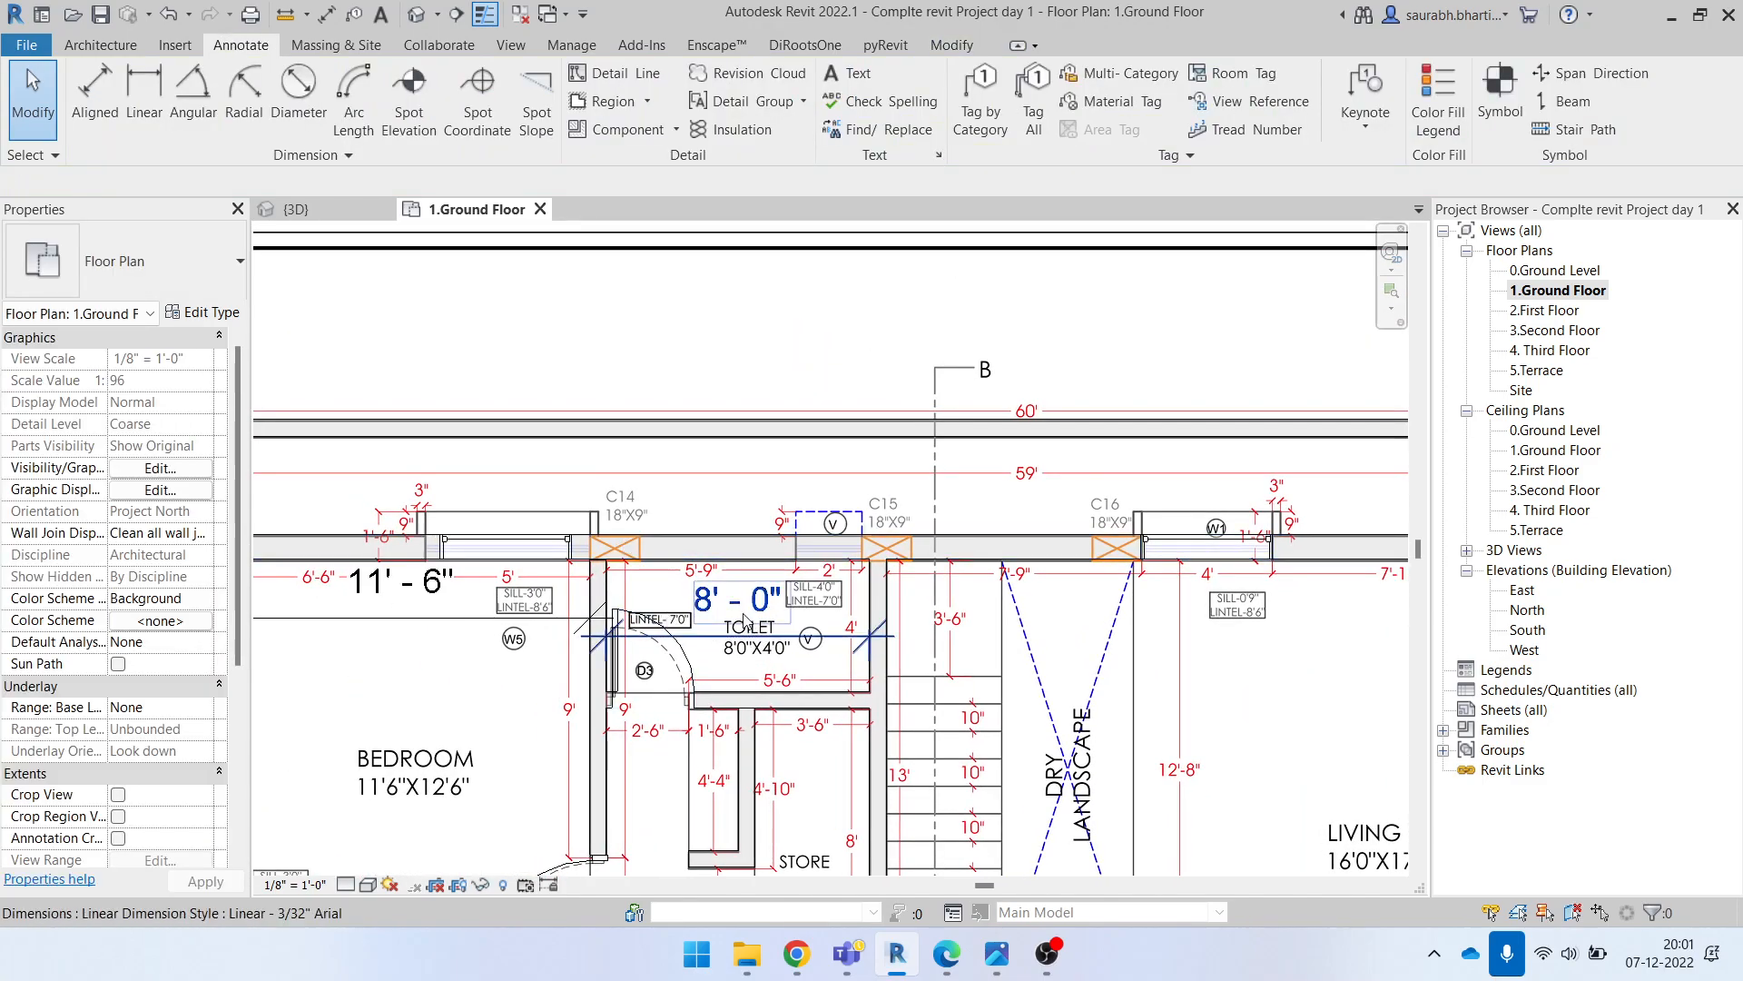
{"action": "middle_click_drag", "start_coordinate": [761, 598], "coordinate": [965, 402]}
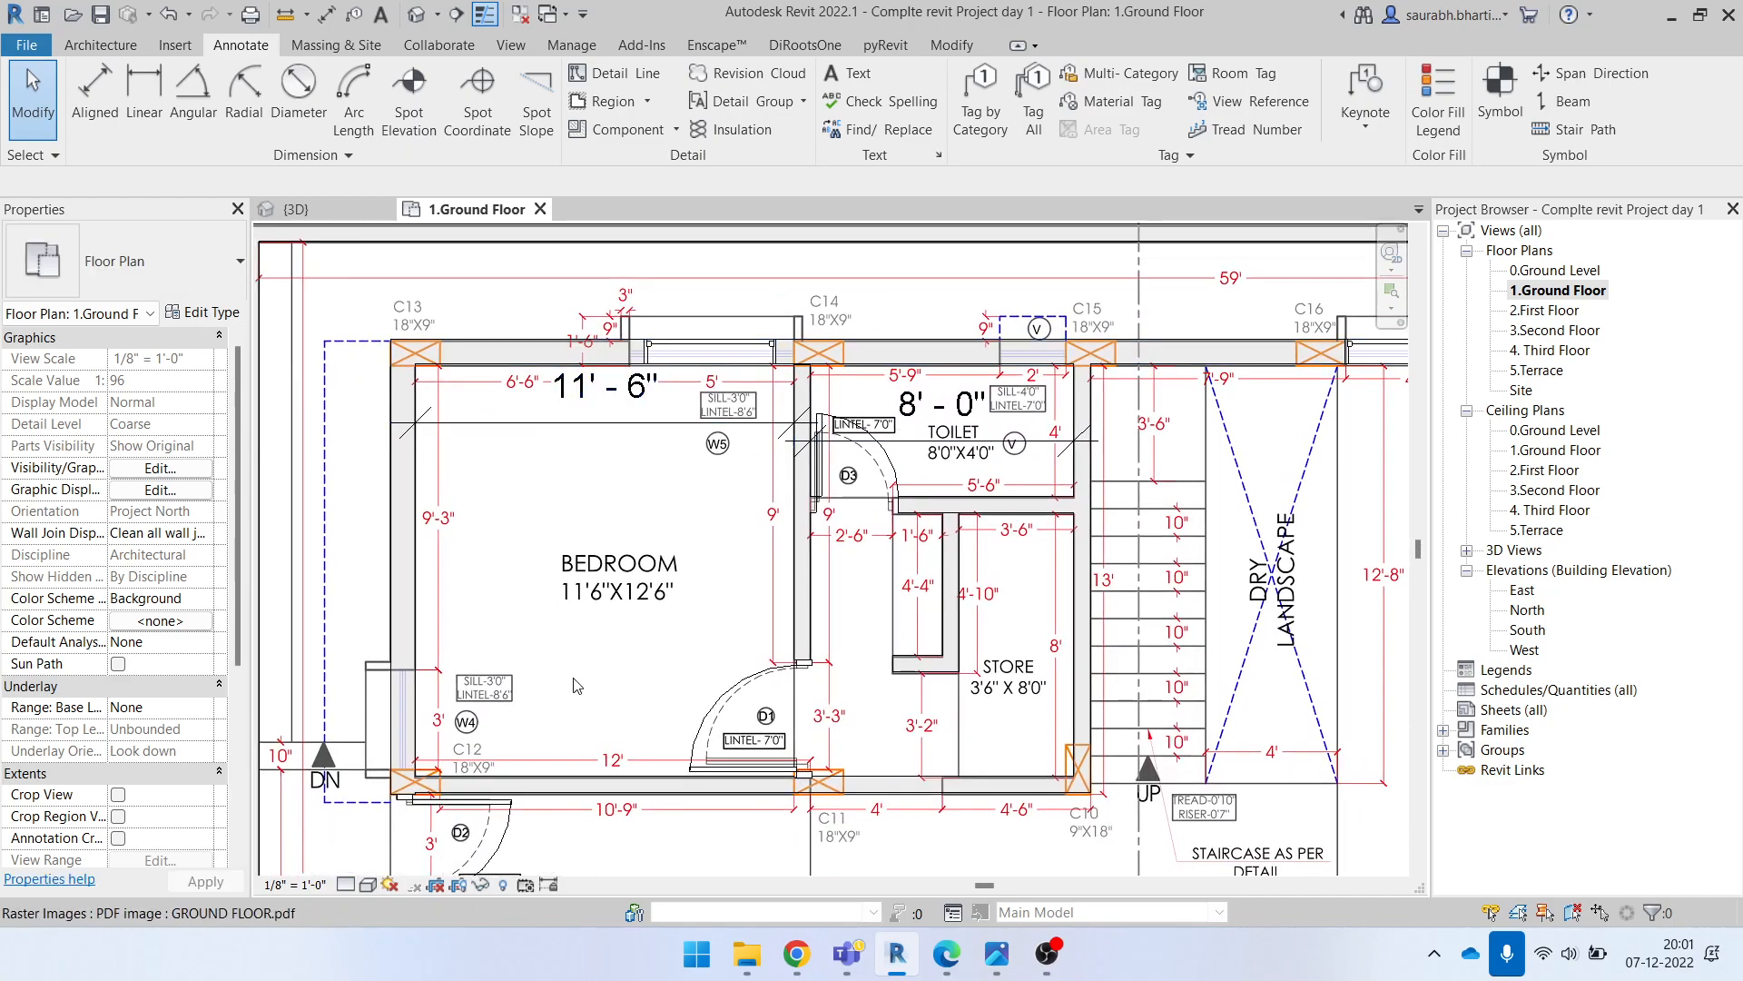
{"action": "key", "text": "d"}
{"action": "key", "text": "i"}
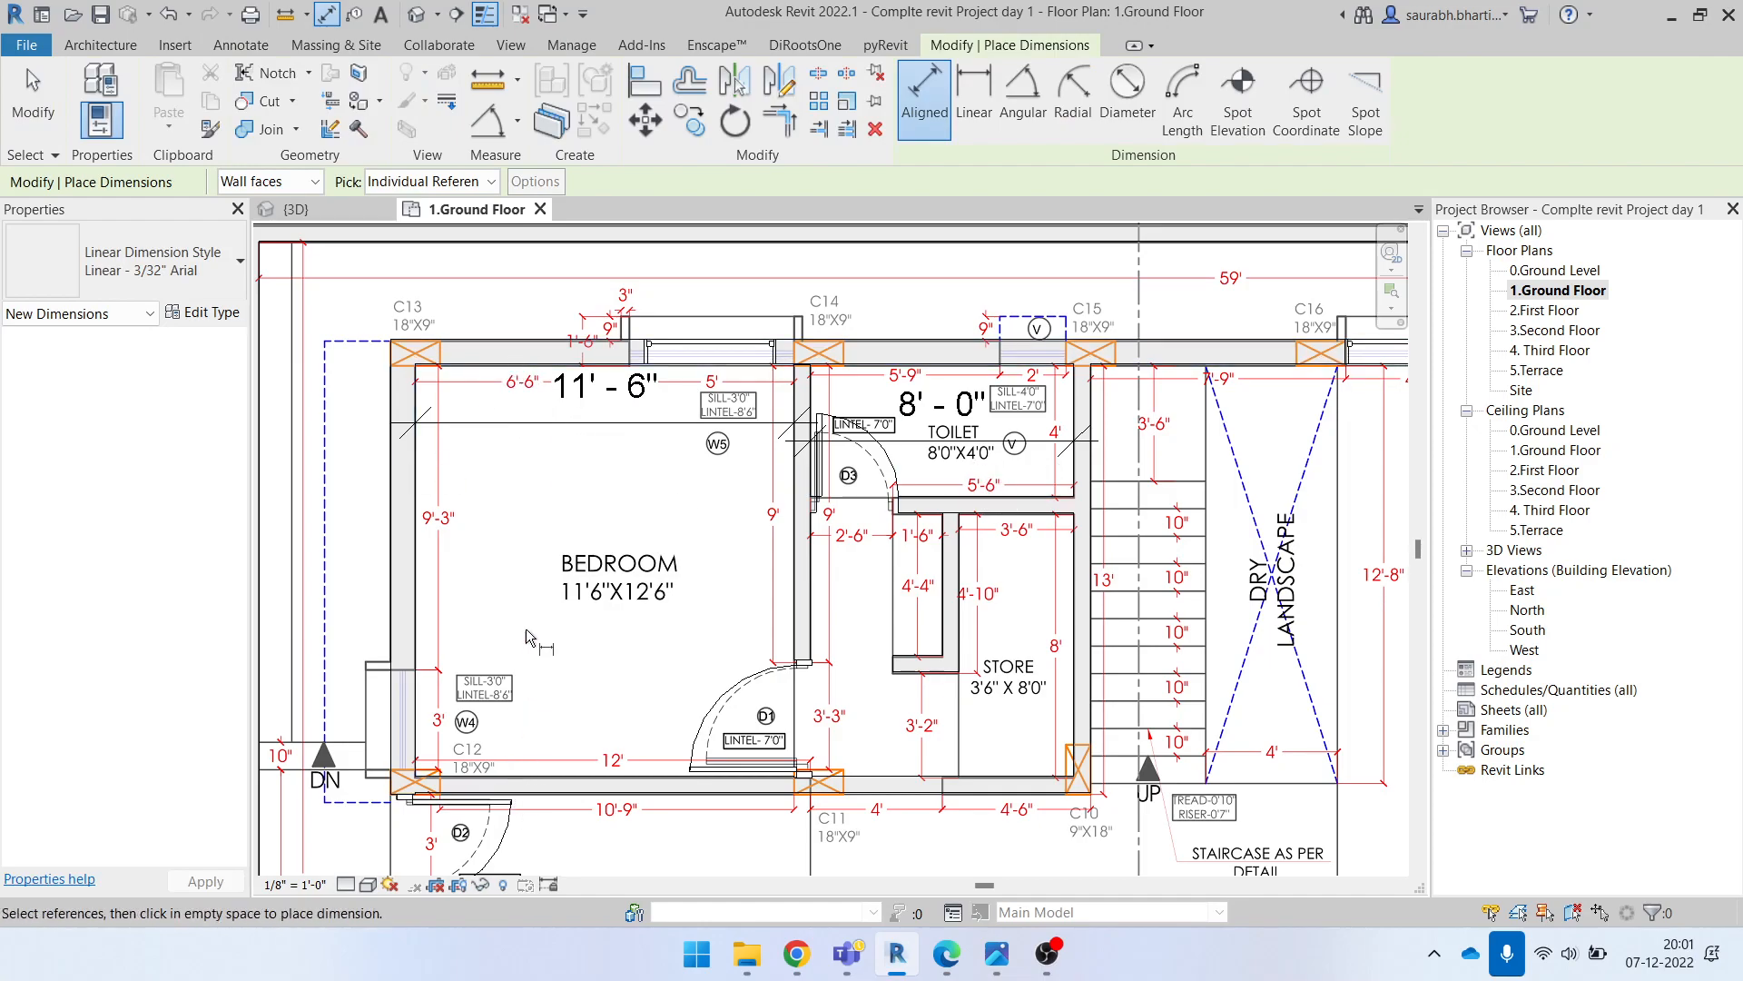
{"action": "left_click", "coordinate": [537, 379]}
{"action": "left_click", "coordinate": [539, 777]}
{"action": "left_click", "coordinate": [539, 646]}
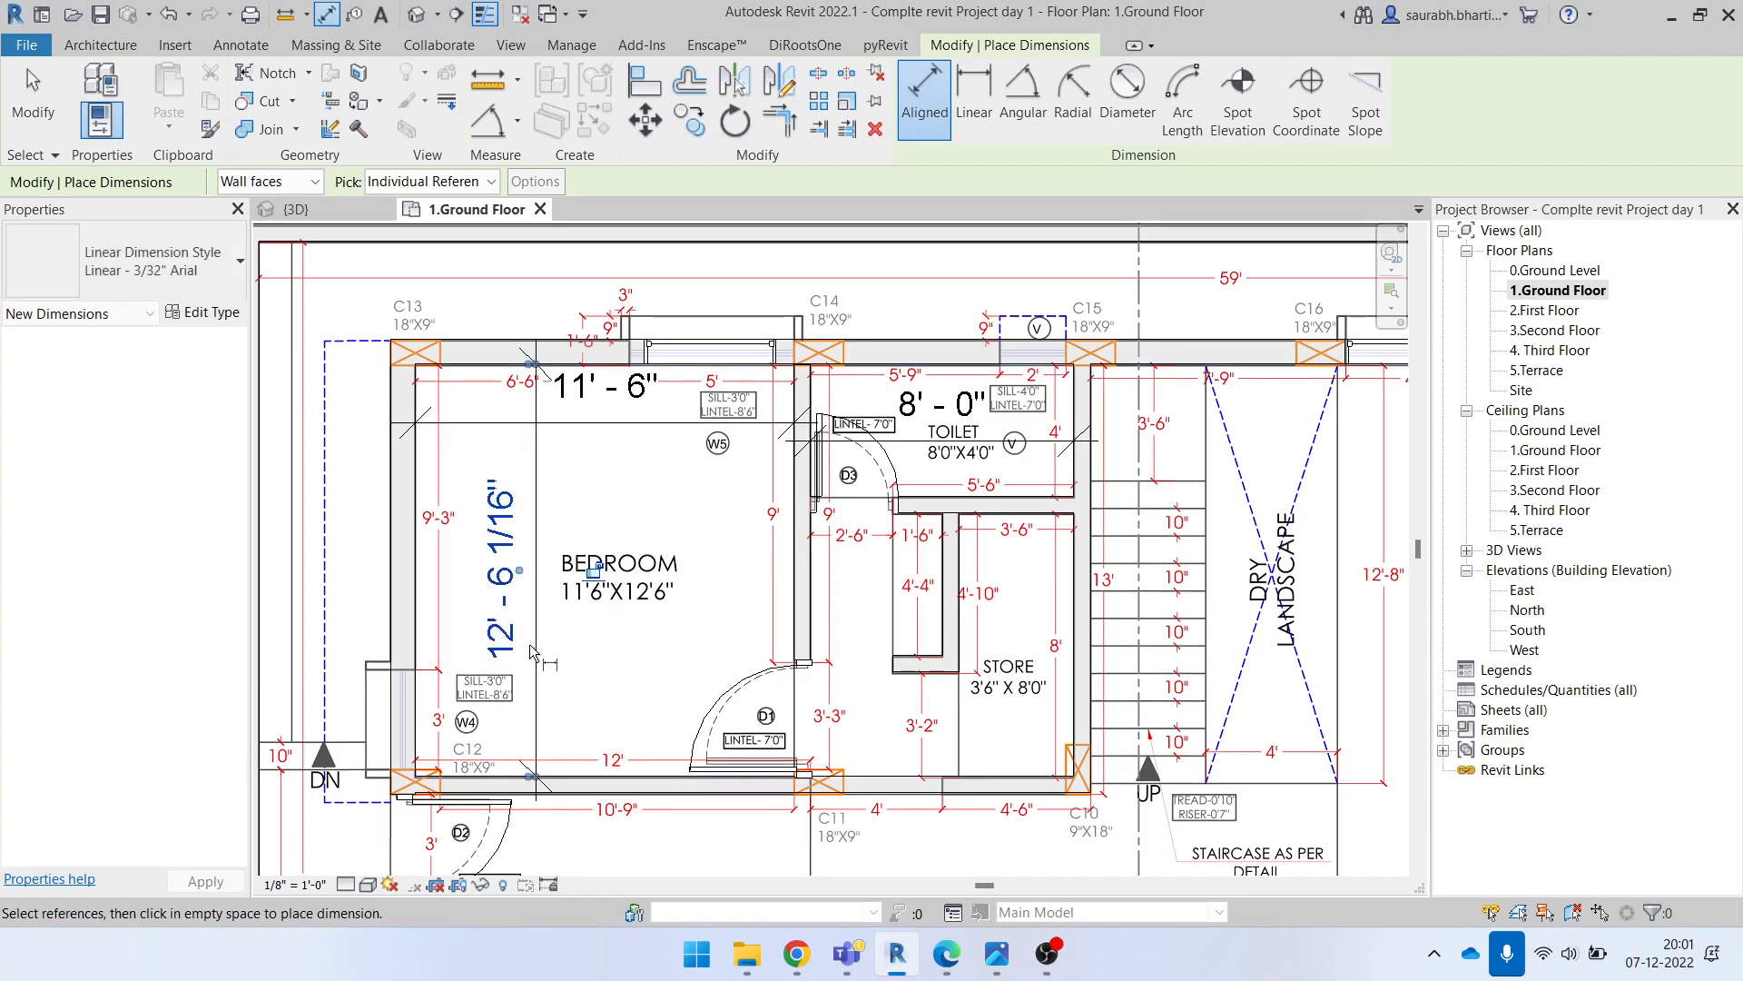
{"action": "key", "text": "Escape"}
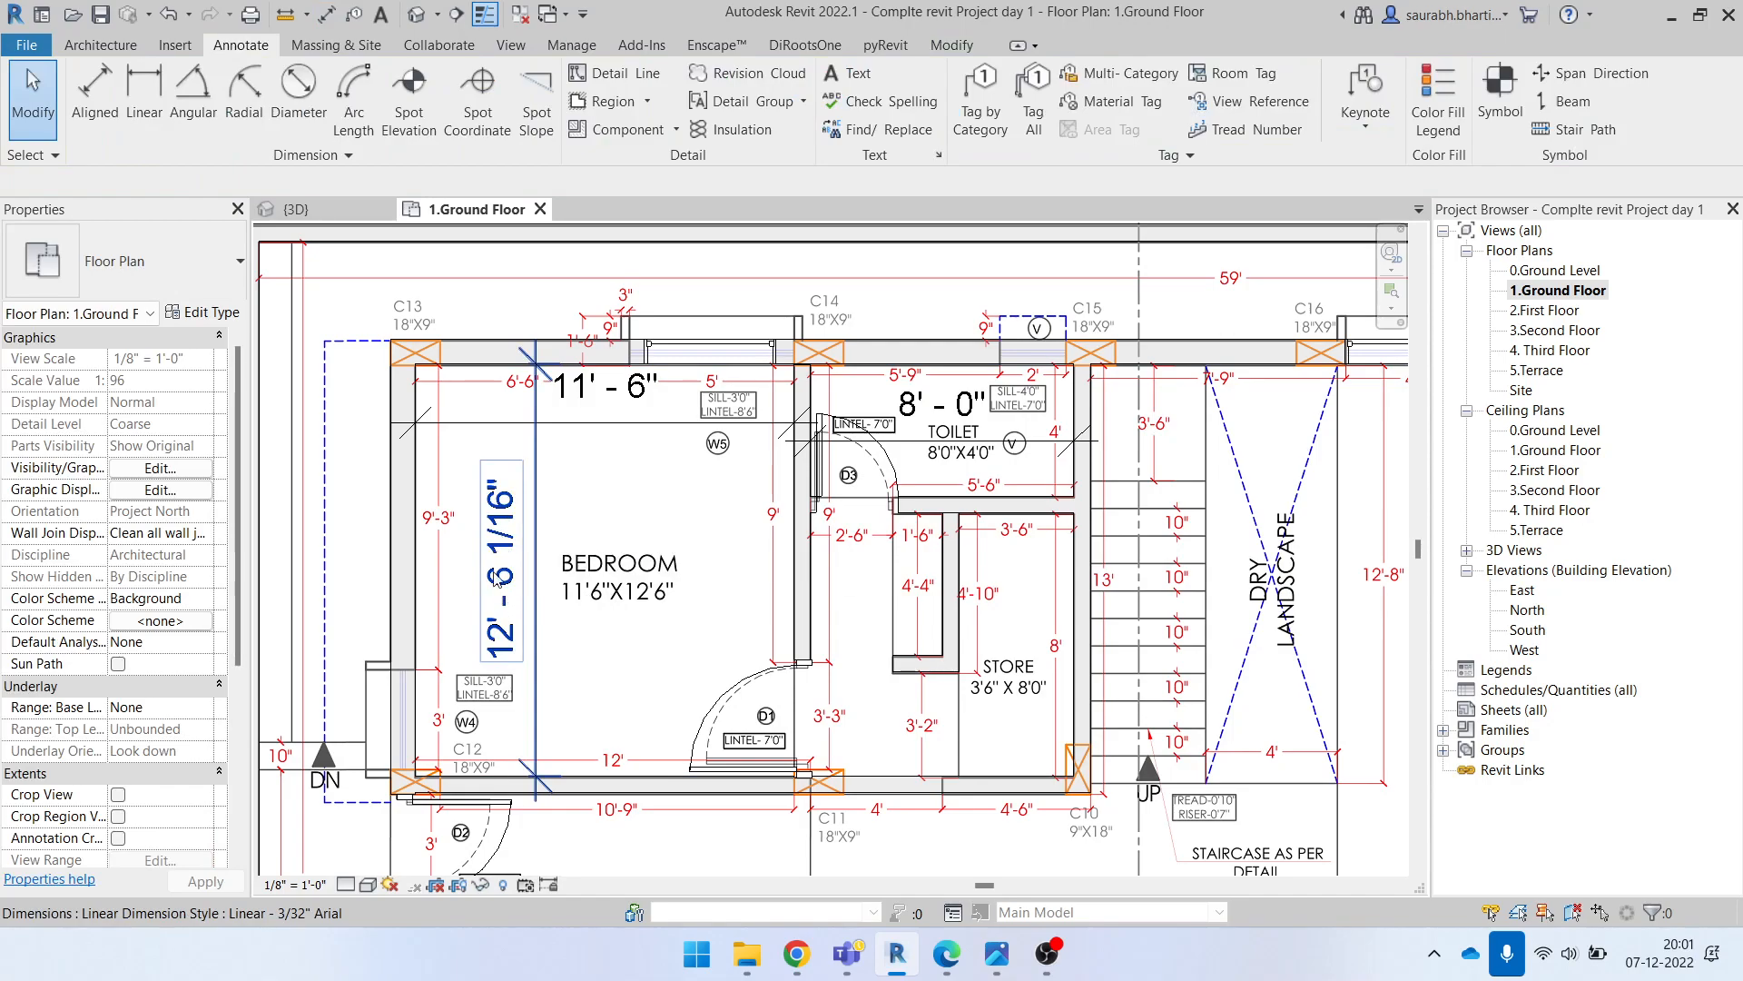
Step: Shift the wall between columns C12 and C11 by setting the bedroom's length dimension to 12' 6"
{"action": "left_click", "coordinate": [592, 799]}
{"action": "left_click", "coordinate": [515, 581]}
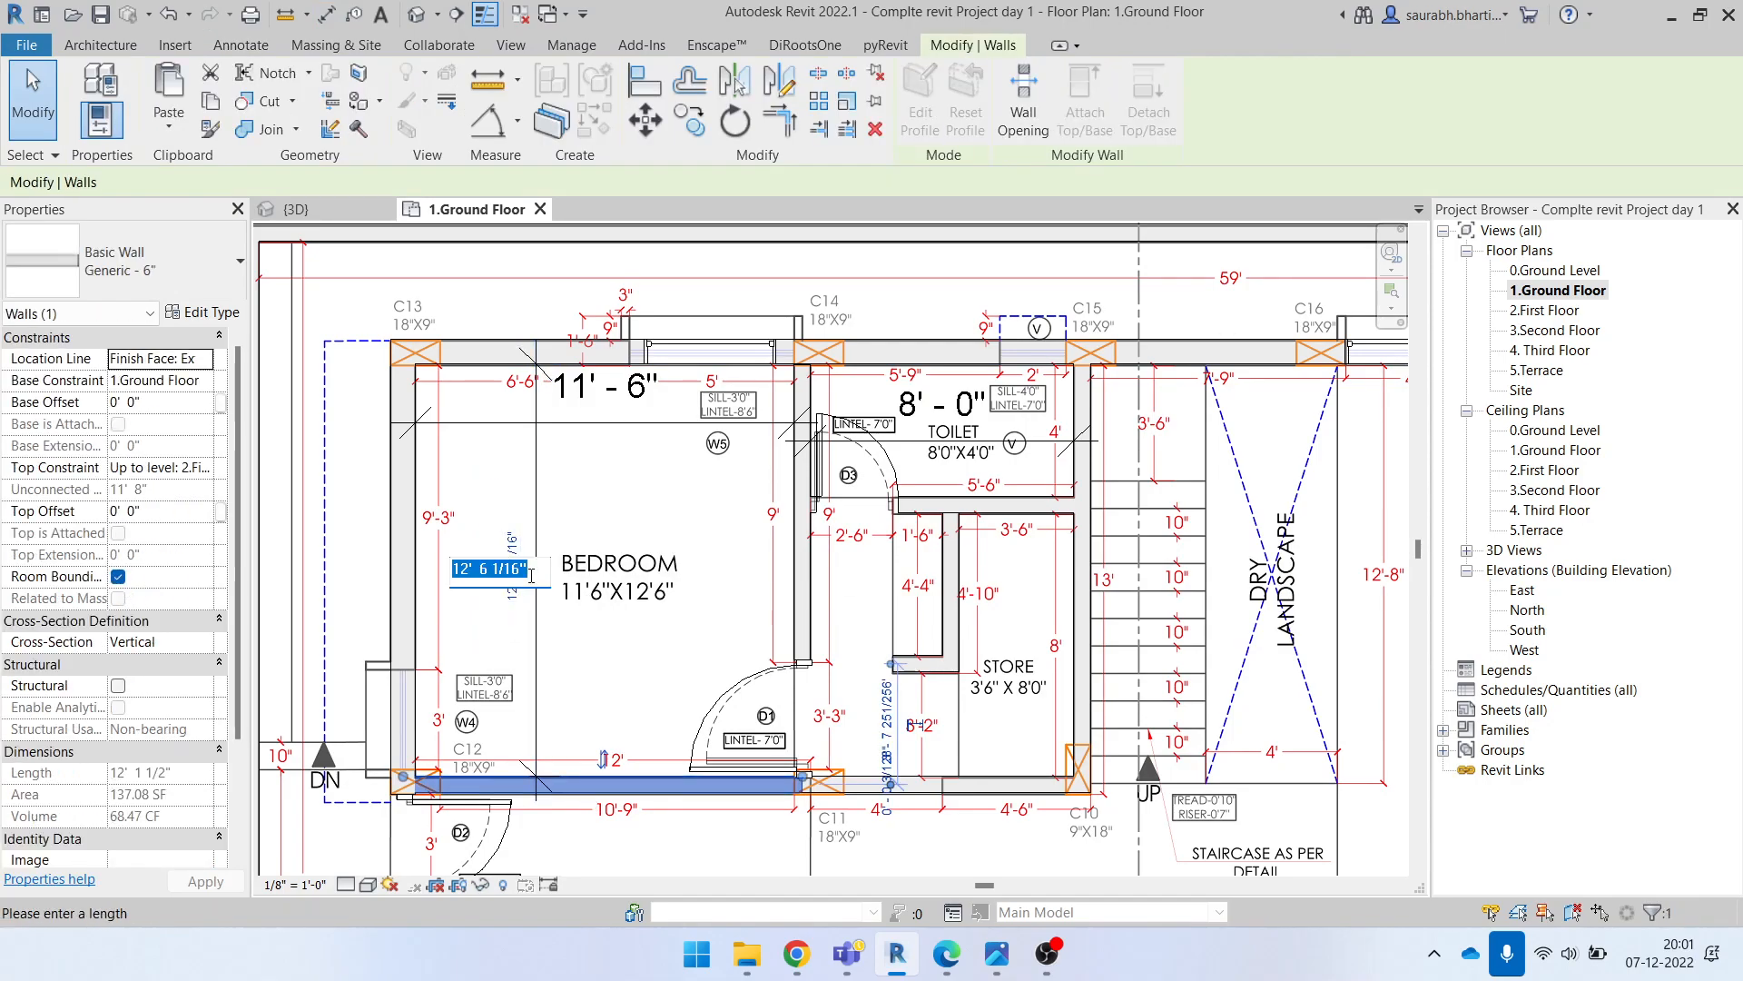
{"action": "type", "text": "12"}
{"action": "key", "text": "Return"}
{"action": "key", "text": "Escape"}
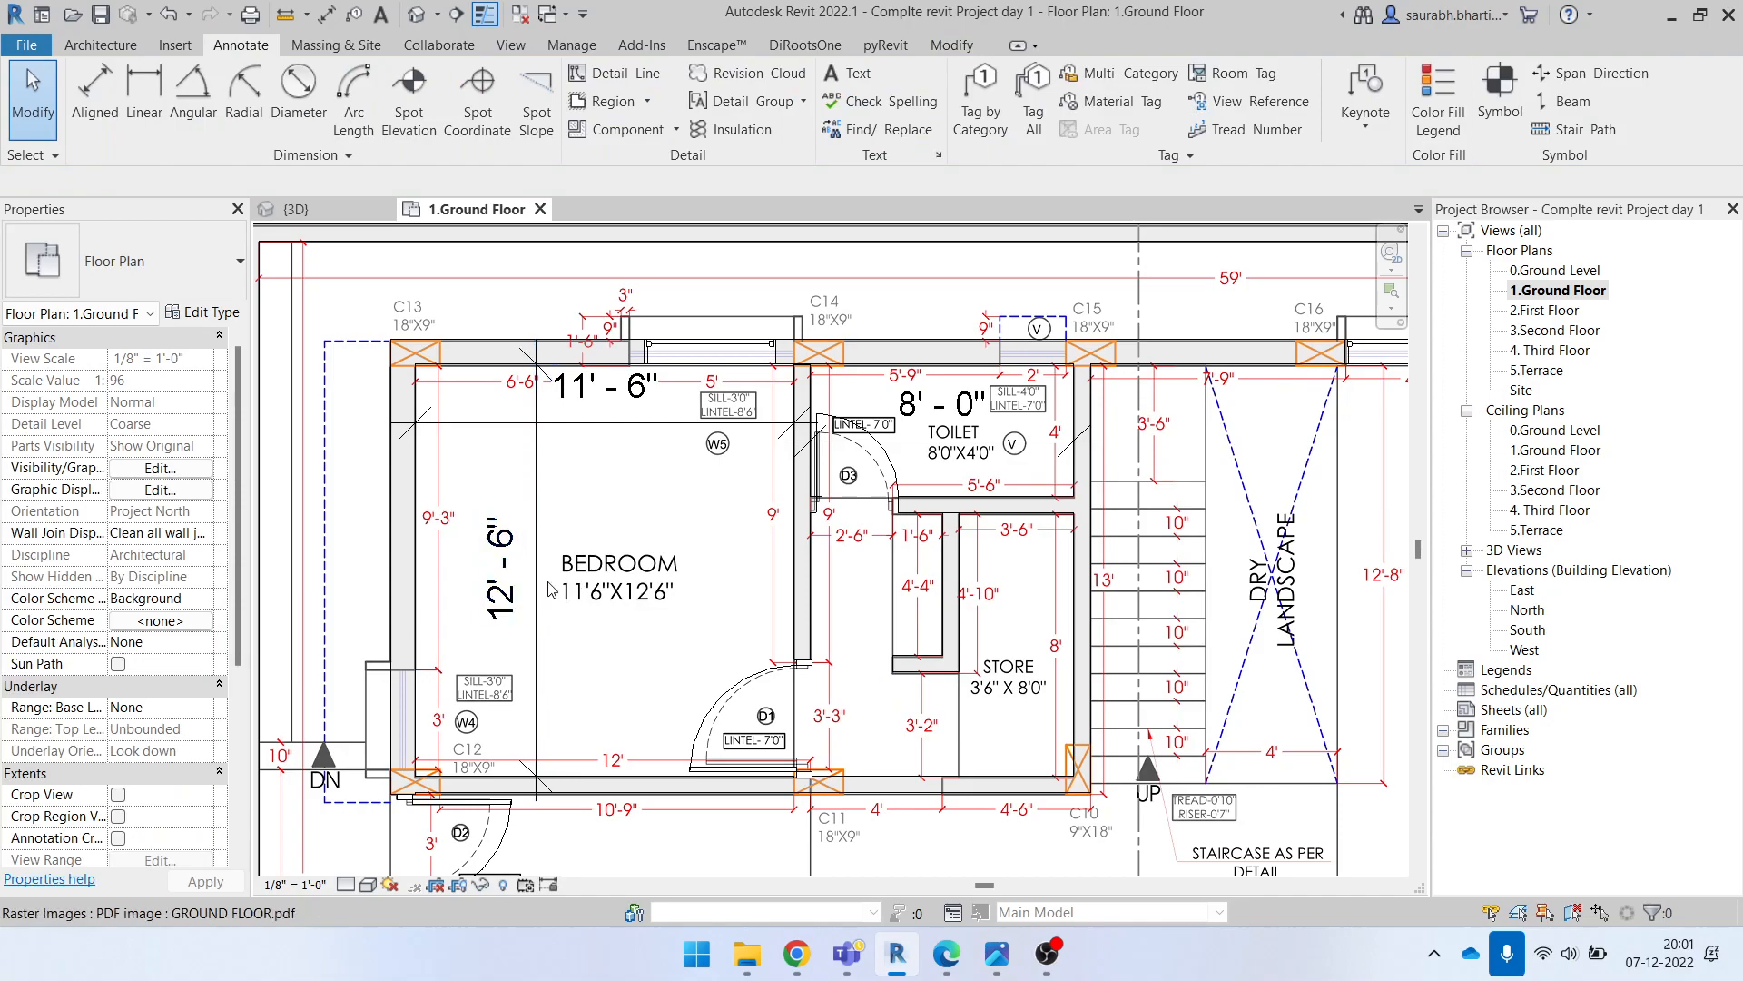
Step: Set the bedroom's length dimension to 4' through the wall between columns C12 and C11, and undo the change
{"action": "scroll", "coordinate": [490, 523], "scroll_direction": "down", "scroll_amount": 1}
{"action": "scroll", "coordinate": [495, 549], "scroll_direction": "down", "scroll_amount": 2}
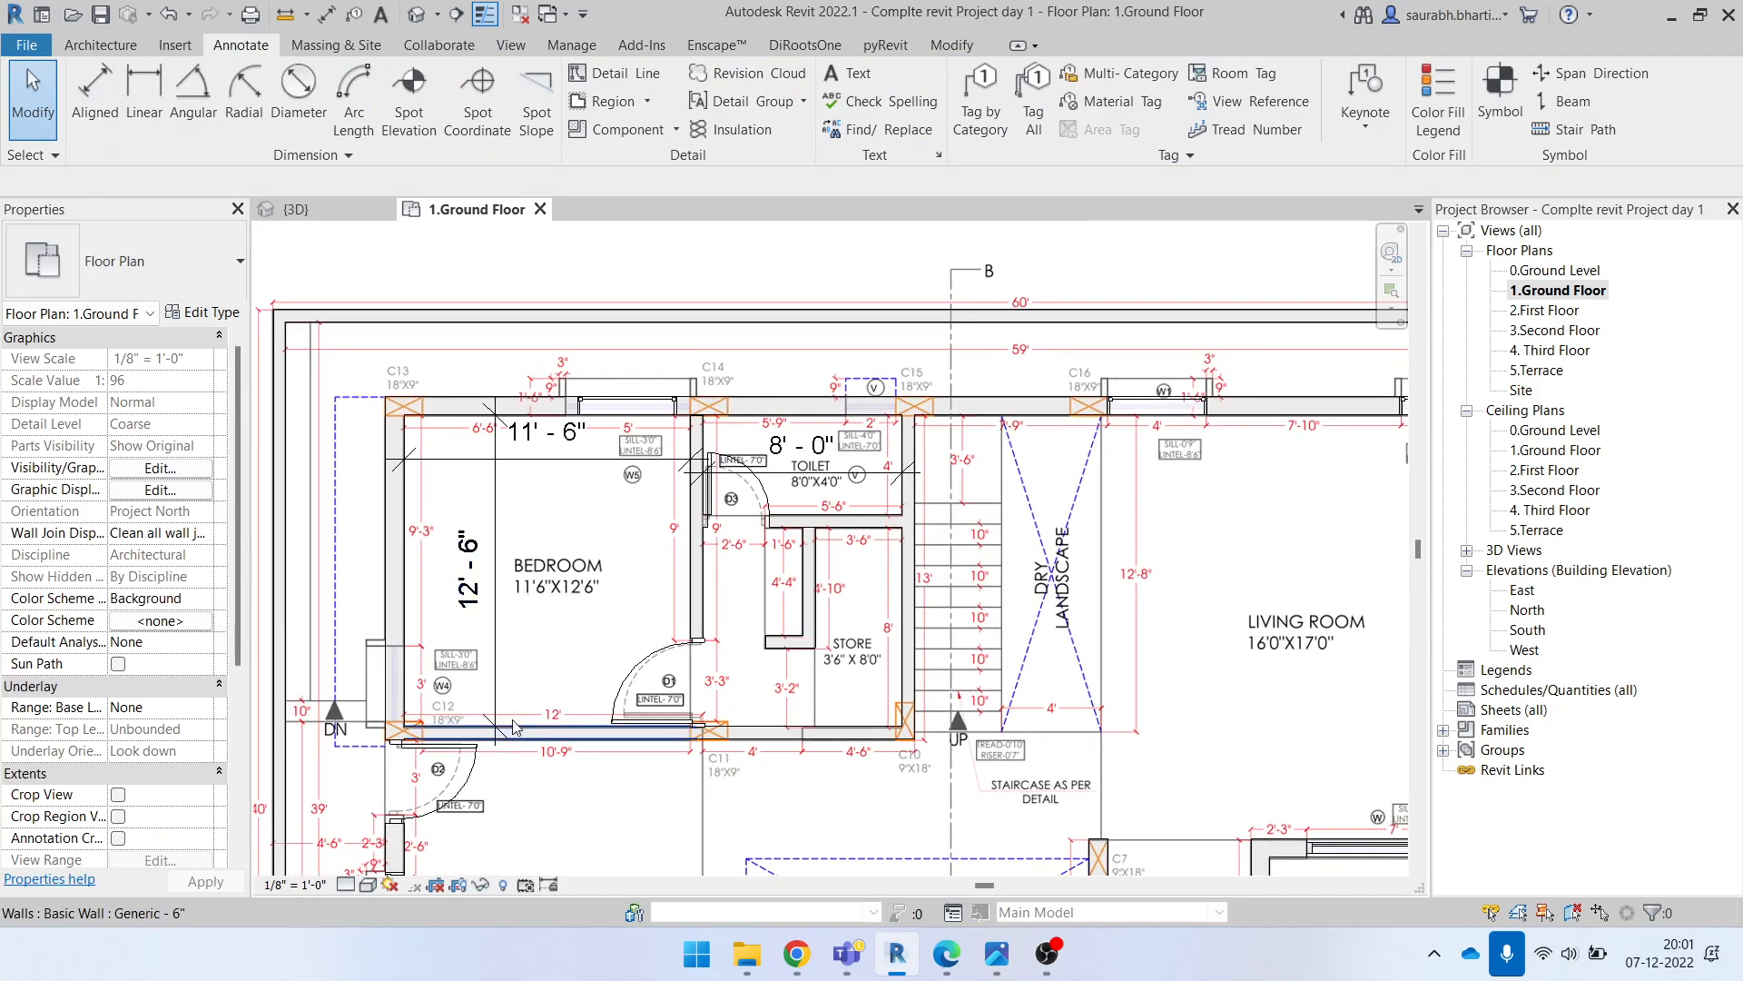
{"action": "scroll", "coordinate": [490, 646], "scroll_direction": "up", "scroll_amount": 1}
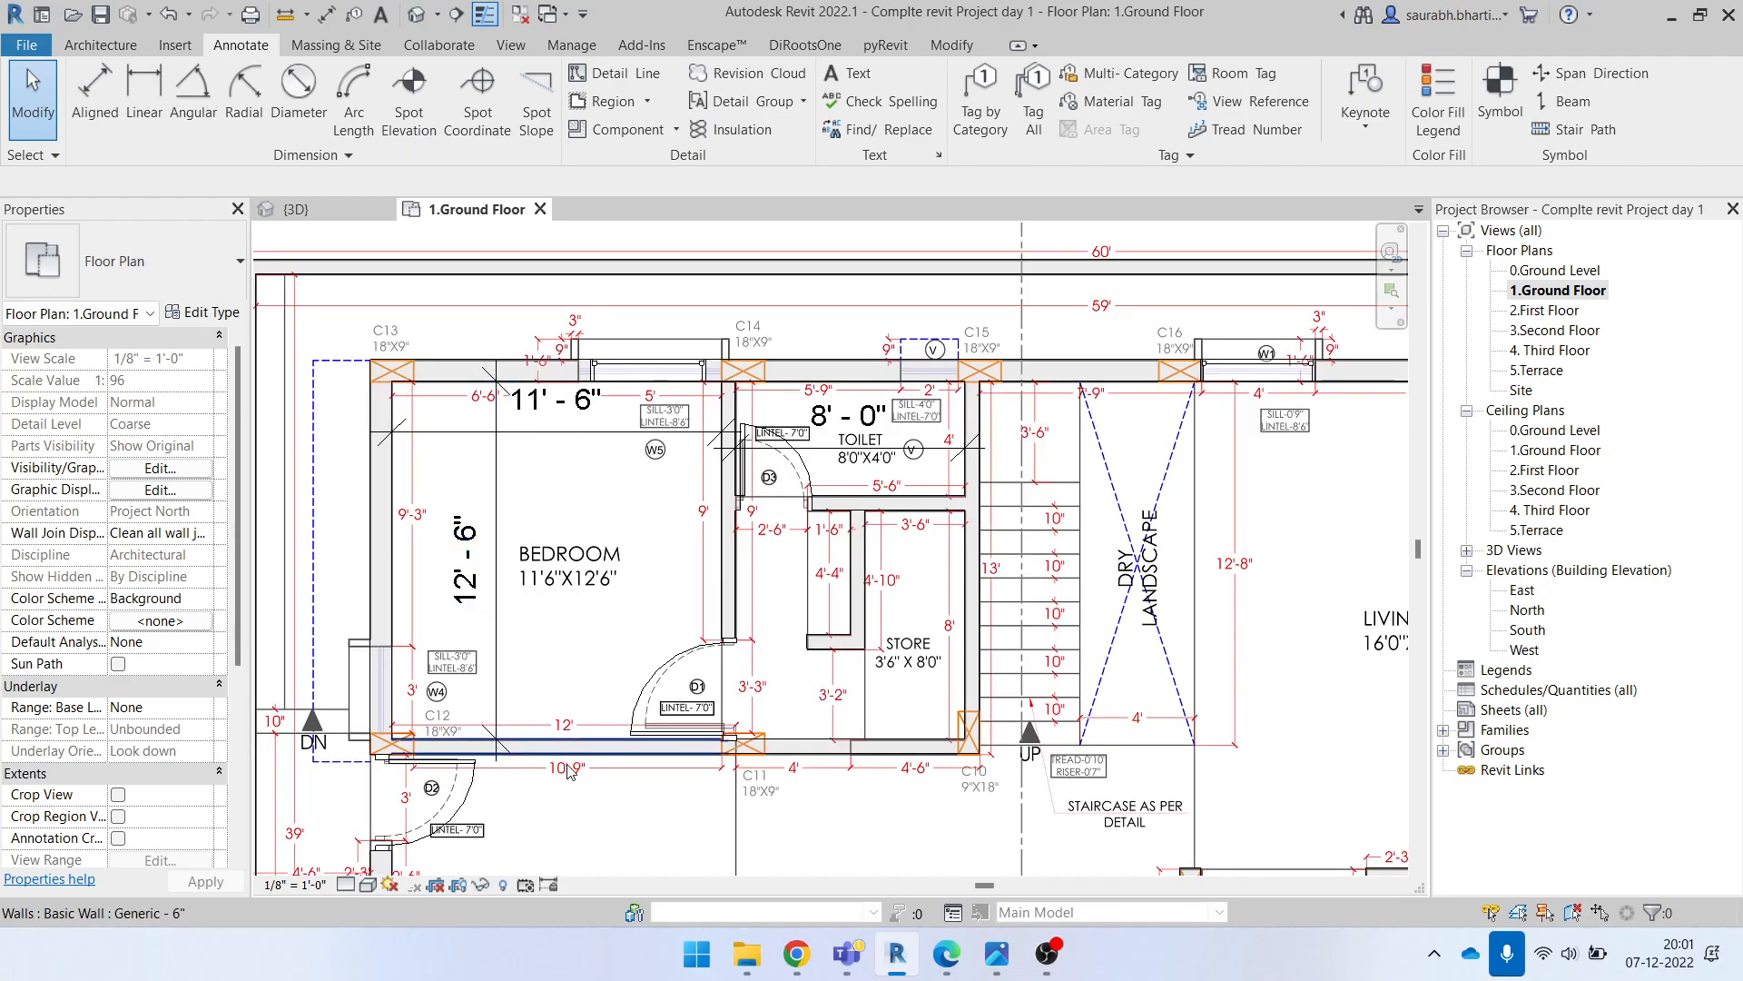
{"action": "left_click", "coordinate": [571, 763]}
{"action": "left_click", "coordinate": [469, 563]}
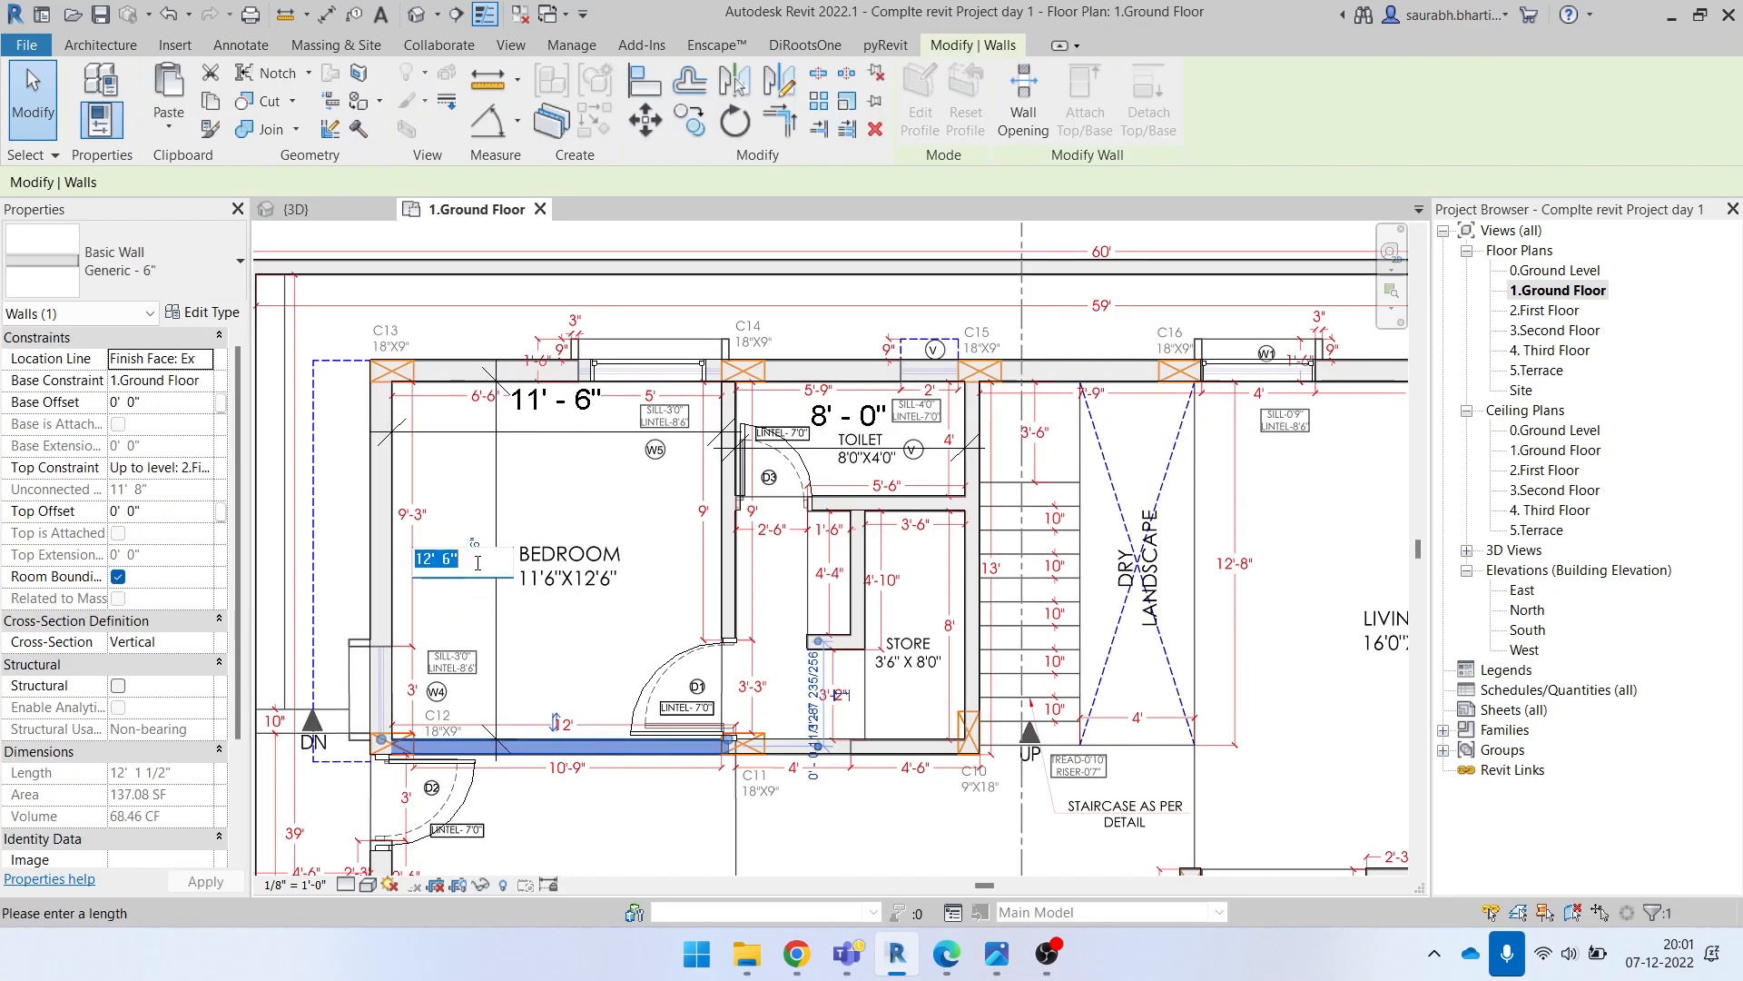
{"action": "type", "text": "4"}
{"action": "key", "text": "Return"}
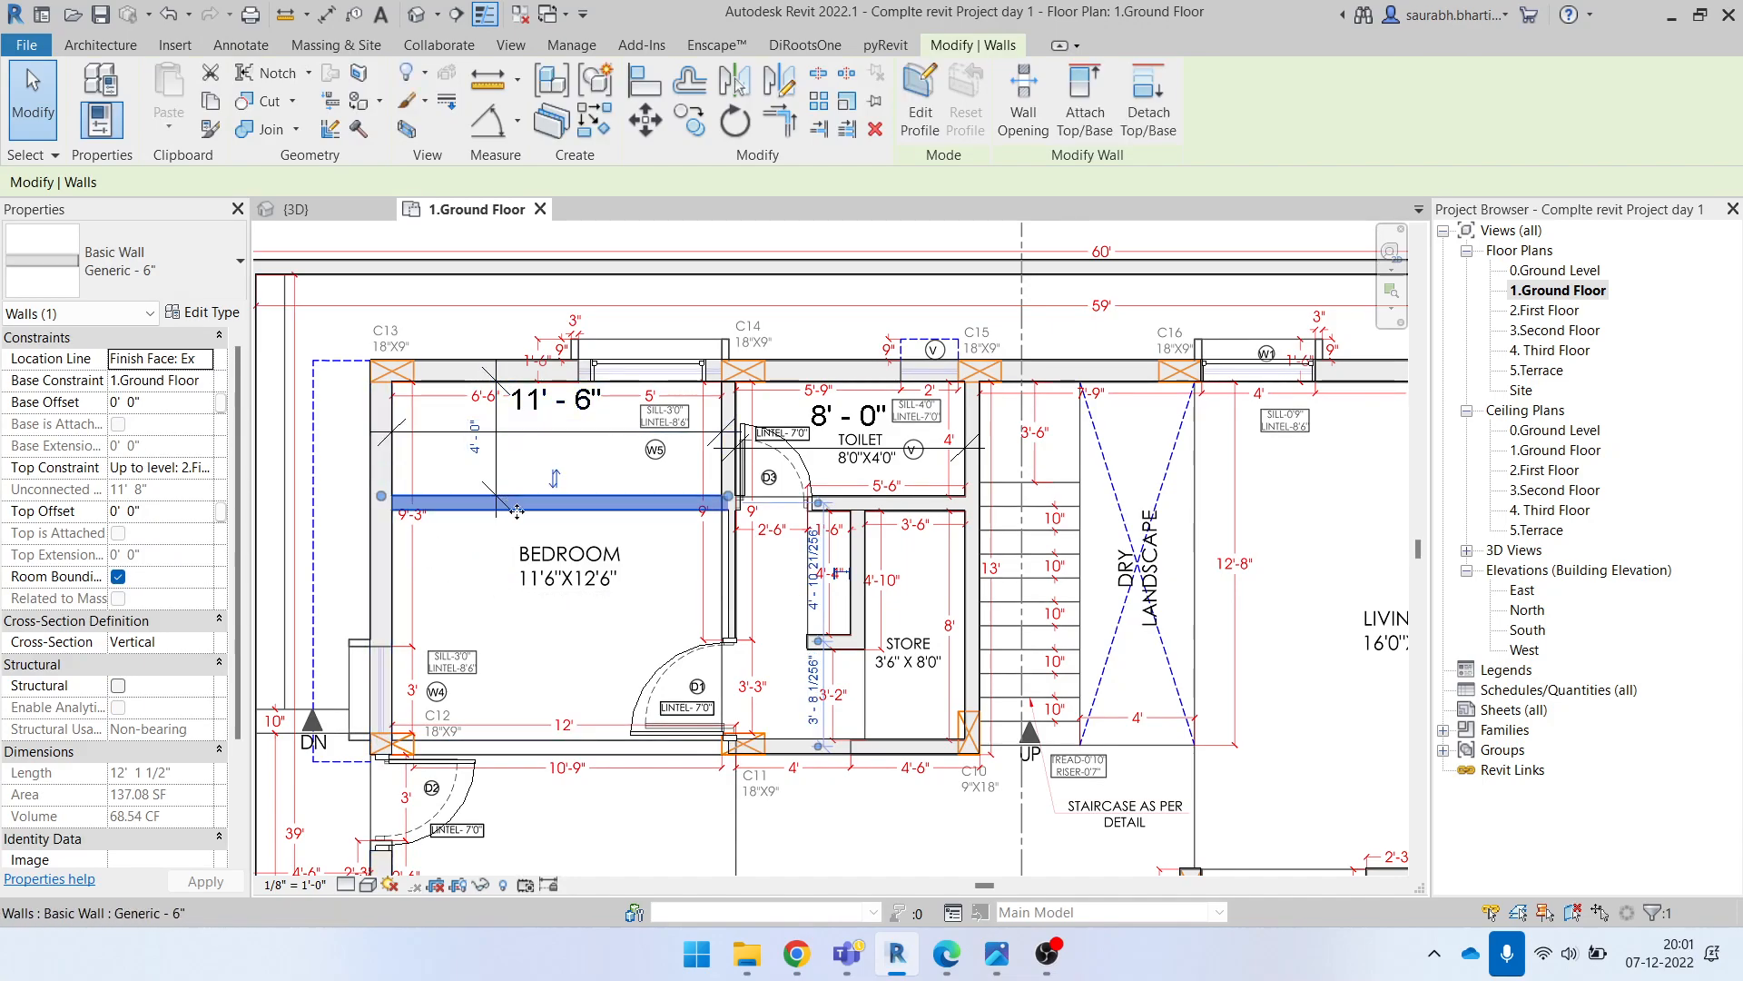
{"action": "key", "text": "ctrl+z"}
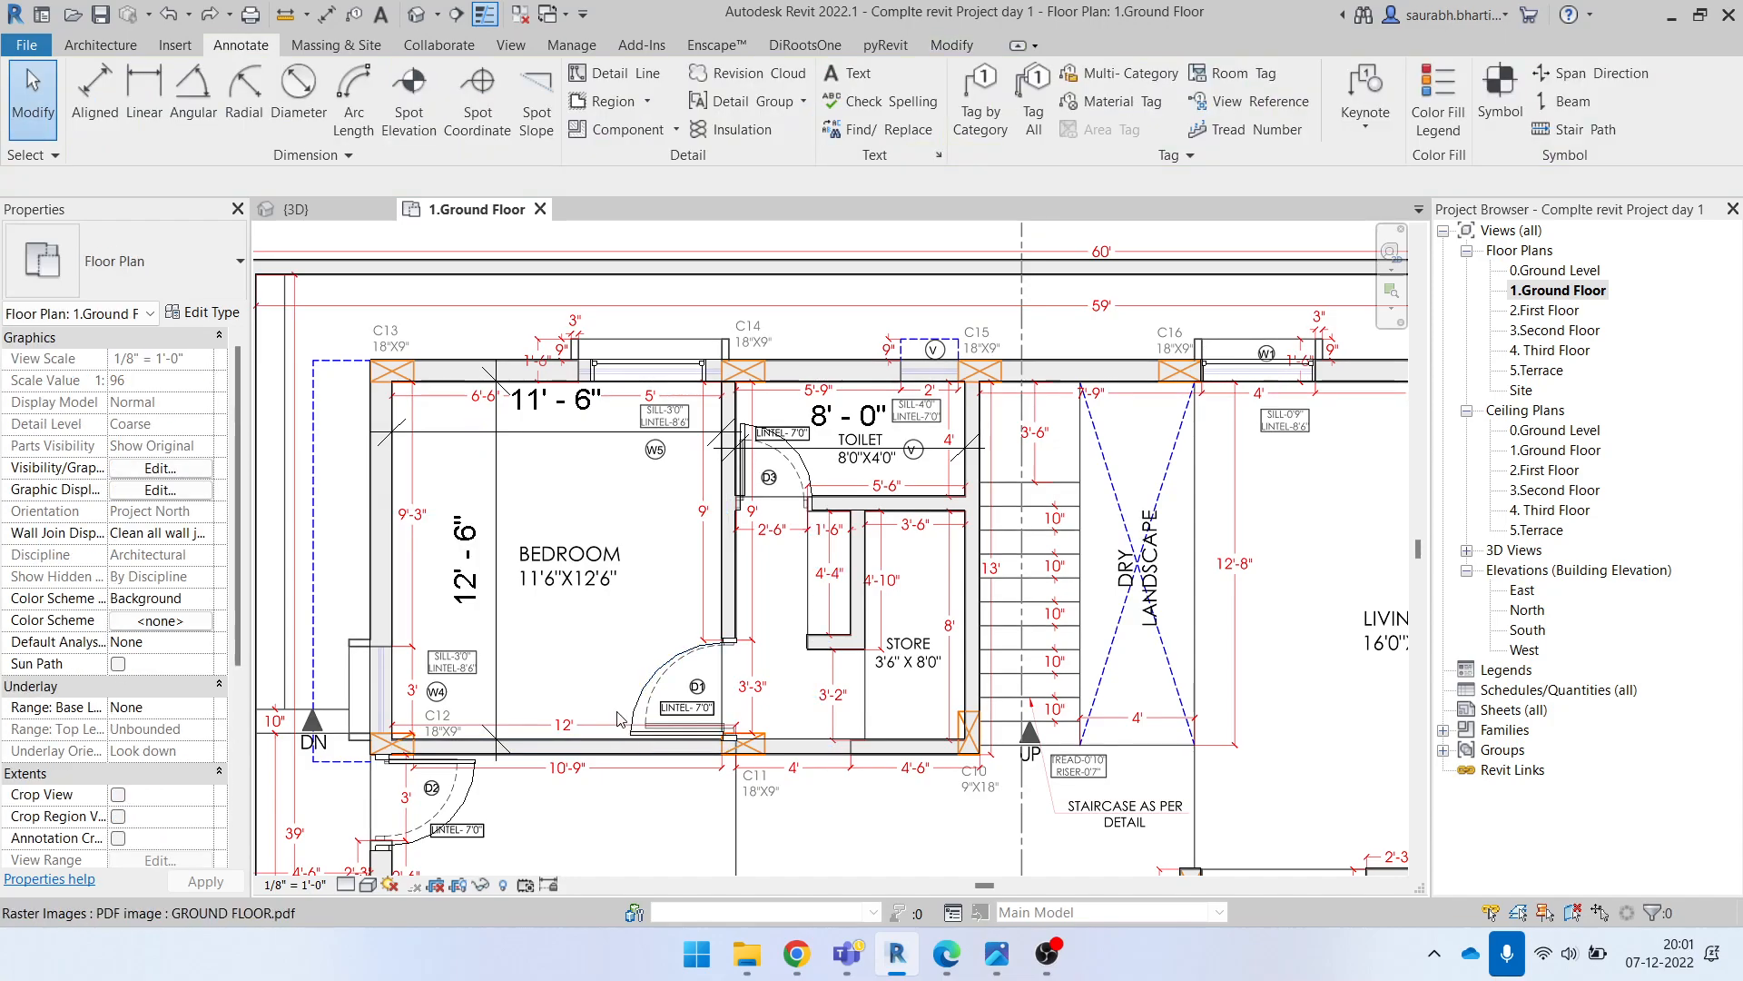
{"action": "left_click", "coordinate": [572, 742]}
{"action": "key", "text": "Escape"}
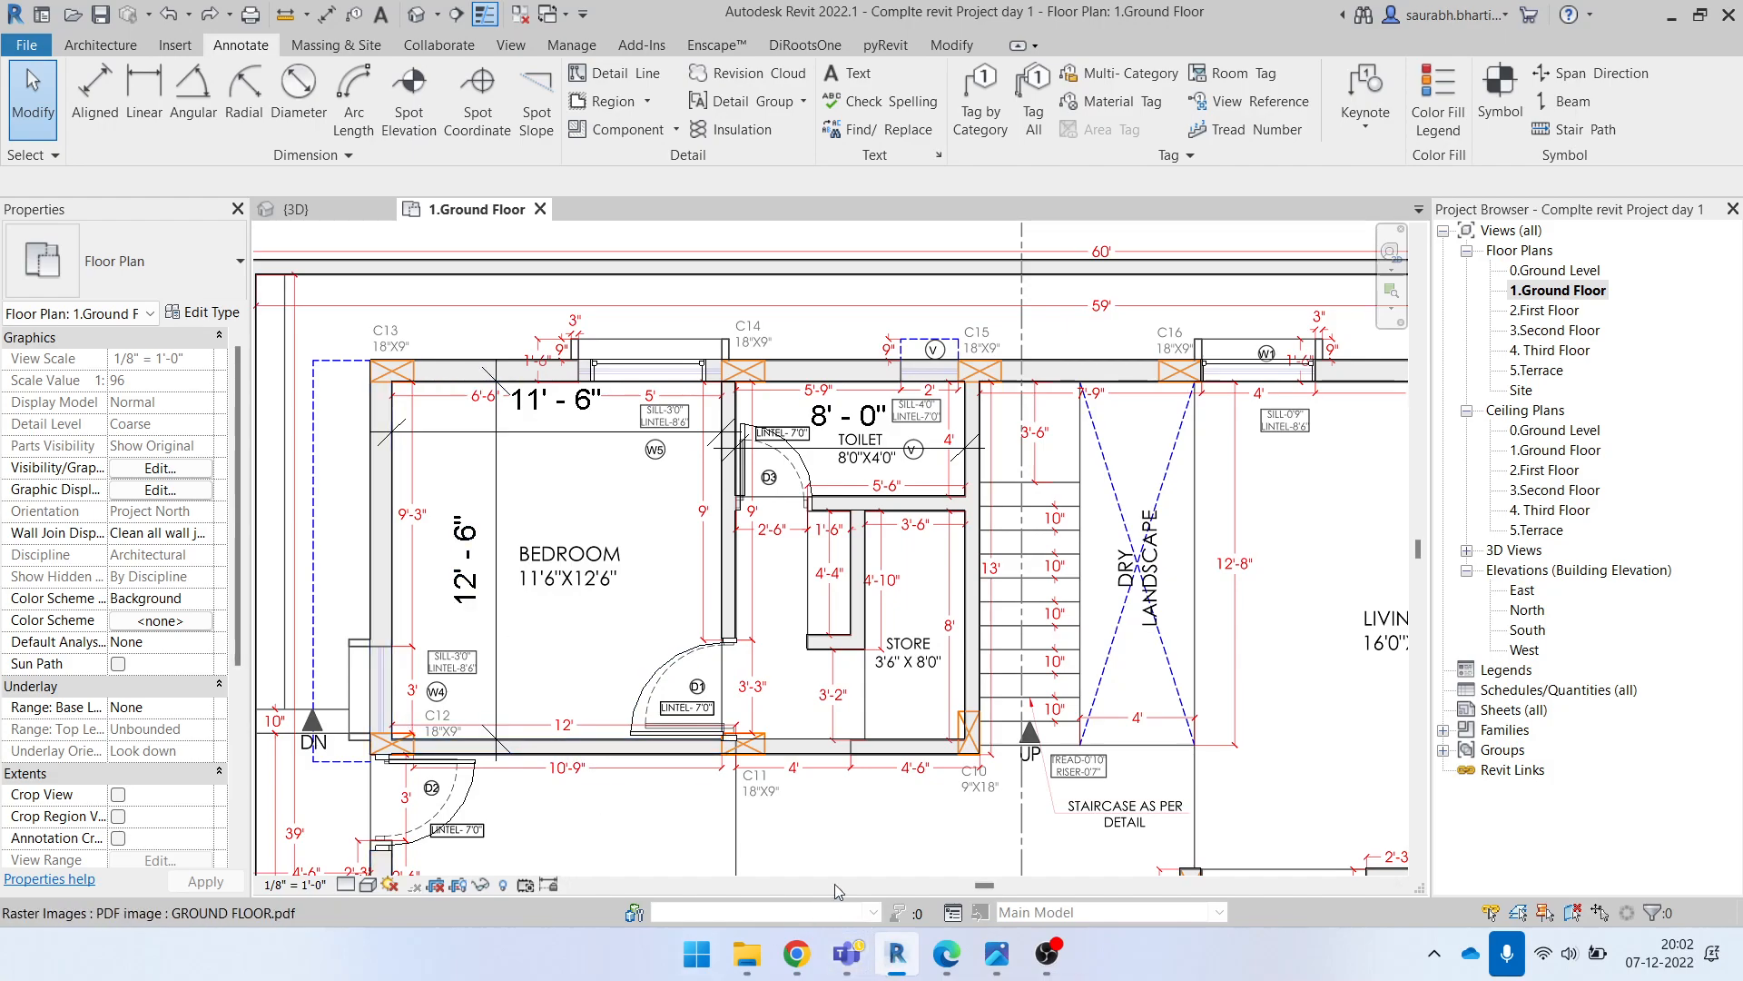
{"action": "left_click", "coordinate": [467, 545]}
{"action": "left_click", "coordinate": [466, 538]}
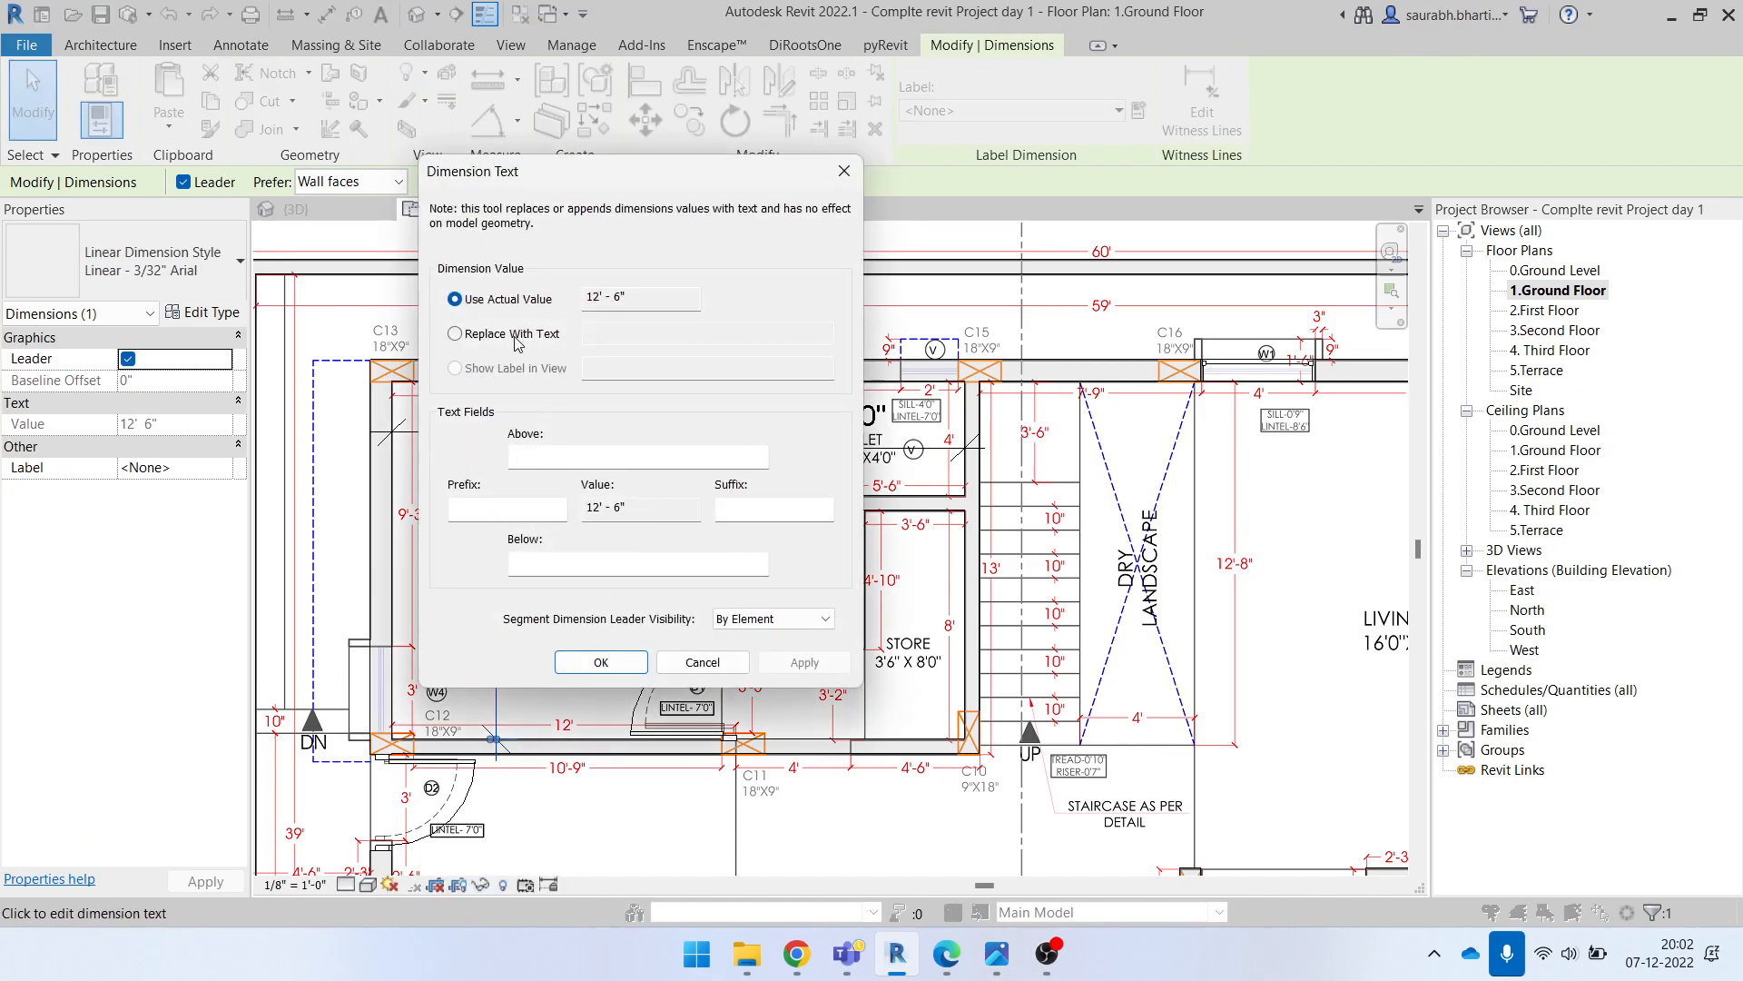
{"action": "left_click", "coordinate": [702, 662]}
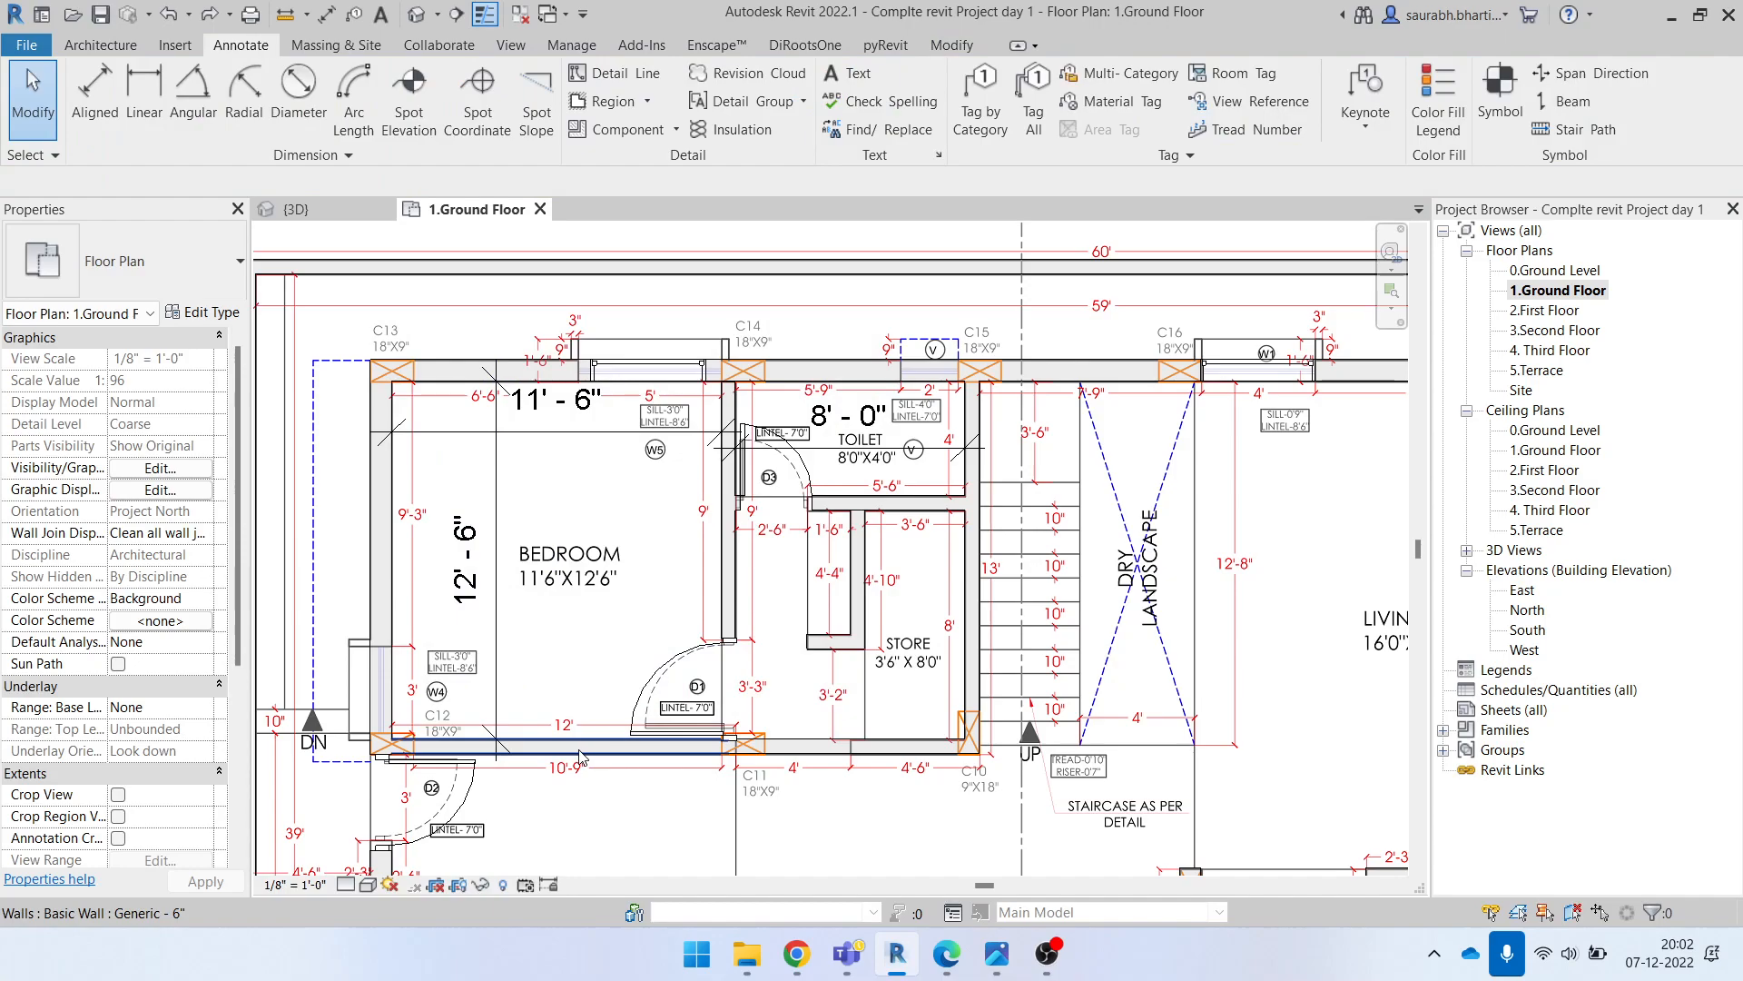
Step: Replace the bedroom length dimension's value with the text "dimension" and undo the override
{"action": "left_click", "coordinate": [582, 753]}
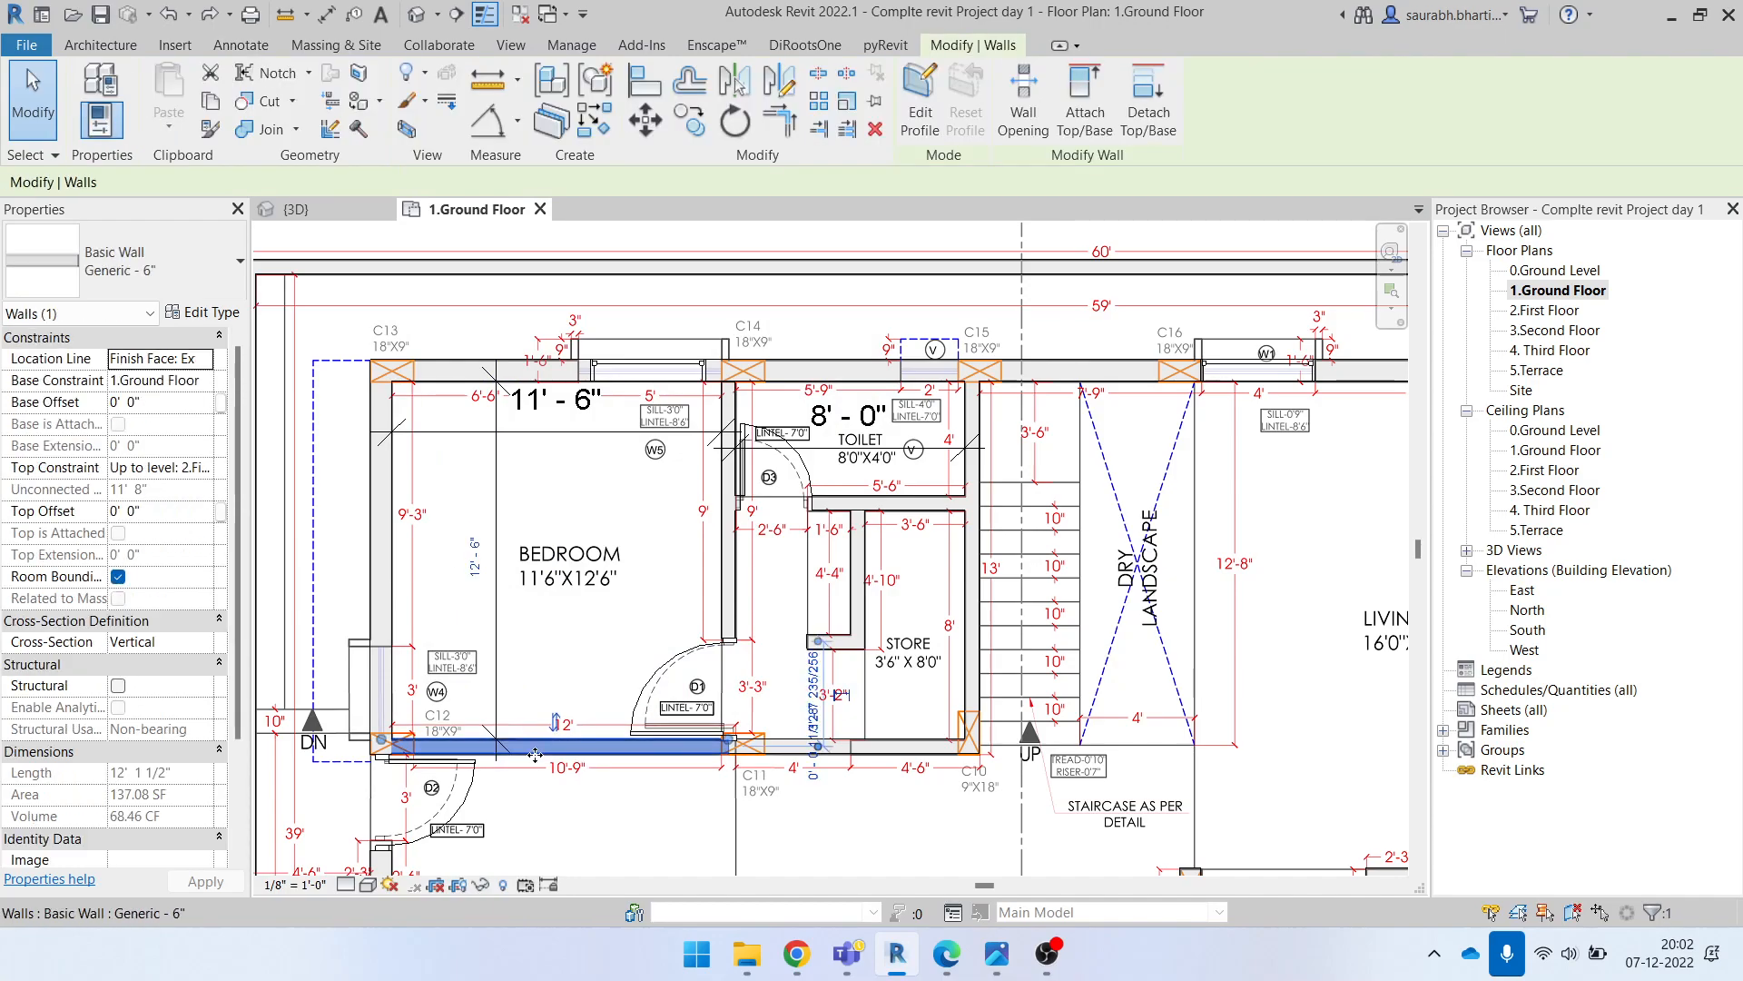
{"action": "left_click", "coordinate": [474, 619]}
{"action": "left_click", "coordinate": [484, 564]}
{"action": "left_click", "coordinate": [476, 563]}
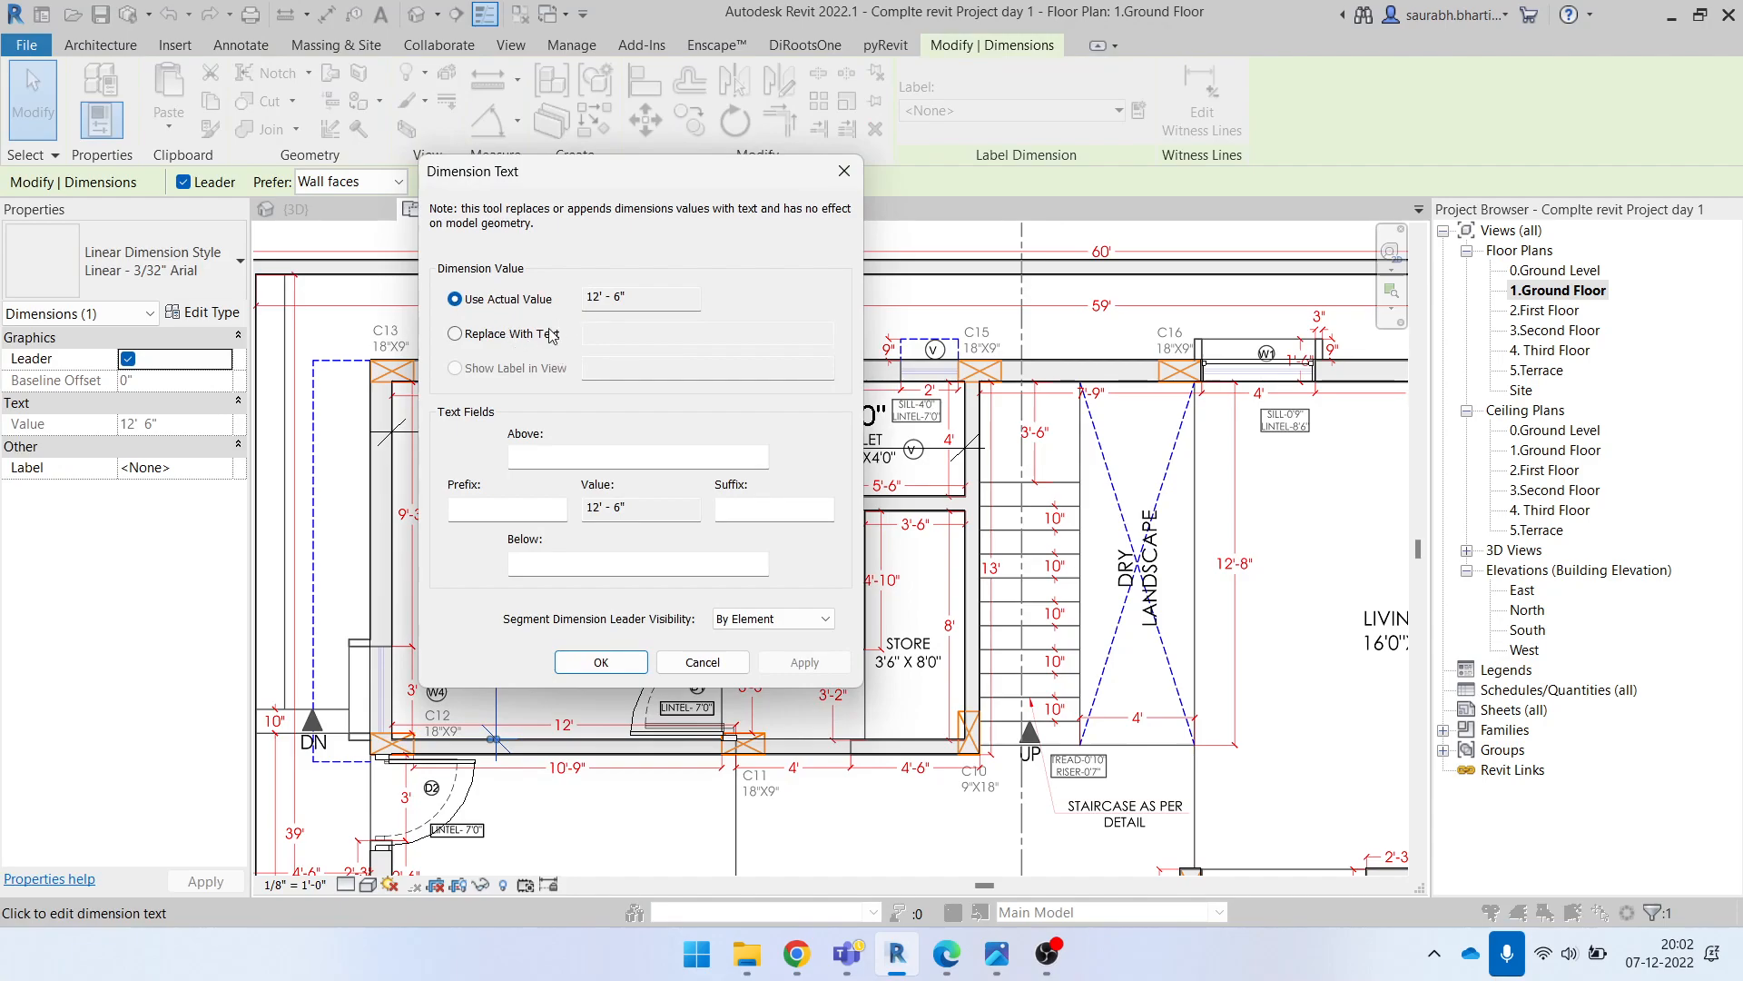
{"action": "left_click", "coordinate": [551, 336]}
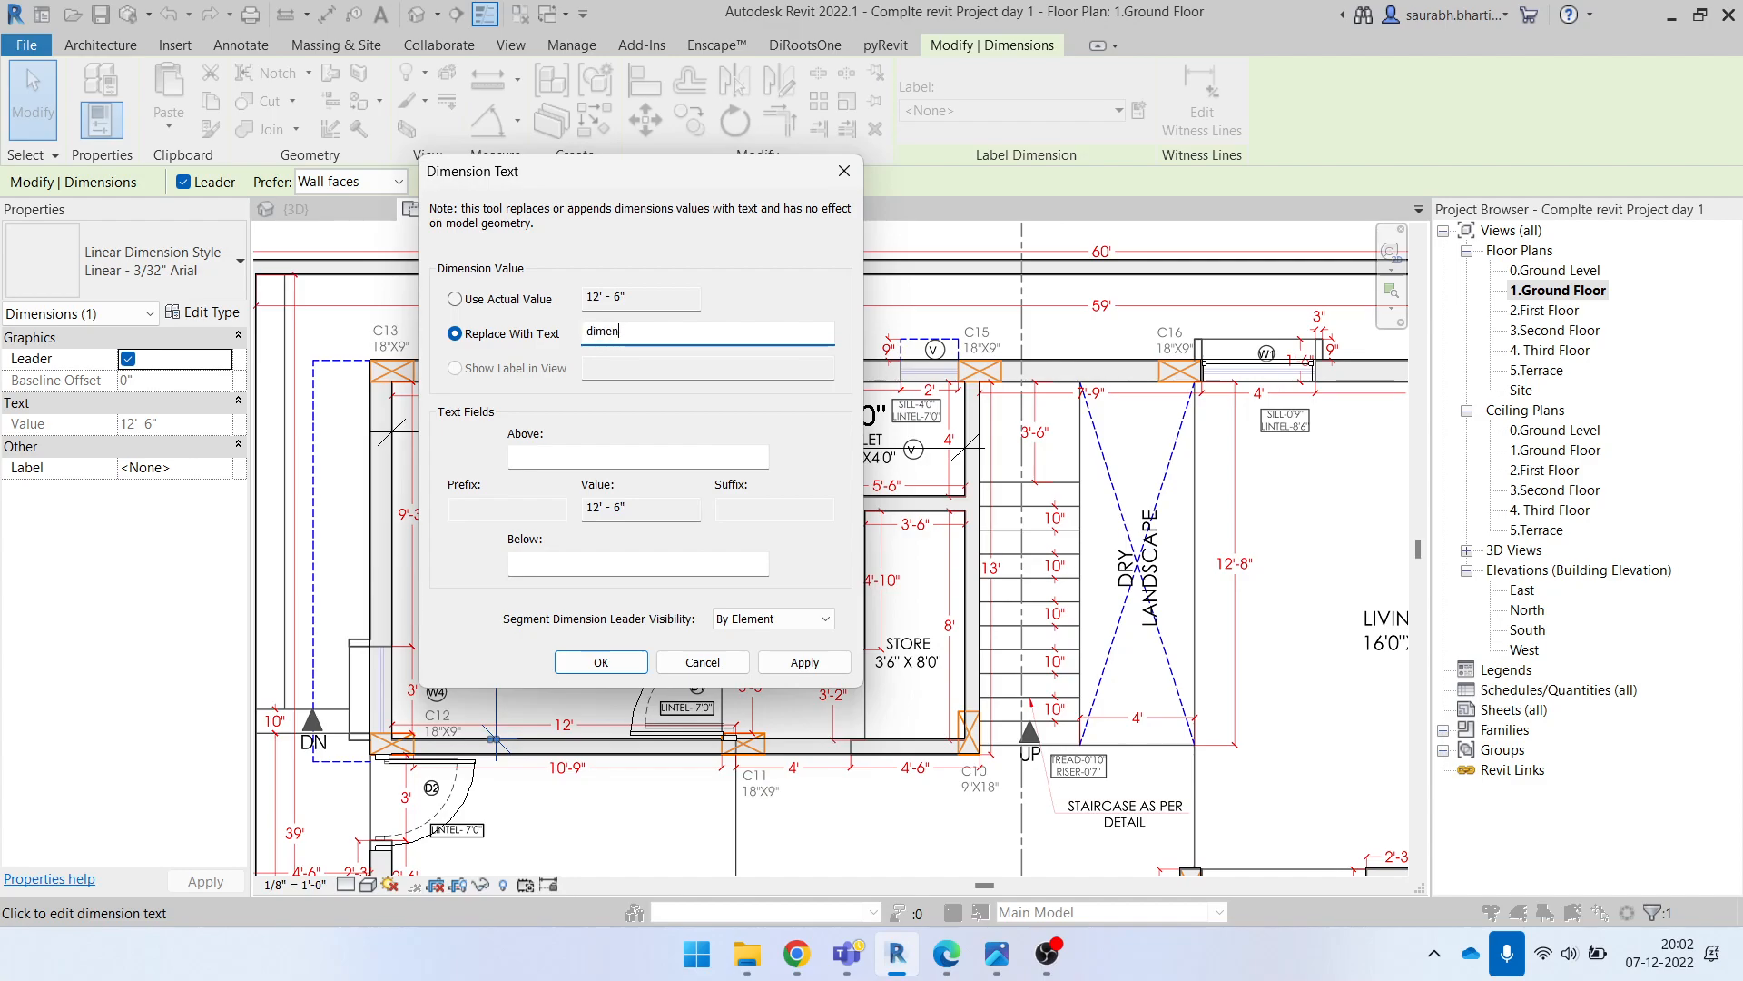
{"action": "key", "text": "BackSpace"}
{"action": "key", "text": "BackSpace"}
{"action": "left_click", "coordinate": [556, 662]}
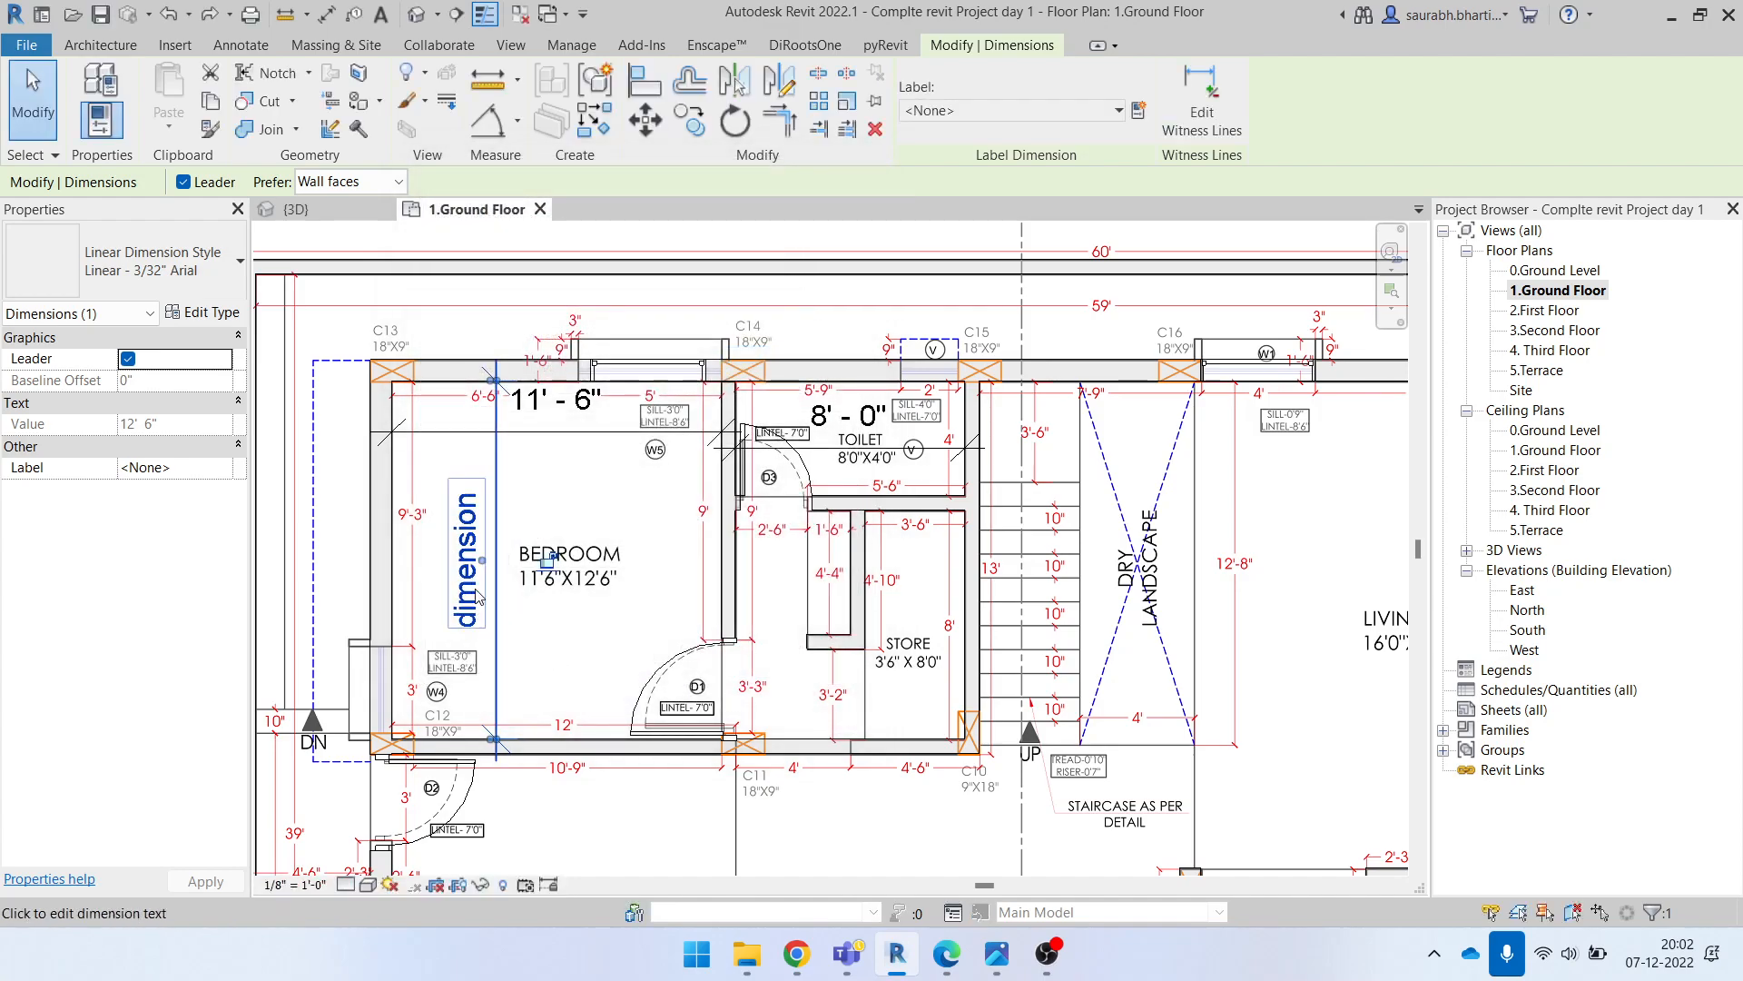
{"action": "key", "text": "ctrl+z"}
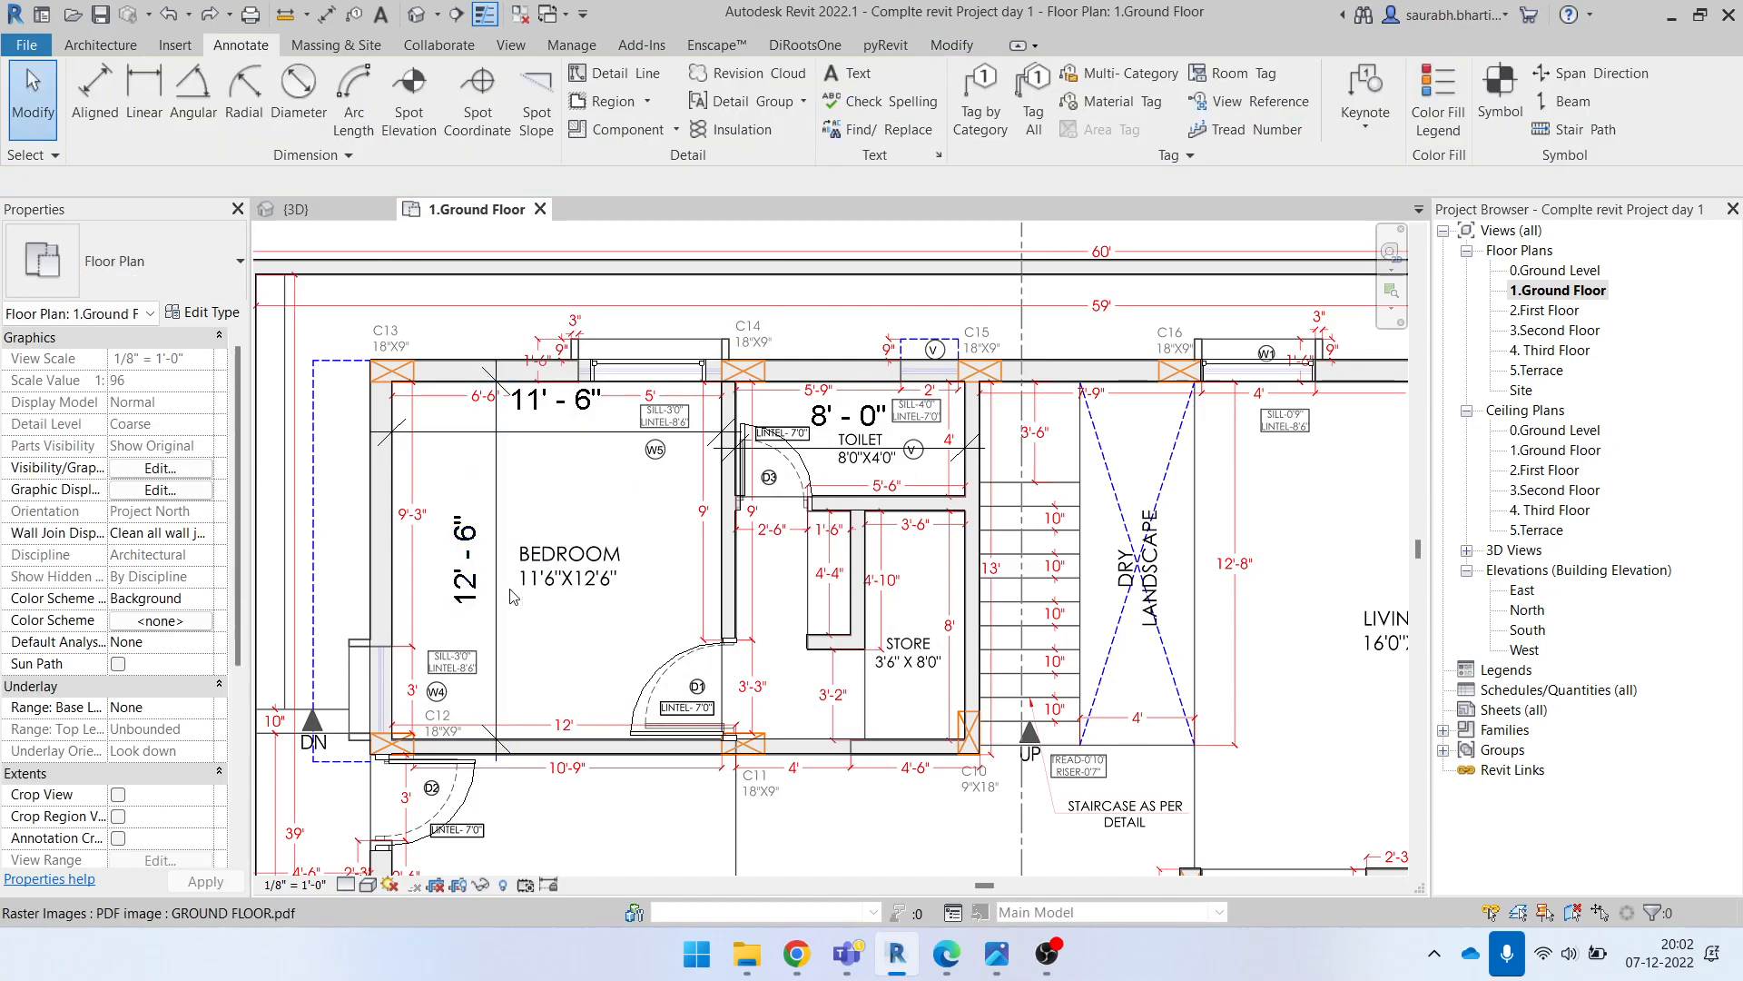
Step: Inspect the bedroom's length dimension and the temporary length dimension of the wall between columns C12 and C11
{"action": "left_click", "coordinate": [506, 543]}
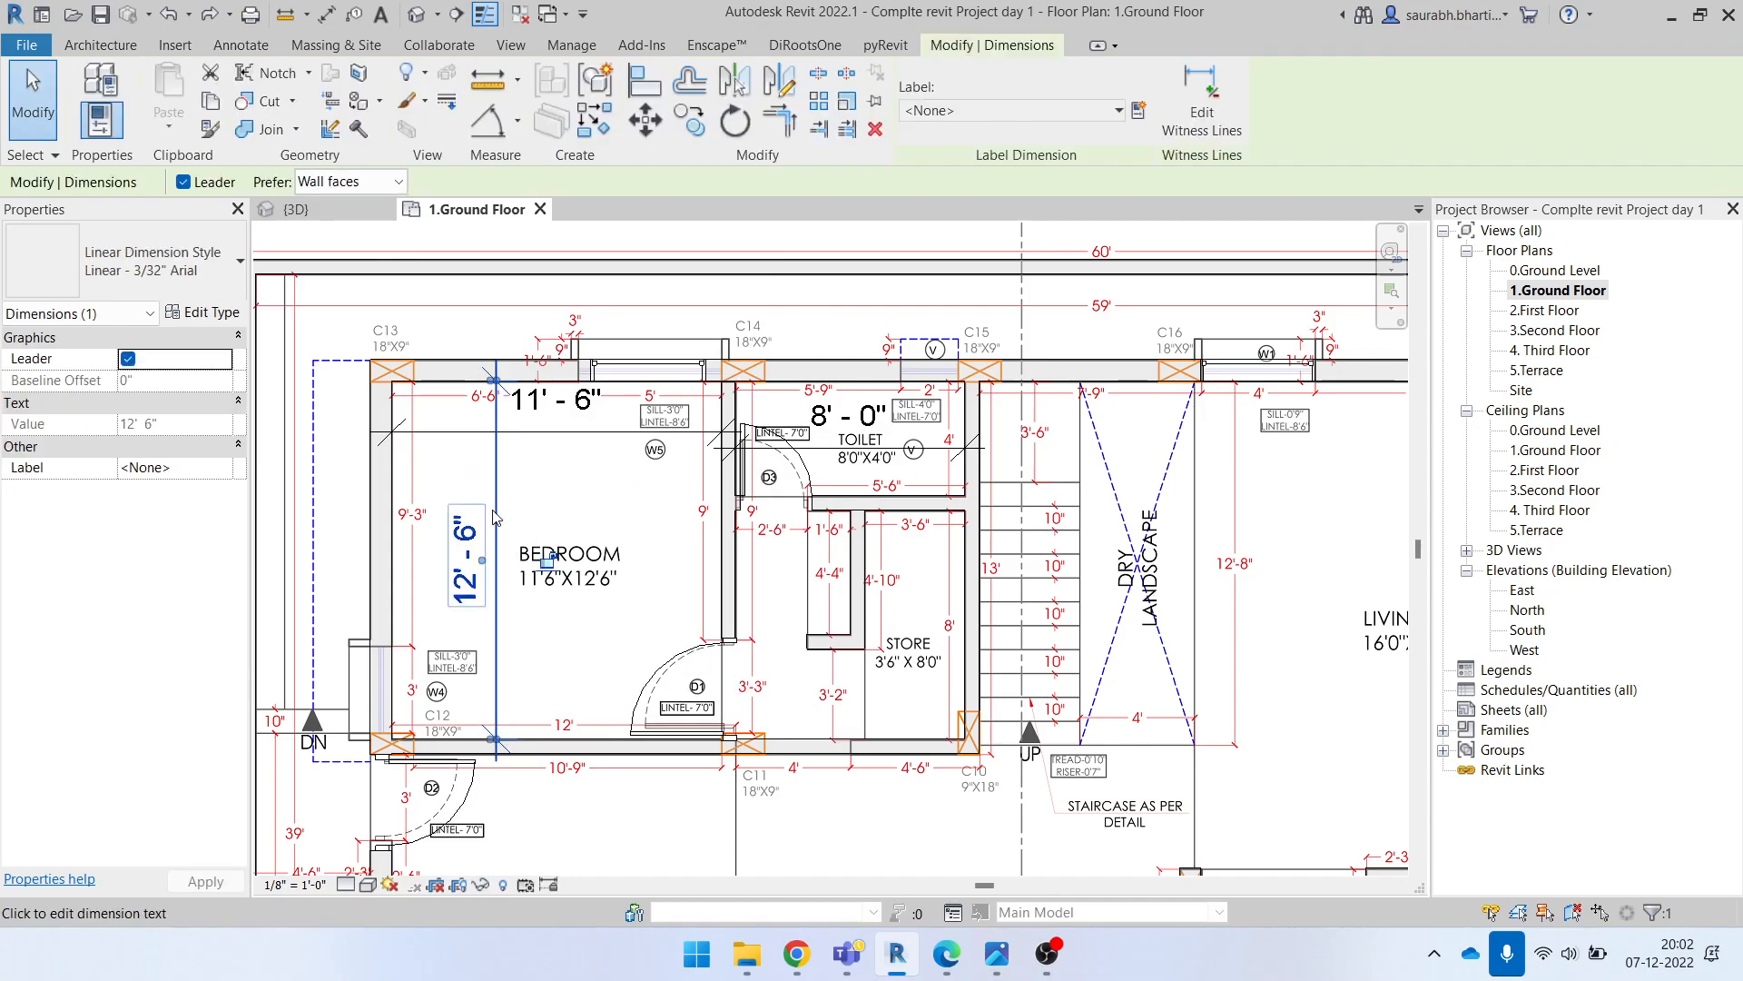
{"action": "key", "text": "Escape"}
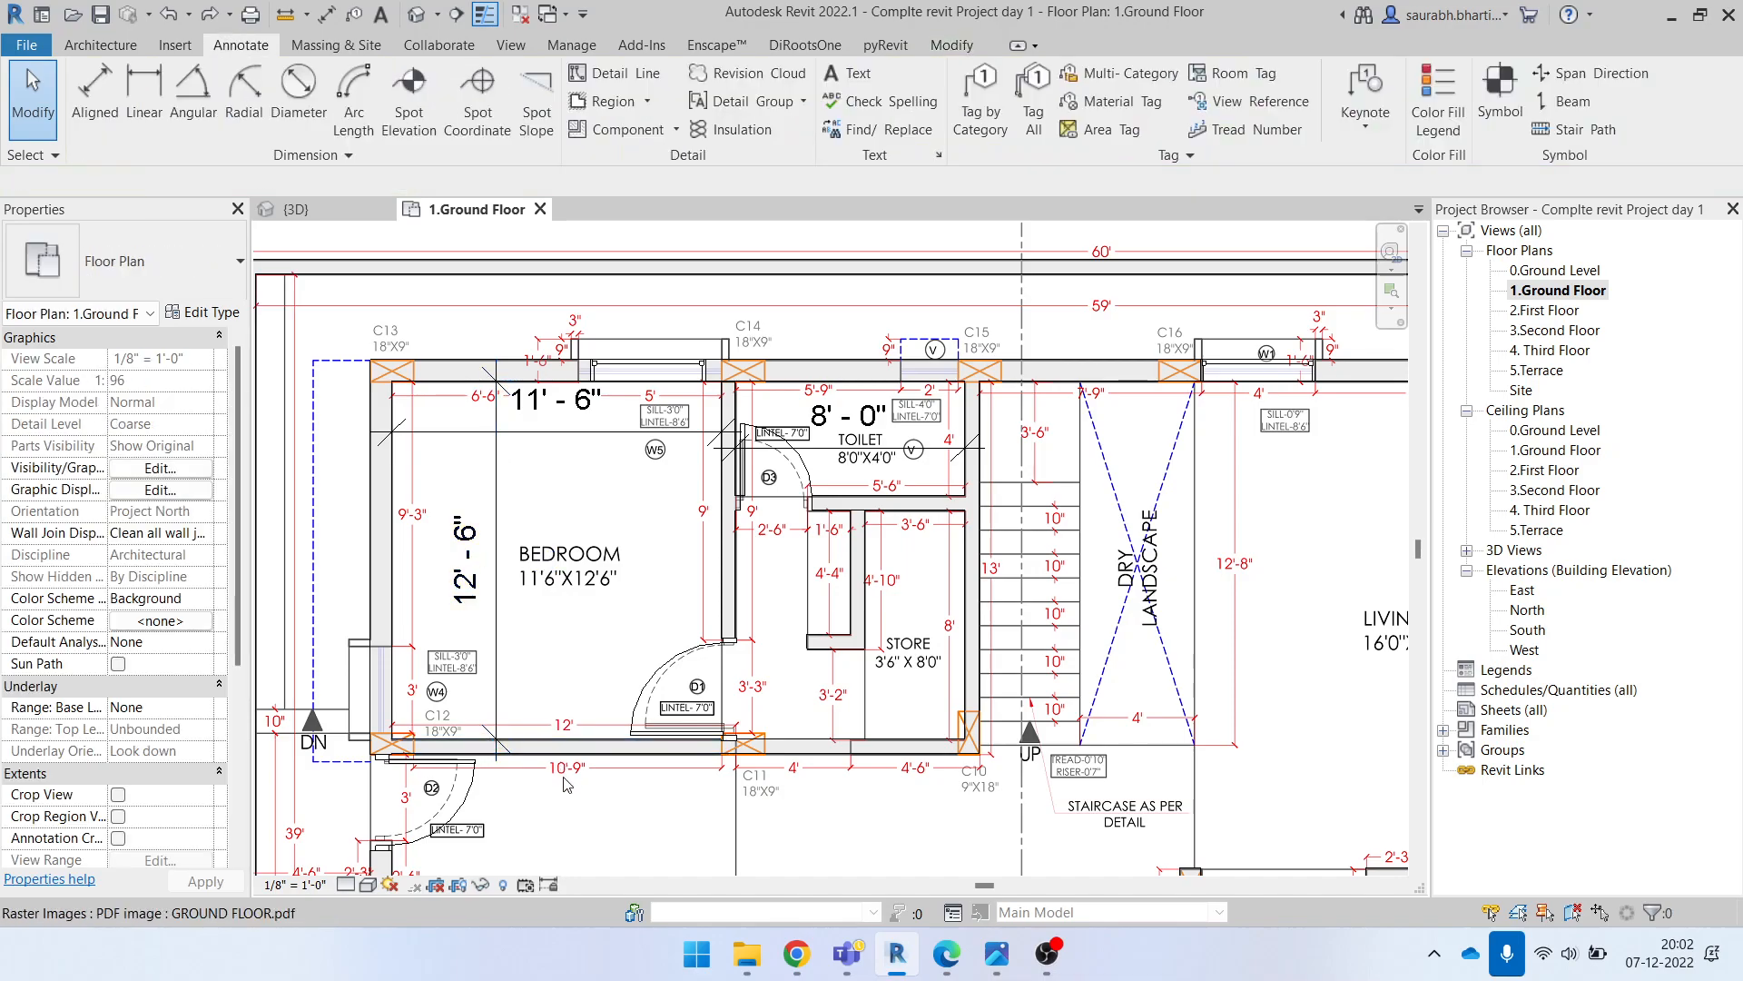
{"action": "left_click", "coordinate": [553, 750]}
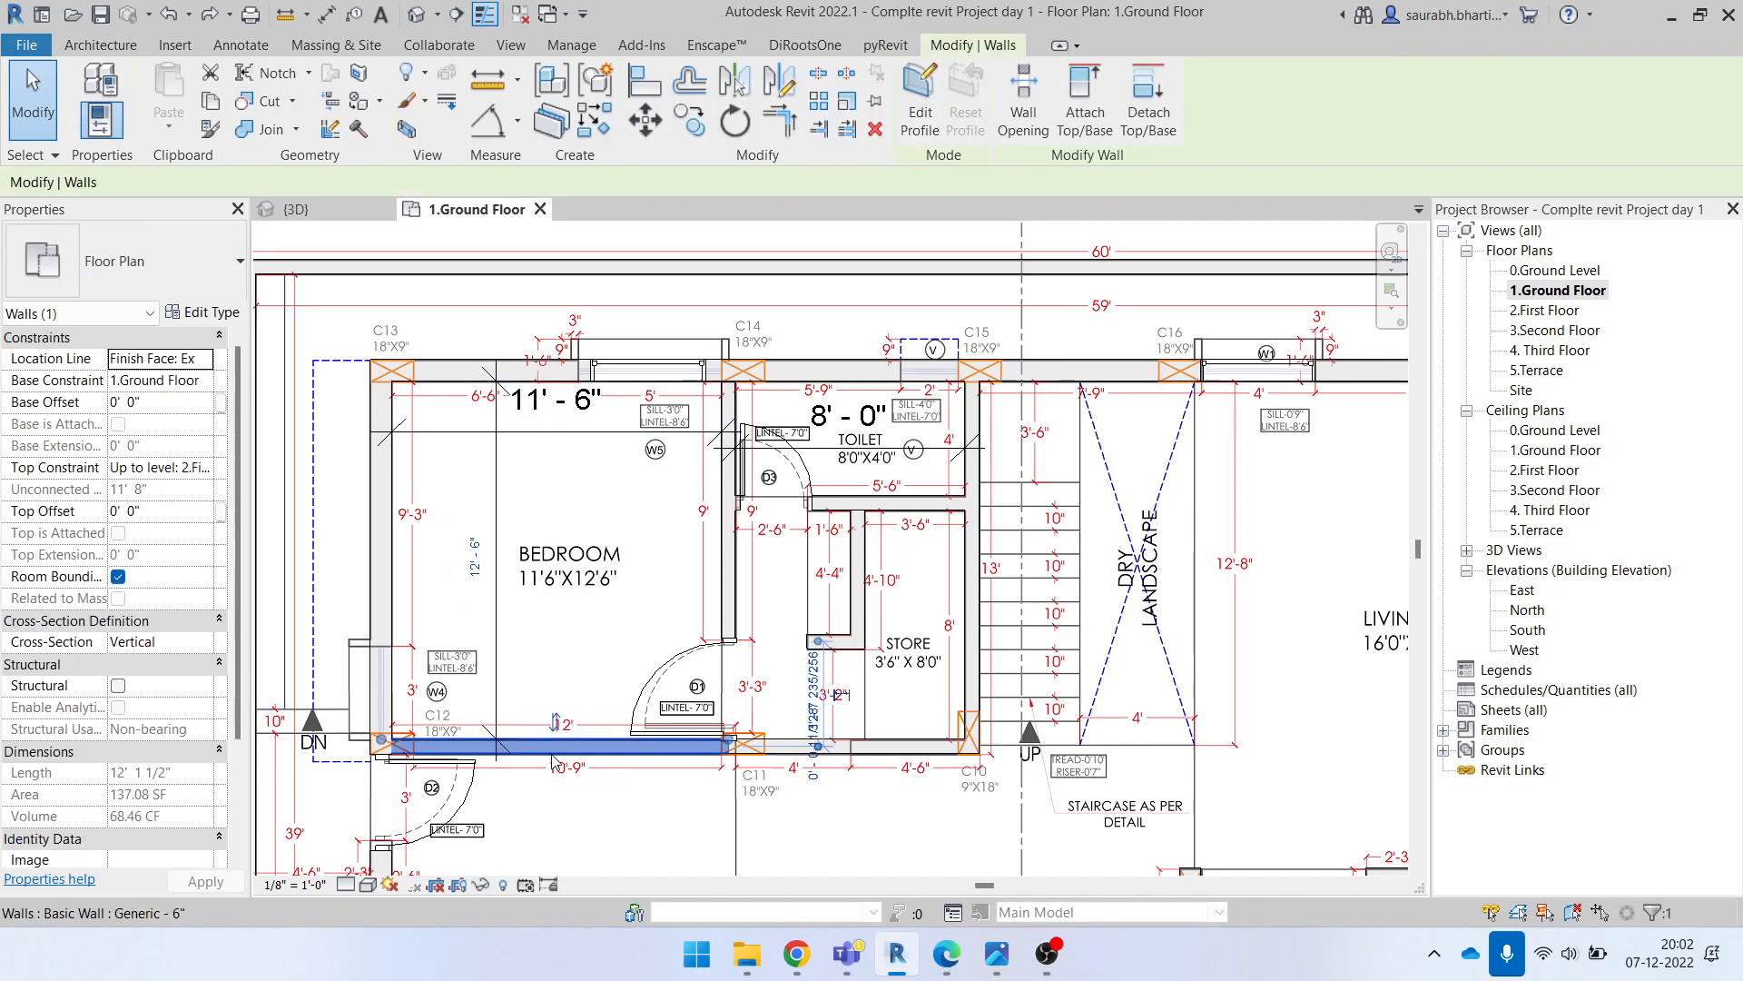
{"action": "key", "text": "Escape"}
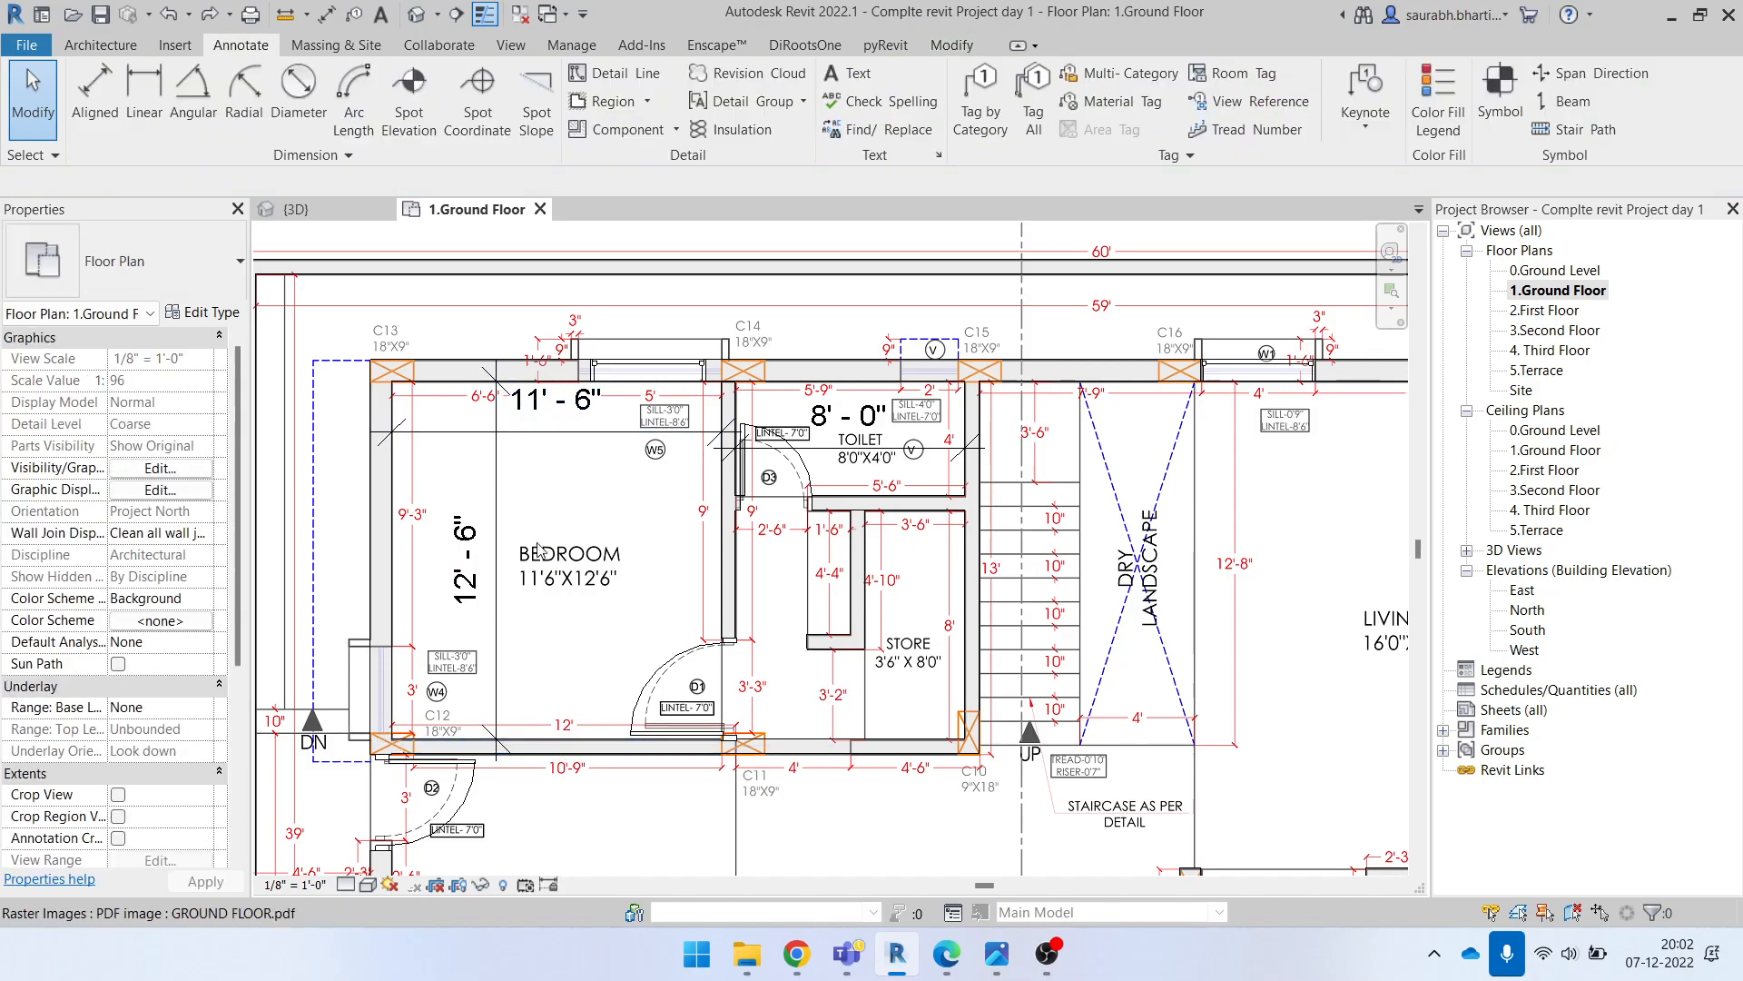
{"action": "left_click", "coordinate": [551, 759]}
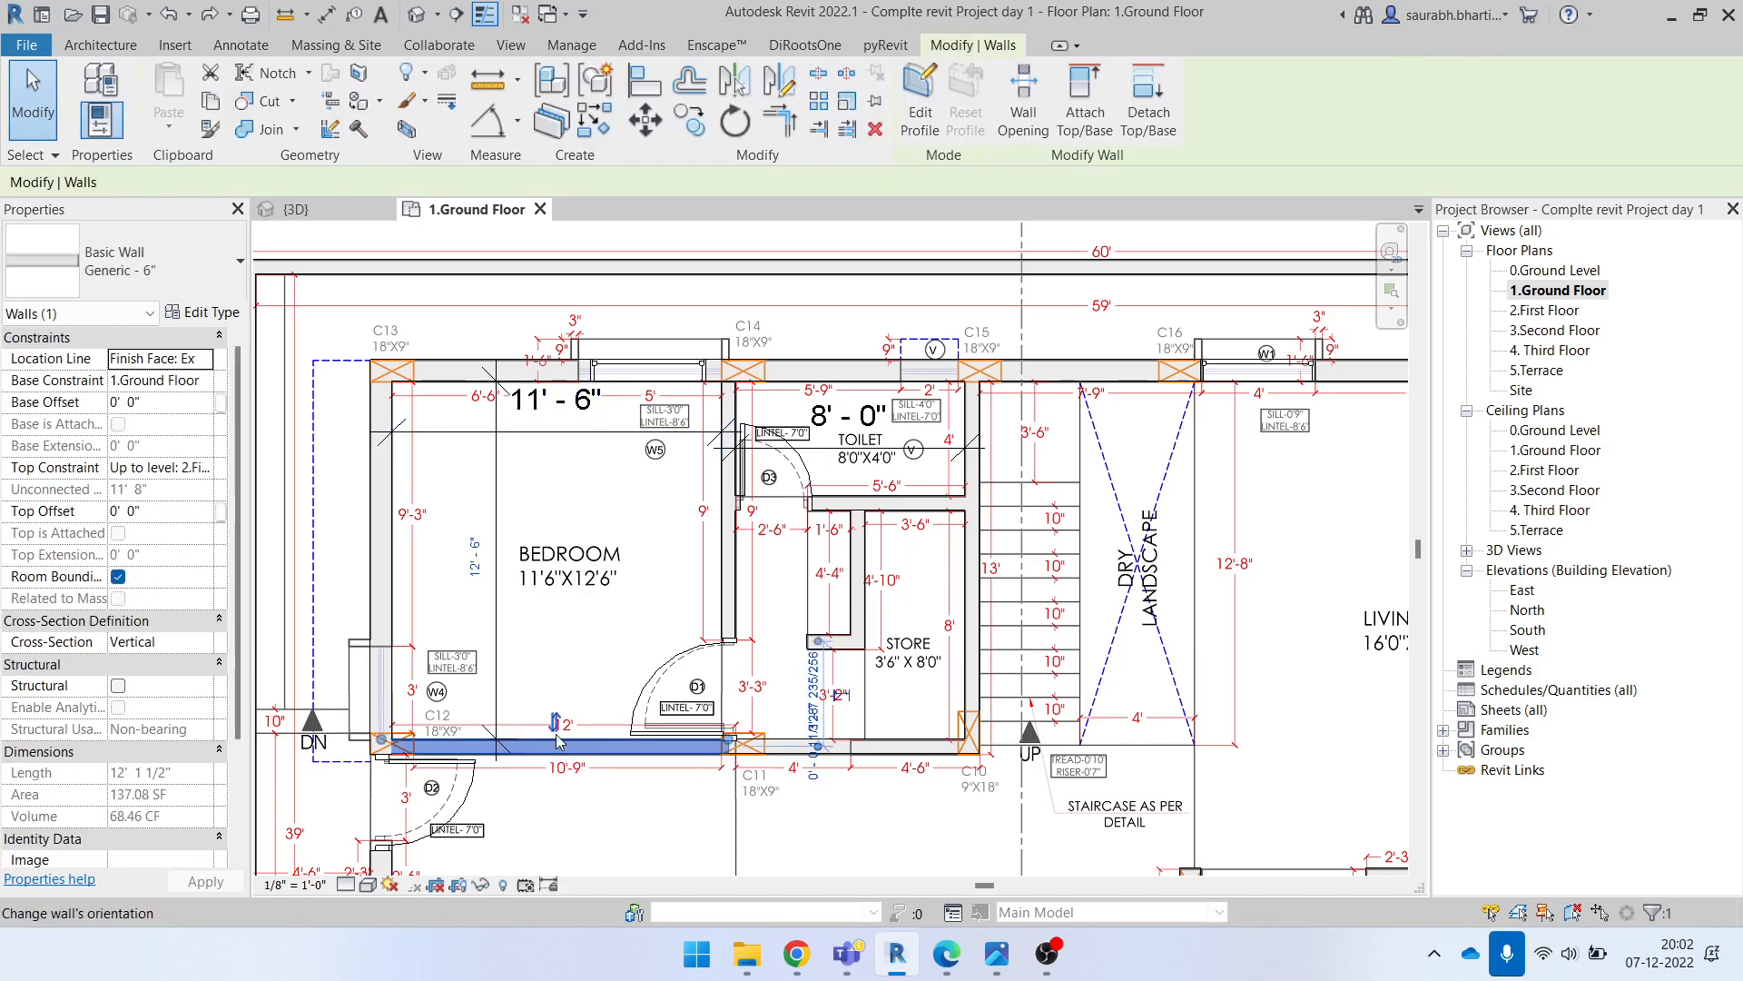
{"action": "left_click", "coordinate": [475, 567]}
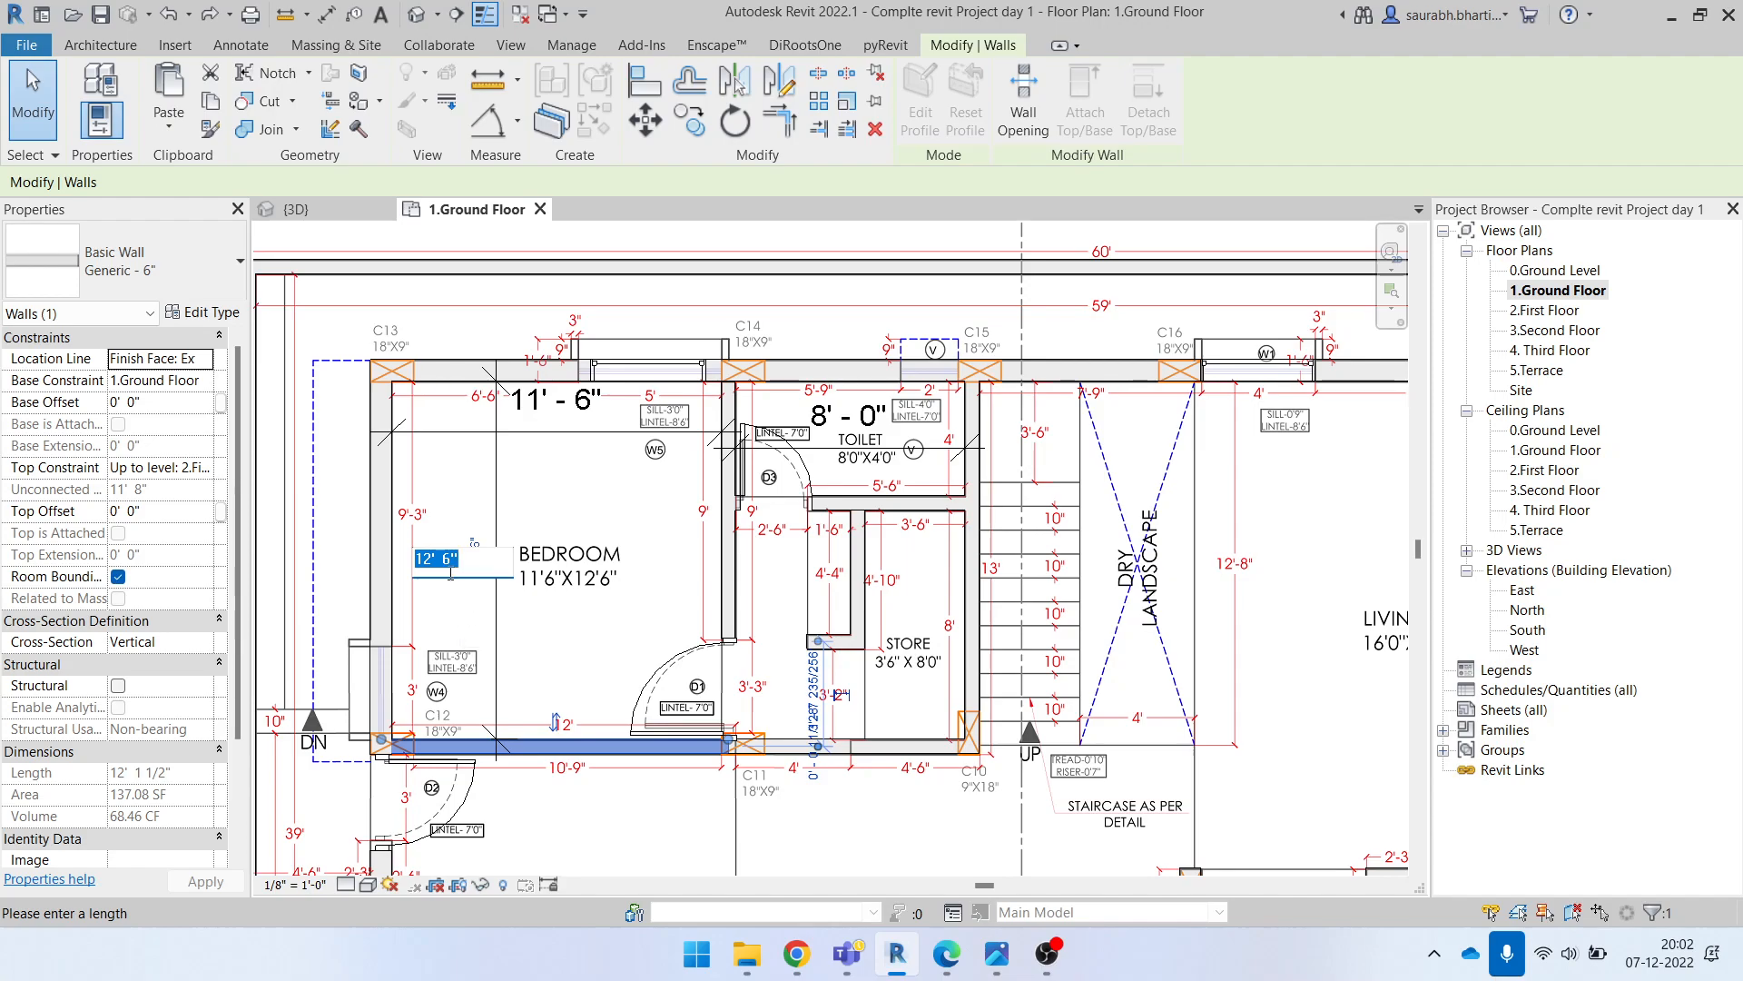
{"action": "key", "text": "Escape"}
{"action": "left_click", "coordinate": [607, 761]}
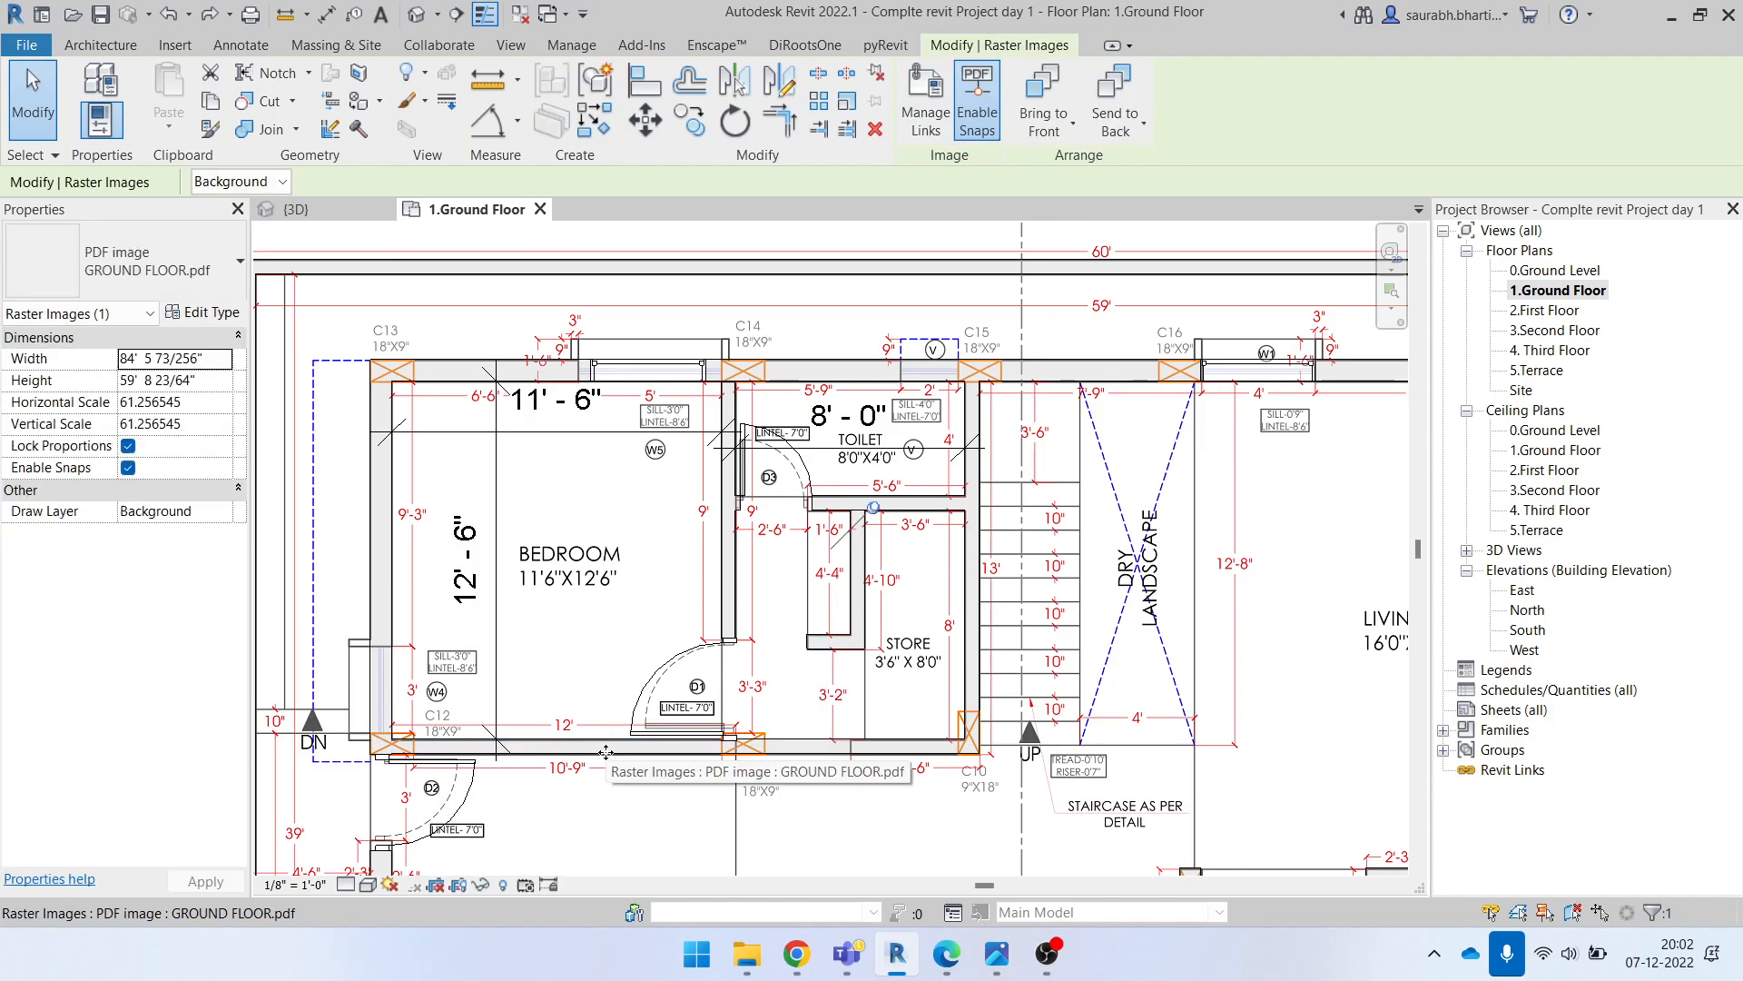
{"action": "key", "text": "Escape"}
{"action": "left_click", "coordinate": [606, 747]}
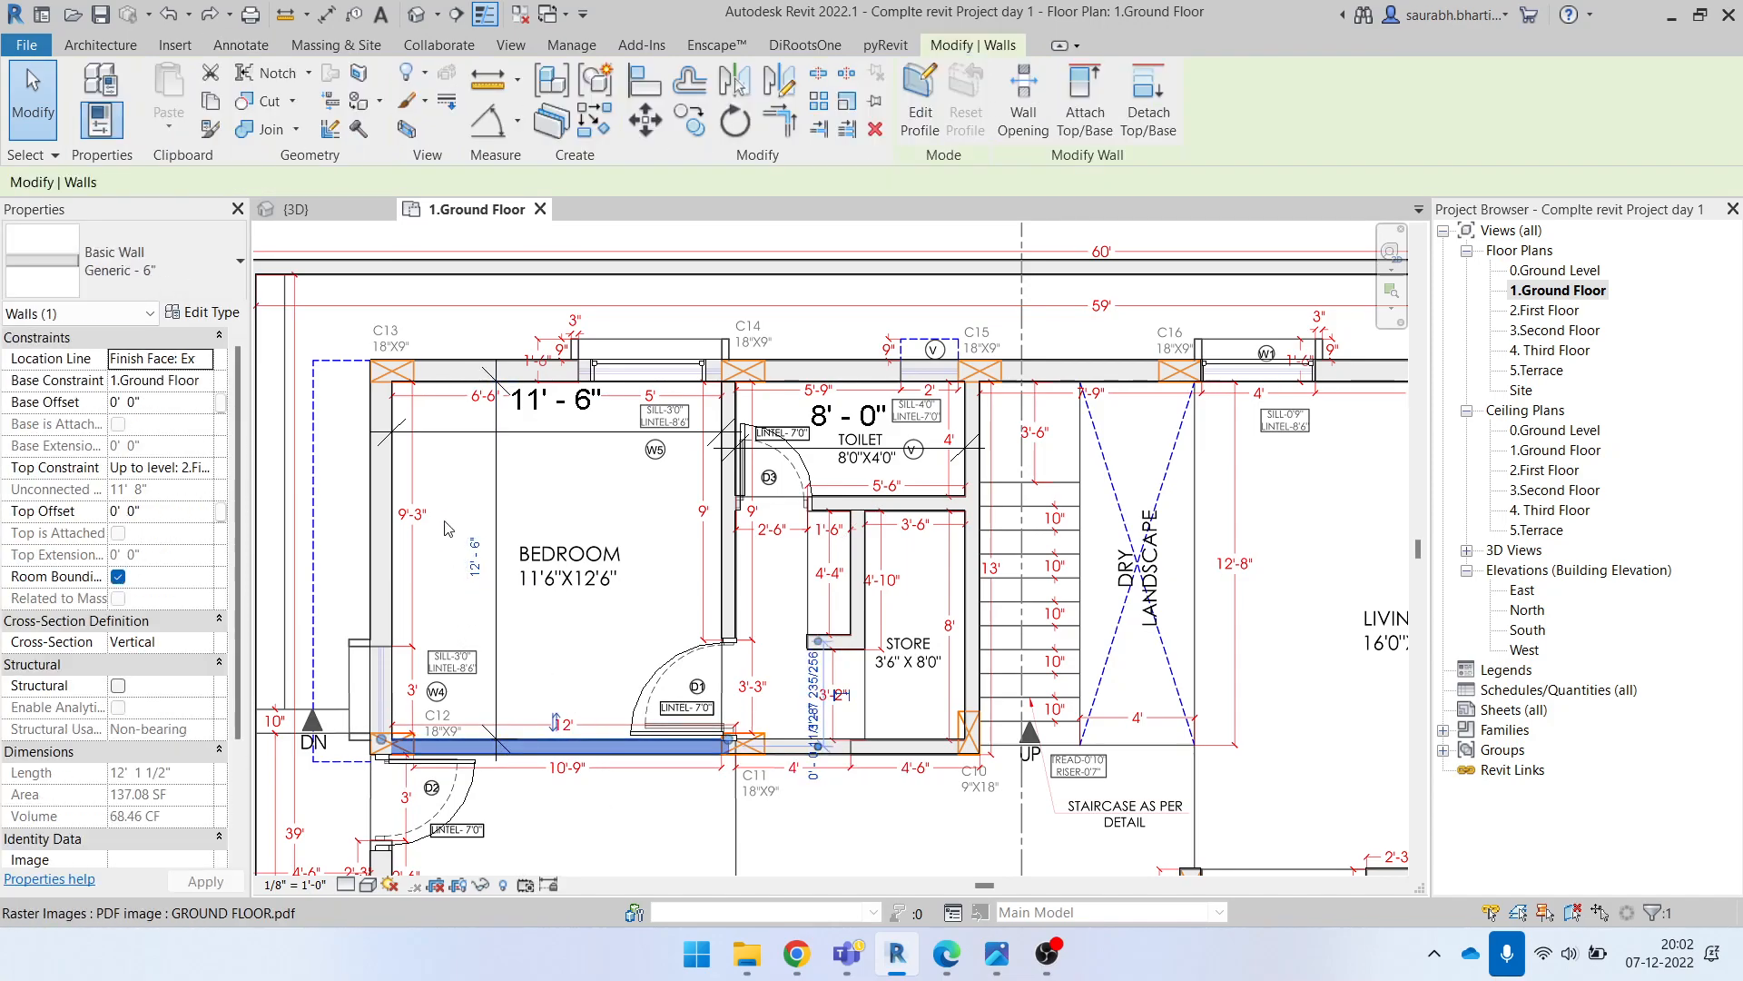
{"action": "scroll", "coordinate": [459, 574], "scroll_direction": "up", "scroll_amount": 4}
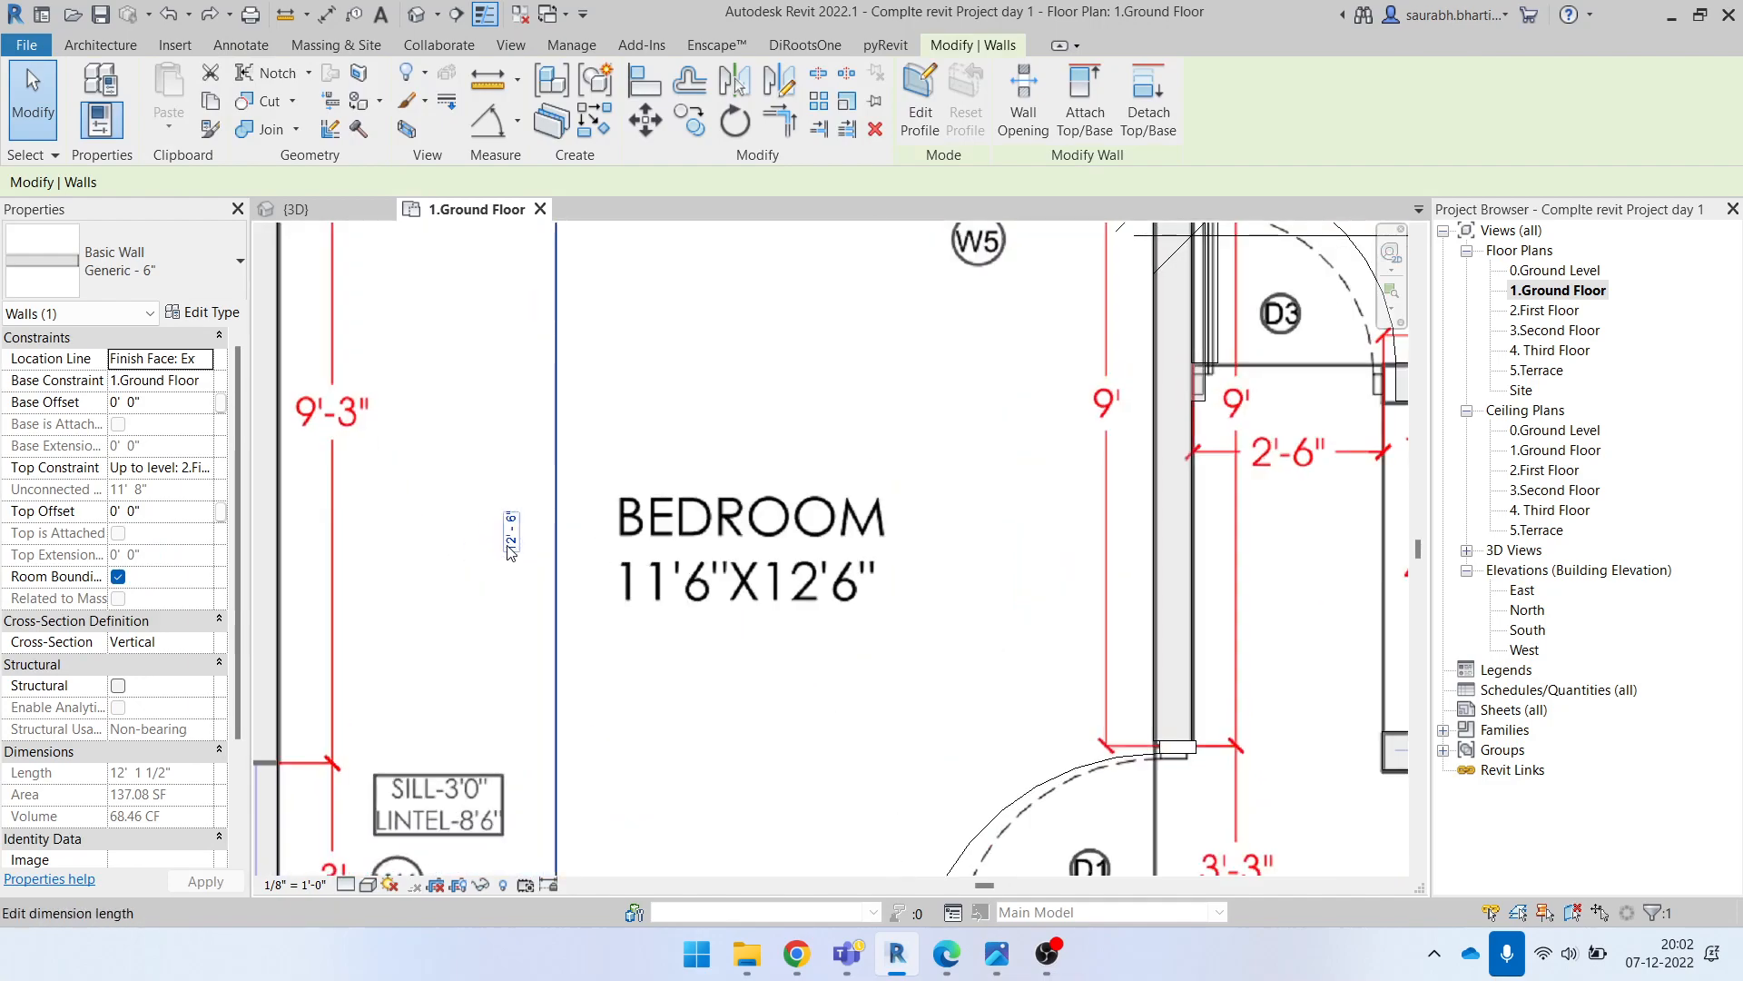
{"action": "left_click", "coordinate": [509, 534]}
{"action": "scroll", "coordinate": [500, 545], "scroll_direction": "down", "scroll_amount": 4}
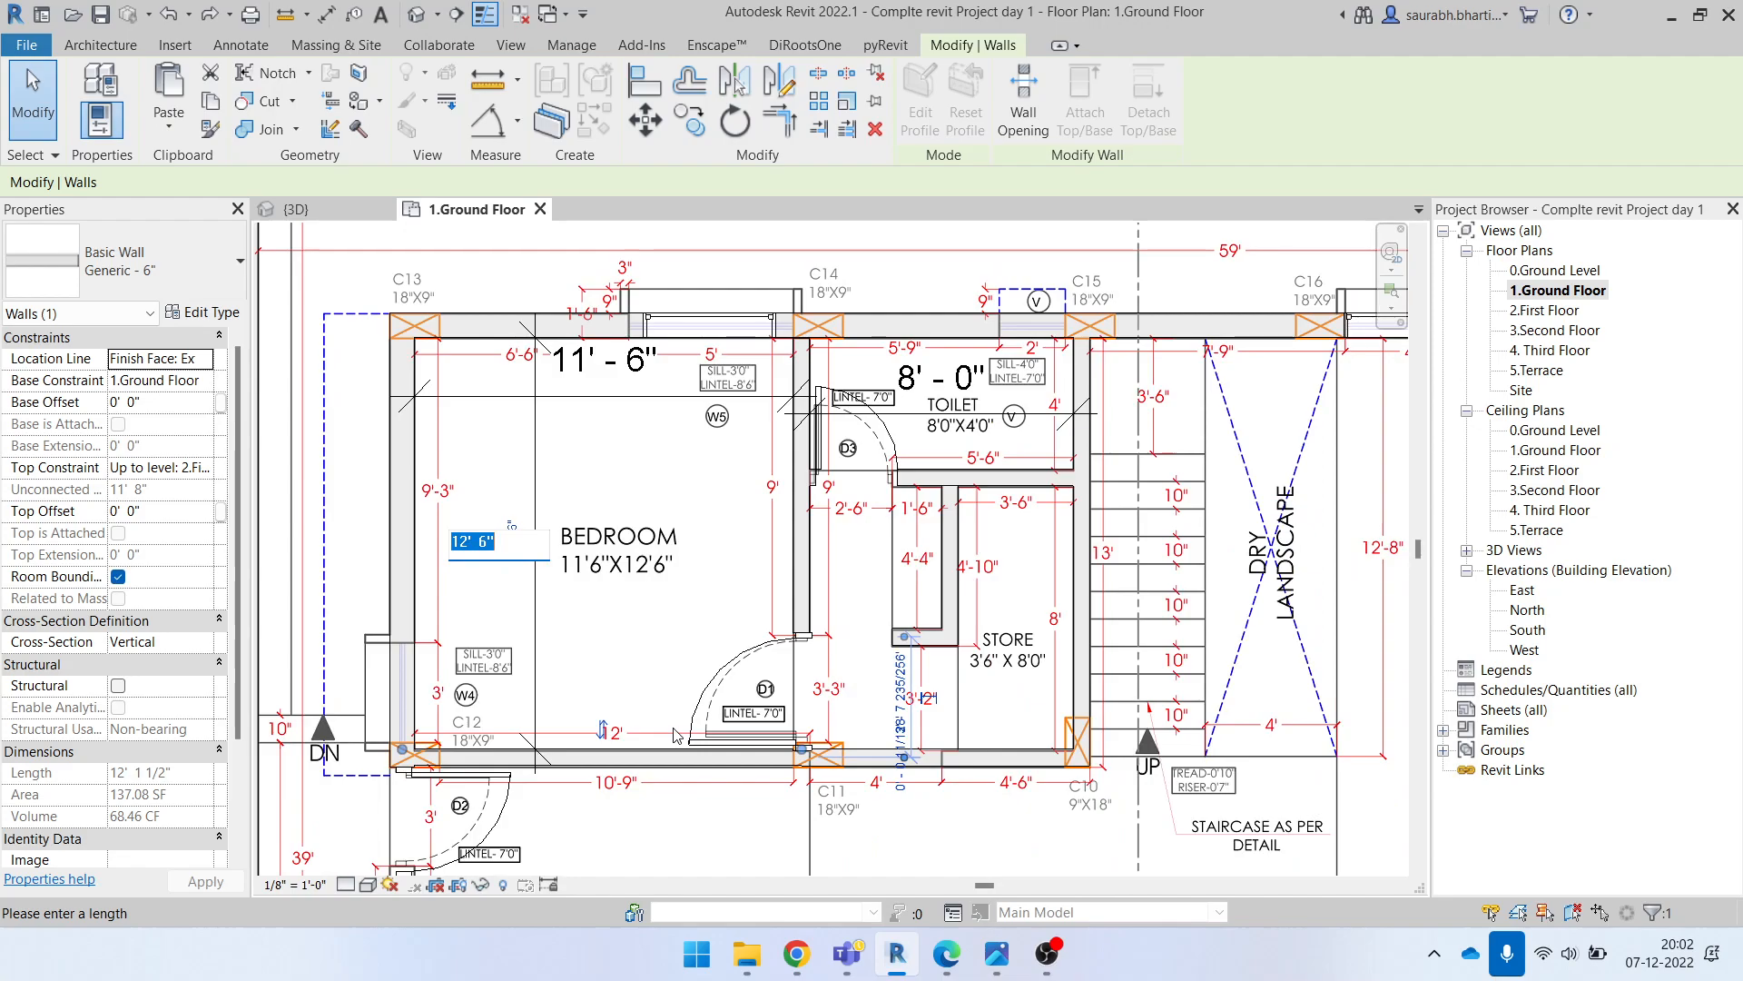
{"action": "key", "text": "Escape"}
{"action": "key", "text": "Escape"}
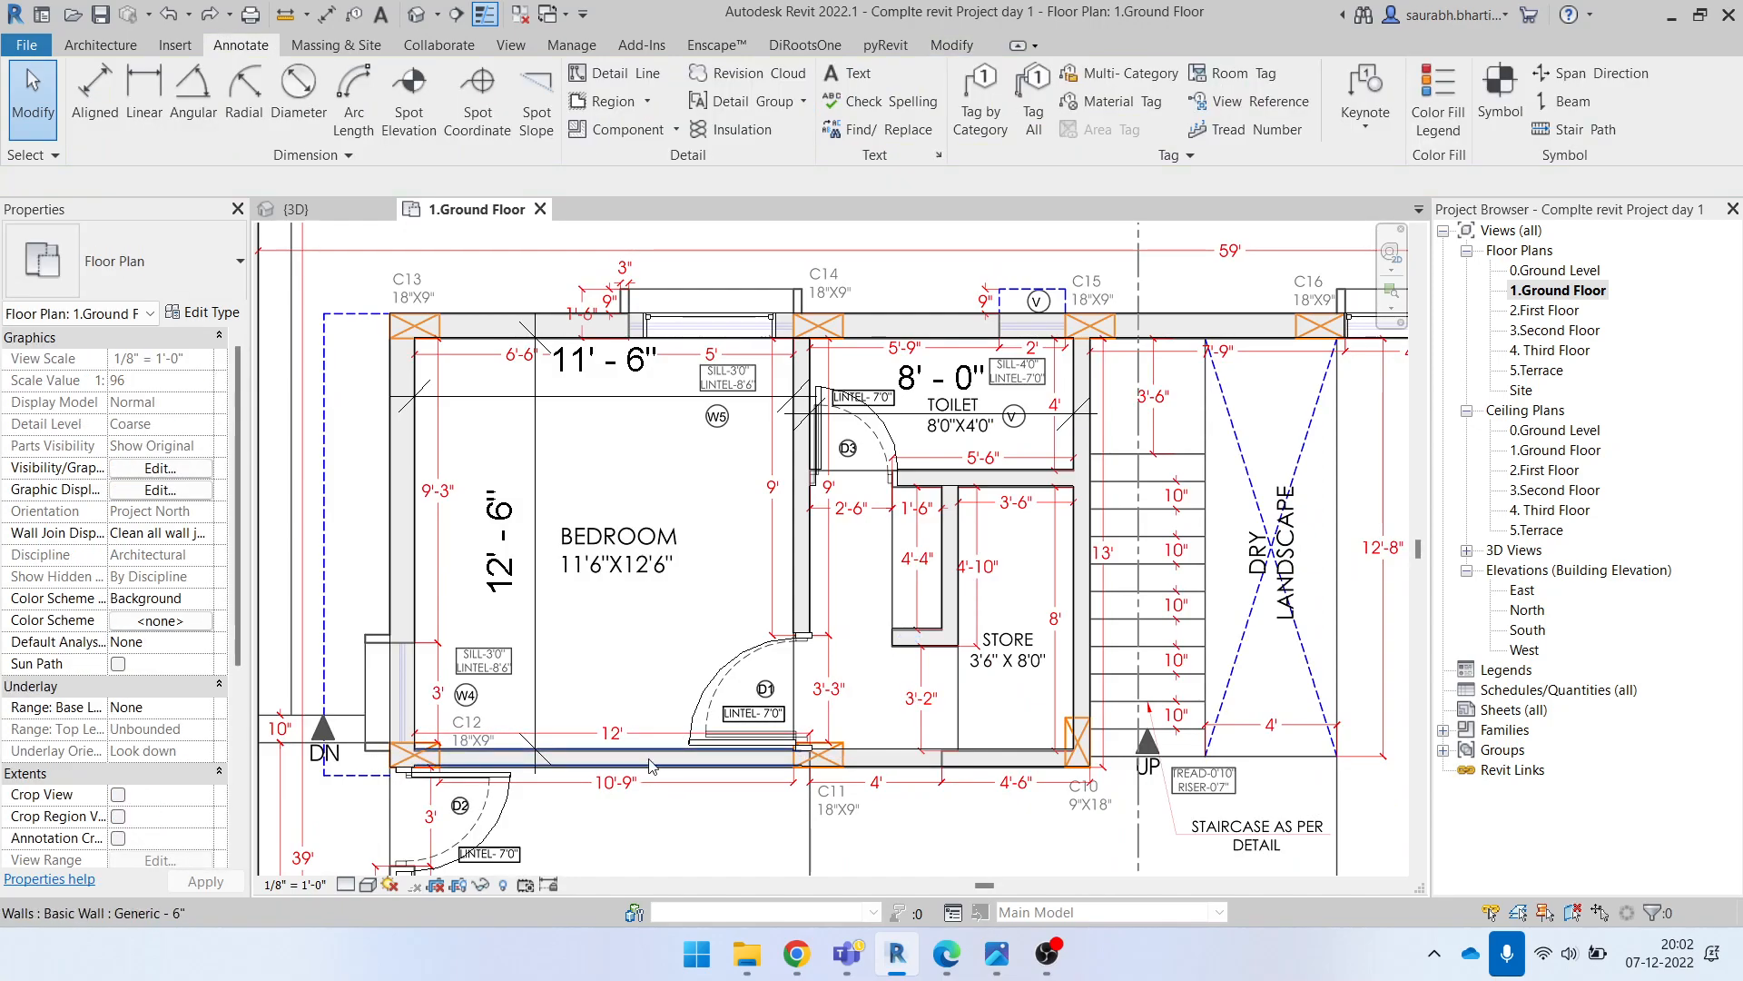
{"action": "left_click", "coordinate": [652, 765]}
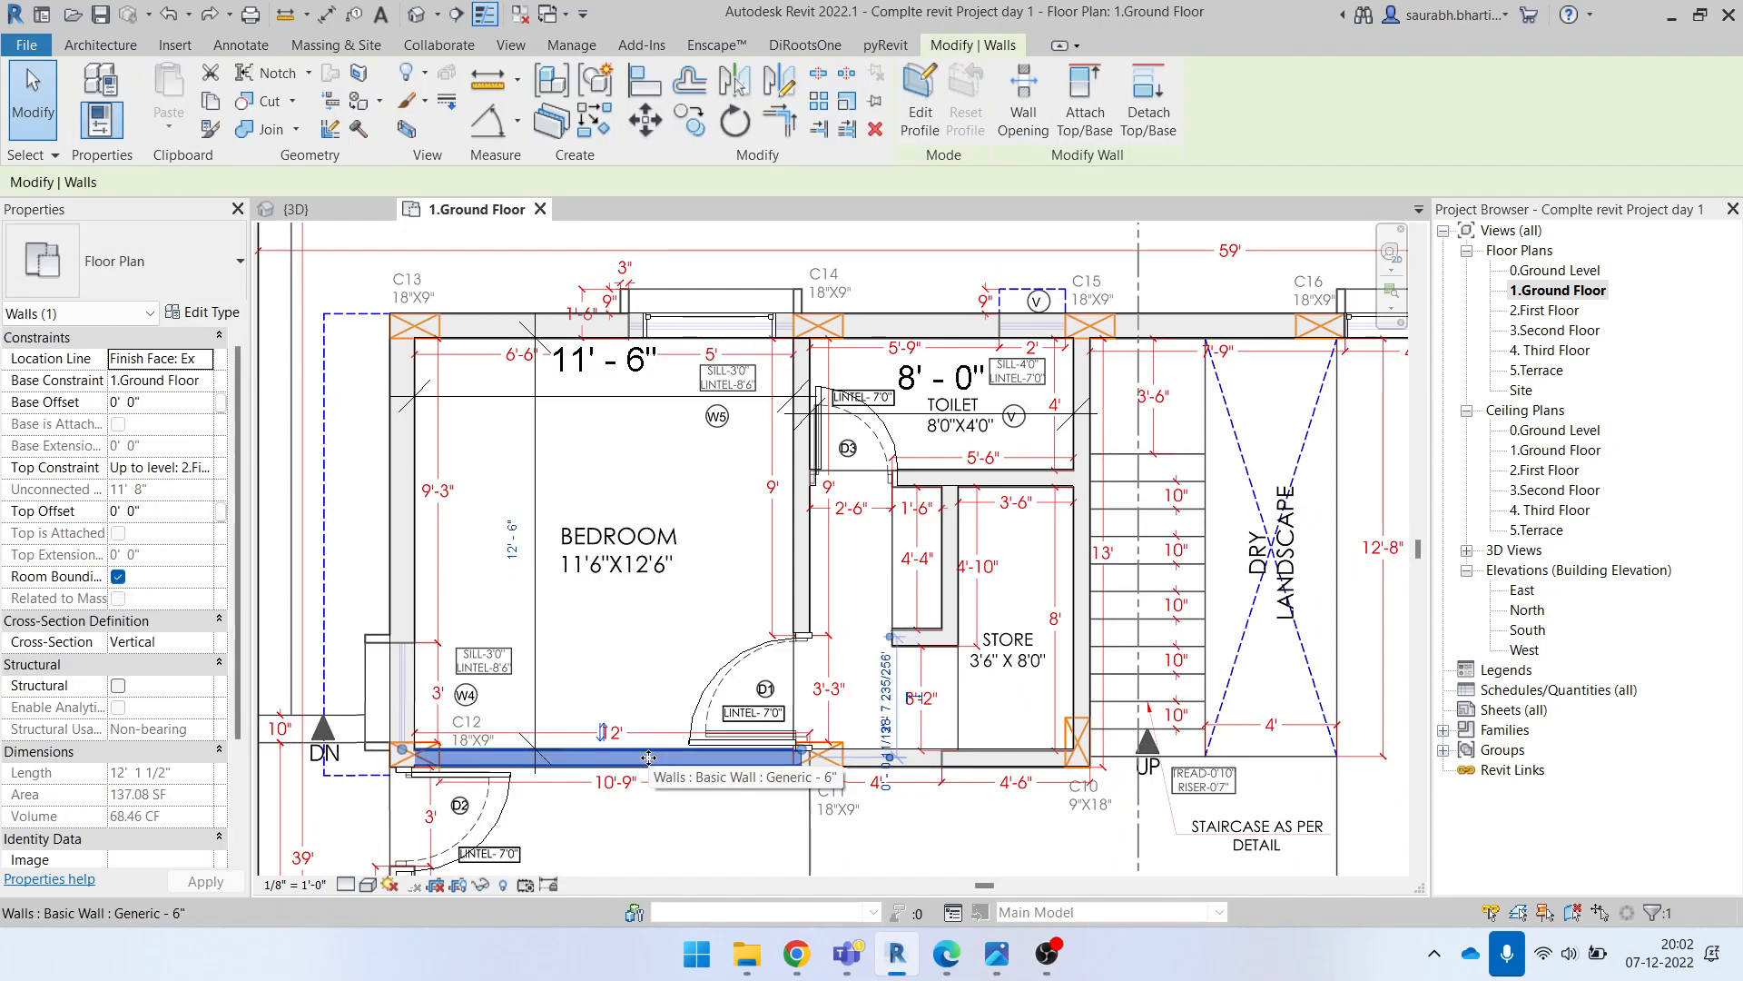
{"action": "left_click", "coordinate": [591, 332]}
{"action": "key", "text": "Escape"}
{"action": "left_click", "coordinate": [615, 765]}
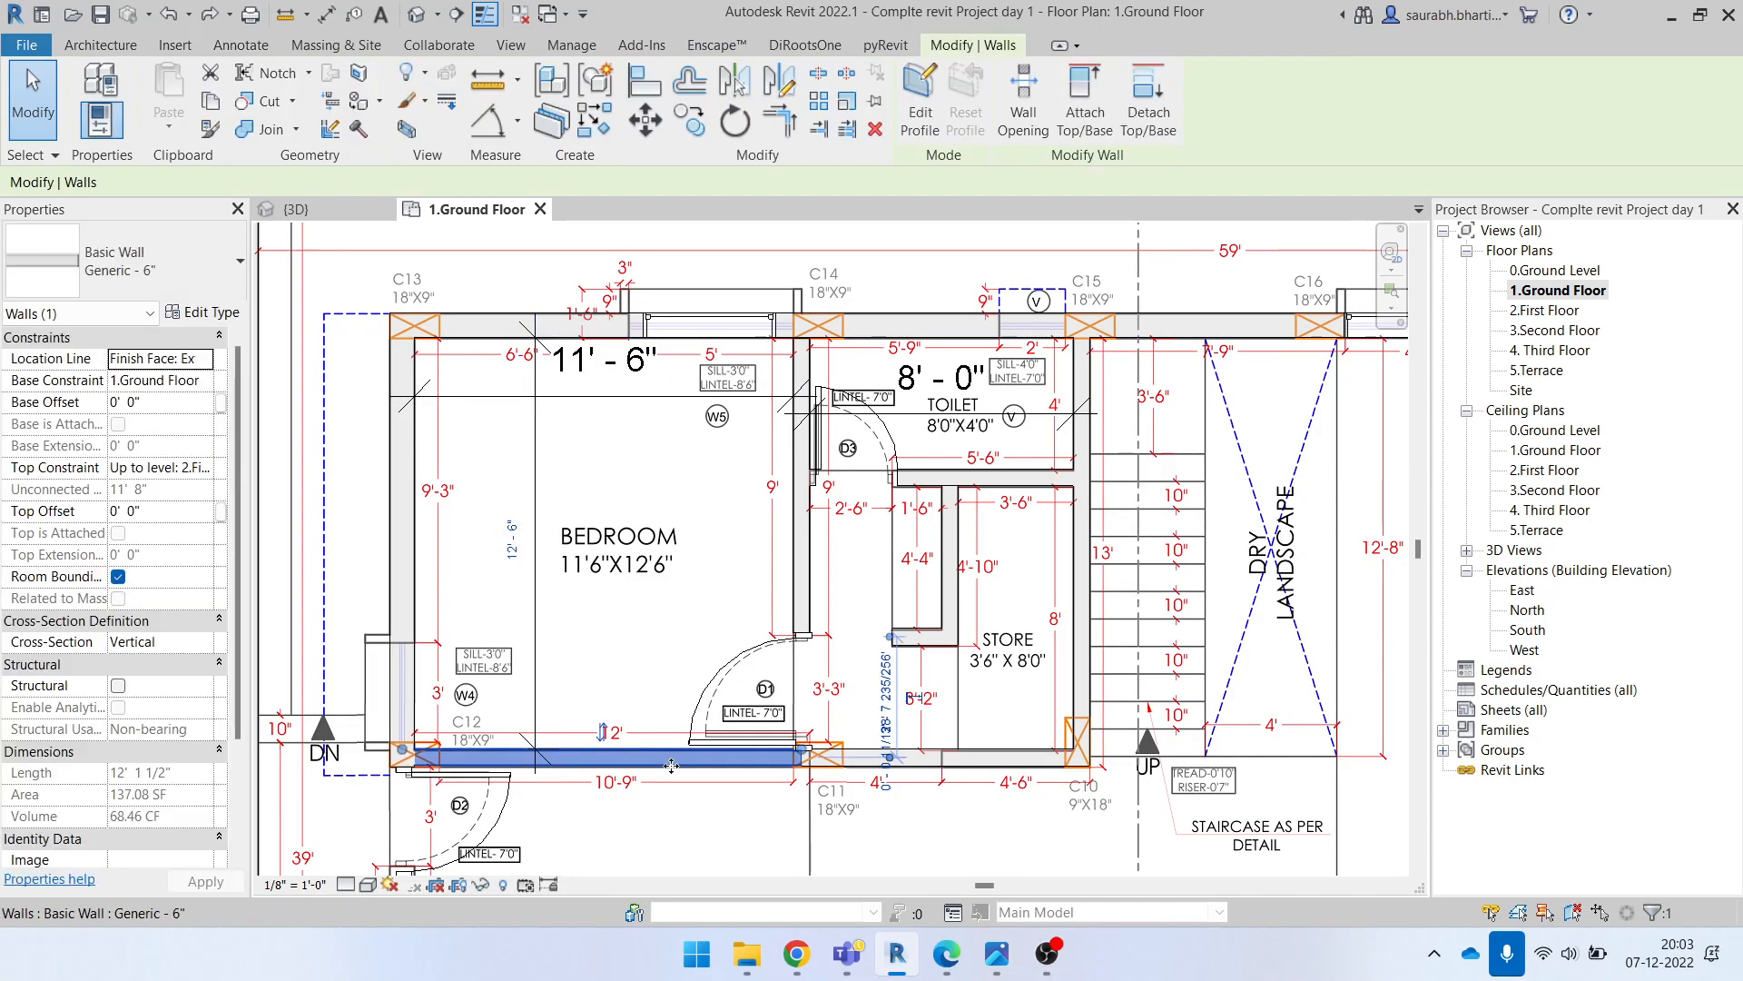
{"action": "key", "text": "Escape"}
{"action": "middle_click_drag", "start_coordinate": [672, 765], "coordinate": [610, 768]}
{"action": "left_click", "coordinate": [538, 766]}
{"action": "key", "text": "Escape"}
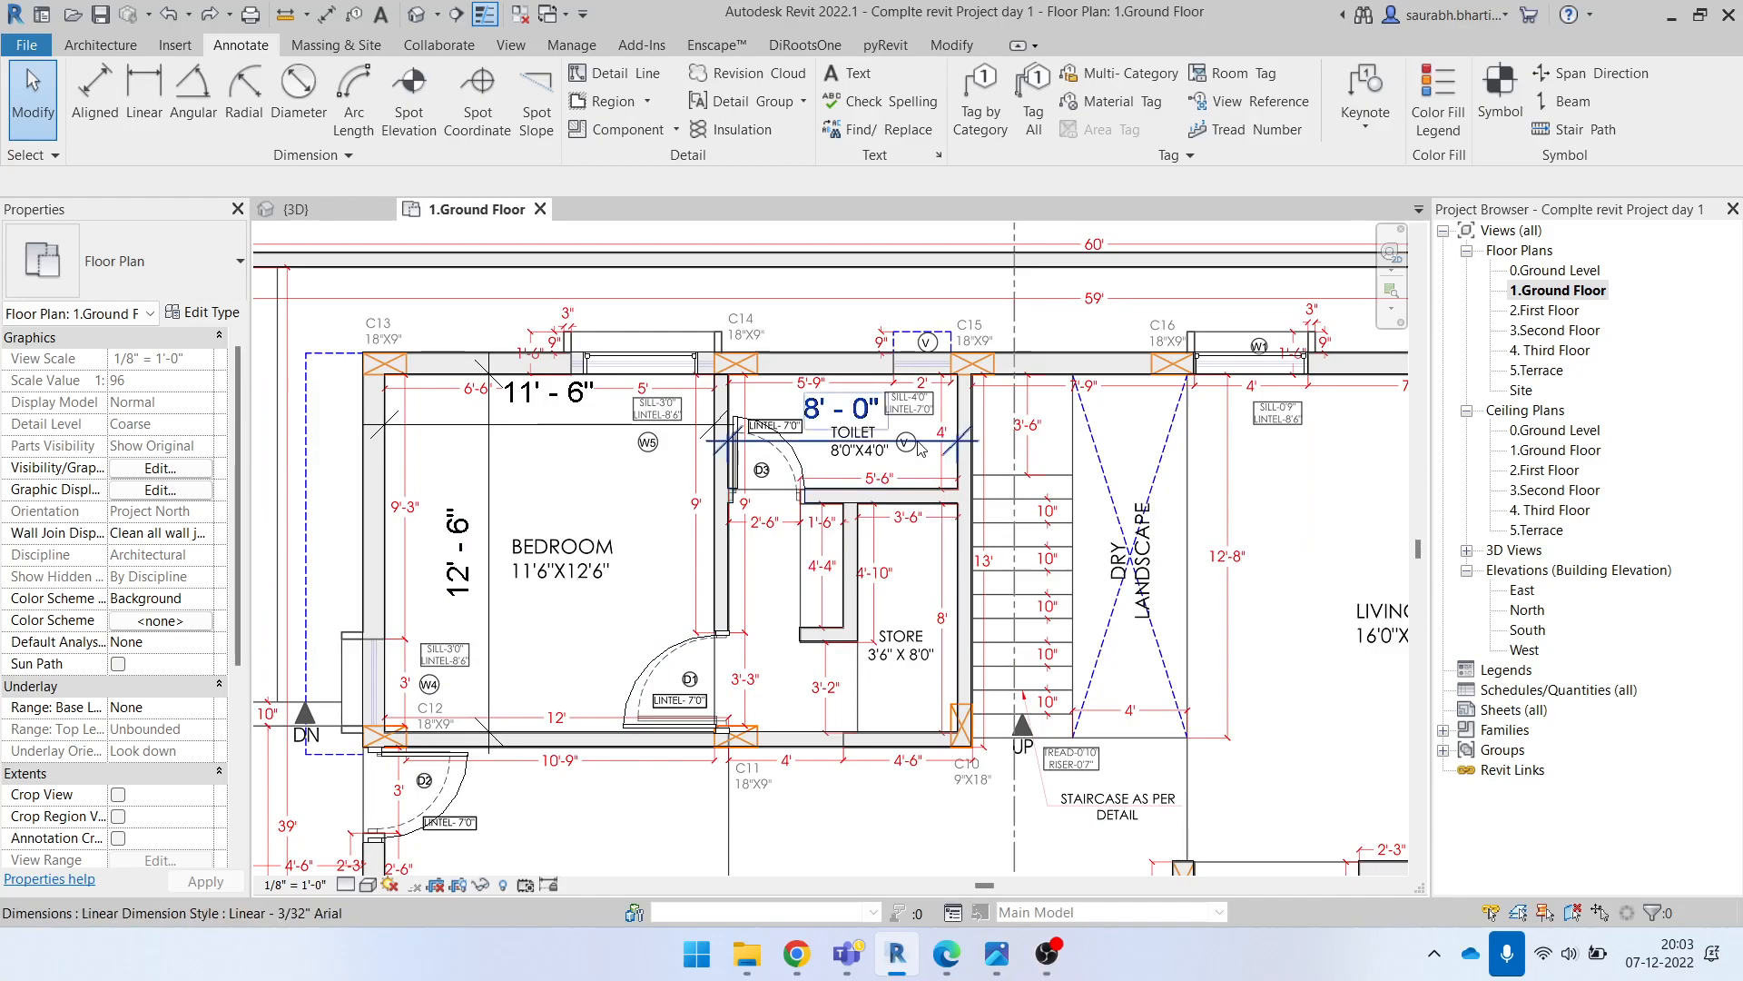
Step: Dimension the toilet's clear depth from the wall with ventilator V to the partition above the store
{"action": "scroll", "coordinate": [815, 617], "scroll_direction": "up", "scroll_amount": 3}
{"action": "key", "text": "i"}
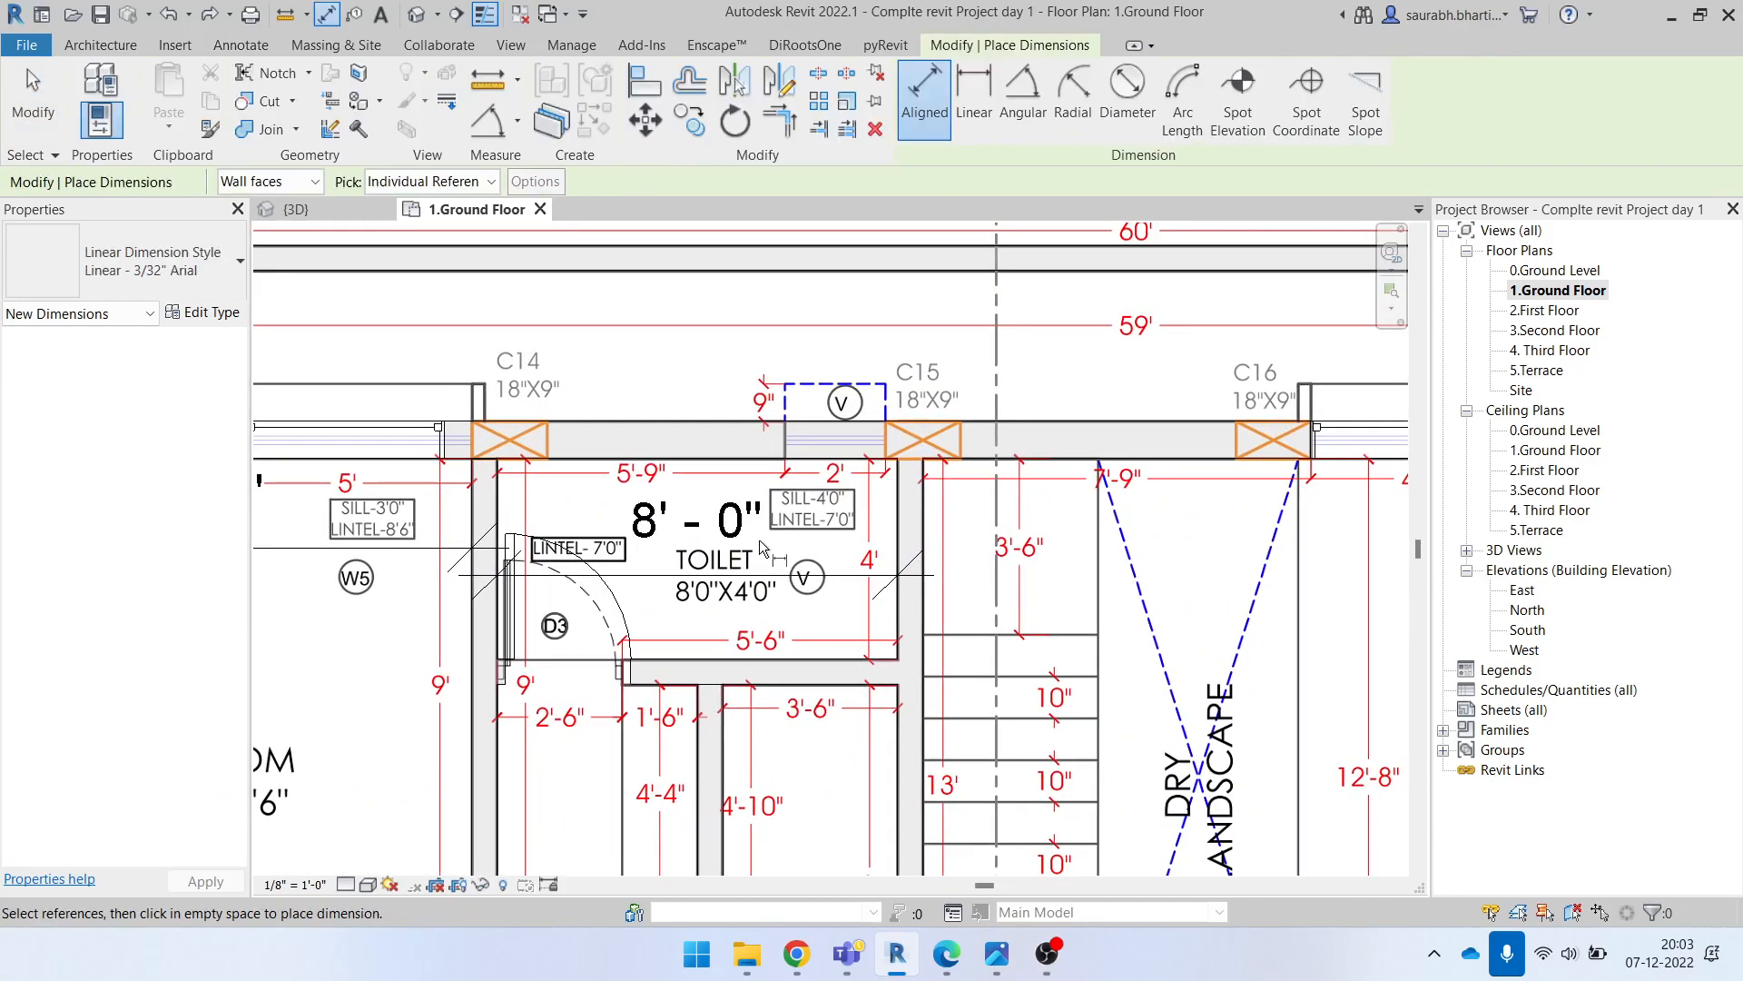
{"action": "scroll", "coordinate": [771, 473], "scroll_direction": "up", "scroll_amount": 3}
{"action": "left_click", "coordinate": [730, 787]}
{"action": "left_click", "coordinate": [558, 697]}
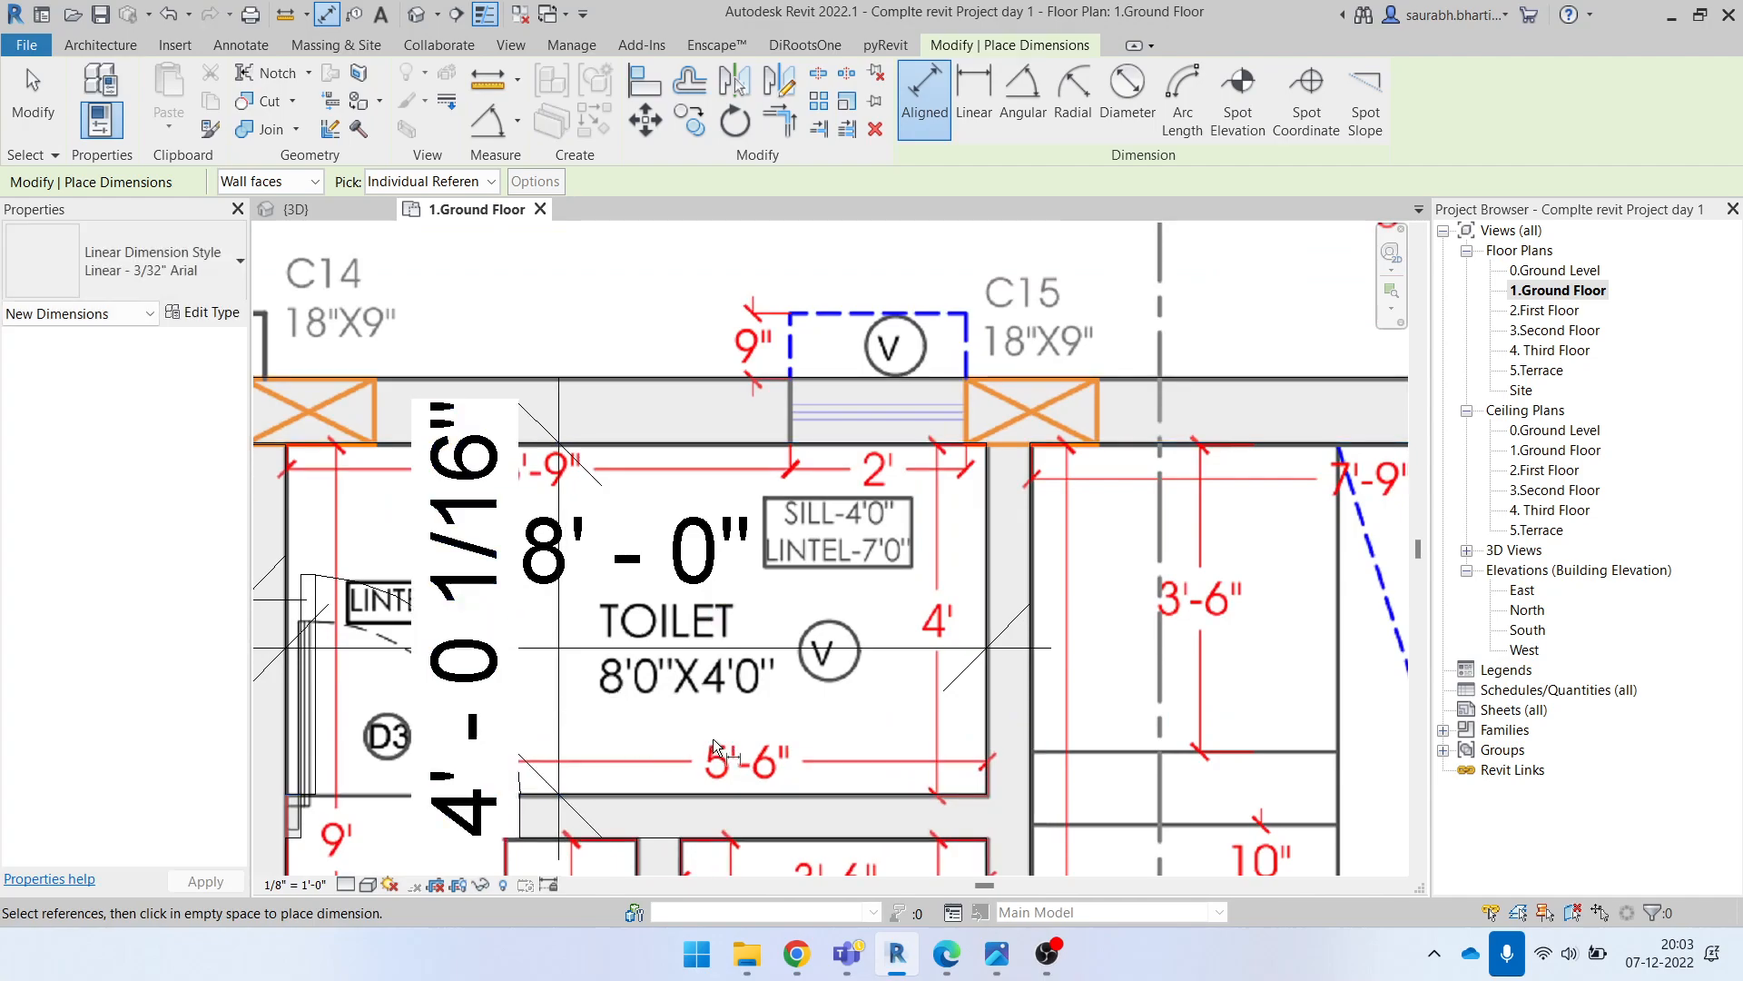
{"action": "key", "text": "Escape"}
{"action": "key", "text": "Escape"}
Step: Shift the partition between toilet and store by setting the toilet's depth dimension to 4'
{"action": "left_click", "coordinate": [851, 804]}
{"action": "middle_click_drag", "start_coordinate": [851, 804], "coordinate": [945, 695]}
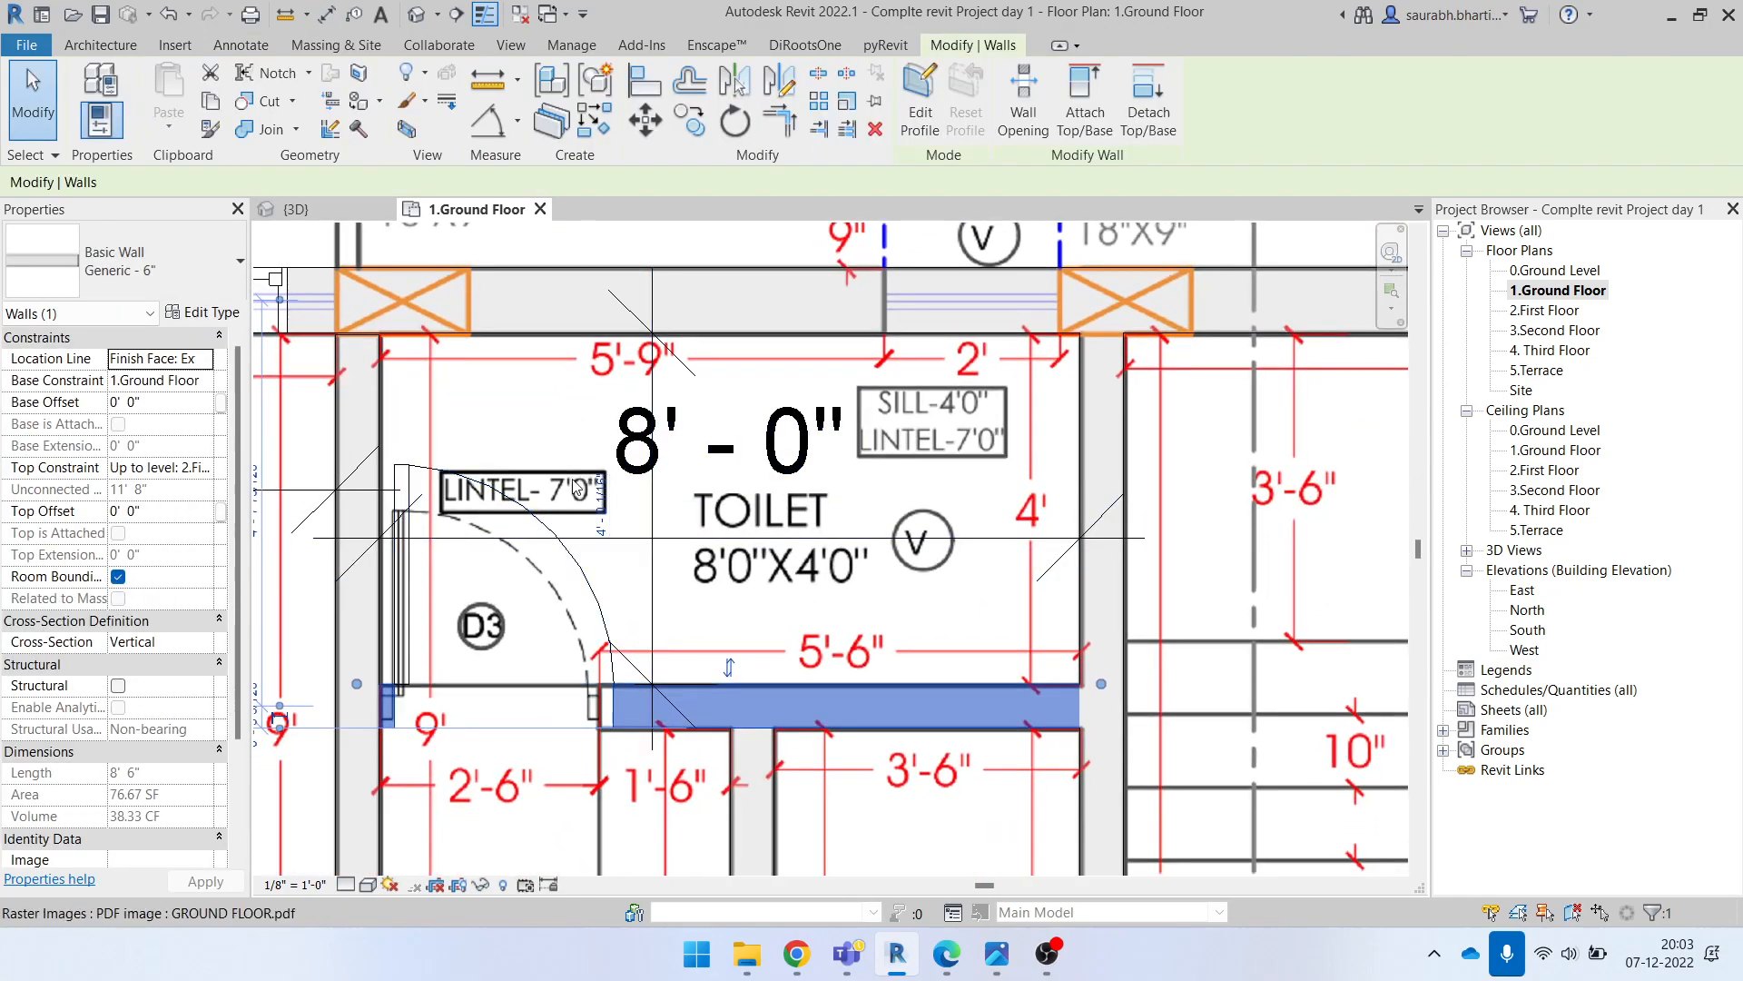
{"action": "left_click", "coordinate": [604, 487]}
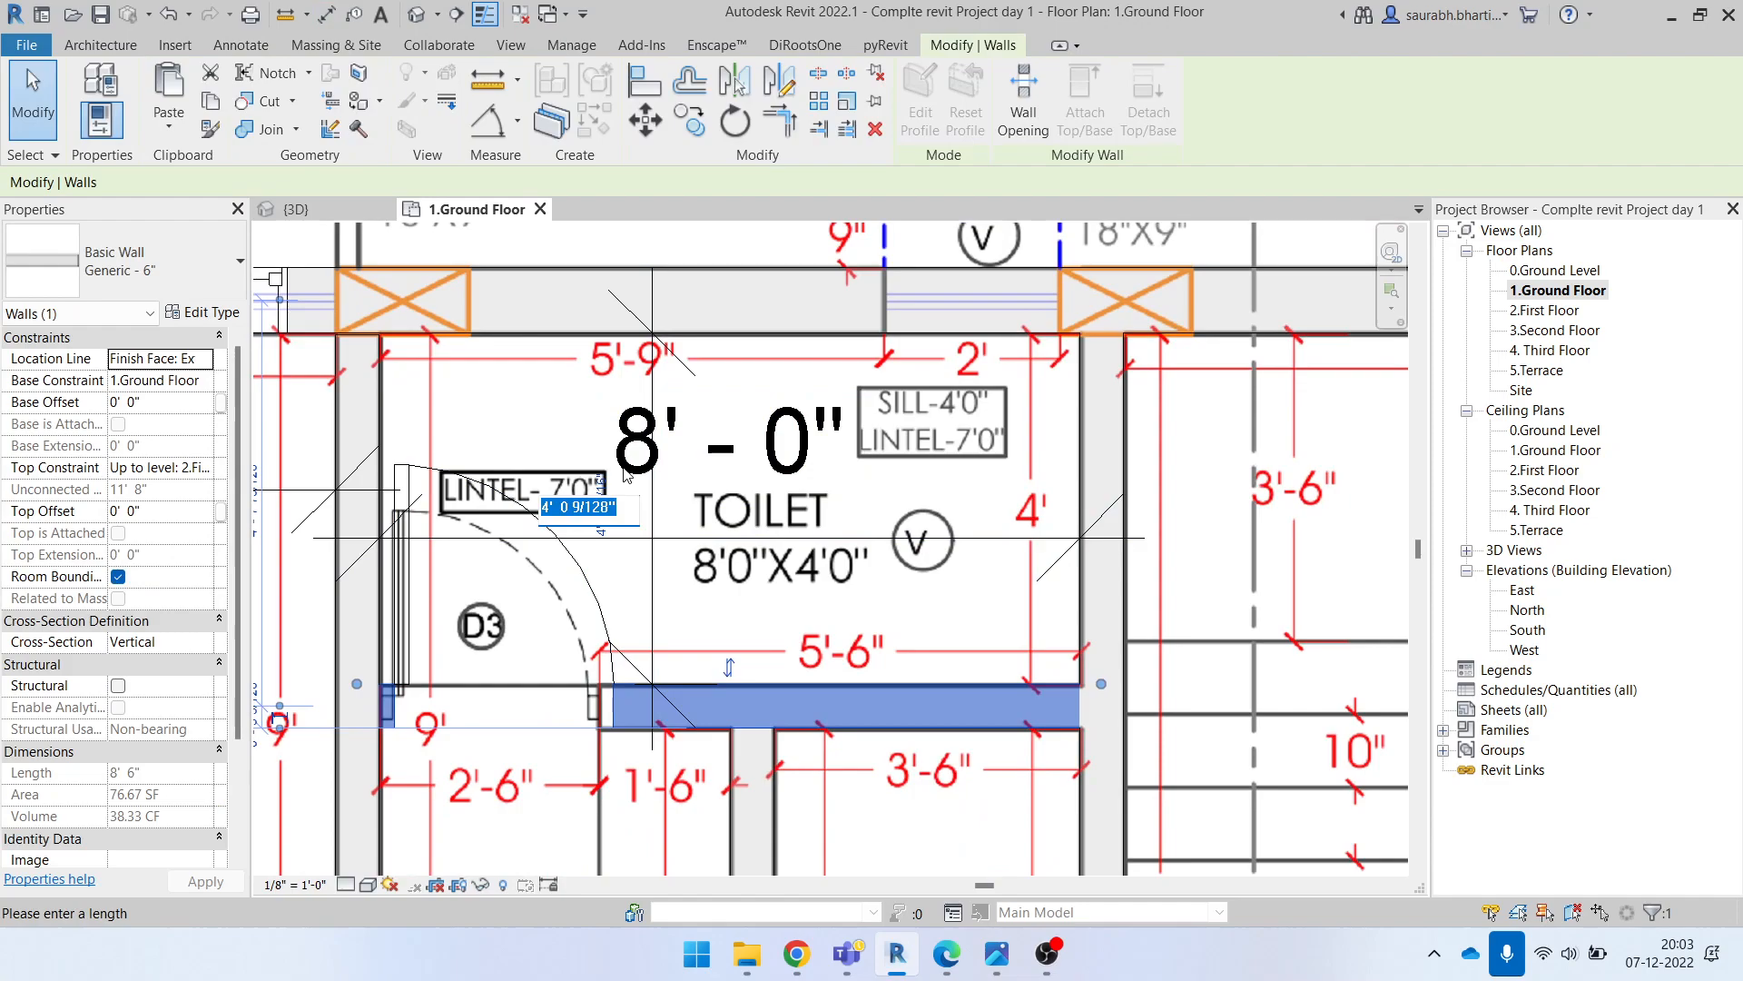
{"action": "key", "text": "Return"}
{"action": "key", "text": "Escape"}
{"action": "scroll", "coordinate": [648, 512], "scroll_direction": "down", "scroll_amount": 2}
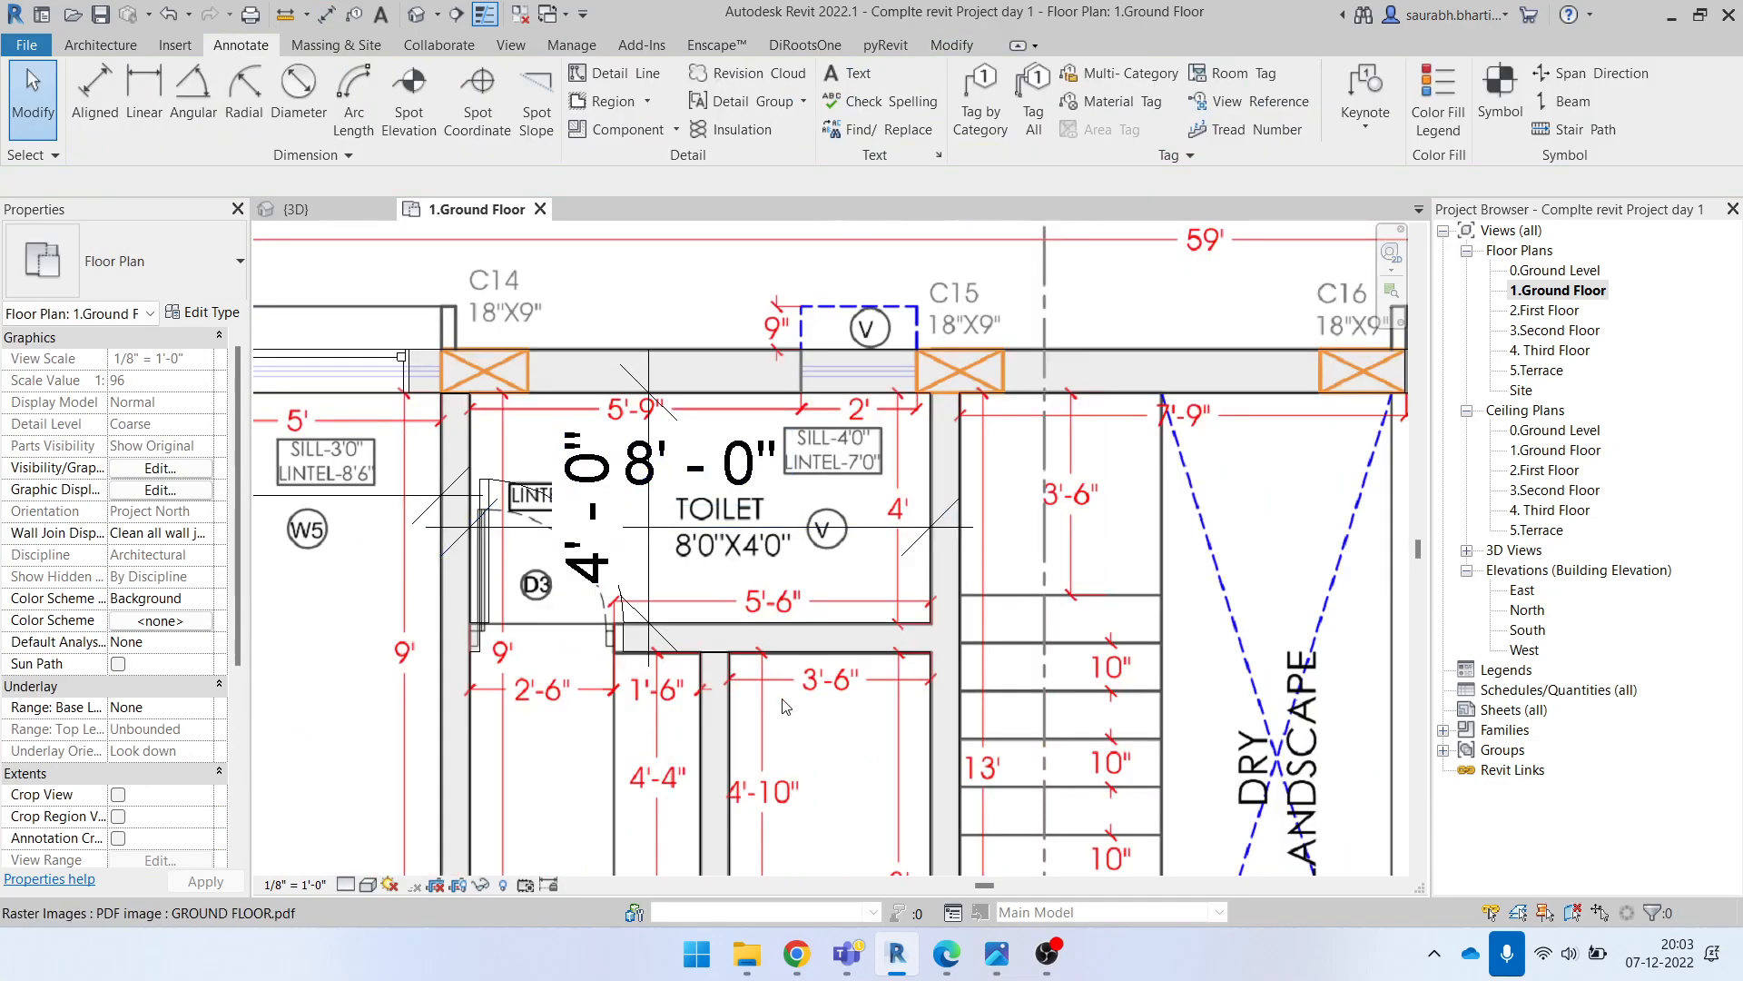
Step: Dimension the store's clear width from the recess partition to the wall beside the staircase
{"action": "middle_click_drag", "start_coordinate": [777, 704], "coordinate": [772, 499]}
{"action": "left_click", "coordinate": [719, 530]}
{"action": "scroll", "coordinate": [751, 565], "scroll_direction": "down", "scroll_amount": 2}
{"action": "key", "text": "Escape"}
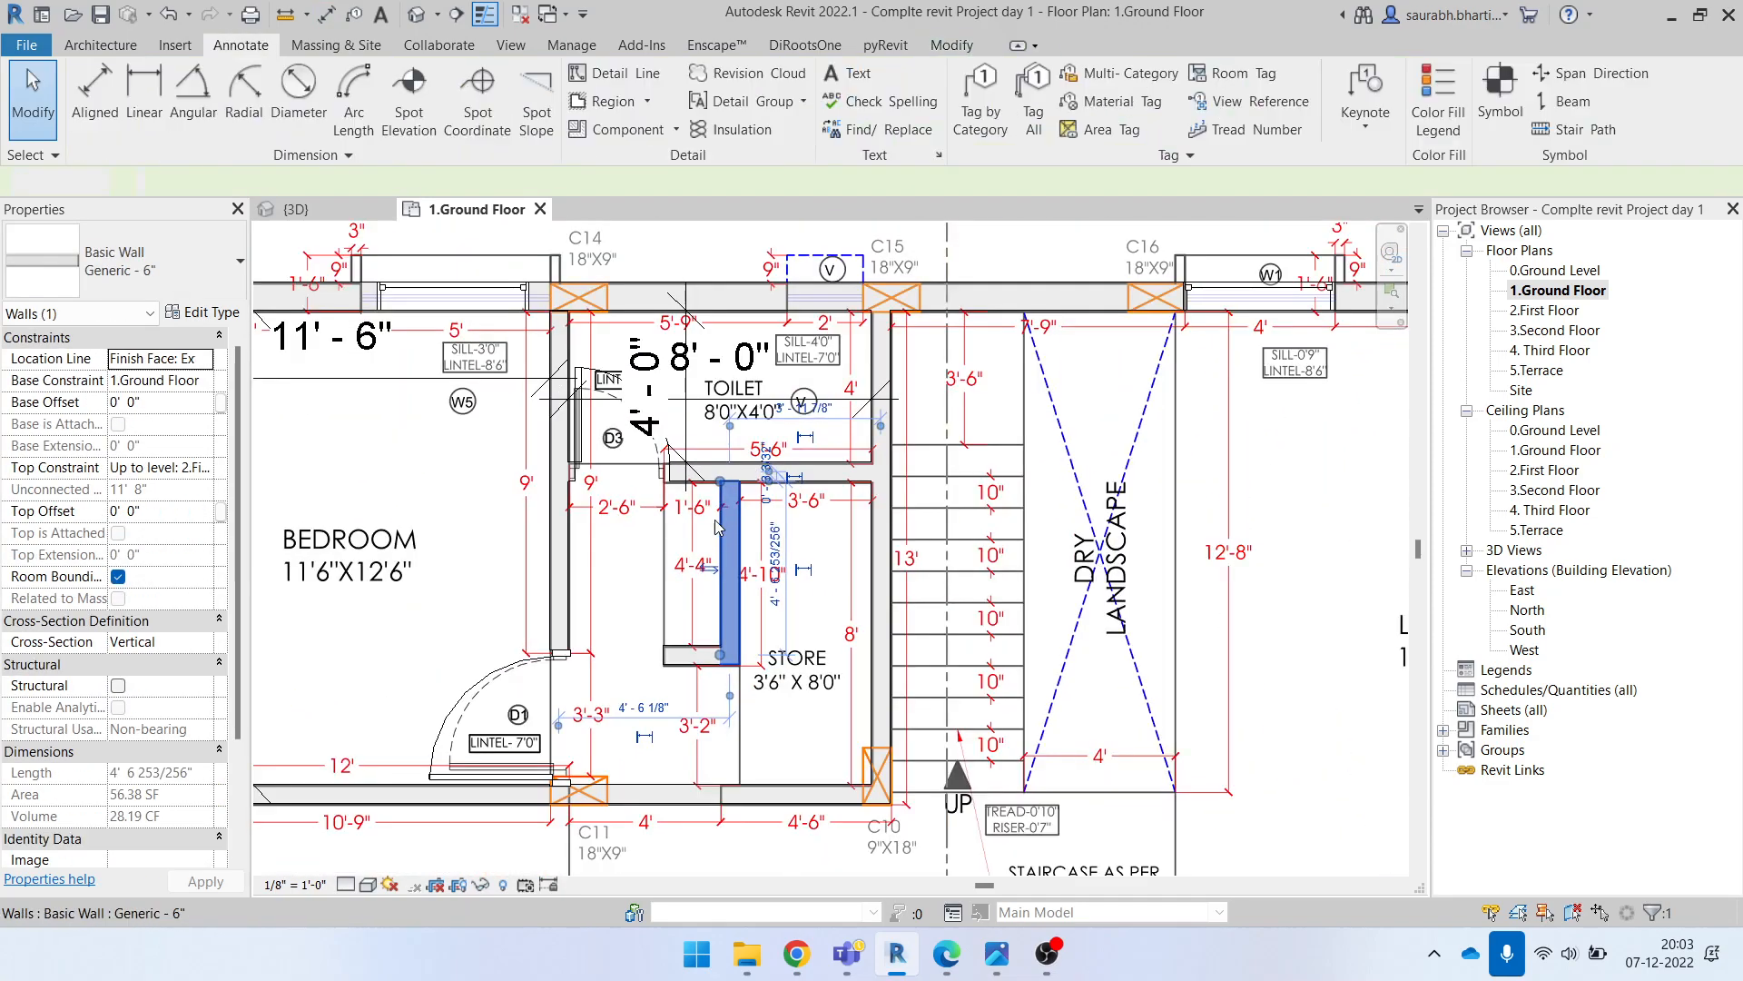
{"action": "key", "text": "d"}
{"action": "key", "text": "i"}
{"action": "scroll", "coordinate": [788, 555], "scroll_direction": "up", "scroll_amount": 2}
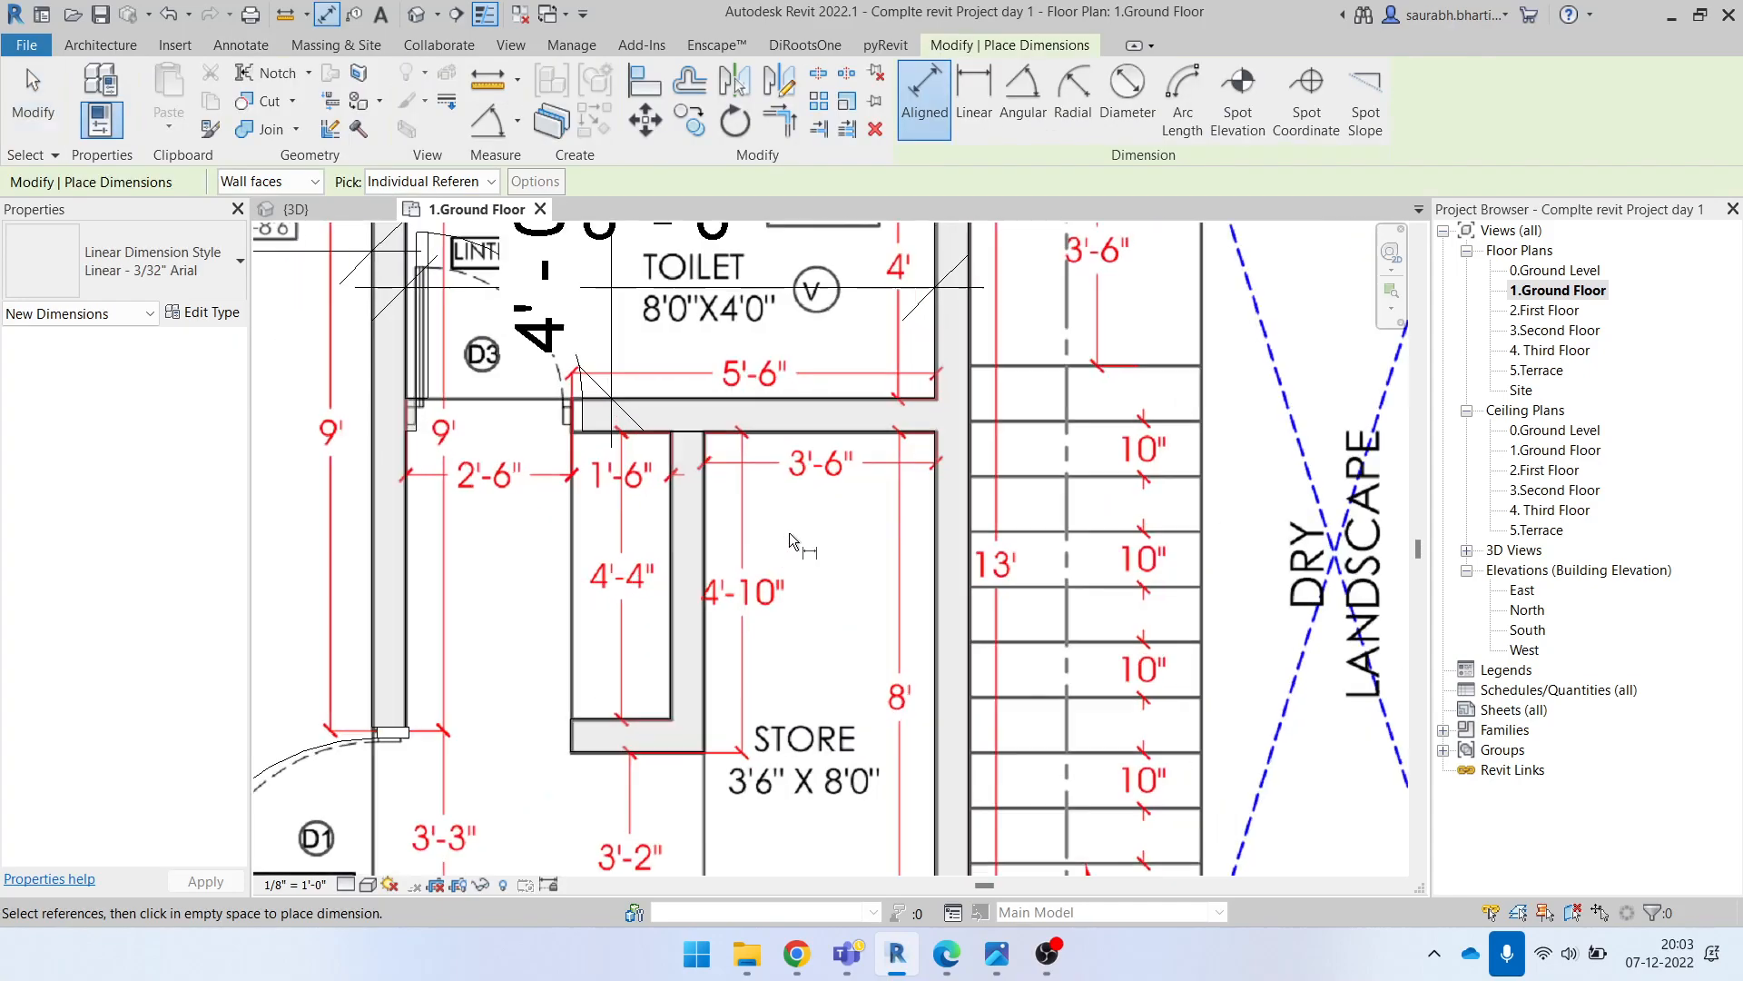
{"action": "left_click", "coordinate": [698, 534]}
{"action": "left_click", "coordinate": [935, 543]}
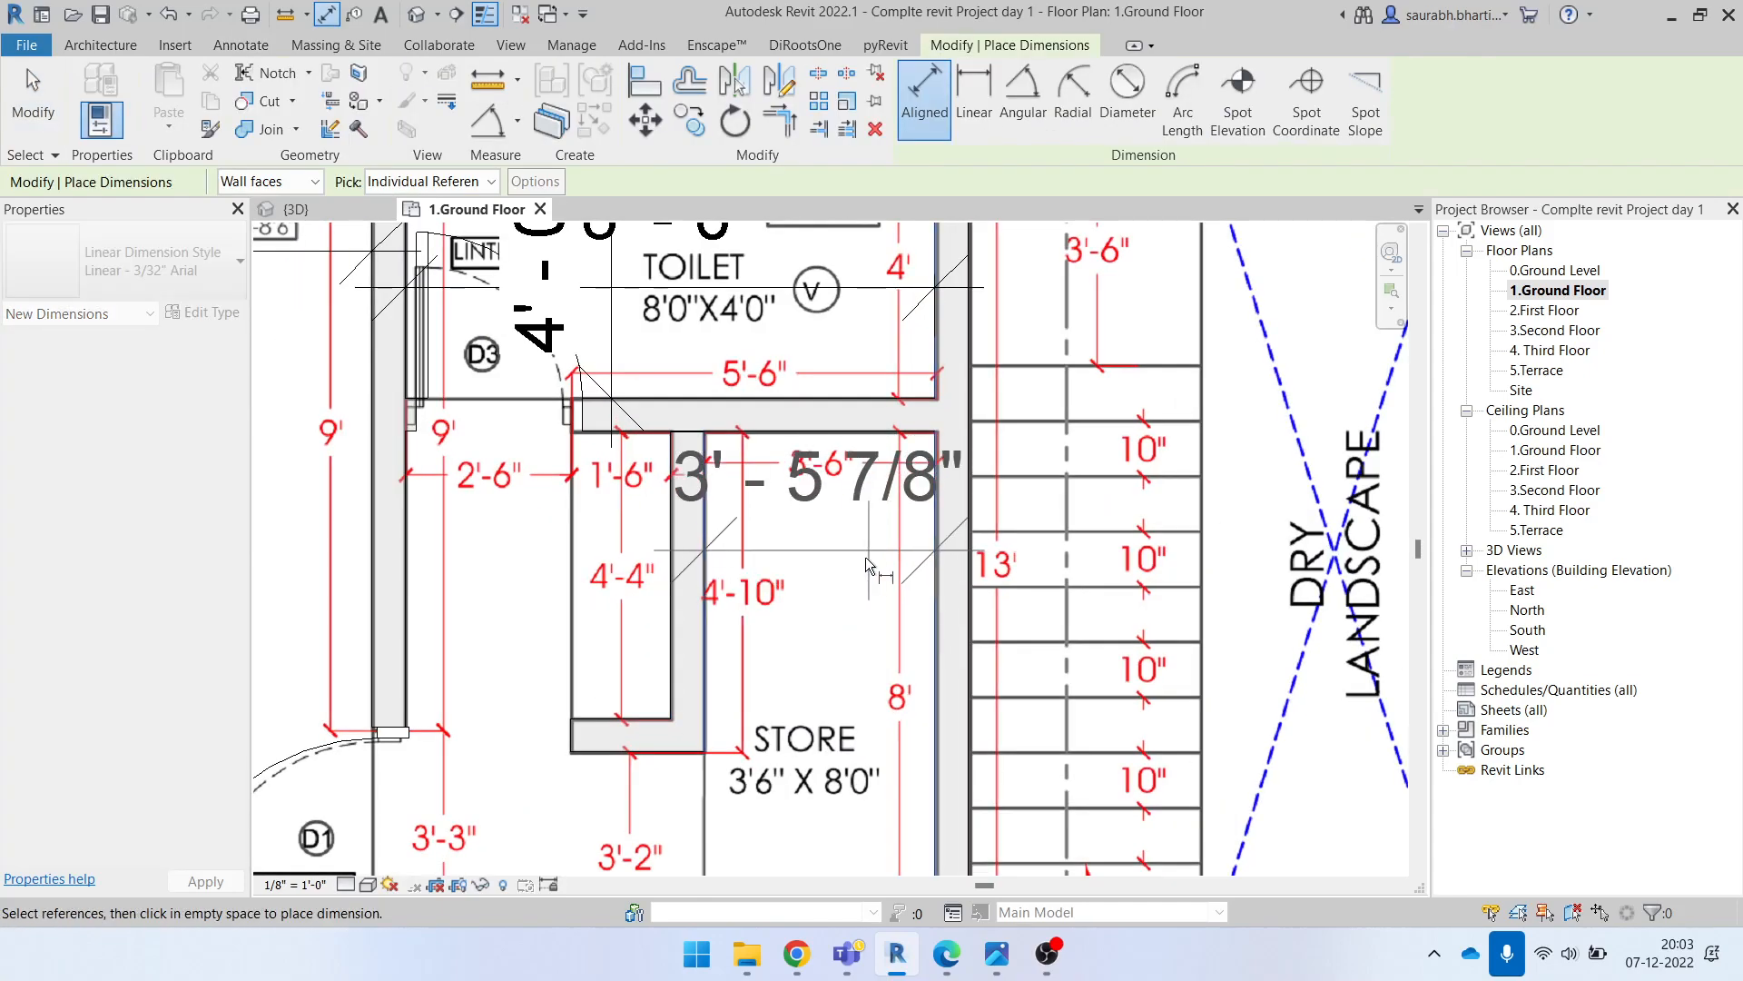
{"action": "left_click", "coordinate": [841, 600]}
{"action": "key", "text": "Escape"}
{"action": "key", "text": "Escape"}
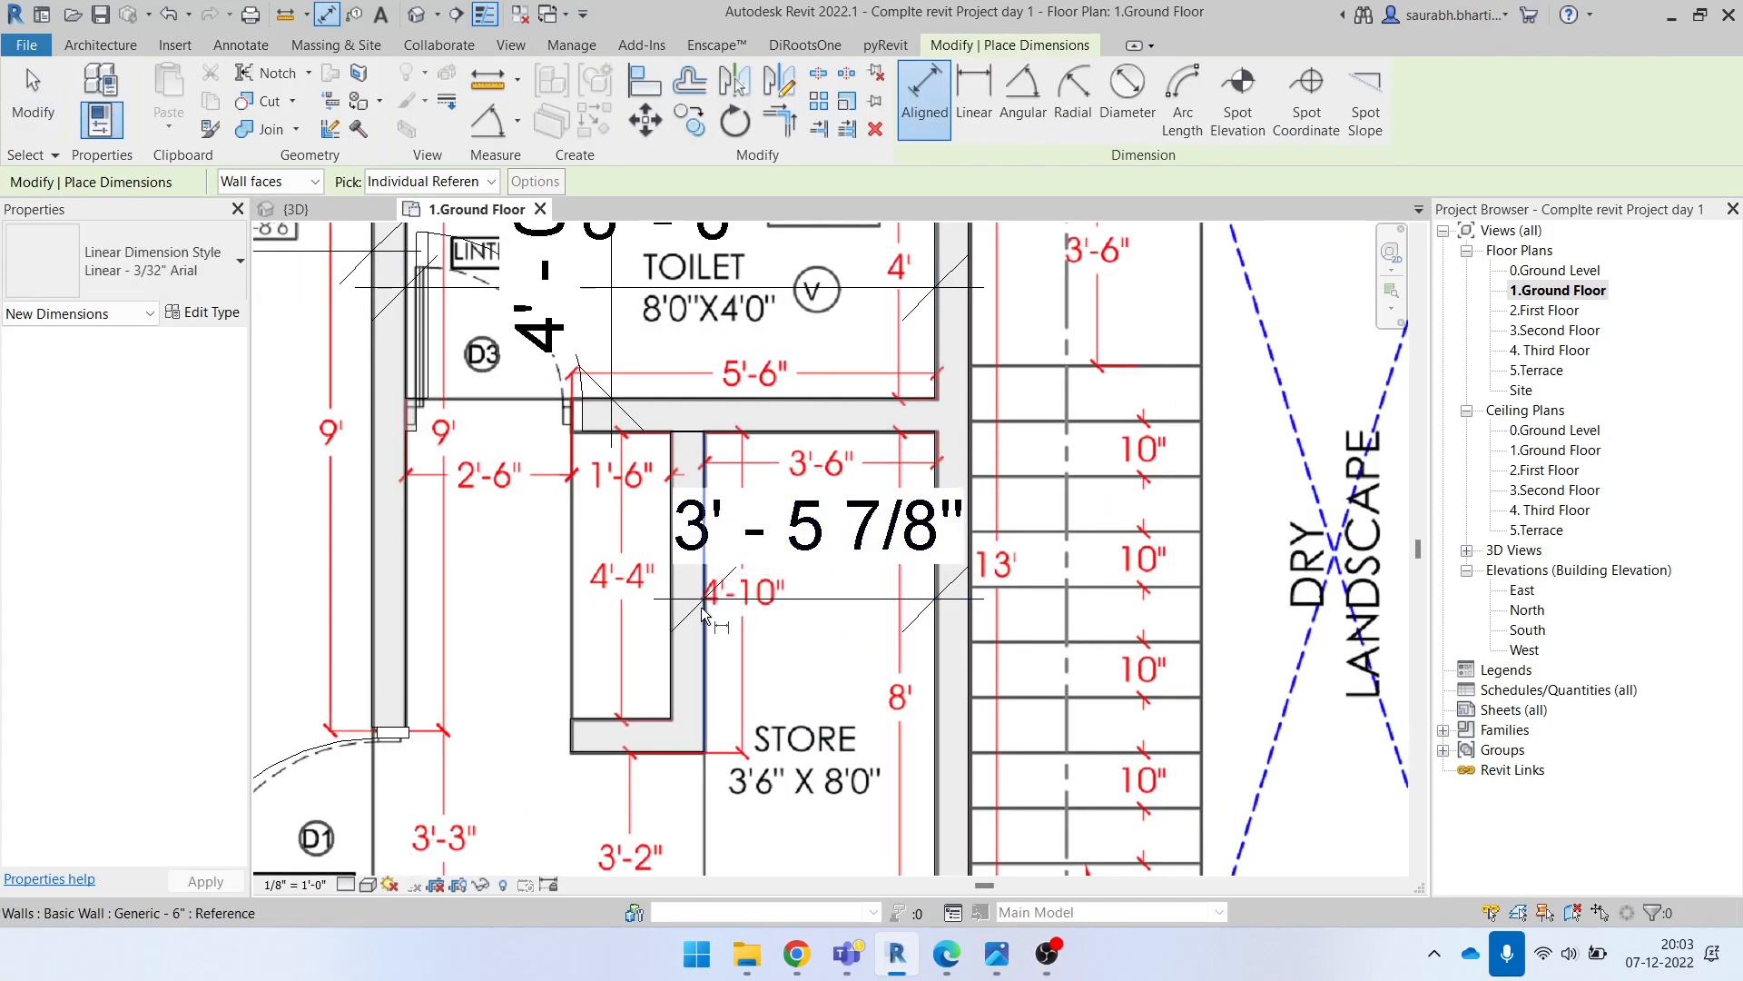
Step: Shift the recess partition by setting the store's width dimension to 3' 6"
{"action": "left_click", "coordinate": [692, 648]}
{"action": "left_click", "coordinate": [824, 555]}
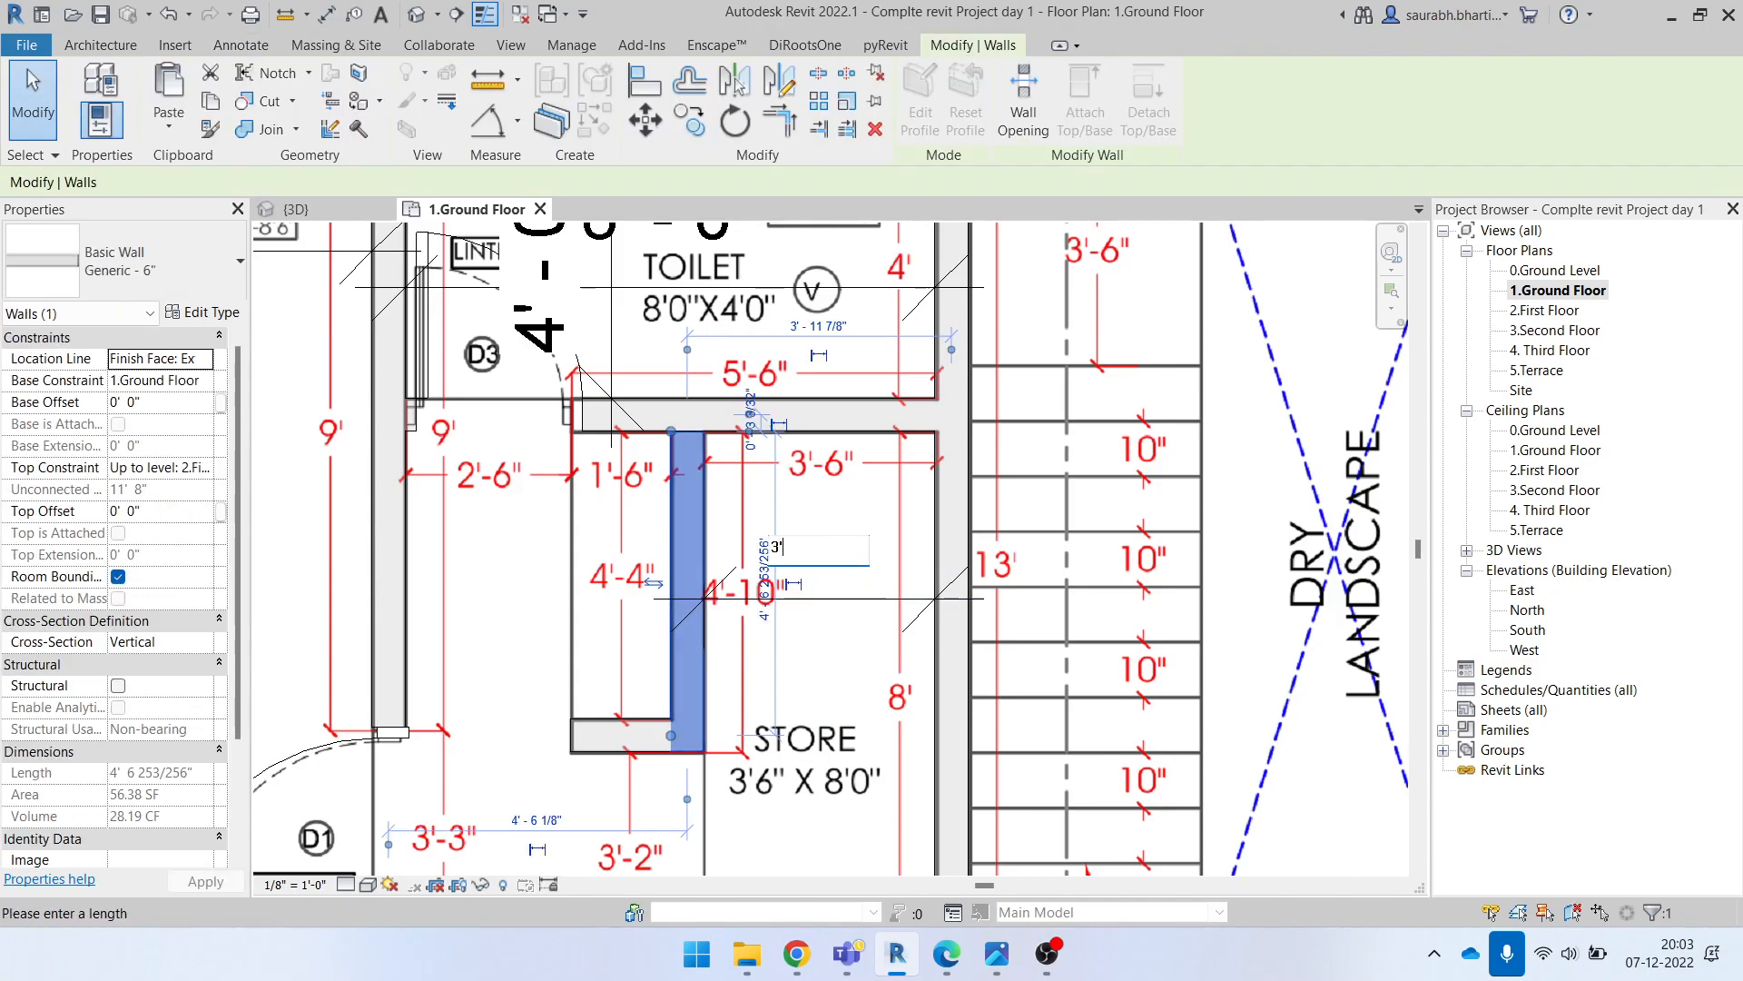
{"action": "key", "text": "Return"}
{"action": "key", "text": "Escape"}
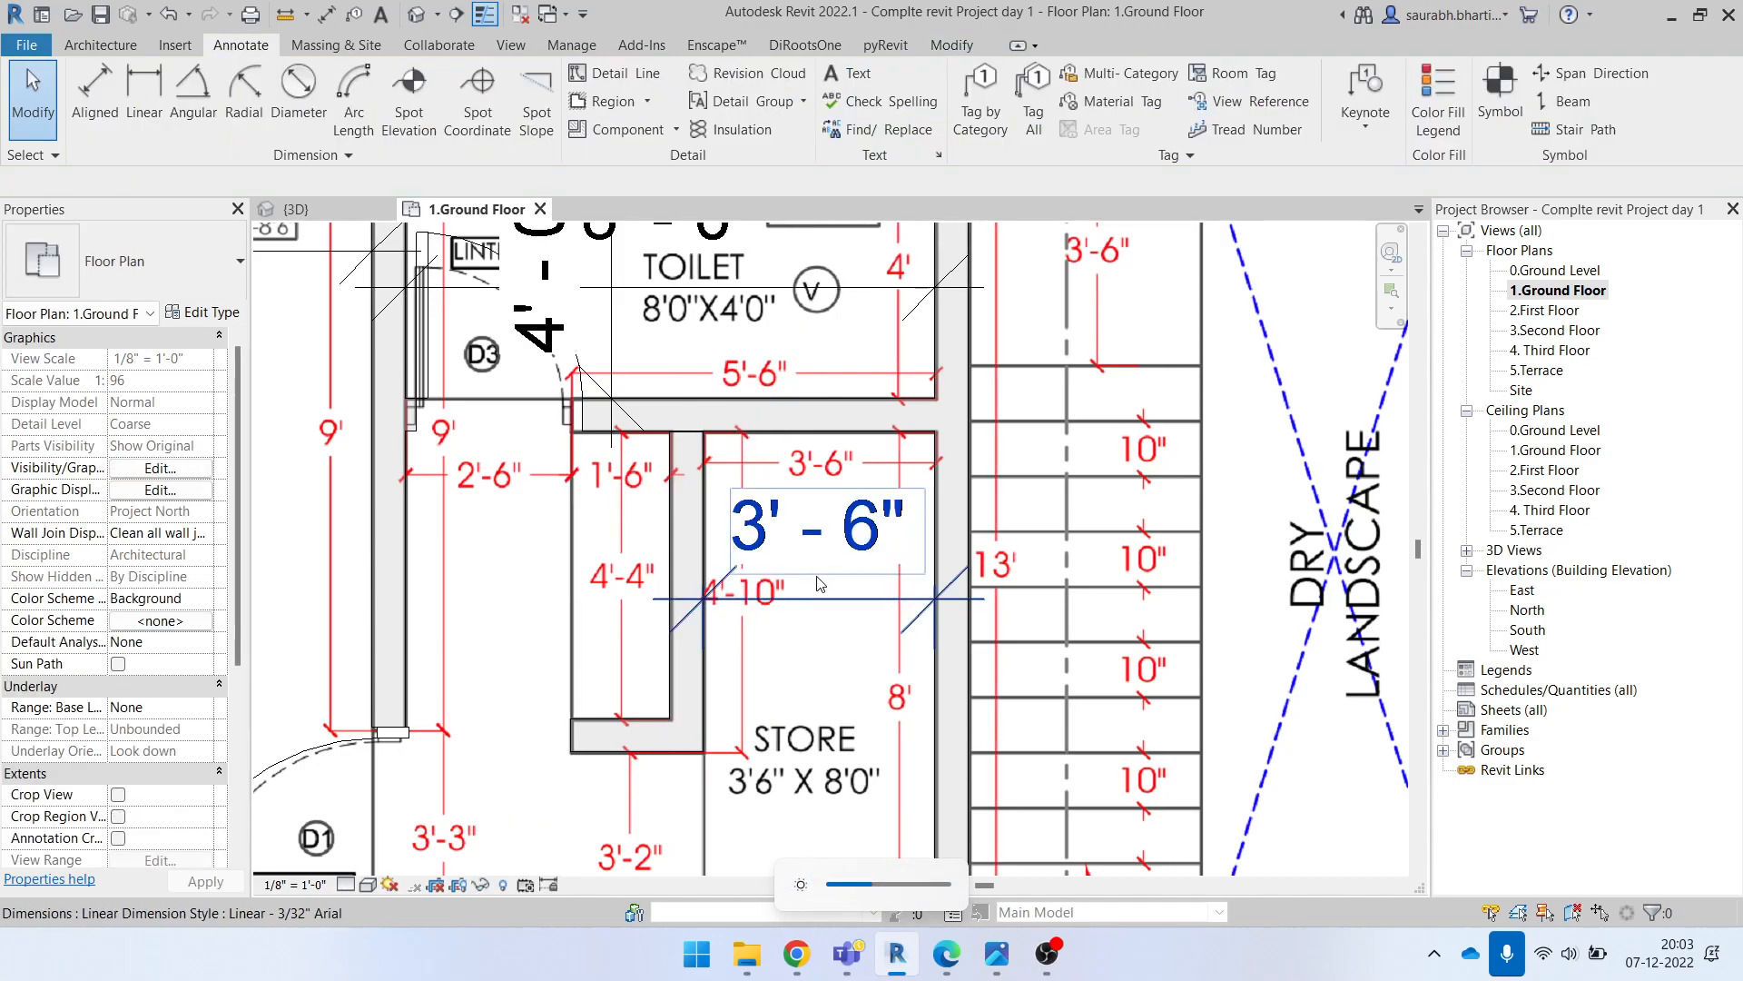
{"action": "left_click", "coordinate": [628, 743]}
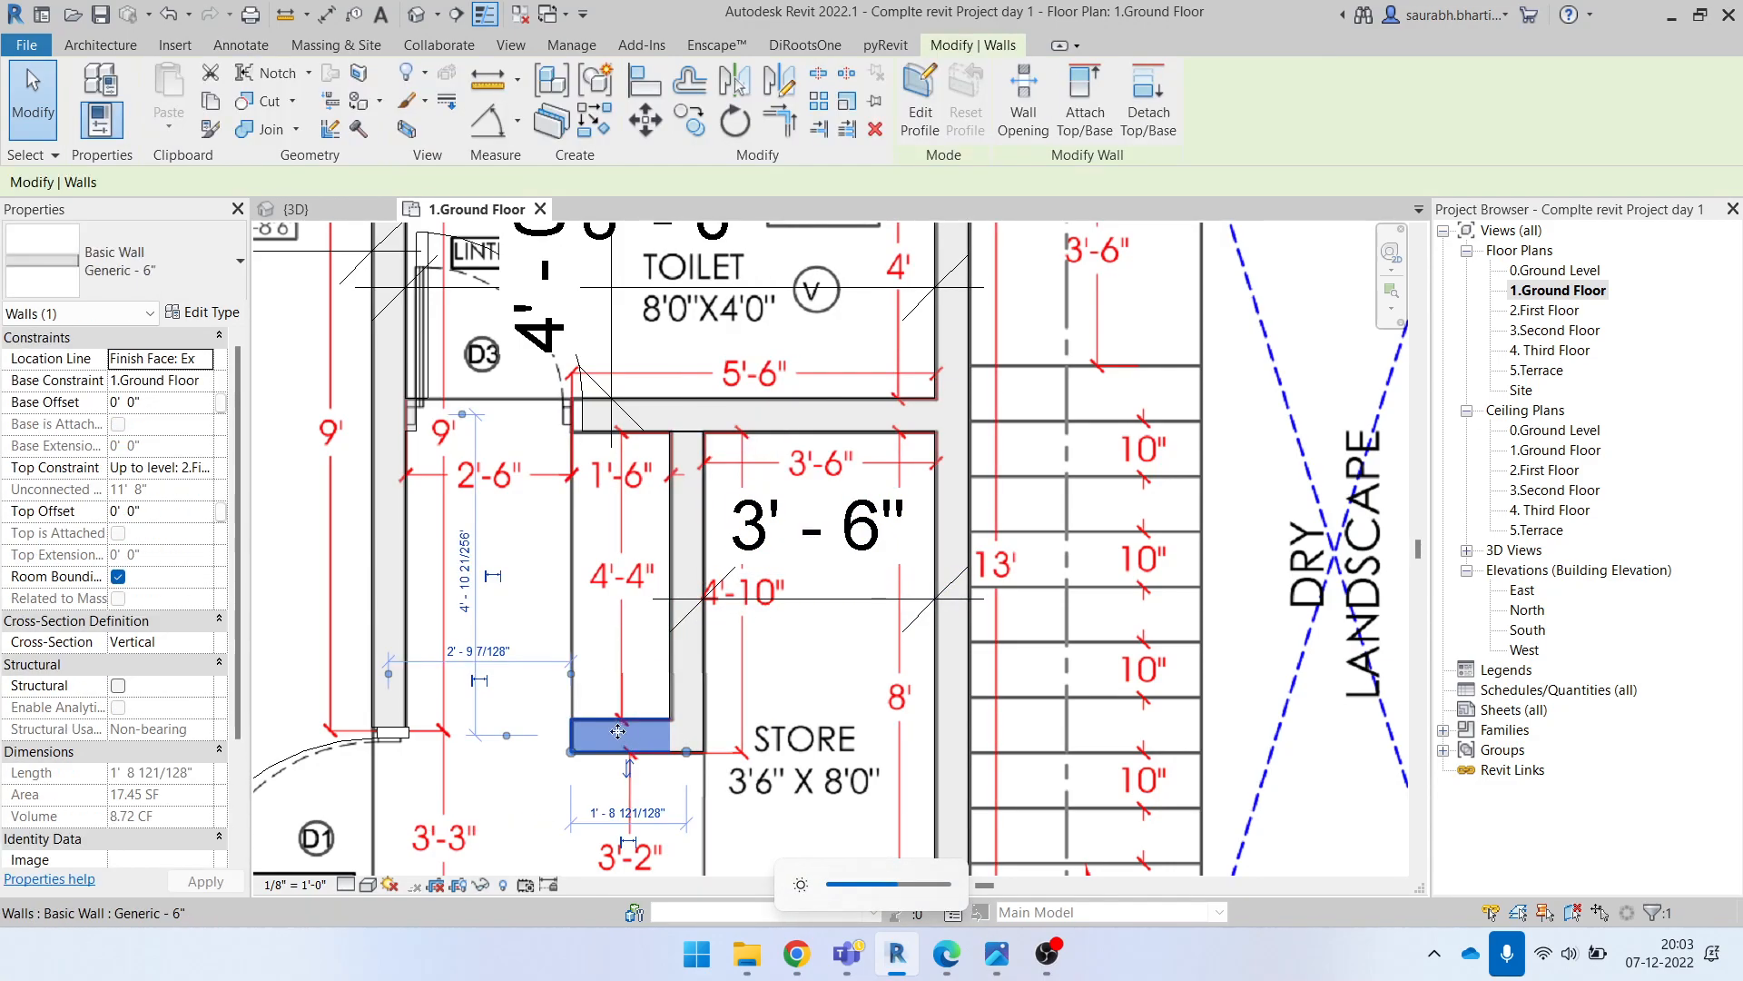
{"action": "left_click", "coordinate": [465, 585]}
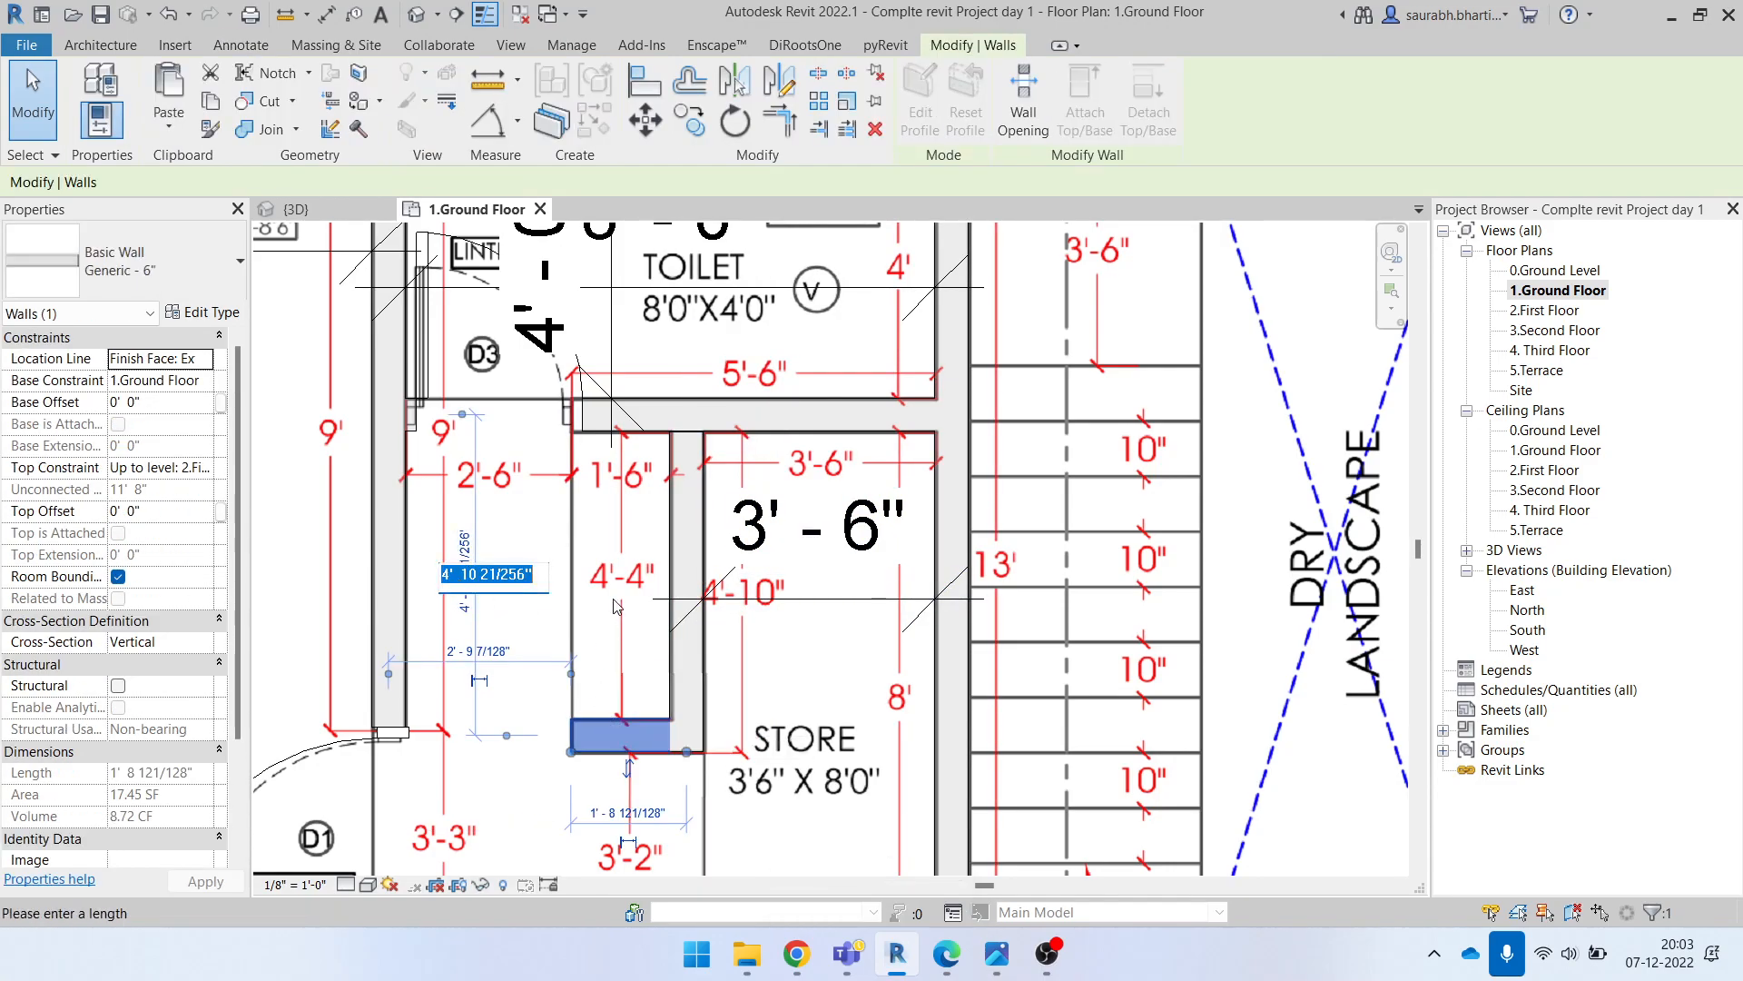
{"action": "key", "text": "Escape"}
{"action": "key", "text": "Escape"}
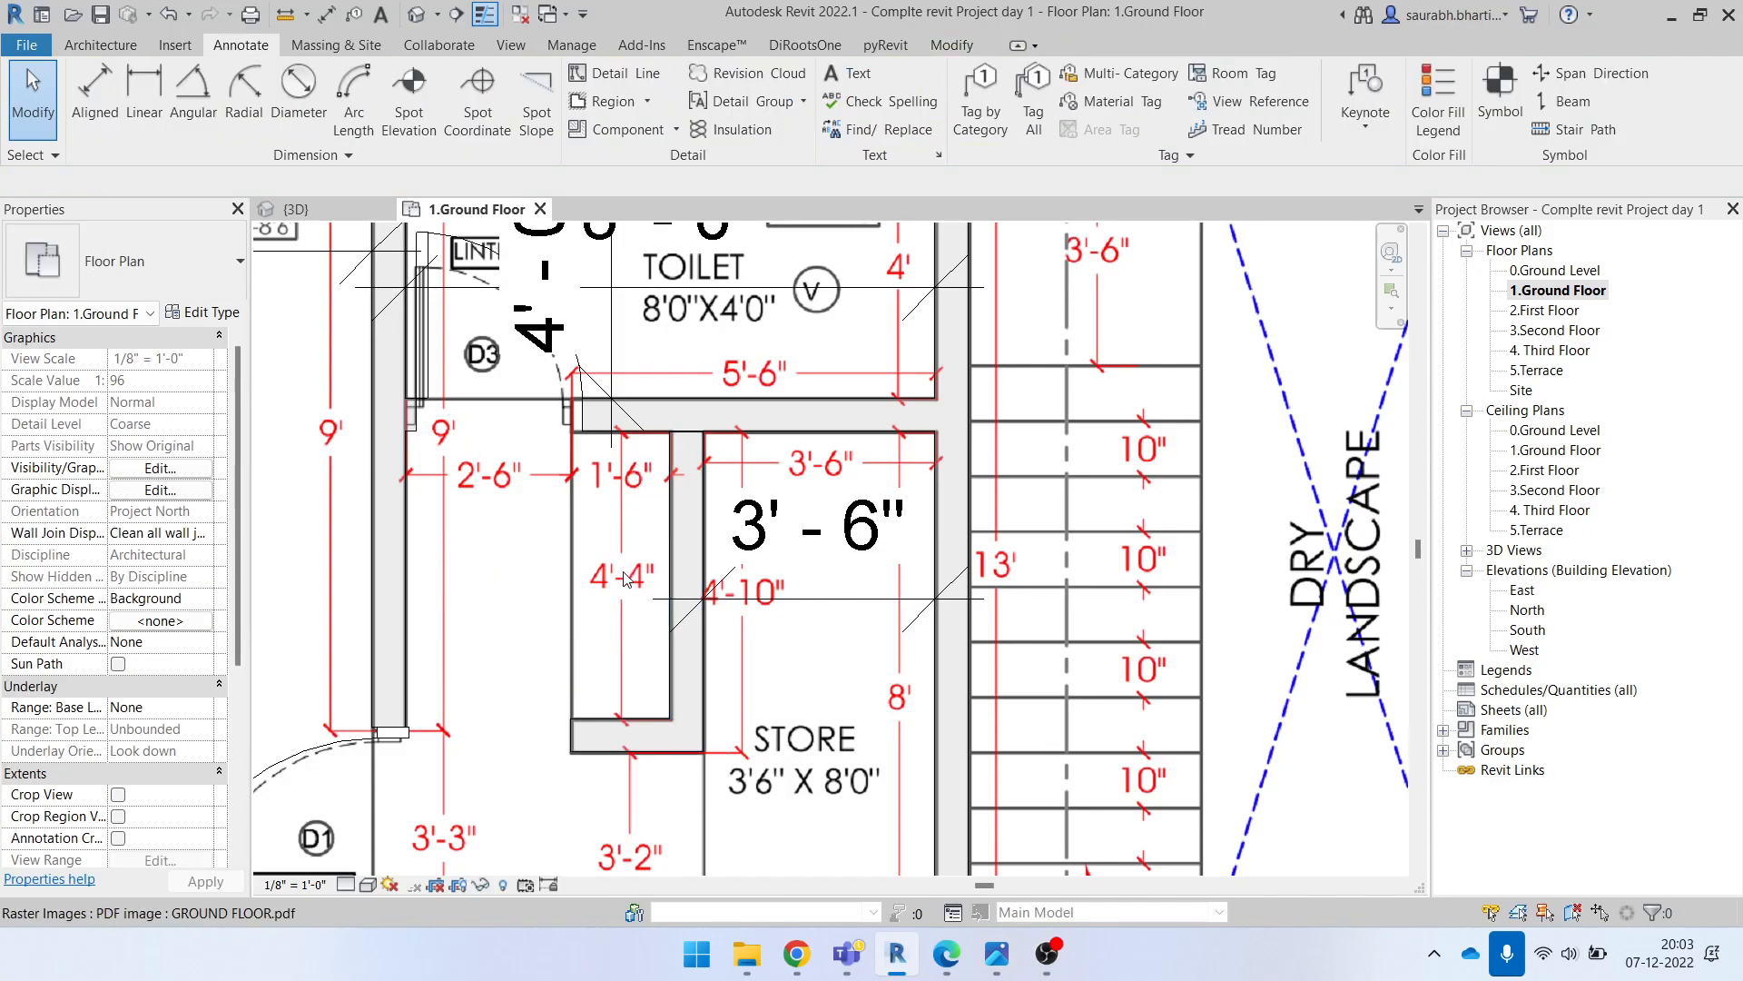
Step: Draw a vertical model line across the open side of the 1'-6" recess, from the short wall's inner corner to the toilet partition
{"action": "key", "text": "l"}
{"action": "key", "text": "i"}
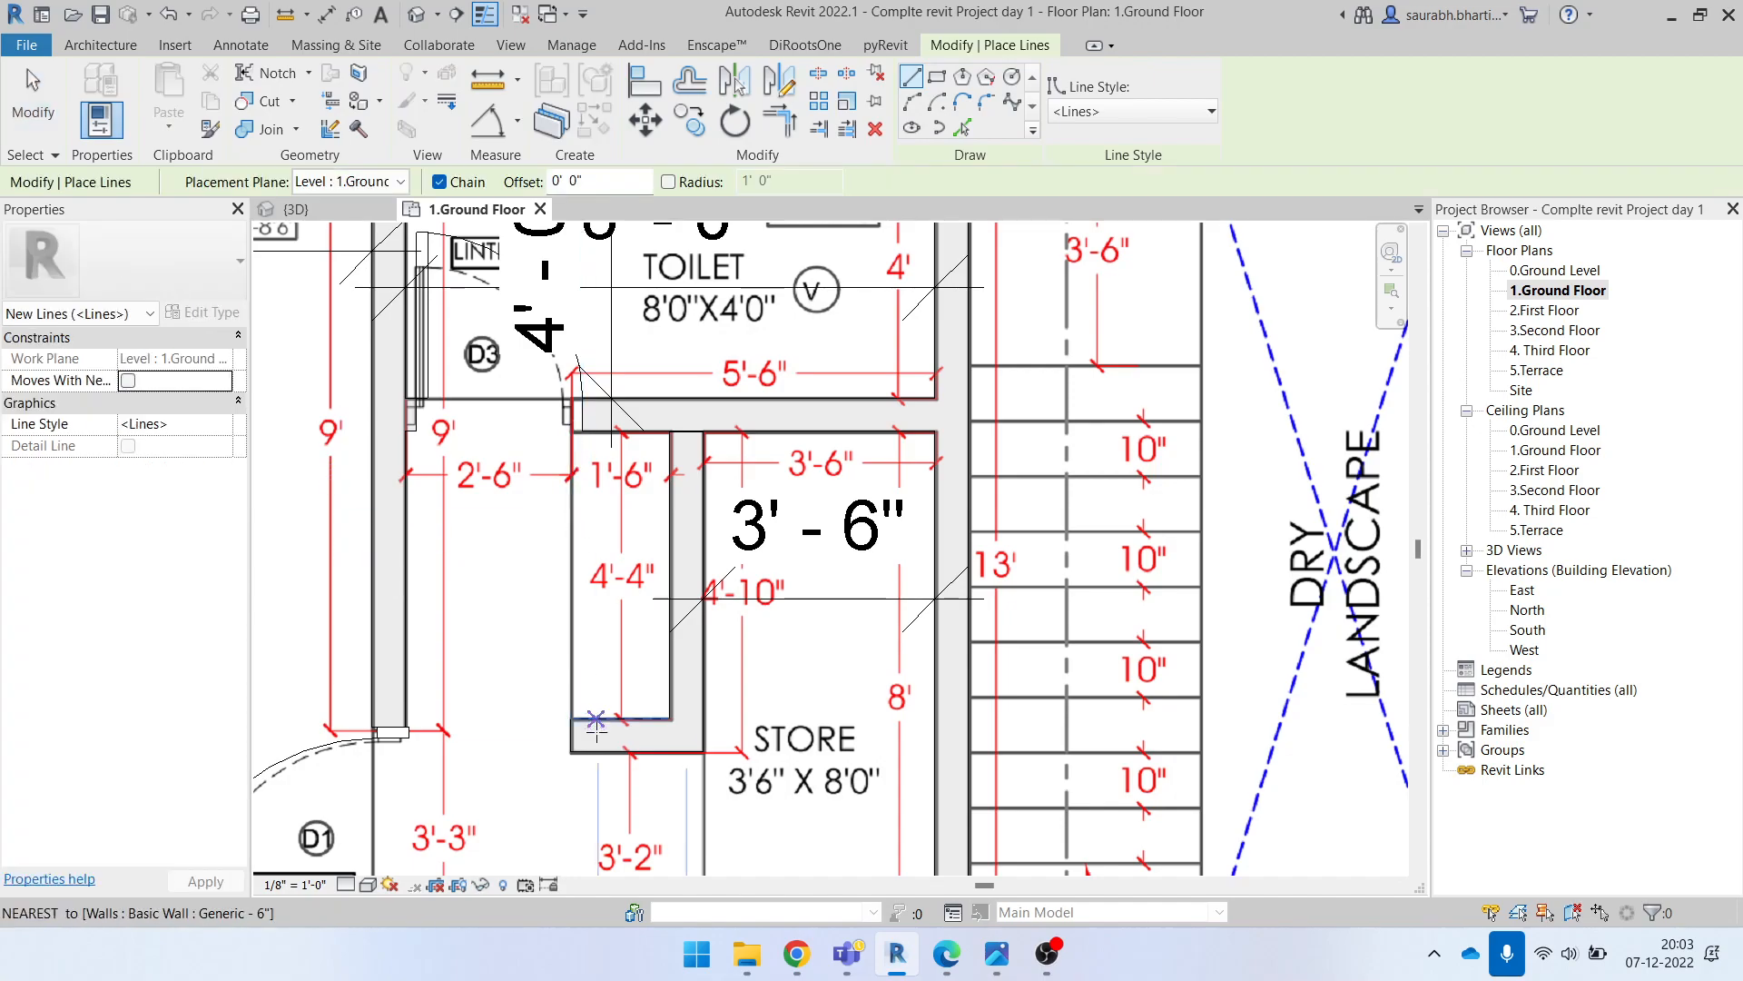
{"action": "left_click", "coordinate": [575, 722]}
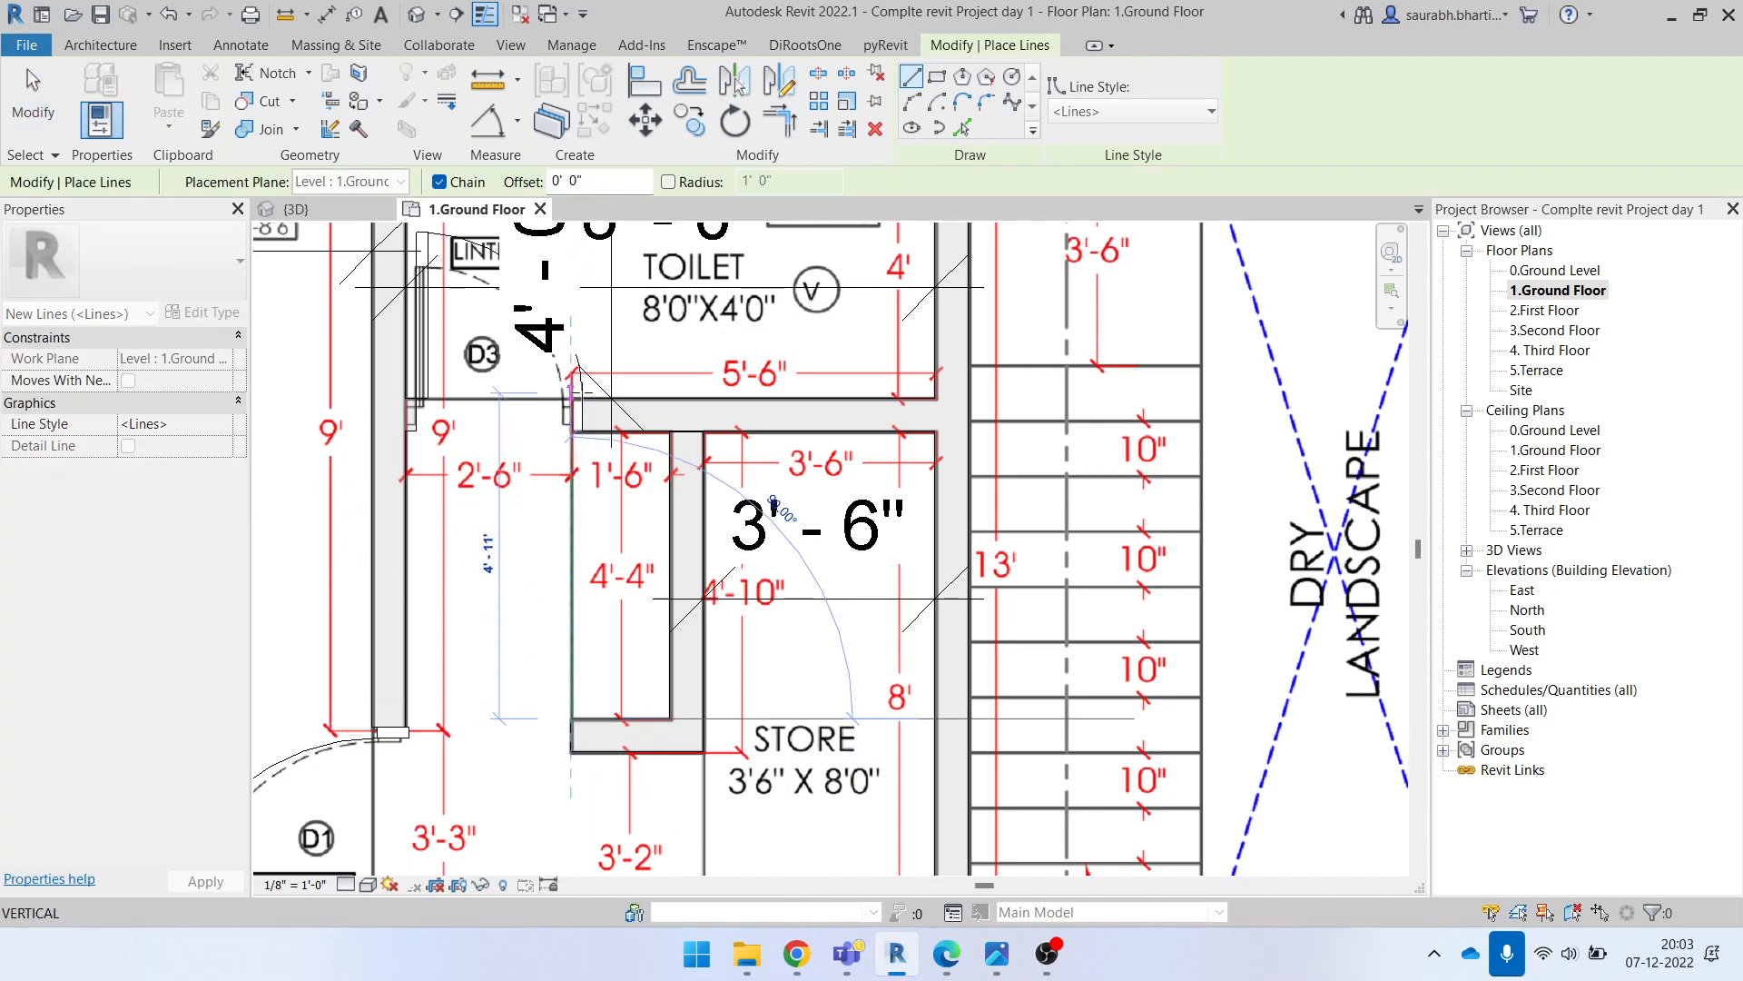
{"action": "key", "text": "Escape"}
{"action": "key", "text": "Escape"}
Step: Dimension the passage width from the bedroom's wall to the model line on the recess's open side
{"action": "key", "text": "d"}
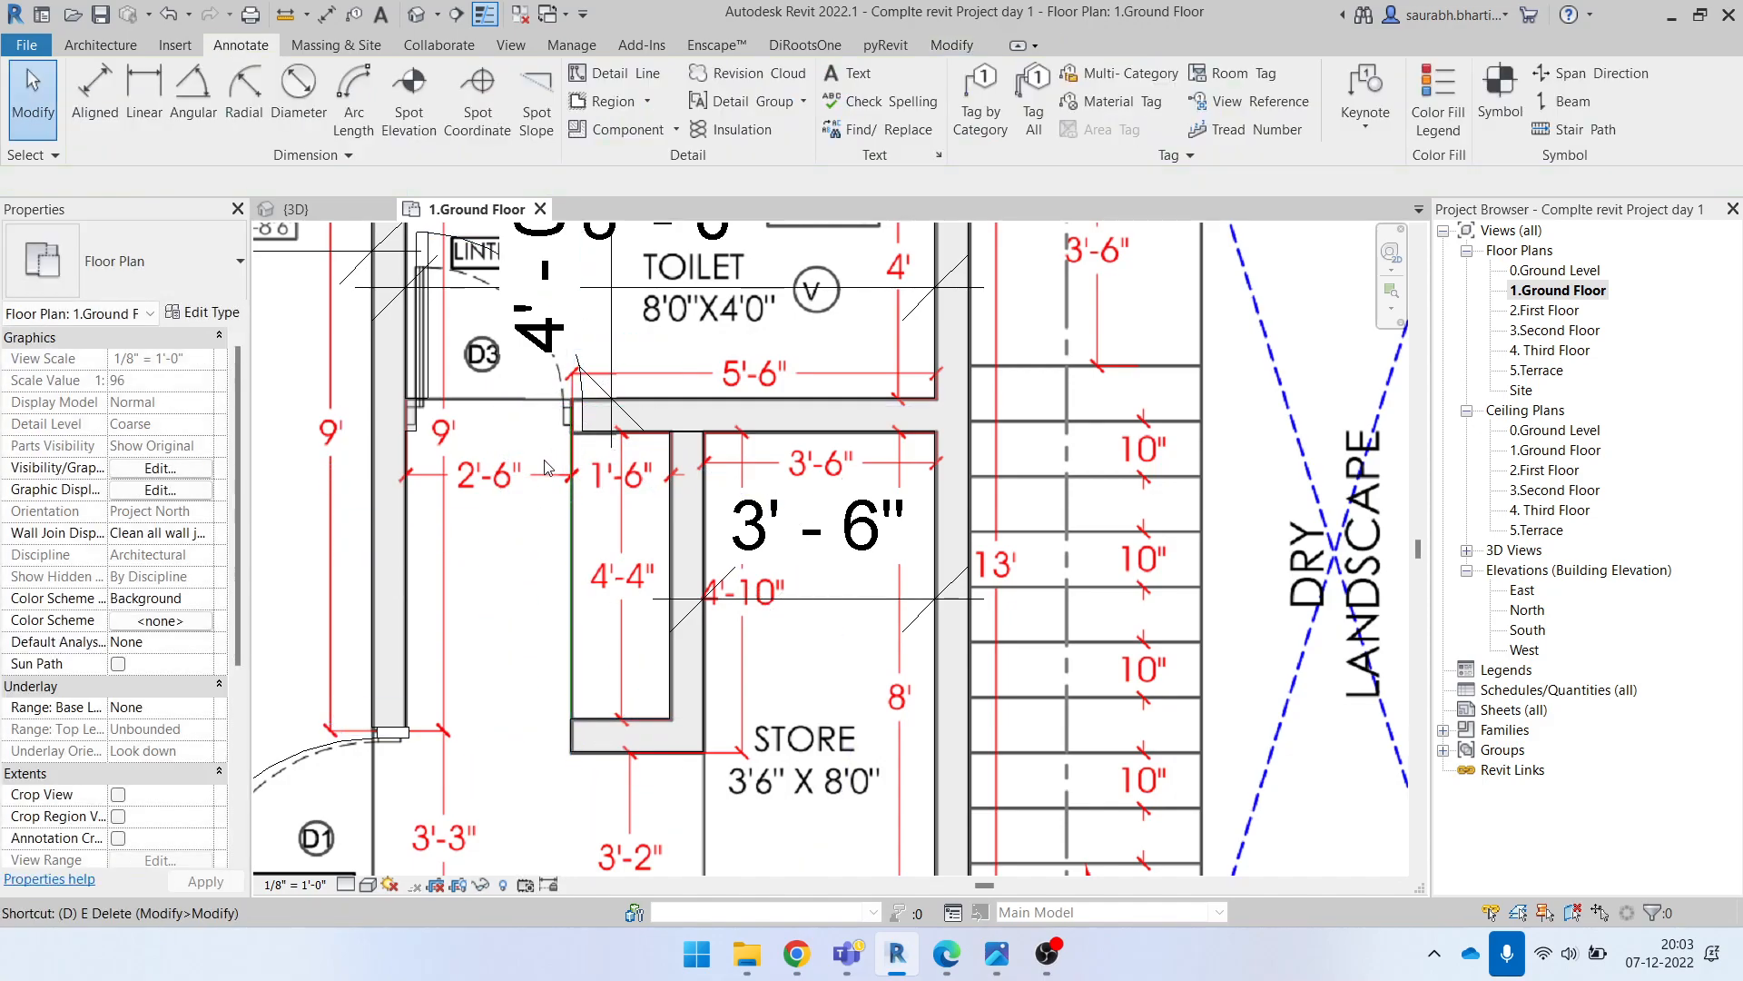
{"action": "key", "text": "i"}
{"action": "left_click", "coordinate": [411, 507]}
{"action": "left_click", "coordinate": [570, 510]}
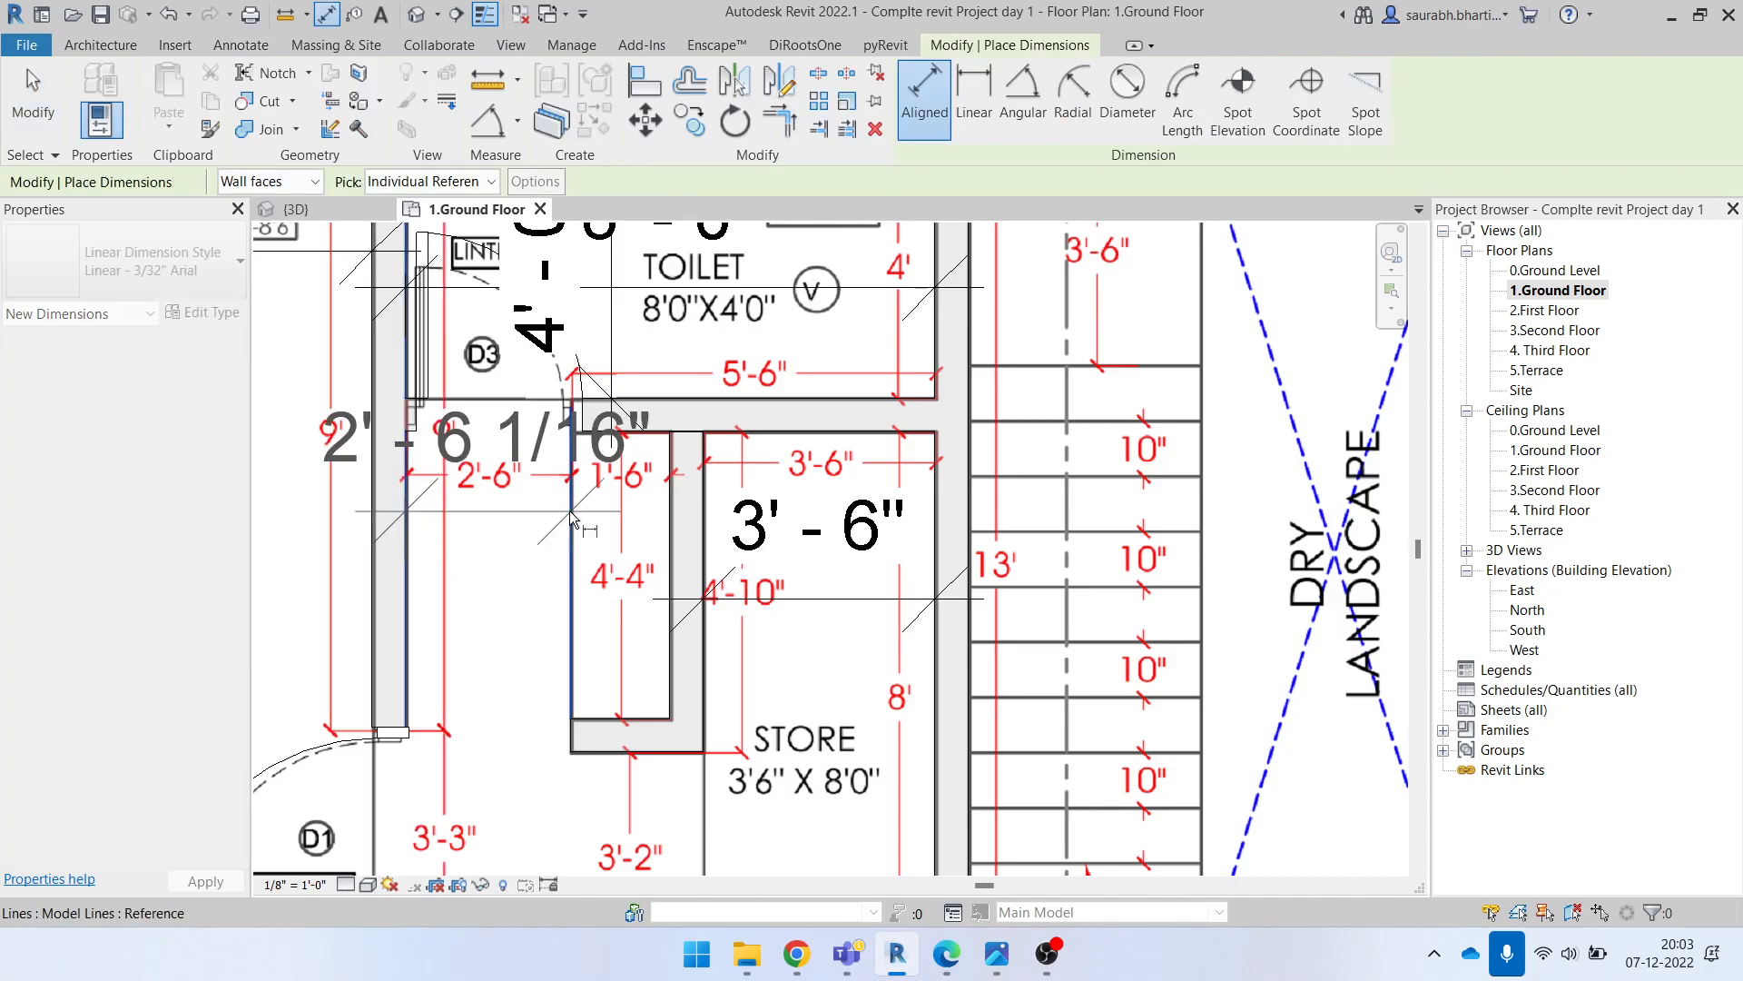
{"action": "left_click", "coordinate": [506, 626]}
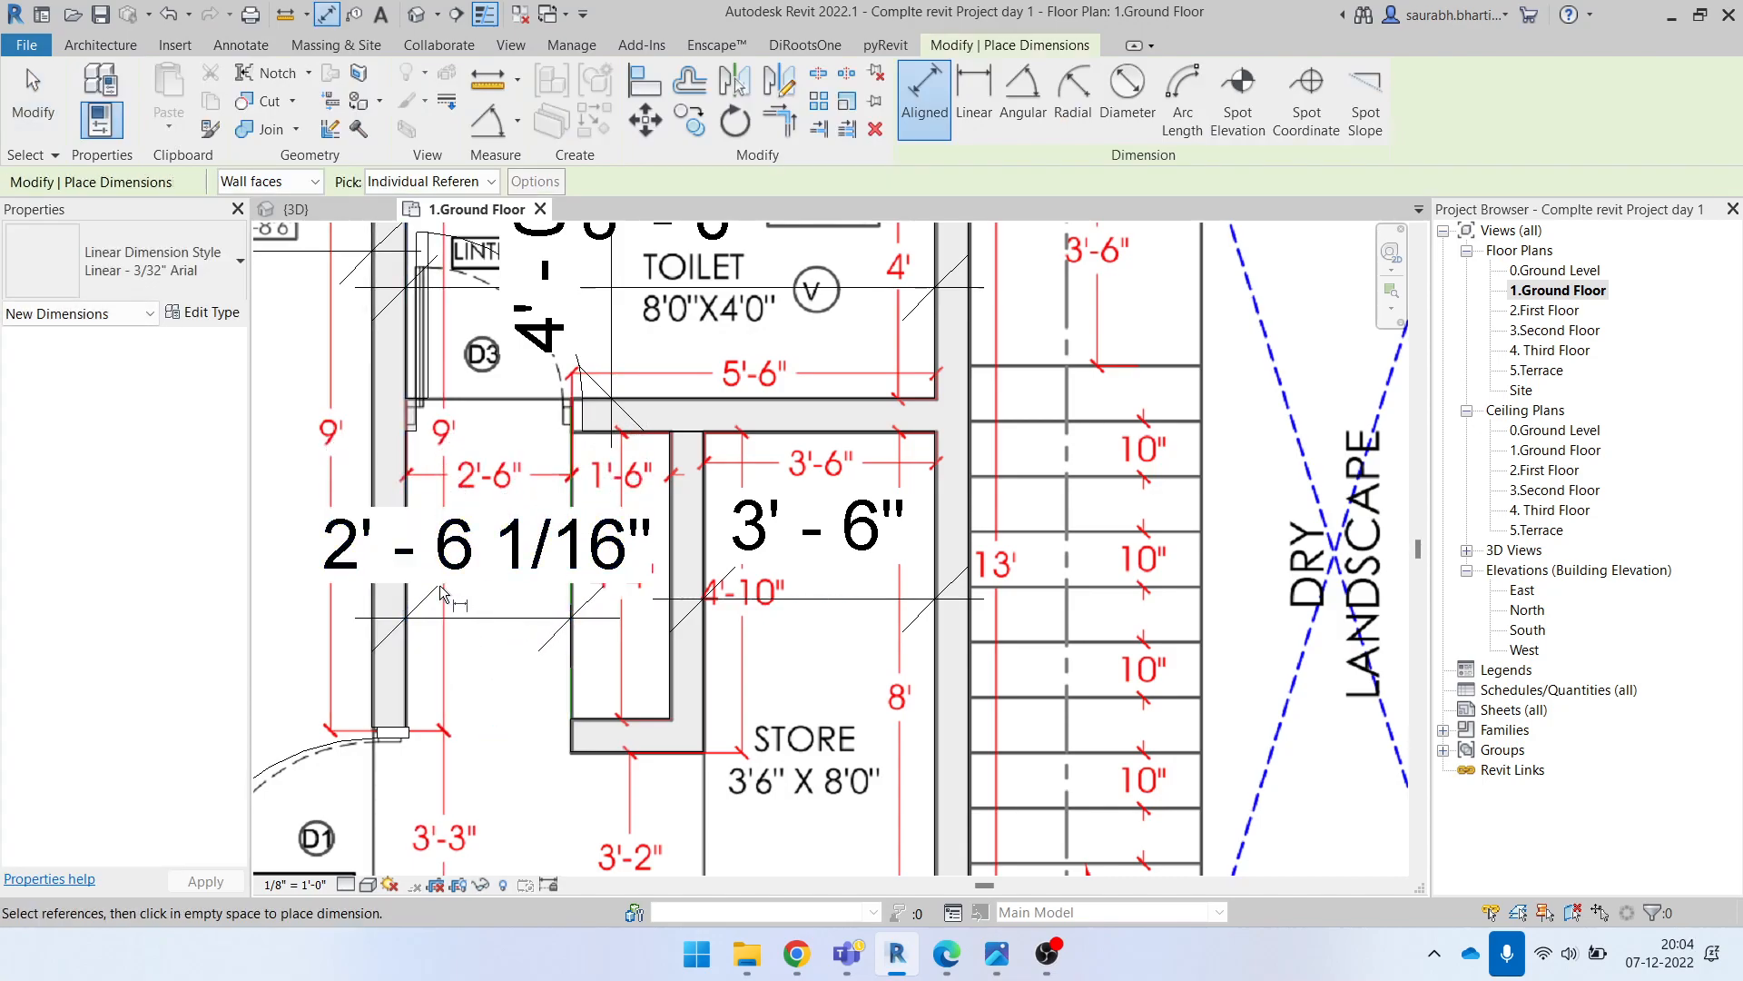
{"action": "key", "text": "Escape"}
Step: Delete the width dimension between the bedroom's wall and the recess's model line
{"action": "left_click", "coordinate": [575, 659]}
{"action": "key", "text": "Escape"}
{"action": "left_click", "coordinate": [531, 554]}
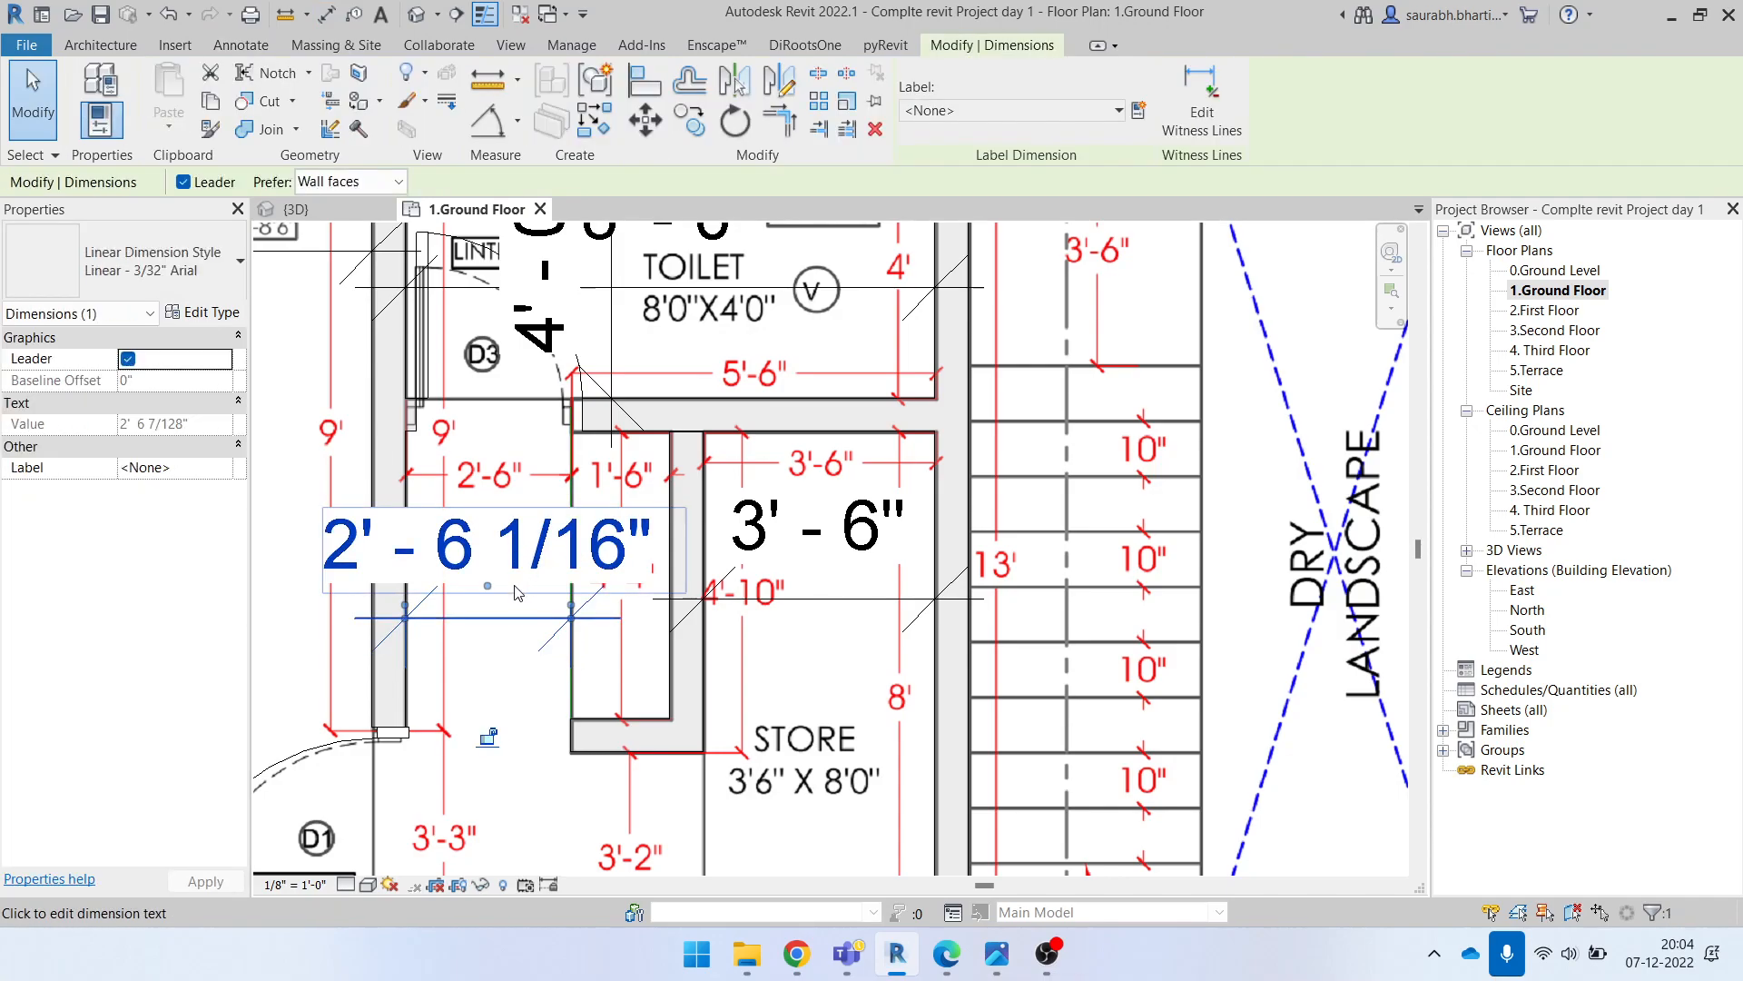
{"action": "key", "text": "Delete"}
{"action": "scroll", "coordinate": [634, 499], "scroll_direction": "up", "scroll_amount": 2}
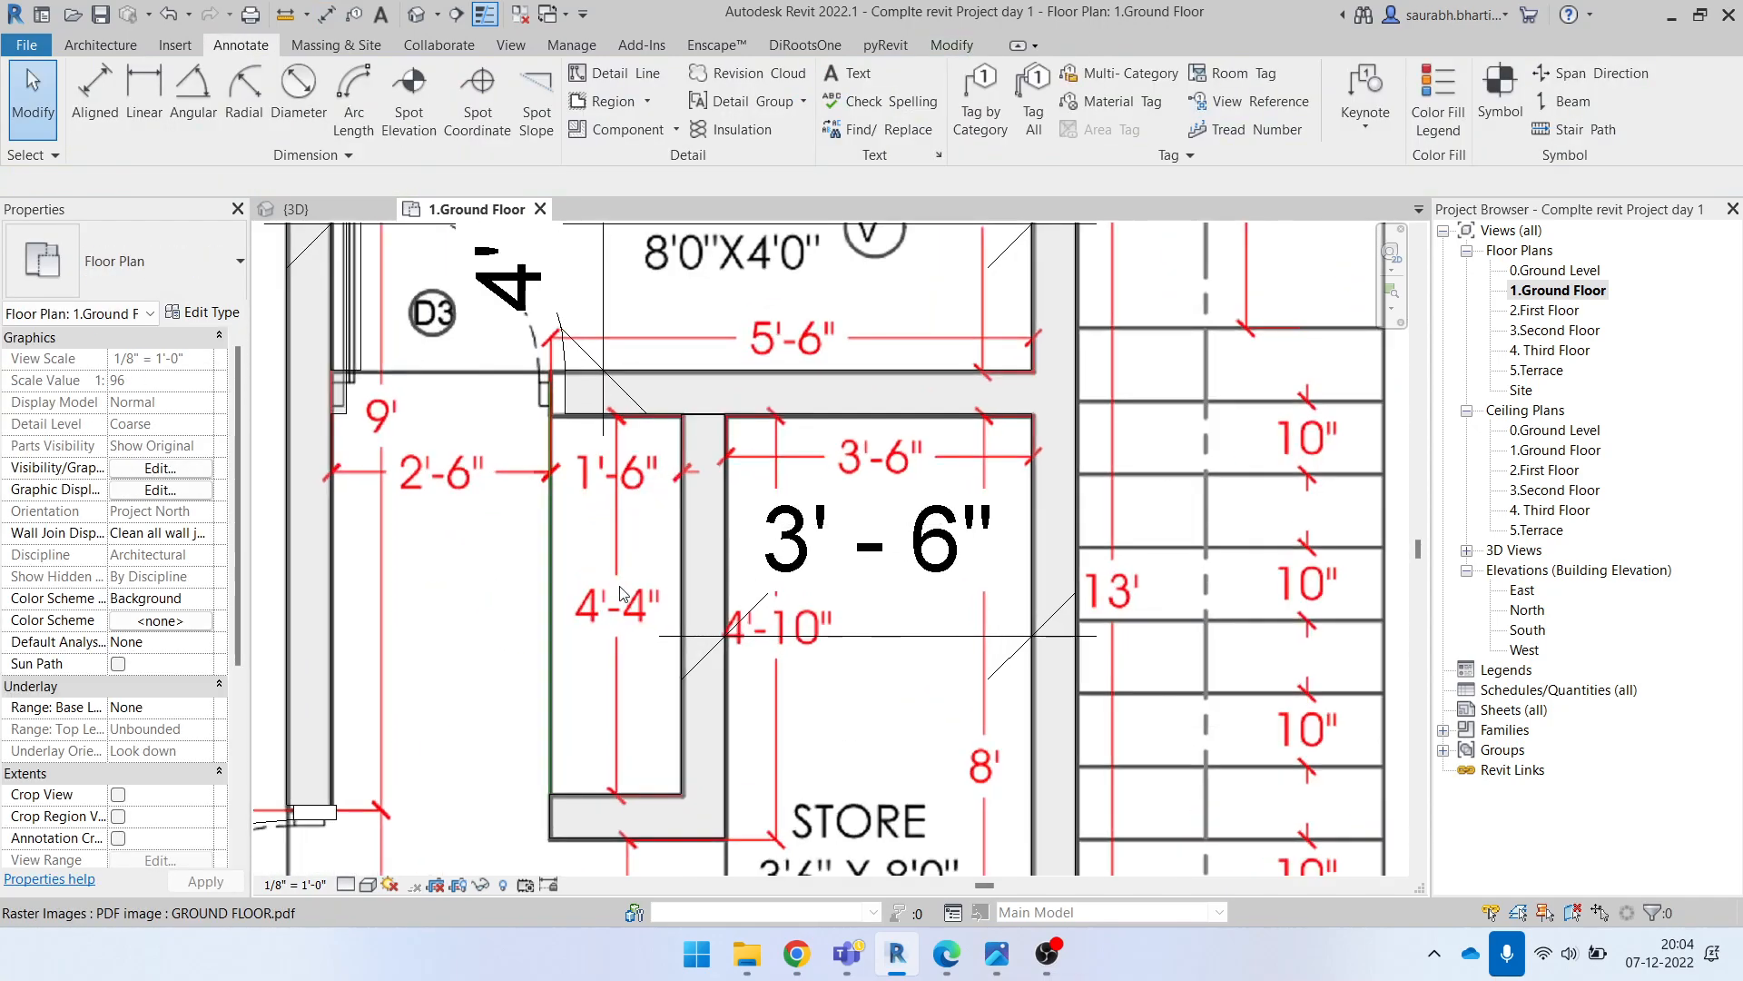
Step: Dimension the clear gap between the recess's short wall and the store's lower wall, matching the underlay's 3'-2" span
{"action": "scroll", "coordinate": [690, 637], "scroll_direction": "down", "scroll_amount": 3}
{"action": "middle_click_drag", "start_coordinate": [685, 777], "coordinate": [626, 606]}
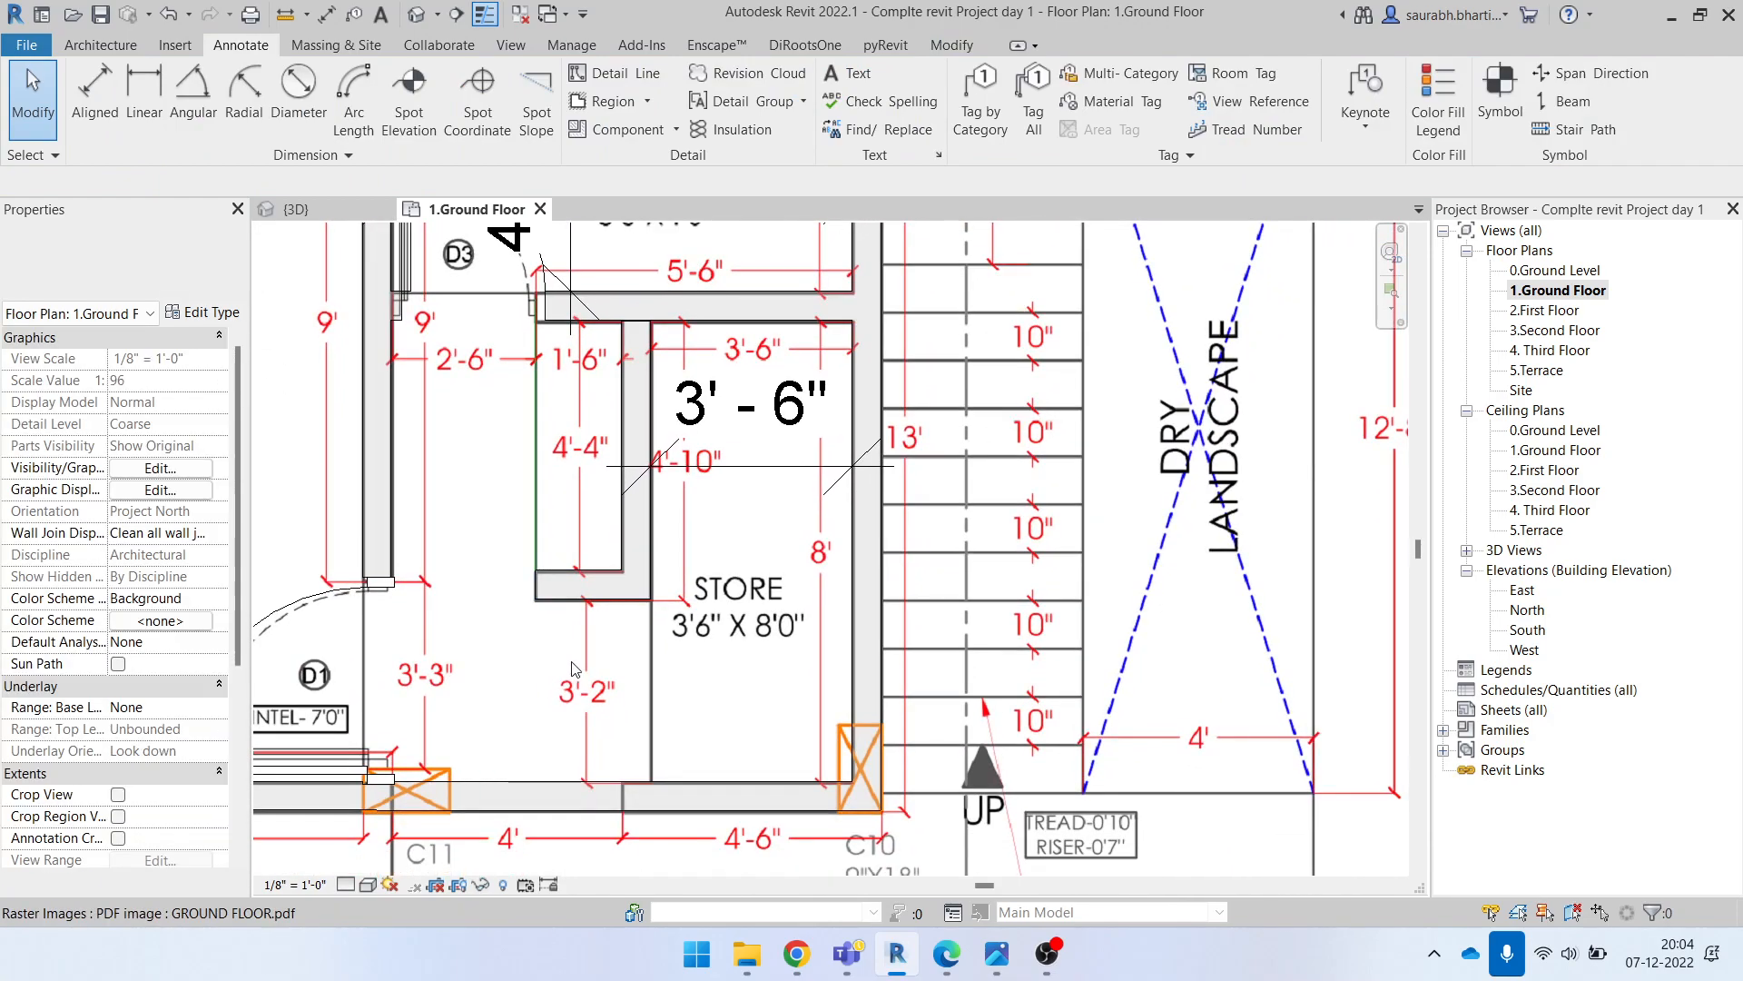
{"action": "key", "text": "d"}
{"action": "key", "text": "i"}
{"action": "middle_click_drag", "start_coordinate": [574, 677], "coordinate": [658, 557]}
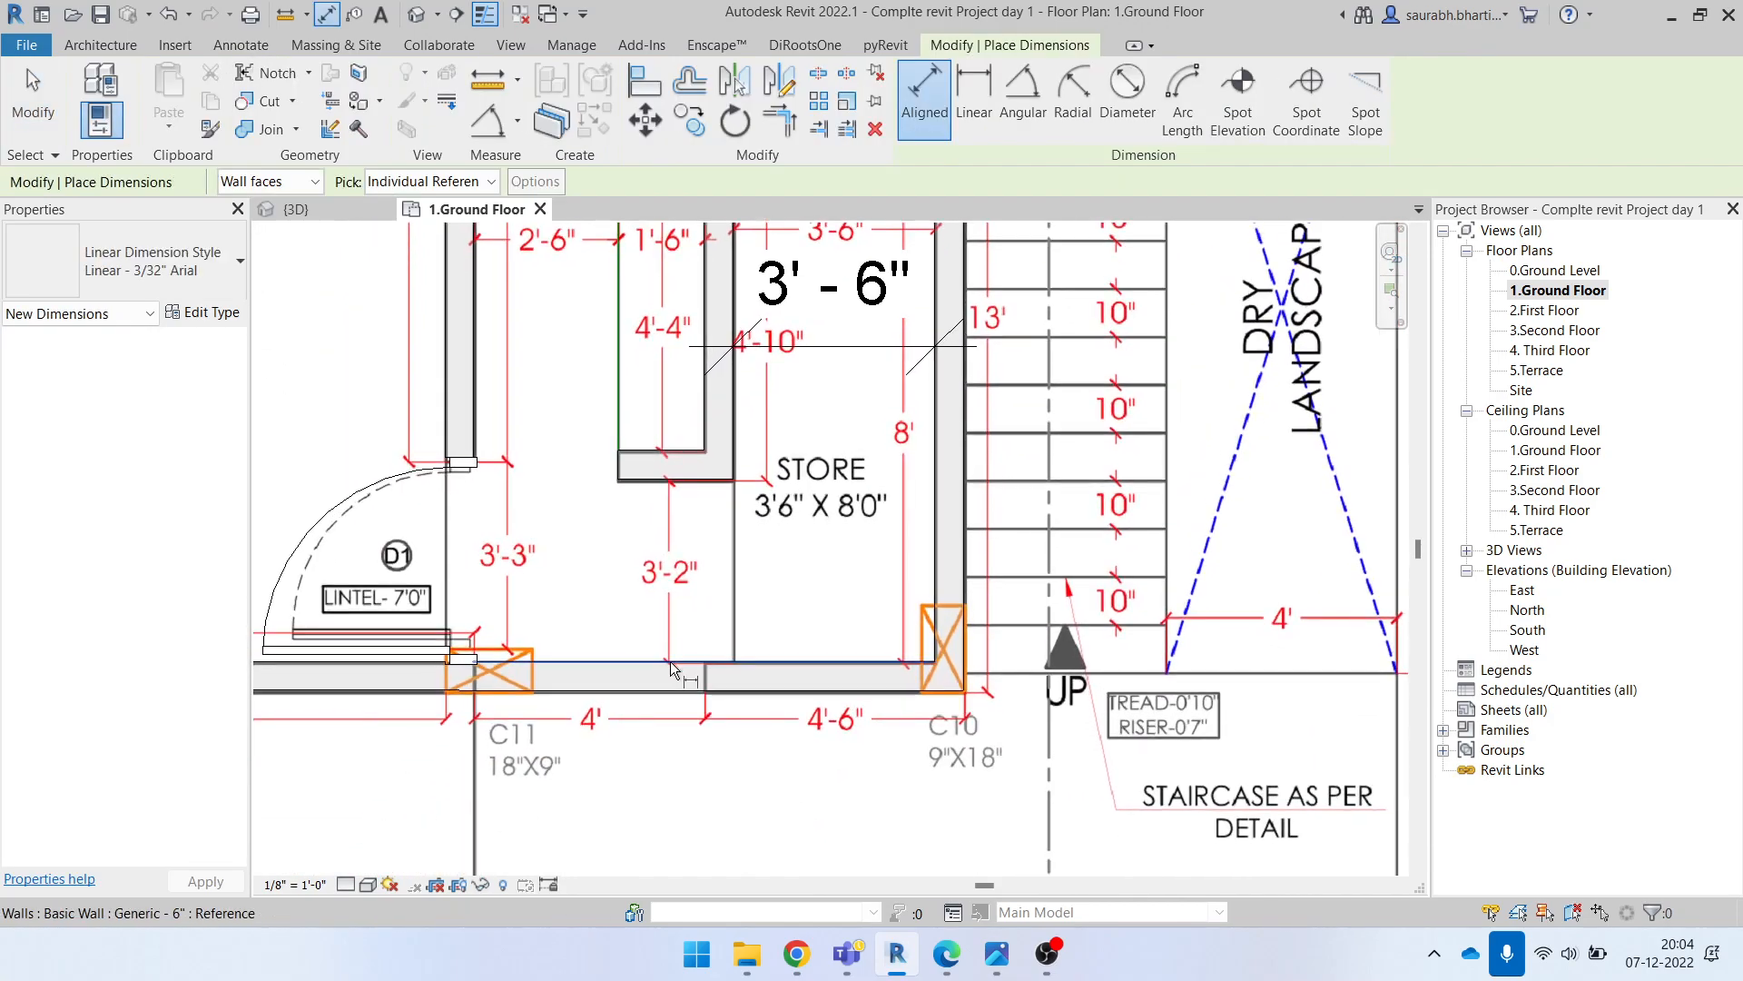
{"action": "left_click", "coordinate": [670, 661]}
{"action": "left_click", "coordinate": [687, 497]}
{"action": "middle_click_drag", "start_coordinate": [606, 583], "coordinate": [746, 639]}
Step: Dimension the living room area's full width from the store and toilet wall beside the staircase to the outer wall with window W1
{"action": "scroll", "coordinate": [626, 584], "scroll_direction": "down", "scroll_amount": 3}
{"action": "middle_click_drag", "start_coordinate": [672, 549], "coordinate": [493, 594]}
{"action": "scroll", "coordinate": [1003, 390], "scroll_direction": "up", "scroll_amount": 3}
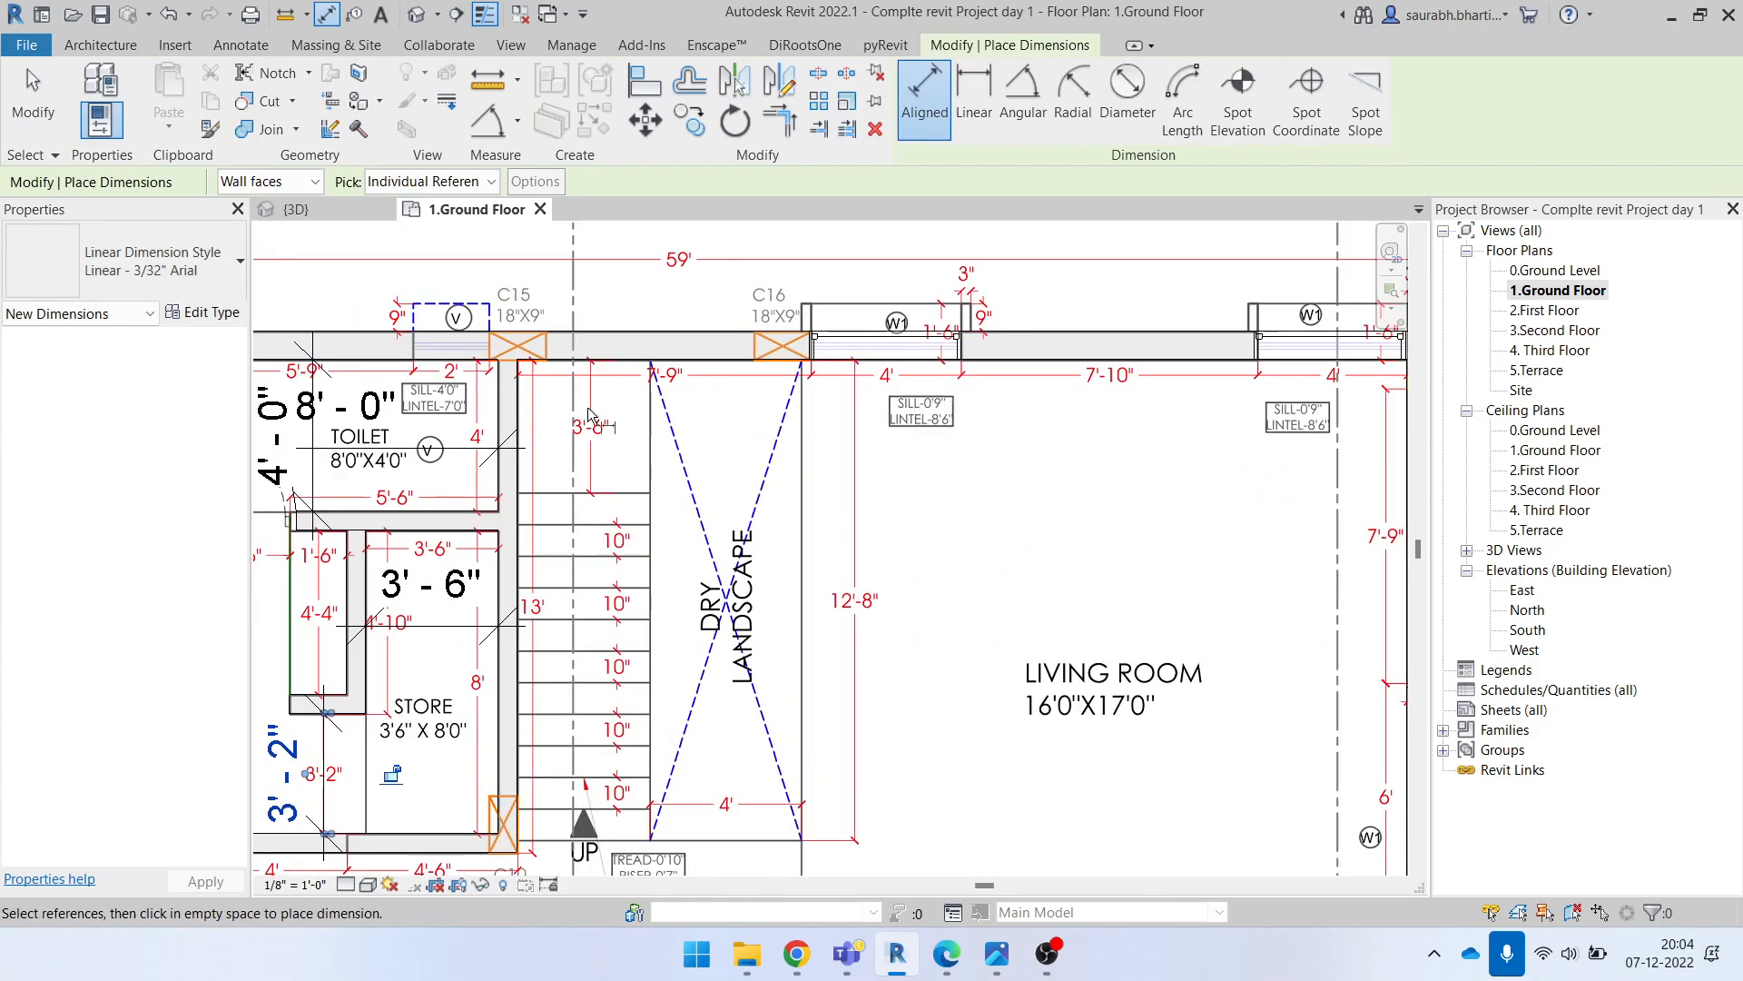
{"action": "left_click", "coordinate": [517, 413]}
{"action": "scroll", "coordinate": [1044, 433], "scroll_direction": "down", "scroll_amount": 3}
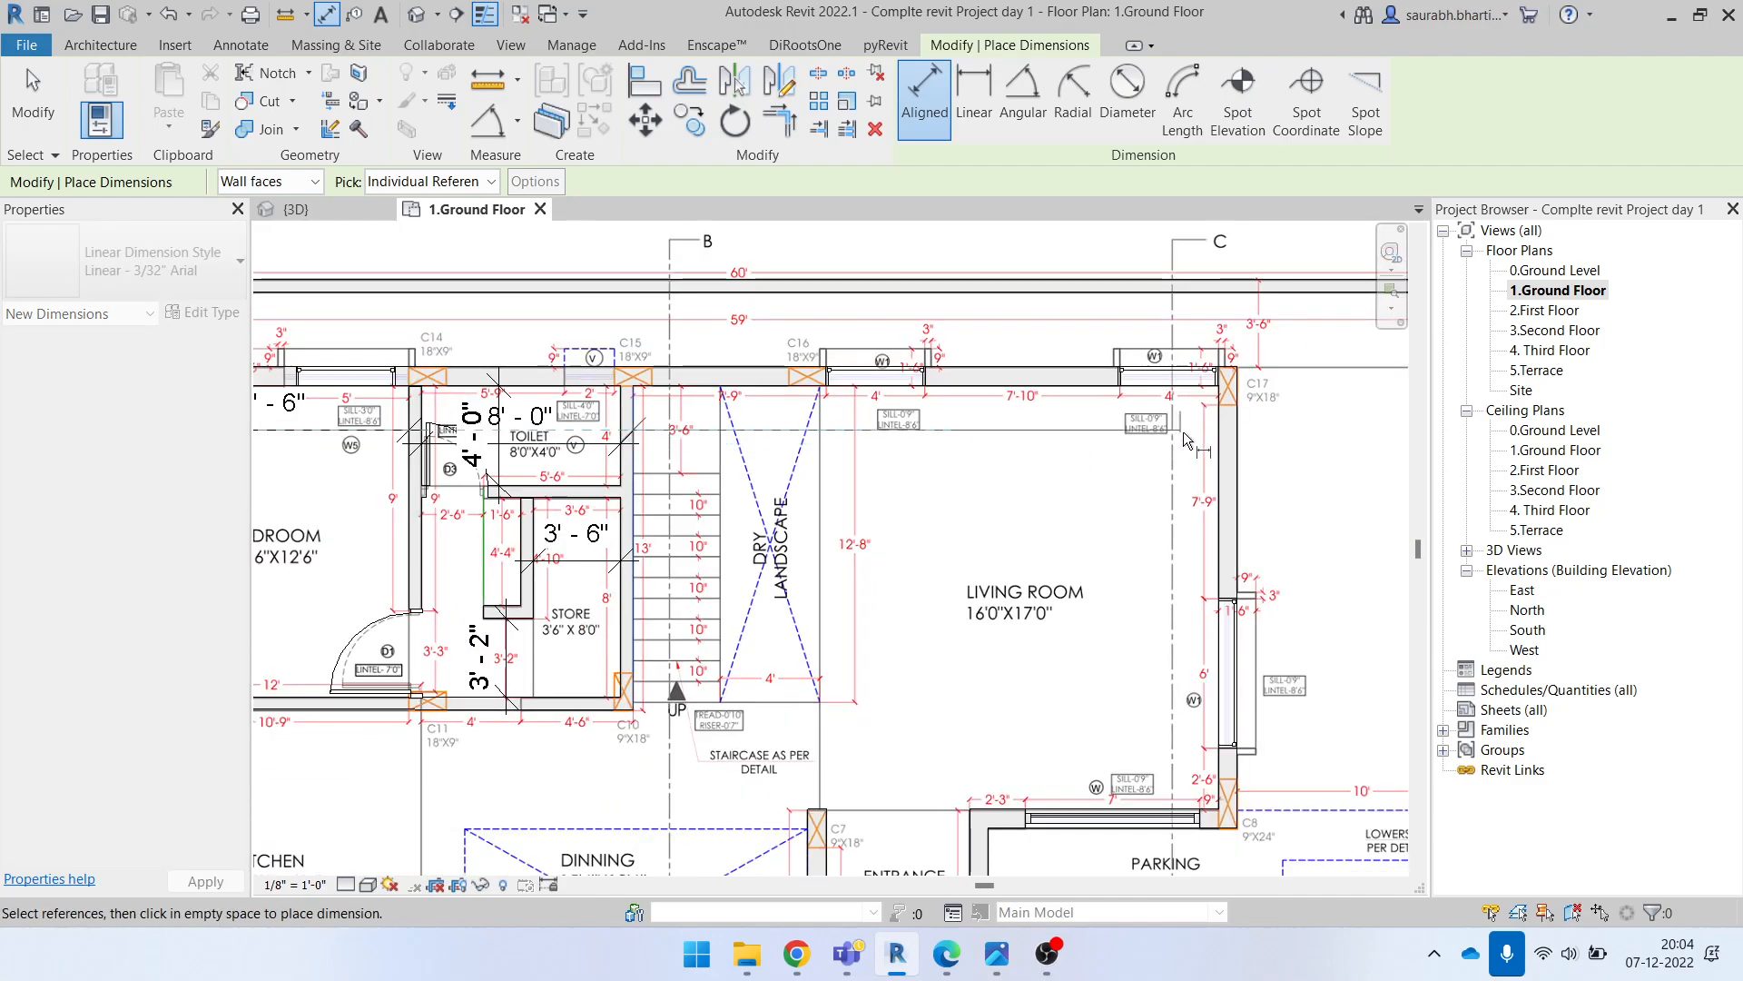
{"action": "scroll", "coordinate": [1216, 440], "scroll_direction": "up", "scroll_amount": 3}
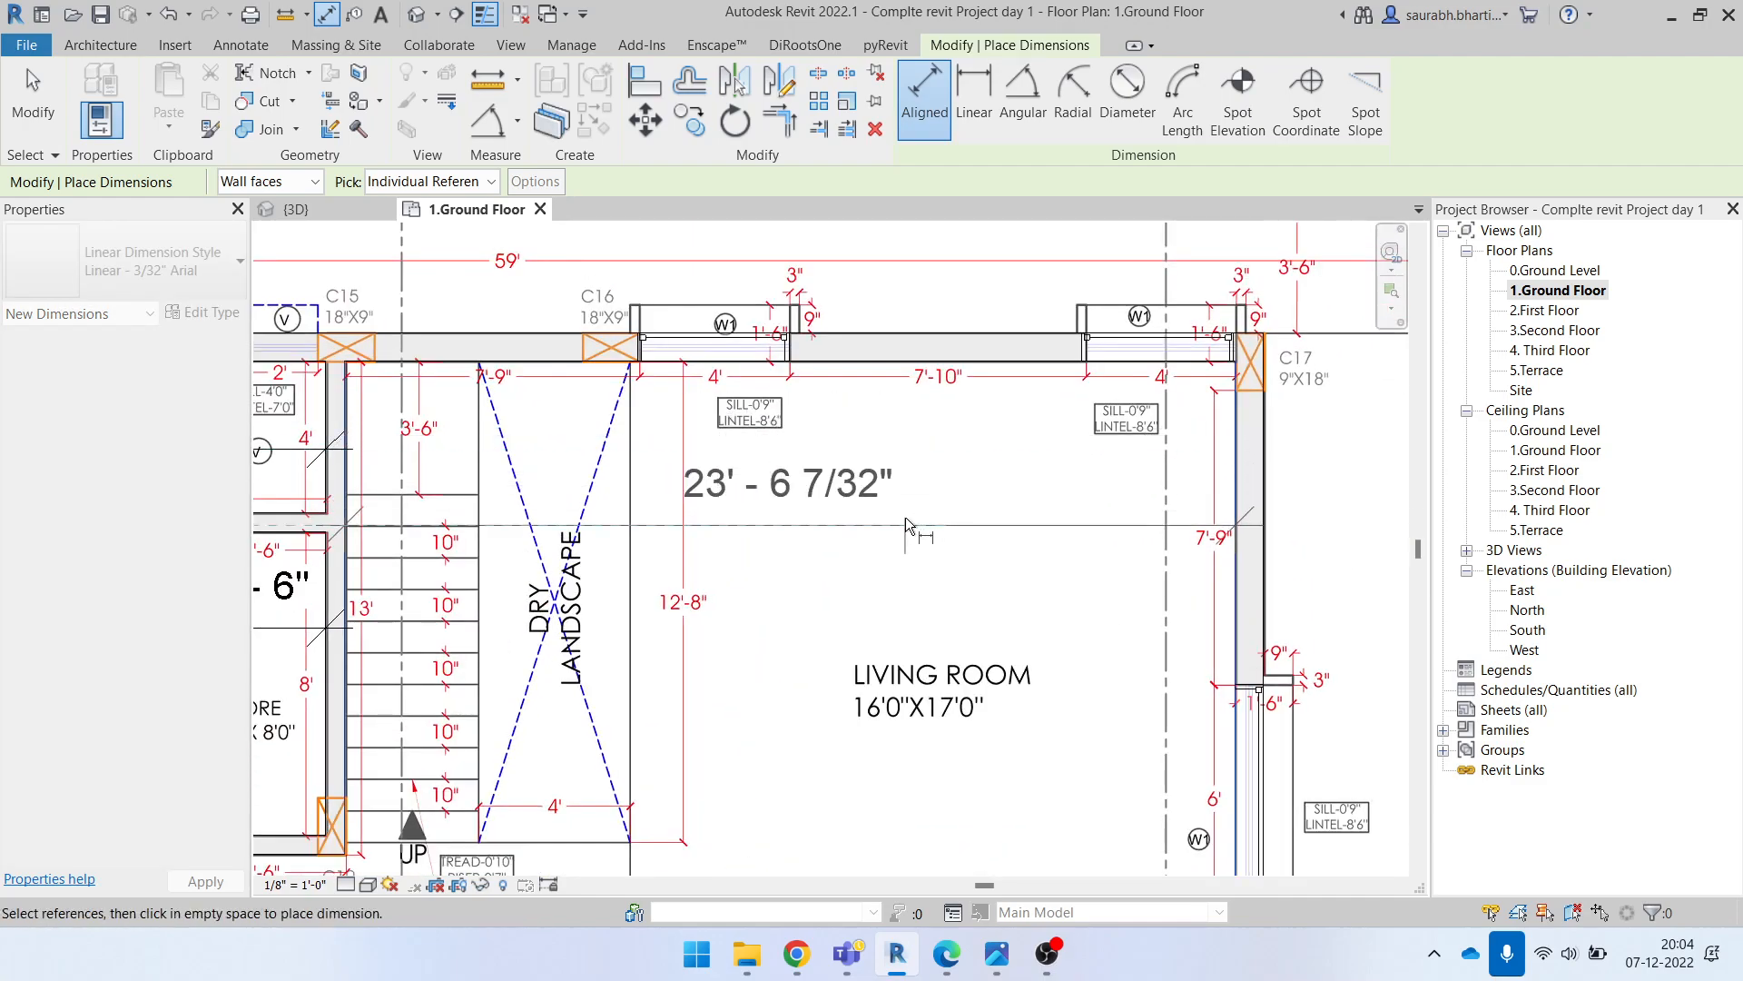
{"action": "left_click", "coordinate": [813, 505]}
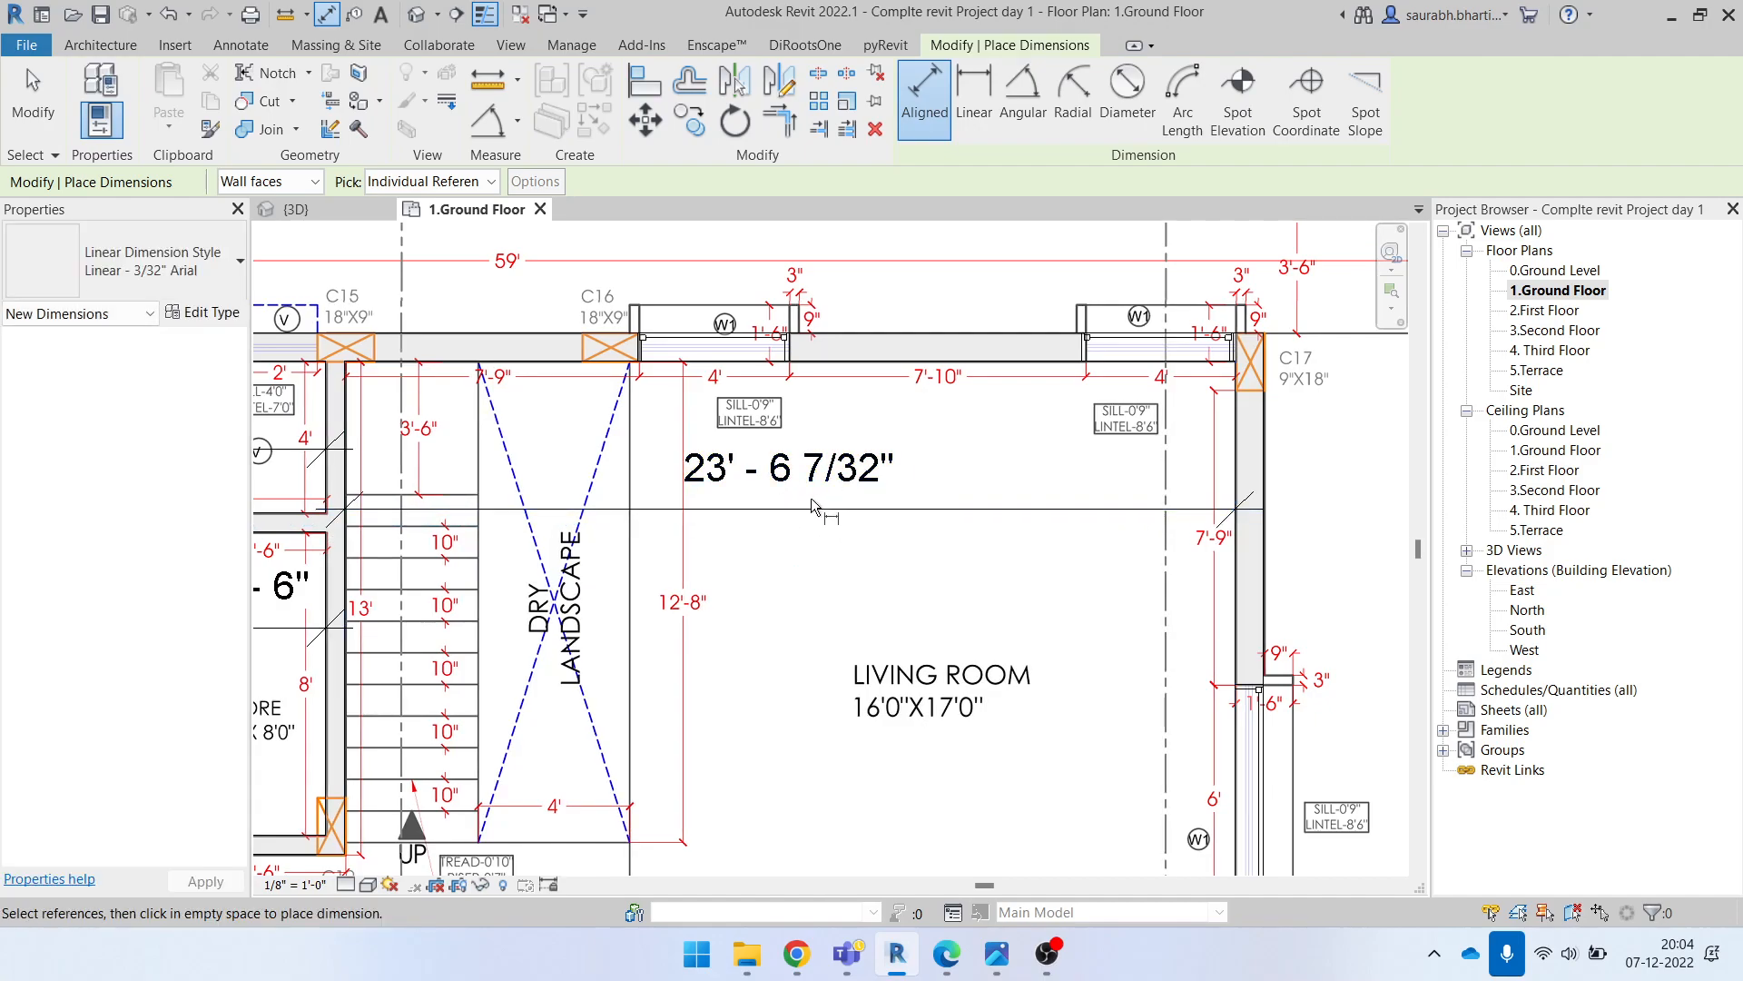
{"action": "scroll", "coordinate": [812, 531], "scroll_direction": "down", "scroll_amount": 2}
{"action": "scroll", "coordinate": [851, 479], "scroll_direction": "down", "scroll_amount": 2}
{"action": "key", "text": "Escape"}
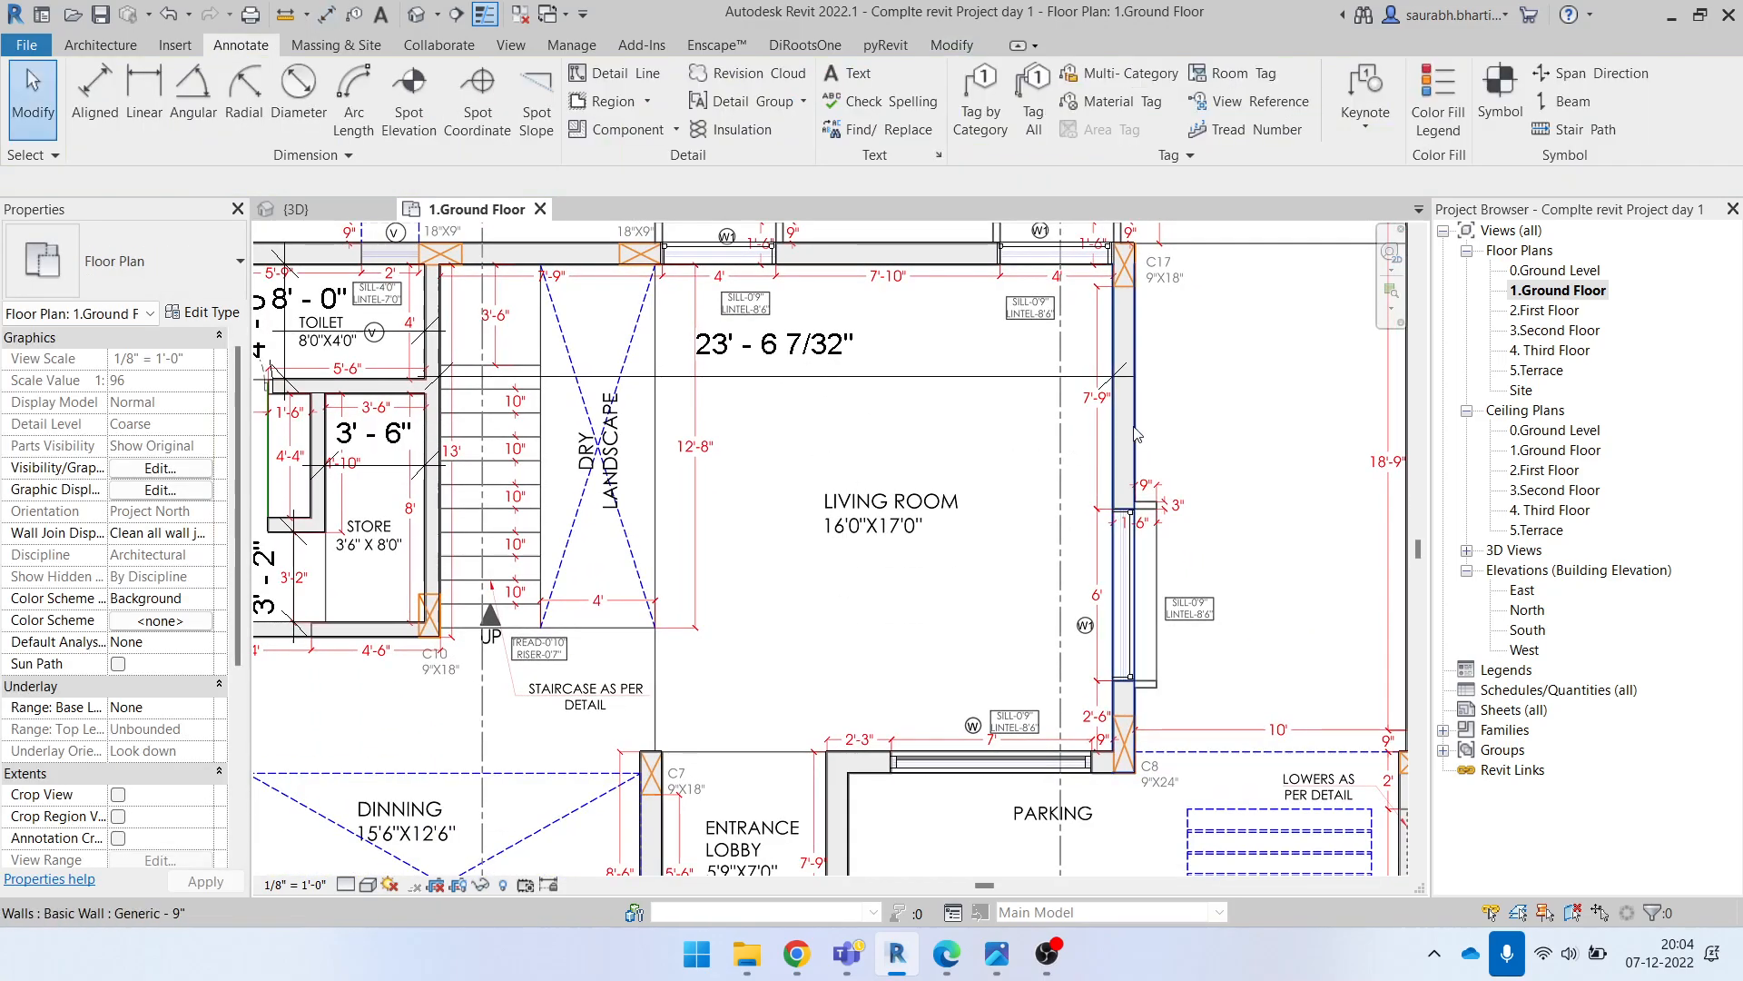
Step: Shift the living room's outer side wall by setting the room's width dimension to 23' 6"
{"action": "left_click", "coordinate": [1126, 431]}
{"action": "left_click", "coordinate": [791, 357]}
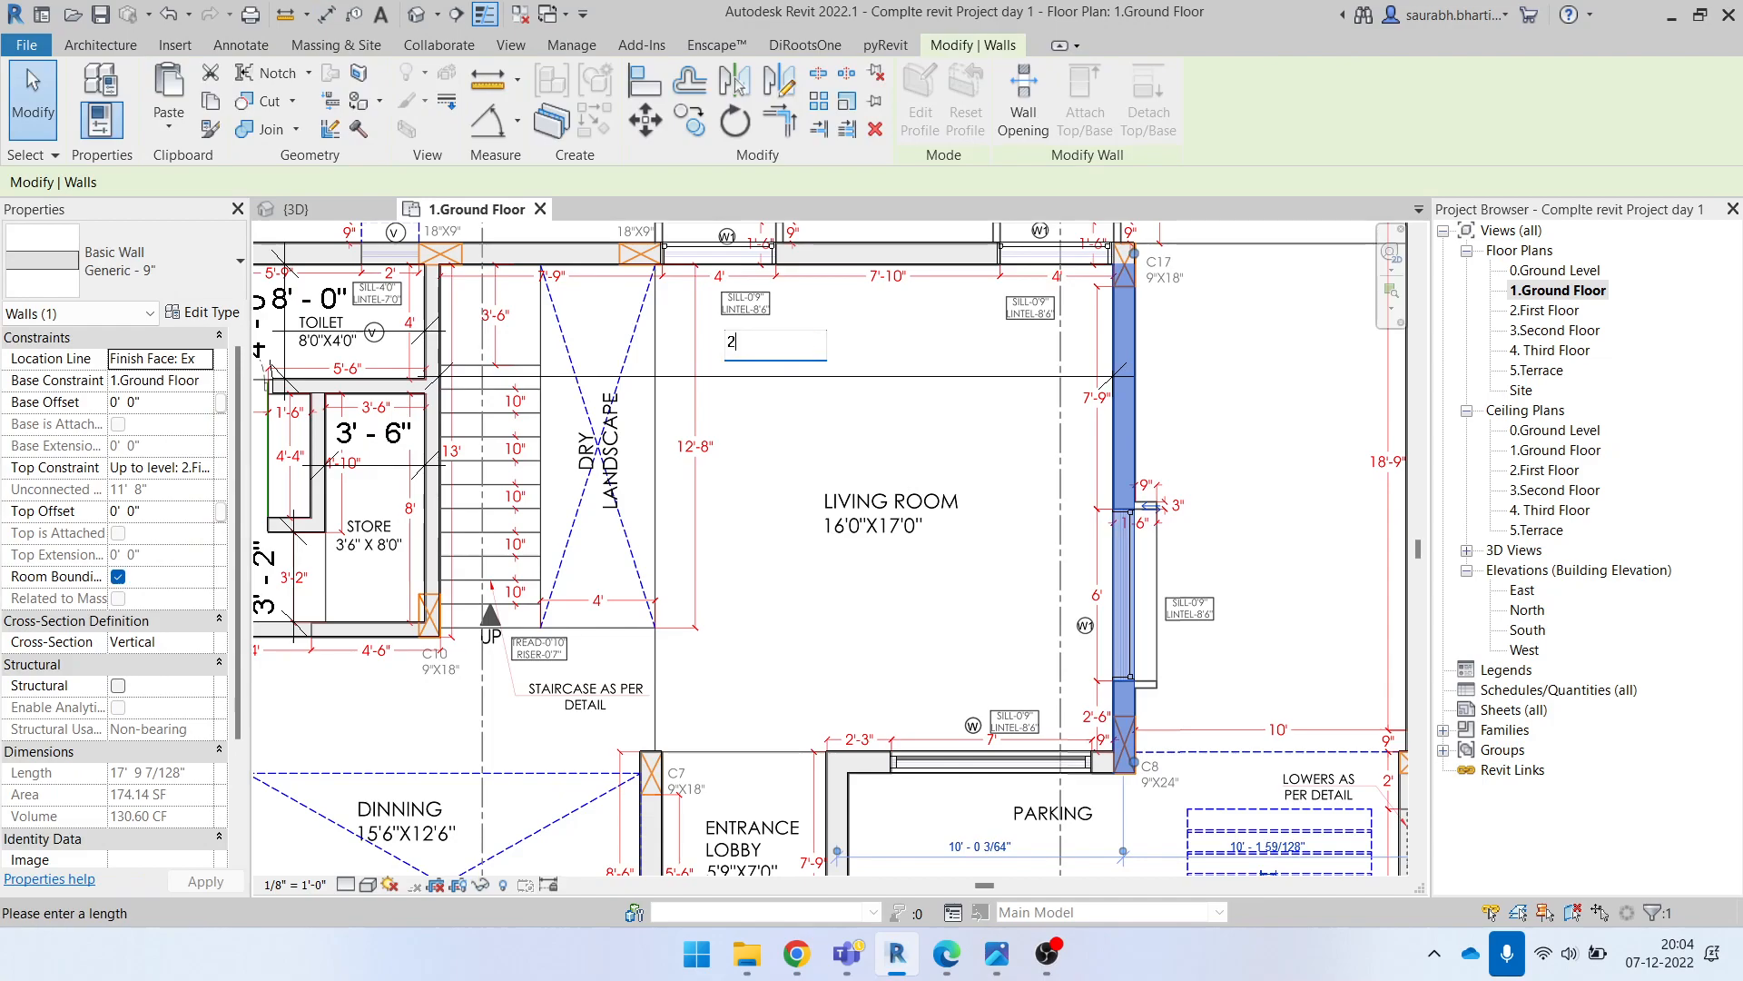
{"action": "key", "text": "Return"}
{"action": "key", "text": "Escape"}
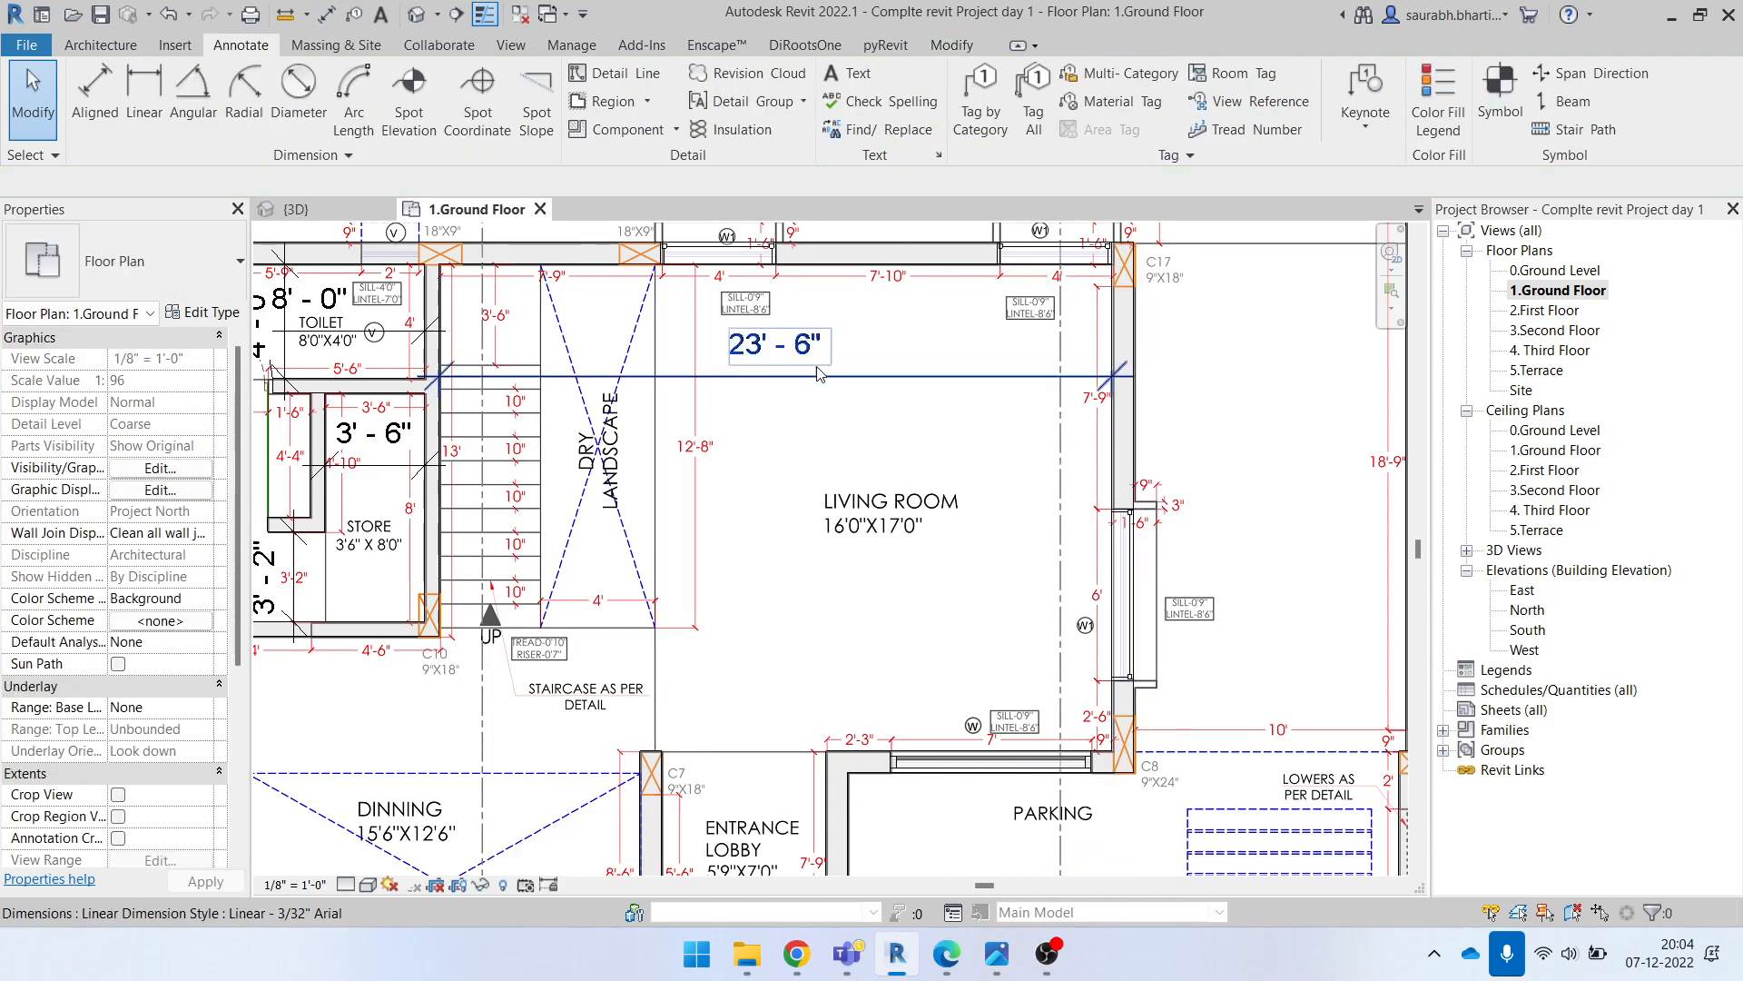
Step: Dimension the living room's depth from the upper exterior wall to the wall along the parking
{"action": "scroll", "coordinate": [885, 636], "scroll_direction": "down", "scroll_amount": 1}
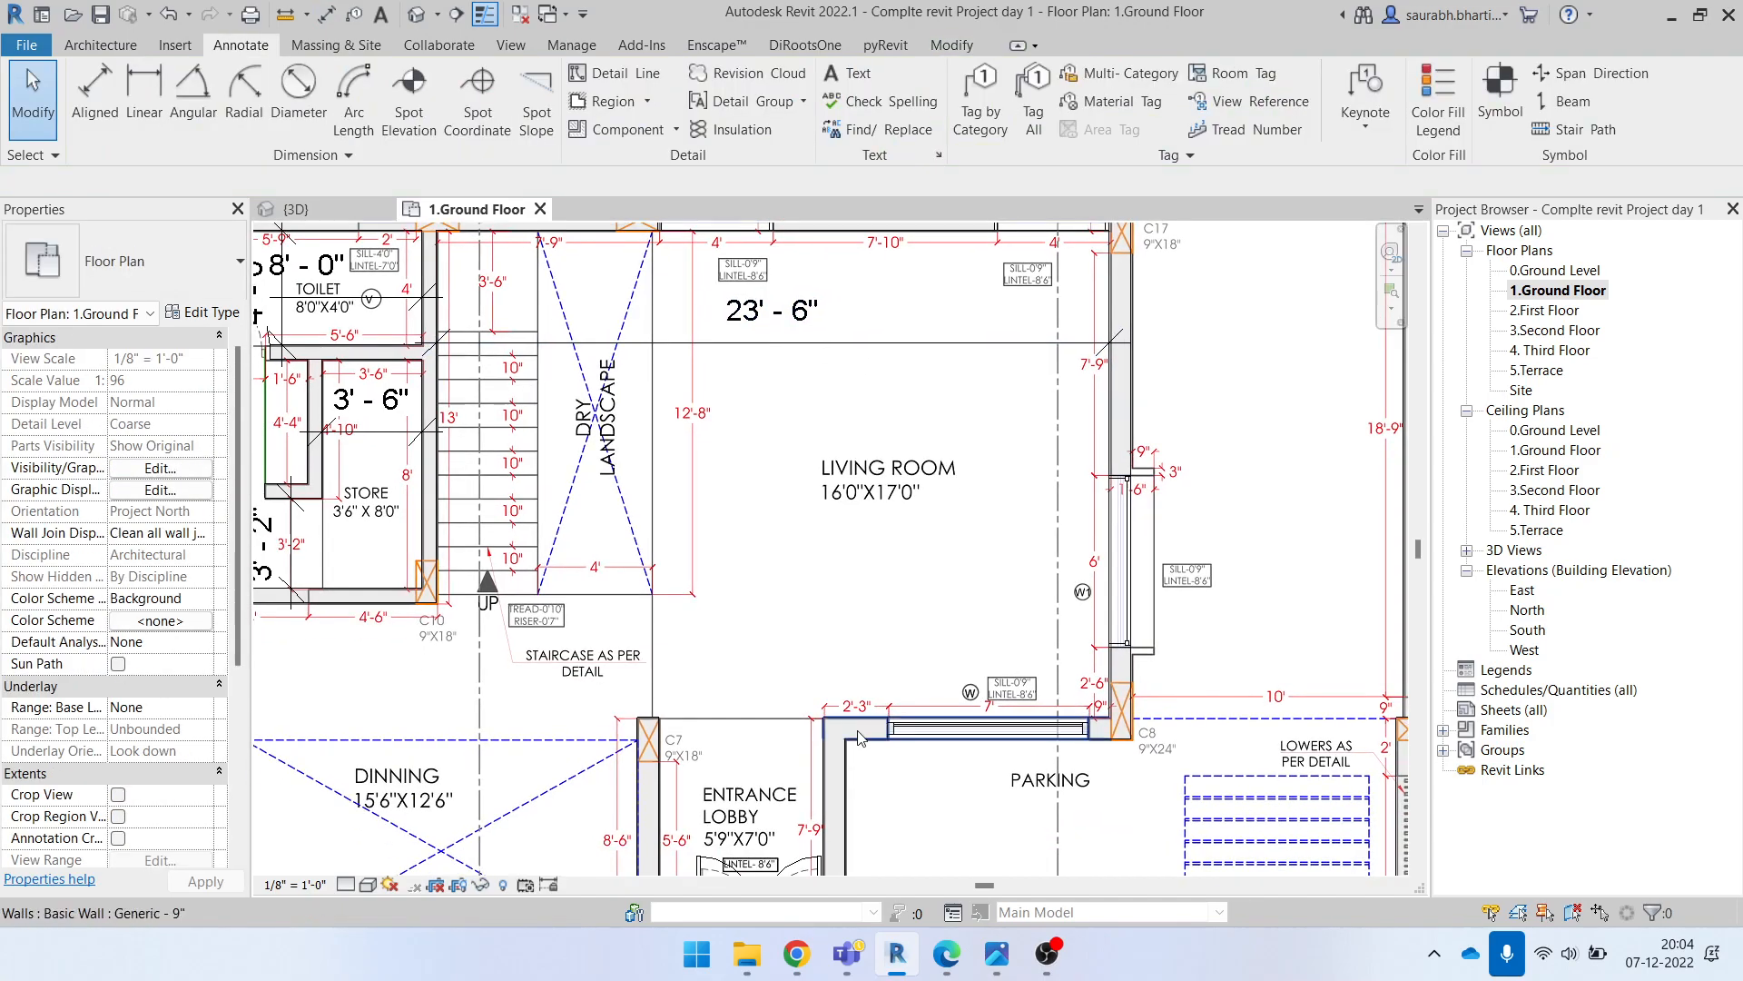
{"action": "left_click", "coordinate": [858, 732]}
{"action": "key", "text": "Escape"}
{"action": "key", "text": "d"}
{"action": "key", "text": "i"}
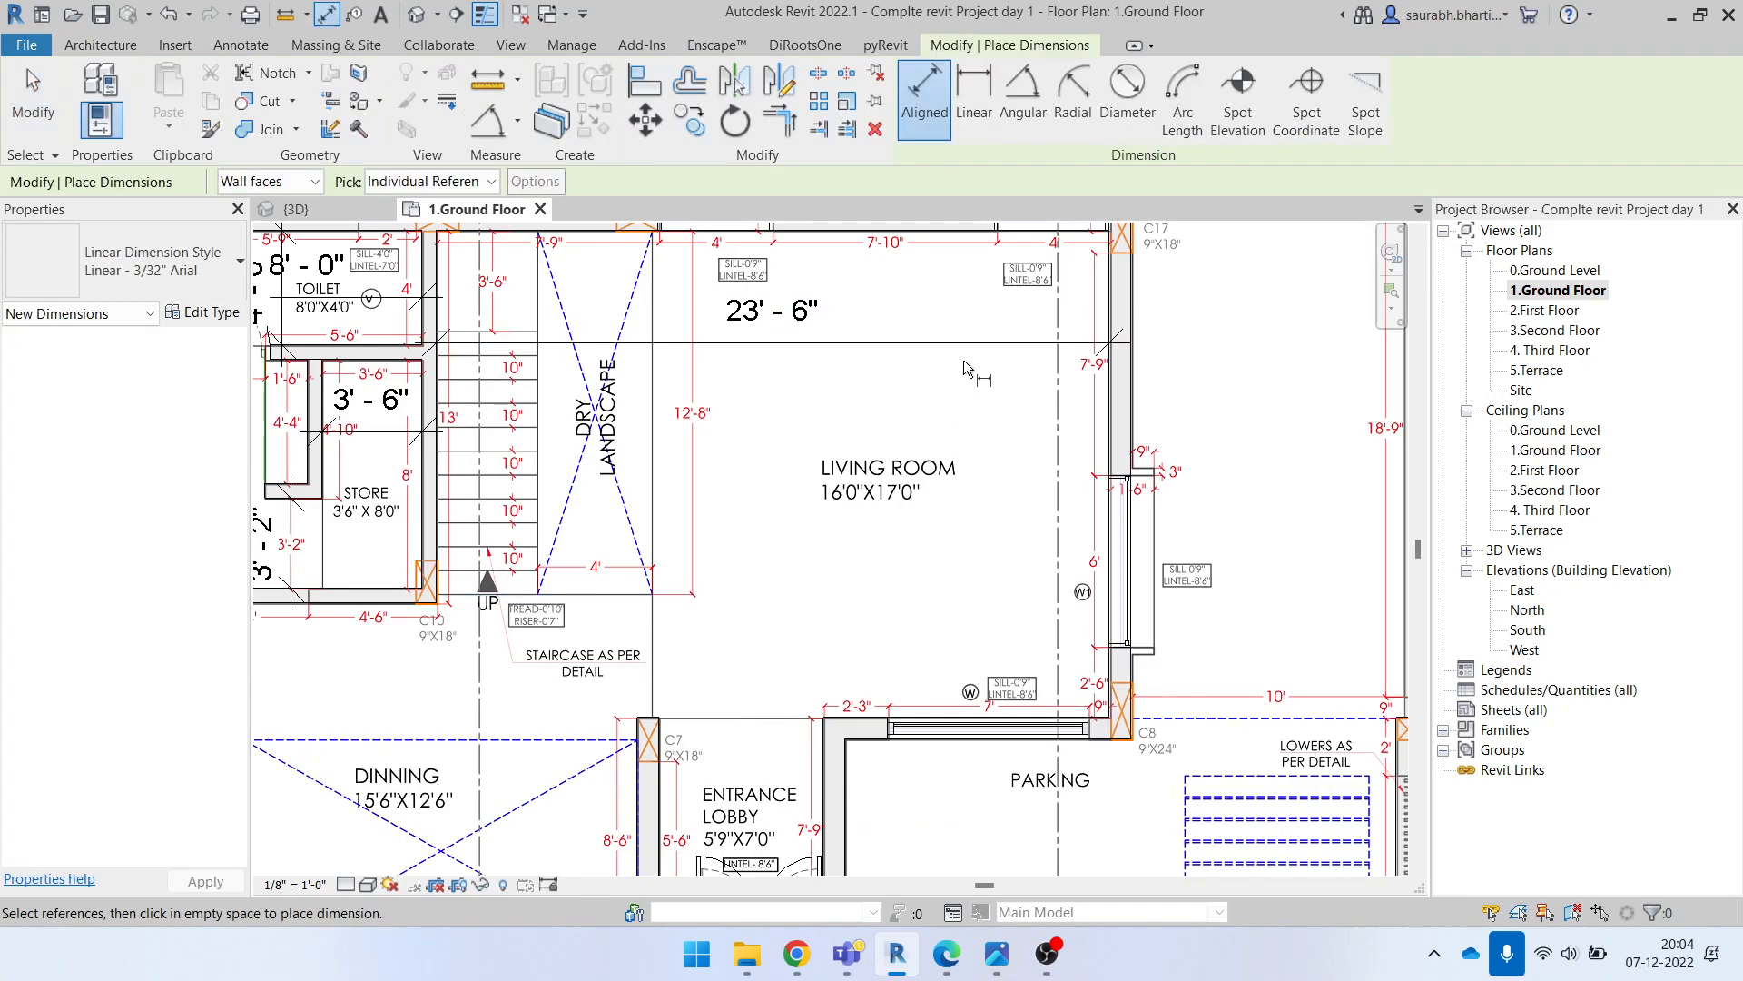
{"action": "left_click", "coordinate": [875, 718]}
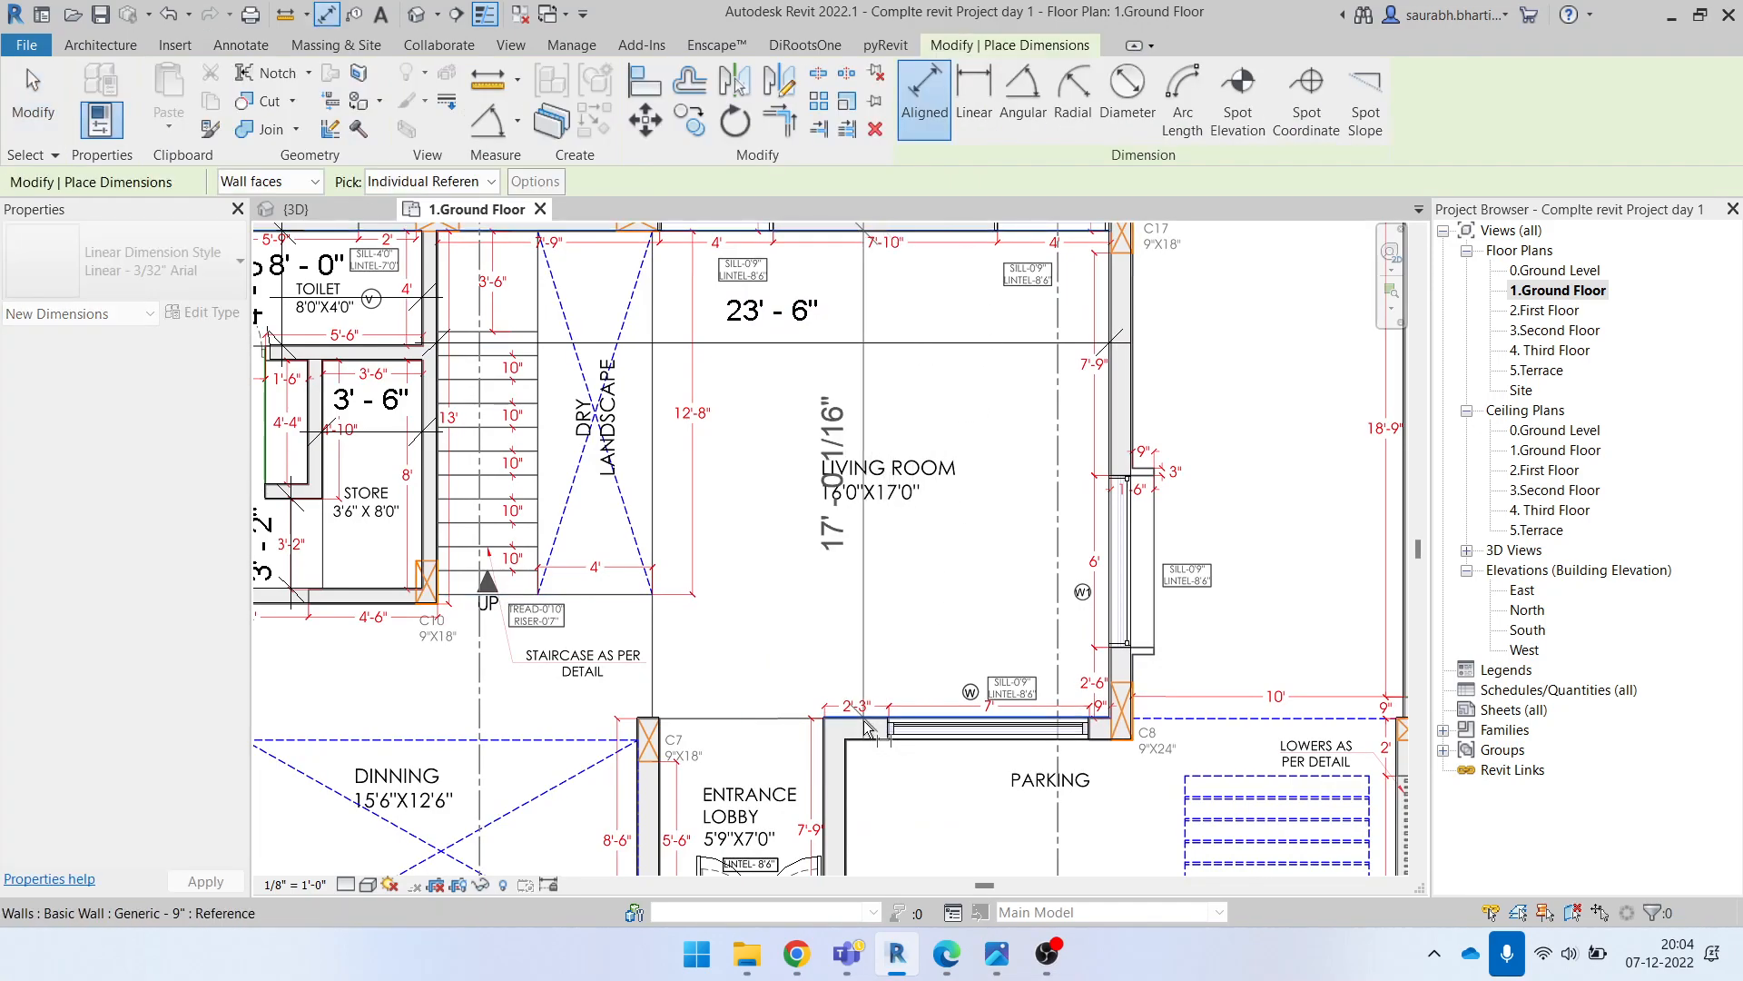
{"action": "left_click", "coordinate": [815, 575]}
{"action": "key", "text": "Escape"}
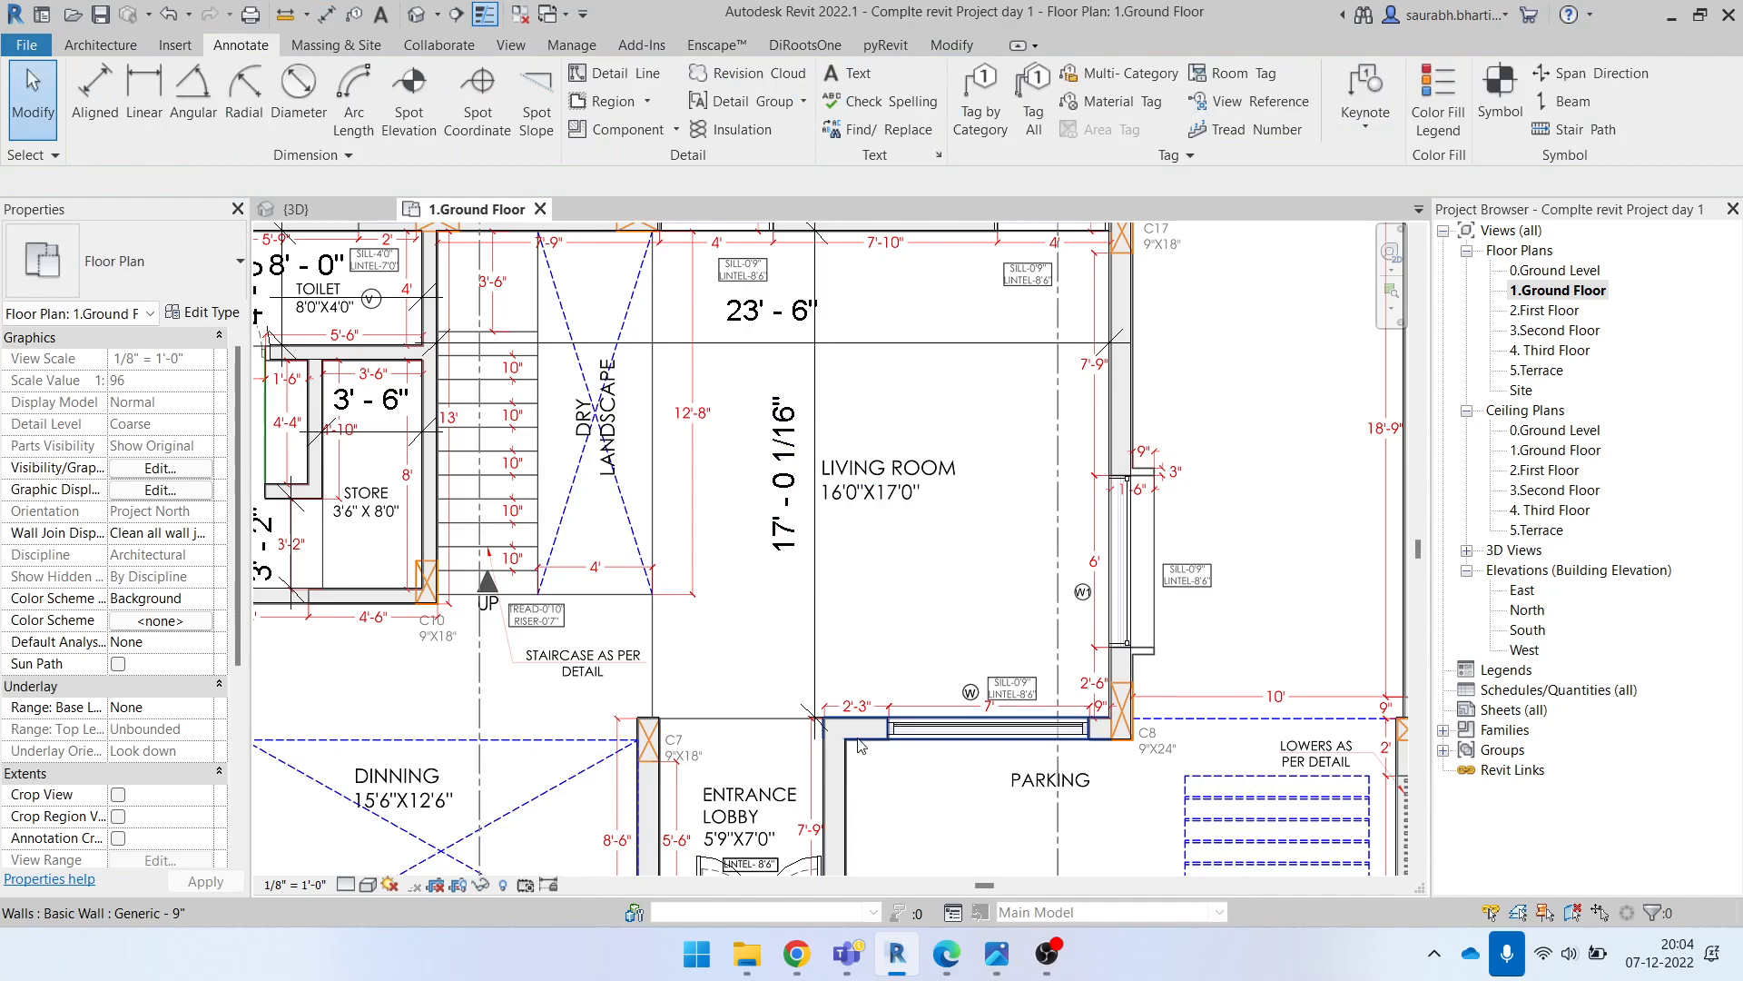
Step: Shift the wall along the parking by setting the living room's depth dimension to 17'
{"action": "left_click", "coordinate": [856, 733]}
{"action": "left_click", "coordinate": [799, 456]}
{"action": "key", "text": "ctrl+c"}
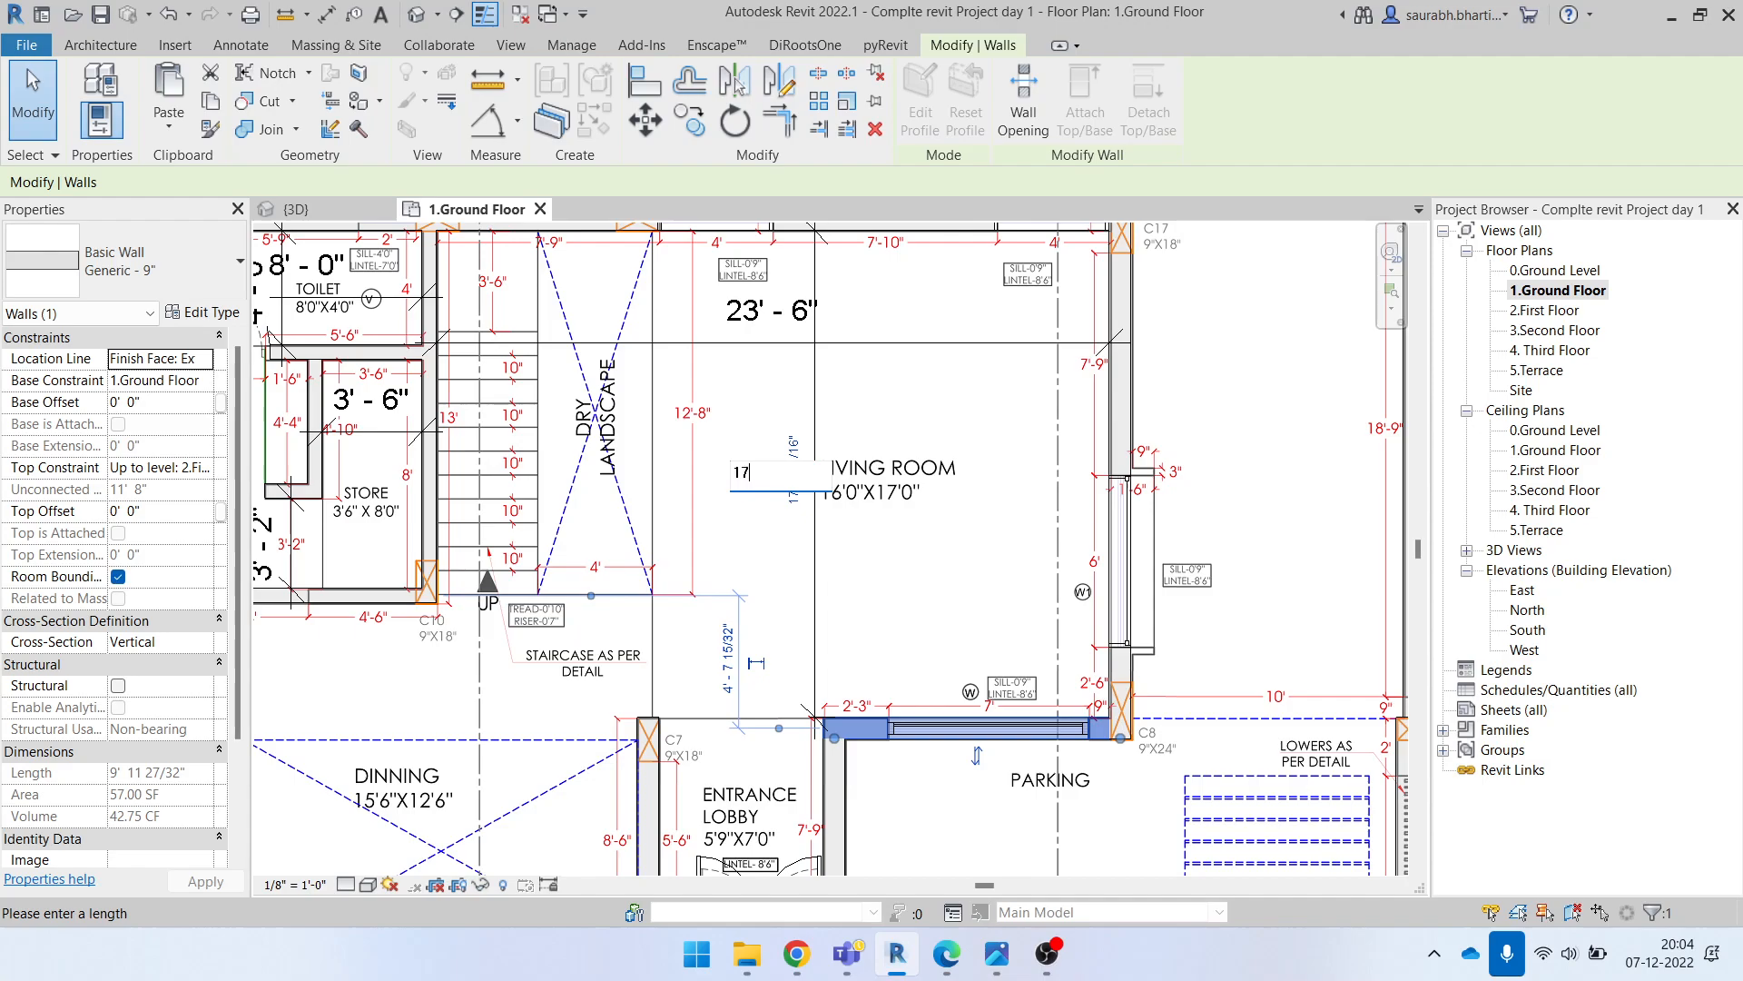
{"action": "key", "text": "Return"}
{"action": "key", "text": "Escape"}
Step: Dimension the kitchen's depth from its lower exterior wall to the wall shared with the bedroom
{"action": "scroll", "coordinate": [904, 603], "scroll_direction": "down", "scroll_amount": 2}
{"action": "middle_click_drag", "start_coordinate": [820, 760], "coordinate": [1037, 683]}
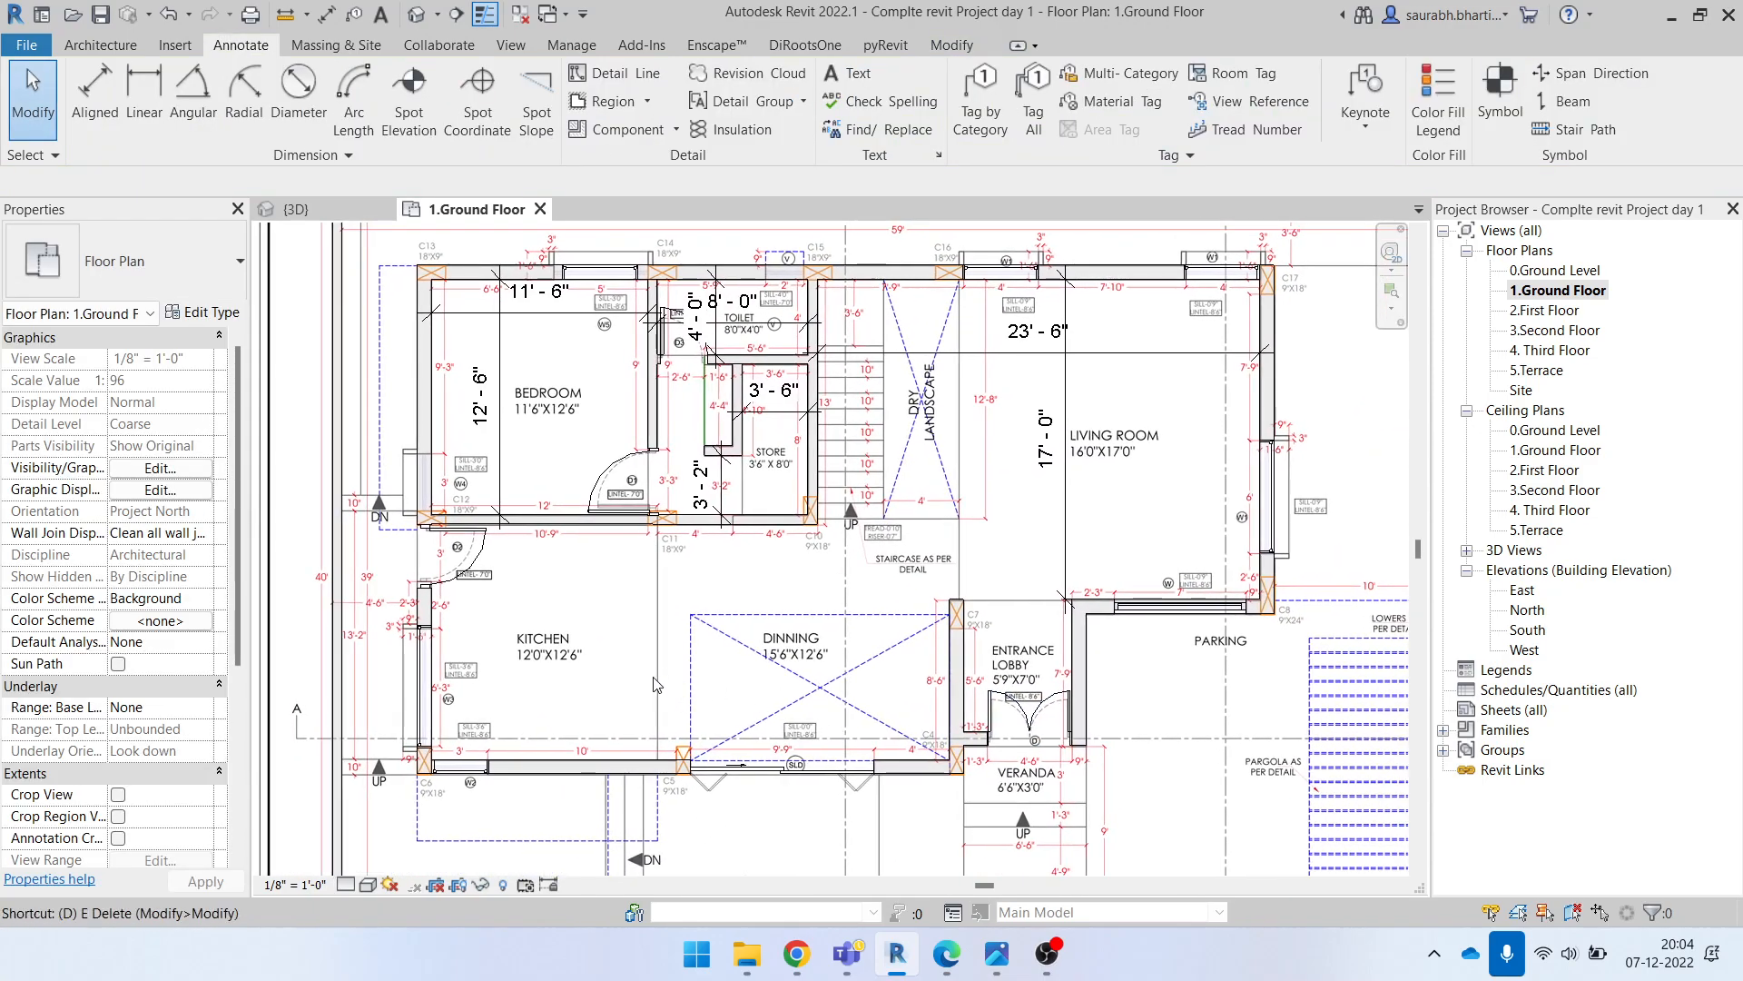
{"action": "key", "text": "d"}
{"action": "key", "text": "i"}
{"action": "scroll", "coordinate": [563, 701], "scroll_direction": "up", "scroll_amount": 1}
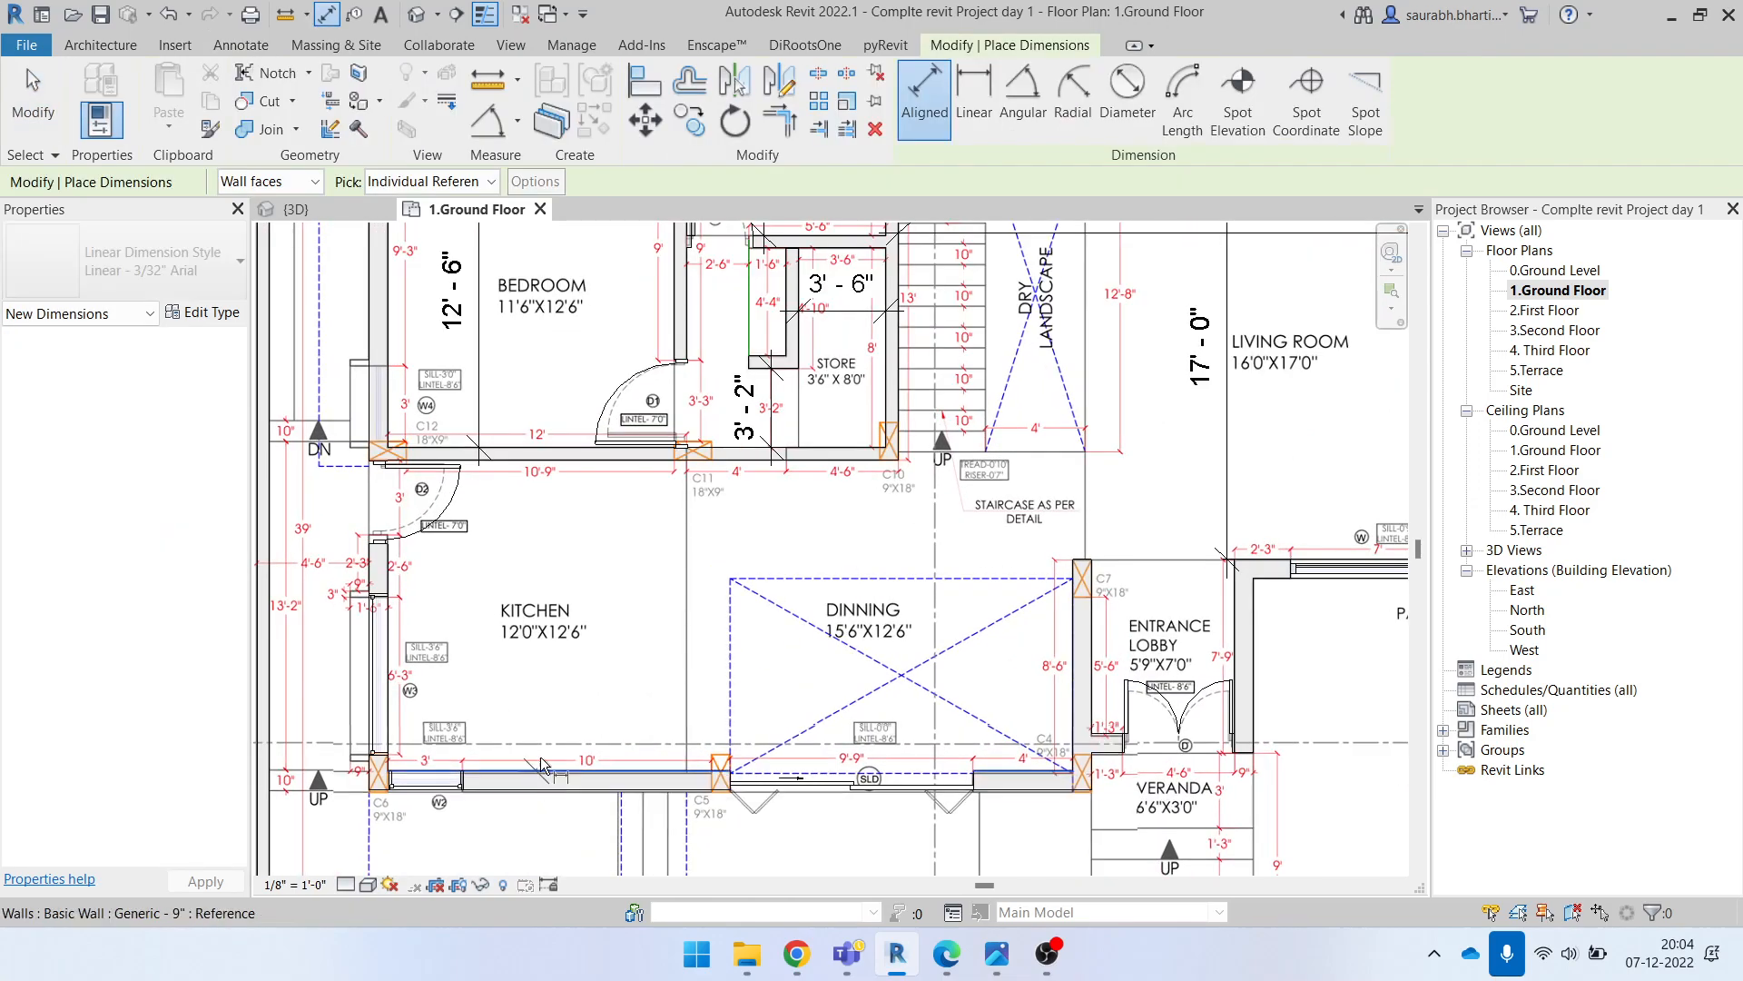
{"action": "left_click", "coordinate": [538, 774]}
{"action": "left_click", "coordinate": [552, 459]}
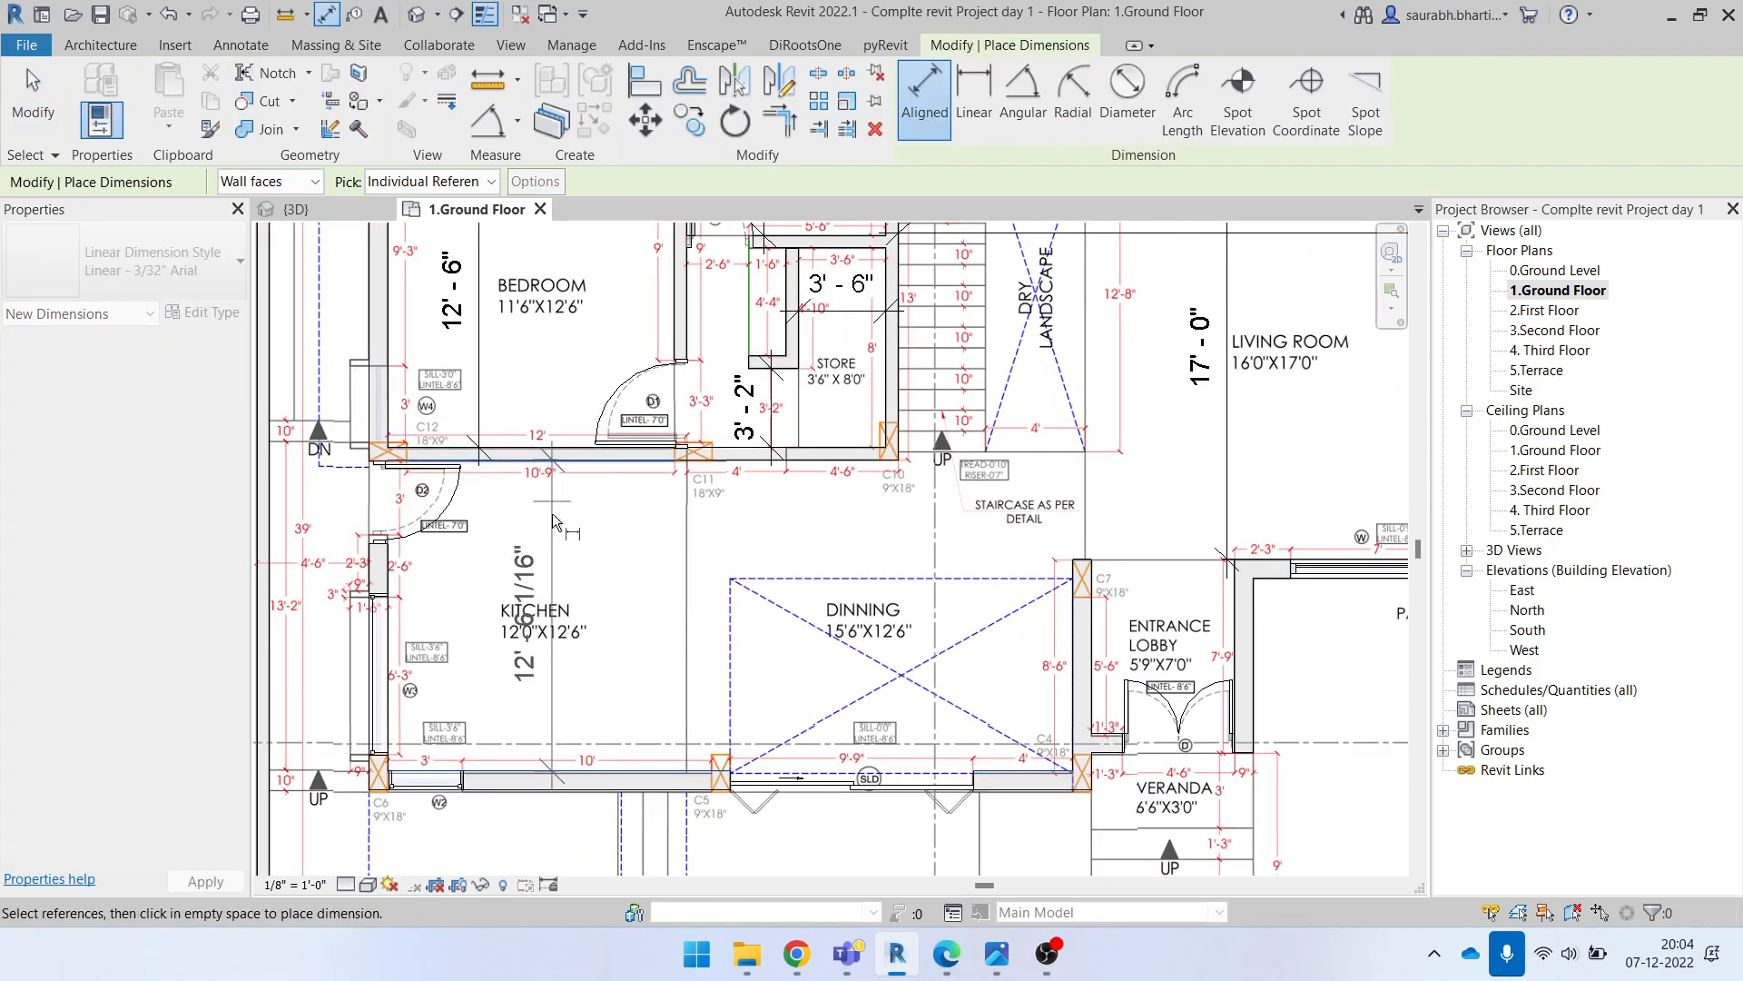
{"action": "left_click", "coordinate": [461, 555]}
{"action": "key", "text": "Escape"}
{"action": "key", "text": "Escape"}
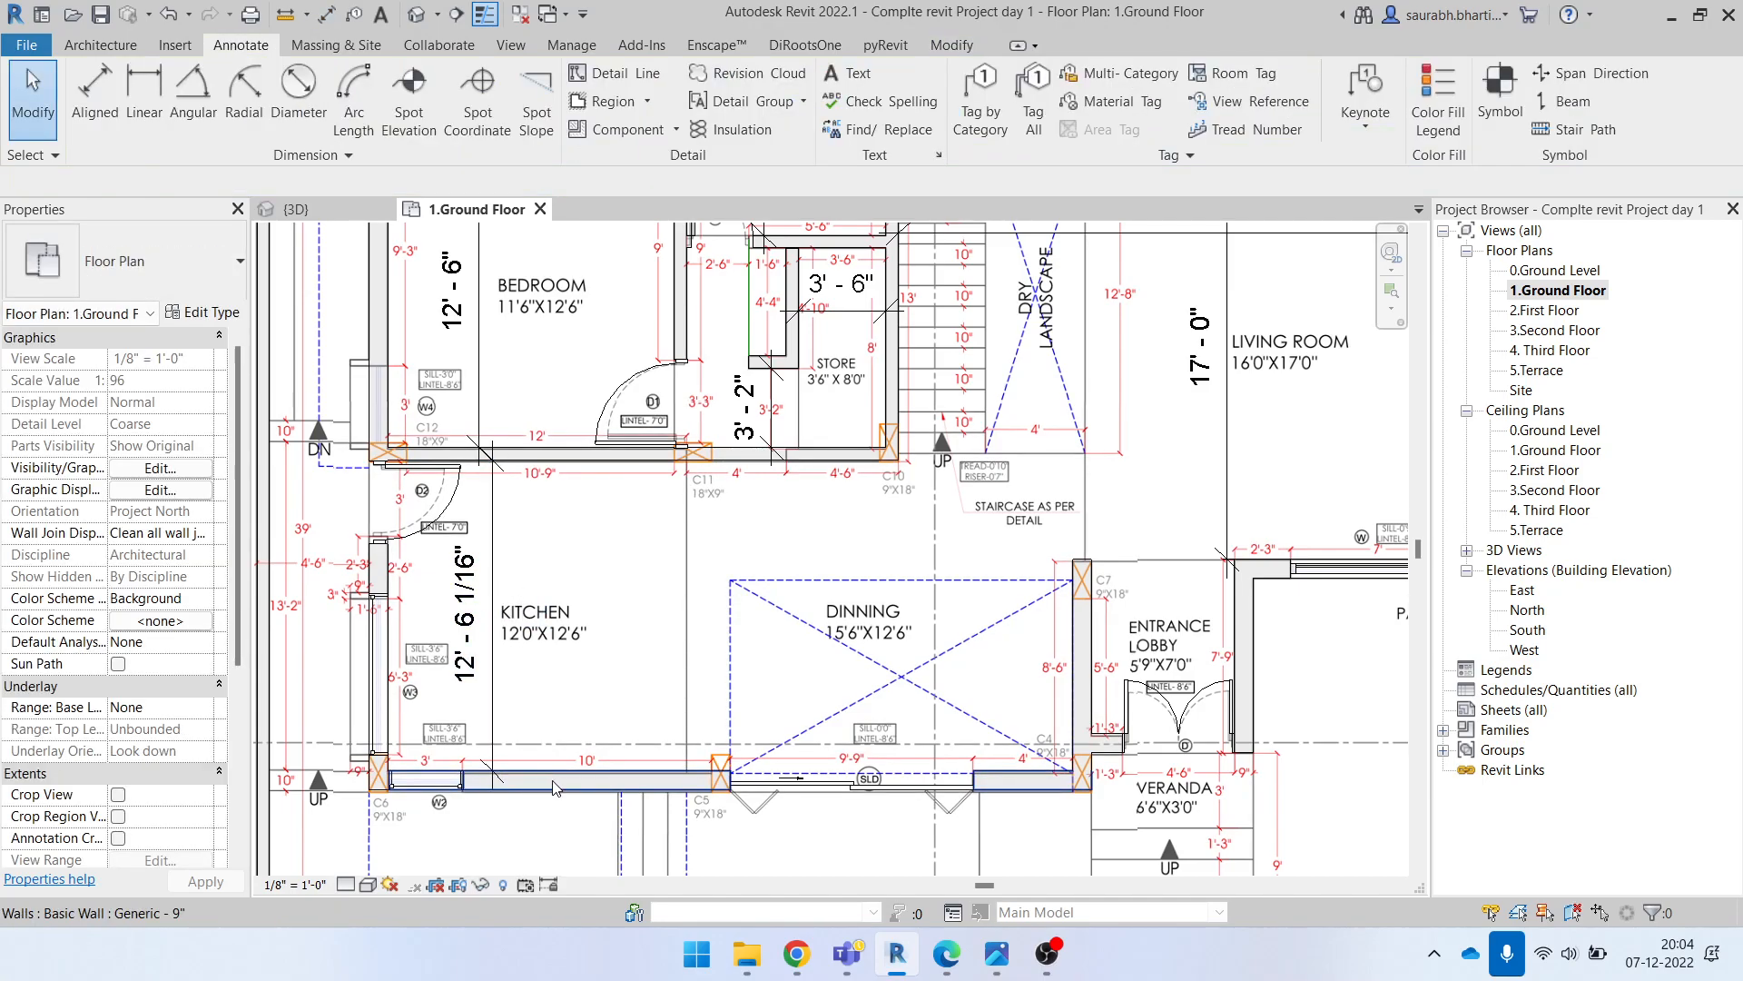
Step: Try to shift the kitchen's lower exterior wall by setting the kitchen's depth dimension to 12'
{"action": "left_click", "coordinate": [557, 787]}
{"action": "left_click", "coordinate": [473, 631]}
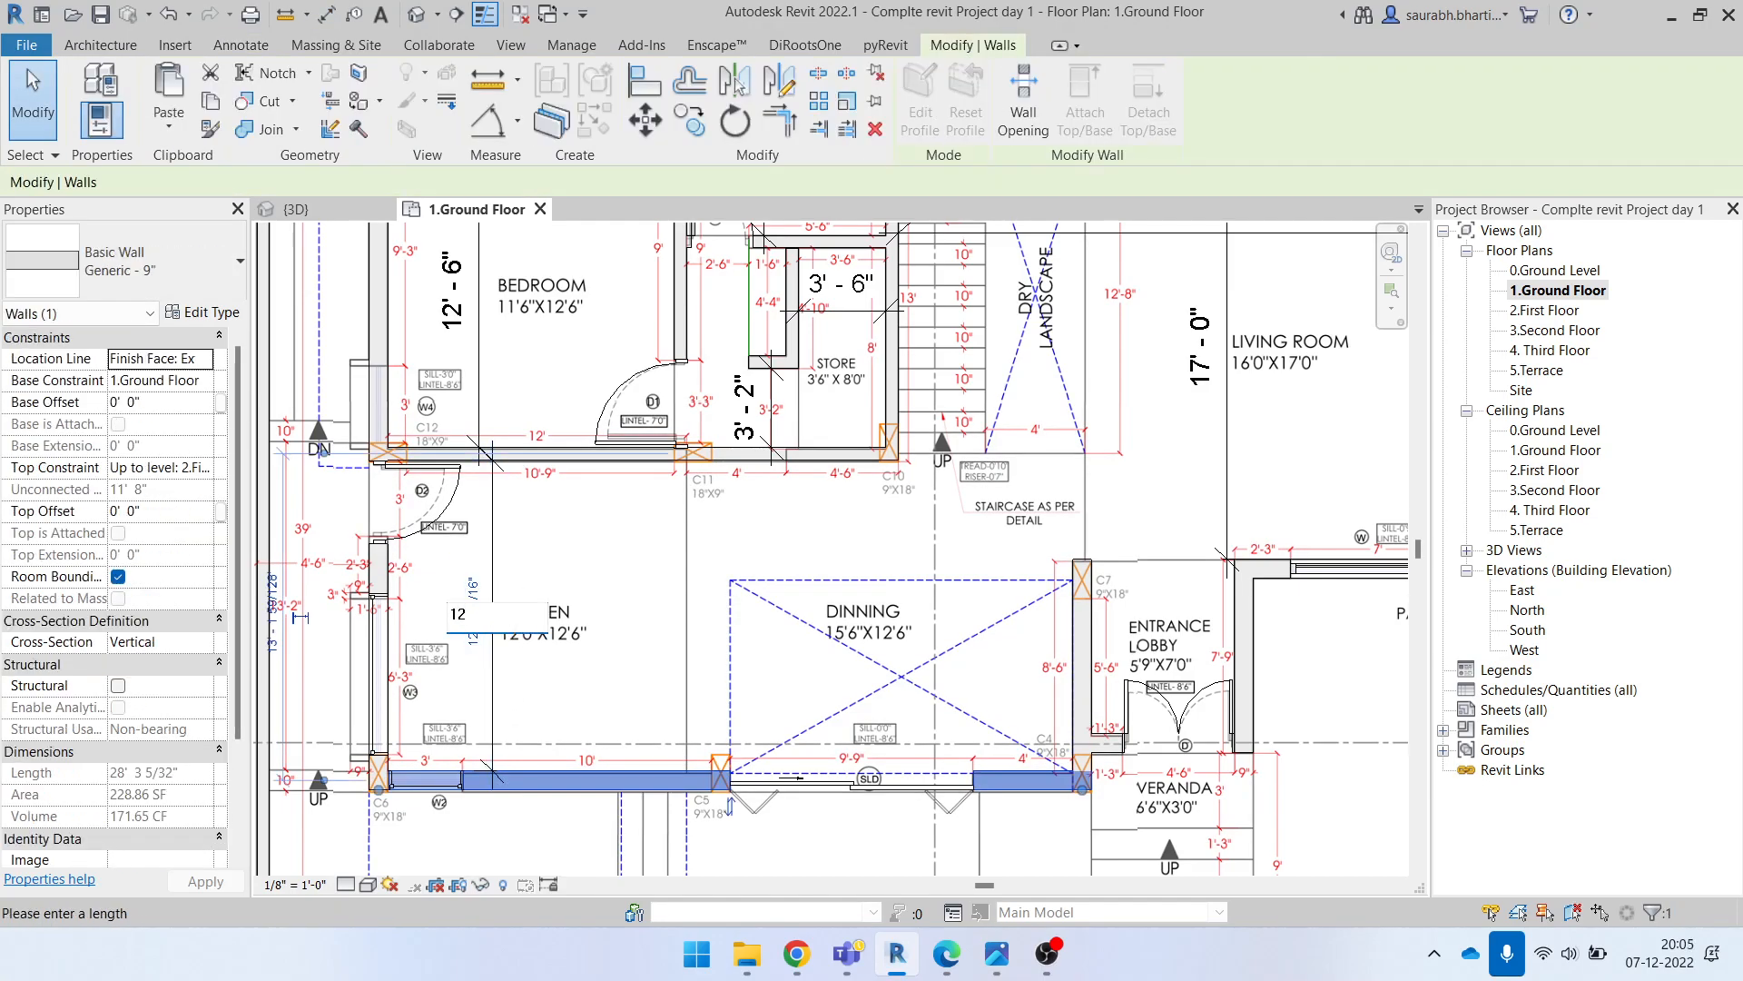
{"action": "key", "text": "Return"}
{"action": "key", "text": "Escape"}
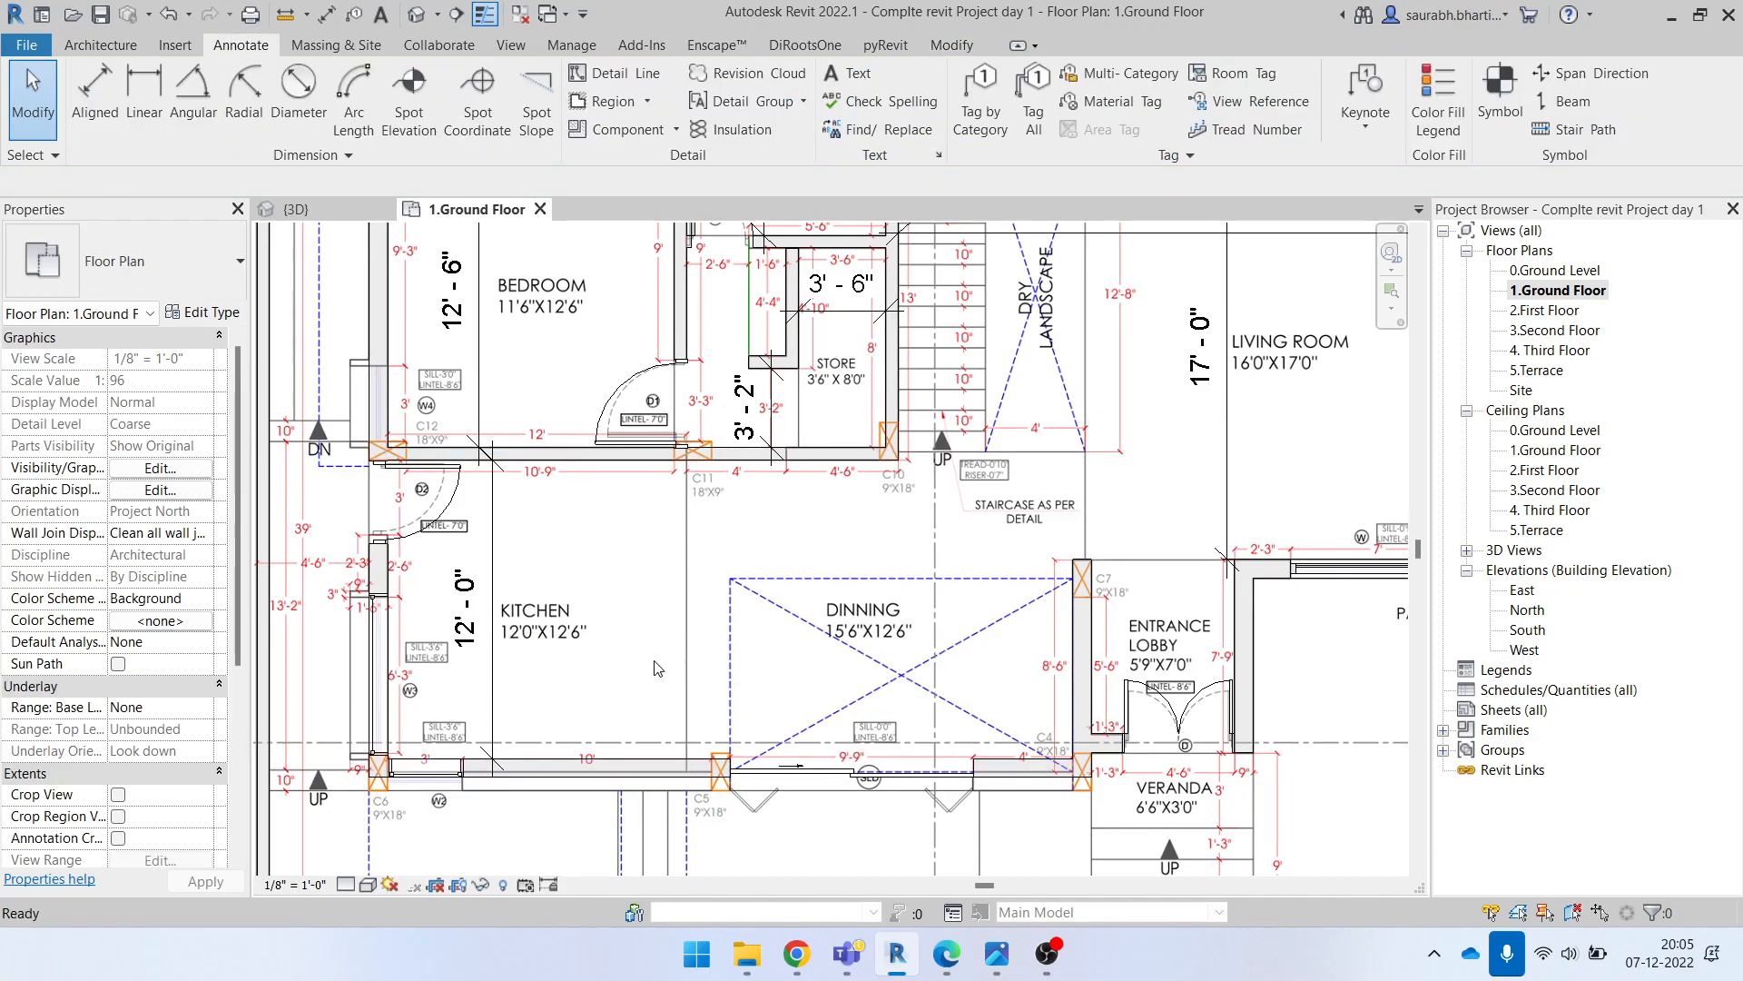
{"action": "left_click", "coordinate": [563, 781]}
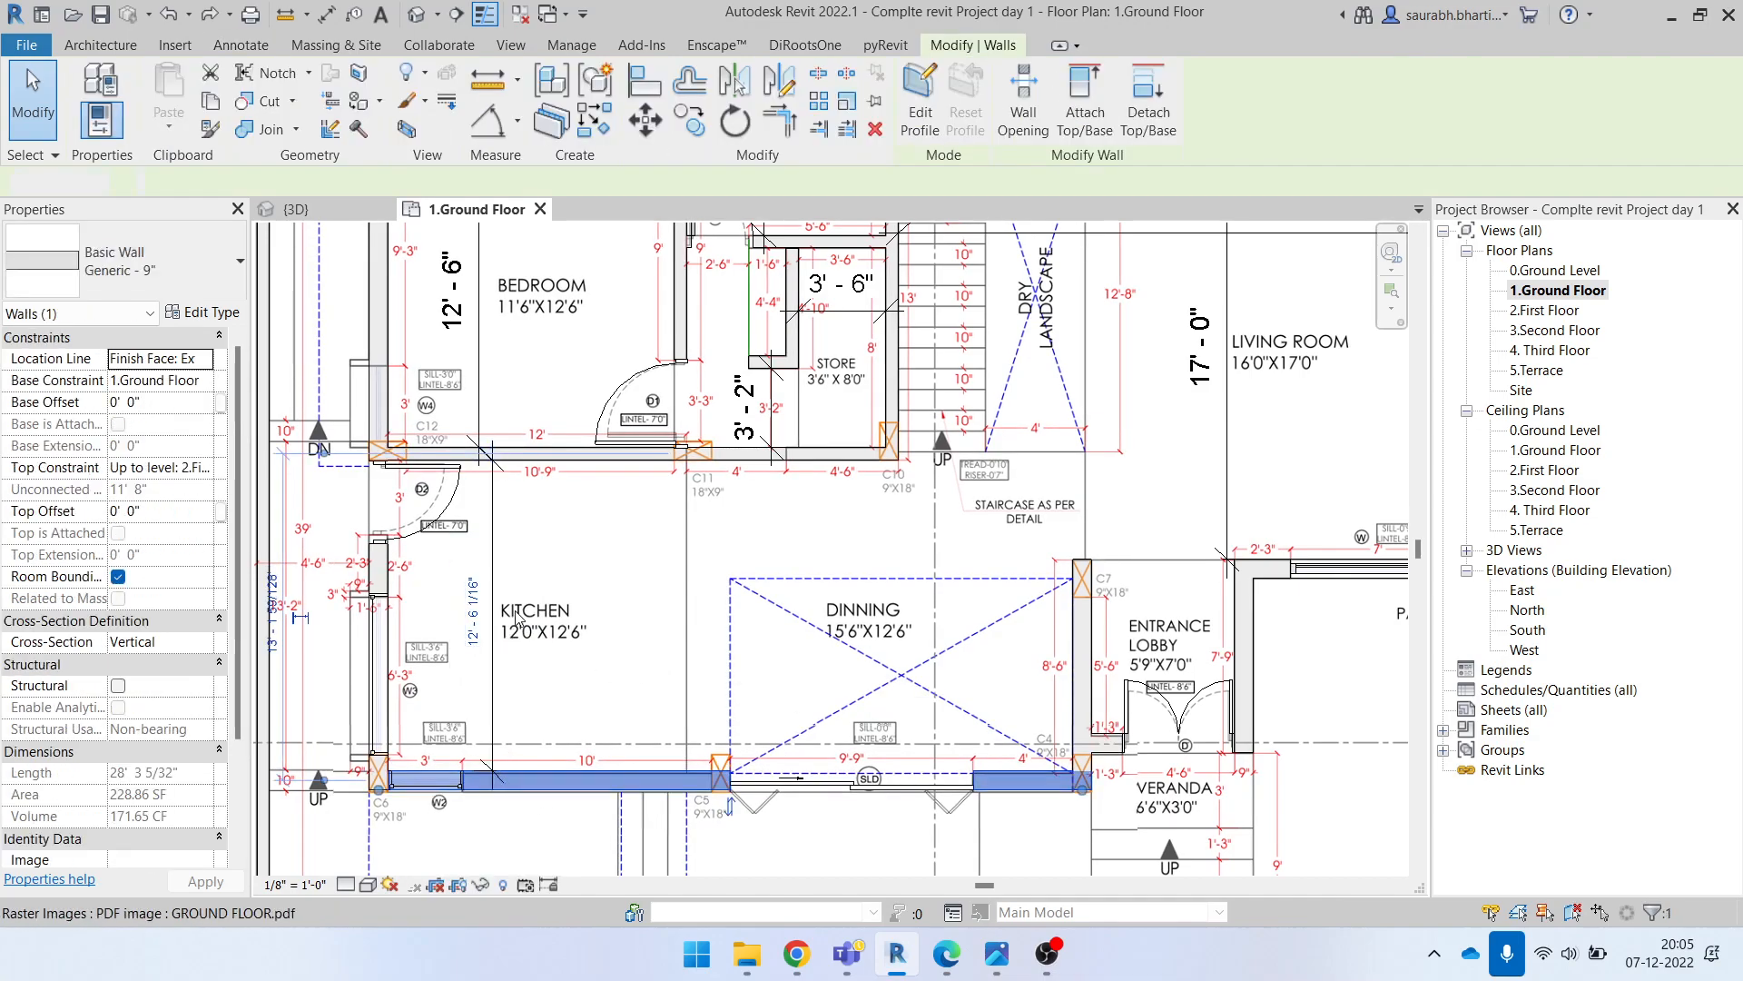
{"action": "key", "text": "Escape"}
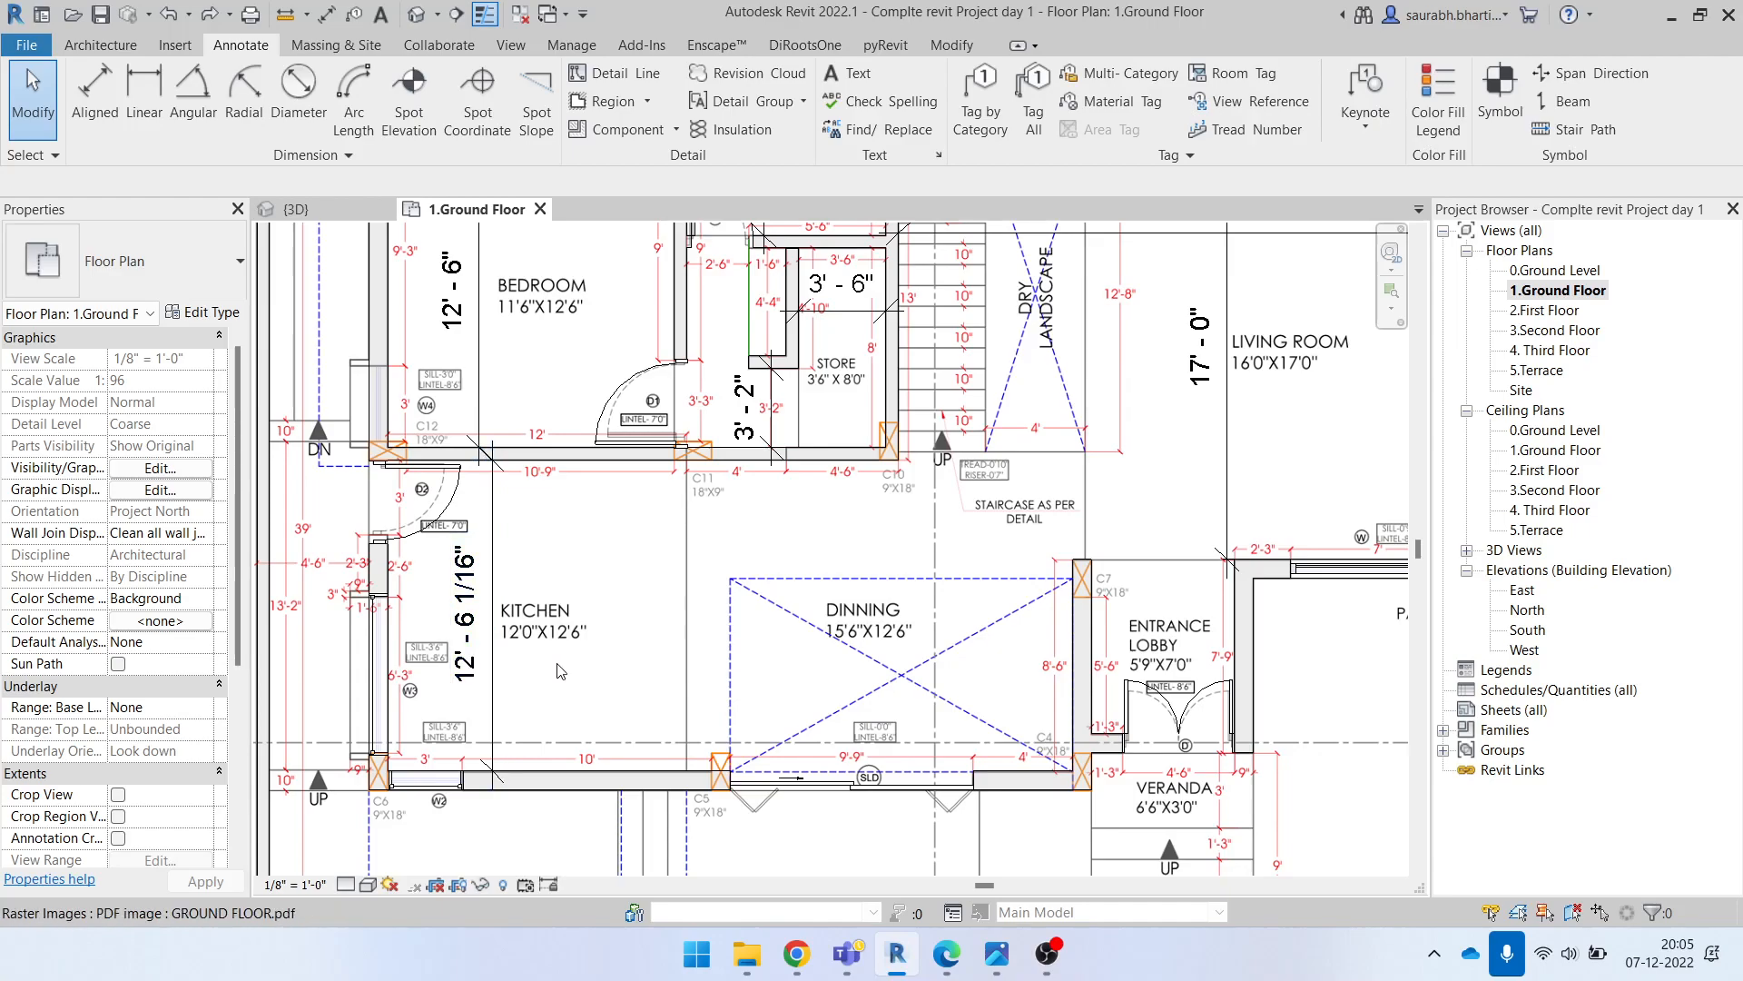
Step: Shift the kitchen's lower exterior wall by setting the kitchen's depth dimension to 12' 6"
{"action": "left_click", "coordinate": [545, 796]}
{"action": "left_click", "coordinate": [466, 626]}
{"action": "type", "text": "1"}
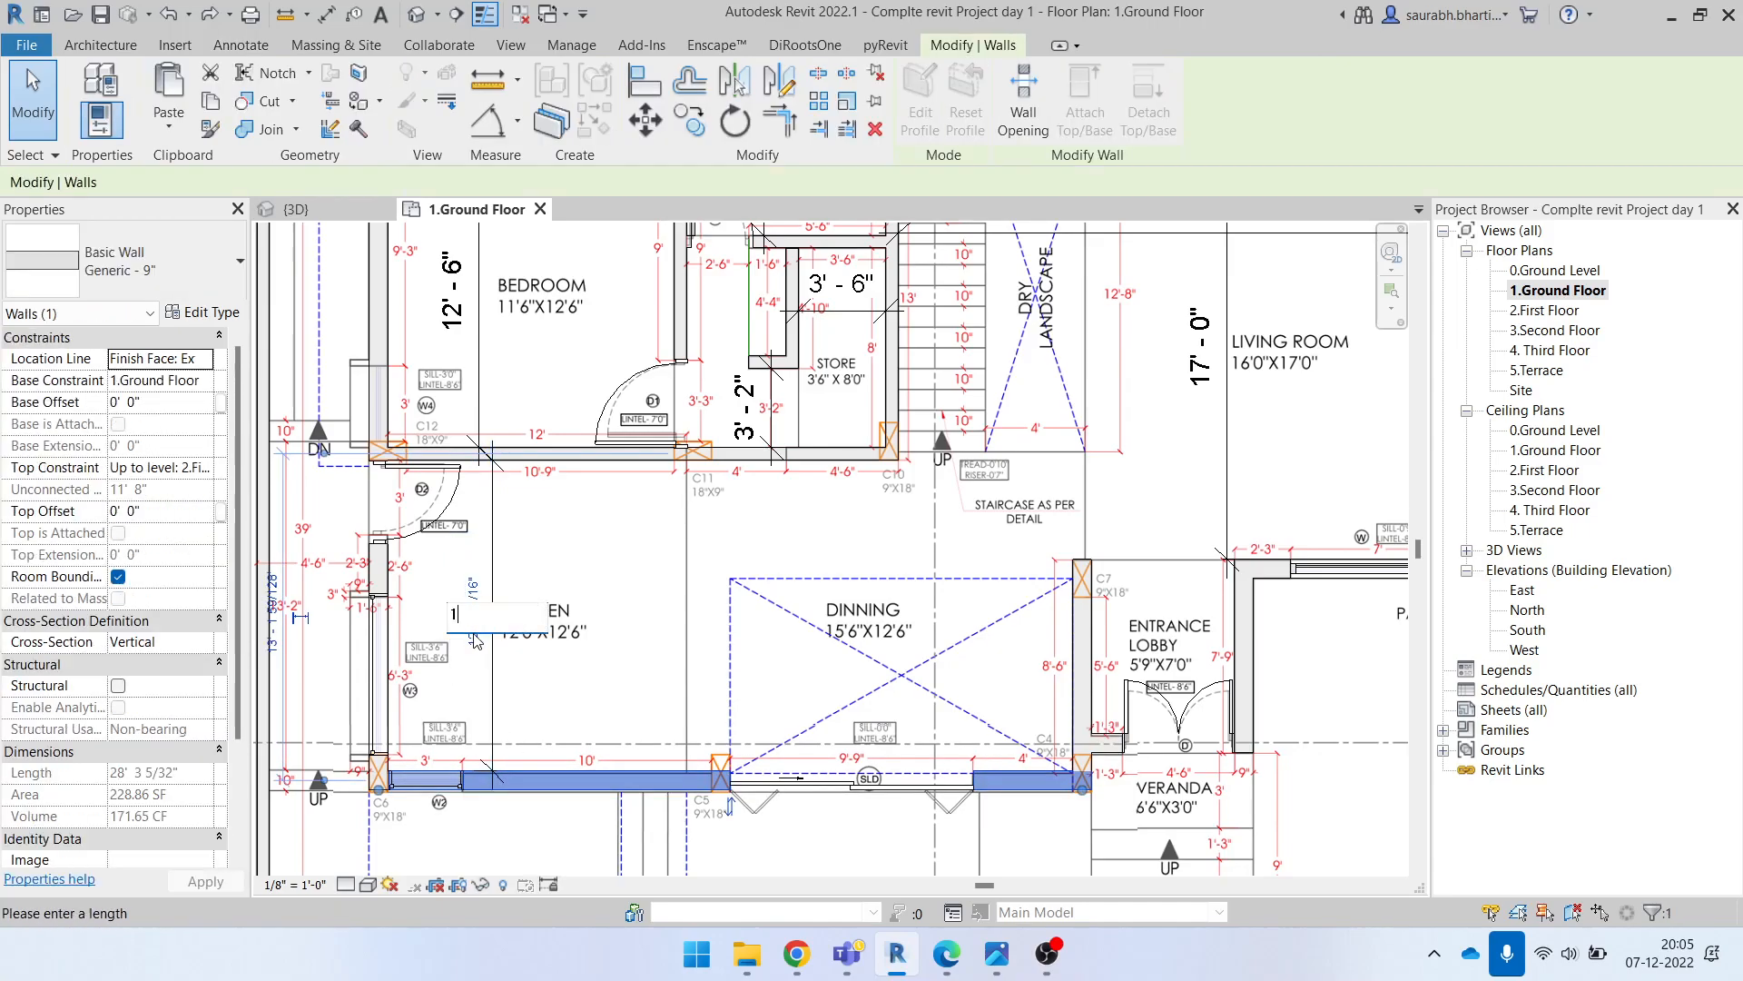
{"action": "type", "text": "2'6"}
{"action": "key", "text": "Return"}
{"action": "key", "text": "Escape"}
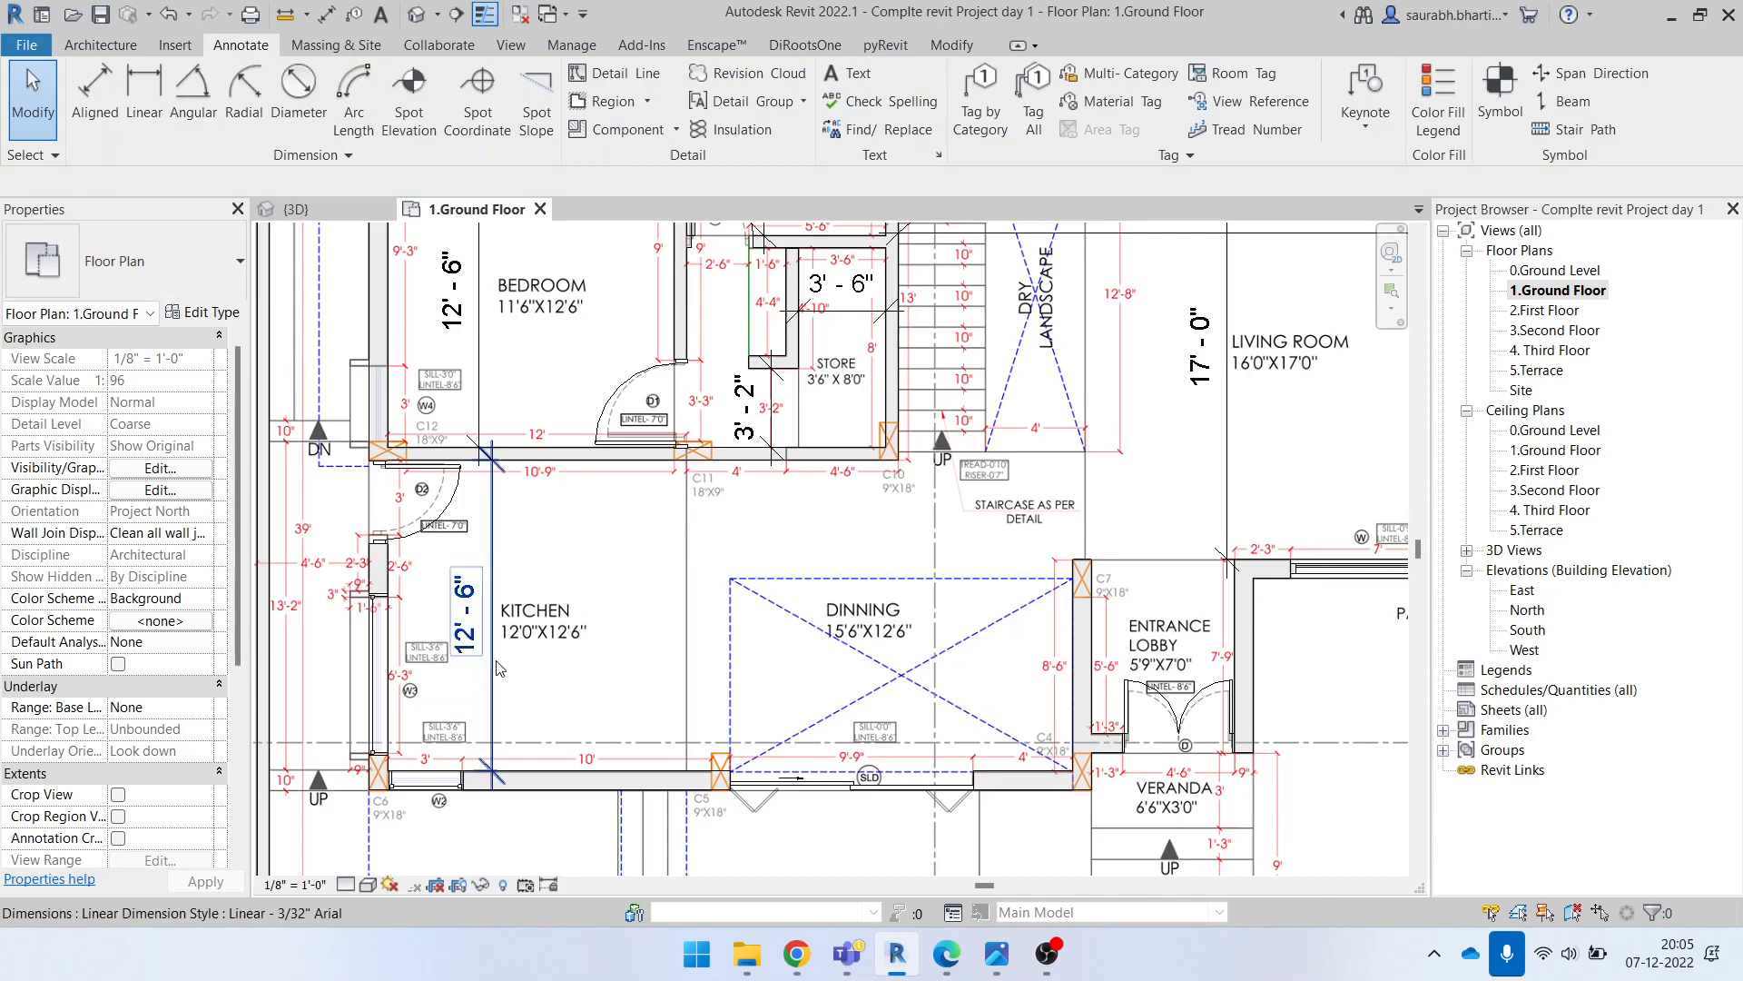
Step: Dimension the entrance lobby's width between the dining-side wall and the parking-side wall
{"action": "middle_click_drag", "start_coordinate": [751, 621], "coordinate": [622, 755]}
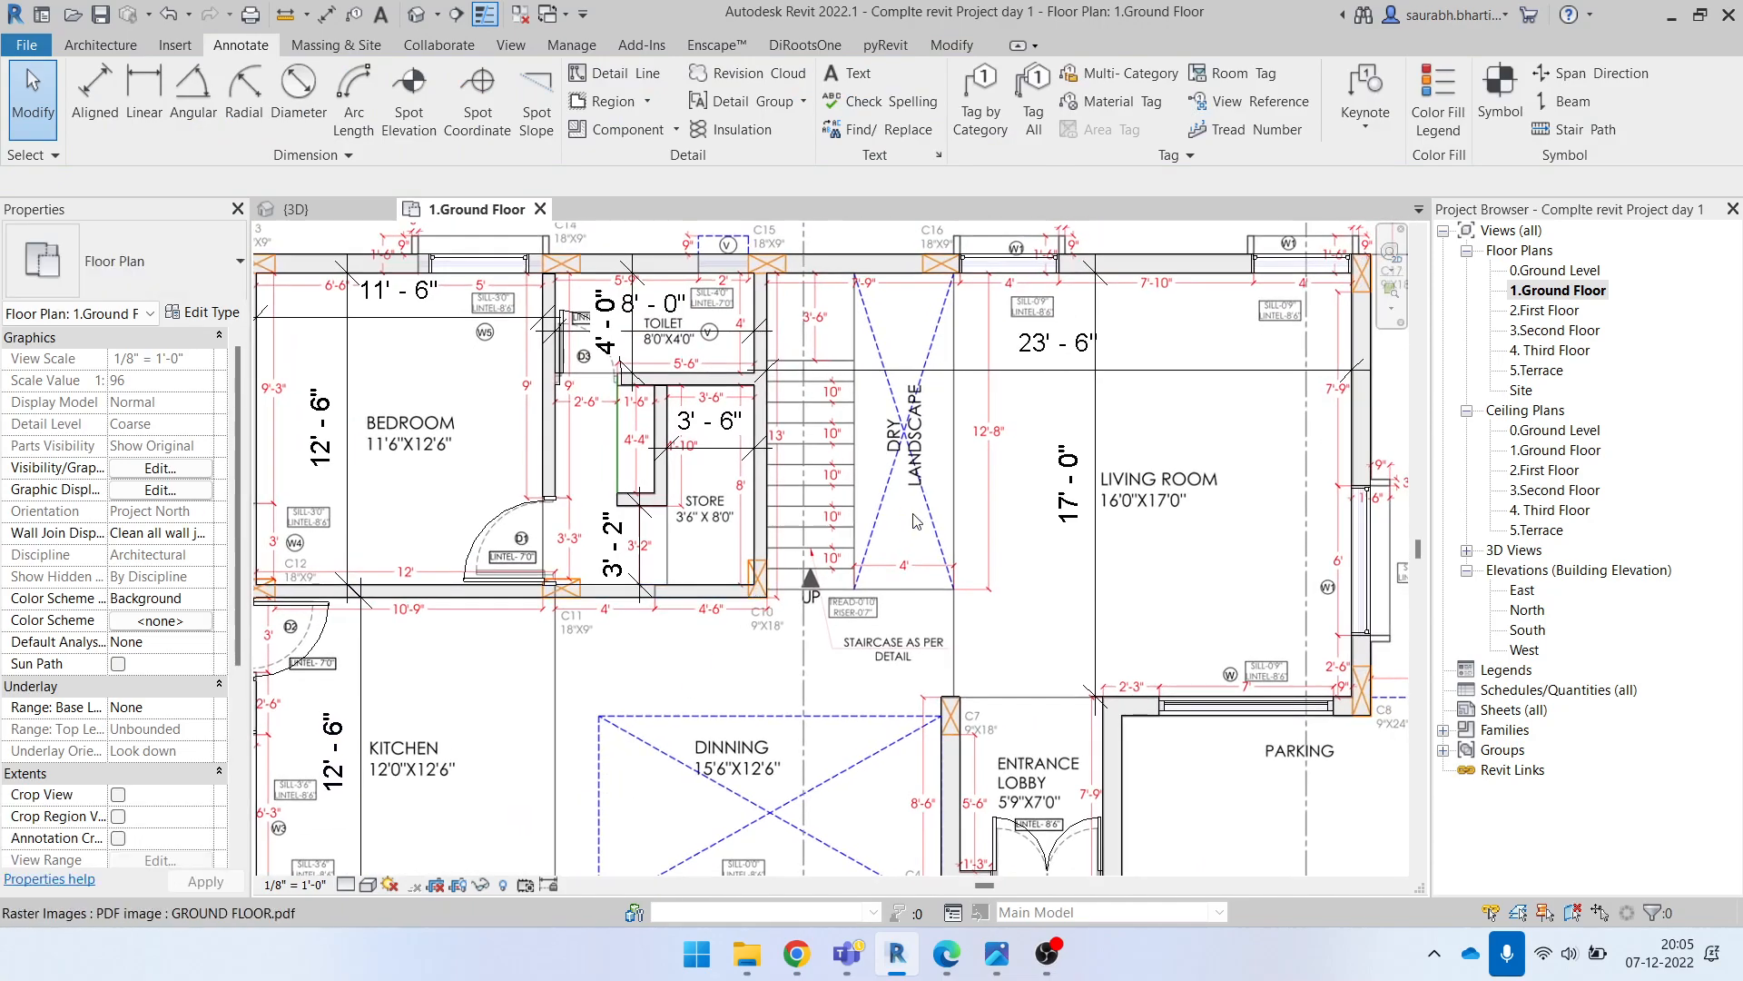
{"action": "scroll", "coordinate": [862, 535], "scroll_direction": "down", "scroll_amount": 1}
{"action": "middle_click_drag", "start_coordinate": [993, 665], "coordinate": [928, 536]}
{"action": "scroll", "coordinate": [971, 623], "scroll_direction": "up", "scroll_amount": 2}
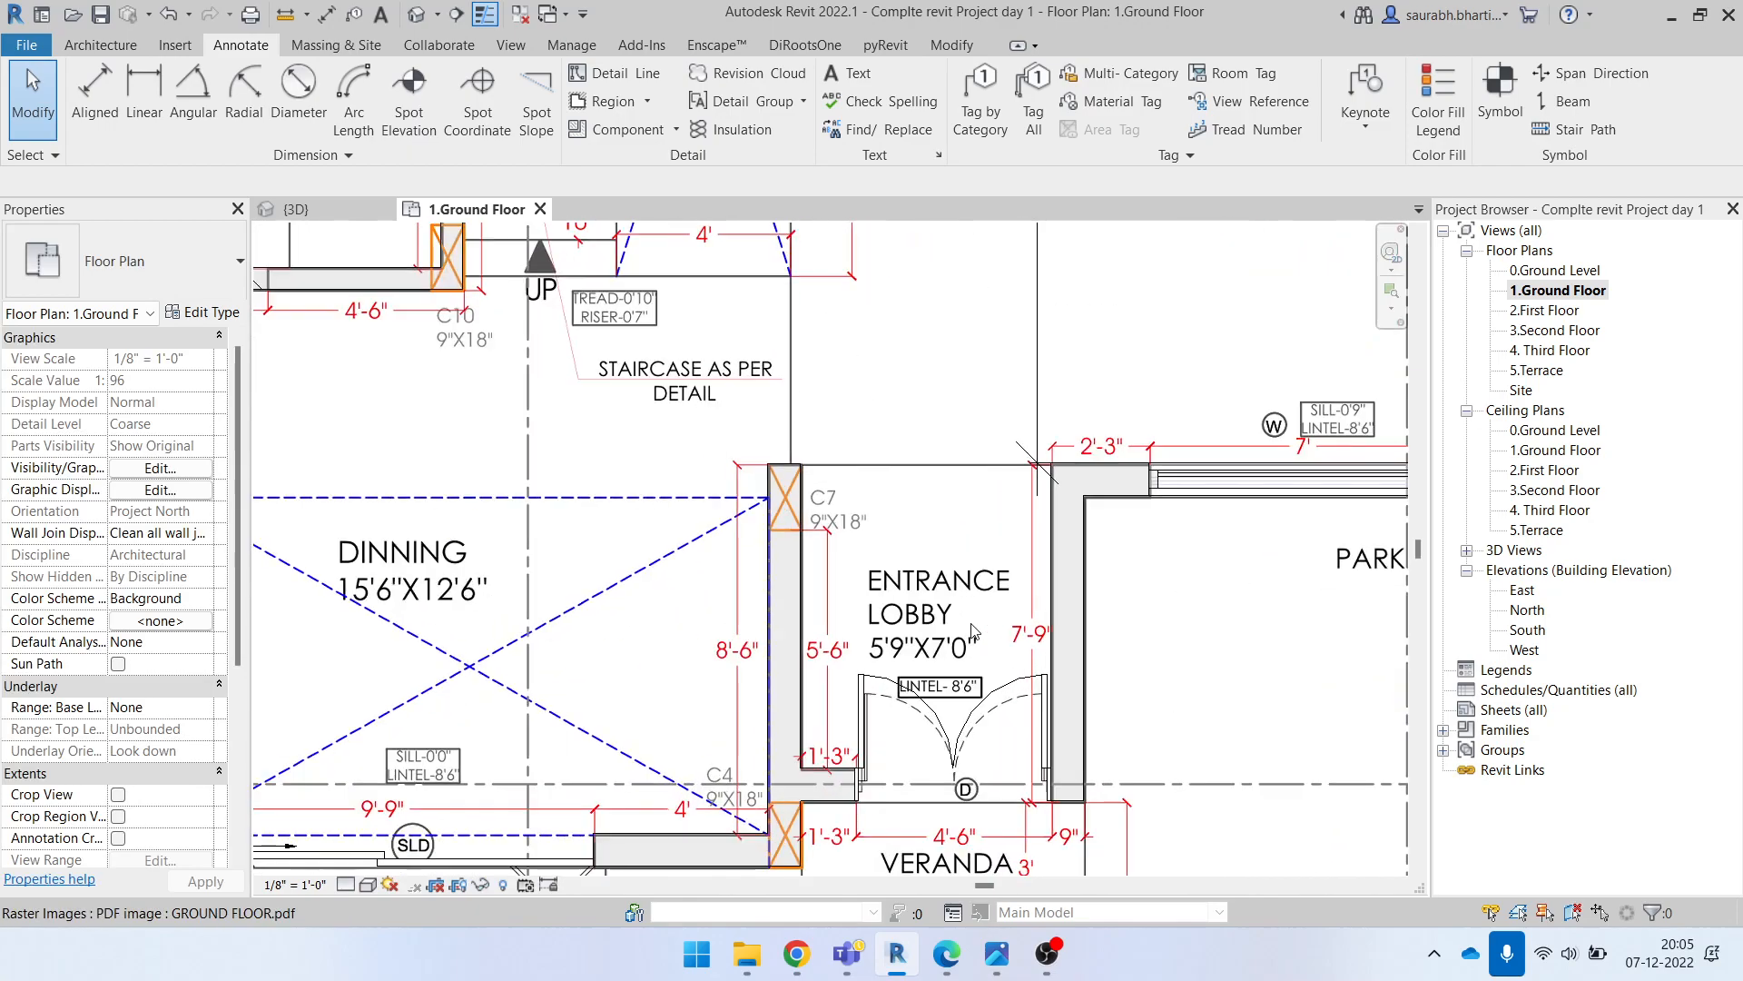
{"action": "left_click", "coordinate": [803, 615]}
{"action": "left_click", "coordinate": [1050, 625]}
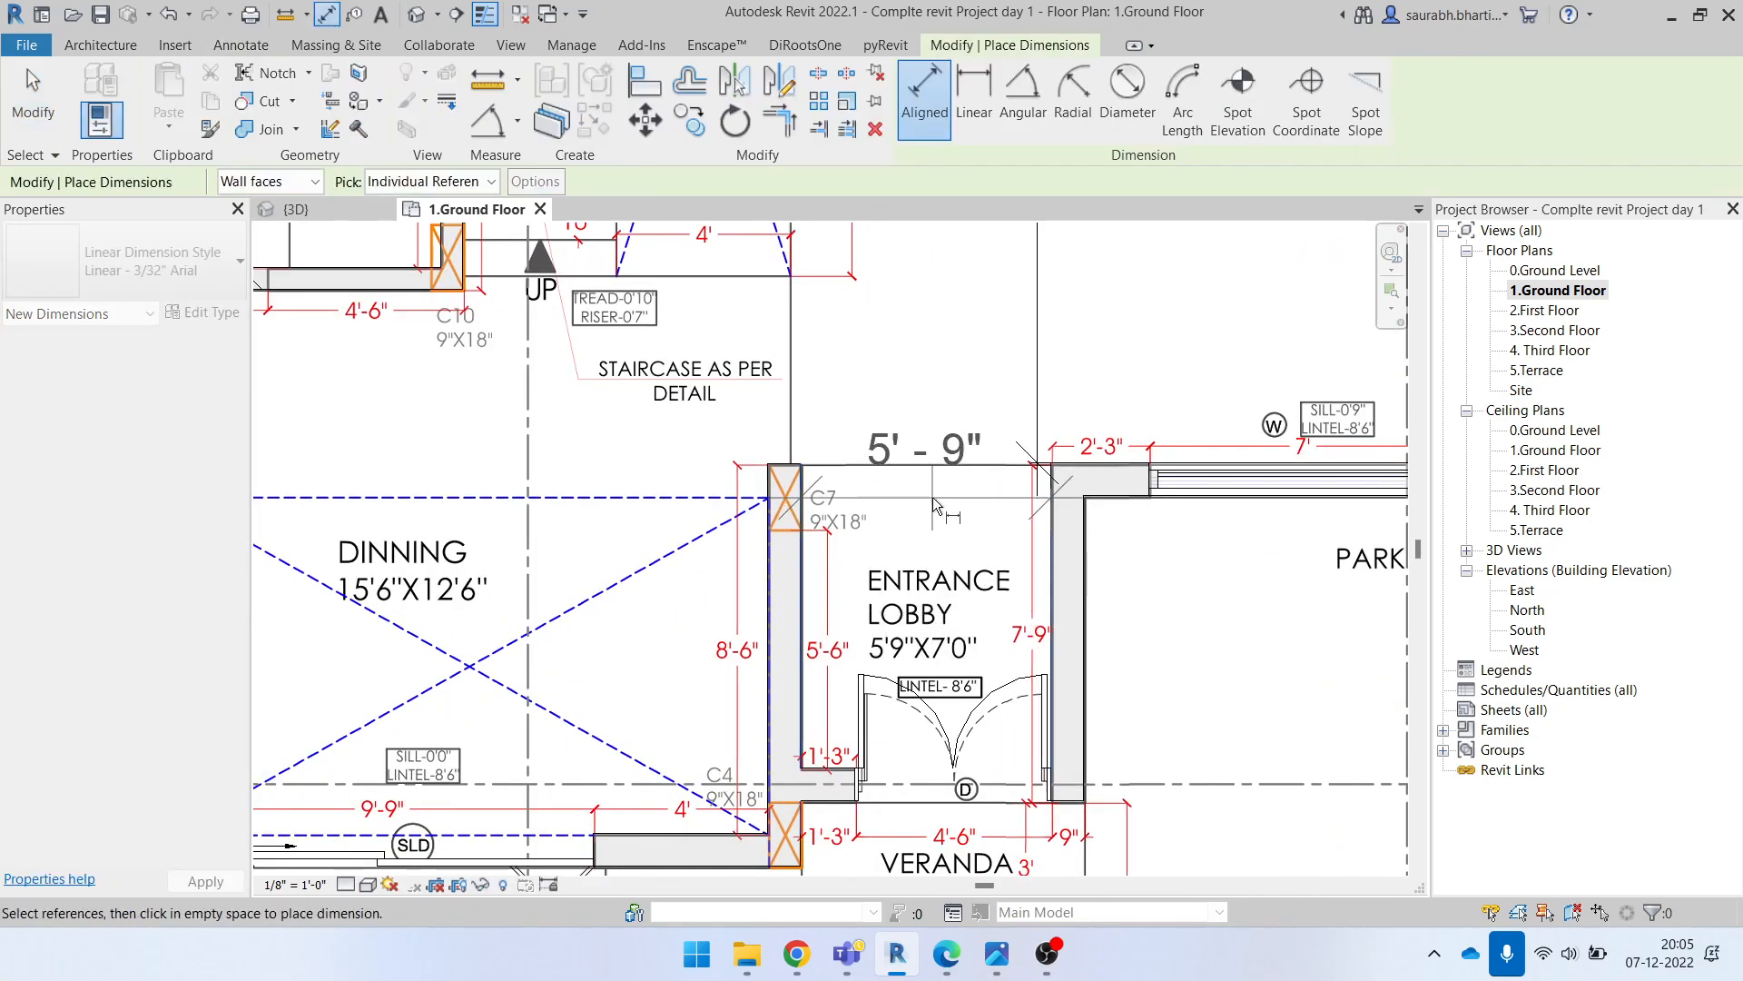
{"action": "left_click", "coordinate": [928, 560]}
{"action": "scroll", "coordinate": [845, 687], "scroll_direction": "down", "scroll_amount": 1}
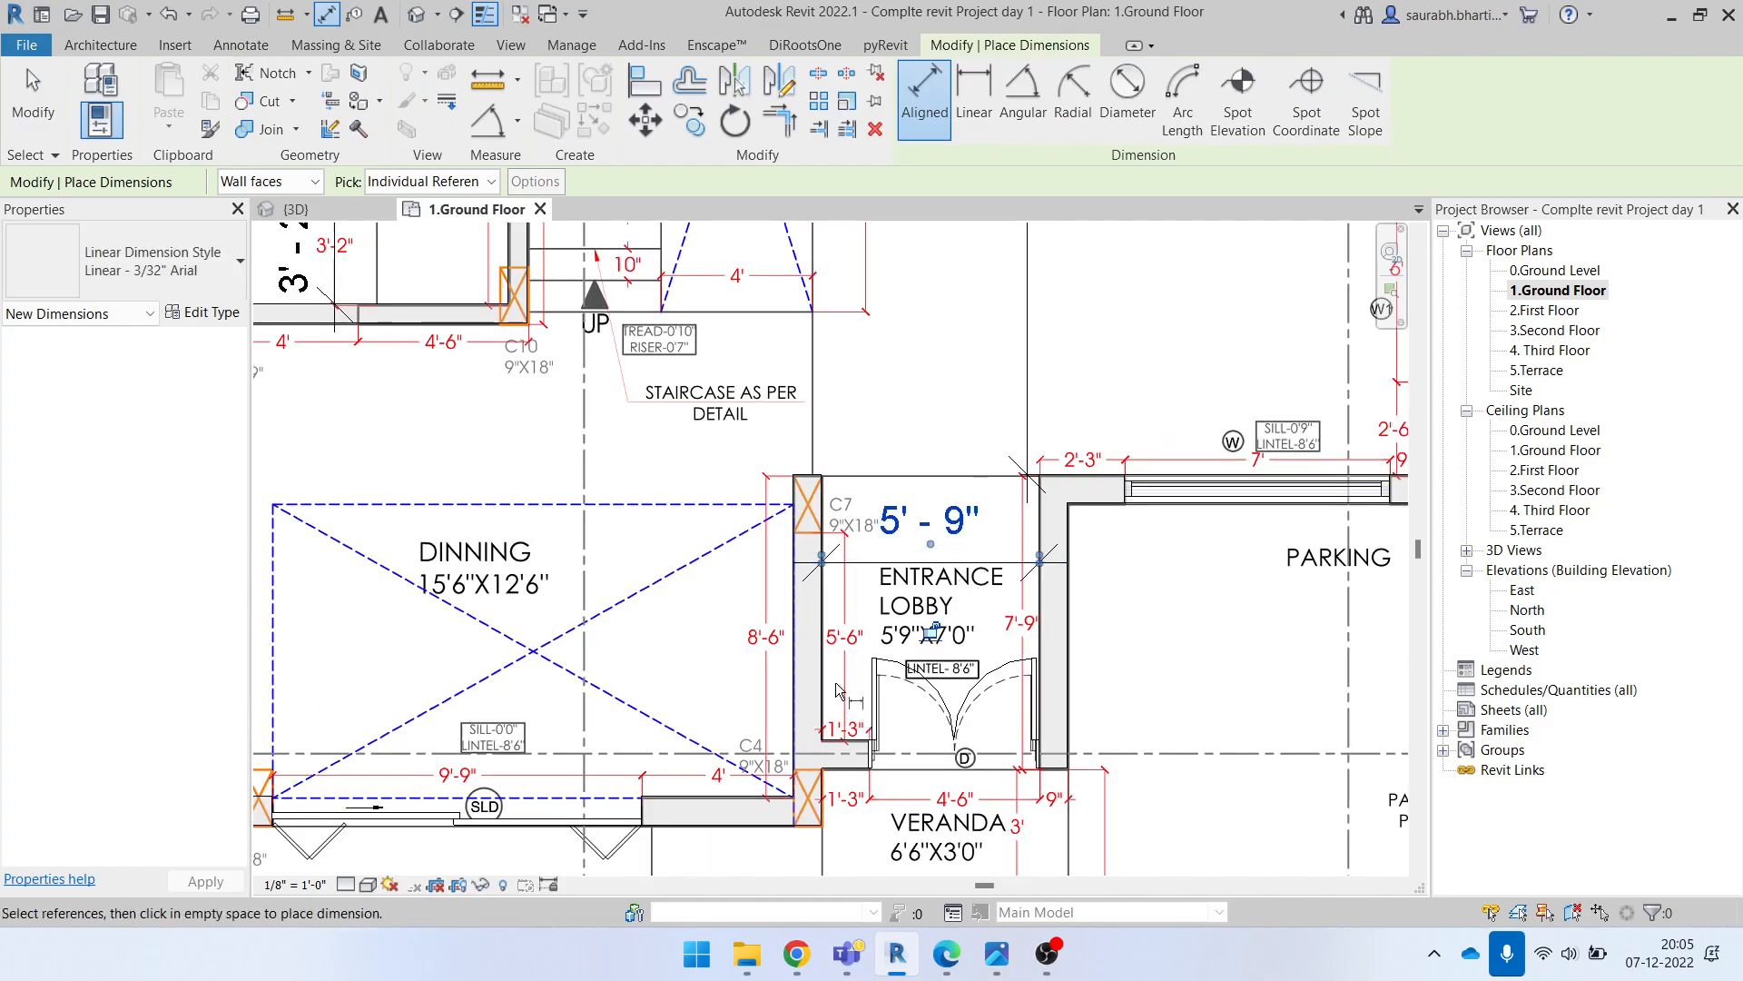
Step: Dimension the dining-side lobby wall vertically from the dining's lower exterior wall to its free end at column C7
{"action": "scroll", "coordinate": [753, 804], "scroll_direction": "up", "scroll_amount": 3}
{"action": "left_click", "coordinate": [732, 797]}
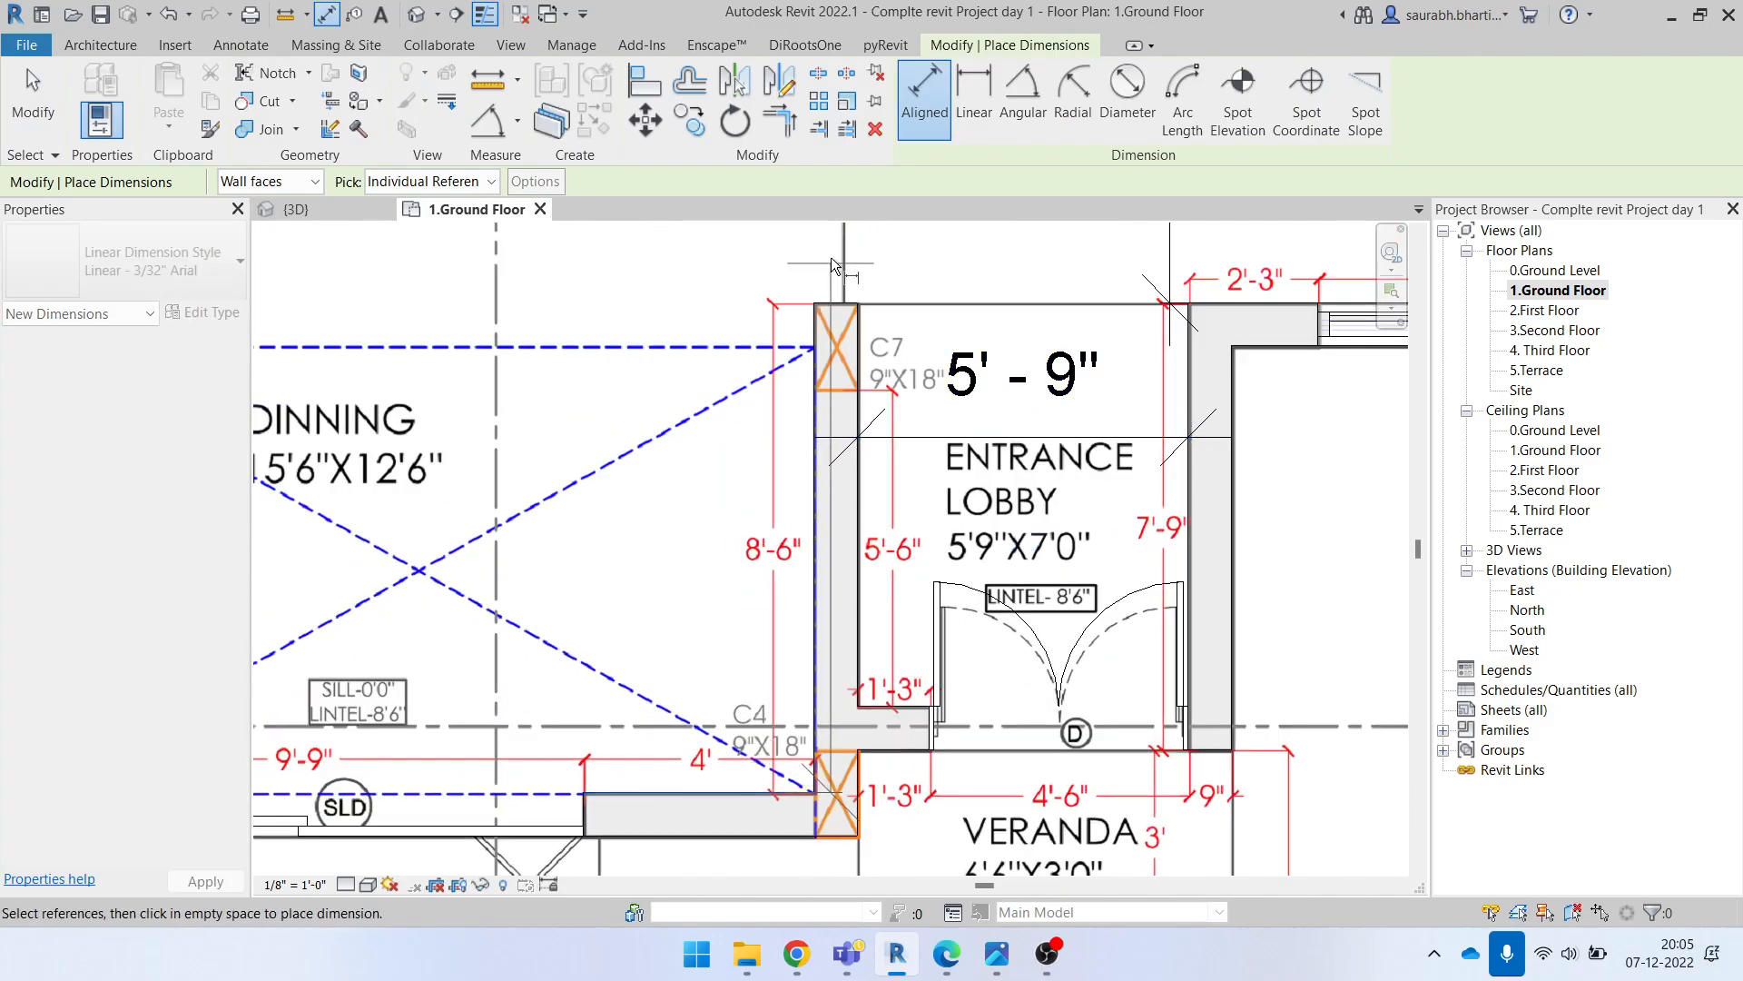
{"action": "left_click", "coordinate": [833, 305]}
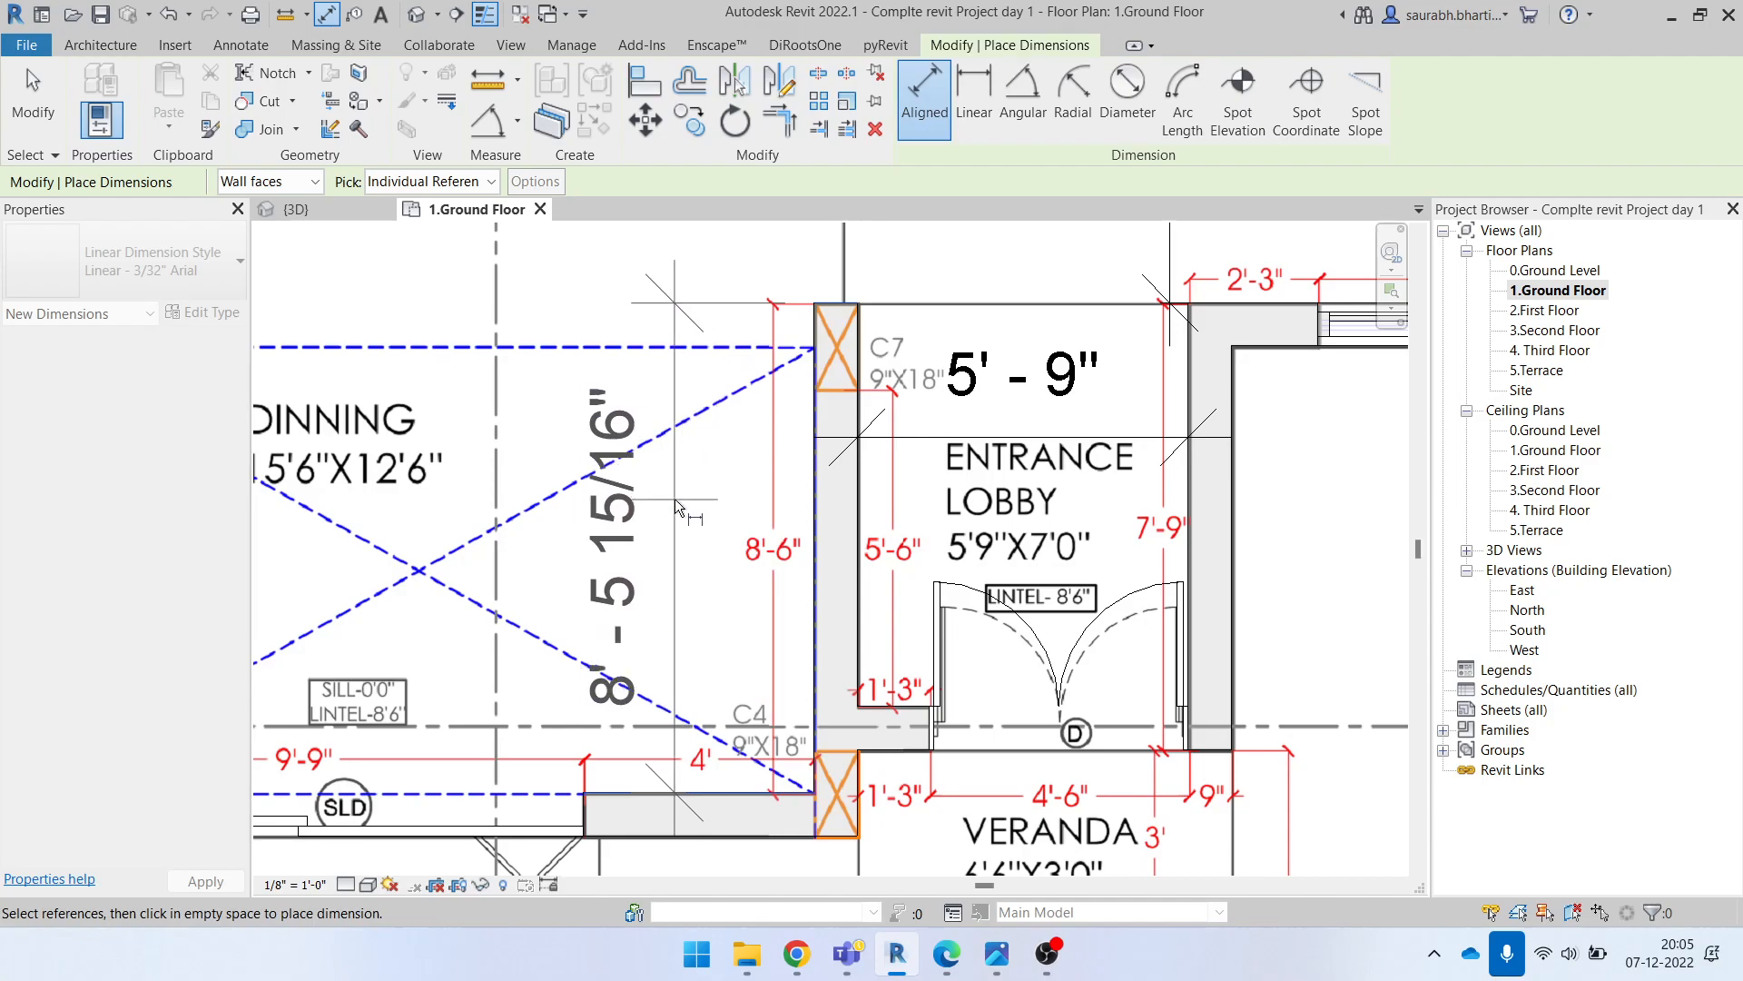
{"action": "left_click", "coordinate": [674, 498]}
{"action": "key", "text": "Escape"}
{"action": "key", "text": "Escape"}
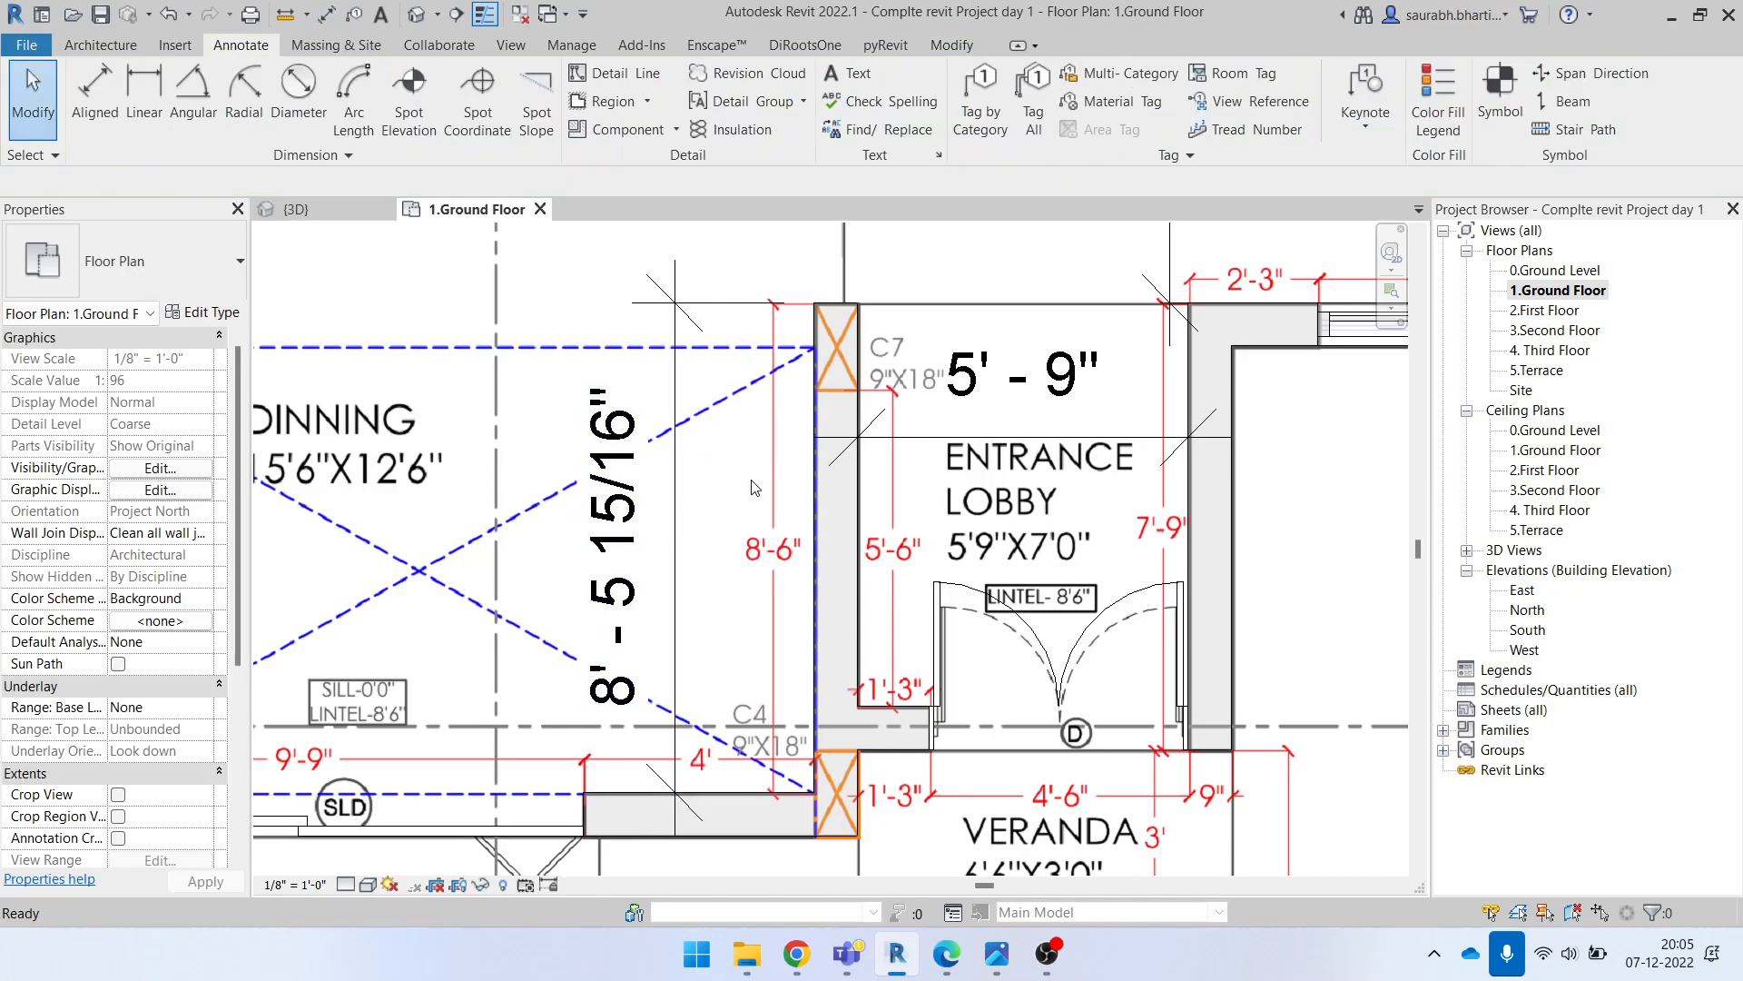
Step: Try to set the length of the wall between dining and entrance lobby to 8' 6", and undo the change
{"action": "left_click", "coordinate": [850, 327]}
{"action": "key", "text": "Escape"}
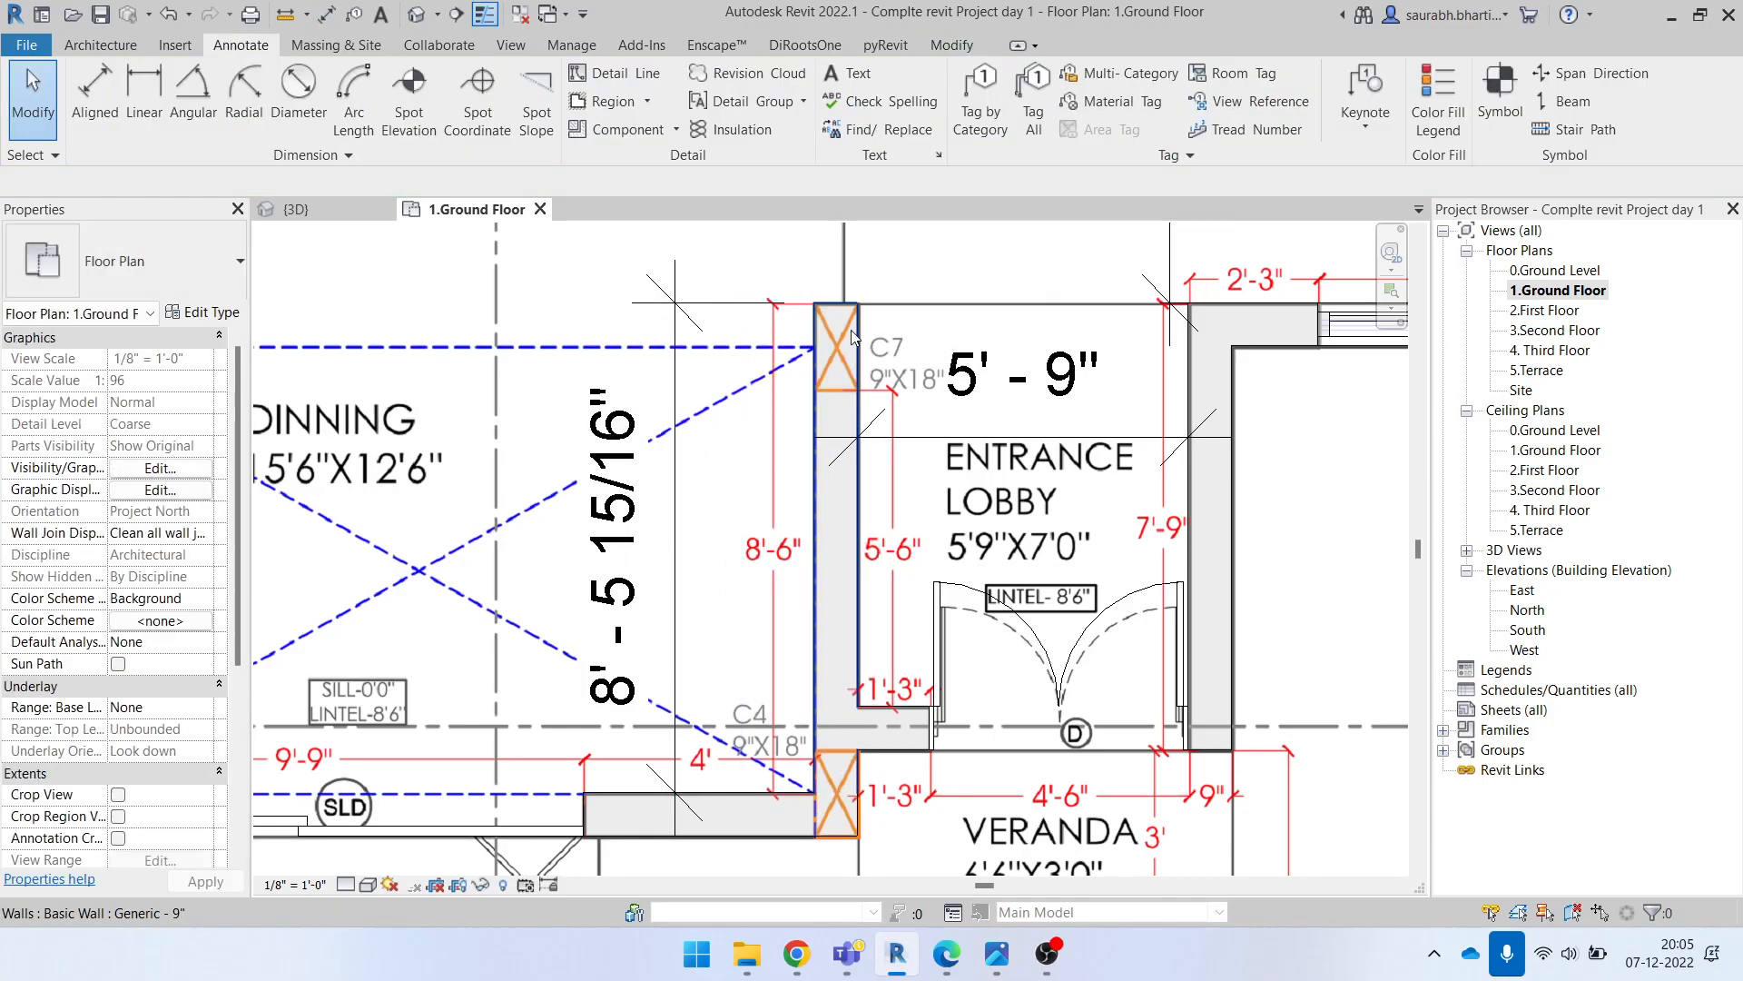
{"action": "left_click", "coordinate": [852, 336]}
{"action": "left_click", "coordinate": [731, 556]}
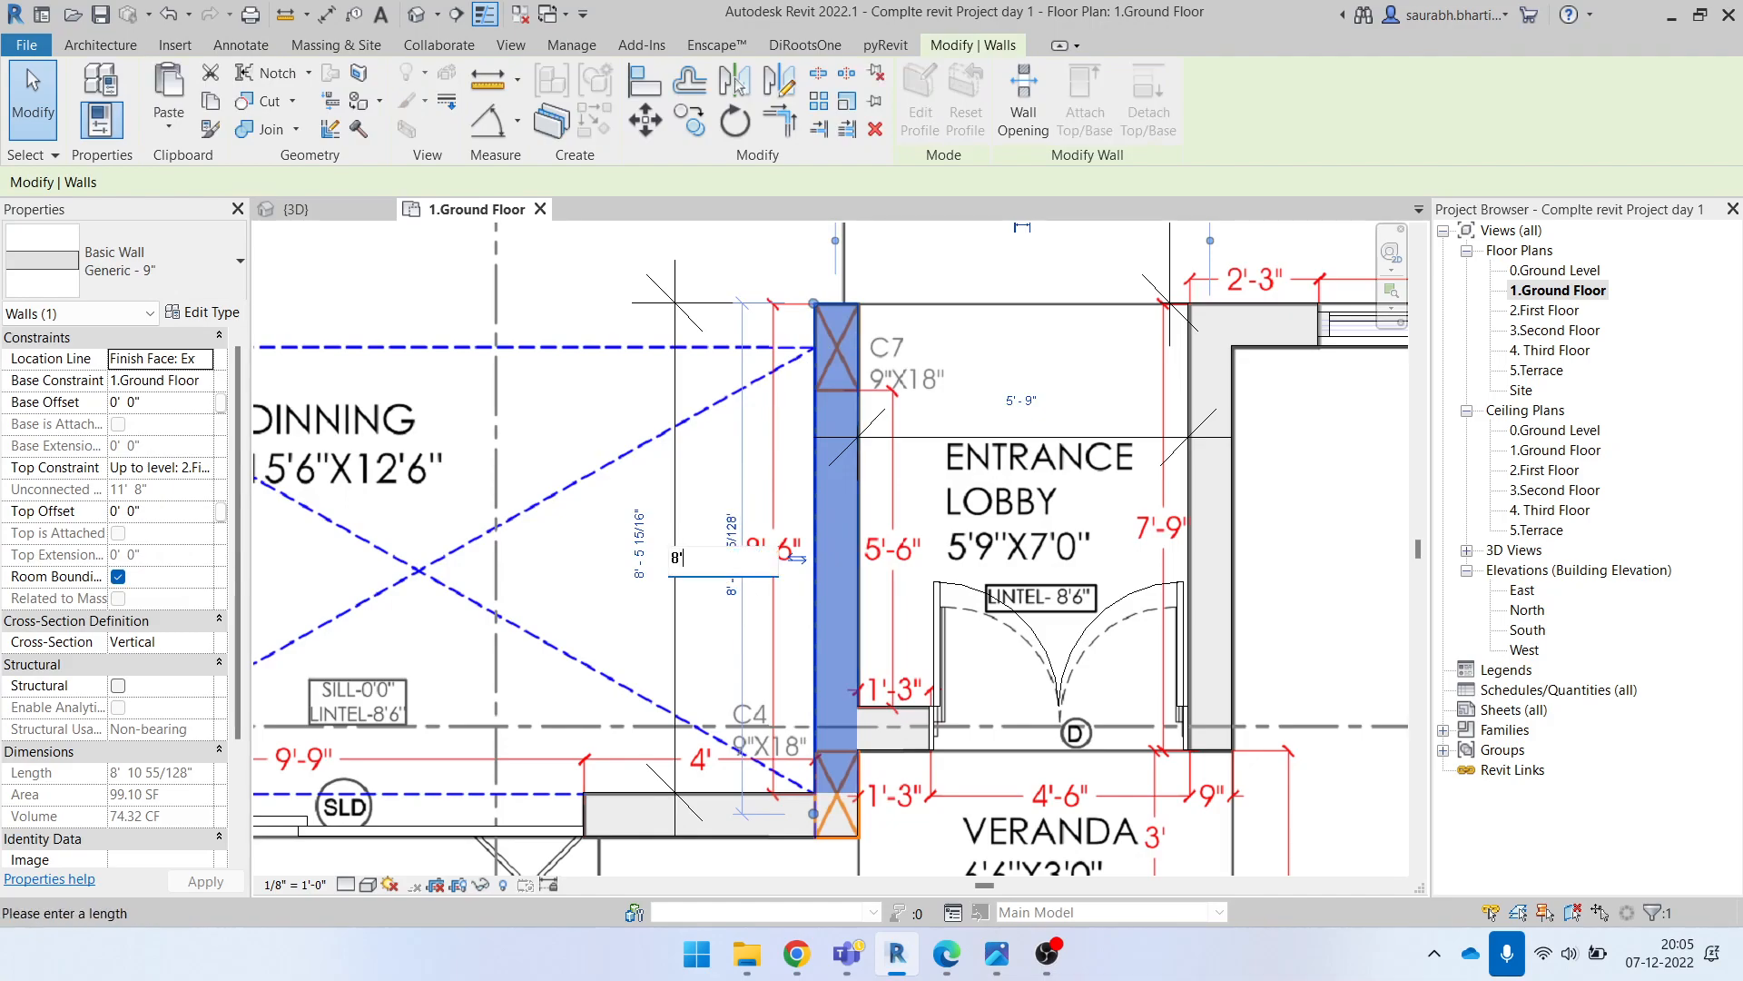
{"action": "type", "text": "8'6"}
{"action": "key", "text": "Return"}
{"action": "key", "text": "Escape"}
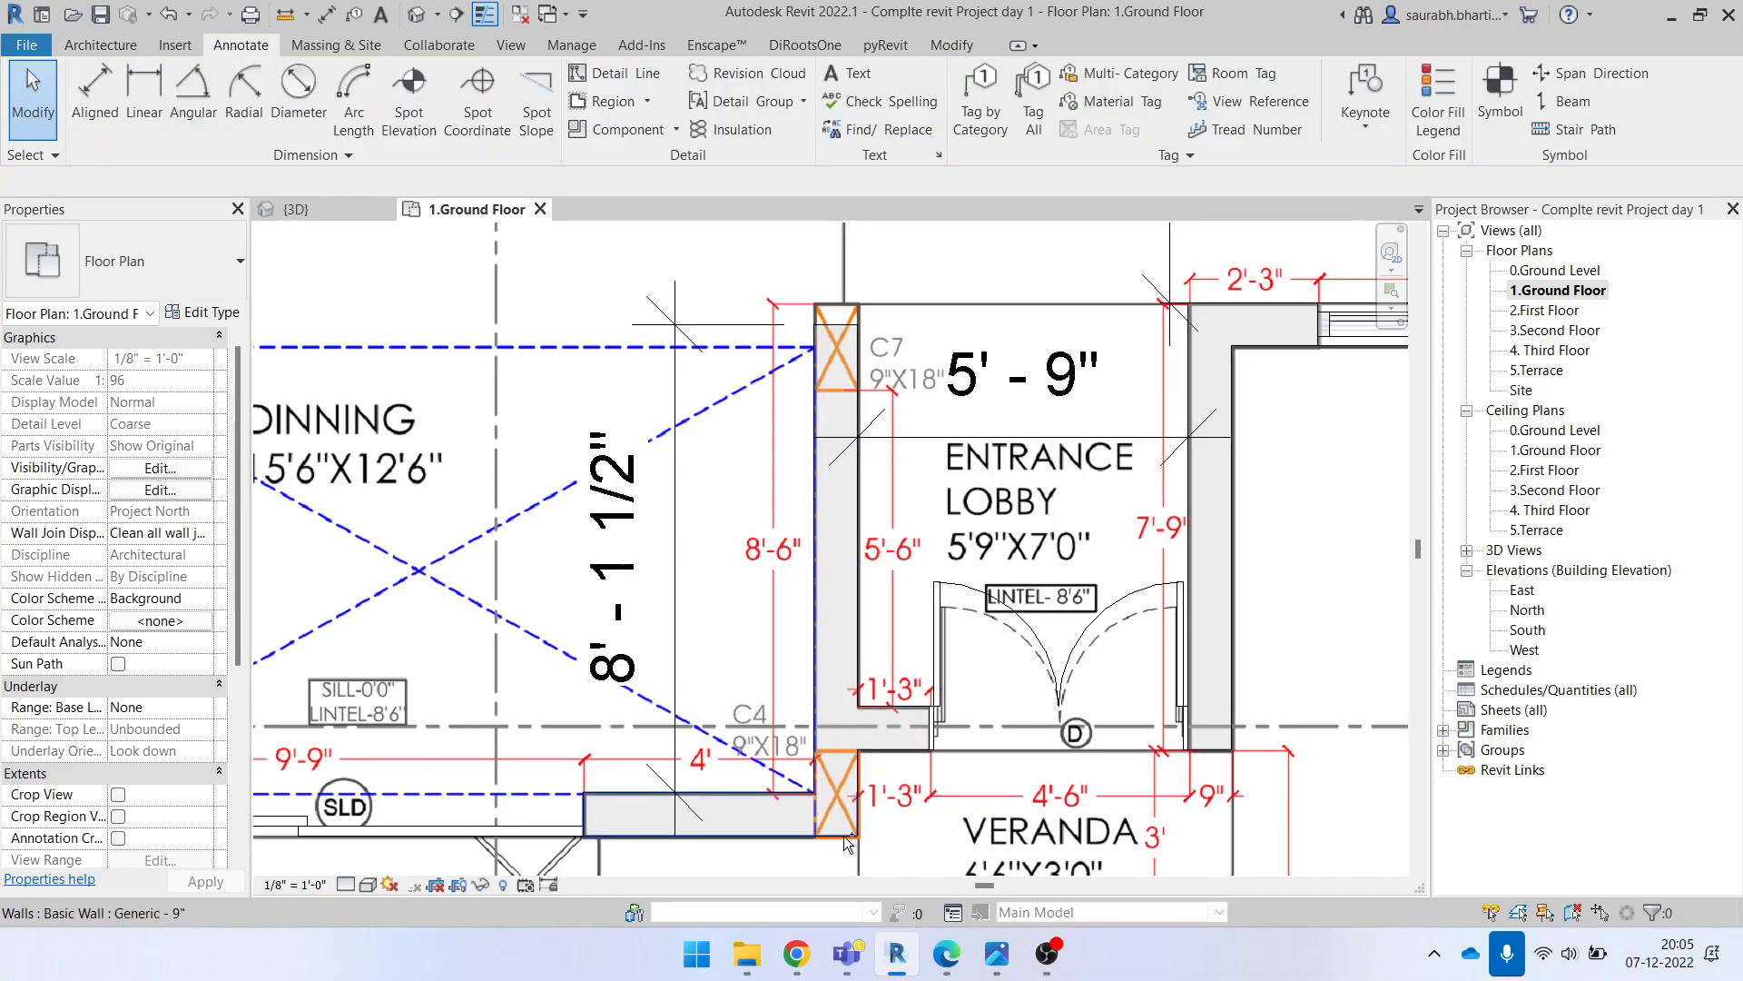
{"action": "key", "text": "ctrl+z"}
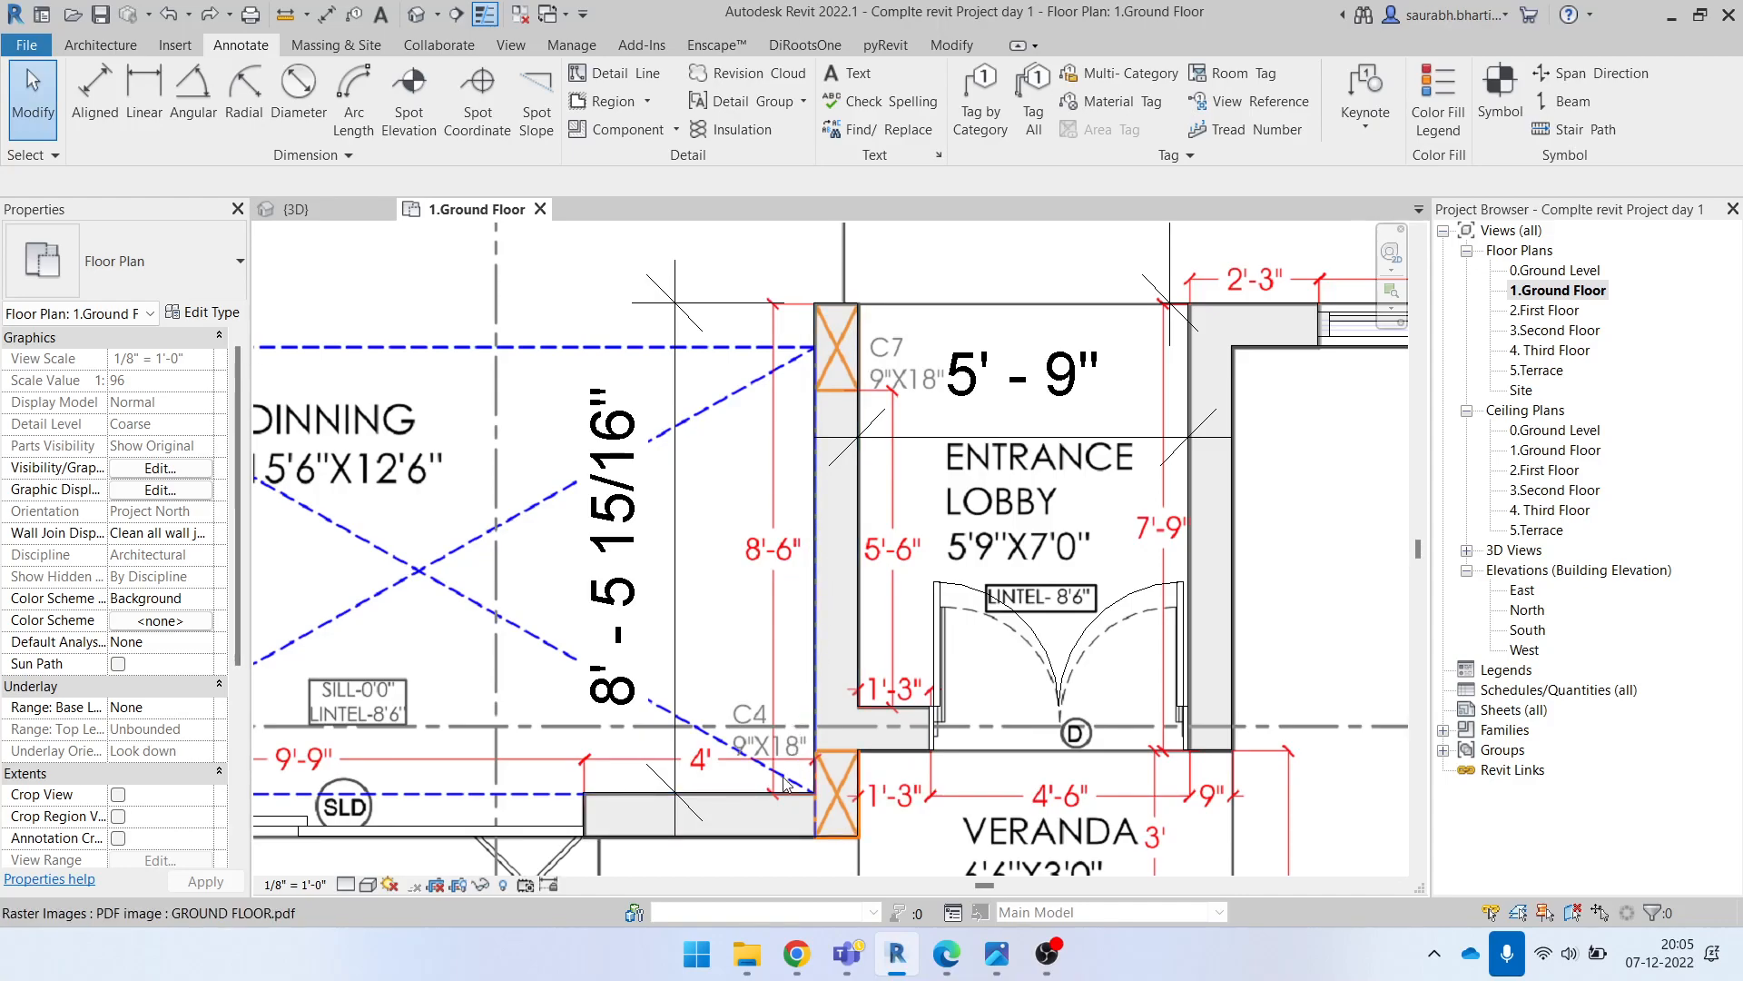
{"action": "left_click", "coordinate": [841, 367]}
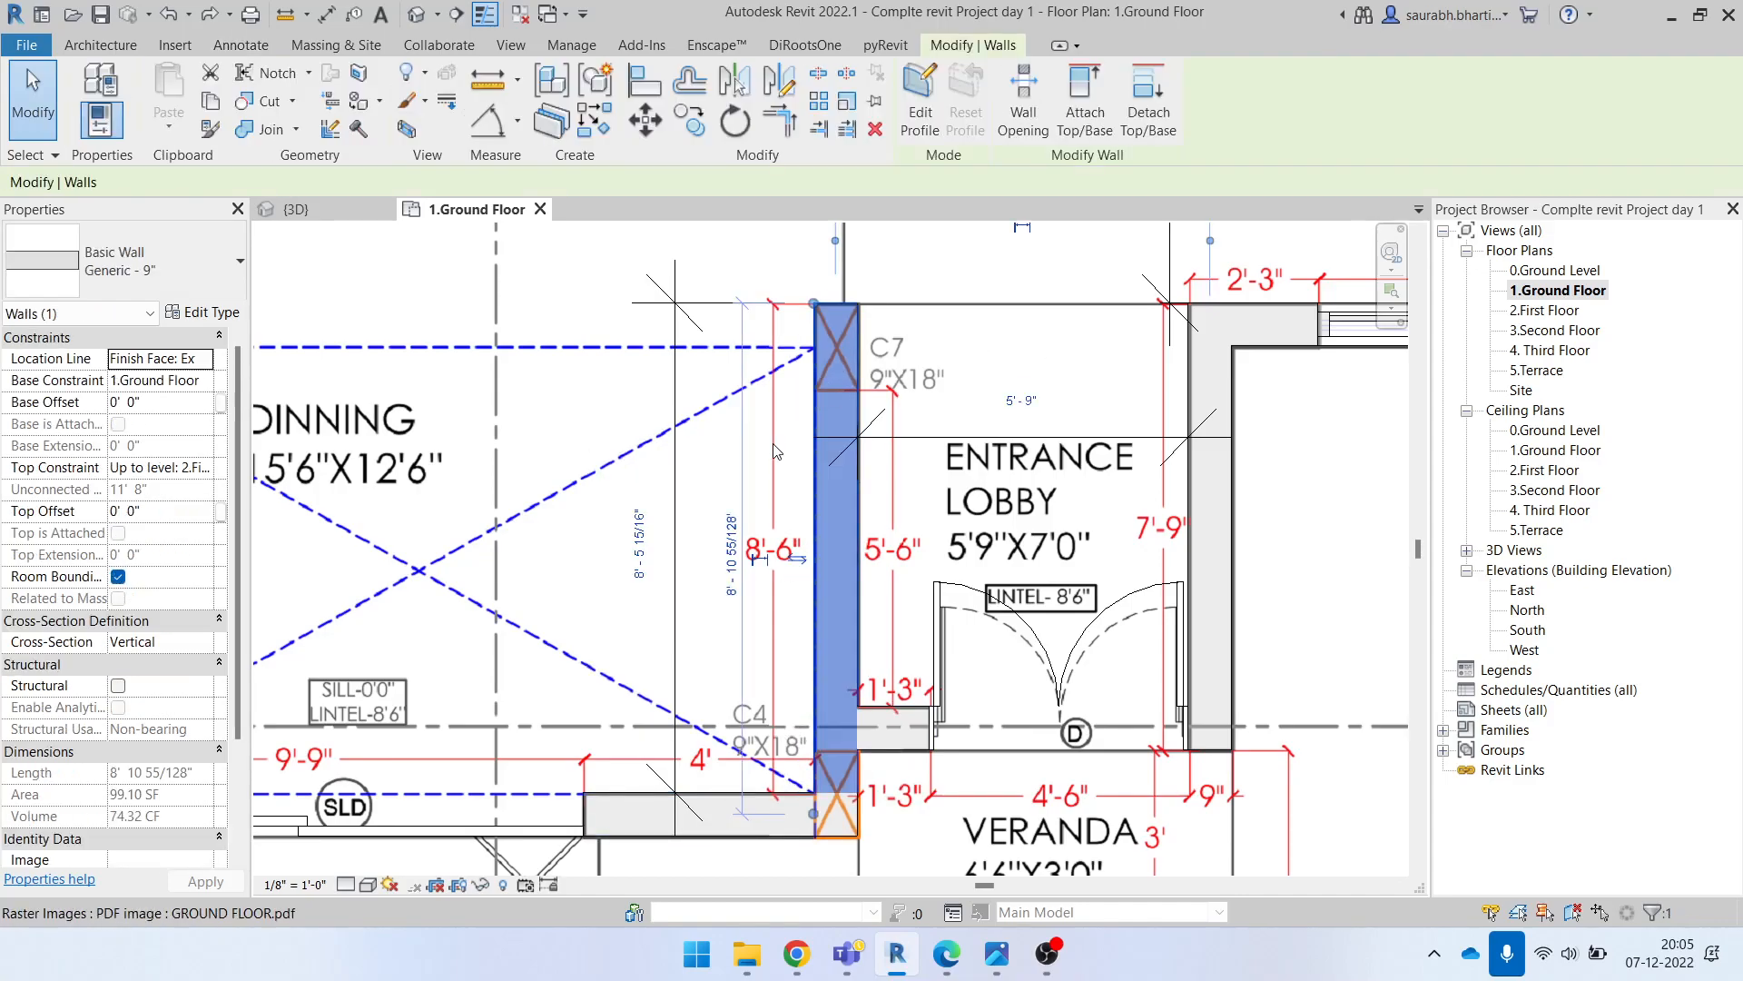
{"action": "left_click", "coordinate": [735, 567]}
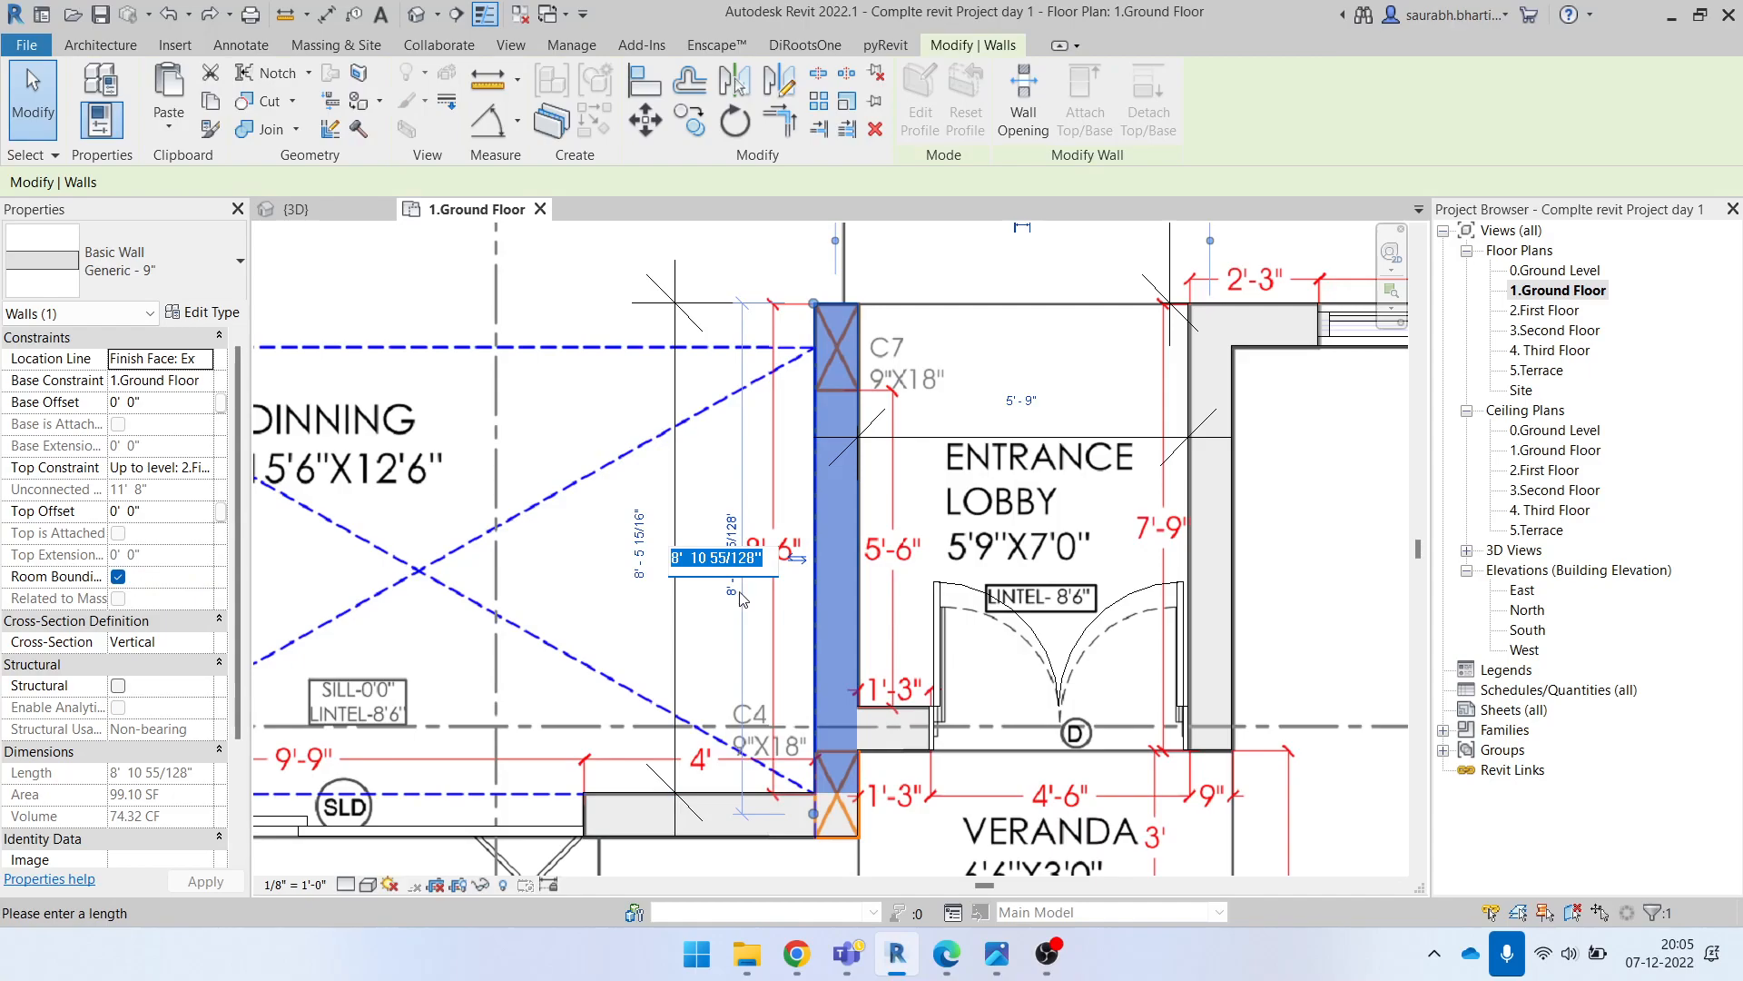
{"action": "left_click", "coordinate": [674, 530]}
{"action": "left_click", "coordinate": [674, 517]}
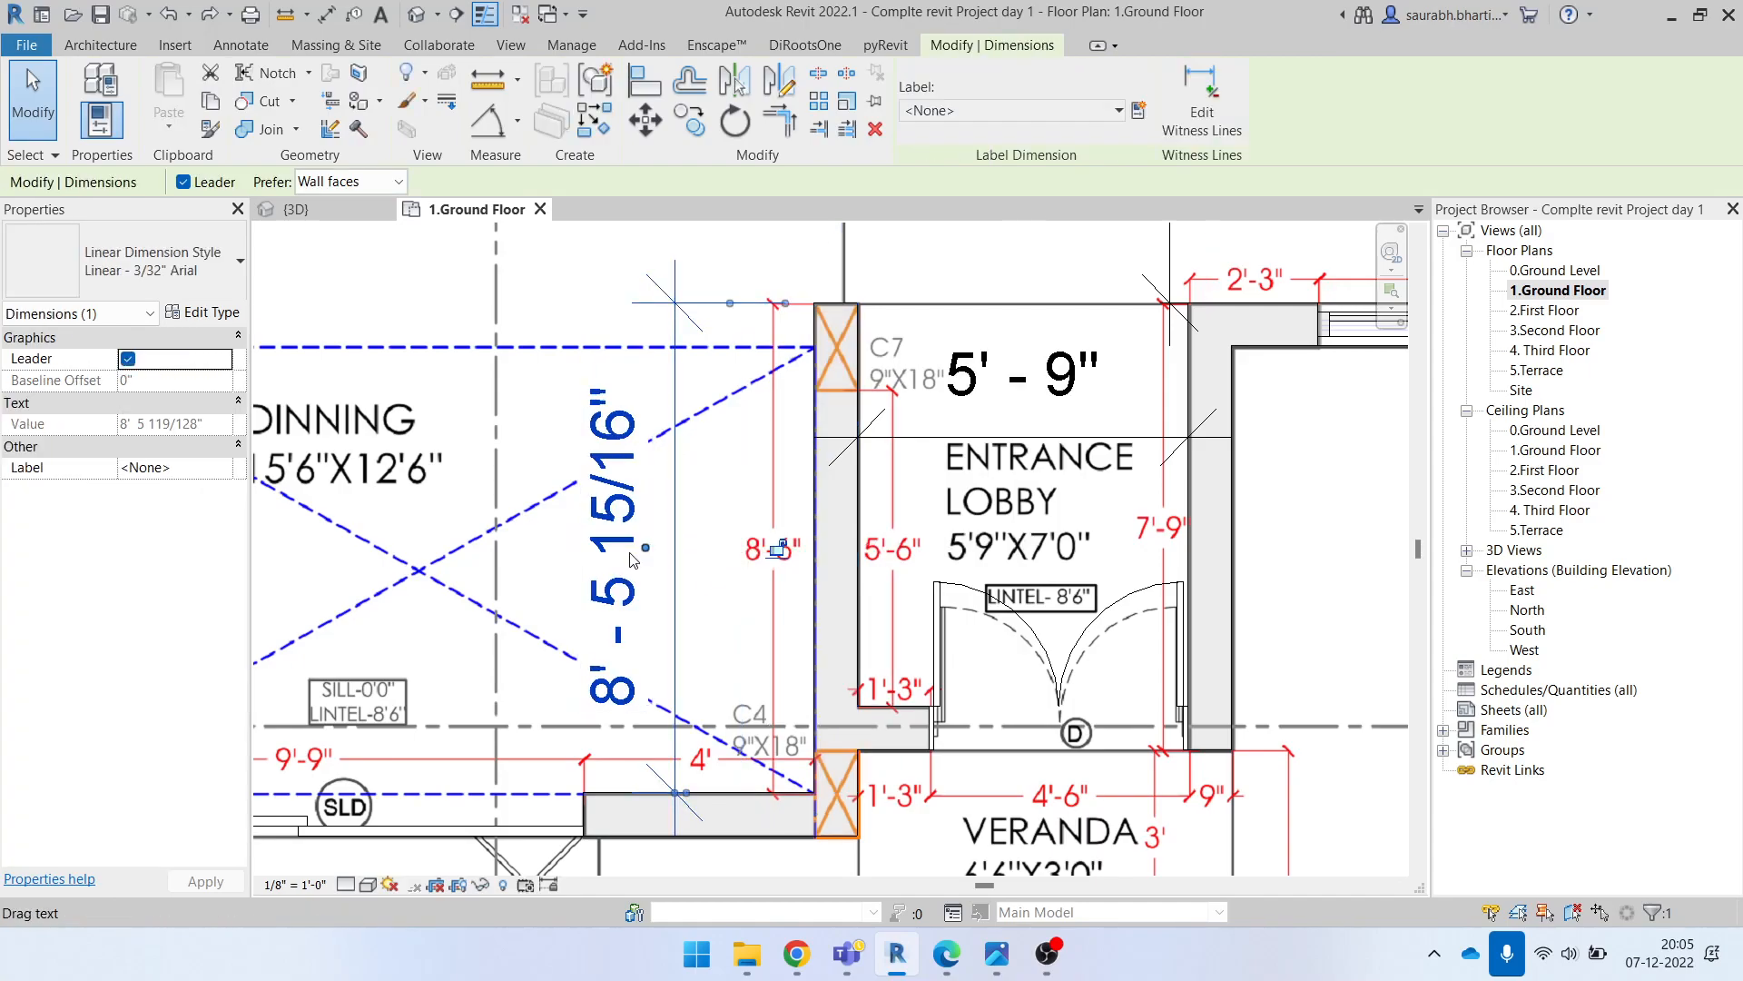
{"action": "key", "text": "Escape"}
Step: Set the vertical dimension of the wall between dining and entrance lobby to 8' 6" and move its dimension line closer to the wall
{"action": "left_click", "coordinate": [837, 319]}
{"action": "left_click", "coordinate": [649, 541]}
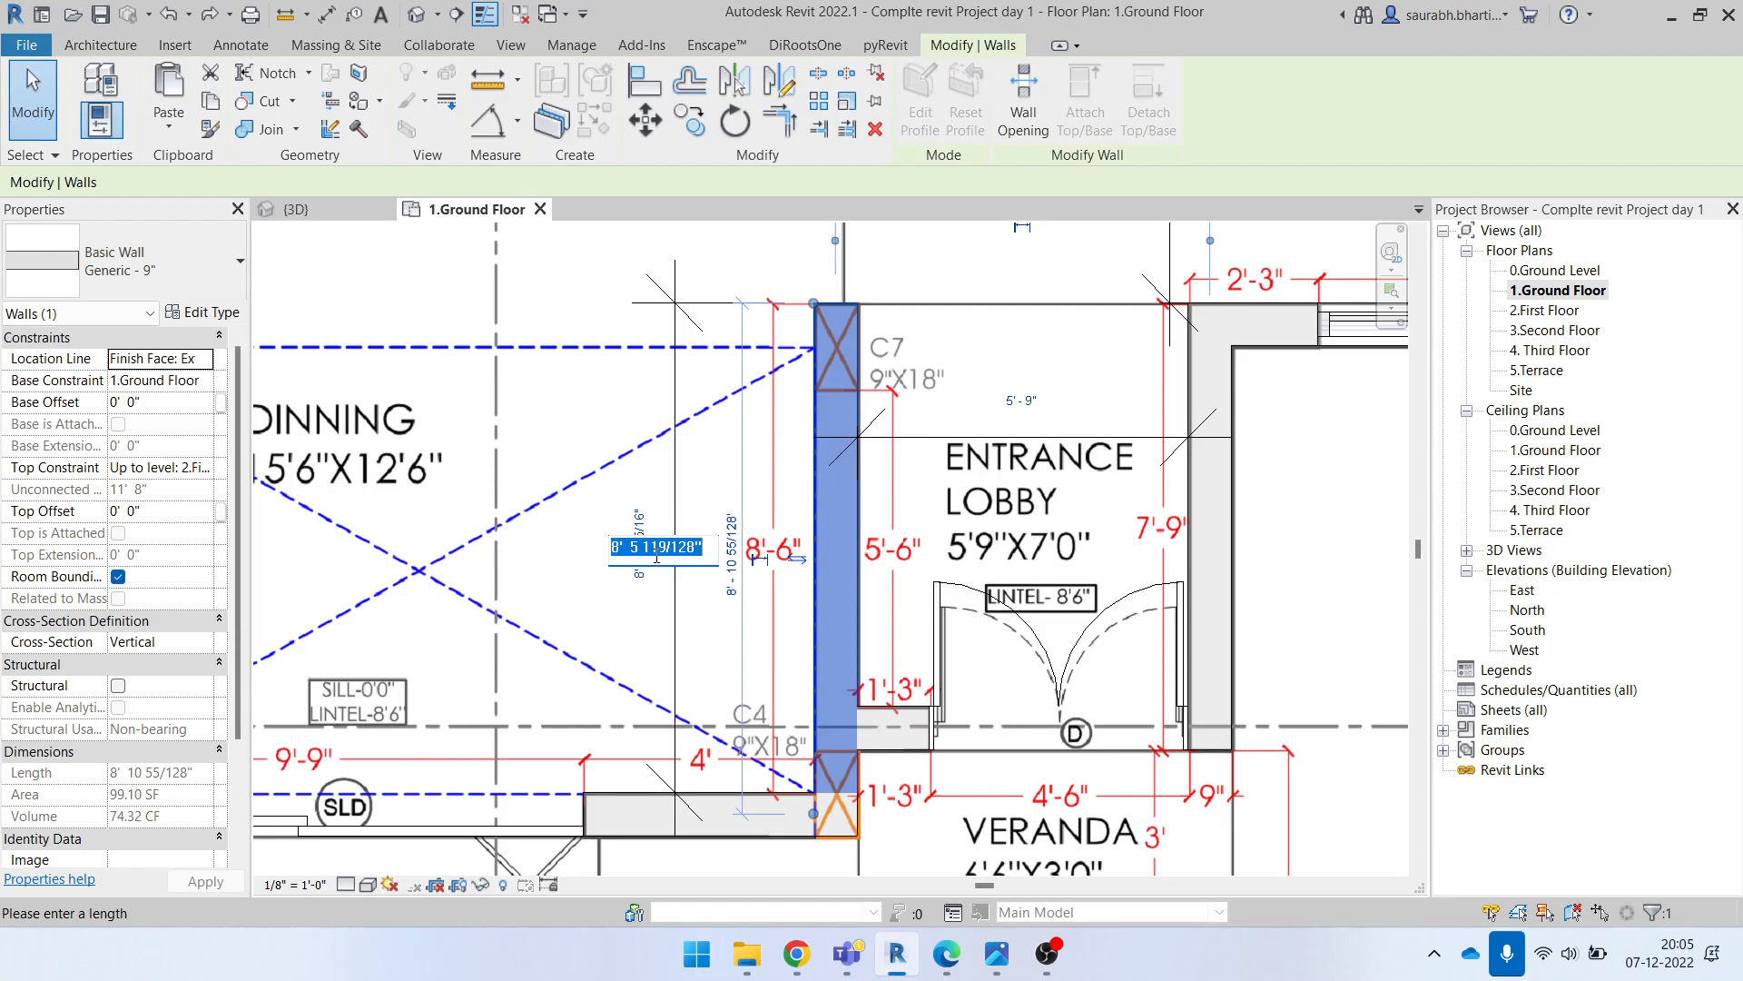
{"action": "type", "text": "8'6\""}
{"action": "key", "text": "Return"}
{"action": "key", "text": "Escape"}
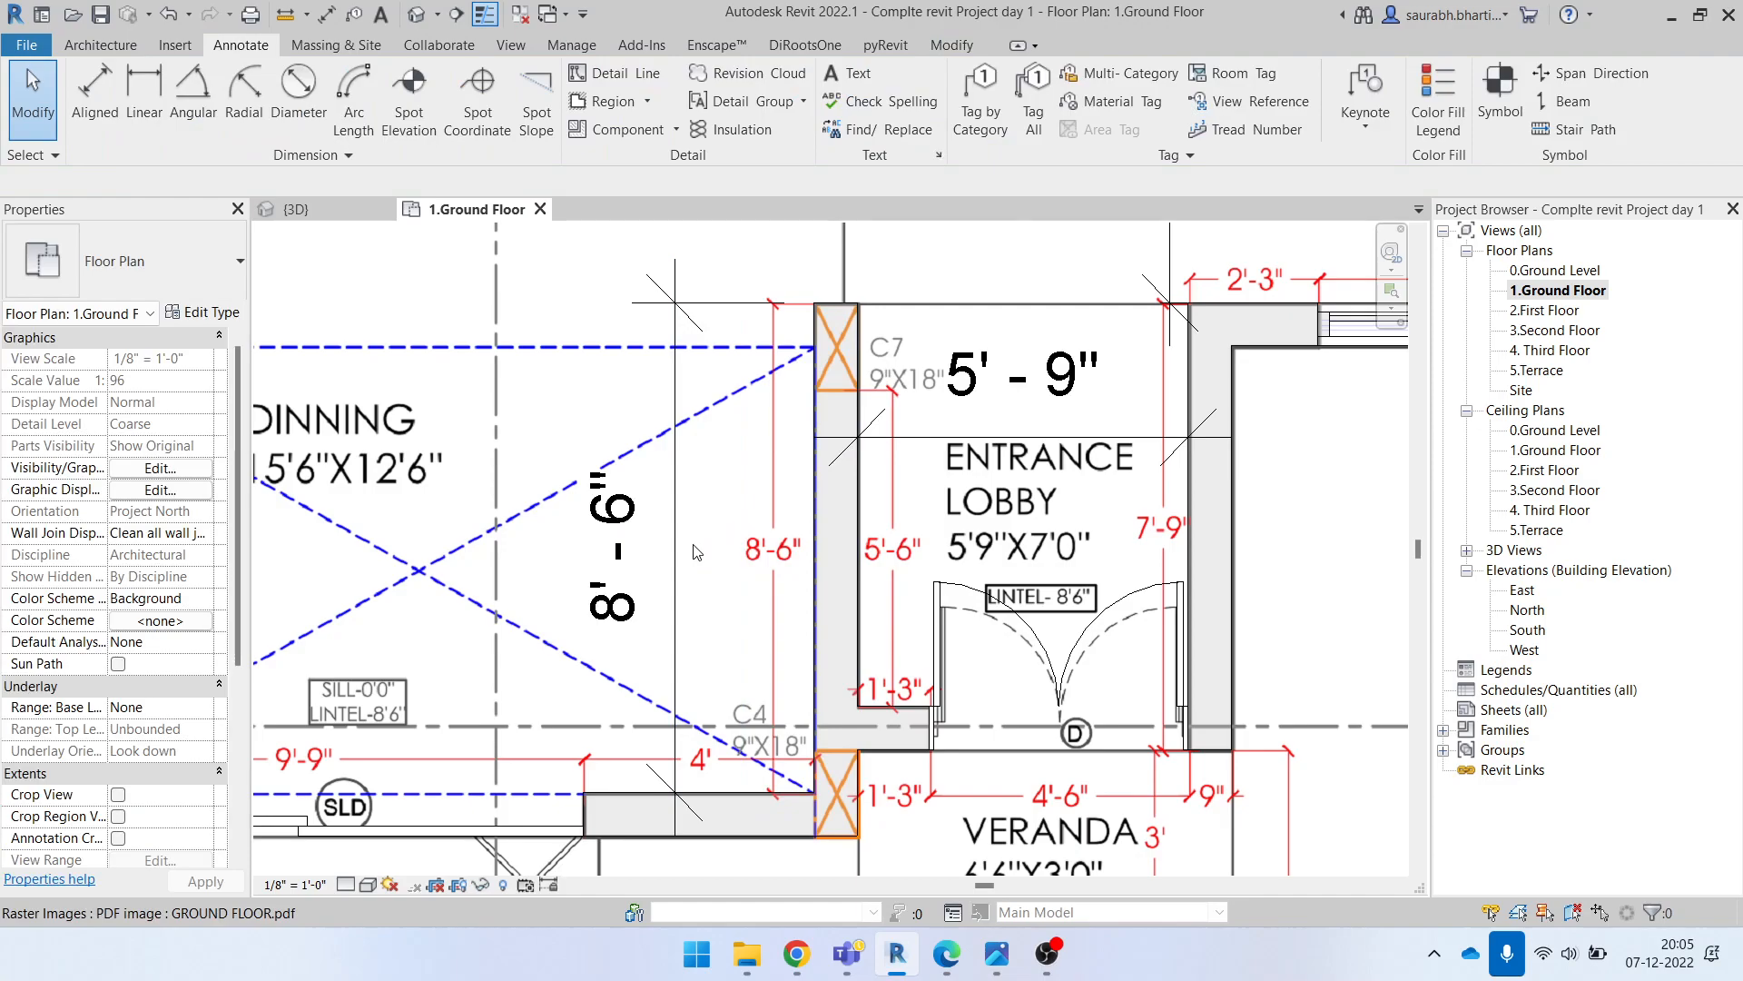
{"action": "left_click_drag", "start_coordinate": [675, 518], "coordinate": [745, 516]}
{"action": "key", "text": "Escape"}
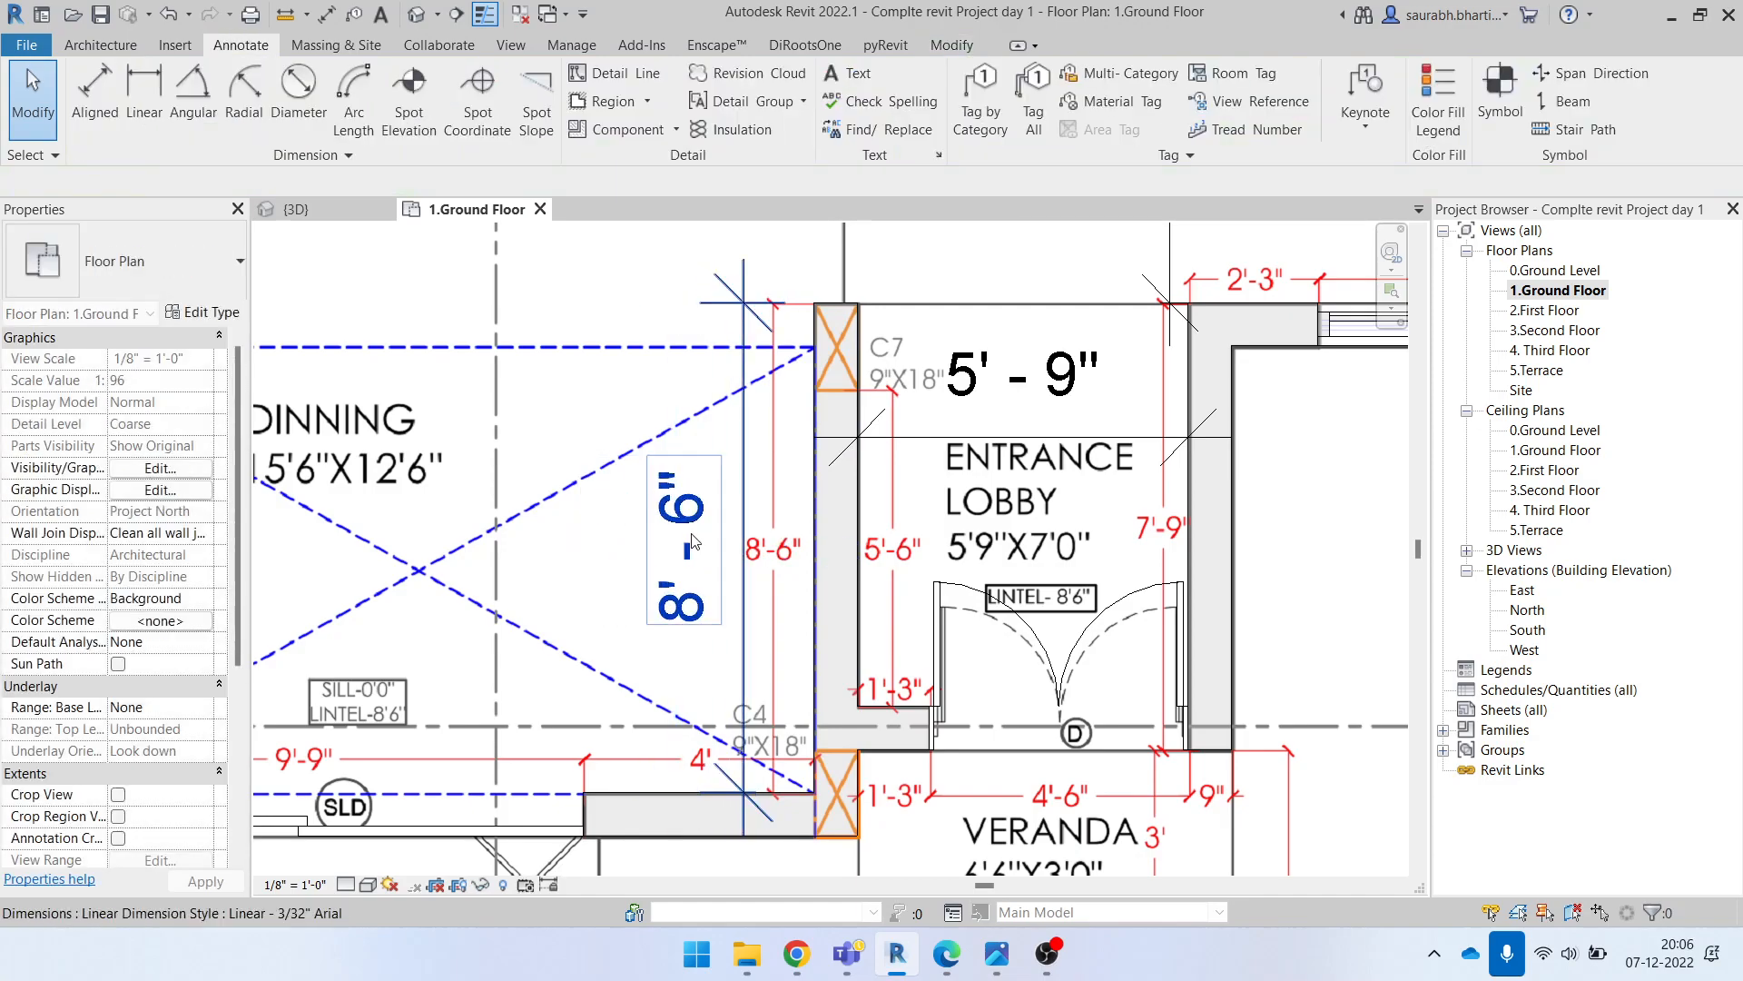
Step: Look over the whole ground floor plan to check the room dimensions against the PDF underlay
{"action": "scroll", "coordinate": [695, 543], "scroll_direction": "down", "scroll_amount": 1}
{"action": "middle_click_drag", "start_coordinate": [890, 608], "coordinate": [640, 790]}
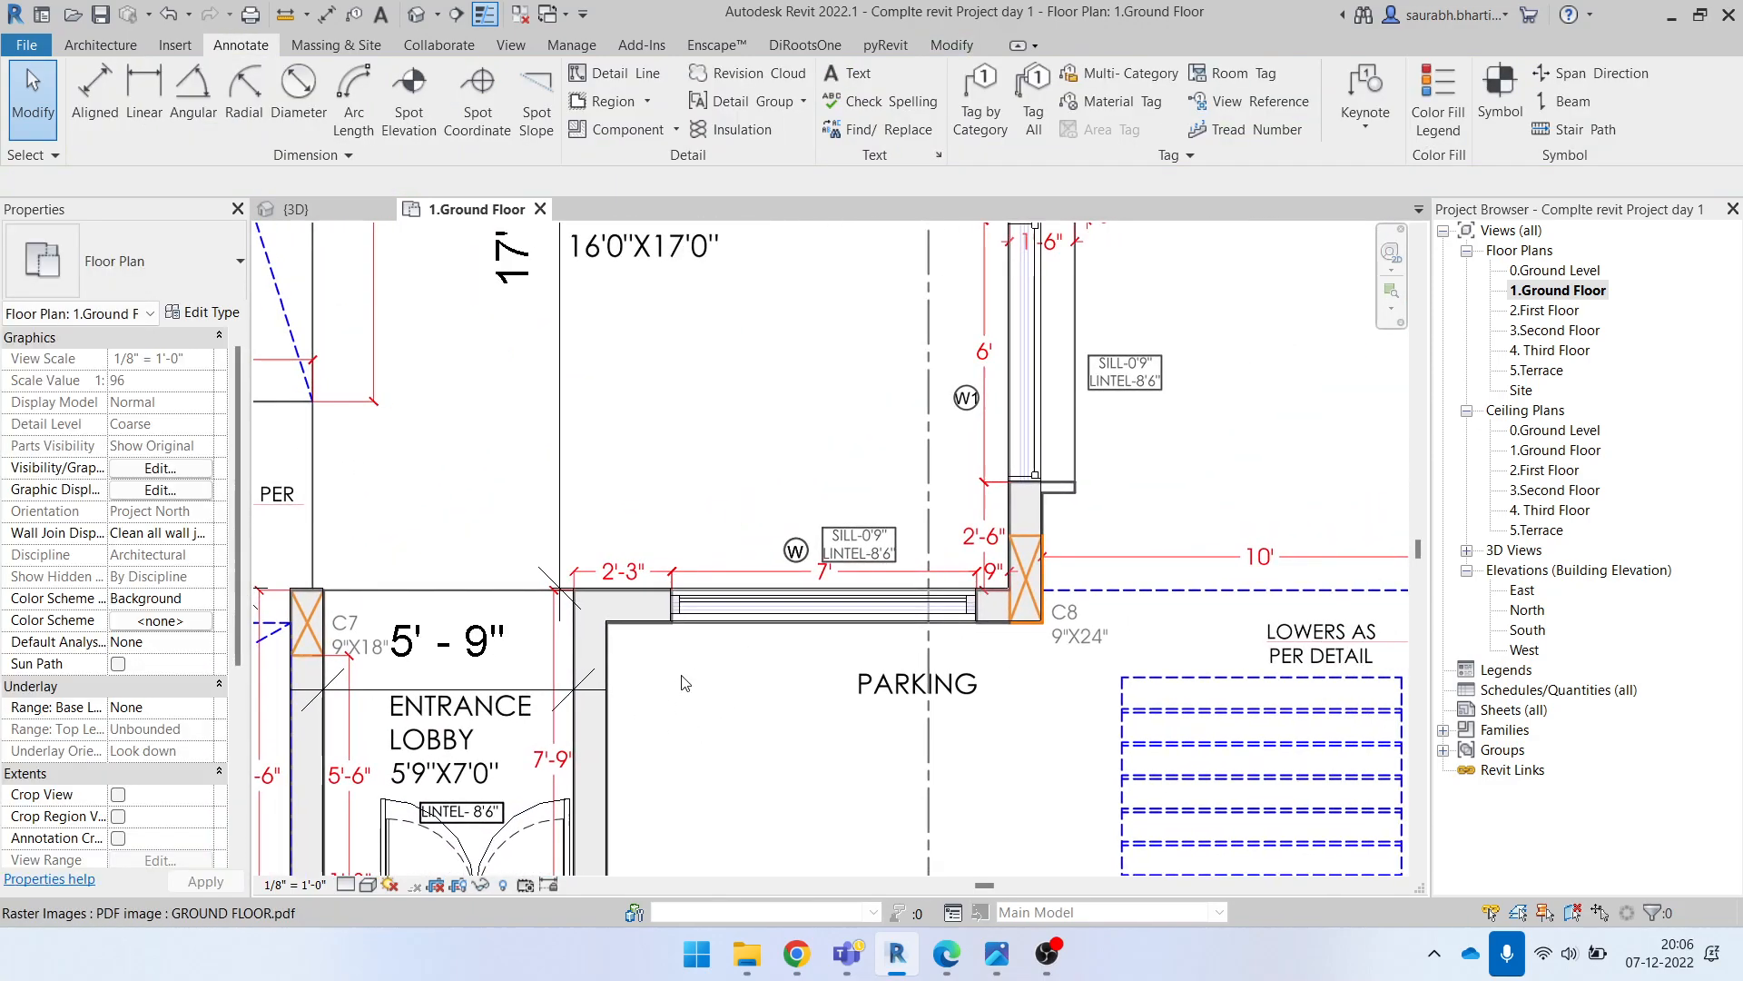
{"action": "scroll", "coordinate": [635, 601], "scroll_direction": "up", "scroll_amount": 3}
{"action": "scroll", "coordinate": [817, 545], "scroll_direction": "down", "scroll_amount": 3}
{"action": "scroll", "coordinate": [1253, 555], "scroll_direction": "down", "scroll_amount": 3}
{"action": "middle_click_drag", "start_coordinate": [1095, 425], "coordinate": [1181, 673]}
{"action": "scroll", "coordinate": [1163, 464], "scroll_direction": "down", "scroll_amount": 2}
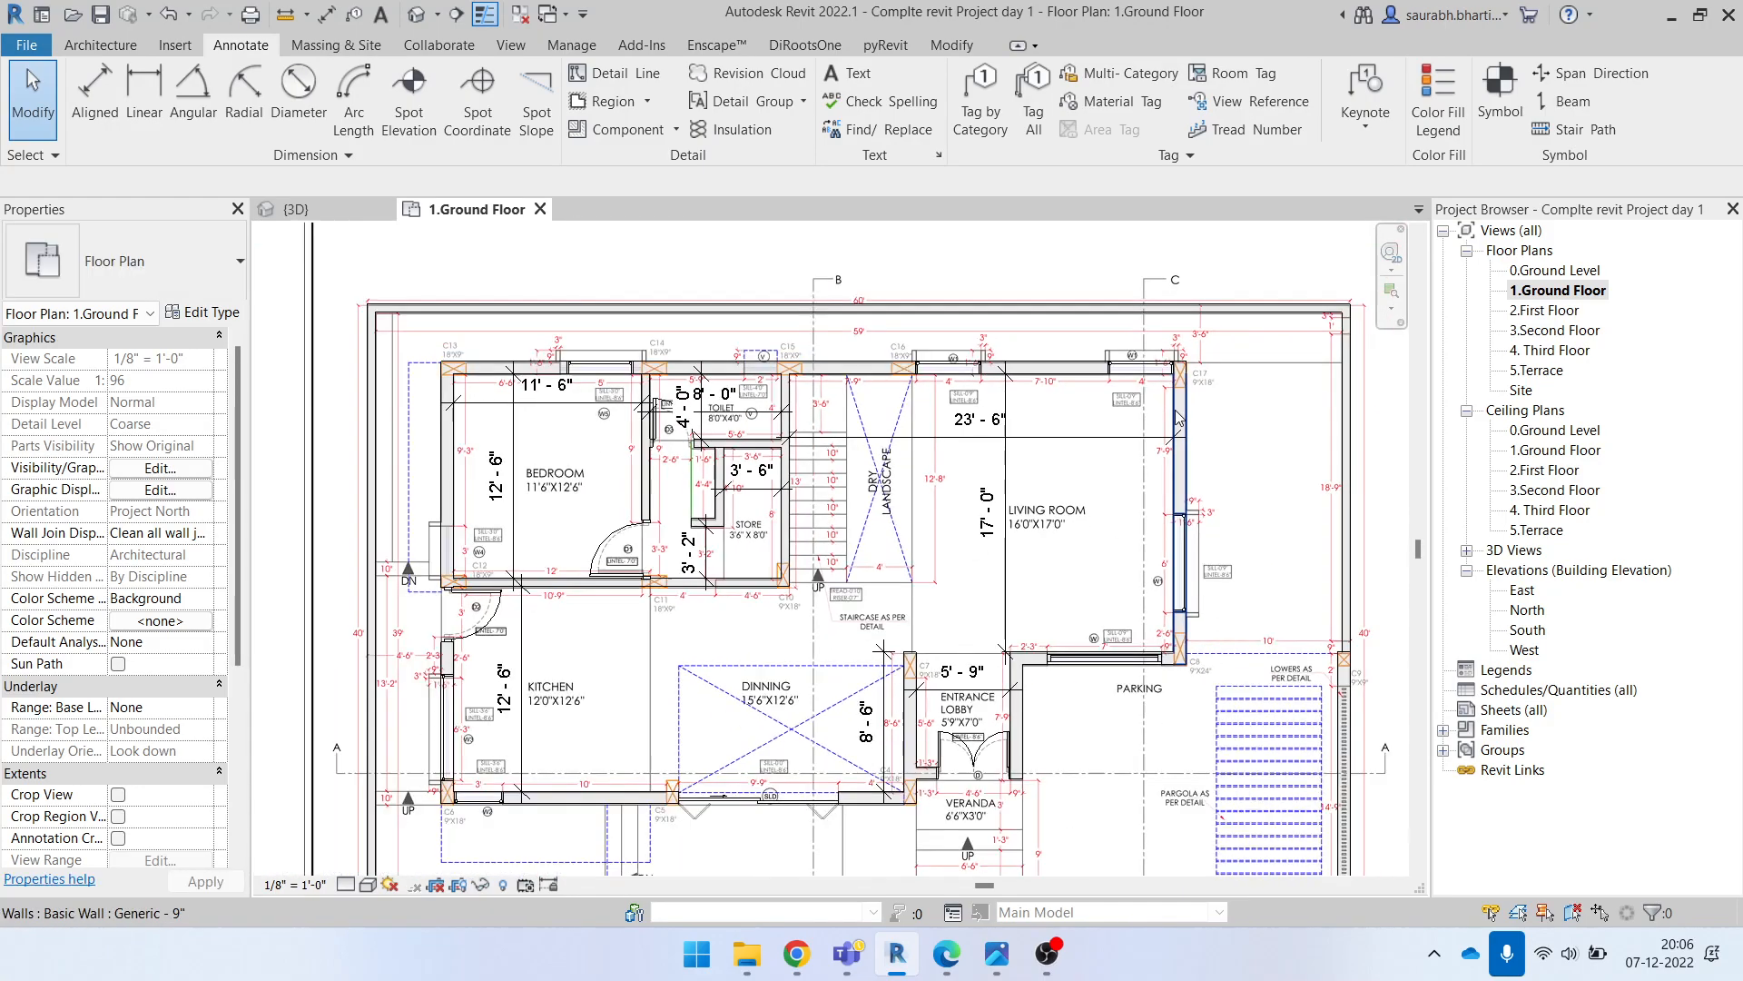
{"action": "scroll", "coordinate": [1178, 417], "scroll_direction": "down", "scroll_amount": 2}
{"action": "scroll", "coordinate": [786, 705], "scroll_direction": "up", "scroll_amount": 3}
{"action": "scroll", "coordinate": [938, 558], "scroll_direction": "up", "scroll_amount": 5}
{"action": "scroll", "coordinate": [938, 558], "scroll_direction": "down", "scroll_amount": 3}
{"action": "middle_click_drag", "start_coordinate": [925, 653], "coordinate": [805, 502]}
{"action": "scroll", "coordinate": [945, 701], "scroll_direction": "down", "scroll_amount": 2}
{"action": "scroll", "coordinate": [786, 591], "scroll_direction": "down", "scroll_amount": 5}
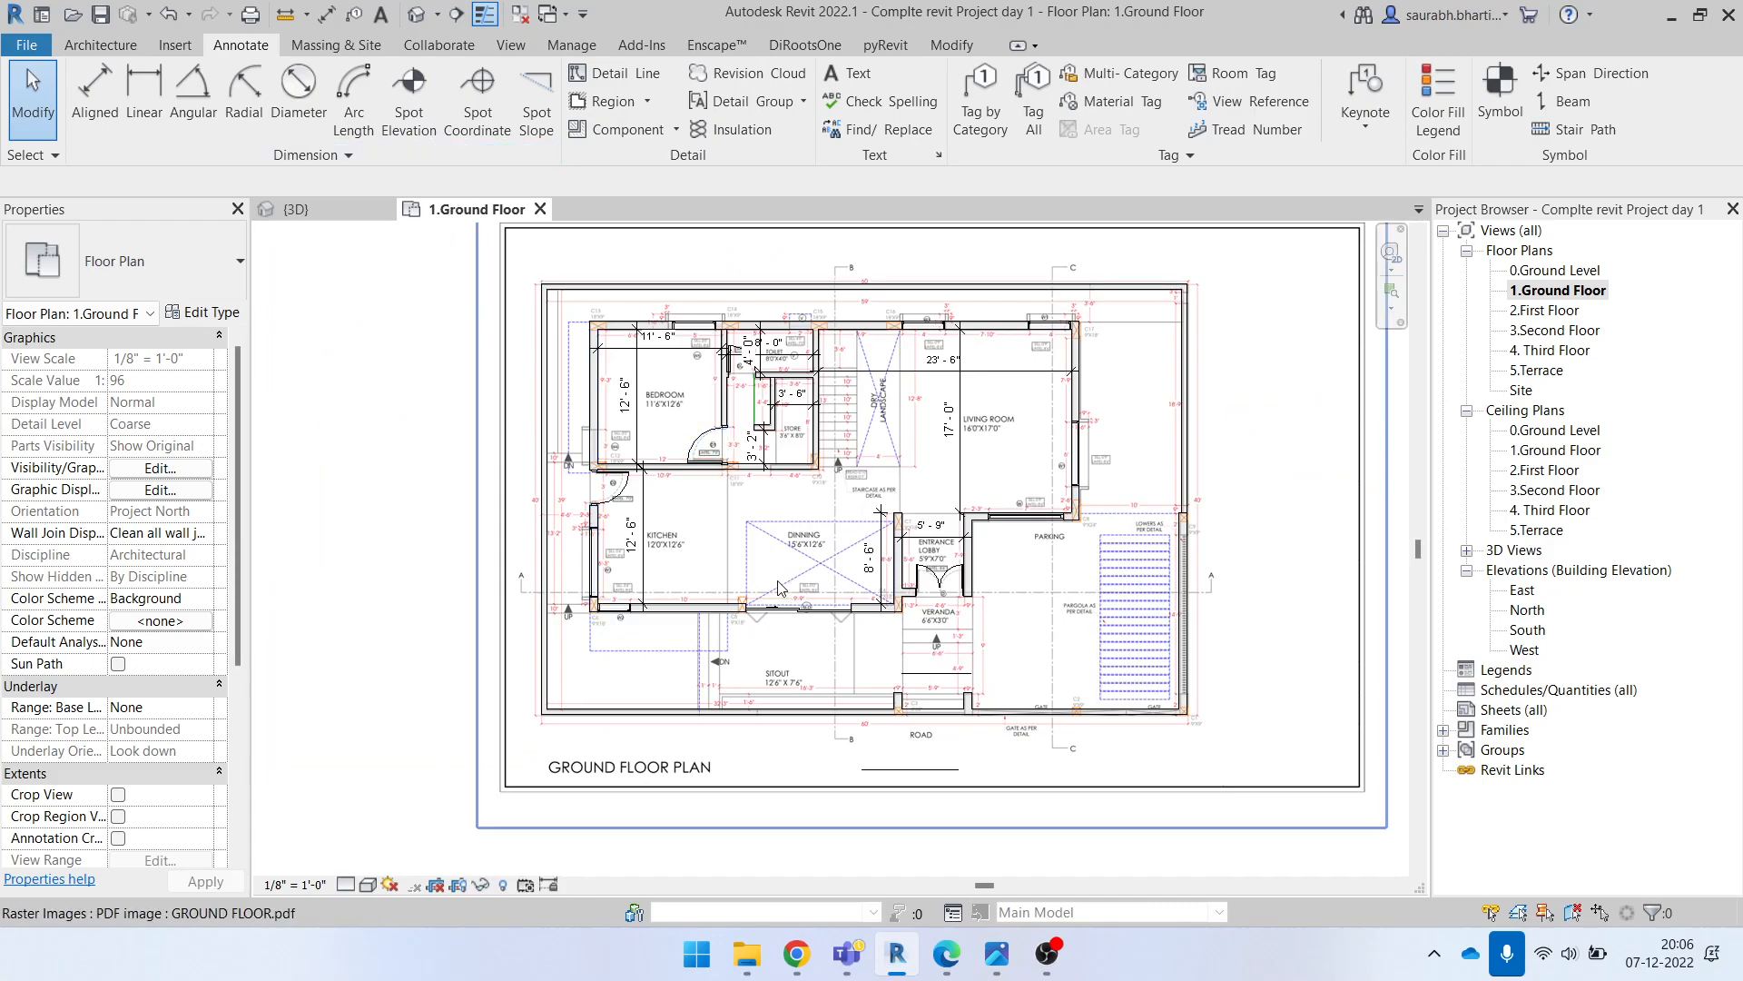
{"action": "scroll", "coordinate": [627, 543], "scroll_direction": "up", "scroll_amount": 3}
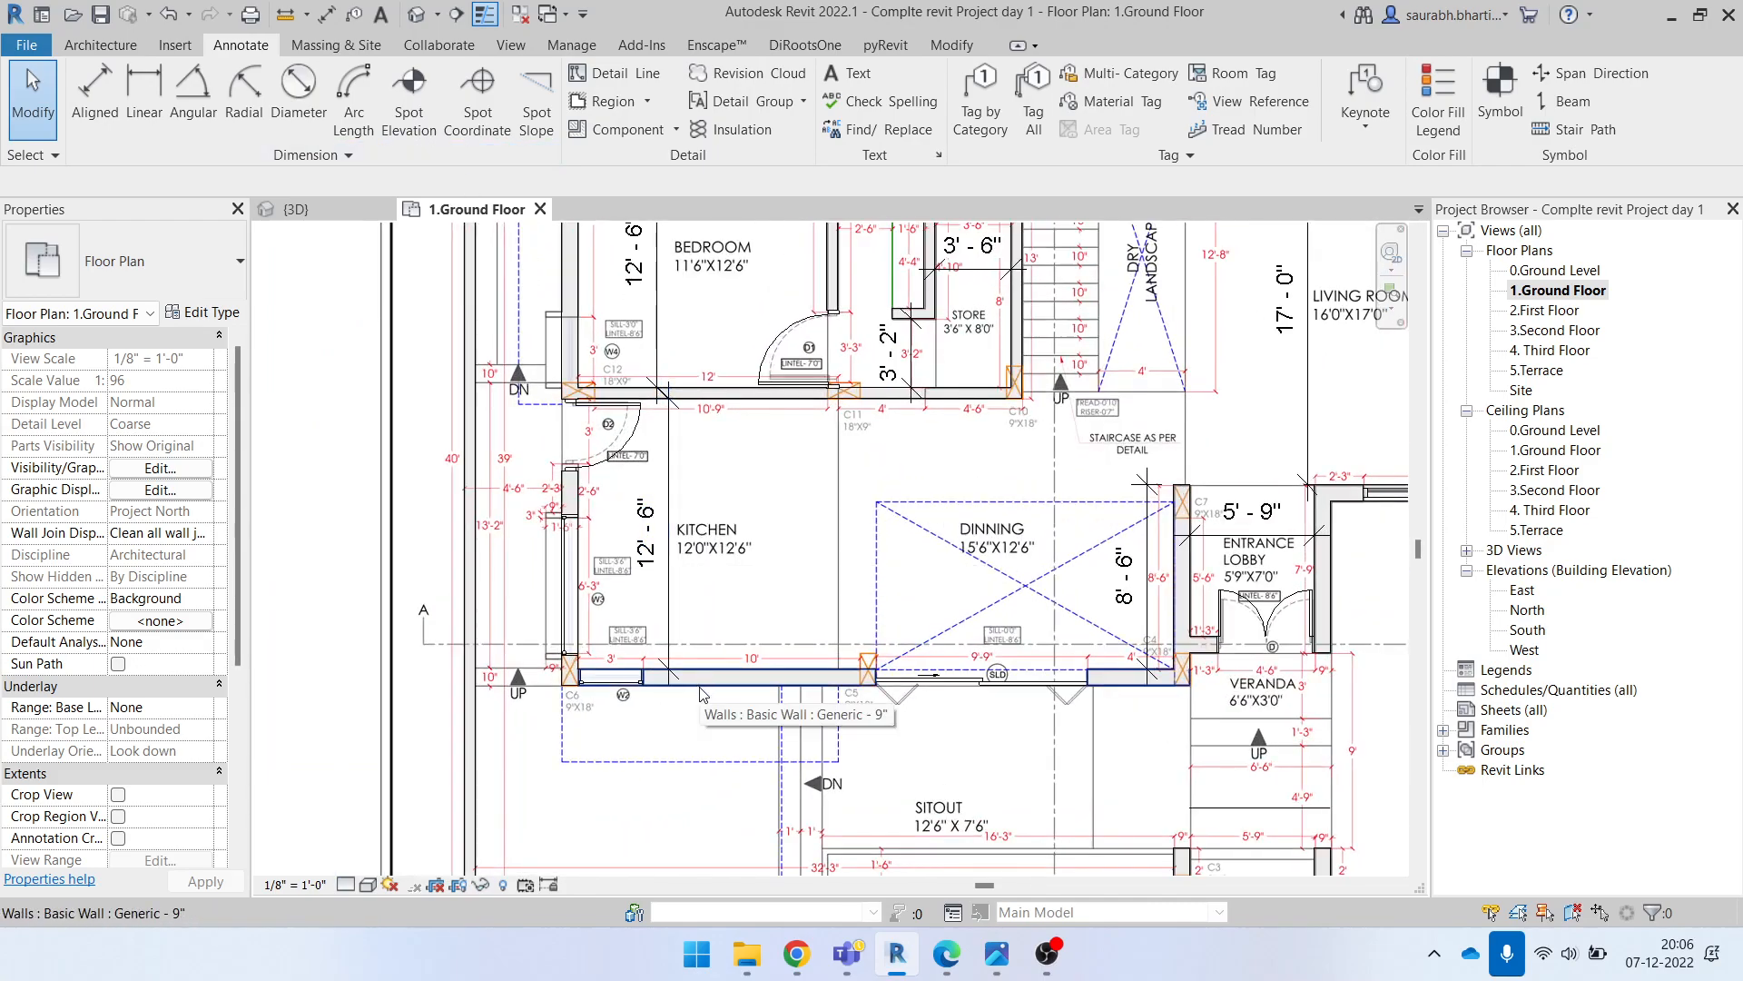
Step: Select the kitchen's lower exterior wall and open its depth dimension for editing
{"action": "left_click", "coordinate": [699, 684]}
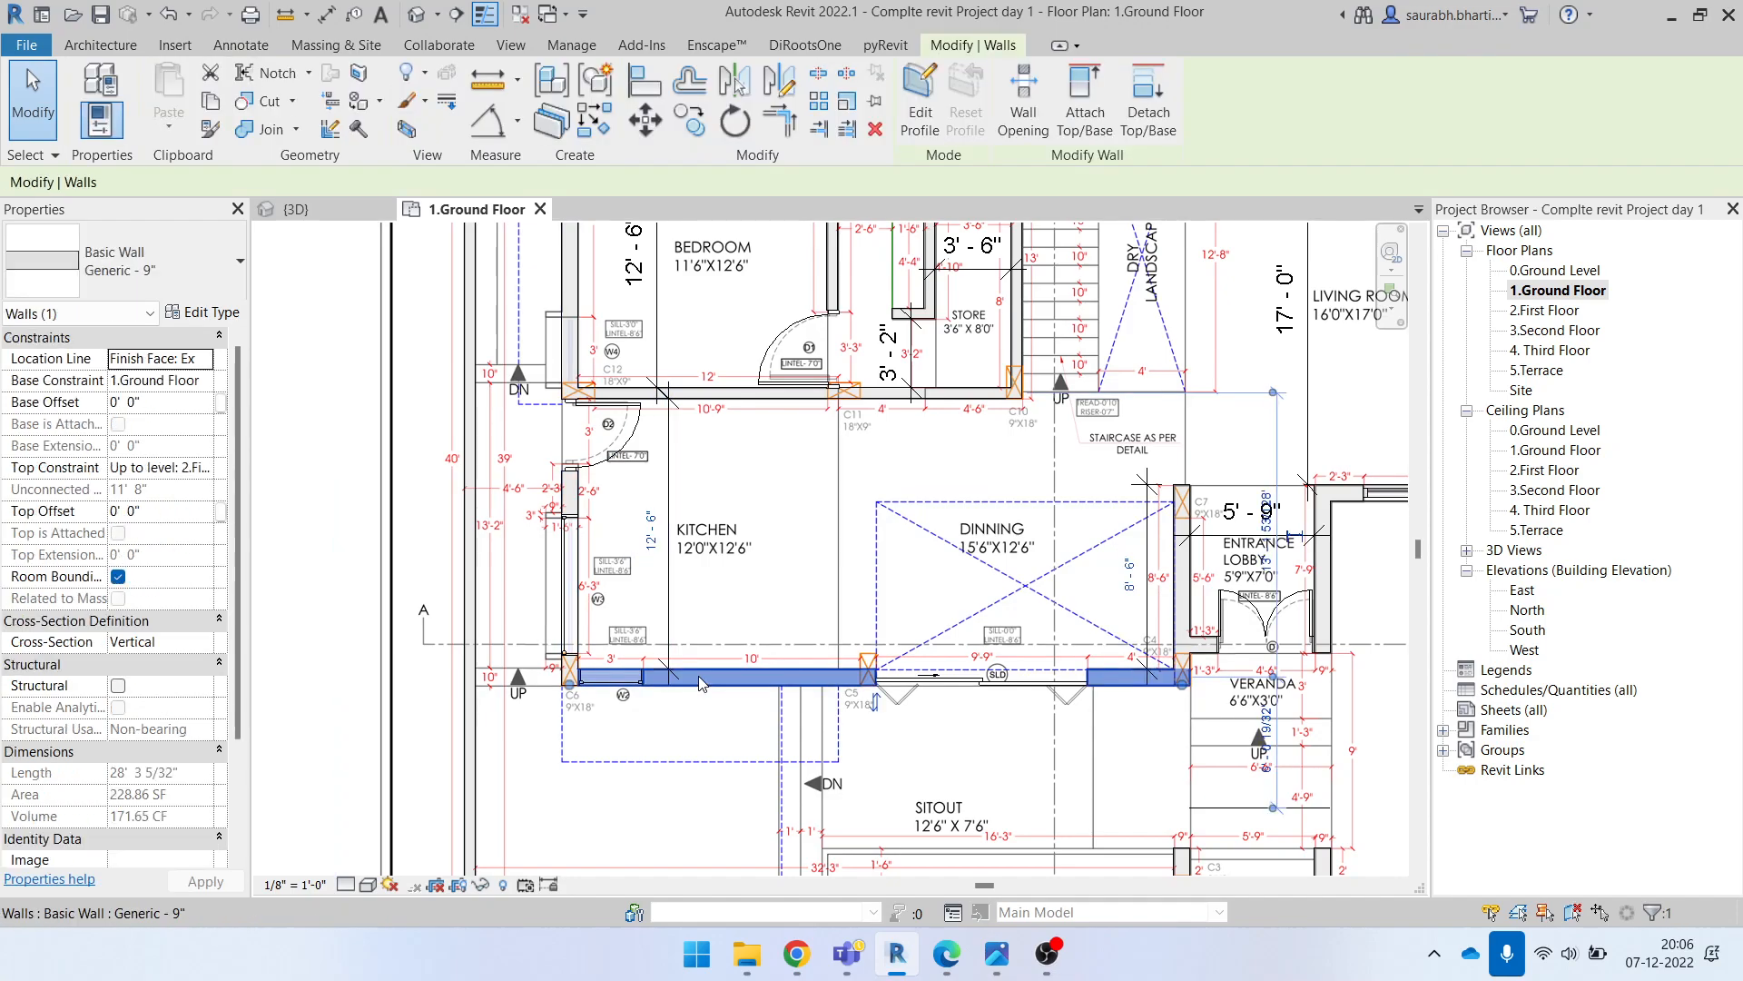
{"action": "left_click", "coordinate": [678, 719]}
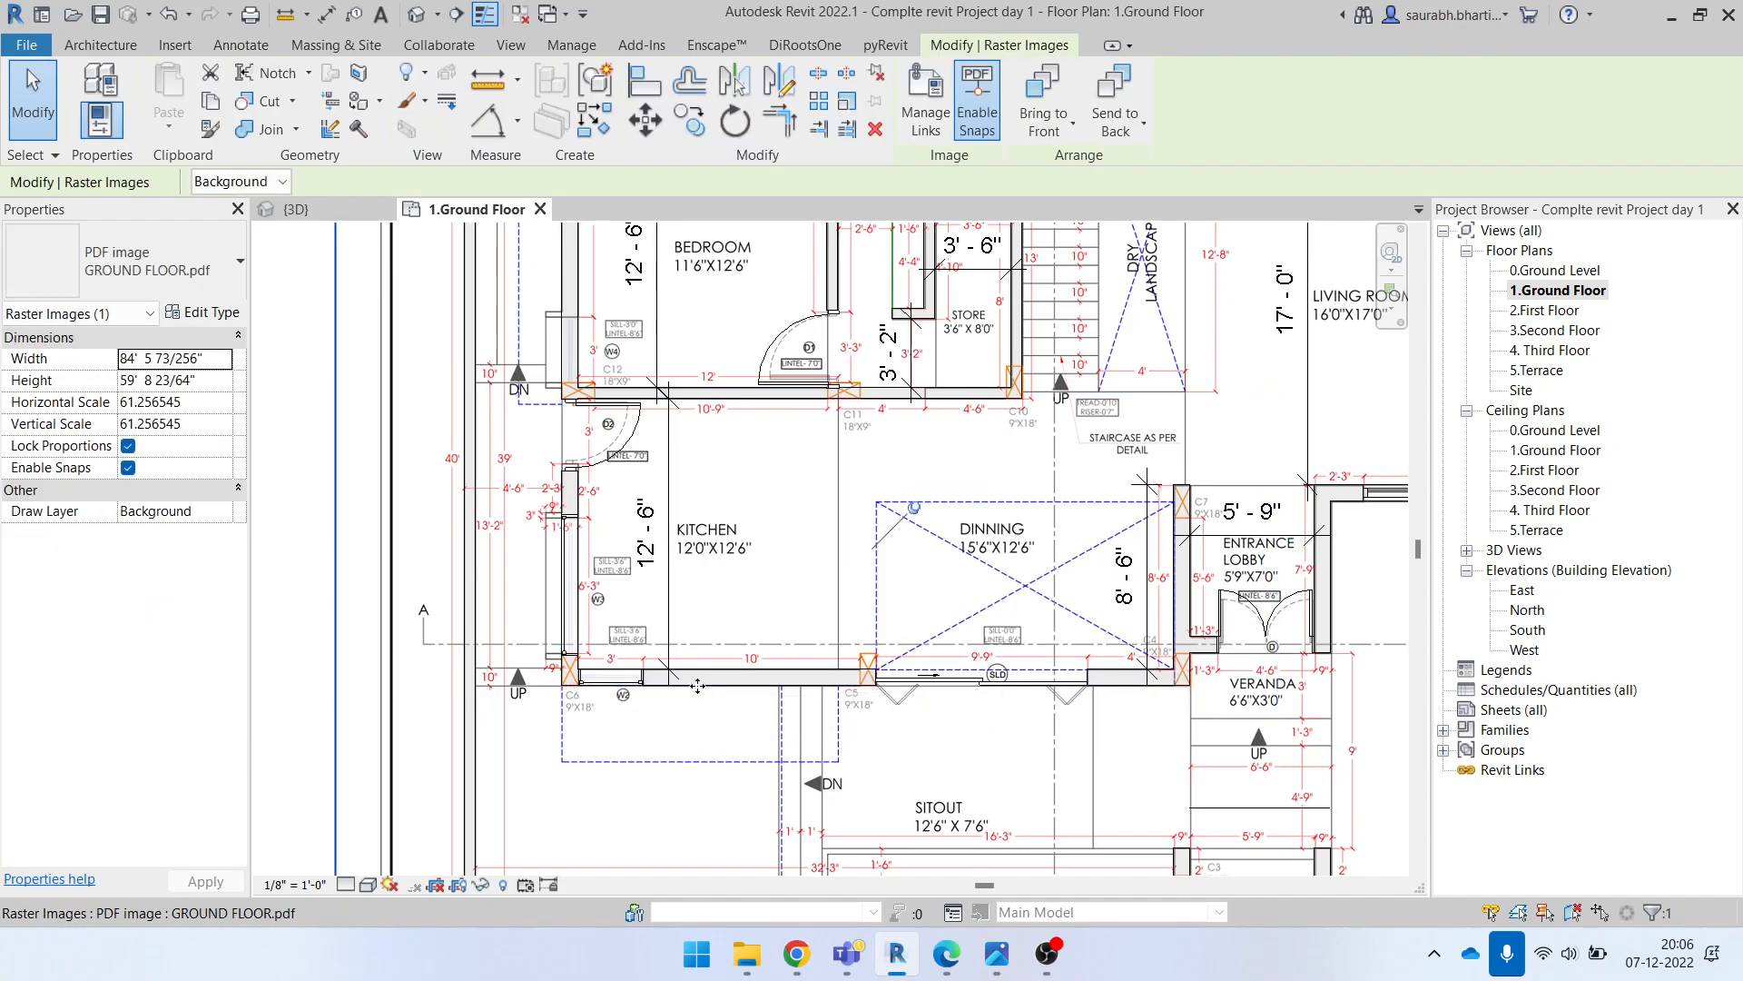
{"action": "key", "text": "Escape"}
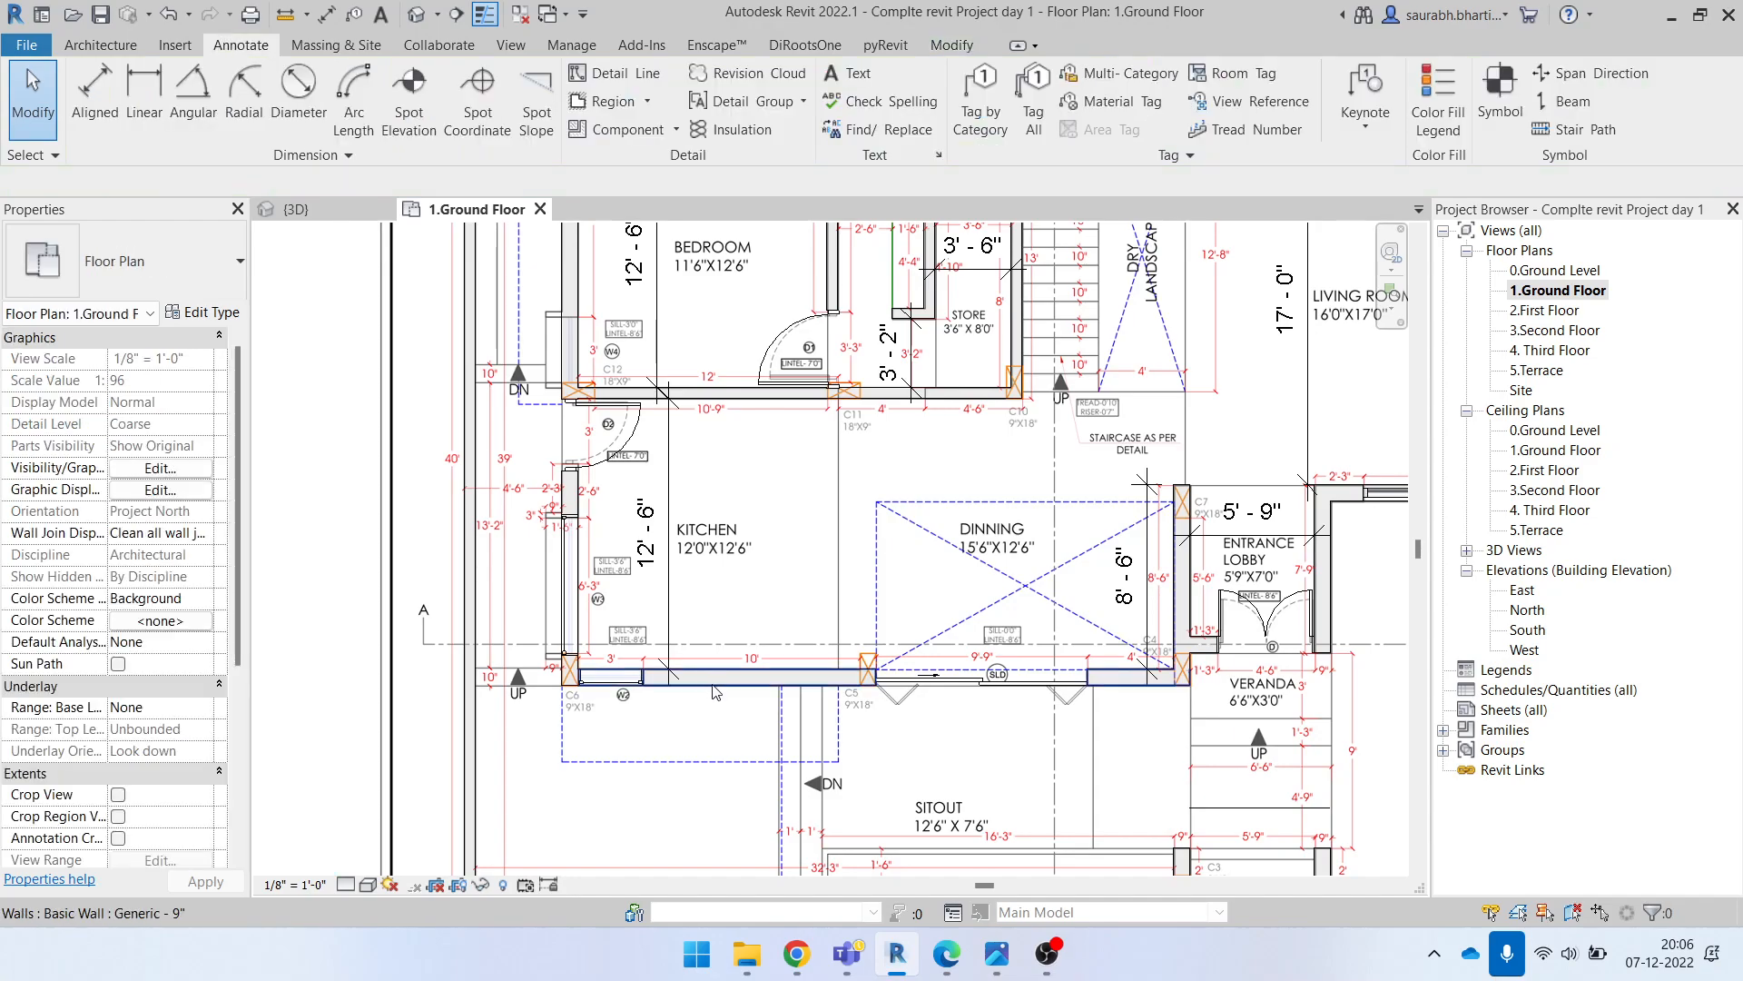
{"action": "left_click", "coordinate": [696, 684]}
{"action": "left_click", "coordinate": [650, 530]}
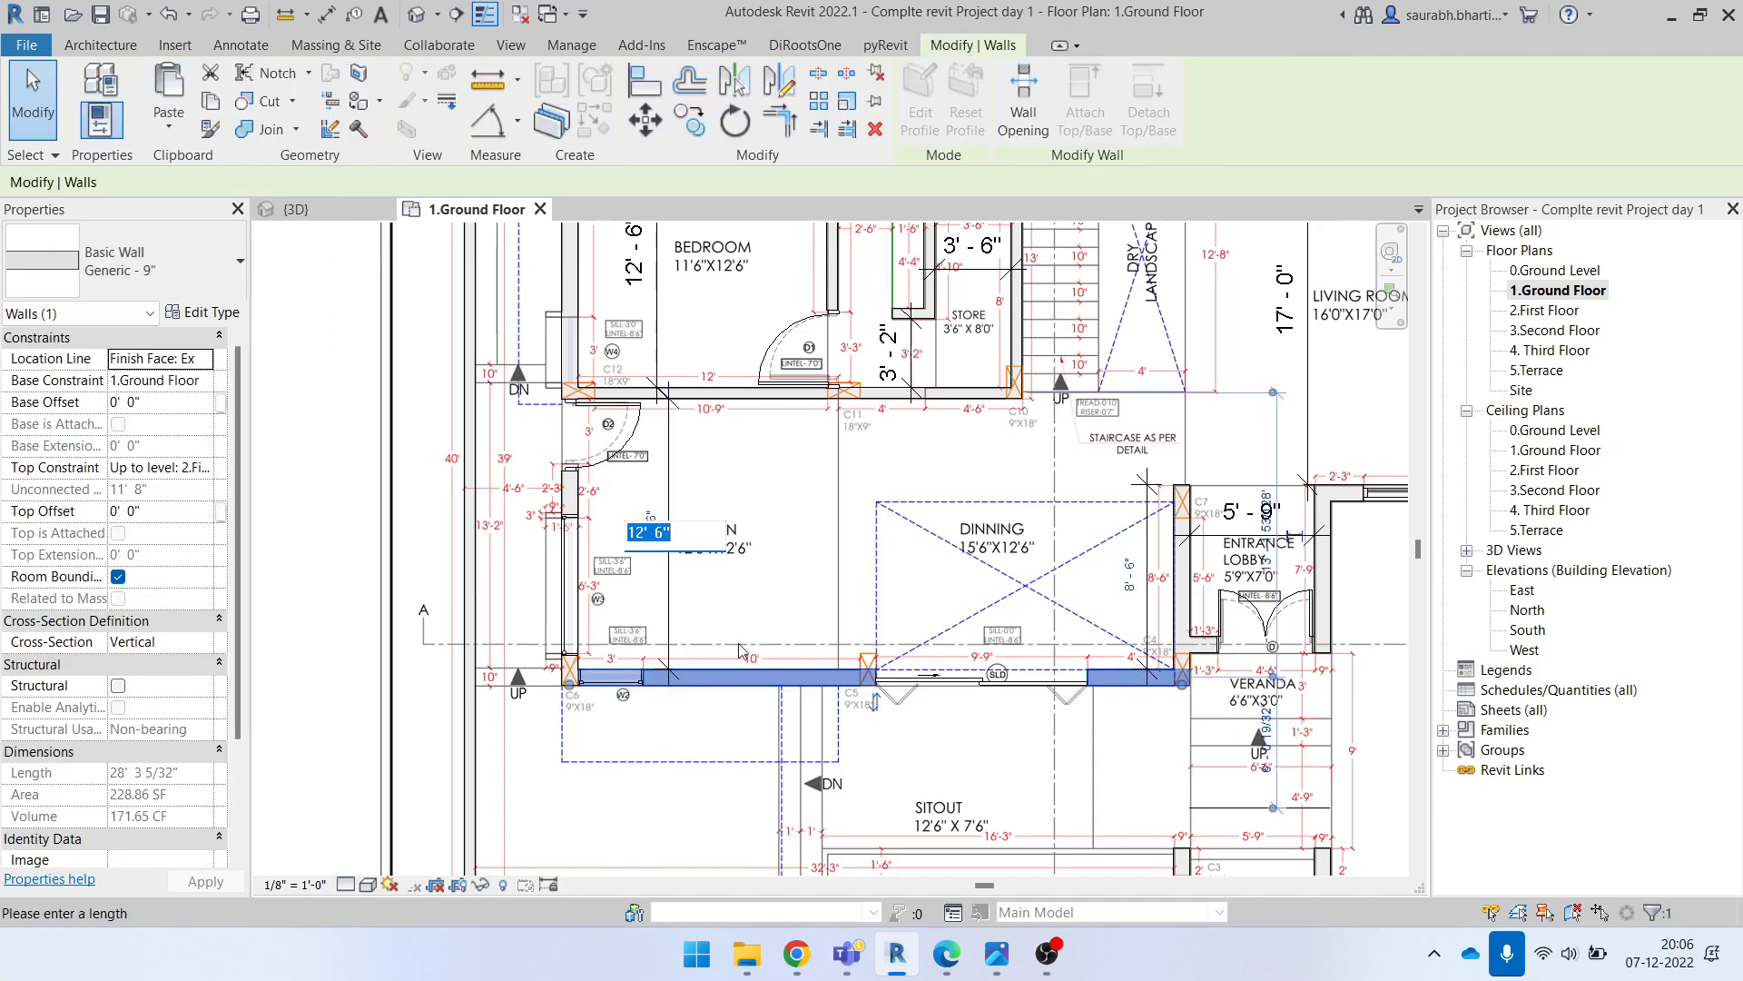
{"action": "key", "text": "Escape"}
{"action": "key", "text": "Escape"}
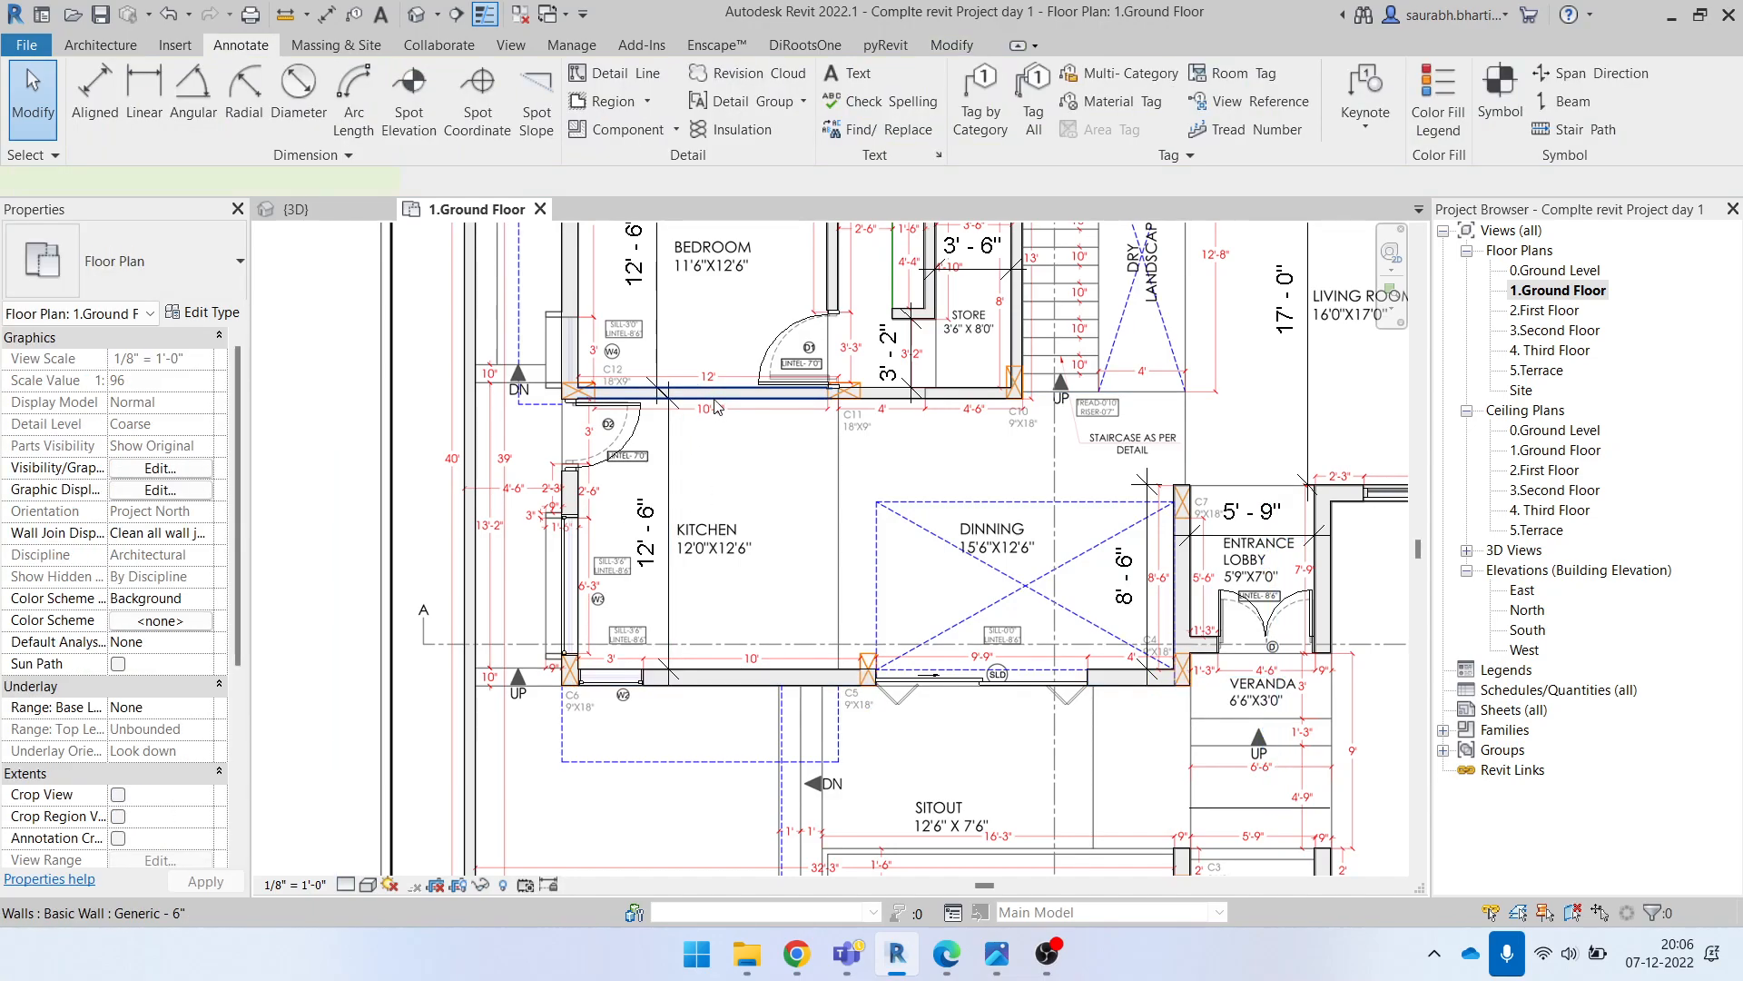
Step: Select the wall between bedroom and kitchen and open the kitchen's depth dimension for editing from it
{"action": "left_click", "coordinate": [711, 397]}
{"action": "left_click", "coordinate": [658, 535]}
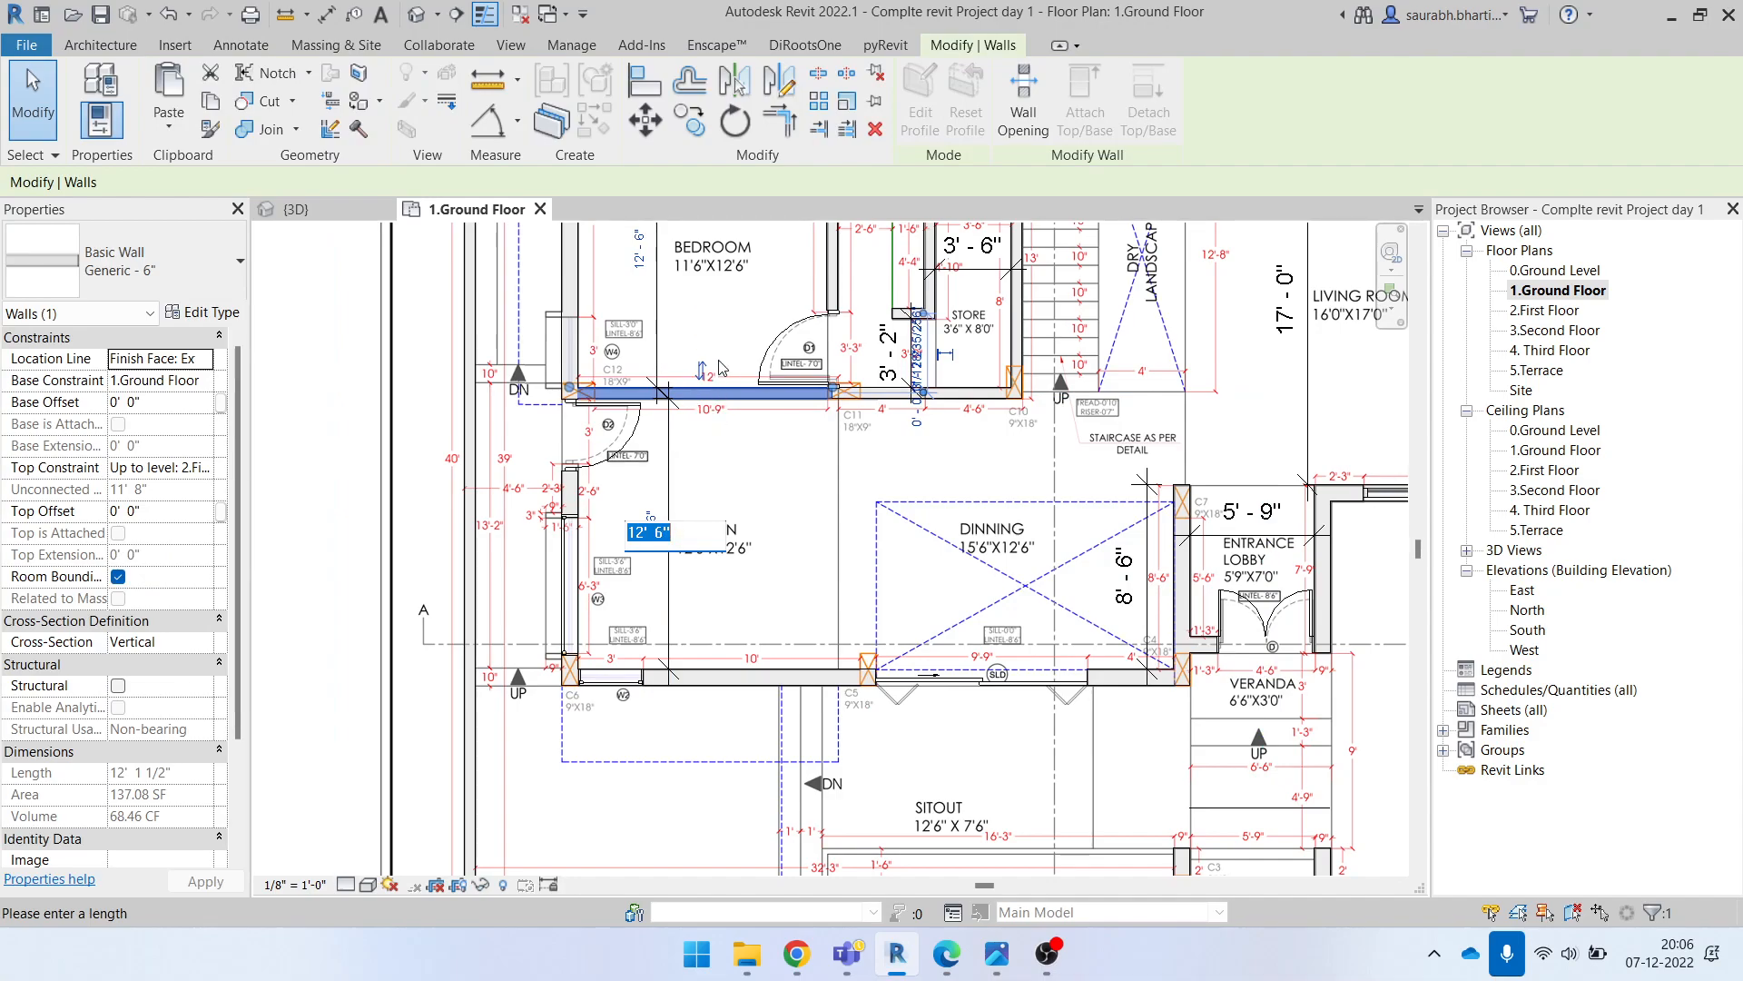
{"action": "key", "text": "Return"}
{"action": "key", "text": "Escape"}
Step: Select the kitchen's depth dimension itself, and reopen its value with the kitchen's lower exterior wall selected
{"action": "left_click", "coordinate": [669, 529]}
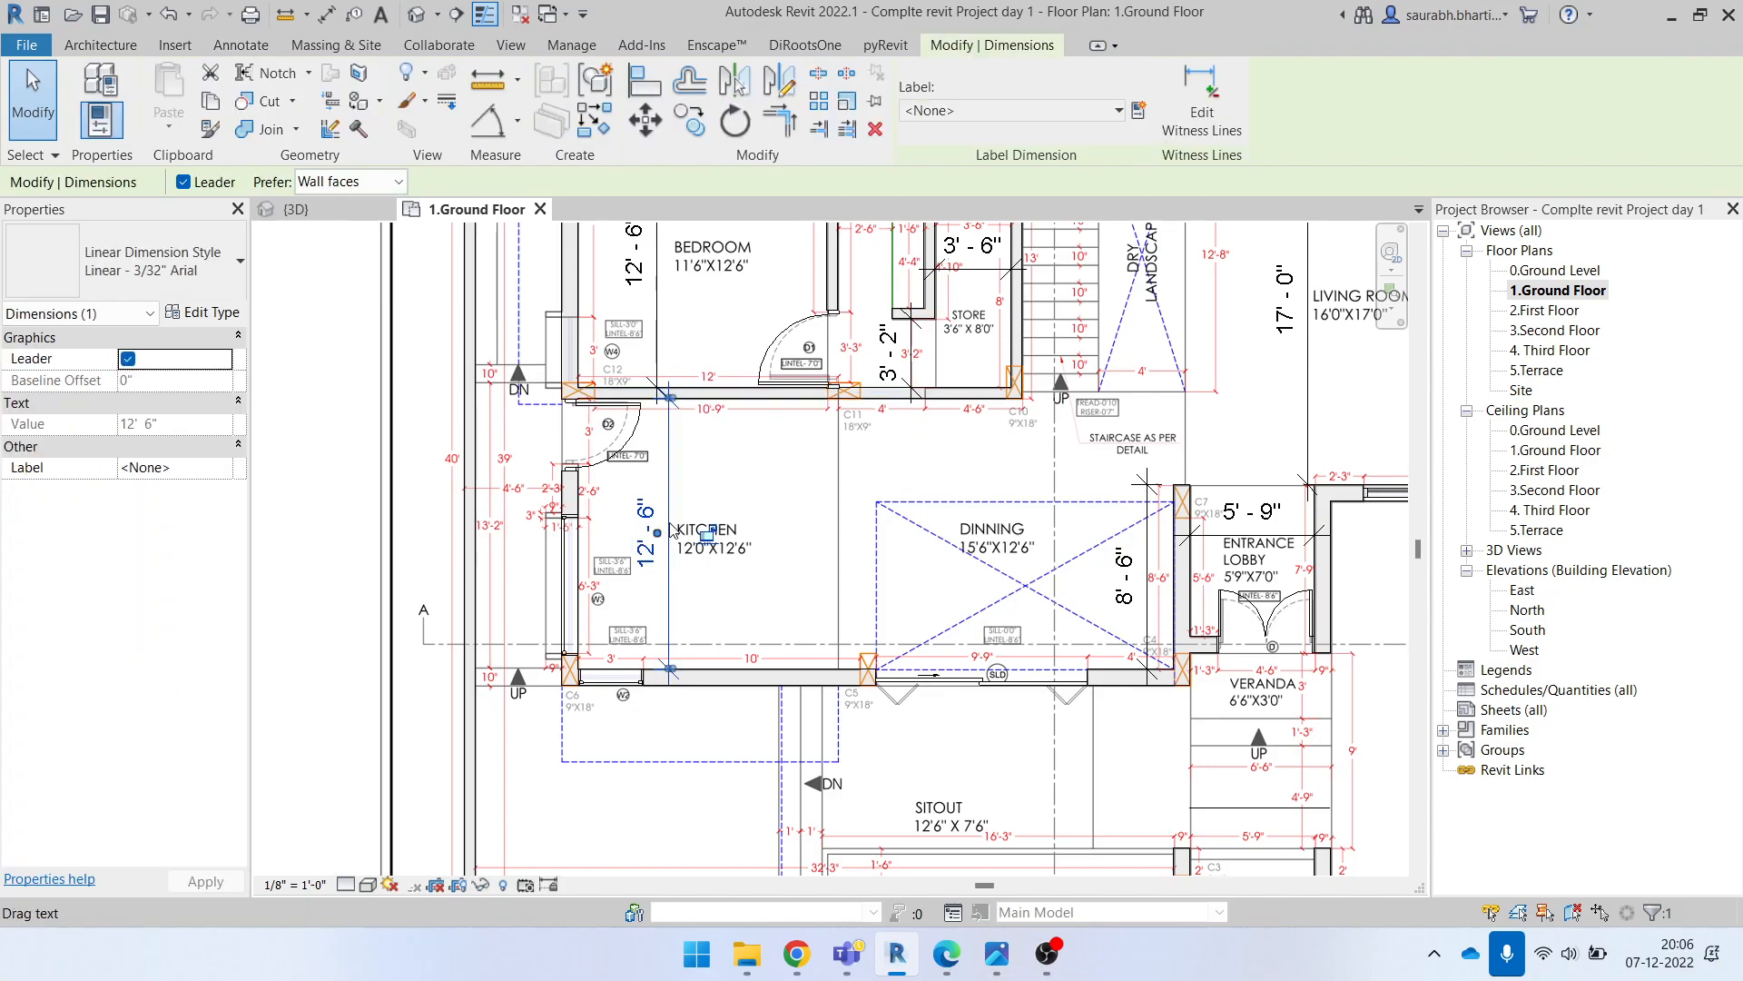
{"action": "key", "text": "Escape"}
{"action": "left_click", "coordinate": [737, 667]}
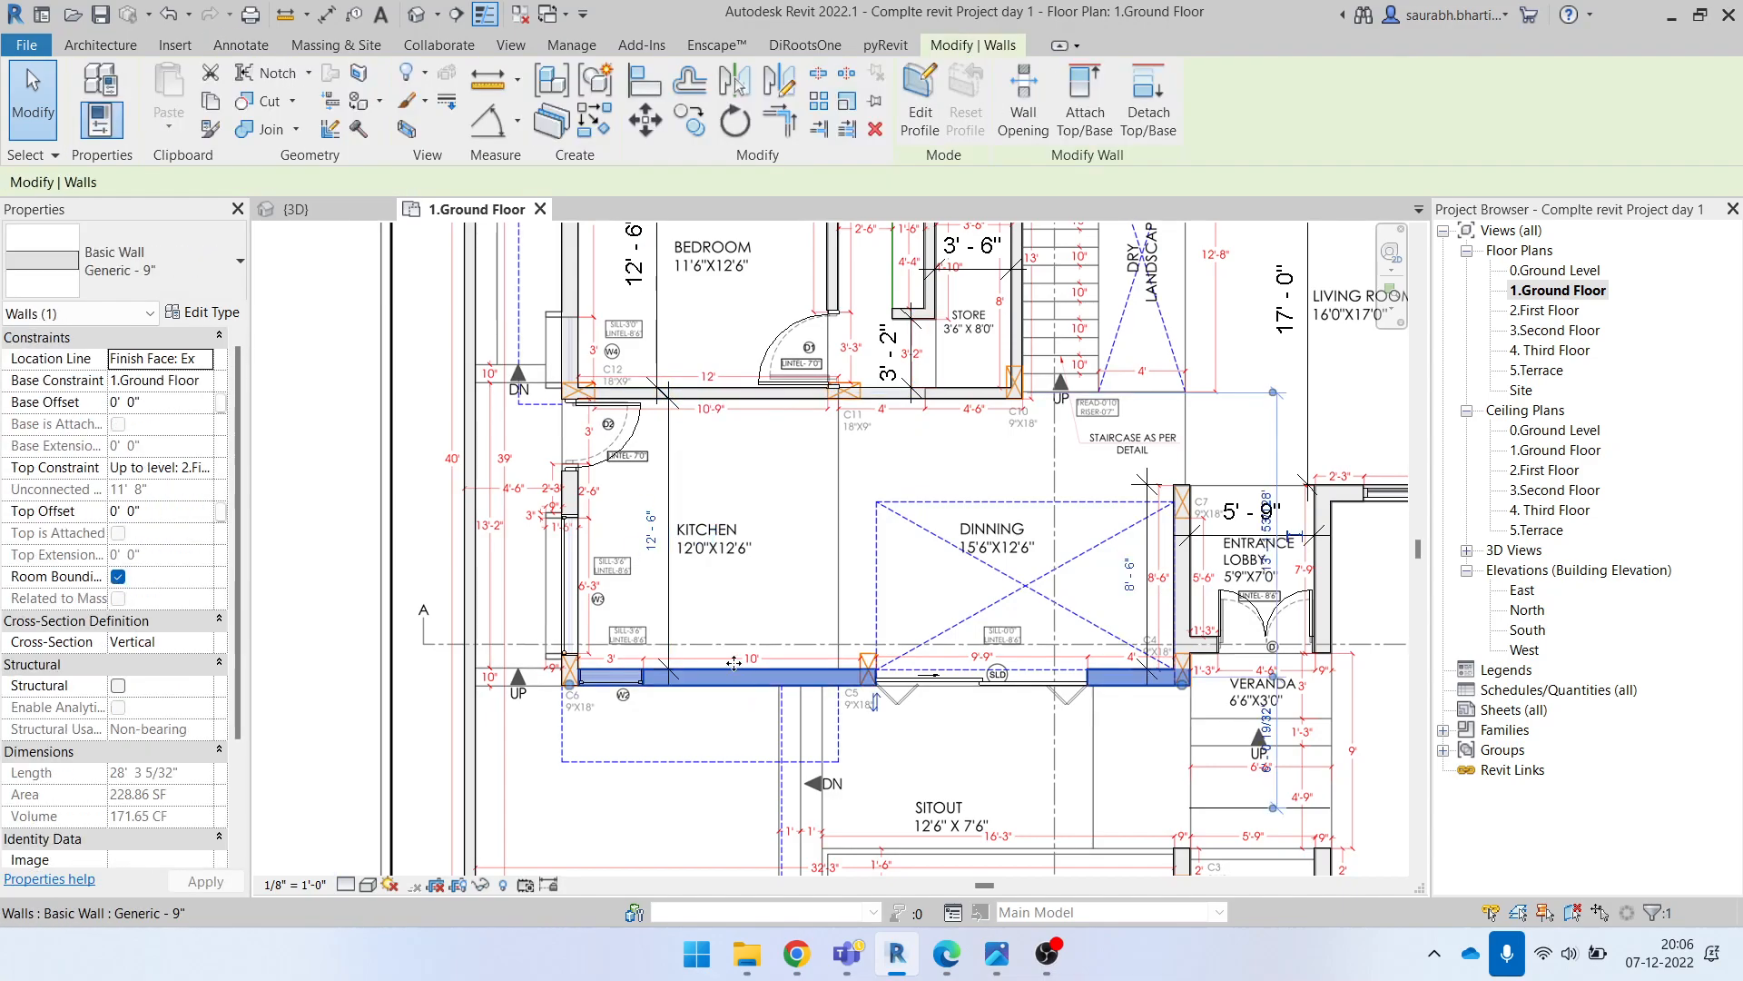
{"action": "left_click", "coordinate": [672, 537]}
{"action": "key", "text": "Escape"}
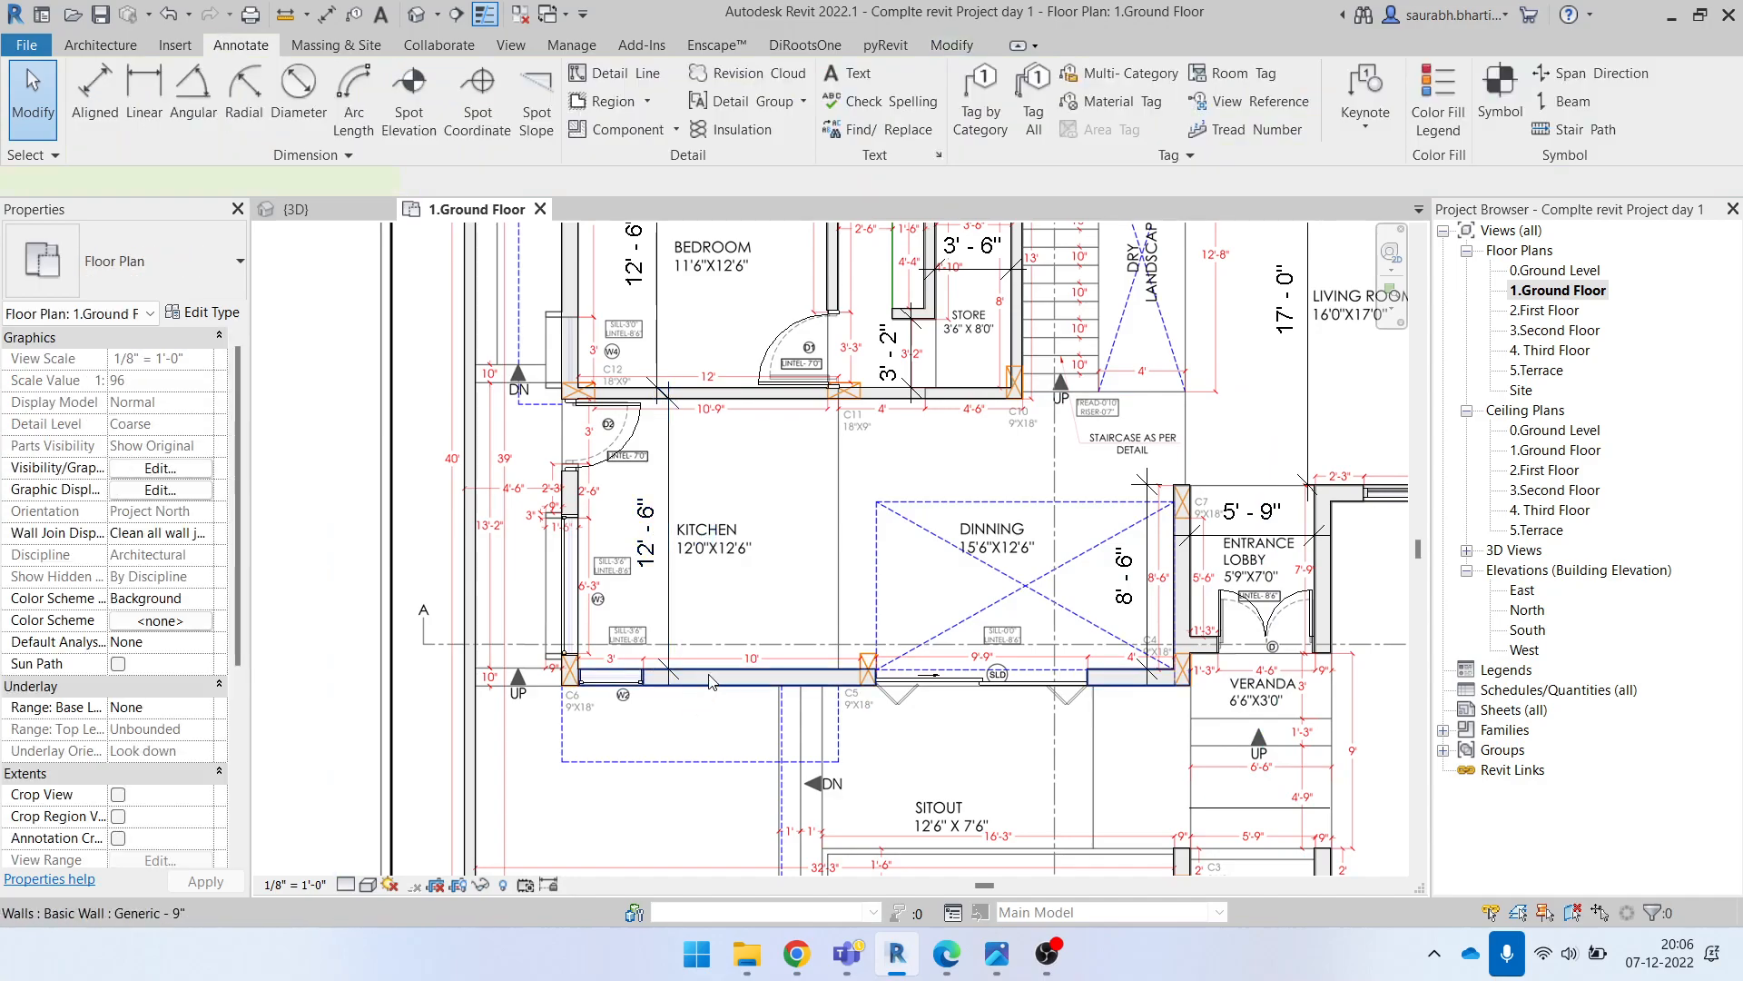
{"action": "left_click", "coordinate": [711, 679]}
{"action": "left_click", "coordinate": [647, 533]}
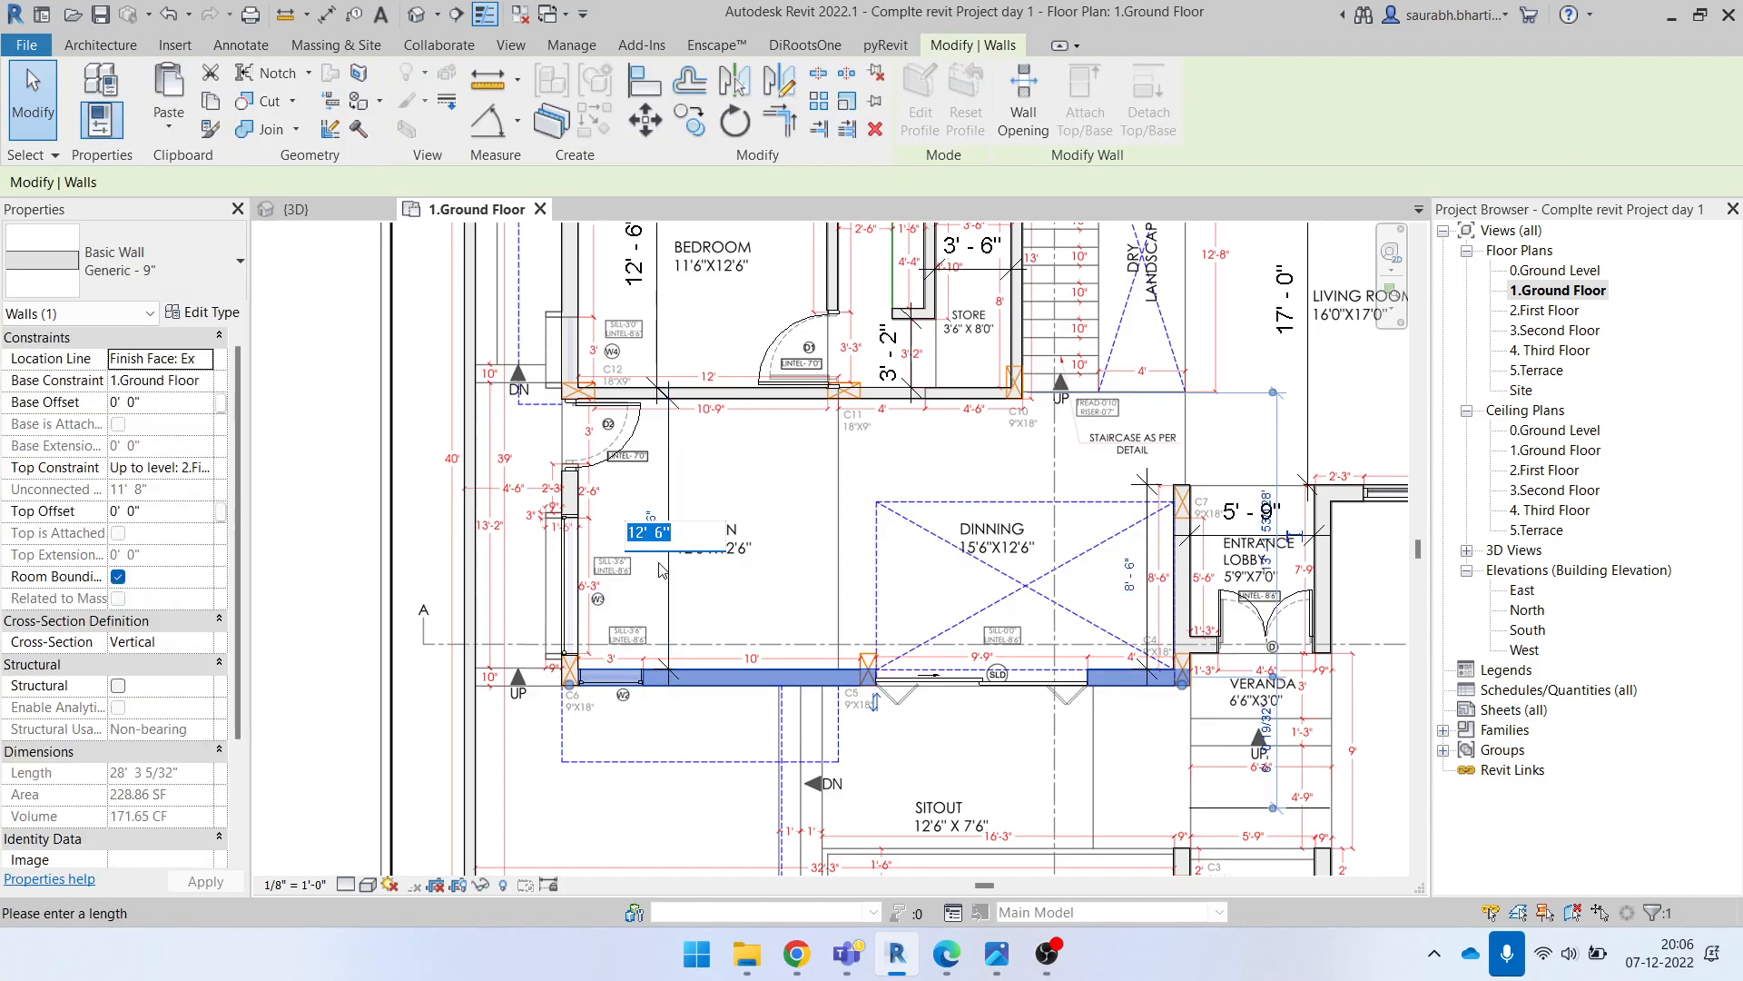
{"action": "key", "text": "Escape"}
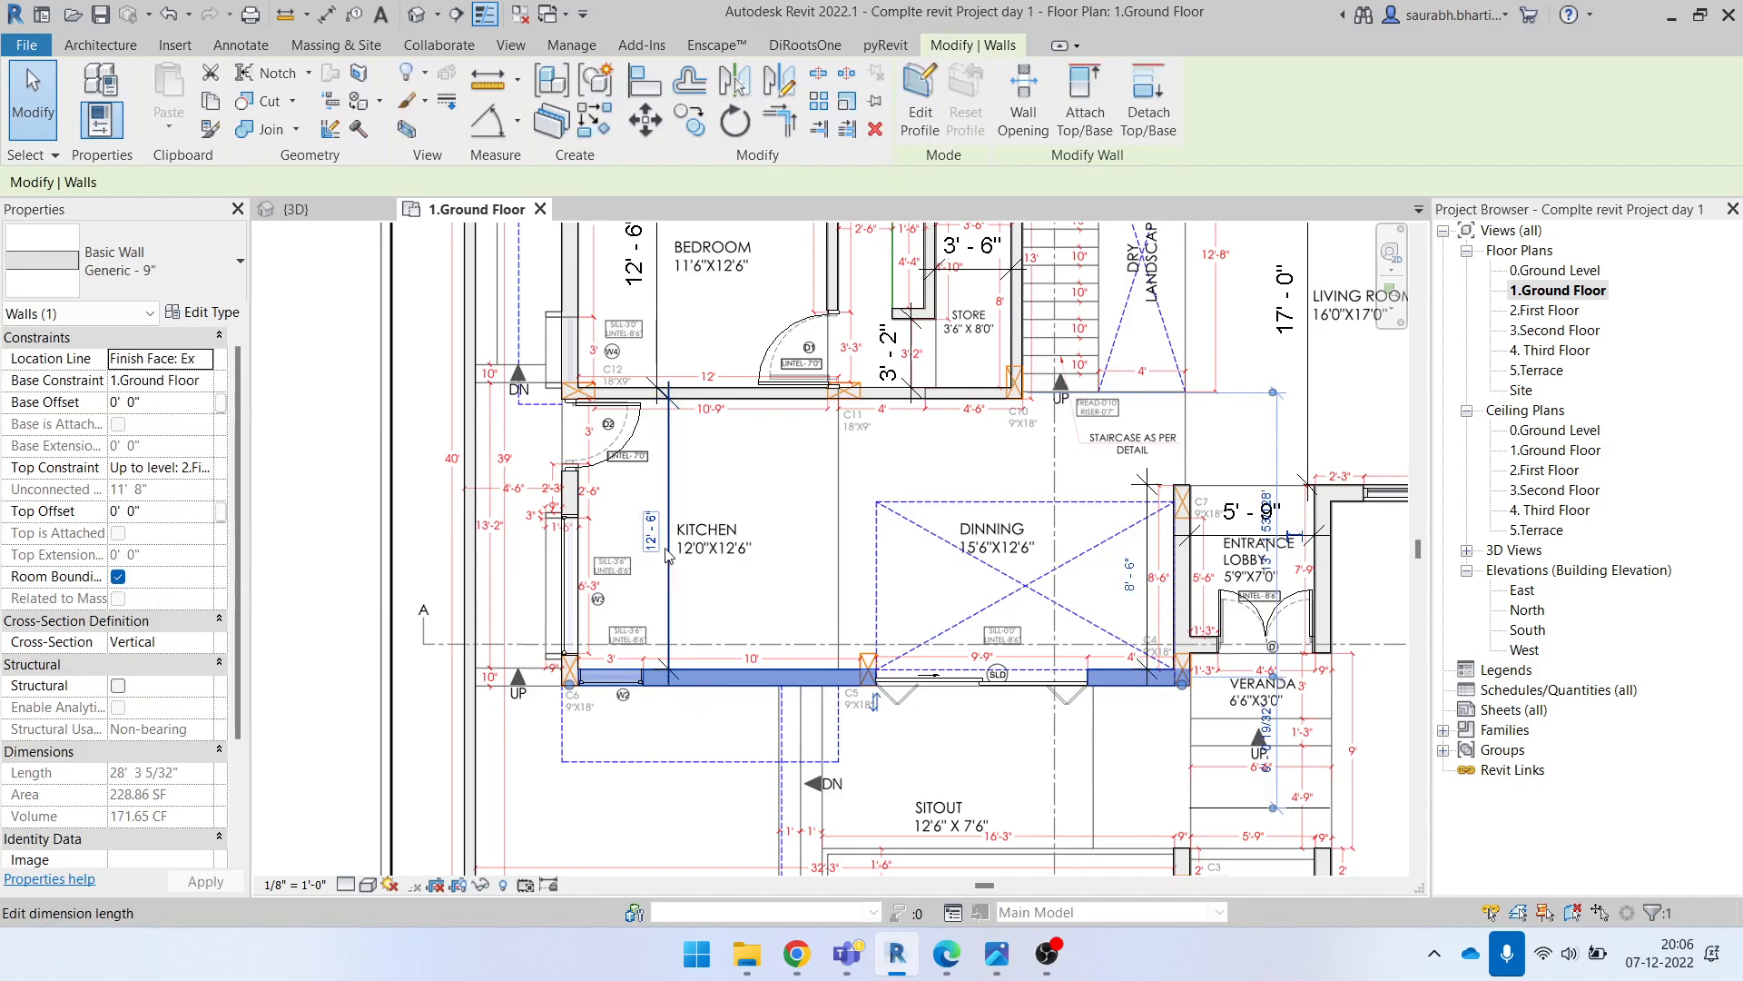
{"action": "scroll", "coordinate": [677, 541], "scroll_direction": "down", "scroll_amount": 5}
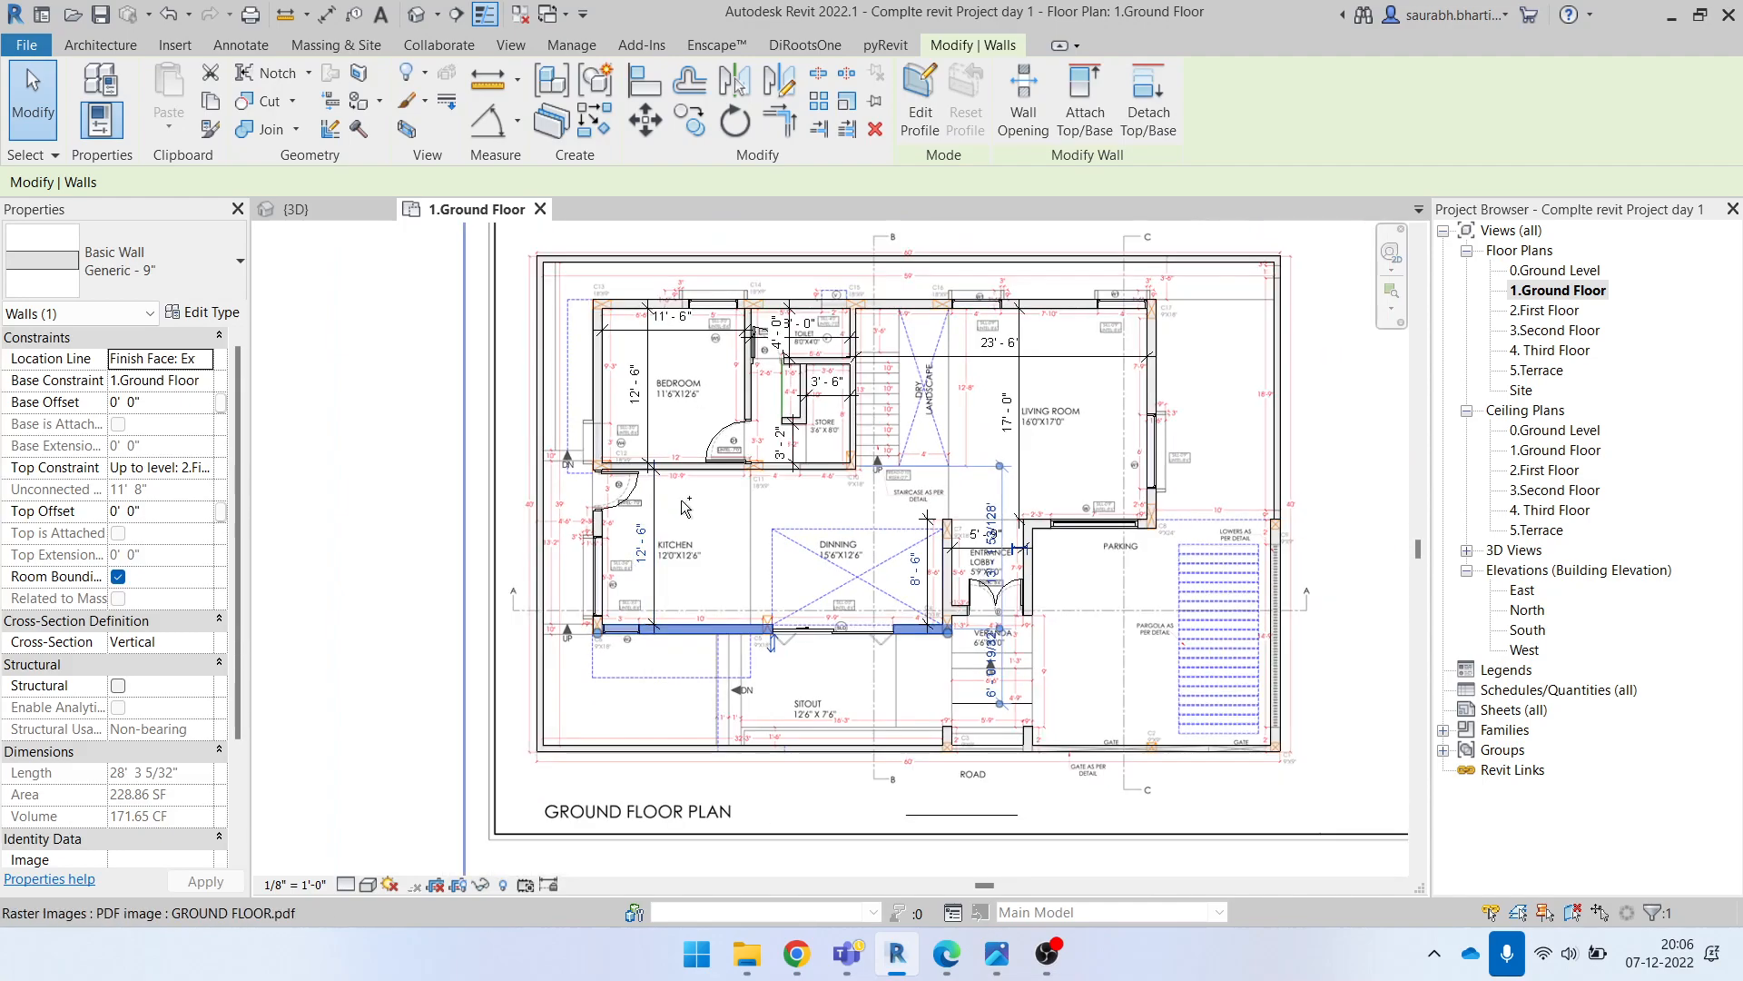
{"action": "key", "text": "Escape"}
Step: Inspect the house model in the 3D view from the front and return to the ground floor plan
{"action": "middle_click_drag", "start_coordinate": [1195, 616], "coordinate": [1175, 608]}
{"action": "left_click", "coordinate": [424, 18]}
{"action": "middle_click_drag", "start_coordinate": [844, 509], "coordinate": [918, 454], "text": "shift"}
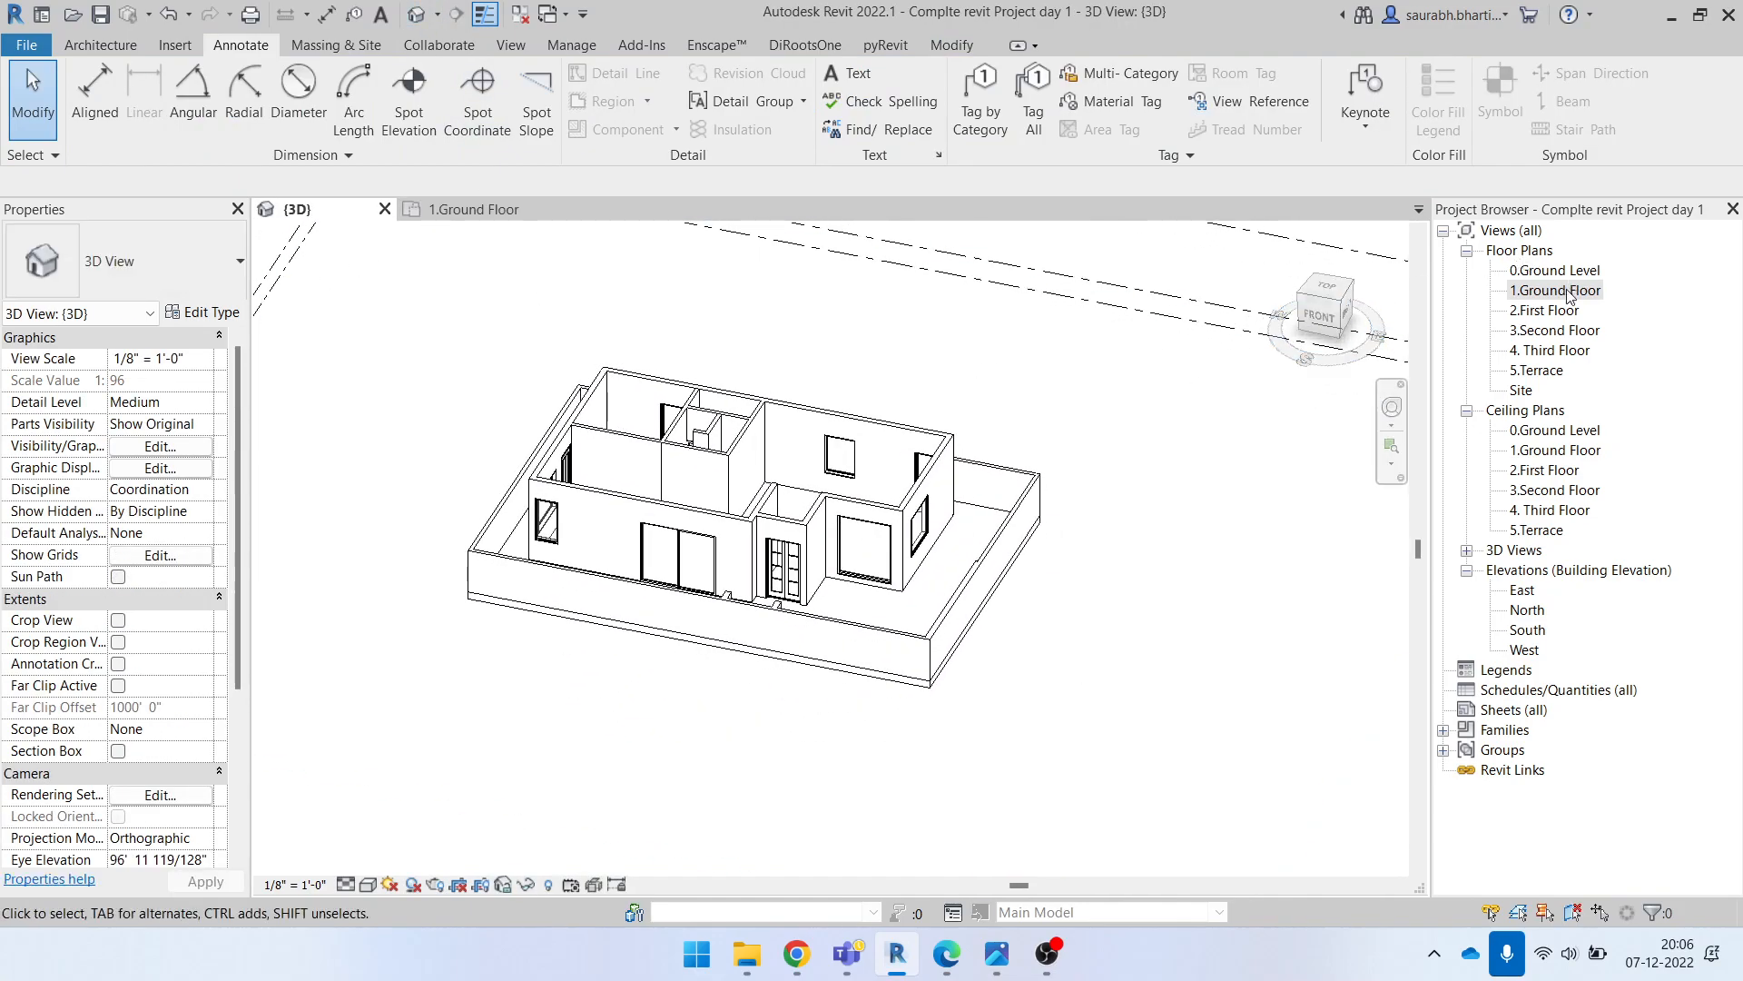
{"action": "double_click", "coordinate": [1556, 290]}
Step: Examine the dining, staircase, living room and bedroom areas of the dimensioned ground floor
{"action": "scroll", "coordinate": [867, 633], "scroll_direction": "up", "scroll_amount": 5}
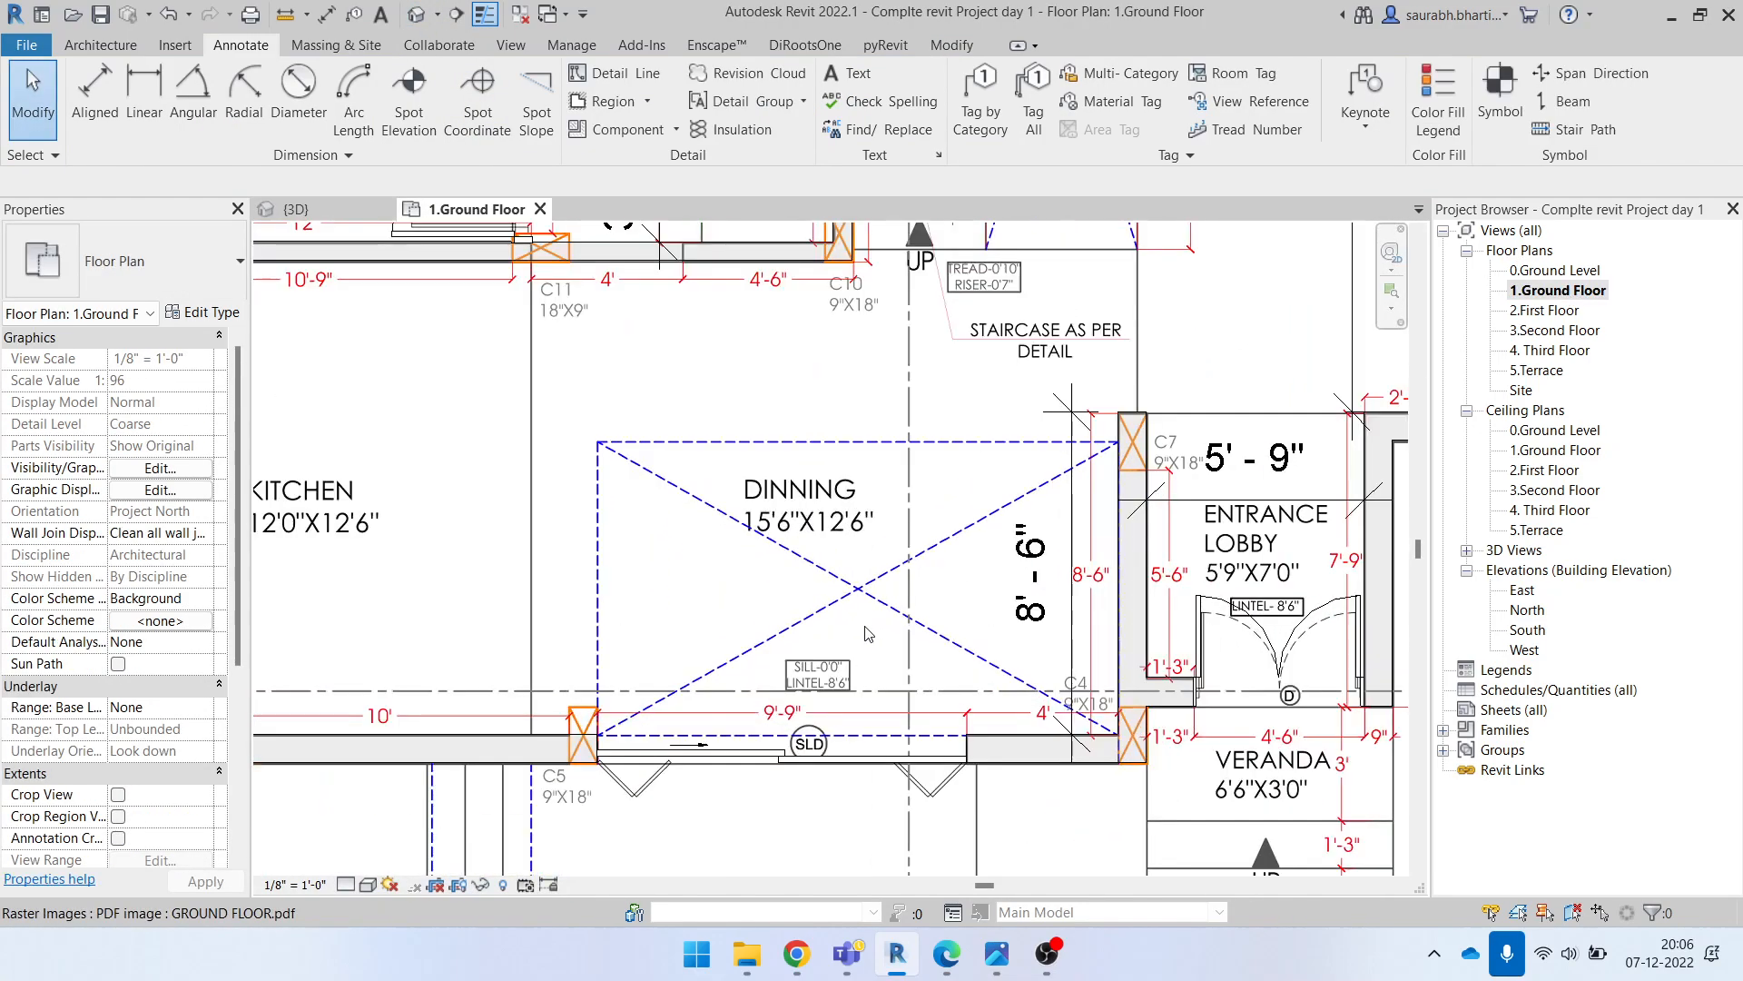
{"action": "scroll", "coordinate": [867, 633], "scroll_direction": "up", "scroll_amount": 1}
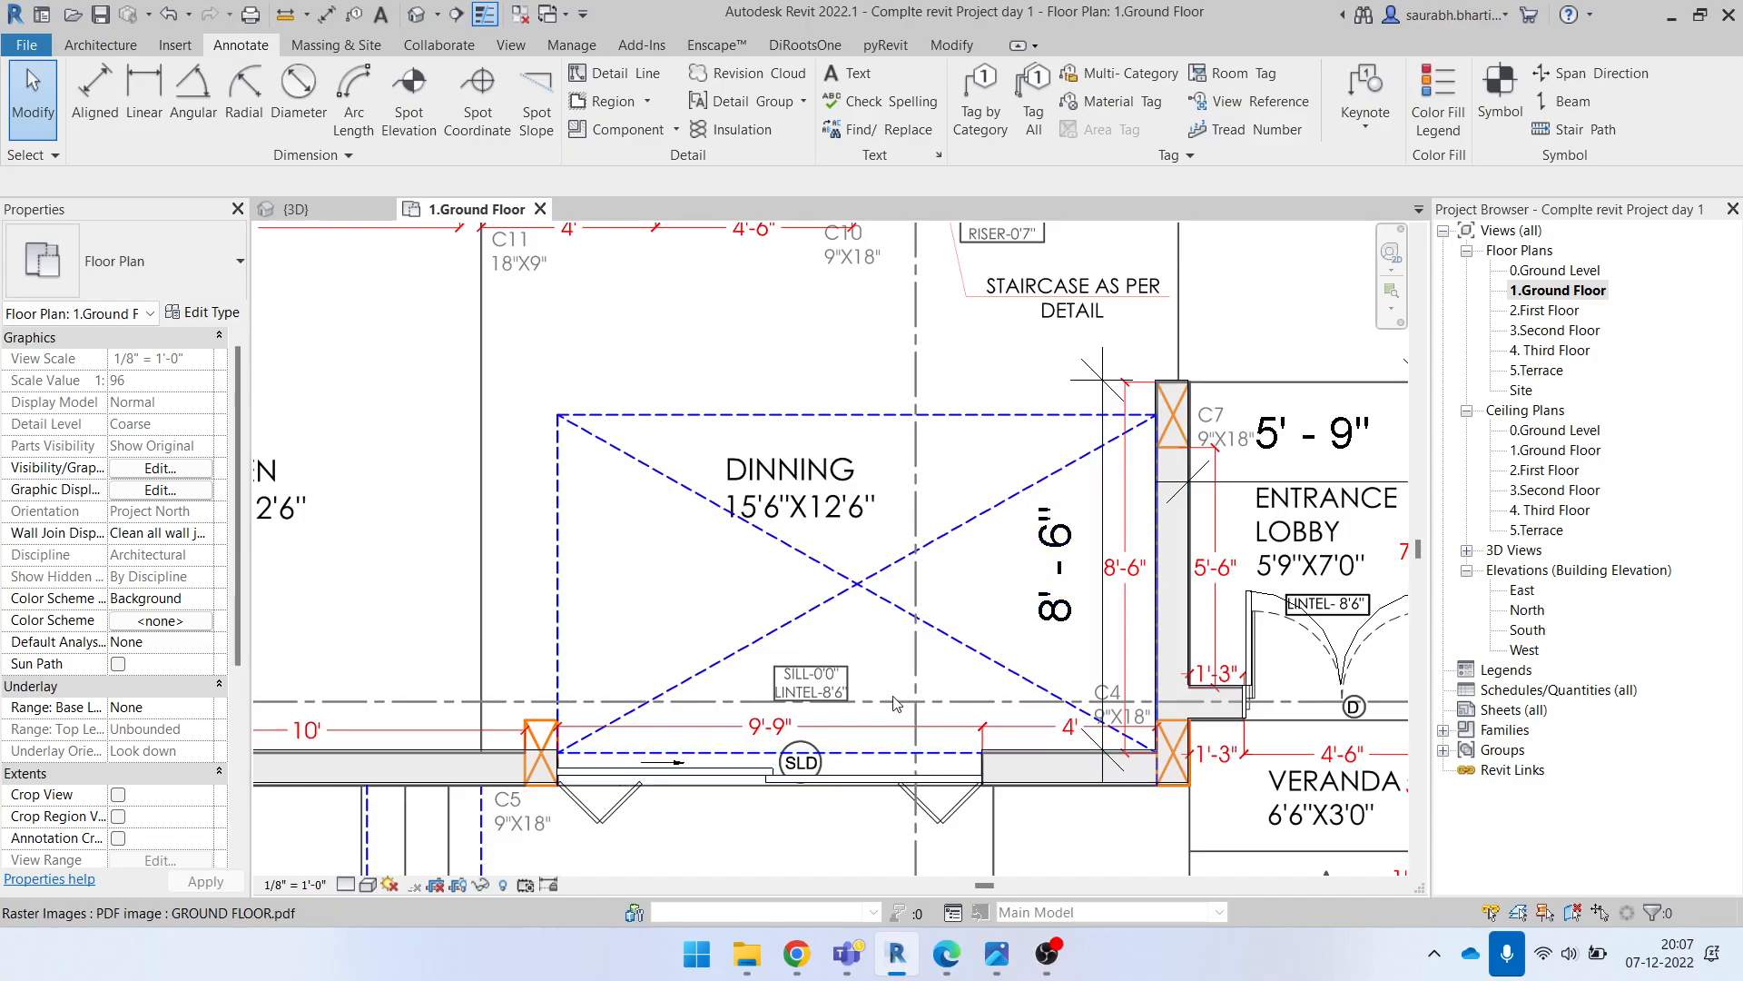
{"action": "scroll", "coordinate": [864, 692], "scroll_direction": "down", "scroll_amount": 1}
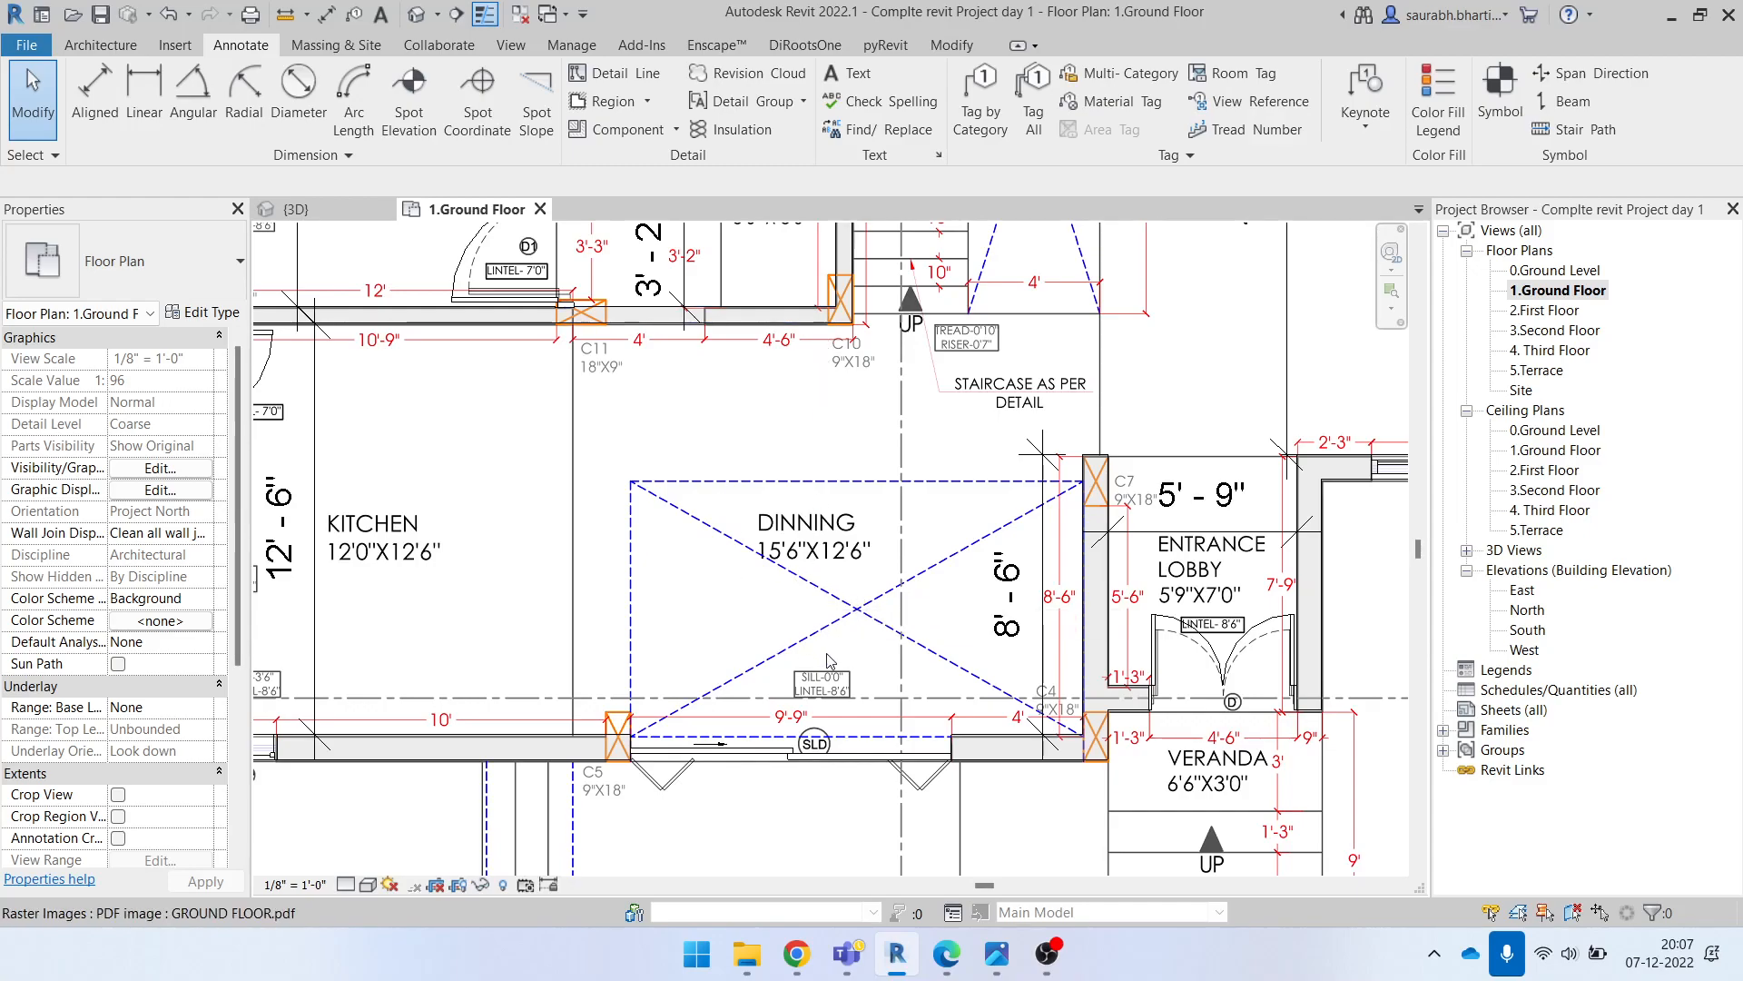
{"action": "scroll", "coordinate": [828, 660], "scroll_direction": "down", "scroll_amount": 4}
{"action": "scroll", "coordinate": [910, 405], "scroll_direction": "up", "scroll_amount": 4}
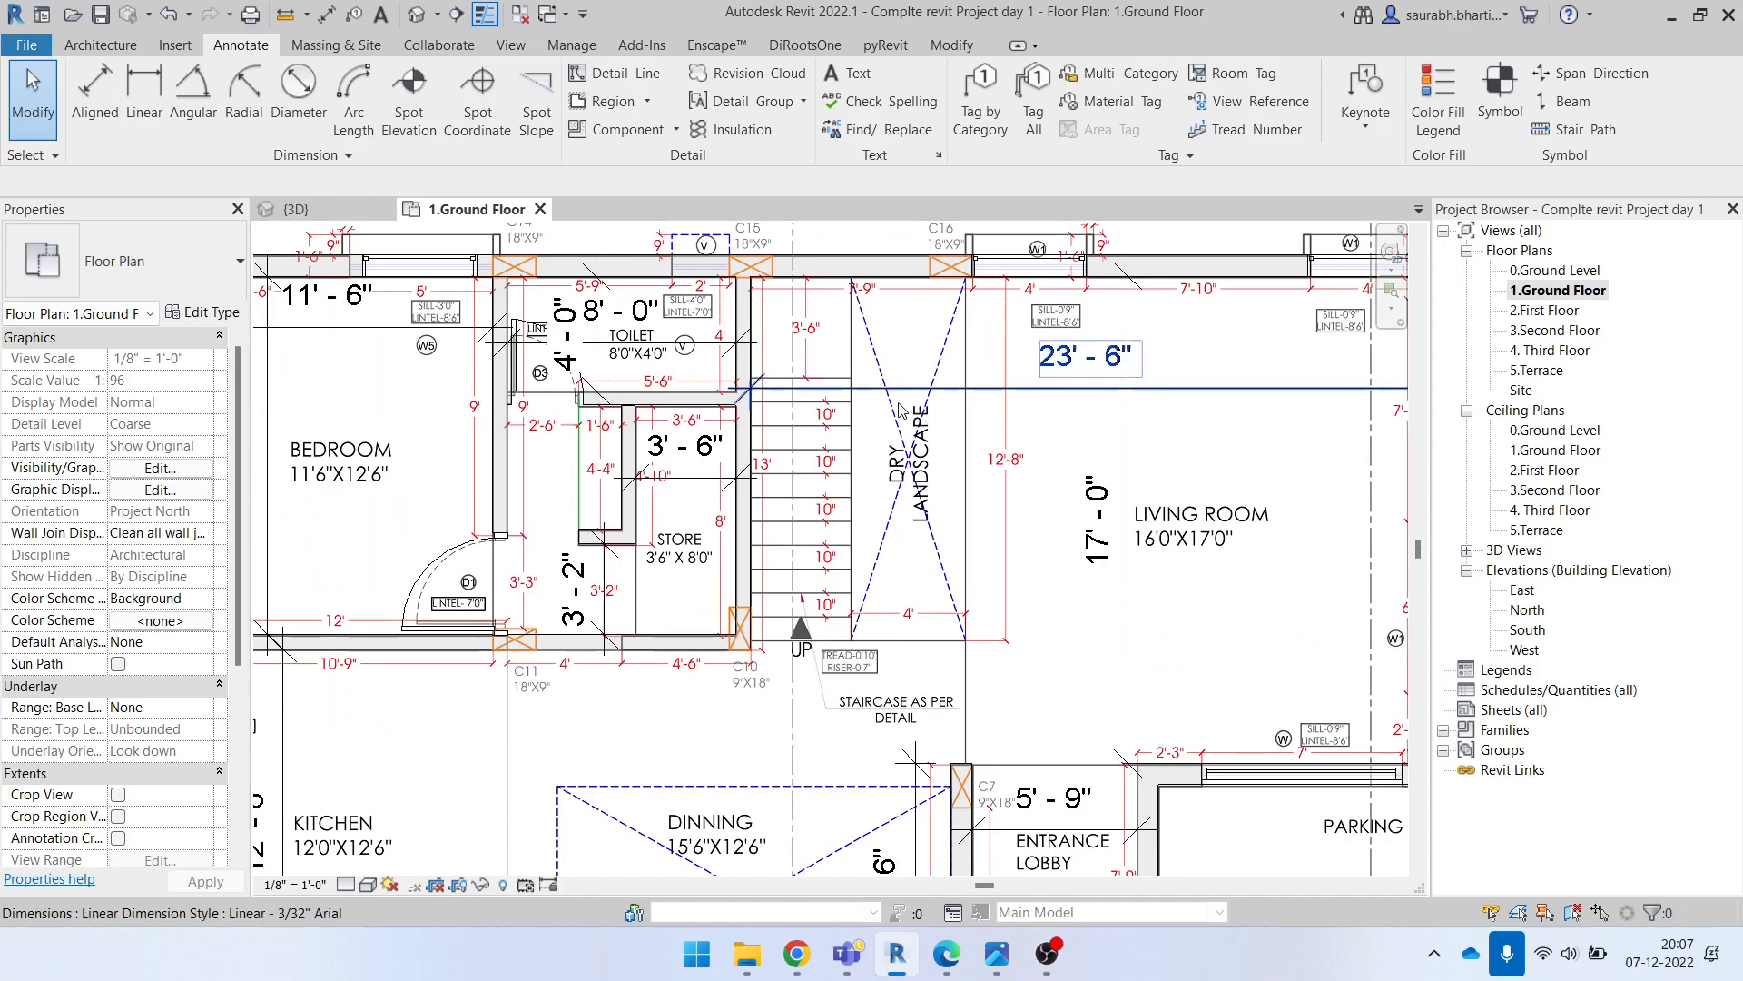
{"action": "scroll", "coordinate": [908, 411], "scroll_direction": "down", "scroll_amount": 1}
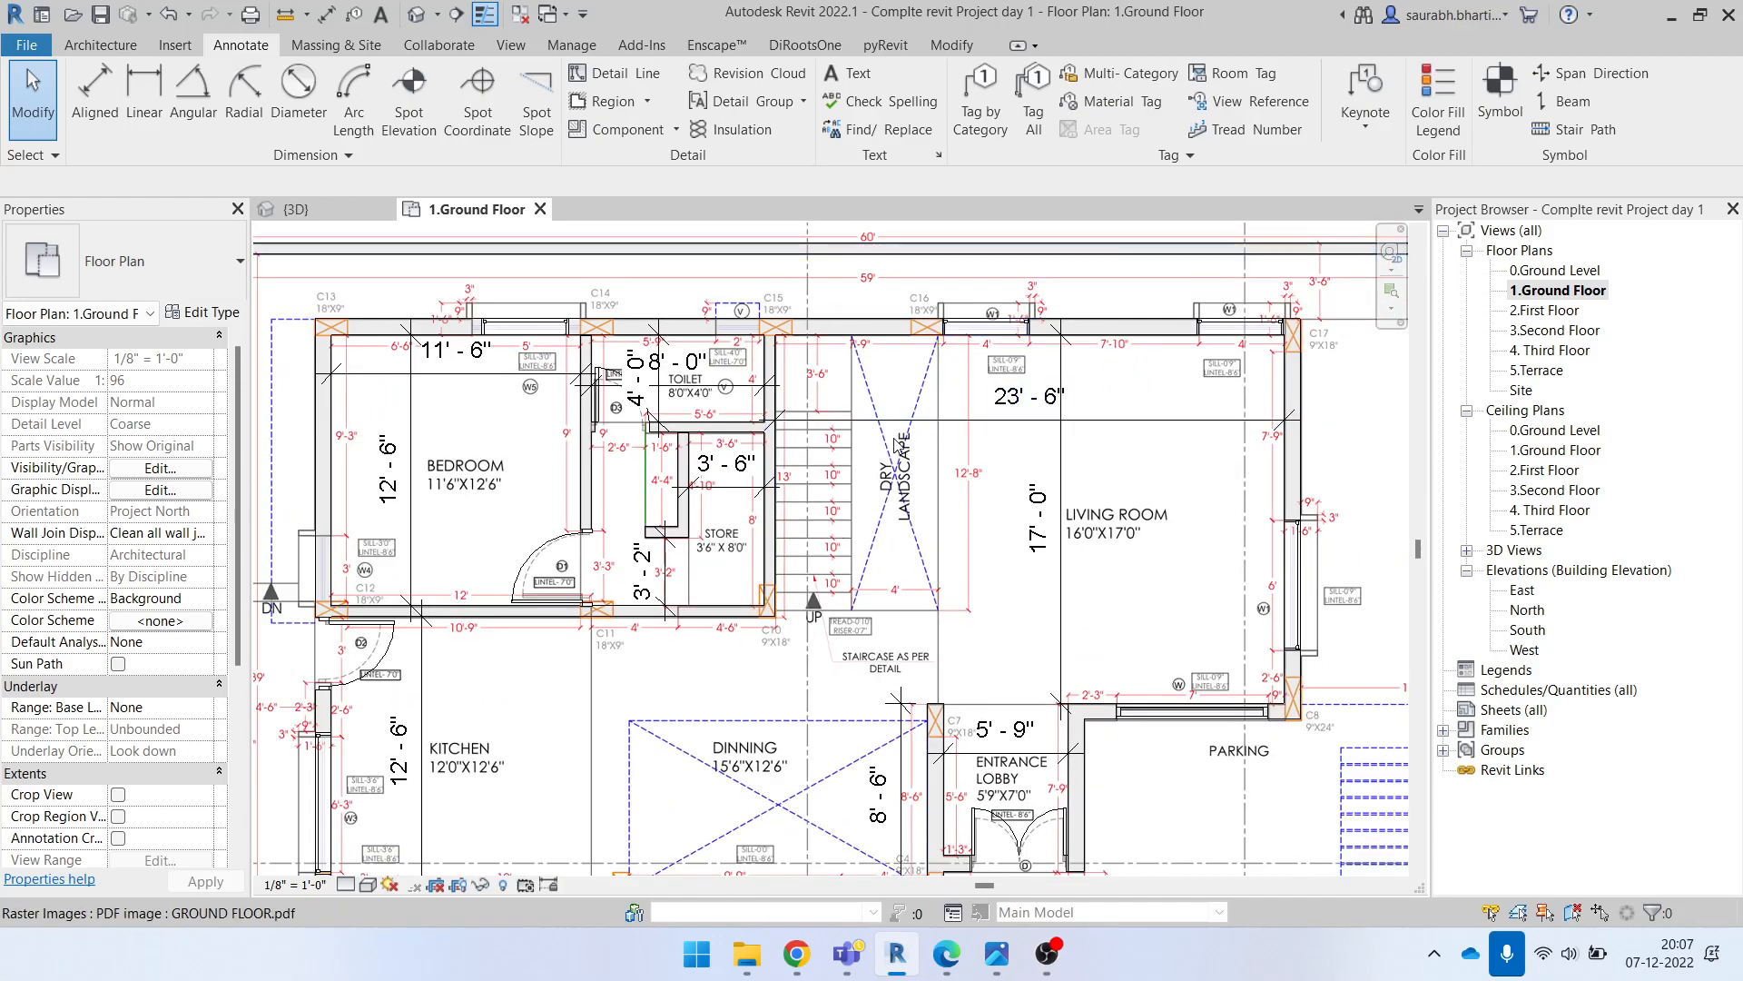
{"action": "scroll", "coordinate": [968, 479], "scroll_direction": "down", "scroll_amount": 5}
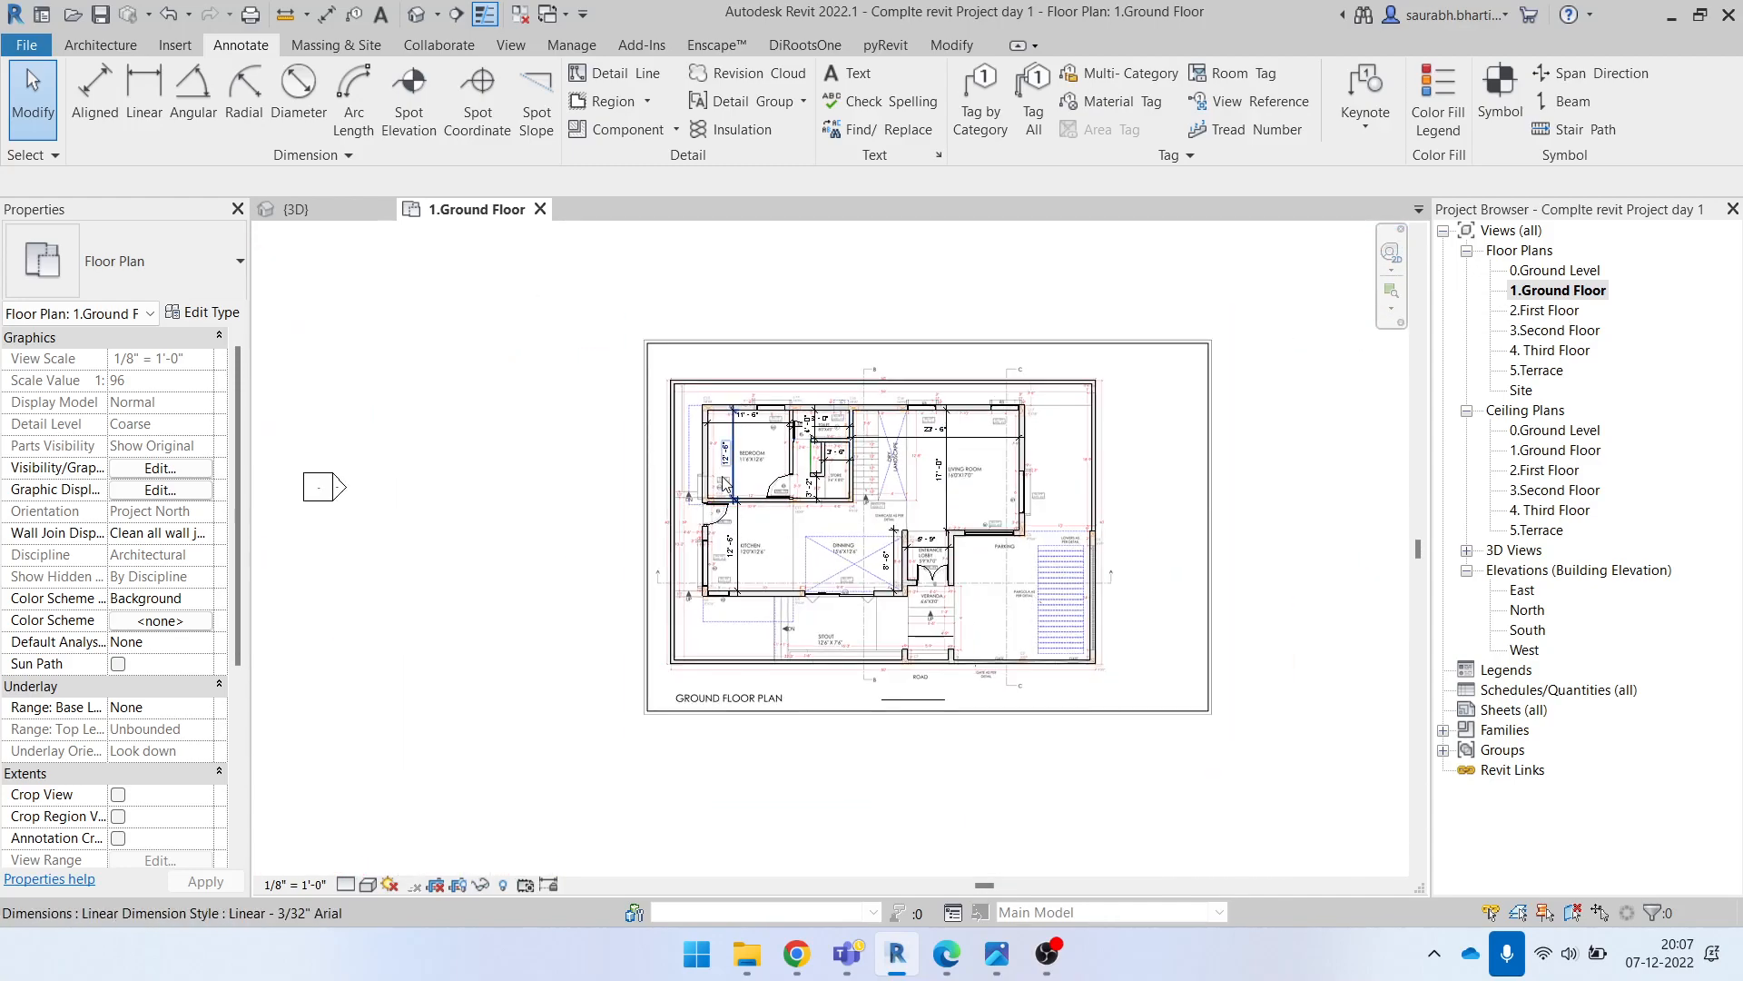
{"action": "scroll", "coordinate": [711, 458], "scroll_direction": "up", "scroll_amount": 5}
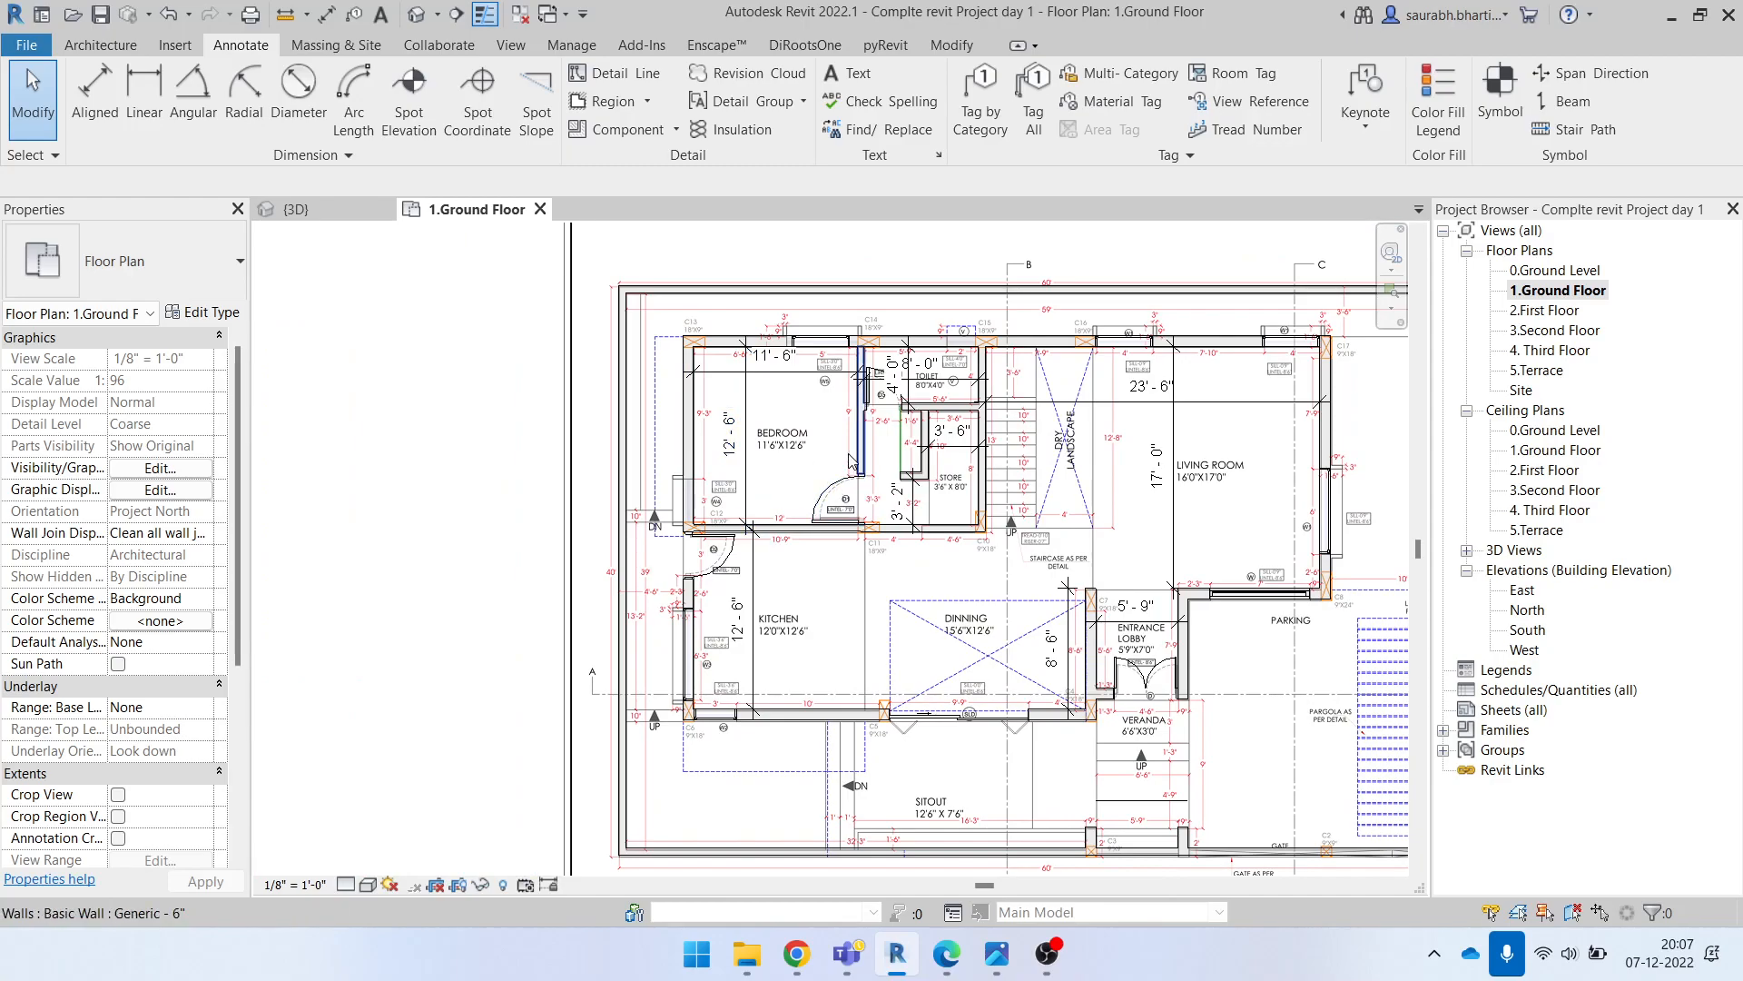
{"action": "middle_click_drag", "start_coordinate": [908, 372], "coordinate": [858, 367]}
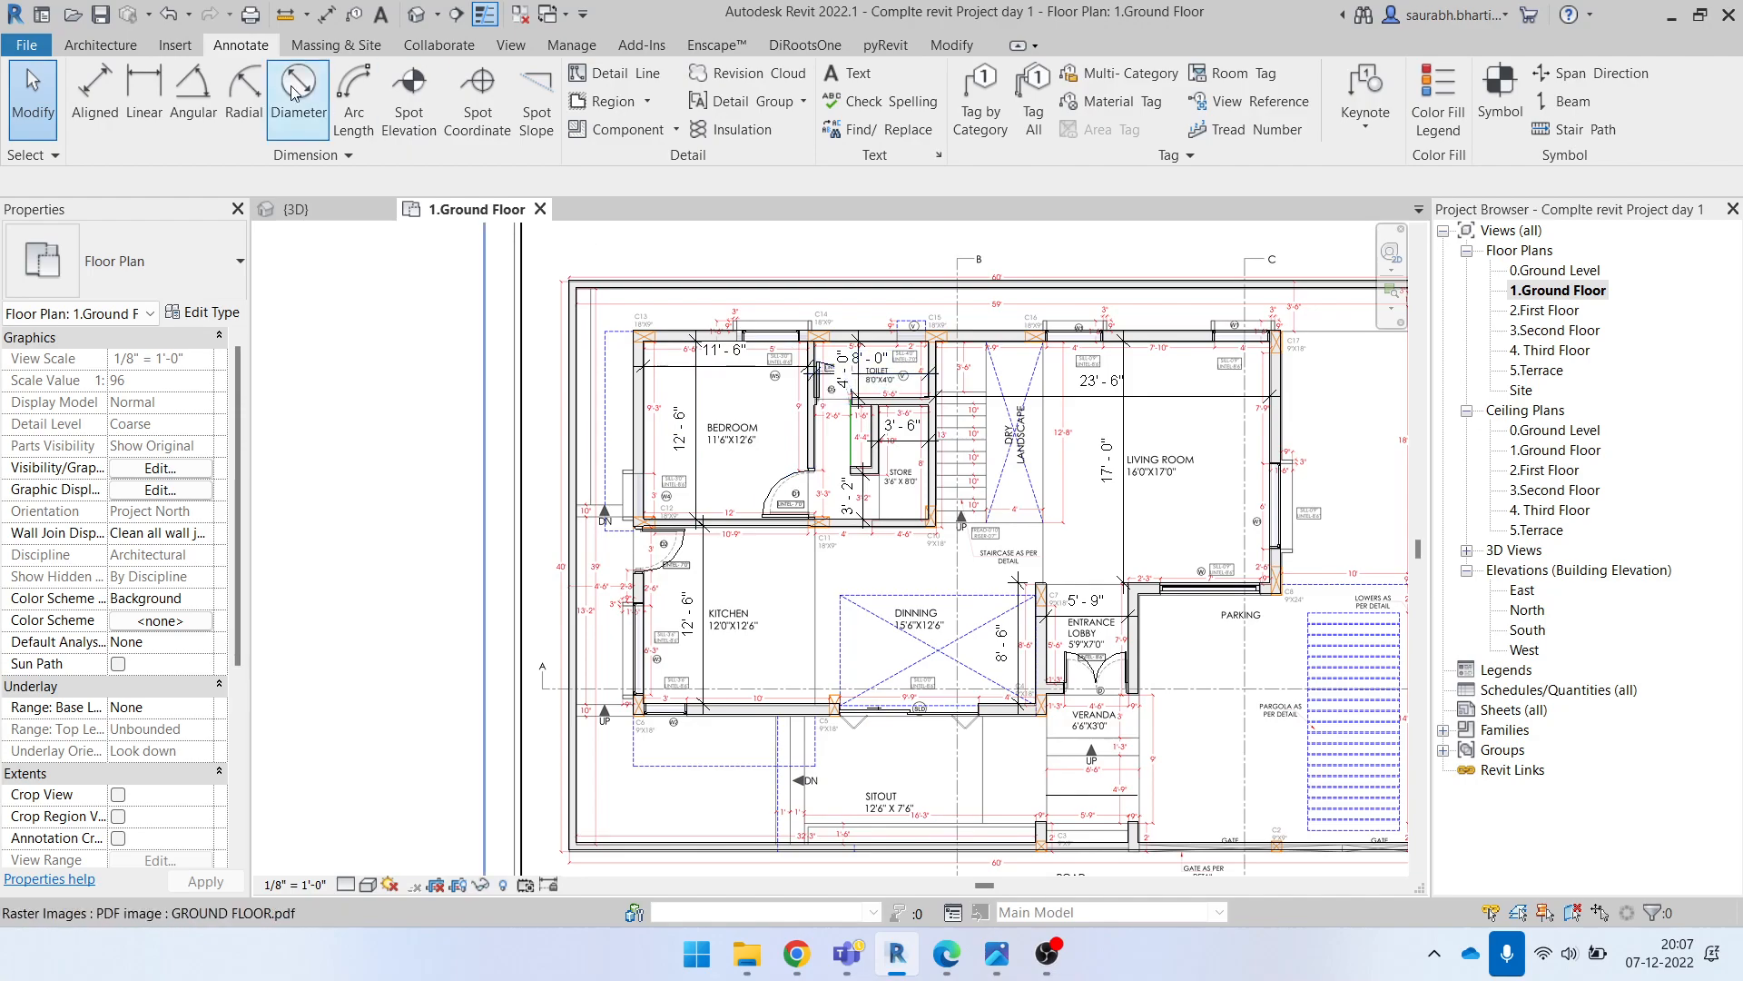
Step: Place a vertical grid line along the bedroom and kitchen's outer wall, from column C13 to below the plan sheet
{"action": "left_click", "coordinate": [102, 46]}
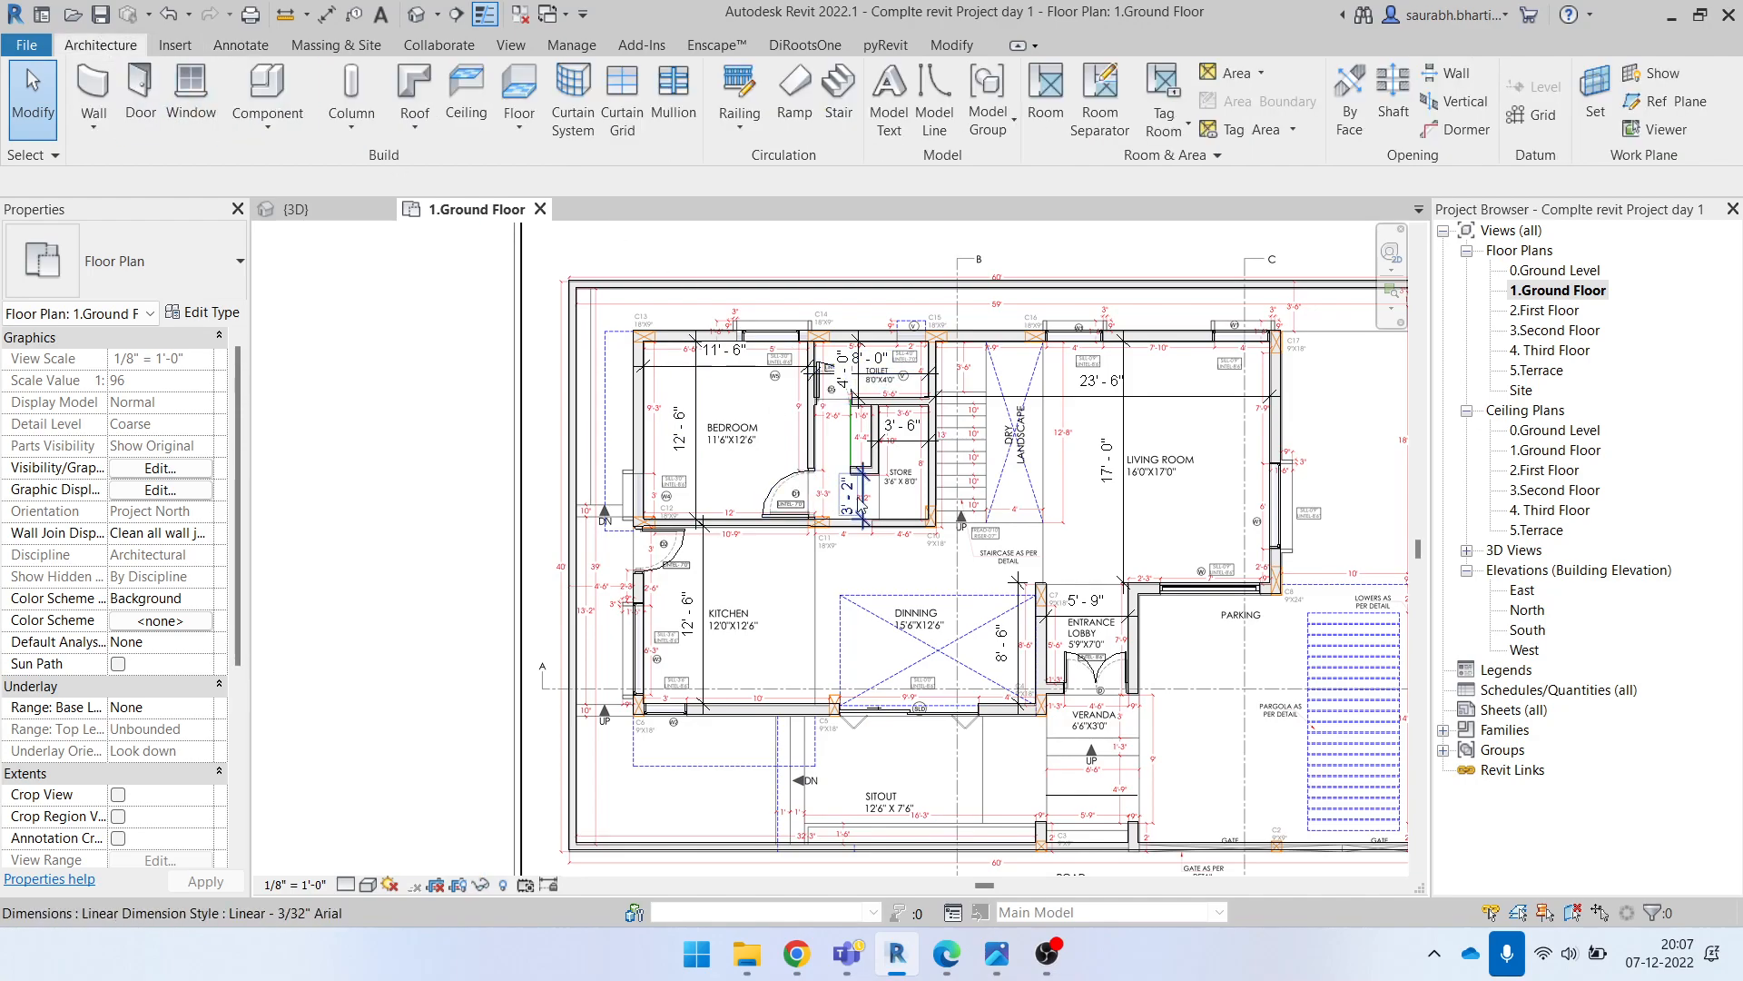
{"action": "left_click", "coordinate": [1534, 290]}
{"action": "scroll", "coordinate": [889, 463], "scroll_direction": "down", "scroll_amount": 2}
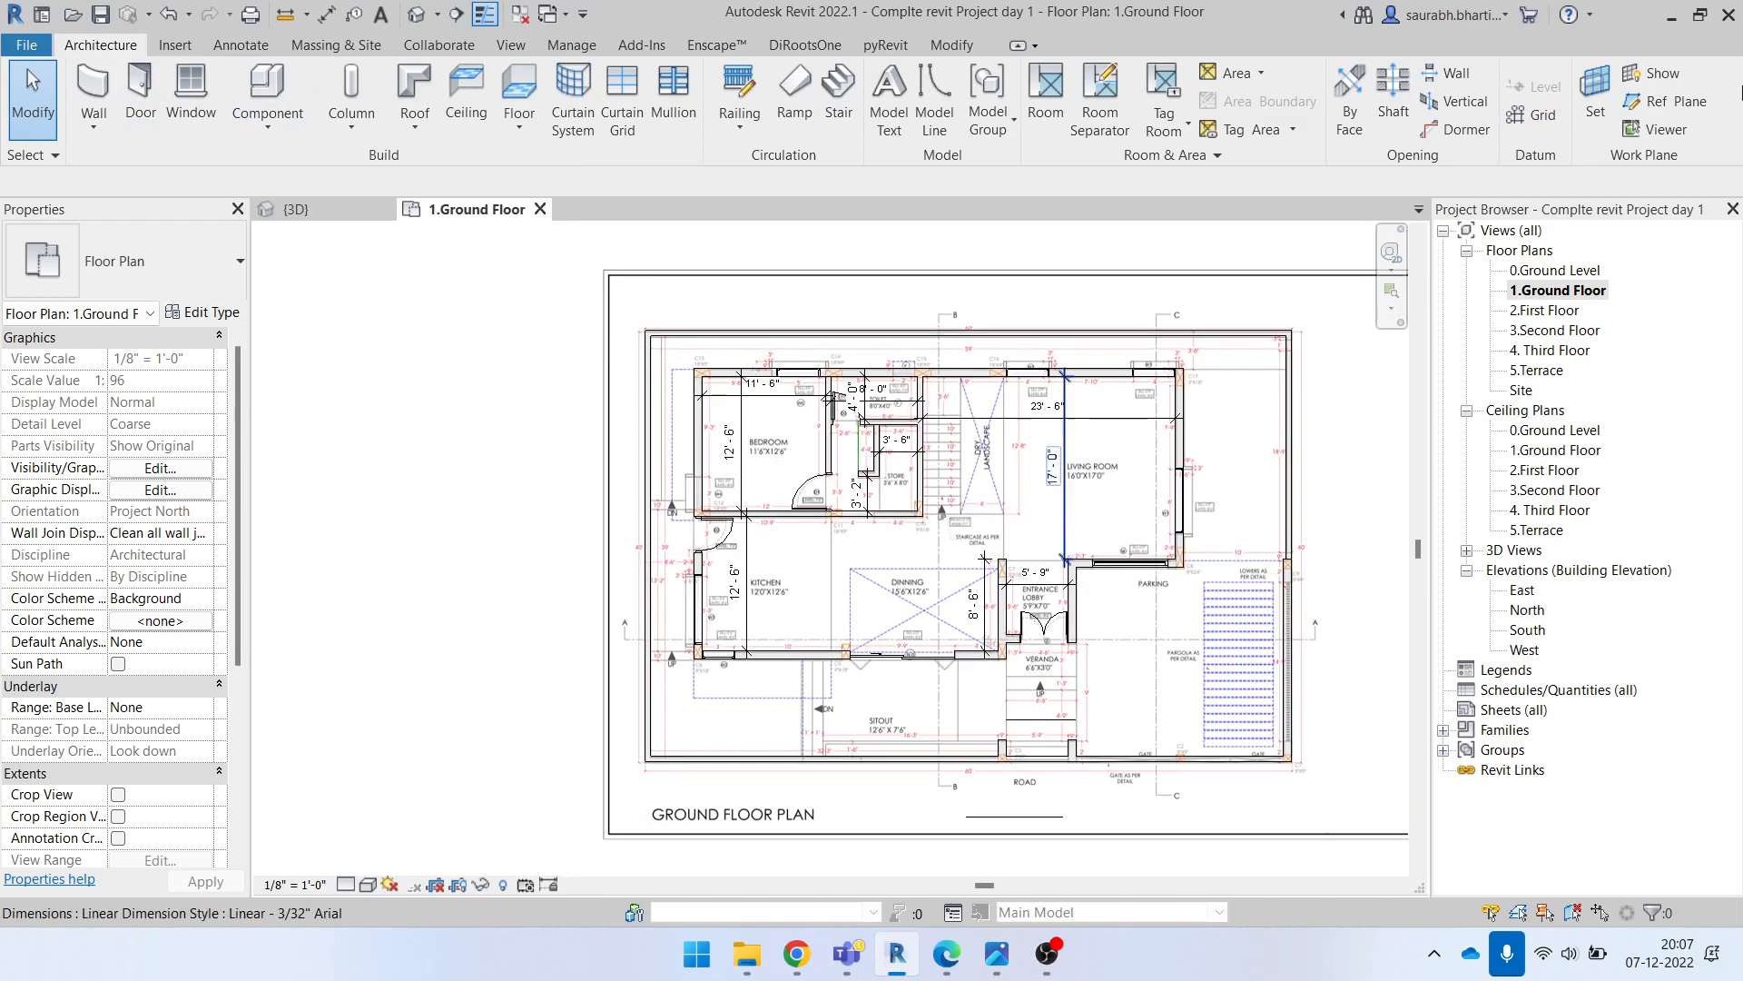
{"action": "left_click", "coordinate": [1535, 116]}
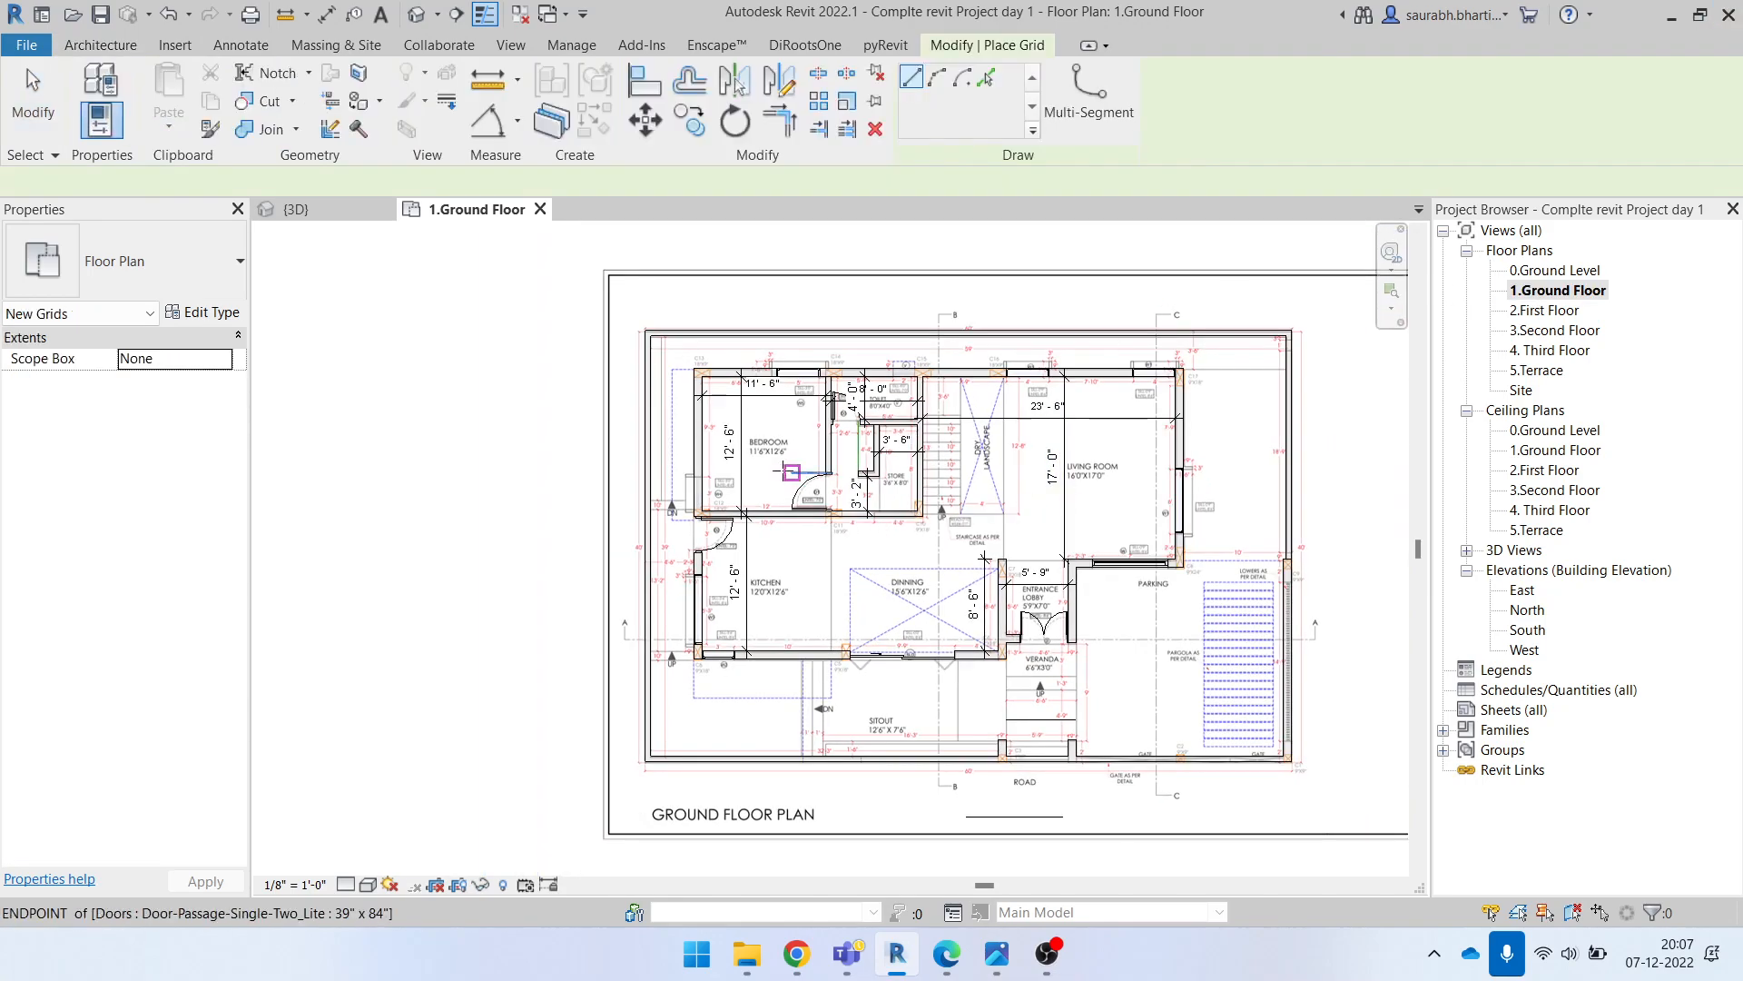
{"action": "scroll", "coordinate": [701, 363], "scroll_direction": "up", "scroll_amount": 5}
{"action": "left_click", "coordinate": [705, 310]}
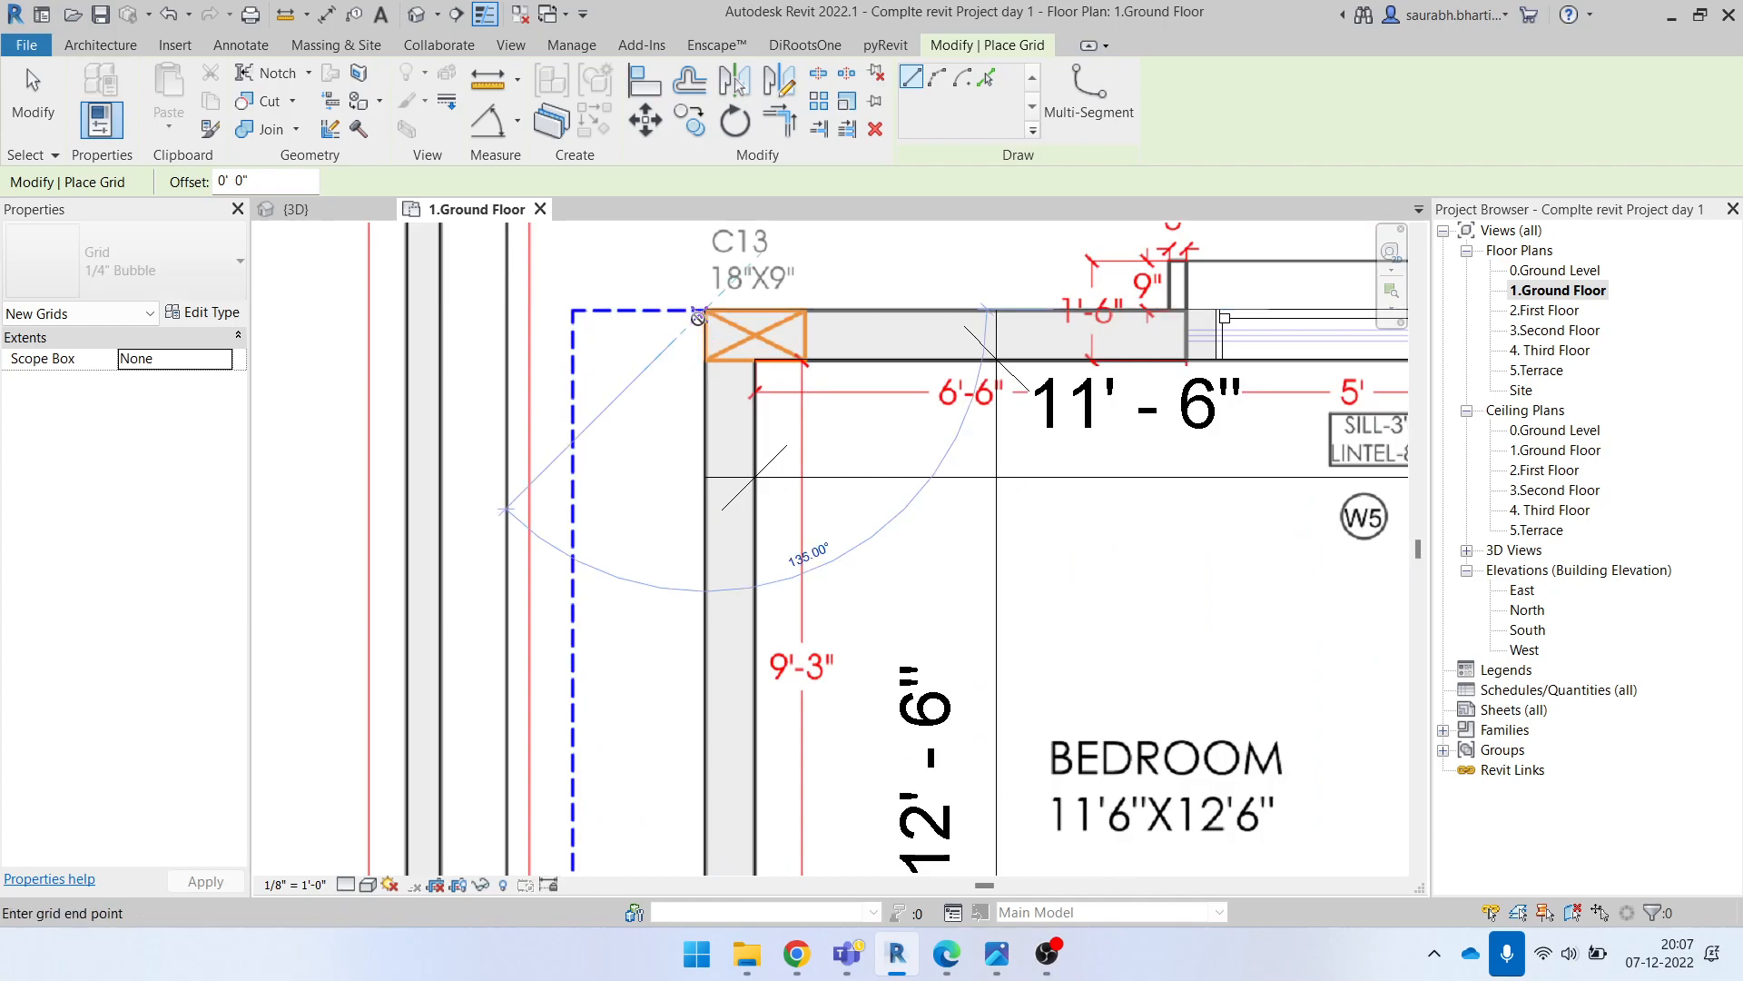
{"action": "scroll", "coordinate": [698, 501], "scroll_direction": "down", "scroll_amount": 4}
{"action": "middle_click_drag", "start_coordinate": [725, 838], "coordinate": [712, 329]}
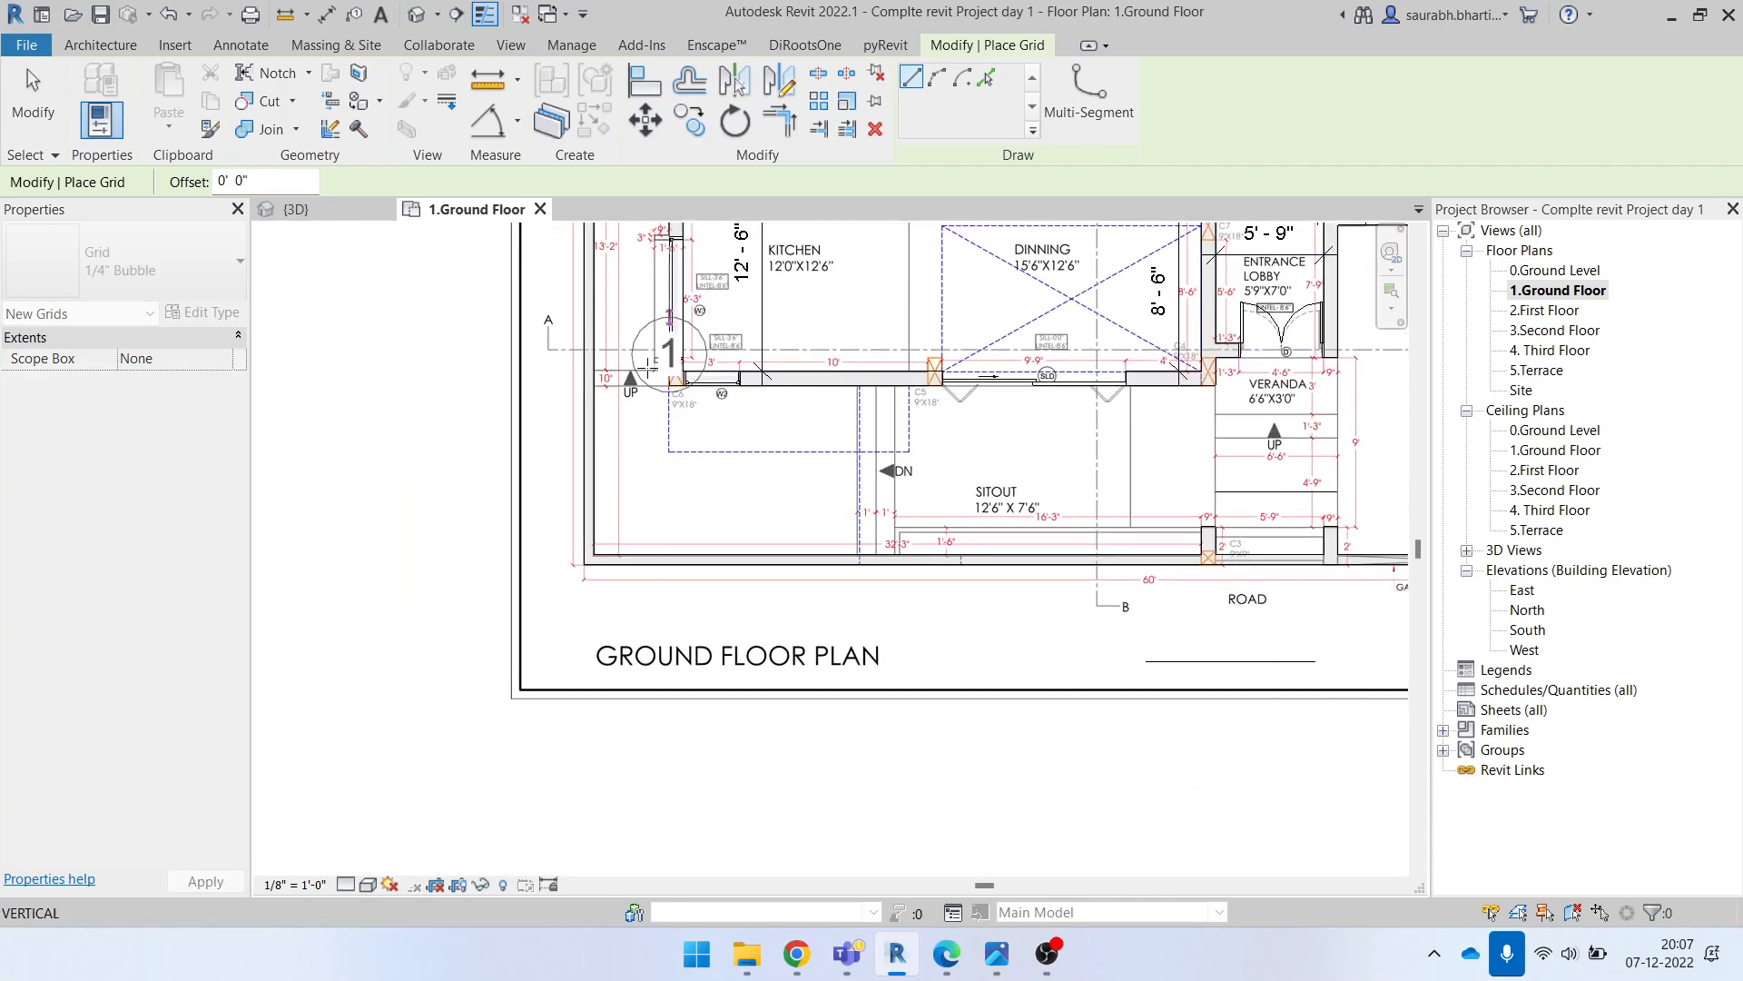
{"action": "scroll", "coordinate": [655, 476], "scroll_direction": "down", "scroll_amount": 1}
{"action": "left_click", "coordinate": [666, 718]}
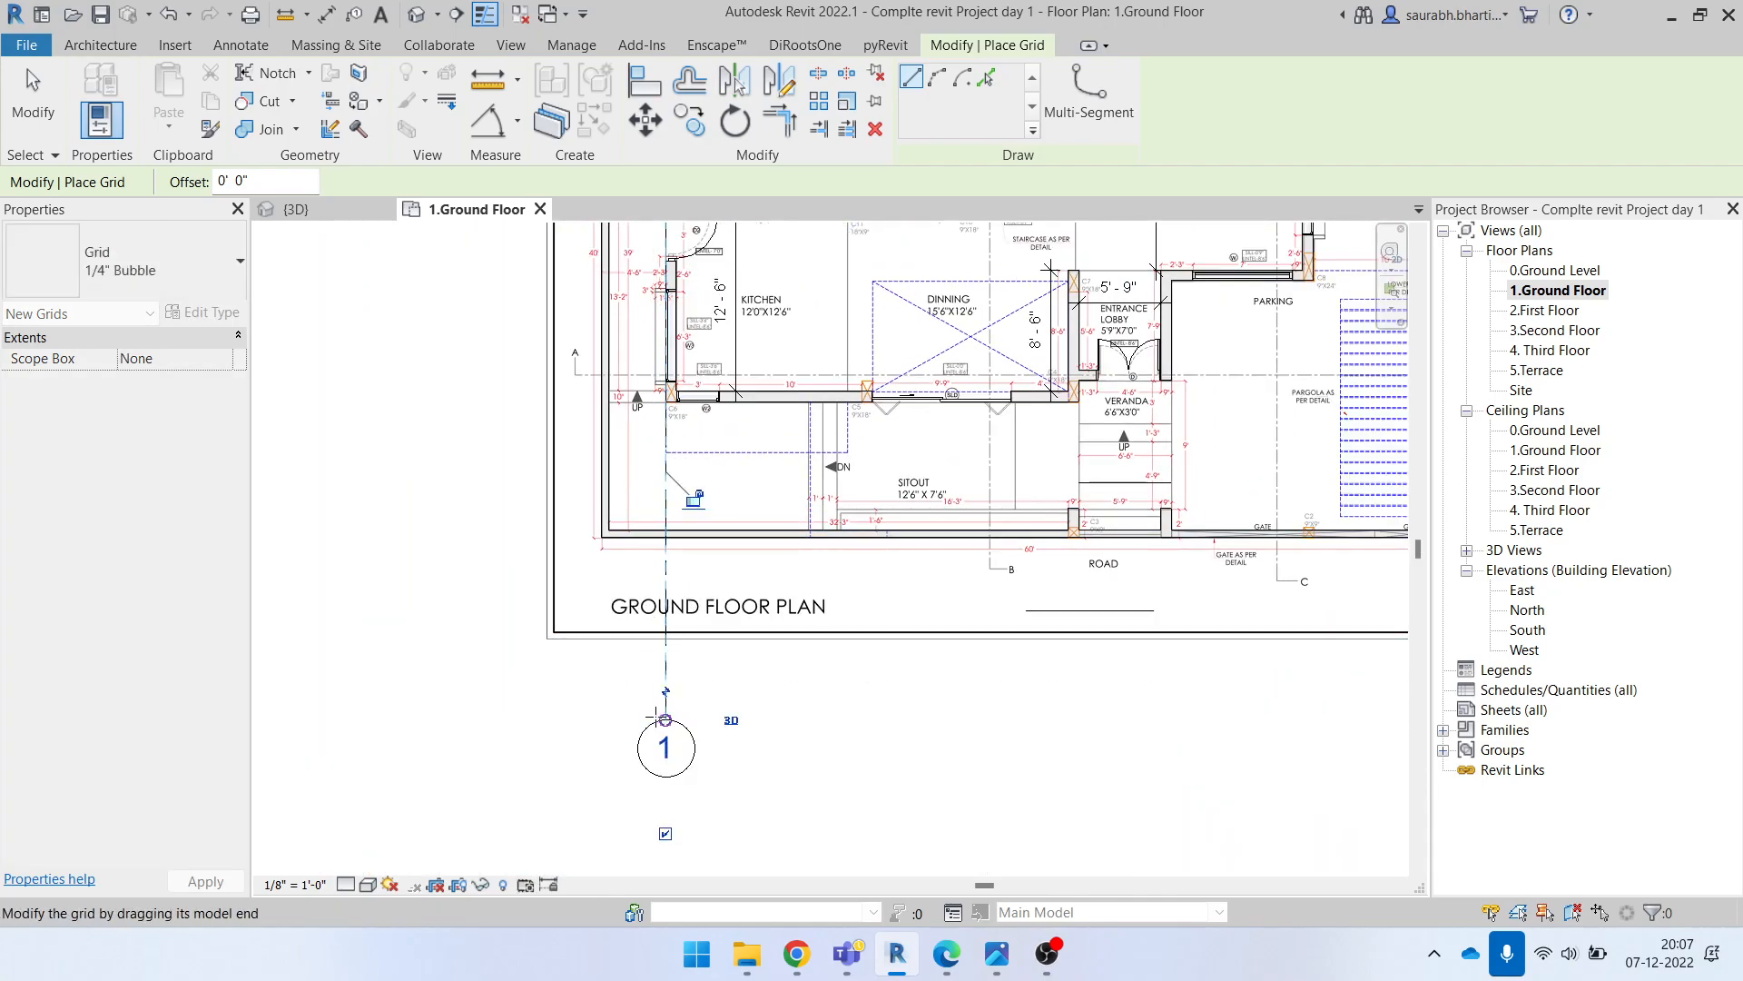
Step: Place a horizontal grid line along the outer face of the kitchen's lower wall, extending past the parking and site boundary
{"action": "middle_click_drag", "start_coordinate": [664, 436], "coordinate": [622, 562]}
{"action": "scroll", "coordinate": [622, 563], "scroll_direction": "up", "scroll_amount": 5}
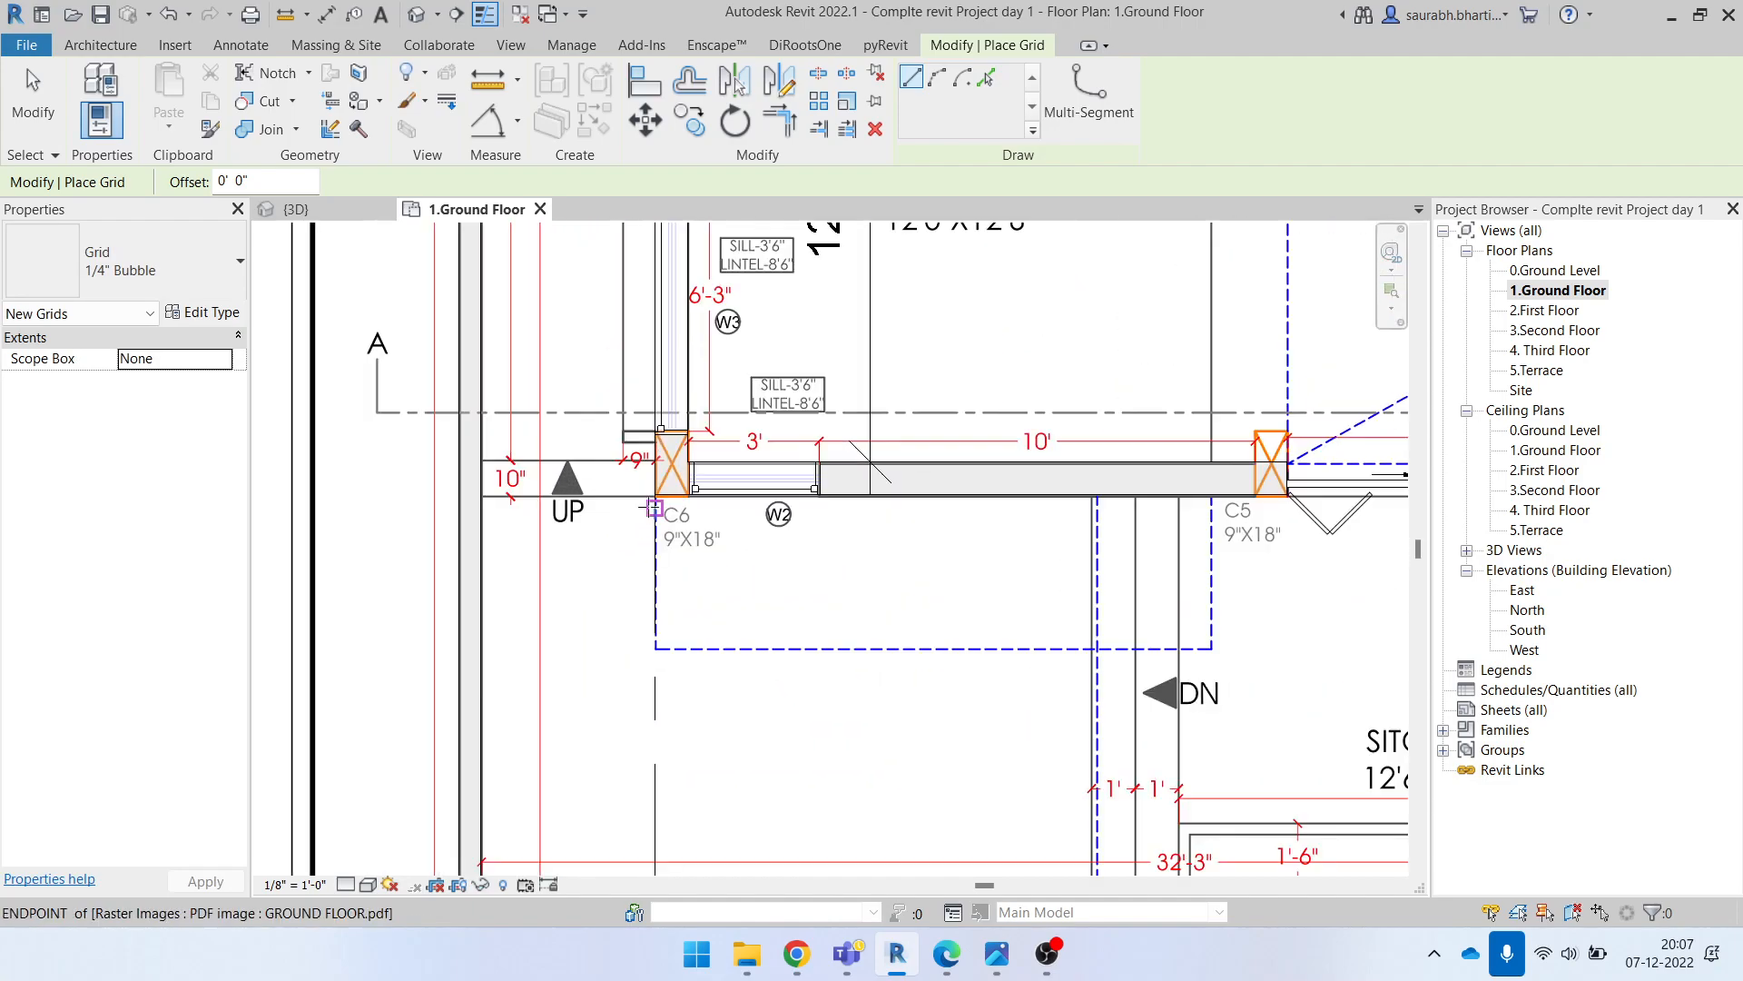
{"action": "left_click", "coordinate": [826, 499]}
{"action": "scroll", "coordinate": [1073, 509], "scroll_direction": "down", "scroll_amount": 8}
{"action": "middle_click_drag", "start_coordinate": [1143, 525], "coordinate": [547, 524]}
{"action": "scroll", "coordinate": [674, 515], "scroll_direction": "down", "scroll_amount": 1}
{"action": "scroll", "coordinate": [687, 509], "scroll_direction": "down", "scroll_amount": 1}
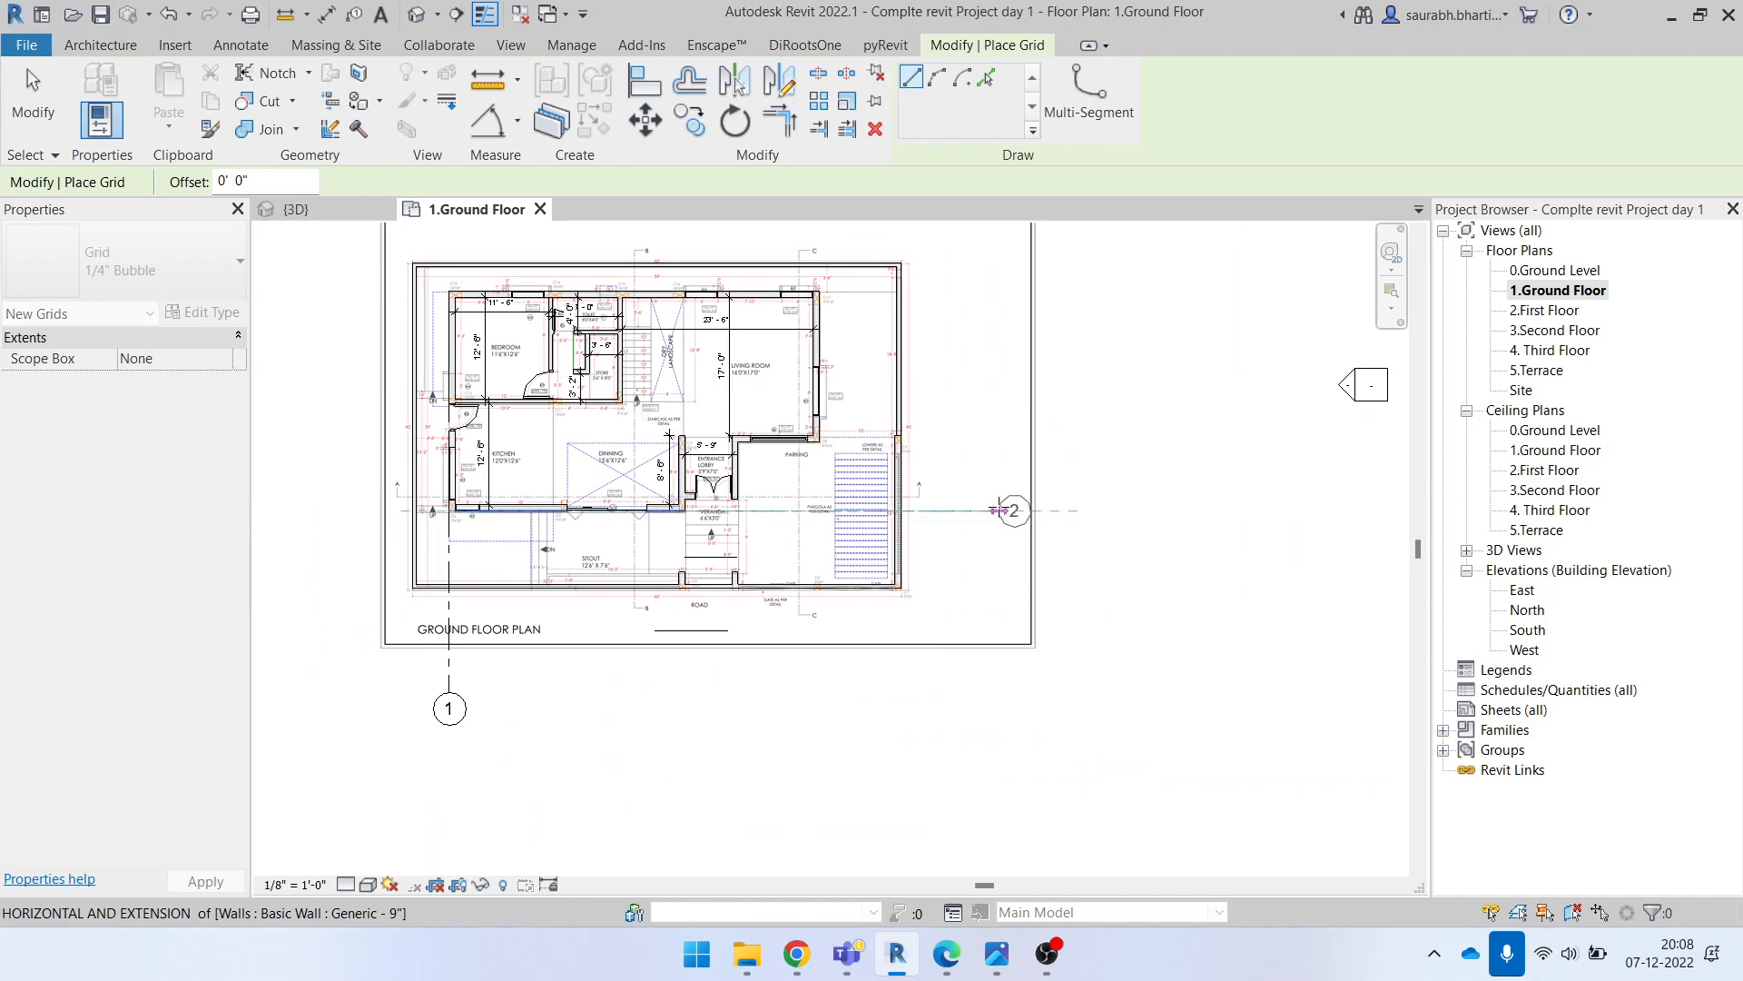
{"action": "left_click", "coordinate": [999, 510]}
{"action": "key", "text": "Escape"}
{"action": "key", "text": "Escape"}
Step: Rename the new horizontal grid along the kitchen's lower wall to A
{"action": "left_click", "coordinate": [1008, 511]}
{"action": "left_click", "coordinate": [1014, 510]}
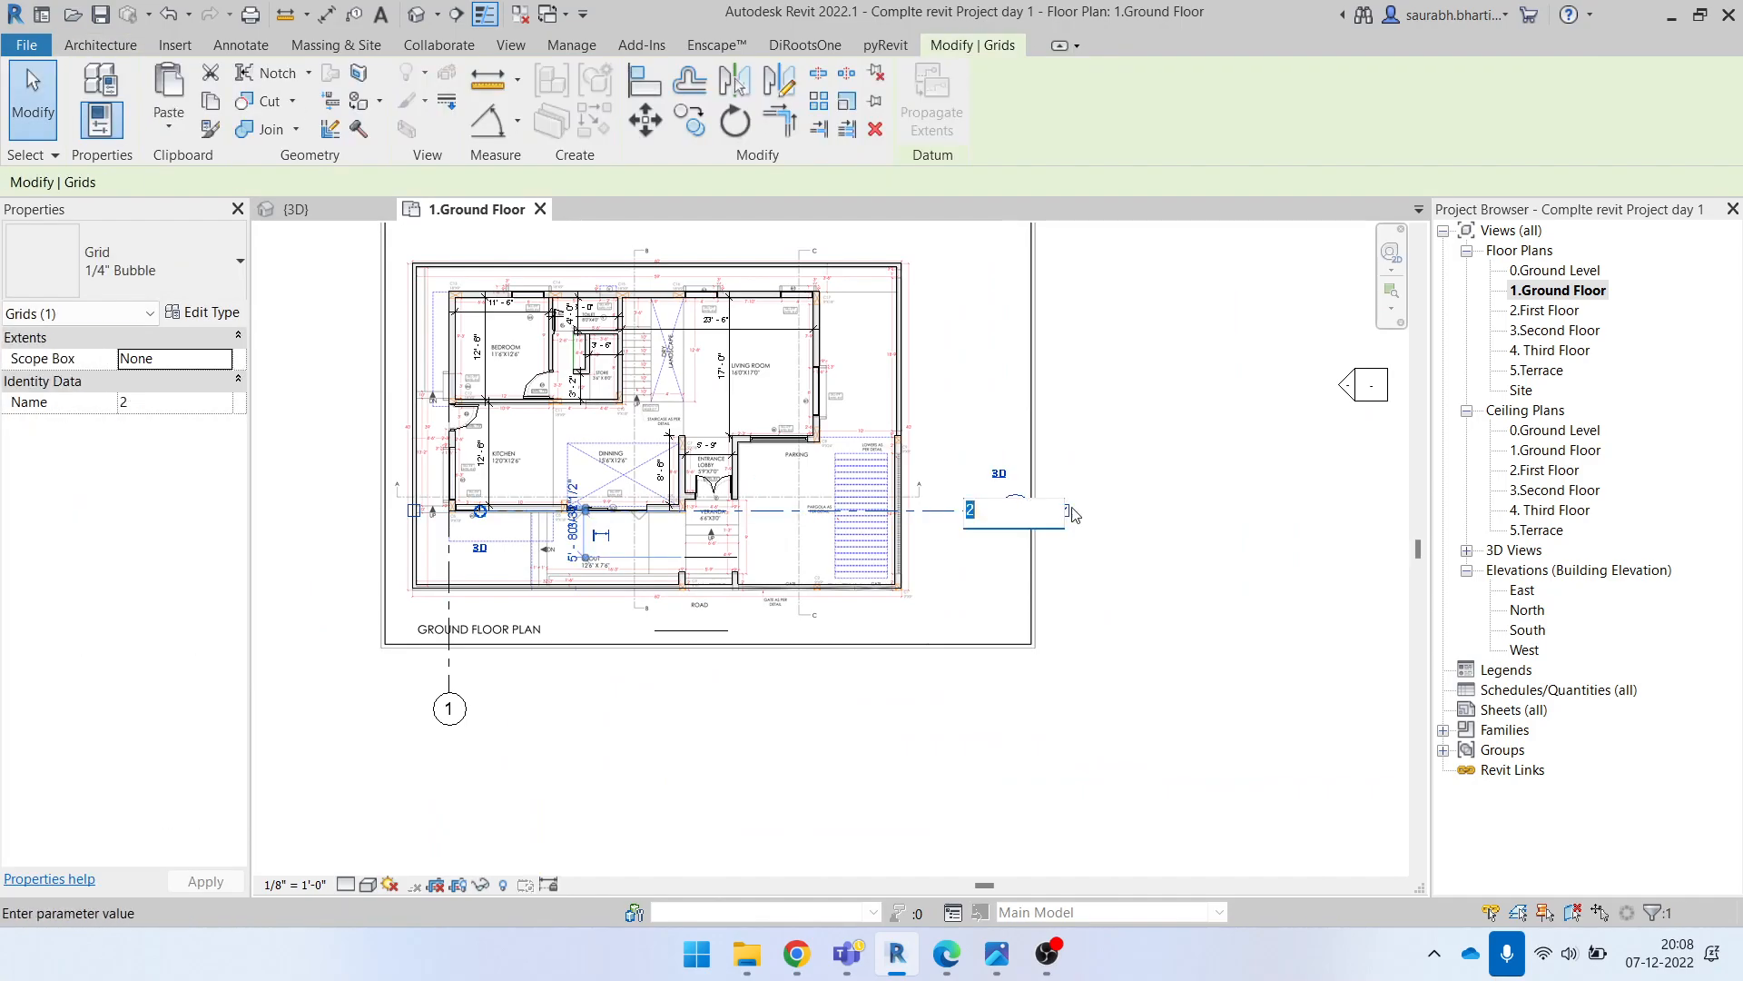
{"action": "key", "text": "Escape"}
{"action": "left_click", "coordinate": [1022, 510]}
{"action": "left_click", "coordinate": [1018, 513]}
{"action": "left_click", "coordinate": [1106, 431]}
Step: Place a horizontal grid line from column C13's outer corner along the bedroom and living room's upper wall, ending above grid A's bubble
{"action": "middle_click_drag", "start_coordinate": [908, 423], "coordinate": [946, 565]}
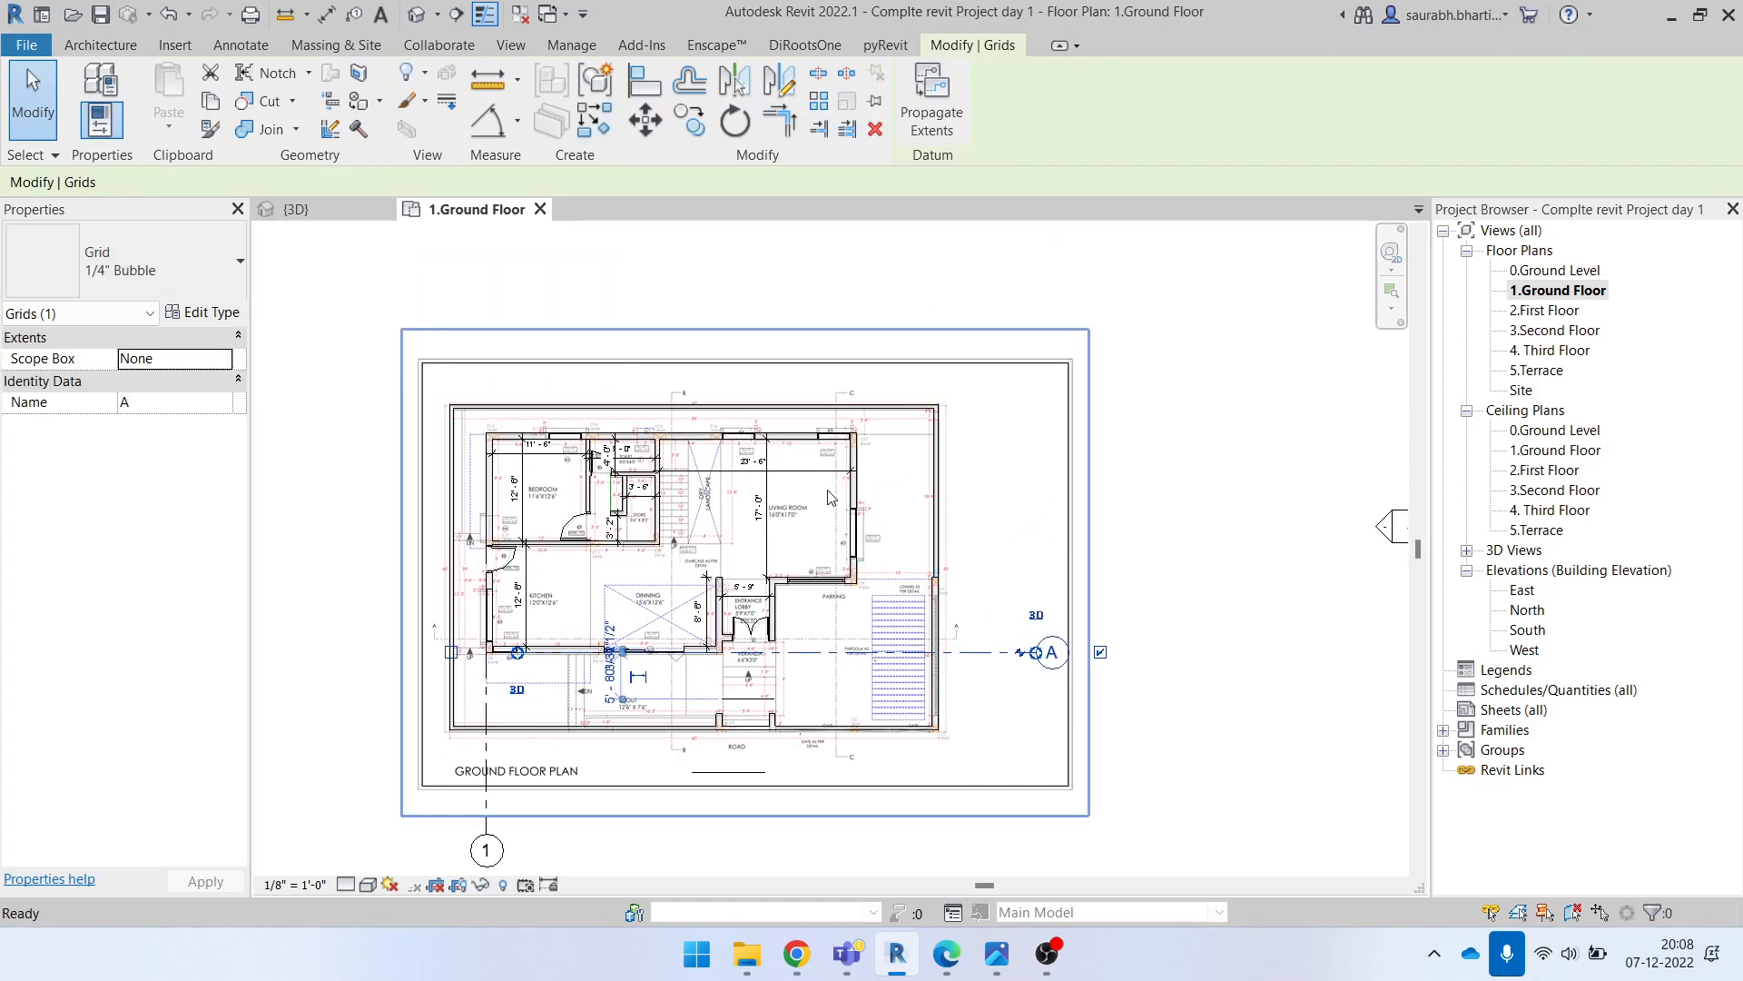
{"action": "key", "text": "g"}
{"action": "key", "text": "r"}
{"action": "scroll", "coordinate": [427, 445], "scroll_direction": "up", "scroll_amount": 10}
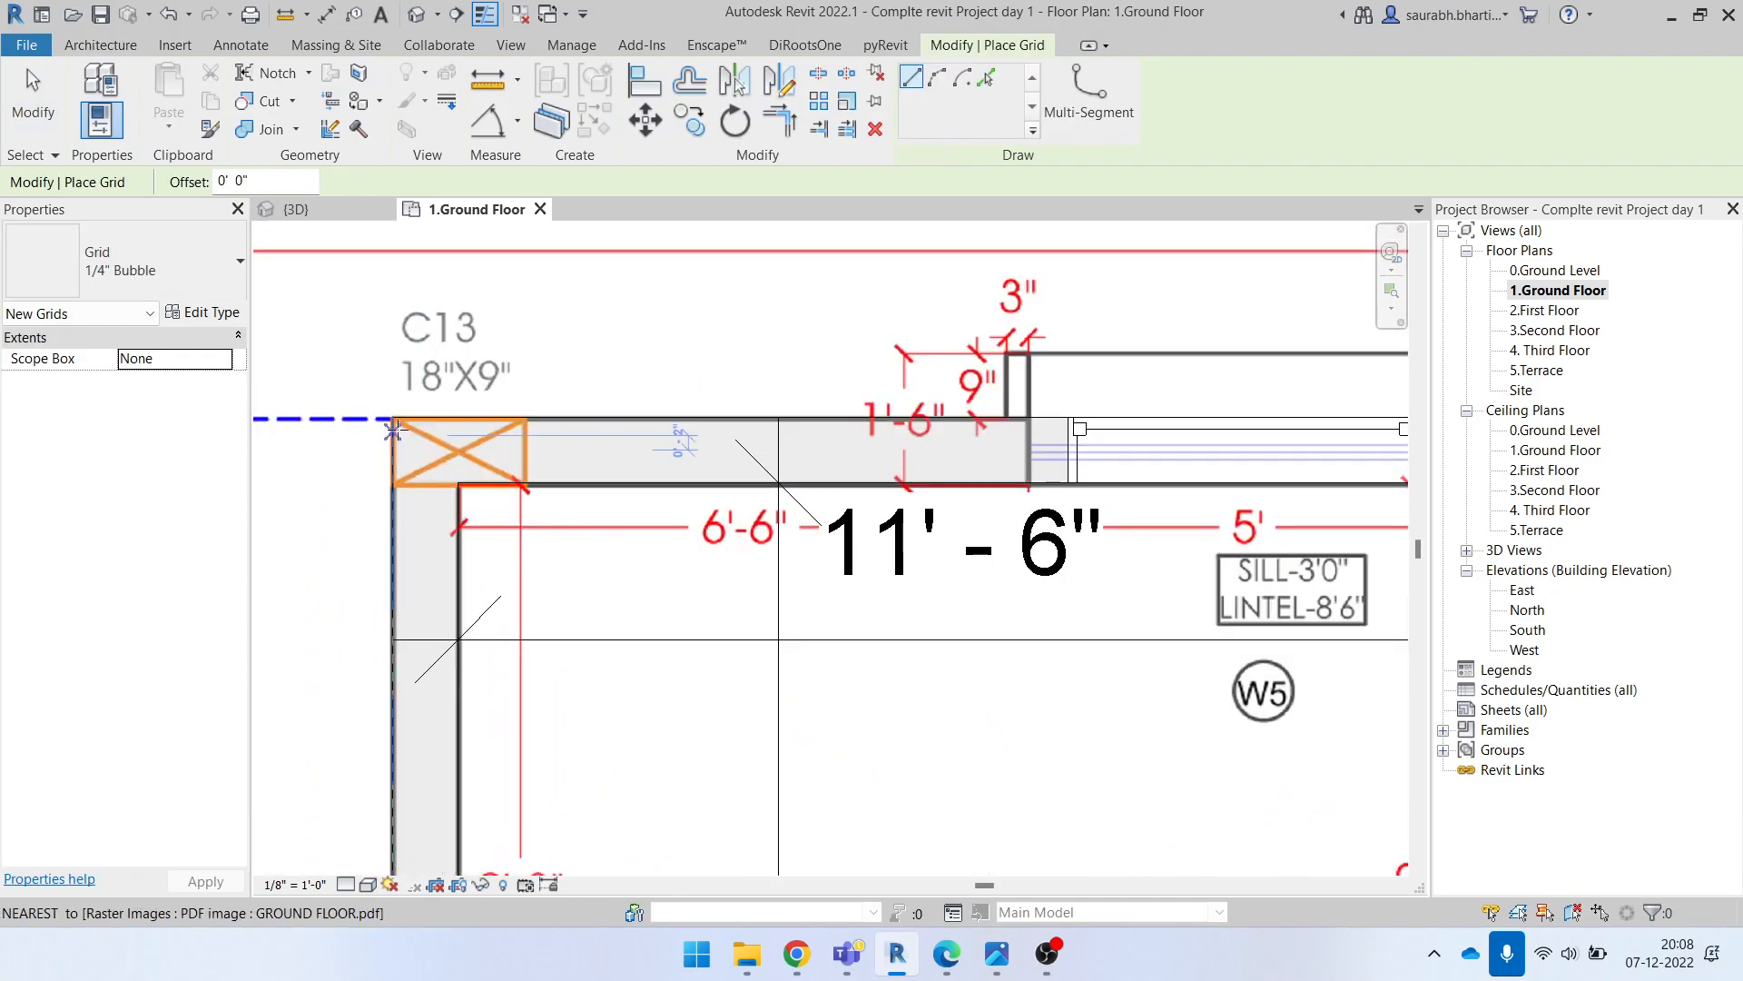
{"action": "left_click", "coordinate": [397, 423]}
{"action": "scroll", "coordinate": [545, 422], "scroll_direction": "down", "scroll_amount": 10}
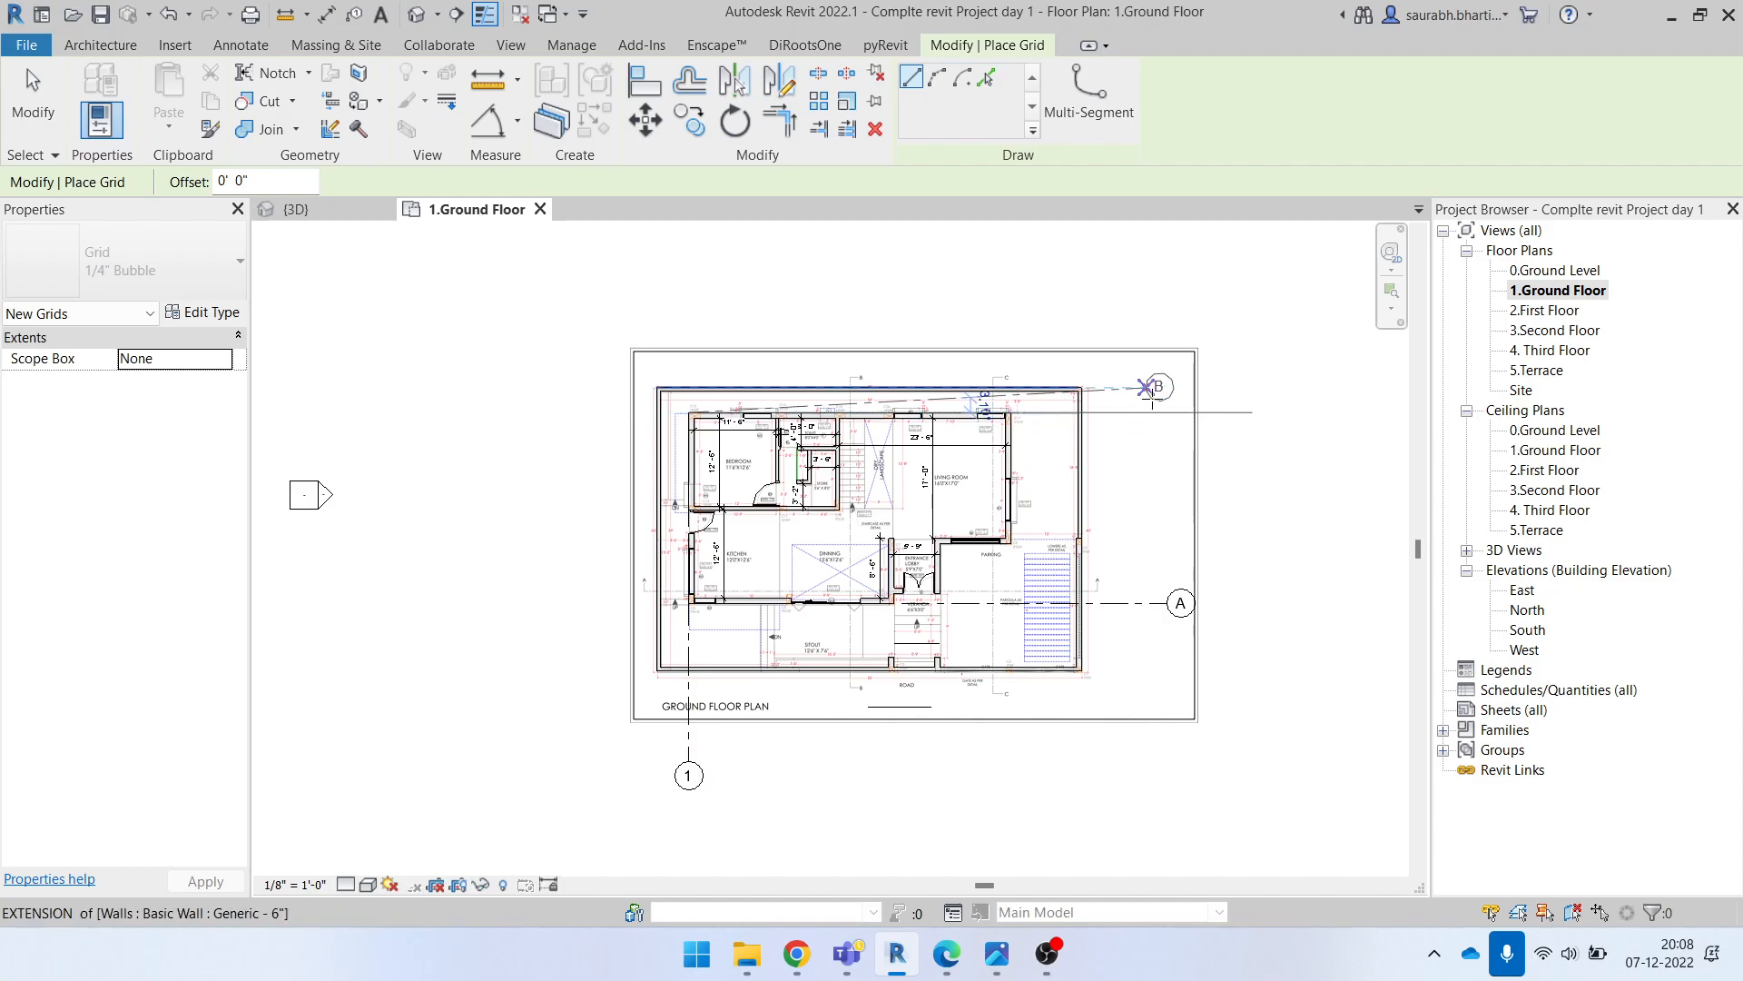
{"action": "left_click", "coordinate": [1167, 413]}
{"action": "key", "text": "Escape"}
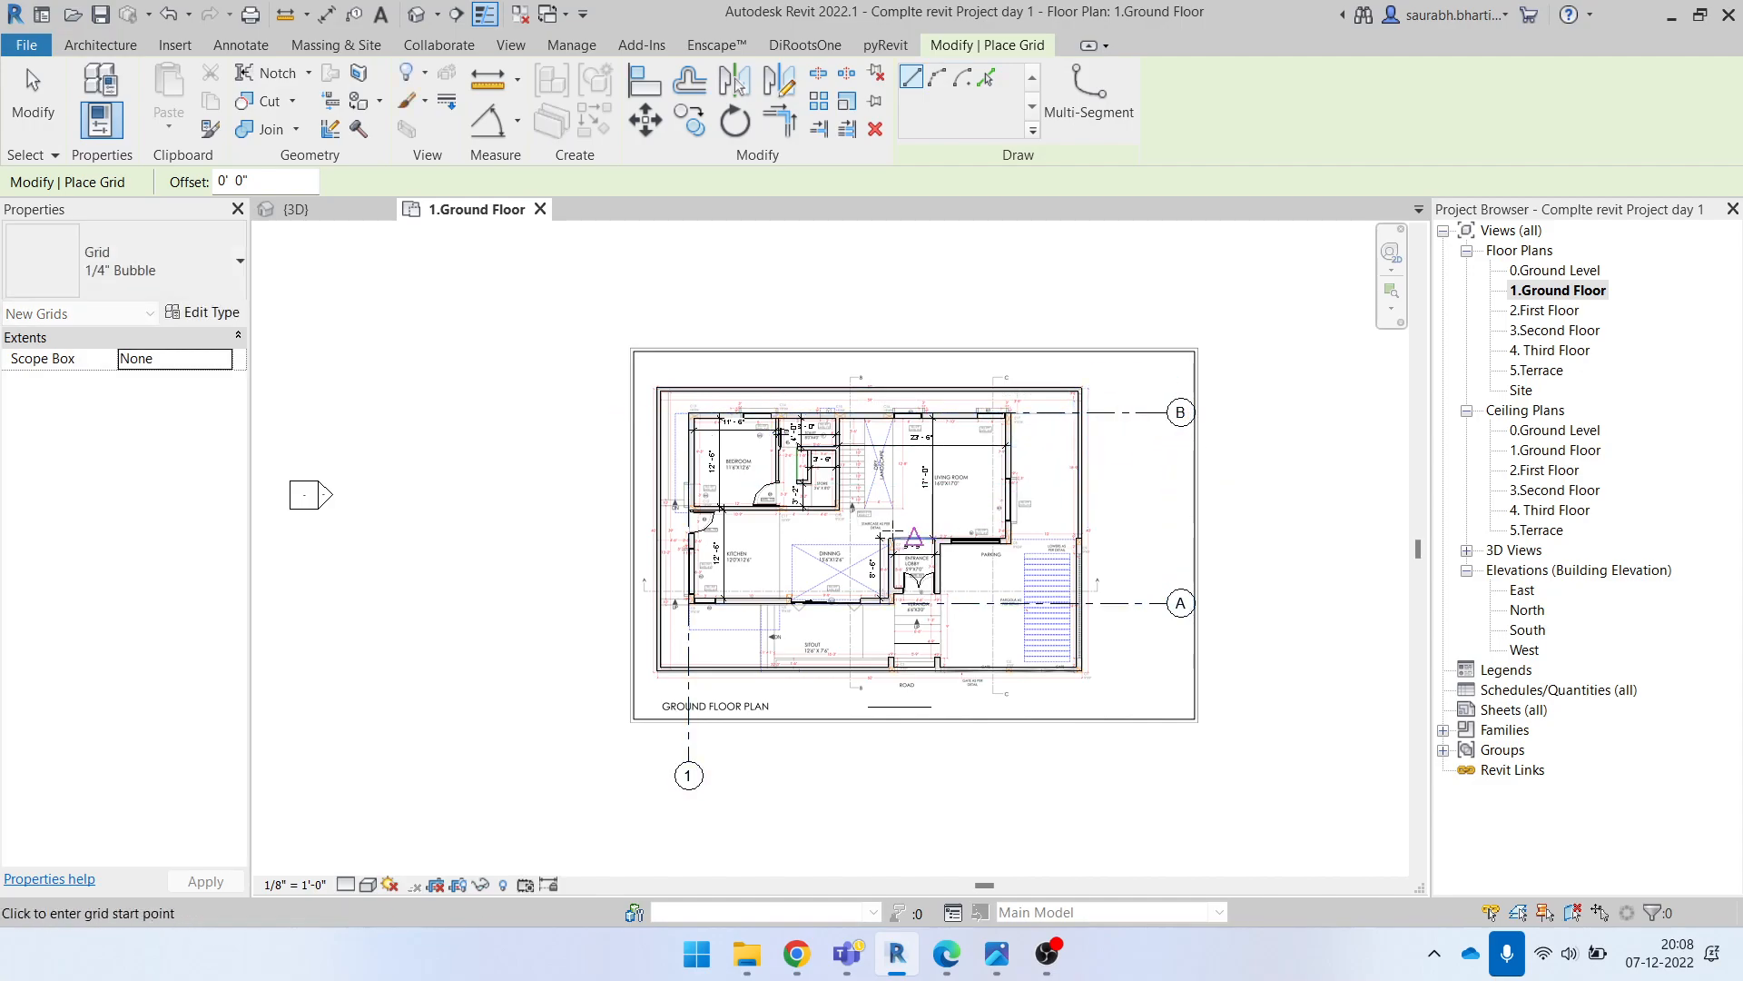
{"action": "key", "text": "Escape"}
Step: Place a vertical grid line along the living room's parking-side outer wall, ending below the plan level with grid 1's bubble
{"action": "scroll", "coordinate": [1012, 545], "scroll_direction": "up", "scroll_amount": 5}
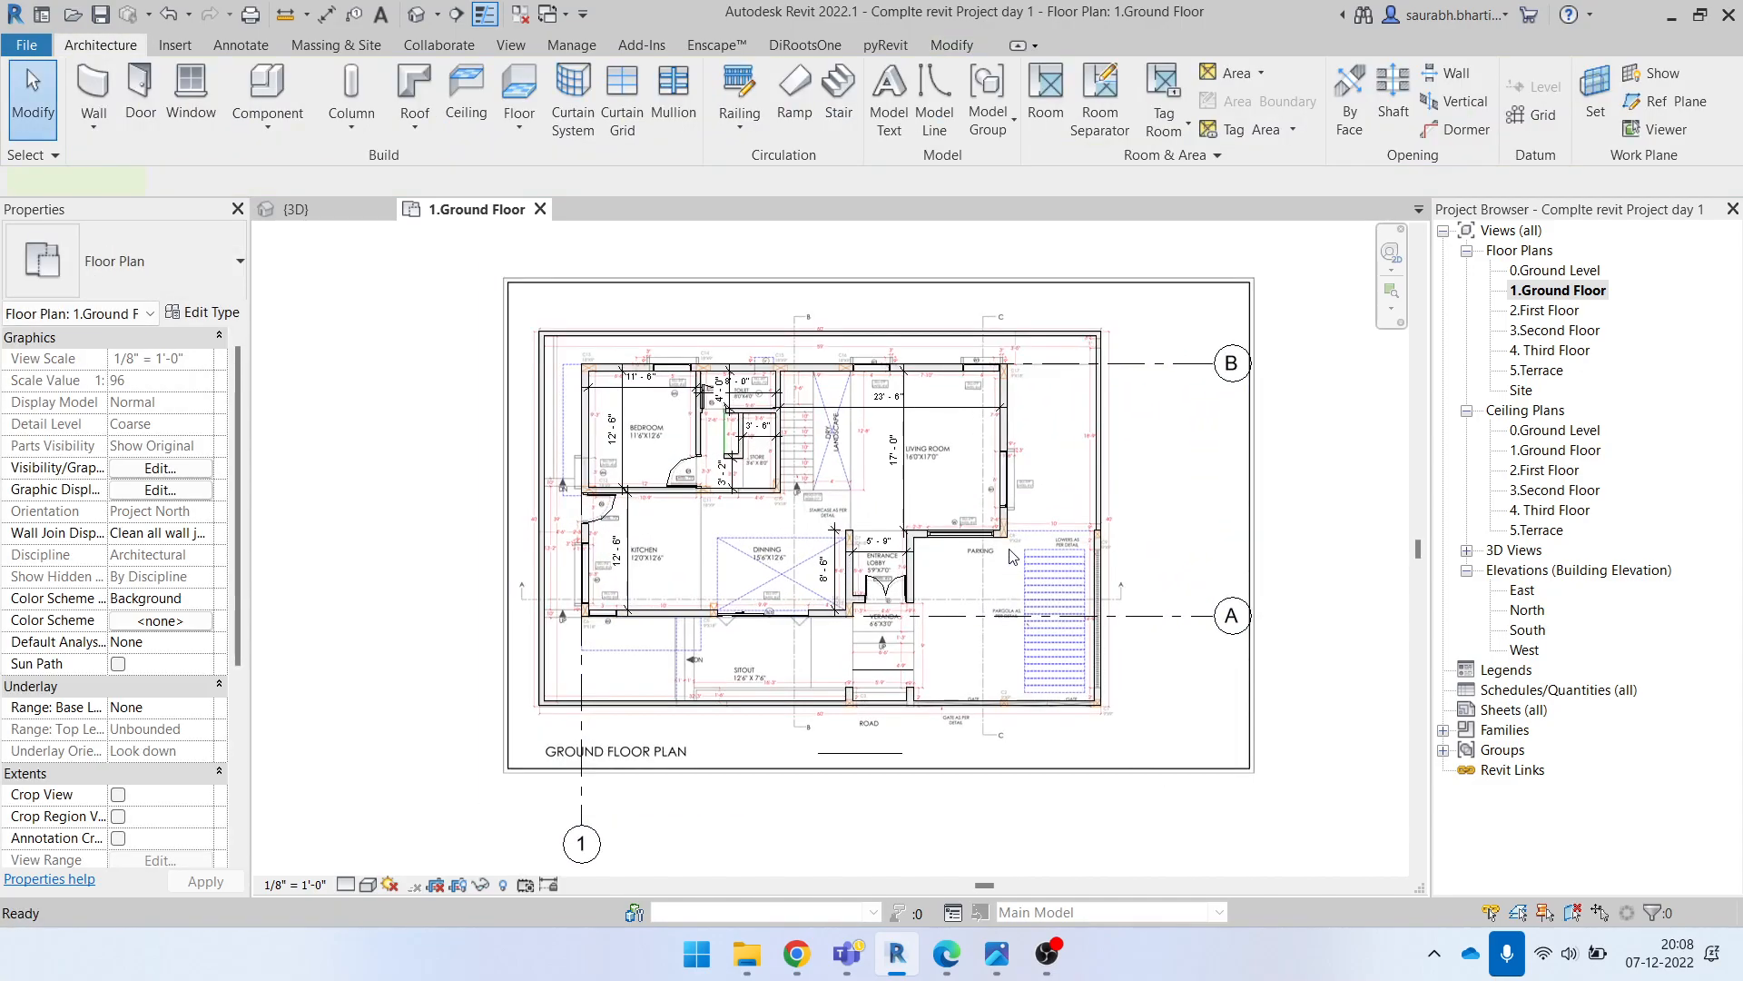
{"action": "key", "text": "g"}
{"action": "key", "text": "r"}
{"action": "scroll", "coordinate": [1017, 308], "scroll_direction": "up", "scroll_amount": 3}
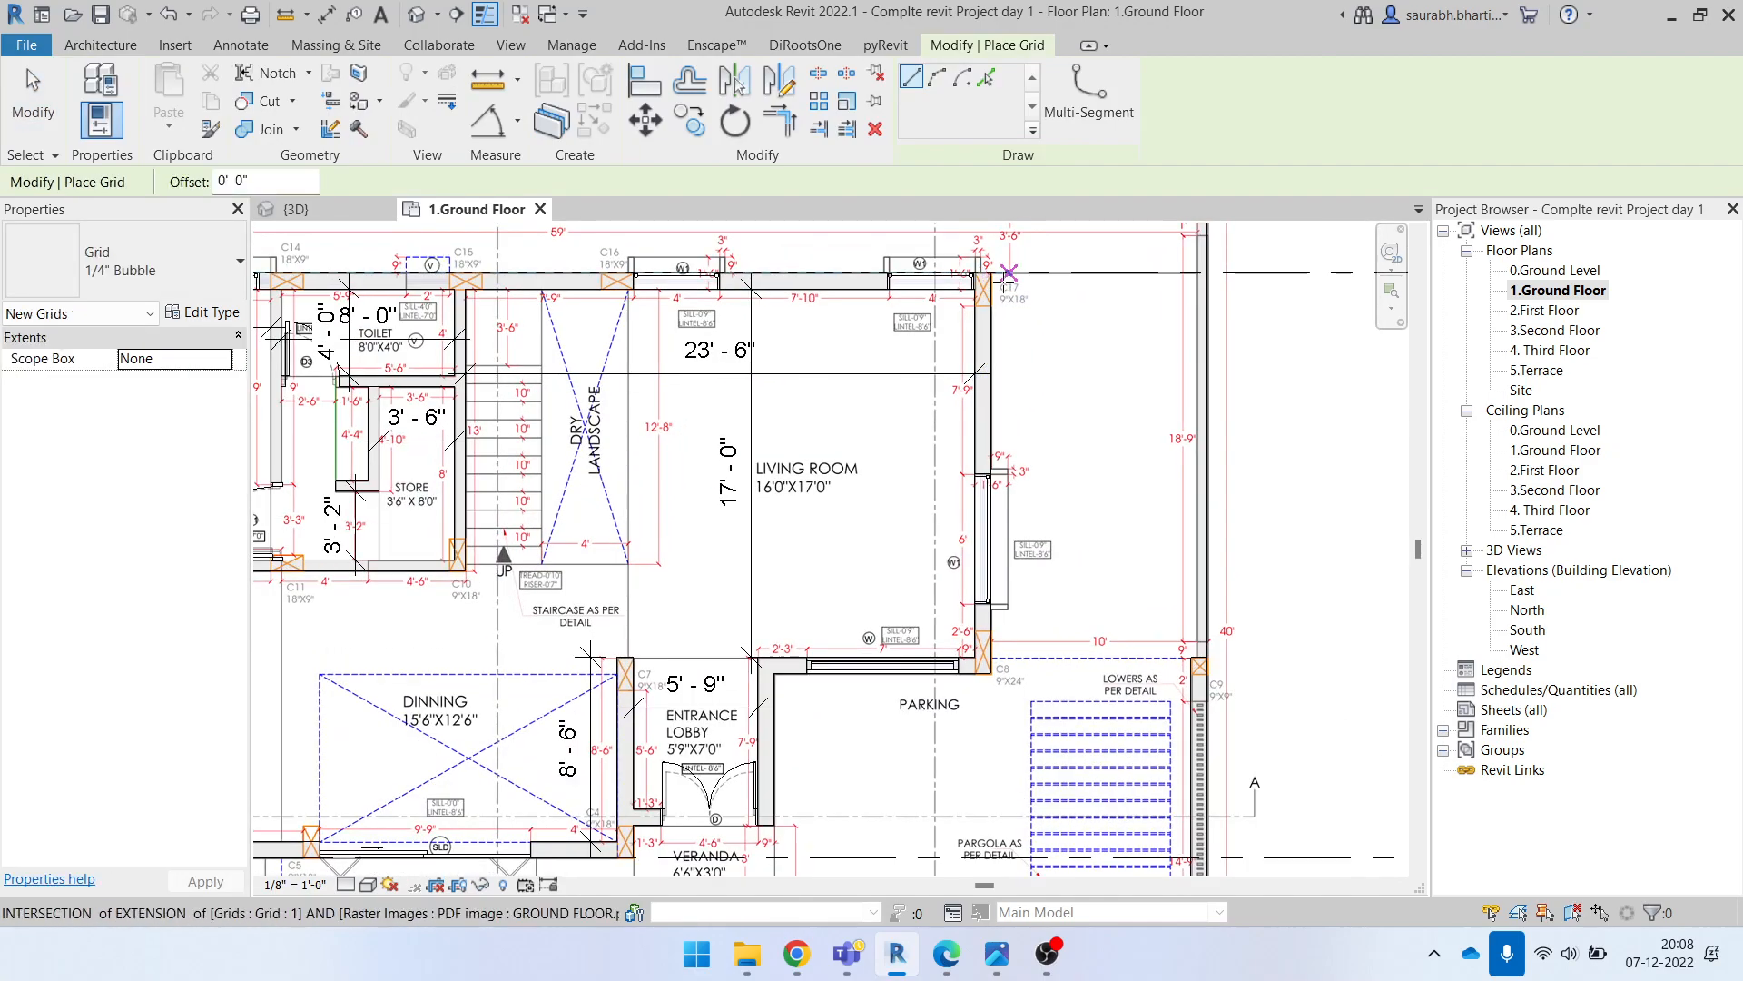
{"action": "scroll", "coordinate": [1010, 301], "scroll_direction": "up", "scroll_amount": 5}
{"action": "left_click", "coordinate": [1008, 301]}
{"action": "scroll", "coordinate": [1020, 513], "scroll_direction": "down", "scroll_amount": 5}
{"action": "middle_click_drag", "start_coordinate": [1038, 853], "coordinate": [1052, 526]}
{"action": "scroll", "coordinate": [1035, 609], "scroll_direction": "down", "scroll_amount": 1}
{"action": "left_click", "coordinate": [1037, 804]}
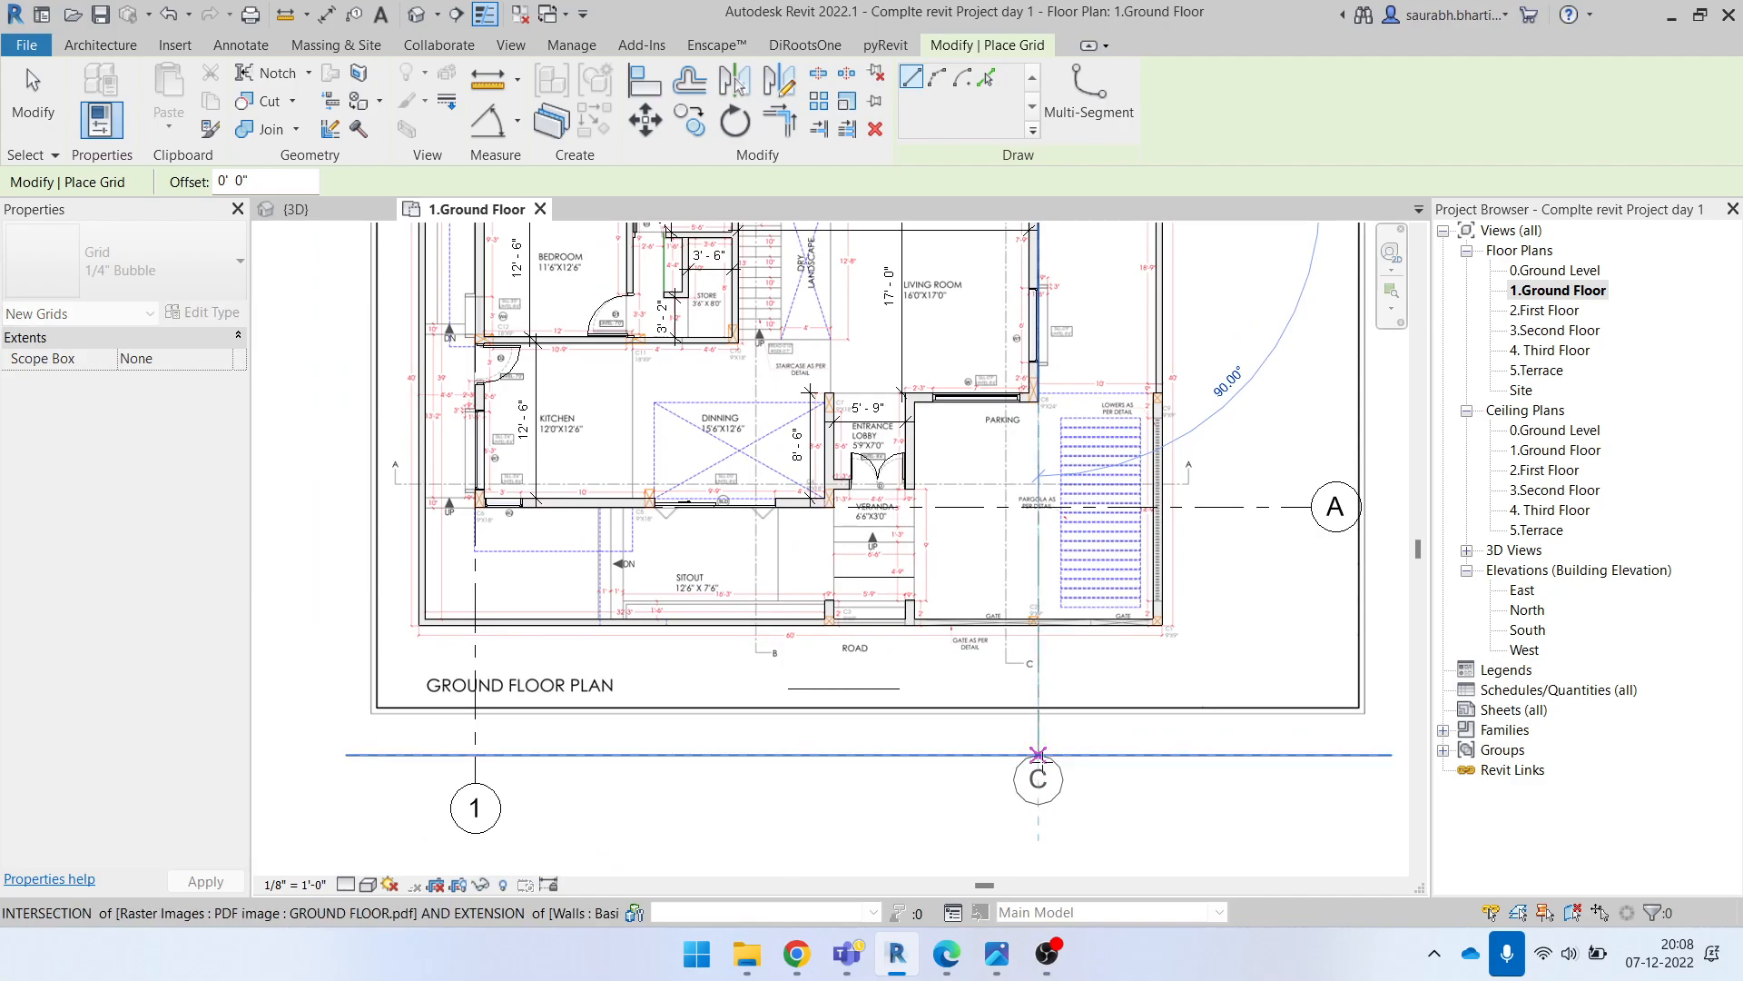
{"action": "key", "text": "Escape"}
Step: Rename the vertical grid at the living room's outer wall to 2
{"action": "double_click", "coordinate": [1053, 807]}
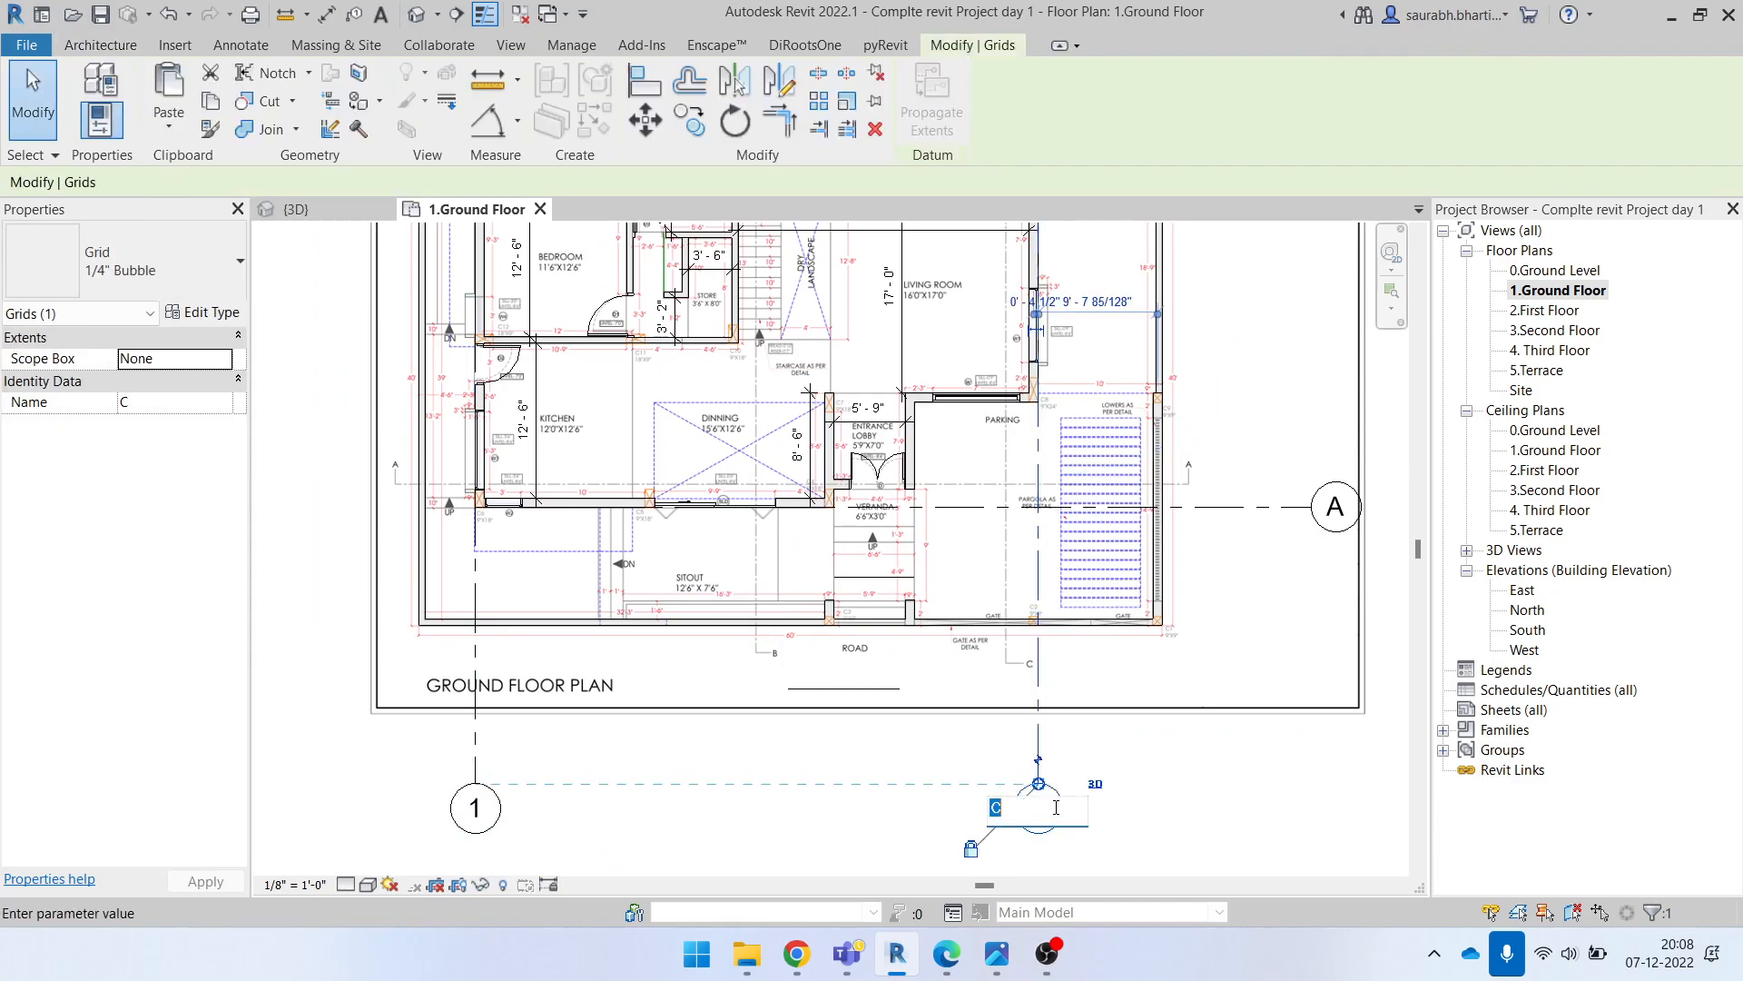
{"action": "type", "text": "2"}
{"action": "left_click", "coordinate": [1172, 801]}
Step: Extend the bubble-free ends of grids 2 and 1 beyond the top of the plan sheet, aligned with each other
{"action": "scroll", "coordinate": [1167, 802], "scroll_direction": "down", "scroll_amount": 3}
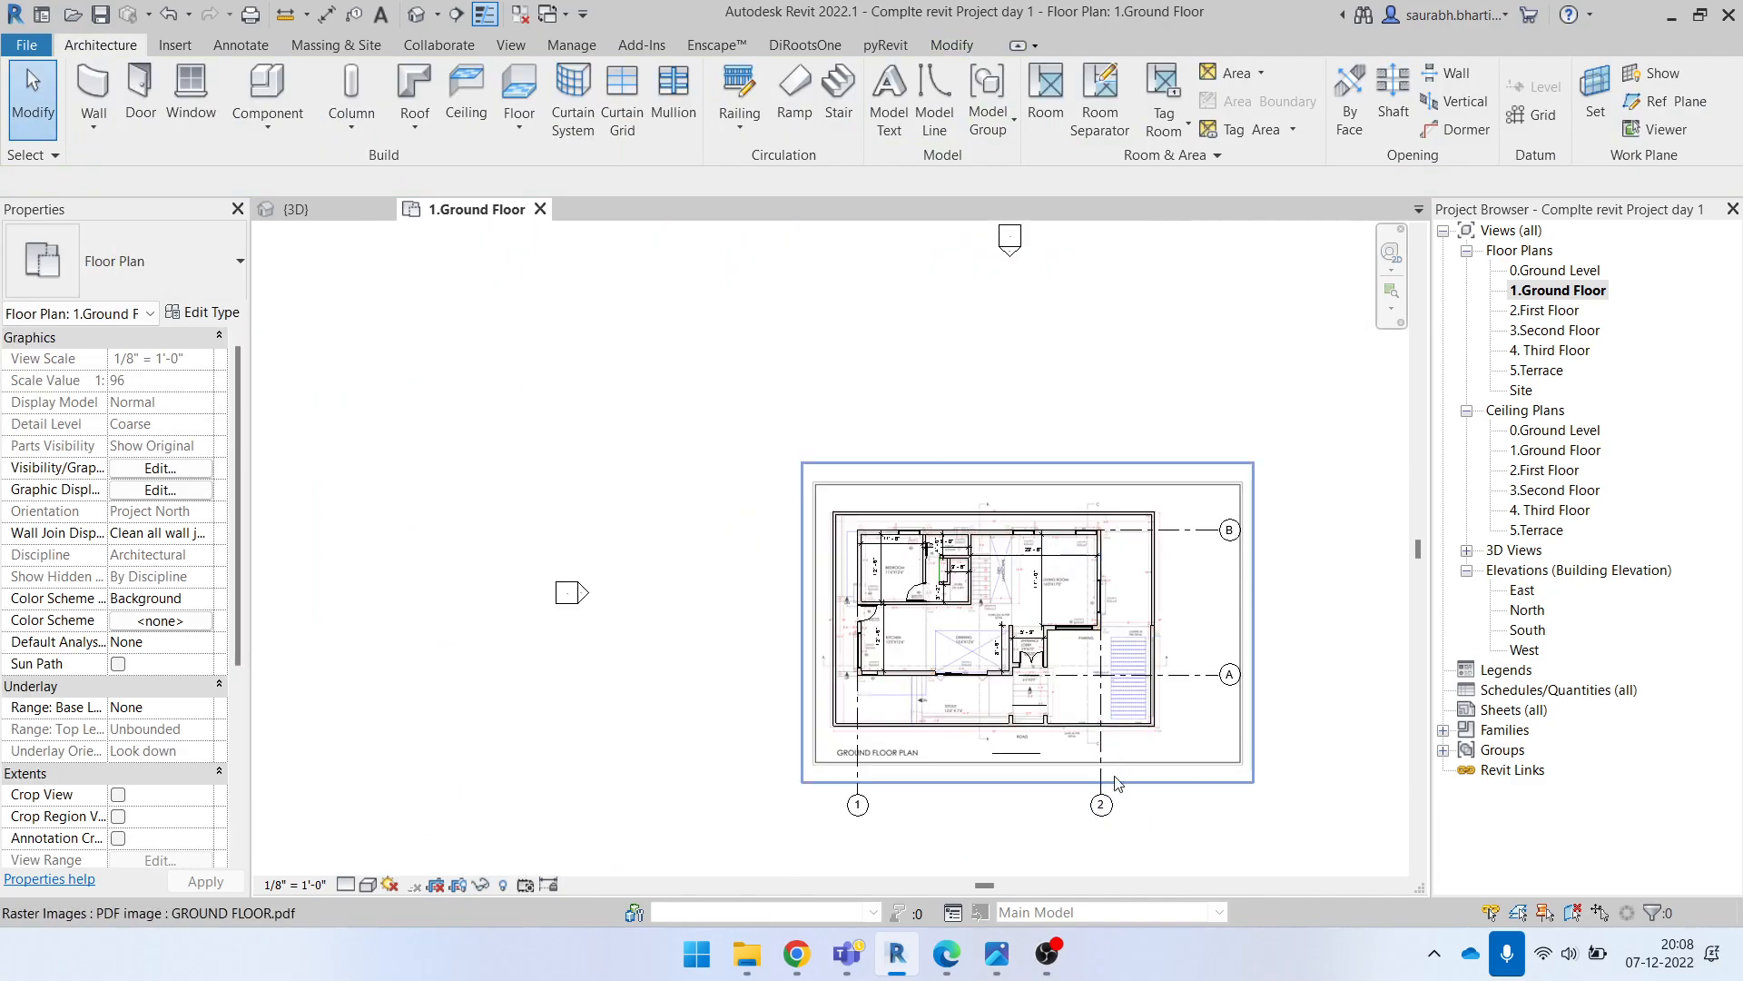
{"action": "left_click", "coordinate": [1096, 534]}
{"action": "left_click_drag", "start_coordinate": [1104, 541], "coordinate": [1102, 440]}
{"action": "key", "text": "Escape"}
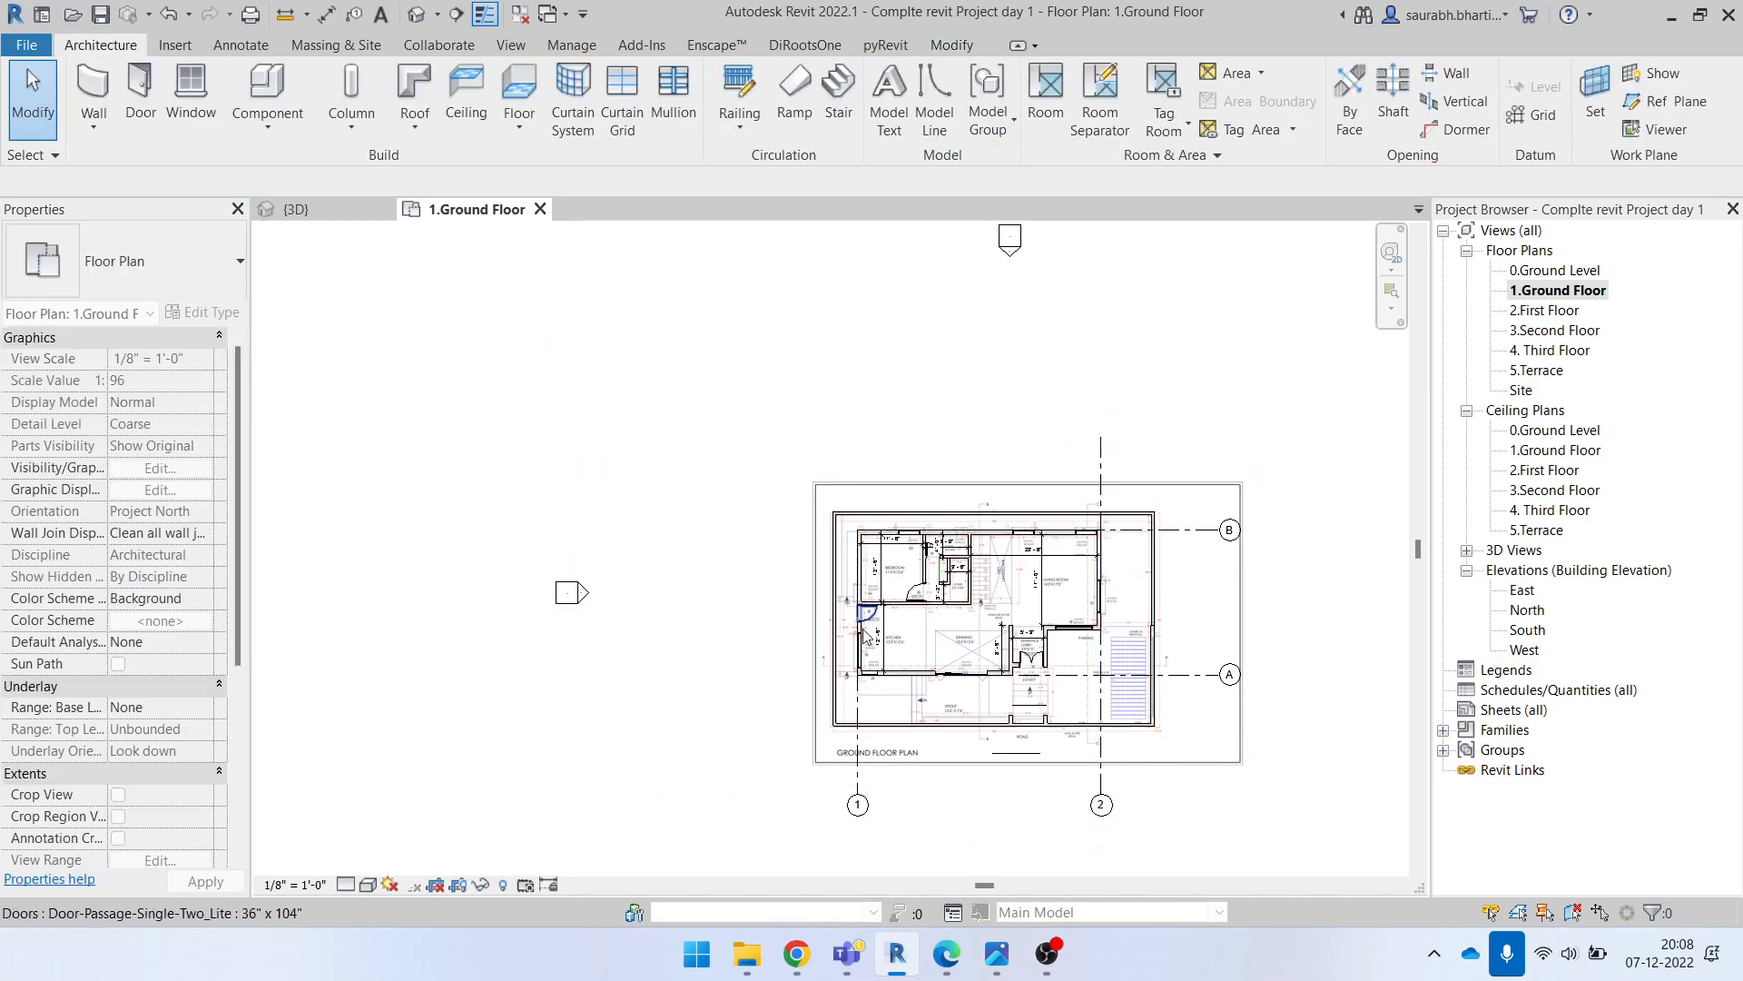
{"action": "left_click", "coordinate": [858, 601]}
{"action": "scroll", "coordinate": [857, 530], "scroll_direction": "up", "scroll_amount": 1}
{"action": "left_click_drag", "start_coordinate": [855, 533], "coordinate": [857, 430]}
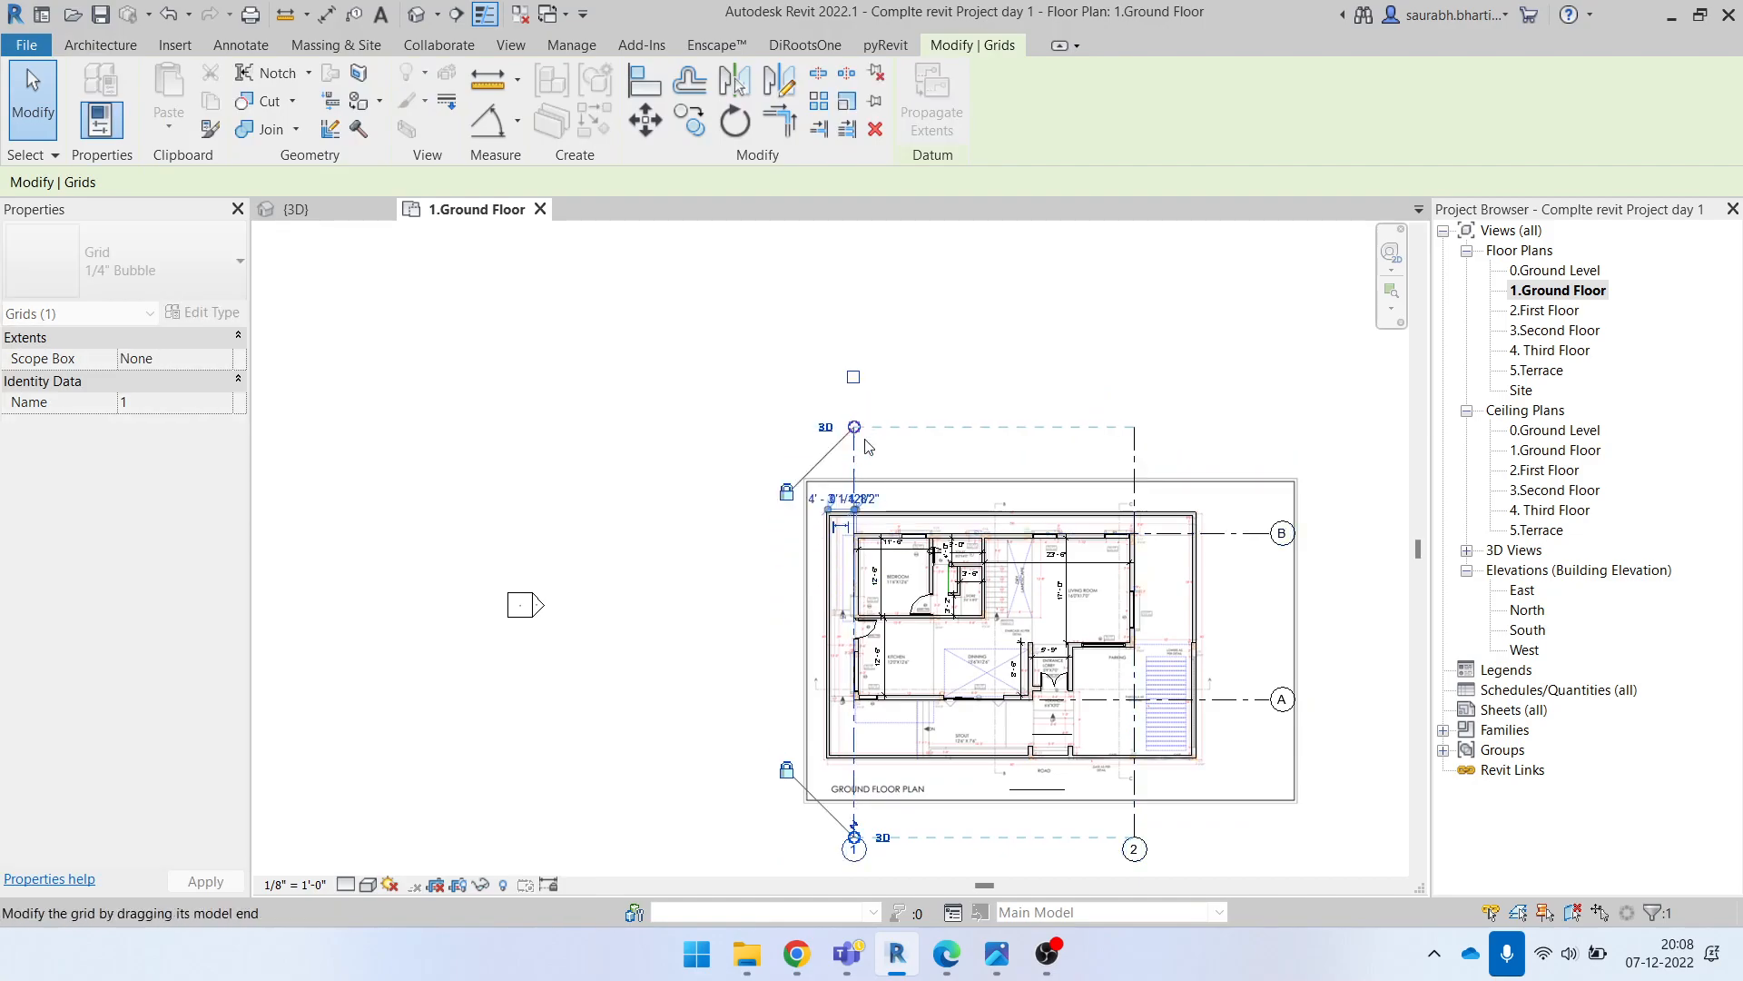
{"action": "key", "text": "Escape"}
Step: Extend the bubble-free ends of grids B and A past the kitchen side of the plan sheet, aligned with each other
{"action": "left_click", "coordinate": [1212, 534]}
{"action": "left_click_drag", "start_coordinate": [855, 534], "coordinate": [749, 534]}
{"action": "key", "text": "Escape"}
{"action": "left_click", "coordinate": [1215, 700]}
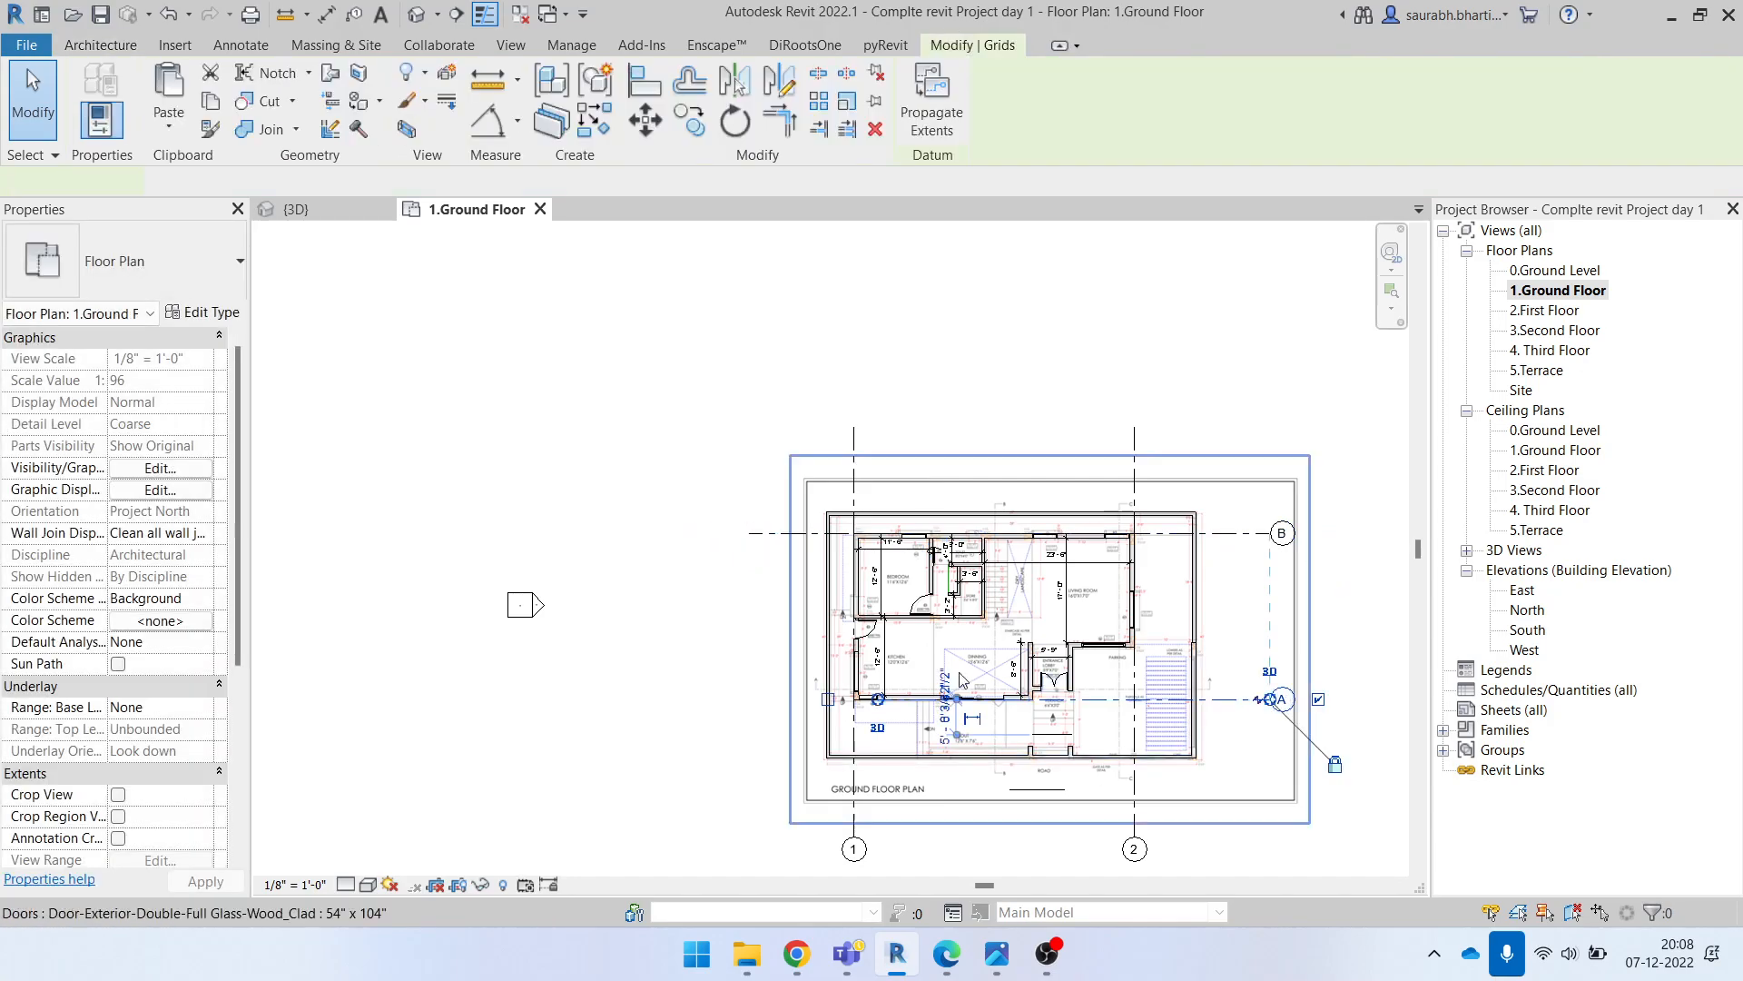
{"action": "left_click_drag", "start_coordinate": [879, 699], "coordinate": [749, 699]}
{"action": "key", "text": "Escape"}
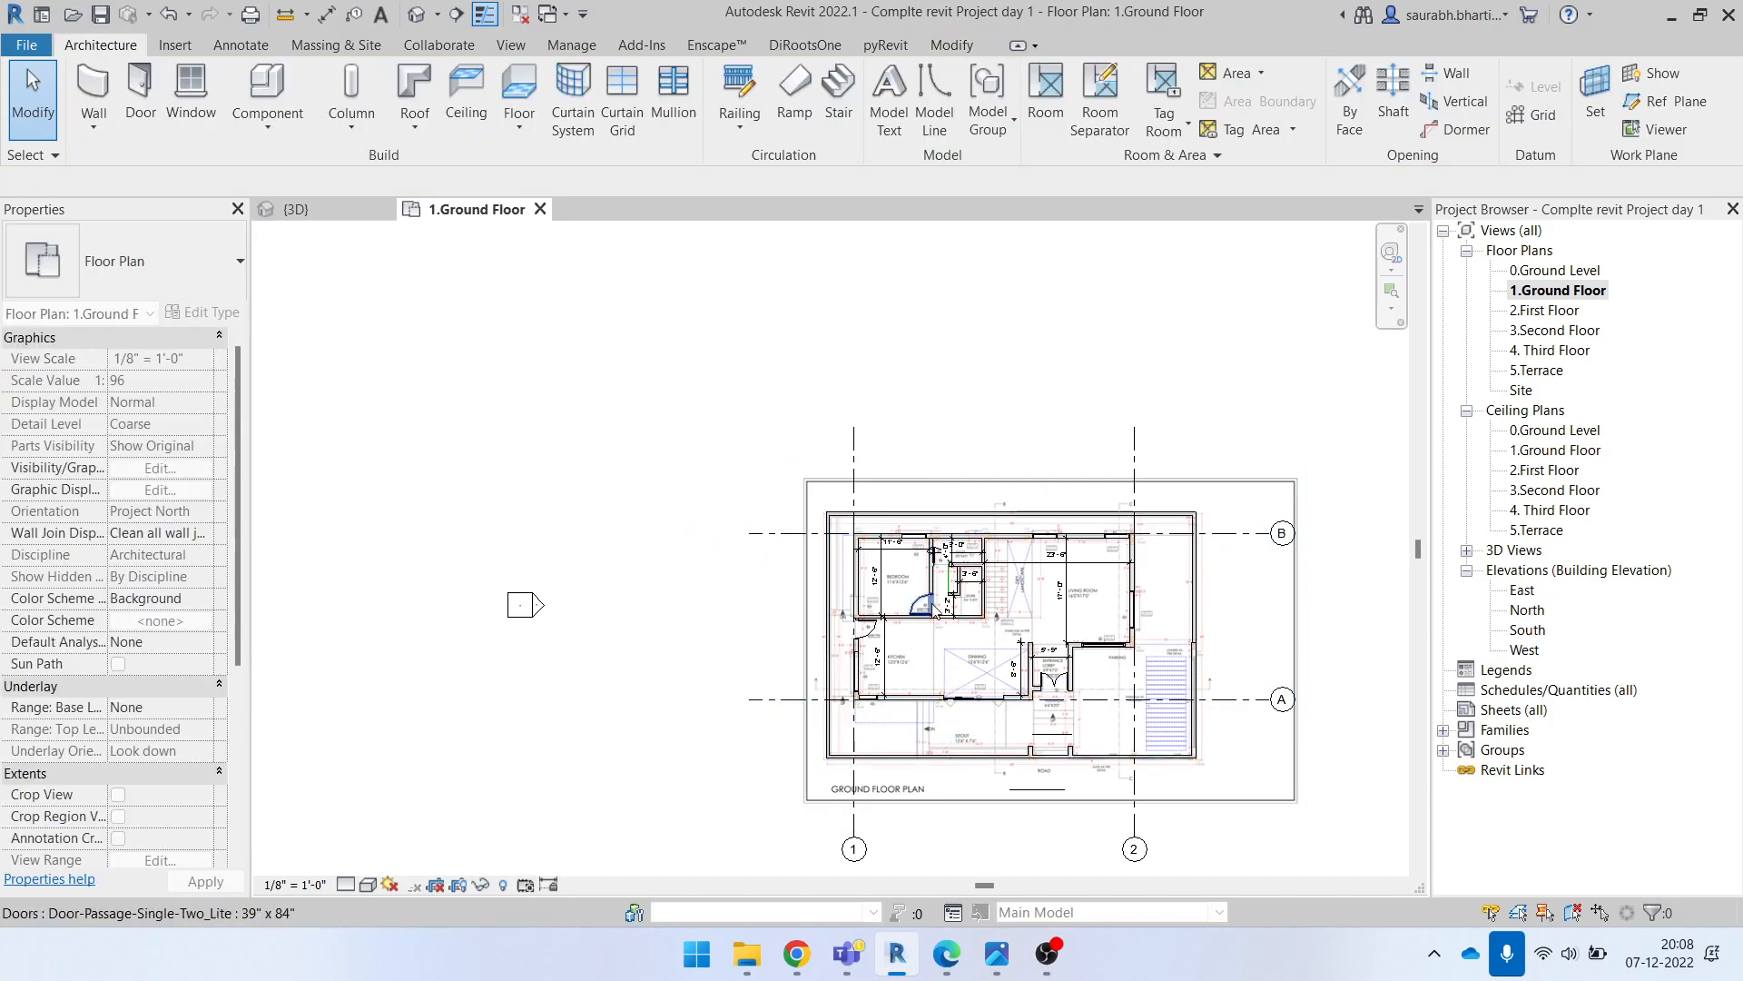
Step: Open the 2.First Floor plan and examine its grids, ground-level wall underlay and view properties
{"action": "double_click", "coordinate": [1549, 310]}
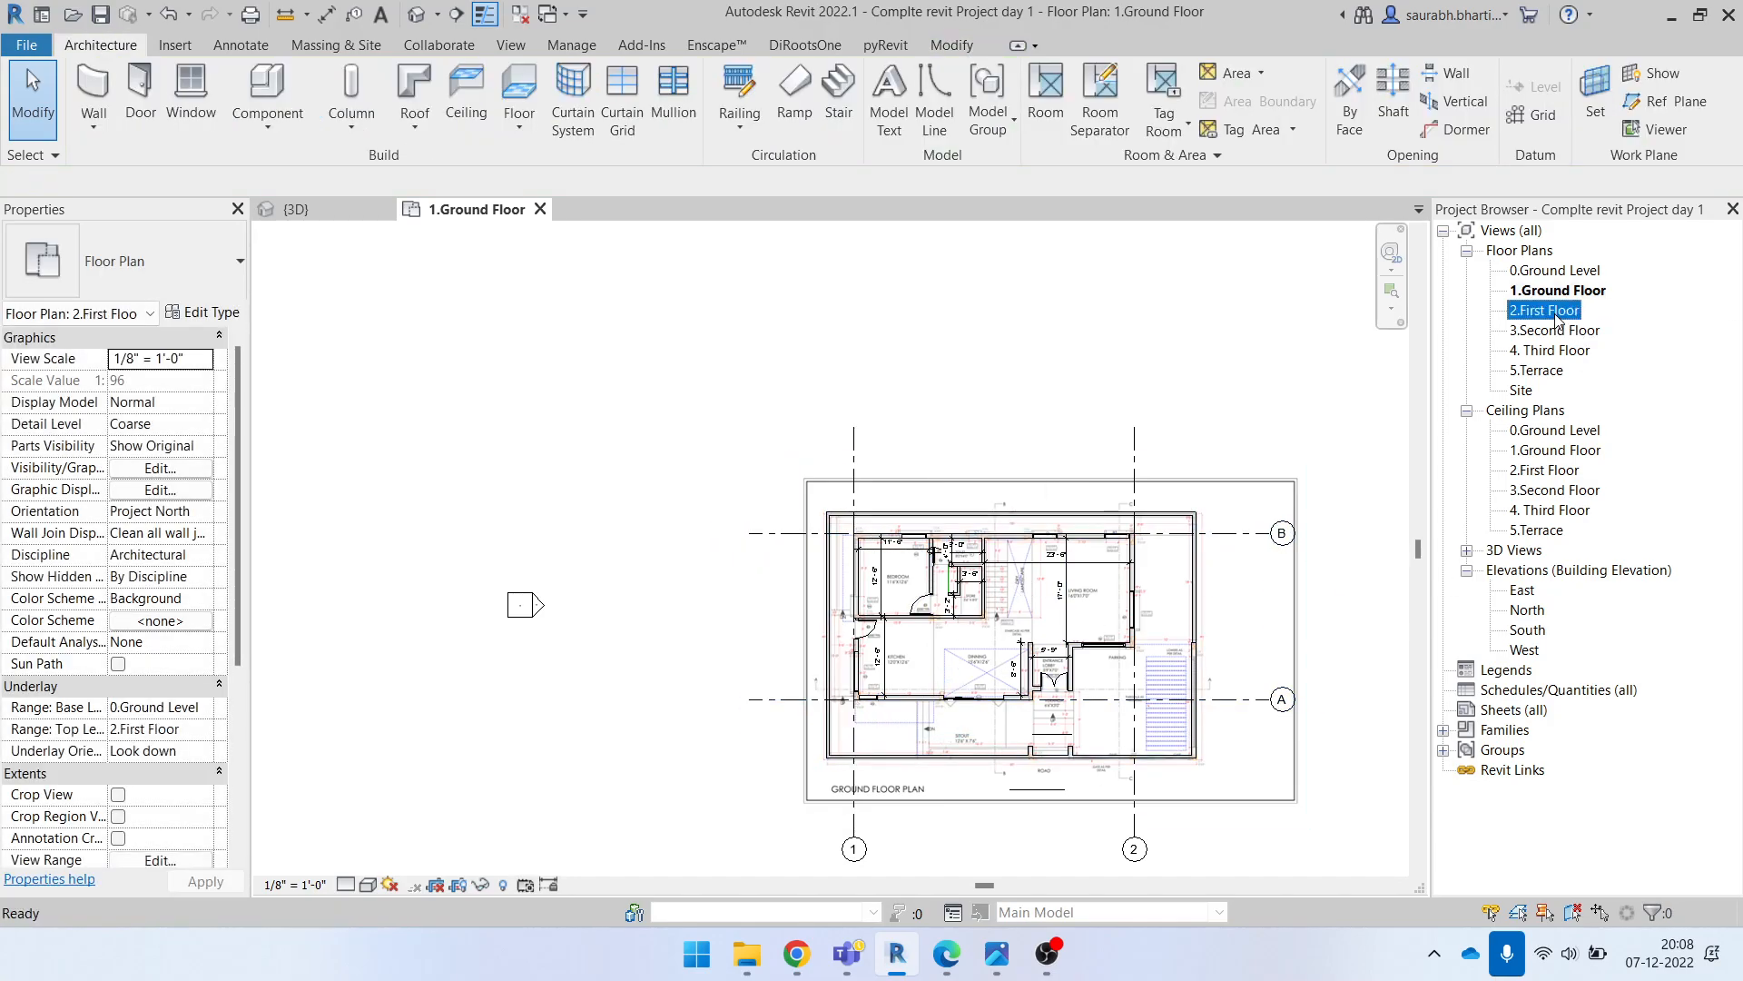
{"action": "mouse_move", "coordinate": [976, 710]}
{"action": "middle_mouse_down"}
{"action": "mouse_move", "coordinate": [1028, 715]}
{"action": "mouse_move", "coordinate": [950, 703]}
{"action": "middle_mouse_up"}
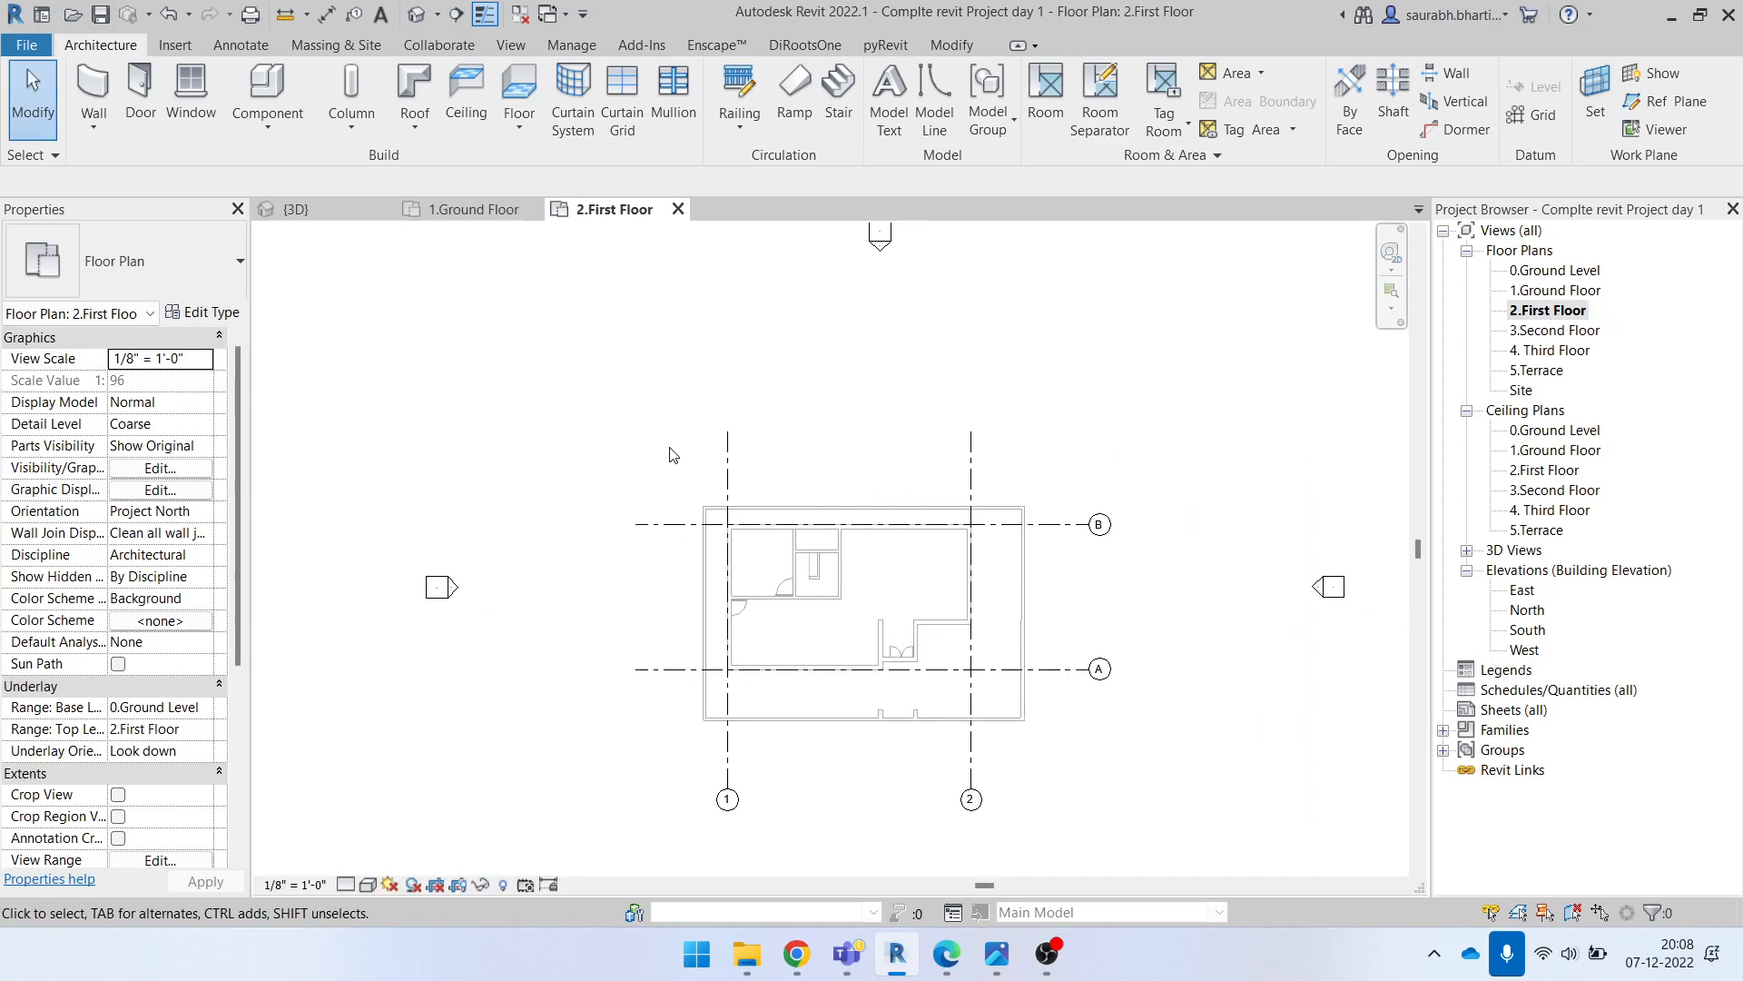
{"action": "scroll", "coordinate": [721, 518], "scroll_direction": "up", "scroll_amount": 1}
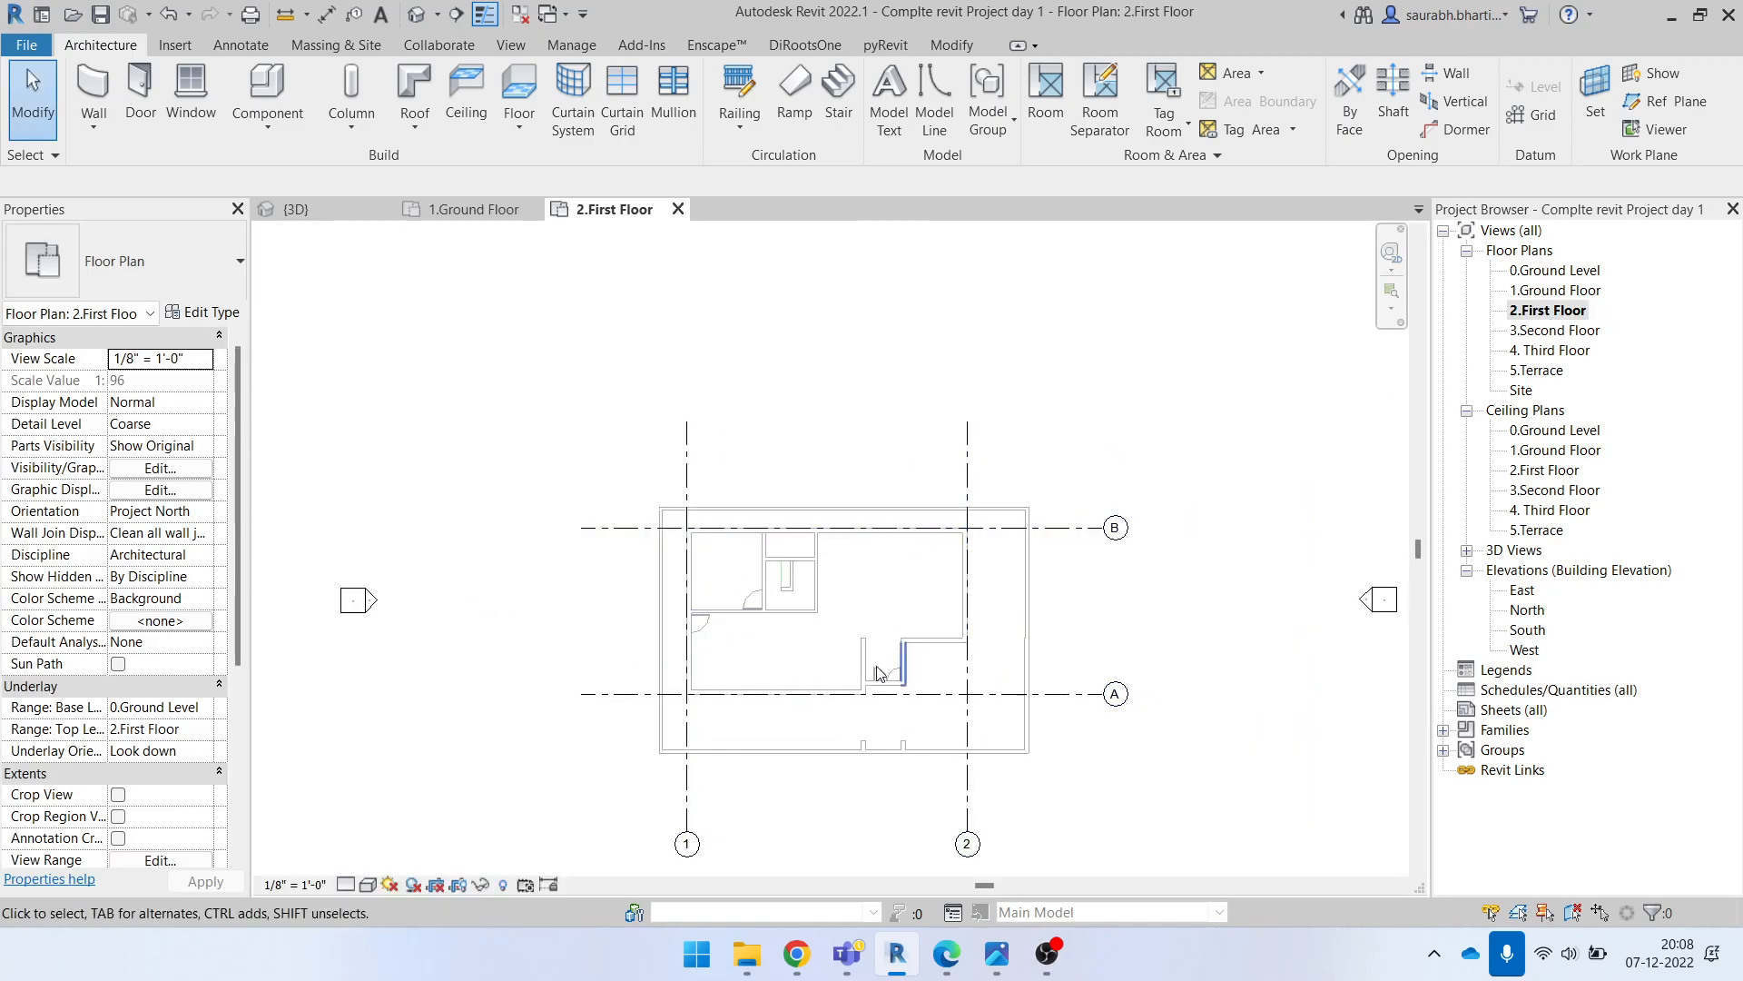
{"action": "scroll", "coordinate": [157, 657], "scroll_direction": "down", "scroll_amount": 5}
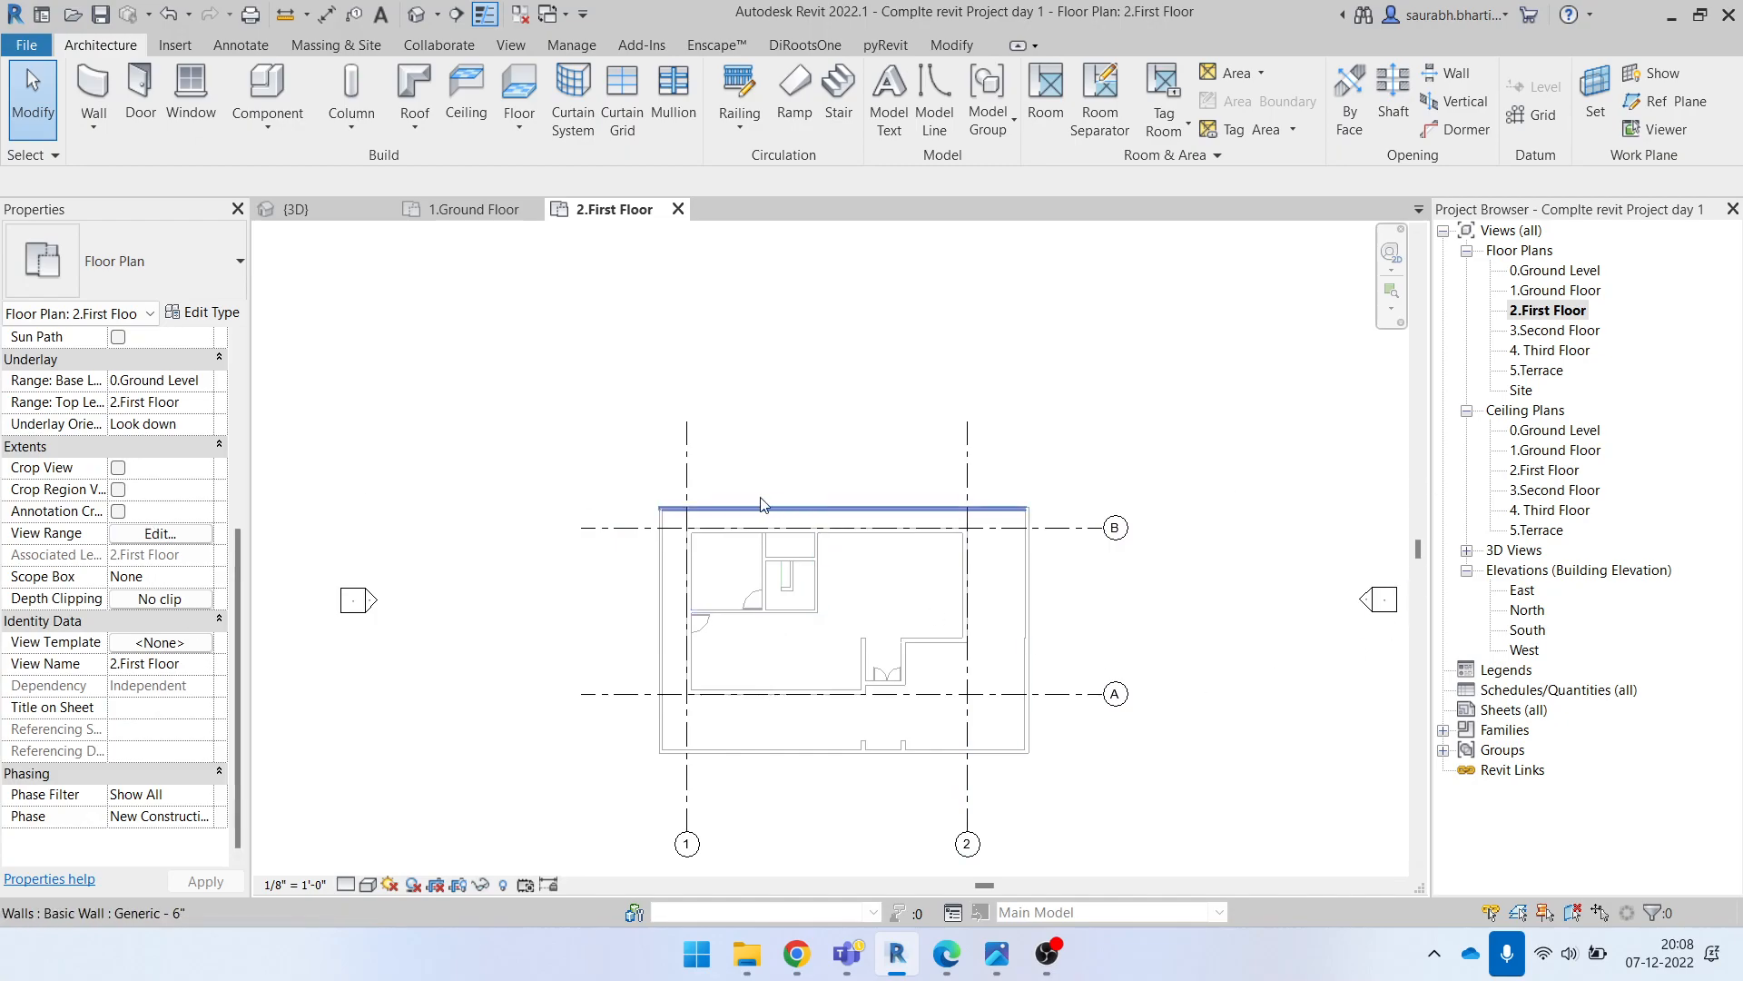
{"action": "mouse_move", "coordinate": [582, 457]}
{"action": "left_mouse_down"}
{"action": "mouse_move", "coordinate": [902, 747]}
{"action": "mouse_move", "coordinate": [1076, 794]}
{"action": "left_mouse_up"}
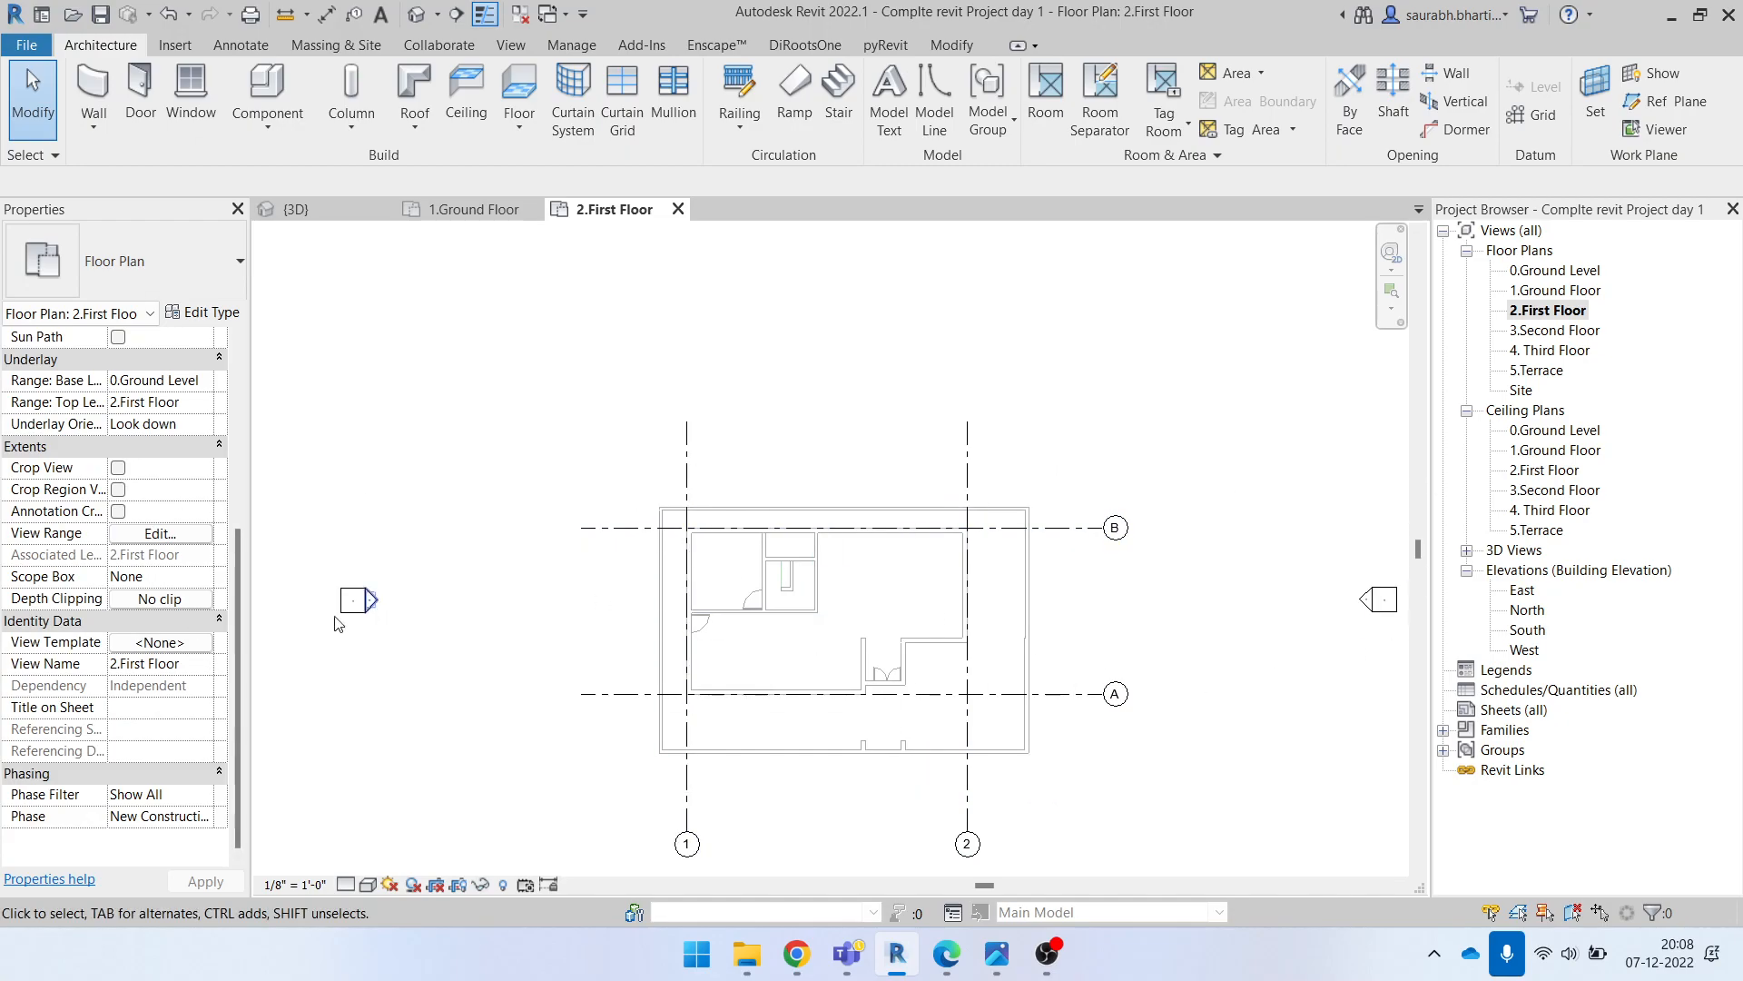
{"action": "scroll", "coordinate": [153, 687], "scroll_direction": "up", "scroll_amount": 5}
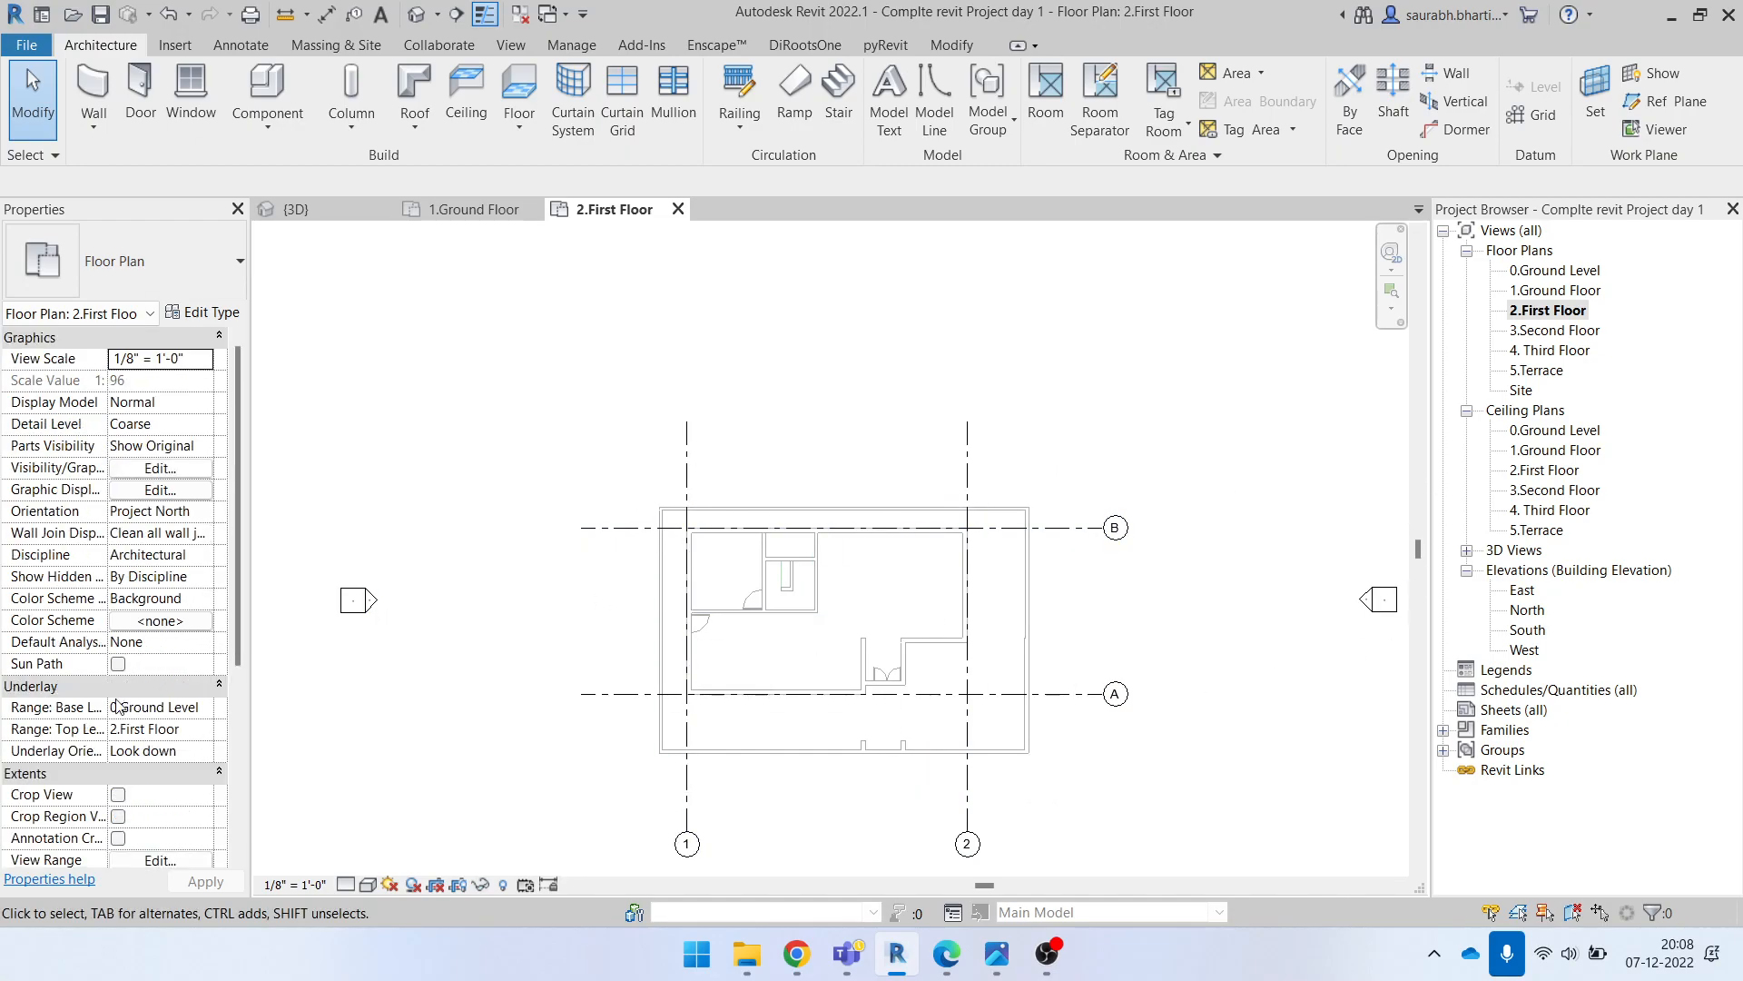
Step: Set the first floor plan's underlay base level to None
{"action": "left_click", "coordinate": [205, 708]}
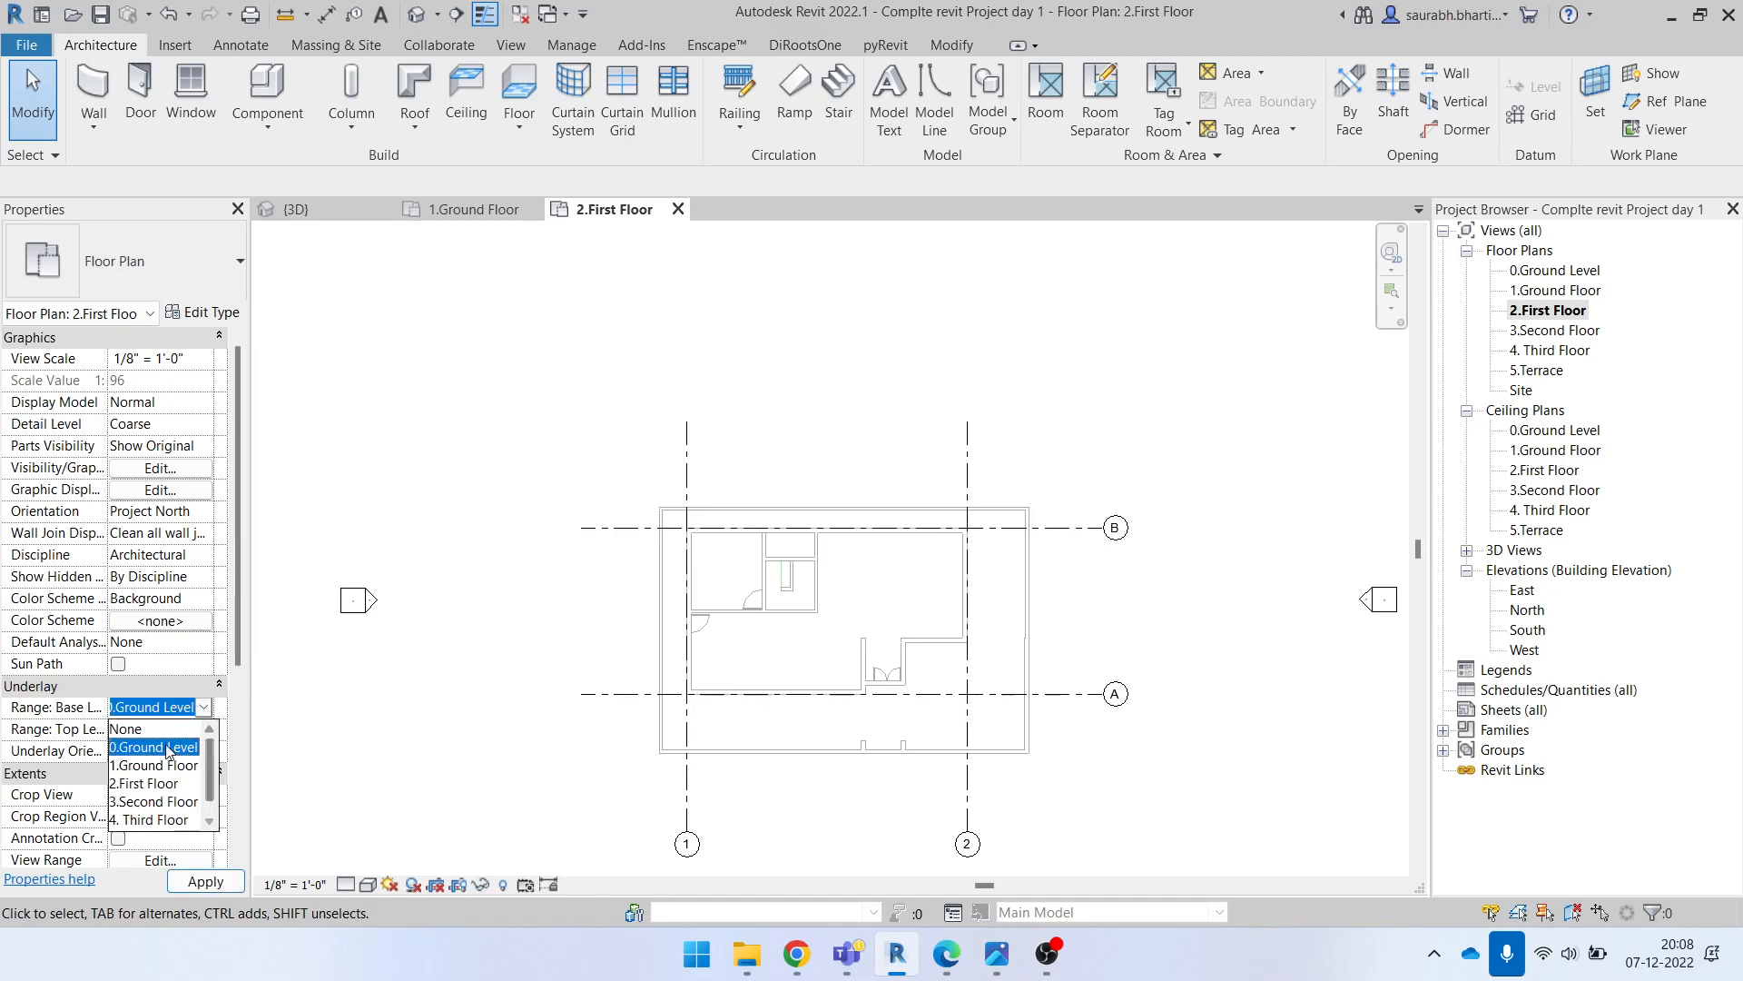
{"action": "left_click", "coordinate": [137, 729]}
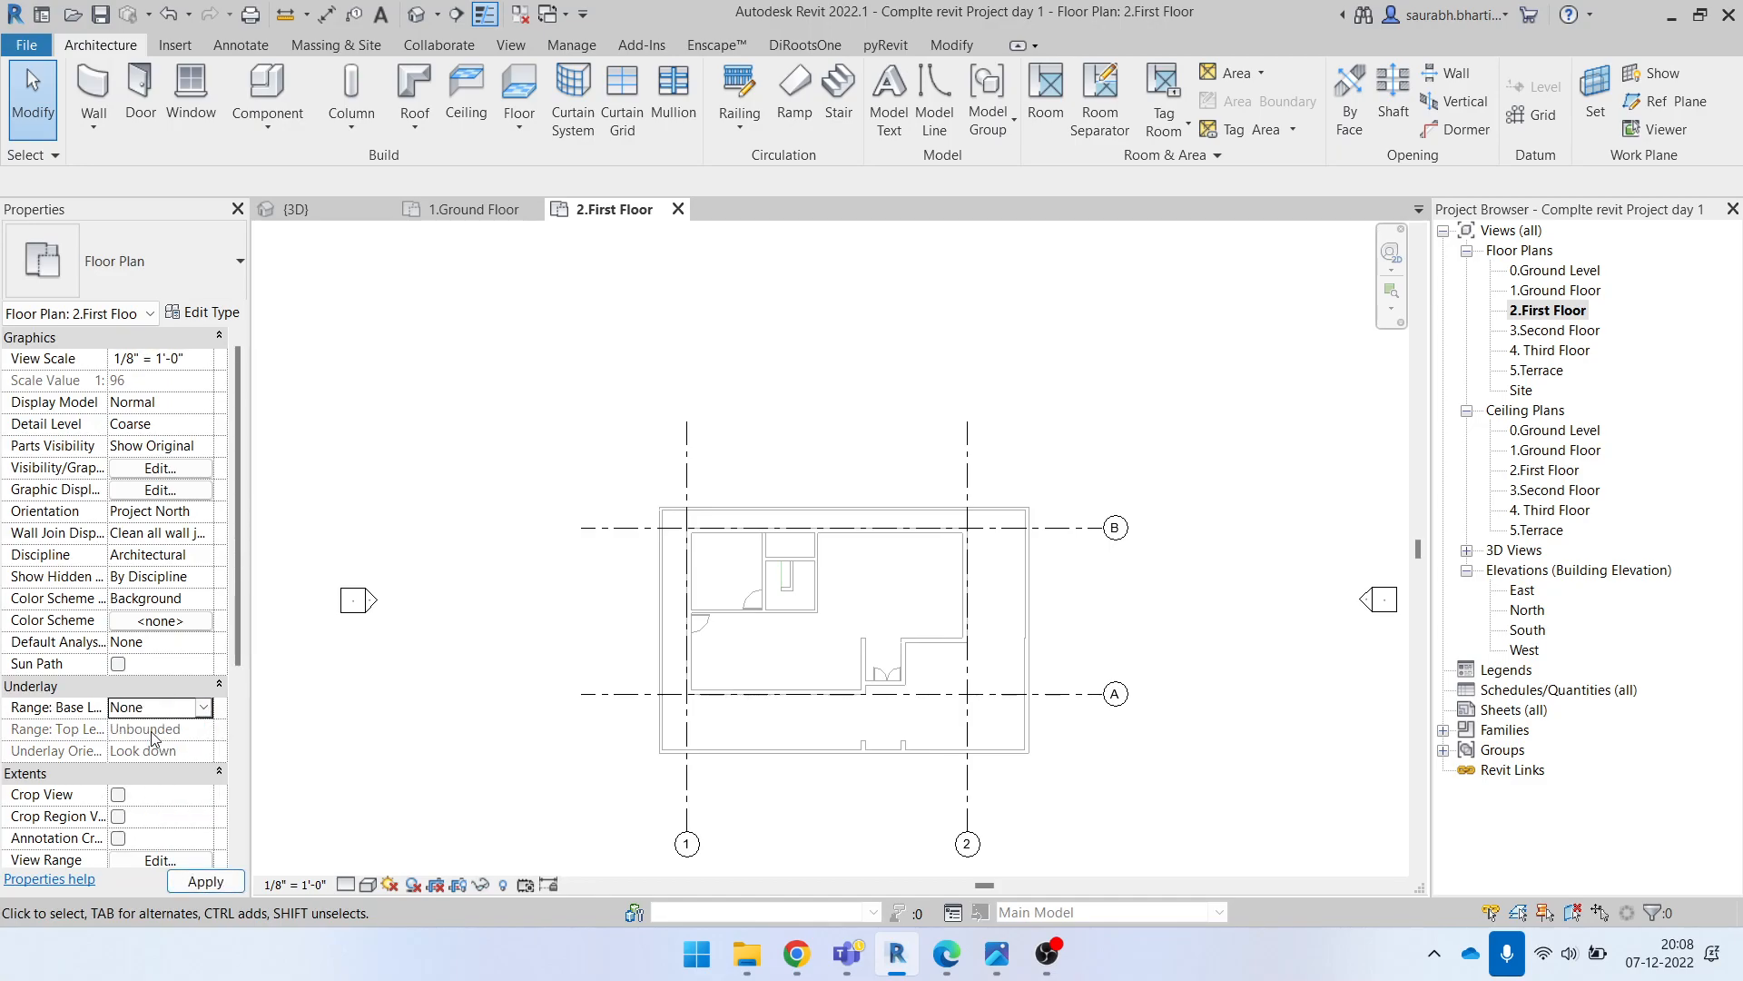
{"action": "left_click_drag", "start_coordinate": [595, 479], "coordinate": [1042, 777]}
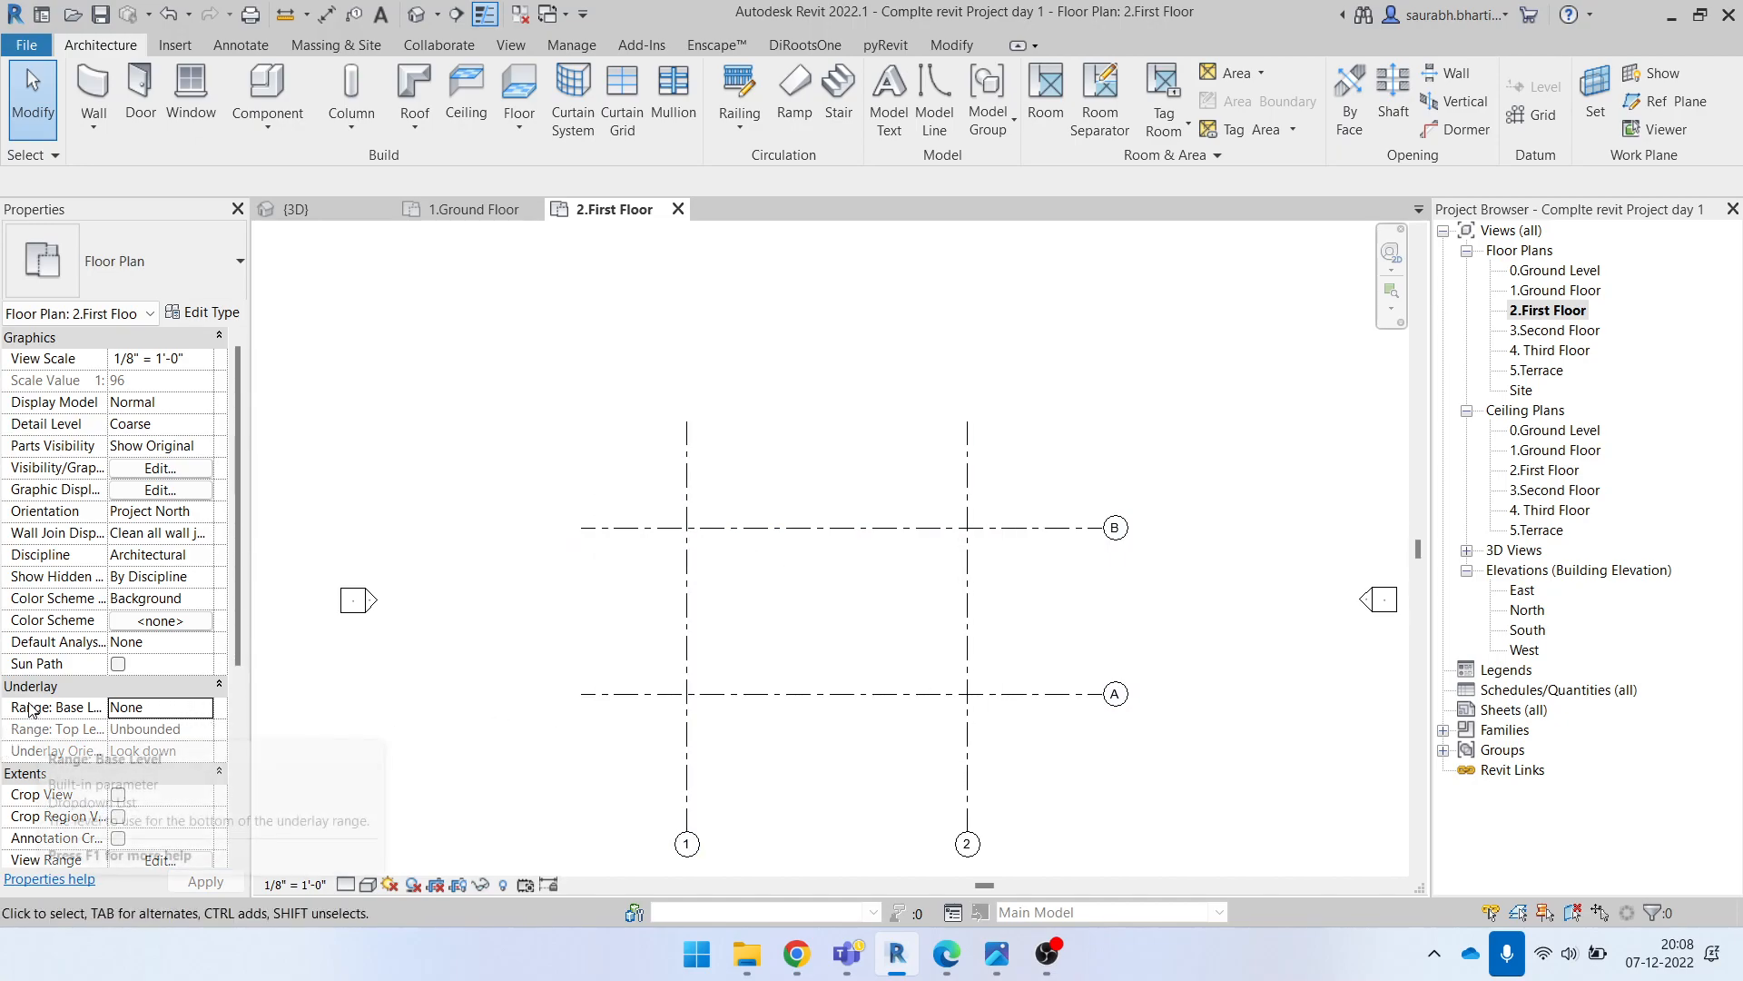
Step: Set the first floor plan's underlay base level to 1.Ground Floor and check the underlaid walls against the grids
{"action": "left_click", "coordinate": [193, 715]}
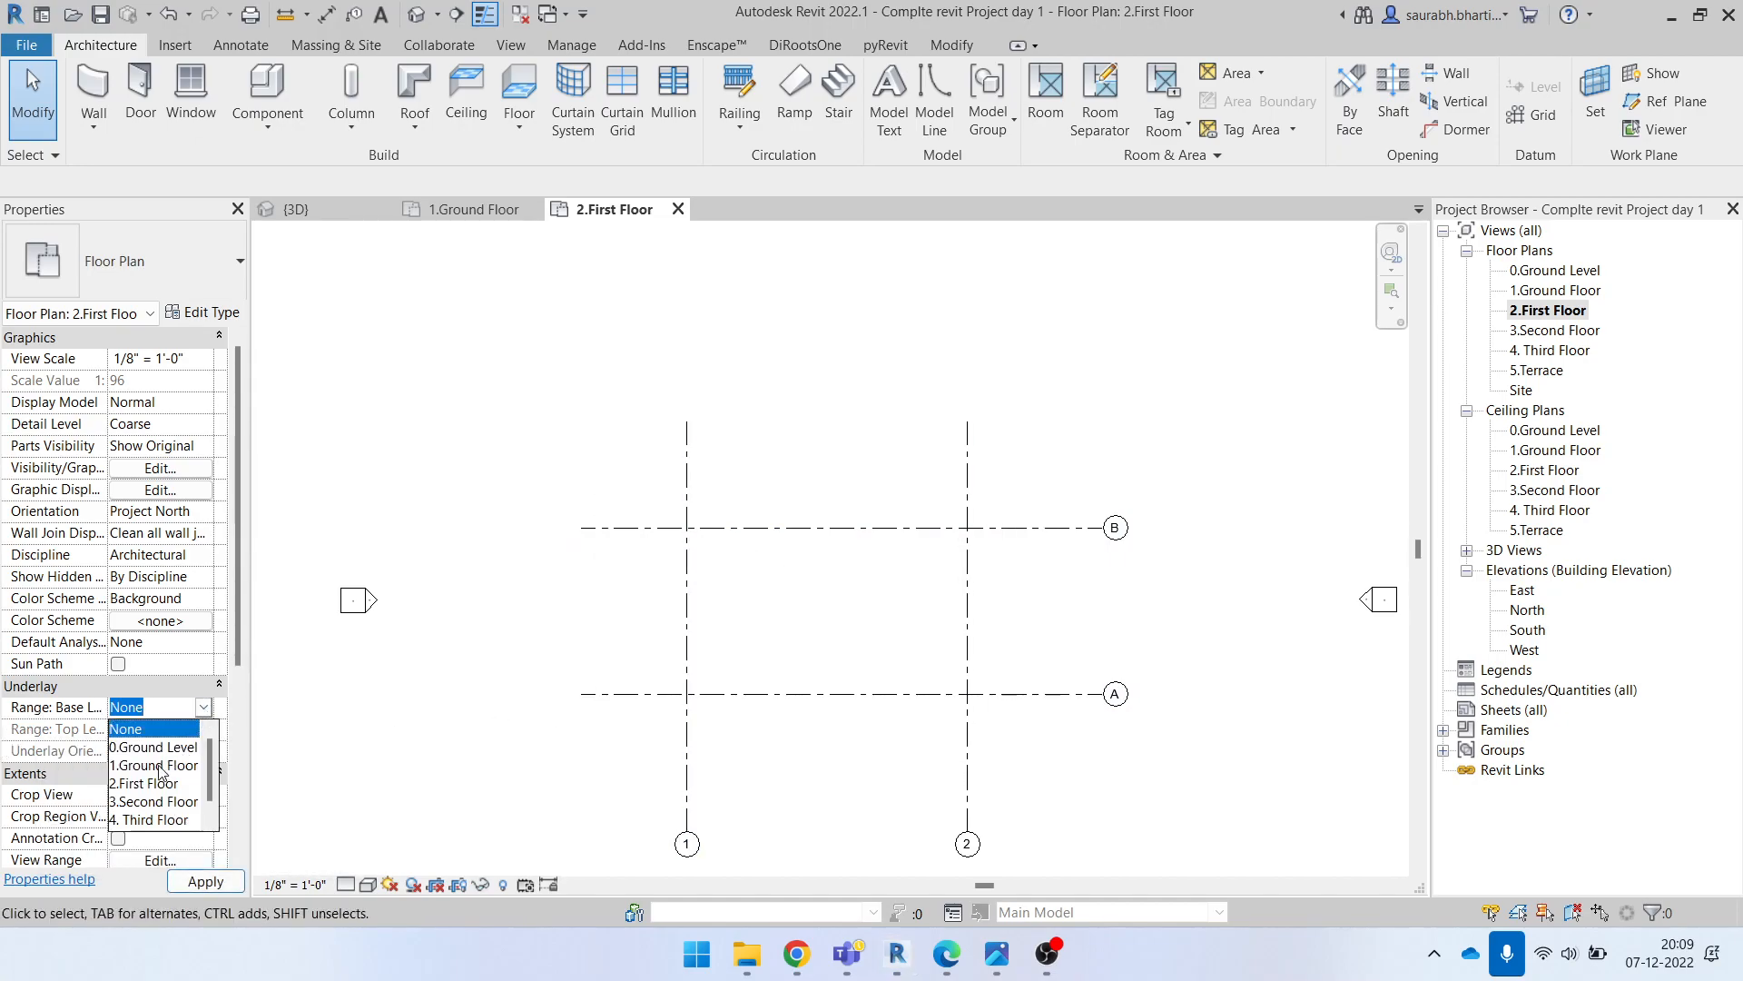
{"action": "left_click", "coordinate": [159, 765]}
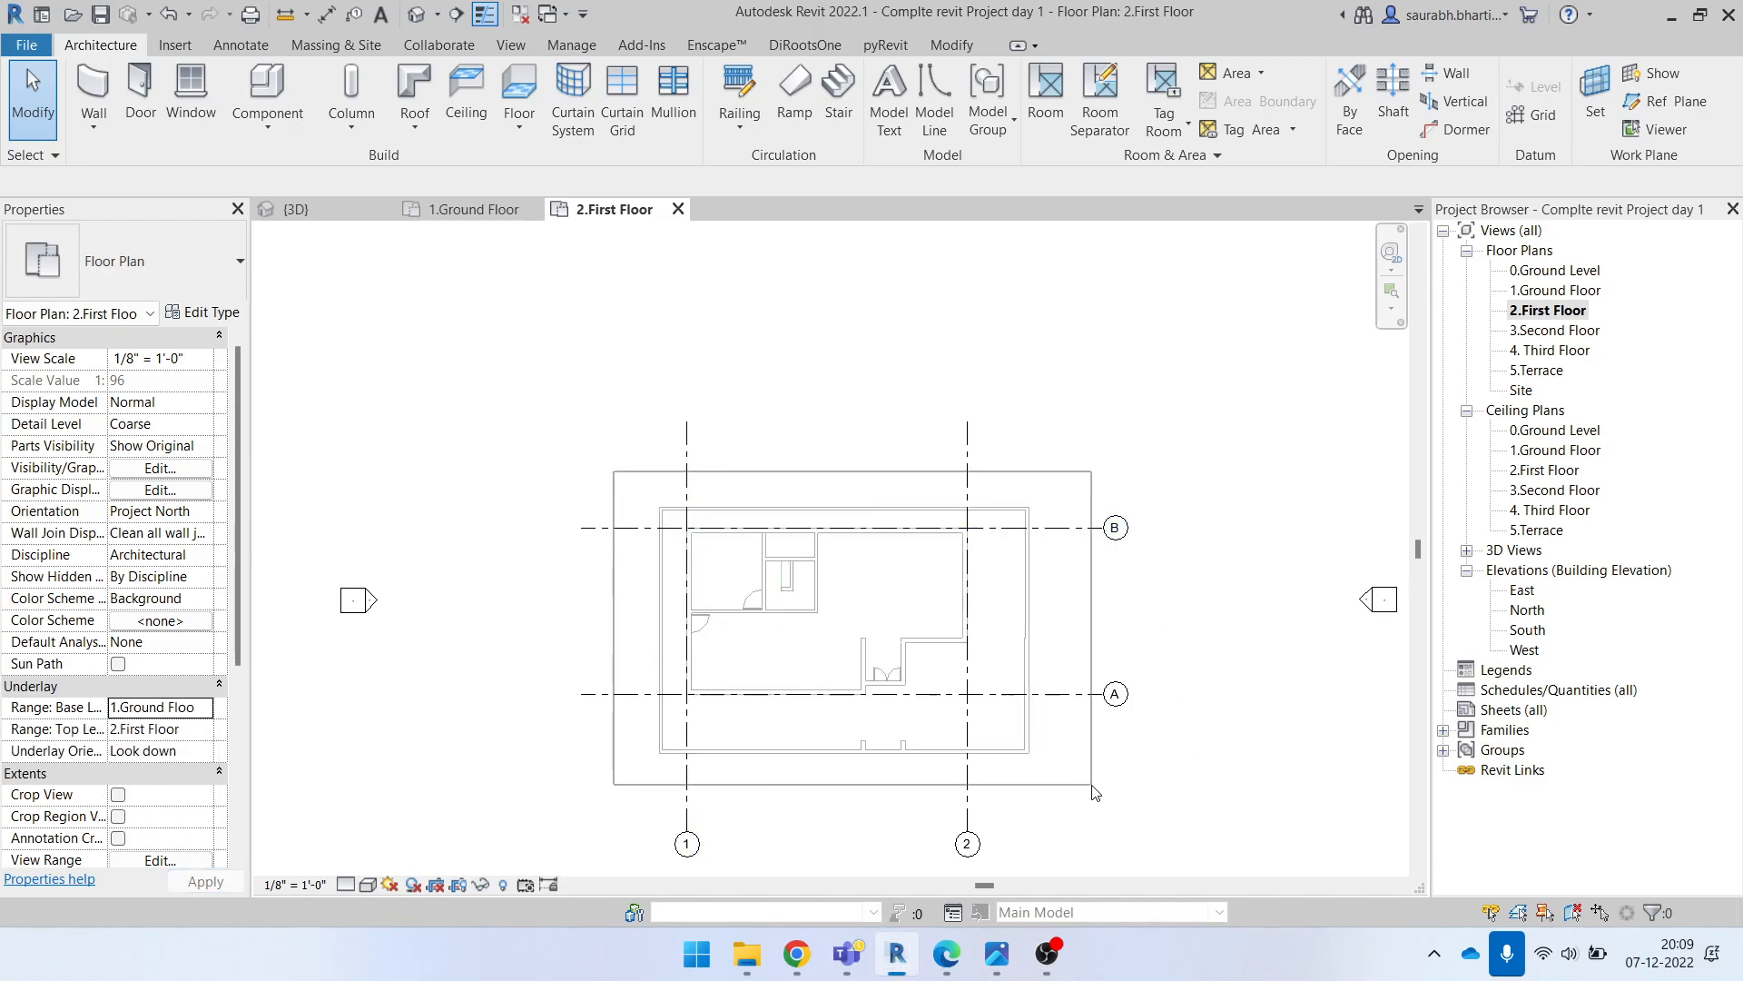
{"action": "scroll", "coordinate": [977, 724], "scroll_direction": "up", "scroll_amount": 2}
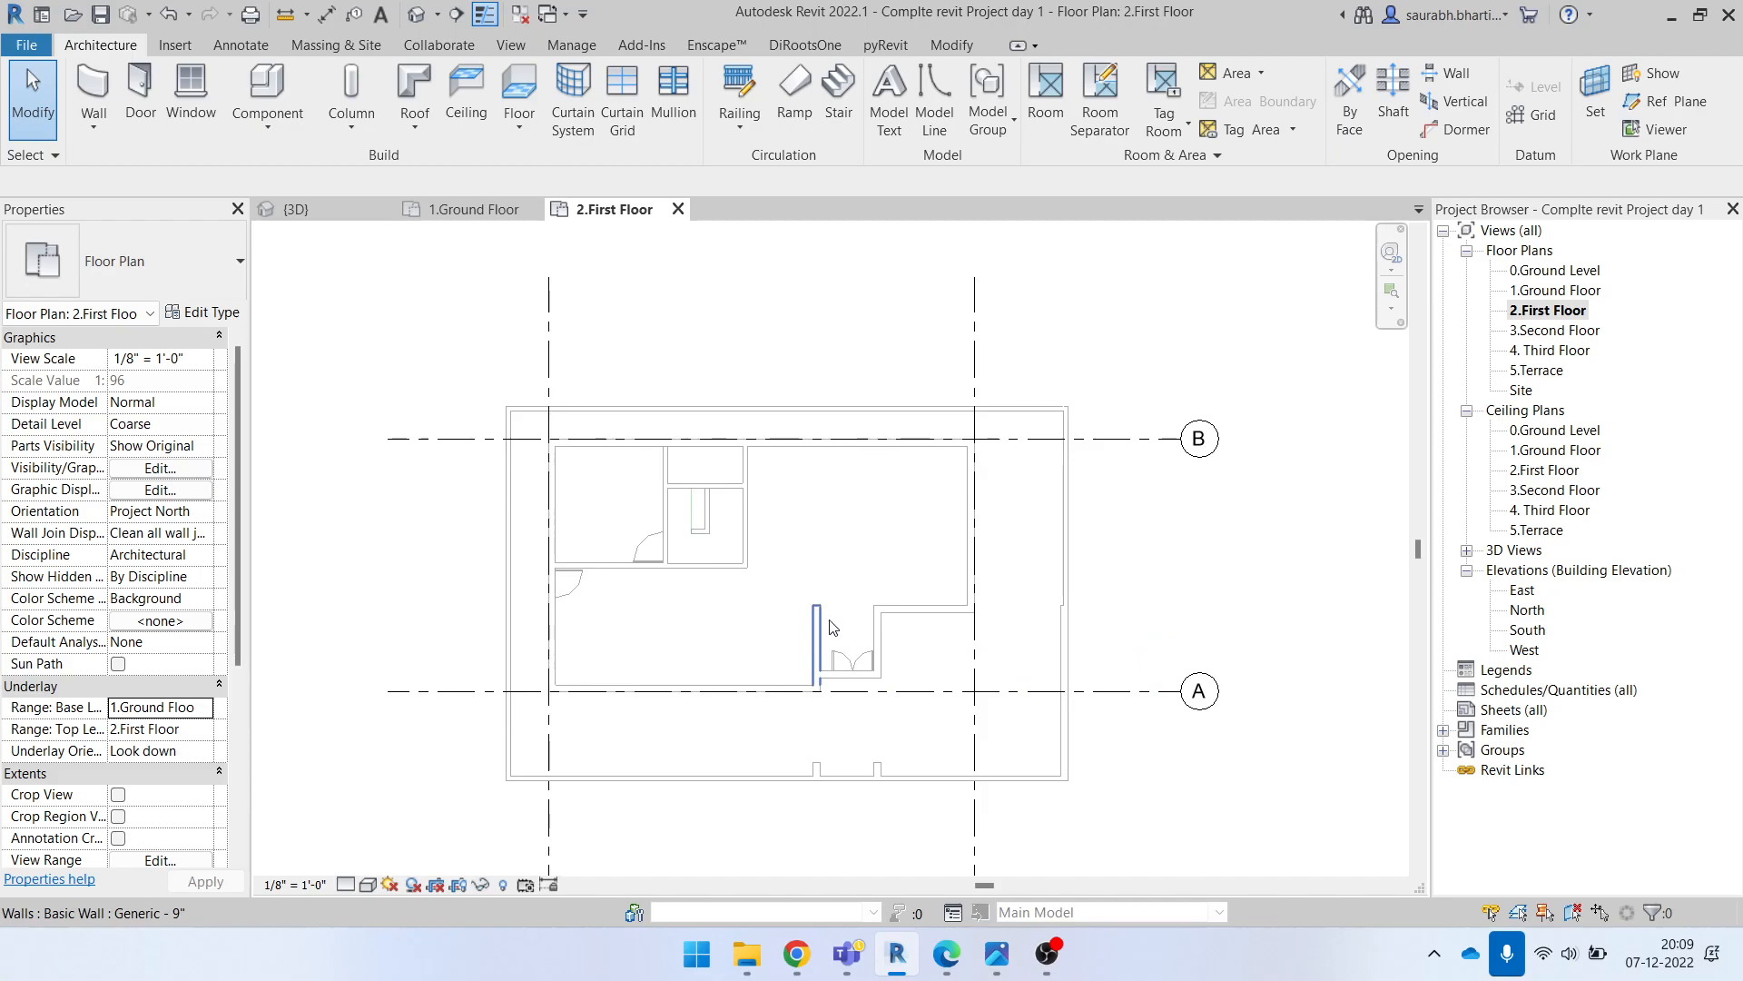
{"action": "left_click_drag", "start_coordinate": [443, 368], "coordinate": [1103, 821]}
{"action": "left_click_drag", "start_coordinate": [482, 374], "coordinate": [1143, 804]}
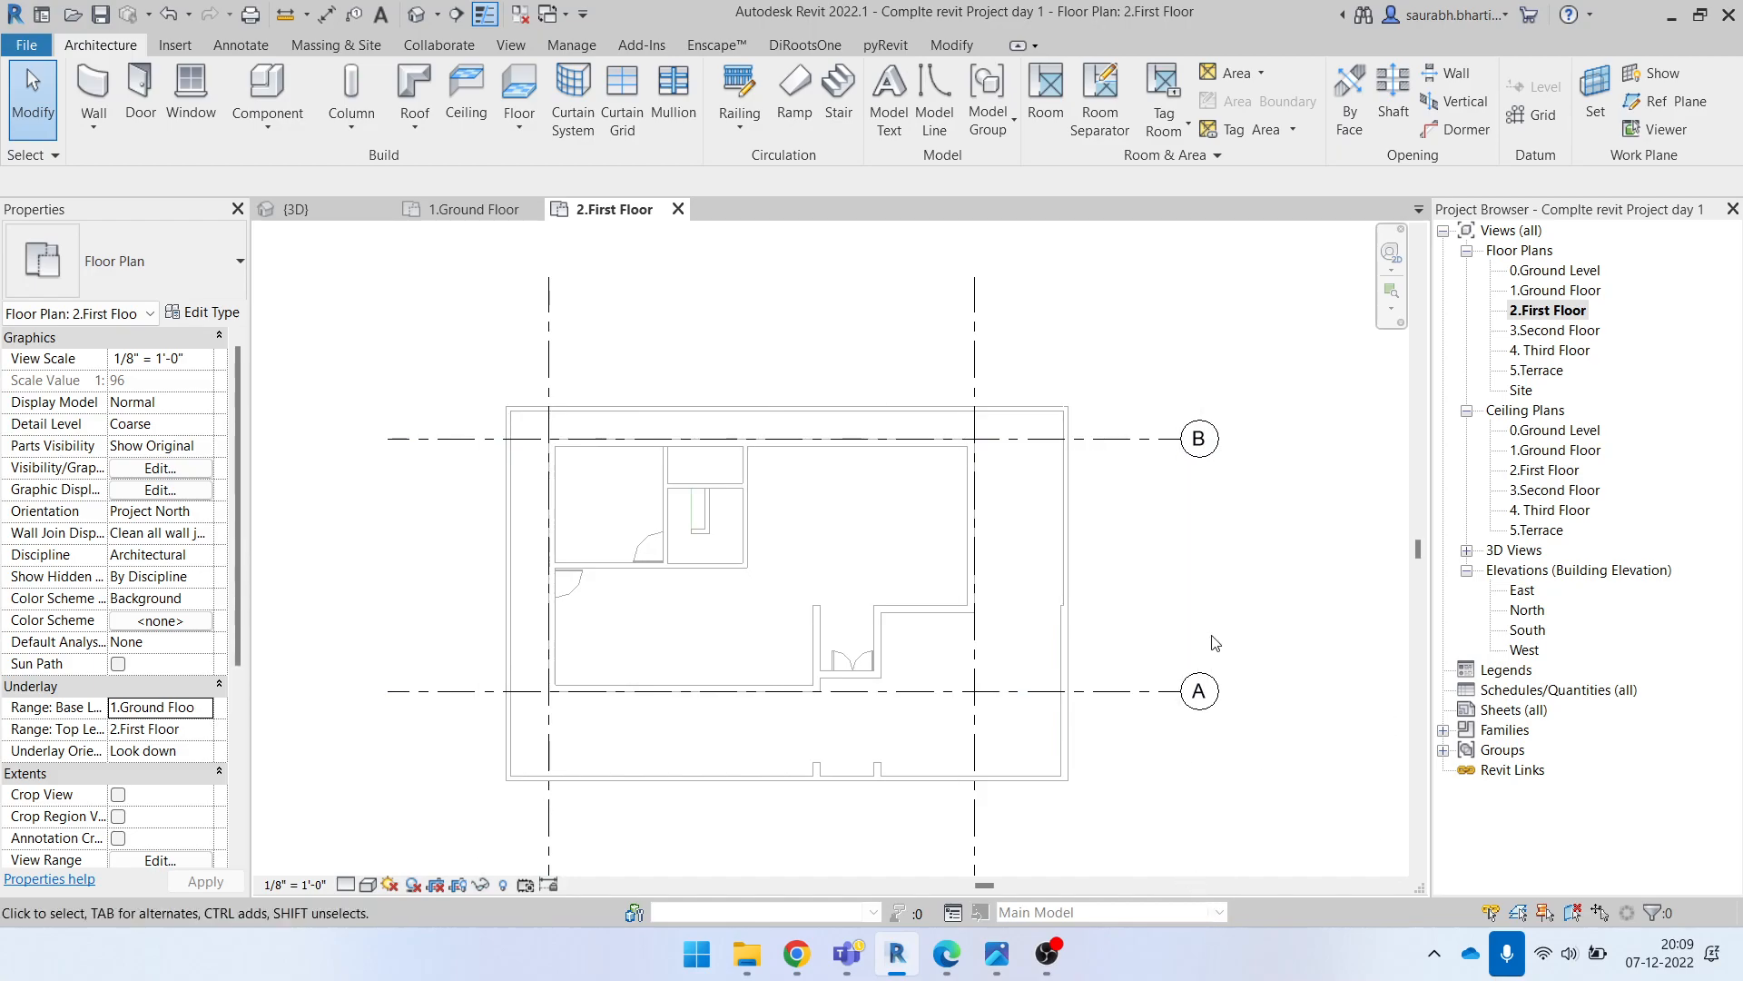
Step: Choose FIRST FLOOR.pdf from the Desktop's Complete Project folder for import into the first floor plan
{"action": "left_click", "coordinate": [175, 46]}
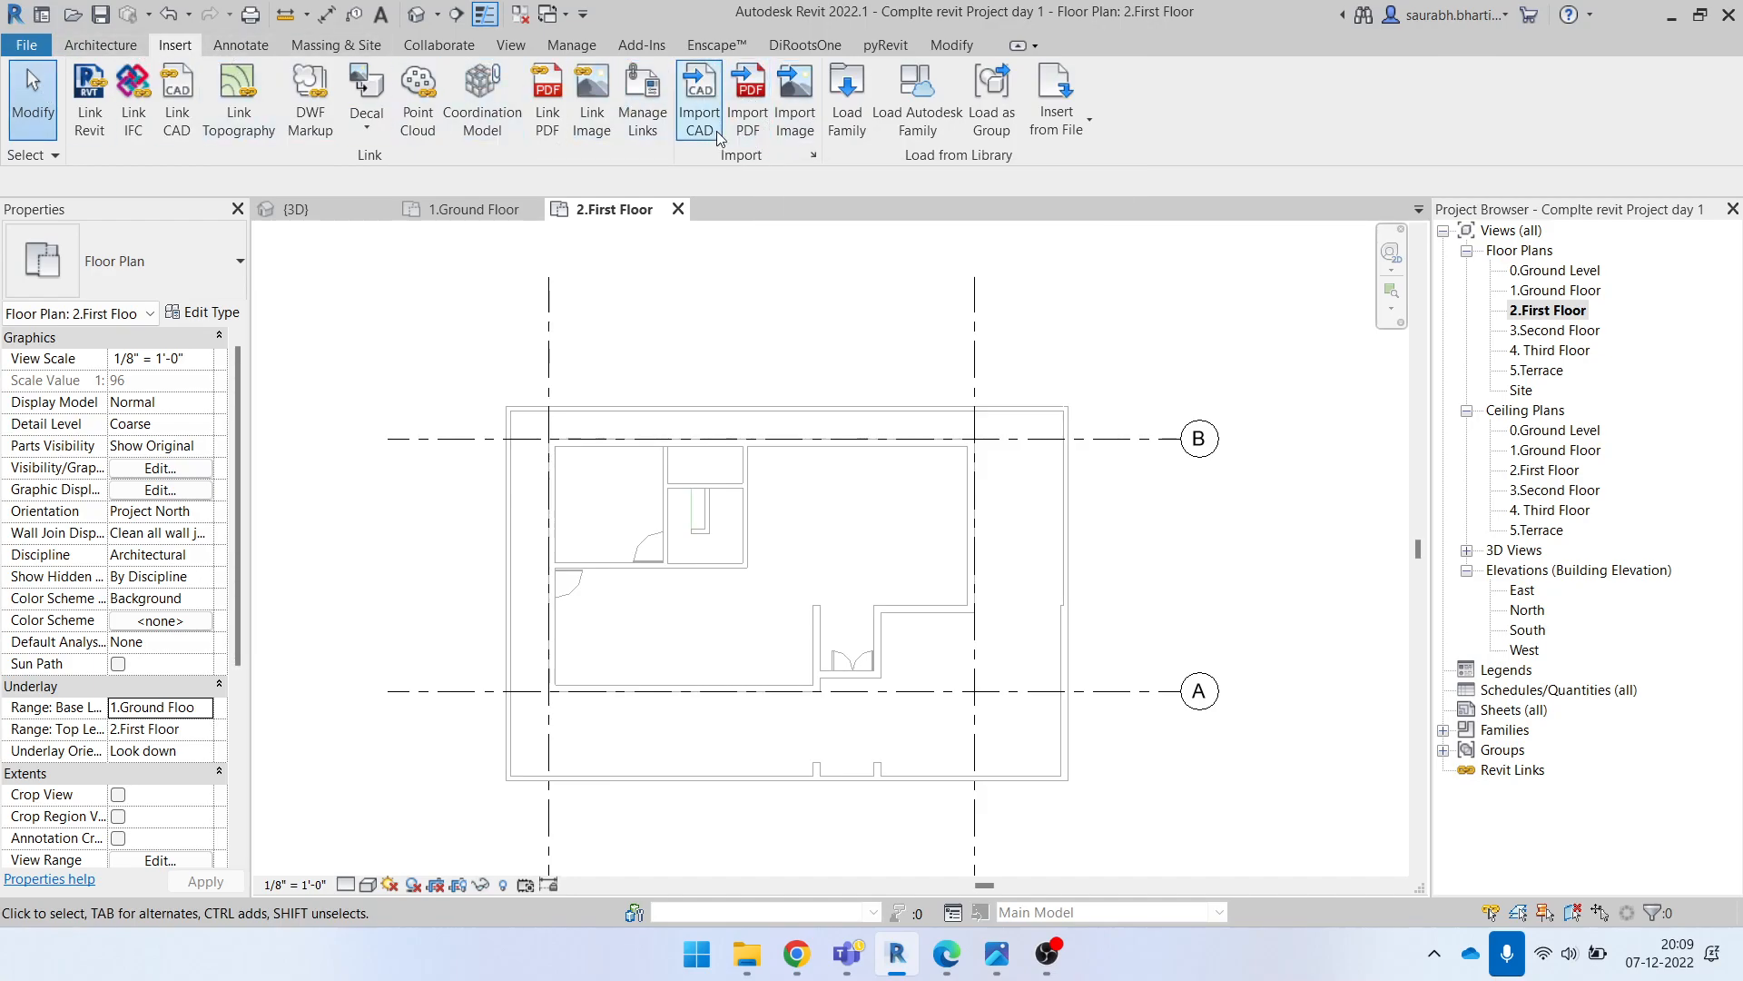
{"action": "left_click", "coordinate": [748, 114]}
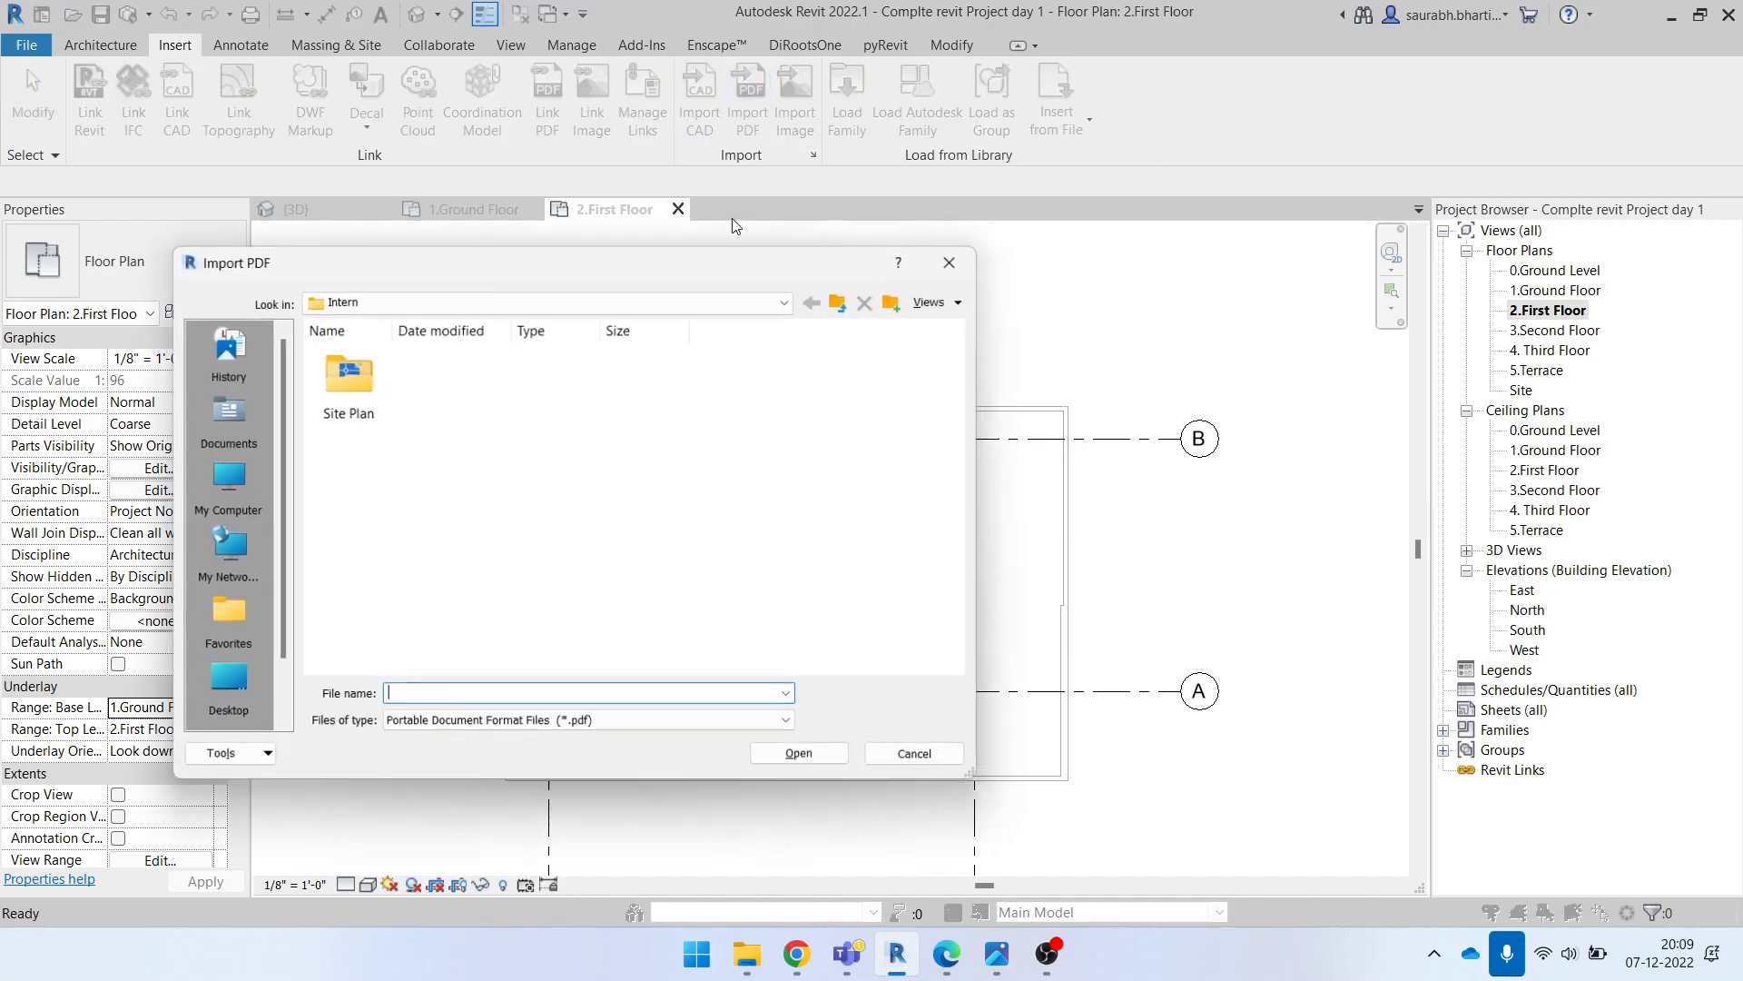
{"action": "left_click", "coordinate": [232, 693]}
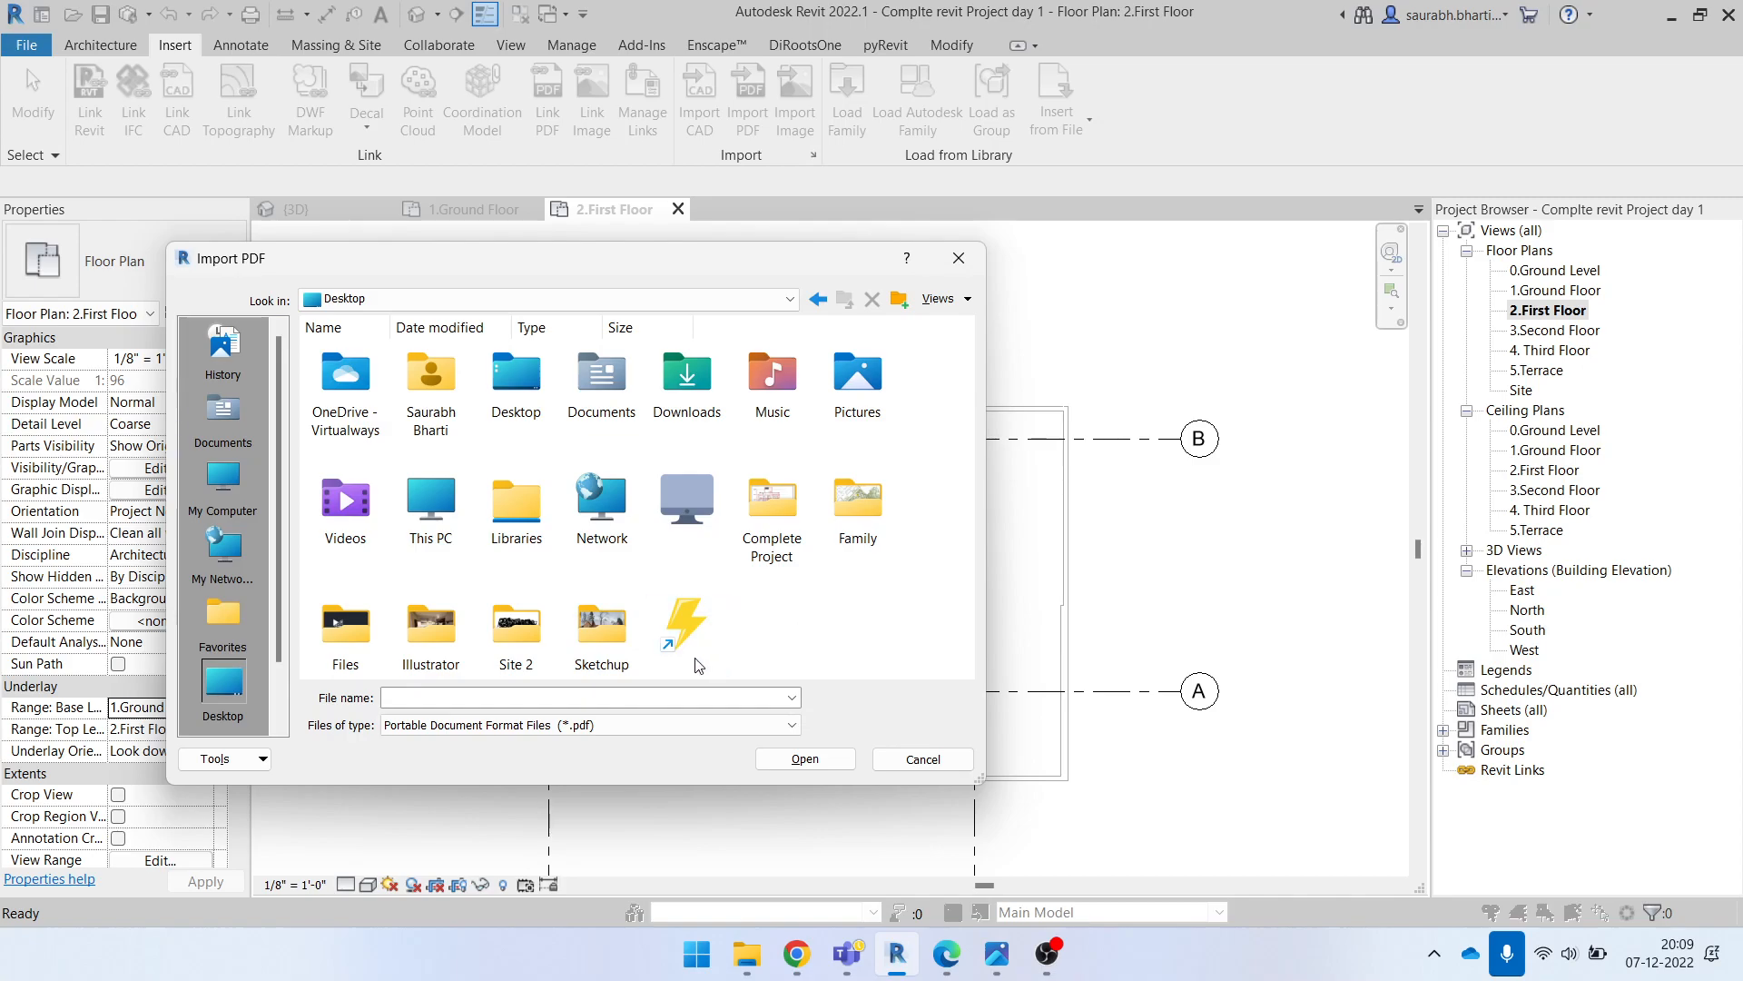
{"action": "double_click", "coordinate": [773, 527]}
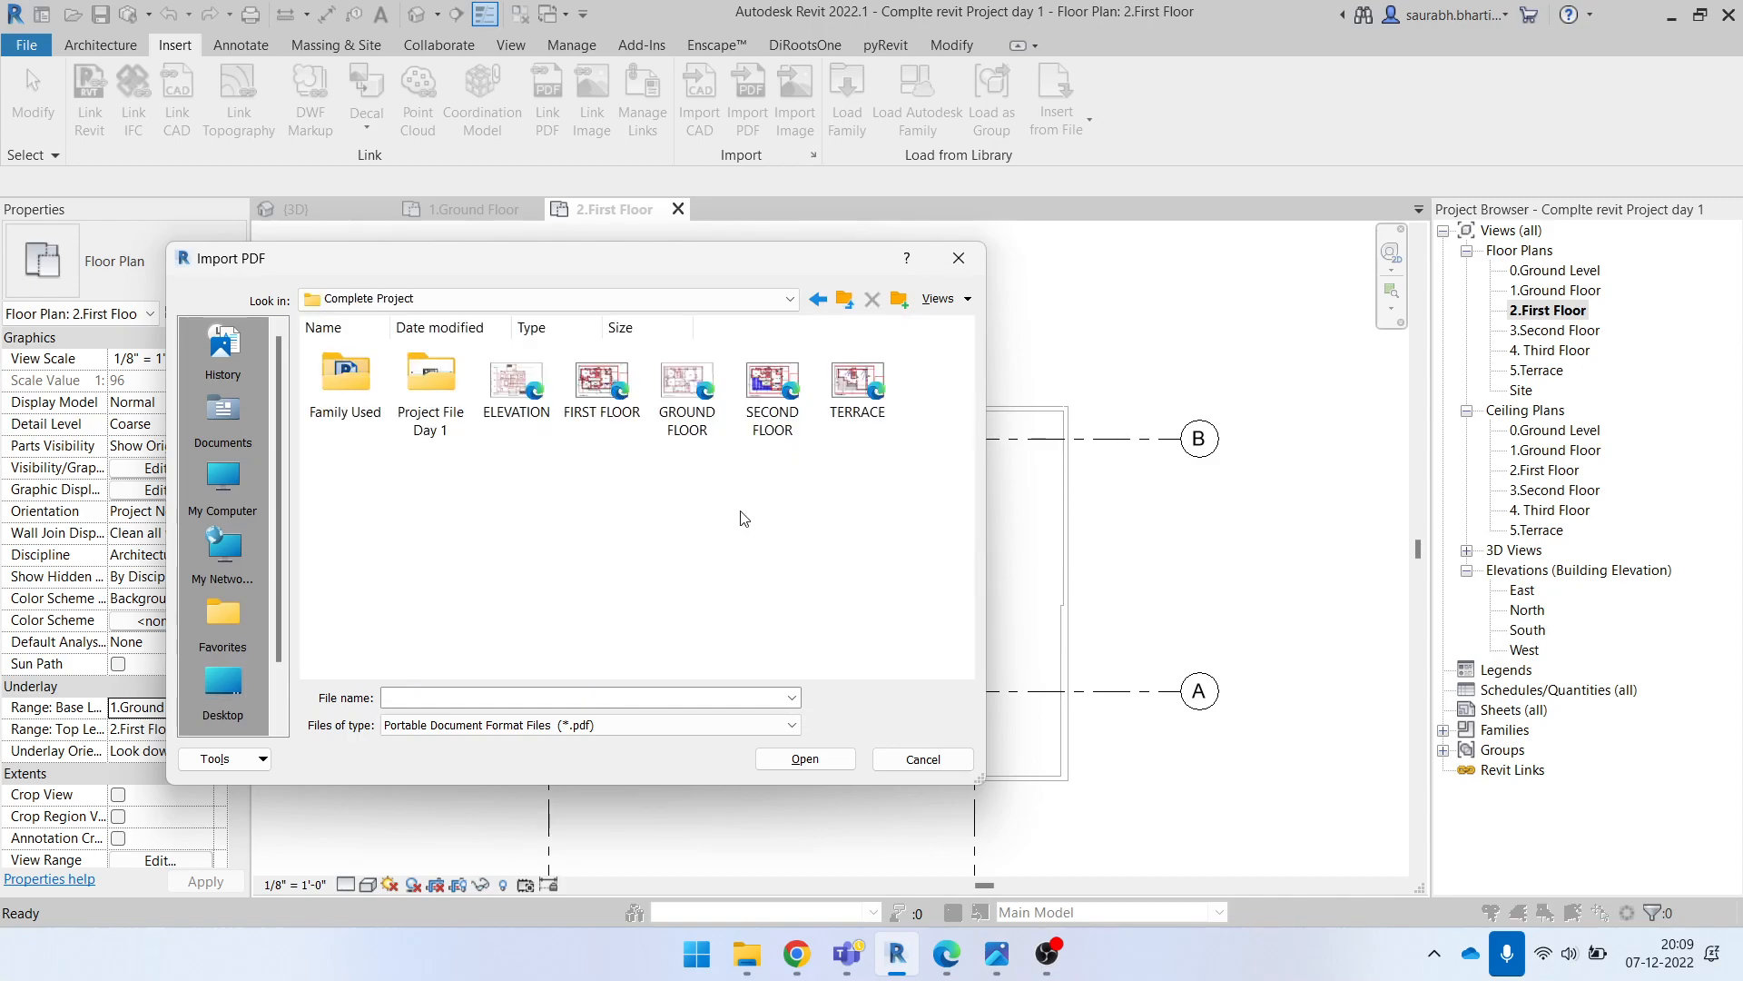
{"action": "left_click", "coordinate": [588, 411]}
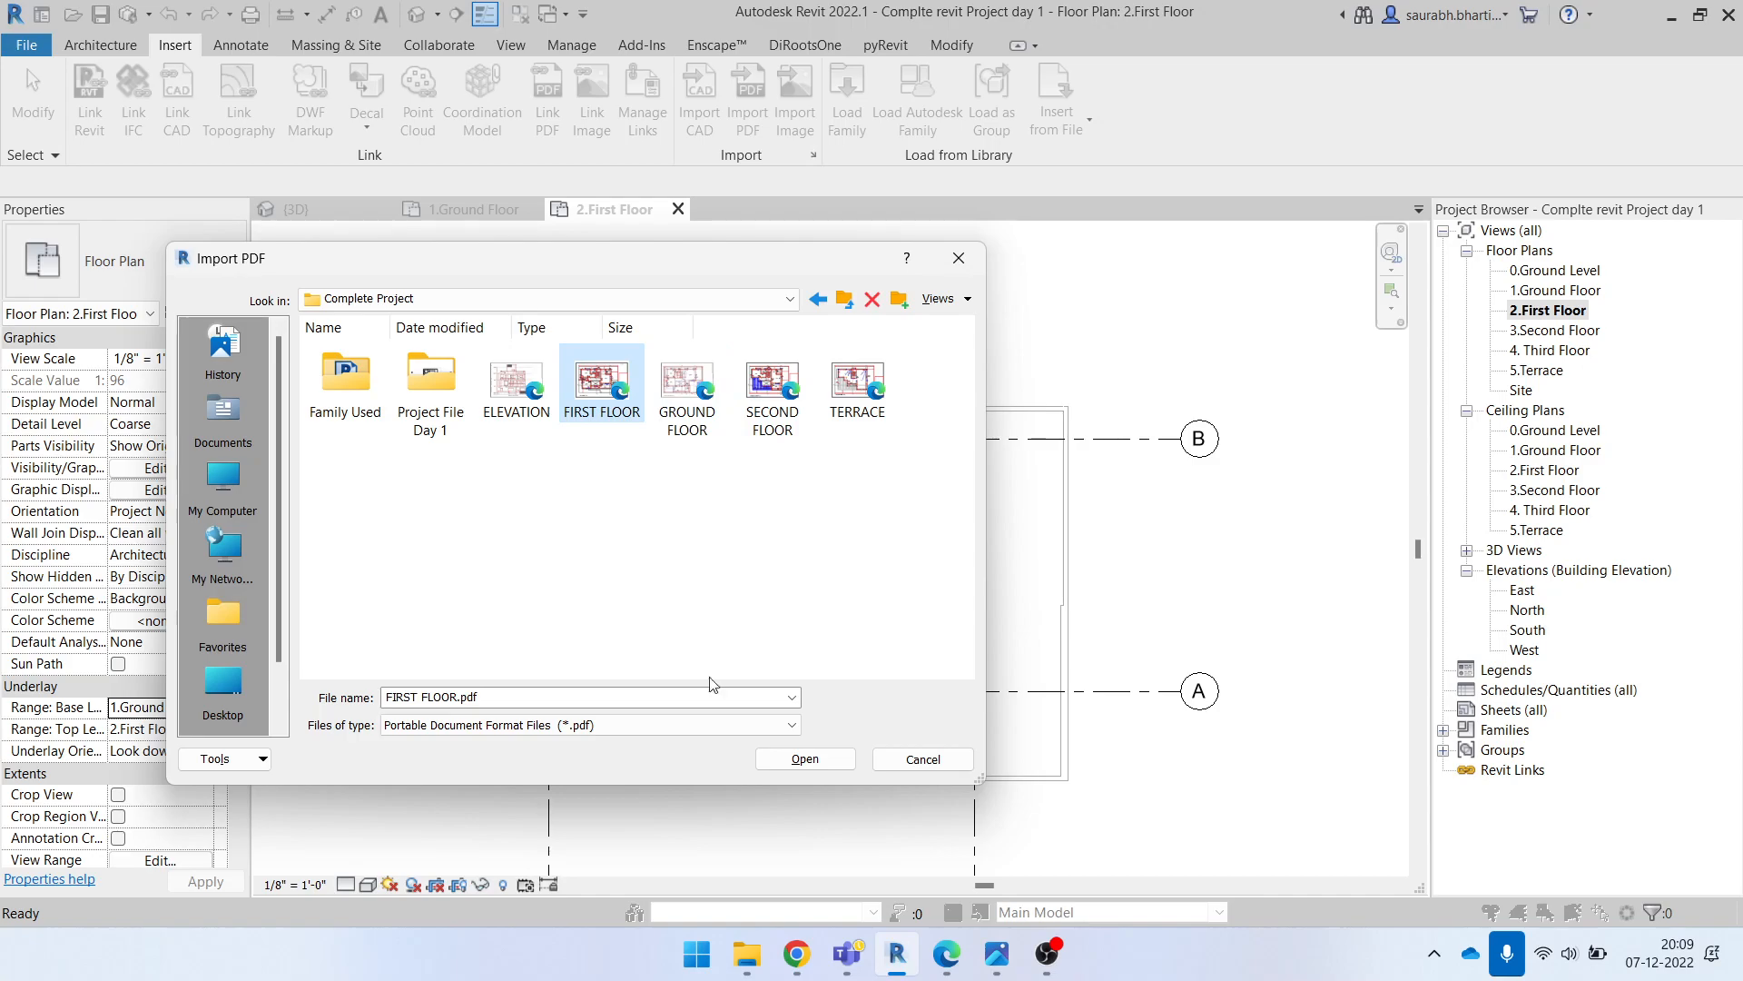
{"action": "left_click", "coordinate": [818, 768]}
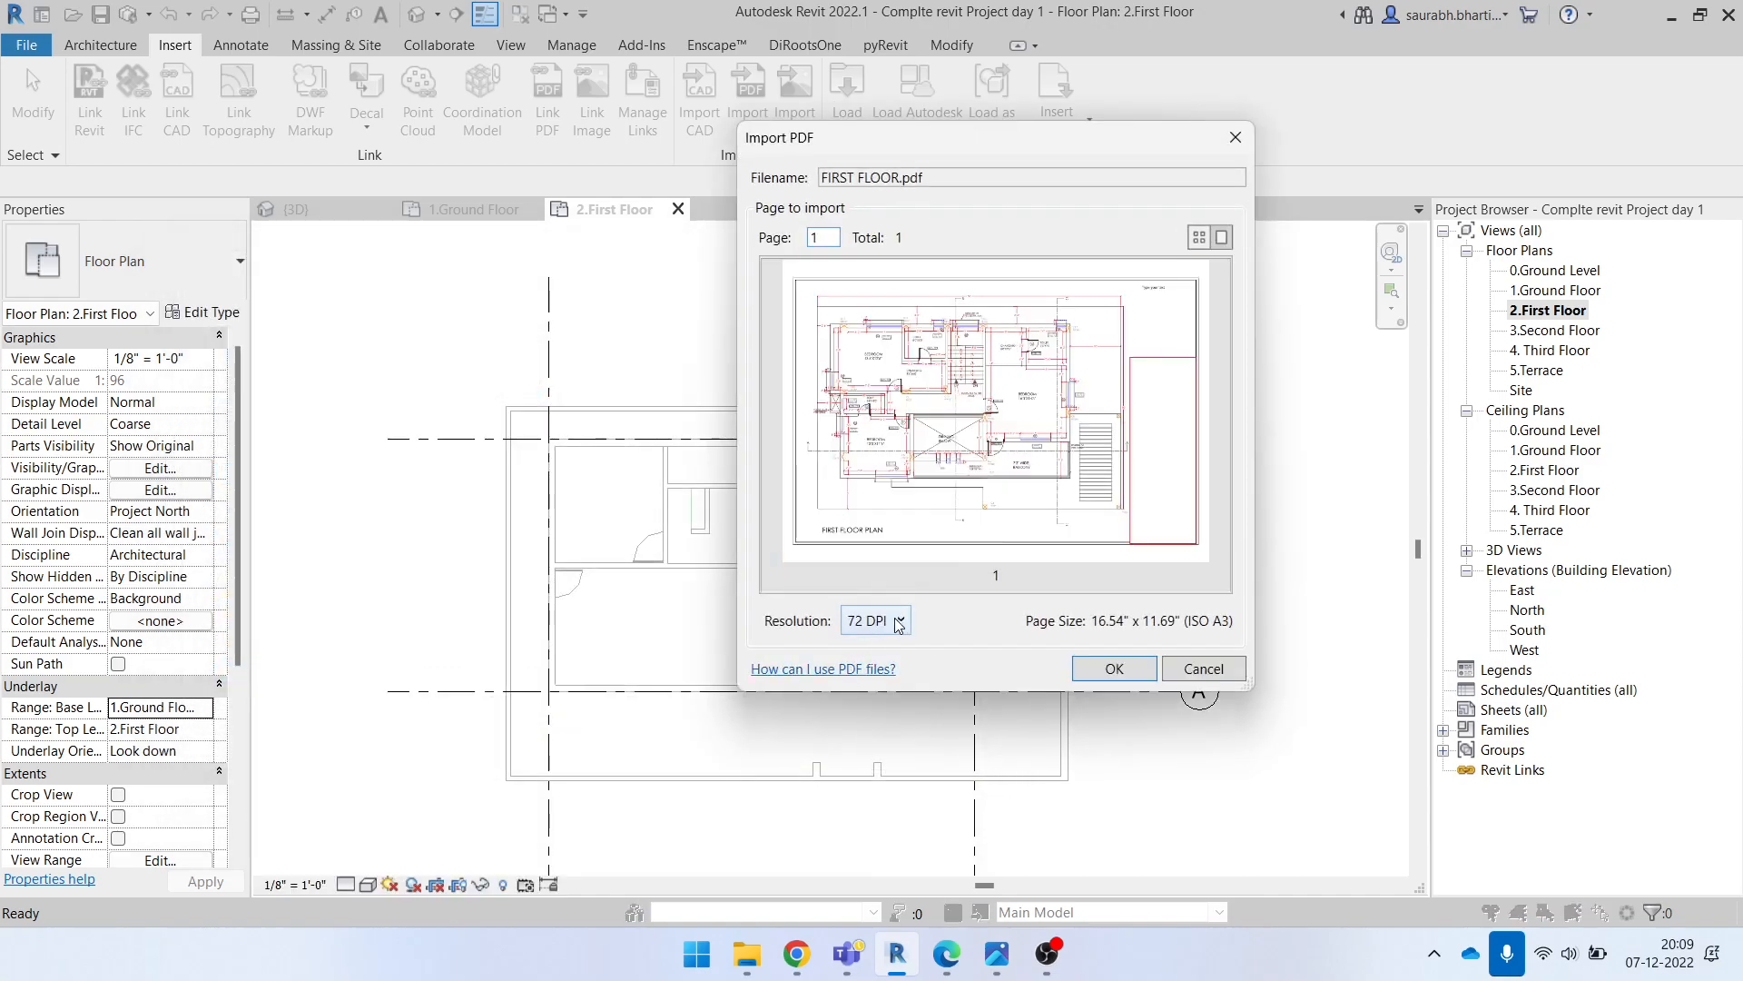
Step: Import the PDF page at 300 DPI and place it over the grids and underlaid ground floor walls
{"action": "left_click", "coordinate": [865, 623]}
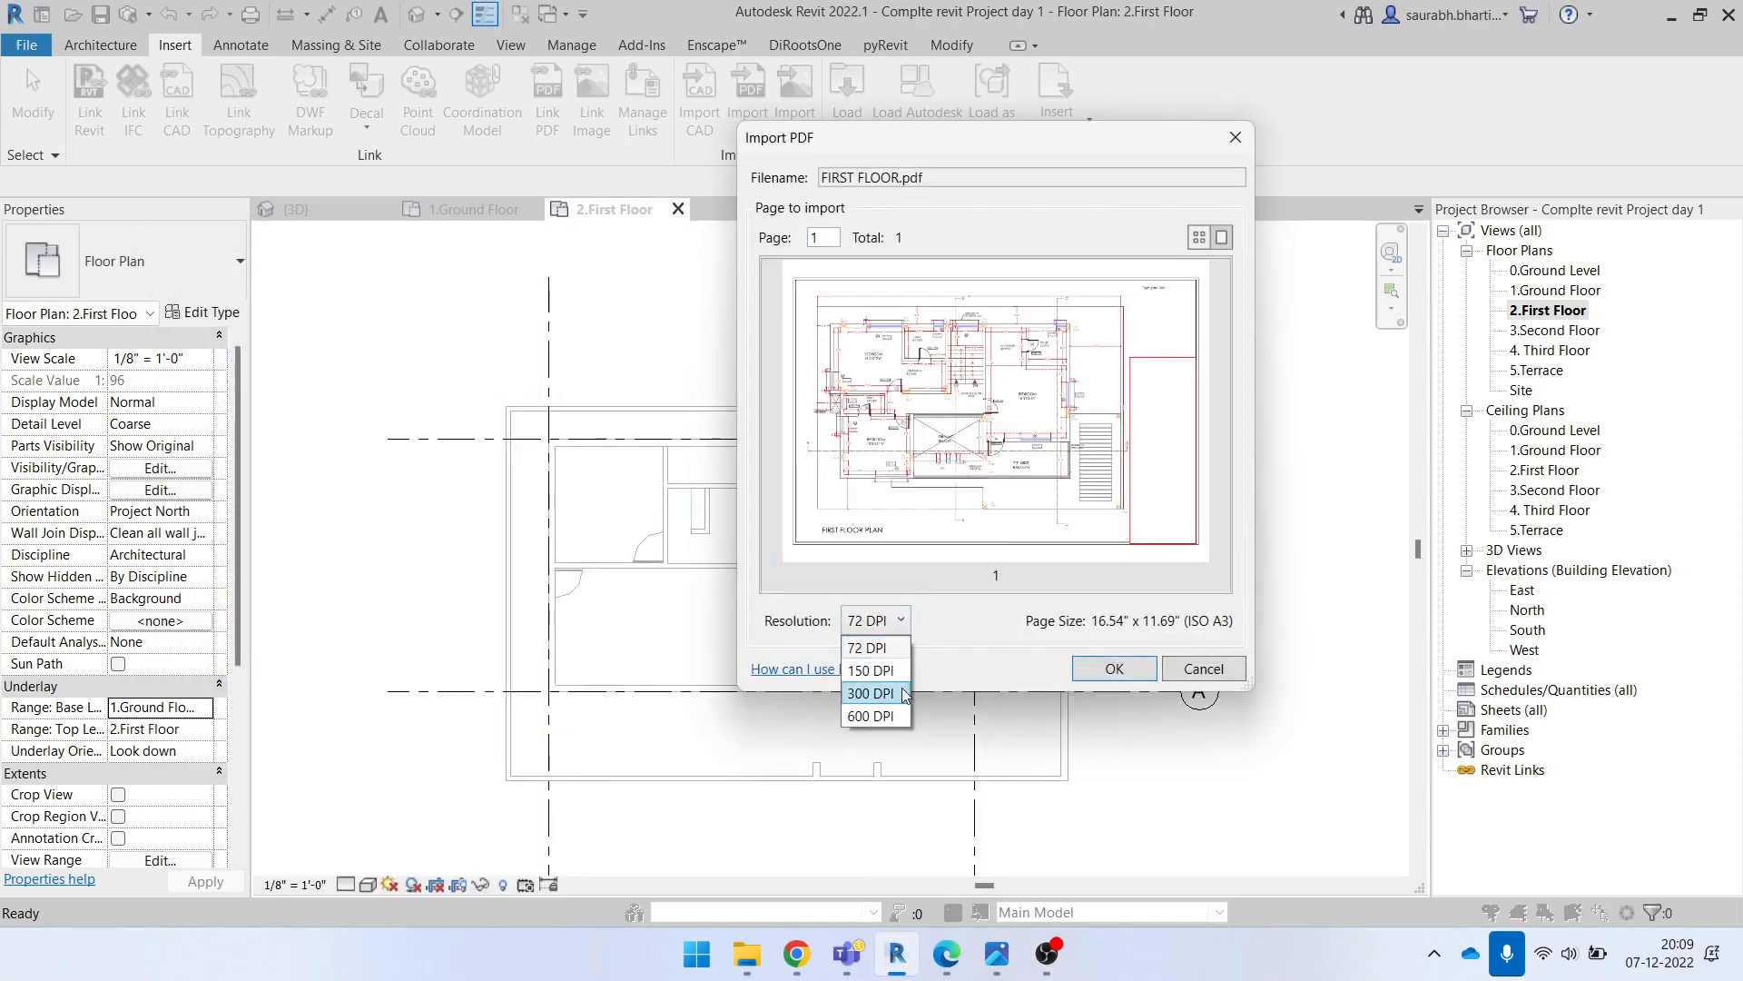
{"action": "left_click", "coordinate": [871, 692]}
{"action": "left_click", "coordinate": [1114, 669]}
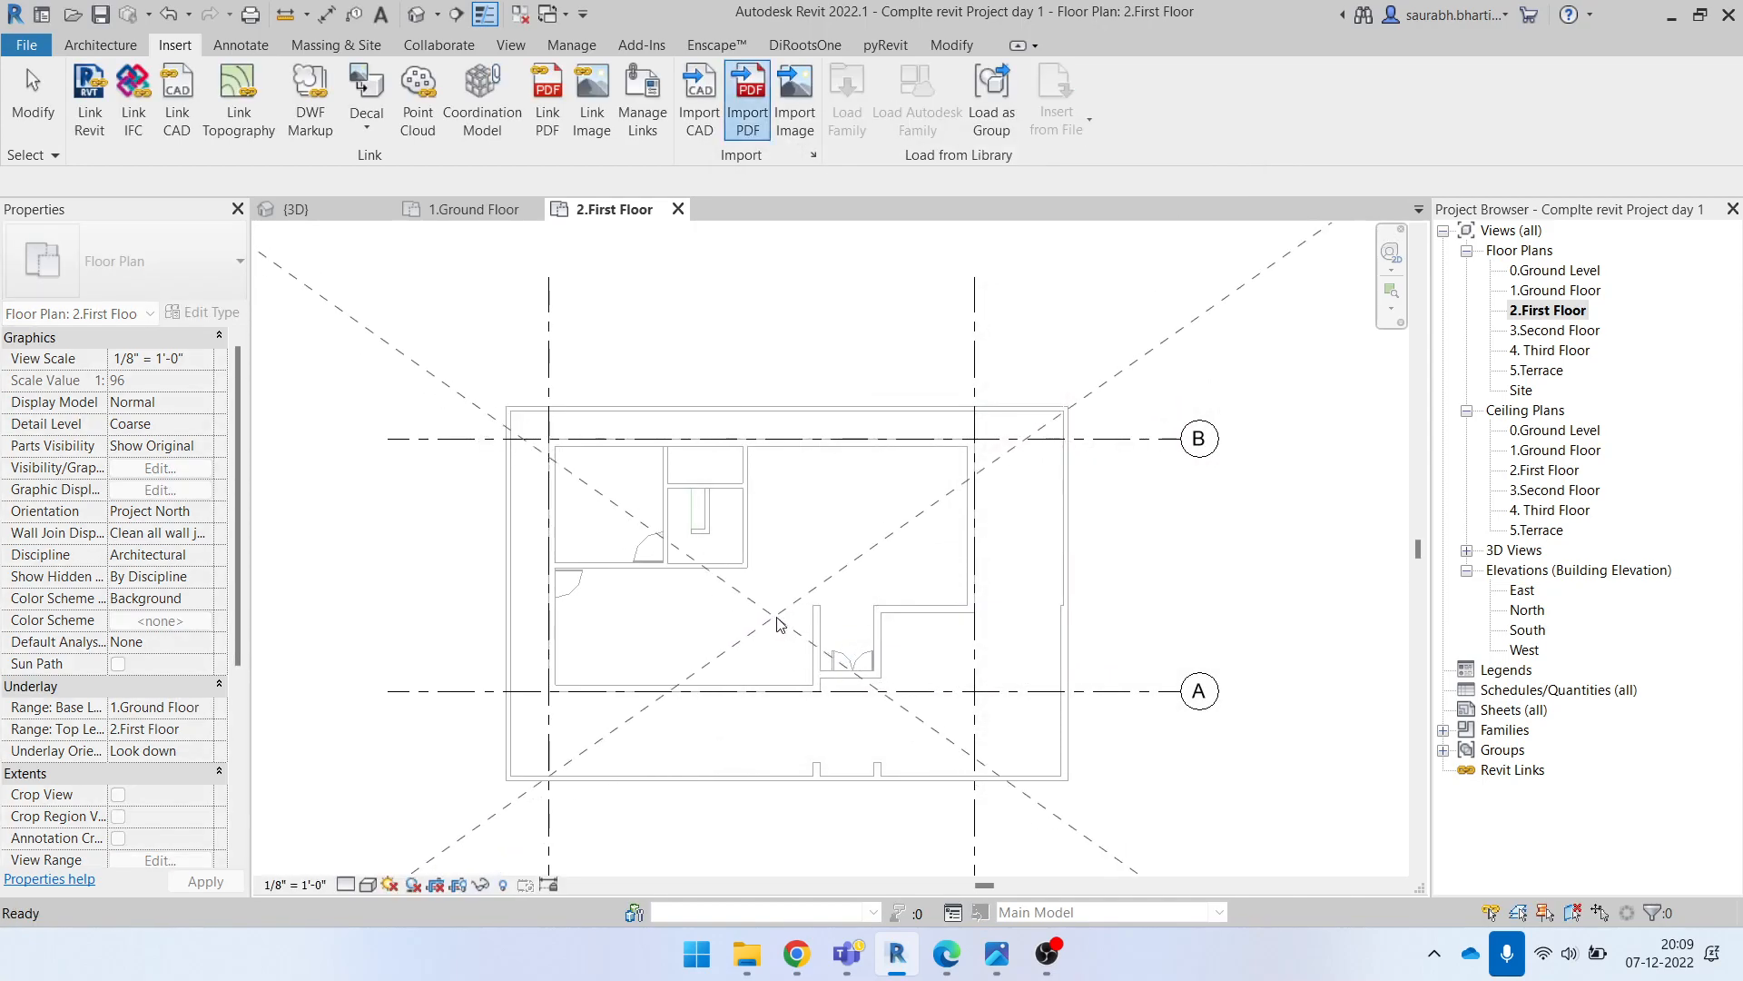
{"action": "left_click", "coordinate": [773, 618]}
{"action": "scroll", "coordinate": [869, 581], "scroll_direction": "down", "scroll_amount": 3}
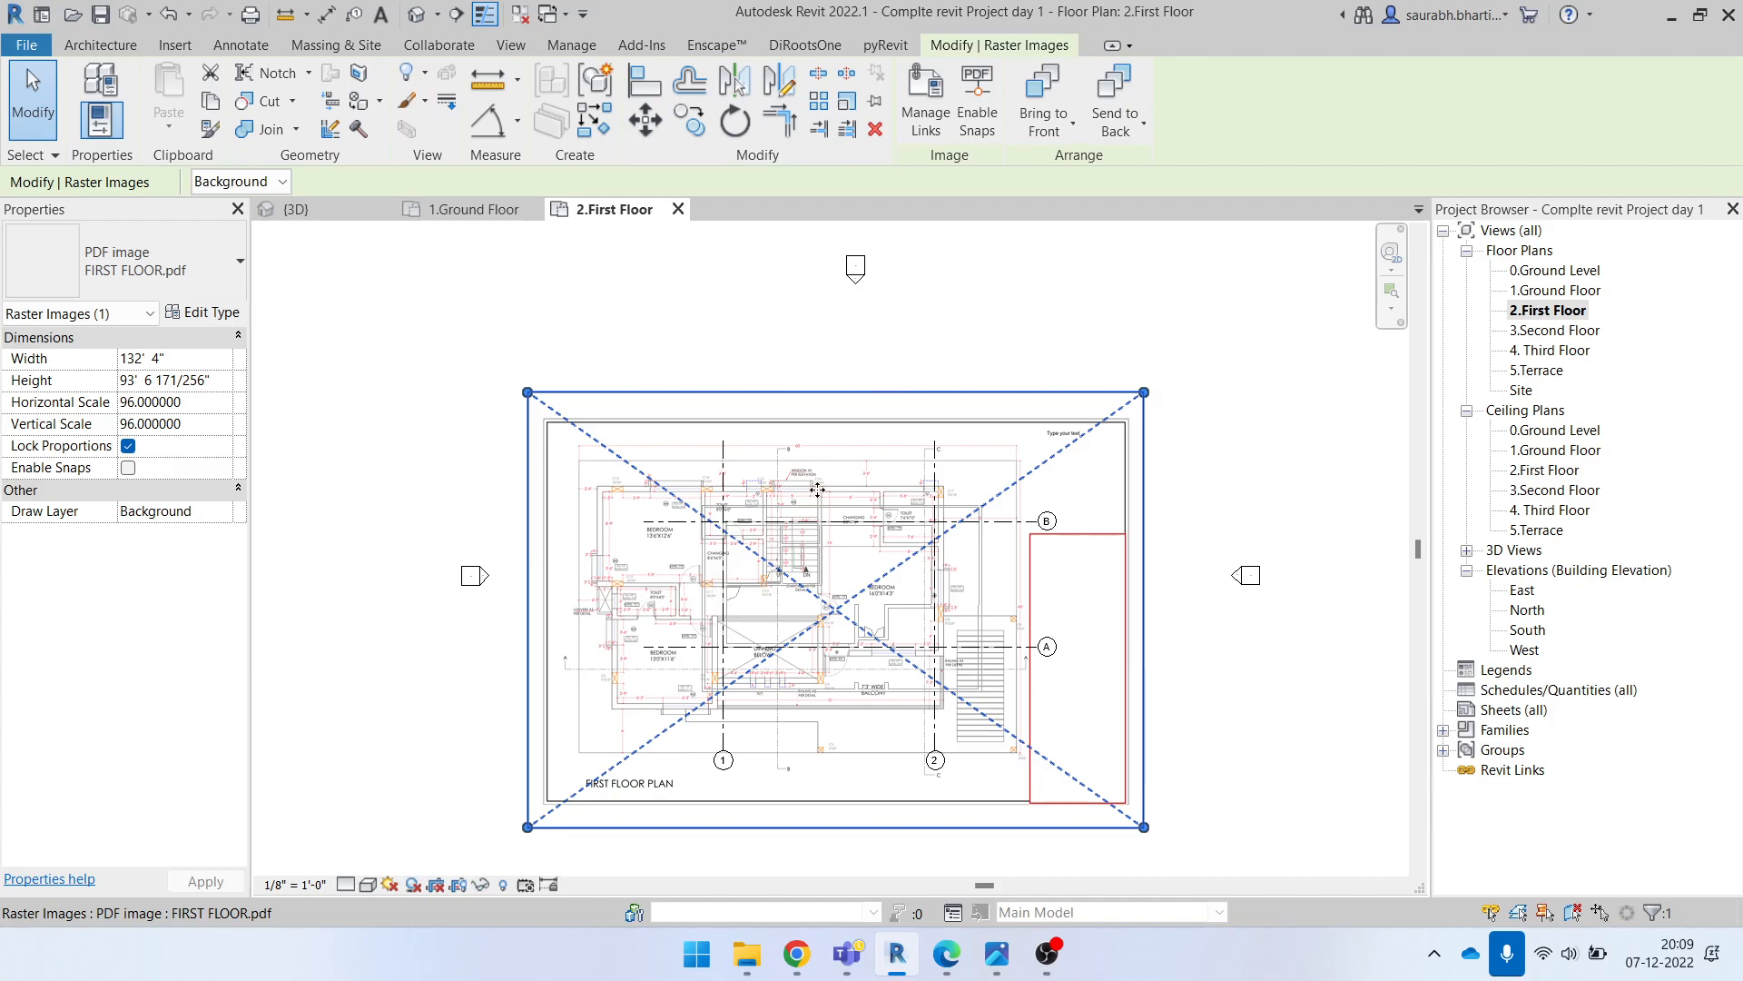
Step: Shift the FIRST FLOOR PDF image upward relative to the grids and underlaid walls
{"action": "scroll", "coordinate": [816, 490], "scroll_direction": "up", "scroll_amount": 2}
{"action": "left_click_drag", "start_coordinate": [781, 467], "coordinate": [827, 384]}
{"action": "scroll", "coordinate": [888, 453], "scroll_direction": "up", "scroll_amount": 3}
{"action": "middle_click_drag", "start_coordinate": [893, 457], "coordinate": [807, 536]}
{"action": "scroll", "coordinate": [819, 571], "scroll_direction": "down", "scroll_amount": 1}
{"action": "scroll", "coordinate": [819, 571], "scroll_direction": "down", "scroll_amount": 1}
{"action": "scroll", "coordinate": [797, 450], "scroll_direction": "up", "scroll_amount": 6}
{"action": "middle_click_drag", "start_coordinate": [393, 420], "coordinate": [647, 449]}
{"action": "scroll", "coordinate": [594, 546], "scroll_direction": "down", "scroll_amount": 7}
{"action": "key", "text": "Escape"}
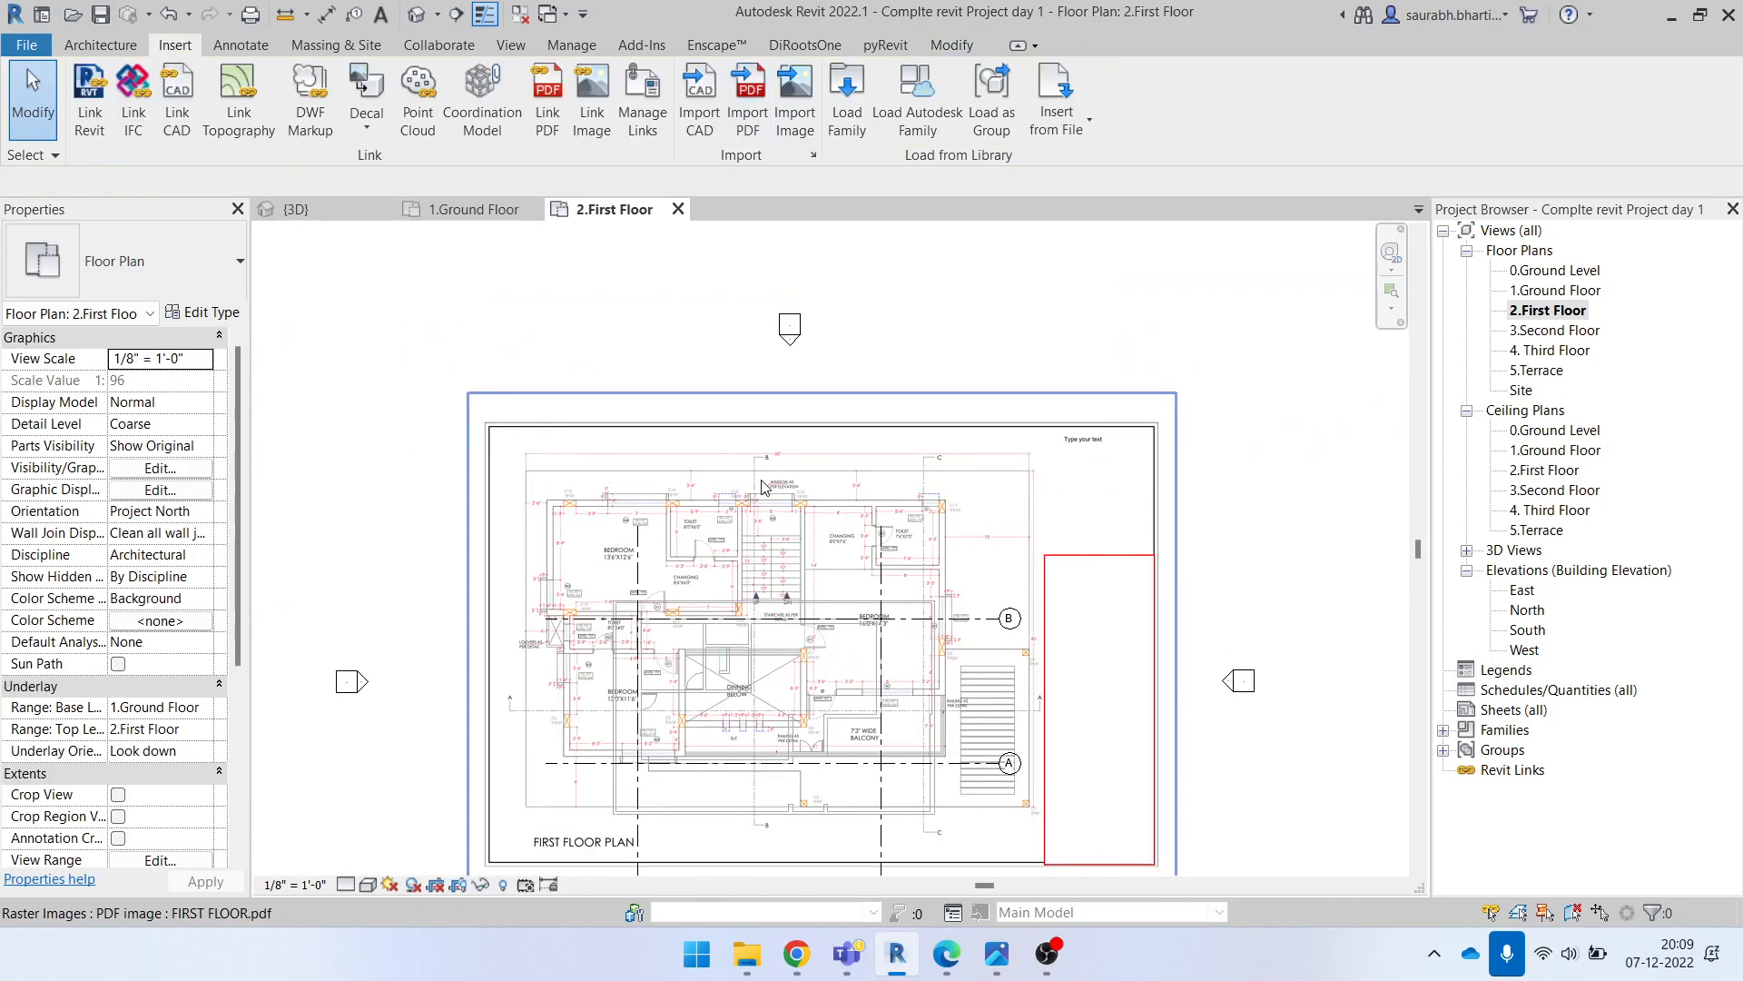
{"action": "left_click", "coordinate": [781, 463]}
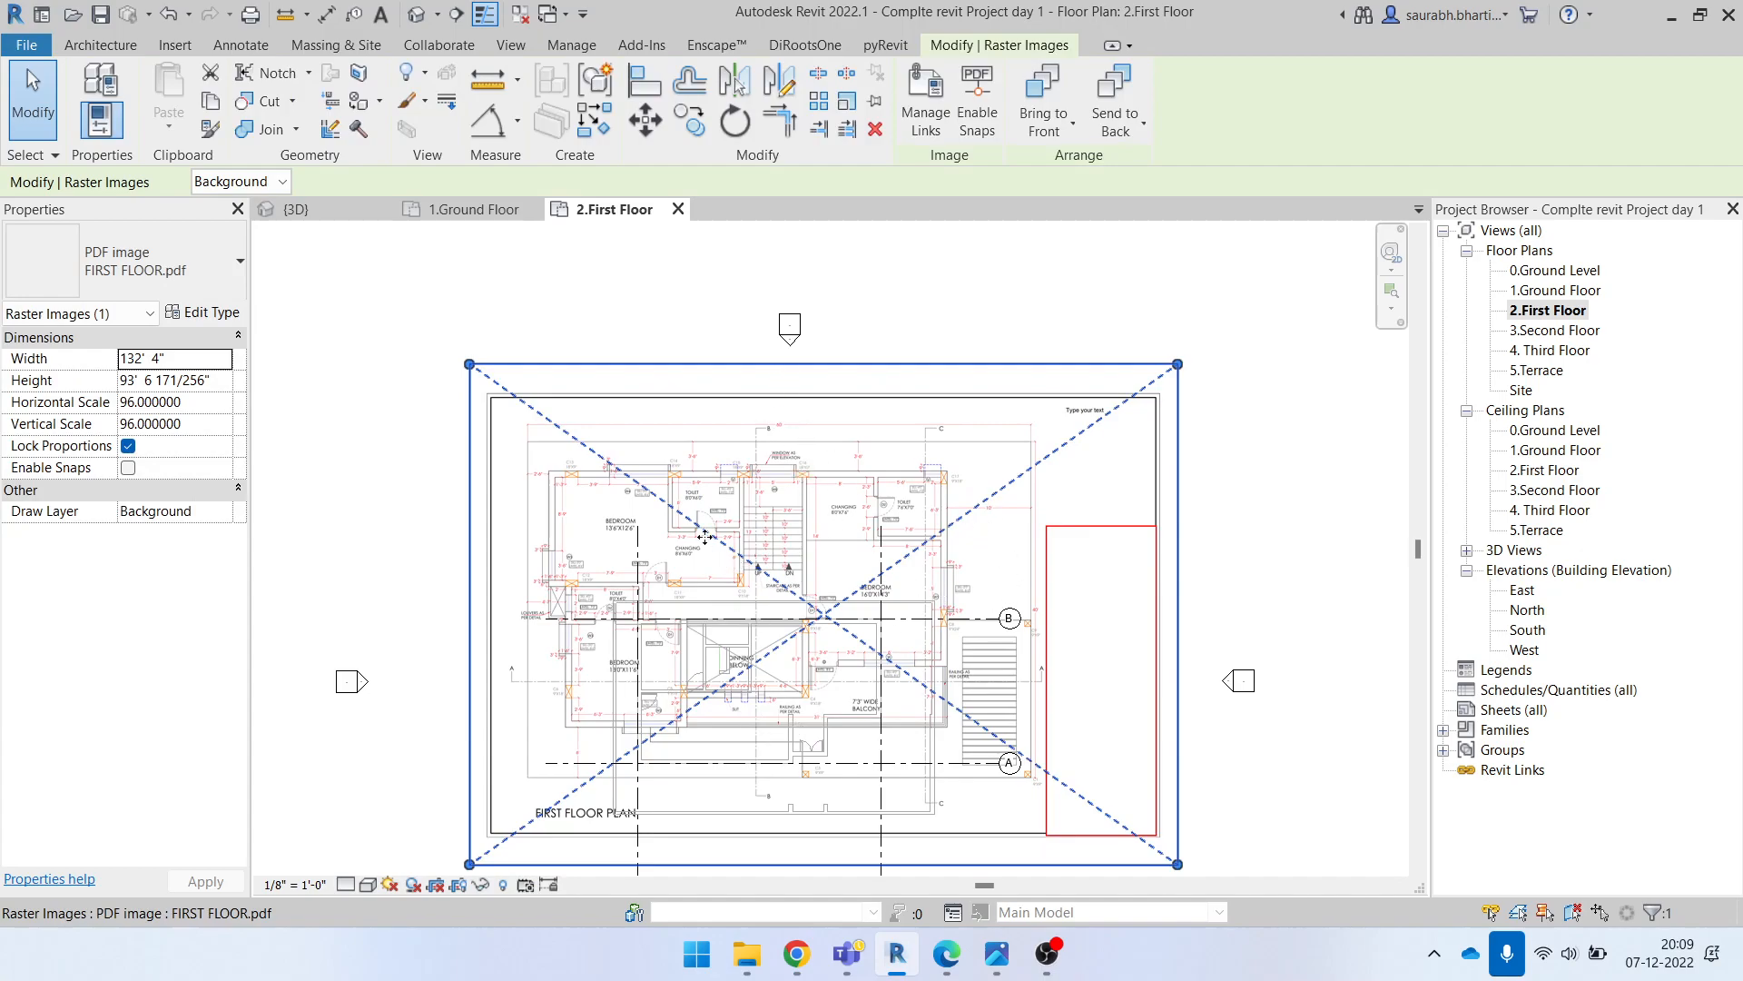
Step: Examine the room, column and stair layout in the first floor PDF, undoing the accidental shift of the image
{"action": "scroll", "coordinate": [702, 541], "scroll_direction": "up", "scroll_amount": 8}
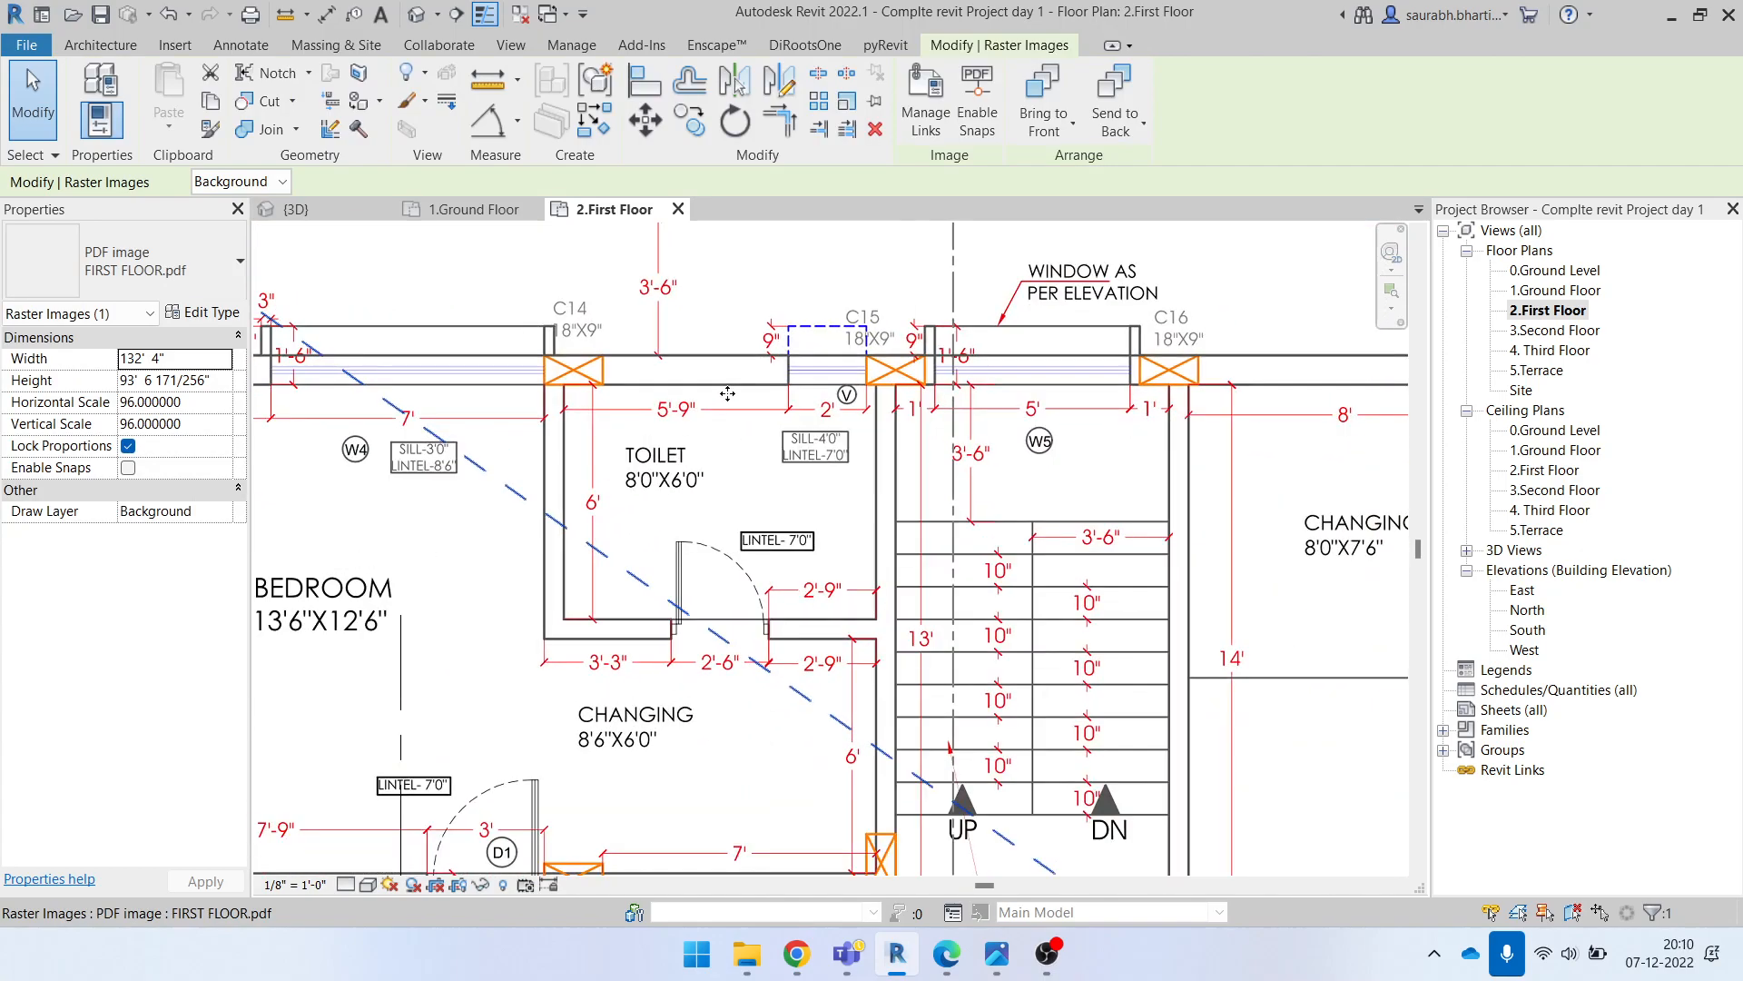
{"action": "scroll", "coordinate": [859, 444], "scroll_direction": "down", "scroll_amount": 4}
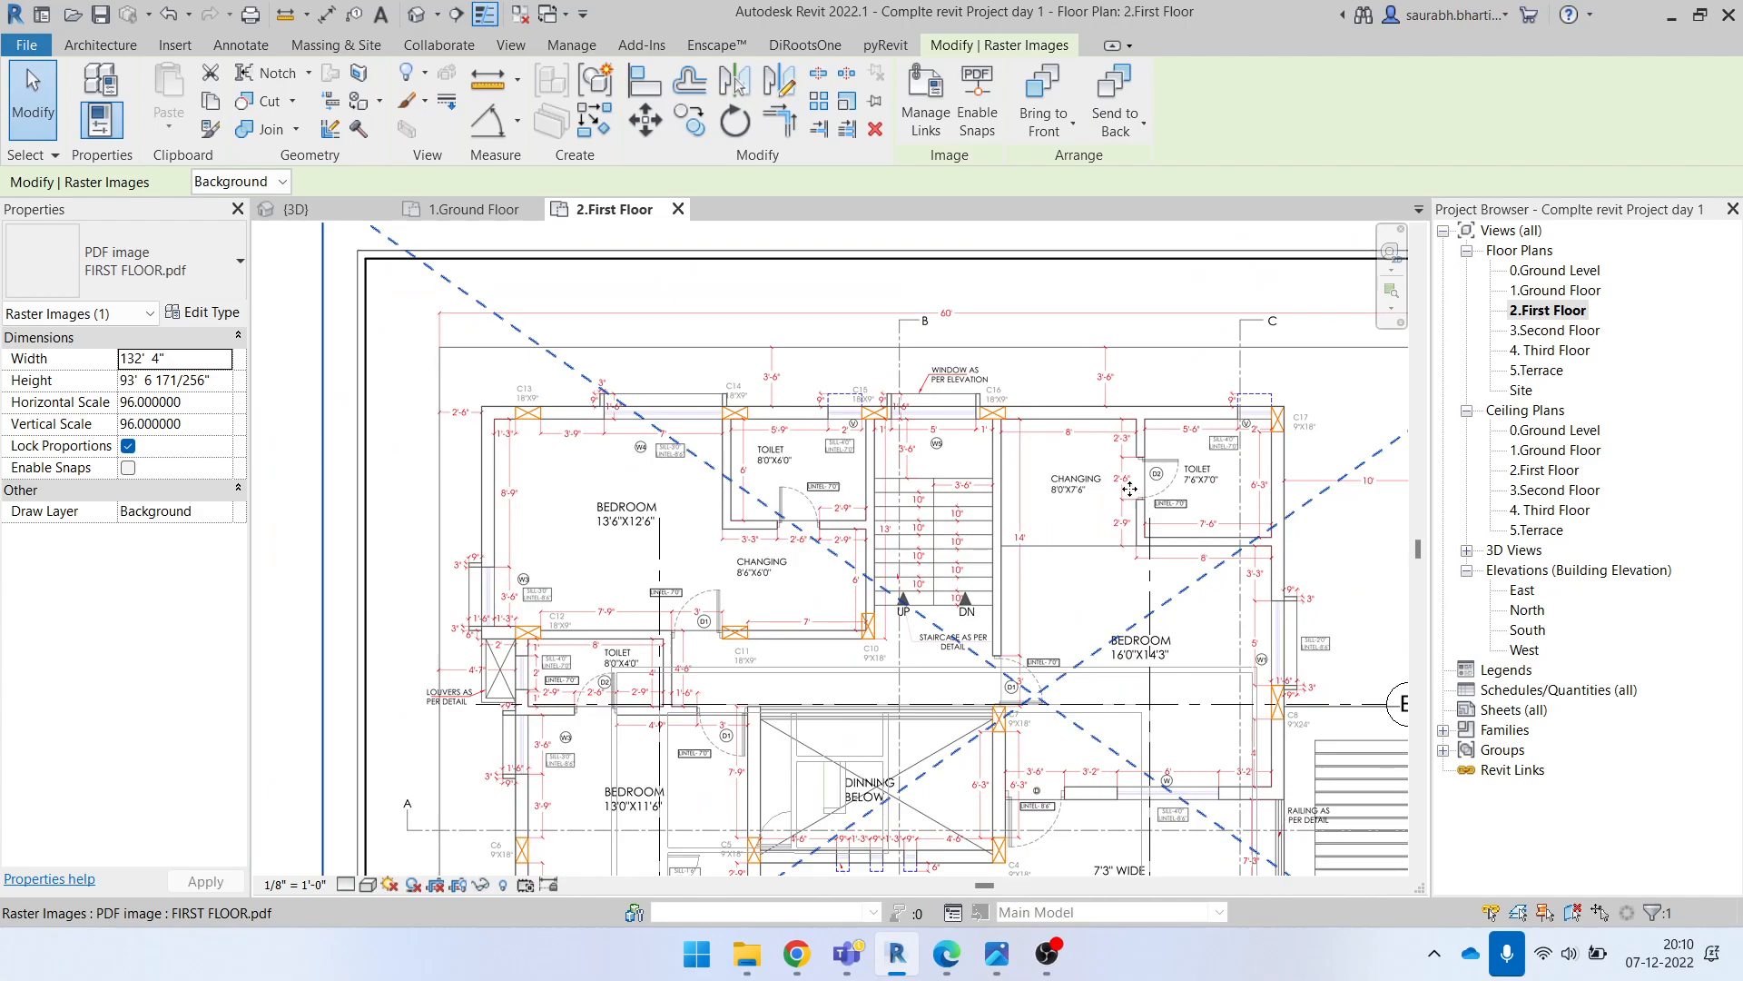
{"action": "middle_click_drag", "start_coordinate": [1130, 492], "coordinate": [1032, 507]}
{"action": "key", "text": "Escape"}
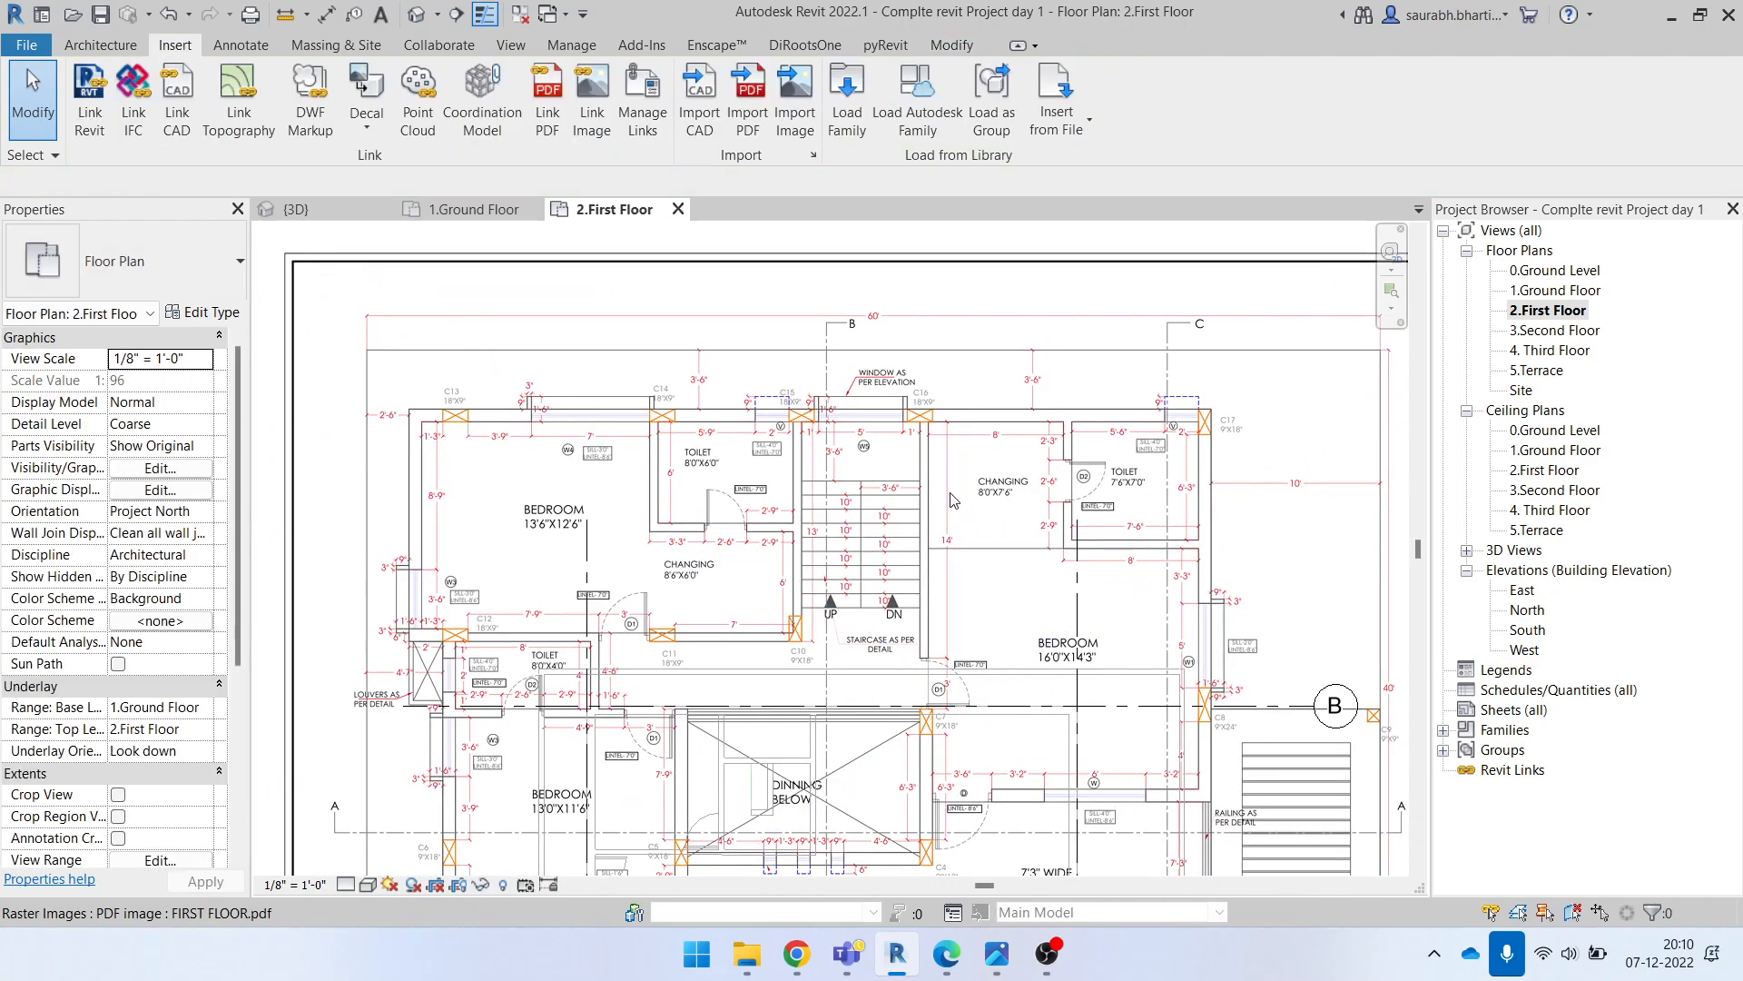
{"action": "scroll", "coordinate": [433, 455], "scroll_direction": "up", "scroll_amount": 5}
{"action": "scroll", "coordinate": [501, 454], "scroll_direction": "down", "scroll_amount": 8}
{"action": "scroll", "coordinate": [885, 505], "scroll_direction": "down", "scroll_amount": 3}
{"action": "left_click_drag", "start_coordinate": [867, 521], "coordinate": [853, 447]}
{"action": "key", "text": "ctrl+z"}
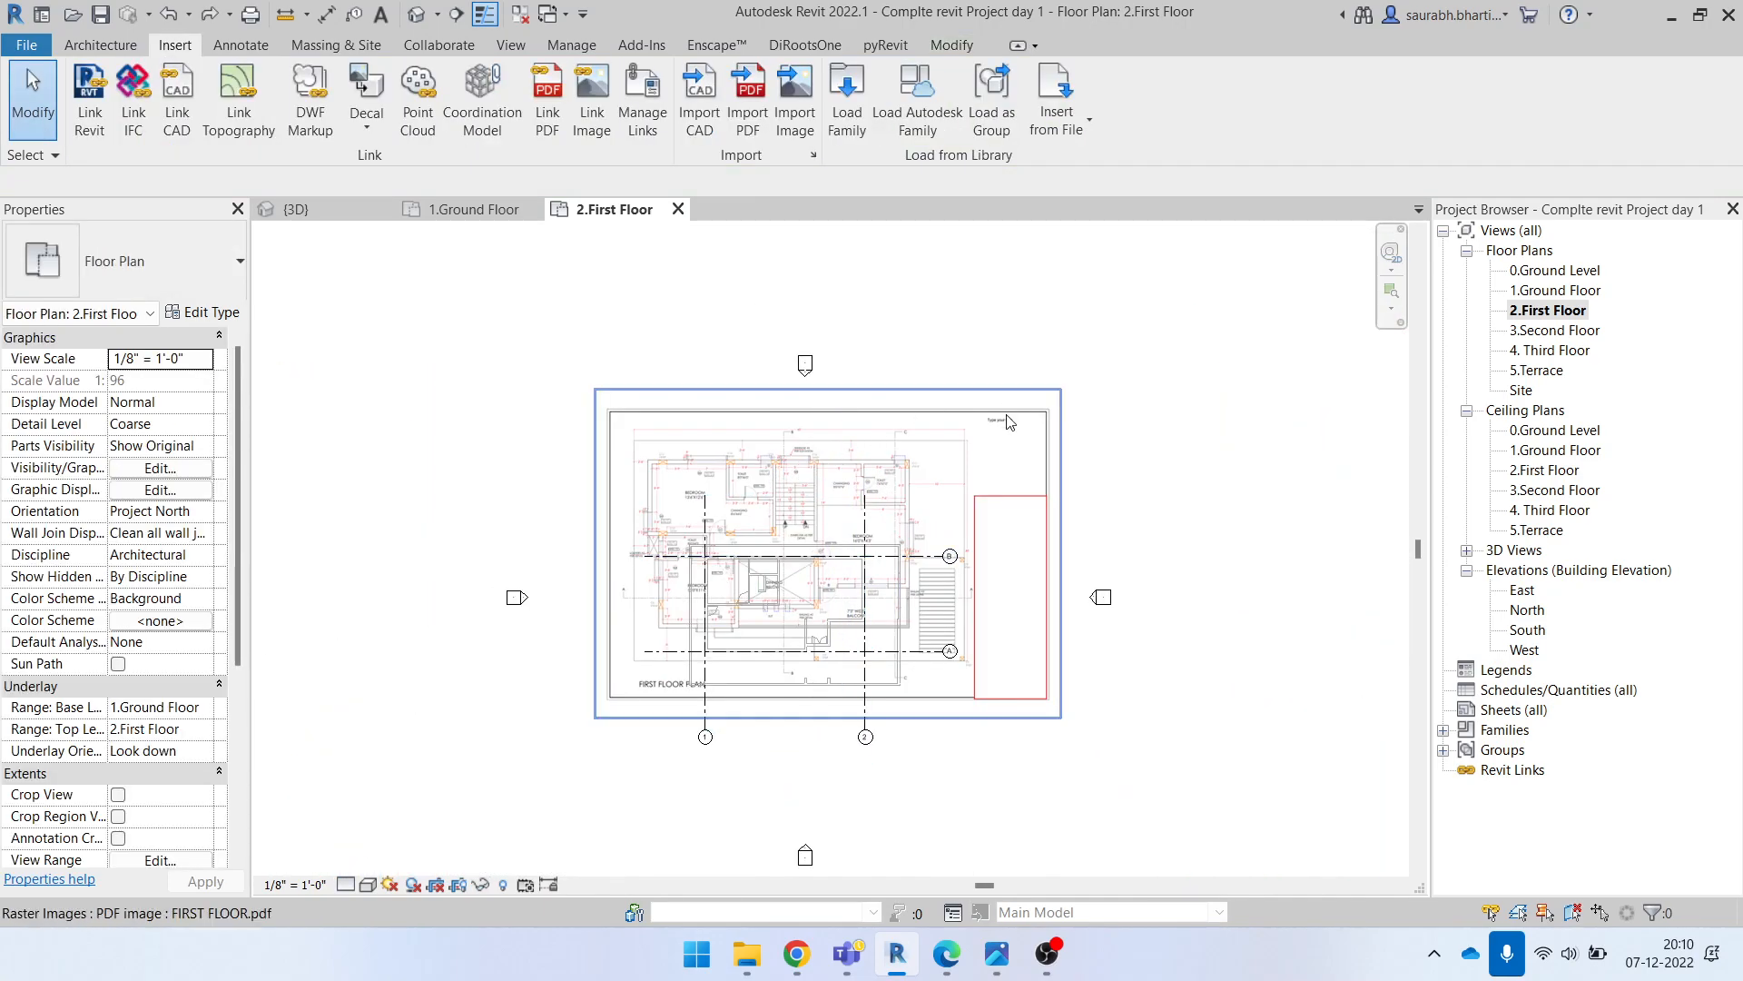
Step: Open the 1.Ground Floor plan and examine its walls, grids and PDF sheet
{"action": "double_click", "coordinate": [1549, 291]}
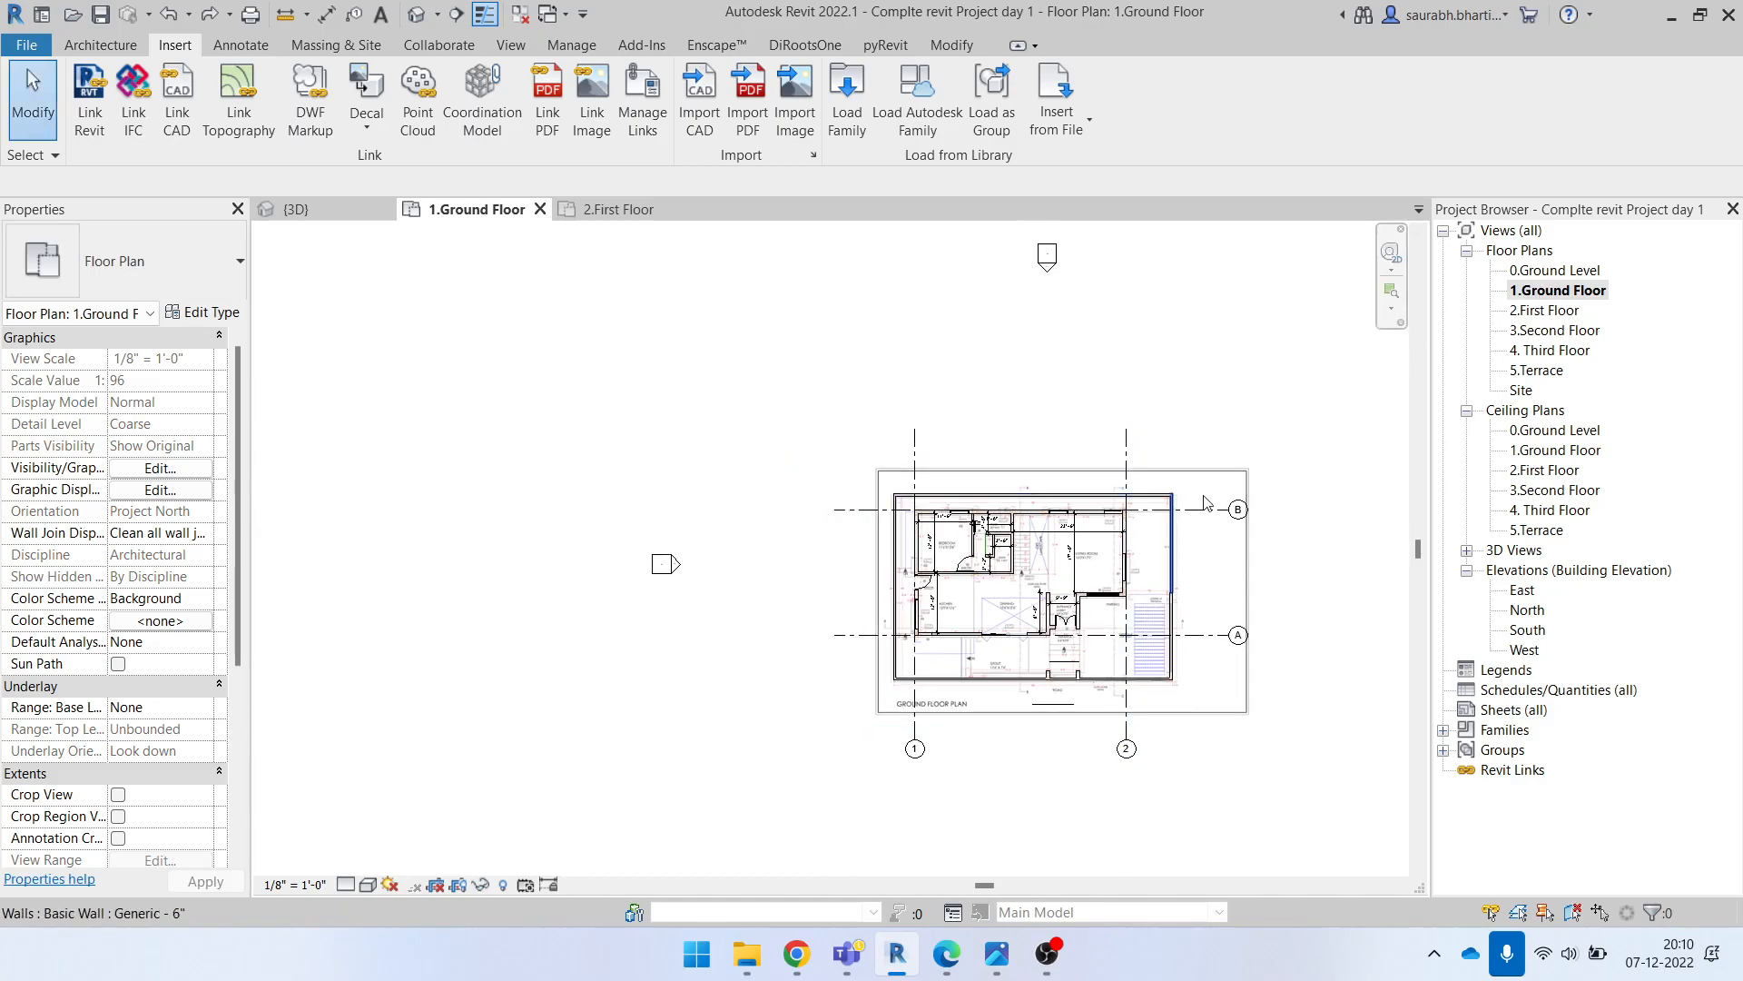
{"action": "left_click", "coordinate": [1125, 456]}
{"action": "left_click_drag", "start_coordinate": [1192, 417], "coordinate": [897, 423], "text": "ctrl"}
{"action": "left_click", "coordinate": [1165, 419]}
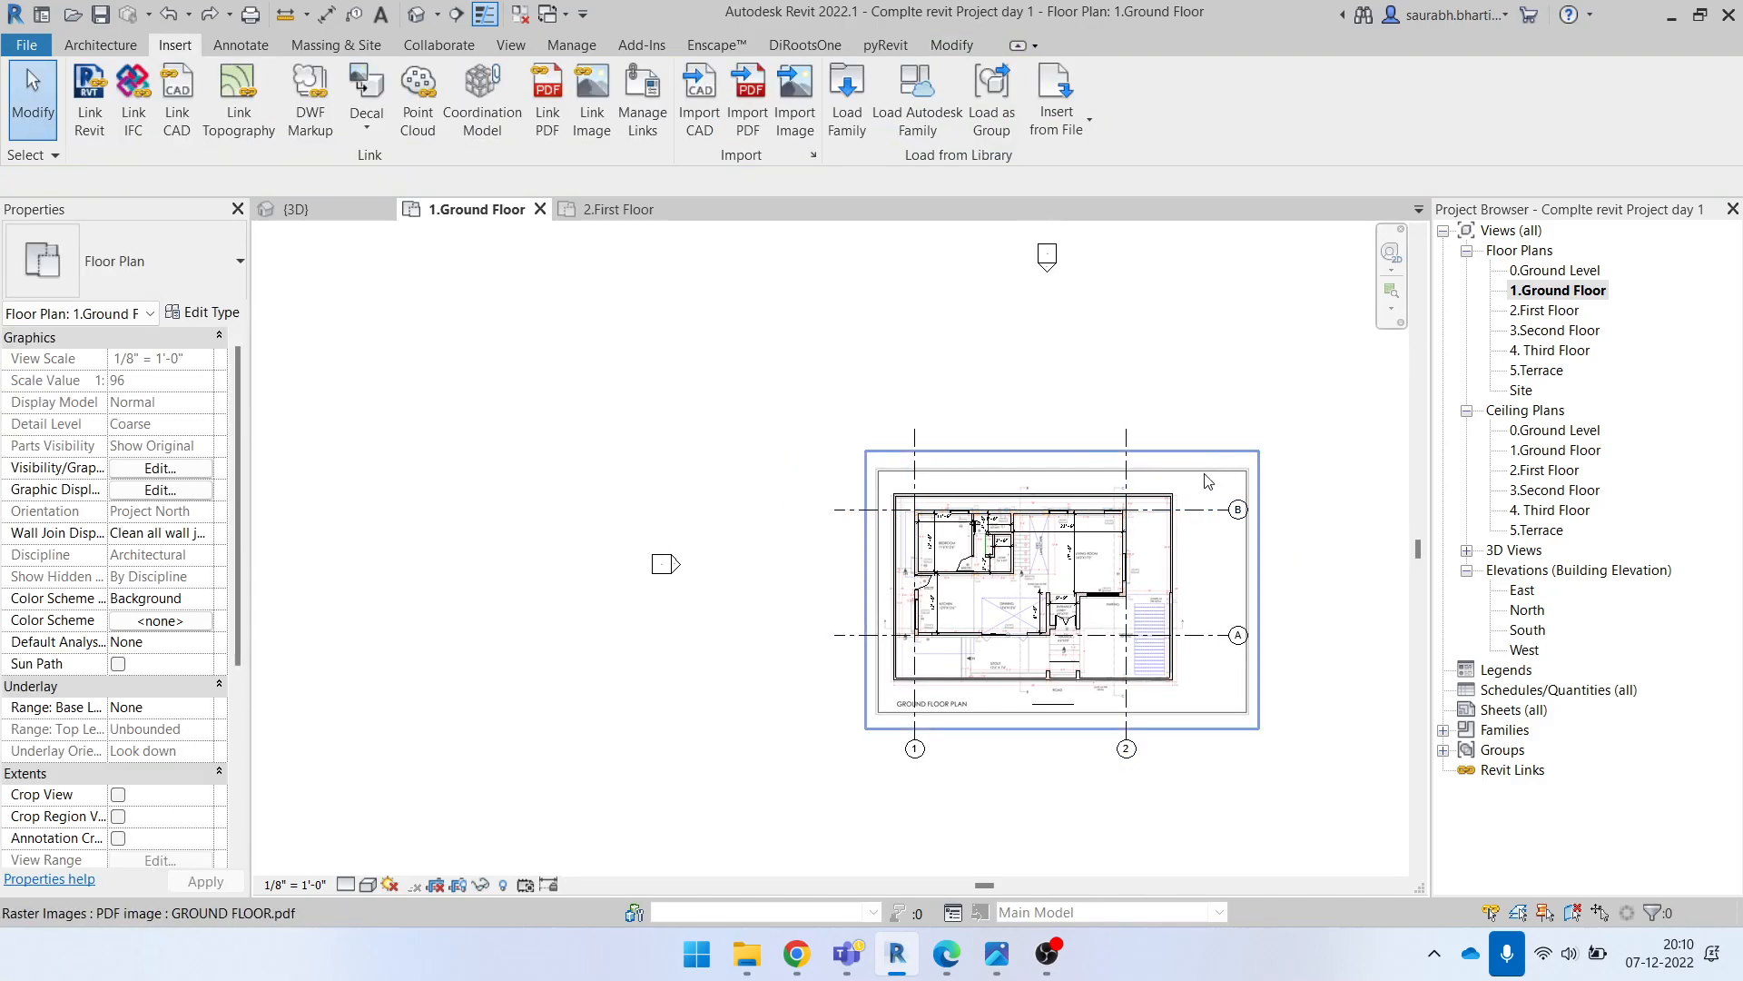
{"action": "scroll", "coordinate": [1208, 481], "scroll_direction": "up", "scroll_amount": 4}
{"action": "scroll", "coordinate": [1016, 397], "scroll_direction": "down", "scroll_amount": 4}
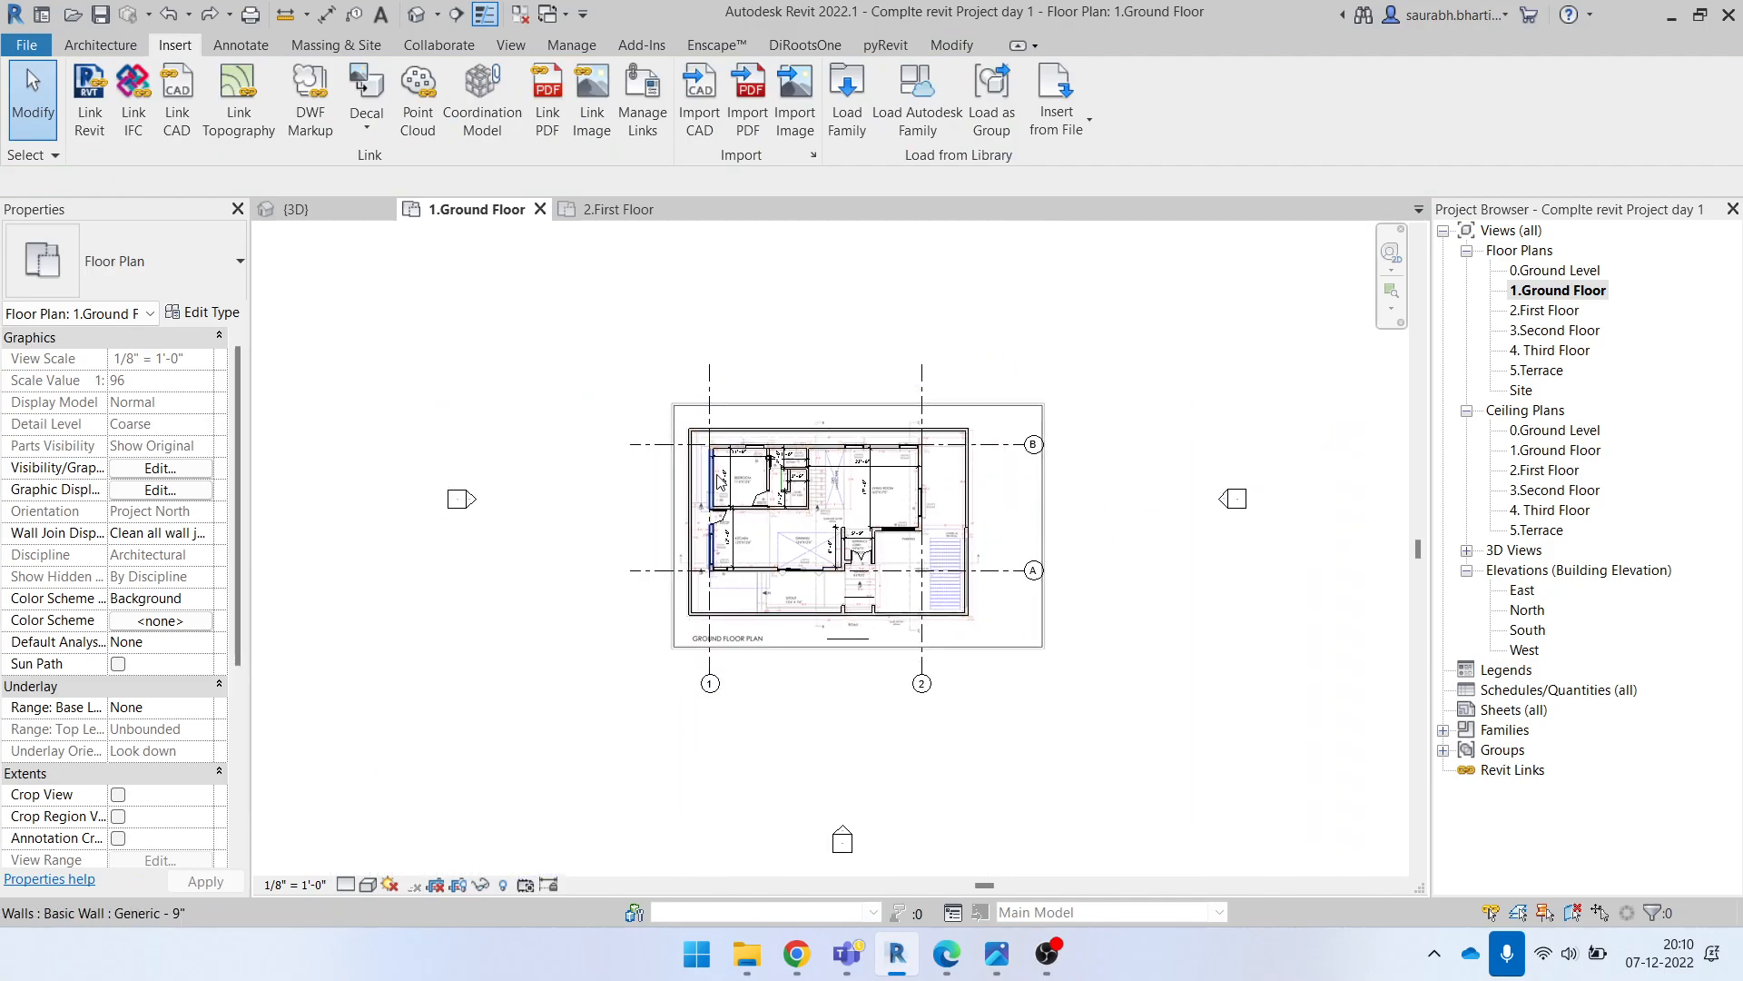
{"action": "scroll", "coordinate": [718, 474], "scroll_direction": "up", "scroll_amount": 2}
{"action": "scroll", "coordinate": [635, 420], "scroll_direction": "up", "scroll_amount": 4}
{"action": "scroll", "coordinate": [576, 385], "scroll_direction": "down", "scroll_amount": 3}
{"action": "scroll", "coordinate": [545, 436], "scroll_direction": "down", "scroll_amount": 2}
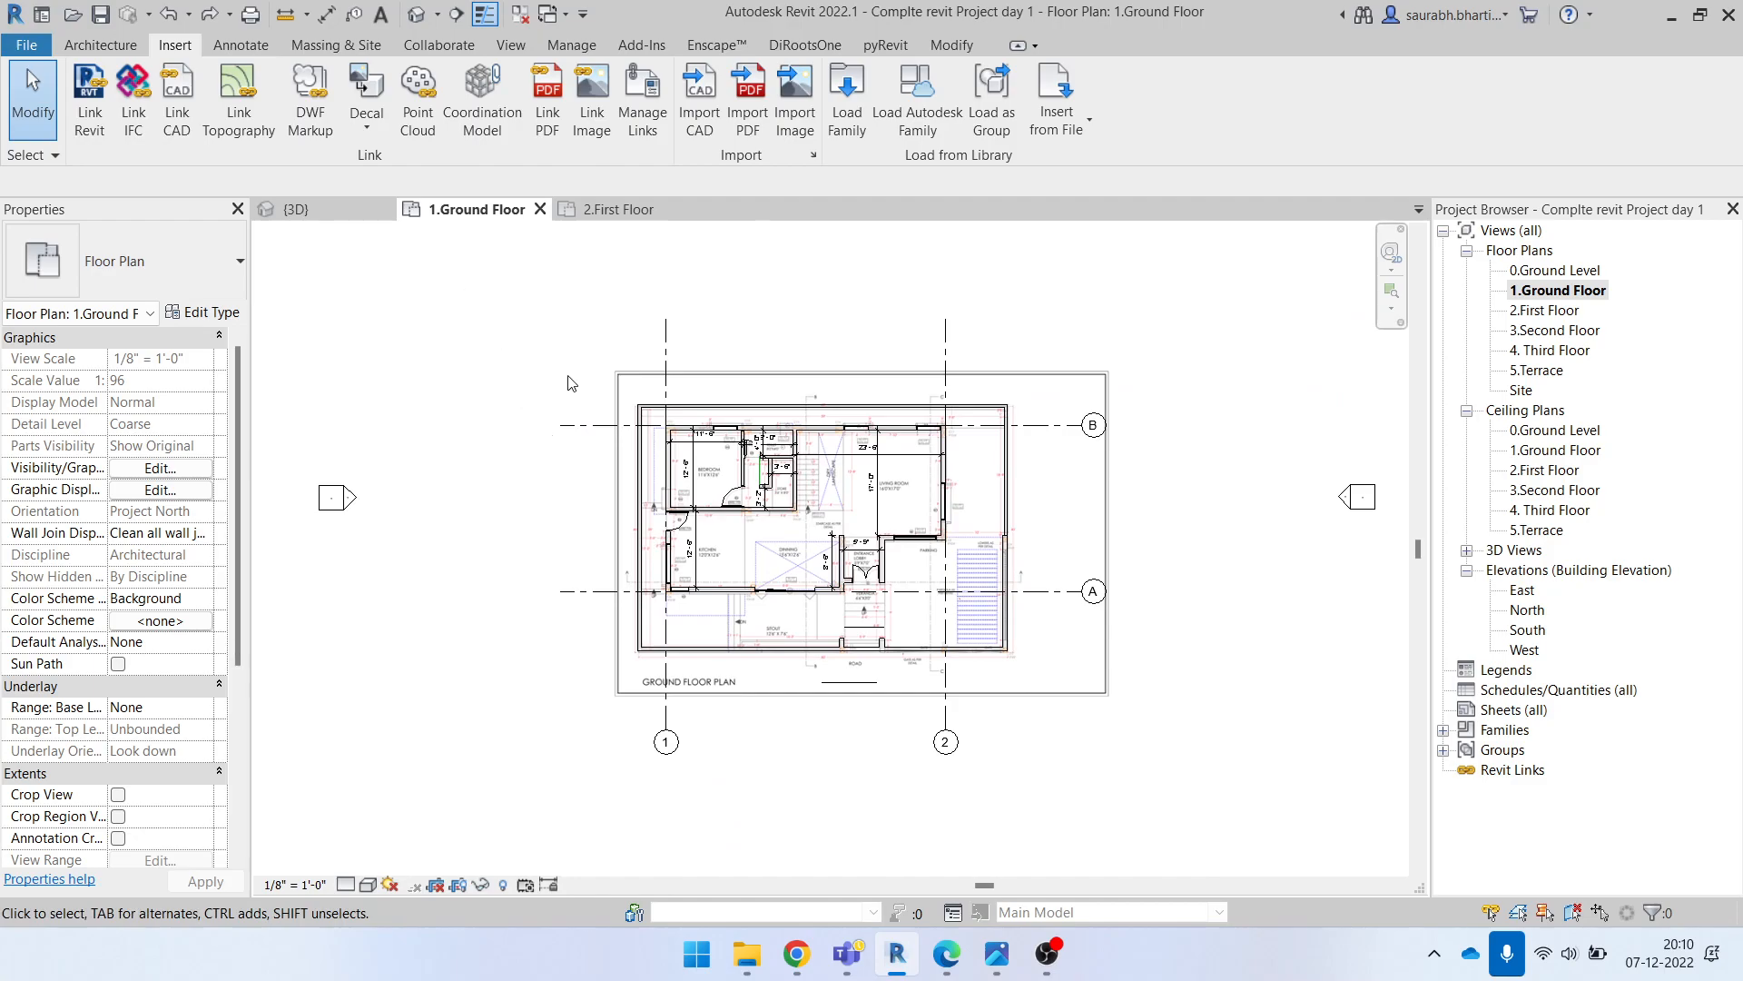
Step: Window-select only the elements fully enclosed around the ground floor's bedroom, toilet and store
{"action": "left_click_drag", "start_coordinate": [610, 436], "coordinate": [796, 525]}
{"action": "scroll", "coordinate": [714, 543], "scroll_direction": "up", "scroll_amount": 2}
{"action": "scroll", "coordinate": [790, 522], "scroll_direction": "up", "scroll_amount": 5}
{"action": "middle_click_drag", "start_coordinate": [793, 518], "coordinate": [907, 718]}
{"action": "left_click_drag", "start_coordinate": [796, 524], "coordinate": [965, 742]}
{"action": "scroll", "coordinate": [889, 724], "scroll_direction": "down", "scroll_amount": 1}
{"action": "scroll", "coordinate": [885, 753], "scroll_direction": "up", "scroll_amount": 2}
{"action": "middle_click_drag", "start_coordinate": [965, 743], "coordinate": [768, 657]}
{"action": "left_click_drag", "start_coordinate": [964, 743], "coordinate": [831, 695]}
{"action": "scroll", "coordinate": [767, 654], "scroll_direction": "down", "scroll_amount": 2}
{"action": "scroll", "coordinate": [831, 695], "scroll_direction": "up", "scroll_amount": 1}
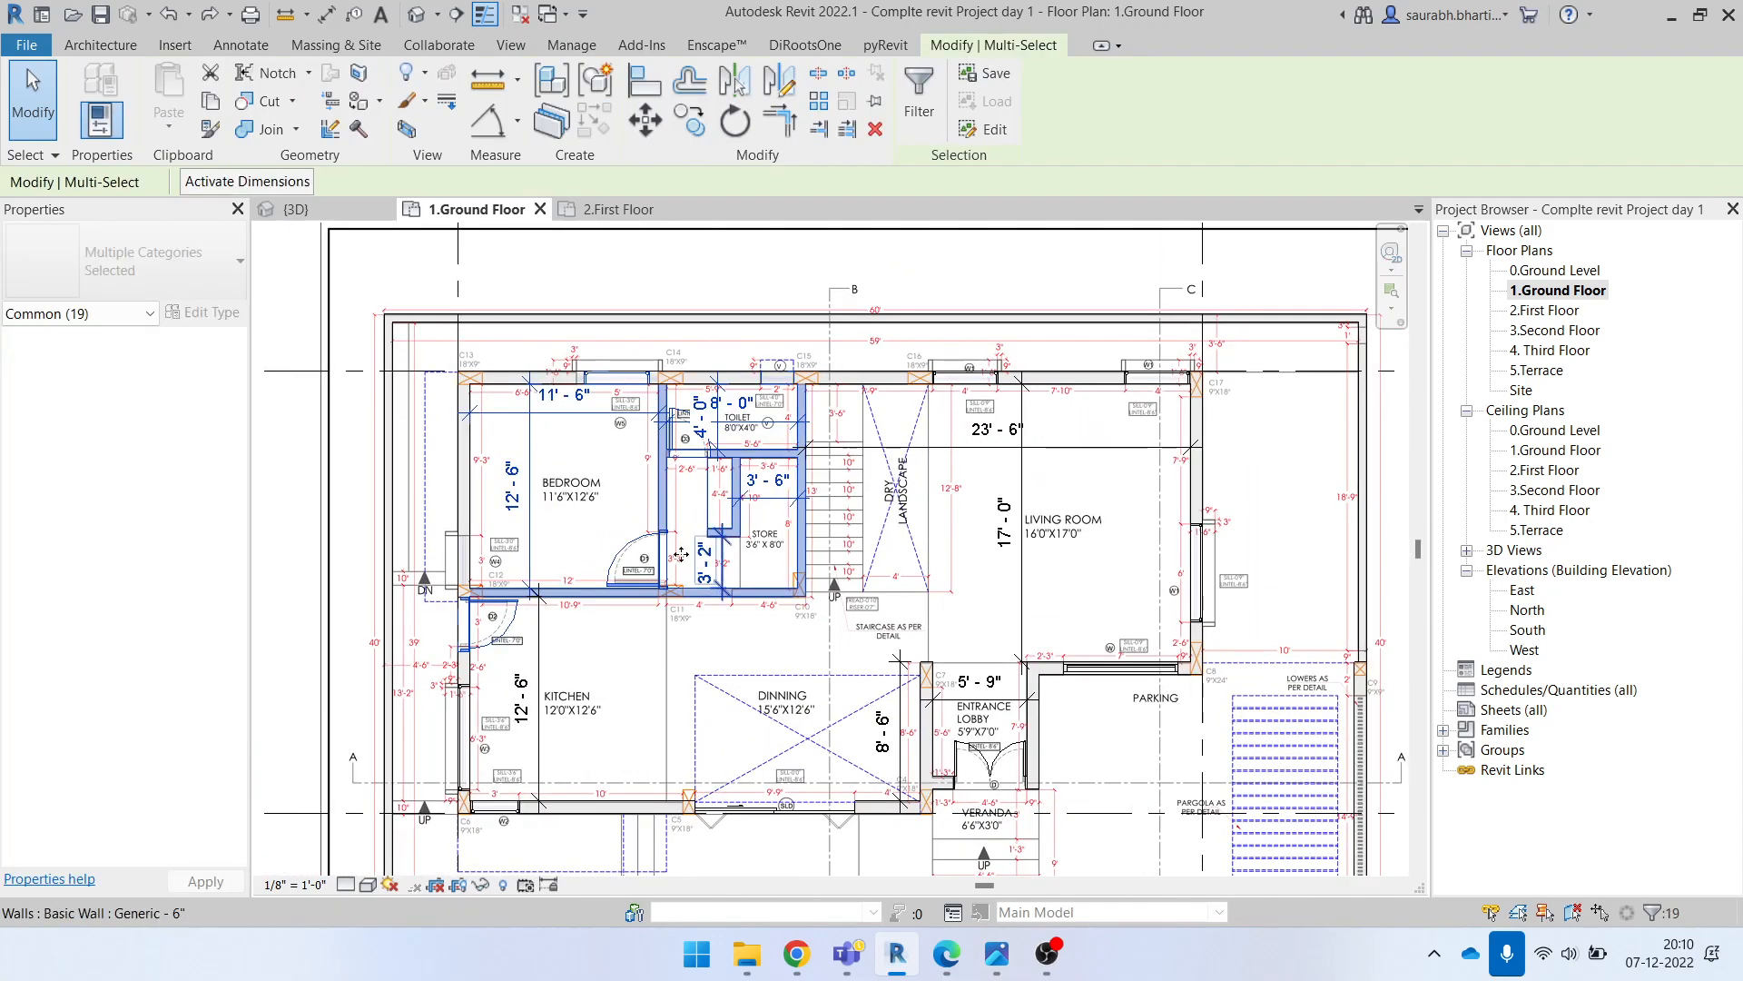
{"action": "scroll", "coordinate": [488, 498], "scroll_direction": "up", "scroll_amount": 1}
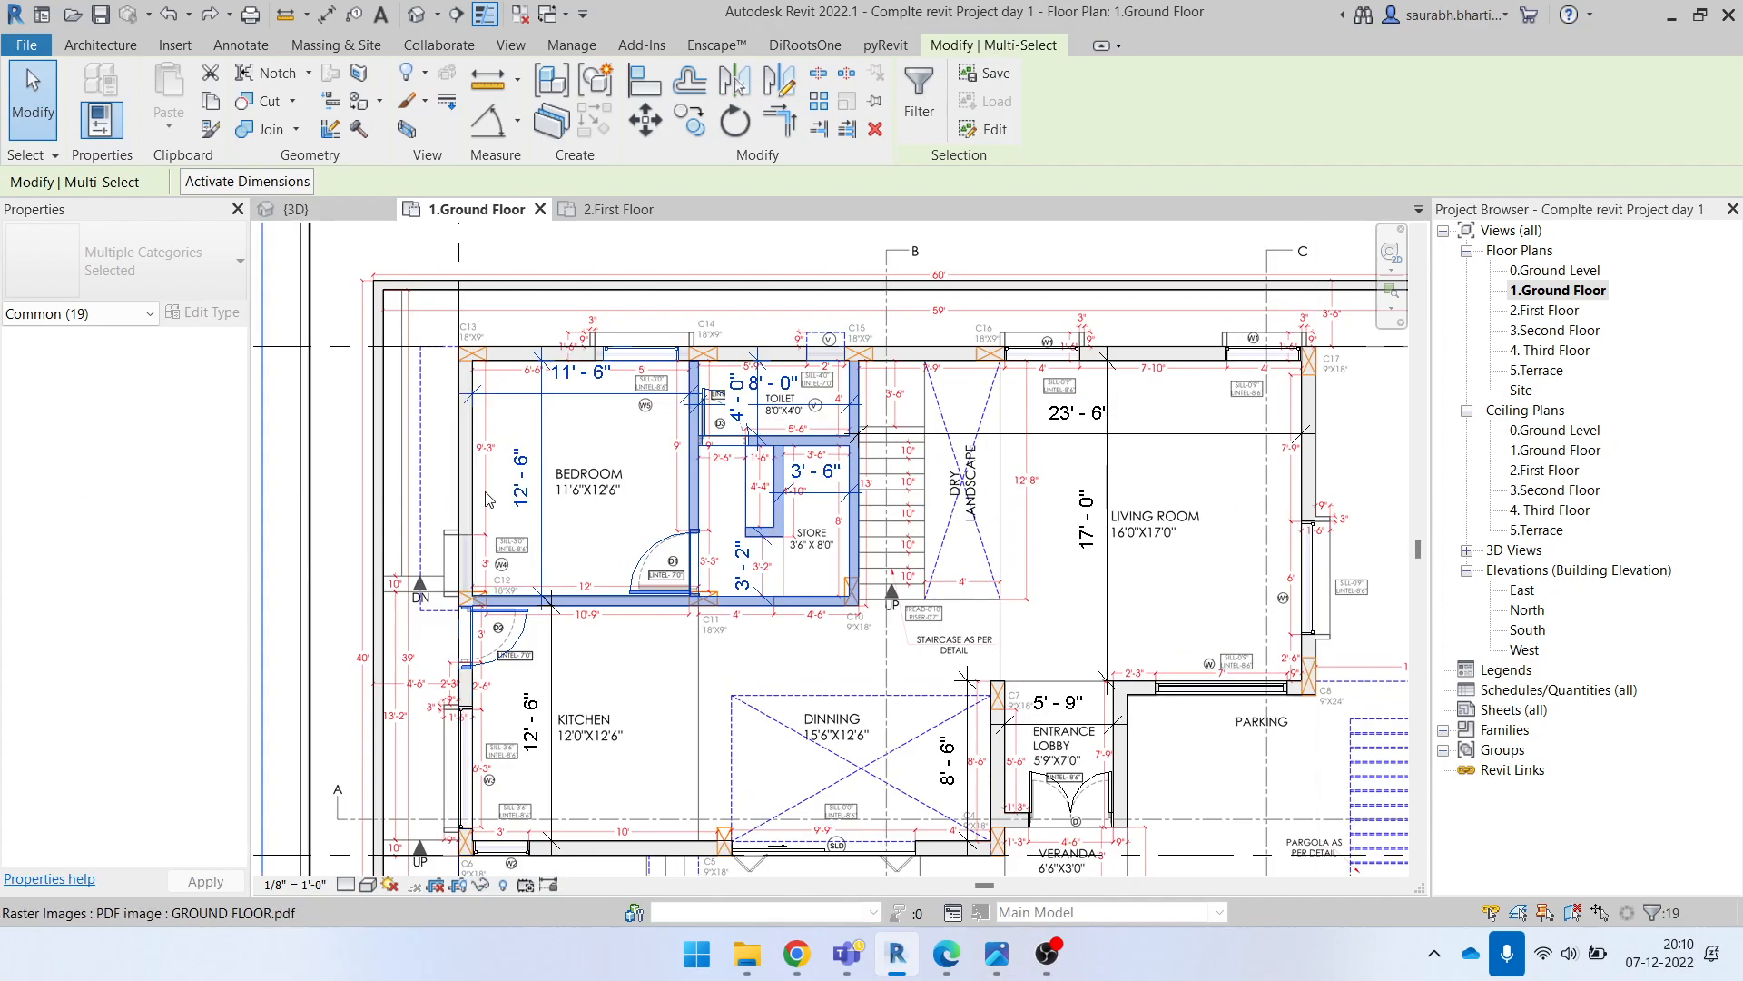
{"action": "scroll", "coordinate": [522, 476], "scroll_direction": "down", "scroll_amount": 2}
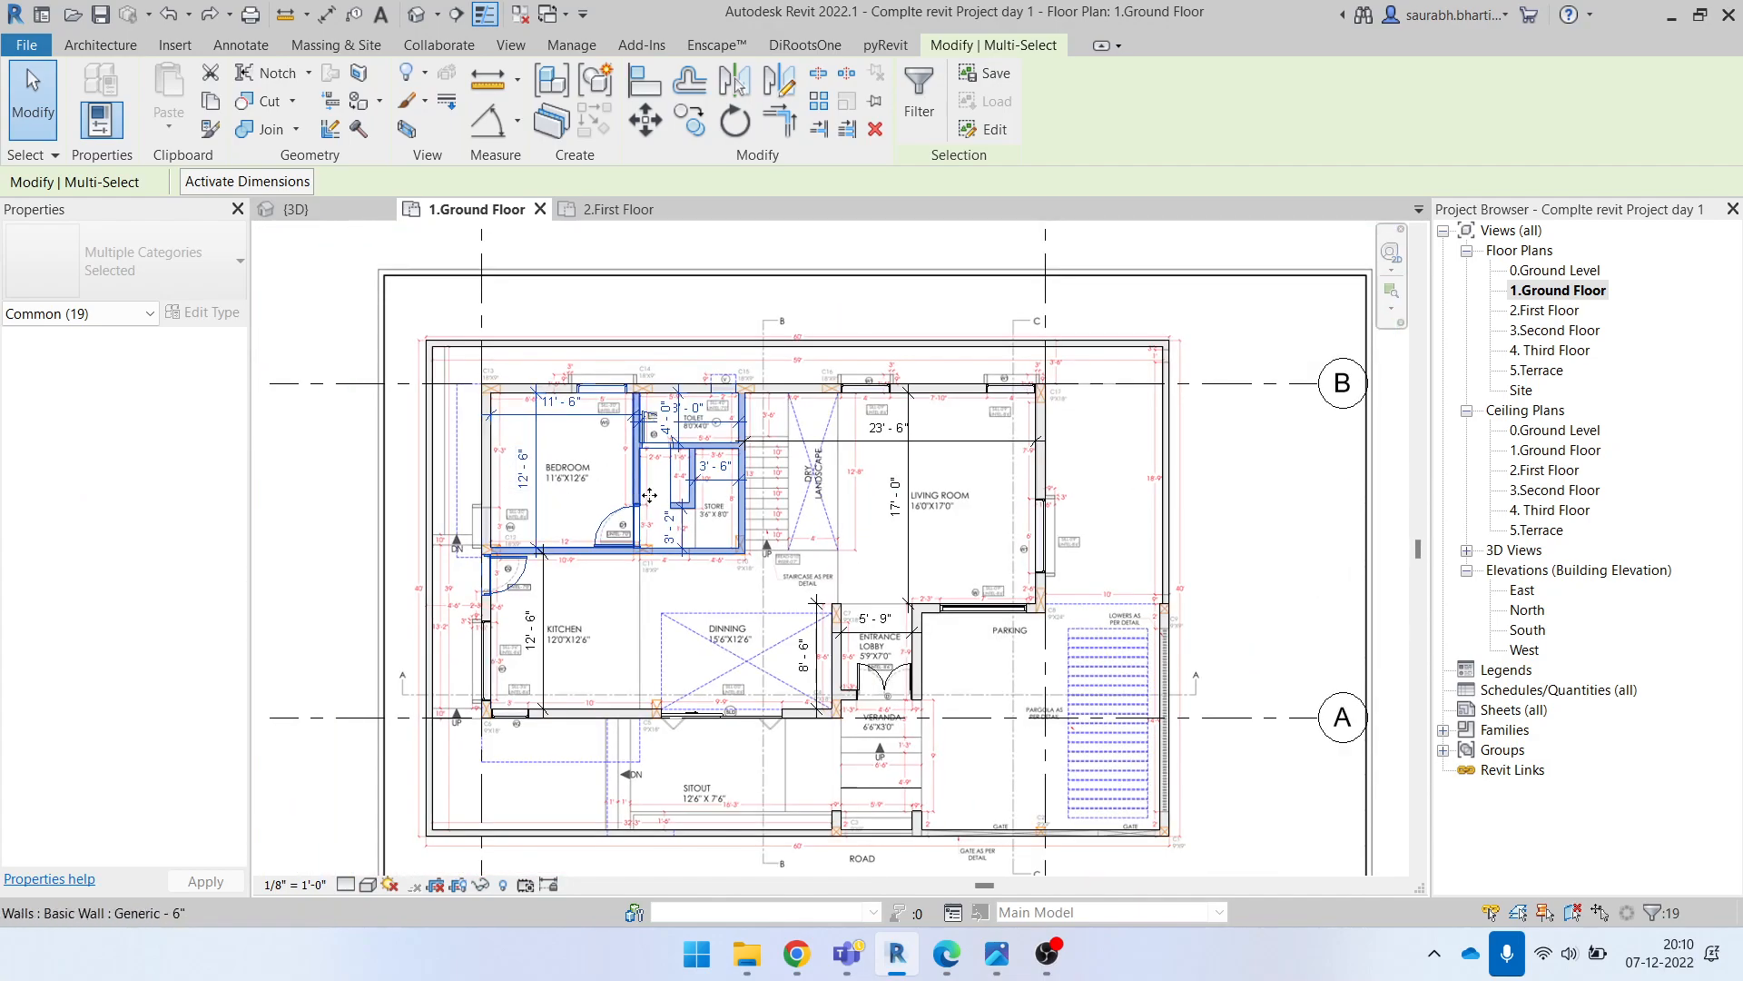
{"action": "scroll", "coordinate": [683, 554], "scroll_direction": "down", "scroll_amount": 2}
Step: Window-select the outer wall elements along the bedroom and kitchen side, and clear the selection
{"action": "left_click", "coordinate": [393, 342]}
{"action": "left_click_drag", "start_coordinate": [400, 334], "coordinate": [556, 676]}
{"action": "scroll", "coordinate": [695, 717], "scroll_direction": "up", "scroll_amount": 2}
{"action": "scroll", "coordinate": [552, 671], "scroll_direction": "down", "scroll_amount": 1}
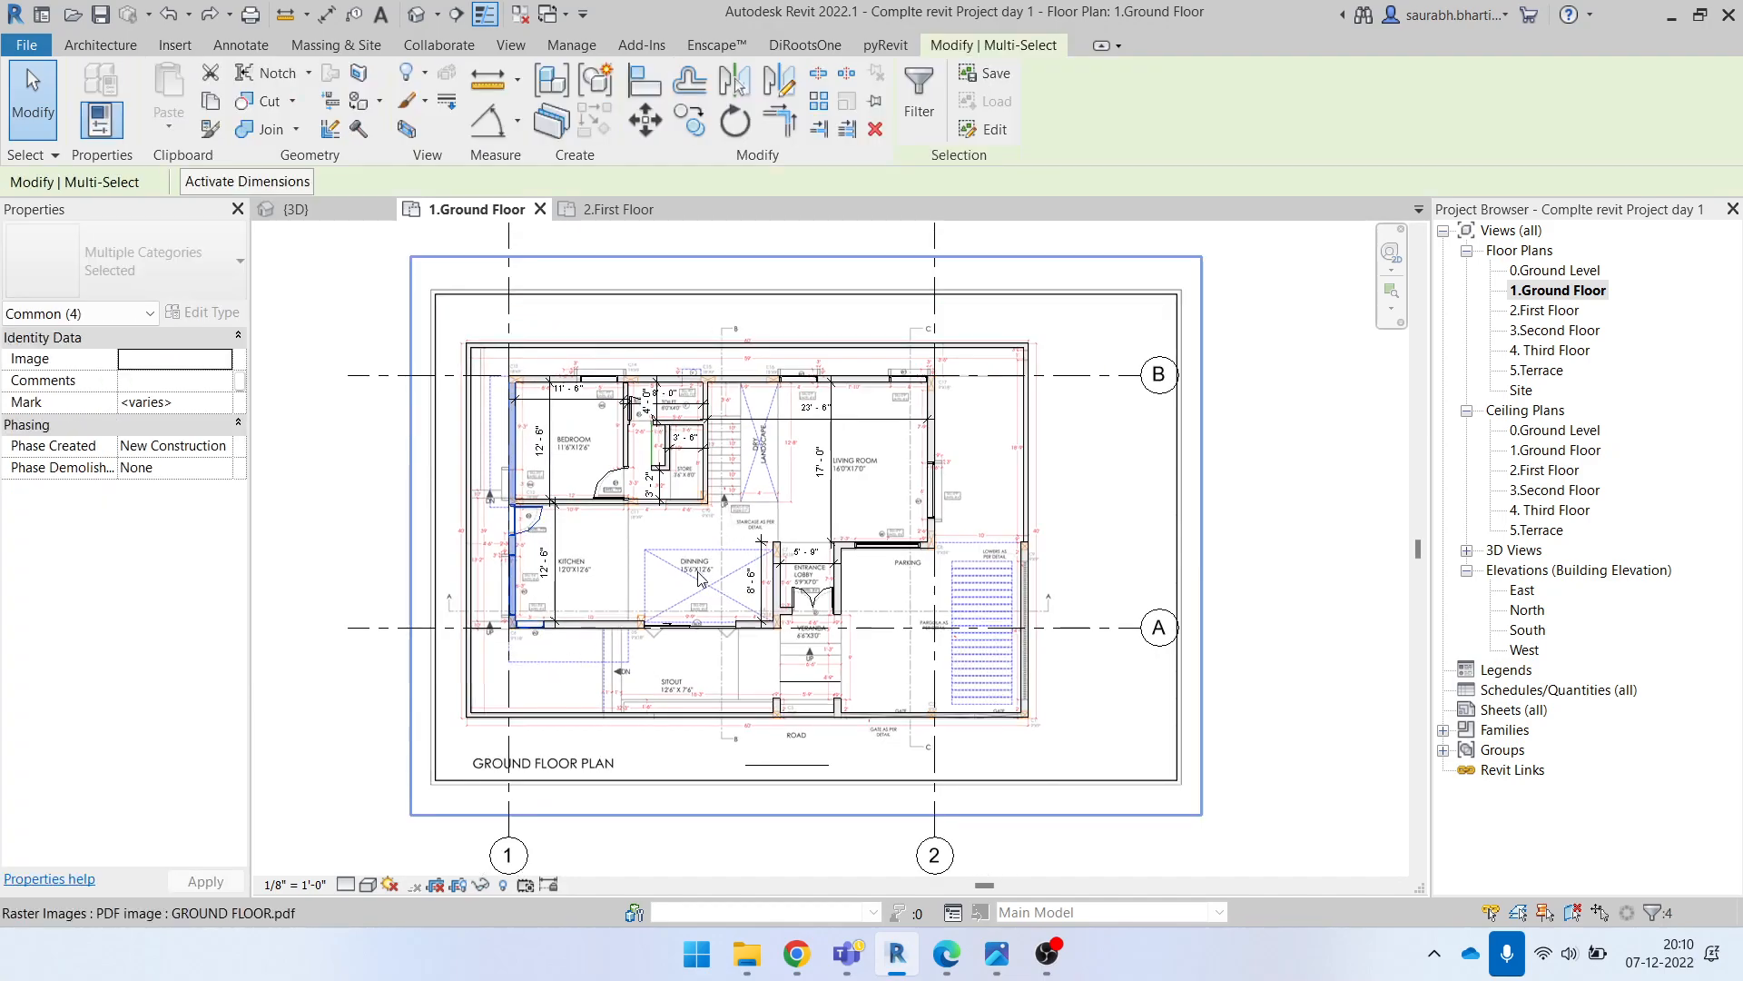
{"action": "scroll", "coordinate": [699, 575], "scroll_direction": "down", "scroll_amount": 3}
{"action": "left_click", "coordinate": [1089, 496]}
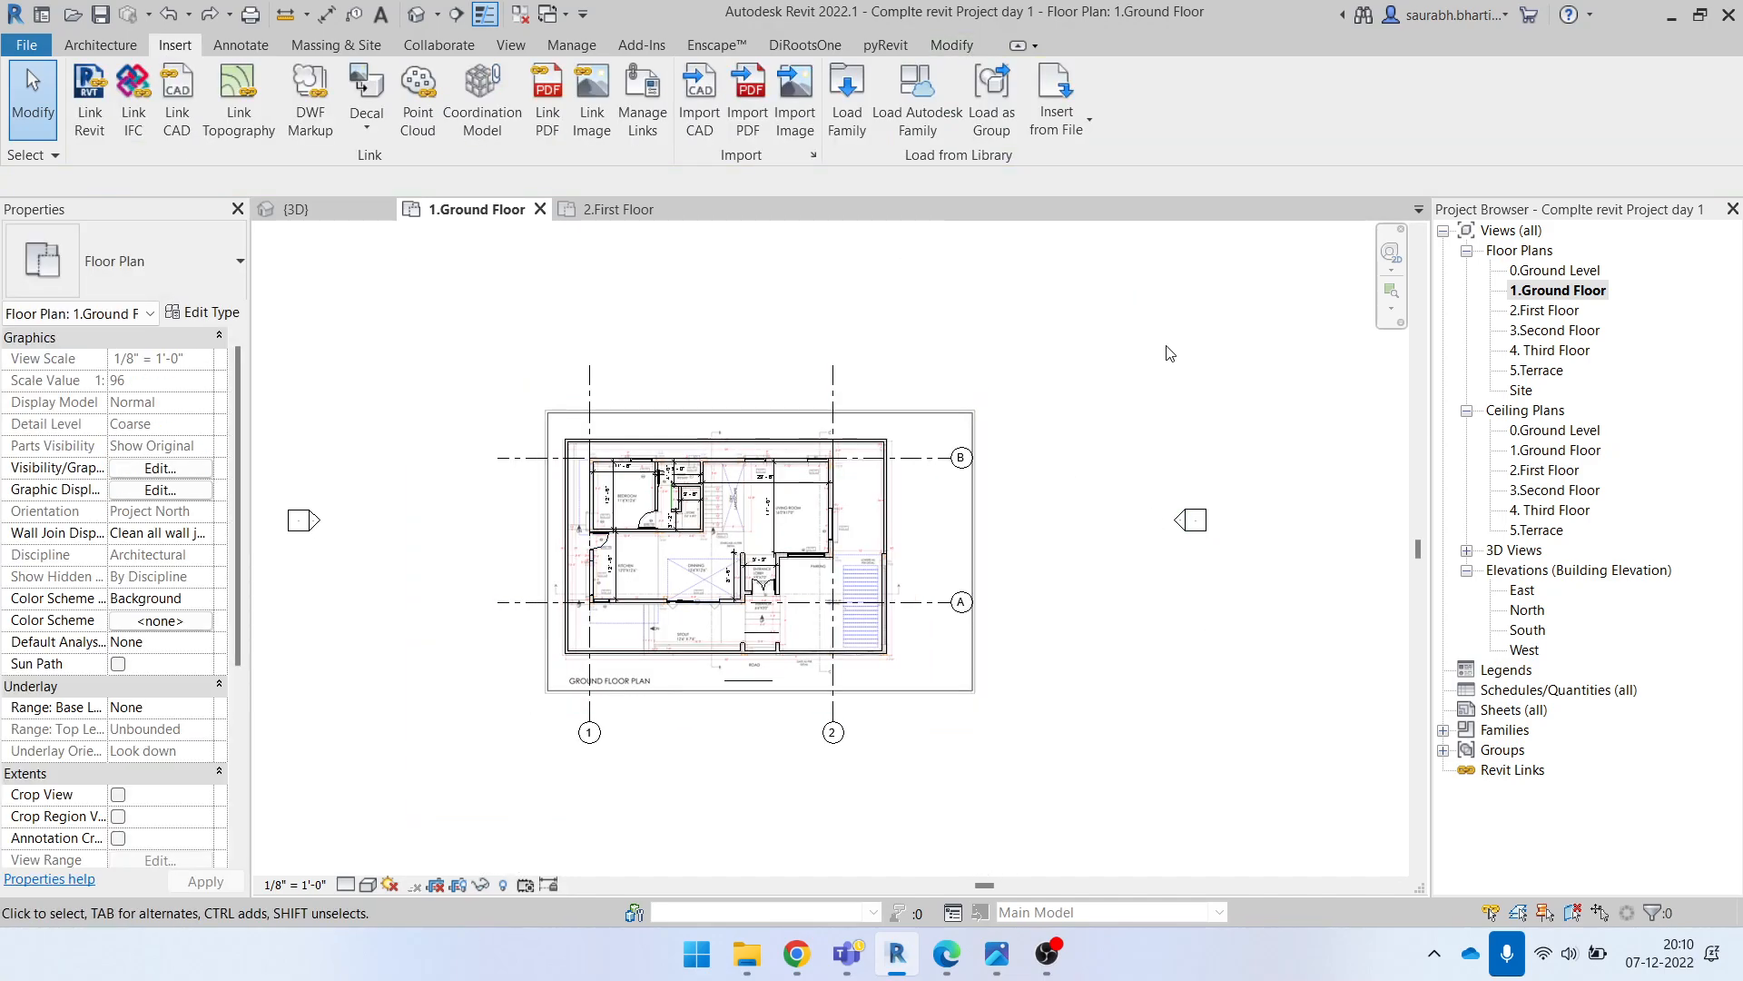
Step: Crossing-select the ground floor walls, grids, dimensions and PDF from the grid B end, and clear the selection
{"action": "left_click_drag", "start_coordinate": [420, 349], "coordinate": [988, 711]}
{"action": "left_click_drag", "start_coordinate": [1072, 335], "coordinate": [968, 467]}
{"action": "scroll", "coordinate": [908, 534], "scroll_direction": "up", "scroll_amount": 3}
{"action": "left_click_drag", "start_coordinate": [911, 519], "coordinate": [903, 547]}
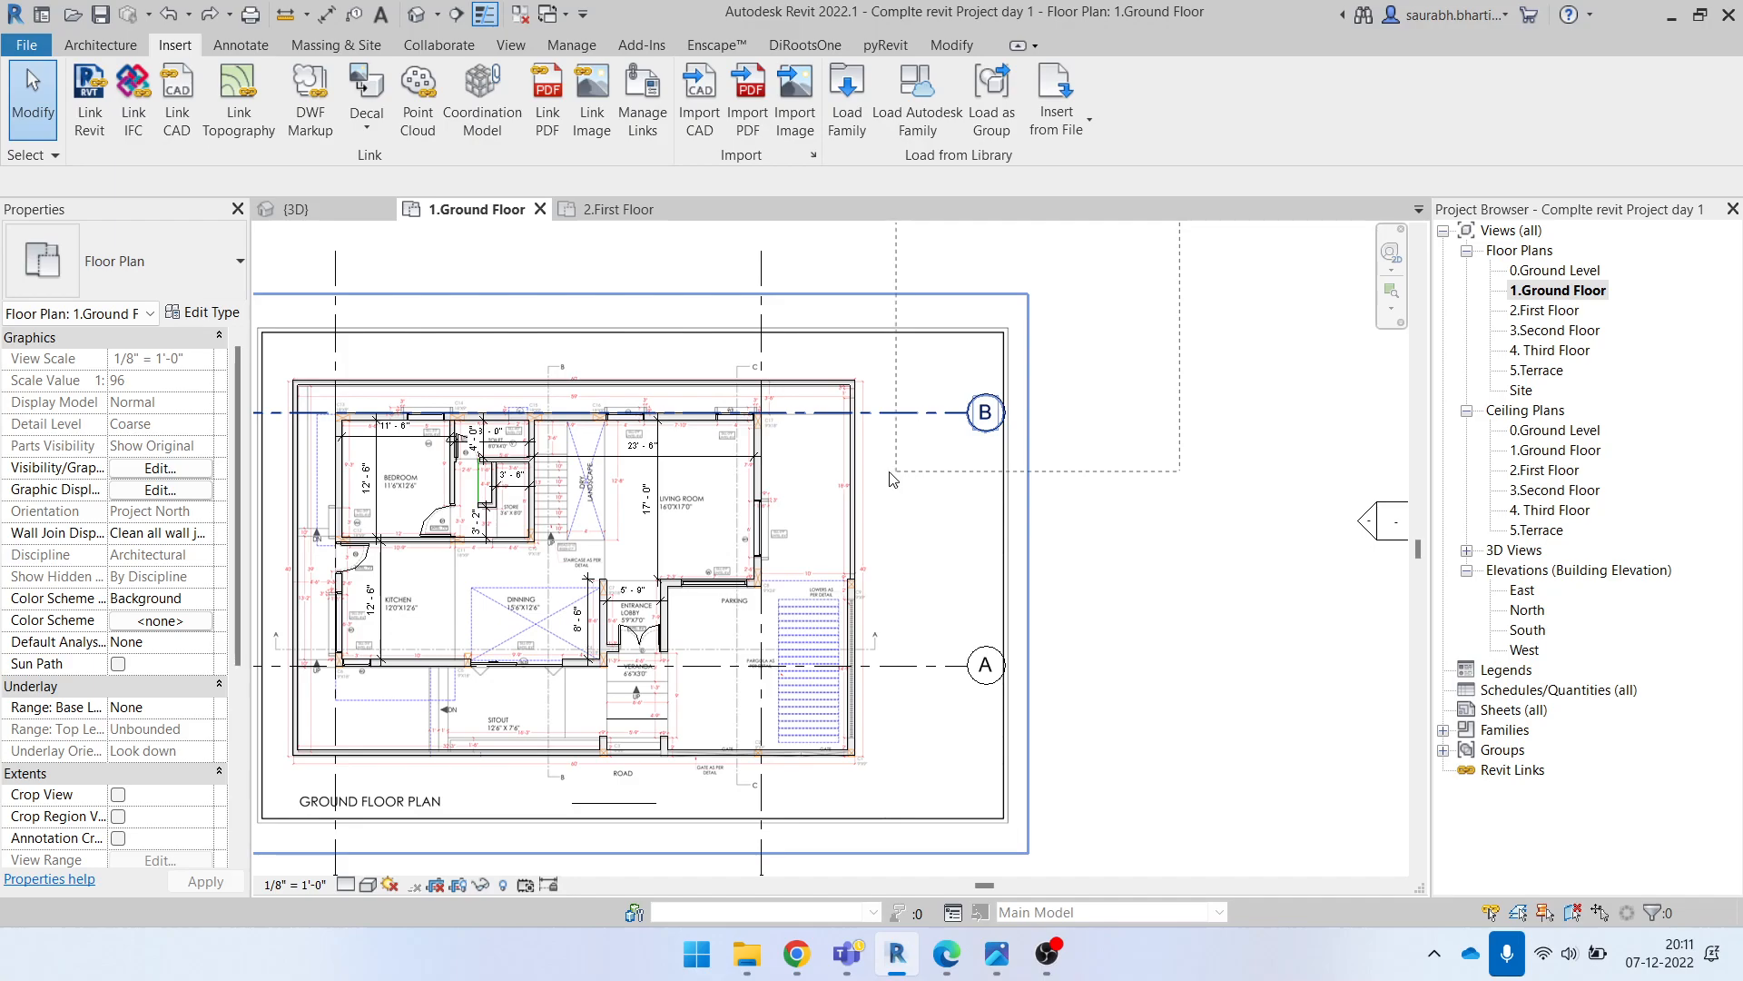
{"action": "left_click_drag", "start_coordinate": [867, 515], "coordinate": [850, 511]}
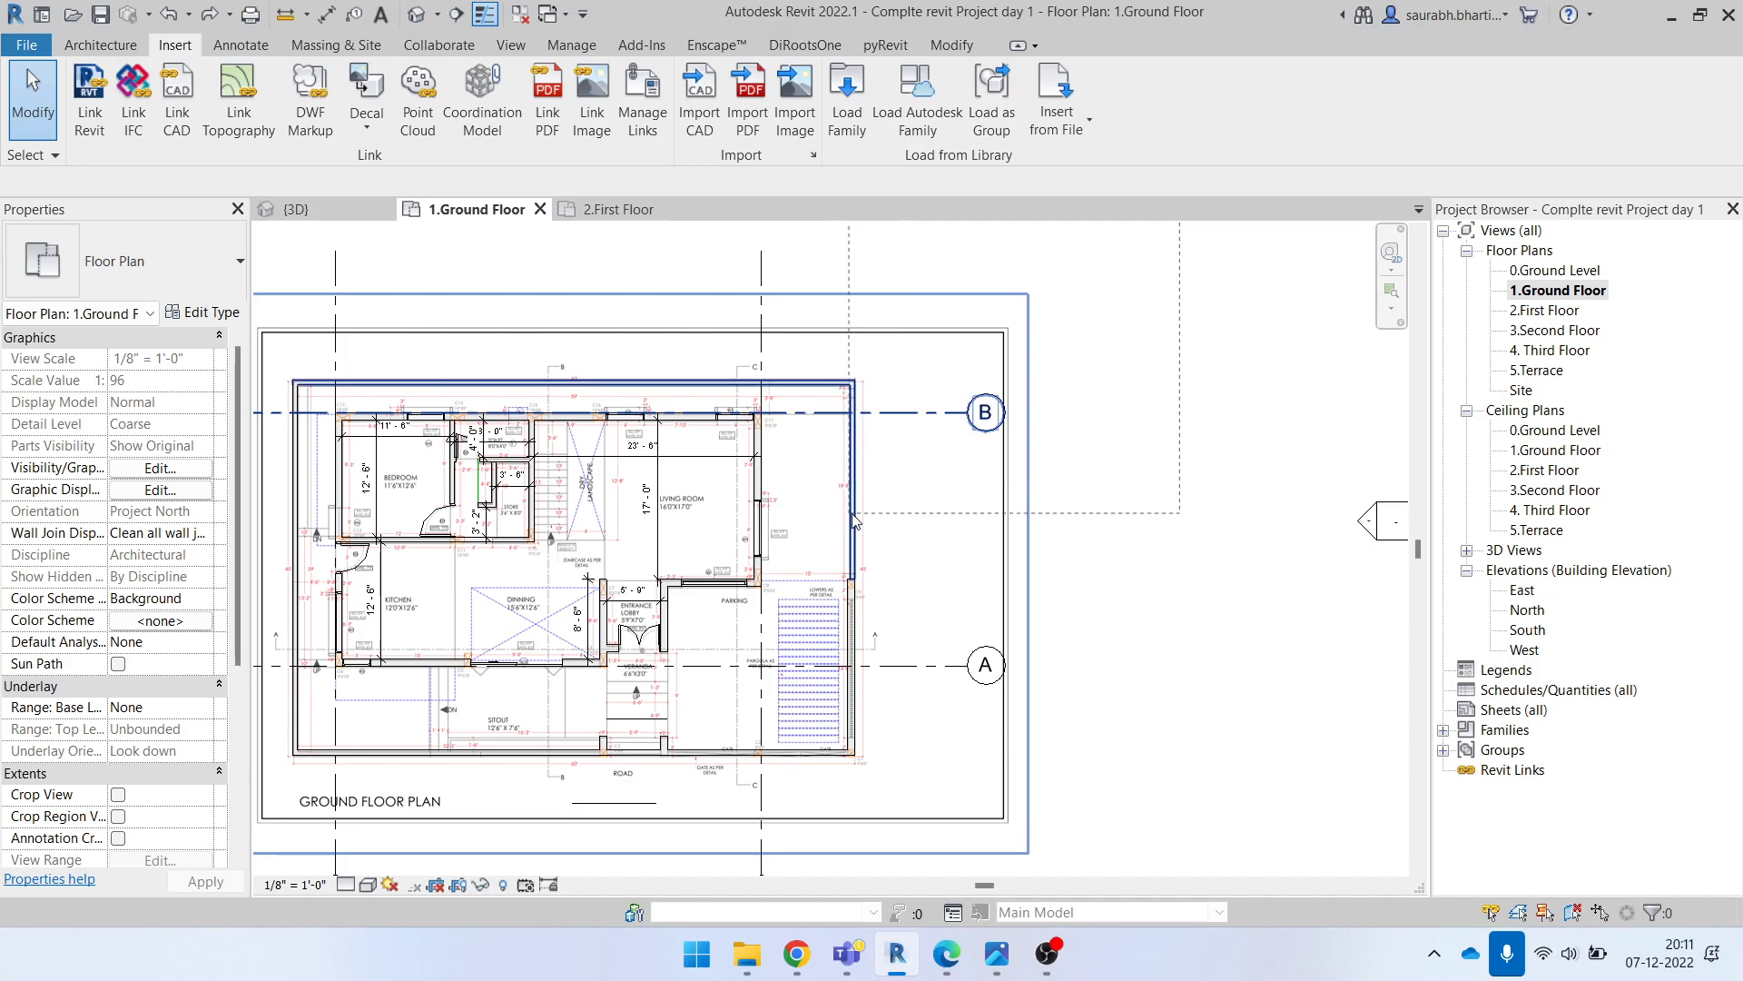
{"action": "scroll", "coordinate": [853, 524], "scroll_direction": "up", "scroll_amount": 2}
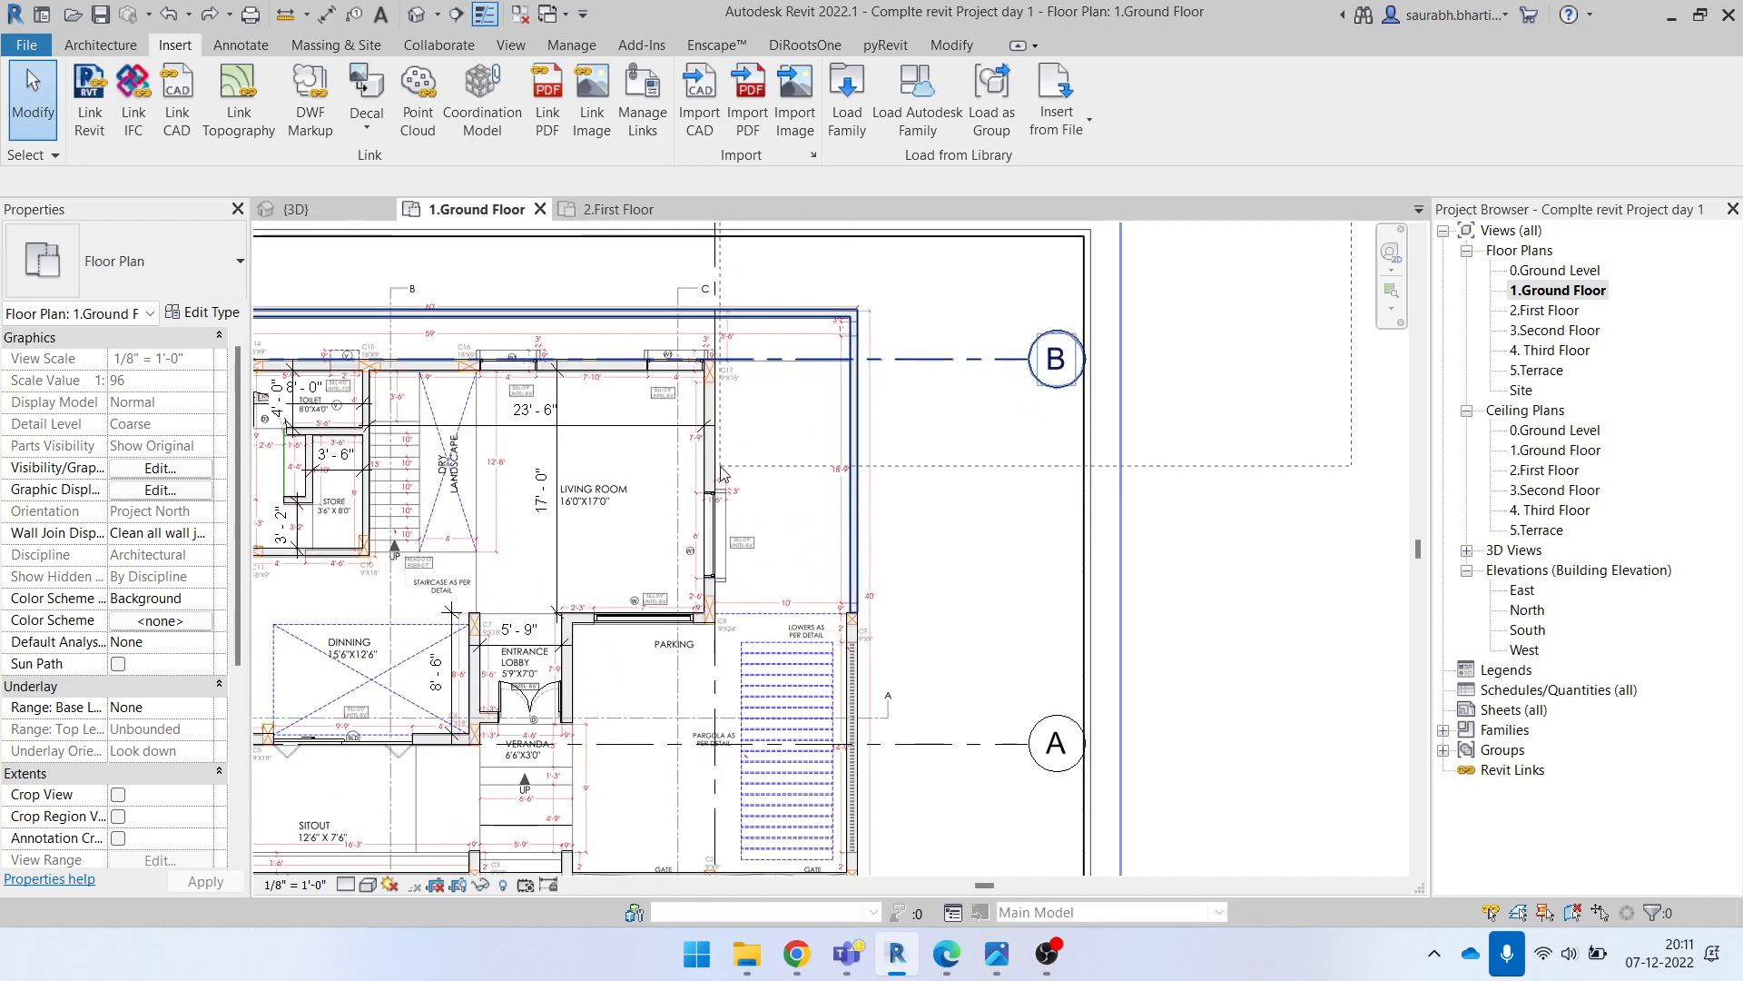
{"action": "scroll", "coordinate": [721, 468], "scroll_direction": "up", "scroll_amount": 3}
{"action": "mouse_move", "coordinate": [721, 467]}
{"action": "left_mouse_down"}
{"action": "mouse_move", "coordinate": [696, 449]}
{"action": "mouse_move", "coordinate": [704, 464]}
{"action": "left_mouse_up"}
{"action": "scroll", "coordinate": [695, 449], "scroll_direction": "down", "scroll_amount": 4}
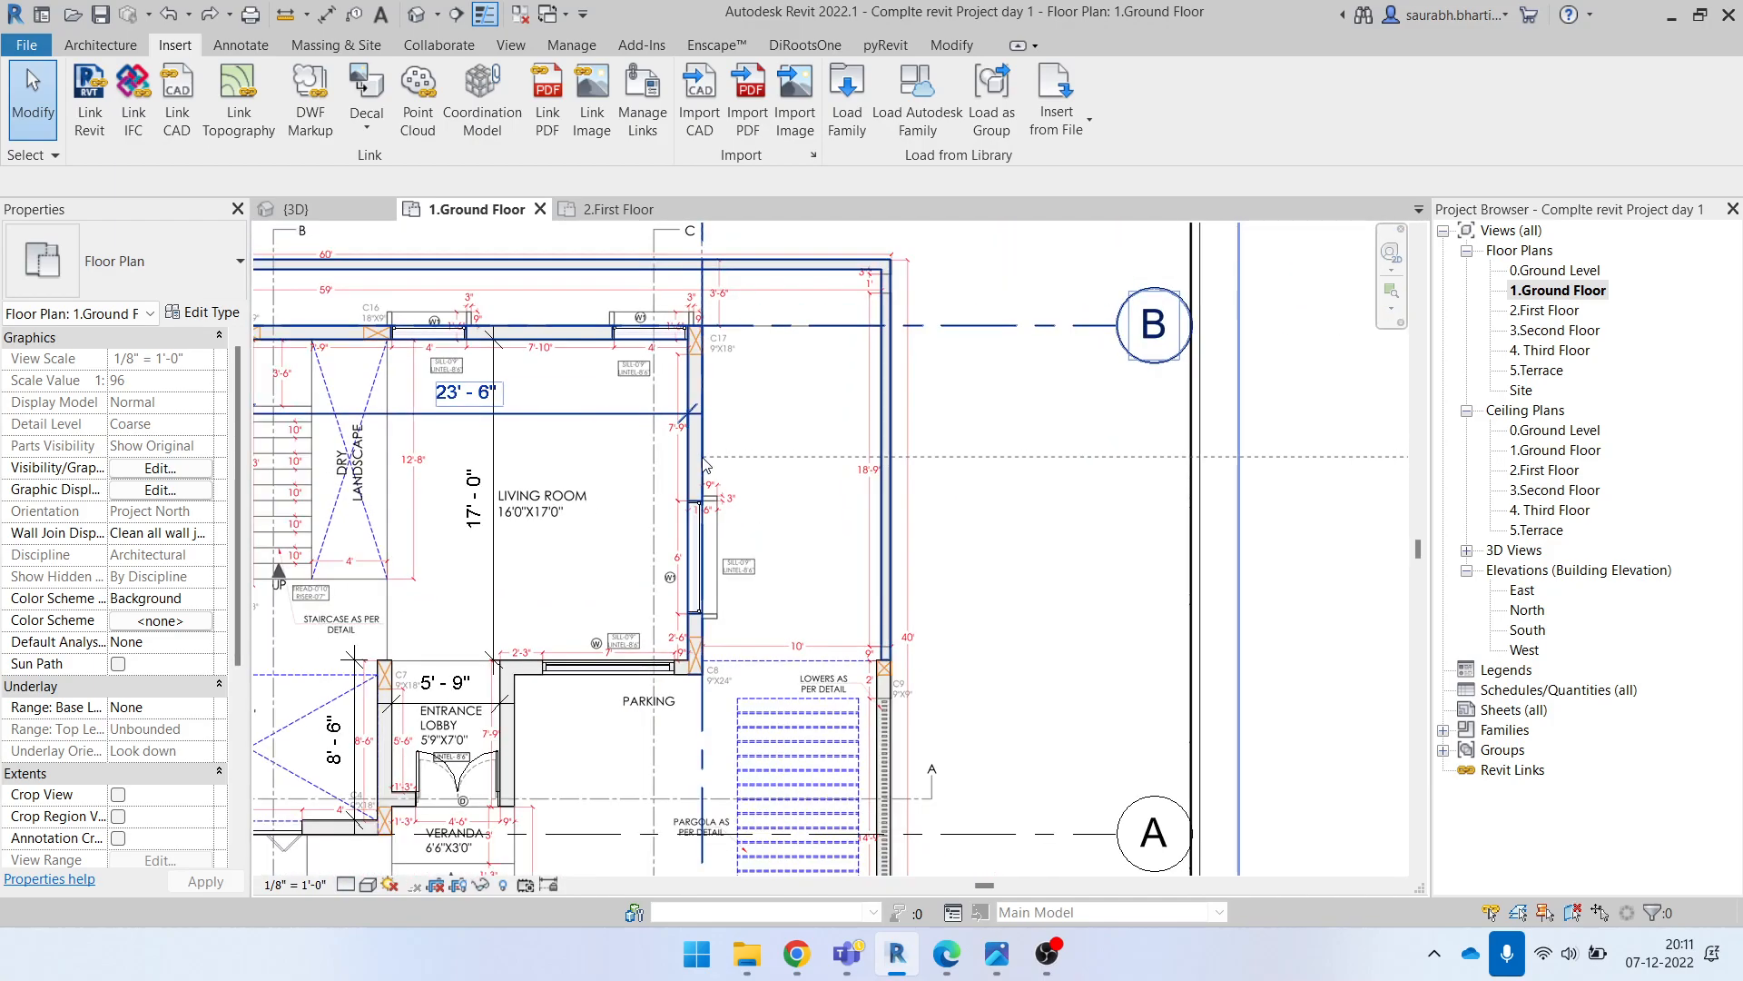
{"action": "scroll", "coordinate": [674, 488], "scroll_direction": "down", "scroll_amount": 3}
{"action": "left_click_drag", "start_coordinate": [633, 563], "coordinate": [508, 791]}
{"action": "middle_click_drag", "start_coordinate": [508, 792], "coordinate": [1246, 605]}
{"action": "left_click_drag", "start_coordinate": [1246, 605], "coordinate": [799, 680]}
{"action": "middle_click_drag", "start_coordinate": [799, 680], "coordinate": [475, 709]}
{"action": "left_click_drag", "start_coordinate": [475, 709], "coordinate": [553, 701]}
{"action": "scroll", "coordinate": [456, 707], "scroll_direction": "down", "scroll_amount": 2}
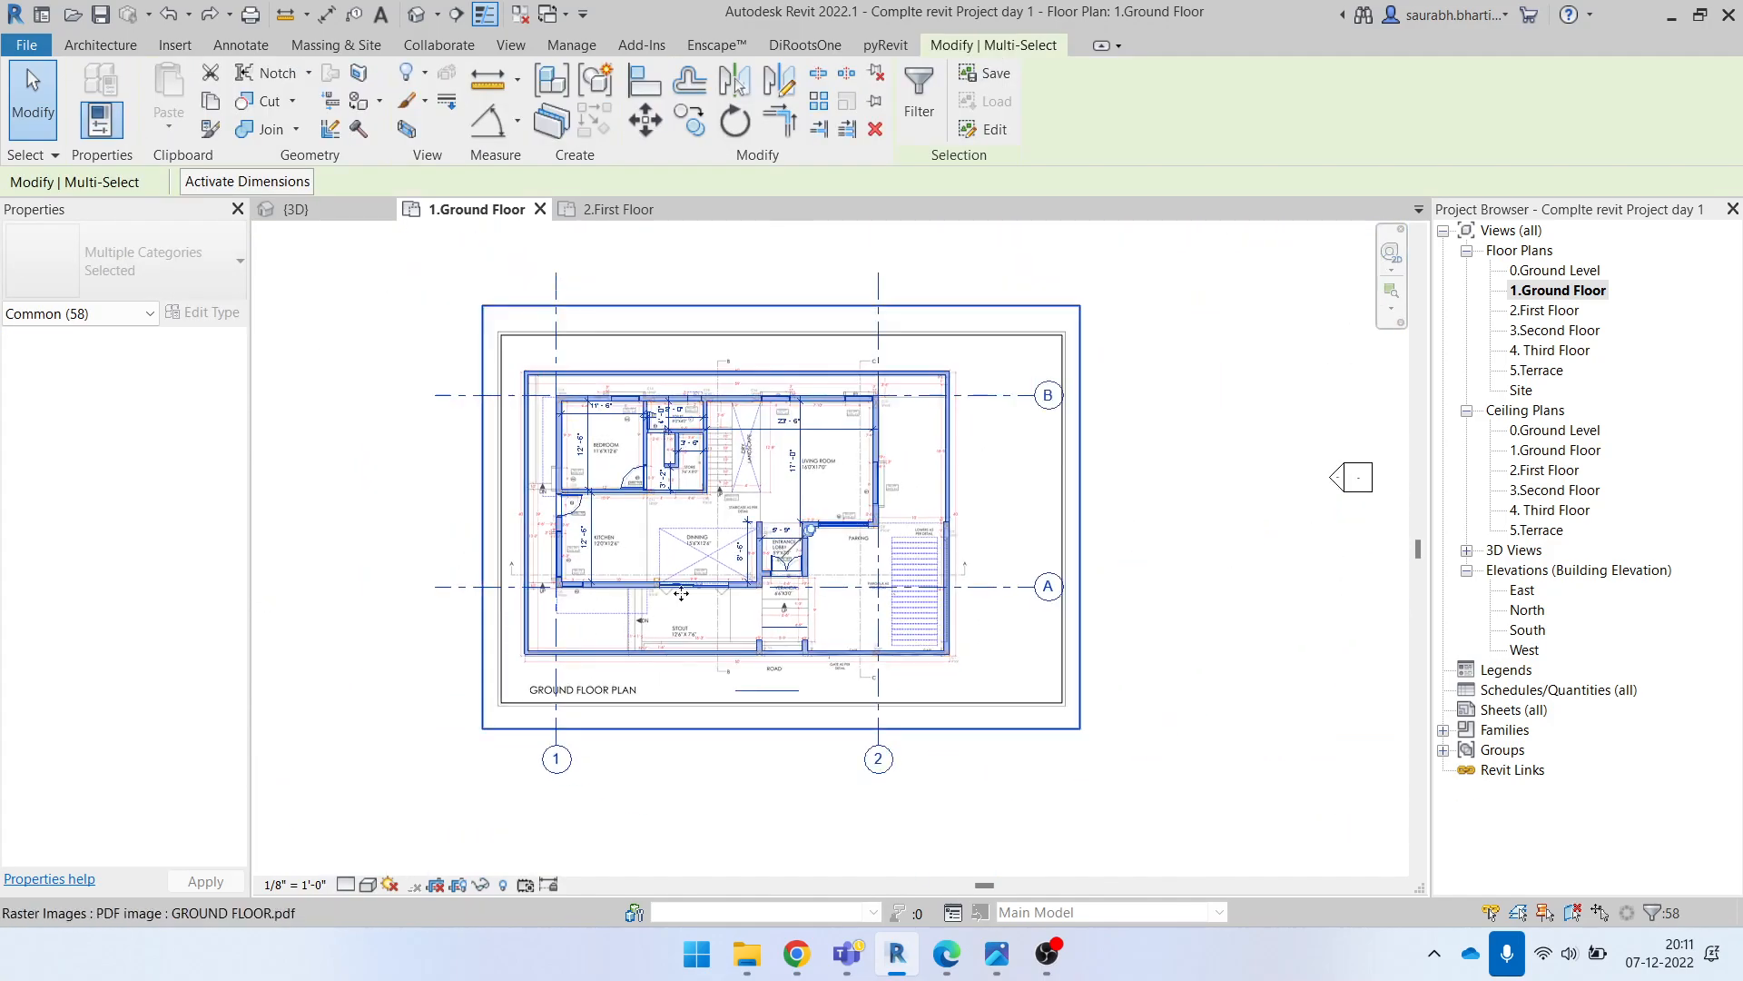
{"action": "key", "text": "Escape"}
Step: Crossing-select the elements touched between grid B's bubble and the living room, and clear the selection
{"action": "left_click_drag", "start_coordinate": [405, 312], "coordinate": [1268, 349]}
{"action": "left_click_drag", "start_coordinate": [1134, 296], "coordinate": [1060, 396]}
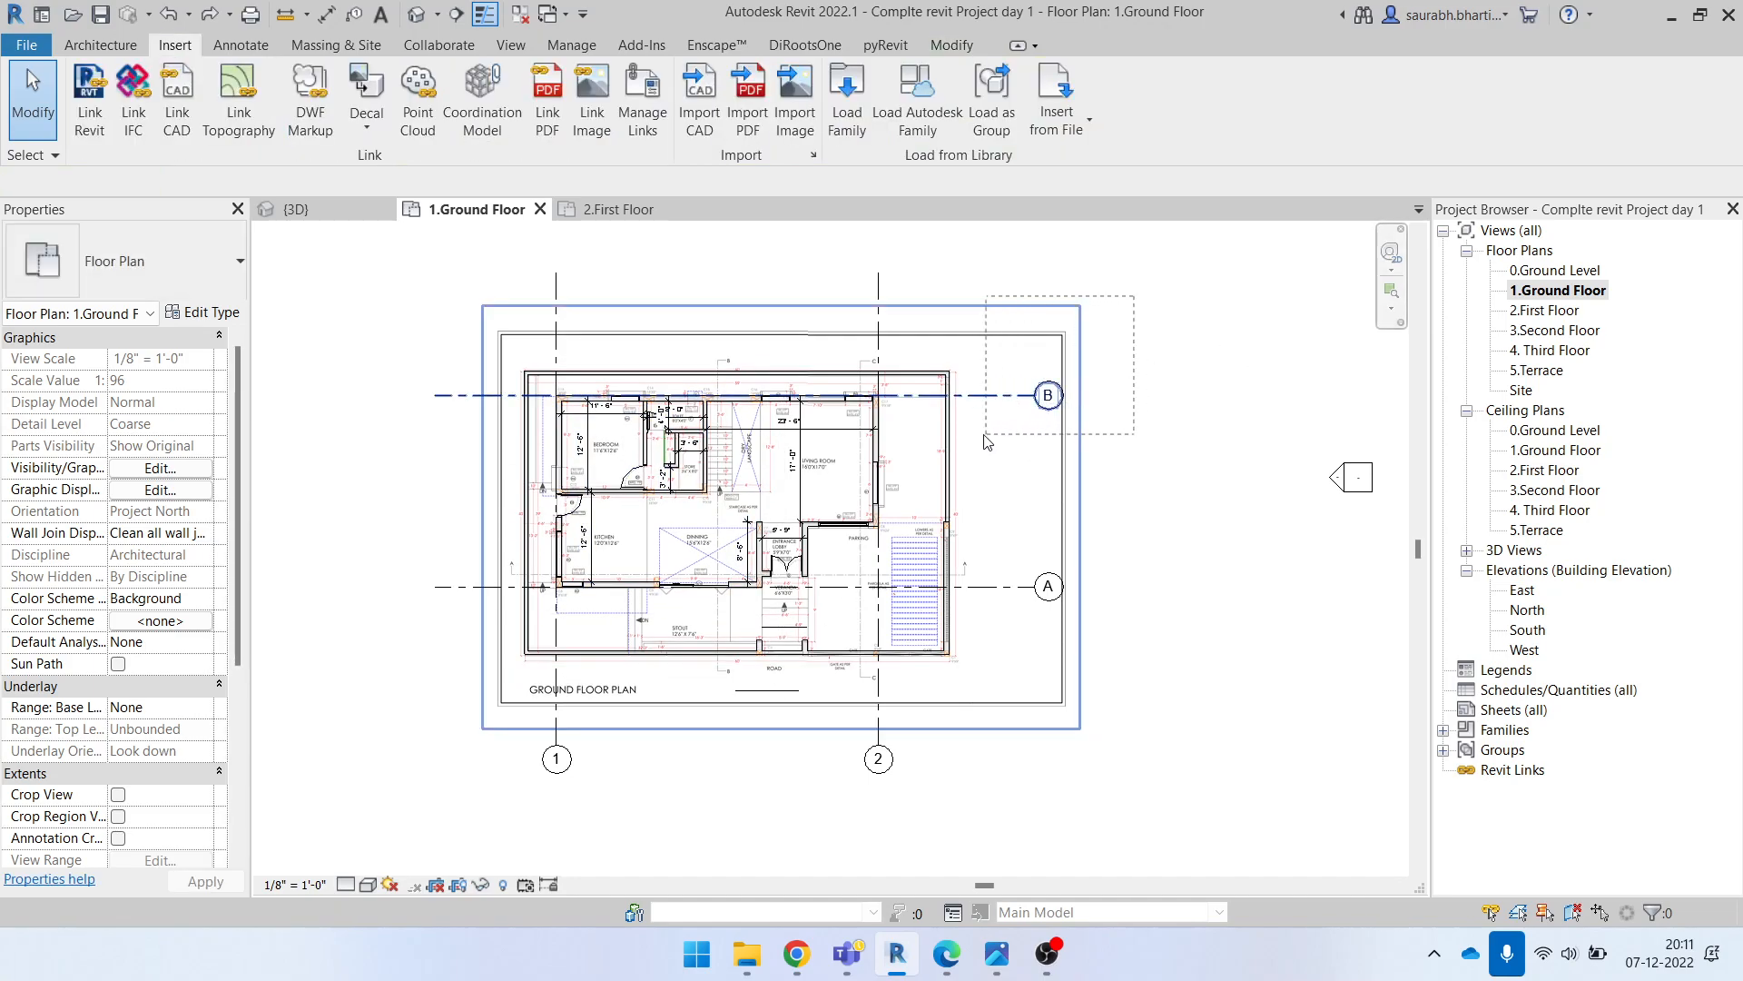
{"action": "scroll", "coordinate": [951, 457], "scroll_direction": "up", "scroll_amount": 3}
{"action": "left_click_drag", "start_coordinate": [952, 456], "coordinate": [767, 473]}
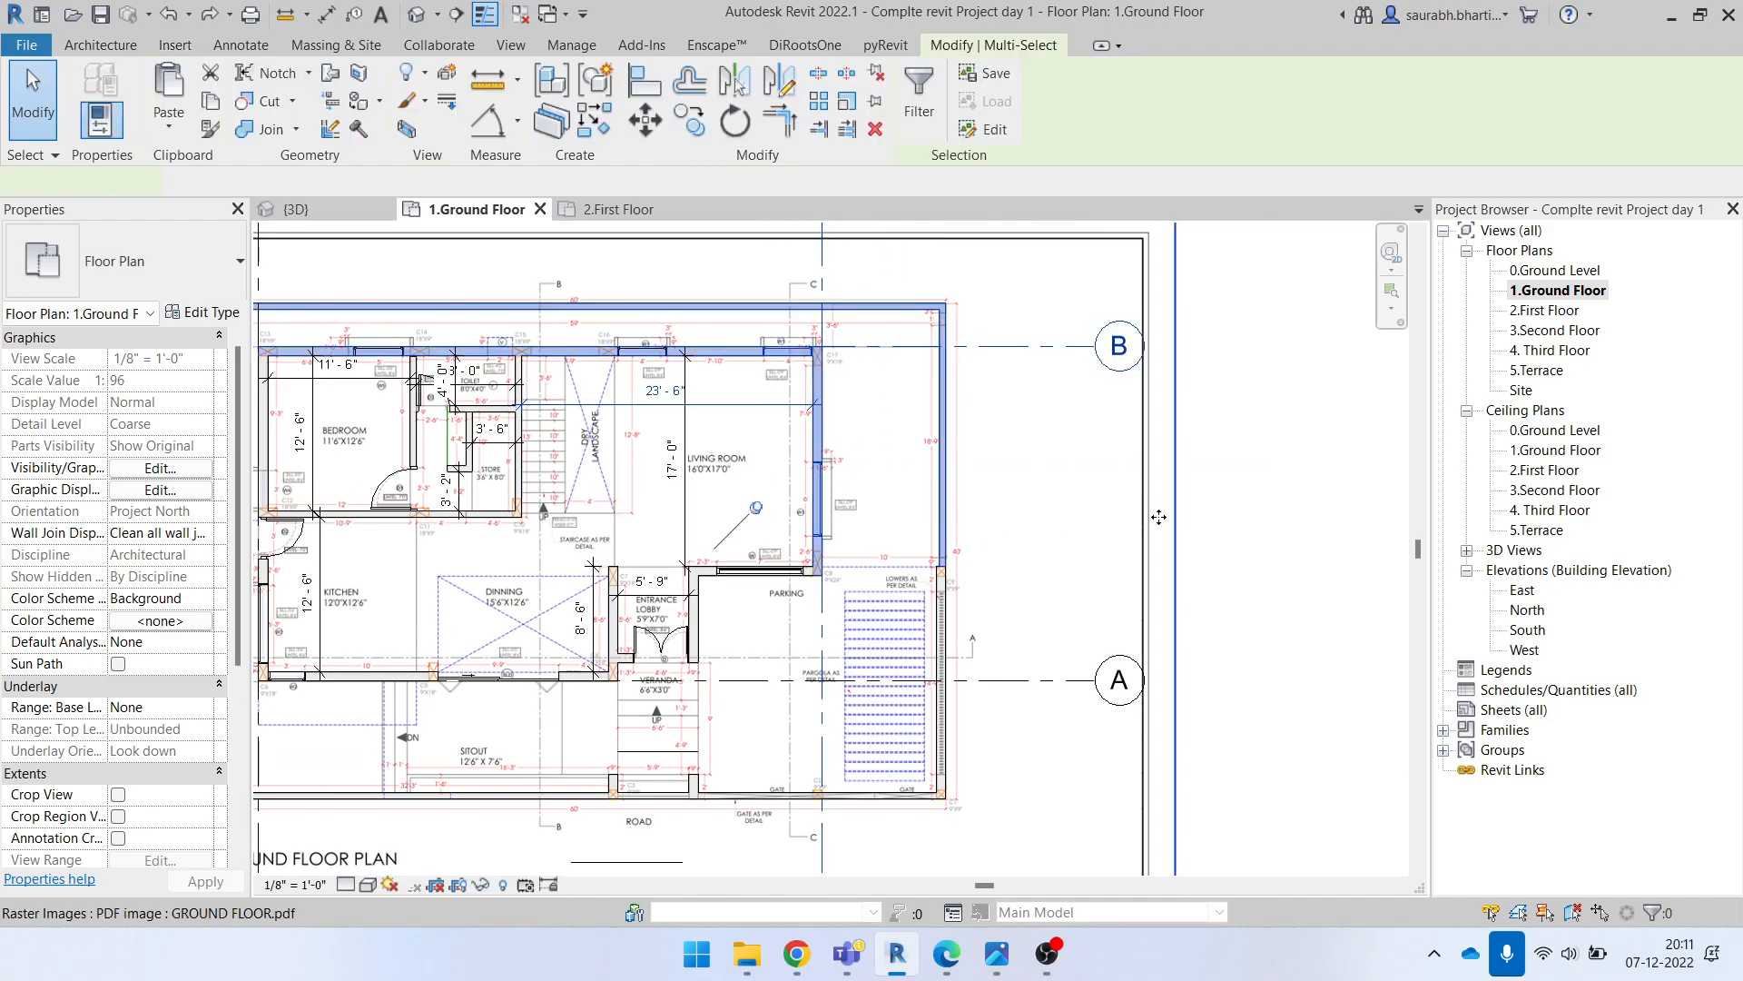
{"action": "left_click", "coordinate": [1240, 506]}
{"action": "scroll", "coordinate": [1074, 511], "scroll_direction": "down", "scroll_amount": 1}
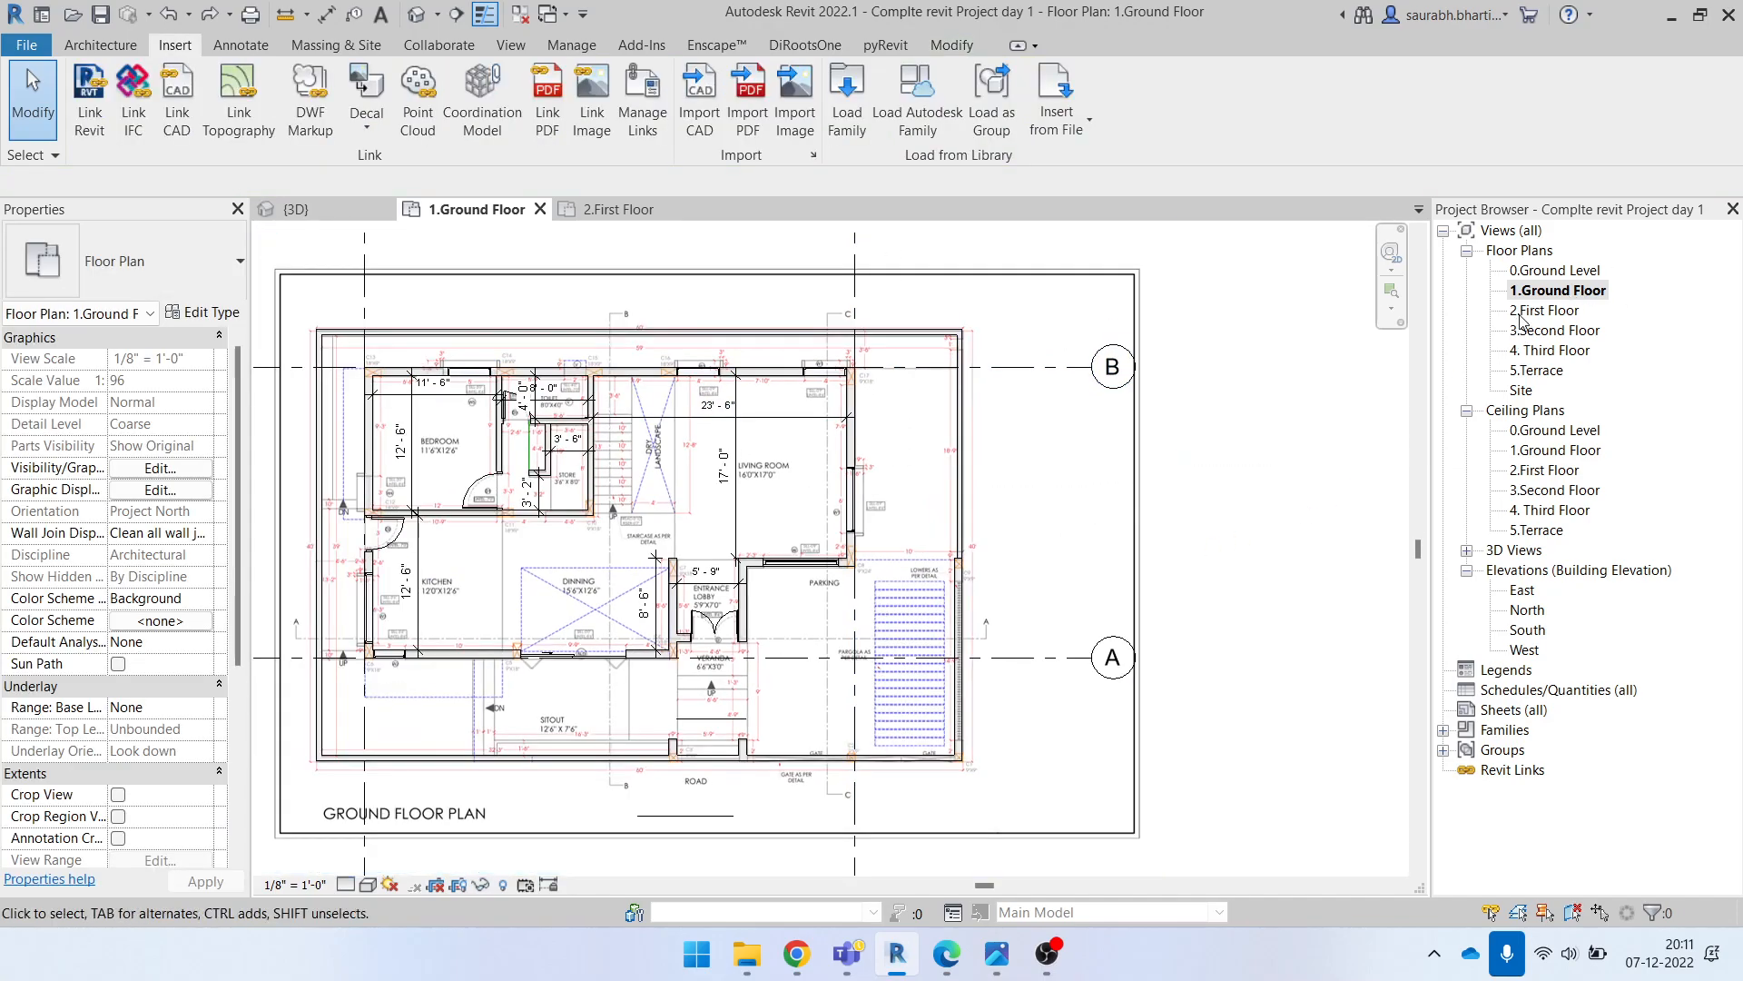
Step: Return to the 2.First Floor plan and move the FIRST FLOOR PDF farther up from the underlaid ground floor walls
{"action": "double_click", "coordinate": [1544, 310]}
{"action": "scroll", "coordinate": [797, 526], "scroll_direction": "up", "scroll_amount": 3}
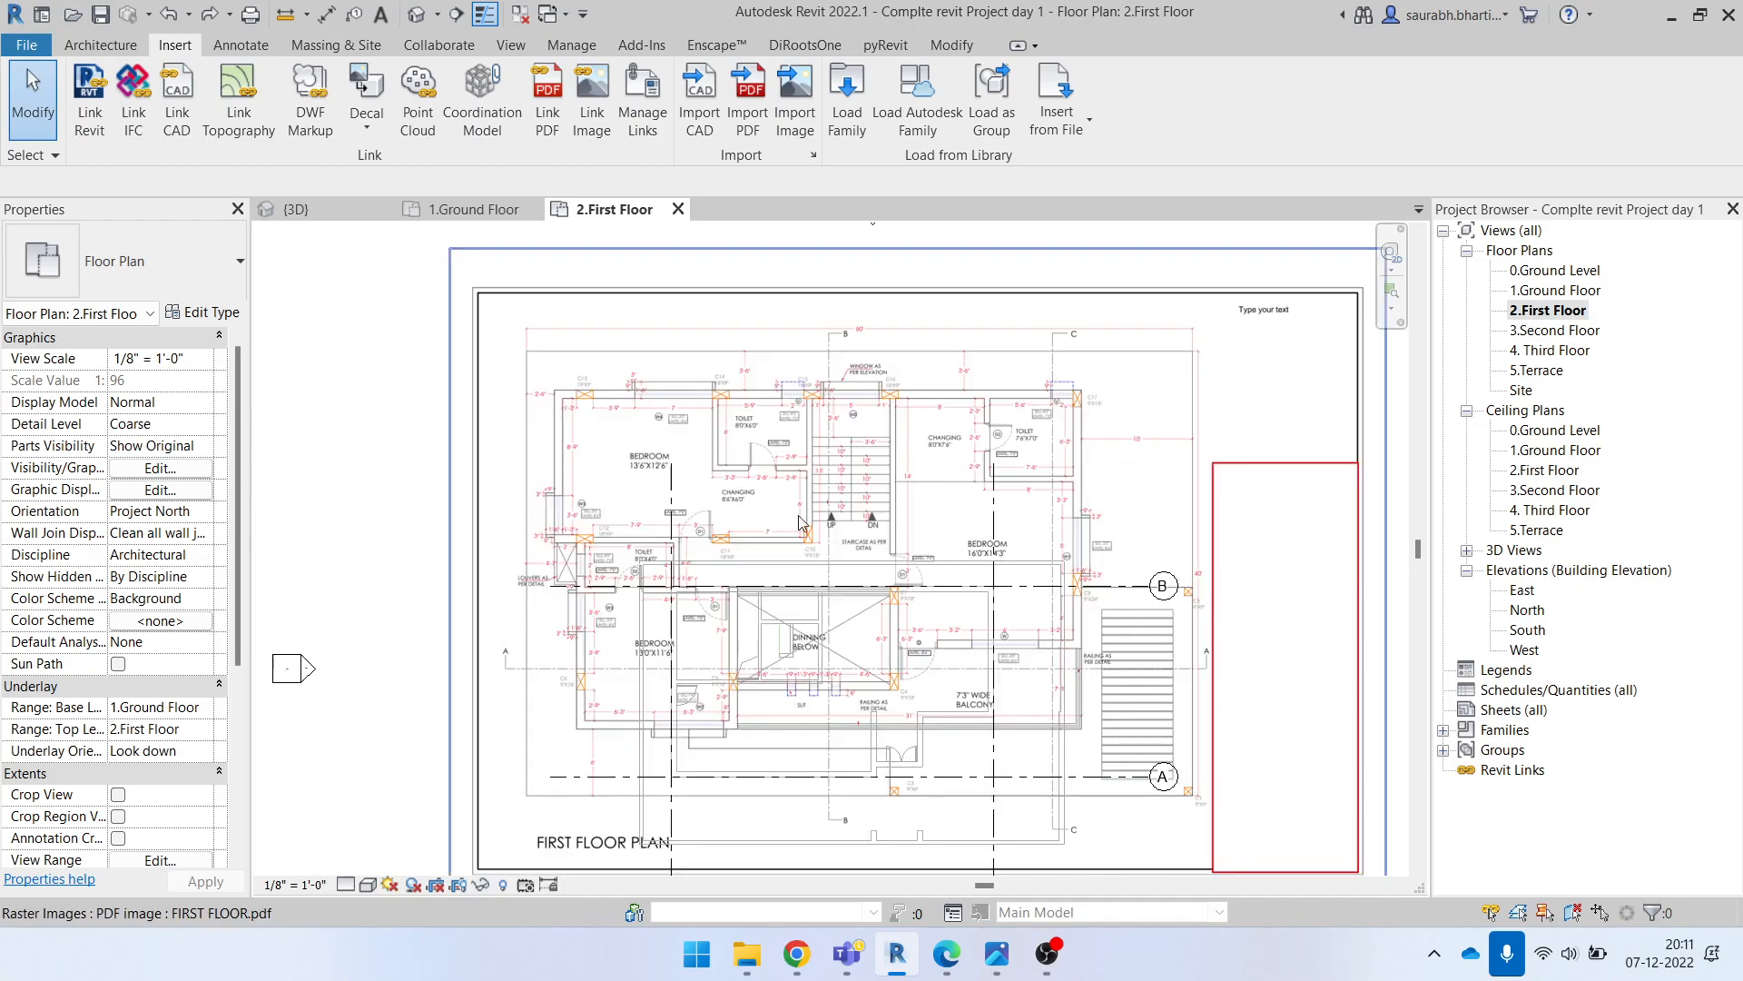
{"action": "left_click", "coordinate": [1082, 454]}
{"action": "scroll", "coordinate": [963, 375], "scroll_direction": "down", "scroll_amount": 4}
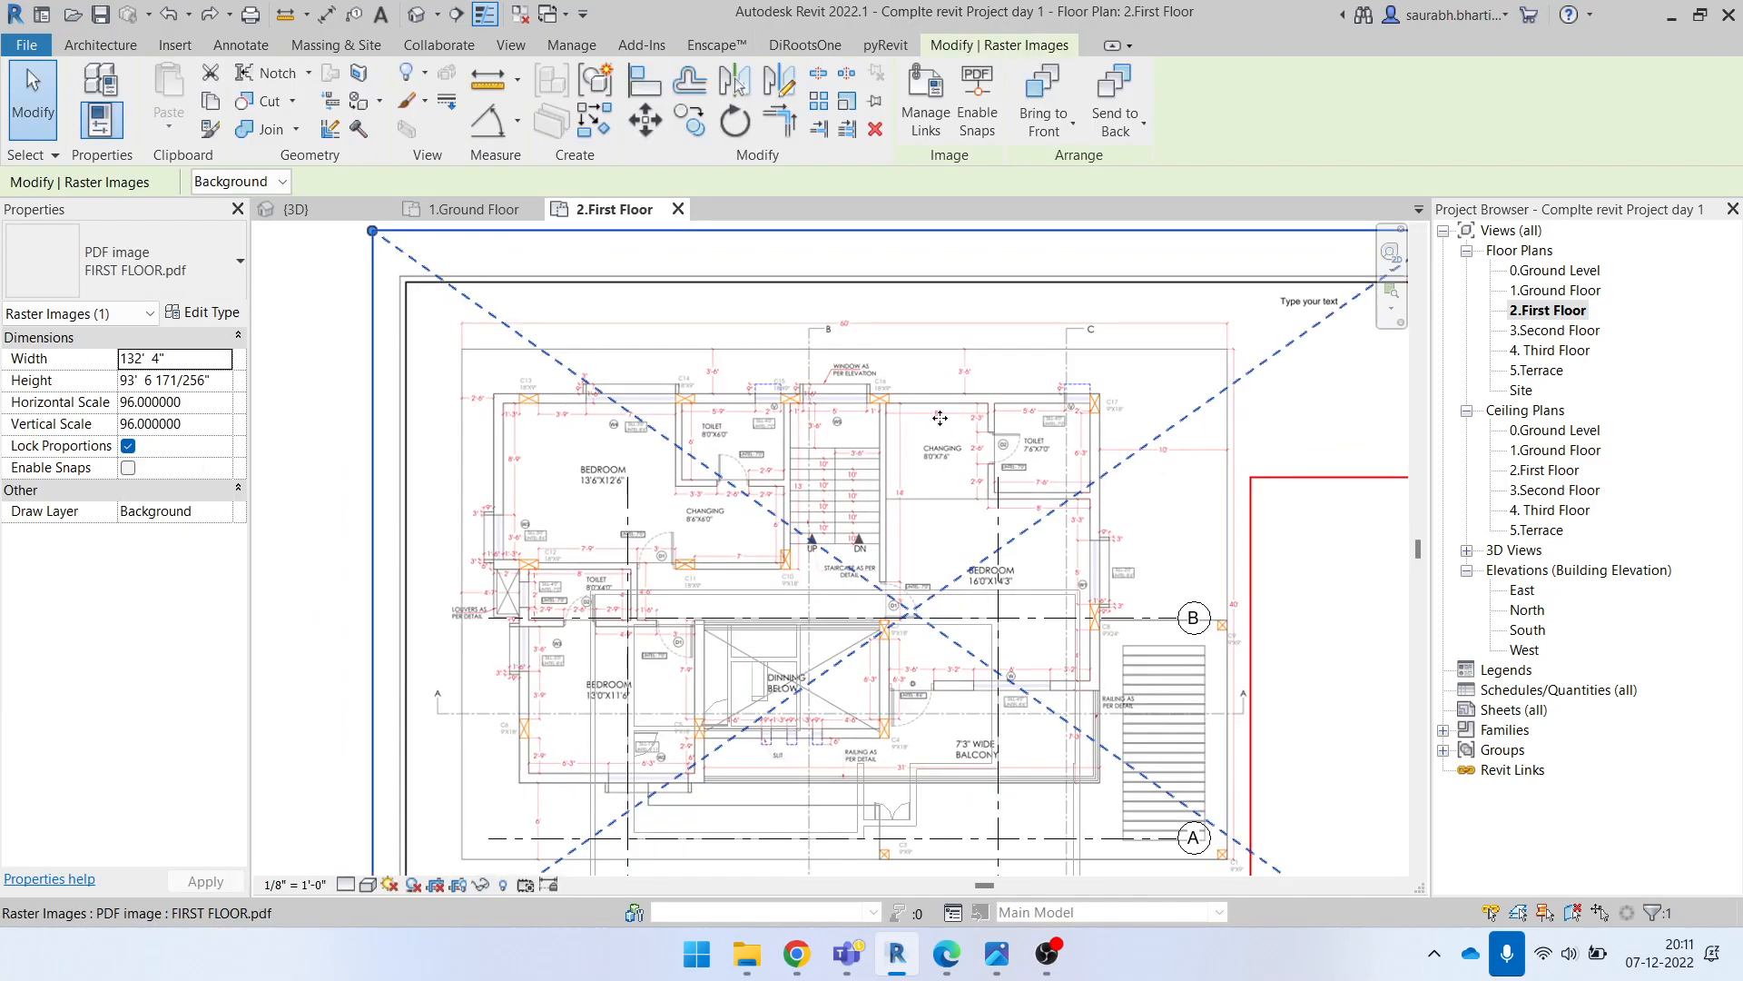
{"action": "left_click_drag", "start_coordinate": [924, 499], "coordinate": [915, 302]}
{"action": "middle_click_drag", "start_coordinate": [950, 334], "coordinate": [954, 357]}
{"action": "scroll", "coordinate": [883, 352], "scroll_direction": "up", "scroll_amount": 4}
{"action": "scroll", "coordinate": [854, 345], "scroll_direction": "up", "scroll_amount": 5}
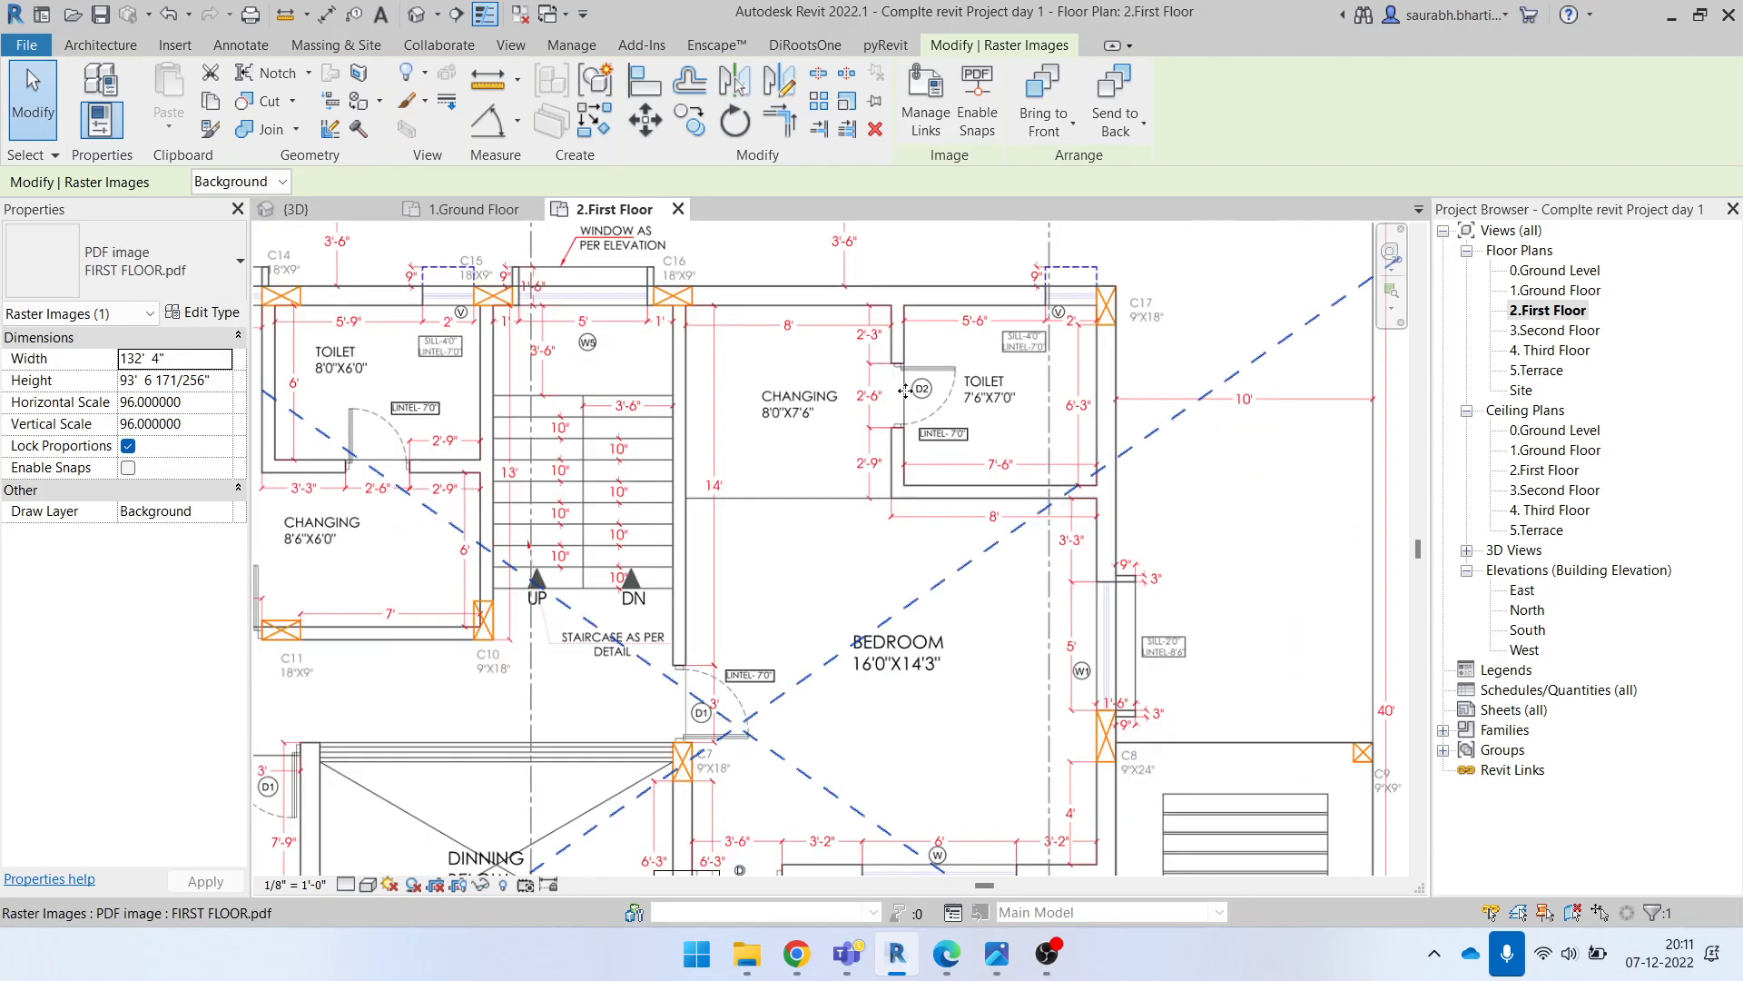
Step: Inspect the changing room's 8' width and the surrounding rooms in the FIRST FLOOR PDF
{"action": "scroll", "coordinate": [798, 520], "scroll_direction": "up", "scroll_amount": 2}
{"action": "scroll", "coordinate": [798, 520], "scroll_direction": "down", "scroll_amount": 5}
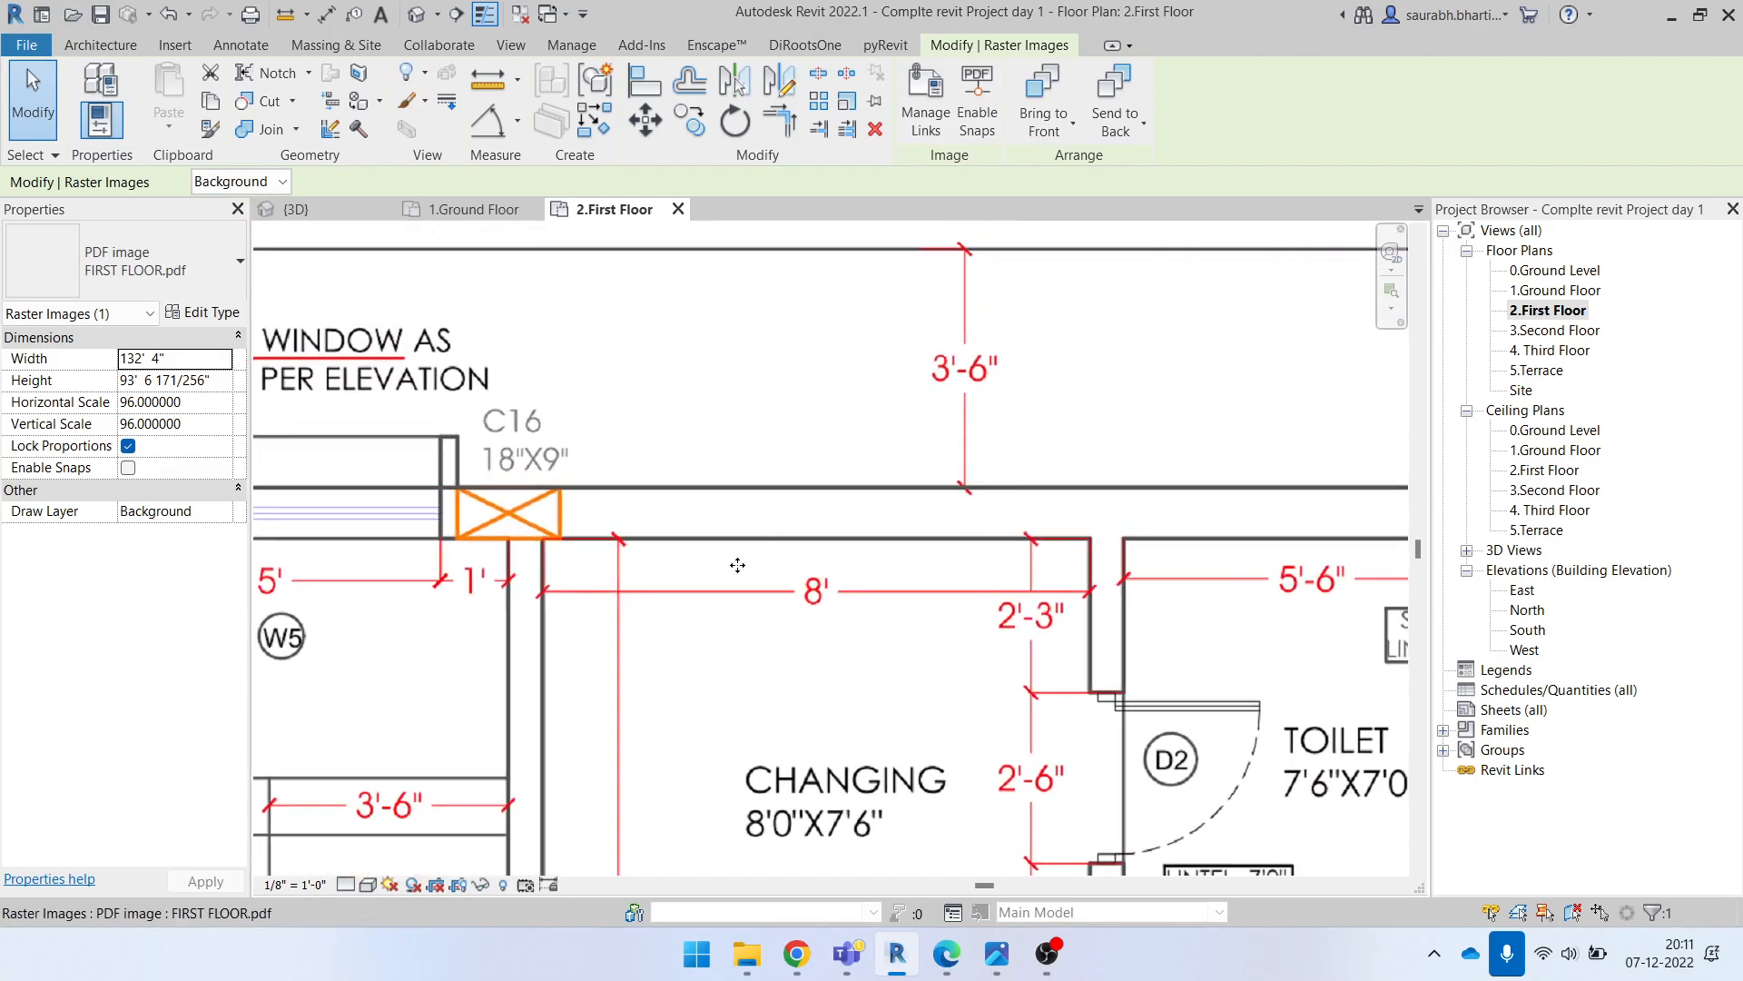
{"action": "key", "text": "Escape"}
{"action": "scroll", "coordinate": [660, 729], "scroll_direction": "up", "scroll_amount": 6}
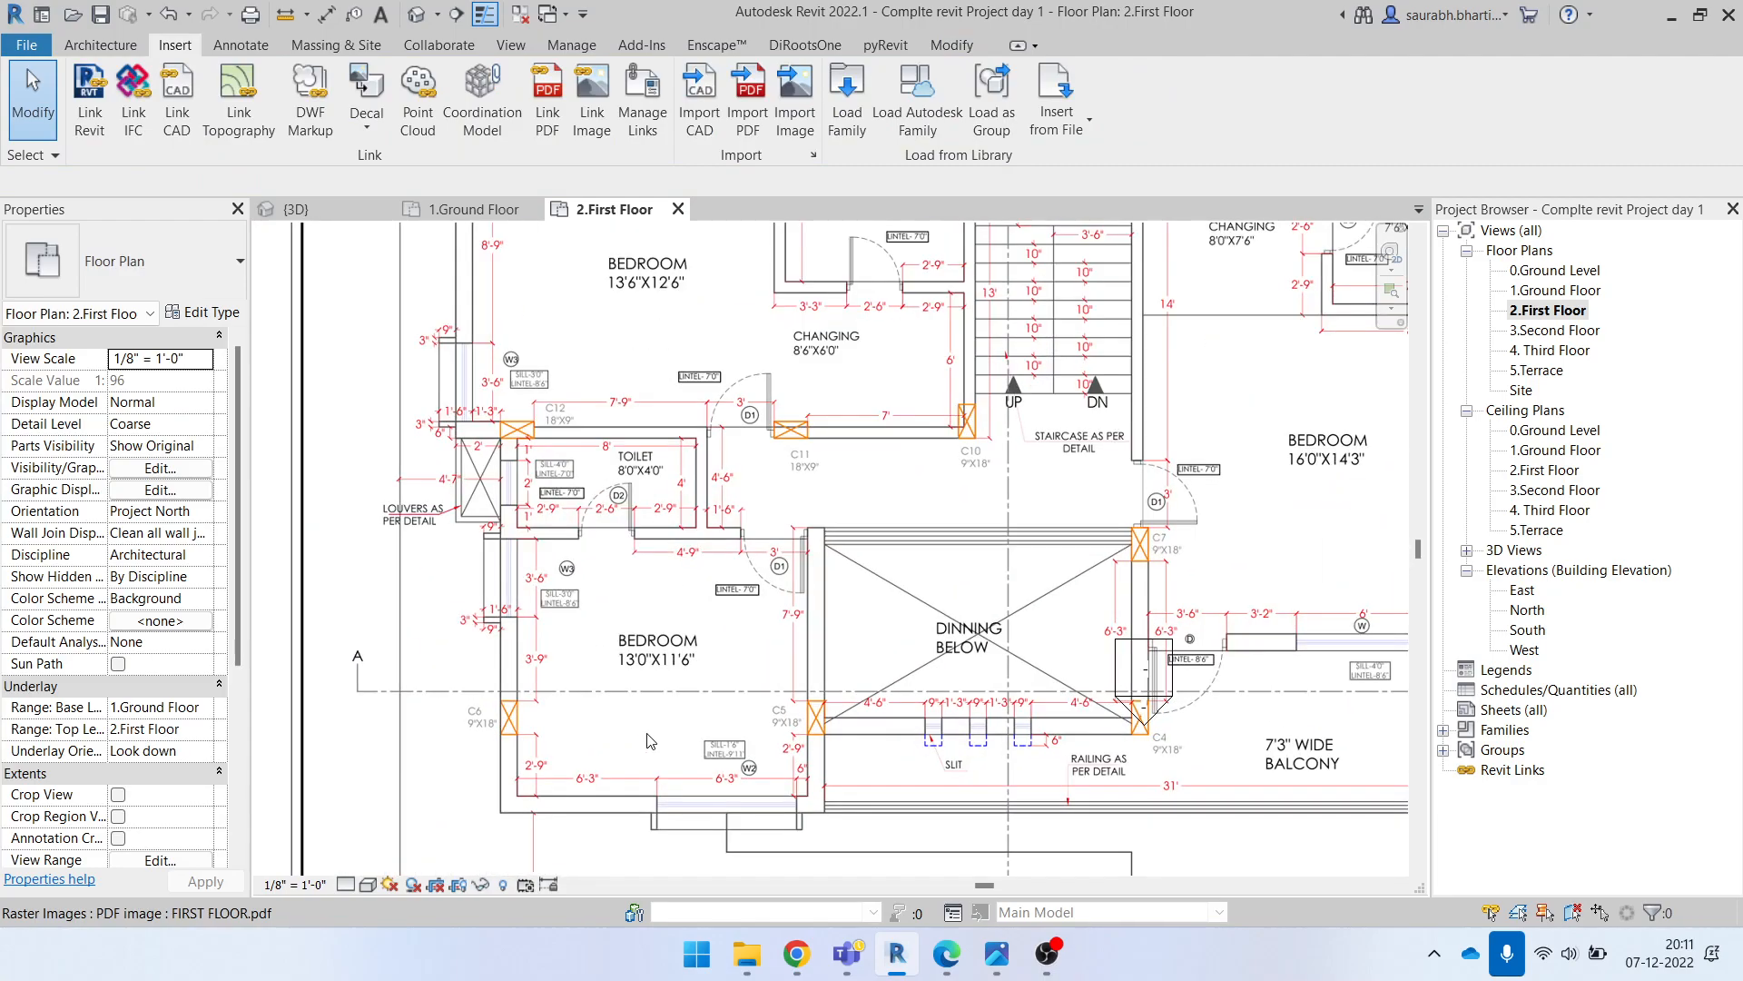
{"action": "scroll", "coordinate": [549, 808], "scroll_direction": "down", "scroll_amount": 1}
{"action": "middle_click_drag", "start_coordinate": [1059, 387], "coordinate": [950, 825]}
{"action": "scroll", "coordinate": [1082, 744], "scroll_direction": "up", "scroll_amount": 5}
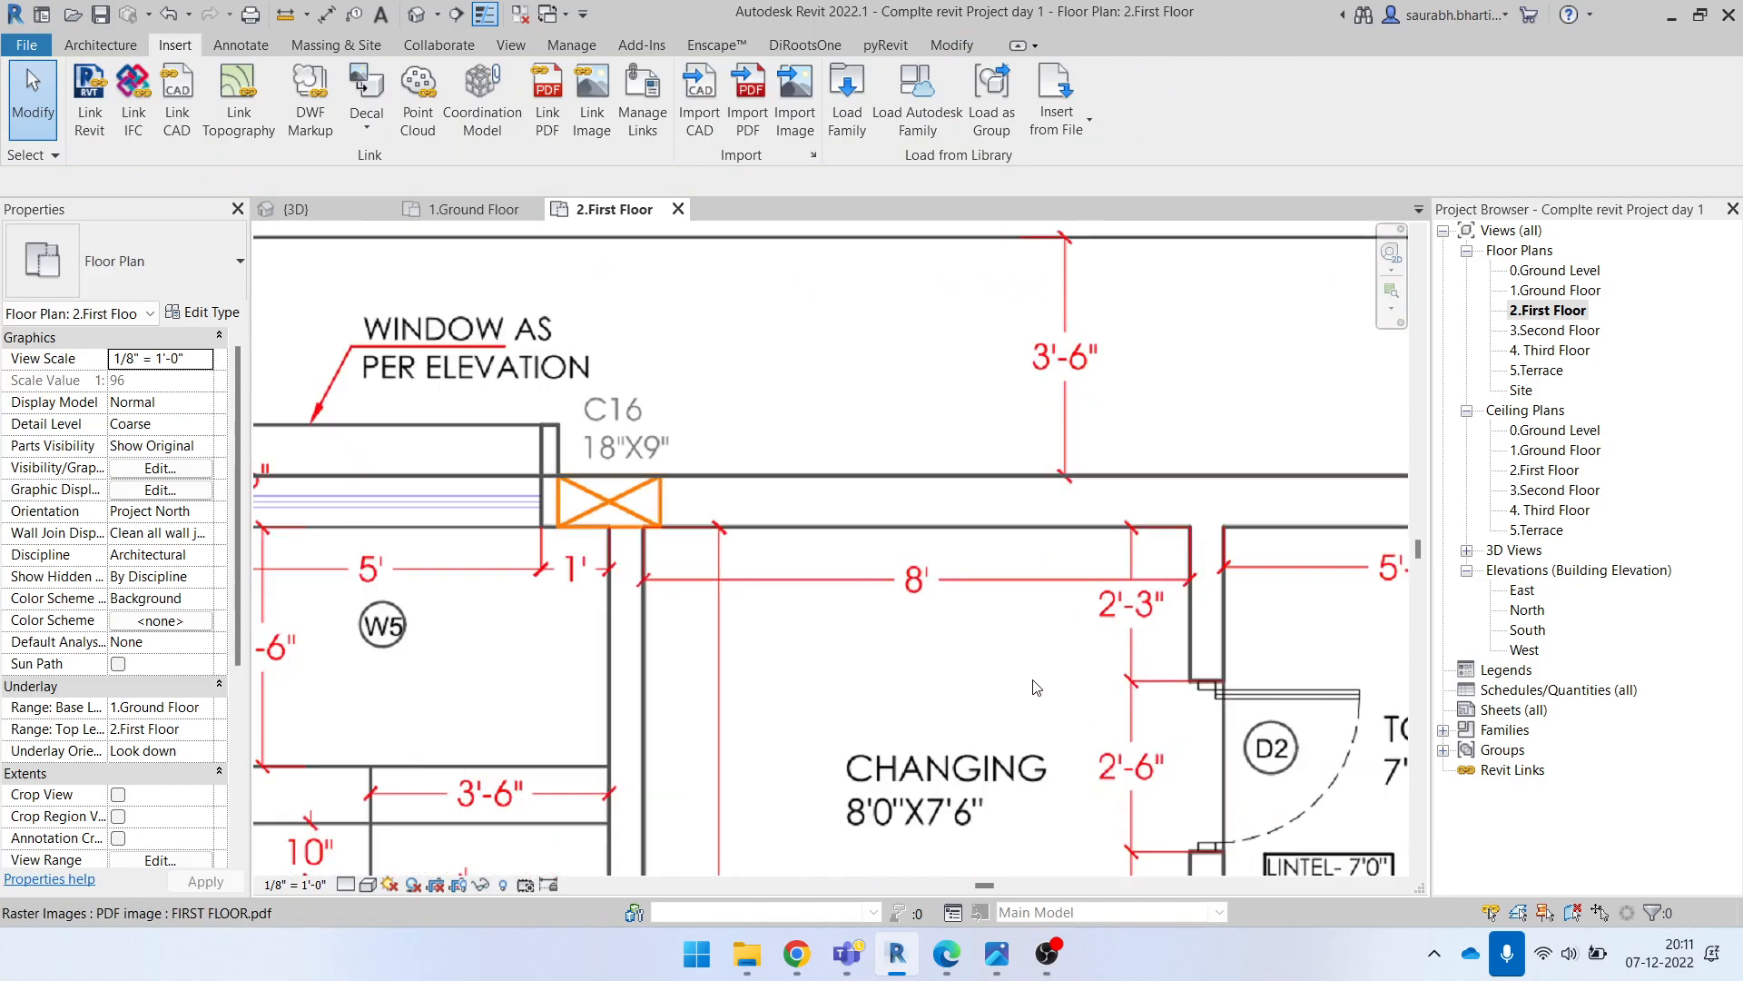
{"action": "scroll", "coordinate": [934, 480], "scroll_direction": "down", "scroll_amount": 3}
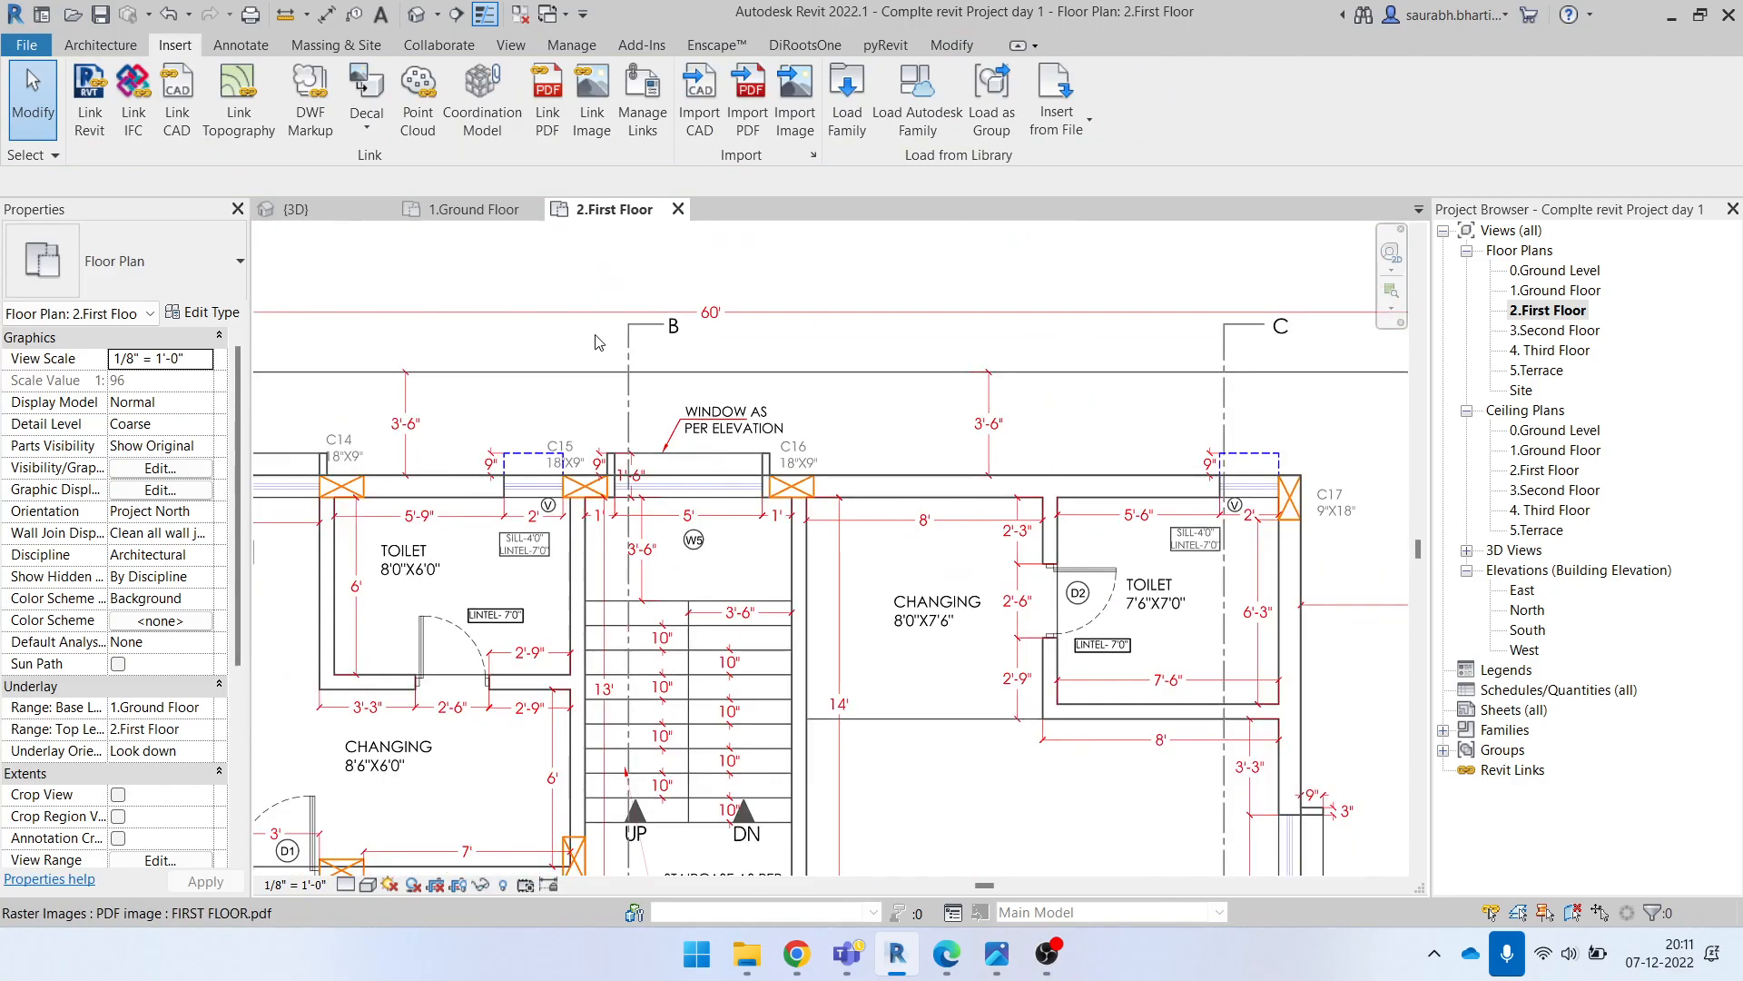
{"action": "scroll", "coordinate": [591, 332], "scroll_direction": "down", "scroll_amount": 1}
{"action": "left_click", "coordinate": [869, 493]}
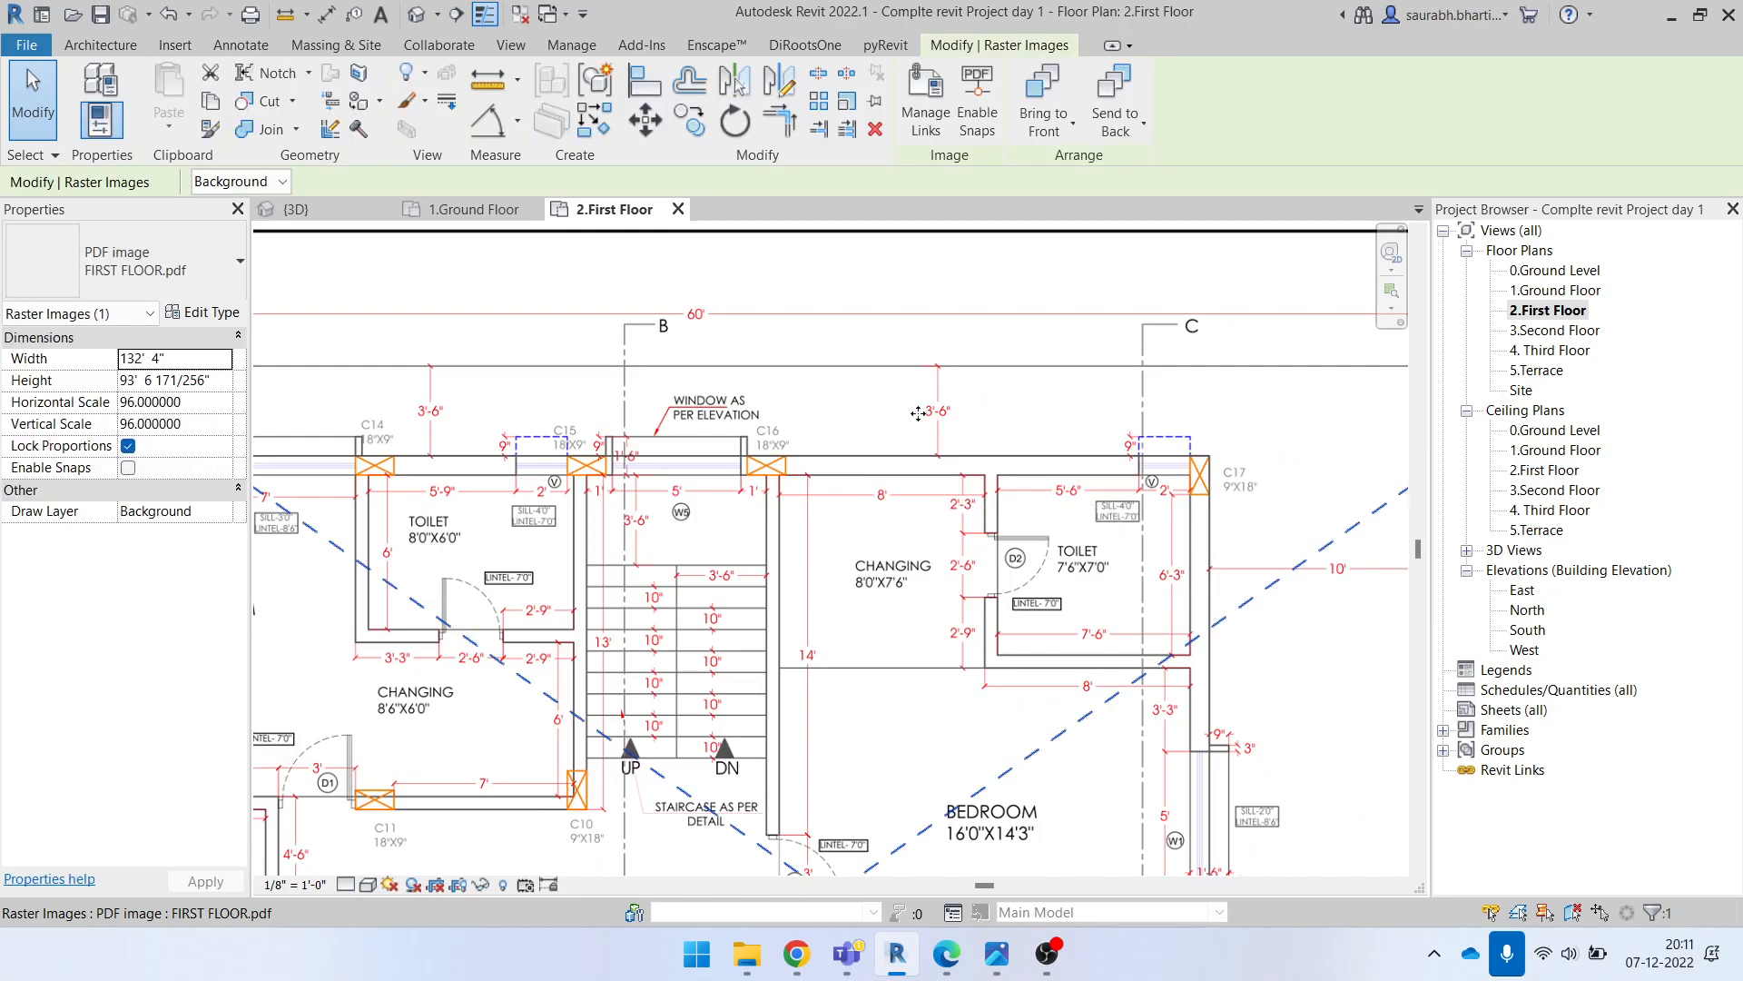
{"action": "scroll", "coordinate": [769, 484], "scroll_direction": "down", "scroll_amount": 3}
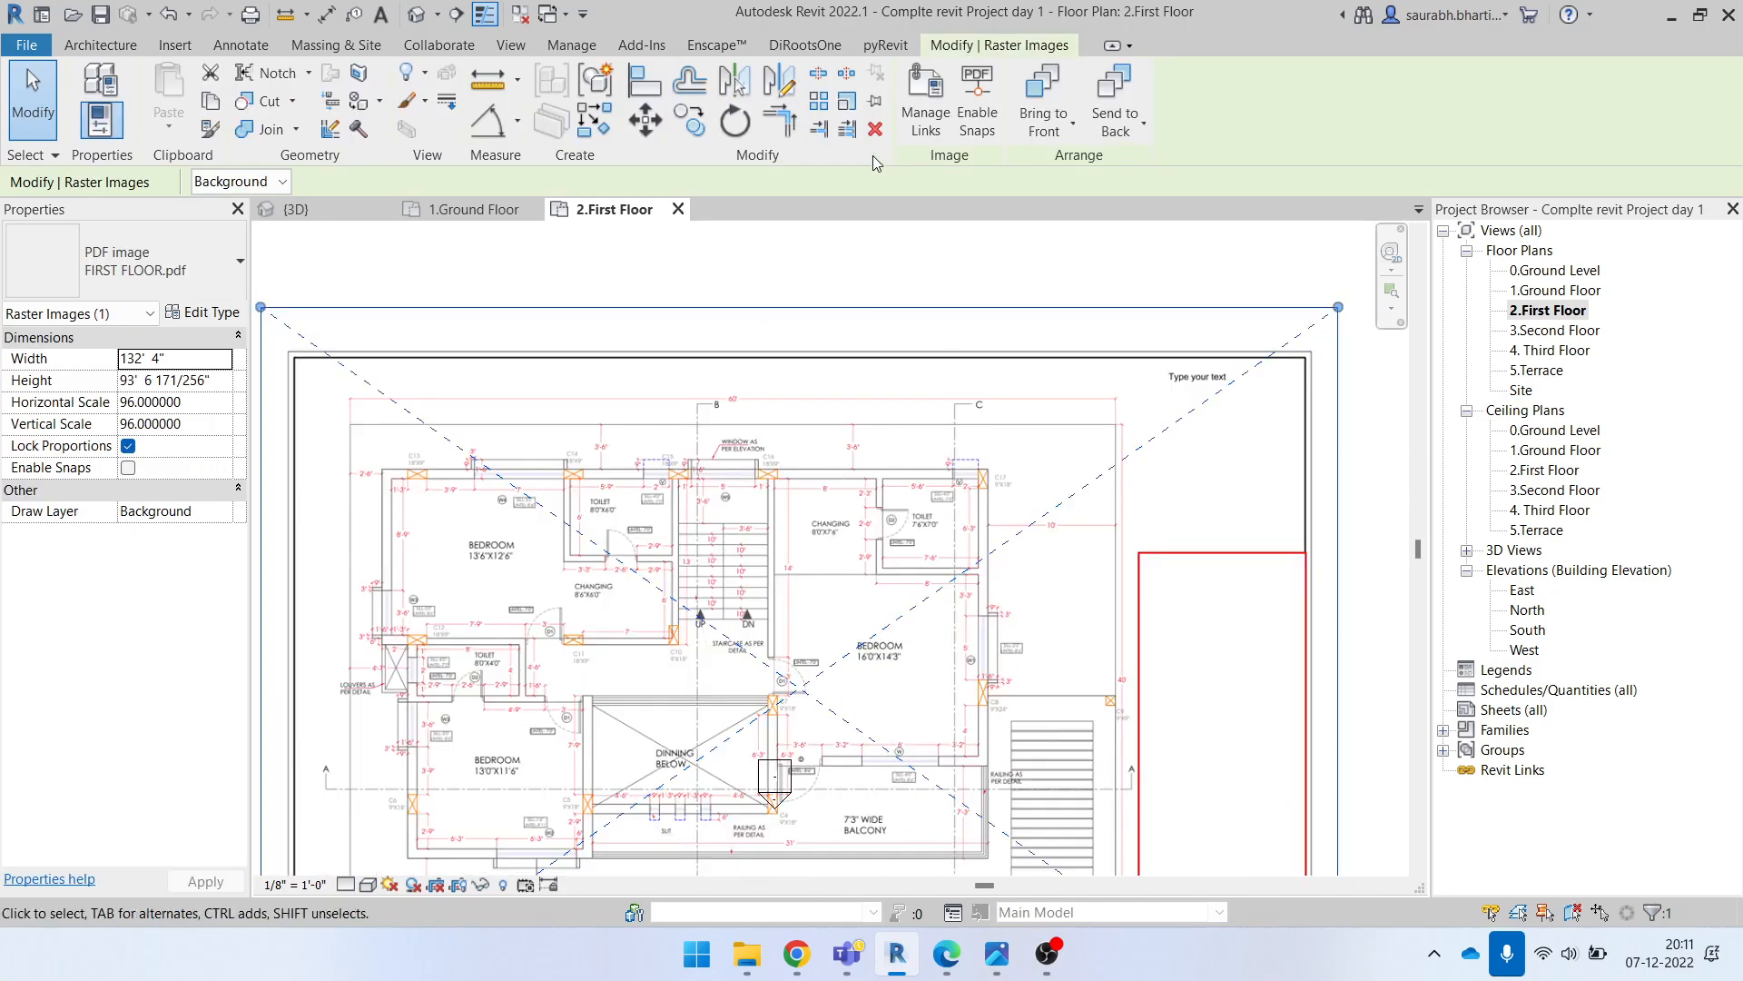
{"action": "left_click", "coordinate": [847, 102]}
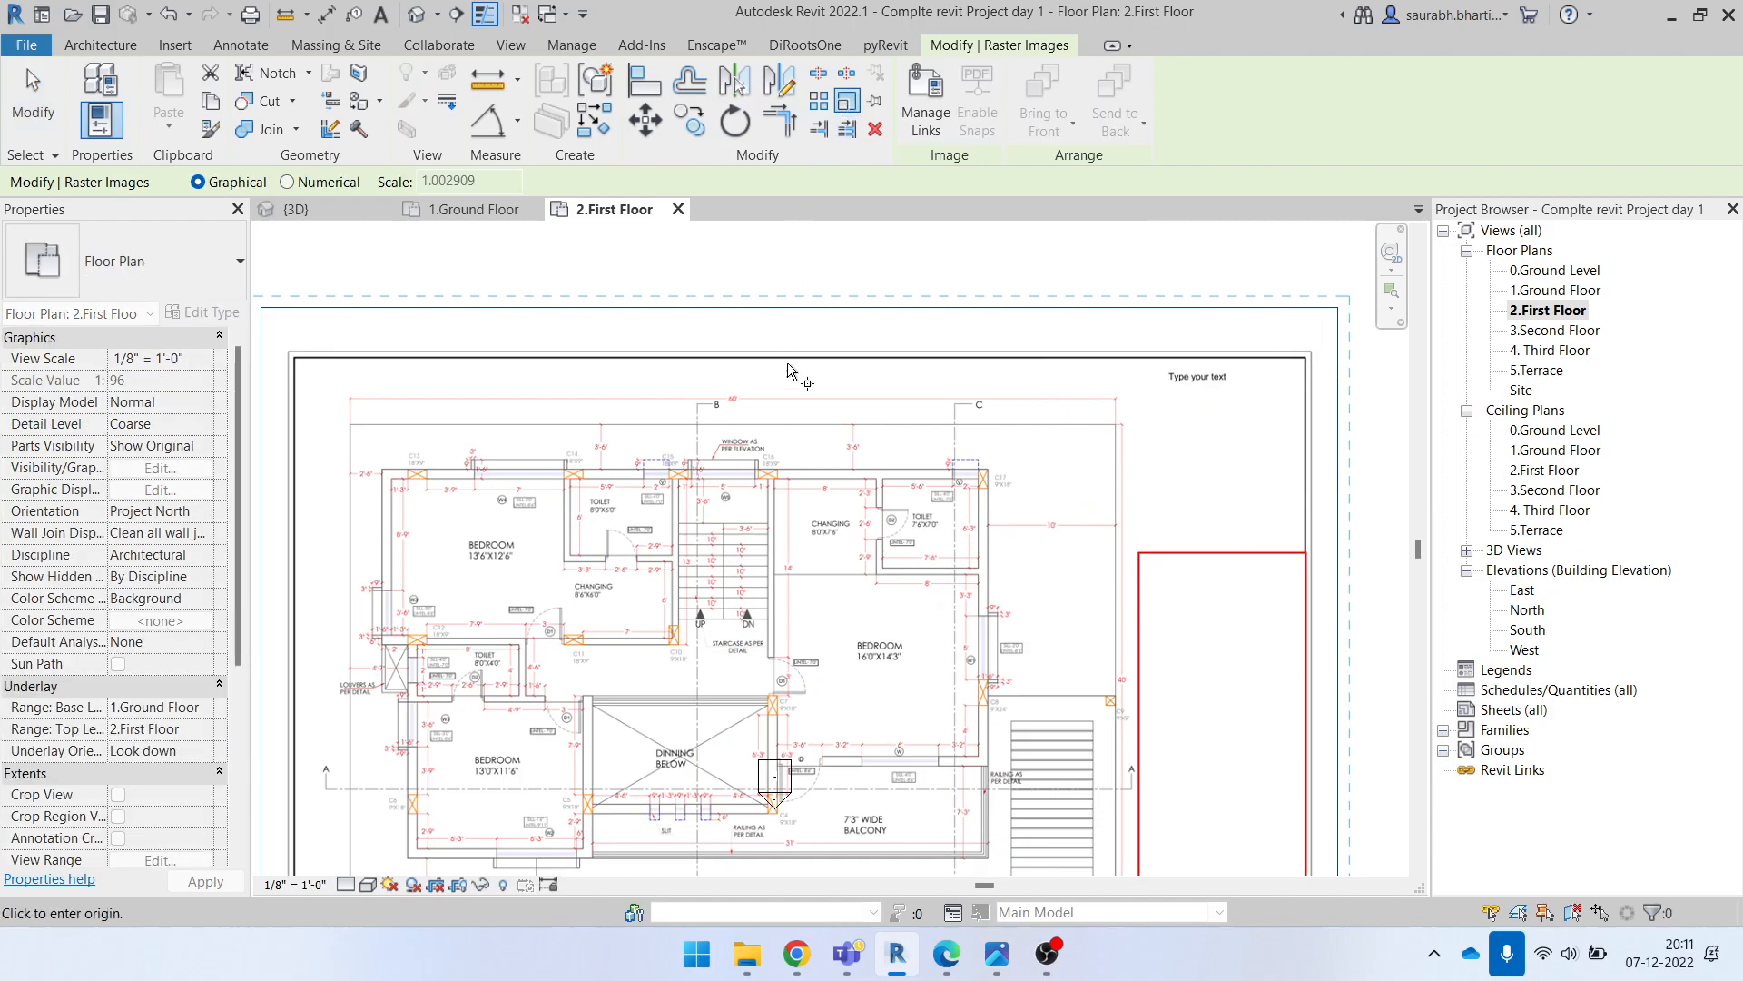
{"action": "scroll", "coordinate": [732, 429], "scroll_direction": "down", "scroll_amount": 3}
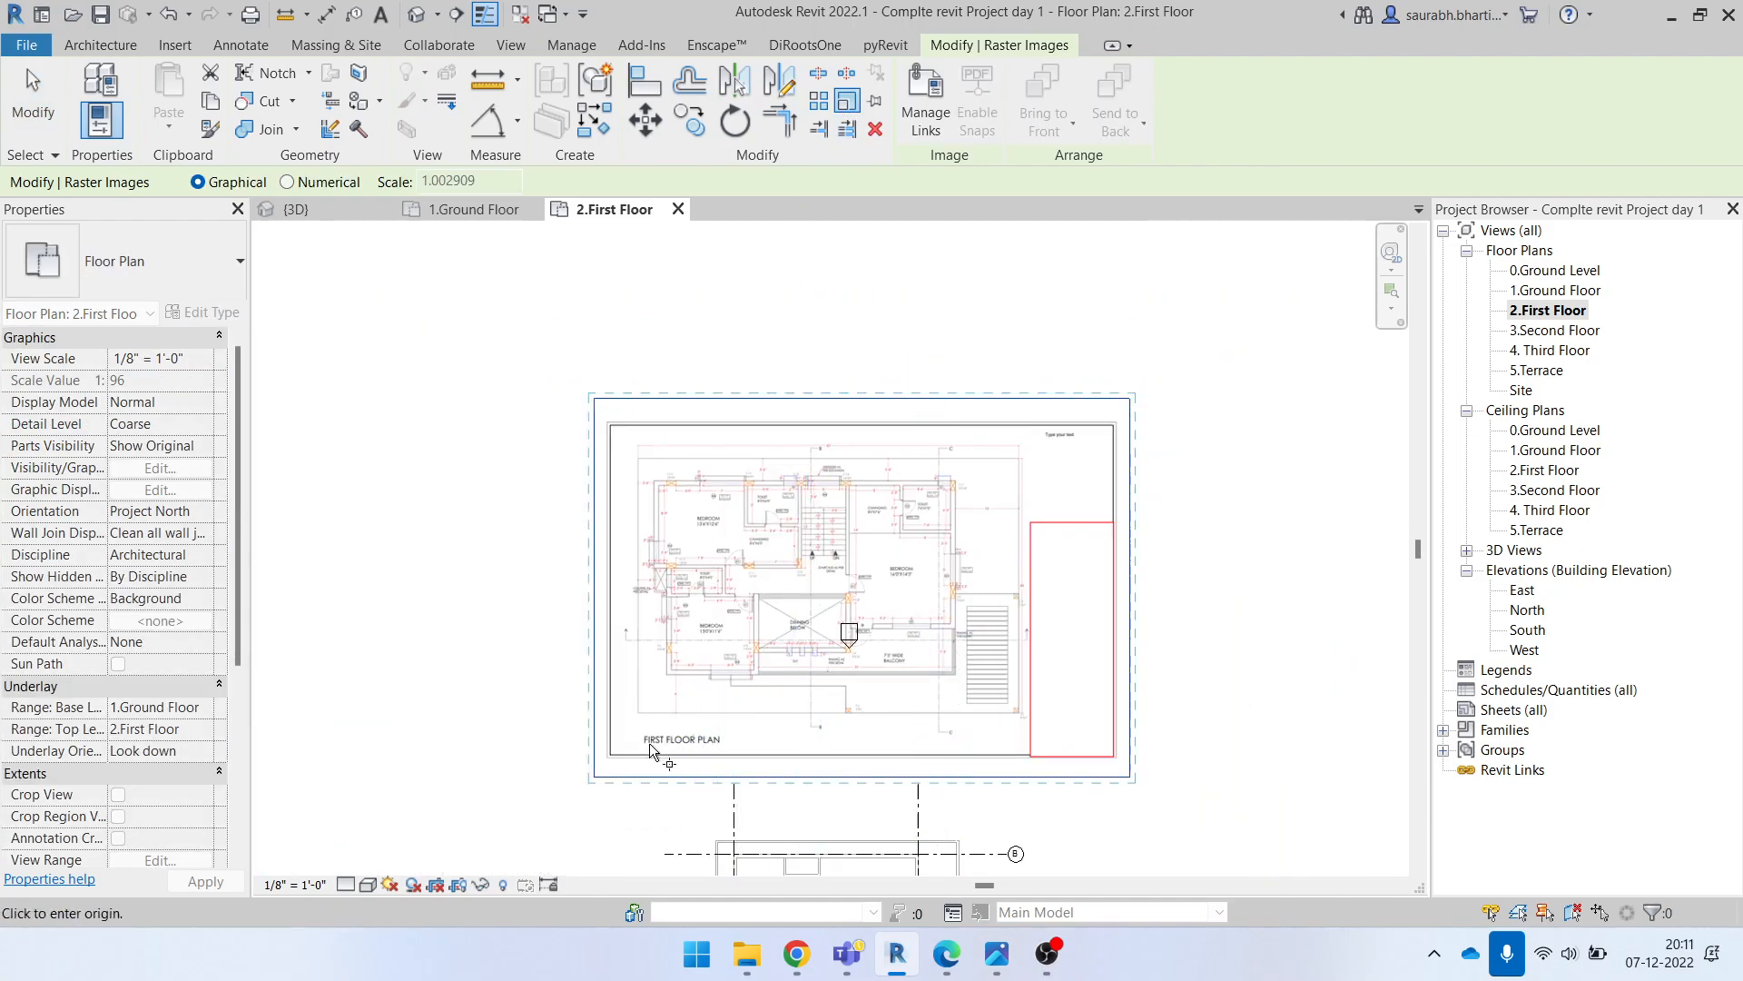
{"action": "key", "text": "Escape"}
{"action": "key", "text": "Escape"}
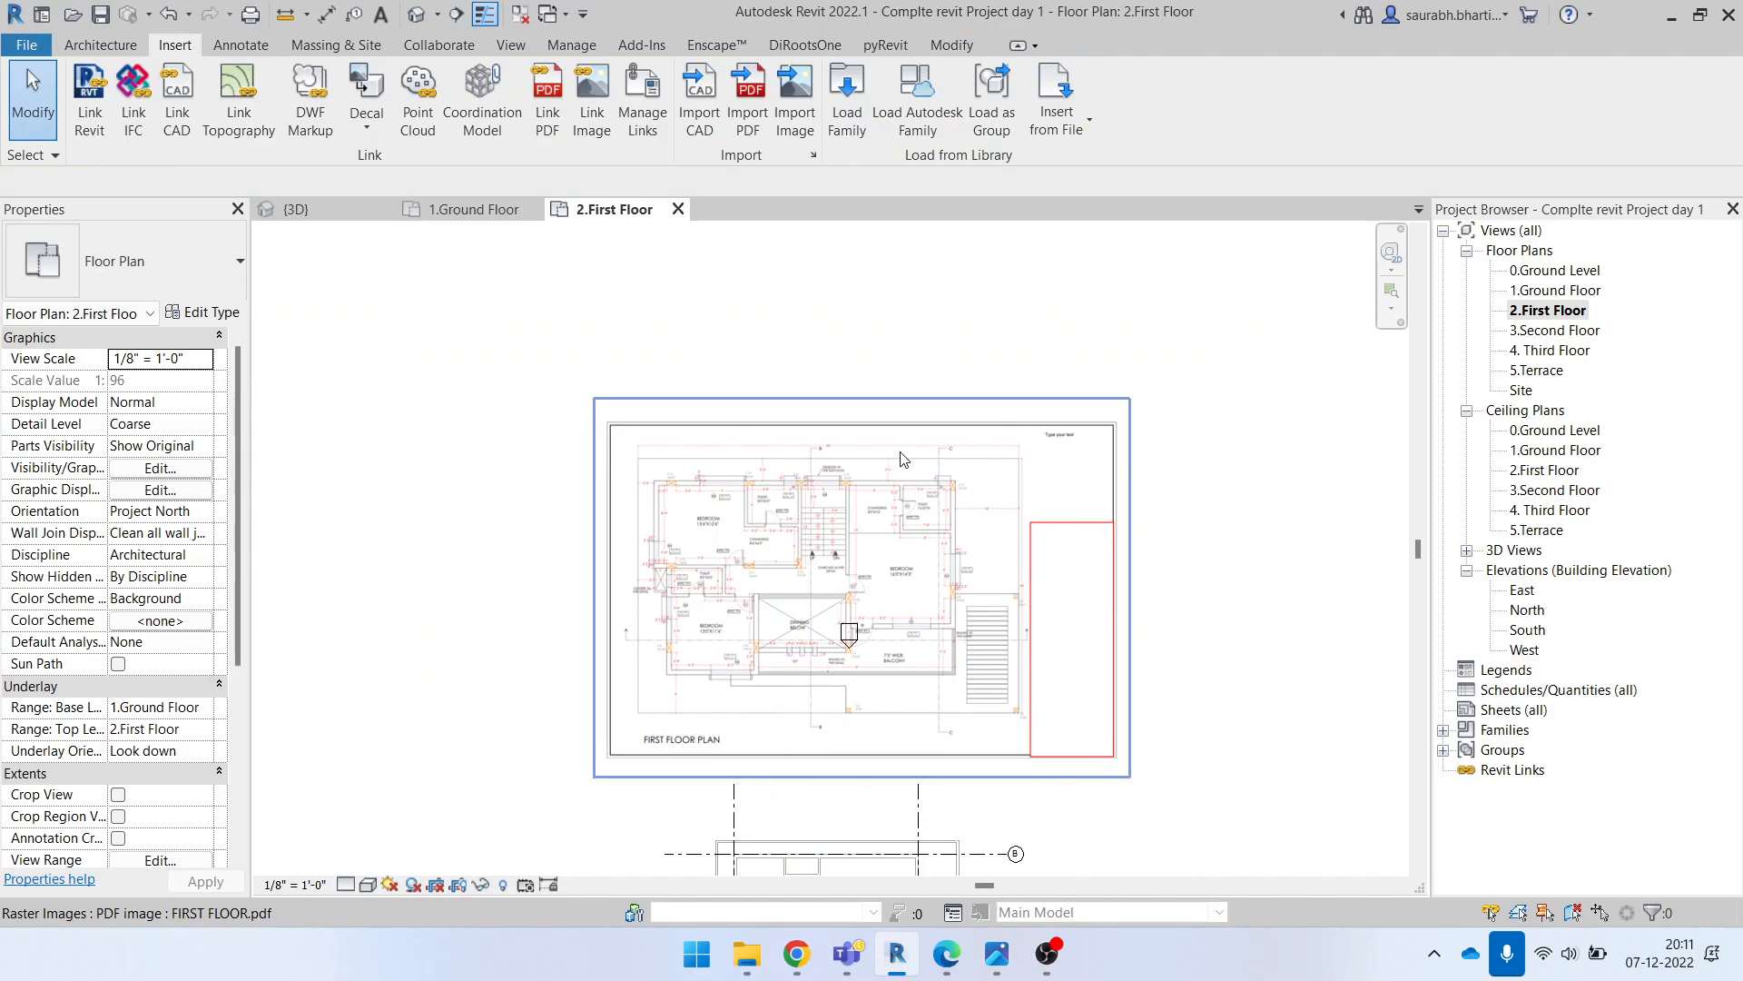
Step: Scale the FIRST FLOOR PDF graphically, picking both ends of the changing room's 8' dimension and setting that length to 8'
{"action": "left_click", "coordinate": [822, 422]}
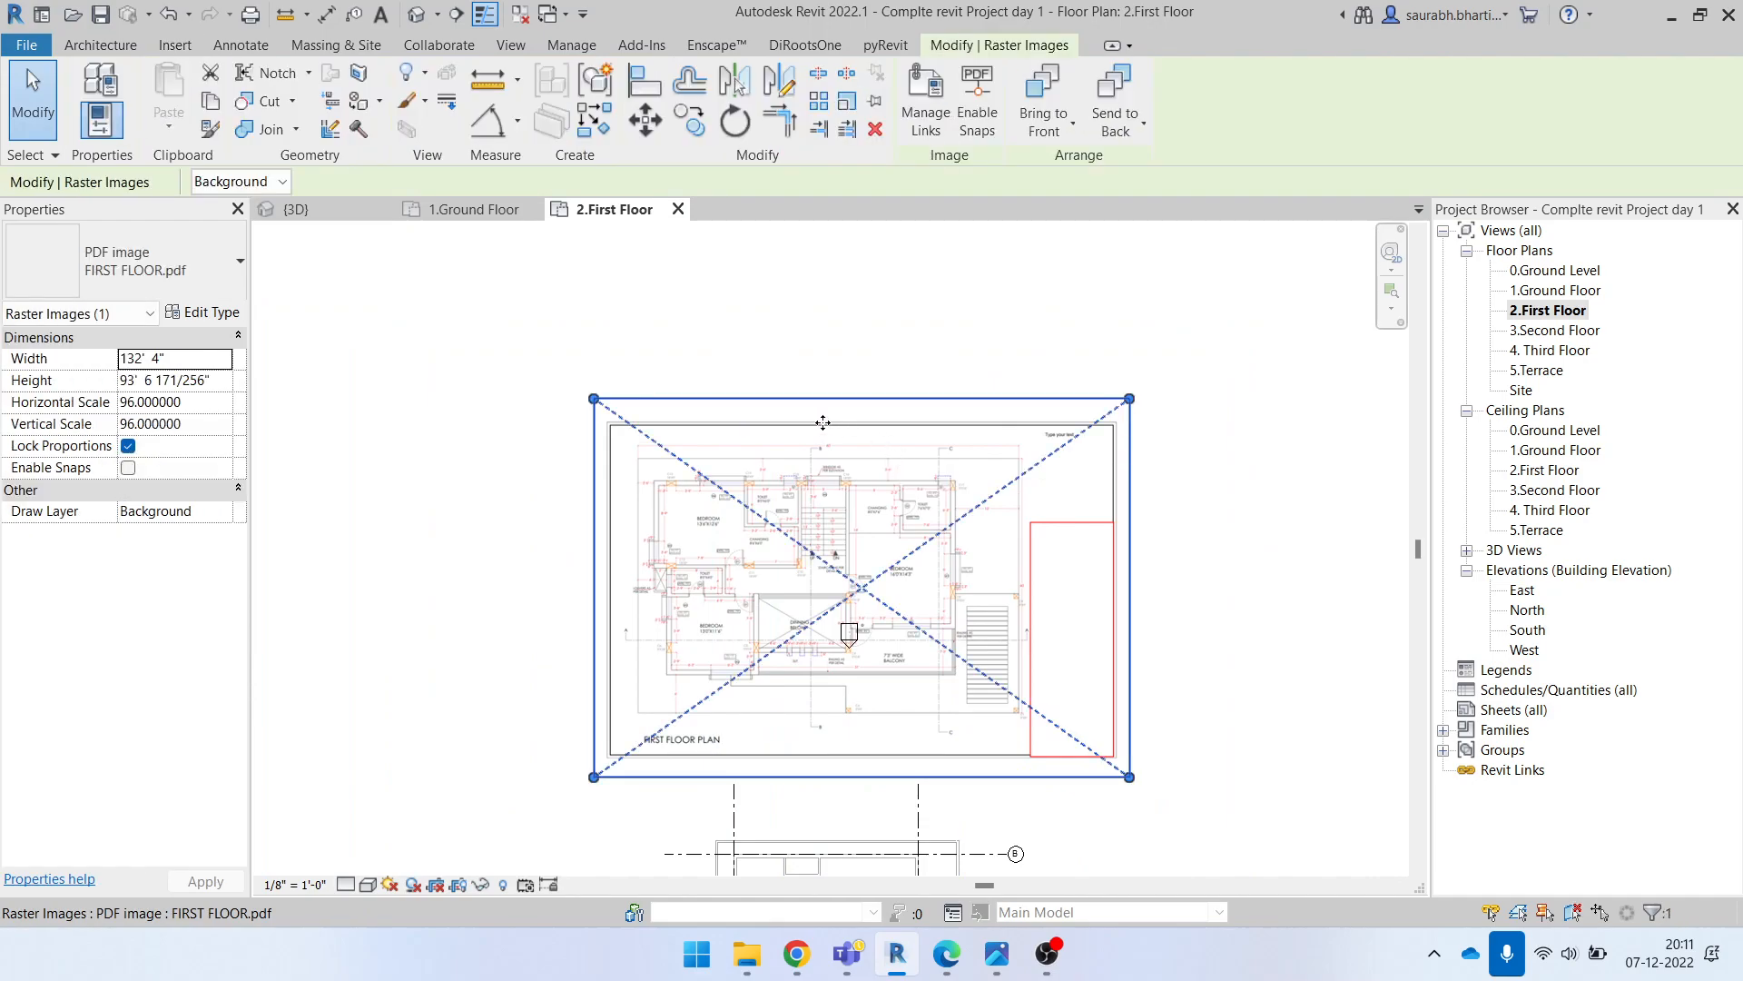
{"action": "left_click", "coordinate": [848, 108]}
{"action": "scroll", "coordinate": [732, 441], "scroll_direction": "up", "scroll_amount": 8}
{"action": "scroll", "coordinate": [732, 441], "scroll_direction": "up", "scroll_amount": 4}
{"action": "scroll", "coordinate": [471, 504], "scroll_direction": "up", "scroll_amount": 3}
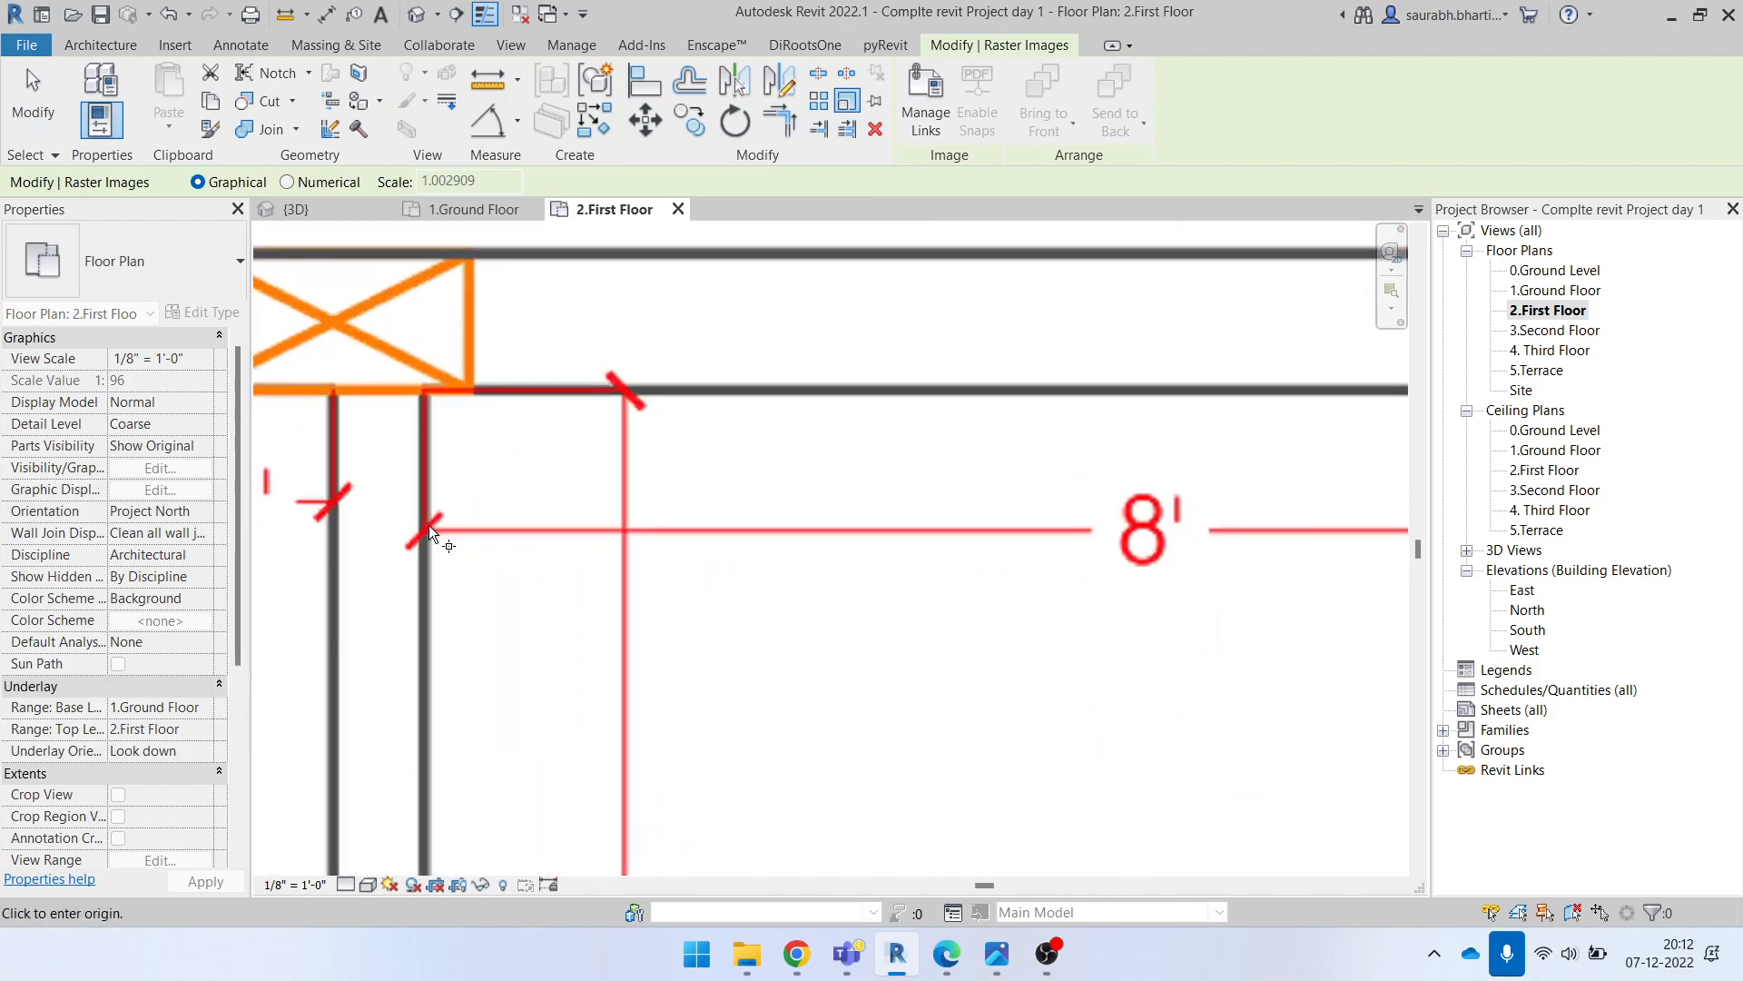
{"action": "scroll", "coordinate": [429, 525], "scroll_direction": "down", "scroll_amount": 4}
{"action": "scroll", "coordinate": [1353, 522], "scroll_direction": "up", "scroll_amount": 2}
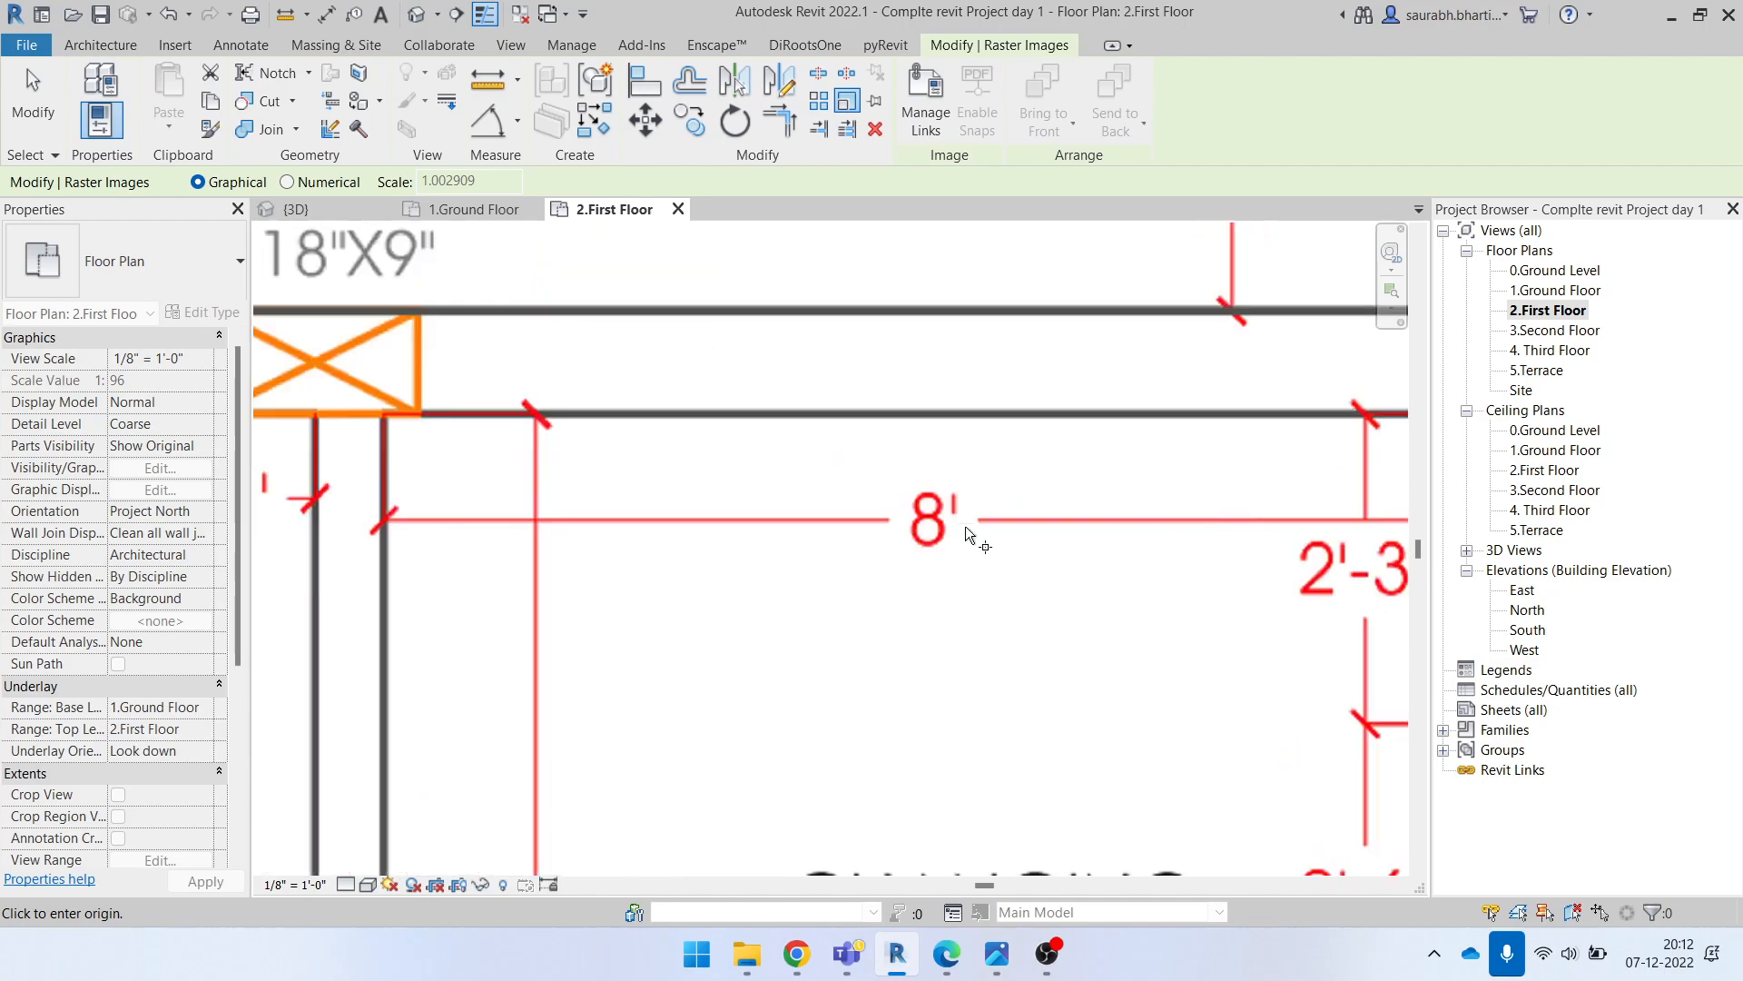
{"action": "left_click", "coordinate": [384, 514]}
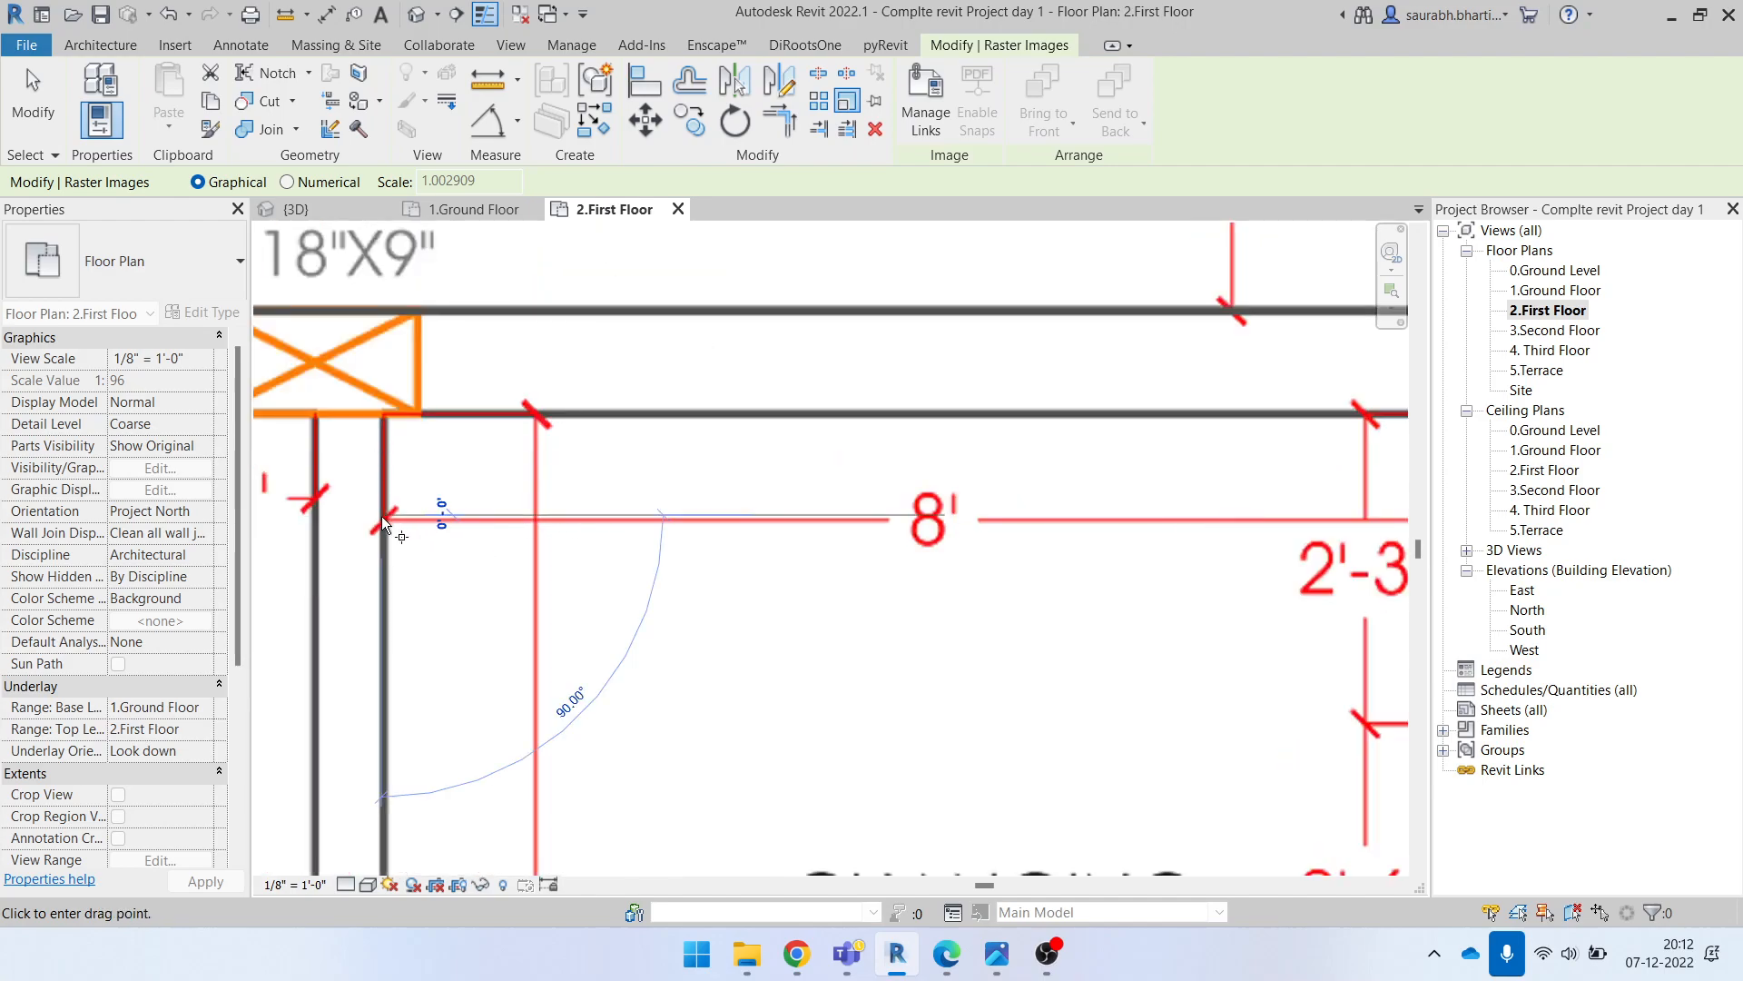
{"action": "scroll", "coordinate": [467, 534], "scroll_direction": "down", "scroll_amount": 1}
{"action": "scroll", "coordinate": [1260, 525], "scroll_direction": "up", "scroll_amount": 2}
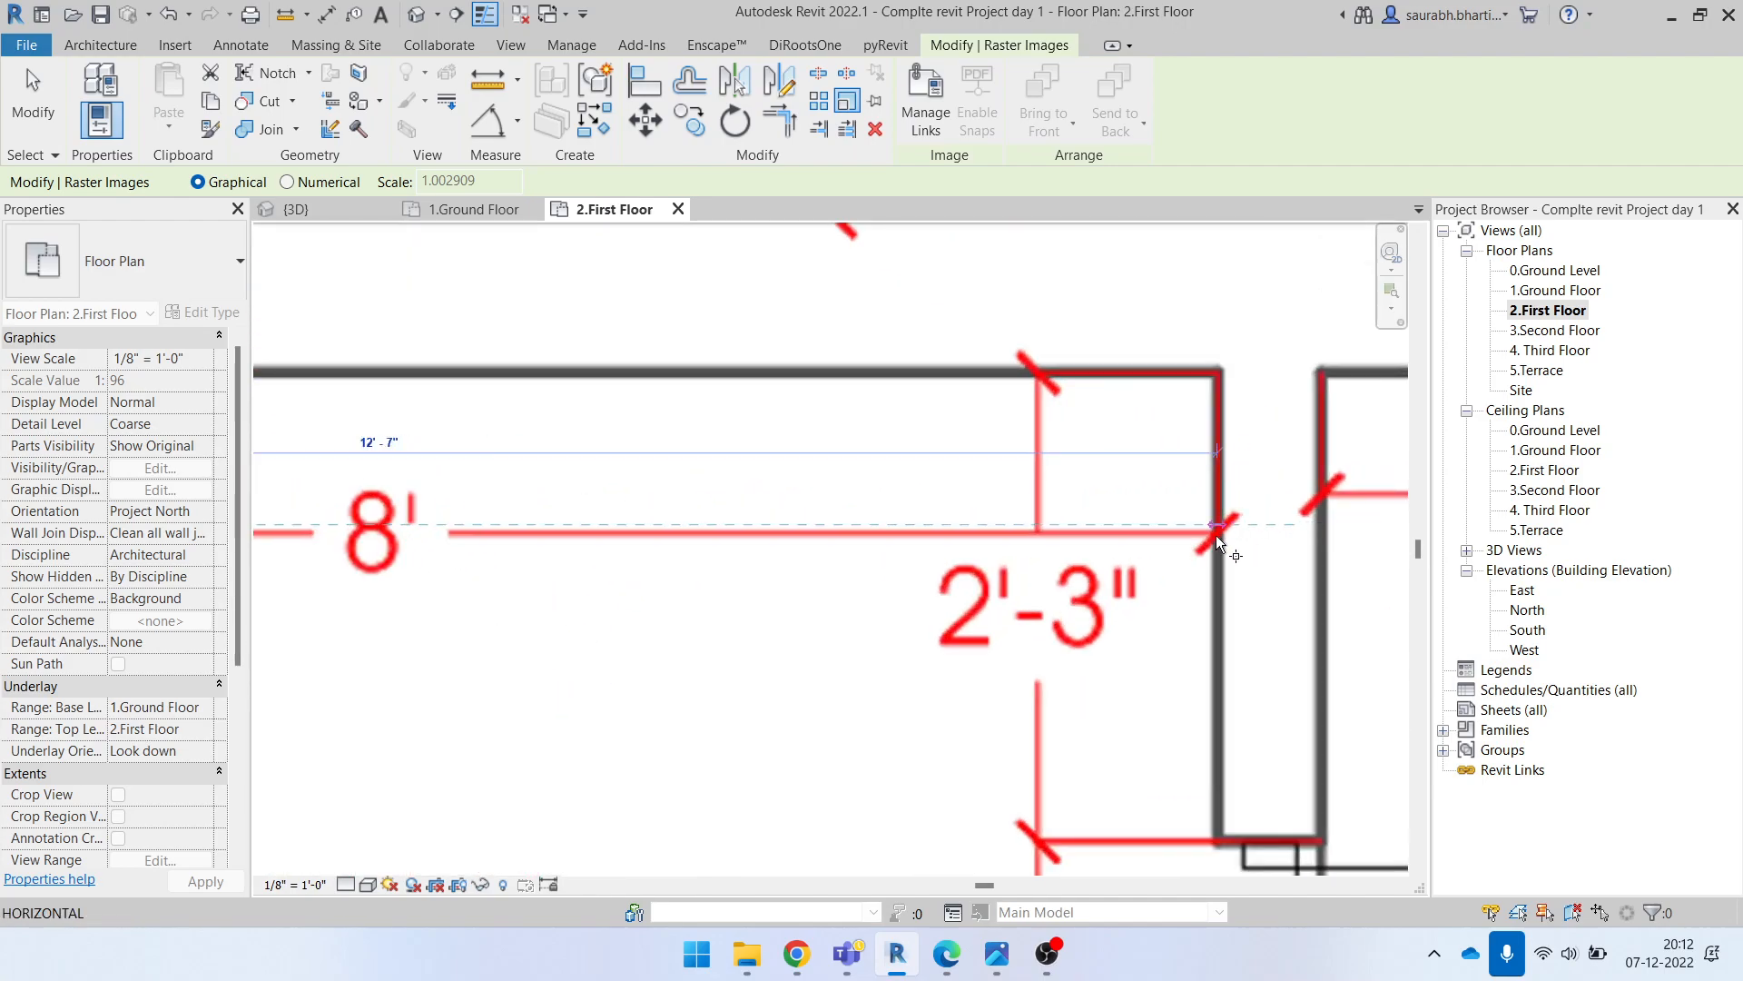
{"action": "scroll", "coordinate": [1220, 545], "scroll_direction": "down", "scroll_amount": 1}
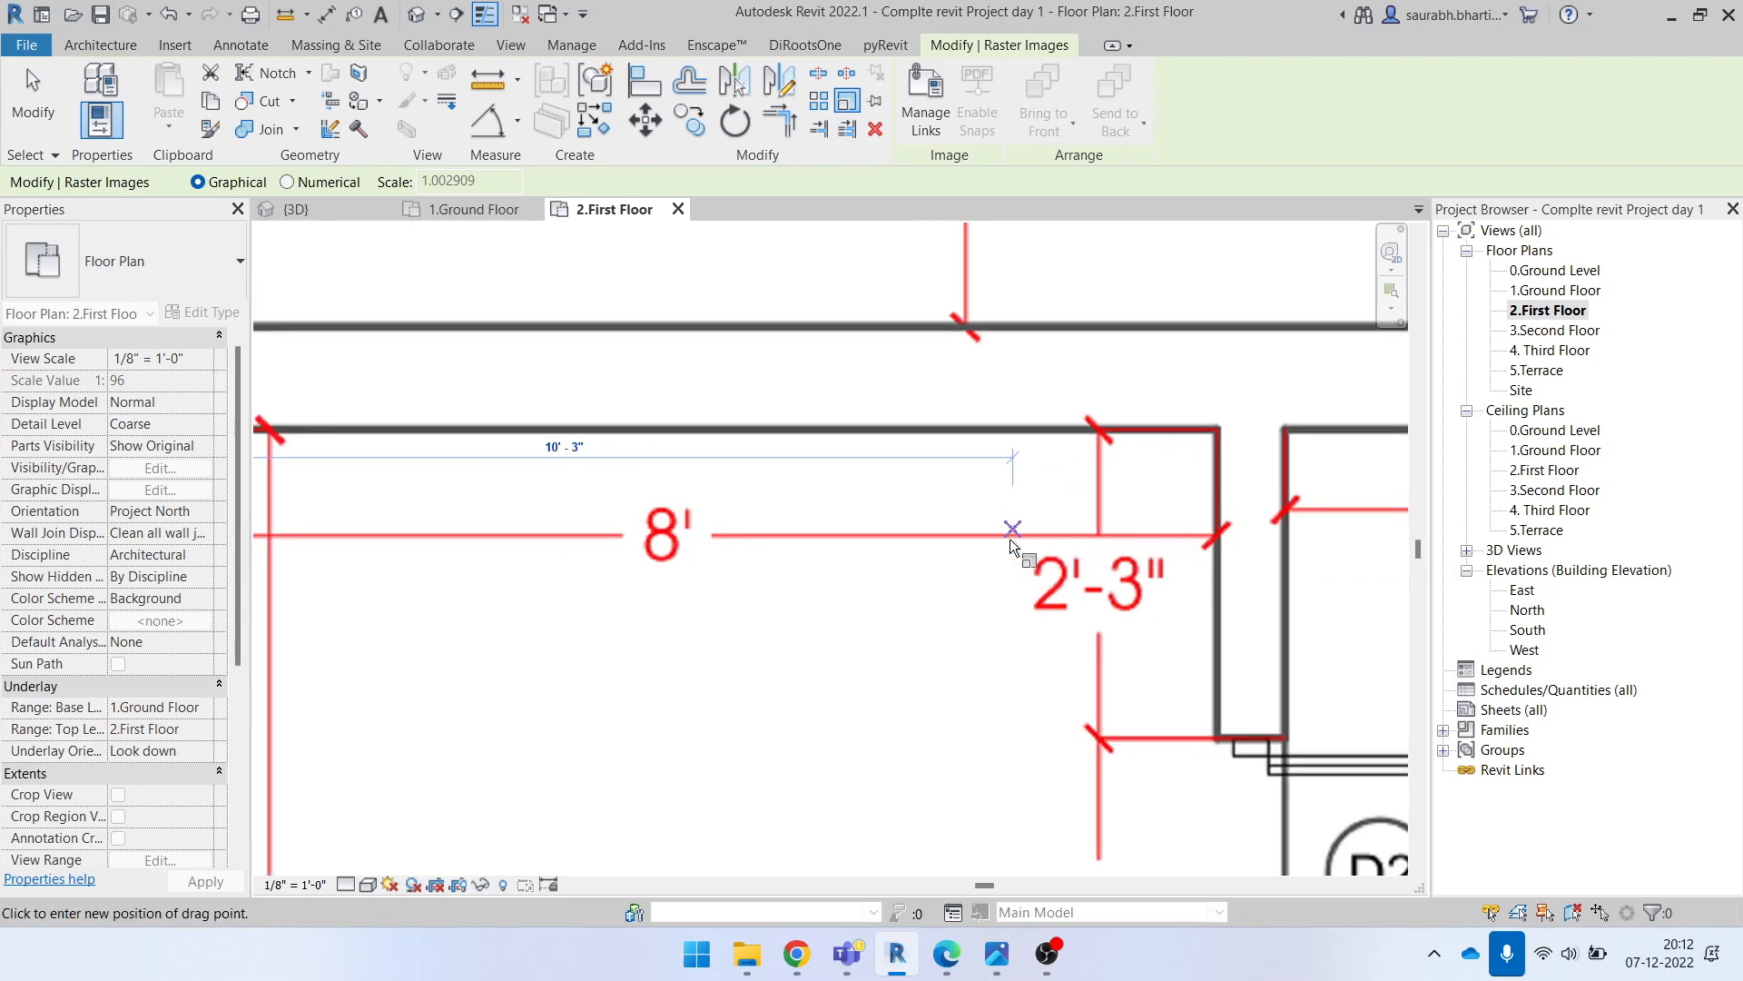
{"action": "scroll", "coordinate": [1095, 544], "scroll_direction": "down", "scroll_amount": 2}
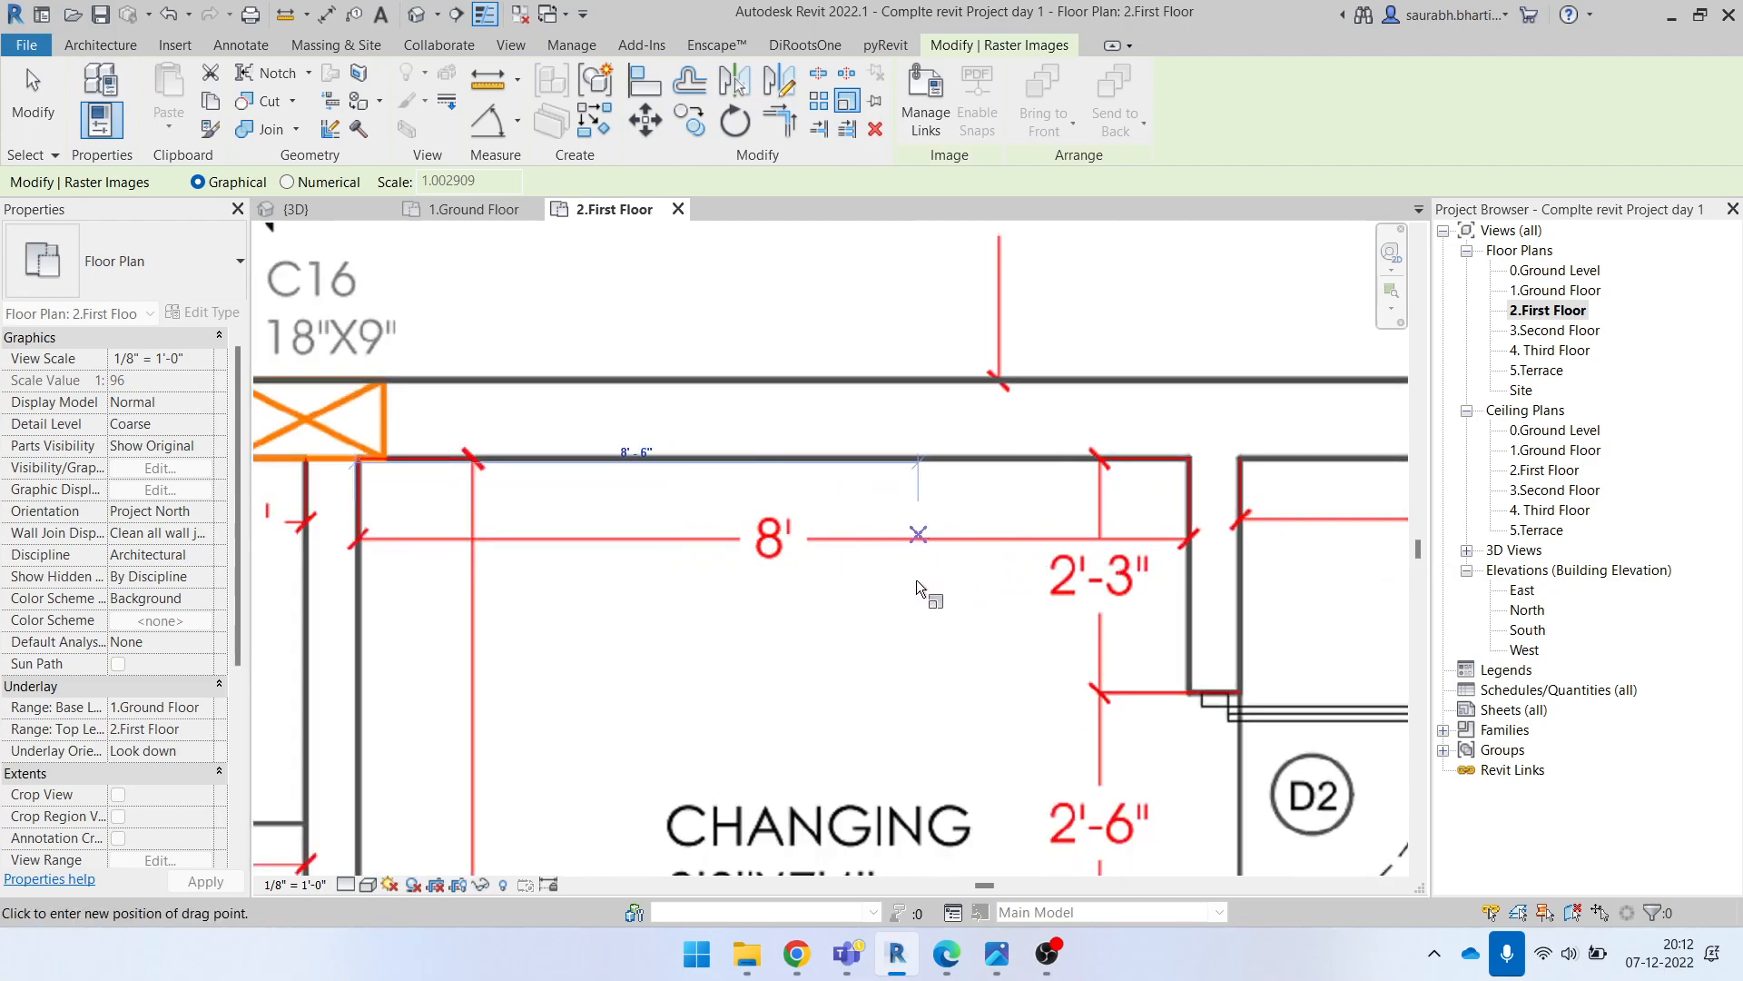
{"action": "type", "text": "8"}
{"action": "key", "text": "Return"}
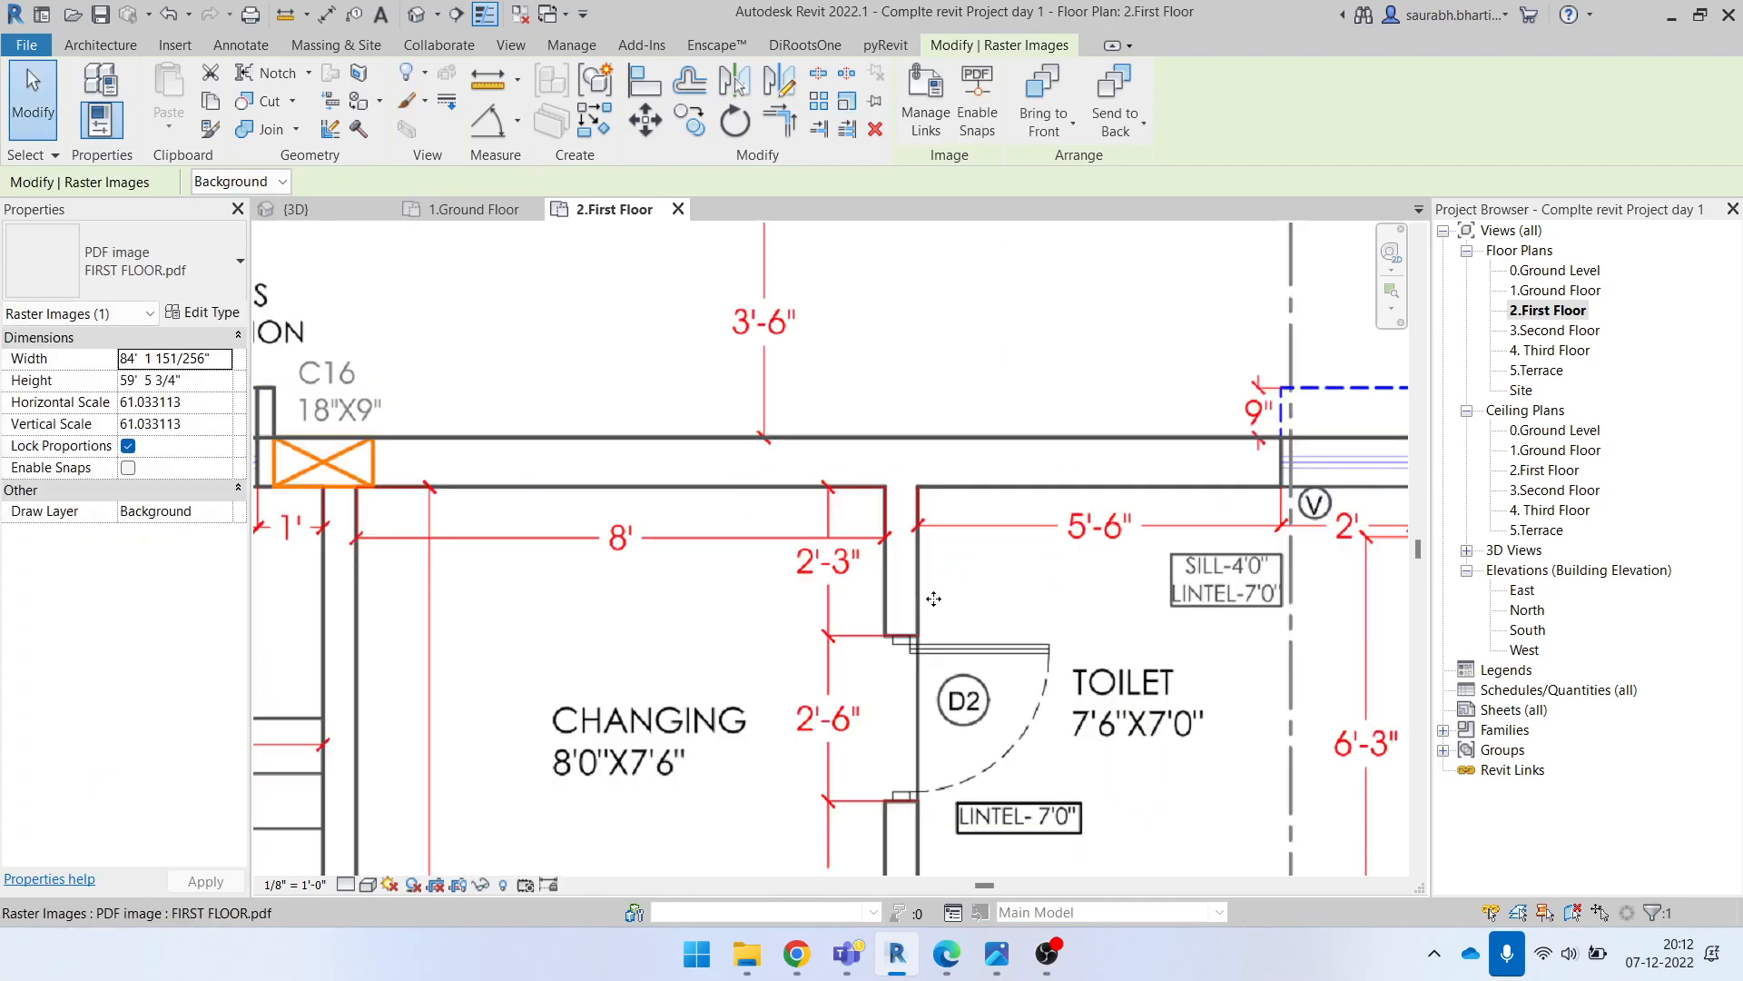
{"action": "scroll", "coordinate": [892, 567], "scroll_direction": "down", "scroll_amount": 3}
{"action": "key", "text": "Escape"}
Step: Draw a model line across the changing room's 8' width to check the PDF scale, and delete it
{"action": "scroll", "coordinate": [804, 572], "scroll_direction": "up", "scroll_amount": 3}
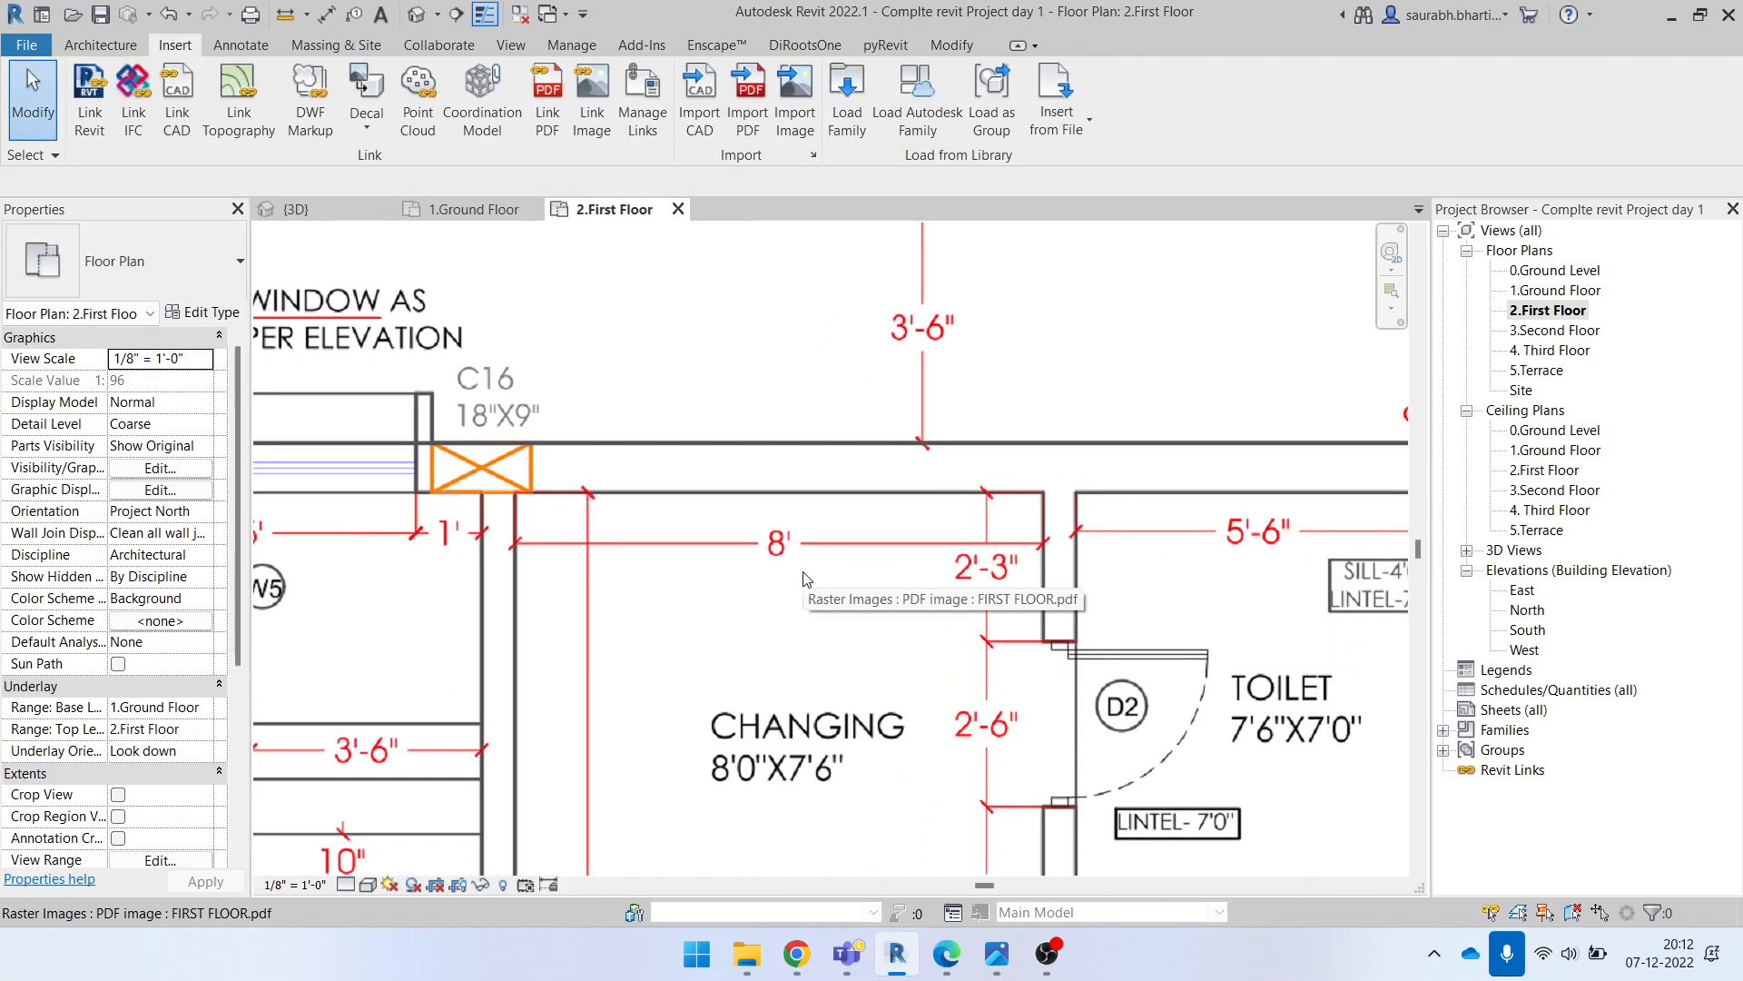
{"action": "key", "text": "l"}
{"action": "key", "text": "i"}
{"action": "scroll", "coordinate": [581, 560], "scroll_direction": "up", "scroll_amount": 2}
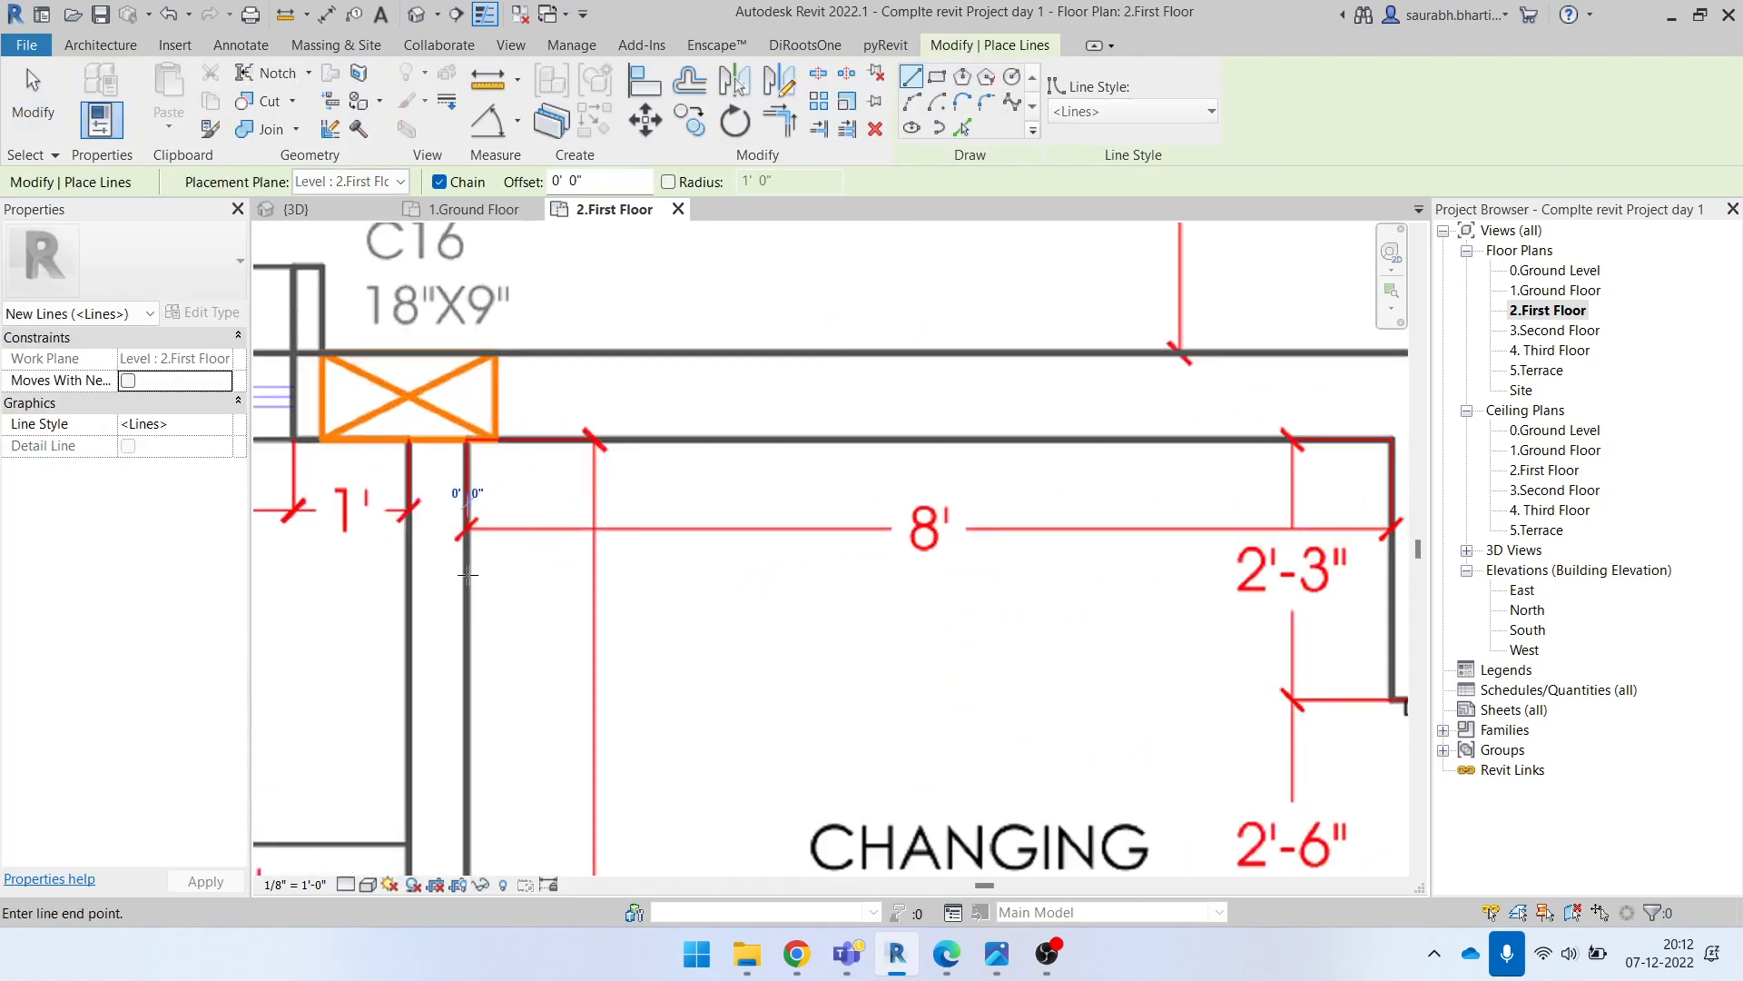
{"action": "left_click", "coordinate": [1392, 574]}
{"action": "key", "text": "Escape"}
{"action": "key", "text": "Escape"}
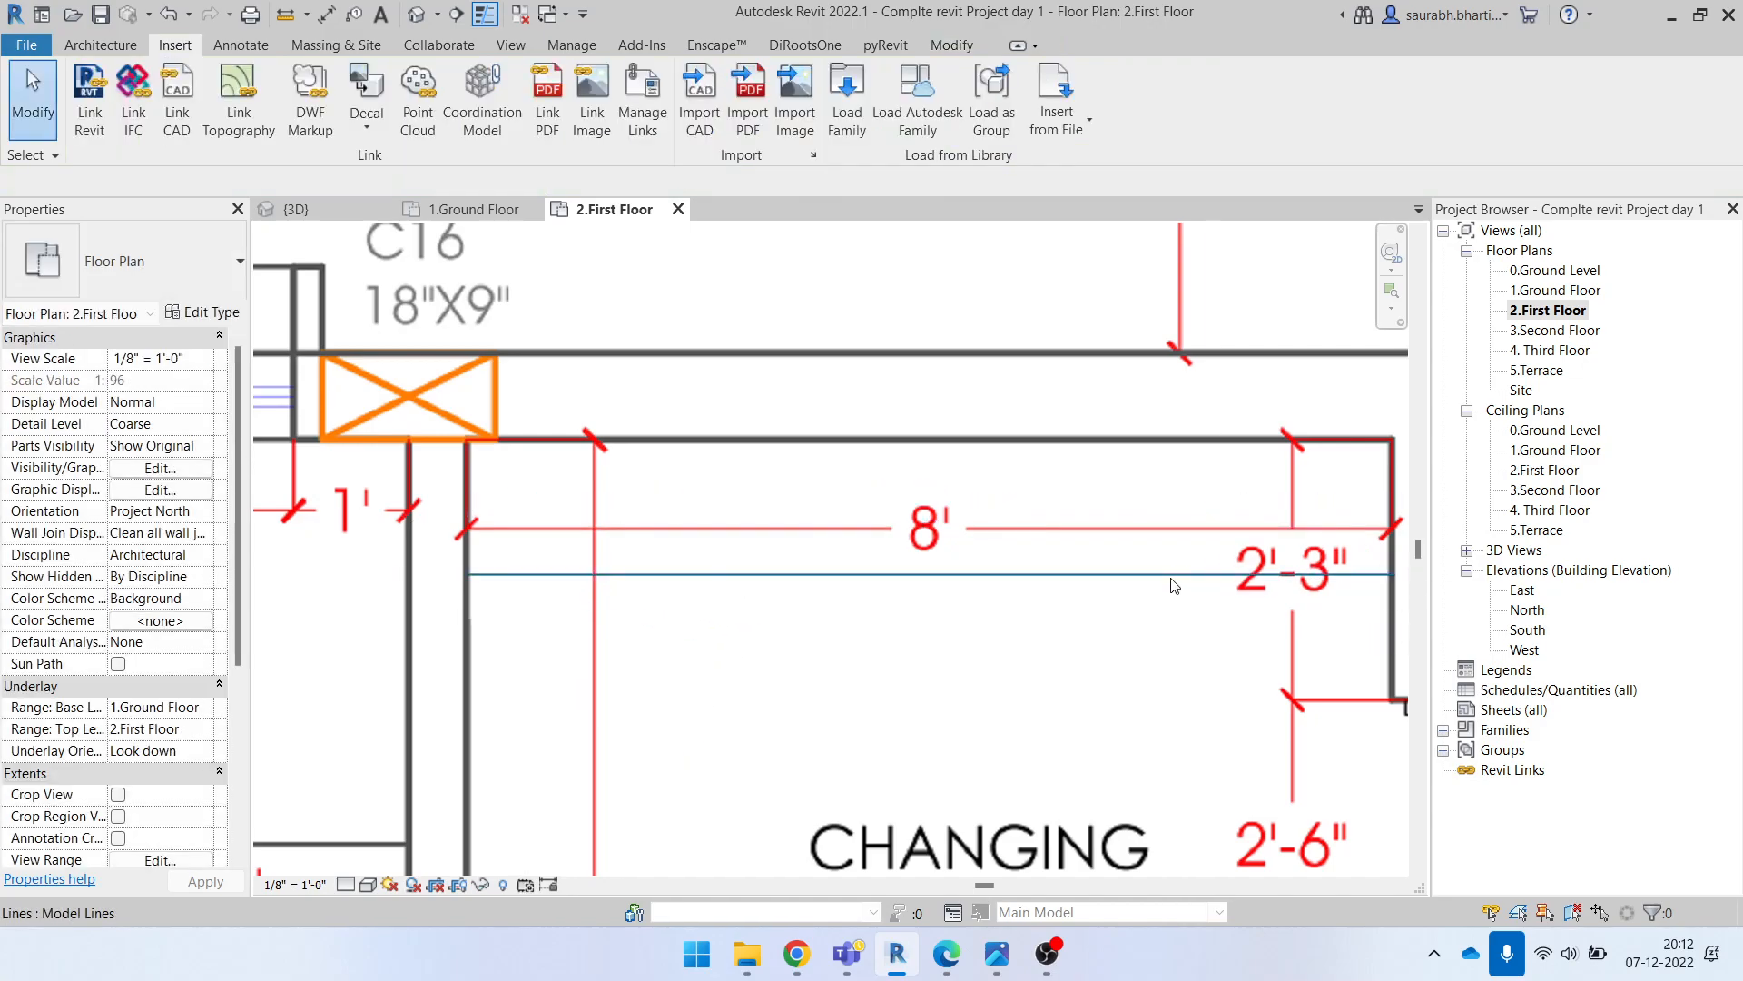
{"action": "left_click", "coordinate": [1059, 579]}
{"action": "key", "text": "Delete"}
Step: Move the FIRST FLOOR PDF down over the grids and the underlaid ground floor walls
{"action": "scroll", "coordinate": [1020, 581], "scroll_direction": "down", "scroll_amount": 5}
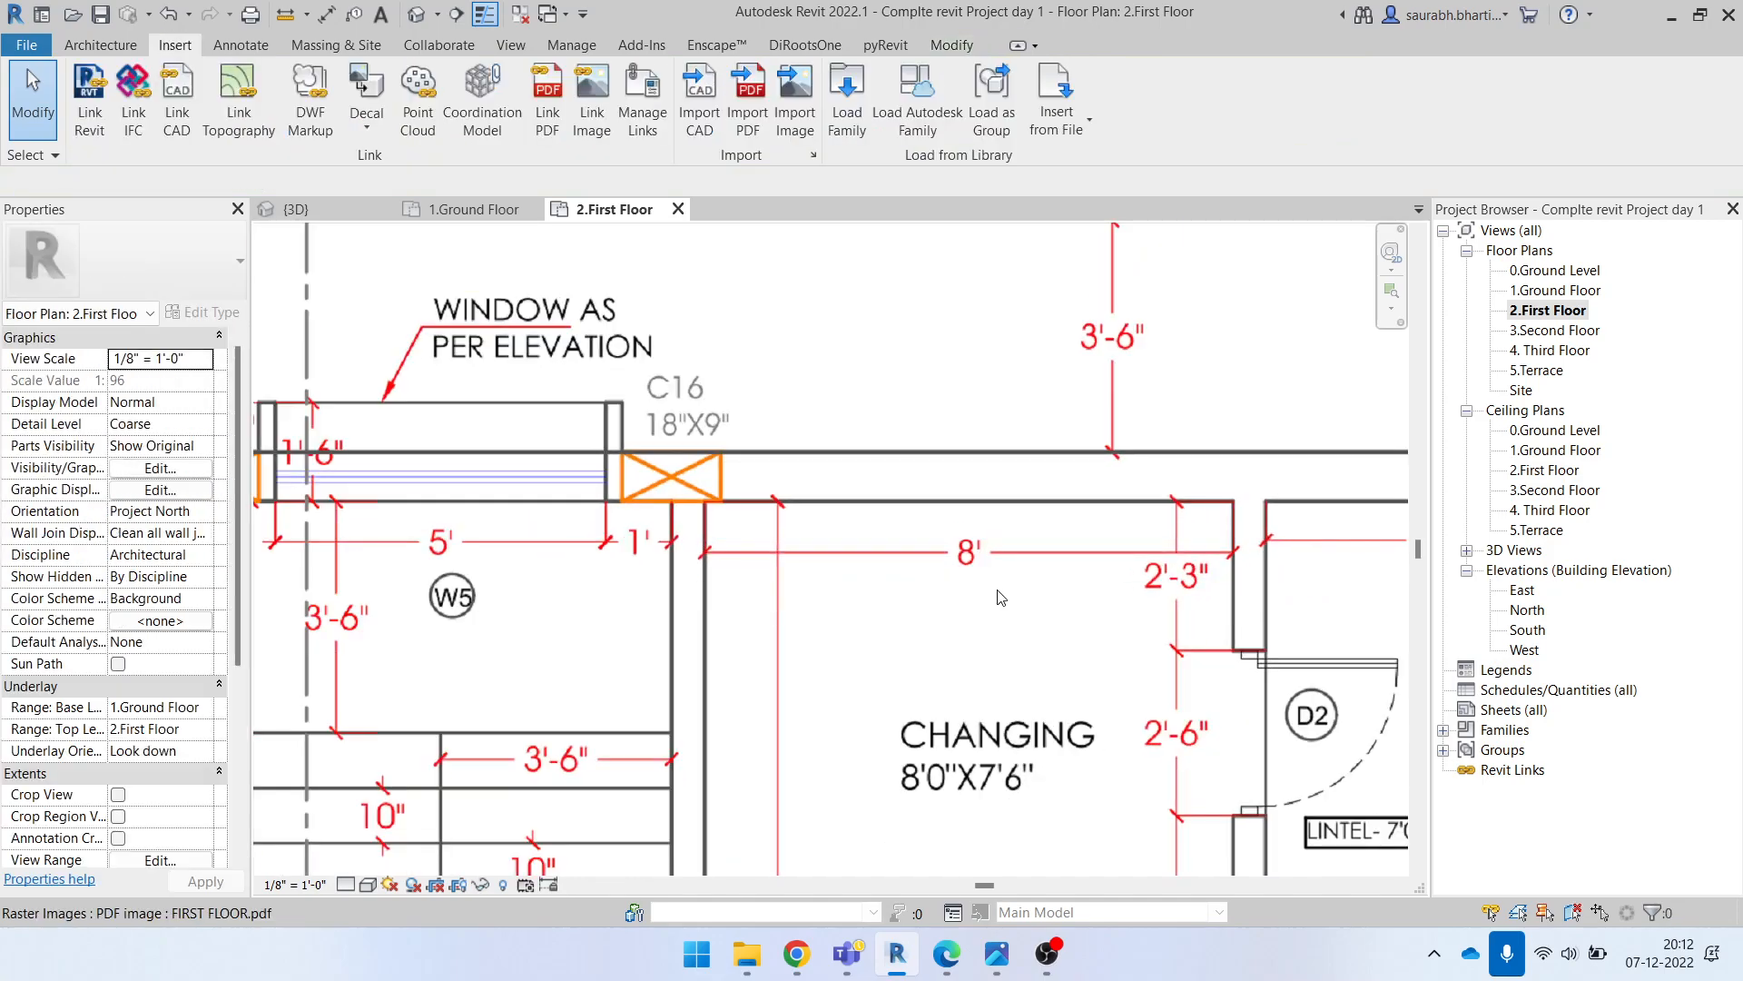
{"action": "scroll", "coordinate": [831, 452], "scroll_direction": "down", "scroll_amount": 3}
{"action": "middle_click_drag", "start_coordinate": [856, 587], "coordinate": [803, 409]}
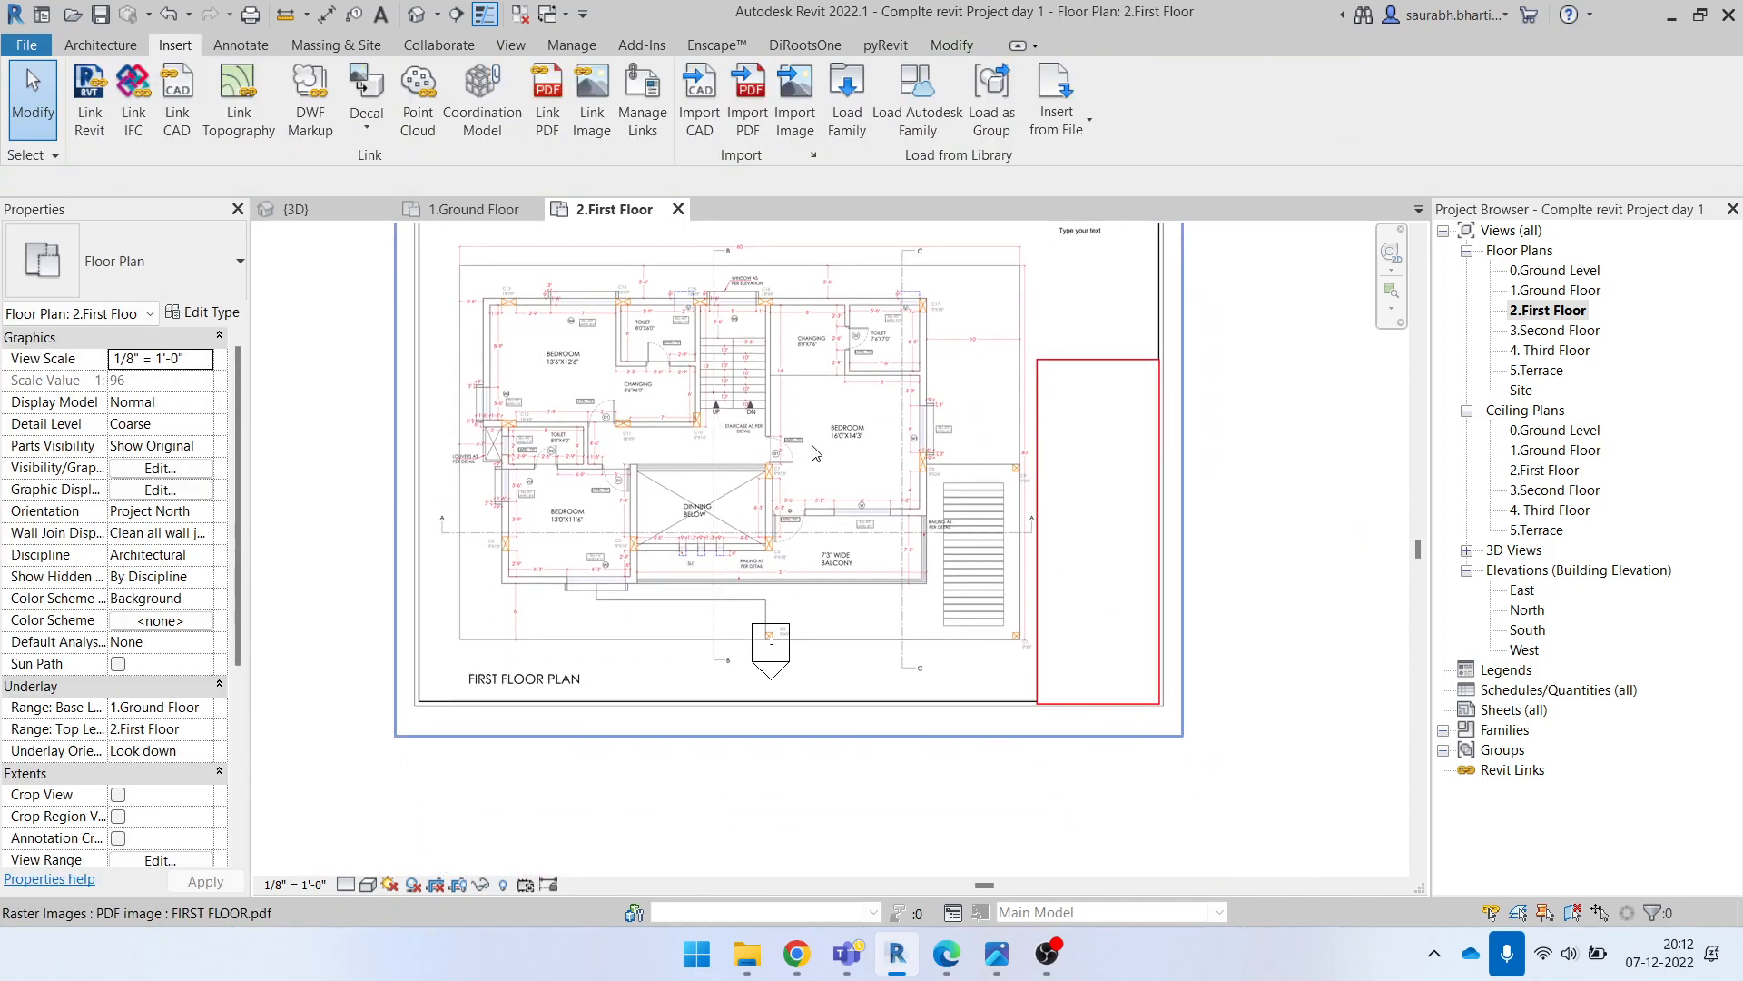
{"action": "scroll", "coordinate": [737, 410], "scroll_direction": "down", "scroll_amount": 3}
{"action": "left_click", "coordinate": [840, 366]}
{"action": "left_click_drag", "start_coordinate": [839, 366], "coordinate": [861, 494]}
{"action": "middle_click_drag", "start_coordinate": [947, 525], "coordinate": [959, 450]}
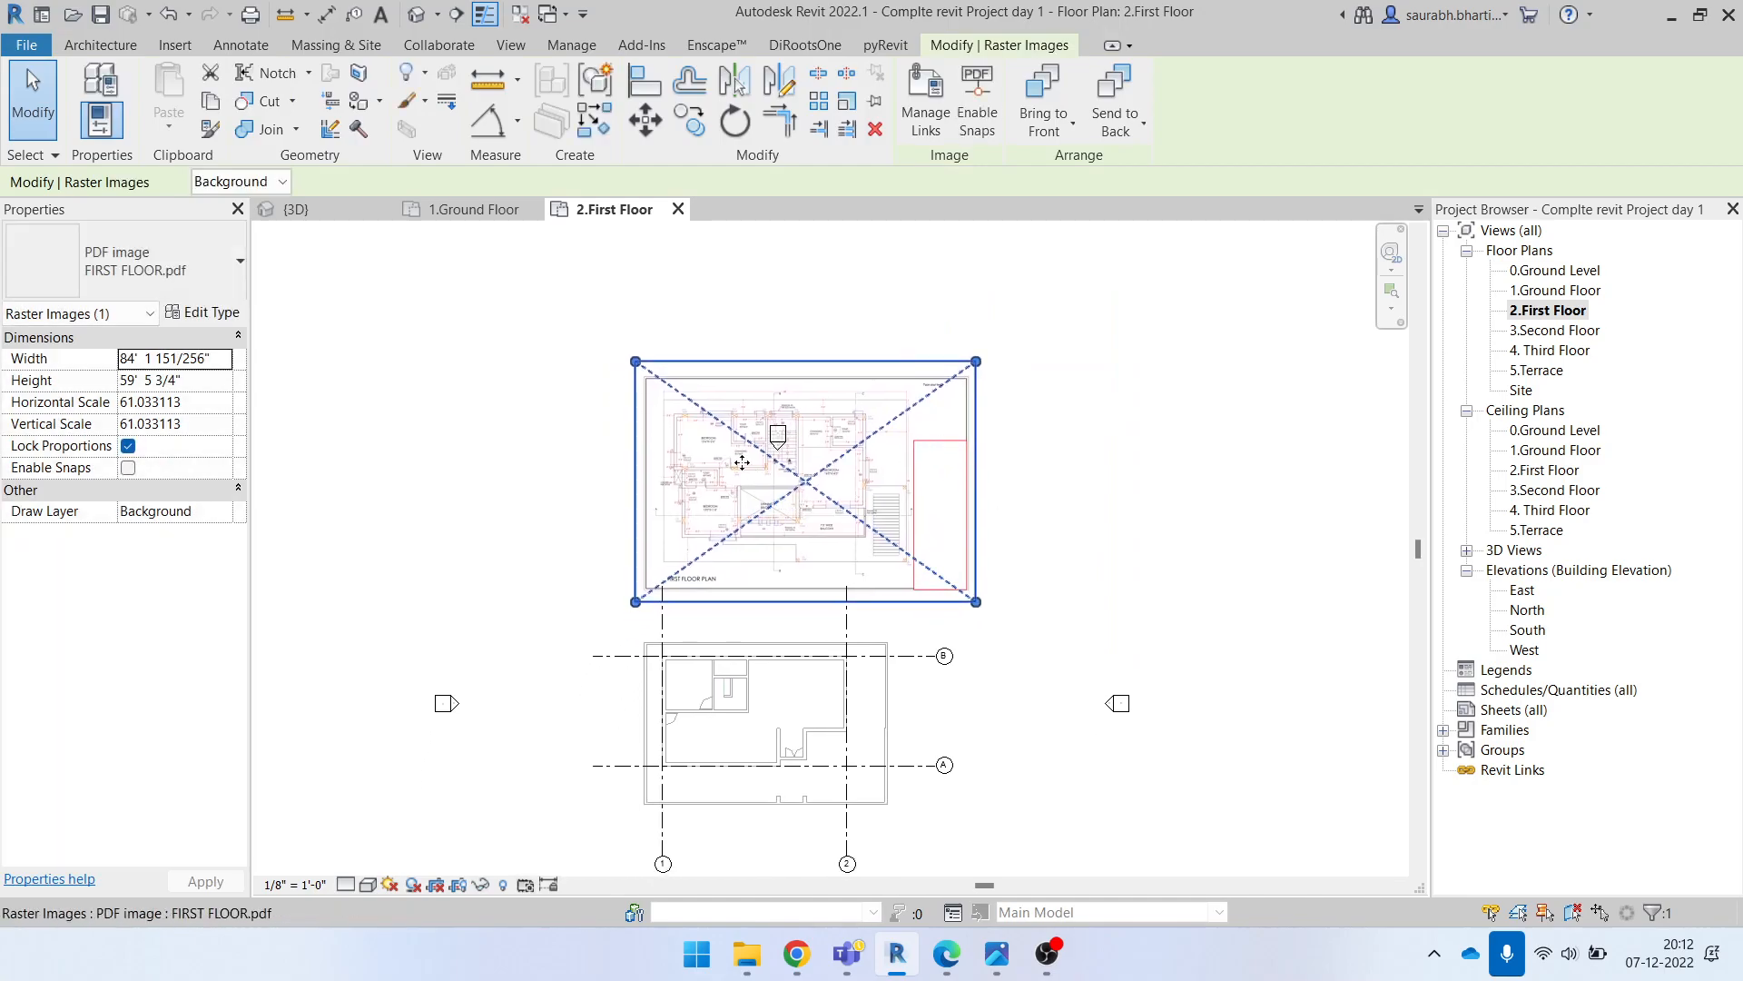
{"action": "scroll", "coordinate": [754, 521], "scroll_direction": "up", "scroll_amount": 1}
{"action": "left_click_drag", "start_coordinate": [790, 507], "coordinate": [775, 745]}
{"action": "scroll", "coordinate": [834, 645], "scroll_direction": "up", "scroll_amount": 4}
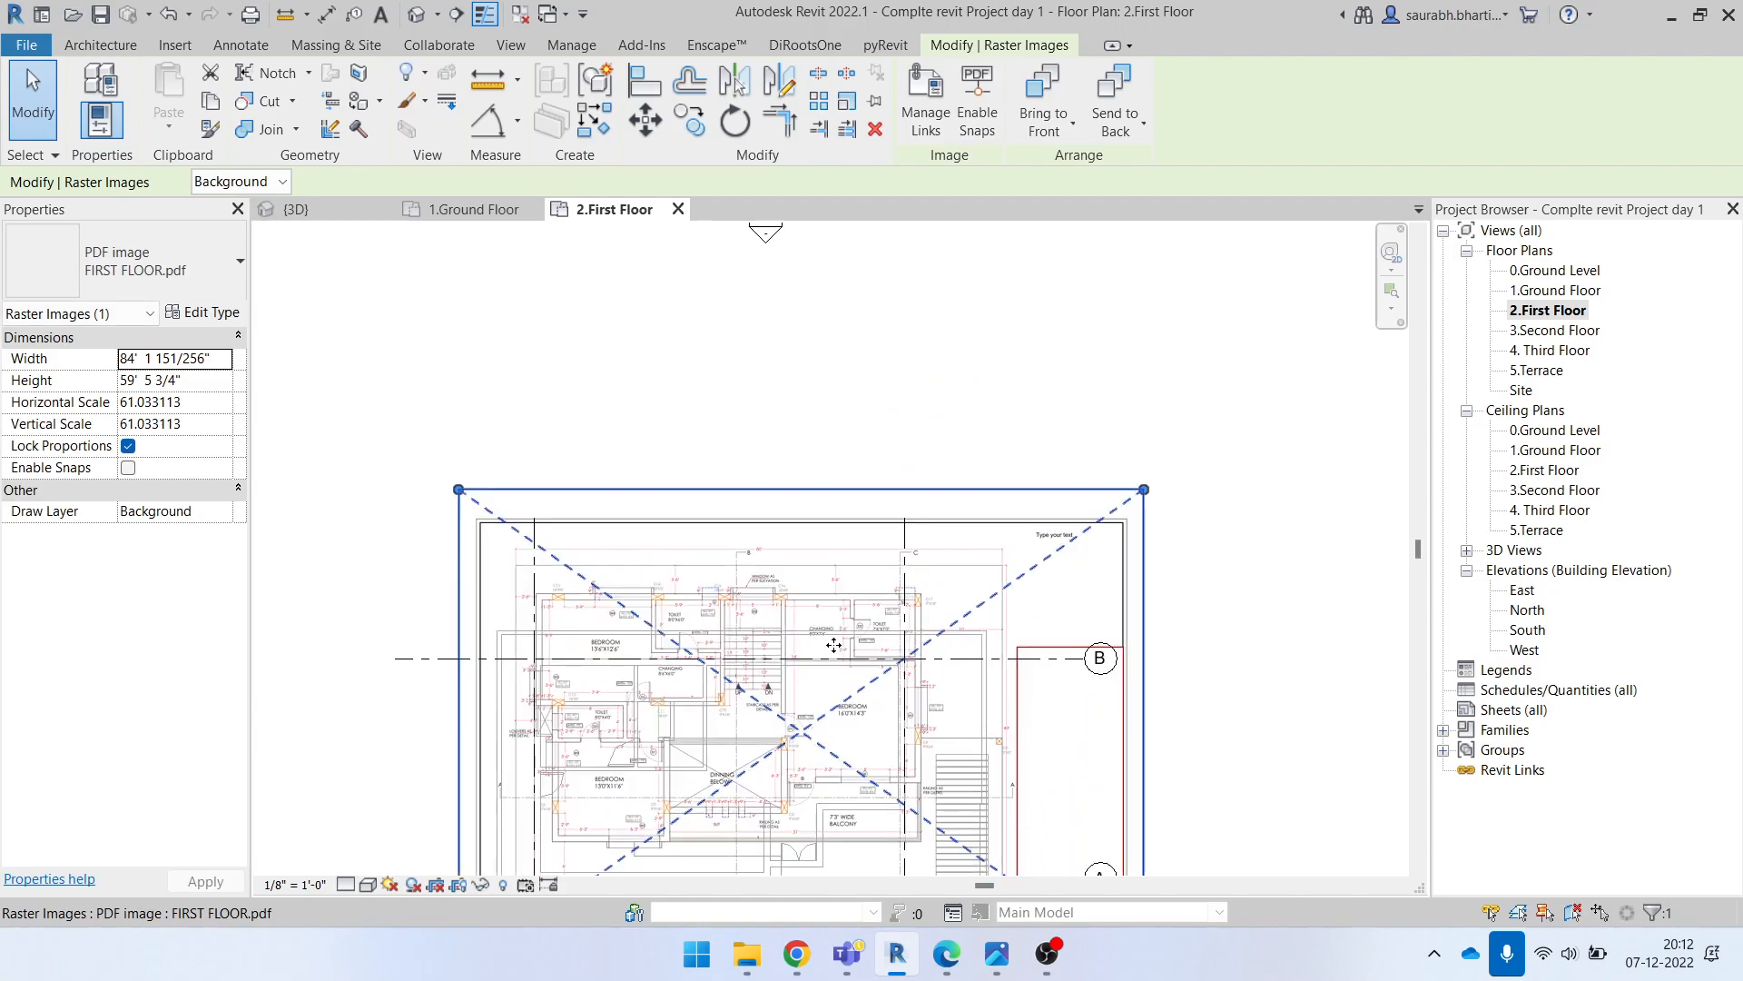
{"action": "middle_click_drag", "start_coordinate": [833, 644], "coordinate": [865, 563]}
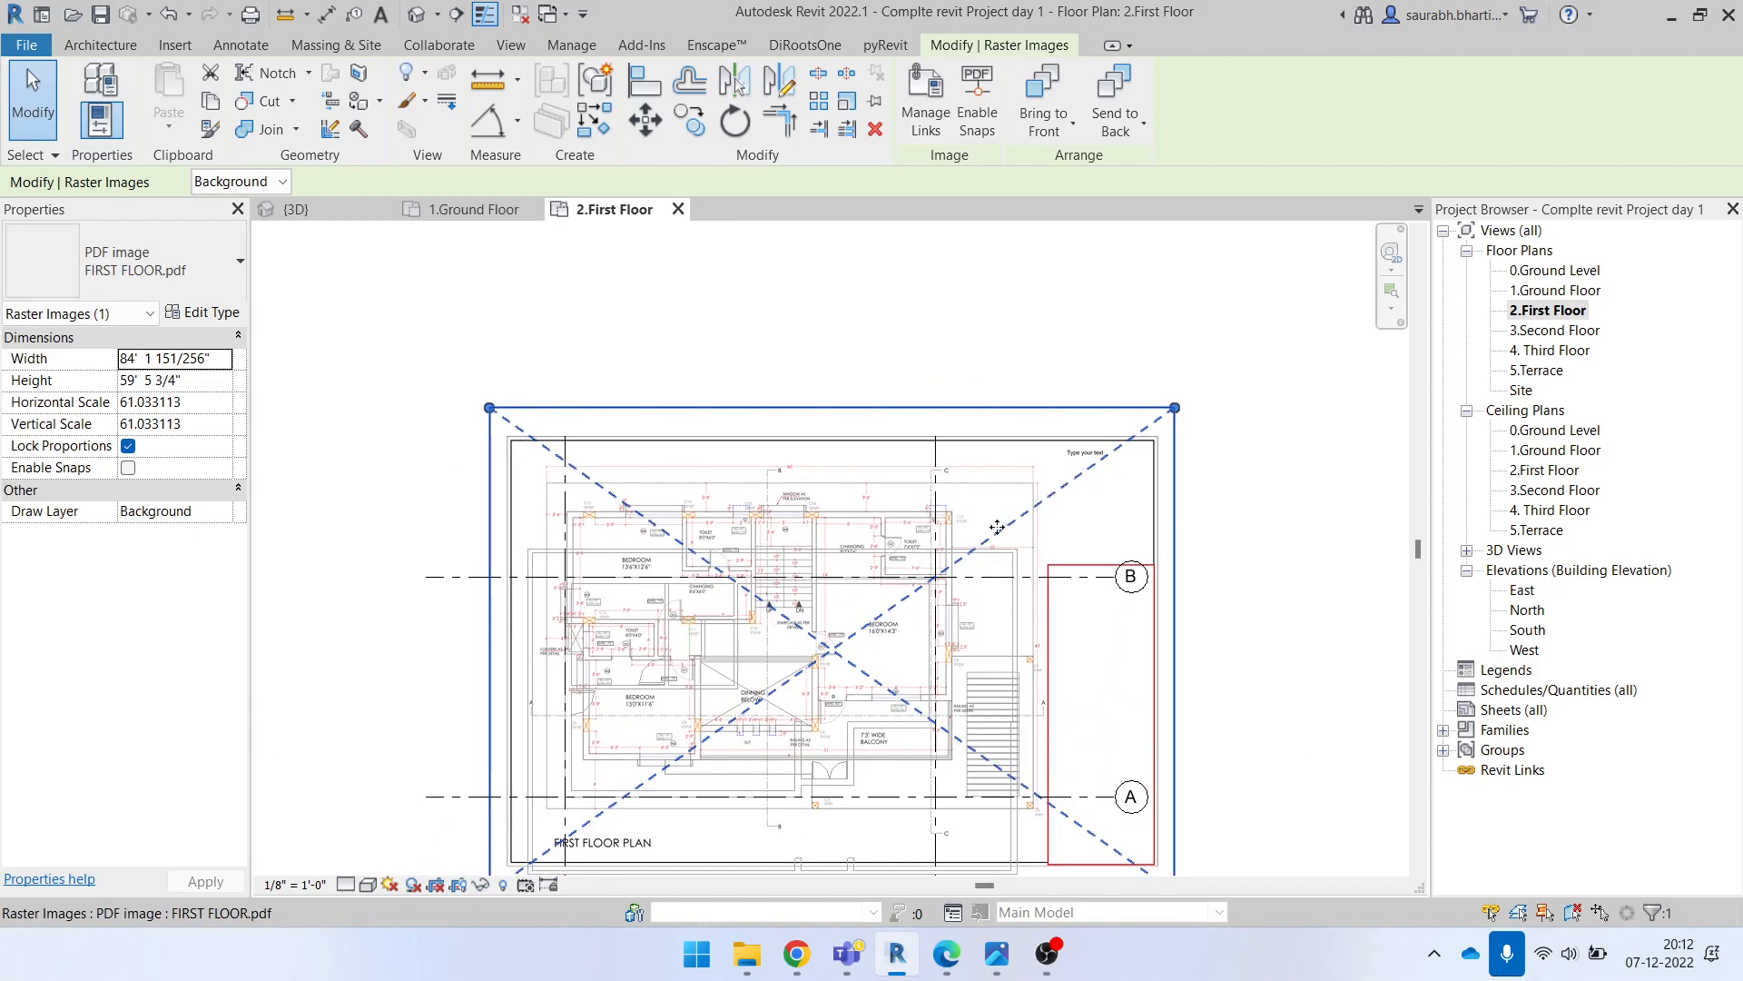
Step: Shift the FIRST FLOOR PDF freehand to bring its outer walls roughly onto the underlaid ground floor walls
{"action": "scroll", "coordinate": [1000, 527], "scroll_direction": "up", "scroll_amount": 1}
{"action": "middle_click_drag", "start_coordinate": [1000, 524], "coordinate": [1107, 339]}
{"action": "scroll", "coordinate": [977, 405], "scroll_direction": "up", "scroll_amount": 3}
{"action": "left_click_drag", "start_coordinate": [1063, 357], "coordinate": [1034, 431]}
{"action": "scroll", "coordinate": [1018, 350], "scroll_direction": "down", "scroll_amount": 3}
{"action": "scroll", "coordinate": [988, 364], "scroll_direction": "up", "scroll_amount": 2}
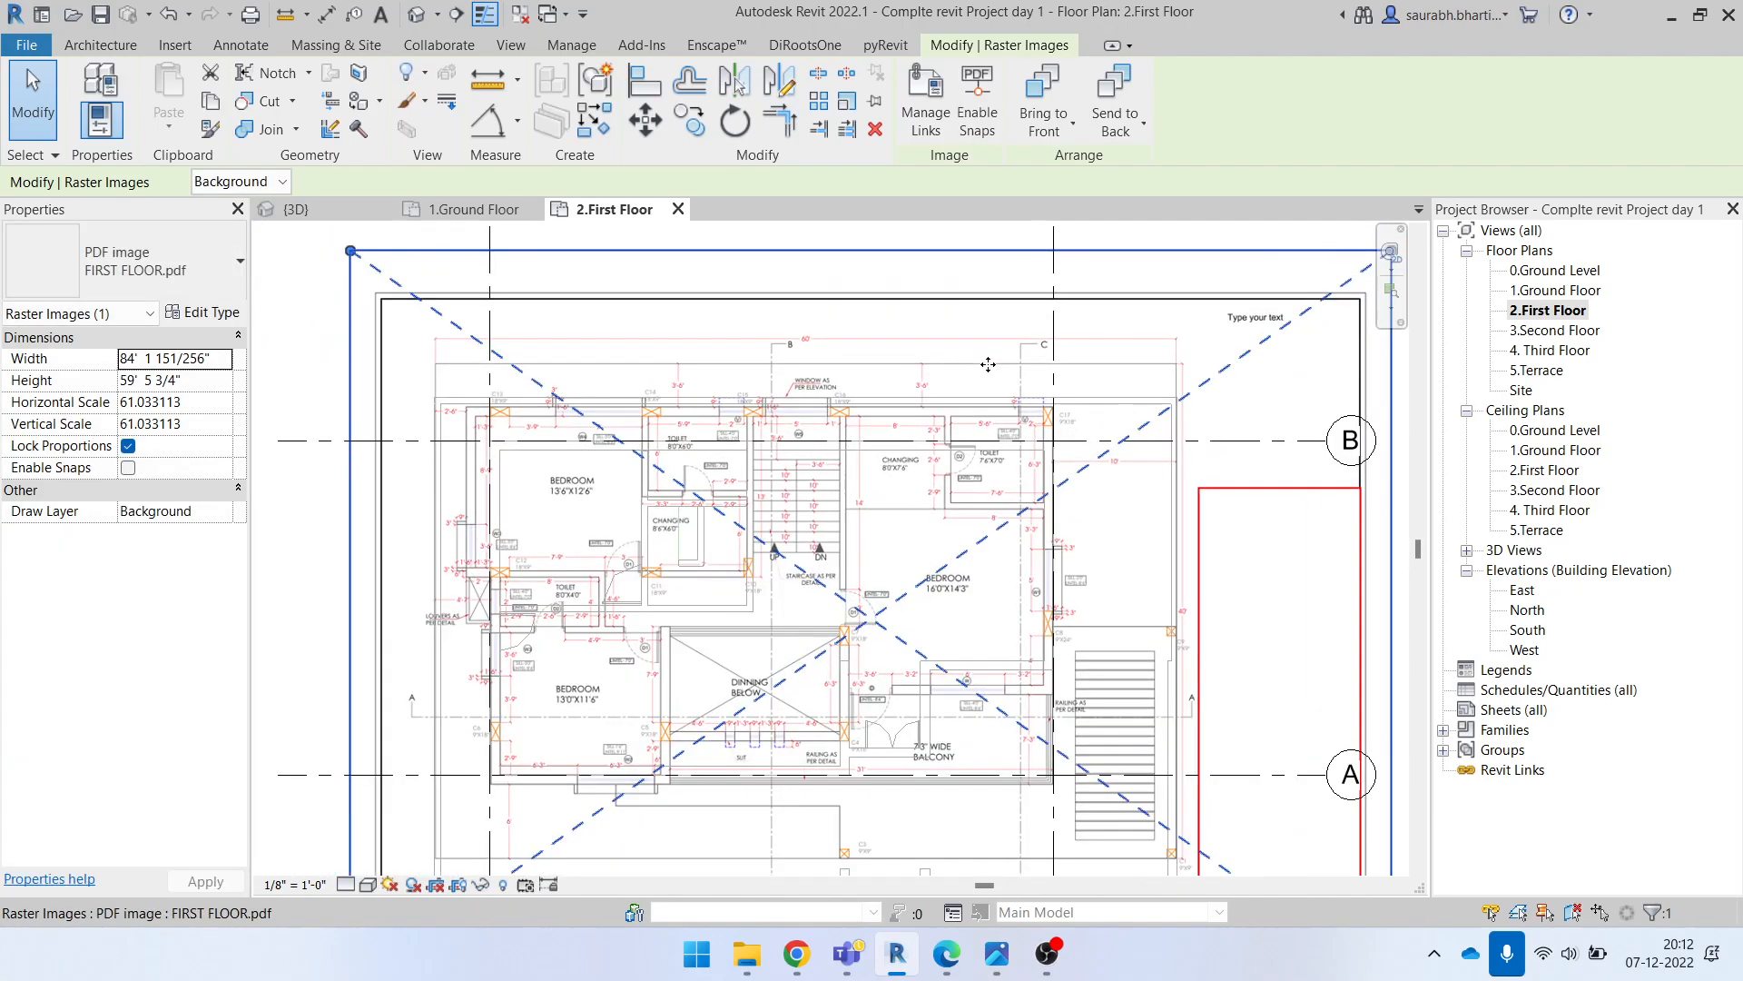
{"action": "scroll", "coordinate": [979, 376], "scroll_direction": "down", "scroll_amount": 1}
{"action": "scroll", "coordinate": [883, 410], "scroll_direction": "down", "scroll_amount": 2}
{"action": "left_click_drag", "start_coordinate": [866, 356], "coordinate": [870, 326]}
{"action": "scroll", "coordinate": [754, 387], "scroll_direction": "up", "scroll_amount": 1}
{"action": "scroll", "coordinate": [753, 387], "scroll_direction": "up", "scroll_amount": 1}
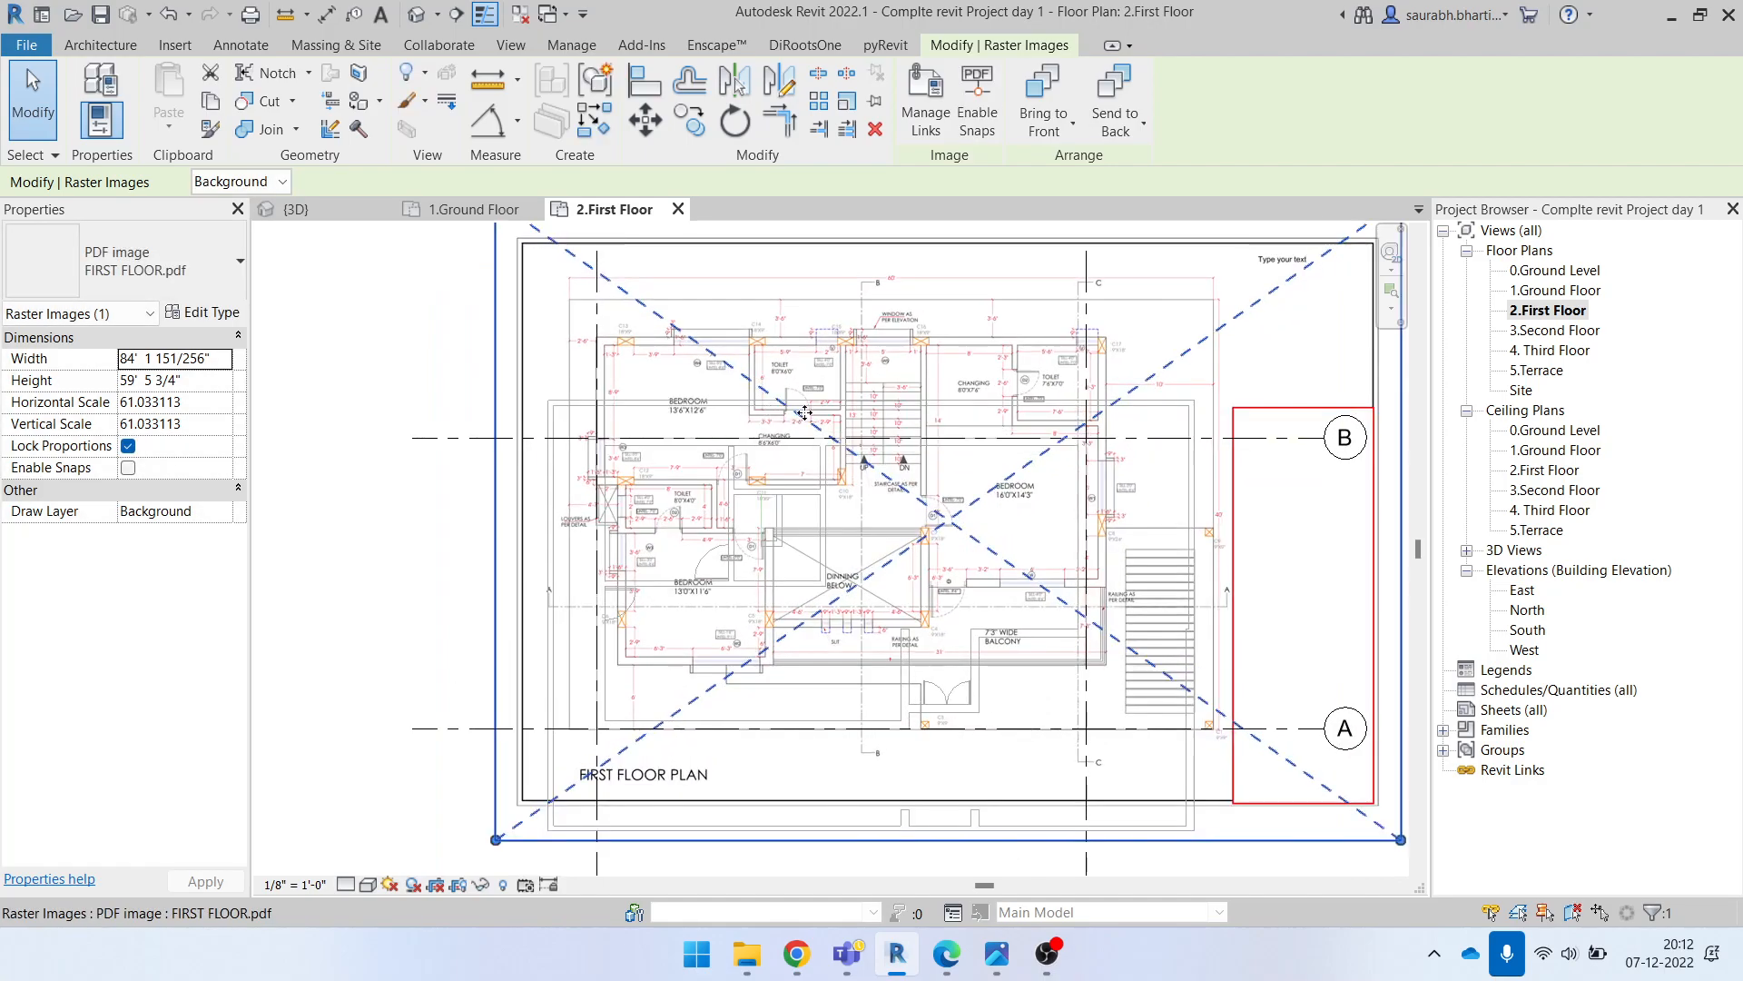
{"action": "left_click_drag", "start_coordinate": [764, 319], "coordinate": [725, 387]}
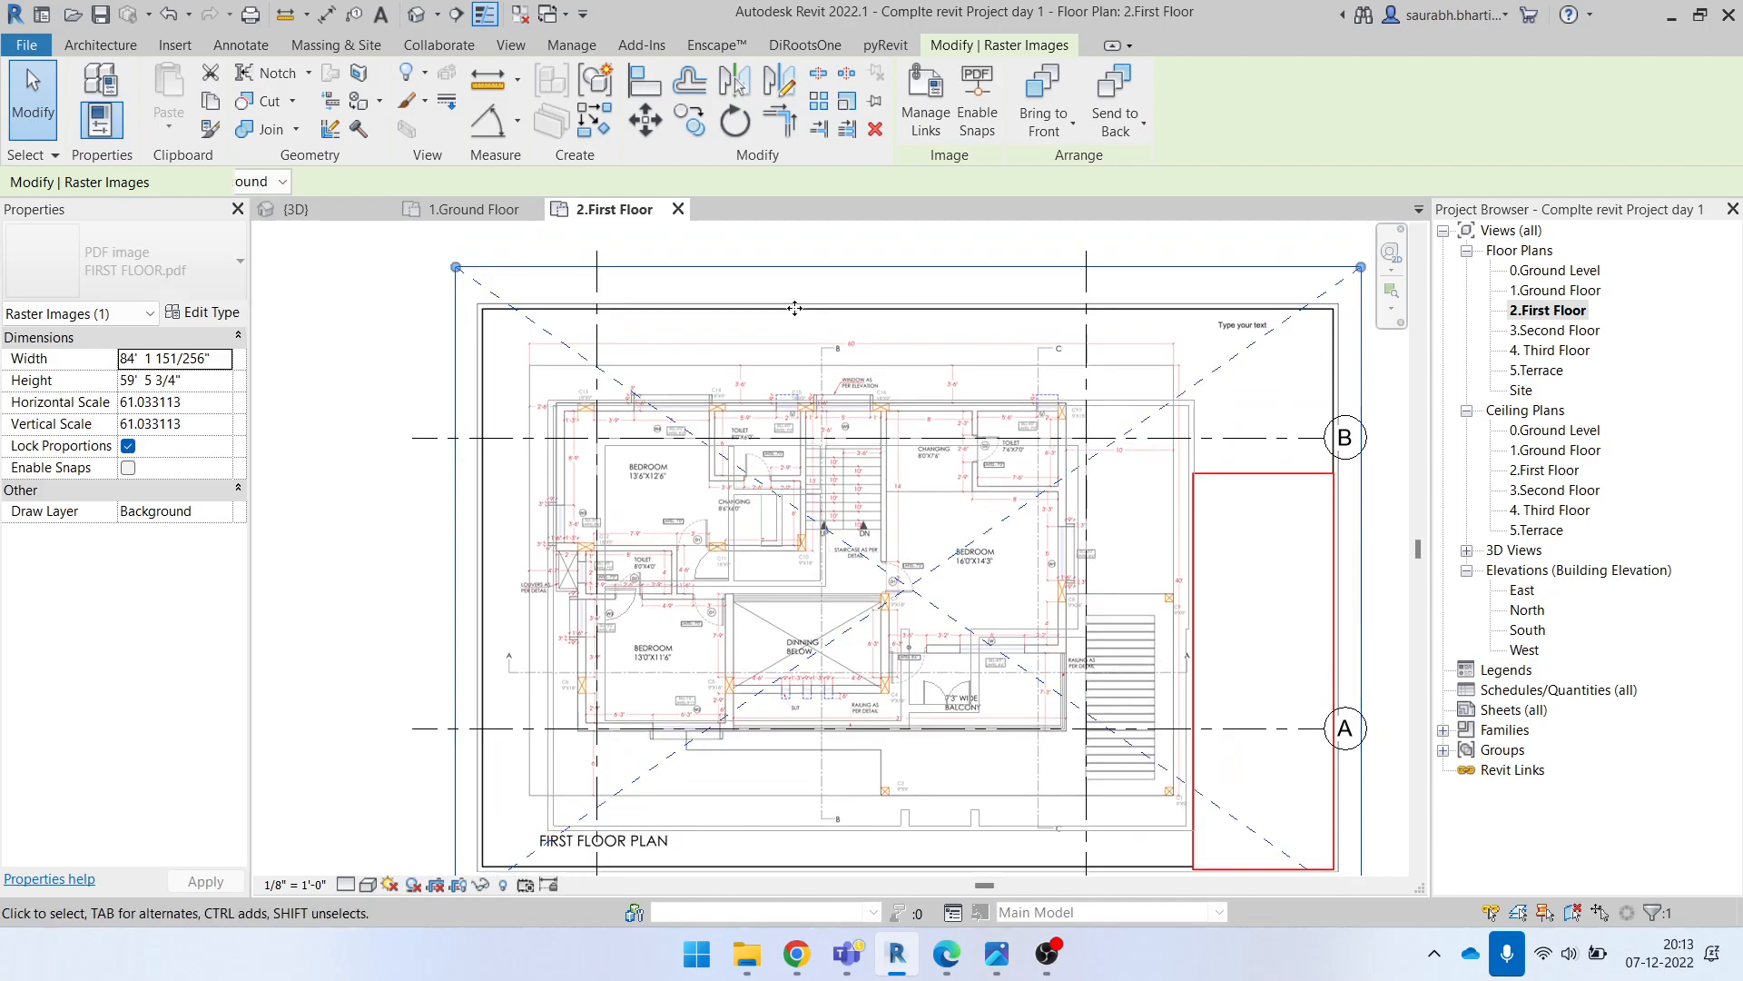
Step: Nudge the FIRST FLOOR PDF slightly down and left against grids A, B, 1 and 2
{"action": "key", "text": "Down"}
{"action": "key", "text": "Down"}
{"action": "key", "text": "Down"}
{"action": "key", "text": "Down"}
{"action": "key", "text": "Down"}
{"action": "key", "text": "Down"}
{"action": "key", "text": "Down"}
{"action": "key", "text": "Down"}
{"action": "key", "text": "Down"}
{"action": "key", "text": "Down"}
{"action": "key", "text": "Down"}
{"action": "key", "text": "Down"}
{"action": "key", "text": "Up"}
{"action": "key", "text": "Up"}
{"action": "key", "text": "Left"}
{"action": "key", "text": "Left"}
{"action": "key", "text": "Up"}
{"action": "key", "text": "Up"}
{"action": "key", "text": "Up"}
{"action": "key", "text": "Up"}
{"action": "key", "text": "Up"}
{"action": "key", "text": "Up"}
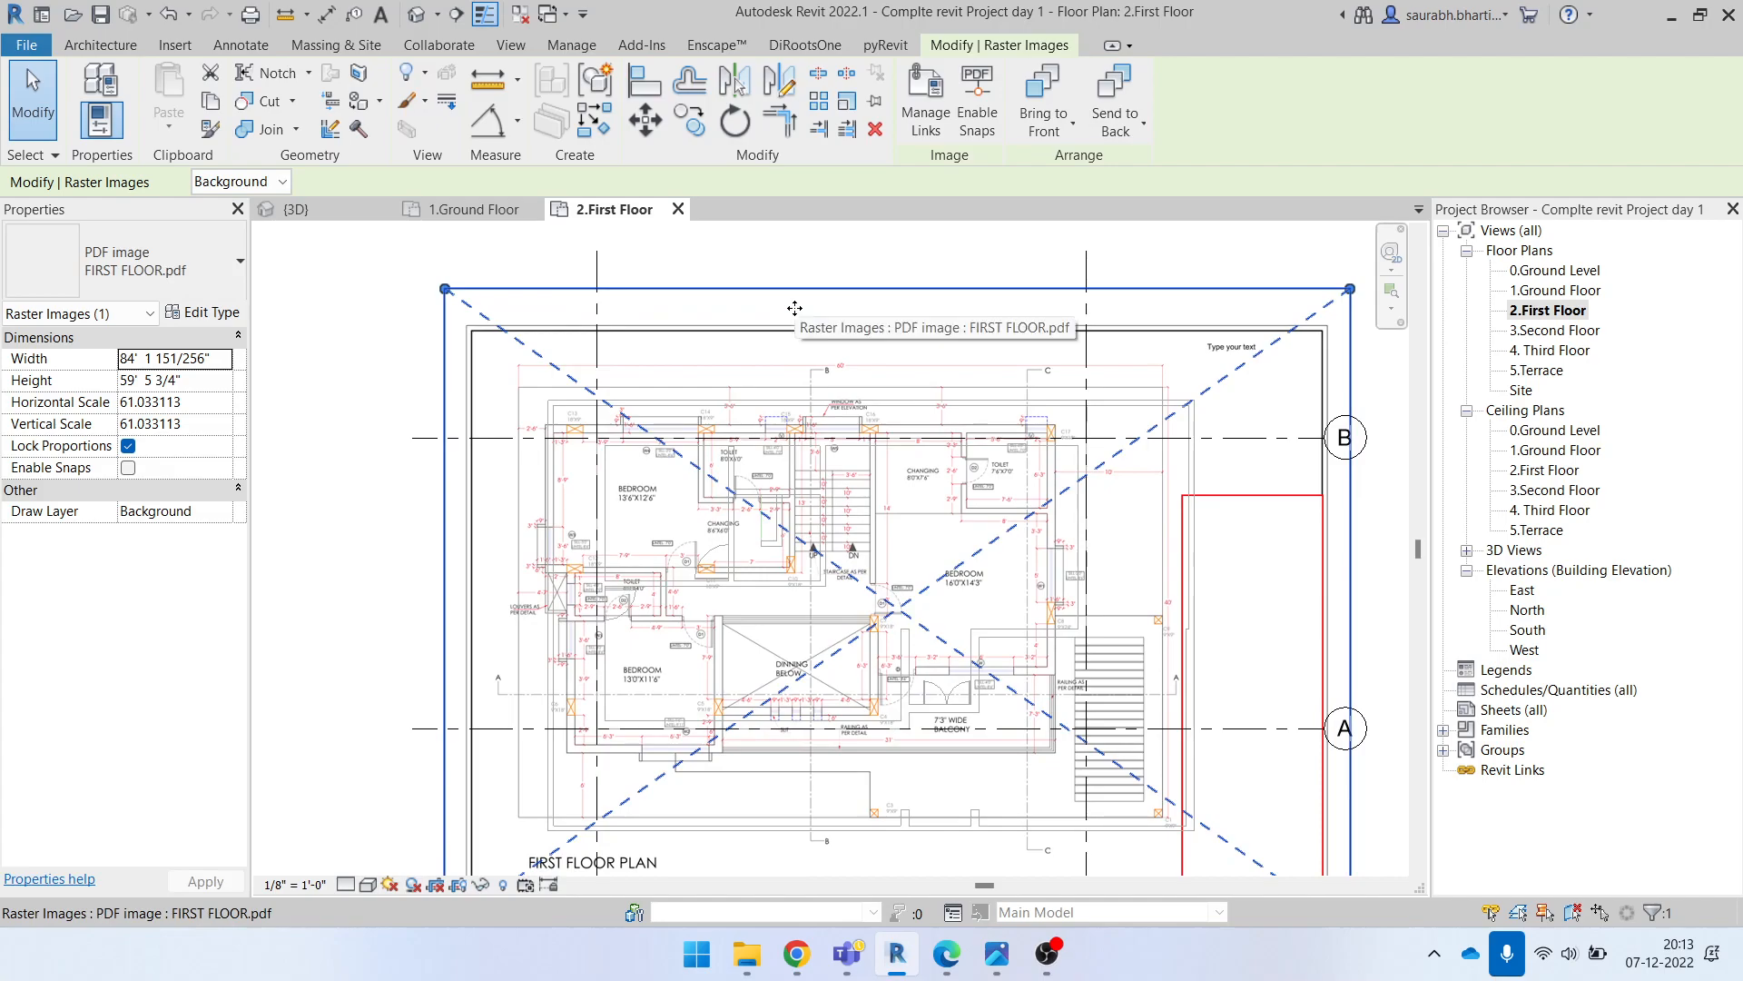
Step: Move the FIRST FLOOR PDF up and to the right, off most of the ground floor underlay, and clear the selection
{"action": "scroll", "coordinate": [1224, 505], "scroll_direction": "up", "scroll_amount": 3}
{"action": "left_click_drag", "start_coordinate": [821, 503], "coordinate": [1051, 498]}
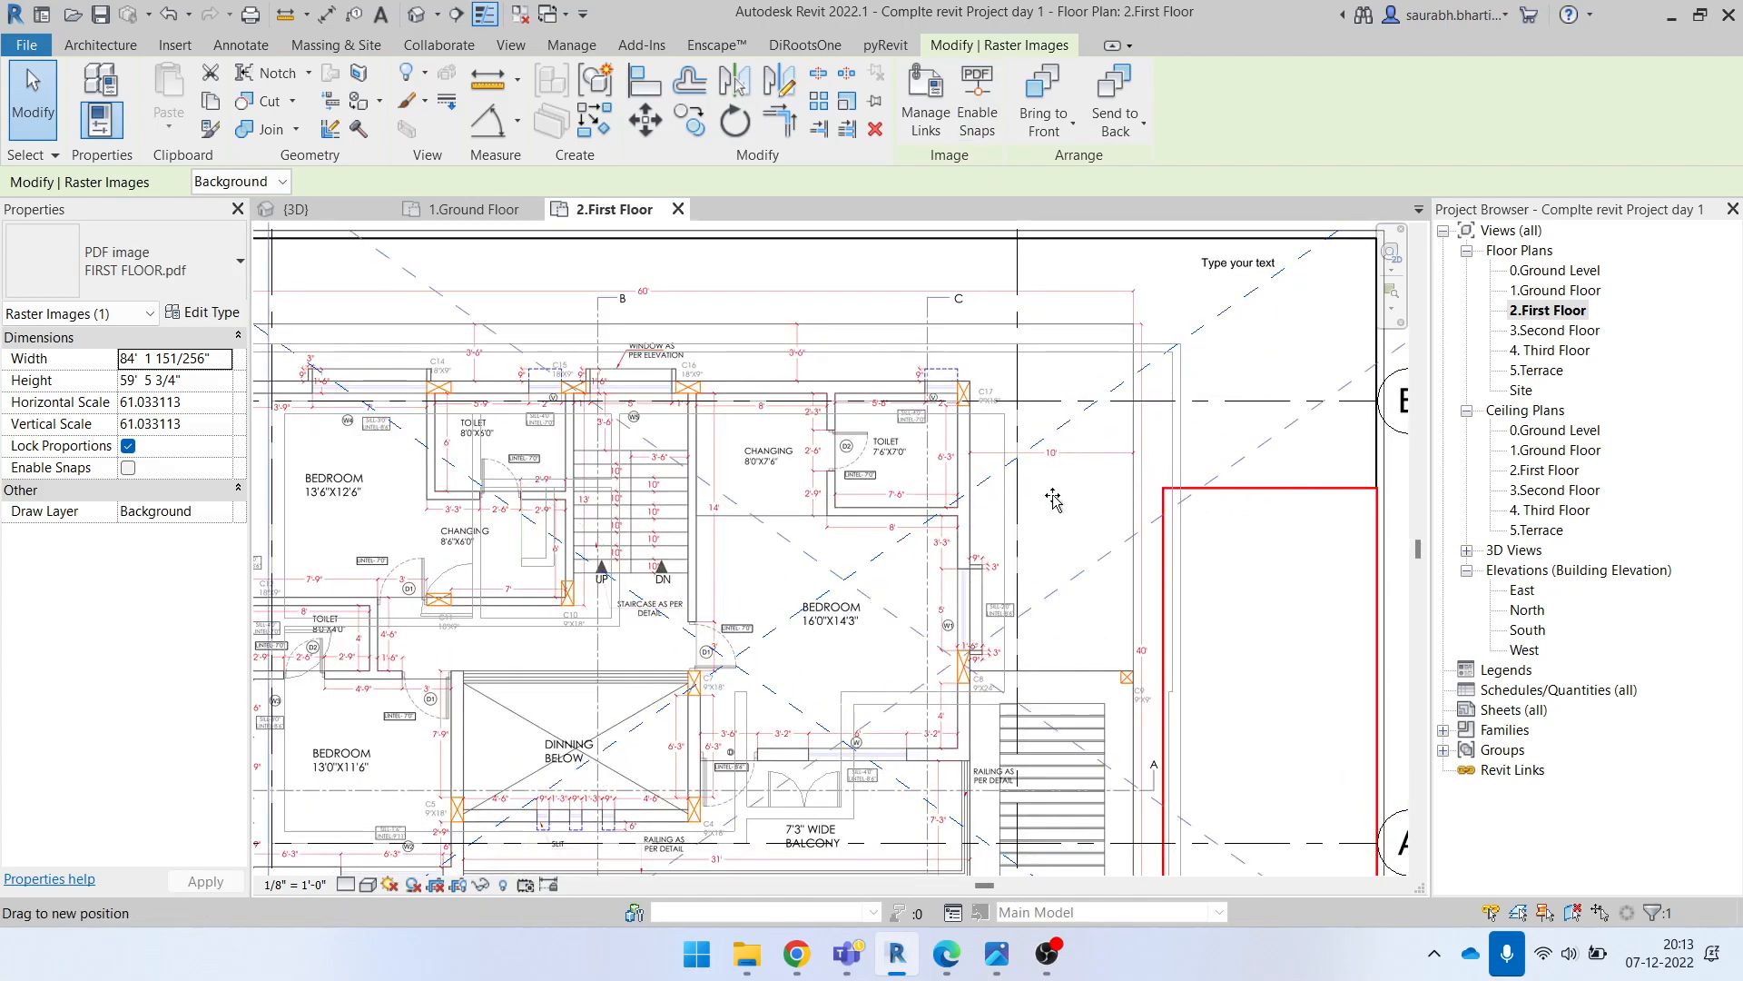
{"action": "scroll", "coordinate": [955, 484], "scroll_direction": "down", "scroll_amount": 4}
{"action": "scroll", "coordinate": [805, 484], "scroll_direction": "up", "scroll_amount": 1}
{"action": "left_click_drag", "start_coordinate": [624, 458], "coordinate": [510, 488]}
{"action": "scroll", "coordinate": [647, 498], "scroll_direction": "down", "scroll_amount": 4}
{"action": "left_click_drag", "start_coordinate": [650, 502], "coordinate": [871, 314]}
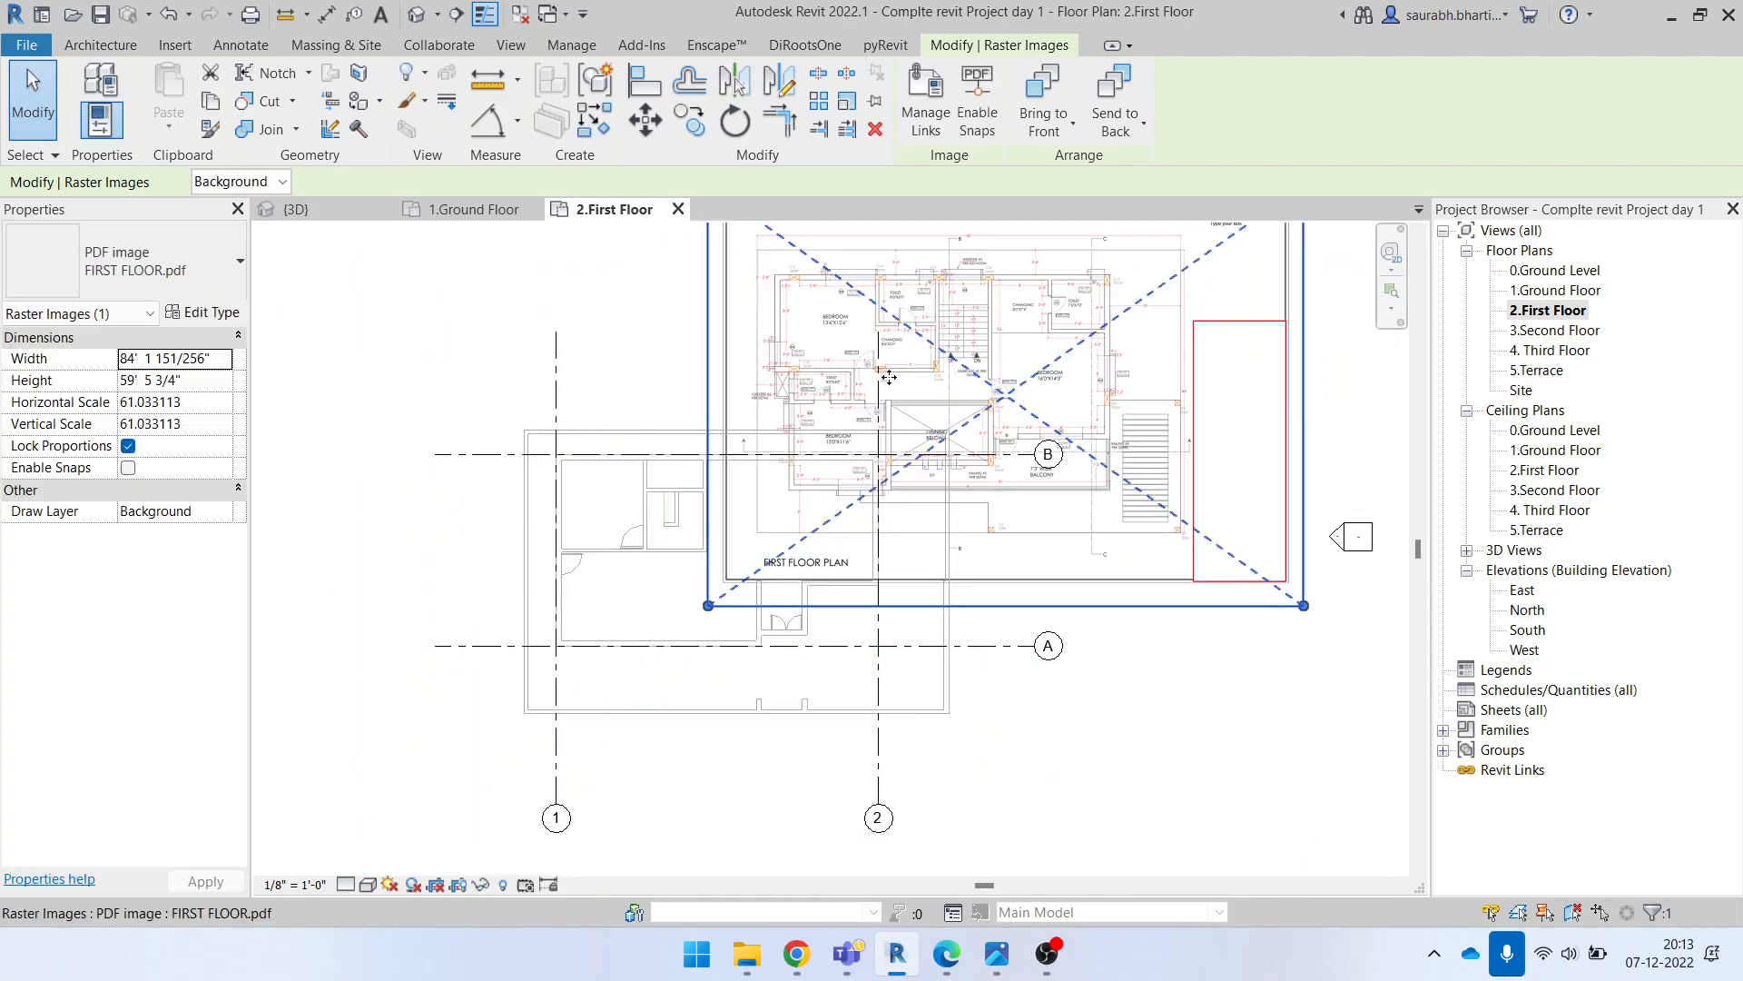
{"action": "scroll", "coordinate": [773, 524], "scroll_direction": "up", "scroll_amount": 3}
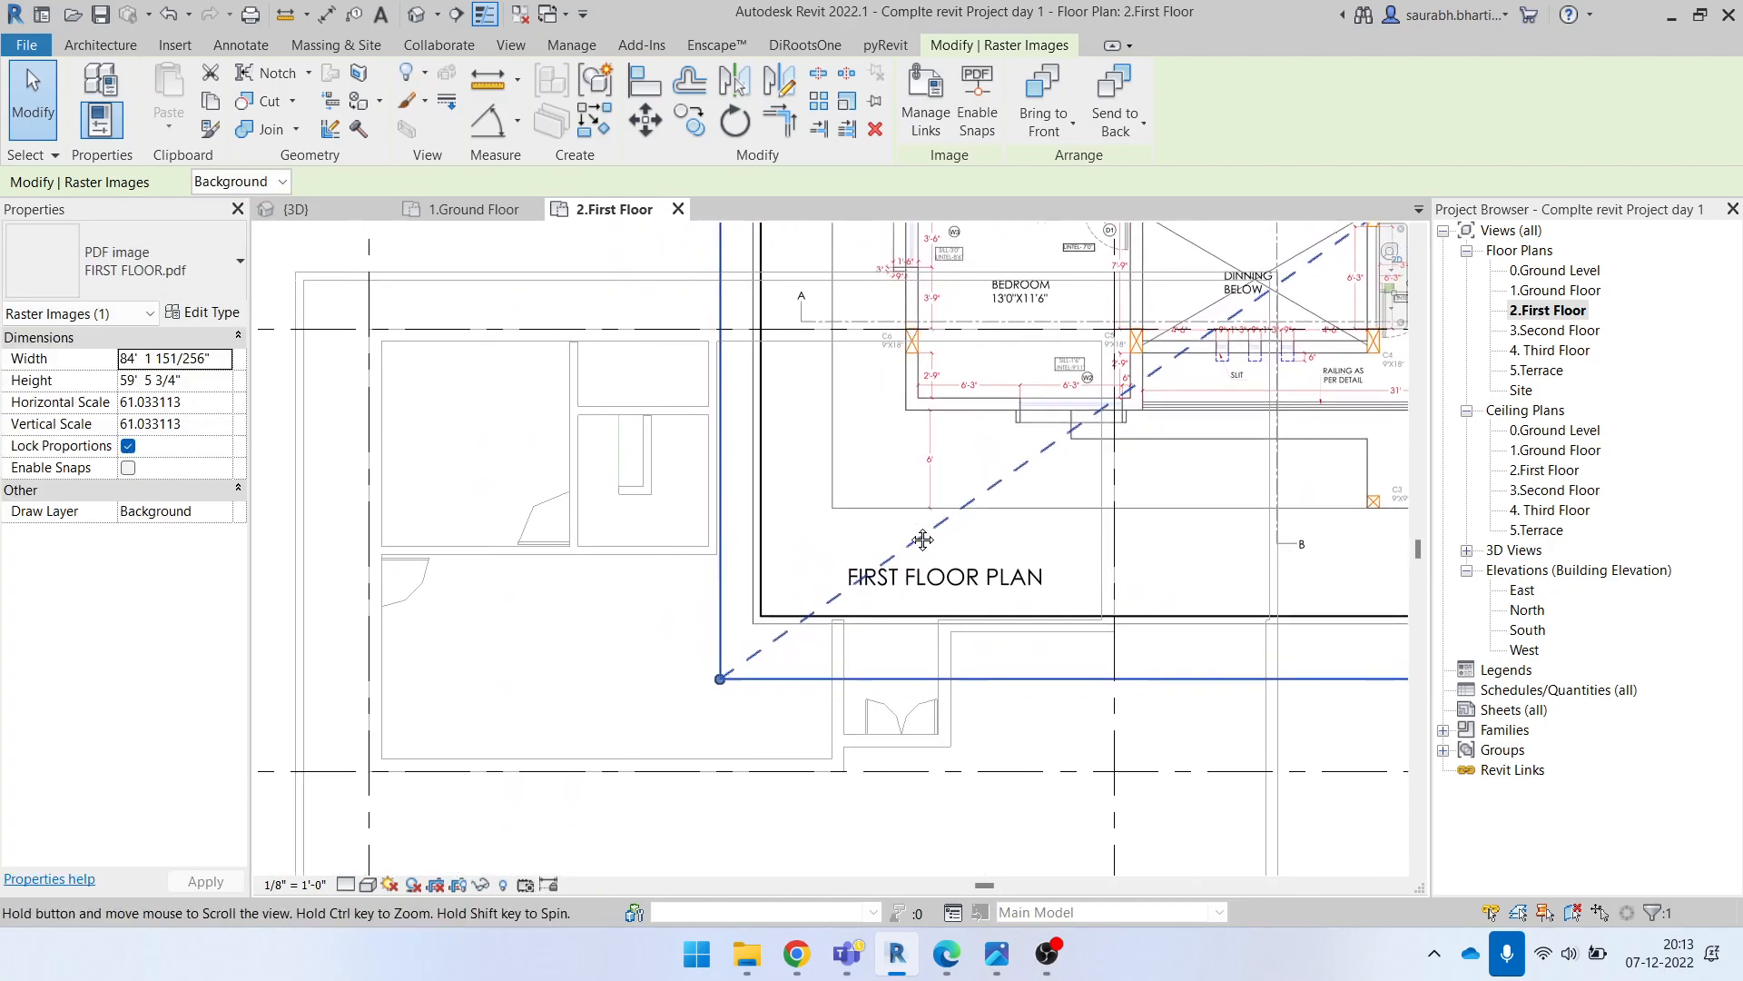
{"action": "scroll", "coordinate": [939, 661], "scroll_direction": "down", "scroll_amount": 3}
{"action": "key", "text": "Escape"}
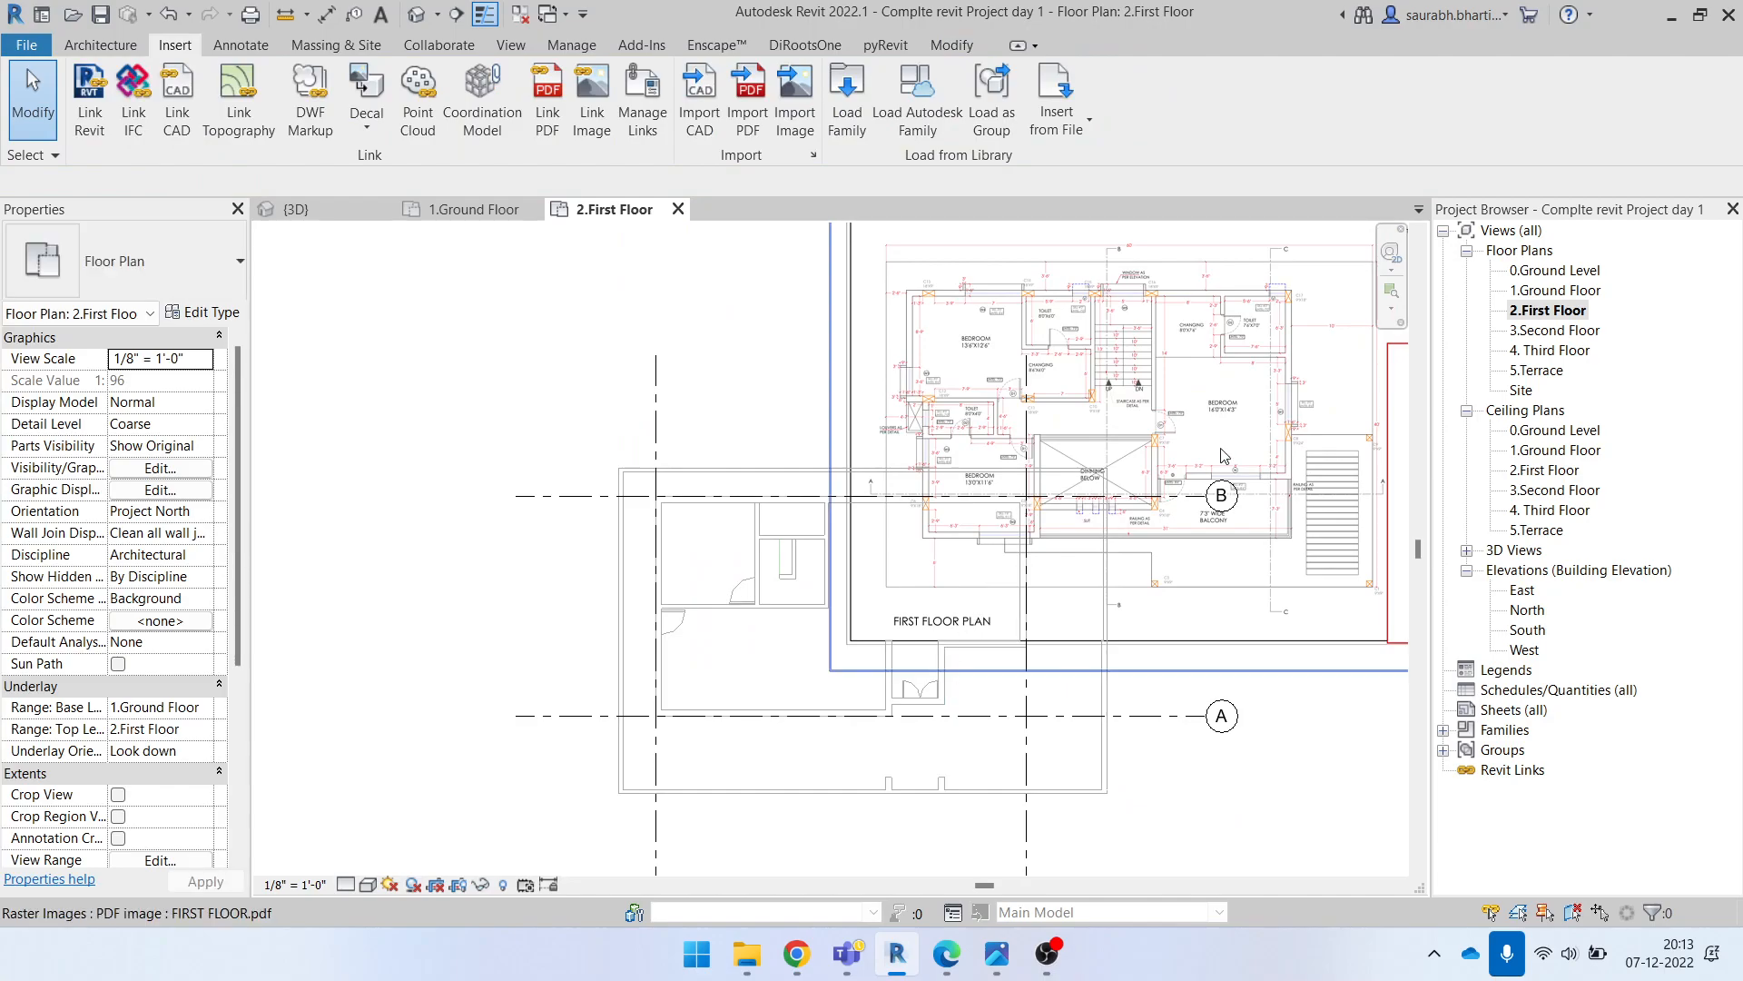
Step: Move the FIRST FLOOR PDF so its outer wall corner at column C13 lands on the grid 1 and grid B intersection
{"action": "left_click", "coordinate": [1166, 406]}
{"action": "scroll", "coordinate": [920, 505], "scroll_direction": "down", "scroll_amount": 1}
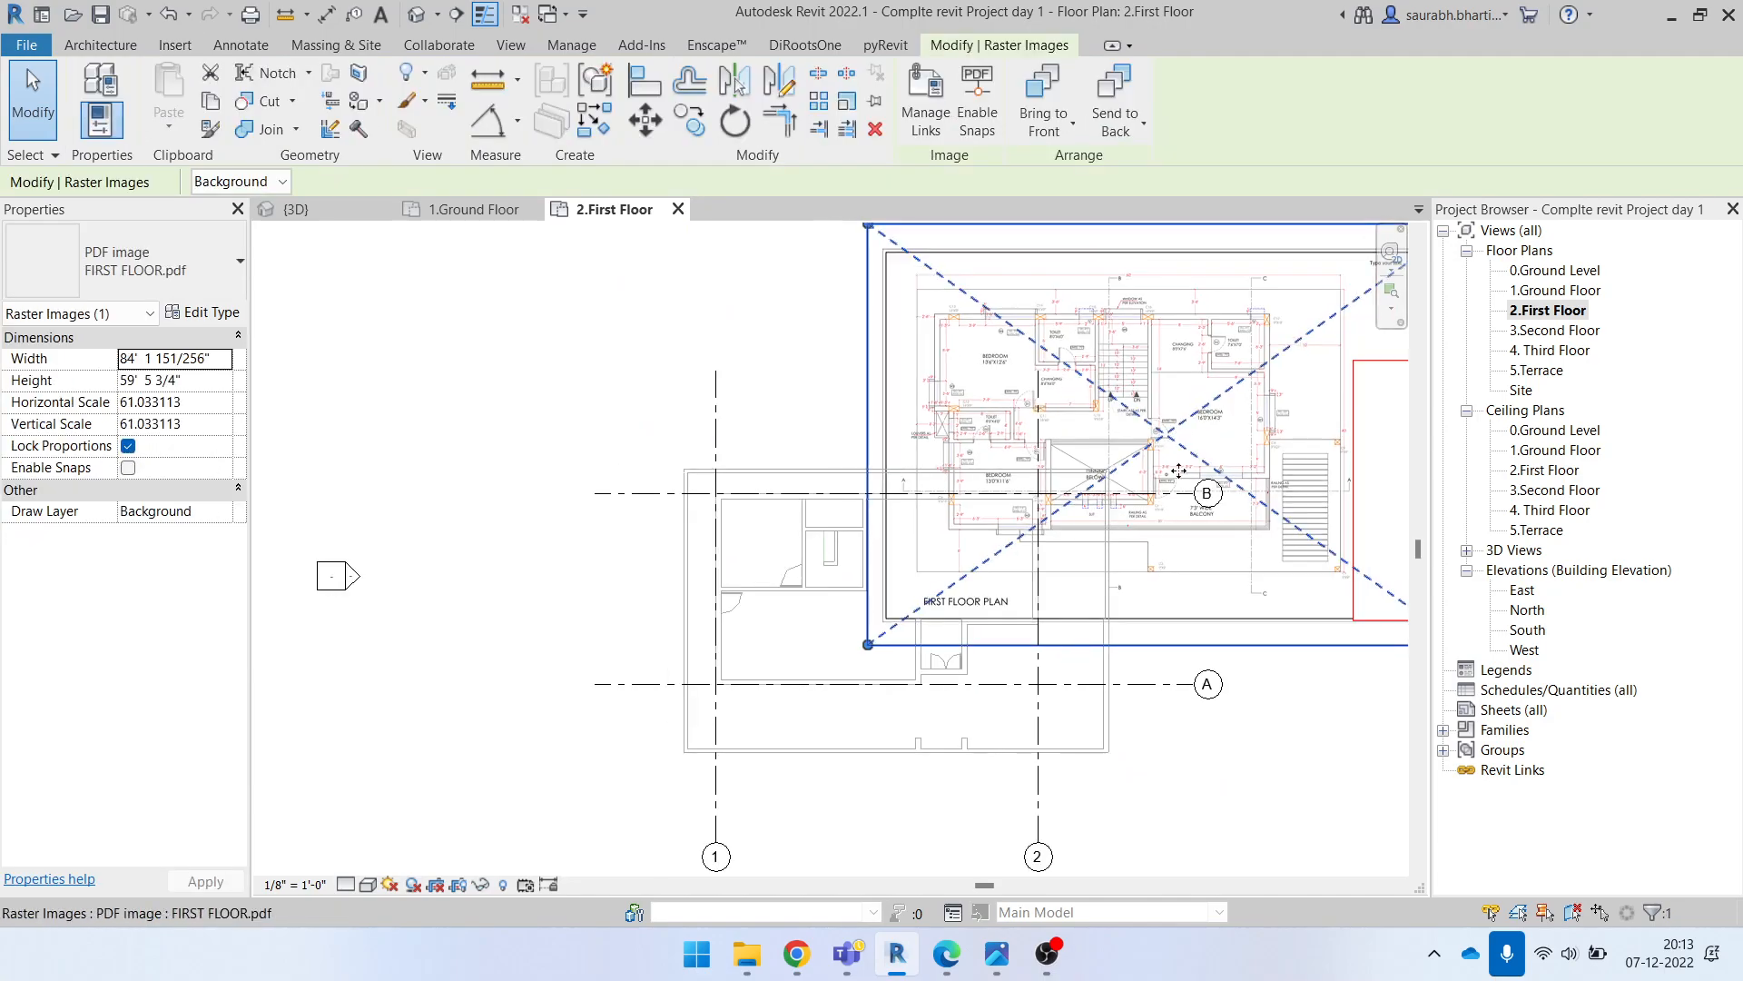
{"action": "left_click", "coordinate": [643, 119]}
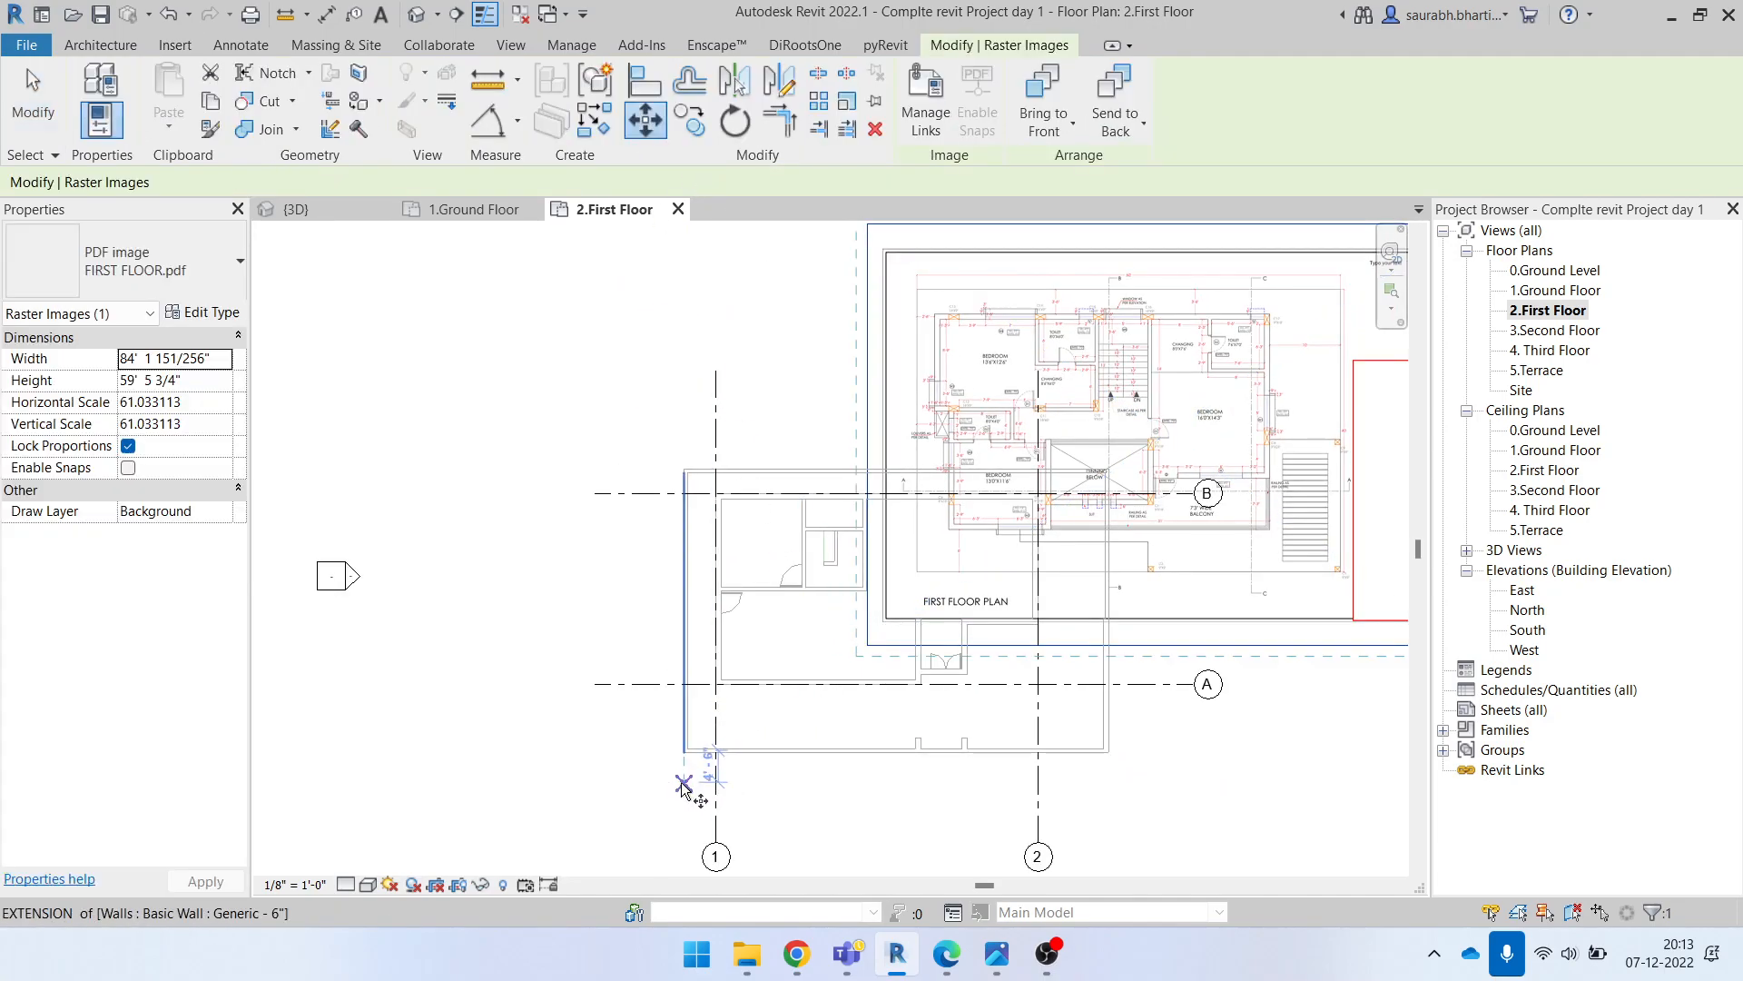
{"action": "scroll", "coordinate": [686, 726], "scroll_direction": "up", "scroll_amount": 4}
{"action": "middle_click_drag", "start_coordinate": [1029, 523], "coordinate": [574, 865]}
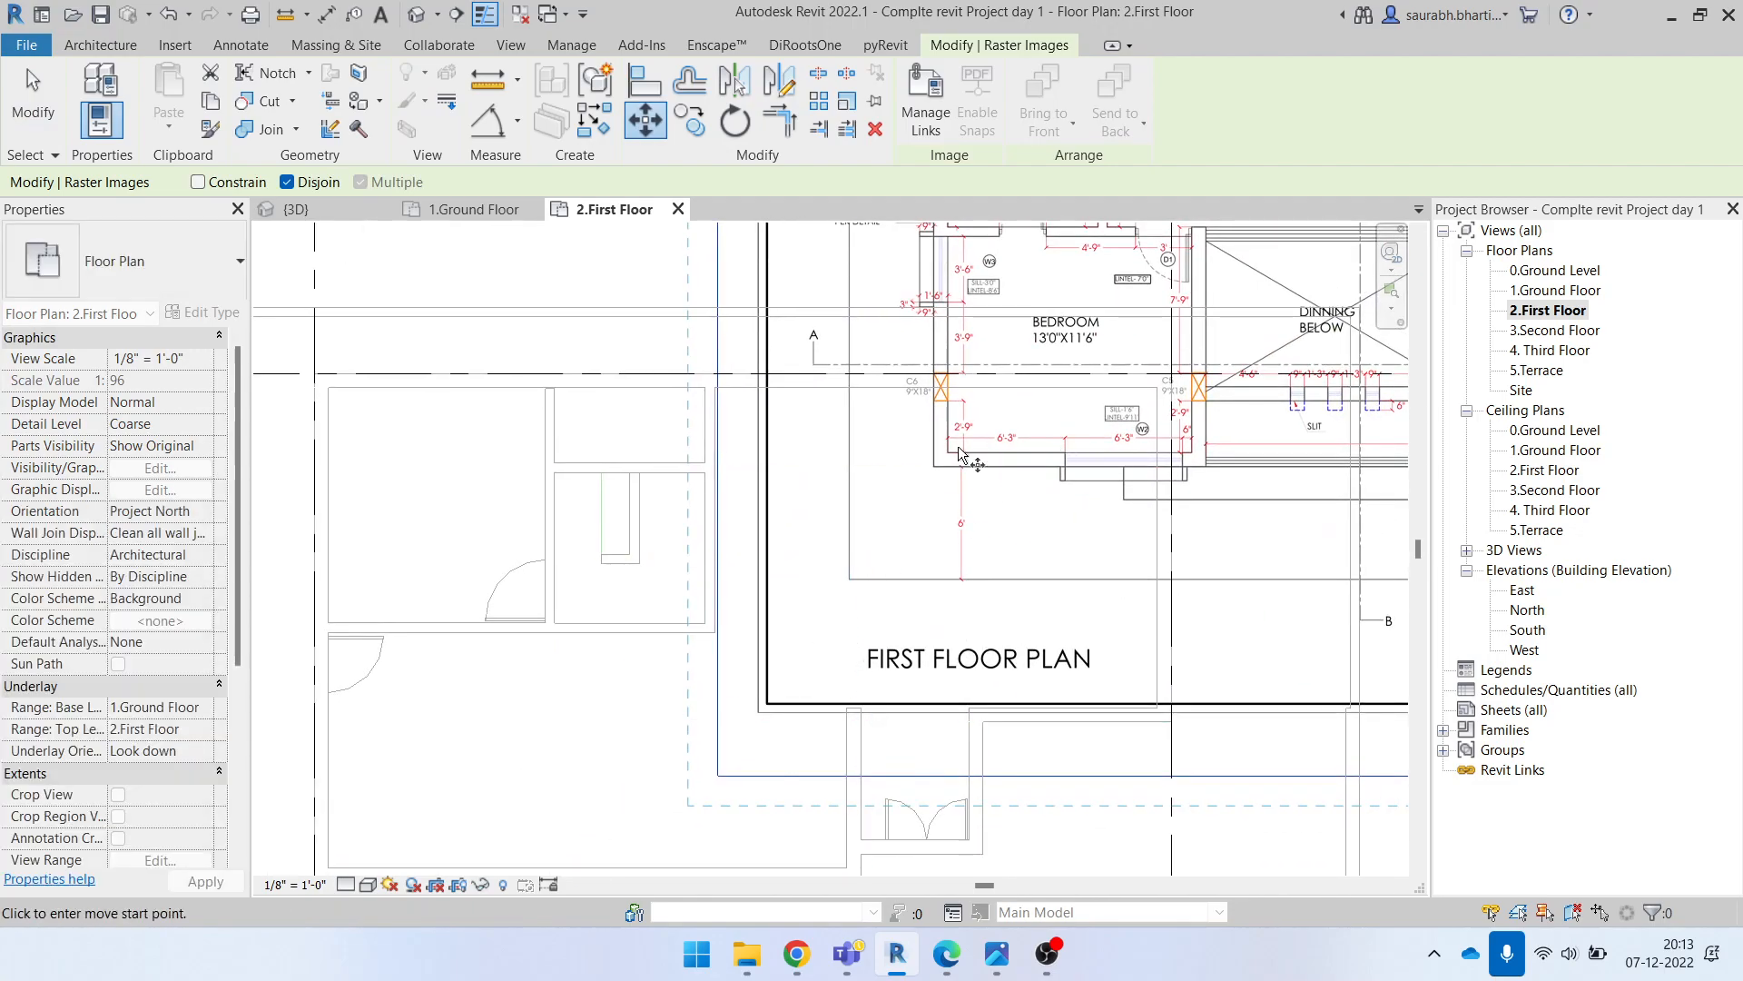
{"action": "scroll", "coordinate": [988, 465], "scroll_direction": "up", "scroll_amount": 2}
{"action": "middle_click_drag", "start_coordinate": [1008, 538], "coordinate": [889, 940]}
{"action": "middle_click_drag", "start_coordinate": [933, 415], "coordinate": [947, 845]}
{"action": "scroll", "coordinate": [772, 565], "scroll_direction": "up", "scroll_amount": 6}
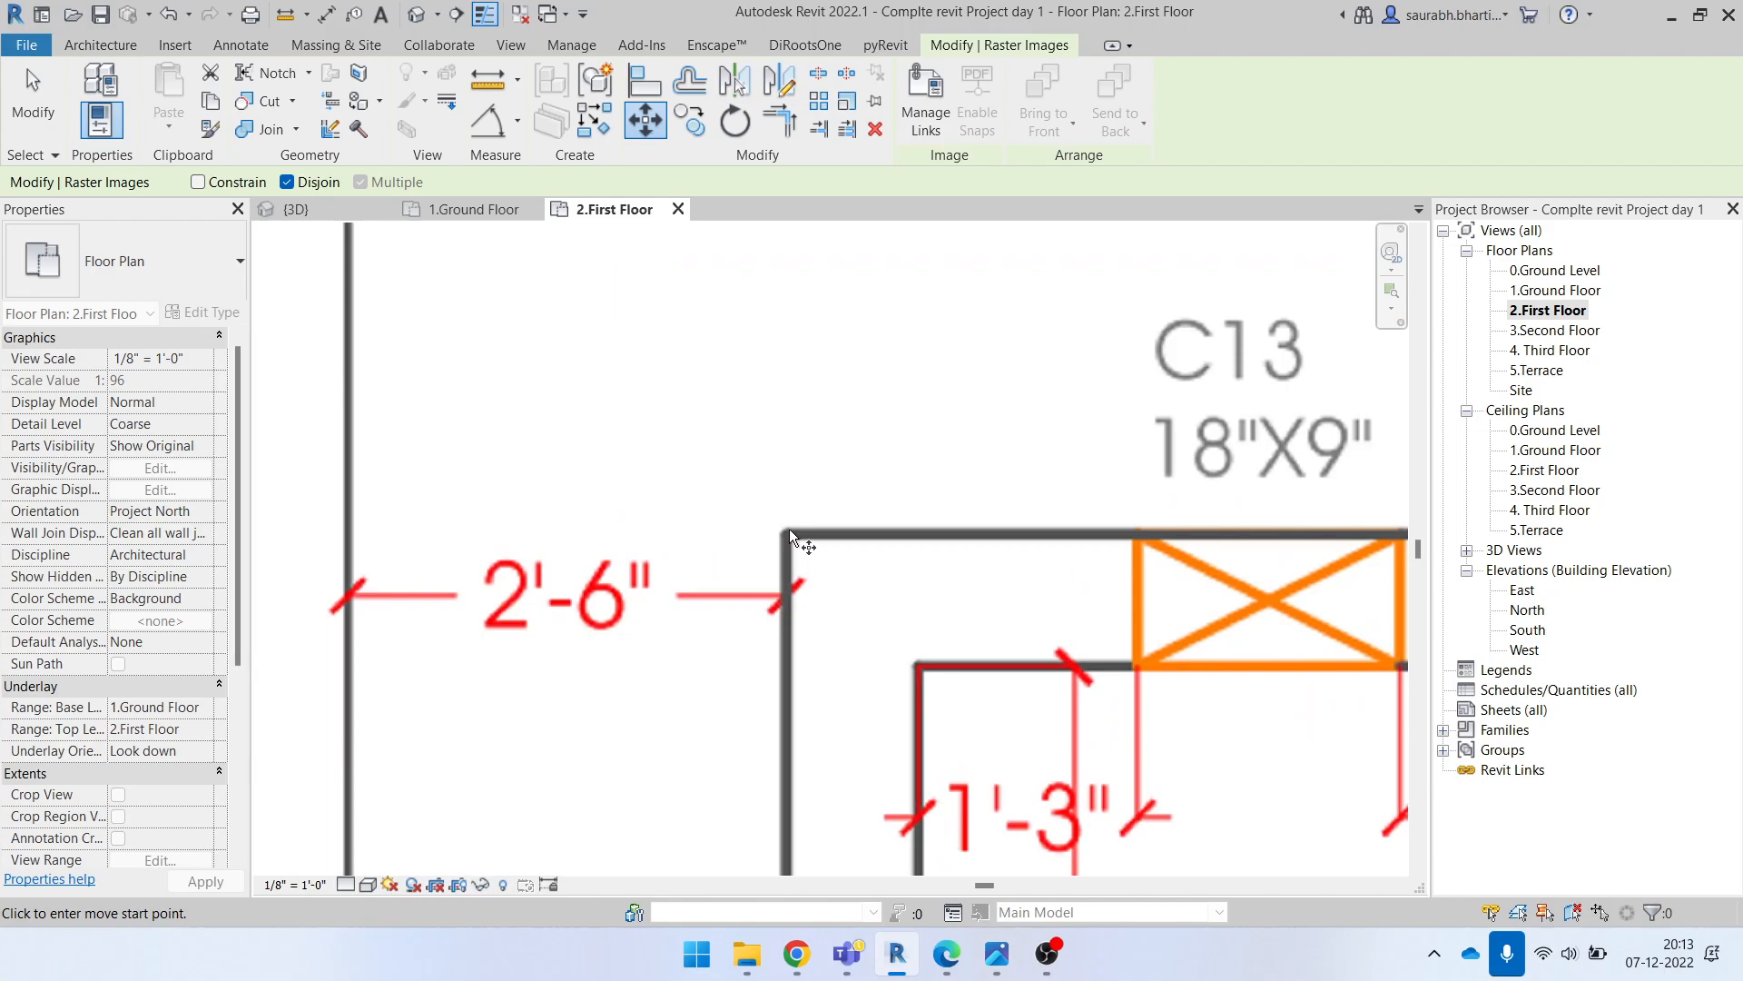
{"action": "left_click", "coordinate": [793, 534]}
{"action": "scroll", "coordinate": [964, 572], "scroll_direction": "down", "scroll_amount": 8}
{"action": "middle_click_drag", "start_coordinate": [869, 709], "coordinate": [912, 431]}
{"action": "scroll", "coordinate": [913, 431], "scroll_direction": "up", "scroll_amount": 6}
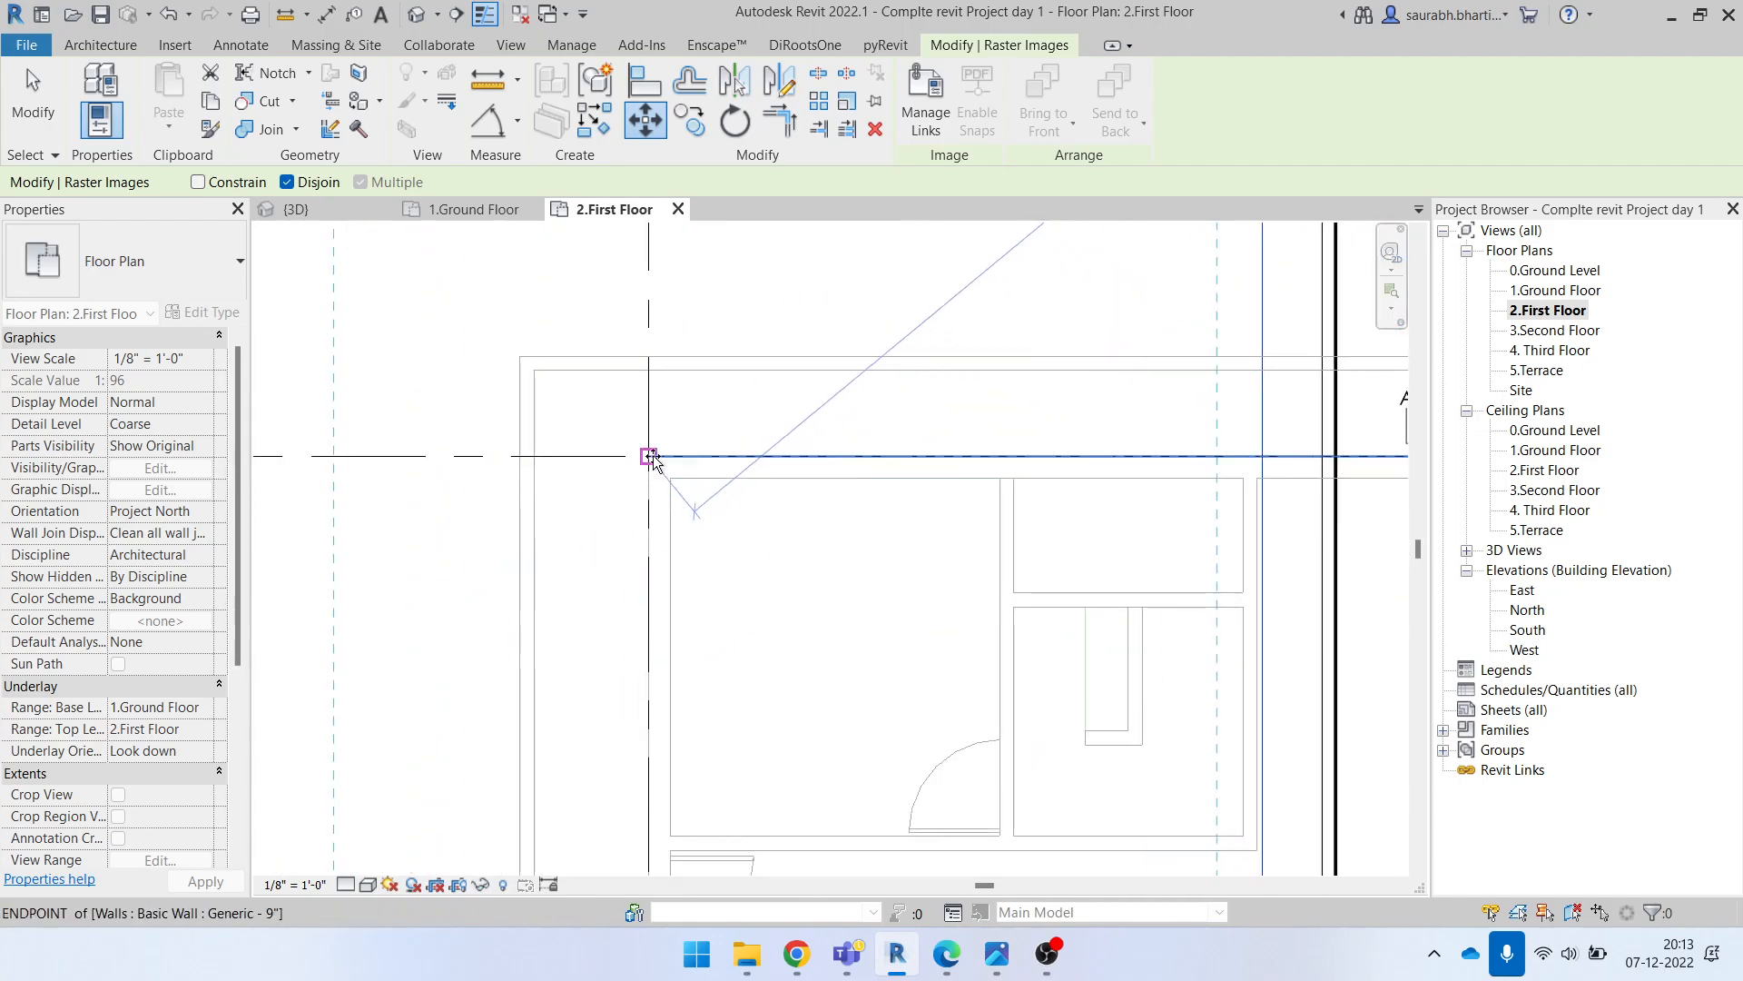
{"action": "left_click", "coordinate": [649, 459]}
{"action": "scroll", "coordinate": [702, 577], "scroll_direction": "down", "scroll_amount": 3}
{"action": "scroll", "coordinate": [702, 577], "scroll_direction": "down", "scroll_amount": 3}
{"action": "key", "text": "Escape"}
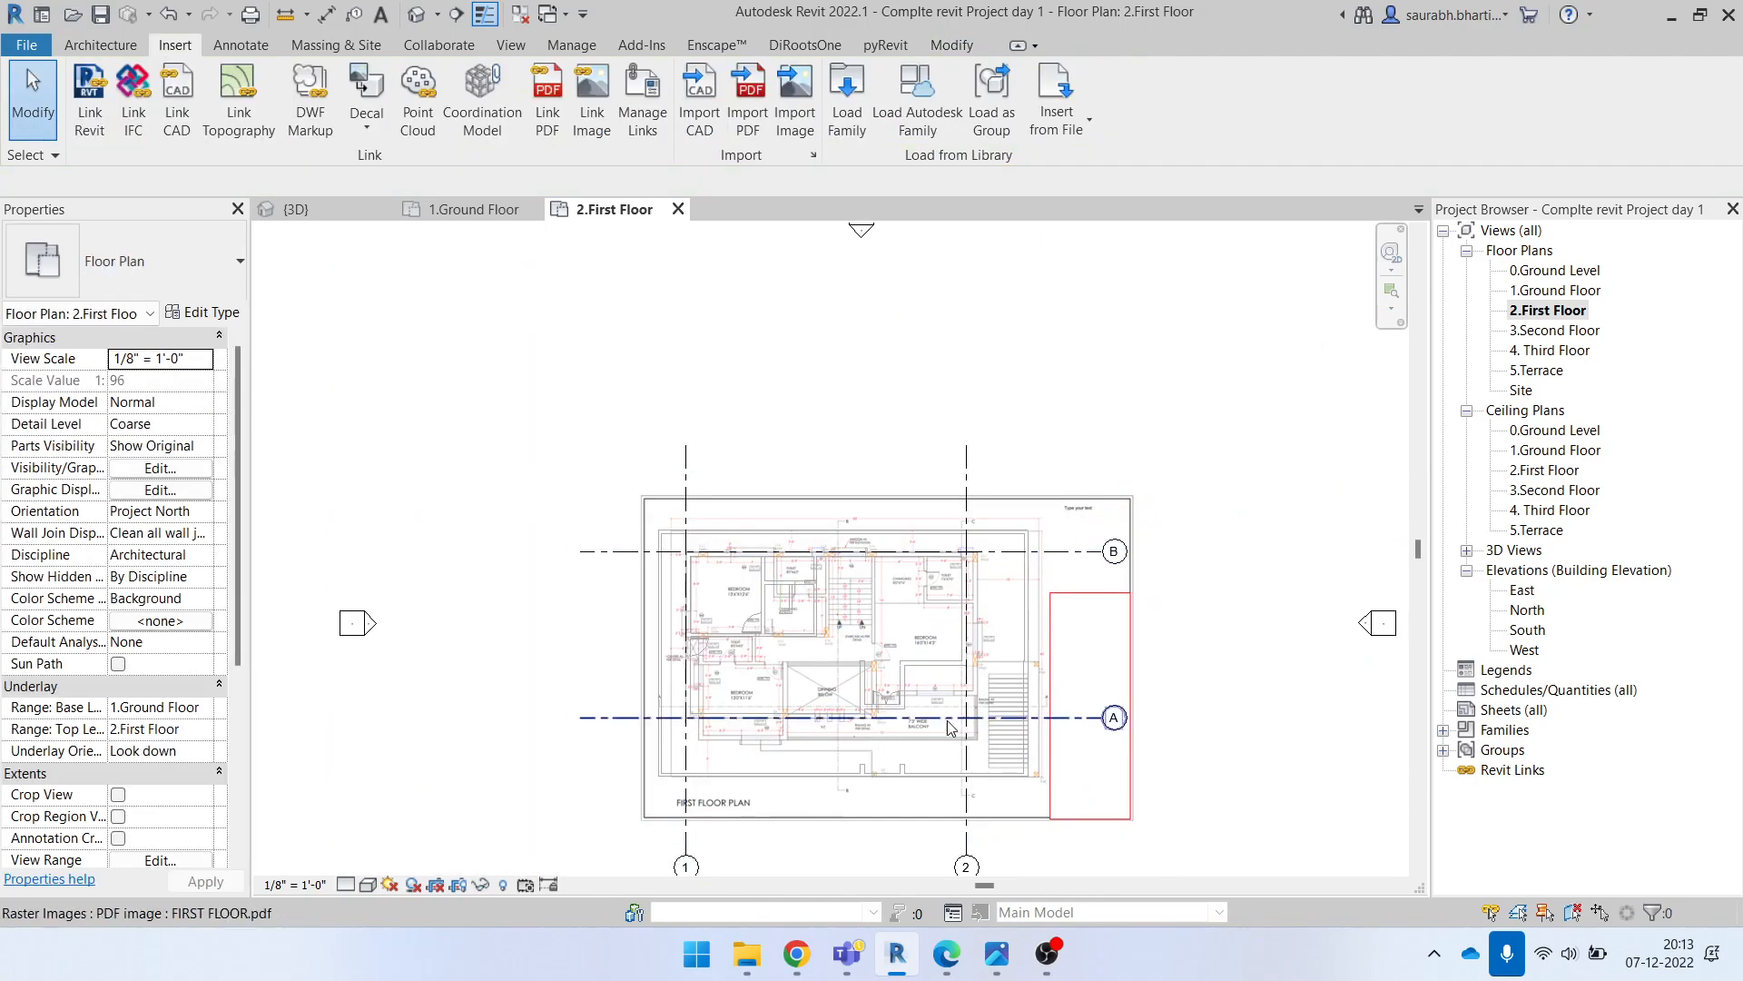
Step: Examine how the FIRST FLOOR PDF lines up with the grids and underlaid ground floor walls, including around the 13'0"X11'6" bedroom
{"action": "scroll", "coordinate": [821, 636], "scroll_direction": "up", "scroll_amount": 2}
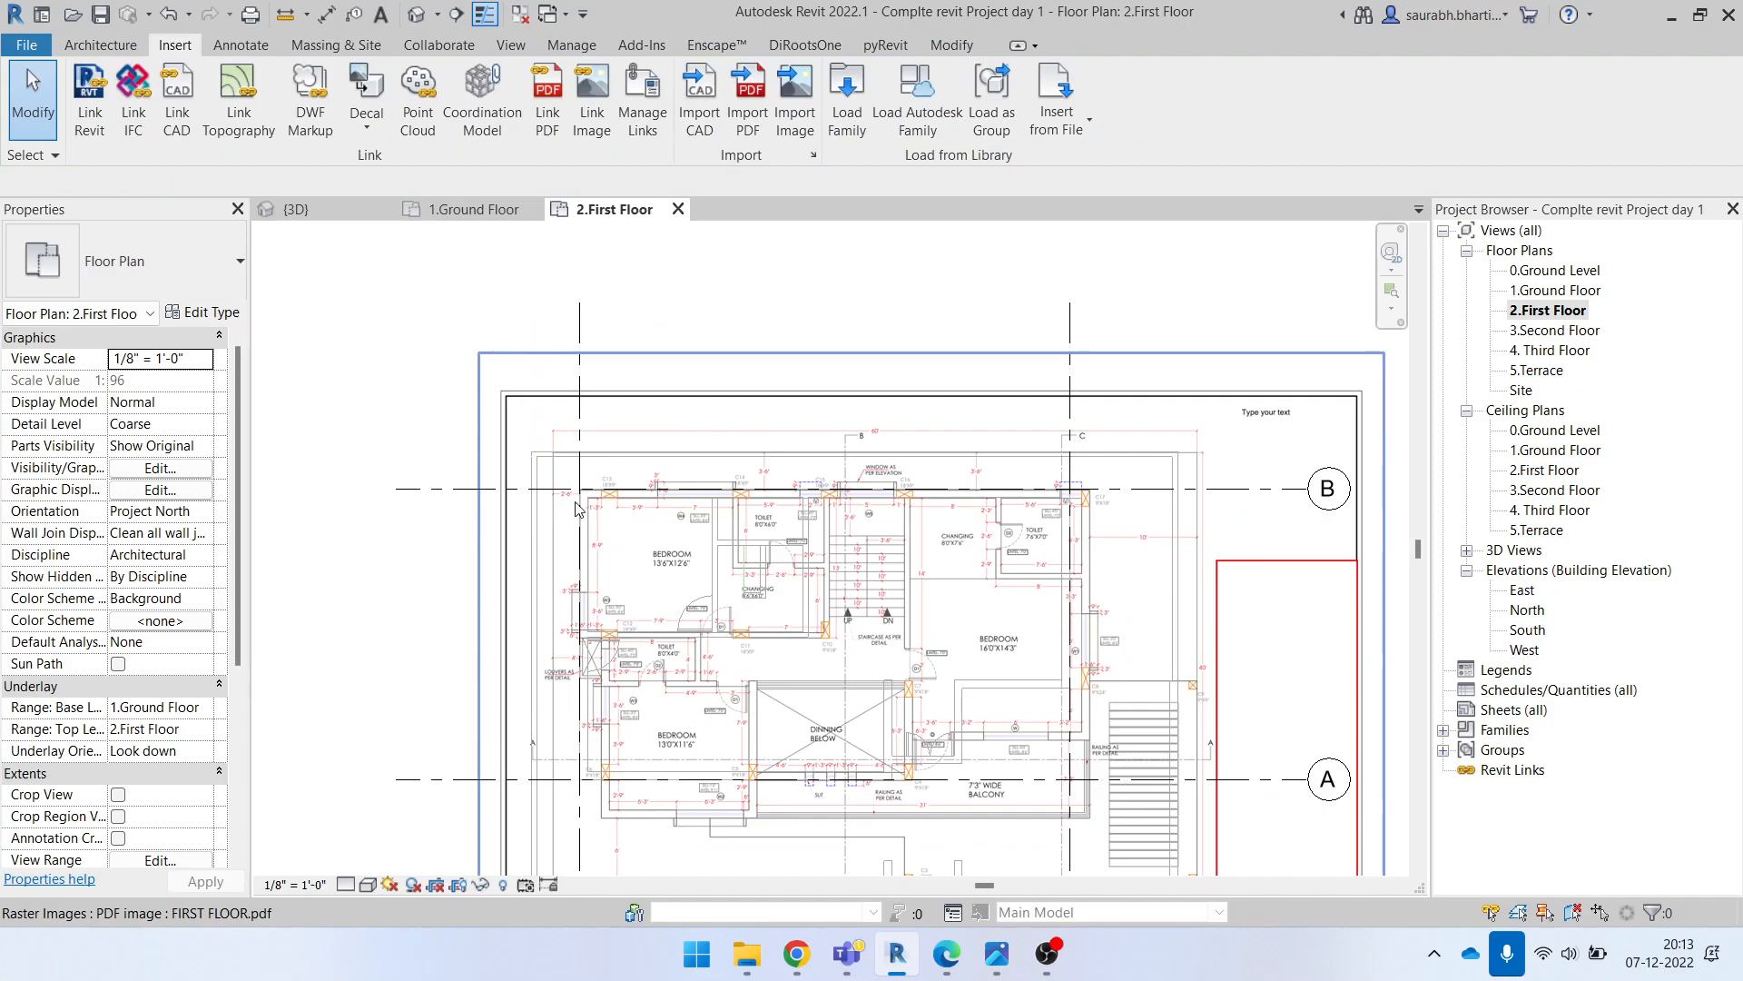
{"action": "scroll", "coordinate": [781, 631], "scroll_direction": "up", "scroll_amount": 2}
{"action": "scroll", "coordinate": [636, 563], "scroll_direction": "up", "scroll_amount": 2}
{"action": "scroll", "coordinate": [533, 424], "scroll_direction": "up", "scroll_amount": 1}
{"action": "scroll", "coordinate": [528, 450], "scroll_direction": "down", "scroll_amount": 4}
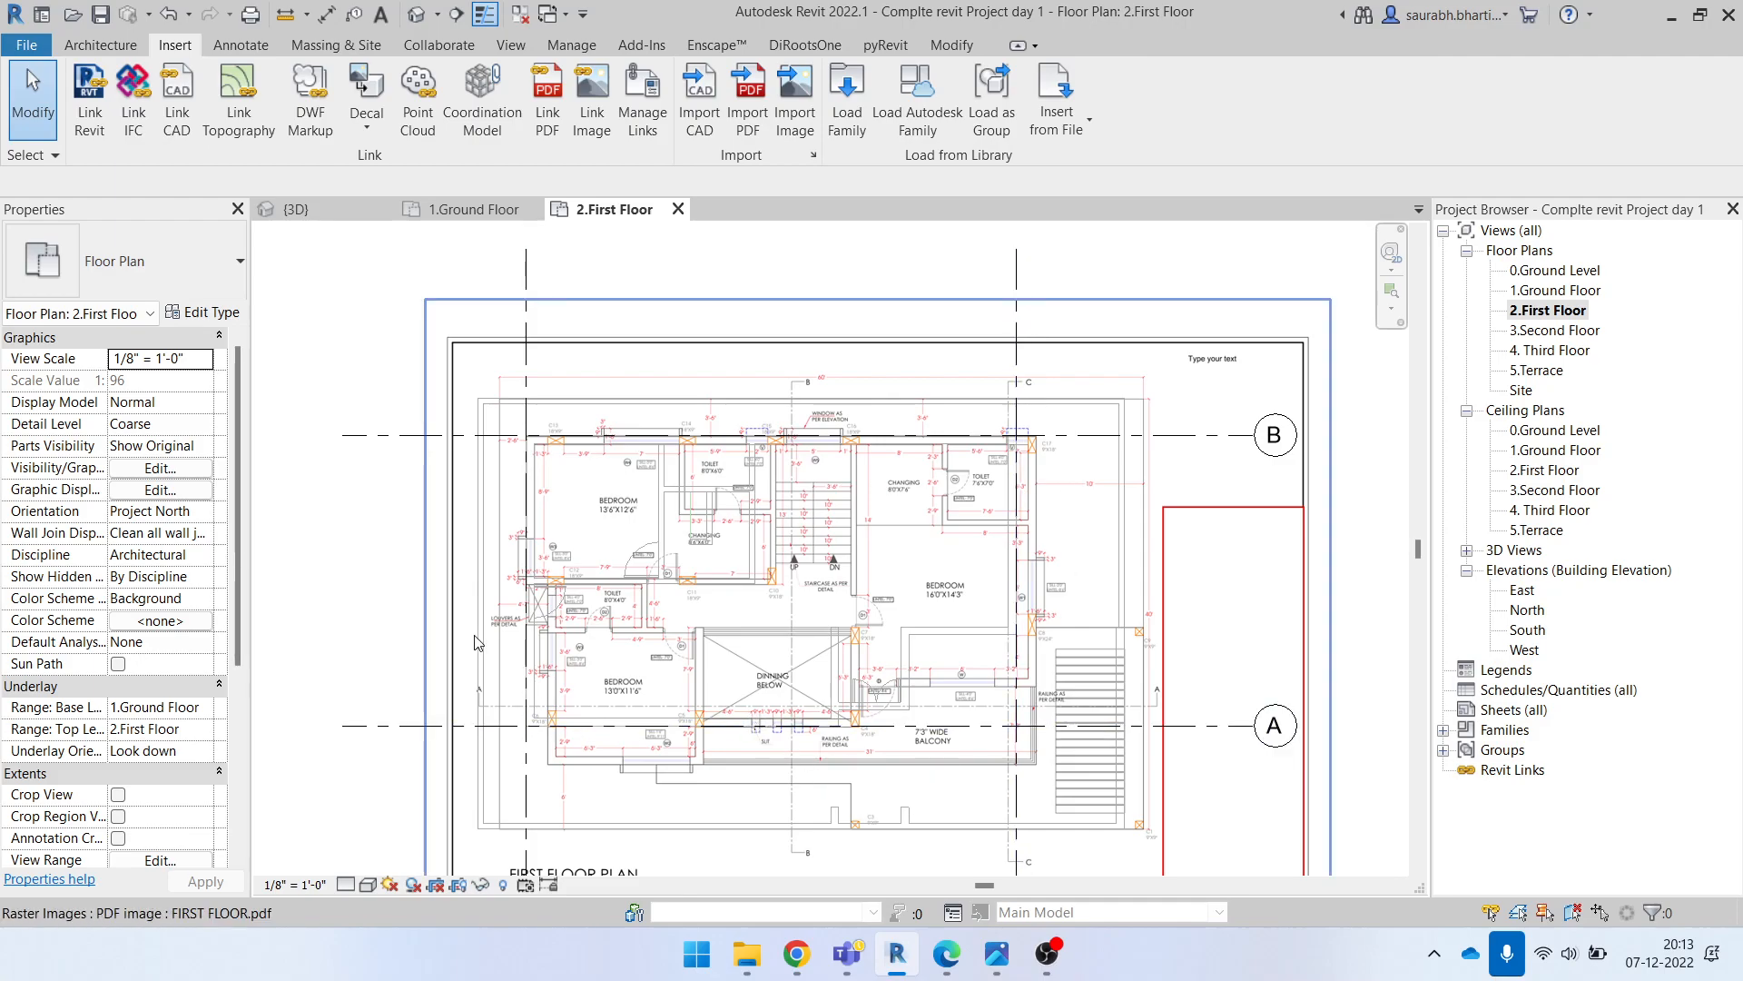
{"action": "scroll", "coordinate": [518, 426], "scroll_direction": "up", "scroll_amount": 3}
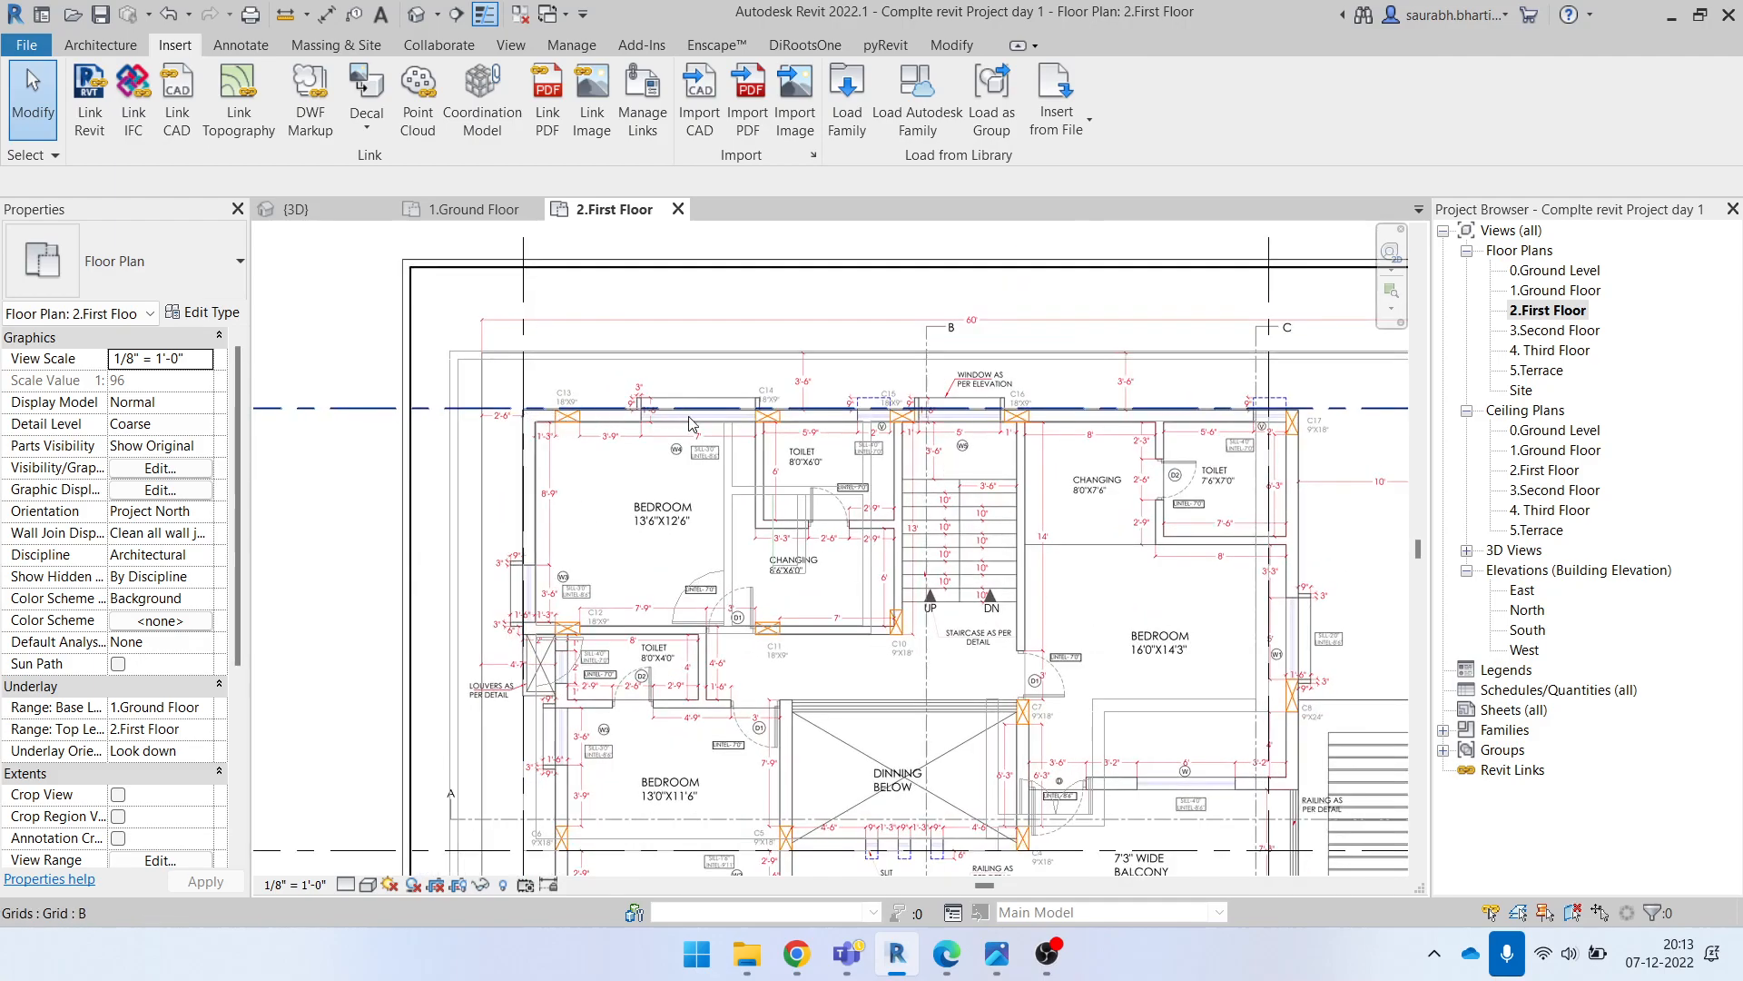
{"action": "scroll", "coordinate": [1062, 413], "scroll_direction": "up", "scroll_amount": 4}
{"action": "scroll", "coordinate": [1061, 420], "scroll_direction": "down", "scroll_amount": 2}
{"action": "scroll", "coordinate": [1060, 421], "scroll_direction": "down", "scroll_amount": 4}
{"action": "scroll", "coordinate": [881, 672], "scroll_direction": "up", "scroll_amount": 4}
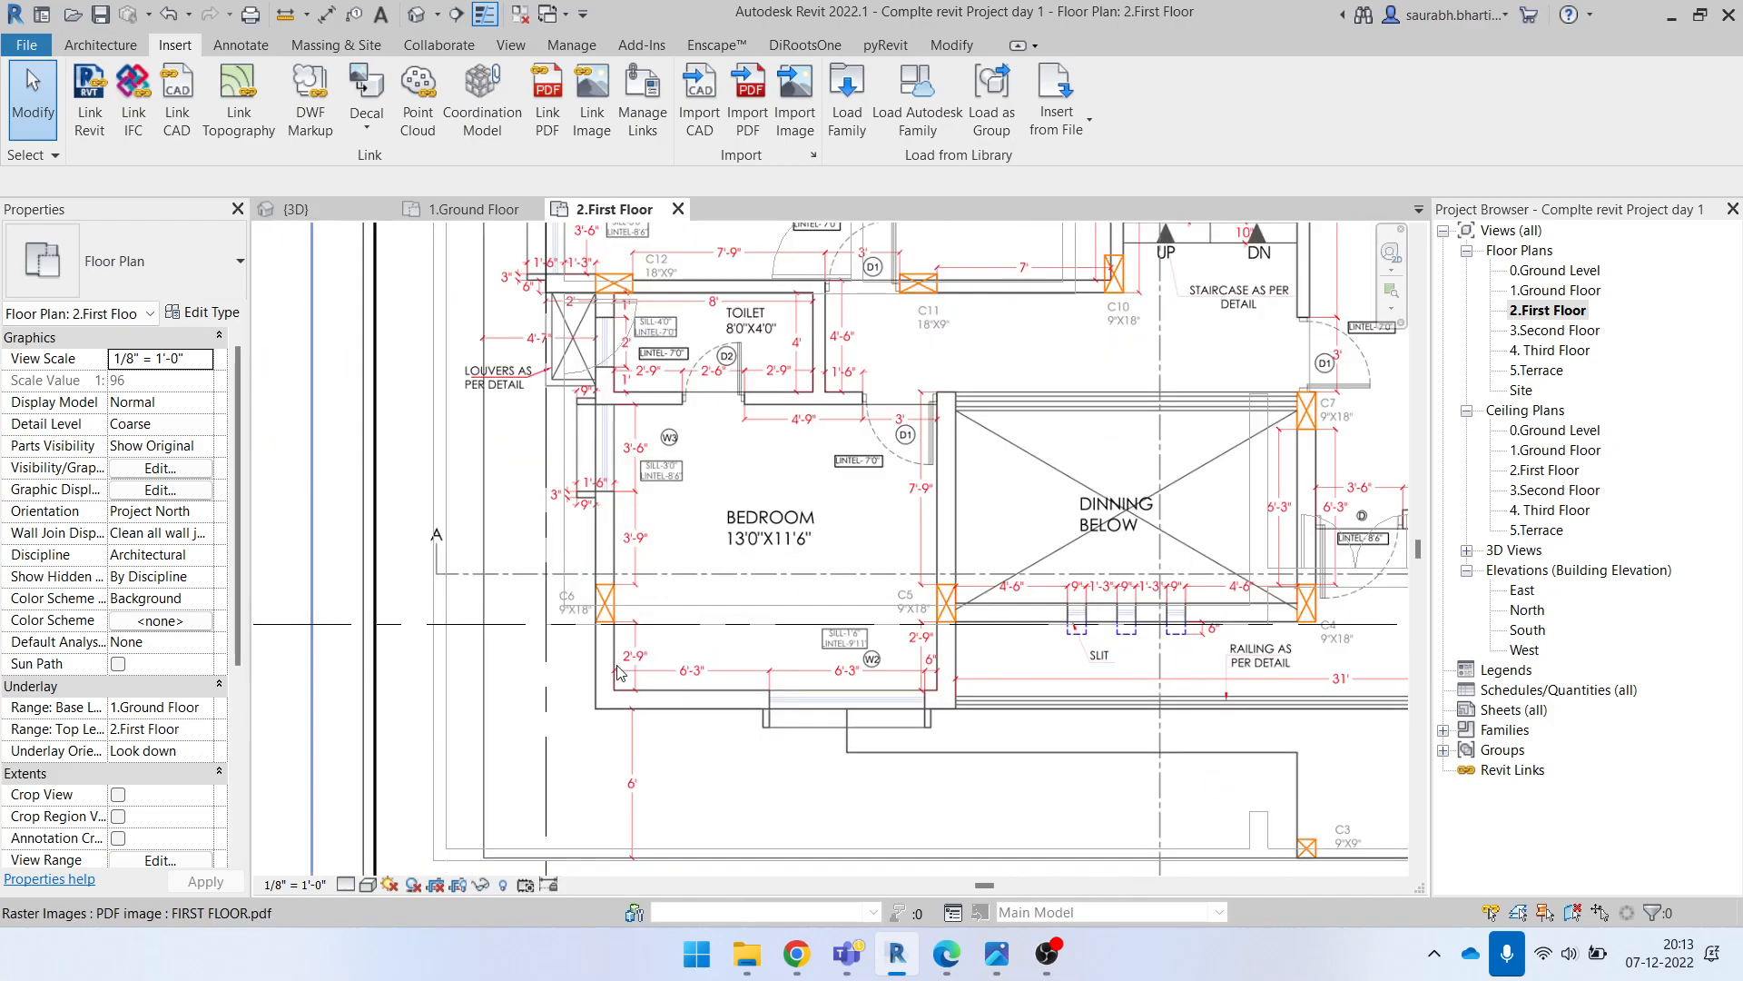
{"action": "scroll", "coordinate": [586, 594], "scroll_direction": "up", "scroll_amount": 2}
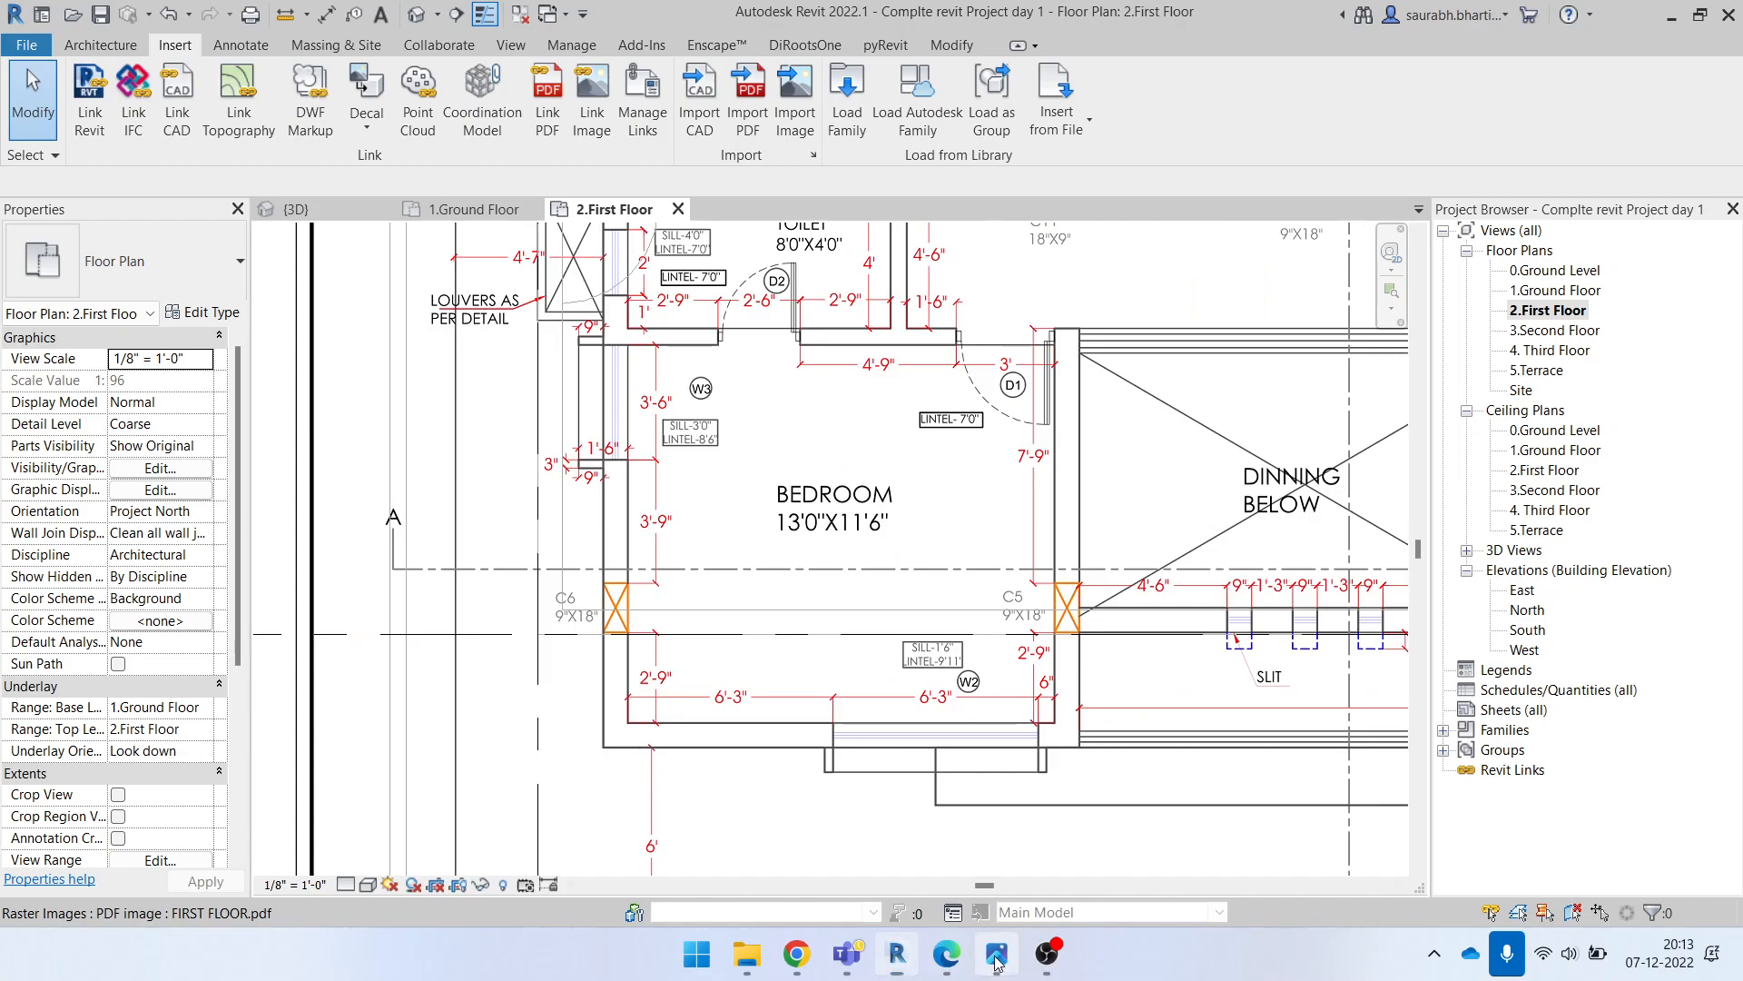
Step: Switch to the Elevation.jpg render to check the first floor facade, and return to the Revit first floor plan
{"action": "left_click", "coordinate": [996, 956]}
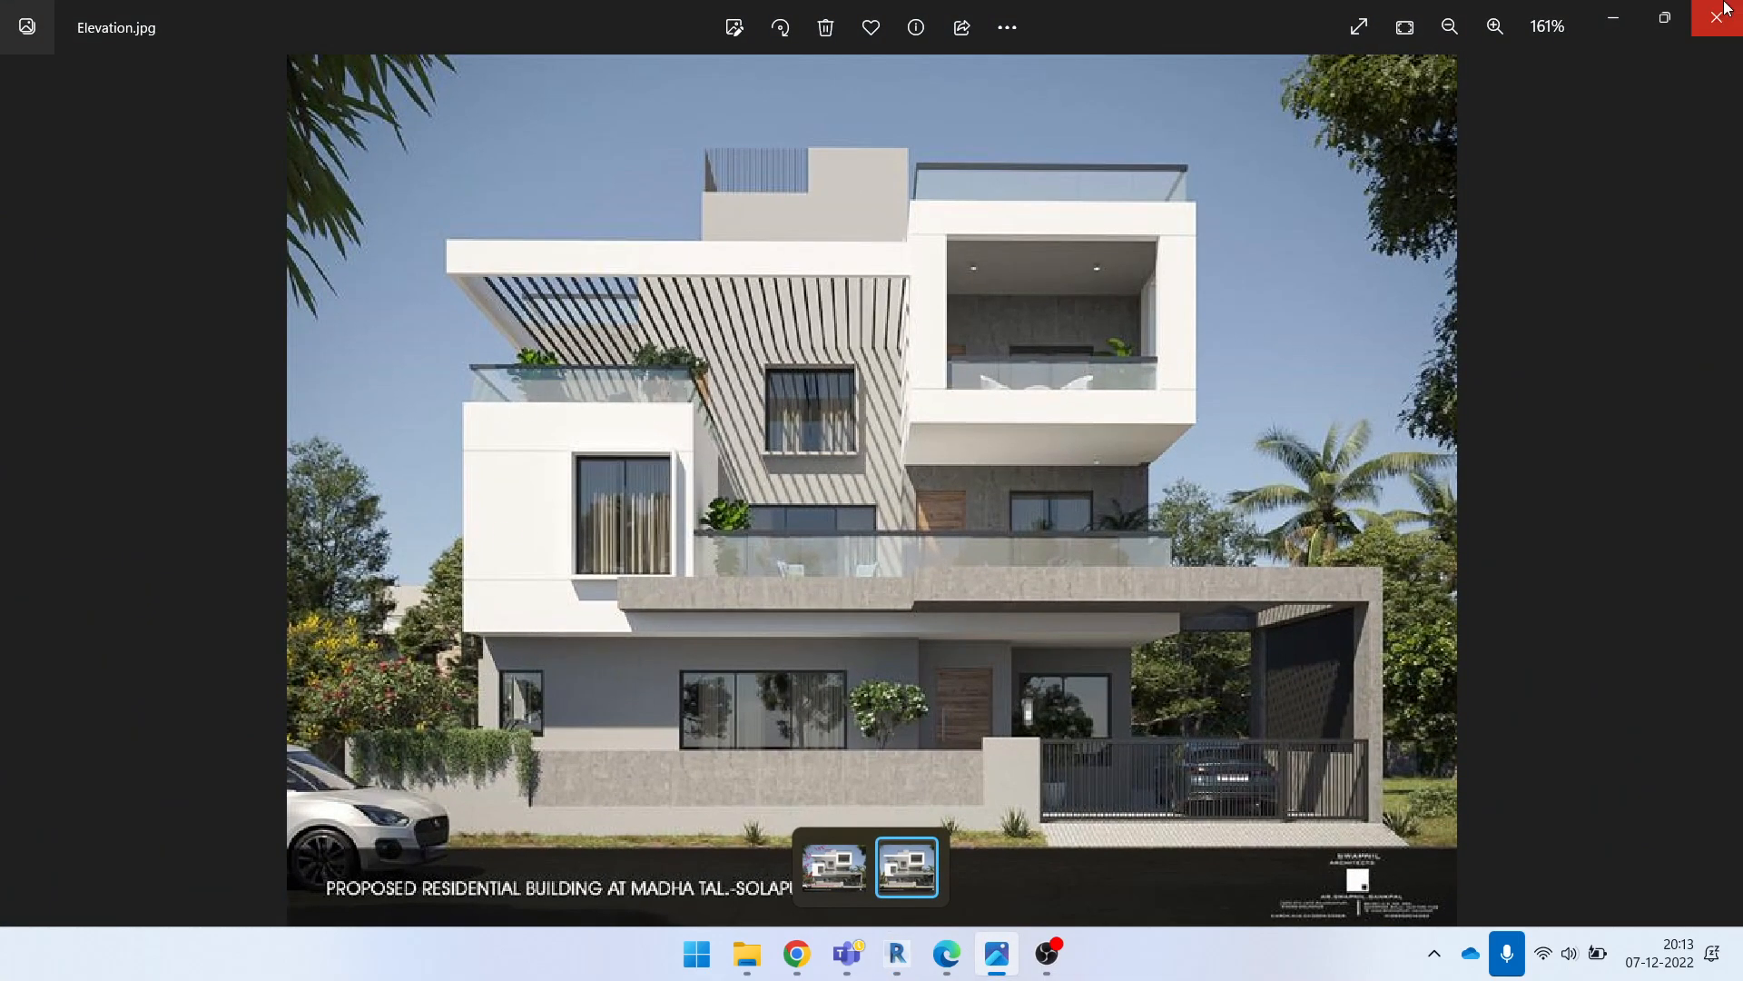
{"action": "left_click", "coordinate": [1616, 20]}
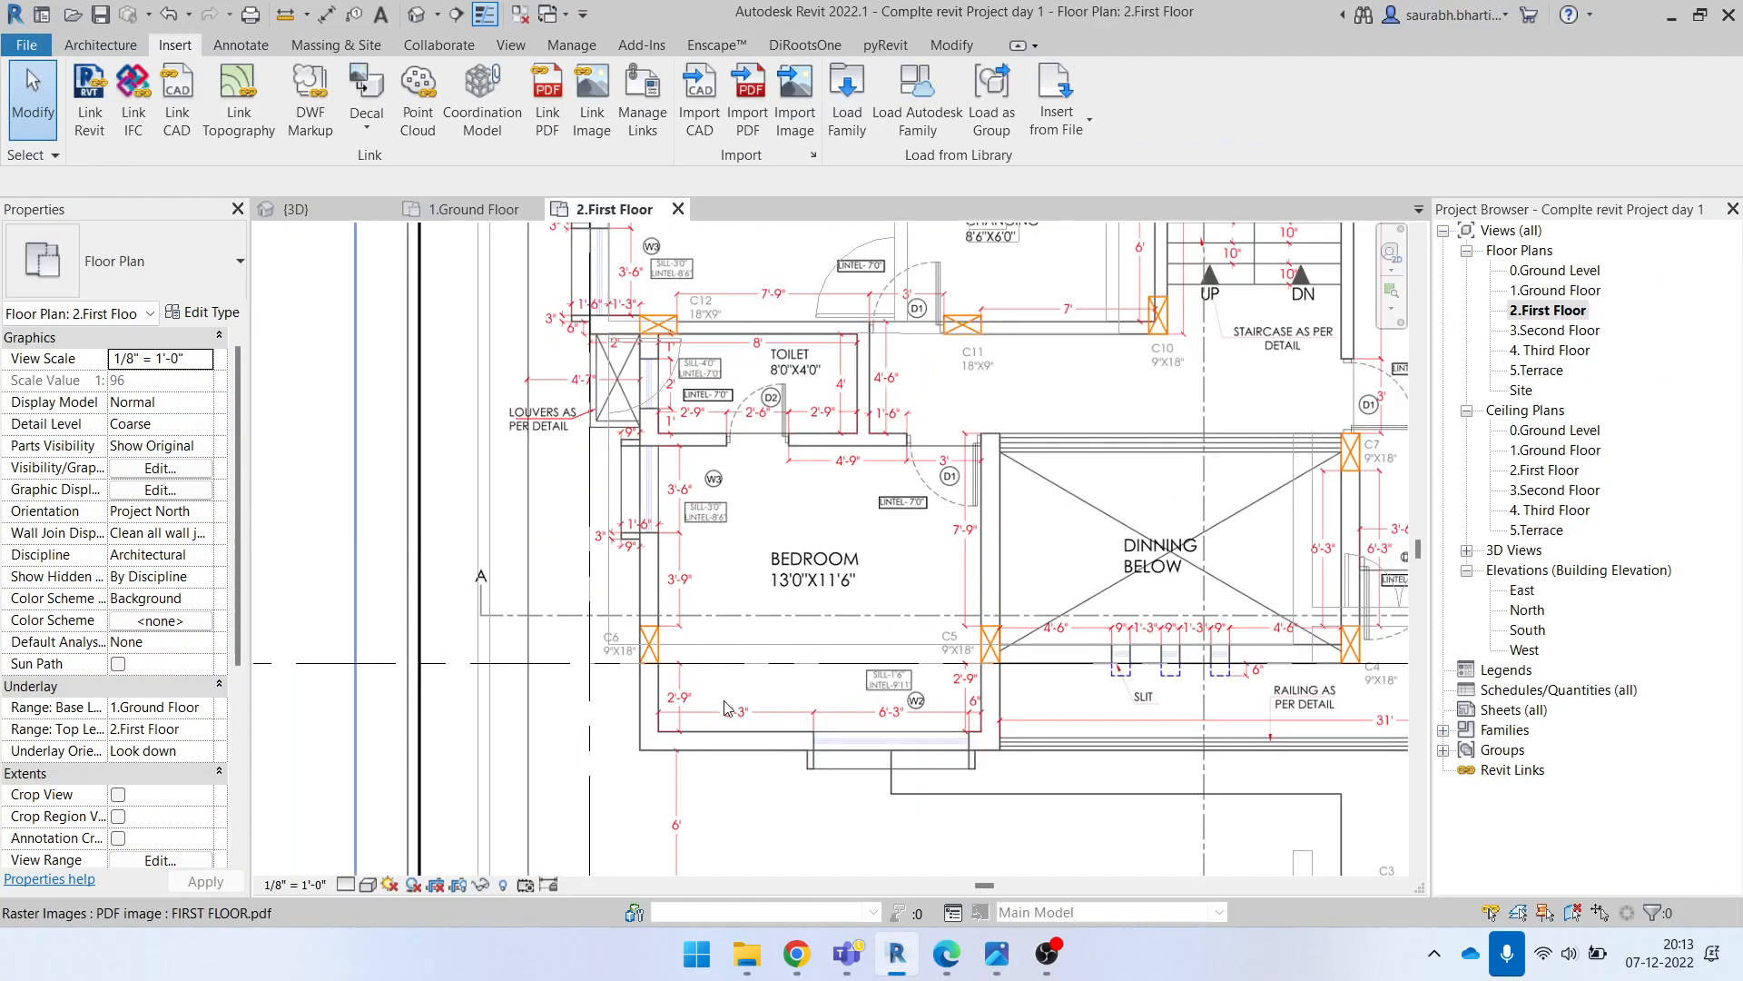
{"action": "scroll", "coordinate": [726, 717], "scroll_direction": "down", "scroll_amount": 4}
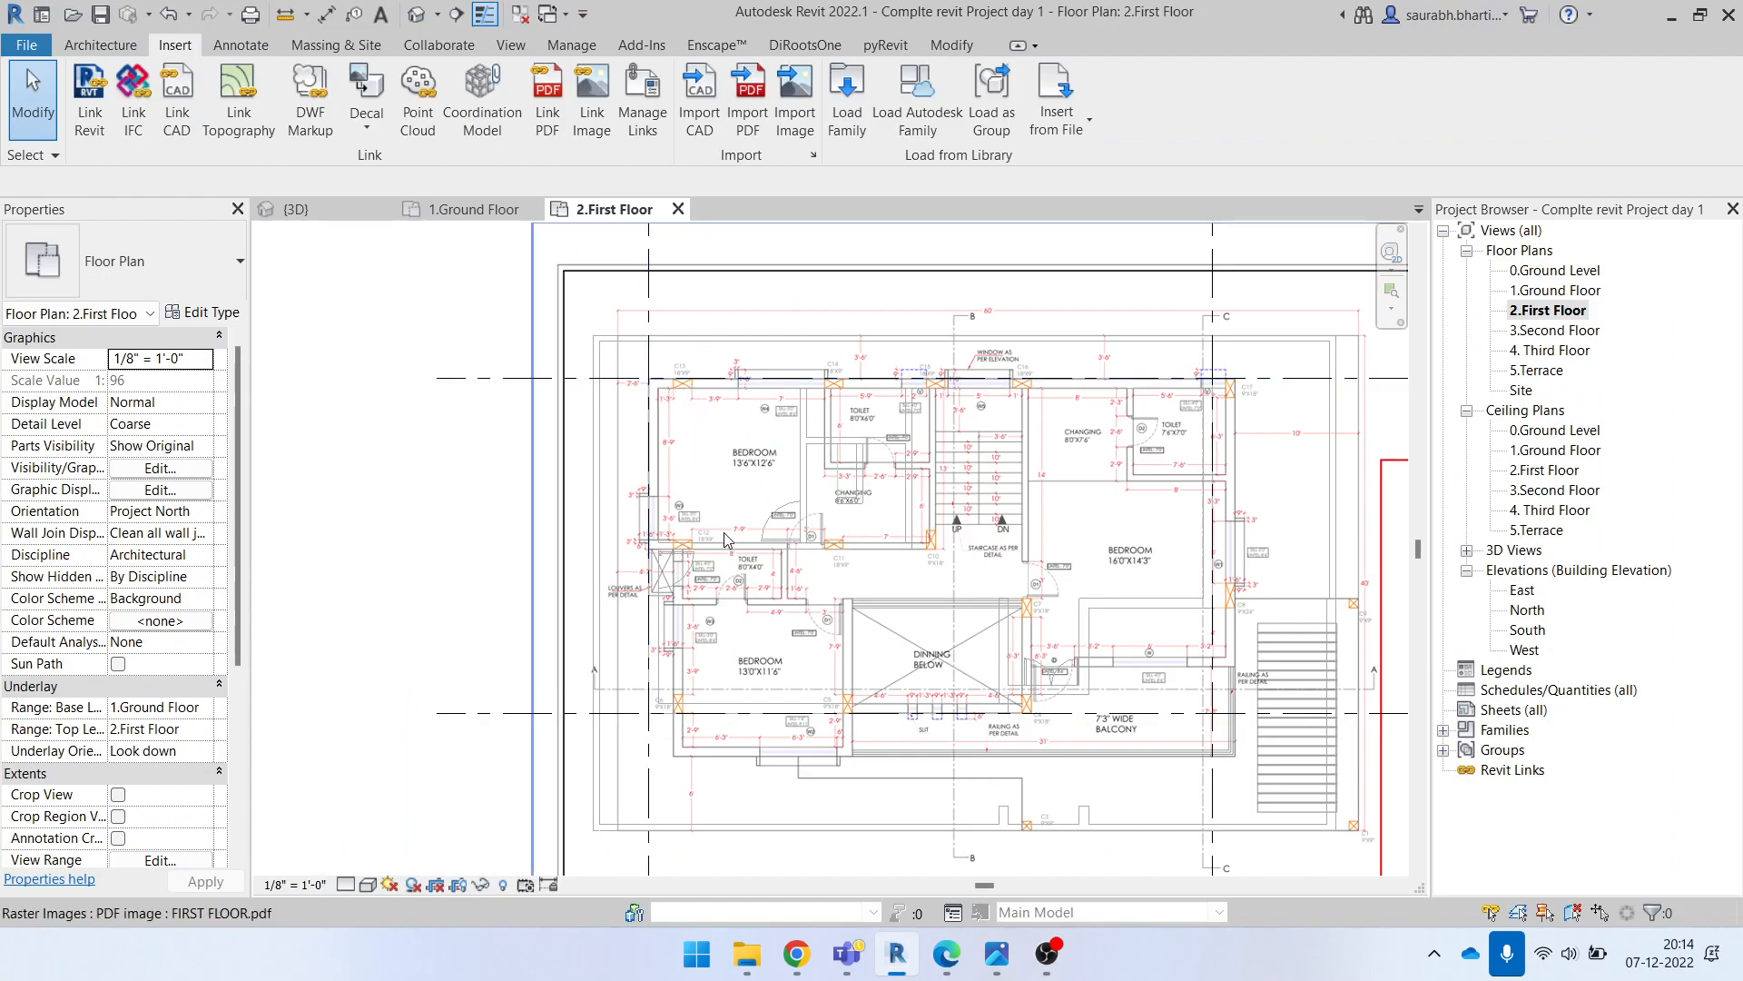
Step: Start a Generic - 9" basic wall with its height set up to 3.Second Floor
{"action": "left_click", "coordinate": [112, 47]}
{"action": "left_click", "coordinate": [94, 91]}
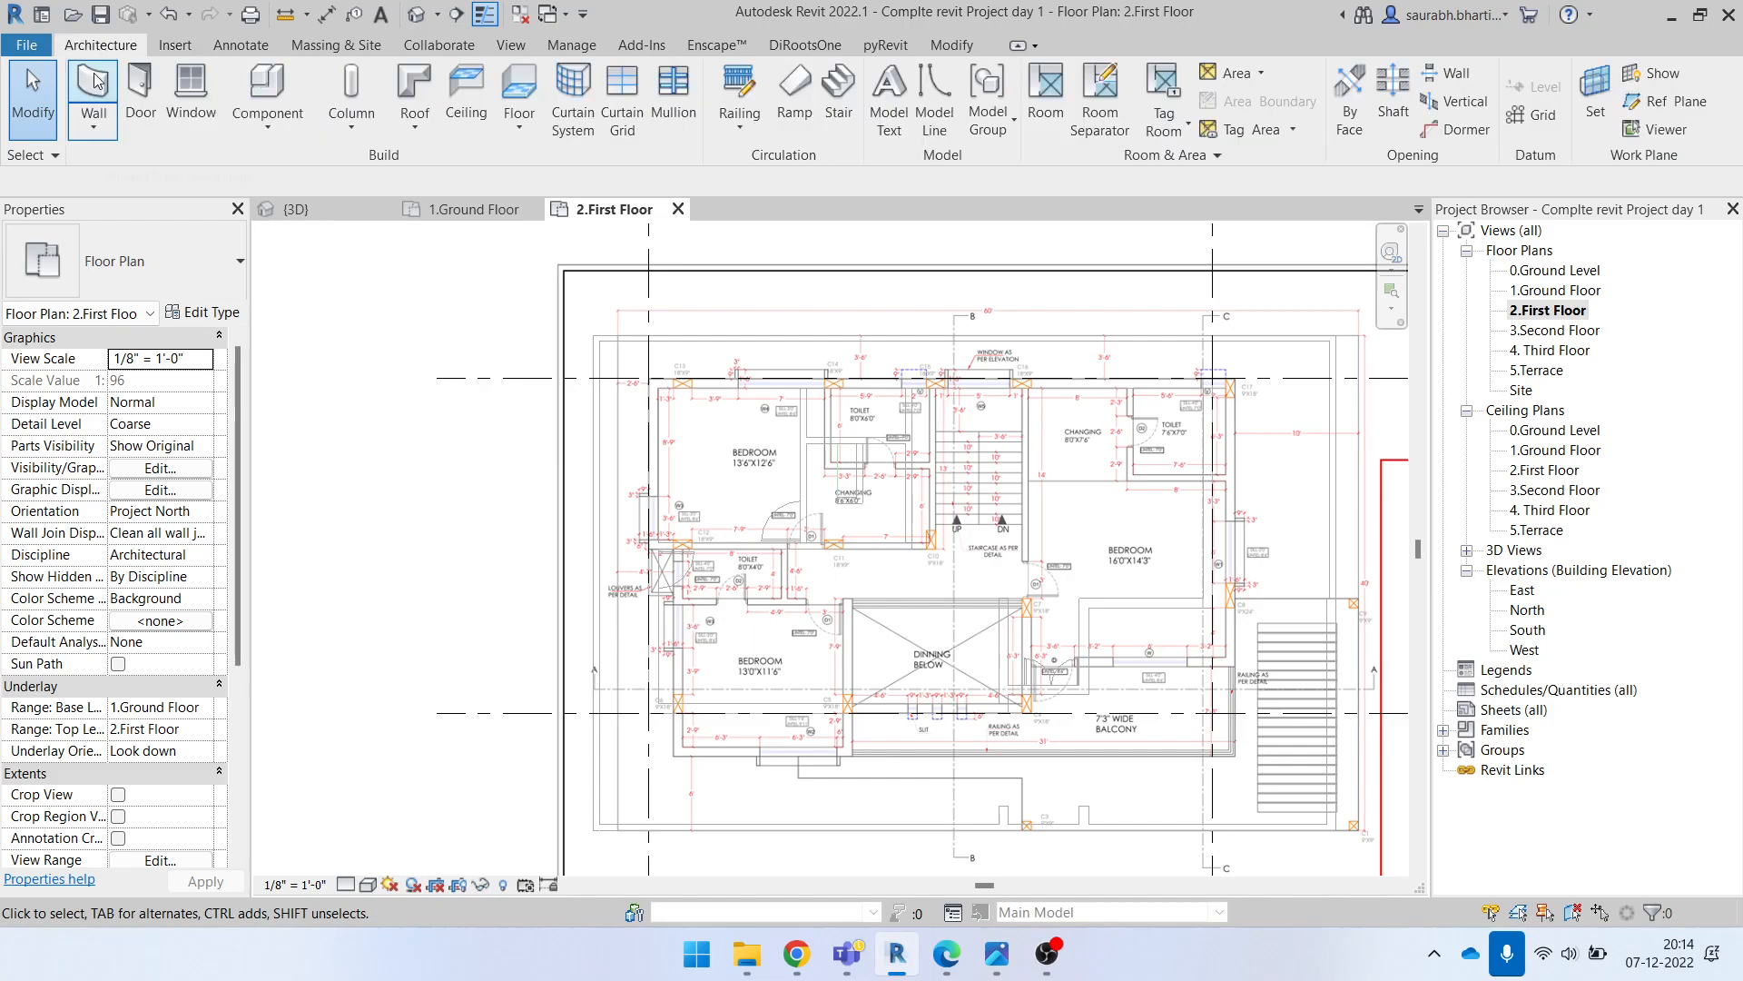
{"action": "left_click", "coordinate": [127, 263]}
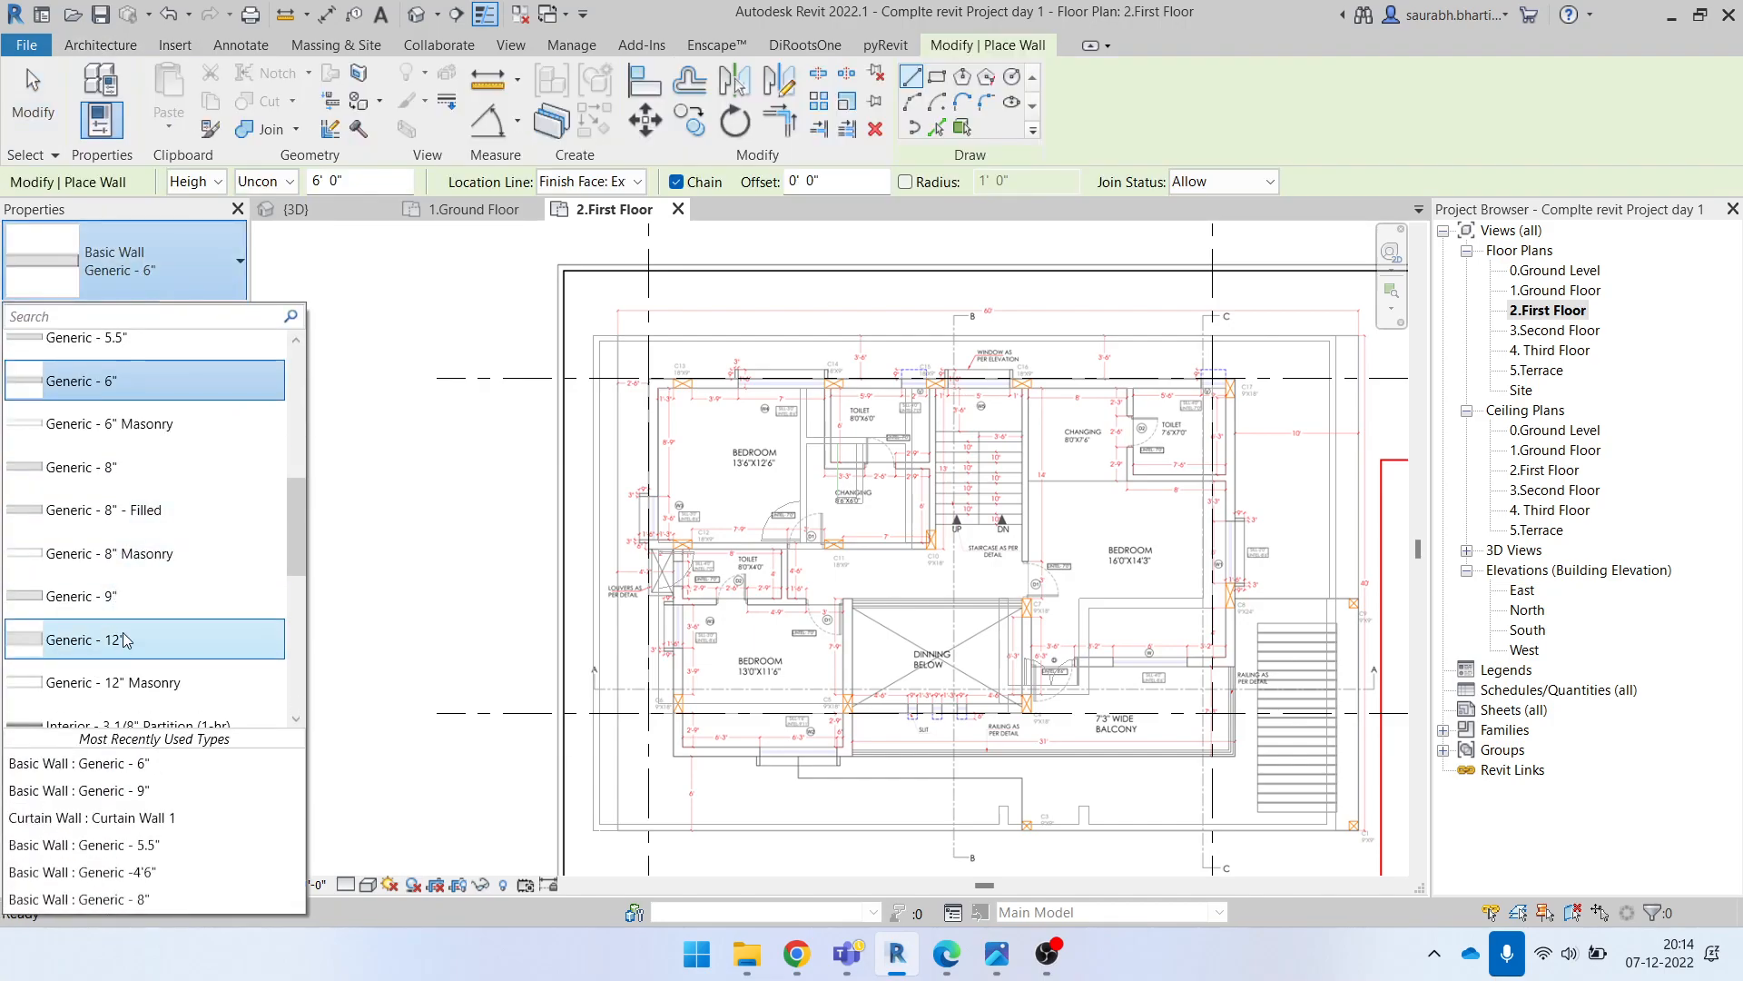
{"action": "left_click", "coordinate": [100, 595]}
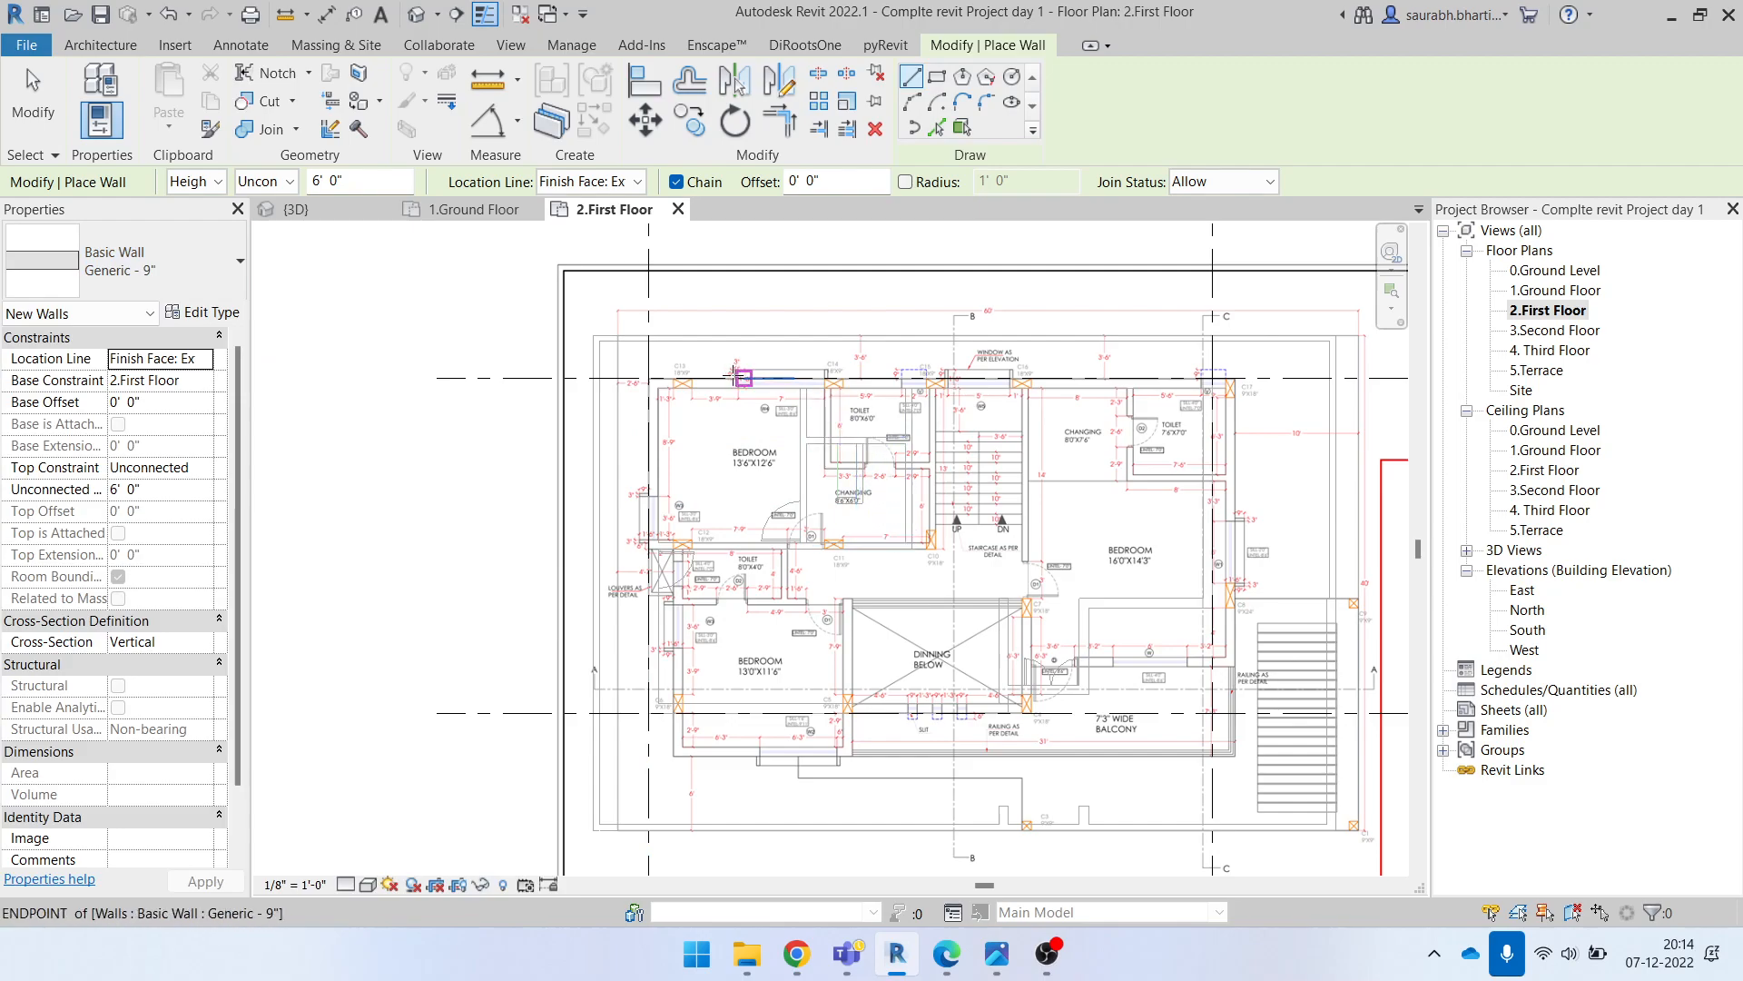
{"action": "scroll", "coordinate": [735, 374], "scroll_direction": "up", "scroll_amount": 5}
{"action": "left_click", "coordinate": [617, 184]}
{"action": "left_click", "coordinate": [617, 184]}
{"action": "left_click", "coordinate": [275, 180]}
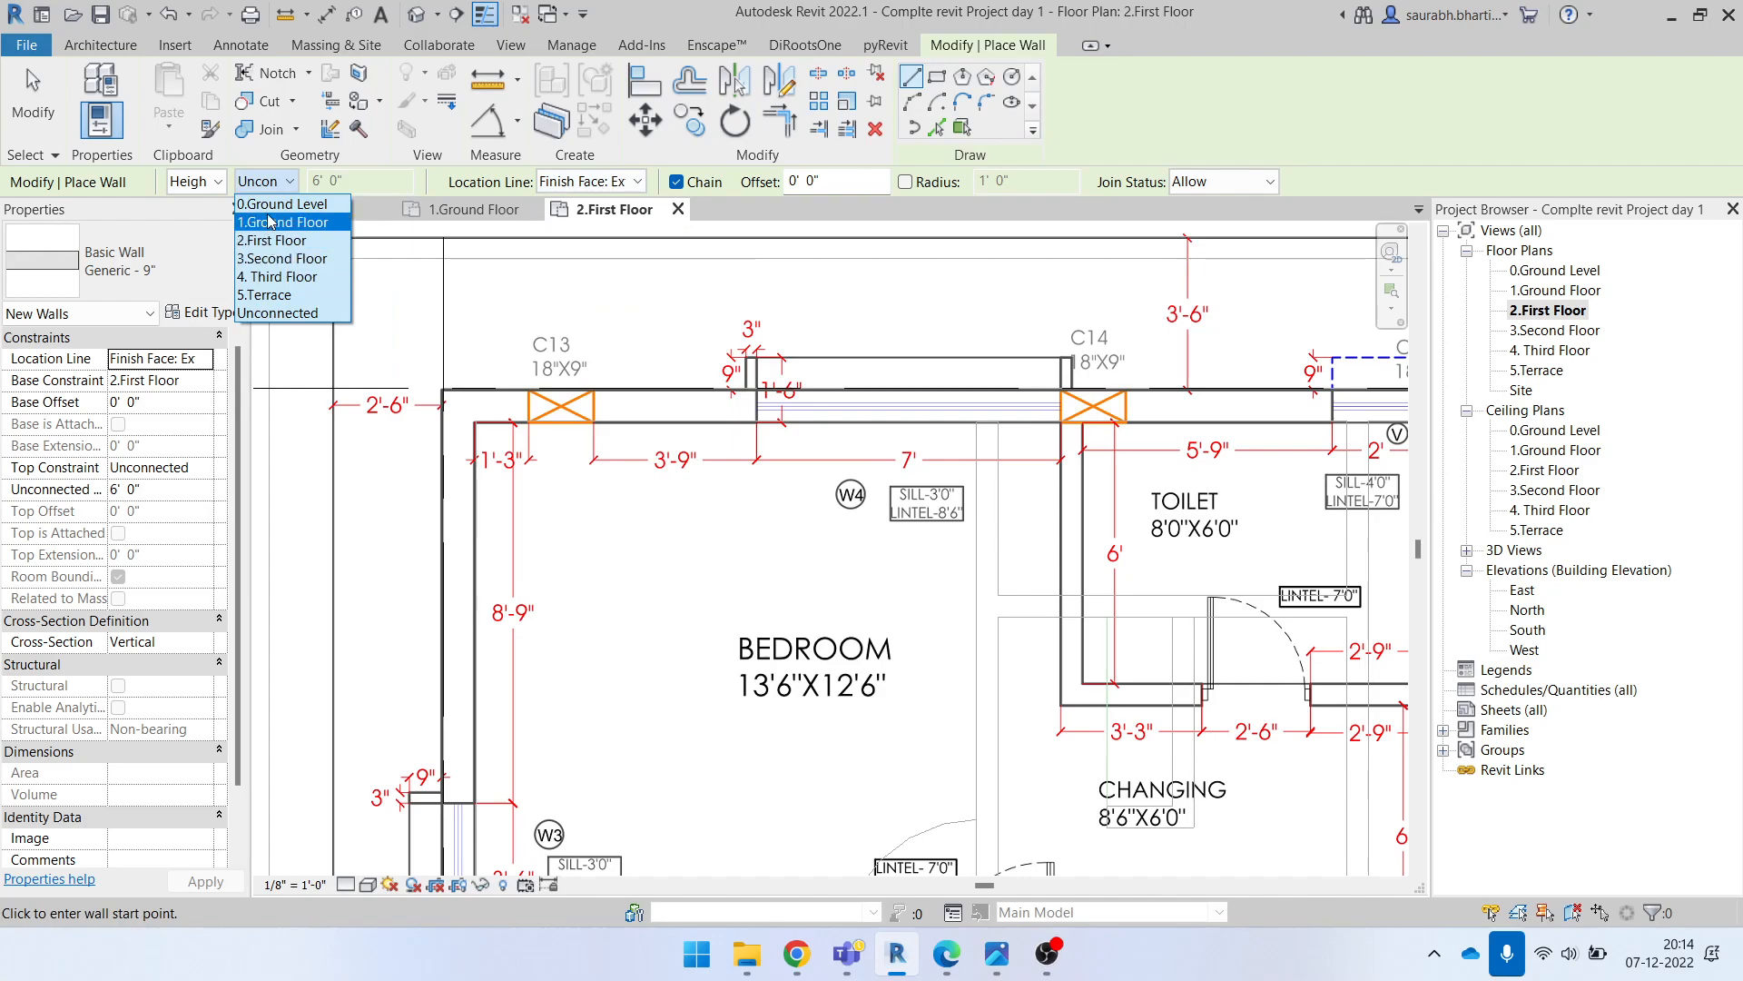
{"action": "left_click", "coordinate": [322, 259]}
Step: Draw the rear exterior wall along grid B from the outer corner at column C13 to the outer corner at C17
{"action": "scroll", "coordinate": [440, 392], "scroll_direction": "up", "scroll_amount": 4}
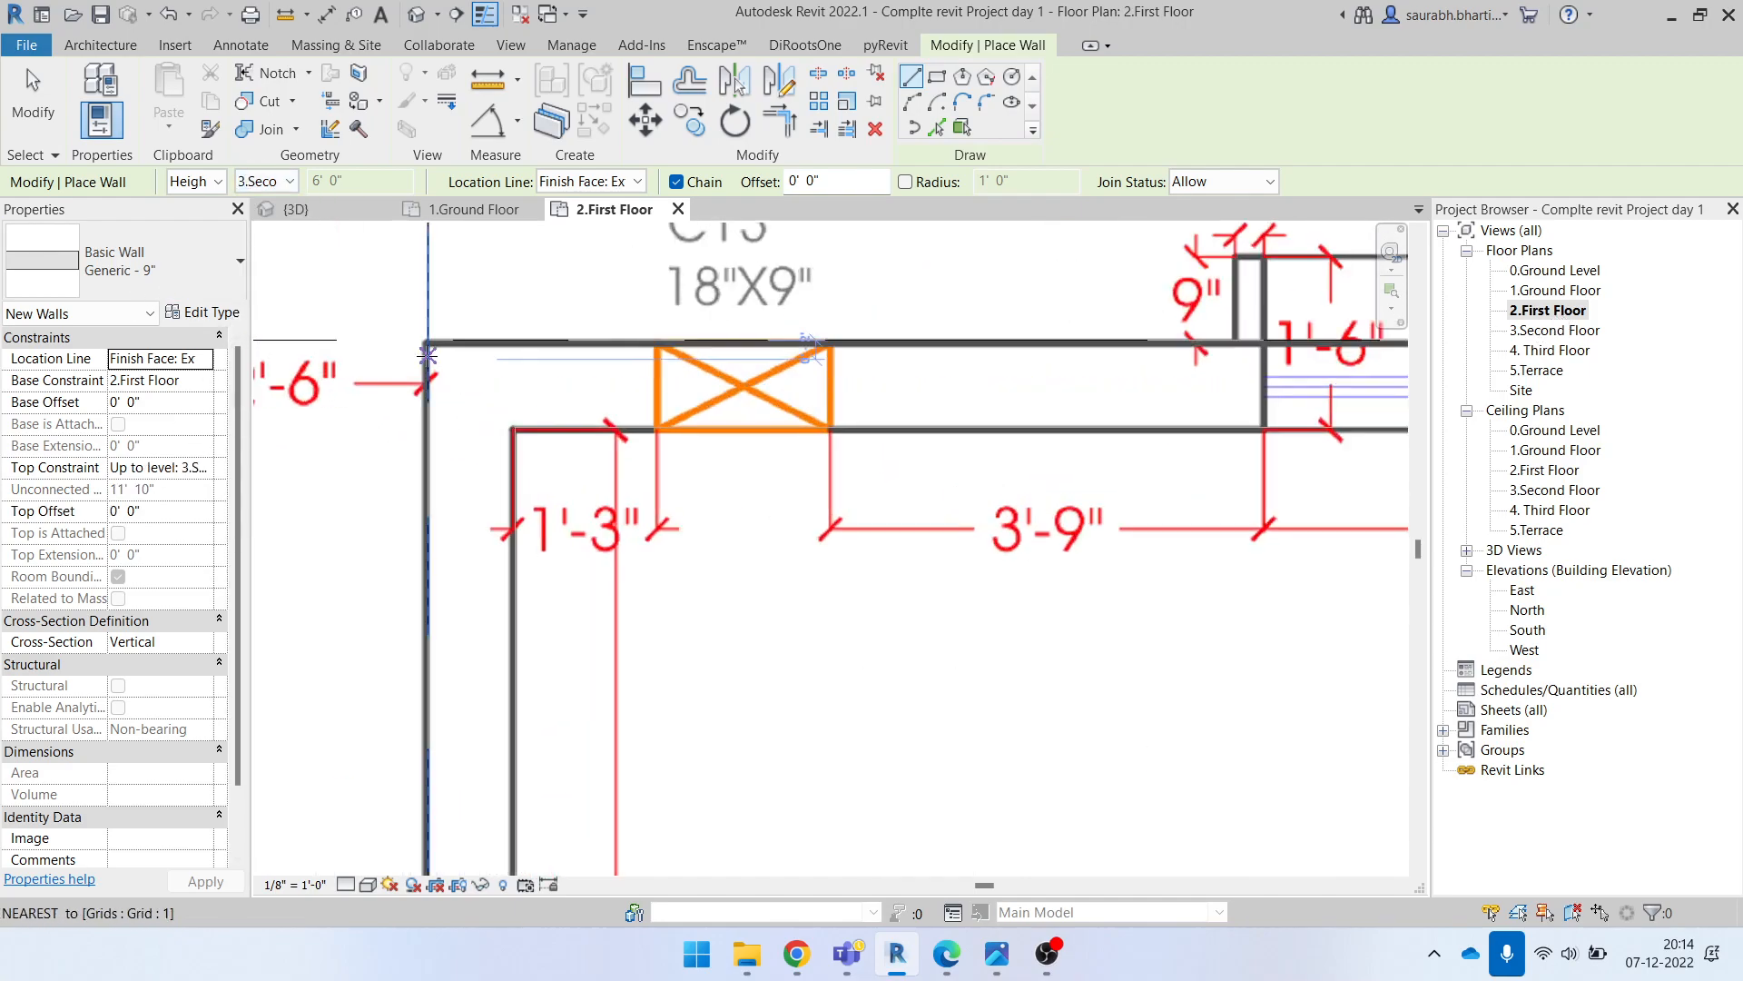
{"action": "left_click", "coordinate": [427, 342]}
{"action": "scroll", "coordinate": [612, 374], "scroll_direction": "down", "scroll_amount": 3}
{"action": "middle_click_drag", "start_coordinate": [1030, 378], "coordinate": [477, 393]}
{"action": "middle_click_drag", "start_coordinate": [1173, 400], "coordinate": [740, 422]}
{"action": "scroll", "coordinate": [740, 422], "scroll_direction": "down", "scroll_amount": 3}
{"action": "scroll", "coordinate": [1320, 423], "scroll_direction": "up", "scroll_amount": 3}
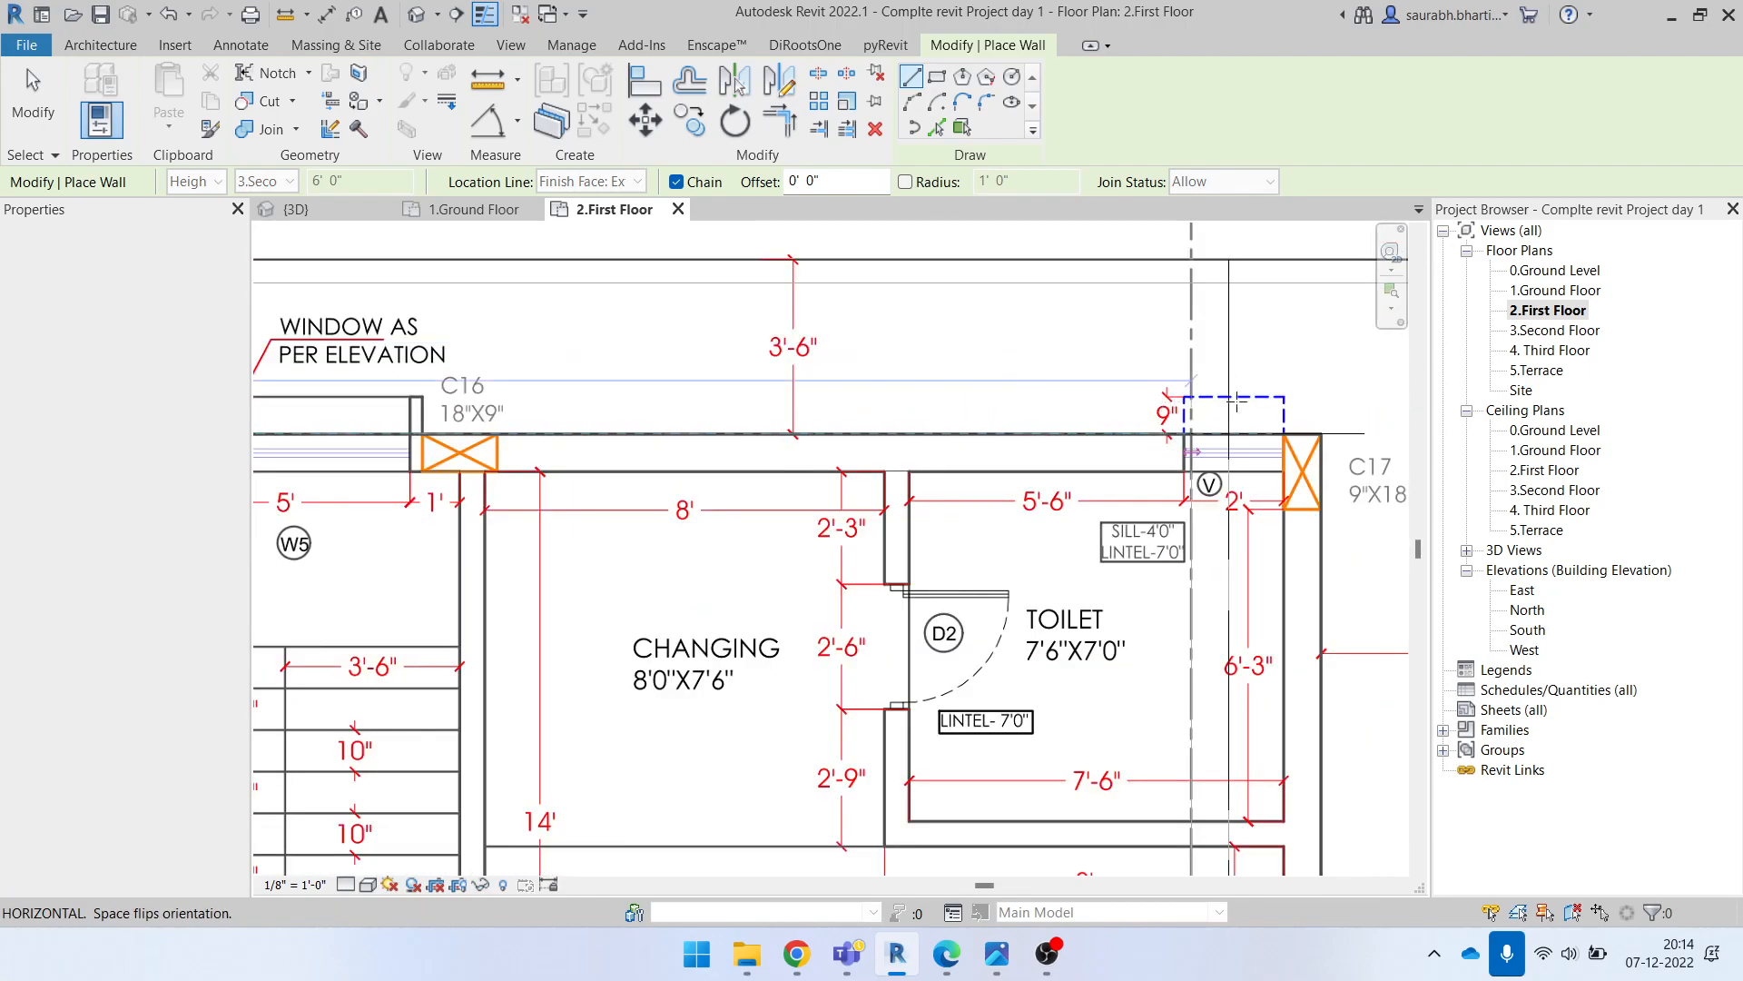
{"action": "left_click", "coordinate": [1317, 432]}
Step: Continue the exterior wall from C17 down past C8 to the 16'0"X14'3" bedroom's outer corner at the balcony, and end the wall command
{"action": "scroll", "coordinate": [1304, 642], "scroll_direction": "down", "scroll_amount": 2}
{"action": "middle_click_drag", "start_coordinate": [1327, 727], "coordinate": [1296, 385]}
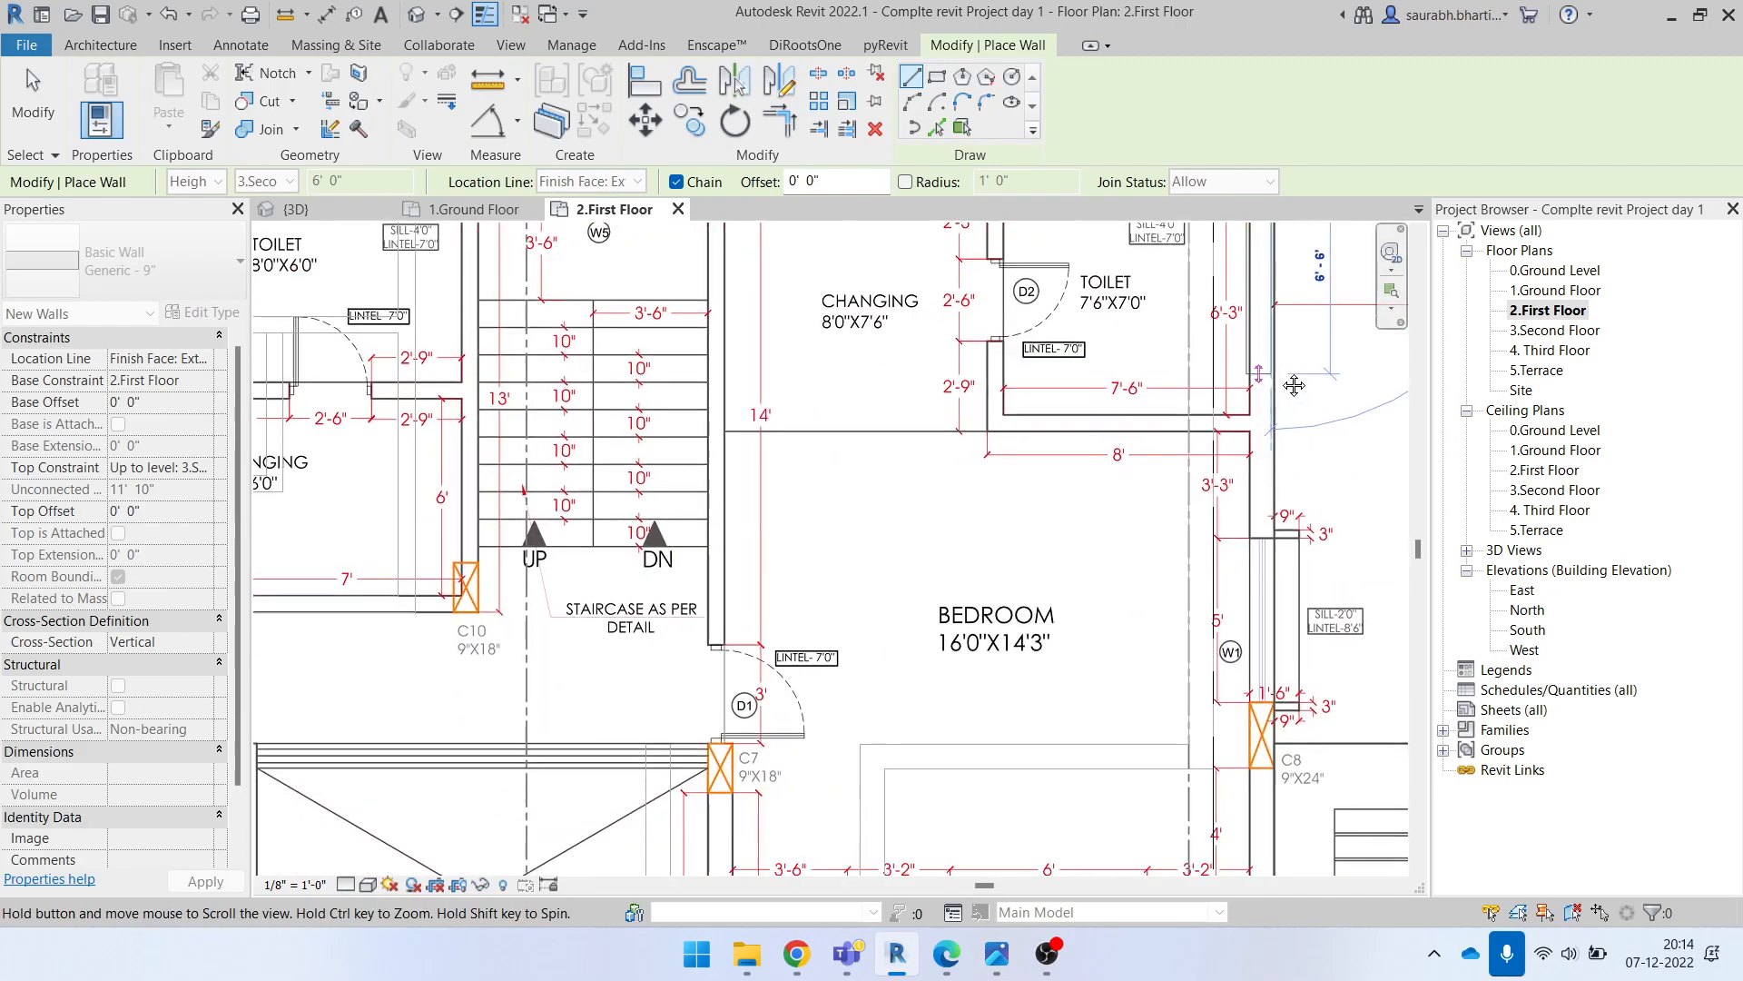
{"action": "scroll", "coordinate": [1287, 379], "scroll_direction": "down", "scroll_amount": 3}
{"action": "scroll", "coordinate": [1275, 699], "scroll_direction": "up", "scroll_amount": 4}
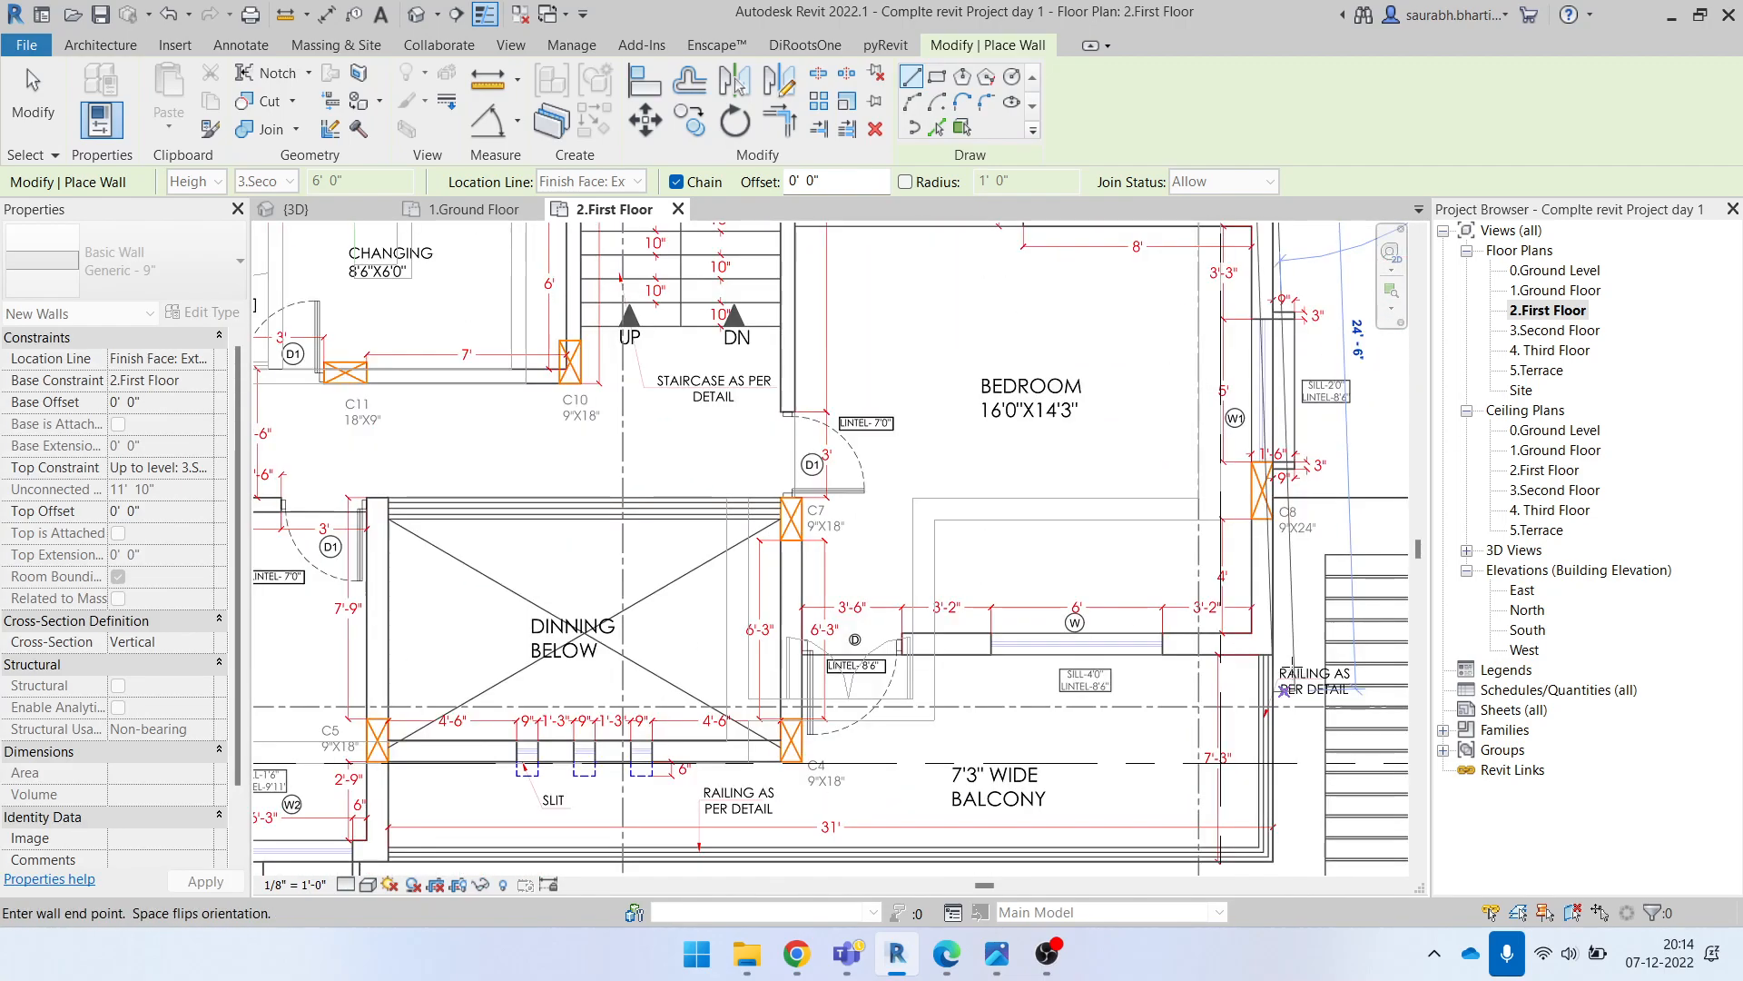
{"action": "scroll", "coordinate": [1244, 634], "scroll_direction": "up", "scroll_amount": 3}
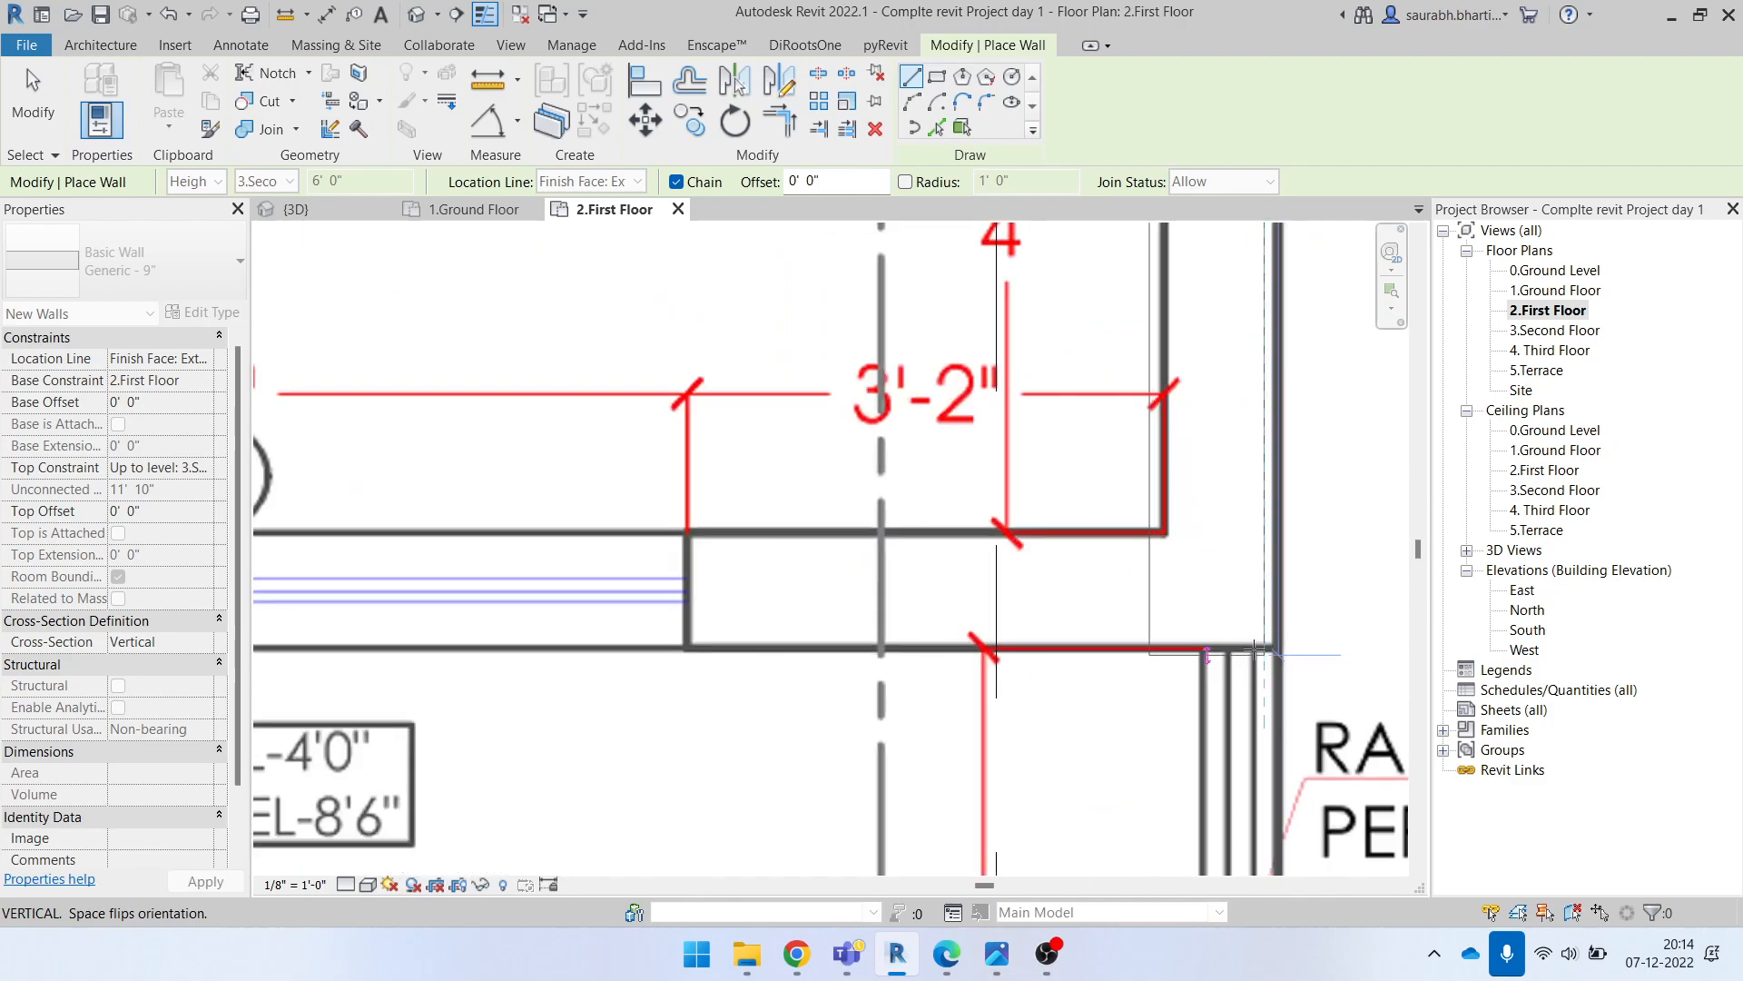
{"action": "scroll", "coordinate": [1217, 635], "scroll_direction": "down", "scroll_amount": 2}
{"action": "scroll", "coordinate": [1216, 636], "scroll_direction": "down", "scroll_amount": 4}
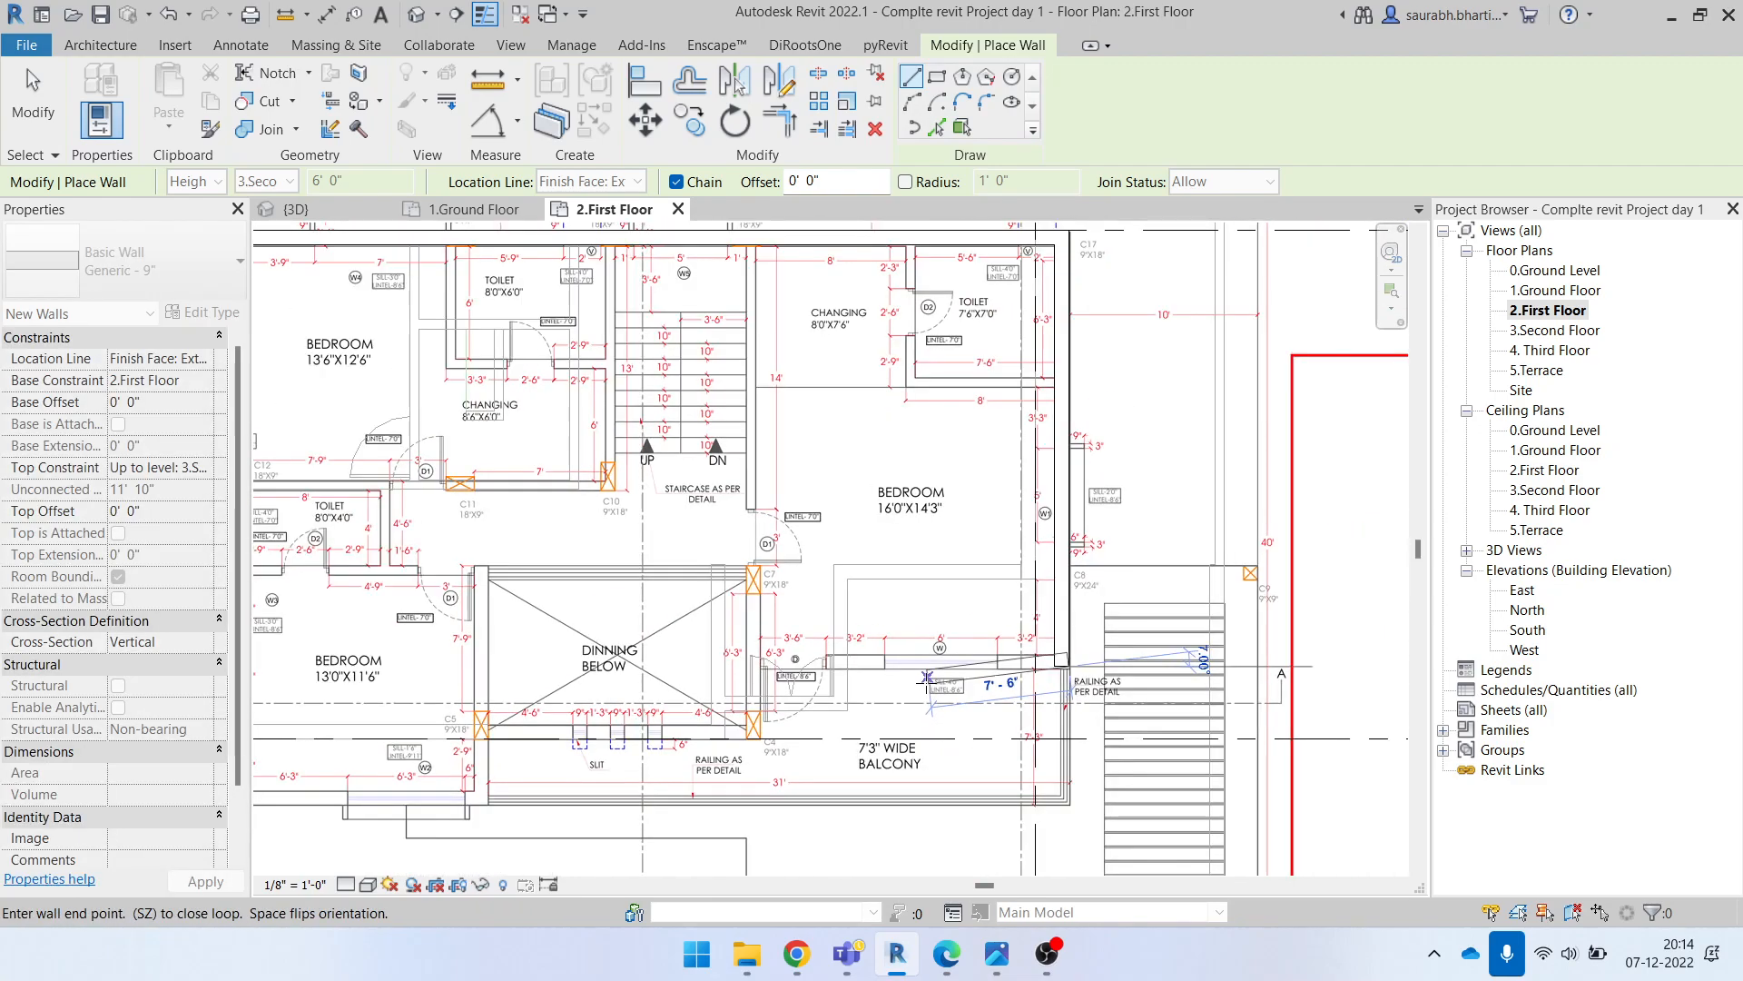
{"action": "scroll", "coordinate": [960, 465], "scroll_direction": "up", "scroll_amount": 1}
{"action": "key", "text": "Escape"}
{"action": "key", "text": "Escape"}
Step: Check the new east wall beside the toilet and bedroom against grid 2 and the PDF's wall lines
{"action": "left_click", "coordinate": [1067, 478]}
{"action": "middle_click_drag", "start_coordinate": [1078, 477], "coordinate": [1041, 733]}
{"action": "scroll", "coordinate": [1053, 433], "scroll_direction": "up", "scroll_amount": 4}
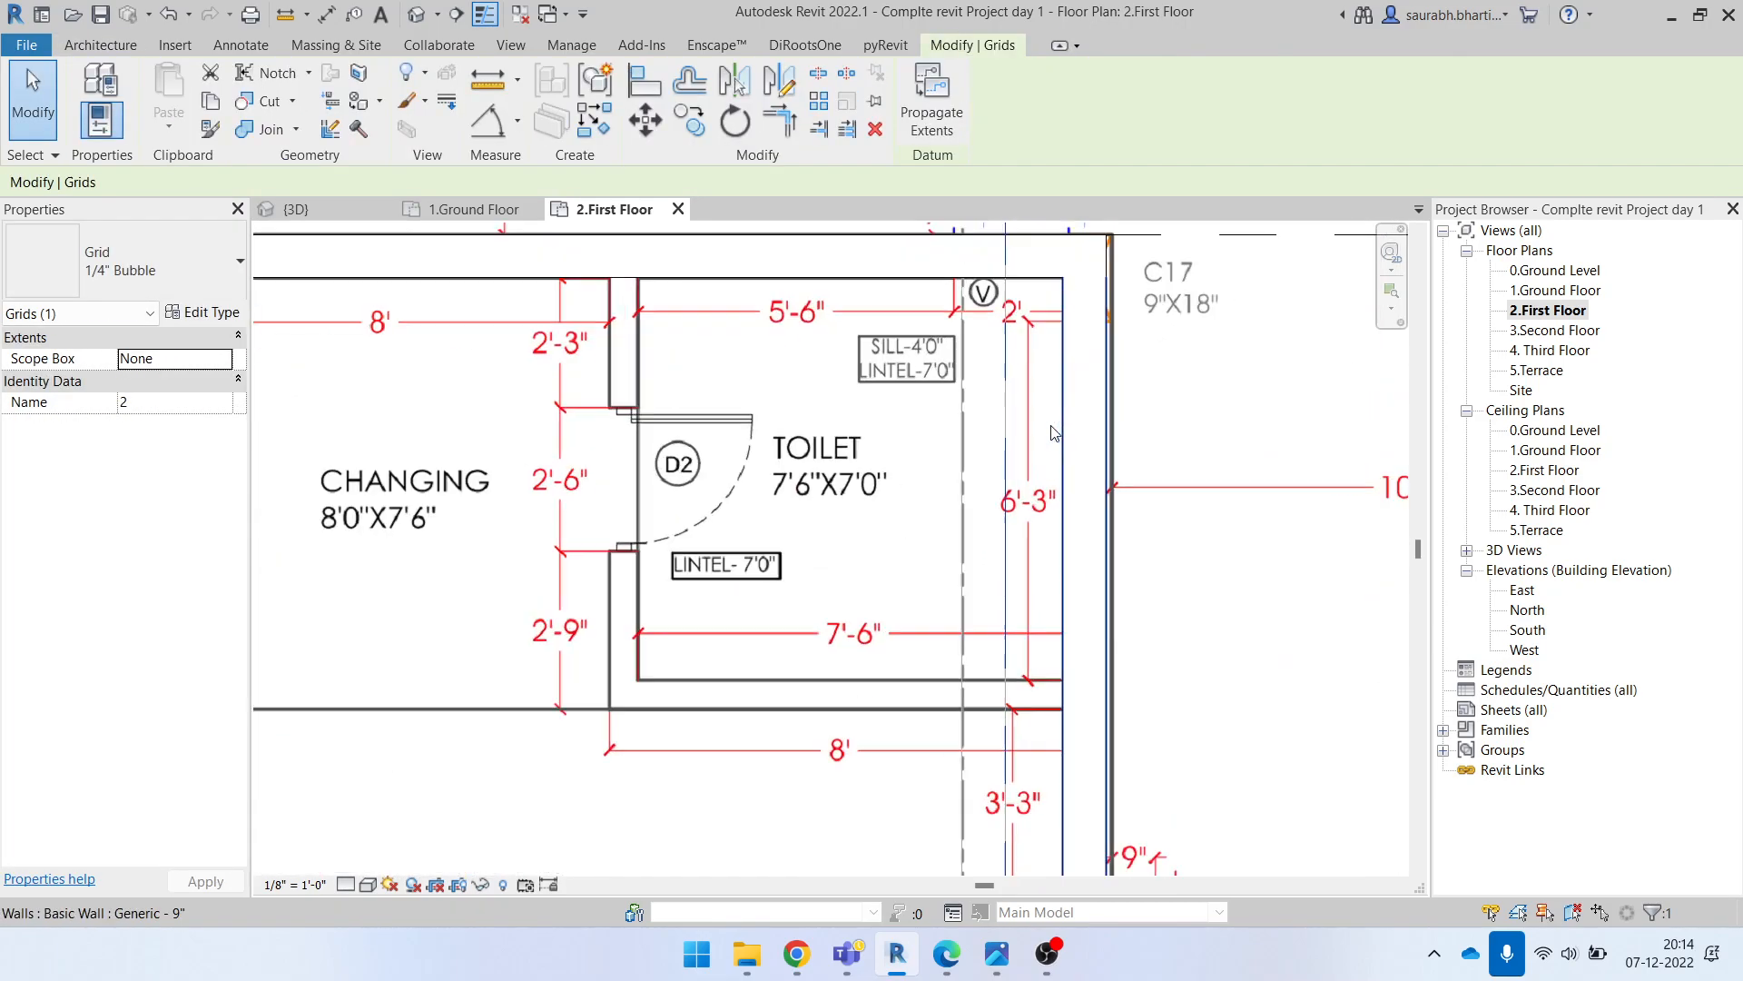
{"action": "scroll", "coordinate": [1078, 348], "scroll_direction": "up", "scroll_amount": 2}
{"action": "scroll", "coordinate": [1081, 382], "scroll_direction": "down", "scroll_amount": 5}
{"action": "key", "text": "Escape"}
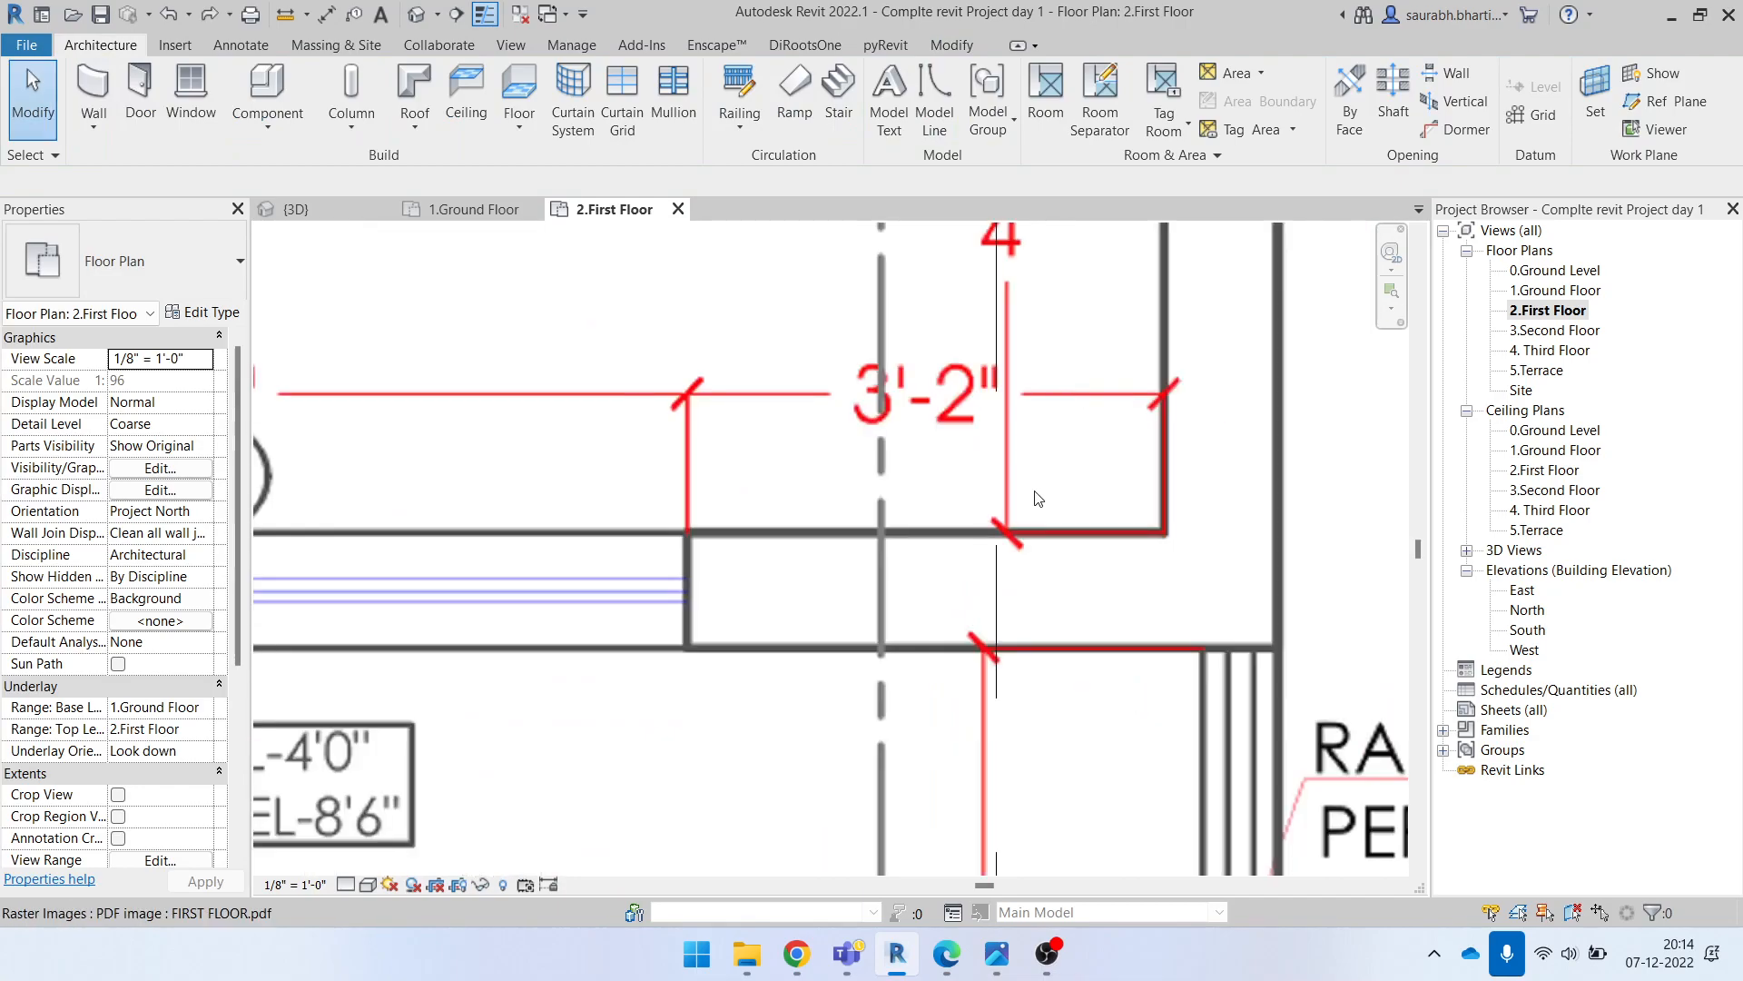
Step: Temporarily hide the FIRST FLOOR PDF to compare the new east wall with the underlaid ground floor wall
{"action": "scroll", "coordinate": [1025, 546], "scroll_direction": "down", "scroll_amount": 4}
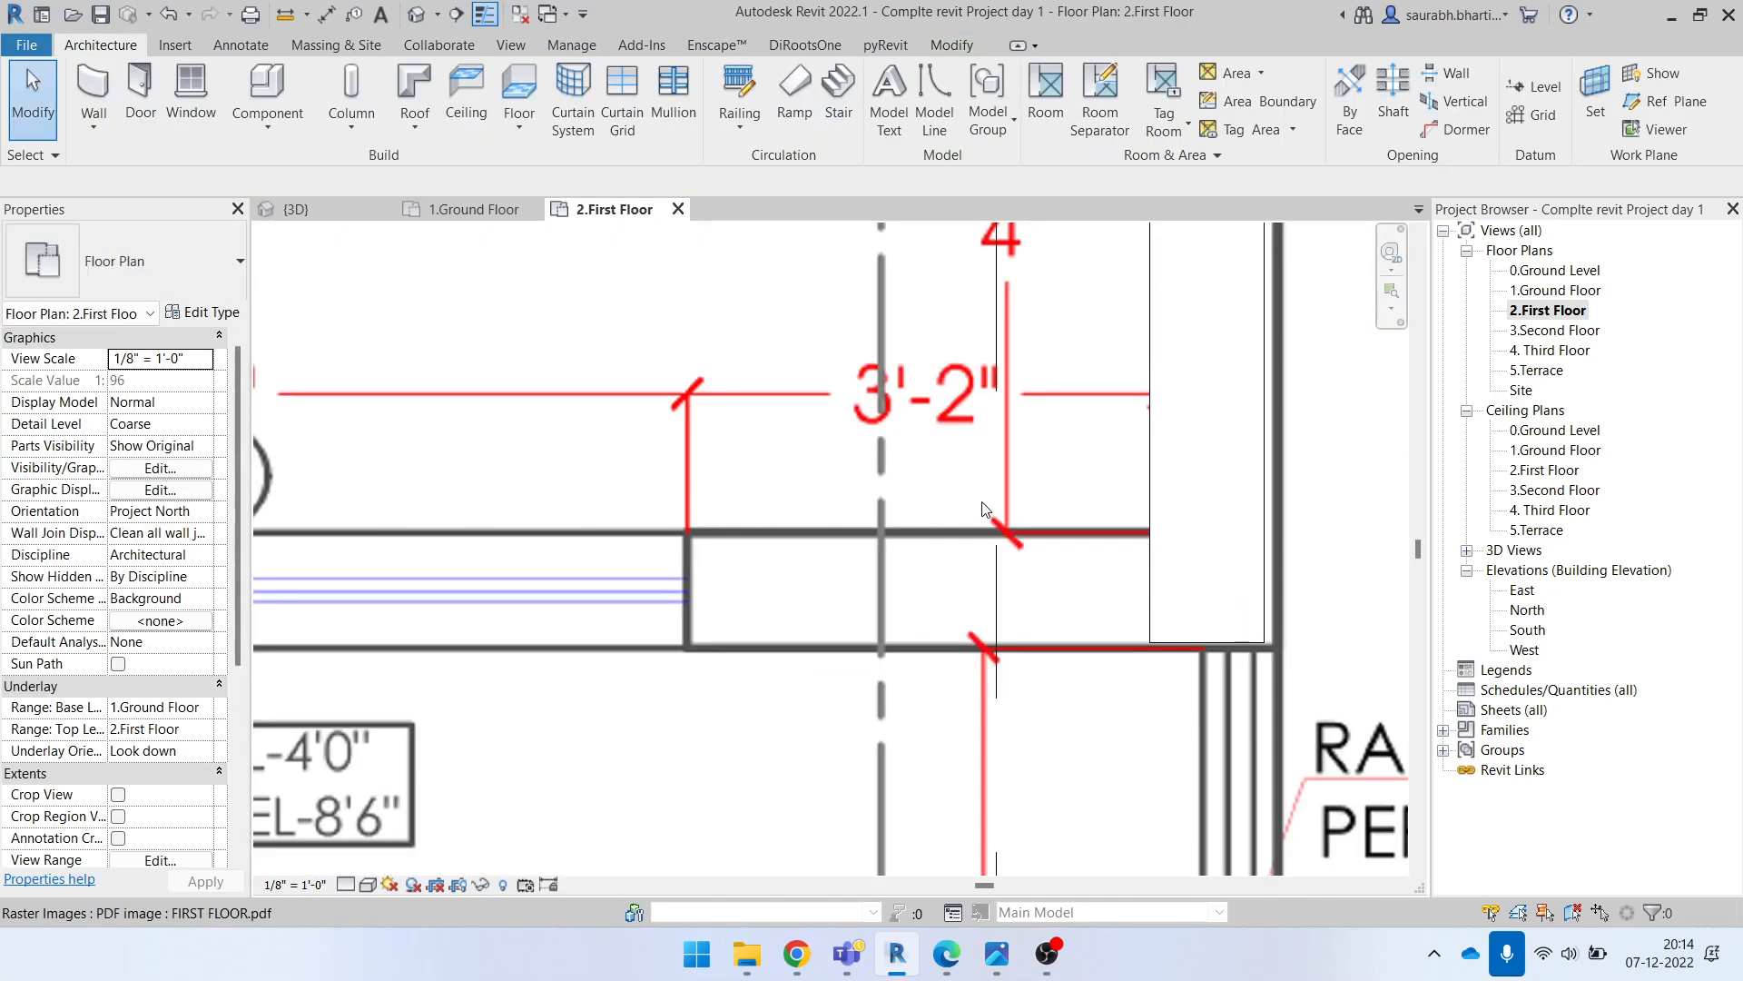
{"action": "scroll", "coordinate": [980, 525], "scroll_direction": "down", "scroll_amount": 4}
{"action": "scroll", "coordinate": [974, 541], "scroll_direction": "down", "scroll_amount": 4}
{"action": "left_click", "coordinate": [826, 493]}
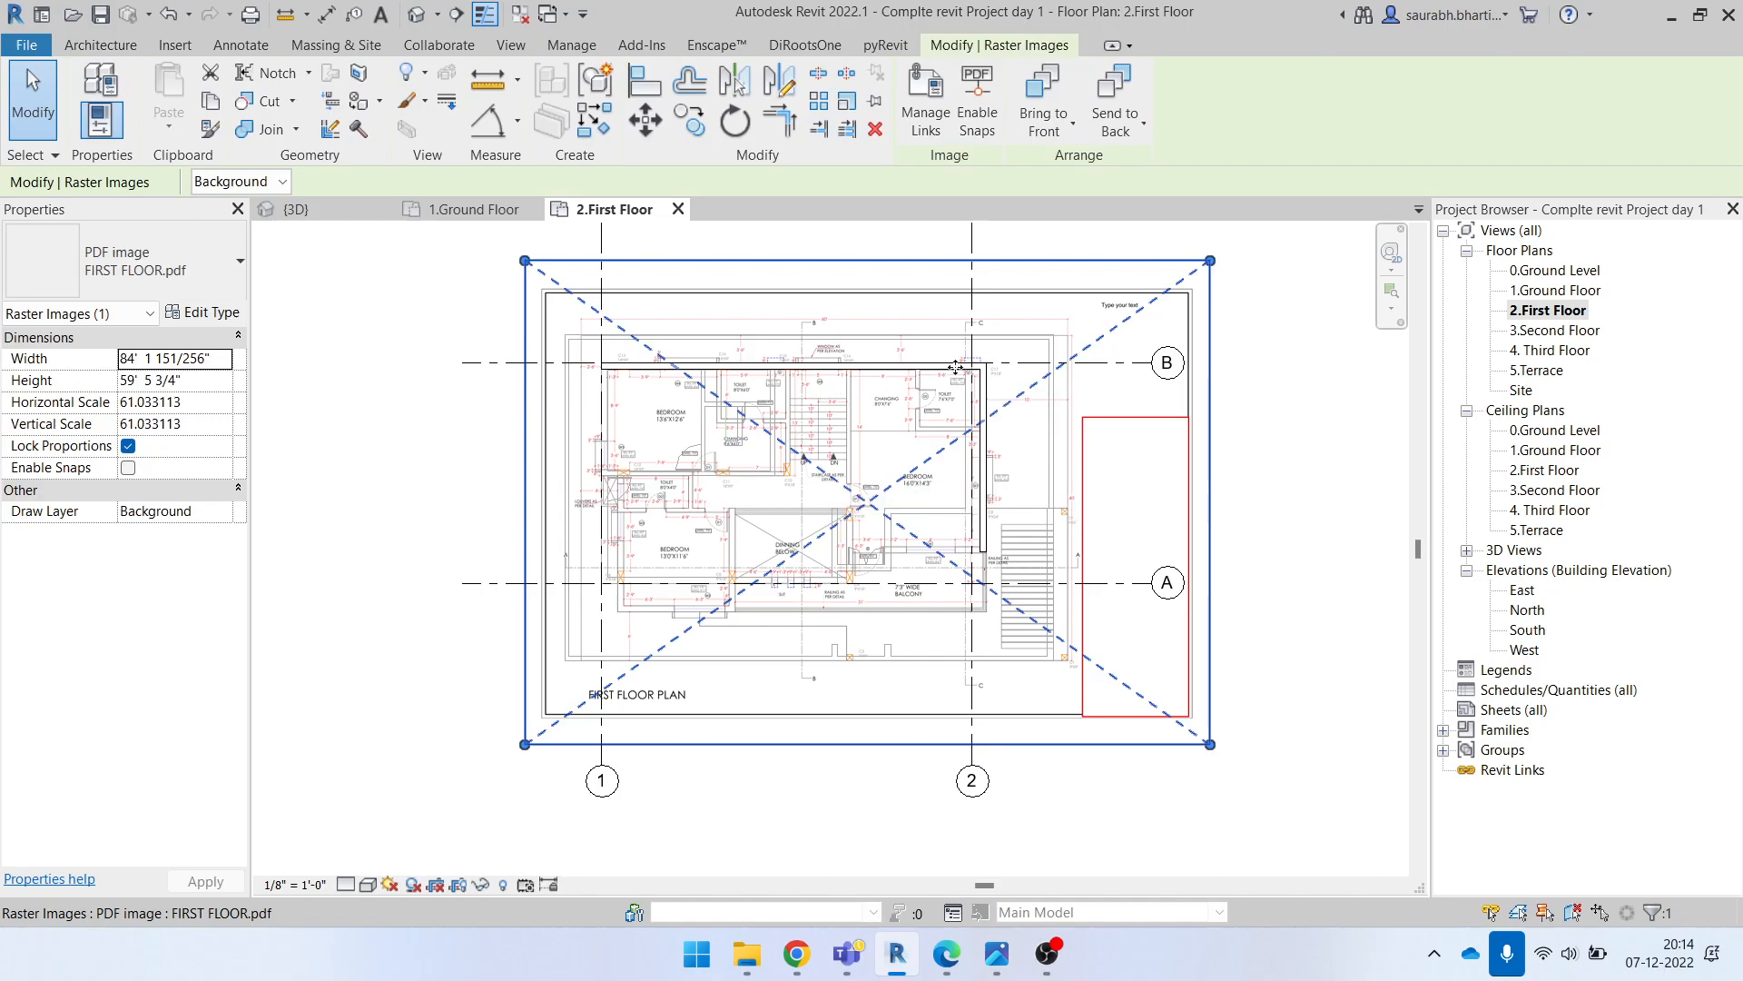
{"action": "key", "text": "Escape"}
{"action": "left_click", "coordinate": [813, 448]}
{"action": "key", "text": "h"}
{"action": "key", "text": "h"}
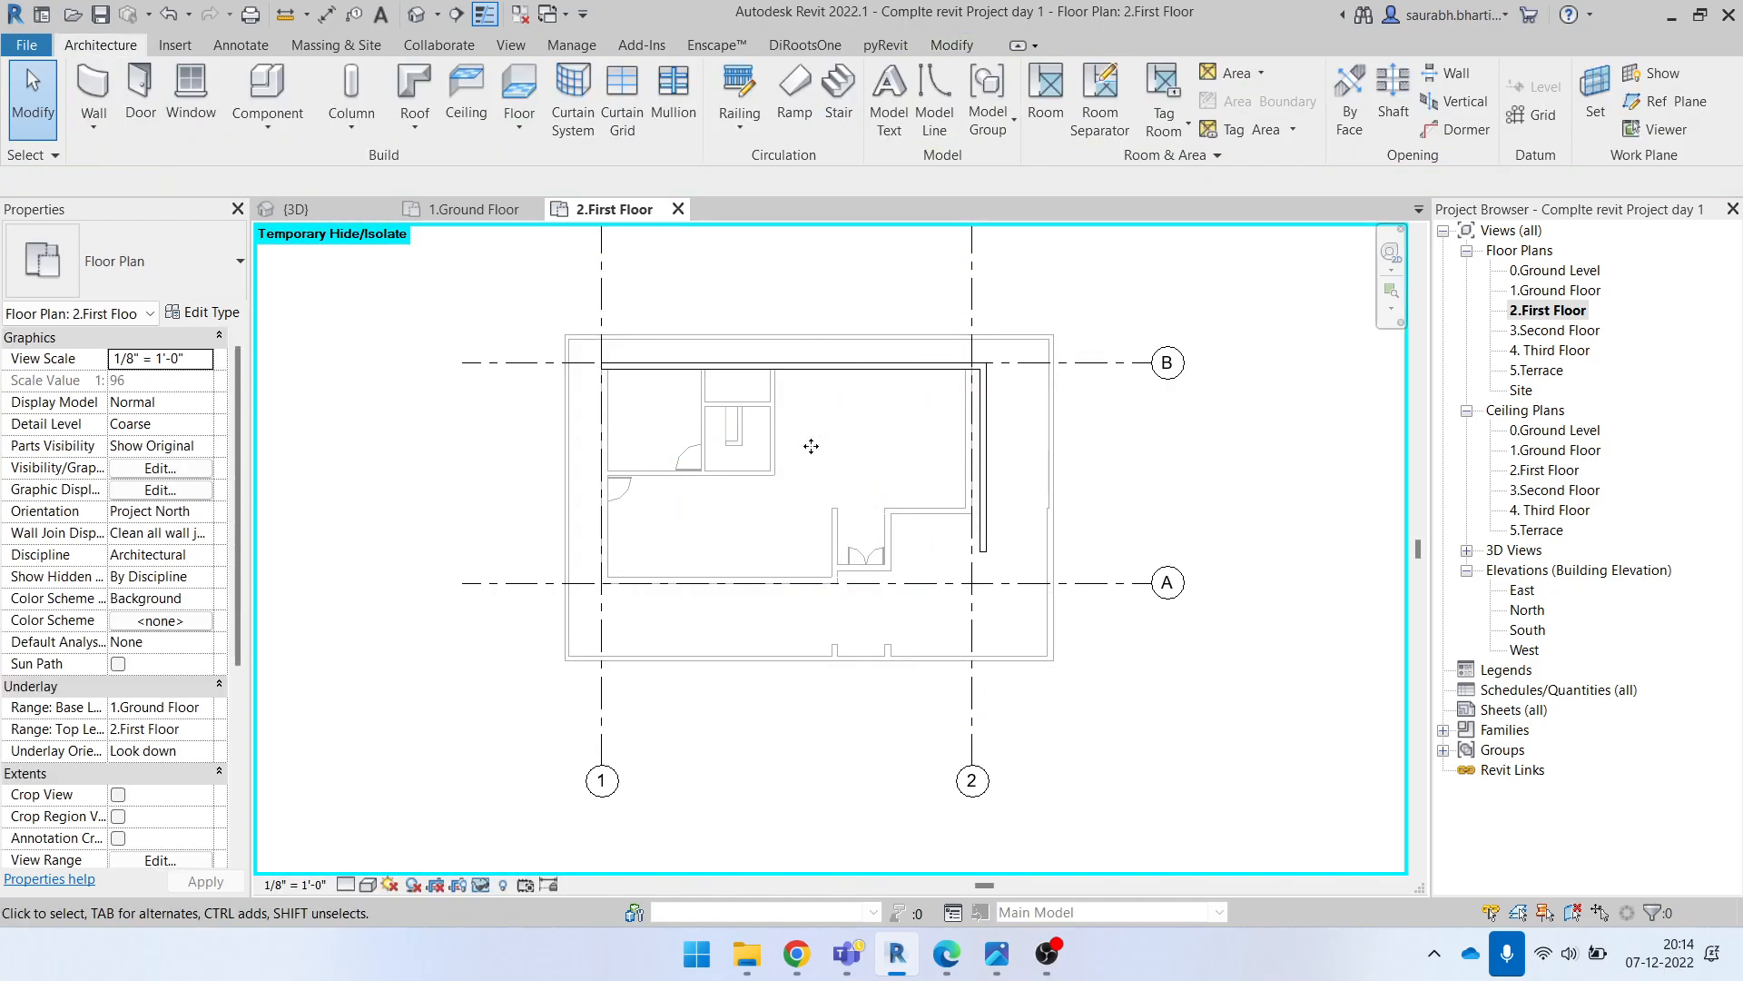
{"action": "scroll", "coordinate": [981, 545], "scroll_direction": "up", "scroll_amount": 3}
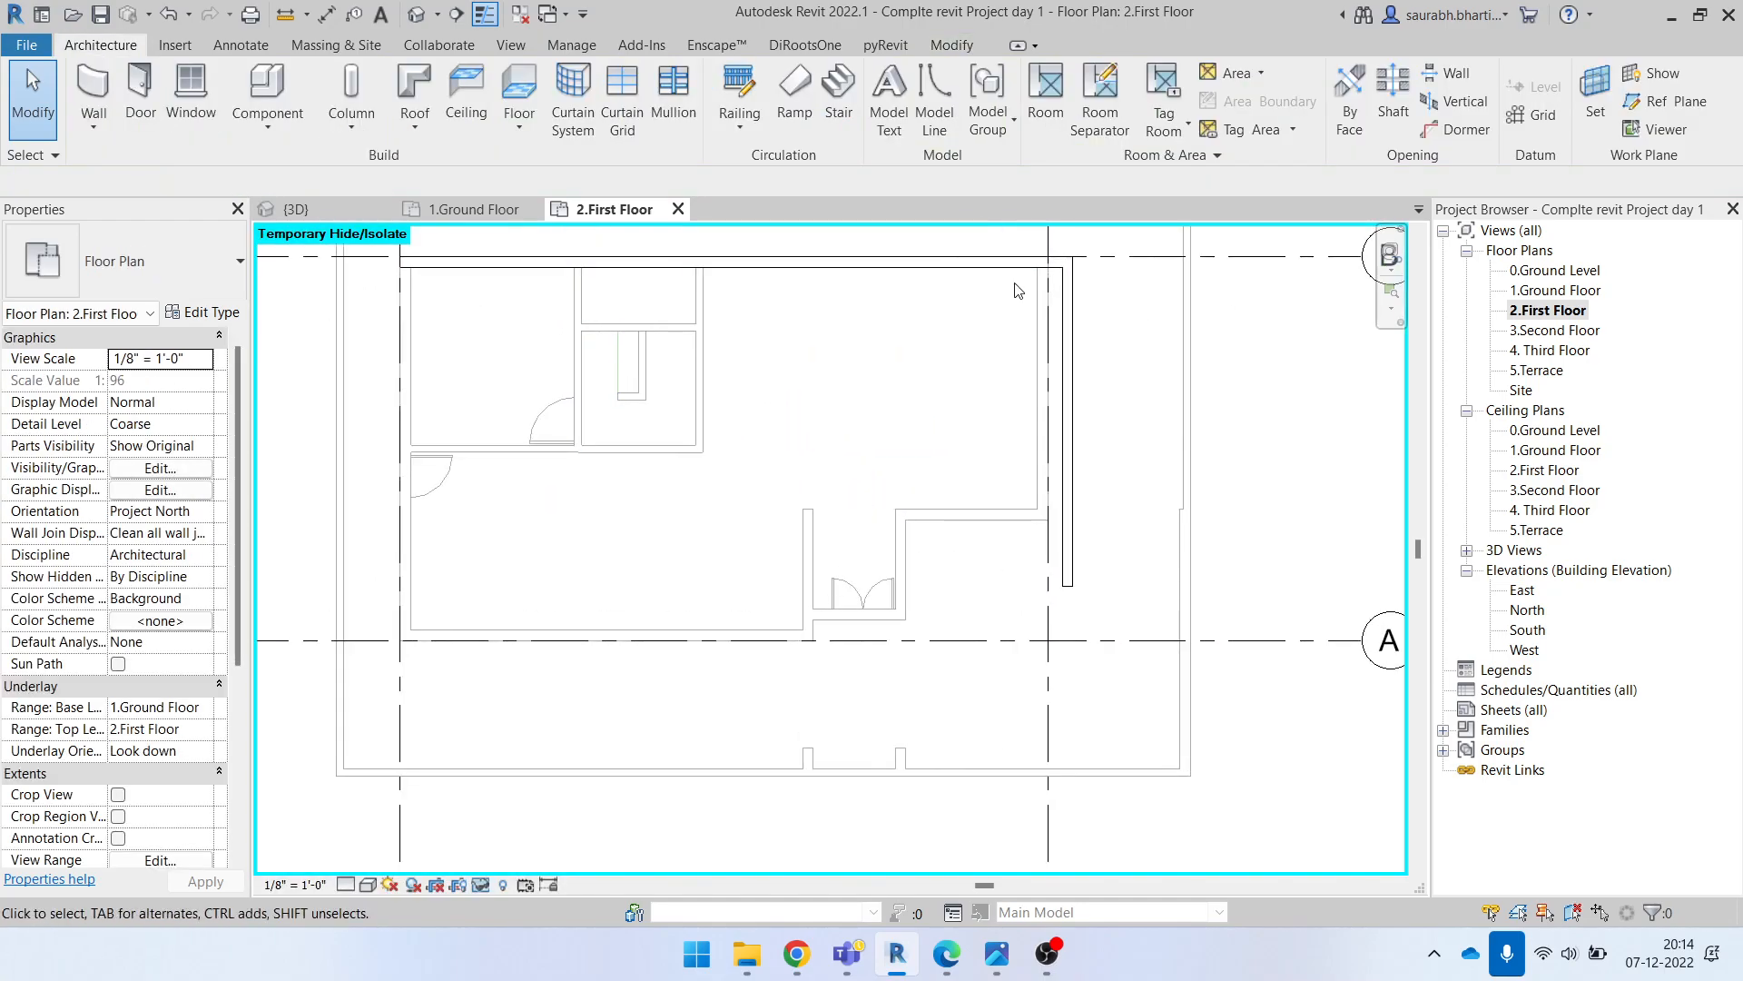
{"action": "scroll", "coordinate": [1090, 481], "scroll_direction": "up", "scroll_amount": 3}
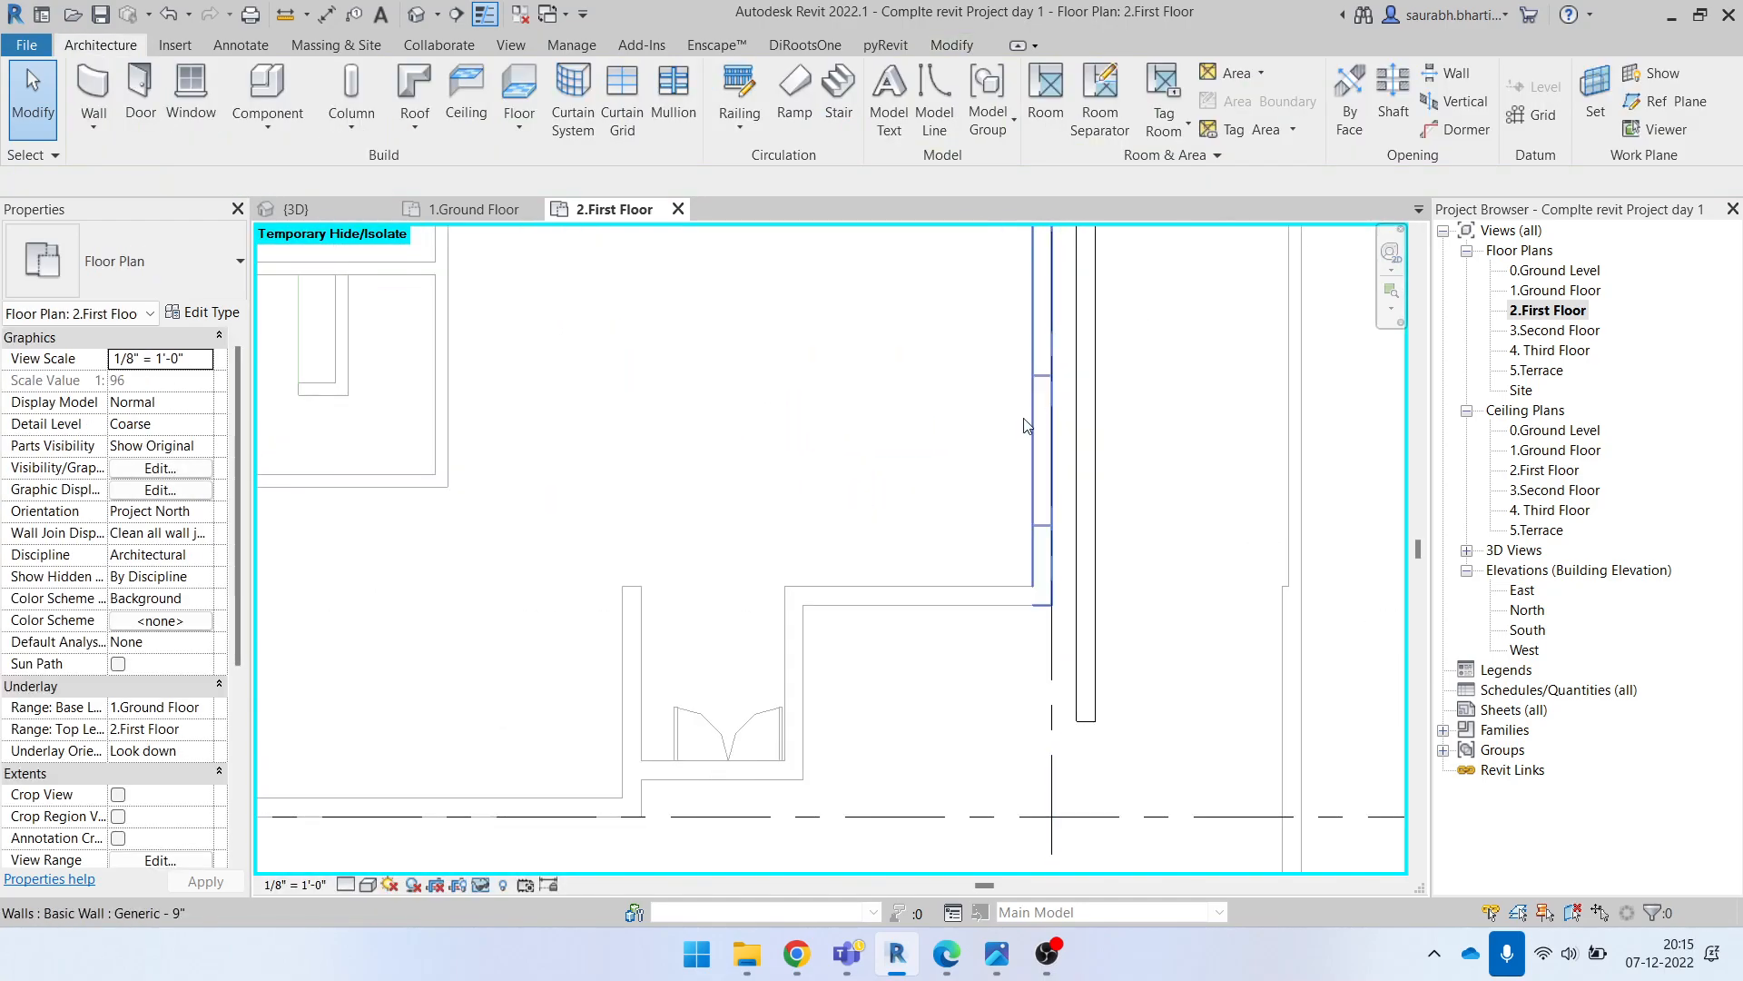
Step: Switch to the Elevation.jpg rendering and examine how the first floor wall and balcony project beyond the ground floor
{"action": "left_click", "coordinate": [997, 953]}
{"action": "scroll", "coordinate": [1331, 764], "scroll_direction": "up", "scroll_amount": 5}
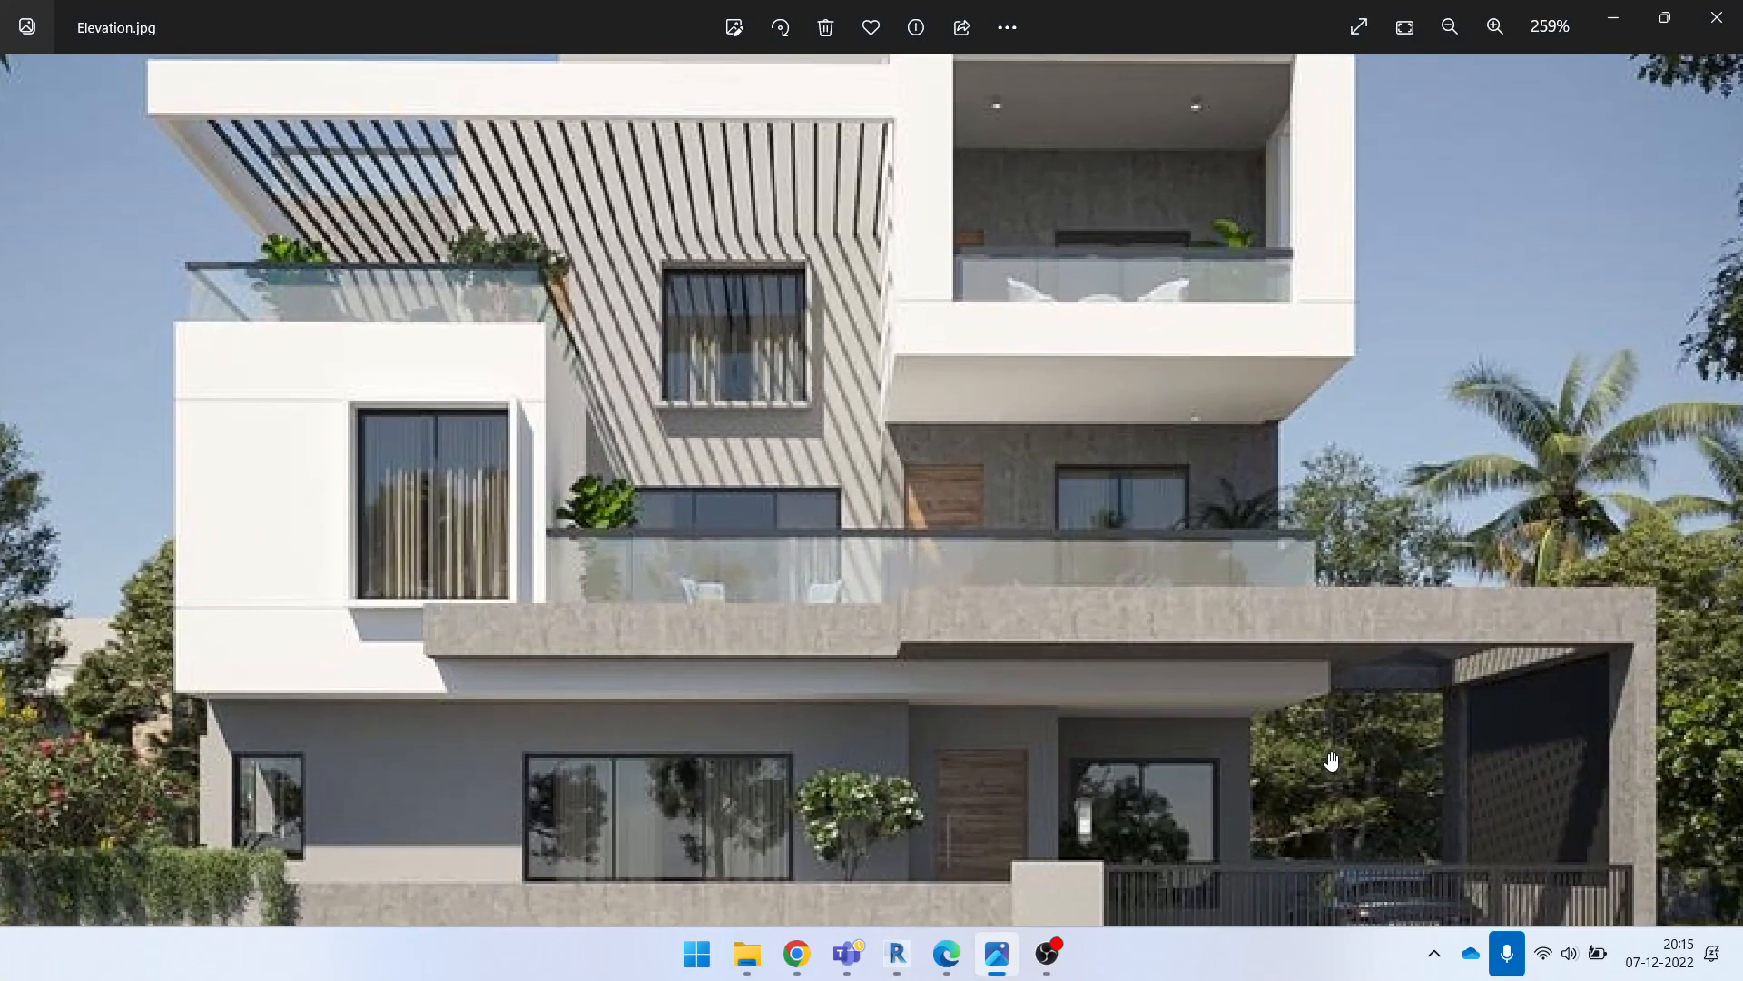
{"action": "scroll", "coordinate": [1335, 716], "scroll_direction": "up", "scroll_amount": 2}
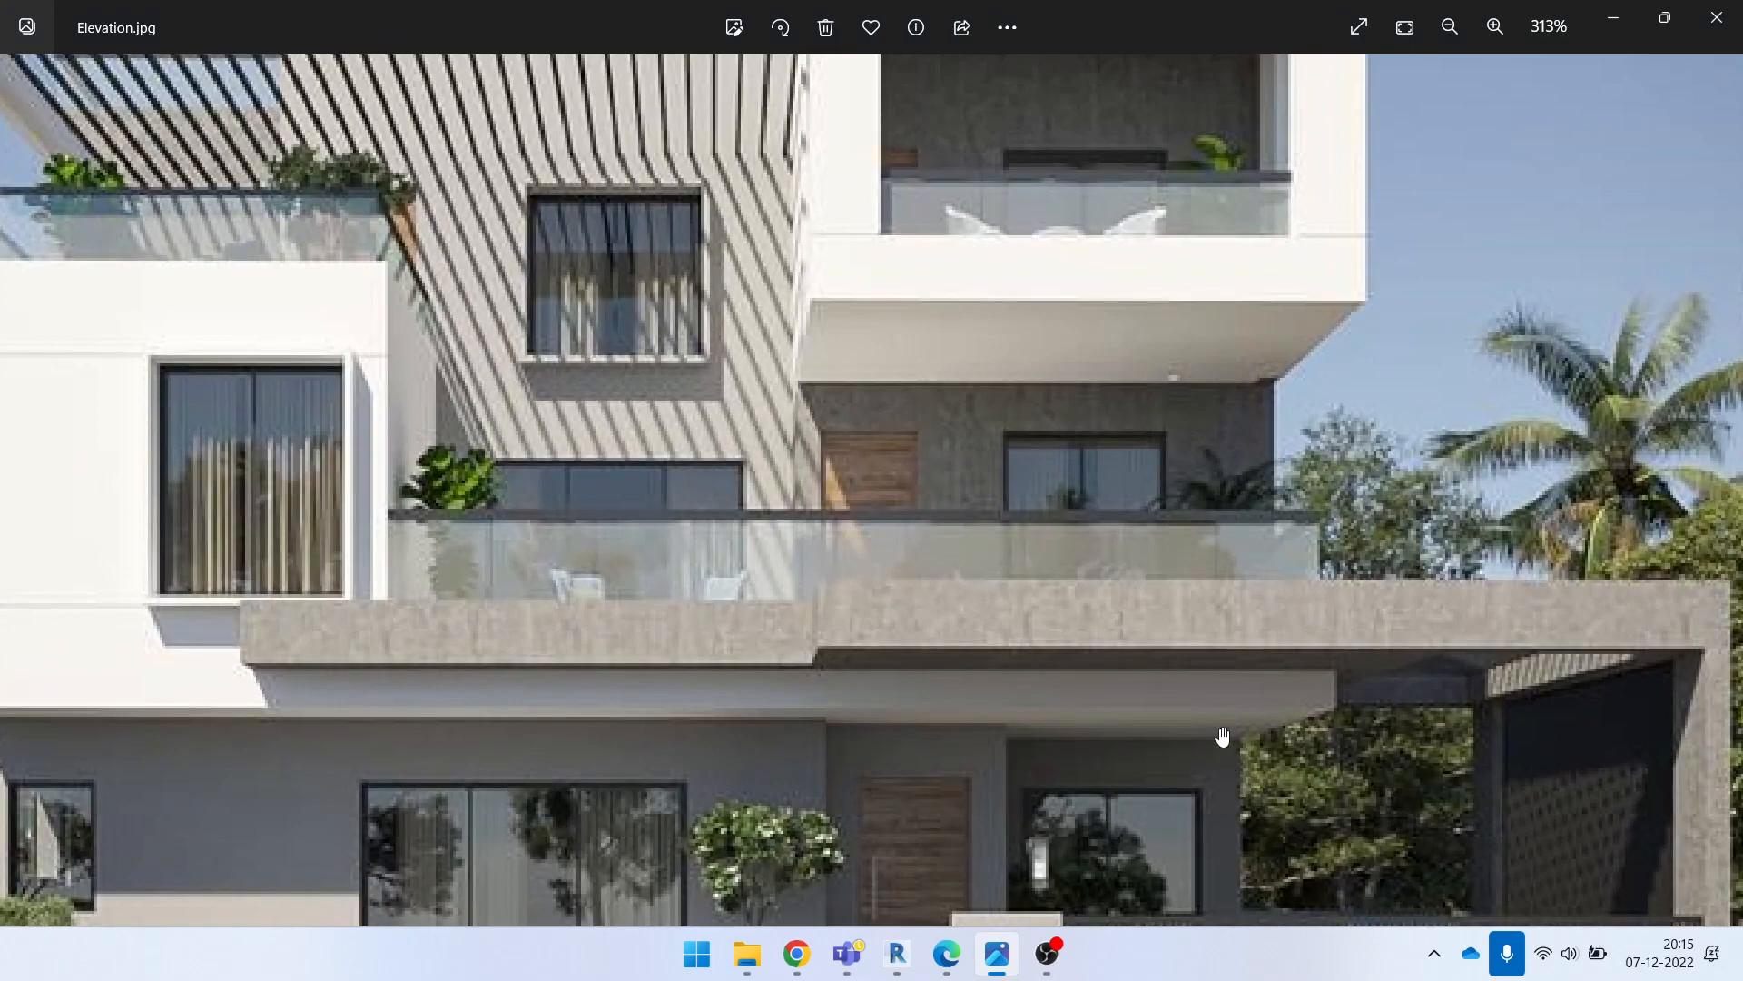
{"action": "scroll", "coordinate": [1257, 836], "scroll_direction": "up", "scroll_amount": 4}
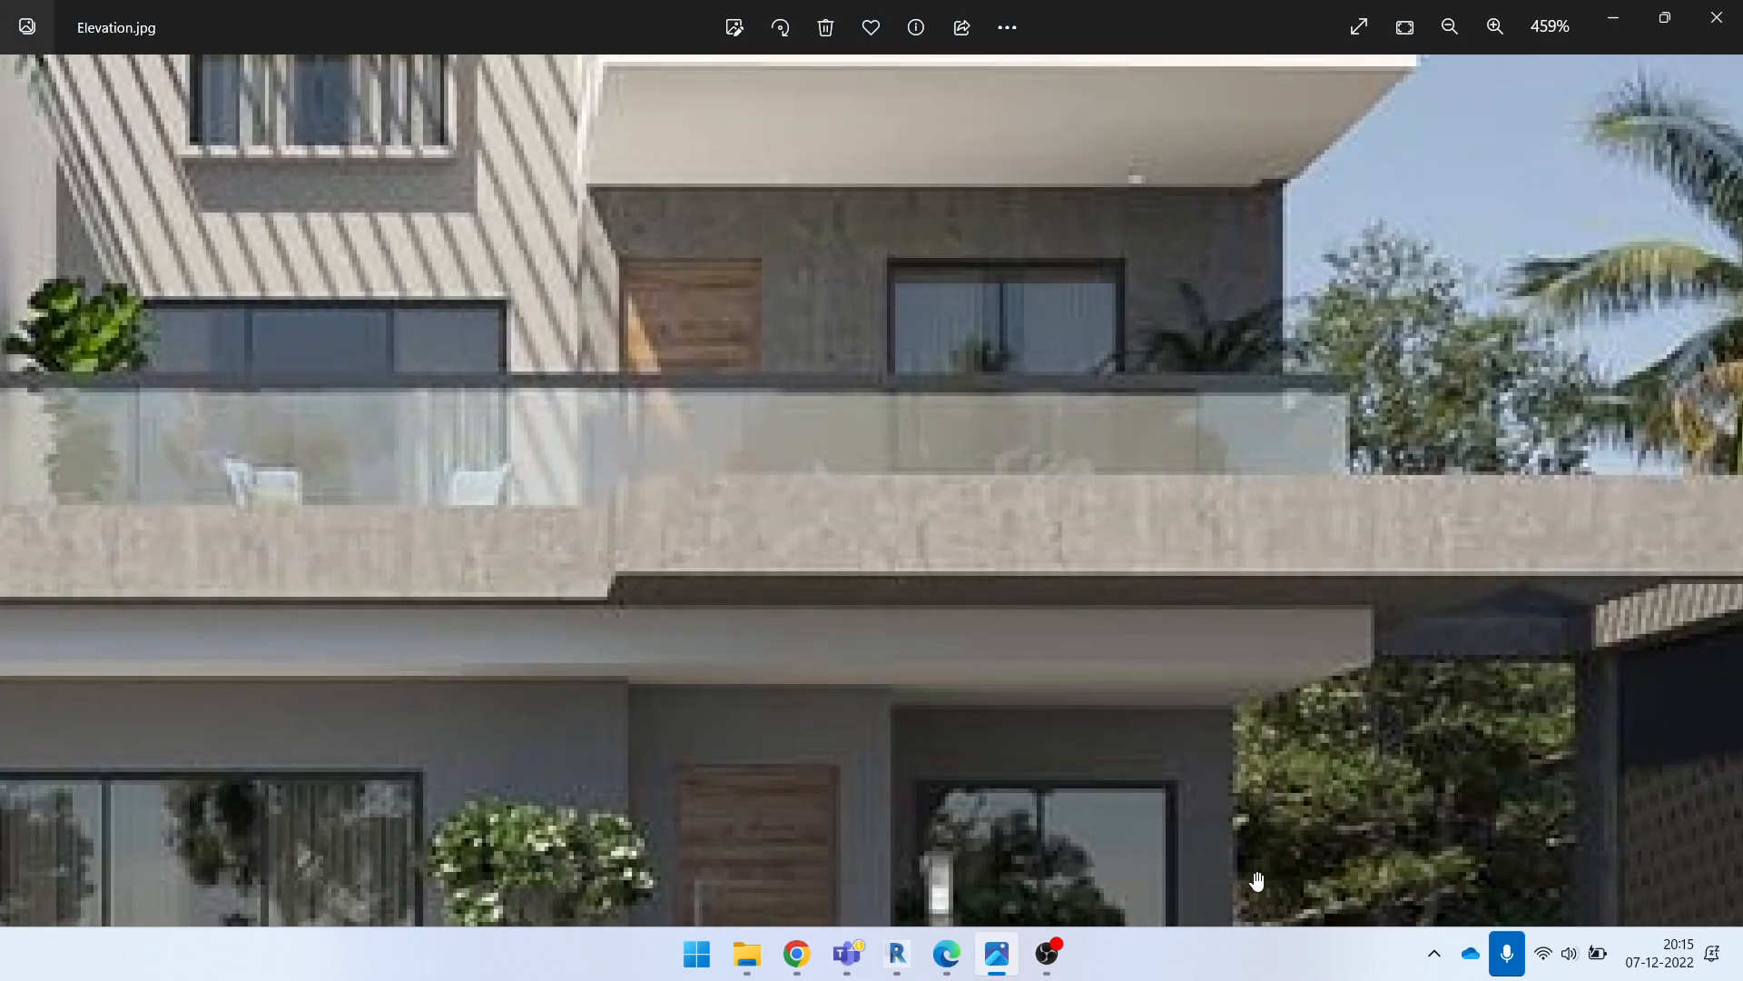
Step: Examine the first floor's outer edge in the ELEVATION.pdf front elevation, and return to the Revit first floor plan
{"action": "left_click", "coordinate": [948, 950]}
{"action": "scroll", "coordinate": [1044, 636], "scroll_direction": "up", "scroll_amount": 3}
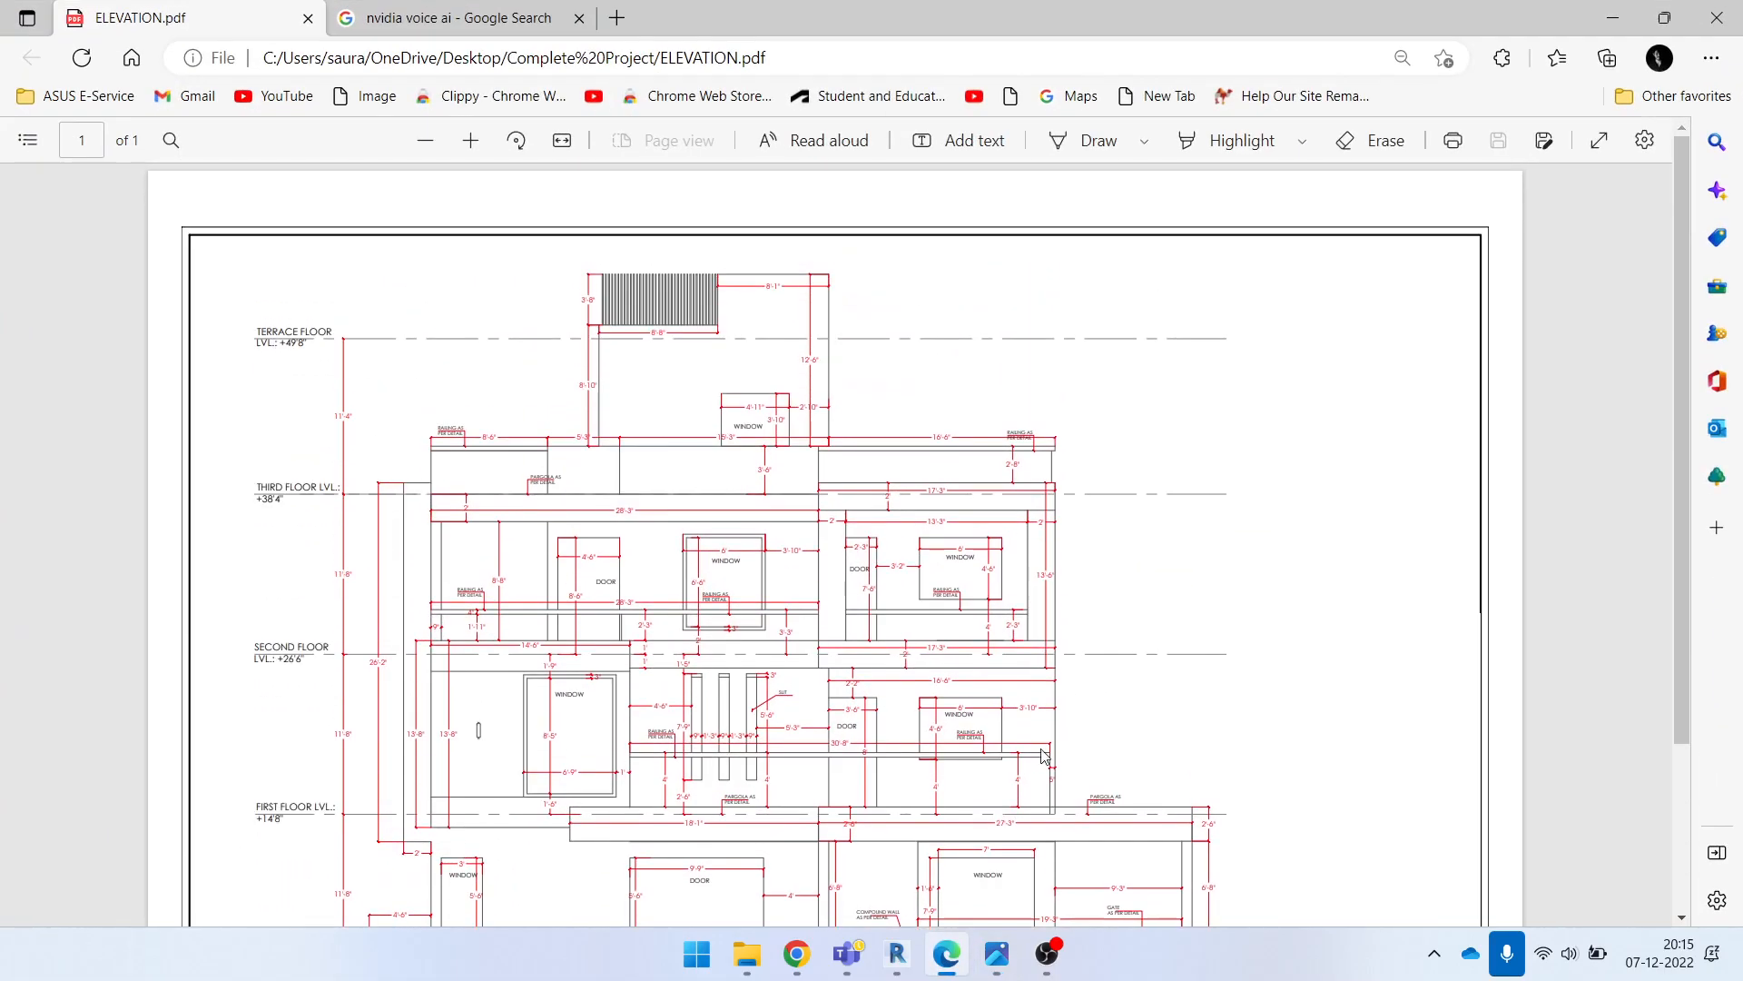
{"action": "scroll", "coordinate": [1047, 747], "scroll_direction": "up", "scroll_amount": 5, "text": "ctrl"}
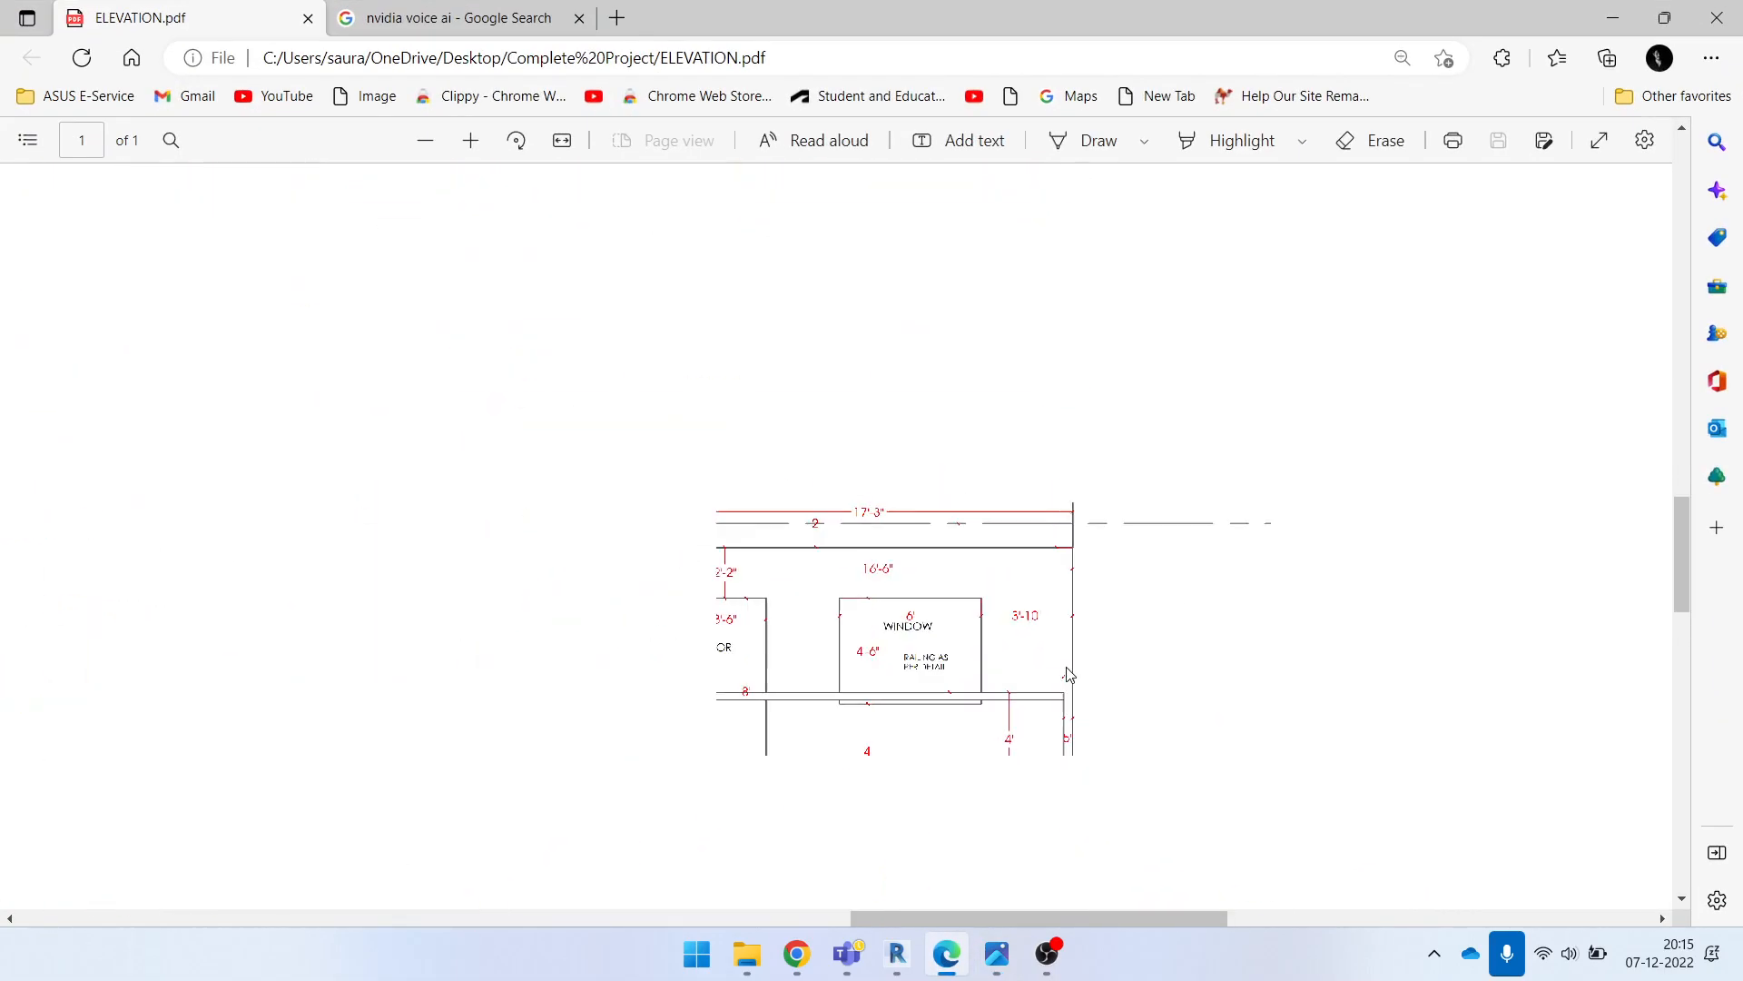
{"action": "scroll", "coordinate": [1050, 694], "scroll_direction": "down", "scroll_amount": 5, "text": "ctrl"}
{"action": "scroll", "coordinate": [1023, 679], "scroll_direction": "up", "scroll_amount": 3, "text": "ctrl"}
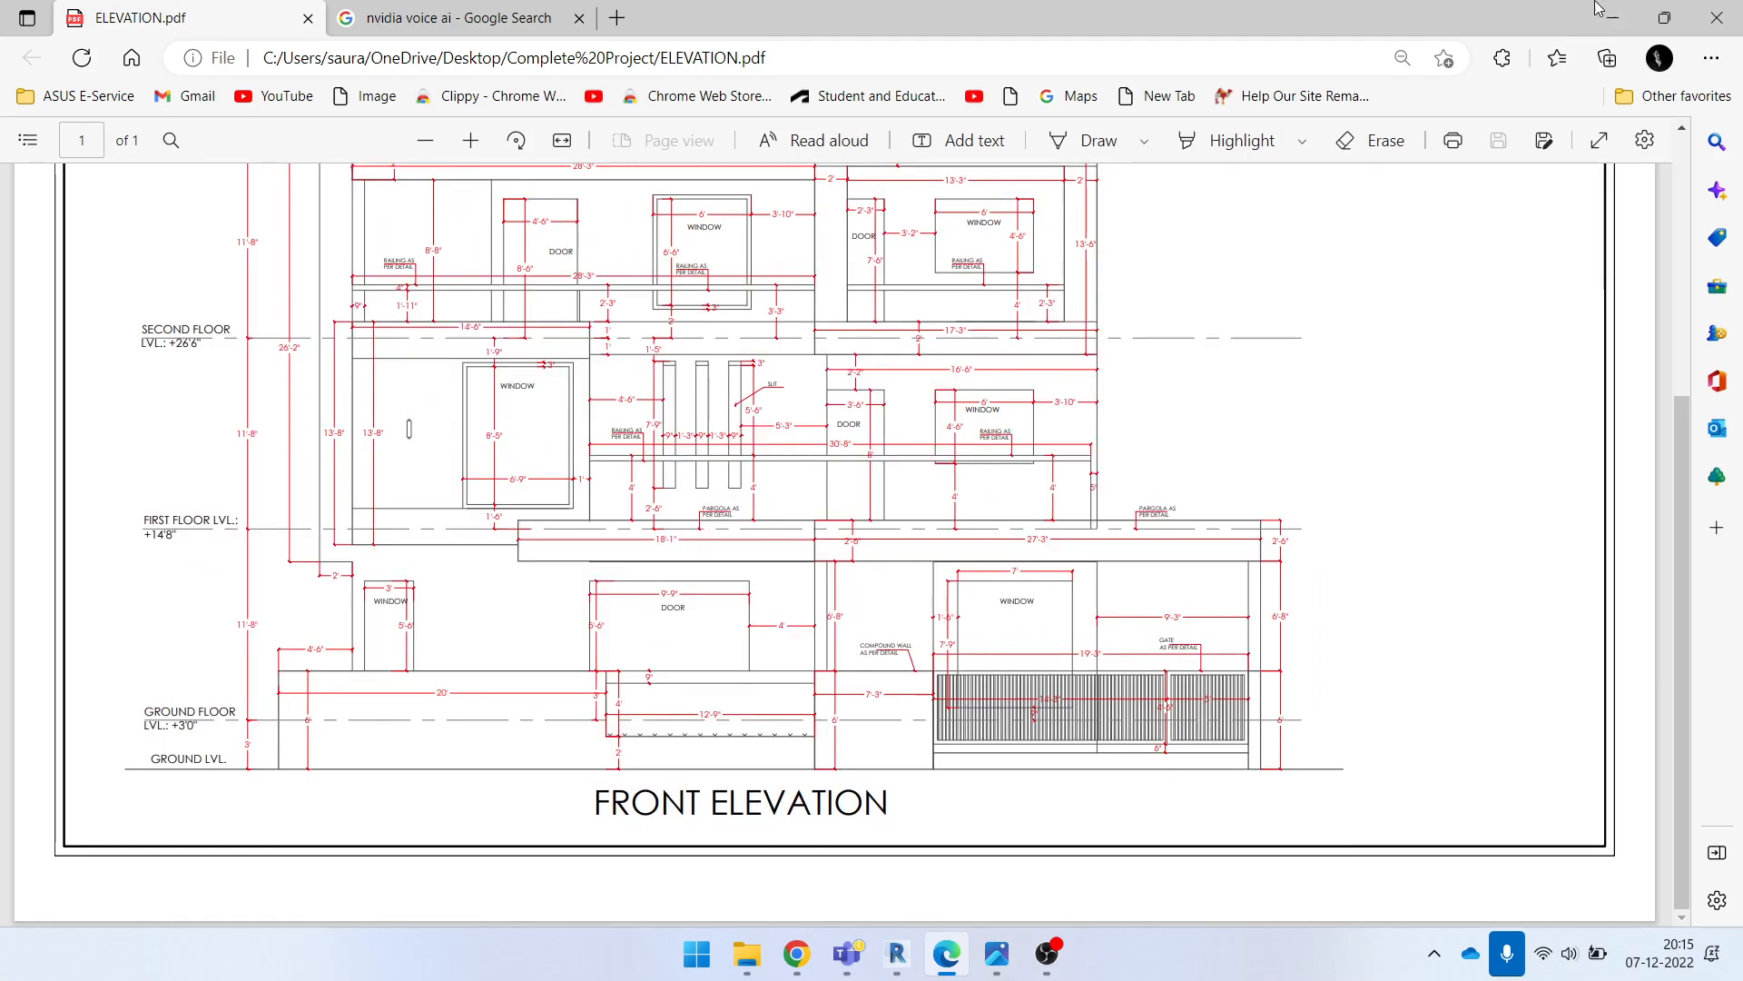
{"action": "left_click", "coordinate": [1614, 17]}
{"action": "left_click", "coordinate": [1609, 23]}
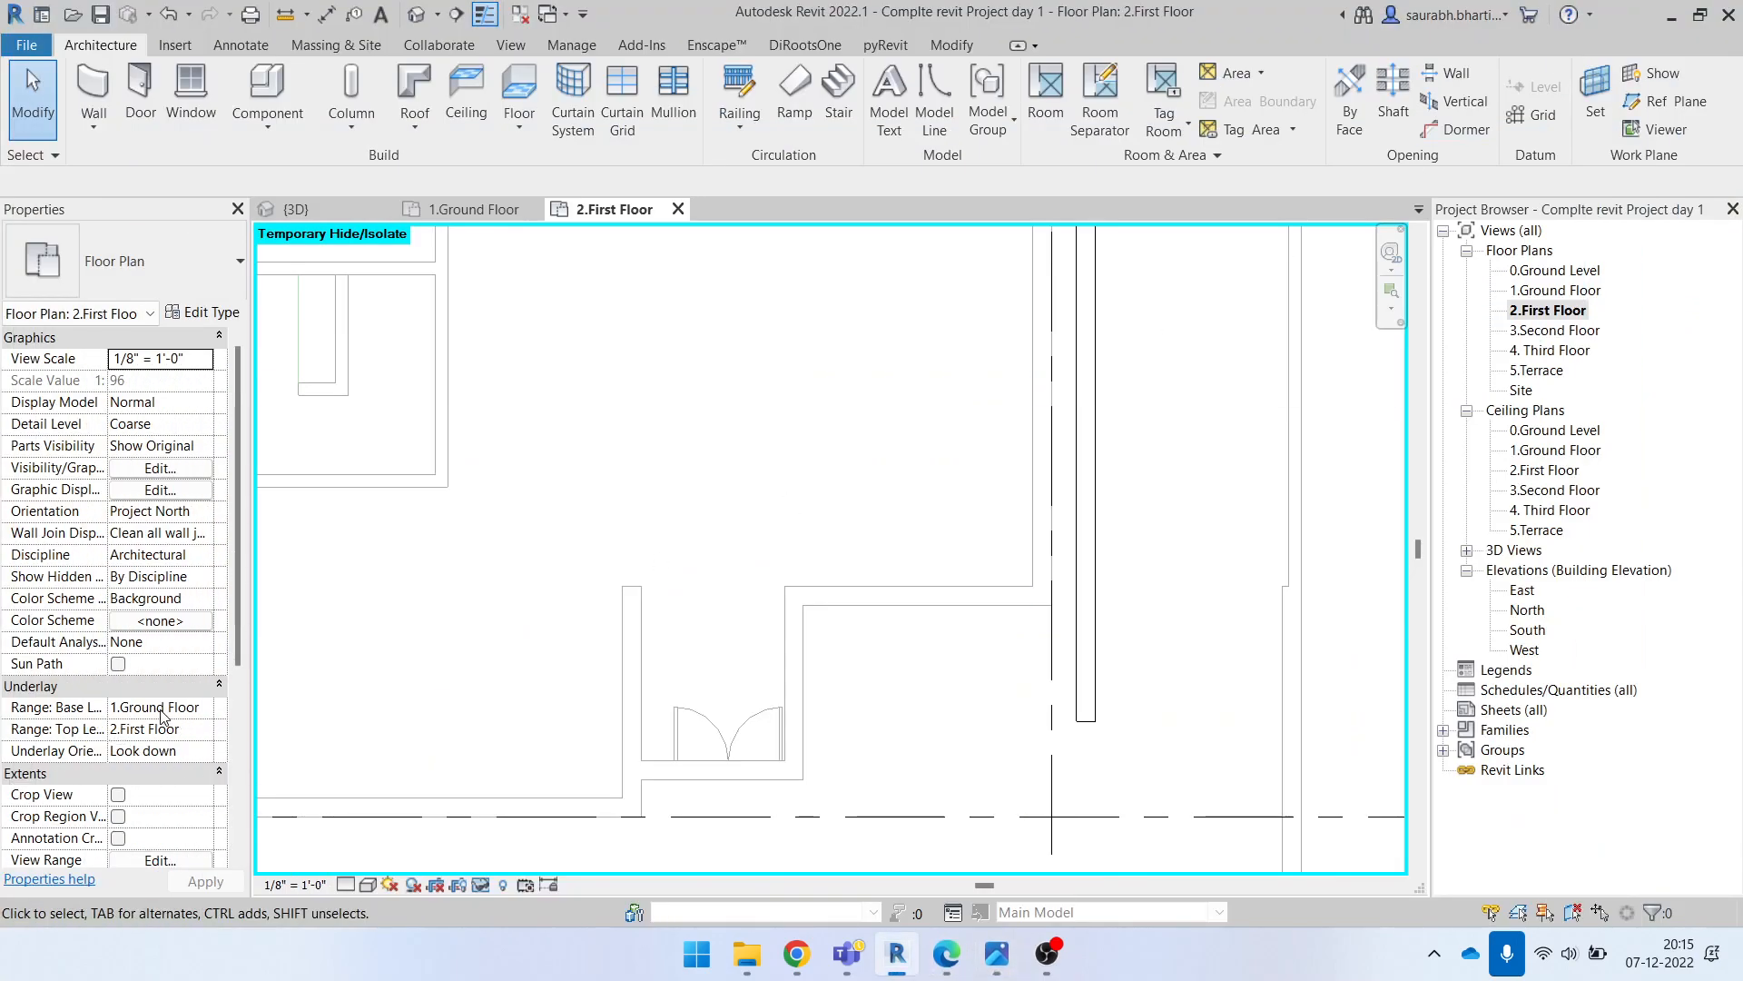
Step: Choose 1.Ground Floor as the first floor plan's underlay base level and compare the new walls with the ground floor layout
{"action": "scroll", "coordinate": [814, 633], "scroll_direction": "down", "scroll_amount": 3}
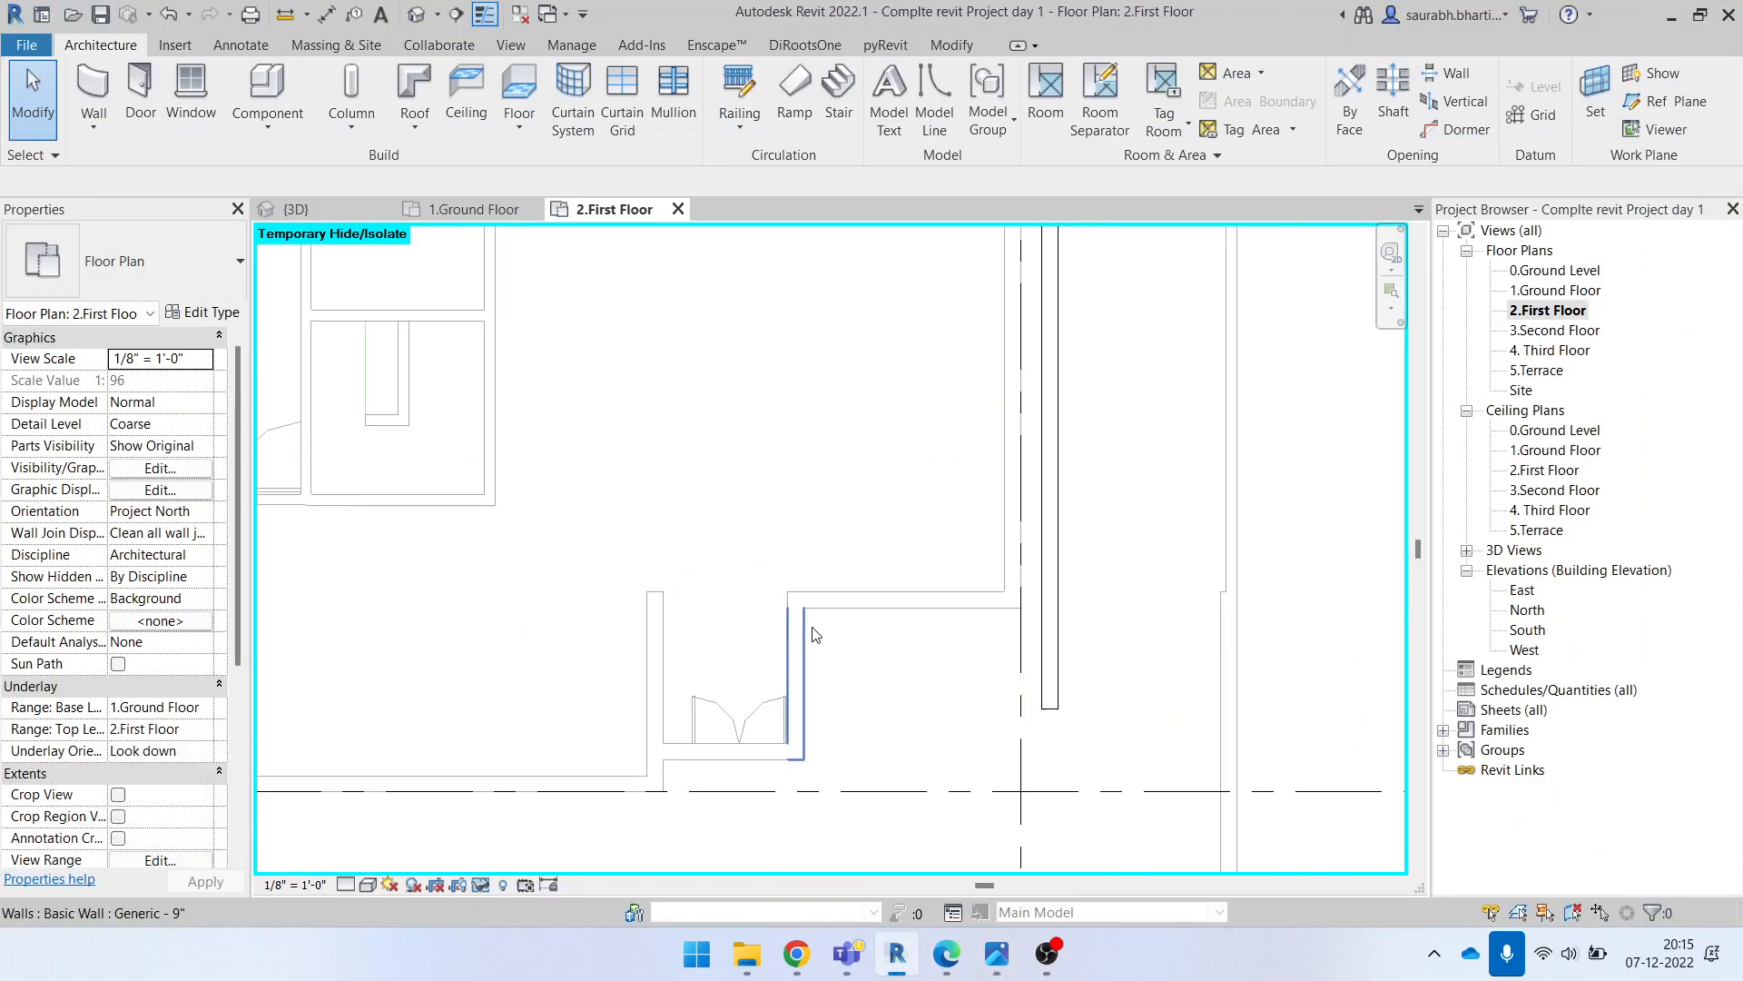
{"action": "middle_click_drag", "start_coordinate": [450, 690], "coordinate": [747, 662]}
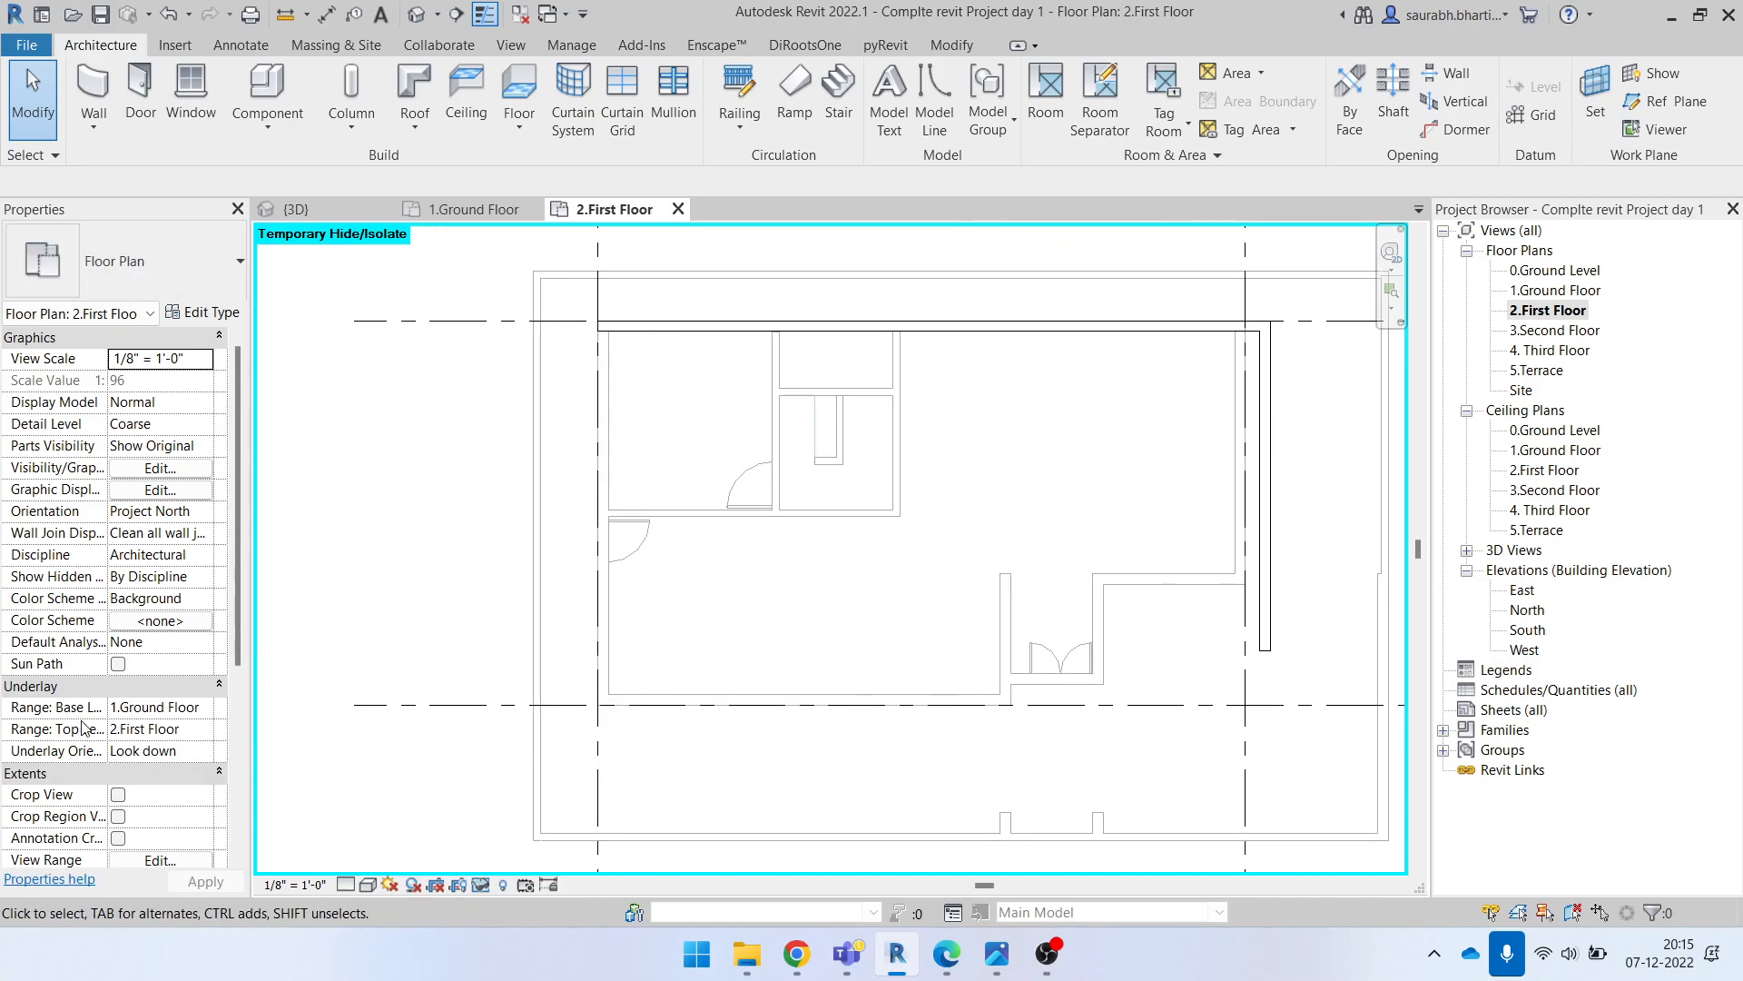
{"action": "left_click", "coordinate": [208, 713]}
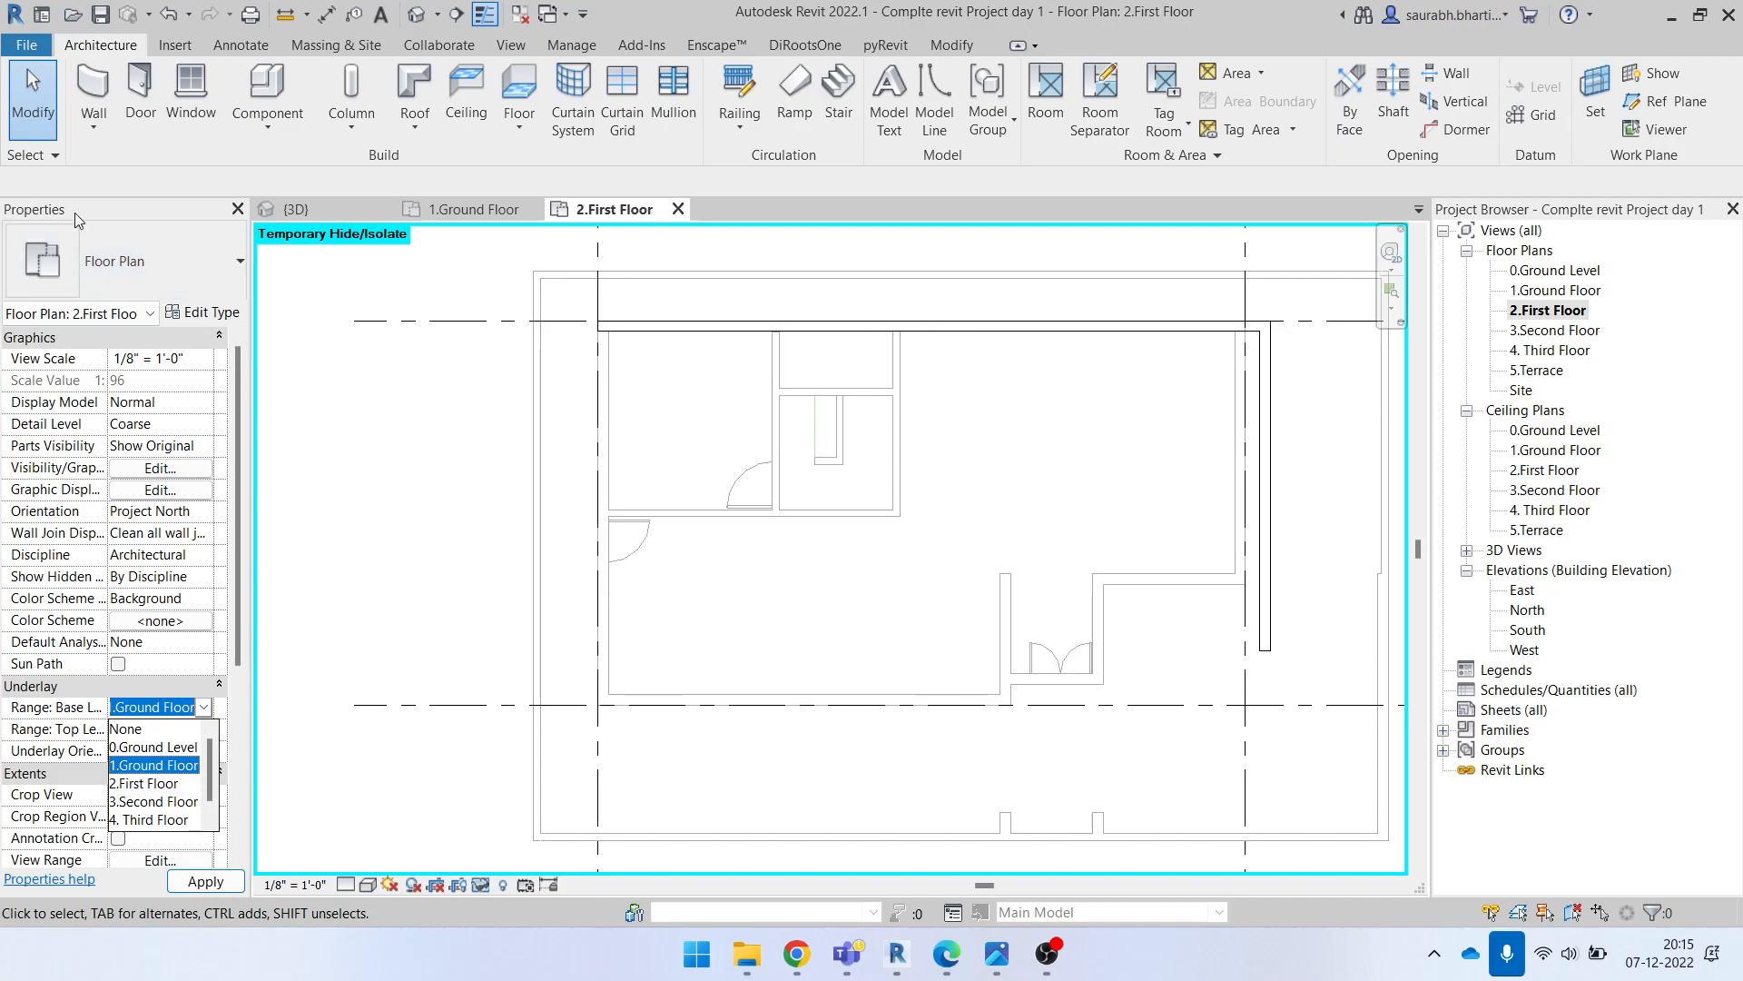
{"action": "left_click", "coordinate": [203, 713]}
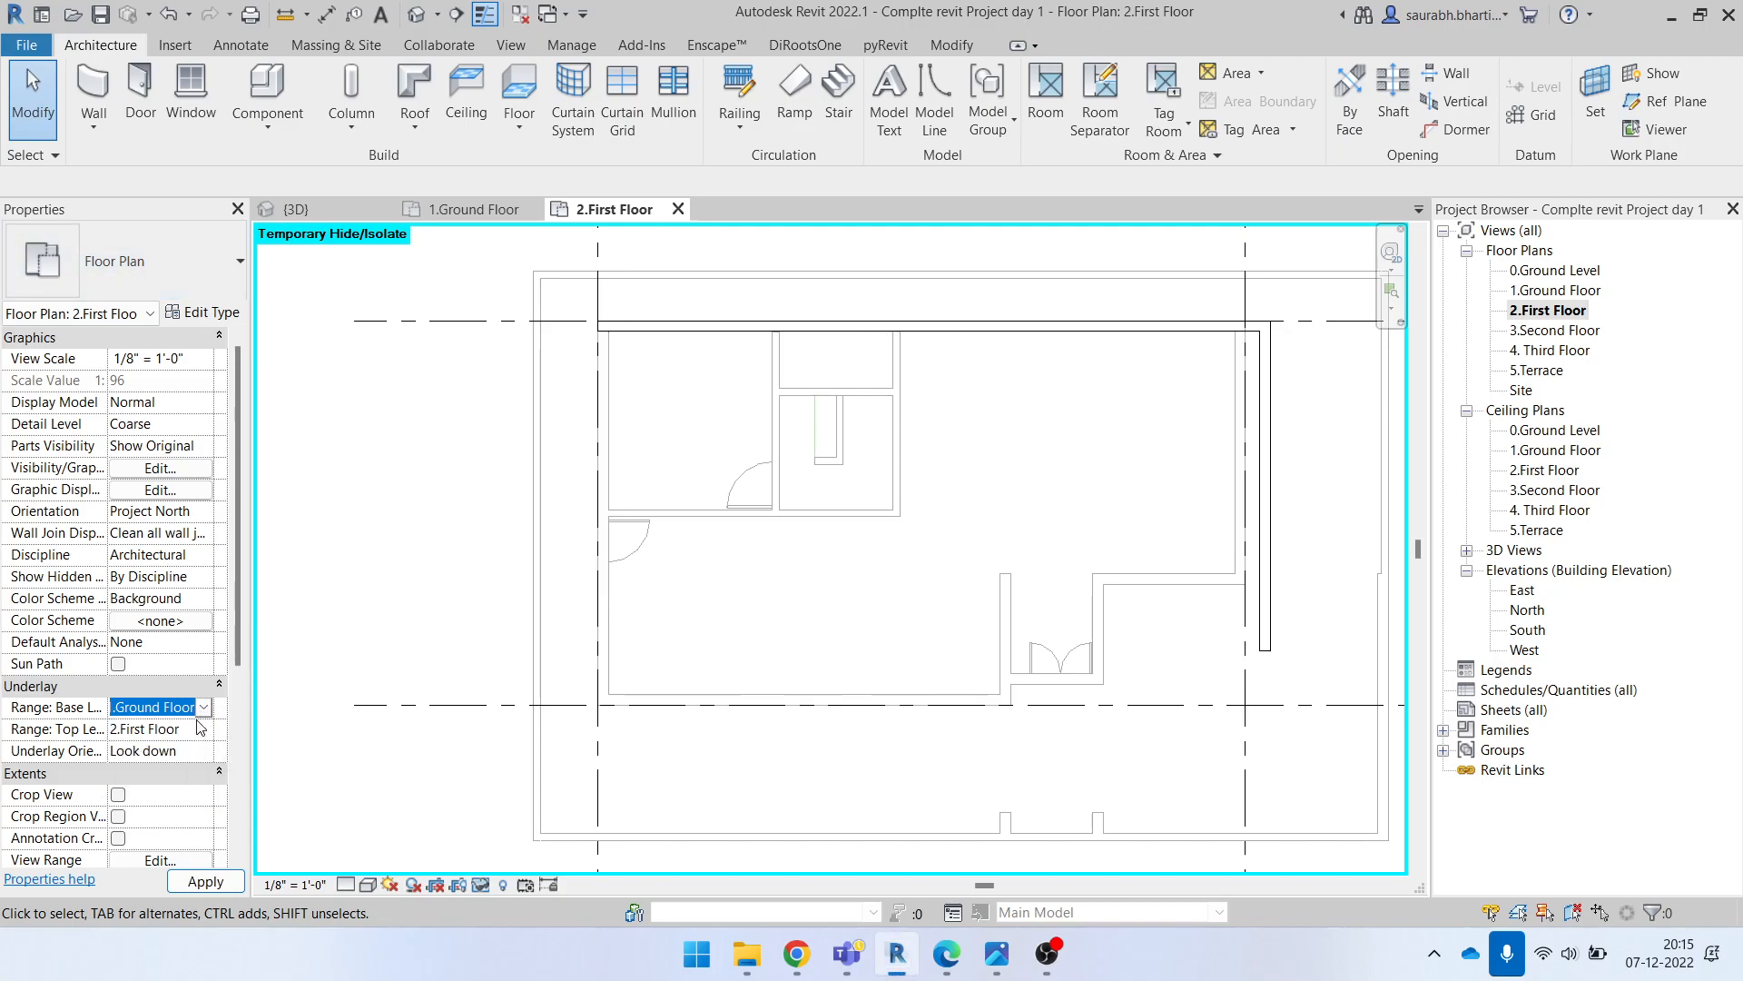
{"action": "left_click", "coordinate": [208, 714]}
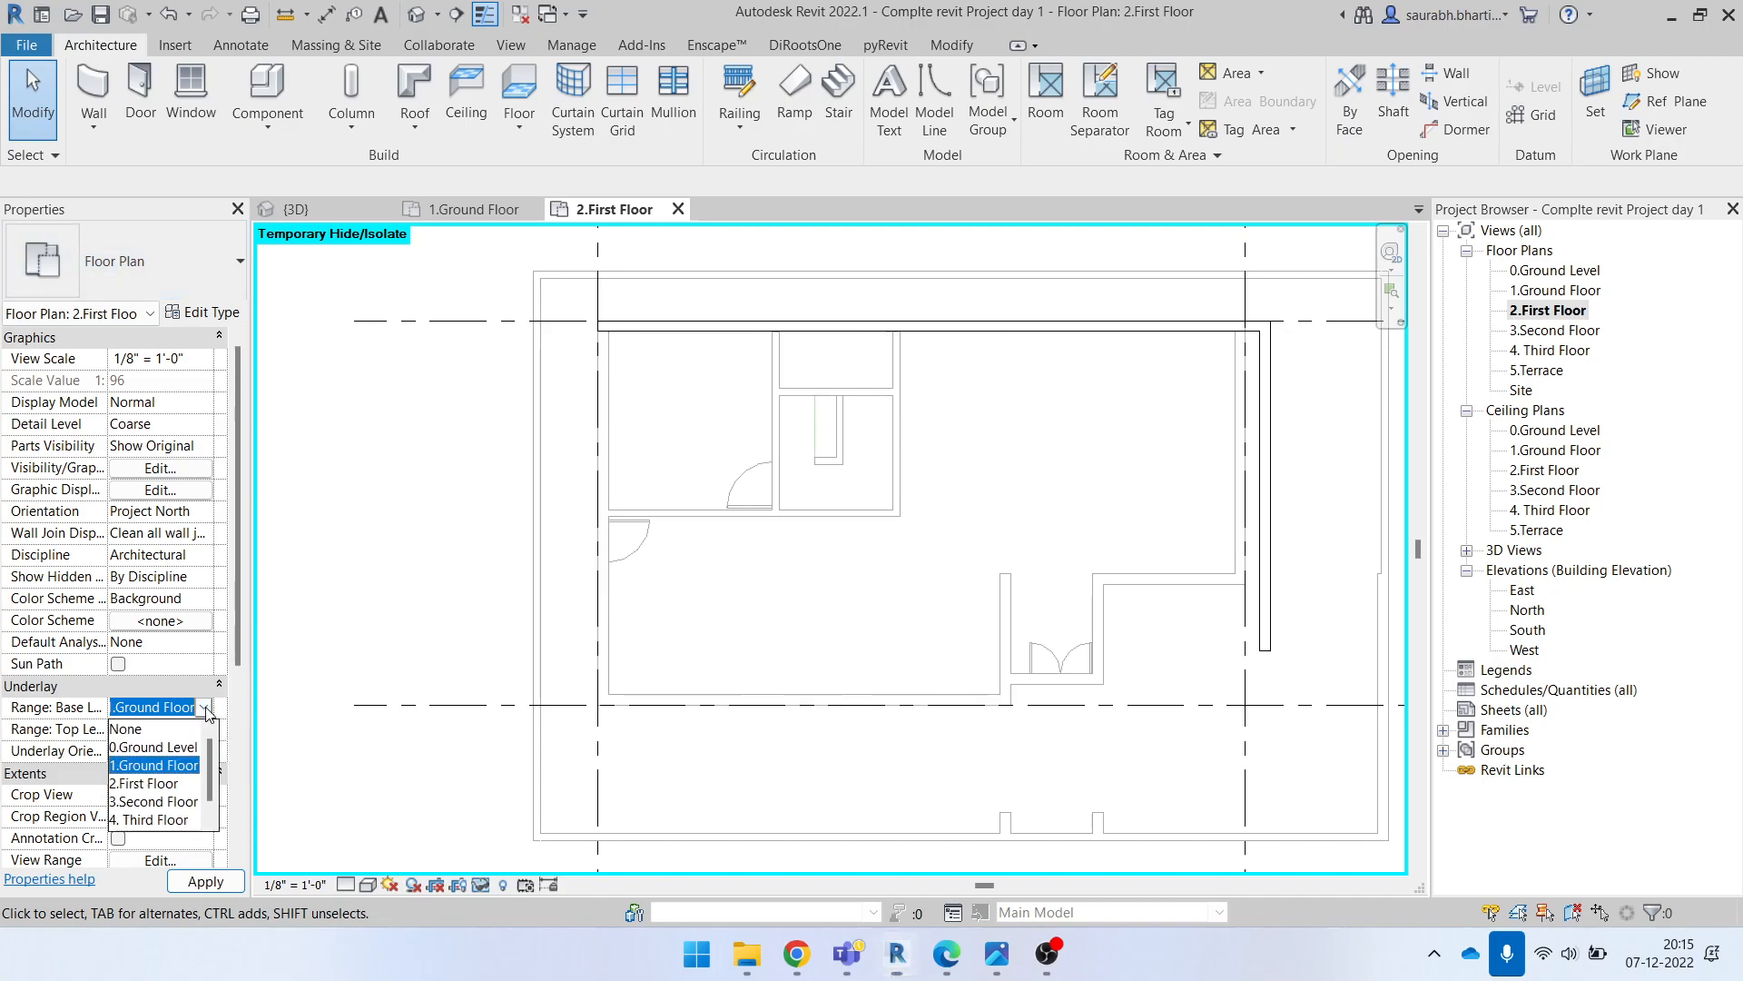
{"action": "left_click", "coordinate": [138, 765]}
{"action": "scroll", "coordinate": [469, 657], "scroll_direction": "down", "scroll_amount": 3}
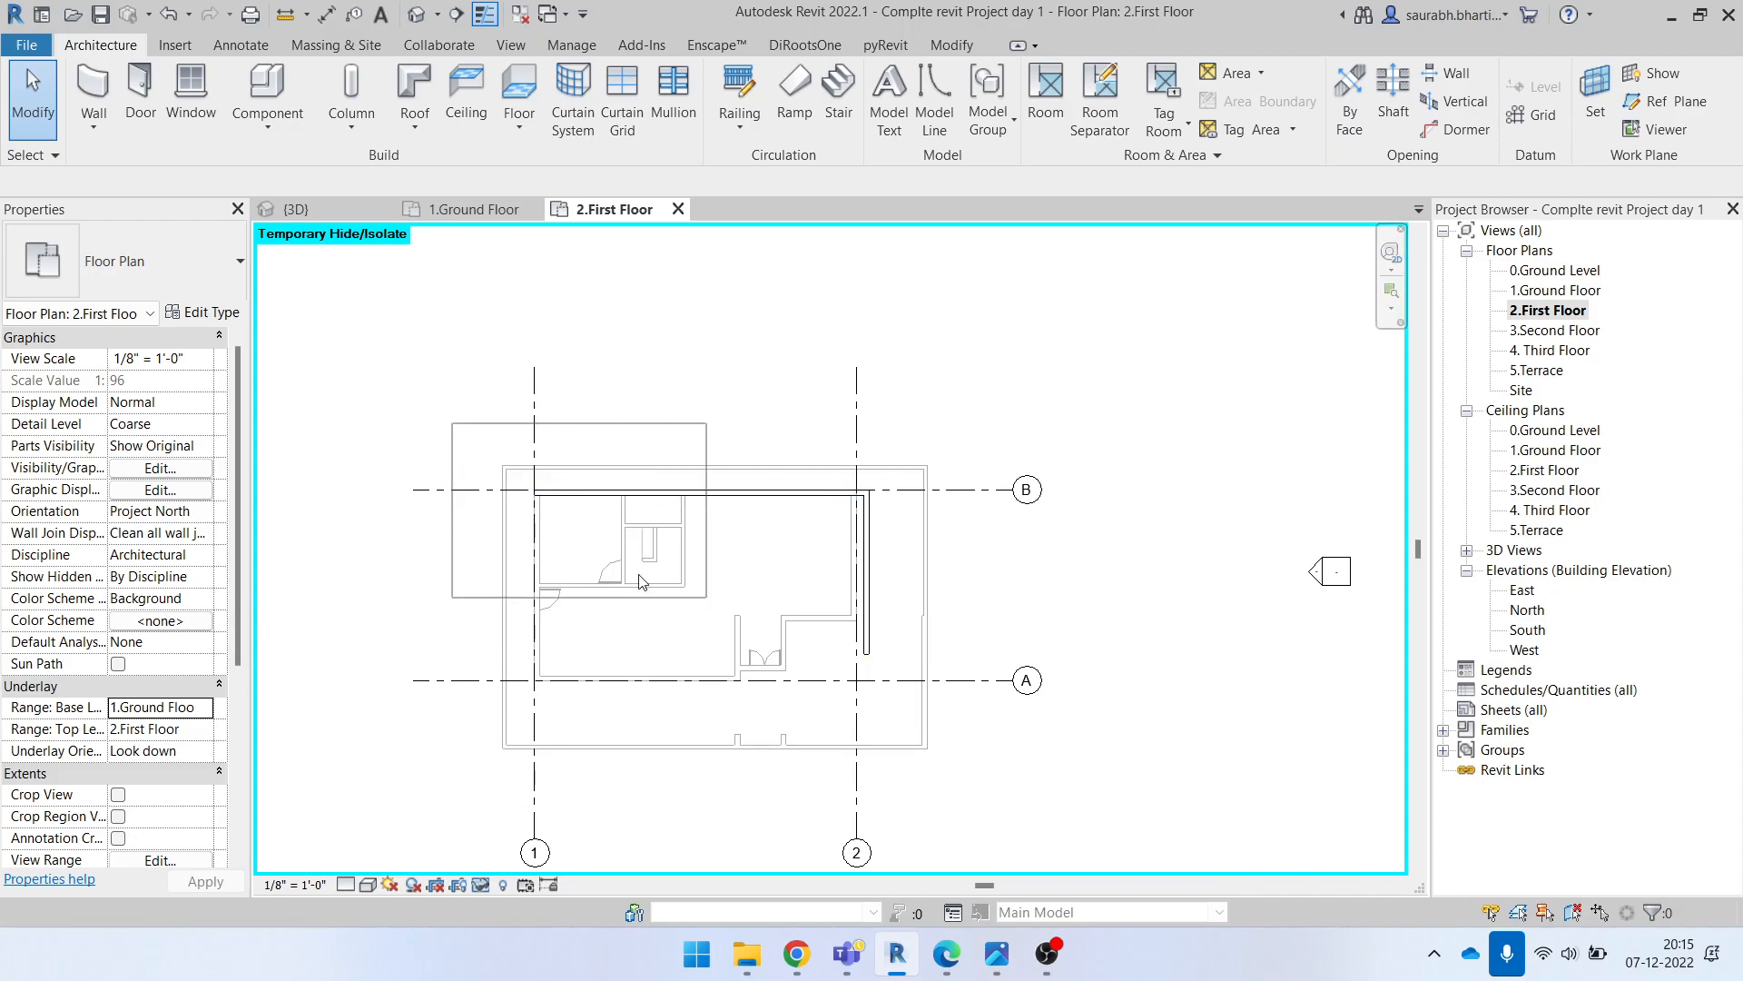
{"action": "scroll", "coordinate": [838, 587], "scroll_direction": "up", "scroll_amount": 1}
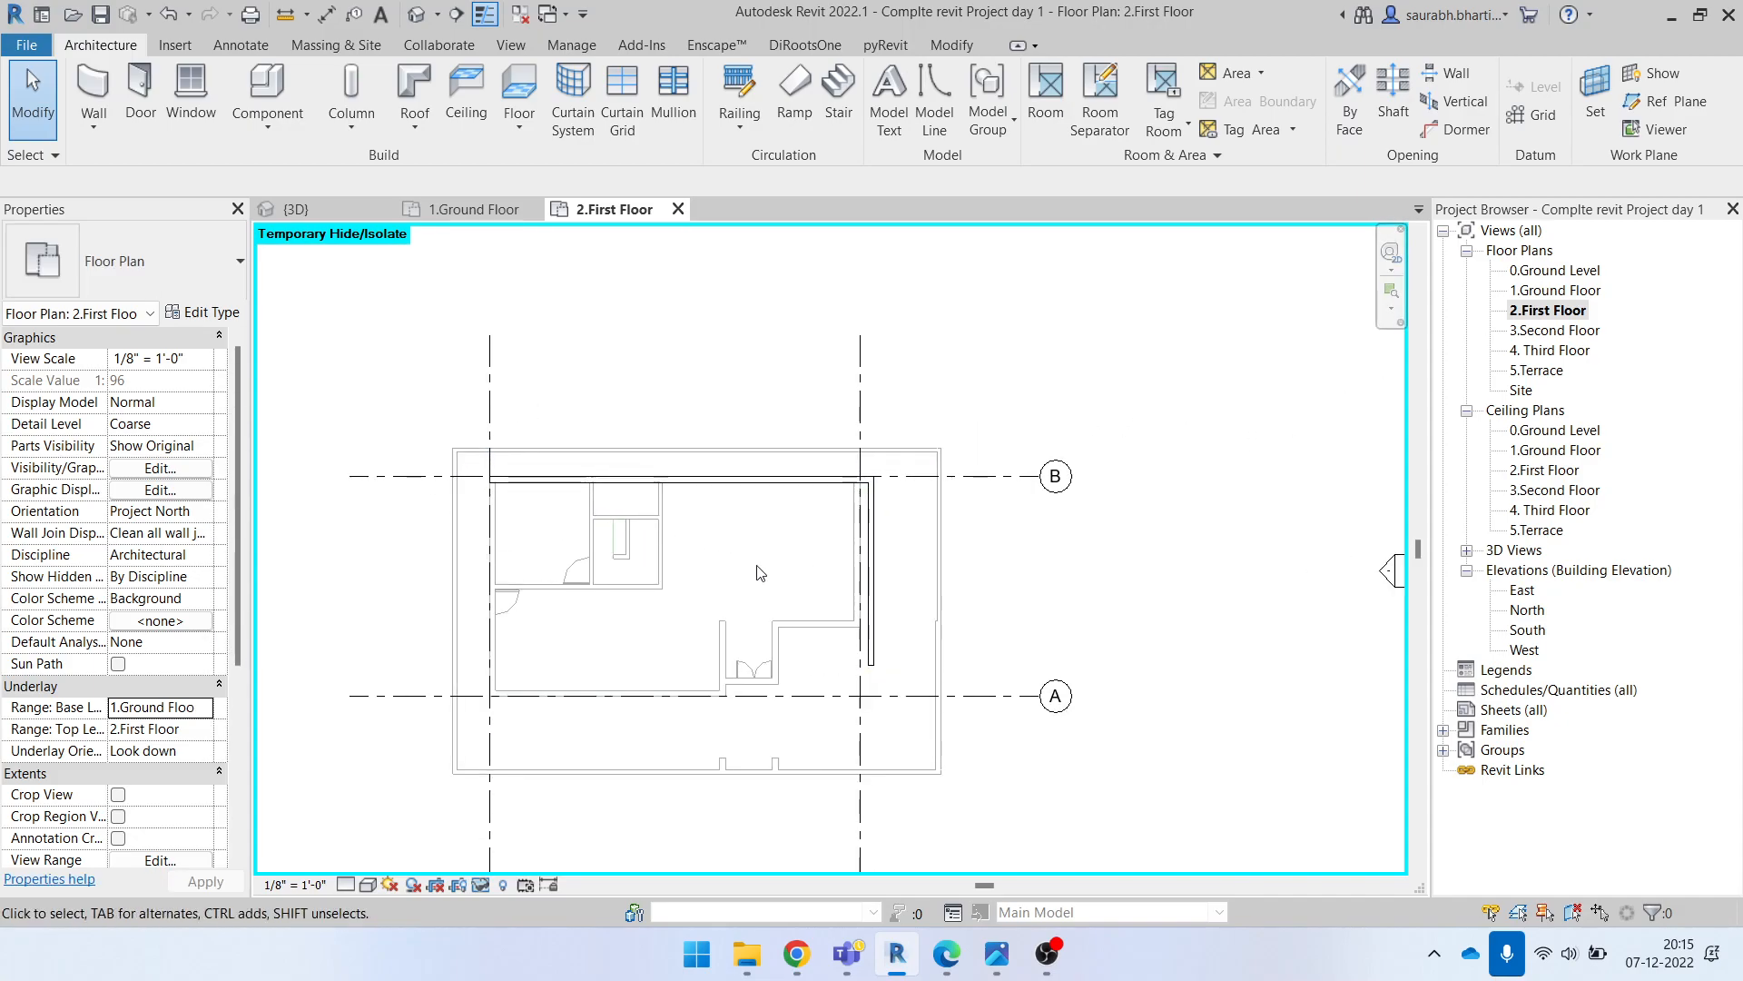
{"action": "scroll", "coordinate": [654, 604], "scroll_direction": "up", "scroll_amount": 1}
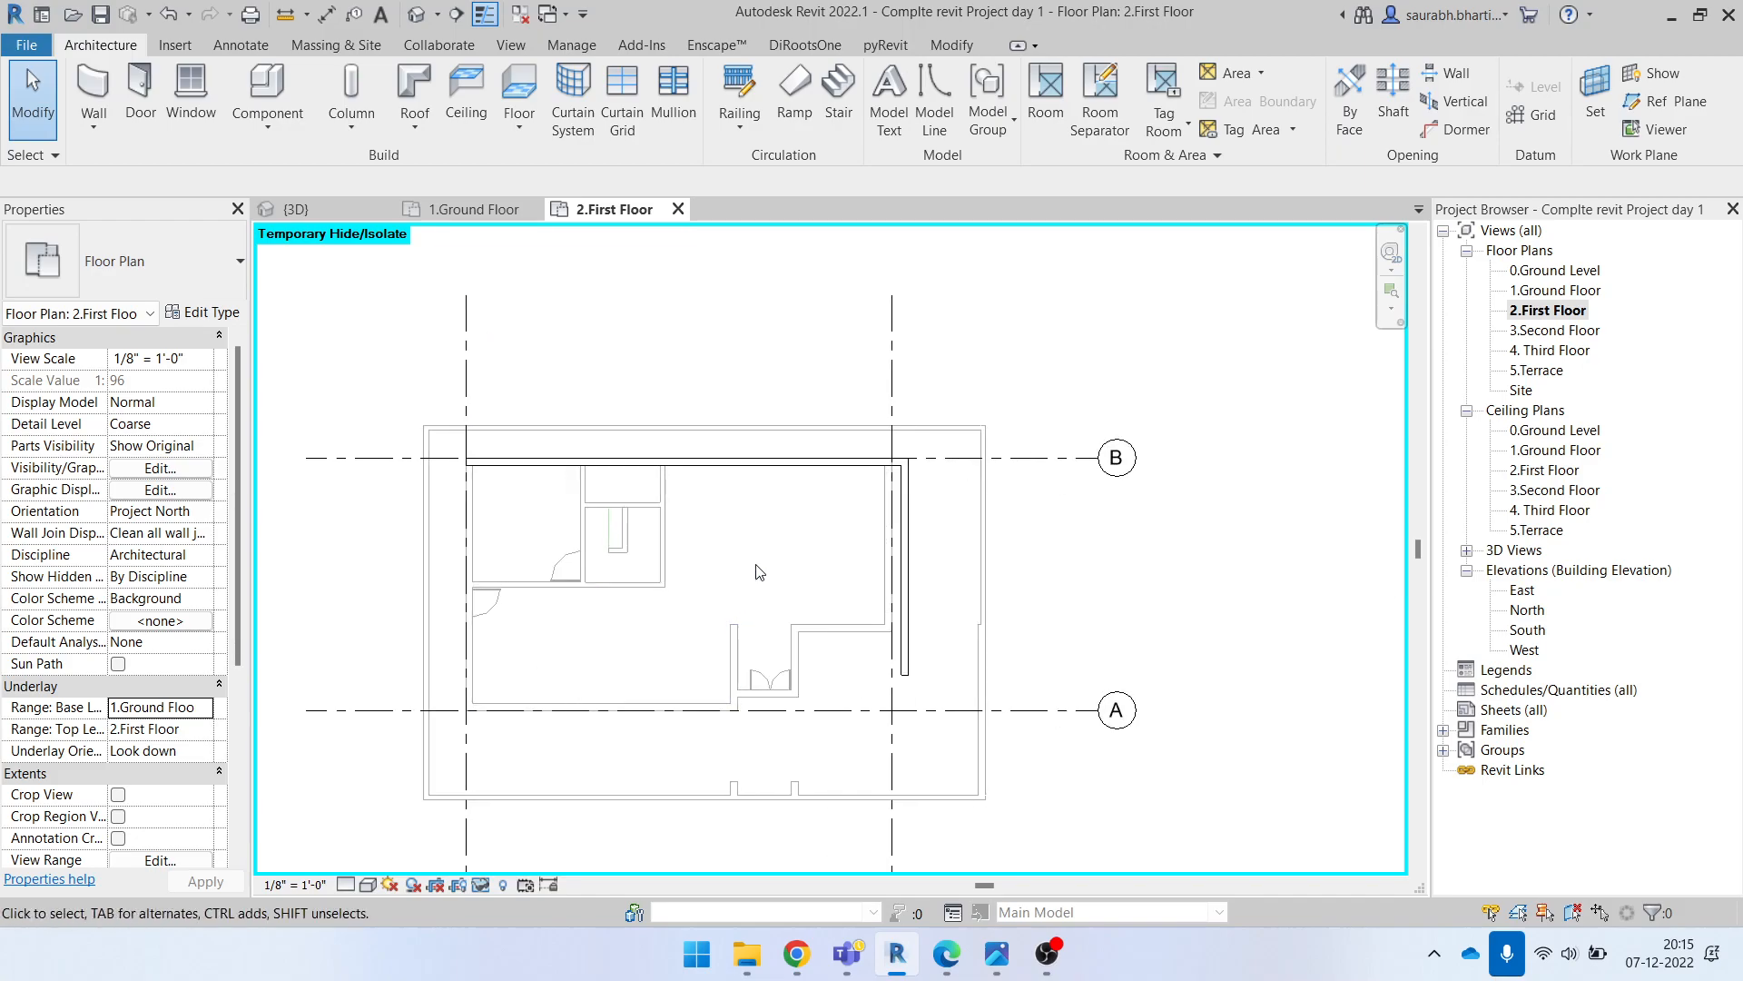
Step: Set the first floor plan's underlay base level to None and check the first floor walls on their own
{"action": "left_click", "coordinate": [1551, 312]}
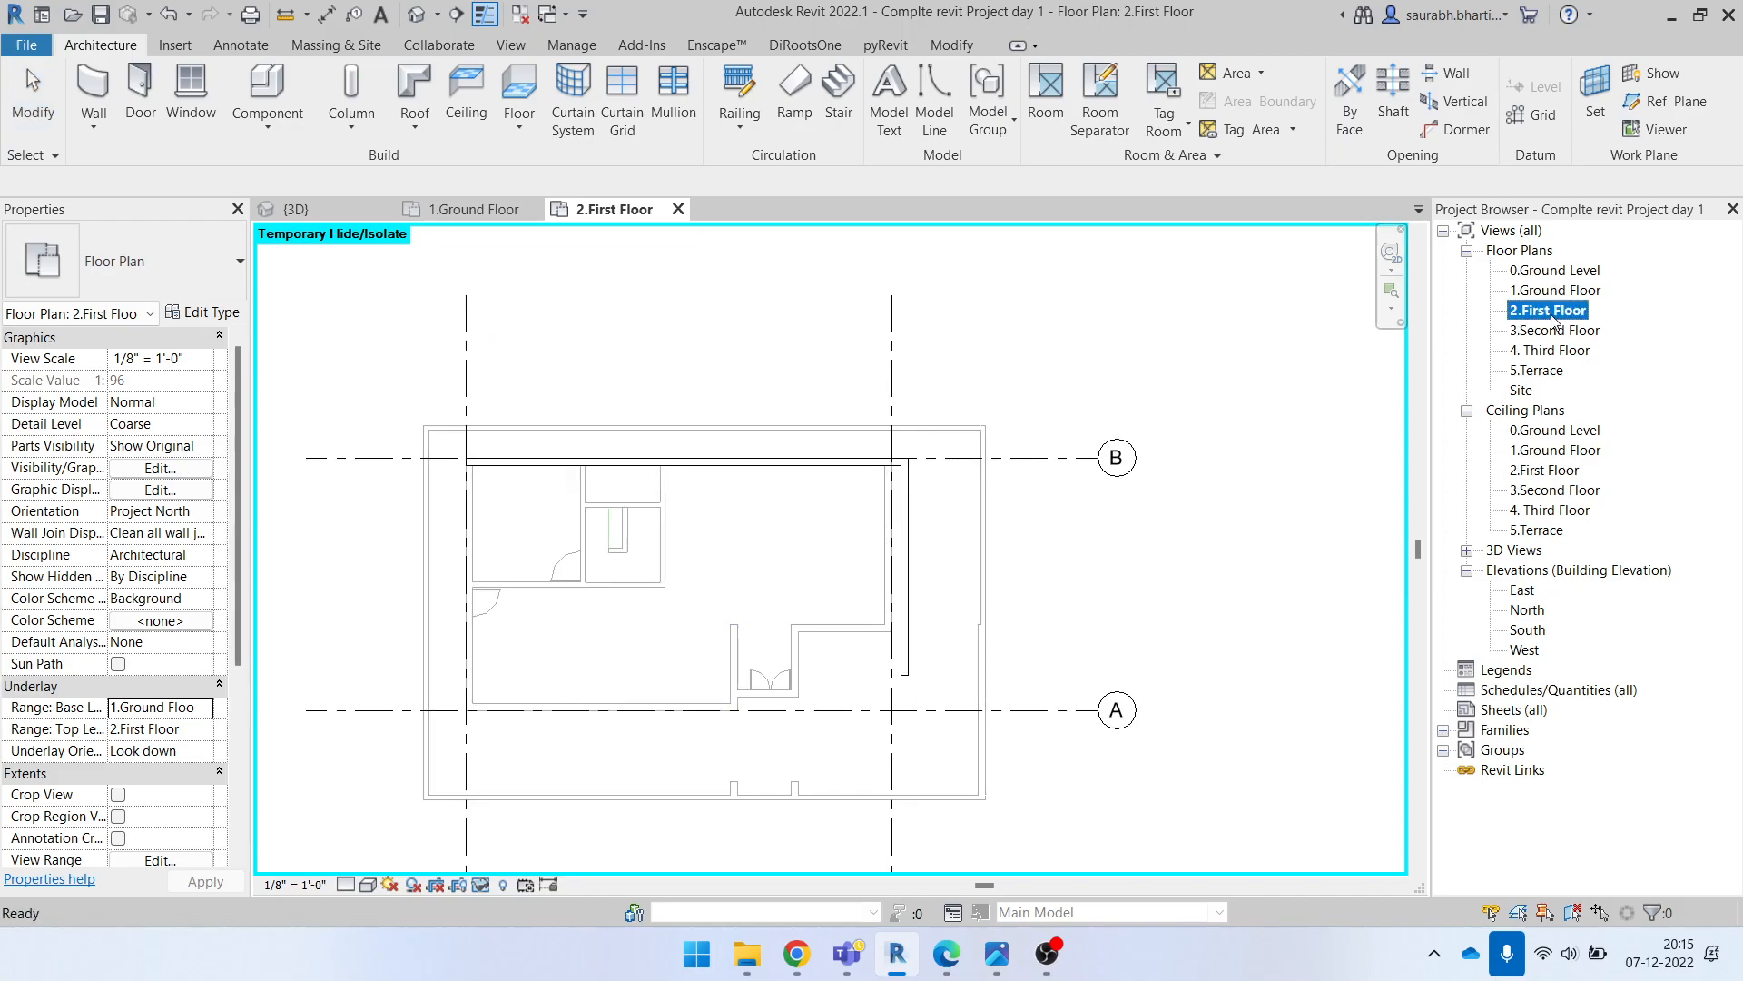
{"action": "left_click", "coordinate": [195, 708]}
{"action": "left_click", "coordinate": [205, 707]}
{"action": "left_click", "coordinate": [136, 726]}
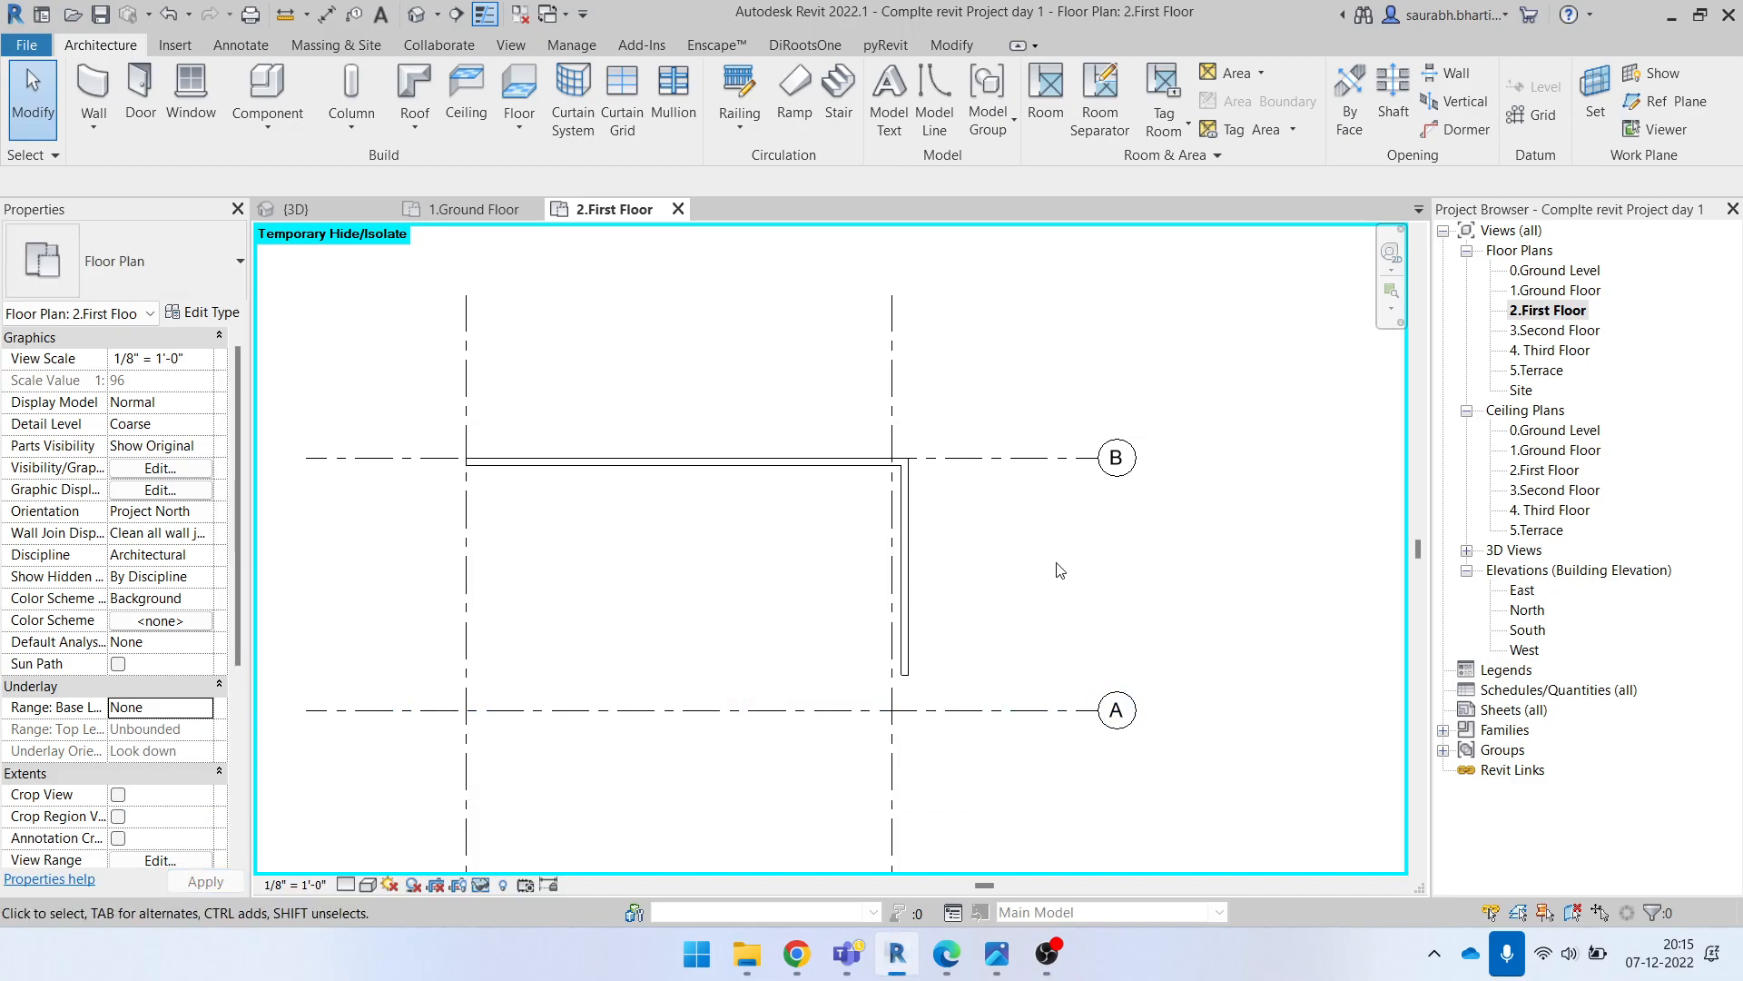
{"action": "left_click_drag", "start_coordinate": [384, 414], "coordinate": [1050, 670]}
{"action": "left_click", "coordinate": [970, 668]}
Step: Open the level choices for the first floor plan's underlay base level
{"action": "left_click", "coordinate": [207, 712]}
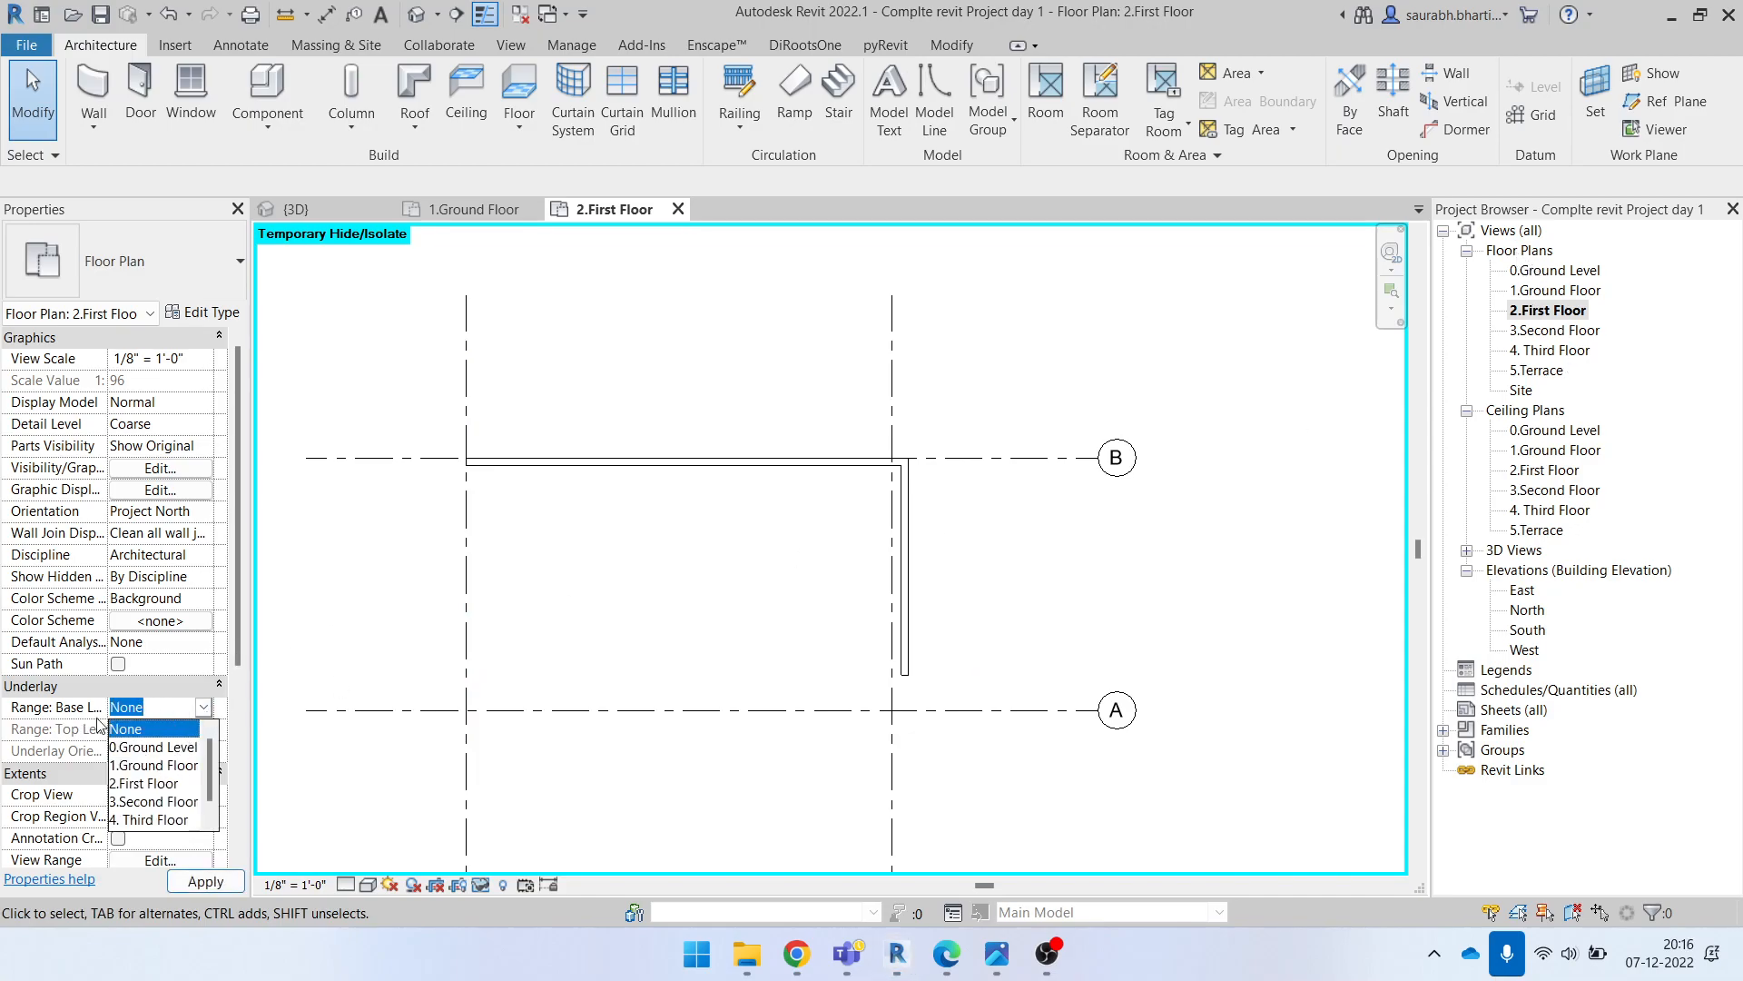
Step: Set the first floor plan's underlay base level to 1.Ground Floor and reset the temporary hide/isolate so the PDF plan shows
{"action": "left_click", "coordinate": [137, 767]}
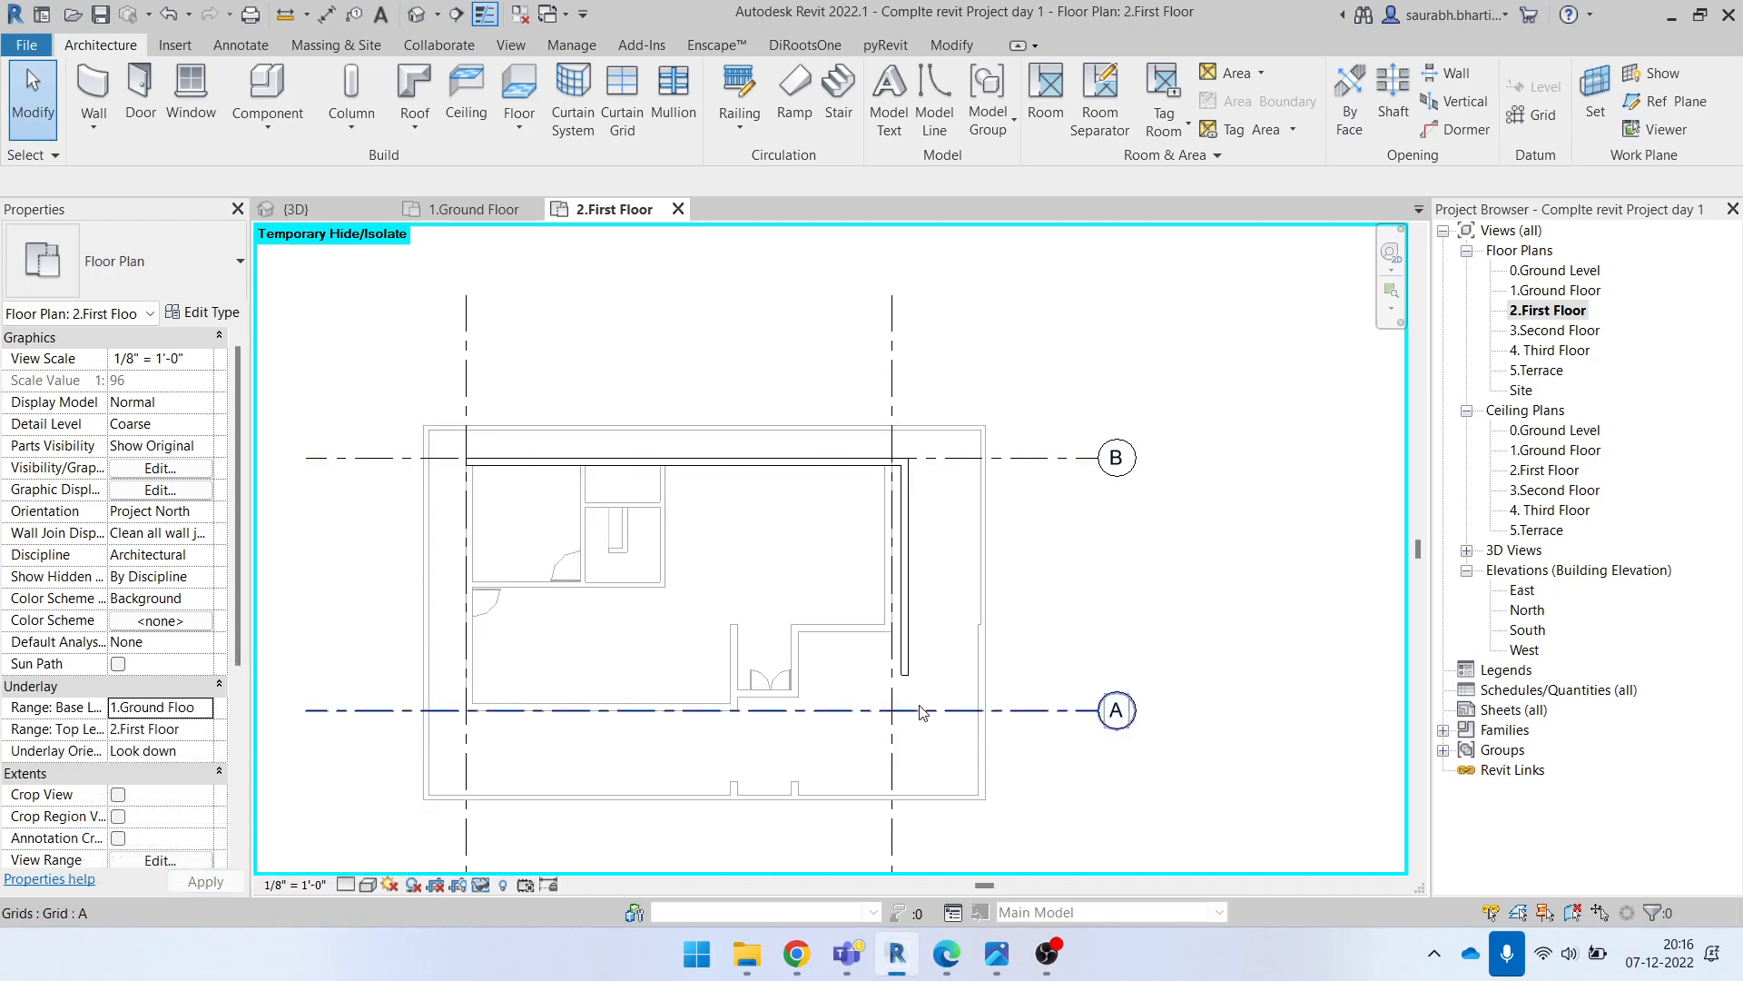
{"action": "scroll", "coordinate": [931, 631], "scroll_direction": "down", "scroll_amount": 2}
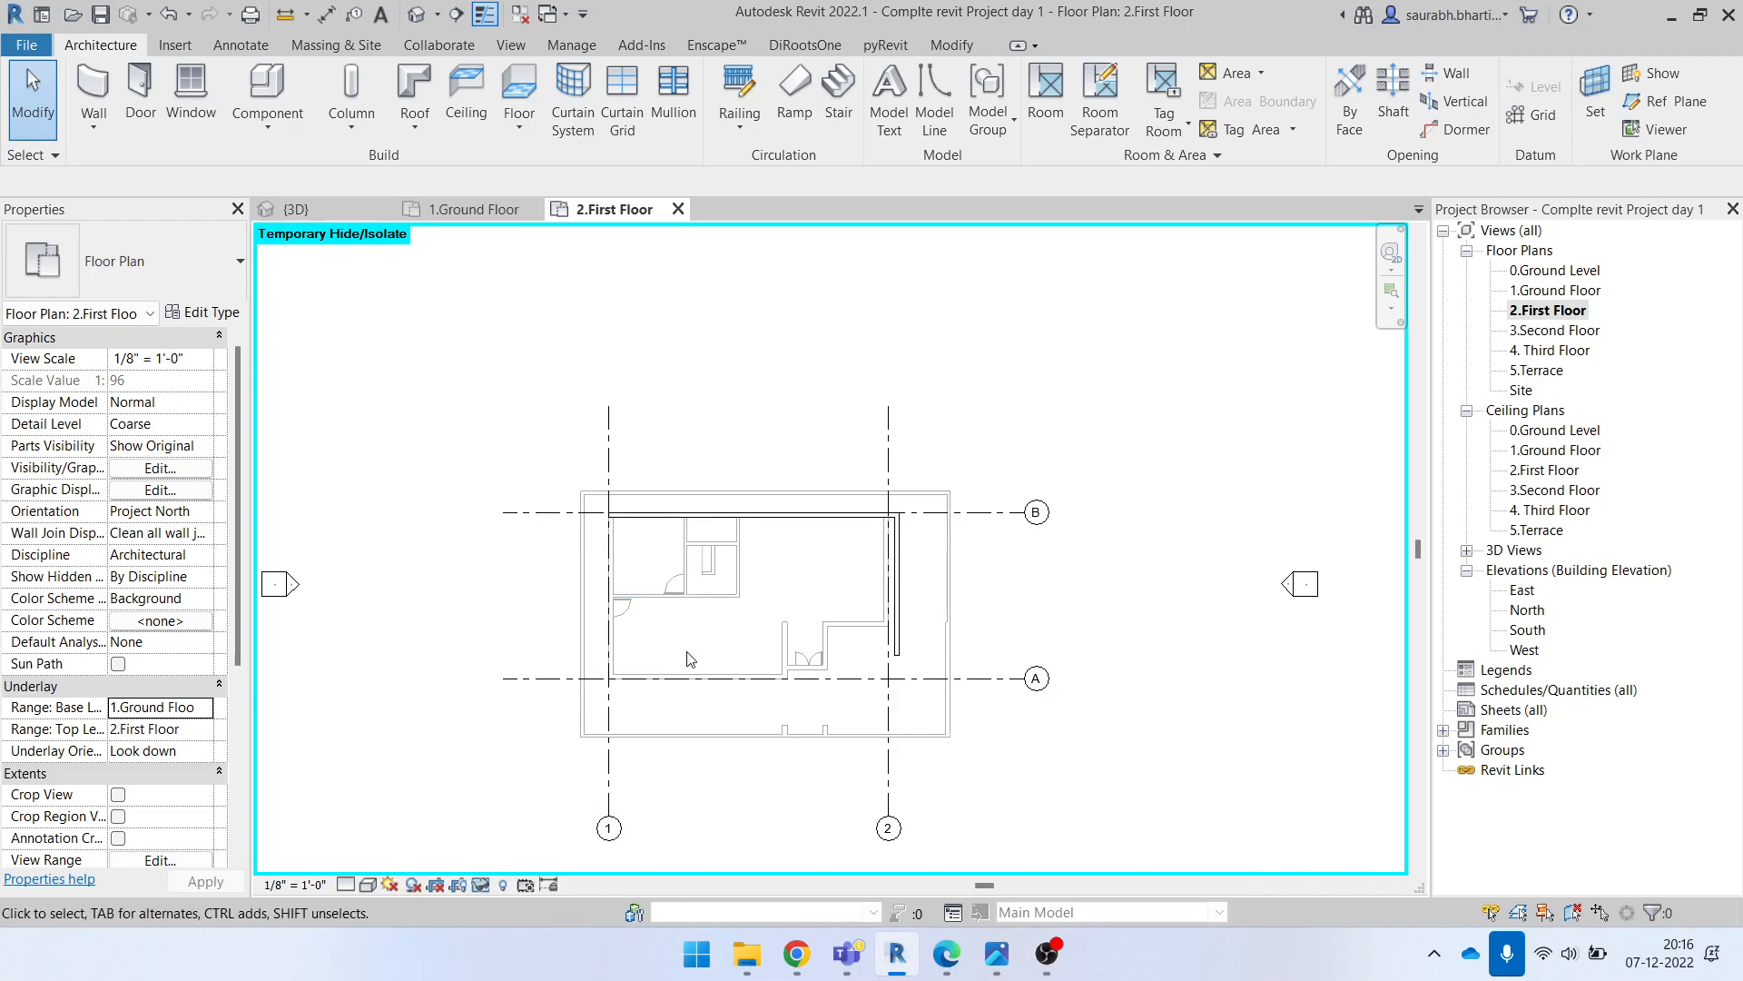
{"action": "left_click", "coordinate": [504, 886]}
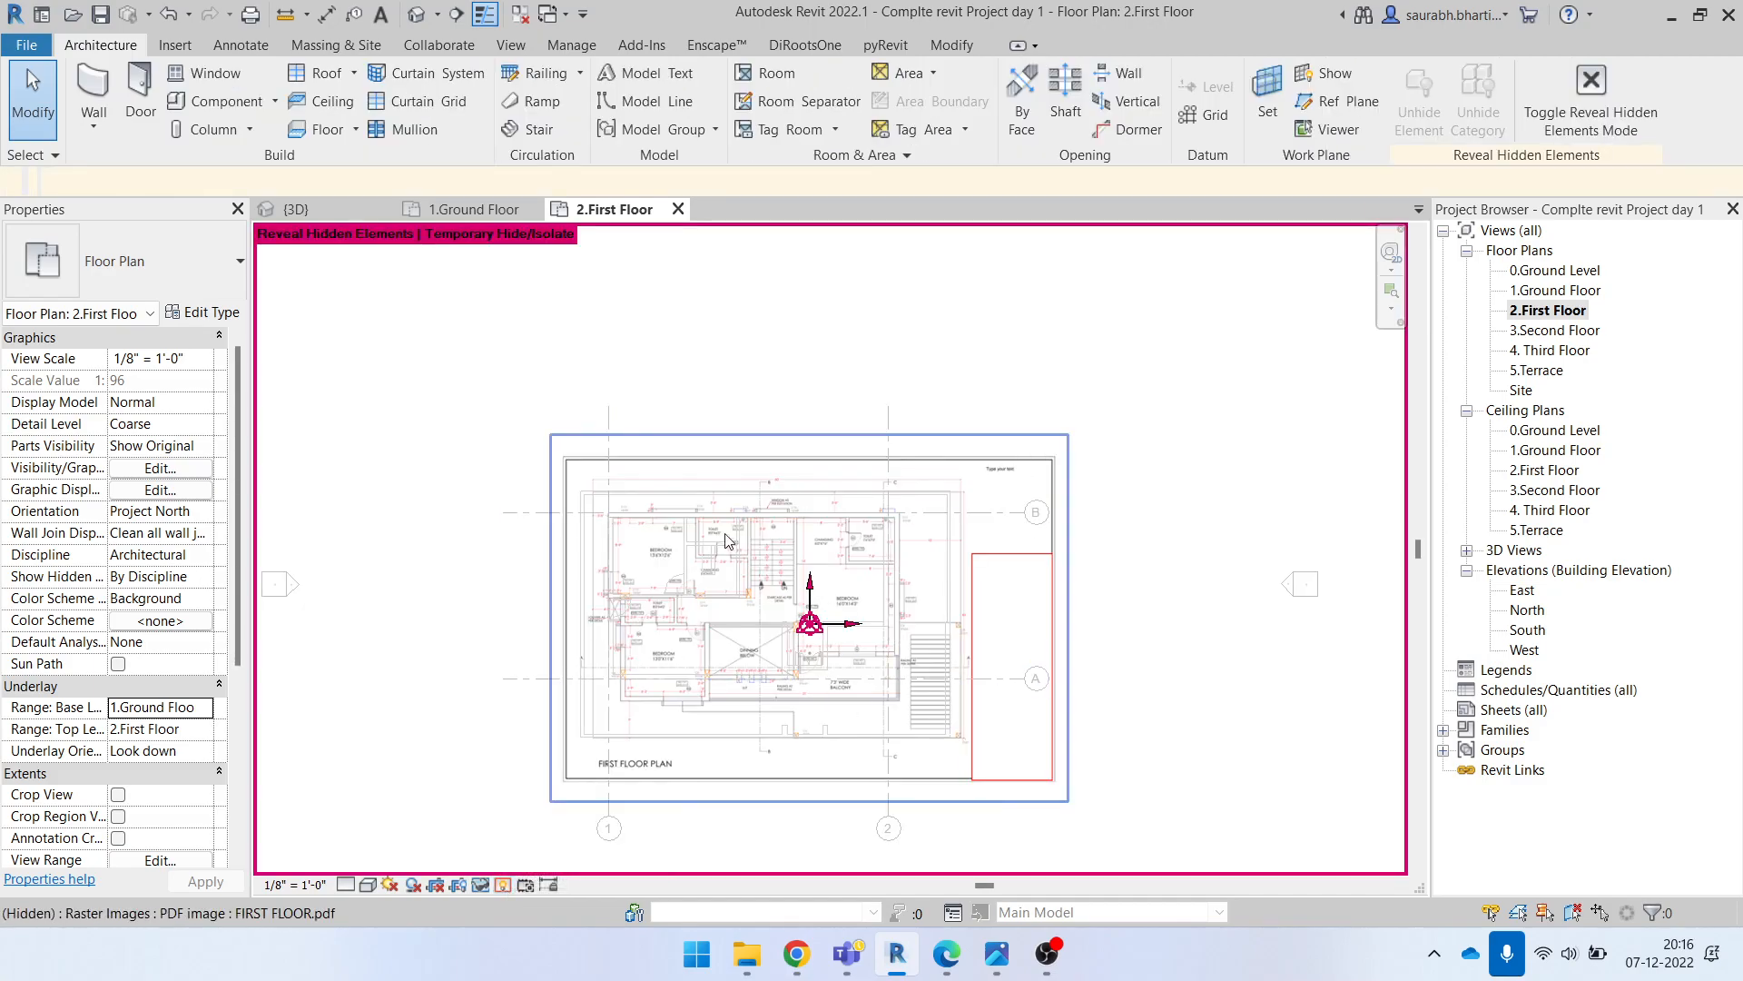
{"action": "left_click", "coordinate": [502, 885]}
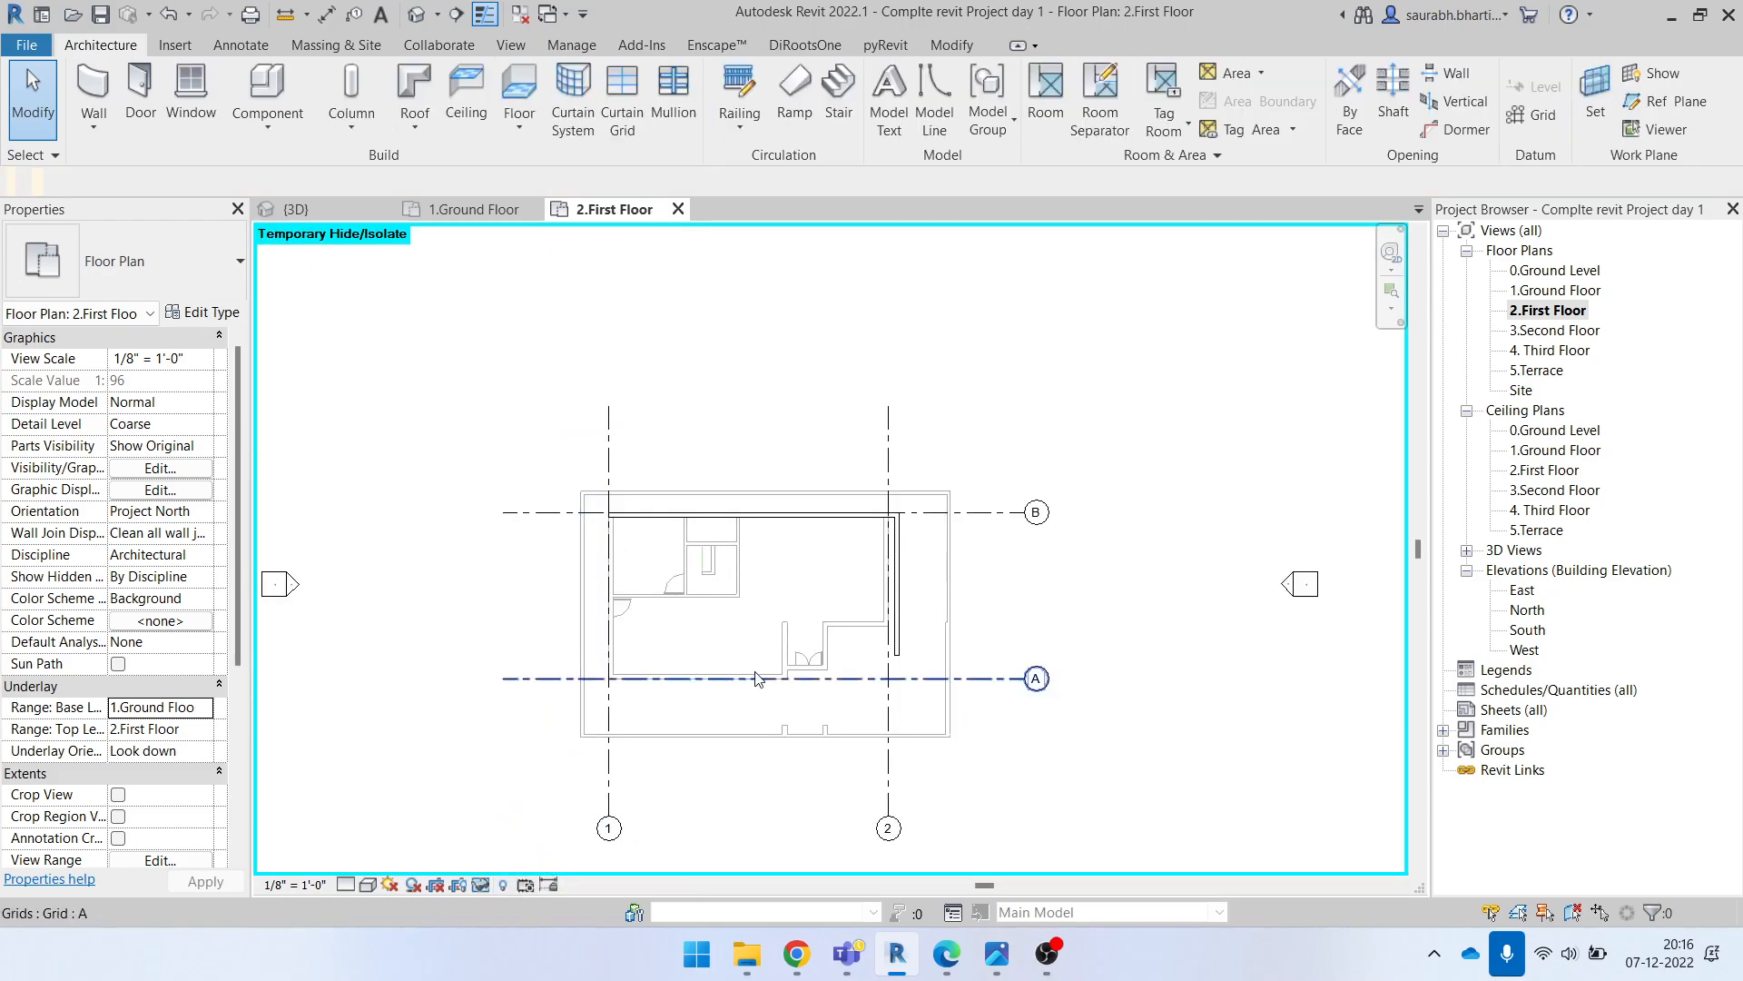
{"action": "key", "text": "h"}
{"action": "key", "text": "r"}
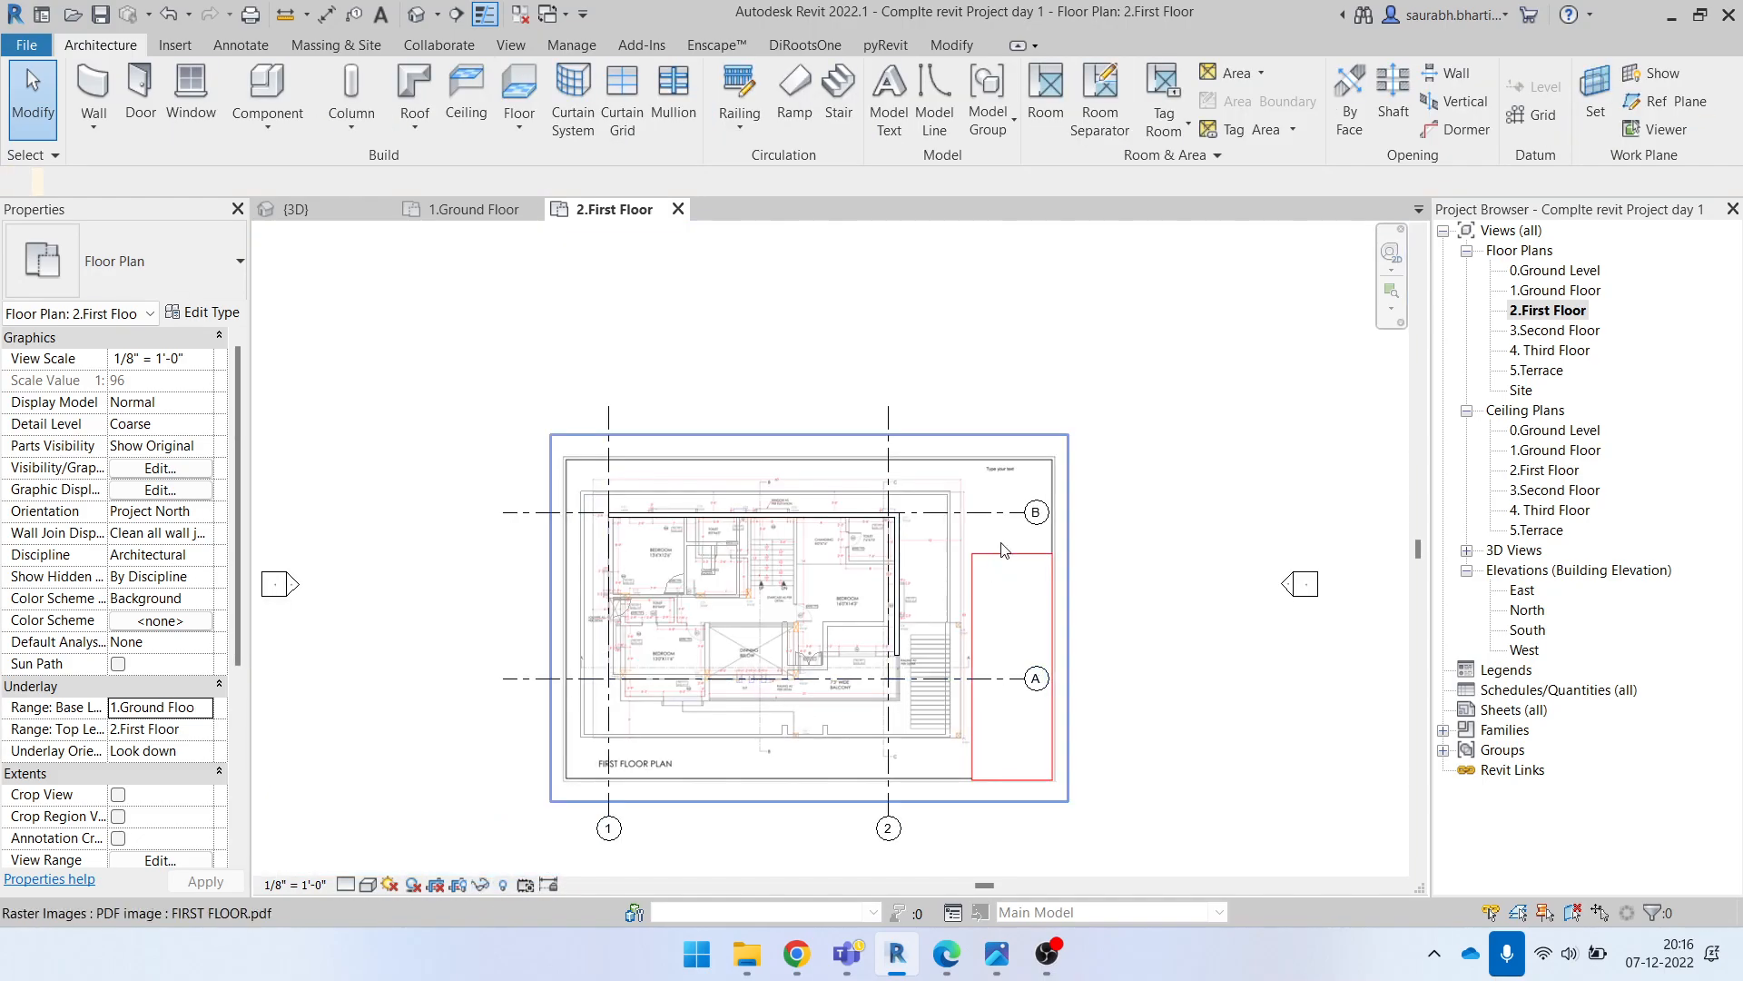
{"action": "scroll", "coordinate": [817, 649], "scroll_direction": "up", "scroll_amount": 5}
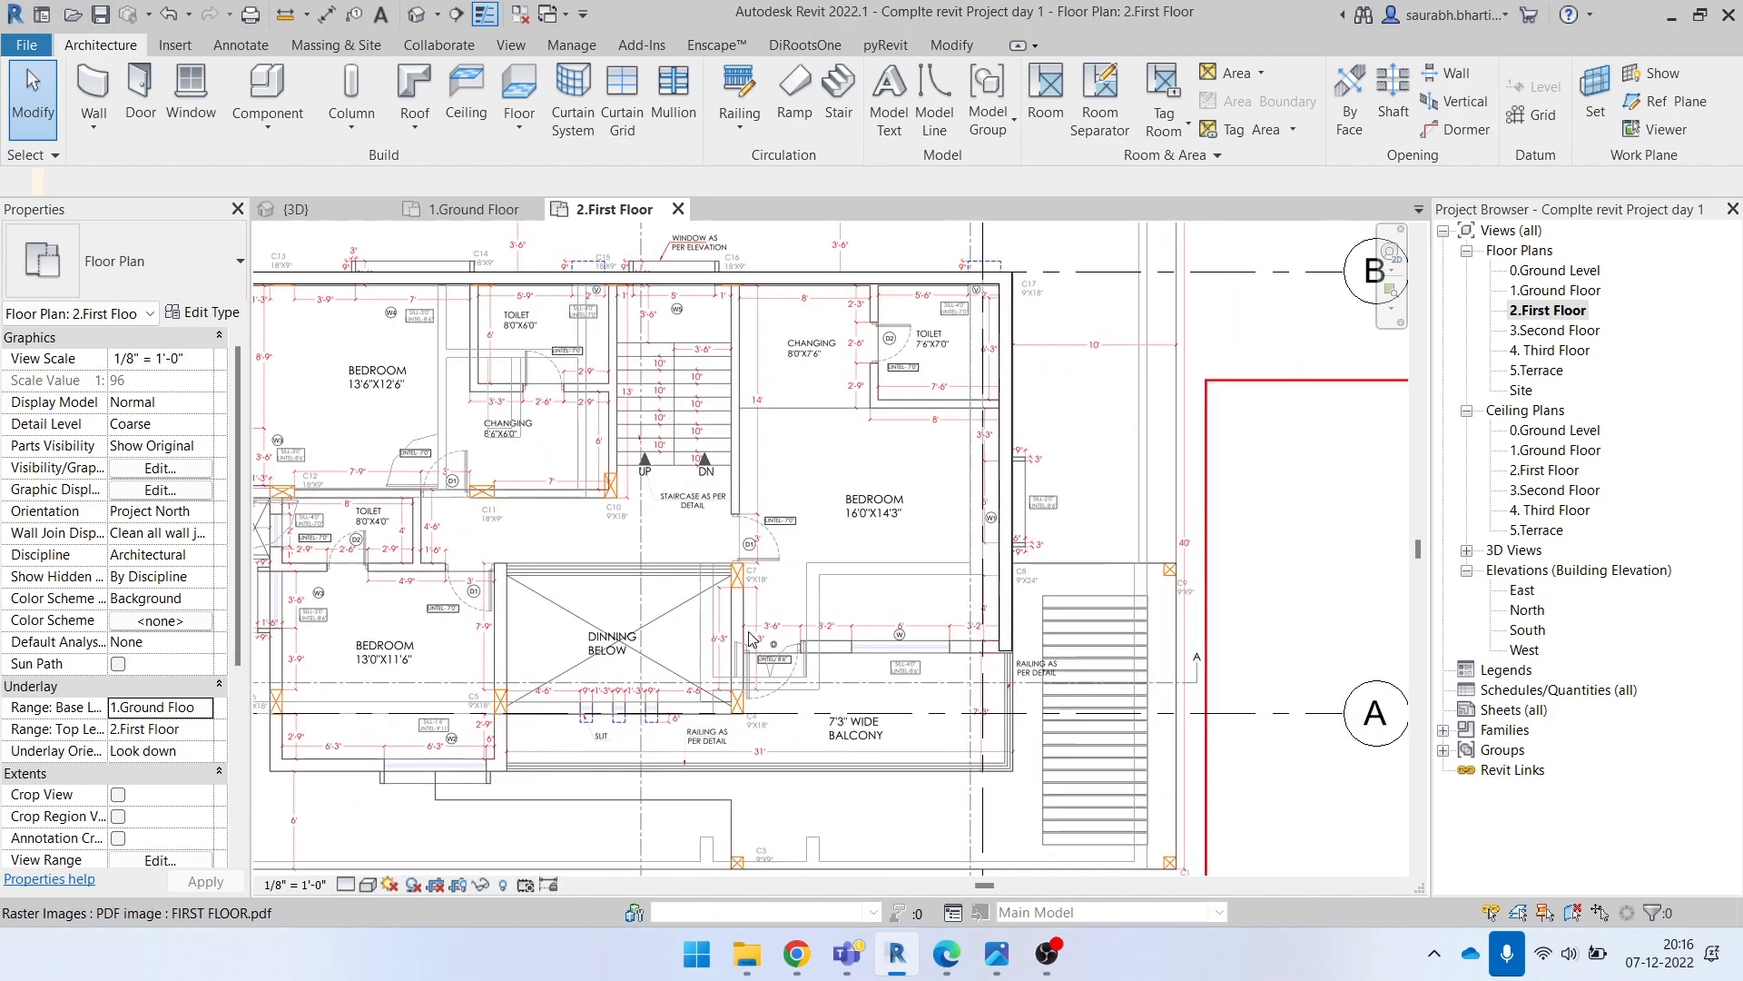
{"action": "scroll", "coordinate": [1033, 516], "scroll_direction": "up", "scroll_amount": 2}
{"action": "left_click", "coordinate": [987, 510]}
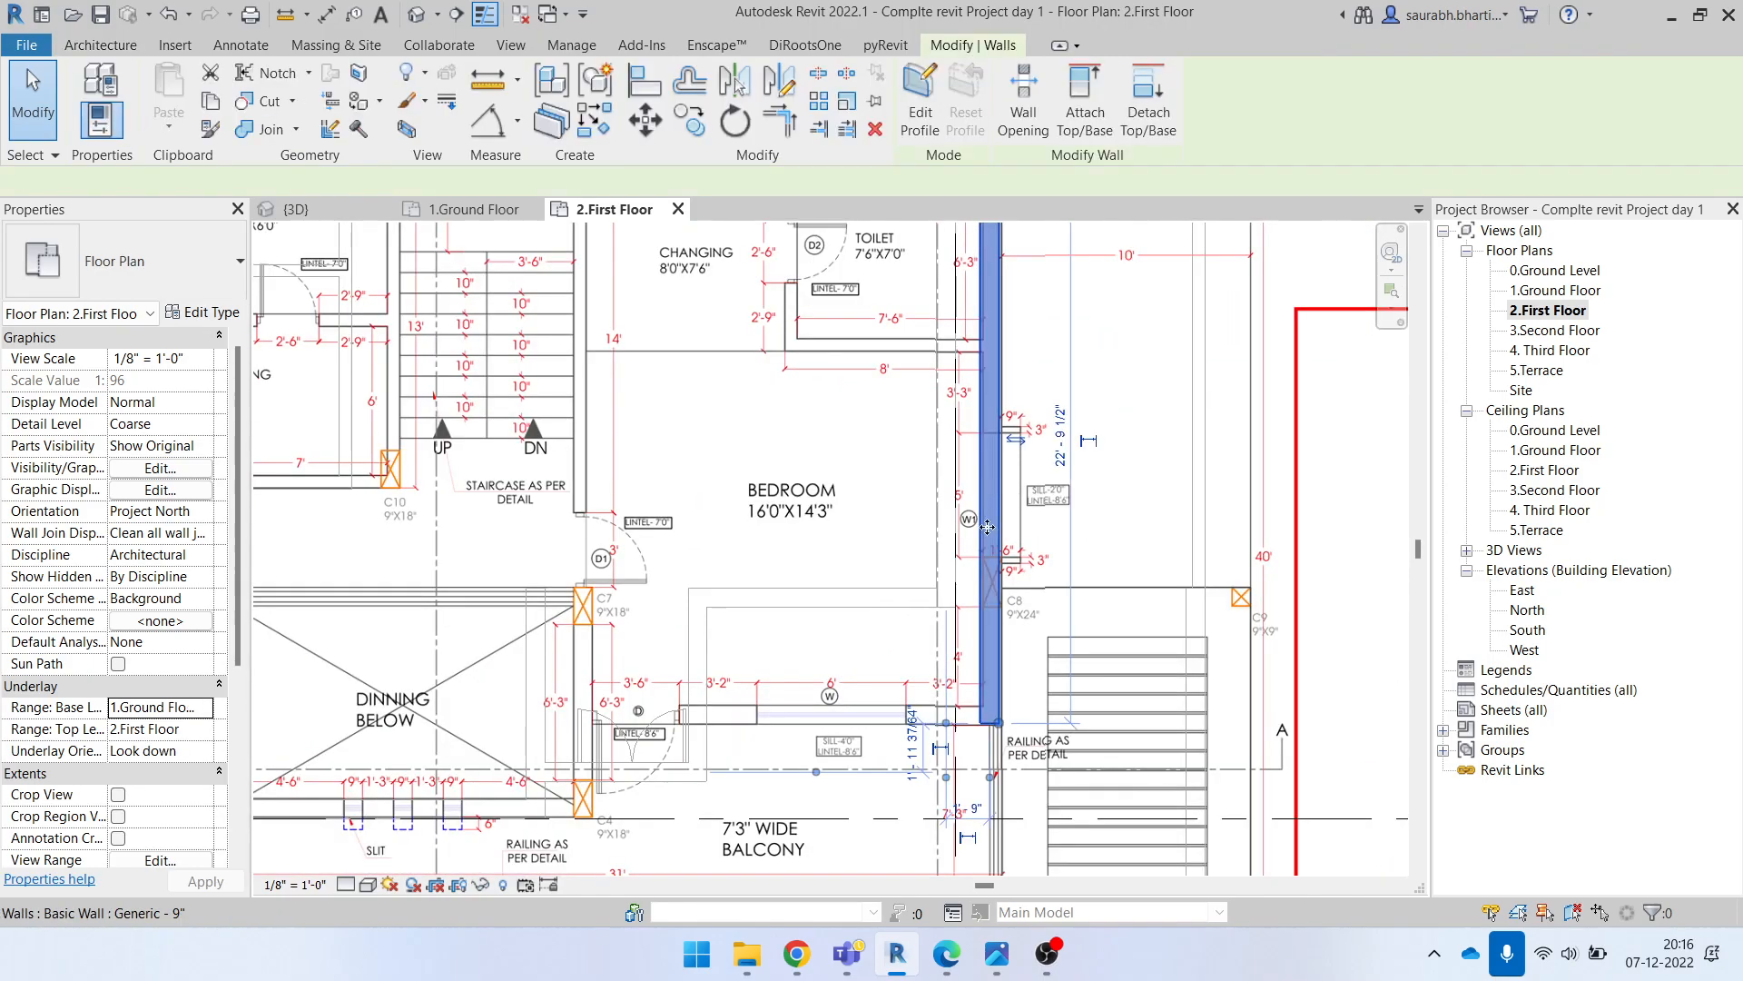
{"action": "scroll", "coordinate": [987, 617], "scroll_direction": "down", "scroll_amount": 3}
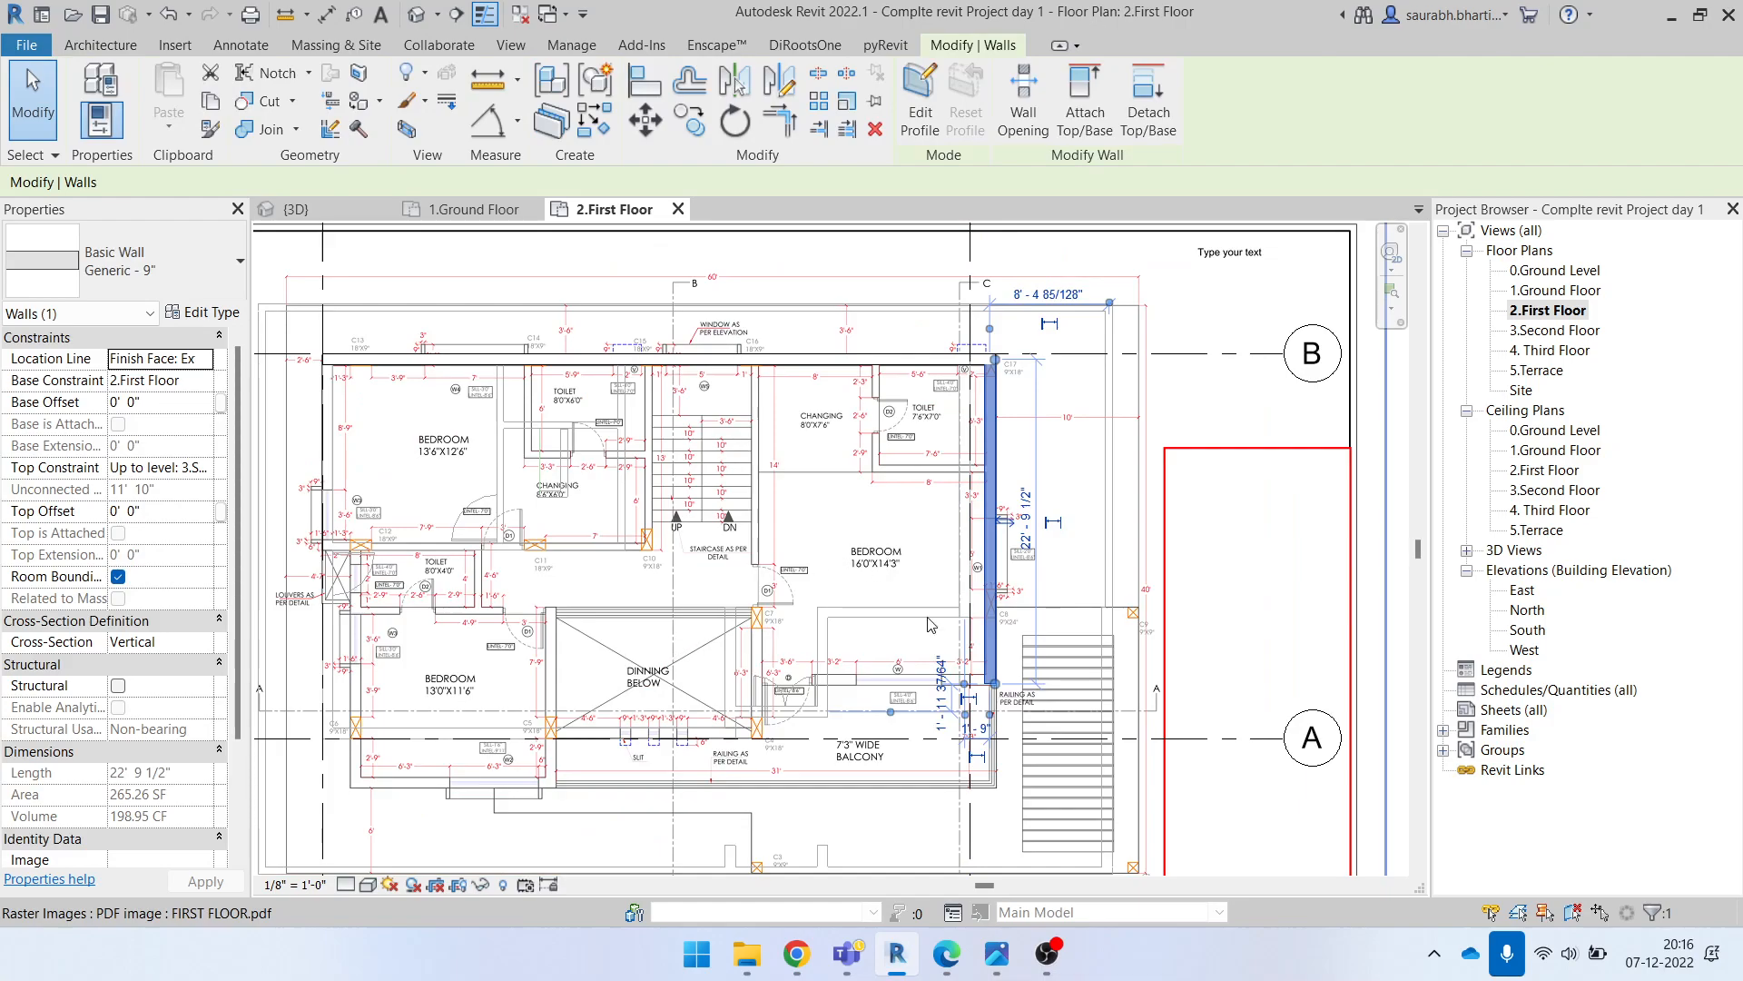
{"action": "key", "text": "Escape"}
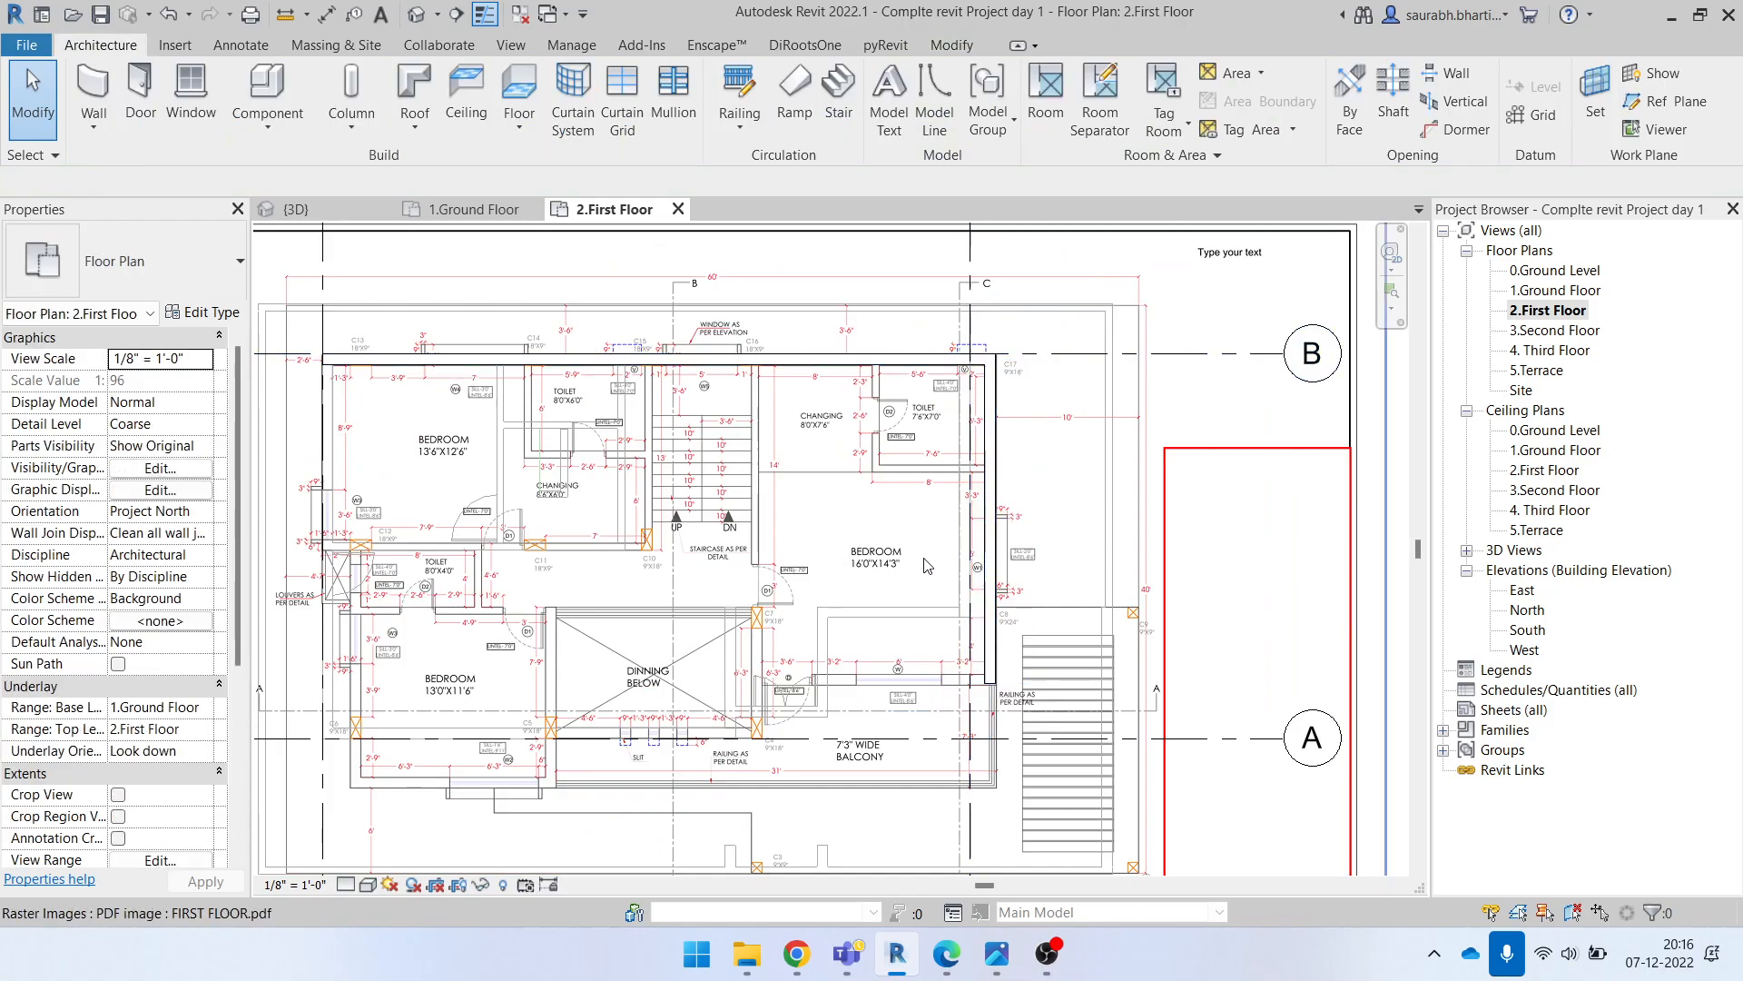
Step: Assign the Architectural Plan view template to the first floor plan
{"action": "scroll", "coordinate": [190, 746], "scroll_direction": "down", "scroll_amount": 5}
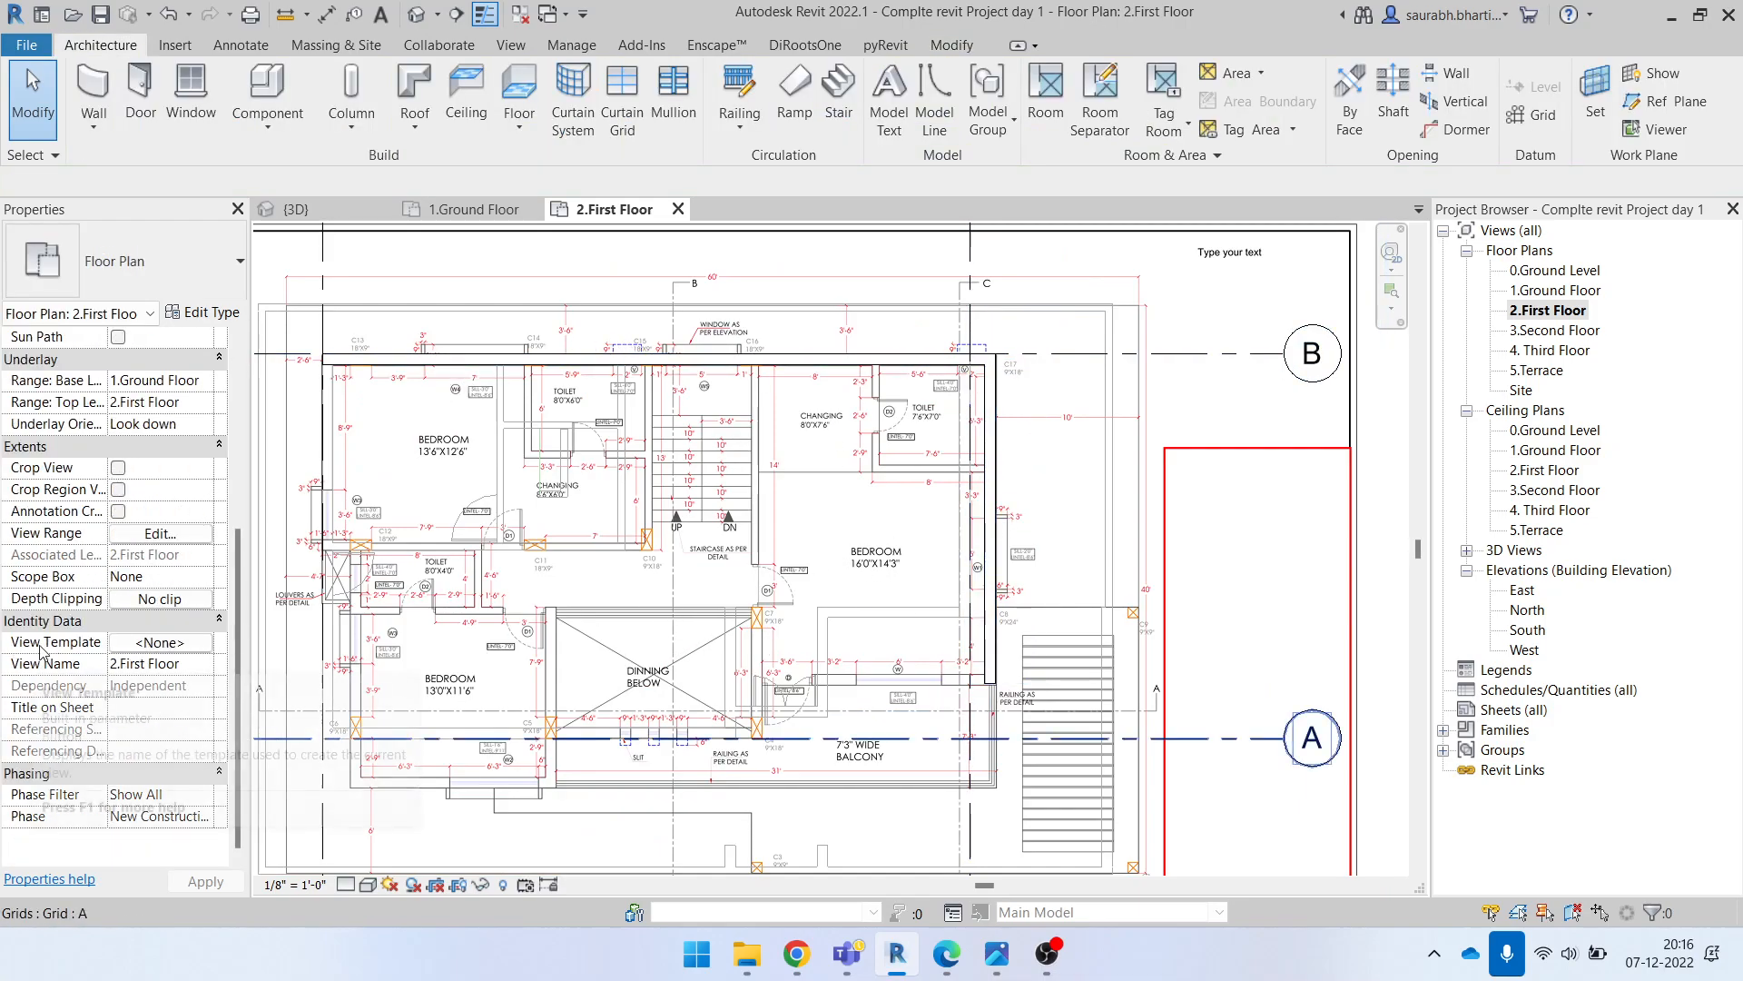
{"action": "left_click", "coordinate": [149, 642]}
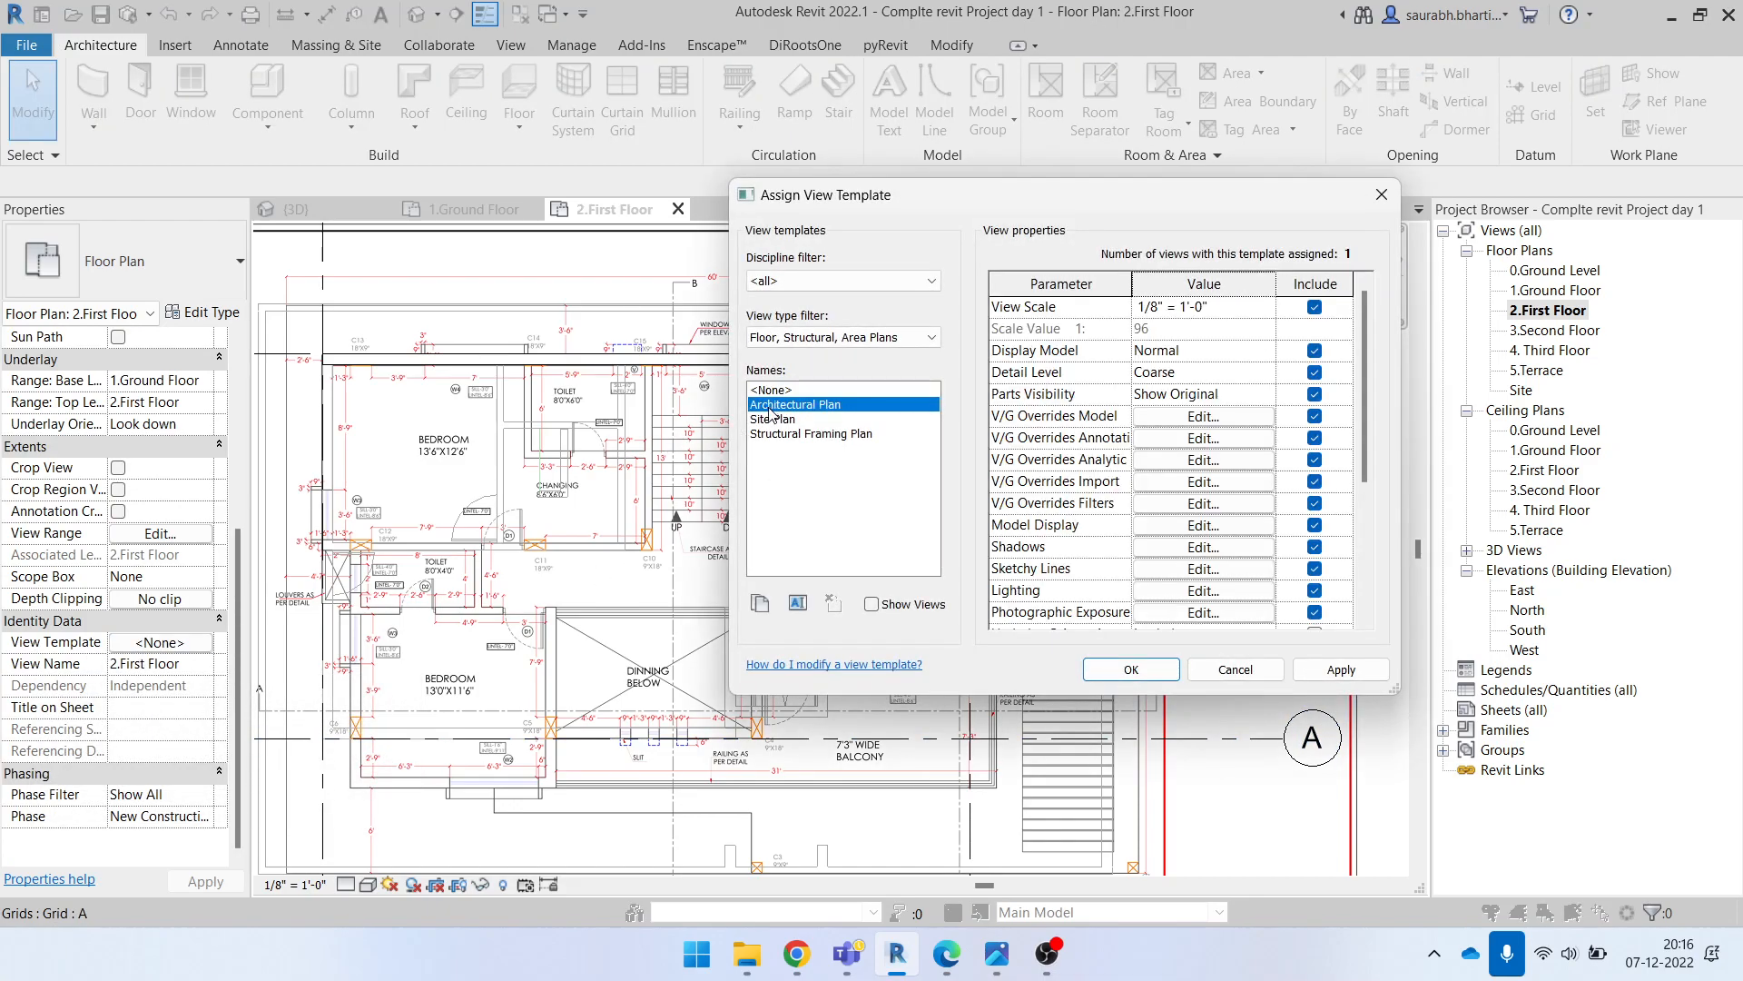
{"action": "left_click", "coordinate": [1130, 669]}
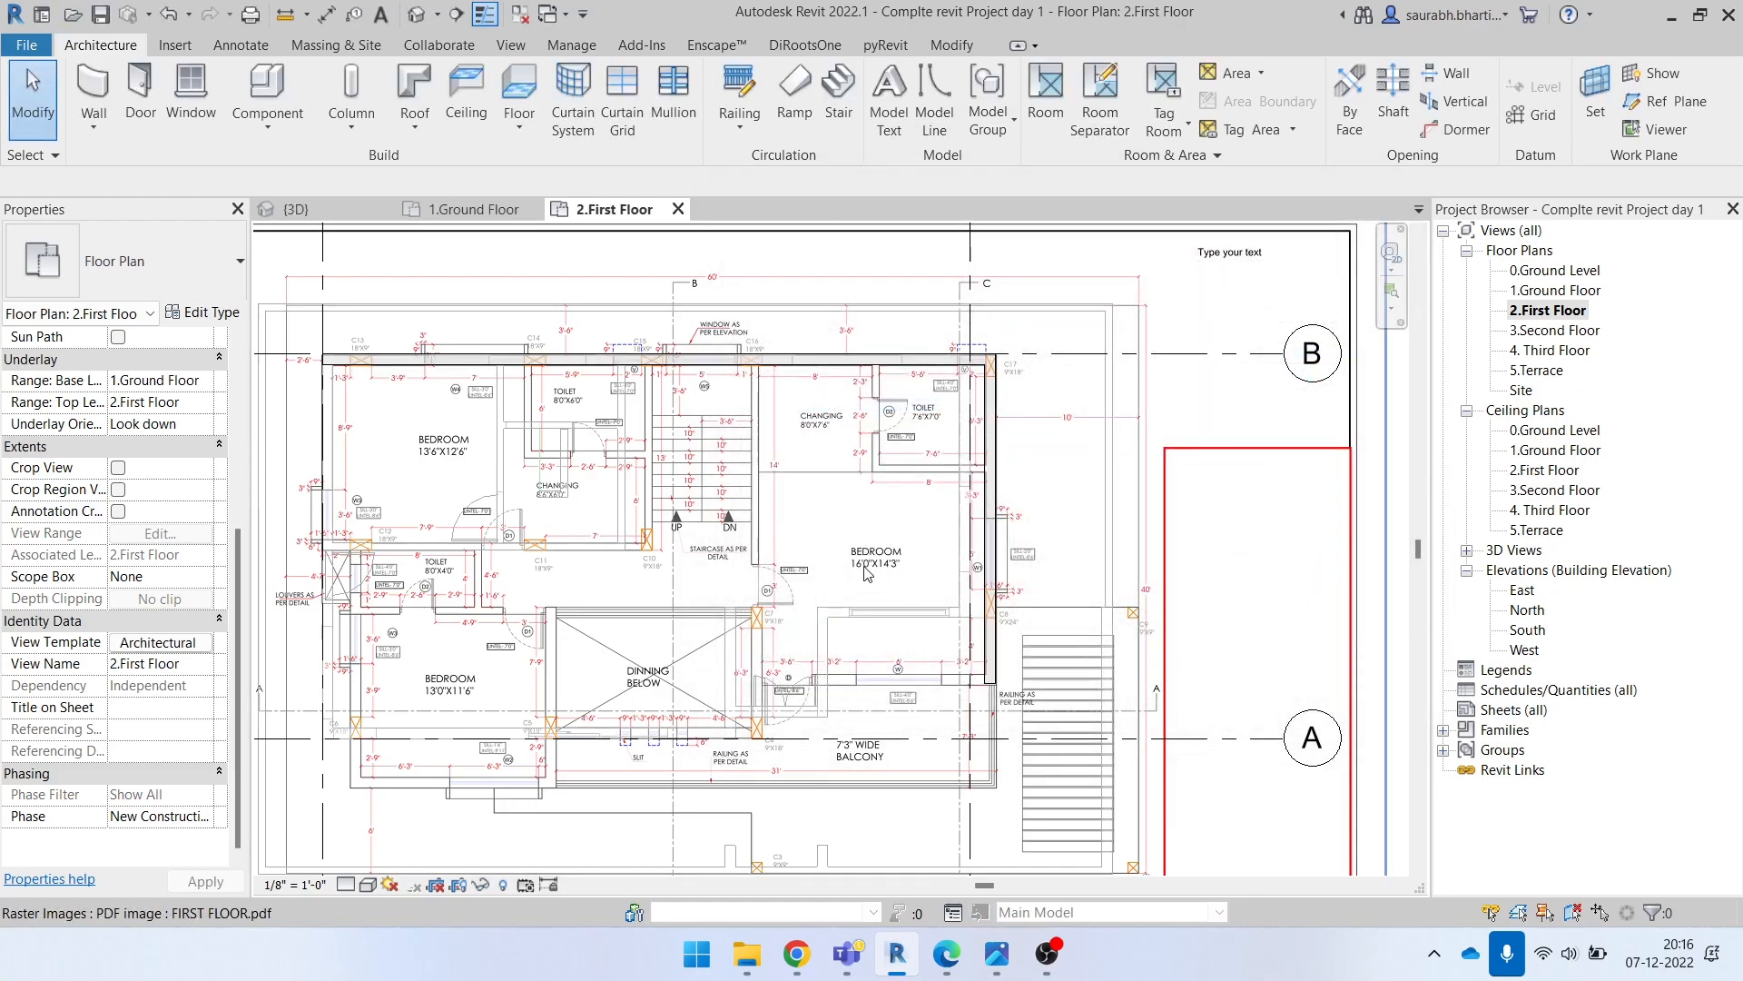
Step: Draw a Generic - 9" wall along the 16'0"x14'3" bedroom's south side, from the east wall across the 3'-6" door opening
{"action": "scroll", "coordinate": [789, 334], "scroll_direction": "up", "scroll_amount": 3}
{"action": "scroll", "coordinate": [789, 333], "scroll_direction": "up", "scroll_amount": 1}
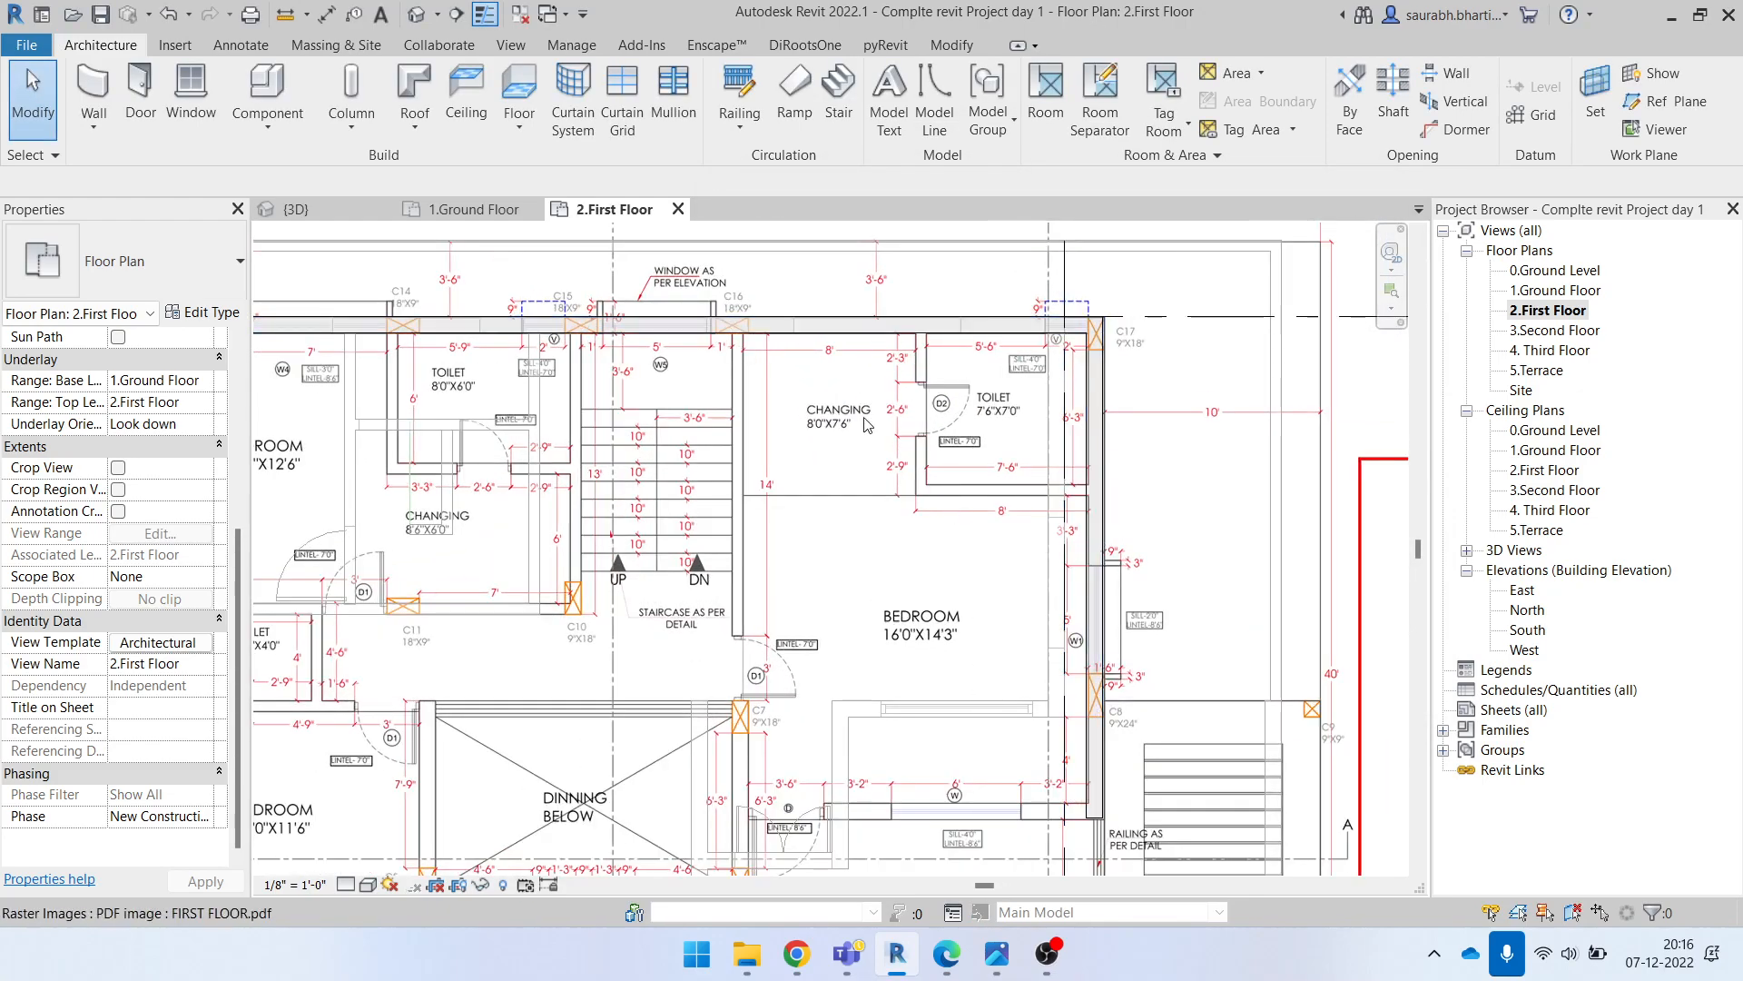
{"action": "key", "text": "w"}
{"action": "key", "text": "a"}
{"action": "scroll", "coordinate": [1085, 820], "scroll_direction": "up", "scroll_amount": 8}
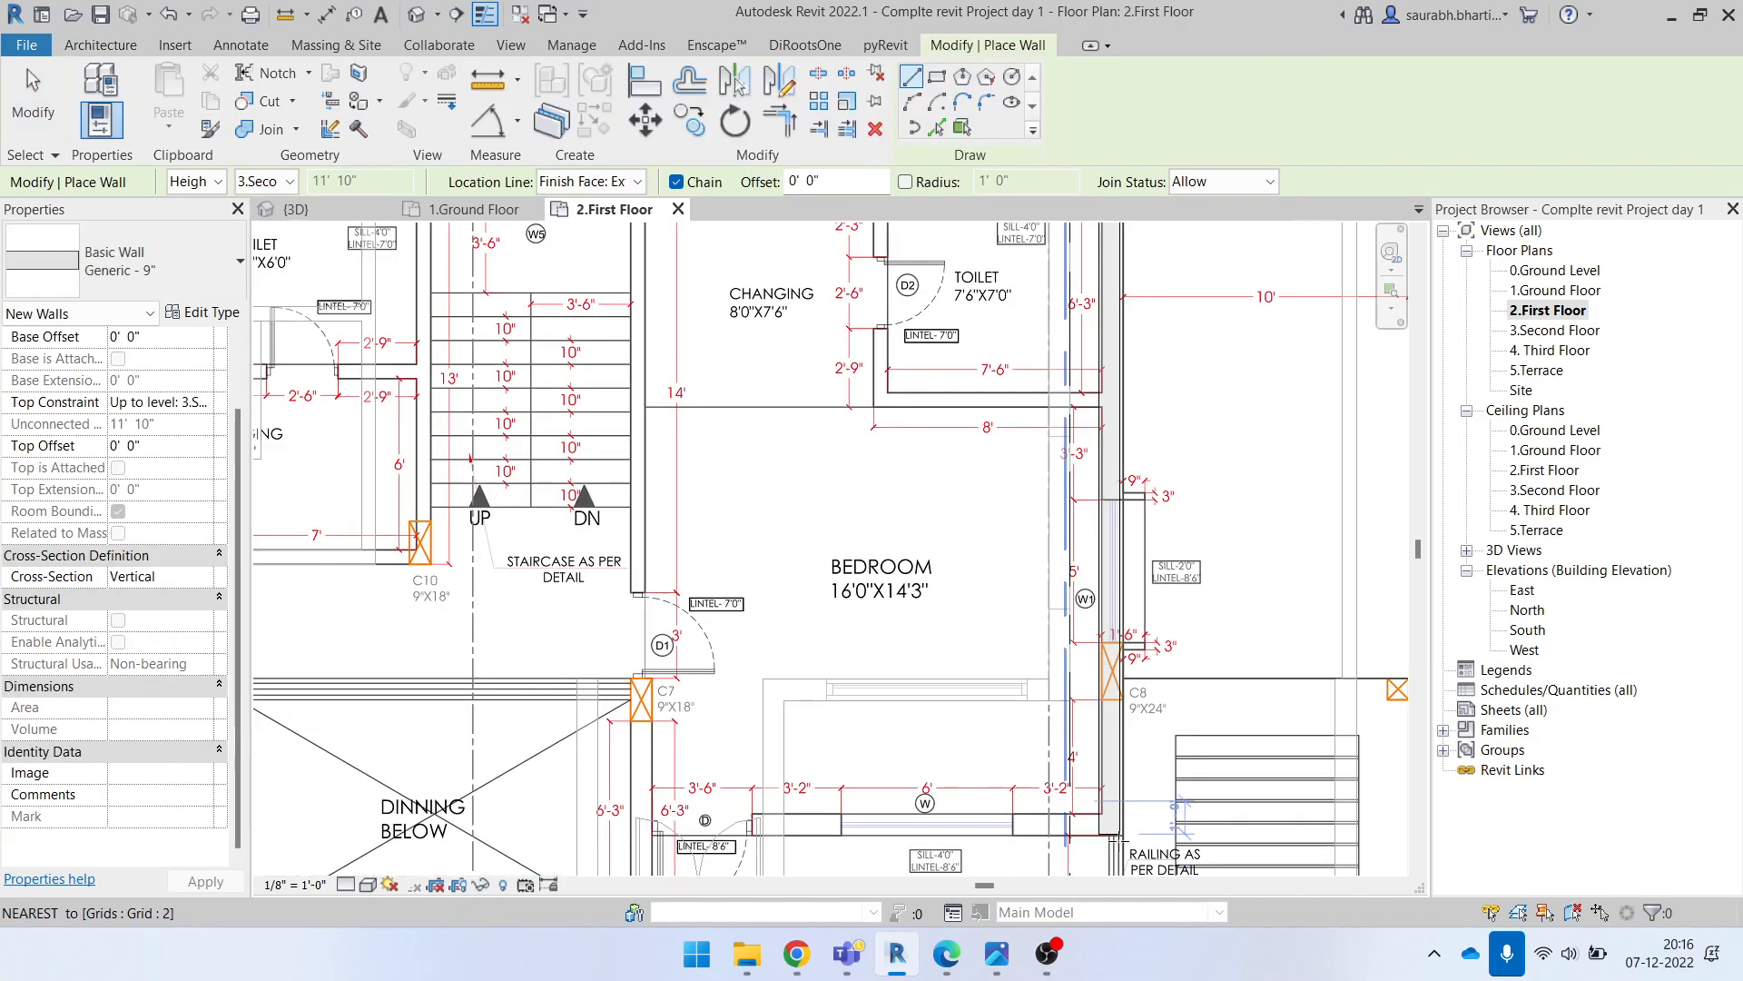
{"action": "left_click", "coordinate": [1077, 827]}
{"action": "scroll", "coordinate": [959, 831], "scroll_direction": "down", "scroll_amount": 2}
{"action": "middle_click_drag", "start_coordinate": [720, 846], "coordinate": [1069, 796]}
{"action": "scroll", "coordinate": [1027, 786], "scroll_direction": "up", "scroll_amount": 3}
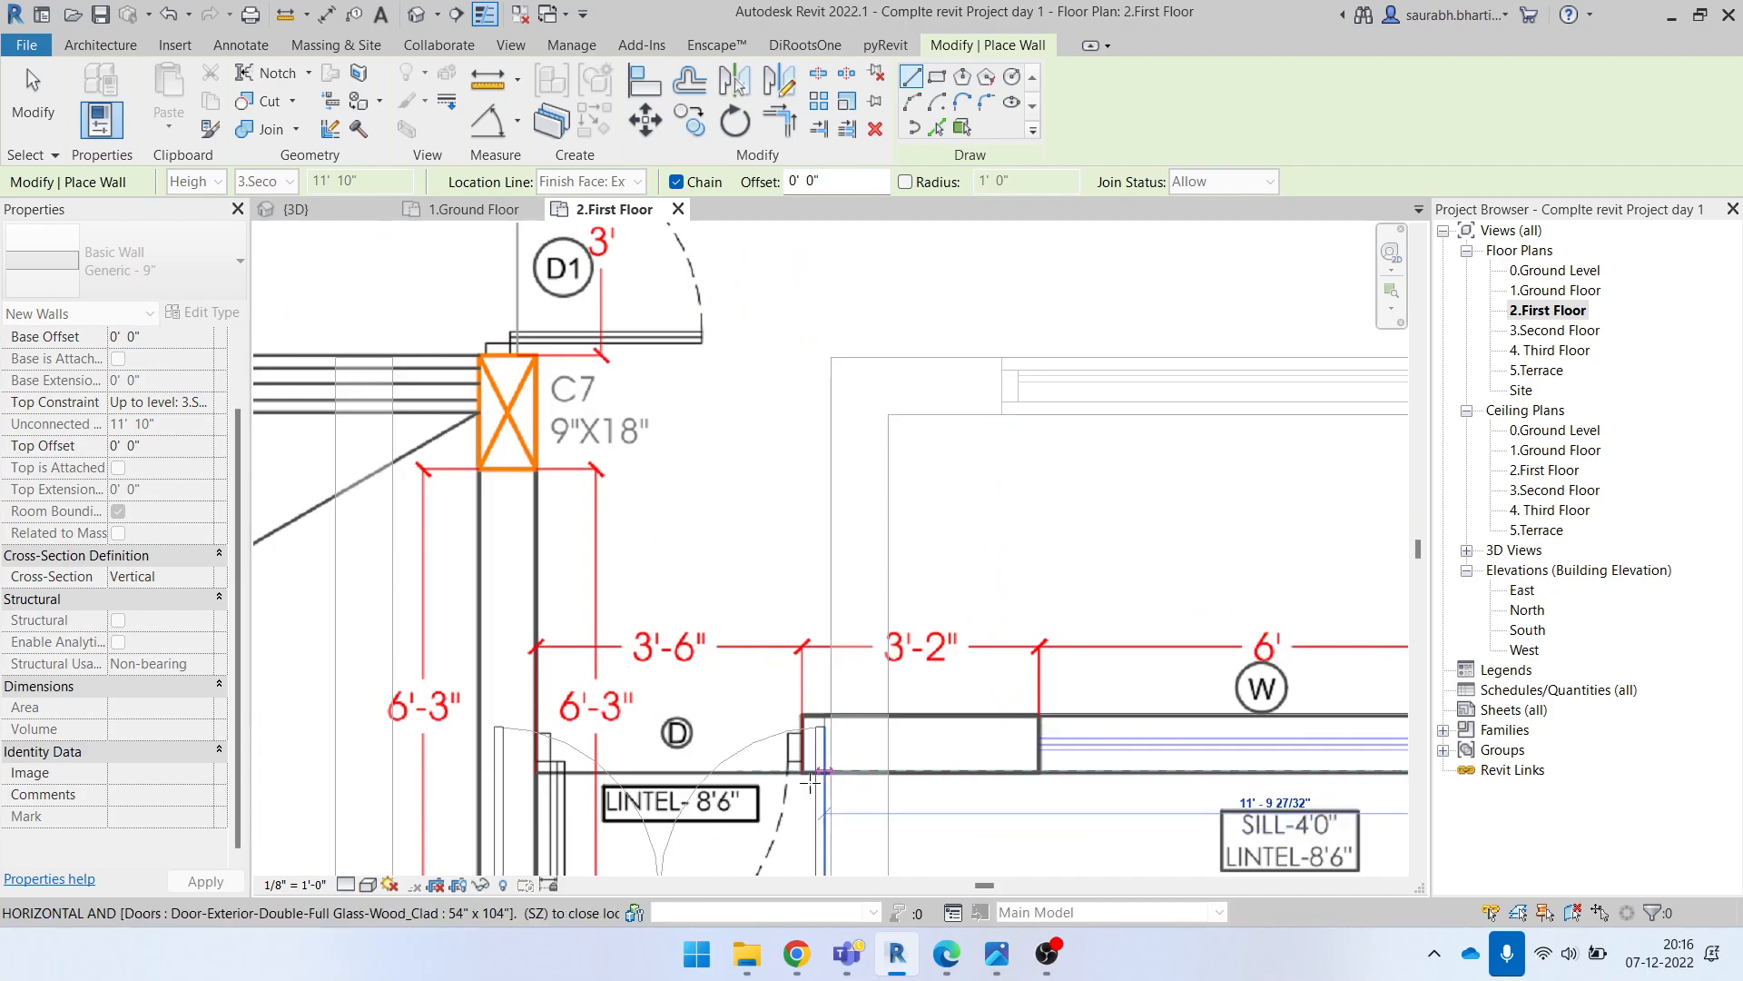
{"action": "scroll", "coordinate": [815, 772], "scroll_direction": "up", "scroll_amount": 3}
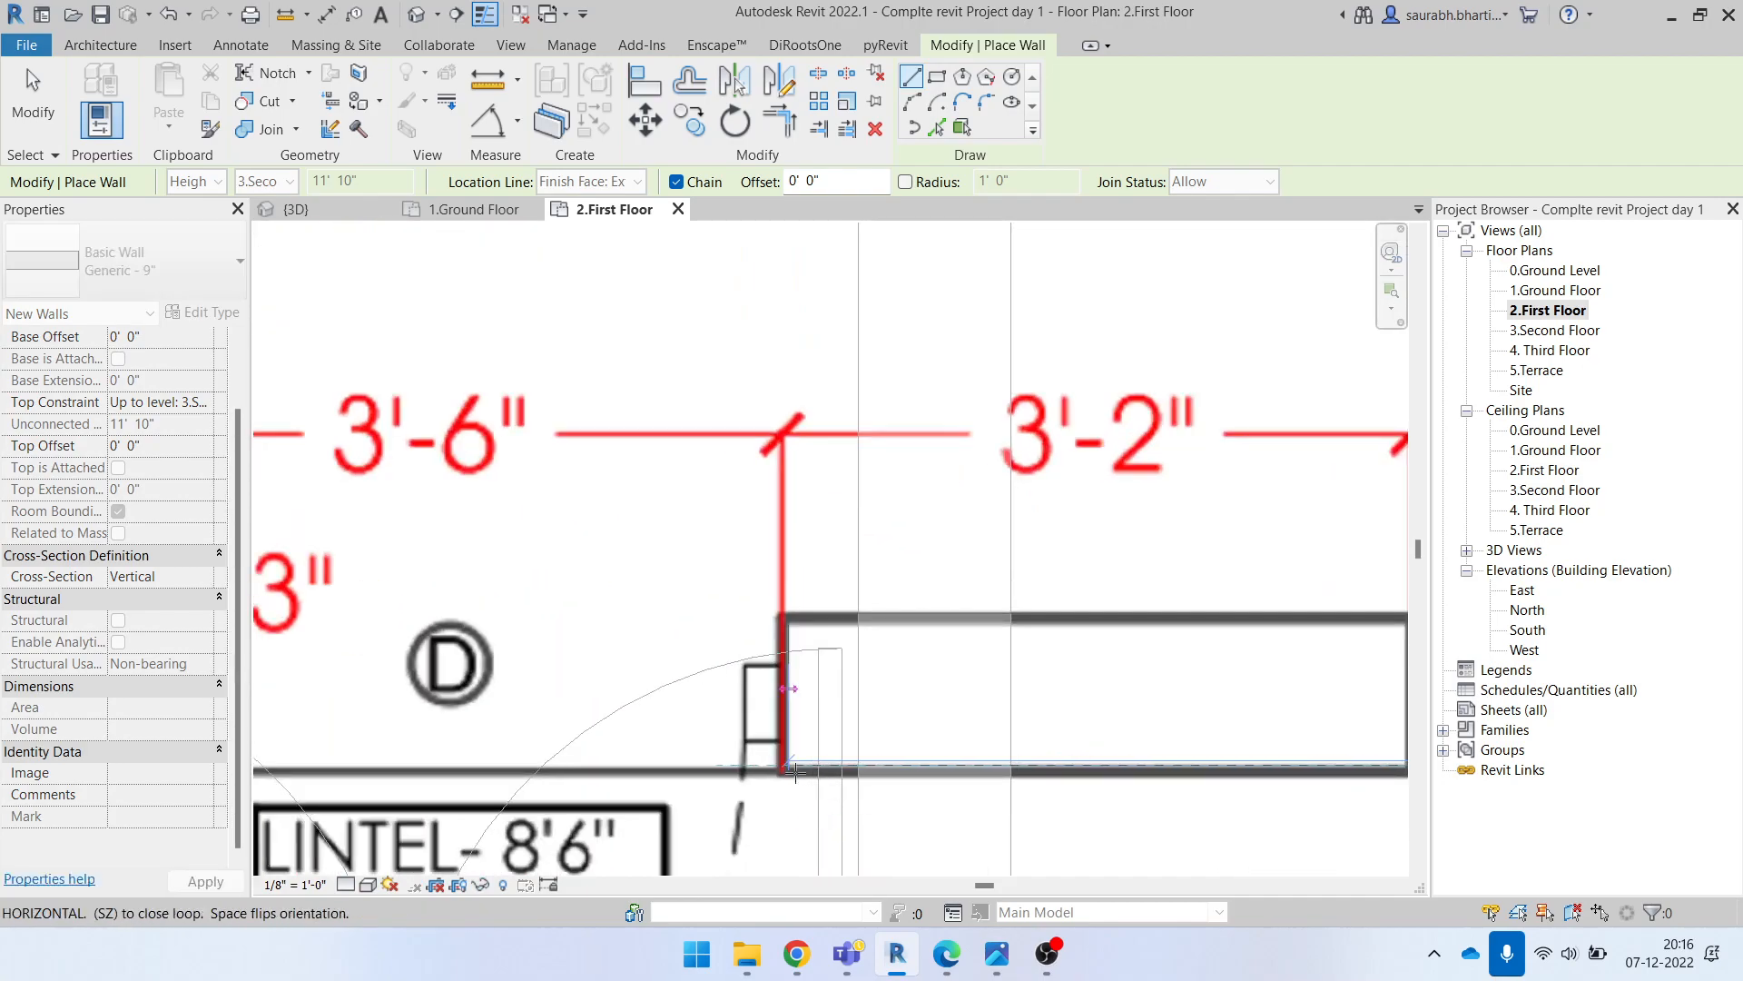
{"action": "scroll", "coordinate": [787, 772], "scroll_direction": "down", "scroll_amount": 5}
{"action": "middle_click_drag", "start_coordinate": [687, 752], "coordinate": [1044, 568]}
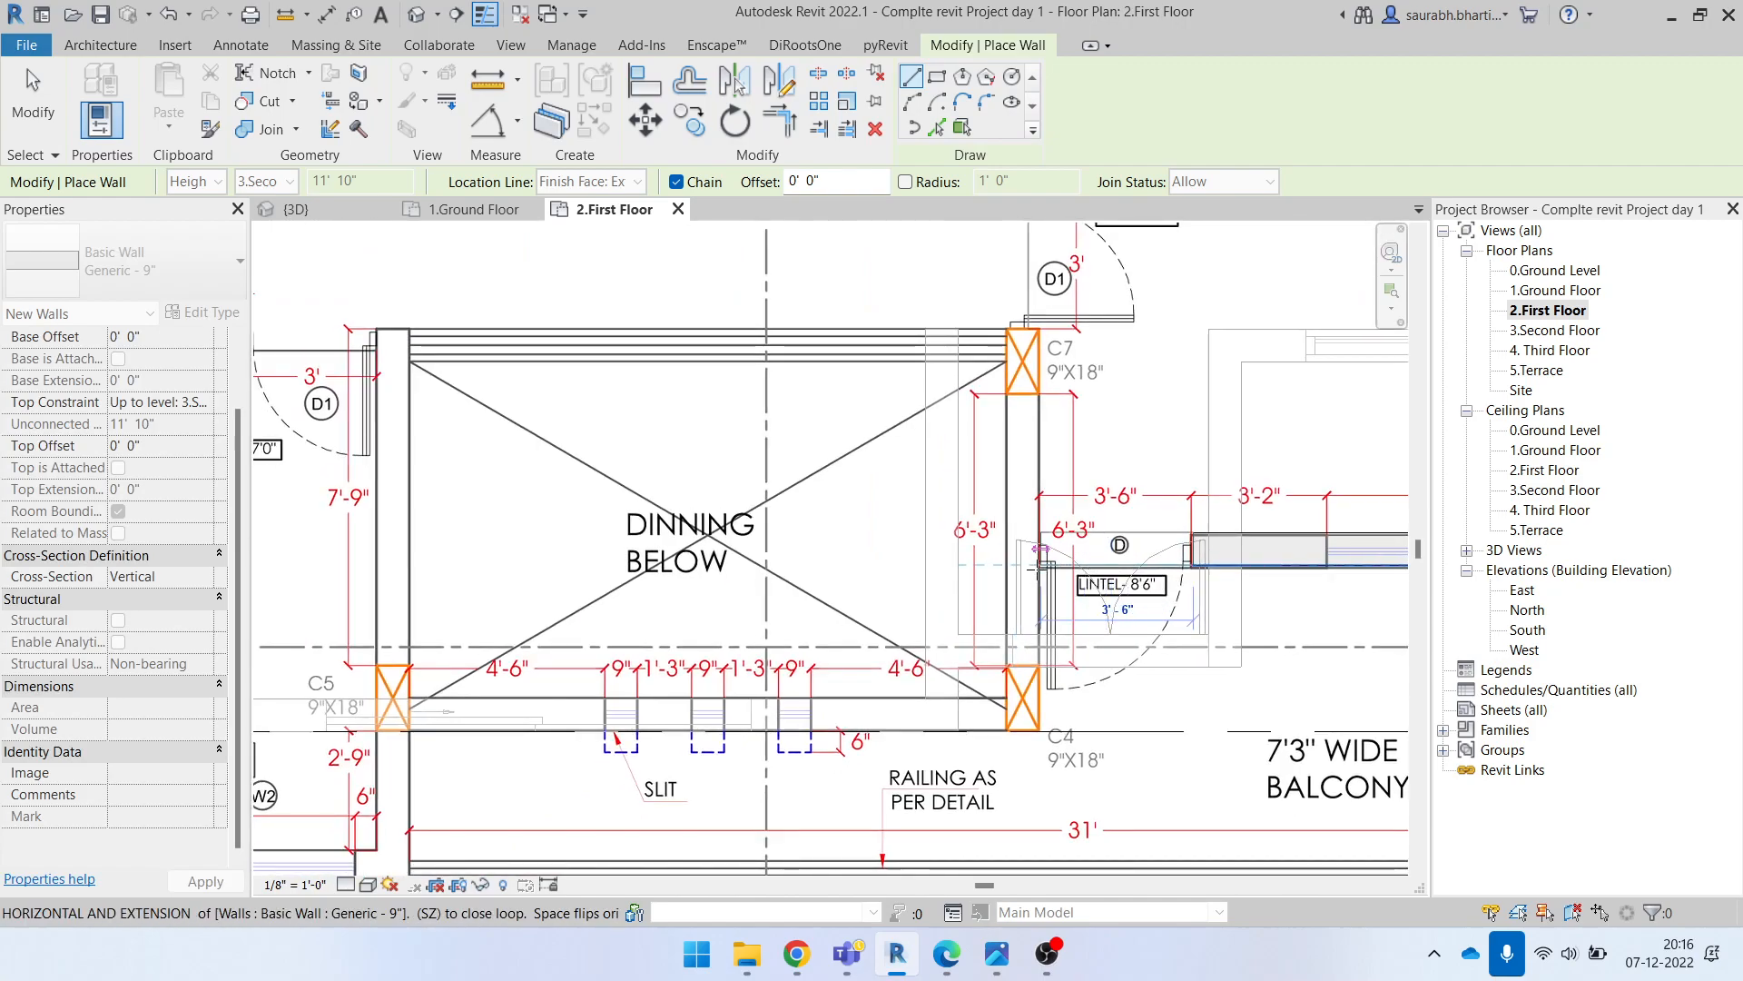
{"action": "left_click", "coordinate": [1042, 568]}
{"action": "key", "text": "Escape"}
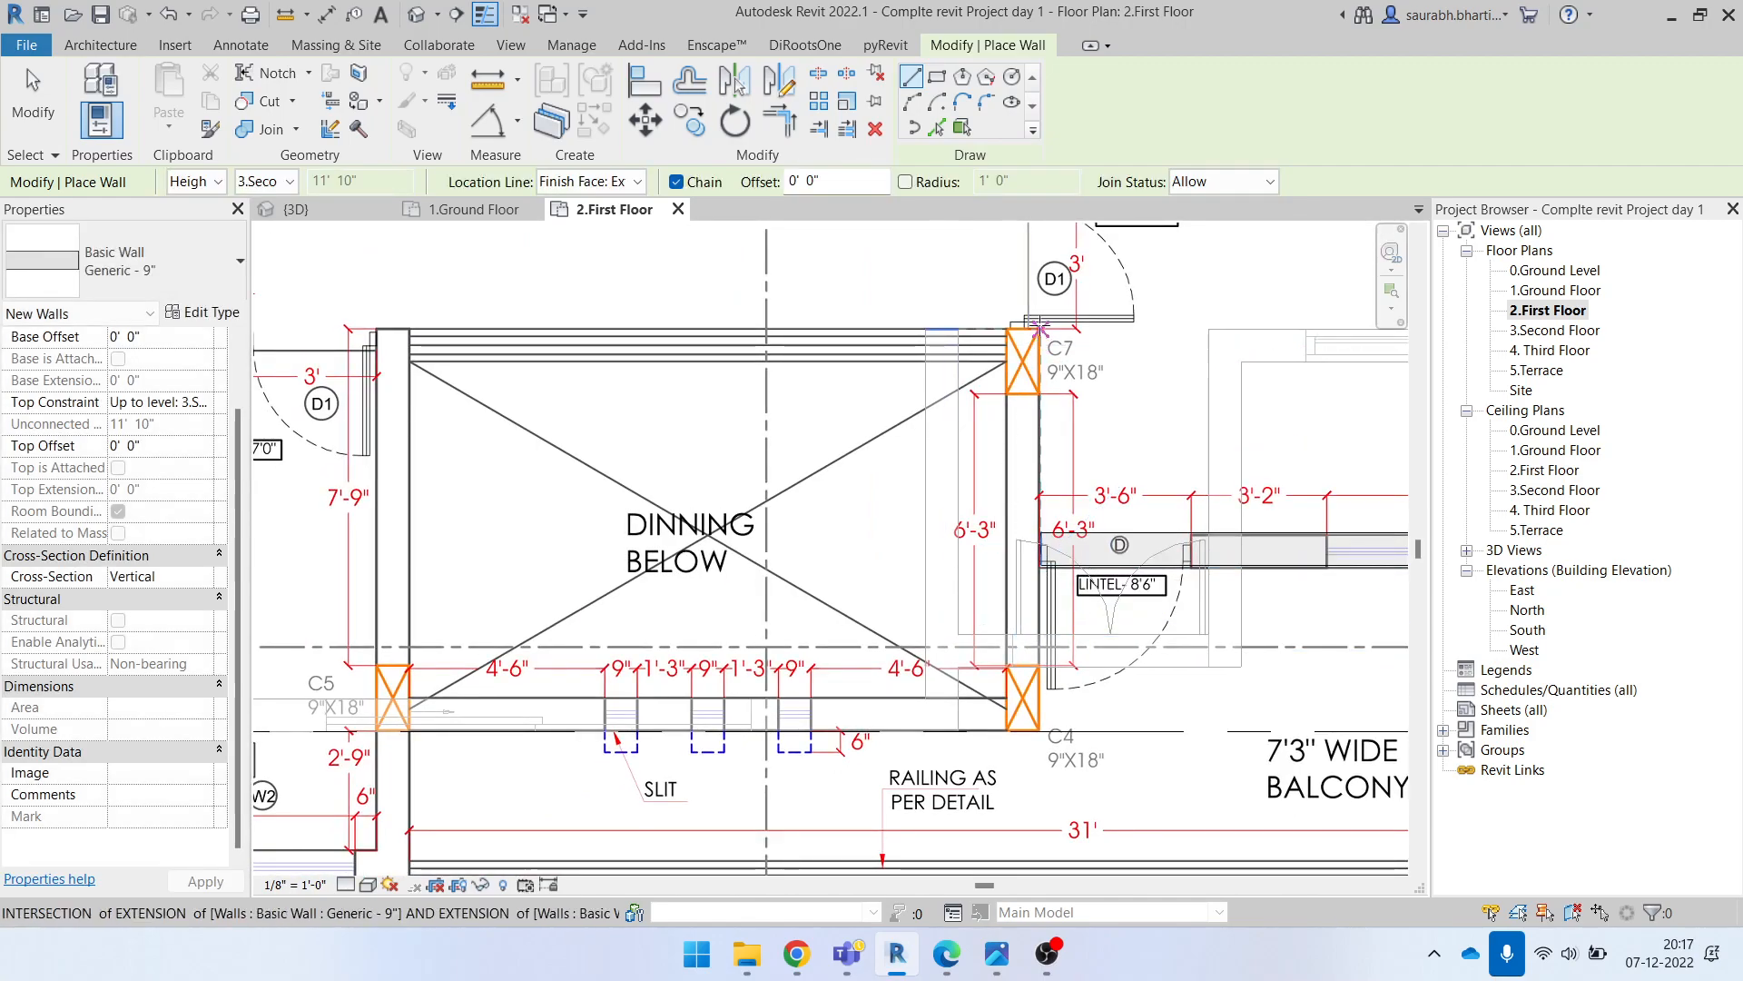
Step: Draw Generic - 9" walls along the dining void's east side from column C7 to C4 and its south side to C5
{"action": "left_click", "coordinate": [1041, 328]}
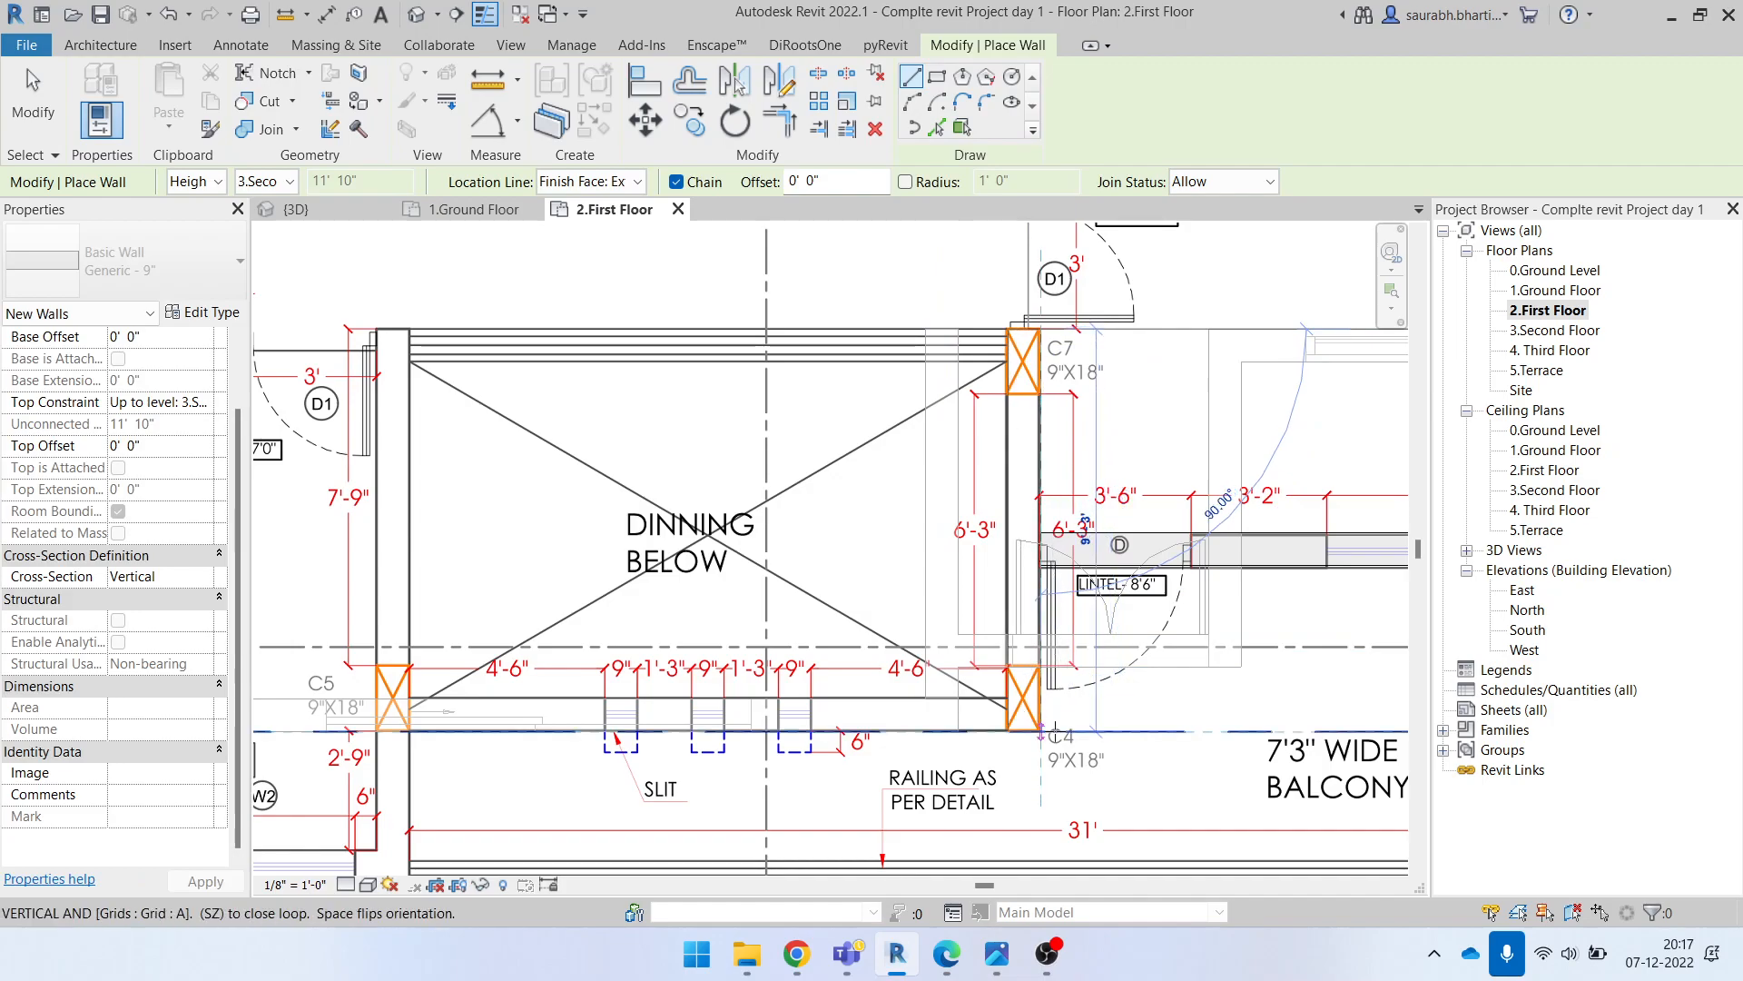
{"action": "left_click", "coordinate": [1042, 732]}
{"action": "scroll", "coordinate": [803, 743], "scroll_direction": "down", "scroll_amount": 1}
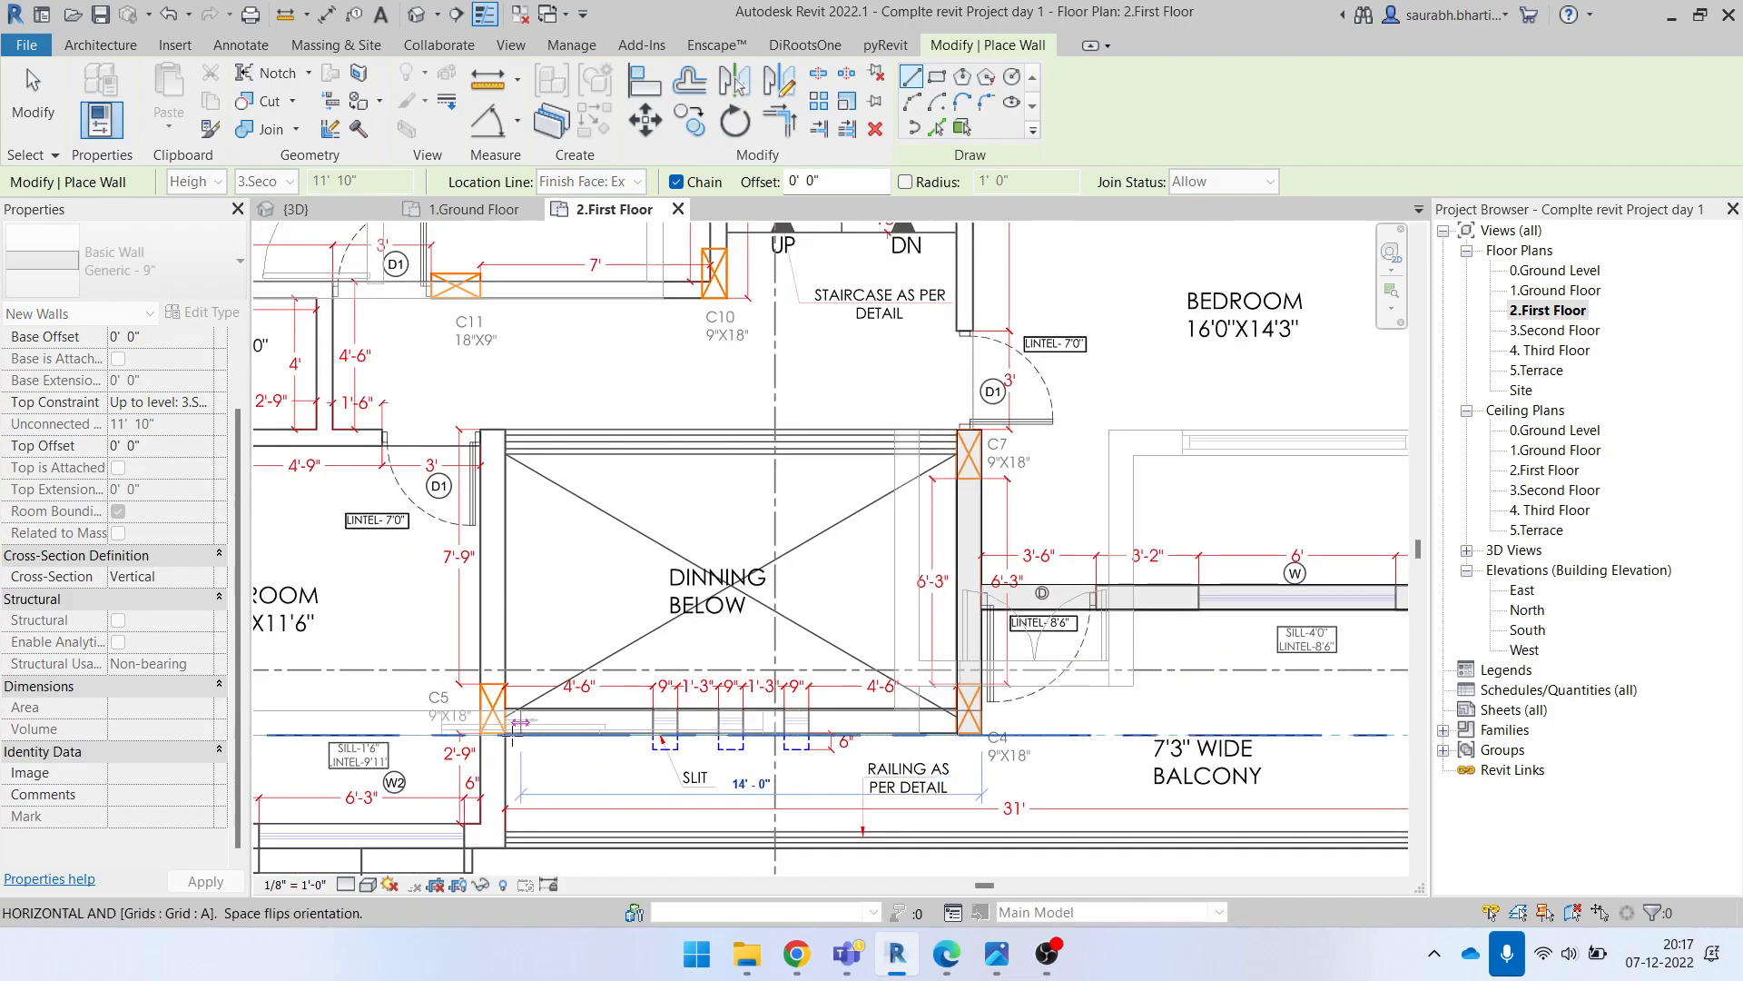
{"action": "left_click", "coordinate": [485, 731]}
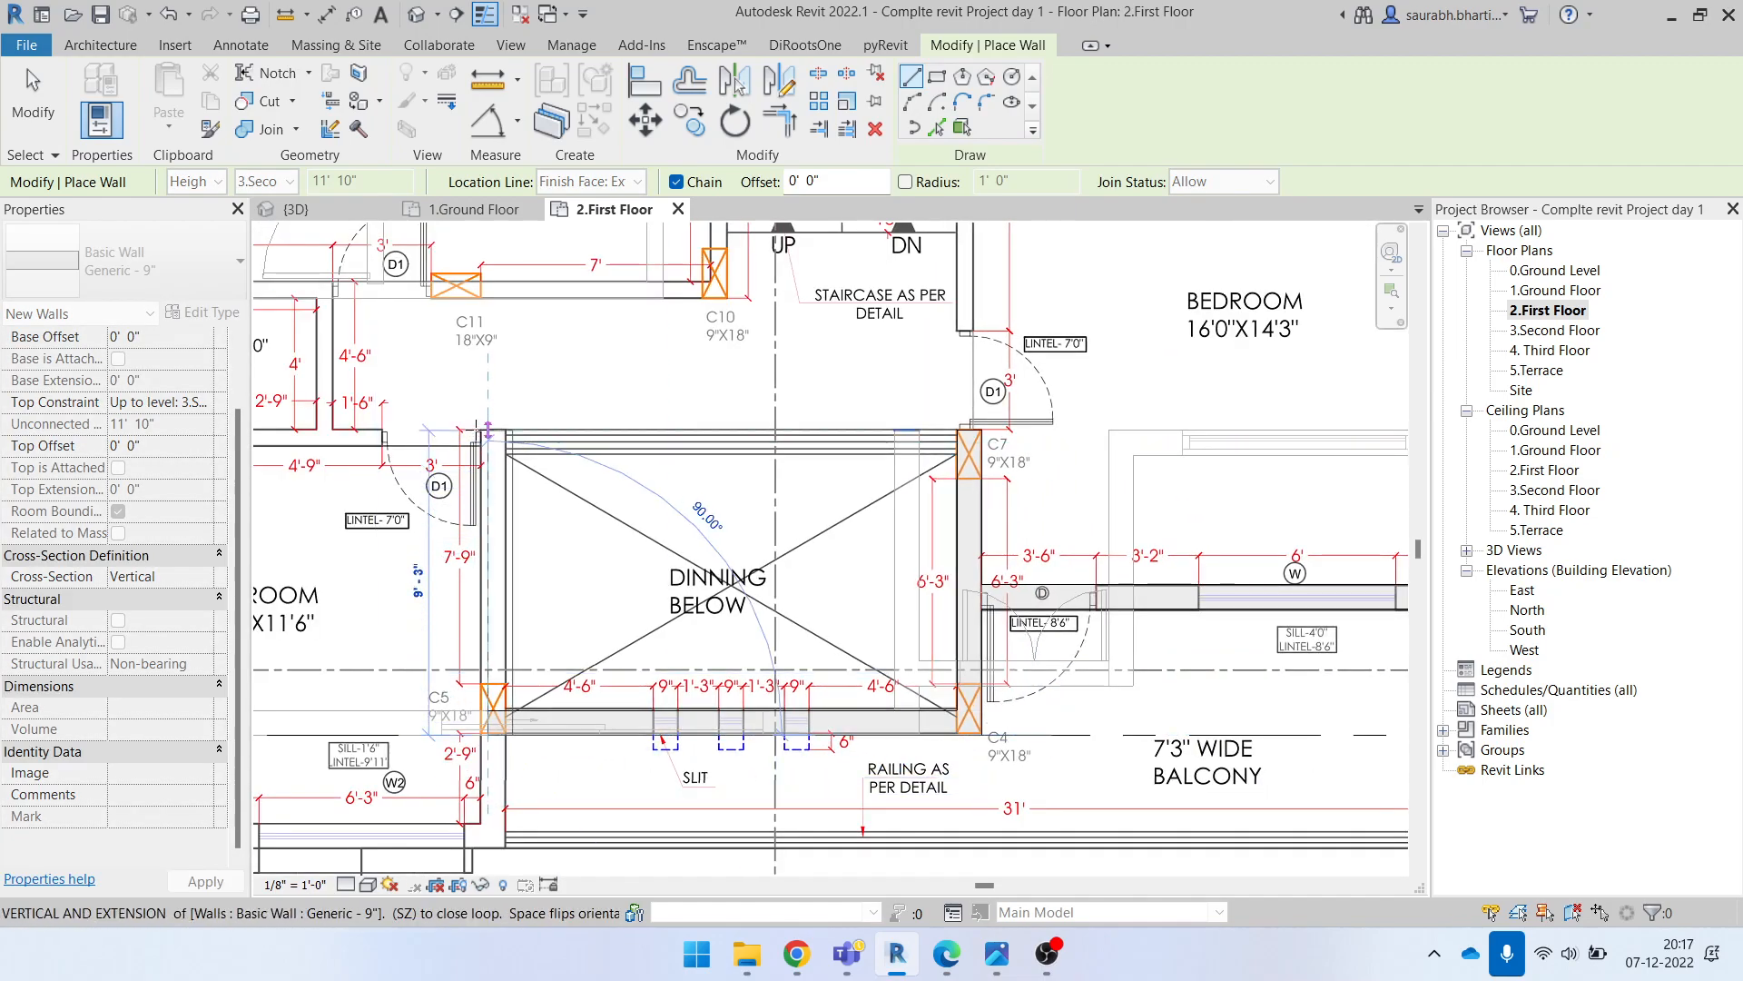
{"action": "key", "text": "Escape"}
{"action": "scroll", "coordinate": [485, 443], "scroll_direction": "up", "scroll_amount": 2}
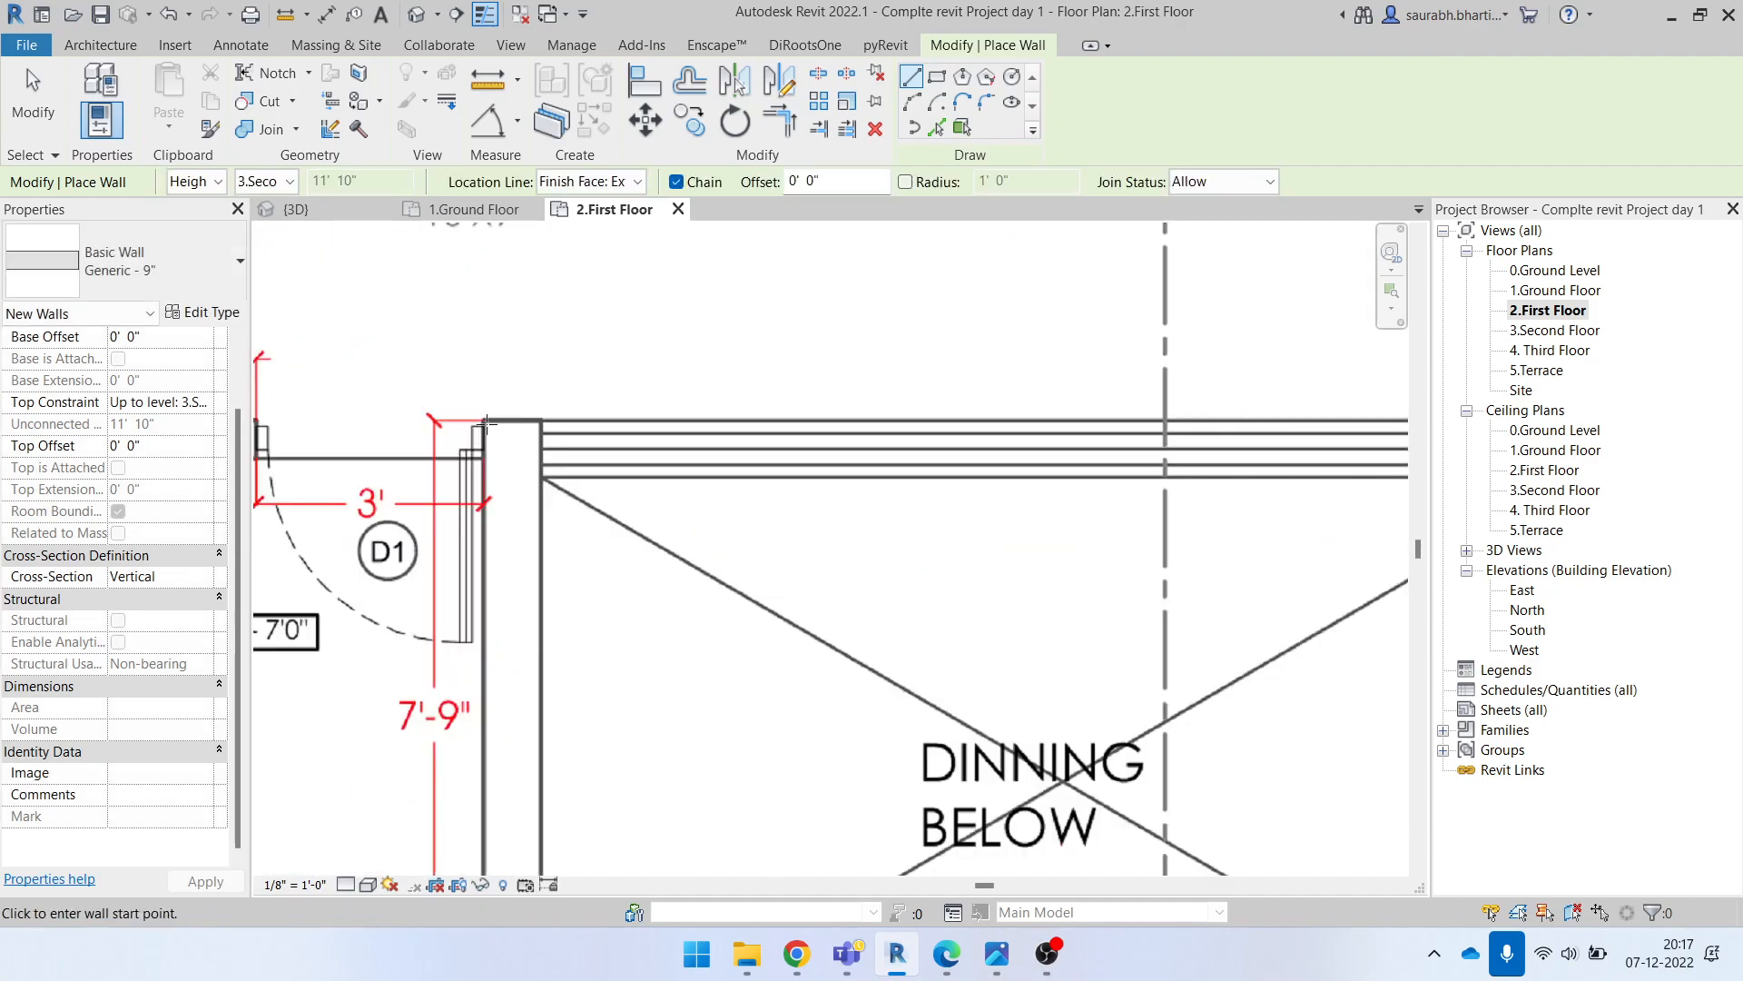
{"action": "key", "text": "Escape"}
{"action": "key", "text": "Escape"}
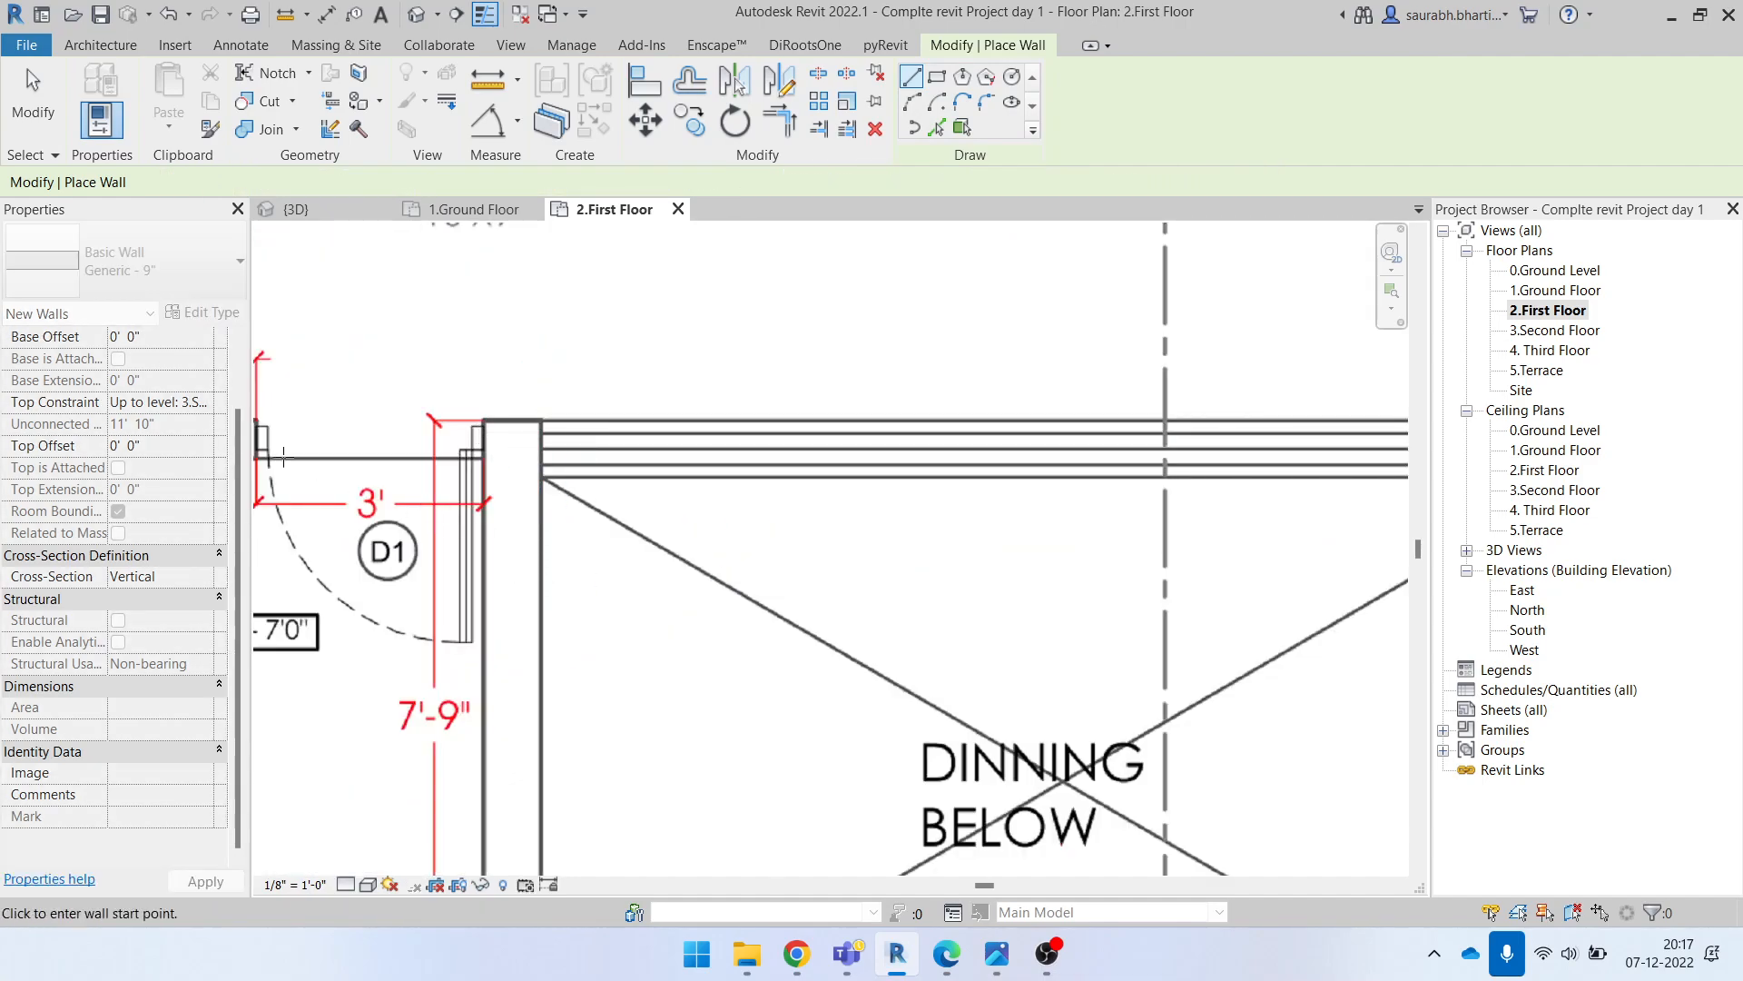
Step: Enable snaps on the FIRST FLOOR.pdf image
{"action": "left_click", "coordinate": [721, 459]}
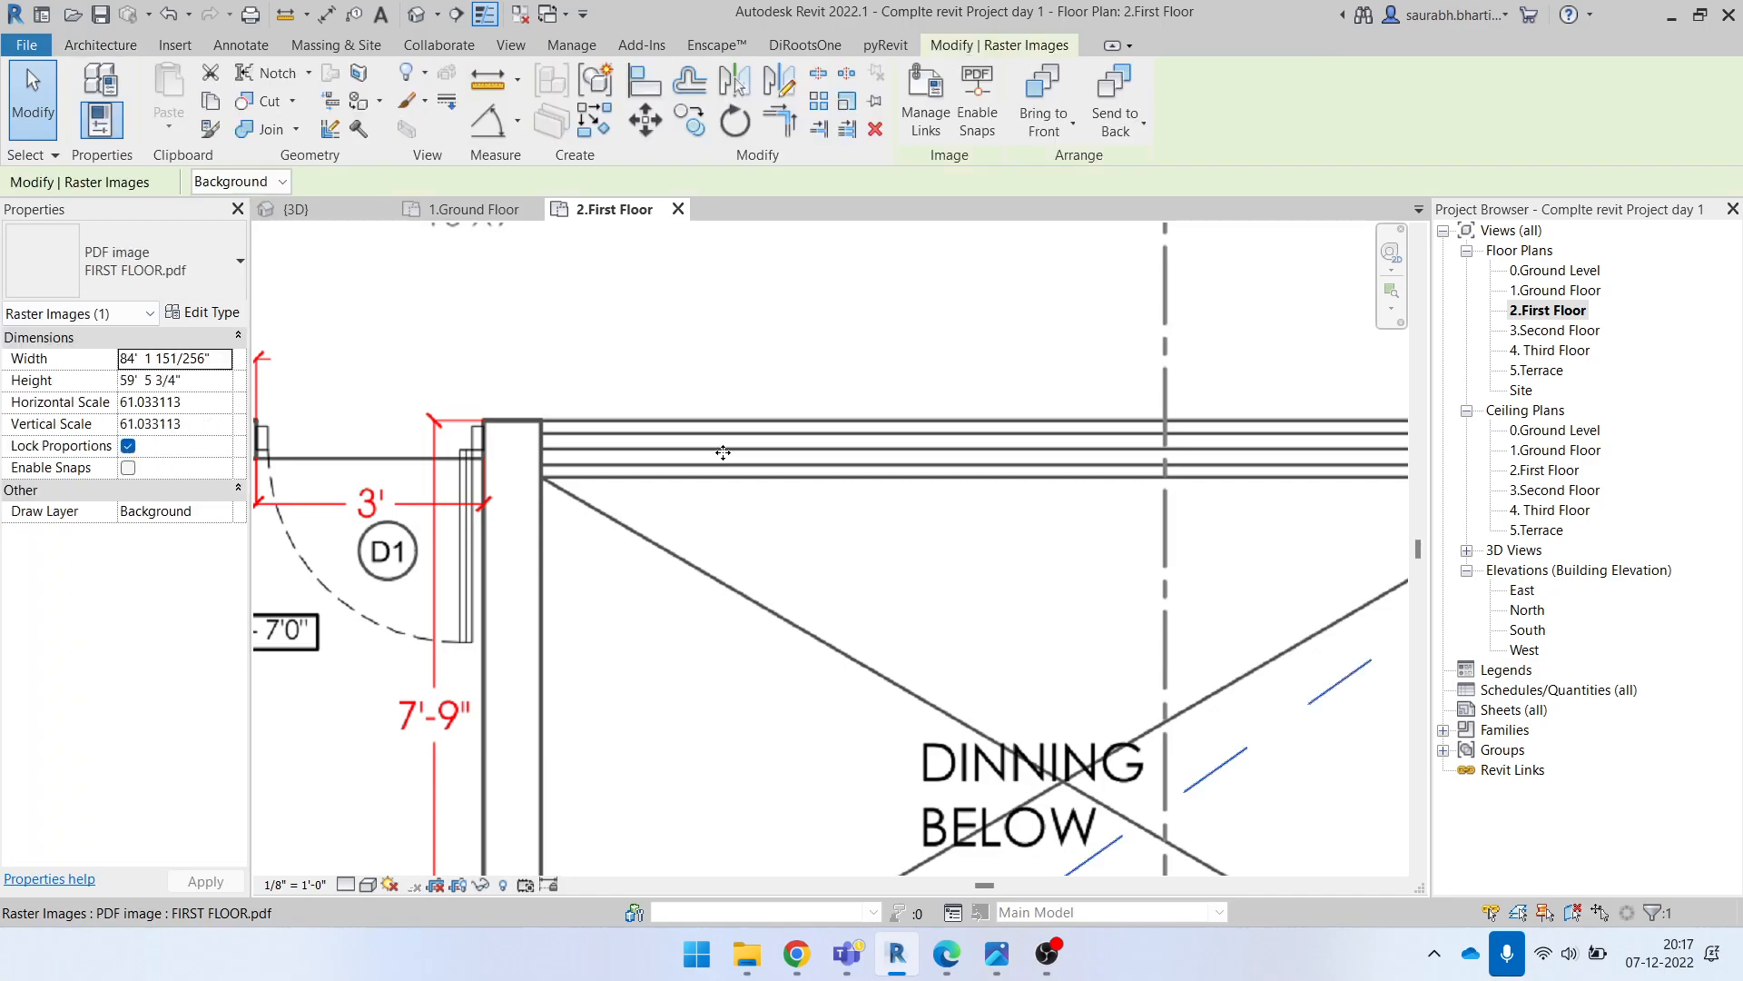
{"action": "scroll", "coordinate": [666, 556], "scroll_direction": "down", "scroll_amount": 1}
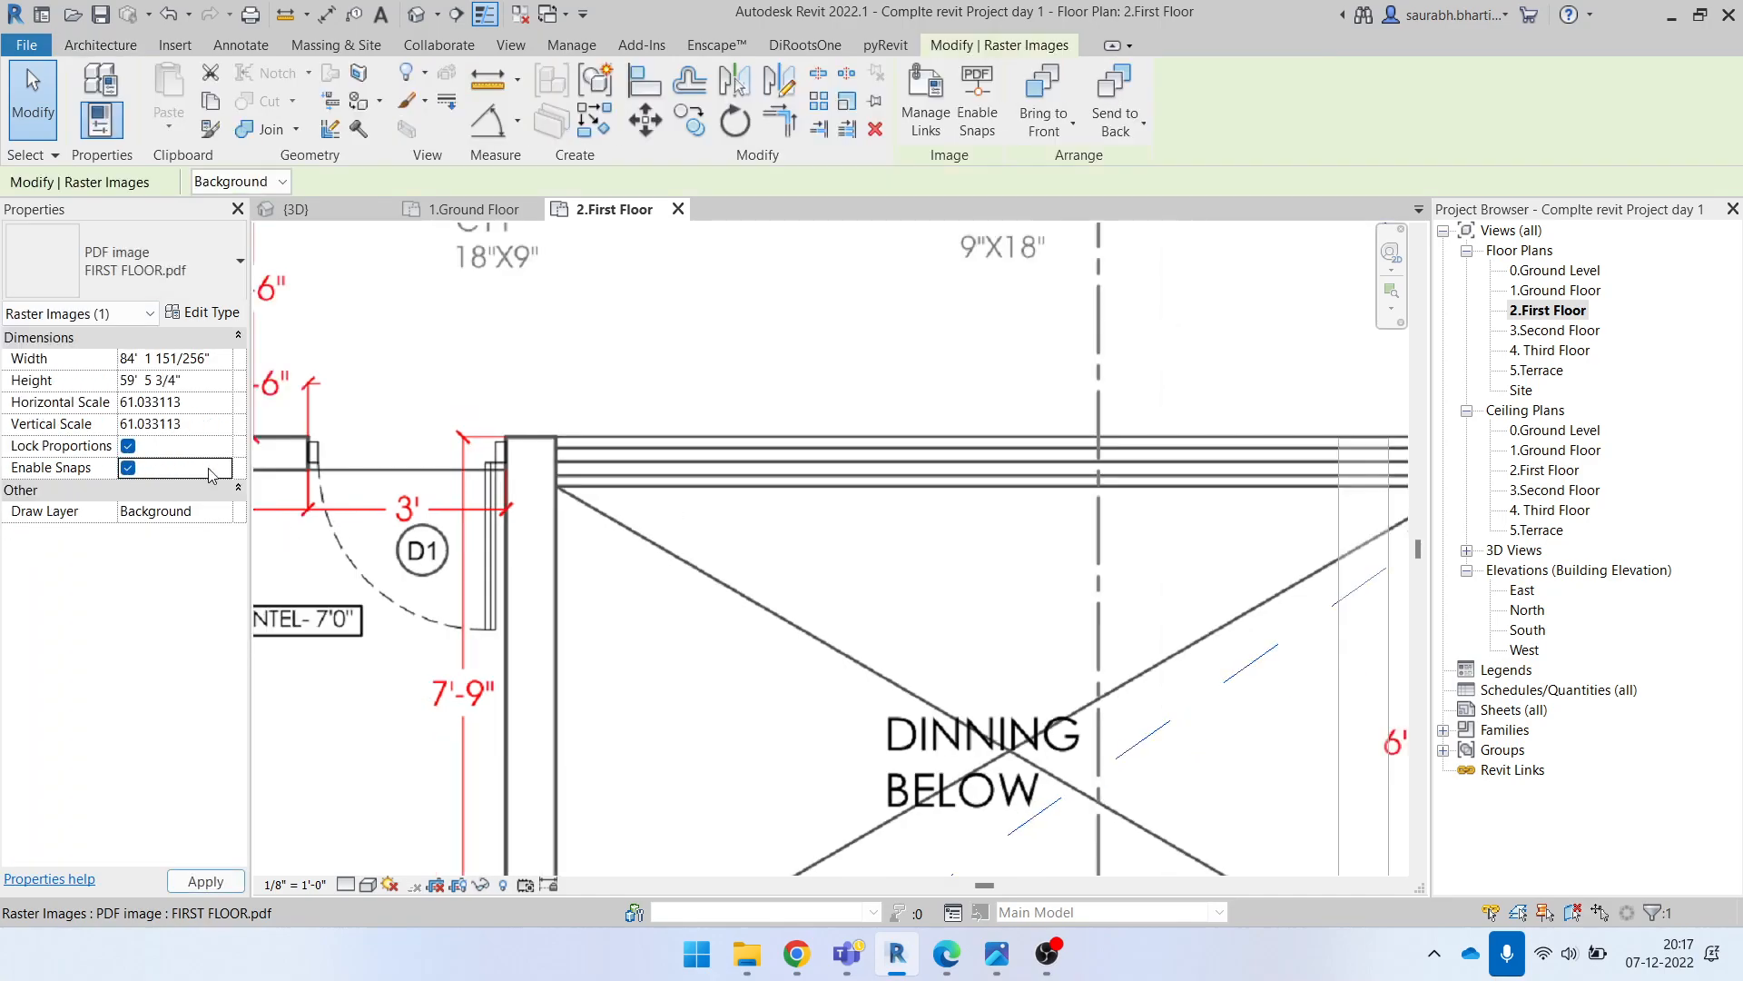
{"action": "scroll", "coordinate": [762, 523], "scroll_direction": "down", "scroll_amount": 2}
Step: Draw a Generic - 9" wall down the dining void's west side, from its northwest corner to column C5
{"action": "key", "text": "w"}
{"action": "key", "text": "a"}
{"action": "scroll", "coordinate": [472, 454], "scroll_direction": "up", "scroll_amount": 2}
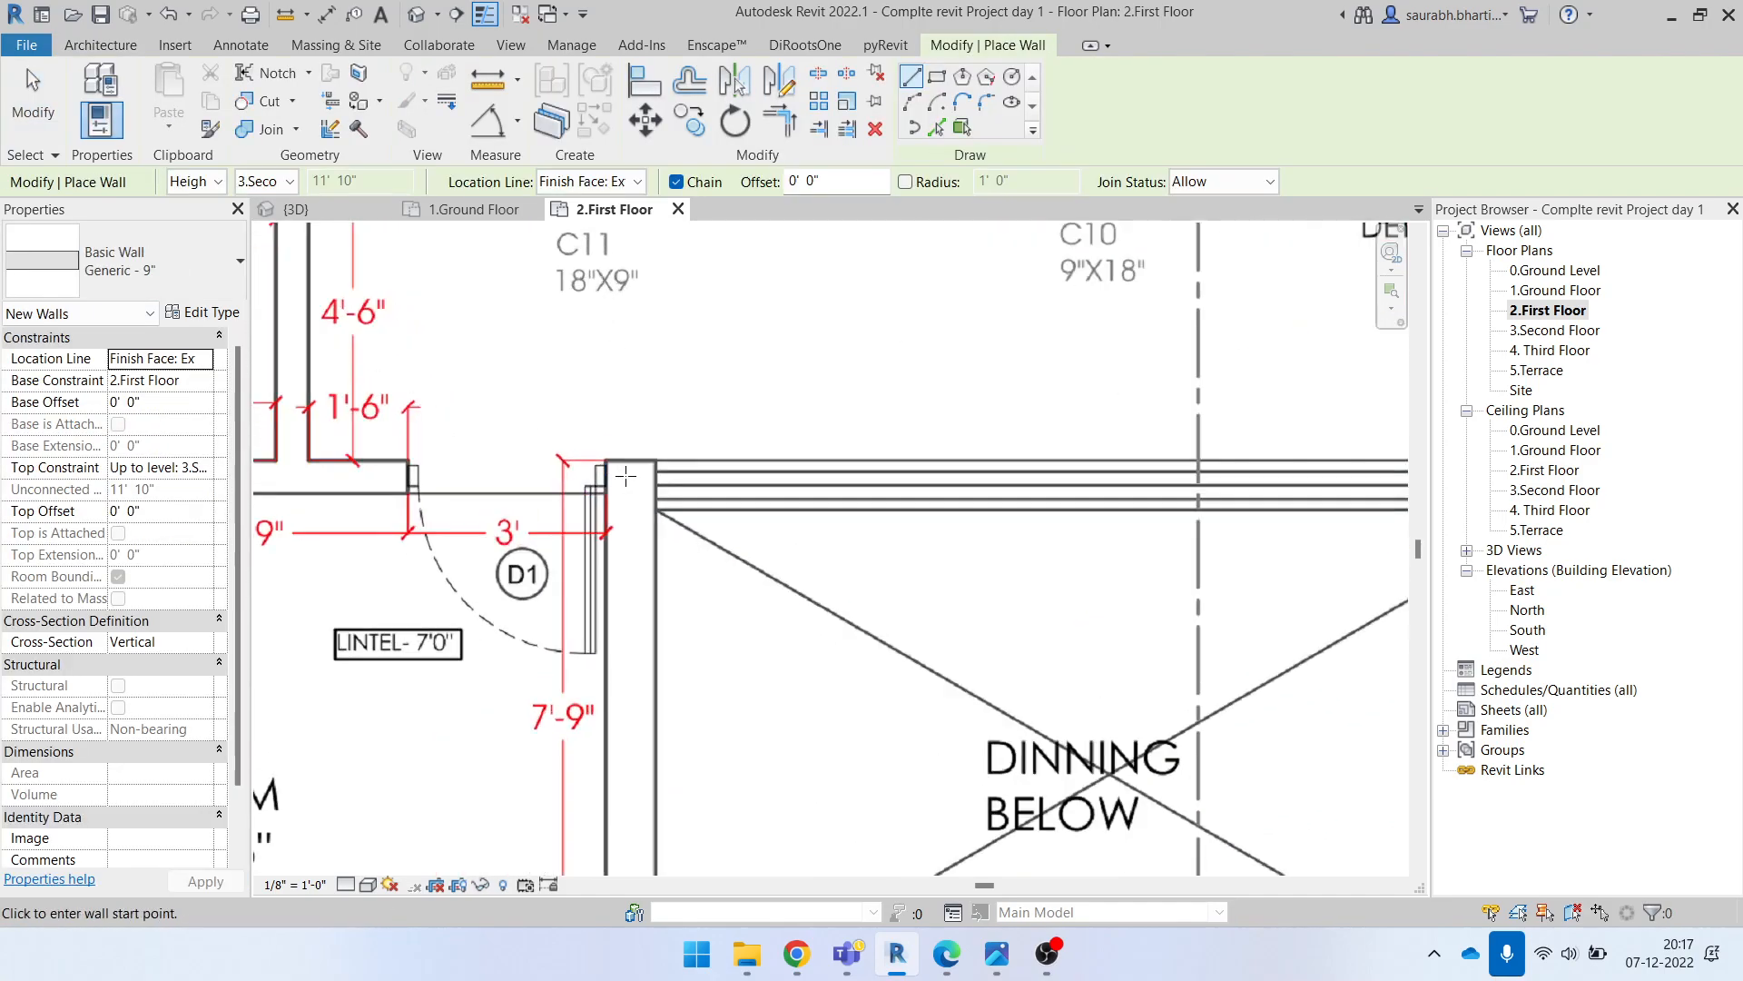
{"action": "left_click", "coordinate": [605, 462]}
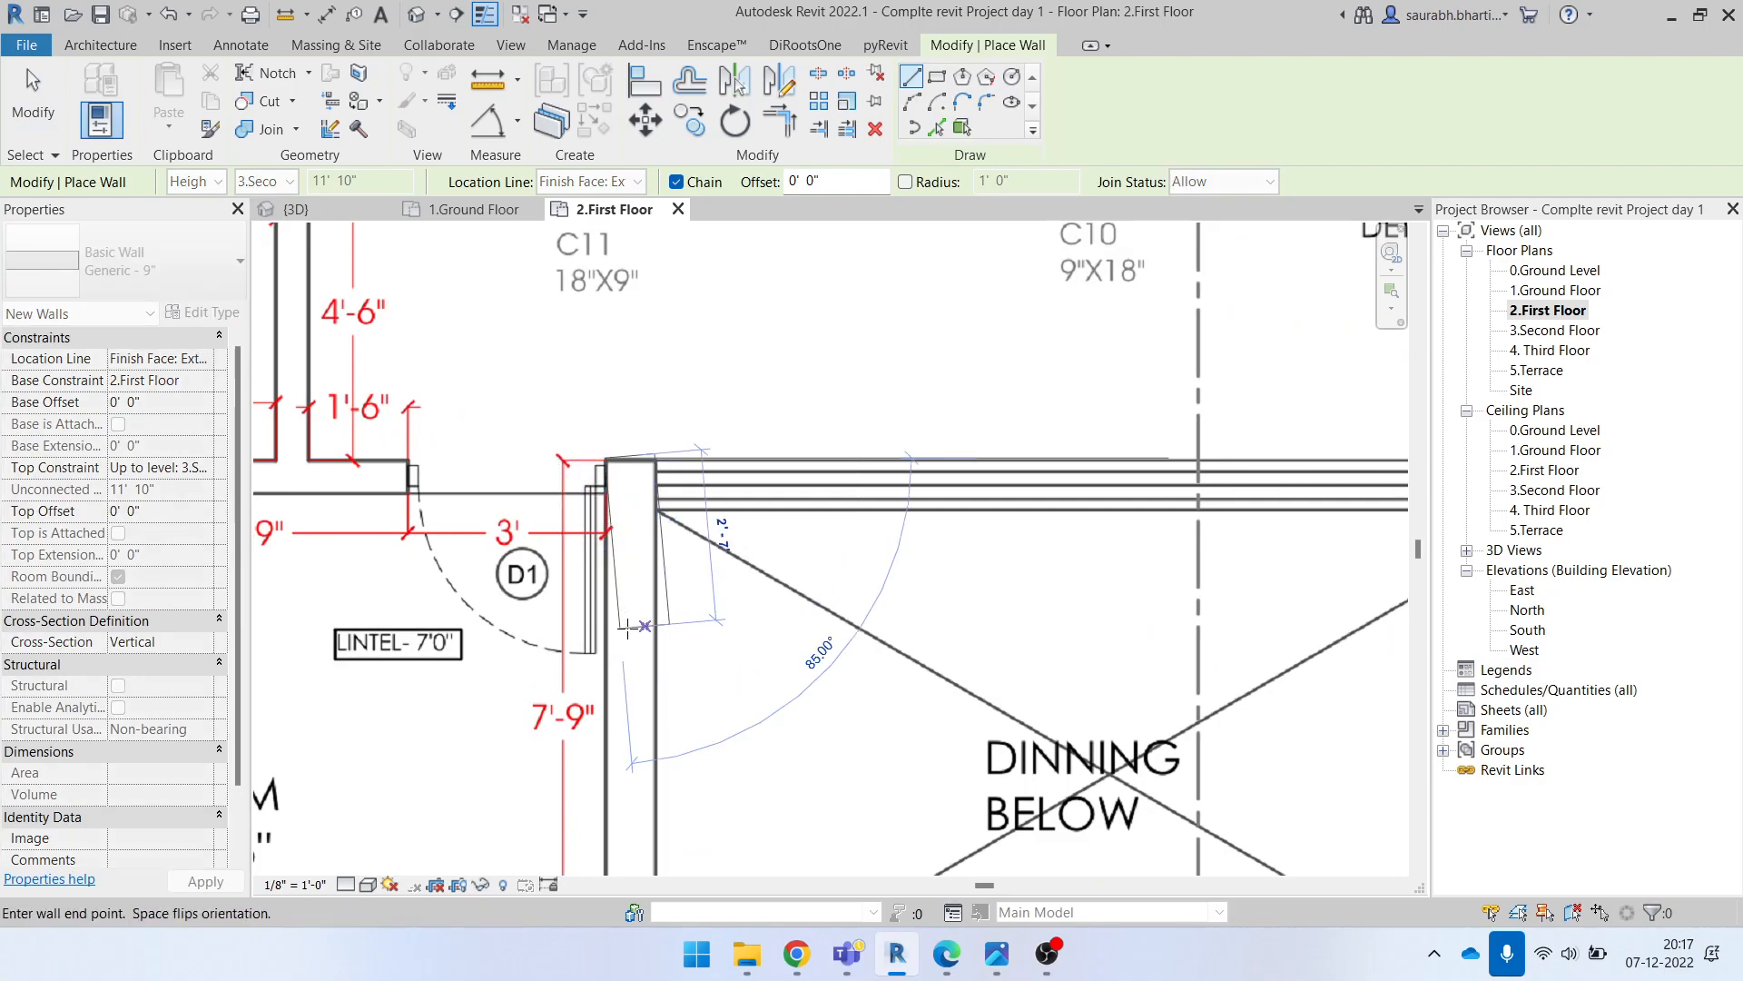
{"action": "scroll", "coordinate": [650, 679], "scroll_direction": "down", "scroll_amount": 1}
{"action": "middle_click_drag", "start_coordinate": [684, 743], "coordinate": [791, 378]}
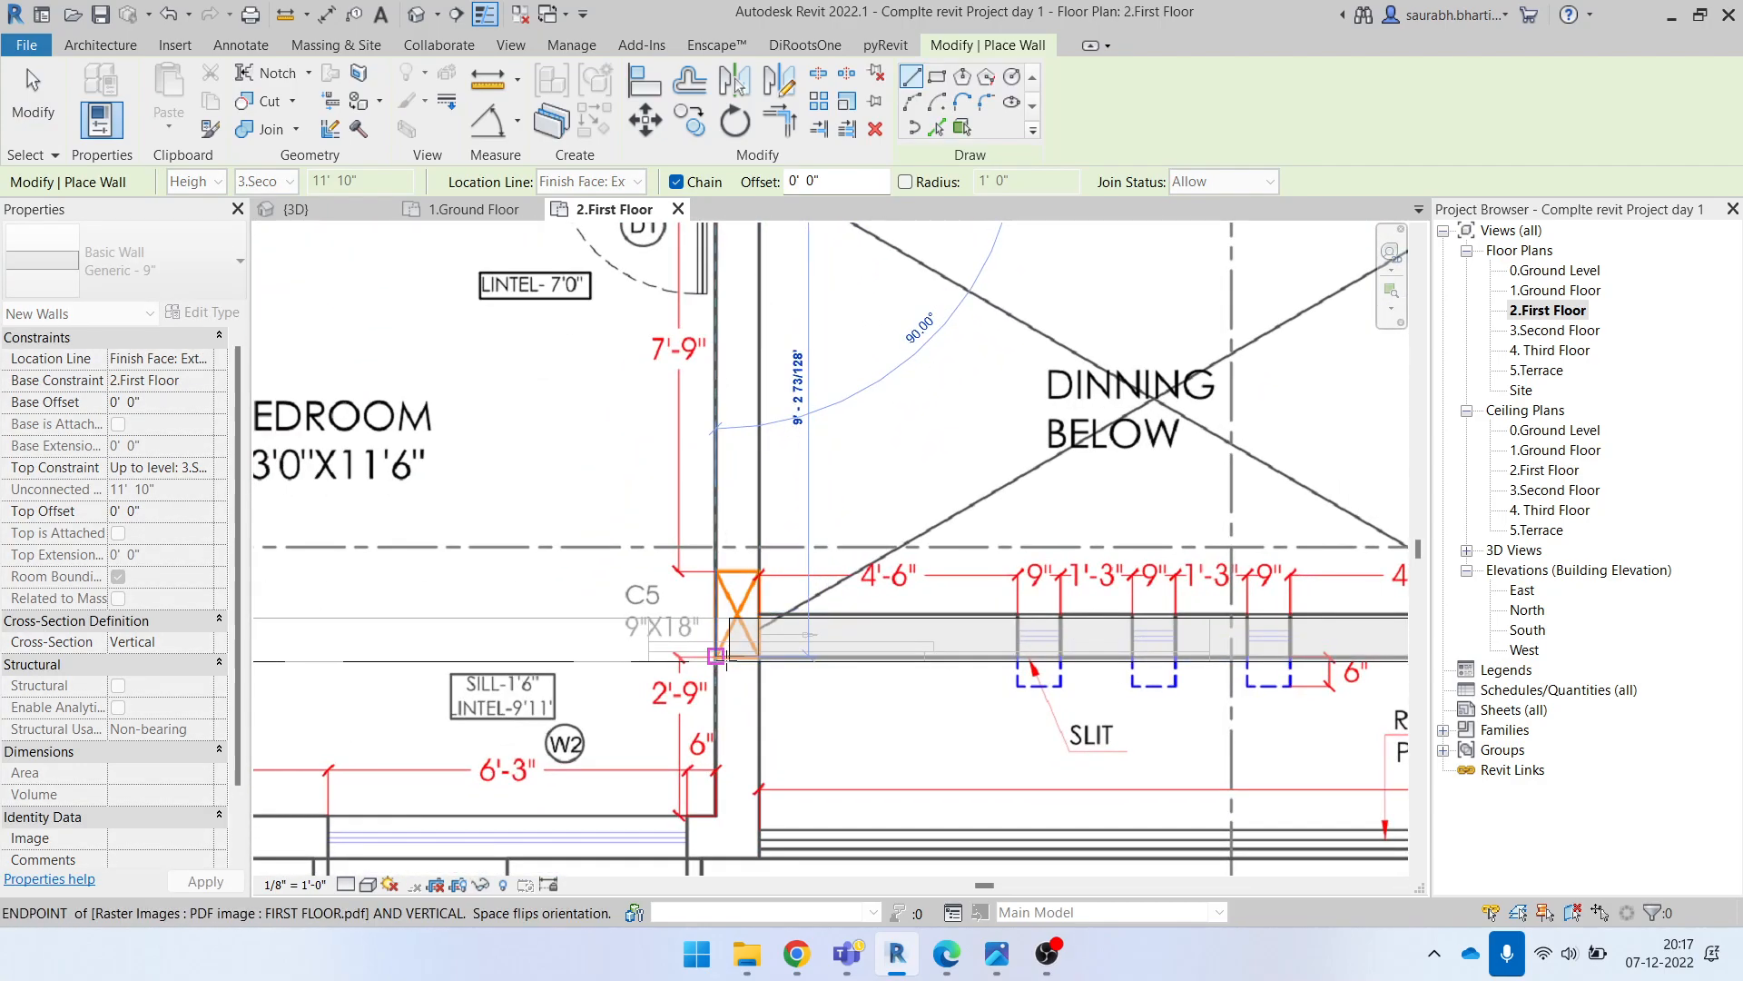
{"action": "left_click", "coordinate": [729, 661]}
{"action": "key", "text": "Escape"}
{"action": "key", "text": "Escape"}
Step: Delete the wall along the dining void's south side
{"action": "left_click", "coordinate": [847, 662]}
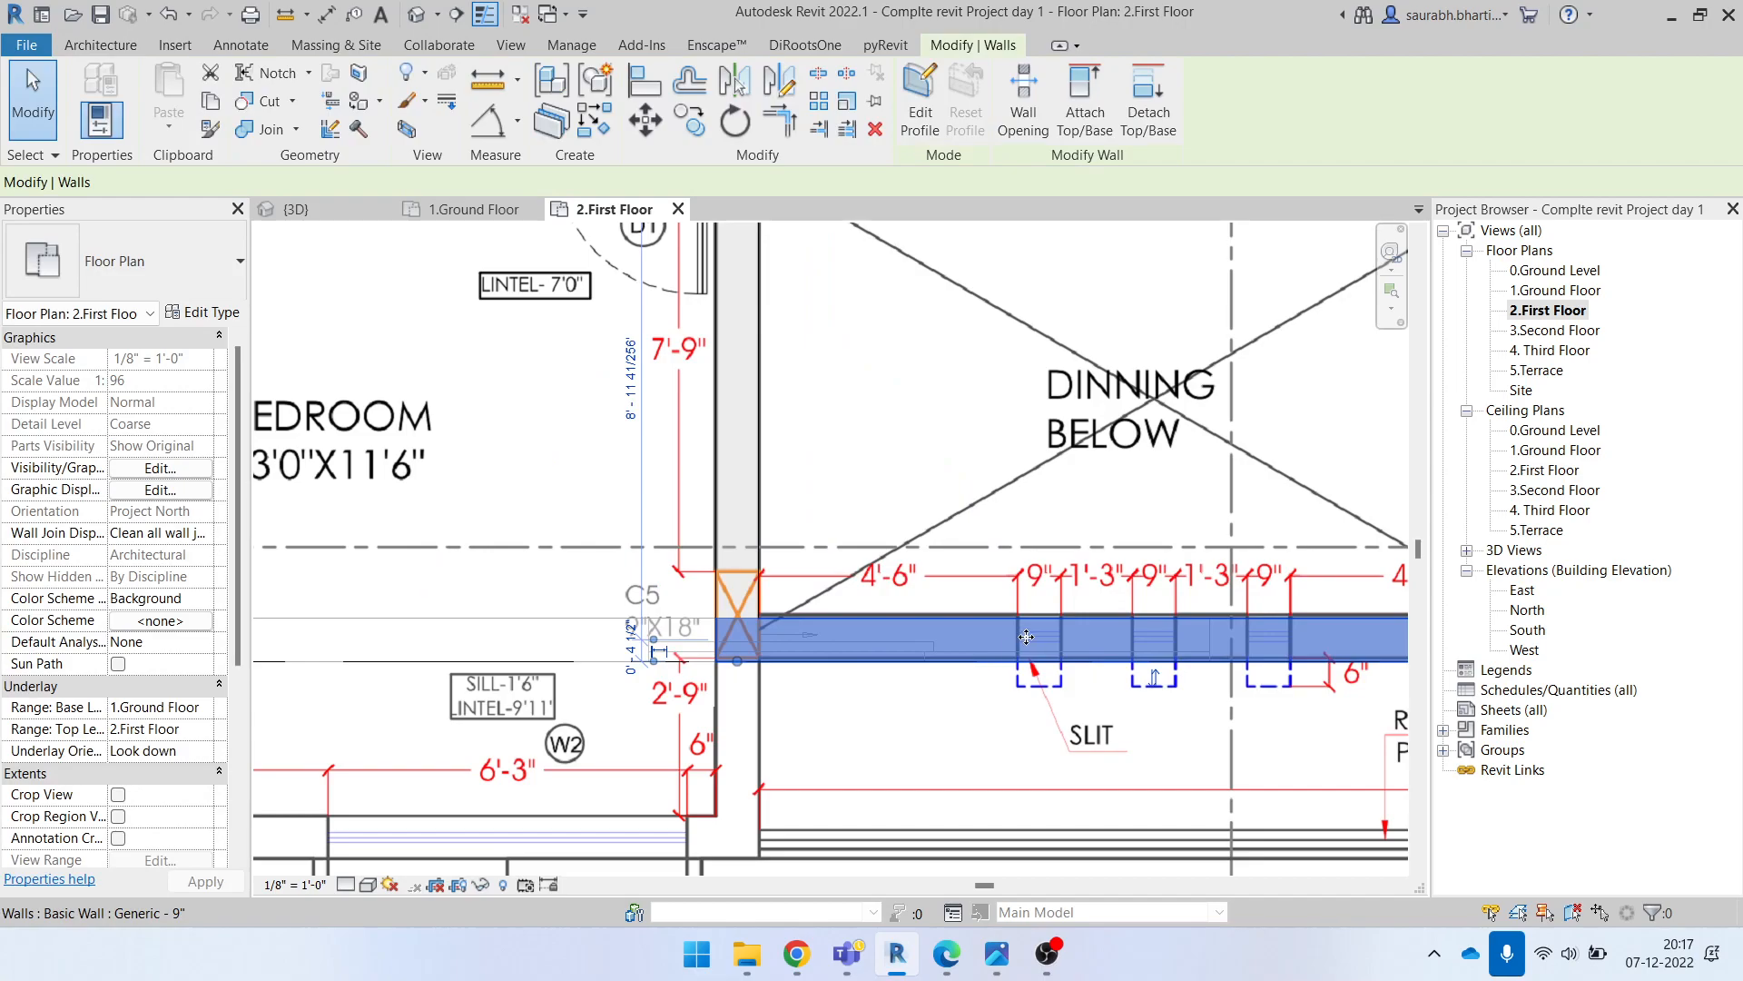
{"action": "middle_click_drag", "start_coordinate": [961, 640], "coordinate": [837, 672]}
{"action": "key", "text": "Escape"}
Step: Redraw the dining void's south wall with Generic - 9", following the PDF line between columns C5 and C4
{"action": "key", "text": "a"}
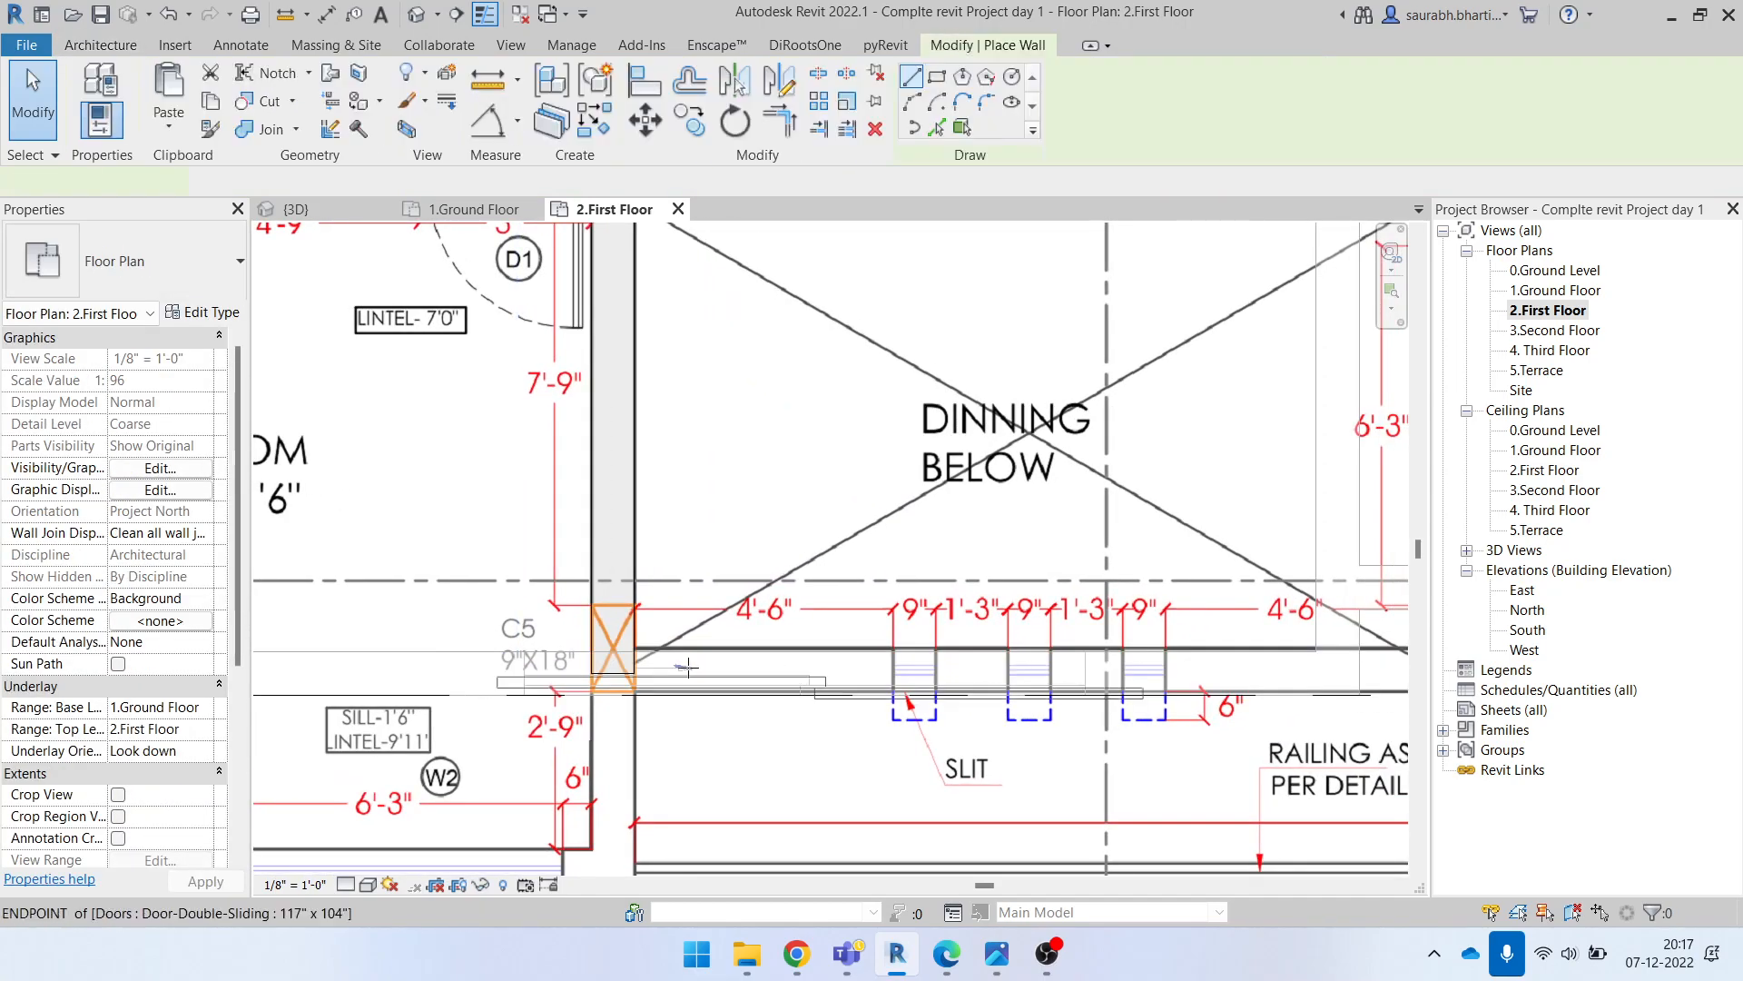
{"action": "scroll", "coordinate": [690, 669], "scroll_direction": "up", "scroll_amount": 2}
{"action": "left_click", "coordinate": [602, 639]}
{"action": "scroll", "coordinate": [947, 635], "scroll_direction": "down", "scroll_amount": 3}
{"action": "middle_click_drag", "start_coordinate": [1239, 632], "coordinate": [699, 656]}
{"action": "left_click", "coordinate": [1077, 653]}
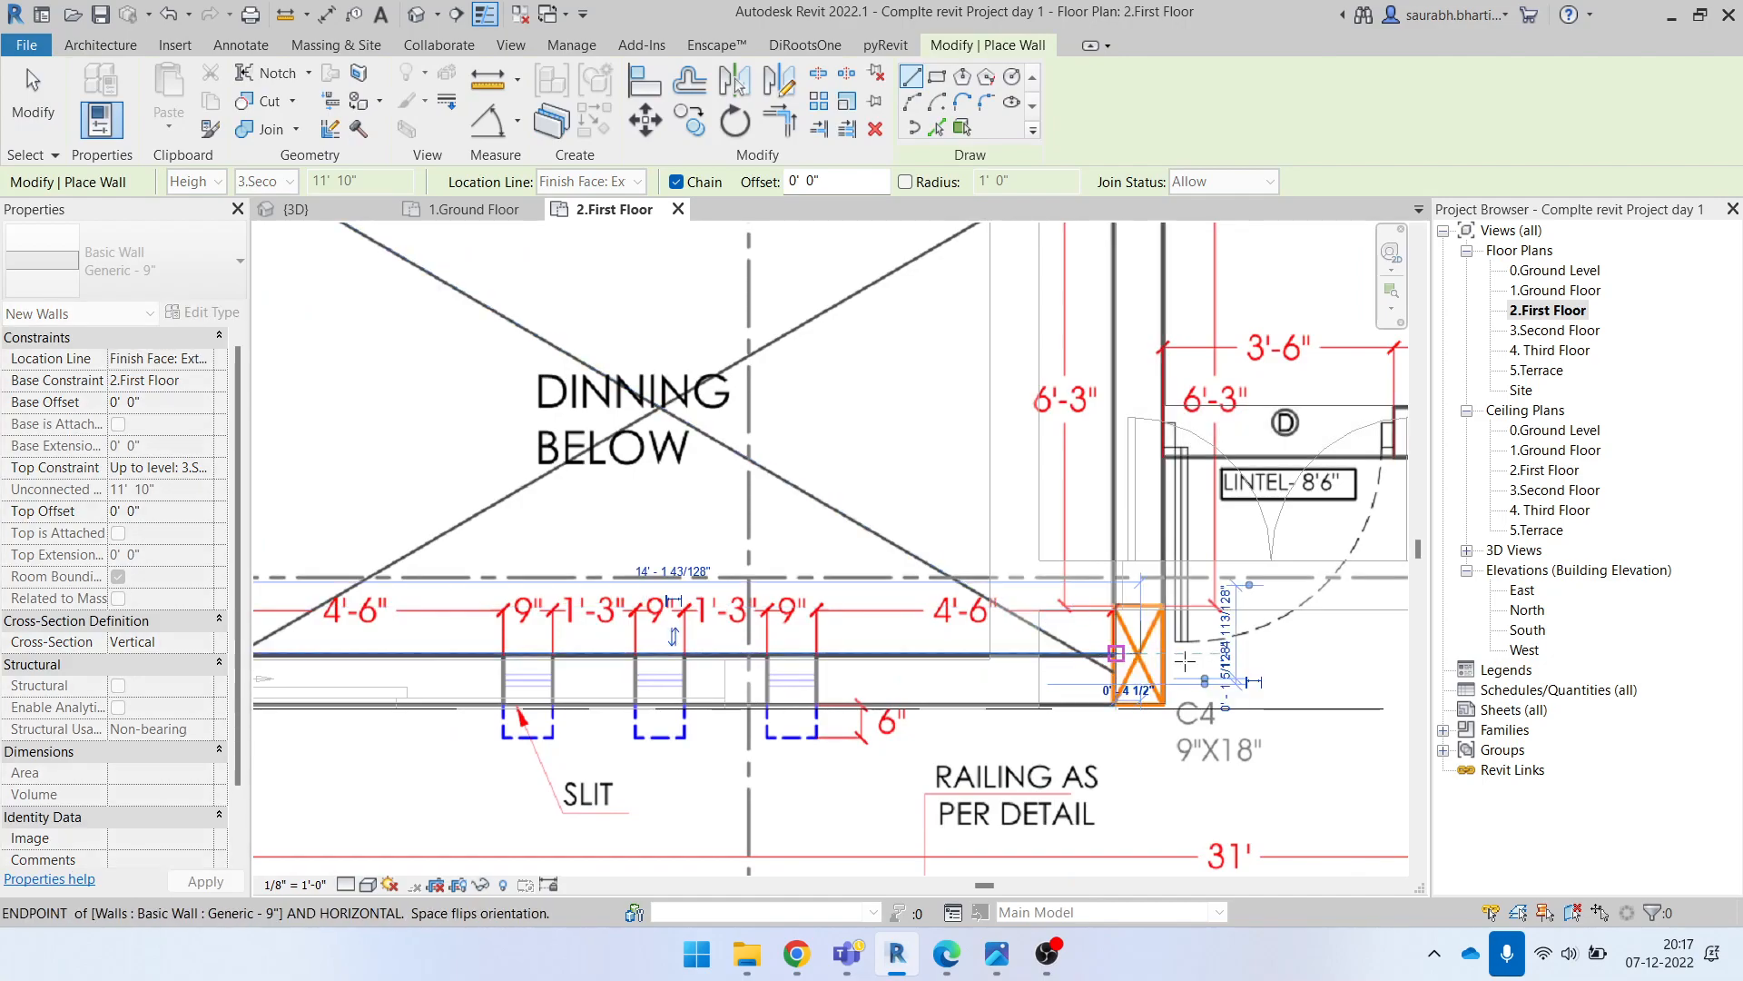
{"action": "key", "text": "Escape"}
{"action": "key", "text": "Escape"}
Step: Trim the dining void's south and west walls into a corner at column C5
{"action": "scroll", "coordinate": [1007, 700], "scroll_direction": "down", "scroll_amount": 5}
{"action": "scroll", "coordinate": [944, 690], "scroll_direction": "up", "scroll_amount": 2}
{"action": "left_click", "coordinate": [886, 678]}
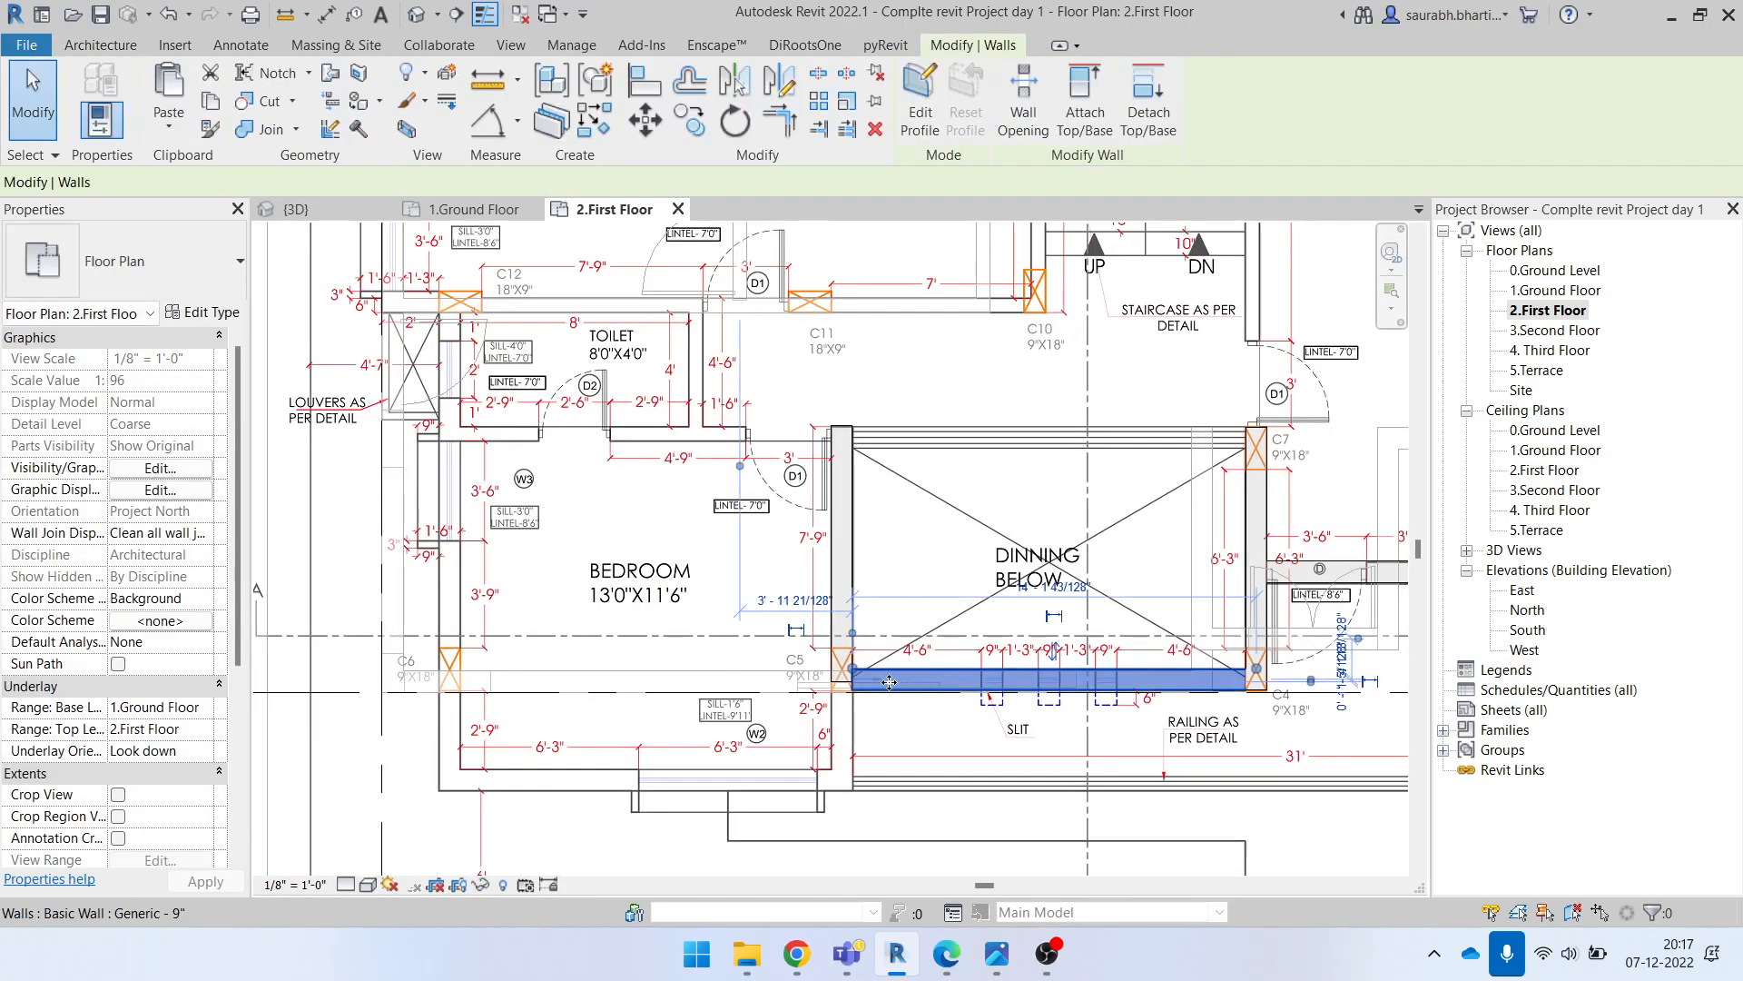
{"action": "scroll", "coordinate": [886, 678], "scroll_direction": "up", "scroll_amount": 2}
{"action": "key", "text": "Escape"}
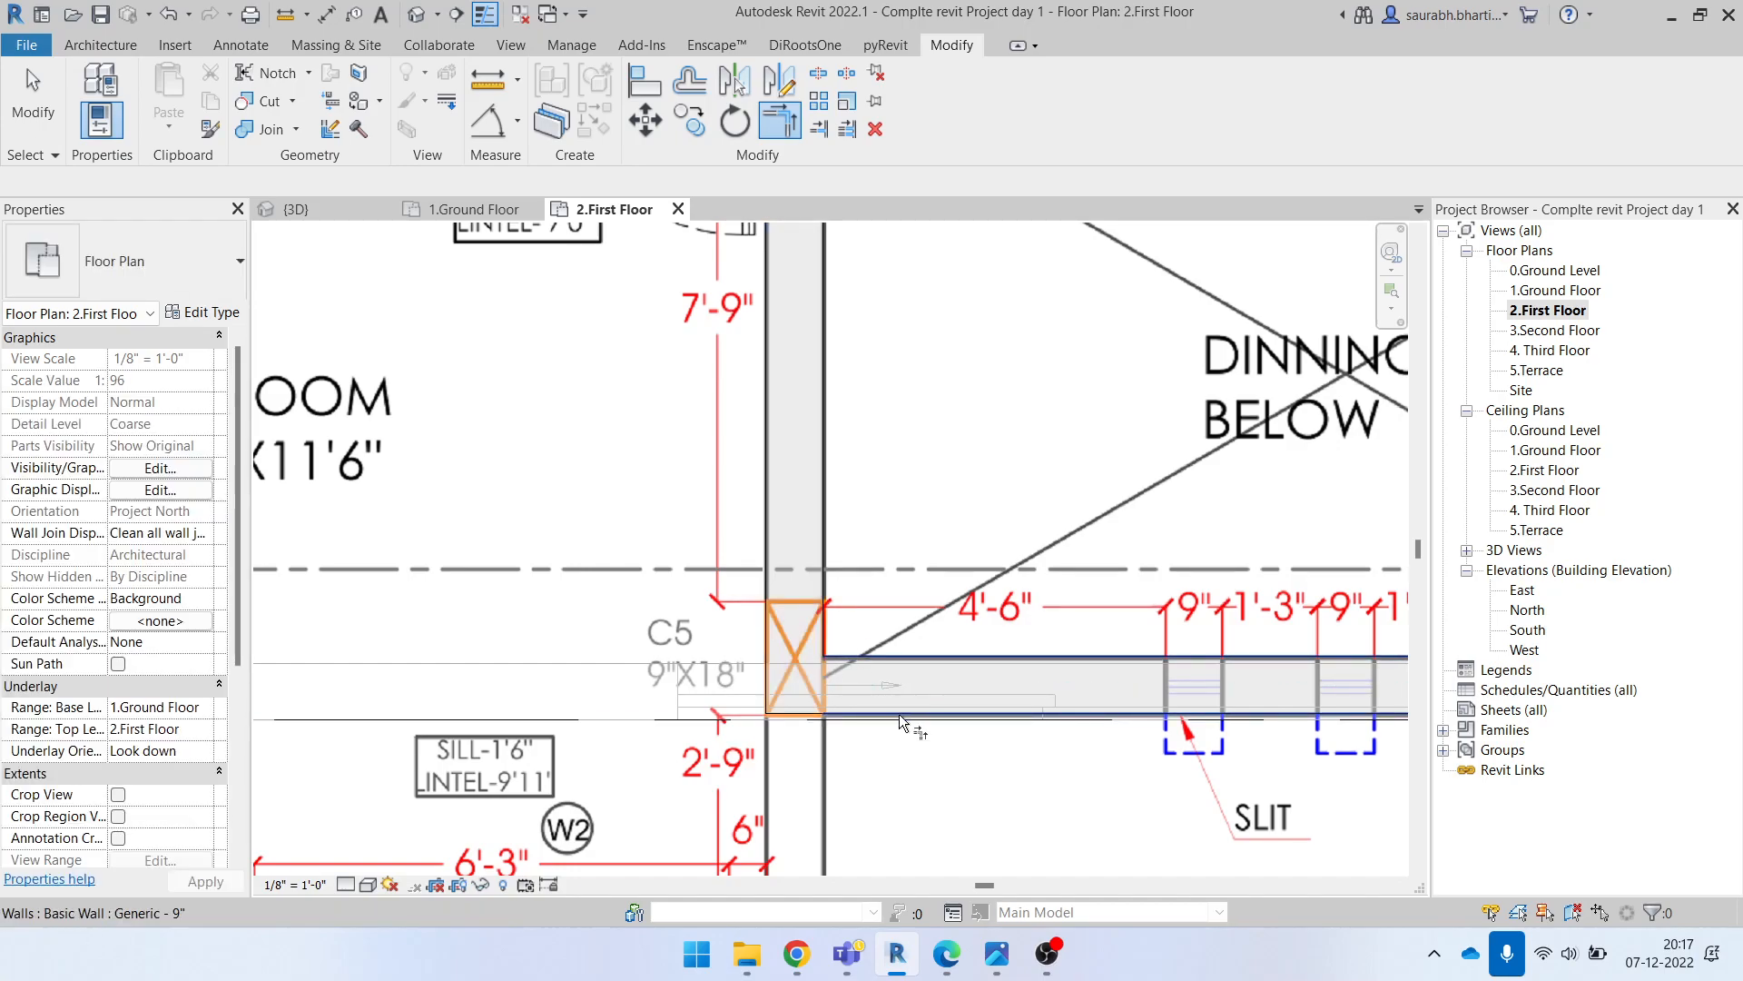
Step: Extend the dining void's west wall south past column C5 to the 13'0"x11'6" bedroom's outer edge, about 12'-8" long in total
{"action": "scroll", "coordinate": [902, 722], "scroll_direction": "down", "scroll_amount": 2}
{"action": "left_click", "coordinate": [842, 685]}
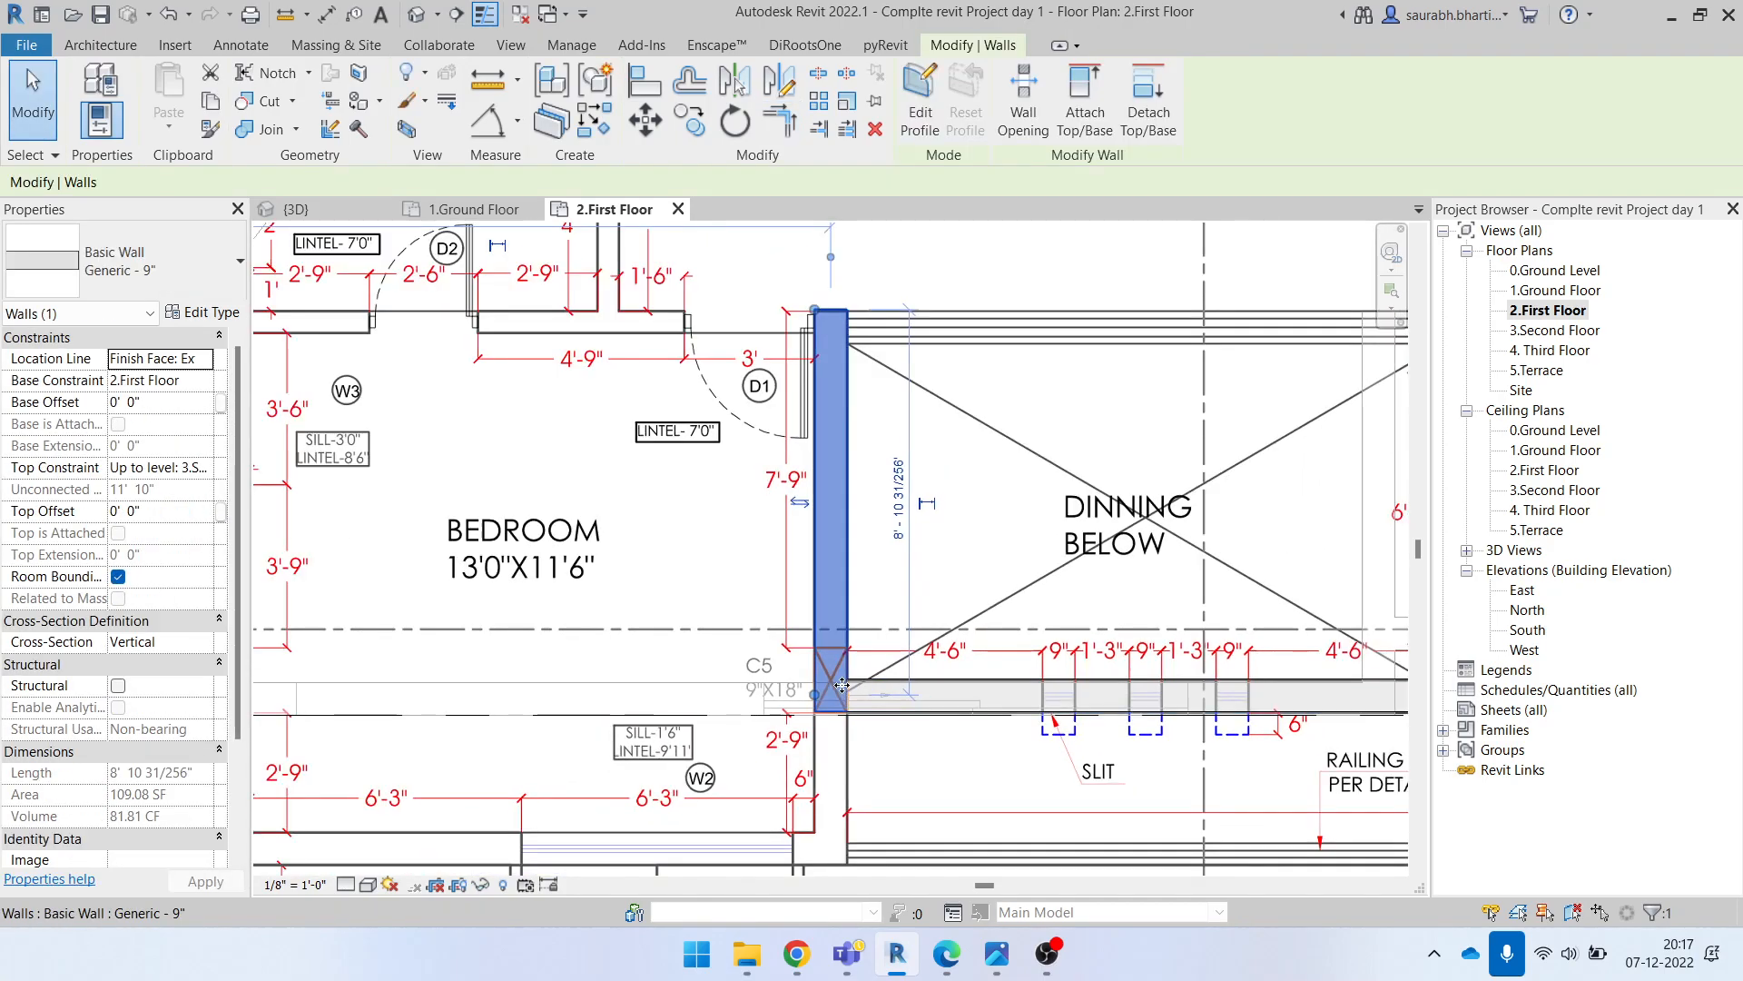
{"action": "scroll", "coordinate": [841, 686], "scroll_direction": "down", "scroll_amount": 2}
{"action": "left_click_drag", "start_coordinate": [827, 691], "coordinate": [826, 783]}
{"action": "scroll", "coordinate": [838, 761], "scroll_direction": "up", "scroll_amount": 2}
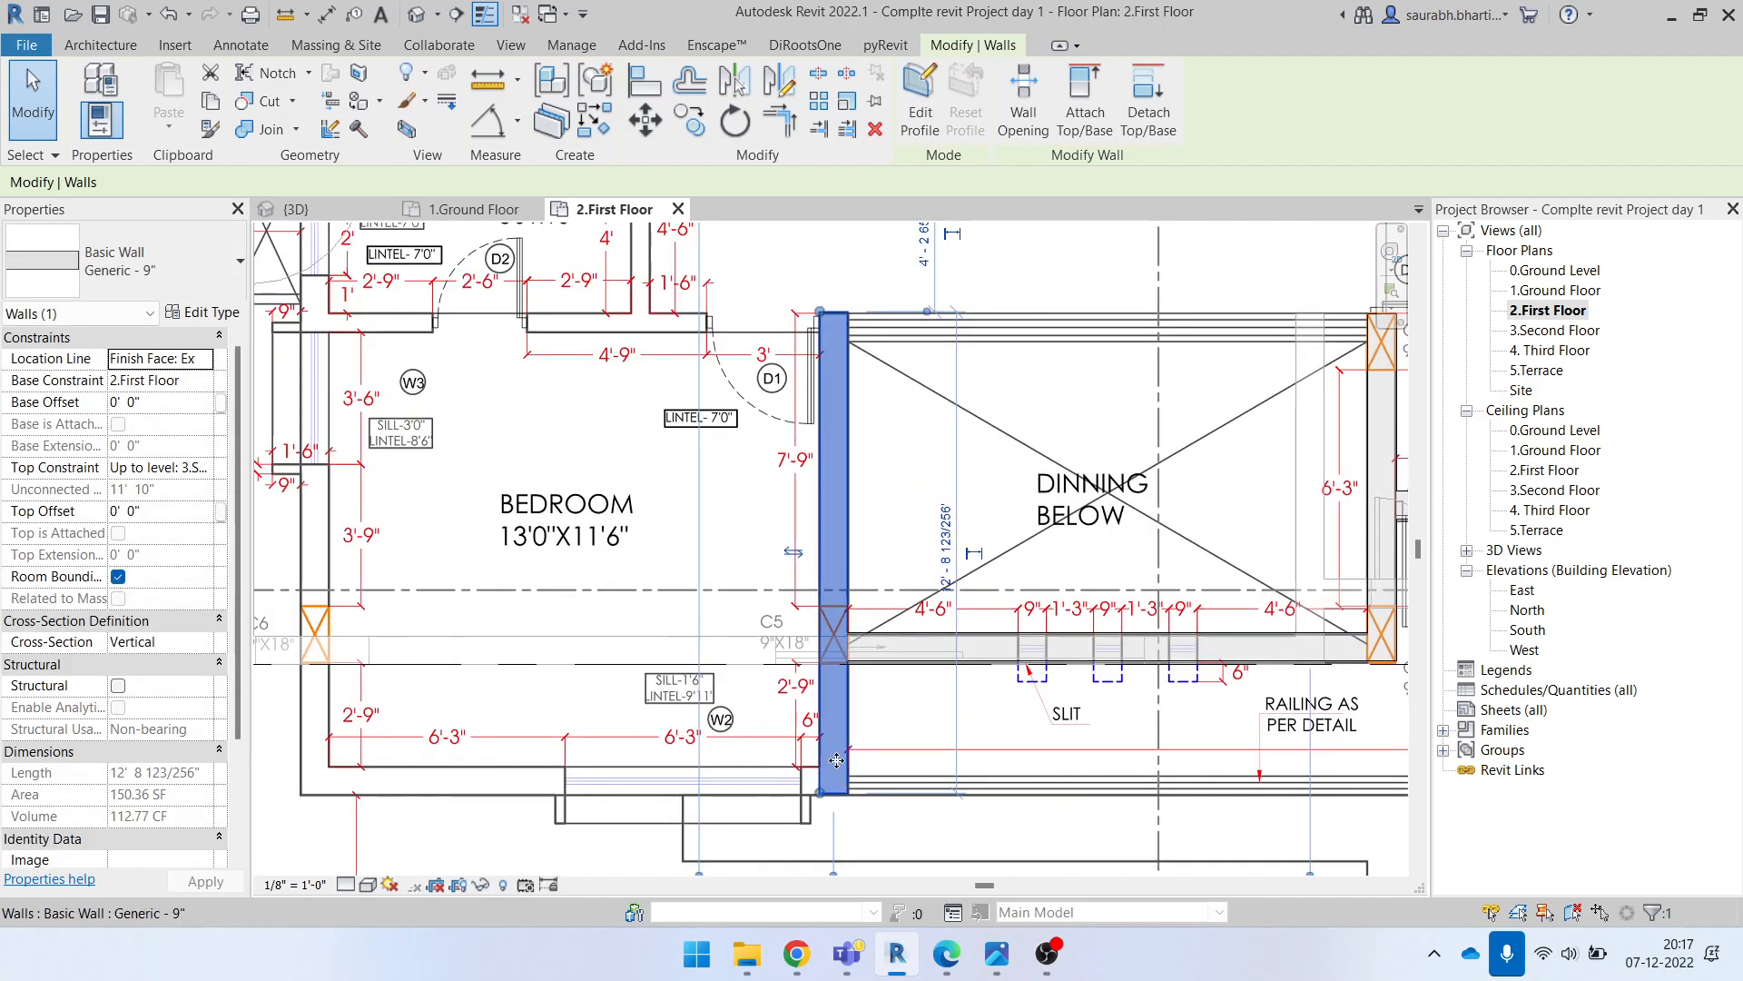
Step: Draw the 13'0"x11'6" bedroom's south wall with Generic - 9", from the dining void's west wall to the bedroom's southwest outer corner
{"action": "key", "text": "w"}
{"action": "key", "text": "a"}
{"action": "scroll", "coordinate": [788, 782], "scroll_direction": "up", "scroll_amount": 2}
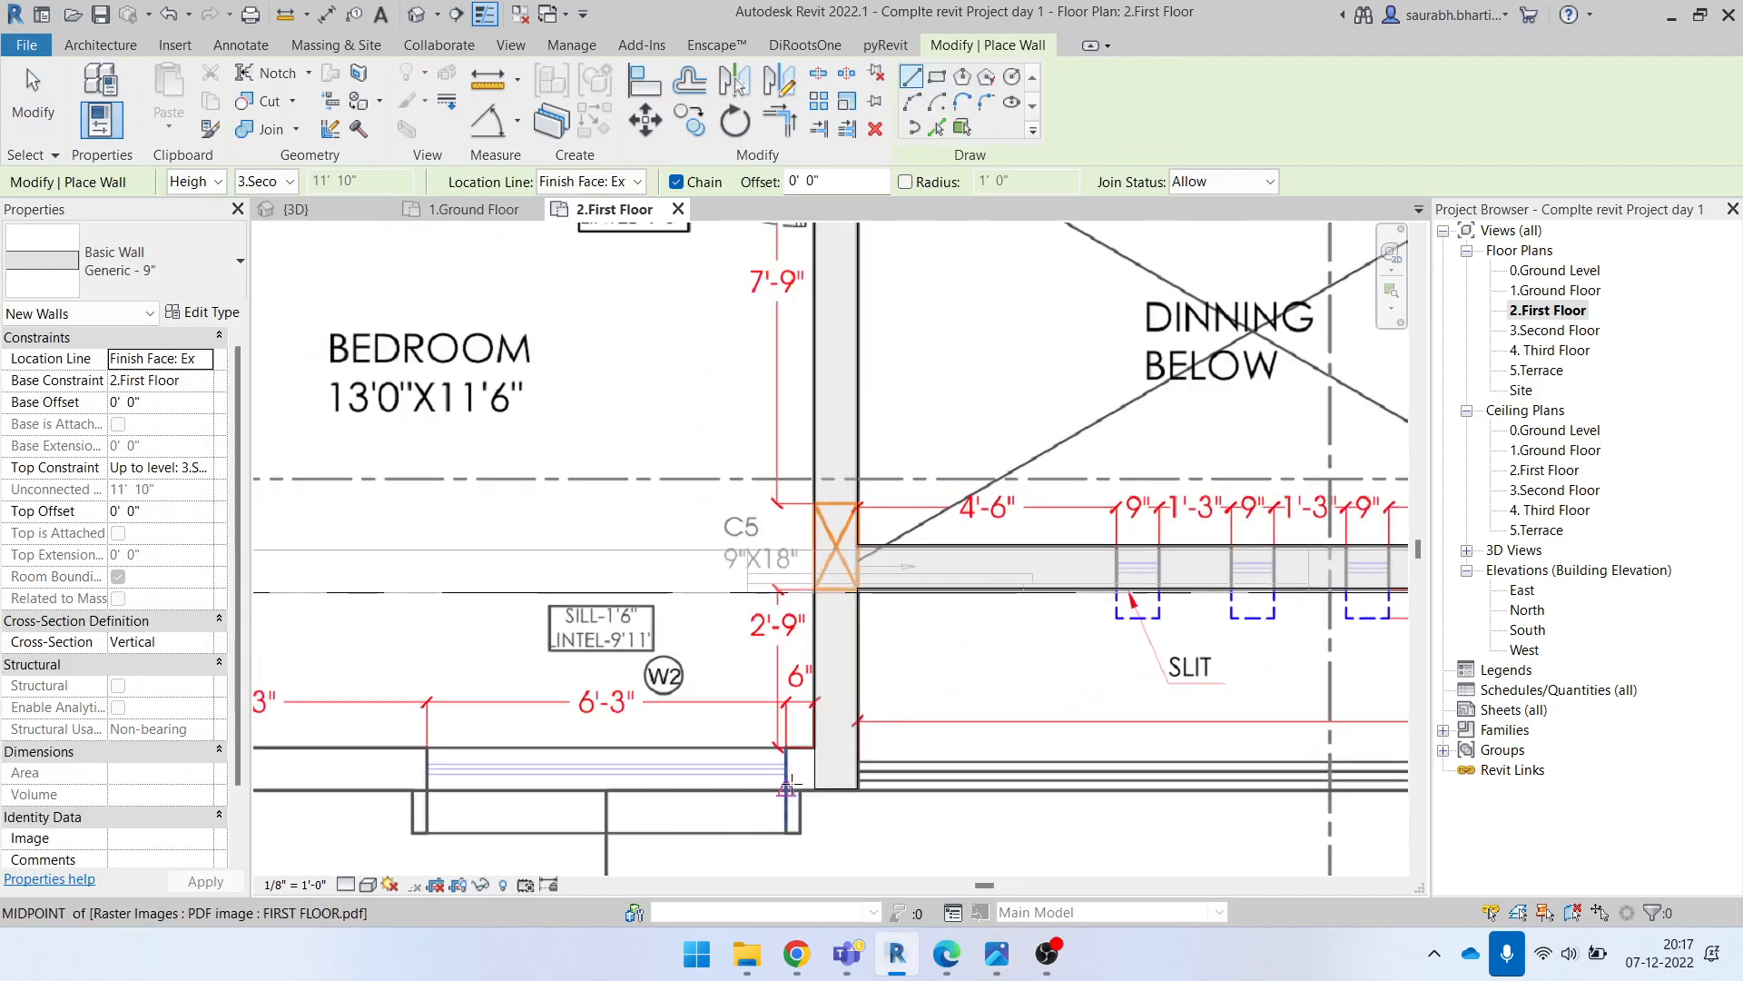
{"action": "scroll", "coordinate": [717, 791], "scroll_direction": "down", "scroll_amount": 1}
{"action": "middle_click_drag", "start_coordinate": [494, 817], "coordinate": [949, 857]}
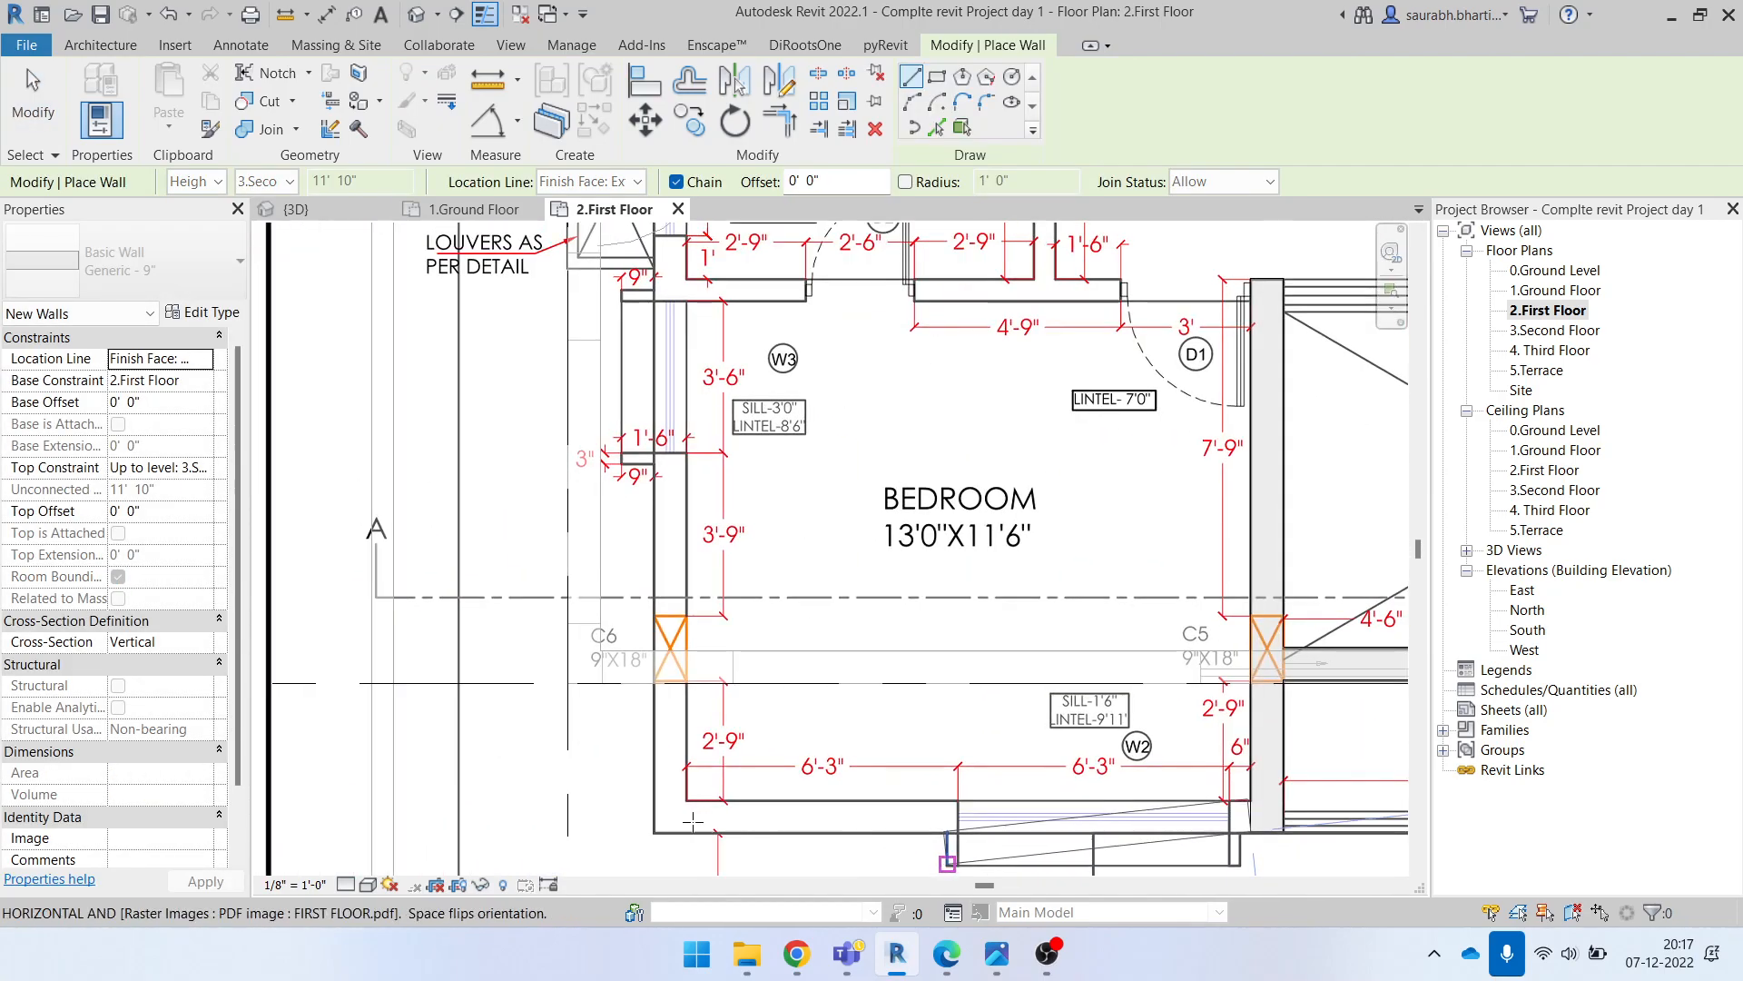
{"action": "left_click", "coordinate": [652, 821]}
Step: Continue the wall north along the west side of the 13'0"x11'6" bedroom and 8'0"x4'0" toilet to column C12's outer corner
{"action": "scroll", "coordinate": [652, 821], "scroll_direction": "down", "scroll_amount": 2}
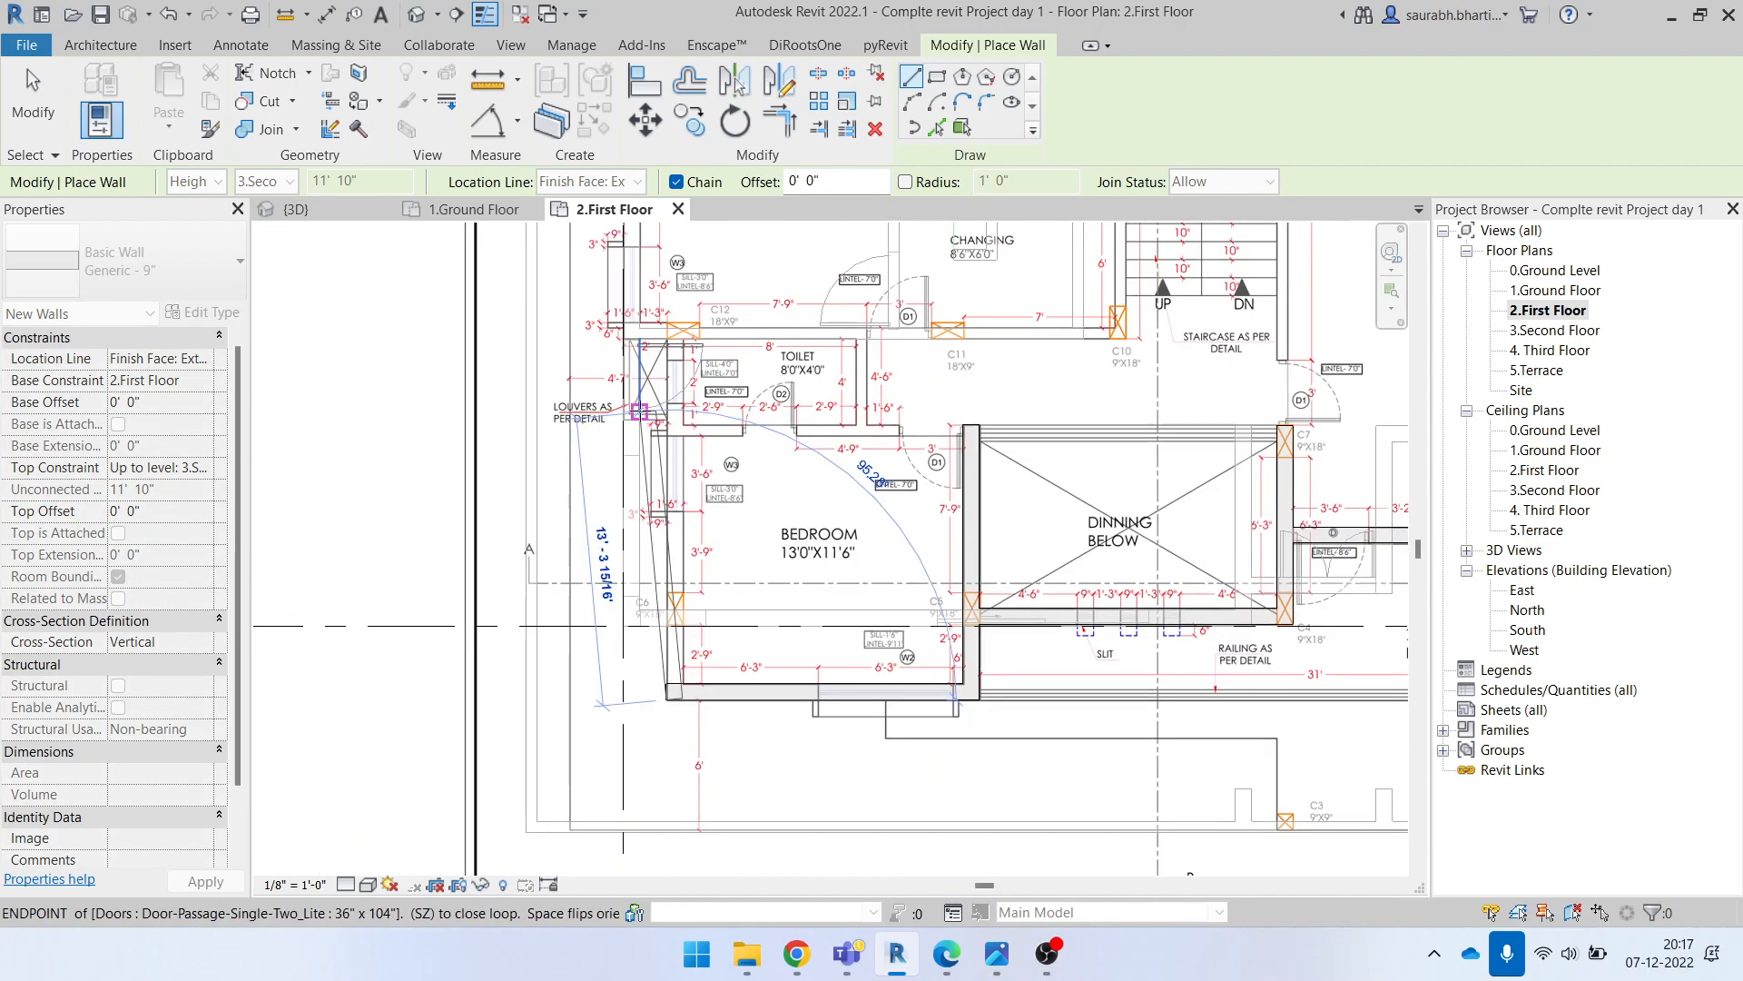
{"action": "scroll", "coordinate": [683, 406], "scroll_direction": "up", "scroll_amount": 3}
{"action": "middle_click_drag", "start_coordinate": [679, 399], "coordinate": [733, 707]}
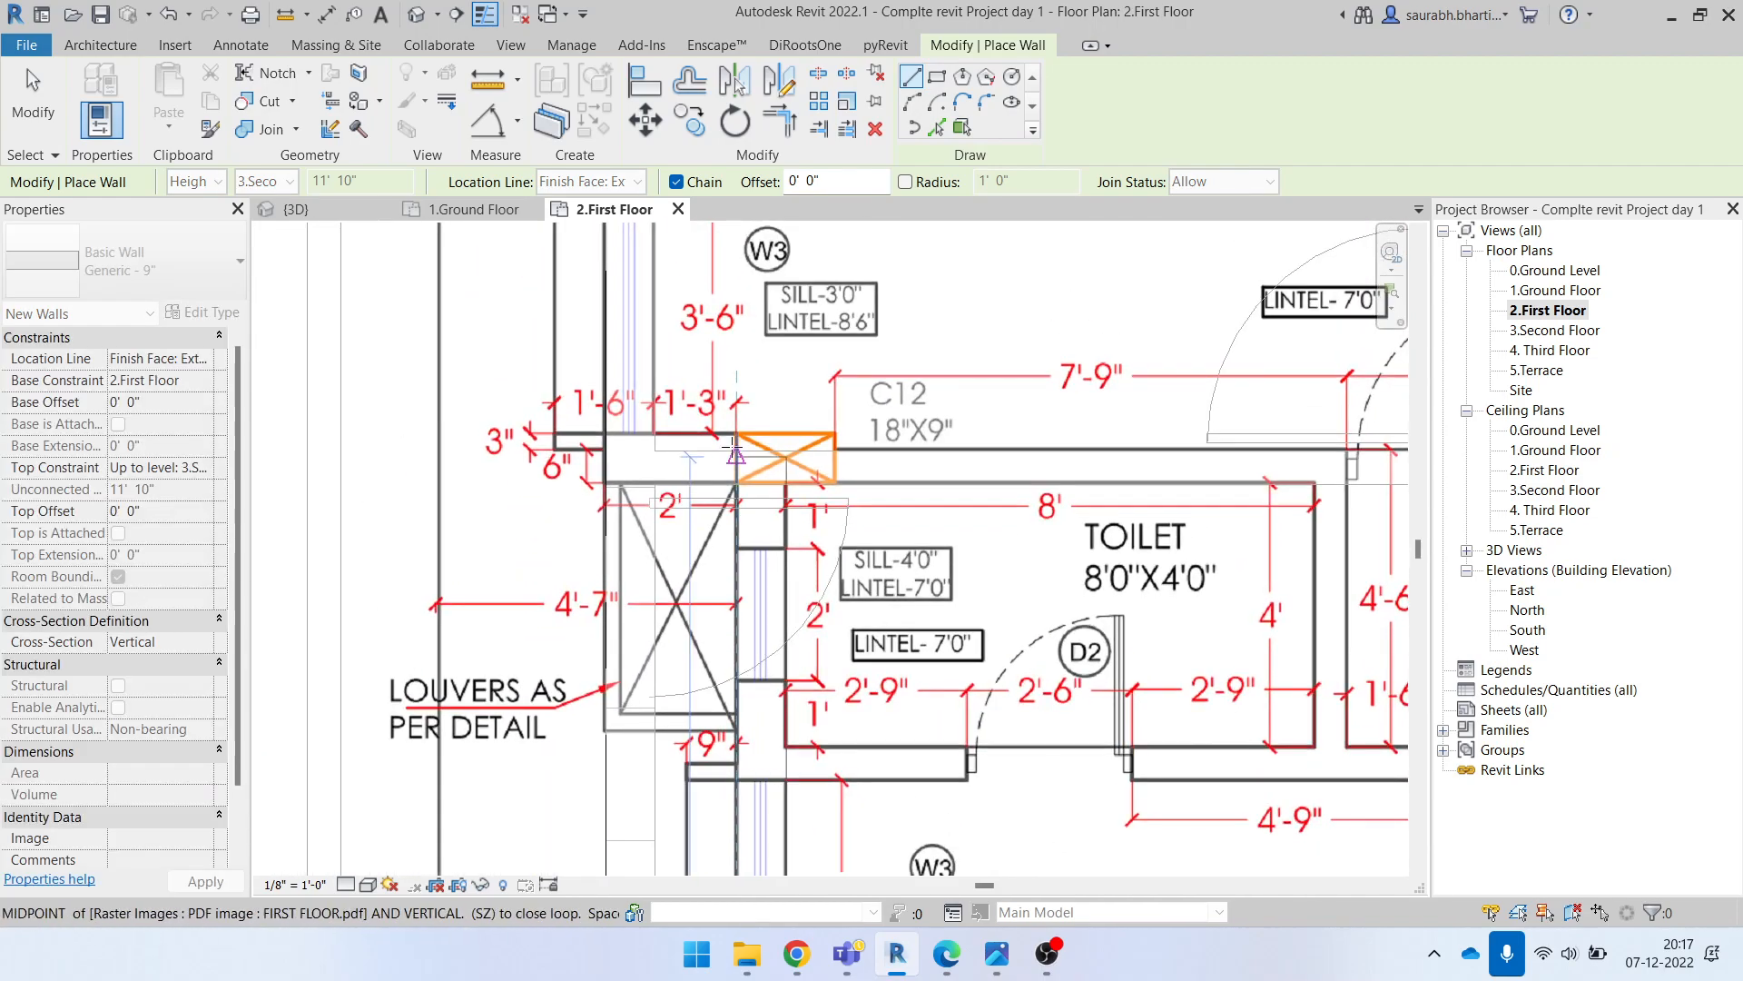
{"action": "scroll", "coordinate": [734, 450], "scroll_direction": "up", "scroll_amount": 2}
{"action": "left_click", "coordinate": [743, 424]}
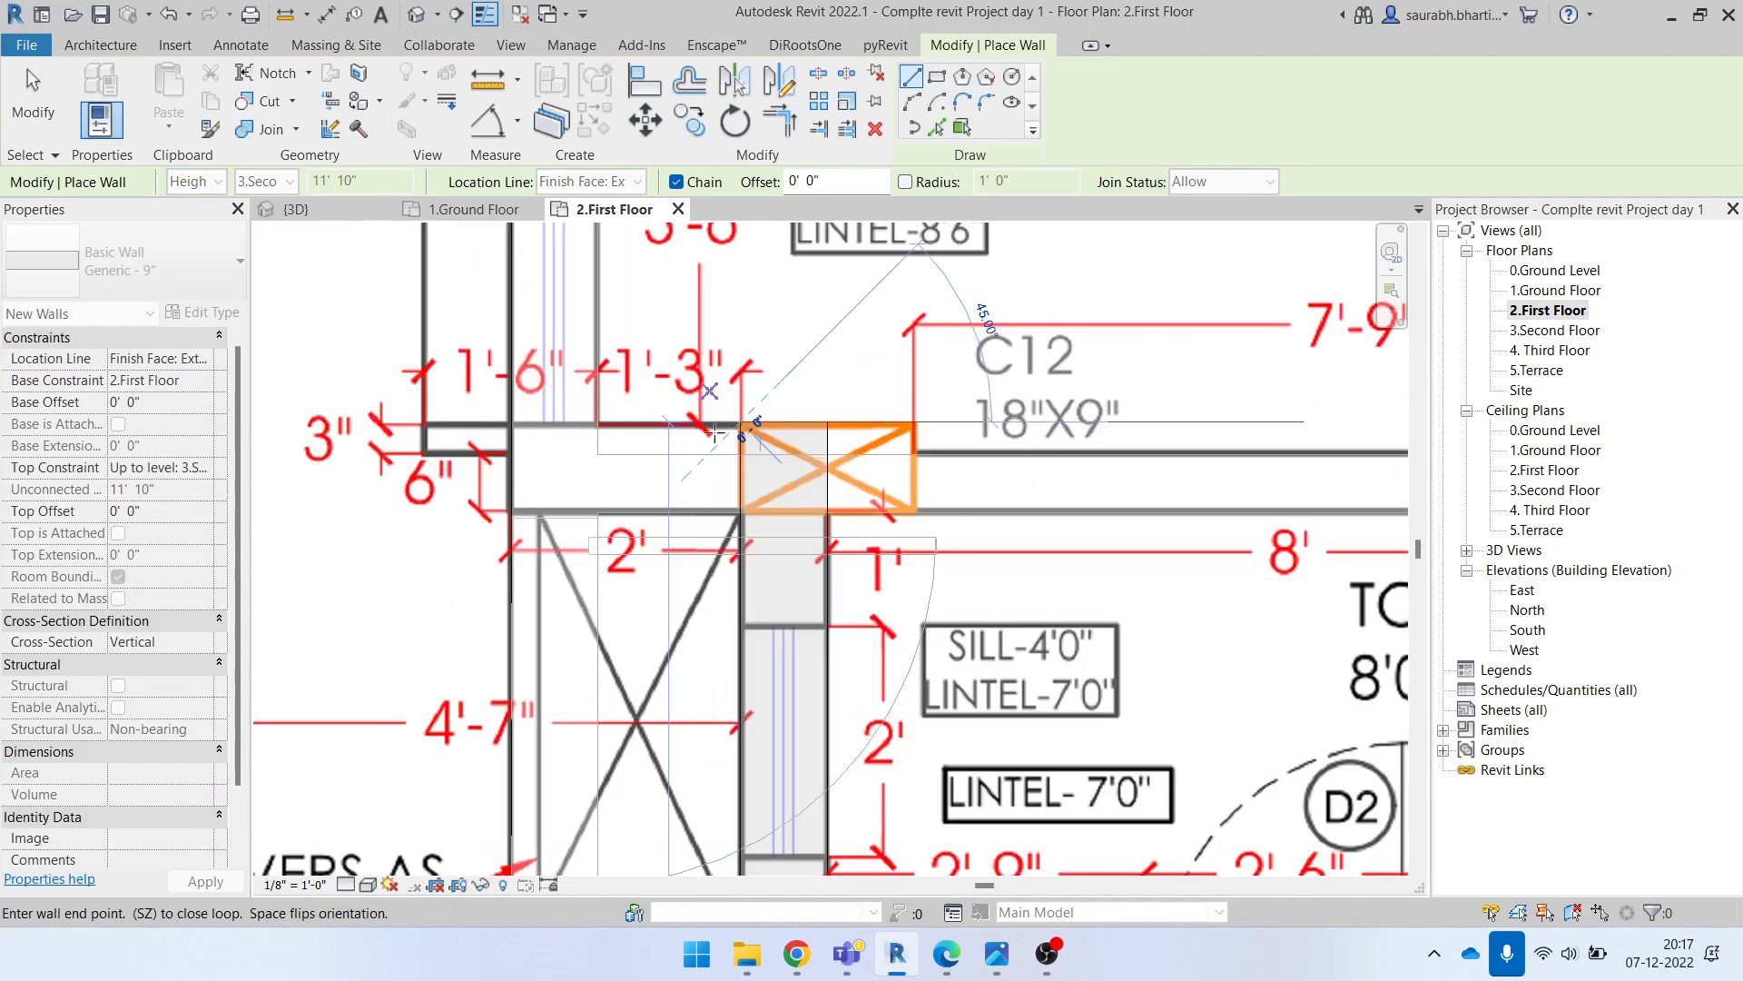
Step: Continue the wall west from column C12 and then north along the 13'6"x12'6" bedroom's outer line to the corner near column C13
{"action": "left_click", "coordinate": [513, 423]}
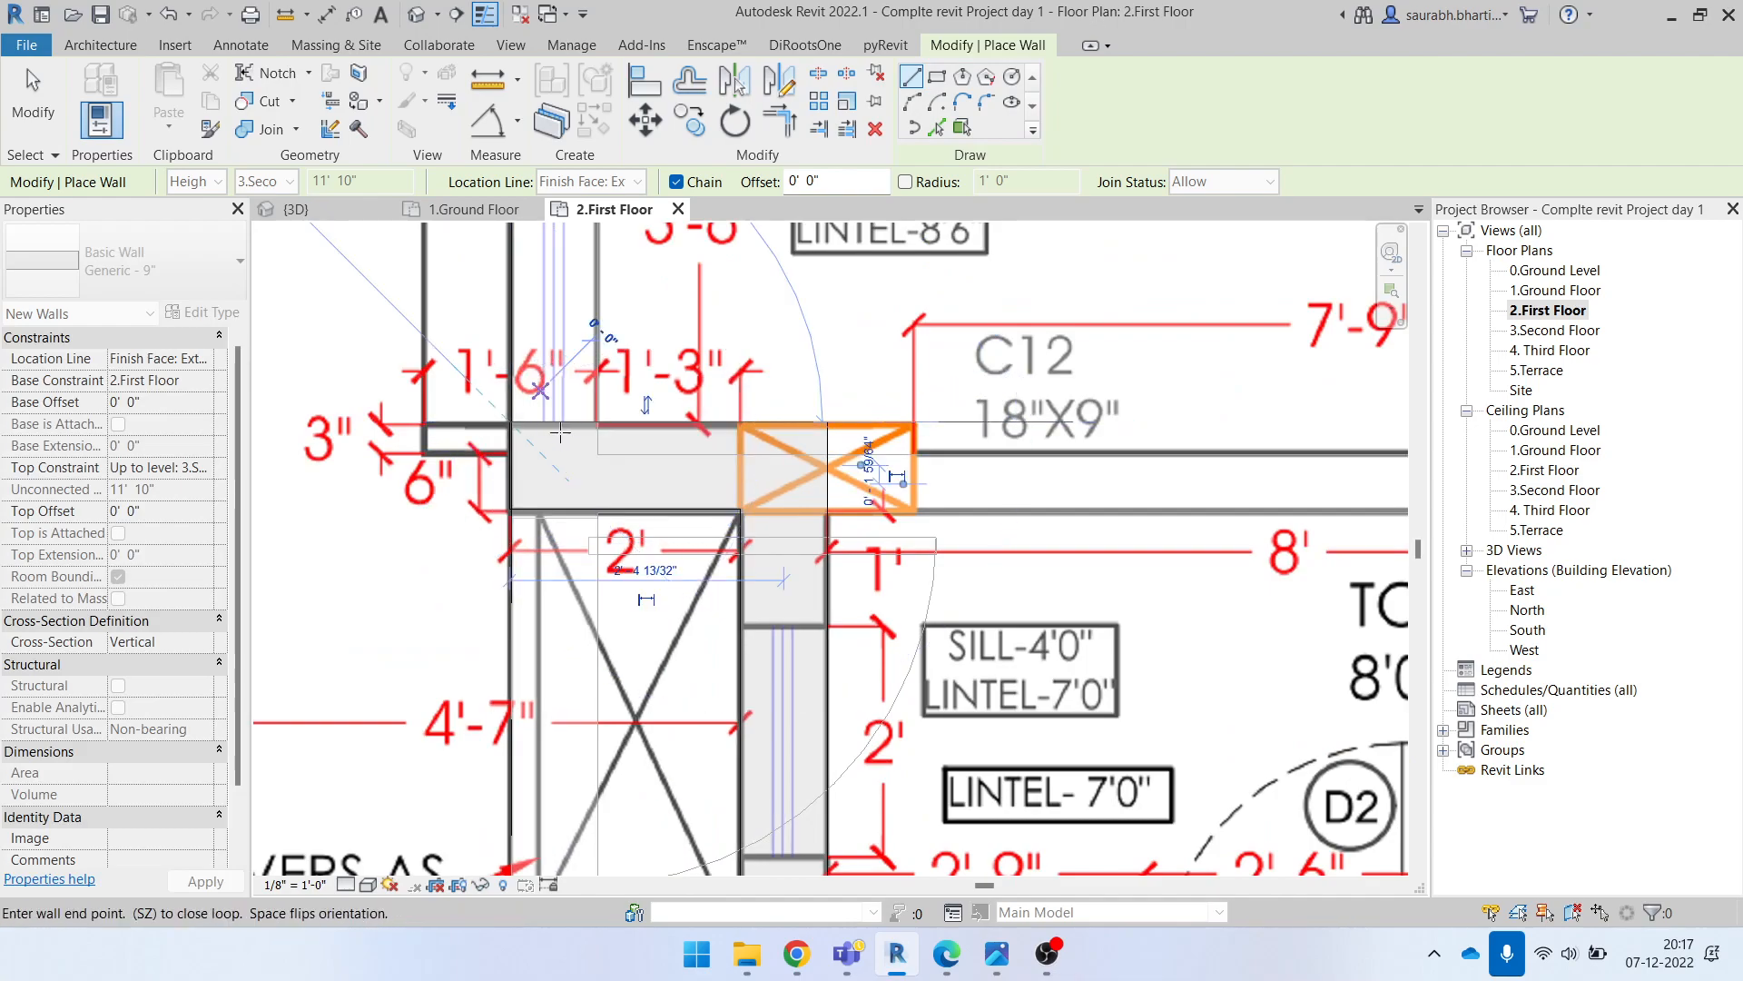
{"action": "scroll", "coordinate": [567, 340], "scroll_direction": "down", "scroll_amount": 2}
{"action": "middle_click_drag", "start_coordinate": [554, 286], "coordinate": [579, 713]}
{"action": "scroll", "coordinate": [574, 686], "scroll_direction": "down", "scroll_amount": 5}
{"action": "scroll", "coordinate": [578, 346], "scroll_direction": "up", "scroll_amount": 1}
{"action": "scroll", "coordinate": [577, 346], "scroll_direction": "up", "scroll_amount": 1}
{"action": "left_click", "coordinate": [570, 342]}
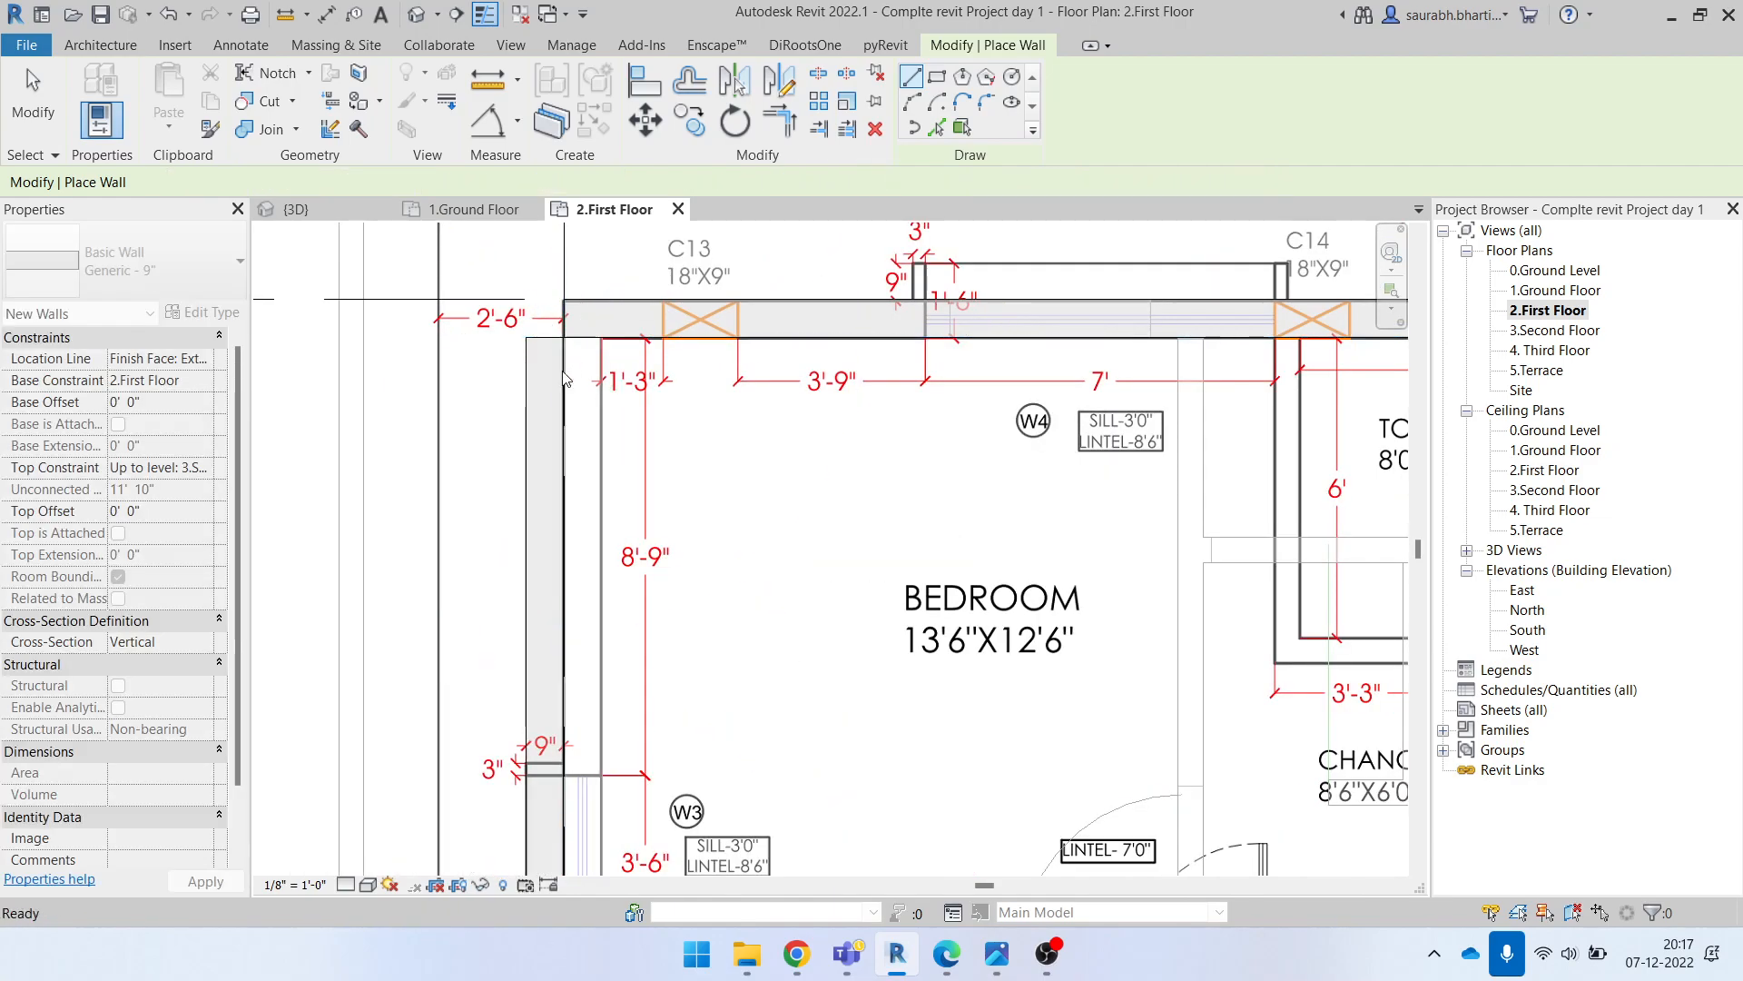
{"action": "key", "text": "Escape"}
{"action": "key", "text": "Escape"}
Step: Flip the 13'6"x12'6" bedroom's west wall so its thickness lies inside the PDF's outer wall line
{"action": "scroll", "coordinate": [557, 451], "scroll_direction": "down", "scroll_amount": 4}
{"action": "scroll", "coordinate": [559, 413], "scroll_direction": "up", "scroll_amount": 3}
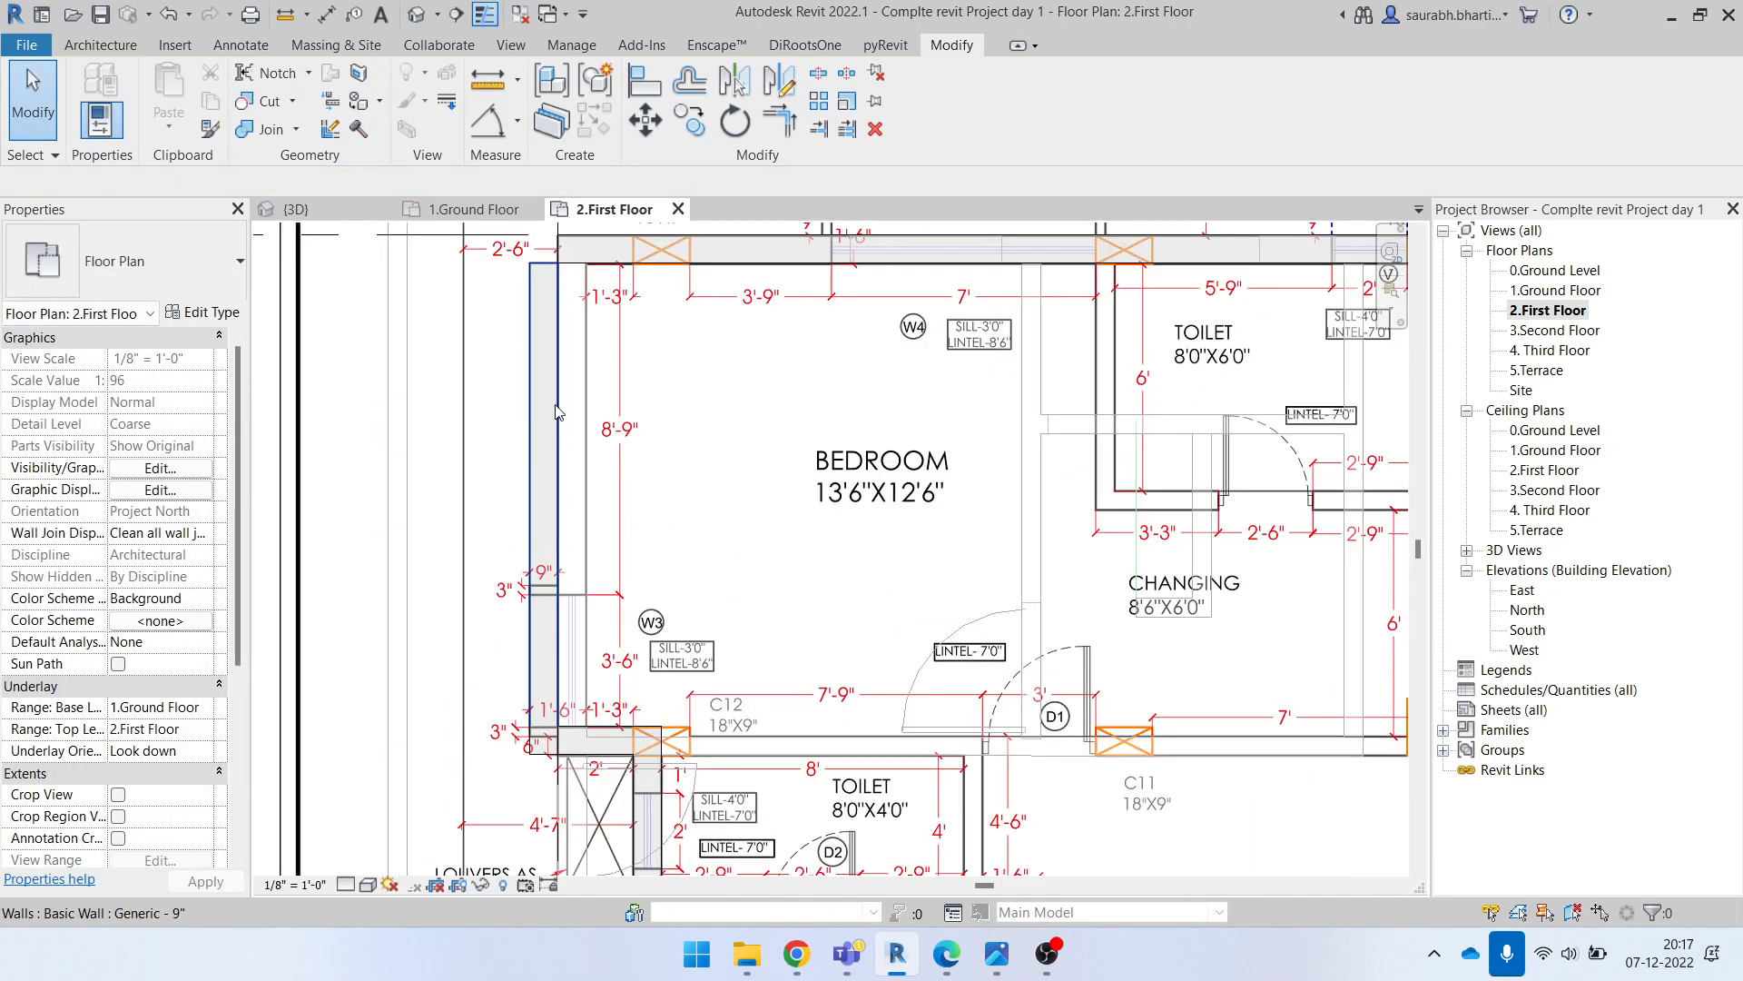
{"action": "left_click", "coordinate": [532, 354]}
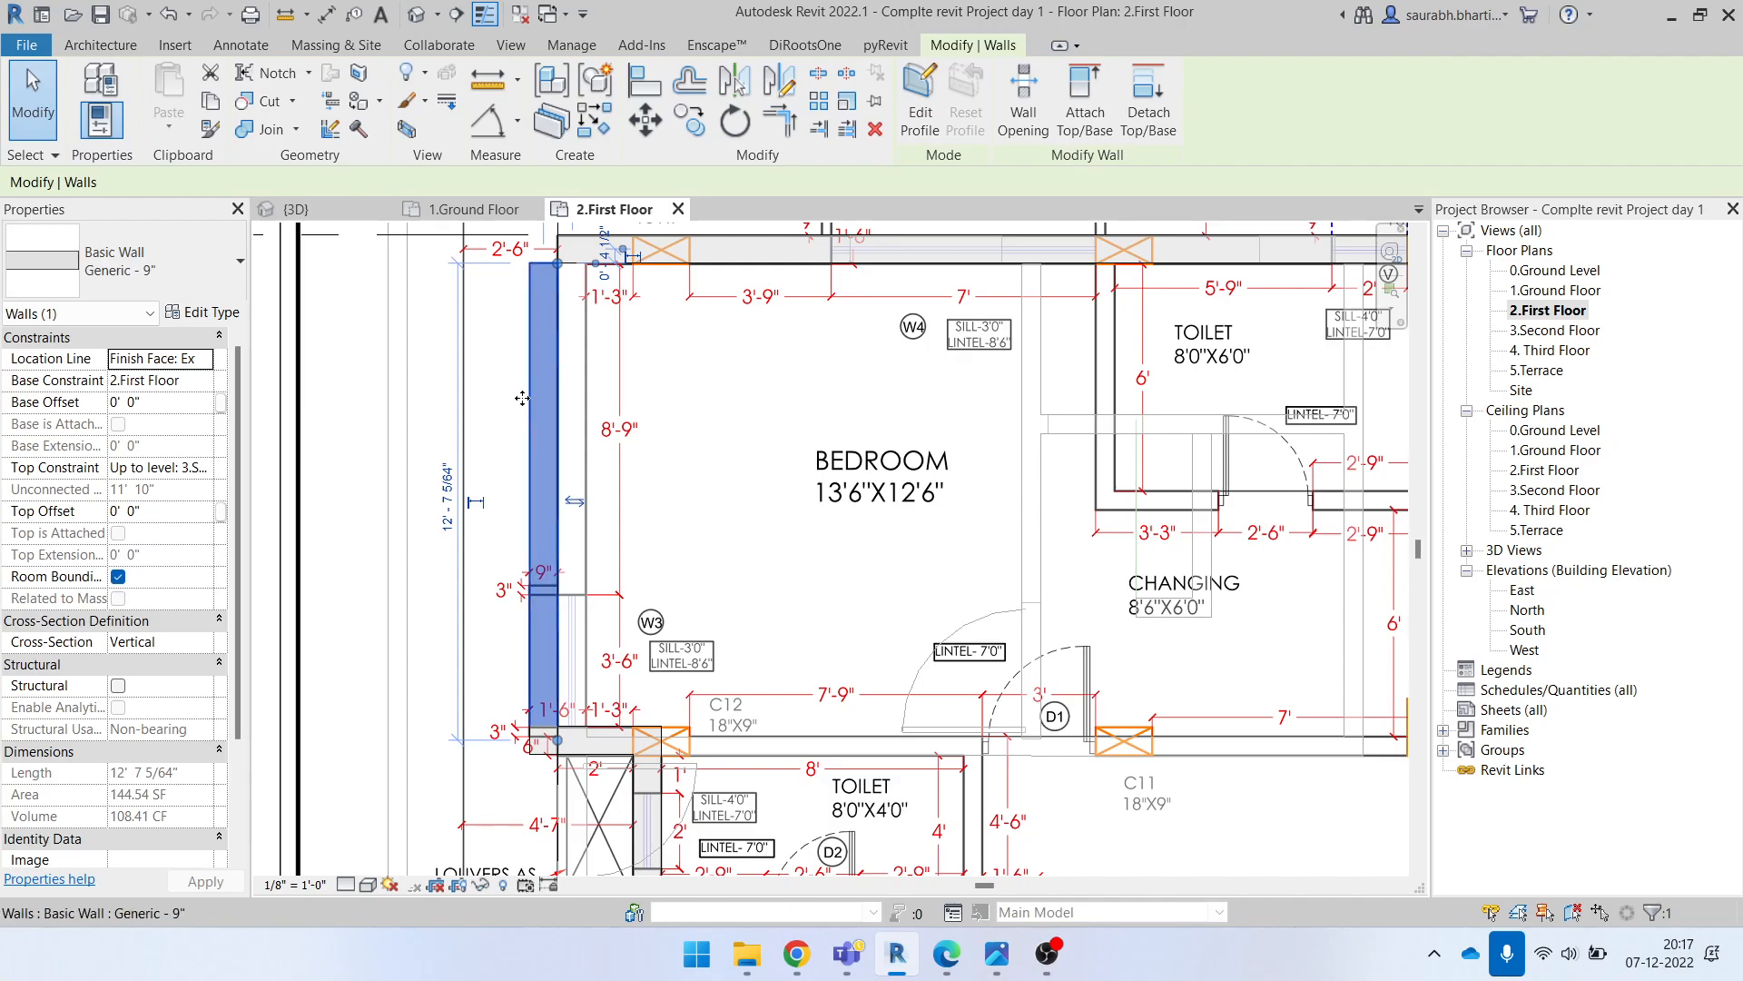
{"action": "key", "text": "space"}
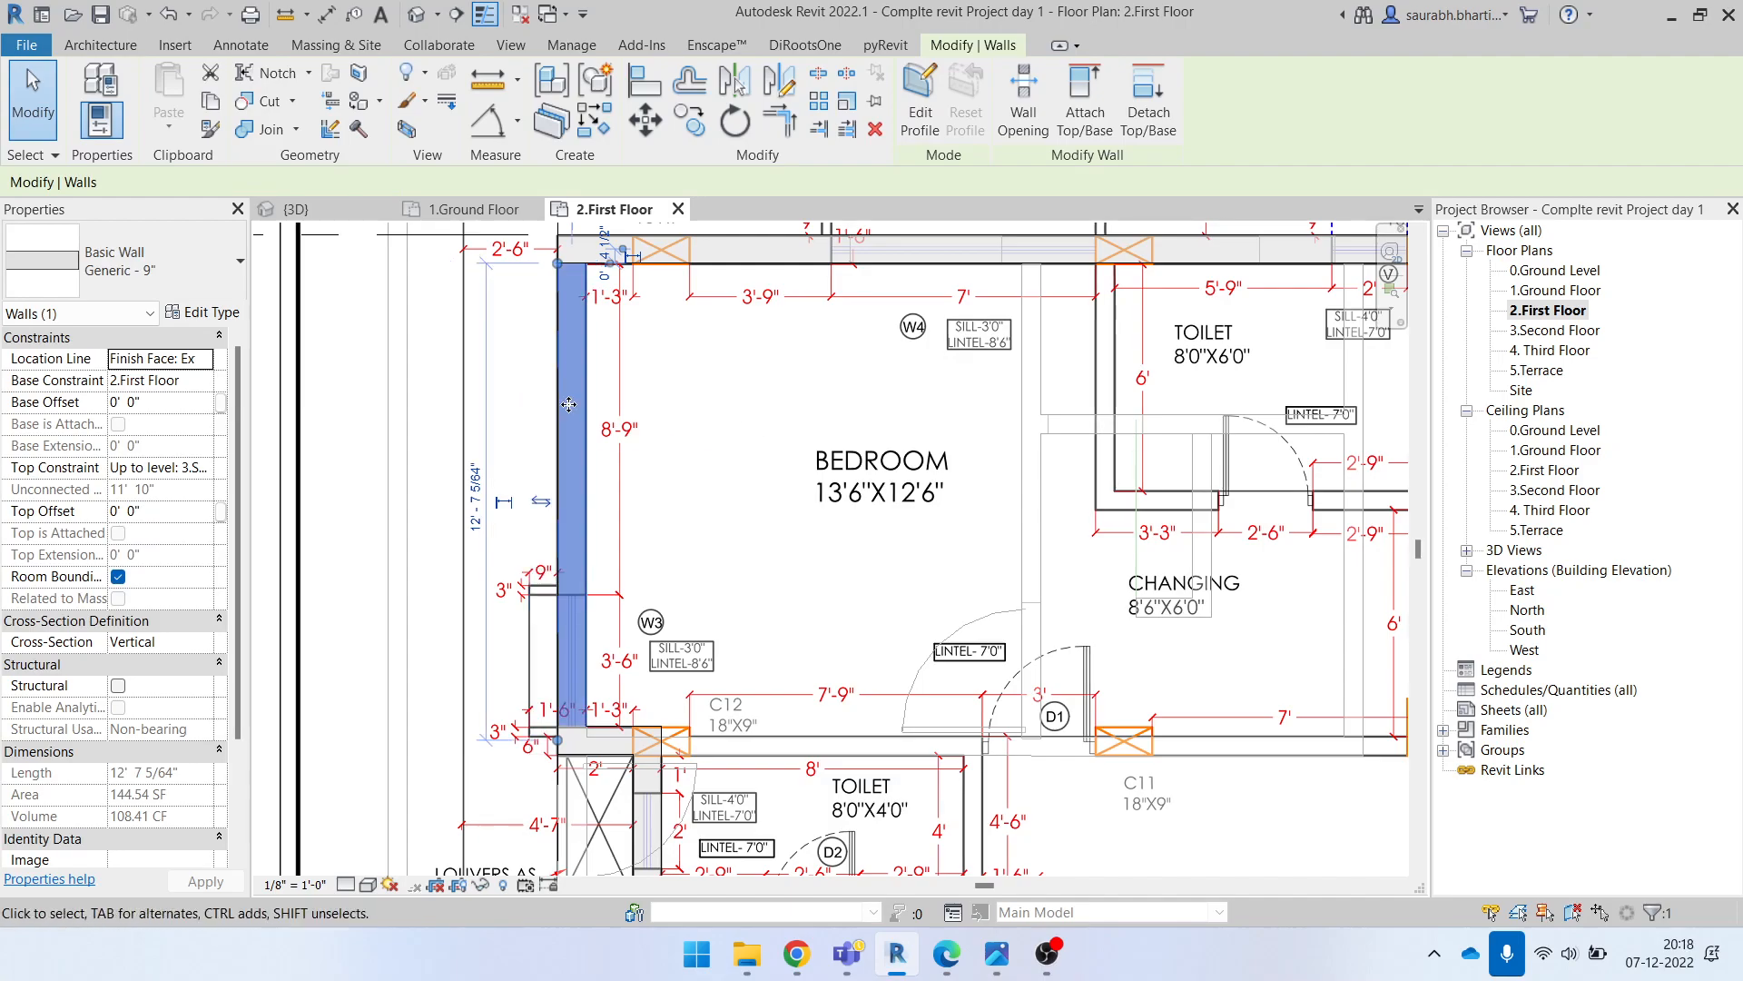
{"action": "key", "text": "Escape"}
Step: Trim the 13'6"x12'6" bedroom's west wall and the north wall into a corner near column C13
{"action": "scroll", "coordinate": [558, 472], "scroll_direction": "down", "scroll_amount": 3}
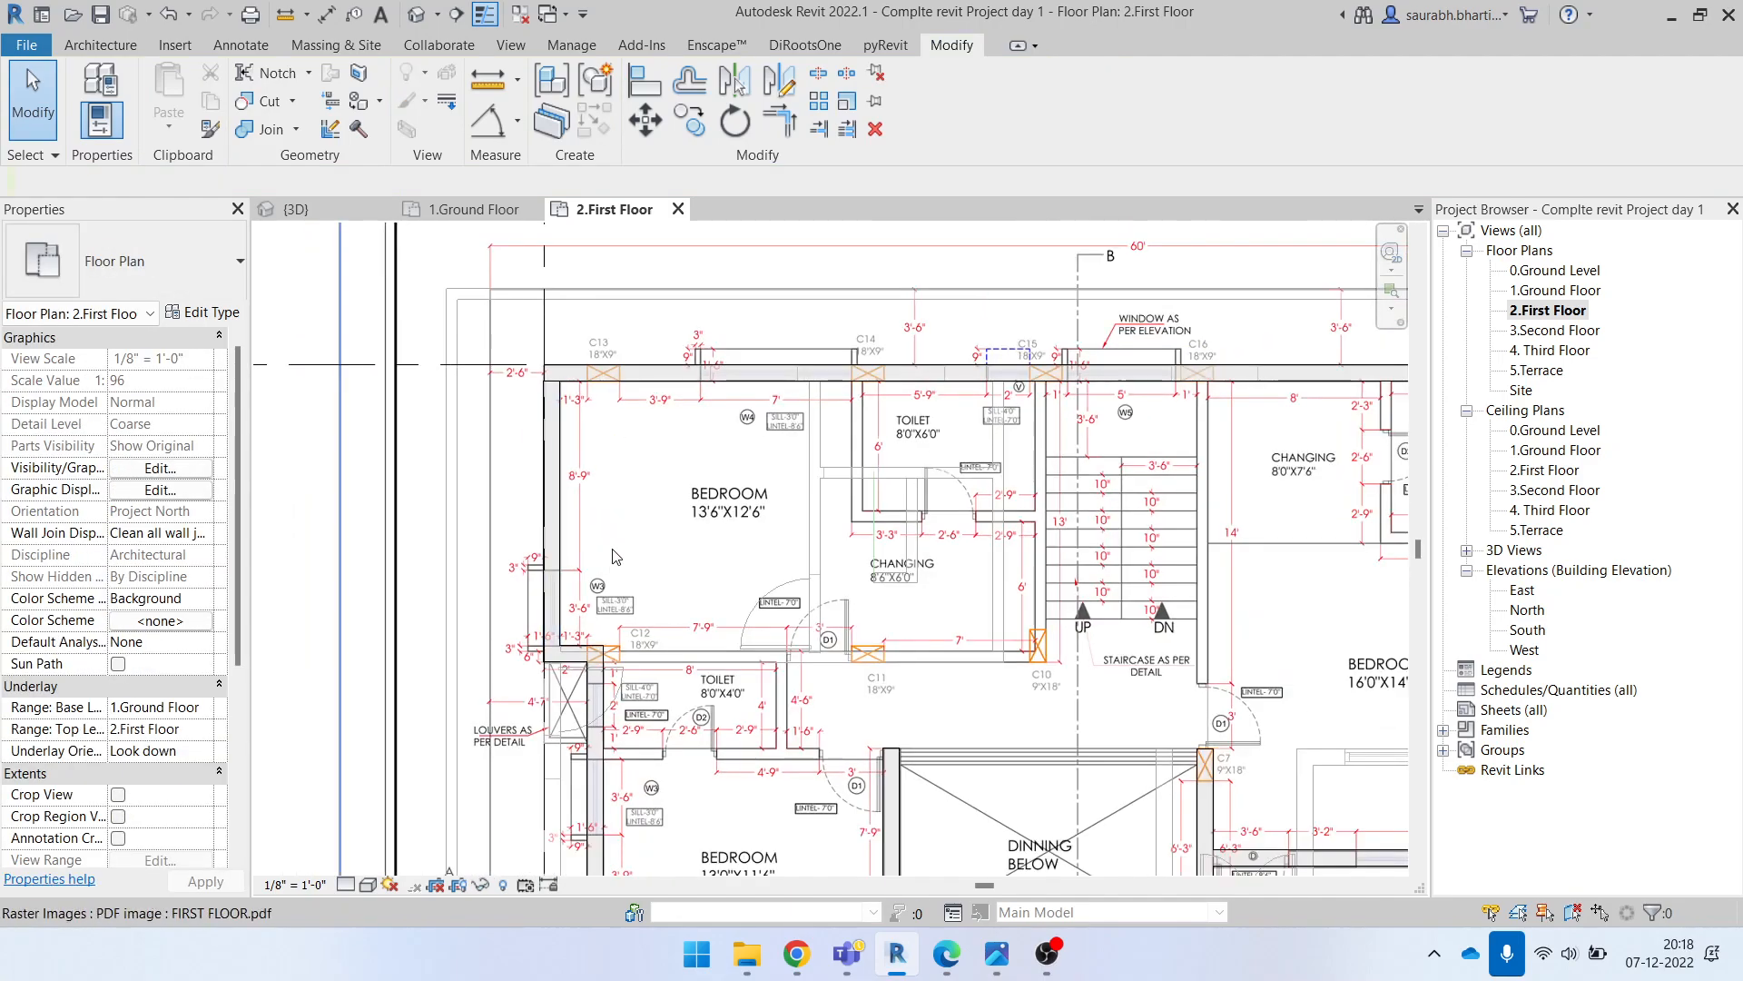
{"action": "scroll", "coordinate": [553, 357], "scroll_direction": "up", "scroll_amount": 3}
{"action": "left_click", "coordinate": [556, 455]}
{"action": "left_click", "coordinate": [583, 366]}
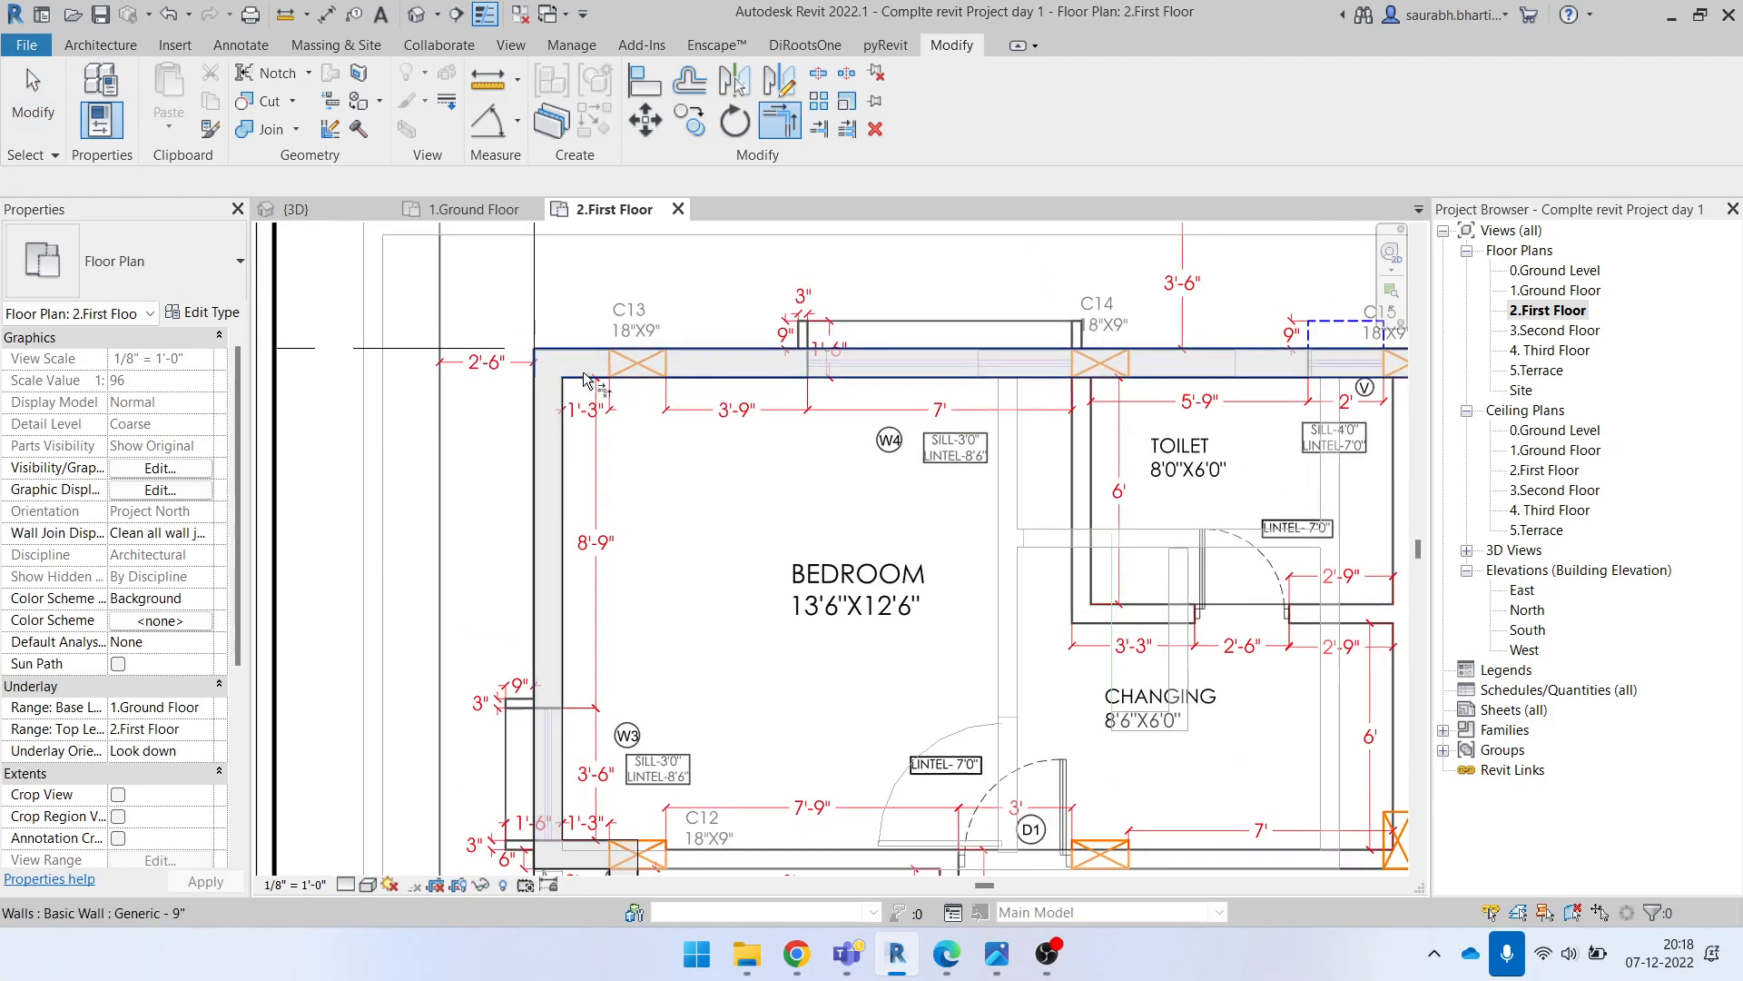
{"action": "scroll", "coordinate": [512, 491], "scroll_direction": "up", "scroll_amount": 1}
{"action": "key", "text": "Escape"}
Step: Check the thickness of the partition between the 8'0"x7'6" changing room and the 7'6"x7'0" toilet with a trial line
{"action": "scroll", "coordinate": [442, 474], "scroll_direction": "down", "scroll_amount": 5}
{"action": "middle_click_drag", "start_coordinate": [869, 505], "coordinate": [636, 456]}
{"action": "scroll", "coordinate": [1100, 472], "scroll_direction": "up", "scroll_amount": 4}
{"action": "scroll", "coordinate": [753, 320], "scroll_direction": "up", "scroll_amount": 7}
{"action": "scroll", "coordinate": [858, 389], "scroll_direction": "up", "scroll_amount": 1}
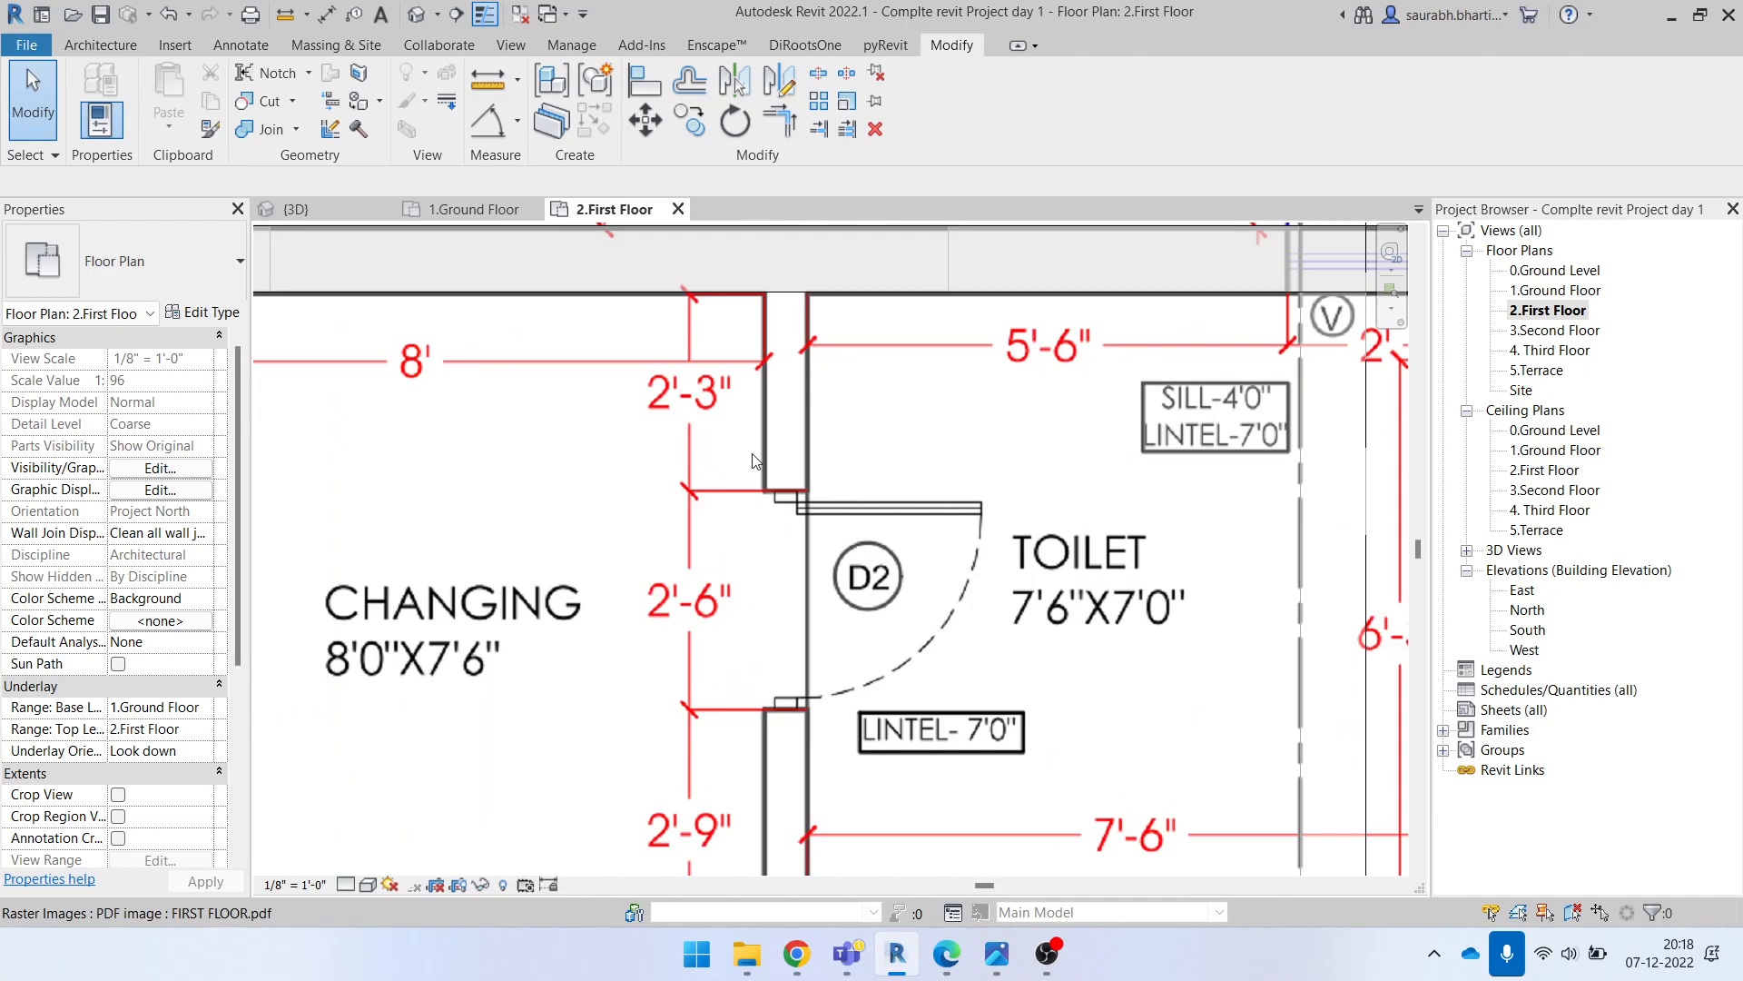
{"action": "scroll", "coordinate": [774, 476], "scroll_direction": "down", "scroll_amount": 4}
{"action": "scroll", "coordinate": [773, 527], "scroll_direction": "up", "scroll_amount": 2}
{"action": "key", "text": "l"}
{"action": "key", "text": "i"}
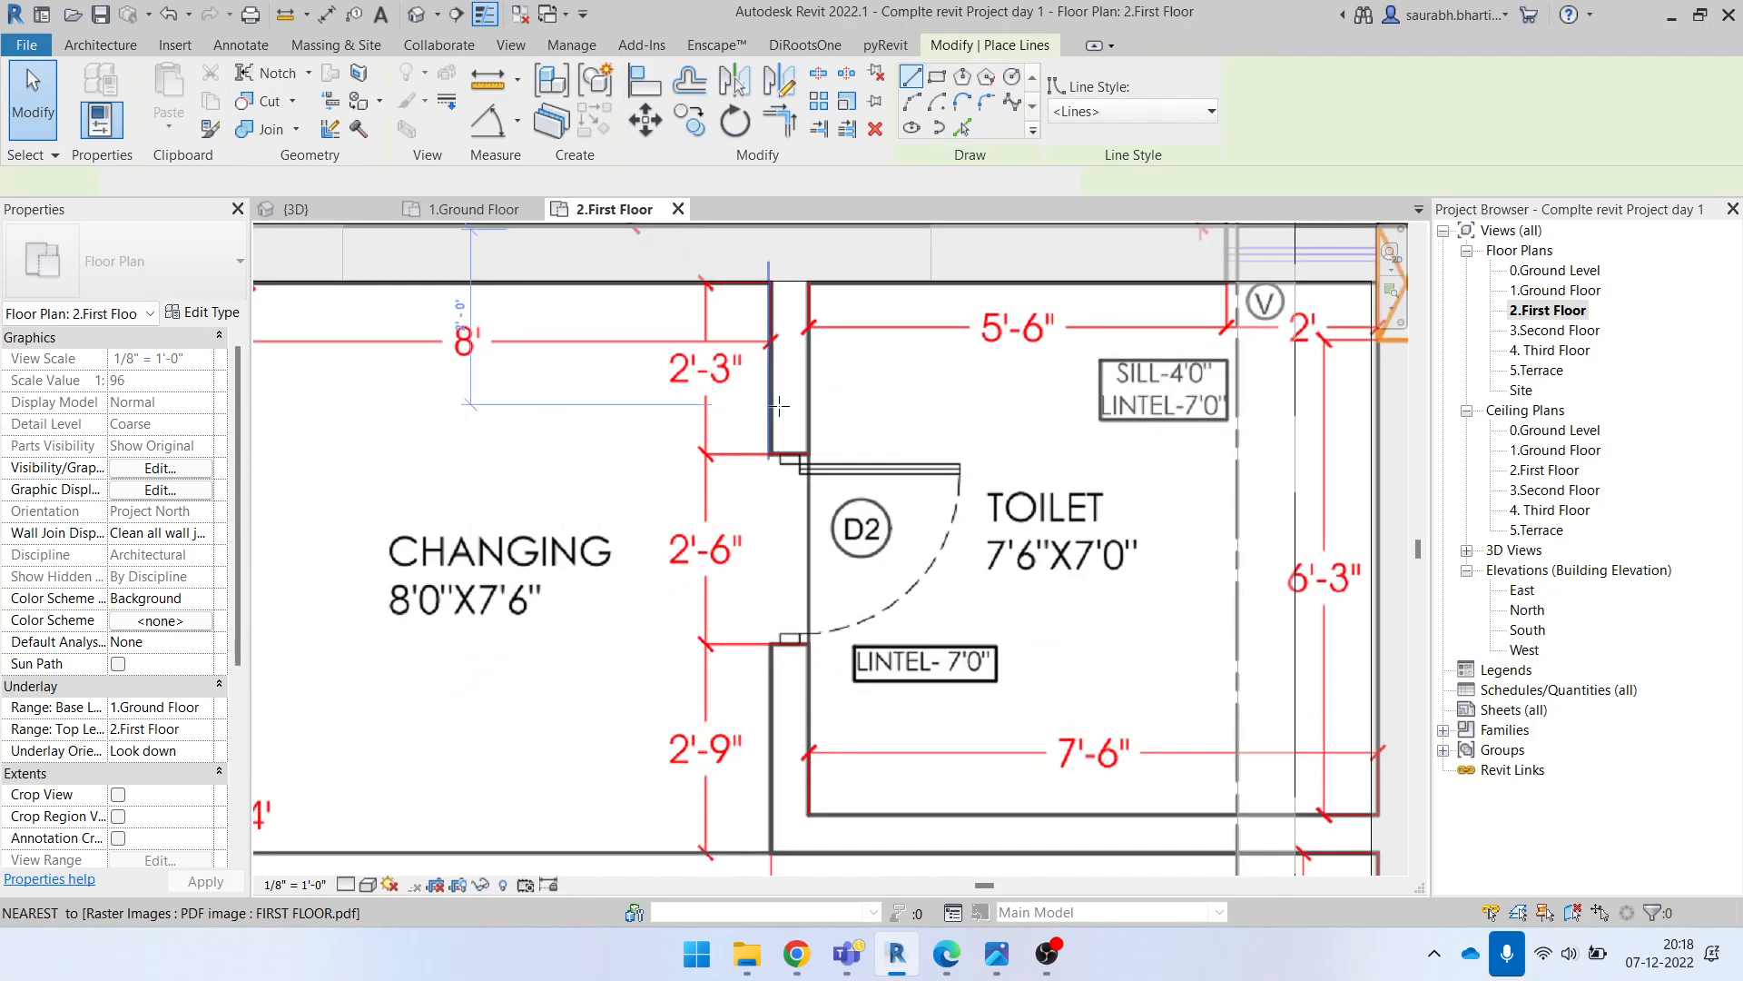
{"action": "scroll", "coordinate": [808, 397], "scroll_direction": "up", "scroll_amount": 3}
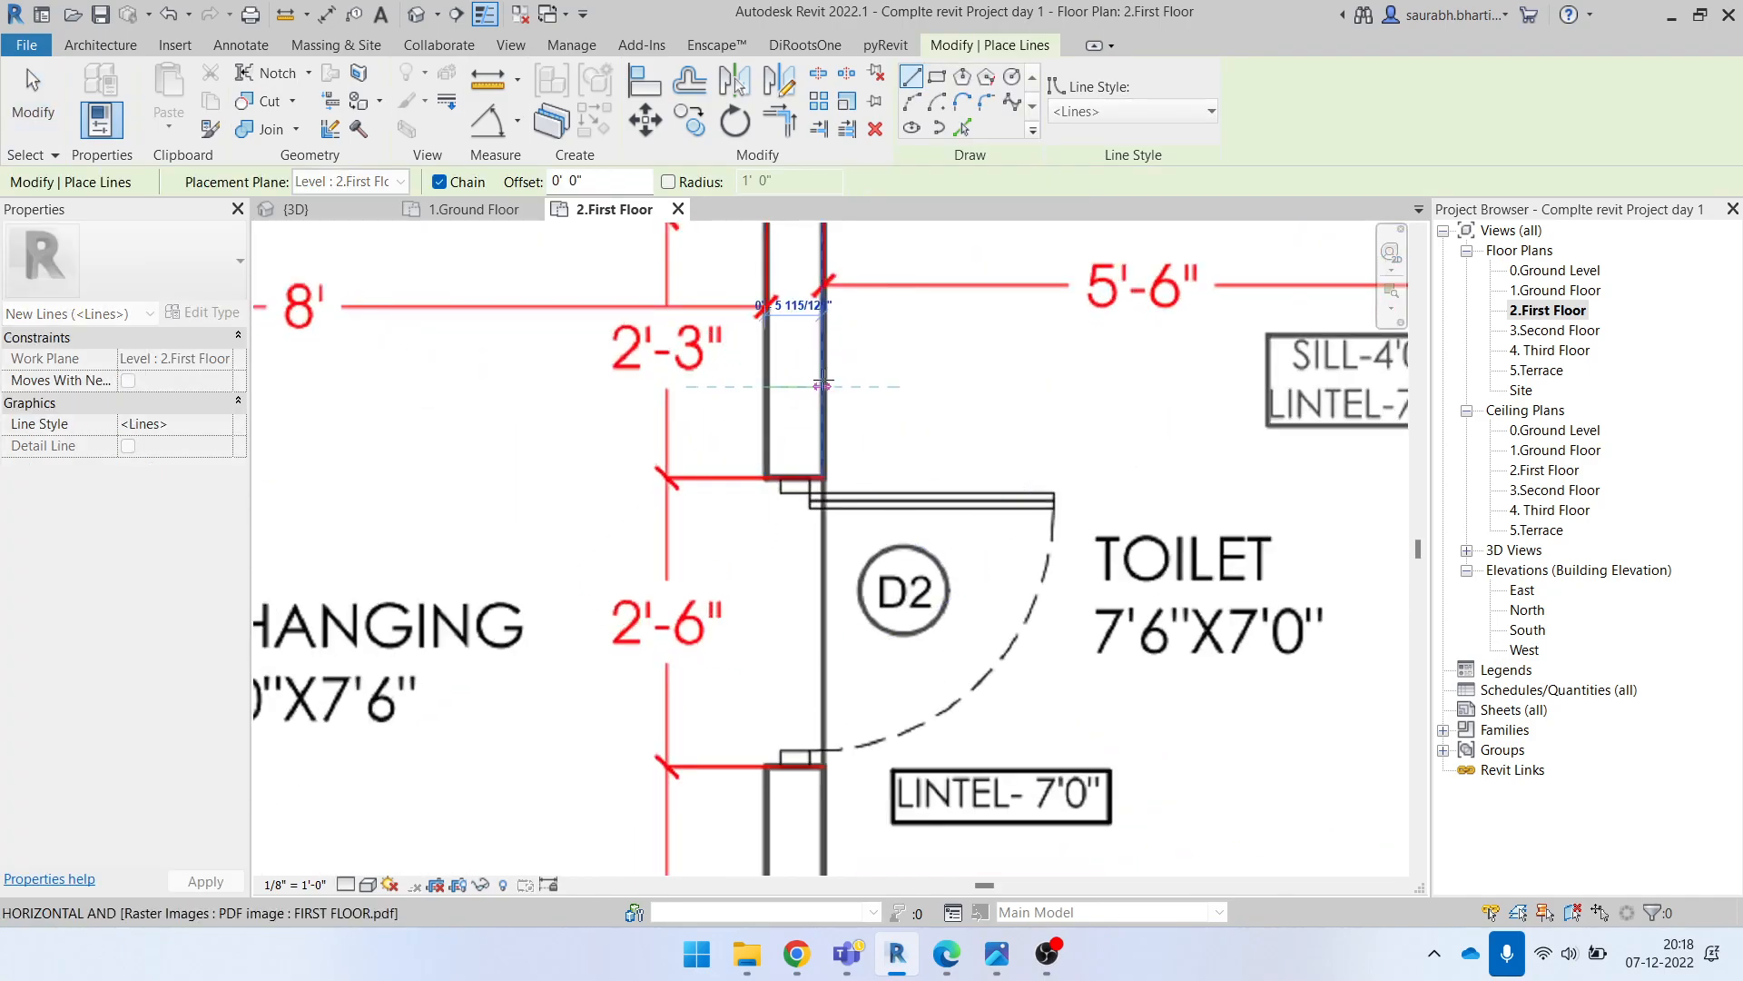
{"action": "key", "text": "Escape"}
{"action": "key", "text": "Escape"}
{"action": "scroll", "coordinate": [840, 427], "scroll_direction": "down", "scroll_amount": 3}
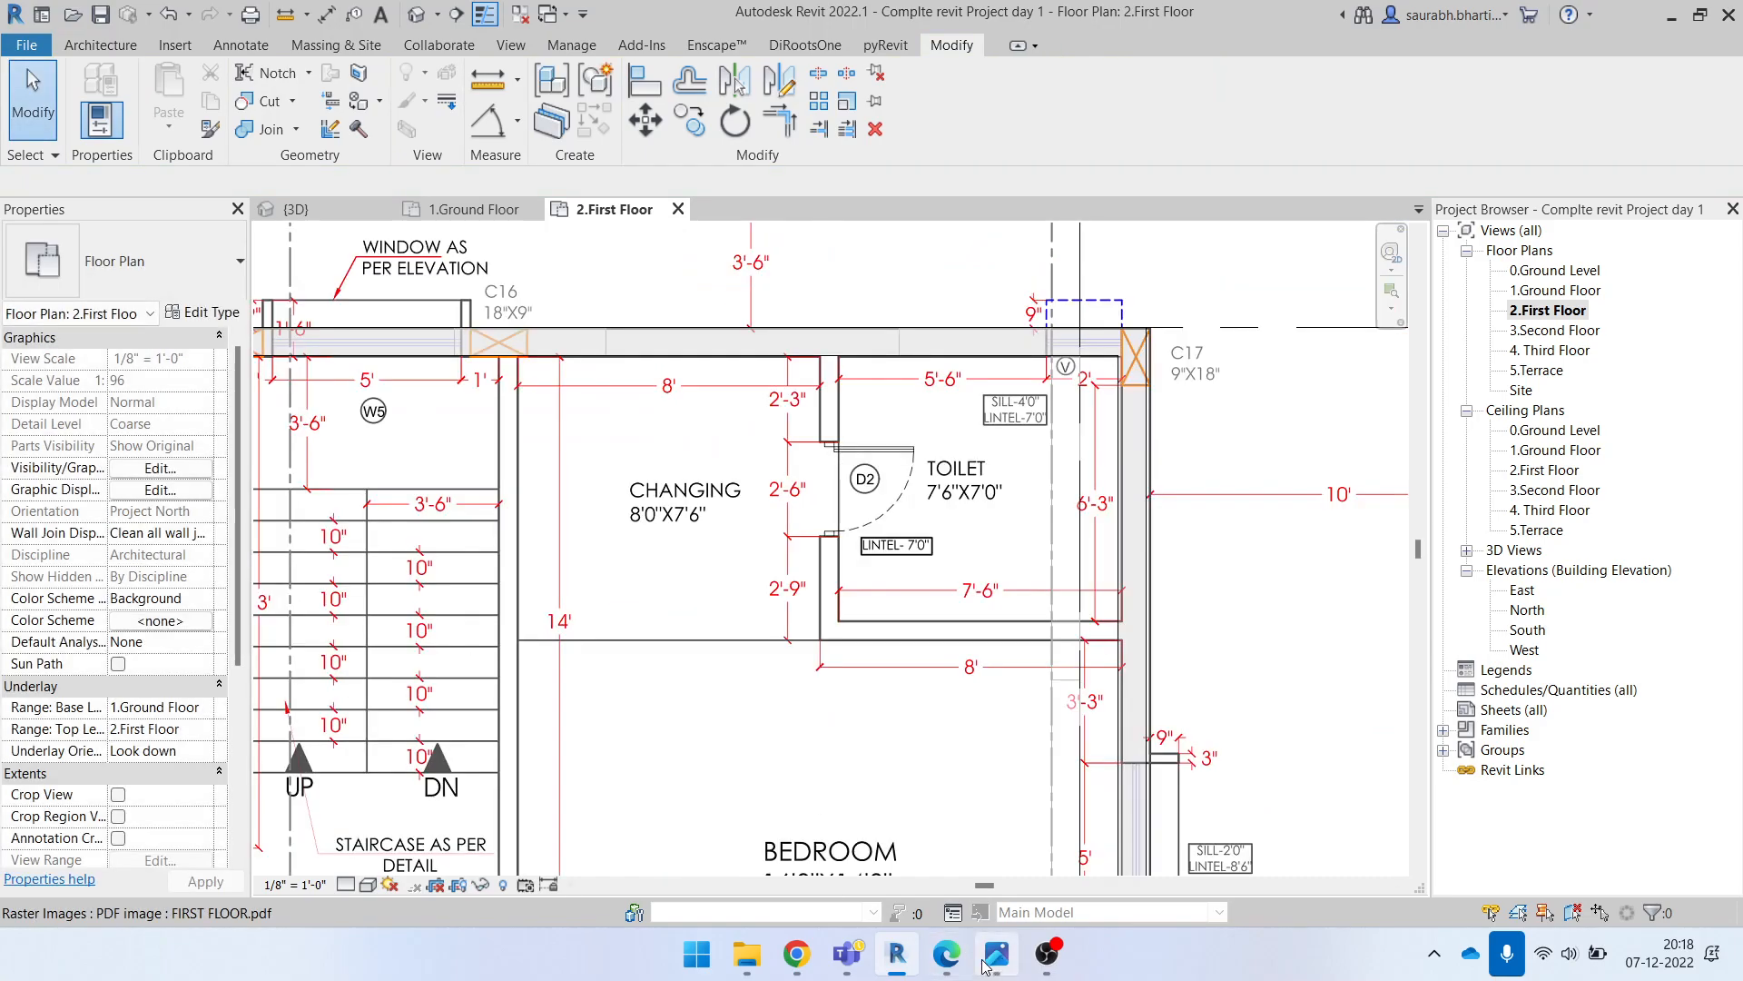
Step: Stretch the north wall's west end out past the bedroom corner and bring it back to the west wall's outer face
{"action": "scroll", "coordinate": [817, 636], "scroll_direction": "down", "scroll_amount": 4}
{"action": "left_click", "coordinate": [468, 547]}
{"action": "left_click_drag", "start_coordinate": [406, 537], "coordinate": [274, 539]}
{"action": "scroll", "coordinate": [557, 538], "scroll_direction": "up", "scroll_amount": 3}
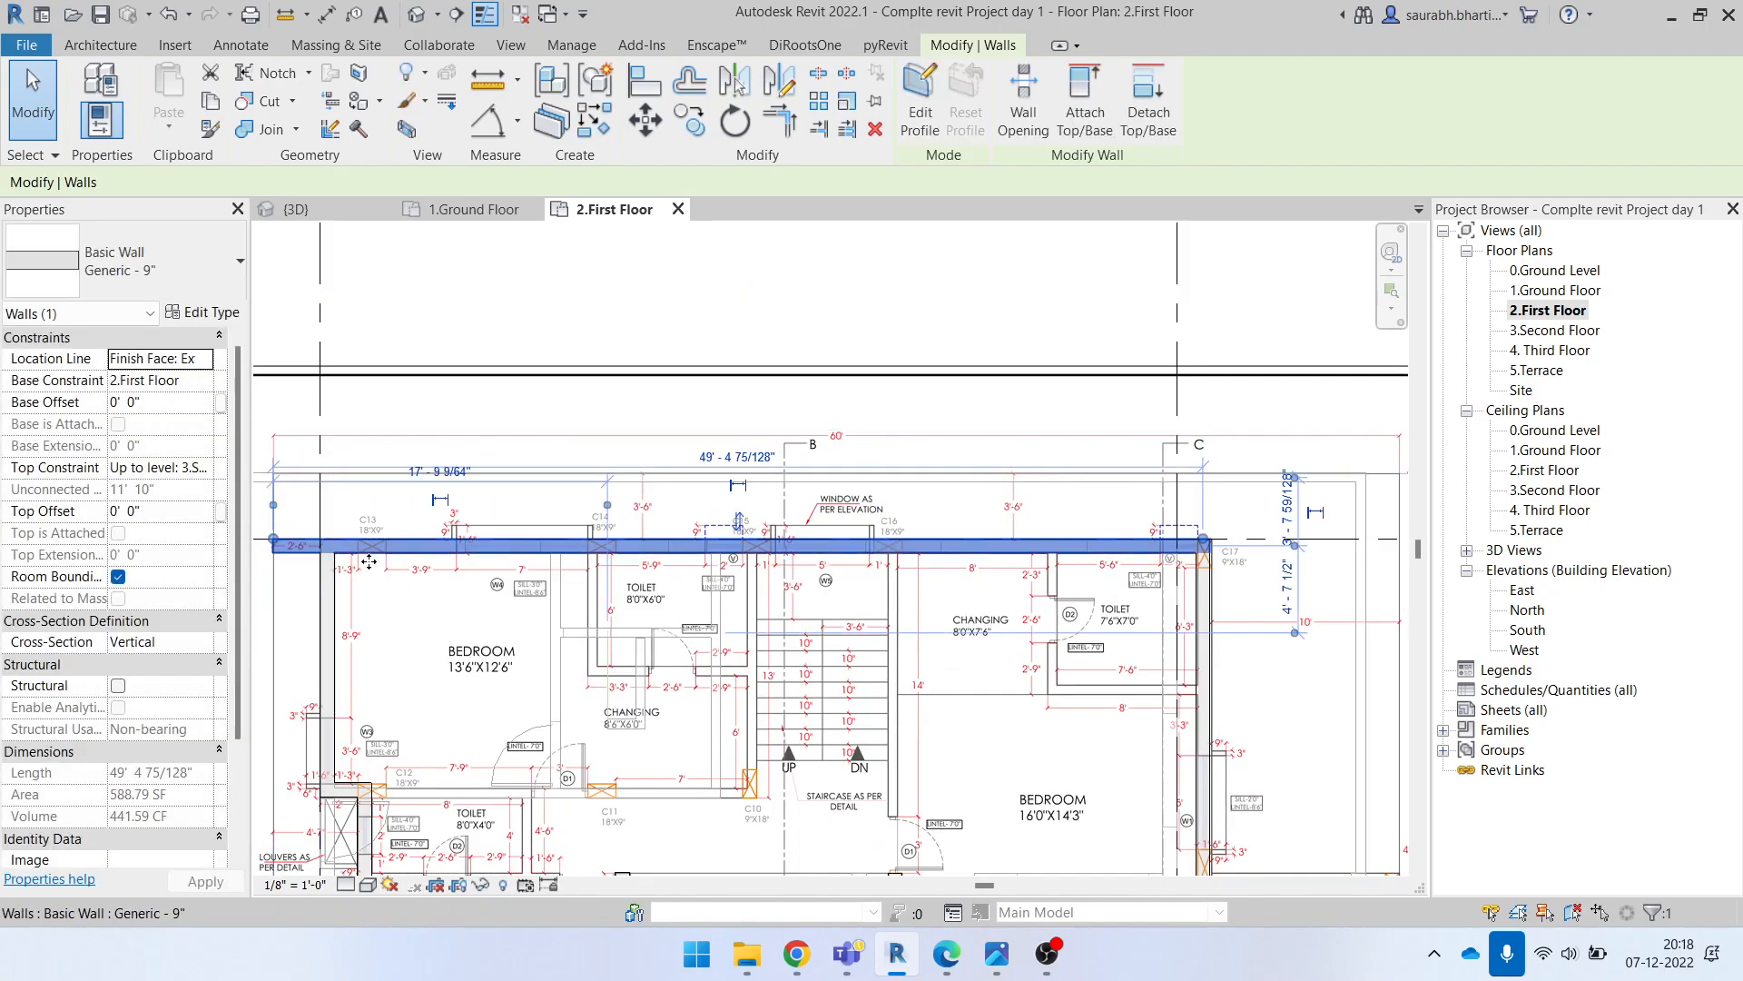
{"action": "left_click_drag", "start_coordinate": [273, 539], "coordinate": [326, 539]}
{"action": "scroll", "coordinate": [337, 586], "scroll_direction": "up", "scroll_amount": 3}
{"action": "scroll", "coordinate": [439, 561], "scroll_direction": "down", "scroll_amount": 3}
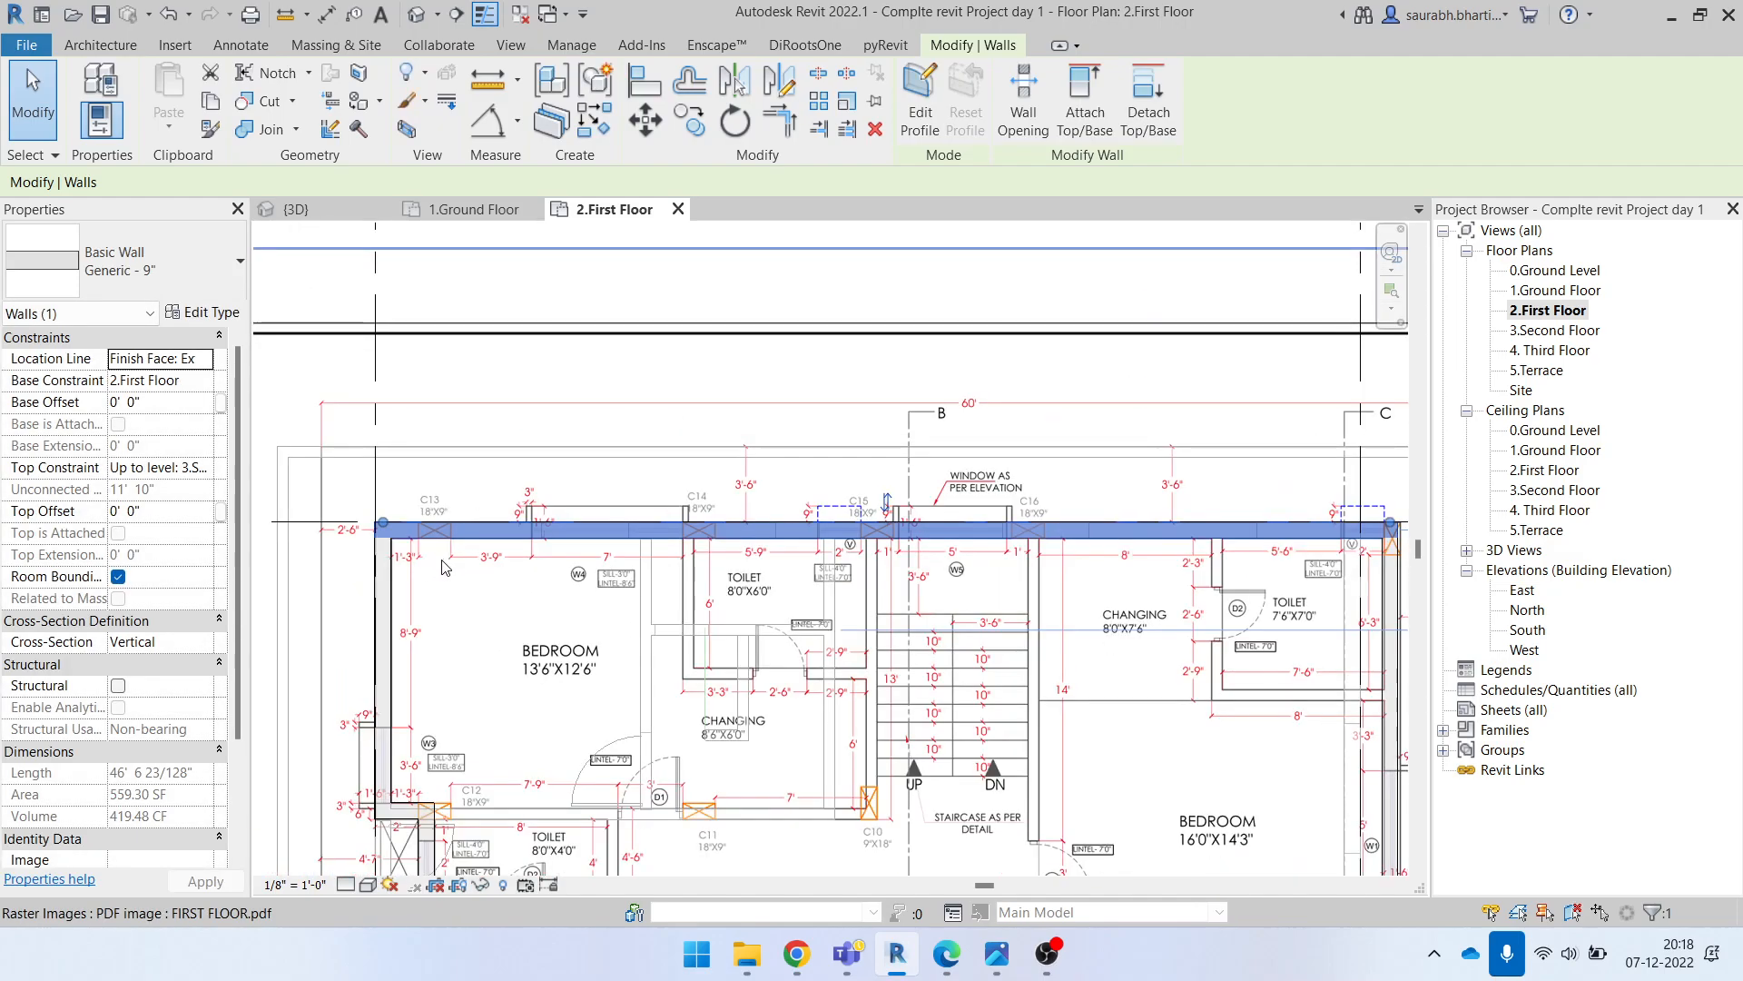
Step: Shorten the north wall by pulling its west end back east to the W4 window, between columns C13 and C14
{"action": "key", "text": "Escape"}
{"action": "left_click", "coordinate": [439, 542]}
{"action": "left_click_drag", "start_coordinate": [386, 523], "coordinate": [556, 526]}
{"action": "key", "text": "Escape"}
{"action": "scroll", "coordinate": [380, 546], "scroll_direction": "up", "scroll_amount": 3}
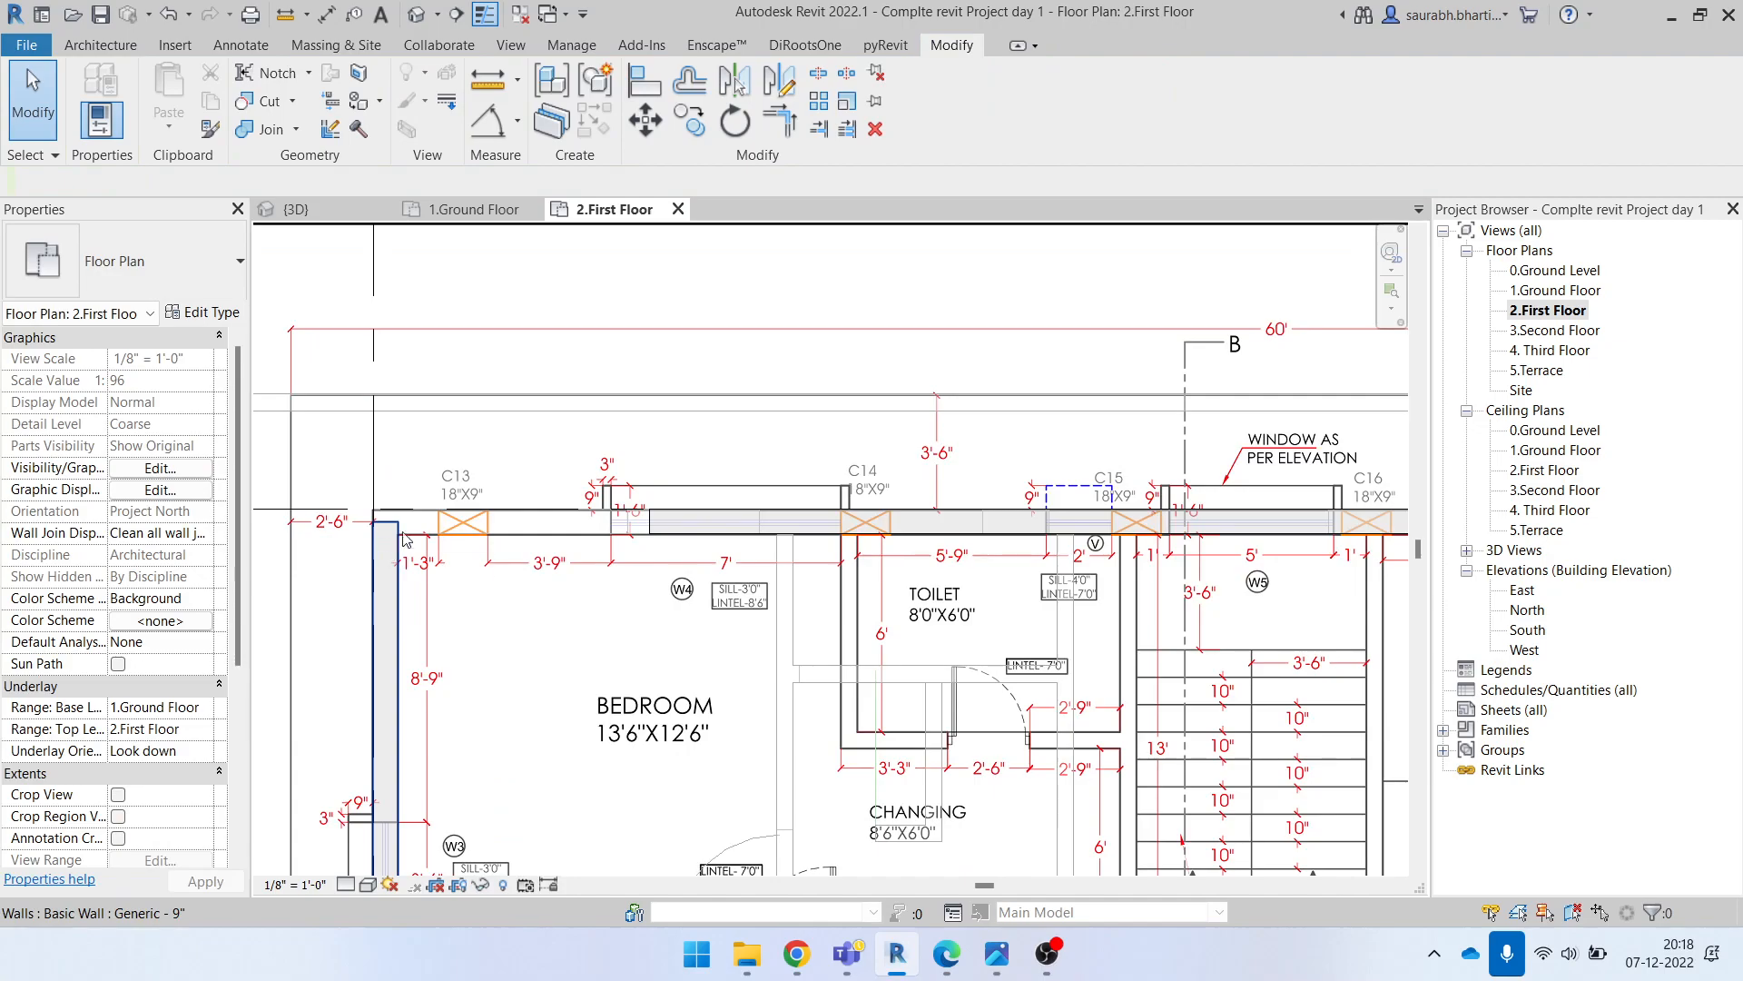
Step: Align the north wall's west end with the bedroom's west wall to close the corner near column C13
{"action": "scroll", "coordinate": [399, 551], "scroll_direction": "up", "scroll_amount": 3}
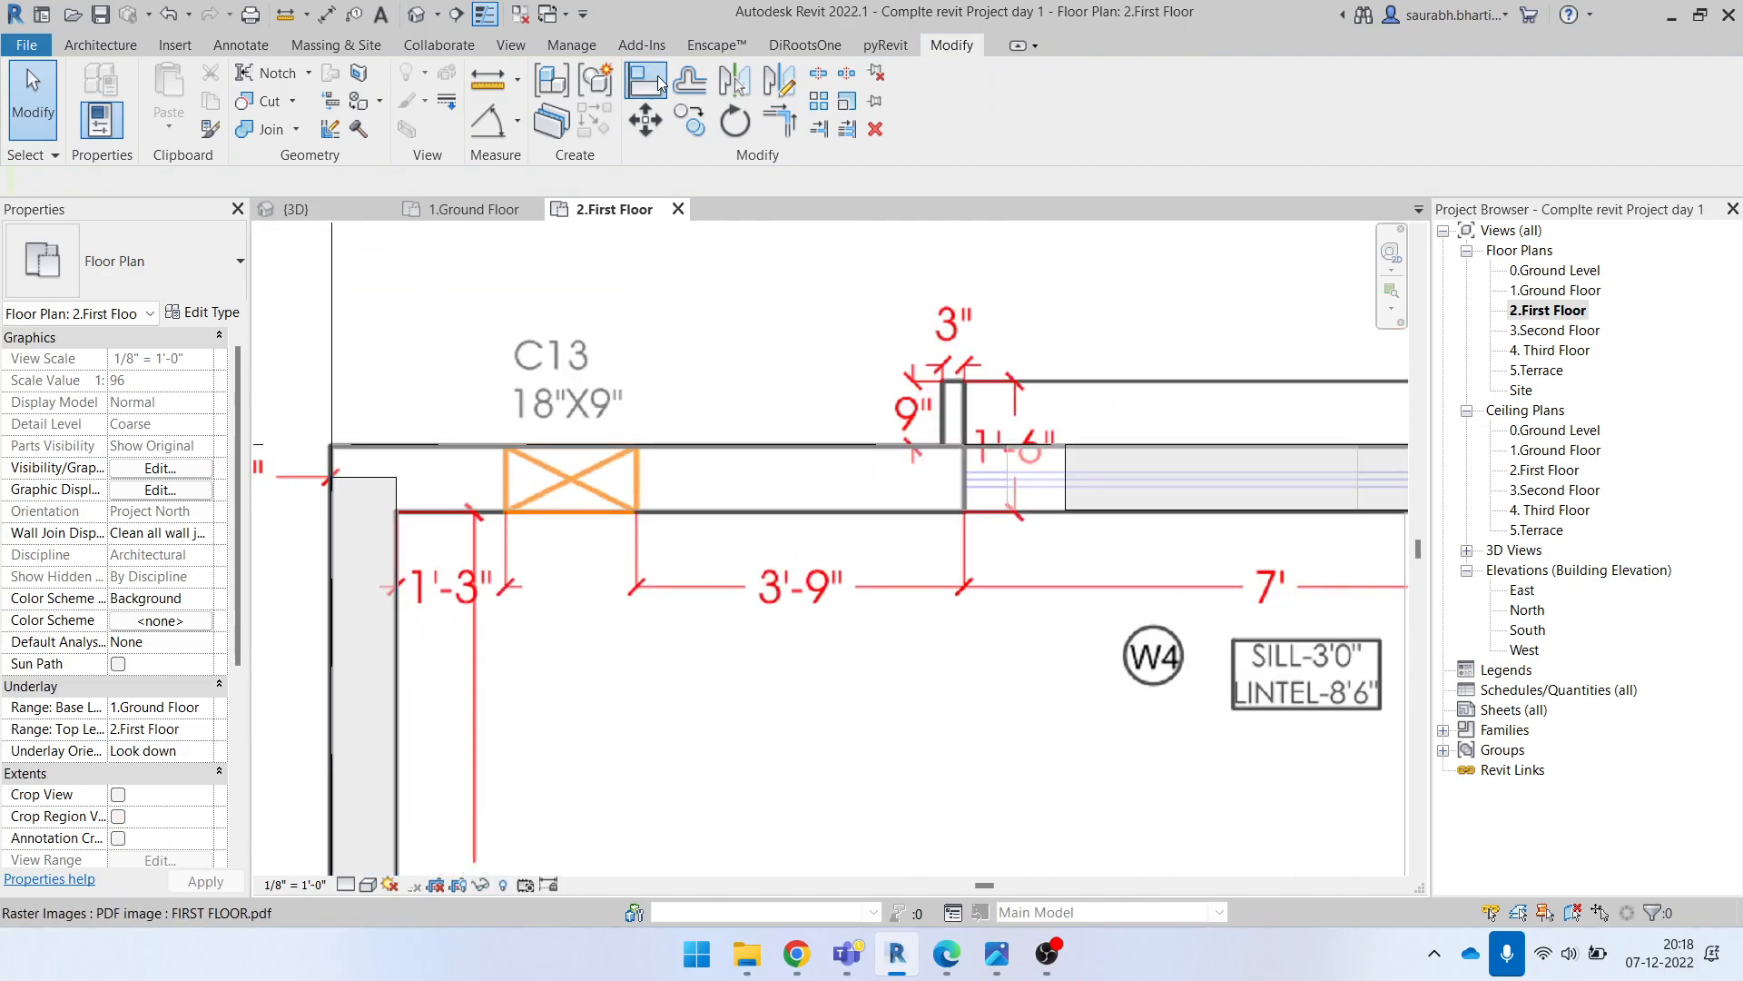
{"action": "left_click", "coordinate": [660, 83]}
{"action": "scroll", "coordinate": [395, 496], "scroll_direction": "up", "scroll_amount": 3}
{"action": "left_click", "coordinate": [400, 492]}
{"action": "scroll", "coordinate": [466, 525], "scroll_direction": "down", "scroll_amount": 4}
{"action": "scroll", "coordinate": [466, 525], "scroll_direction": "down", "scroll_amount": 4}
{"action": "scroll", "coordinate": [723, 530], "scroll_direction": "up", "scroll_amount": 4}
{"action": "left_click", "coordinate": [738, 520]}
{"action": "scroll", "coordinate": [832, 570], "scroll_direction": "down", "scroll_amount": 5}
{"action": "scroll", "coordinate": [608, 543], "scroll_direction": "up", "scroll_amount": 3}
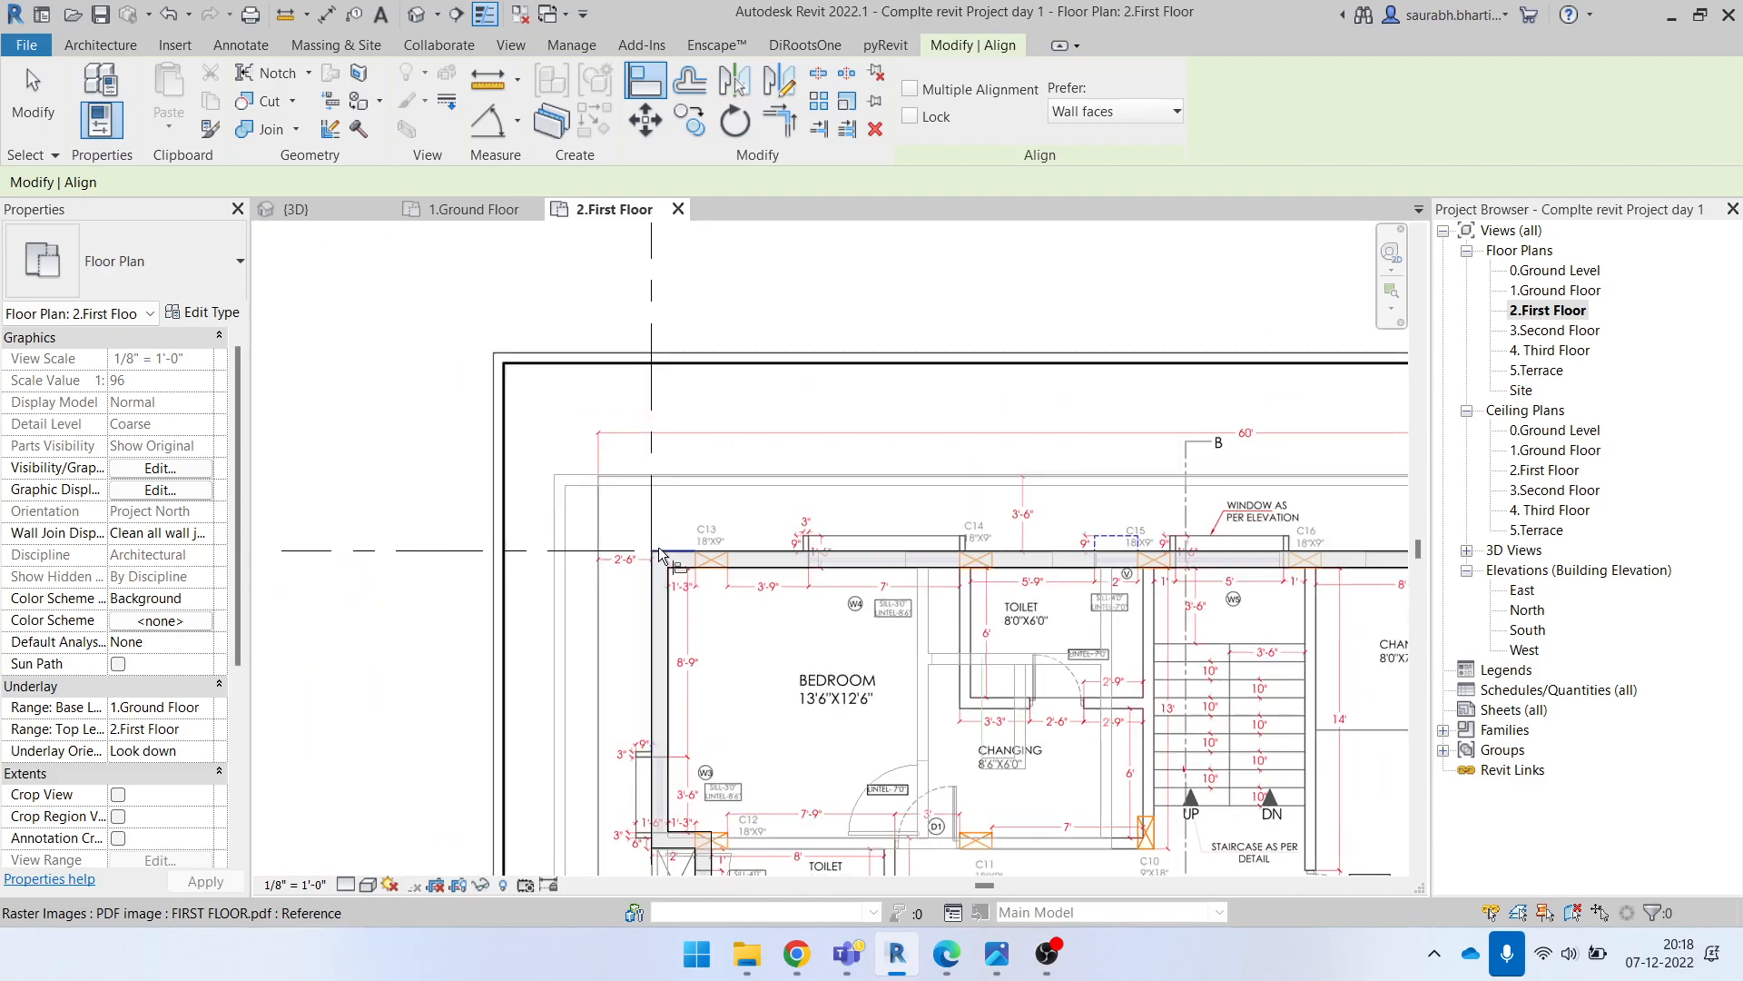
{"action": "key", "text": "Escape"}
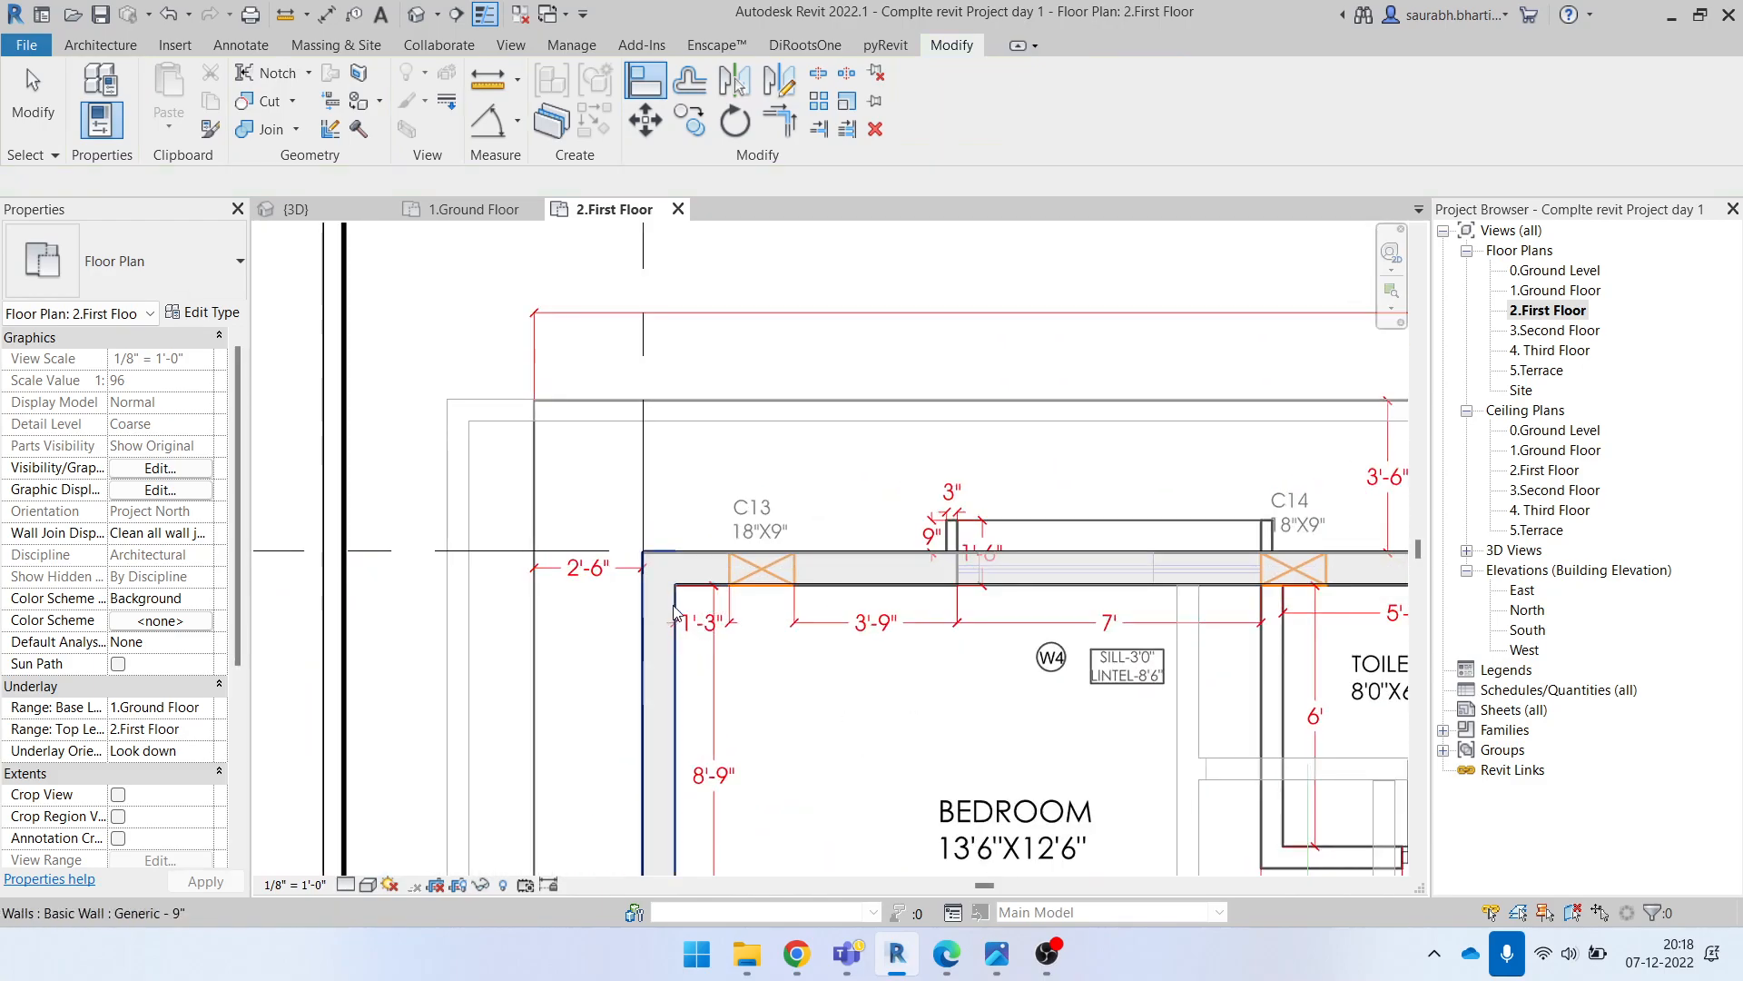
{"action": "left_click", "coordinate": [661, 590]}
{"action": "key", "text": "Escape"}
Step: Select the connected chain of exterior walls and temporarily hide it in the view
{"action": "scroll", "coordinate": [640, 554], "scroll_direction": "down", "scroll_amount": 5}
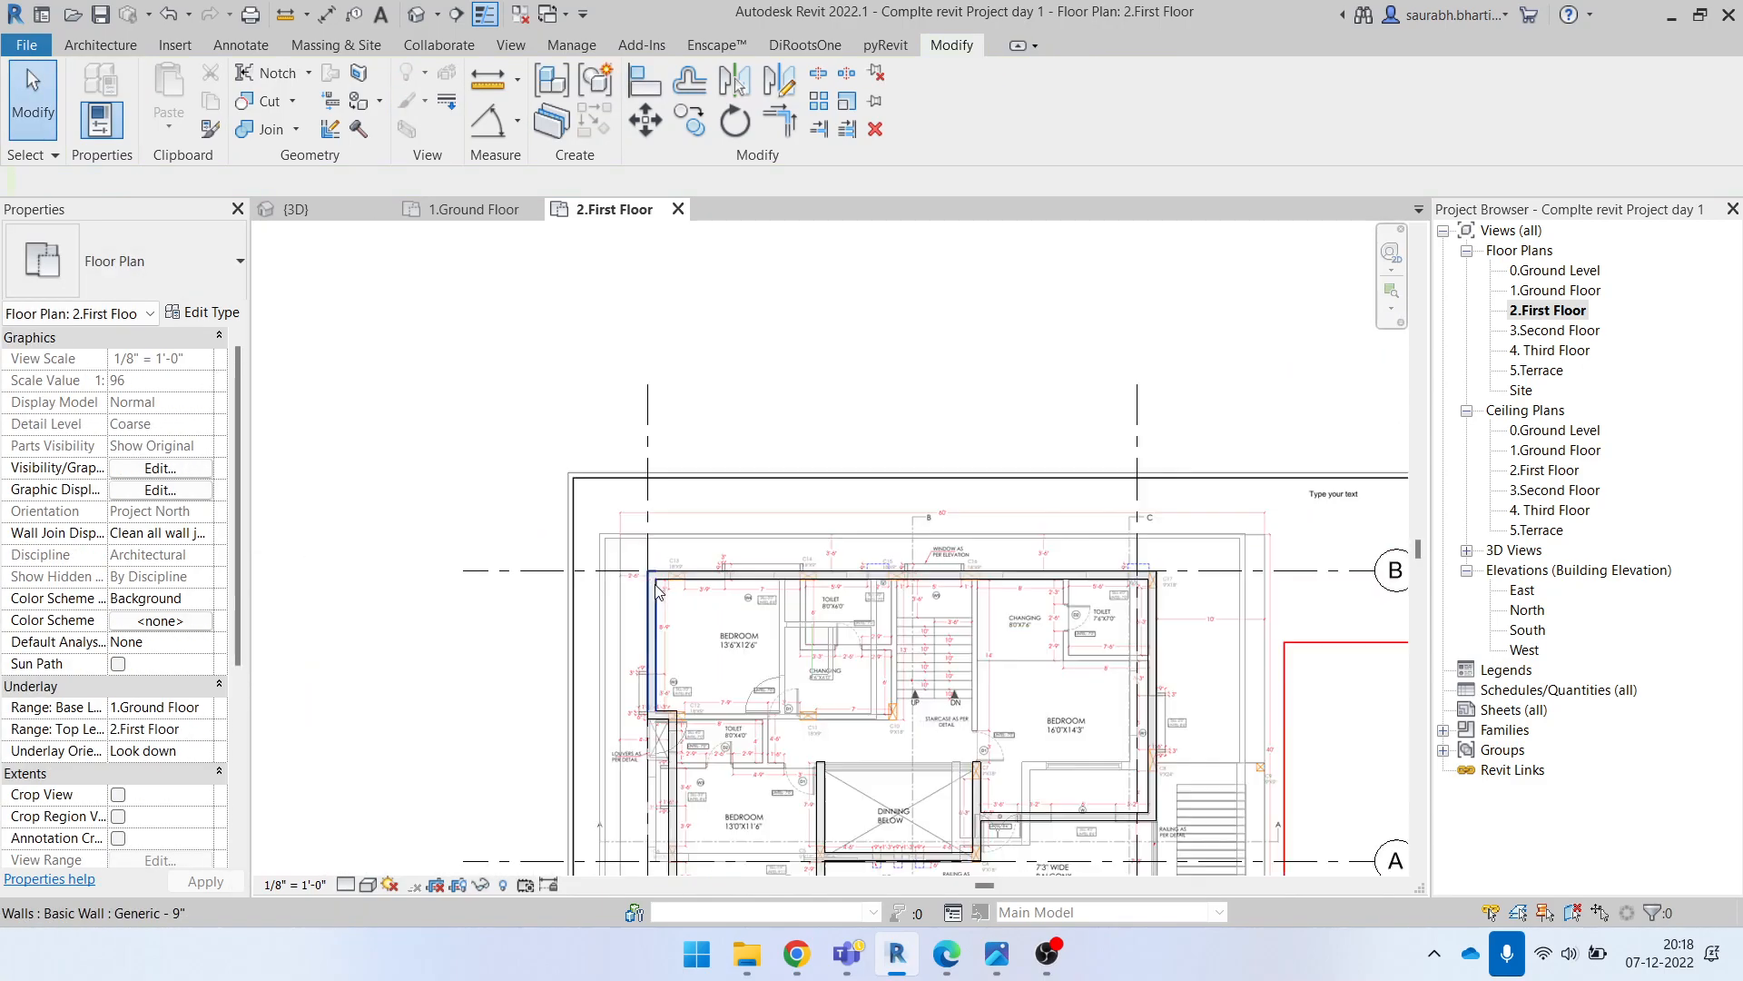
{"action": "scroll", "coordinate": [636, 540], "scroll_direction": "down", "scroll_amount": 2}
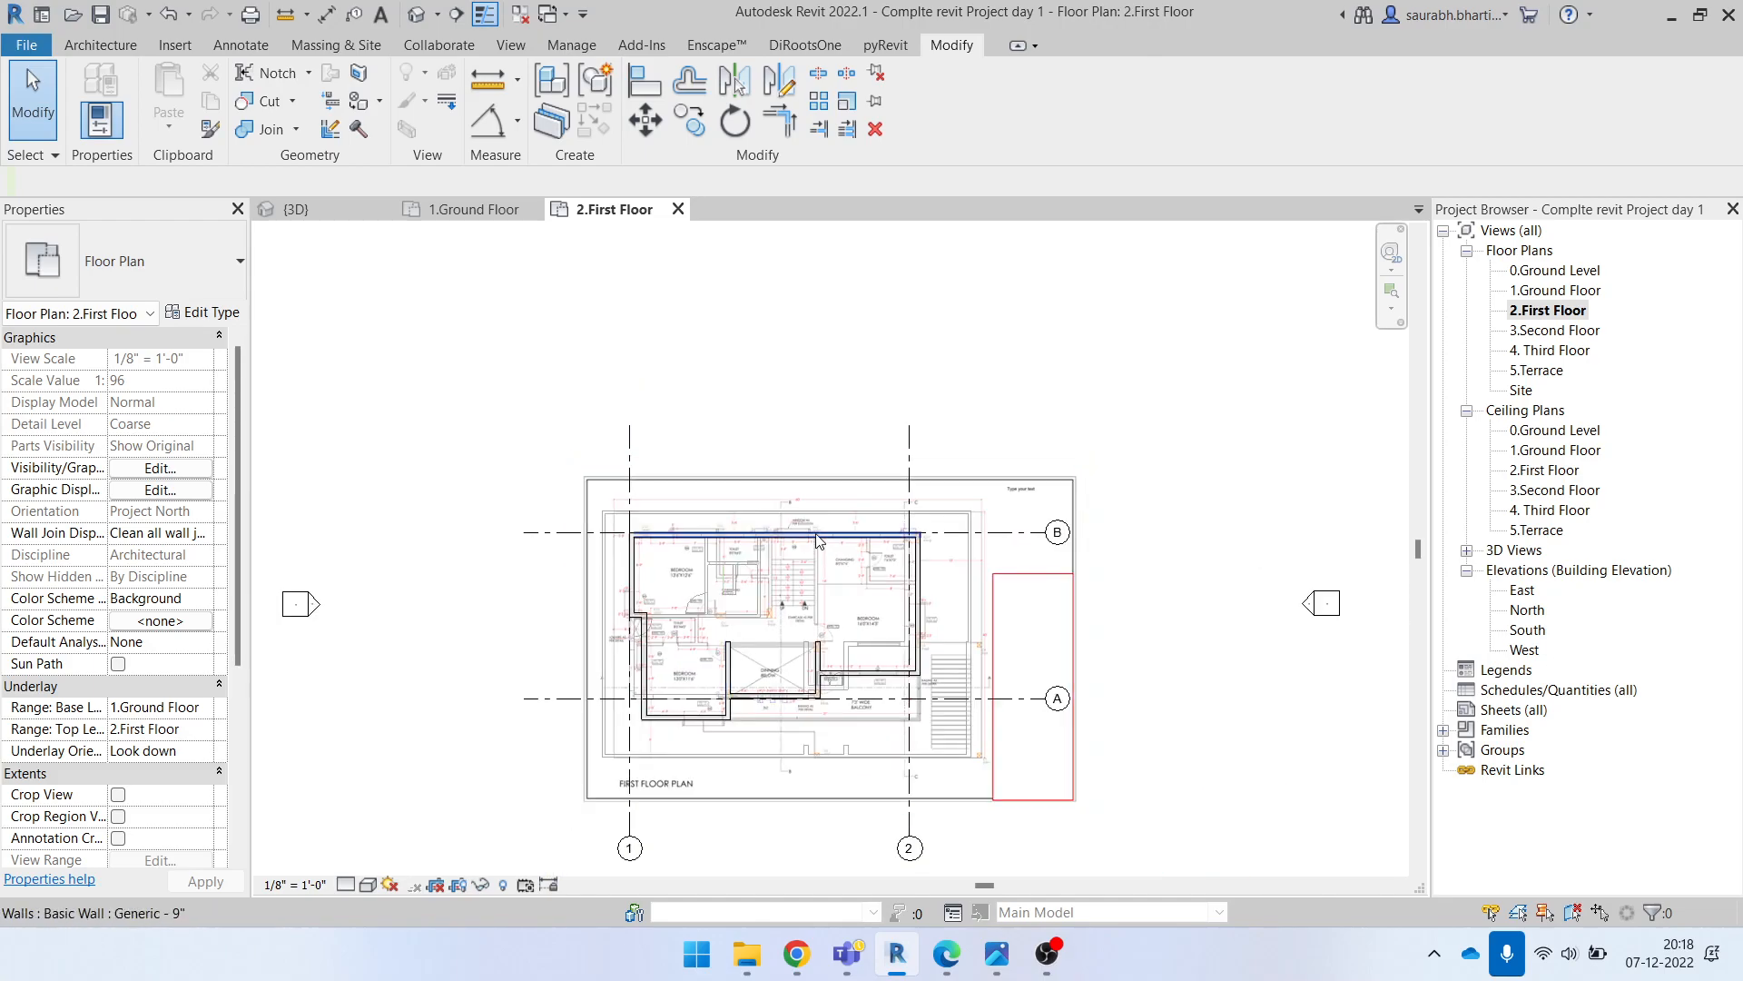
{"action": "scroll", "coordinate": [814, 513], "scroll_direction": "up", "scroll_amount": 1}
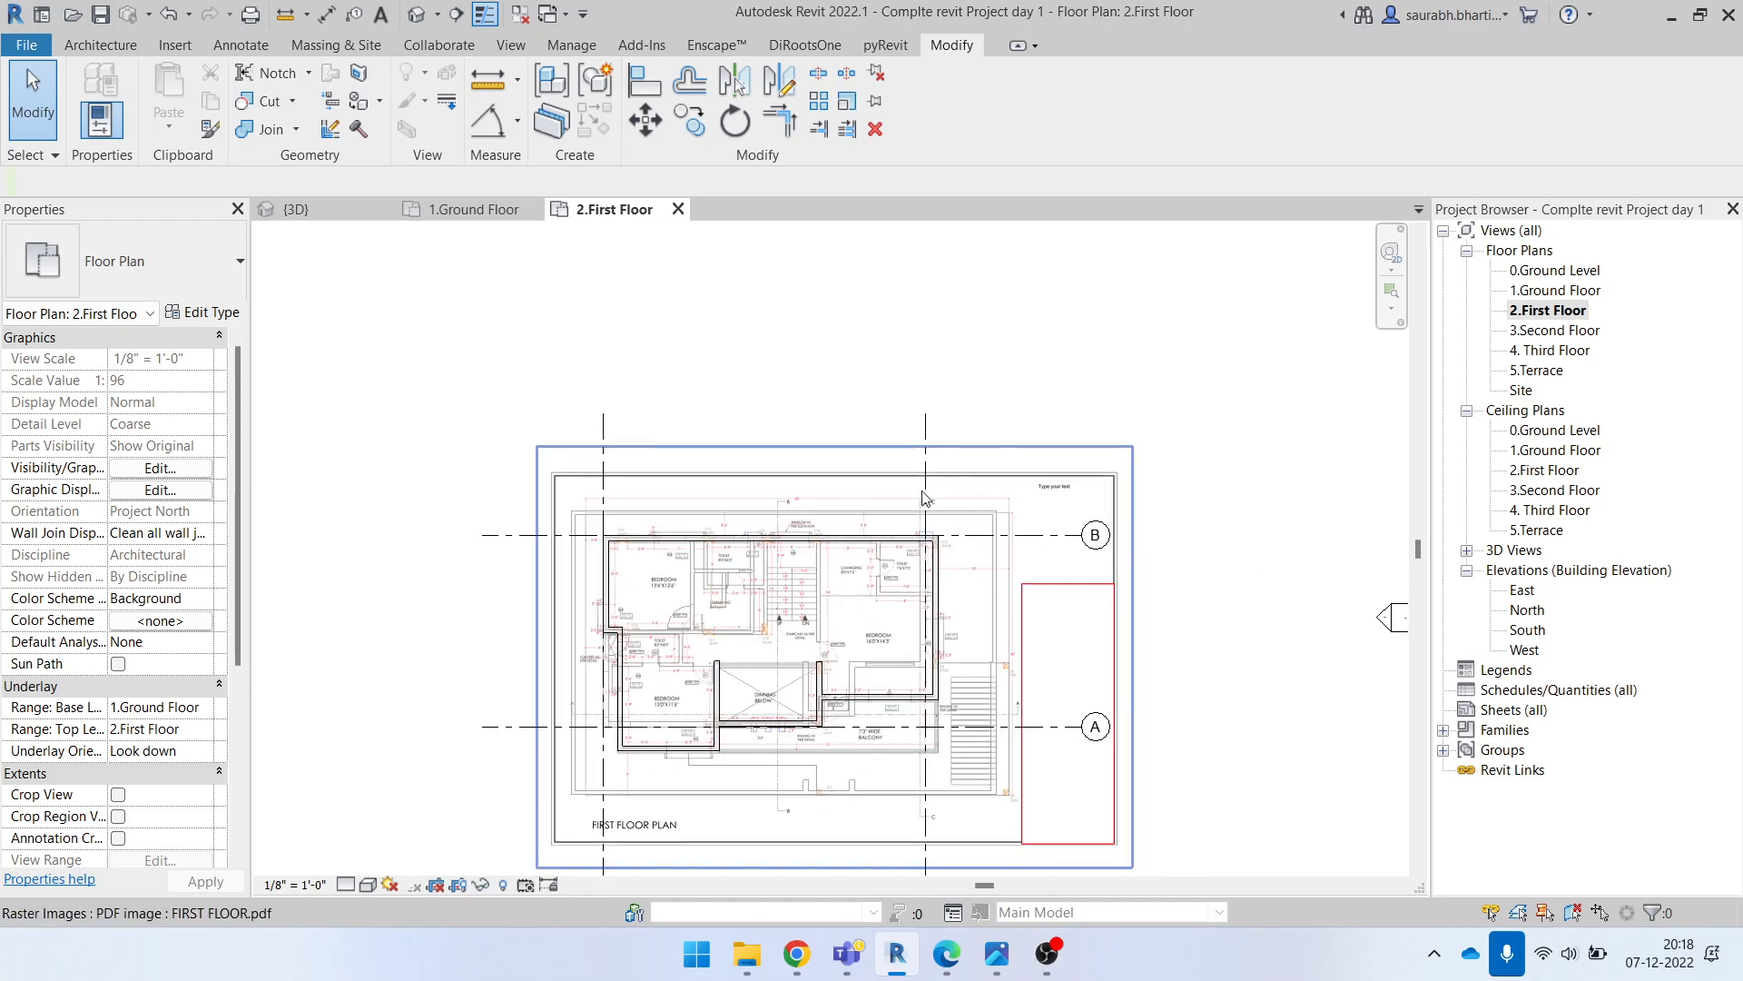
{"action": "left_click", "coordinate": [839, 548]}
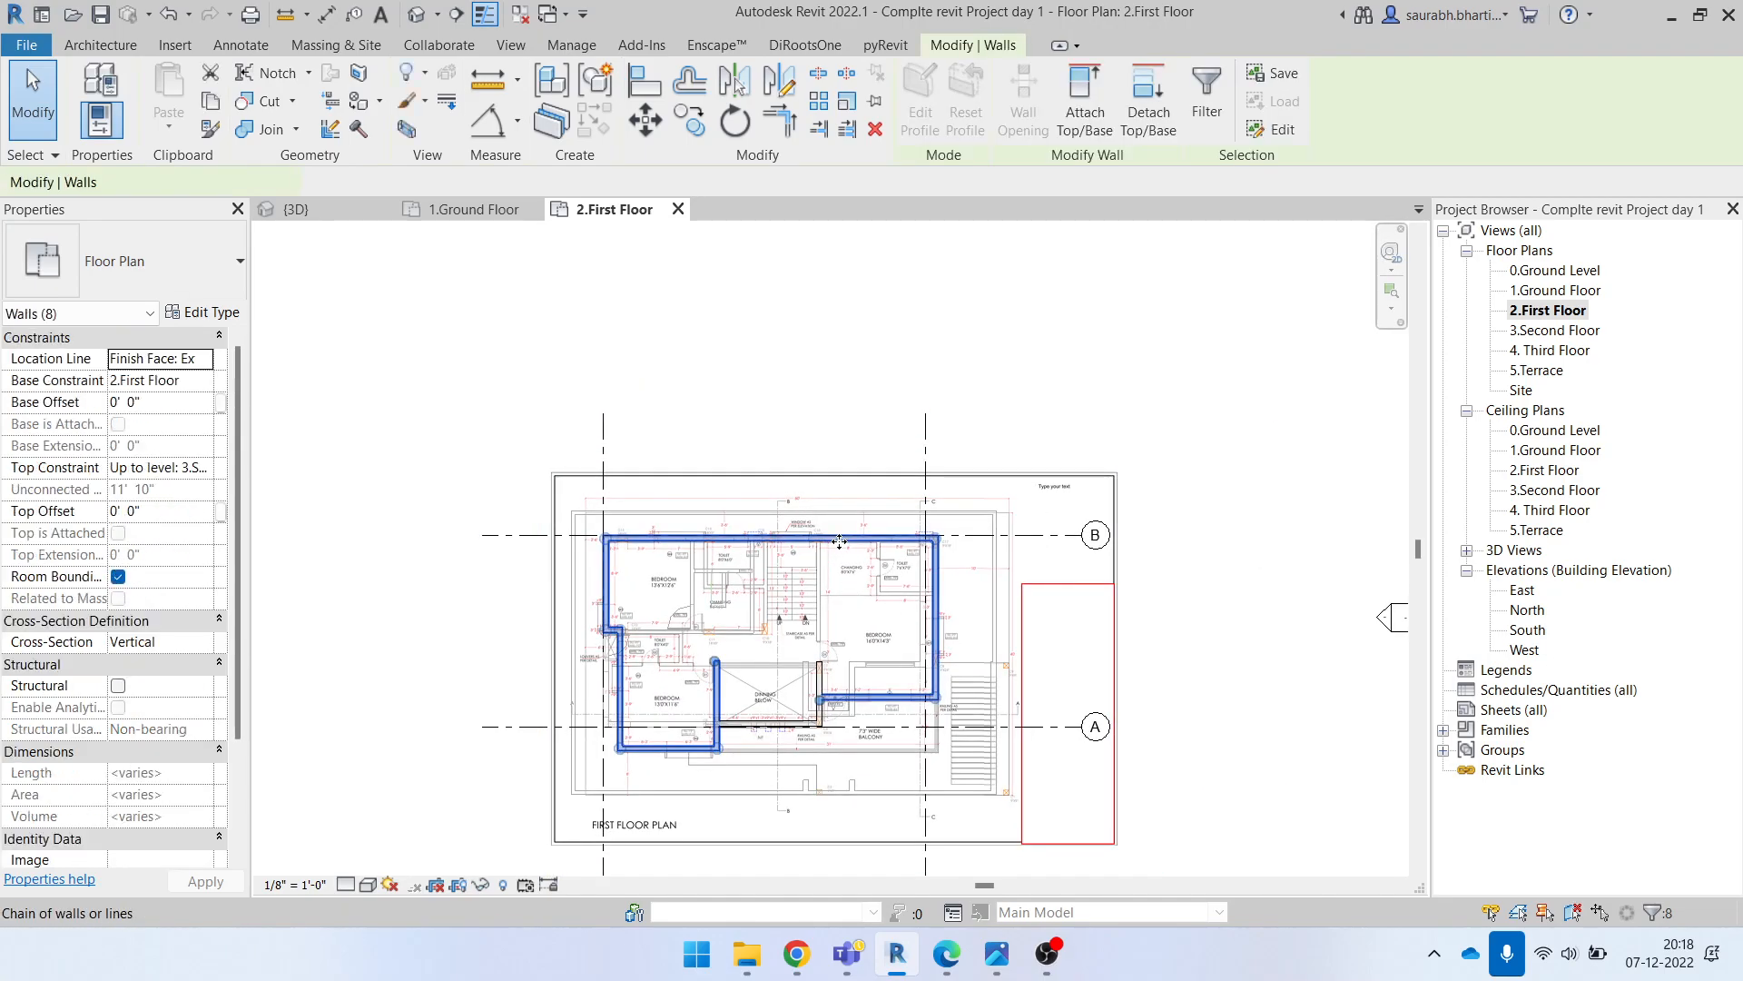
{"action": "key", "text": "h"}
{"action": "key", "text": "h"}
{"action": "scroll", "coordinate": [732, 600], "scroll_direction": "up", "scroll_amount": 2}
{"action": "scroll", "coordinate": [732, 599], "scroll_direction": "down", "scroll_amount": 2}
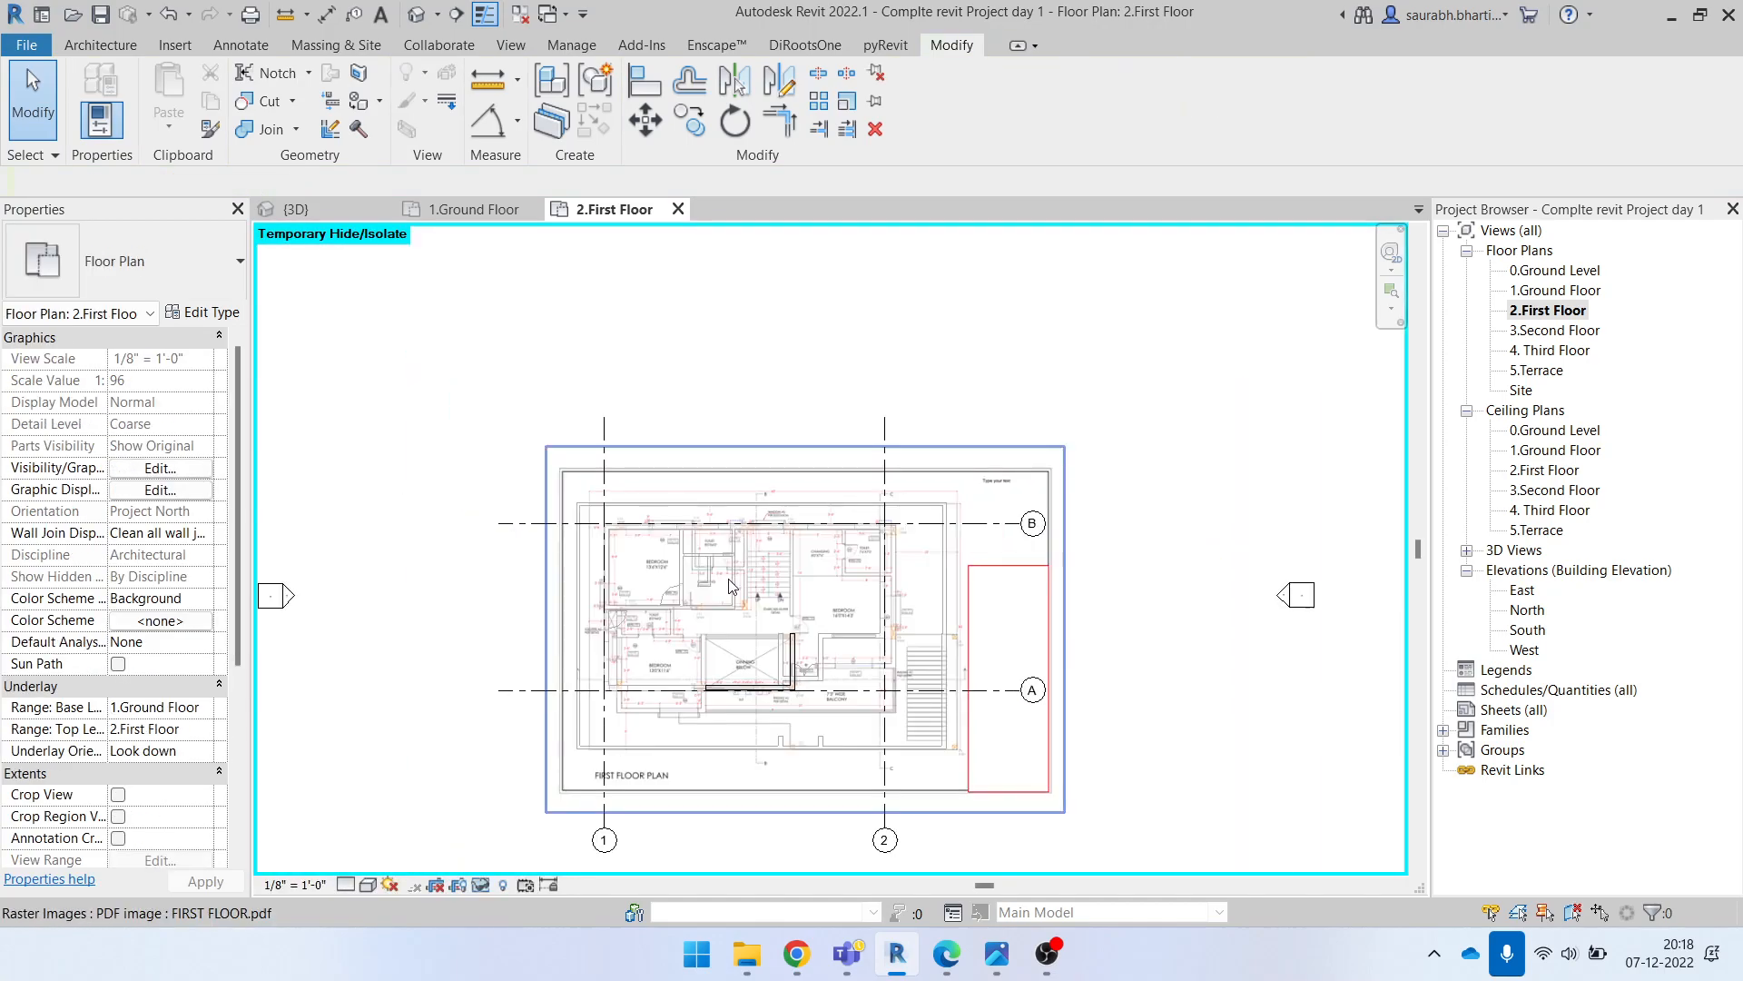
Step: Move the FIRST FLOOR.pdf image up, freehand, so that the intersection of grids 1 and B is clear of its plan linework
{"action": "left_click", "coordinate": [729, 683]}
{"action": "left_click_drag", "start_coordinate": [729, 684], "coordinate": [815, 456]}
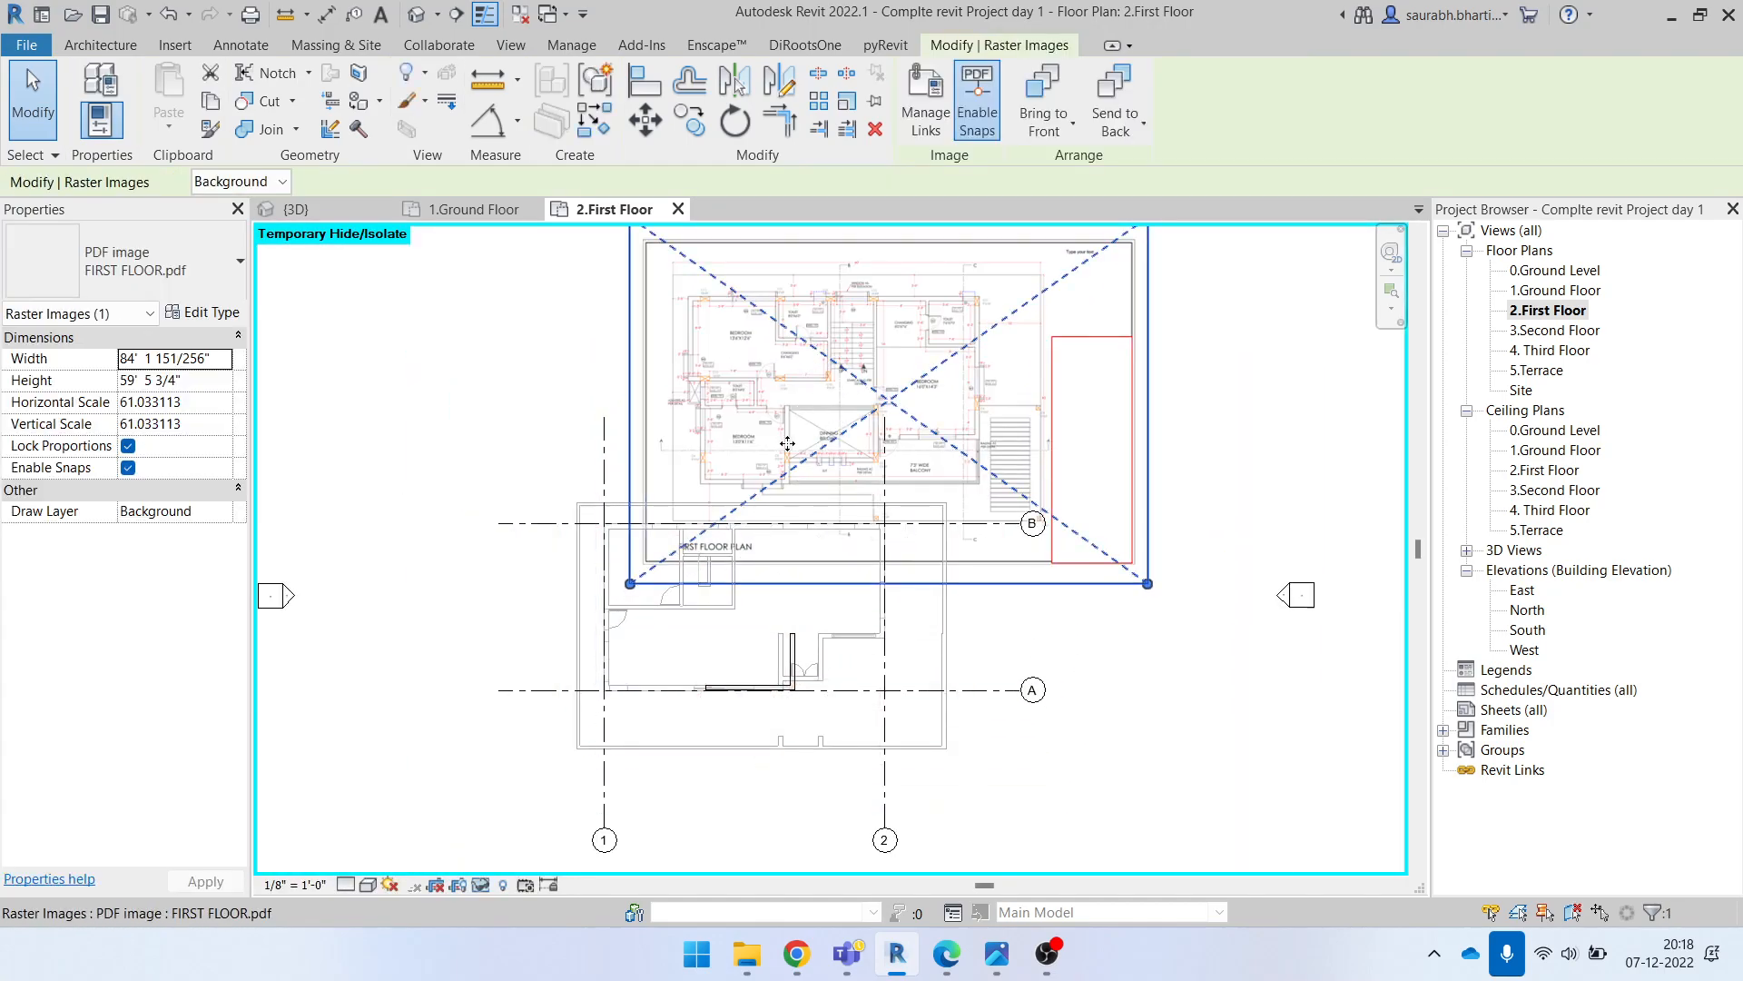
{"action": "scroll", "coordinate": [788, 441], "scroll_direction": "up", "scroll_amount": 3}
{"action": "middle_click_drag", "start_coordinate": [781, 443], "coordinate": [807, 520]}
{"action": "scroll", "coordinate": [601, 582], "scroll_direction": "up", "scroll_amount": 4}
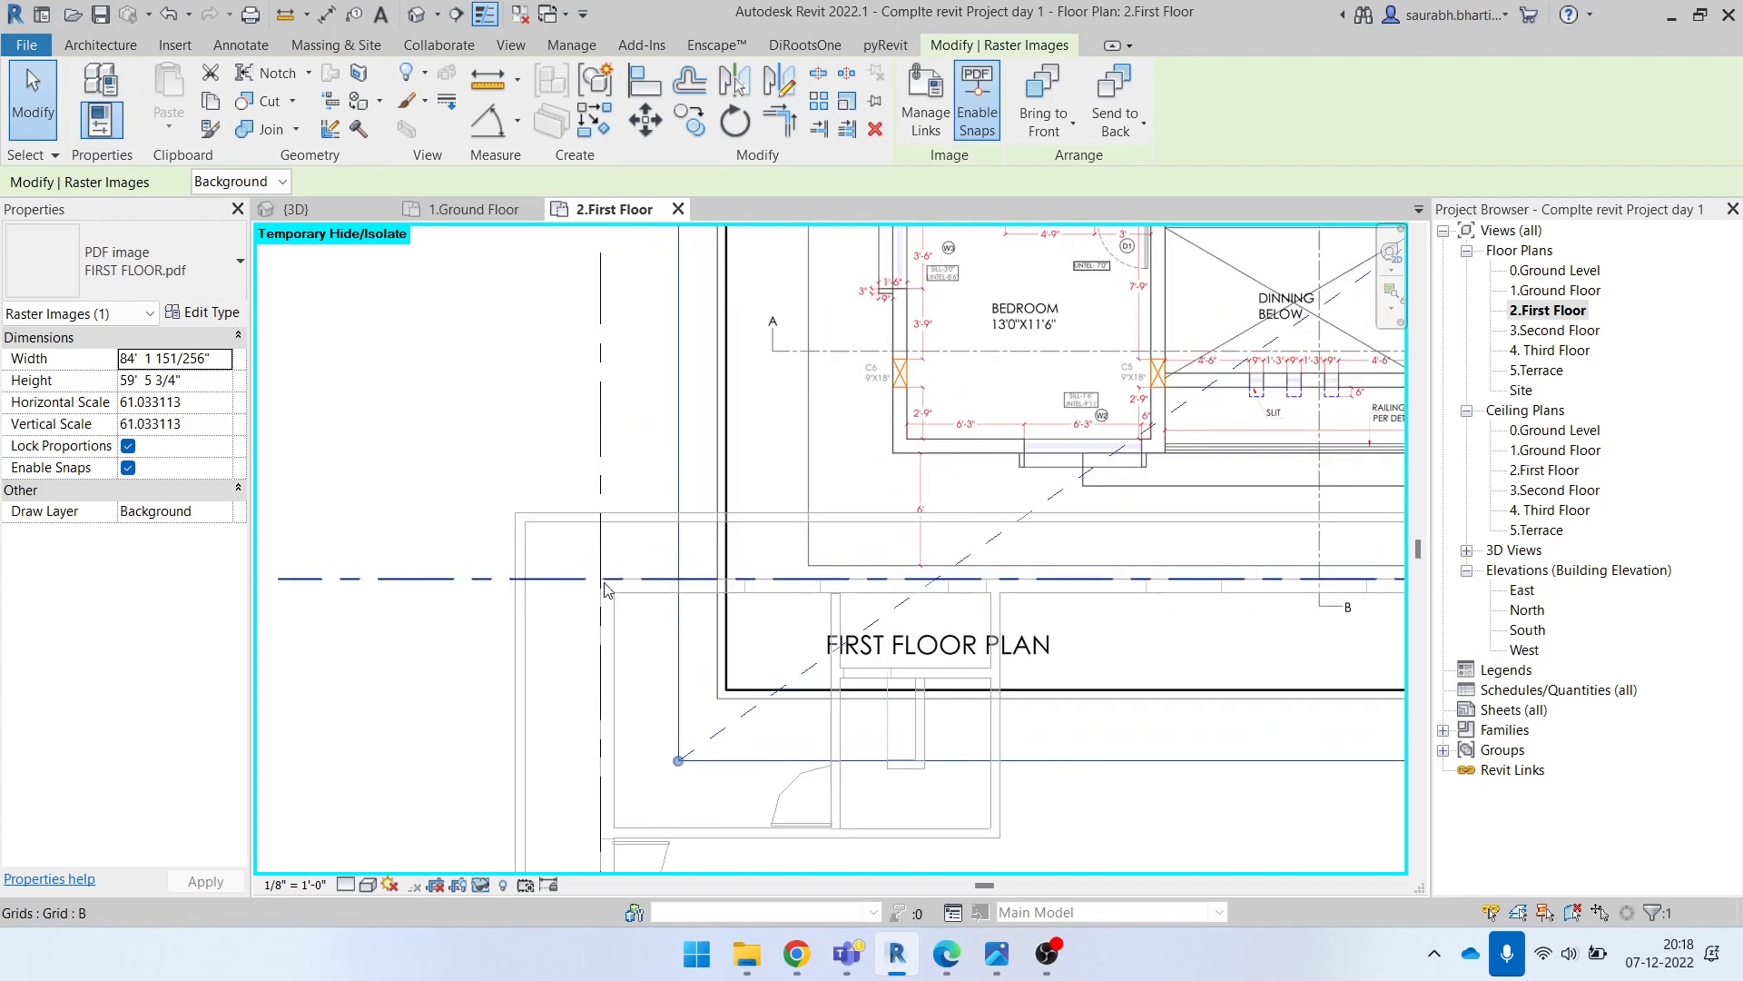
{"action": "scroll", "coordinate": [606, 590], "scroll_direction": "down", "scroll_amount": 4}
{"action": "scroll", "coordinate": [870, 451], "scroll_direction": "up", "scroll_amount": 3}
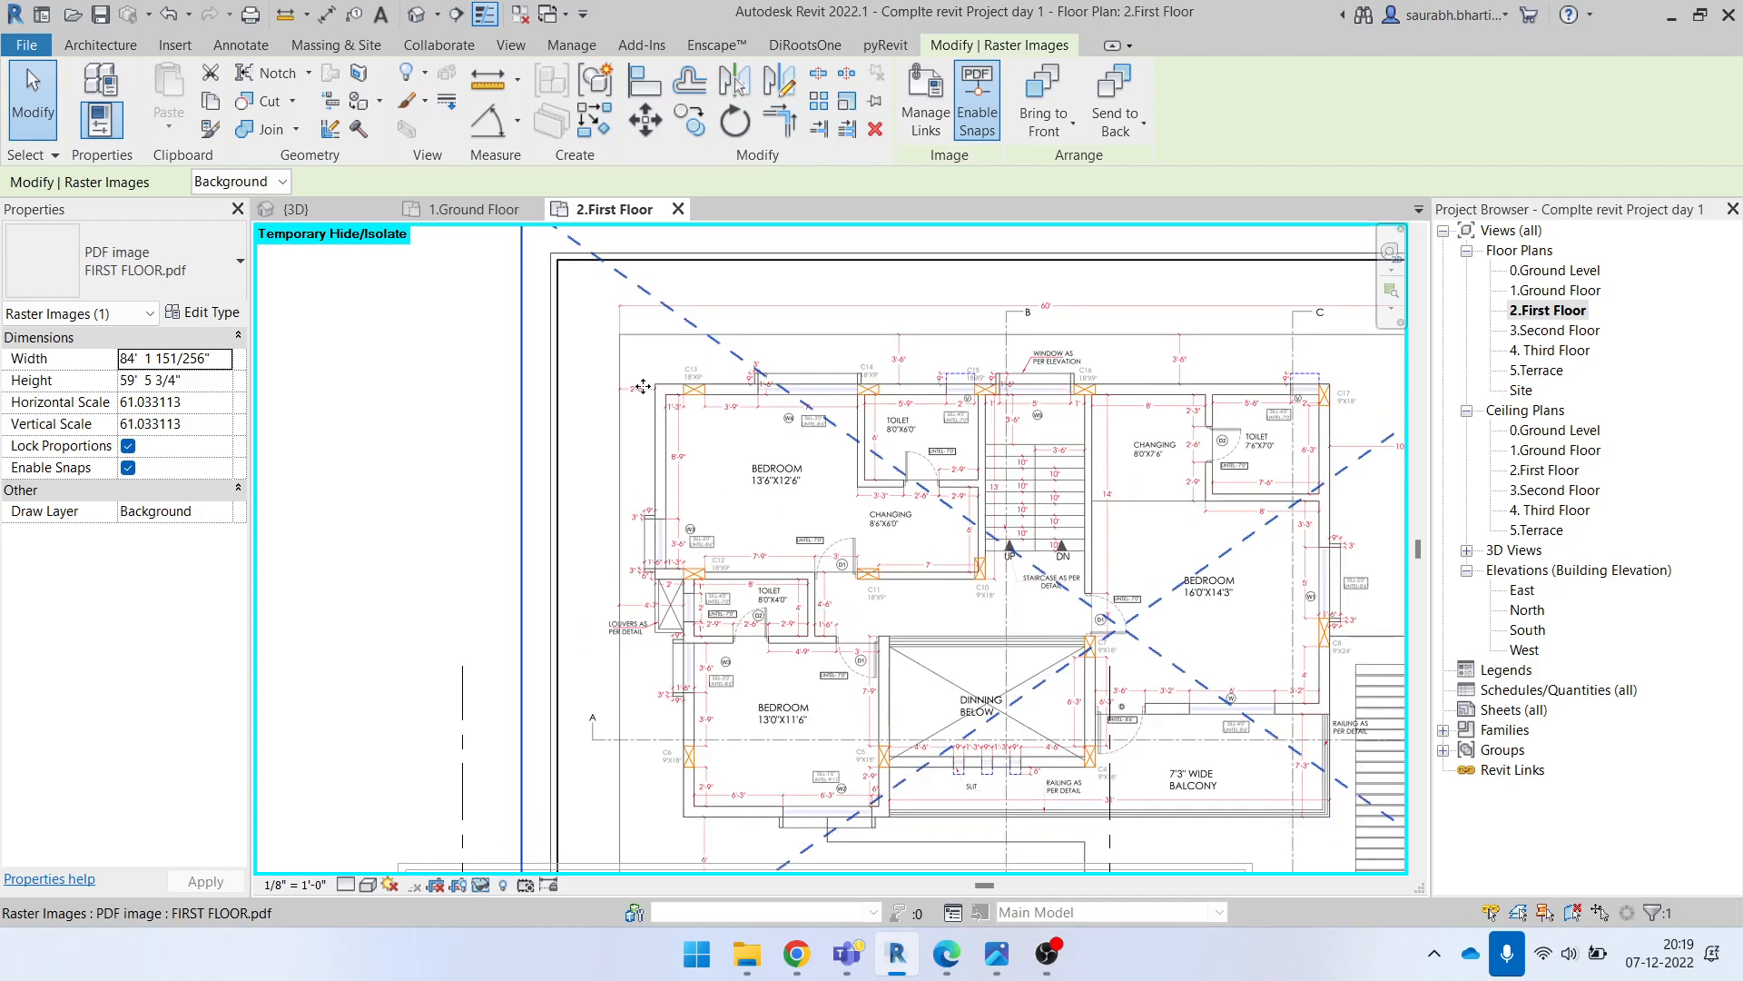
Step: Move the FIRST FLOOR.pdf image from the bedroom's outer wall corner near column C13 to the intersection of grids 1 and B
{"action": "scroll", "coordinate": [670, 365], "scroll_direction": "up", "scroll_amount": 5}
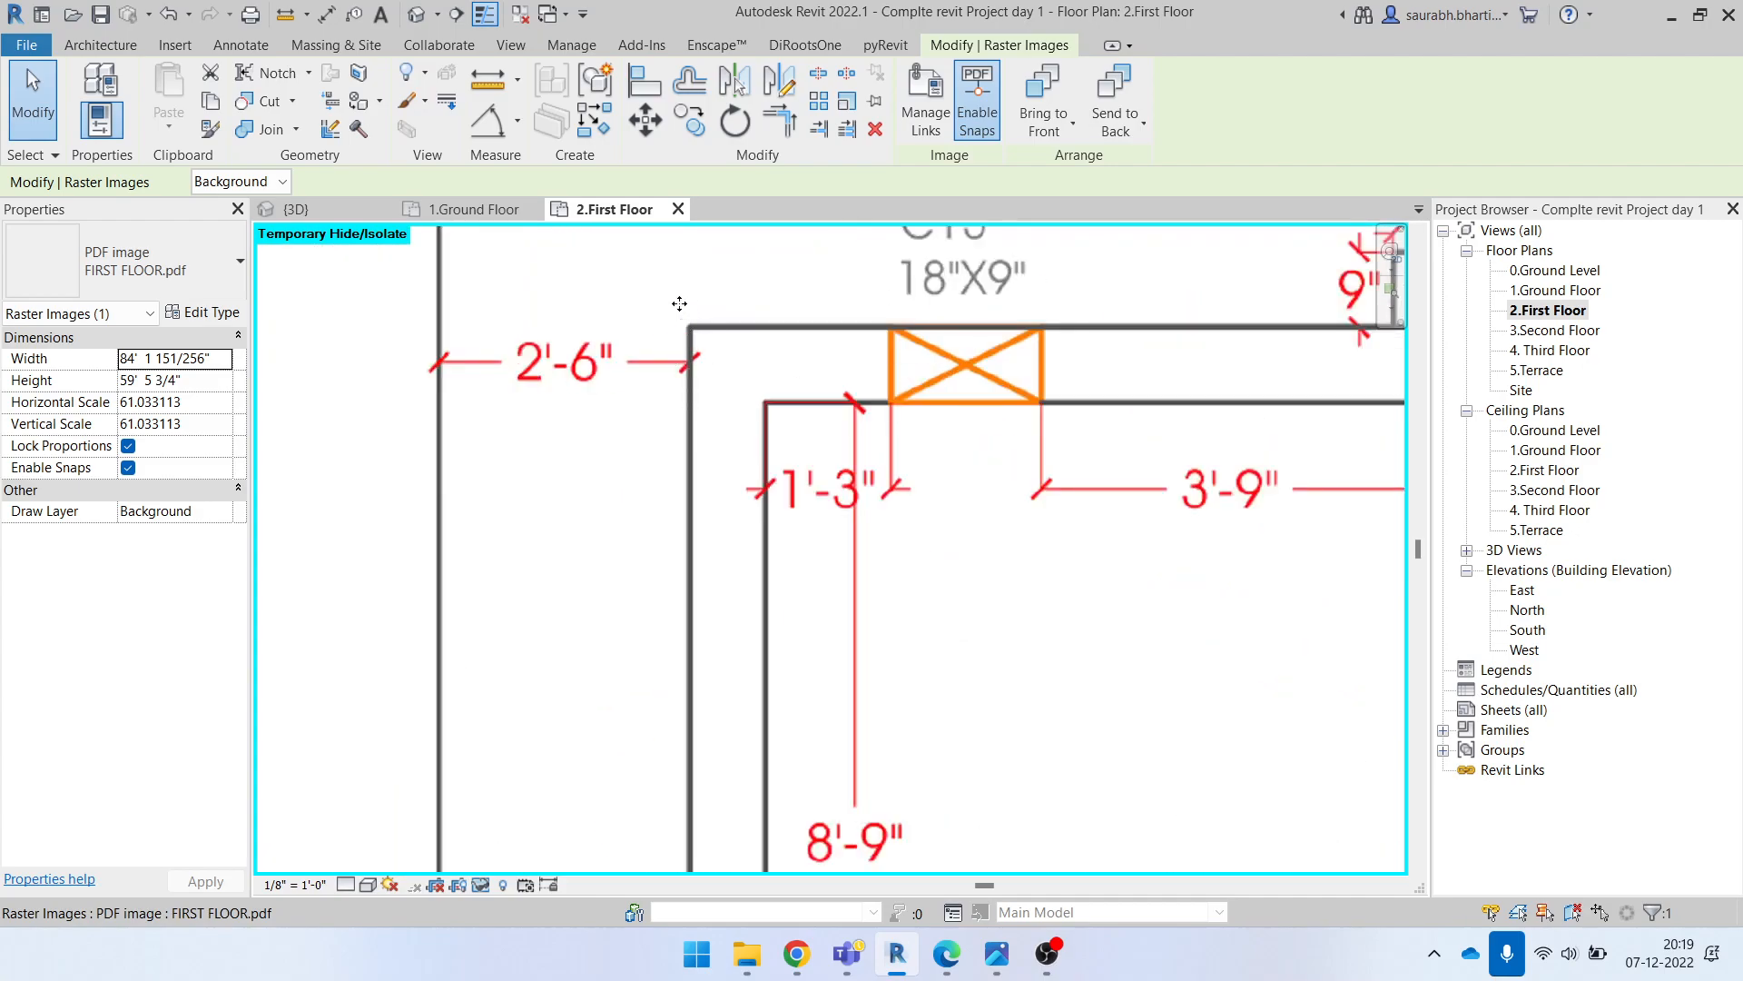
{"action": "left_click", "coordinate": [645, 123]}
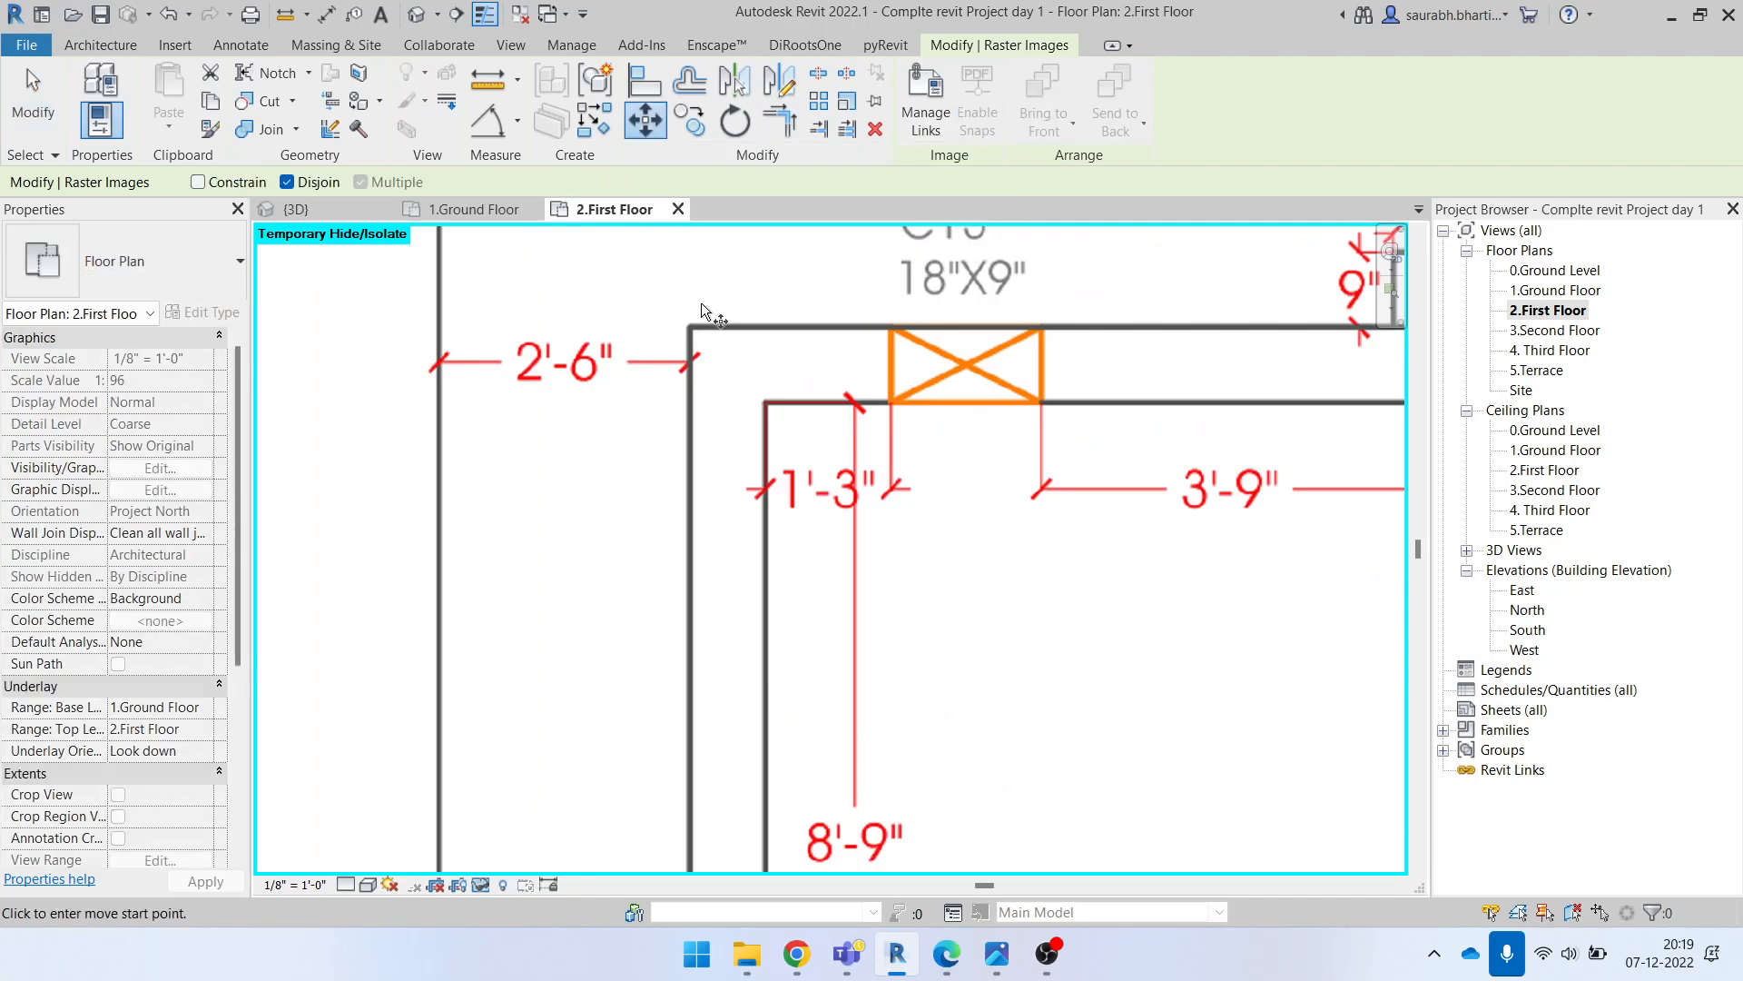
{"action": "scroll", "coordinate": [704, 318], "scroll_direction": "up", "scroll_amount": 3}
{"action": "scroll", "coordinate": [682, 340], "scroll_direction": "down", "scroll_amount": 5}
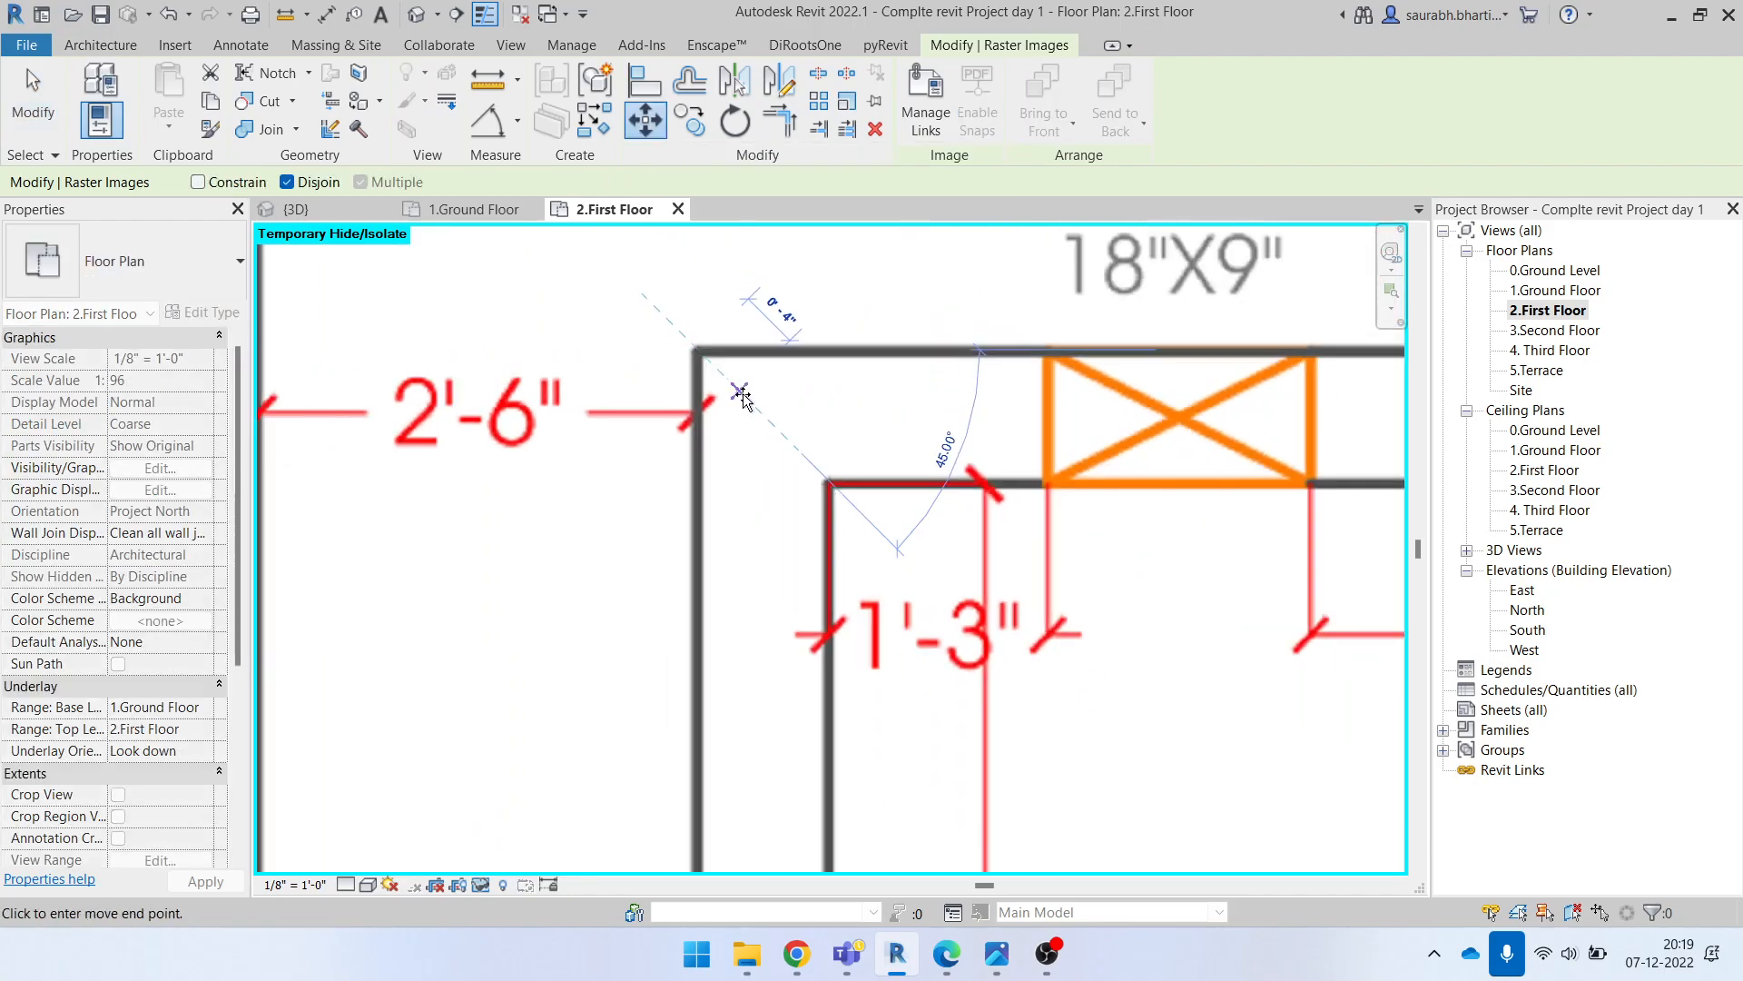
{"action": "middle_click_drag", "start_coordinate": [877, 647], "coordinate": [866, 283]}
{"action": "scroll", "coordinate": [872, 464], "scroll_direction": "down", "scroll_amount": 3}
{"action": "middle_click_drag", "start_coordinate": [987, 712], "coordinate": [967, 360]}
{"action": "scroll", "coordinate": [965, 367], "scroll_direction": "down", "scroll_amount": 1}
{"action": "scroll", "coordinate": [895, 683], "scroll_direction": "down", "scroll_amount": 5}
{"action": "scroll", "coordinate": [805, 584], "scroll_direction": "up", "scroll_amount": 5}
{"action": "scroll", "coordinate": [827, 427], "scroll_direction": "up", "scroll_amount": 3}
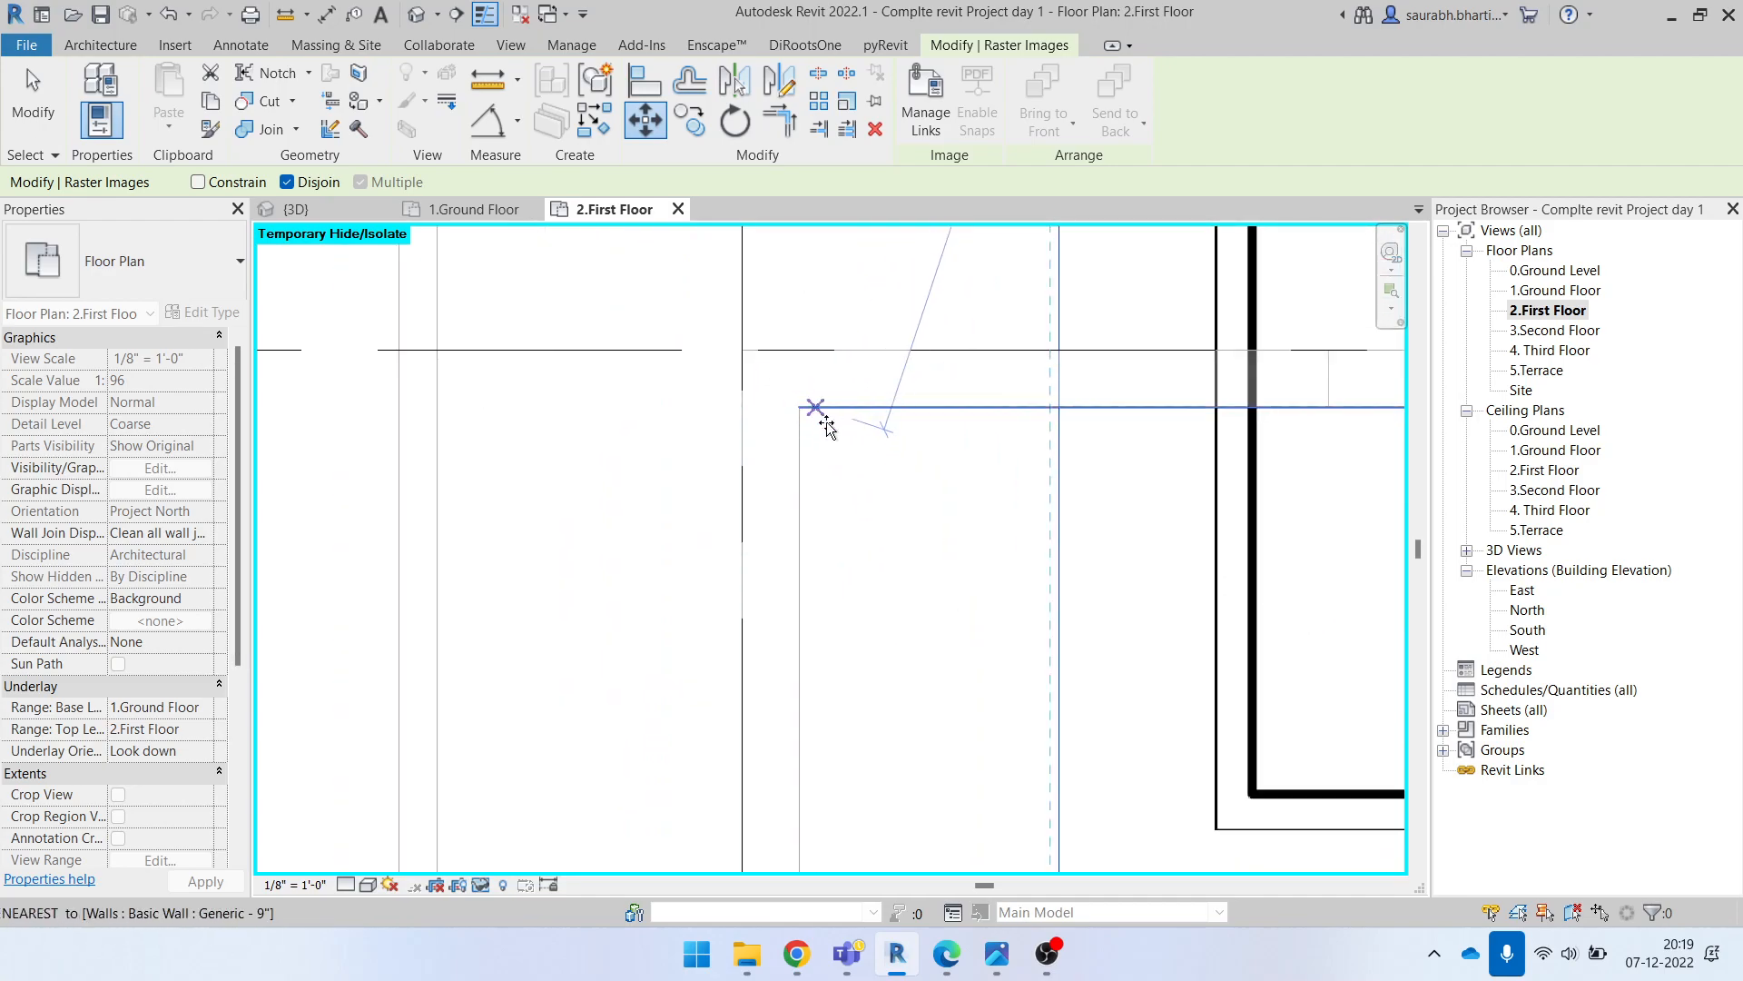
{"action": "left_click", "coordinate": [750, 351]}
{"action": "scroll", "coordinate": [760, 378], "scroll_direction": "down", "scroll_amount": 8}
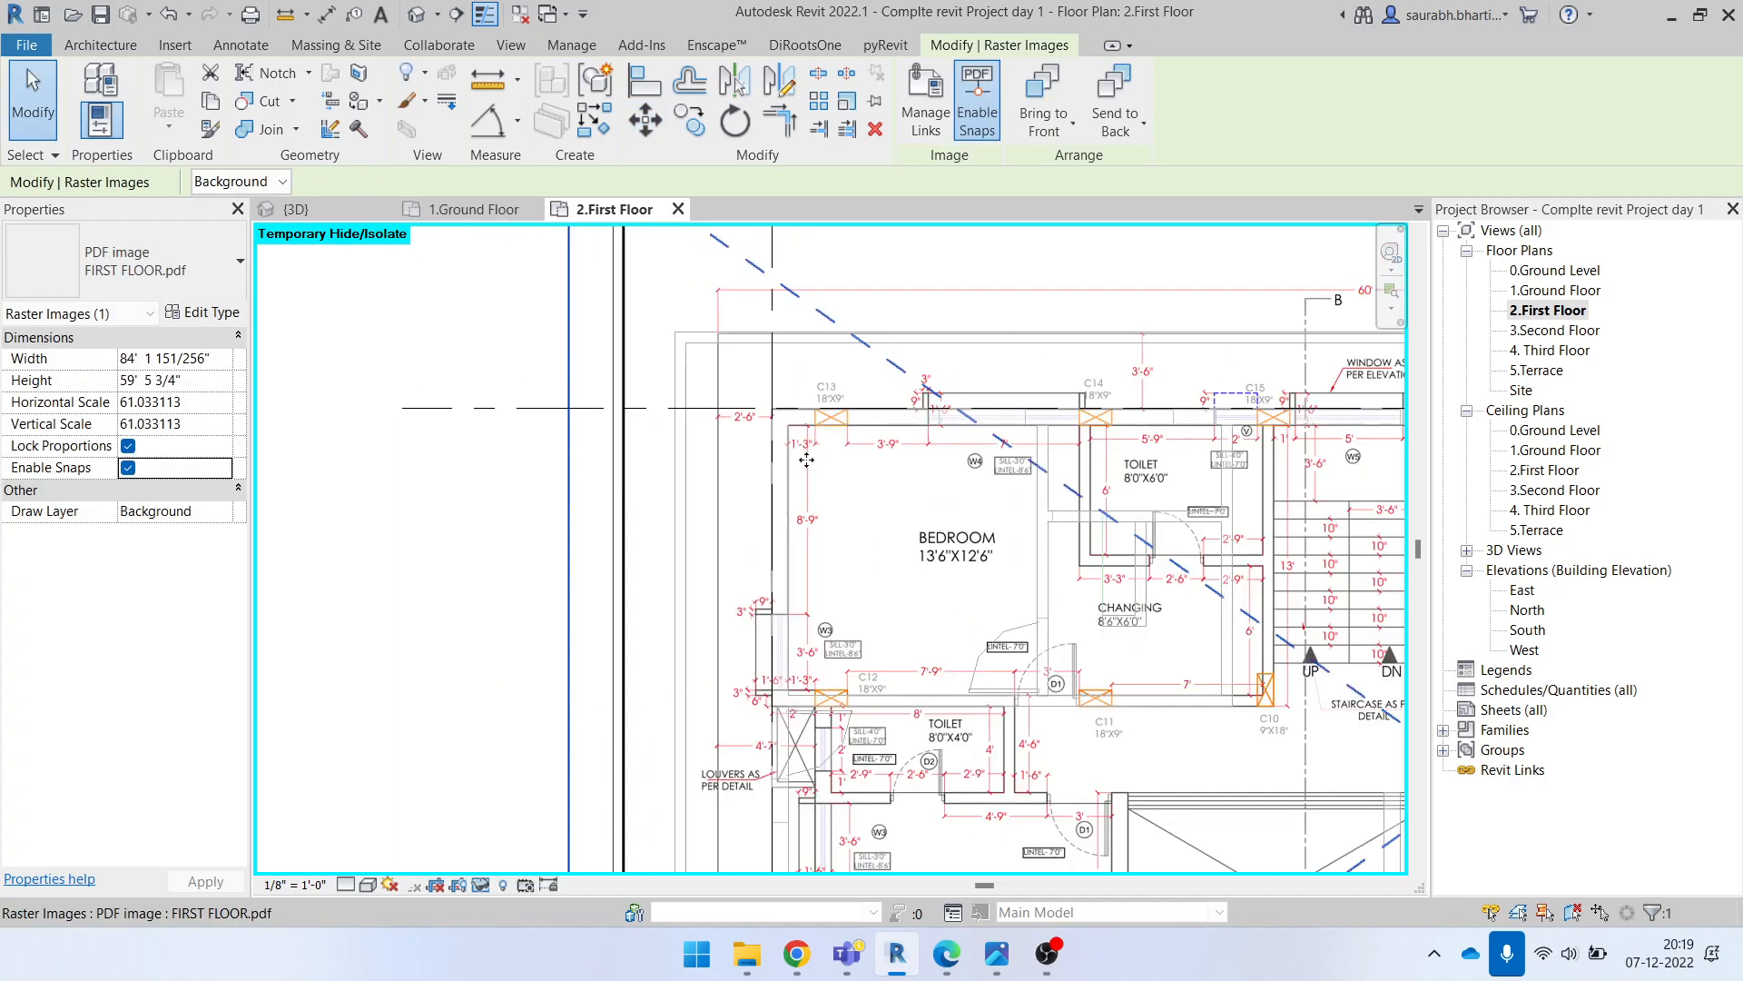
Step: Move the FIRST FLOOR.pdf image up, freehand, until its plan is clear of the grids and the underlay walls
{"action": "middle_click_drag", "start_coordinate": [937, 466], "coordinate": [850, 506]}
{"action": "key", "text": "Escape"}
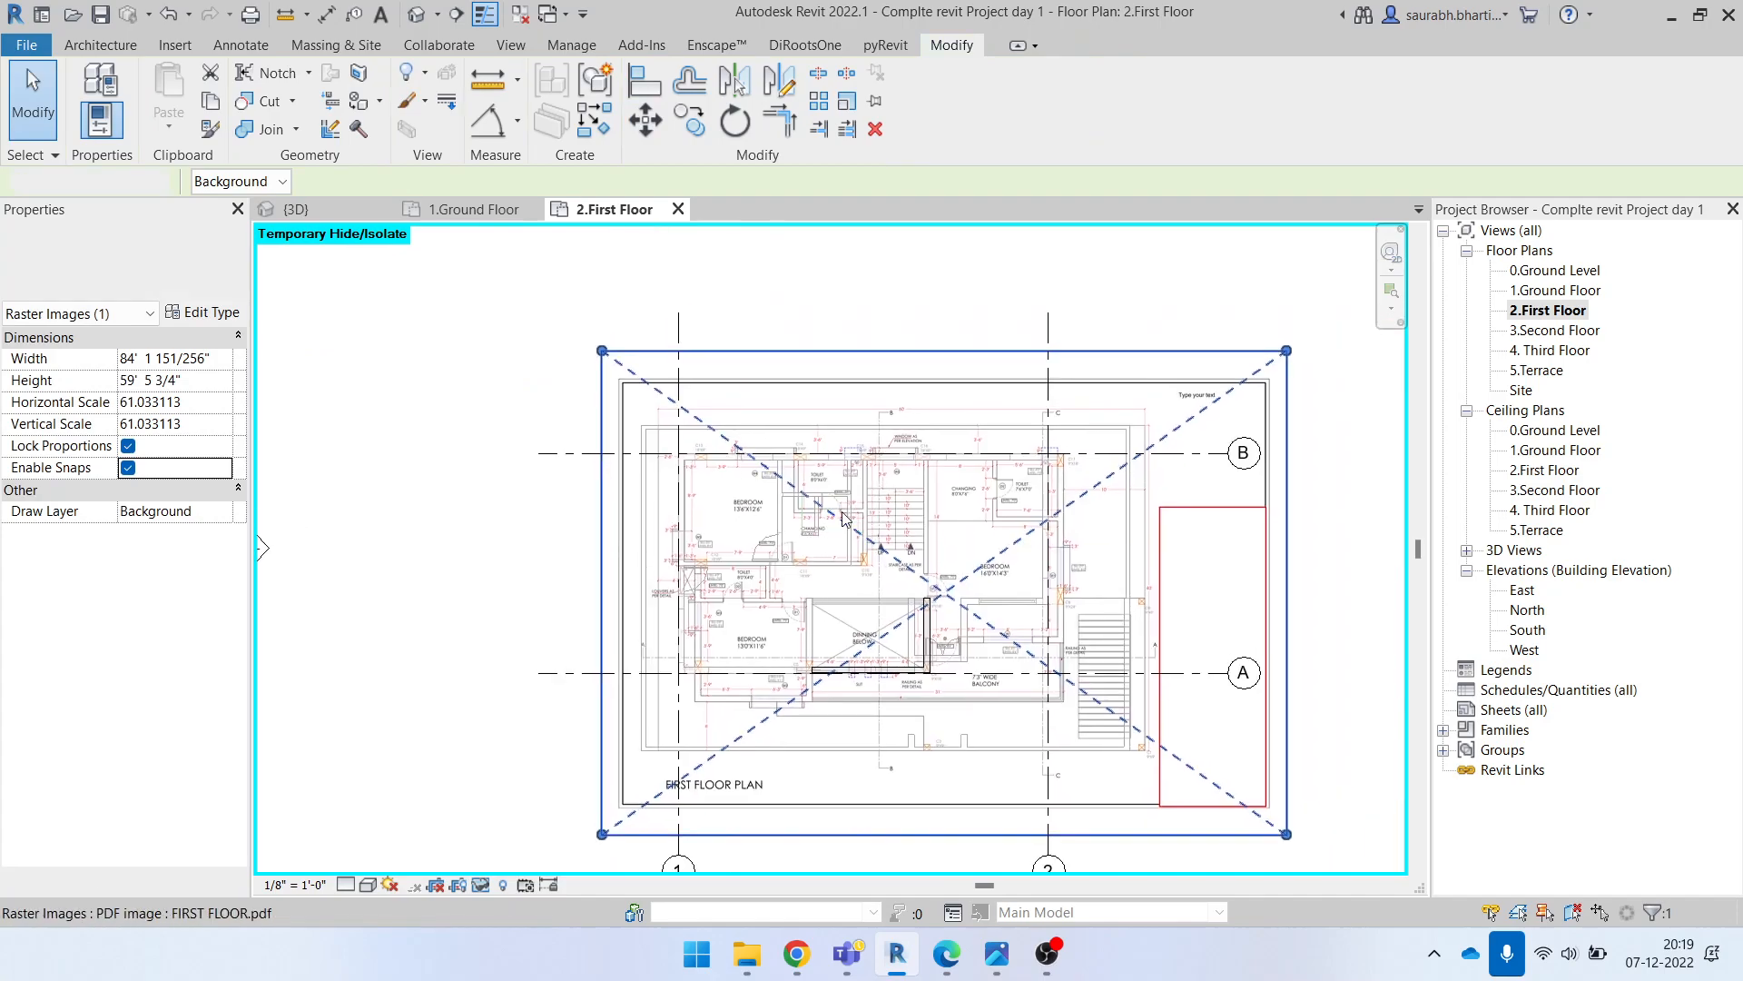
{"action": "scroll", "coordinate": [1027, 579], "scroll_direction": "down", "scroll_amount": 1}
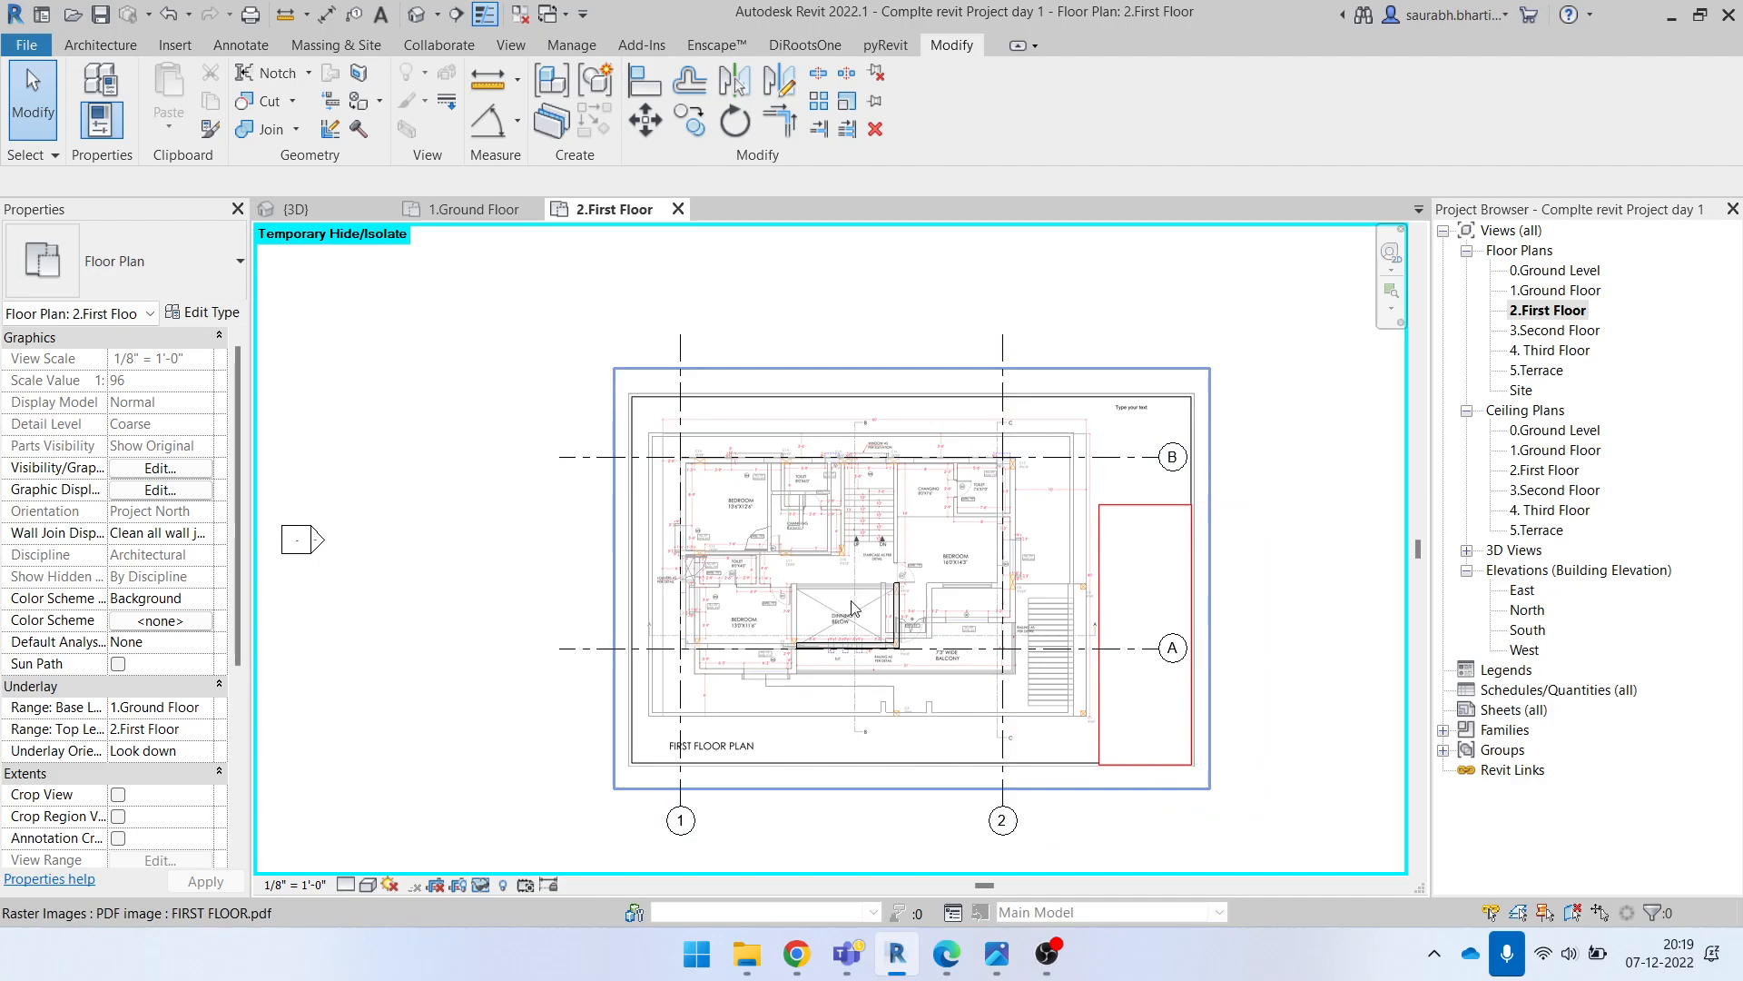
{"action": "scroll", "coordinate": [915, 568], "scroll_direction": "up", "scroll_amount": 3}
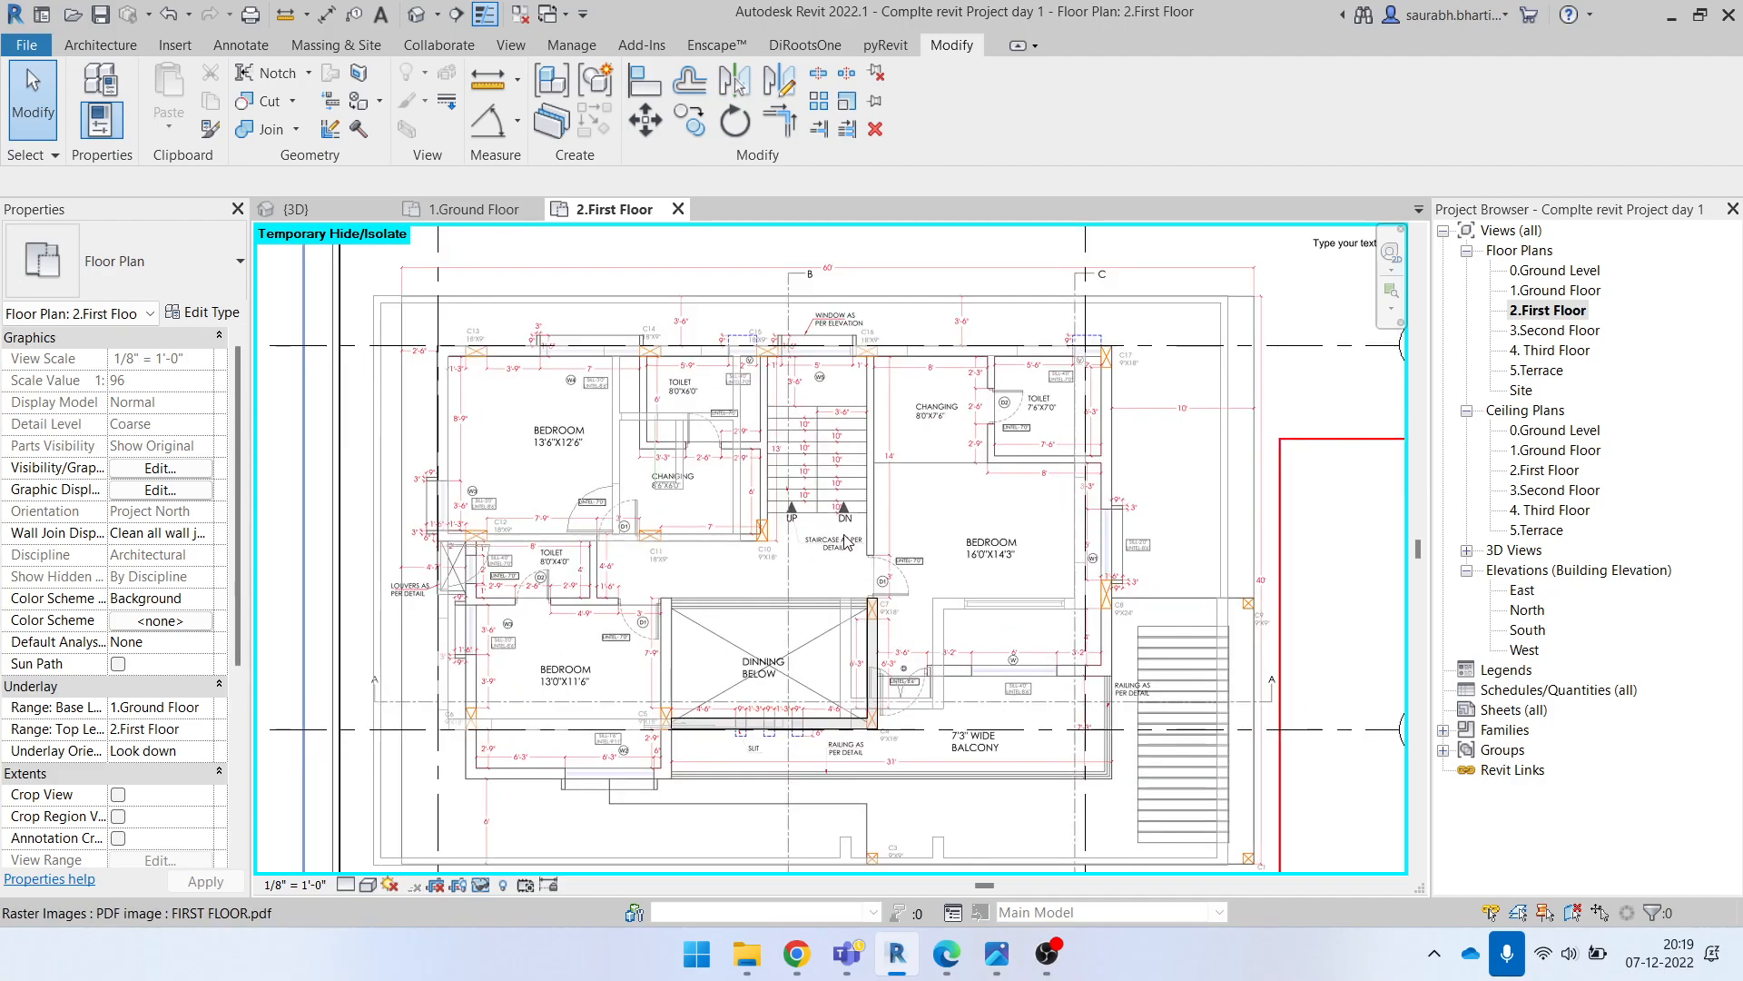
{"action": "scroll", "coordinate": [698, 429], "scroll_direction": "down", "scroll_amount": 4}
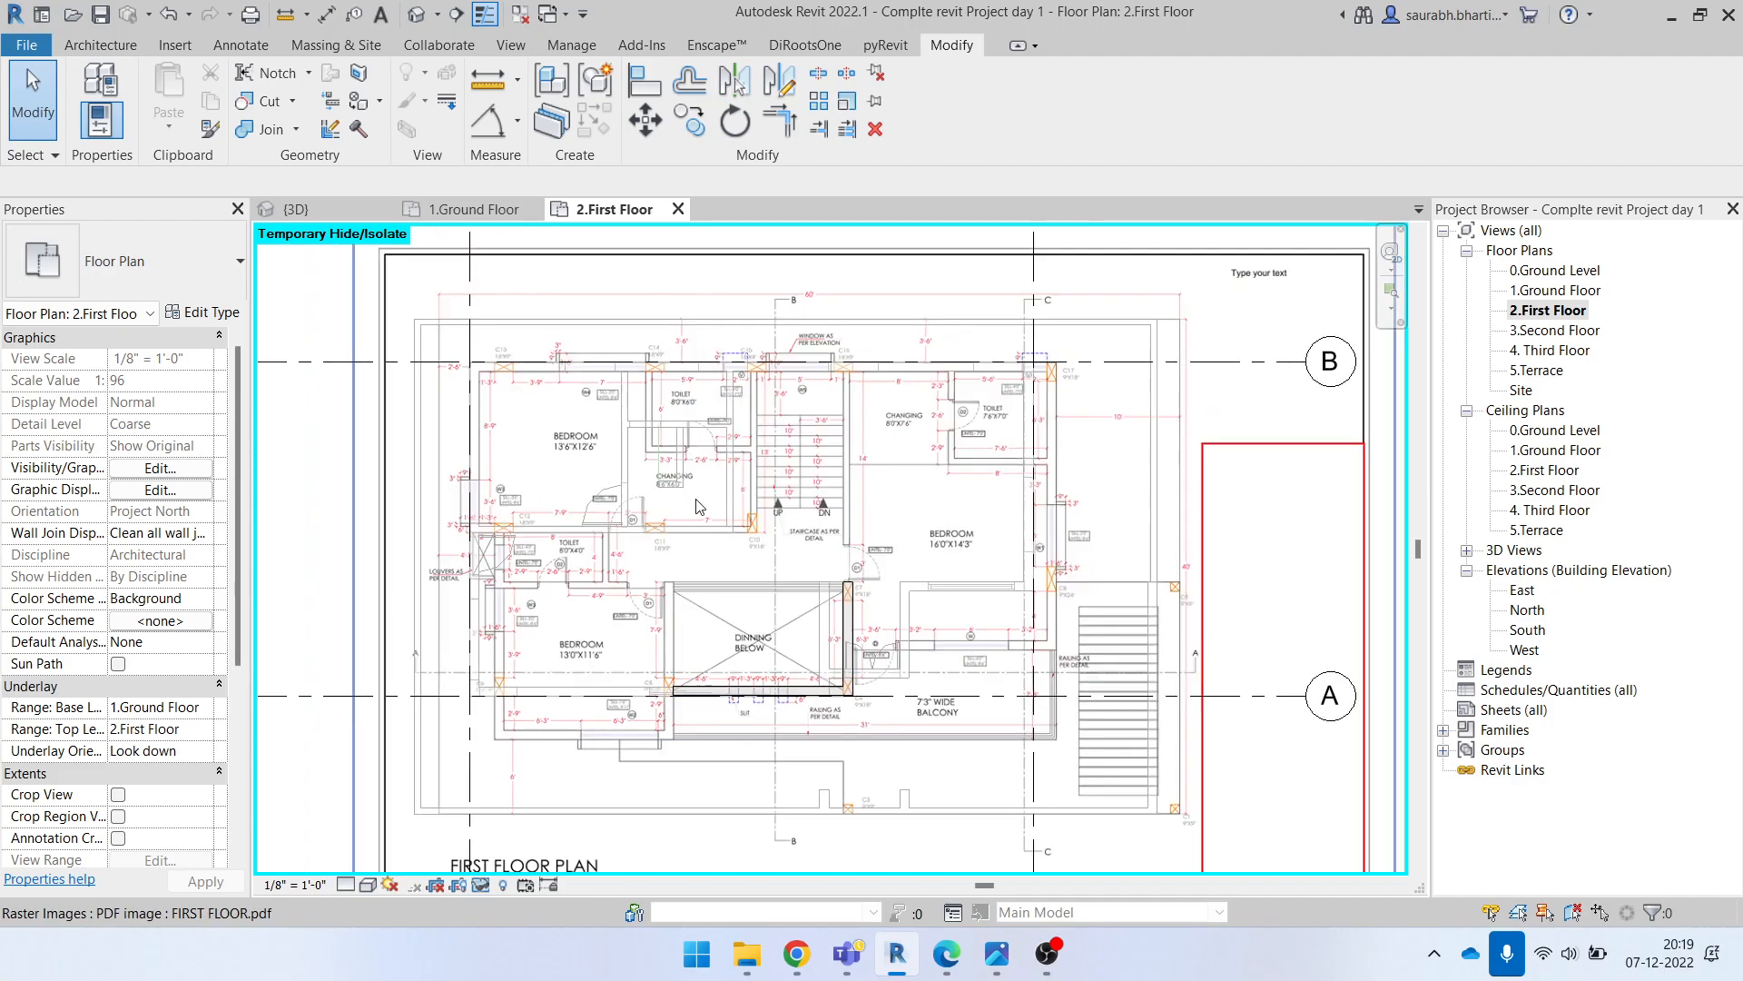
{"action": "middle_click_drag", "start_coordinate": [772, 371], "coordinate": [837, 484]}
{"action": "left_click_drag", "start_coordinate": [835, 479], "coordinate": [839, 220]}
{"action": "middle_click_drag", "start_coordinate": [860, 311], "coordinate": [892, 522]}
{"action": "left_click_drag", "start_coordinate": [883, 500], "coordinate": [885, 271]}
{"action": "middle_click_drag", "start_coordinate": [933, 363], "coordinate": [961, 609]}
{"action": "scroll", "coordinate": [910, 543], "scroll_direction": "up", "scroll_amount": 4}
{"action": "key", "text": "Escape"}
Step: Scale the FIRST FLOOR.pdf image graphically, using the stairwell's inner width as the reference length and setting it to 12'
{"action": "scroll", "coordinate": [815, 479], "scroll_direction": "up", "scroll_amount": 5}
{"action": "scroll", "coordinate": [817, 482], "scroll_direction": "down", "scroll_amount": 4}
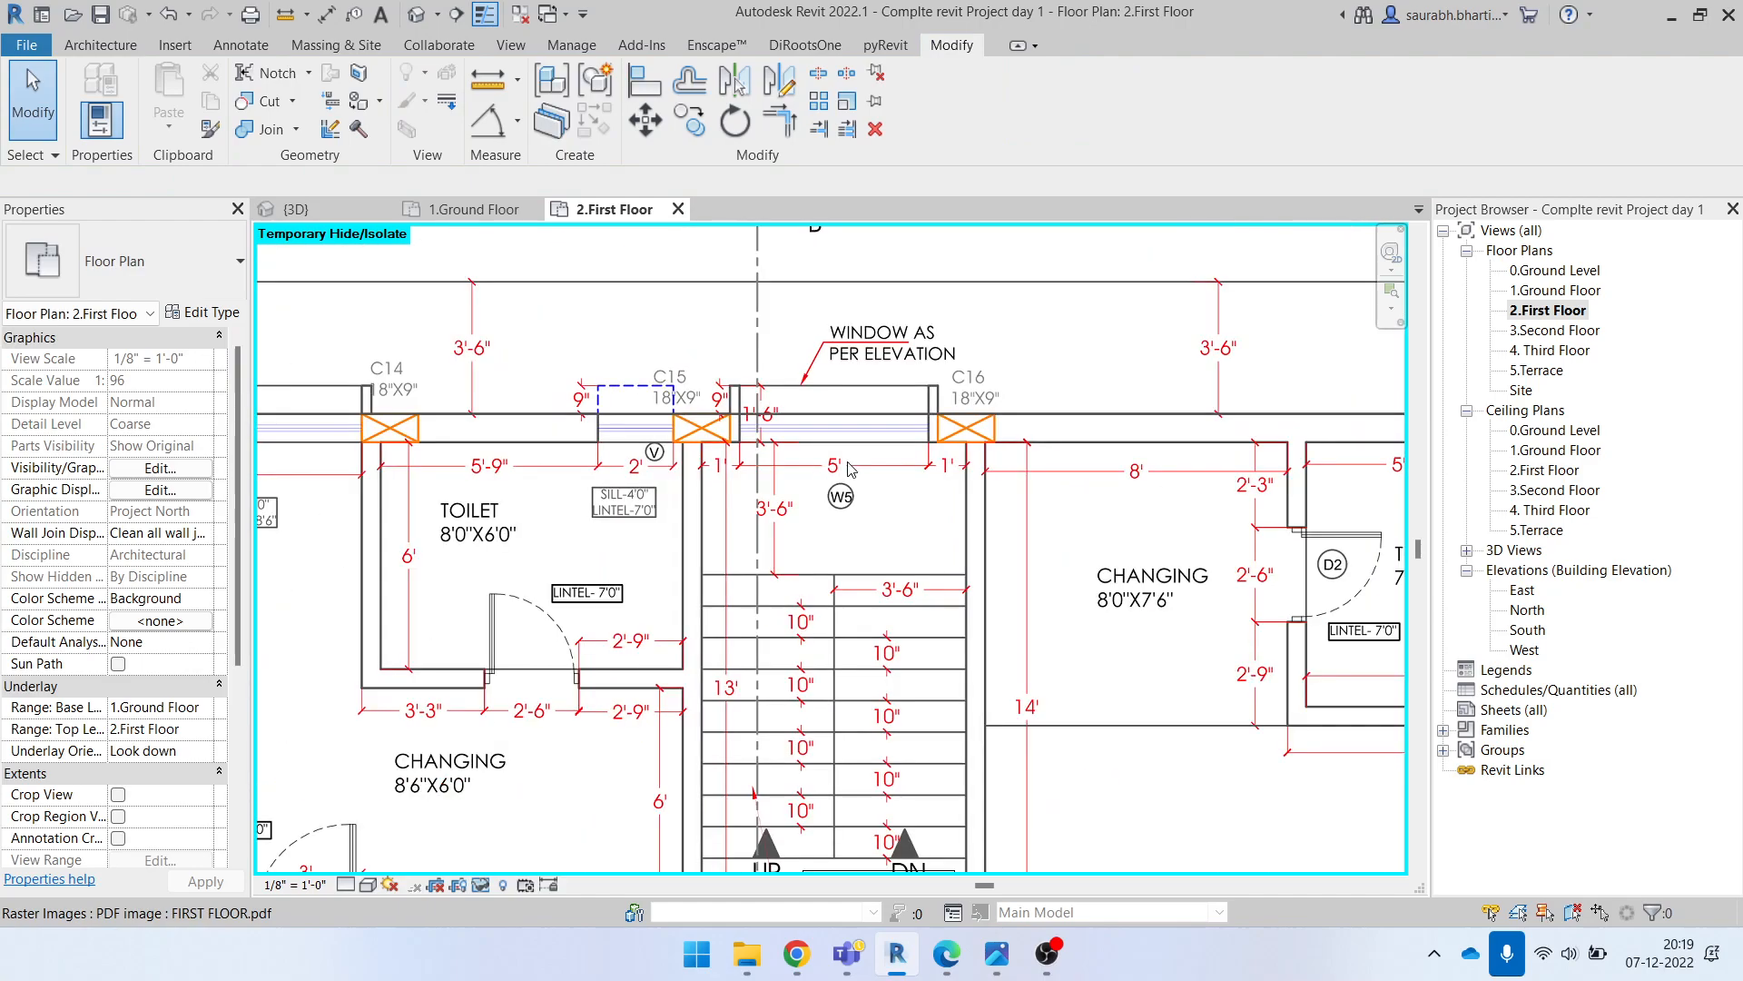
{"action": "left_click", "coordinate": [847, 464]}
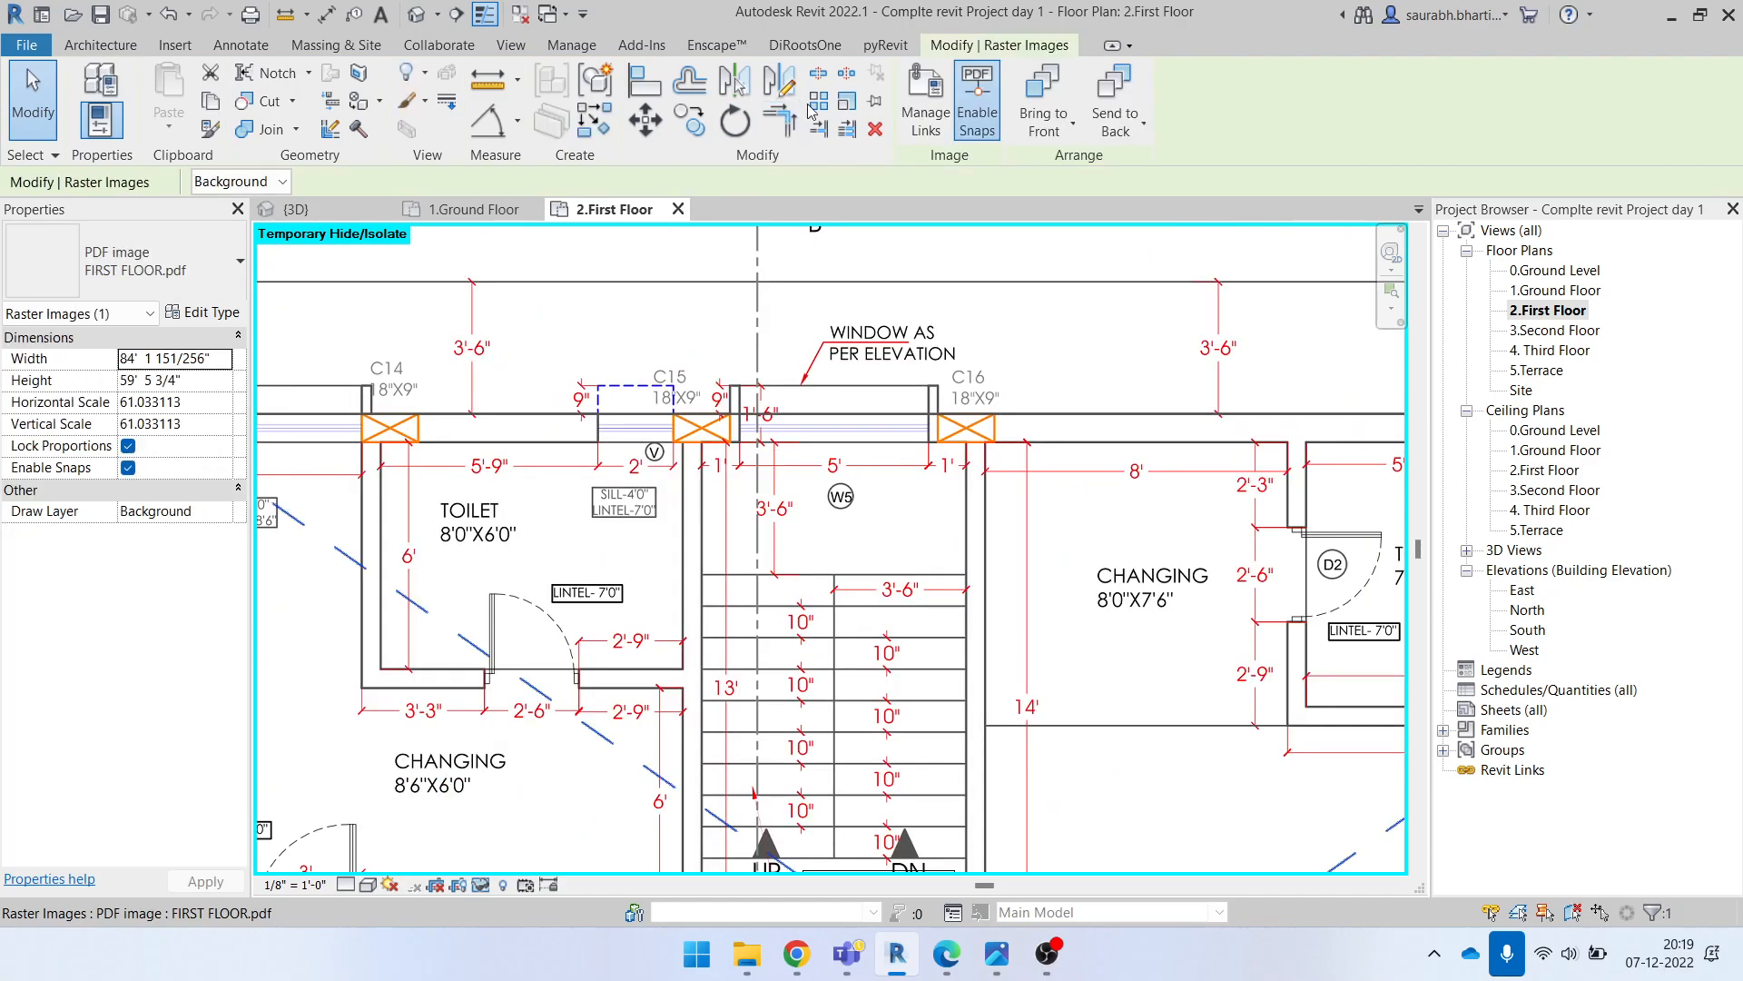
{"action": "left_click", "coordinate": [847, 101]}
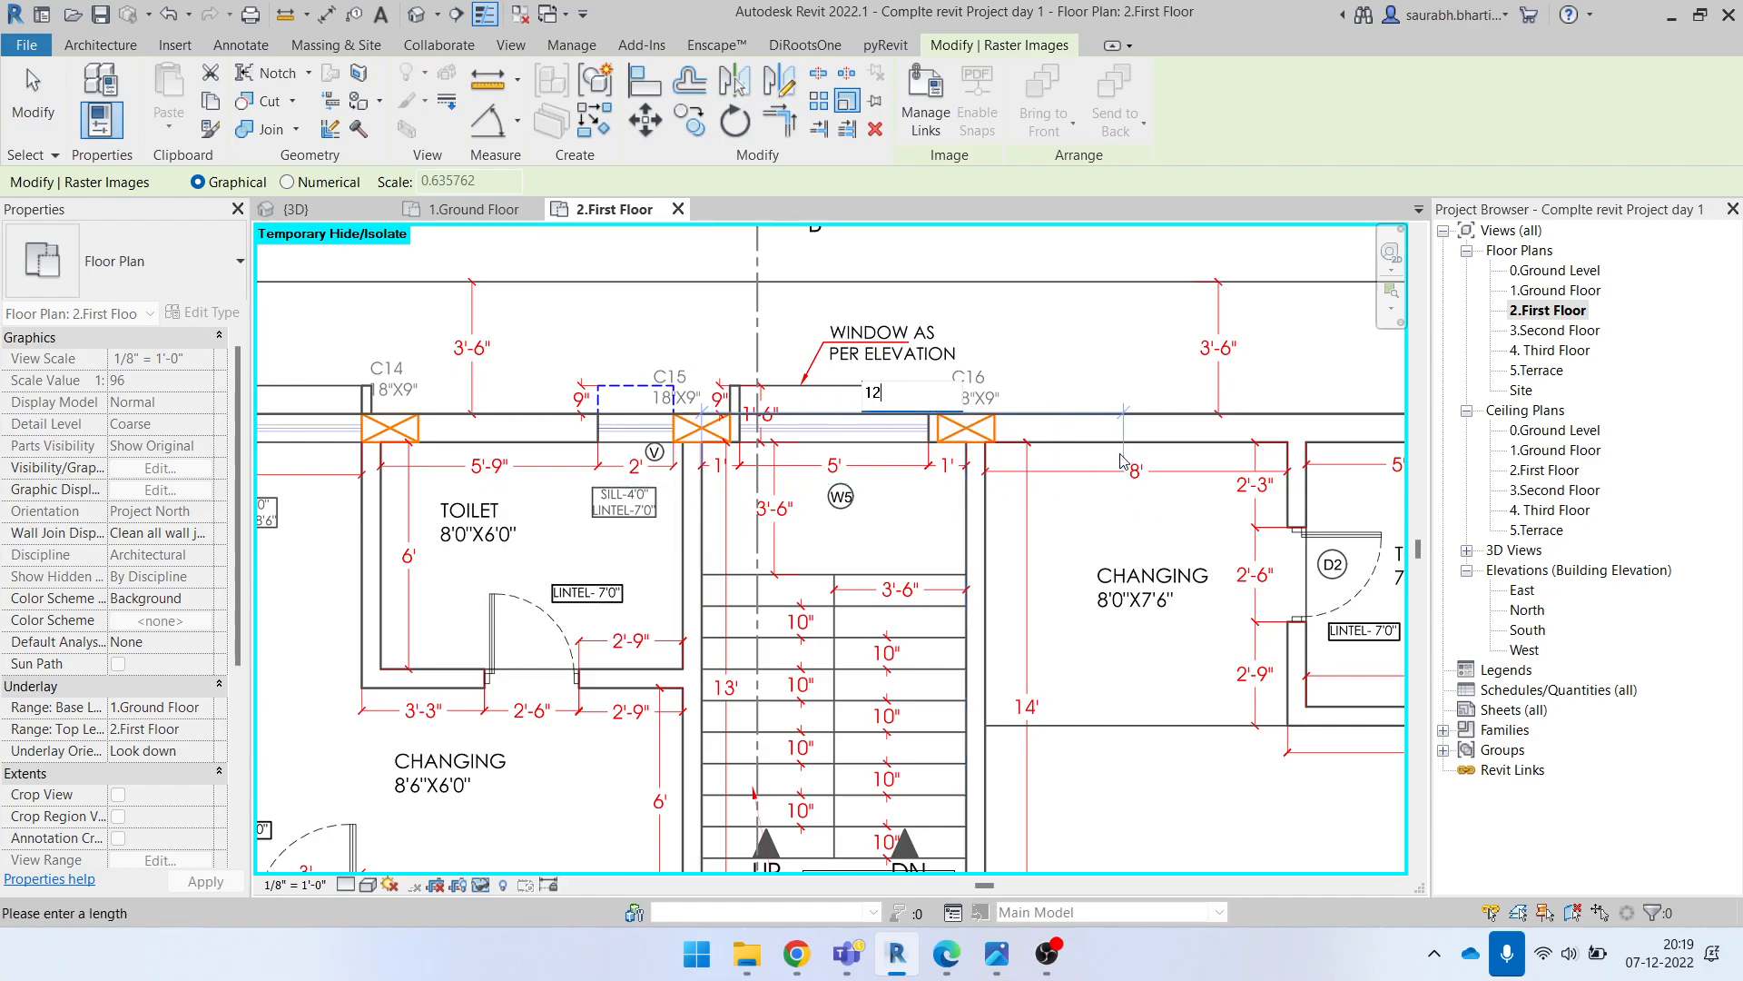
{"action": "key", "text": "Return"}
{"action": "key", "text": "Escape"}
{"action": "scroll", "coordinate": [954, 485], "scroll_direction": "down", "scroll_amount": 4}
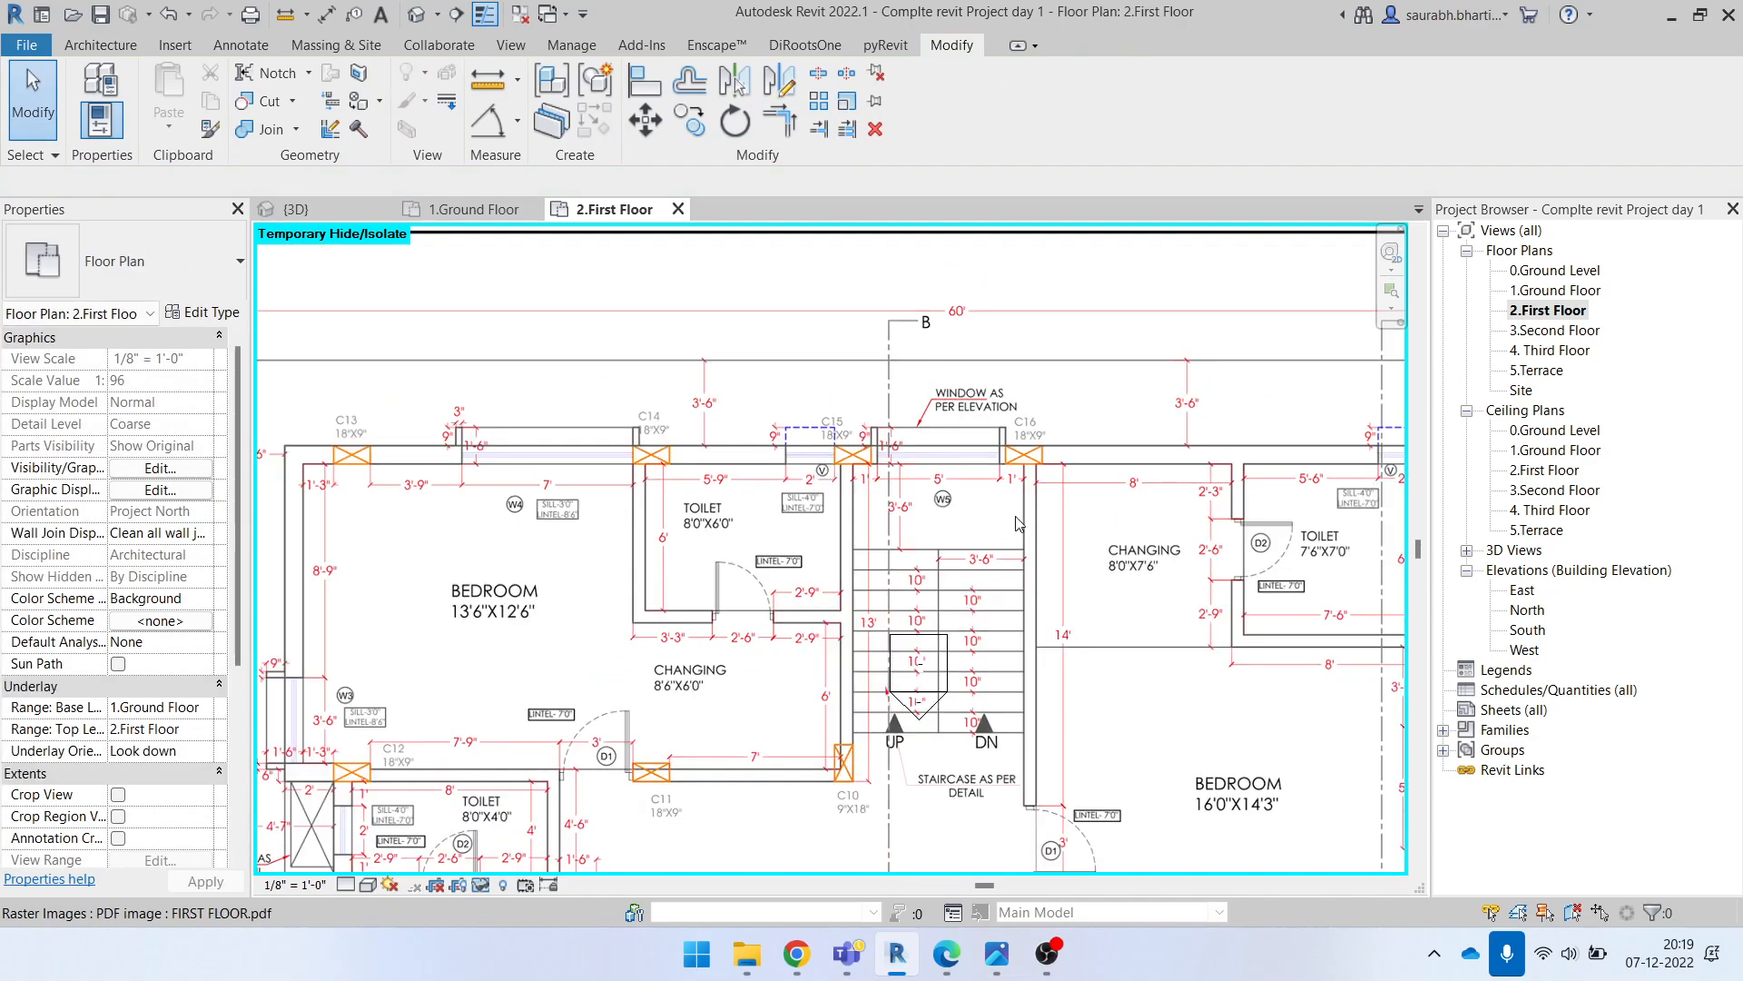
Step: Draw a horizontal model line across the stairwell between its two inner wall faces, below the W5 window
{"action": "left_click", "coordinate": [1006, 514]}
{"action": "key", "text": "l"}
{"action": "key", "text": "i"}
{"action": "scroll", "coordinate": [992, 513], "scroll_direction": "up", "scroll_amount": 5}
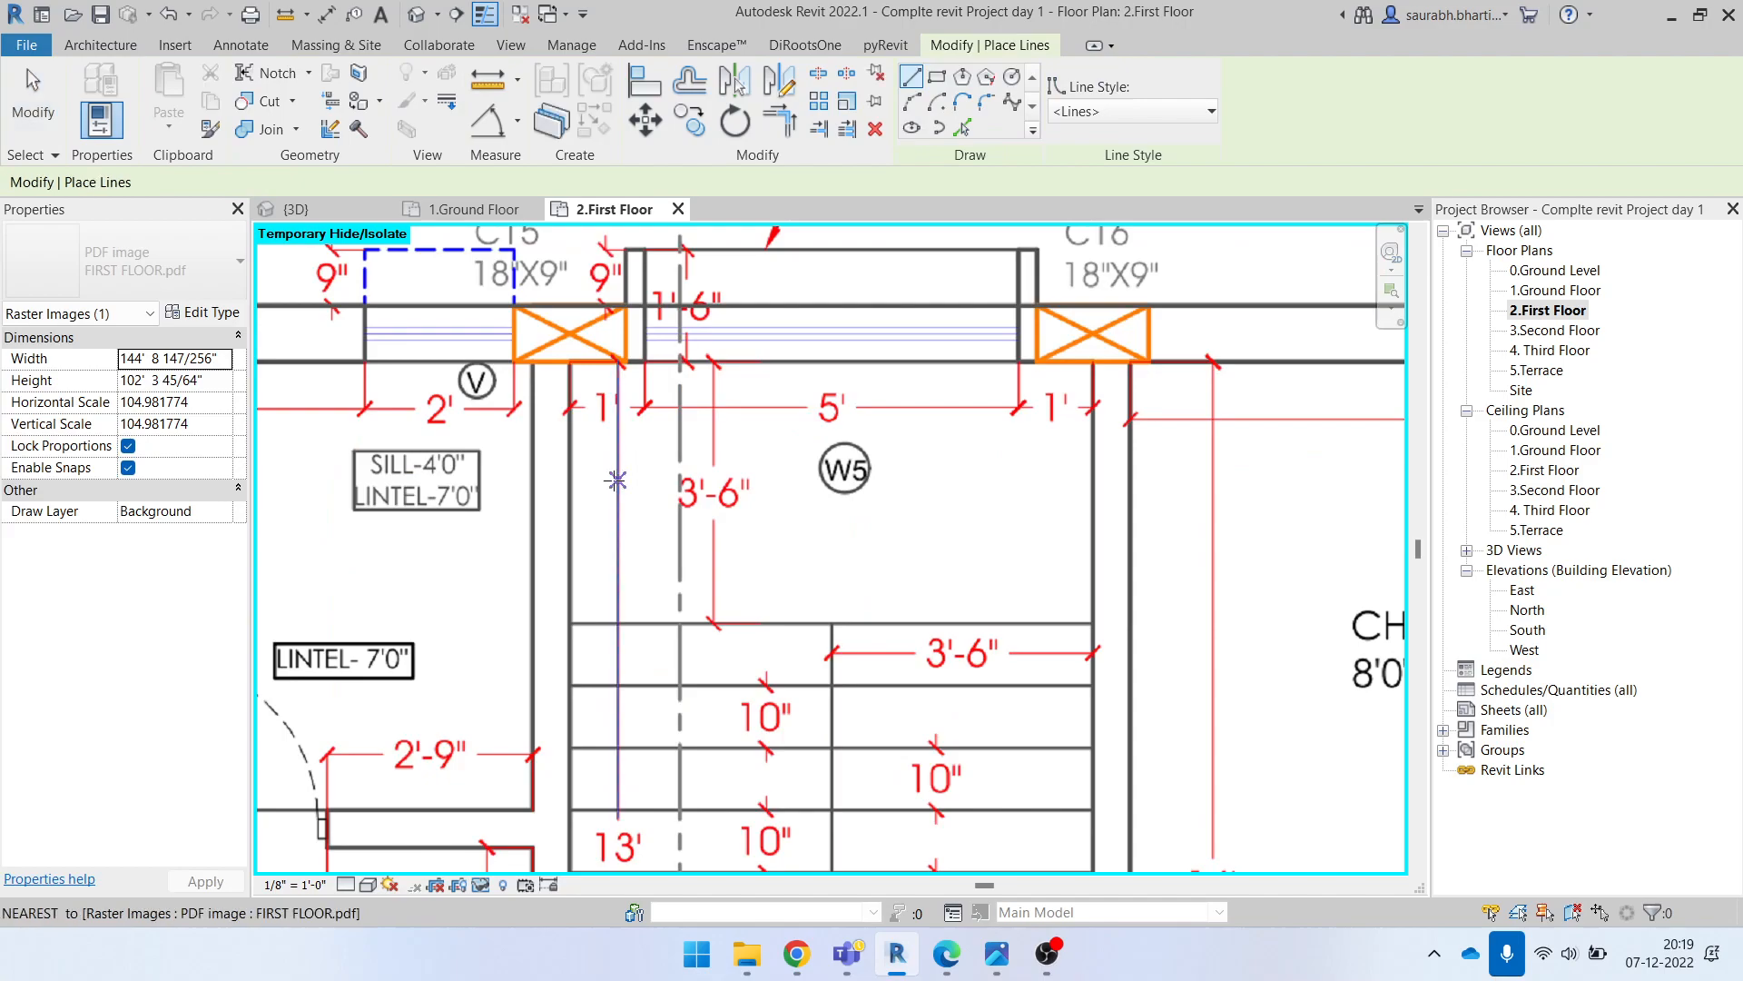
{"action": "left_click", "coordinate": [572, 479]}
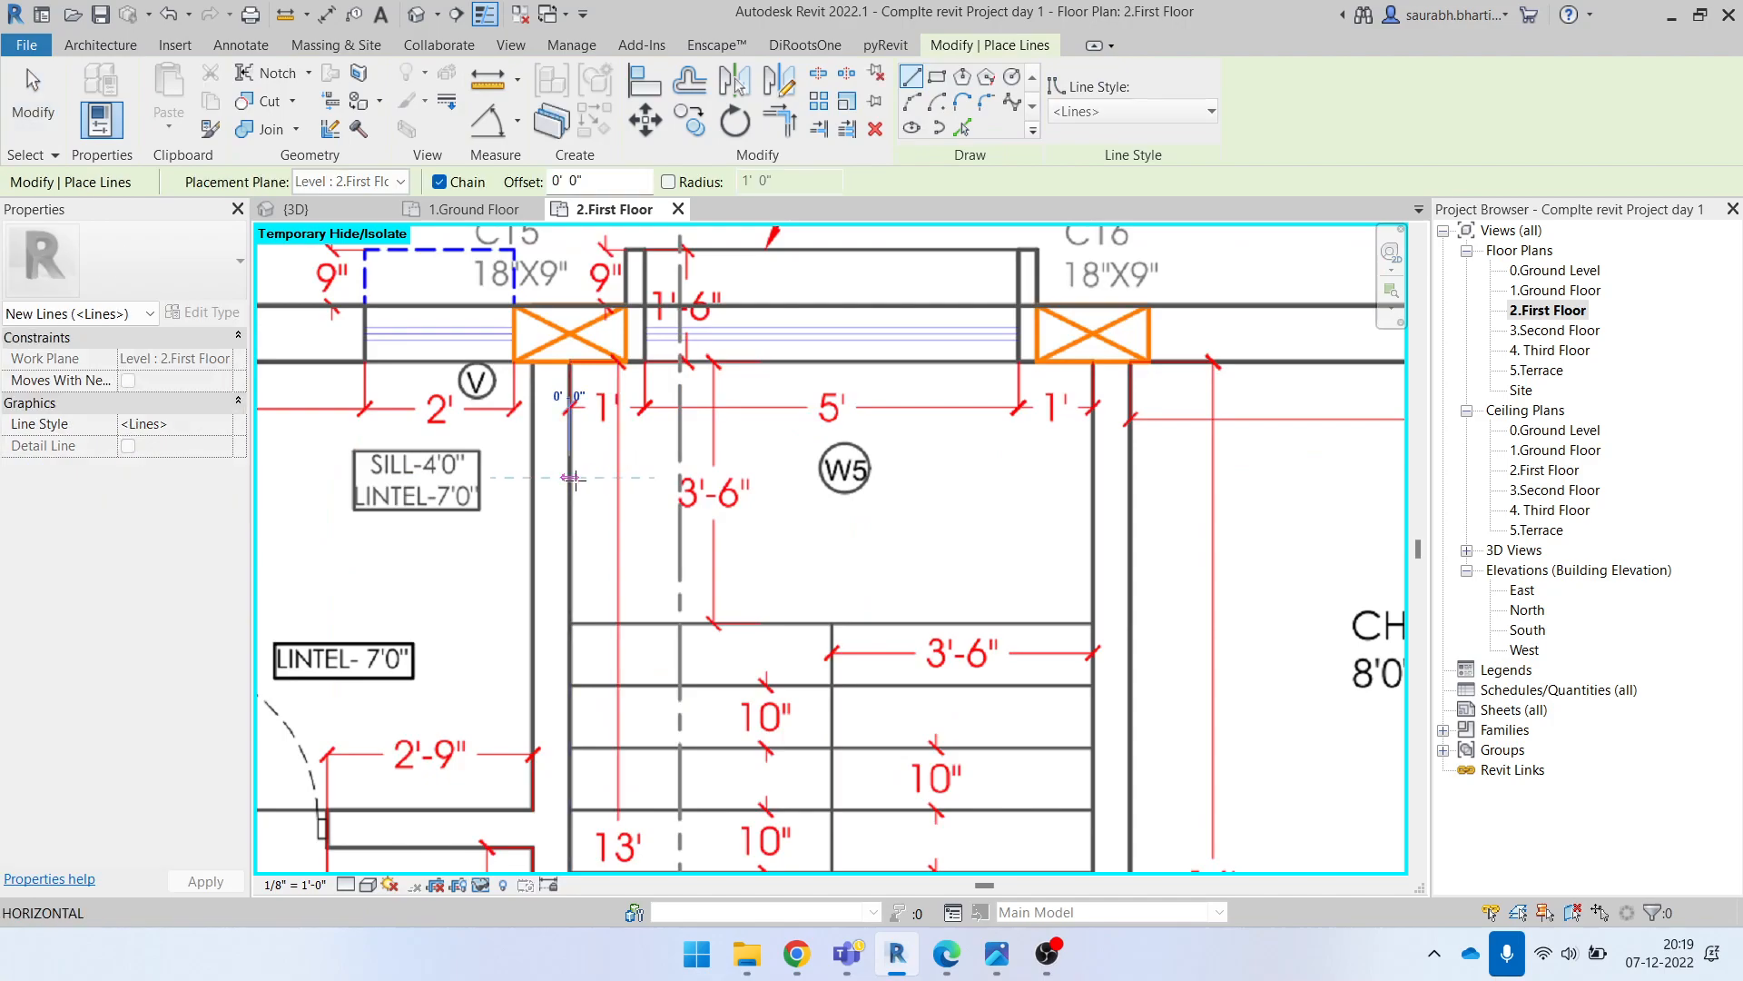
{"action": "left_click", "coordinate": [1092, 477]}
{"action": "key", "text": "Escape"}
{"action": "key", "text": "Escape"}
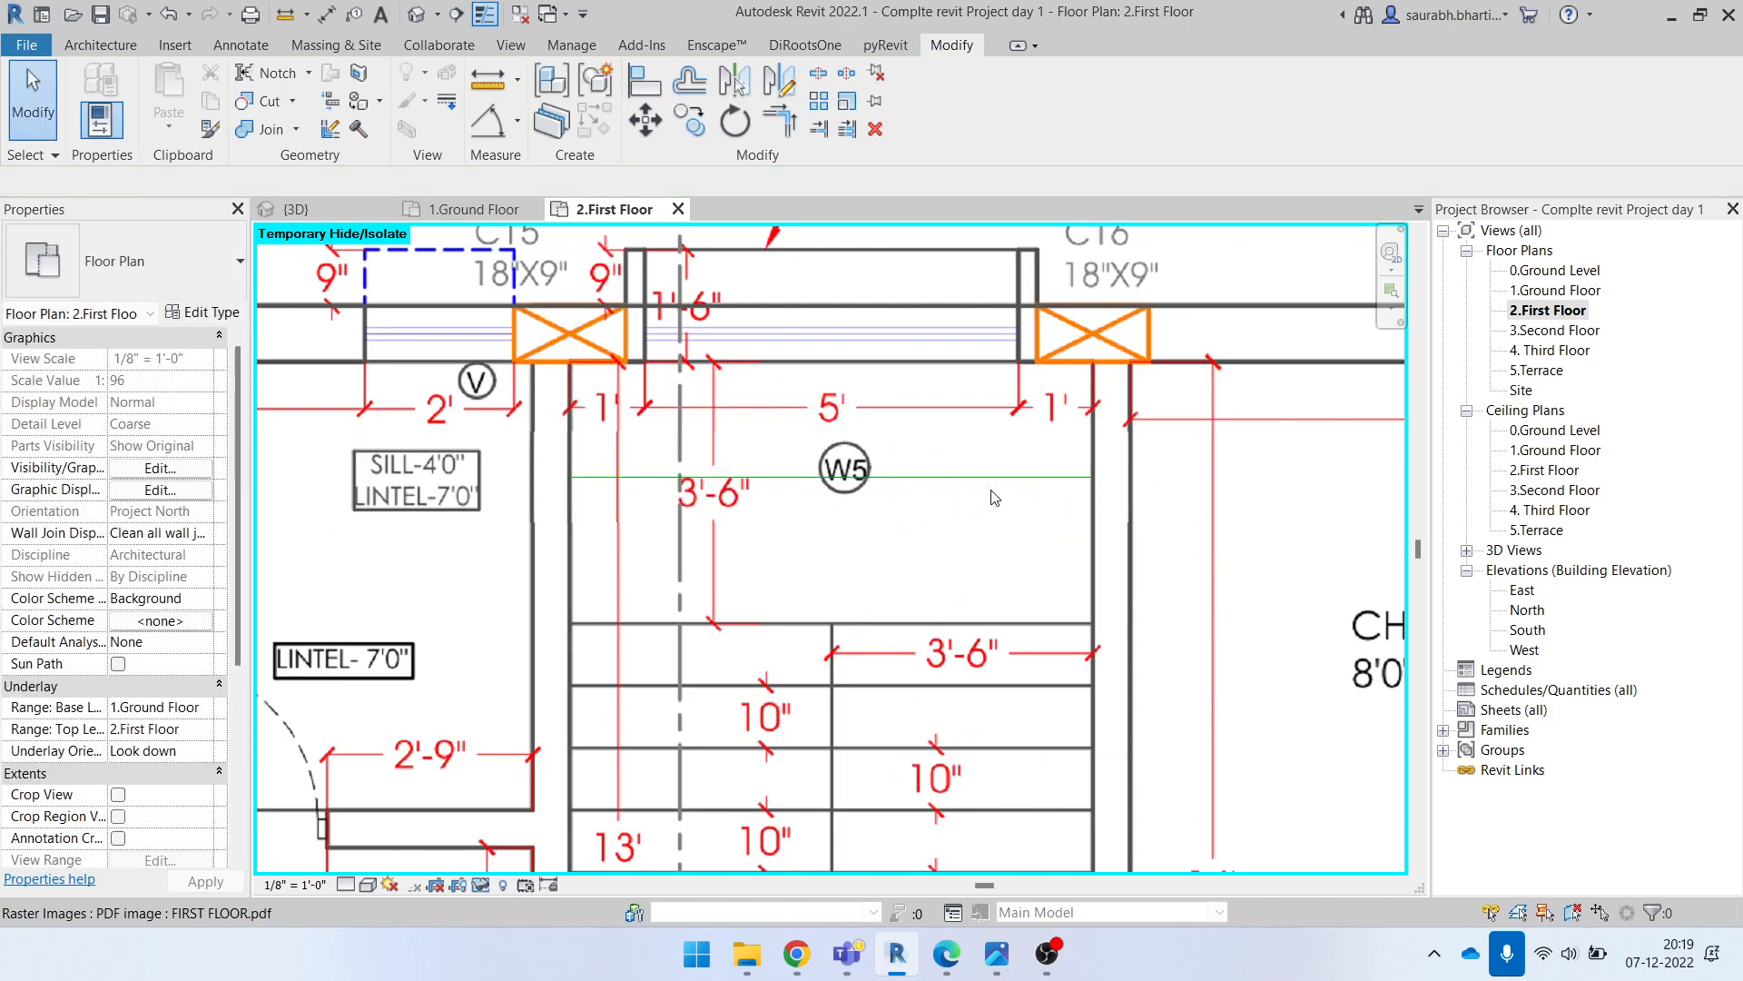
Step: Check the length of the model line across the stairwell and delete the line
{"action": "left_click", "coordinate": [970, 476]}
{"action": "left_click", "coordinate": [826, 390]}
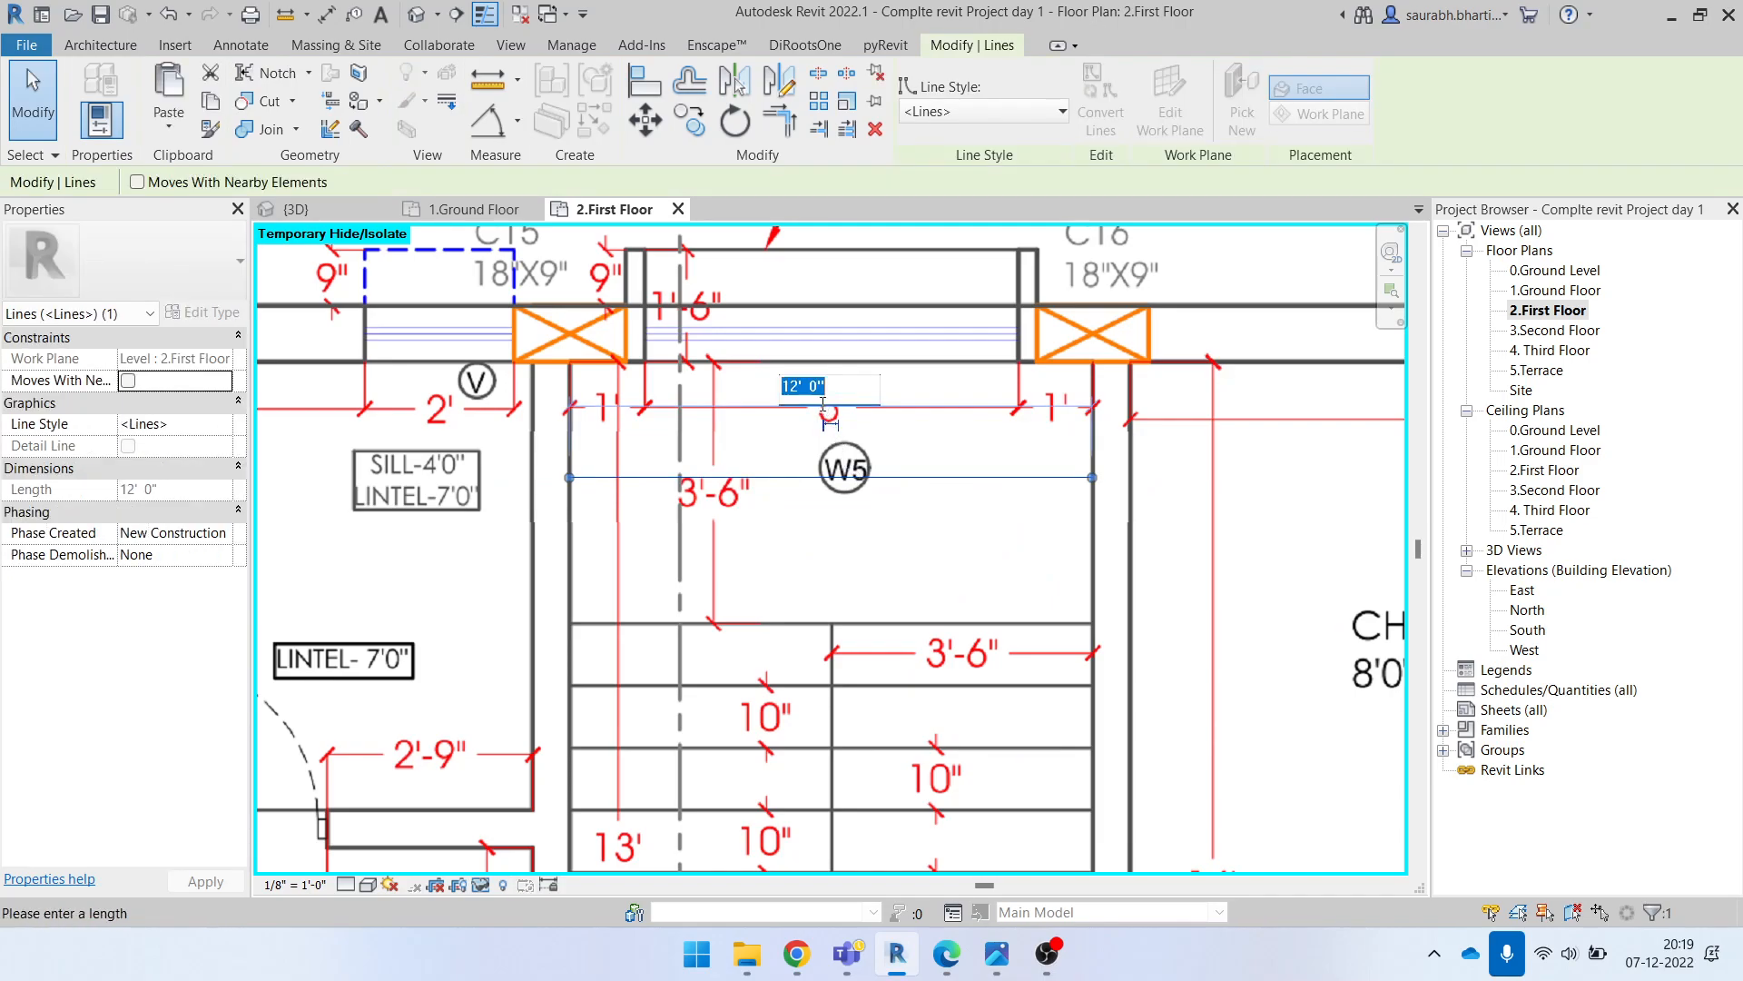
{"action": "key", "text": "Escape"}
{"action": "left_click", "coordinate": [917, 478]}
{"action": "key", "text": "Delete"}
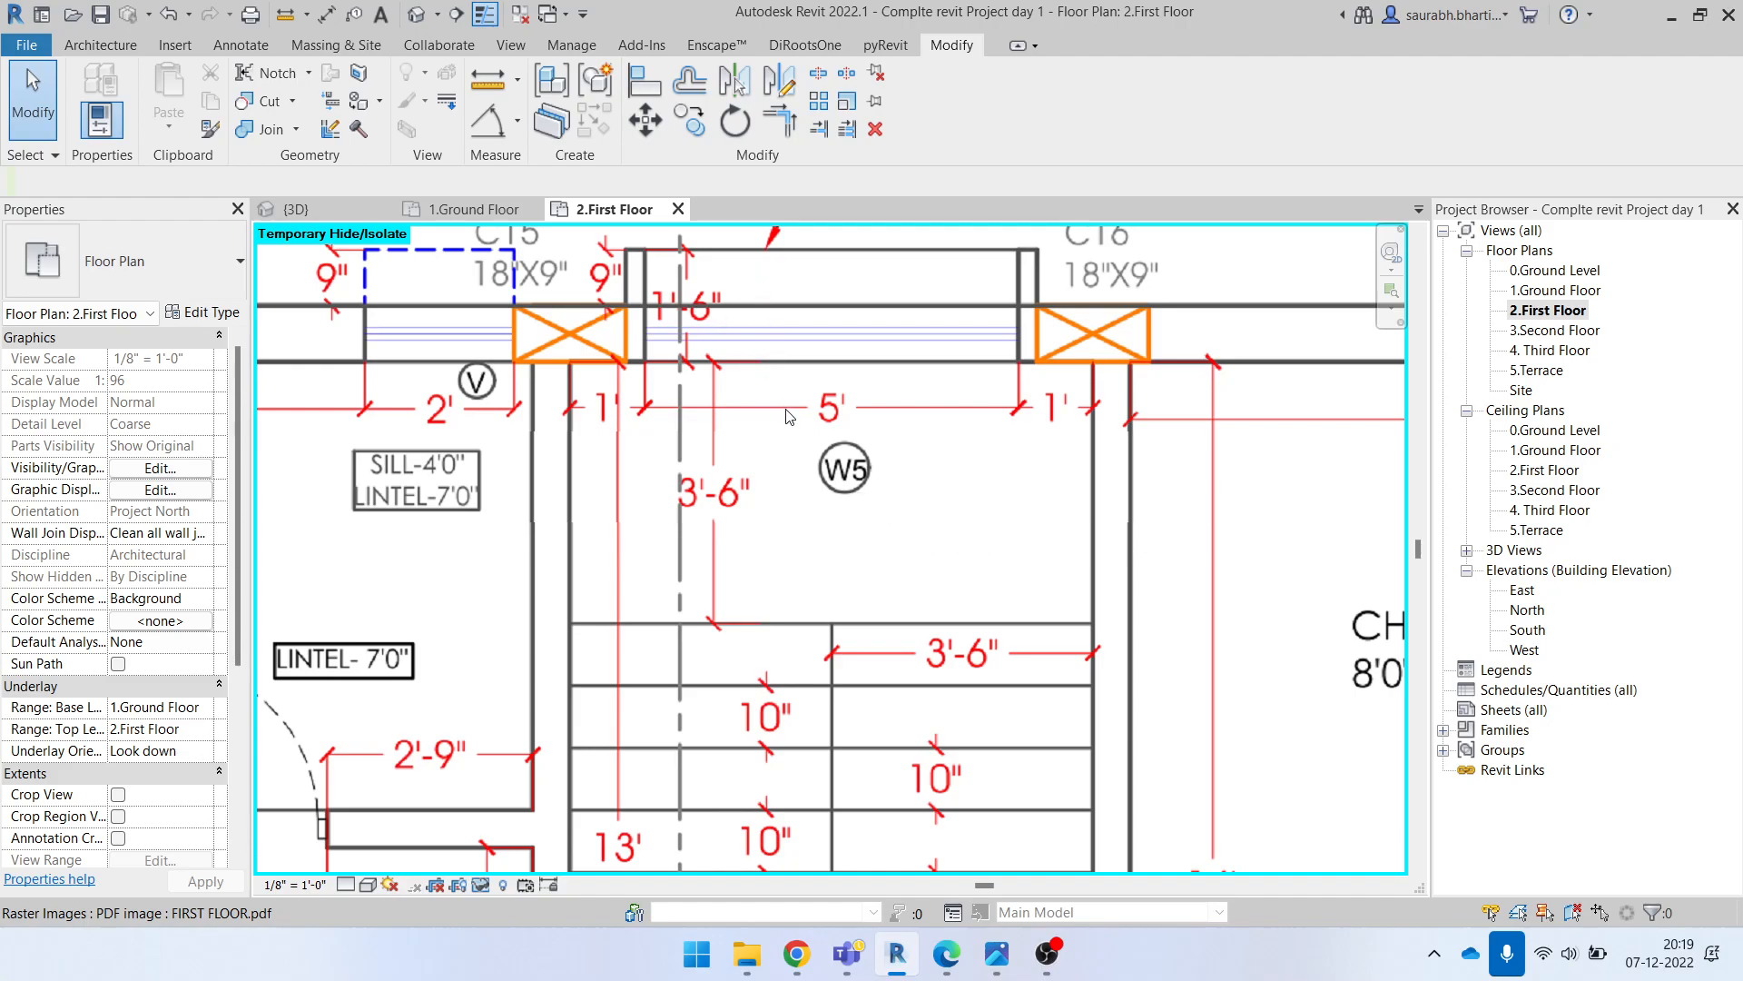
{"action": "scroll", "coordinate": [803, 482], "scroll_direction": "down", "scroll_amount": 3}
{"action": "left_click", "coordinate": [848, 405]}
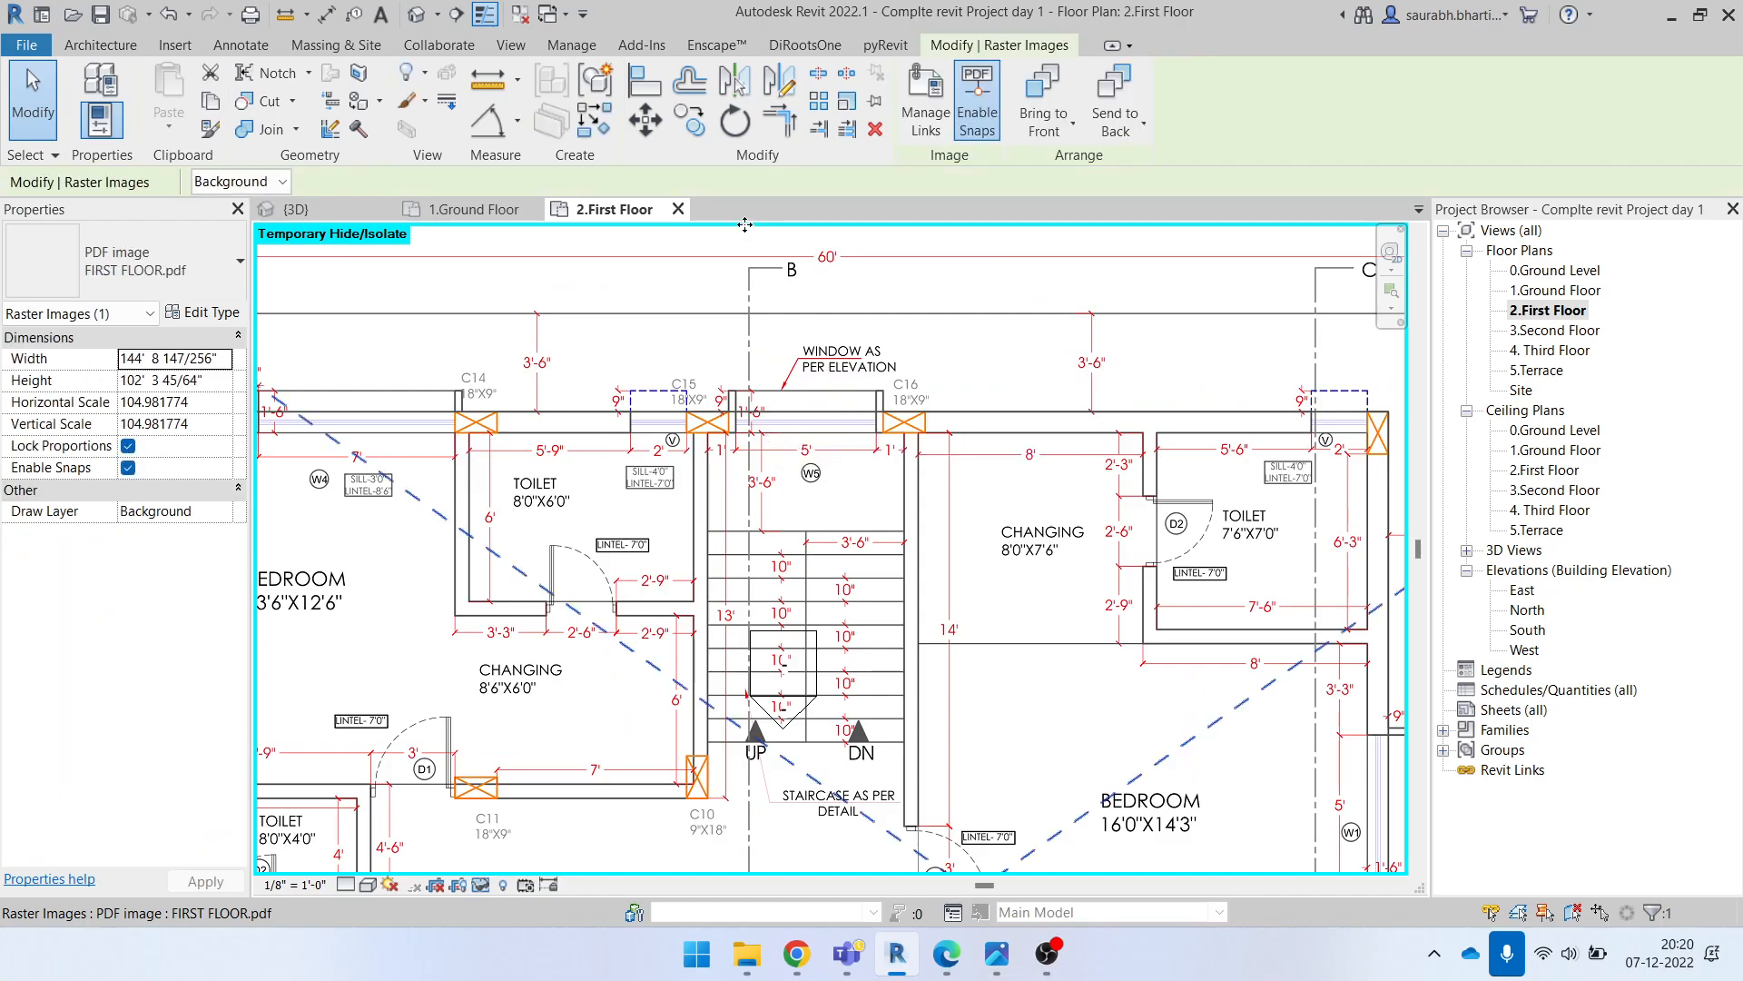
{"action": "left_click", "coordinate": [847, 102]}
{"action": "scroll", "coordinate": [802, 420], "scroll_direction": "up", "scroll_amount": 5}
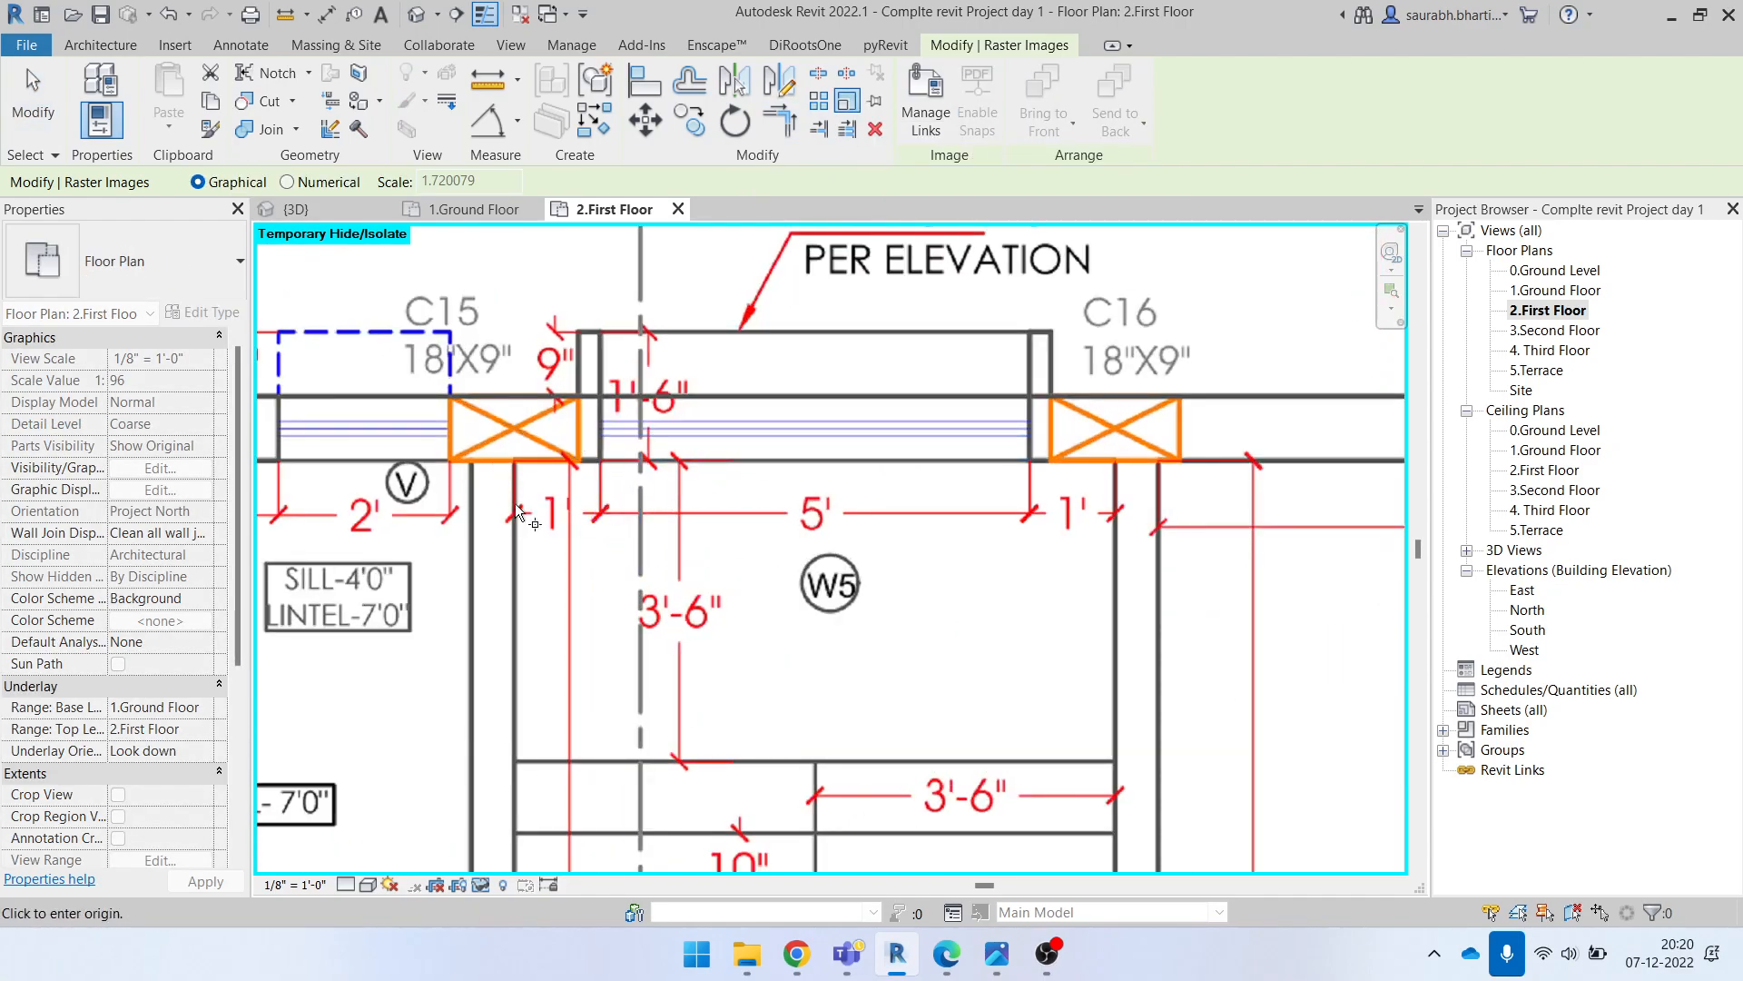
{"action": "scroll", "coordinate": [763, 413], "scroll_direction": "down", "scroll_amount": 5}
{"action": "key", "text": "Escape"}
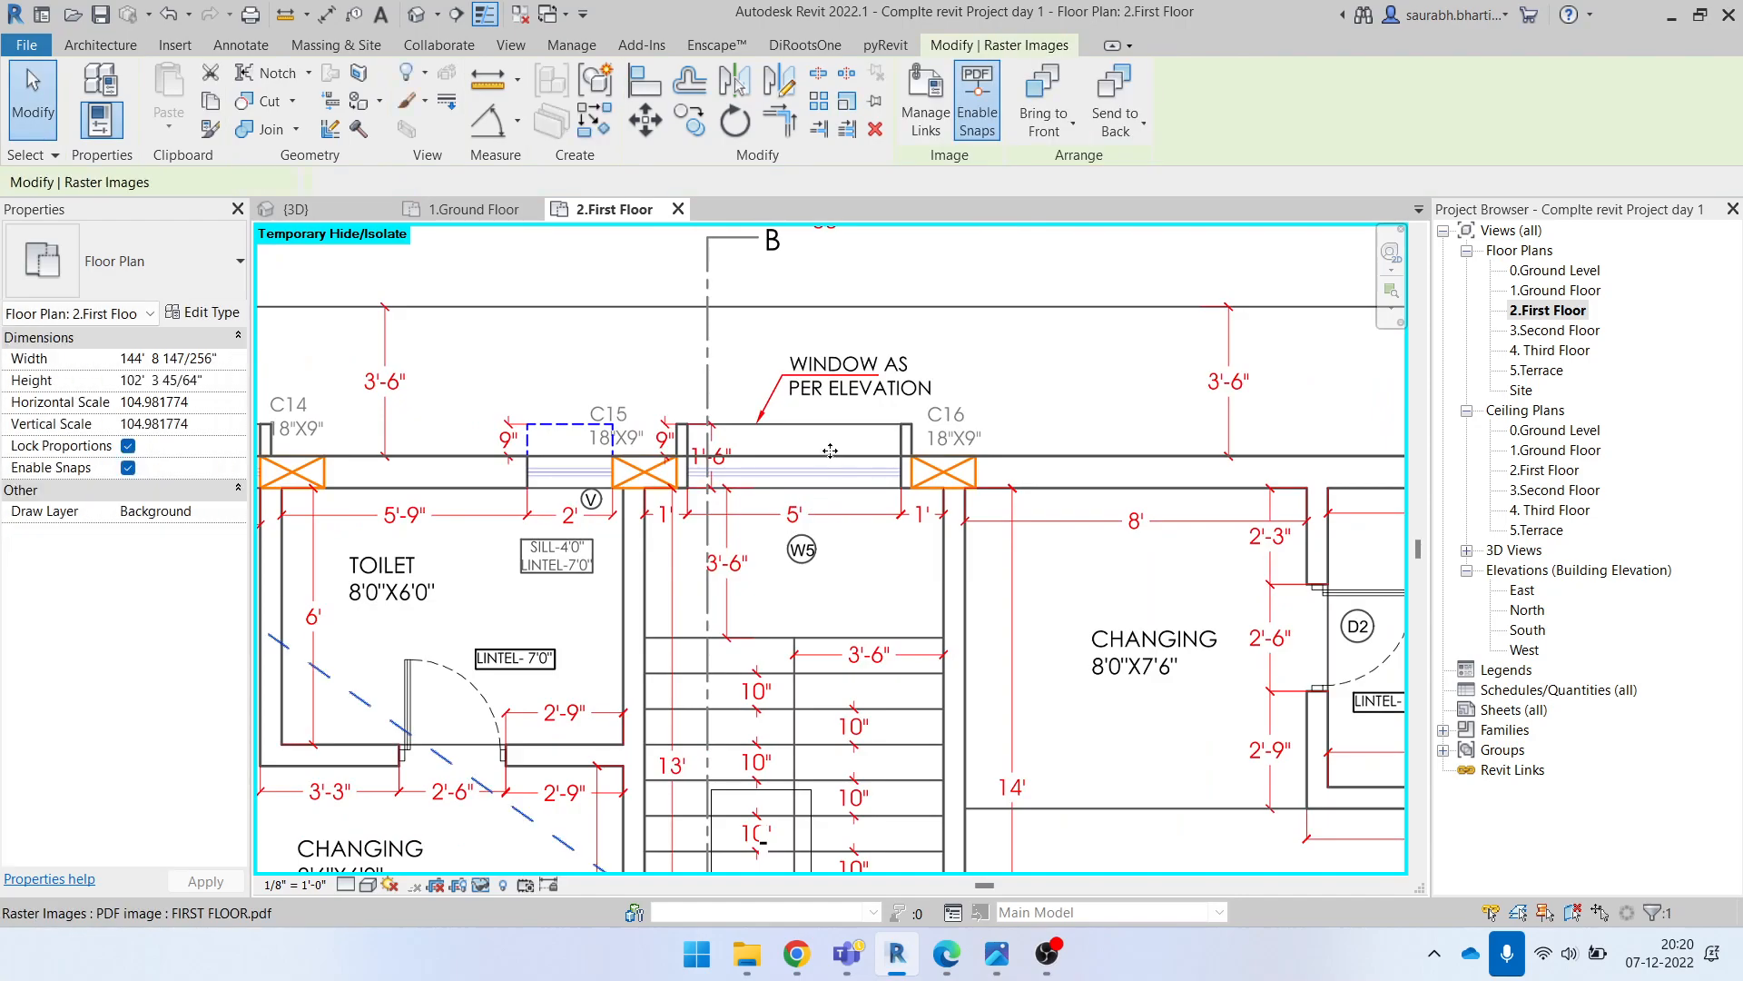
{"action": "key", "text": "Escape"}
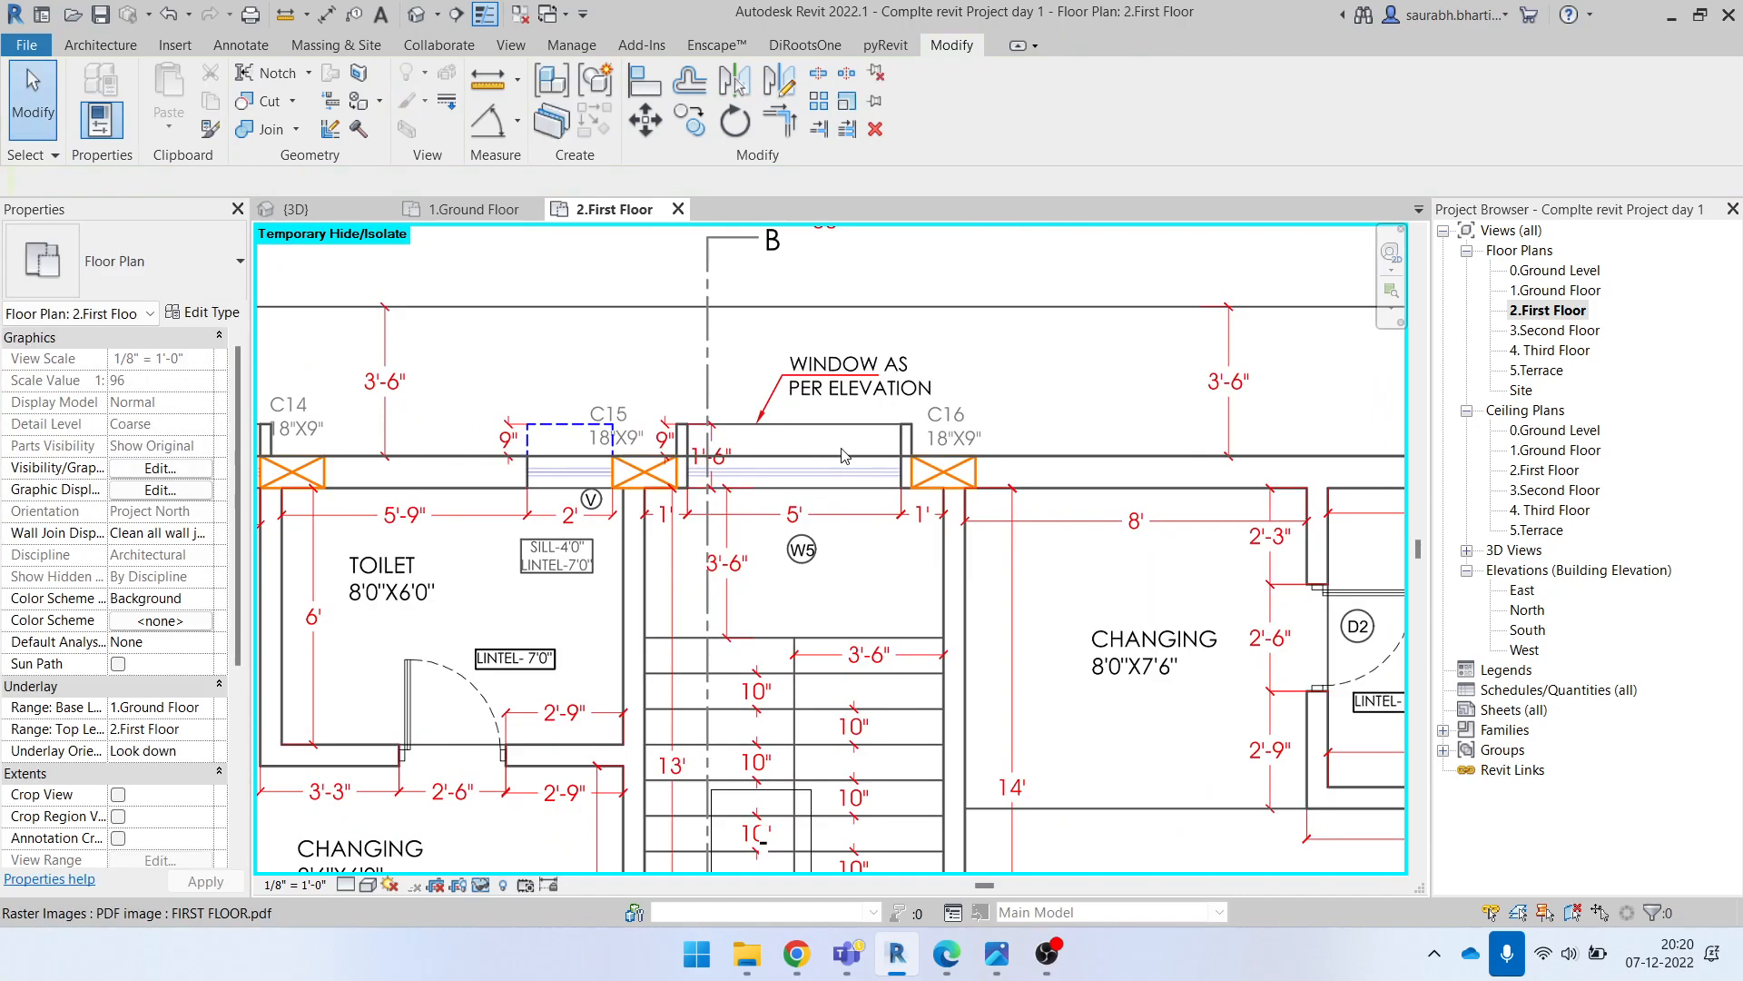
Step: Scale the FIRST FLOOR.pdf image graphically, using the inner width of the changing room beside the stairs as reference and setting it to 8'
{"action": "left_click", "coordinate": [913, 484]}
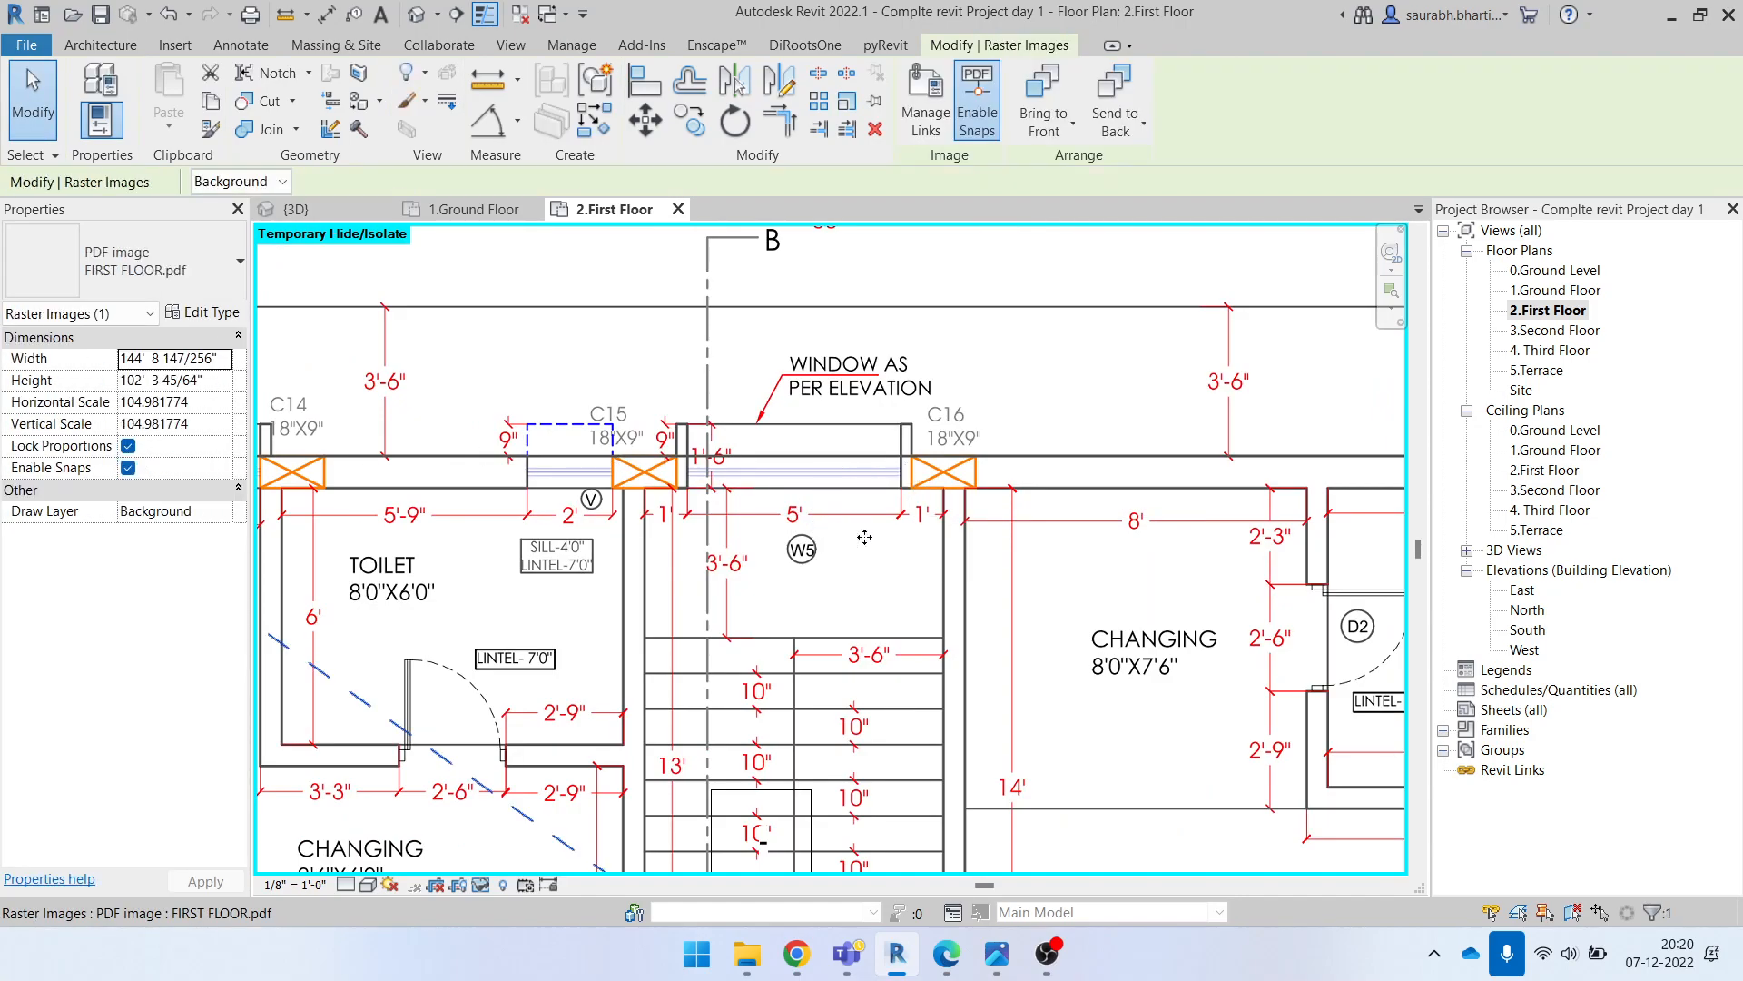
{"action": "left_click", "coordinate": [845, 107]}
{"action": "scroll", "coordinate": [765, 517], "scroll_direction": "up", "scroll_amount": 3}
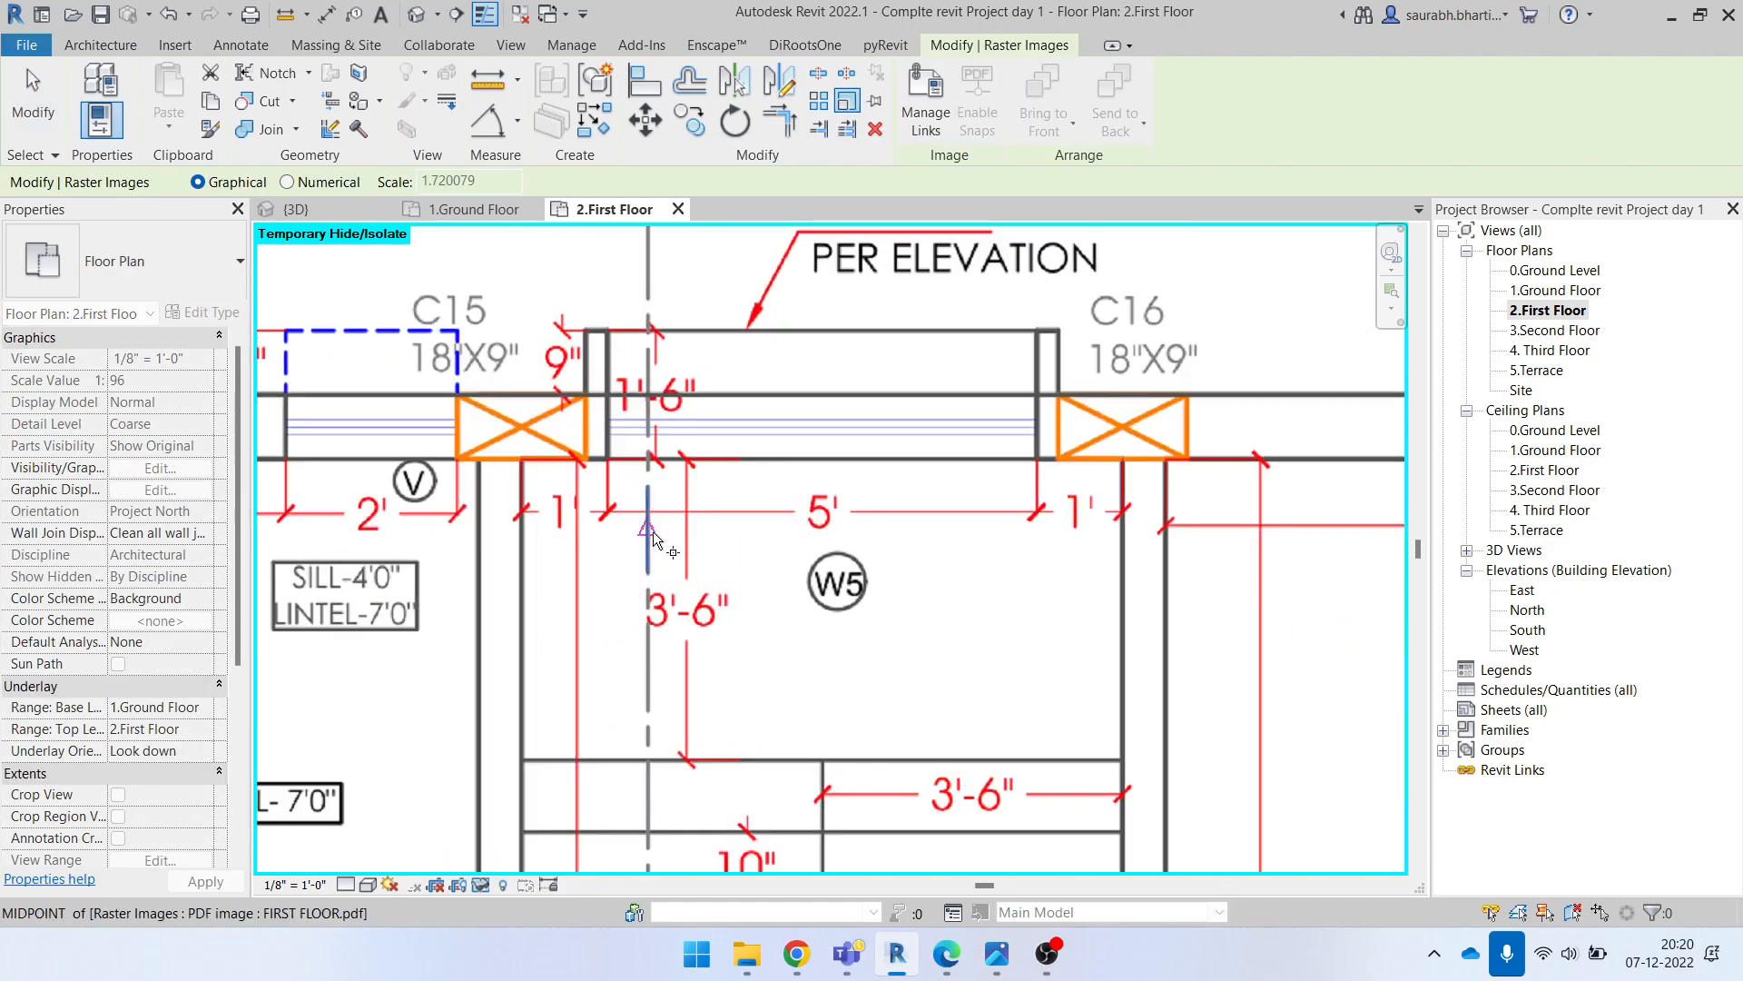
{"action": "scroll", "coordinate": [650, 535], "scroll_direction": "up", "scroll_amount": 1}
{"action": "scroll", "coordinate": [613, 557], "scroll_direction": "down", "scroll_amount": 3}
{"action": "middle_click_drag", "start_coordinate": [920, 588], "coordinate": [350, 570]}
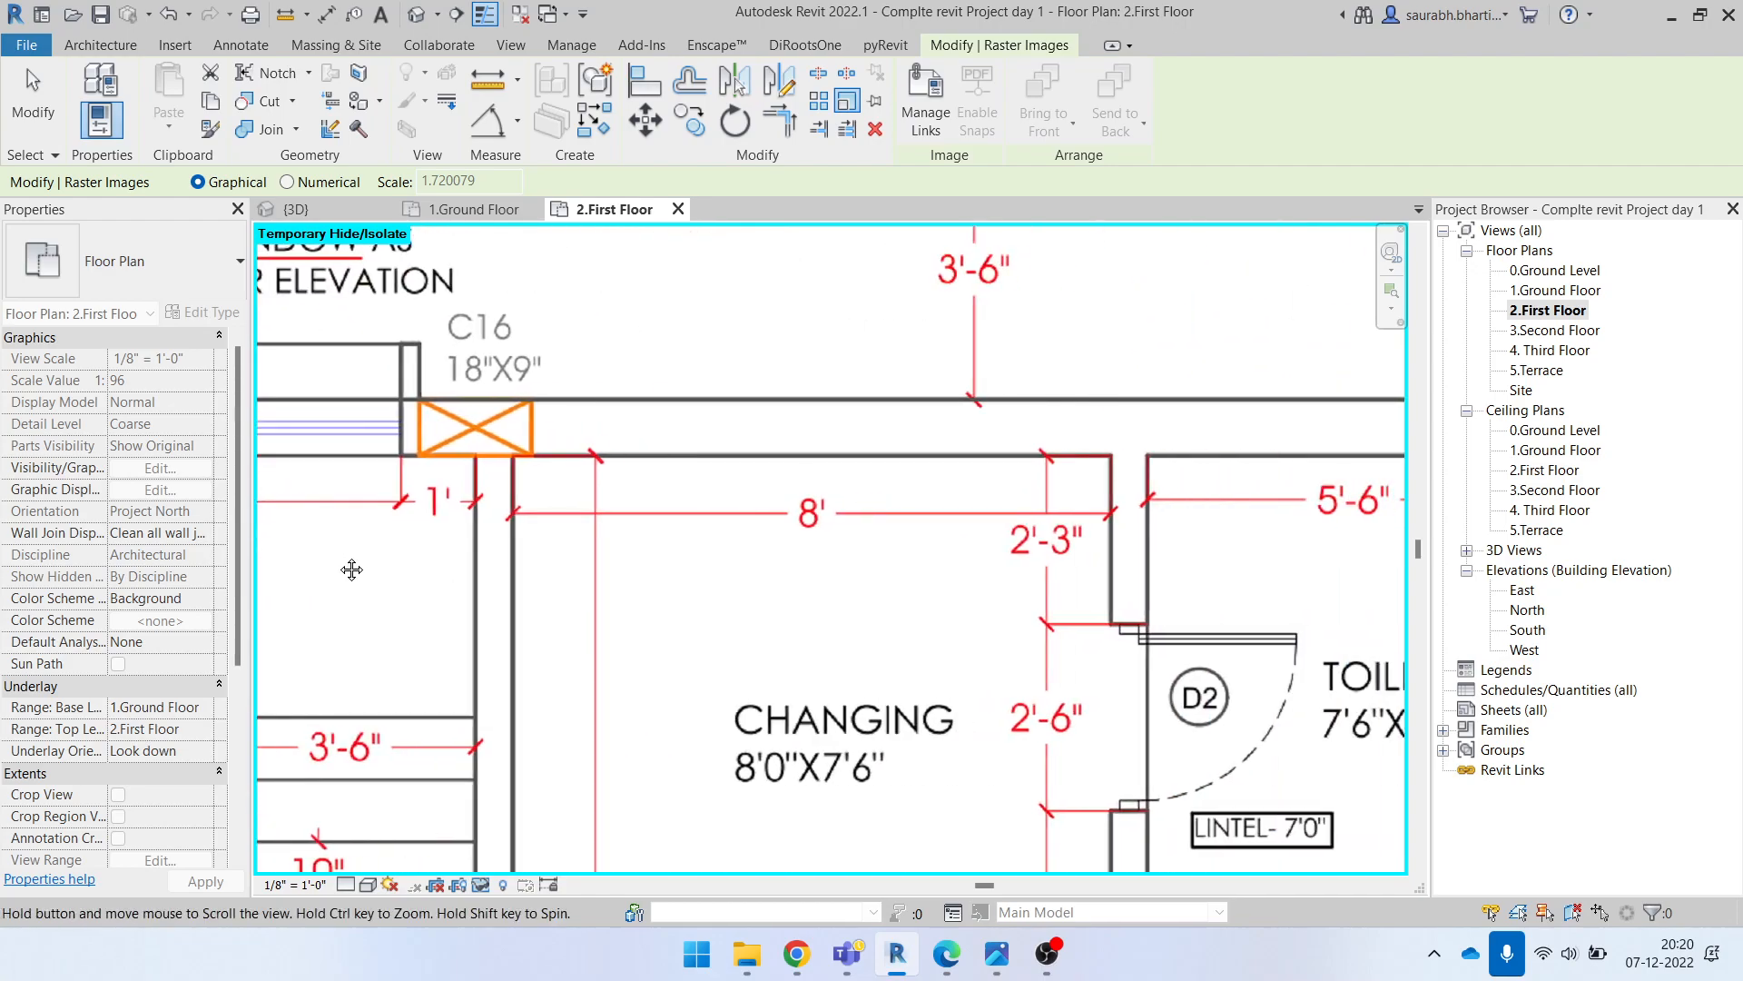
{"action": "scroll", "coordinate": [556, 549], "scroll_direction": "up", "scroll_amount": 4}
{"action": "middle_click_drag", "start_coordinate": [841, 557], "coordinate": [690, 579]}
{"action": "scroll", "coordinate": [569, 559], "scroll_direction": "down", "scroll_amount": 1}
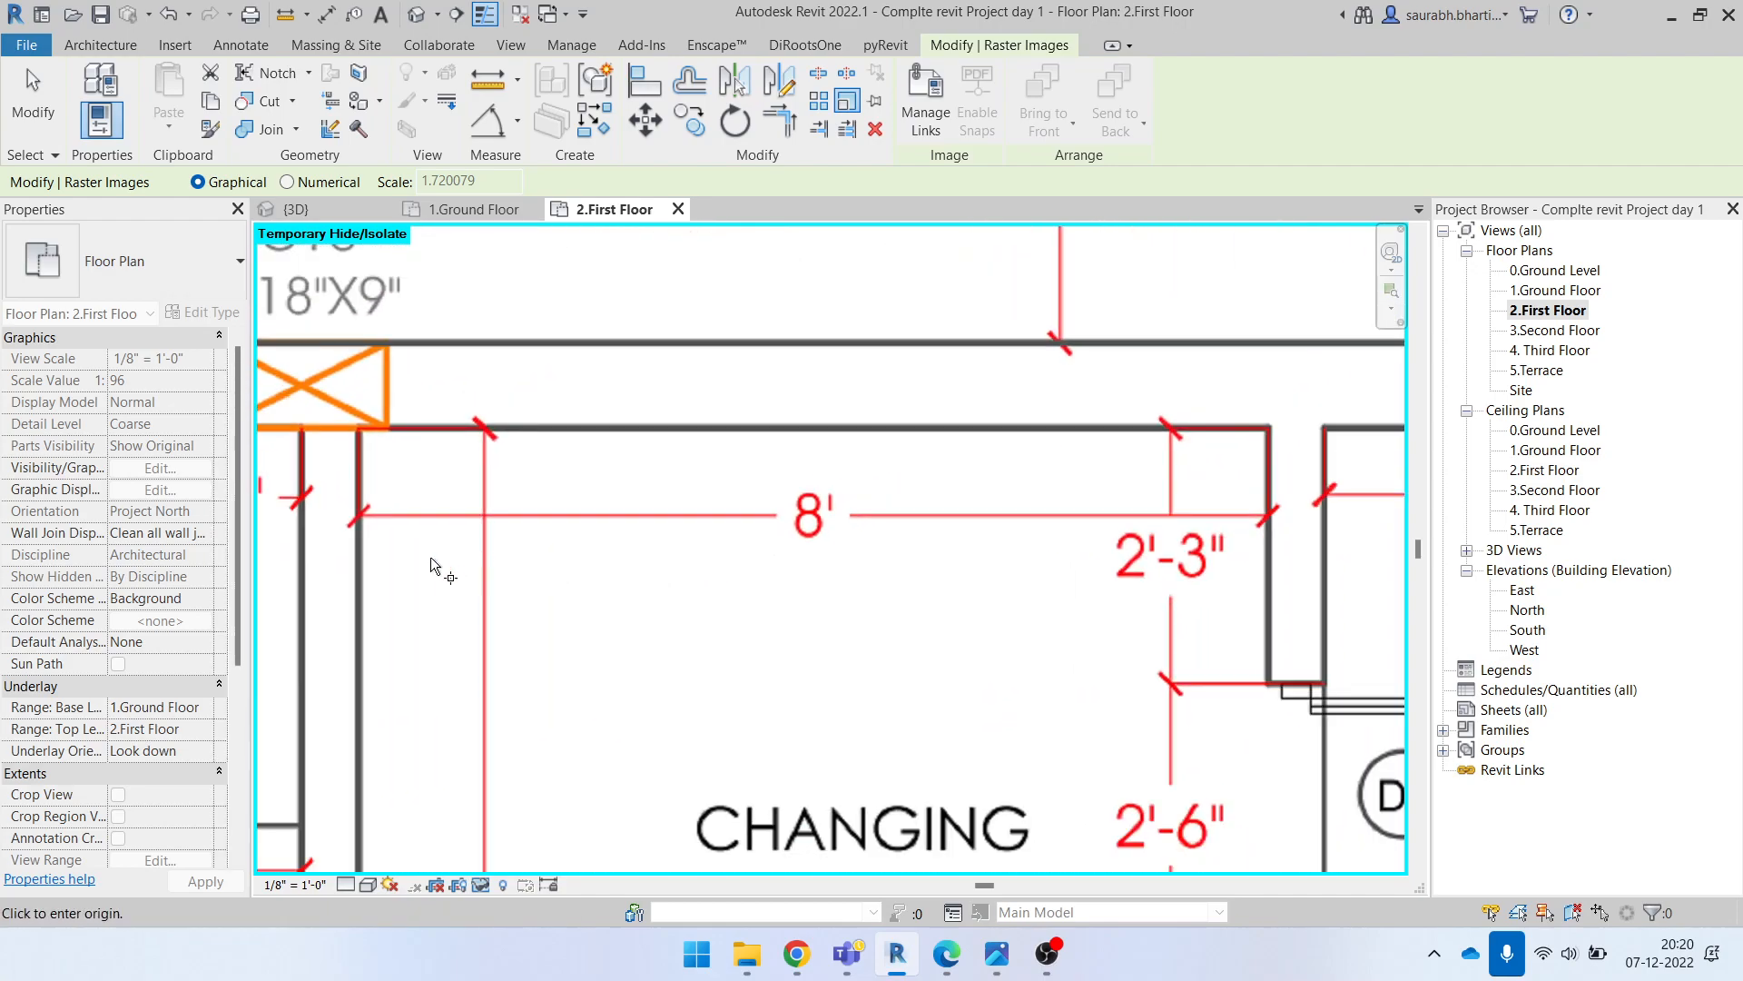
{"action": "left_click", "coordinate": [357, 516]}
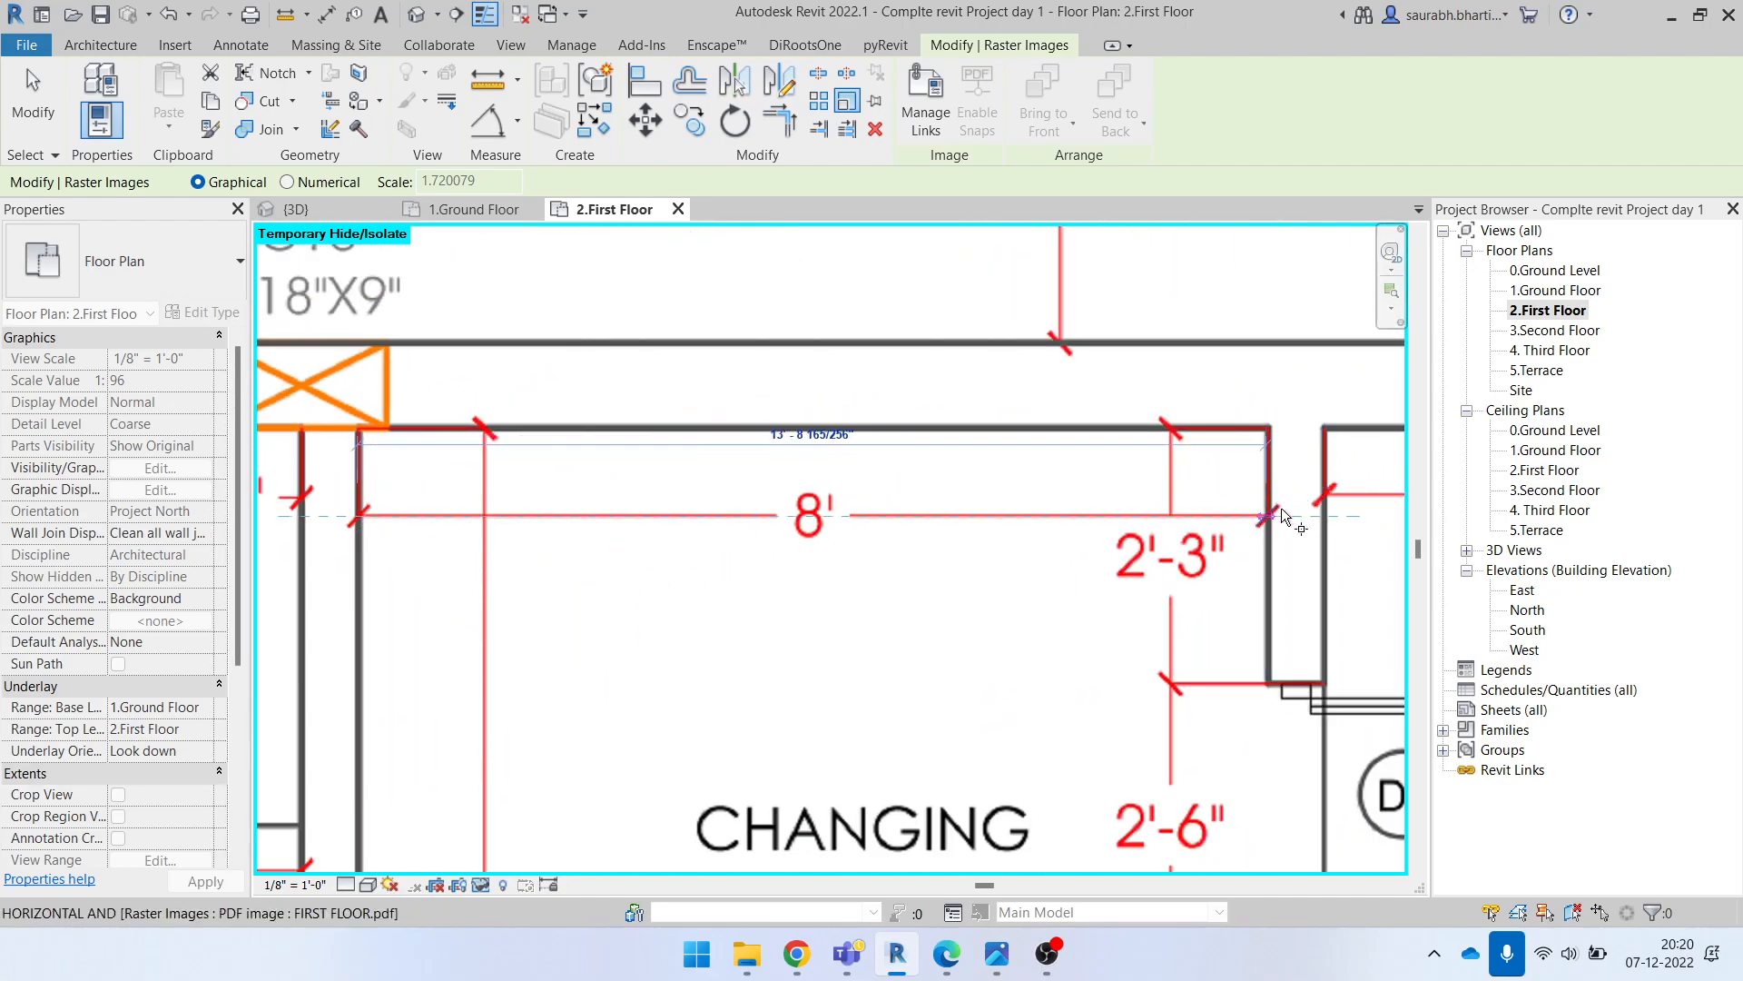
{"action": "scroll", "coordinate": [1267, 519], "scroll_direction": "up", "scroll_amount": 2}
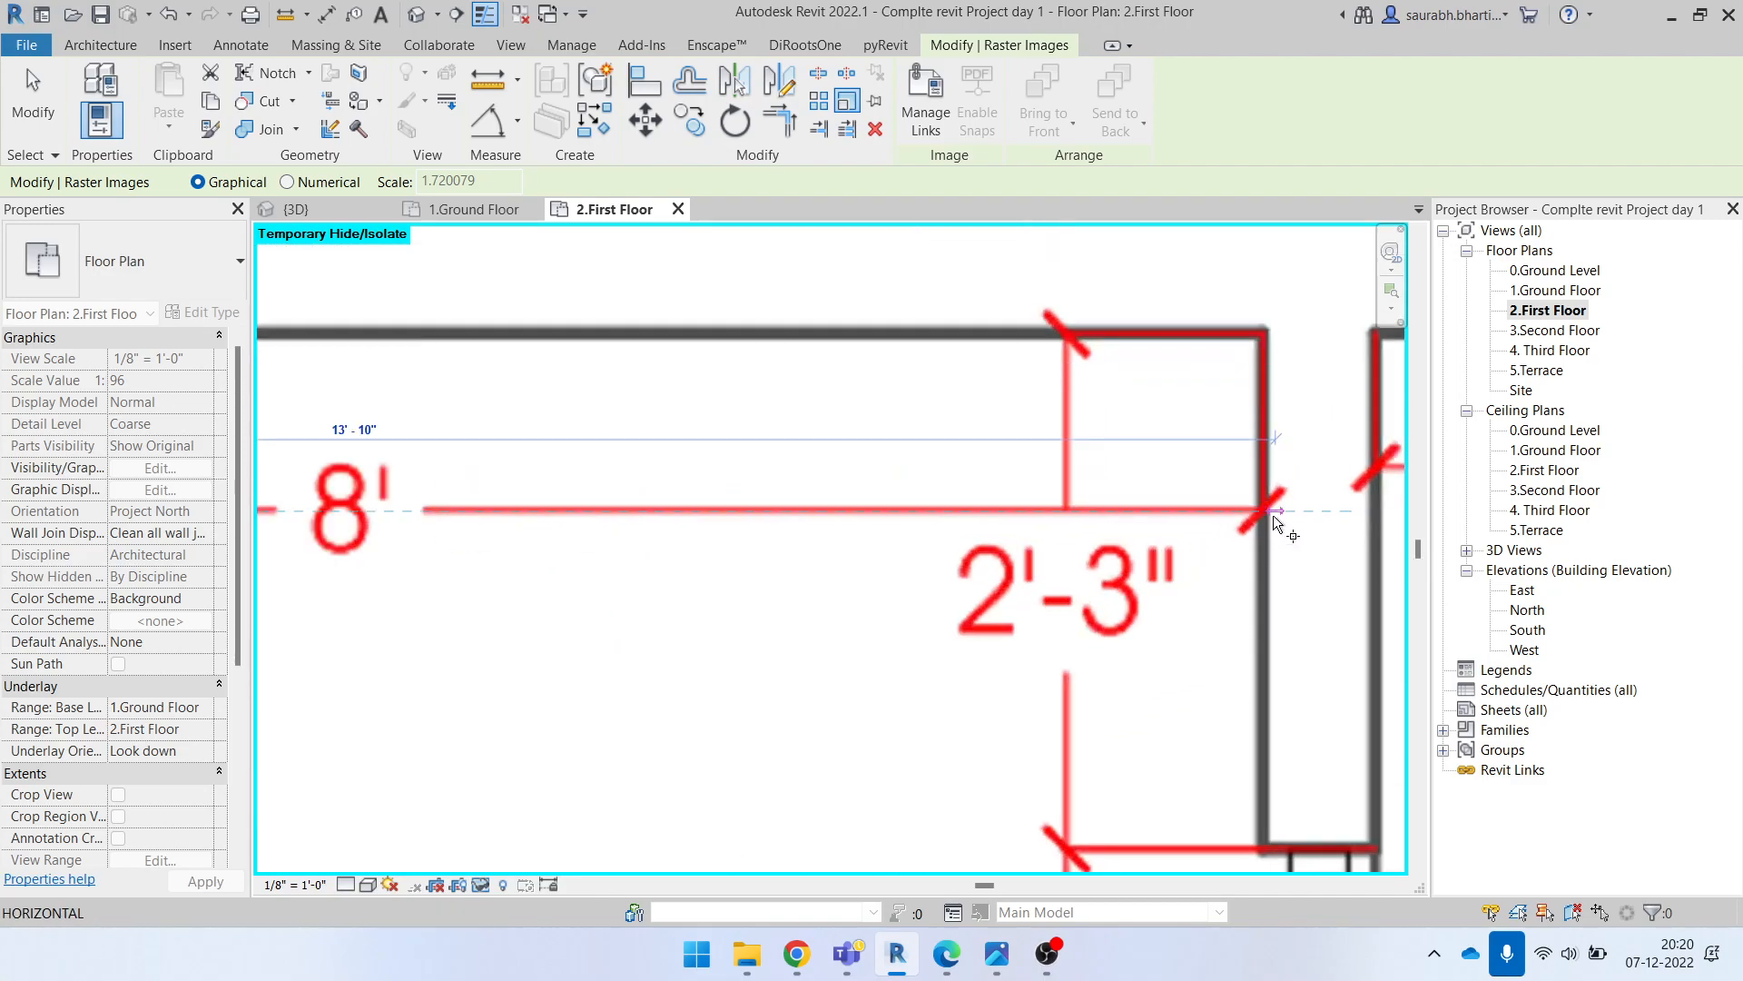
{"action": "left_click", "coordinate": [1271, 522]}
{"action": "scroll", "coordinate": [1267, 520], "scroll_direction": "down", "scroll_amount": 2}
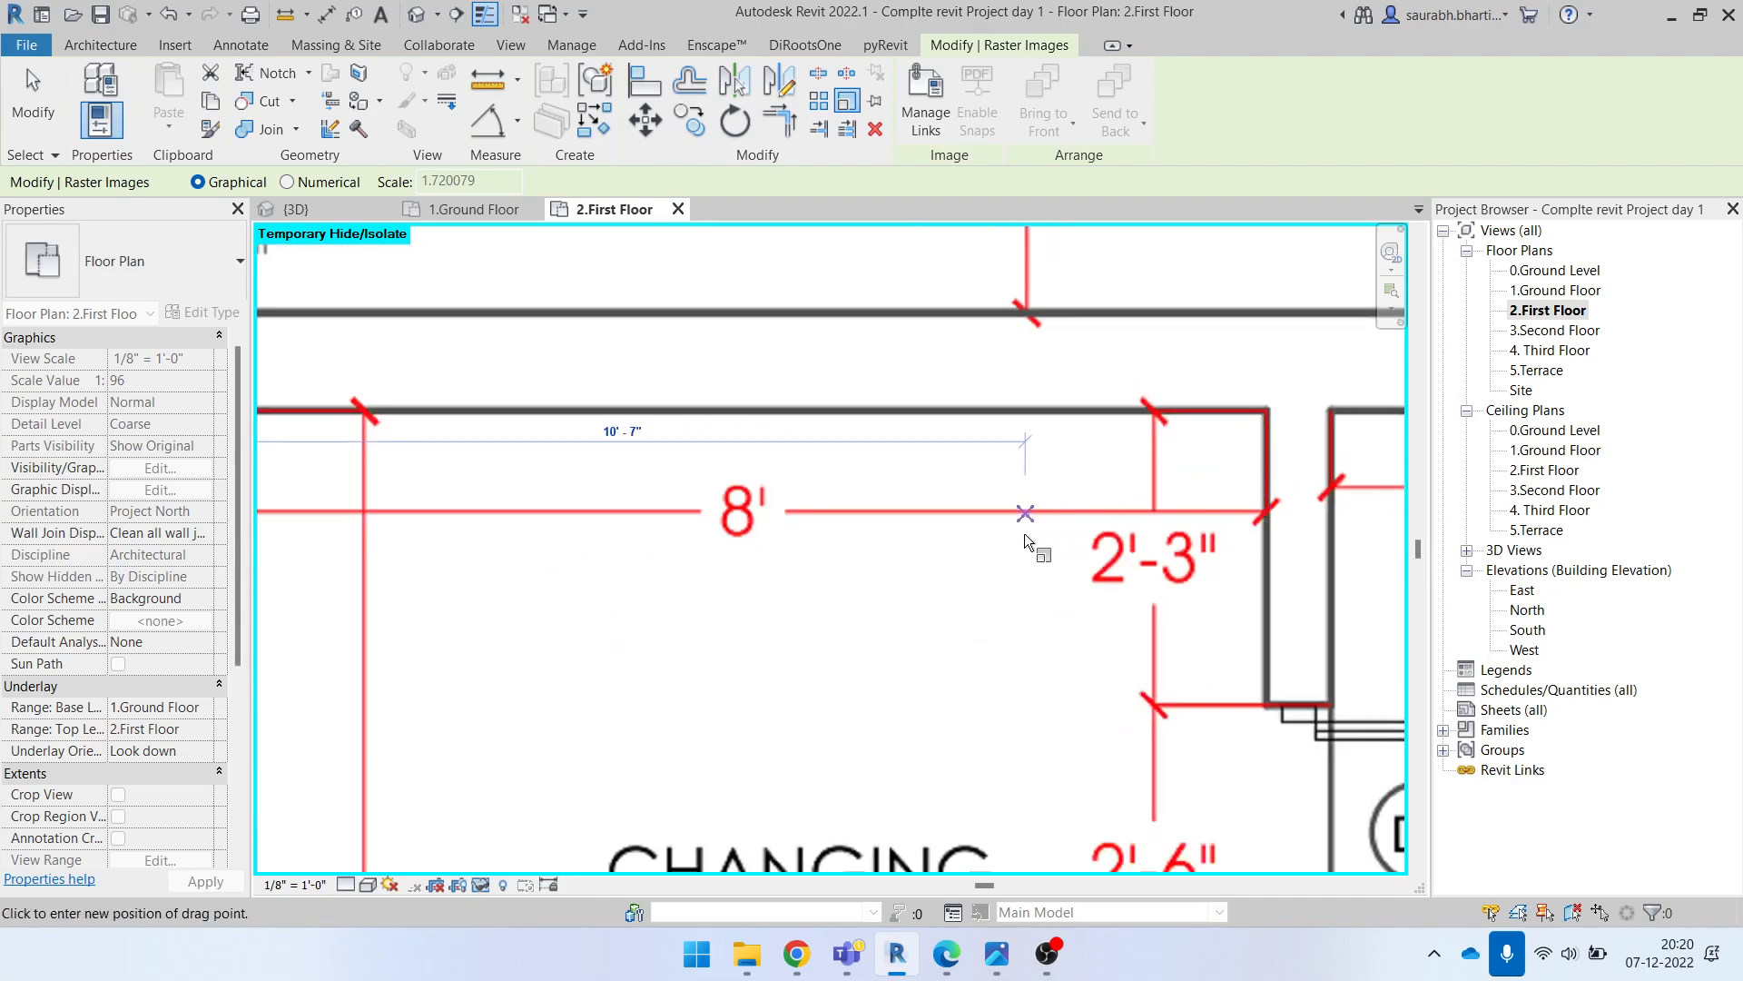
{"action": "type", "text": "8'"}
{"action": "key", "text": "Return"}
{"action": "scroll", "coordinate": [958, 563], "scroll_direction": "down", "scroll_amount": 5}
{"action": "key", "text": "Escape"}
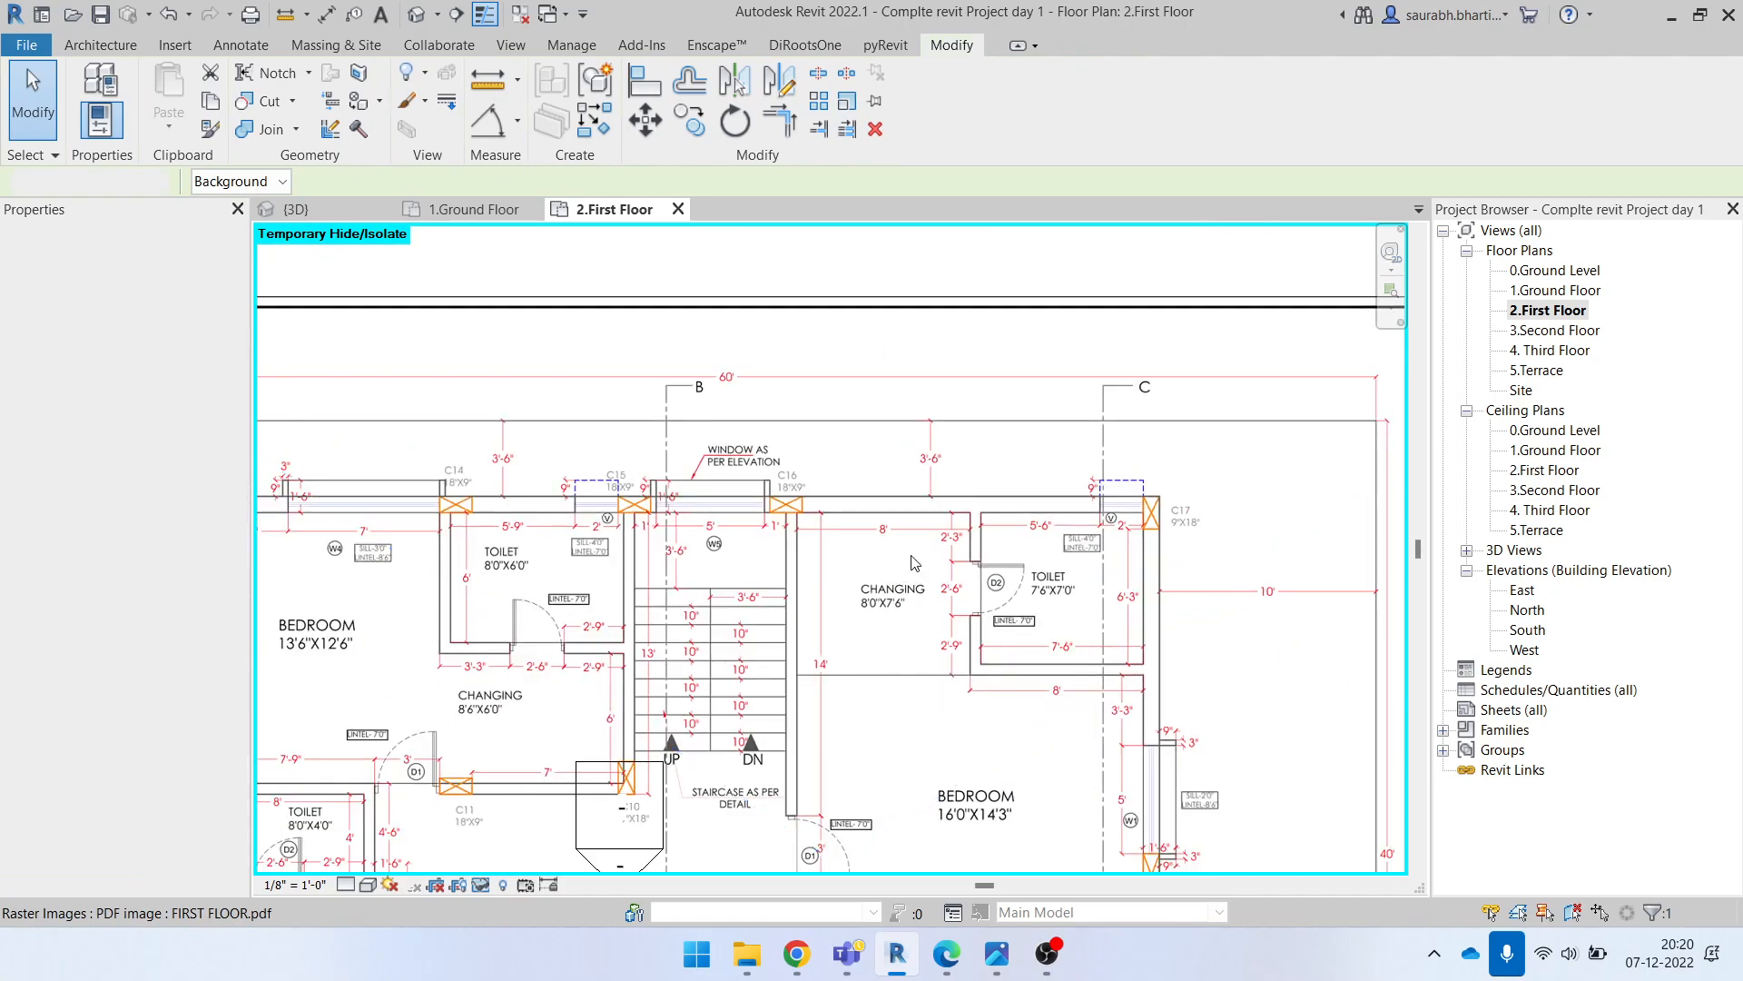
Step: Move the rescaled FIRST FLOOR.pdf image from the bedroom's outer wall corner near column C13 to the intersection of grids 1 and B
{"action": "left_click", "coordinate": [956, 562]}
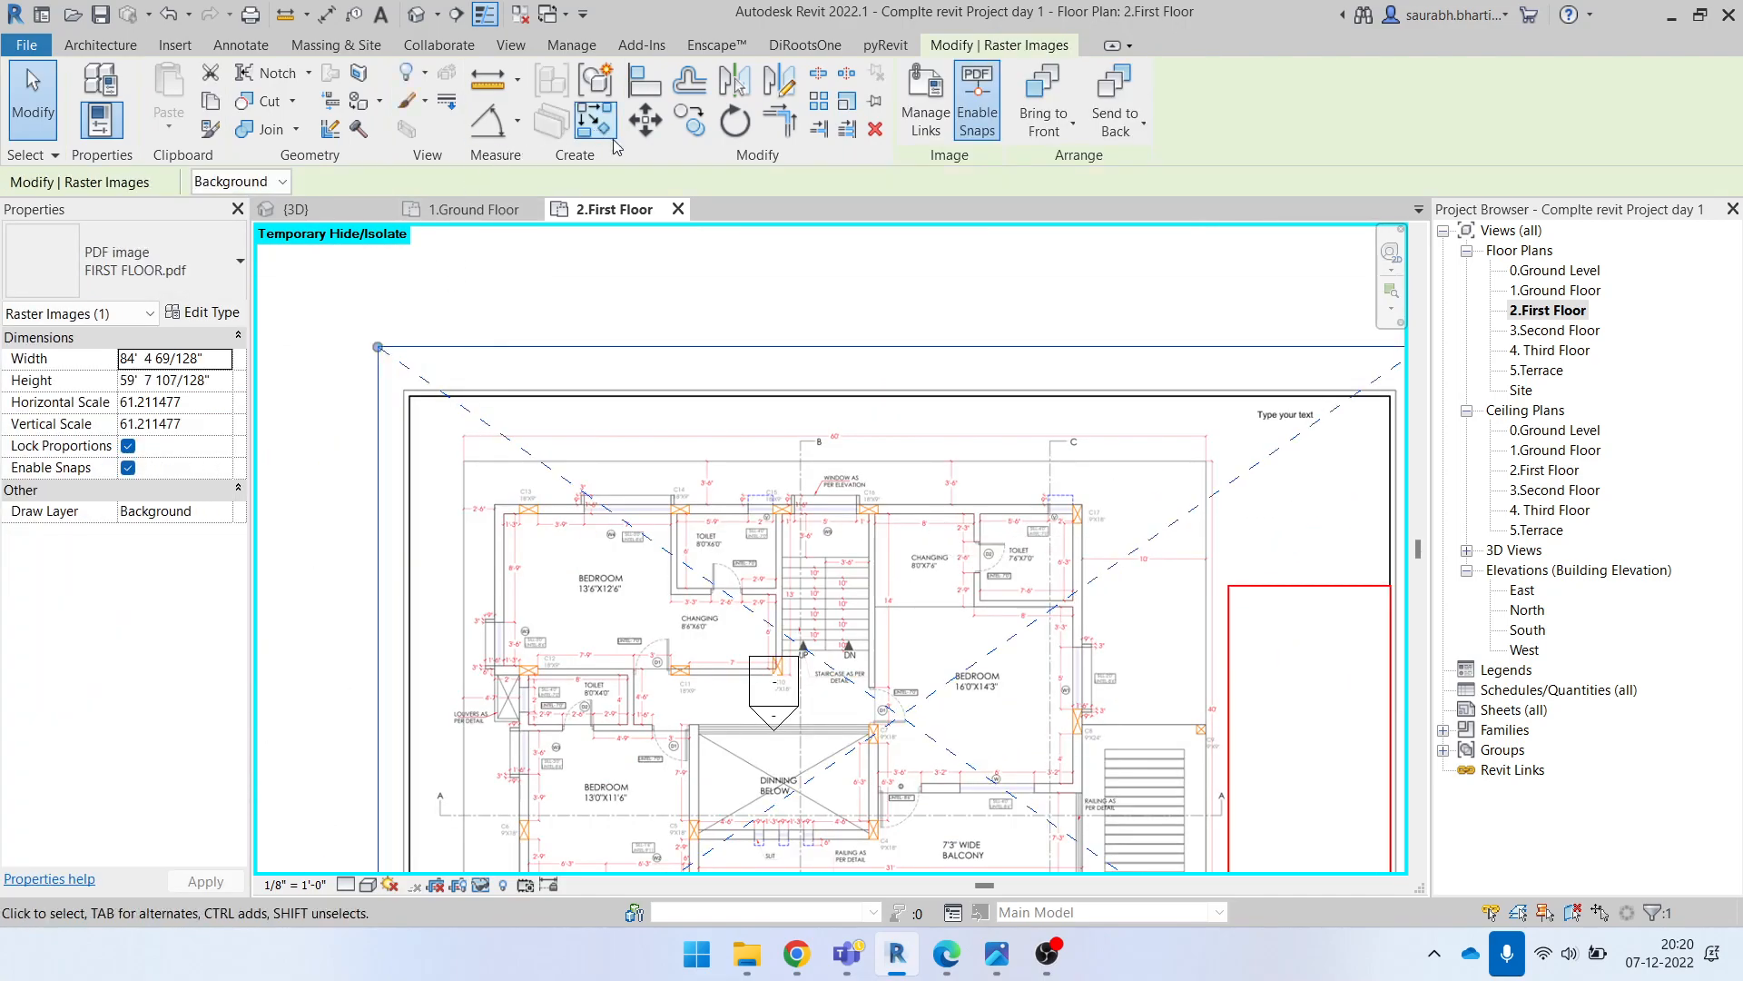
{"action": "scroll", "coordinate": [829, 354], "scroll_direction": "down", "scroll_amount": 5}
{"action": "middle_click_drag", "start_coordinate": [833, 774], "coordinate": [881, 608]}
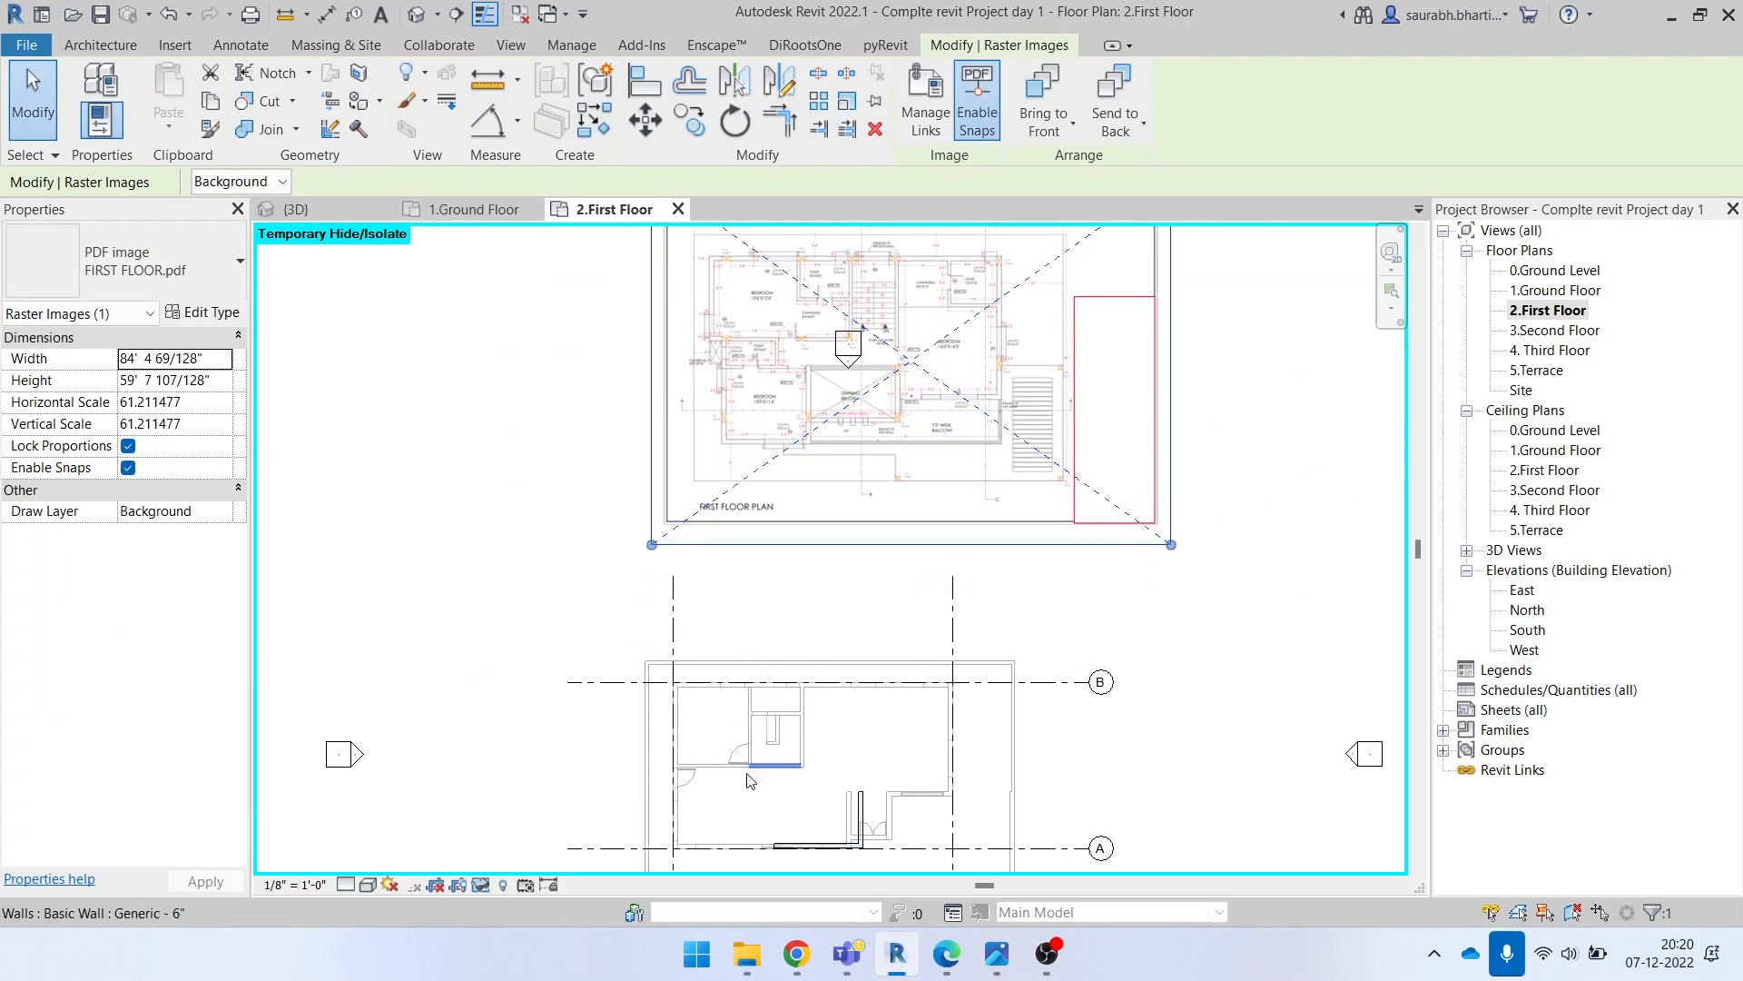
{"action": "middle_click_drag", "start_coordinate": [772, 445], "coordinate": [848, 565]}
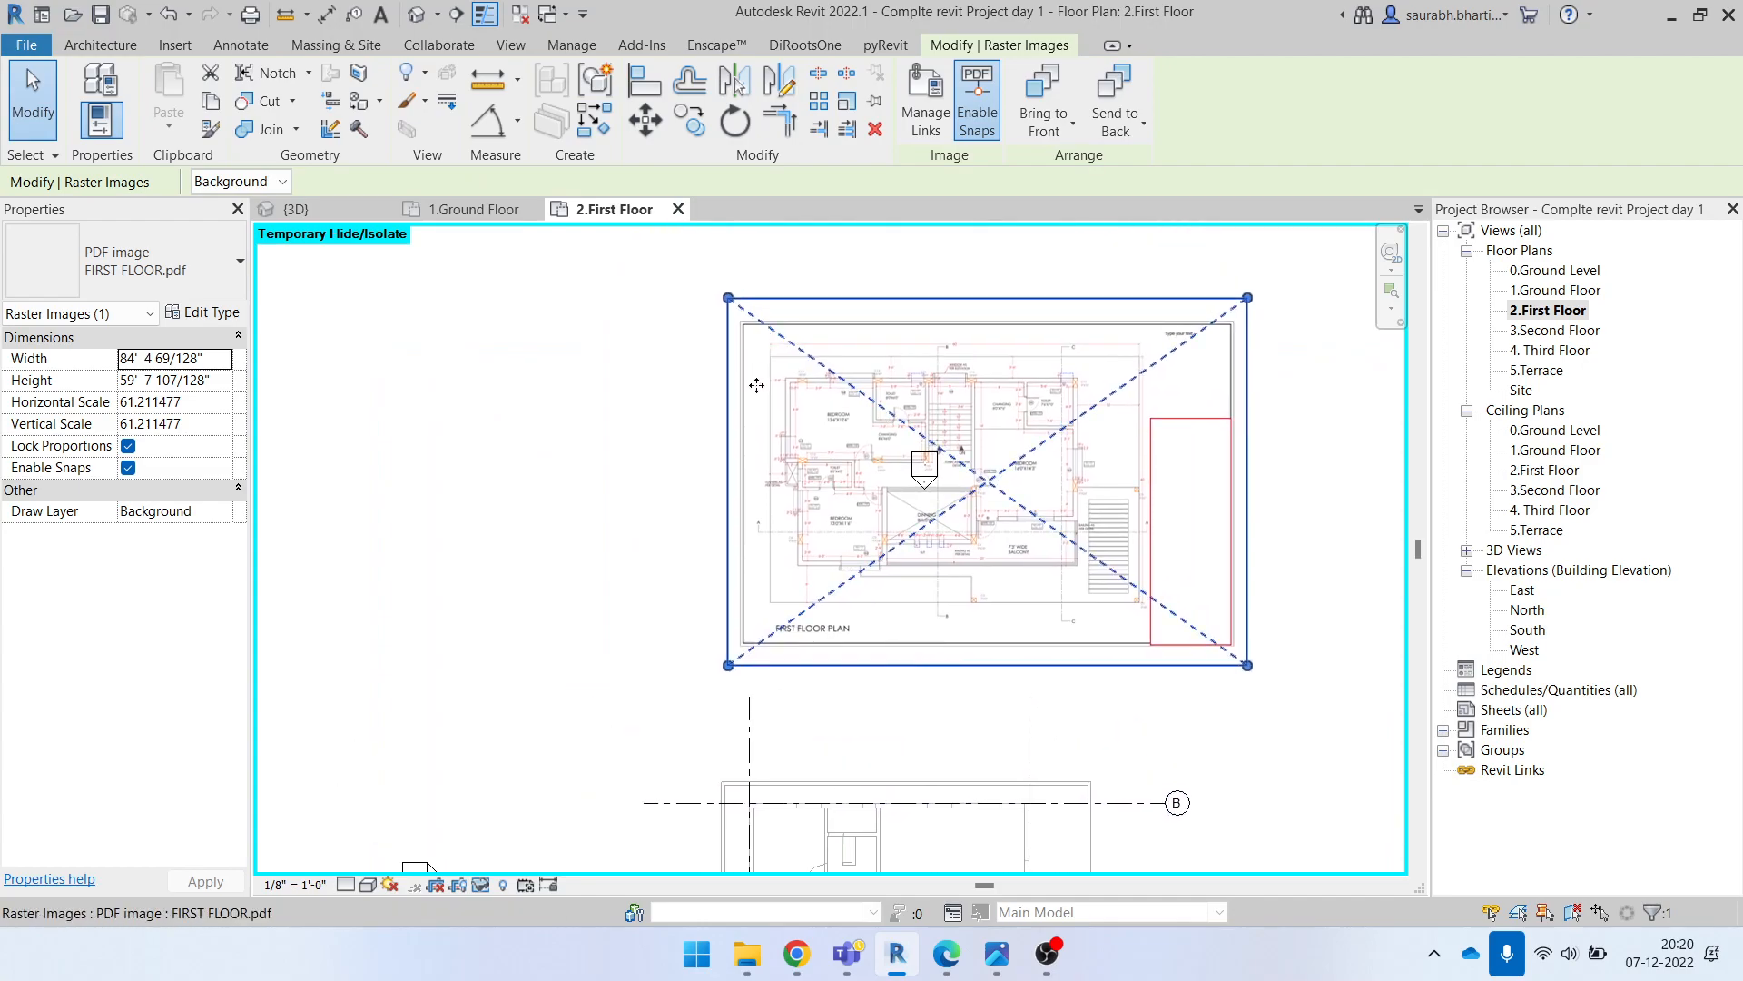
{"action": "scroll", "coordinate": [756, 371], "scroll_direction": "up", "scroll_amount": 2}
{"action": "left_click", "coordinate": [646, 120]}
{"action": "scroll", "coordinate": [687, 406], "scroll_direction": "up", "scroll_amount": 6}
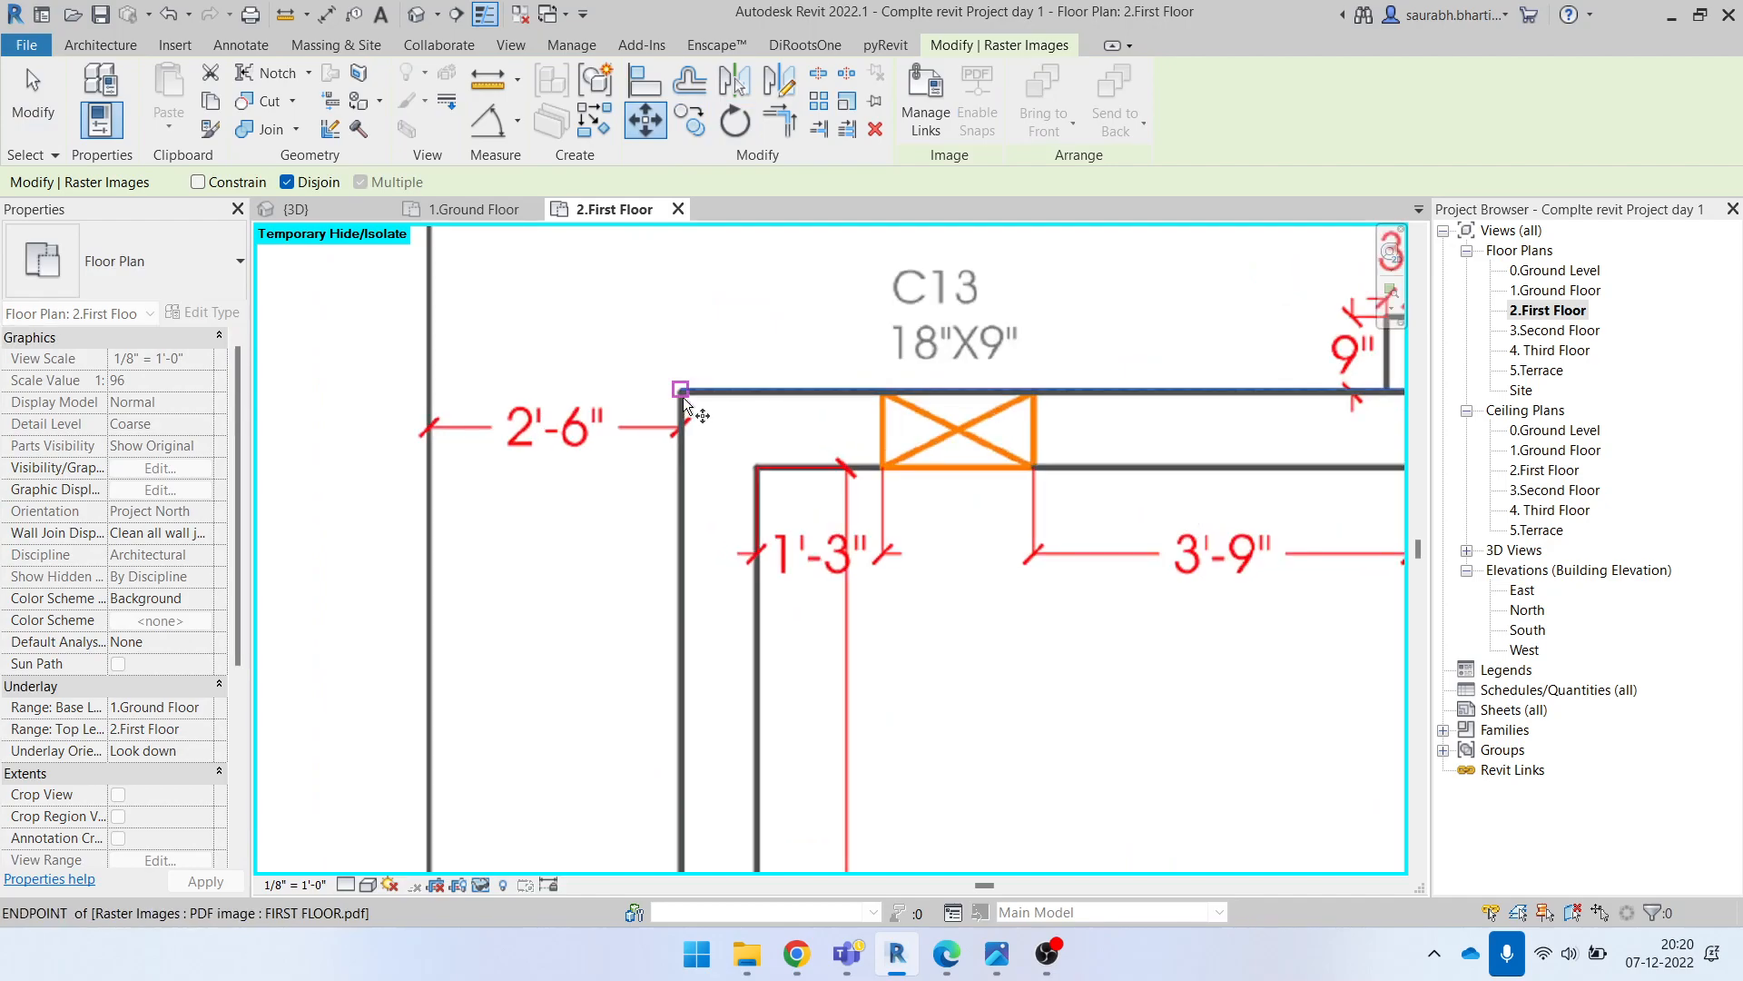
{"action": "left_click", "coordinate": [687, 406]}
{"action": "scroll", "coordinate": [726, 391], "scroll_direction": "down", "scroll_amount": 5}
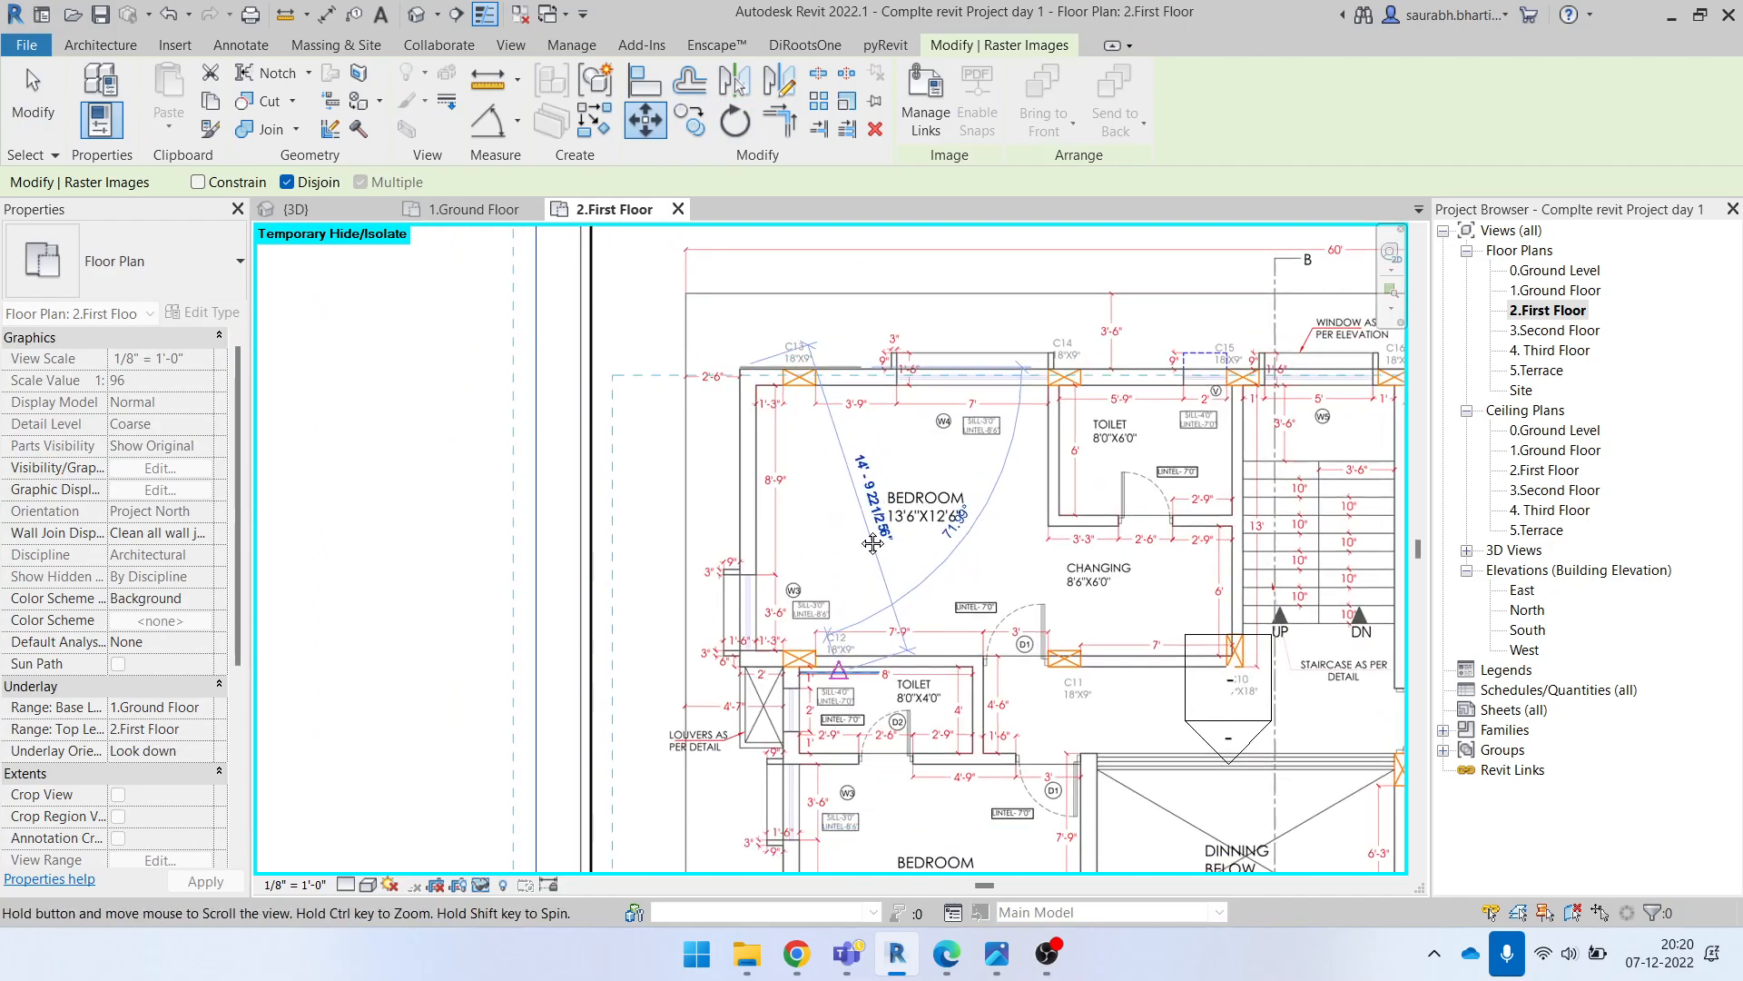
{"action": "middle_click_drag", "start_coordinate": [925, 618], "coordinate": [911, 177]}
{"action": "scroll", "coordinate": [852, 727], "scroll_direction": "down", "scroll_amount": 3}
{"action": "middle_click_drag", "start_coordinate": [982, 783], "coordinate": [972, 429]}
{"action": "scroll", "coordinate": [778, 545], "scroll_direction": "up", "scroll_amount": 5}
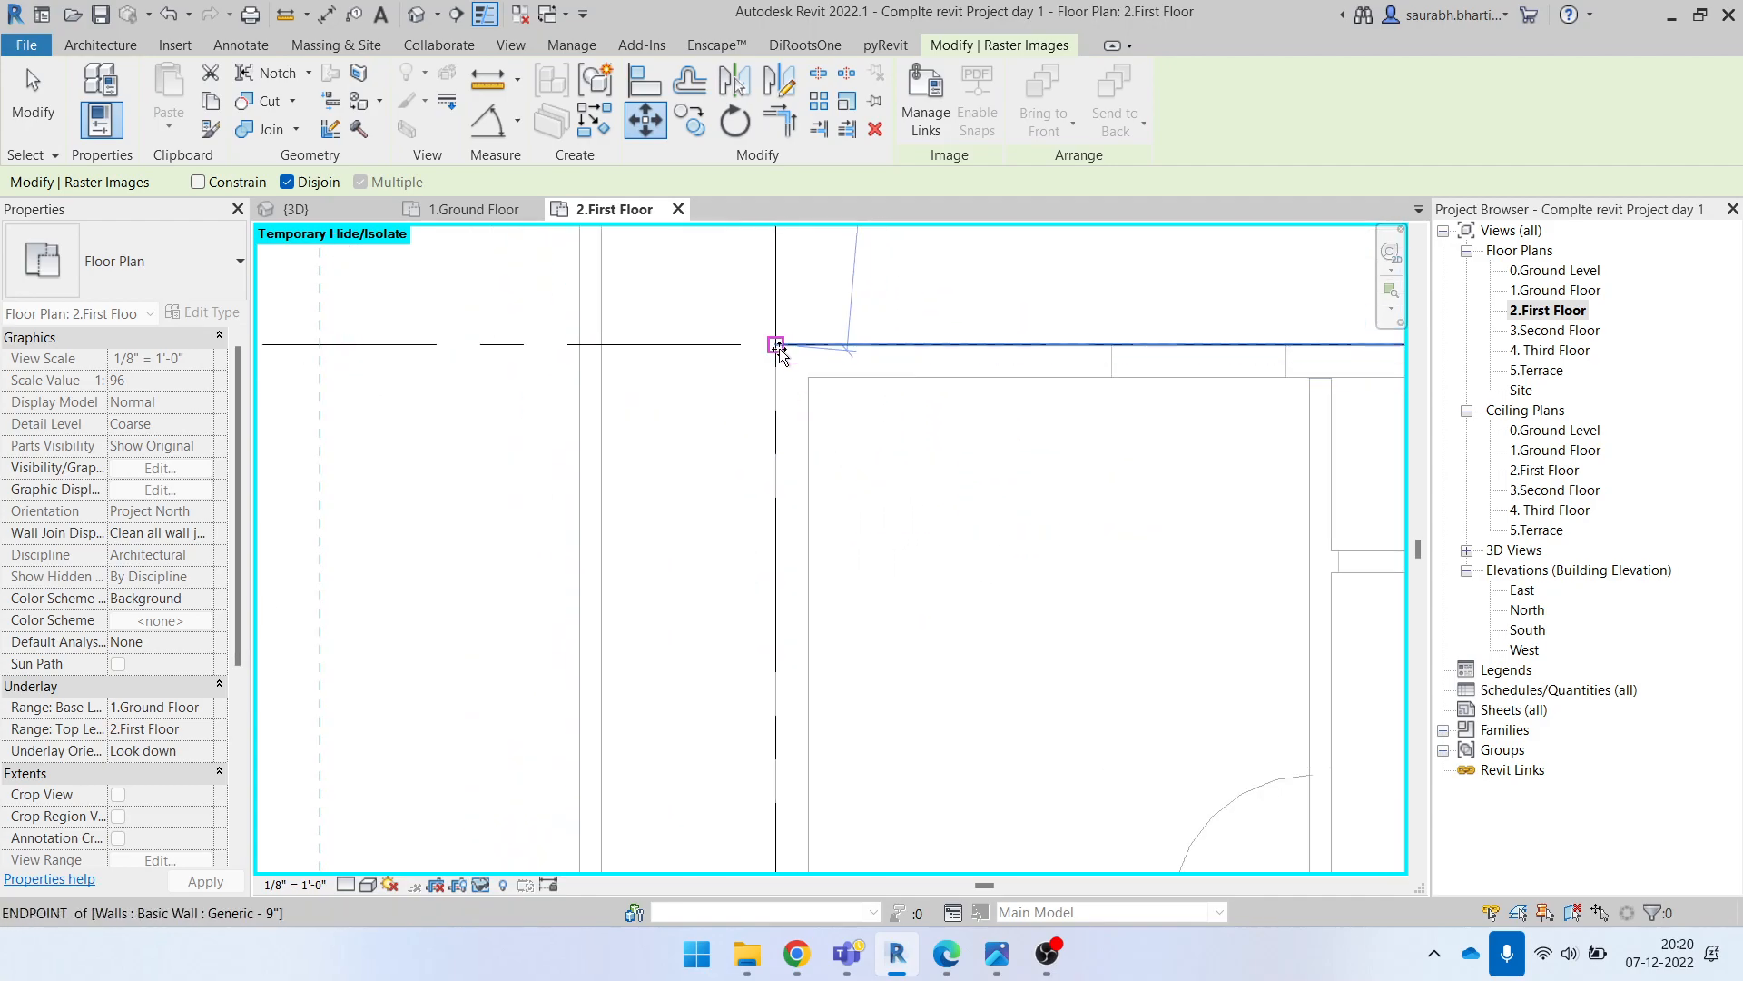
{"action": "left_click", "coordinate": [775, 344]}
{"action": "scroll", "coordinate": [1172, 581], "scroll_direction": "down", "scroll_amount": 3}
{"action": "middle_click_drag", "start_coordinate": [1195, 590], "coordinate": [1175, 588]}
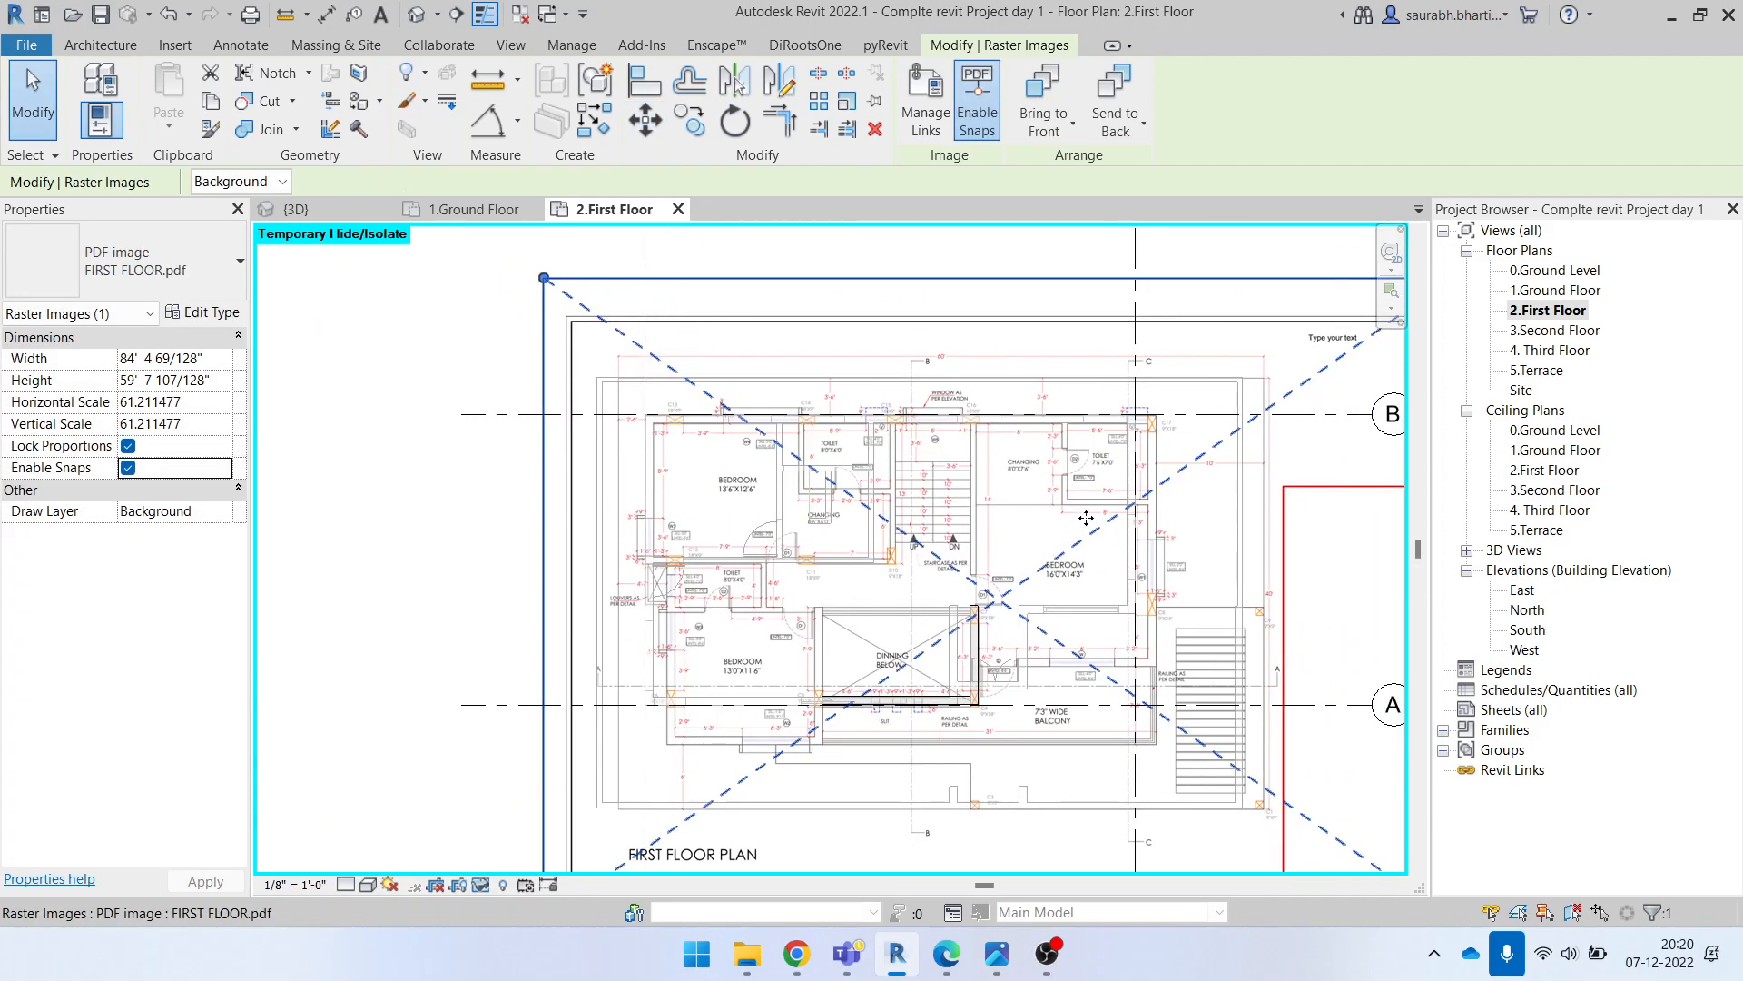
{"action": "key", "text": "Escape"}
Step: Reset the temporary hide in the first floor view to bring back the hidden exterior walls
{"action": "scroll", "coordinate": [1176, 587], "scroll_direction": "up", "scroll_amount": 3}
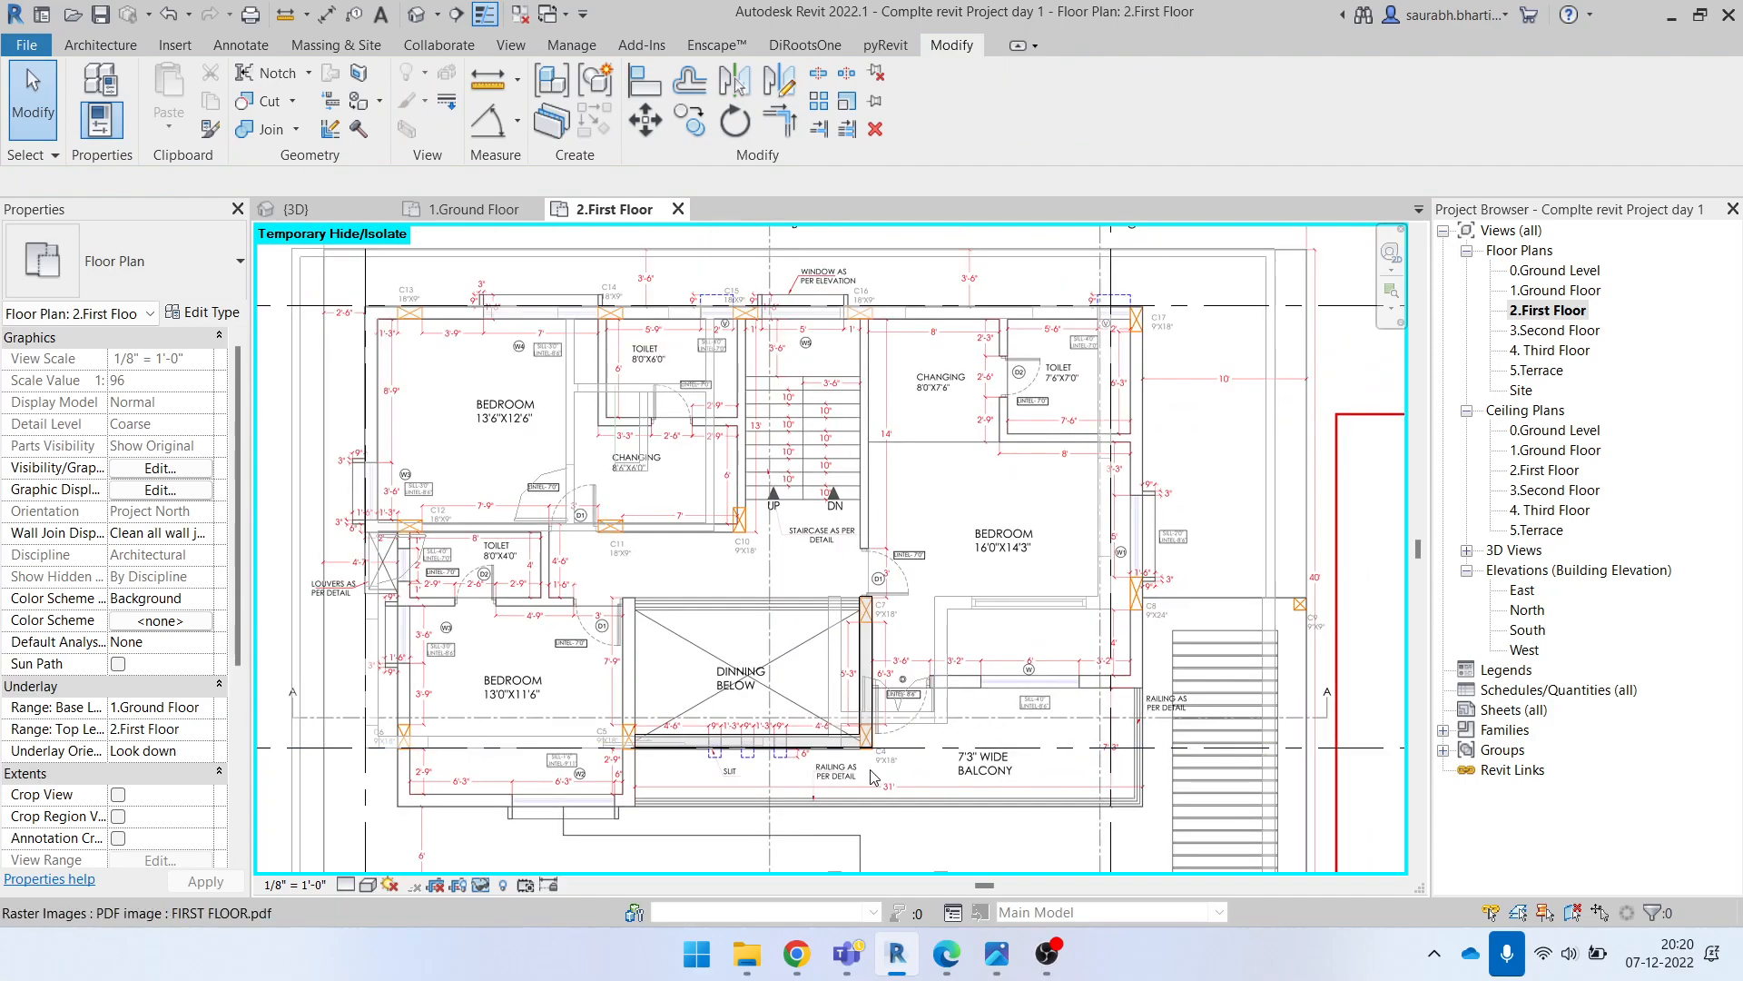
{"action": "left_click", "coordinate": [744, 747]}
{"action": "scroll", "coordinate": [817, 745], "scroll_direction": "down", "scroll_amount": 3}
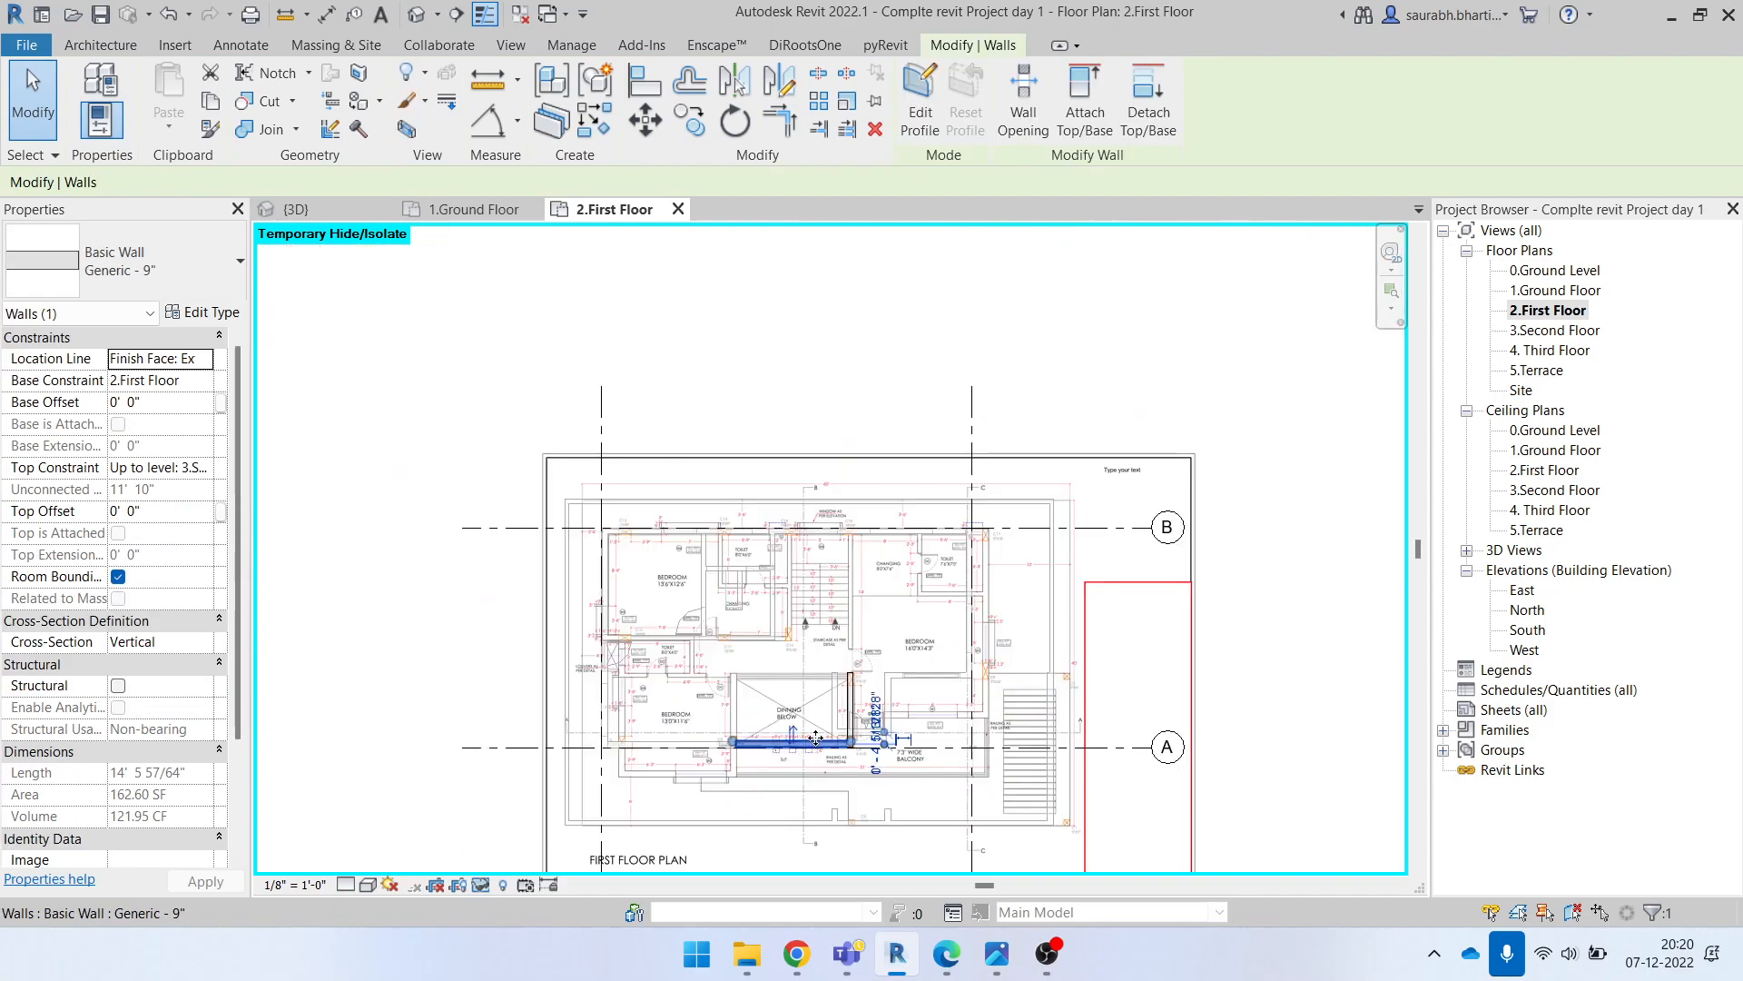
{"action": "key", "text": "Escape"}
{"action": "scroll", "coordinate": [762, 743], "scroll_direction": "up", "scroll_amount": 2}
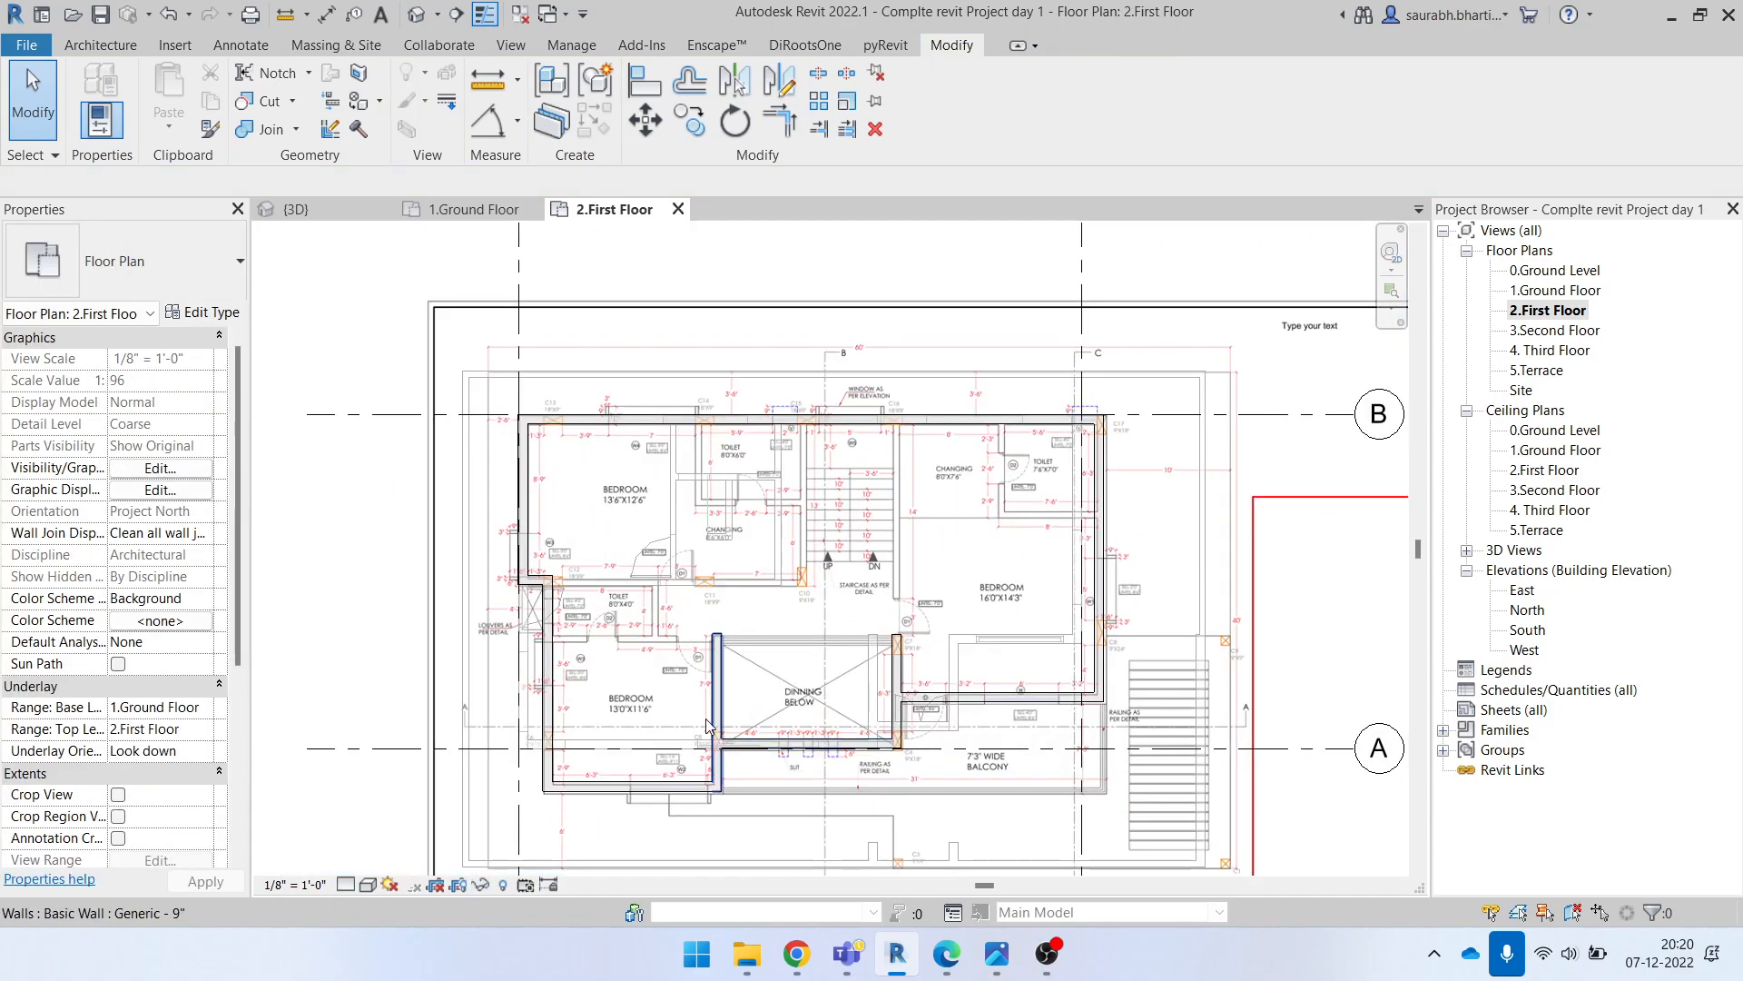
Step: Examine how the first floor exterior walls line up with the FIRST FLOOR.pdf plan around the bedrooms, balcony and dining void
{"action": "scroll", "coordinate": [649, 476], "scroll_direction": "down", "scroll_amount": 2}
{"action": "scroll", "coordinate": [646, 556], "scroll_direction": "down", "scroll_amount": 3}
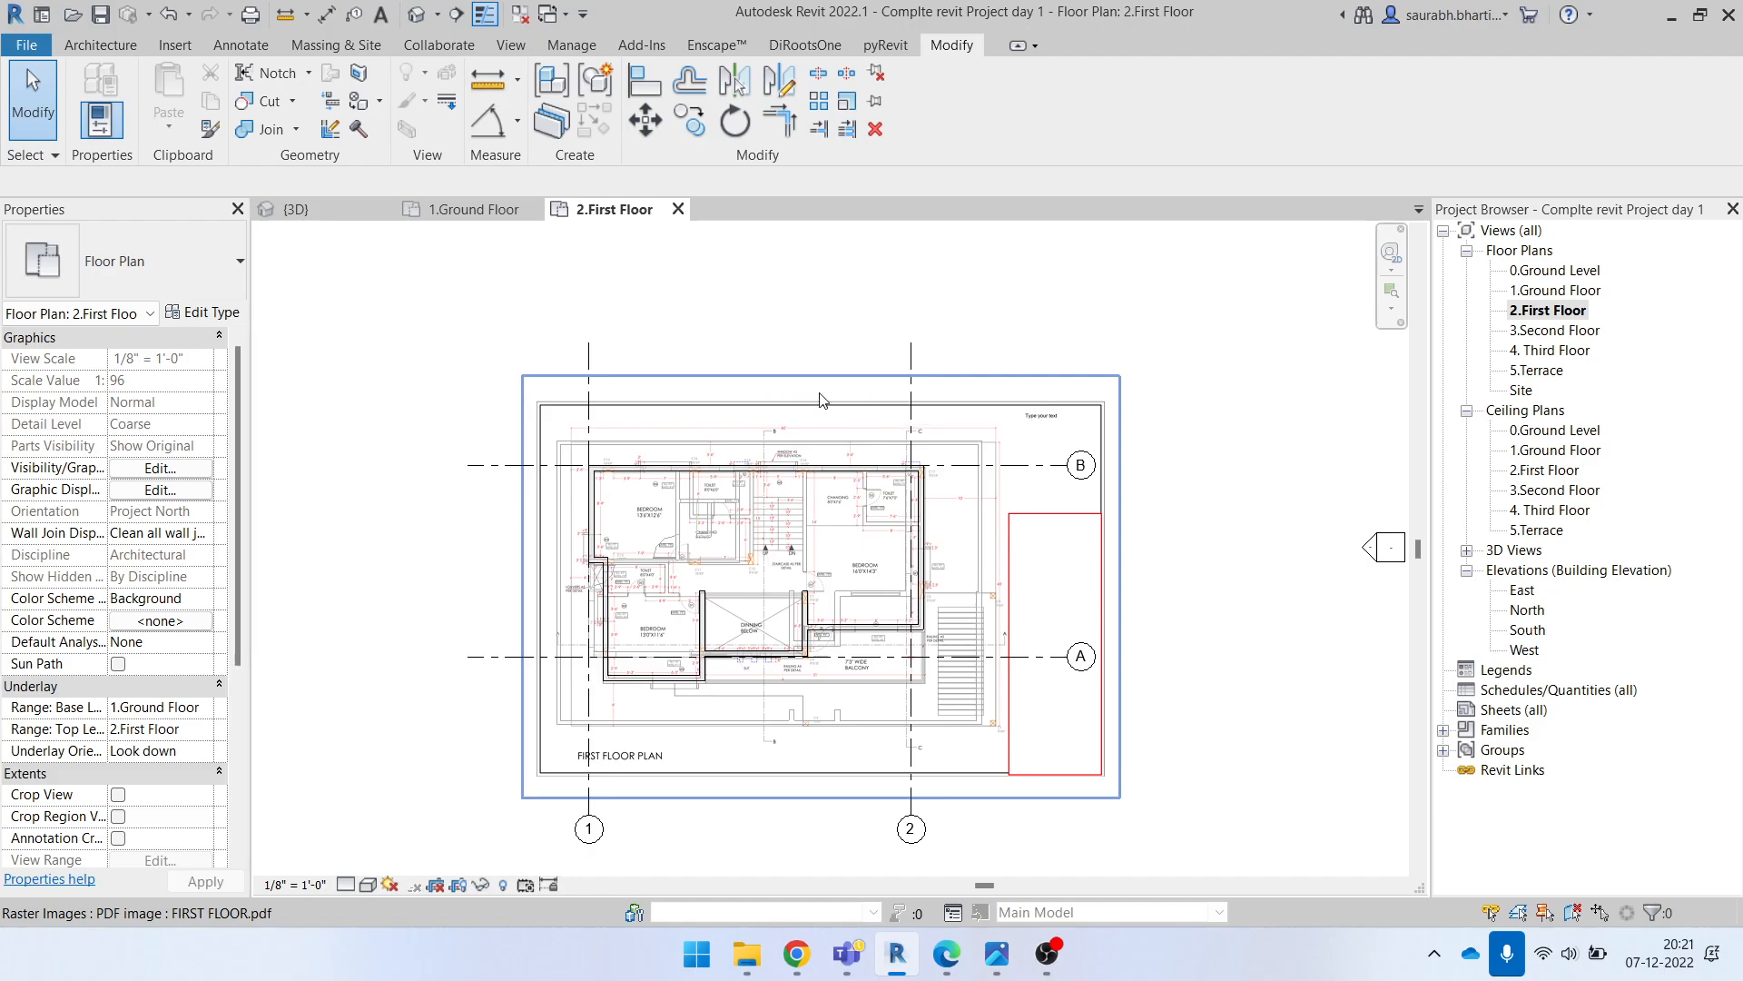
{"action": "scroll", "coordinate": [849, 608], "scroll_direction": "up", "scroll_amount": 3}
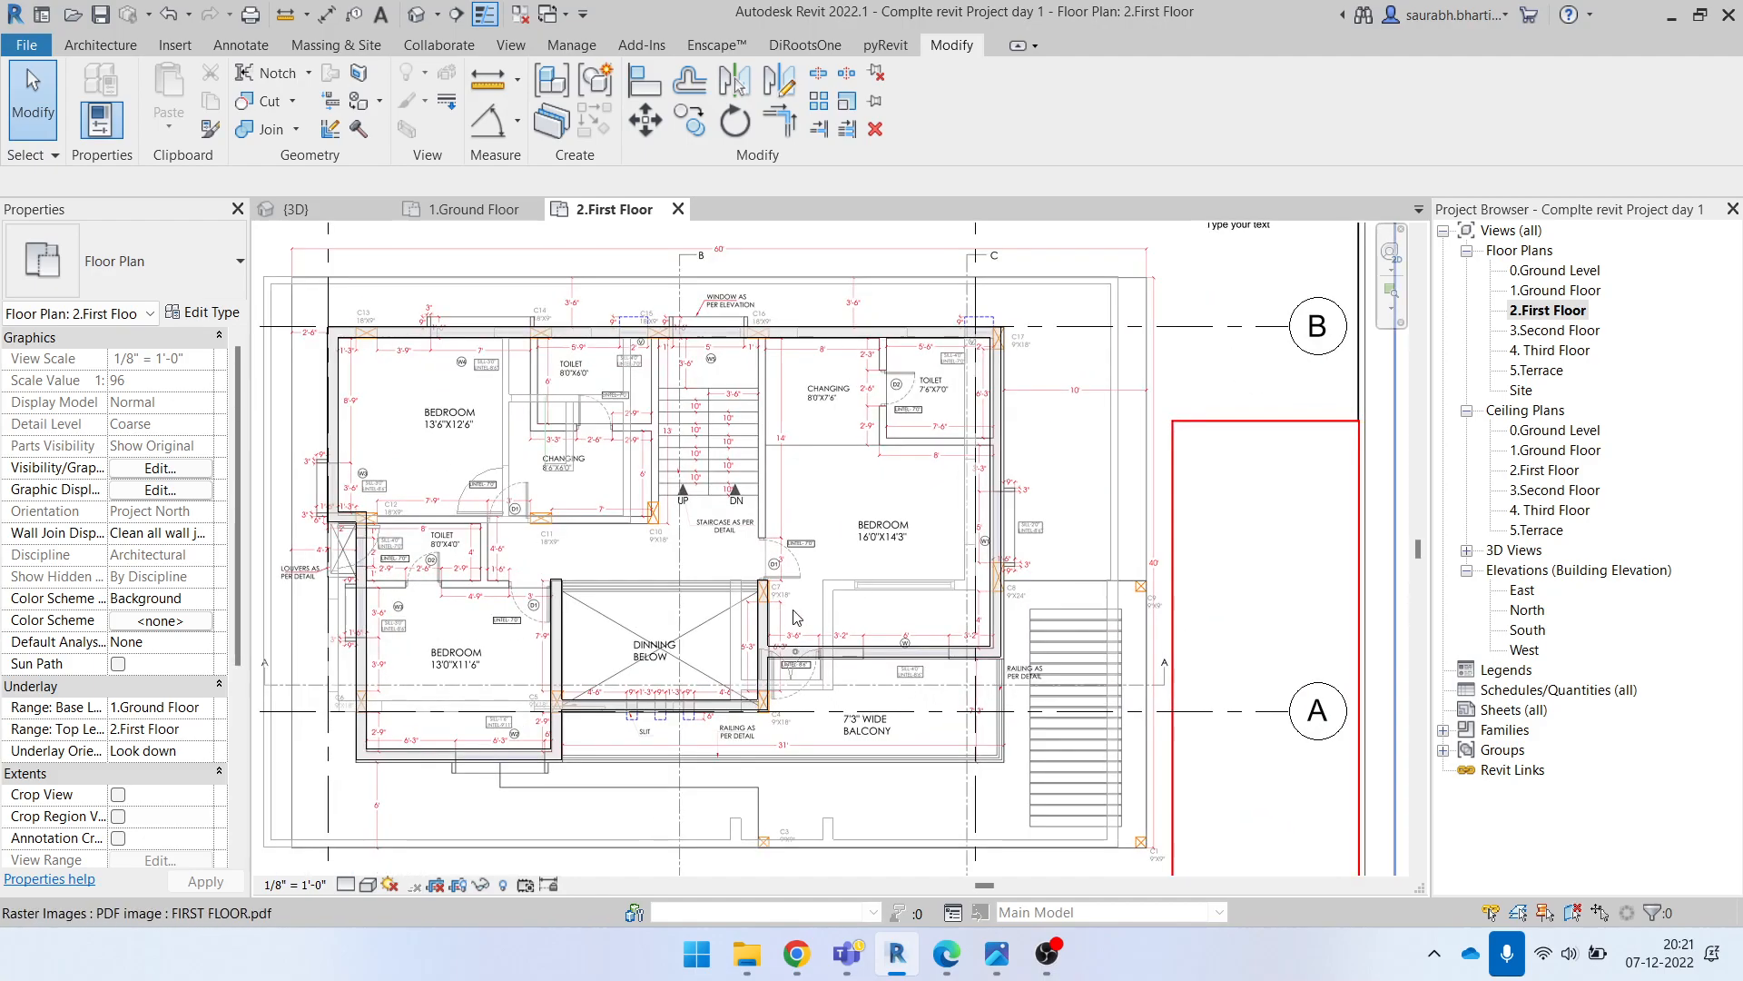
{"action": "scroll", "coordinate": [917, 690], "scroll_direction": "up", "scroll_amount": 3}
{"action": "scroll", "coordinate": [917, 690], "scroll_direction": "down", "scroll_amount": 1}
{"action": "scroll", "coordinate": [859, 765], "scroll_direction": "down", "scroll_amount": 5}
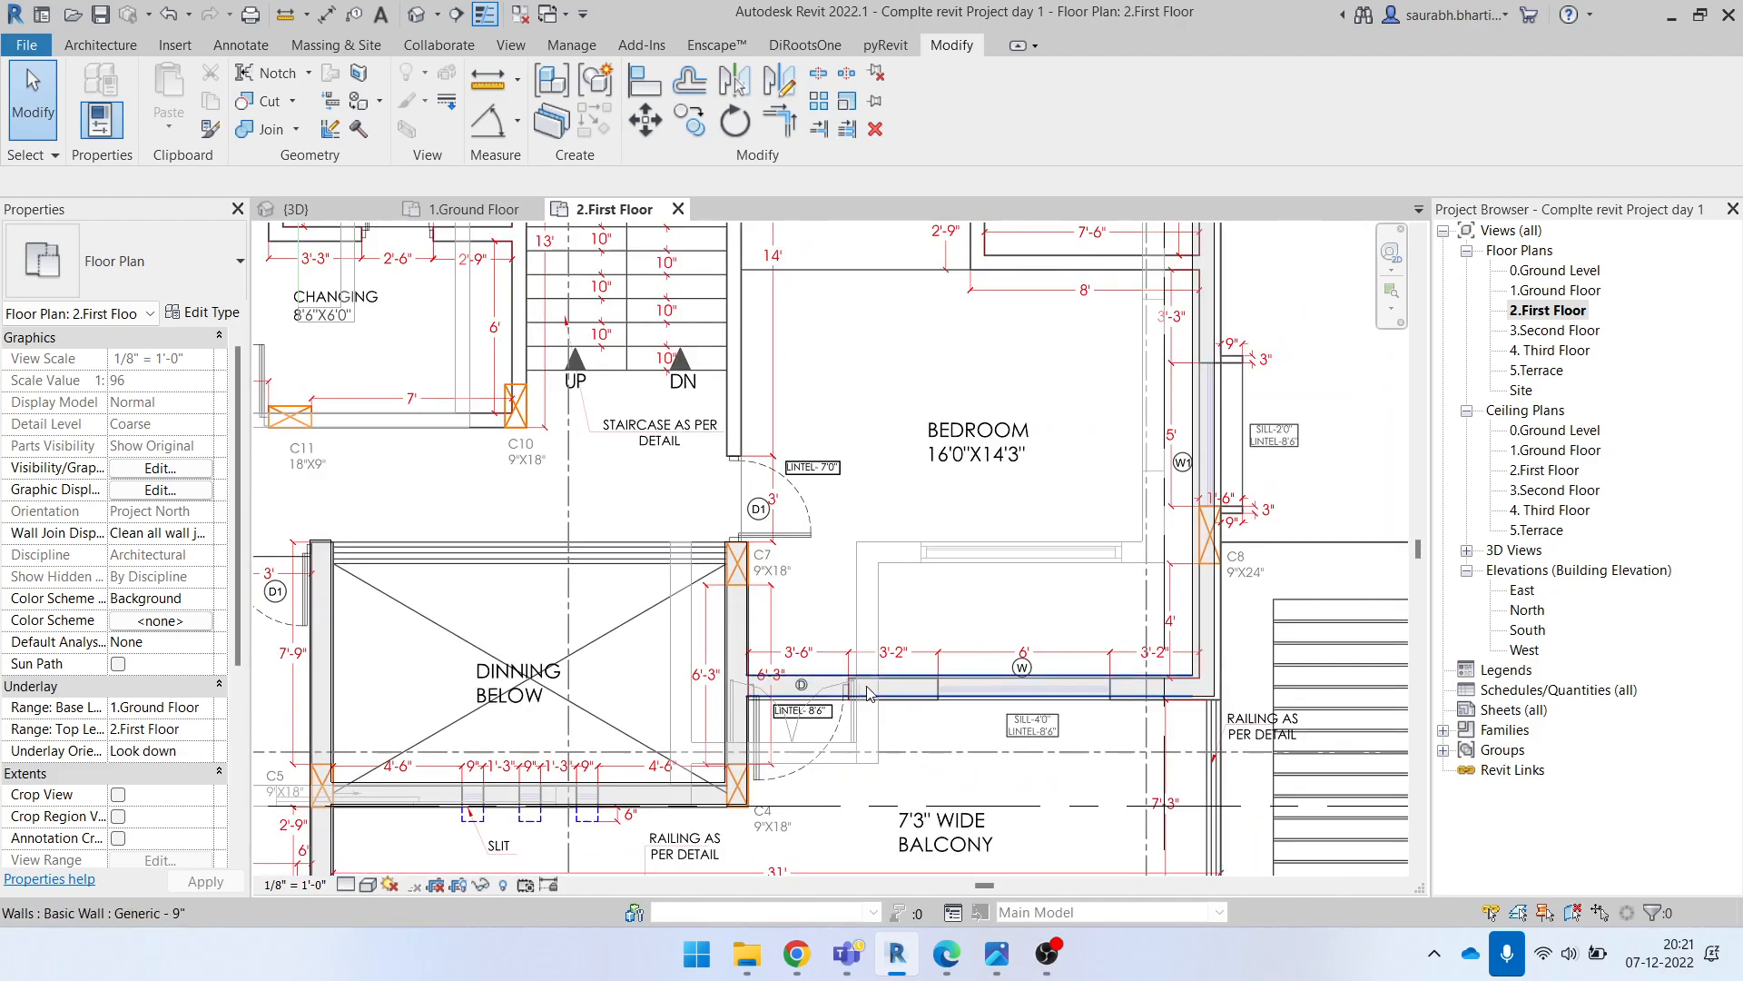
{"action": "left_click", "coordinate": [994, 370]}
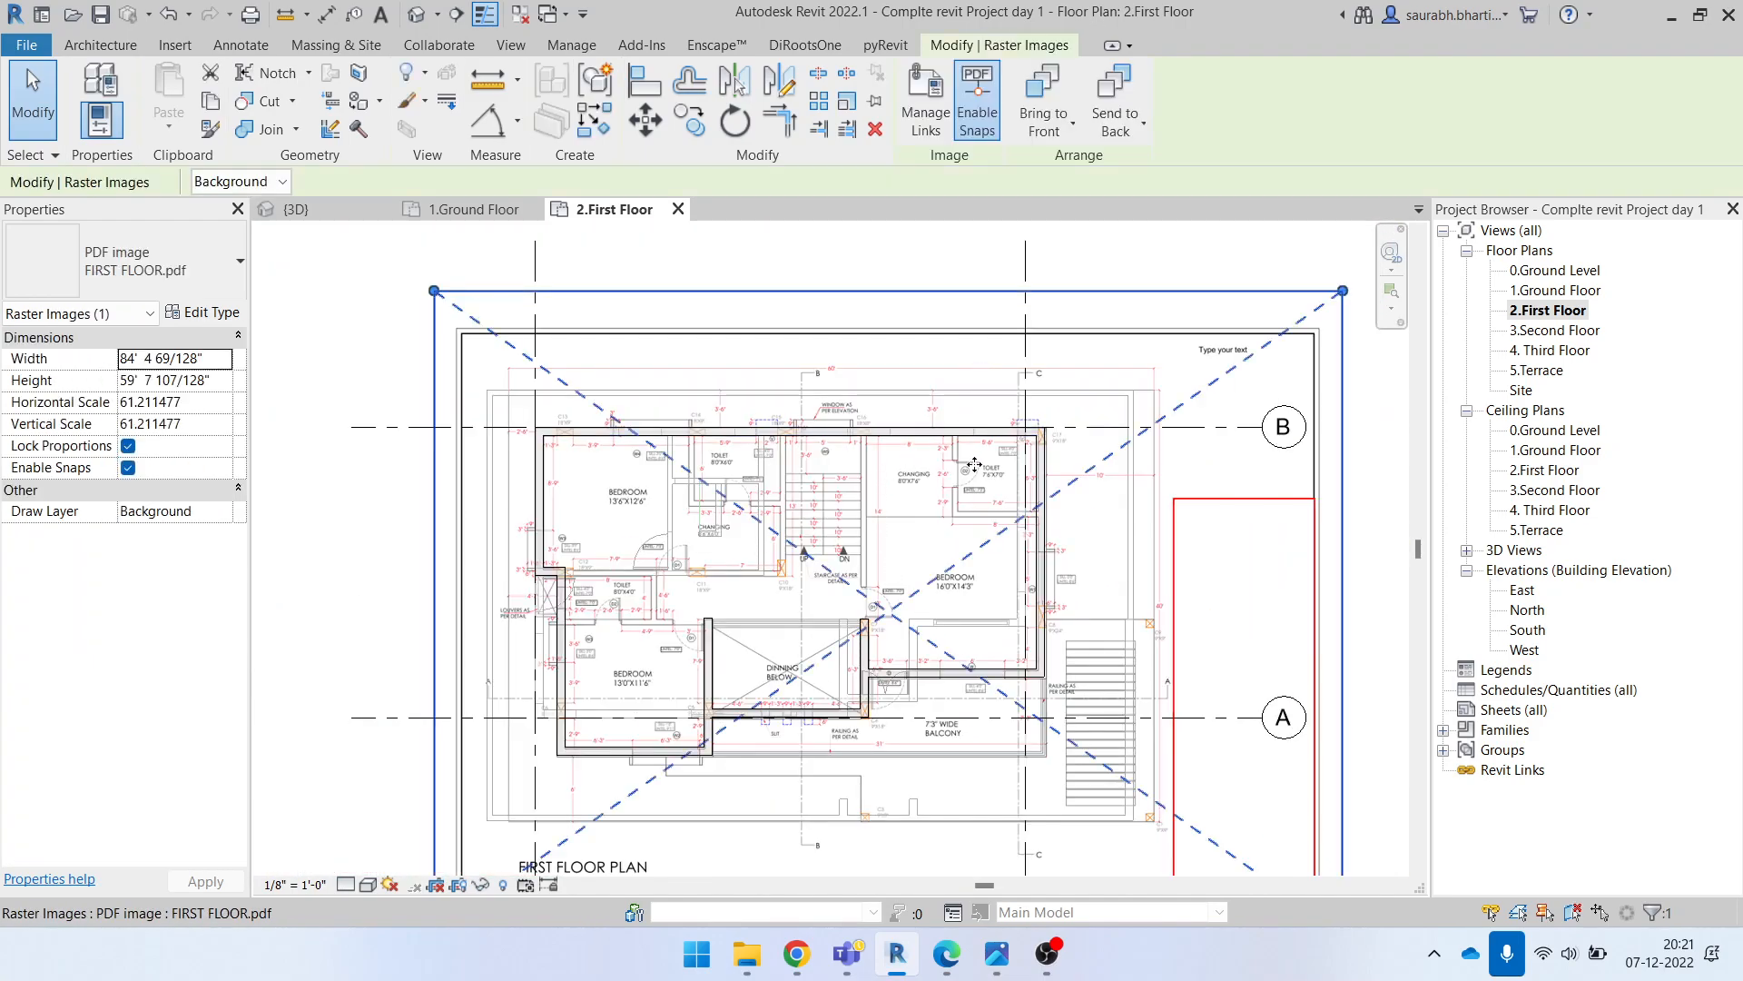
{"action": "scroll", "coordinate": [985, 532], "scroll_direction": "up", "scroll_amount": 2}
{"action": "scroll", "coordinate": [811, 668], "scroll_direction": "down", "scroll_amount": 1}
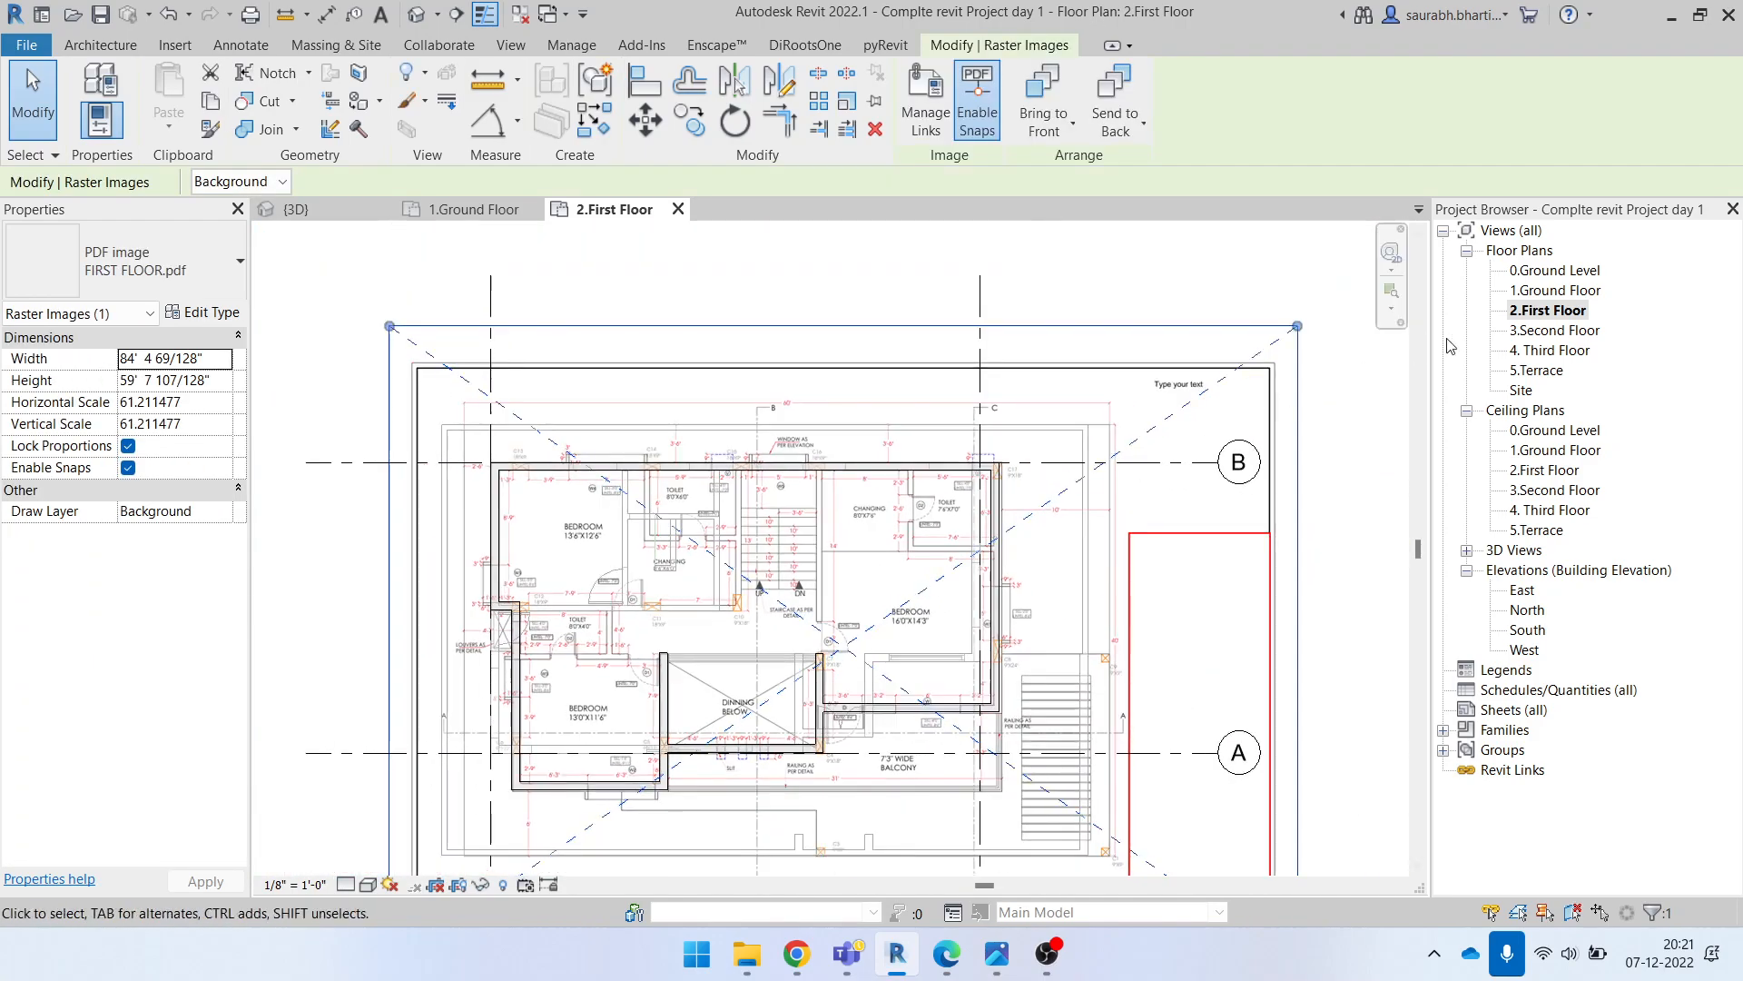
{"action": "scroll", "coordinate": [581, 797], "scroll_direction": "up", "scroll_amount": 6}
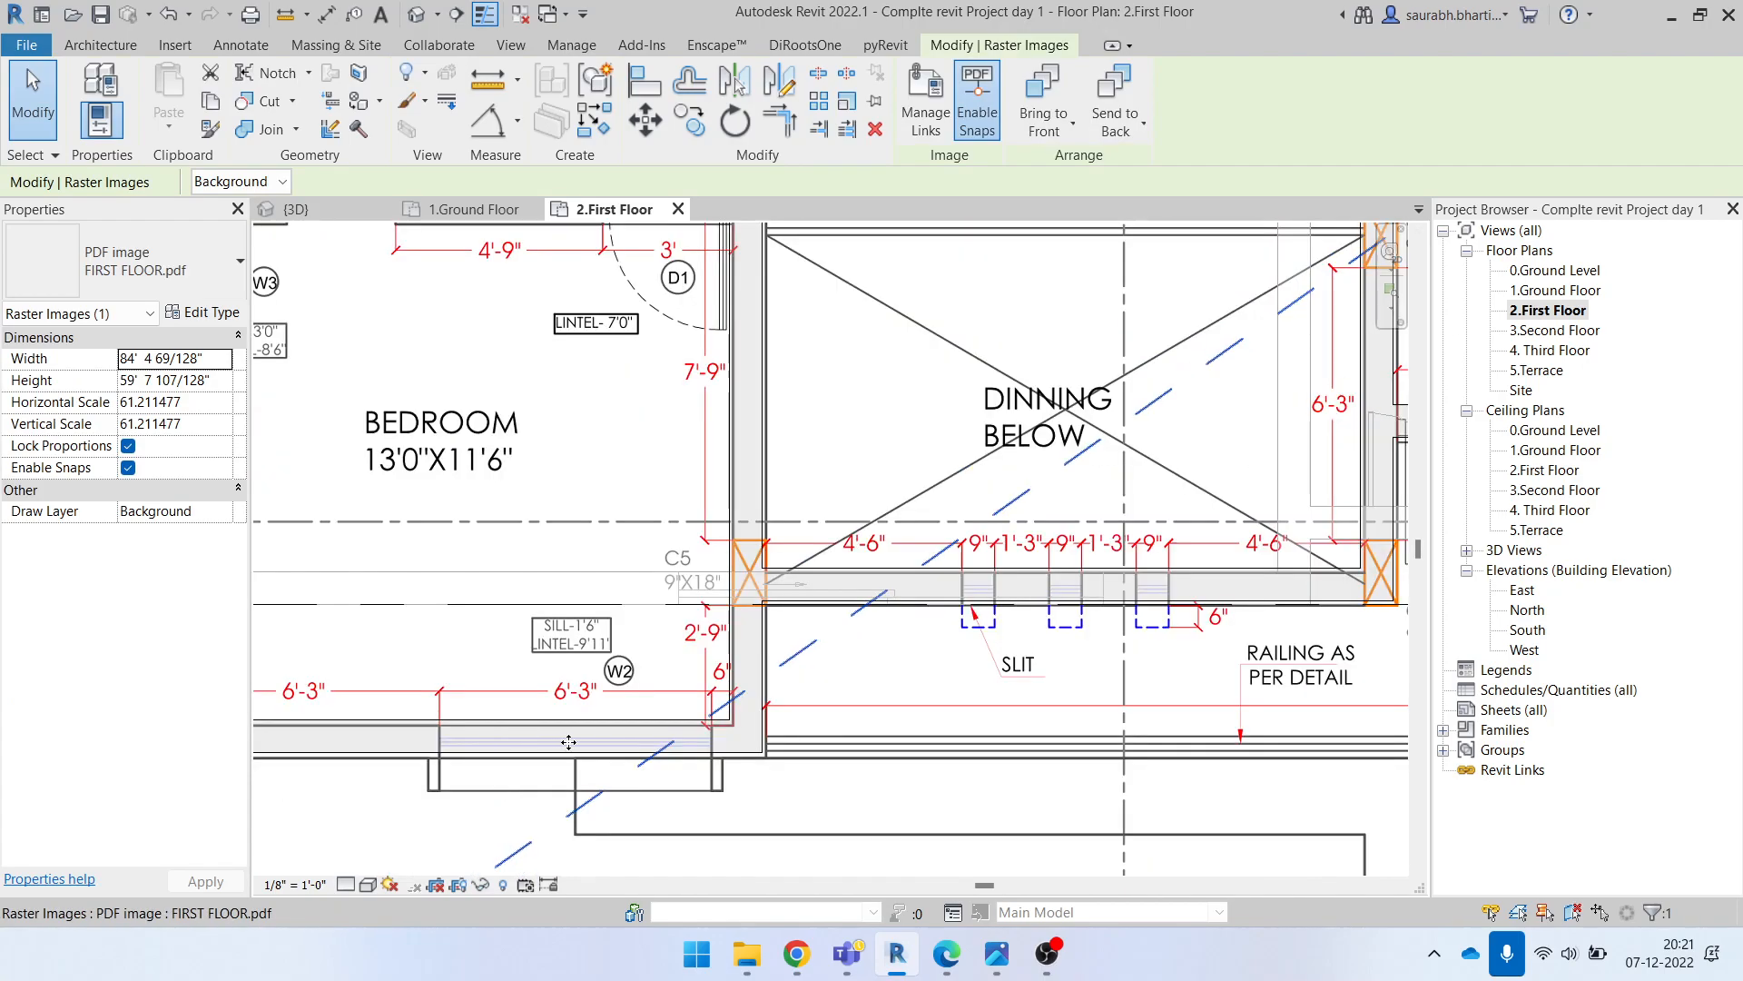
{"action": "key", "text": "Escape"}
Step: Shift the outer wall of the 13'0"X11'6" bedroom containing window W2 onto the plan's wall lines
{"action": "left_click", "coordinate": [622, 755]}
{"action": "scroll", "coordinate": [622, 759], "scroll_direction": "down", "scroll_amount": 4}
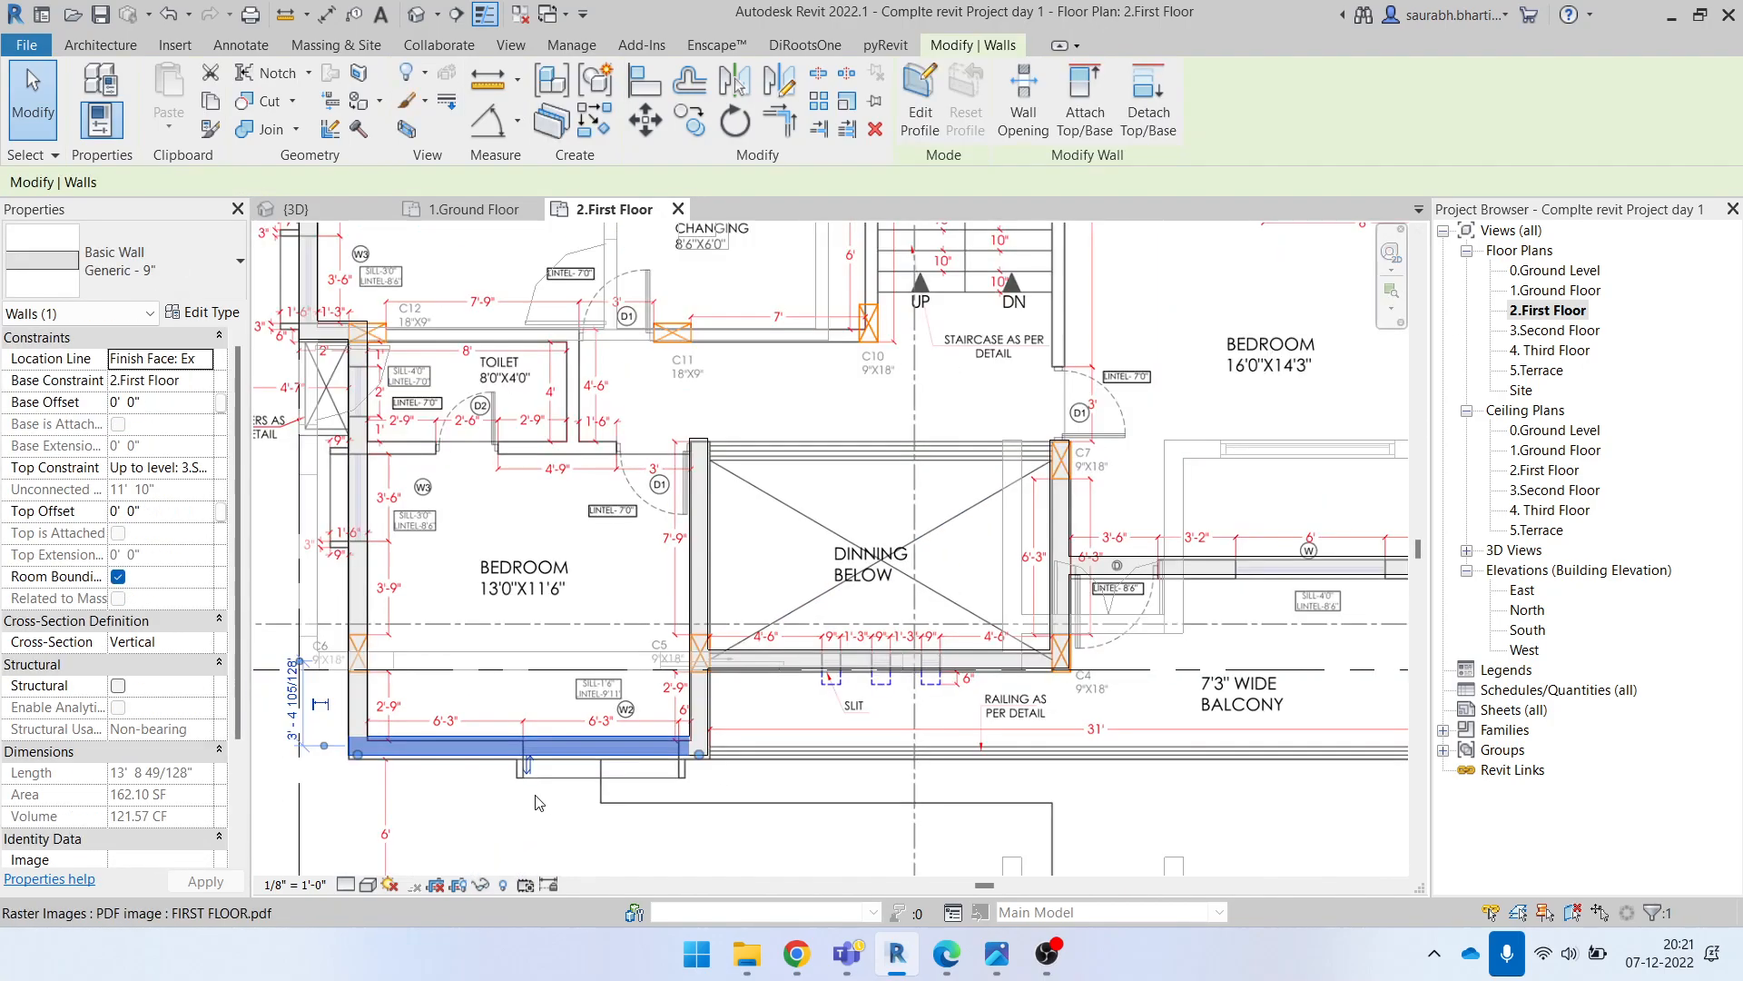
{"action": "scroll", "coordinate": [433, 759], "scroll_direction": "up", "scroll_amount": 5}
{"action": "scroll", "coordinate": [511, 728], "scroll_direction": "up", "scroll_amount": 1}
{"action": "middle_click_drag", "start_coordinate": [511, 728], "coordinate": [724, 696]}
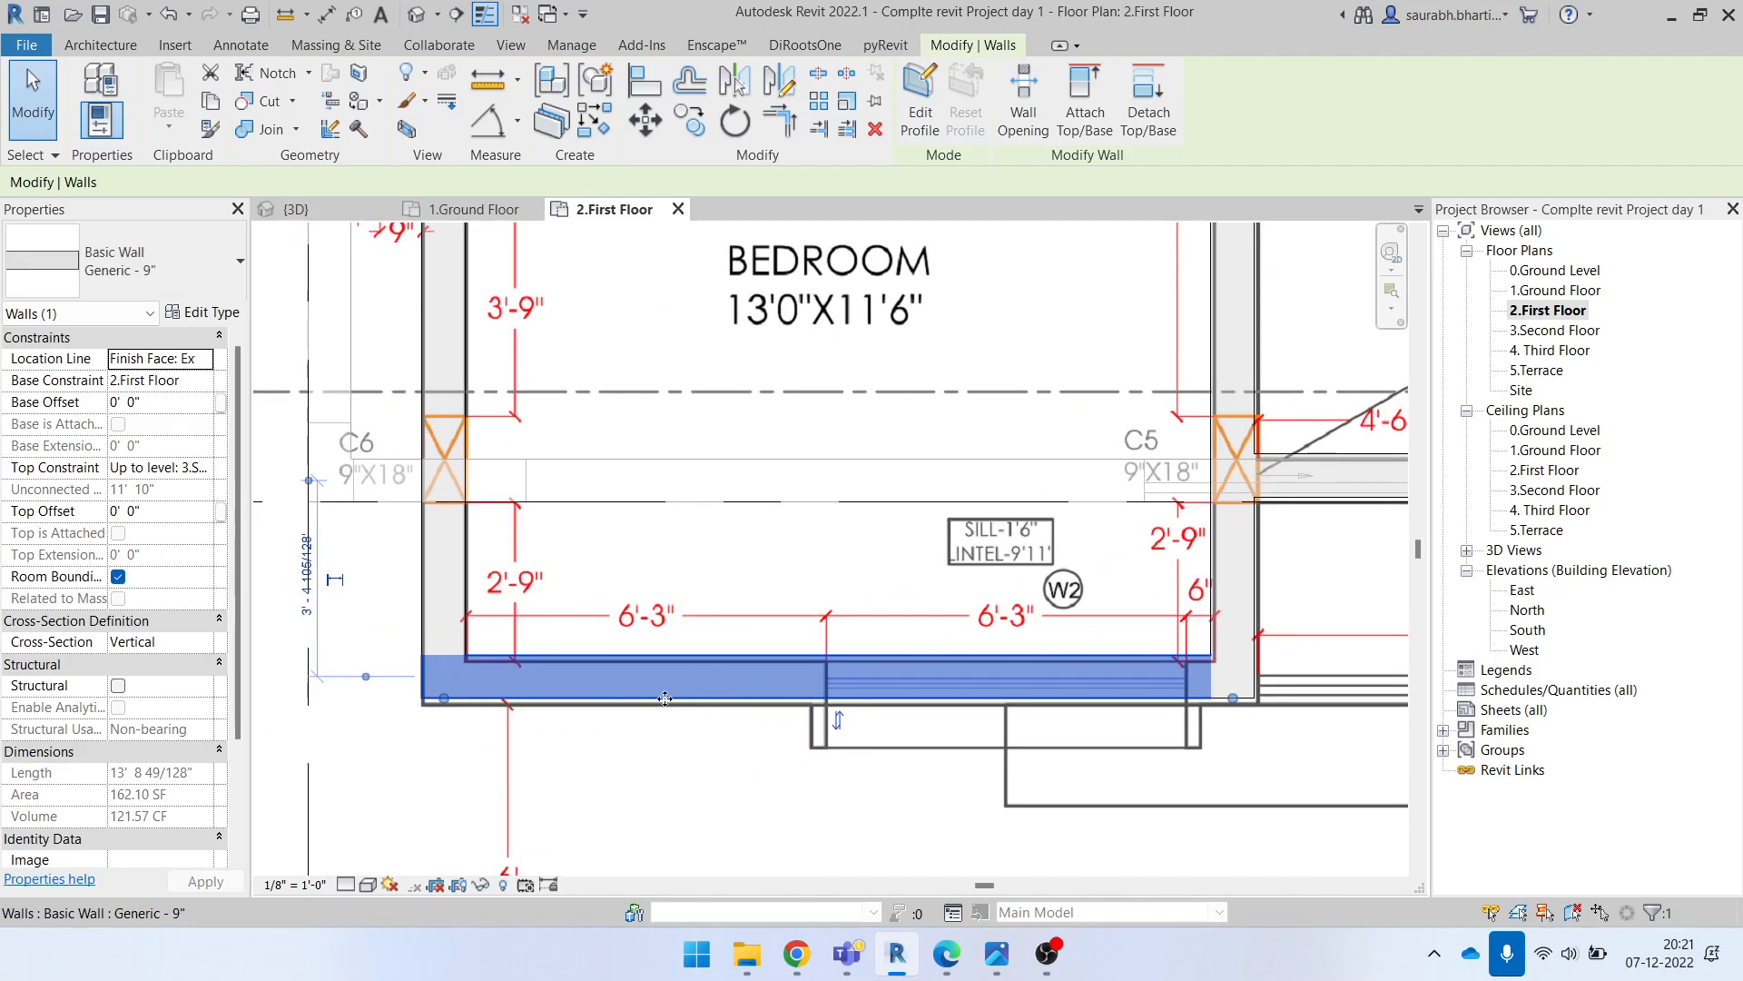
{"action": "scroll", "coordinate": [658, 697], "scroll_direction": "up", "scroll_amount": 3}
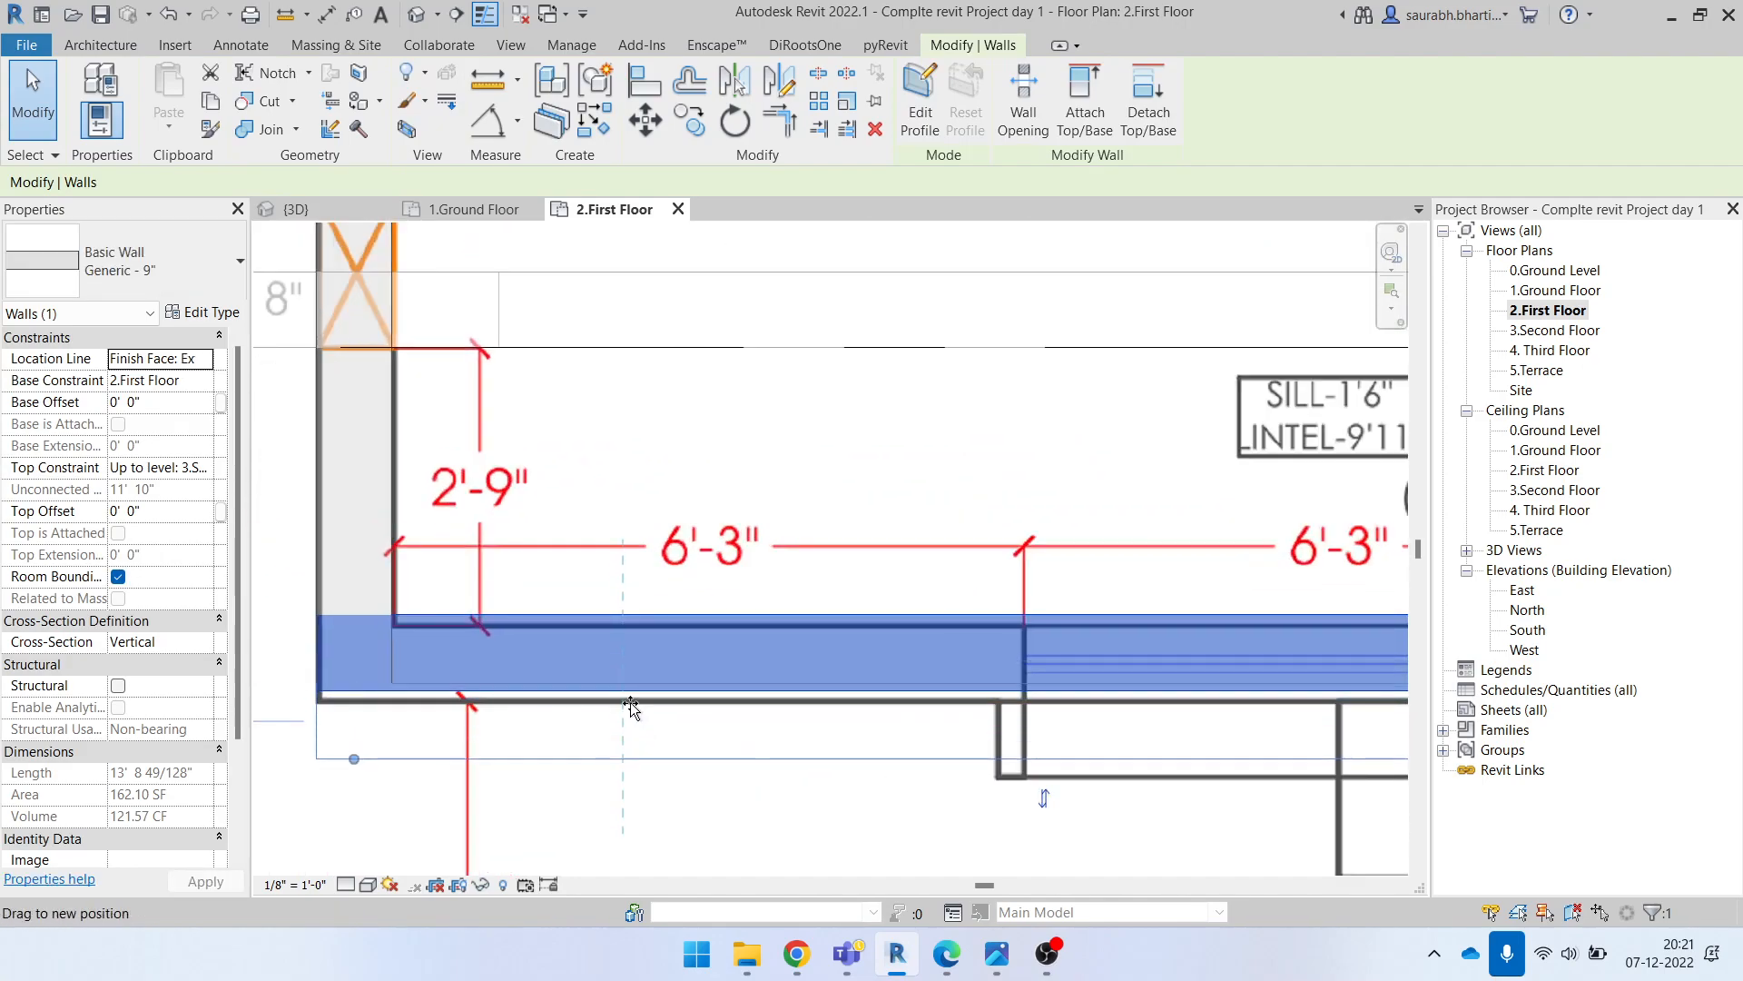
{"action": "scroll", "coordinate": [637, 669], "scroll_direction": "down", "scroll_amount": 3}
{"action": "left_click_drag", "start_coordinate": [640, 666], "coordinate": [718, 679]}
{"action": "scroll", "coordinate": [668, 552], "scroll_direction": "up", "scroll_amount": 1}
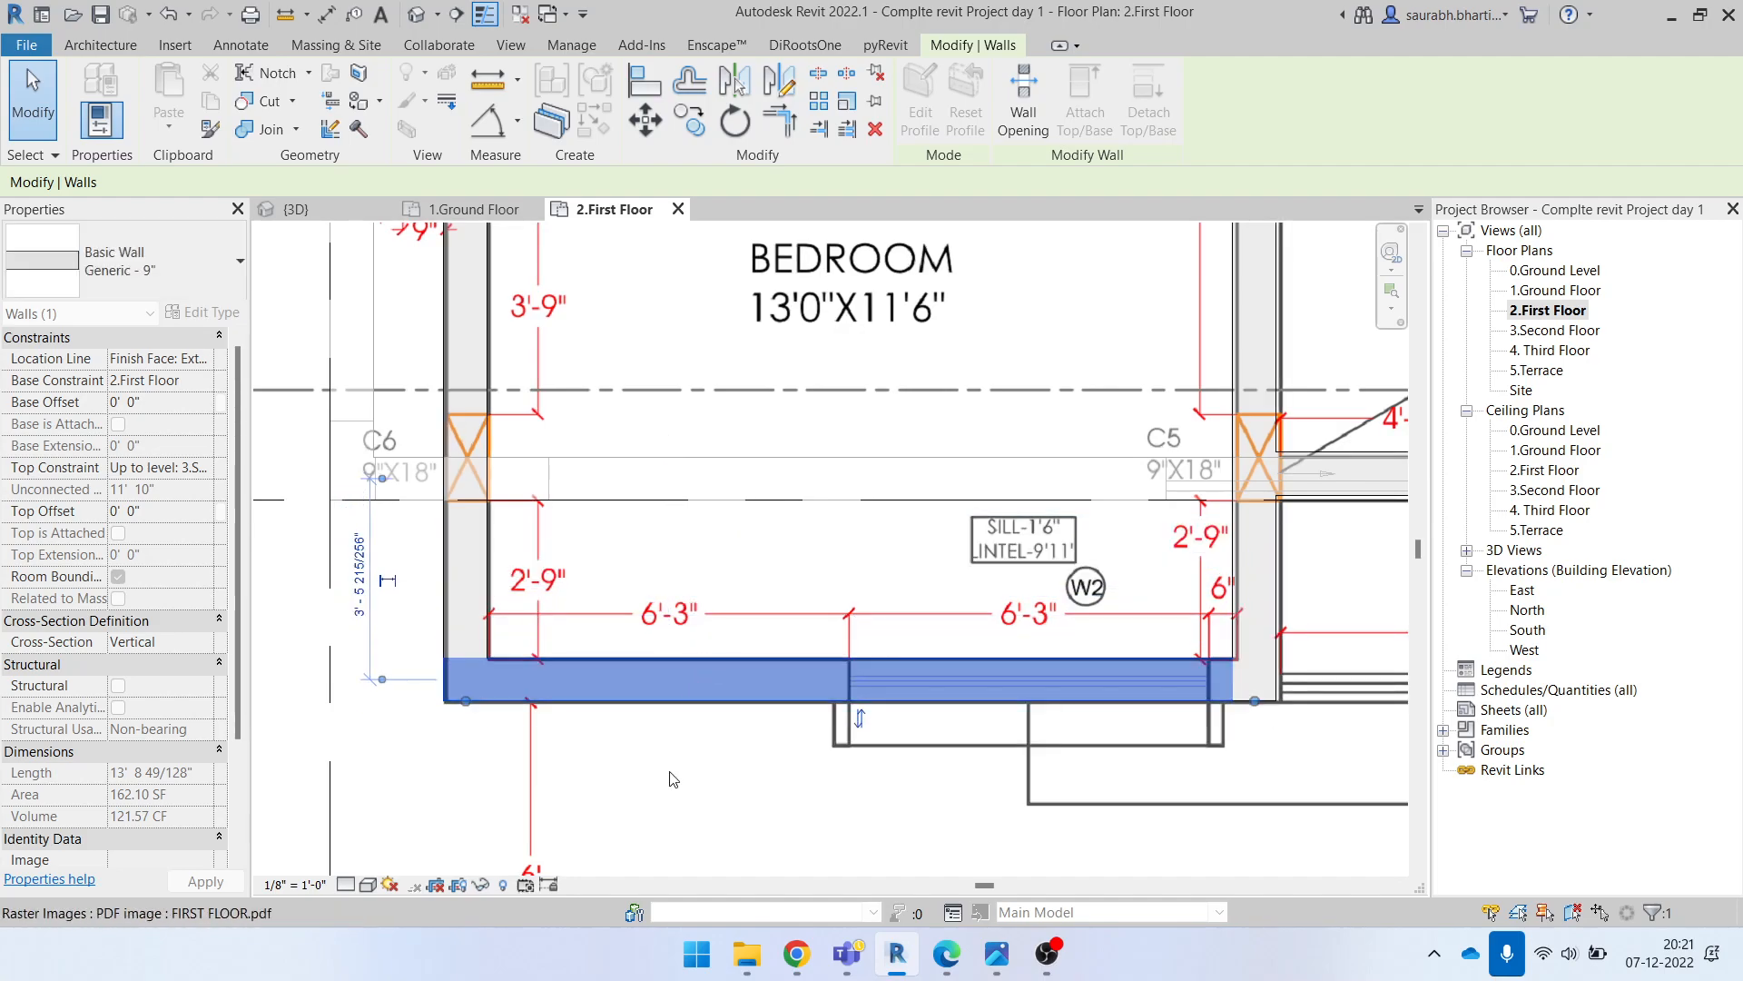
{"action": "left_click", "coordinate": [661, 779]}
{"action": "scroll", "coordinate": [661, 779], "scroll_direction": "down", "scroll_amount": 1}
{"action": "scroll", "coordinate": [940, 721], "scroll_direction": "up", "scroll_amount": 3}
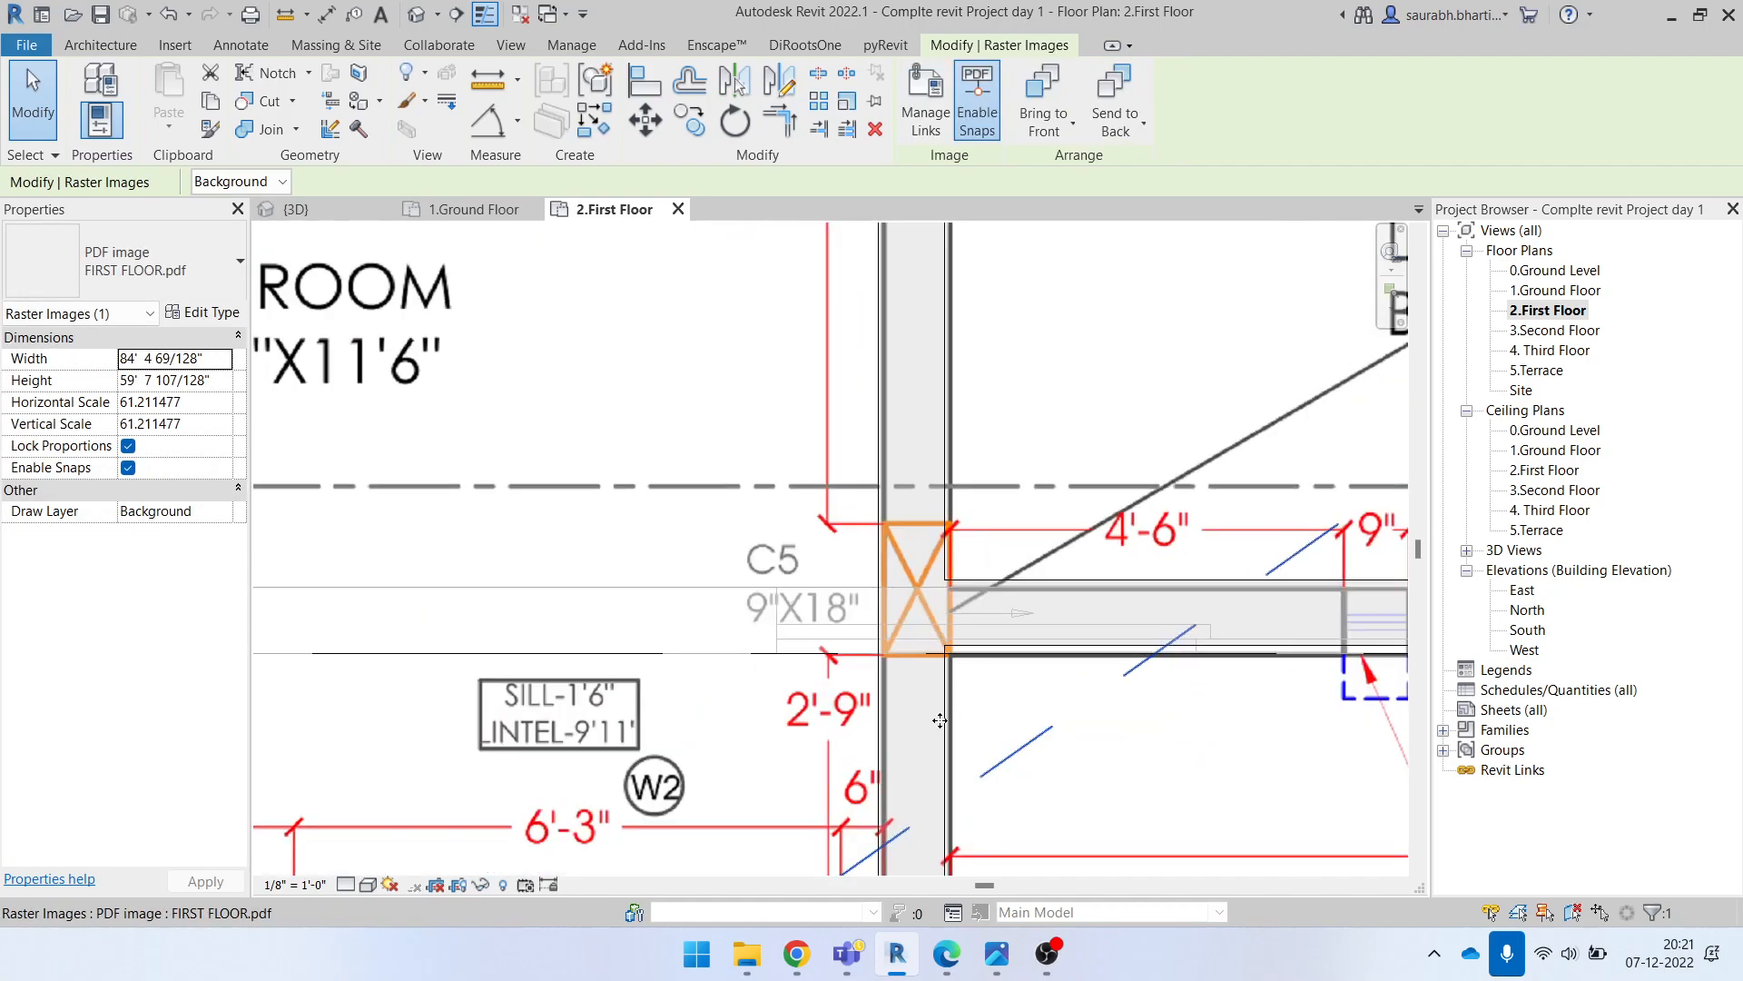
{"action": "key", "text": "Escape"}
Step: Try to adjust the wall between the 13'0"X11'6" bedroom and the dining void, and undo the change
{"action": "scroll", "coordinate": [921, 699], "scroll_direction": "down", "scroll_amount": 3}
{"action": "left_click", "coordinate": [921, 563]}
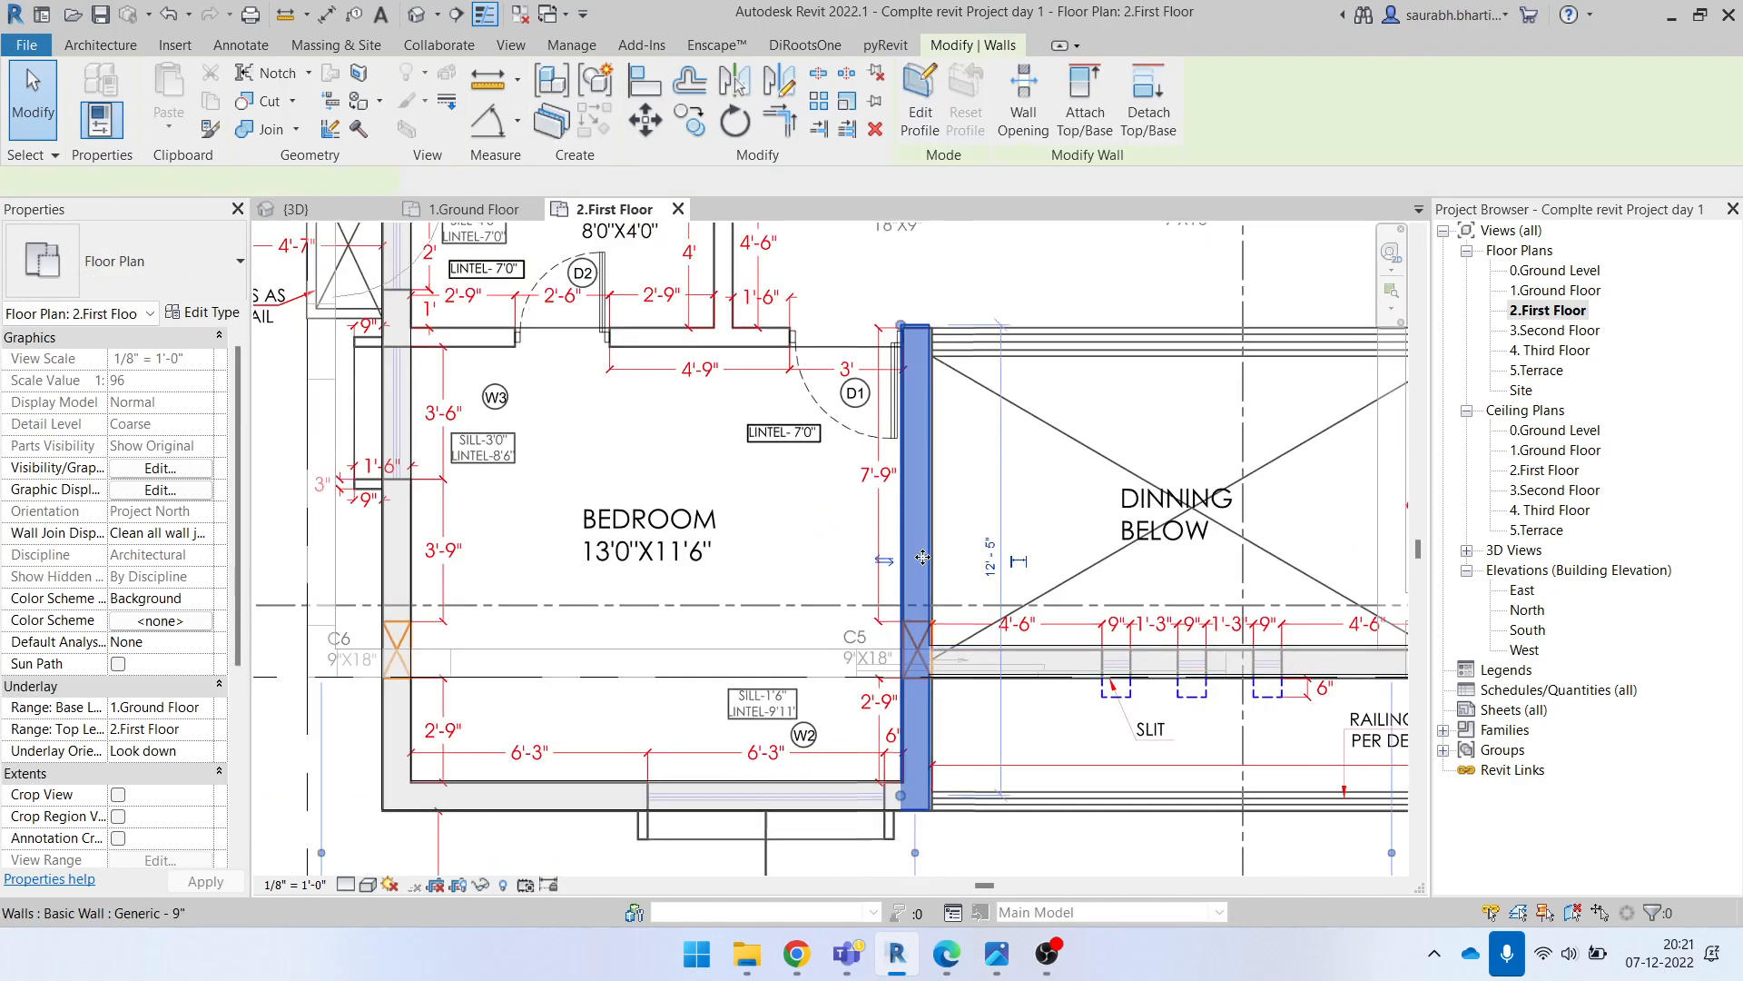
{"action": "scroll", "coordinate": [829, 610], "scroll_direction": "down", "scroll_amount": 3}
{"action": "scroll", "coordinate": [867, 565], "scroll_direction": "up", "scroll_amount": 4}
{"action": "scroll", "coordinate": [866, 565], "scroll_direction": "up", "scroll_amount": 3}
{"action": "left_click", "coordinate": [862, 567]}
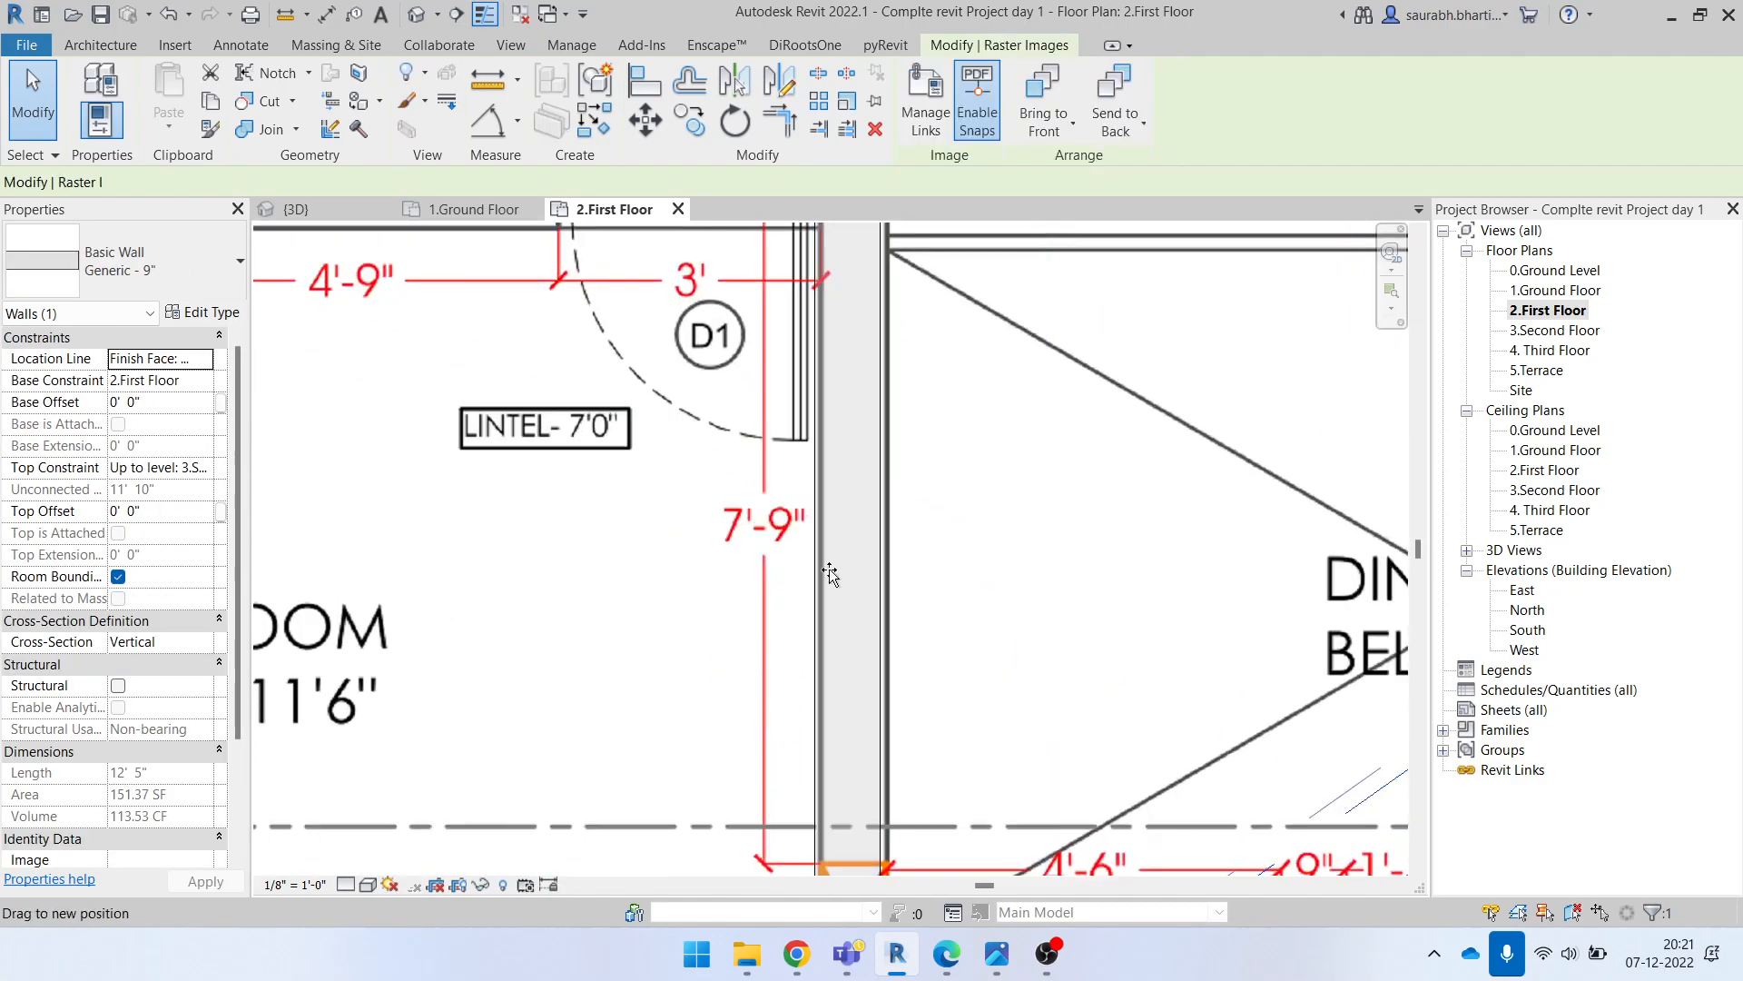
{"action": "key", "text": "ctrl+z"}
{"action": "scroll", "coordinate": [858, 581], "scroll_direction": "down", "scroll_amount": 4}
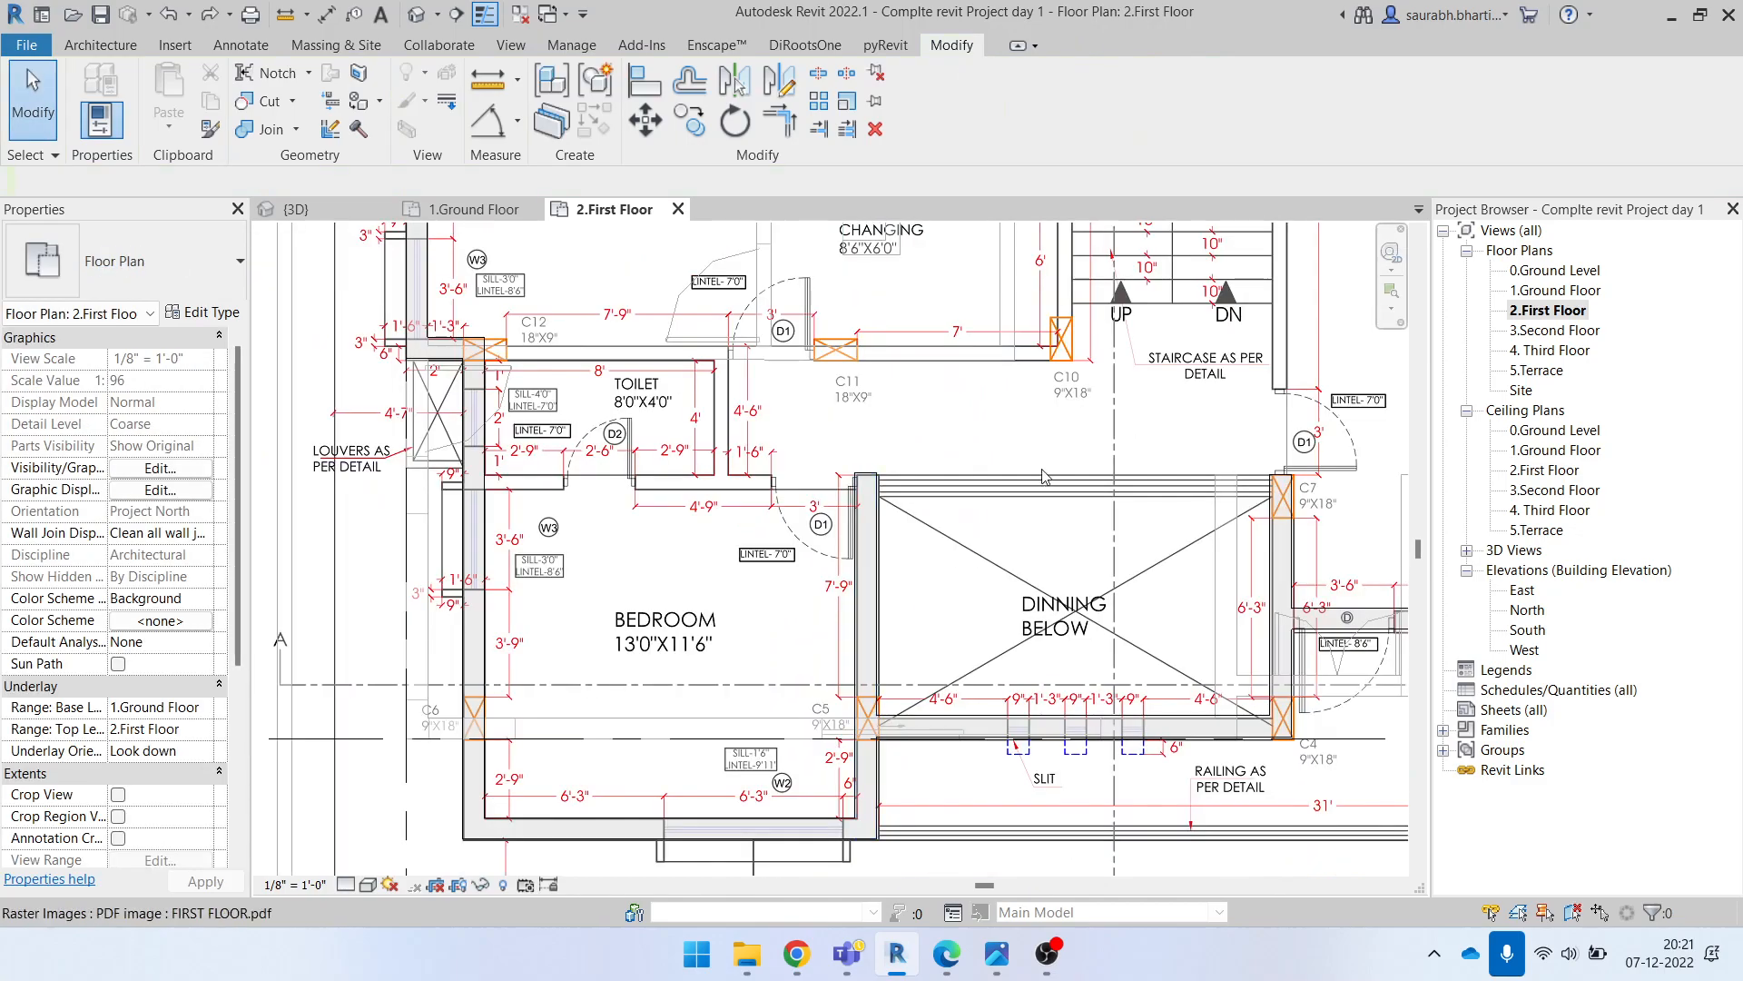
{"action": "left_click", "coordinate": [1043, 479]}
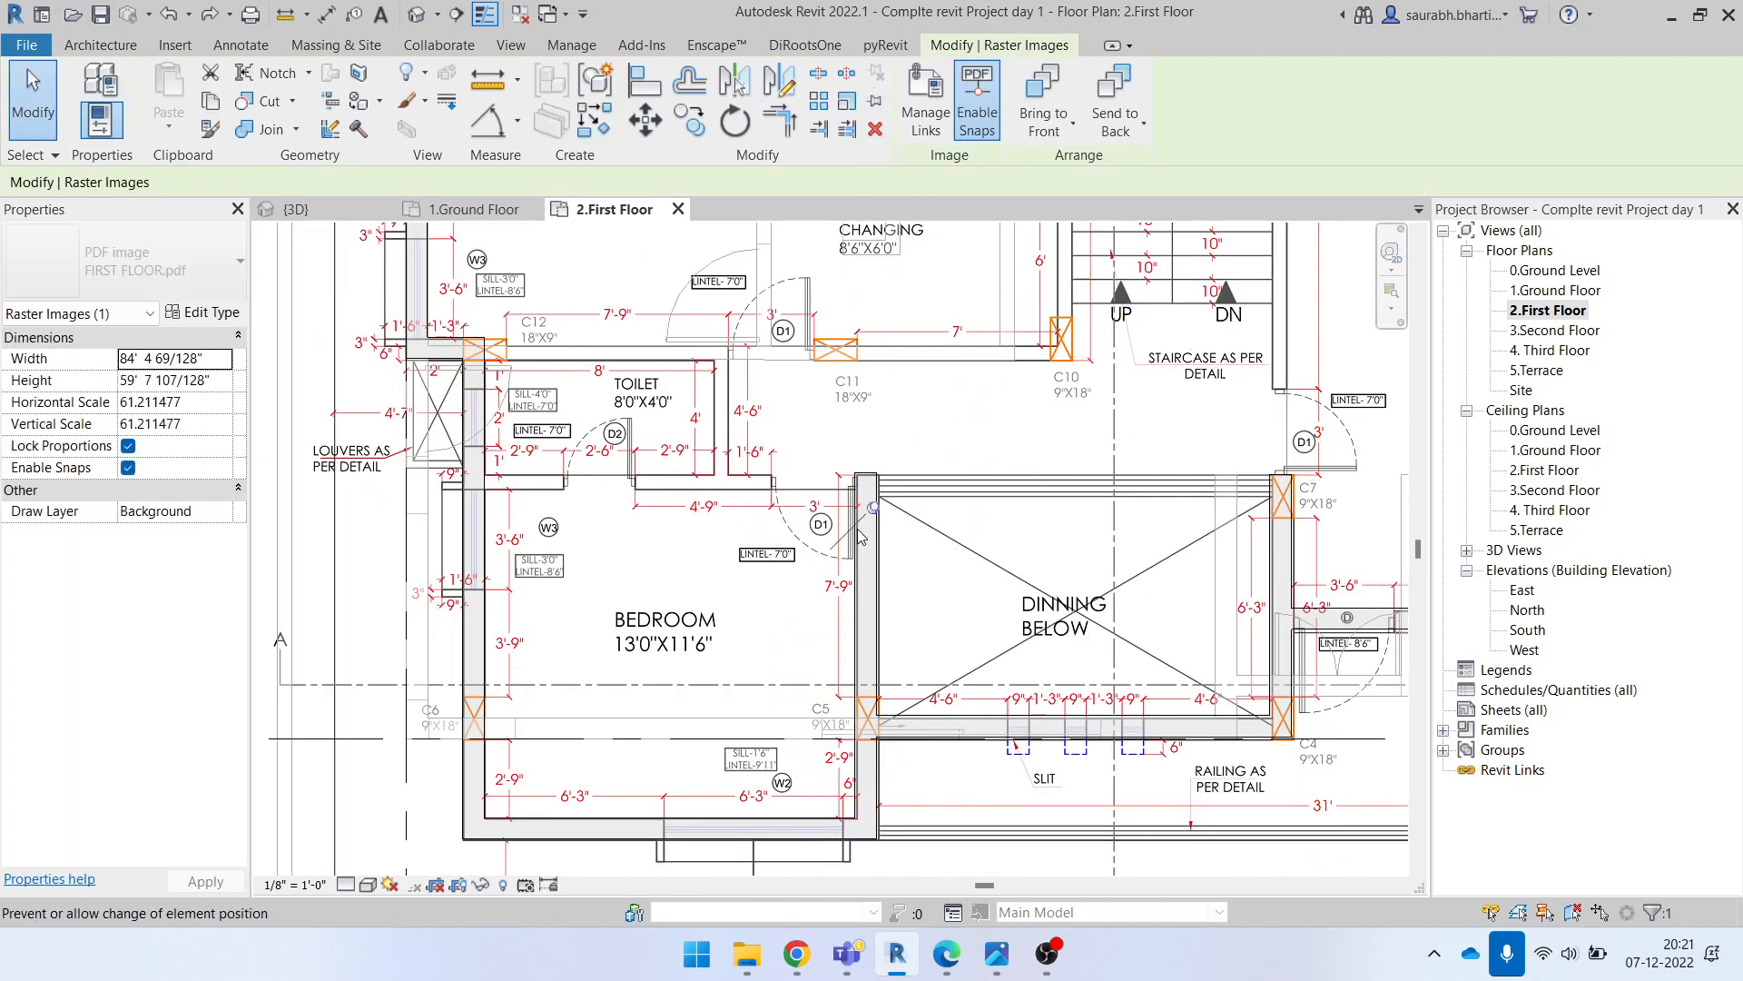
{"action": "scroll", "coordinate": [872, 550], "scroll_direction": "up", "scroll_amount": 3}
{"action": "key", "text": "Escape"}
{"action": "left_click", "coordinate": [879, 553]}
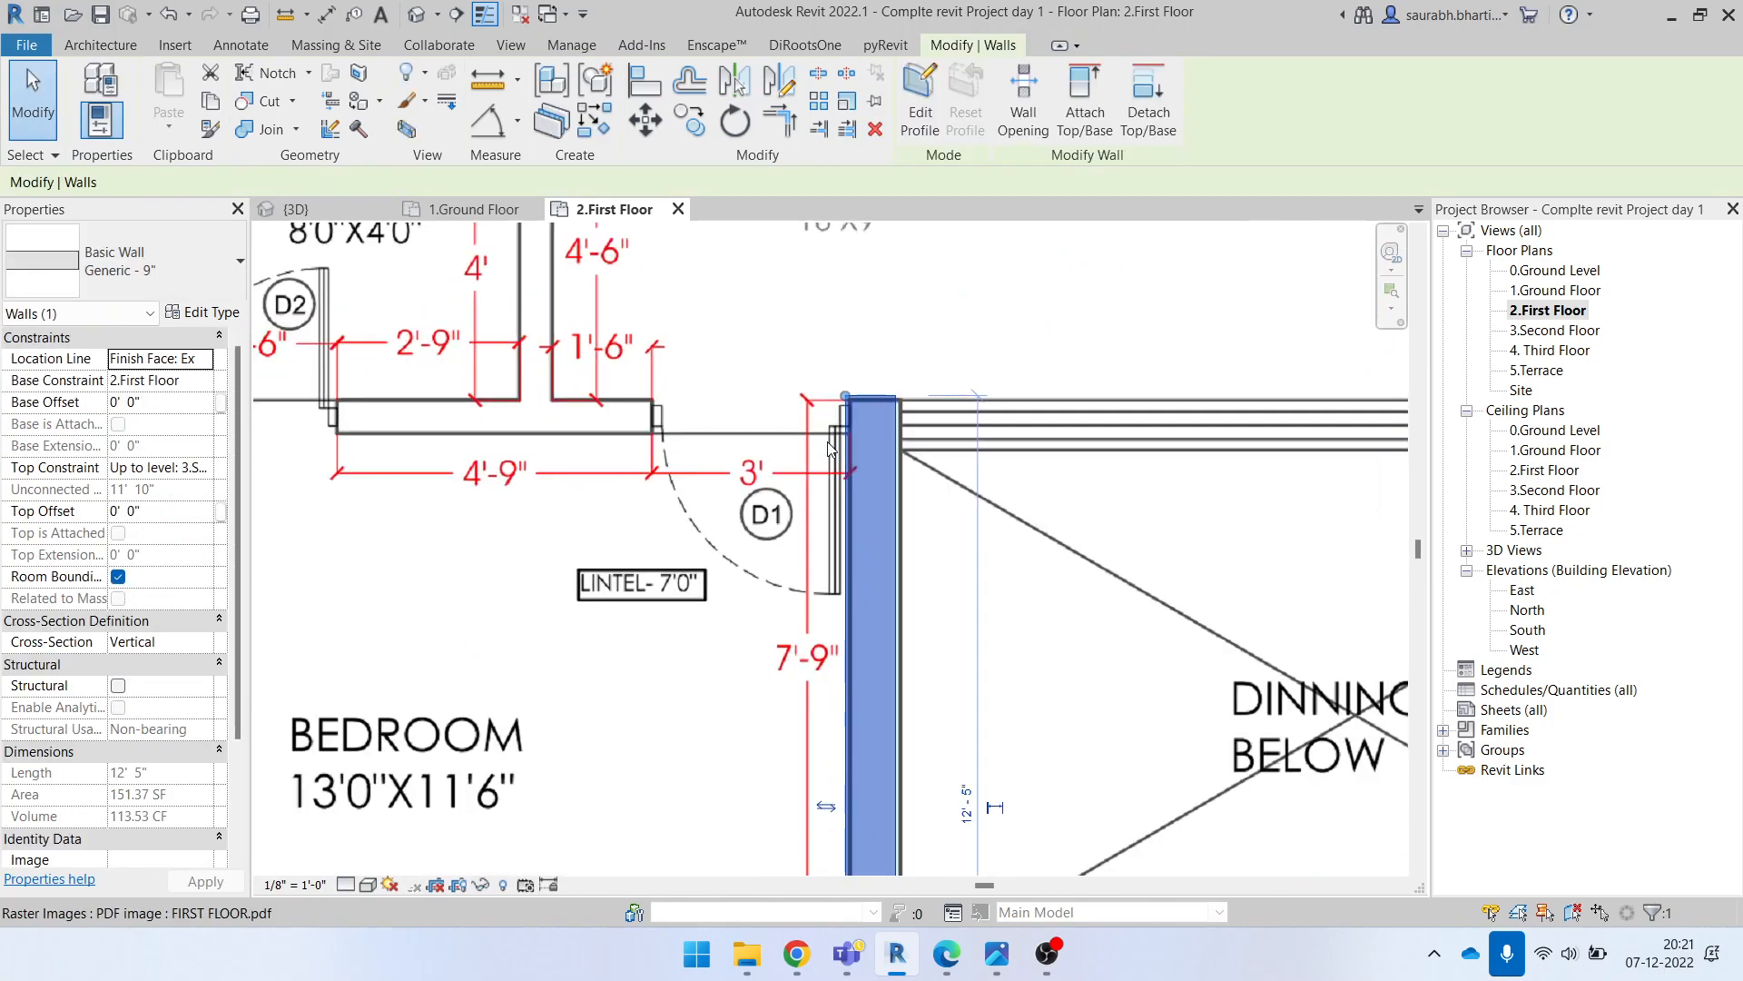
{"action": "scroll", "coordinate": [787, 444], "scroll_direction": "up", "scroll_amount": 3}
{"action": "key", "text": "a"}
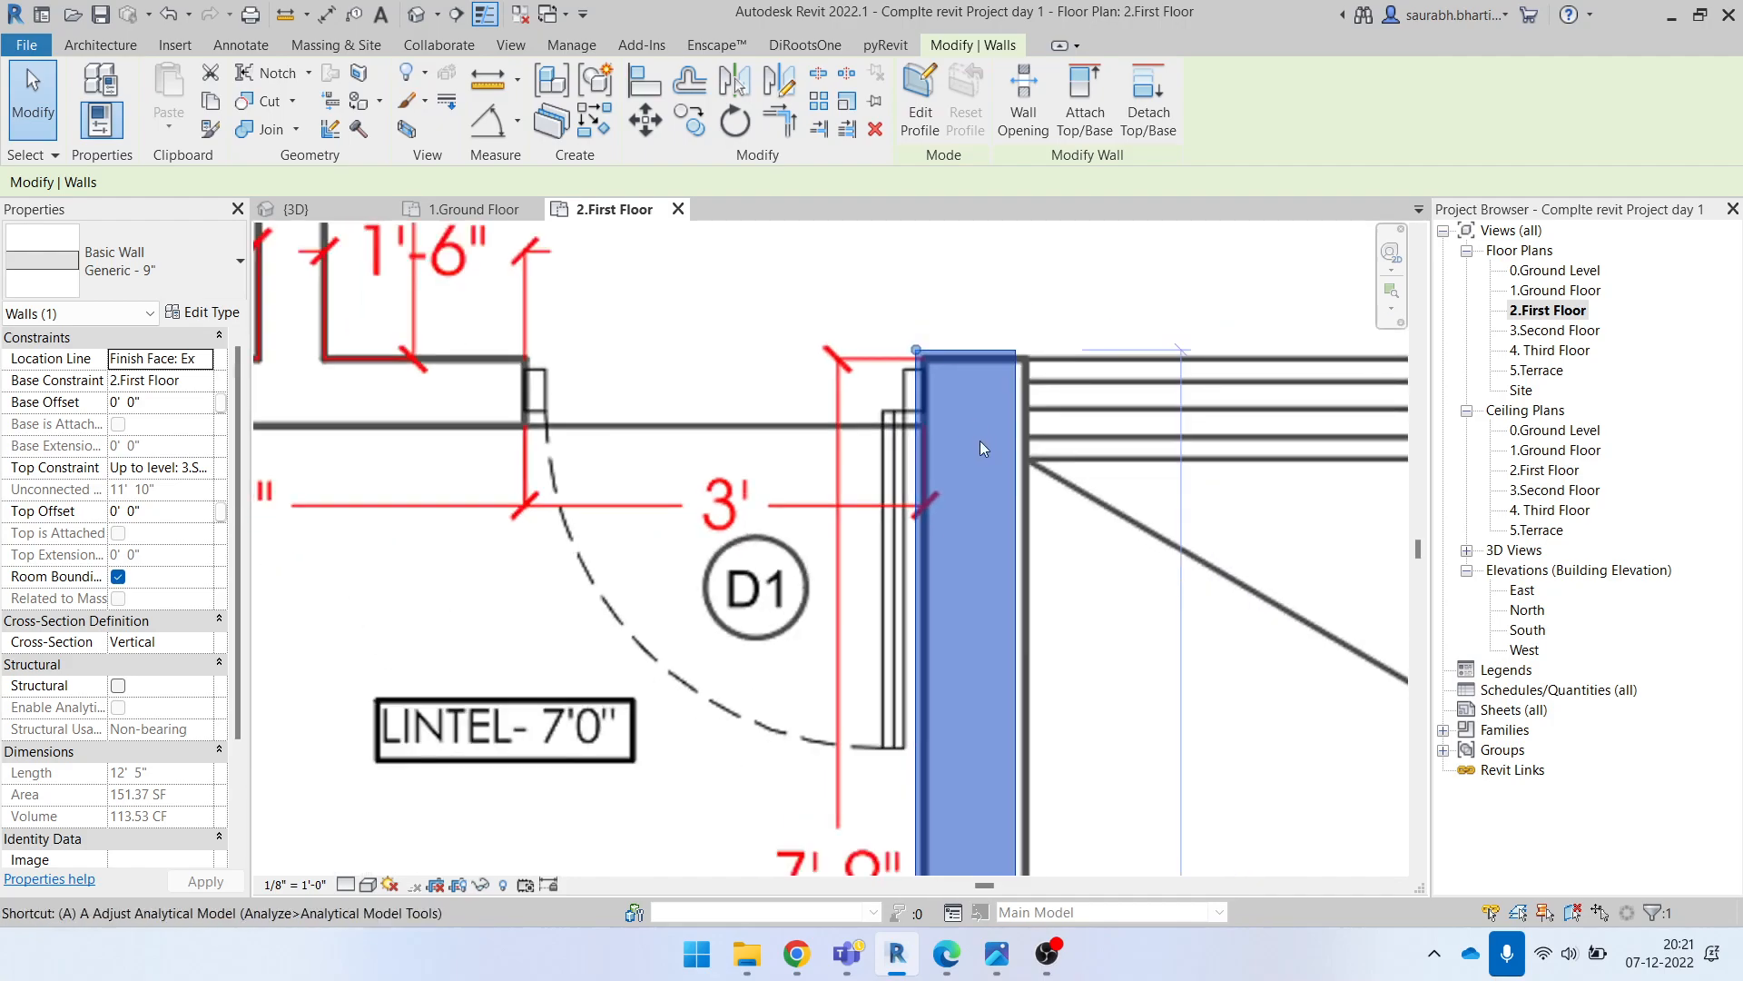
{"action": "key", "text": "l"}
{"action": "scroll", "coordinate": [1019, 522], "scroll_direction": "down", "scroll_amount": 2}
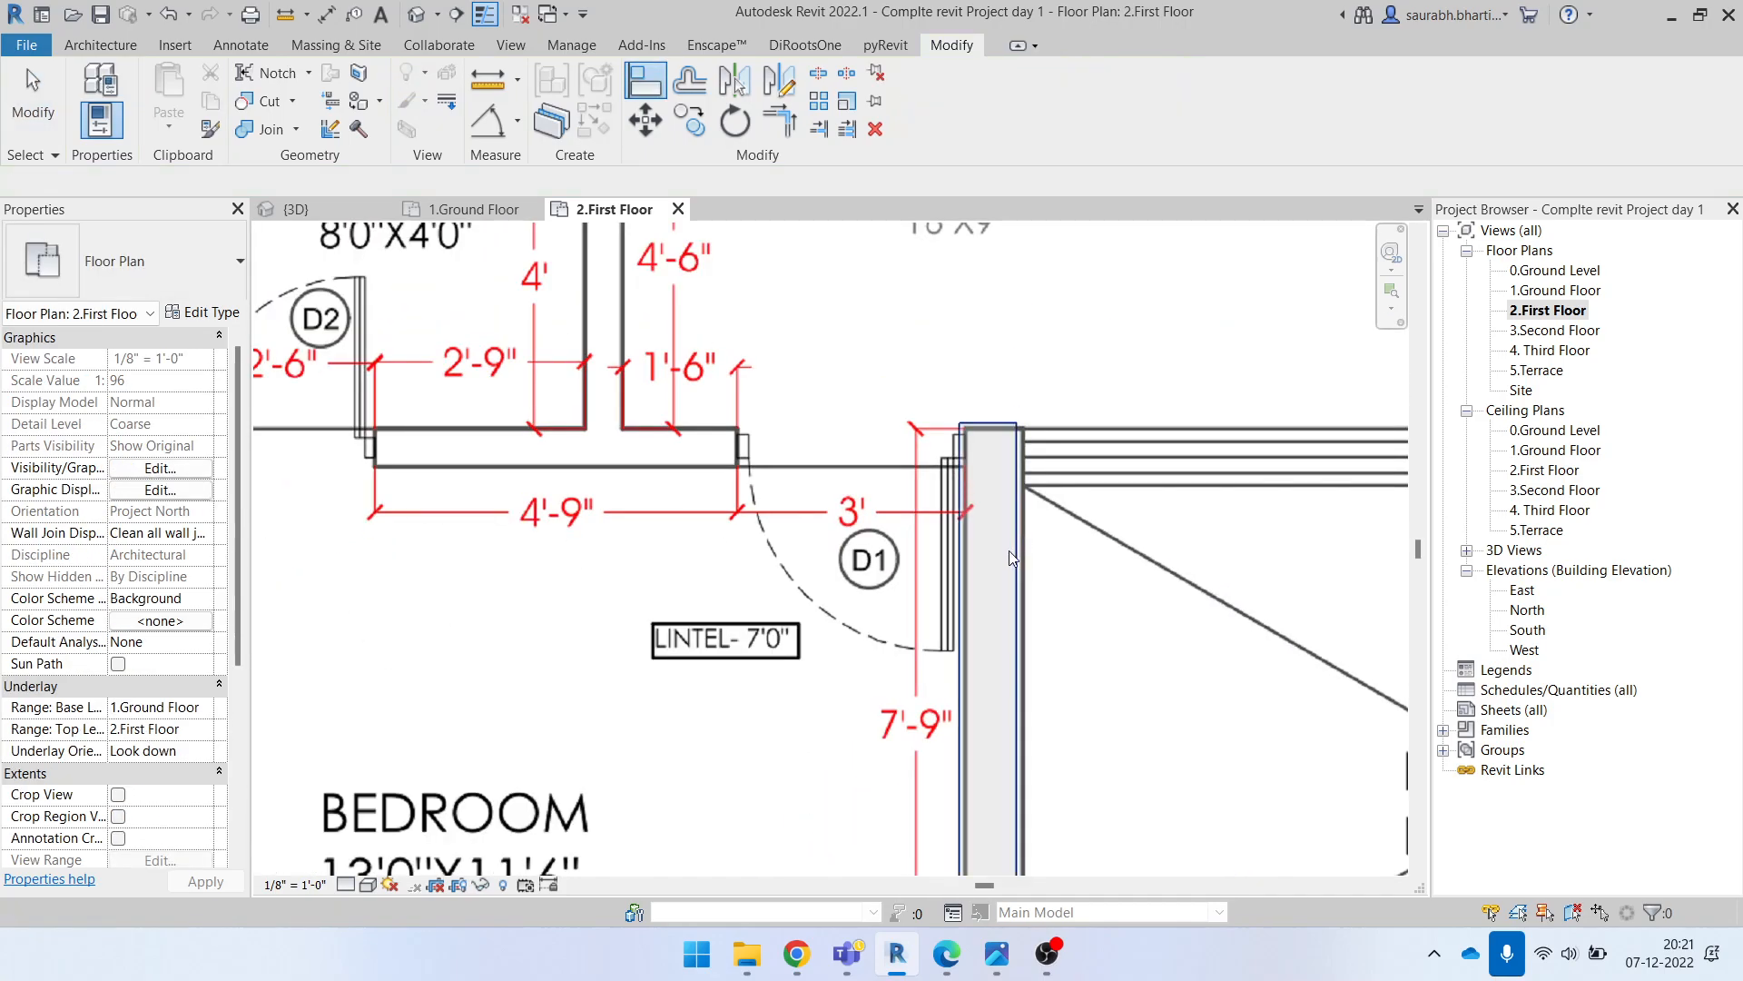
{"action": "key", "text": "Escape"}
Step: Shift the wall between the 13'0"X11'6" bedroom and the dining void onto the plan's wall lines
{"action": "left_click", "coordinate": [1010, 551]}
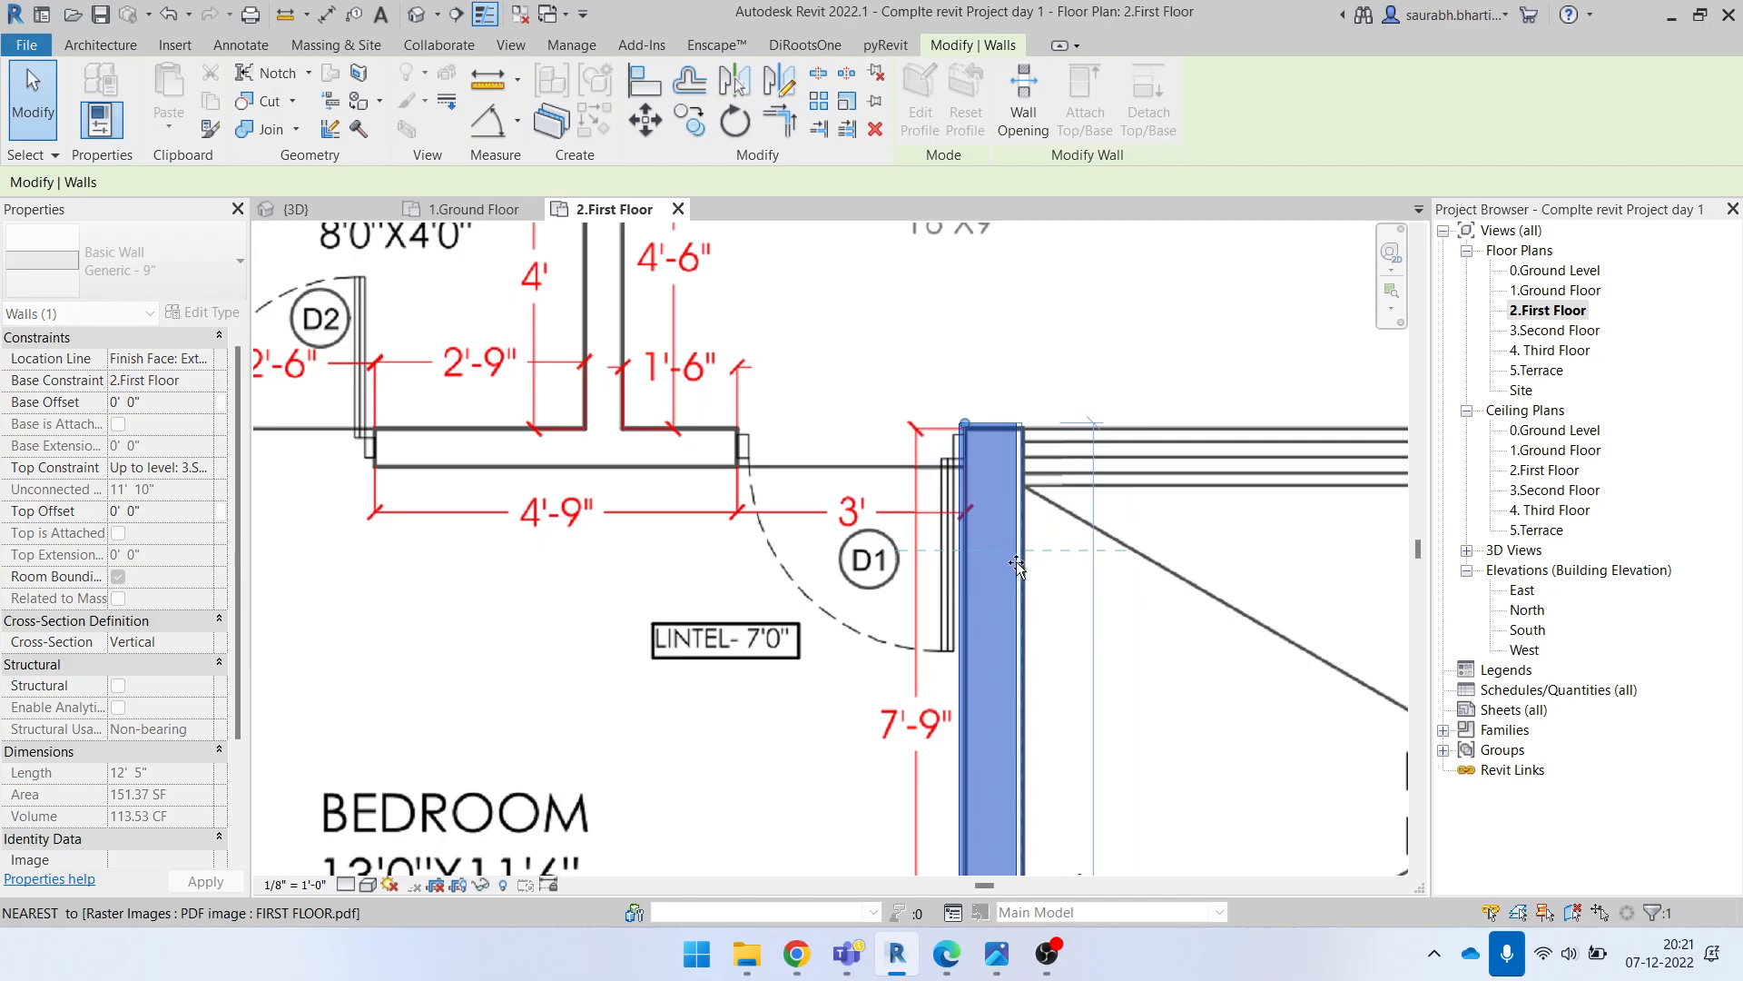
{"action": "scroll", "coordinate": [1013, 545], "scroll_direction": "up", "scroll_amount": 1}
{"action": "scroll", "coordinate": [999, 518], "scroll_direction": "down", "scroll_amount": 3}
{"action": "scroll", "coordinate": [985, 483], "scroll_direction": "up", "scroll_amount": 3}
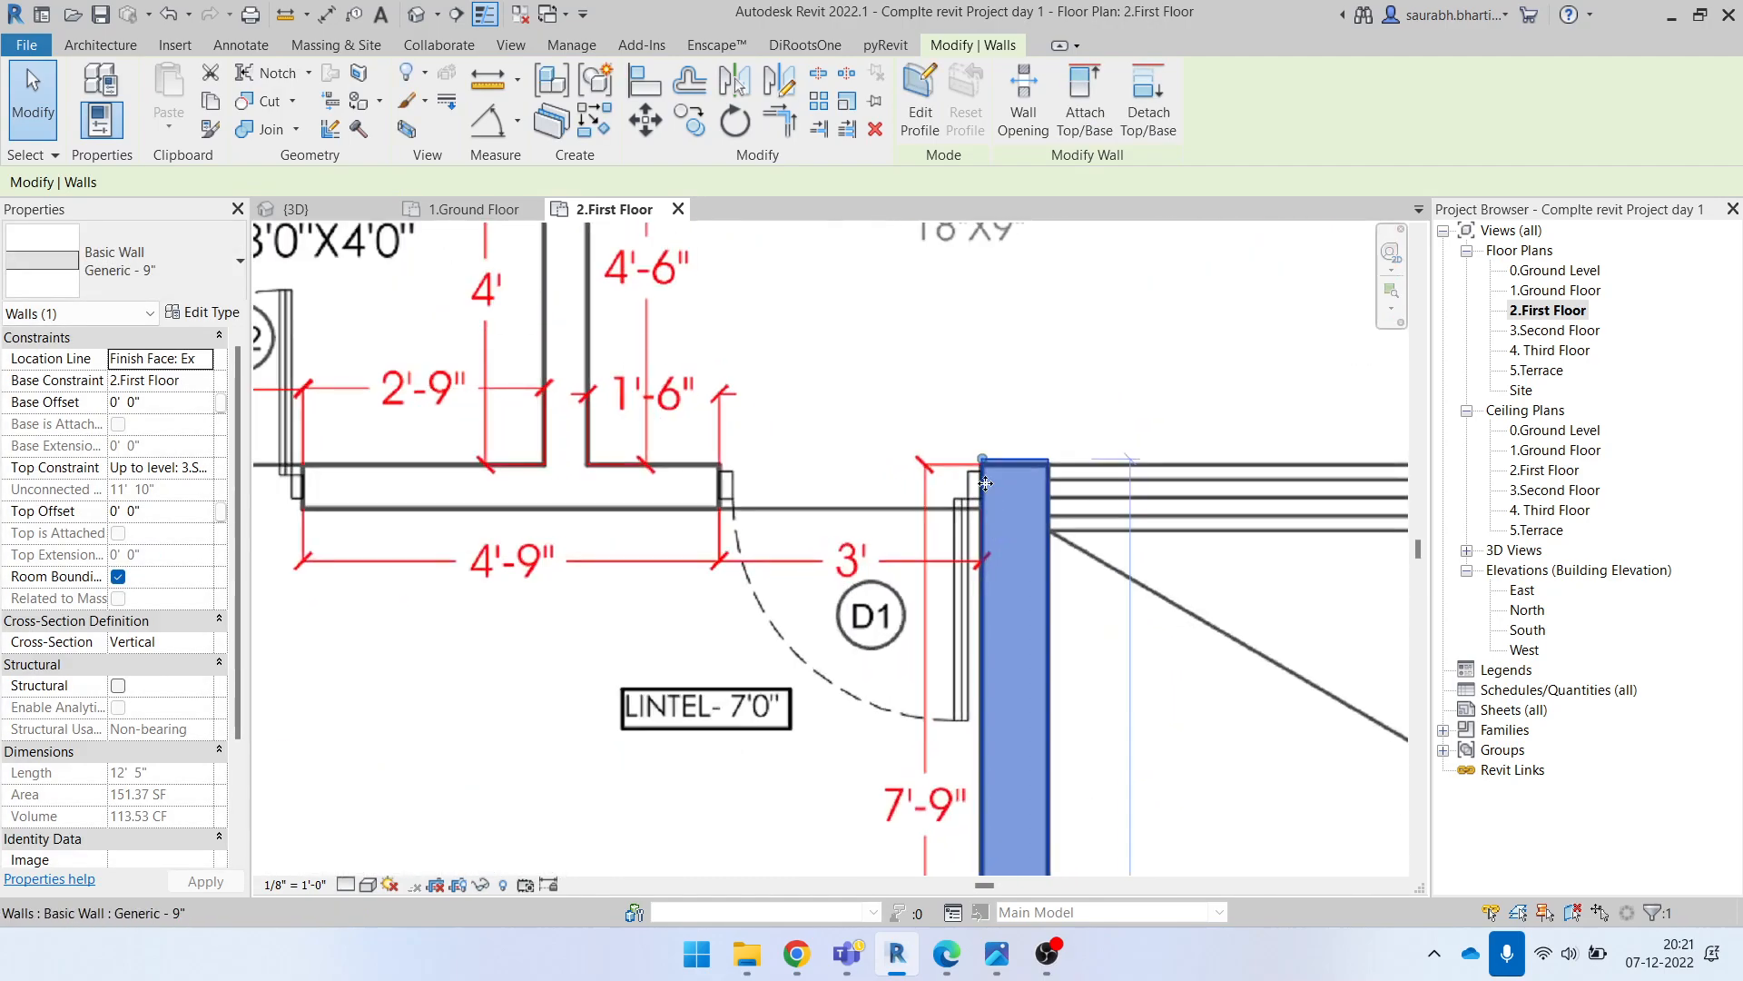
{"action": "scroll", "coordinate": [985, 483], "scroll_direction": "down", "scroll_amount": 3}
{"action": "key", "text": "Escape"}
Step: Set the first floor view's underlay base level to None
{"action": "scroll", "coordinate": [903, 509], "scroll_direction": "up", "scroll_amount": 3}
{"action": "scroll", "coordinate": [897, 524], "scroll_direction": "up", "scroll_amount": 4}
{"action": "scroll", "coordinate": [898, 524], "scroll_direction": "down", "scroll_amount": 5}
{"action": "scroll", "coordinate": [897, 524], "scroll_direction": "up", "scroll_amount": 1}
{"action": "scroll", "coordinate": [233, 629], "scroll_direction": "down", "scroll_amount": 5}
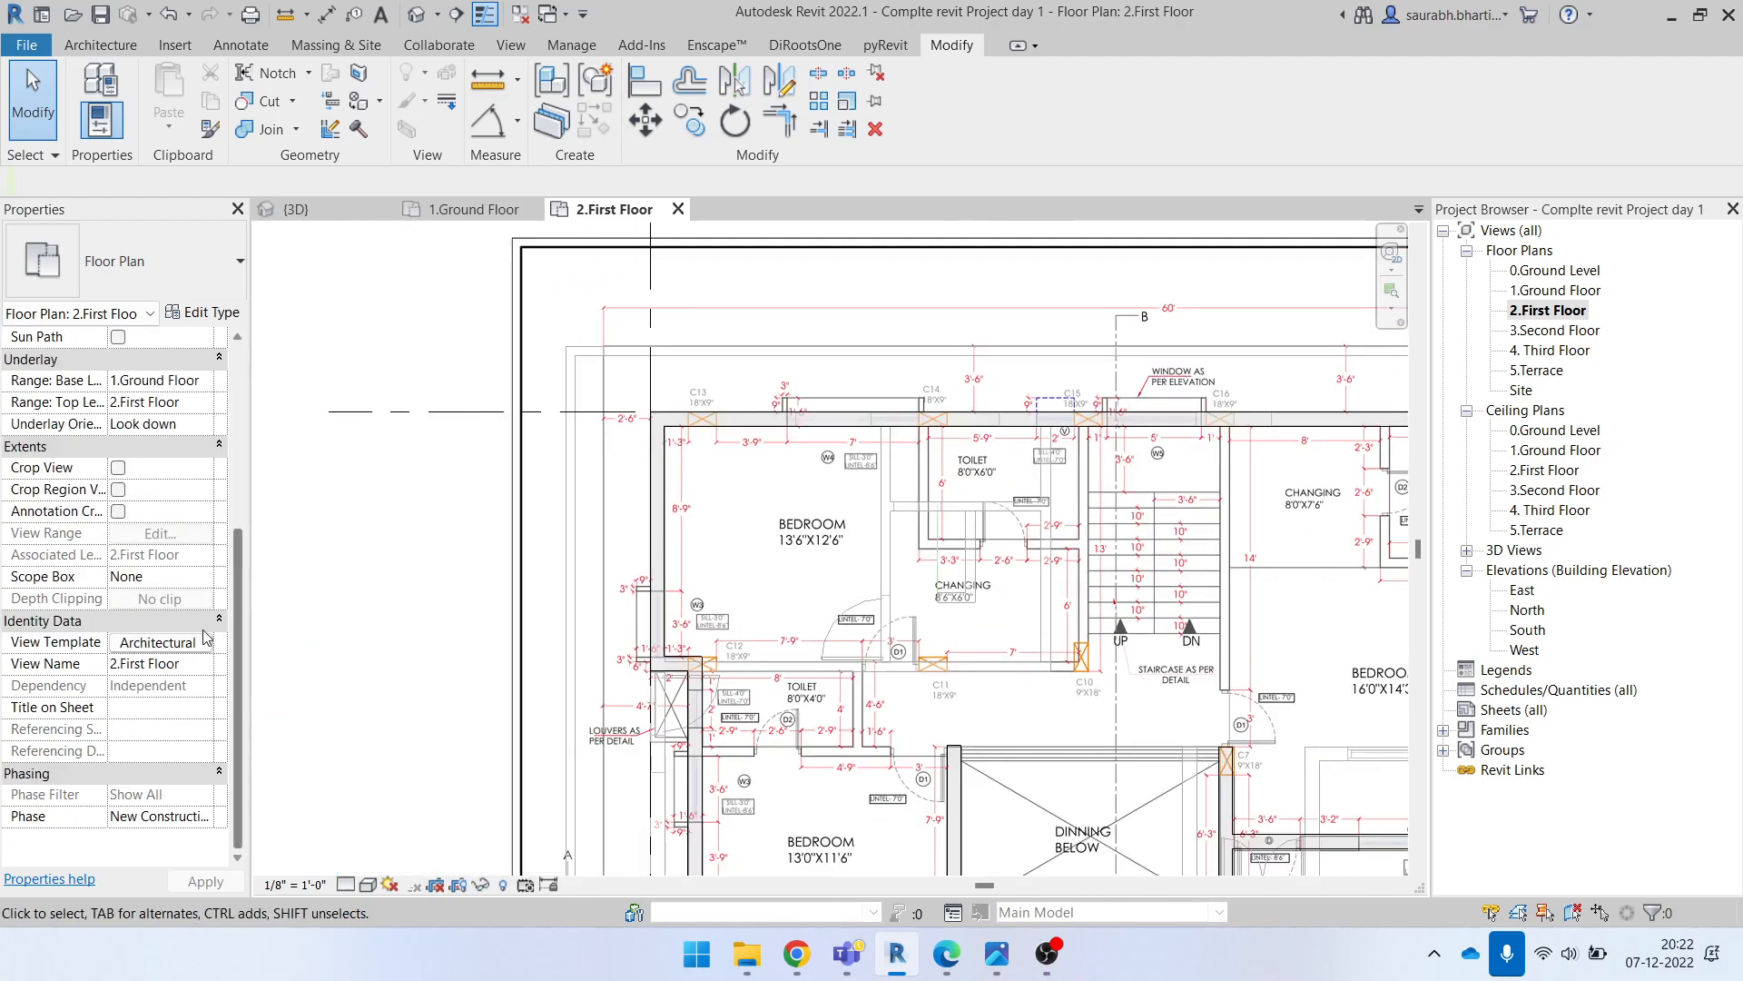
{"action": "scroll", "coordinate": [209, 640], "scroll_direction": "up", "scroll_amount": 5}
{"action": "left_click", "coordinate": [204, 715]}
{"action": "left_click", "coordinate": [202, 713]}
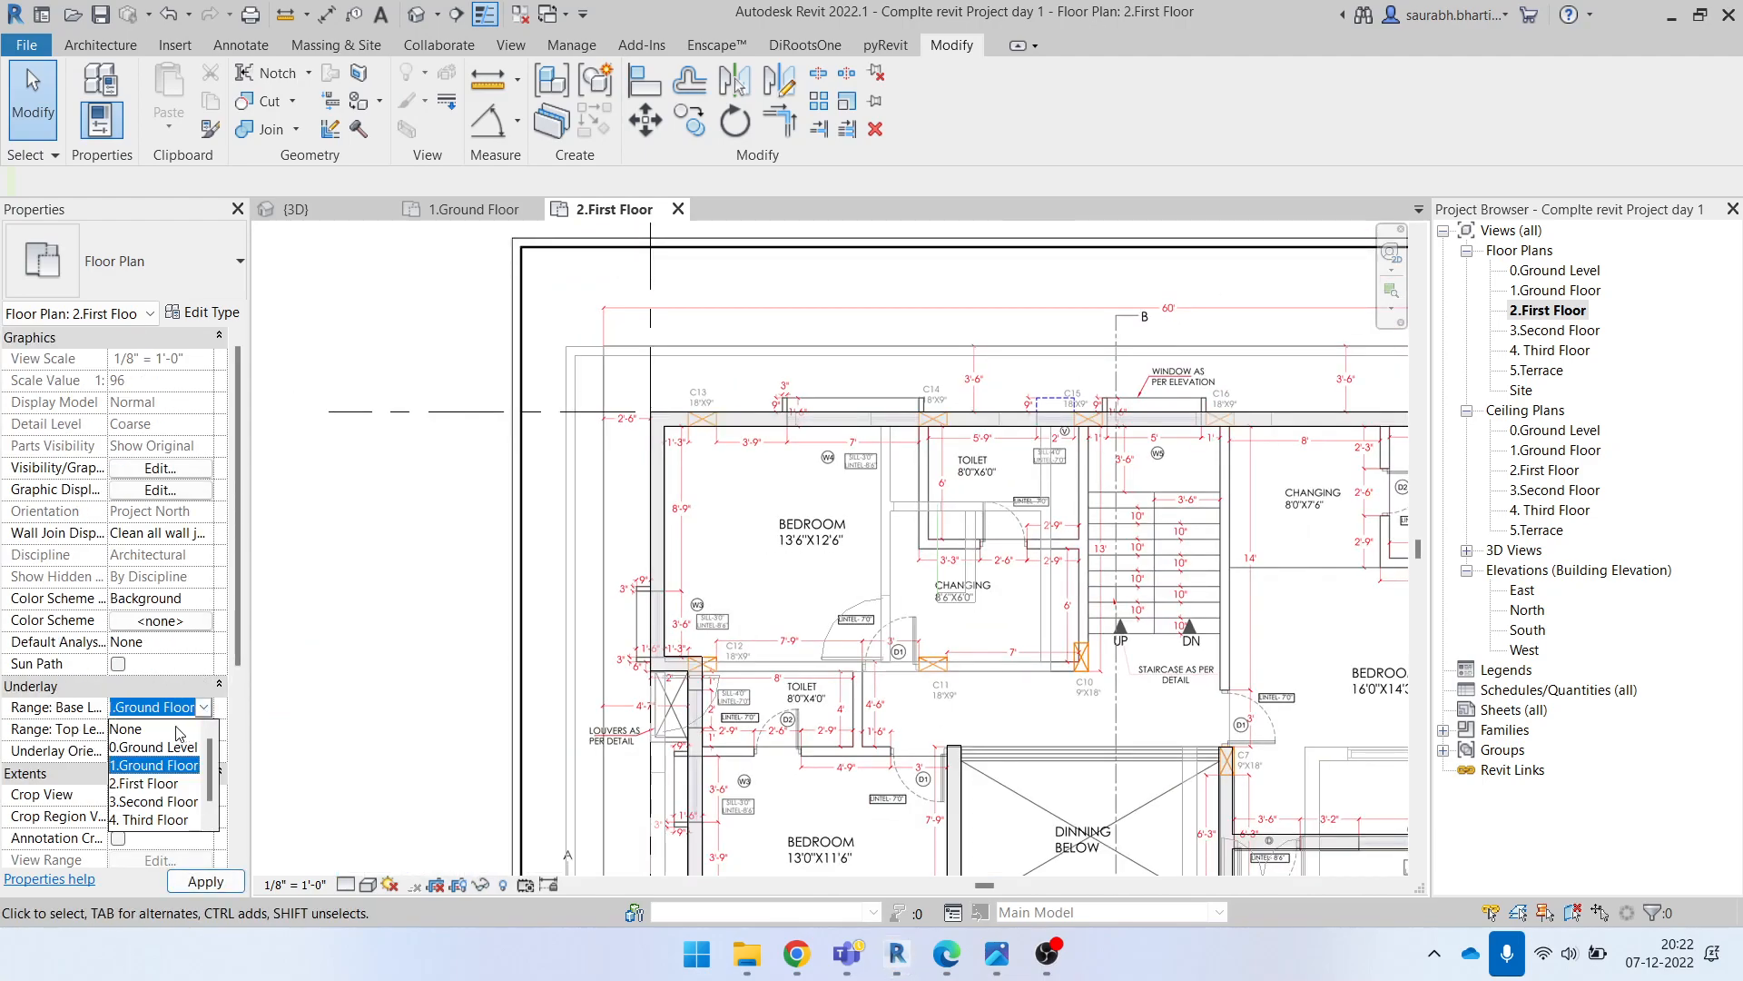
{"action": "left_click", "coordinate": [171, 731]}
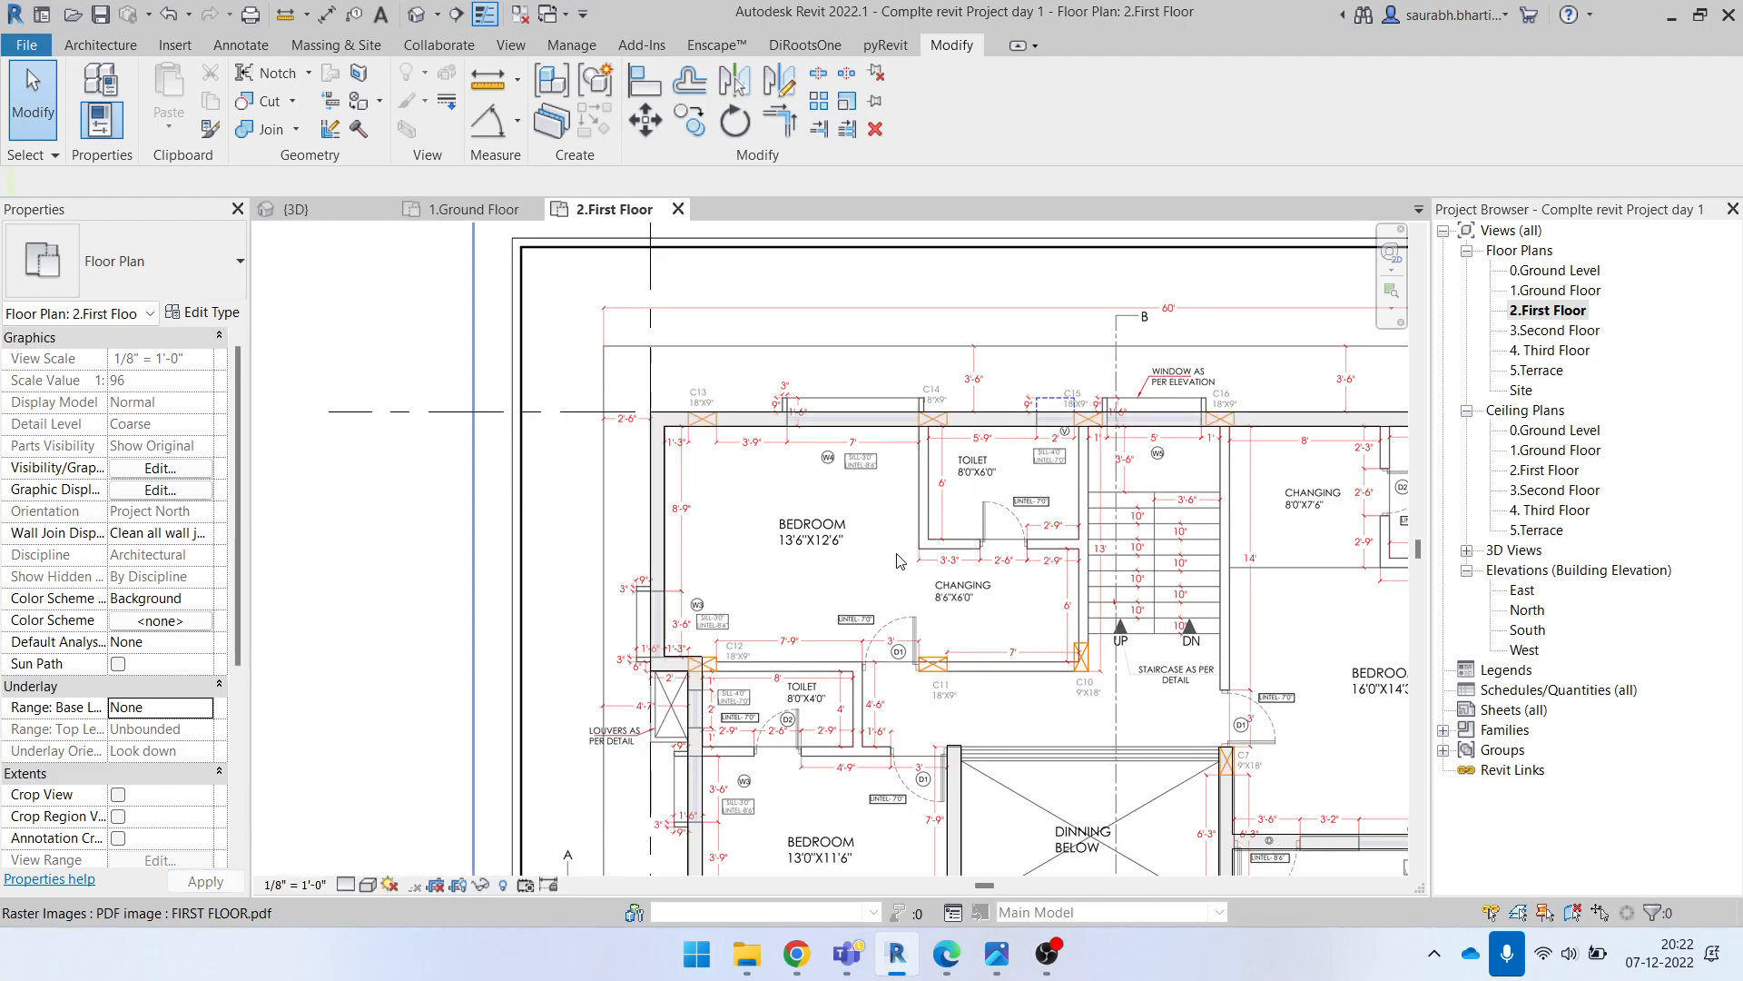
Step: Check the thickness of the 8'0"X6'0" toilet's side wall below column C14 with a temporary model line
{"action": "scroll", "coordinate": [862, 545], "scroll_direction": "down", "scroll_amount": 3}
{"action": "scroll", "coordinate": [862, 545], "scroll_direction": "up", "scroll_amount": 2}
{"action": "scroll", "coordinate": [894, 674], "scroll_direction": "up", "scroll_amount": 8}
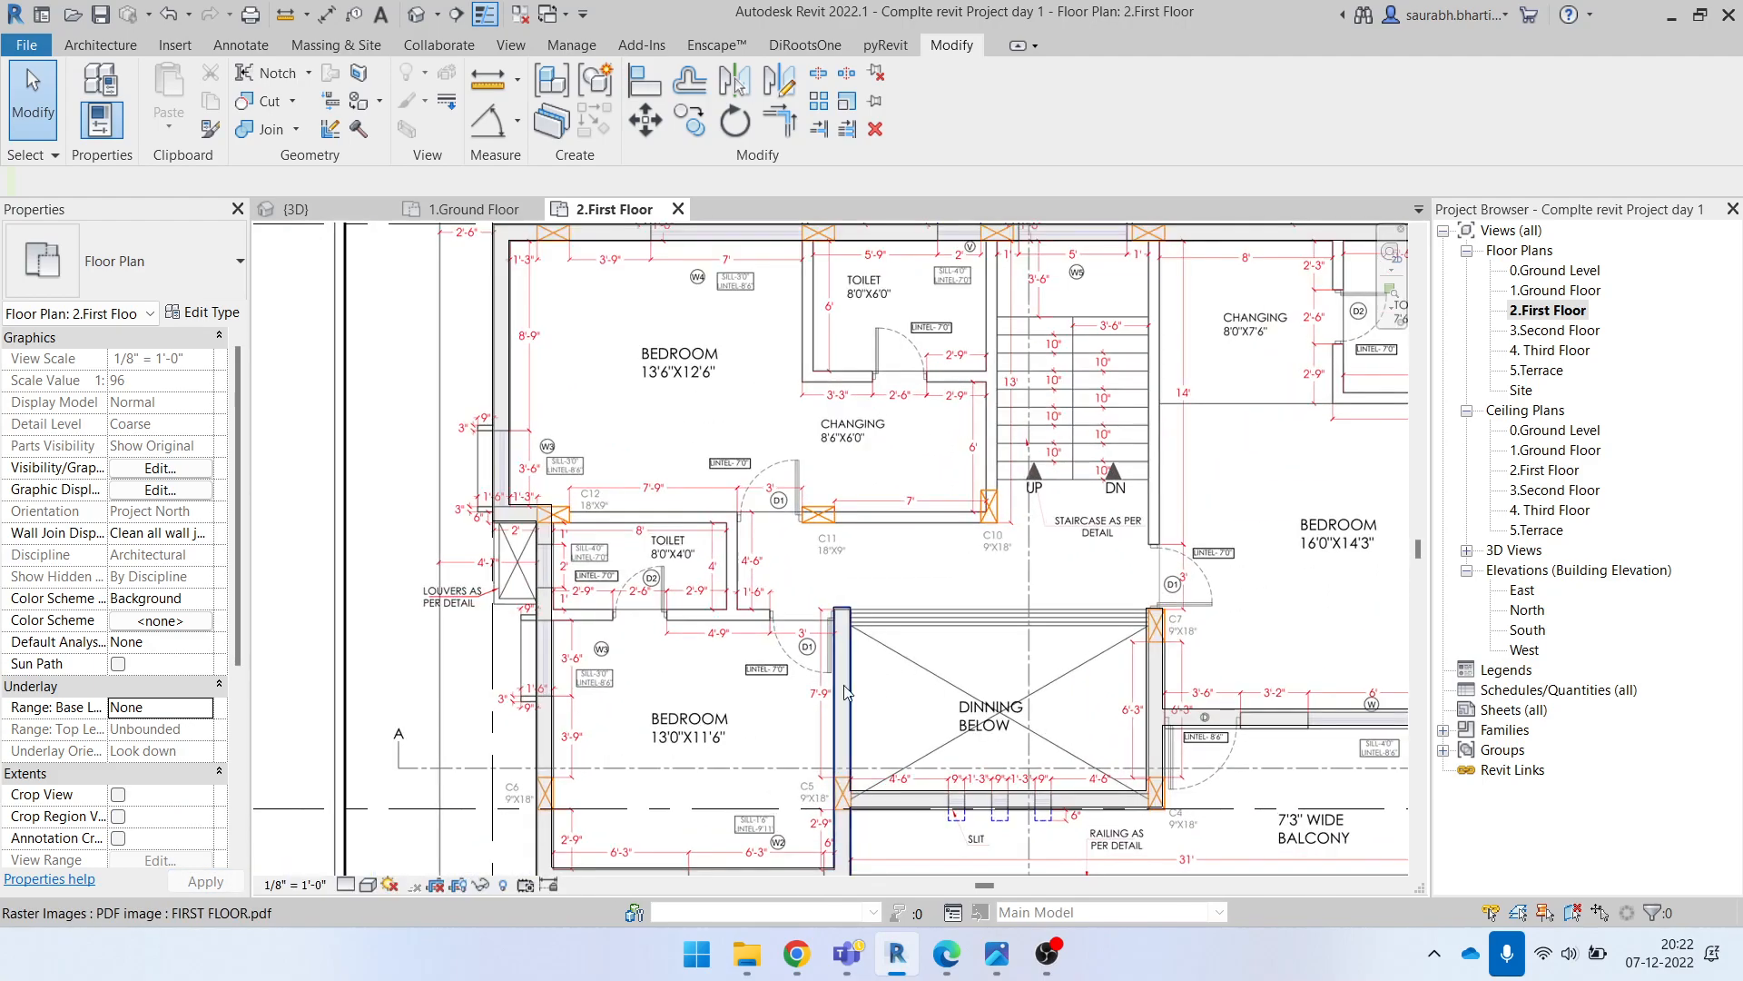
{"action": "scroll", "coordinate": [894, 673], "scroll_direction": "down", "scroll_amount": 5}
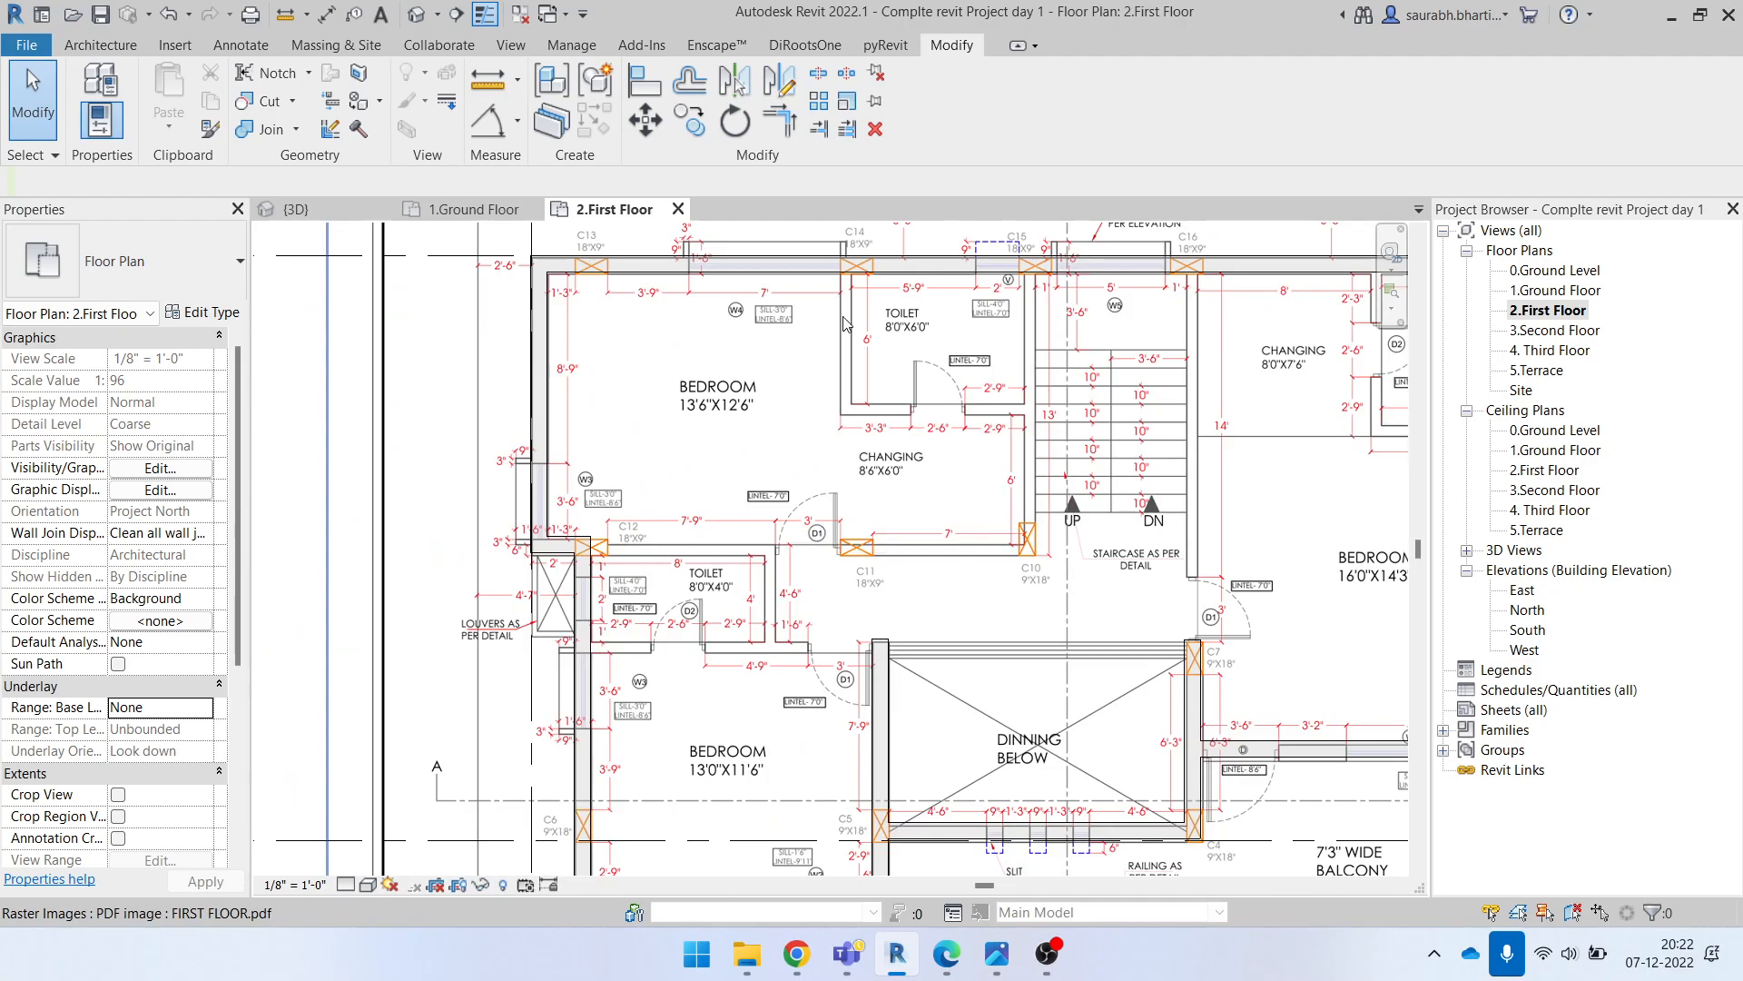
{"action": "scroll", "coordinate": [839, 327], "scroll_direction": "up", "scroll_amount": 4}
{"action": "scroll", "coordinate": [770, 534], "scroll_direction": "up", "scroll_amount": 3}
{"action": "key", "text": "l"}
{"action": "key", "text": "i"}
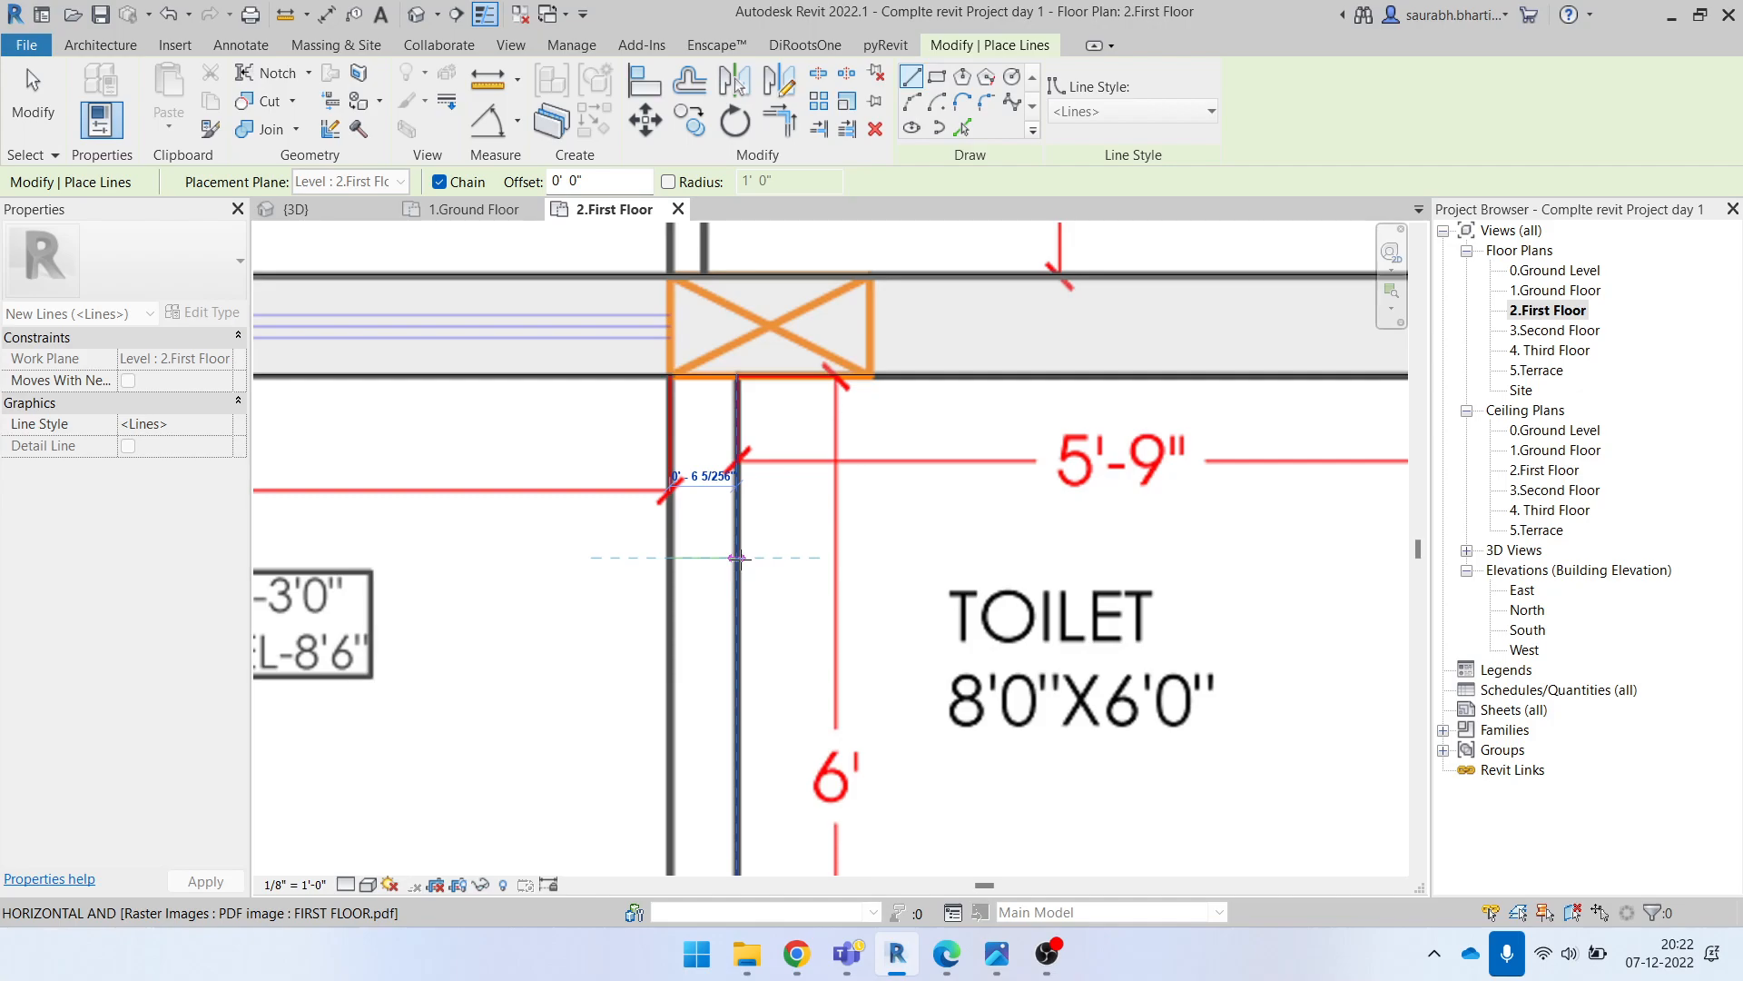
{"action": "scroll", "coordinate": [738, 559], "scroll_direction": "up", "scroll_amount": 2}
{"action": "key", "text": "Escape"}
{"action": "scroll", "coordinate": [674, 542], "scroll_direction": "down", "scroll_amount": 5}
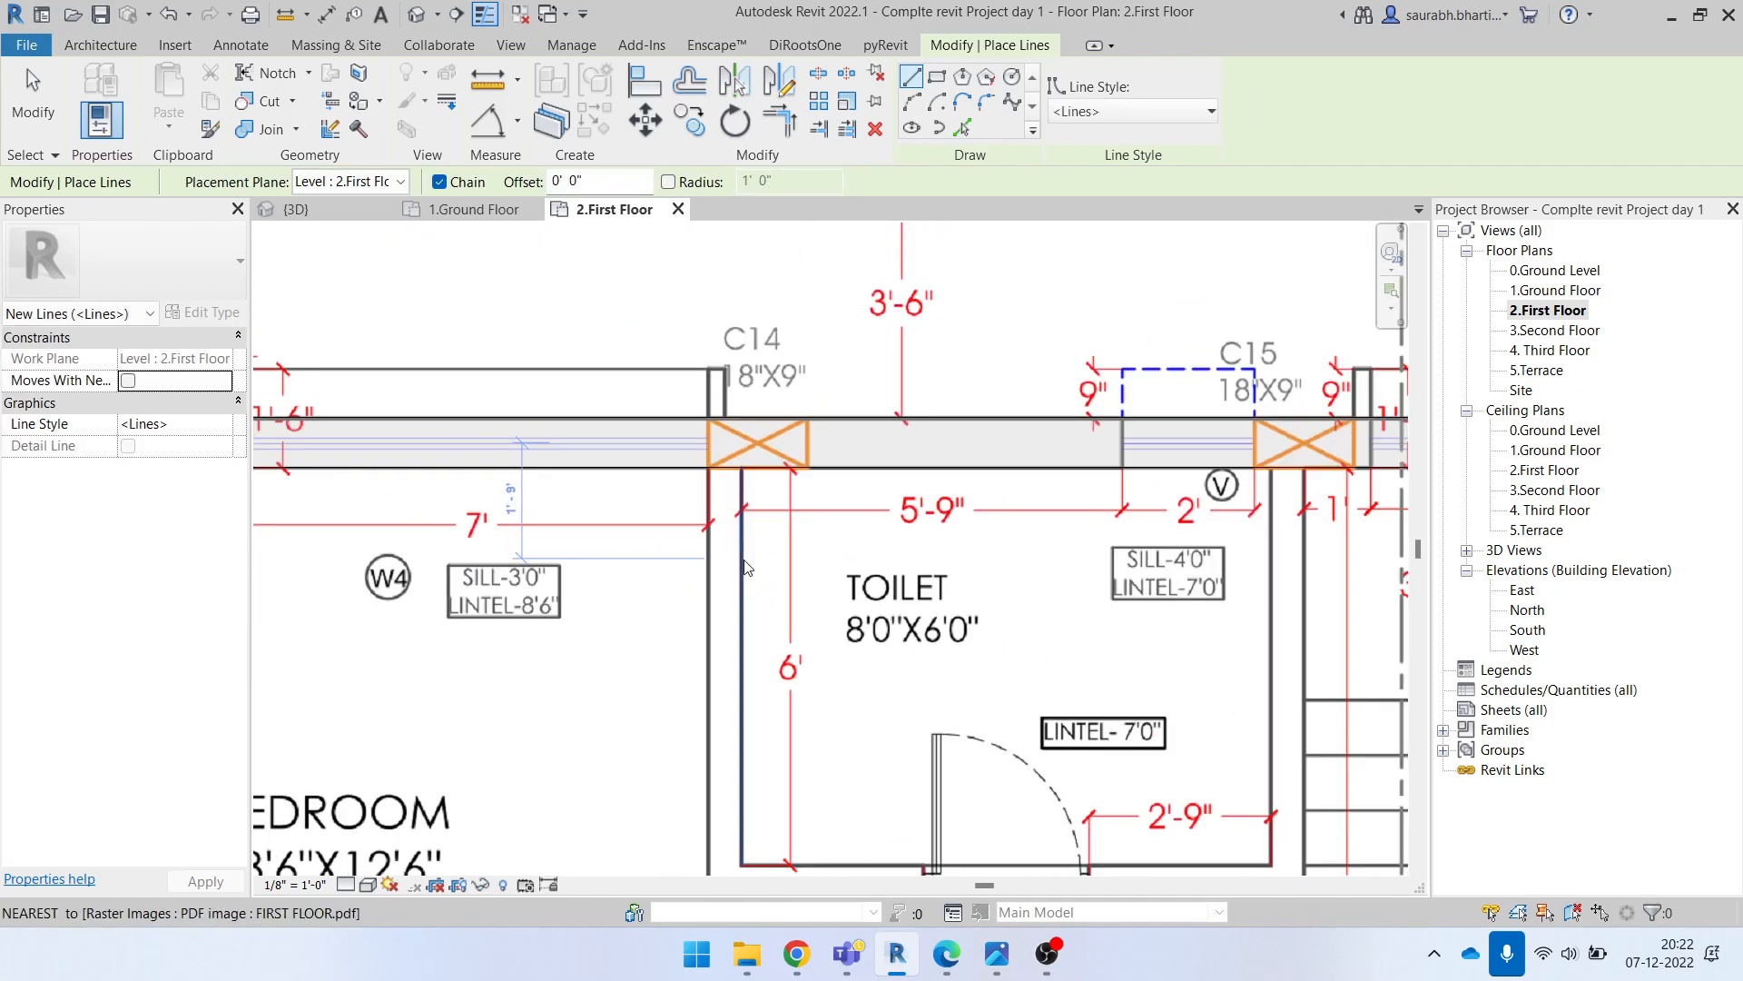
{"action": "key", "text": "Escape"}
{"action": "key", "text": "w"}
{"action": "key", "text": "a"}
{"action": "key", "text": "Escape"}
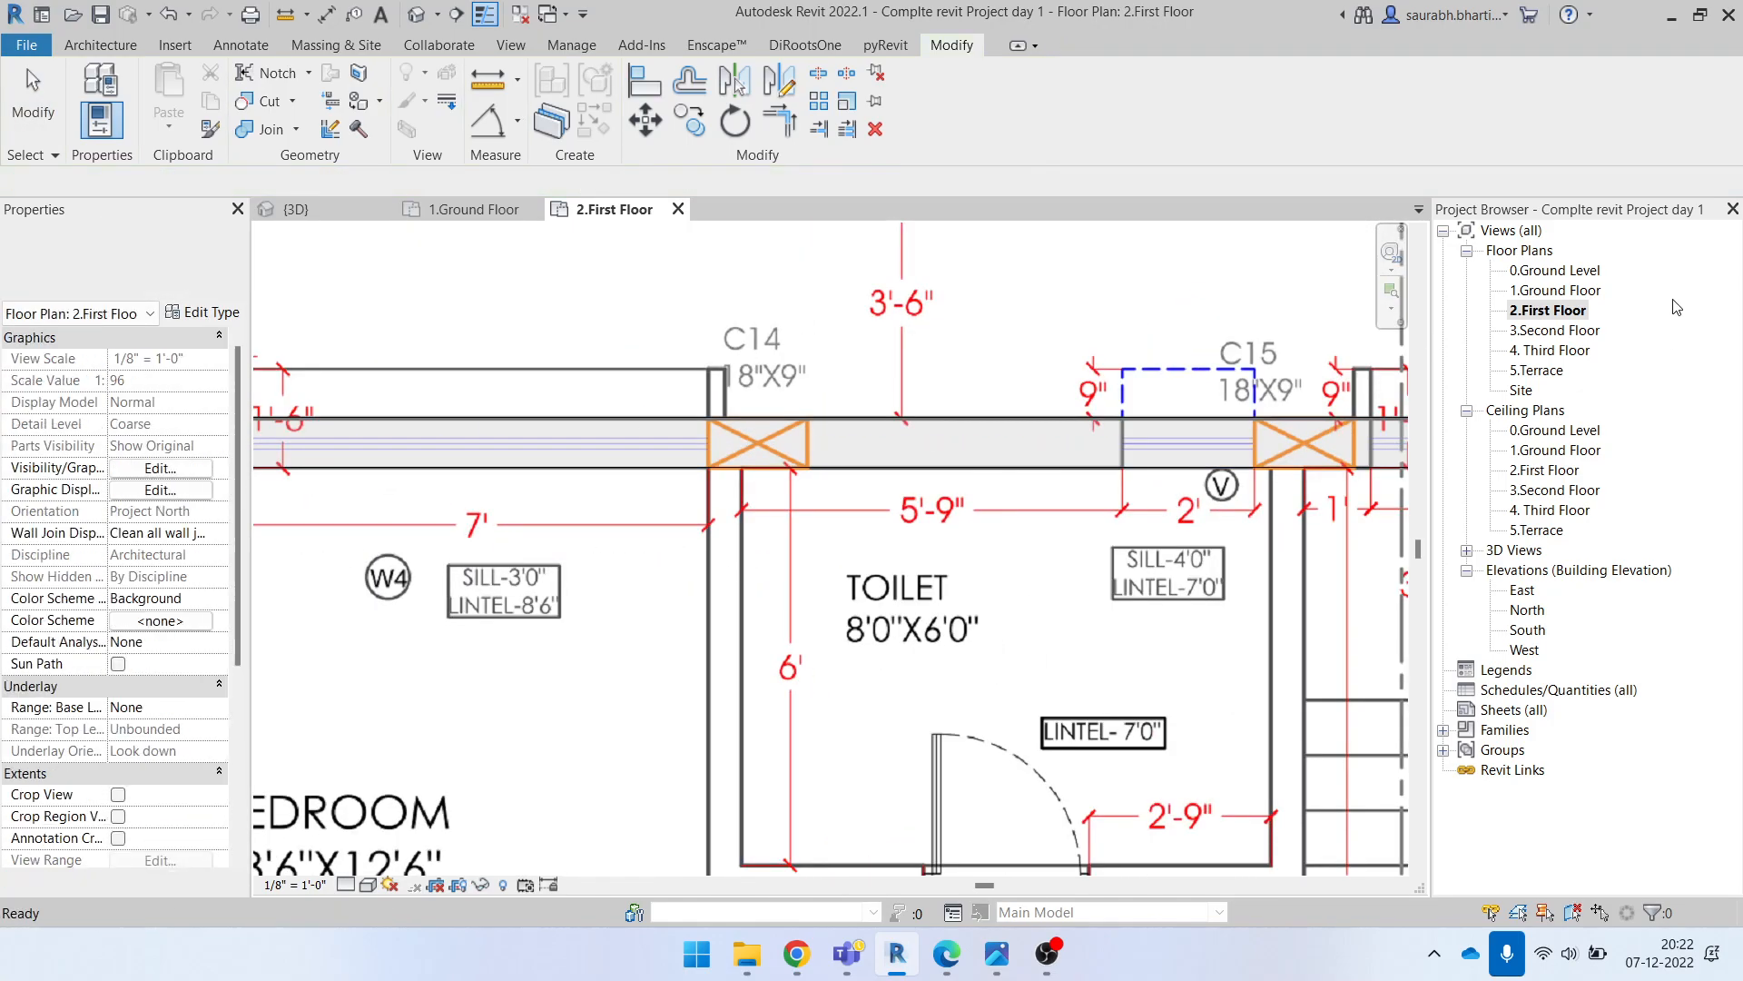
Step: Check the type of the store's lower wall in the 1.Ground Floor plan and return to 2.First Floor
{"action": "double_click", "coordinate": [1555, 289]}
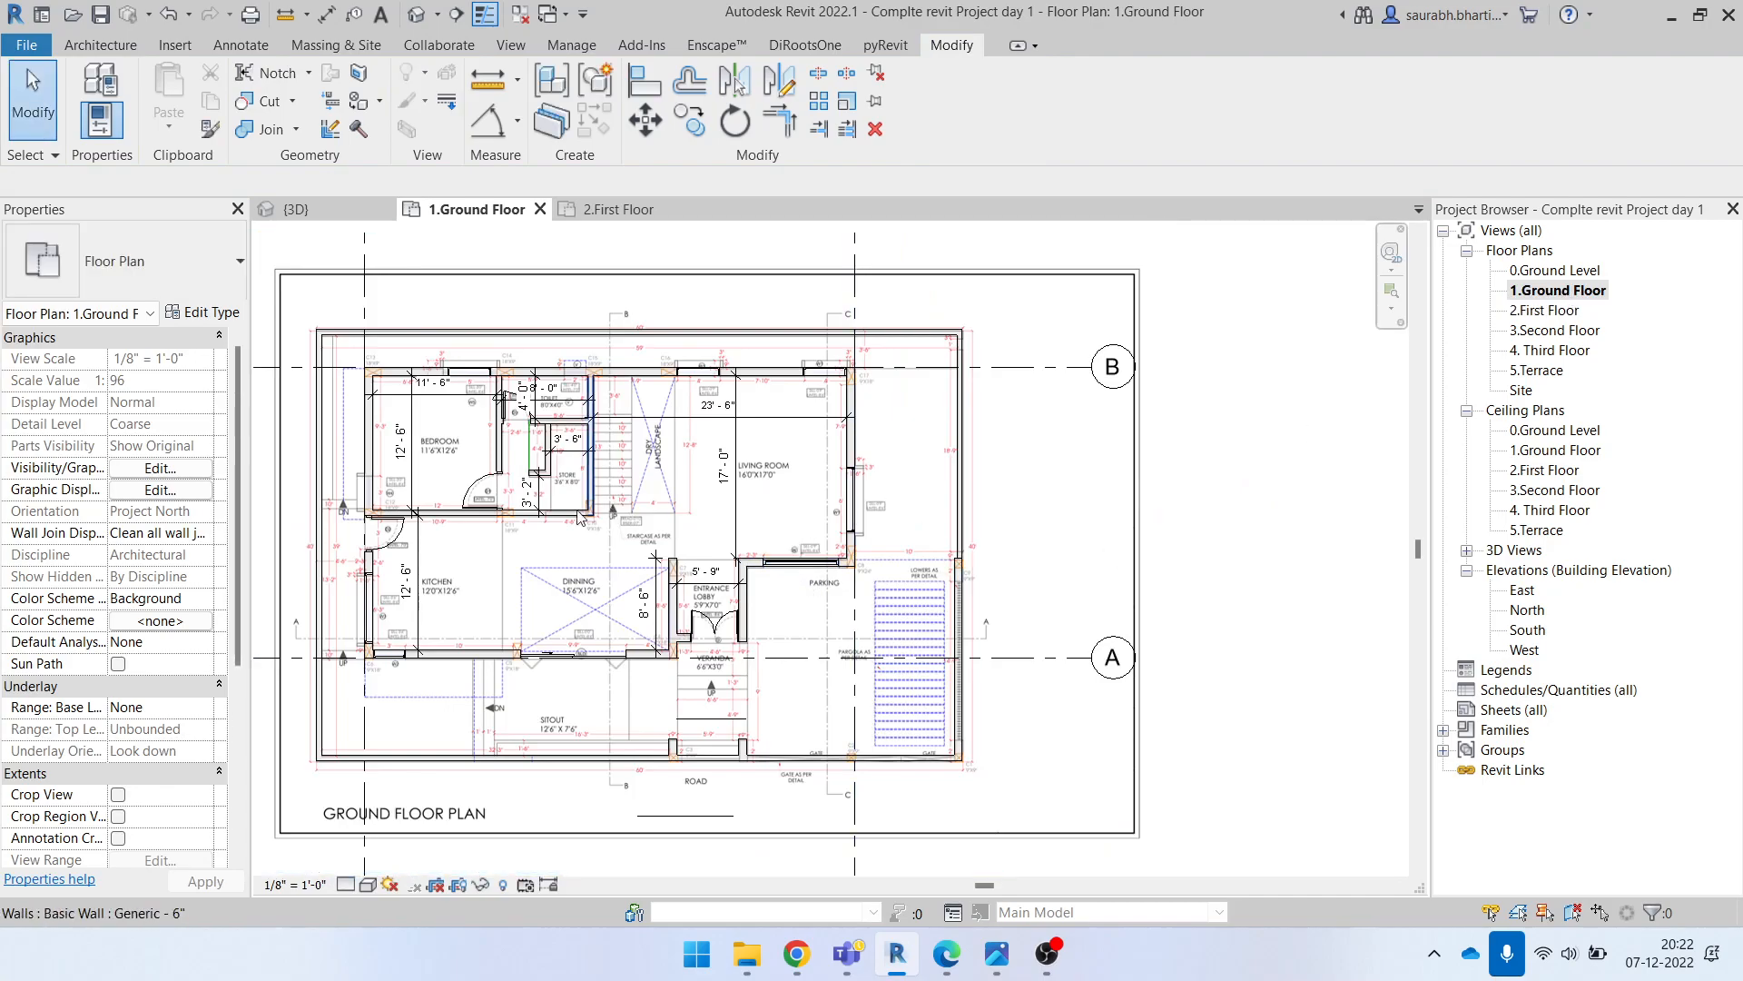
{"action": "scroll", "coordinate": [475, 532], "scroll_direction": "up", "scroll_amount": 3}
{"action": "left_click", "coordinate": [651, 496]}
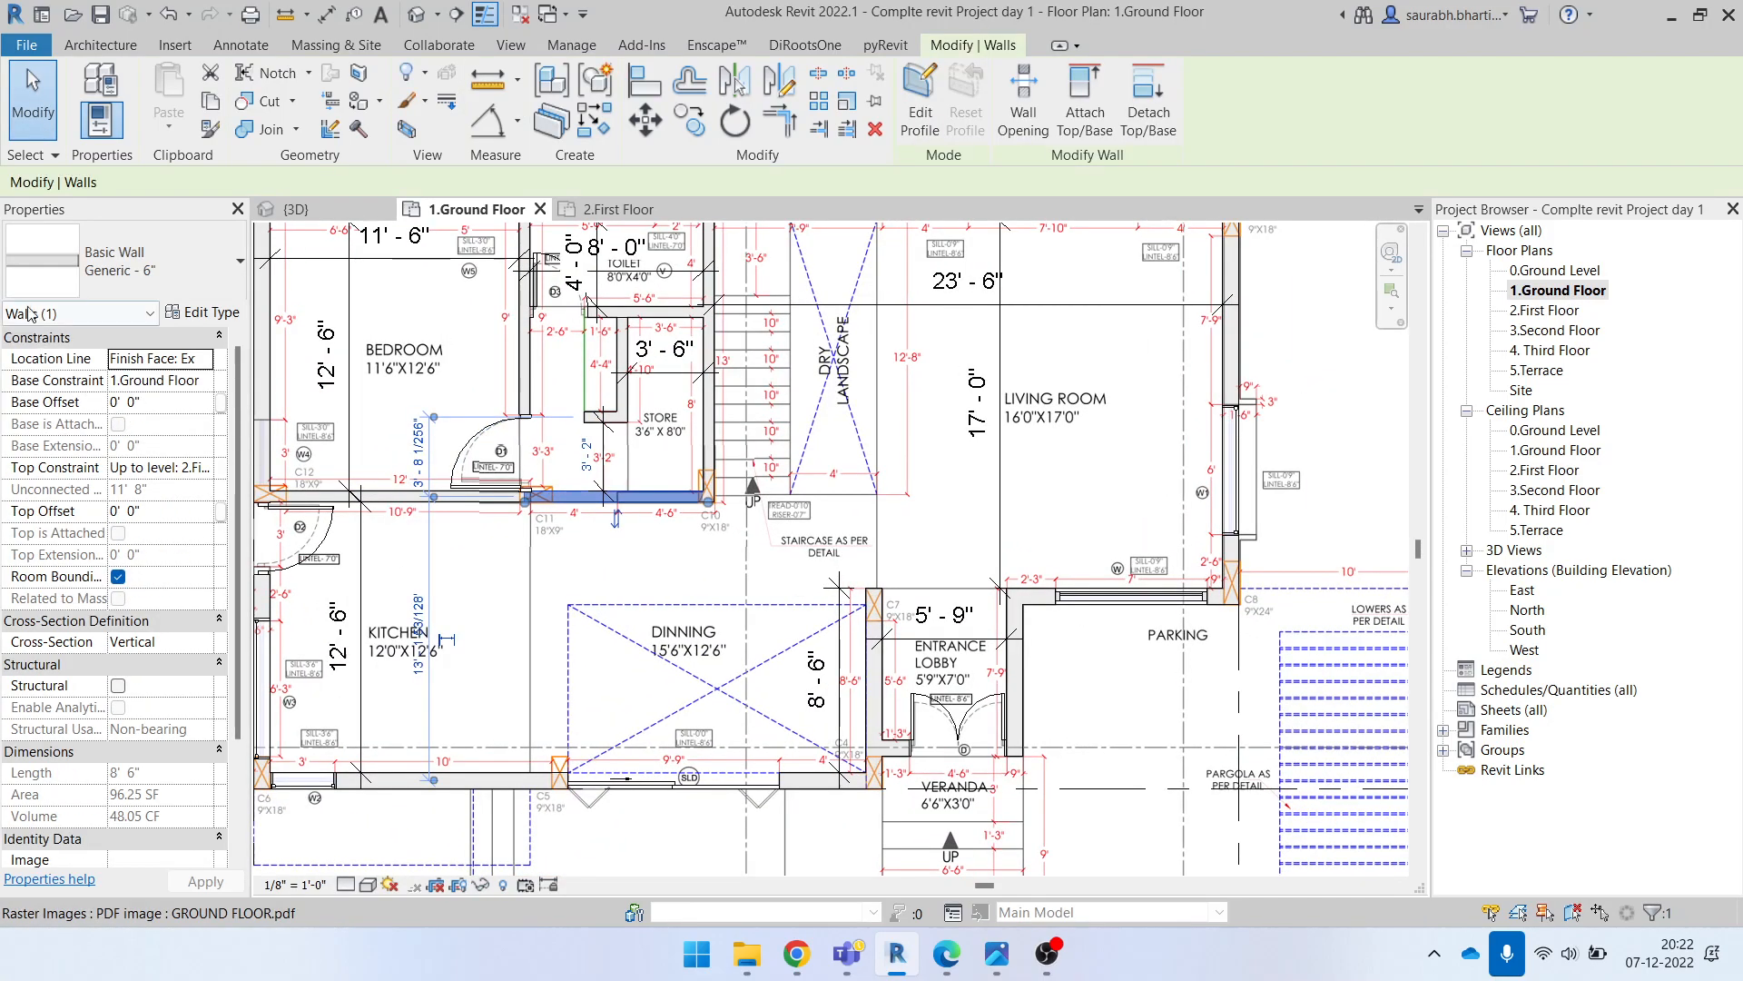
{"action": "double_click", "coordinate": [1548, 311]}
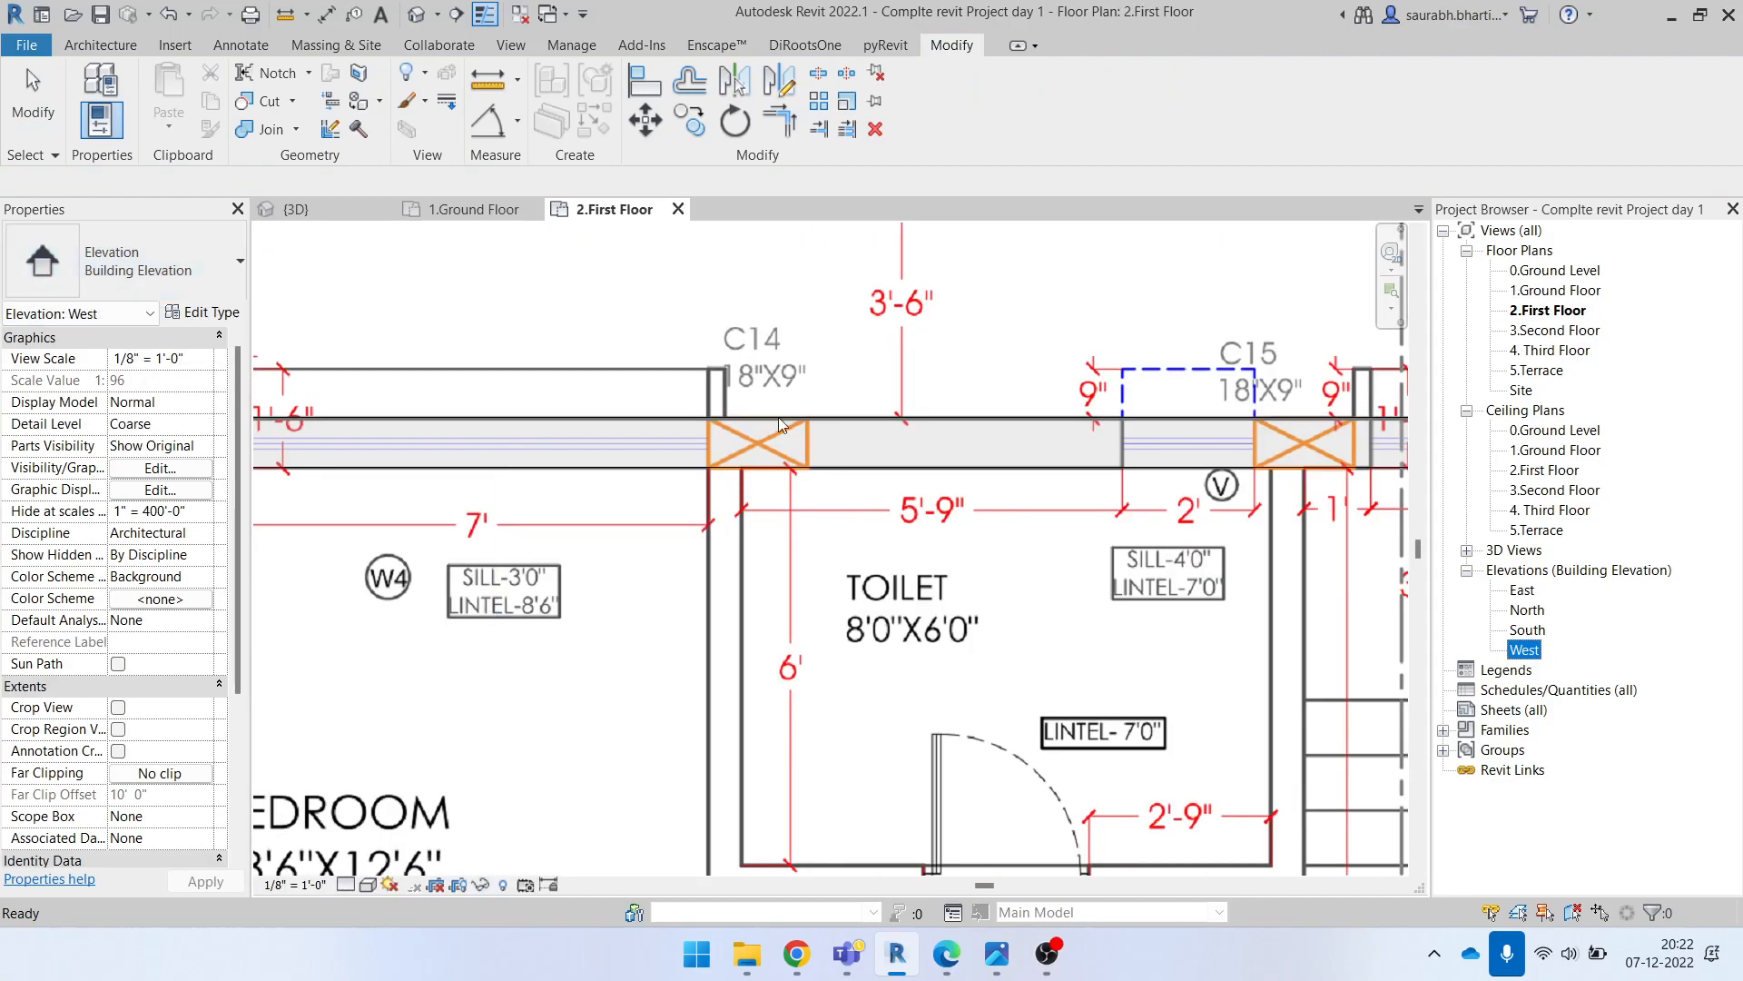
{"action": "scroll", "coordinate": [788, 432], "scroll_direction": "down", "scroll_amount": 5}
{"action": "key", "text": "w"}
{"action": "key", "text": "a"}
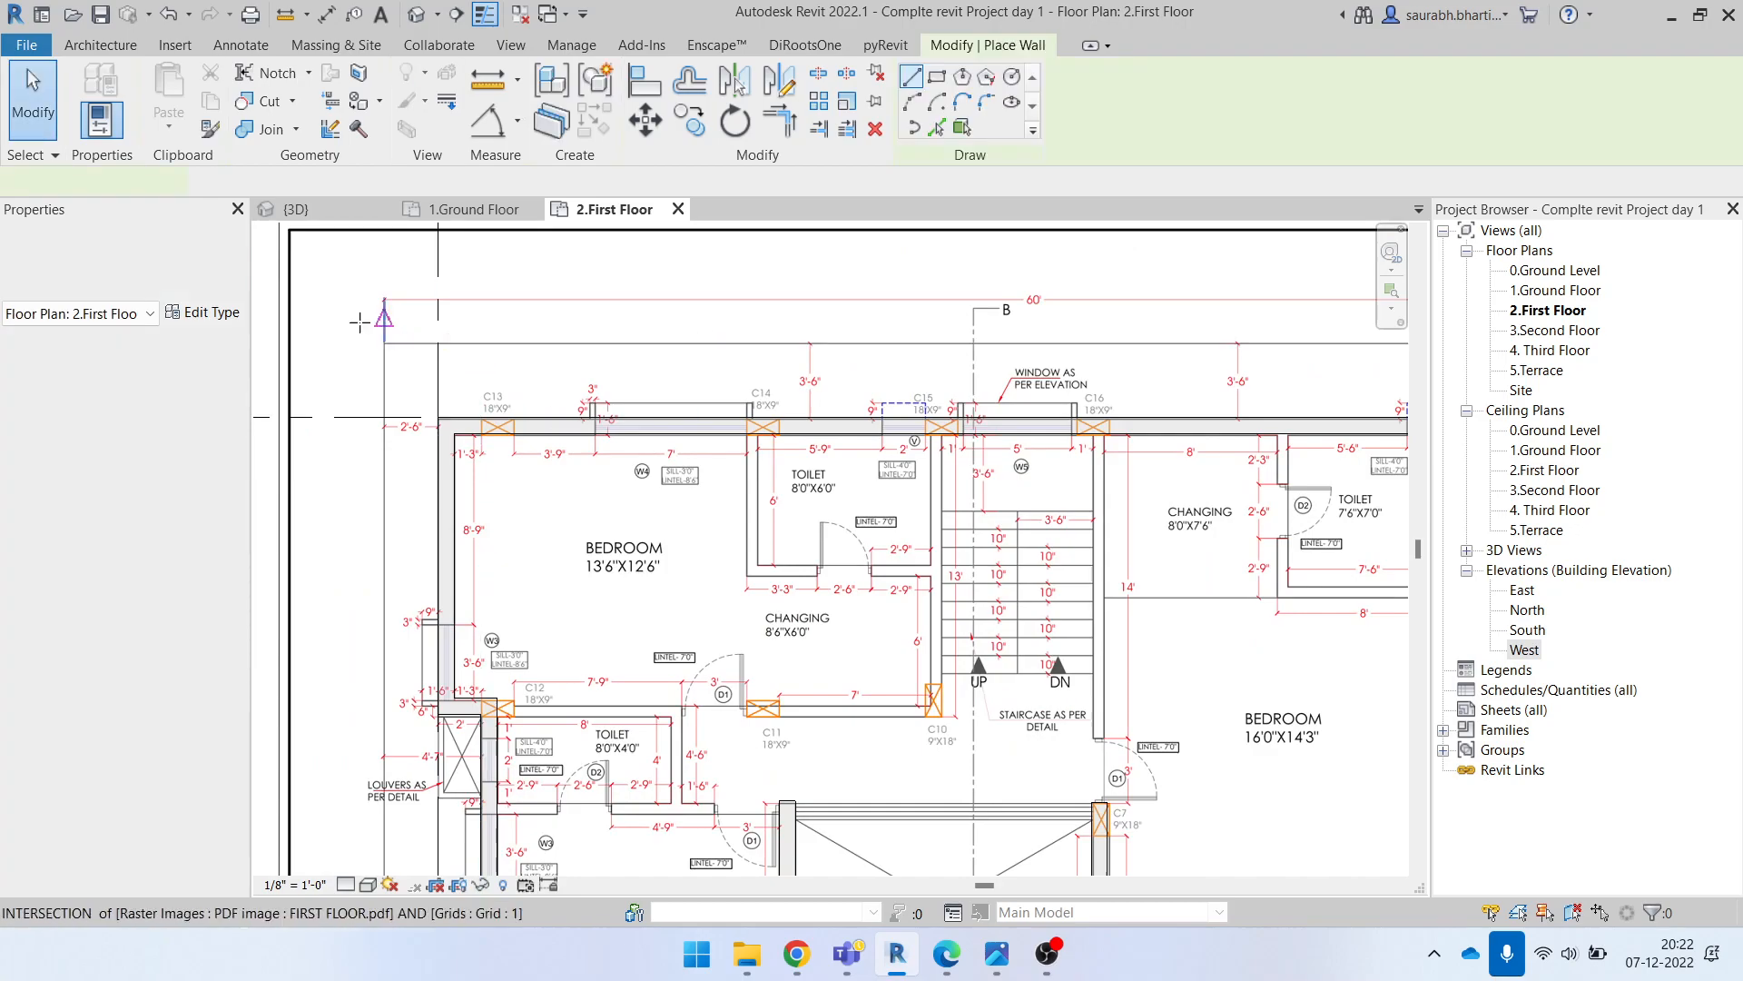
{"action": "left_click", "coordinate": [145, 261]}
{"action": "scroll", "coordinate": [130, 447], "scroll_direction": "up", "scroll_amount": 1}
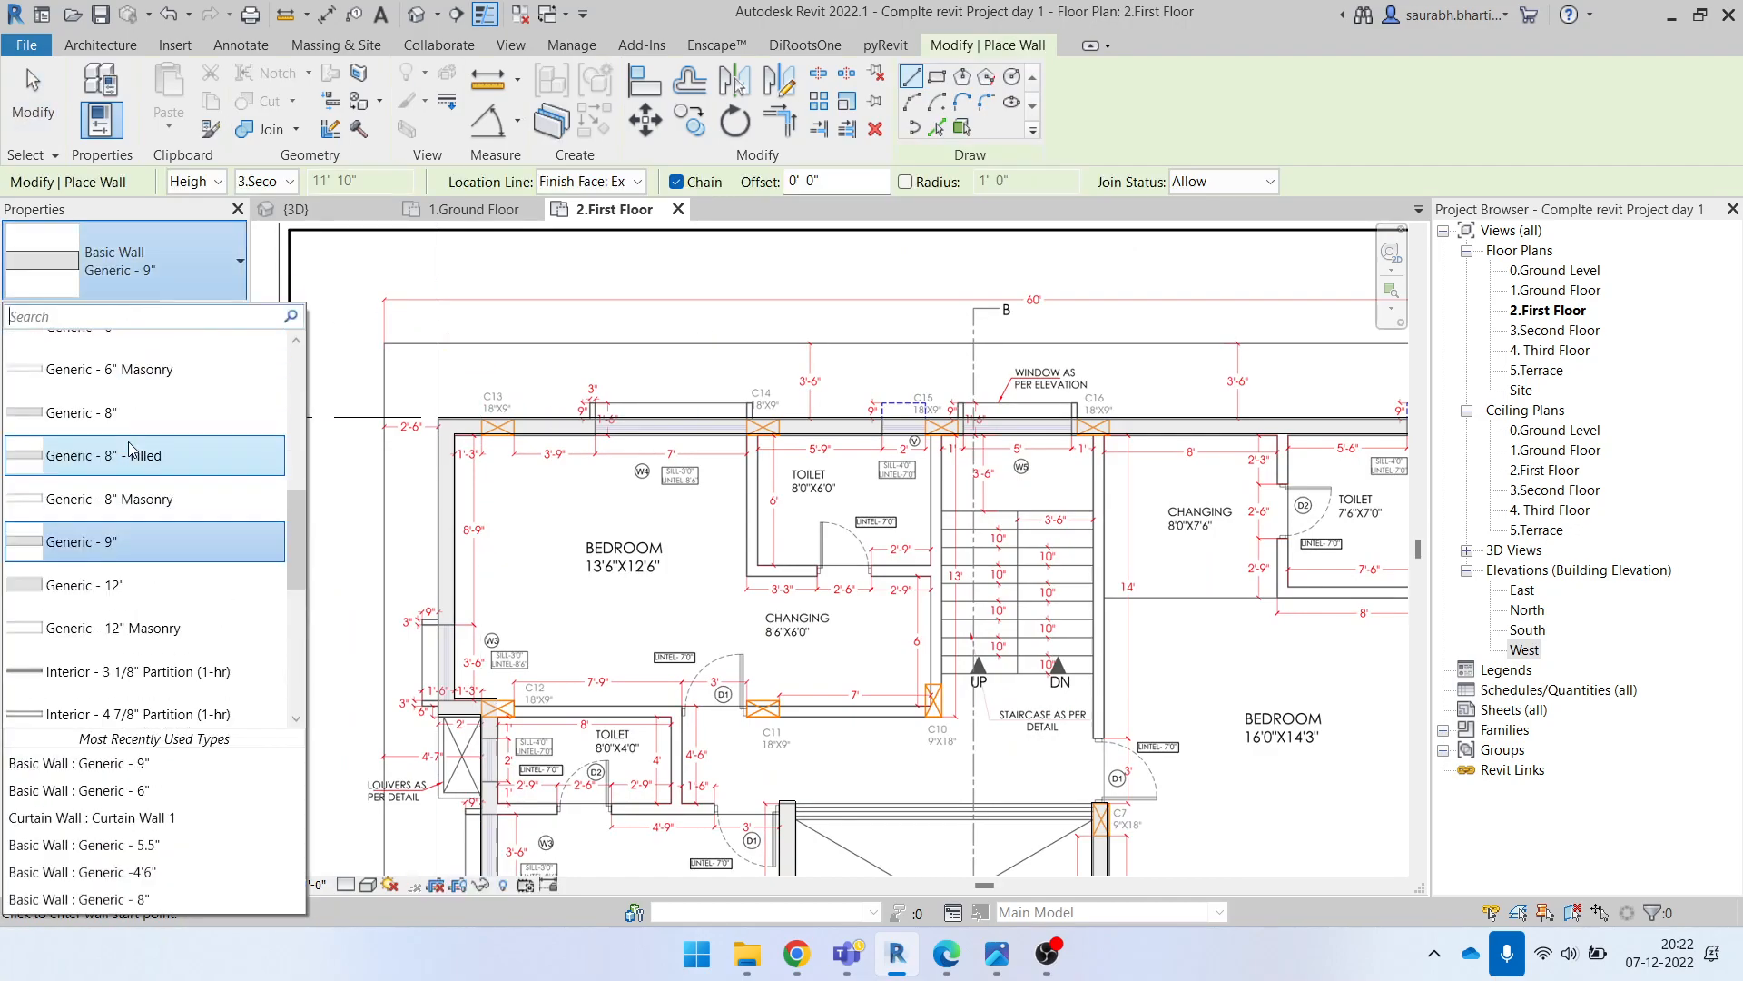
{"action": "scroll", "coordinate": [136, 445], "scroll_direction": "up", "scroll_amount": 2}
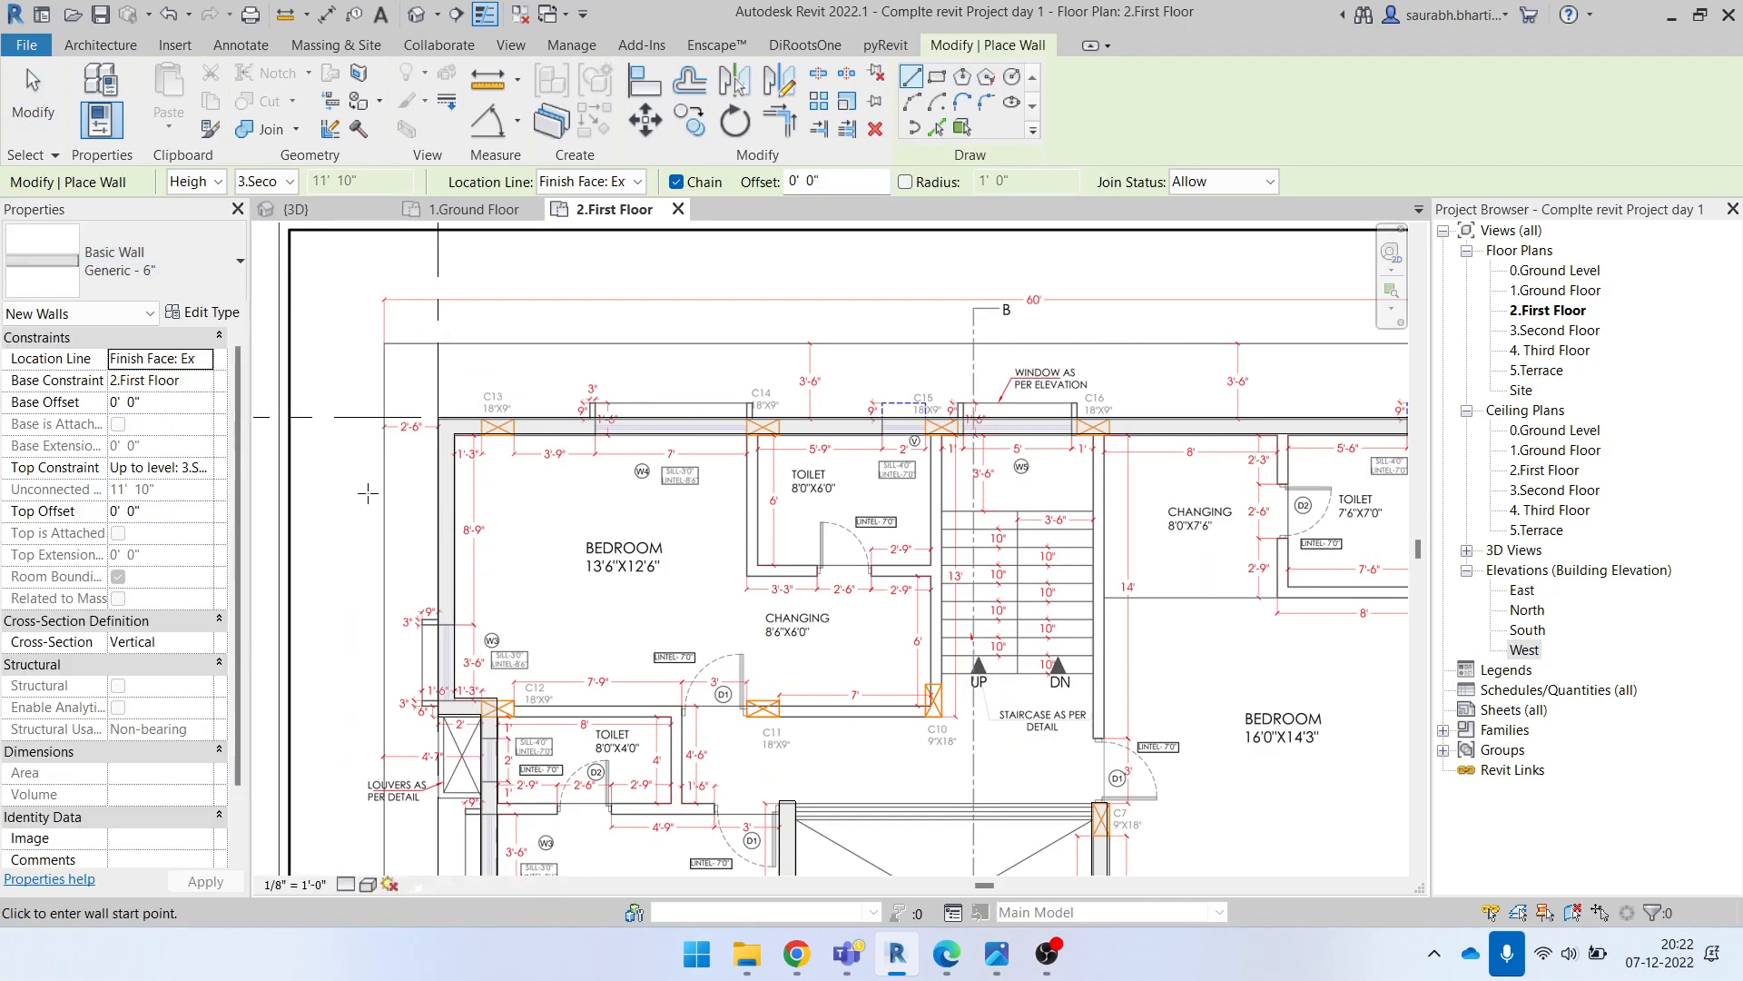
{"action": "scroll", "coordinate": [758, 472], "scroll_direction": "up", "scroll_amount": 3}
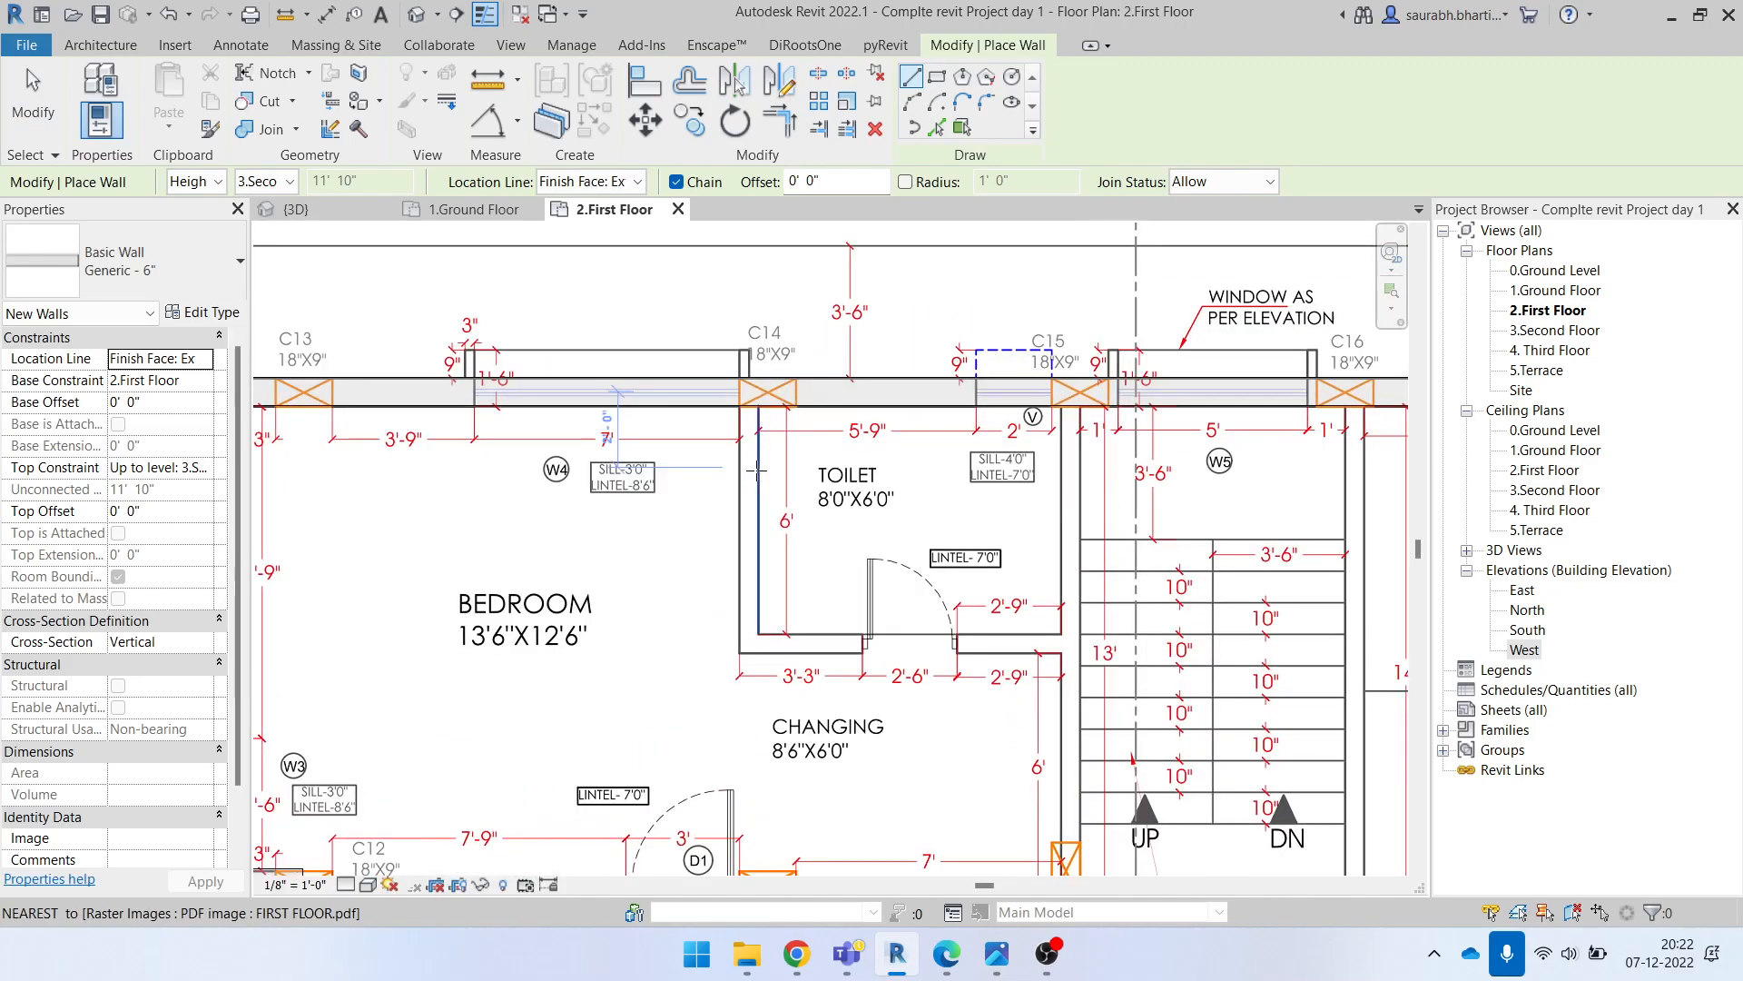
{"action": "scroll", "coordinate": [742, 413], "scroll_direction": "up", "scroll_amount": 1}
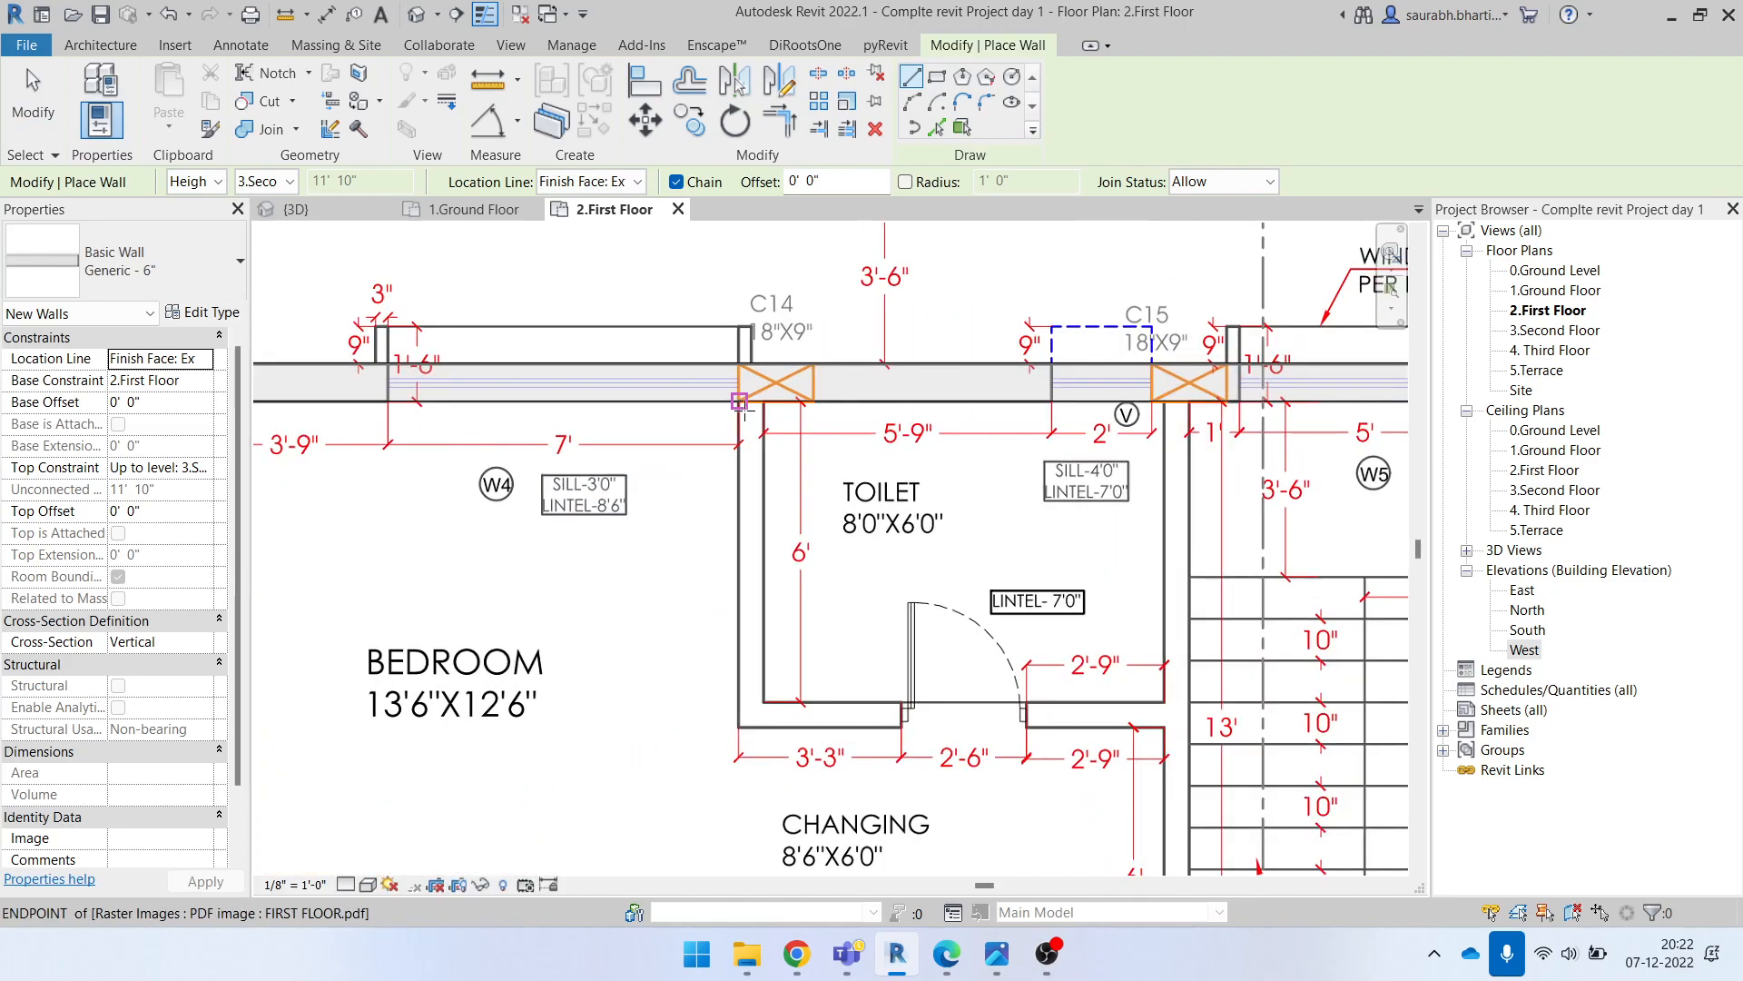
{"action": "scroll", "coordinate": [764, 481], "scroll_direction": "down", "scroll_amount": 5}
{"action": "middle_click_drag", "start_coordinate": [844, 668], "coordinate": [771, 459]}
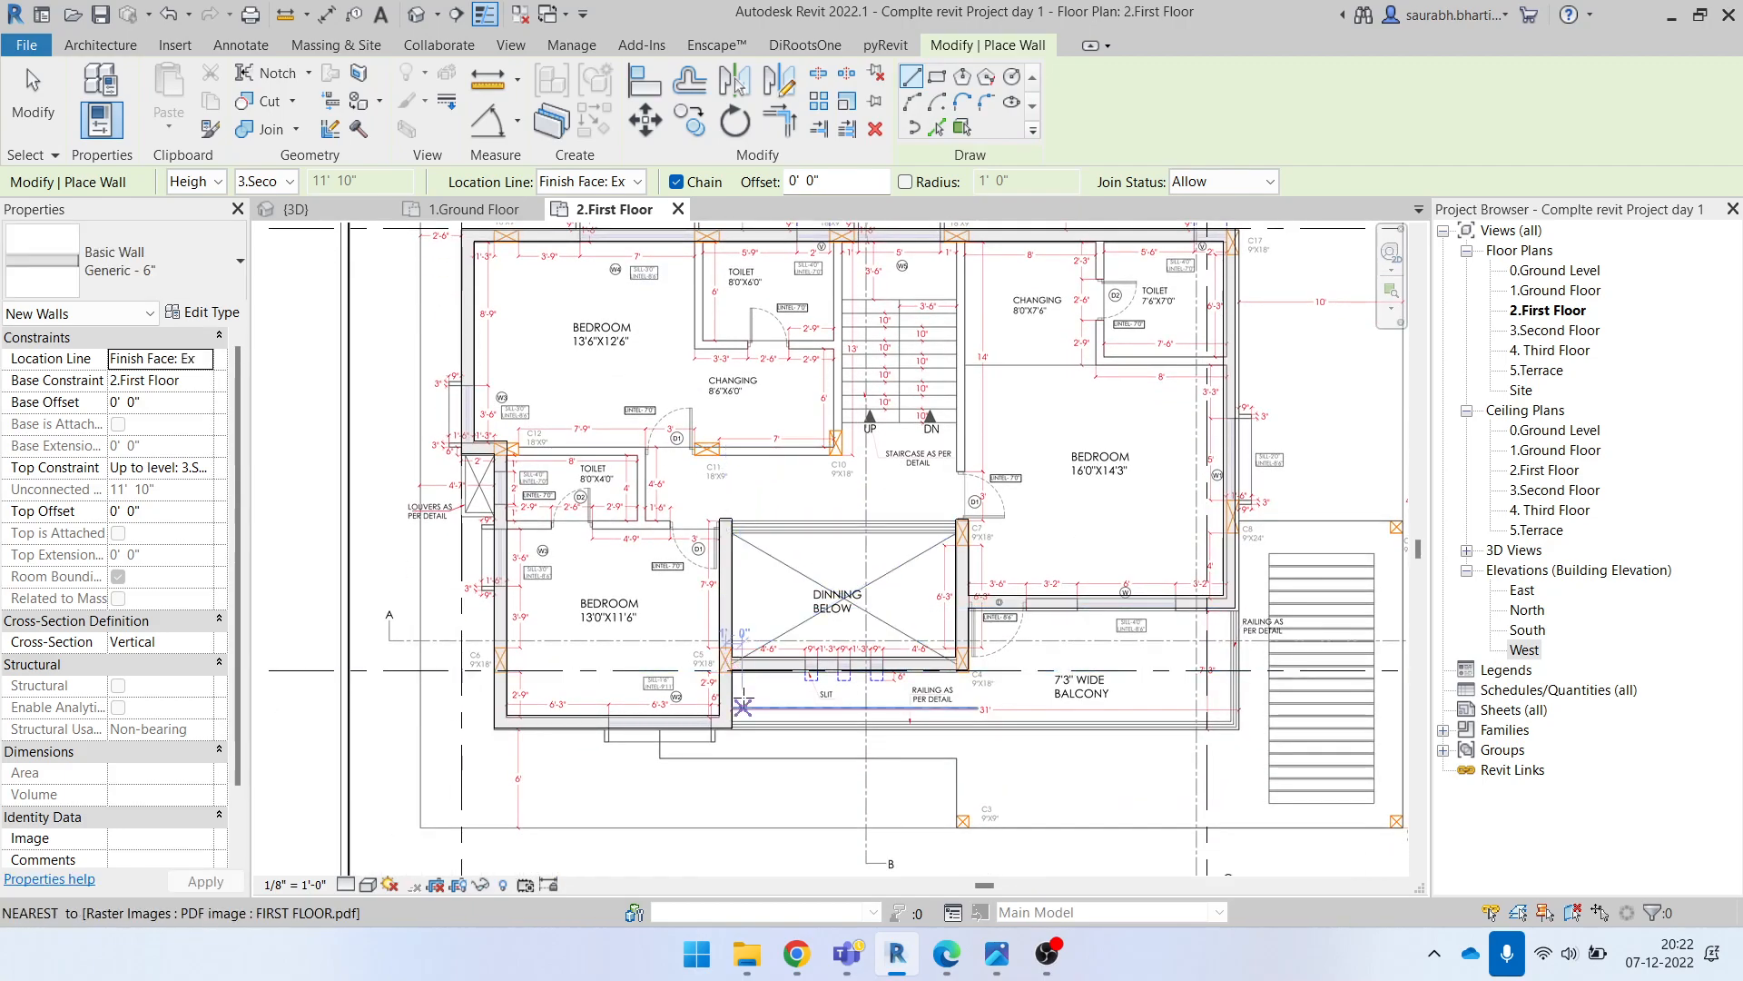
{"action": "scroll", "coordinate": [732, 723], "scroll_direction": "up", "scroll_amount": 1}
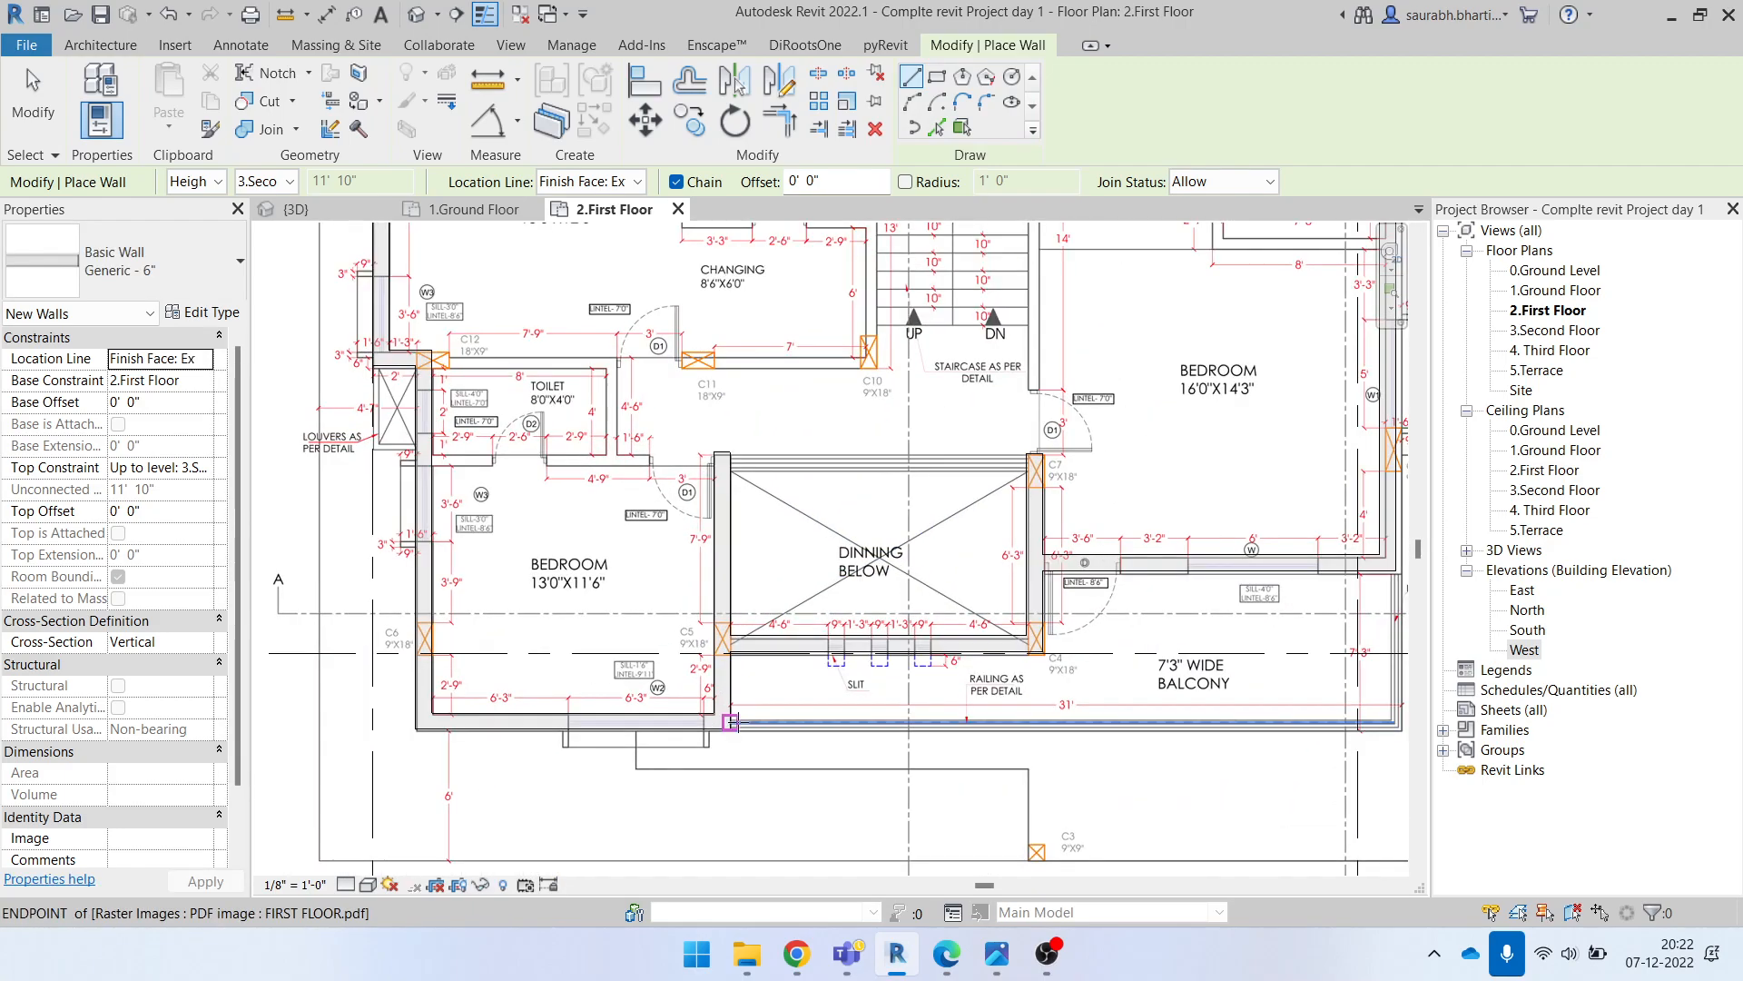
{"action": "left_click", "coordinate": [731, 724]}
{"action": "key", "text": "Escape"}
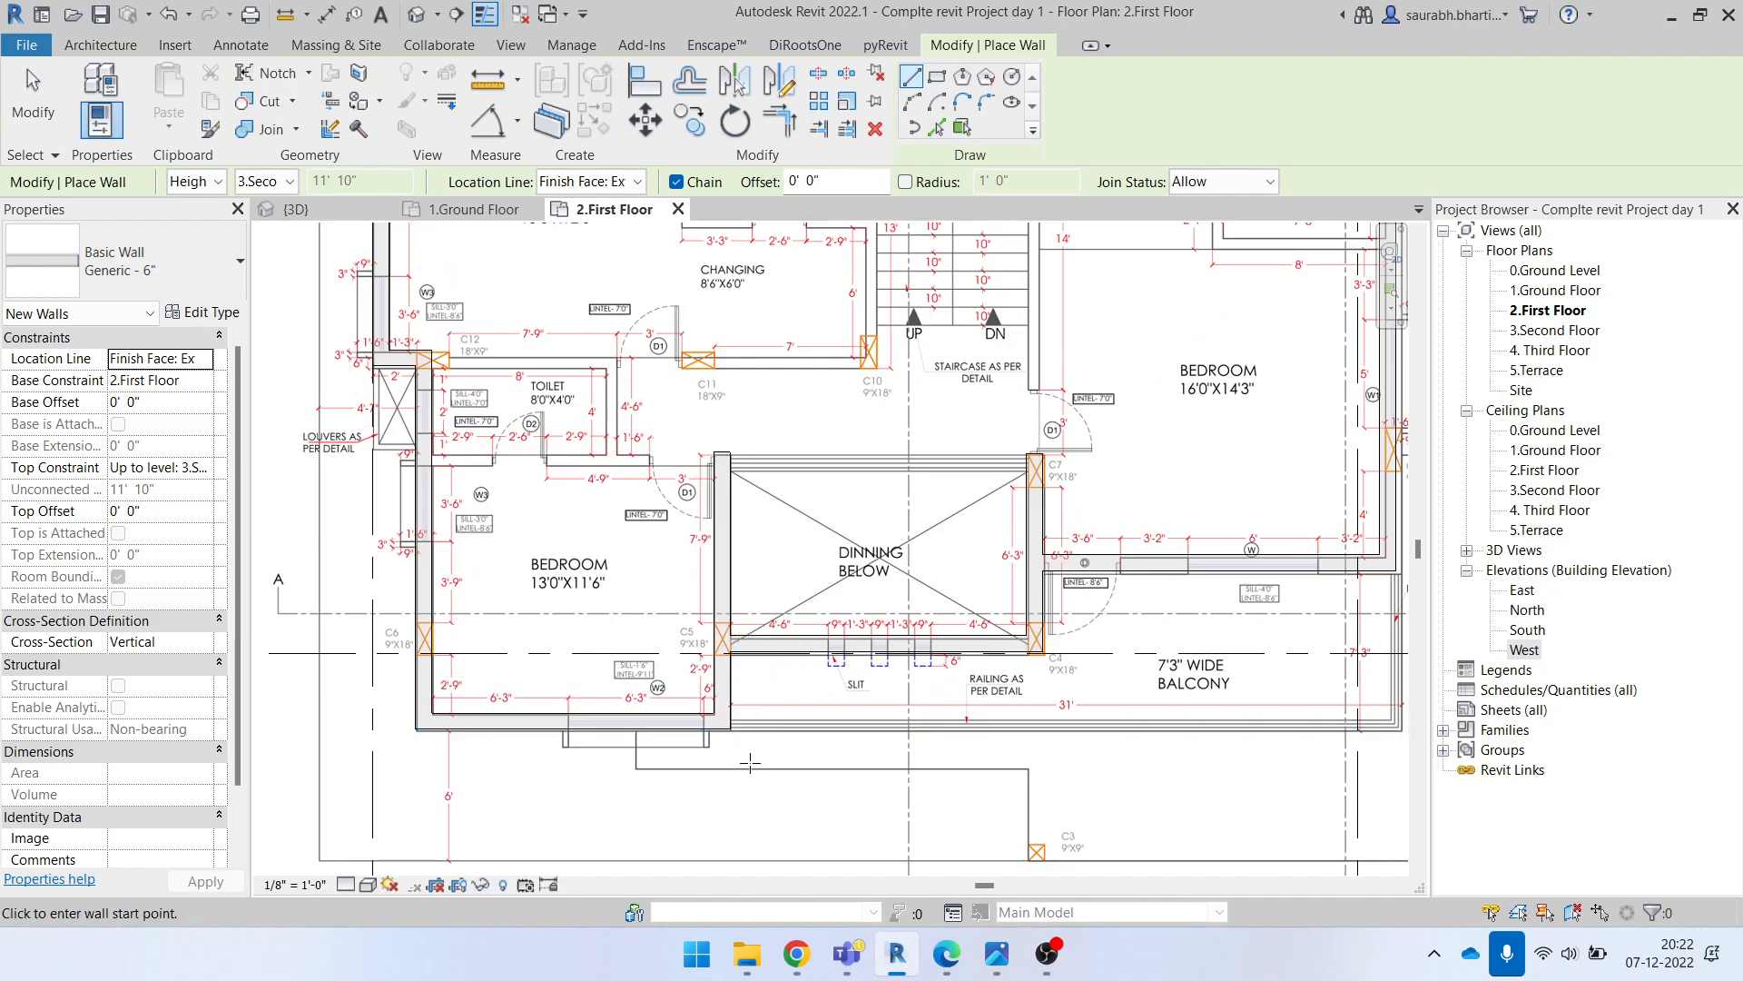
{"action": "key", "text": "Escape"}
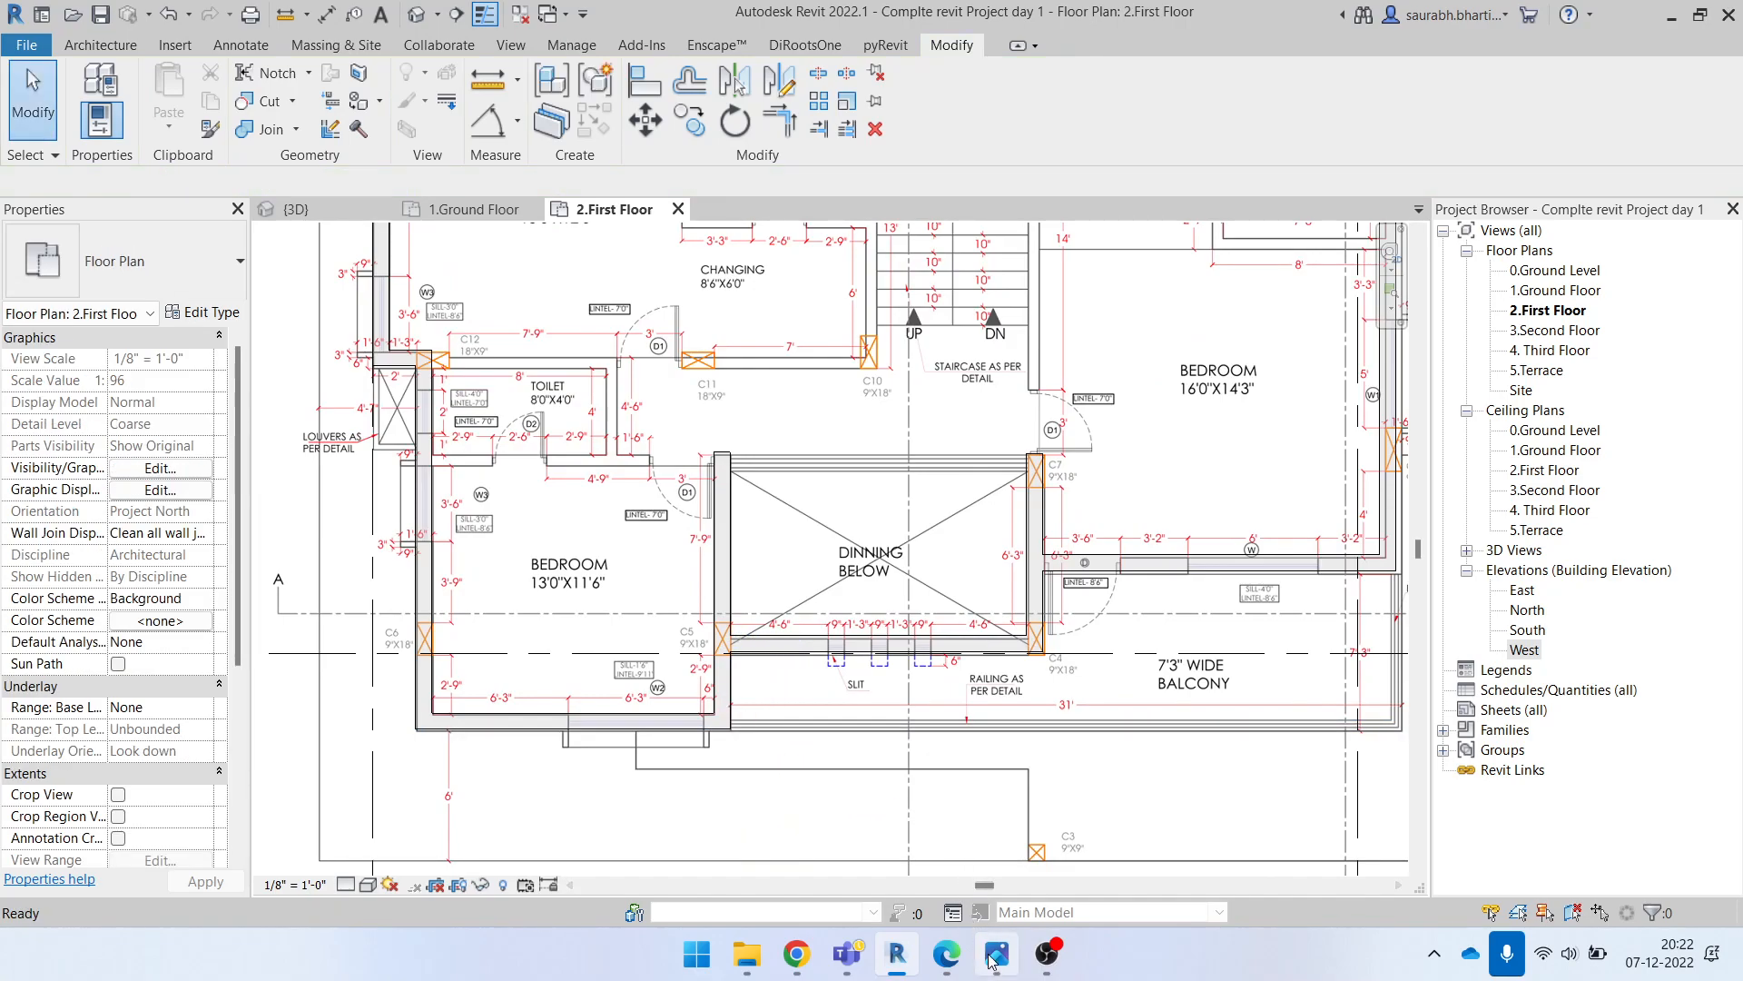
Step: Shift the wall between the 16'0"X14'3" bedroom and the 7'3" wide balcony onto the plan's wall lines and dismiss the save reminder without saving
{"action": "scroll", "coordinate": [803, 720], "scroll_direction": "down", "scroll_amount": 2}
{"action": "scroll", "coordinate": [1145, 608], "scroll_direction": "up", "scroll_amount": 7}
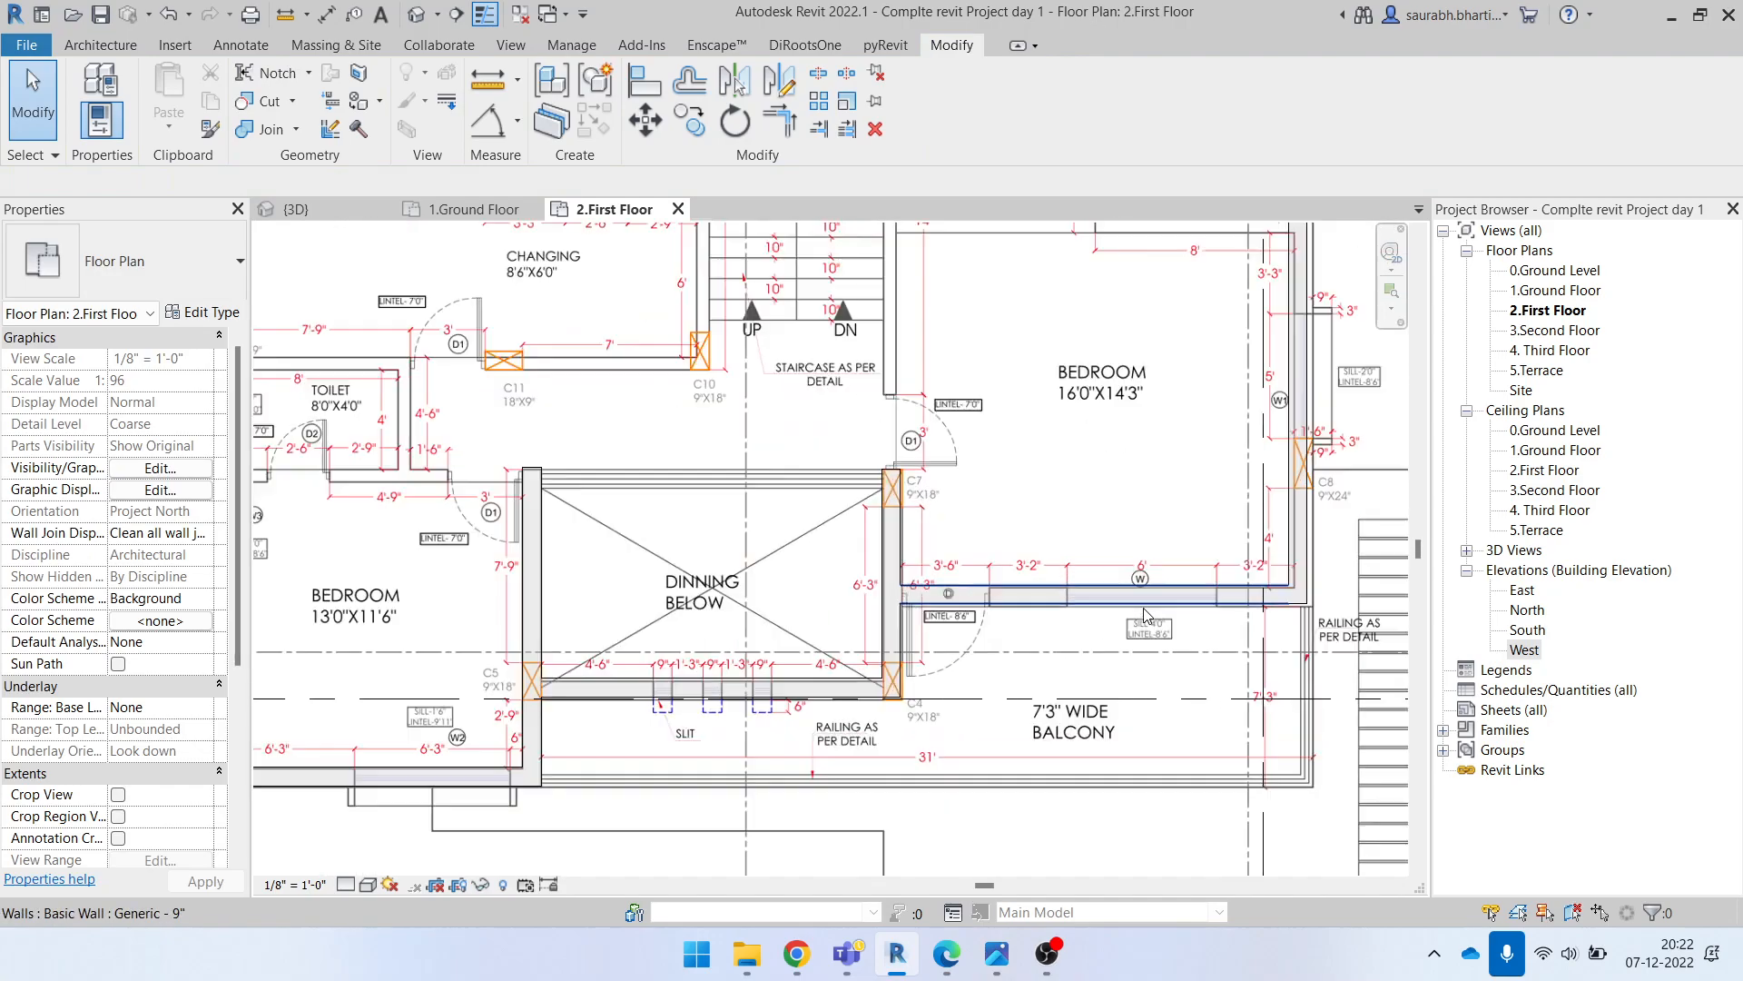
{"action": "left_click", "coordinate": [1145, 607]}
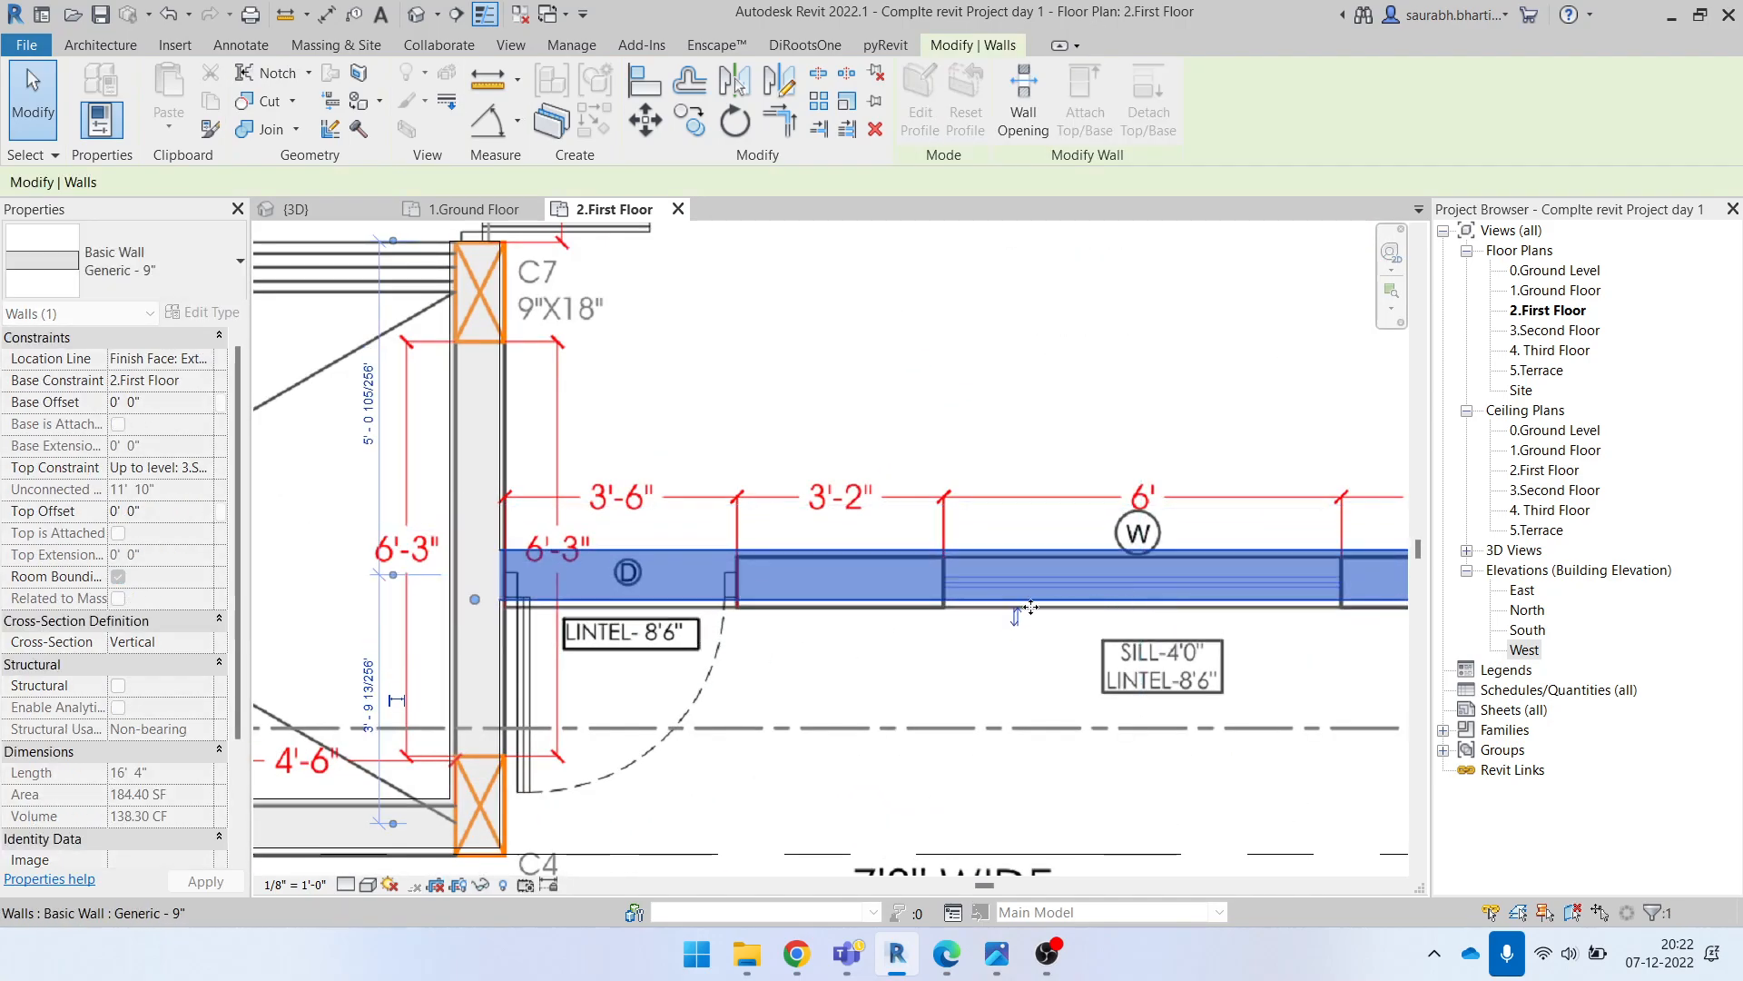
{"action": "scroll", "coordinate": [982, 605], "scroll_direction": "up", "scroll_amount": 2}
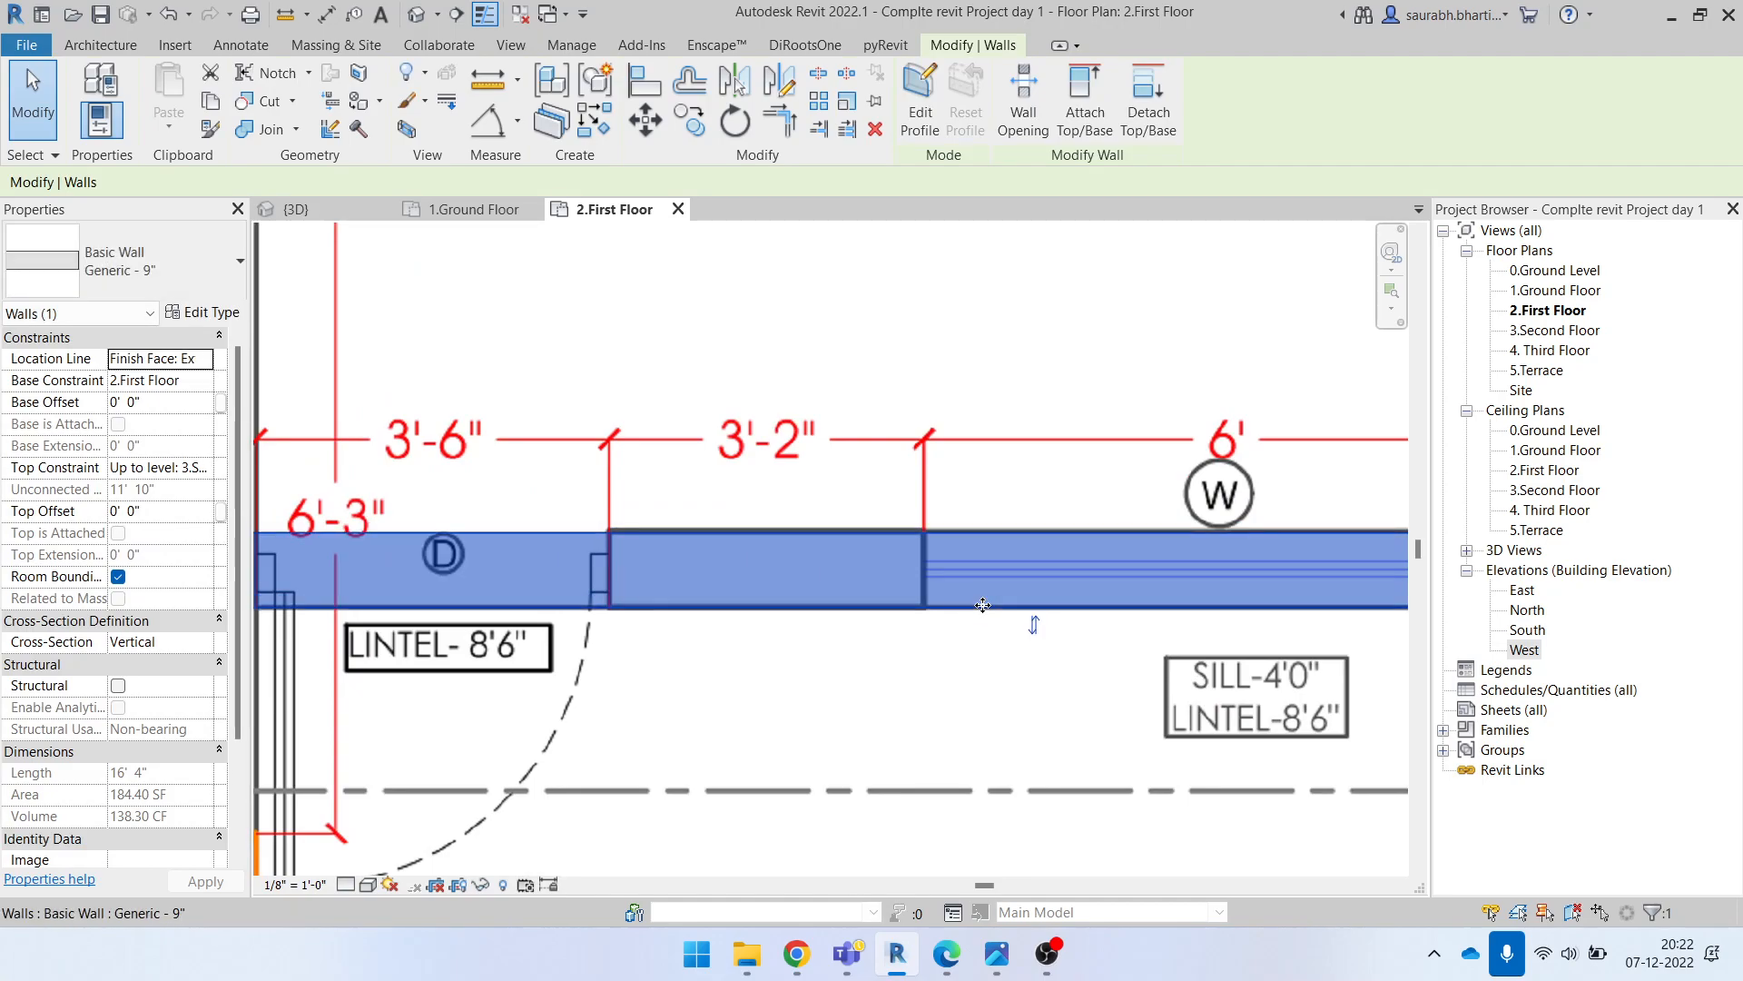
{"action": "scroll", "coordinate": [982, 604], "scroll_direction": "down", "scroll_amount": 5}
{"action": "key", "text": "Escape"}
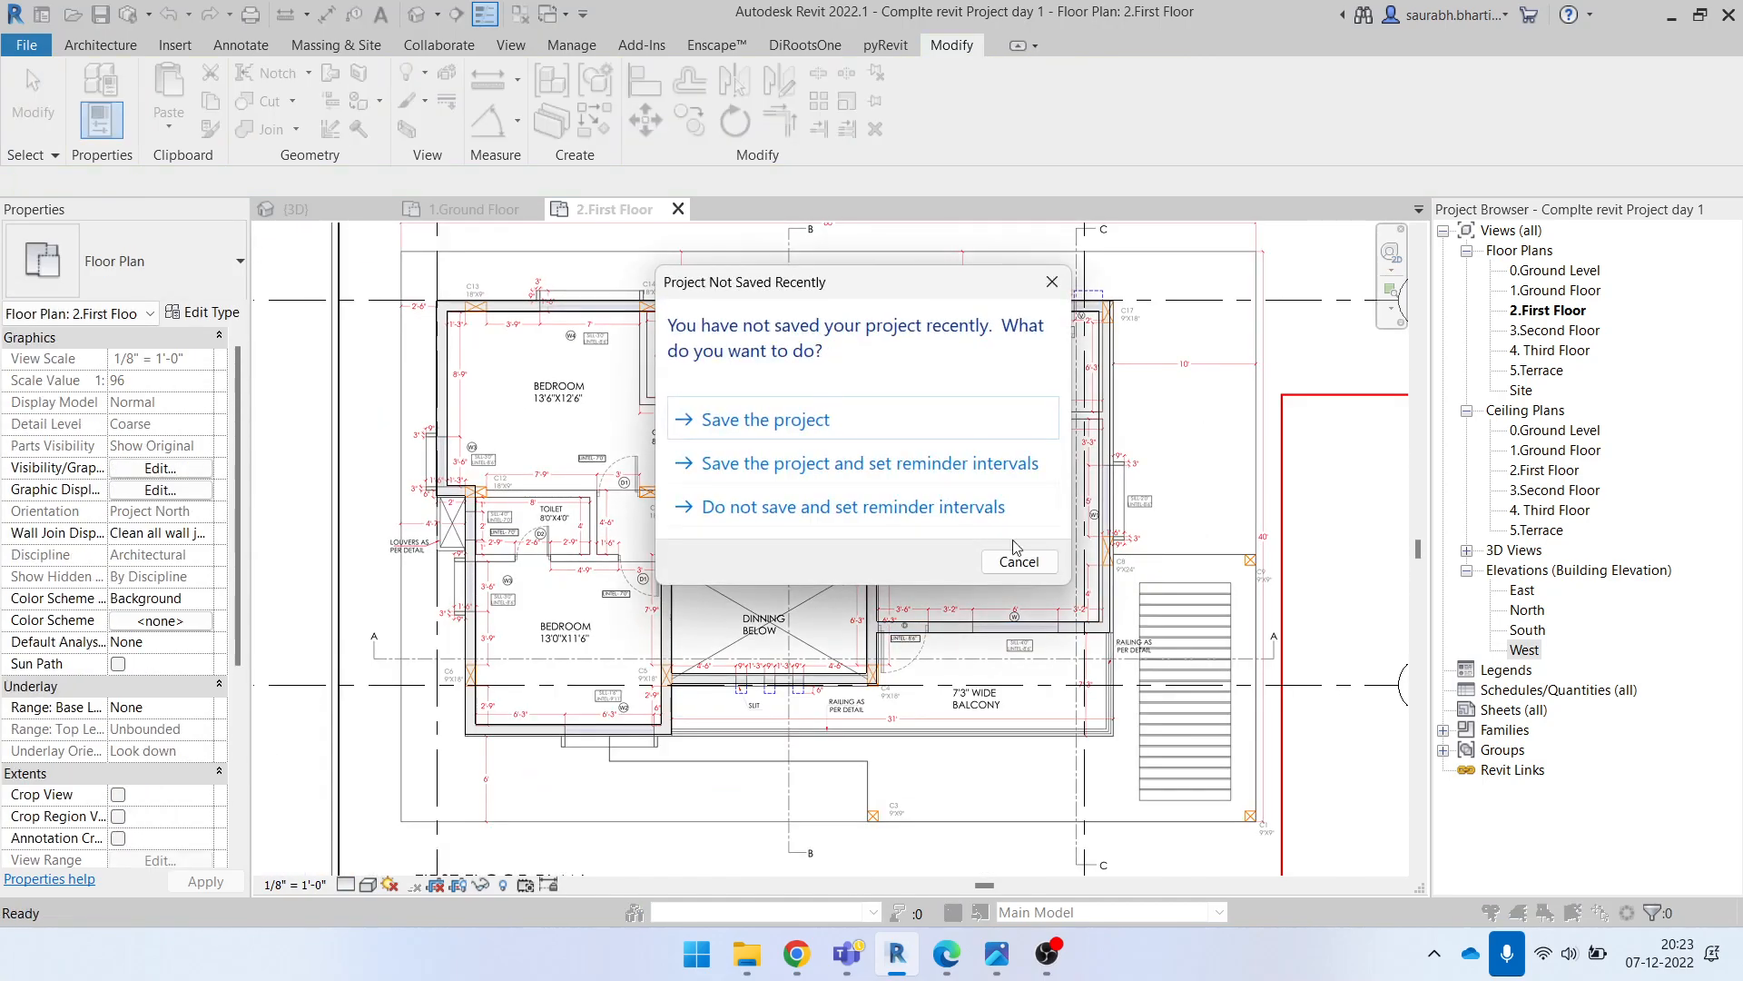
{"action": "left_click", "coordinate": [1013, 557]}
{"action": "left_click", "coordinate": [734, 400]}
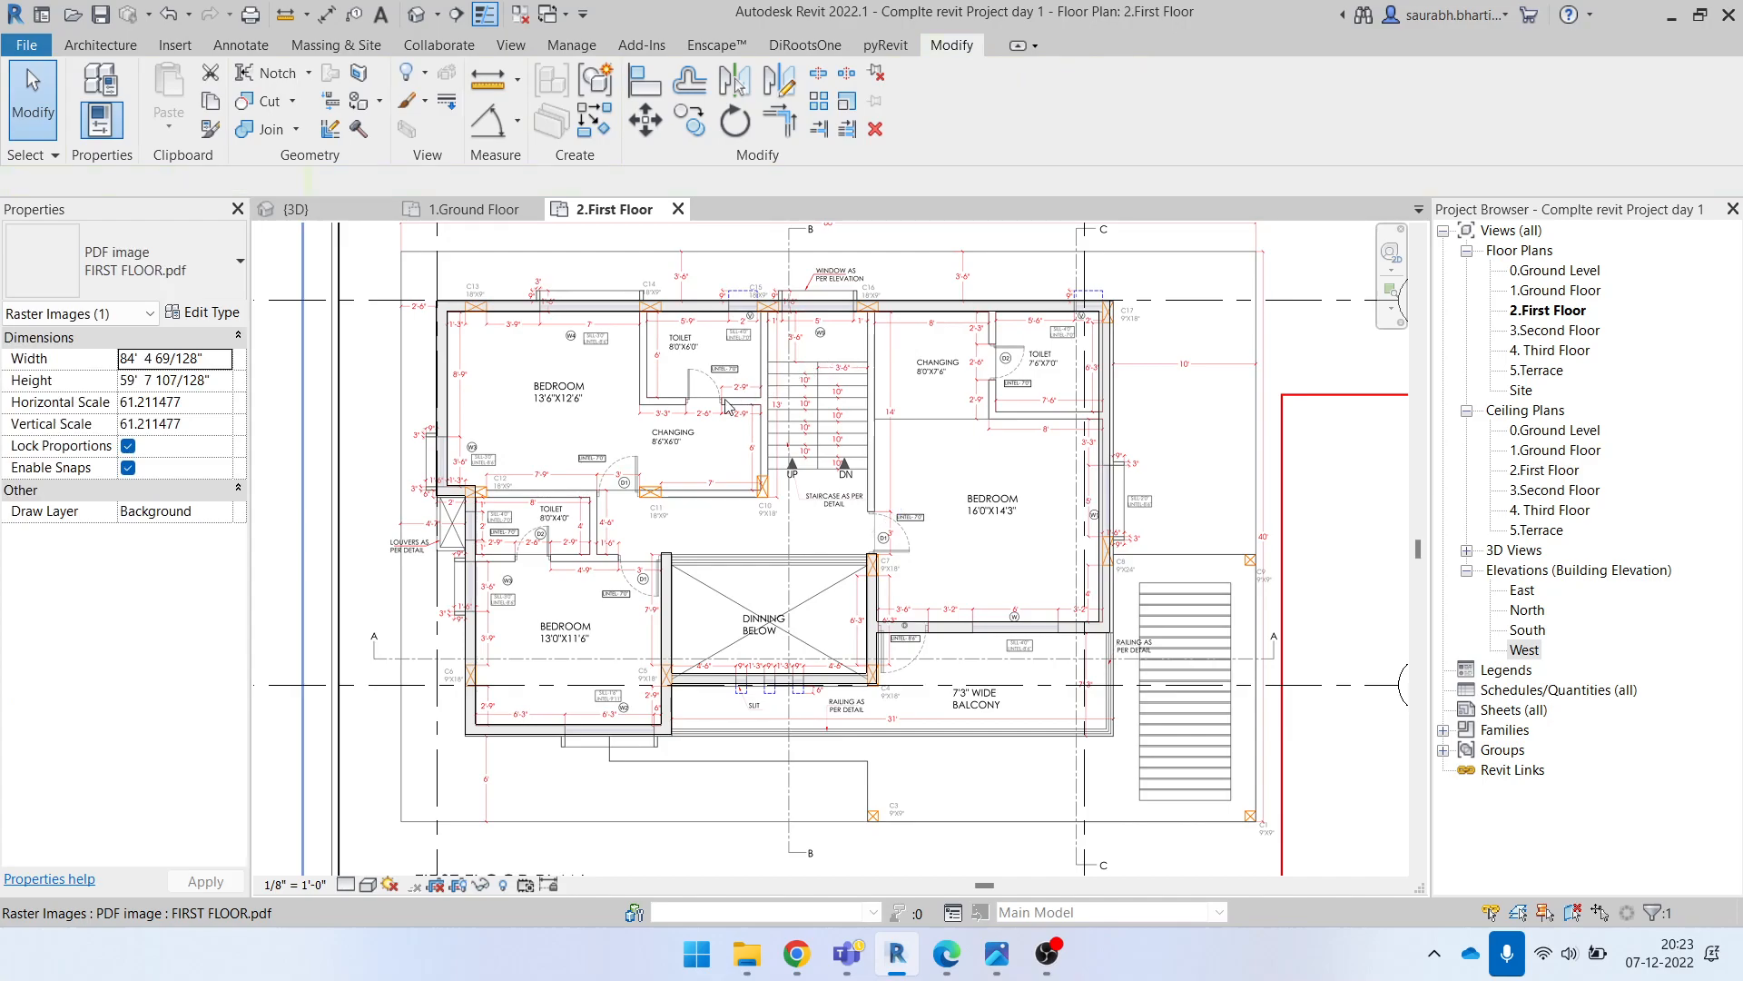
{"action": "key", "text": "Escape"}
Step: Shift the 16'0"X14'3" bedroom's exterior wall at window W1 closer to the plan's wall lines
{"action": "scroll", "coordinate": [1106, 449], "scroll_direction": "up", "scroll_amount": 2}
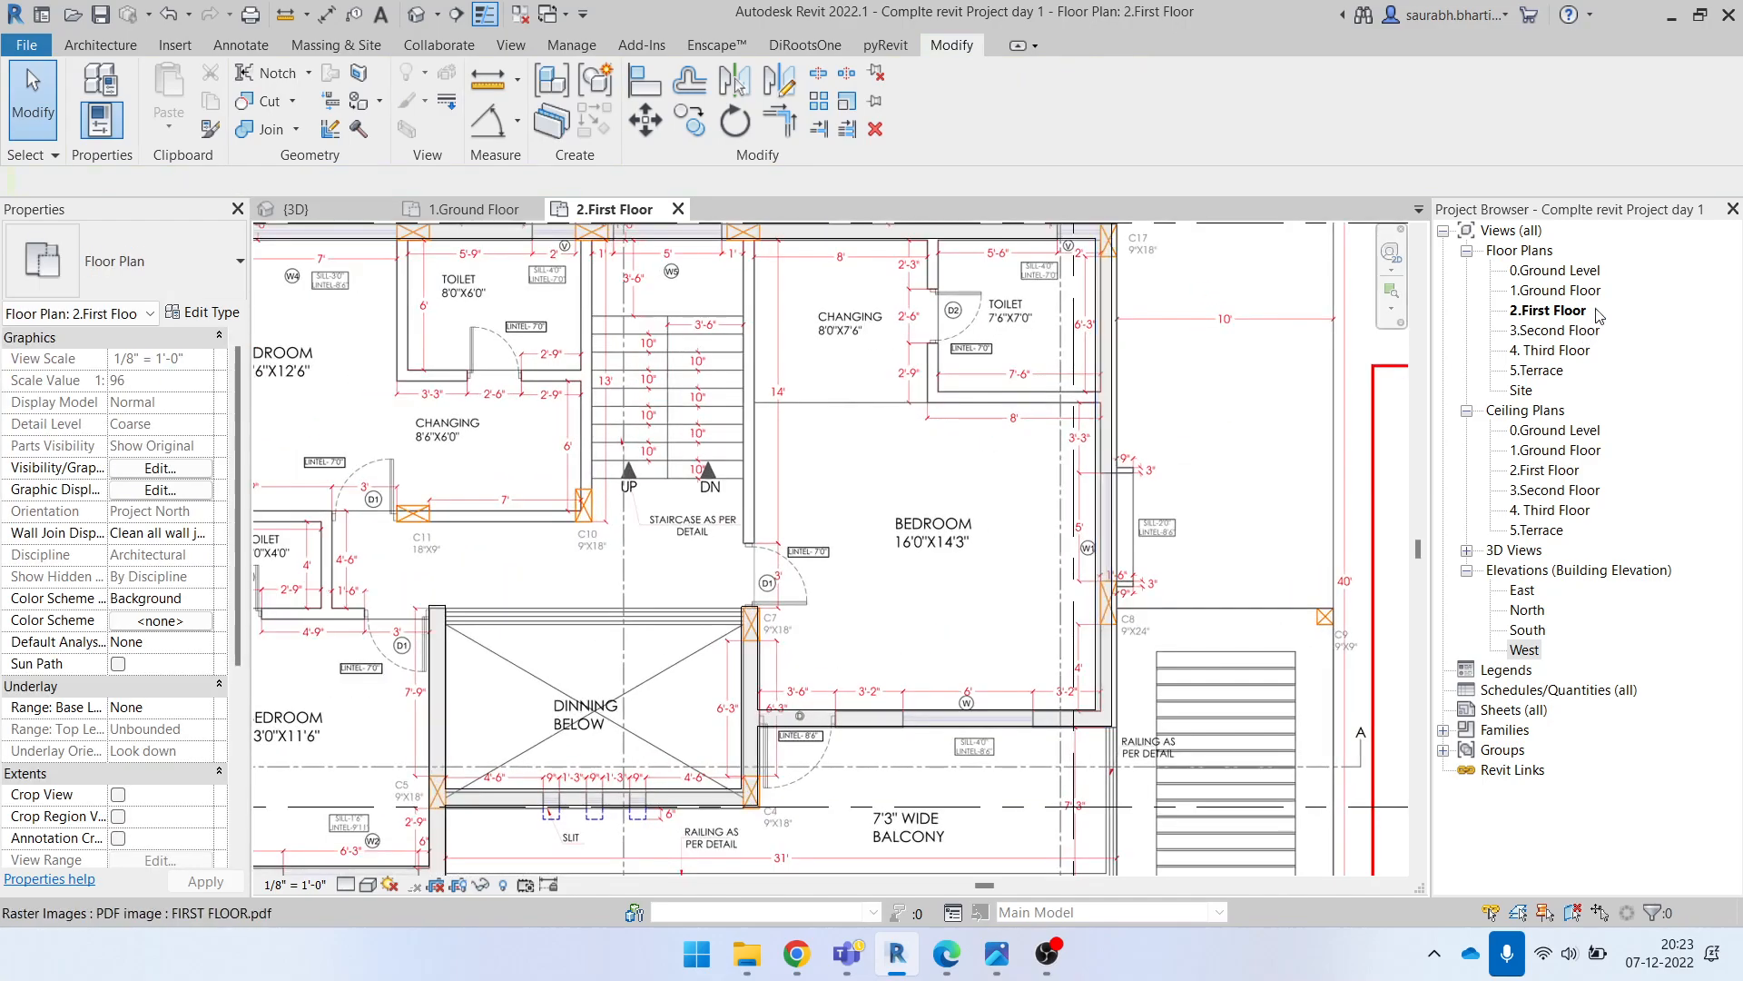
{"action": "scroll", "coordinate": [1068, 547], "scroll_direction": "up", "scroll_amount": 3}
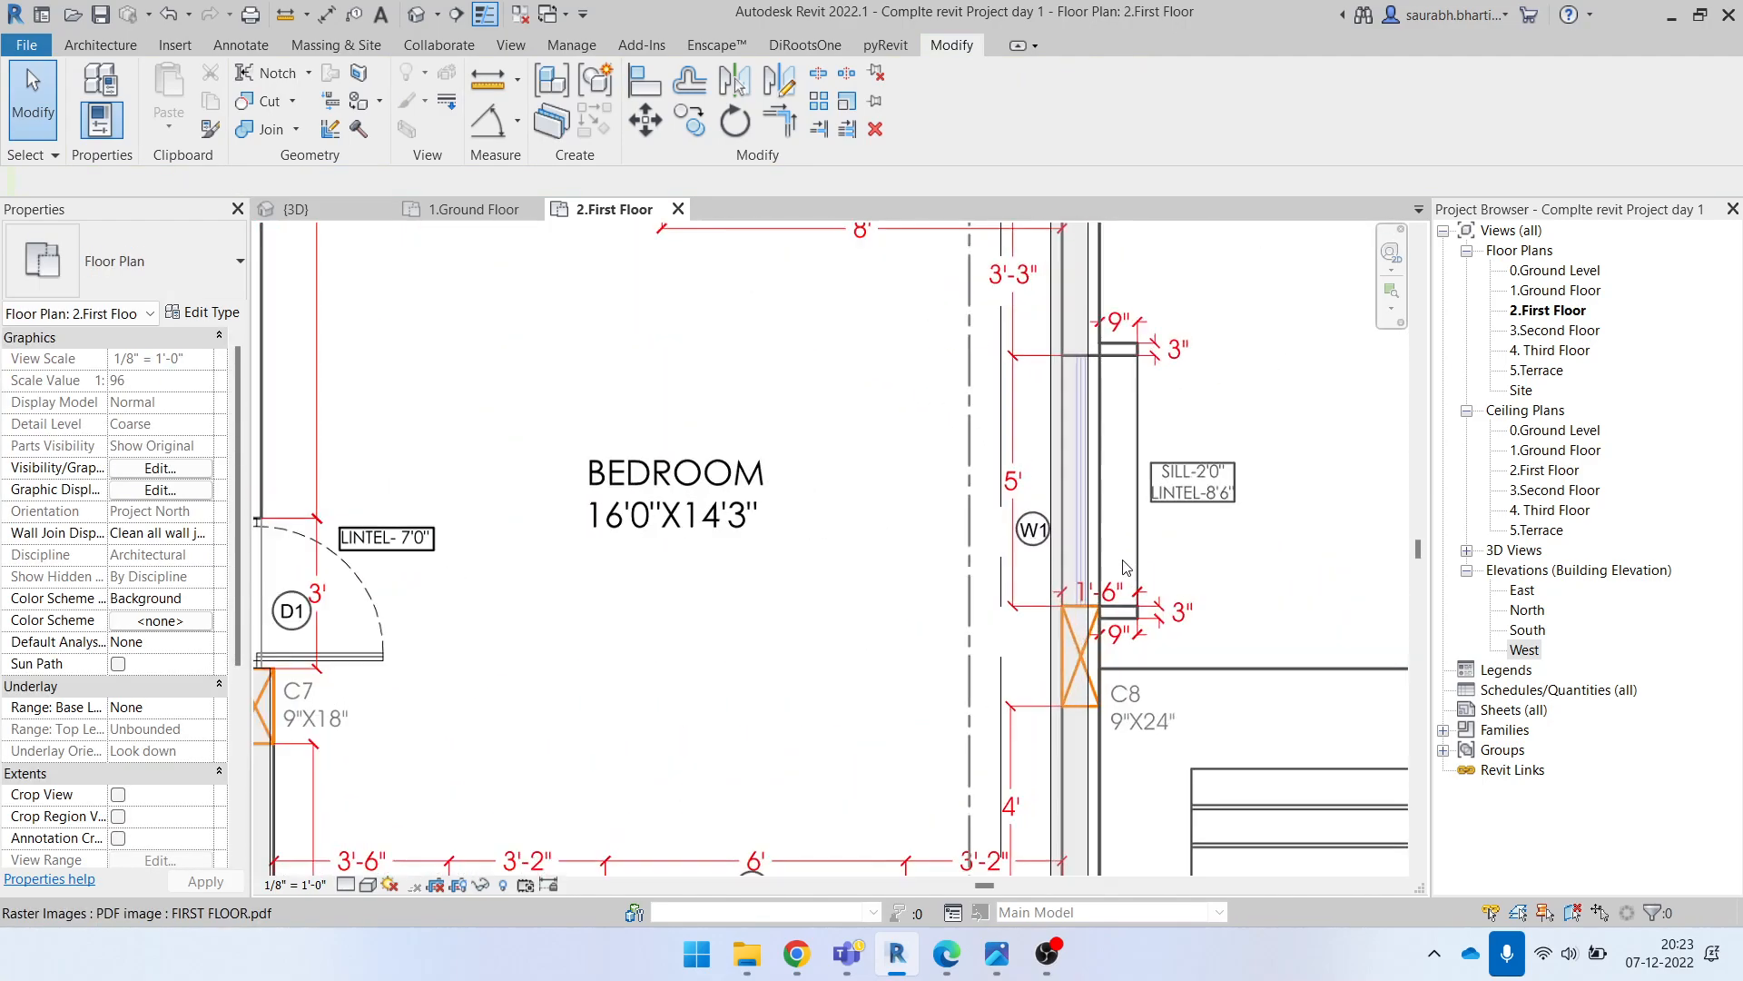
{"action": "left_click", "coordinate": [1083, 524]}
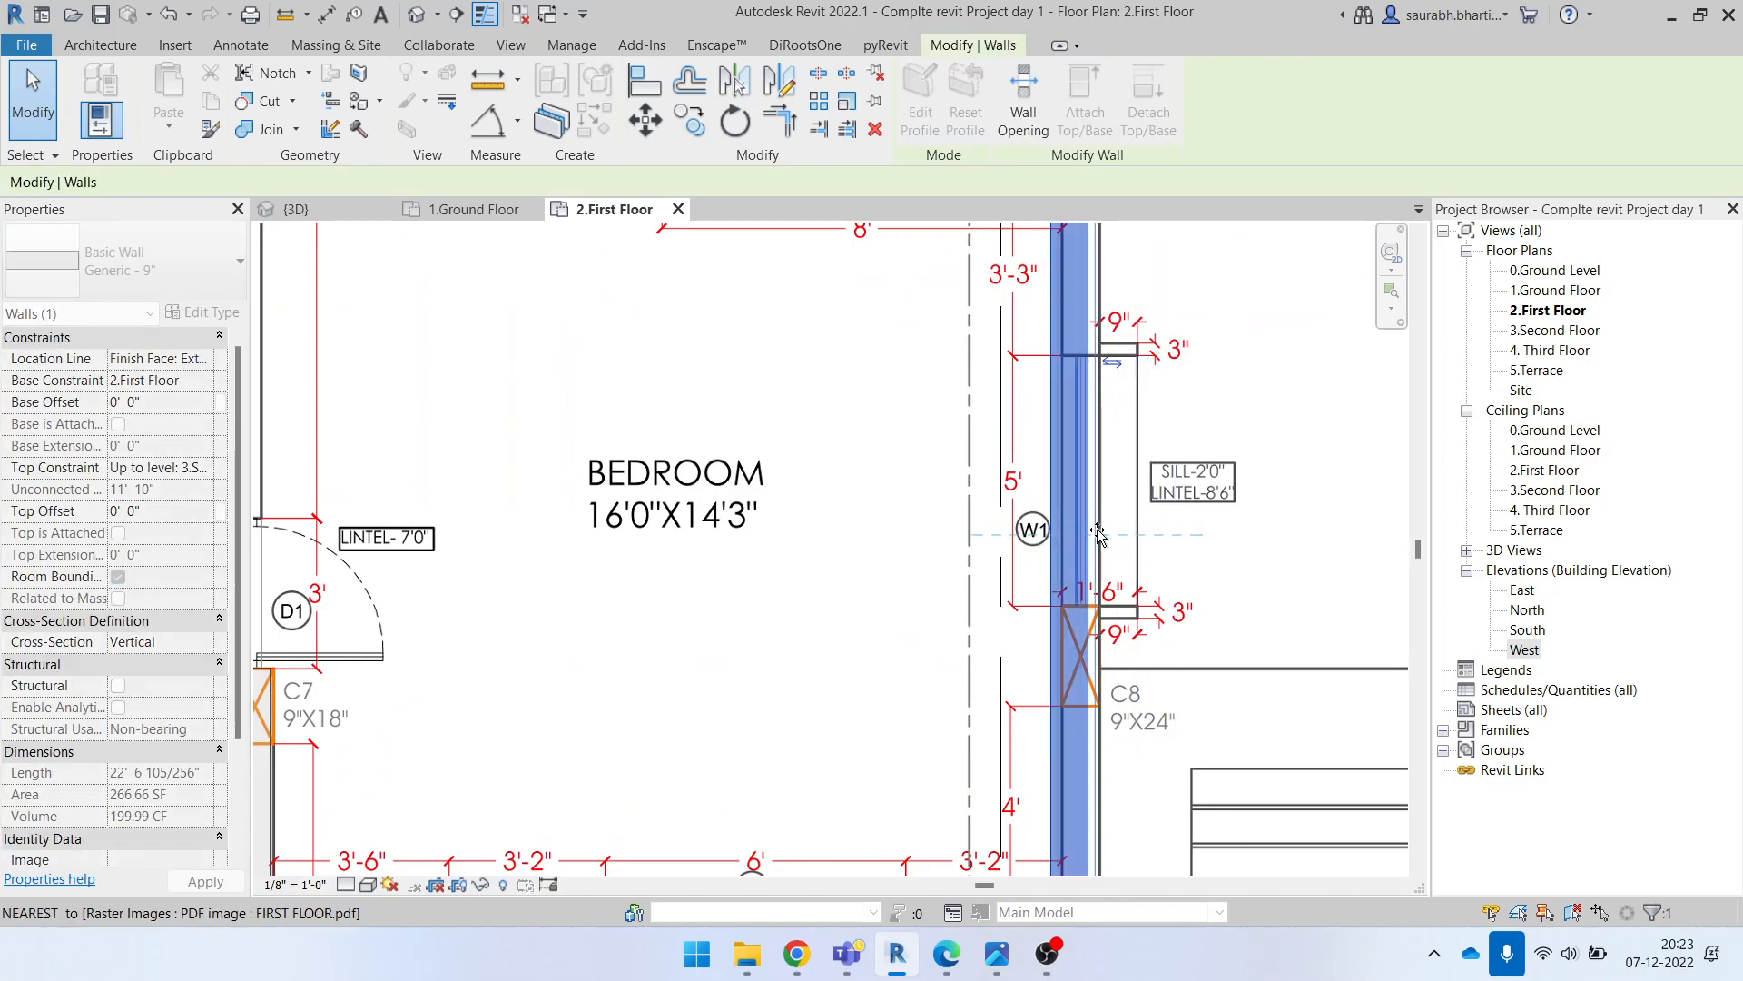
{"action": "key", "text": "Escape"}
{"action": "scroll", "coordinate": [1080, 536], "scroll_direction": "down", "scroll_amount": 2}
{"action": "scroll", "coordinate": [1073, 545], "scroll_direction": "up", "scroll_amount": 3}
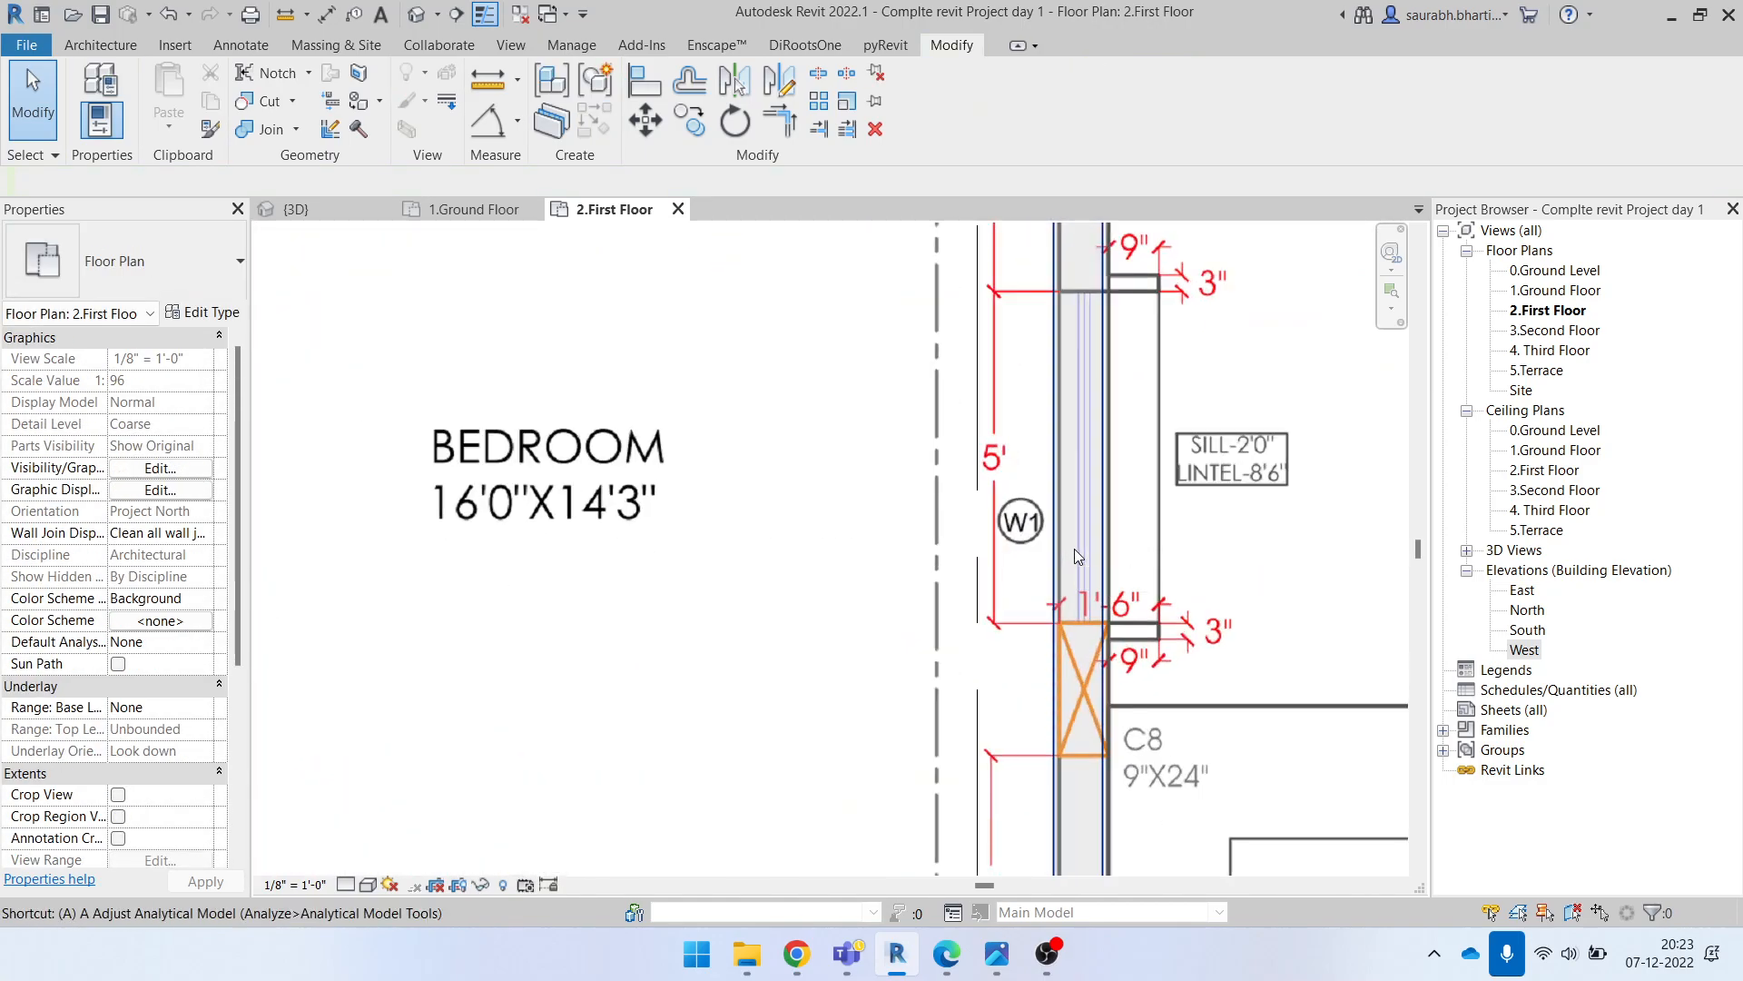
{"action": "key", "text": "l"}
{"action": "scroll", "coordinate": [1068, 532], "scroll_direction": "up", "scroll_amount": 3}
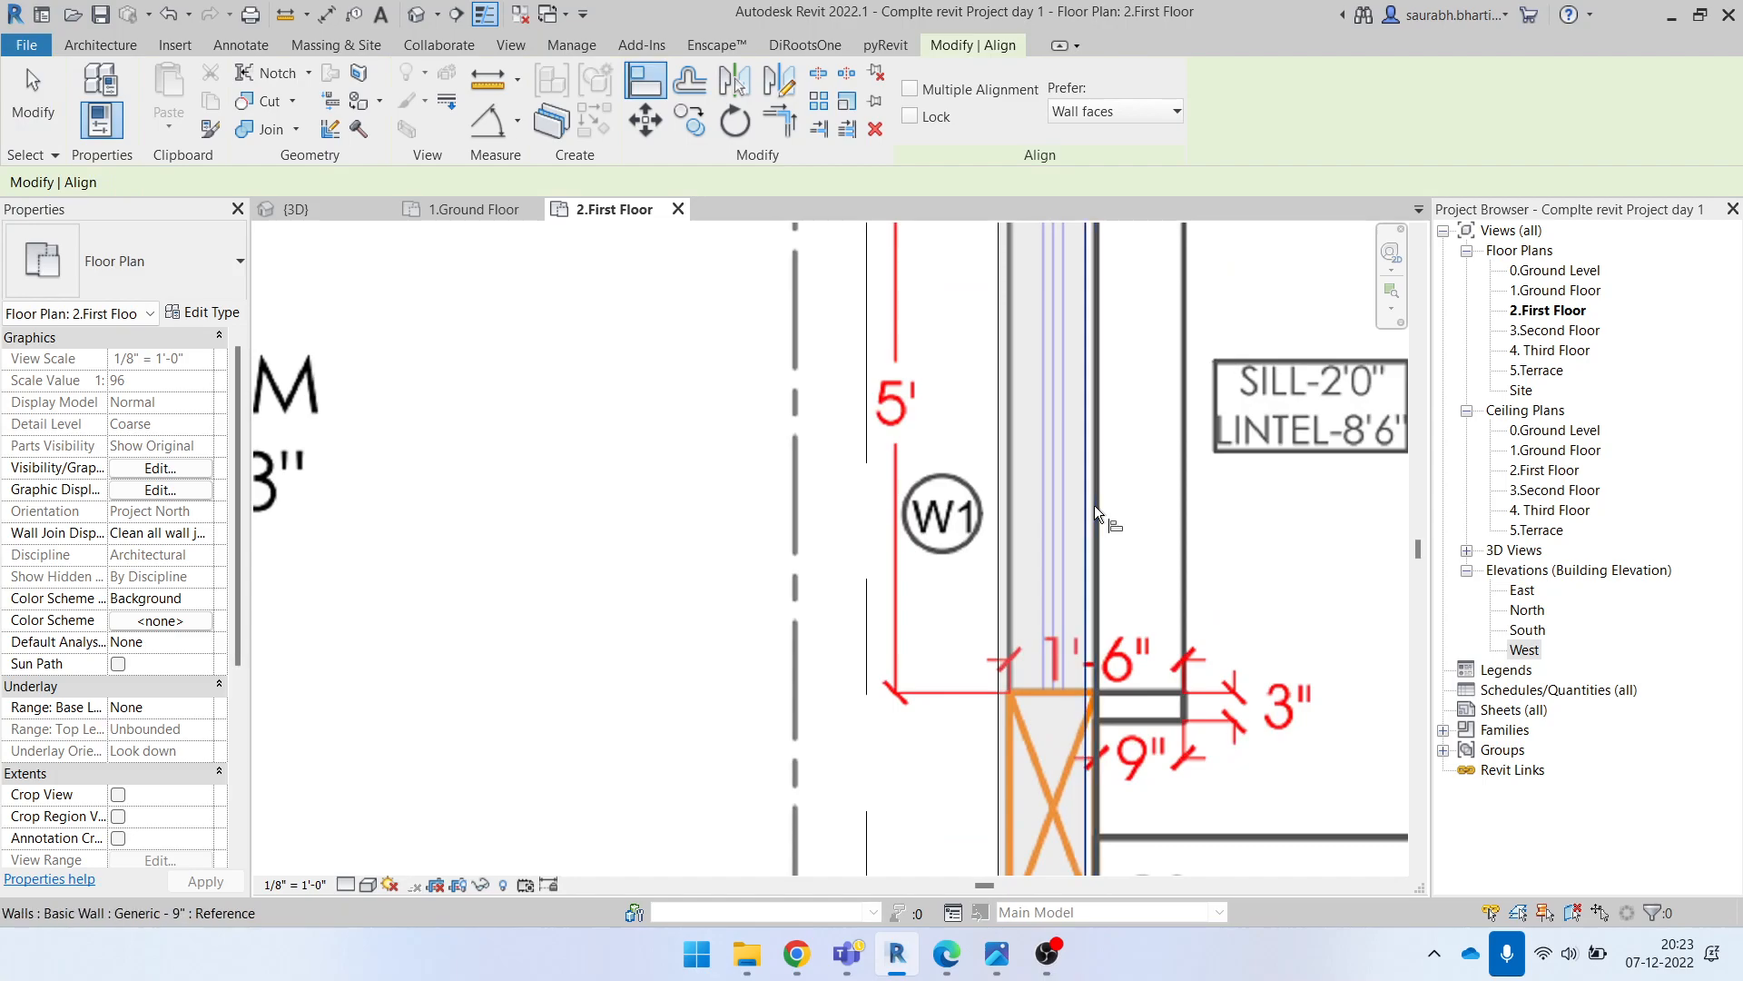
{"action": "scroll", "coordinate": [1099, 508], "scroll_direction": "up", "scroll_amount": 3}
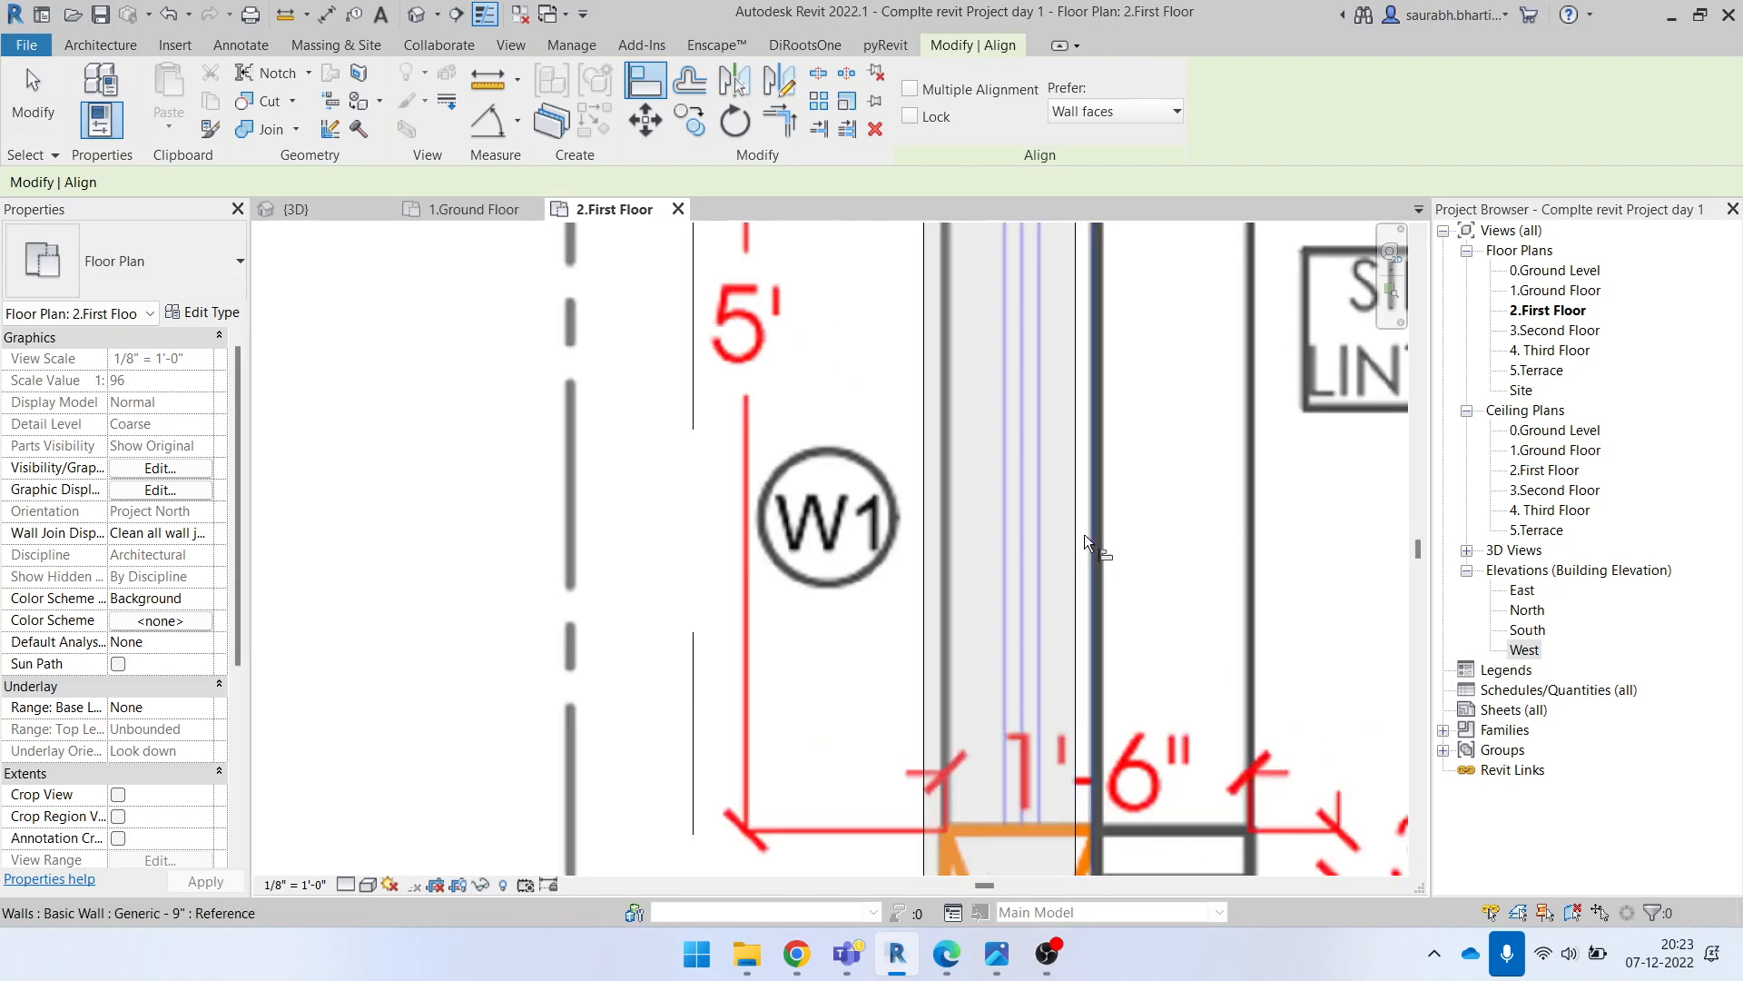
{"action": "scroll", "coordinate": [1085, 536], "scroll_direction": "down", "scroll_amount": 1}
{"action": "key", "text": "Escape"}
Step: Fine-adjust the exterior wall at window W1 and column C8 so both faces sit on the plan's wall lines
{"action": "left_click", "coordinate": [1067, 522]}
{"action": "key", "text": "Escape"}
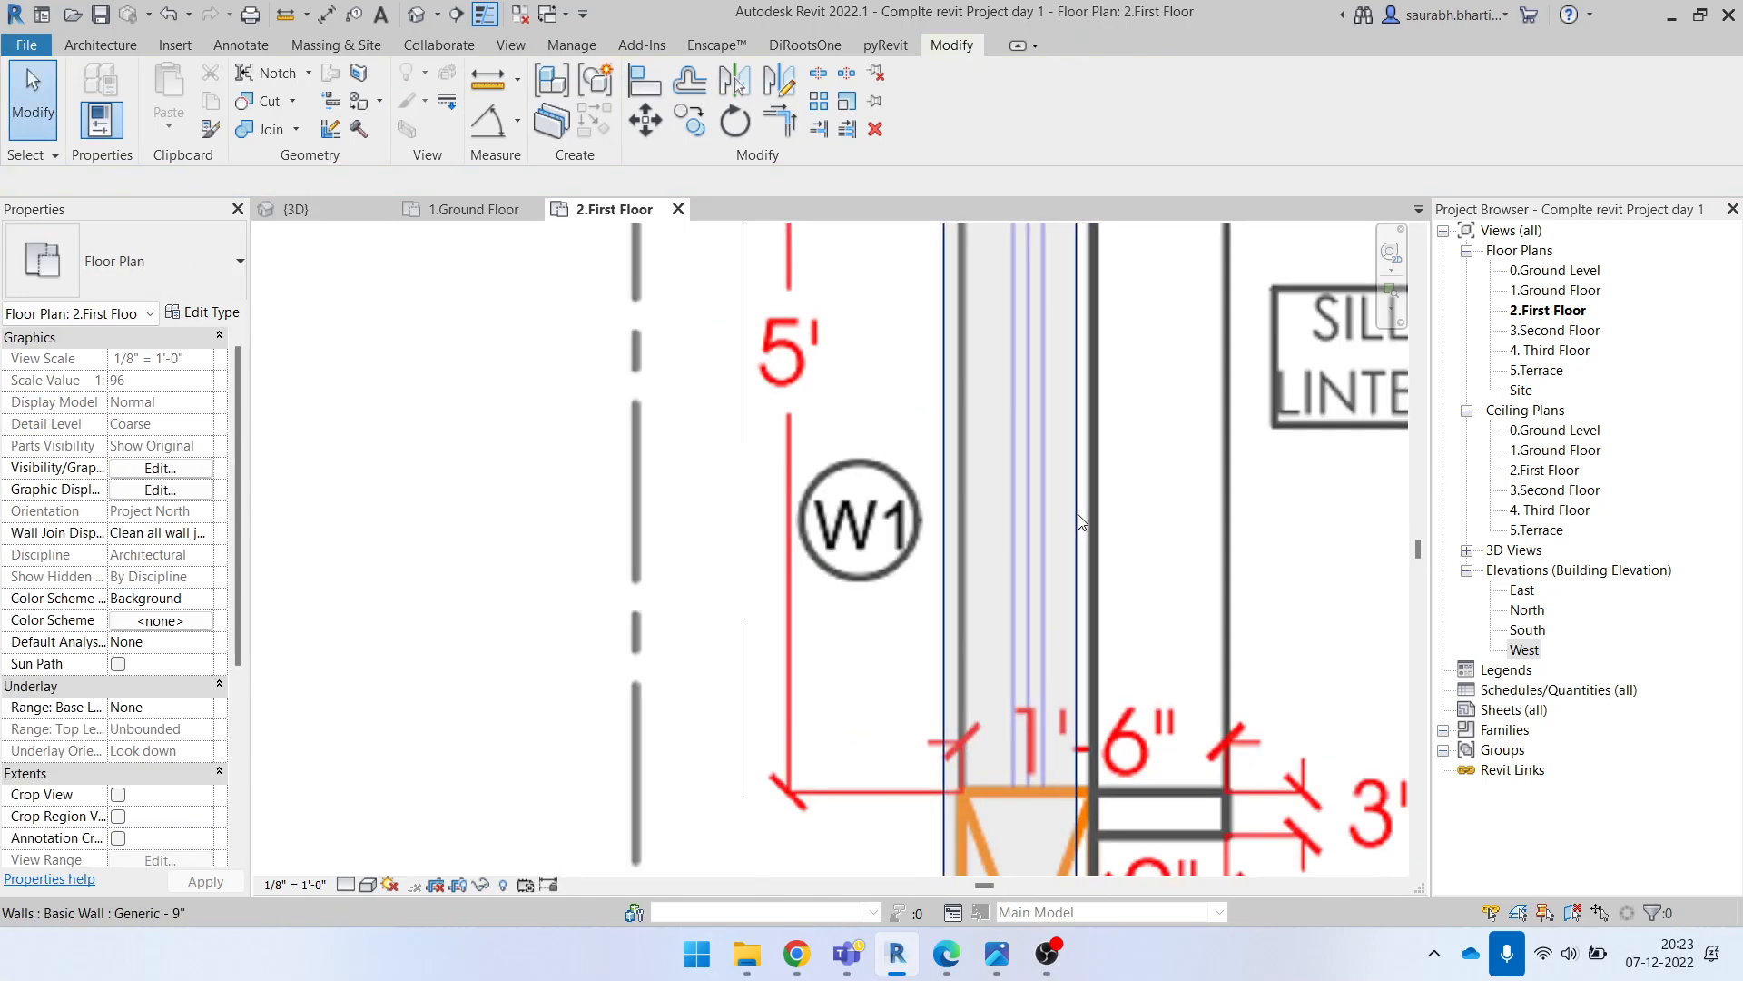
{"action": "left_click", "coordinate": [1092, 499]}
{"action": "scroll", "coordinate": [1091, 500], "scroll_direction": "down", "scroll_amount": 8}
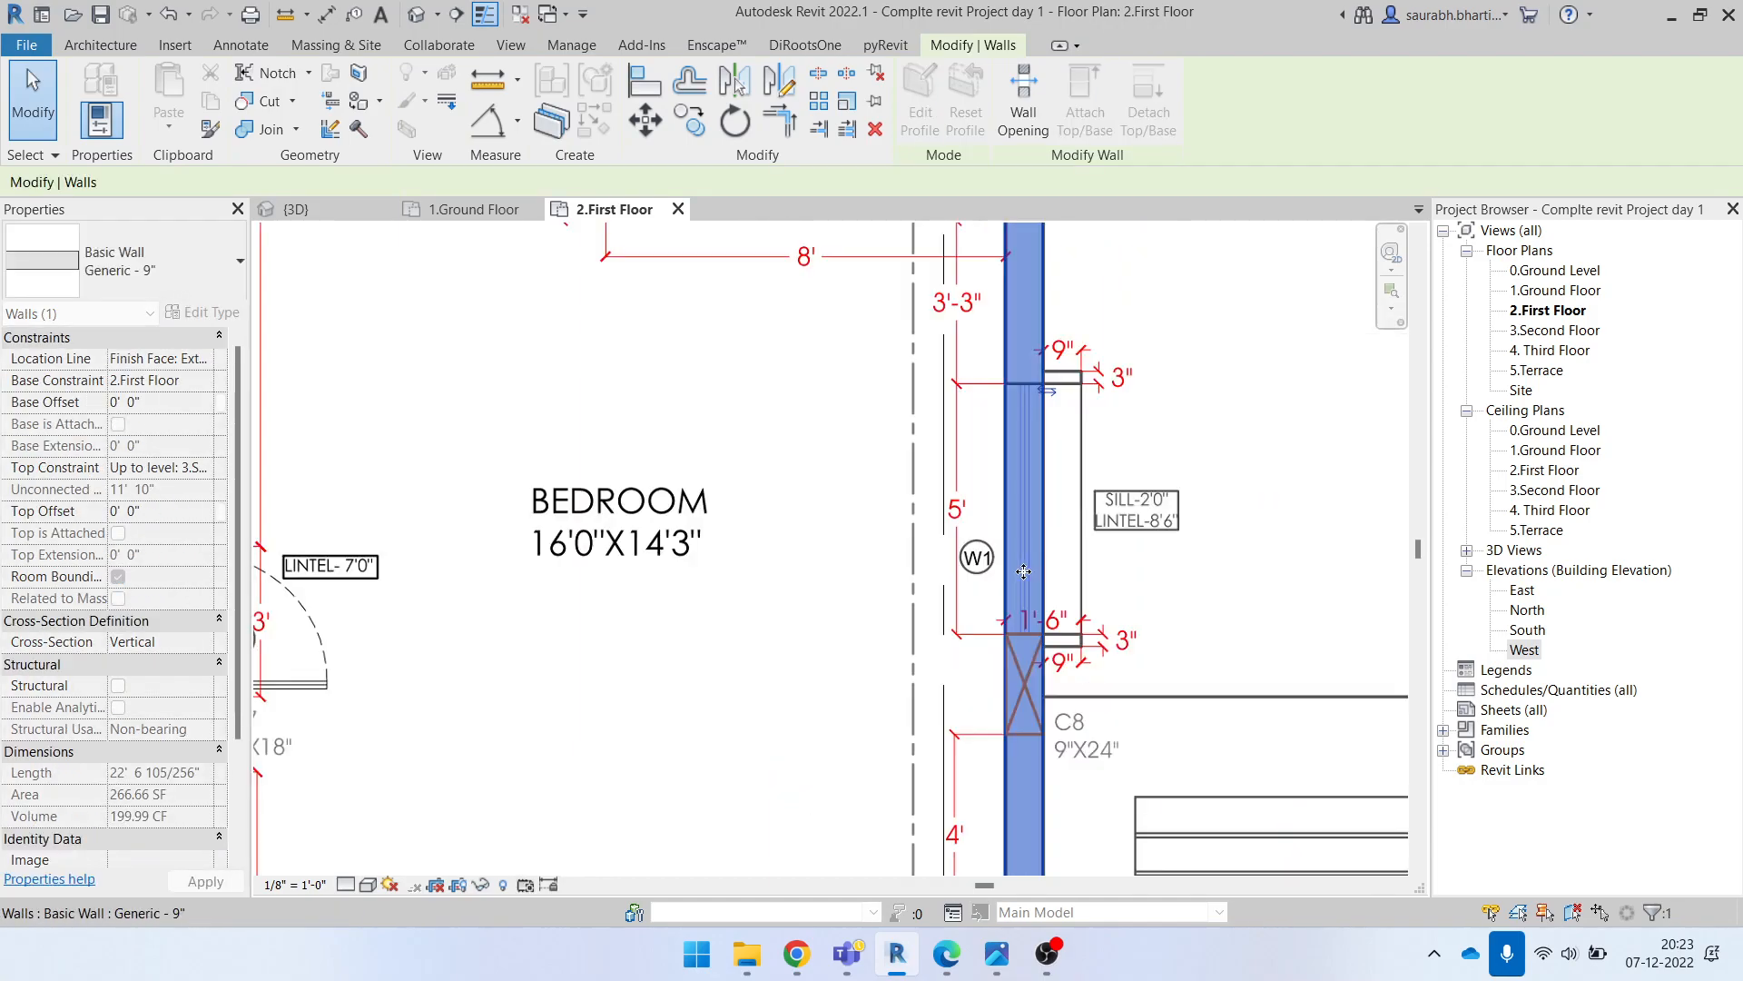
{"action": "key", "text": "Escape"}
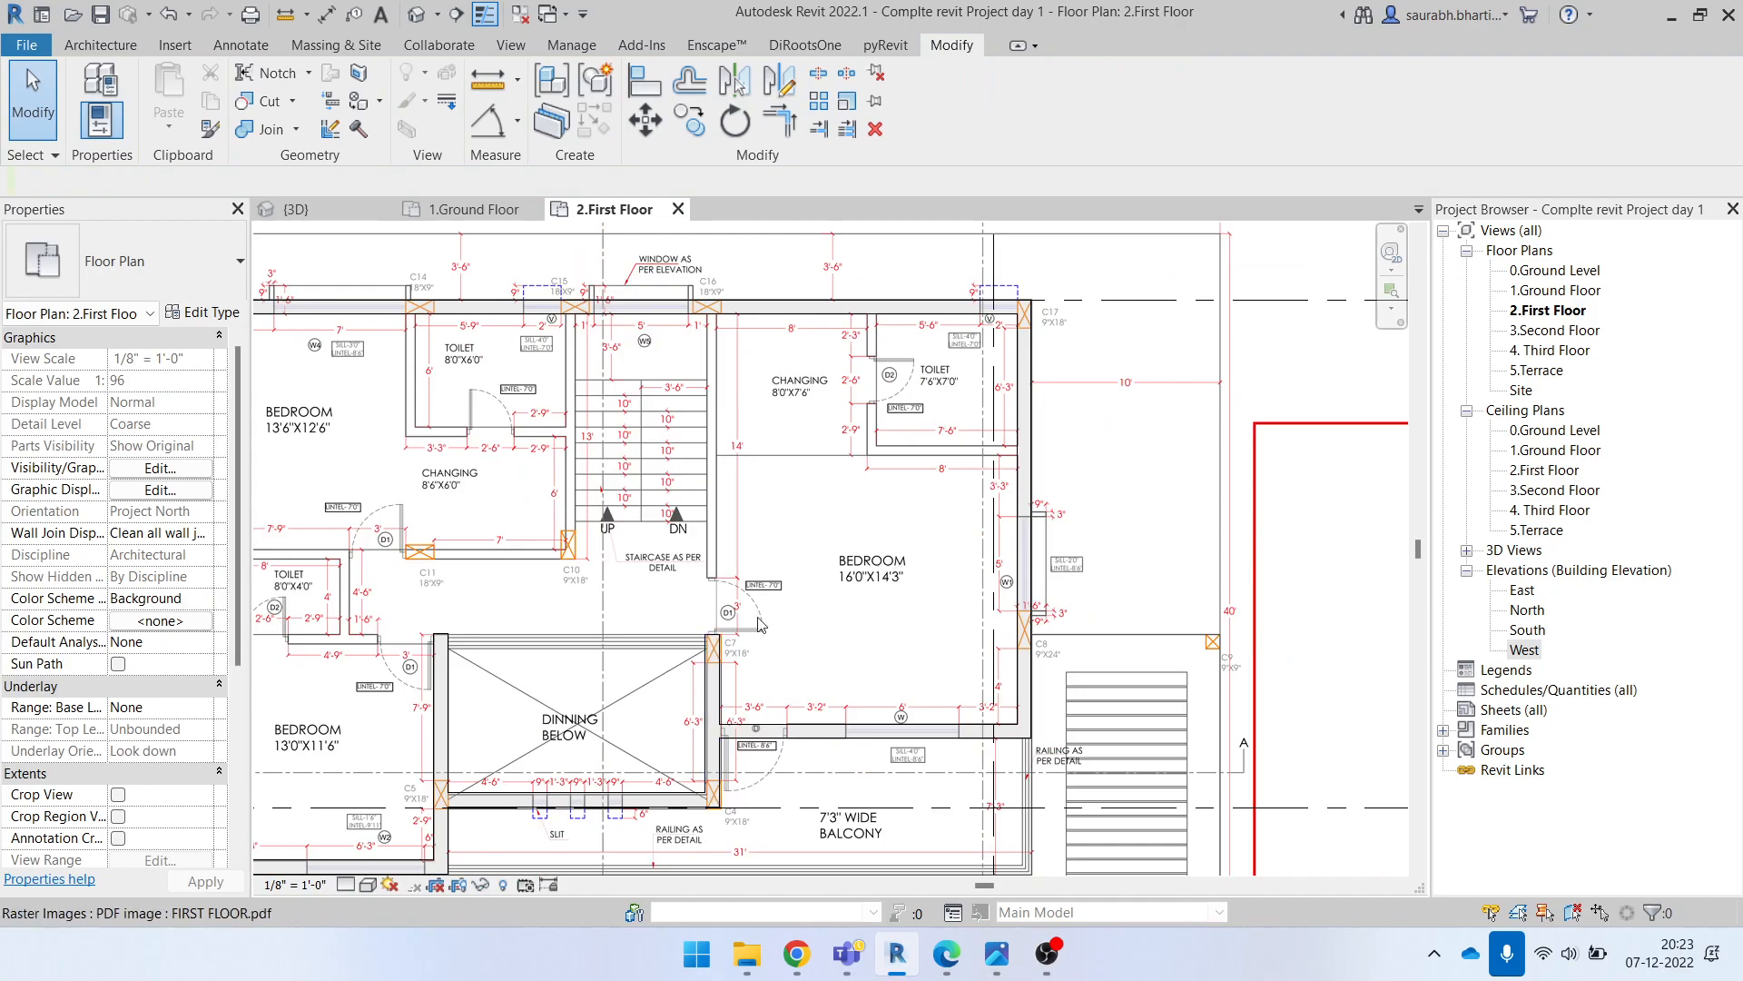
Step: Check grid 2's position relative to the walls in the 0.Ground Level plan and return to 2.First Floor
{"action": "scroll", "coordinate": [727, 610], "scroll_direction": "up", "scroll_amount": 1}
{"action": "scroll", "coordinate": [1017, 549], "scroll_direction": "down", "scroll_amount": 4}
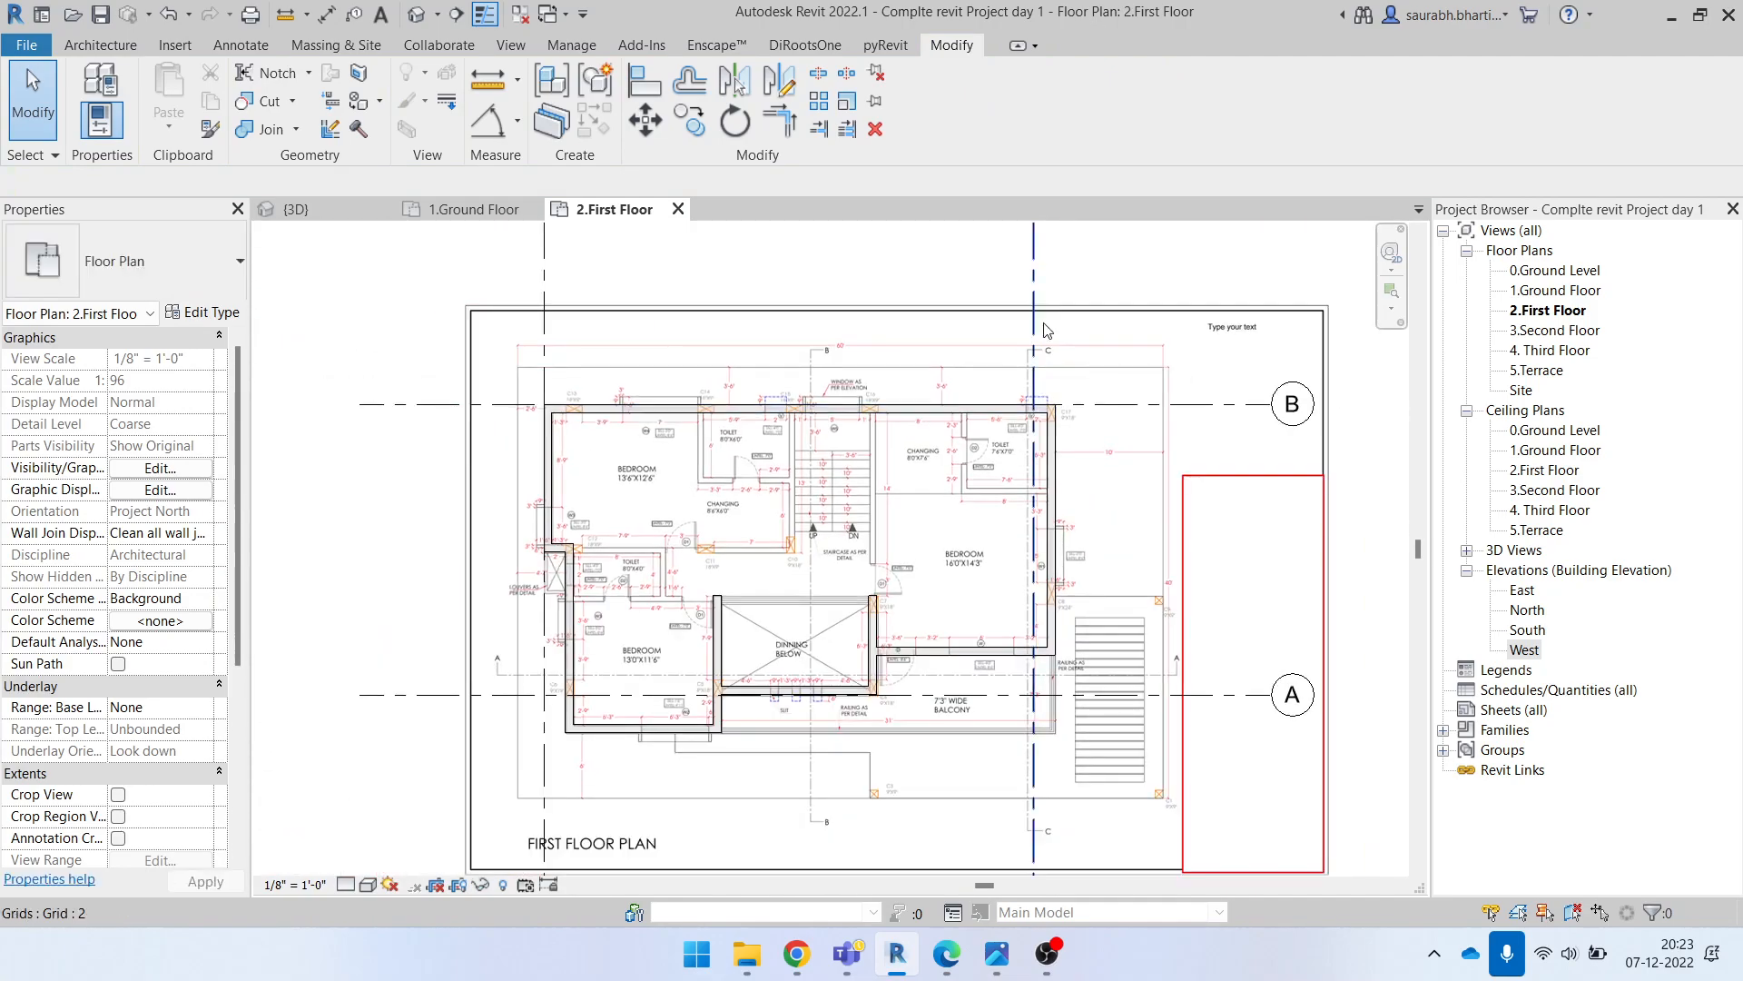
{"action": "left_click", "coordinate": [1023, 528]}
{"action": "double_click", "coordinate": [1557, 272]}
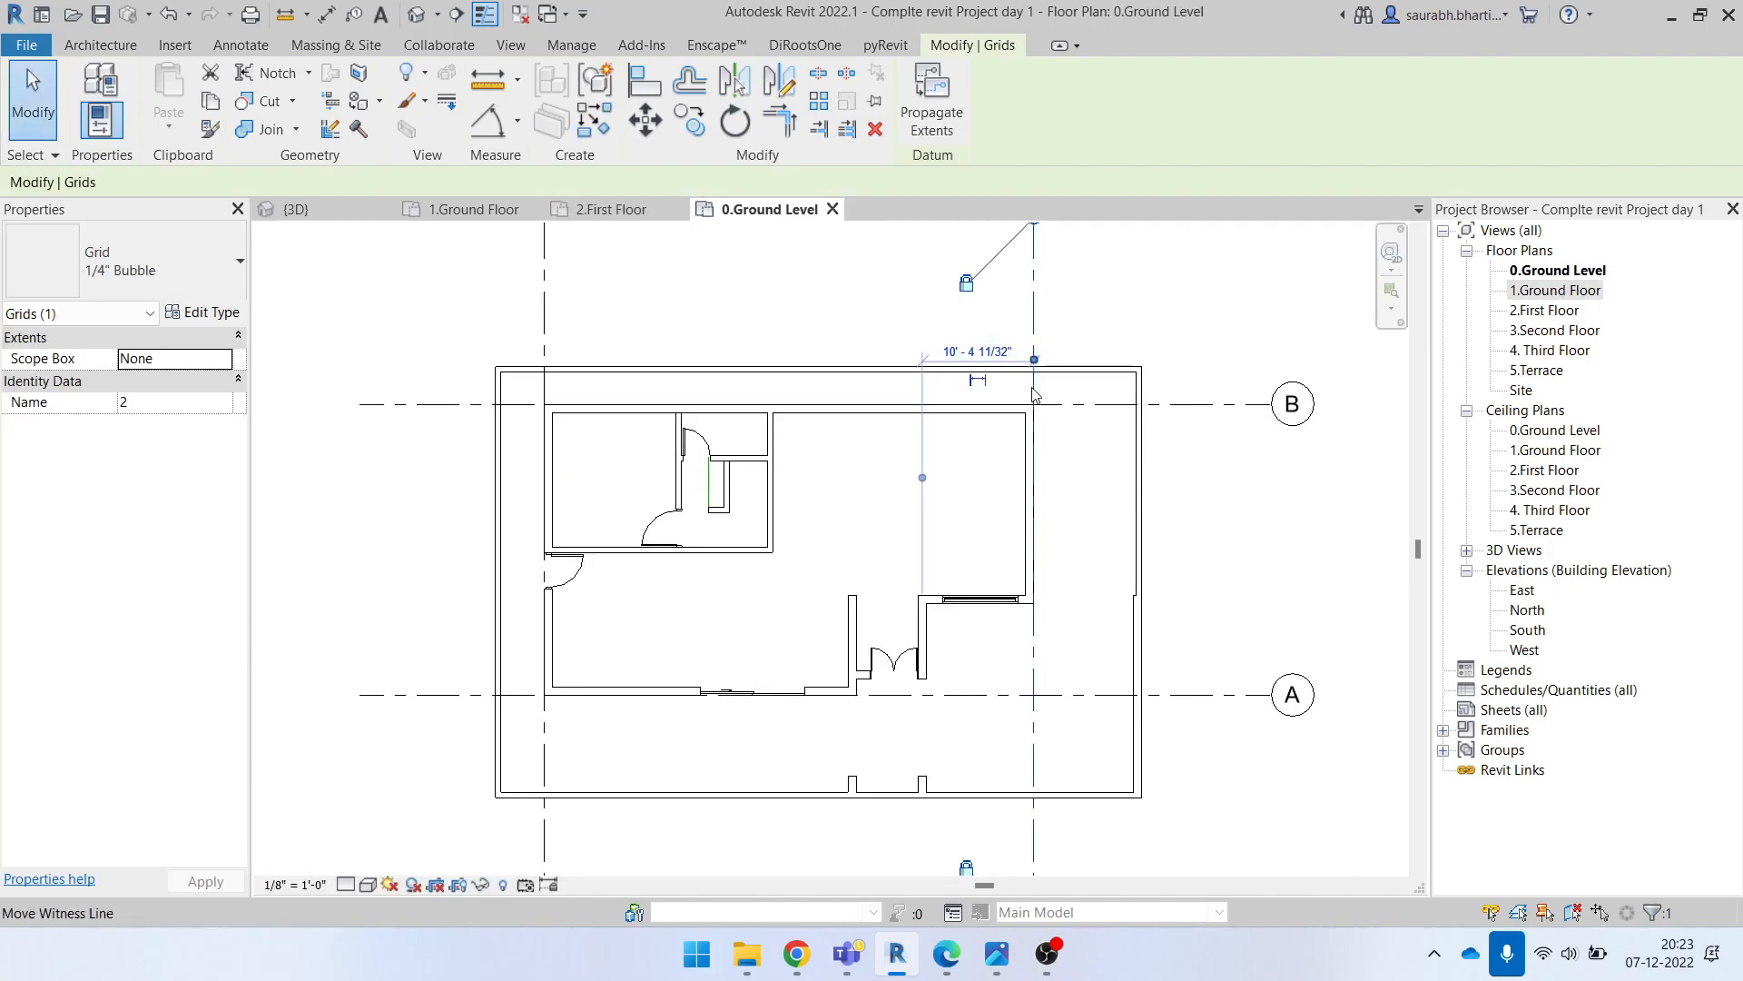
{"action": "key", "text": "Escape"}
{"action": "scroll", "coordinate": [1032, 495], "scroll_direction": "up", "scroll_amount": 6}
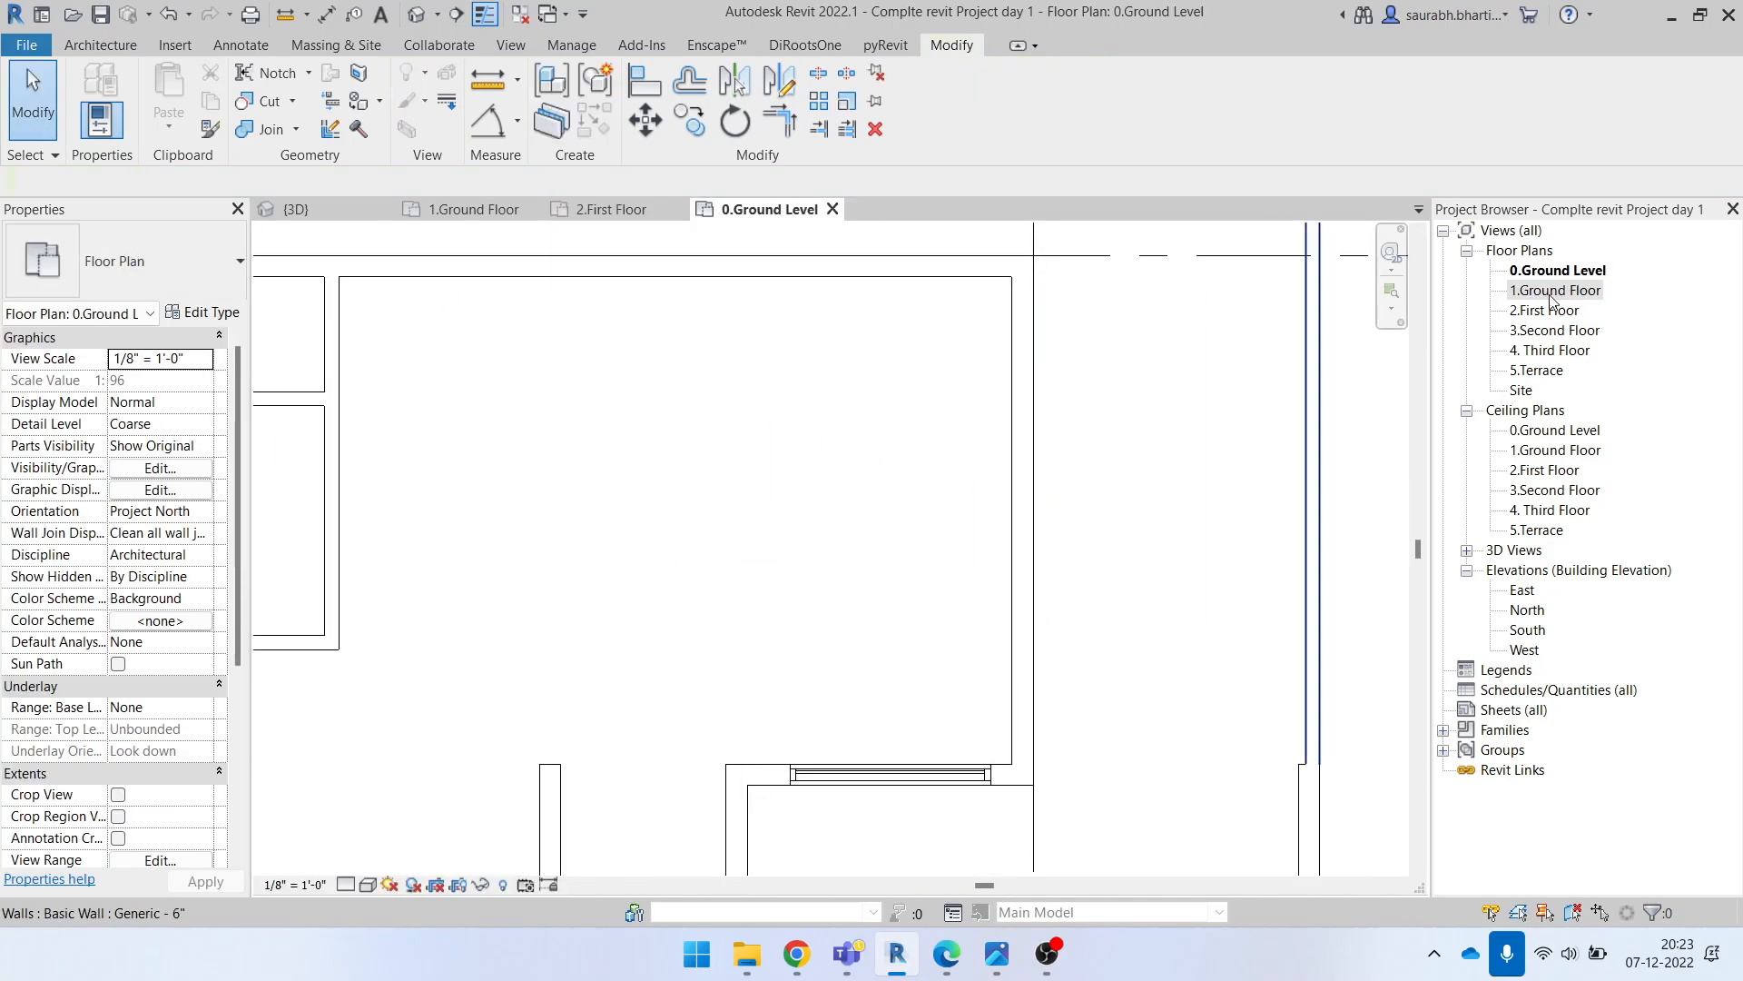
{"action": "scroll", "coordinate": [1021, 394], "scroll_direction": "down", "scroll_amount": 5}
{"action": "left_click_drag", "start_coordinate": [966, 271], "coordinate": [1053, 565]}
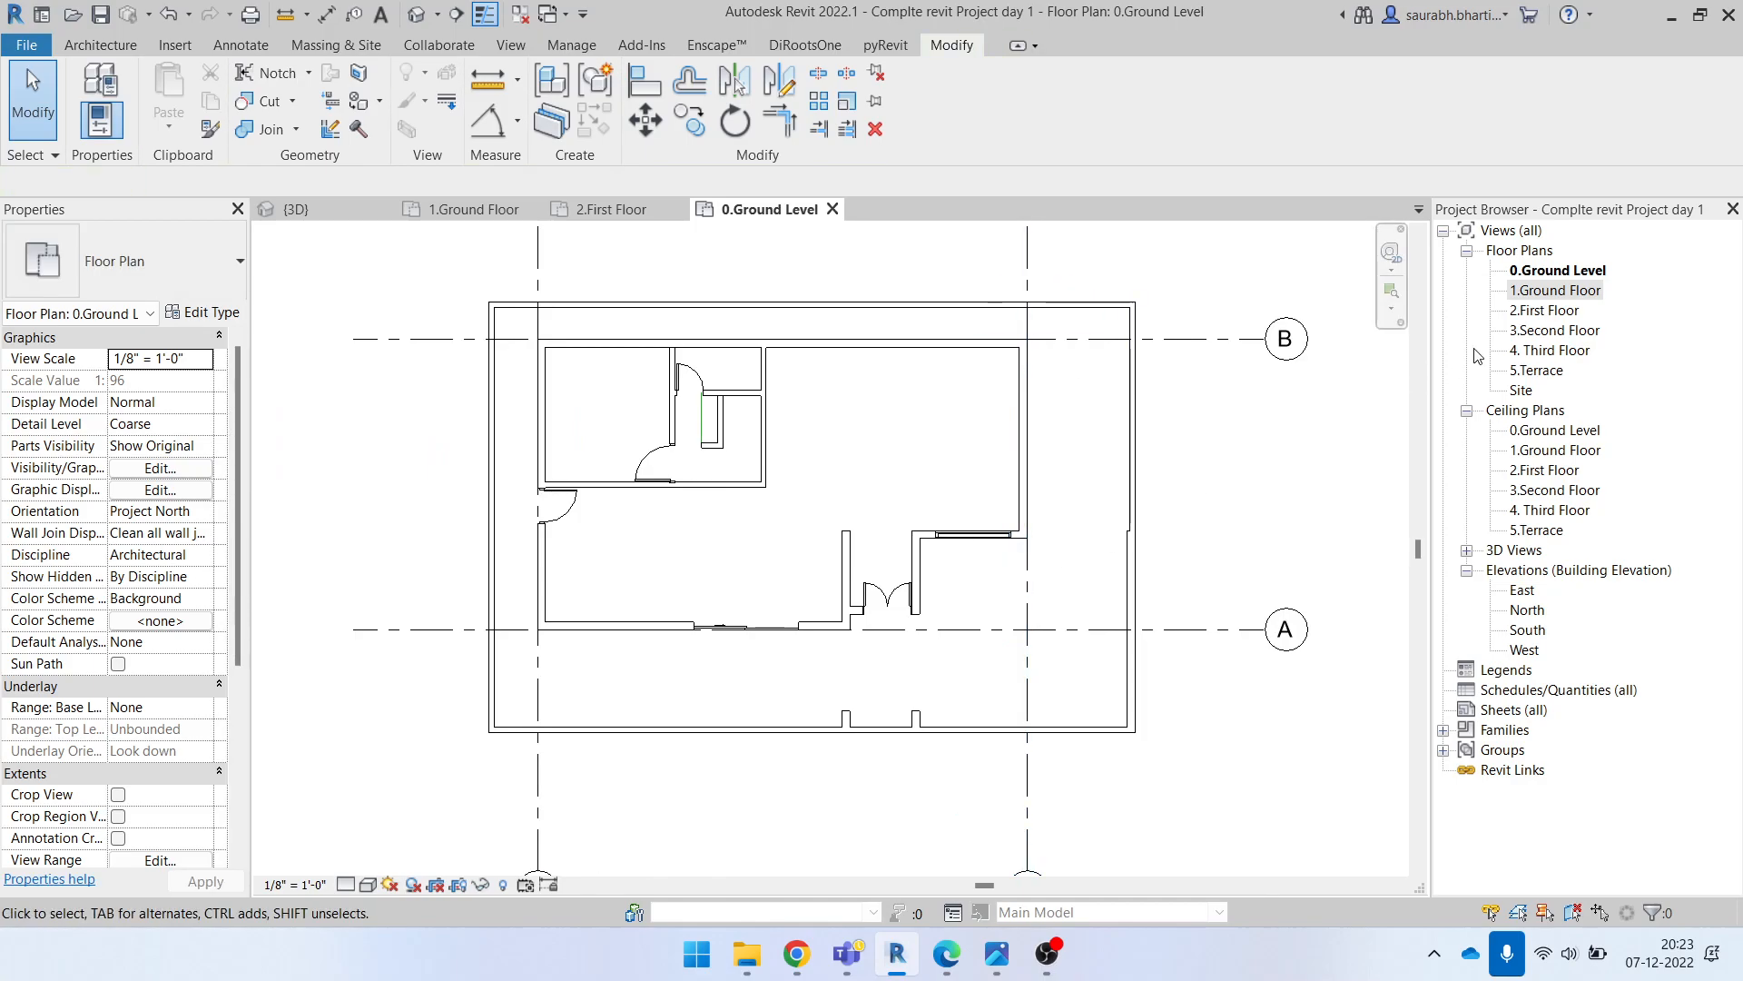
{"action": "double_click", "coordinate": [1547, 310]}
Step: Examine the exterior wall along columns C17 and C8 against grid 2 and the first floor plan lines
{"action": "scroll", "coordinate": [1099, 454], "scroll_direction": "up", "scroll_amount": 3}
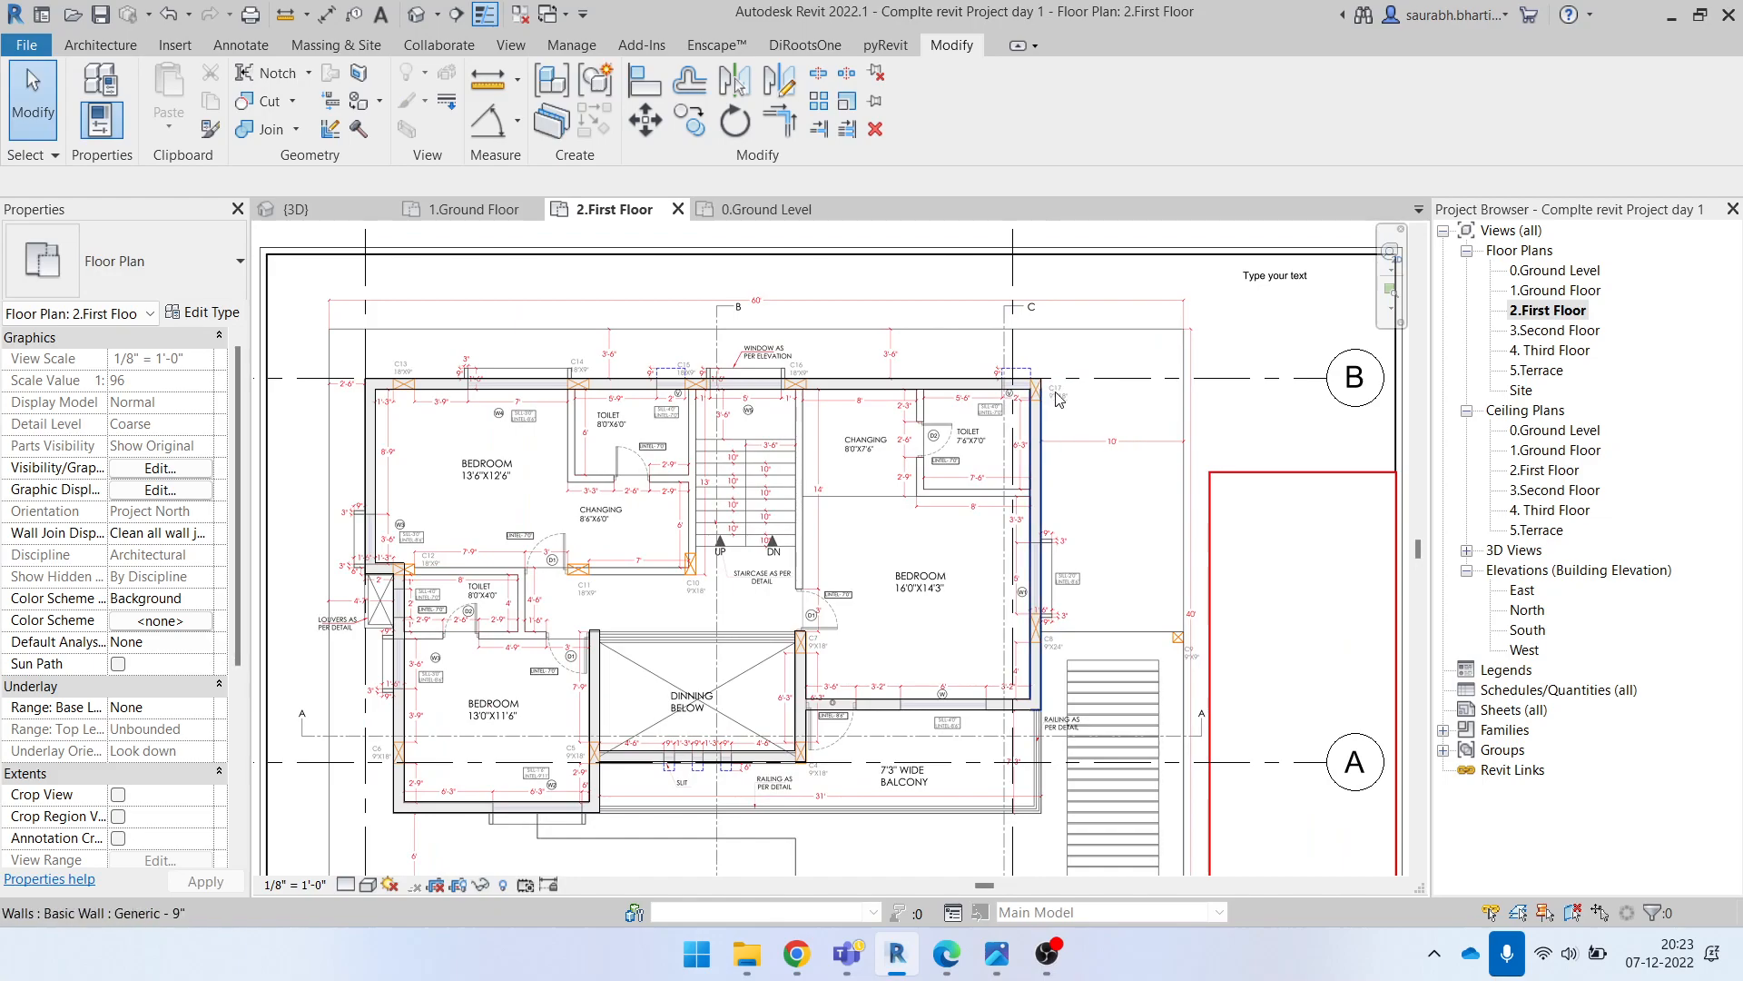
{"action": "left_click", "coordinate": [1069, 416]}
{"action": "key", "text": "Escape"}
{"action": "scroll", "coordinate": [1021, 490], "scroll_direction": "up", "scroll_amount": 2}
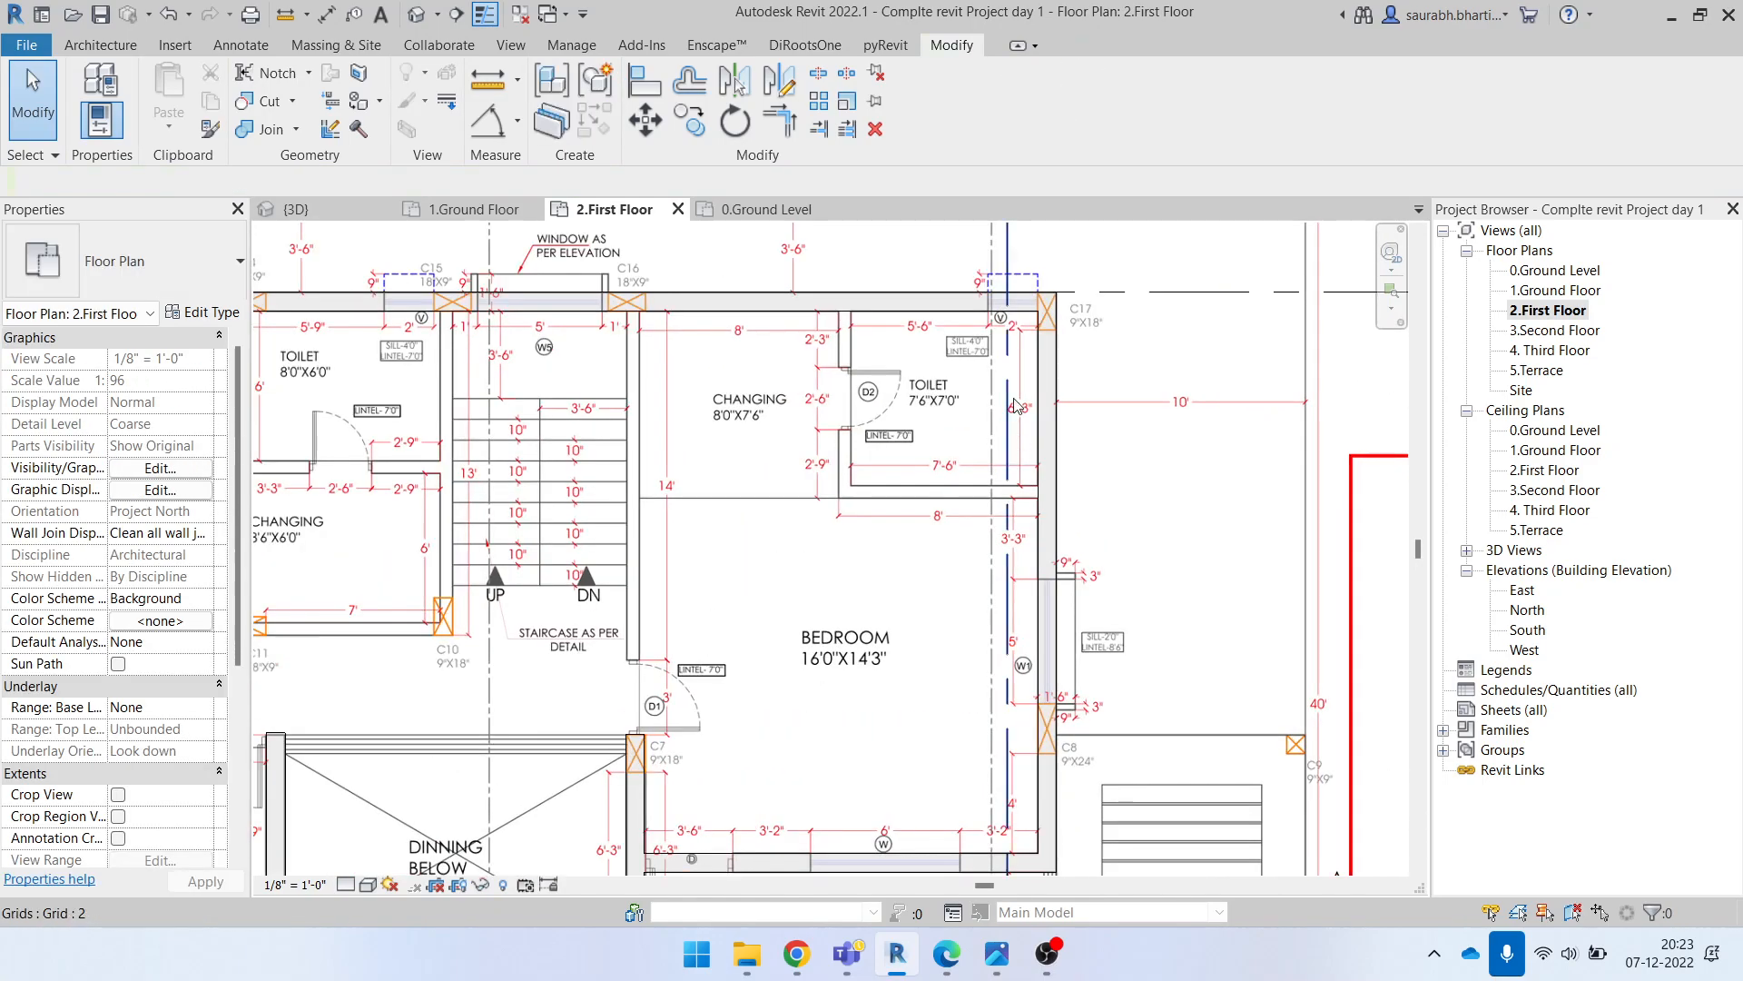
{"action": "scroll", "coordinate": [1011, 437], "scroll_direction": "up", "scroll_amount": 1}
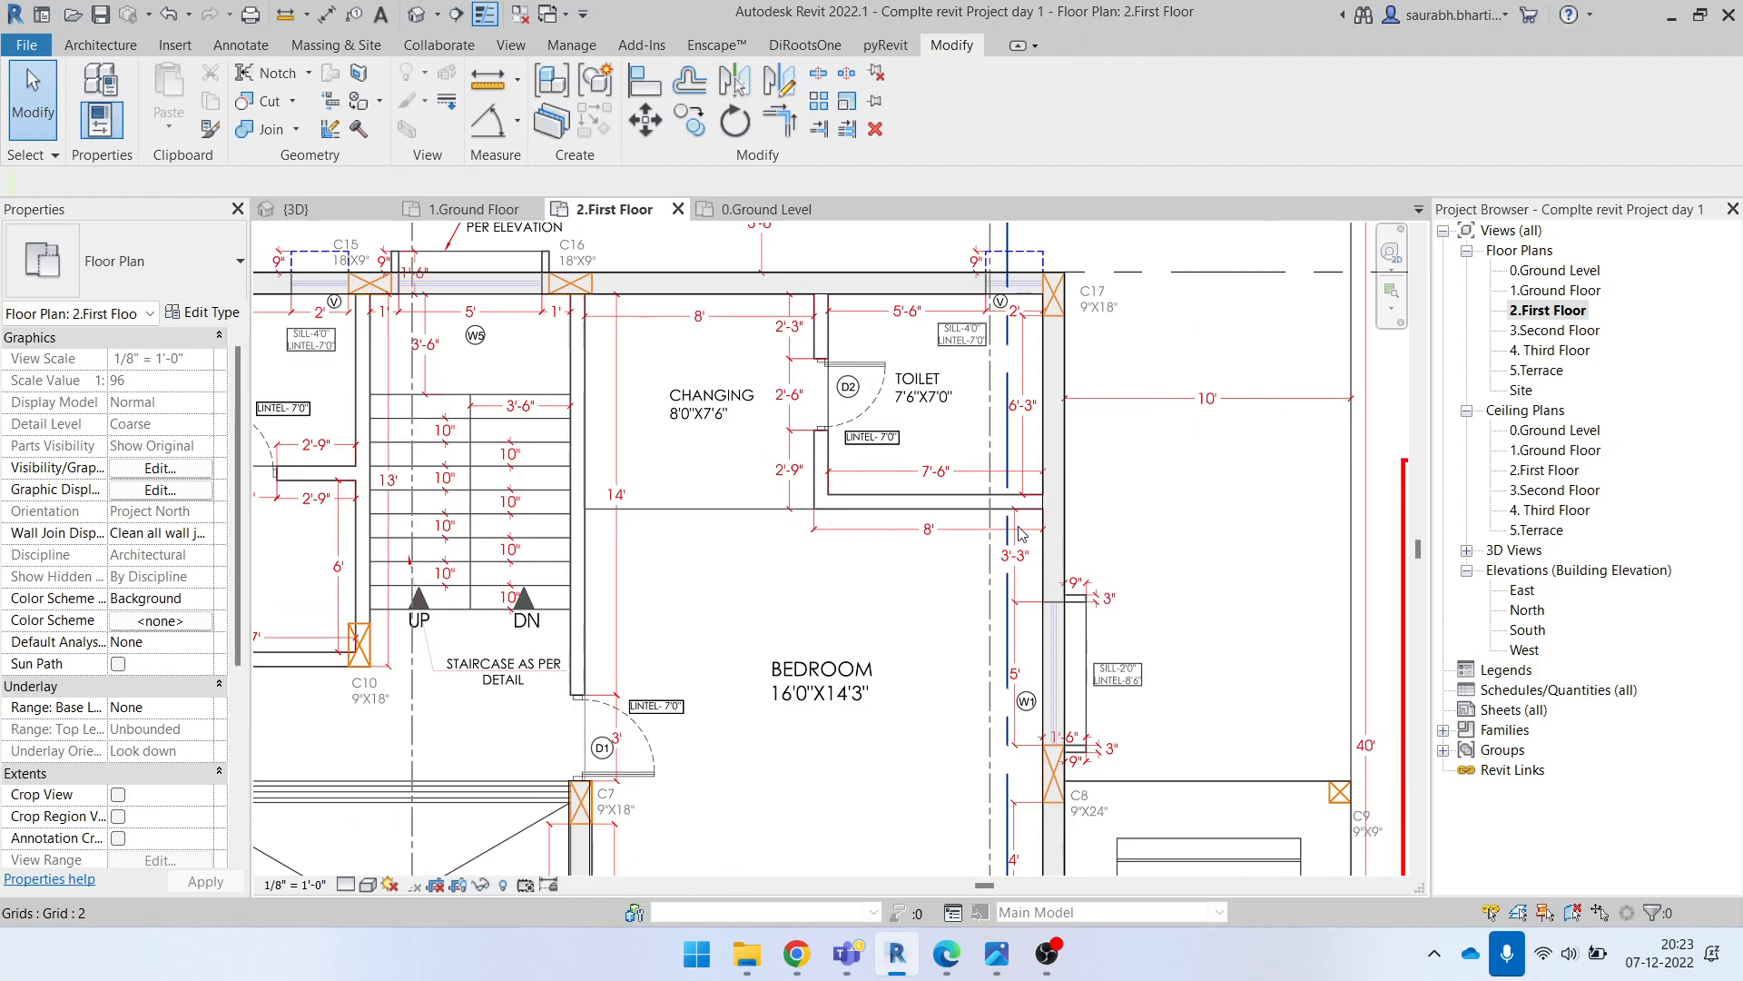
{"action": "scroll", "coordinate": [1019, 516], "scroll_direction": "up", "scroll_amount": 1}
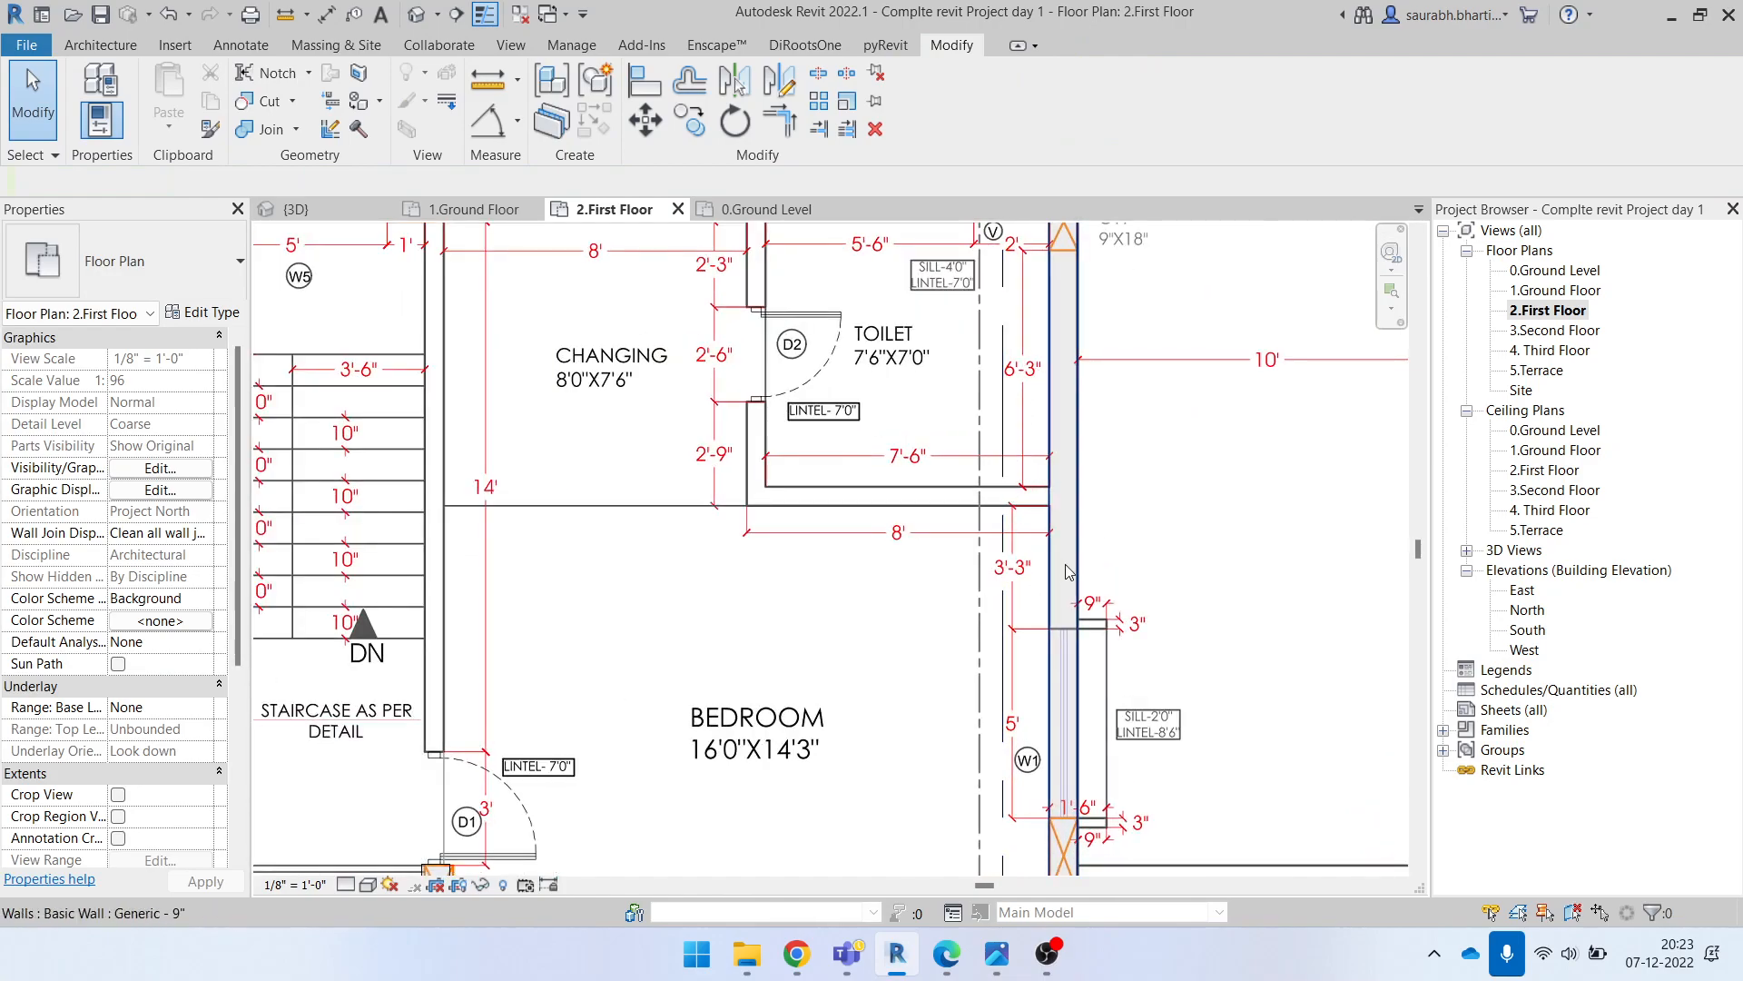
{"action": "scroll", "coordinate": [1067, 570], "scroll_direction": "down", "scroll_amount": 4}
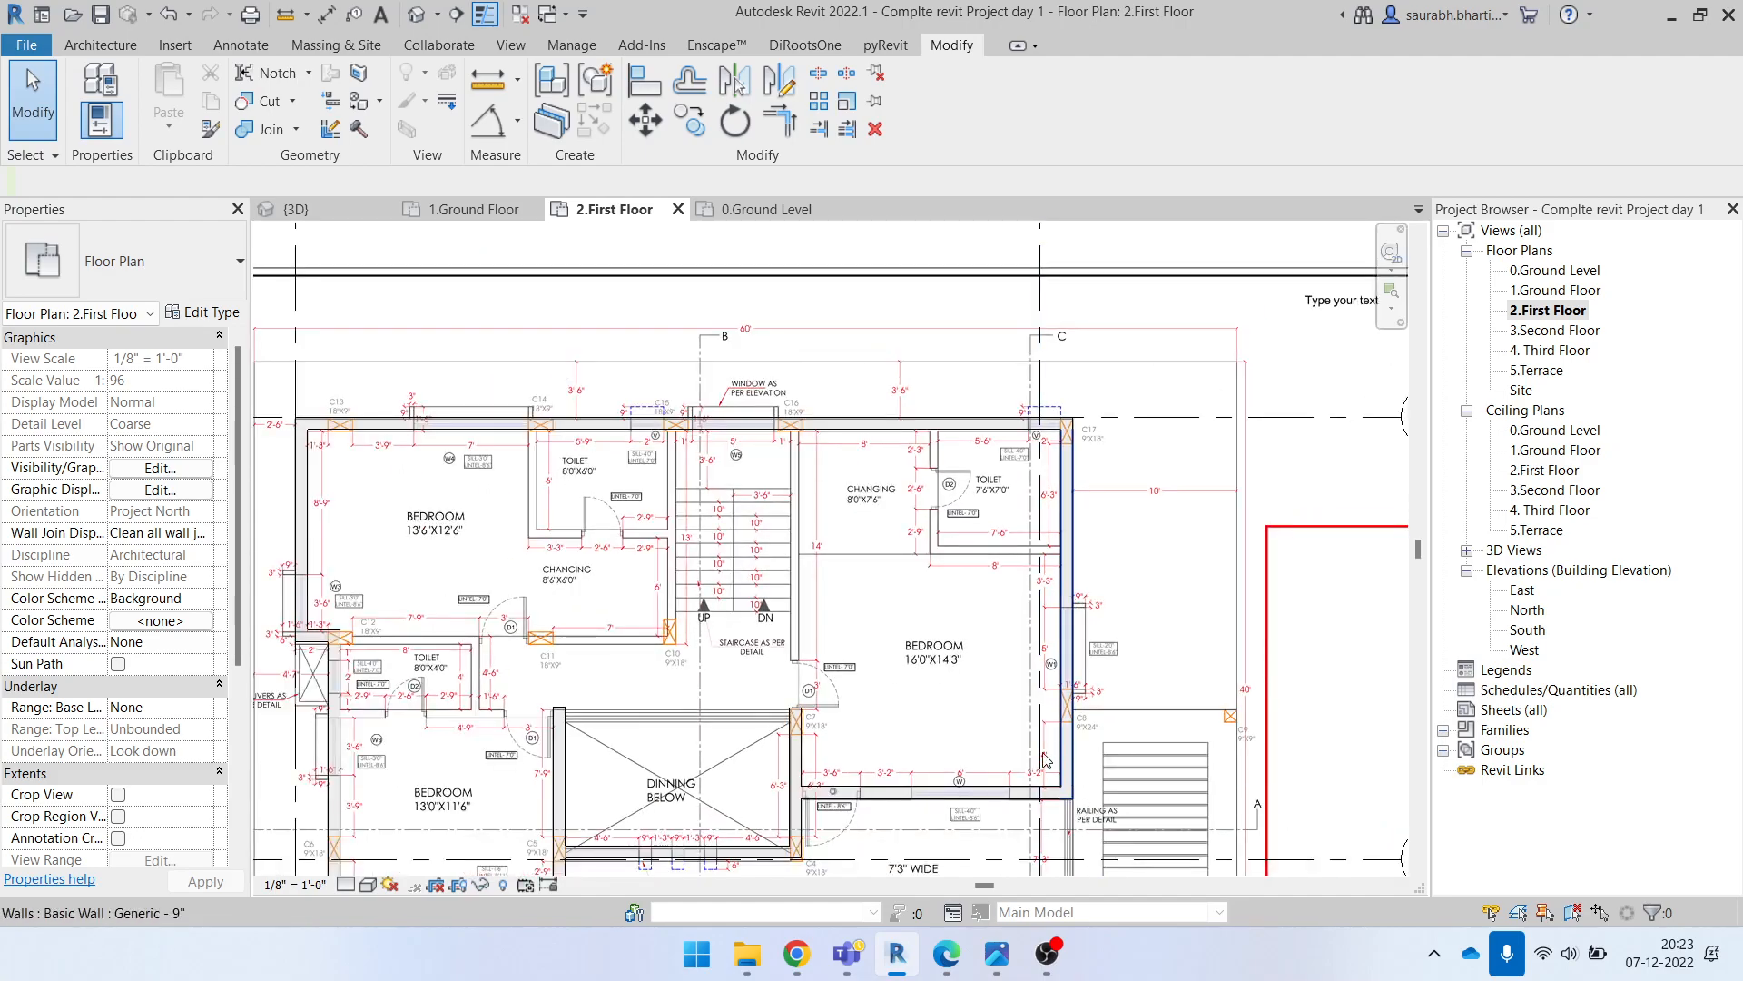
{"action": "scroll", "coordinate": [1056, 765], "scroll_direction": "down", "scroll_amount": 3}
{"action": "middle_click_drag", "start_coordinate": [1067, 824], "coordinate": [1069, 786]}
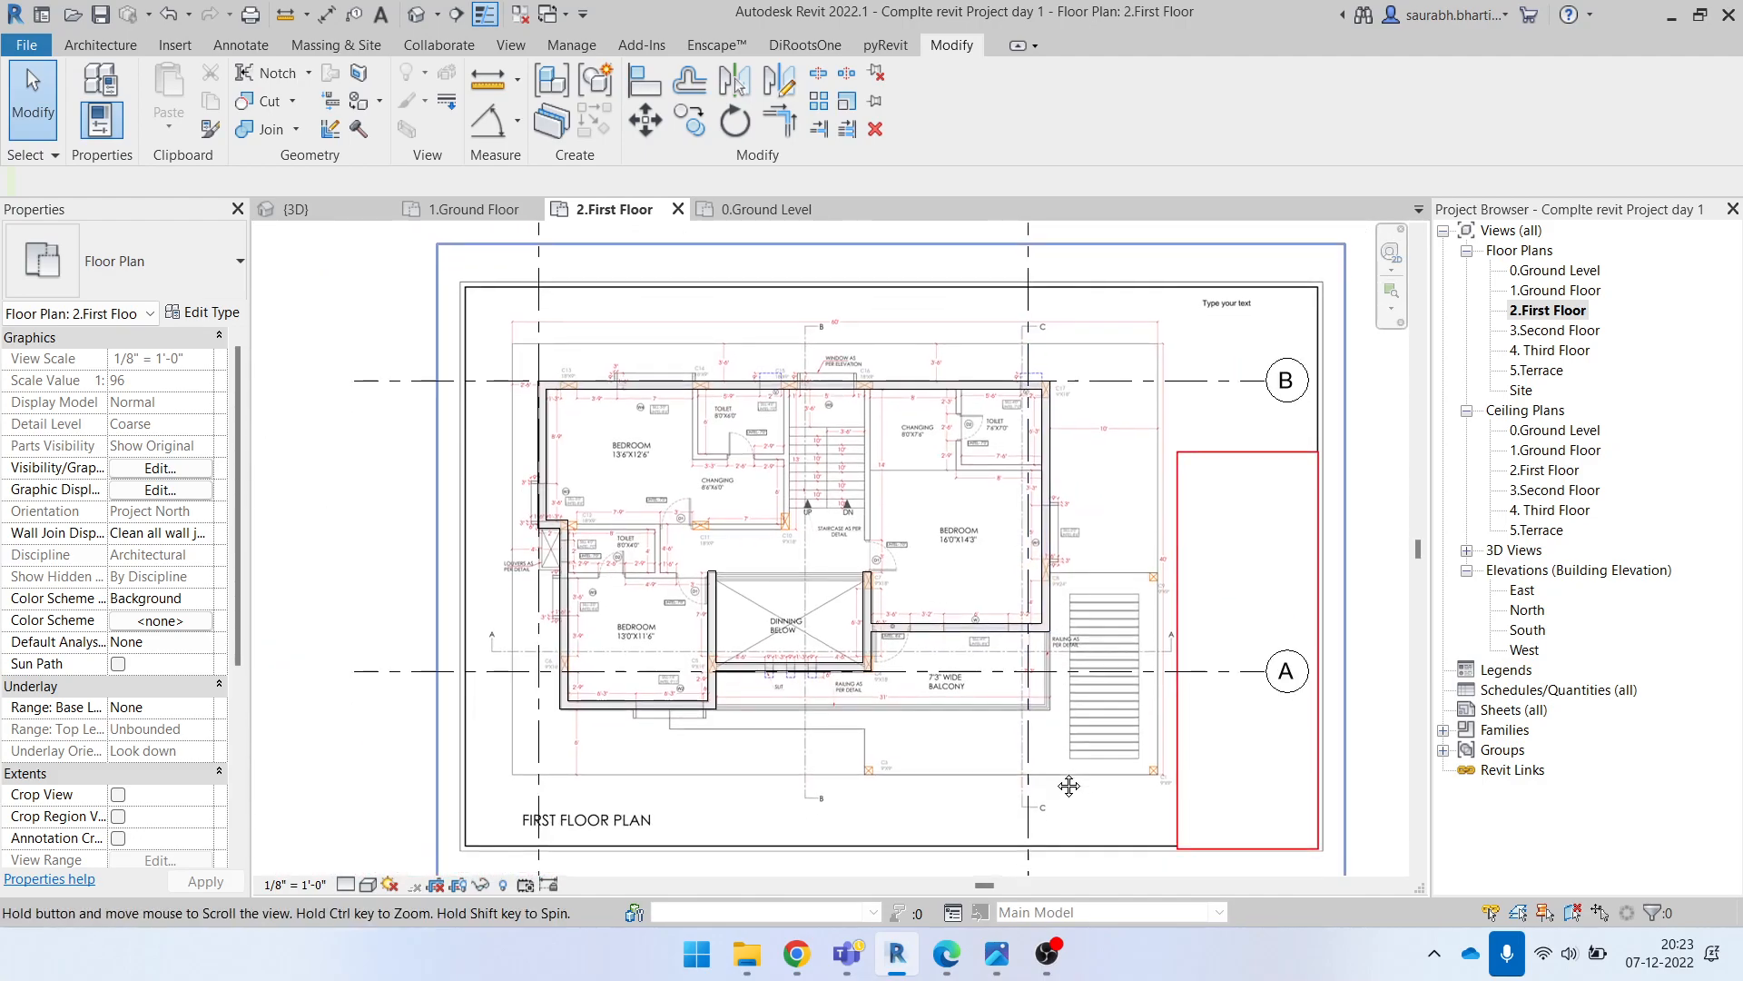
{"action": "scroll", "coordinate": [1049, 527], "scroll_direction": "up", "scroll_amount": 1}
{"action": "scroll", "coordinate": [1049, 527], "scroll_direction": "up", "scroll_amount": 3}
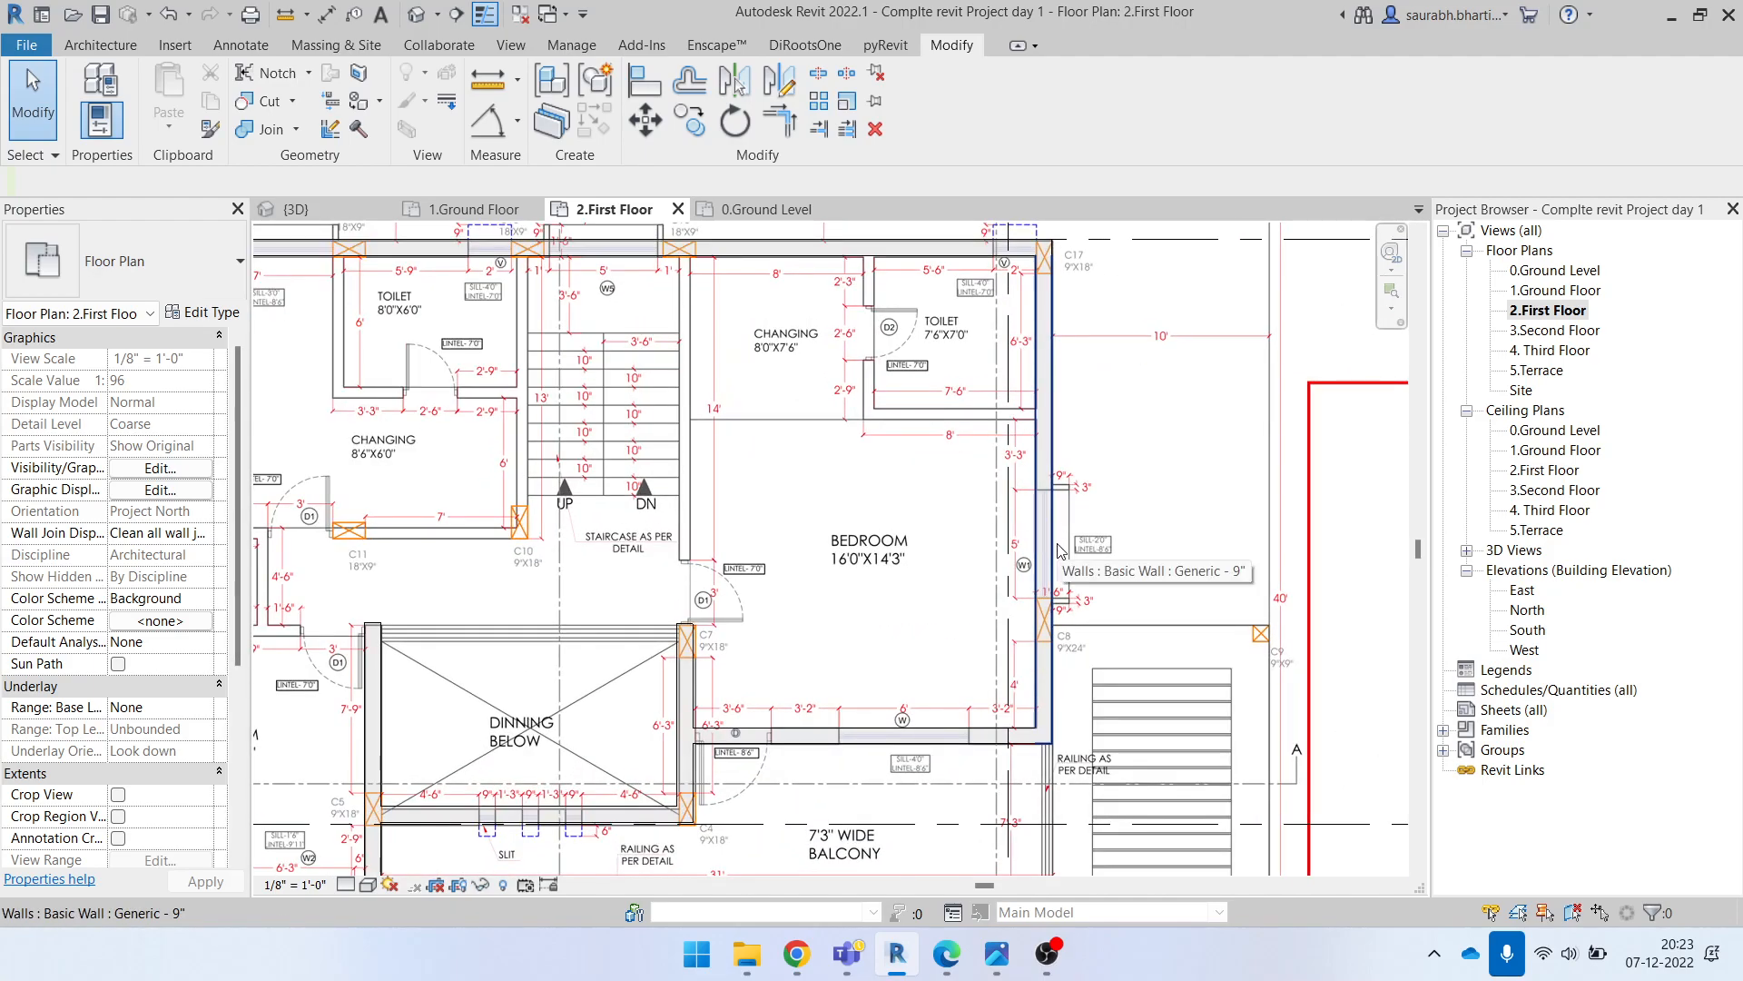
{"action": "scroll", "coordinate": [1058, 549], "scroll_direction": "down", "scroll_amount": 3}
{"action": "key", "text": "a"}
{"action": "key", "text": "Escape"}
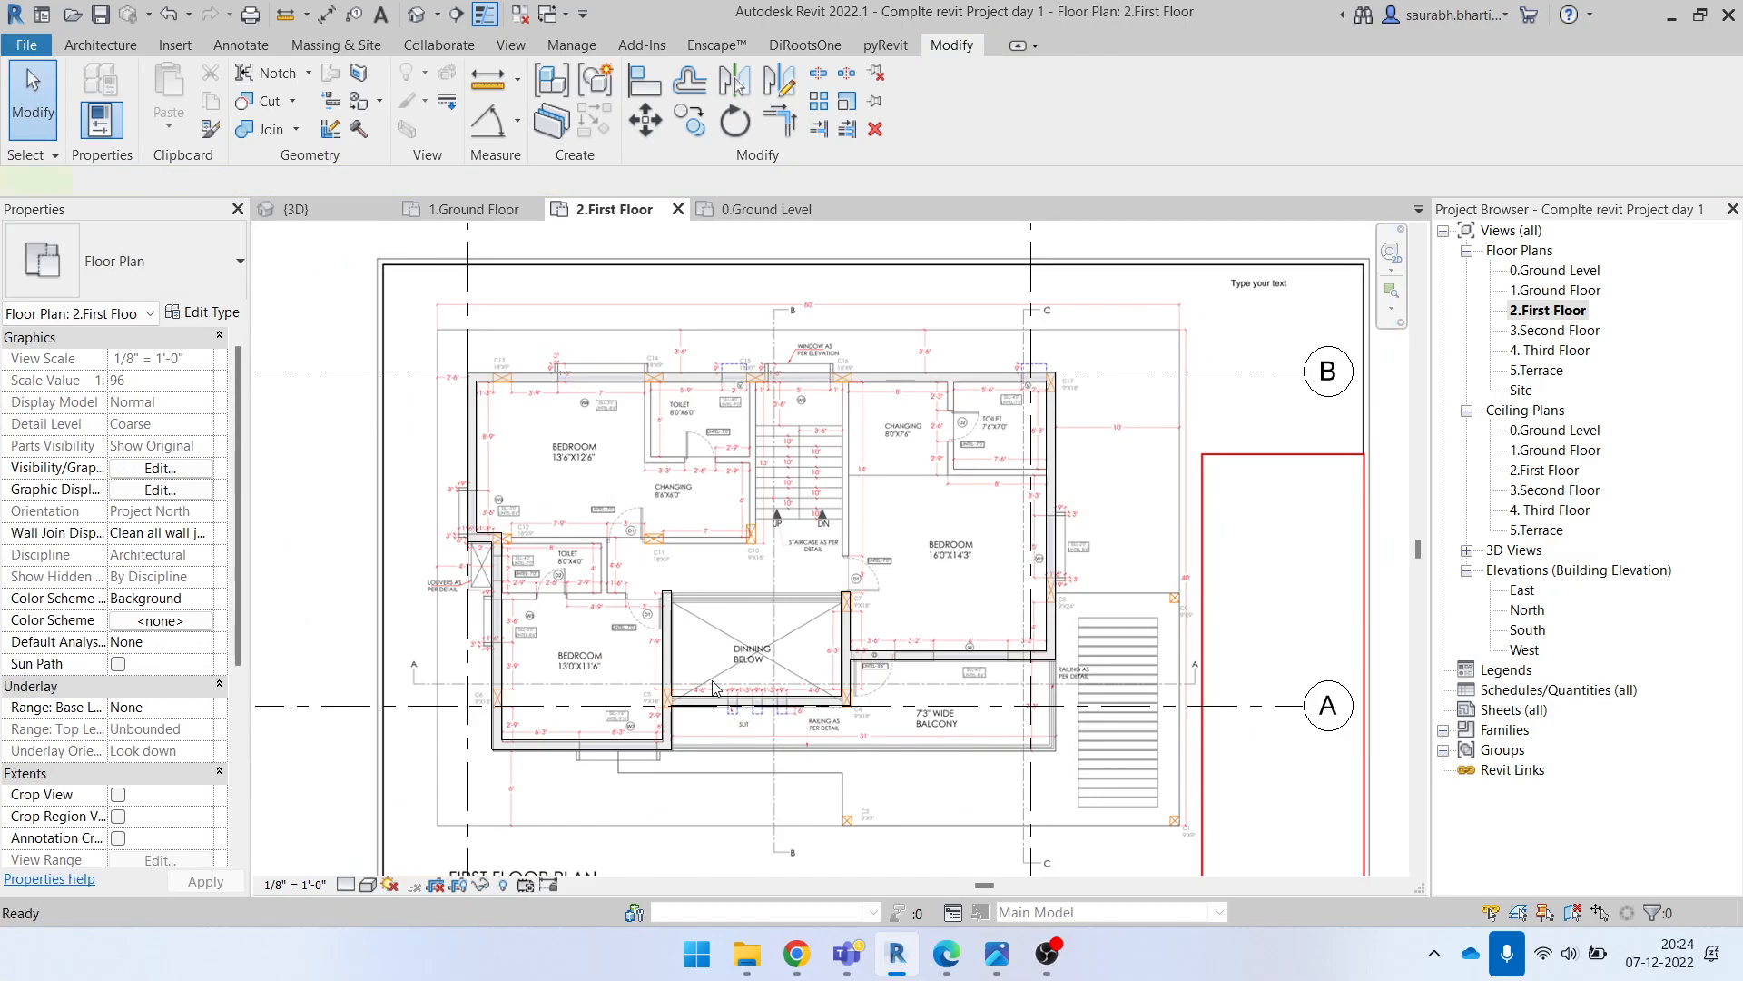
Step: Draw Generic - 6" walls around the 8'0"X6'0" toilet, starting at column C14 and running along its door side to the staircase
{"action": "key", "text": "a"}
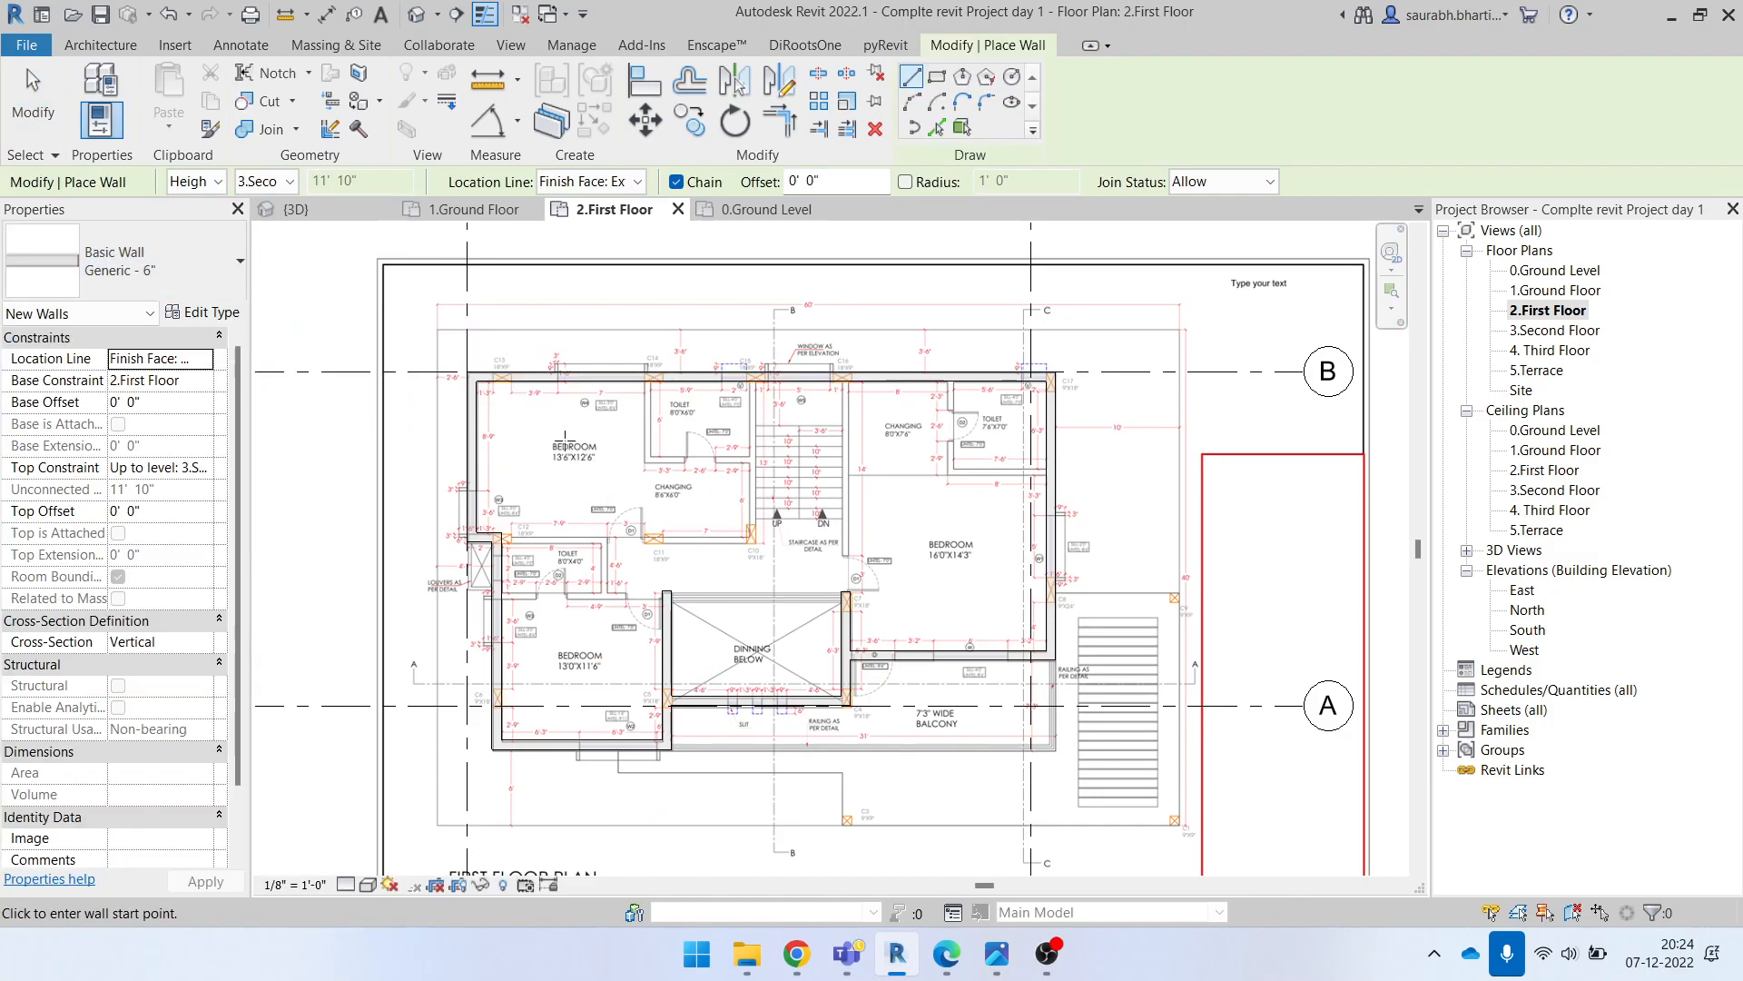
{"action": "scroll", "coordinate": [647, 382], "scroll_direction": "up", "scroll_amount": 6}
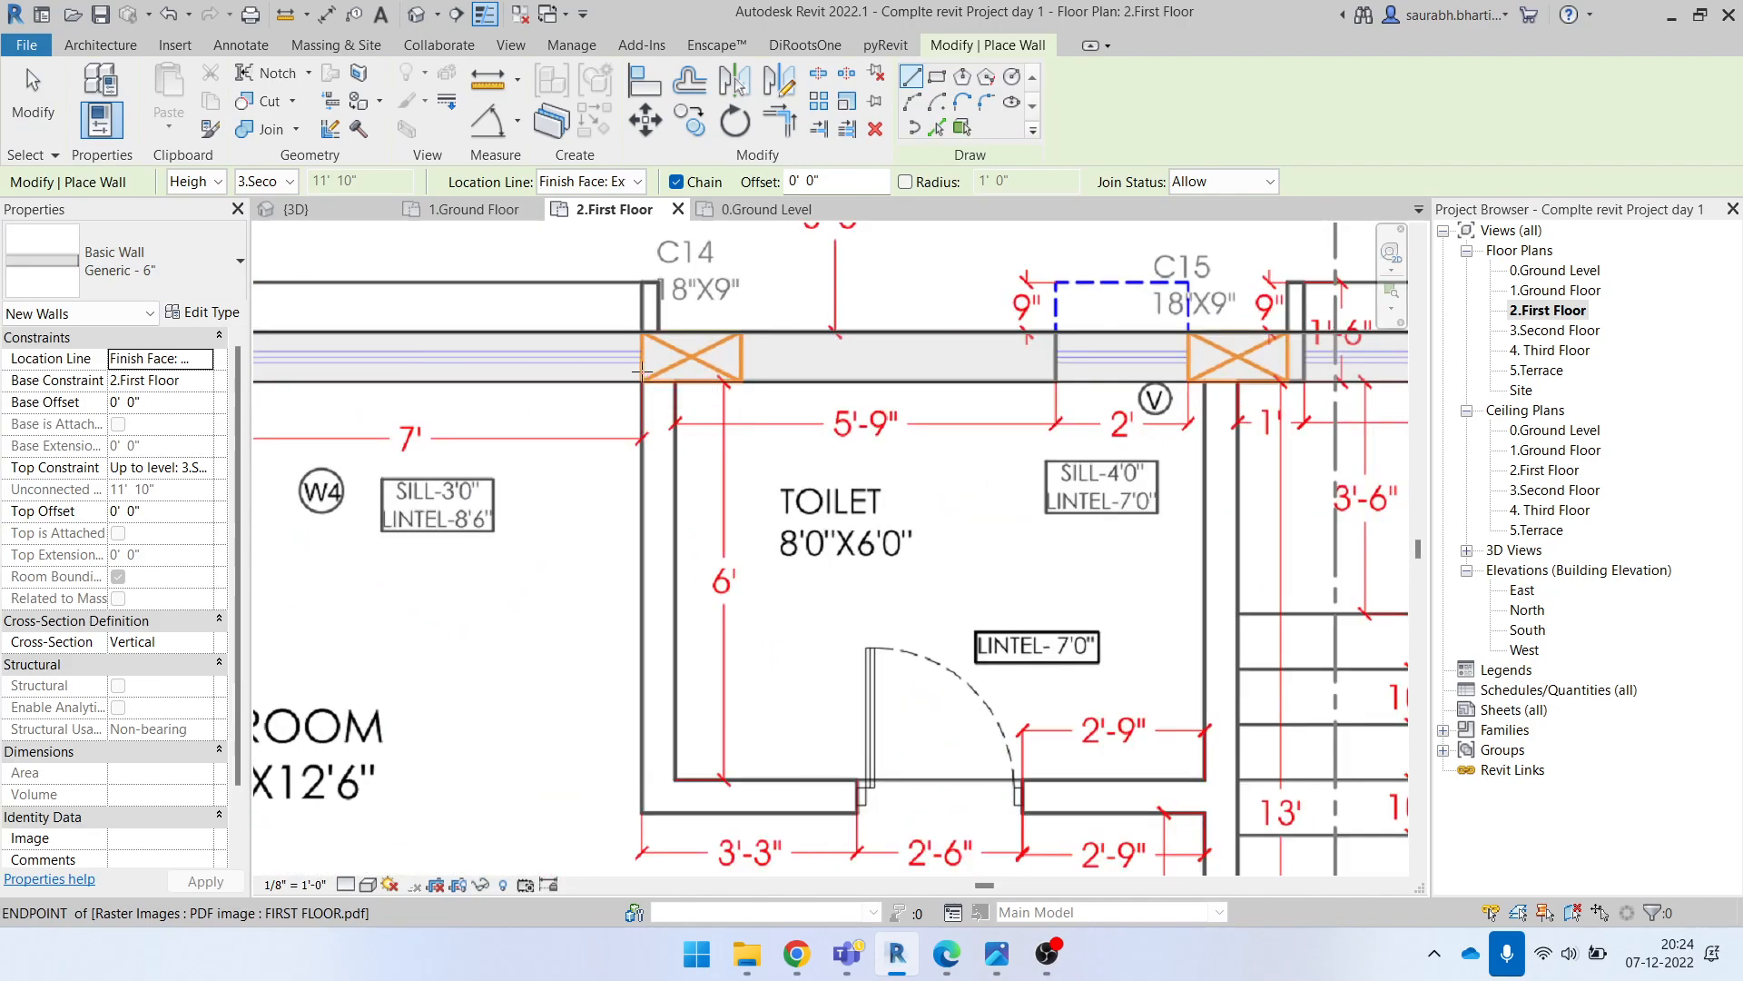
{"action": "left_click", "coordinate": [641, 380]}
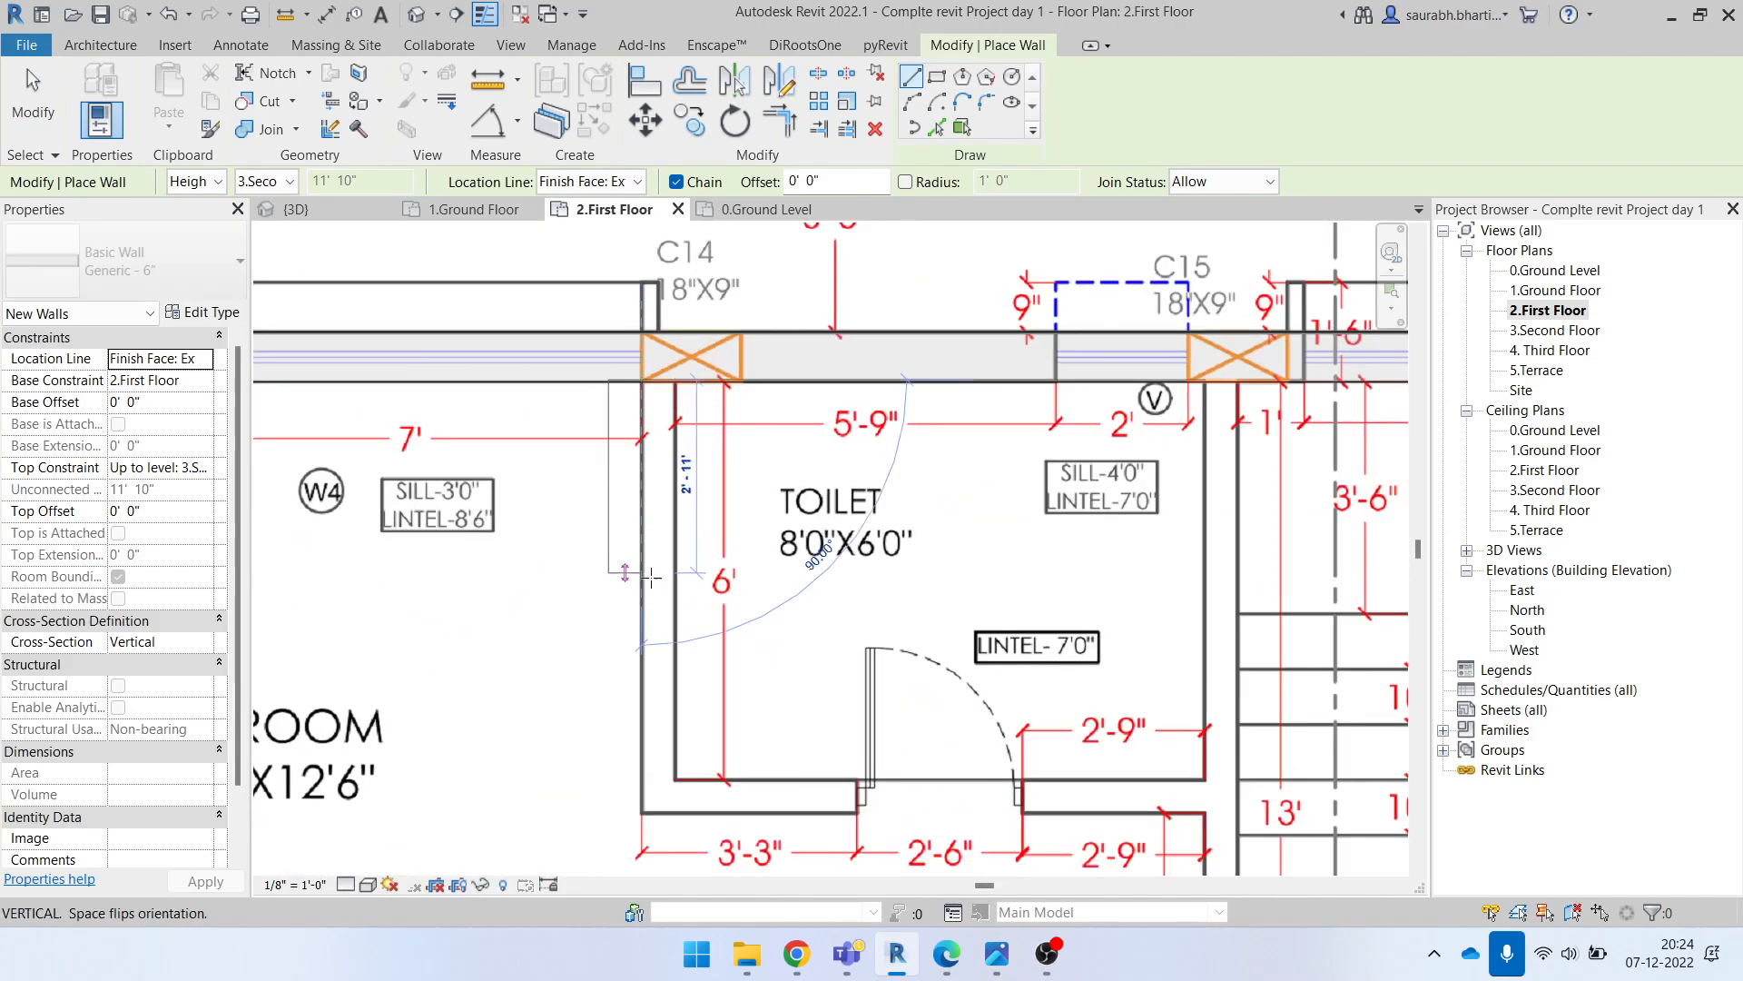
{"action": "left_click", "coordinate": [641, 811]}
{"action": "left_click", "coordinate": [1237, 811]}
{"action": "key", "text": "Escape"}
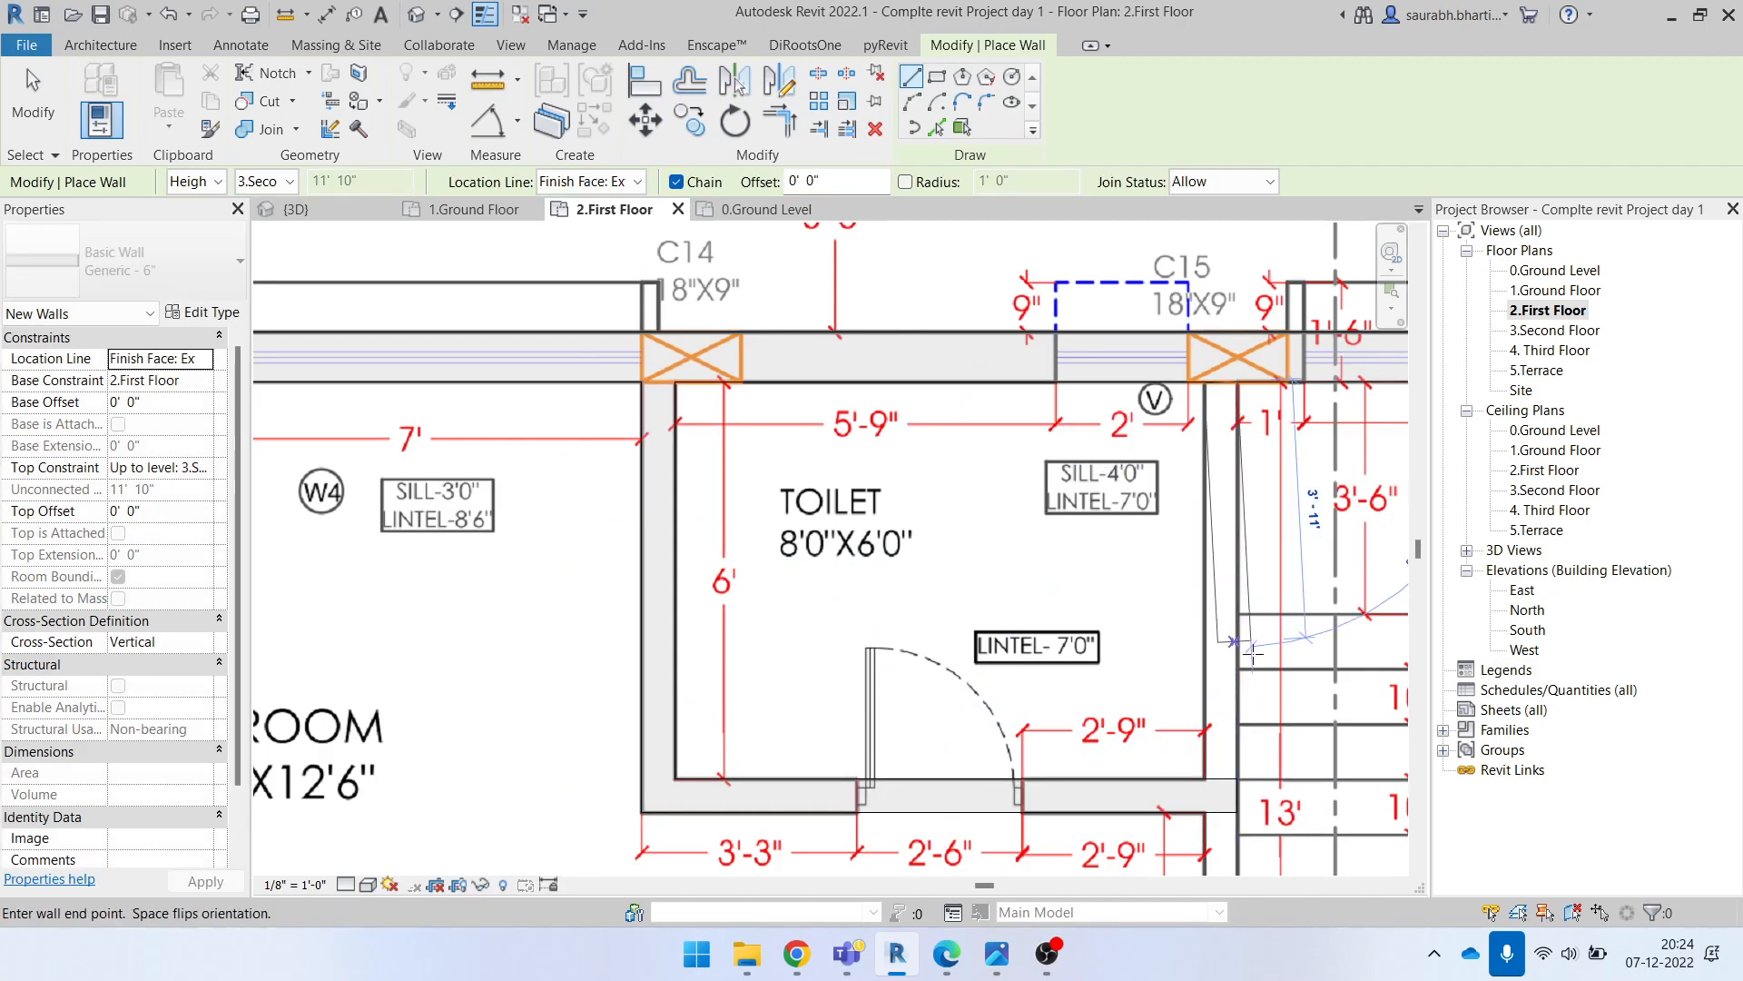
Step: Draw the staircase-side wall down to column C10 and continue it along the changing room and bedroom past C11 to C12
{"action": "scroll", "coordinate": [1241, 634], "scroll_direction": "down", "scroll_amount": 2}
{"action": "middle_click_drag", "start_coordinate": [1238, 765], "coordinate": [1139, 438]}
{"action": "scroll", "coordinate": [1153, 640], "scroll_direction": "up", "scroll_amount": 2}
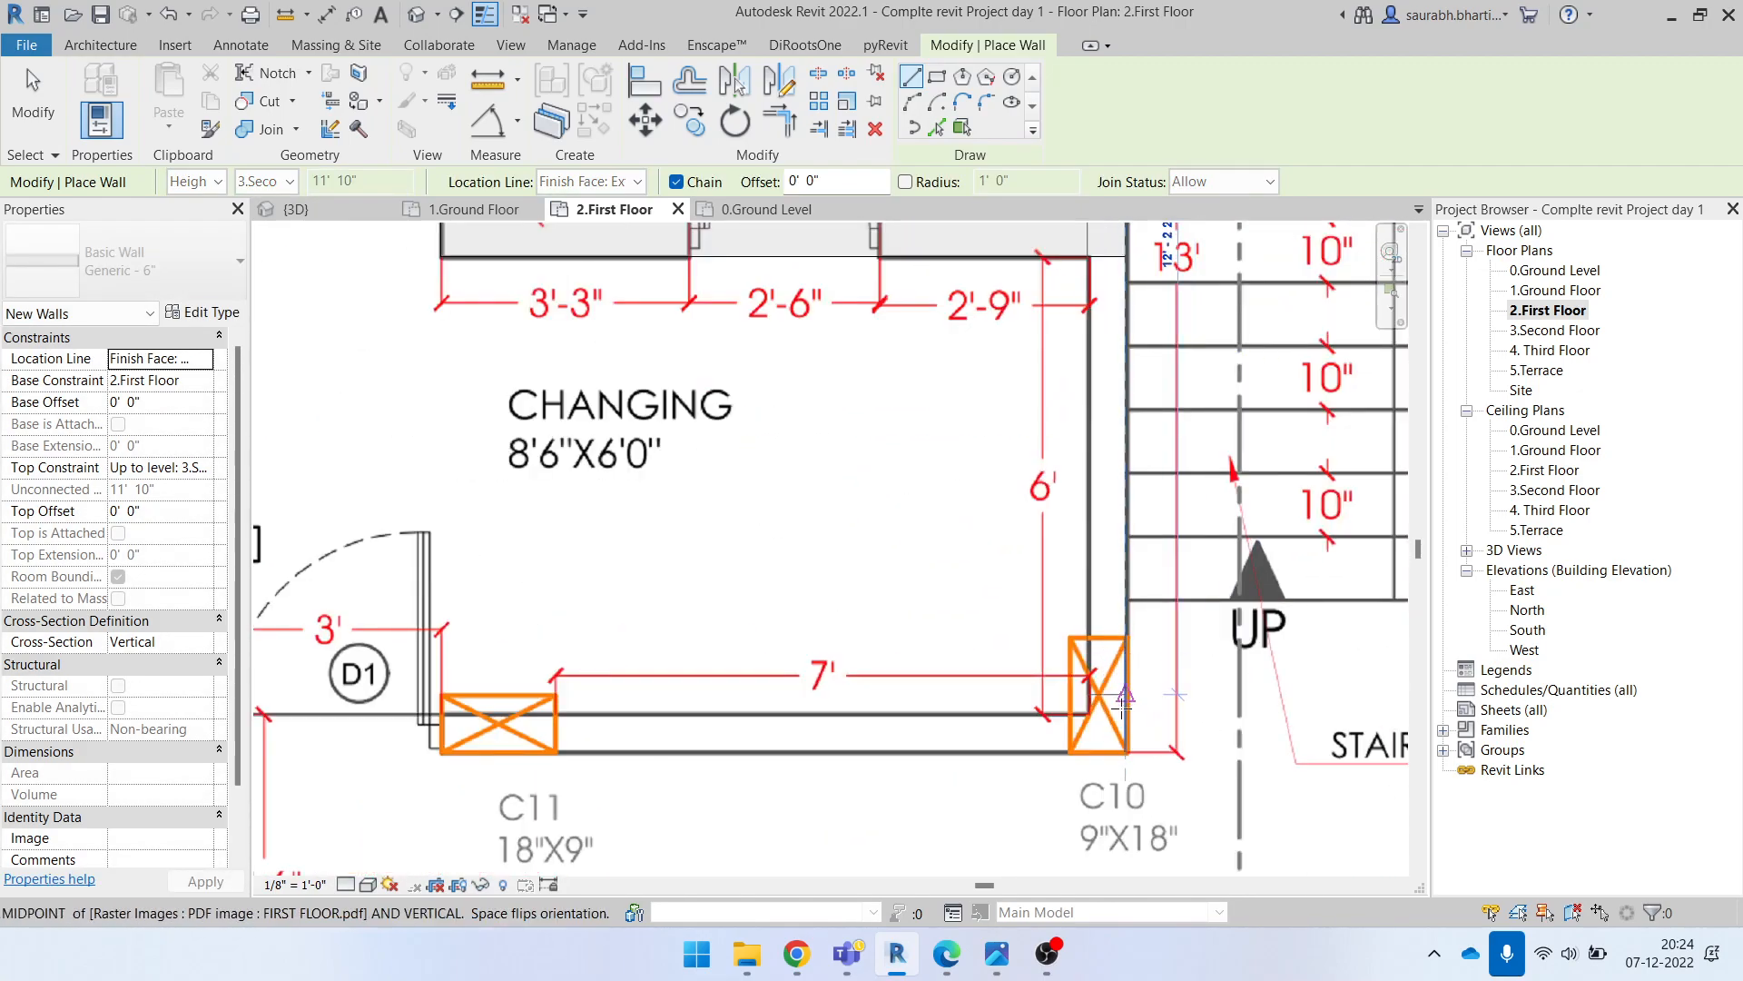
{"action": "left_click", "coordinate": [1106, 751]}
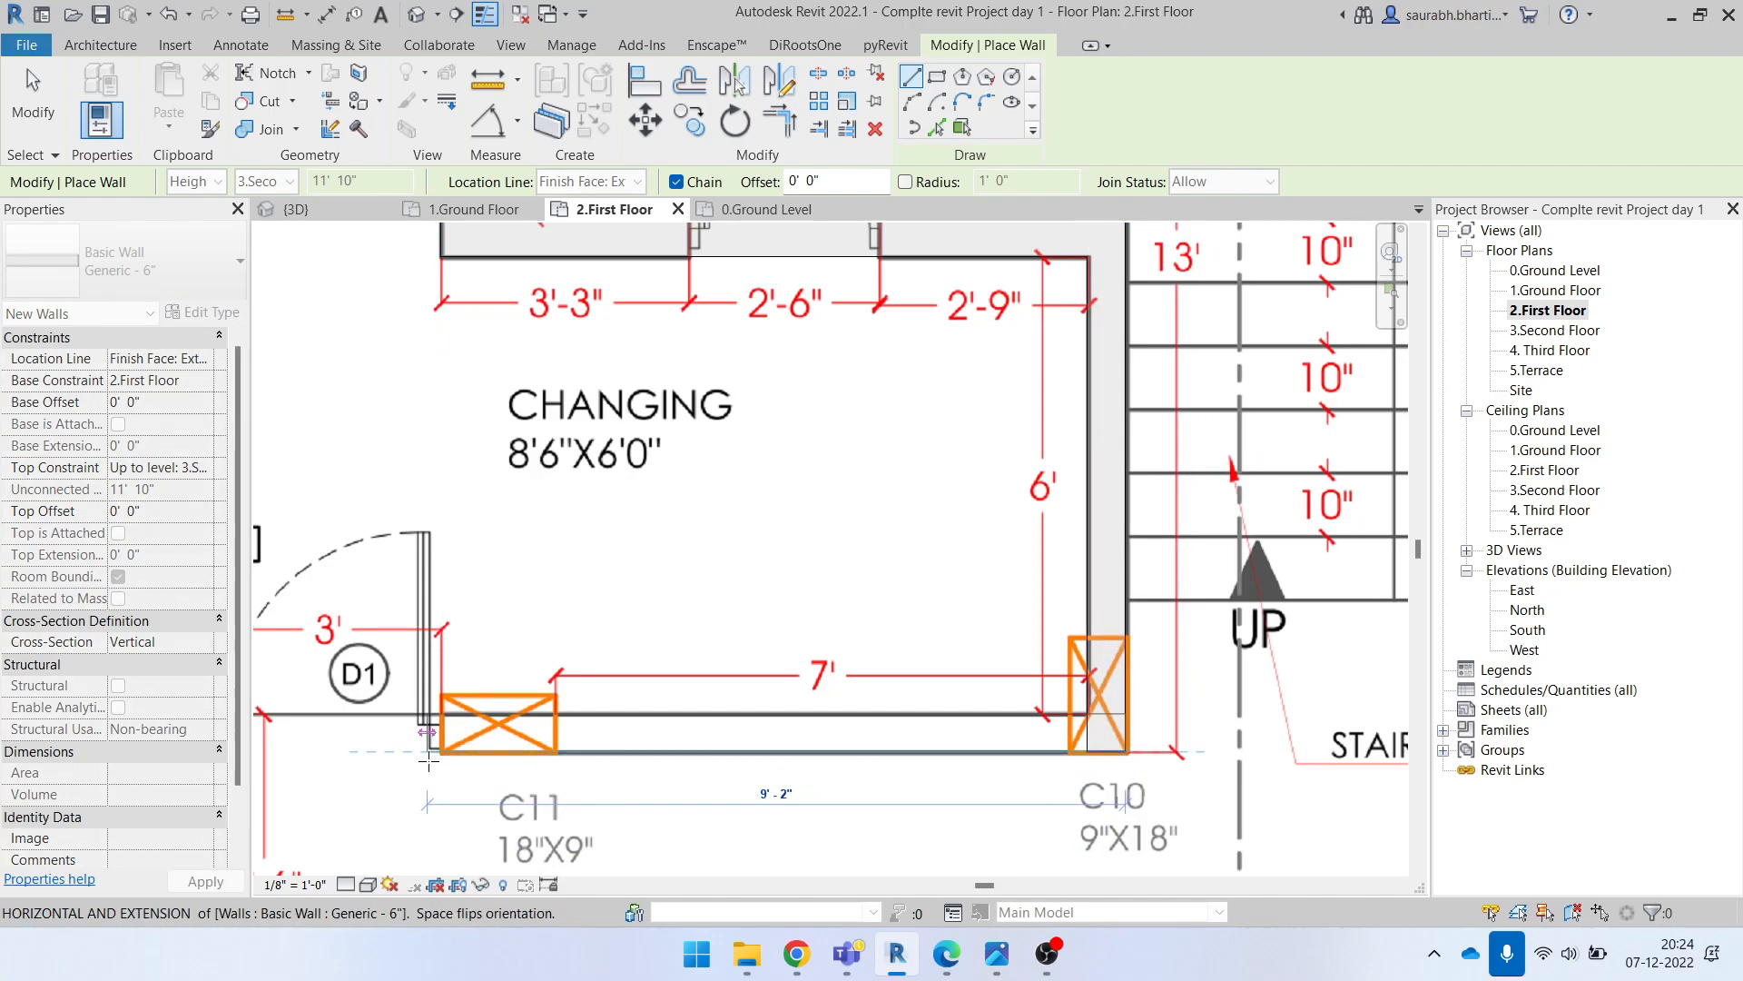
{"action": "scroll", "coordinate": [427, 753], "scroll_direction": "down", "scroll_amount": 2}
{"action": "middle_click_drag", "start_coordinate": [434, 756], "coordinate": [749, 764]}
{"action": "middle_click_drag", "start_coordinate": [537, 759], "coordinate": [716, 762]}
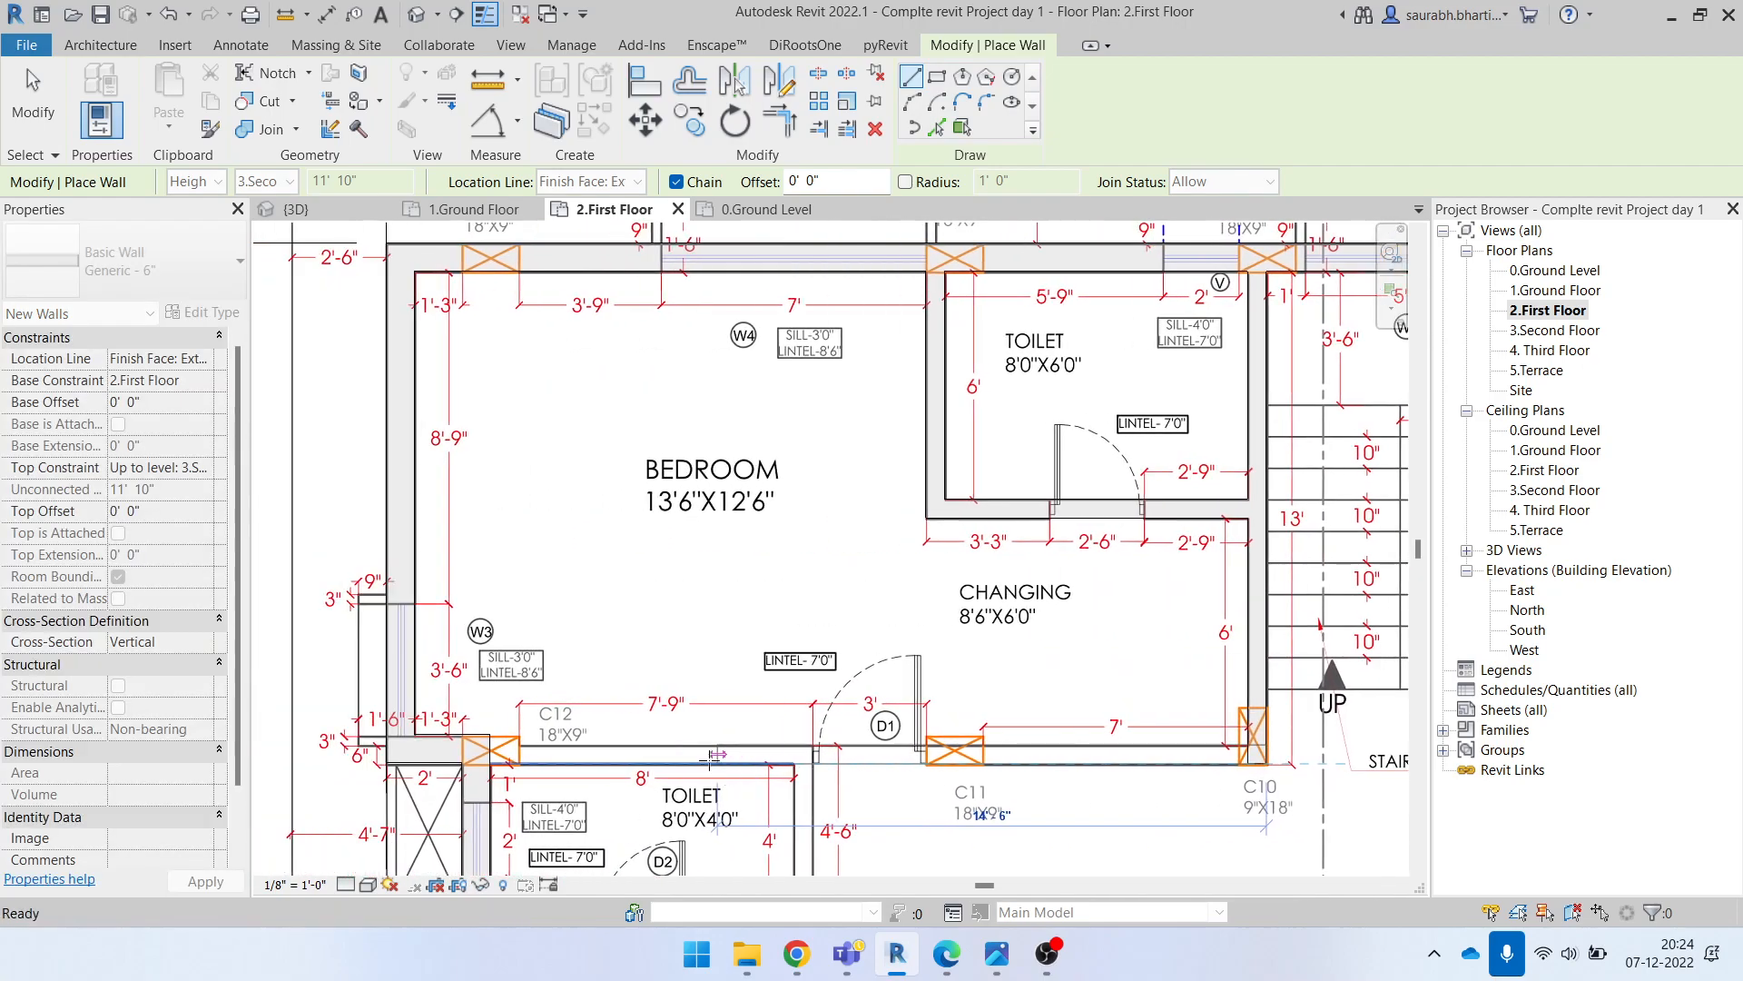
{"action": "left_click", "coordinate": [491, 762]}
{"action": "key", "text": "Escape"}
{"action": "key", "text": "Escape"}
Step: Examine the exterior wall corner at column C17 and the 7'6"X7'0" toilet against the plan and grid lines
{"action": "scroll", "coordinate": [572, 599], "scroll_direction": "down", "scroll_amount": 3}
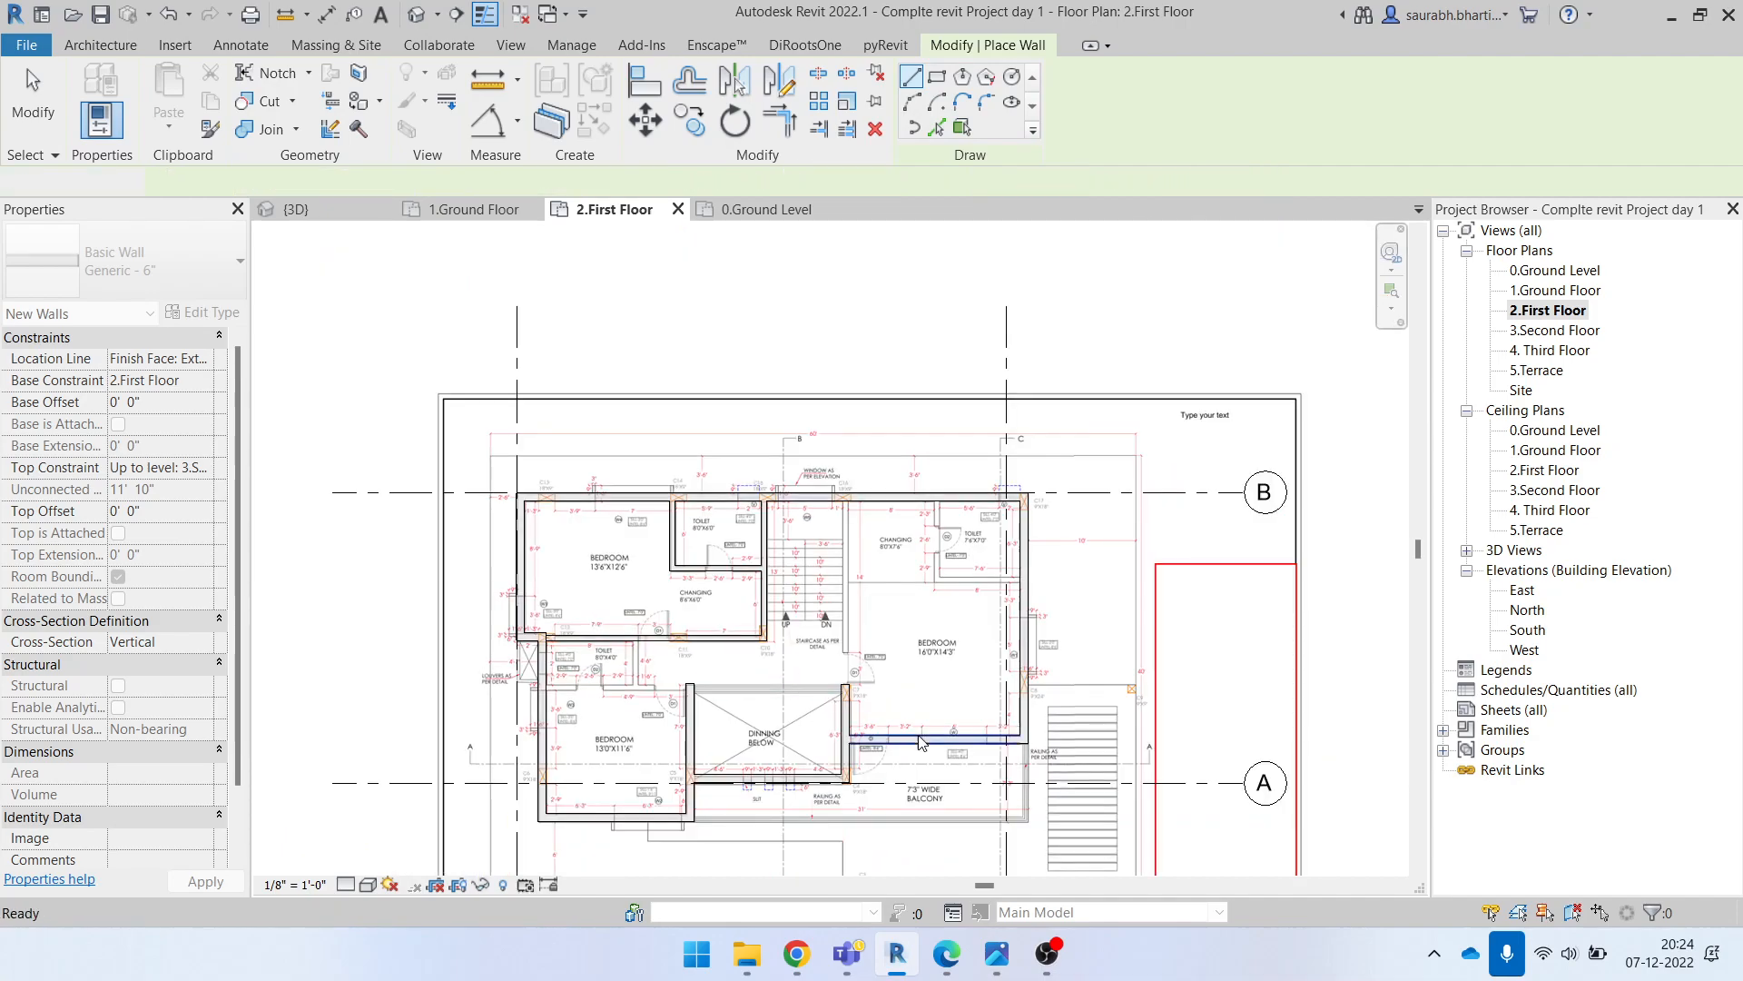
{"action": "scroll", "coordinate": [926, 692], "scroll_direction": "up", "scroll_amount": 4}
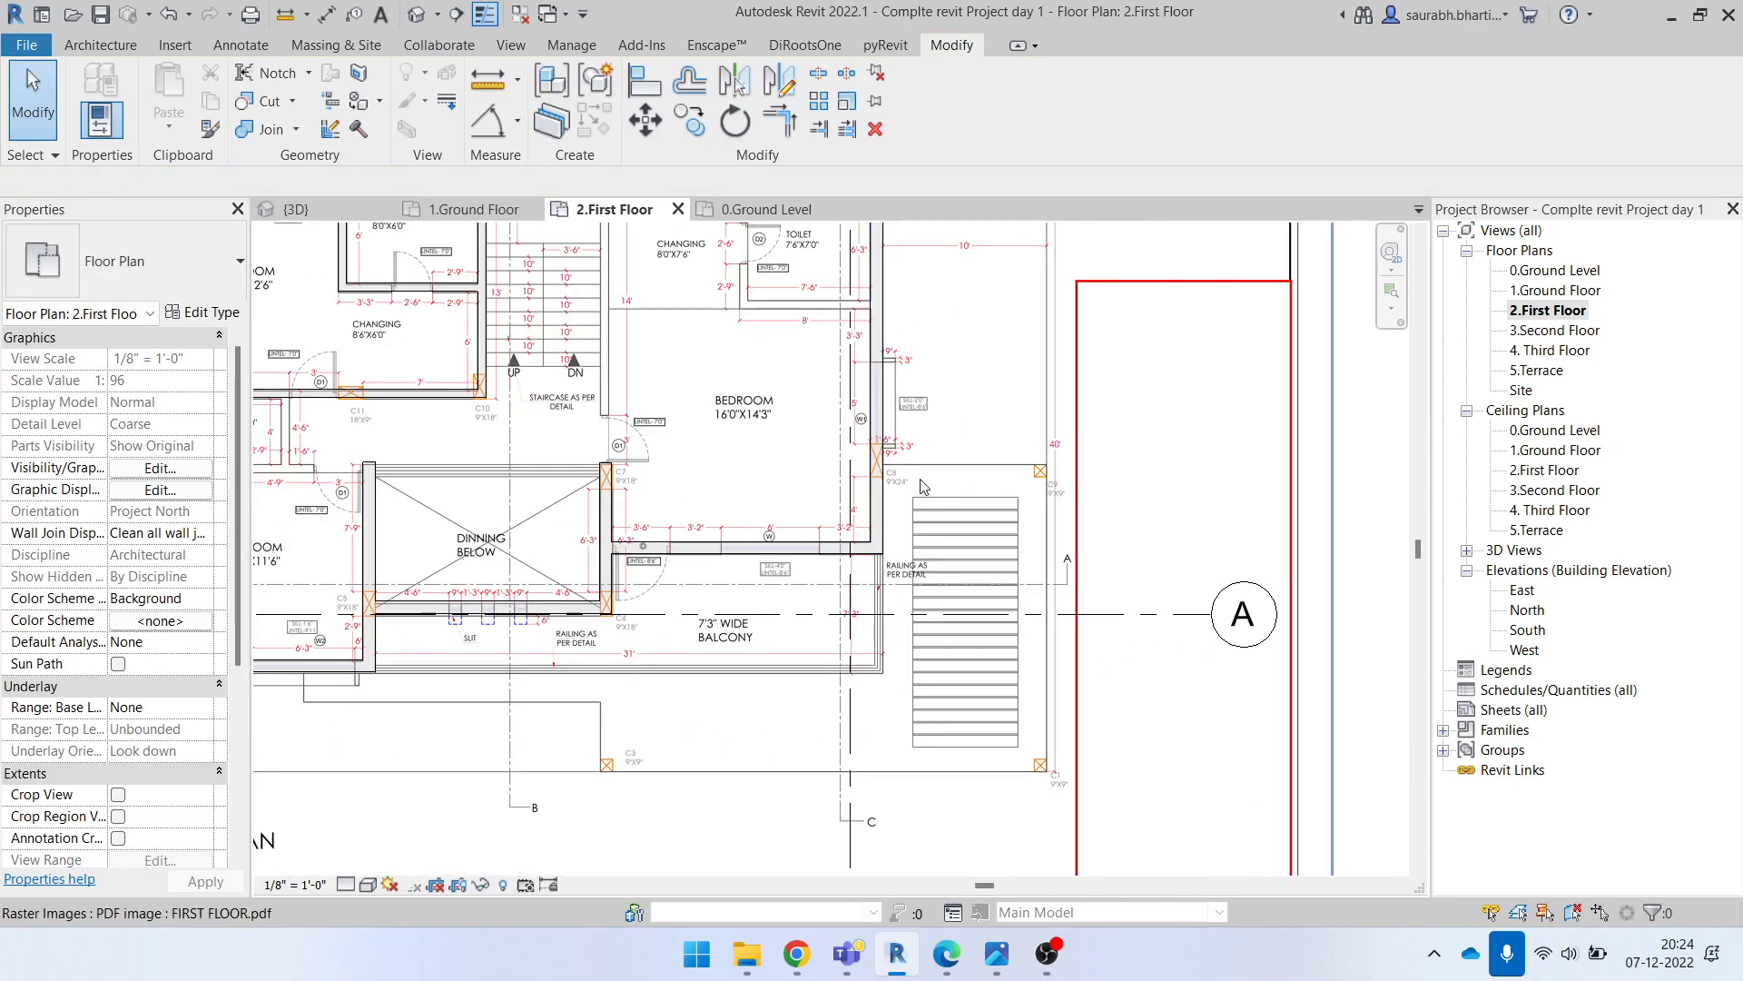
{"action": "middle_click_drag", "start_coordinate": [911, 466], "coordinate": [978, 623]}
{"action": "scroll", "coordinate": [951, 565], "scroll_direction": "up", "scroll_amount": 1}
{"action": "scroll", "coordinate": [938, 329], "scroll_direction": "up", "scroll_amount": 6}
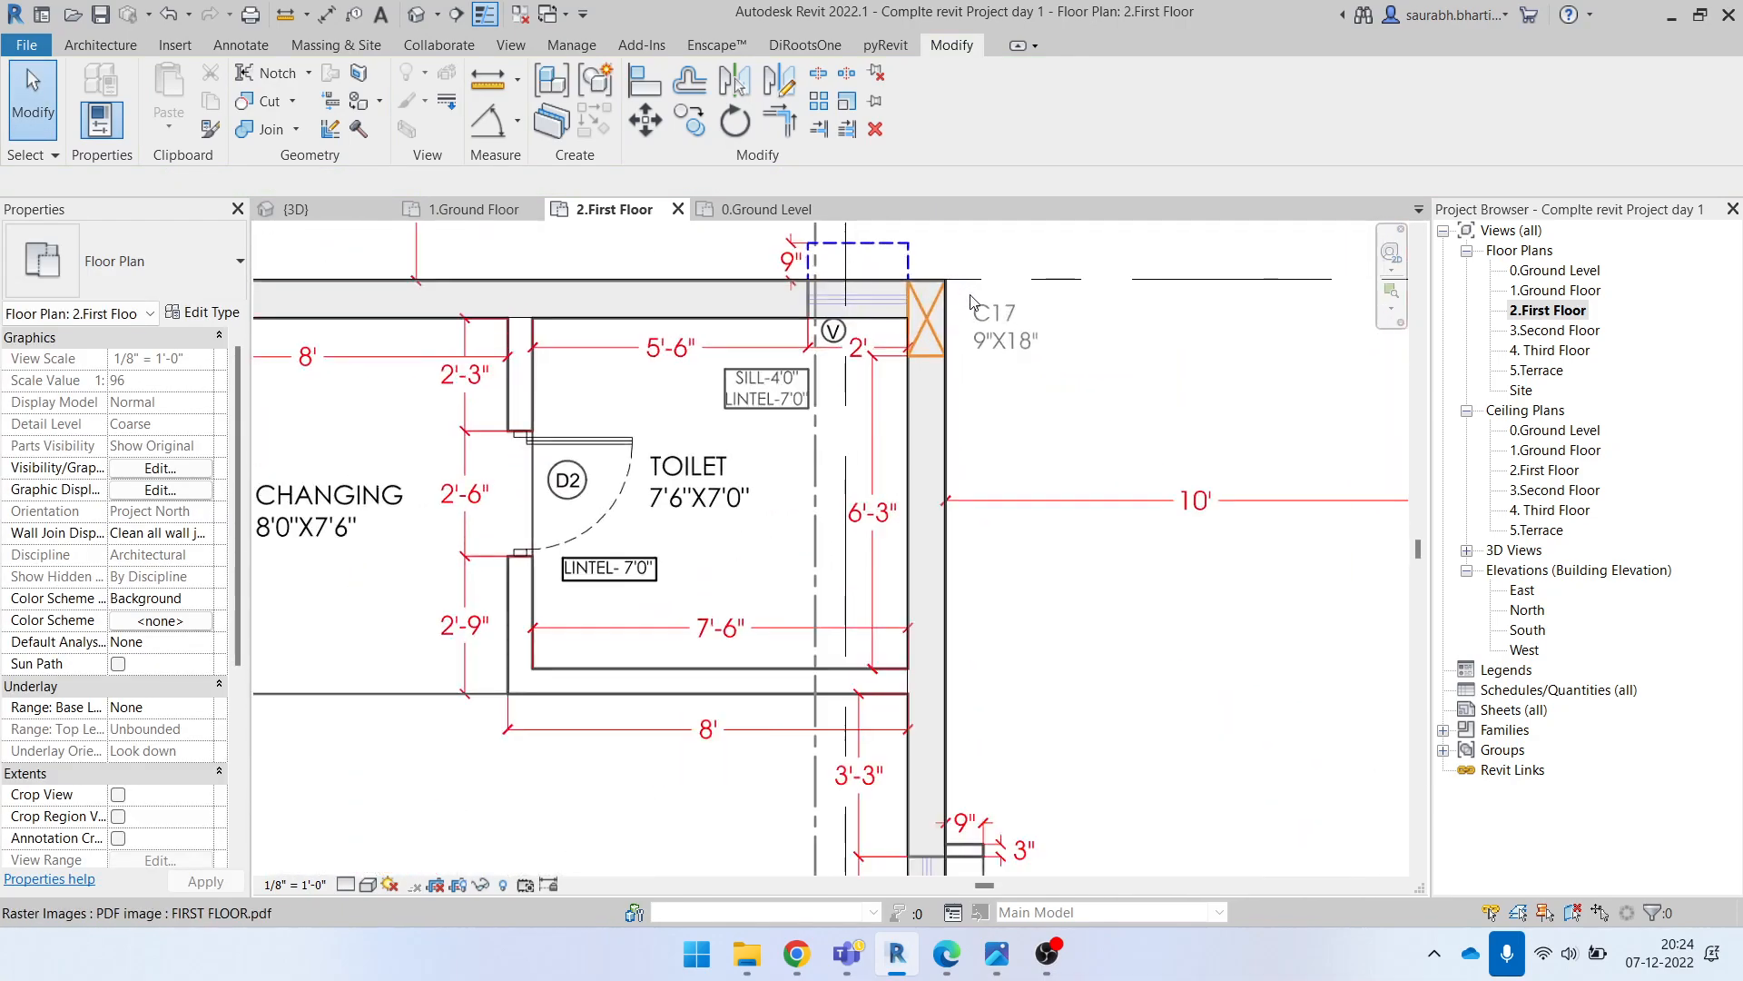
{"action": "scroll", "coordinate": [1021, 418], "scroll_direction": "up", "scroll_amount": 1}
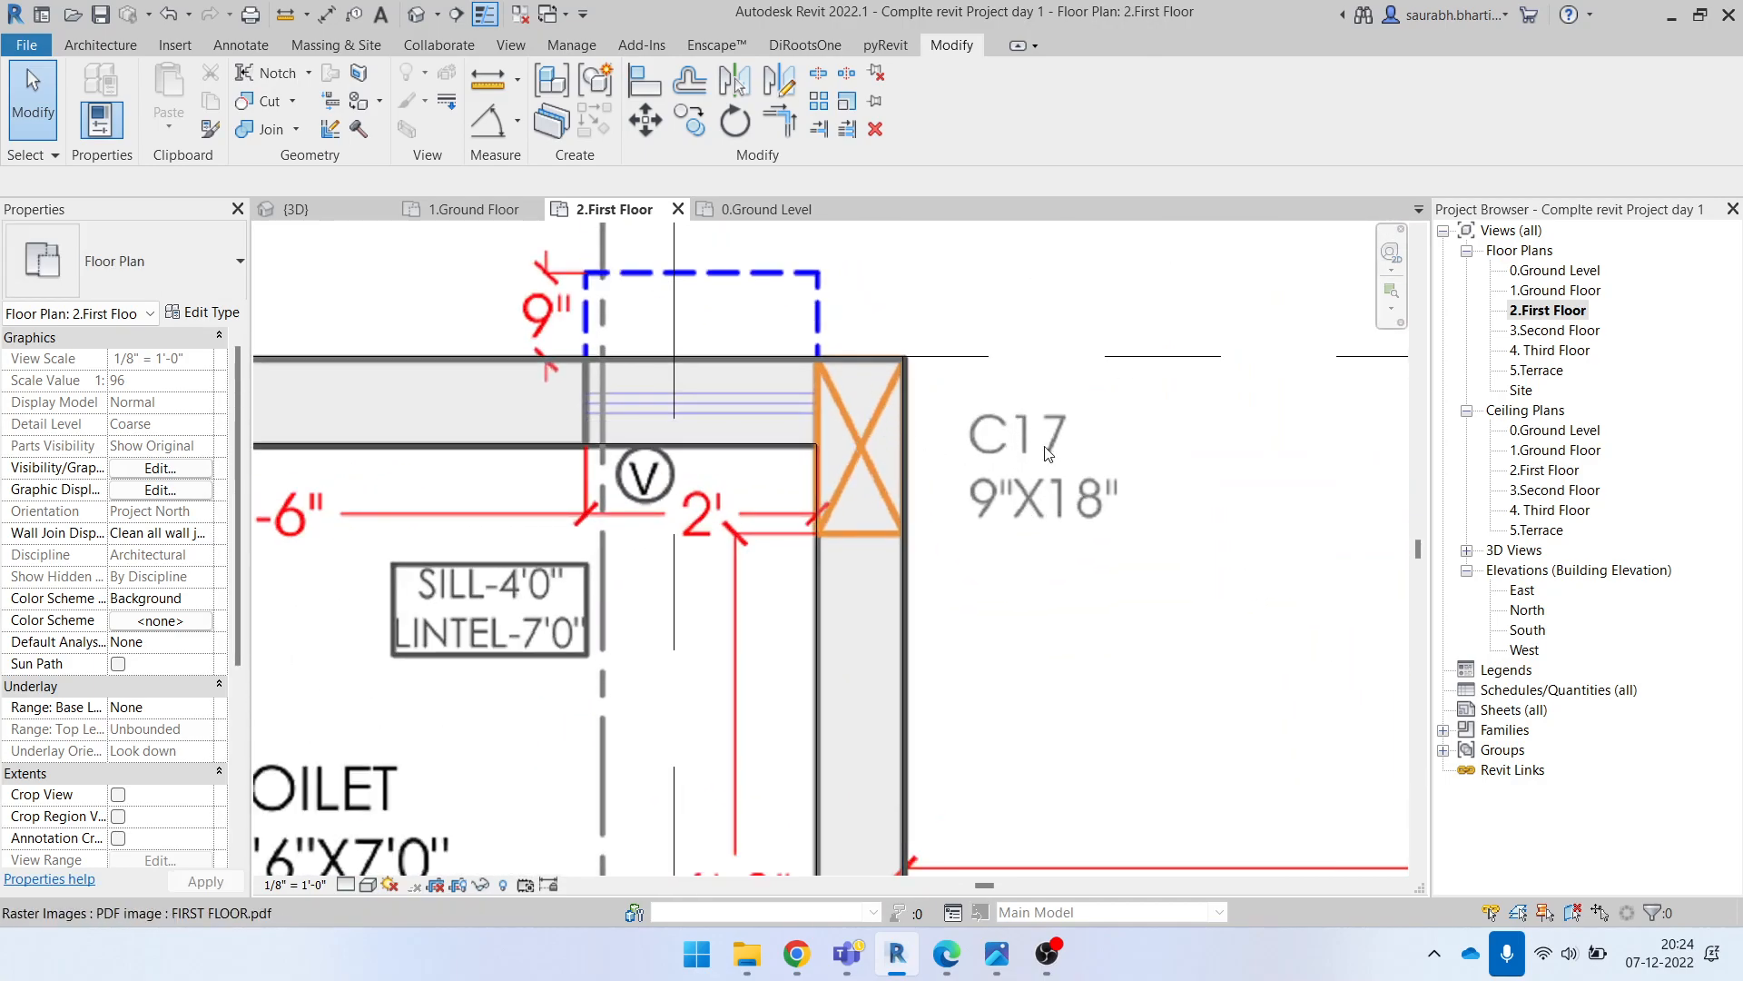
{"action": "scroll", "coordinate": [1023, 493], "scroll_direction": "down", "scroll_amount": 1}
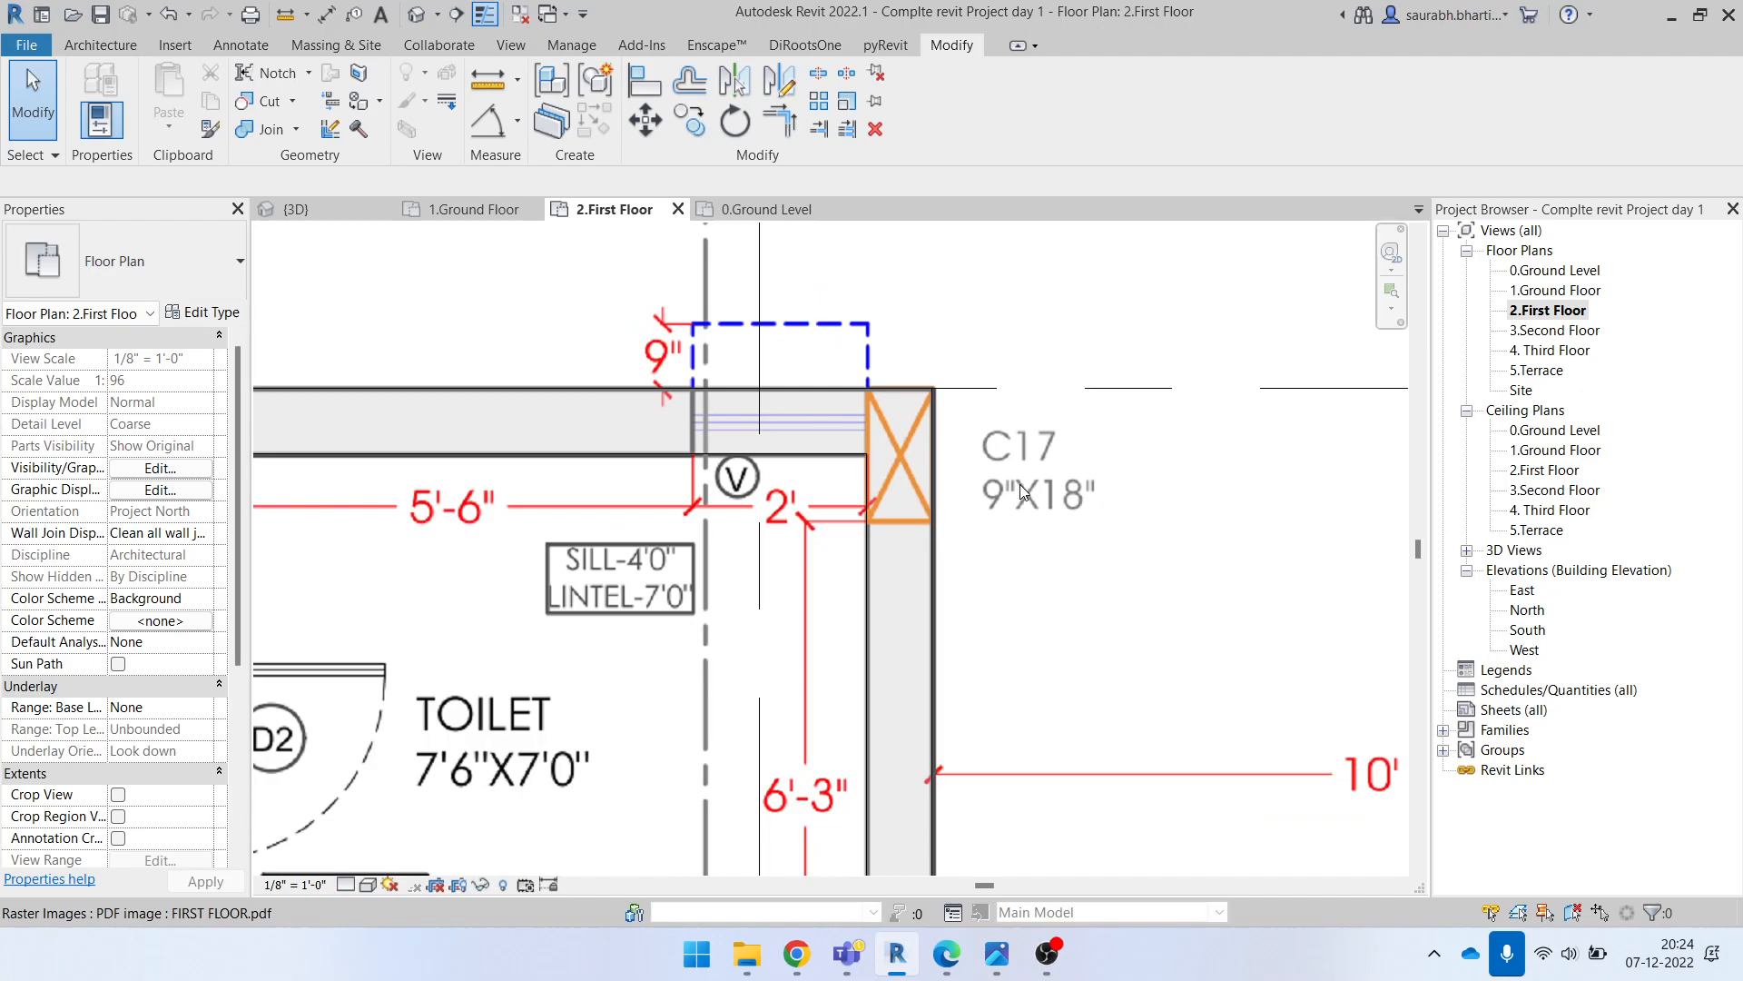
{"action": "scroll", "coordinate": [1020, 482], "scroll_direction": "down", "scroll_amount": 2}
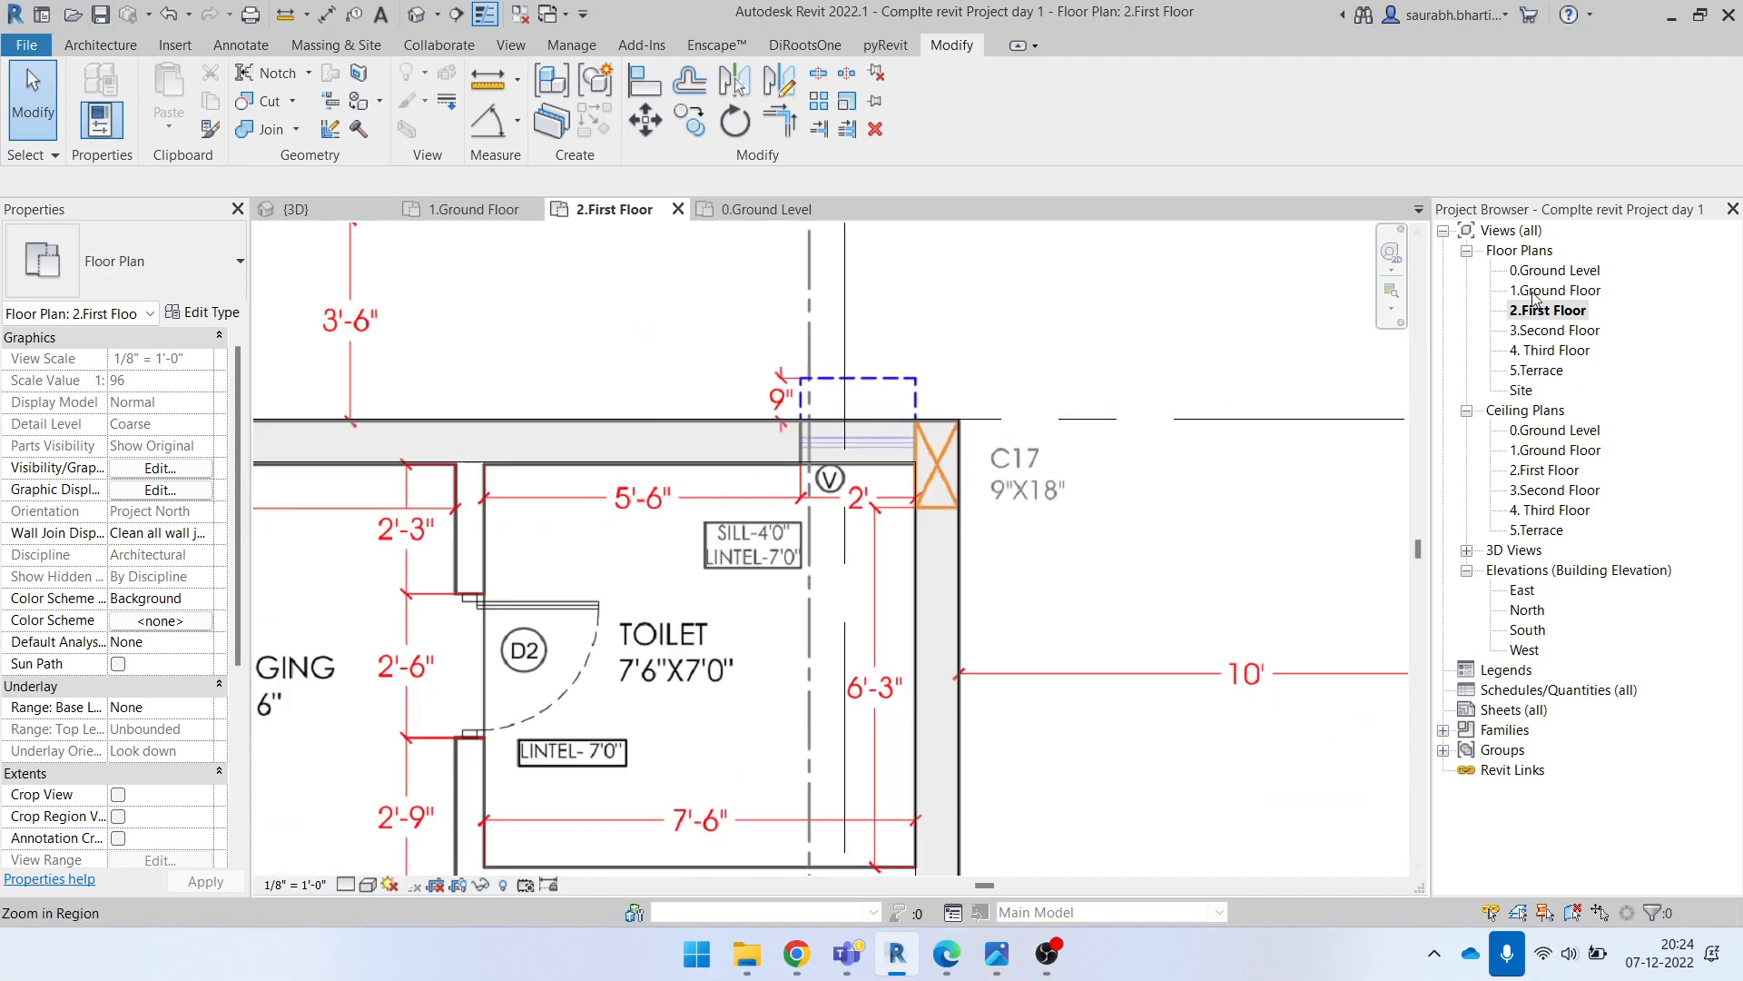
{"action": "scroll", "coordinate": [145, 606], "scroll_direction": "down", "scroll_amount": 5}
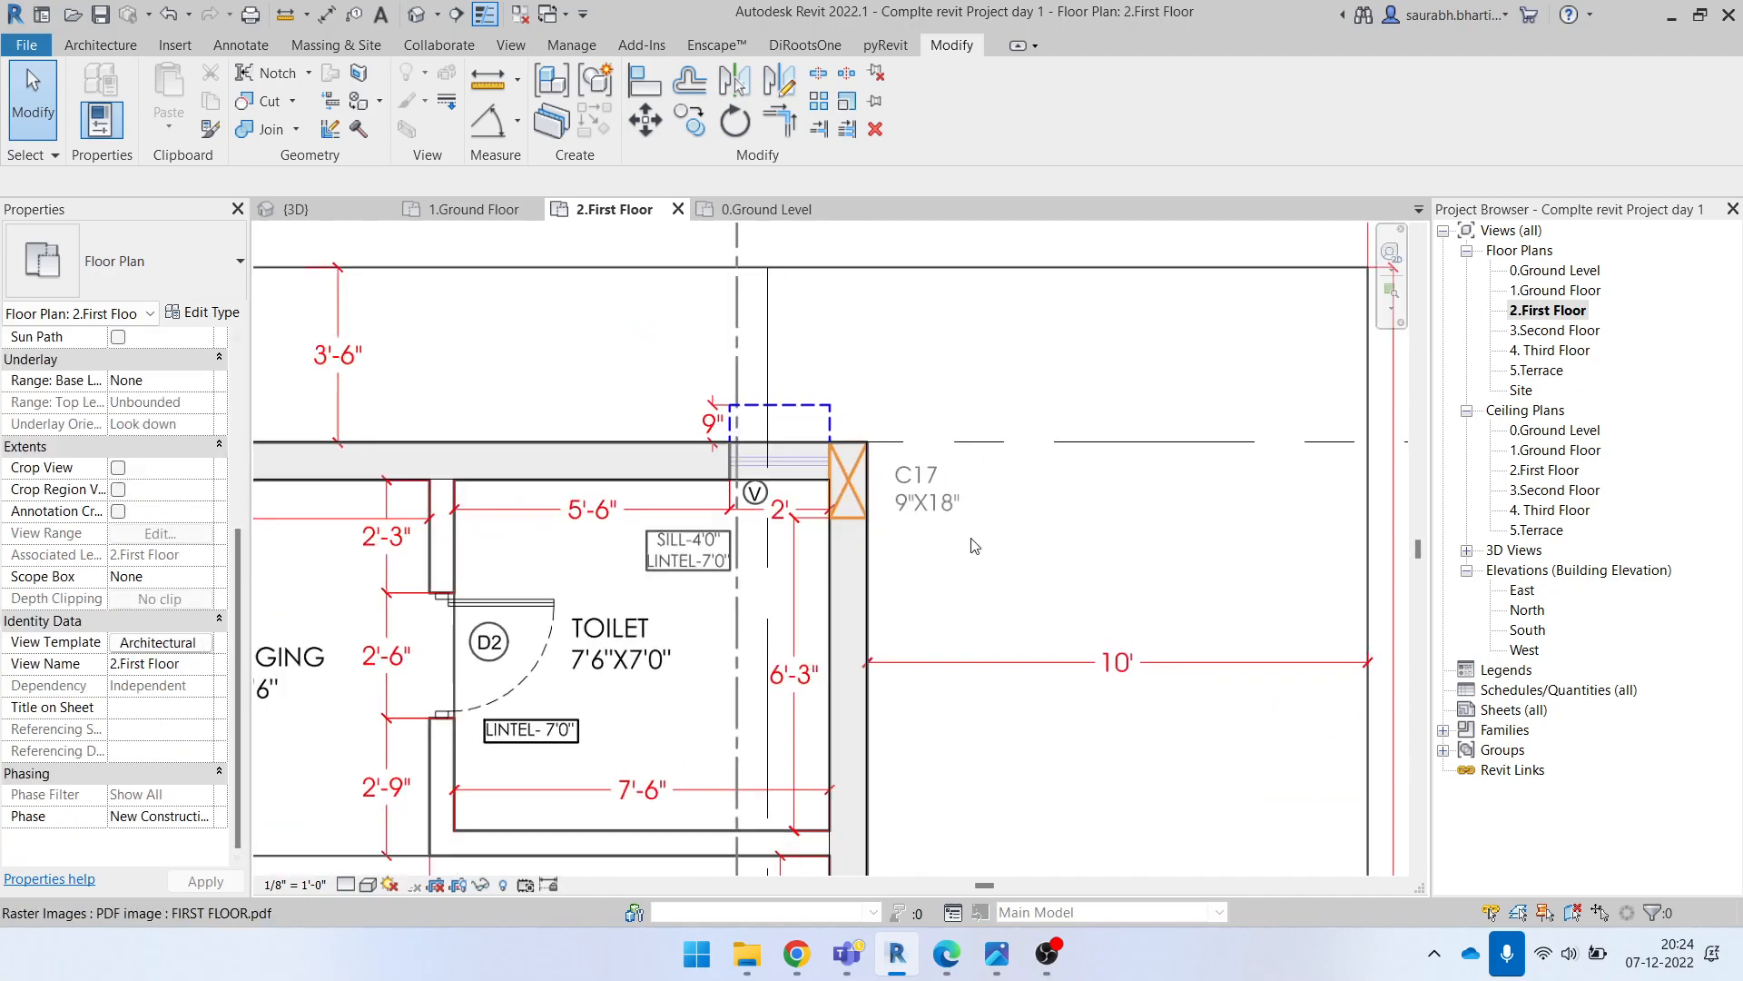
{"action": "scroll", "coordinate": [970, 549], "scroll_direction": "down", "scroll_amount": 4}
{"action": "scroll", "coordinate": [995, 530], "scroll_direction": "down", "scroll_amount": 2}
Step: Switch to Photos and examine the full front facade in Elevation.jpg
{"action": "left_click", "coordinate": [996, 953]}
{"action": "scroll", "coordinate": [1119, 627], "scroll_direction": "down", "scroll_amount": 3}
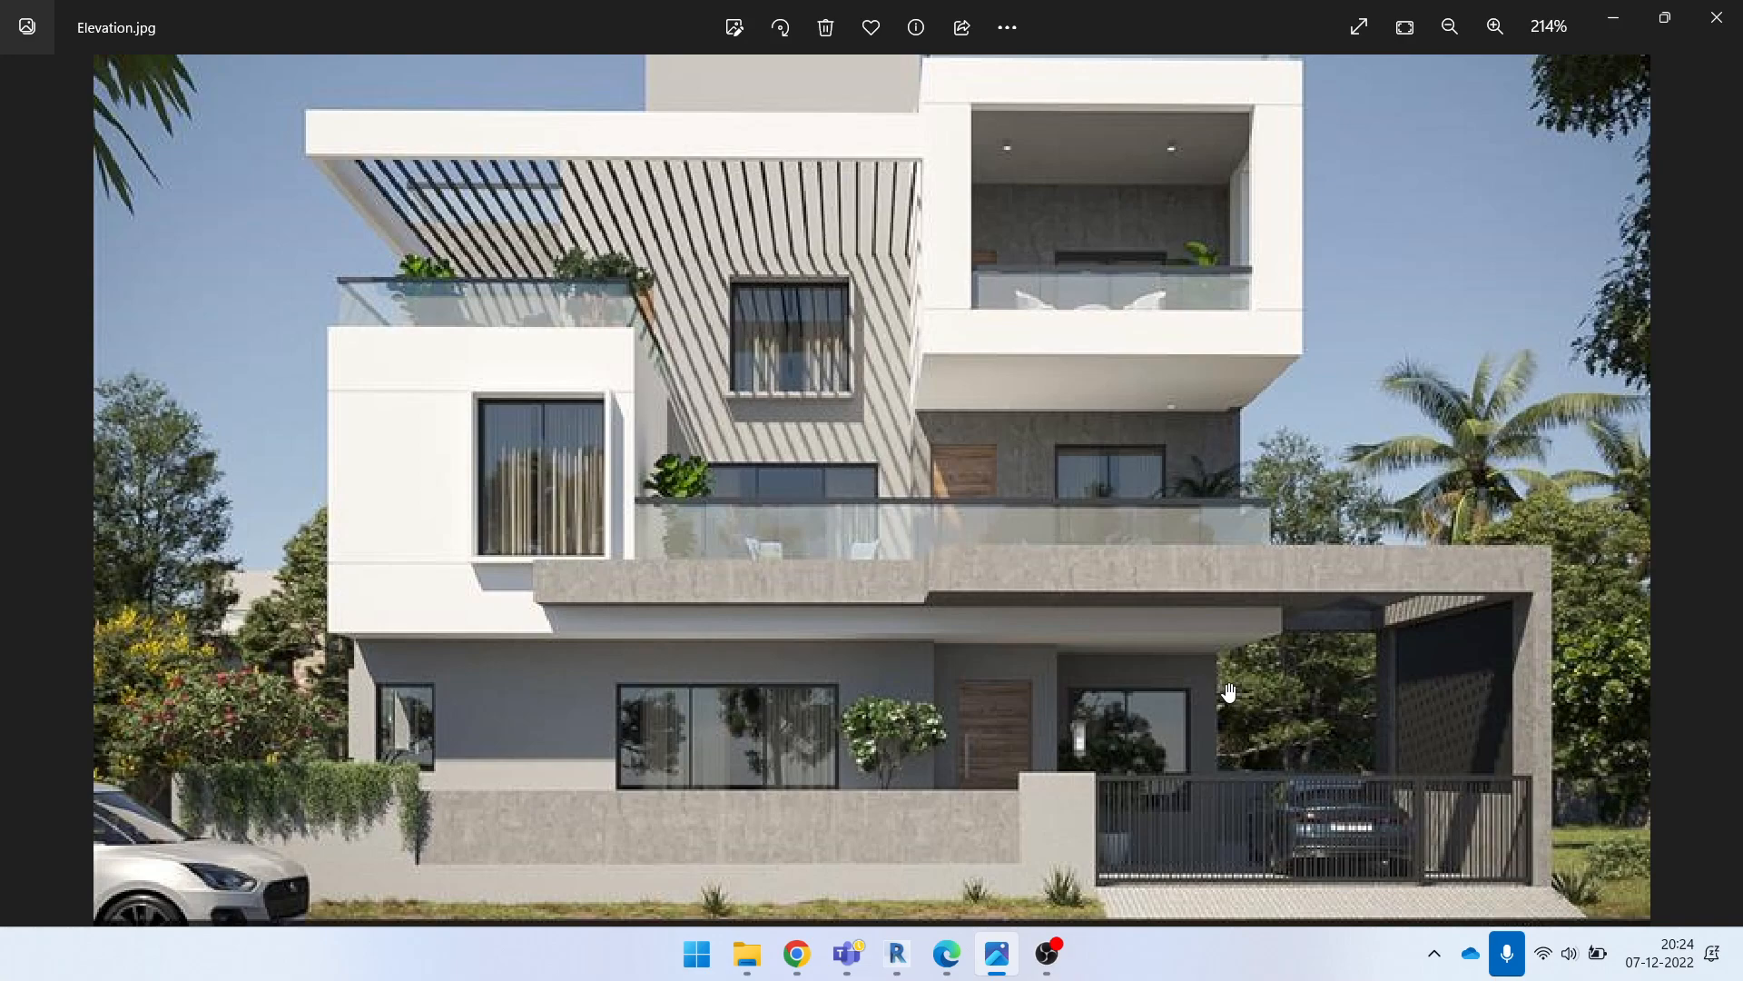
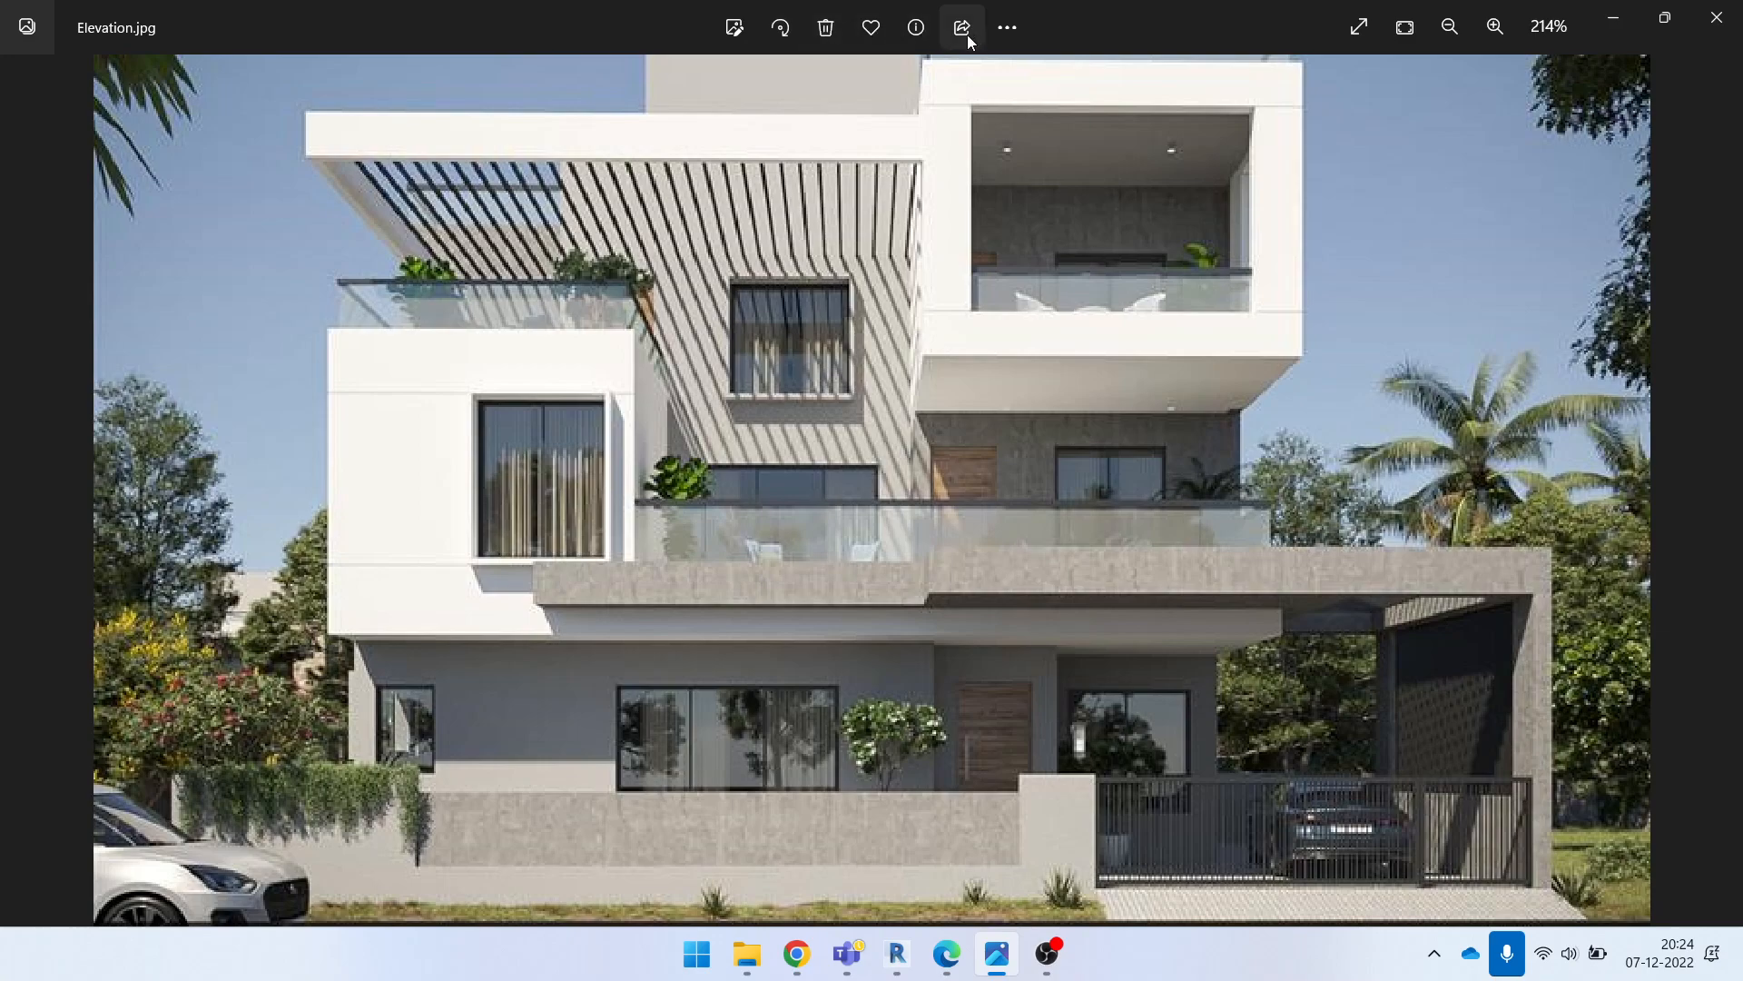
{"action": "left_click", "coordinate": [1021, 24]}
{"action": "left_click", "coordinate": [1075, 288]}
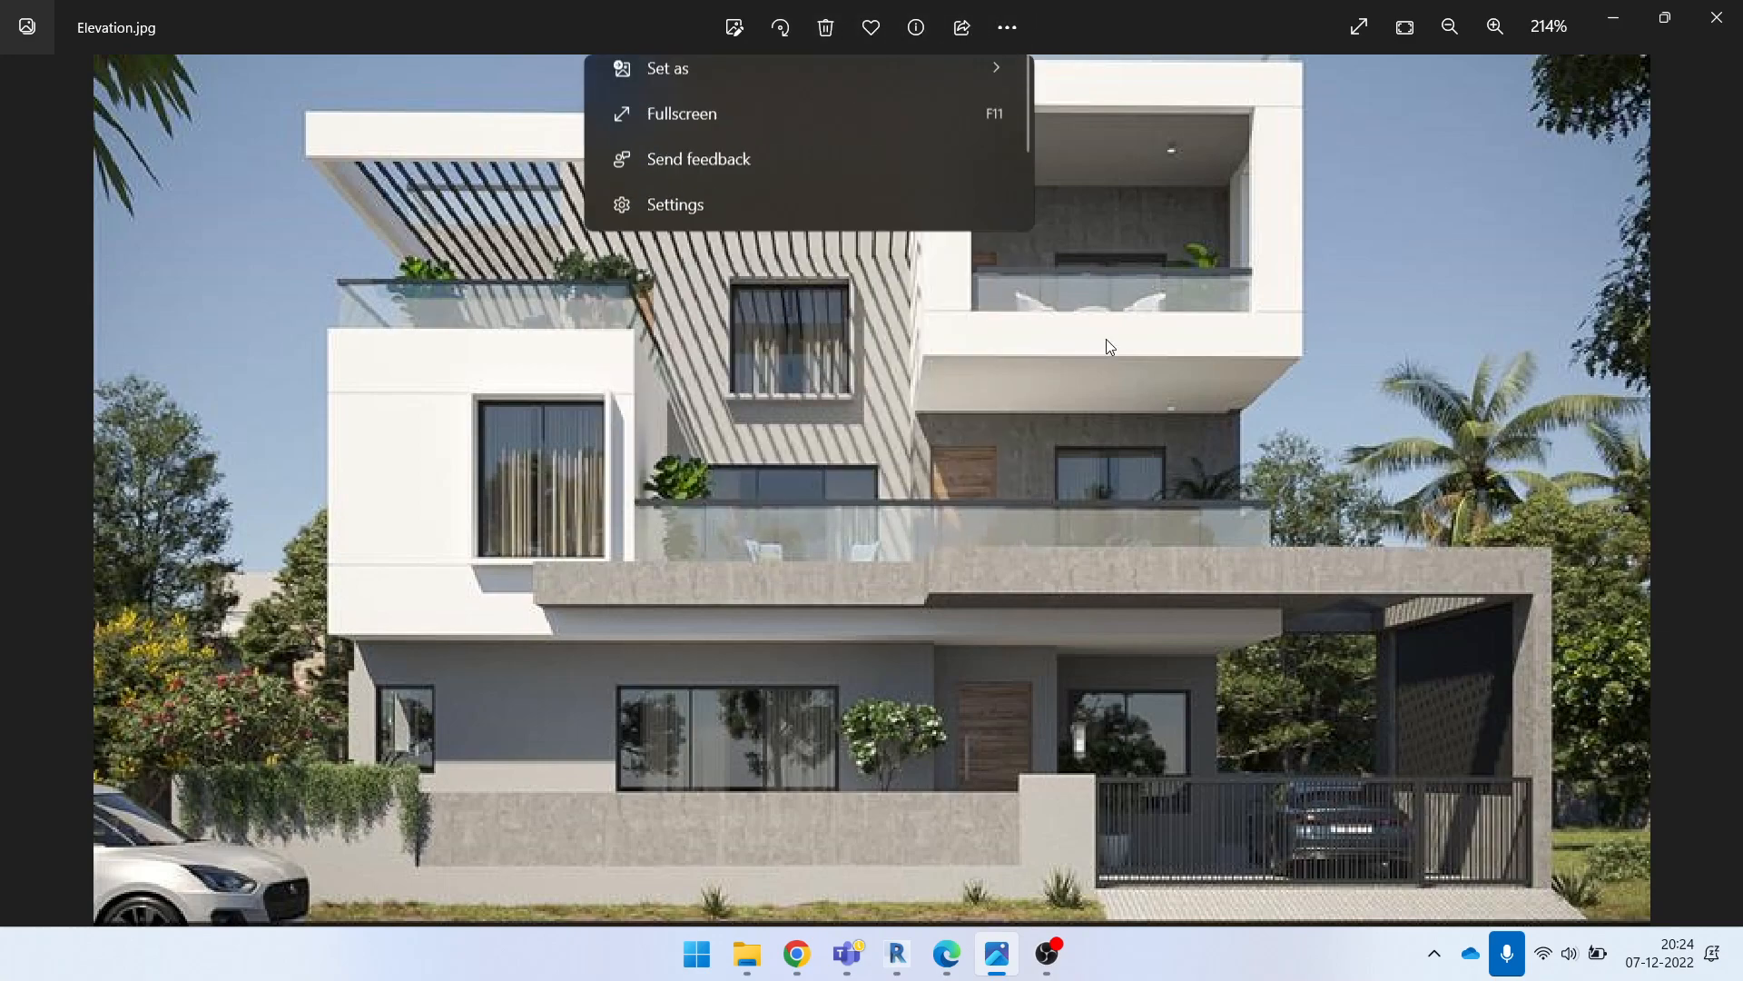
{"action": "scroll", "coordinate": [1115, 527], "scroll_direction": "down", "scroll_amount": 6}
{"action": "scroll", "coordinate": [1250, 323], "scroll_direction": "down", "scroll_amount": 2}
{"action": "scroll", "coordinate": [1182, 171], "scroll_direction": "up", "scroll_amount": 4}
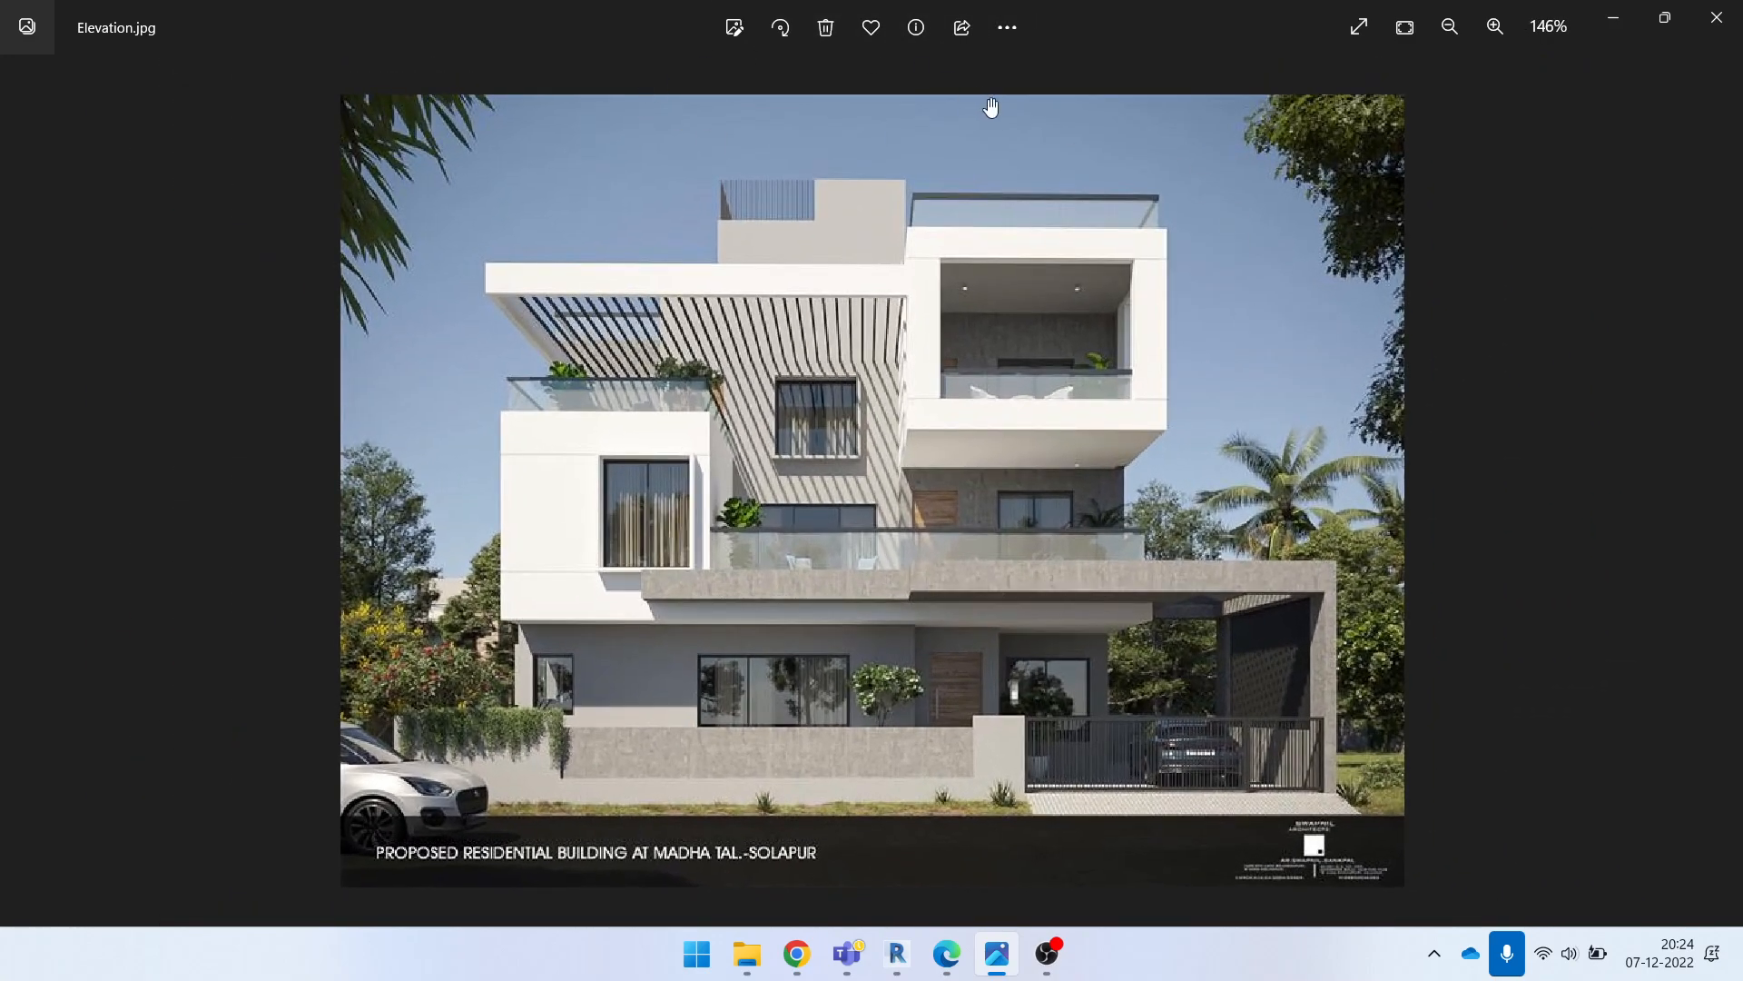
{"action": "left_click", "coordinate": [1016, 25]}
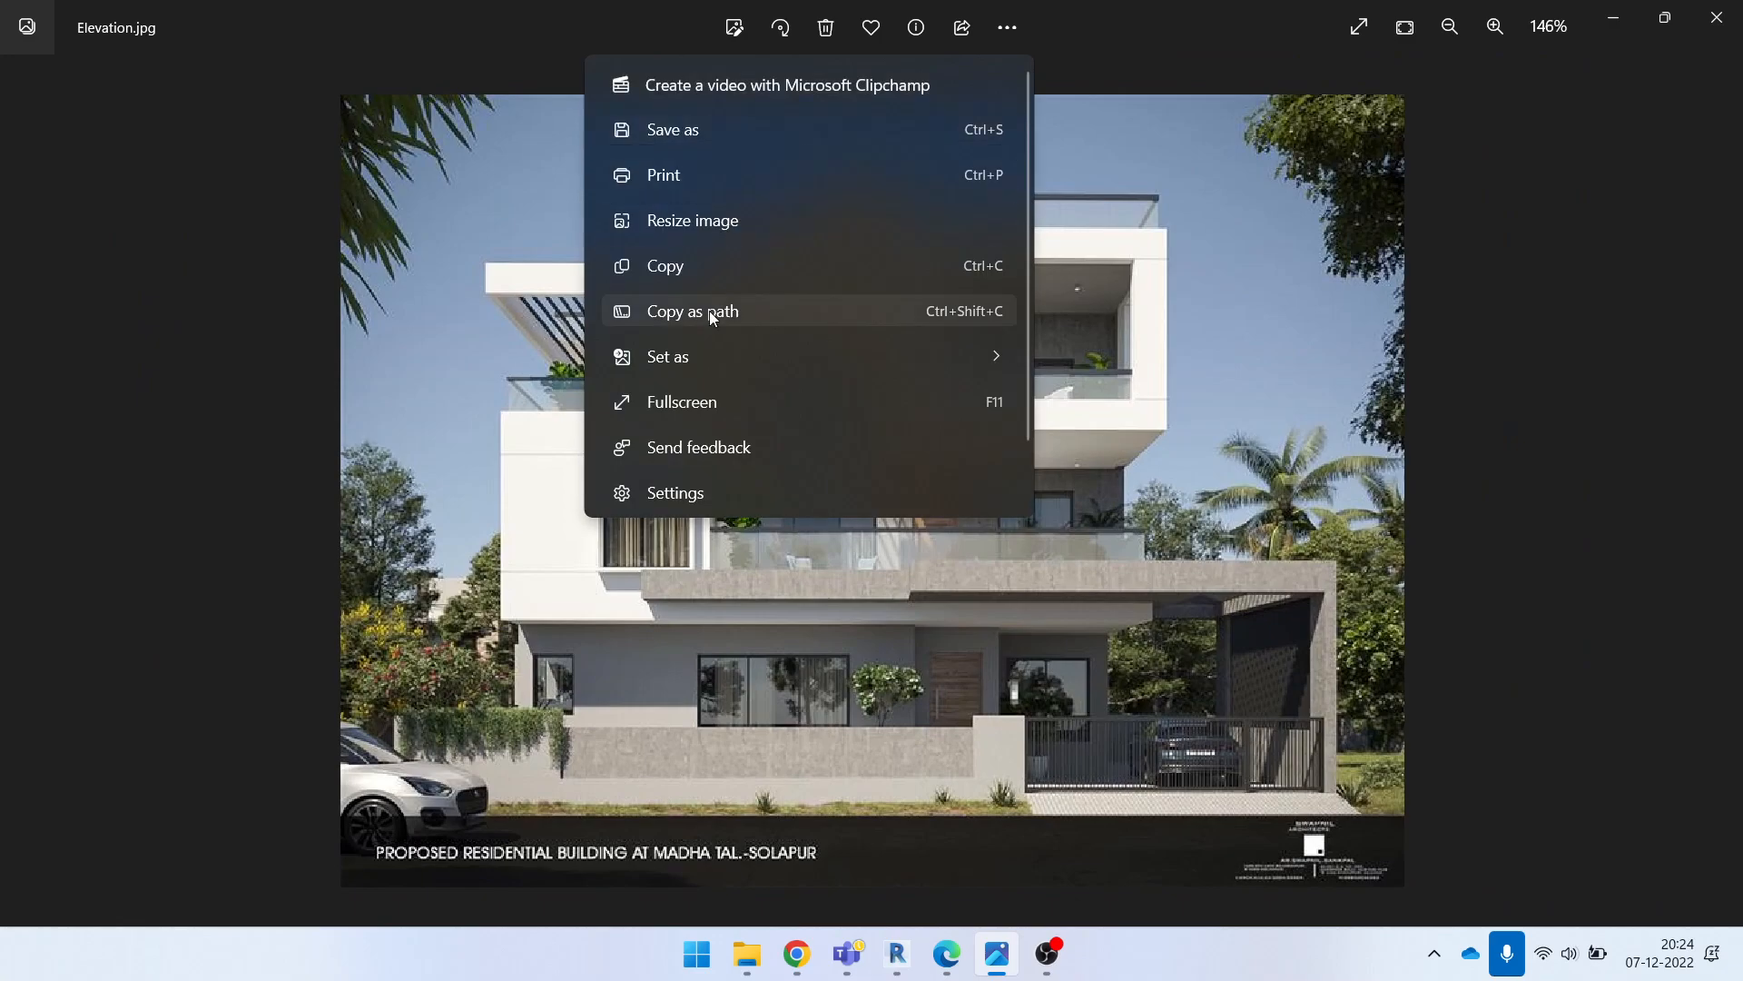
{"action": "left_click", "coordinate": [797, 3]}
Step: Mark a freehand vertical line on Elevation.jpg along the side wall edge of the upper floors, and discard the mark-up without saving
{"action": "left_click", "coordinate": [733, 27]}
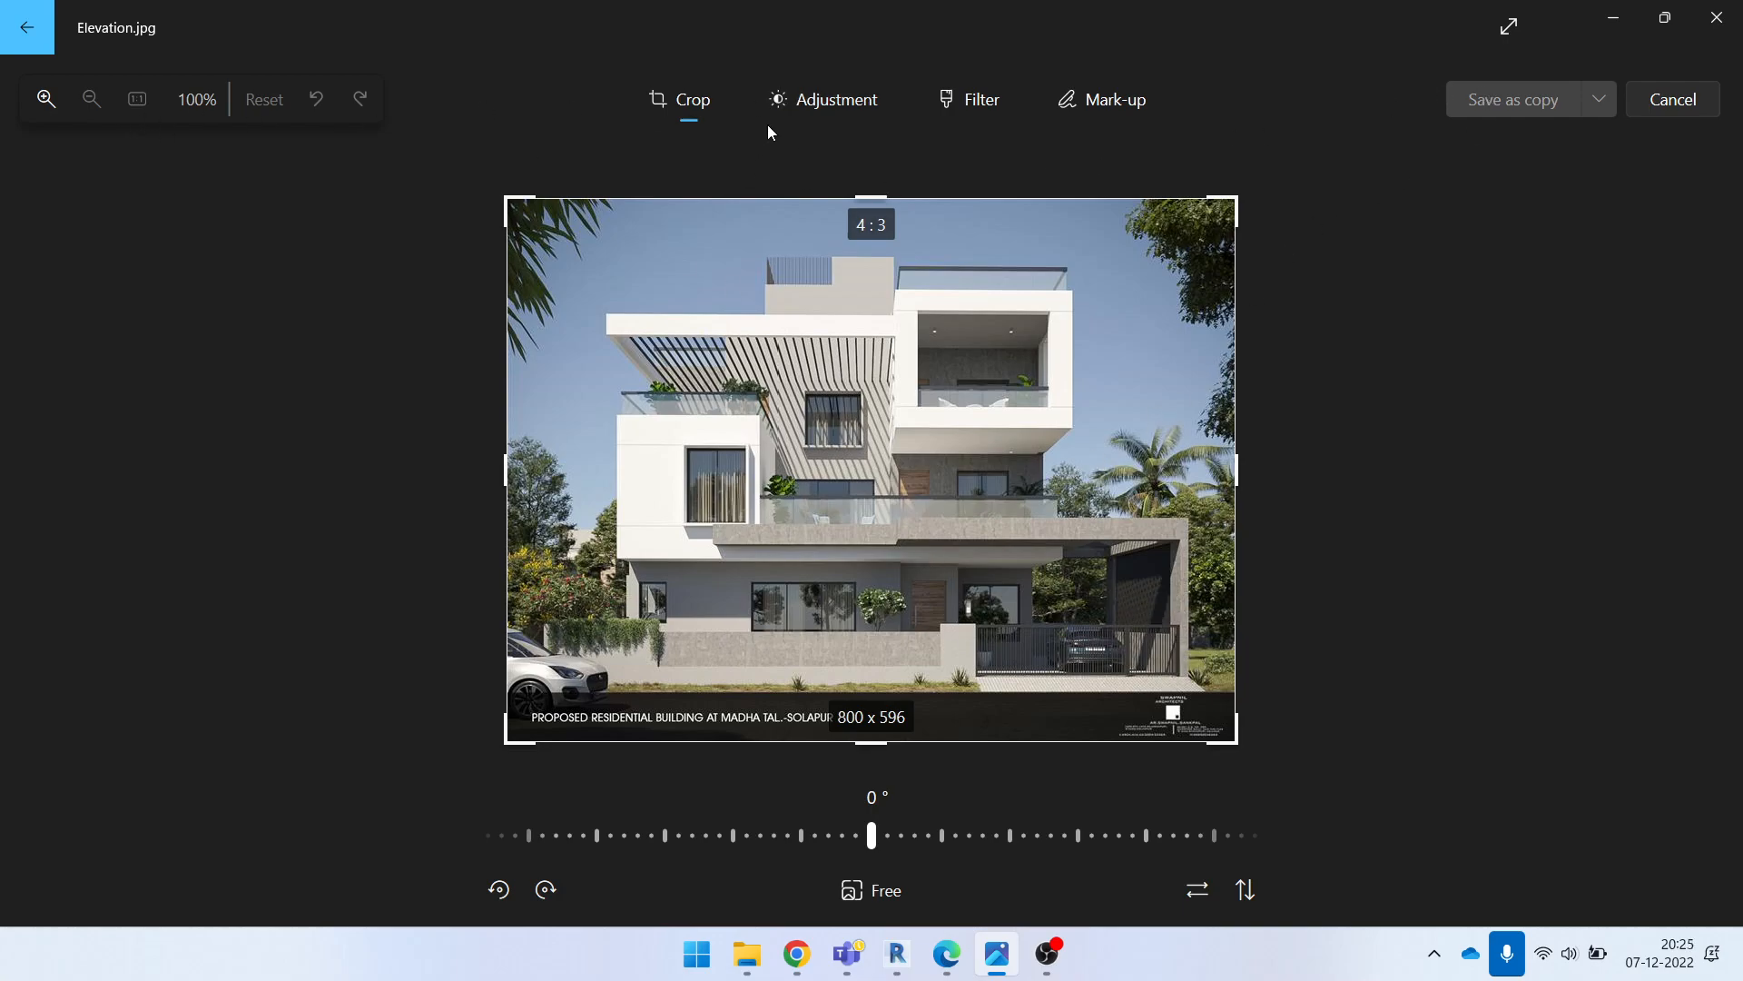
{"action": "left_click", "coordinate": [1101, 99]}
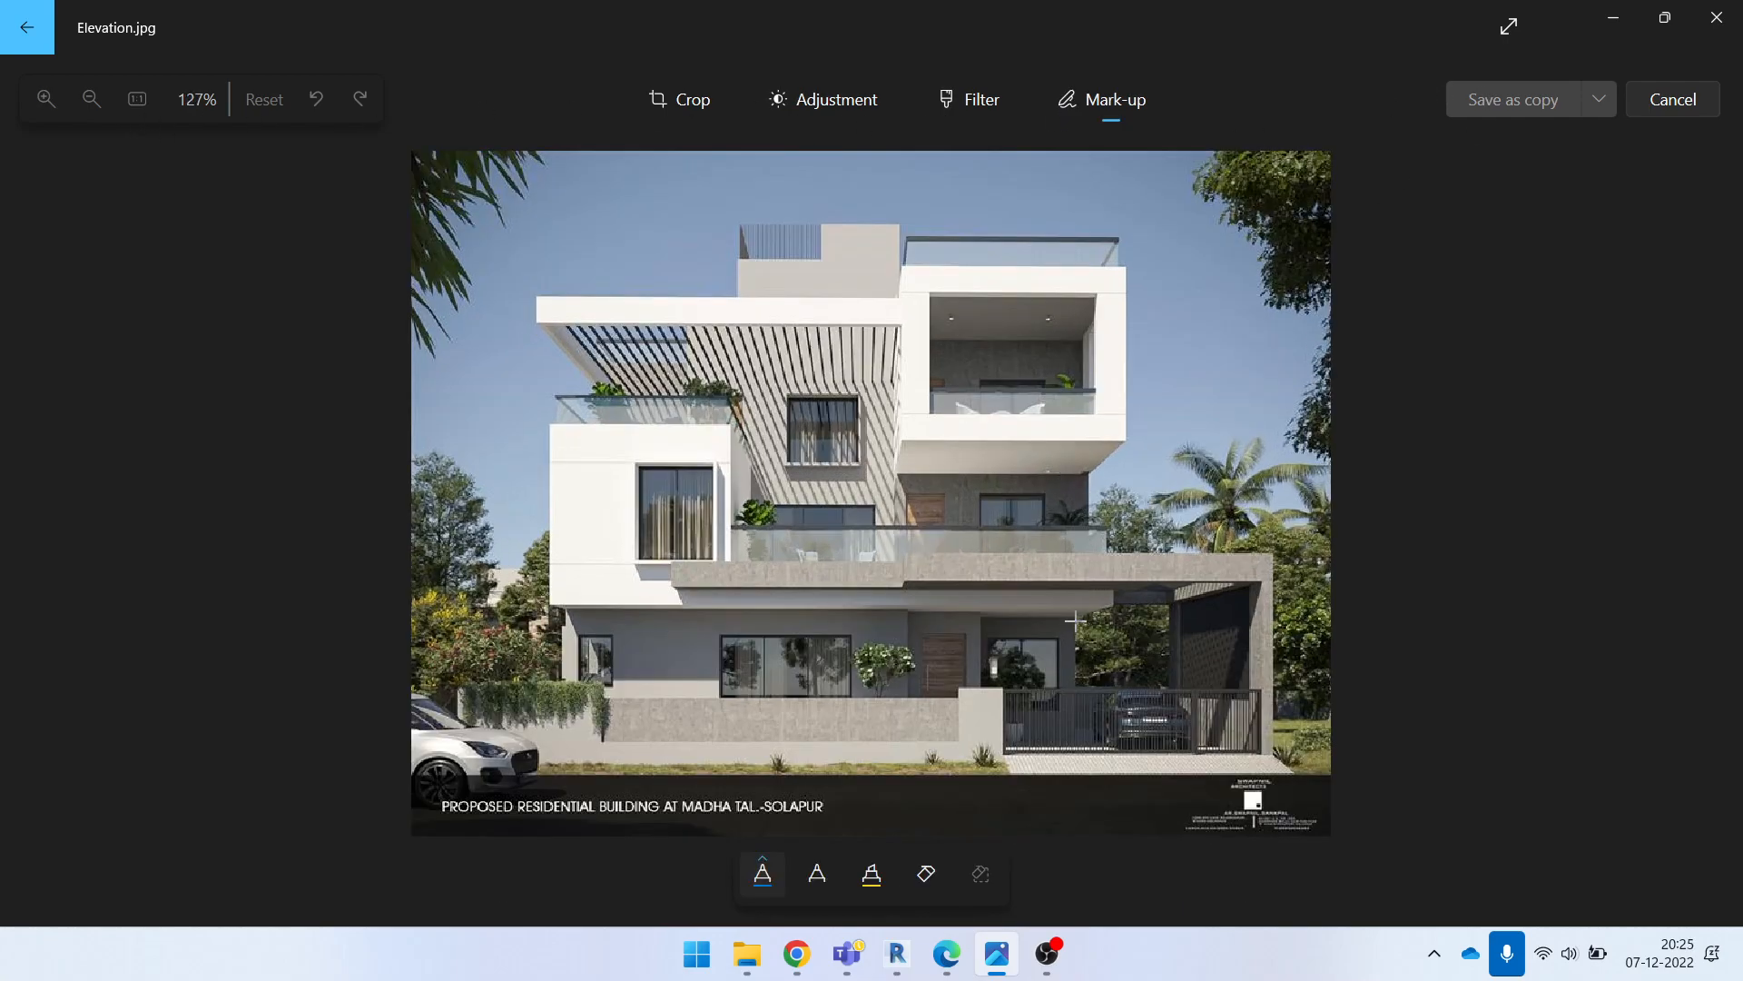
{"action": "left_click_drag", "start_coordinate": [1067, 440], "coordinate": [1067, 437]}
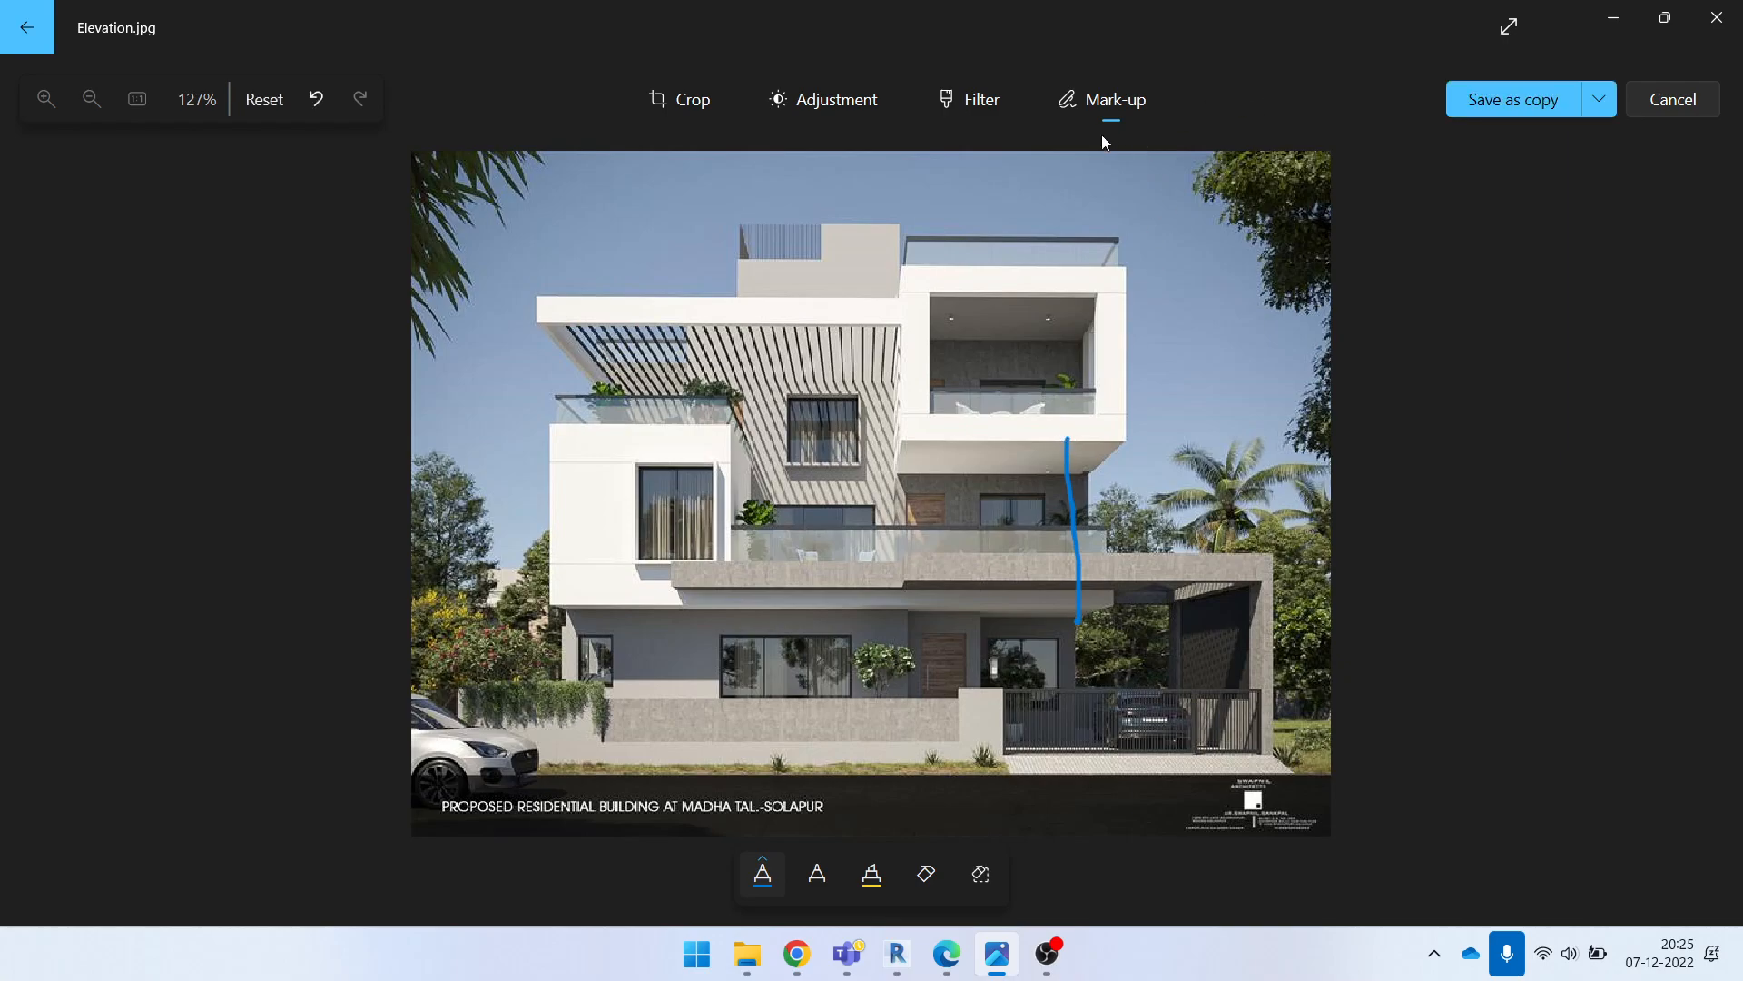
{"action": "key", "text": "ctrl+z"}
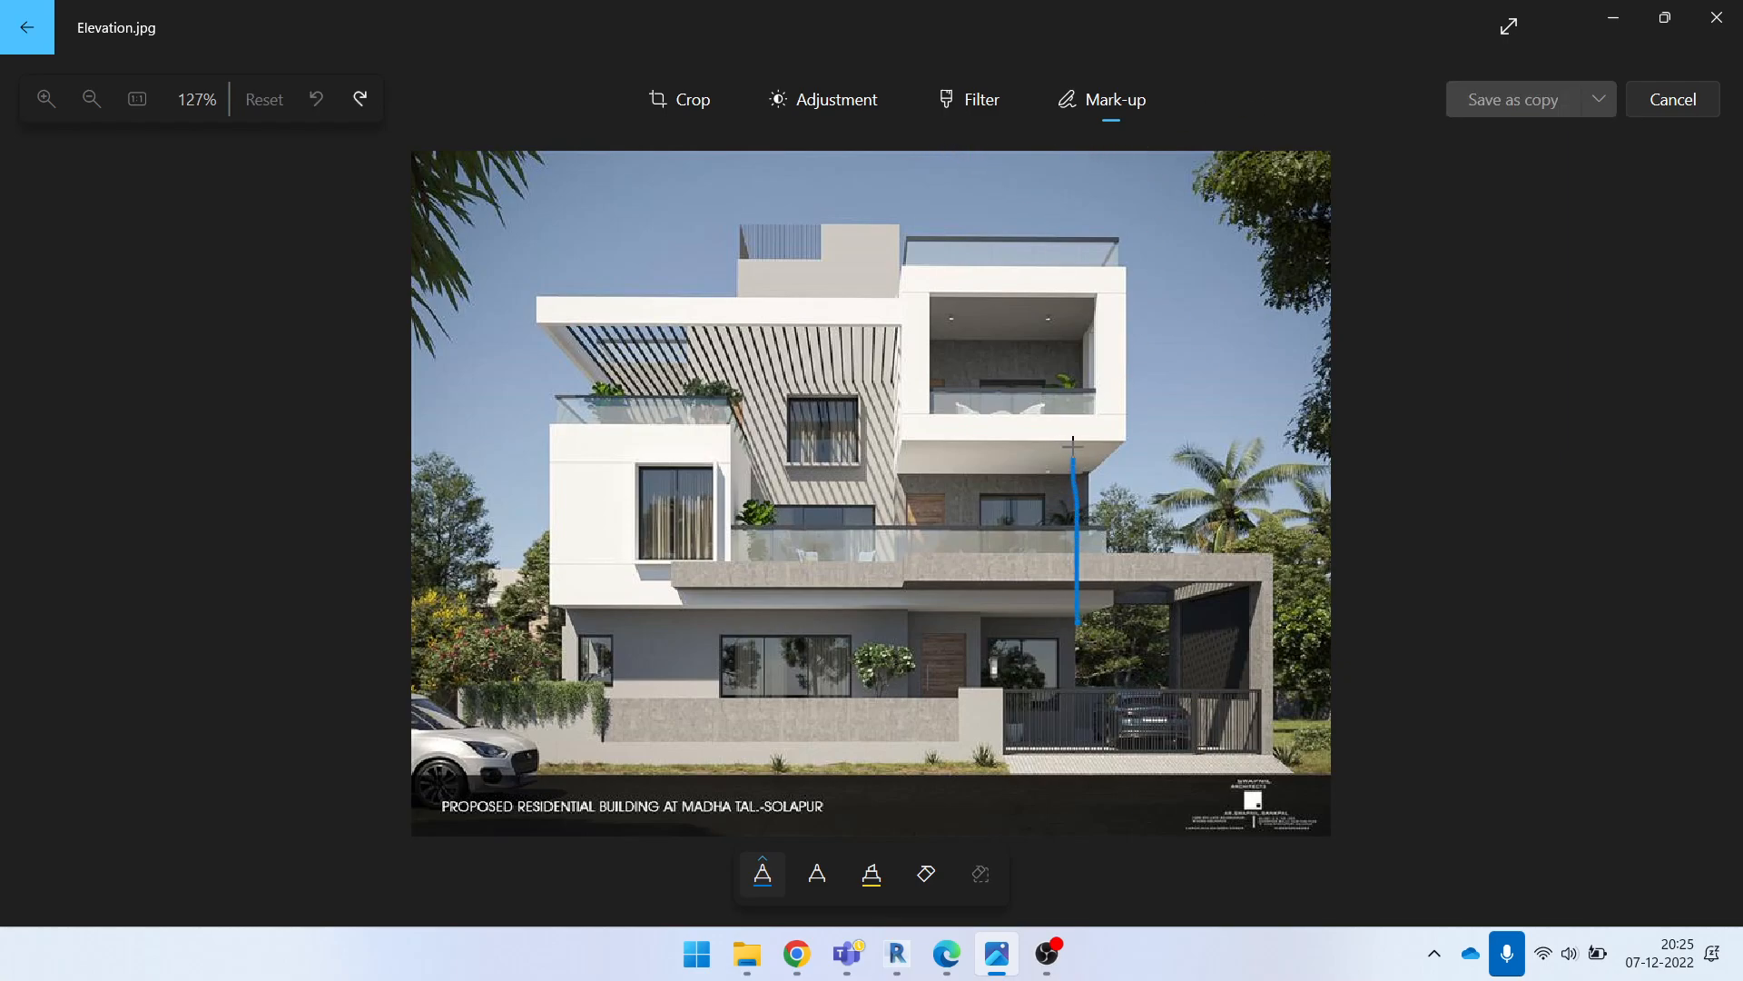
{"action": "left_click_drag", "start_coordinate": [1070, 193], "coordinate": [1070, 189]}
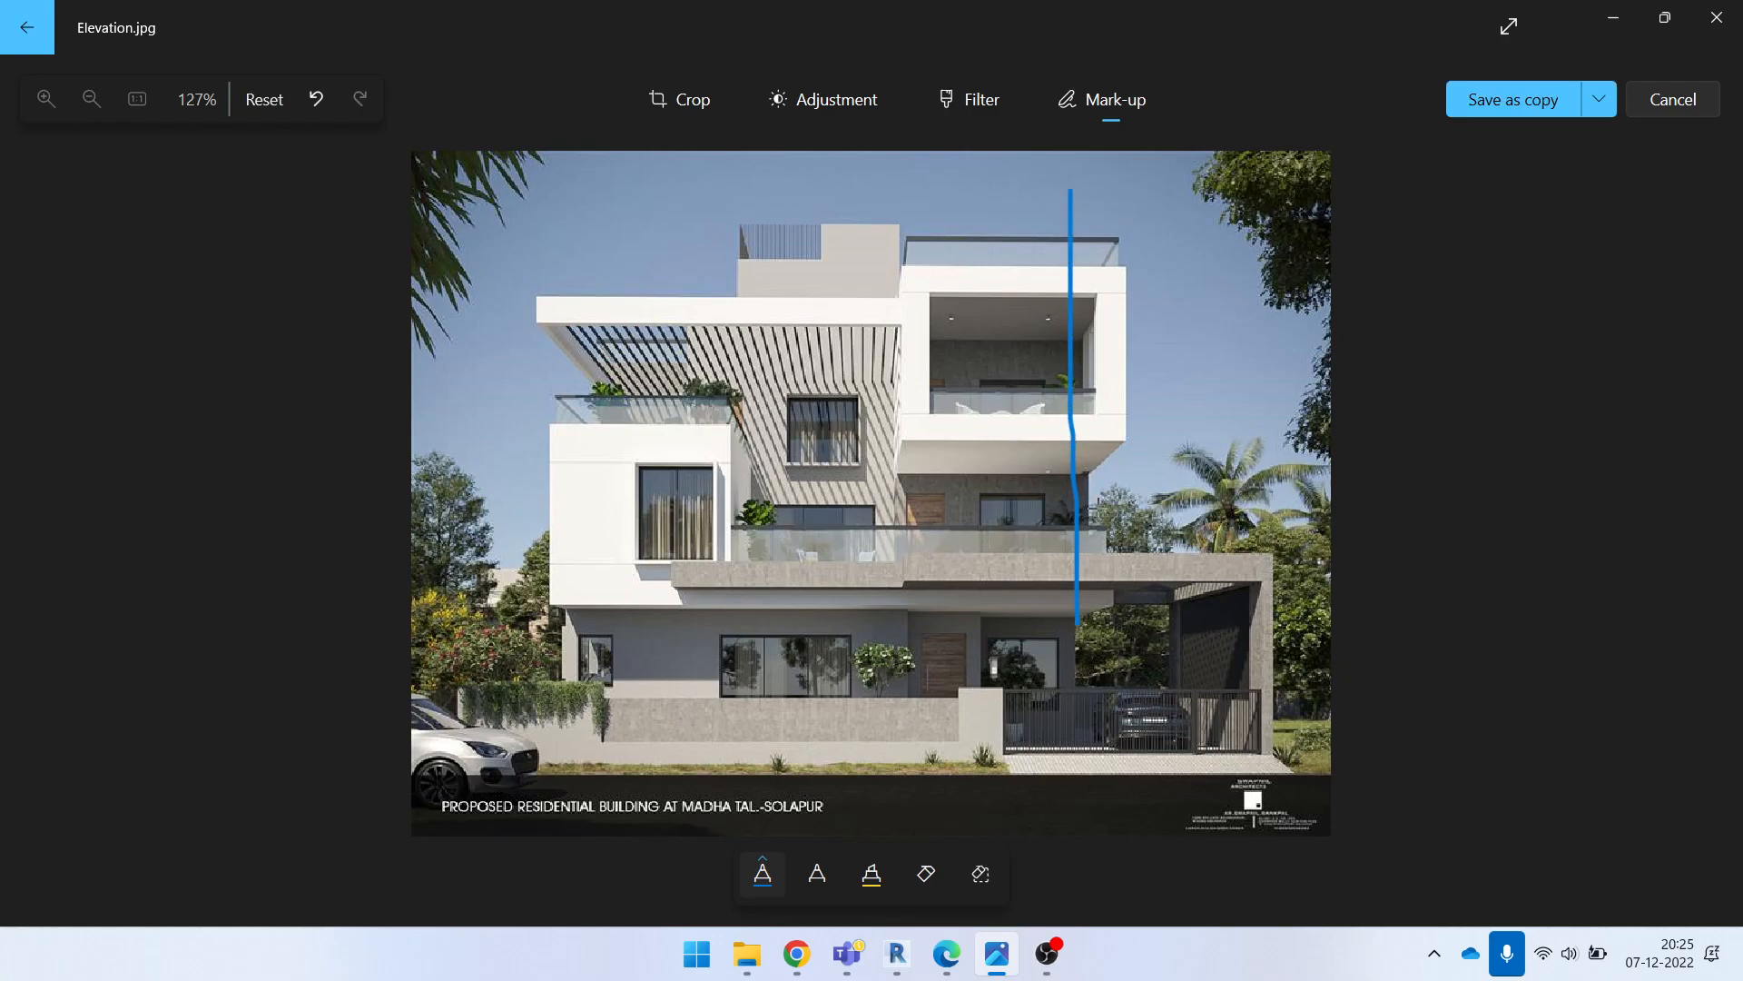
{"action": "left_click", "coordinate": [1667, 107]}
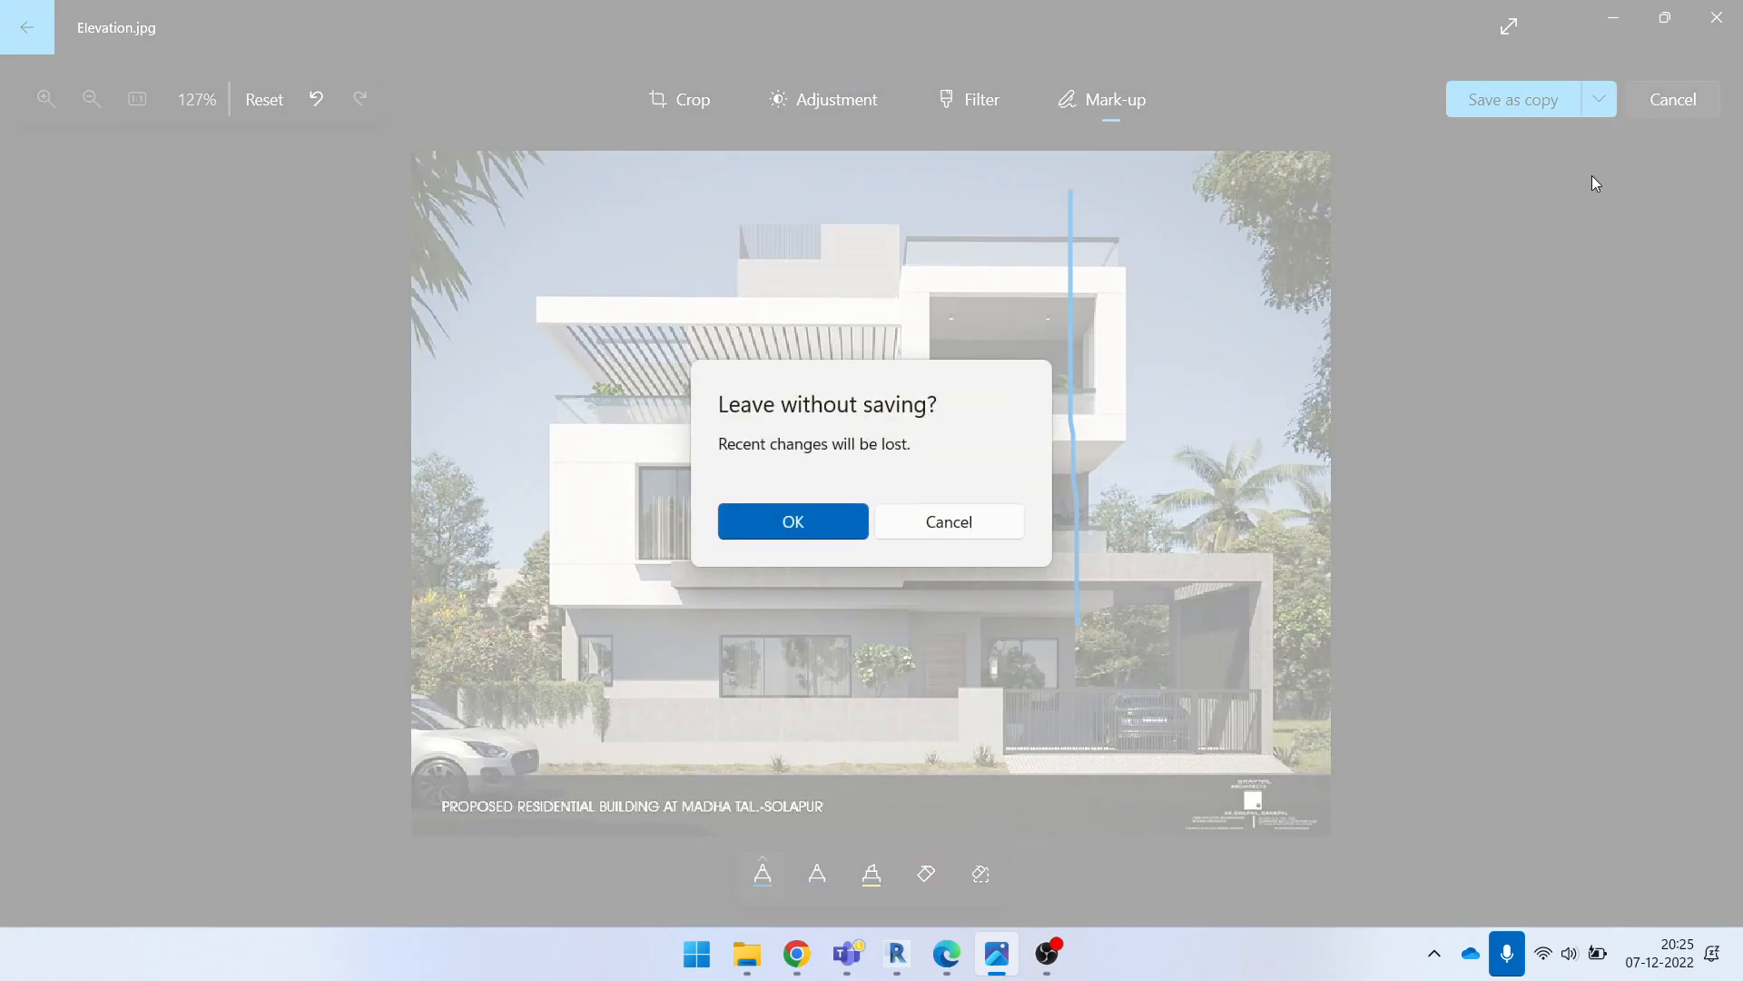
{"action": "left_click", "coordinate": [817, 520]}
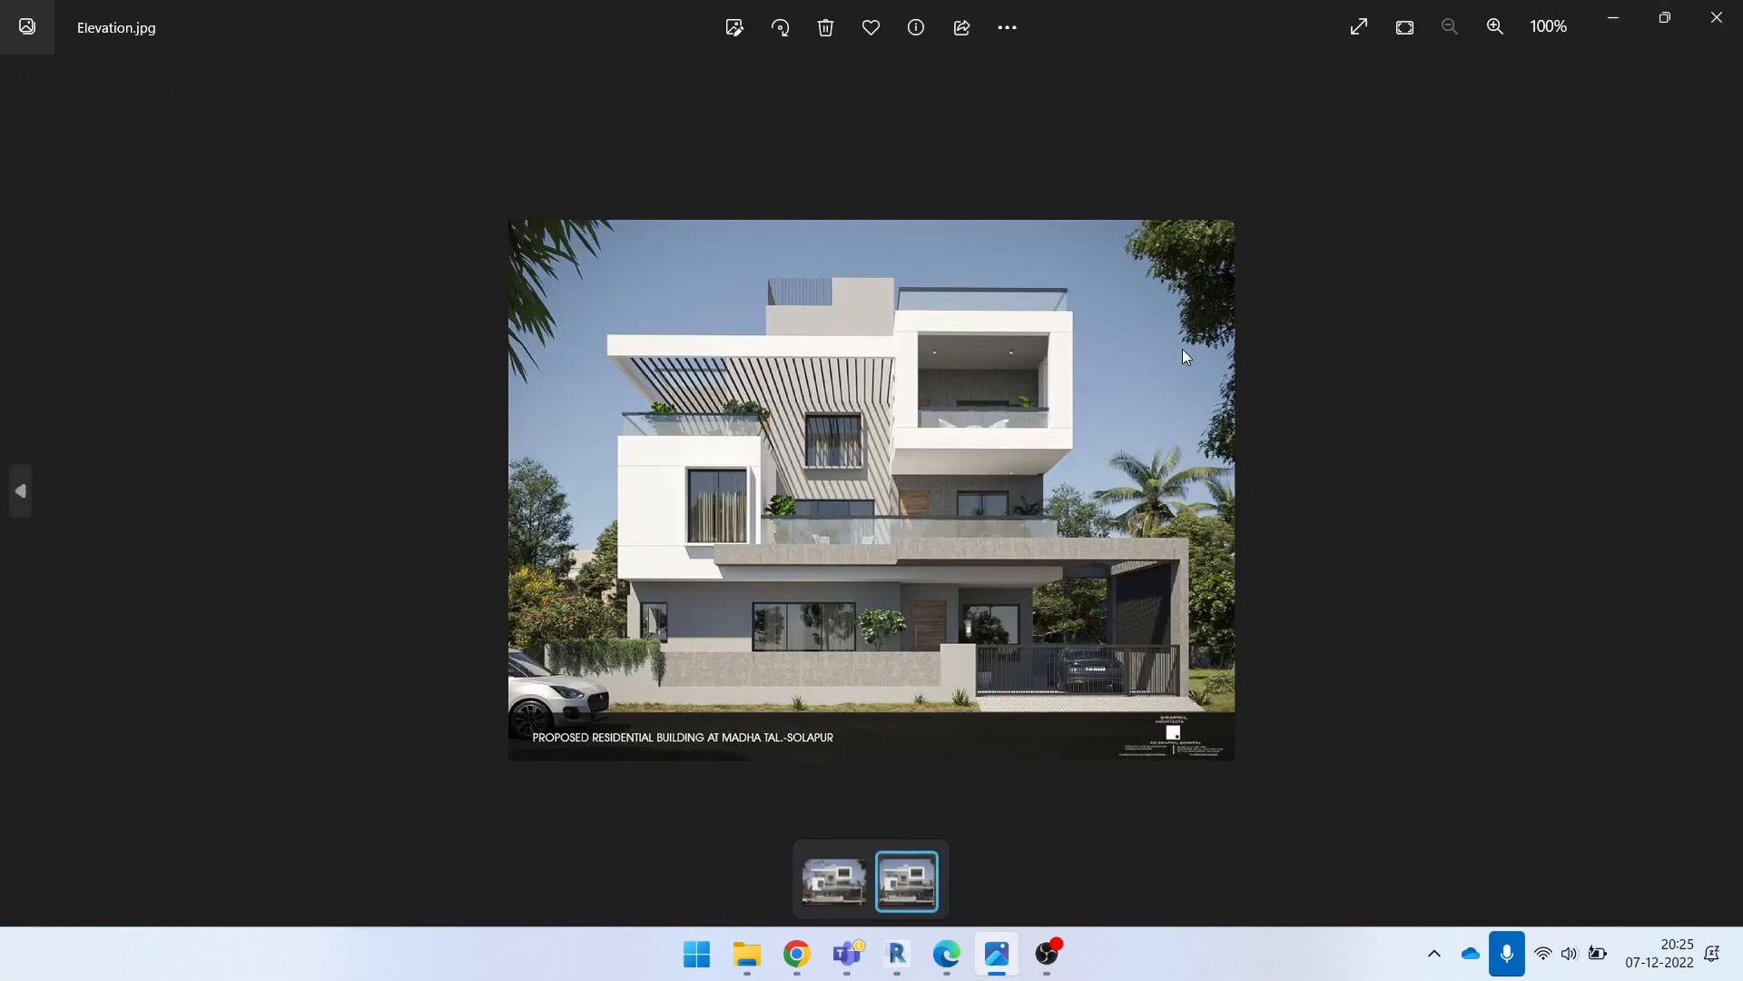
Step: Return to Revit and examine the first floor walls above the ground floor in plan and in the default 3D view
{"action": "left_click", "coordinate": [1613, 19]}
{"action": "scroll", "coordinate": [1048, 690], "scroll_direction": "up", "scroll_amount": 4}
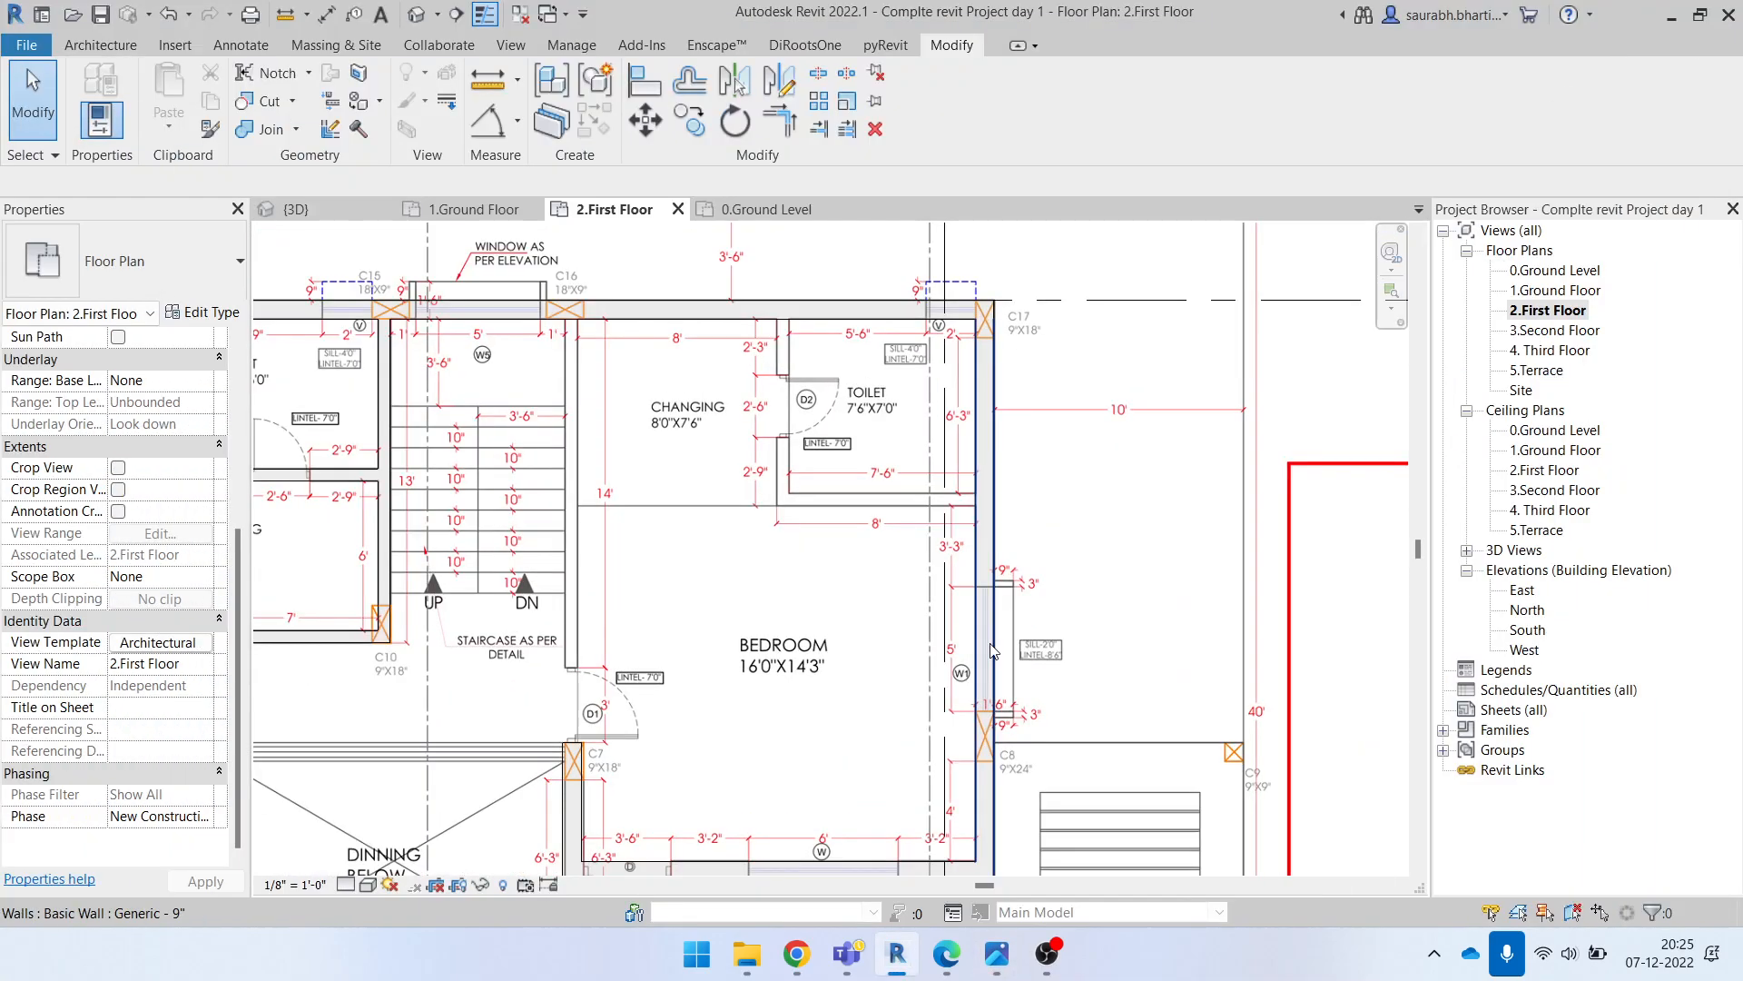
{"action": "scroll", "coordinate": [988, 643], "scroll_direction": "down", "scroll_amount": 3}
{"action": "scroll", "coordinate": [978, 405], "scroll_direction": "down", "scroll_amount": 3}
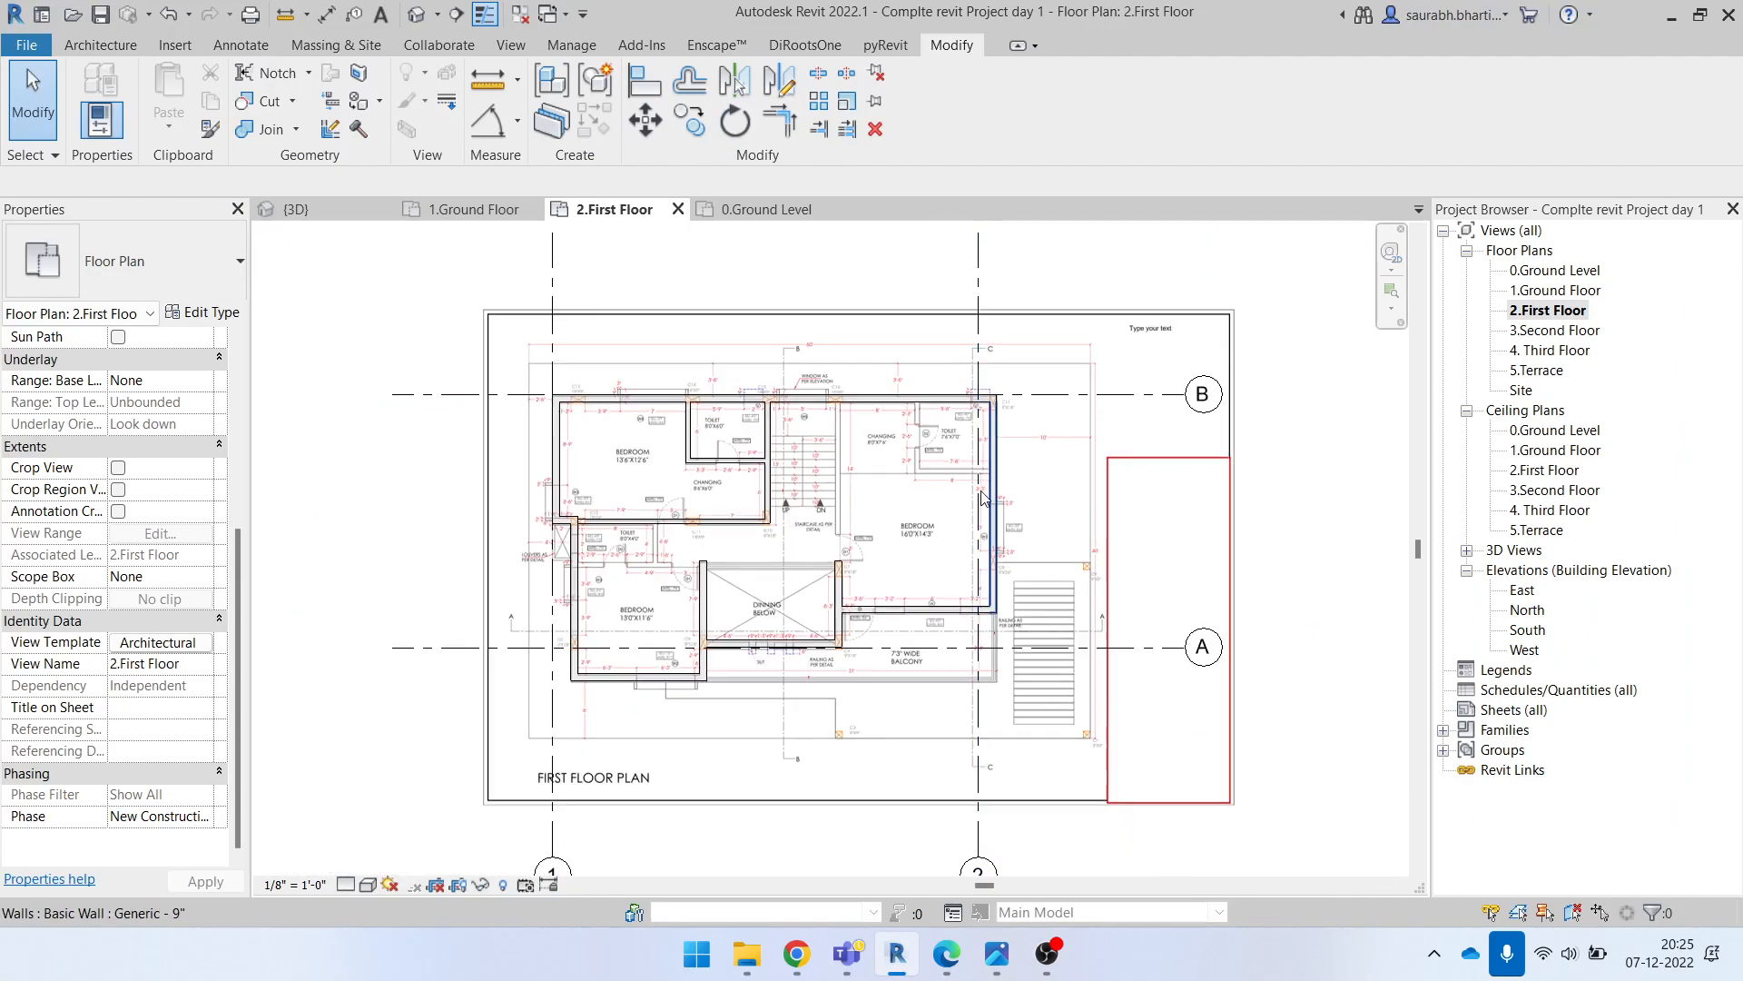
{"action": "scroll", "coordinate": [988, 518], "scroll_direction": "up", "scroll_amount": 2}
{"action": "left_click", "coordinate": [417, 14]}
{"action": "middle_click_drag", "start_coordinate": [1226, 766], "coordinate": [1153, 566], "text": "shift"}
{"action": "scroll", "coordinate": [854, 490], "scroll_direction": "up", "scroll_amount": 1}
{"action": "scroll", "coordinate": [850, 482], "scroll_direction": "up", "scroll_amount": 4}
{"action": "scroll", "coordinate": [973, 533], "scroll_direction": "up", "scroll_amount": 1}
{"action": "middle_click_drag", "start_coordinate": [973, 533], "coordinate": [1093, 436], "text": "shift"}
{"action": "scroll", "coordinate": [1093, 520], "scroll_direction": "down", "scroll_amount": 5}
{"action": "middle_click_drag", "start_coordinate": [1093, 523], "coordinate": [1125, 800], "text": "shift"}
{"action": "left_click", "coordinate": [428, 16]}
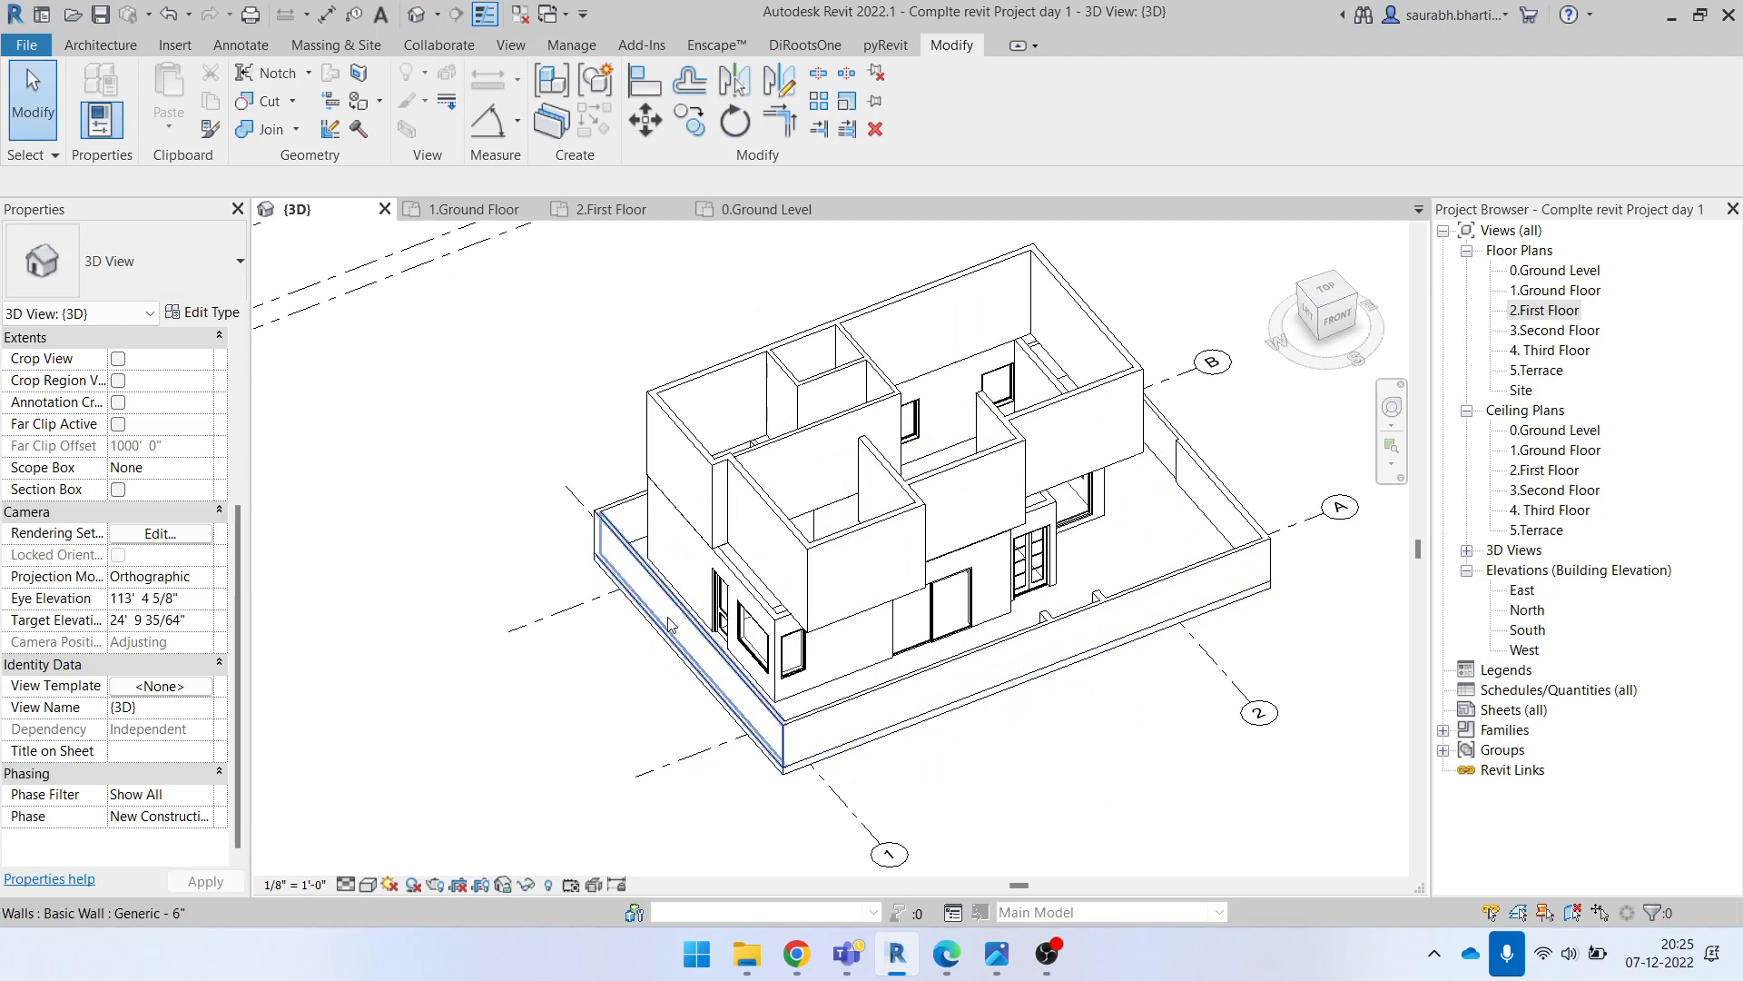
{"action": "scroll", "coordinate": [820, 644], "scroll_direction": "up", "scroll_amount": 5}
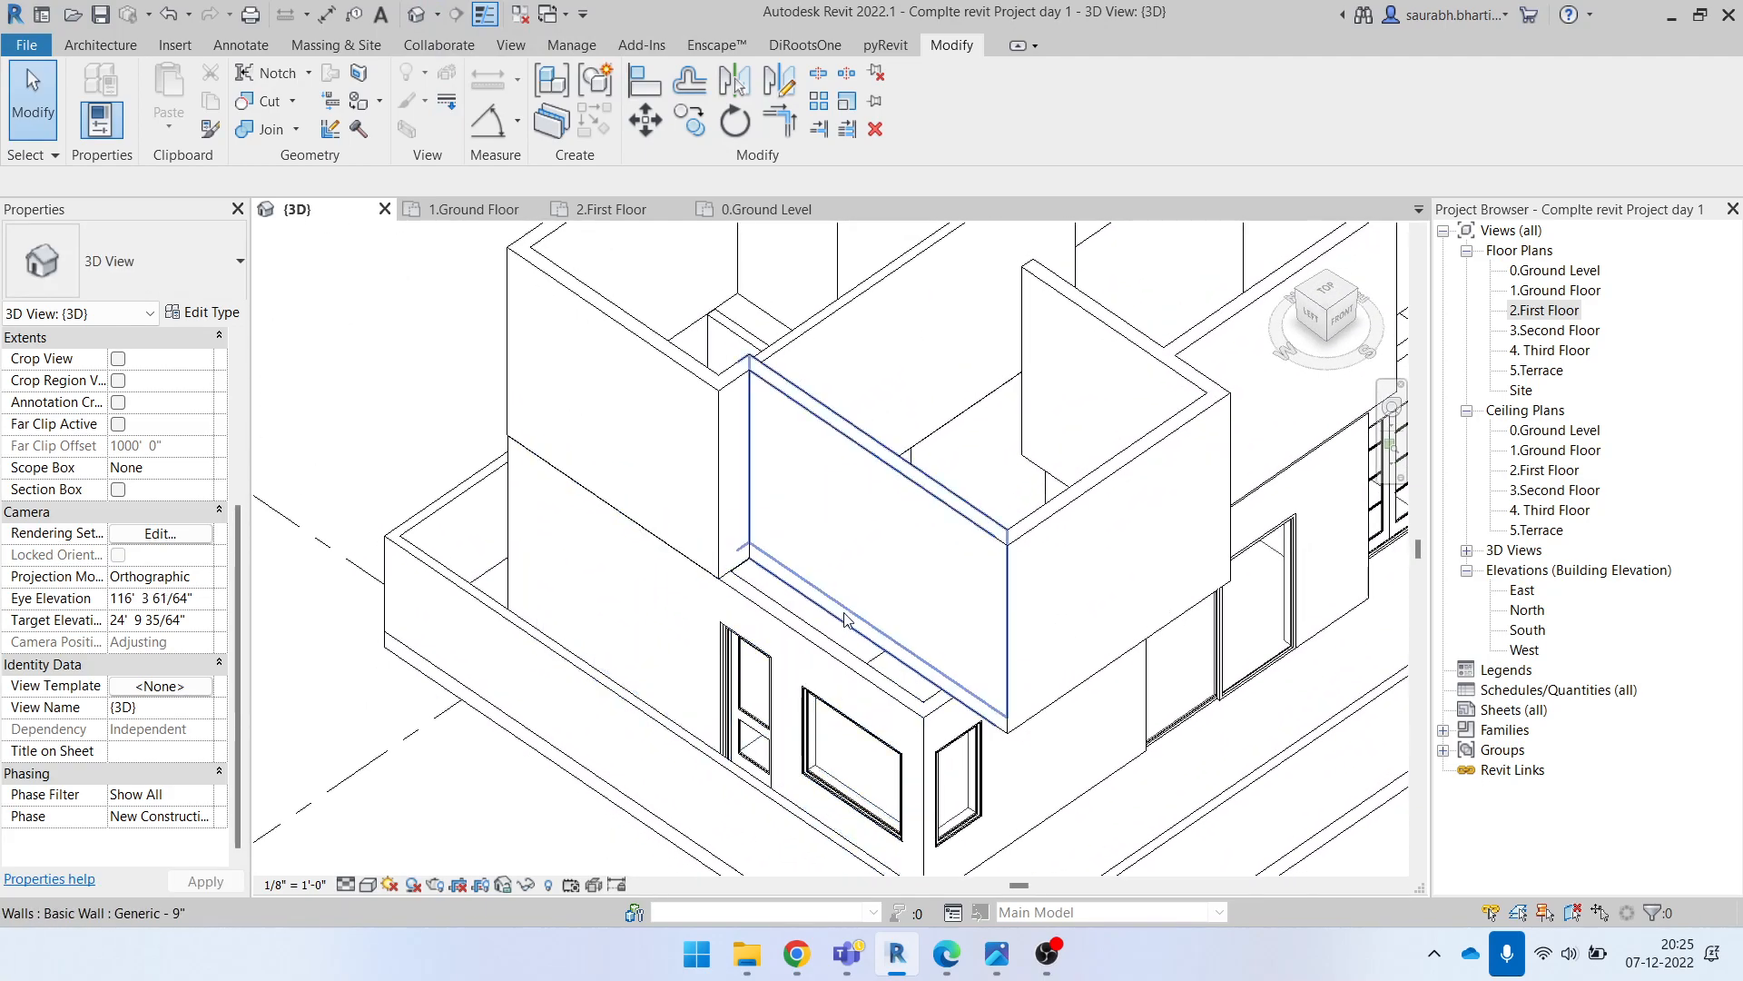
Step: Examine in Elevation.jpg how the white first floor block projects beyond the ground floor wall, and return to the 3D view
{"action": "left_click", "coordinate": [1008, 966]}
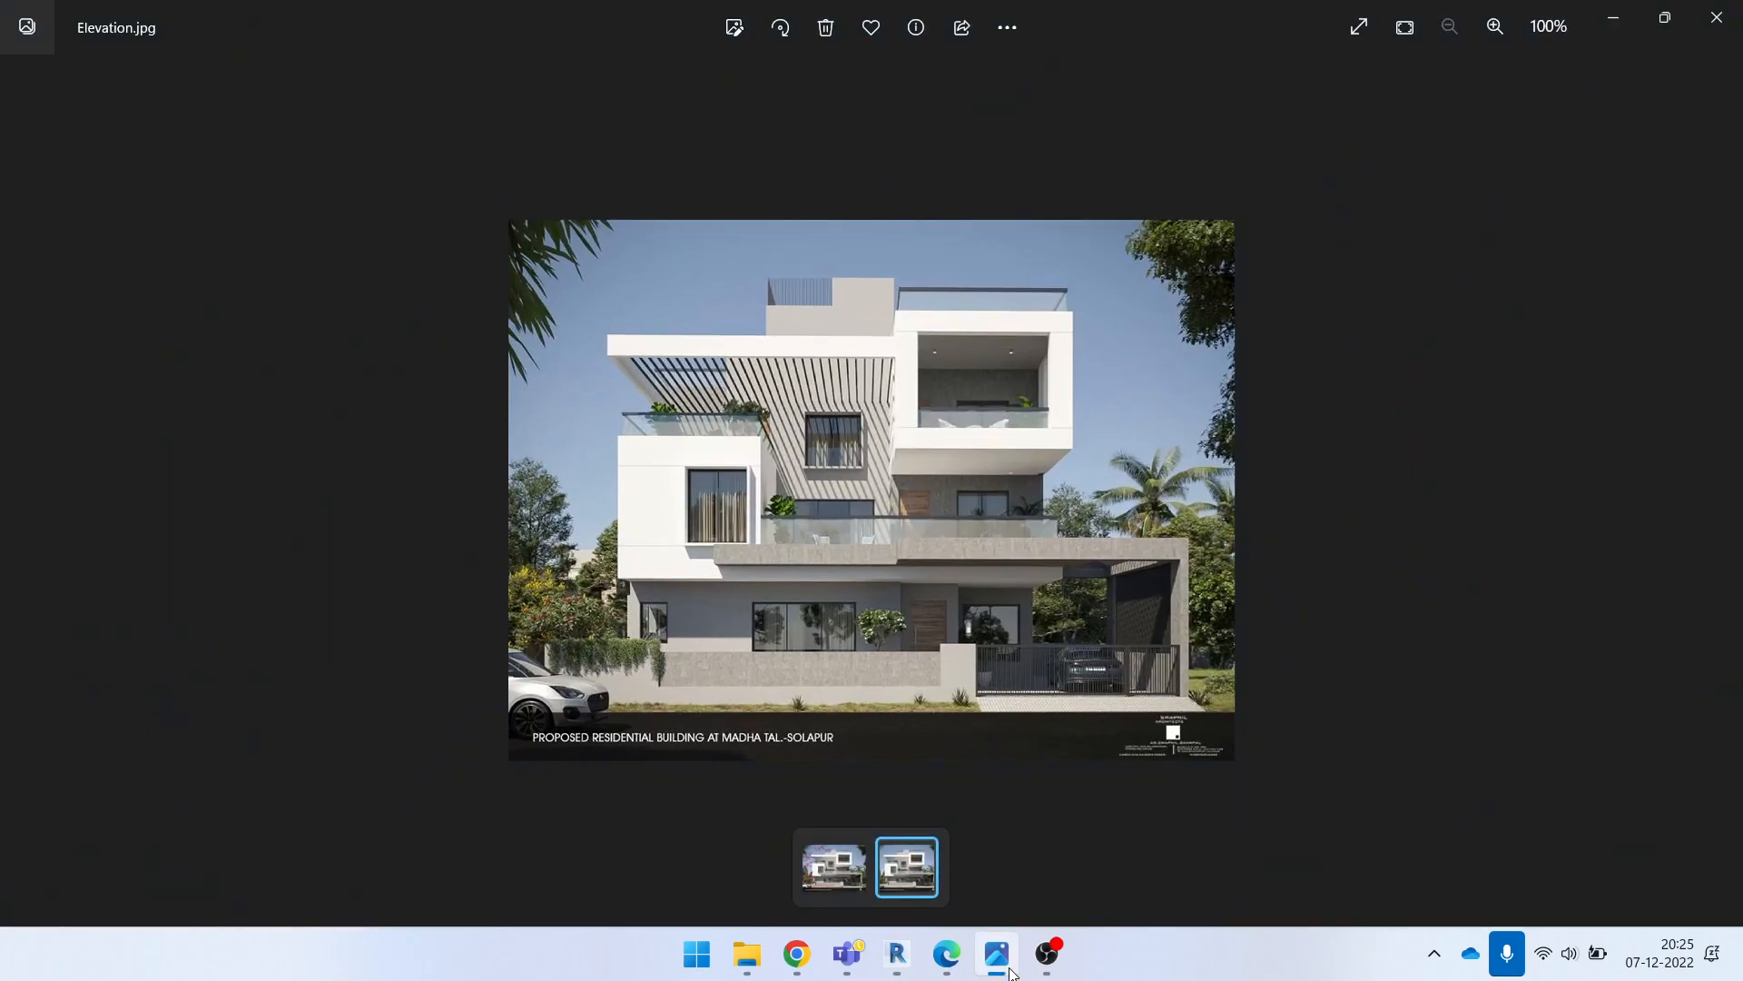
{"action": "scroll", "coordinate": [784, 572], "scroll_direction": "up", "scroll_amount": 8}
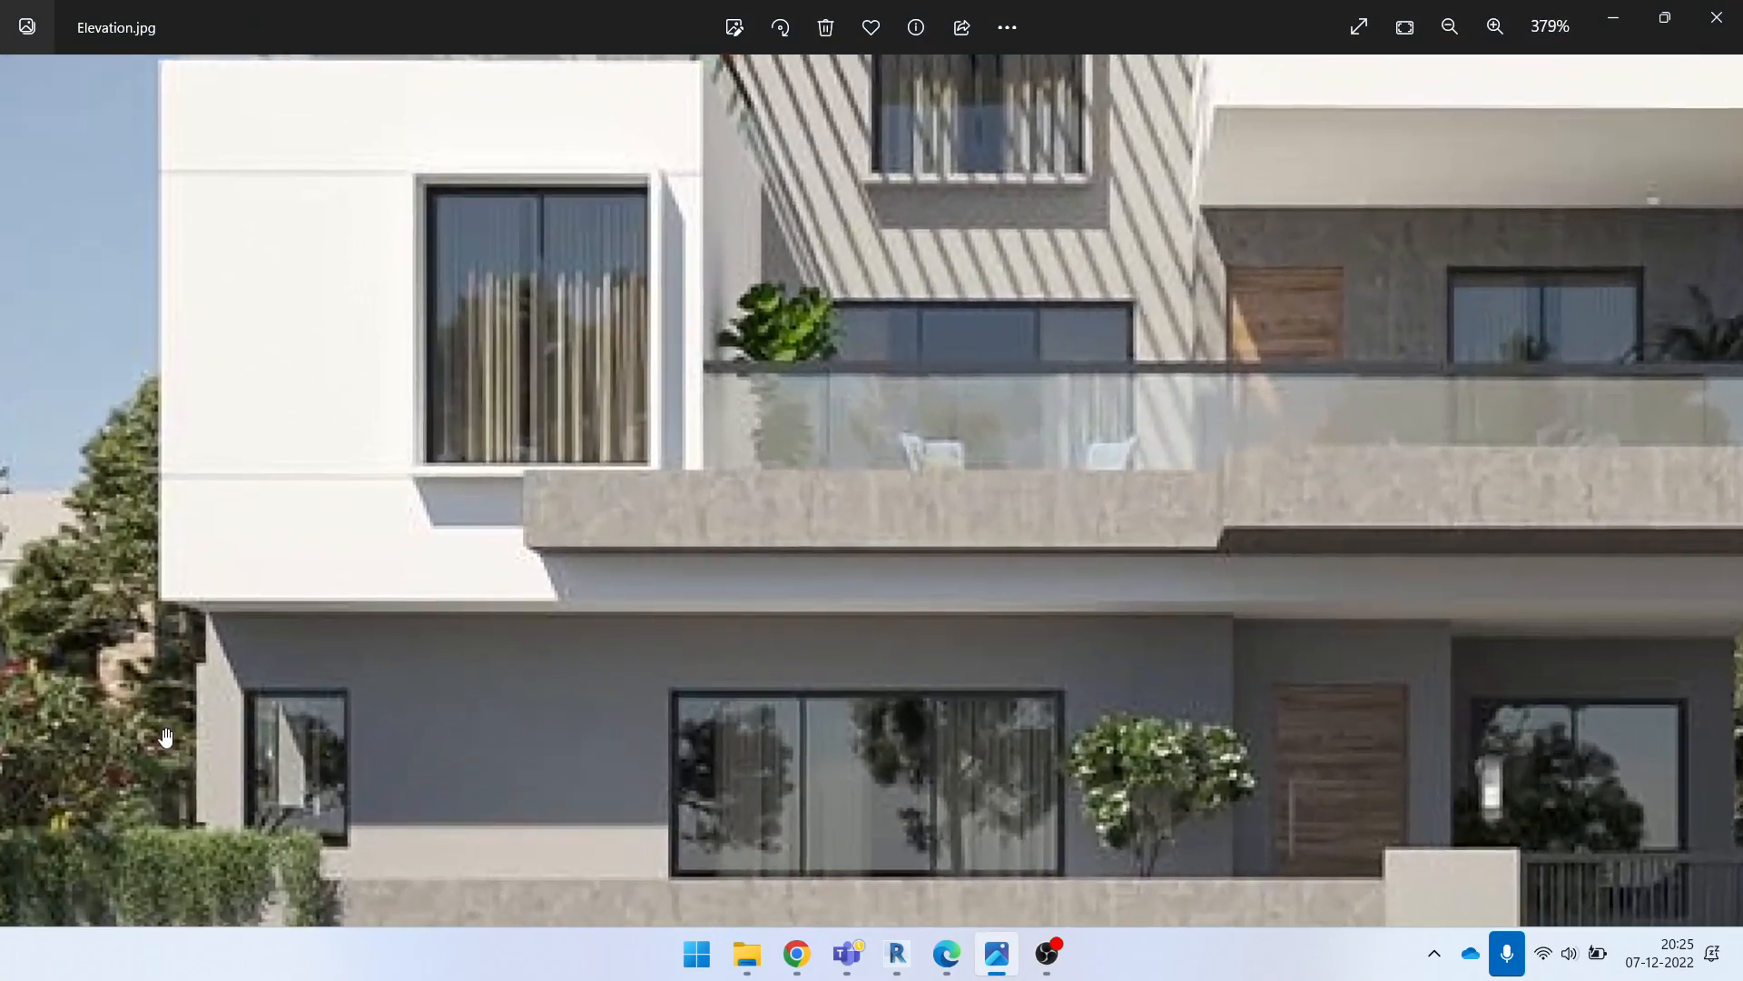
{"action": "left_click_drag", "start_coordinate": [242, 656], "coordinate": [442, 631]}
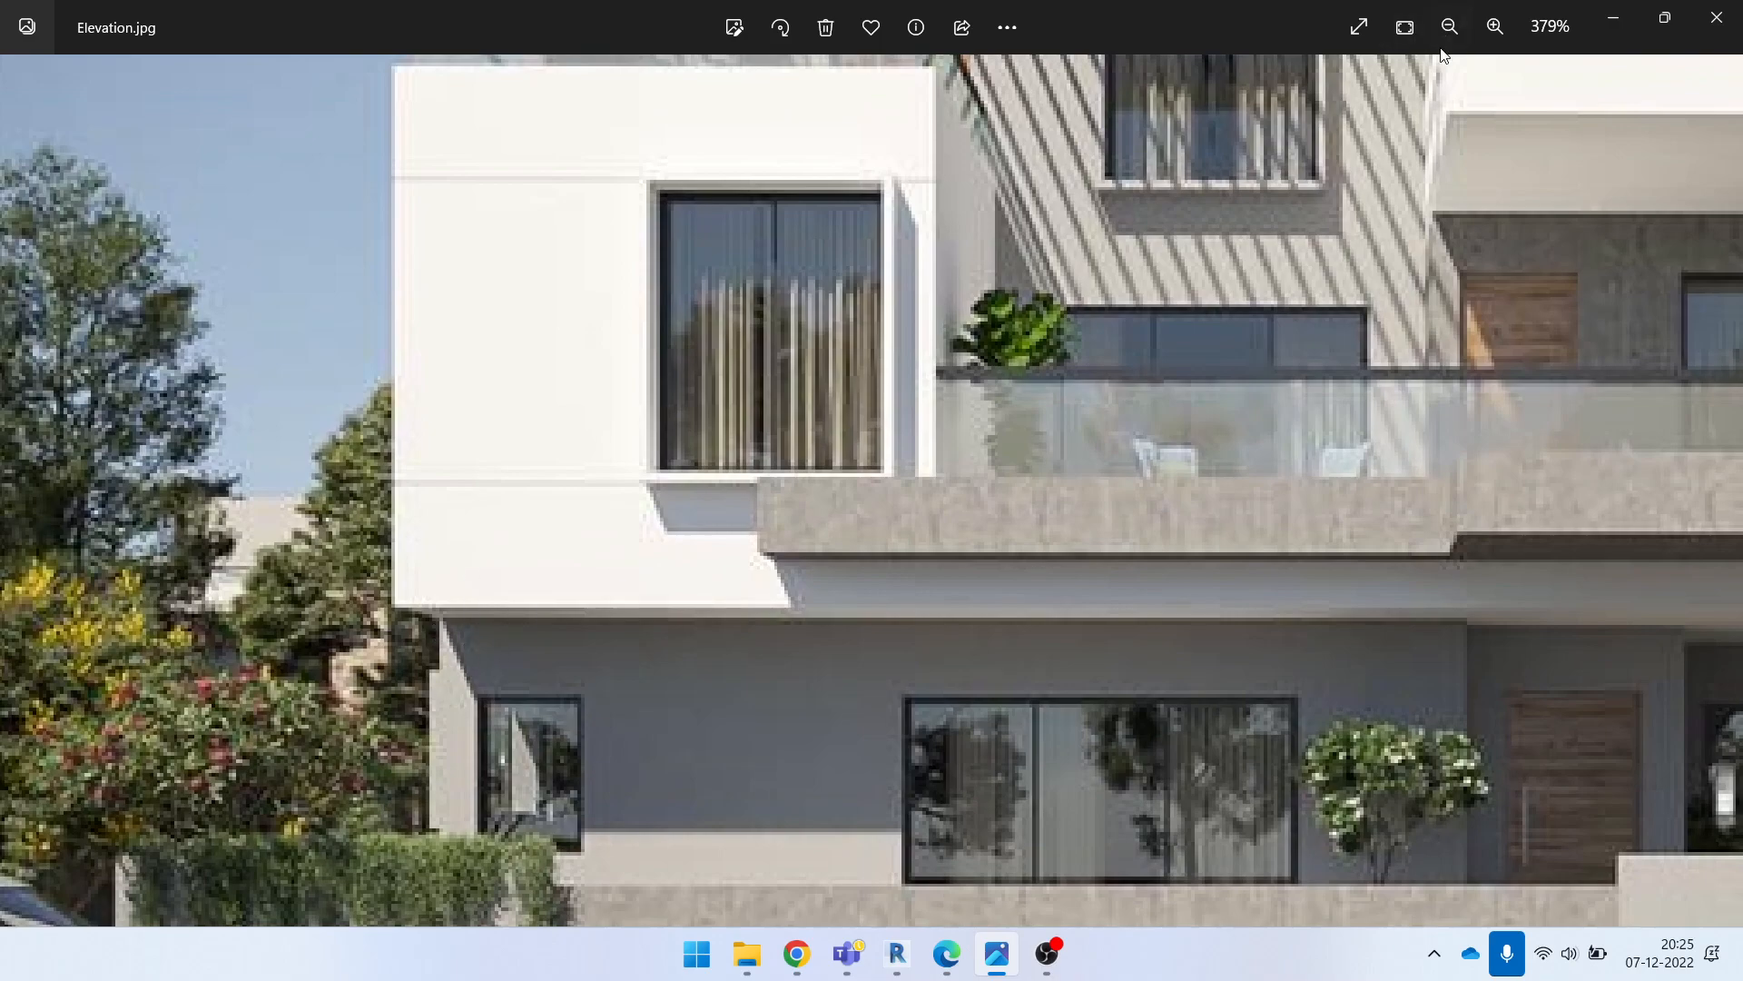
{"action": "scroll", "coordinate": [1443, 56], "scroll_direction": "down", "scroll_amount": 5}
{"action": "left_click", "coordinate": [1614, 20]}
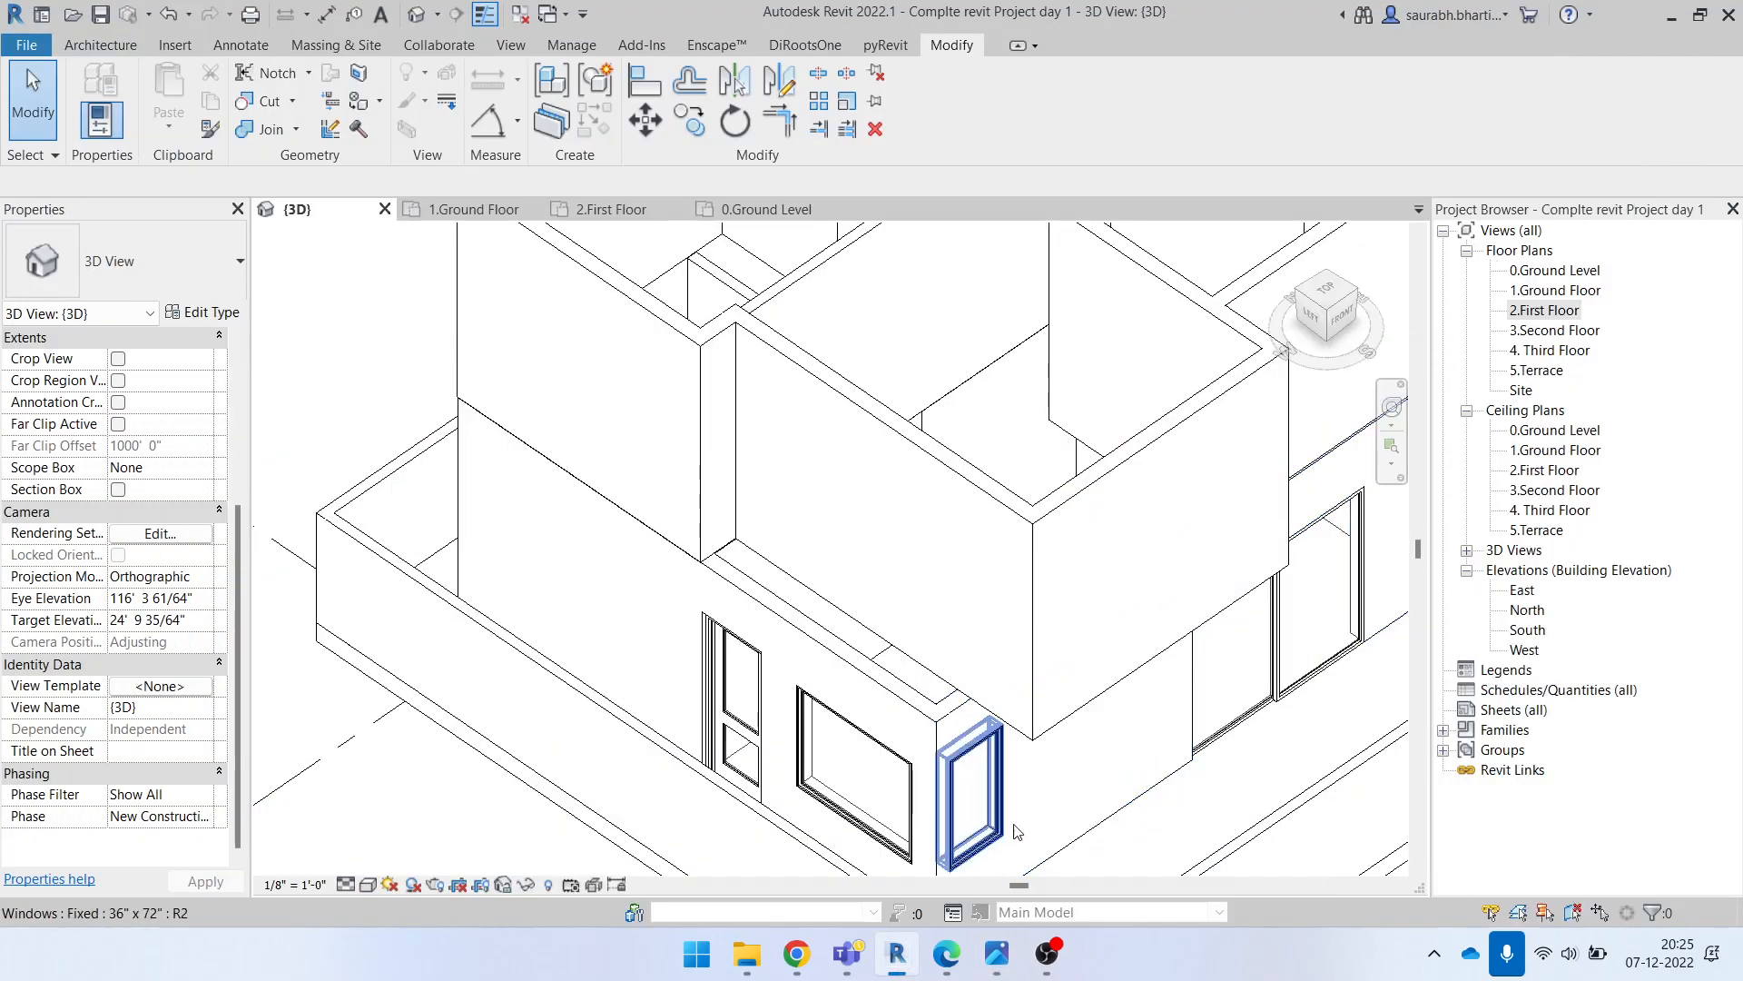
Step: Examine in ELEVATION.pdf the 2' projection of the upper floors beyond the ground floor wall, and compare it in Revit's 3D view
{"action": "left_click", "coordinate": [945, 962]}
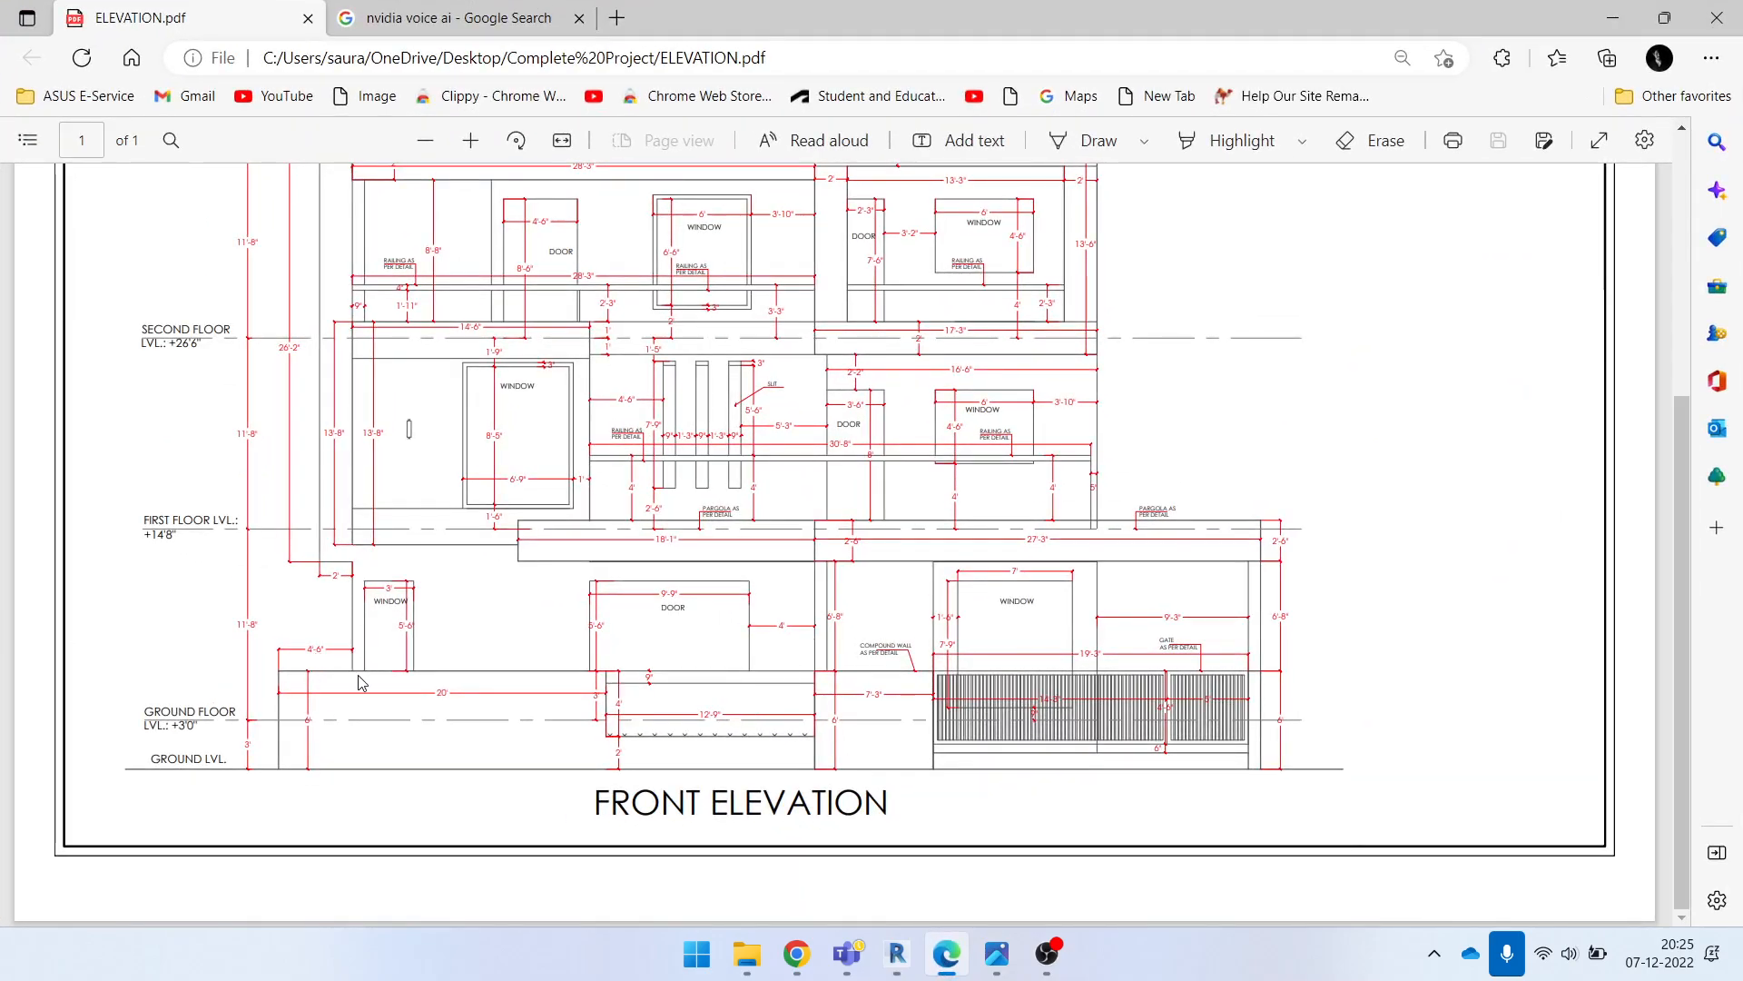
{"action": "scroll", "coordinate": [361, 683], "scroll_direction": "up", "scroll_amount": 2}
{"action": "scroll", "coordinate": [359, 602], "scroll_direction": "up", "scroll_amount": 3, "text": "ctrl"}
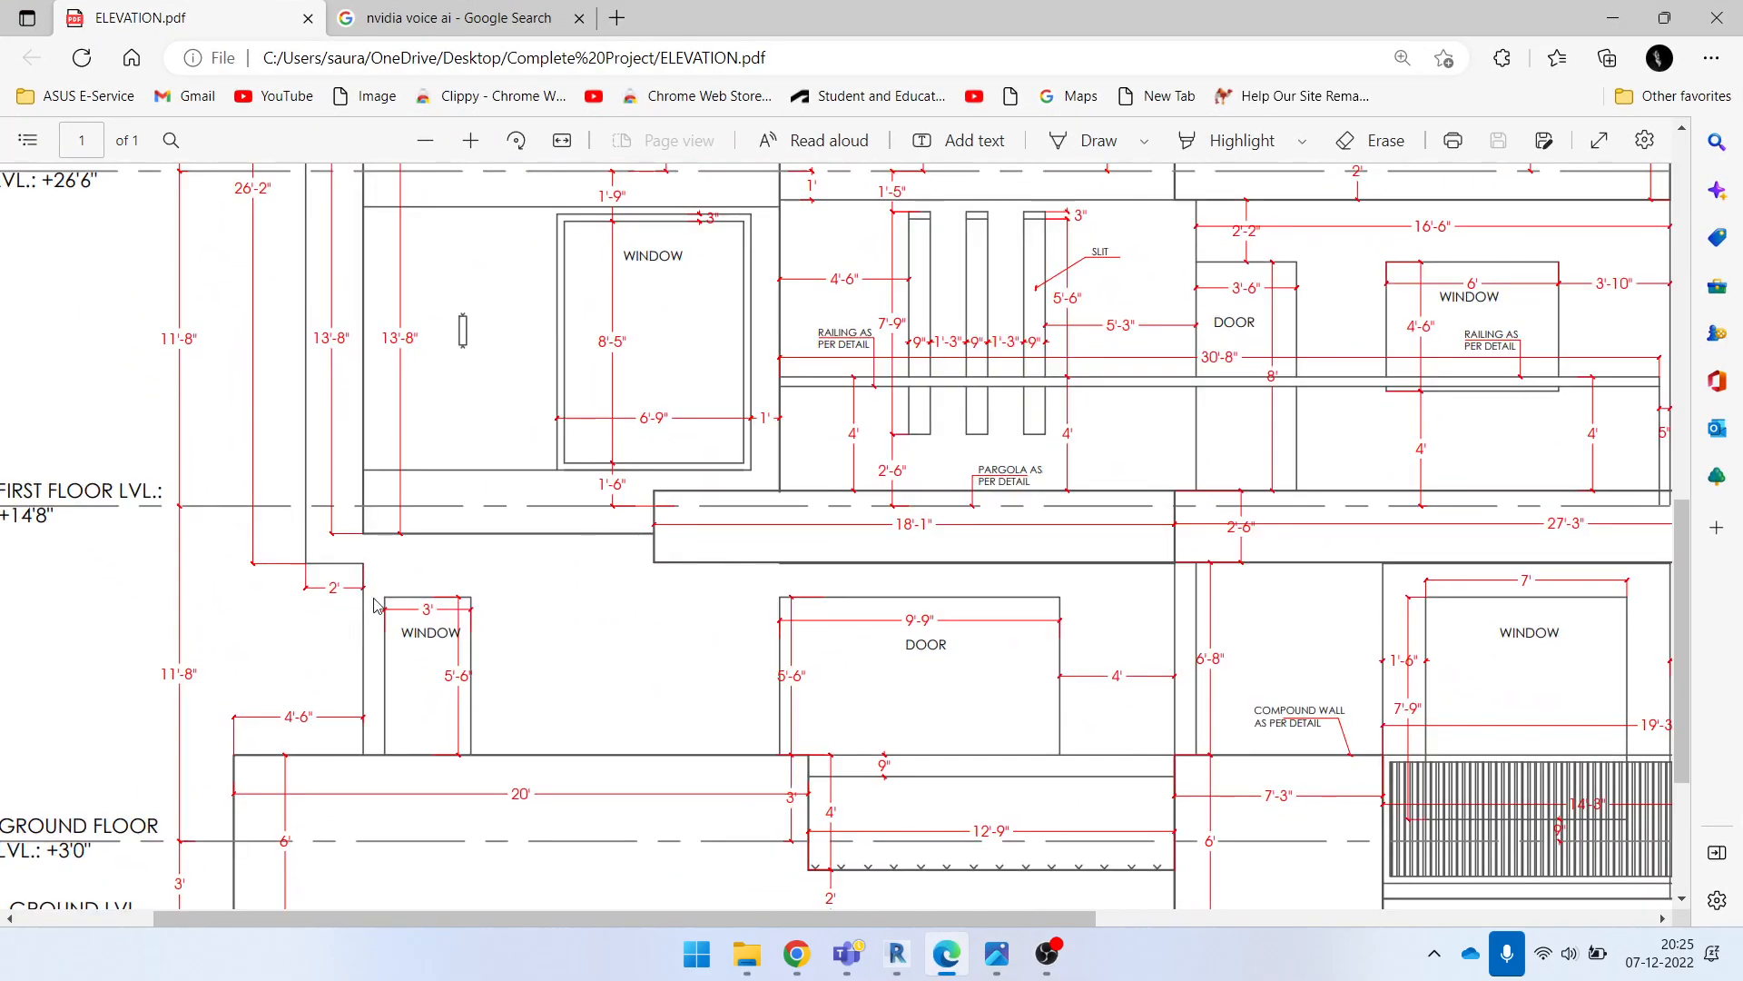
{"action": "scroll", "coordinate": [375, 606], "scroll_direction": "up", "scroll_amount": 2, "text": "ctrl"}
{"action": "scroll", "coordinate": [363, 599], "scroll_direction": "down", "scroll_amount": 8, "text": "ctrl"}
{"action": "scroll", "coordinate": [419, 633], "scroll_direction": "up", "scroll_amount": 4, "text": "ctrl"}
{"action": "scroll", "coordinate": [281, 574], "scroll_direction": "up", "scroll_amount": 2}
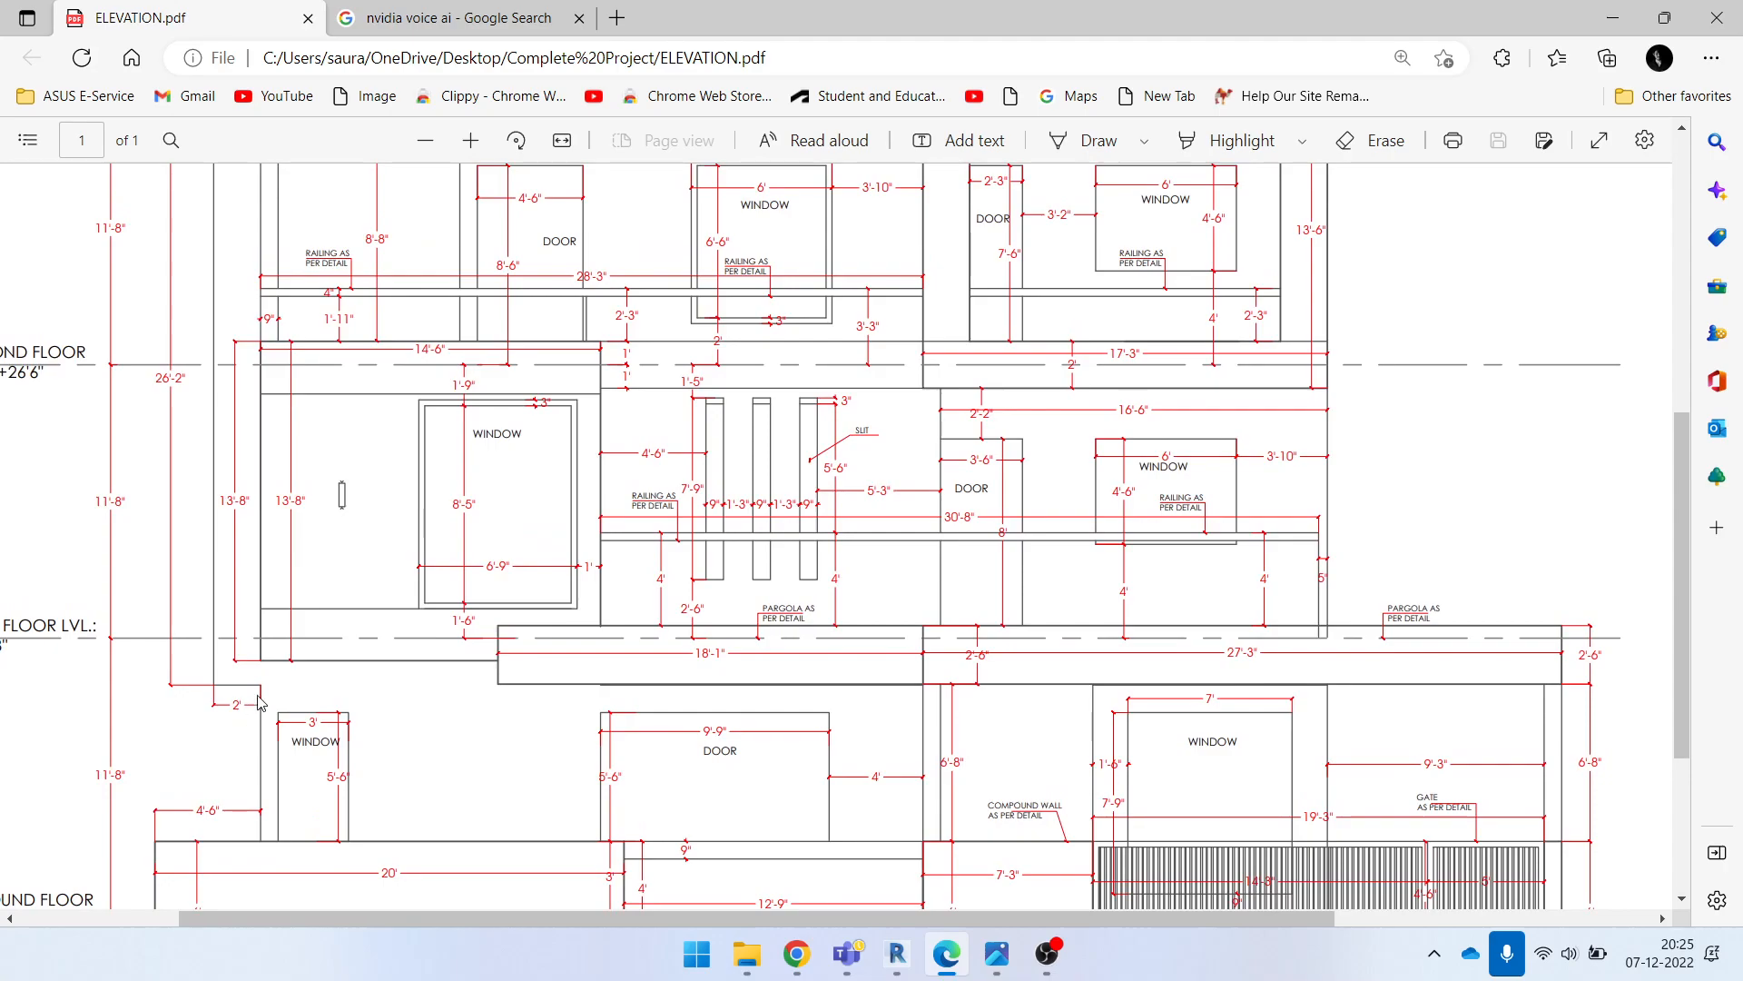
{"action": "scroll", "coordinate": [273, 717], "scroll_direction": "down", "scroll_amount": 4}
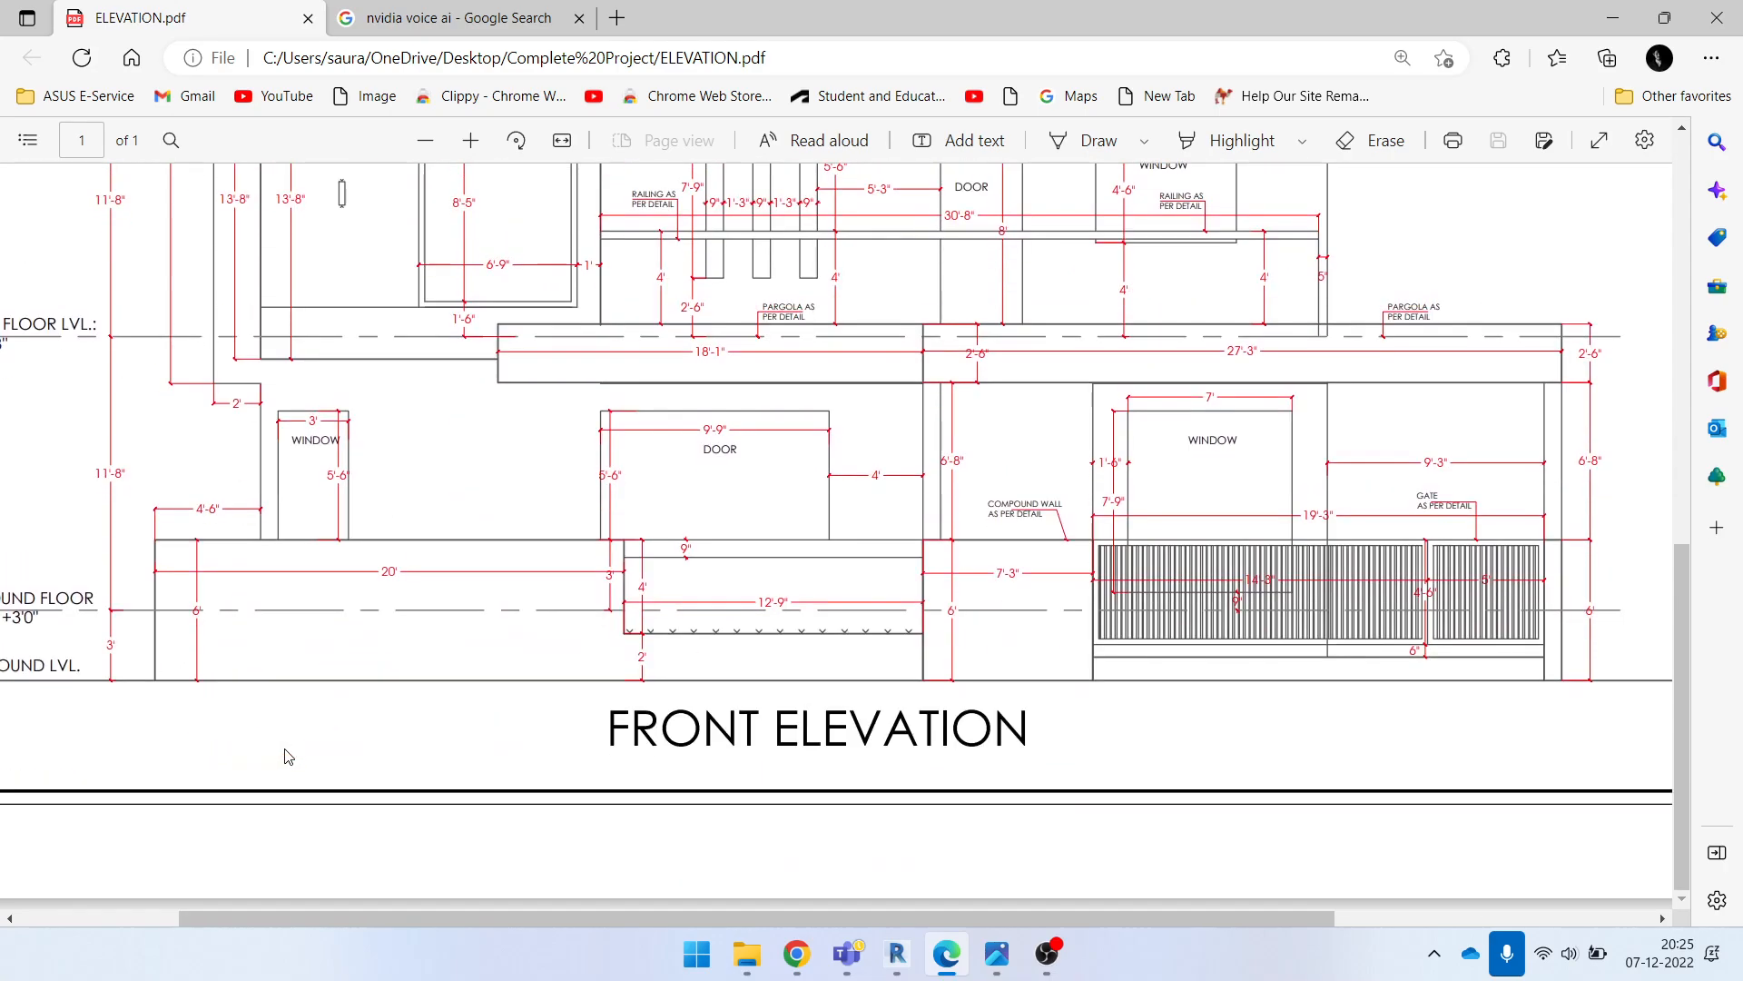
{"action": "scroll", "coordinate": [227, 812], "scroll_direction": "up", "scroll_amount": 7}
{"action": "scroll", "coordinate": [312, 716], "scroll_direction": "down", "scroll_amount": 3}
{"action": "scroll", "coordinate": [393, 615], "scroll_direction": "down", "scroll_amount": 3, "text": "ctrl"}
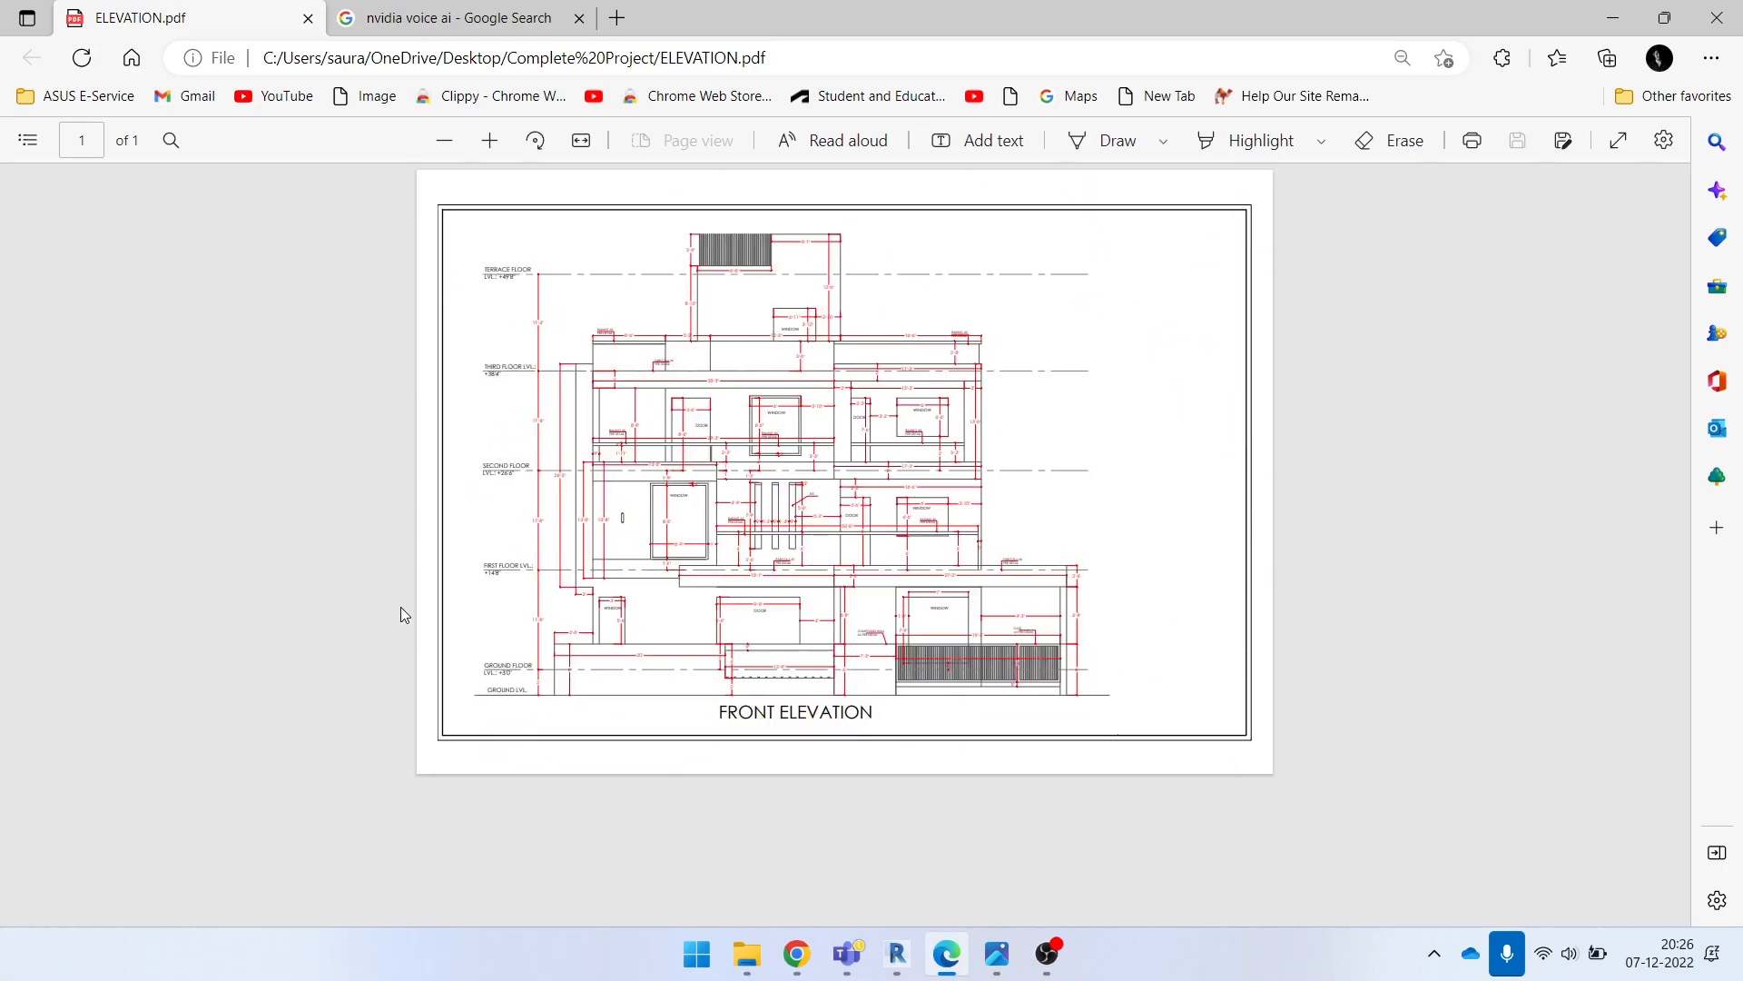
{"action": "scroll", "coordinate": [1032, 557], "scroll_direction": "up", "scroll_amount": 4, "text": "ctrl"}
{"action": "scroll", "coordinate": [1030, 558], "scroll_direction": "down", "scroll_amount": 4, "text": "ctrl"}
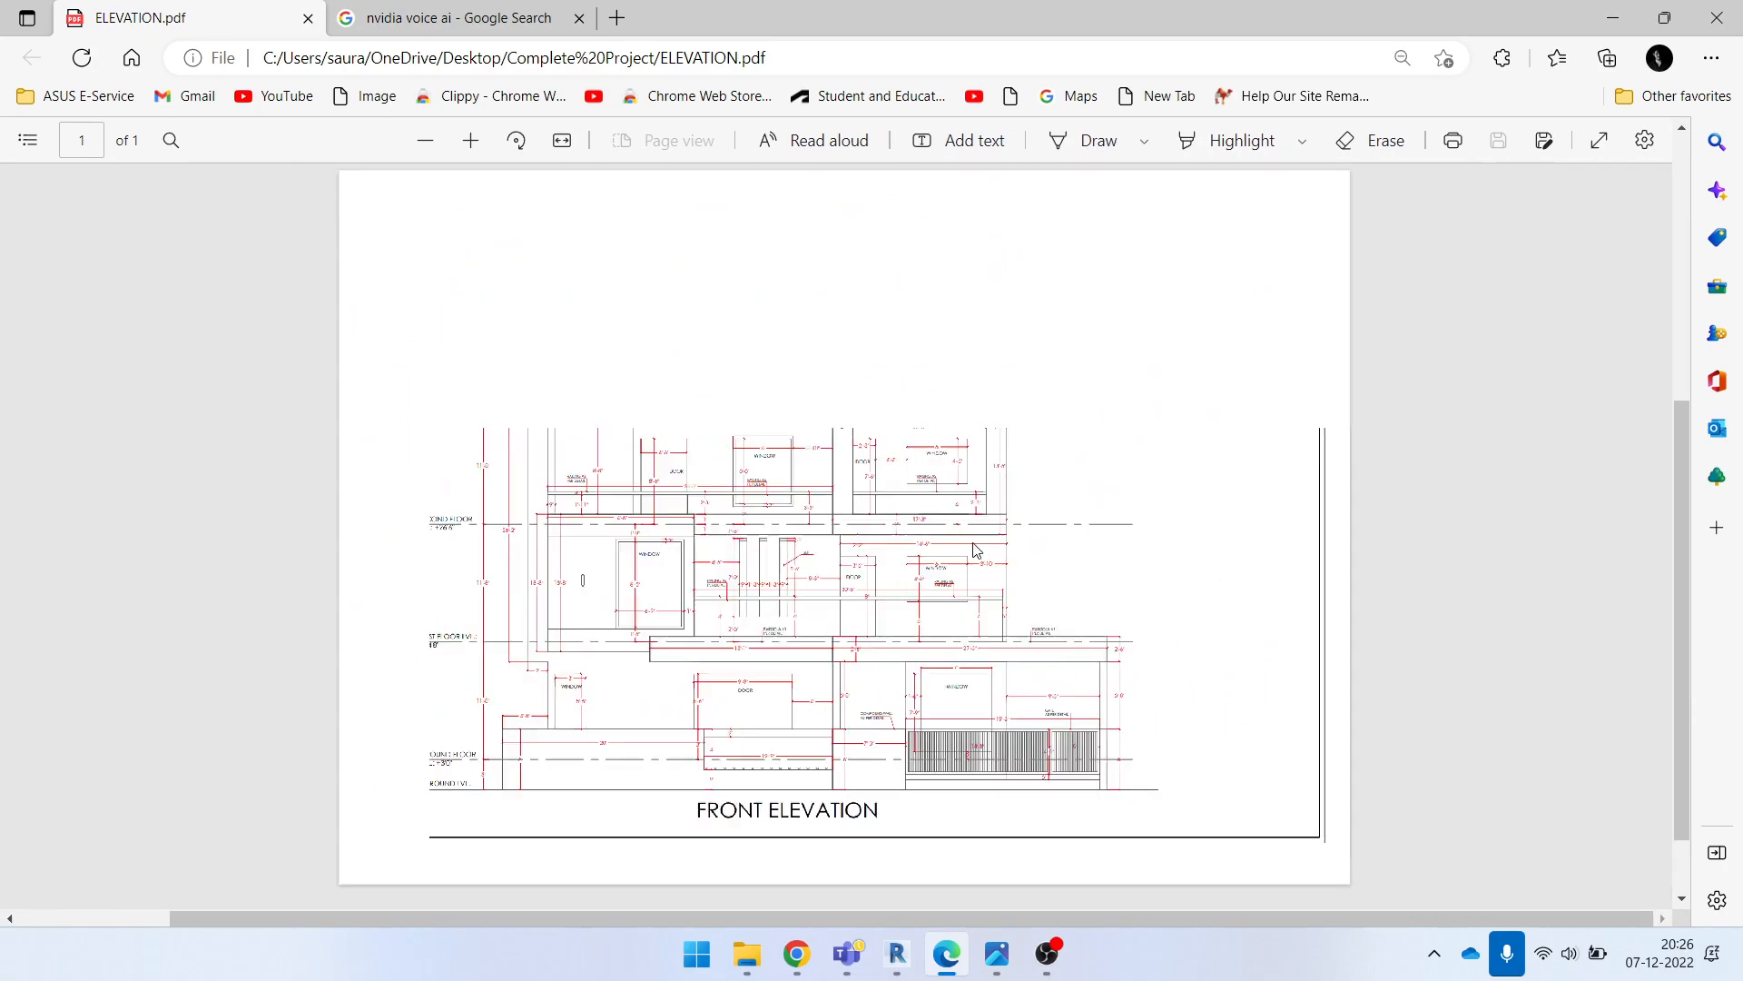
{"action": "left_click", "coordinate": [1609, 31]}
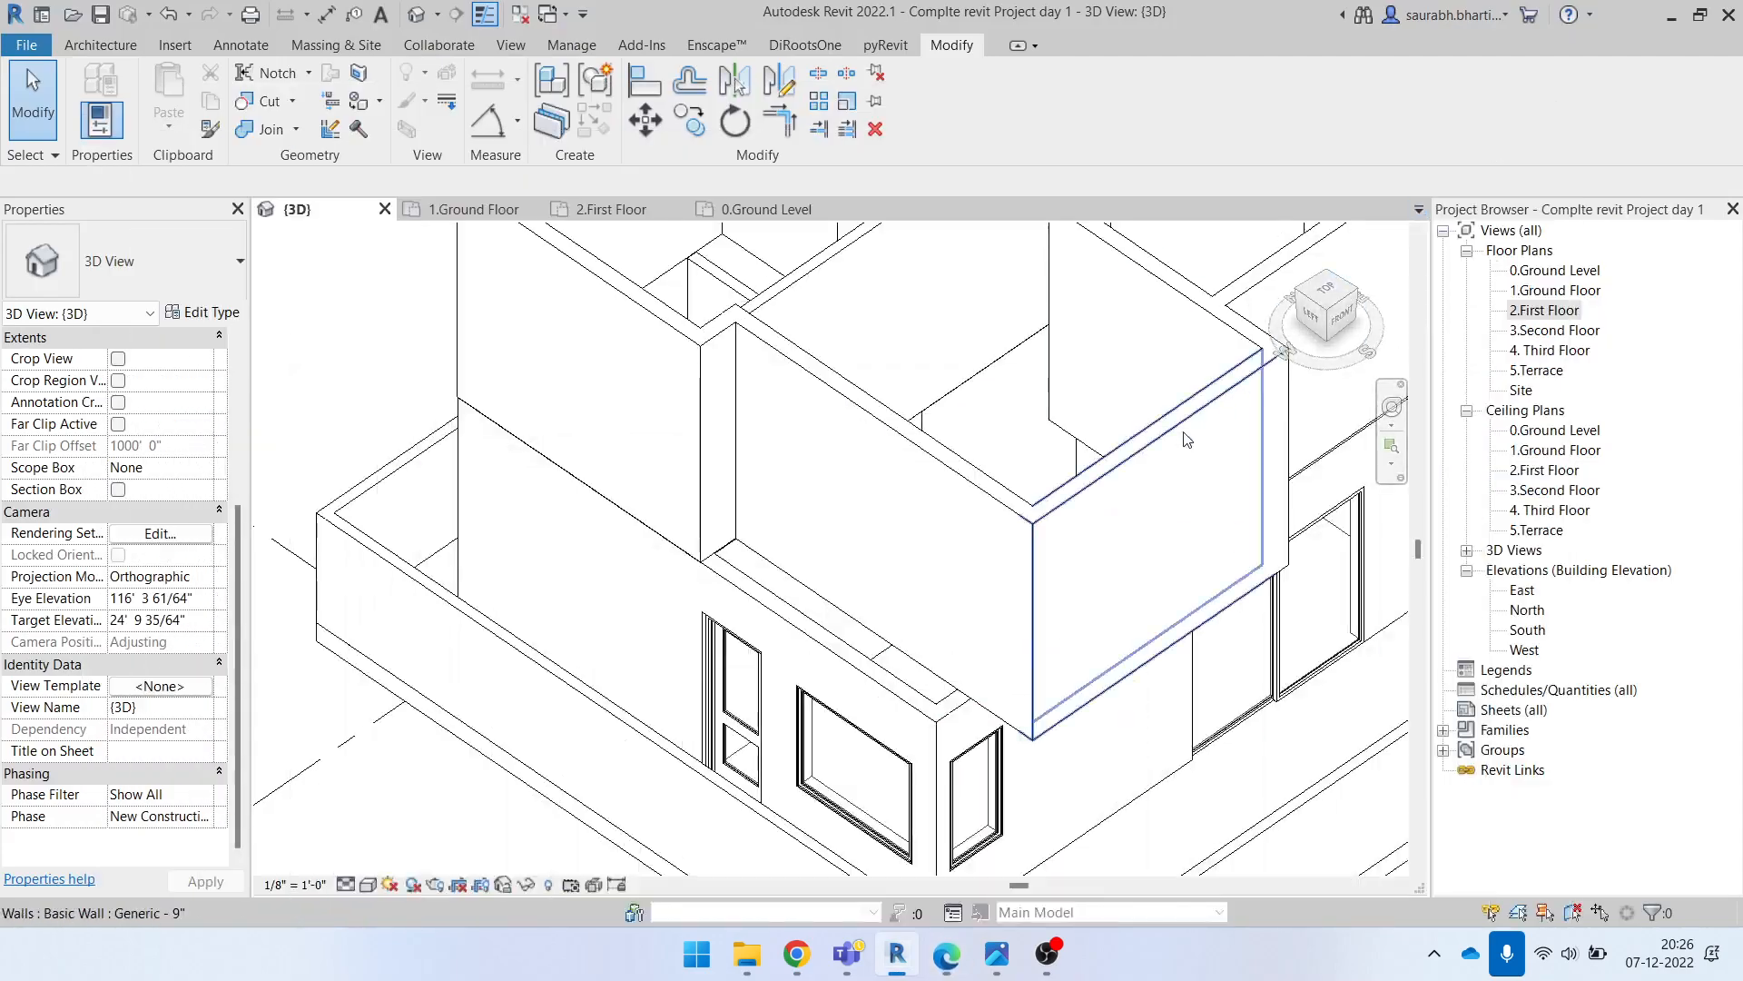
{"action": "middle_click_drag", "start_coordinate": [836, 498], "coordinate": [772, 576], "text": "shift"}
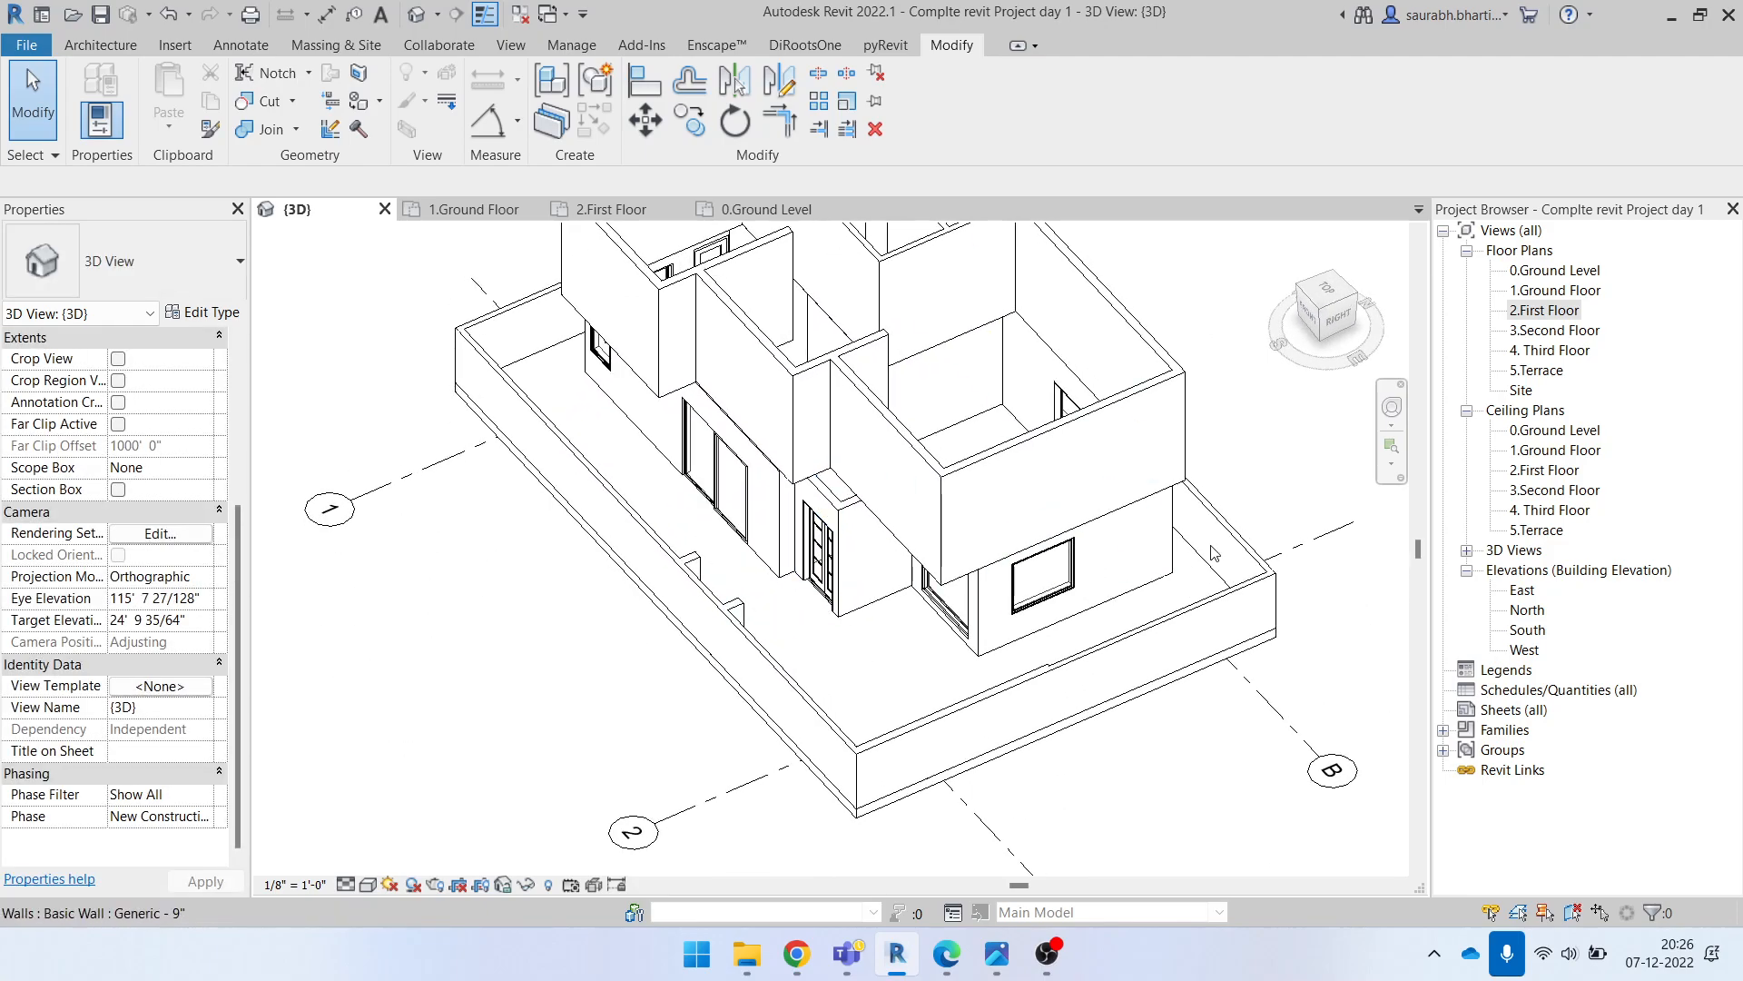
Step: Compare the staircase area in the 2.First Floor plan with the same area in the 1.Ground Floor plan
{"action": "double_click", "coordinate": [1550, 310]}
{"action": "scroll", "coordinate": [790, 529], "scroll_direction": "down", "scroll_amount": 2}
{"action": "scroll", "coordinate": [790, 530], "scroll_direction": "up", "scroll_amount": 3}
{"action": "key", "text": "w"}
{"action": "key", "text": "a"}
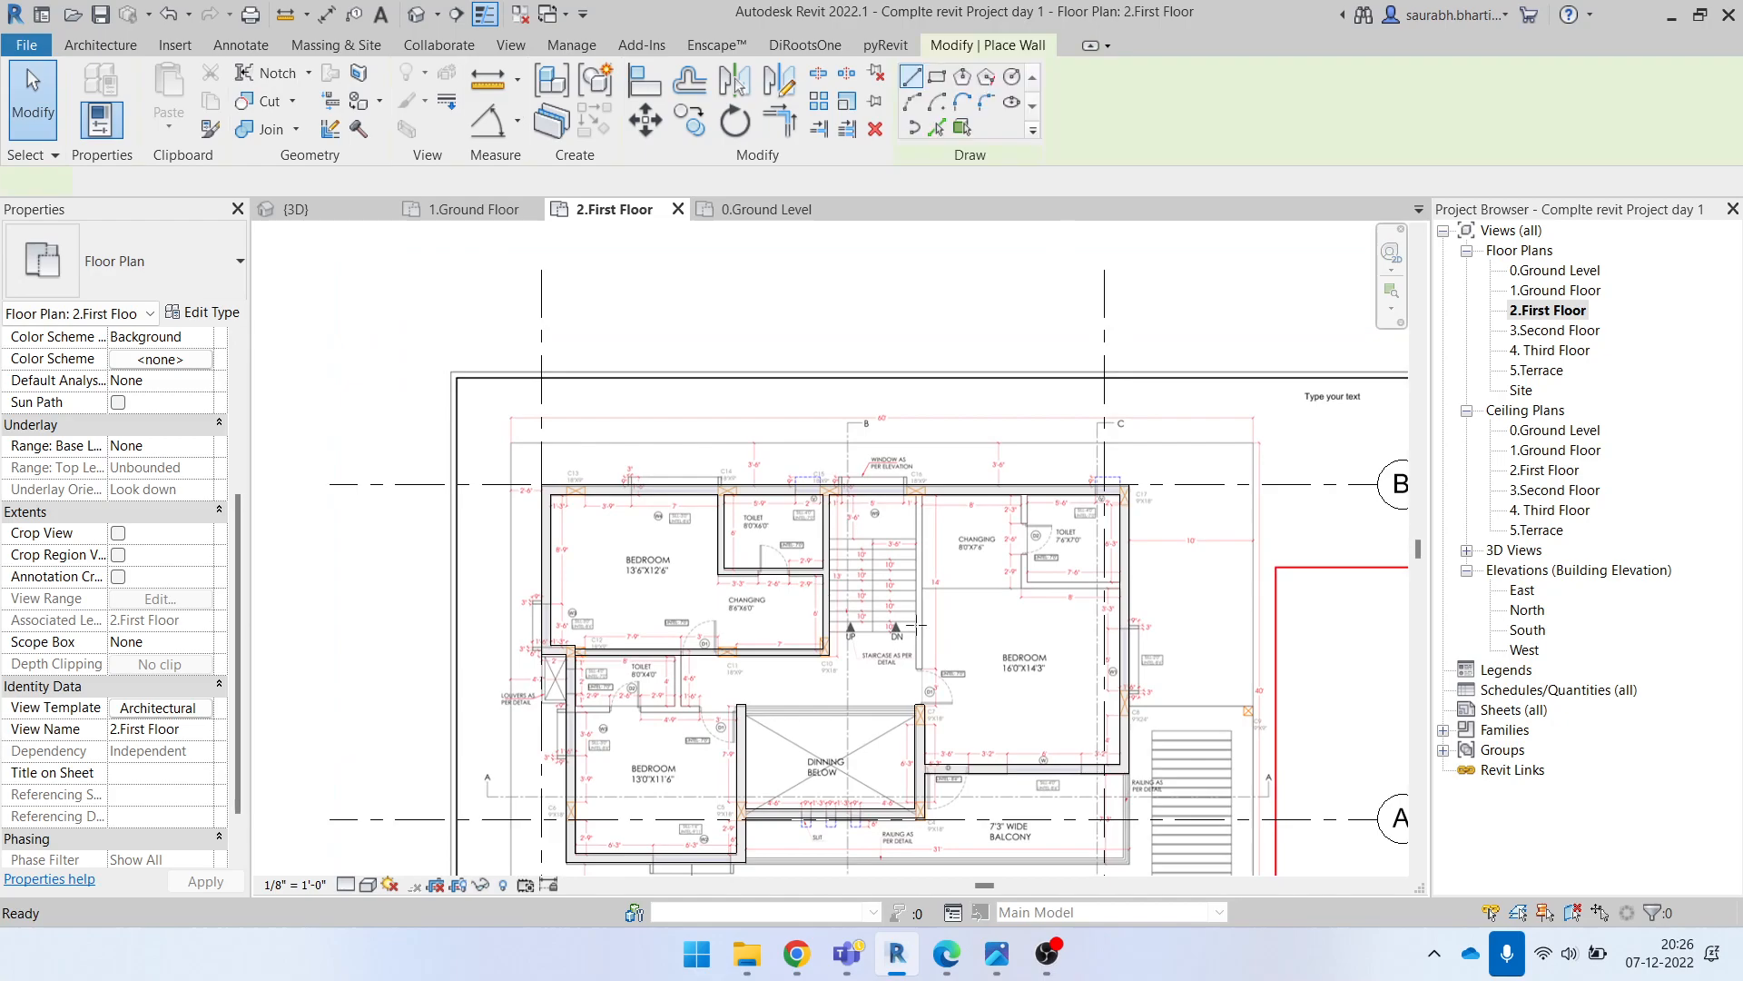
{"action": "scroll", "coordinate": [863, 490], "scroll_direction": "up", "scroll_amount": 2}
{"action": "key", "text": "Escape"}
{"action": "scroll", "coordinate": [953, 477], "scroll_direction": "up", "scroll_amount": 2}
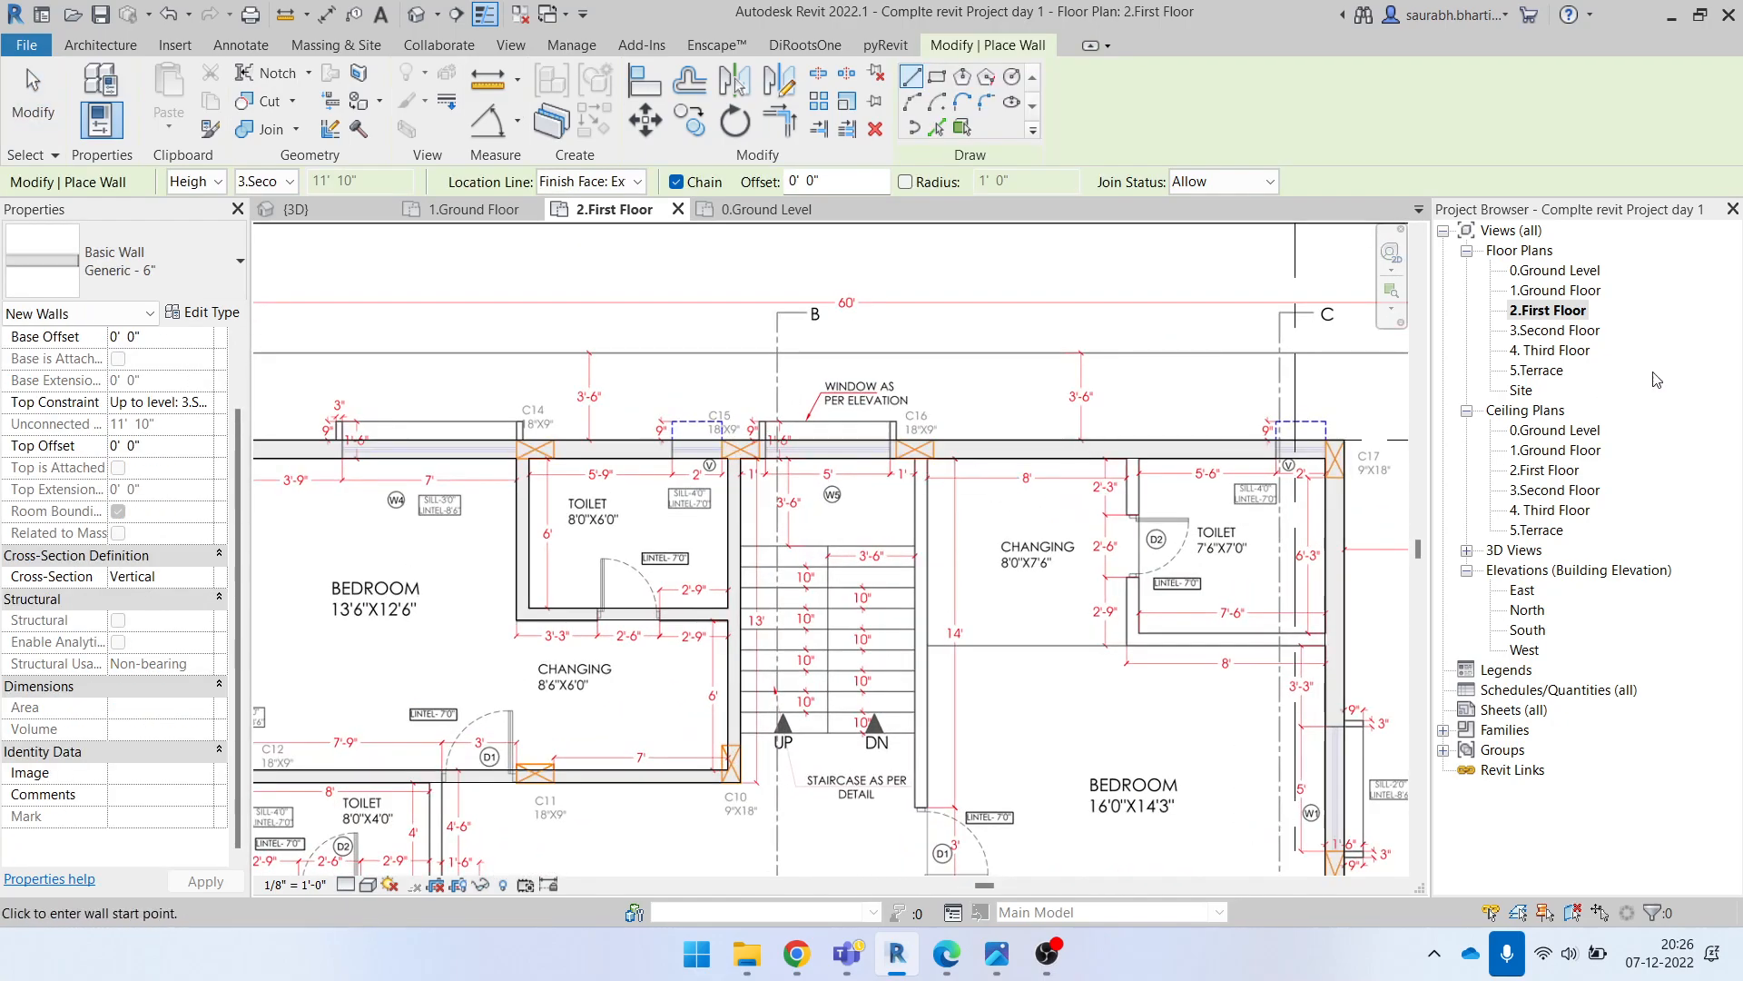
{"action": "key", "text": "Escape"}
{"action": "double_click", "coordinate": [1558, 291]}
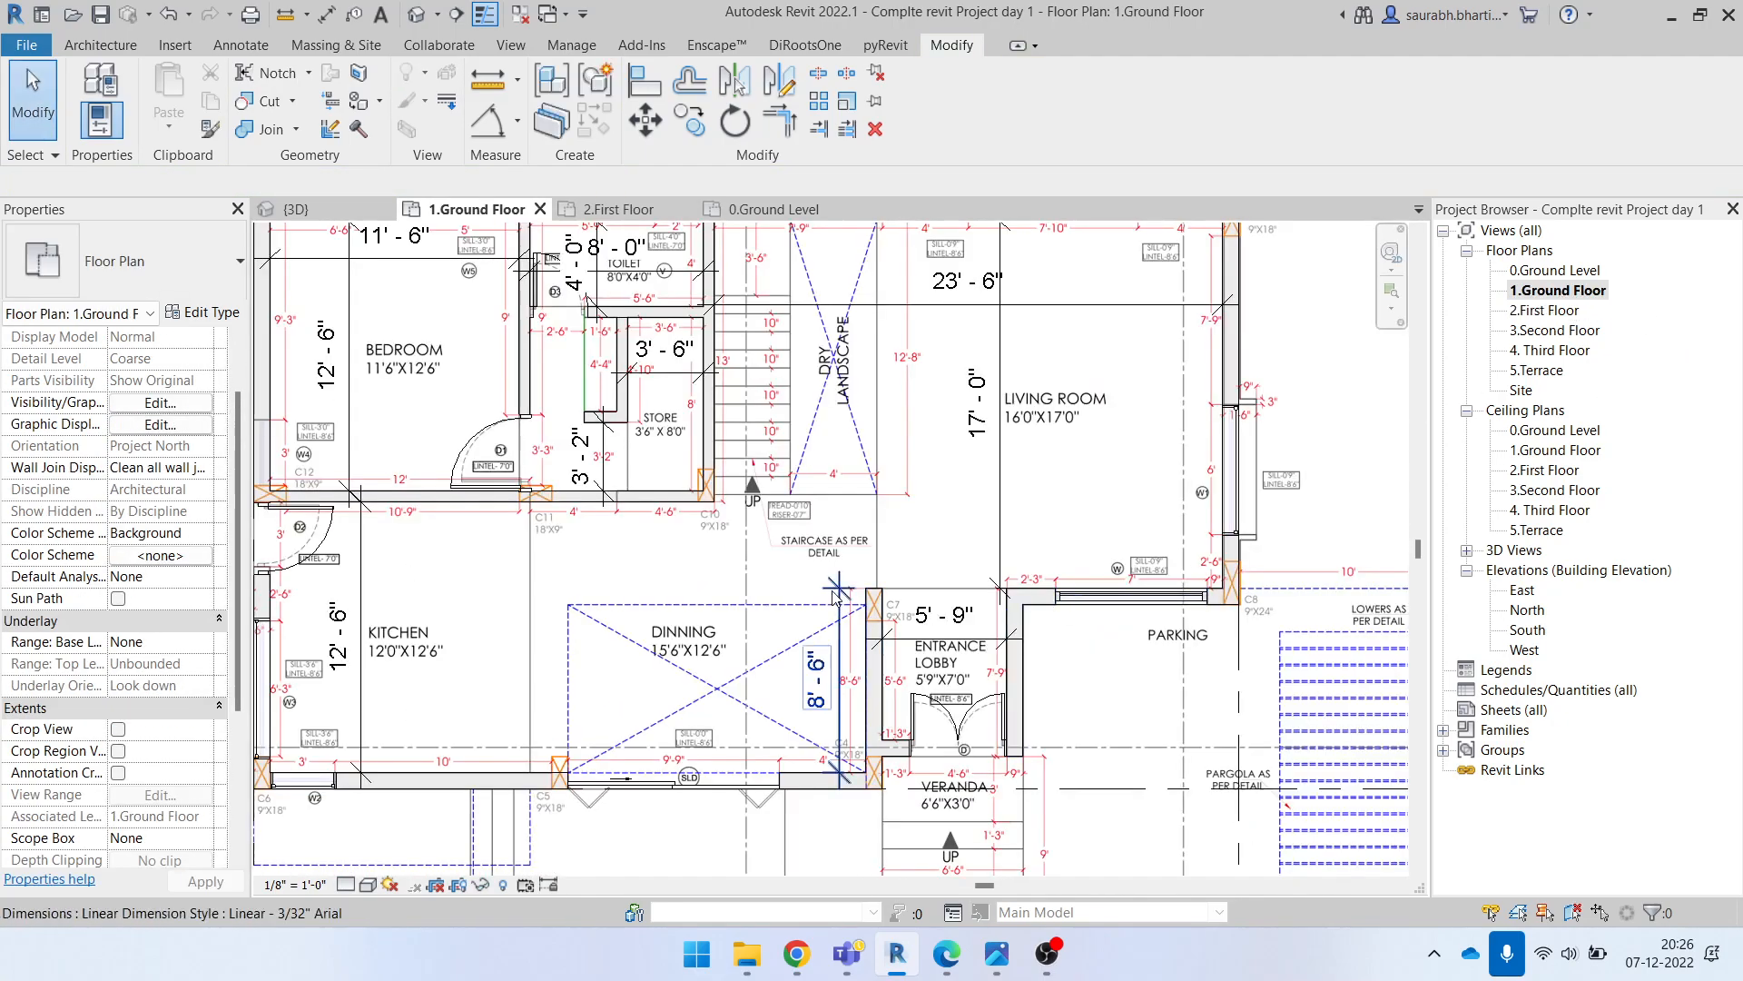
{"action": "middle_click_drag", "start_coordinate": [799, 350], "coordinate": [907, 576]}
{"action": "scroll", "coordinate": [908, 636], "scroll_direction": "up", "scroll_amount": 2}
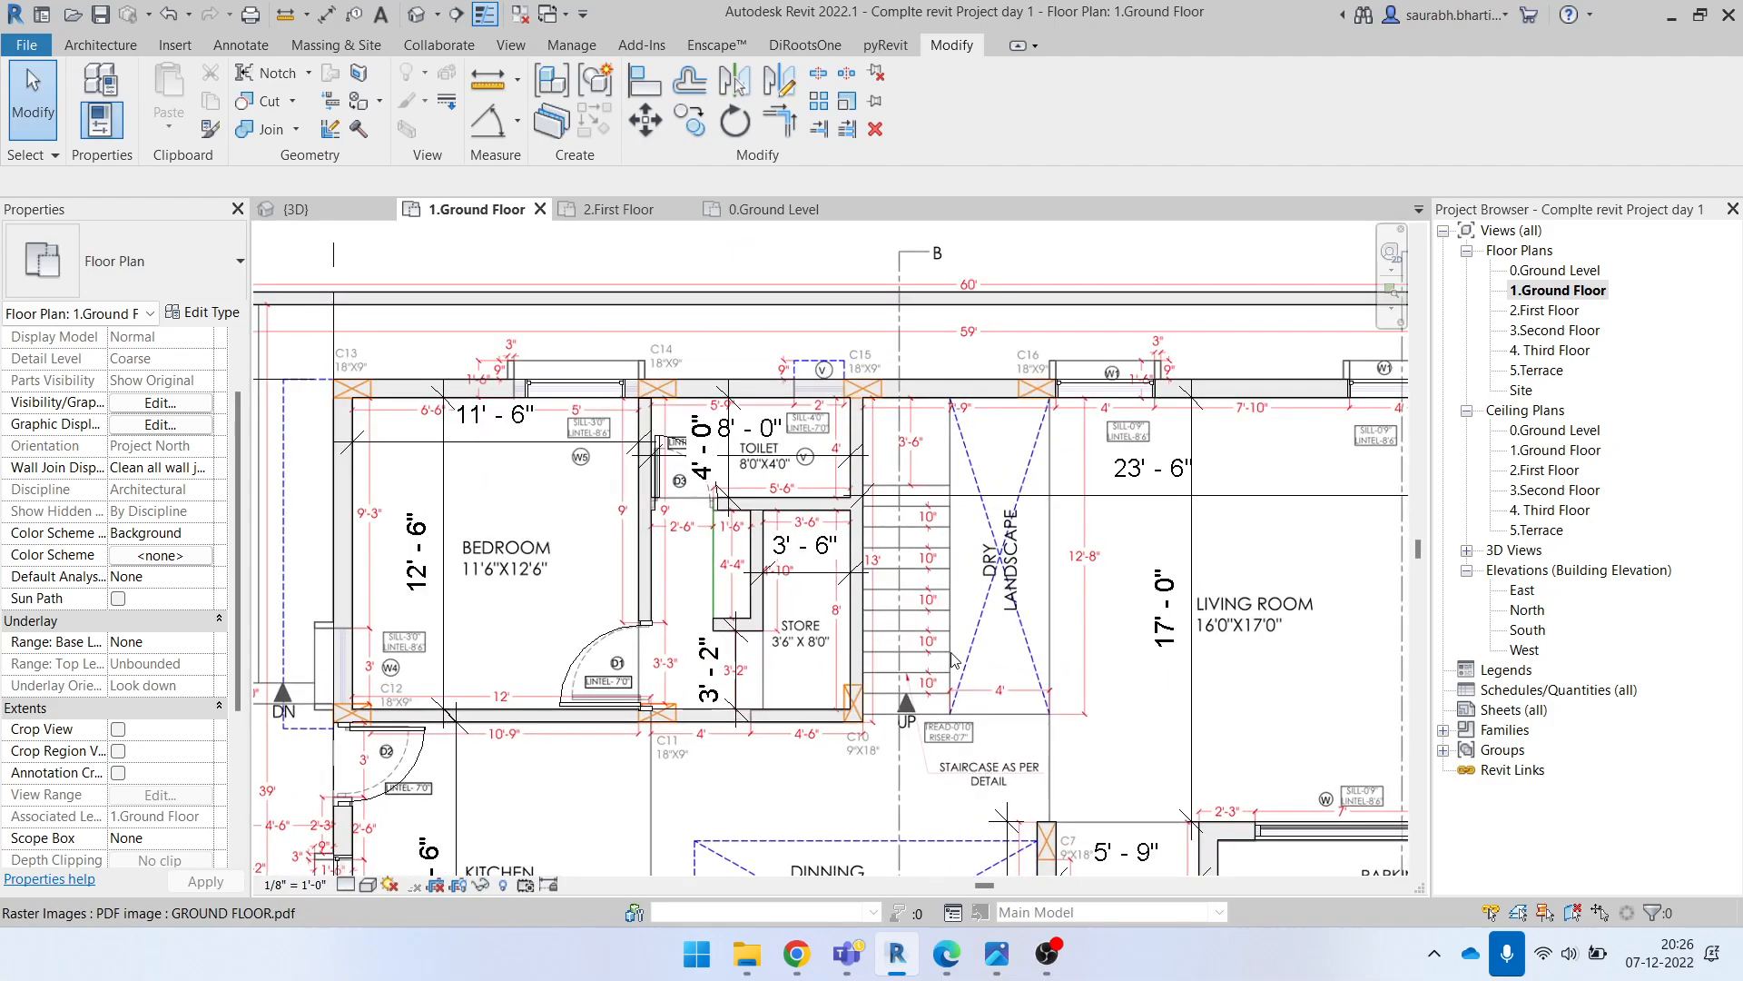
{"action": "middle_click_drag", "start_coordinate": [999, 808], "coordinate": [972, 599]}
{"action": "scroll", "coordinate": [981, 636], "scroll_direction": "down", "scroll_amount": 3}
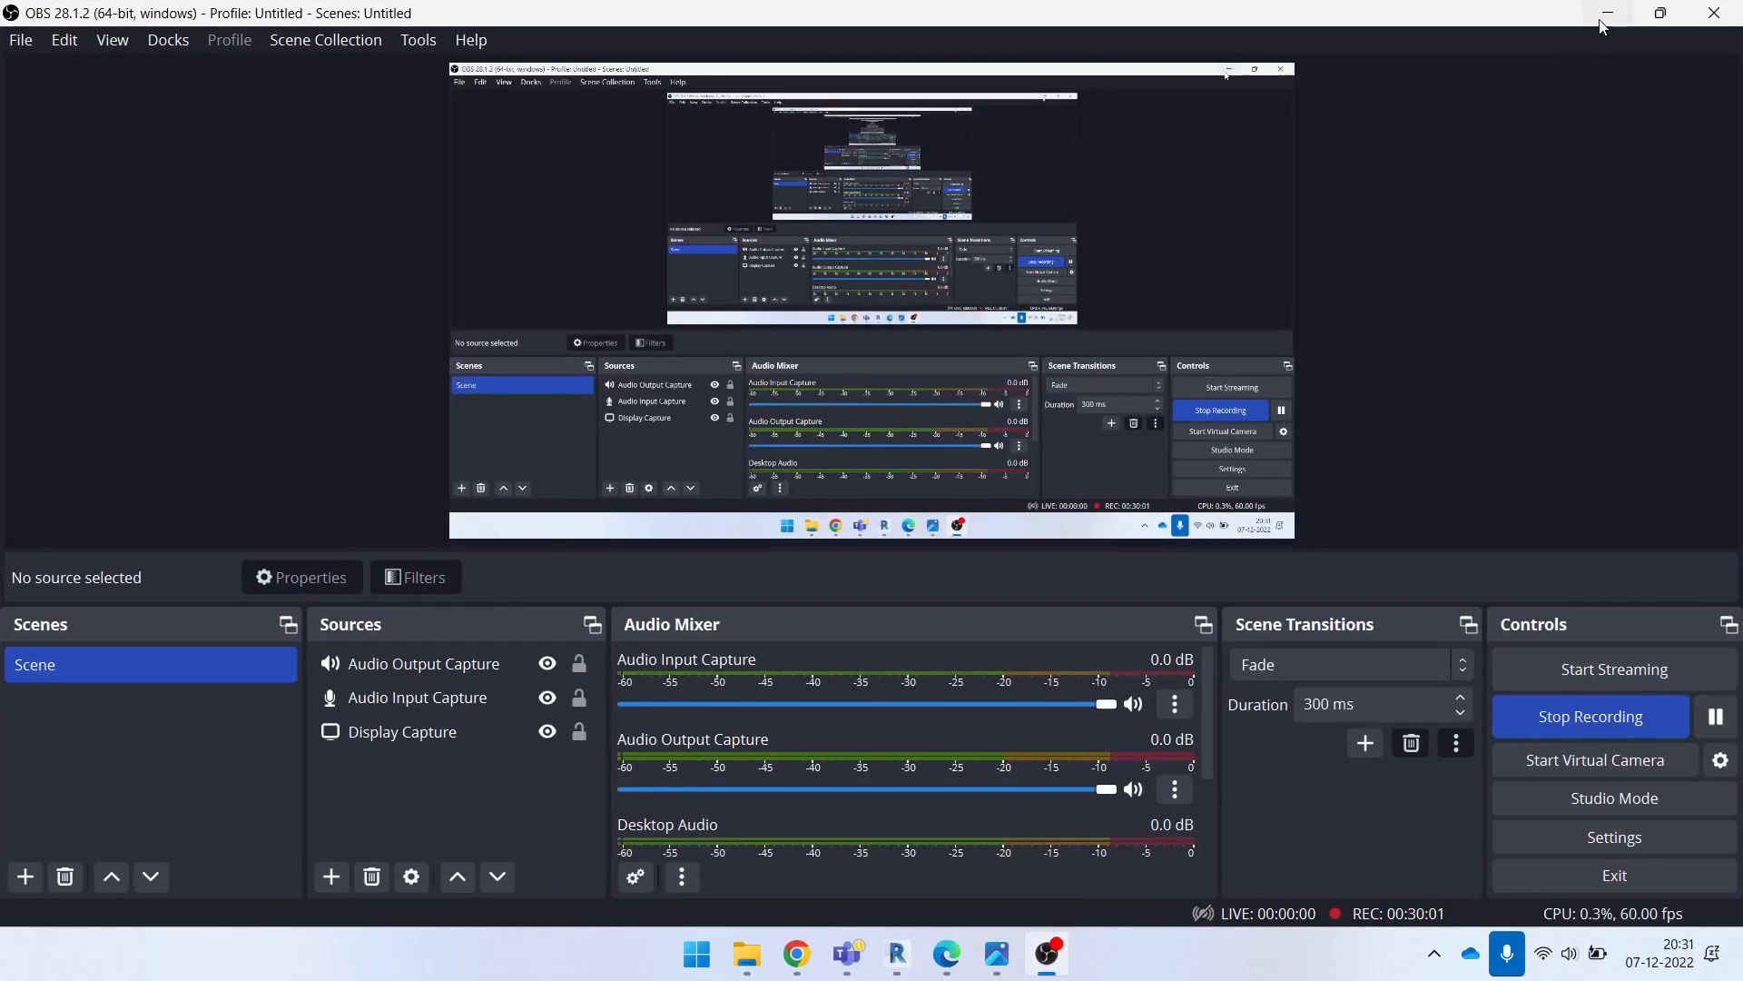
Step: In the 2.First Floor plan, trace a Generic - 6" wall between the staircase and the 16'0"x14'3" bedroom, from the outer wall to column C7
{"action": "left_click", "coordinate": [1609, 15]}
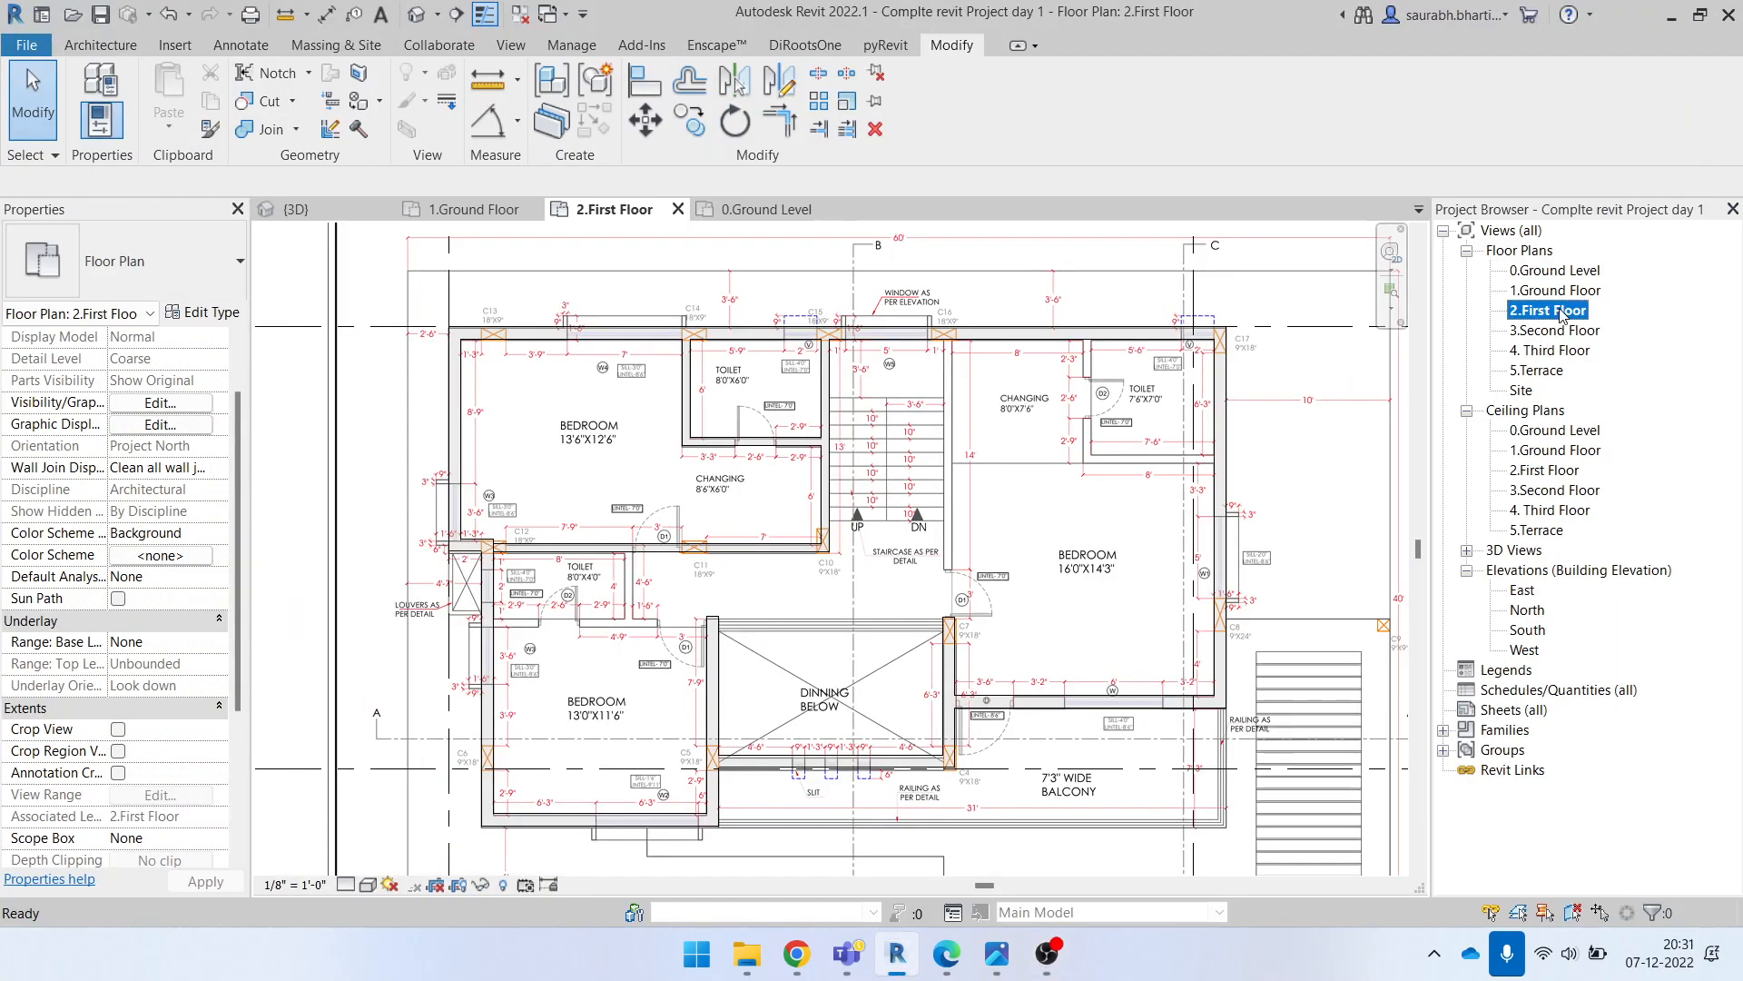
{"action": "scroll", "coordinate": [948, 448], "scroll_direction": "up", "scroll_amount": 3}
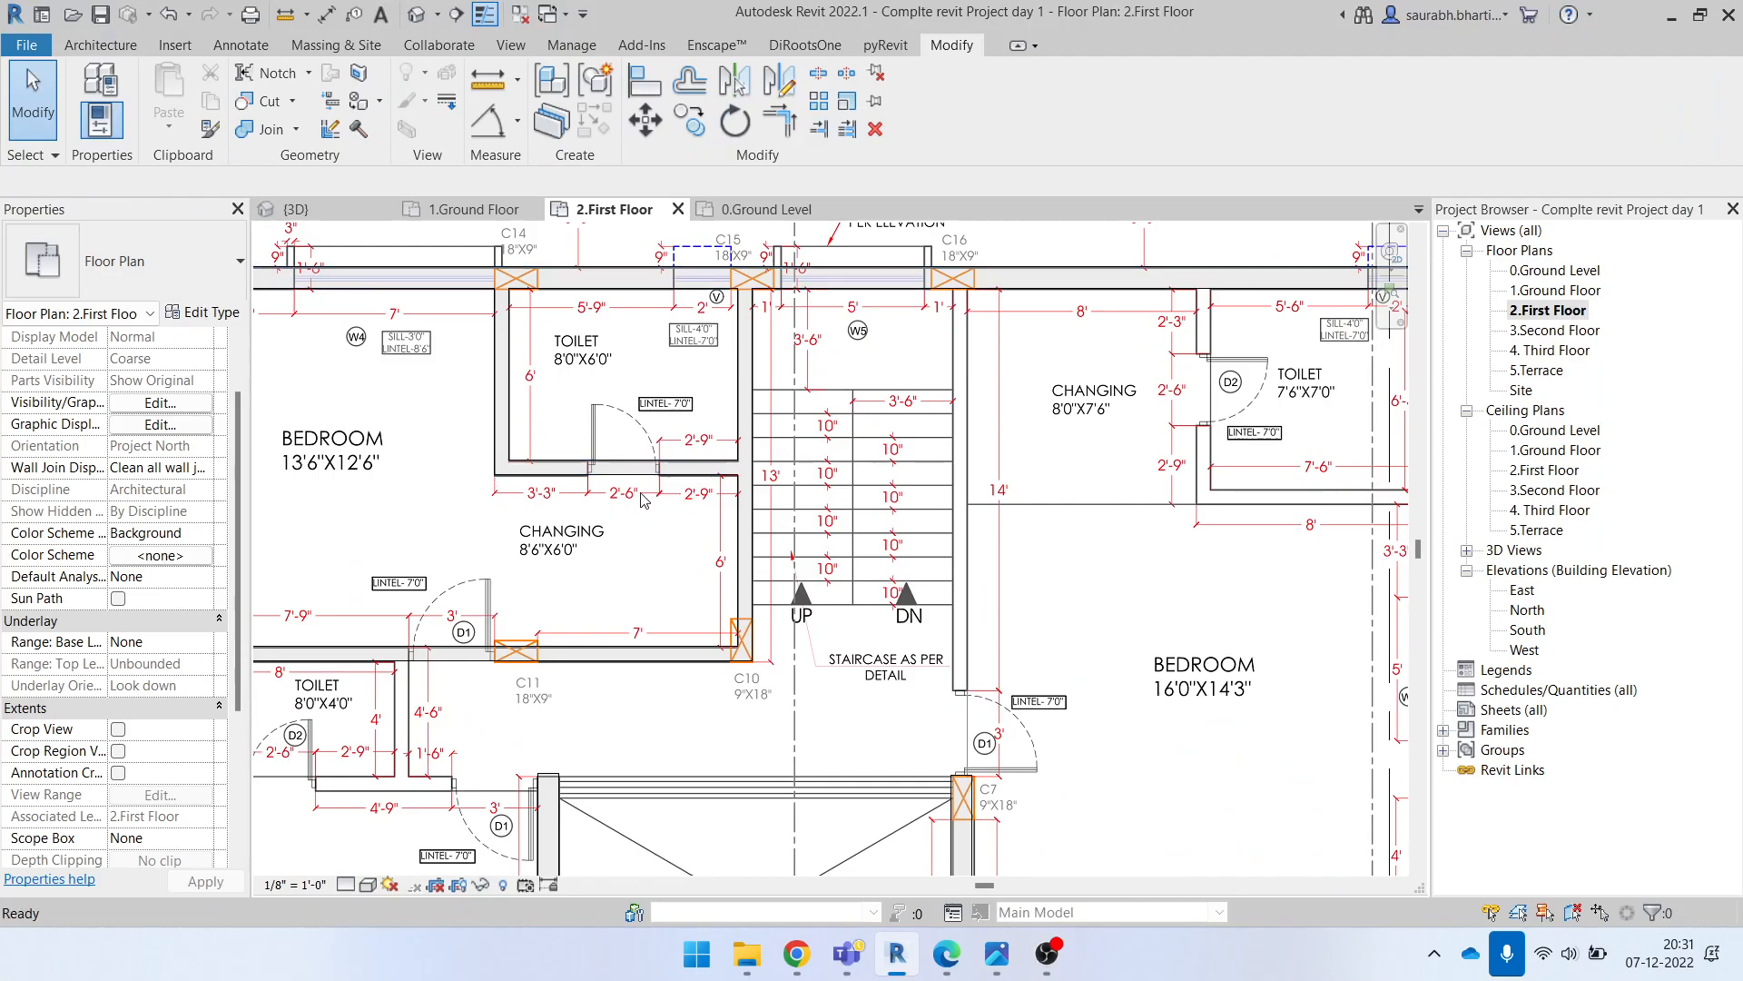
{"action": "key", "text": "w"}
{"action": "key", "text": "a"}
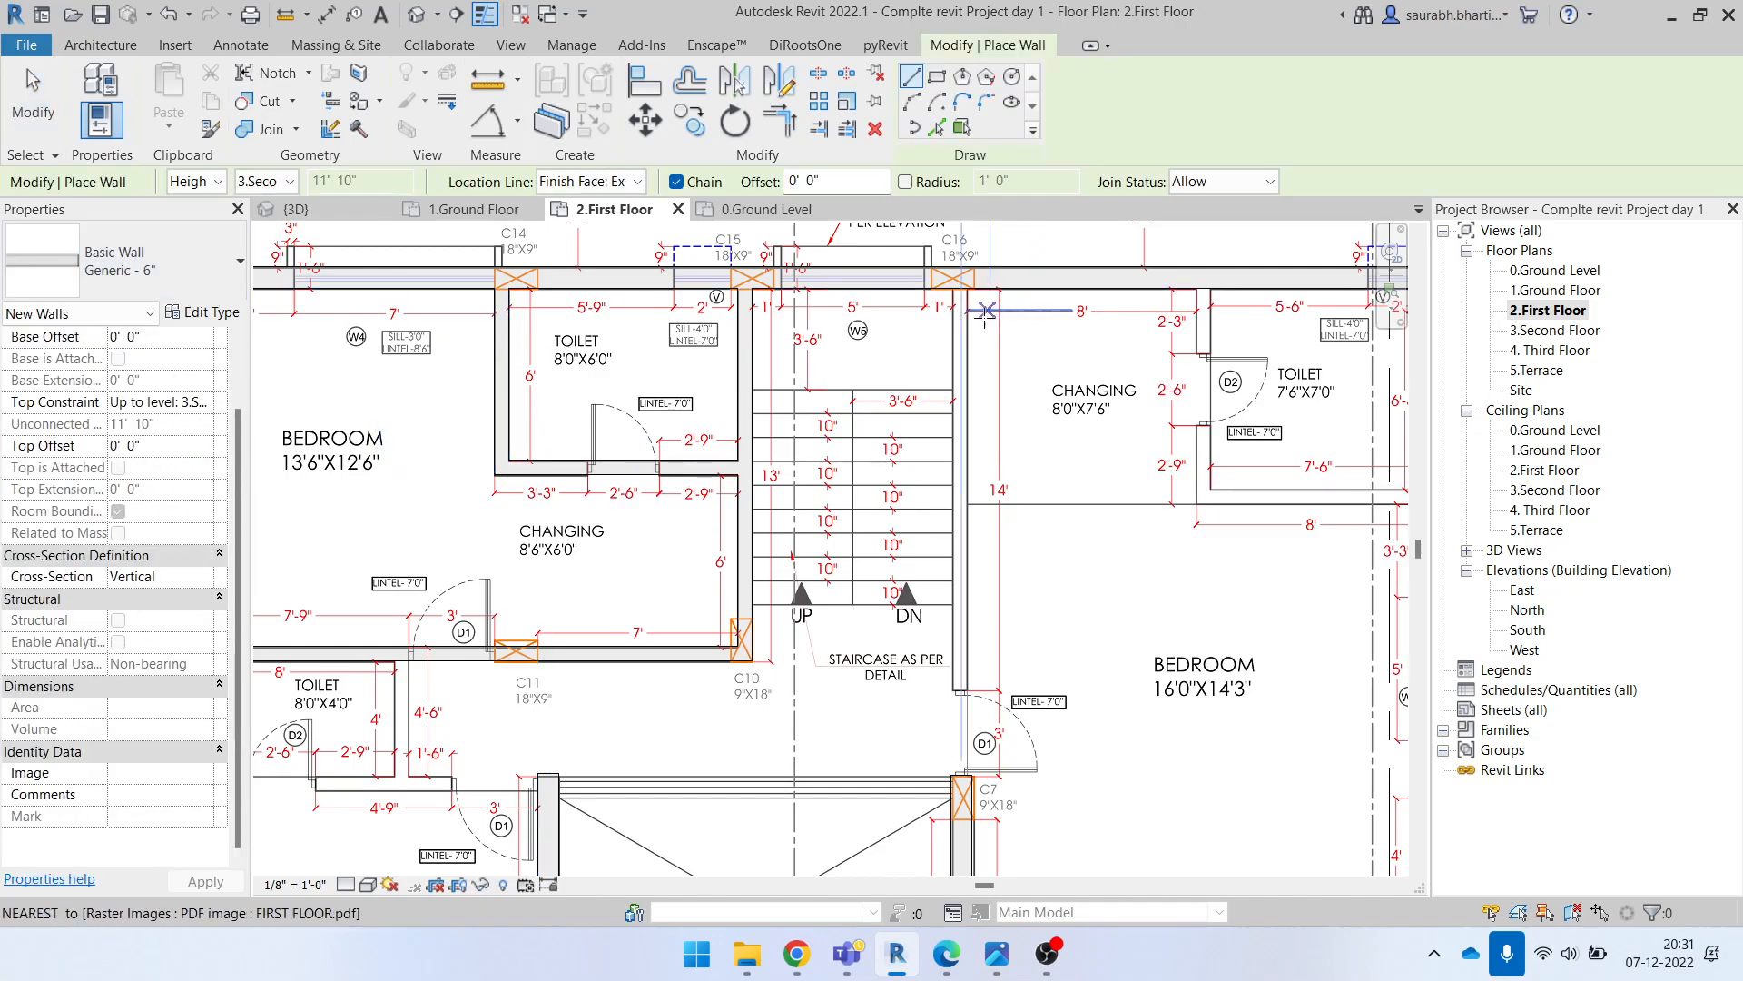
{"action": "scroll", "coordinate": [955, 280], "scroll_direction": "up", "scroll_amount": 2}
{"action": "middle_click_drag", "start_coordinate": [972, 691], "coordinate": [946, 377]}
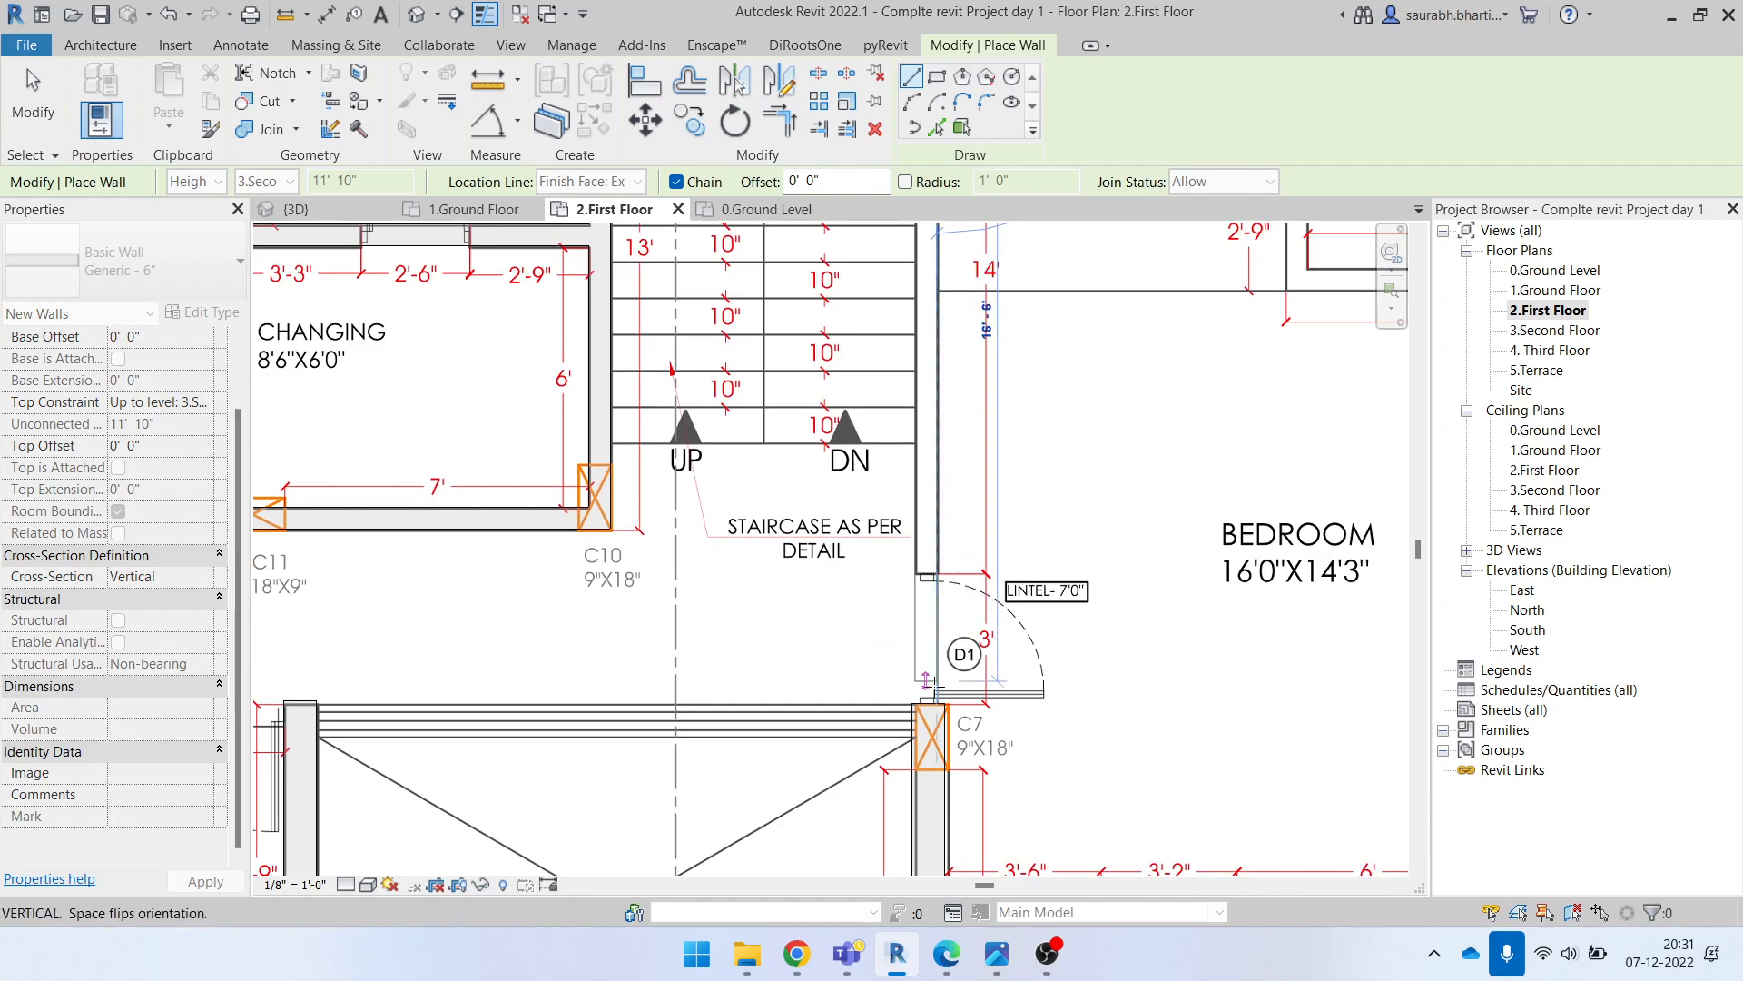
{"action": "scroll", "coordinate": [937, 701], "scroll_direction": "up", "scroll_amount": 2}
{"action": "left_click", "coordinate": [932, 697]}
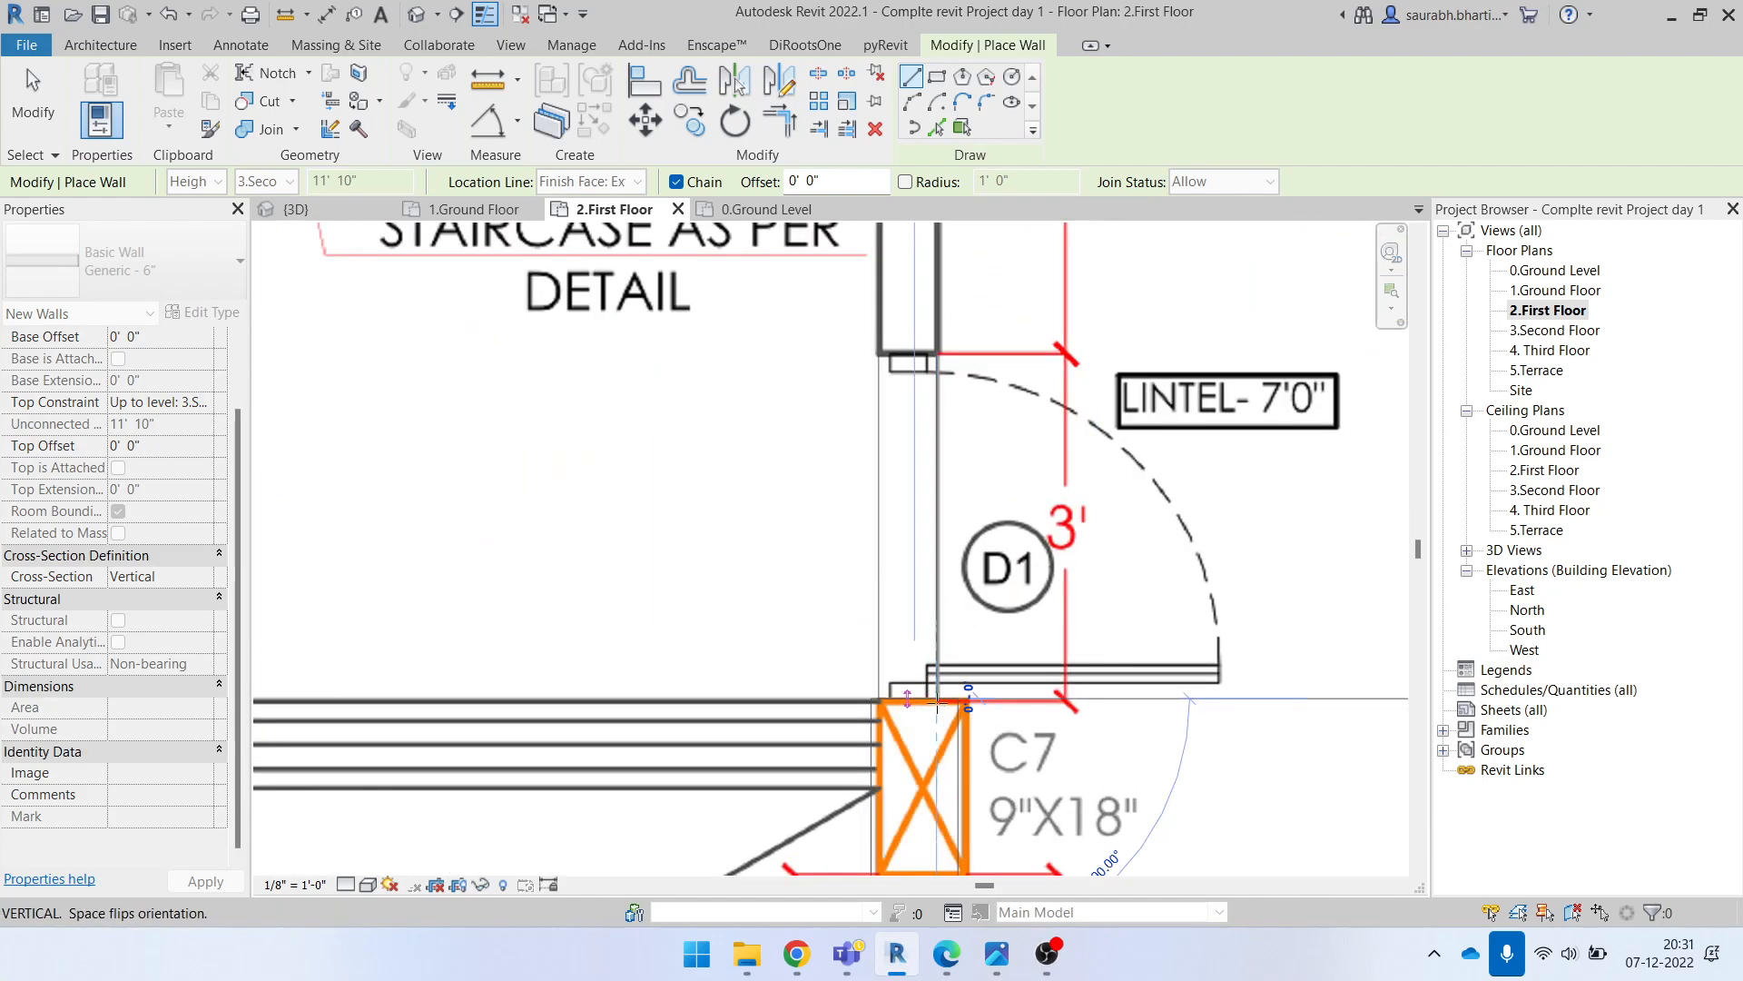
{"action": "scroll", "coordinate": [932, 698], "scroll_direction": "down", "scroll_amount": 2}
{"action": "middle_click_drag", "start_coordinate": [915, 668], "coordinate": [858, 406]}
{"action": "scroll", "coordinate": [863, 408], "scroll_direction": "down", "scroll_amount": 1}
{"action": "key", "text": "Escape"}
{"action": "key", "text": "Escape"}
{"action": "scroll", "coordinate": [881, 593], "scroll_direction": "up", "scroll_amount": 5}
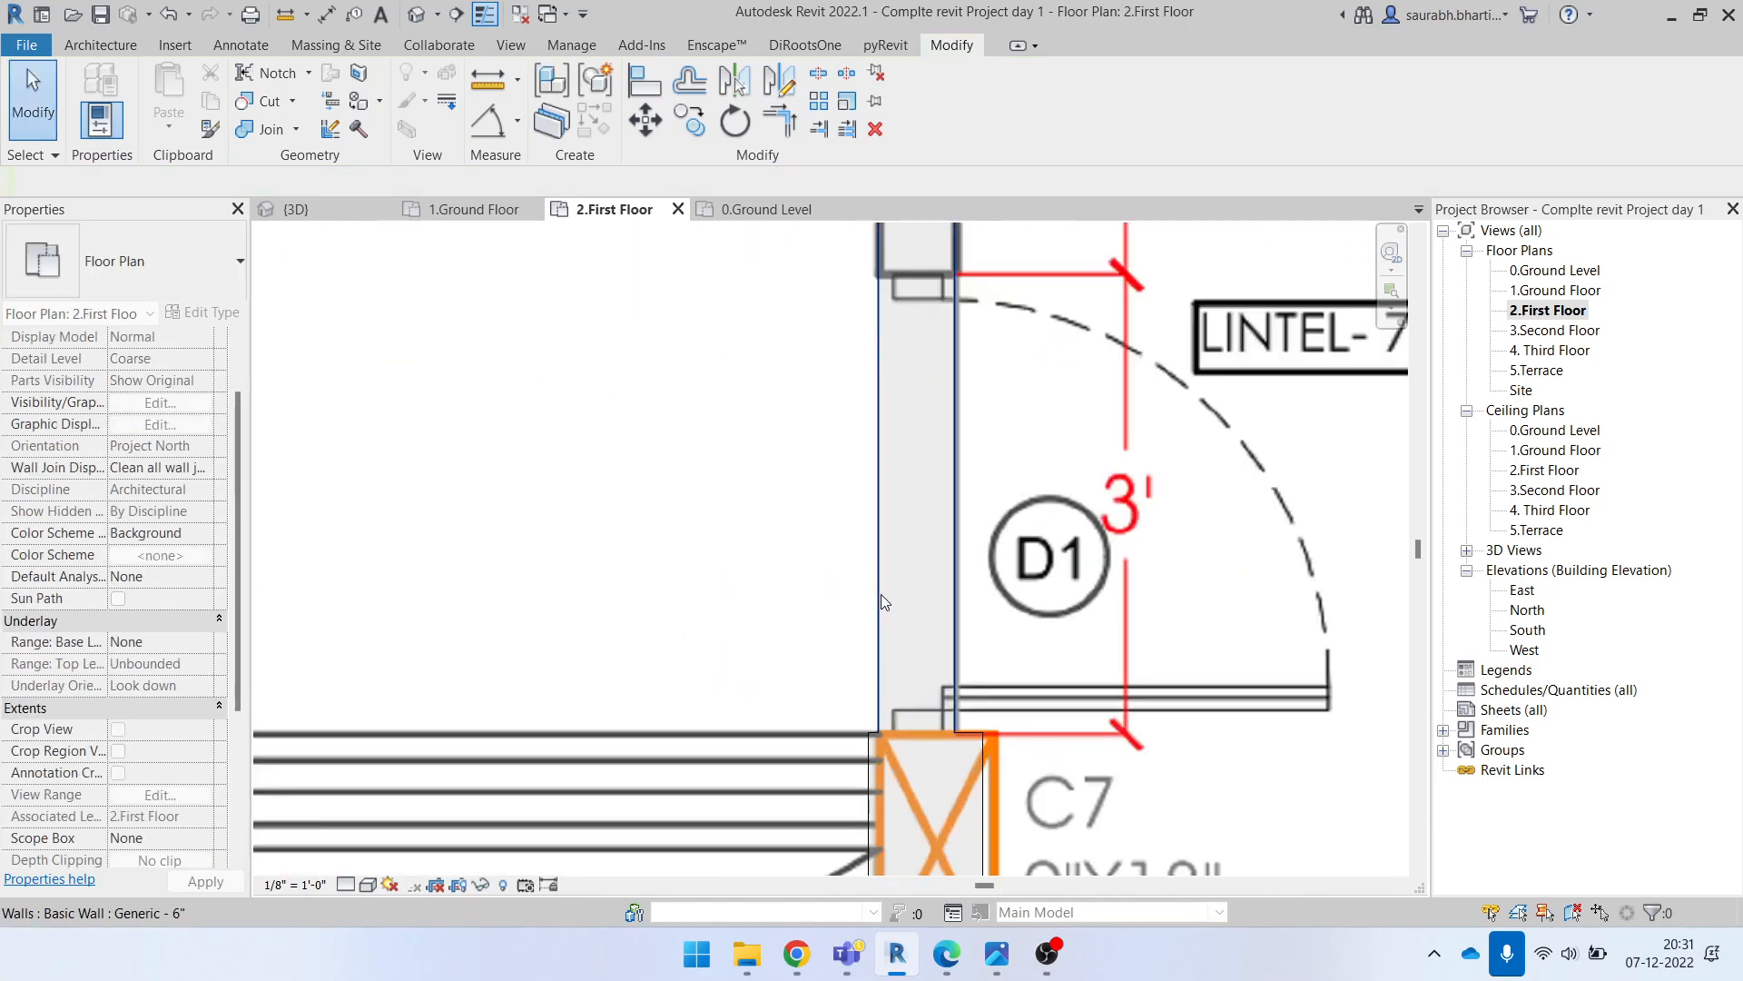
Step: Align the dining-side face of the wall below column C7 with the 6" staircase wall
{"action": "scroll", "coordinate": [885, 633], "scroll_direction": "down", "scroll_amount": 4}
{"action": "key", "text": "l"}
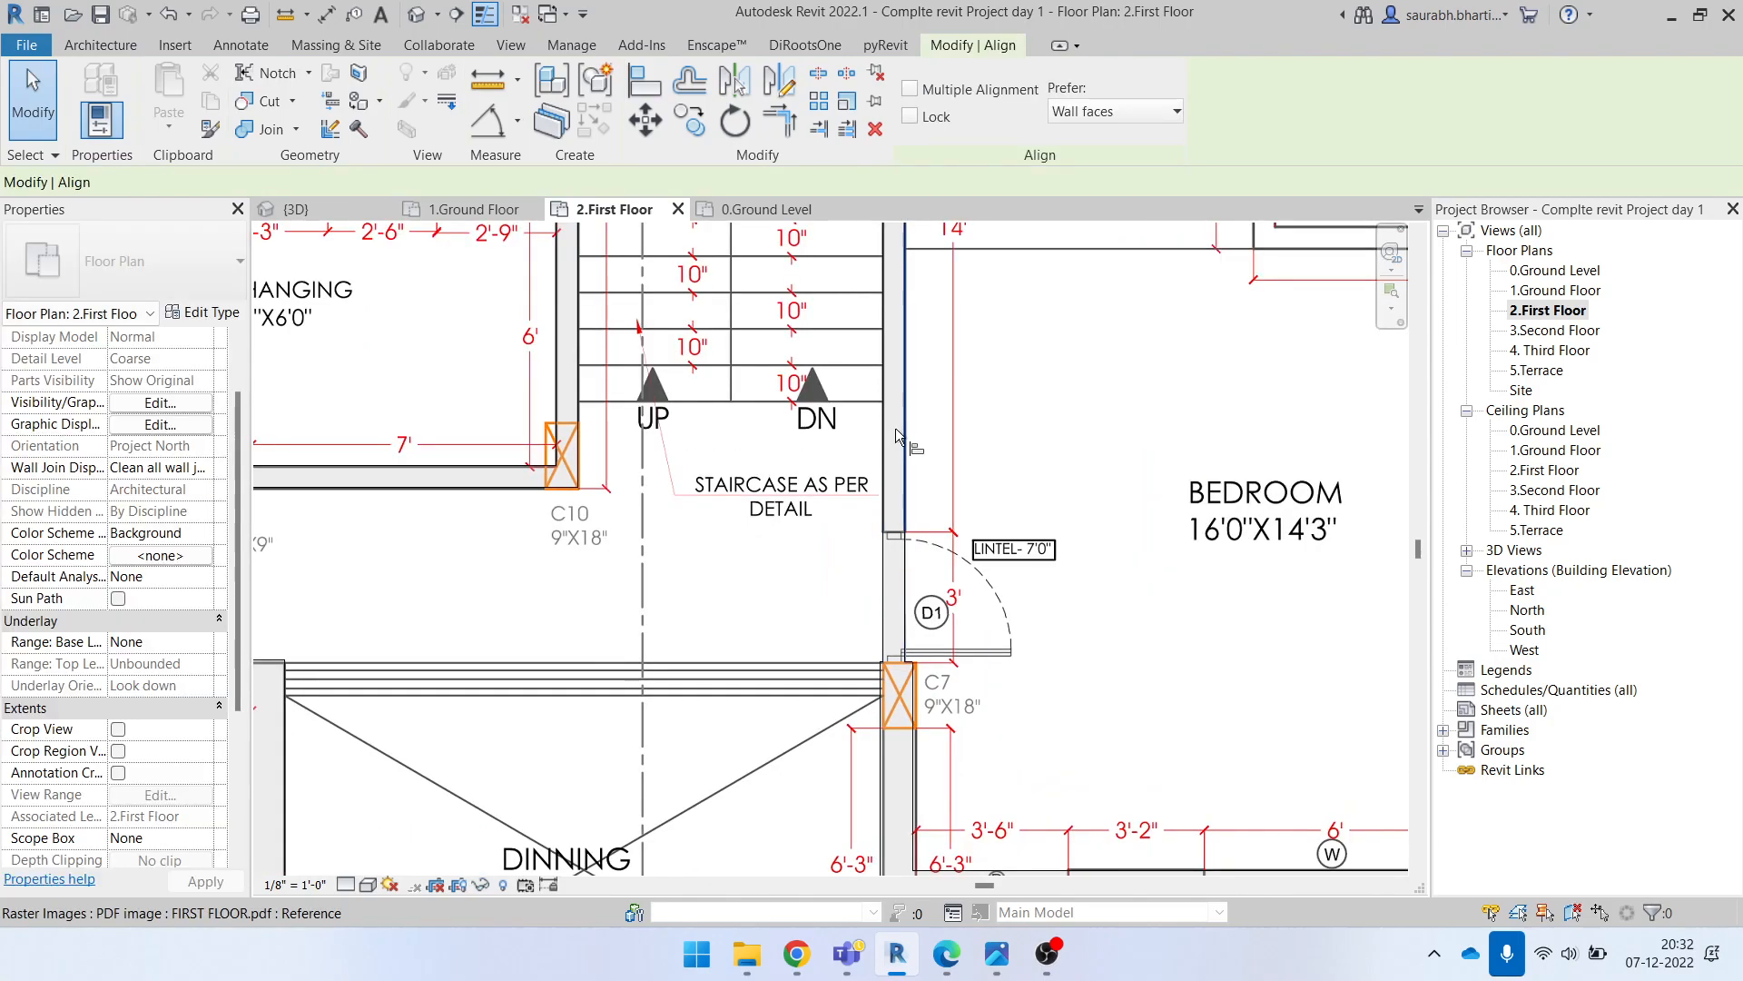
{"action": "left_click", "coordinate": [885, 759]}
{"action": "scroll", "coordinate": [885, 759], "scroll_direction": "down", "scroll_amount": 5}
{"action": "key", "text": "Escape"}
{"action": "key", "text": "Escape"}
{"action": "scroll", "coordinate": [941, 470], "scroll_direction": "up", "scroll_amount": 5}
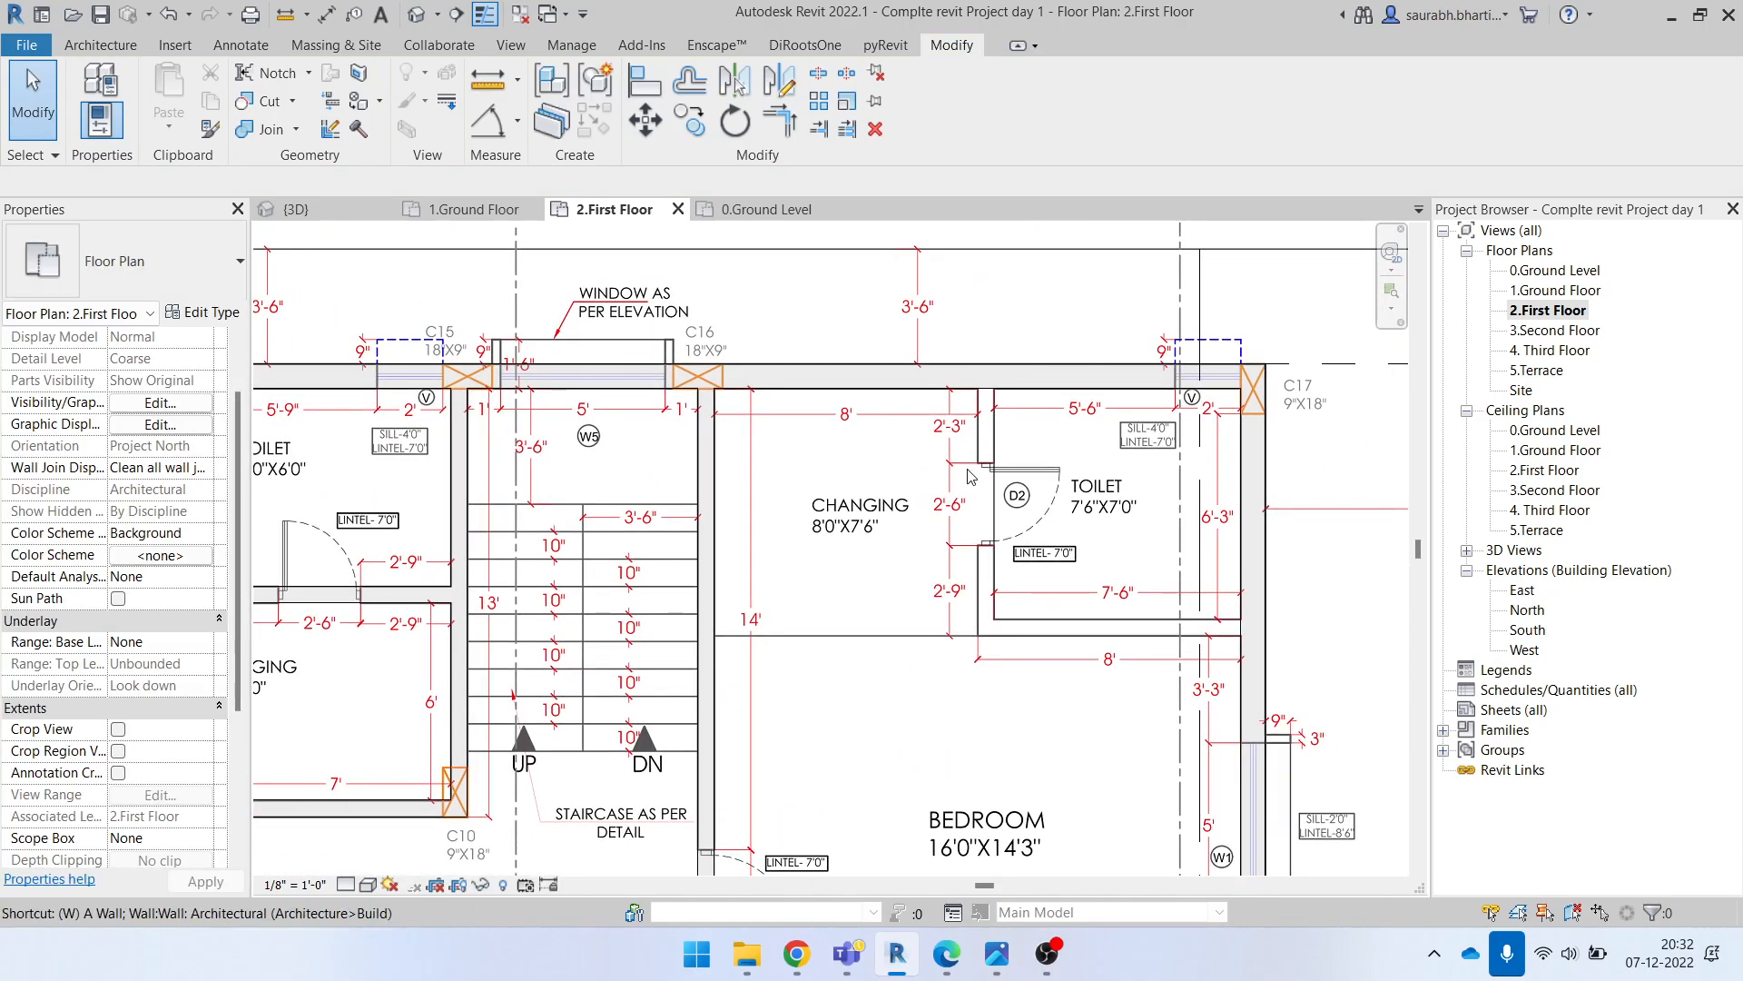
Step: Trace the two Generic - 6" walls enclosing the 7'6"x7'0" toilet, from the wall at the changing room round to the outer wall
{"action": "scroll", "coordinate": [987, 460], "scroll_direction": "up", "scroll_amount": 3}
{"action": "key", "text": "w"}
{"action": "key", "text": "a"}
{"action": "left_click", "coordinate": [978, 389]}
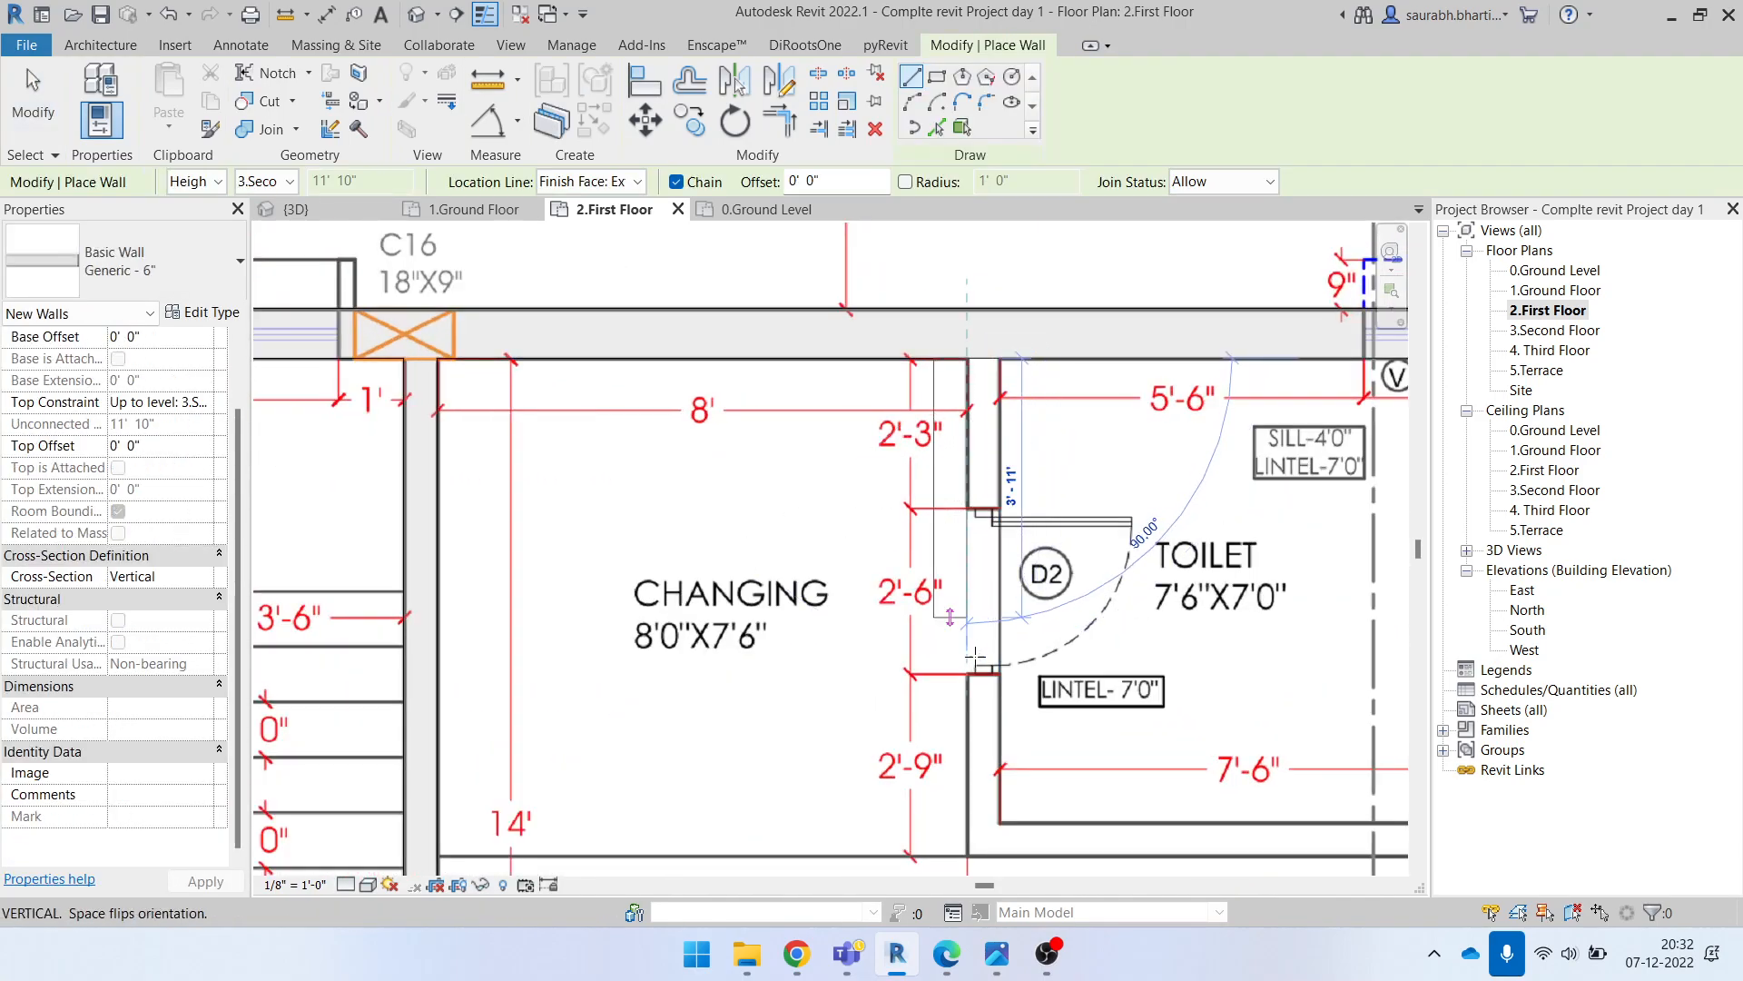
{"action": "middle_click_drag", "start_coordinate": [975, 768], "coordinate": [943, 604]}
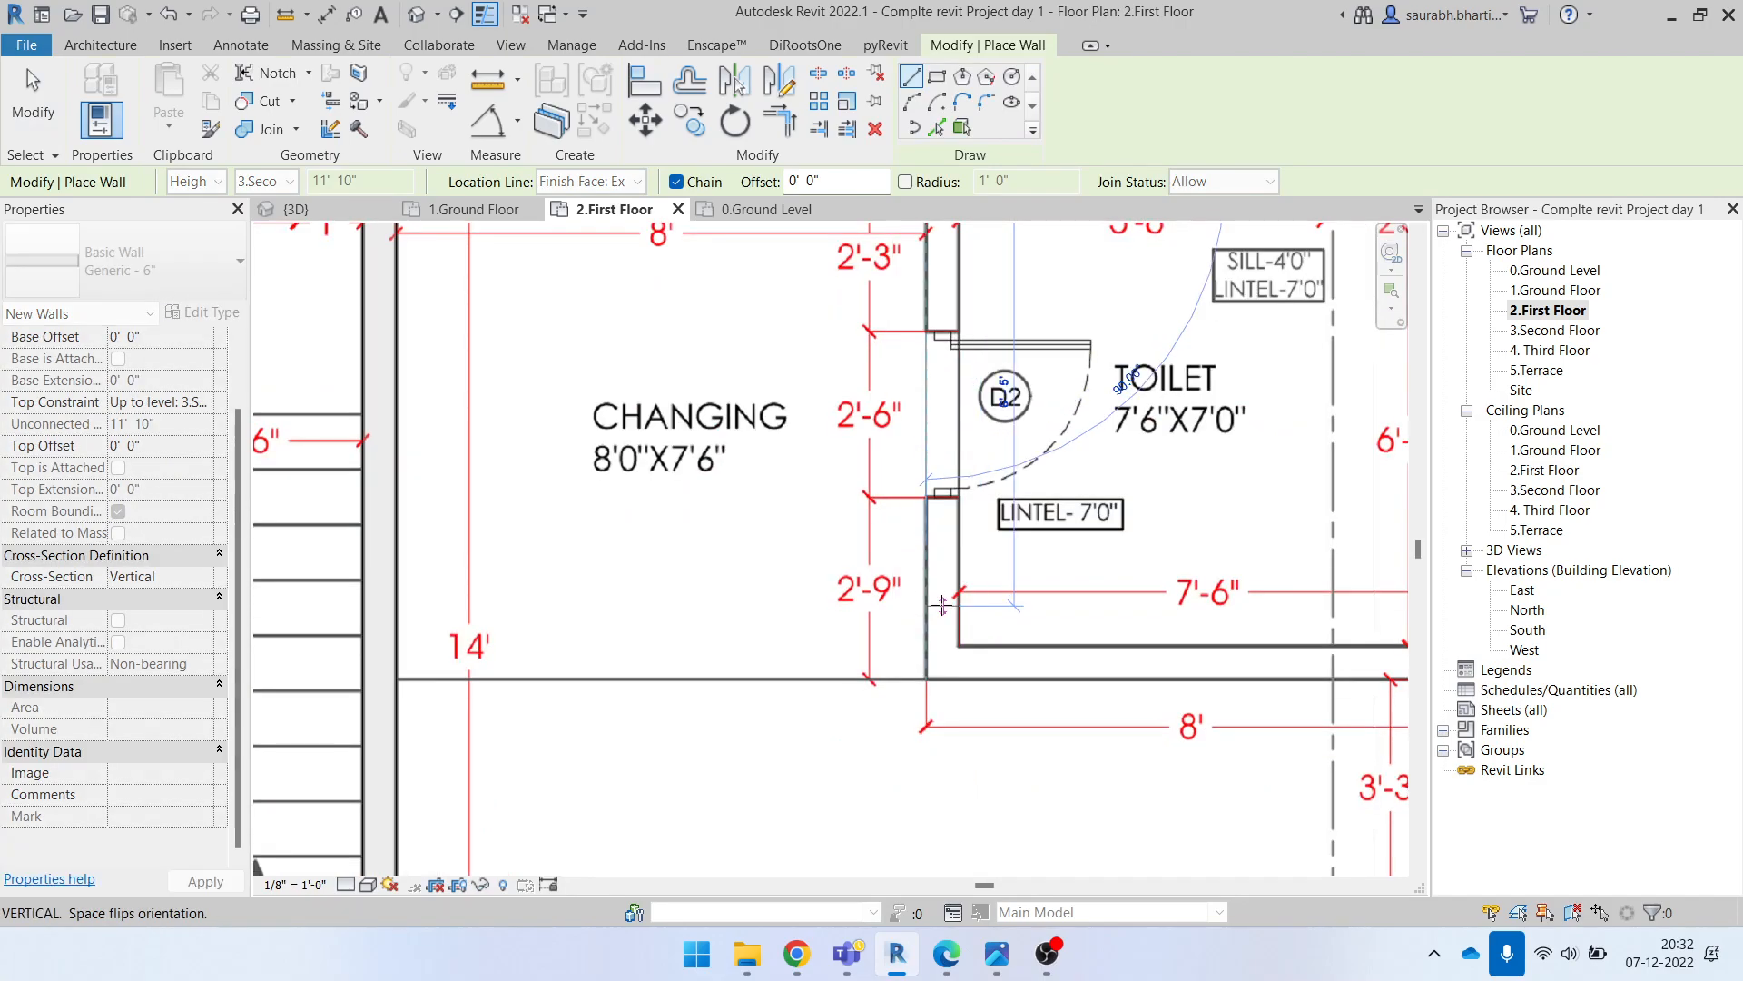
{"action": "left_click", "coordinate": [926, 677]}
{"action": "scroll", "coordinate": [926, 677], "scroll_direction": "down", "scroll_amount": 3}
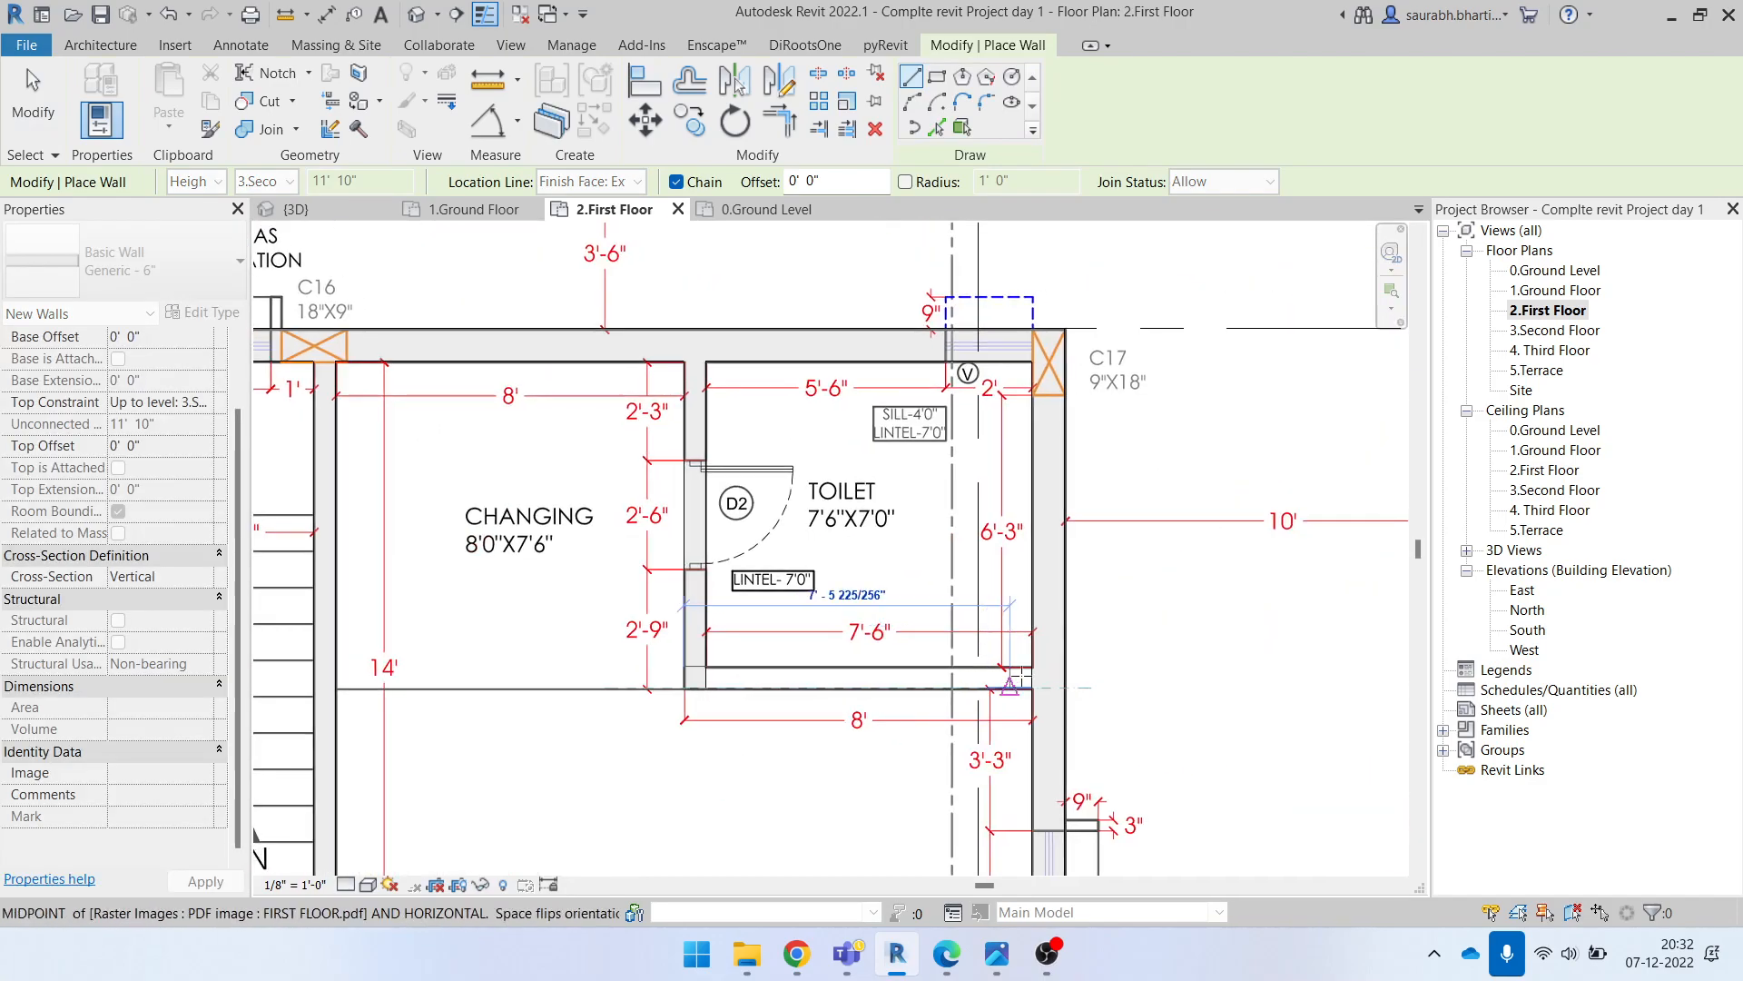
{"action": "left_click", "coordinate": [1046, 663]}
{"action": "key", "text": "Escape"}
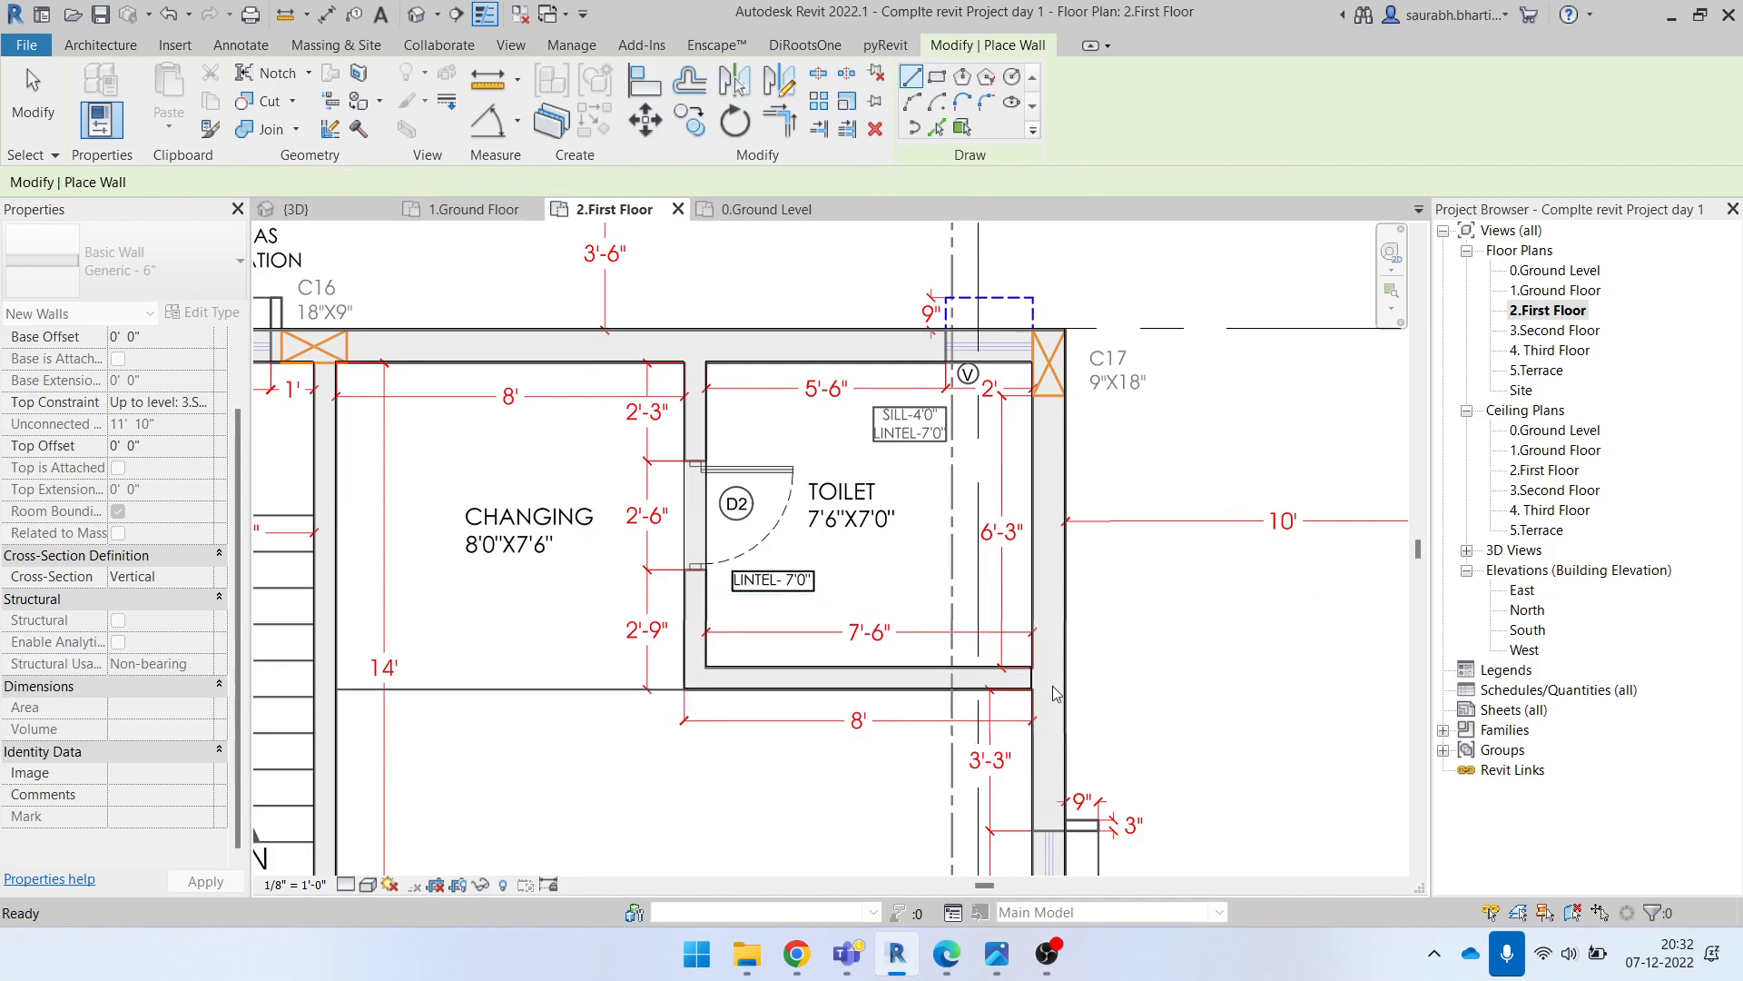
{"action": "scroll", "coordinate": [1053, 695], "scroll_direction": "down", "scroll_amount": 2}
{"action": "key", "text": "Escape"}
Step: Adjust the end of the 7'6"x7'0" toilet's lower wall so it meets the outer side wall
{"action": "scroll", "coordinate": [1053, 700], "scroll_direction": "up", "scroll_amount": 3}
{"action": "left_click", "coordinate": [1021, 700]}
{"action": "scroll", "coordinate": [1021, 700], "scroll_direction": "up", "scroll_amount": 2}
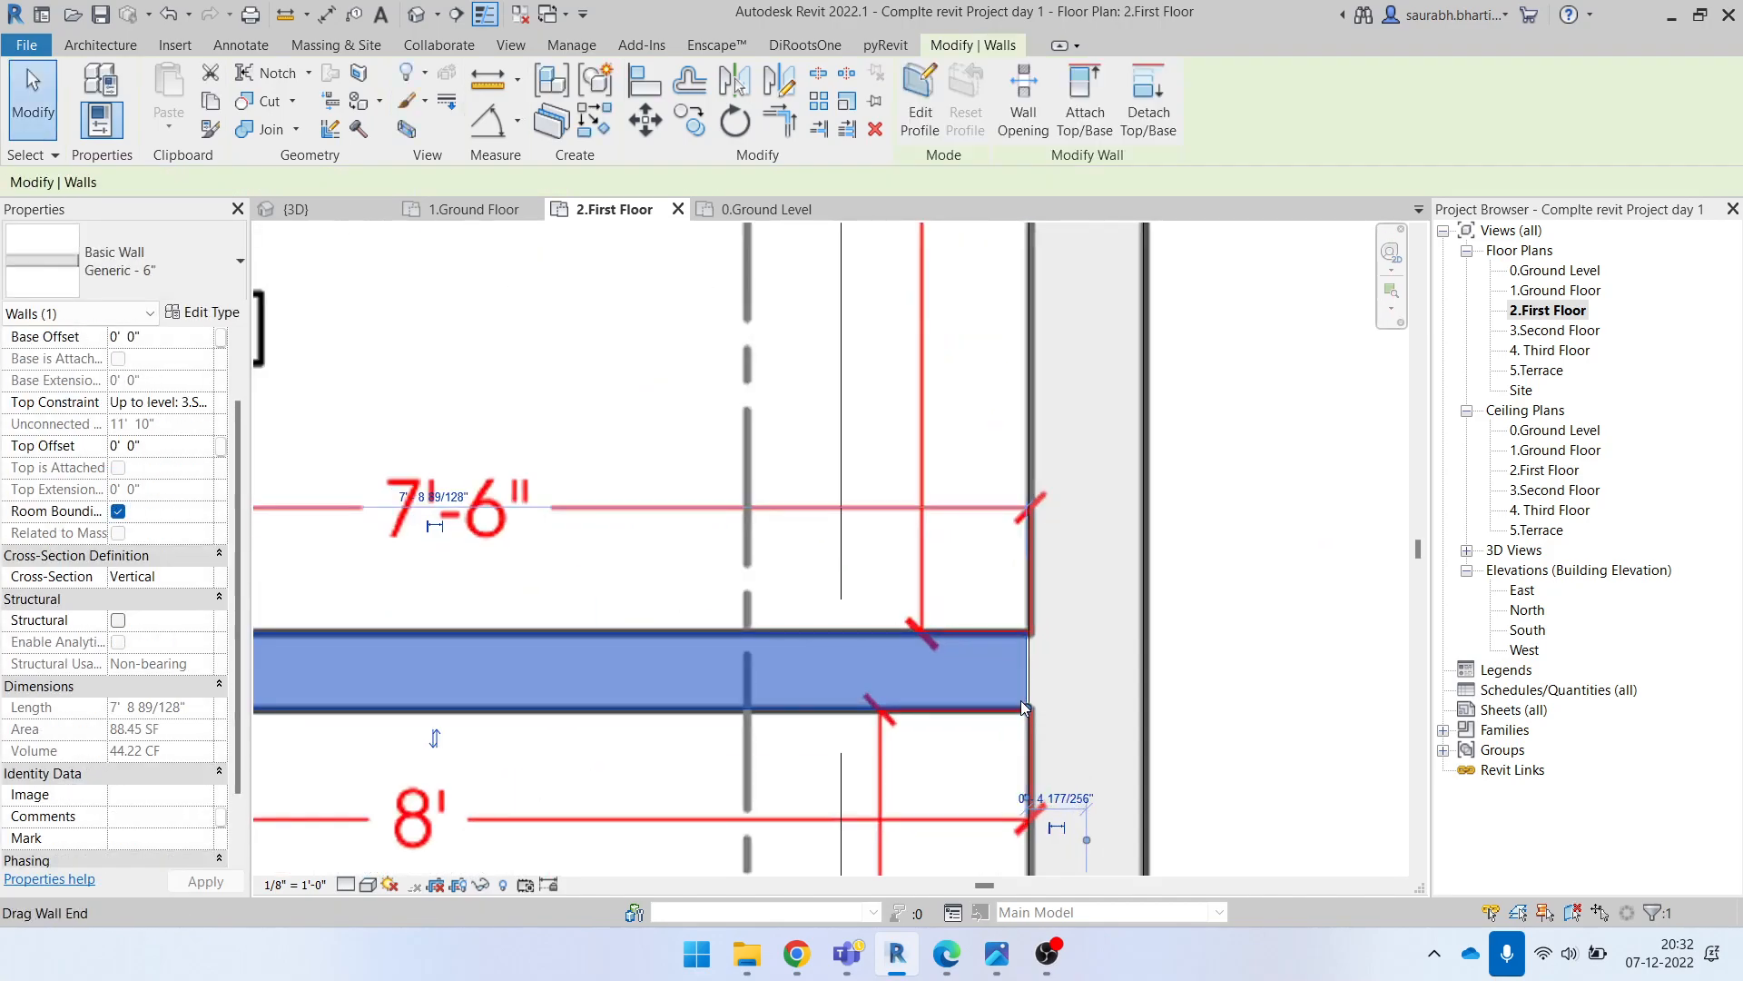
{"action": "left_click_drag", "start_coordinate": [1040, 701], "coordinate": [1042, 703]}
{"action": "scroll", "coordinate": [1041, 703], "scroll_direction": "down", "scroll_amount": 5}
{"action": "key", "text": "Escape"}
{"action": "scroll", "coordinate": [1027, 692], "scroll_direction": "up", "scroll_amount": 2}
{"action": "scroll", "coordinate": [1049, 683], "scroll_direction": "down", "scroll_amount": 1}
{"action": "scroll", "coordinate": [1070, 677], "scroll_direction": "down", "scroll_amount": 1}
{"action": "scroll", "coordinate": [963, 452], "scroll_direction": "down", "scroll_amount": 4}
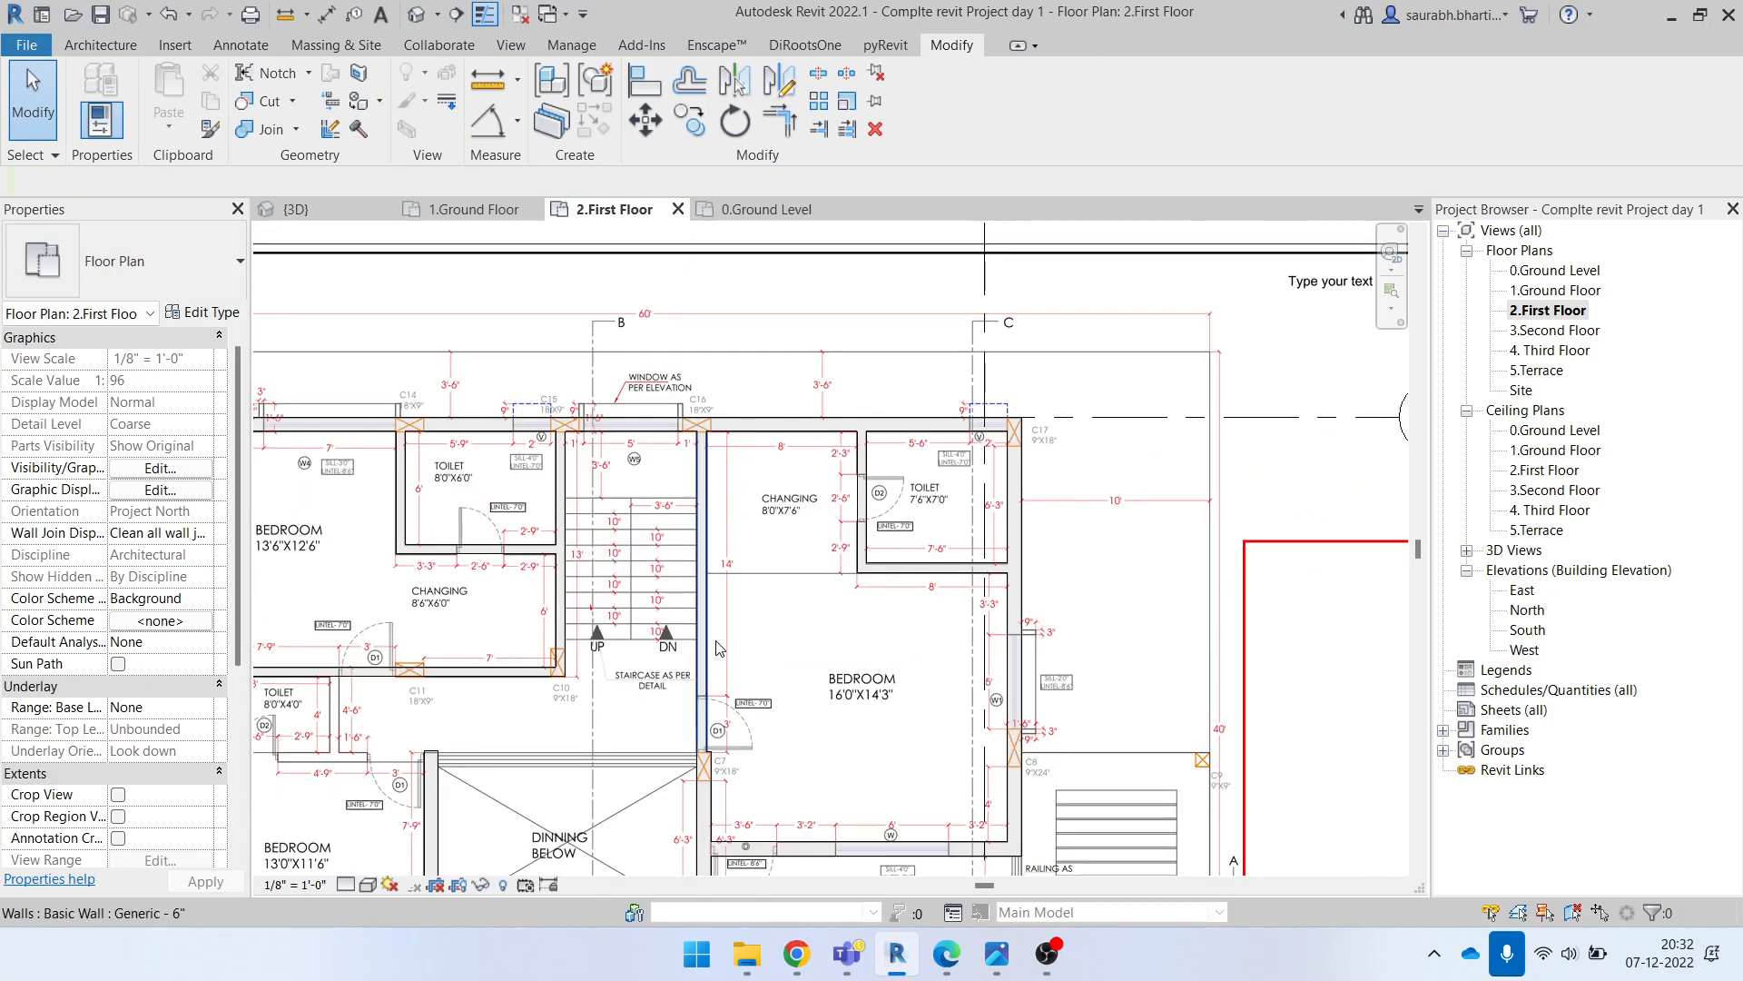
Step: Trace a 10' long Generic - 6" wall between the 8'0"x4'0" toilet and the 13'0"x11'6" bedroom, ending at the D1 door opening
{"action": "middle_click_drag", "start_coordinate": [680, 790], "coordinate": [874, 551]}
{"action": "scroll", "coordinate": [373, 517], "scroll_direction": "up", "scroll_amount": 3}
{"action": "scroll", "coordinate": [373, 520], "scroll_direction": "up", "scroll_amount": 2}
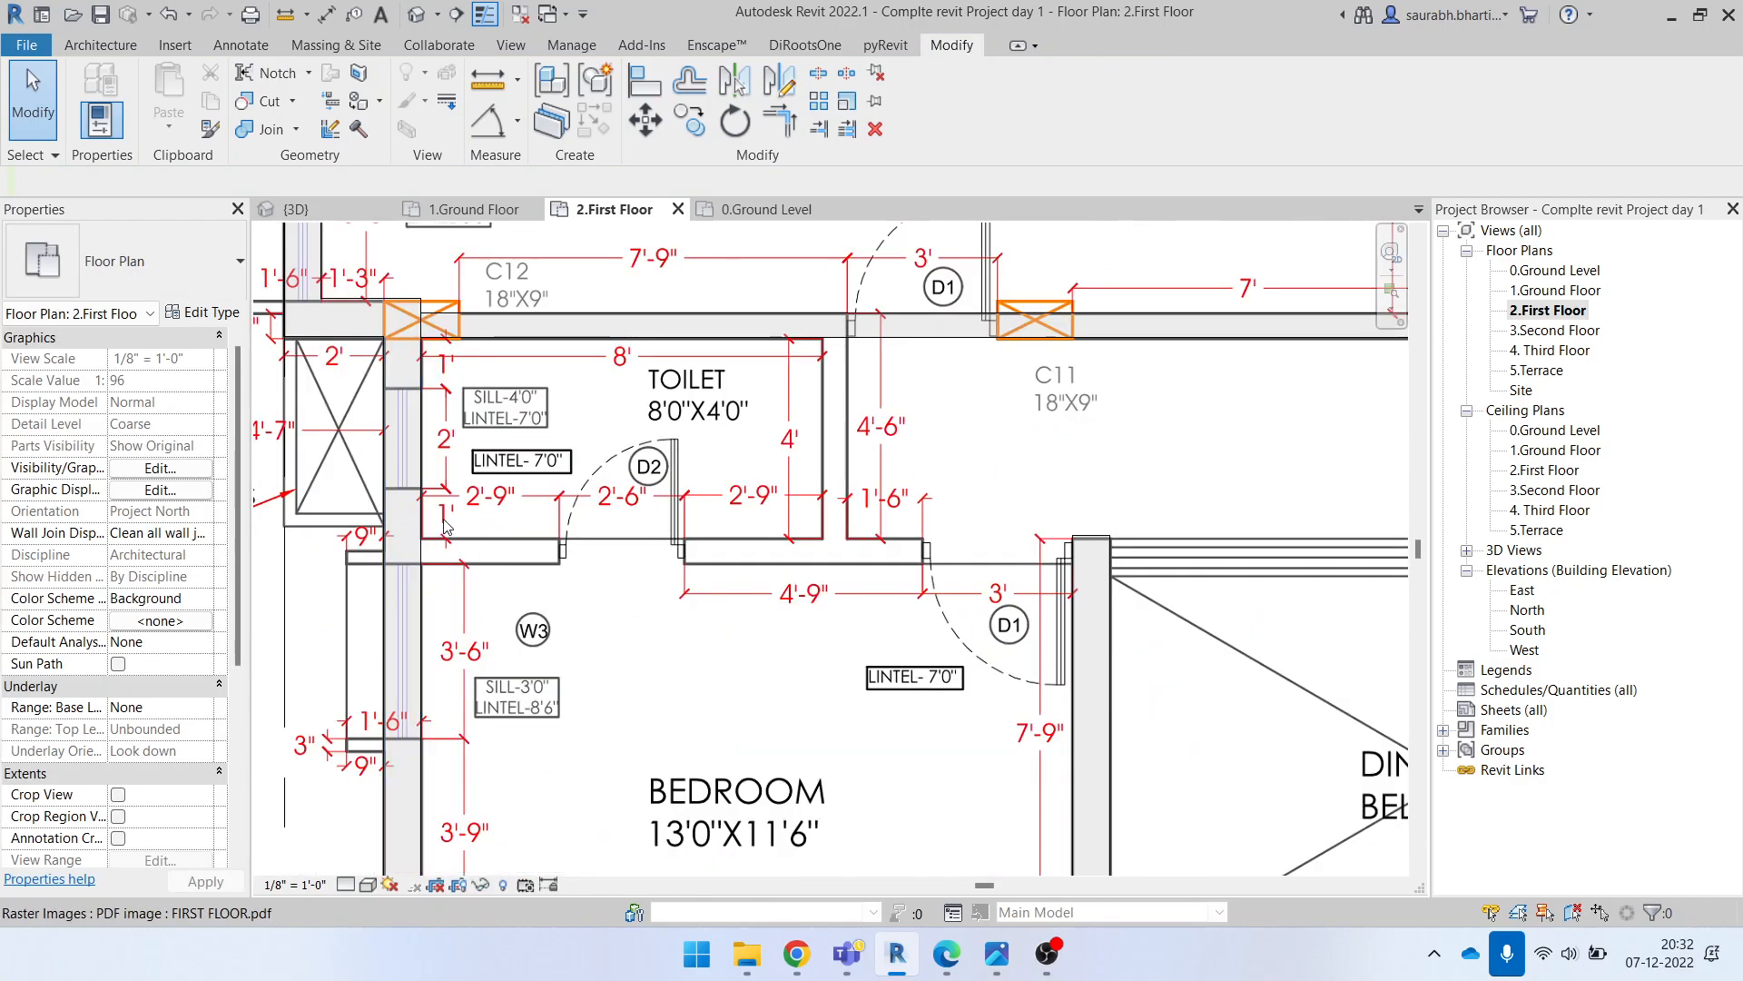
{"action": "scroll", "coordinate": [350, 535], "scroll_direction": "up", "scroll_amount": 2}
{"action": "key", "text": "w"}
{"action": "key", "text": "a"}
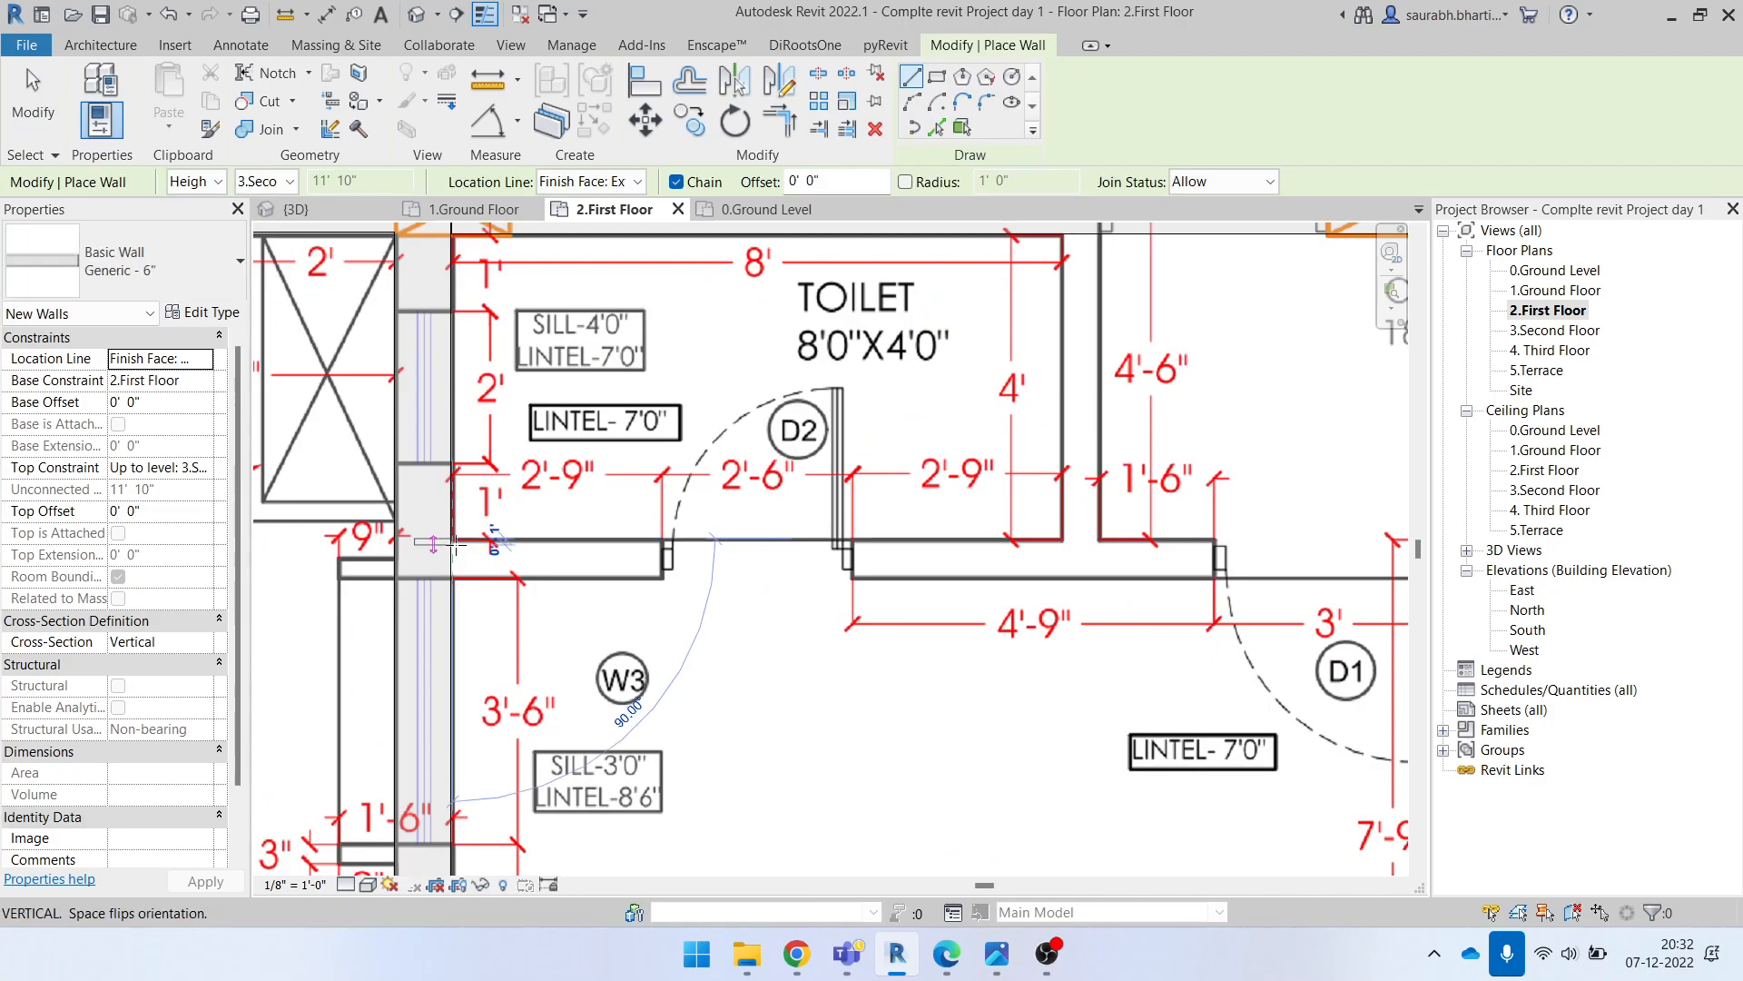
{"action": "left_click", "coordinate": [1214, 550]}
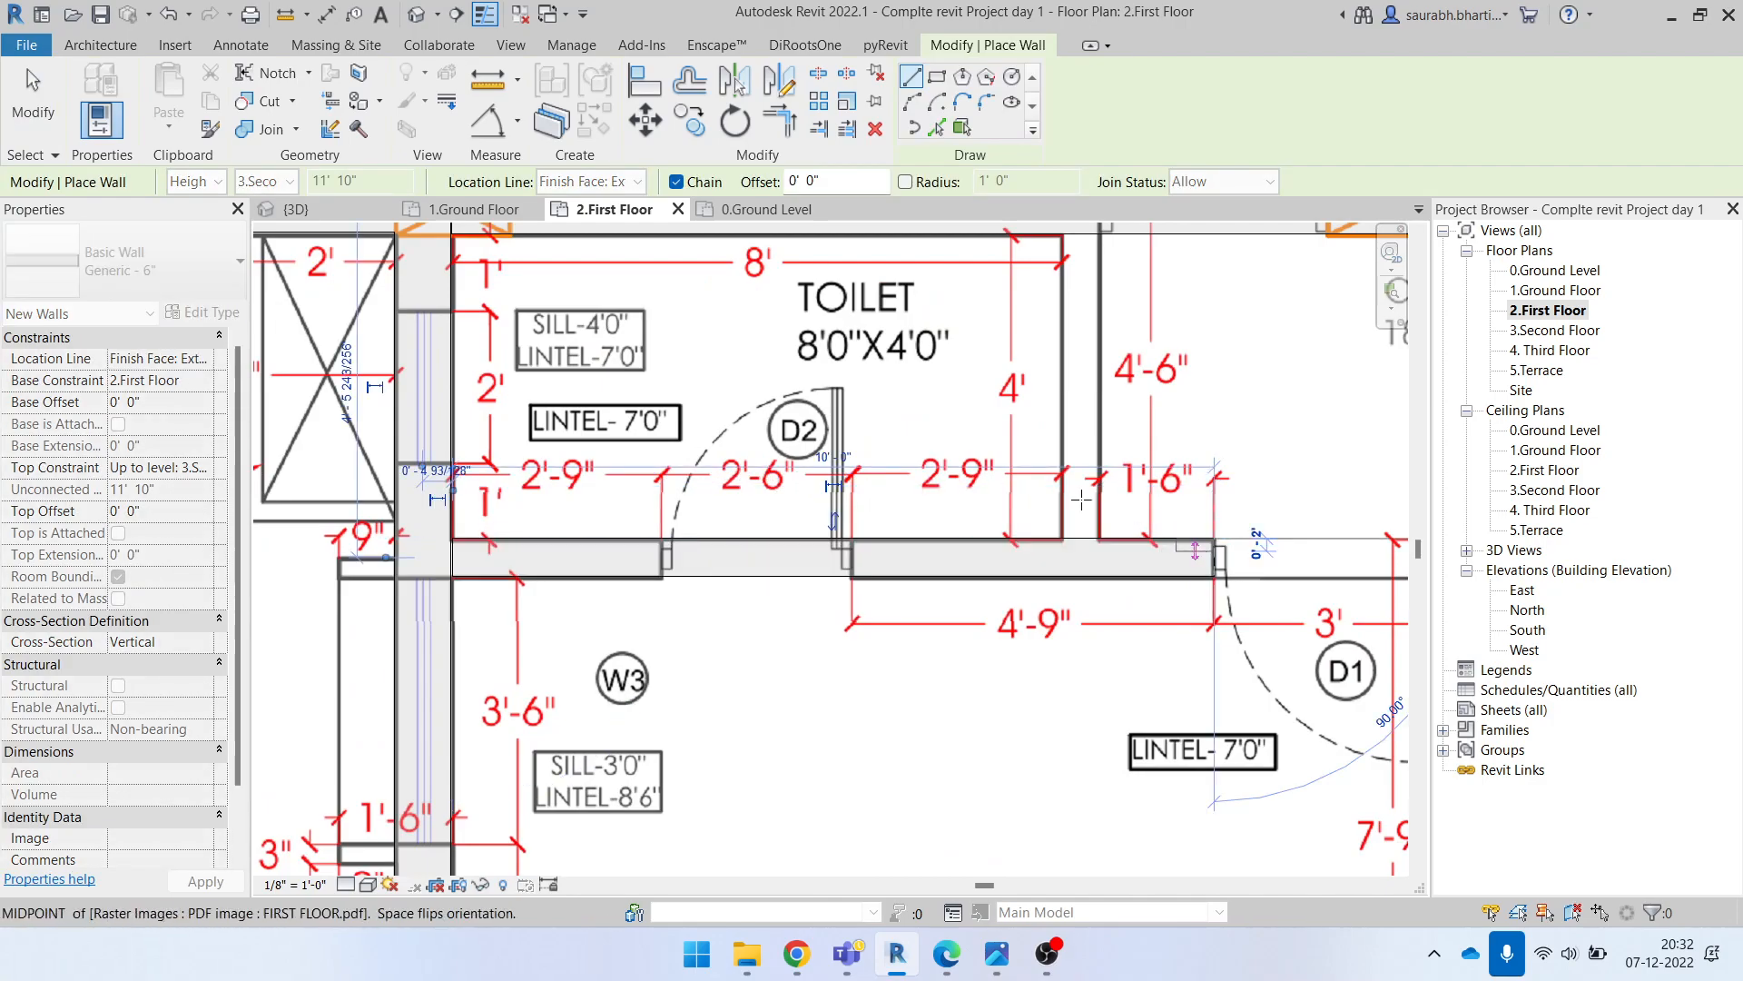
{"action": "key", "text": "Escape"}
Step: Trace the Generic - 6" wall closing the 8'0"x4'0" toilet on its passage side, between the two horizontal walls
{"action": "scroll", "coordinate": [812, 491], "scroll_direction": "down", "scroll_amount": 2}
{"action": "scroll", "coordinate": [988, 360], "scroll_direction": "up", "scroll_amount": 2}
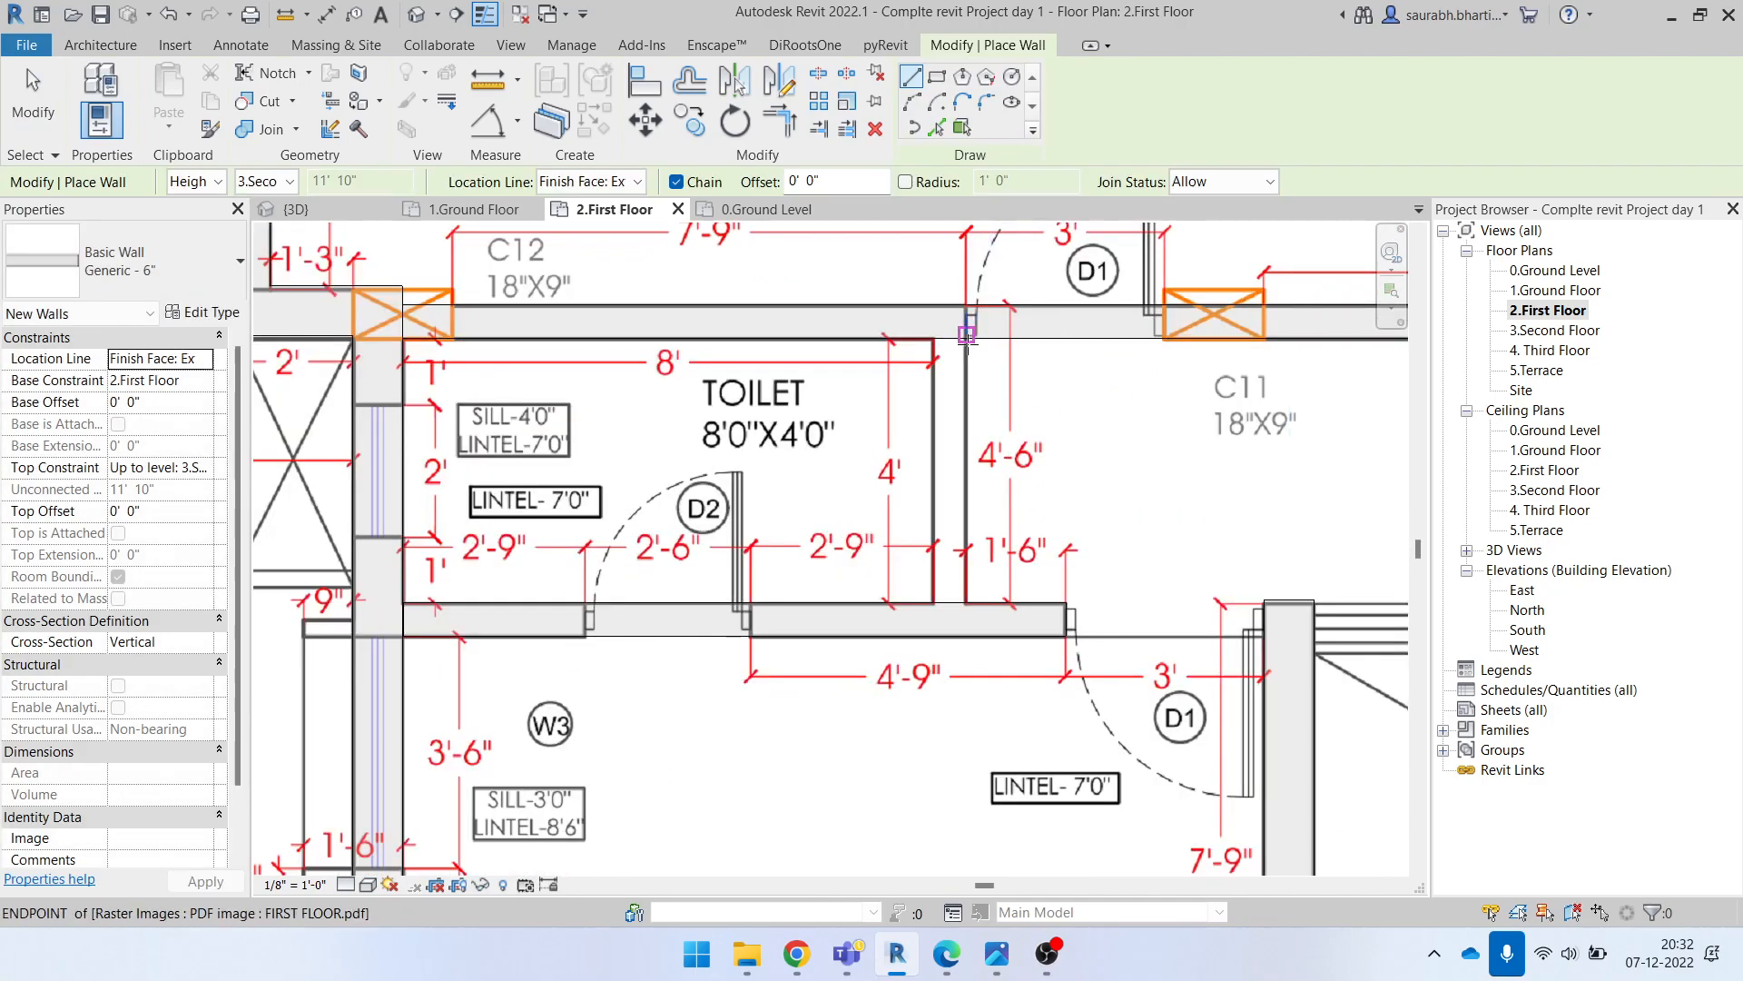
{"action": "left_click", "coordinate": [964, 603]}
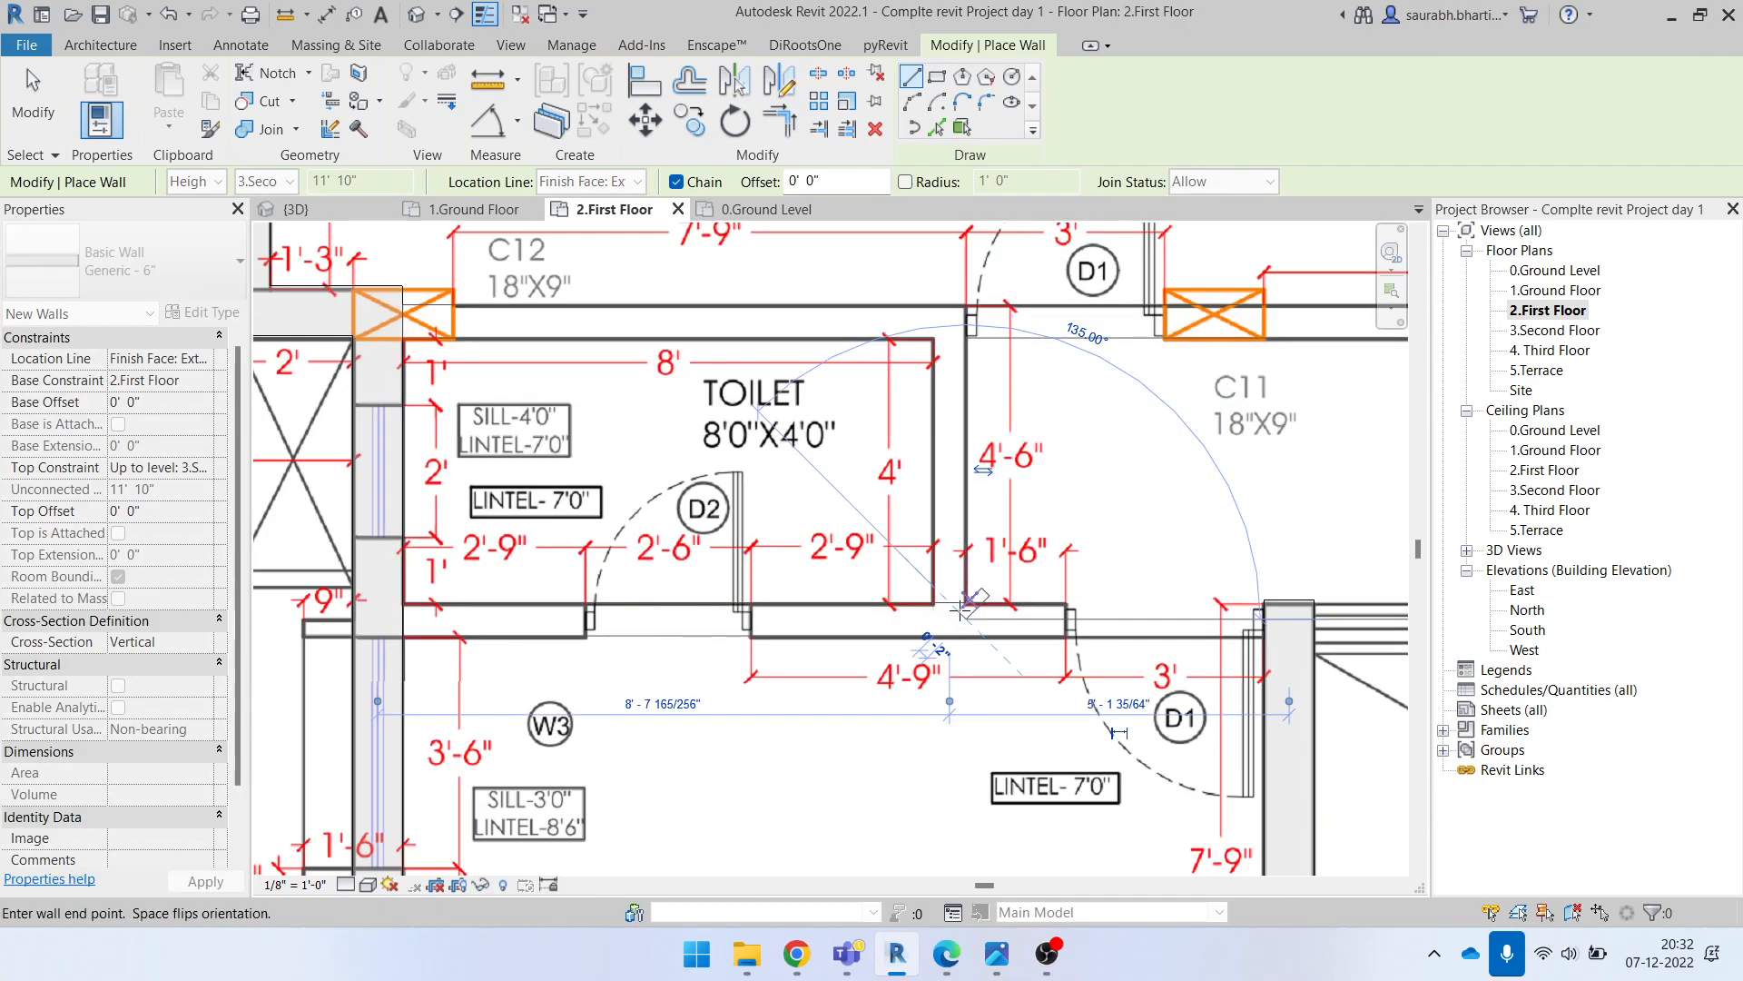
{"action": "key", "text": "Escape"}
{"action": "key", "text": "Escape"}
{"action": "scroll", "coordinate": [961, 635], "scroll_direction": "down", "scroll_amount": 2}
{"action": "key", "text": "Escape"}
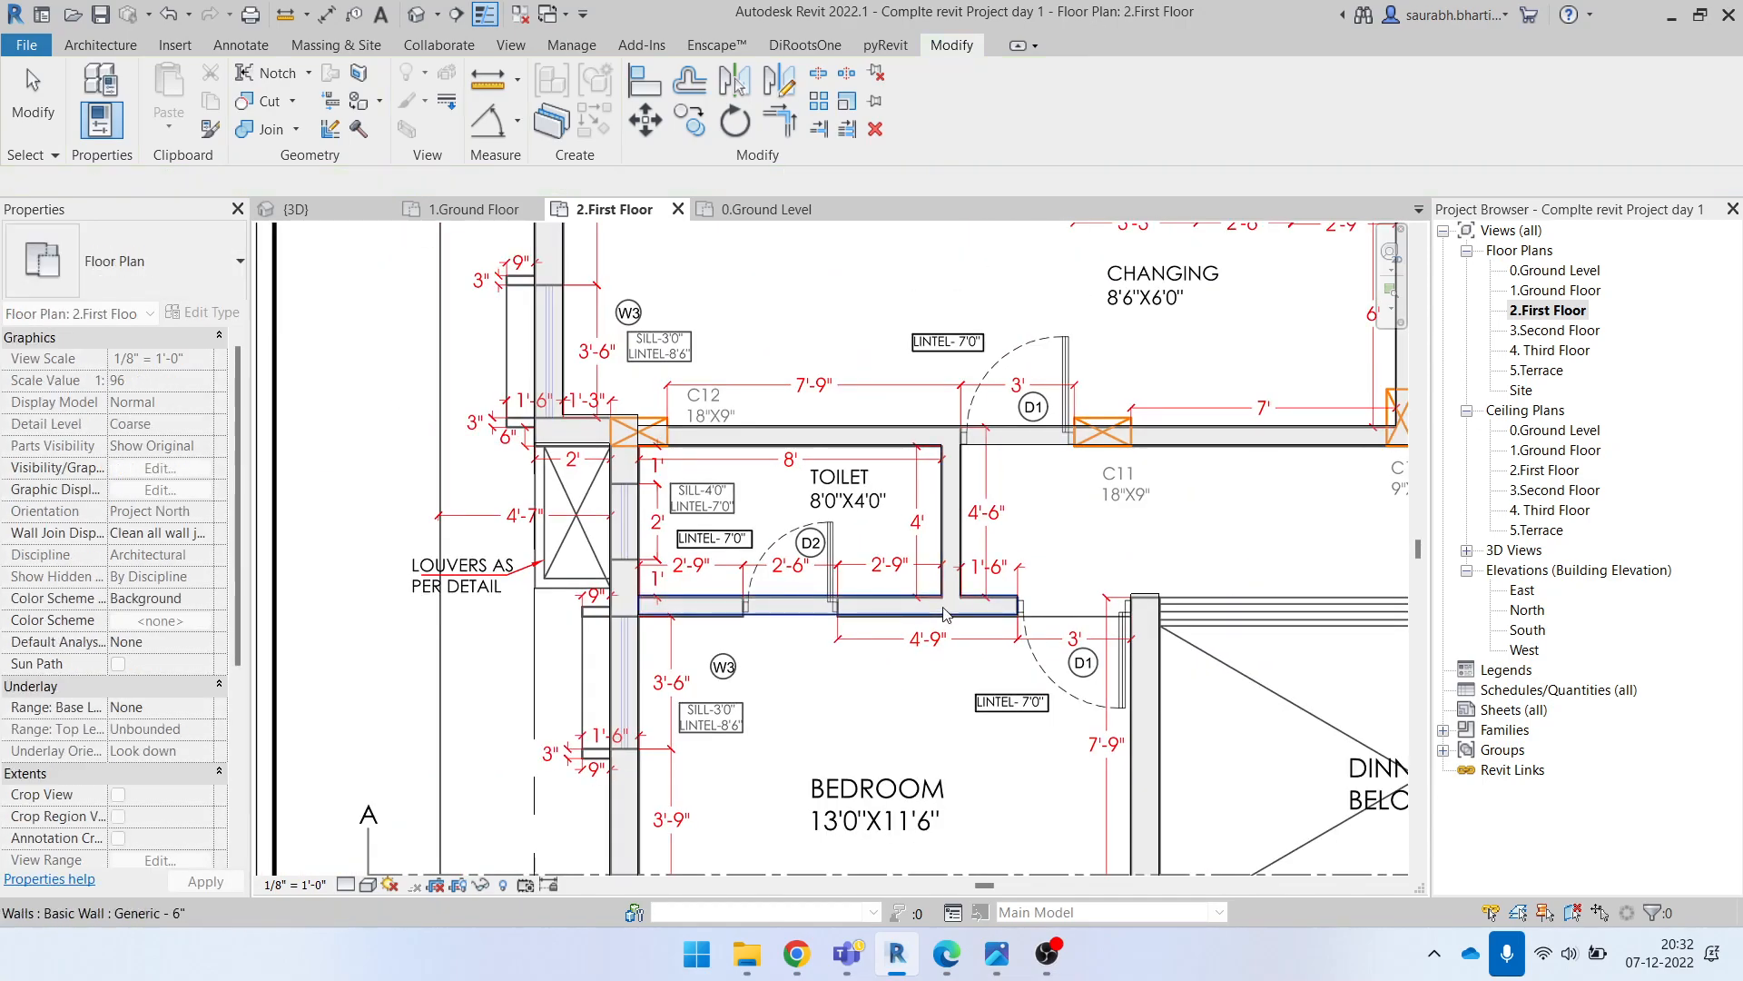
Step: Extend the Generic - 6" wall below the 8'0"x4'0" toilet across the D1 door opening to the wall beside the dining void
{"action": "scroll", "coordinate": [777, 468], "scroll_direction": "down", "scroll_amount": 2}
{"action": "scroll", "coordinate": [1149, 545], "scroll_direction": "up", "scroll_amount": 2}
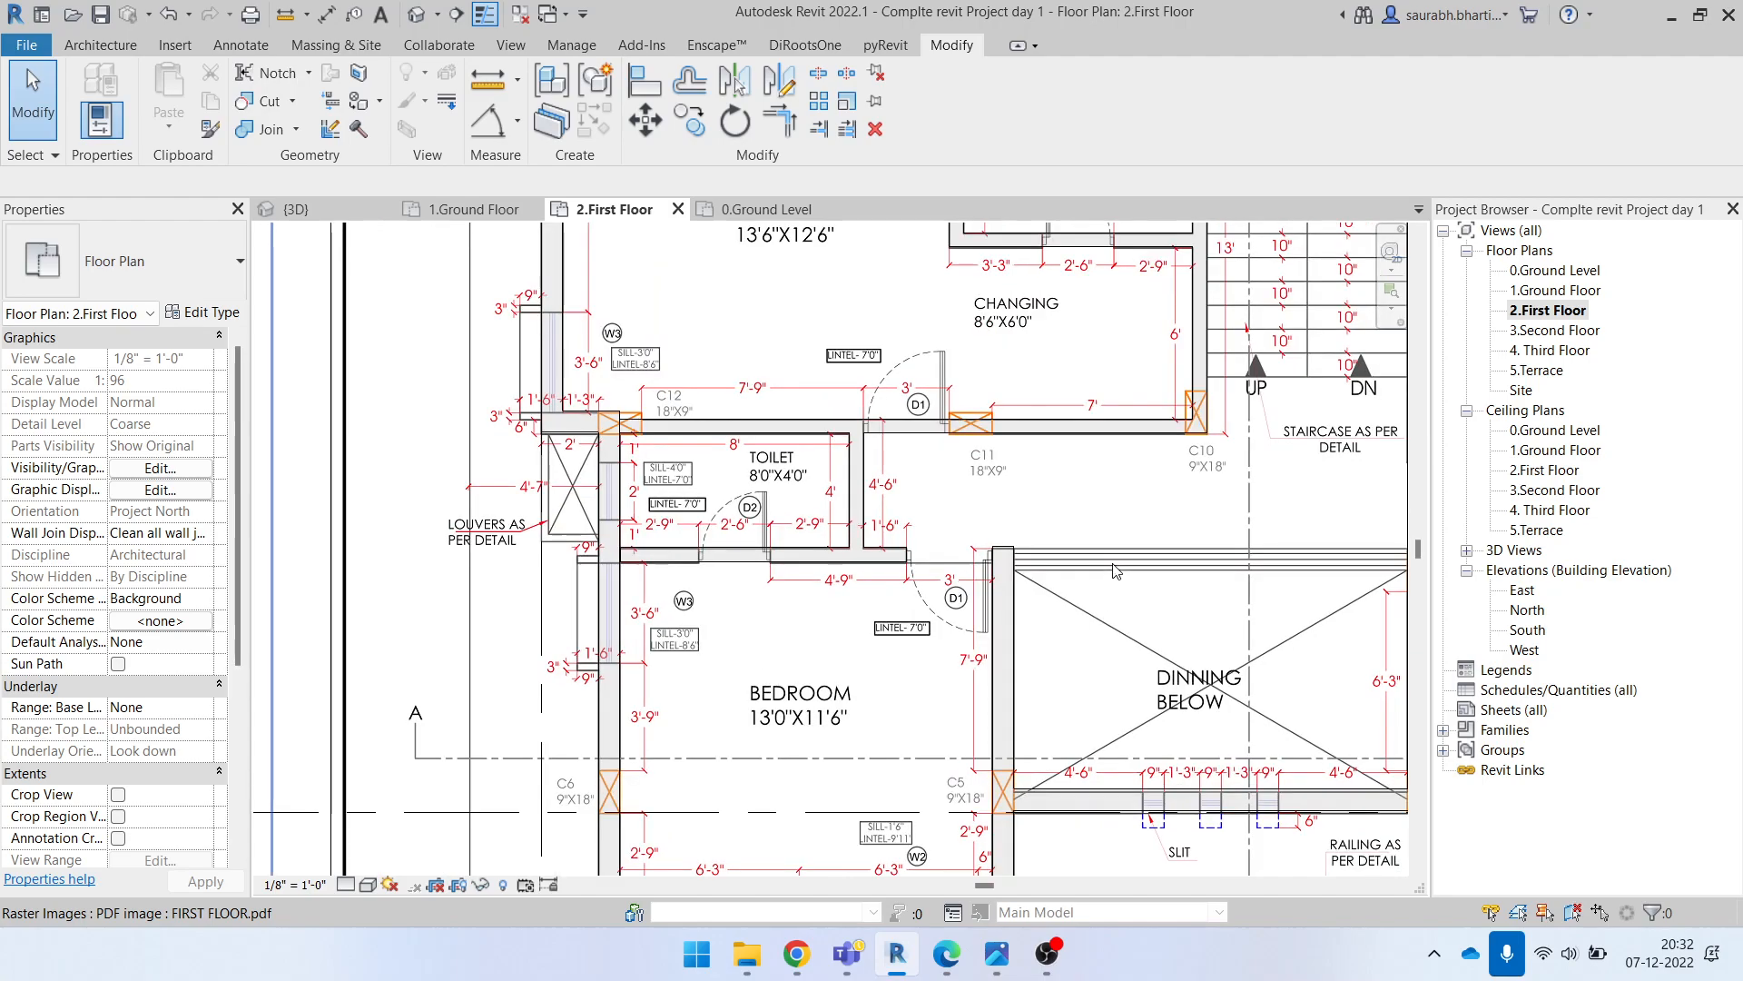
{"action": "left_click", "coordinate": [877, 558]}
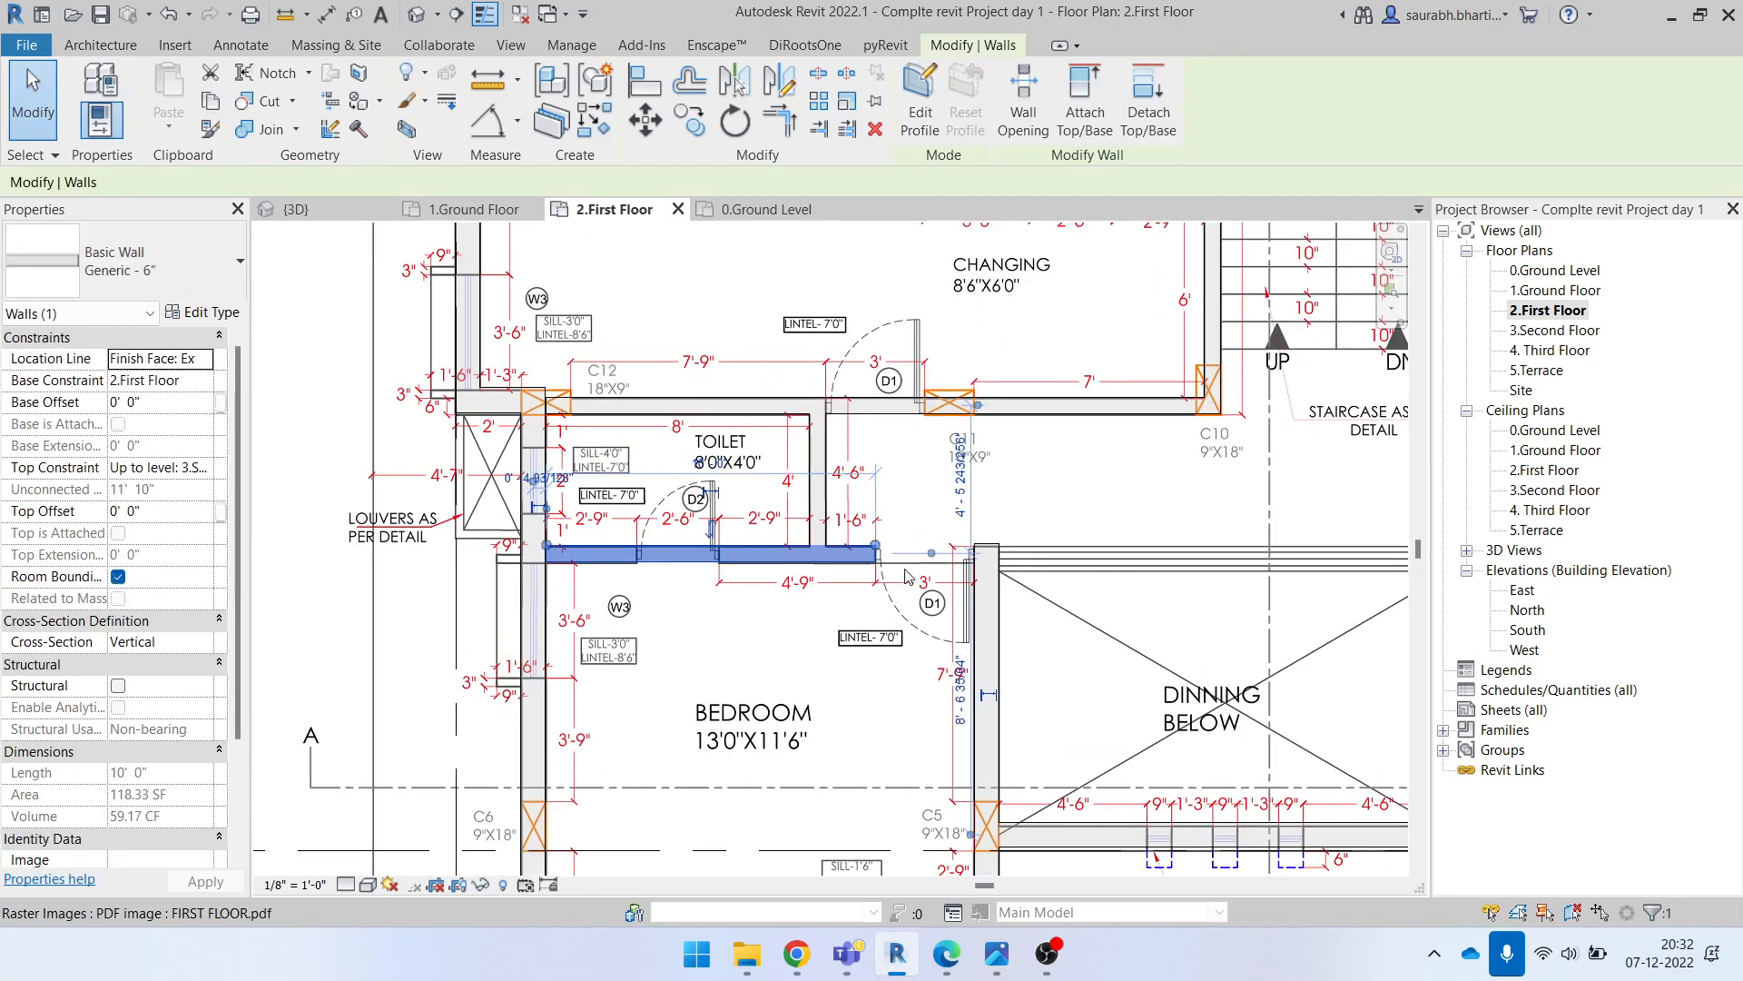
{"action": "scroll", "coordinate": [880, 556], "scroll_direction": "up", "scroll_amount": 2}
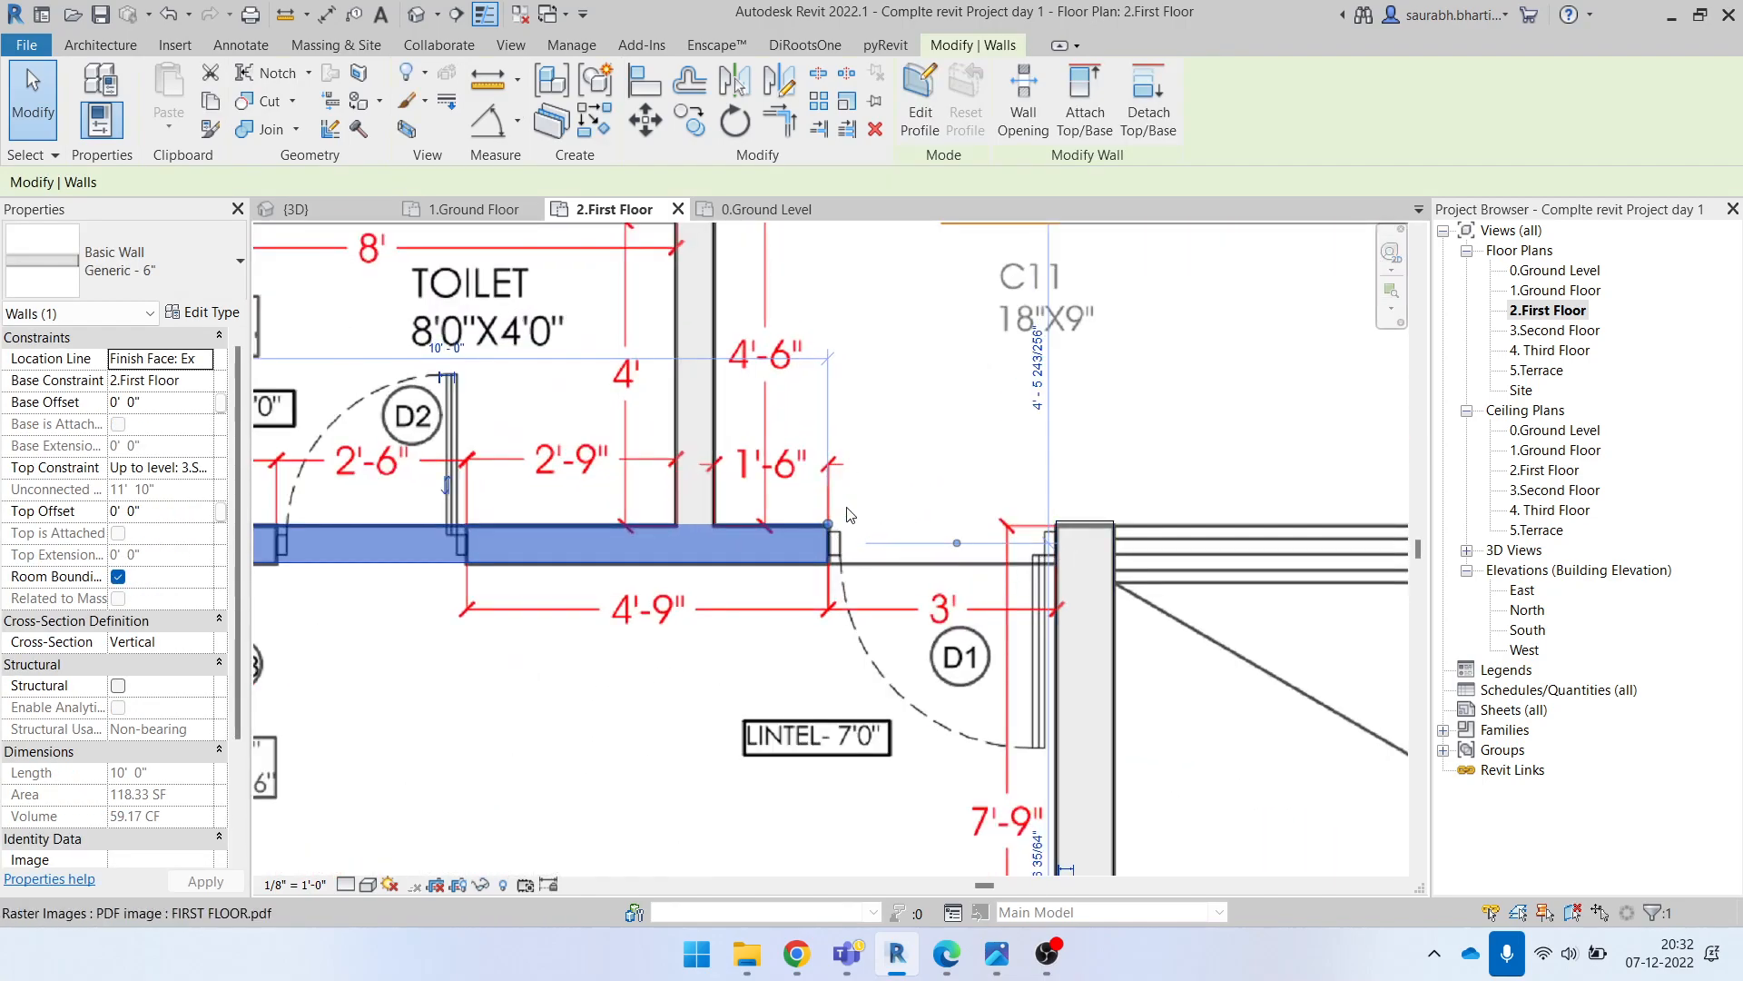
{"action": "left_click_drag", "start_coordinate": [827, 525], "coordinate": [1055, 524]}
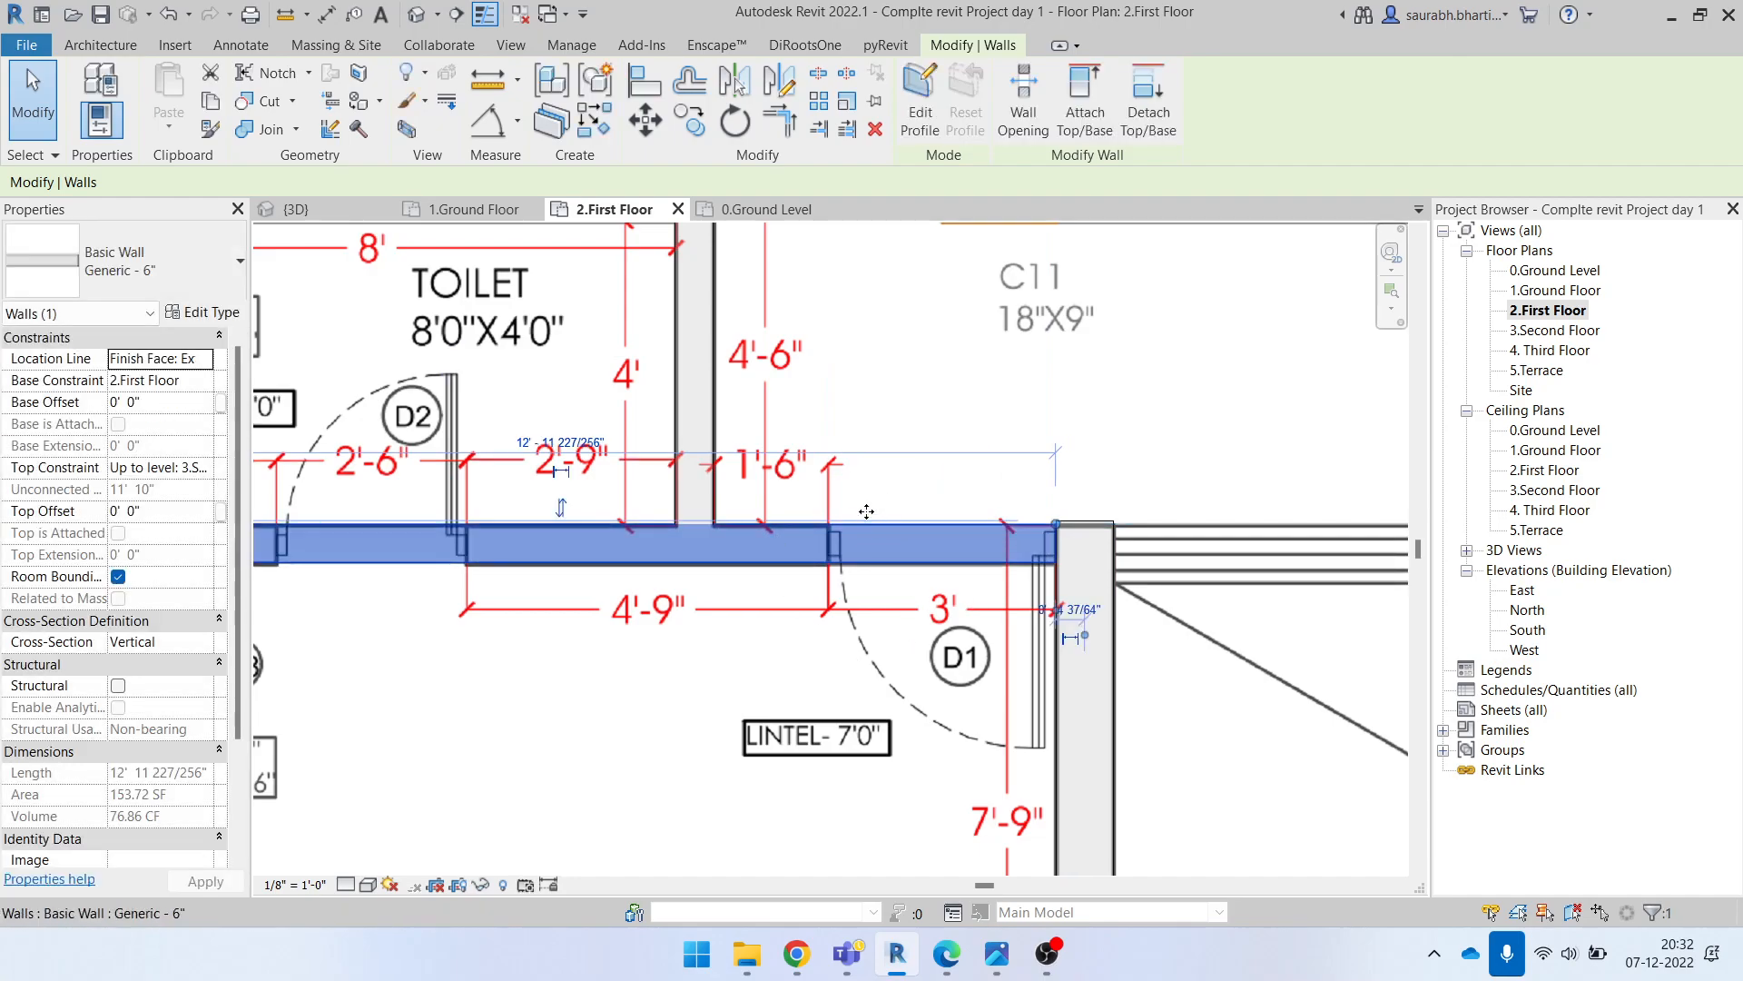
{"action": "scroll", "coordinate": [872, 515], "scroll_direction": "down", "scroll_amount": 4}
{"action": "left_click", "coordinate": [687, 577]}
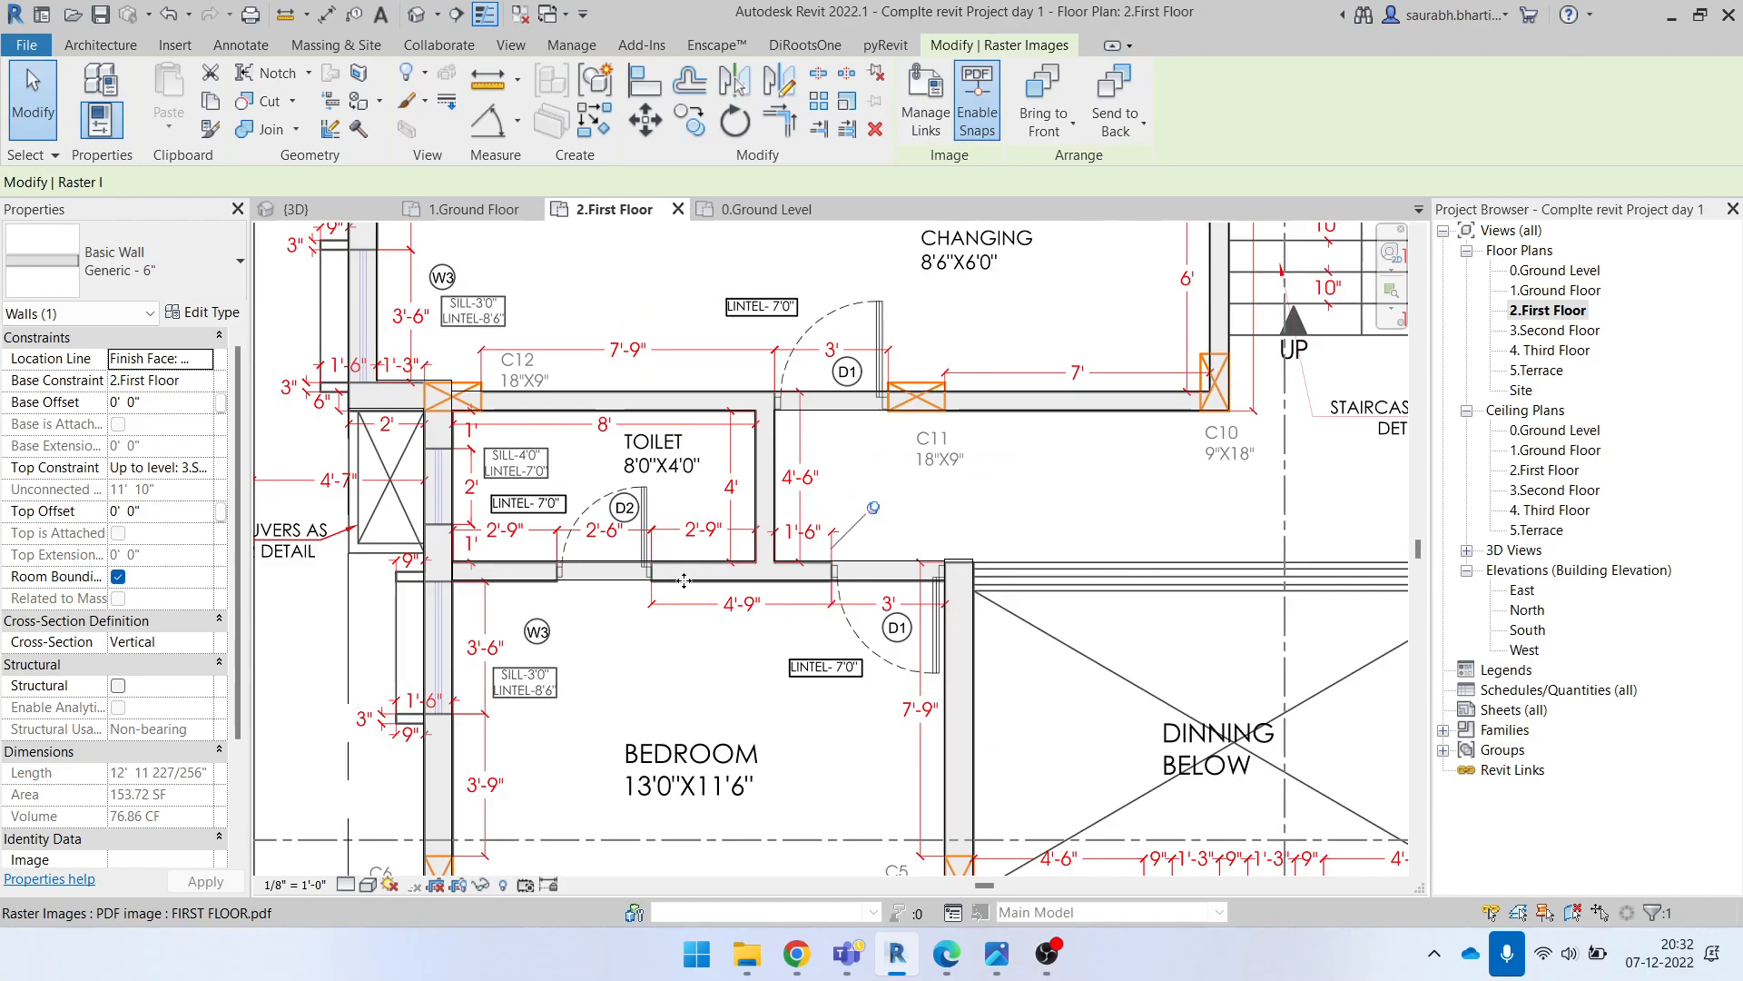
{"action": "scroll", "coordinate": [688, 578], "scroll_direction": "down", "scroll_amount": 2}
{"action": "key", "text": "Escape"}
{"action": "middle_click_drag", "start_coordinate": [869, 602], "coordinate": [770, 605]}
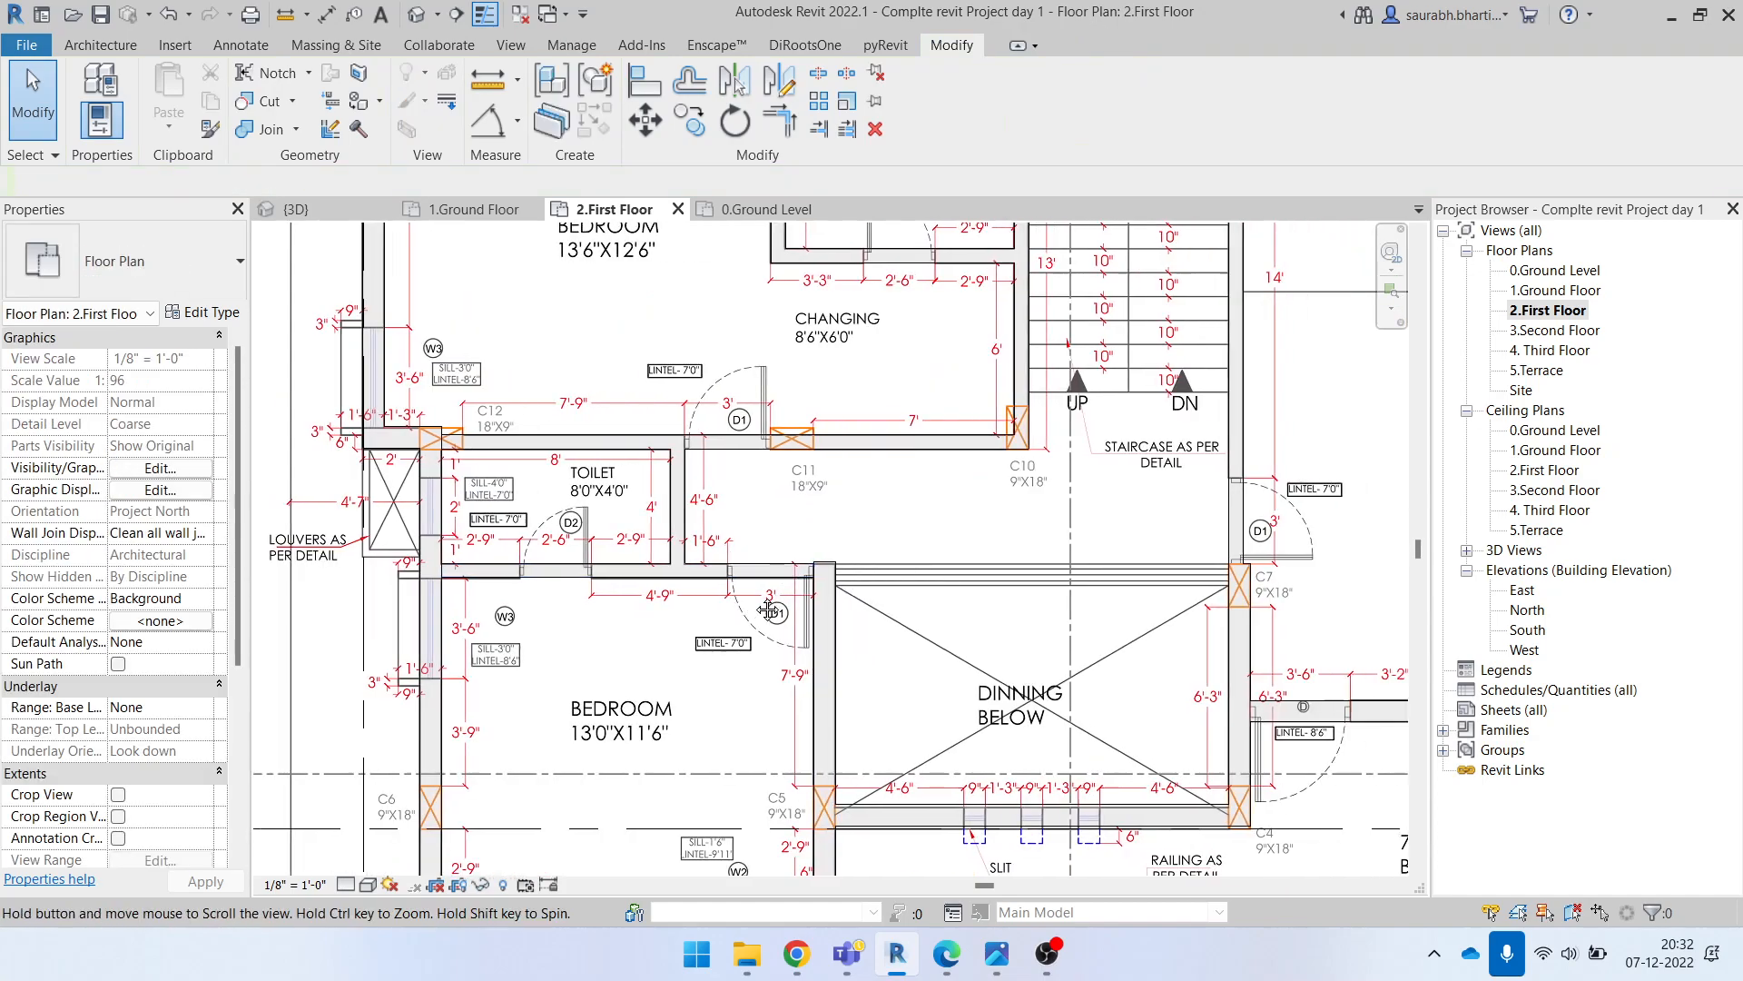
{"action": "scroll", "coordinate": [758, 600], "scroll_direction": "up", "scroll_amount": 5}
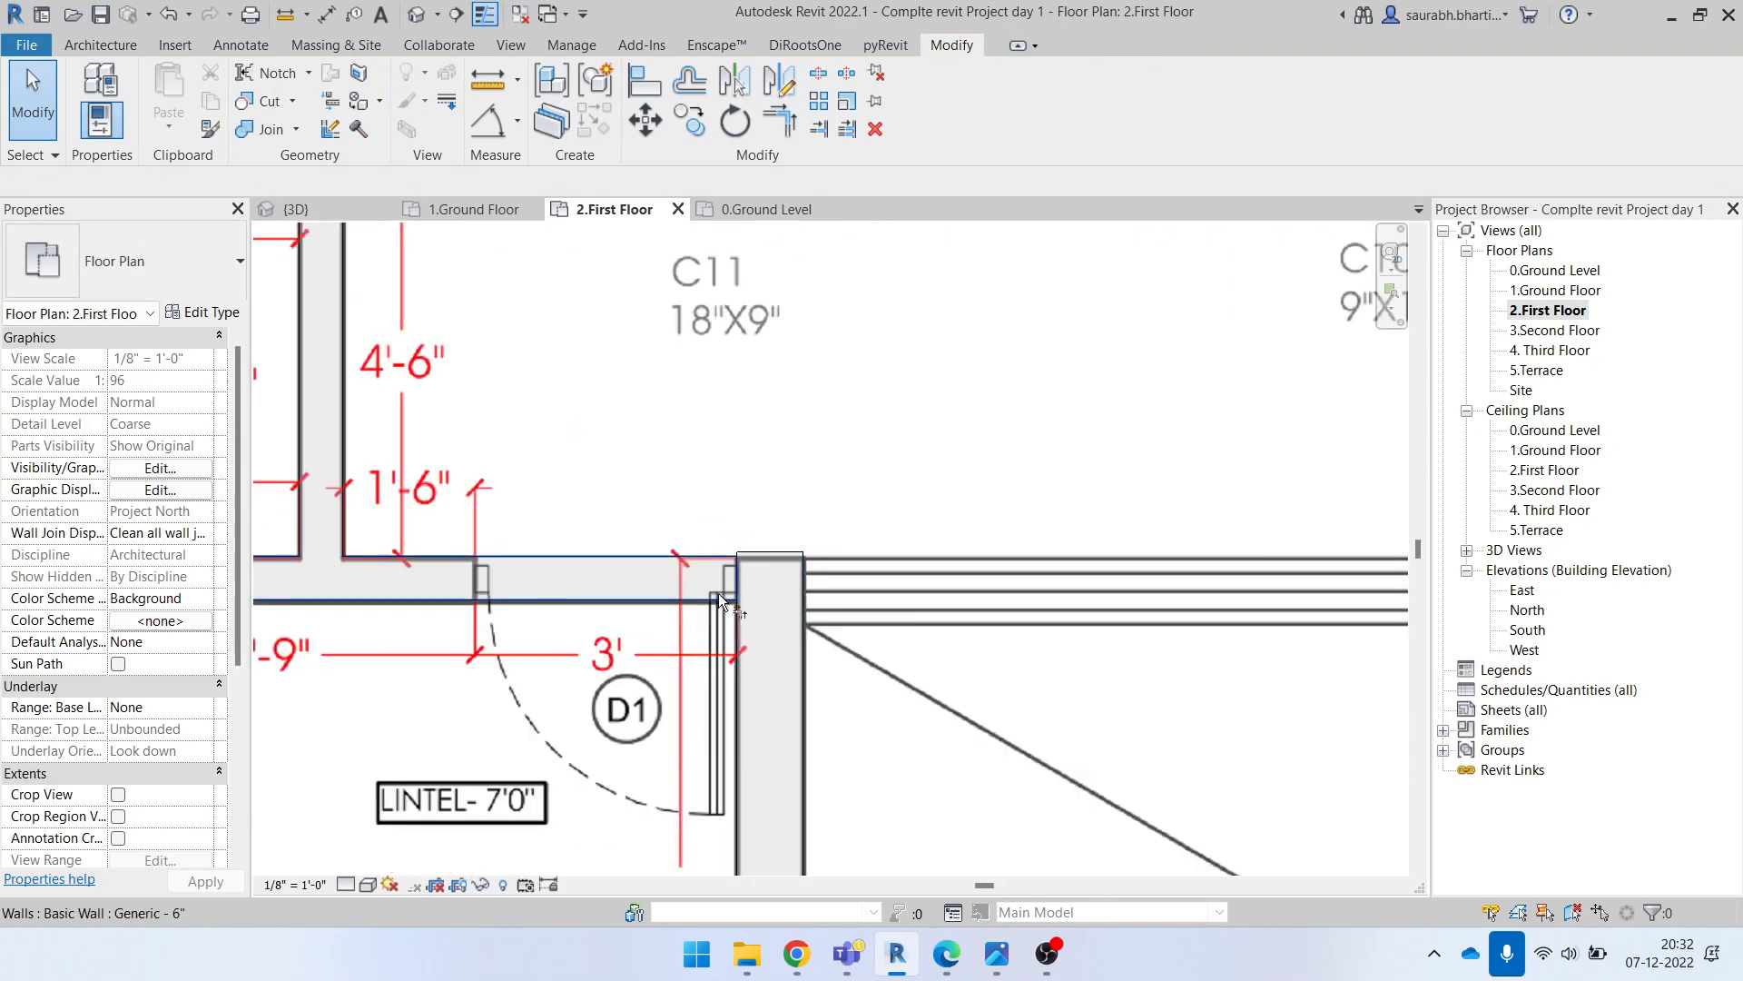
{"action": "key", "text": "t"}
{"action": "key", "text": "r"}
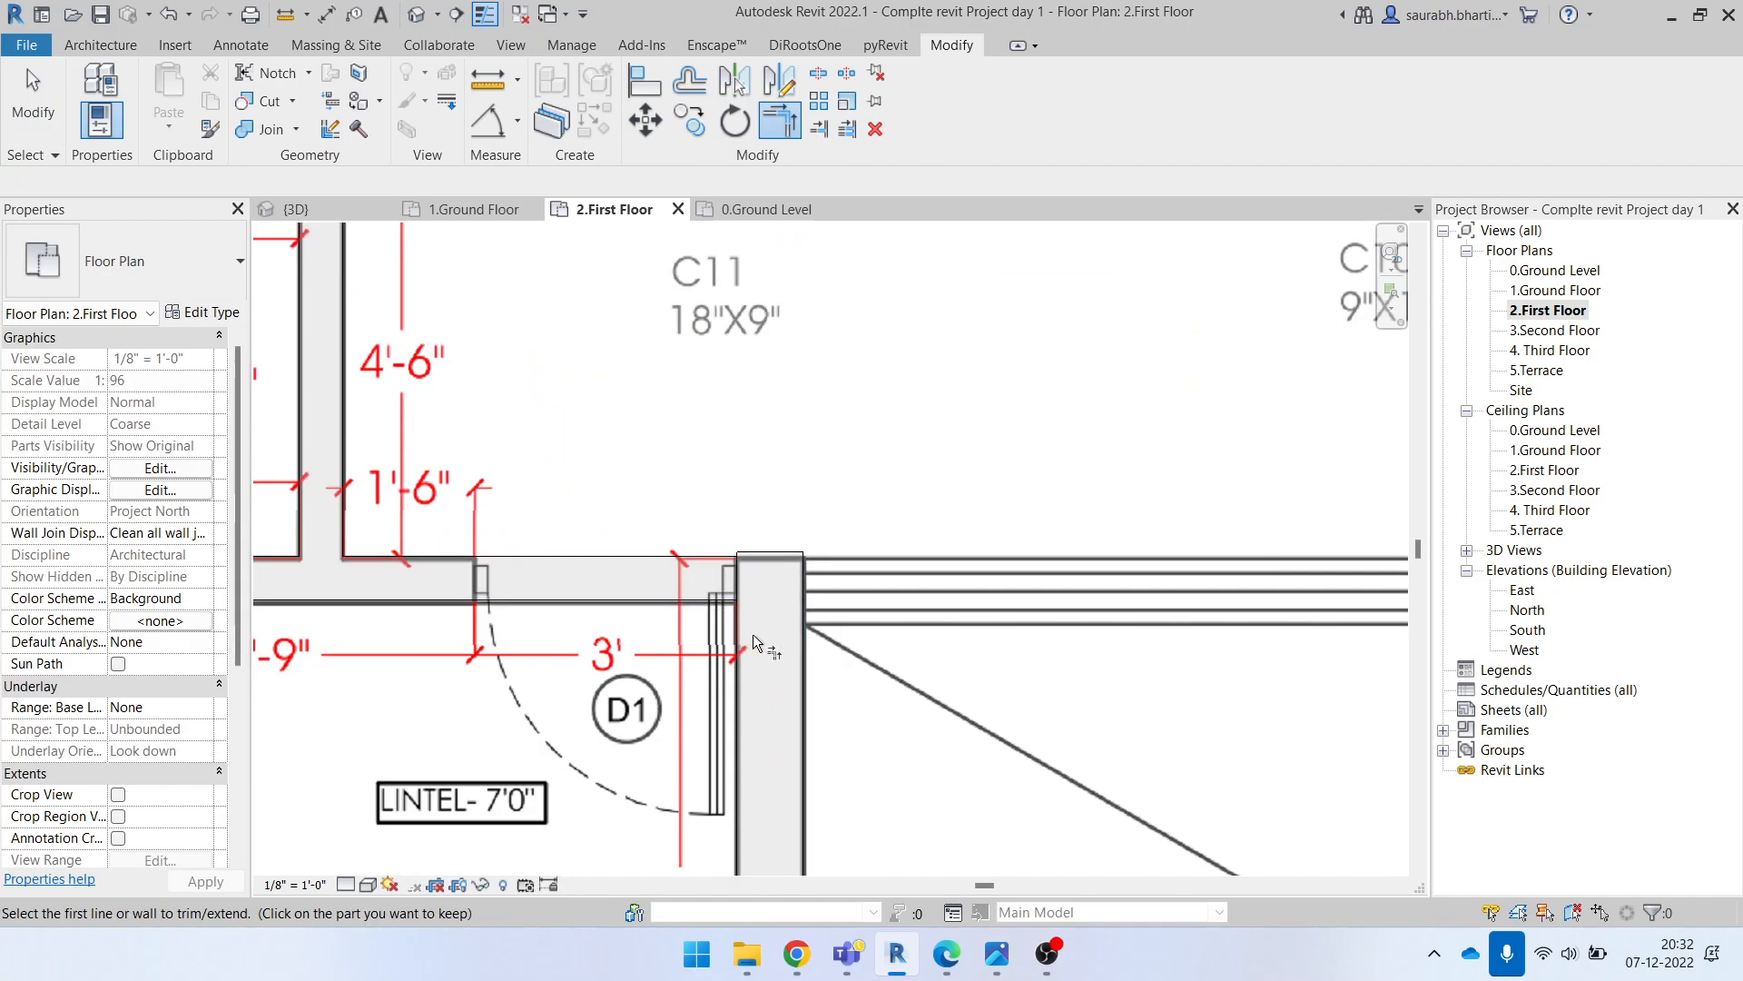
{"action": "scroll", "coordinate": [753, 637], "scroll_direction": "down", "scroll_amount": 3}
{"action": "key", "text": "Escape"}
{"action": "middle_click_drag", "start_coordinate": [1002, 625], "coordinate": [657, 545]}
{"action": "scroll", "coordinate": [995, 610], "scroll_direction": "down", "scroll_amount": 4}
{"action": "left_click", "coordinate": [1030, 618]}
{"action": "scroll", "coordinate": [1027, 493], "scroll_direction": "up", "scroll_amount": 4}
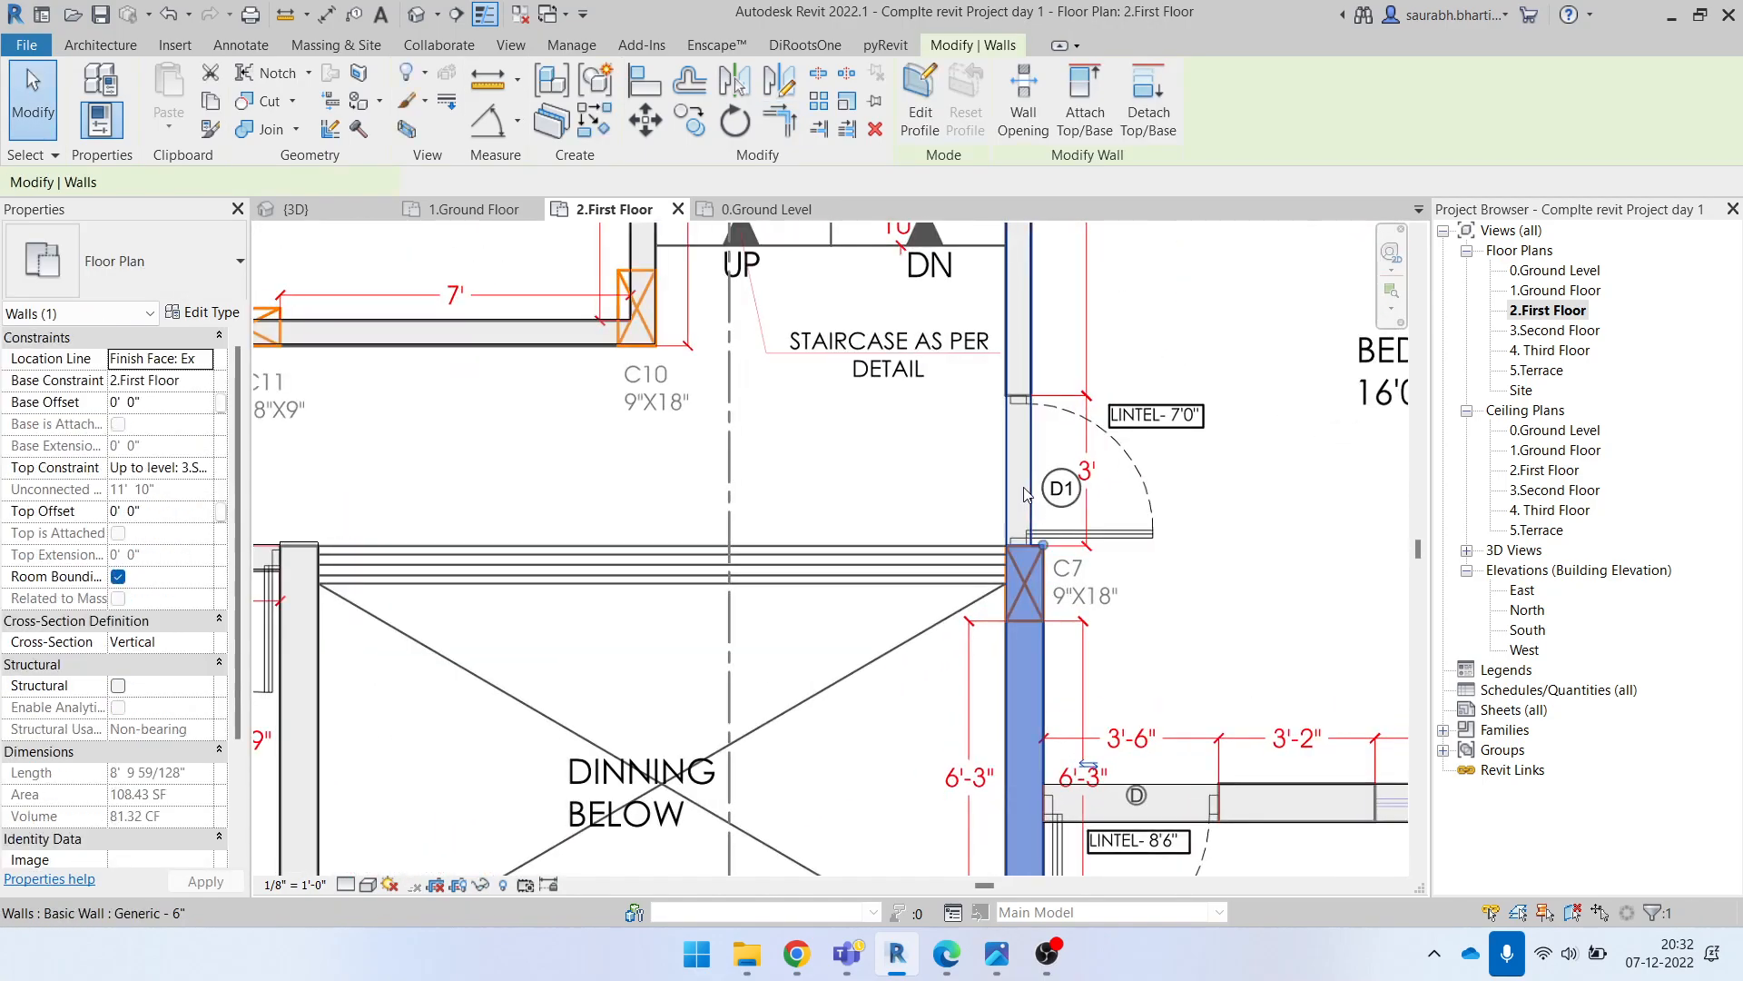
{"action": "key", "text": "Escape"}
{"action": "scroll", "coordinate": [1112, 638], "scroll_direction": "down", "scroll_amount": 5}
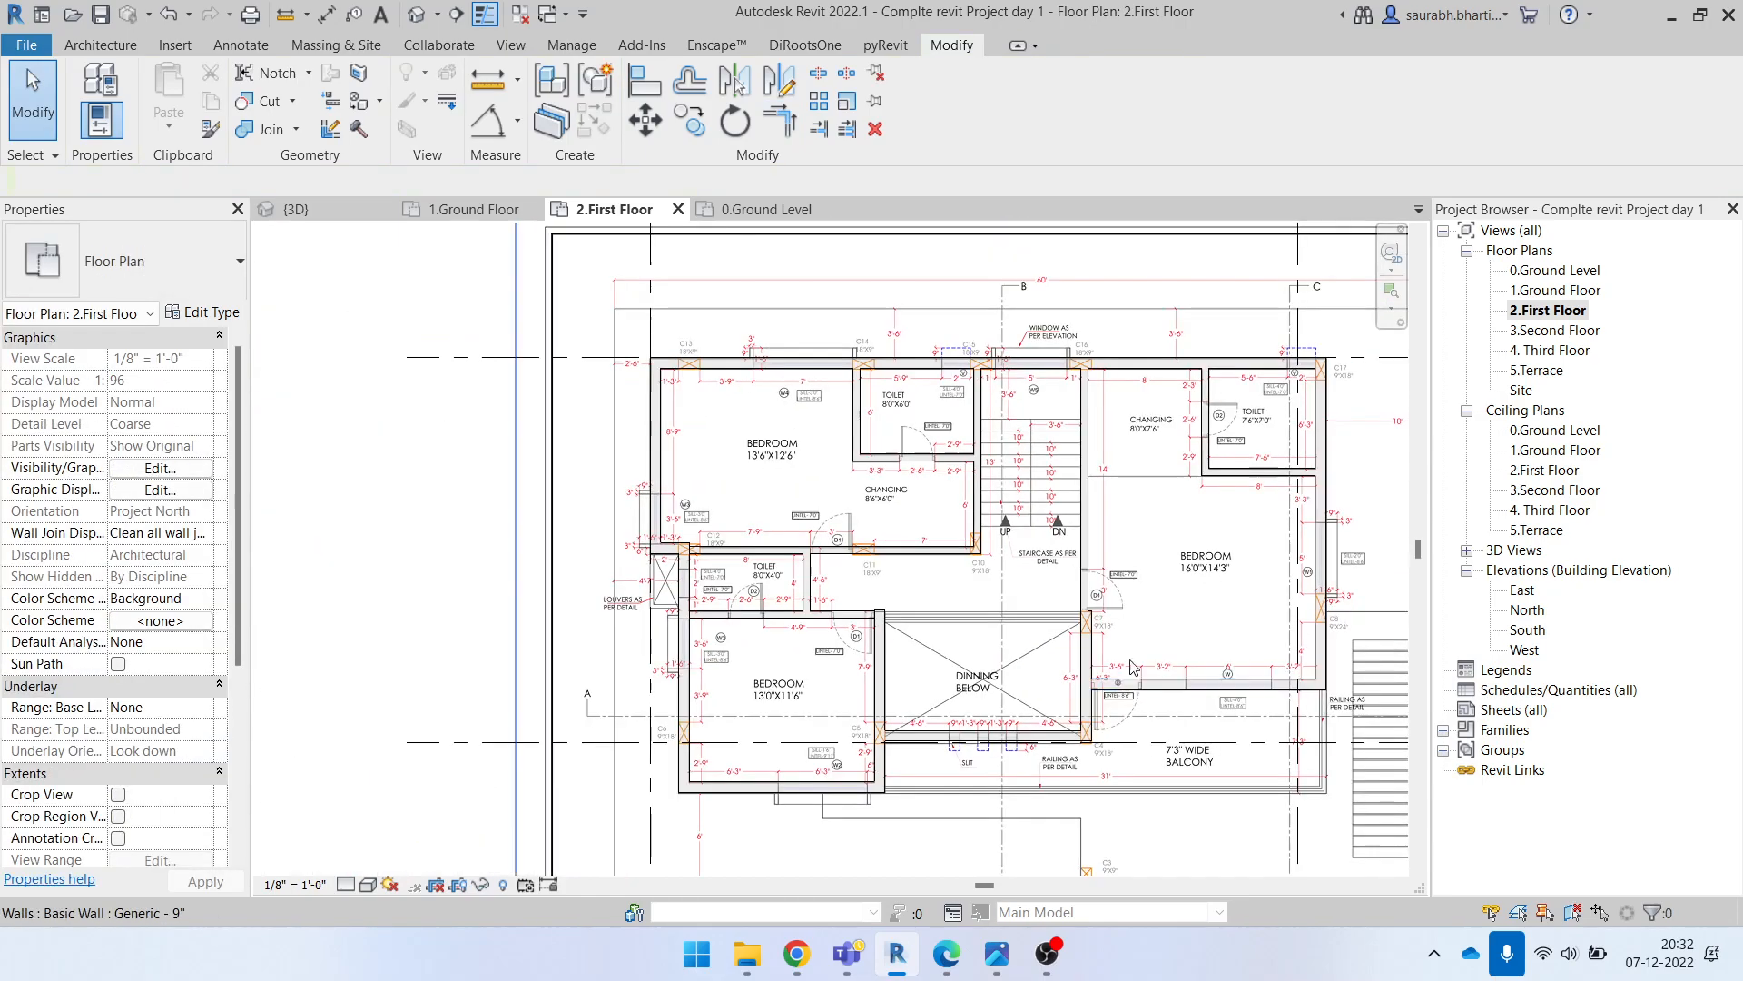
Step: Dimension the inner width of the 13'6"x12'6" bedroom between its outer side wall and the toilet partition
{"action": "scroll", "coordinate": [729, 361], "scroll_direction": "up", "scroll_amount": 5}
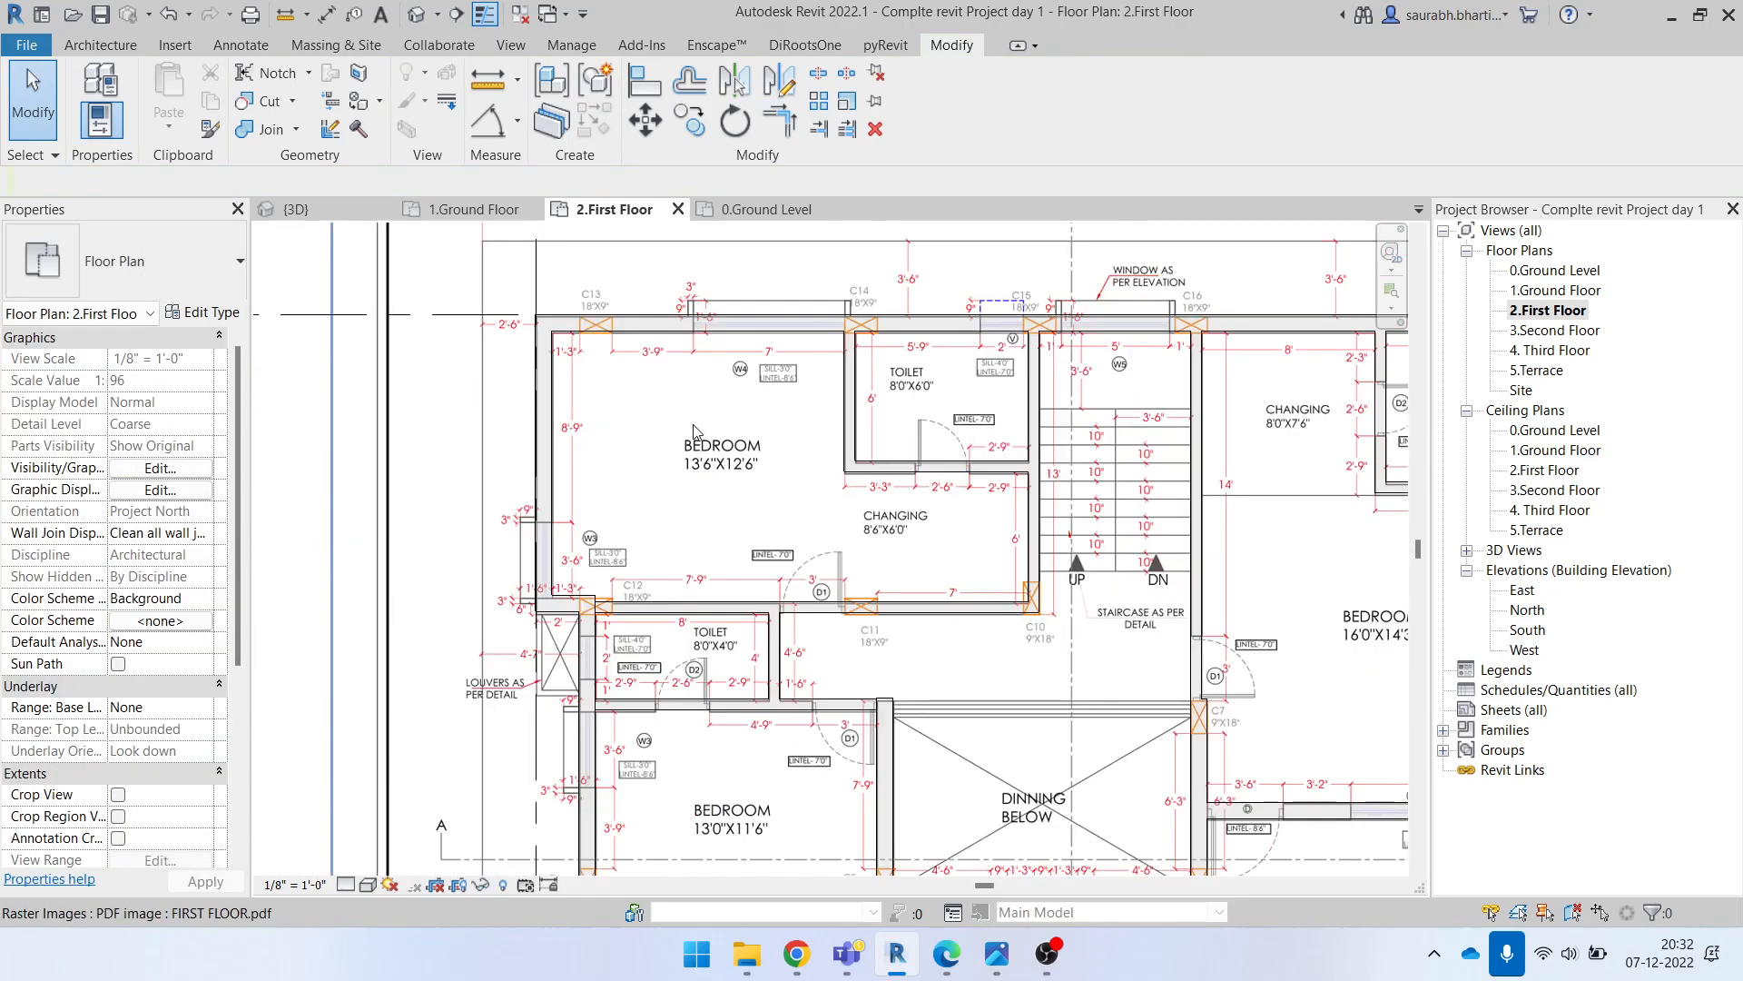
{"action": "middle_click_drag", "start_coordinate": [729, 361], "coordinate": [752, 517]}
{"action": "key", "text": "d"}
{"action": "key", "text": "i"}
{"action": "scroll", "coordinate": [590, 494], "scroll_direction": "up", "scroll_amount": 3}
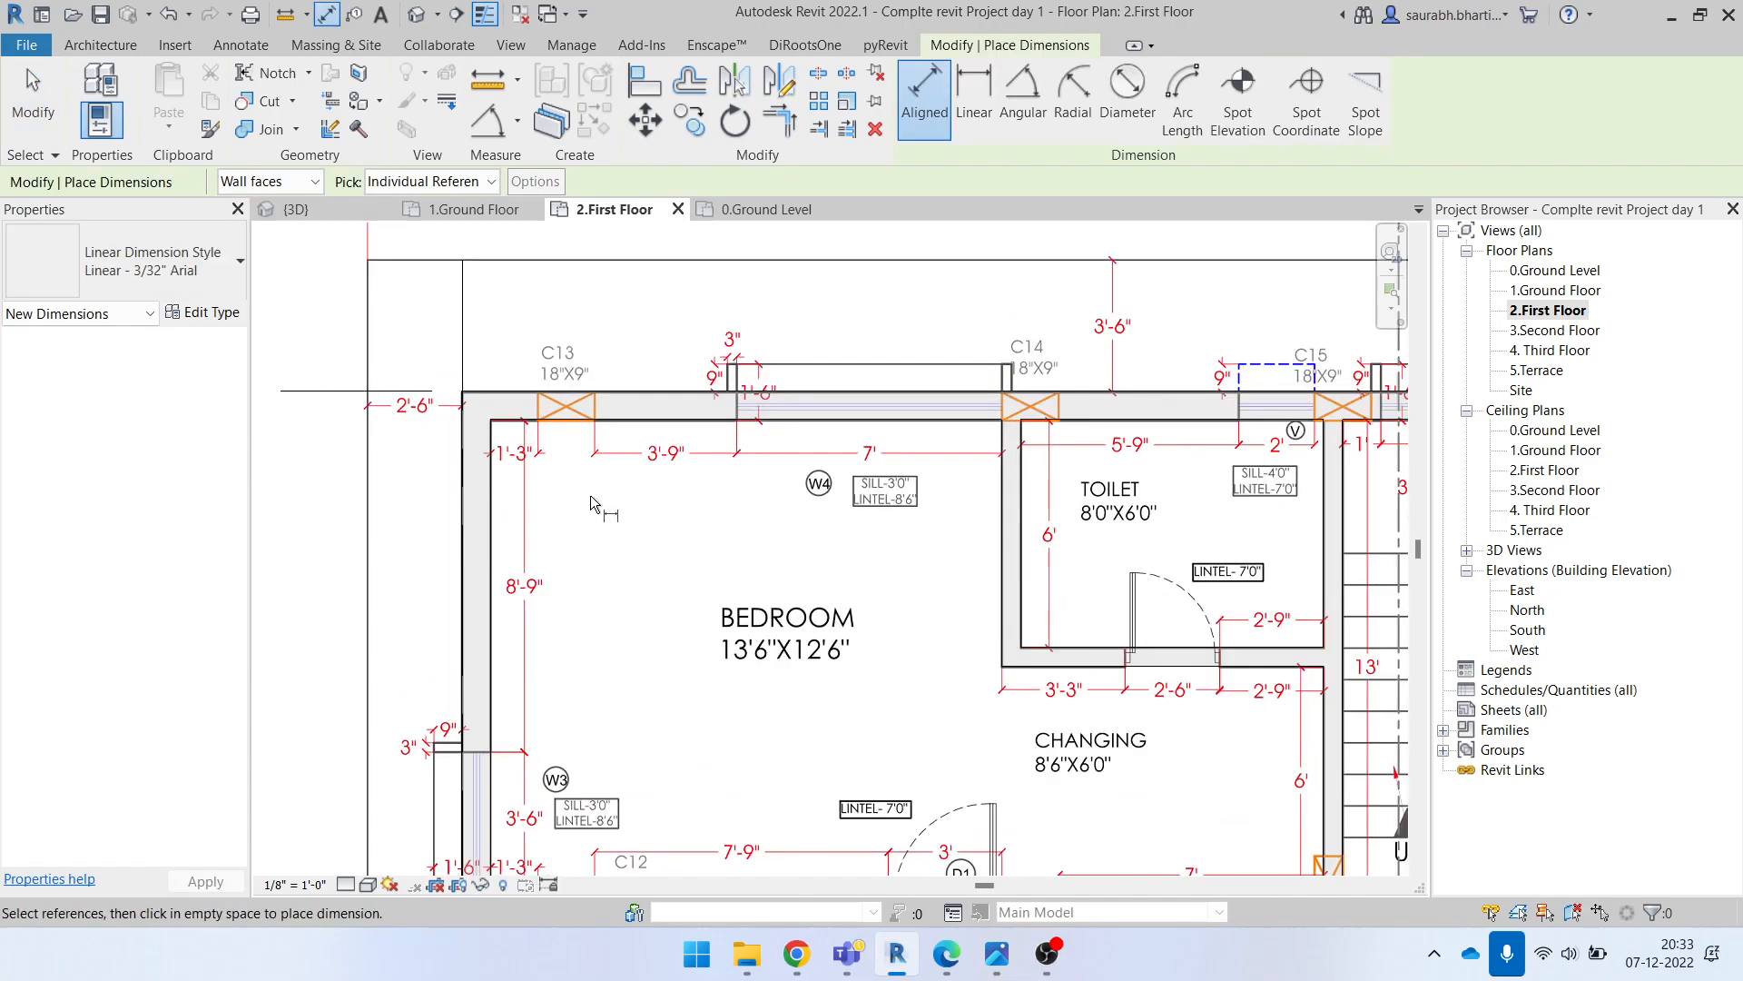
{"action": "left_click", "coordinate": [478, 509]}
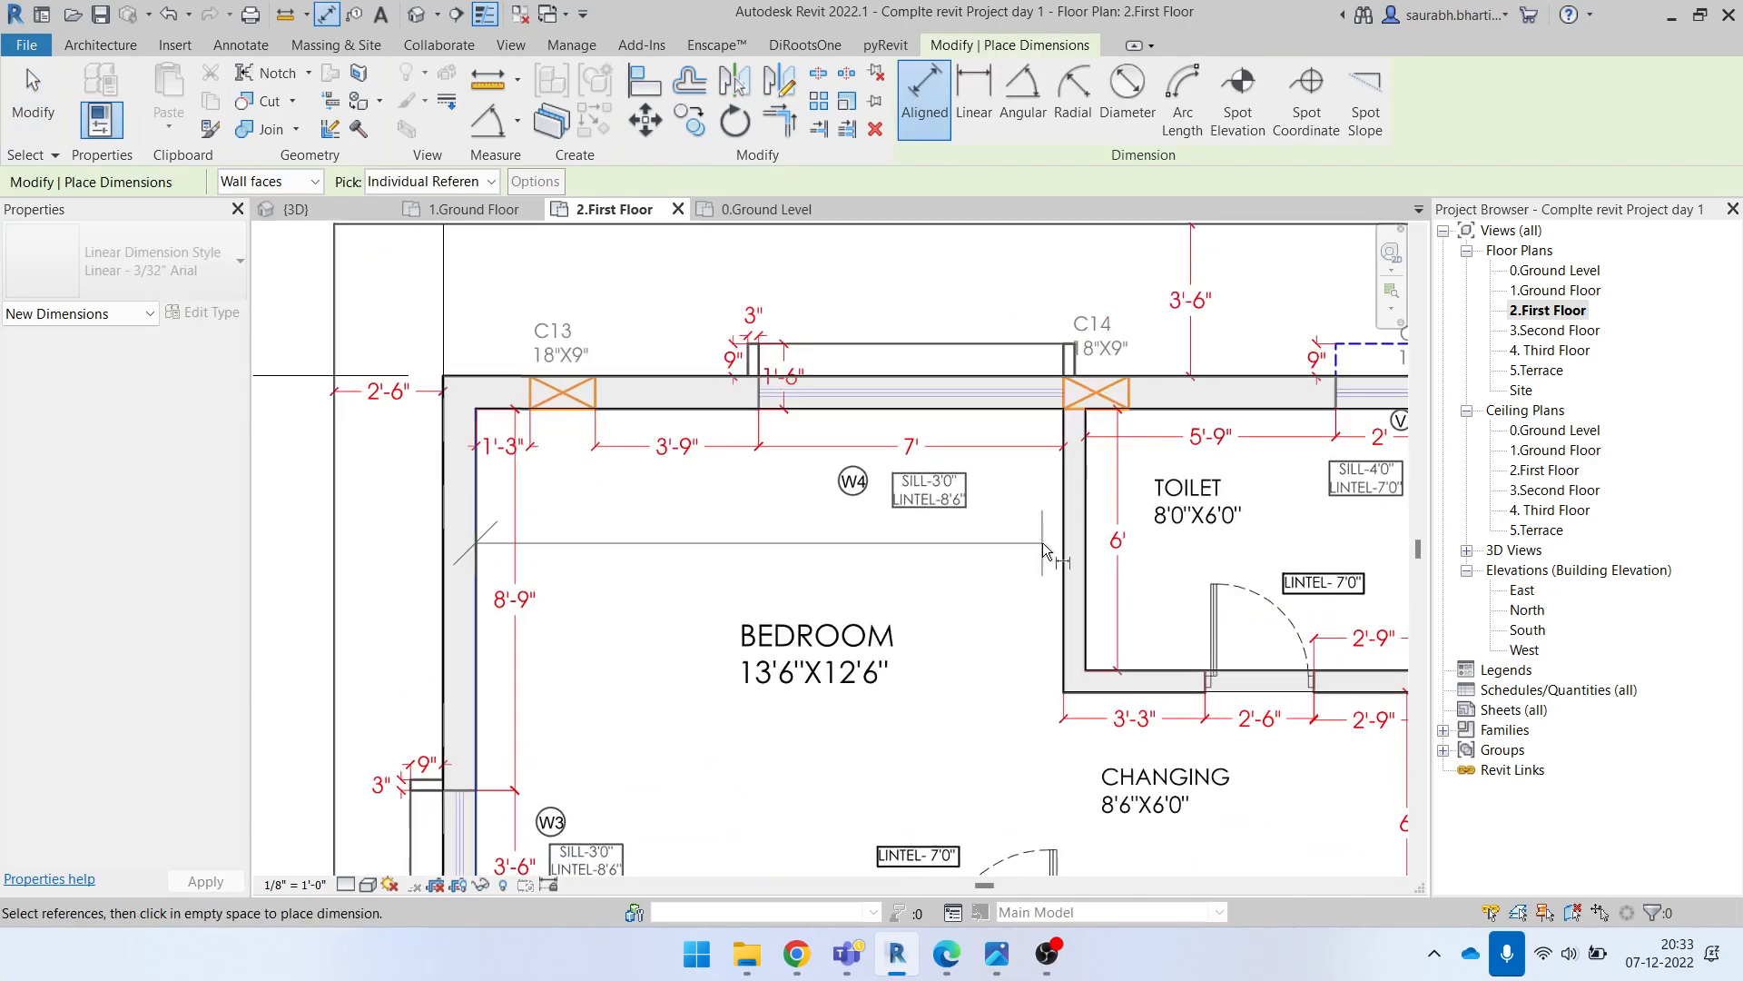
{"action": "left_click", "coordinate": [1061, 548]}
{"action": "left_click", "coordinate": [792, 560]}
{"action": "key", "text": "Escape"}
{"action": "key", "text": "Escape"}
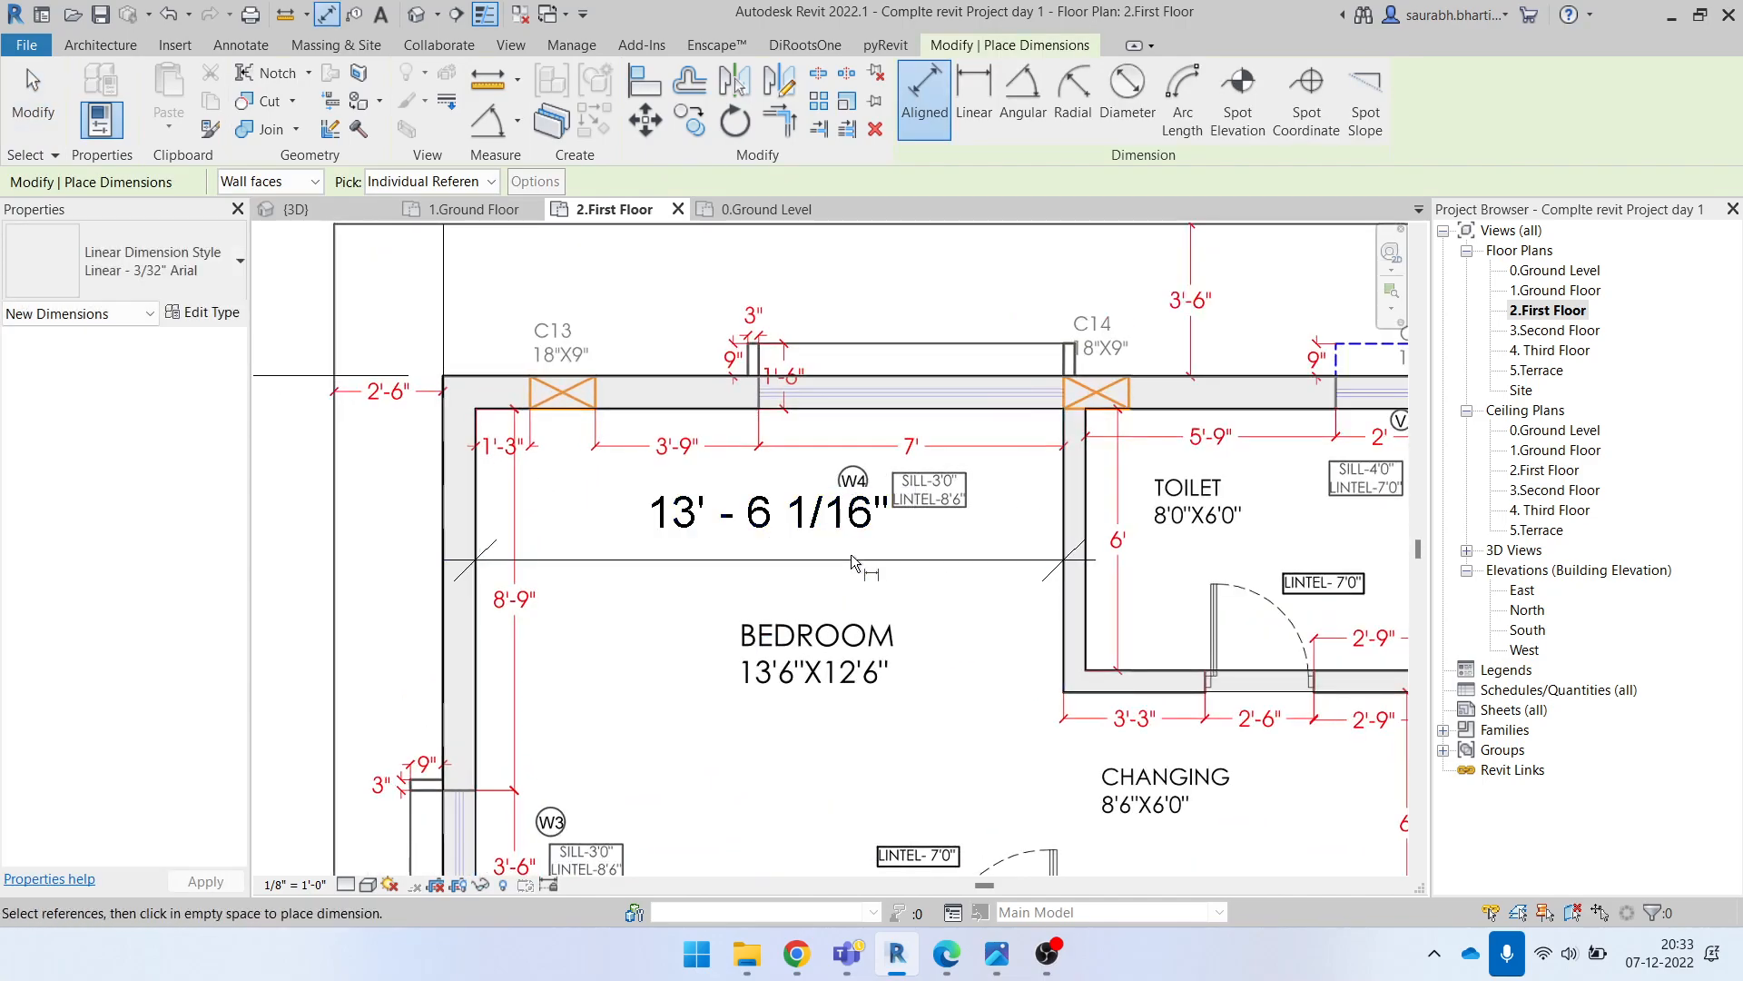
Step: Try to set the 13'6"x12'6" bedroom's width to 13' by moving the toilet partition, and undo the change
{"action": "left_click", "coordinate": [1075, 550]}
{"action": "left_click", "coordinate": [777, 543]}
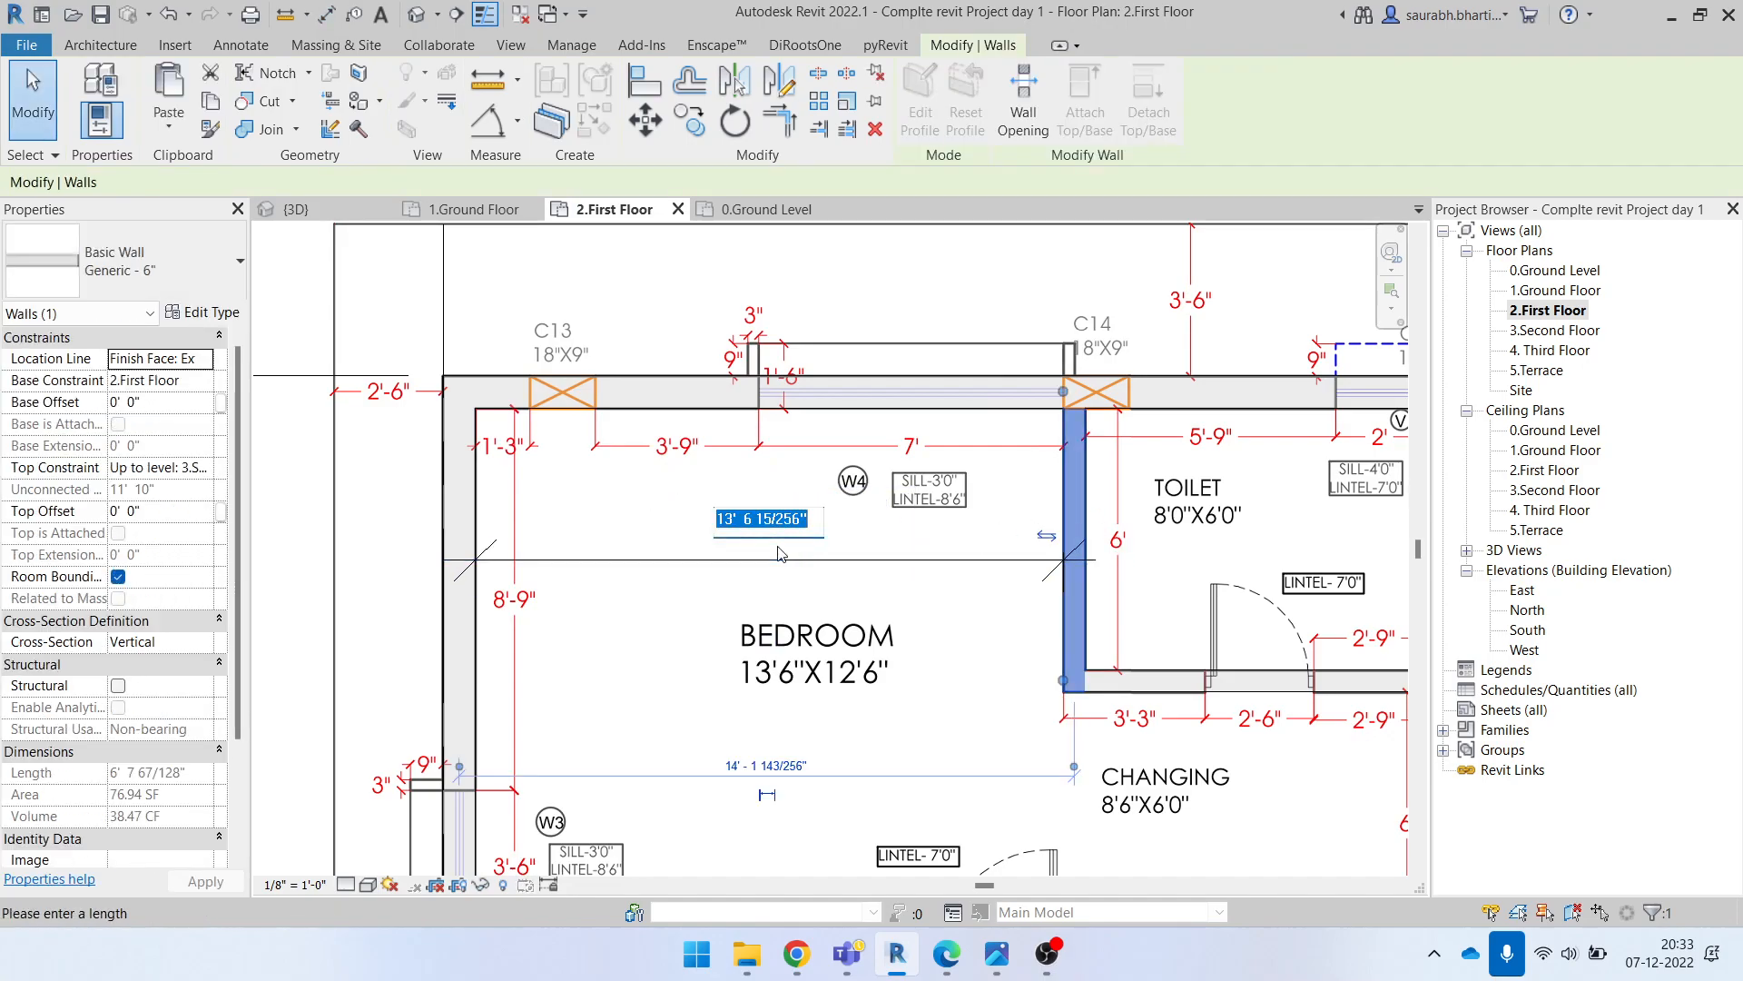
{"action": "key", "text": "Return"}
{"action": "key", "text": "Escape"}
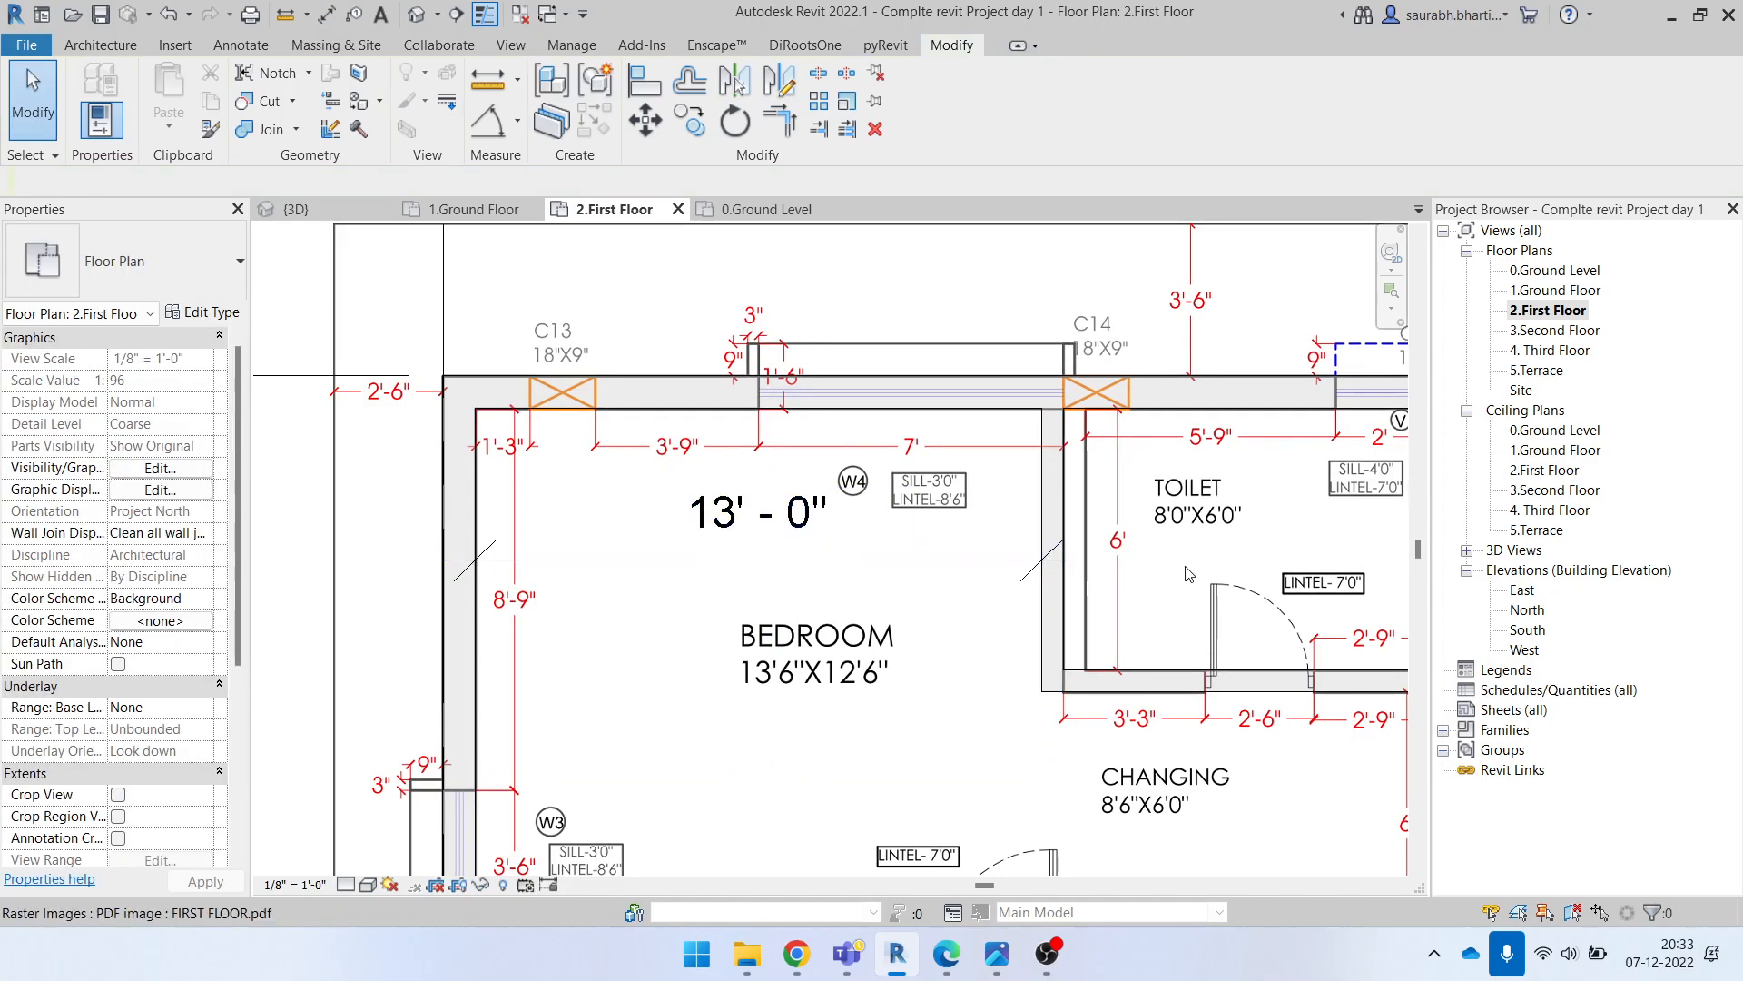
{"action": "key", "text": "ctrl+z"}
Step: Set the 13'6"x12'6" bedroom's width to 13' 6" by moving the partition shared with the toilet
{"action": "left_click", "coordinate": [1086, 510]}
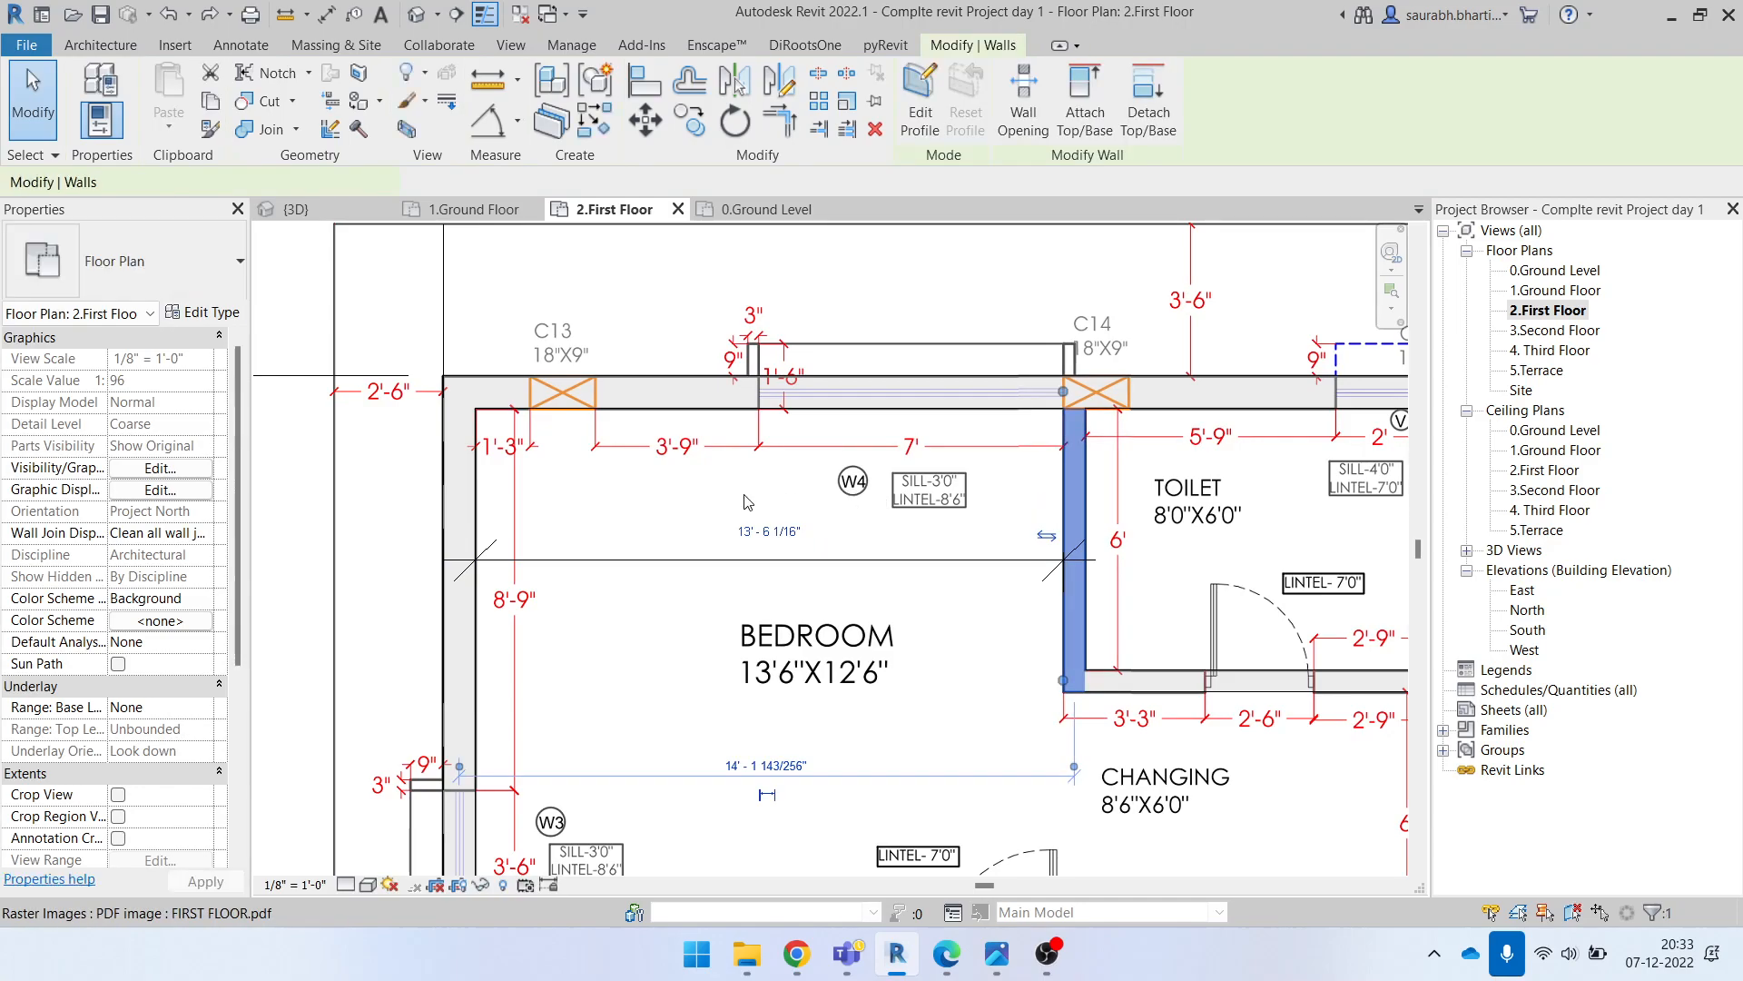
{"action": "left_click", "coordinate": [776, 534]}
{"action": "type", "text": "1"}
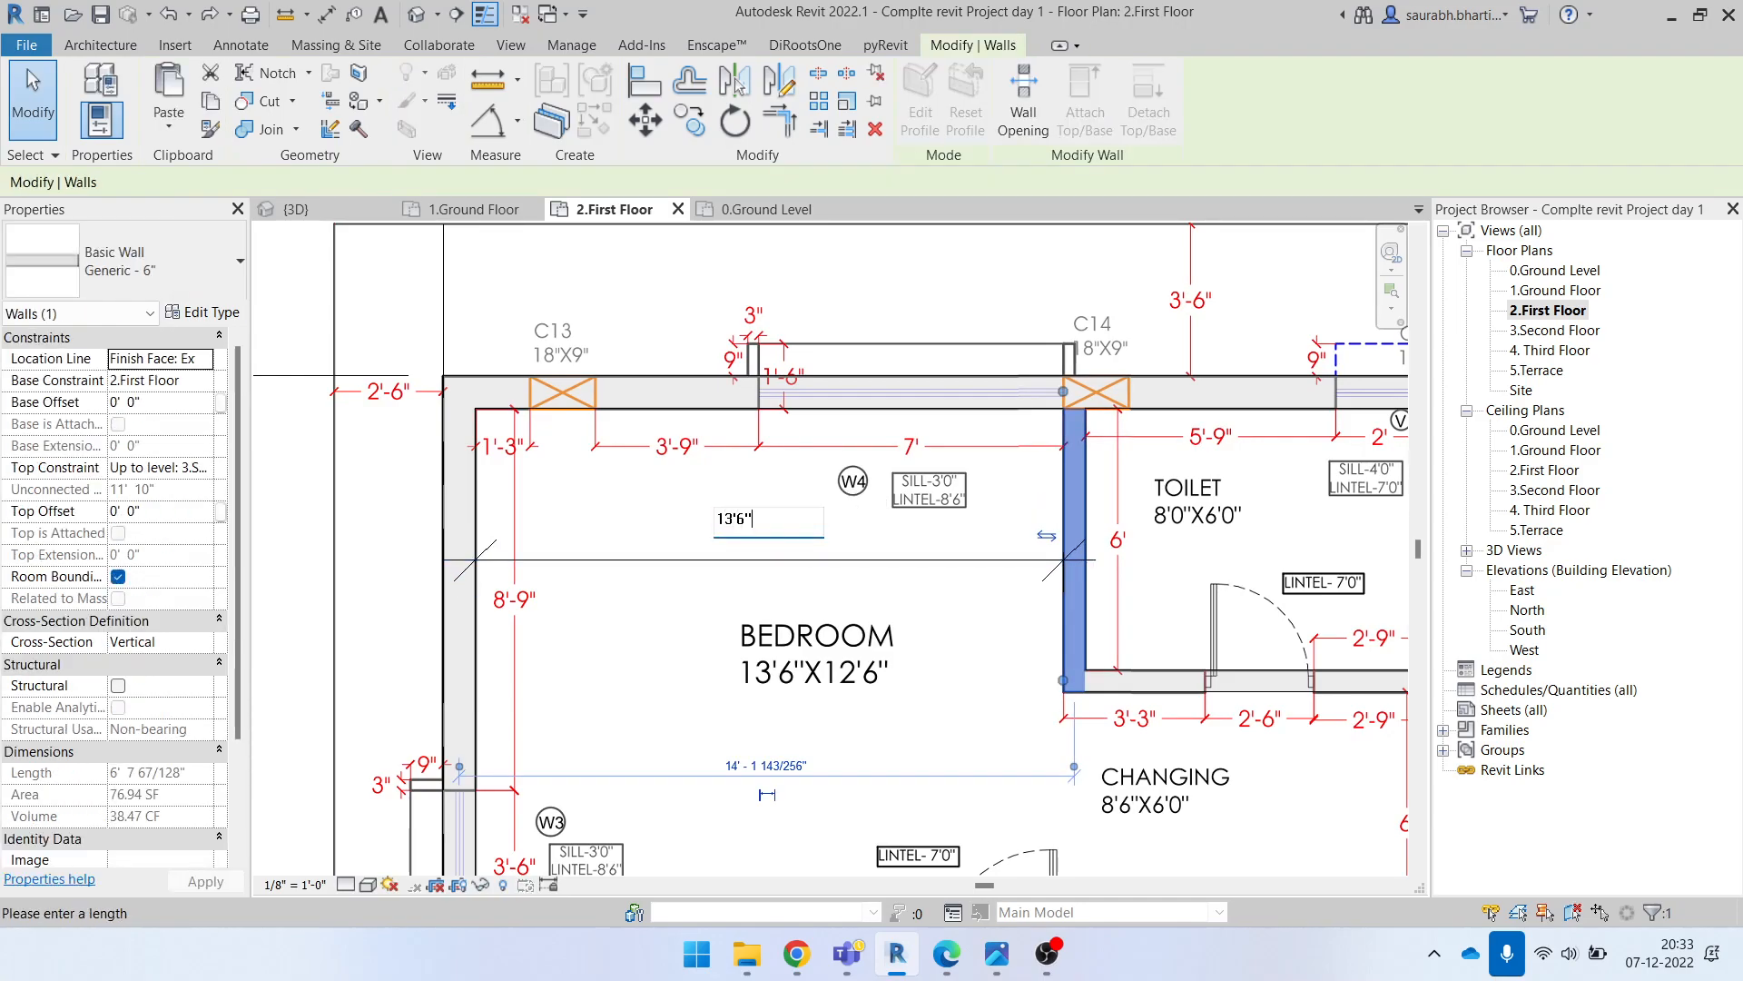
{"action": "type", "text": "3' - 6\""}
{"action": "key", "text": "Return"}
{"action": "key", "text": "Escape"}
Step: Dimension the inner width and depth of the 8'0"x6'0" toilet between its wall faces
{"action": "middle_click_drag", "start_coordinate": [1336, 614], "coordinate": [1126, 627]}
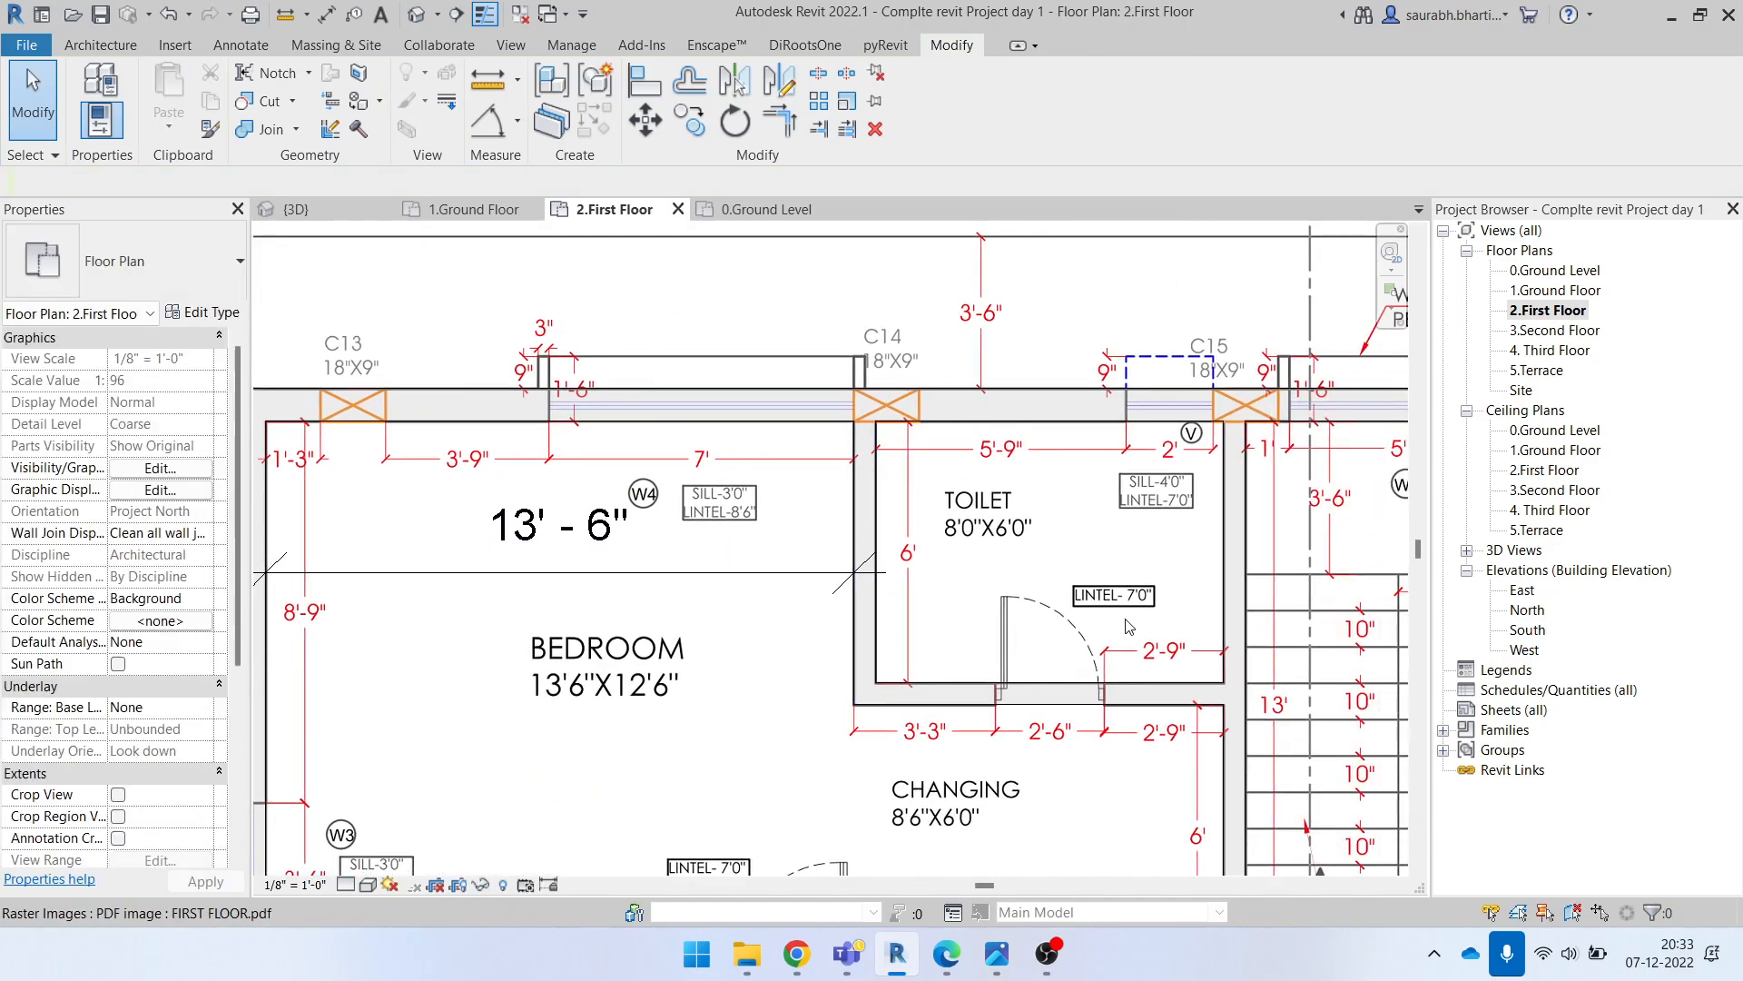
{"action": "left_click", "coordinate": [1249, 562]}
{"action": "key", "text": "d"}
{"action": "key", "text": "e"}
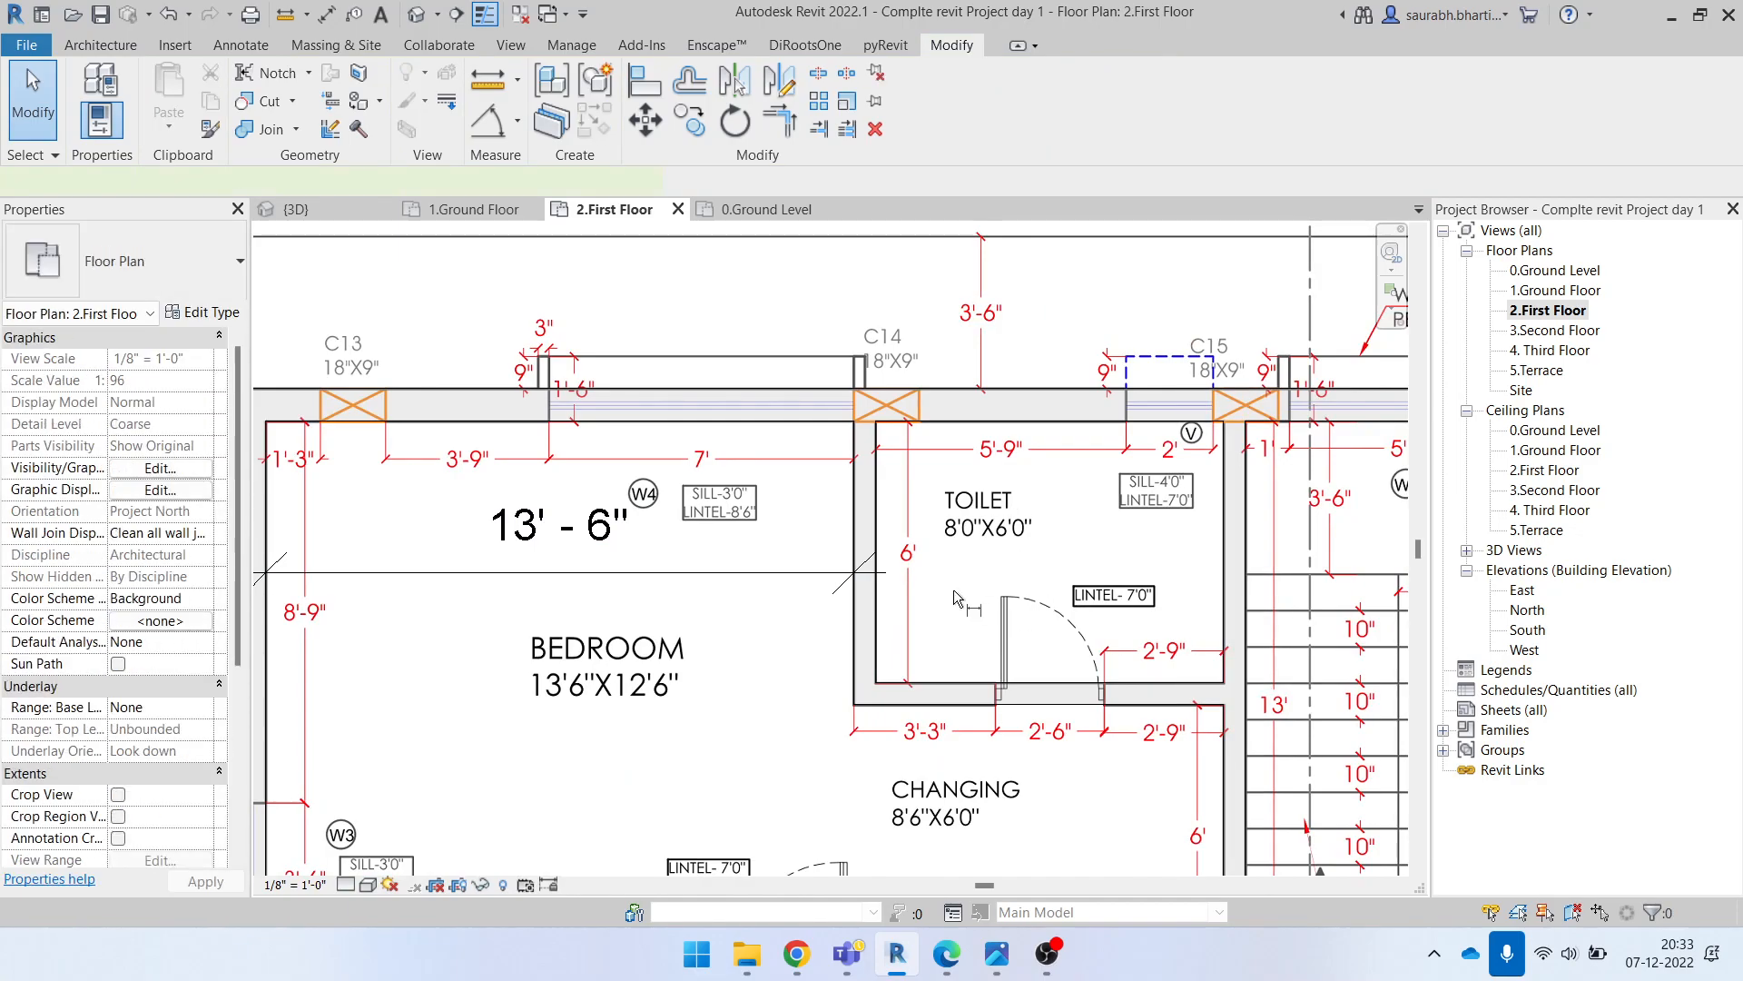
{"action": "left_click", "coordinate": [876, 538]}
{"action": "left_click", "coordinate": [1225, 574]}
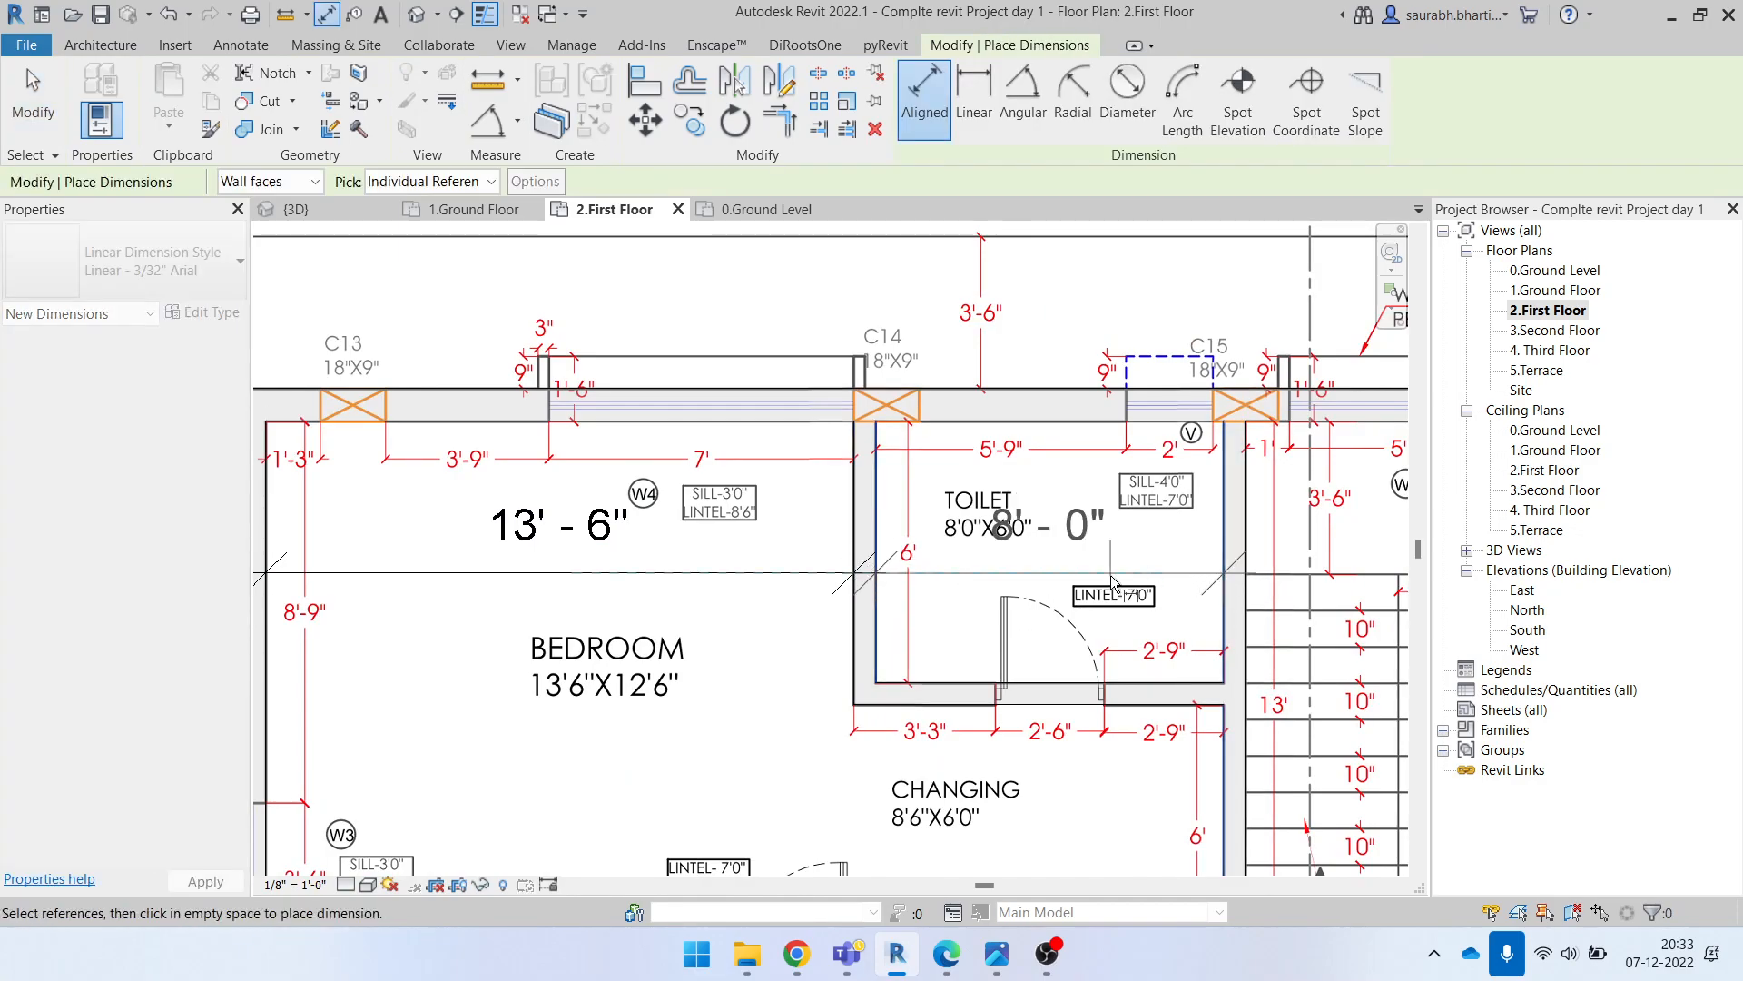
{"action": "left_click", "coordinate": [1076, 584]}
{"action": "left_click", "coordinate": [965, 683]}
{"action": "left_click", "coordinate": [949, 425]}
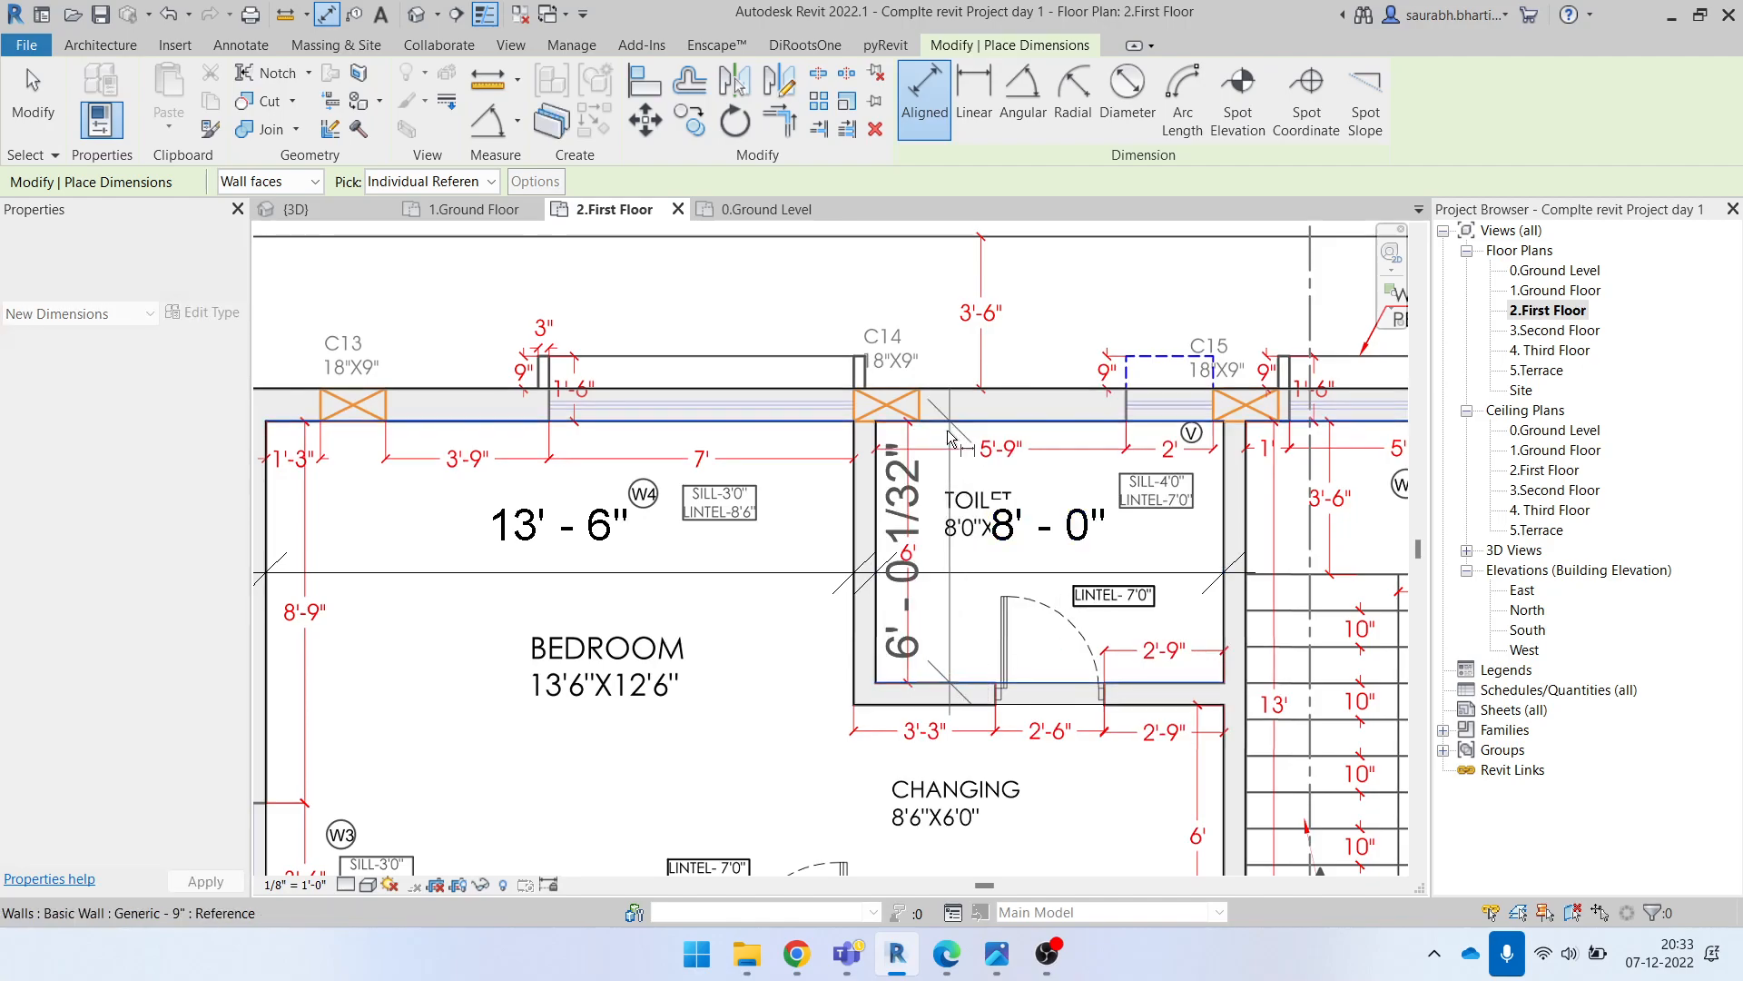
{"action": "left_click", "coordinate": [947, 561]}
{"action": "key", "text": "Escape"}
{"action": "key", "text": "Escape"}
Step: Set the 8'0"x6'0" toilet's depth to 6' by moving the wall between it and the changing room
{"action": "left_click", "coordinate": [958, 696]}
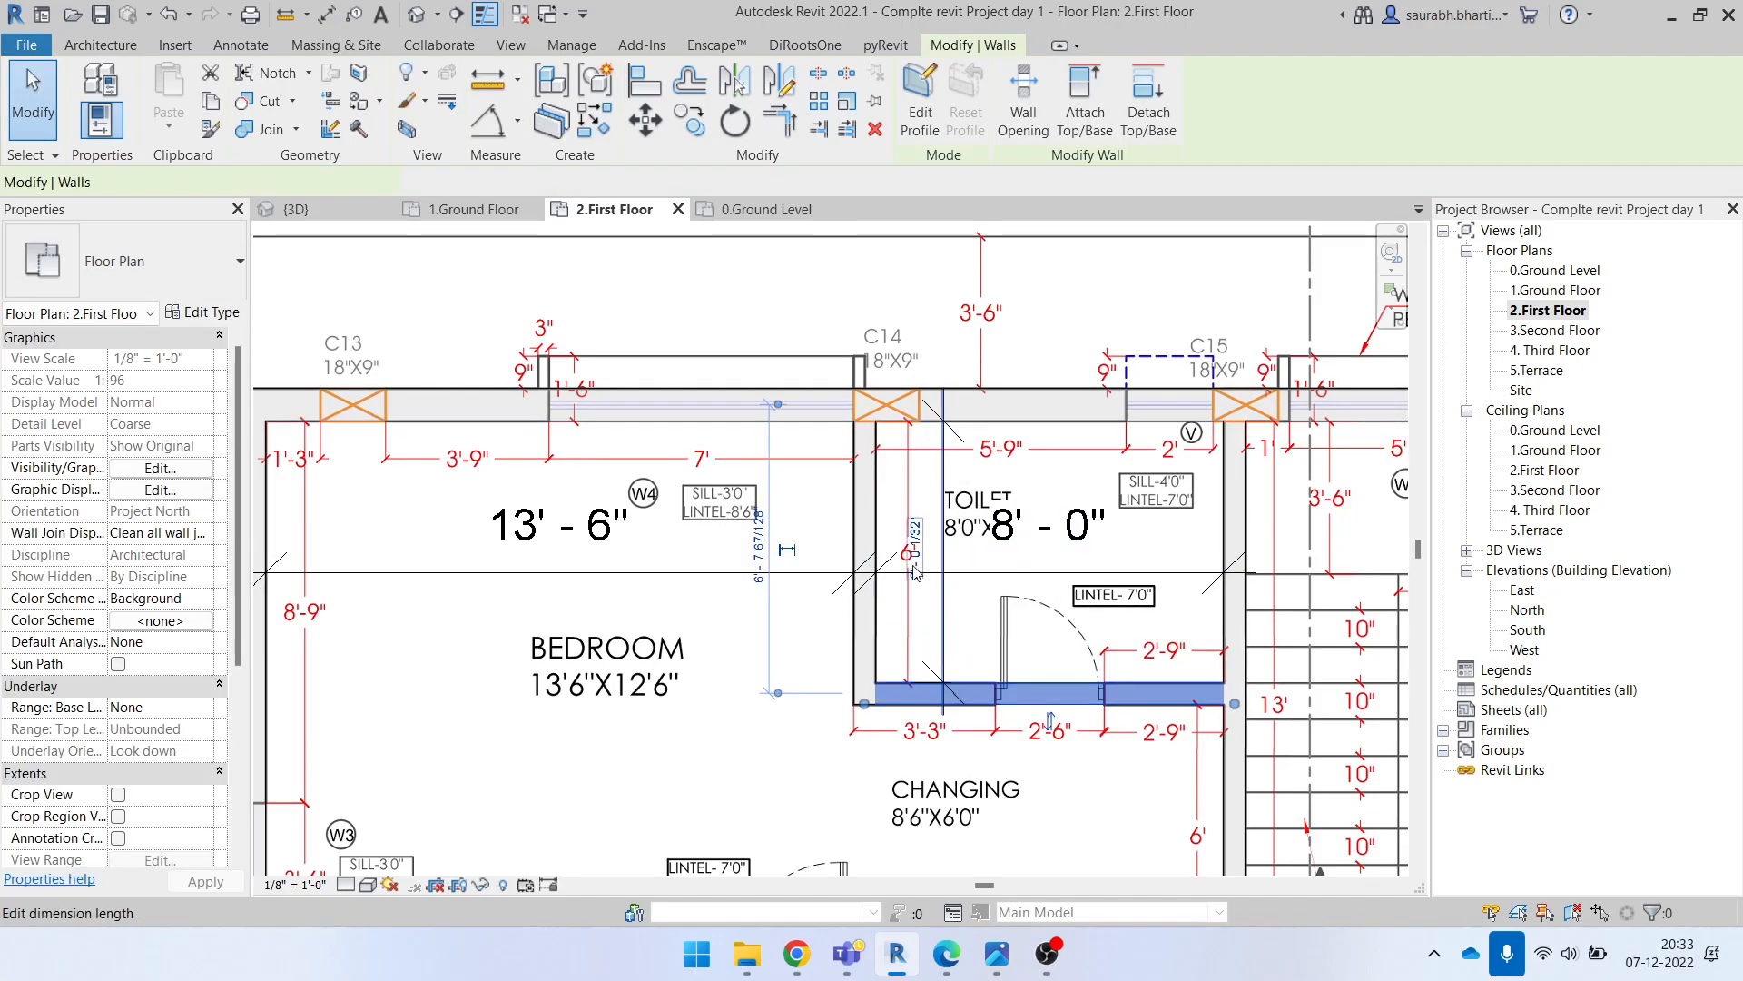
{"action": "left_click", "coordinate": [917, 554]}
{"action": "type", "text": "6'"}
{"action": "key", "text": "Return"}
{"action": "key", "text": "Escape"}
Step: Dimension the inner depth of the 8'6"x6'0" changing room, from its lower wall up to the toilet wall
{"action": "scroll", "coordinate": [886, 654], "scroll_direction": "down", "scroll_amount": 3}
{"action": "middle_click_drag", "start_coordinate": [887, 654], "coordinate": [949, 603]}
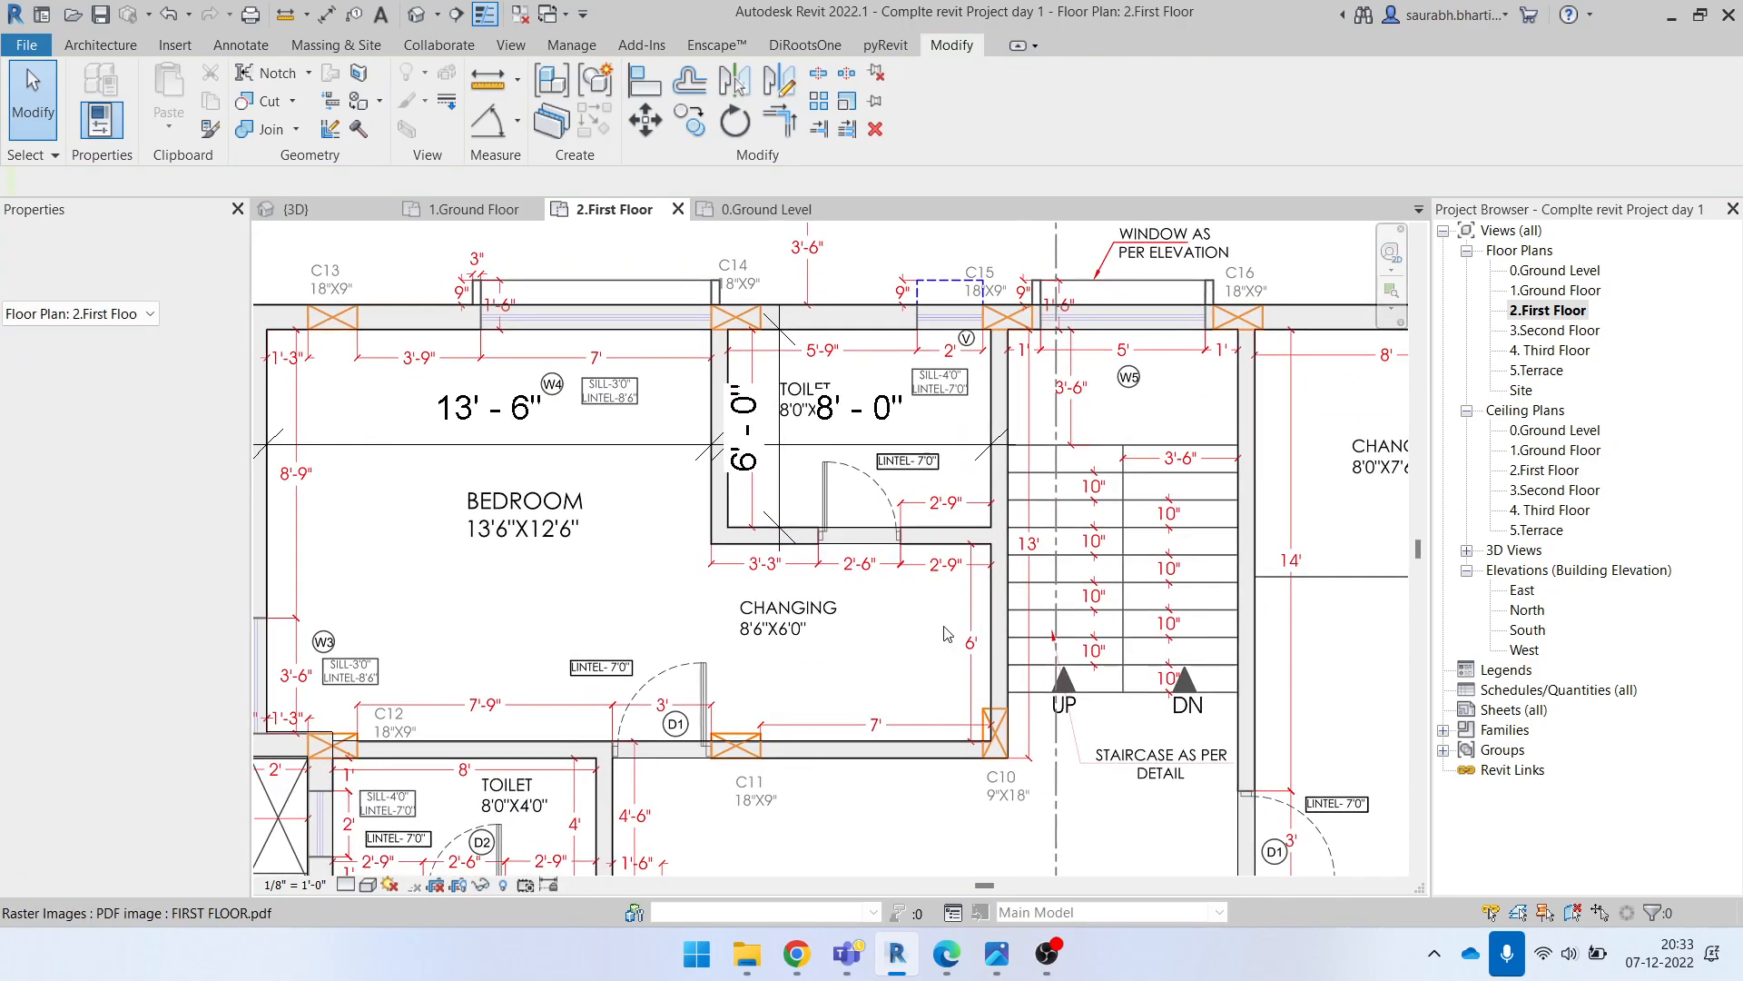
{"action": "key", "text": "d"}
{"action": "key", "text": "i"}
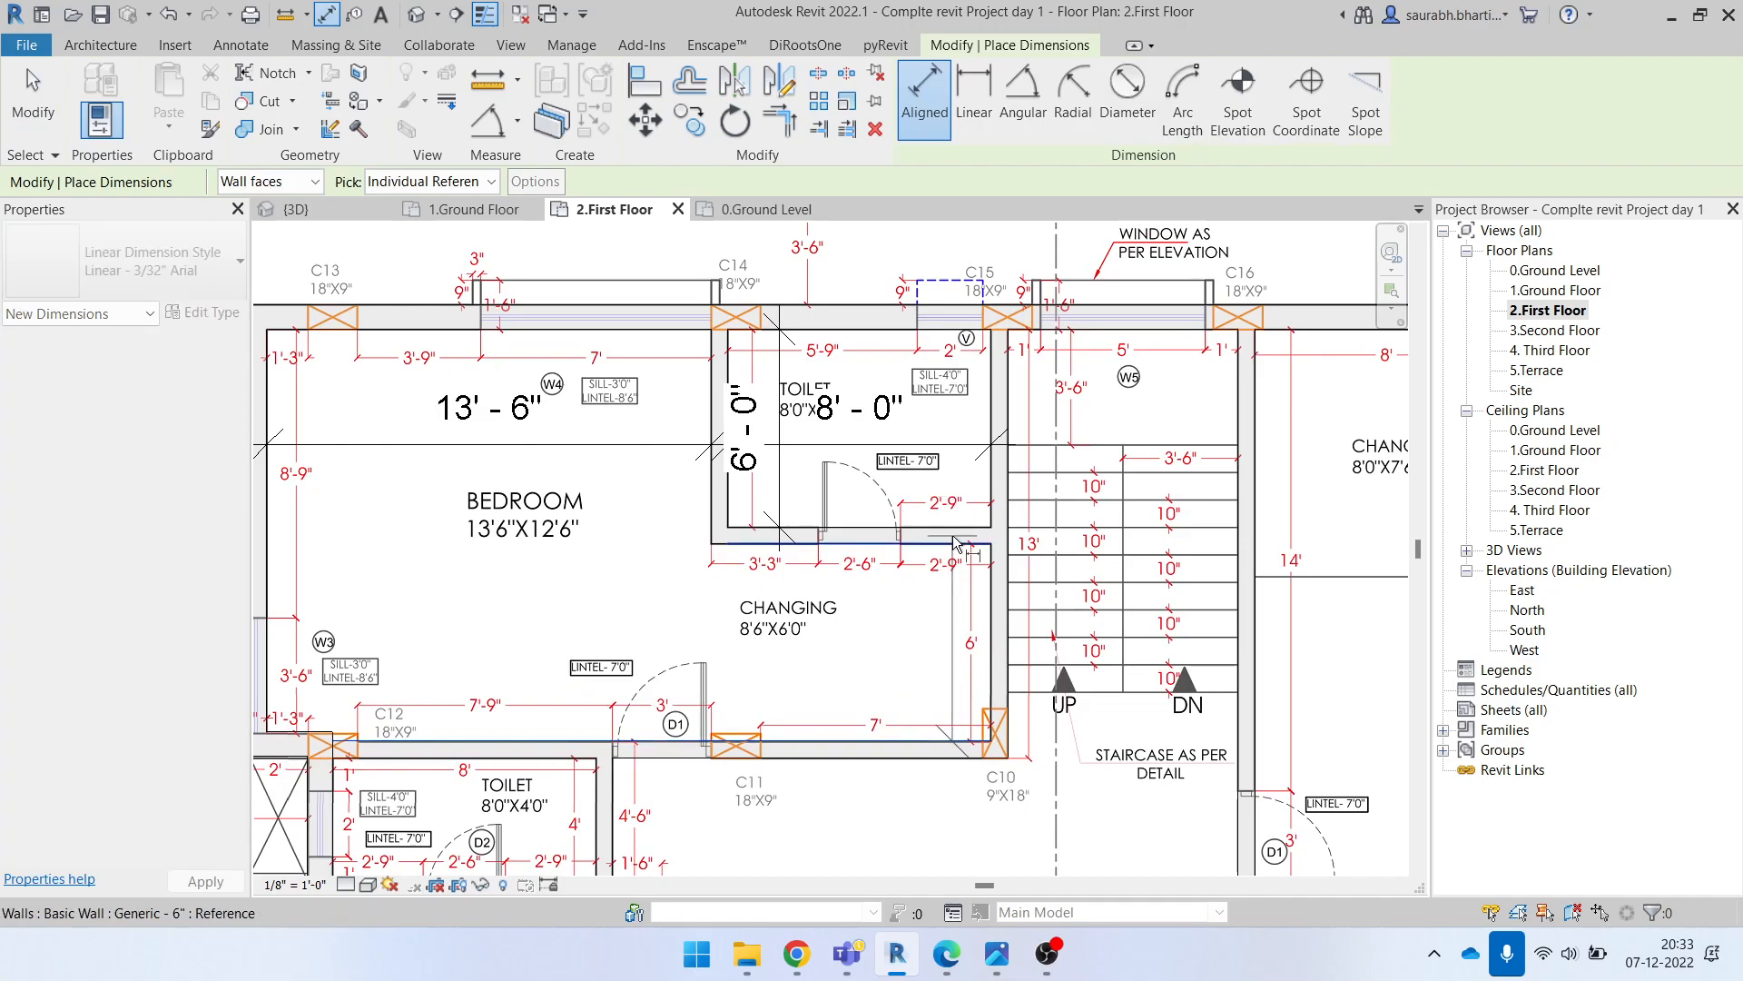
{"action": "left_click", "coordinate": [952, 545]}
{"action": "left_click", "coordinate": [941, 627]}
{"action": "key", "text": "Escape"}
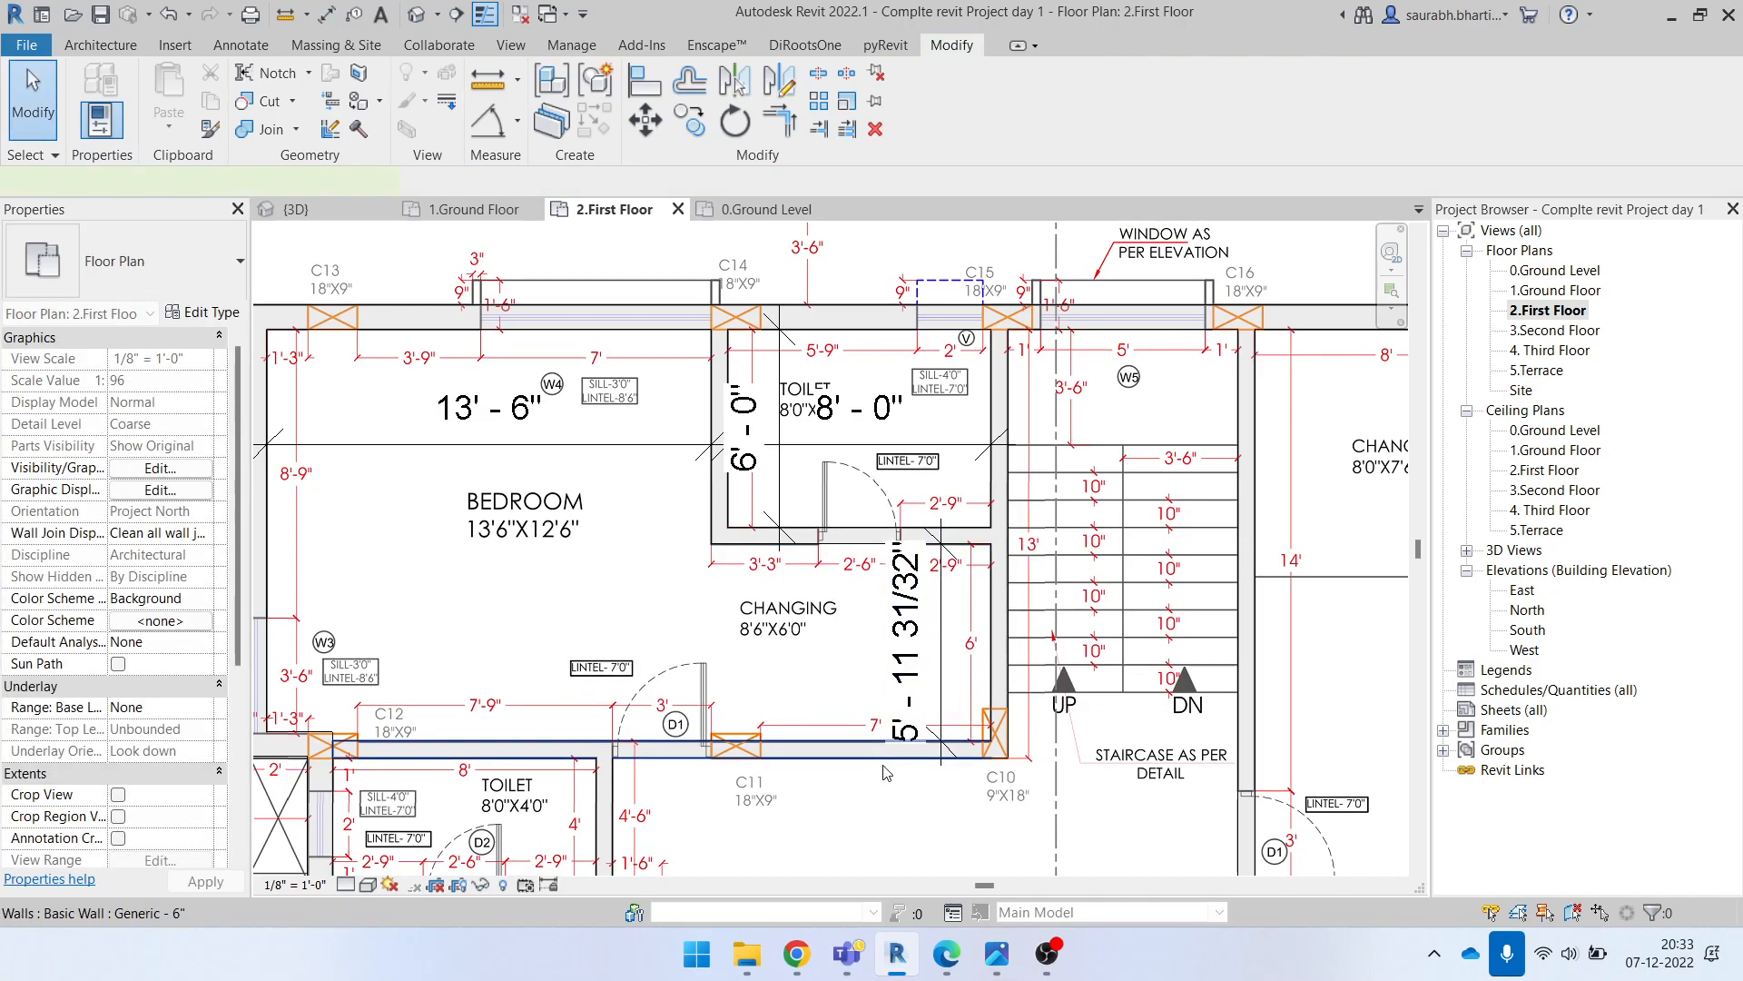
Step: Set the 8'6"x6'0" changing room's depth to 6' by moving its lower wall
{"action": "left_click", "coordinate": [883, 757]}
{"action": "left_click", "coordinate": [918, 643]}
{"action": "type", "text": "6"}
{"action": "key", "text": "Return"}
{"action": "key", "text": "Escape"}
Step: Try to use the temporary dimension of the 8'0"x4'0" toilet's lower wall, moving its witness line at the upper wall
{"action": "scroll", "coordinate": [935, 627], "scroll_direction": "down", "scroll_amount": 2}
{"action": "middle_click_drag", "start_coordinate": [819, 646], "coordinate": [952, 477]}
{"action": "scroll", "coordinate": [775, 701], "scroll_direction": "up", "scroll_amount": 3}
{"action": "left_click", "coordinate": [770, 622]}
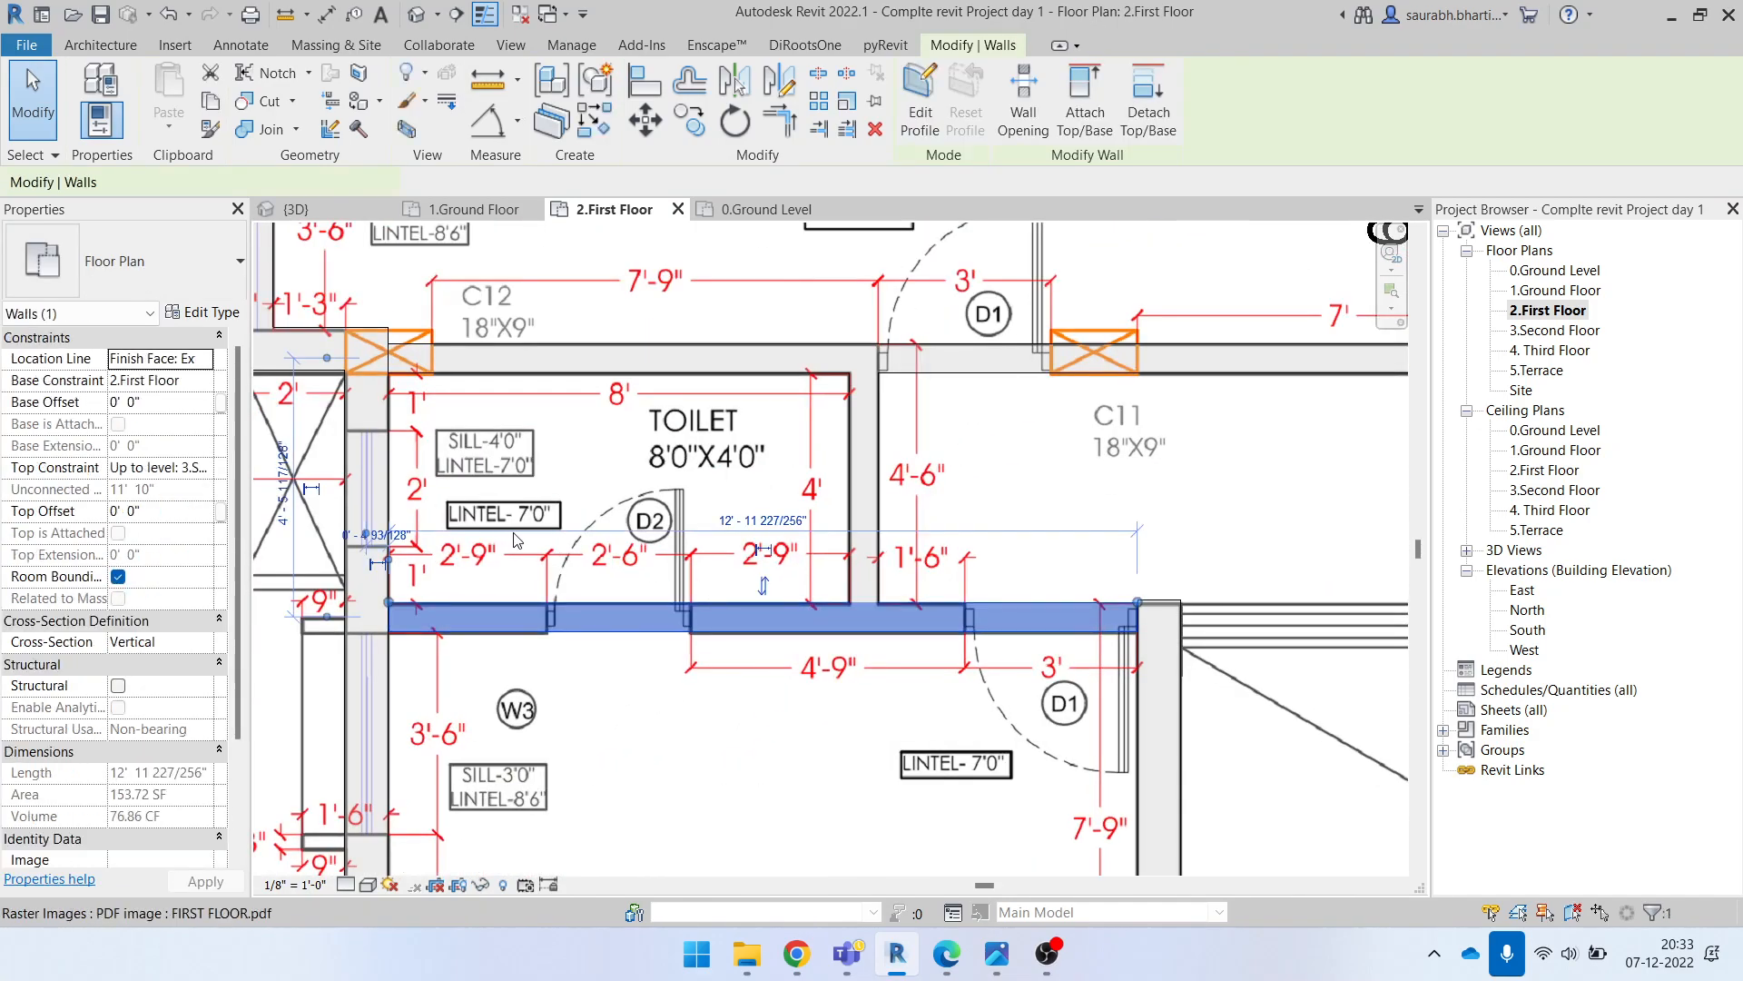
{"action": "middle_click_drag", "start_coordinate": [291, 480], "coordinate": [489, 512]}
{"action": "left_click", "coordinate": [489, 511]}
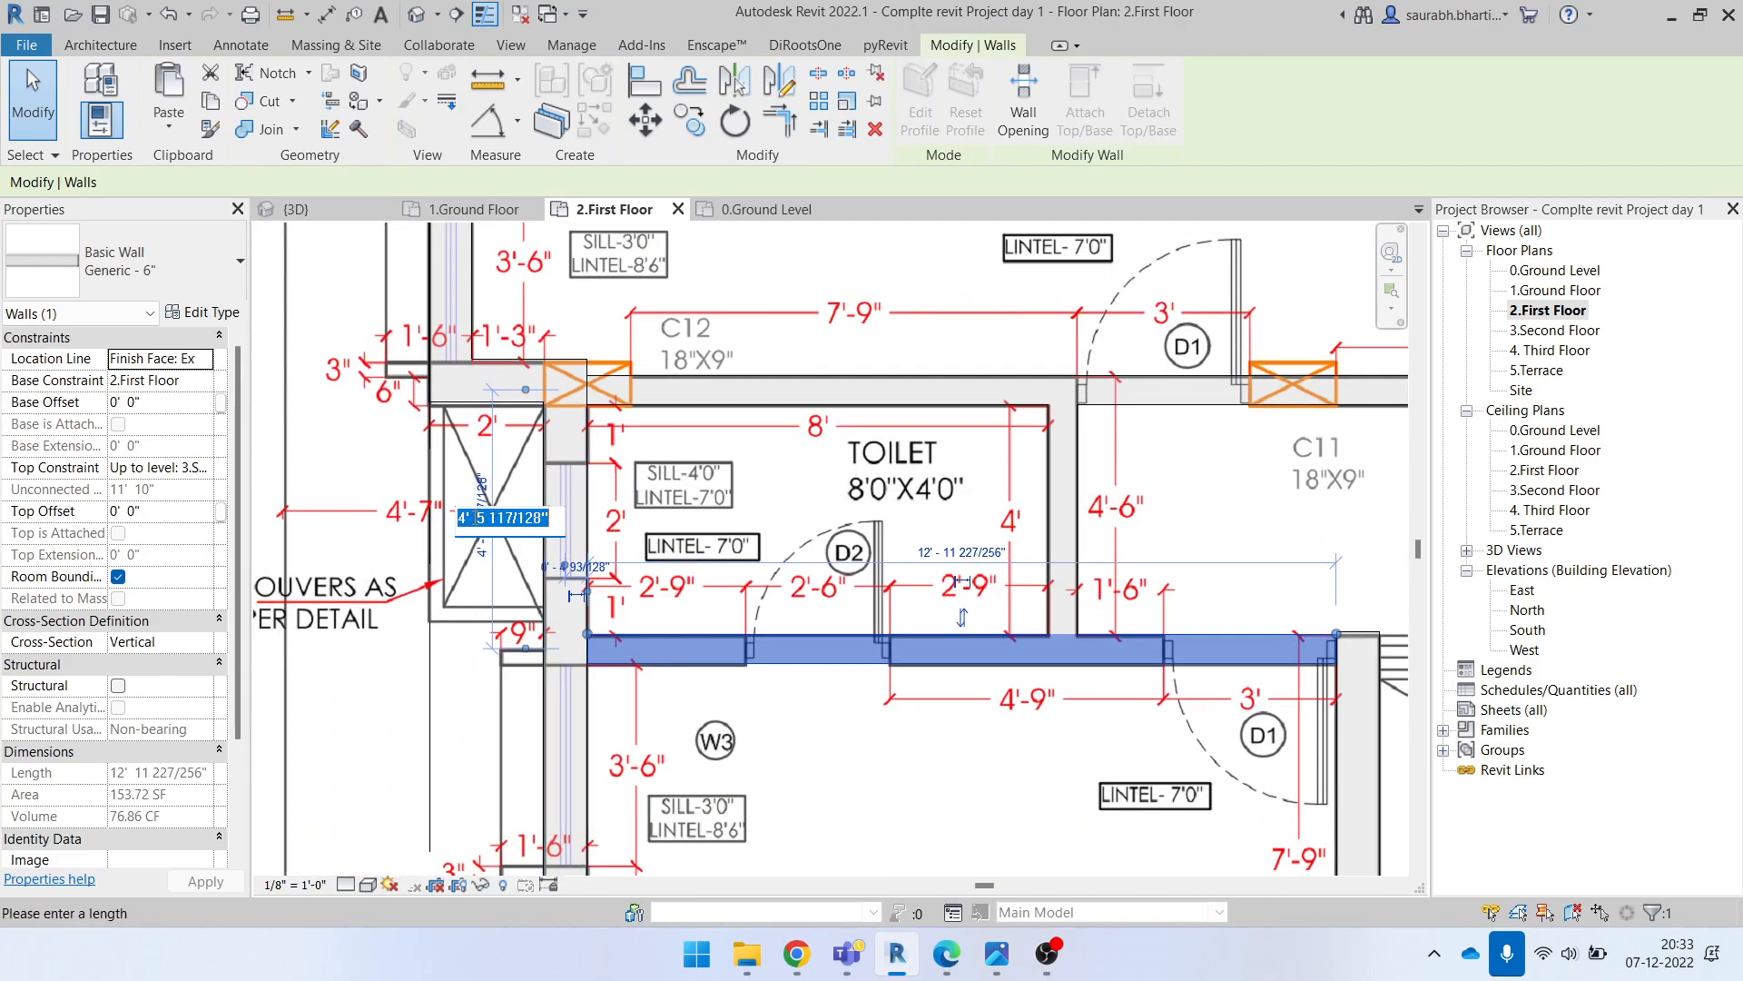
{"action": "key", "text": "Escape"}
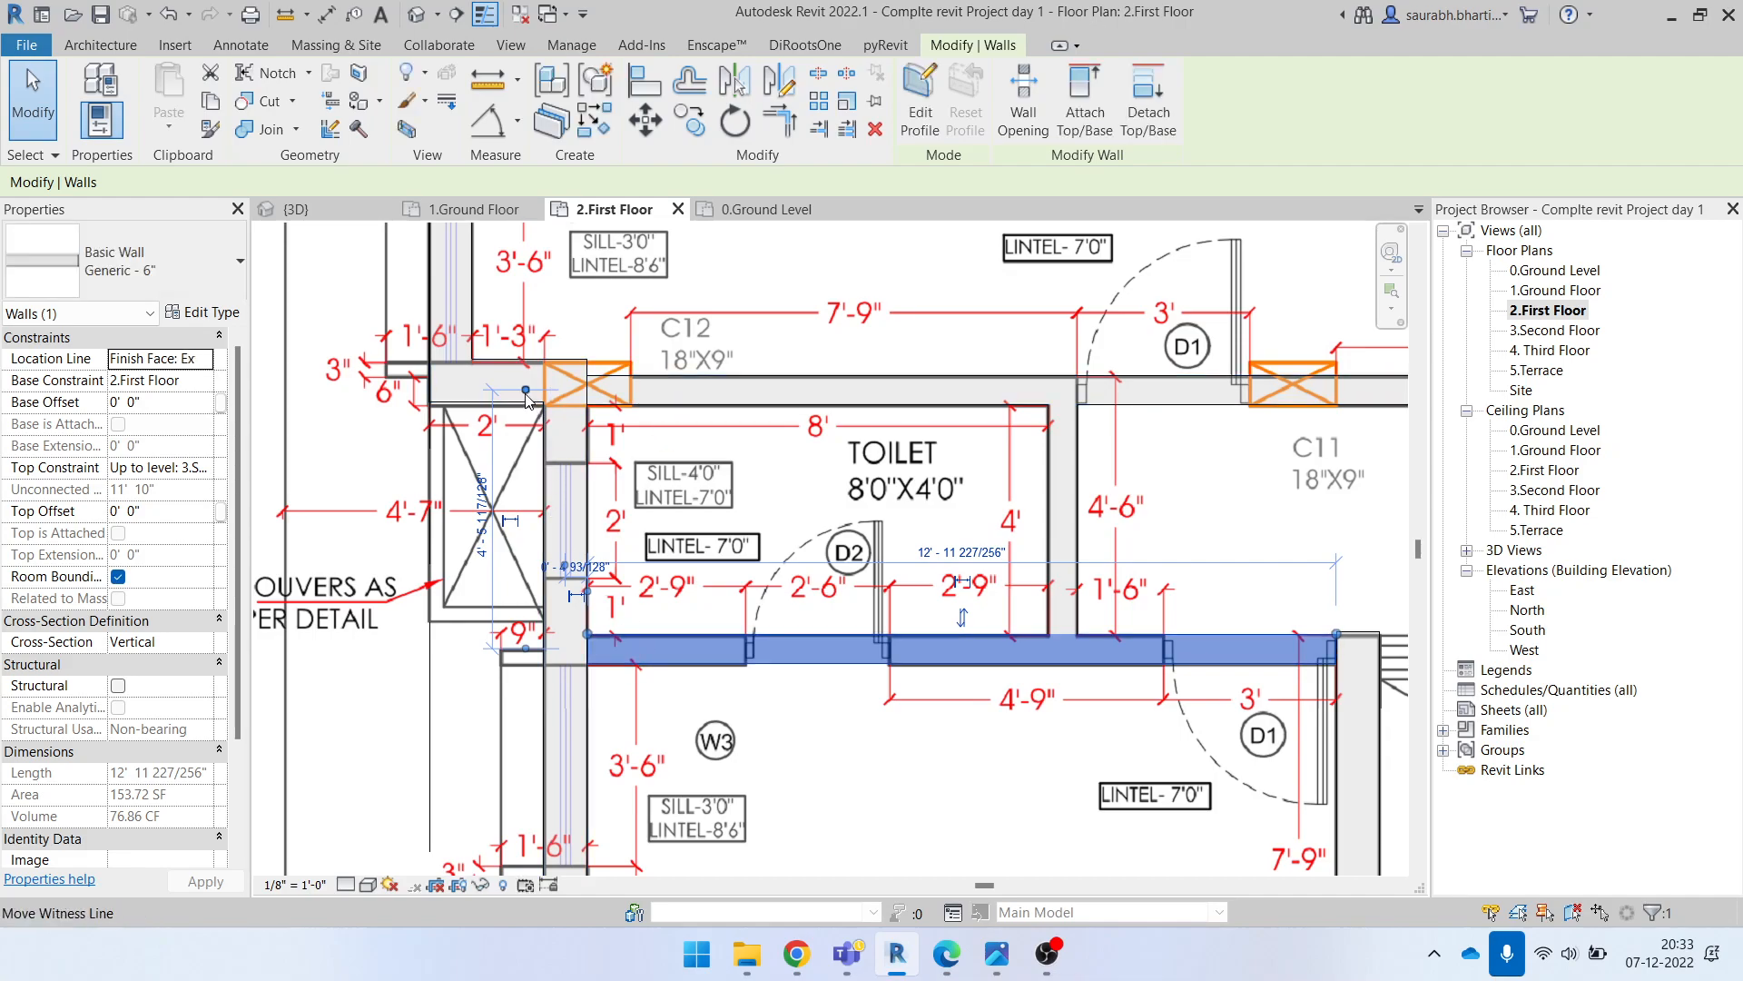
{"action": "left_click_drag", "start_coordinate": [527, 393], "coordinate": [539, 376]}
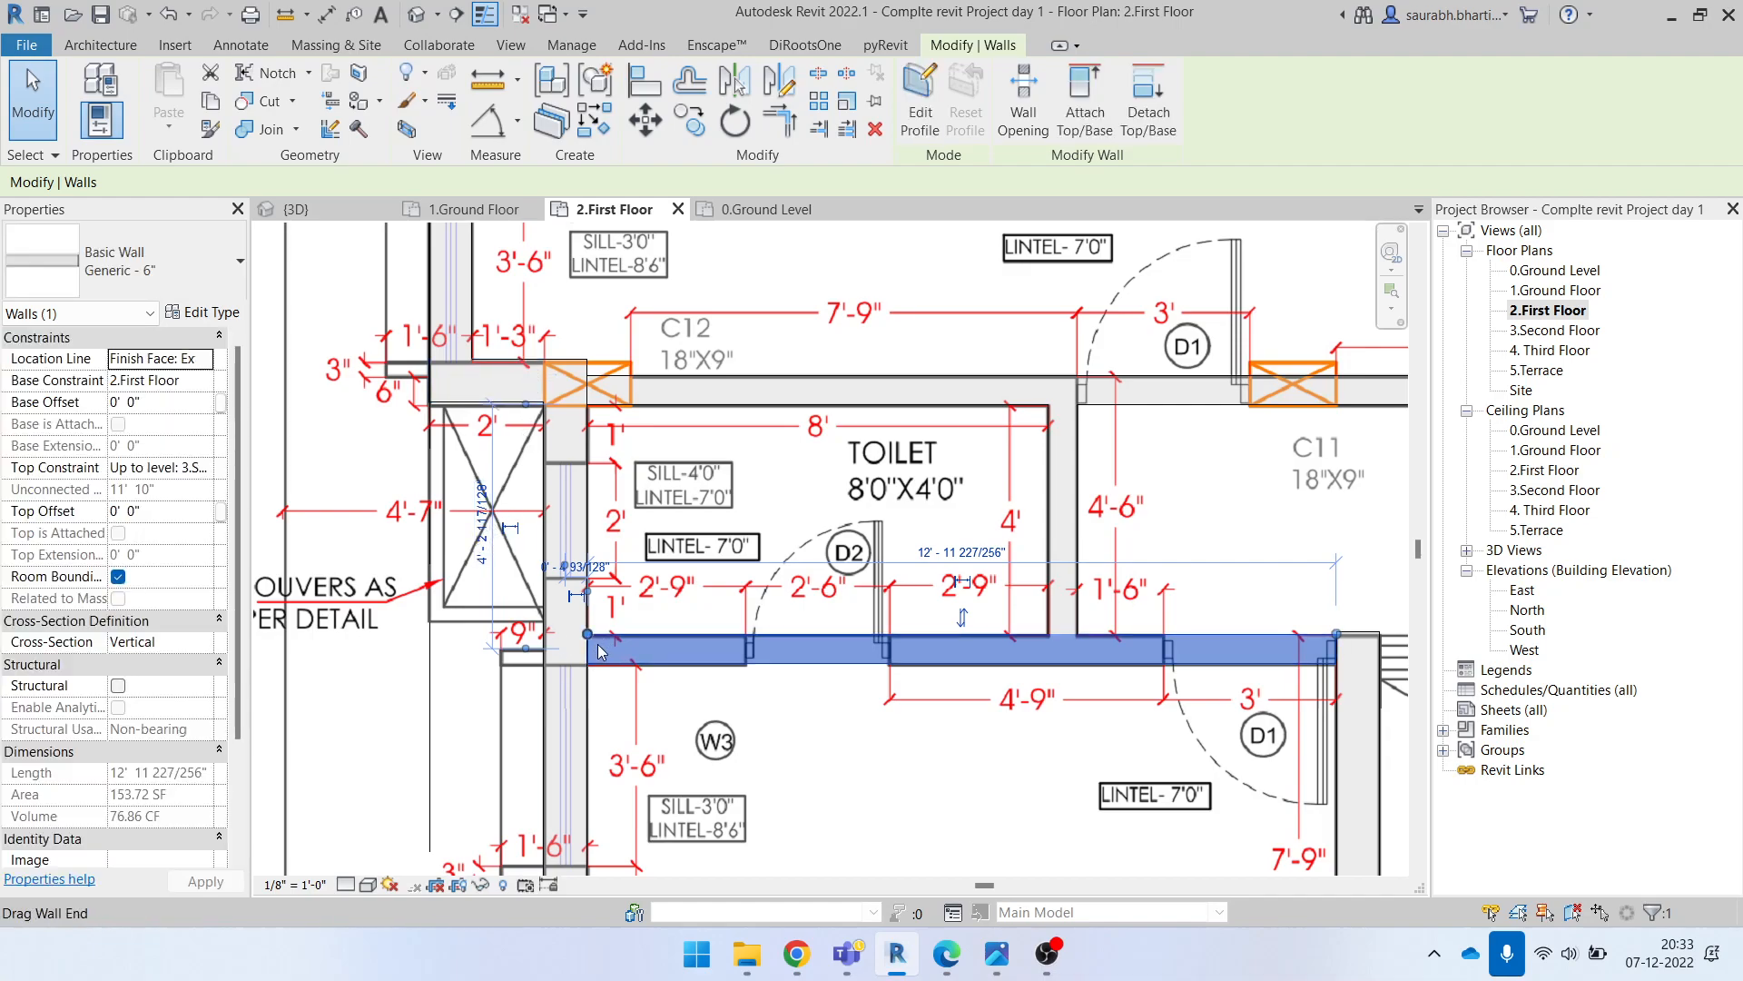
{"action": "key", "text": "Escape"}
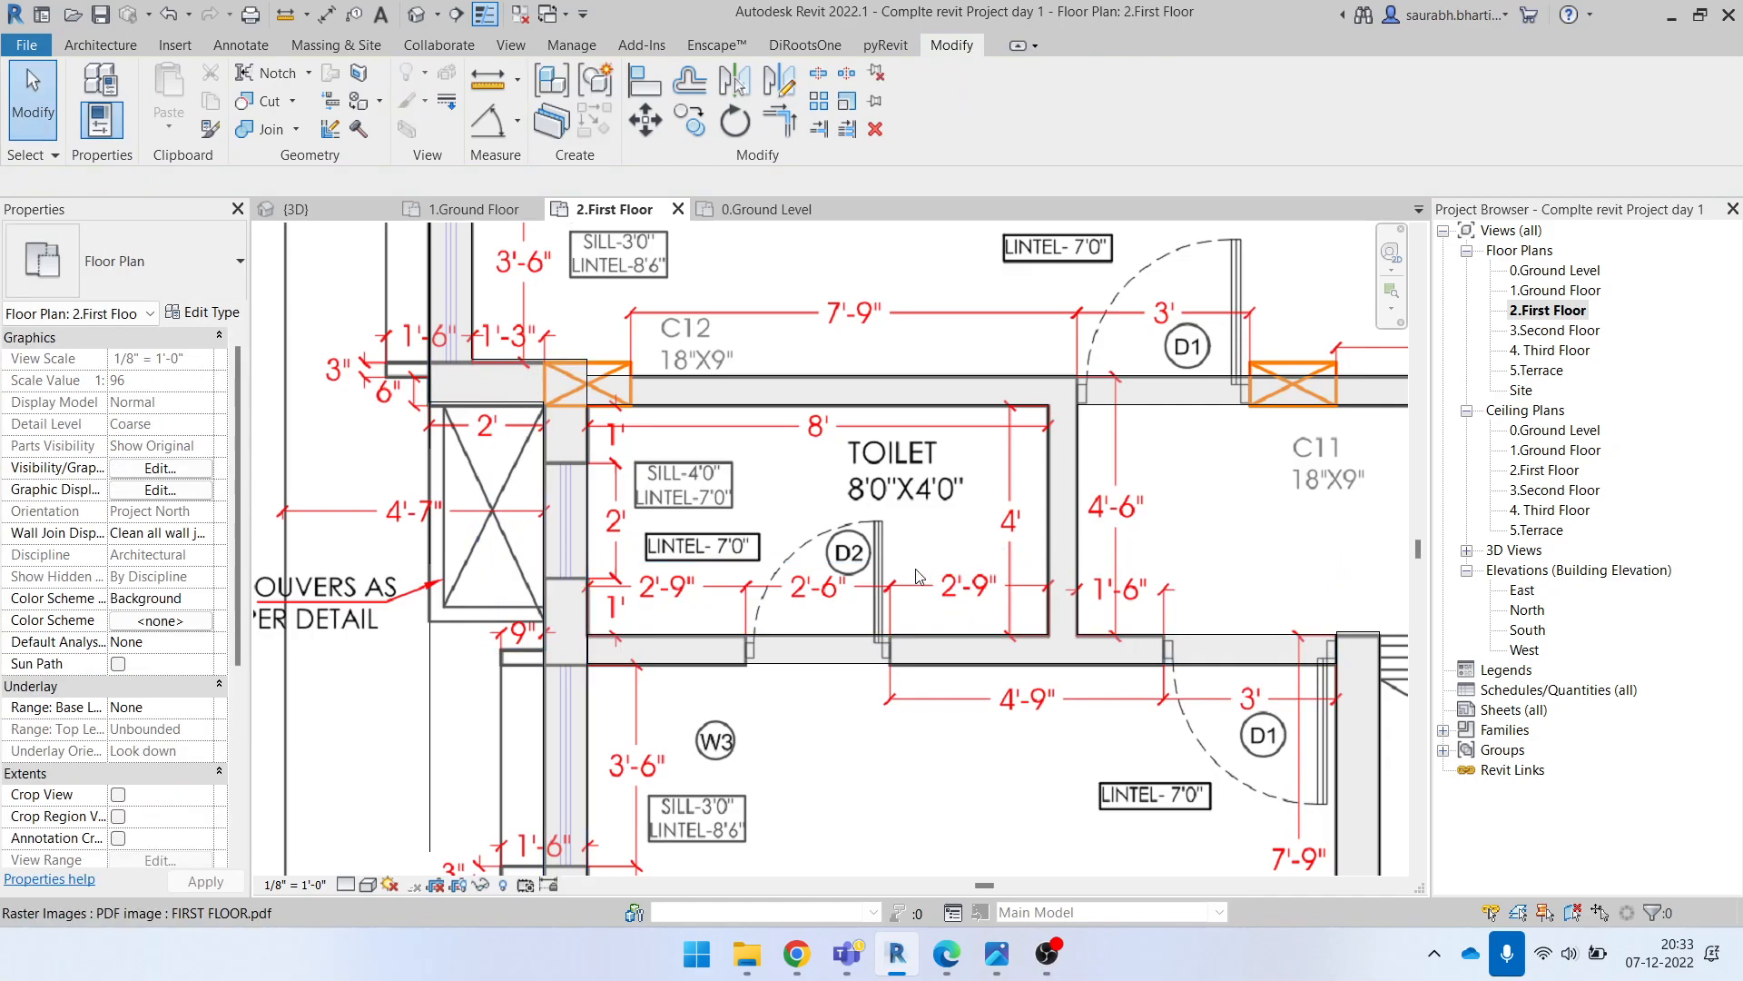
Step: Dimension the inner depth of the 8'0"x4'0" toilet between its lower and upper walls
{"action": "key", "text": "i"}
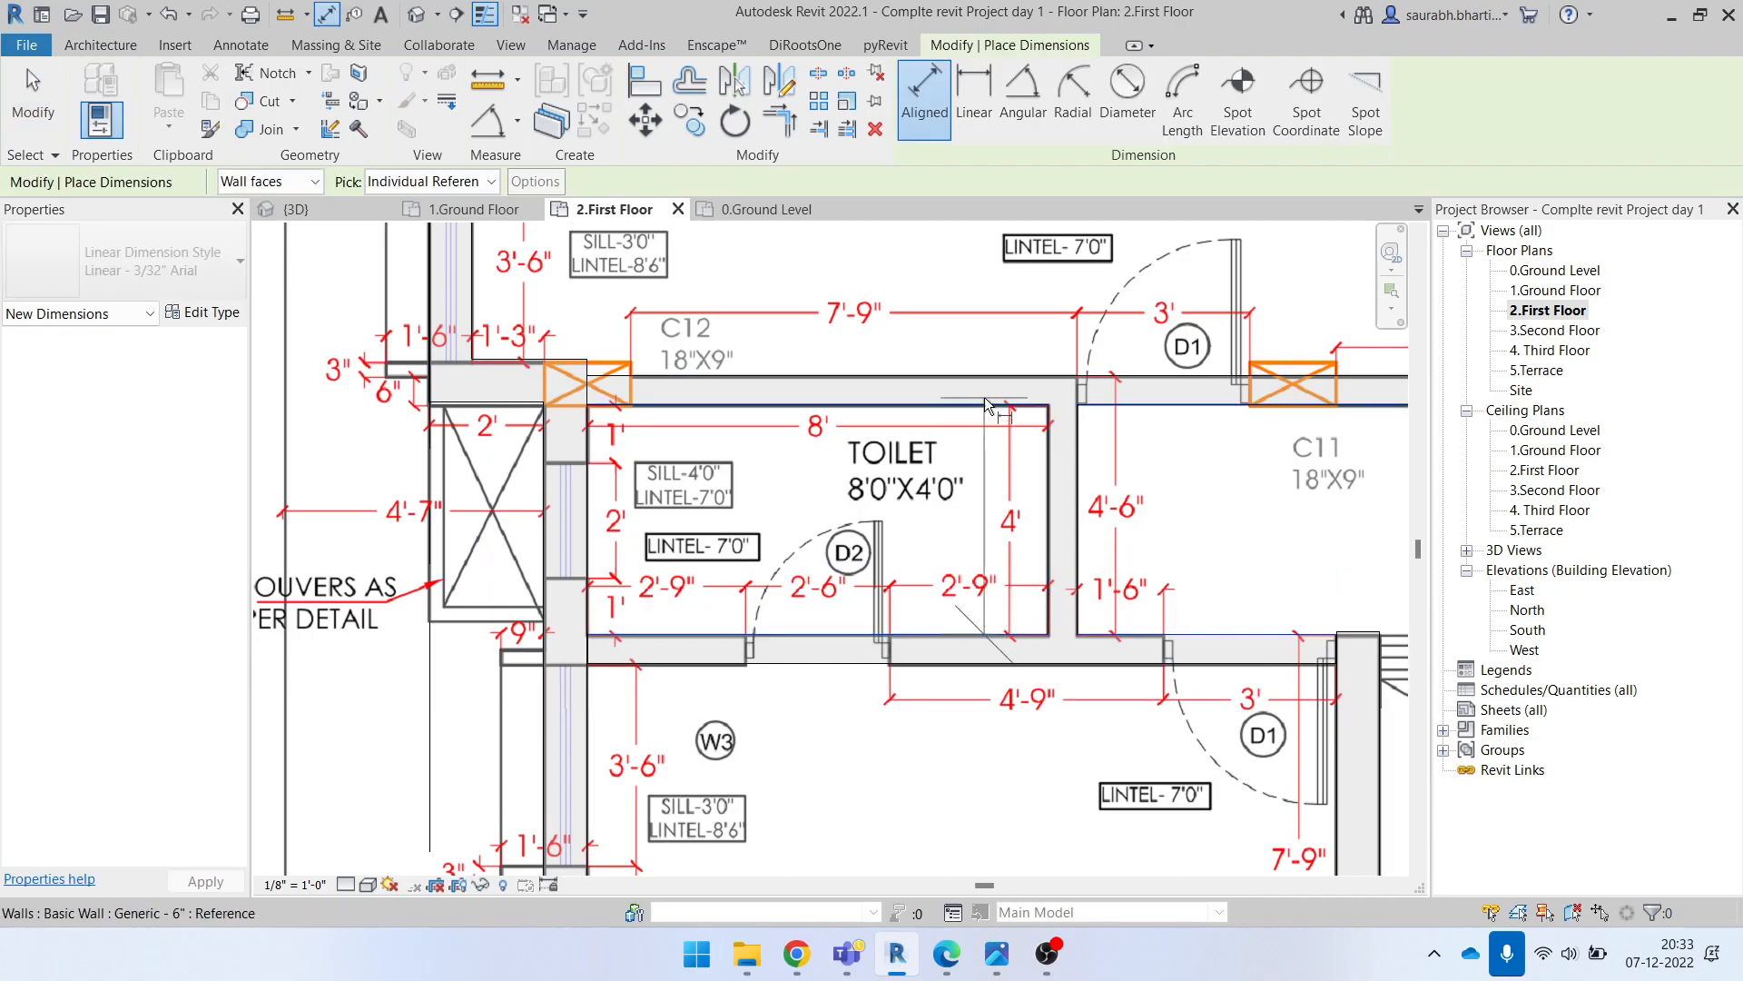
{"action": "left_click", "coordinate": [989, 416]}
{"action": "key", "text": "Escape"}
{"action": "key", "text": "Escape"}
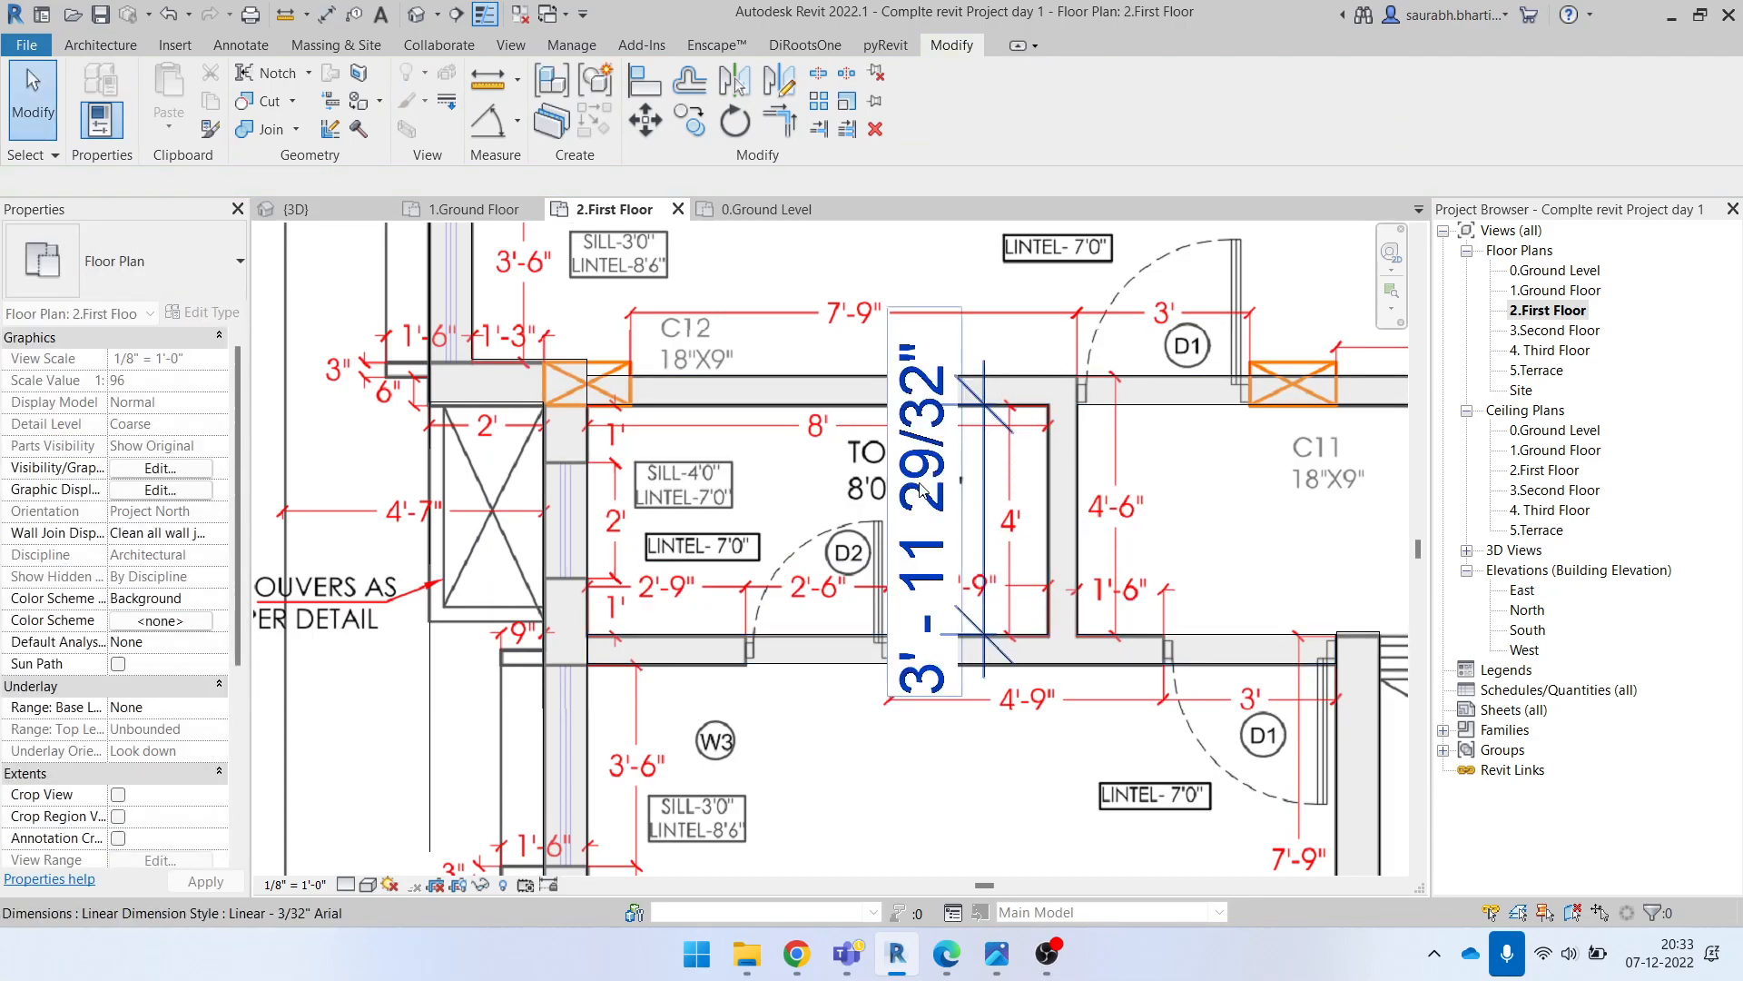
Step: Set the 8'0"x4'0" toilet's depth to 4' by moving its lower wall
{"action": "left_click", "coordinate": [1010, 647]}
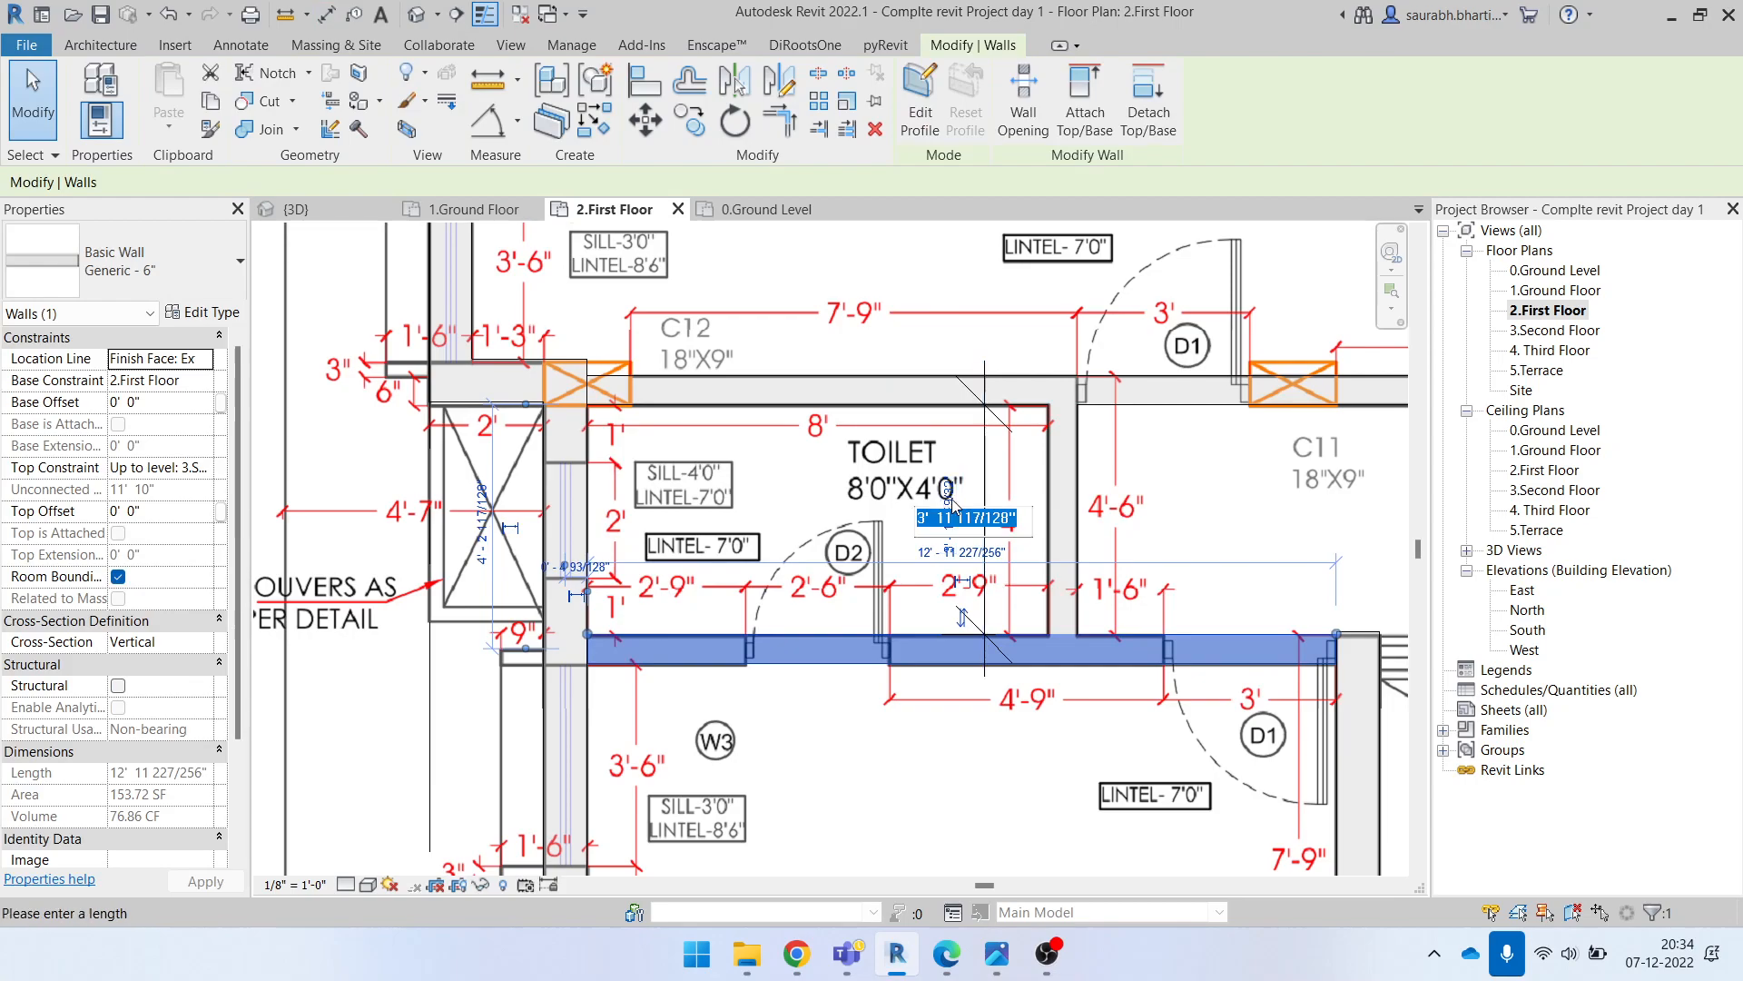
{"action": "left_click", "coordinate": [942, 498]}
{"action": "type", "text": "4"}
{"action": "key", "text": "Return"}
{"action": "key", "text": "Escape"}
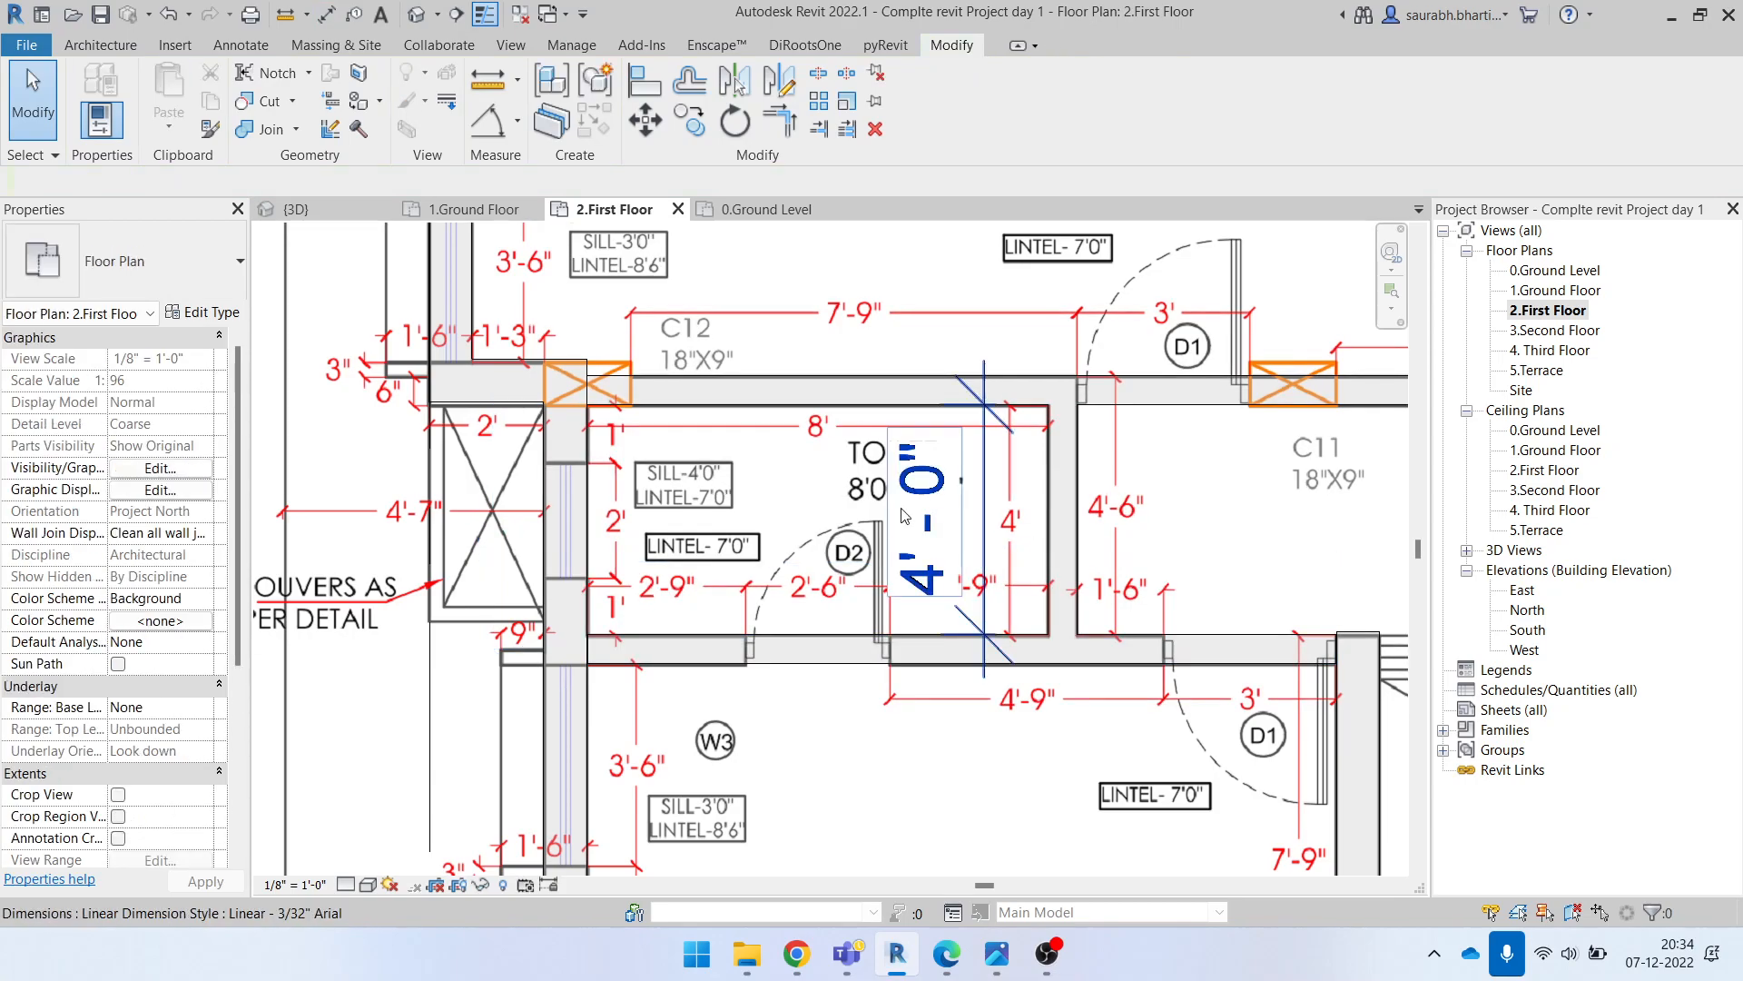
Step: Dimension the inner width of the 8'0"x4'0" toilet between its left and right walls
{"action": "scroll", "coordinate": [952, 542], "scroll_direction": "down", "scroll_amount": 3}
{"action": "middle_click_drag", "start_coordinate": [1012, 641], "coordinate": [788, 480]}
{"action": "scroll", "coordinate": [763, 599], "scroll_direction": "down", "scroll_amount": 1}
{"action": "middle_click_drag", "start_coordinate": [765, 793], "coordinate": [756, 786]}
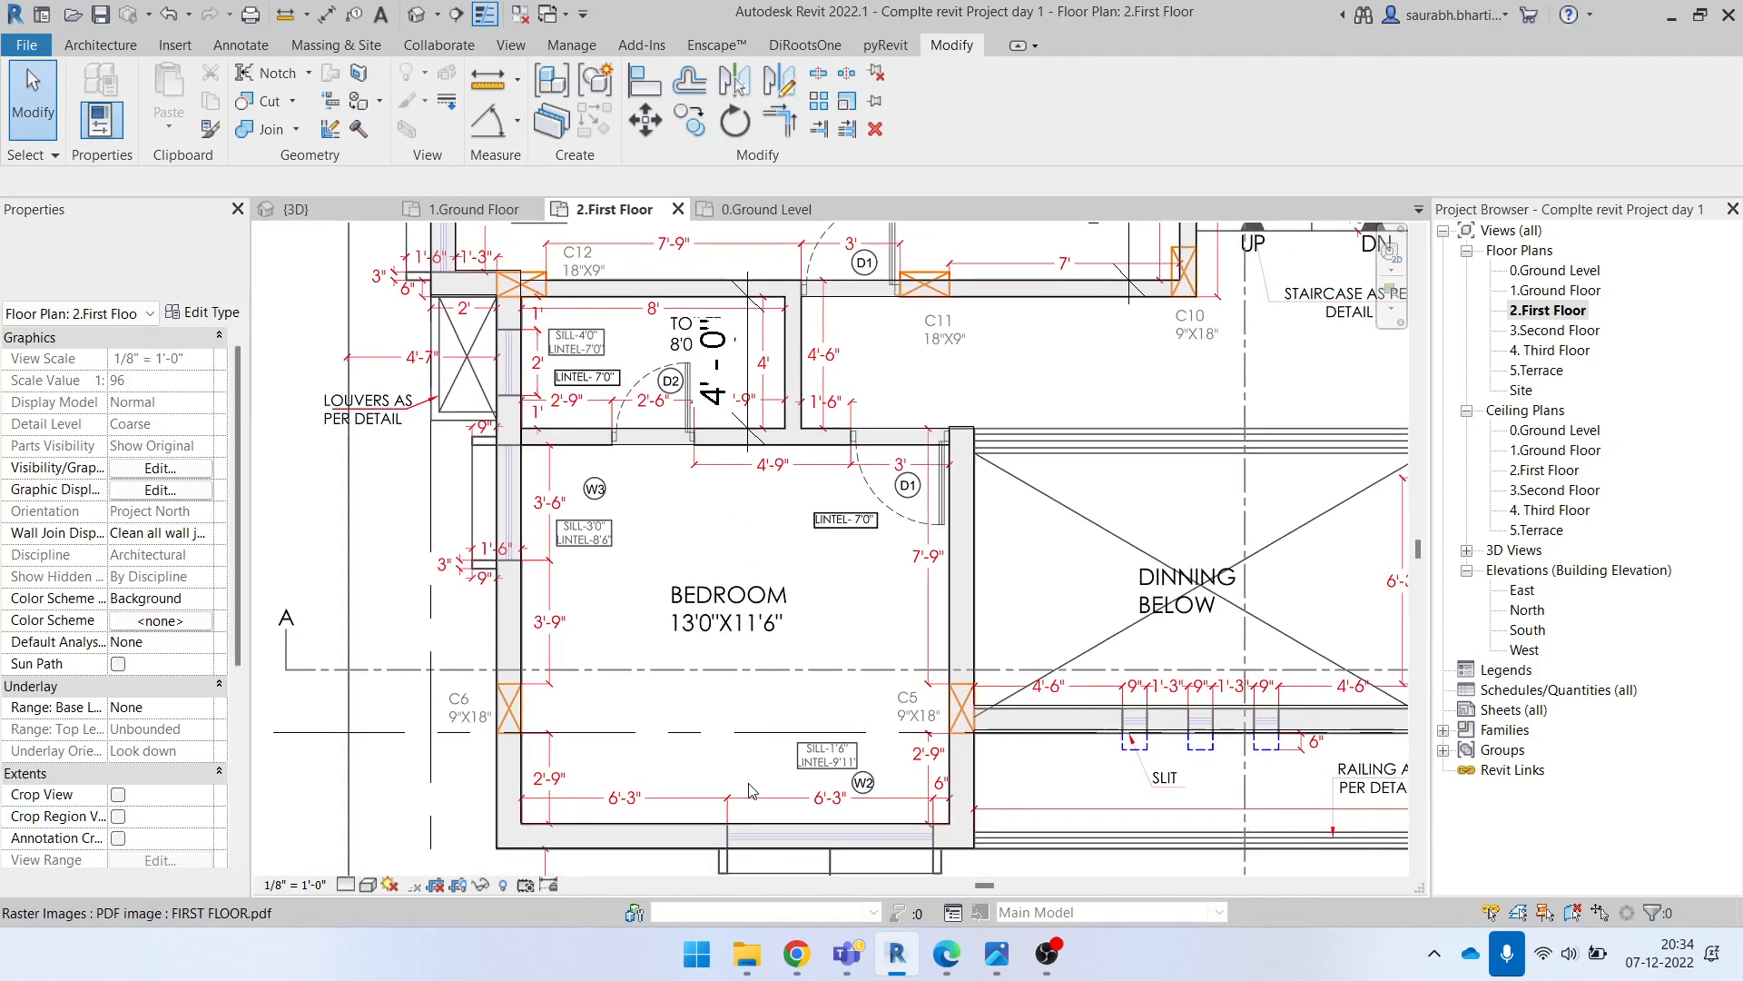
{"action": "scroll", "coordinate": [600, 378], "scroll_direction": "up", "scroll_amount": 2}
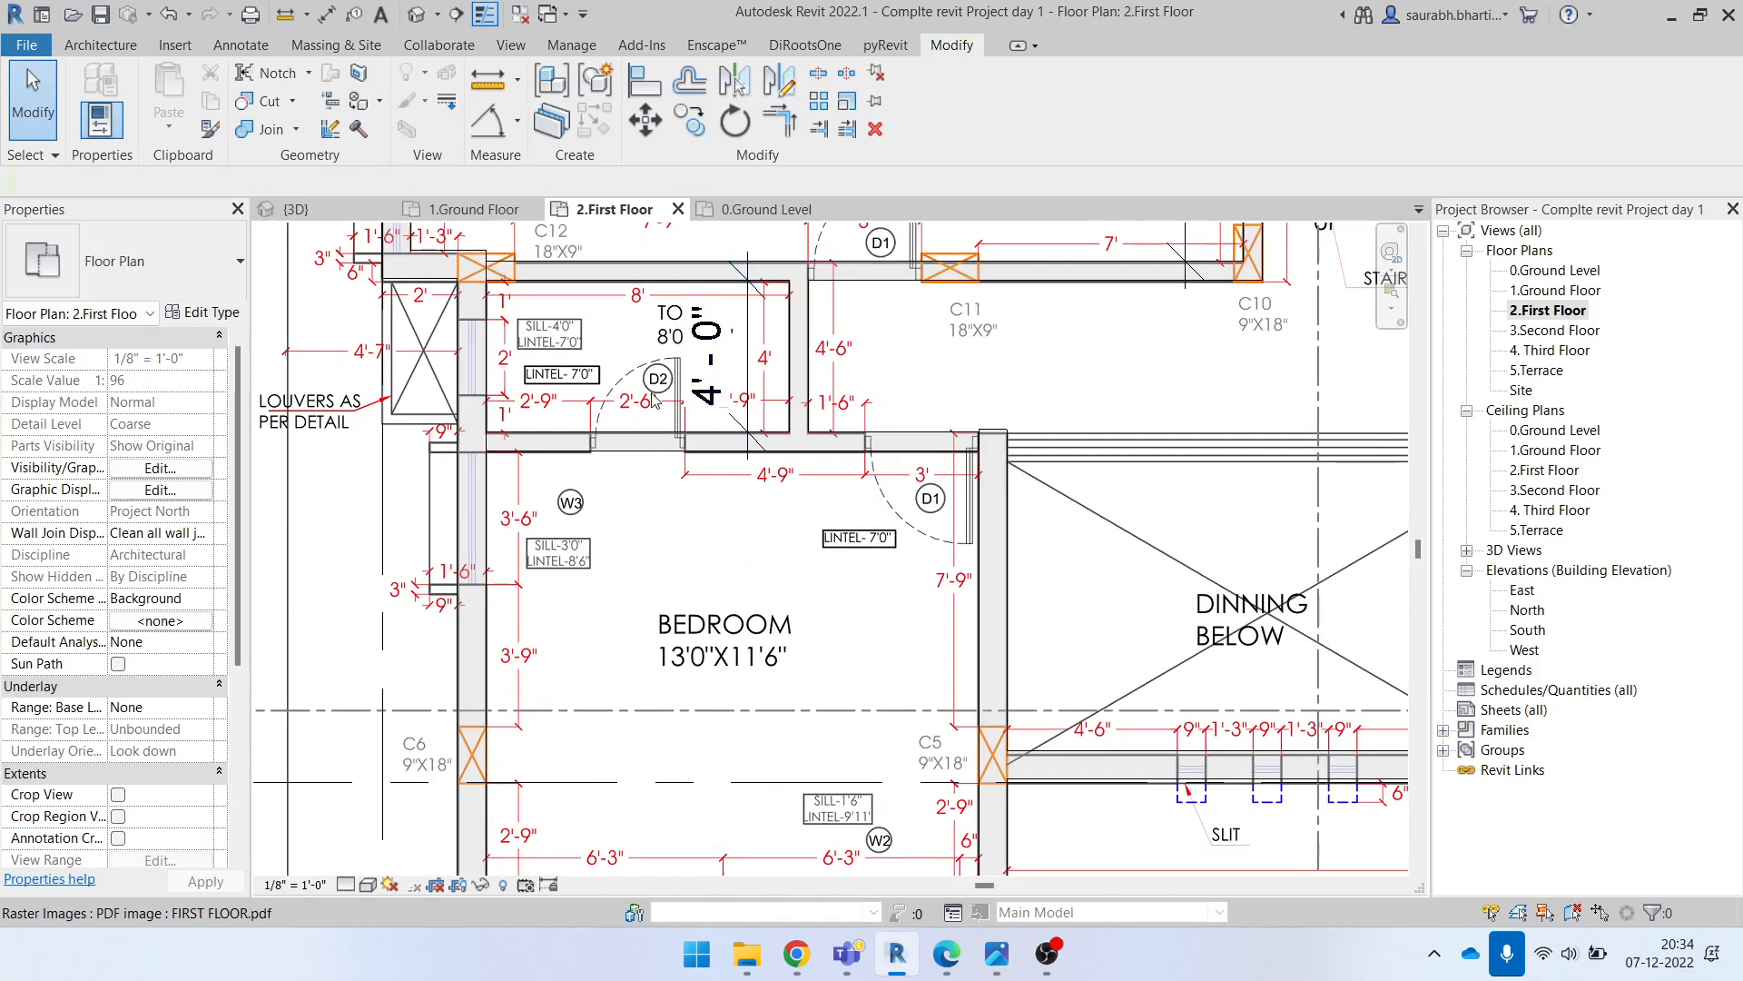
{"action": "key", "text": "d"}
{"action": "key", "text": "i"}
{"action": "scroll", "coordinate": [413, 353], "scroll_direction": "up", "scroll_amount": 1}
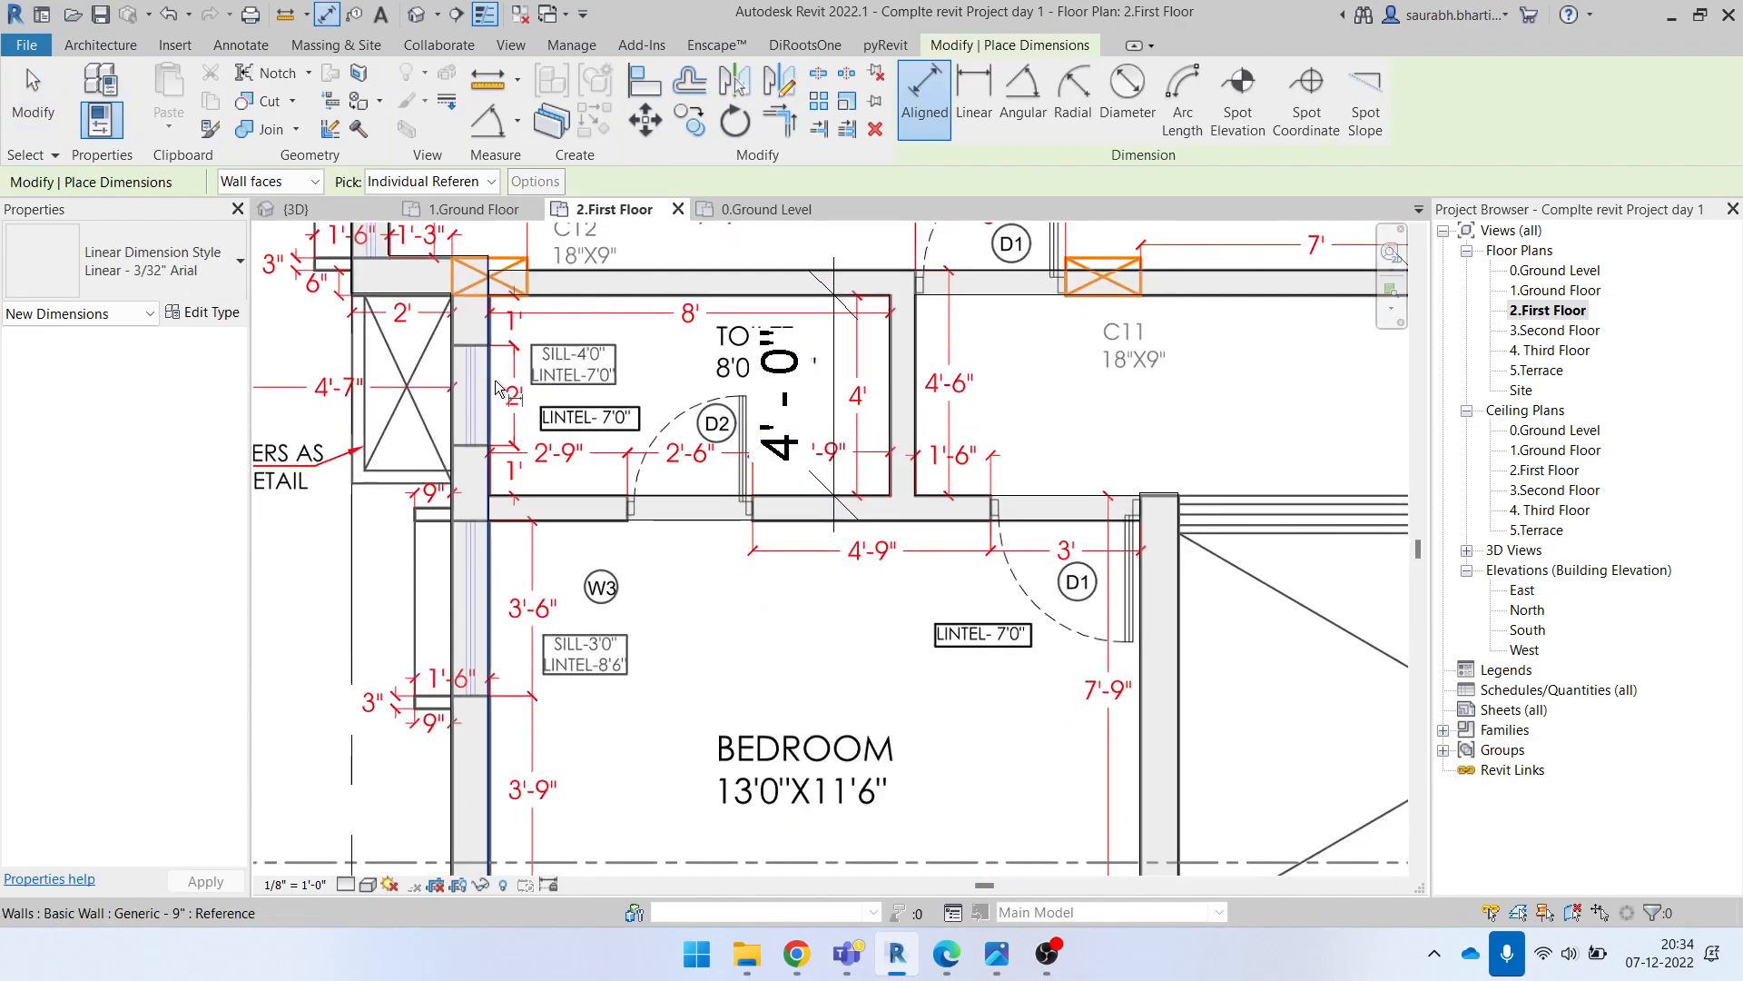
{"action": "left_click", "coordinate": [495, 388]}
{"action": "left_click", "coordinate": [899, 386]}
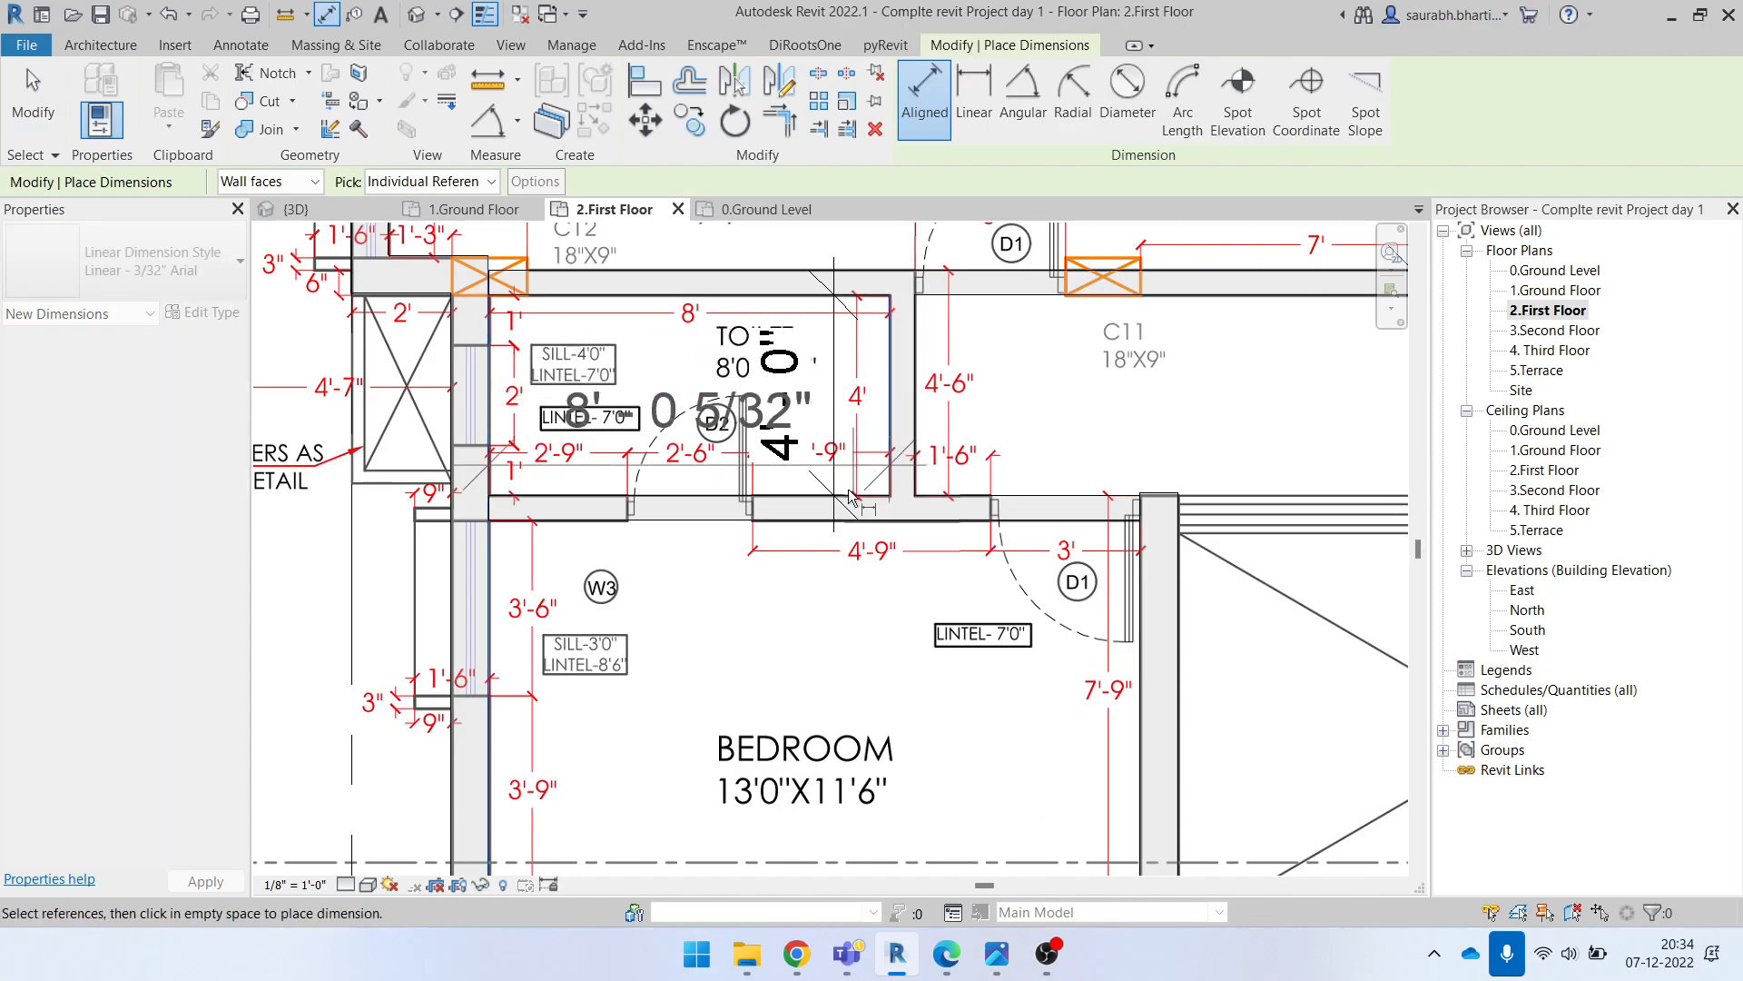
{"action": "left_click", "coordinate": [793, 622]}
{"action": "key", "text": "Escape"}
Step: Set the 8'0"x4'0" toilet's width to 8' by moving its right wall
{"action": "left_click", "coordinate": [897, 391]}
{"action": "left_click", "coordinate": [686, 592]}
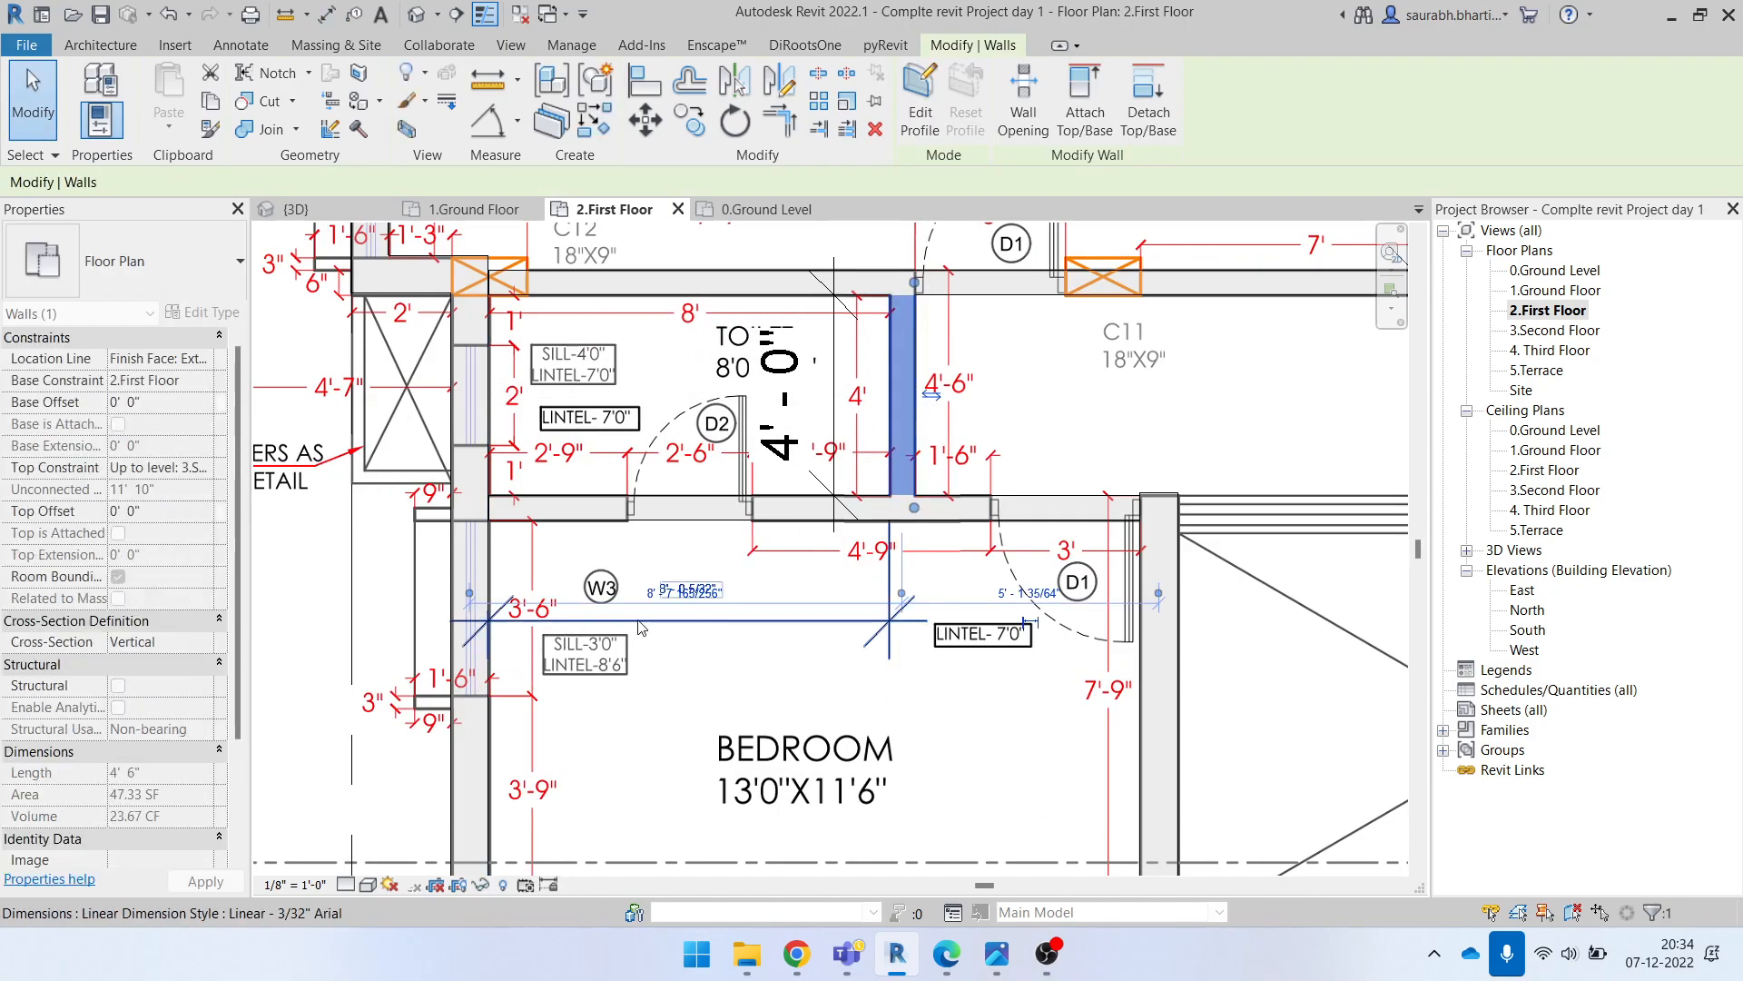
{"action": "scroll", "coordinate": [672, 599], "scroll_direction": "up", "scroll_amount": 4}
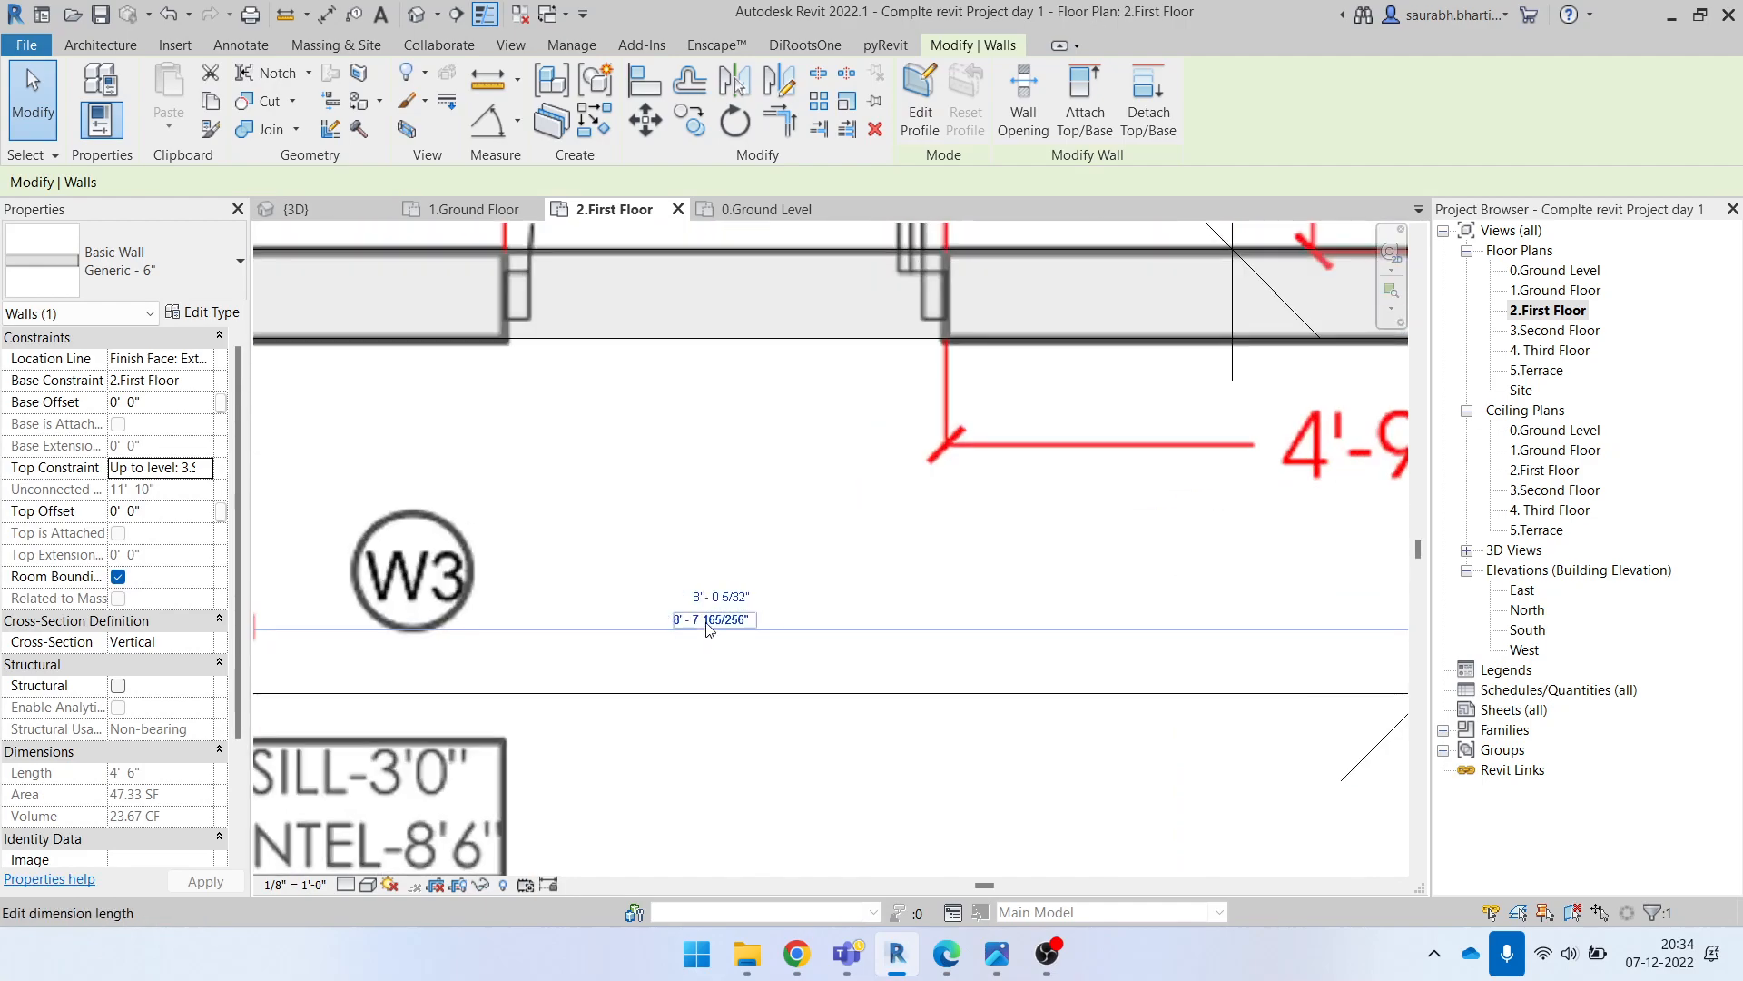
{"action": "left_click", "coordinate": [718, 601]}
{"action": "type", "text": "8"}
{"action": "key", "text": "Return"}
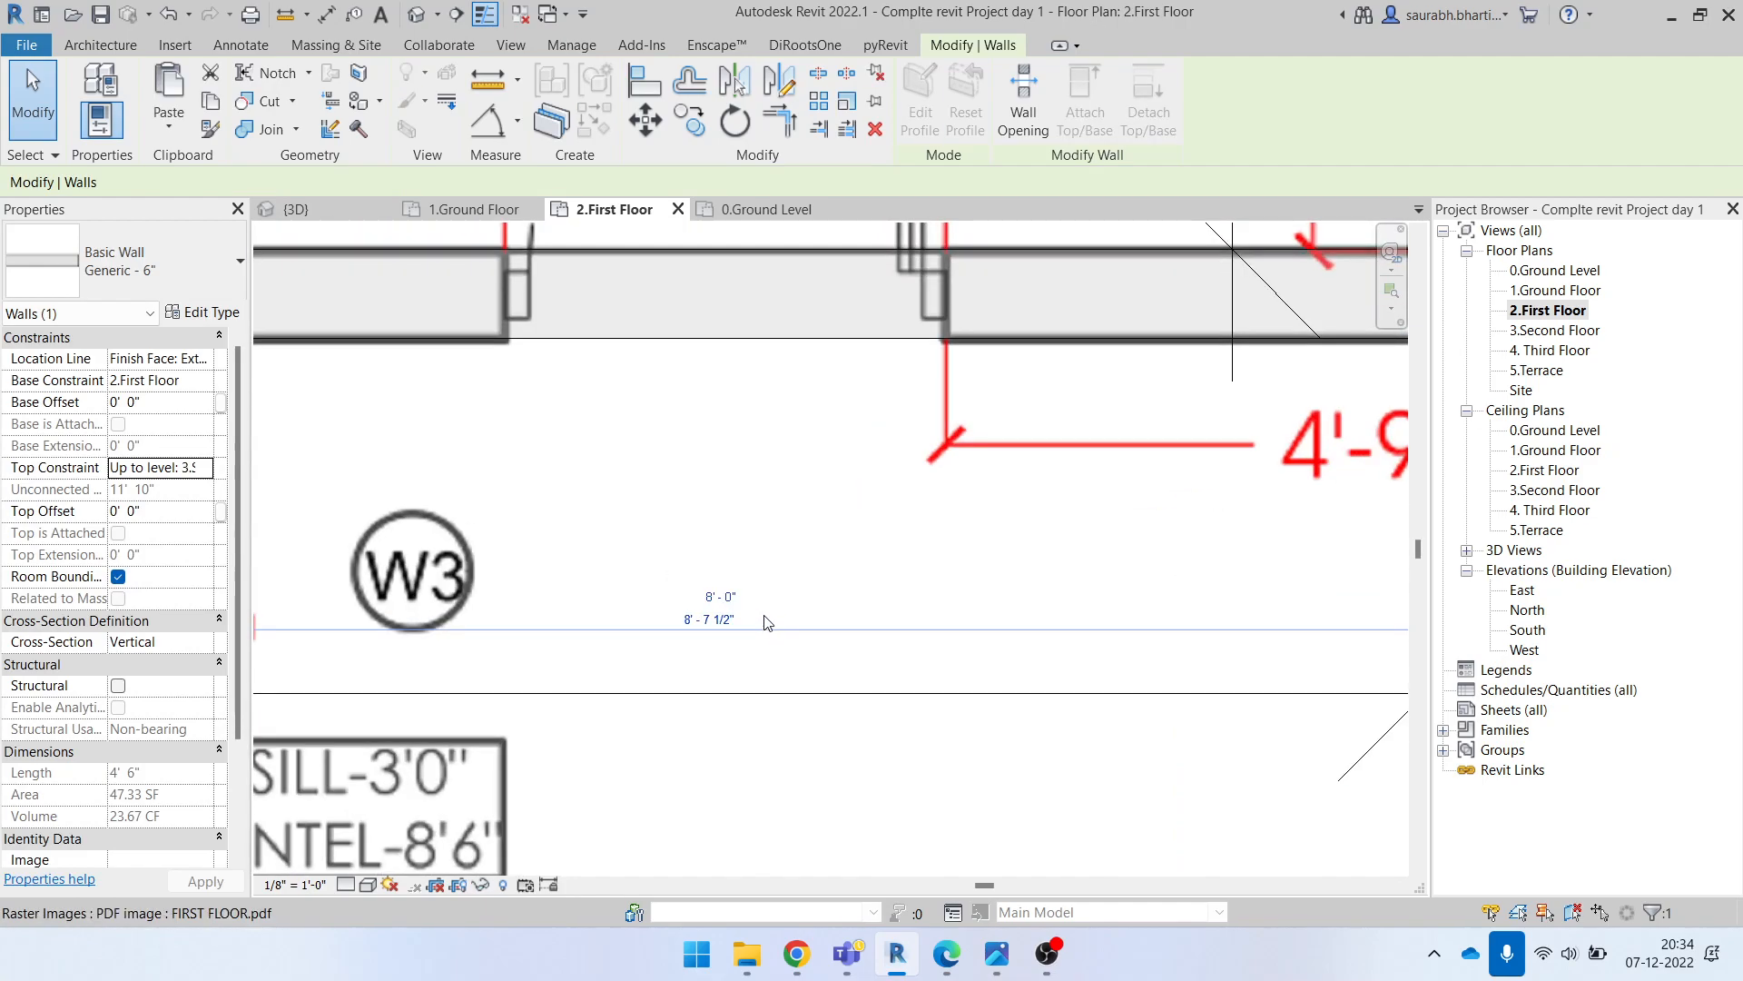
{"action": "scroll", "coordinate": [765, 622], "scroll_direction": "down", "scroll_amount": 5}
{"action": "key", "text": "Escape"}
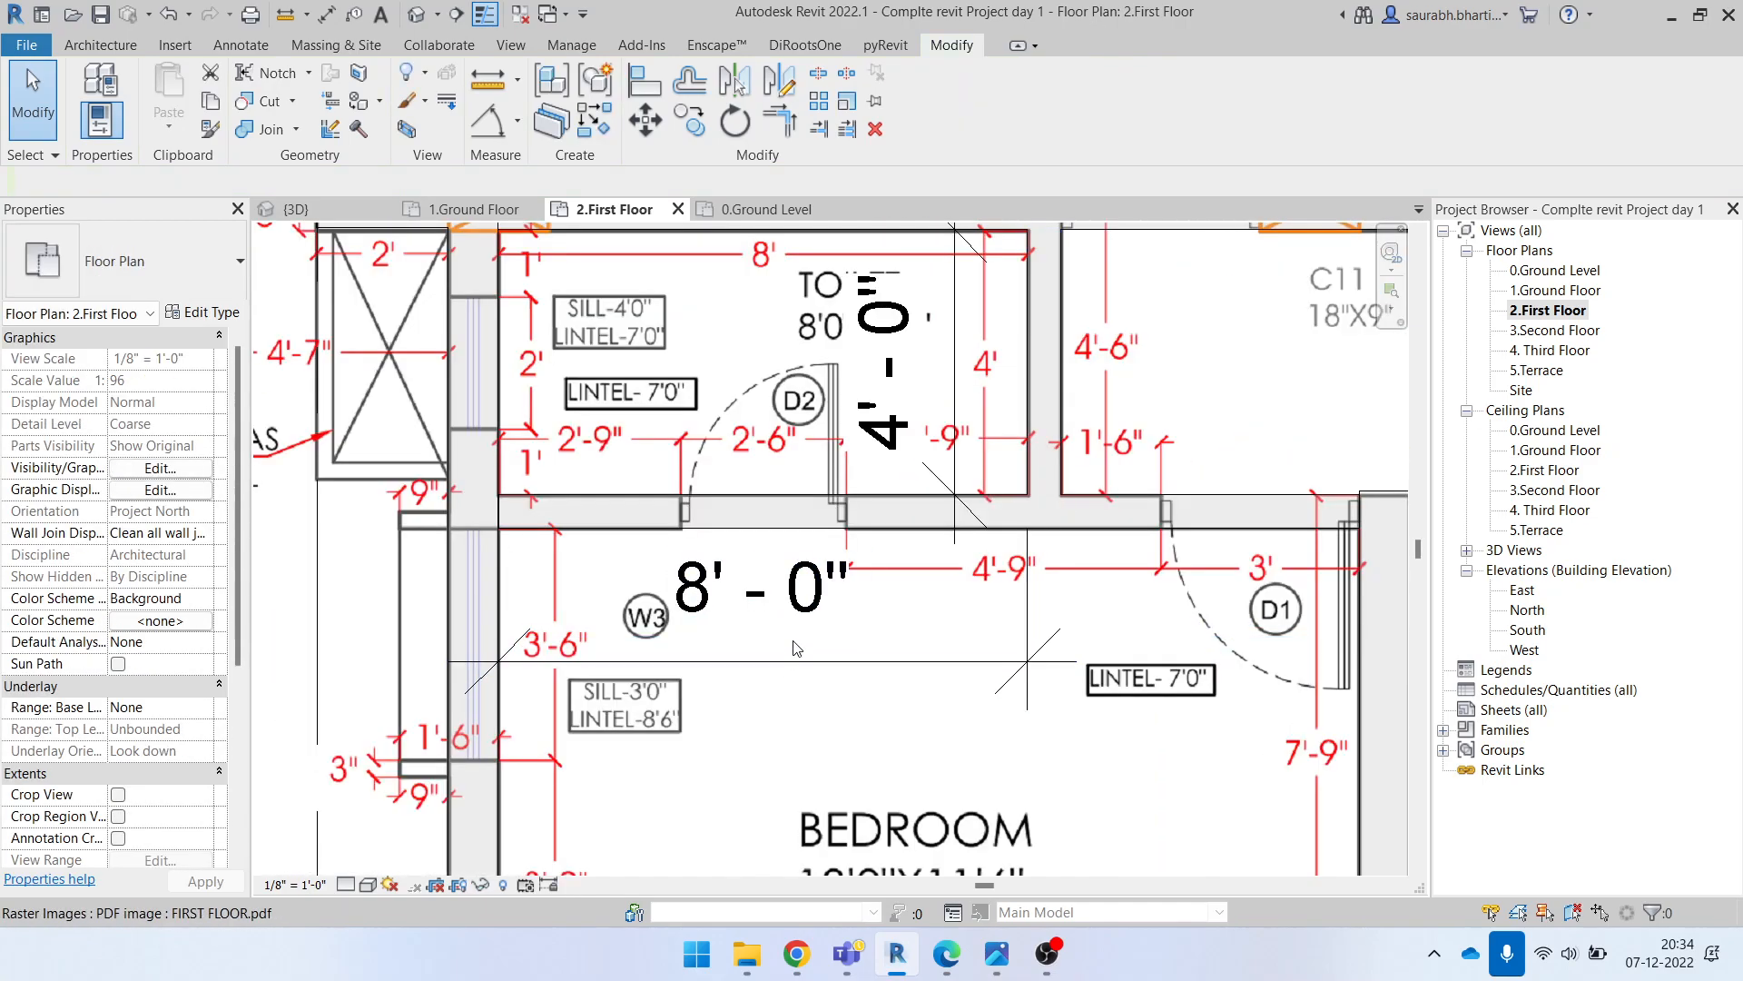
Step: Move the toilet's width dimension up from the bedroom into the toilet
{"action": "middle_click_drag", "start_coordinate": [934, 631], "coordinate": [964, 607]}
{"action": "left_click_drag", "start_coordinate": [773, 620], "coordinate": [778, 438]}
{"action": "scroll", "coordinate": [834, 506], "scroll_direction": "down", "scroll_amount": 2}
{"action": "key", "text": "Escape"}
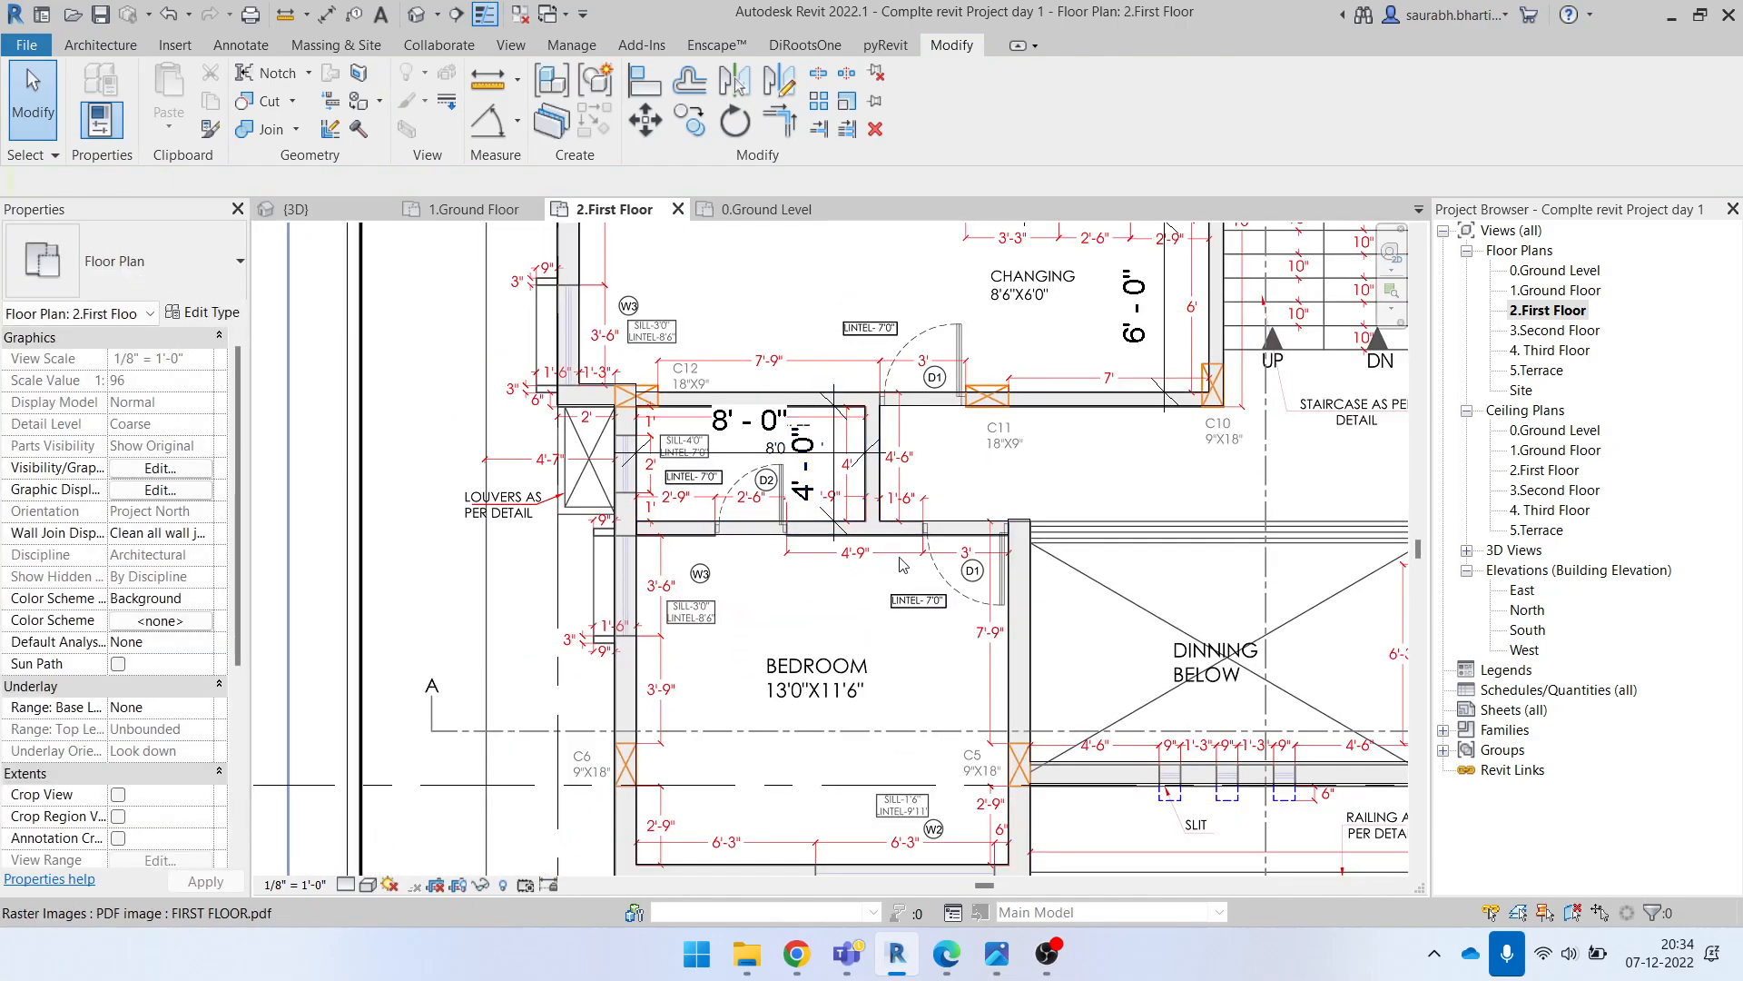
Step: Dimension the inner width of the 13'0"x11'6" bedroom between its left and right walls
{"action": "scroll", "coordinate": [887, 564], "scroll_direction": "down", "scroll_amount": 1}
{"action": "middle_click_drag", "start_coordinate": [1027, 672], "coordinate": [961, 642]}
{"action": "left_click", "coordinate": [922, 647]}
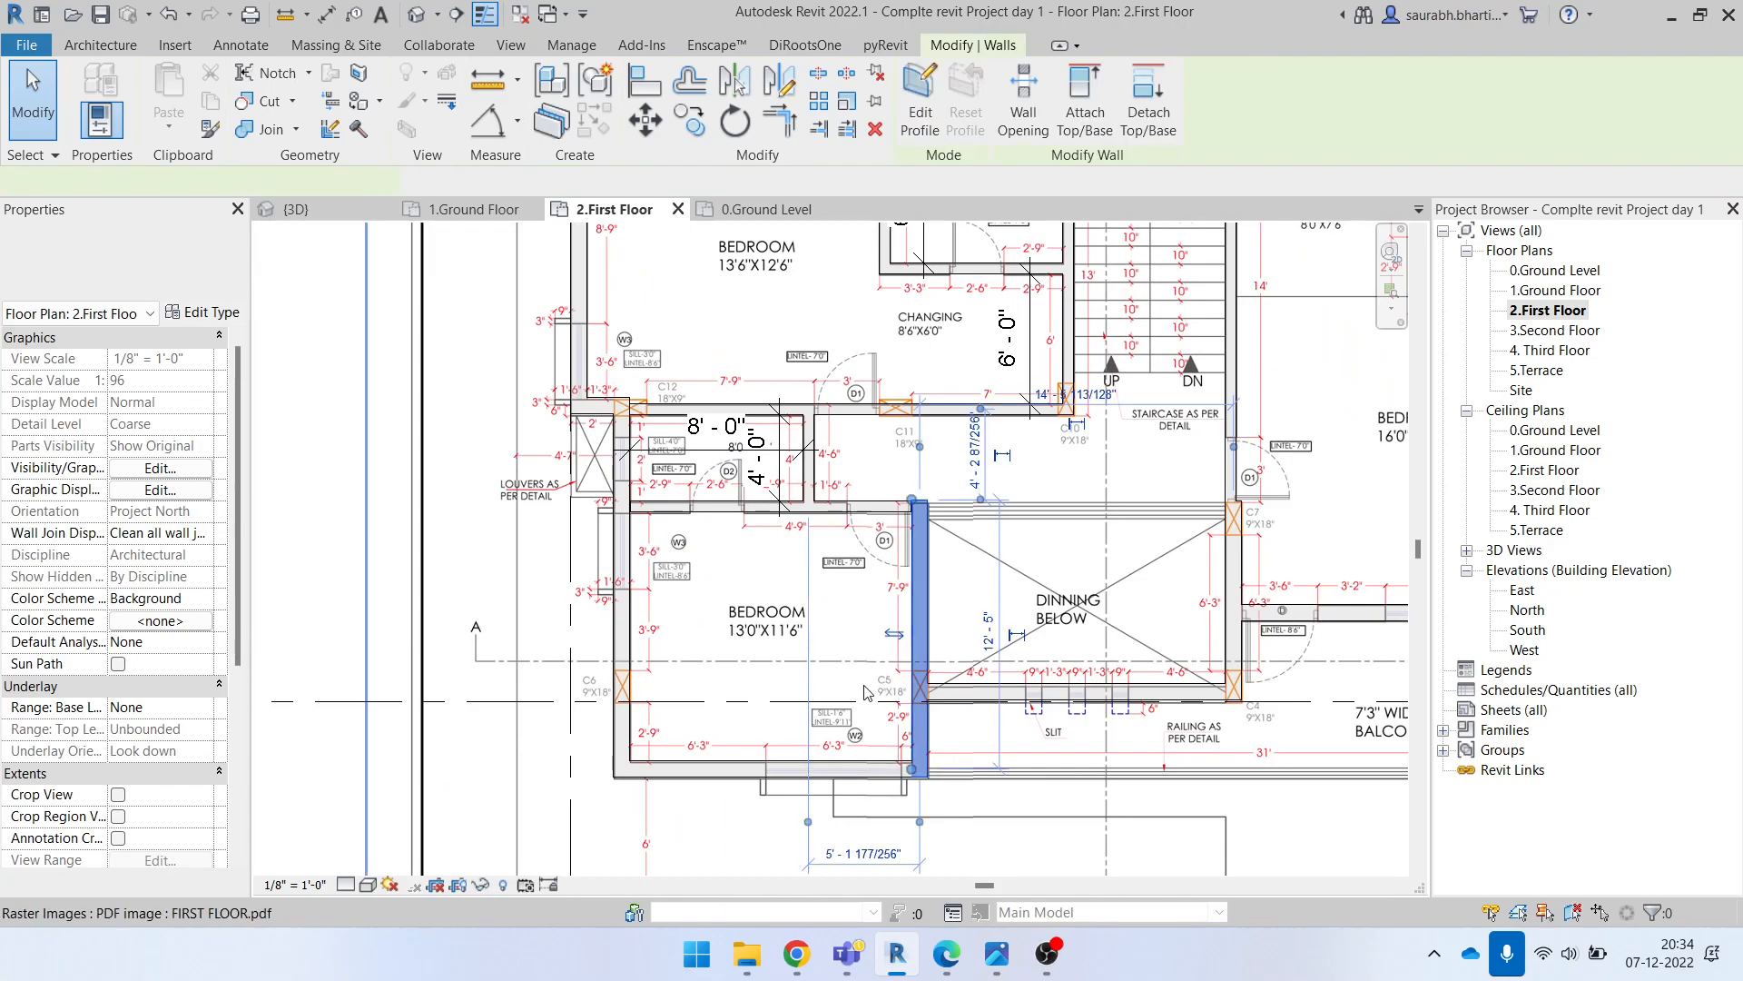
{"action": "scroll", "coordinate": [743, 697], "scroll_direction": "up", "scroll_amount": 1}
{"action": "key", "text": "Escape"}
{"action": "key", "text": "d"}
{"action": "key", "text": "i"}
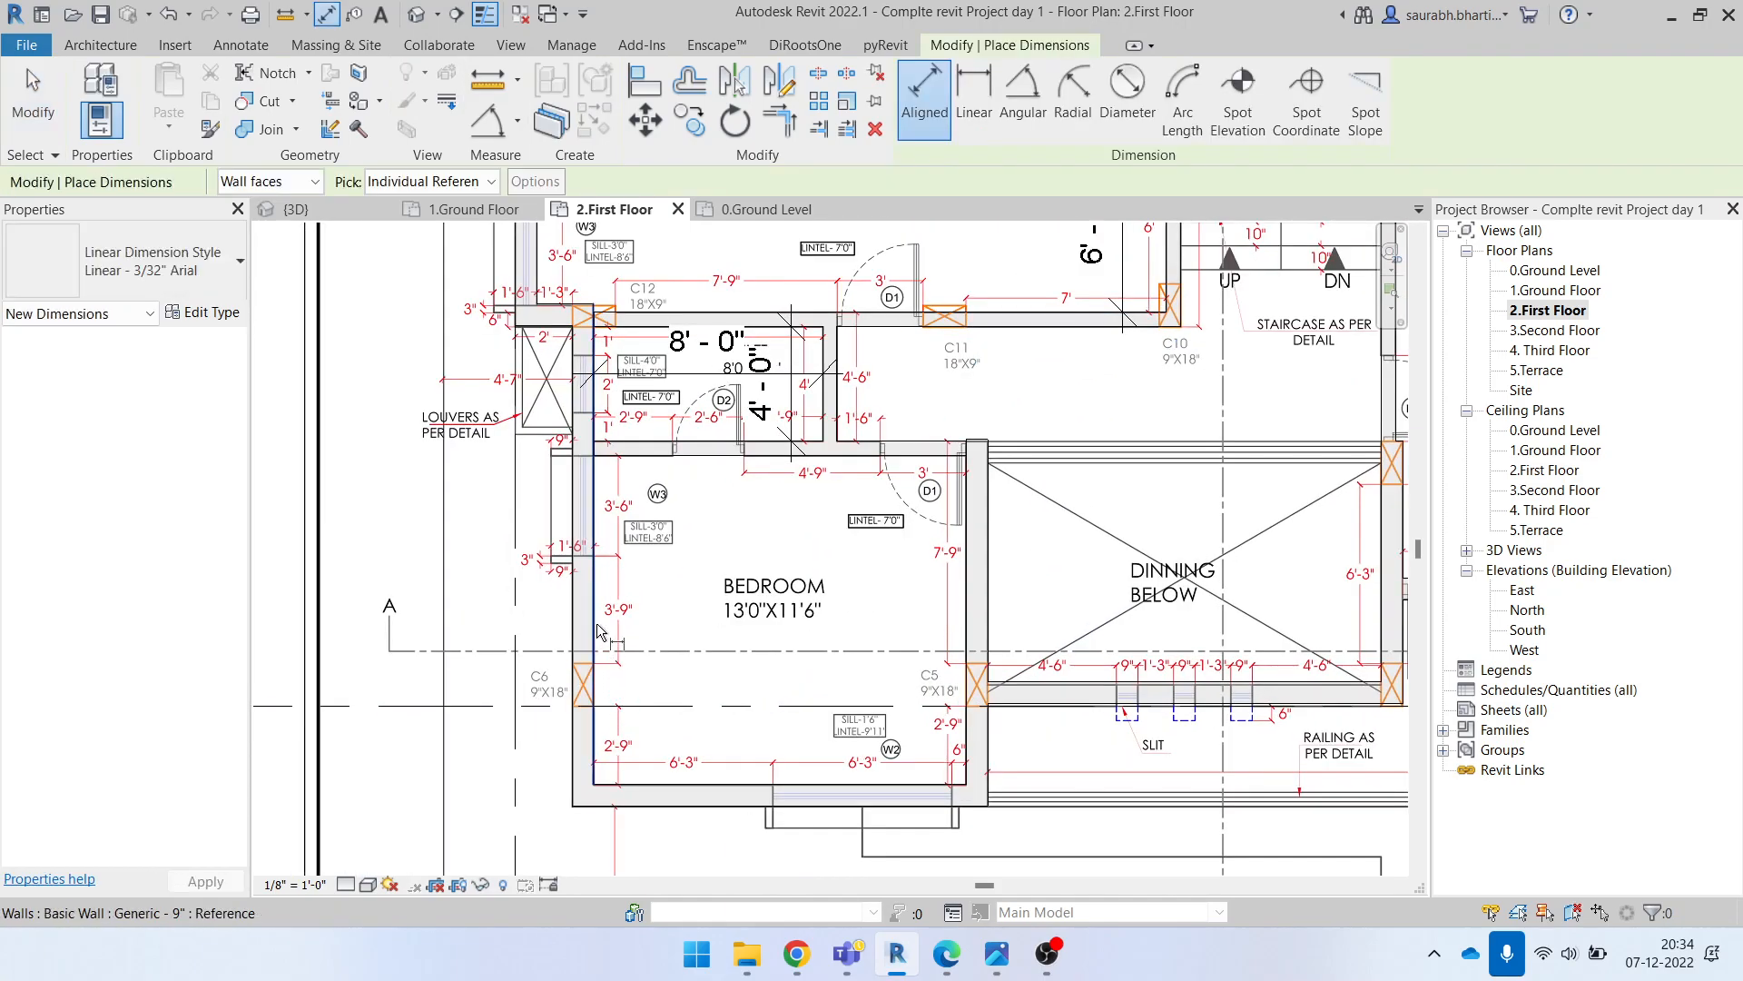
{"action": "left_click", "coordinate": [599, 633]}
{"action": "left_click", "coordinate": [781, 701]}
{"action": "key", "text": "Escape"}
Step: Set the 13'0"x11'6" bedroom's width to 13' by moving its right wall
{"action": "left_click", "coordinate": [982, 614]}
{"action": "left_click", "coordinate": [779, 681]}
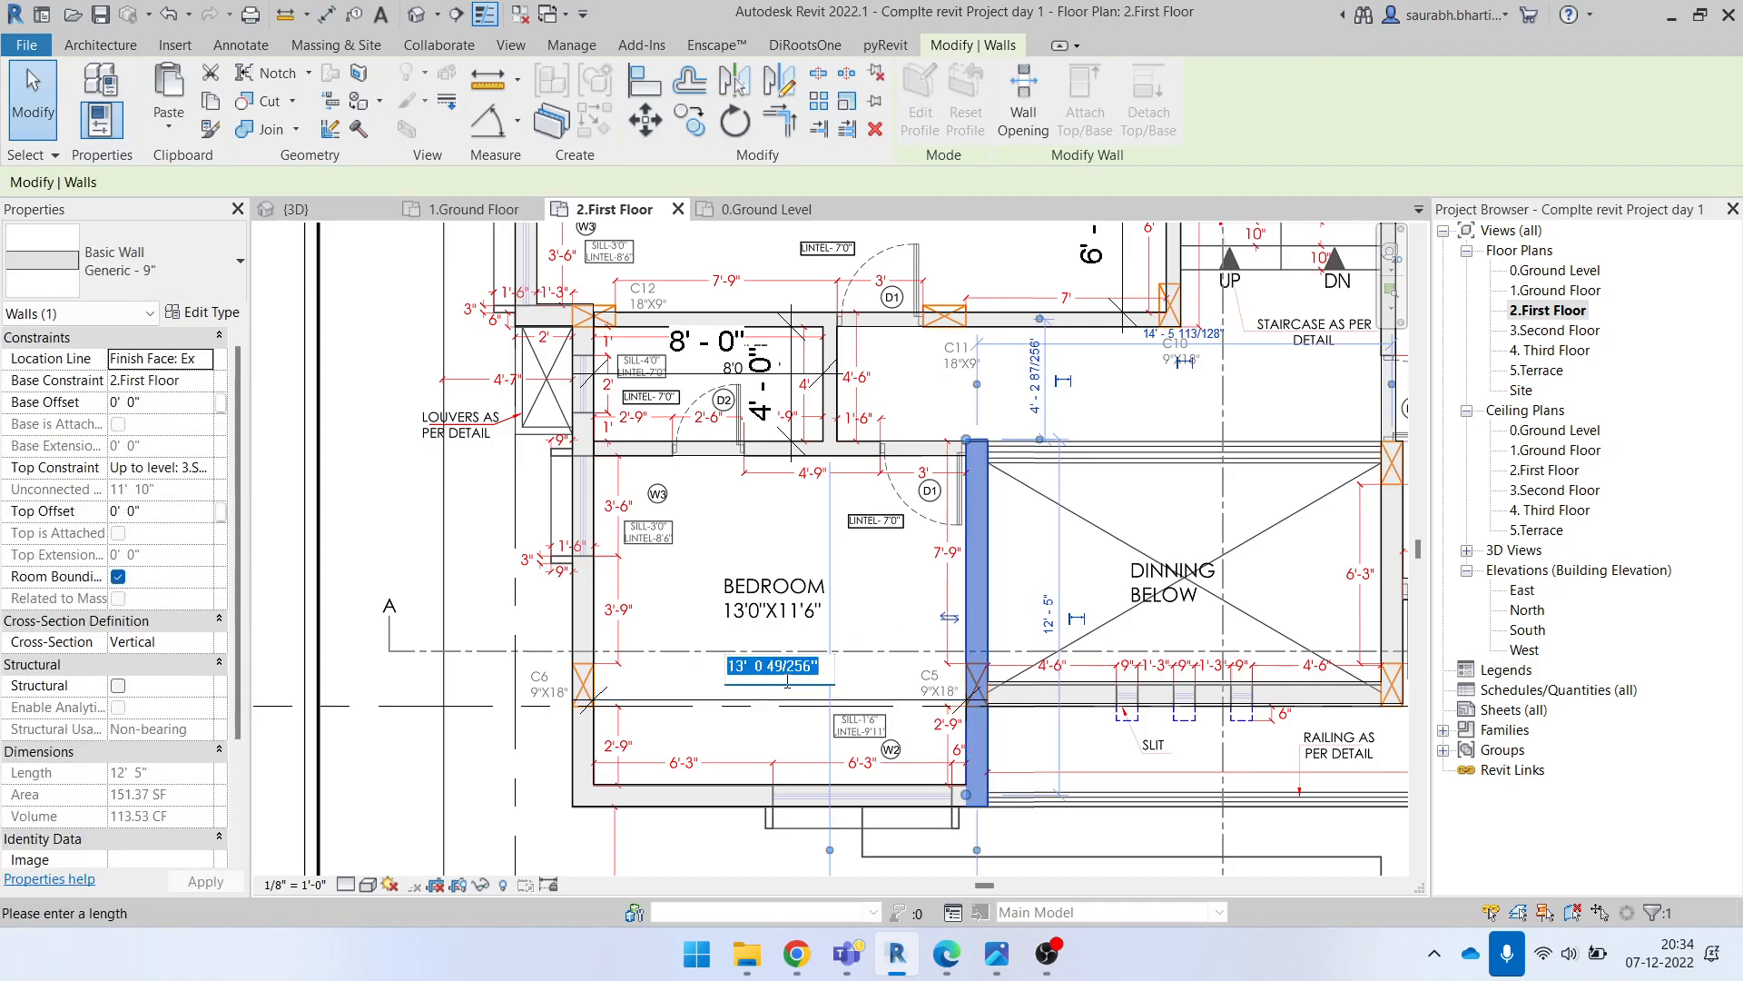
{"action": "key", "text": "Return"}
{"action": "key", "text": "Escape"}
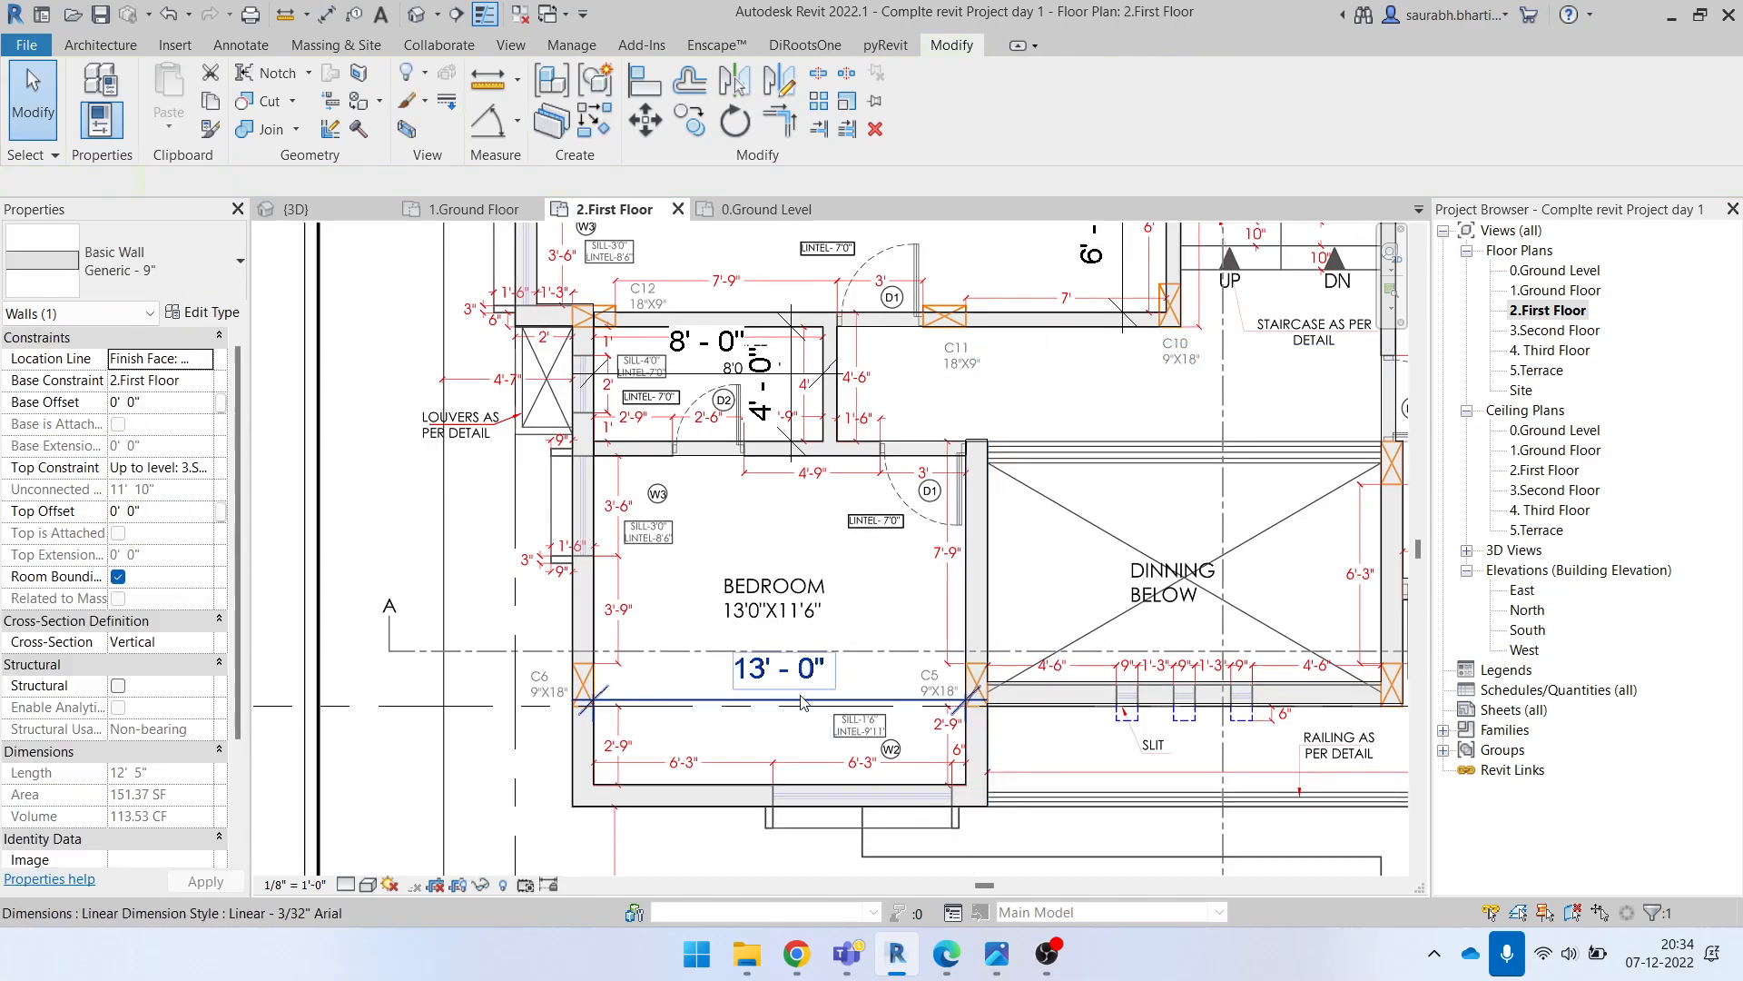
Step: Dimension the inner depth of the 13'0"x11'6" bedroom between its lower wall and the toilet partition
{"action": "left_click", "coordinate": [844, 799]}
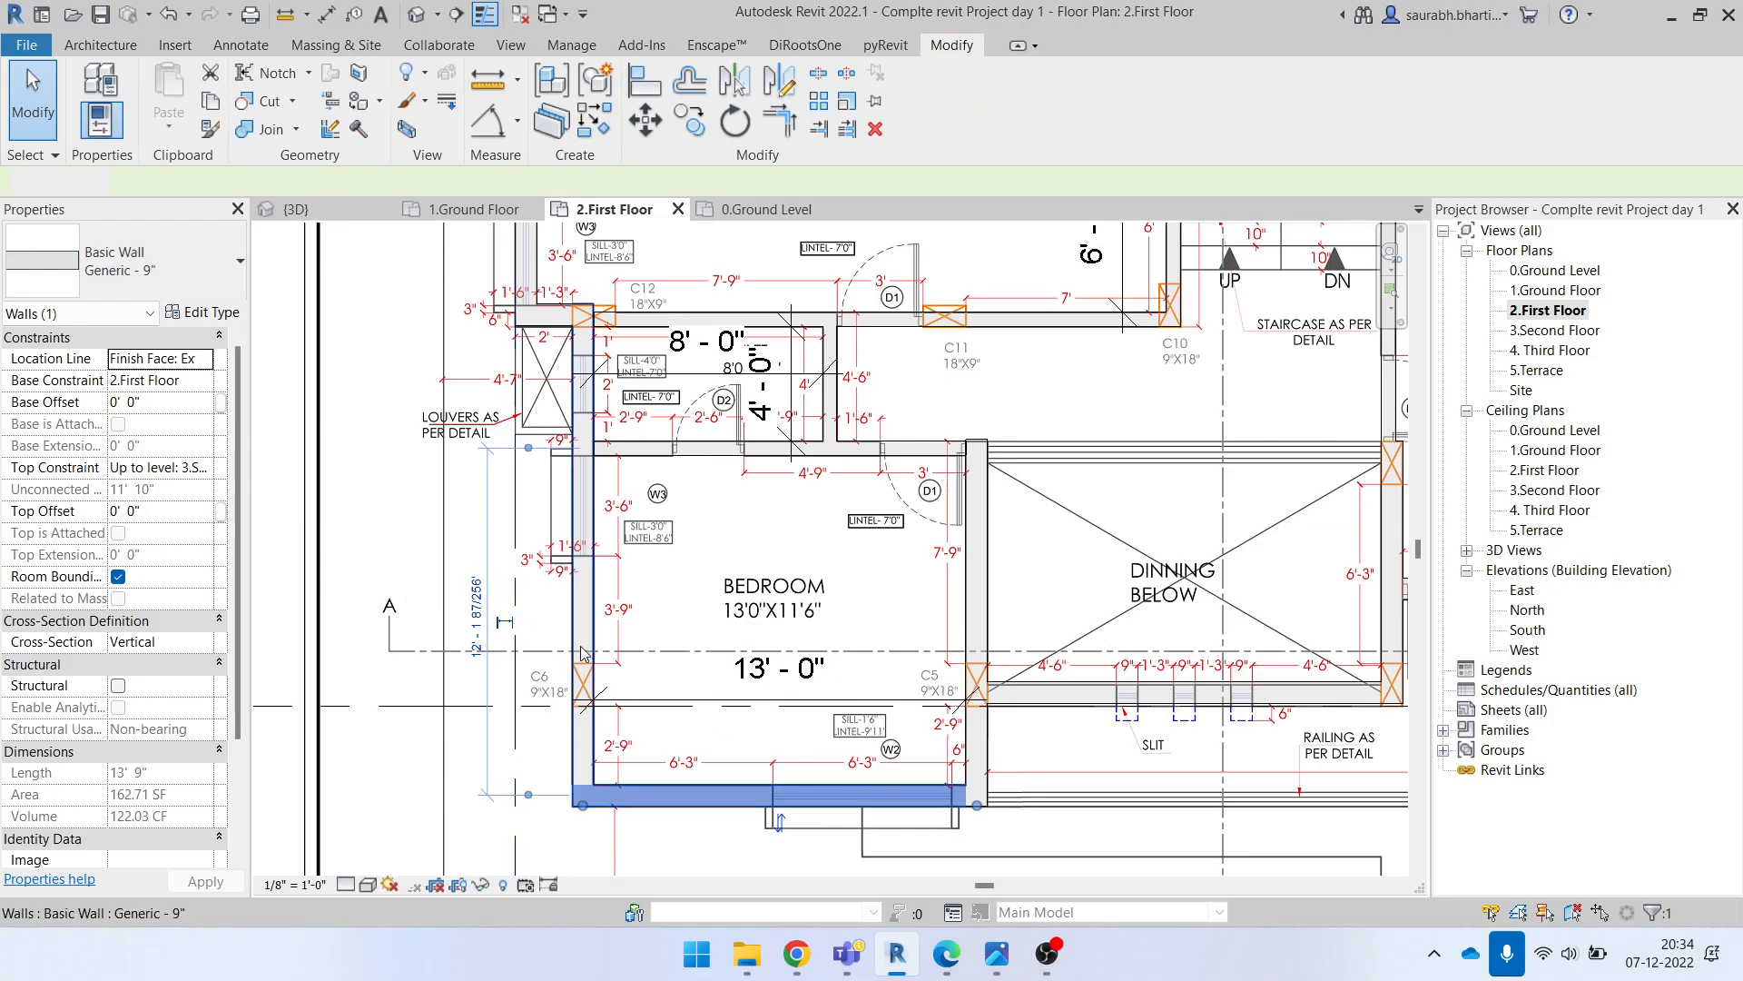
{"action": "key", "text": "Escape"}
{"action": "key", "text": "d"}
{"action": "key", "text": "i"}
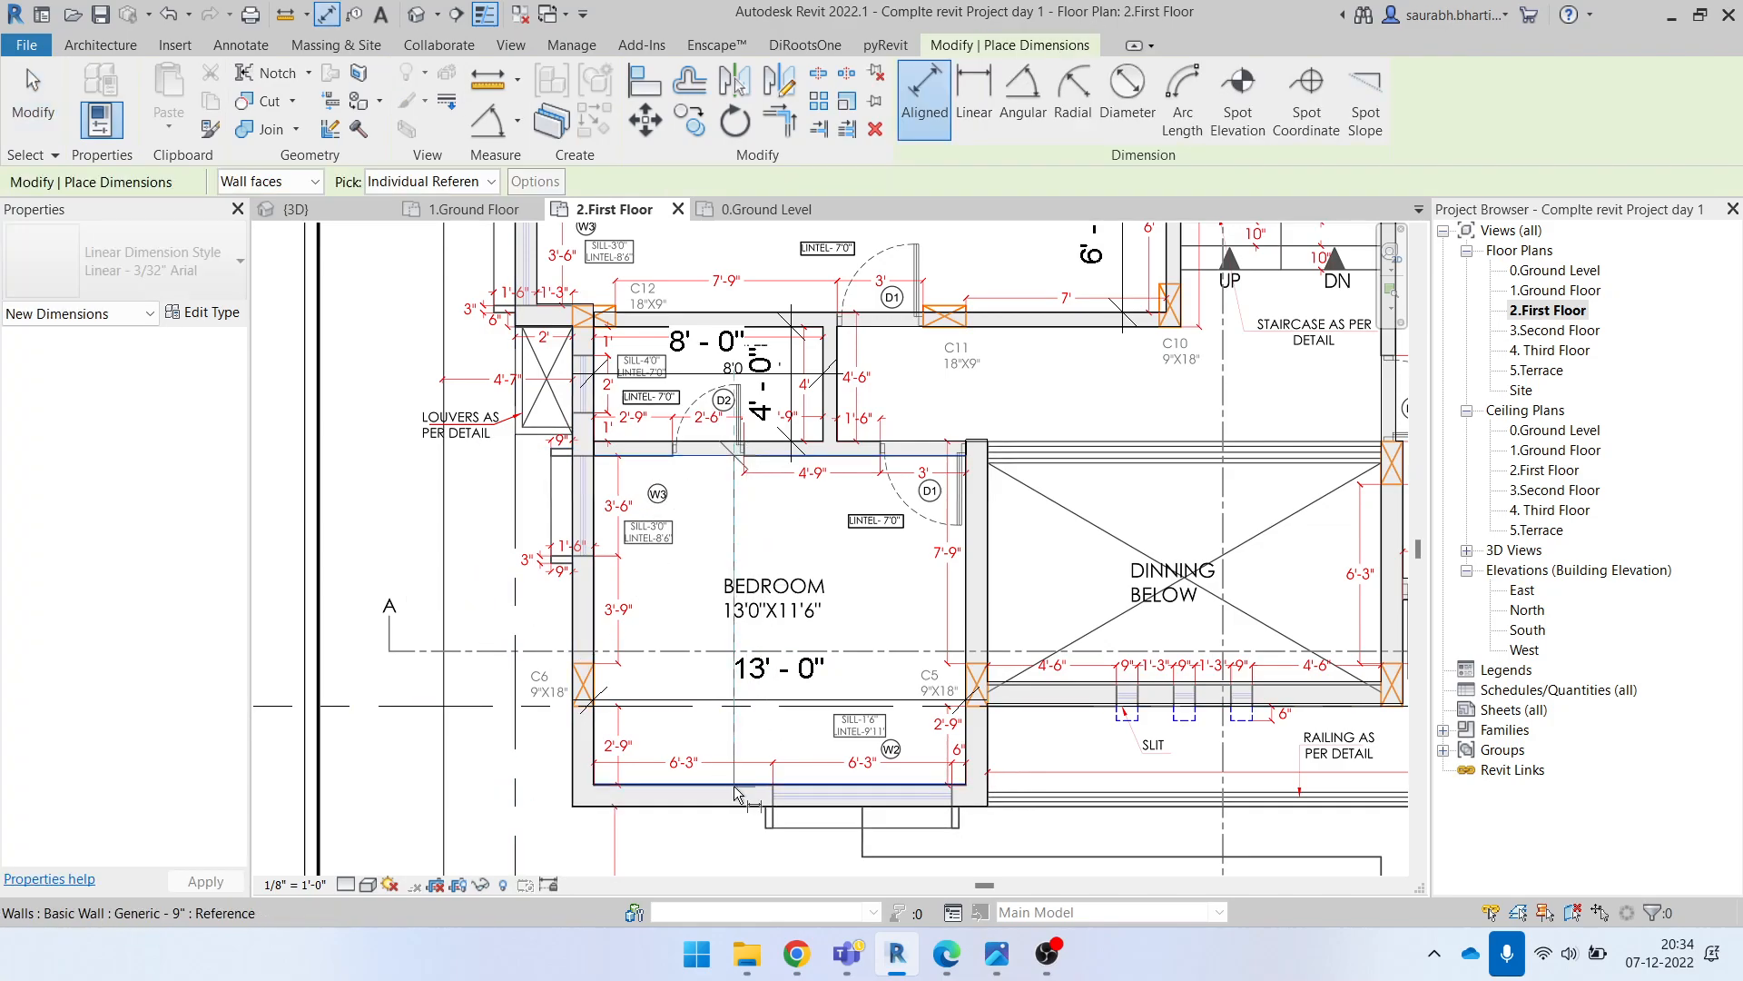
{"action": "left_click", "coordinate": [763, 457]}
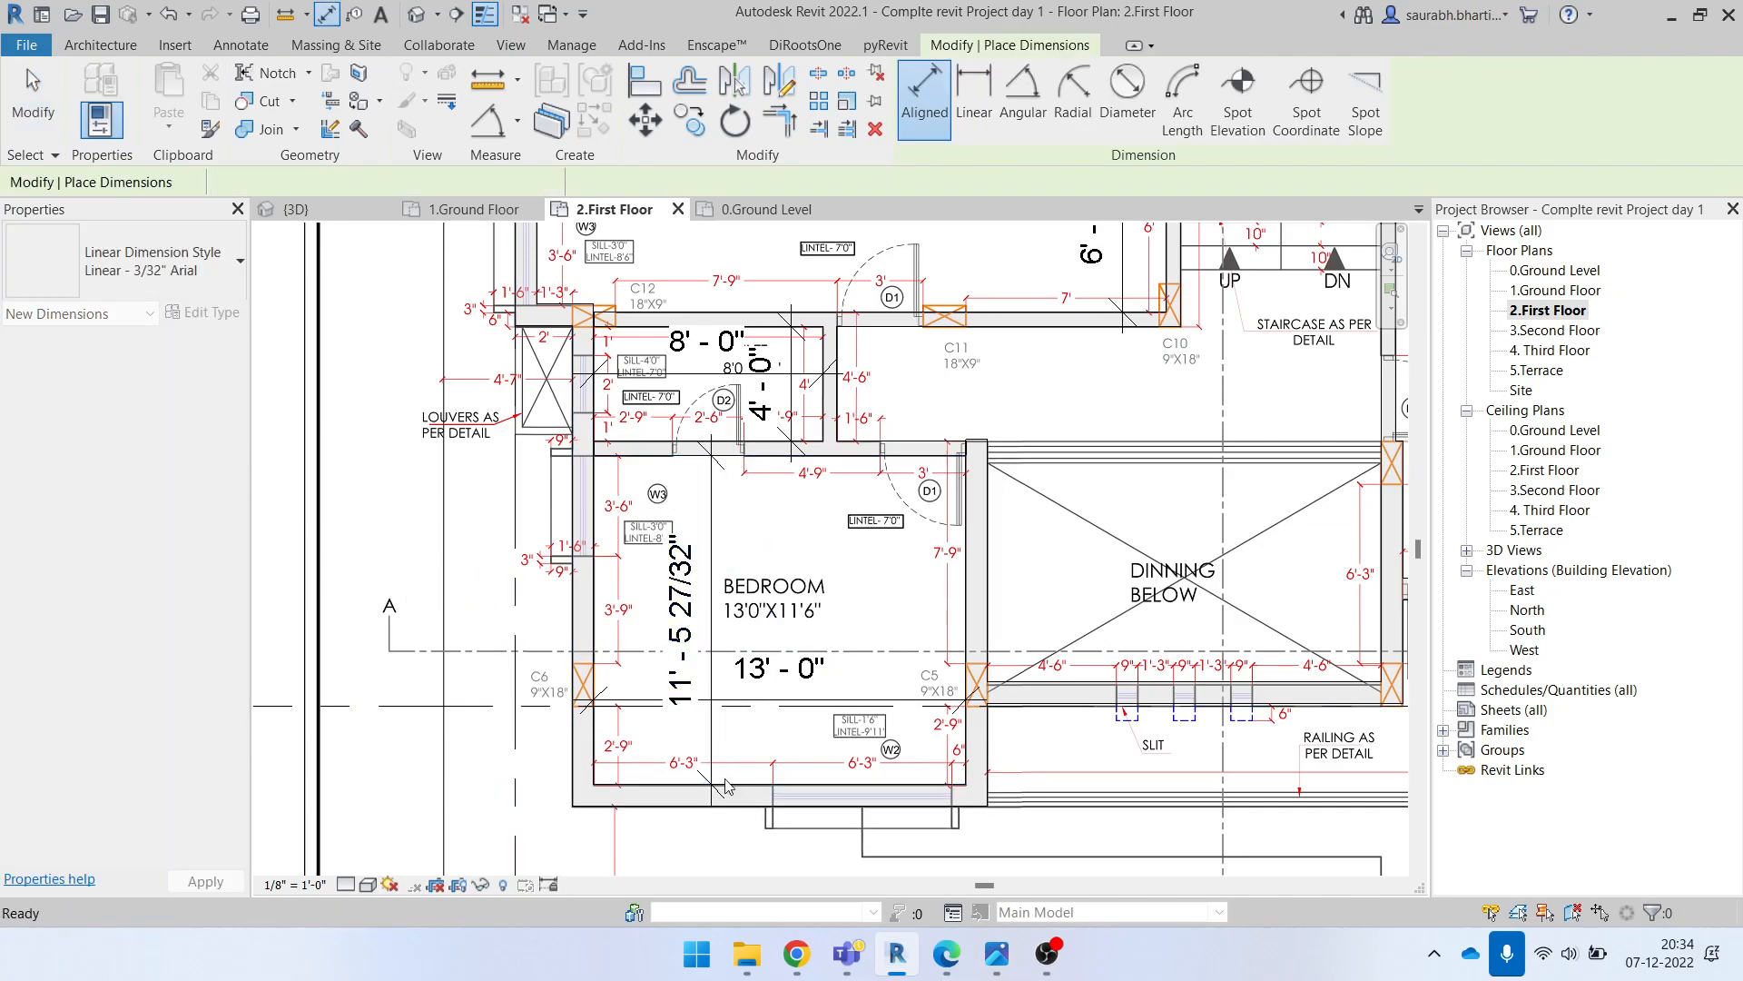
{"action": "key", "text": "Escape"}
{"action": "key", "text": "Escape"}
Step: Set the 13'0"x11'6" bedroom's depth to 11'6" by moving its lower wall
{"action": "left_click", "coordinate": [701, 799]}
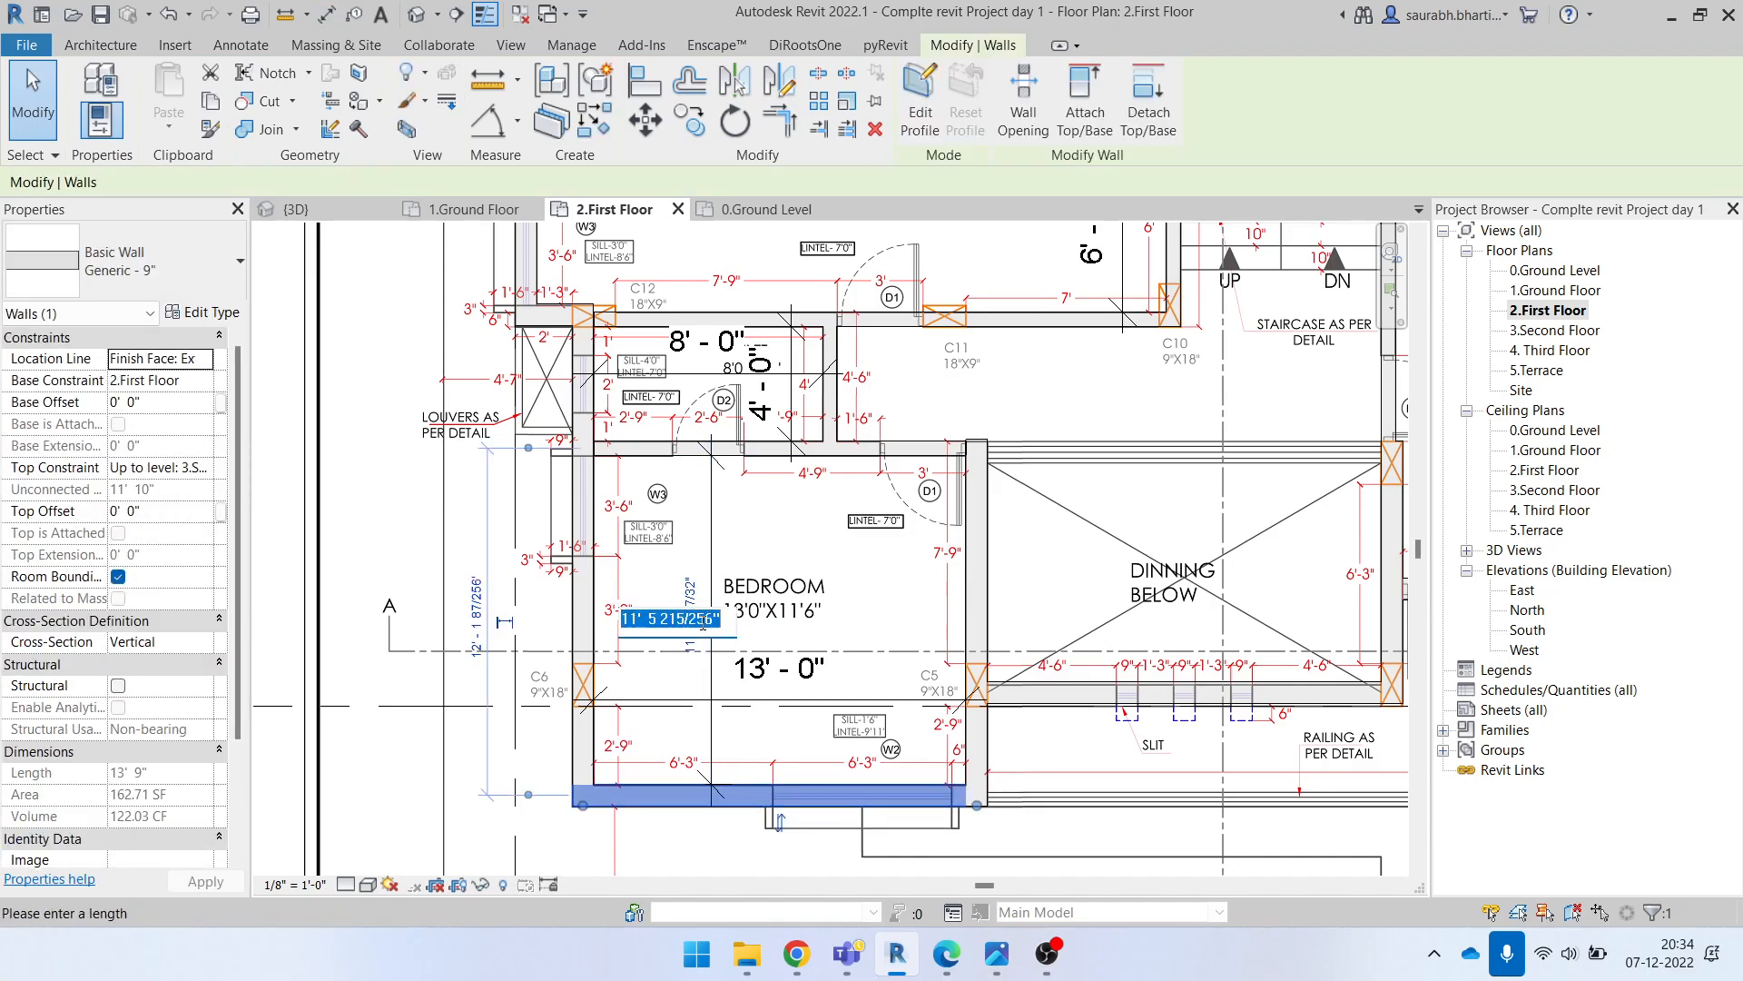
{"action": "type", "text": "11"}
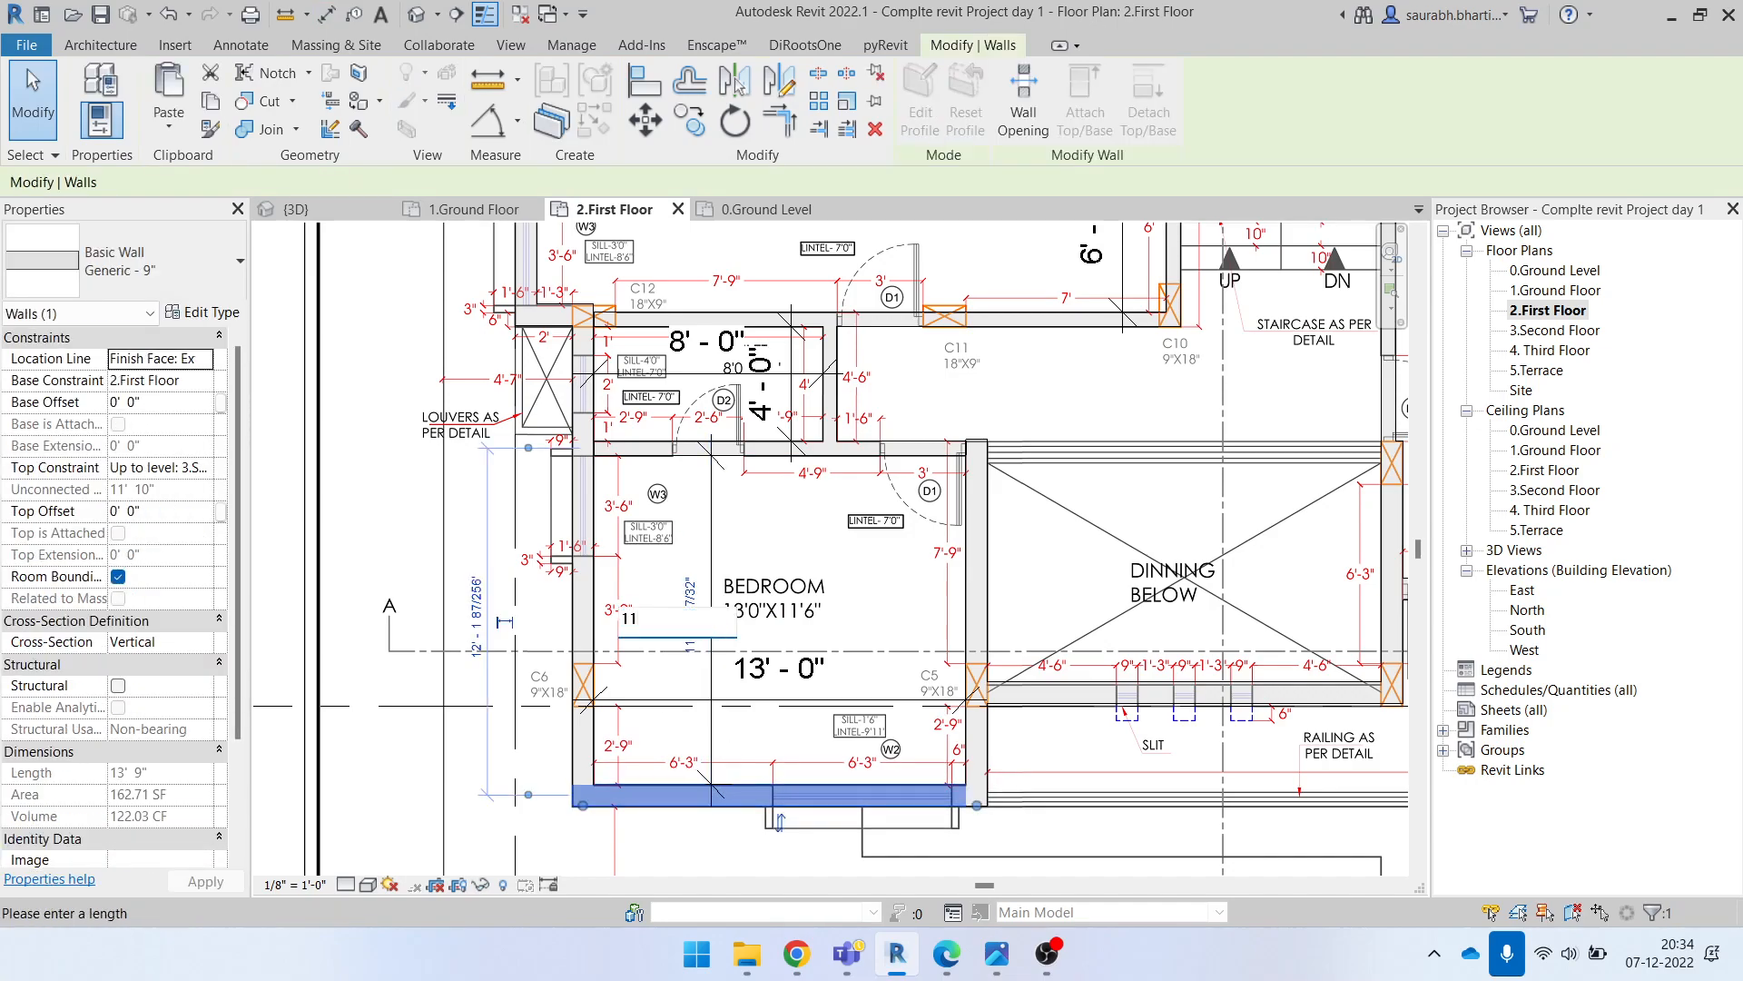
{"action": "key", "text": "Return"}
{"action": "key", "text": "Escape"}
{"action": "scroll", "coordinate": [1017, 449], "scroll_direction": "up", "scroll_amount": 1}
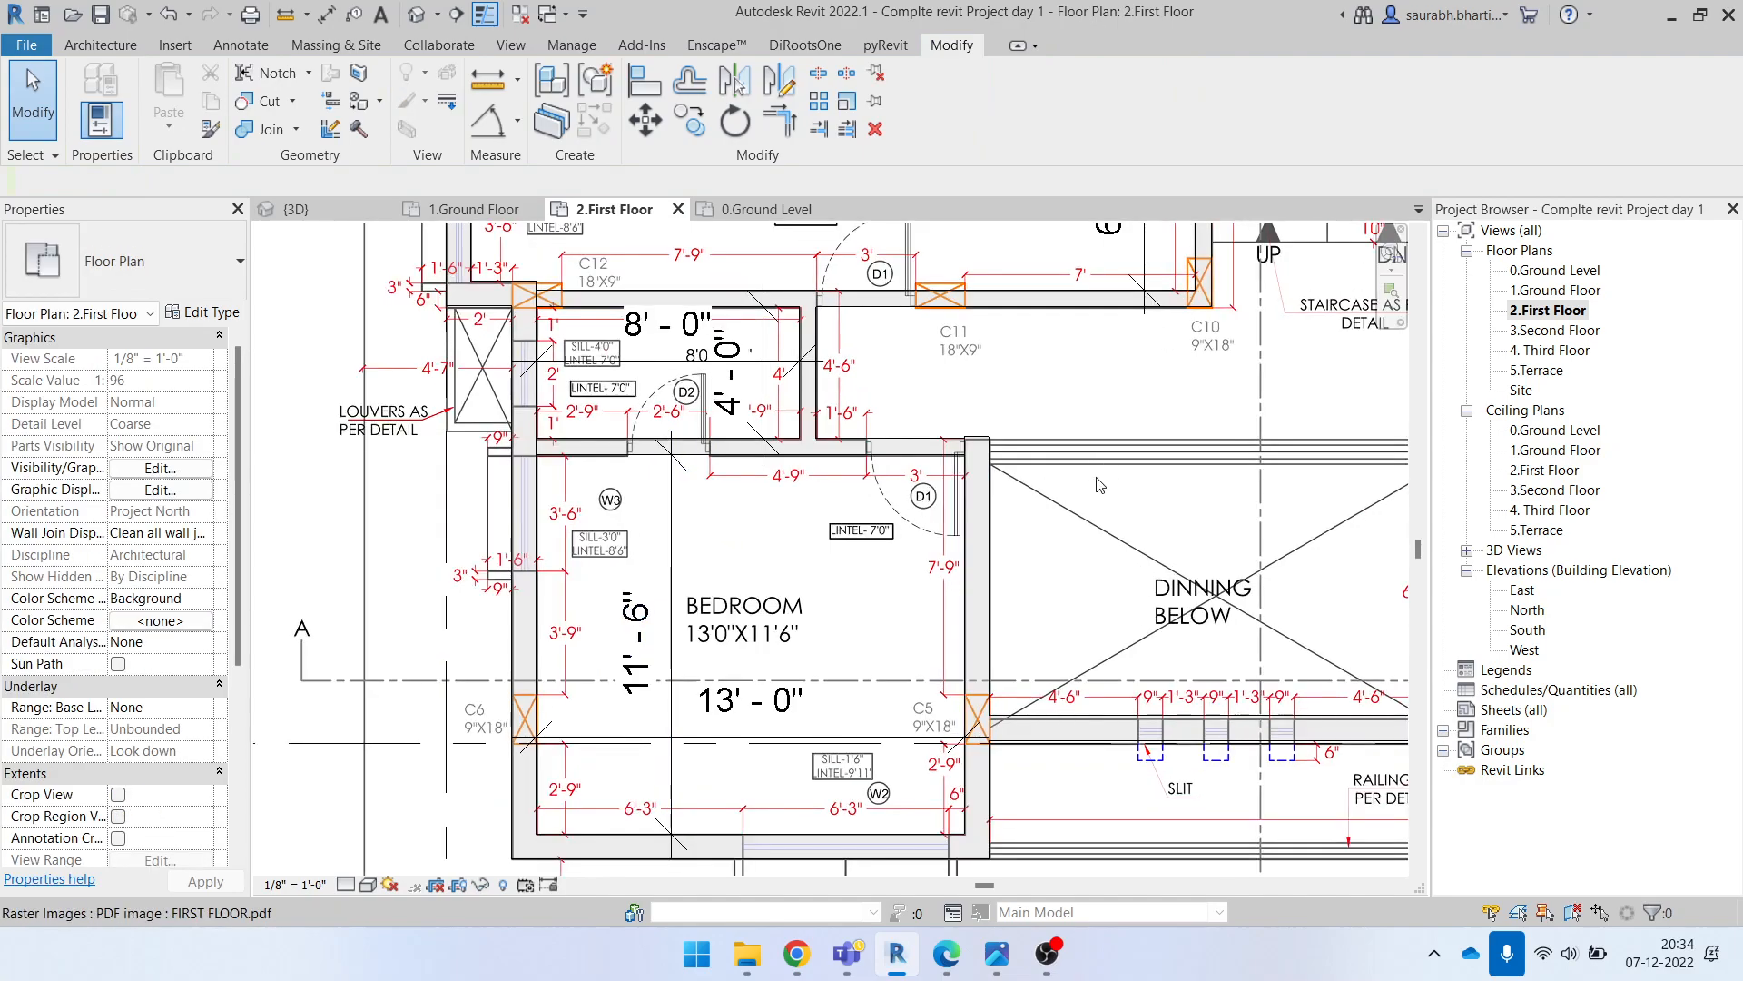
{"action": "middle_click_drag", "start_coordinate": [1098, 486], "coordinate": [661, 487]}
{"action": "left_click", "coordinate": [841, 734]}
{"action": "scroll", "coordinate": [795, 741], "scroll_direction": "up", "scroll_amount": 1}
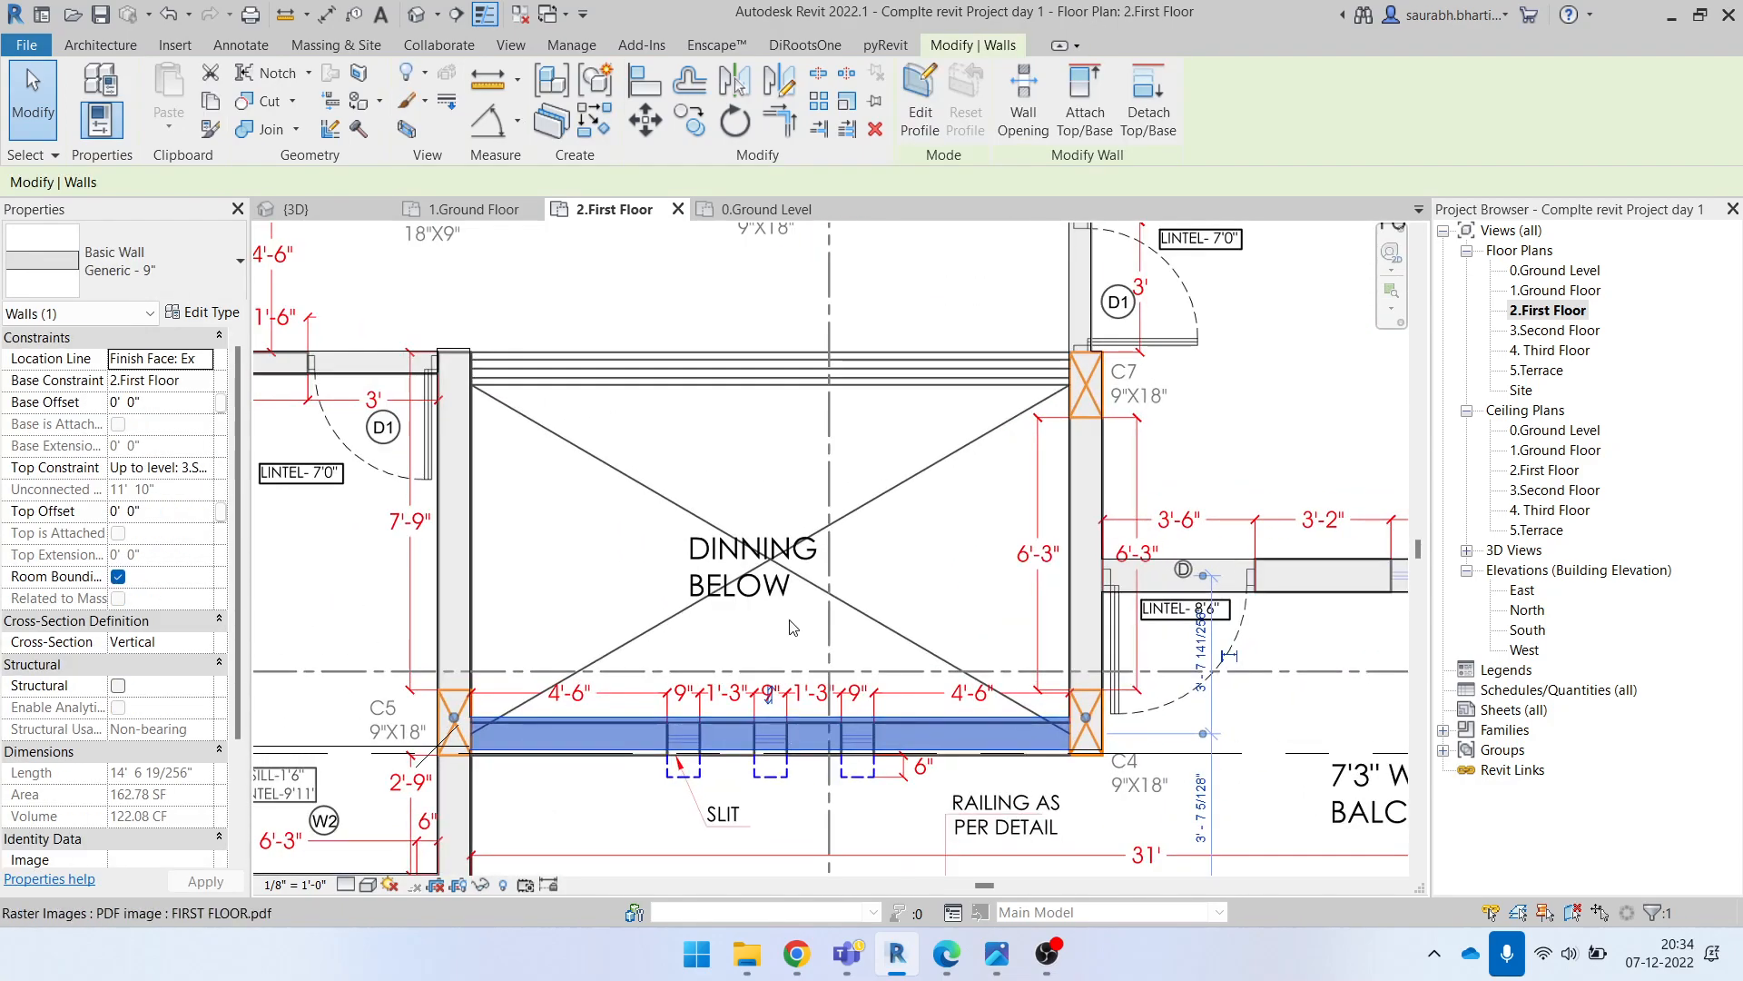
{"action": "key", "text": "Escape"}
{"action": "key", "text": "d"}
{"action": "key", "text": "i"}
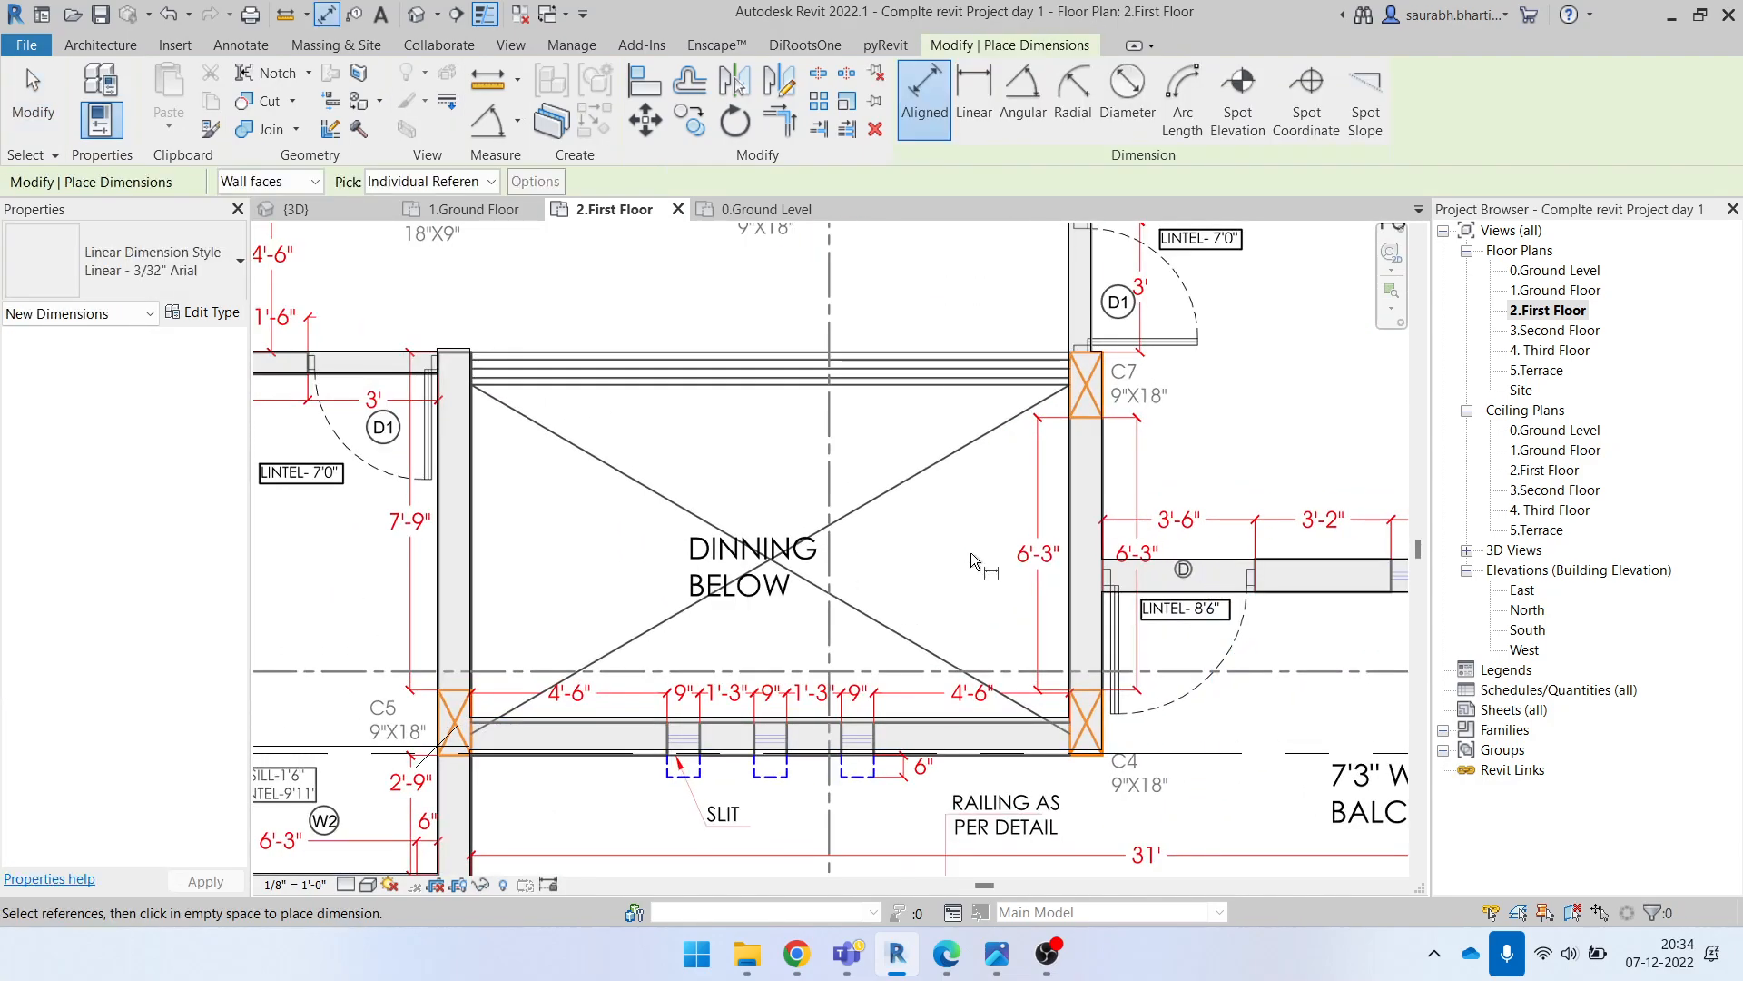
{"action": "key", "text": "Escape"}
Step: Move the lower wall of the dining void between columns C5 and C4 down onto its outline in the PDF plan
{"action": "left_click", "coordinate": [973, 732]}
{"action": "scroll", "coordinate": [964, 757], "scroll_direction": "up", "scroll_amount": 1}
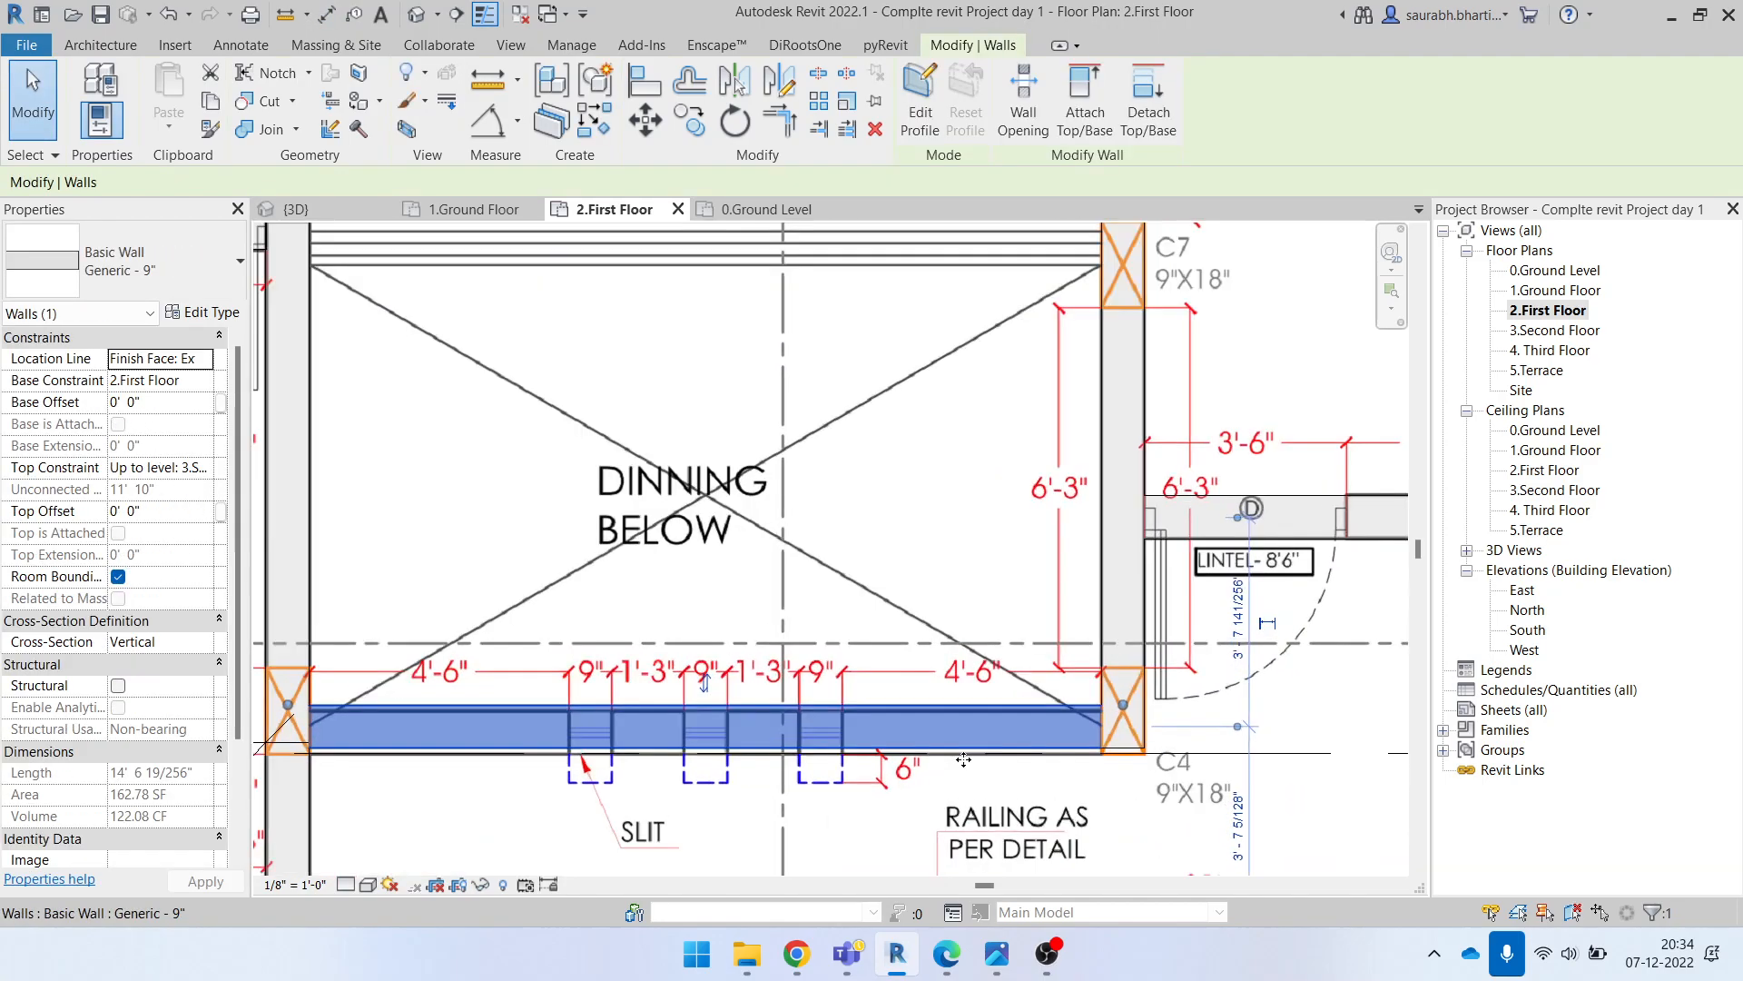
{"action": "scroll", "coordinate": [964, 759], "scroll_direction": "up", "scroll_amount": 1}
{"action": "scroll", "coordinate": [950, 732], "scroll_direction": "up", "scroll_amount": 2}
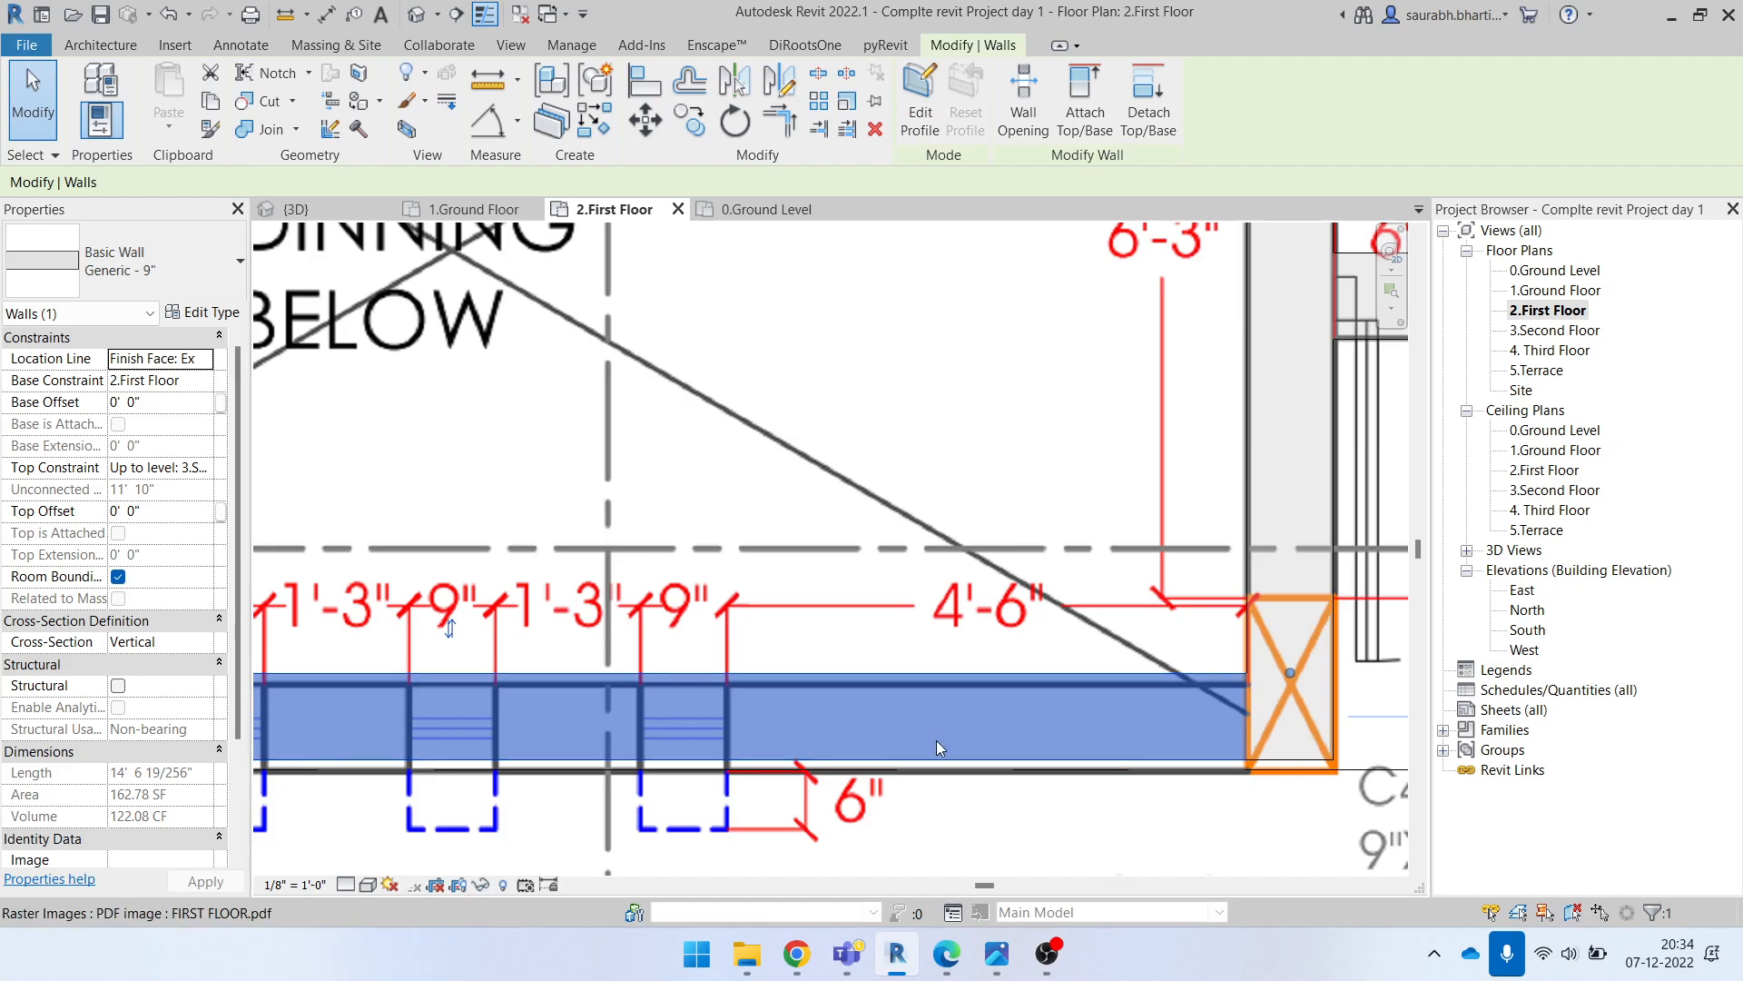
{"action": "left_click_drag", "start_coordinate": [939, 746], "coordinate": [936, 743]}
{"action": "scroll", "coordinate": [997, 757], "scroll_direction": "down", "scroll_amount": 2}
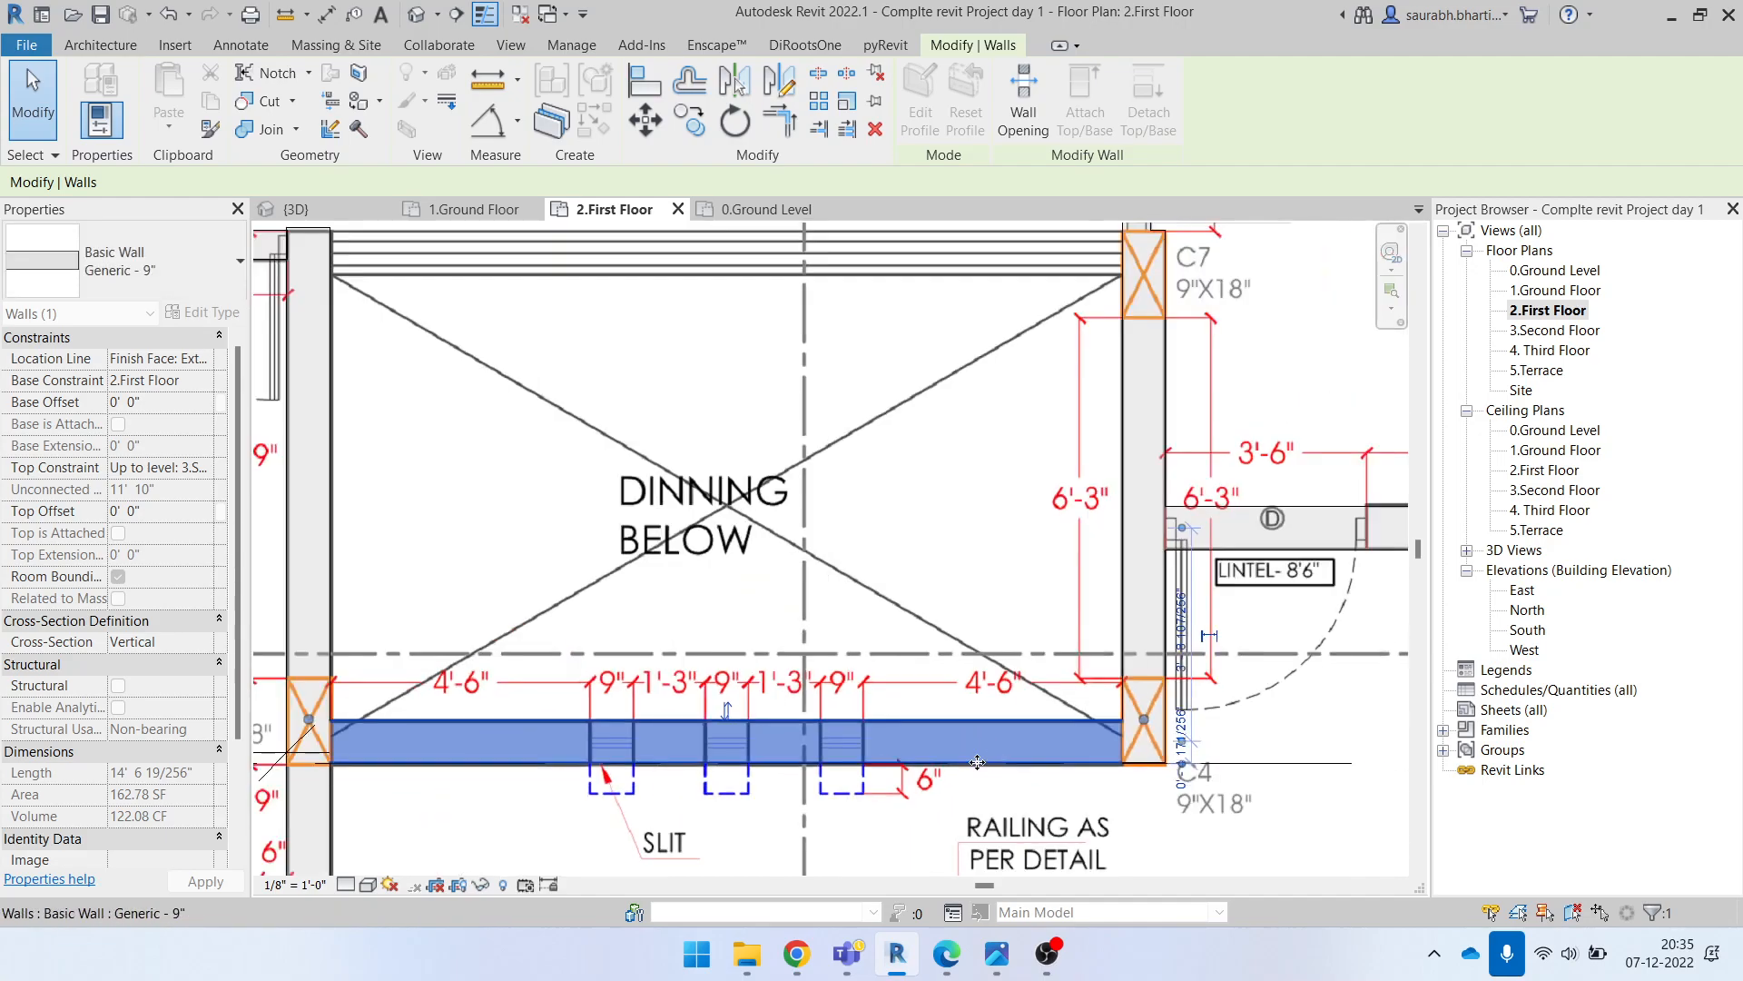
{"action": "key", "text": "Escape"}
{"action": "scroll", "coordinate": [296, 776], "scroll_direction": "up", "scroll_amount": 4}
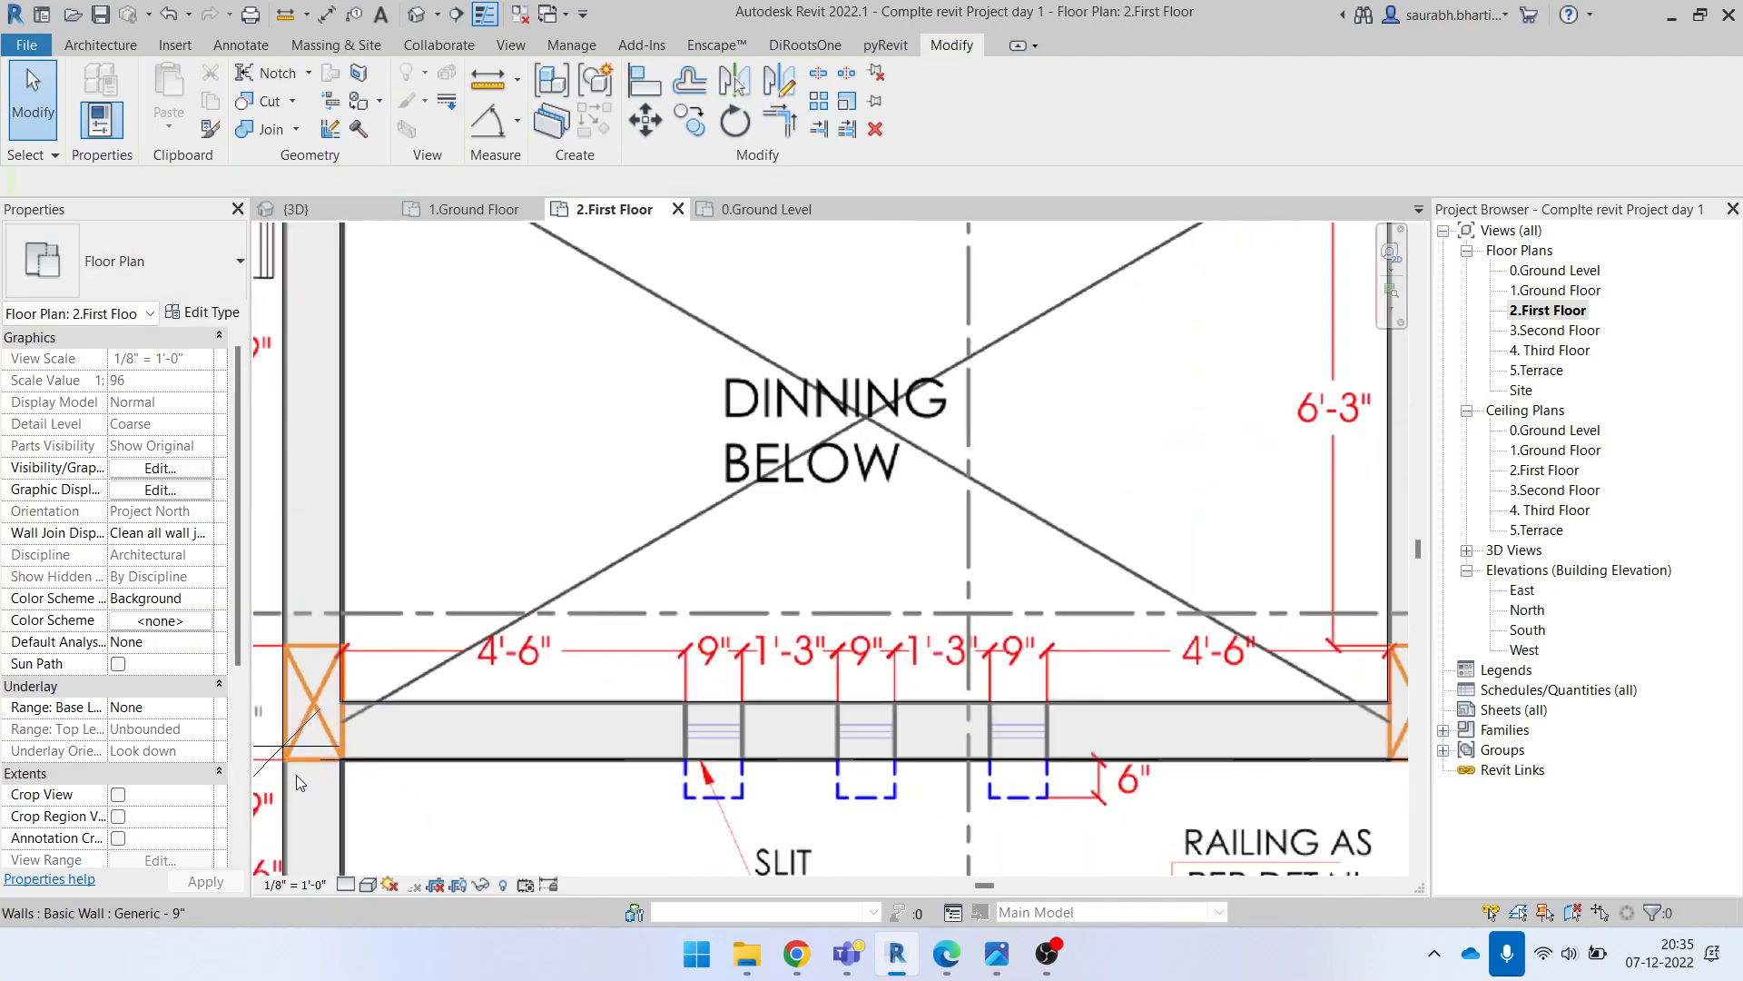
{"action": "scroll", "coordinate": [690, 765], "scroll_direction": "down", "scroll_amount": 4}
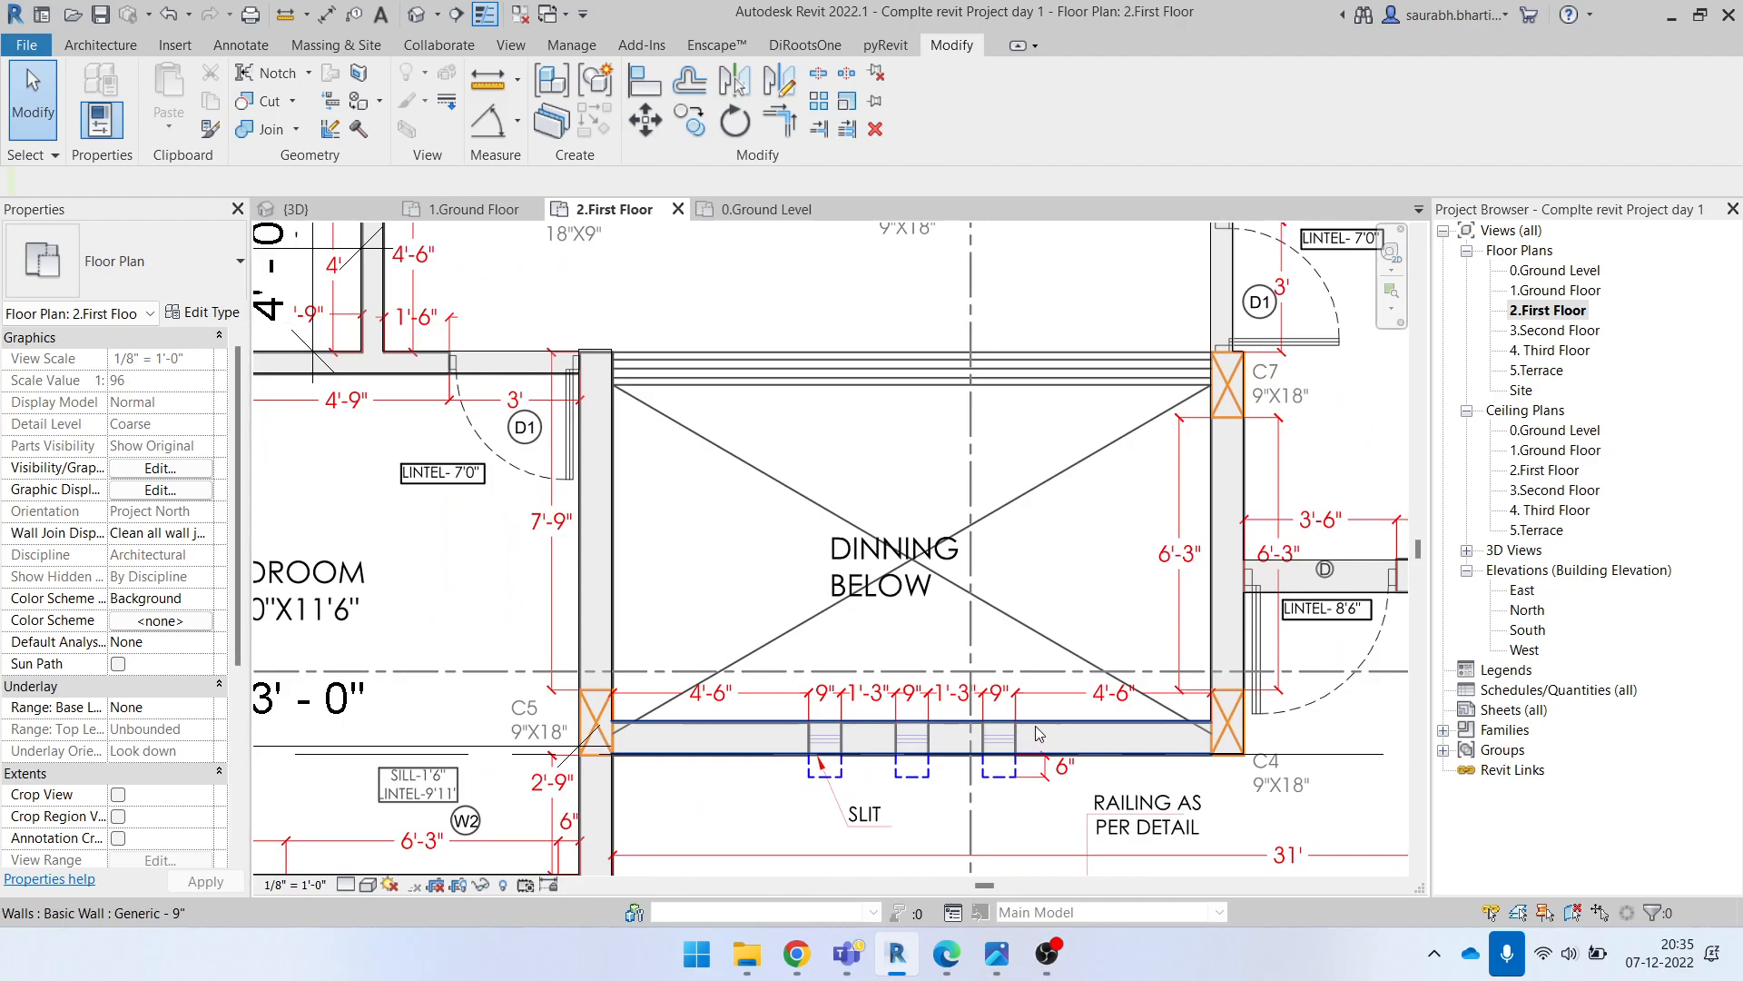
{"action": "key", "text": "d"}
{"action": "key", "text": "i"}
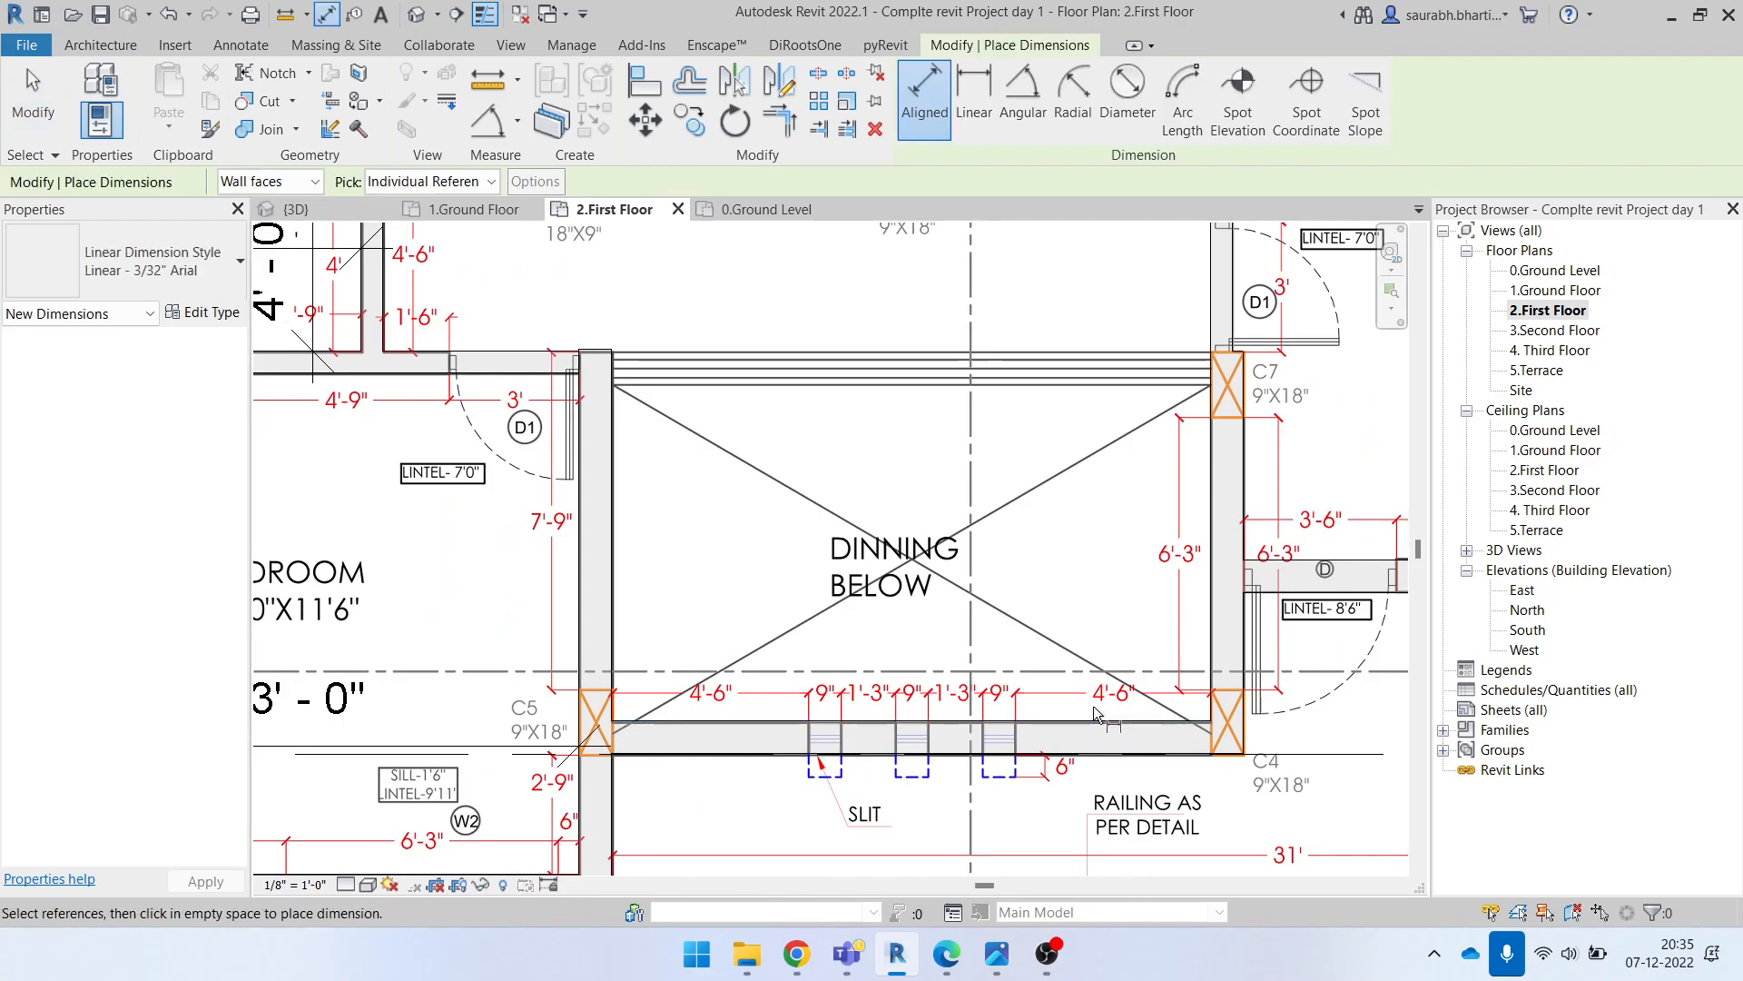
{"action": "scroll", "coordinate": [1210, 421], "scroll_direction": "up", "scroll_amount": 1}
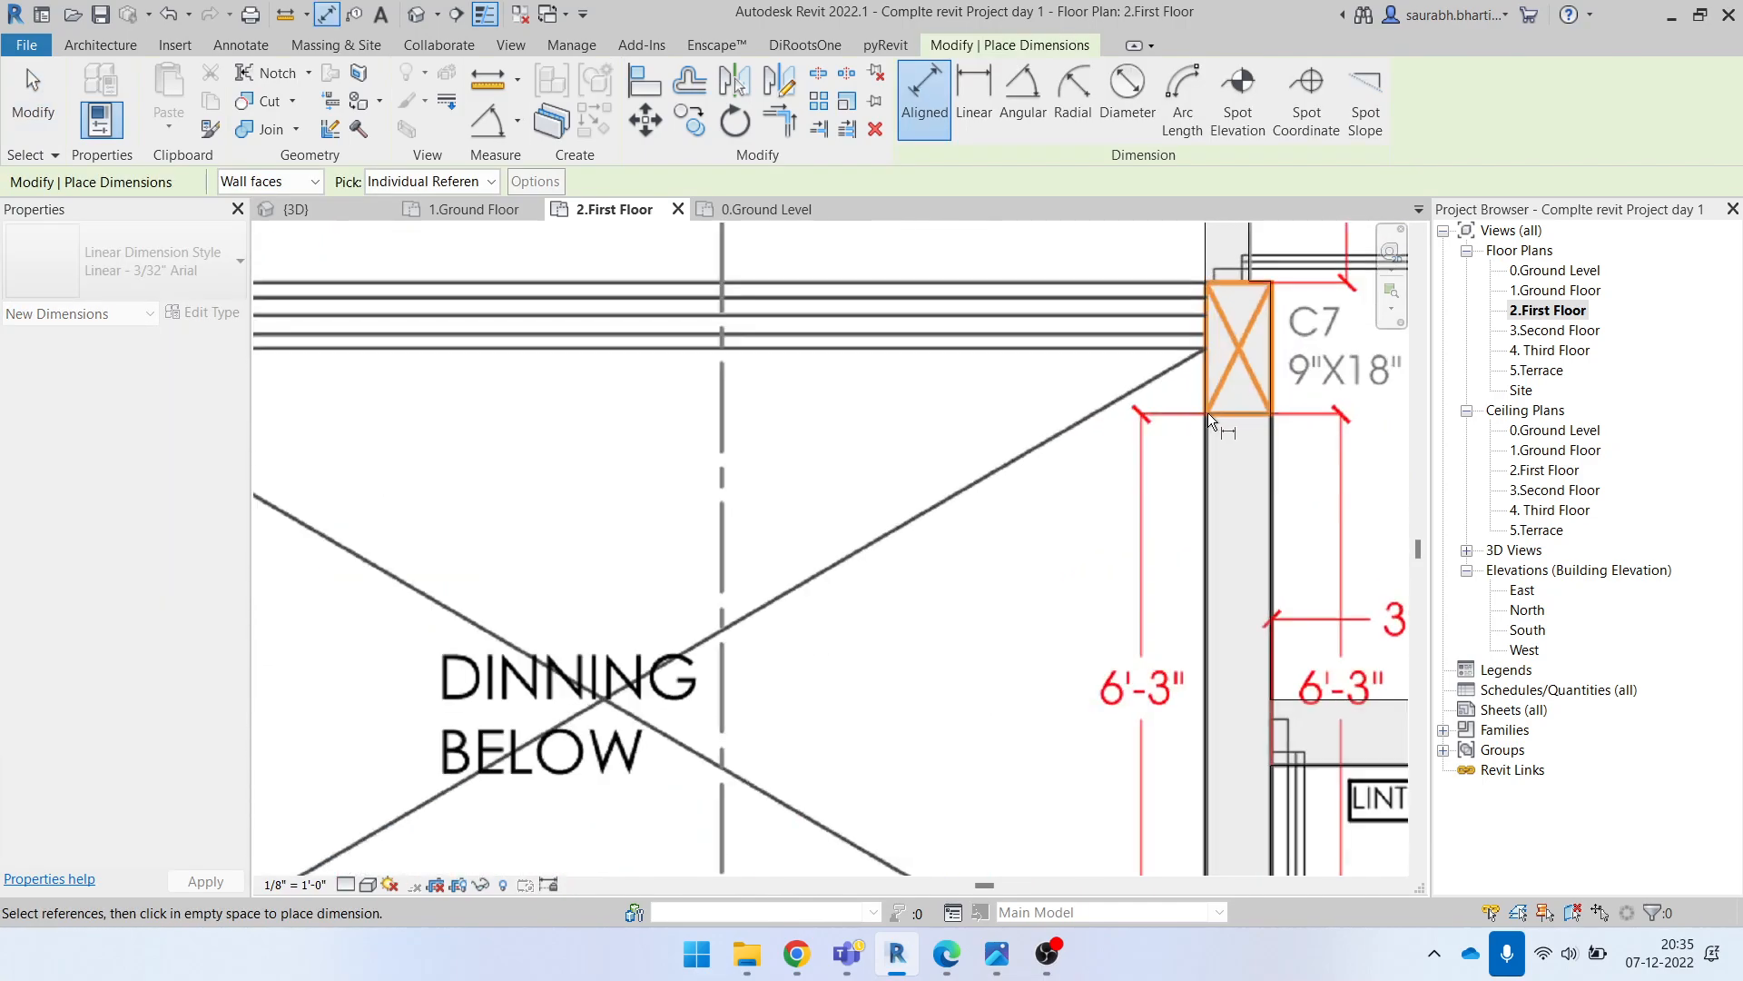
{"action": "scroll", "coordinate": [1168, 433], "scroll_direction": "down", "scroll_amount": 5}
{"action": "key", "text": "Escape"}
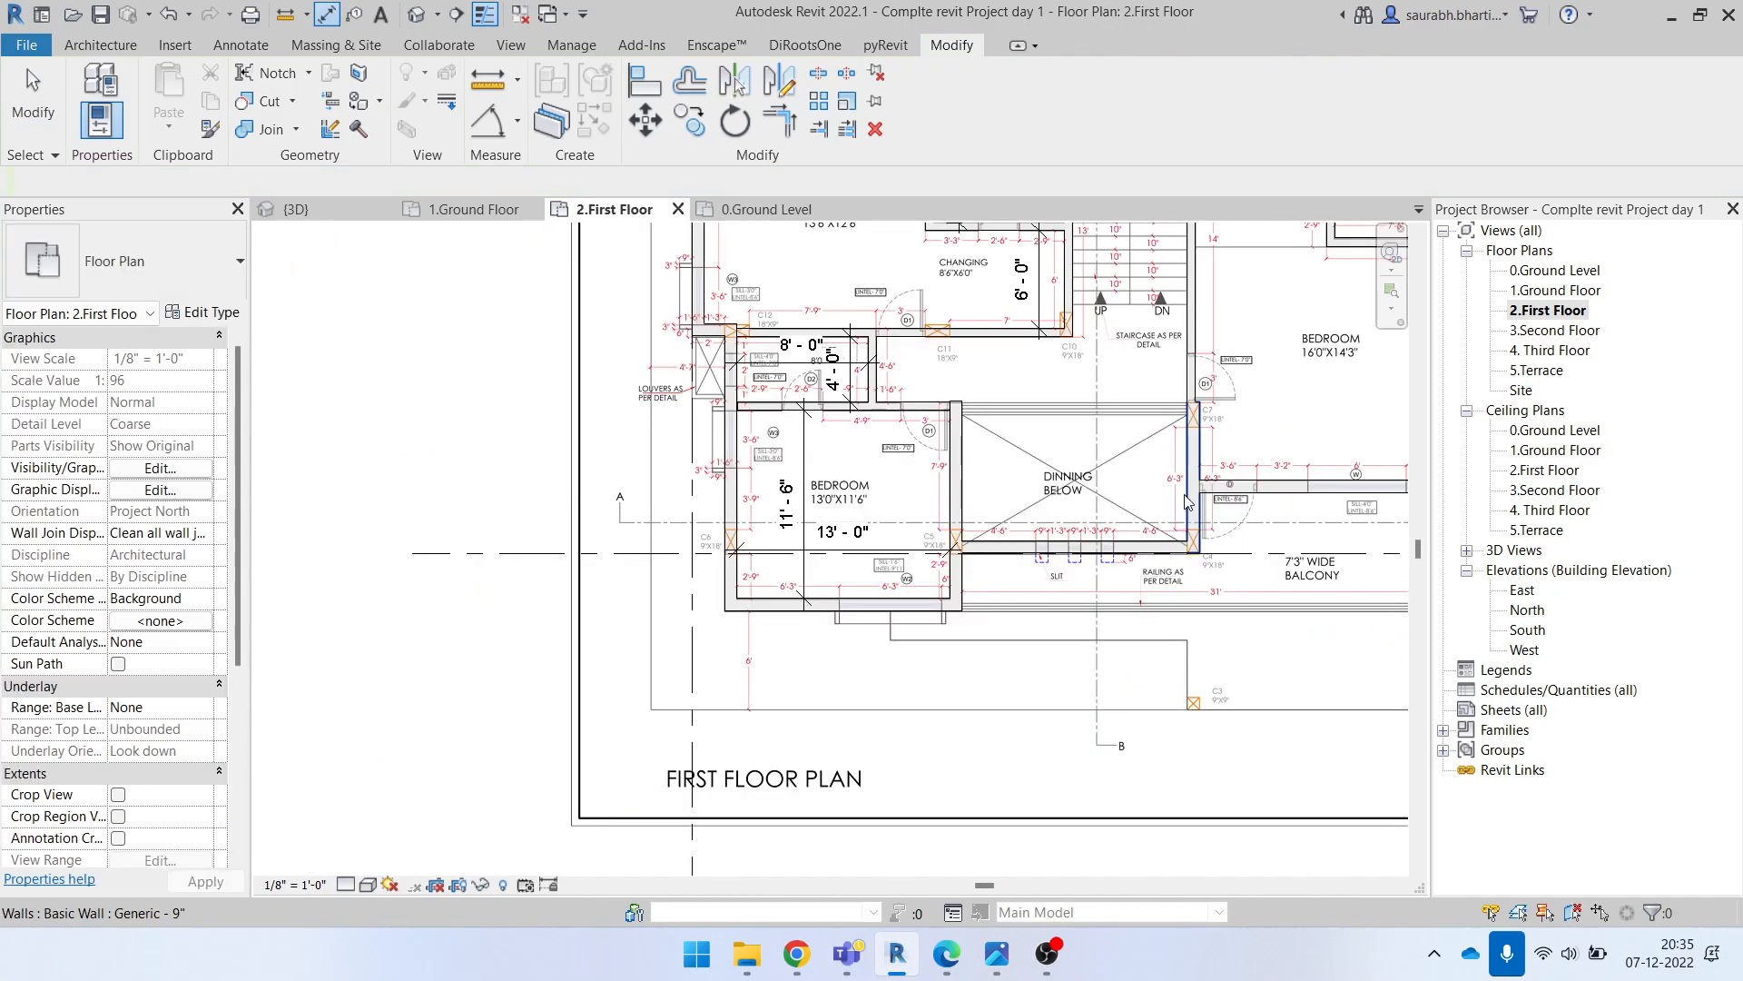
{"action": "scroll", "coordinate": [1181, 473], "scroll_direction": "up", "scroll_amount": 5}
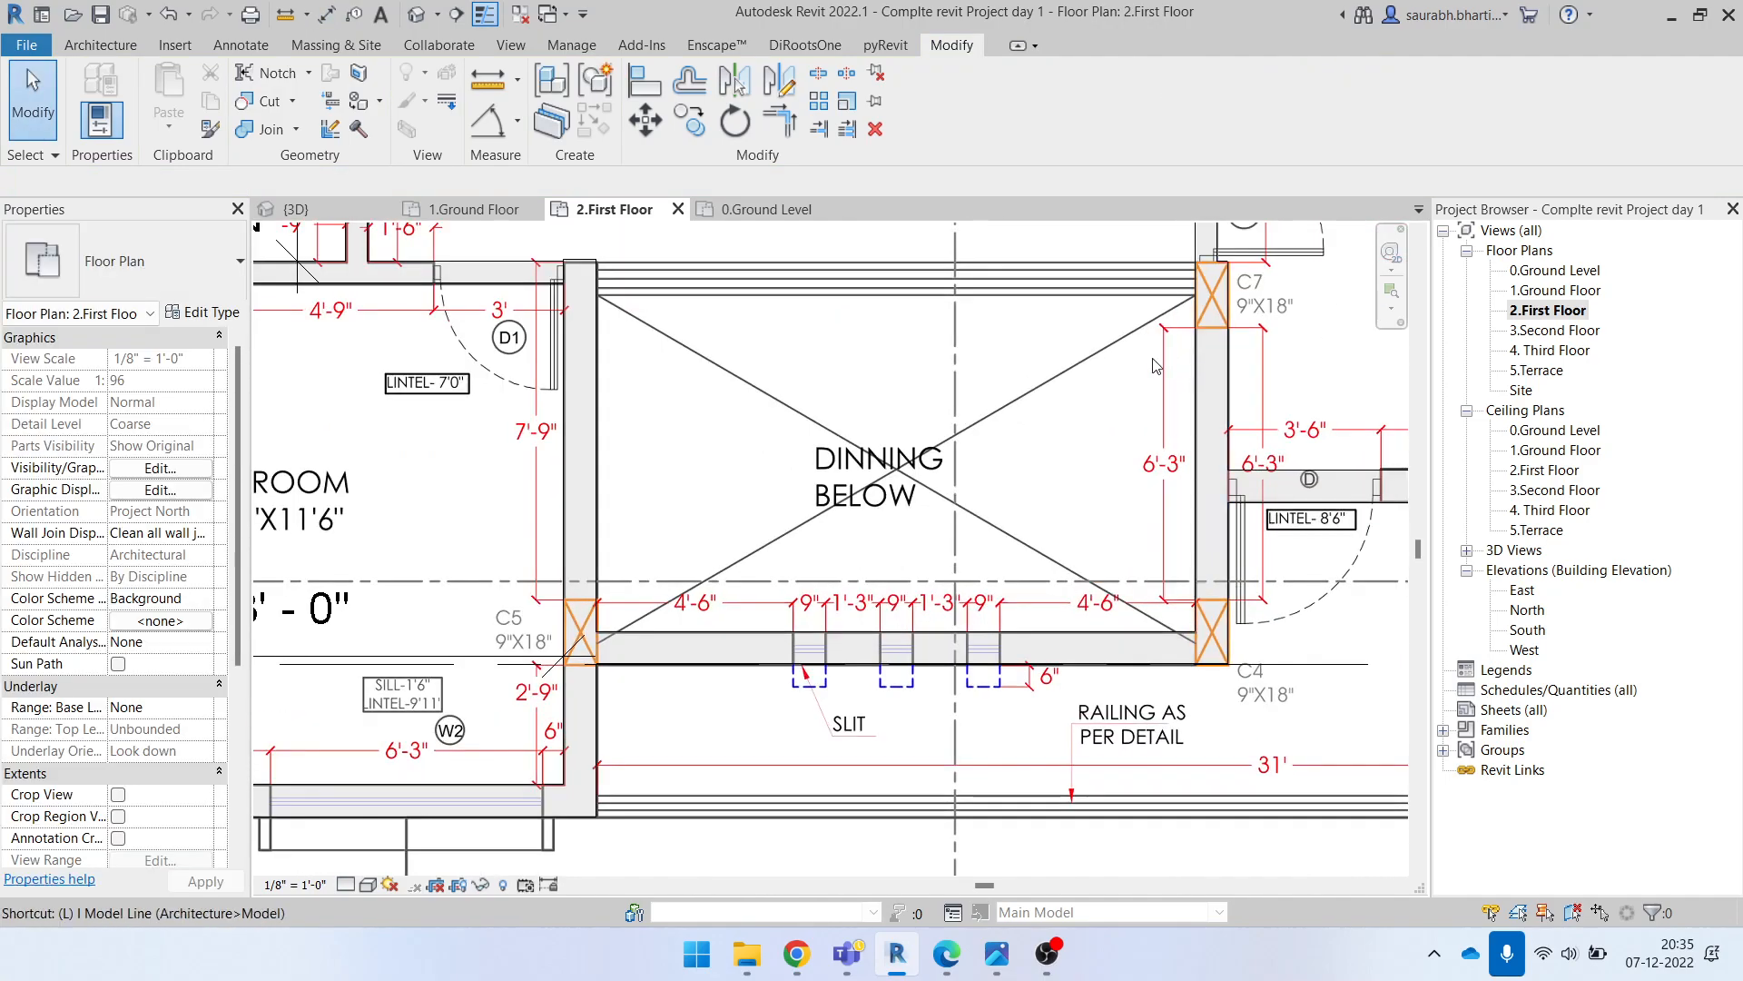
{"action": "key", "text": "l"}
{"action": "key", "text": "i"}
{"action": "scroll", "coordinate": [1200, 352], "scroll_direction": "up", "scroll_amount": 5}
{"action": "key", "text": "Escape"}
{"action": "scroll", "coordinate": [1151, 358], "scroll_direction": "down", "scroll_amount": 2}
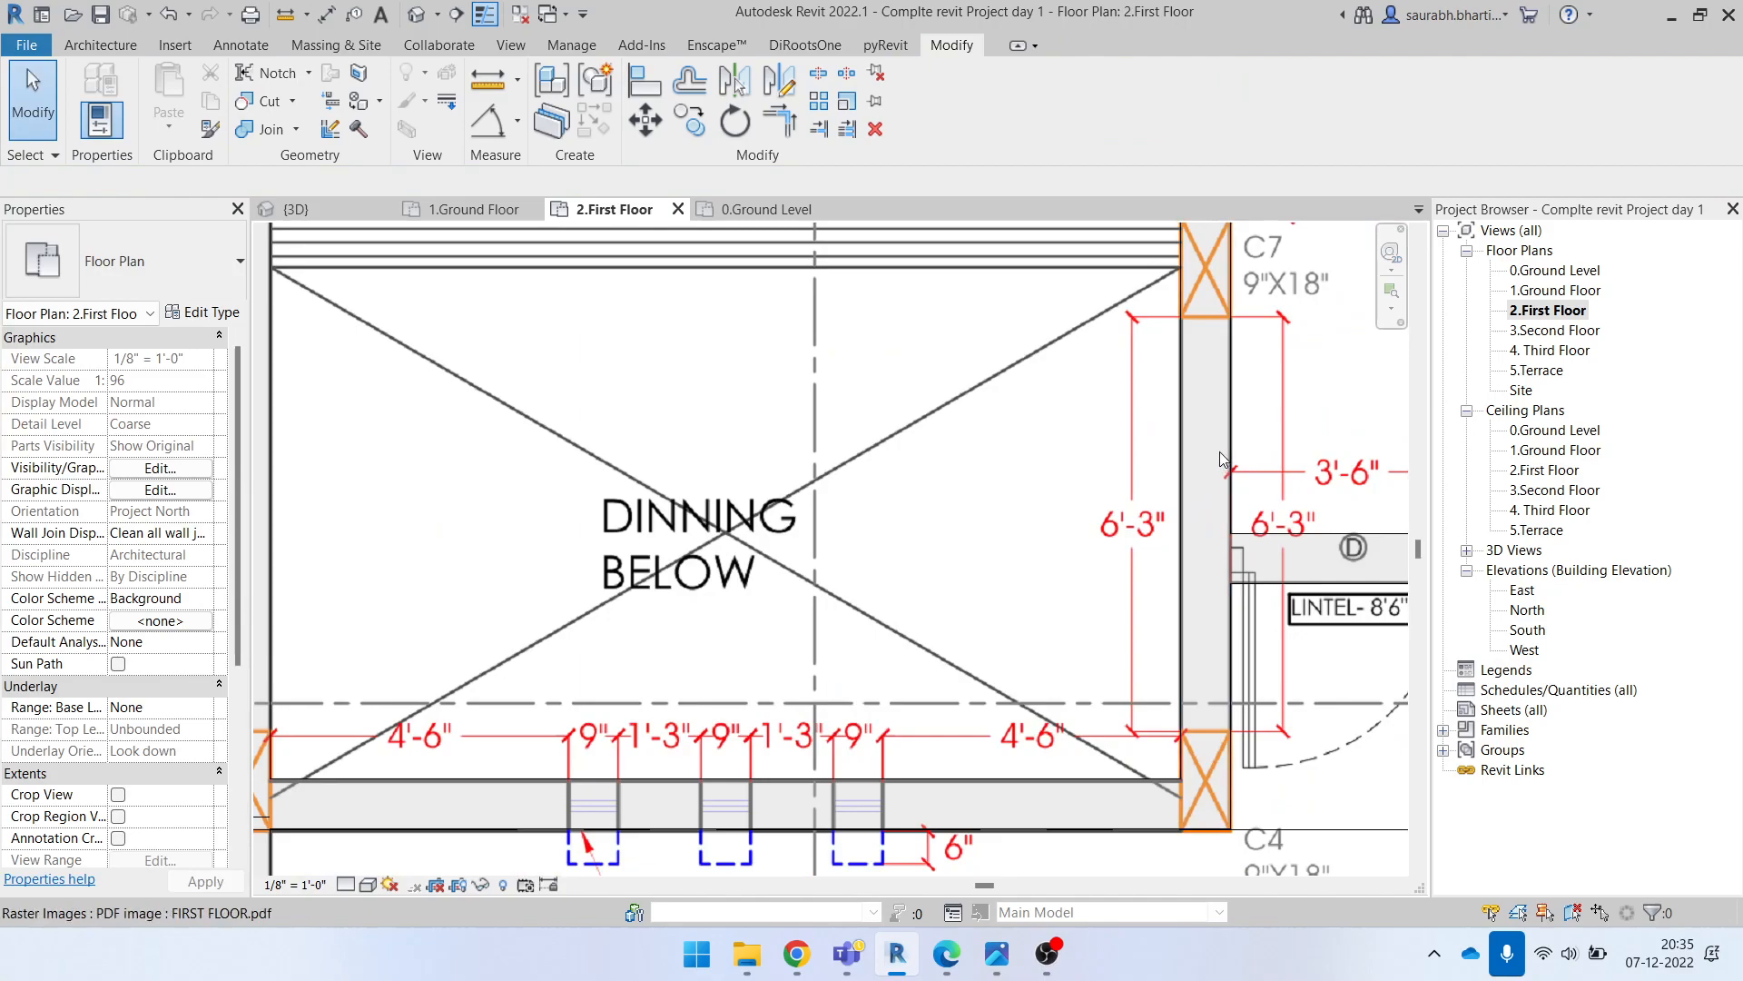
{"action": "middle_click_drag", "start_coordinate": [1220, 453], "coordinate": [1065, 503]}
{"action": "scroll", "coordinate": [1017, 266], "scroll_direction": "up", "scroll_amount": 2}
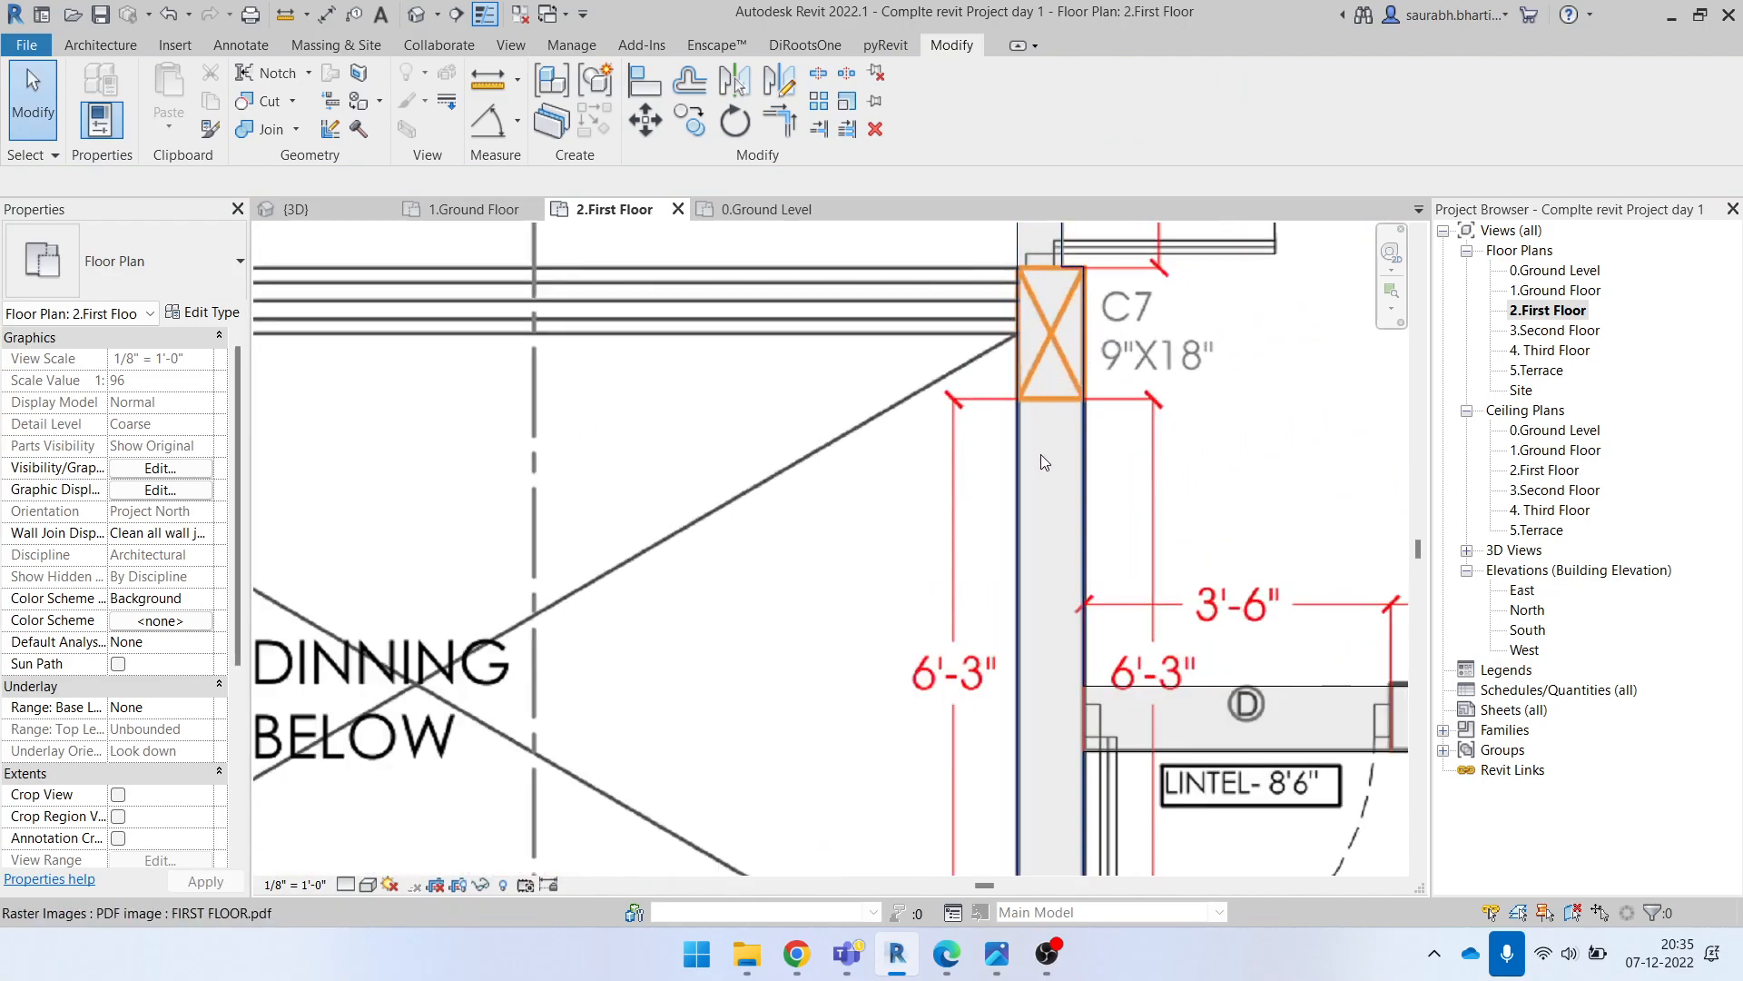
{"action": "scroll", "coordinate": [930, 450], "scroll_direction": "down", "scroll_amount": 1}
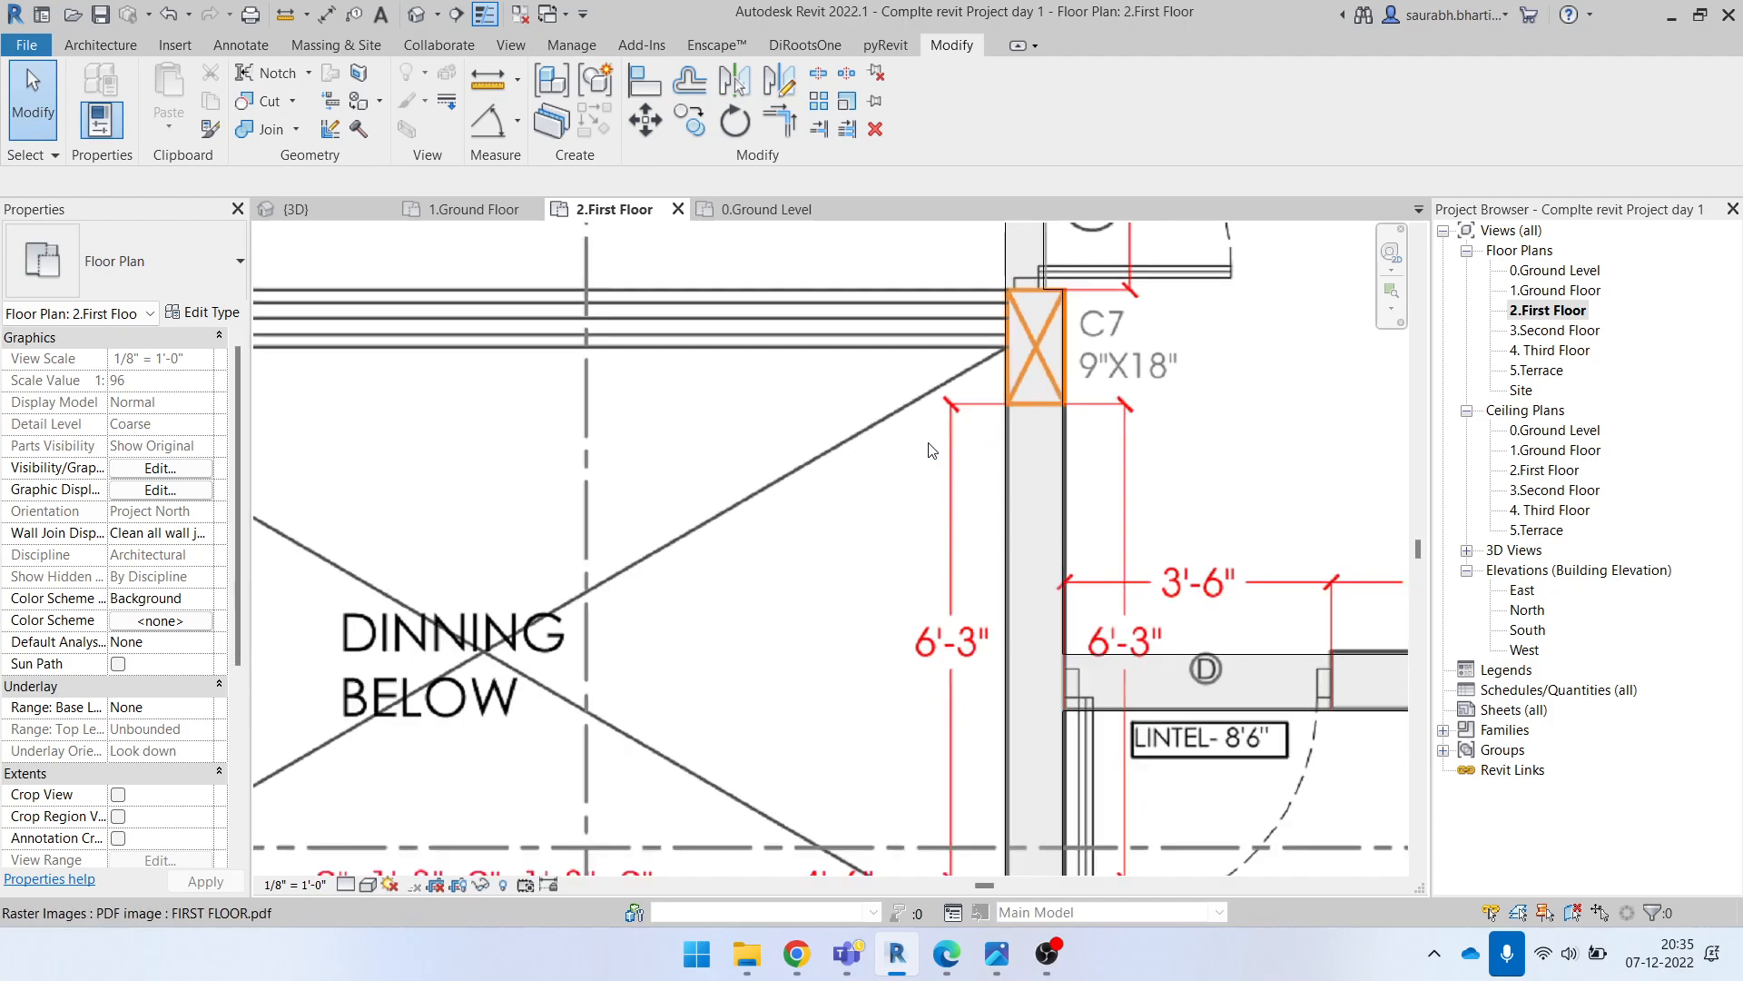
Step: Draw a short horizontal model line at the lower edge of column C7, between the 6'-3" dimension tick and the wall
{"action": "scroll", "coordinate": [977, 416], "scroll_direction": "up", "scroll_amount": 3}
{"action": "key", "text": "l"}
{"action": "key", "text": "i"}
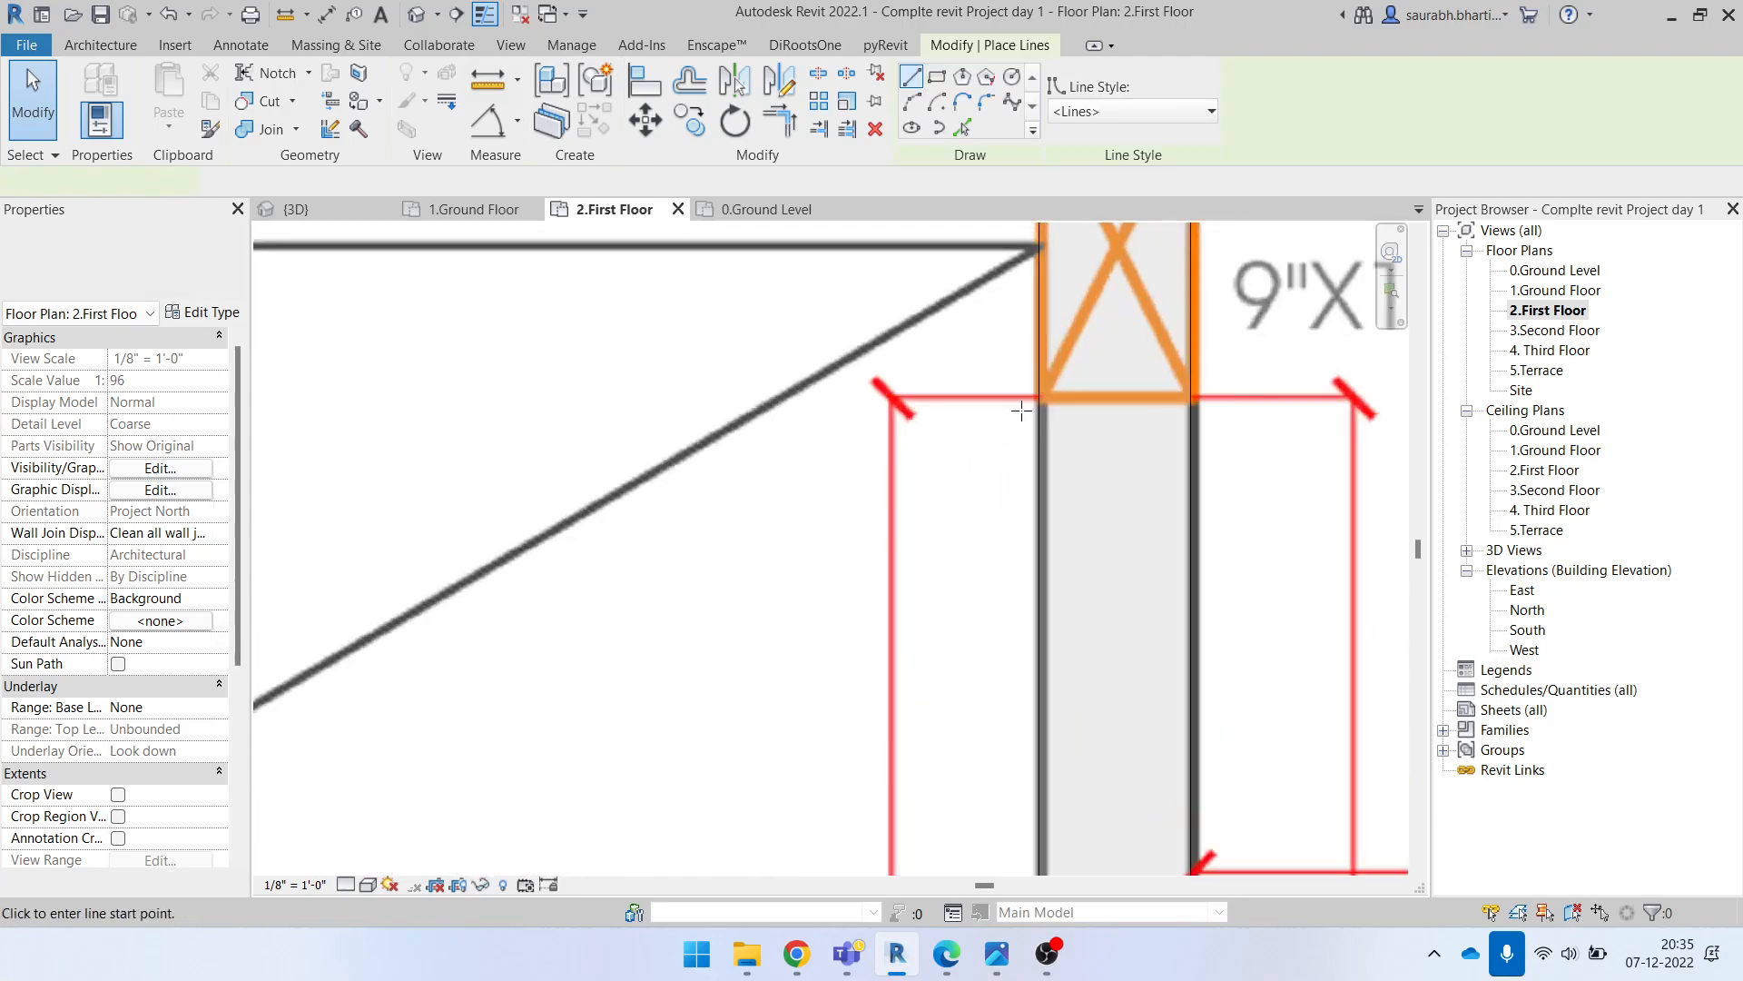
{"action": "left_click", "coordinate": [889, 393]}
{"action": "key", "text": "Escape"}
{"action": "key", "text": "Escape"}
{"action": "scroll", "coordinate": [962, 436], "scroll_direction": "down", "scroll_amount": 3}
{"action": "middle_click_drag", "start_coordinate": [955, 654], "coordinate": [996, 506]}
{"action": "key", "text": "Escape"}
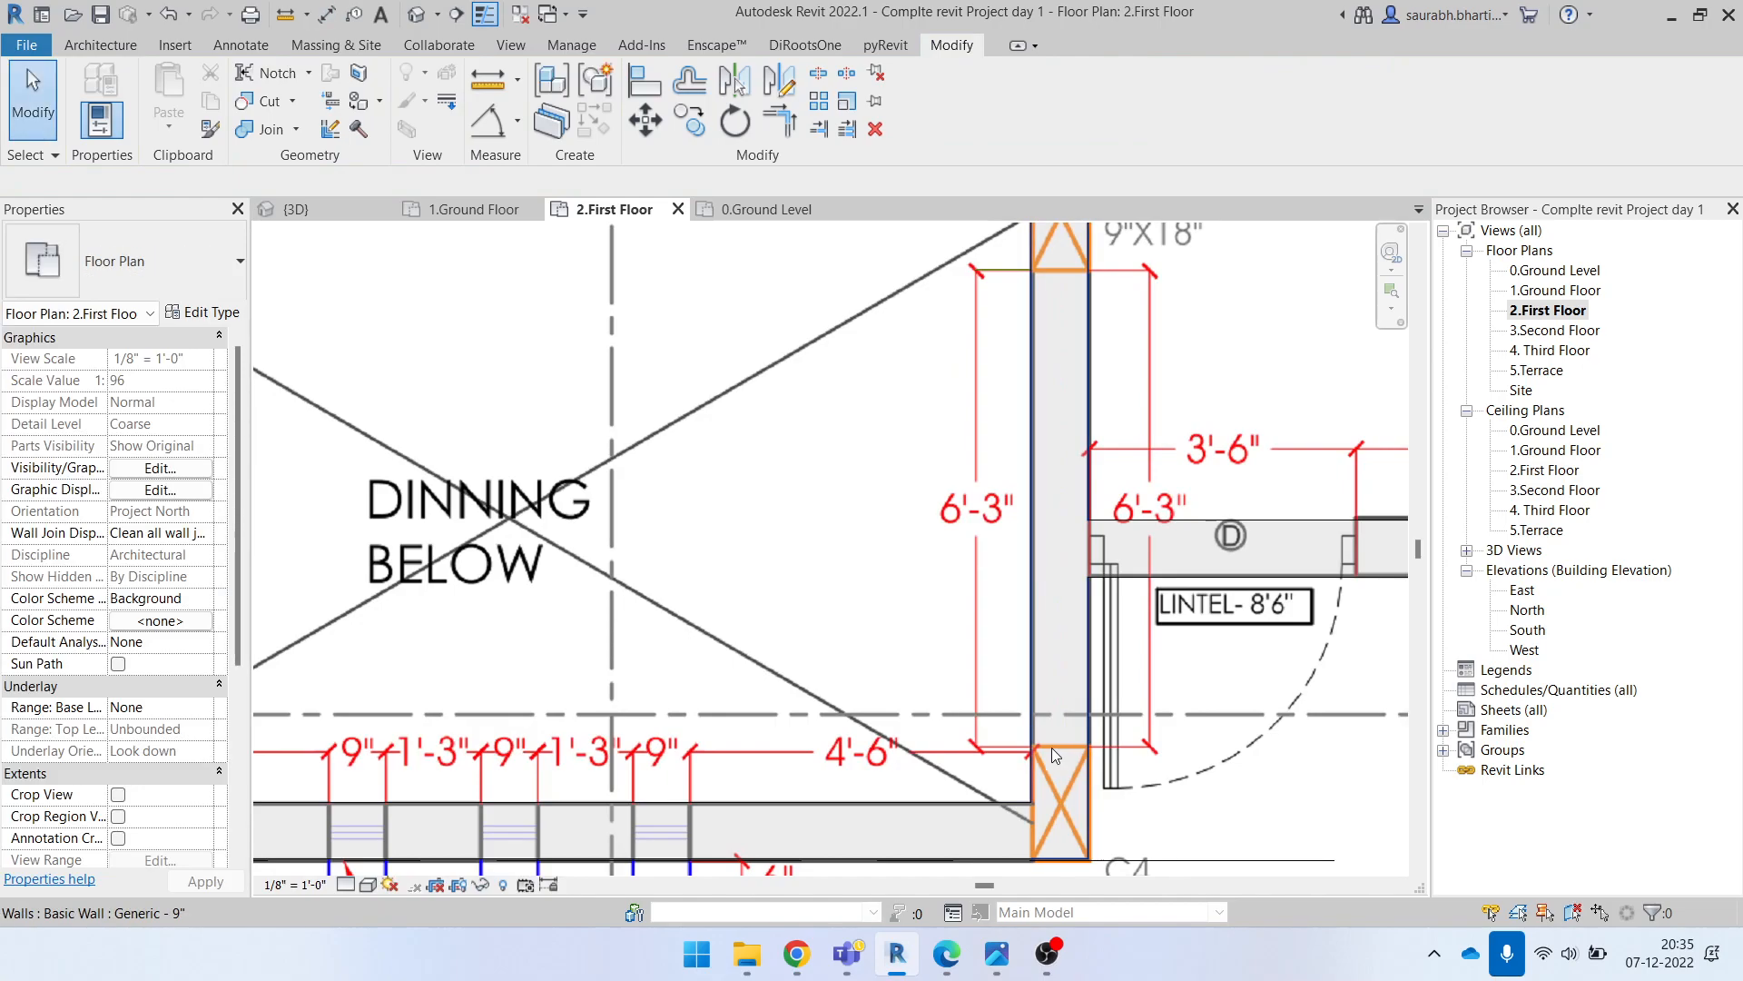
Step: Draw a short horizontal model line at the upper edge of column C4, across the 6'-3" dimension tick
{"action": "scroll", "coordinate": [1037, 744], "scroll_direction": "up", "scroll_amount": 2}
{"action": "key", "text": "l"}
{"action": "key", "text": "i"}
{"action": "left_click", "coordinate": [931, 744]}
{"action": "key", "text": "Escape"}
{"action": "key", "text": "Escape"}
Step: Dimension the distance between the two short model lines at columns C7 and C4
{"action": "key", "text": "d"}
{"action": "key", "text": "i"}
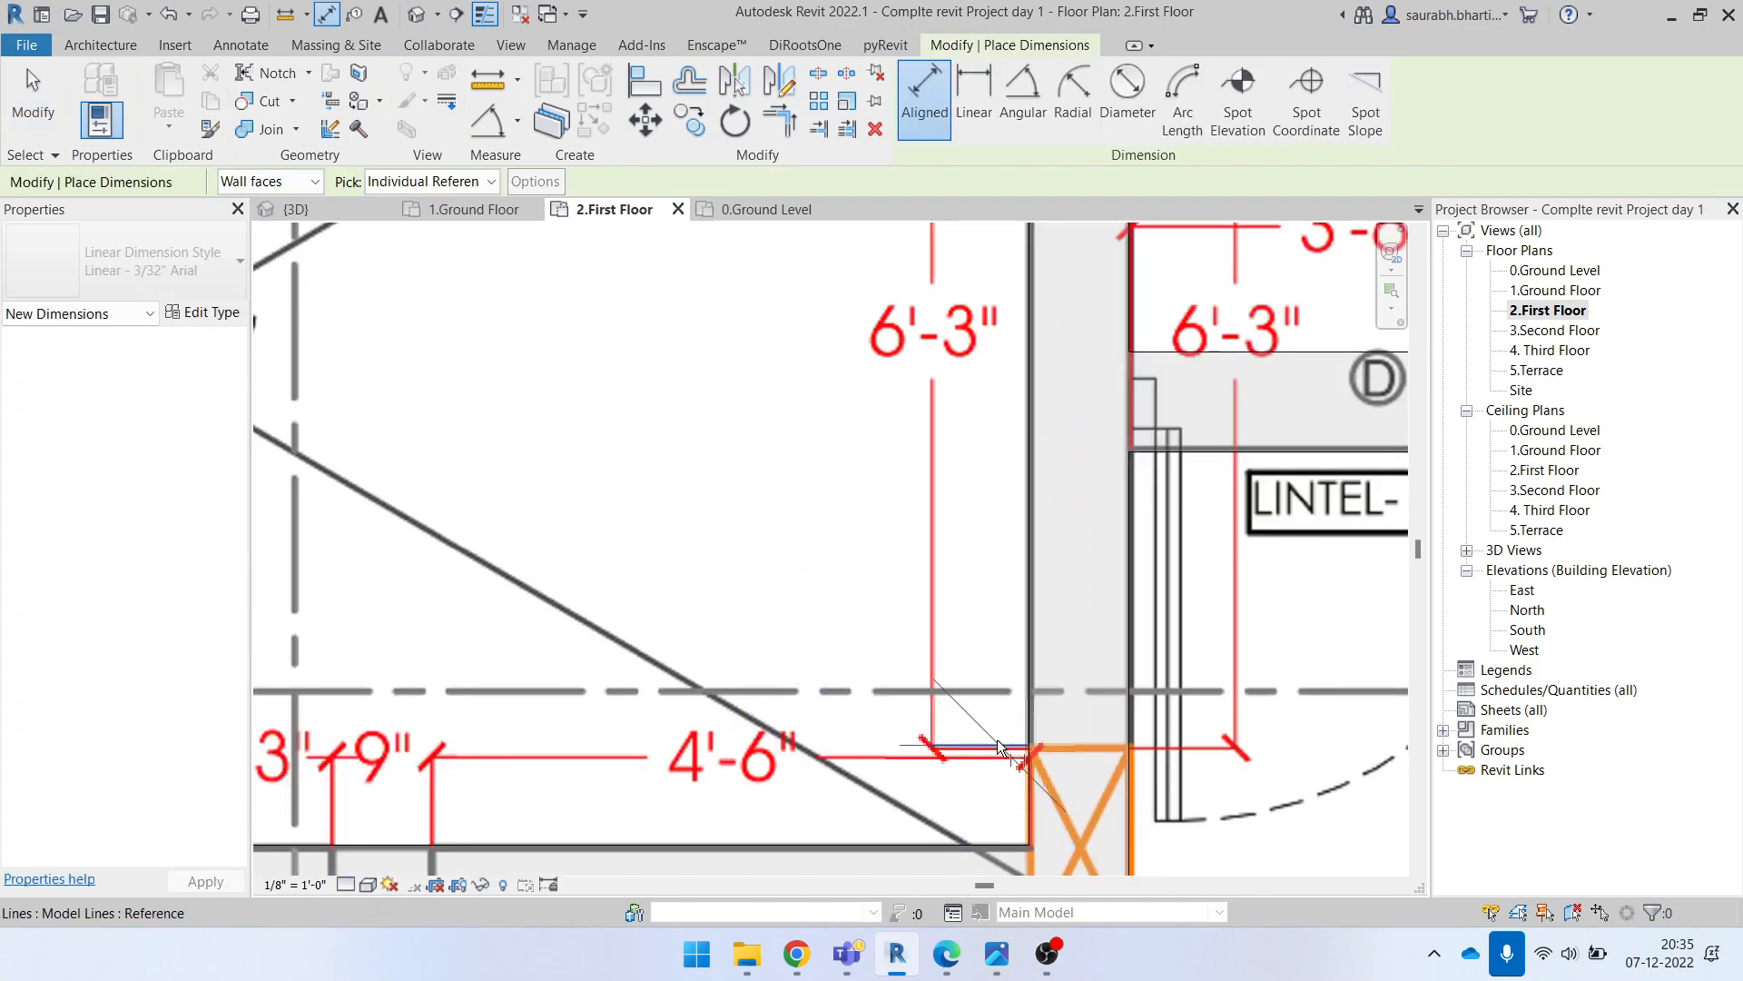
{"action": "scroll", "coordinate": [997, 742], "scroll_direction": "down", "scroll_amount": 4}
{"action": "left_click", "coordinate": [985, 470]}
{"action": "left_click", "coordinate": [924, 552]}
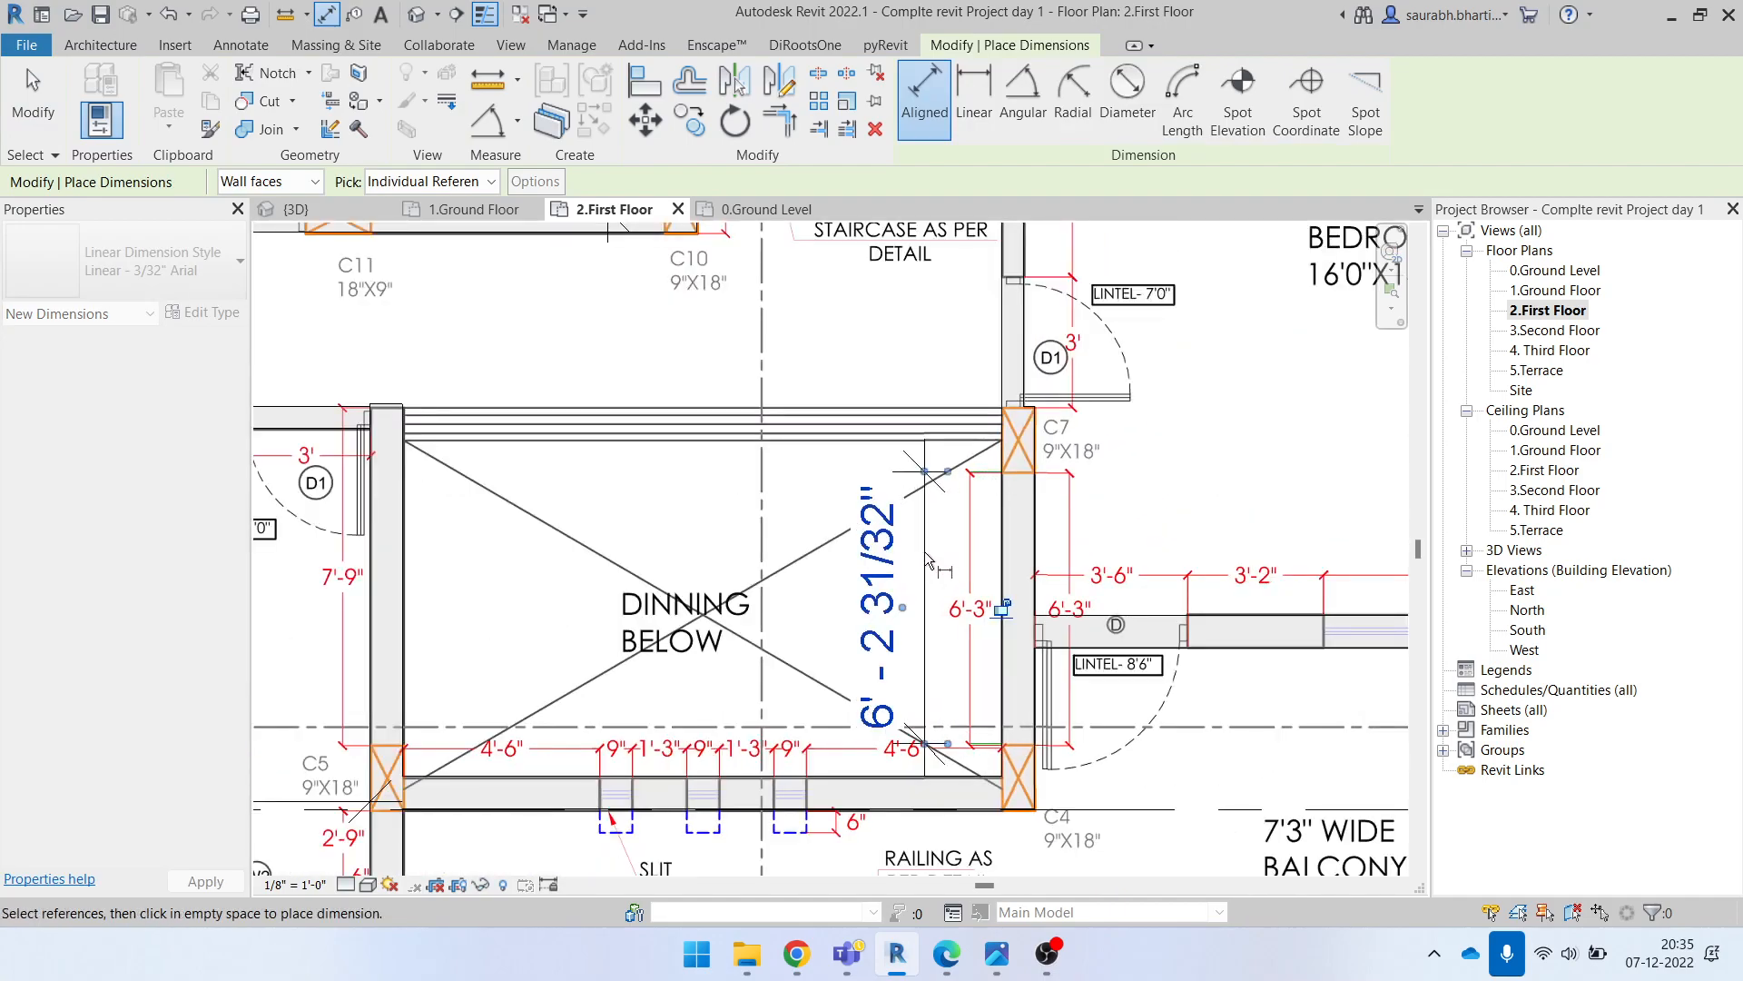
{"action": "key", "text": "Escape"}
{"action": "key", "text": "Escape"}
Step: Set the distance between the model lines at columns C7 and C4 to 6'3" by moving the line at C4
{"action": "scroll", "coordinate": [971, 742], "scroll_direction": "up", "scroll_amount": 3}
{"action": "left_click", "coordinate": [975, 741]}
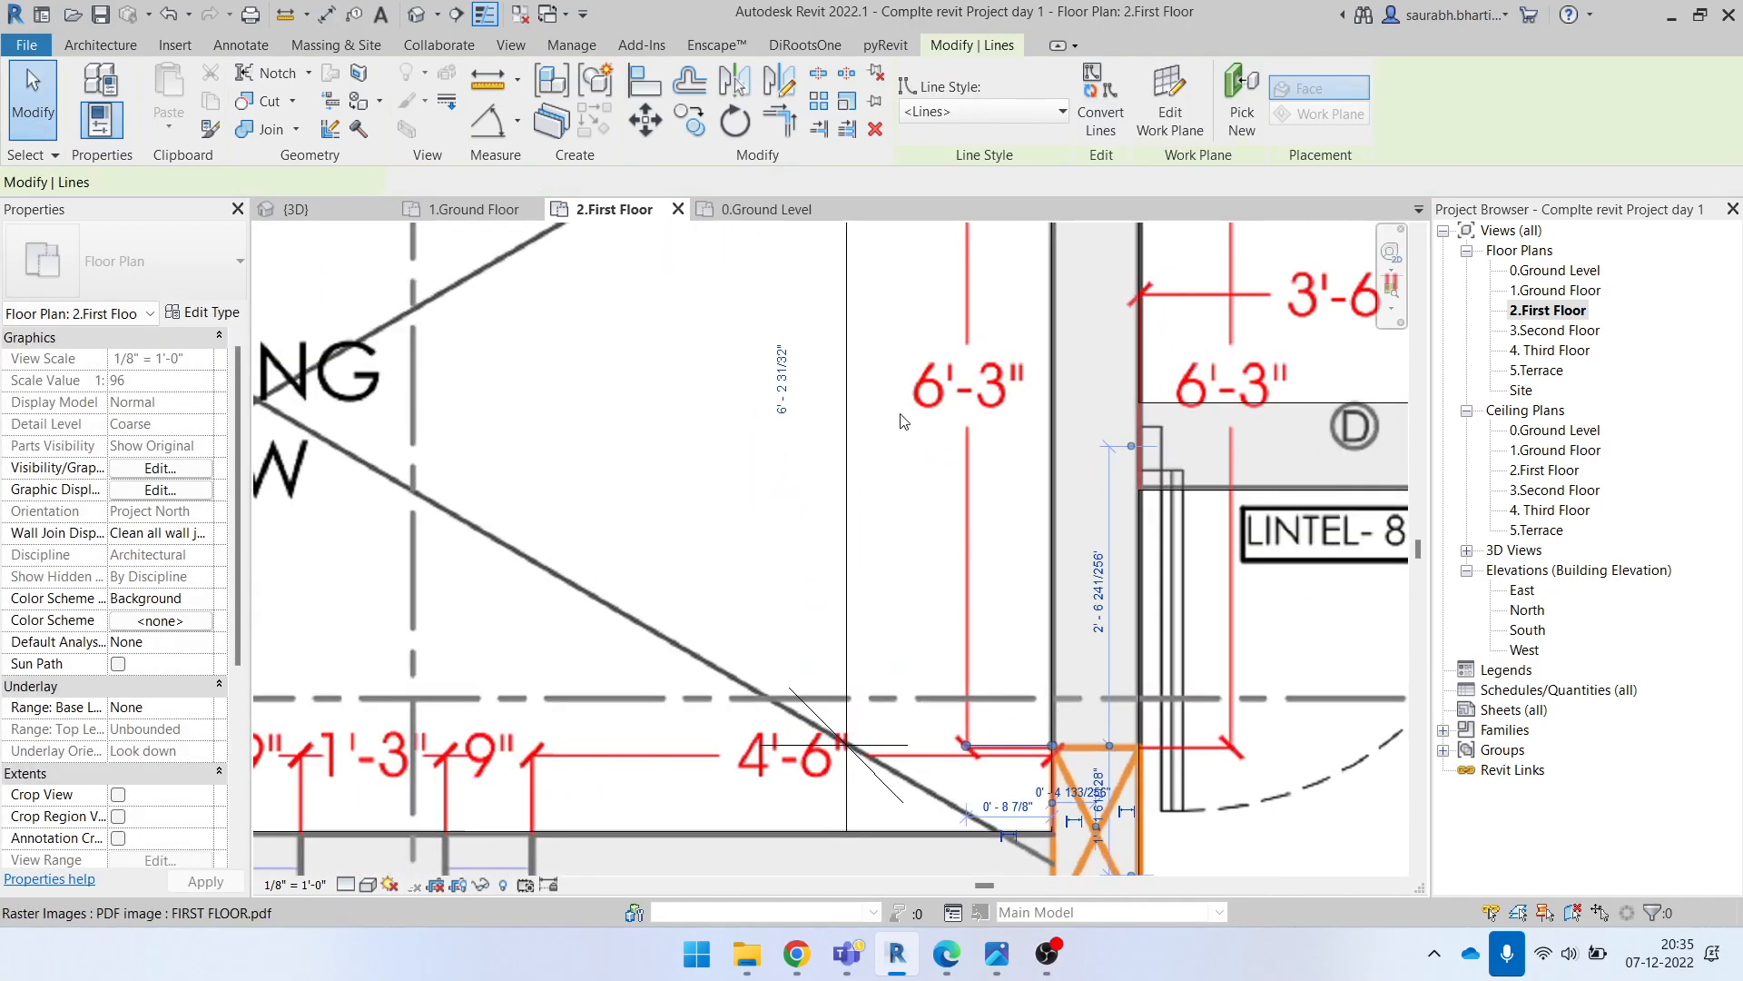
{"action": "left_click", "coordinate": [782, 381]}
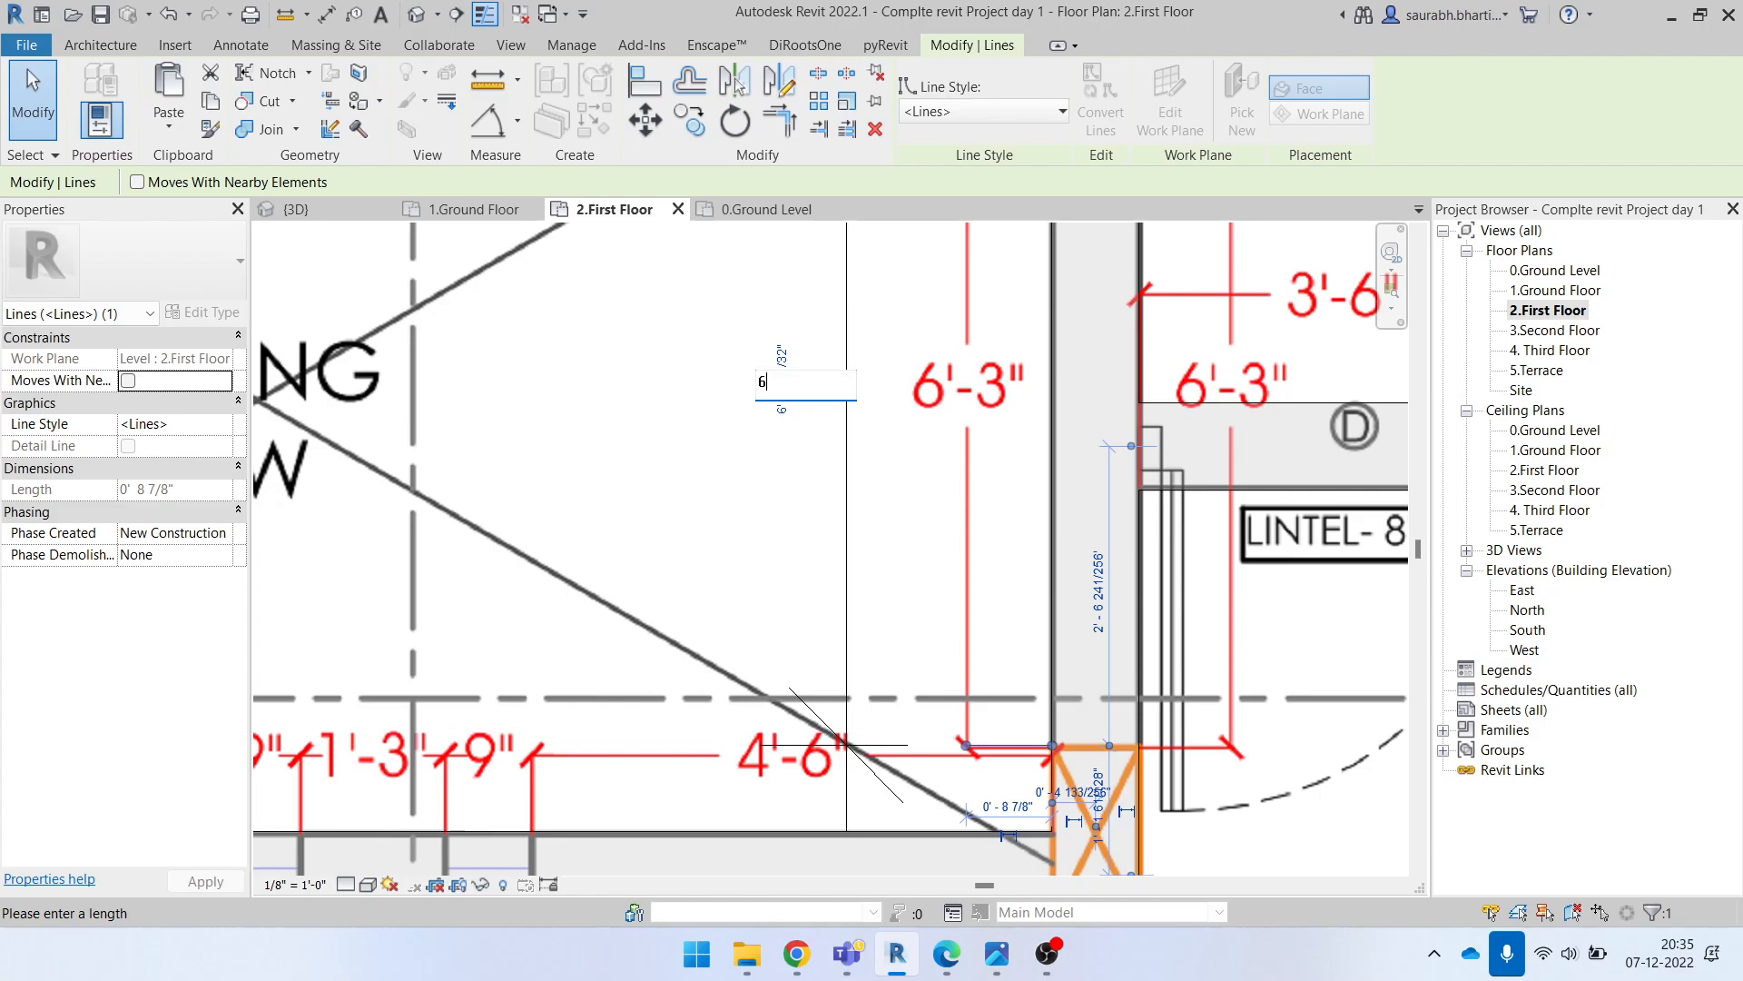
{"action": "type", "text": "6'3"}
{"action": "key", "text": "Return"}
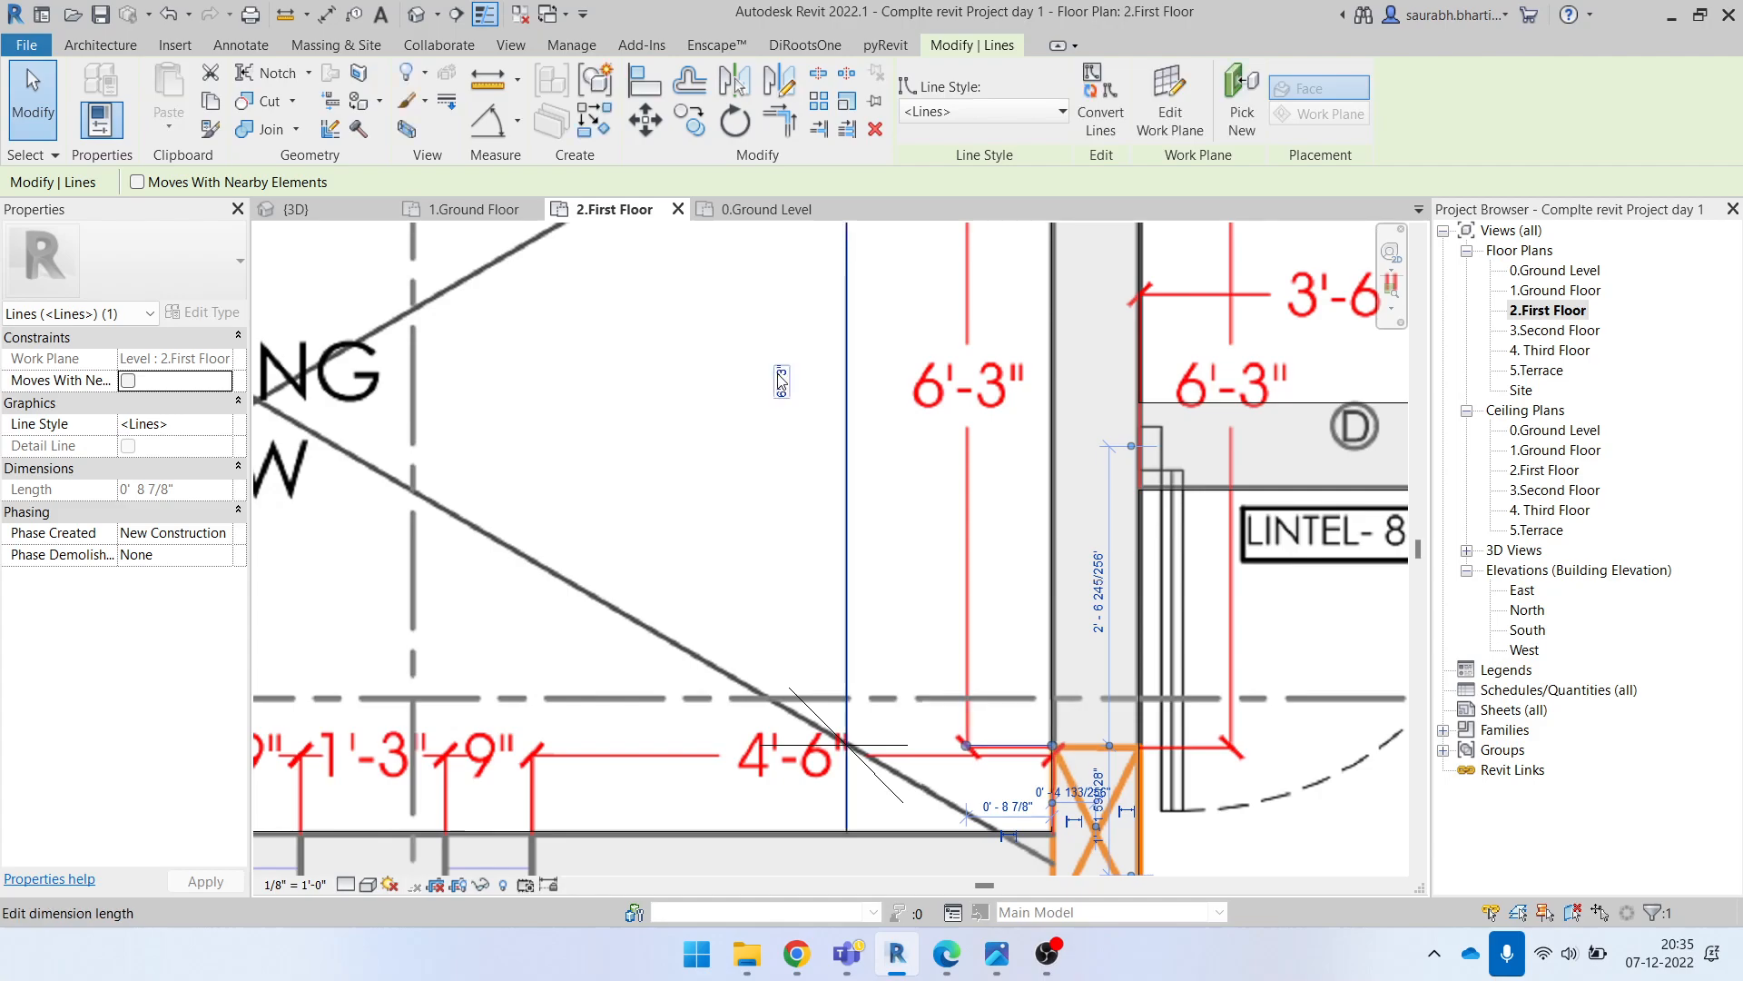
{"action": "key", "text": "Escape"}
{"action": "scroll", "coordinate": [1015, 749], "scroll_direction": "down", "scroll_amount": 3}
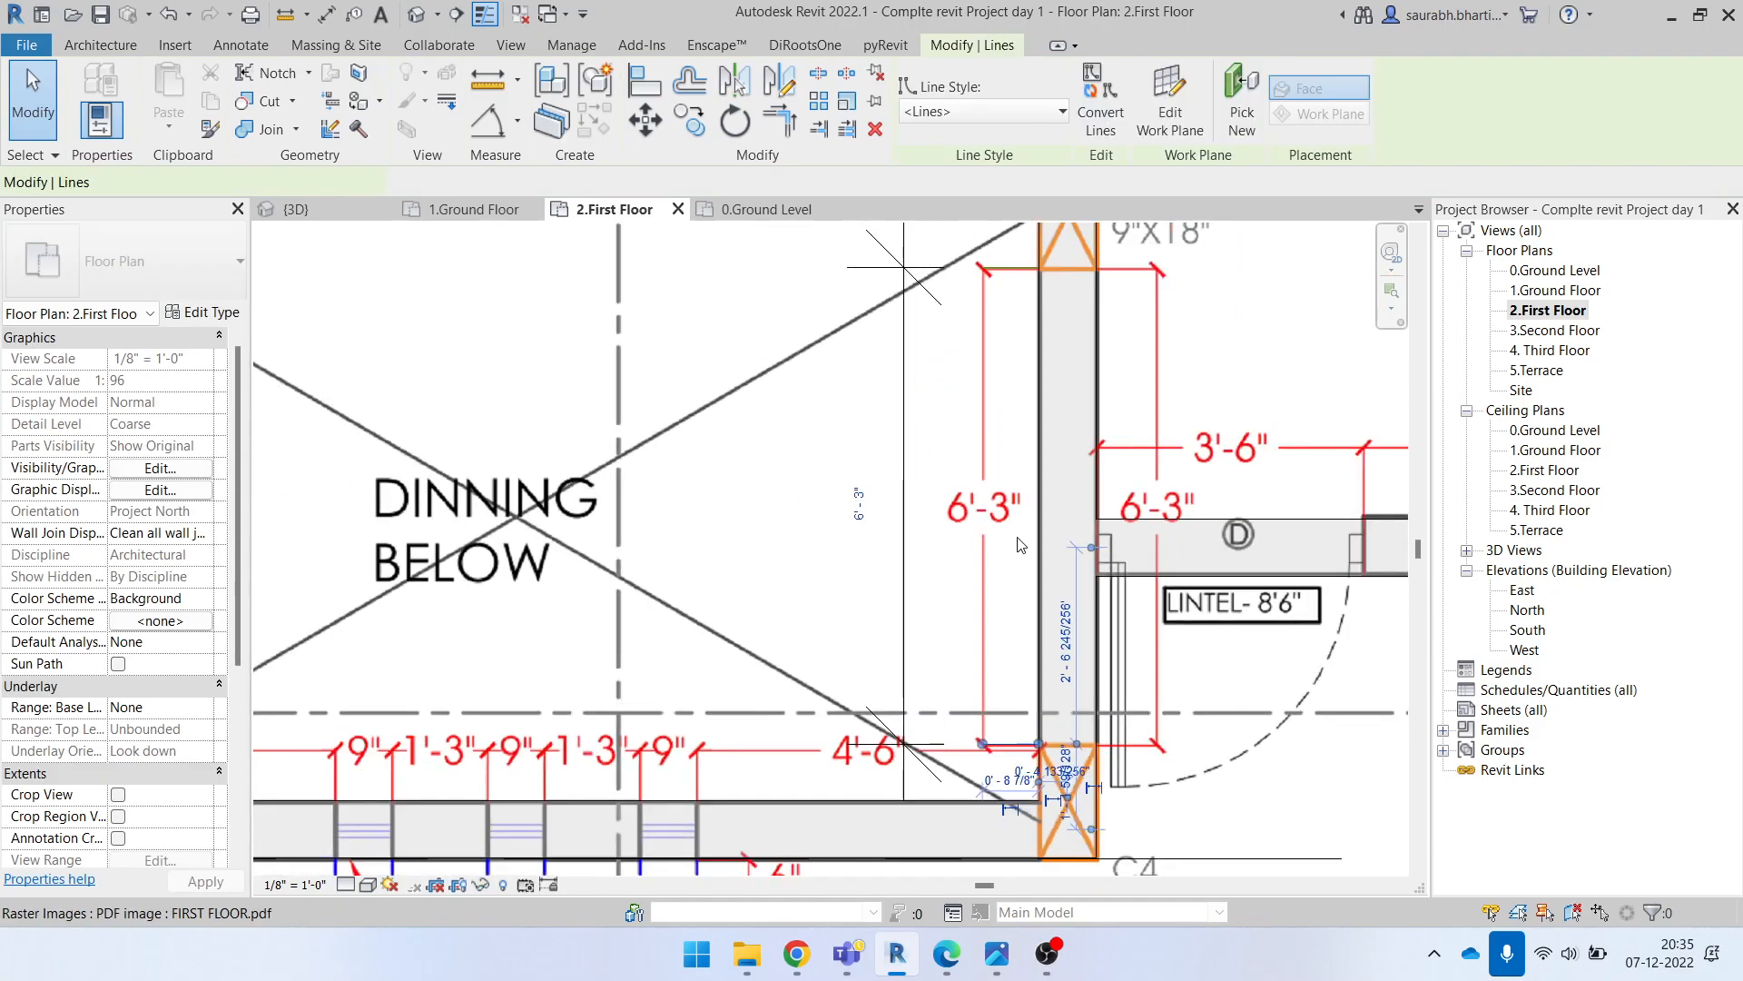
{"action": "scroll", "coordinate": [953, 327], "scroll_direction": "down", "scroll_amount": 2}
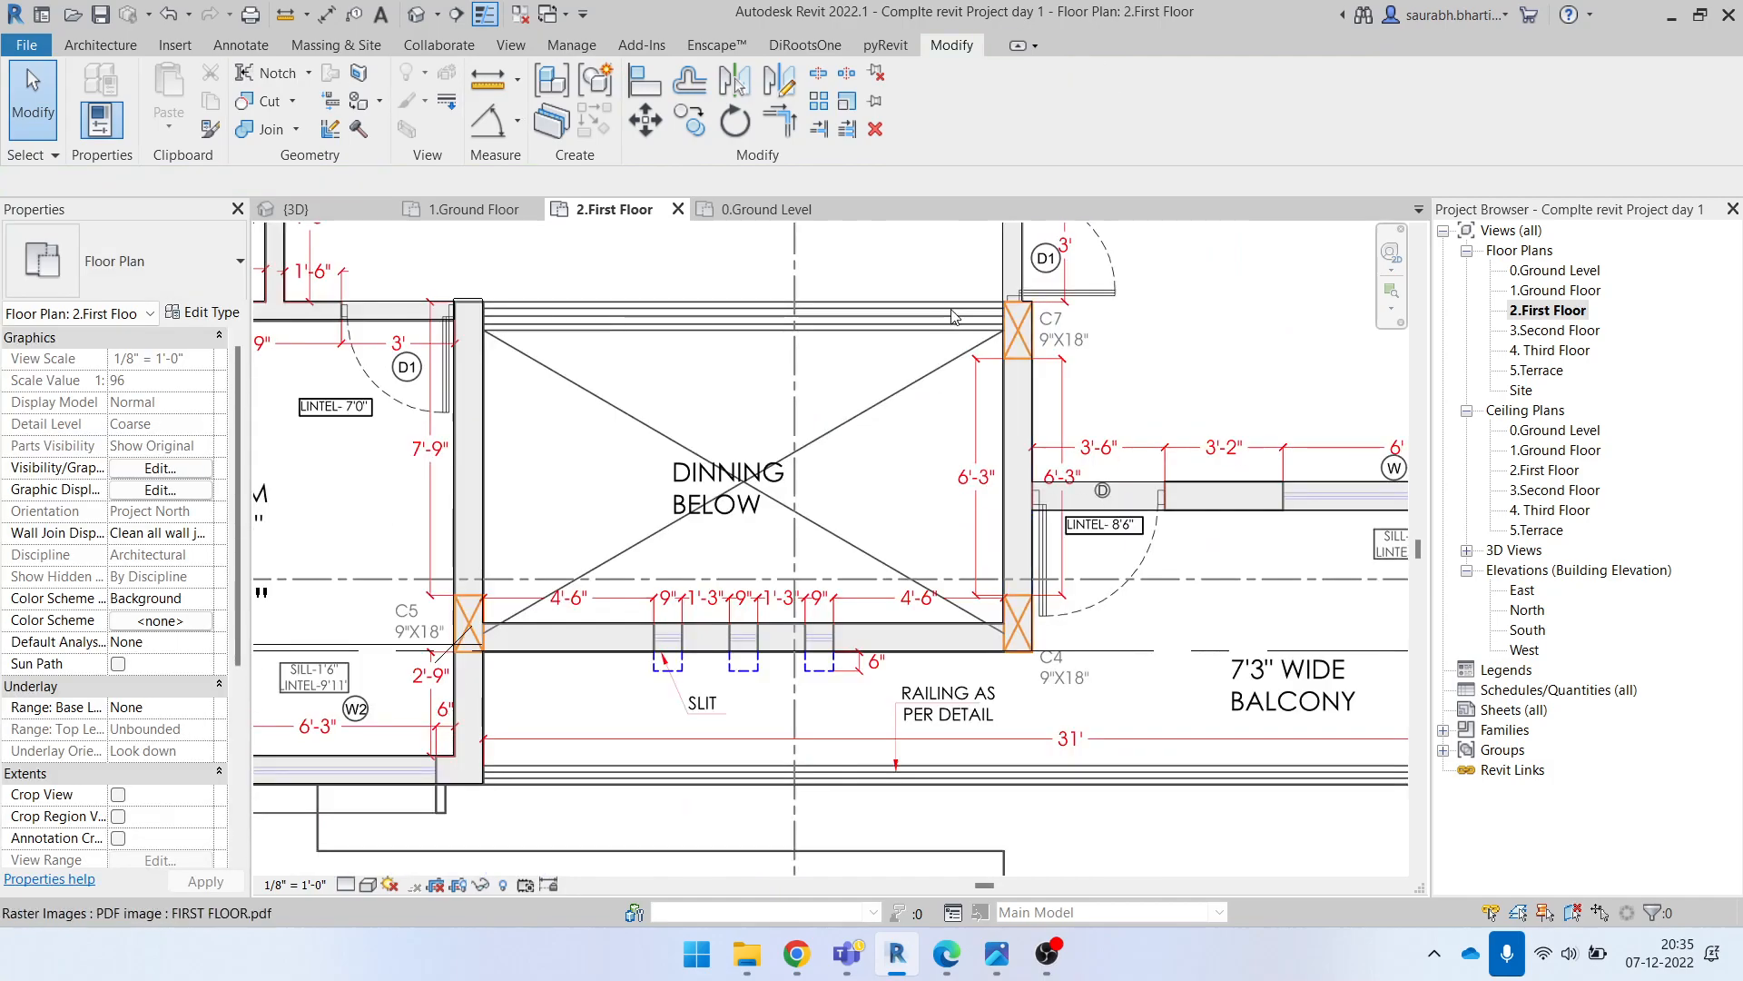
Step: Examine the plan around the dining void, the 16'0"x14'3" bedroom and the balcony for remaining wall differences
{"action": "scroll", "coordinate": [1127, 535], "scroll_direction": "up", "scroll_amount": 1}
{"action": "middle_click_drag", "start_coordinate": [1128, 548], "coordinate": [811, 661]}
{"action": "middle_click_drag", "start_coordinate": [1162, 517], "coordinate": [920, 607]}
{"action": "scroll", "coordinate": [1305, 709], "scroll_direction": "down", "scroll_amount": 2}
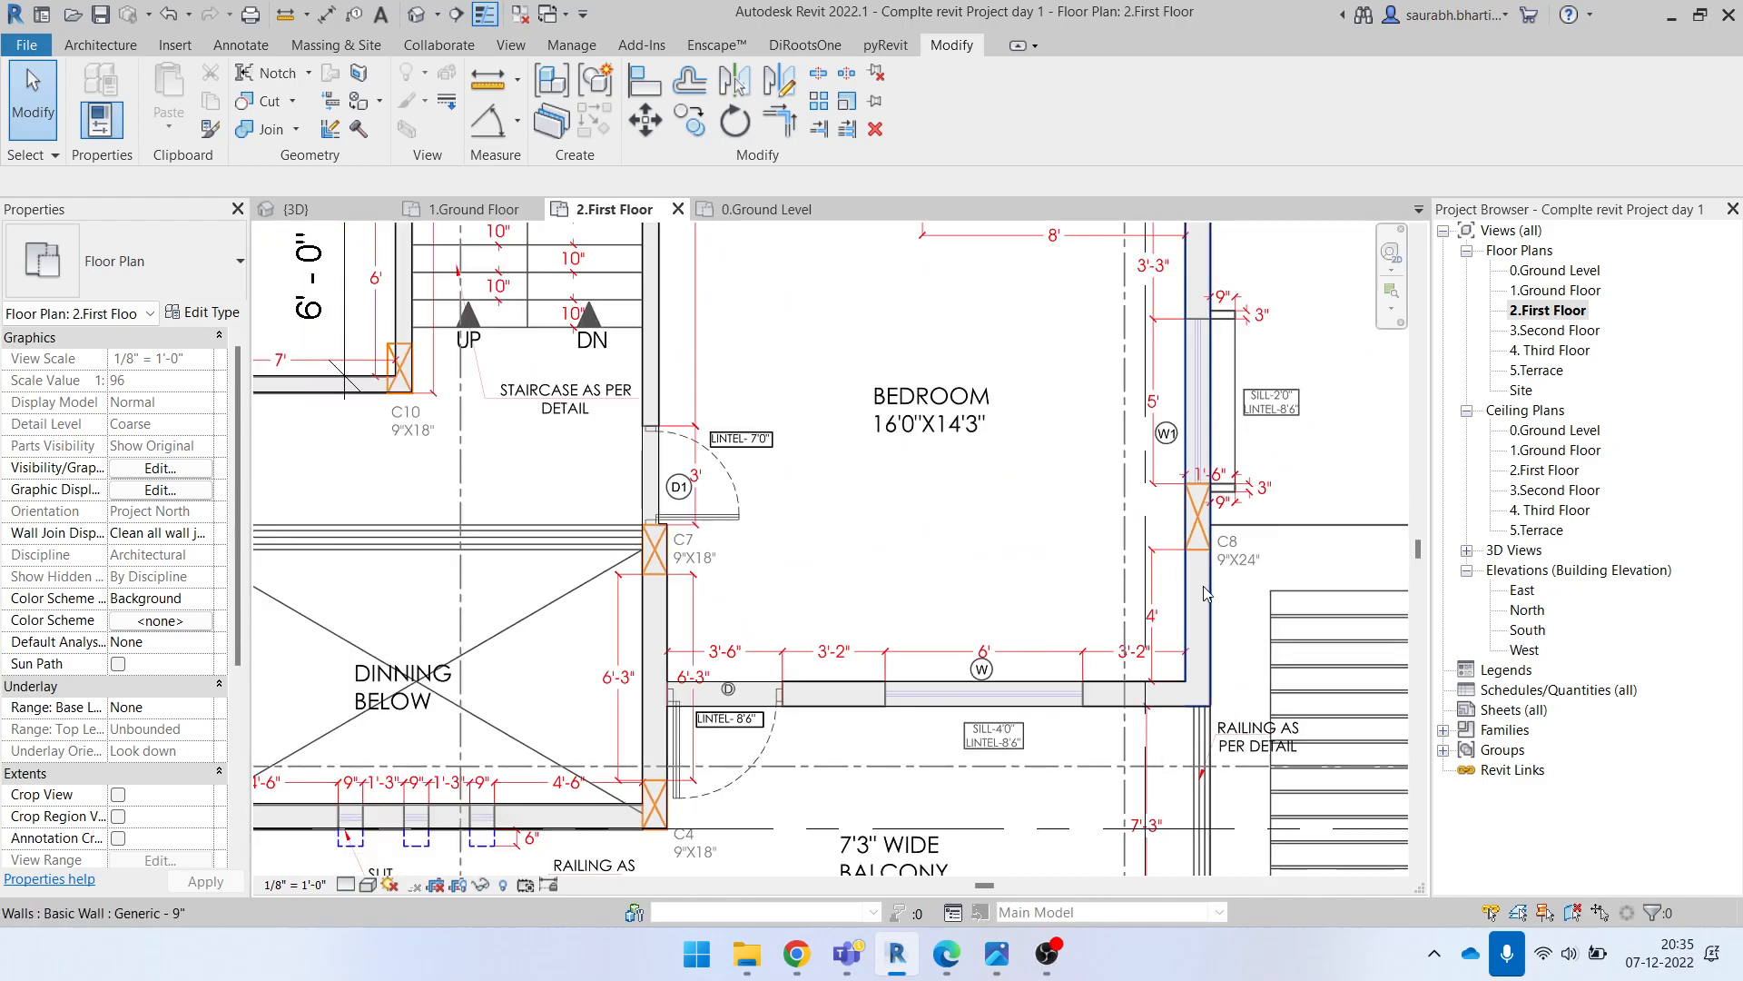
{"action": "scroll", "coordinate": [1220, 578], "scroll_direction": "down", "scroll_amount": 3}
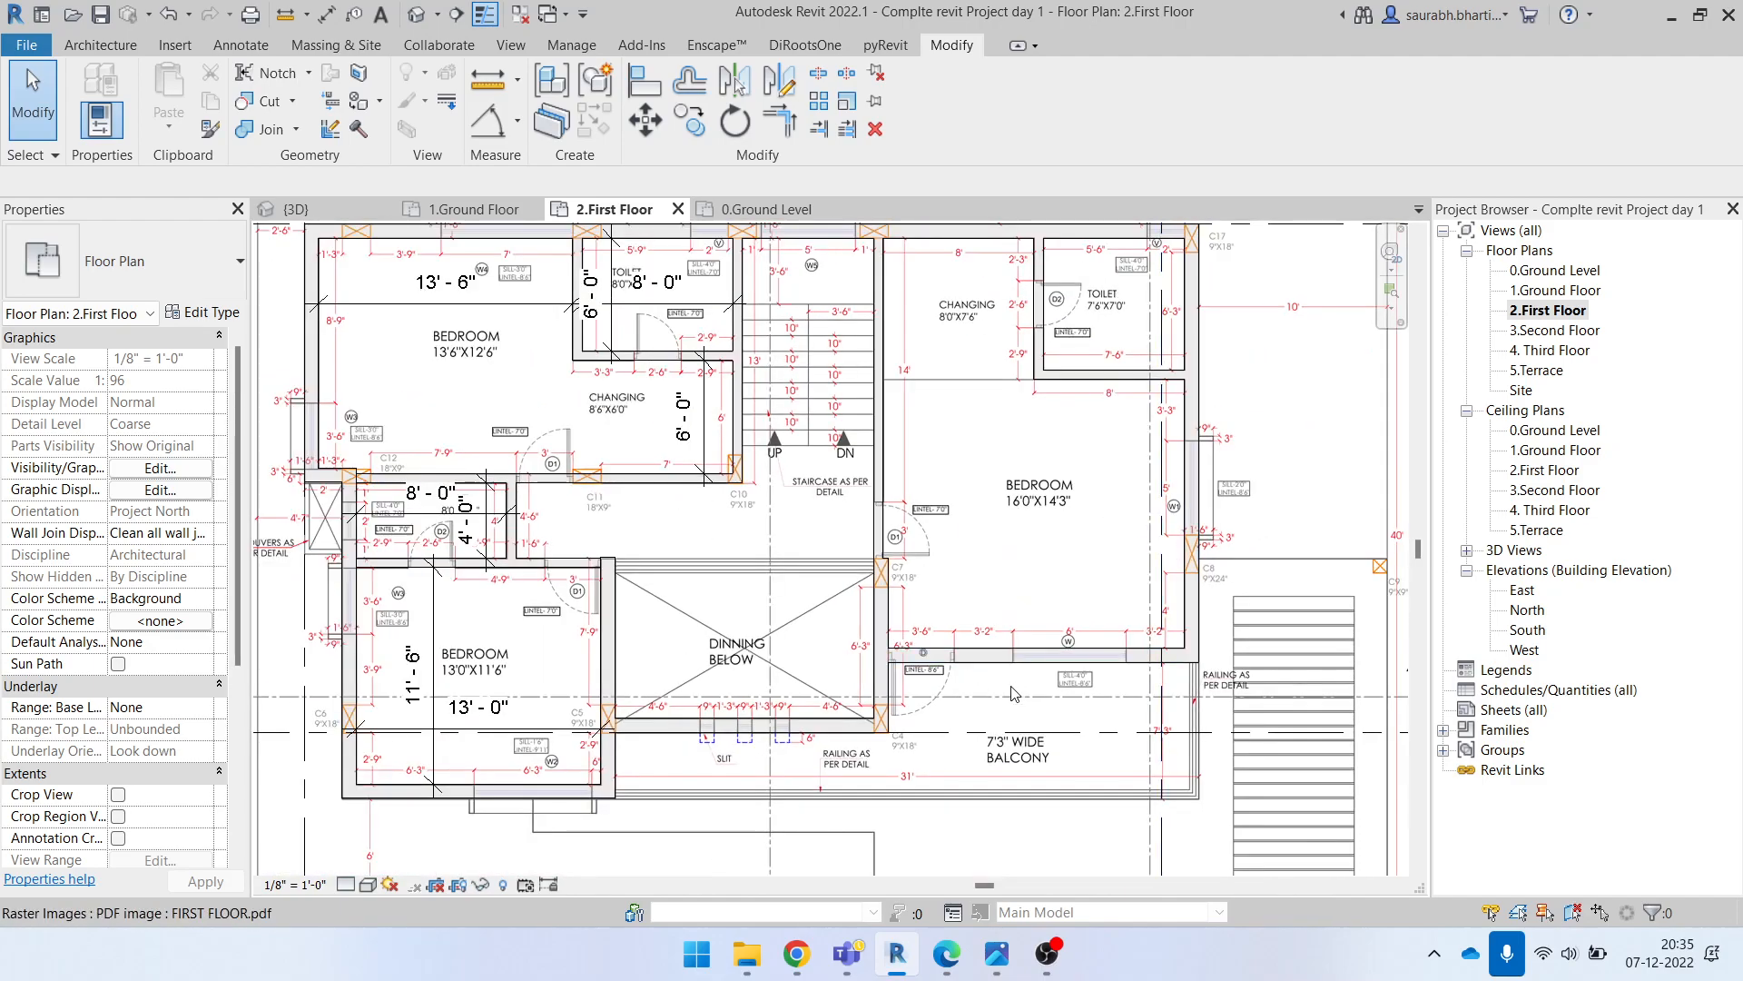
{"action": "scroll", "coordinate": [1013, 694], "scroll_direction": "up", "scroll_amount": 2}
{"action": "scroll", "coordinate": [1027, 680], "scroll_direction": "down", "scroll_amount": 1}
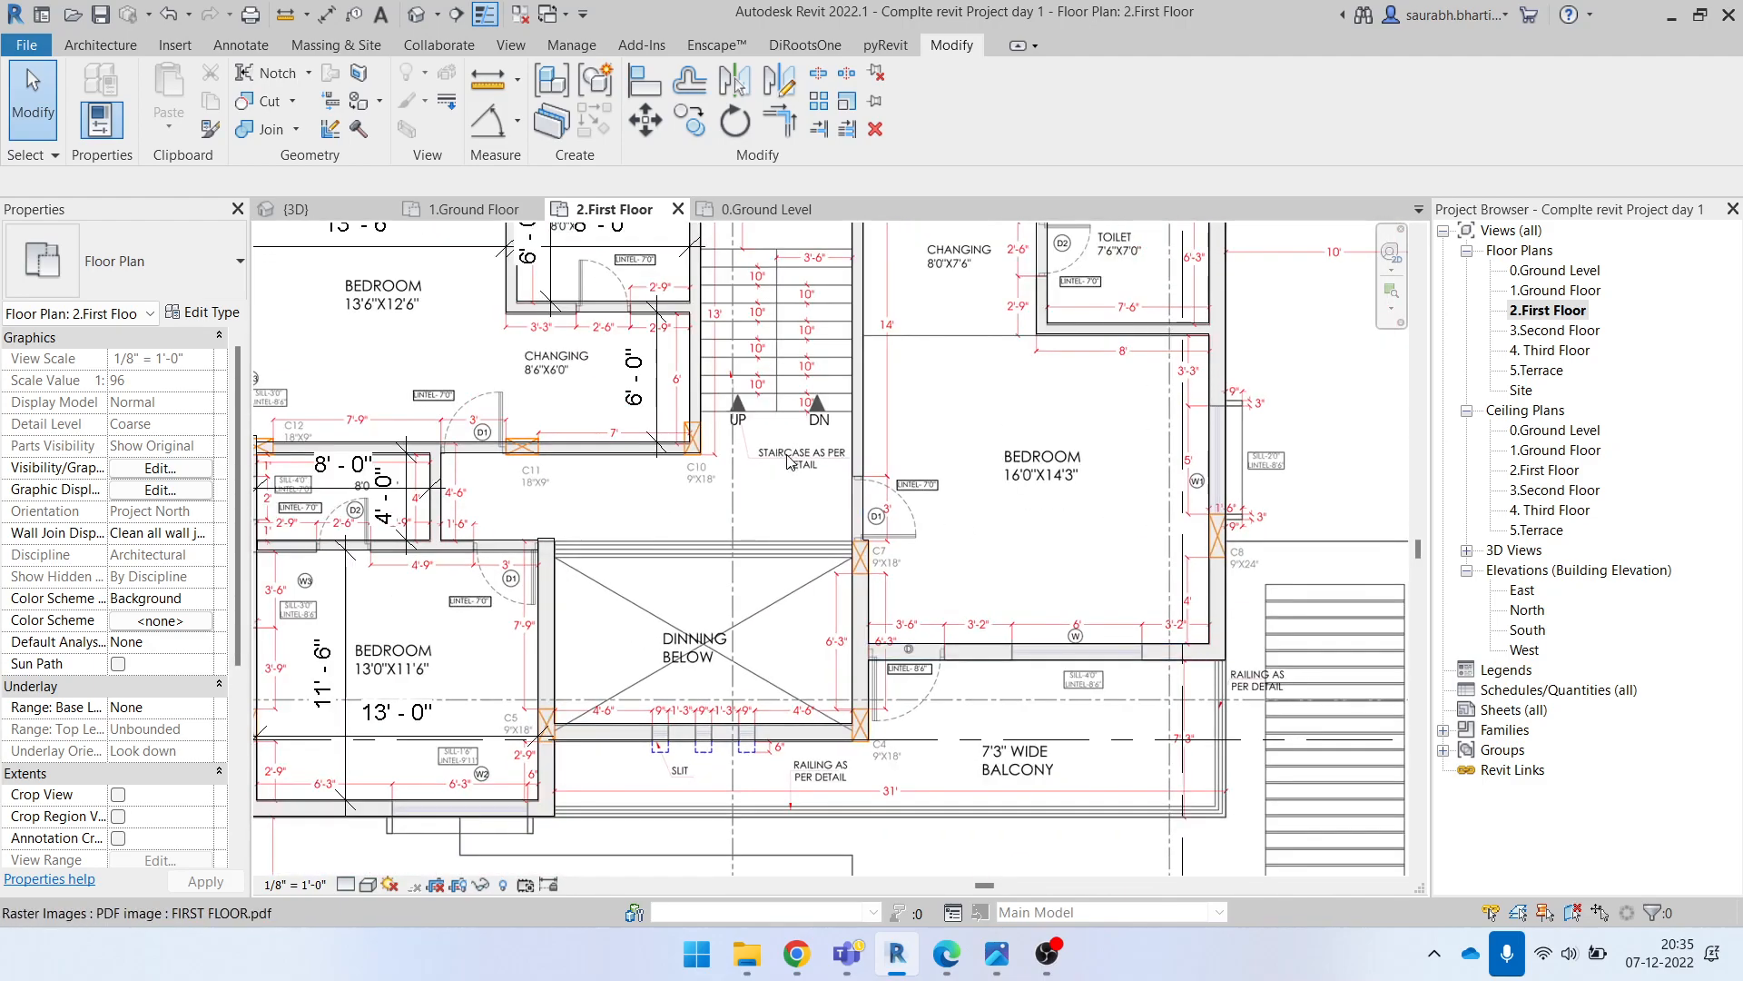
{"action": "scroll", "coordinate": [890, 576], "scroll_direction": "up", "scroll_amount": 3}
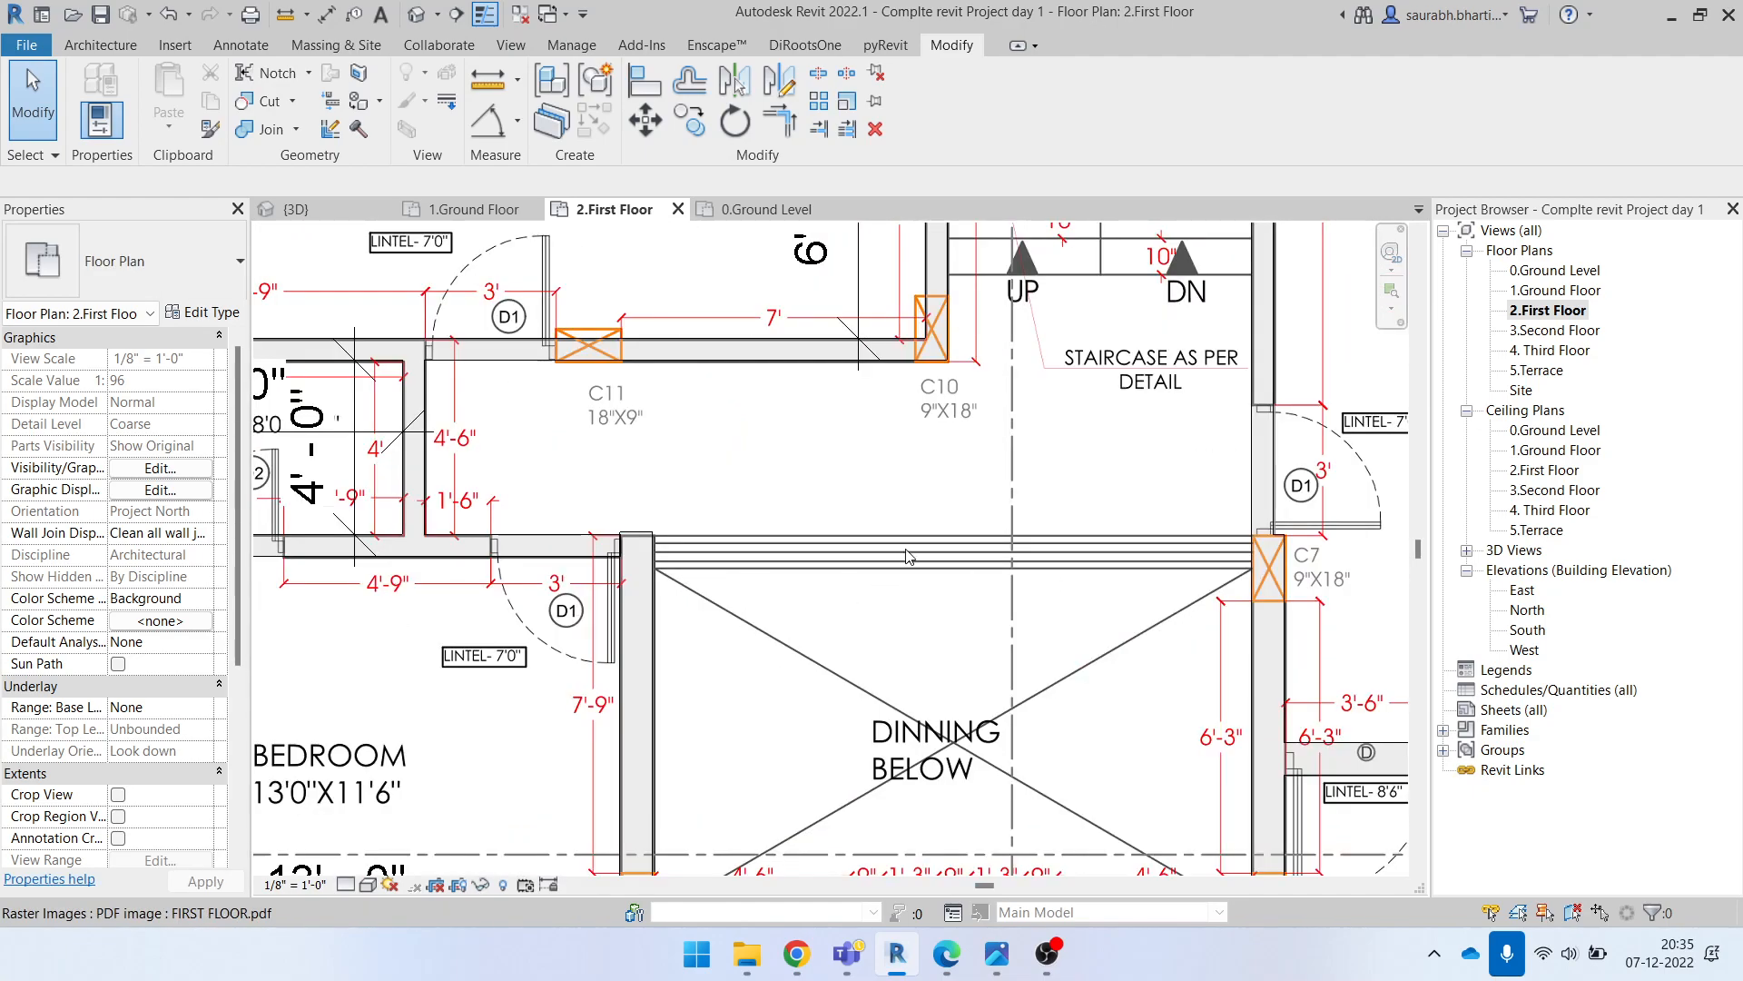
{"action": "scroll", "coordinate": [797, 595], "scroll_direction": "up", "scroll_amount": 2}
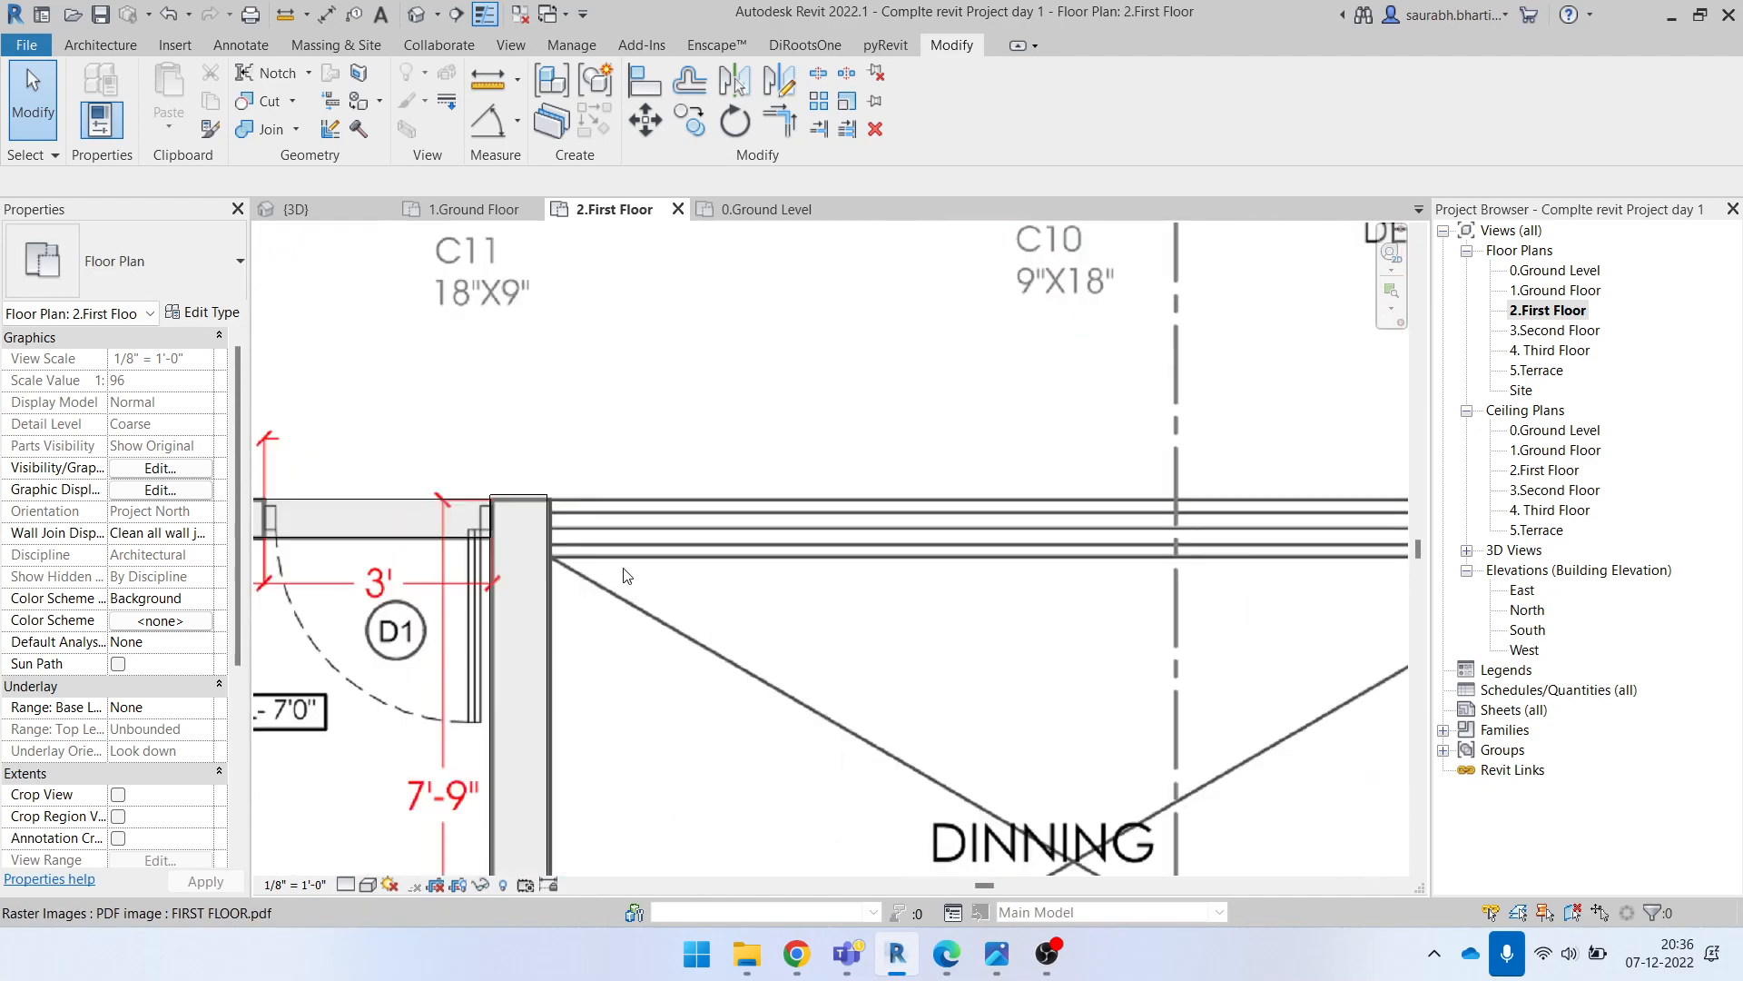
{"action": "scroll", "coordinate": [624, 575], "scroll_direction": "down", "scroll_amount": 3}
{"action": "scroll", "coordinate": [735, 633], "scroll_direction": "down", "scroll_amount": 2}
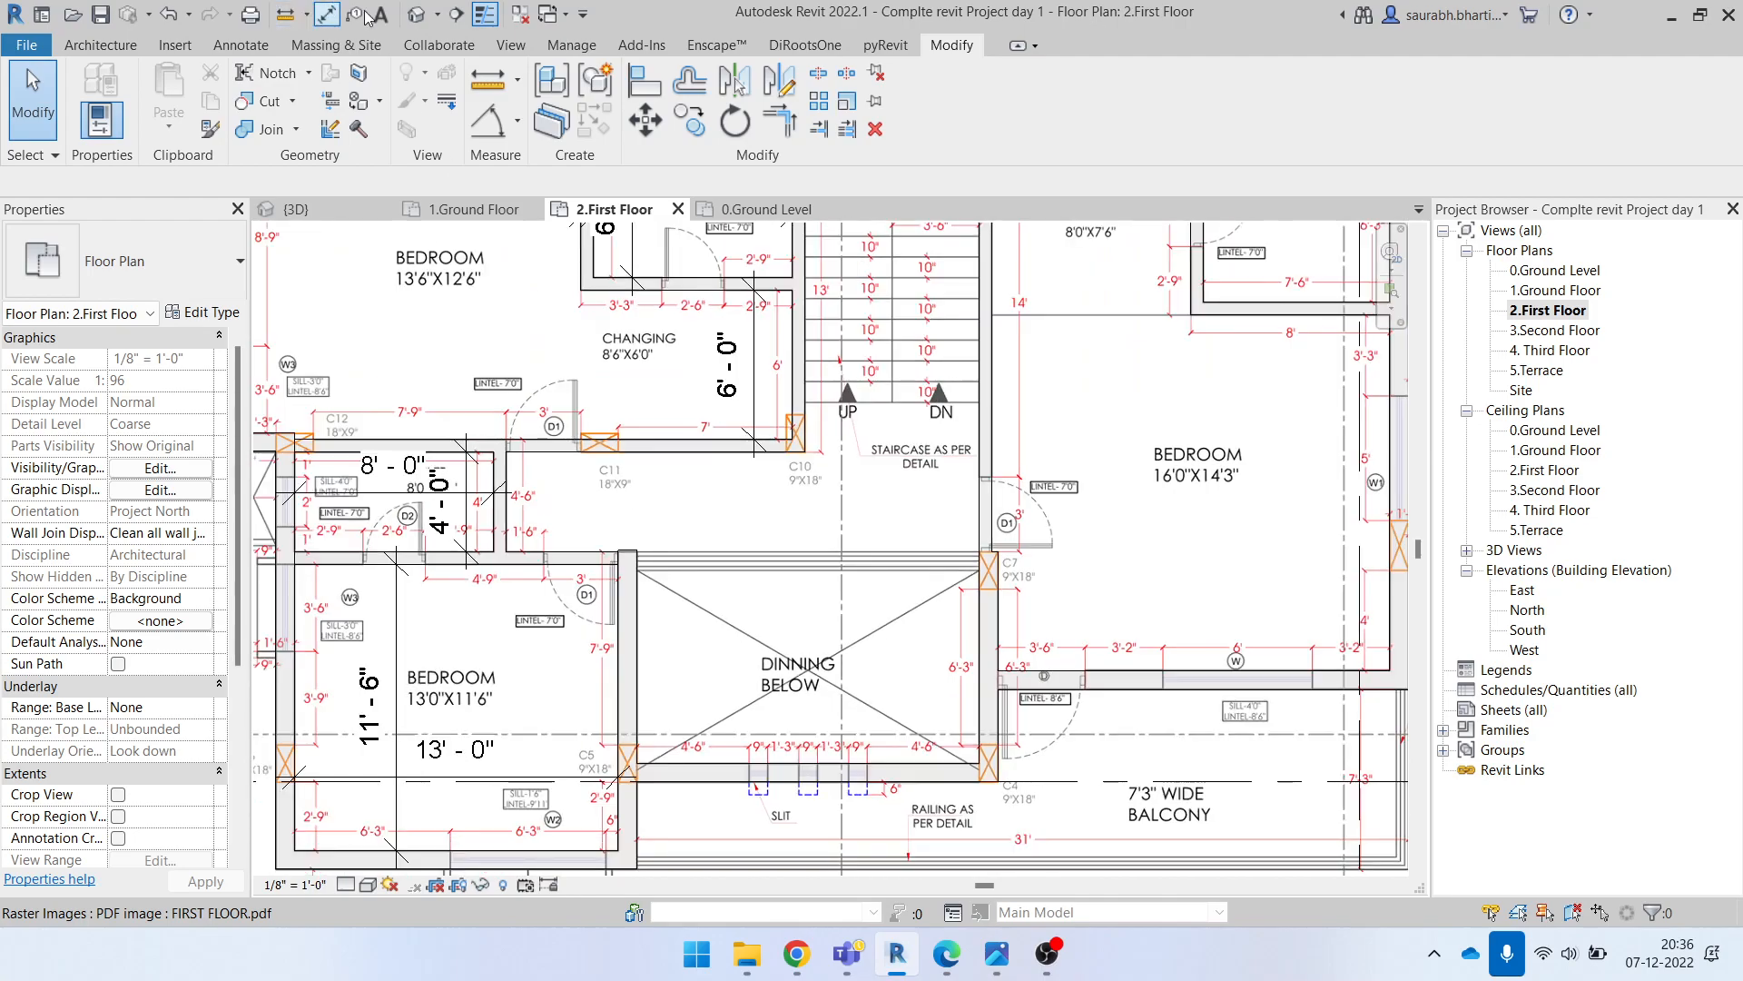
Step: Inspect the modelled walls in the default 3D view and return to the 2.First Floor plan
{"action": "left_click", "coordinate": [416, 14]}
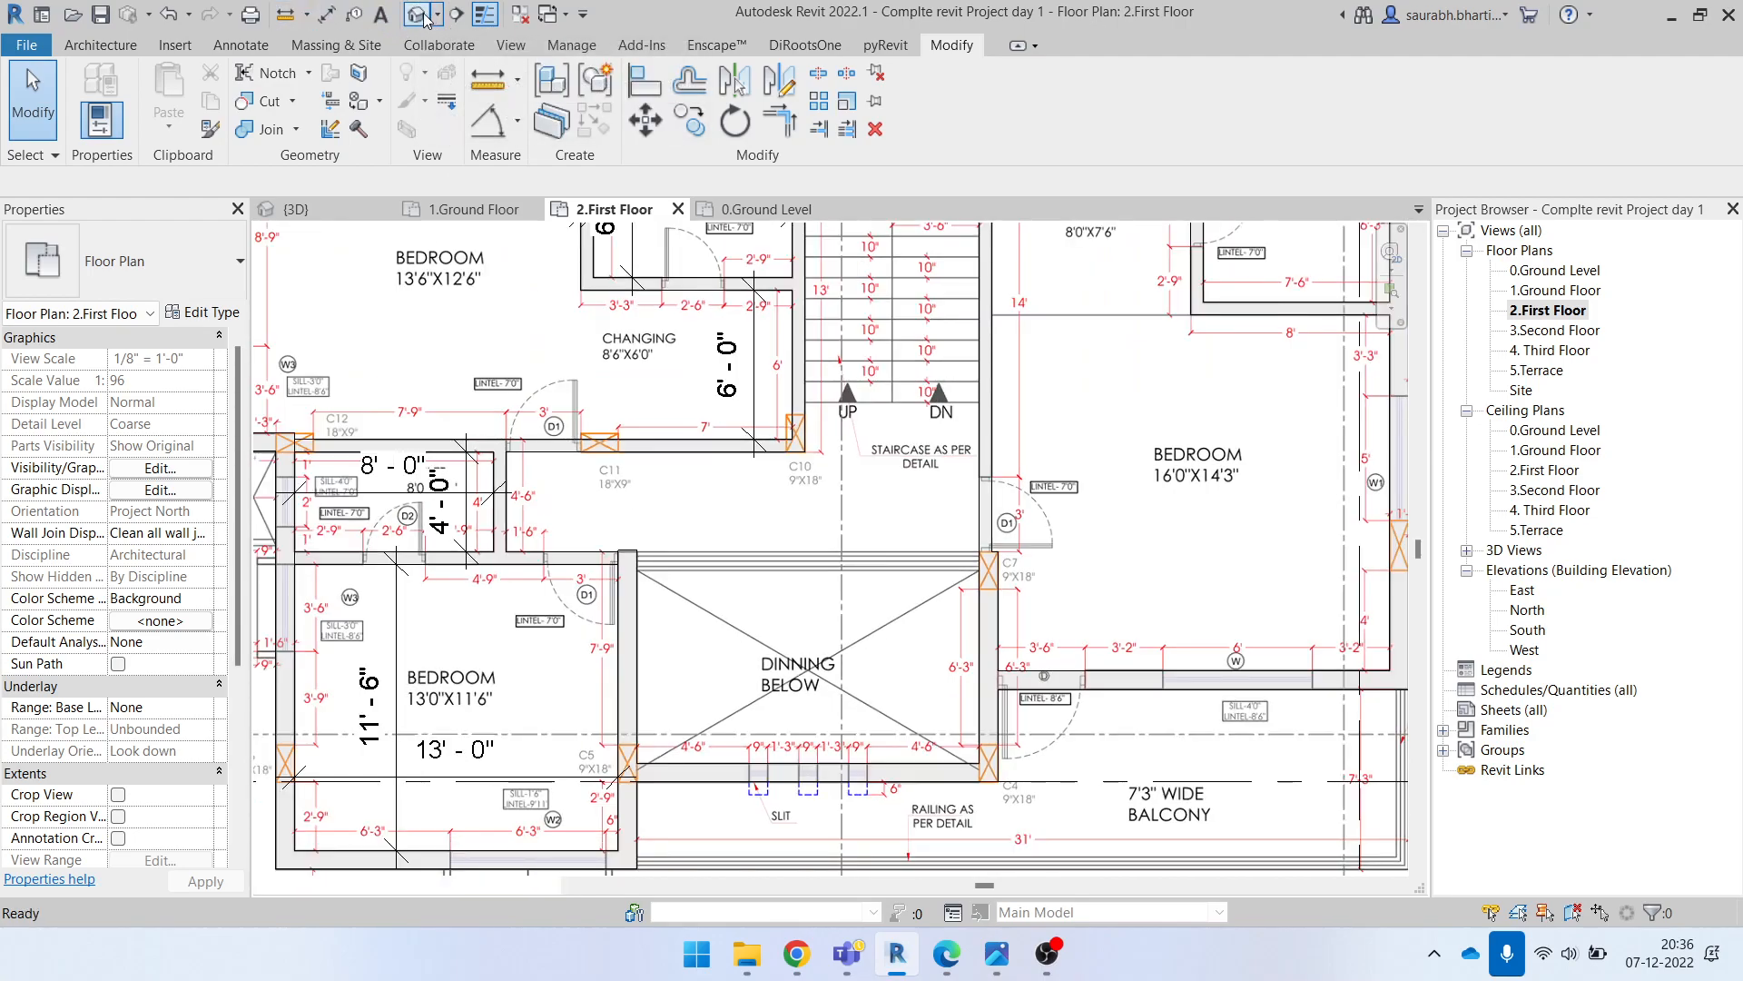
{"action": "middle_click_drag", "start_coordinate": [992, 582], "coordinate": [996, 566], "text": "shift"}
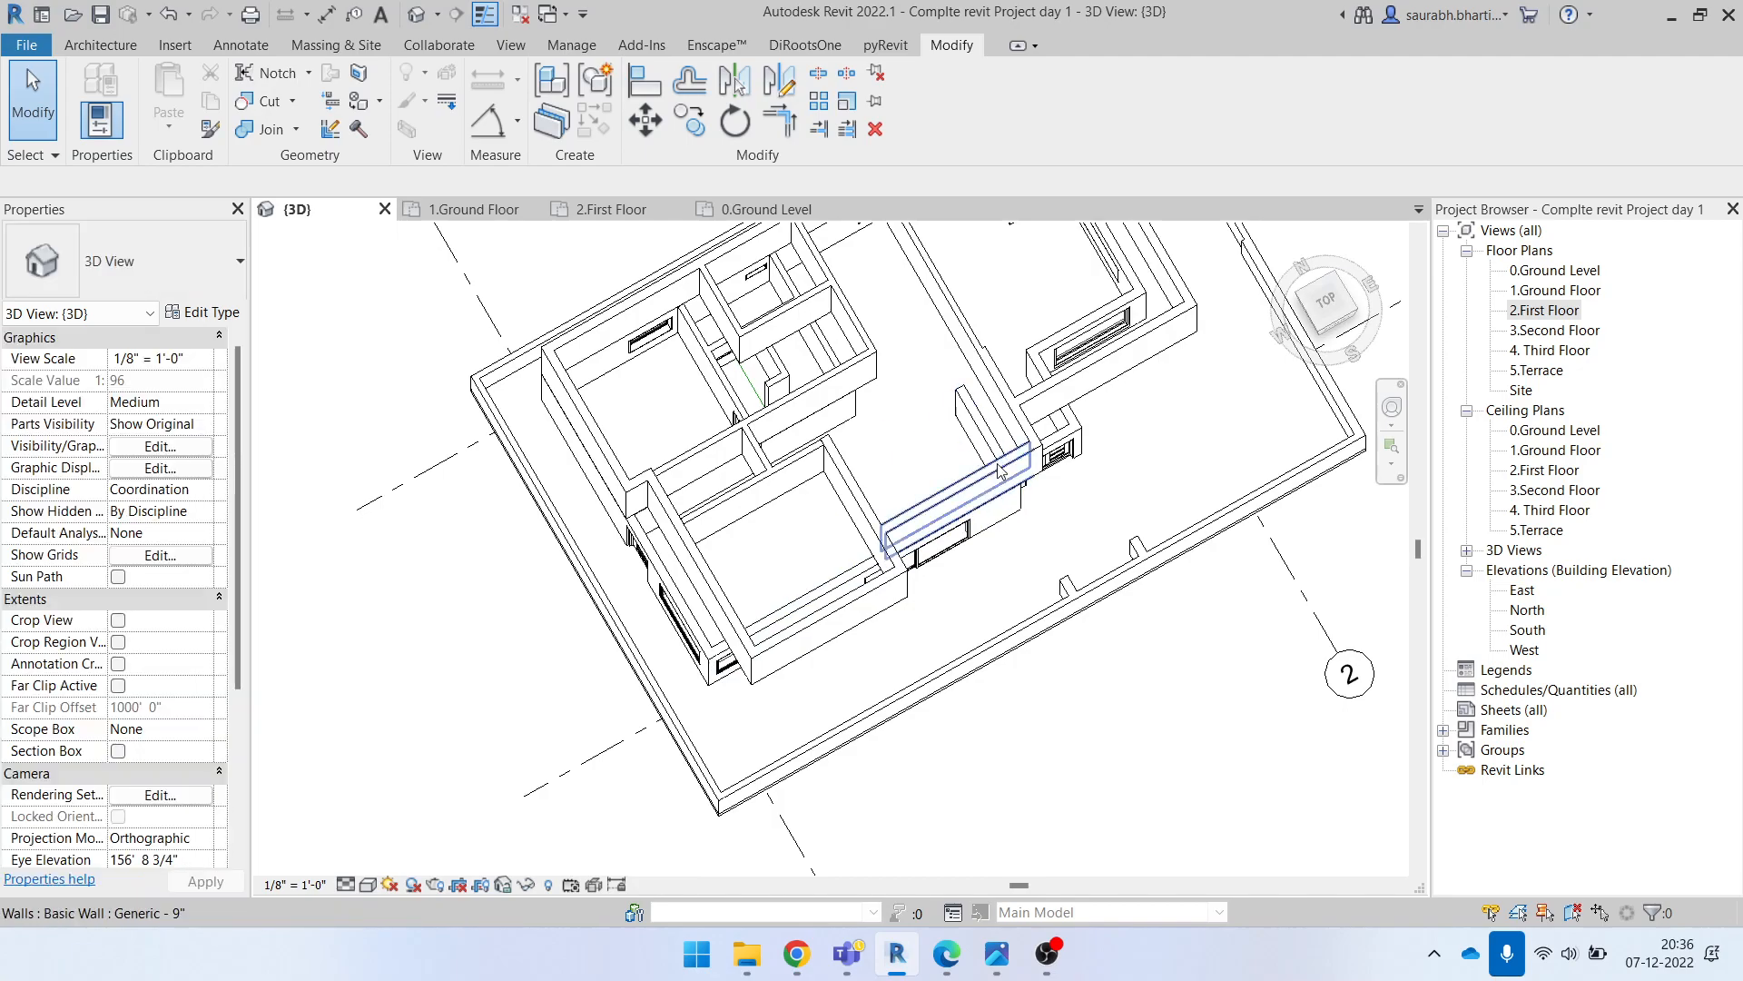
{"action": "scroll", "coordinate": [855, 502], "scroll_direction": "up", "scroll_amount": 1}
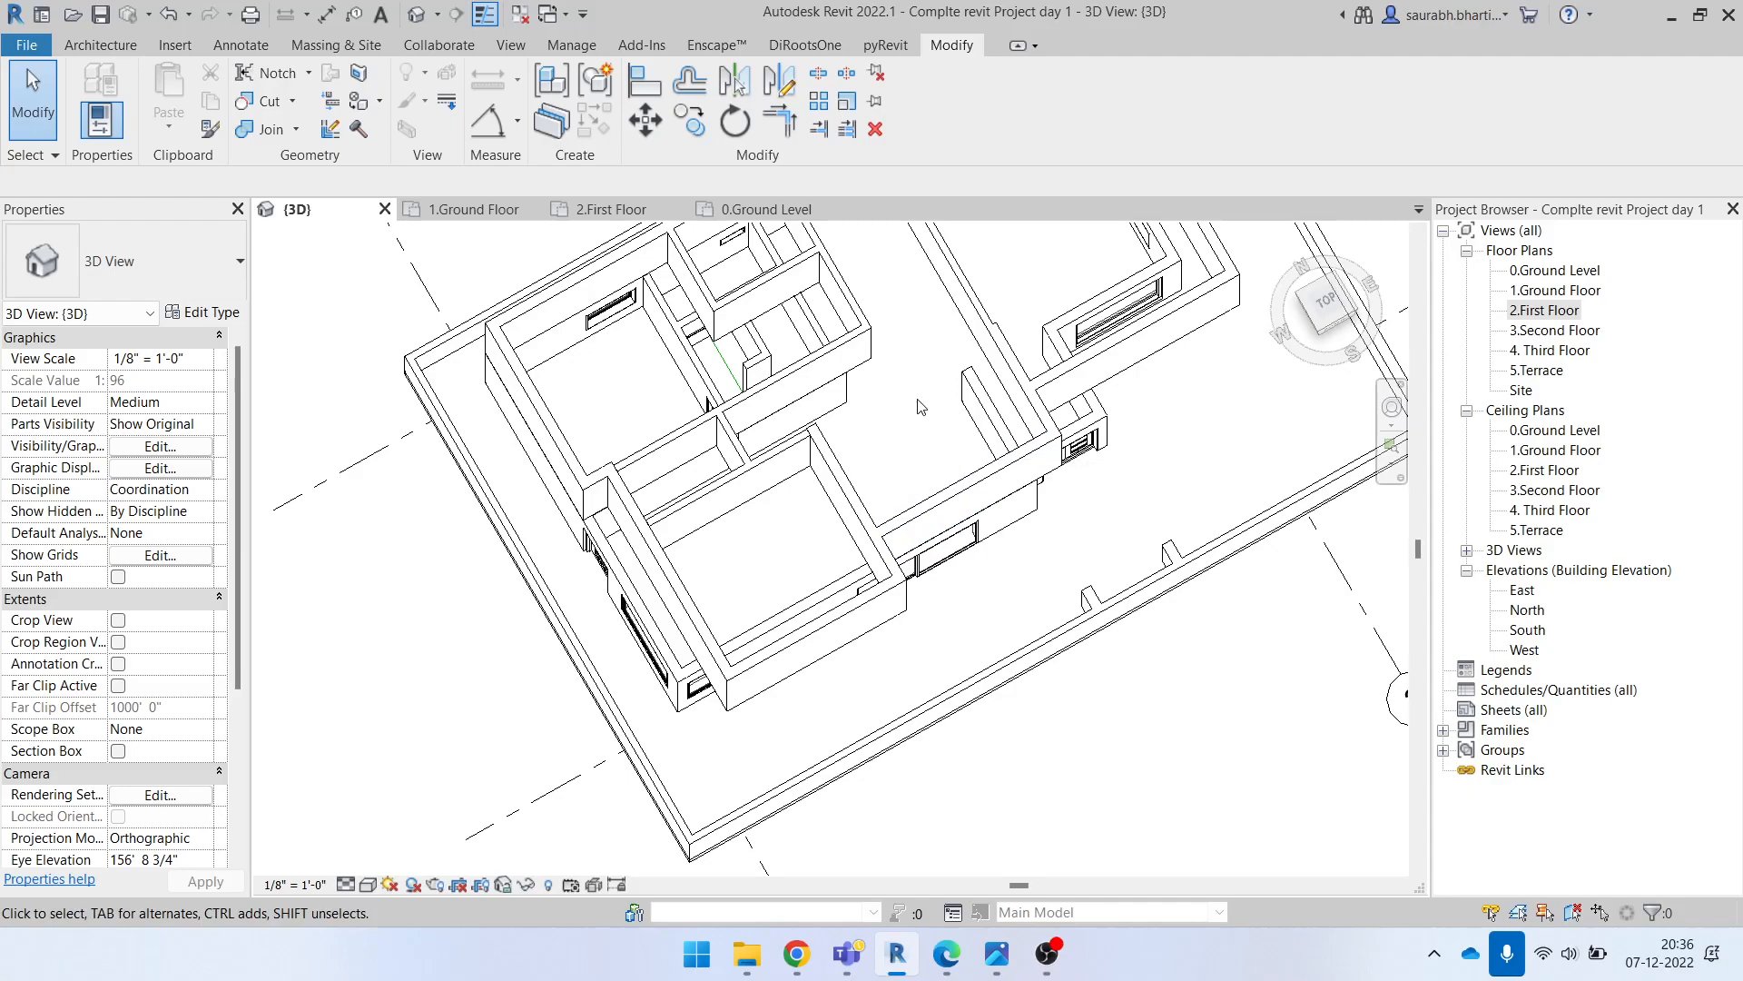
{"action": "double_click", "coordinate": [1545, 311]}
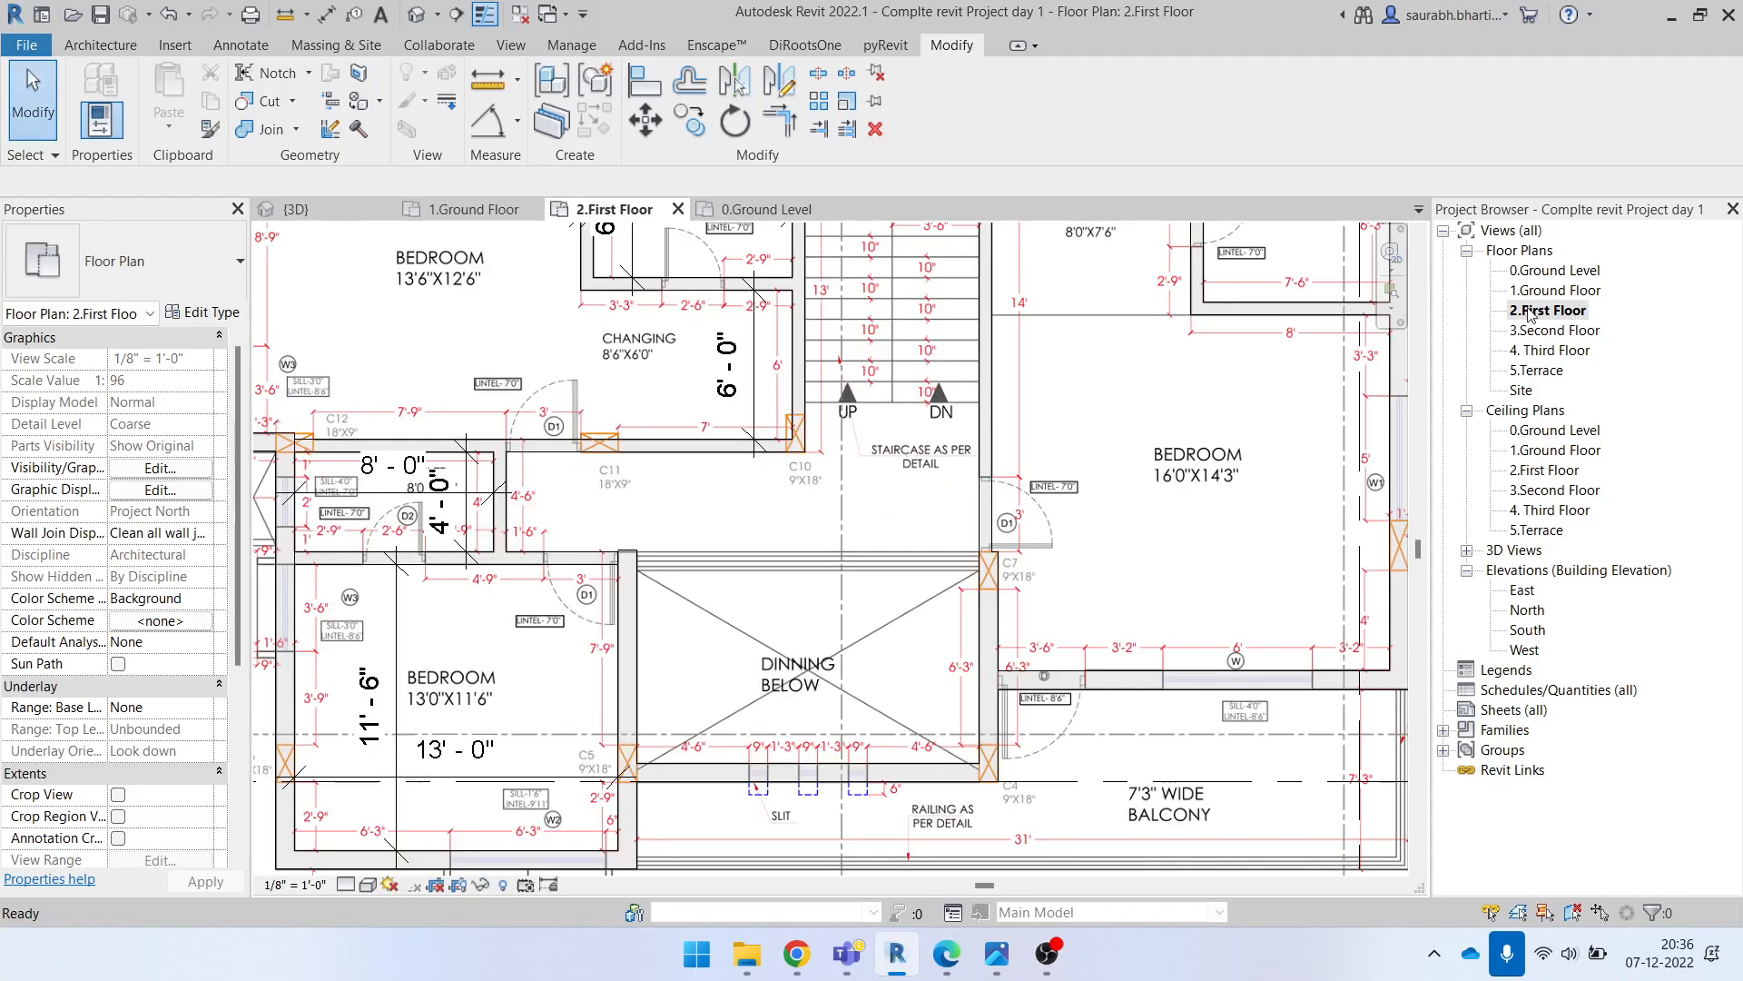
Step: Start a floor boundary sketch on the 2.First Floor level
{"action": "scroll", "coordinate": [858, 601], "scroll_direction": "down", "scroll_amount": 3}
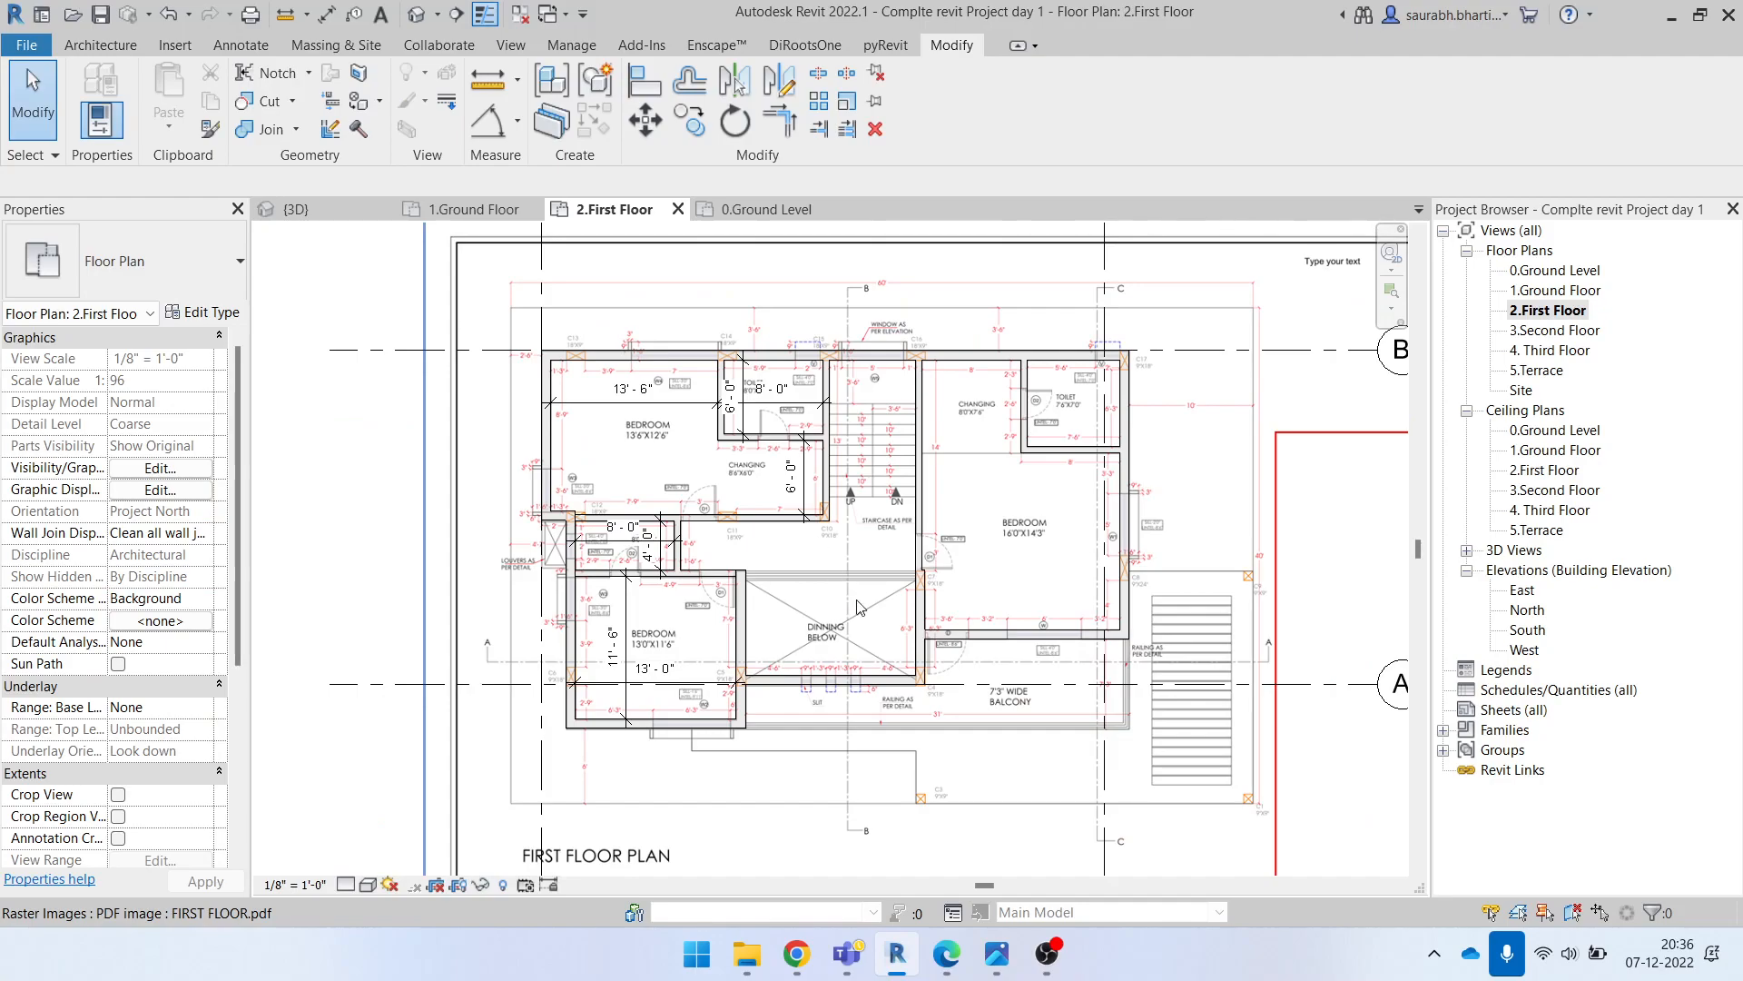
{"action": "scroll", "coordinate": [906, 730], "scroll_direction": "up", "scroll_amount": 4}
{"action": "scroll", "coordinate": [678, 717], "scroll_direction": "down", "scroll_amount": 2}
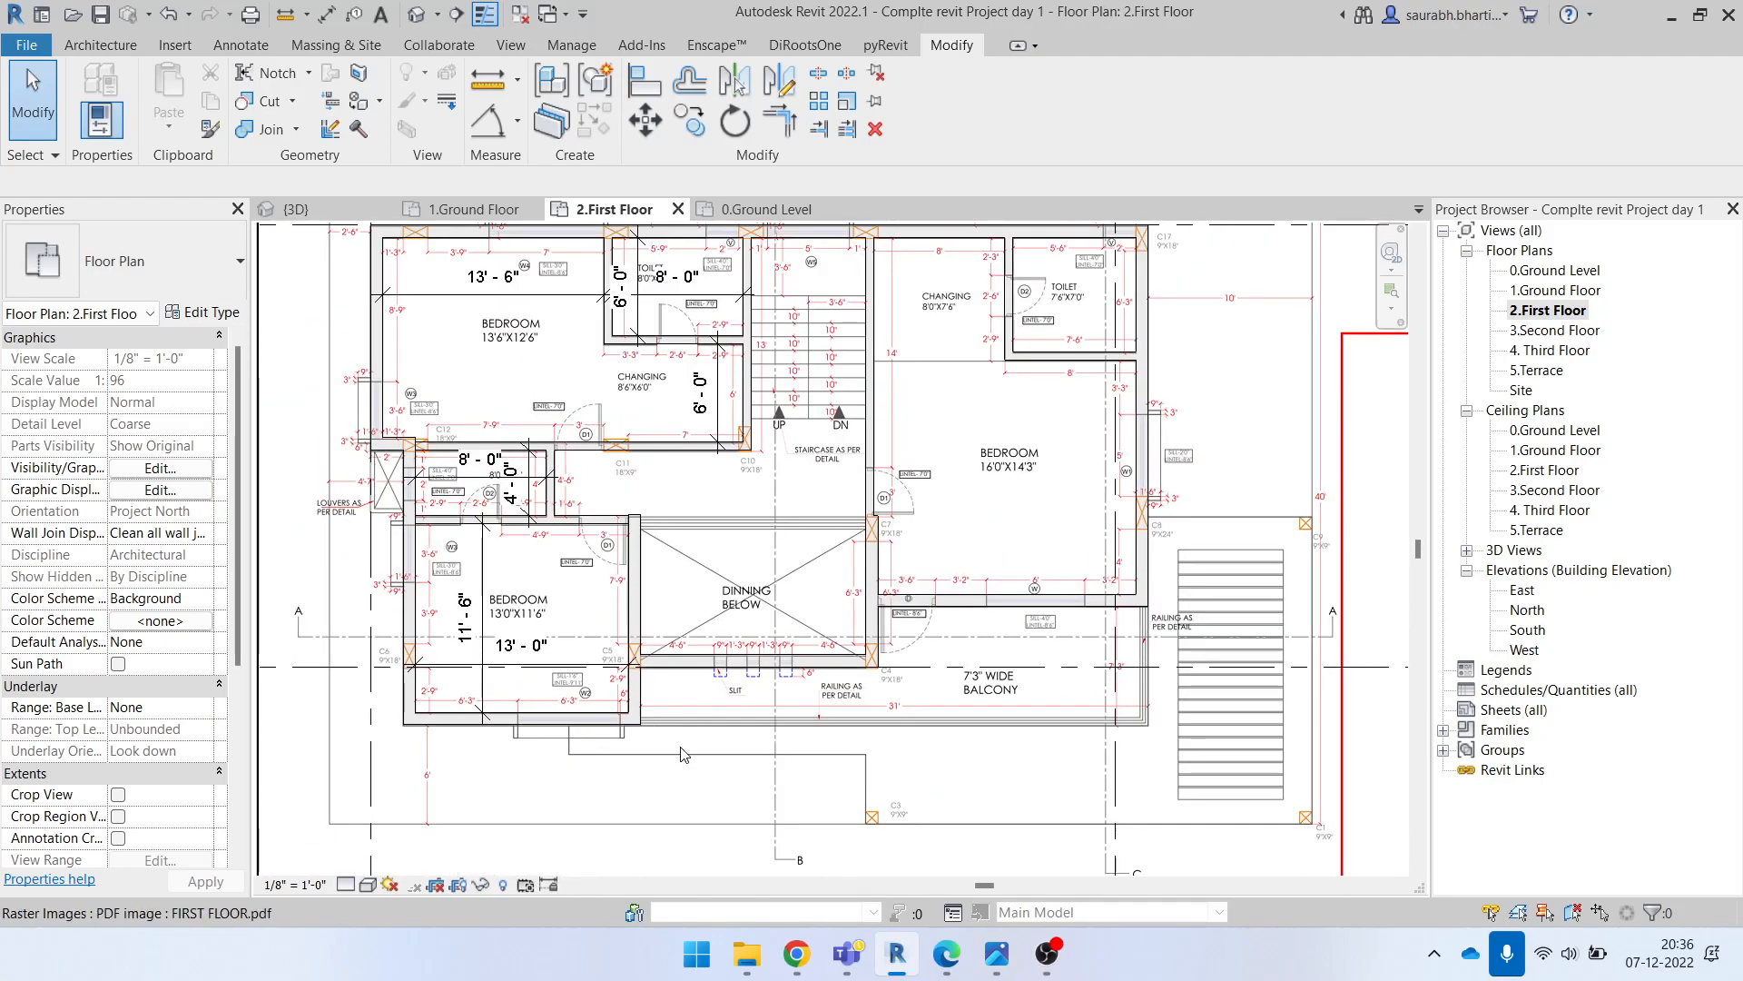
{"action": "scroll", "coordinate": [684, 753], "scroll_direction": "up", "scroll_amount": 3}
{"action": "scroll", "coordinate": [908, 721], "scroll_direction": "down", "scroll_amount": 2}
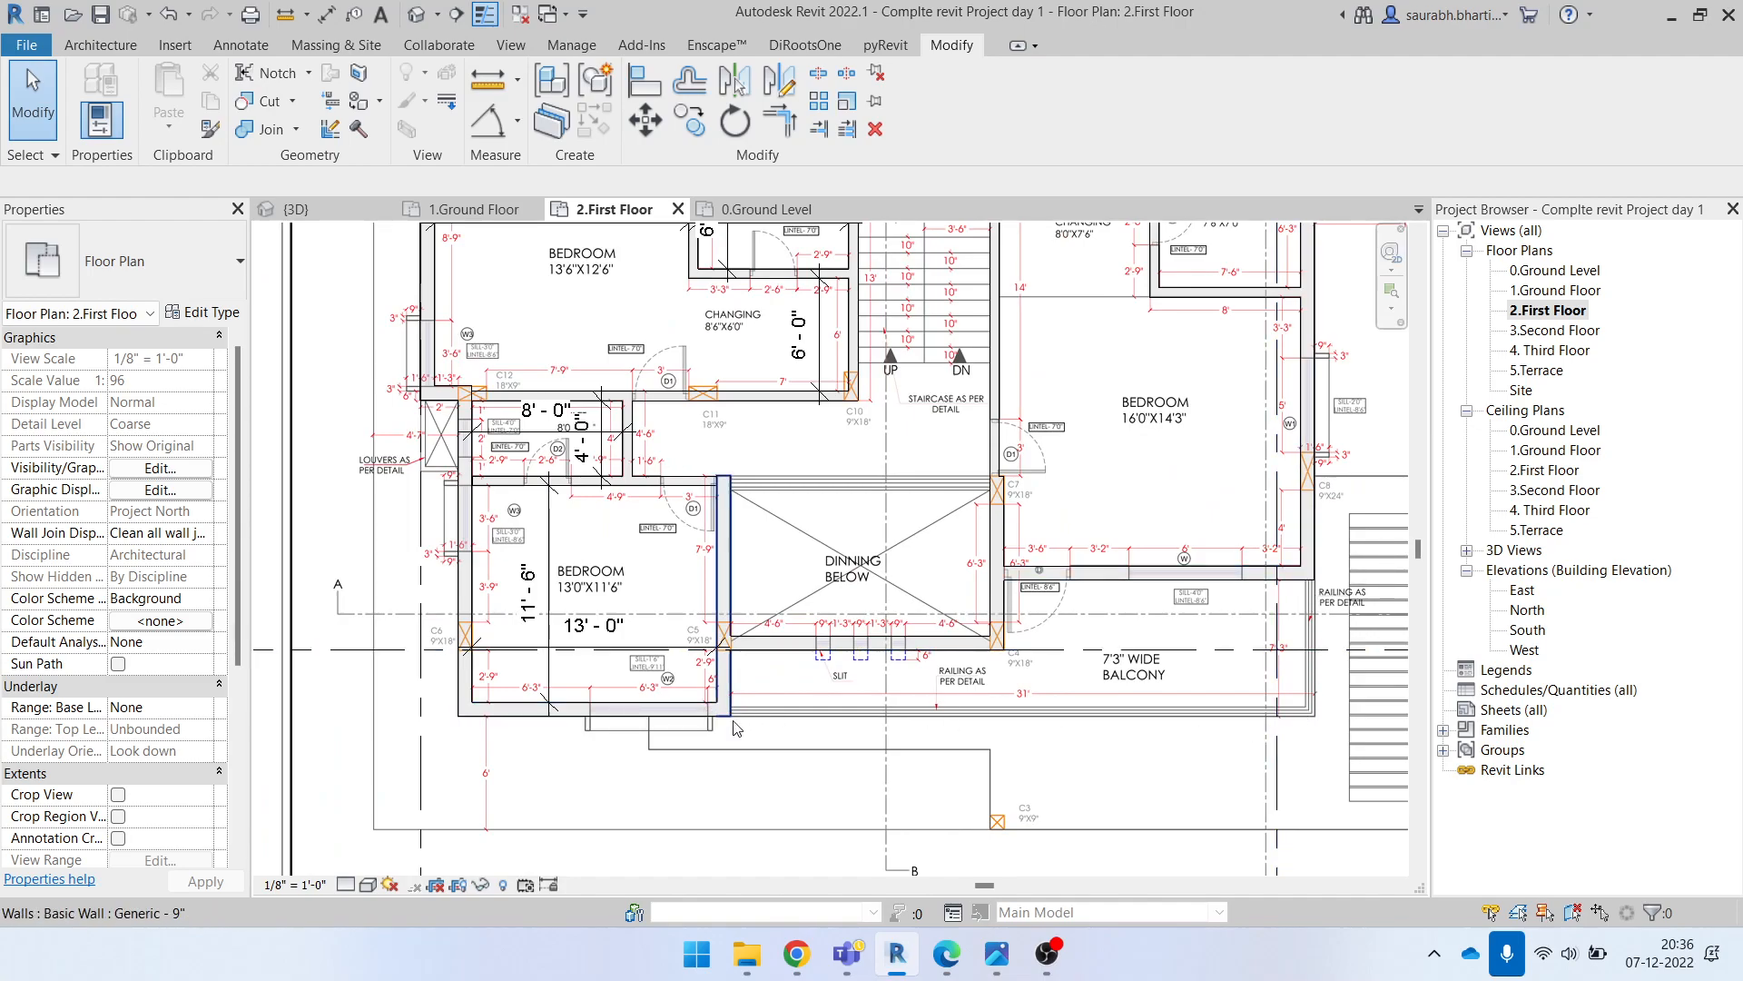
{"action": "scroll", "coordinate": [736, 727], "scroll_direction": "down", "scroll_amount": 2}
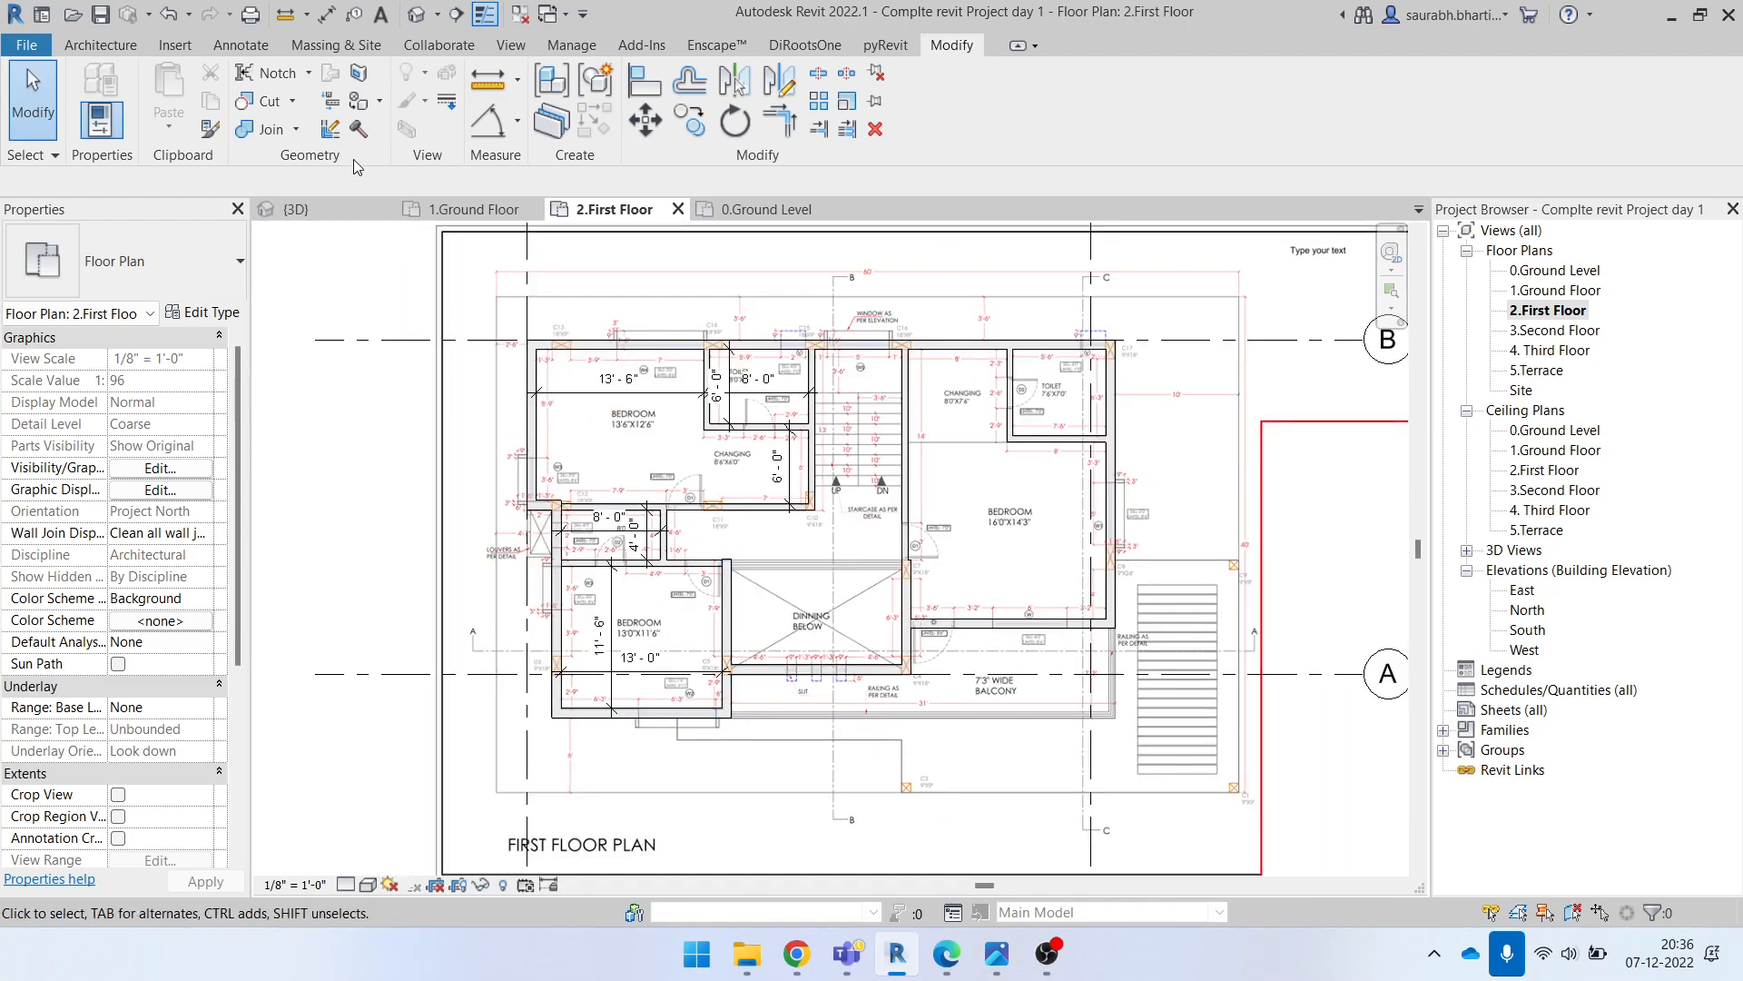
{"action": "left_click", "coordinate": [78, 47]}
{"action": "left_click", "coordinate": [529, 88]}
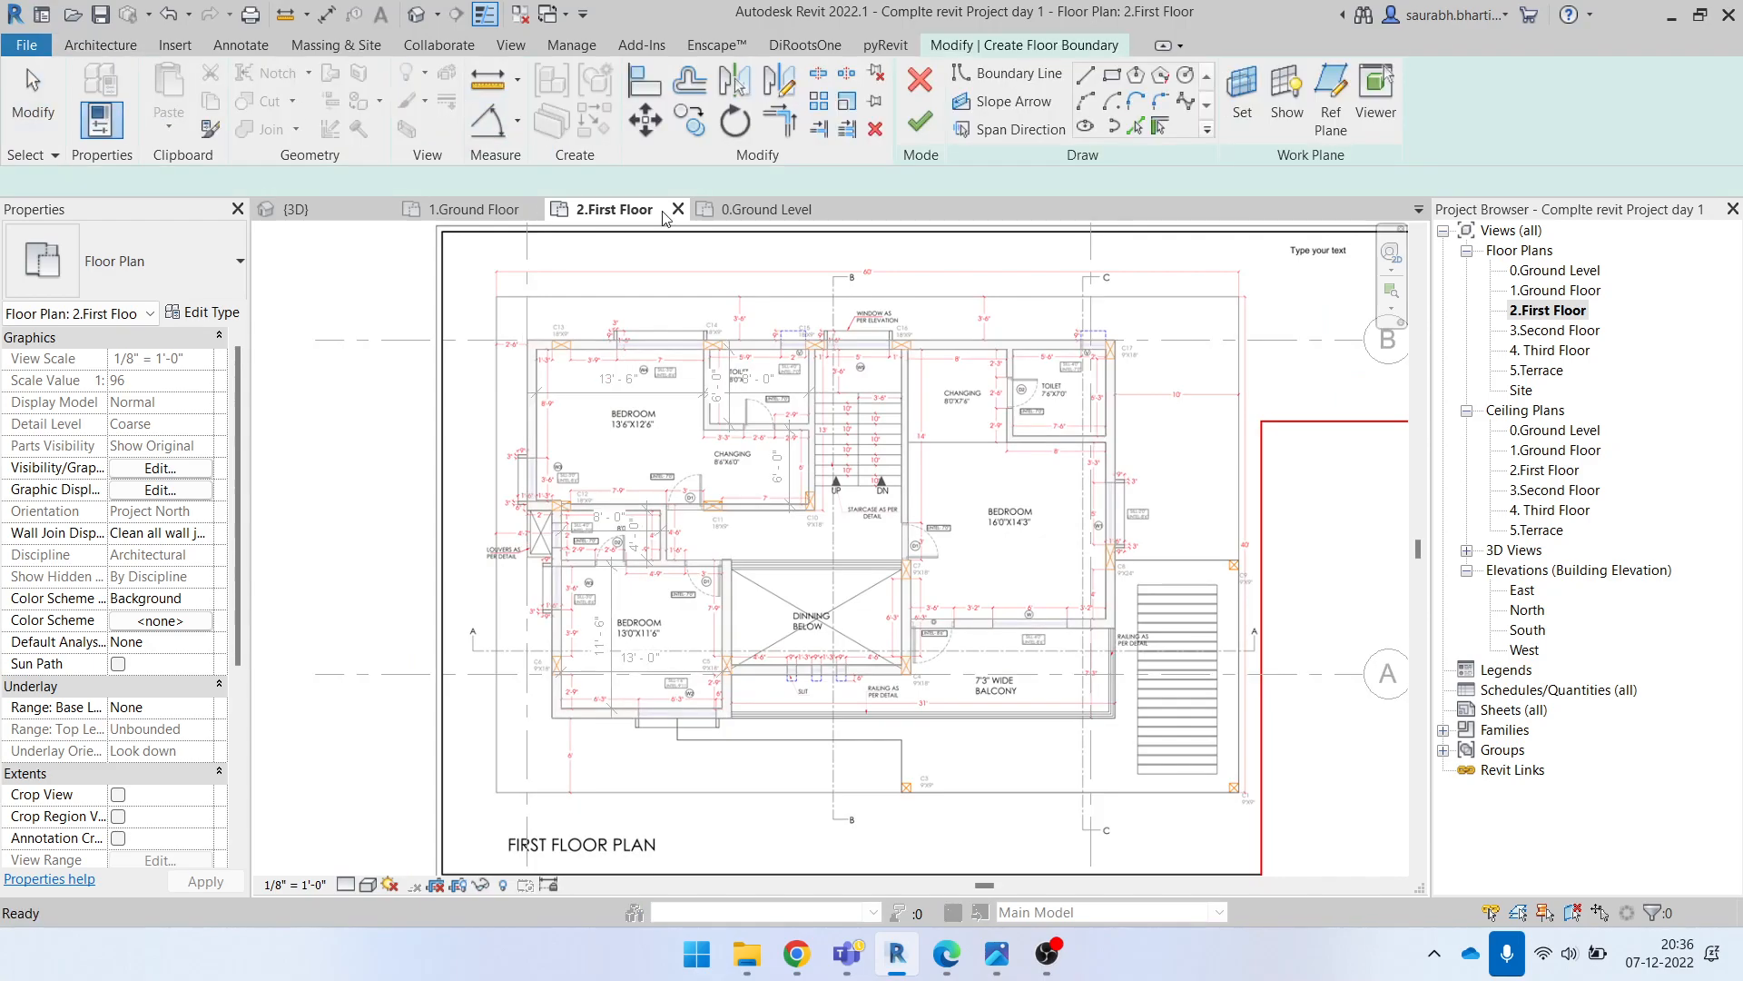
Step: Try to pick the floor boundary lines along the outer edges of the house walls and the balcony
{"action": "left_click", "coordinate": [1086, 75]}
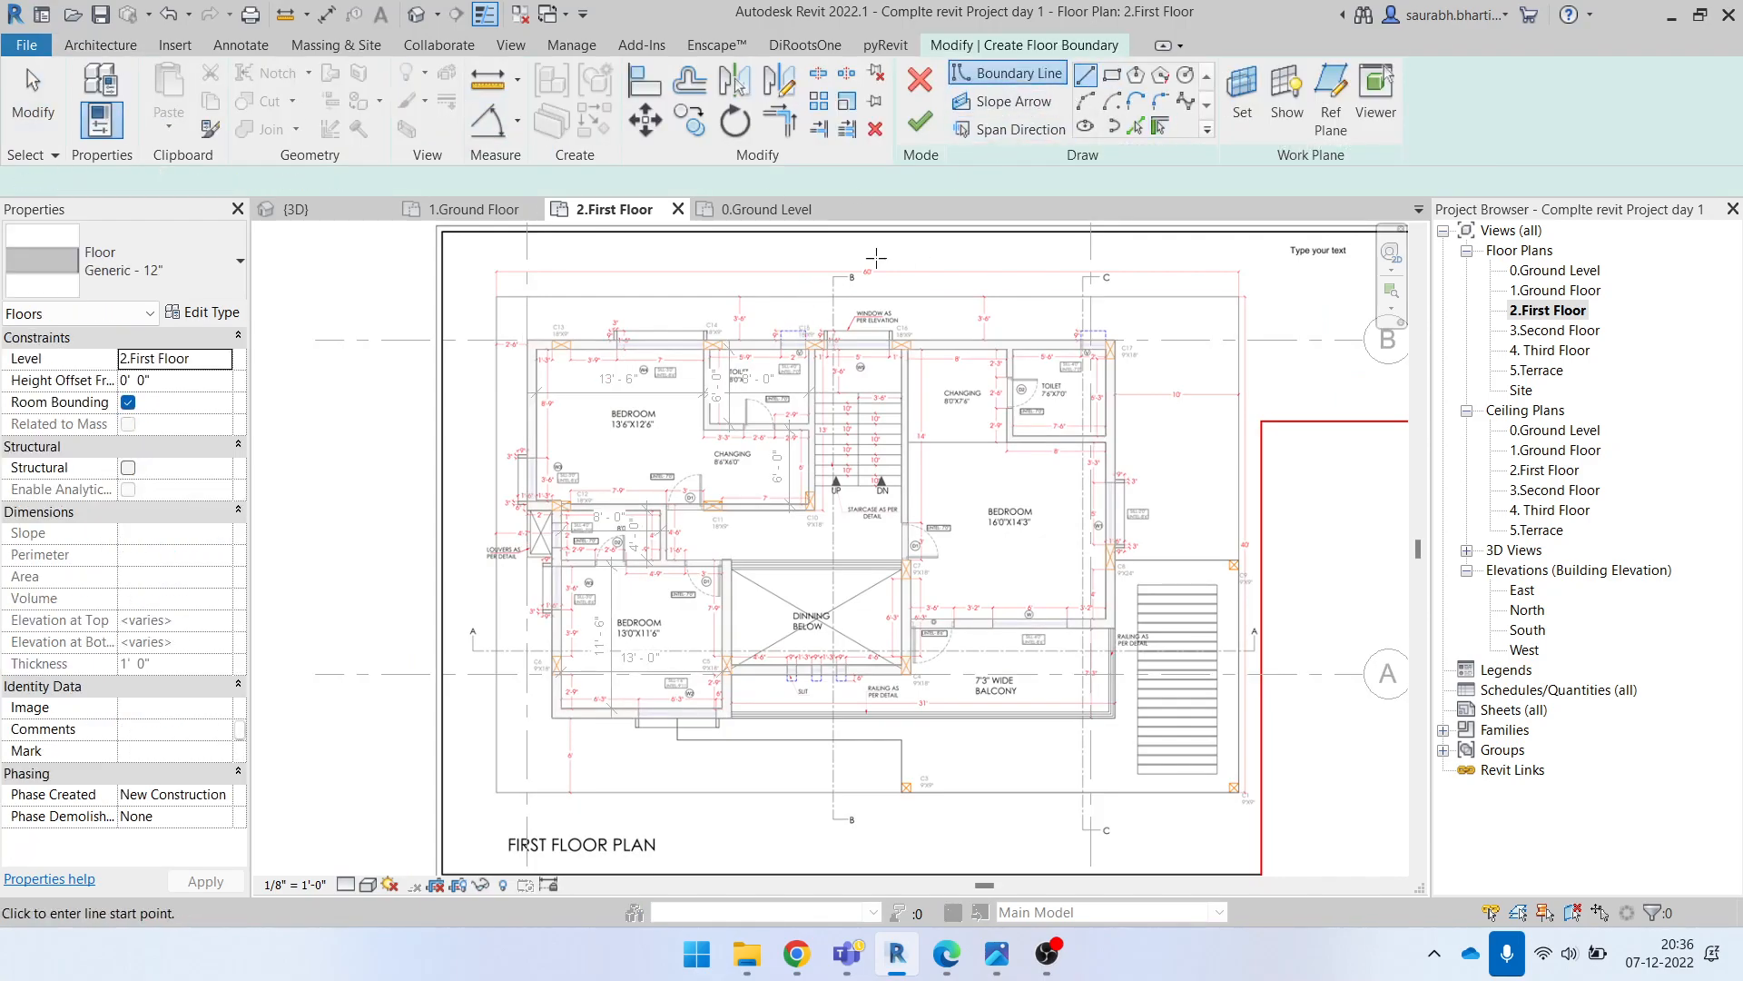
{"action": "left_click", "coordinate": [1137, 126]}
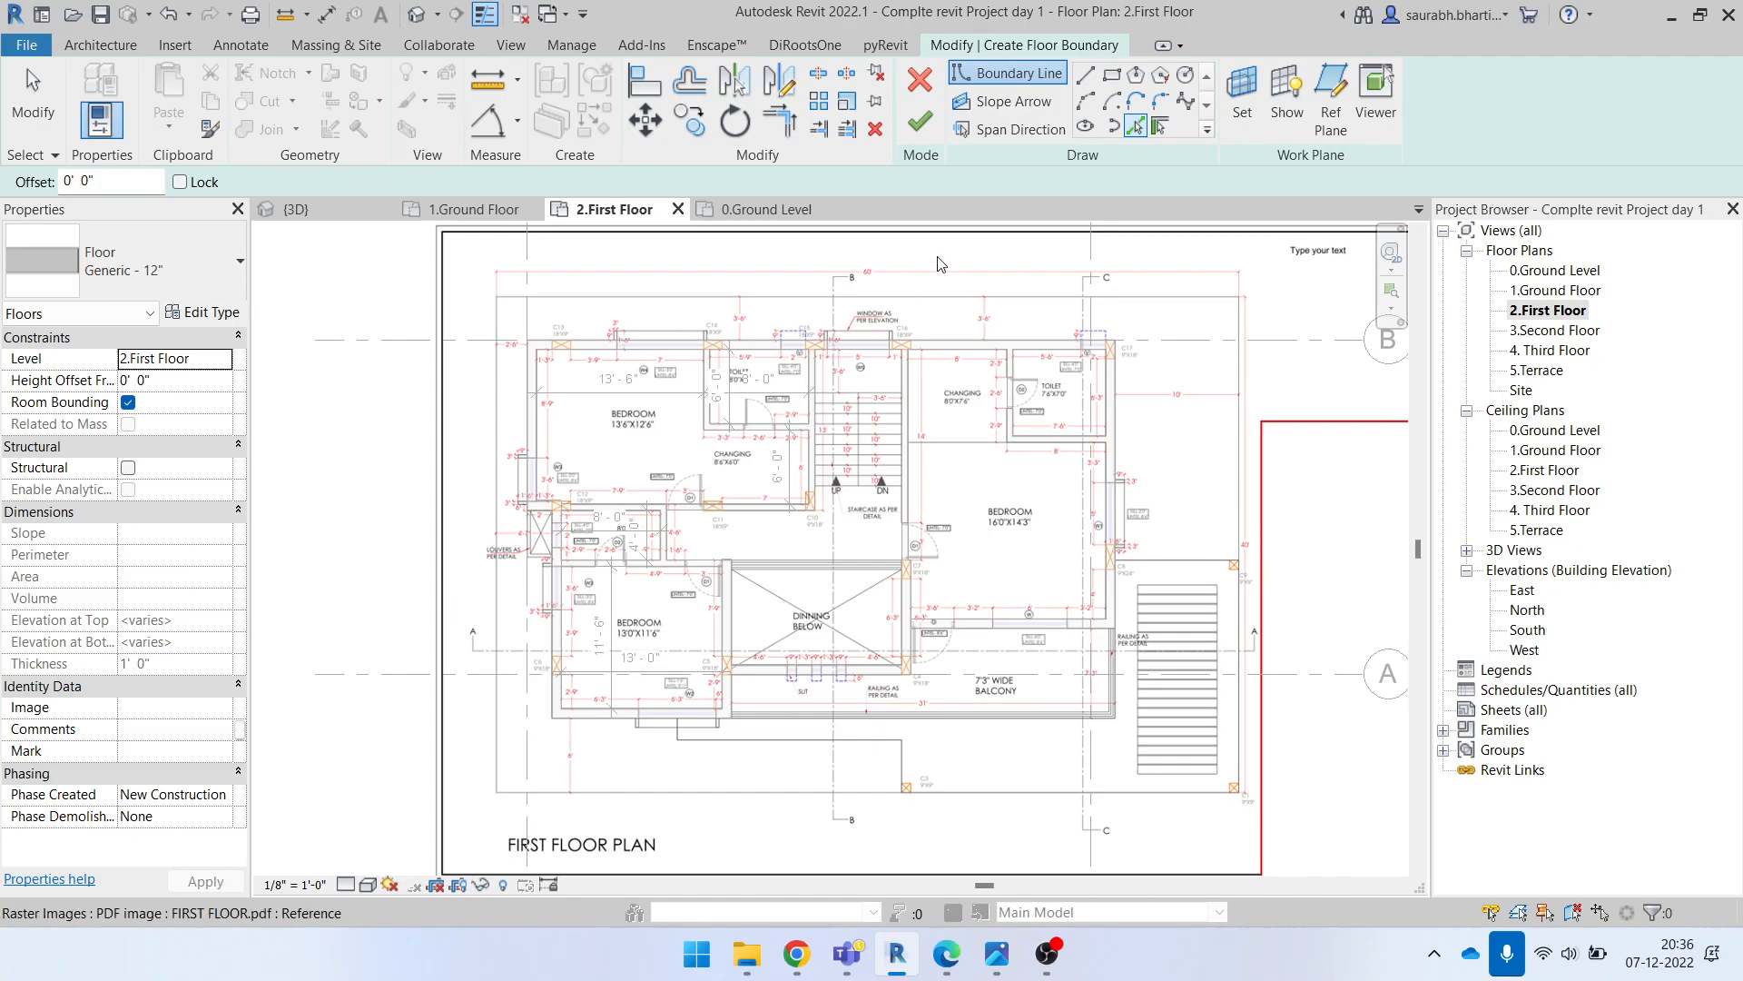
{"action": "scroll", "coordinate": [546, 406], "scroll_direction": "up", "scroll_amount": 3}
{"action": "left_click", "coordinate": [524, 397]}
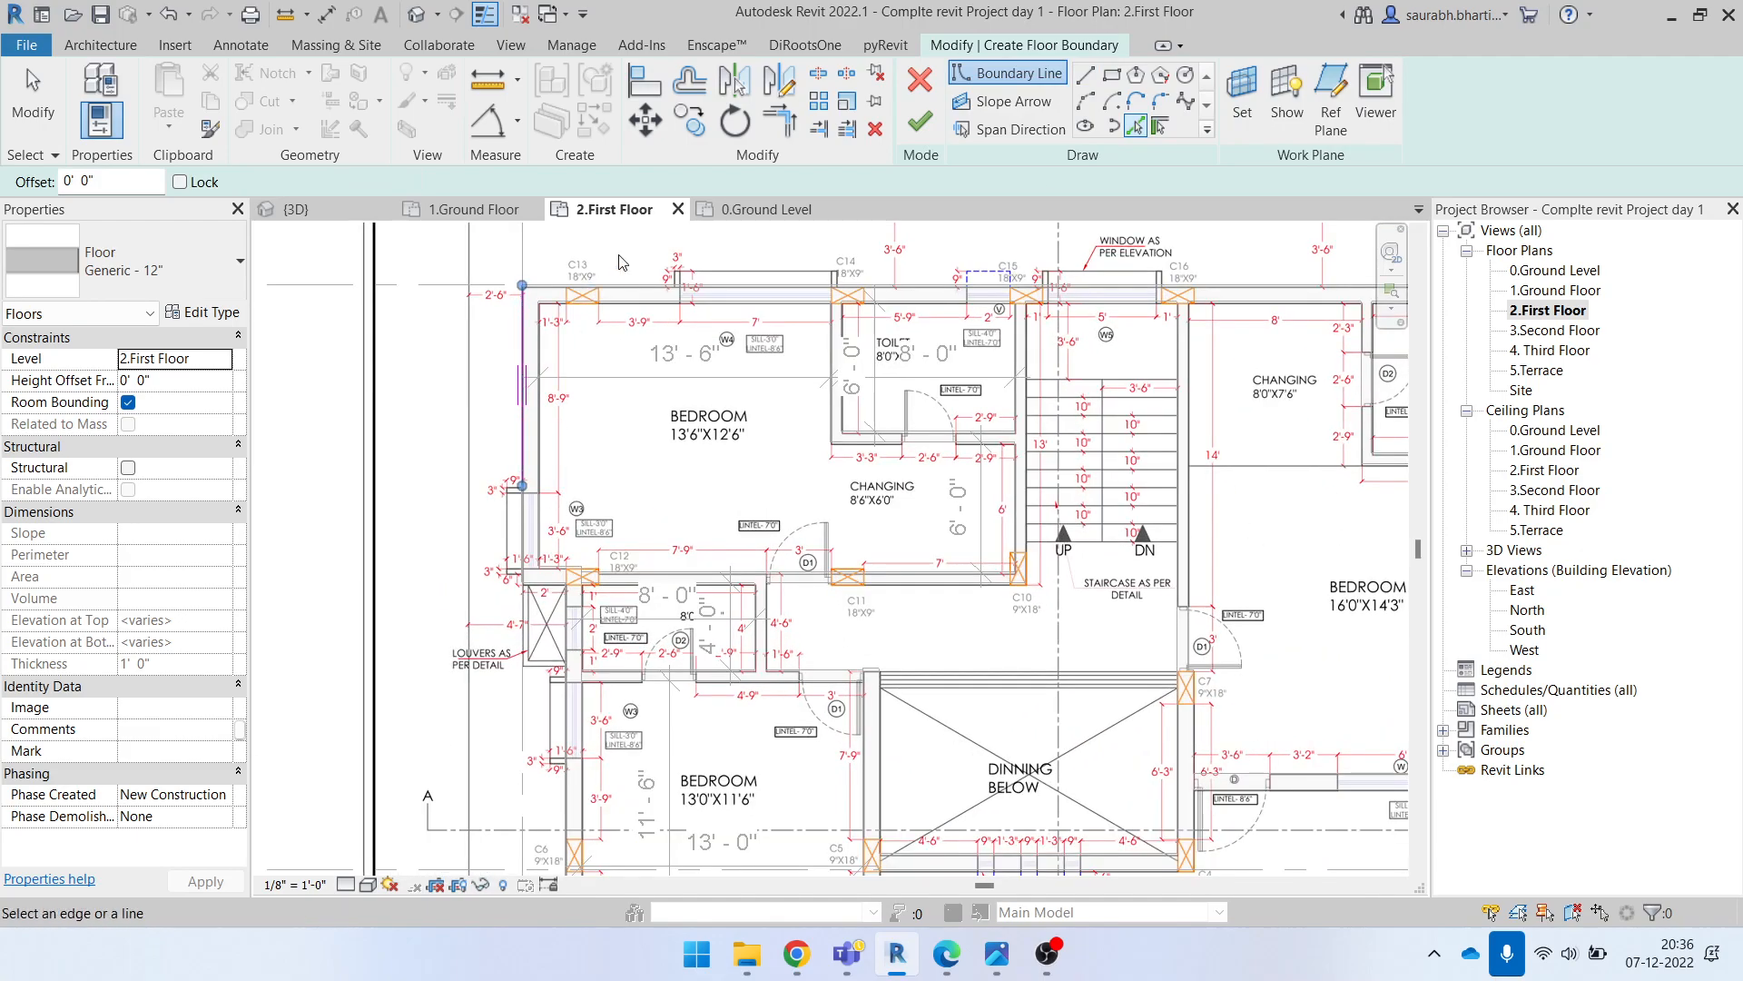
{"action": "middle_click_drag", "start_coordinate": [992, 326], "coordinate": [729, 326]}
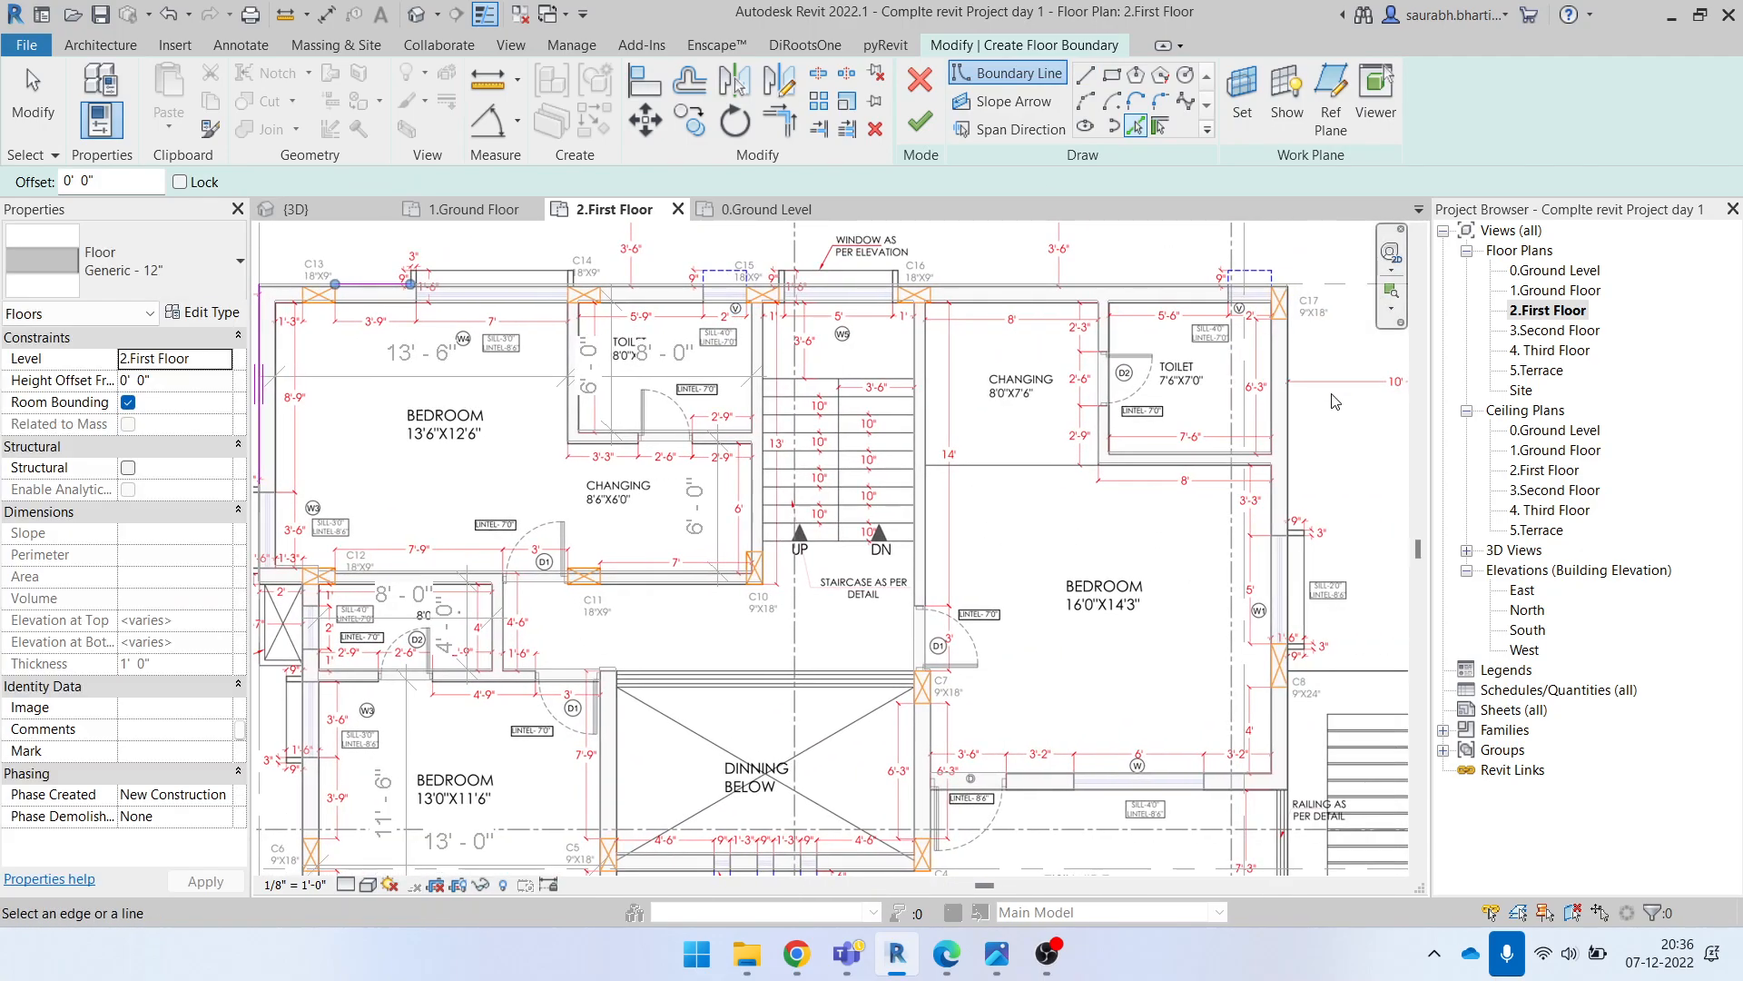
{"action": "scroll", "coordinate": [1299, 431], "scroll_direction": "down", "scroll_amount": 4}
{"action": "scroll", "coordinate": [1233, 588], "scroll_direction": "up", "scroll_amount": 5}
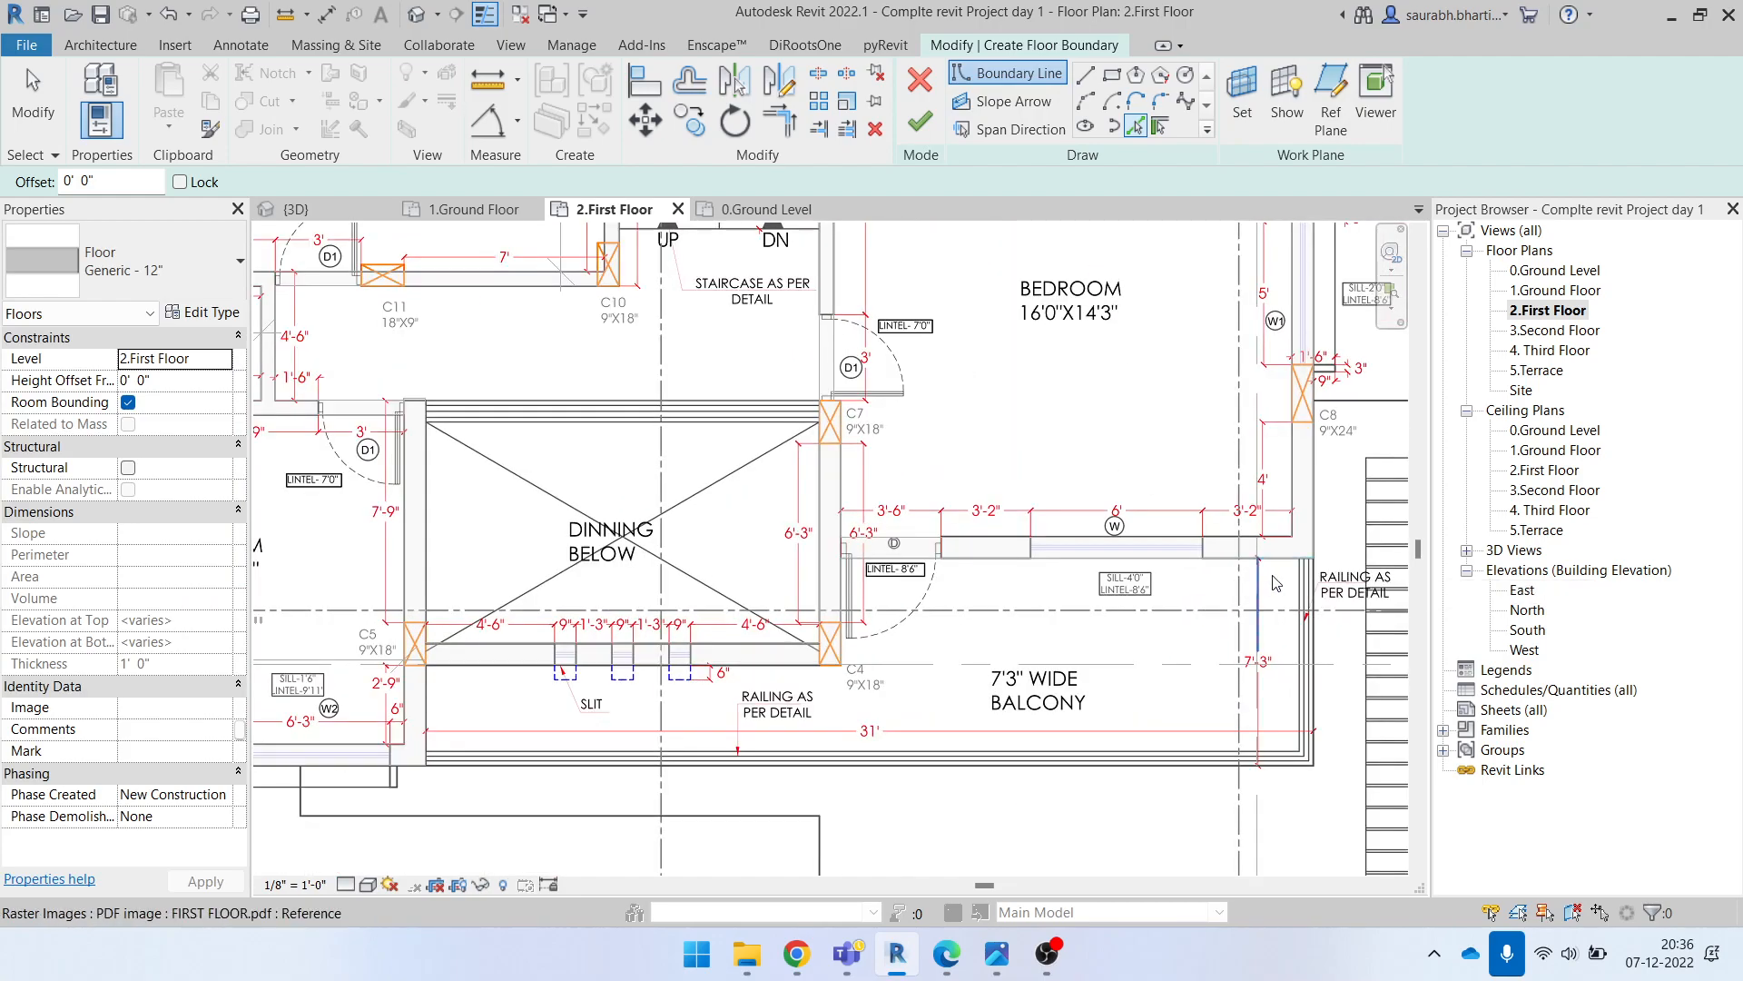
{"action": "middle_click_drag", "start_coordinate": [613, 772], "coordinate": [1265, 750]}
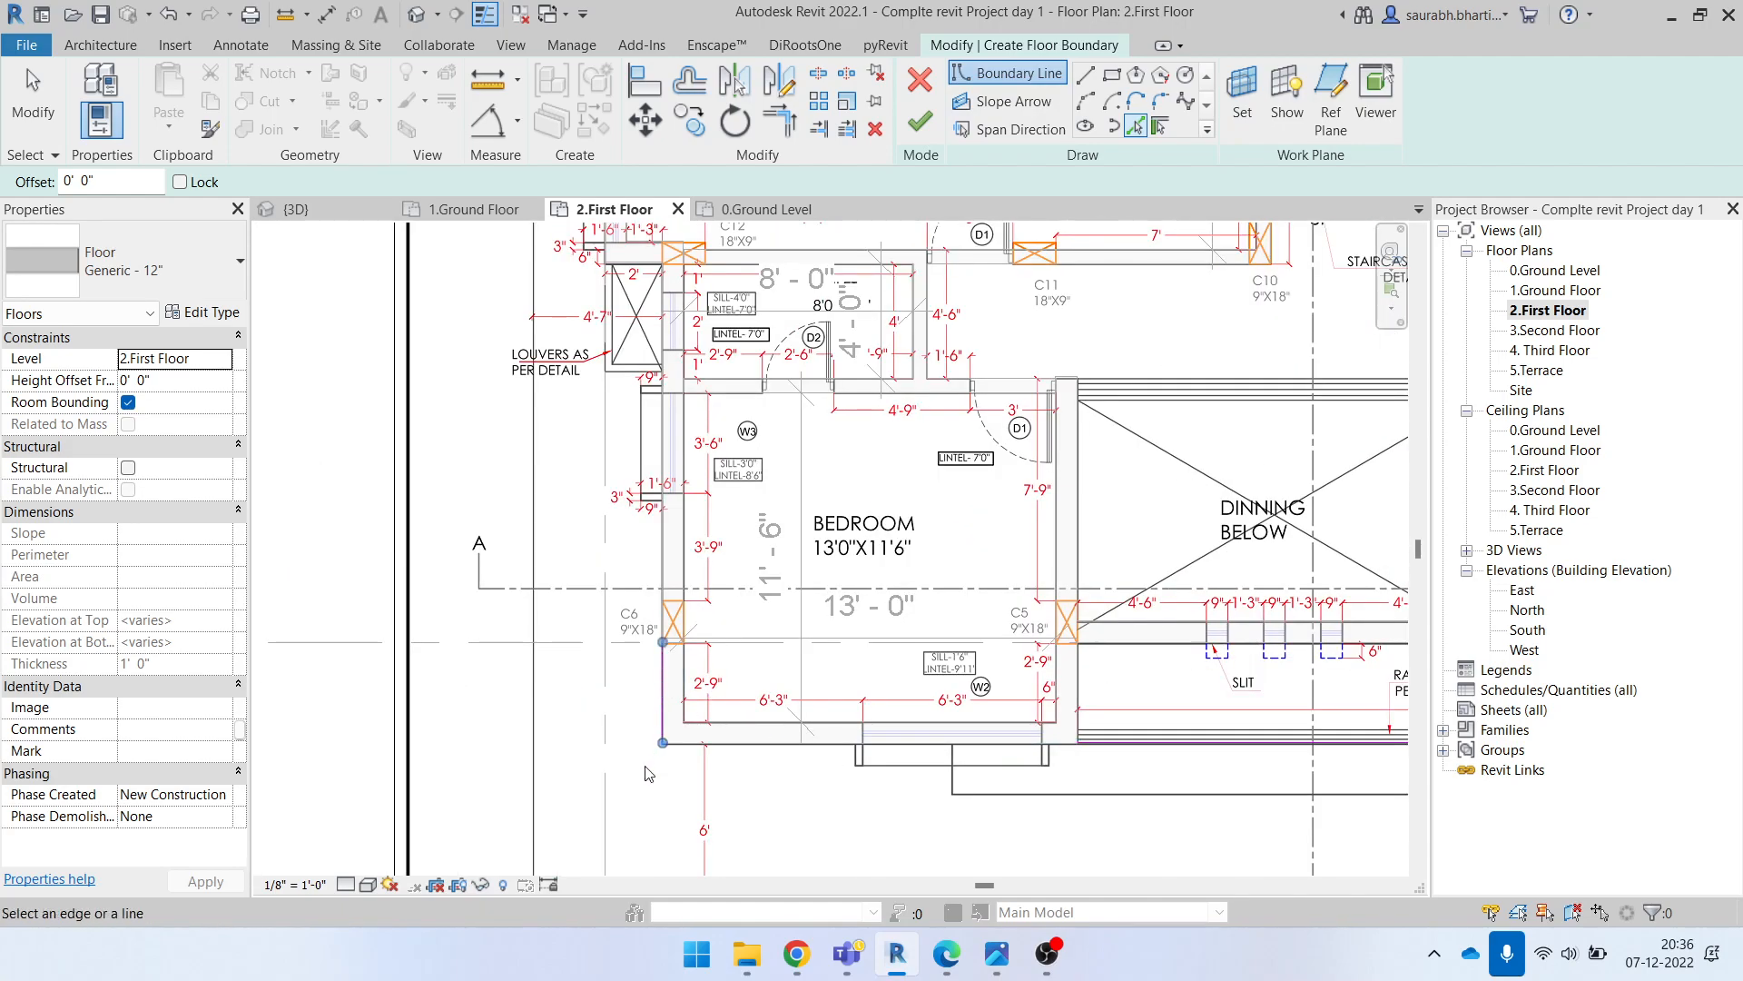
{"action": "scroll", "coordinate": [640, 629], "scroll_direction": "down", "scroll_amount": 4}
Step: Delete all the picked boundary lines from the floor sketch
{"action": "key", "text": "Escape"}
{"action": "key", "text": "Escape"}
{"action": "key", "text": "t"}
{"action": "key", "text": "r"}
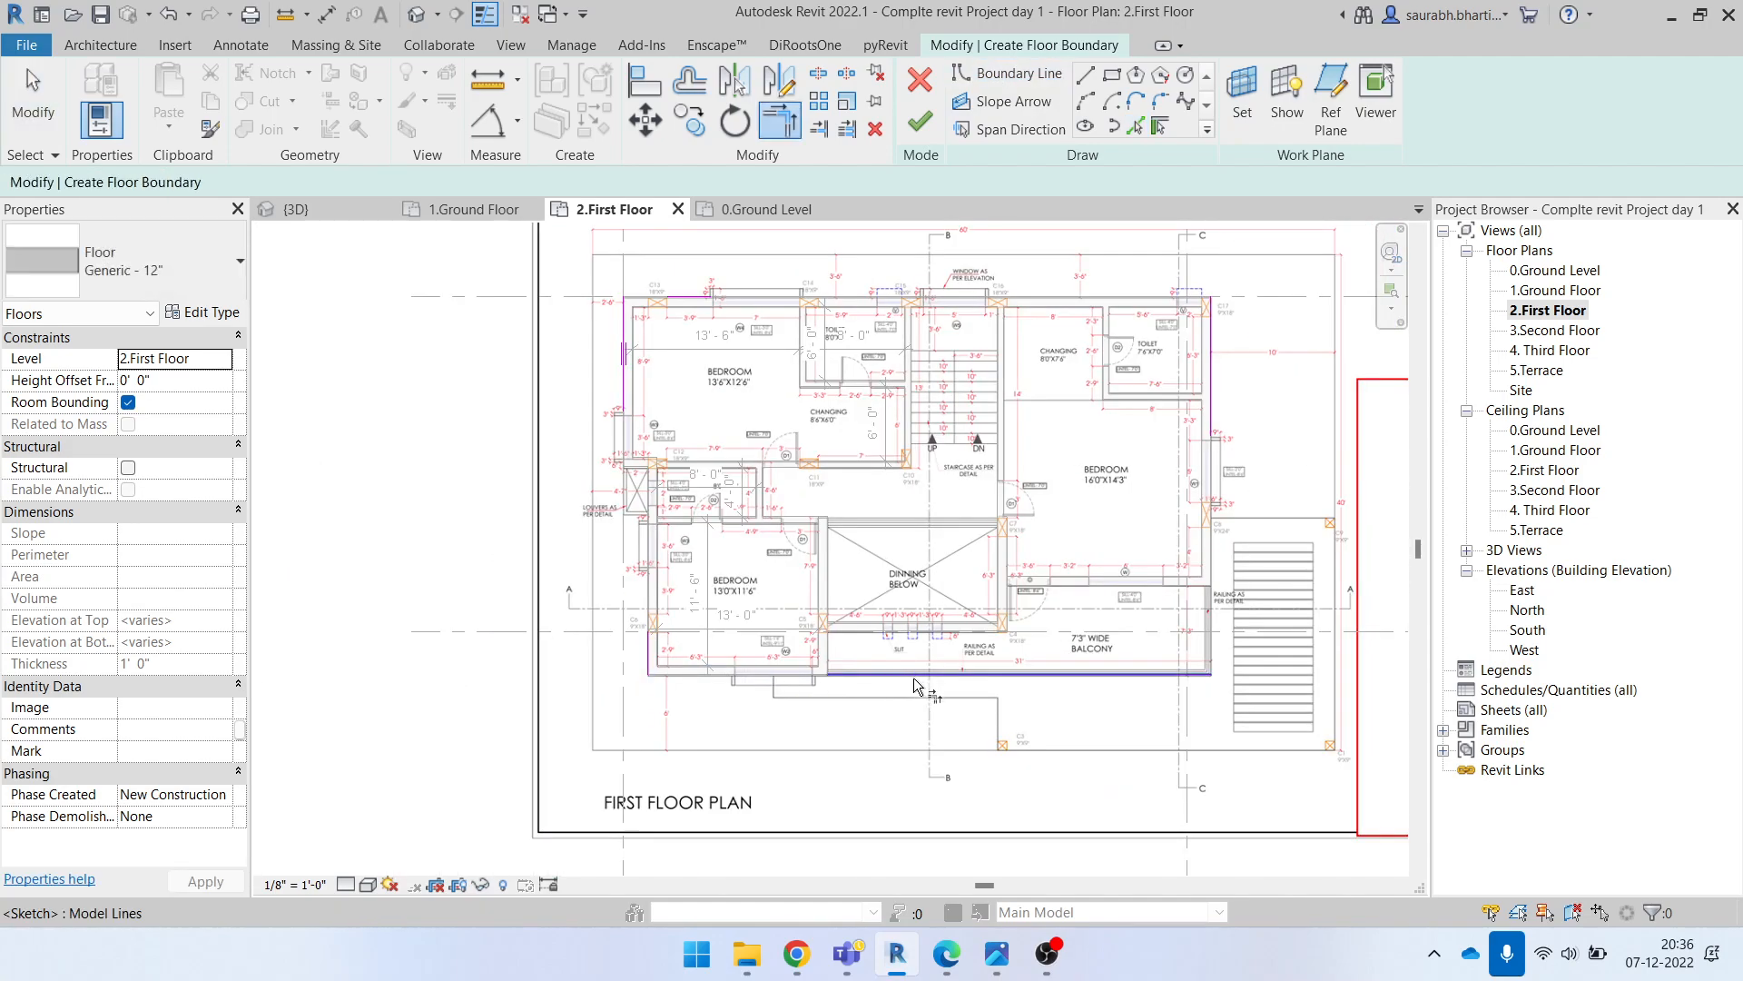
{"action": "scroll", "coordinate": [789, 603], "scroll_direction": "down", "scroll_amount": 2}
{"action": "key", "text": "Escape"}
{"action": "left_click_drag", "start_coordinate": [530, 354], "coordinate": [1225, 726]}
{"action": "key", "text": "Delete"}
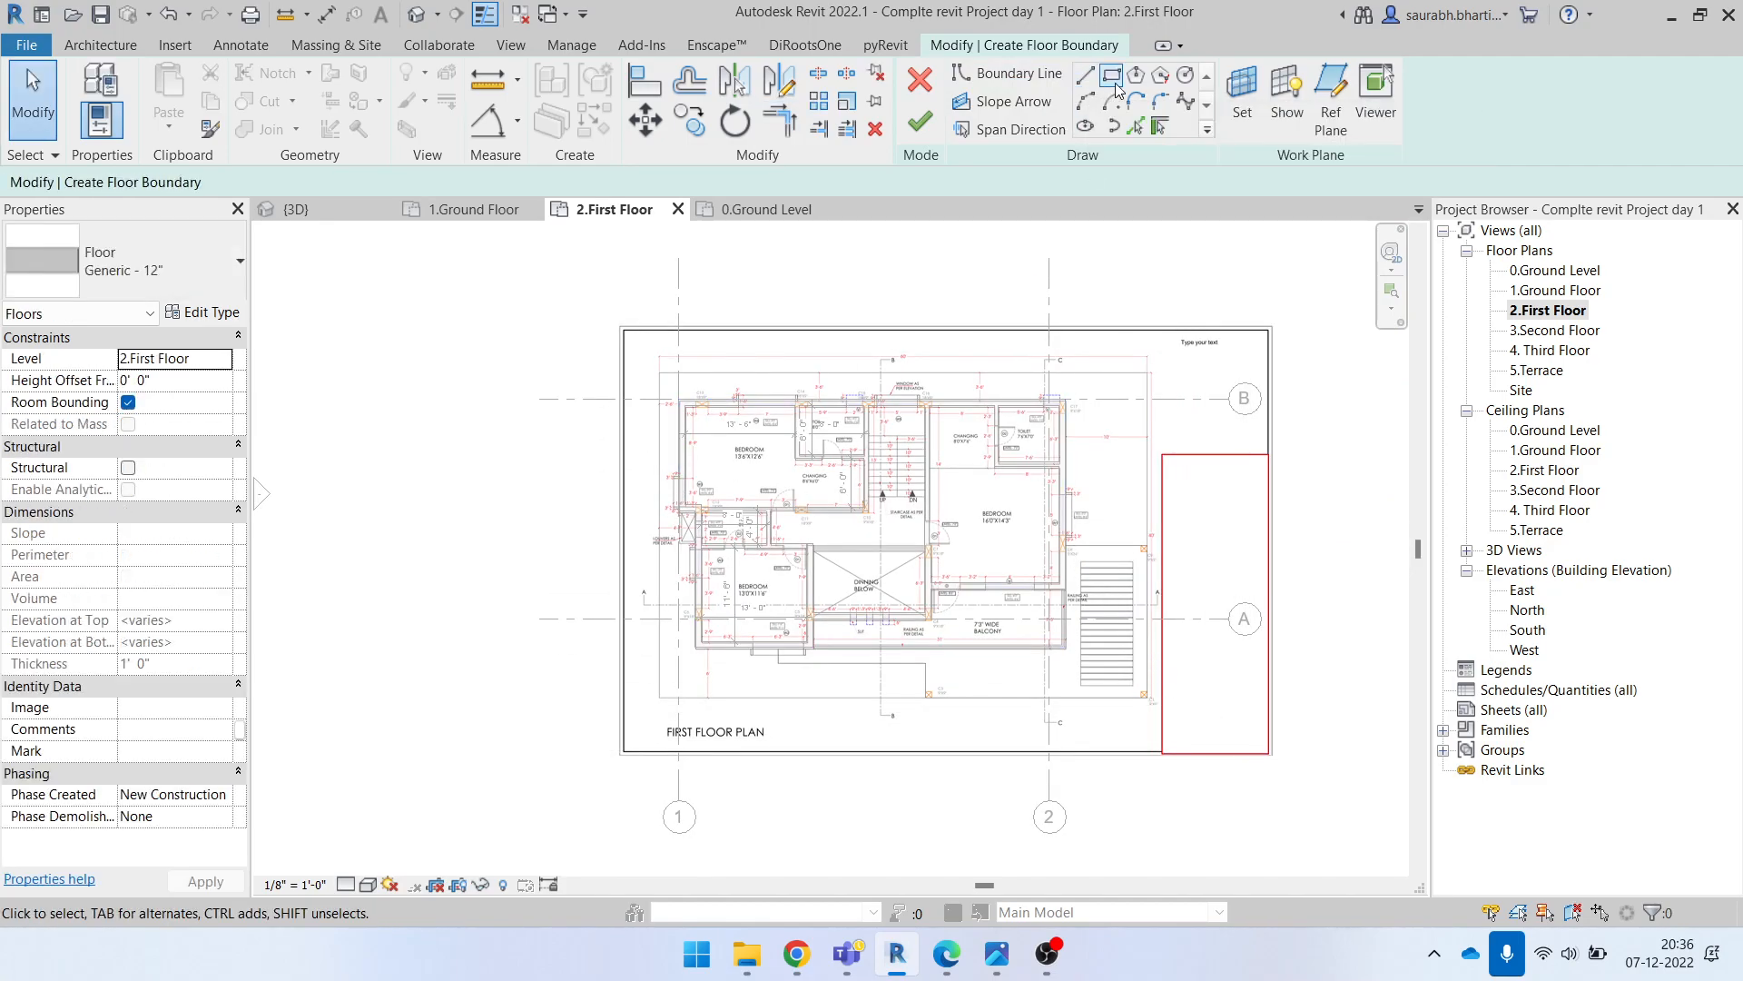
Step: Try picking the outer wall edge above the 8'0"x7'6" changing room as a boundary line, and undo it
{"action": "left_click", "coordinate": [1135, 127]}
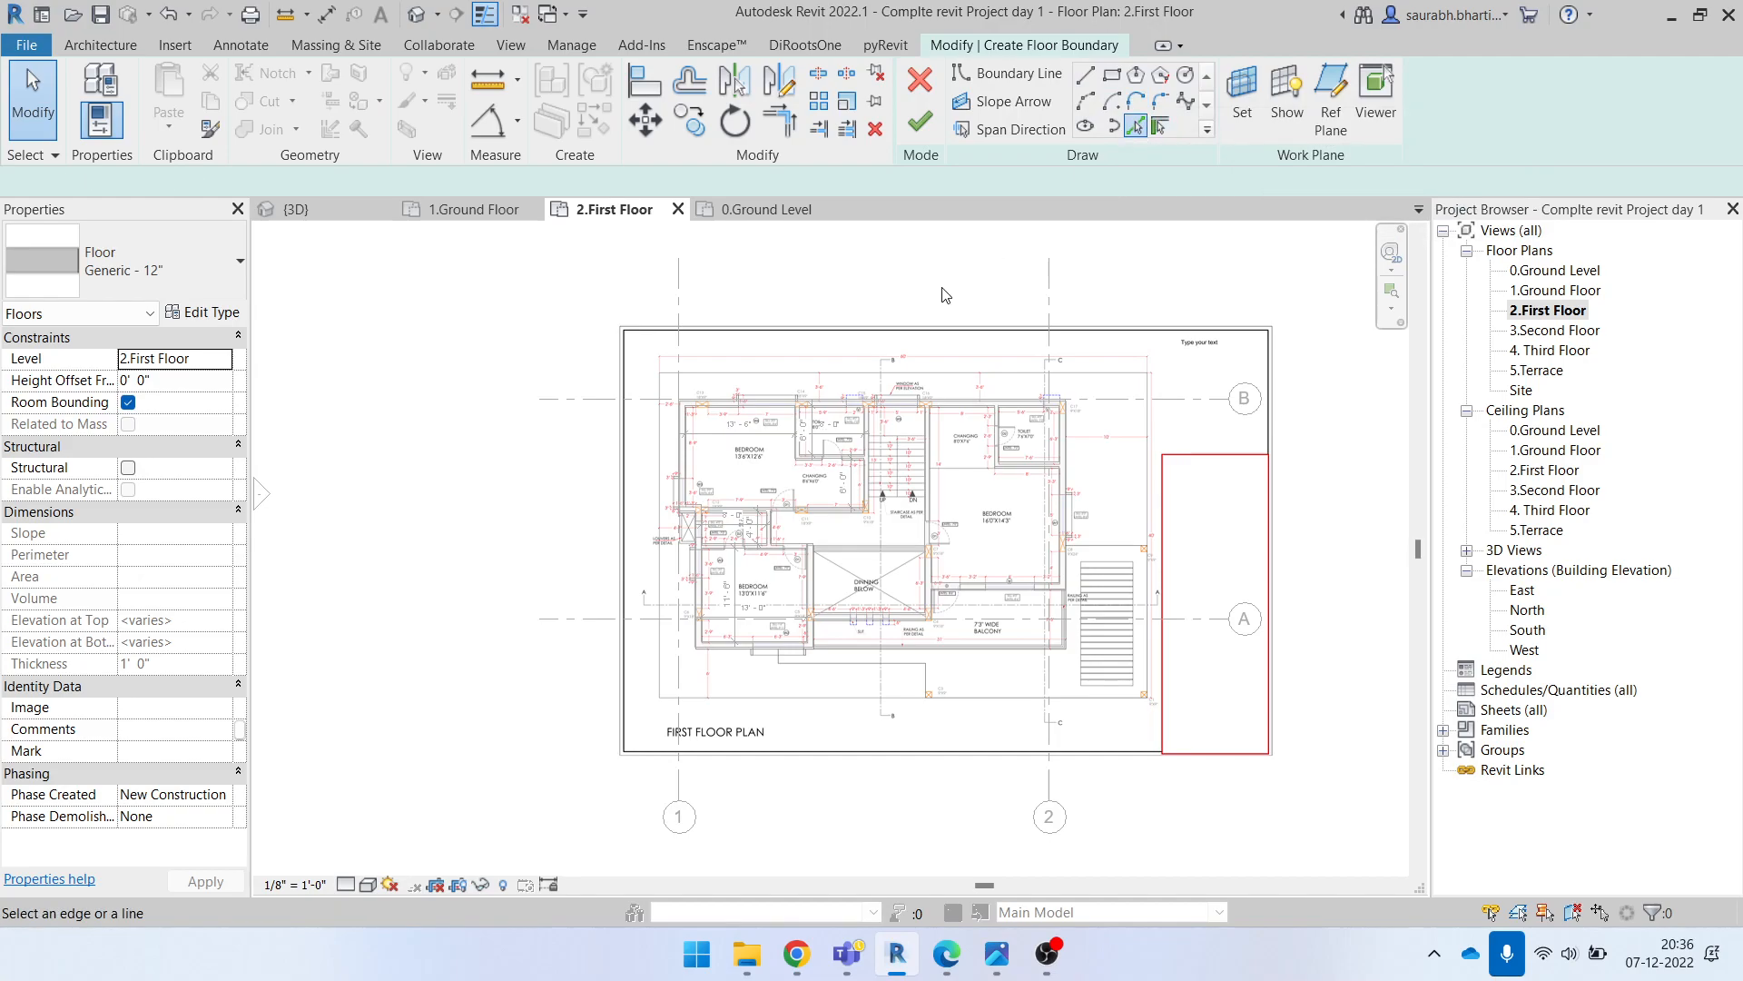
{"action": "scroll", "coordinate": [1043, 456], "scroll_direction": "up", "scroll_amount": 3}
{"action": "scroll", "coordinate": [1042, 456], "scroll_direction": "up", "scroll_amount": 2}
{"action": "left_click", "coordinate": [1032, 449]}
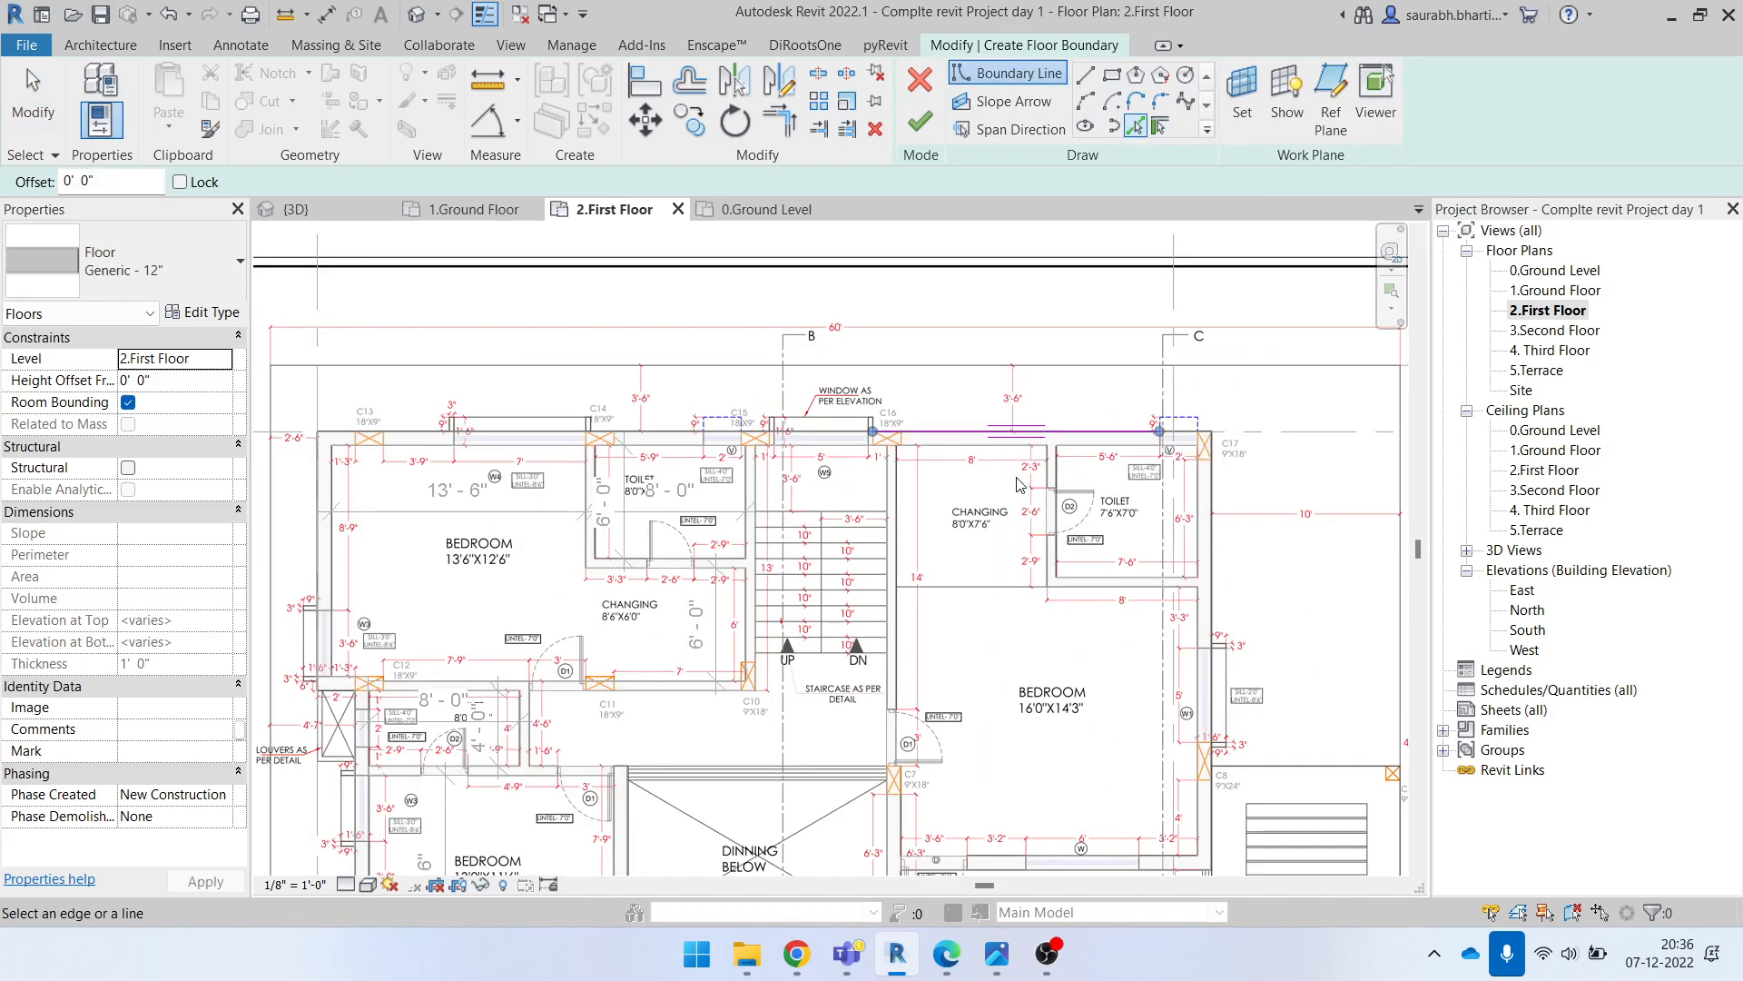
{"action": "key", "text": "ctrl+z"}
Step: Draw the floor's upper boundary line along the outer wall face from the corner near C13 to the corner at C17
{"action": "left_click", "coordinate": [1086, 76]}
{"action": "scroll", "coordinate": [281, 454], "scroll_direction": "up", "scroll_amount": 1}
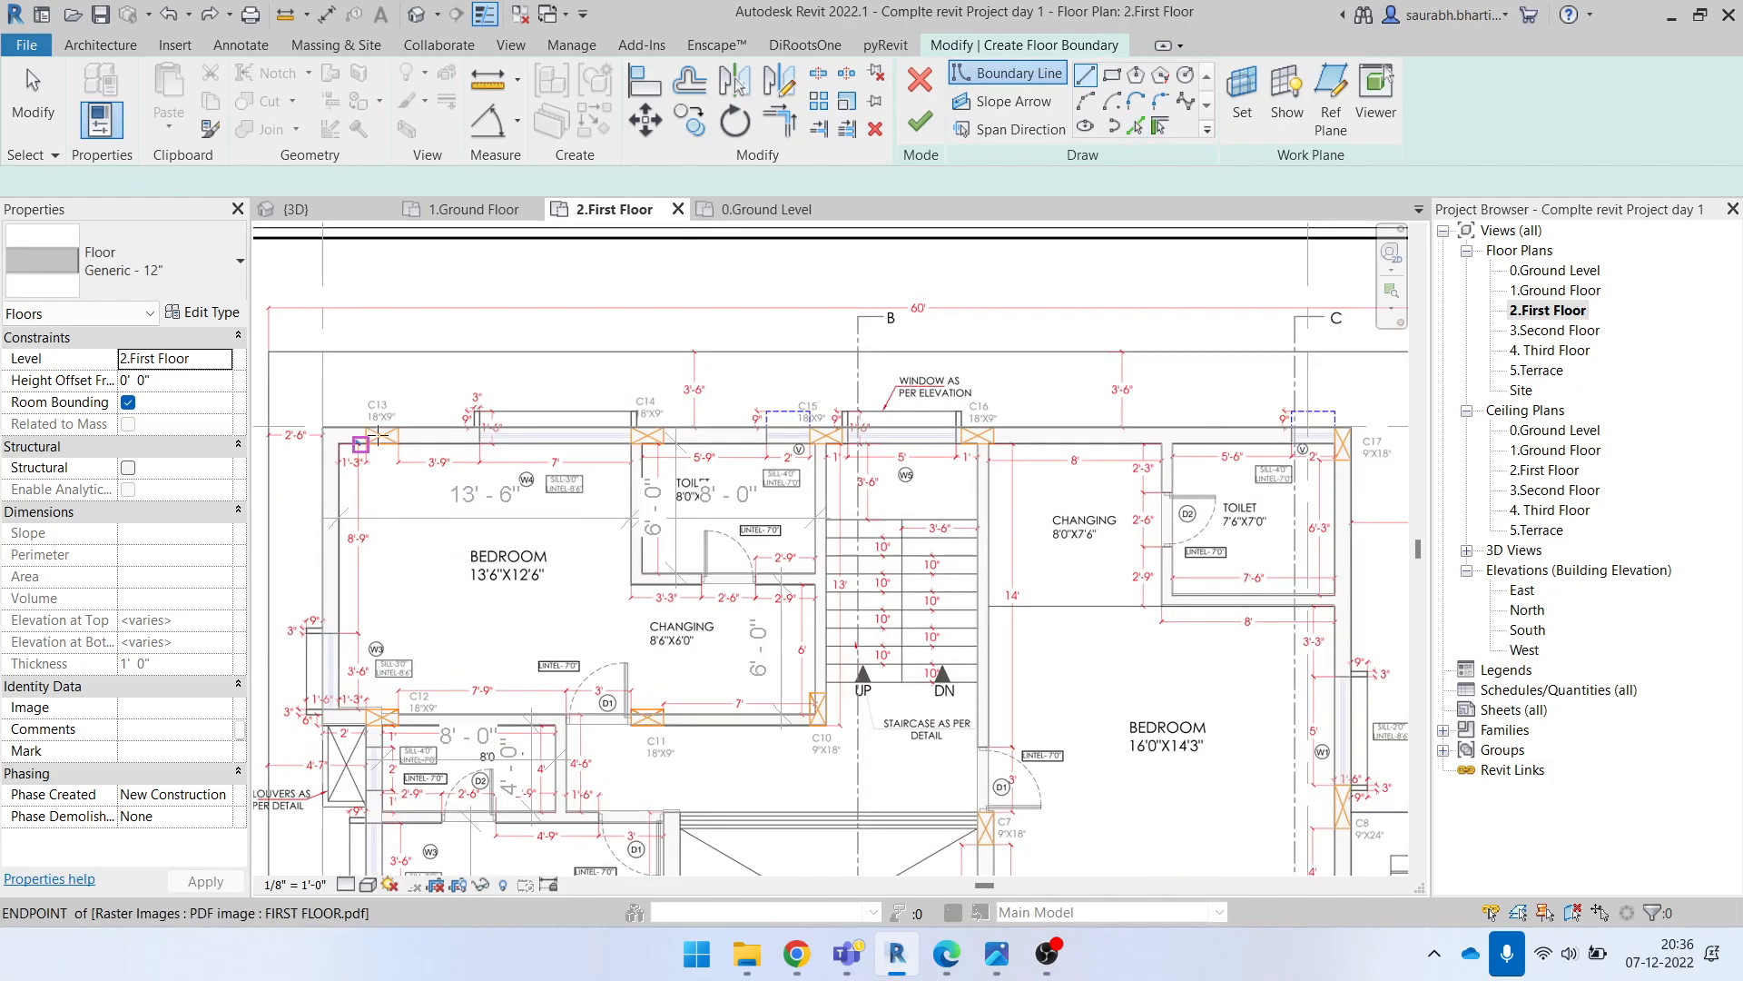
{"action": "scroll", "coordinate": [374, 434], "scroll_direction": "up", "scroll_amount": 3}
{"action": "left_click", "coordinate": [301, 427]}
{"action": "scroll", "coordinate": [518, 443], "scroll_direction": "down", "scroll_amount": 4}
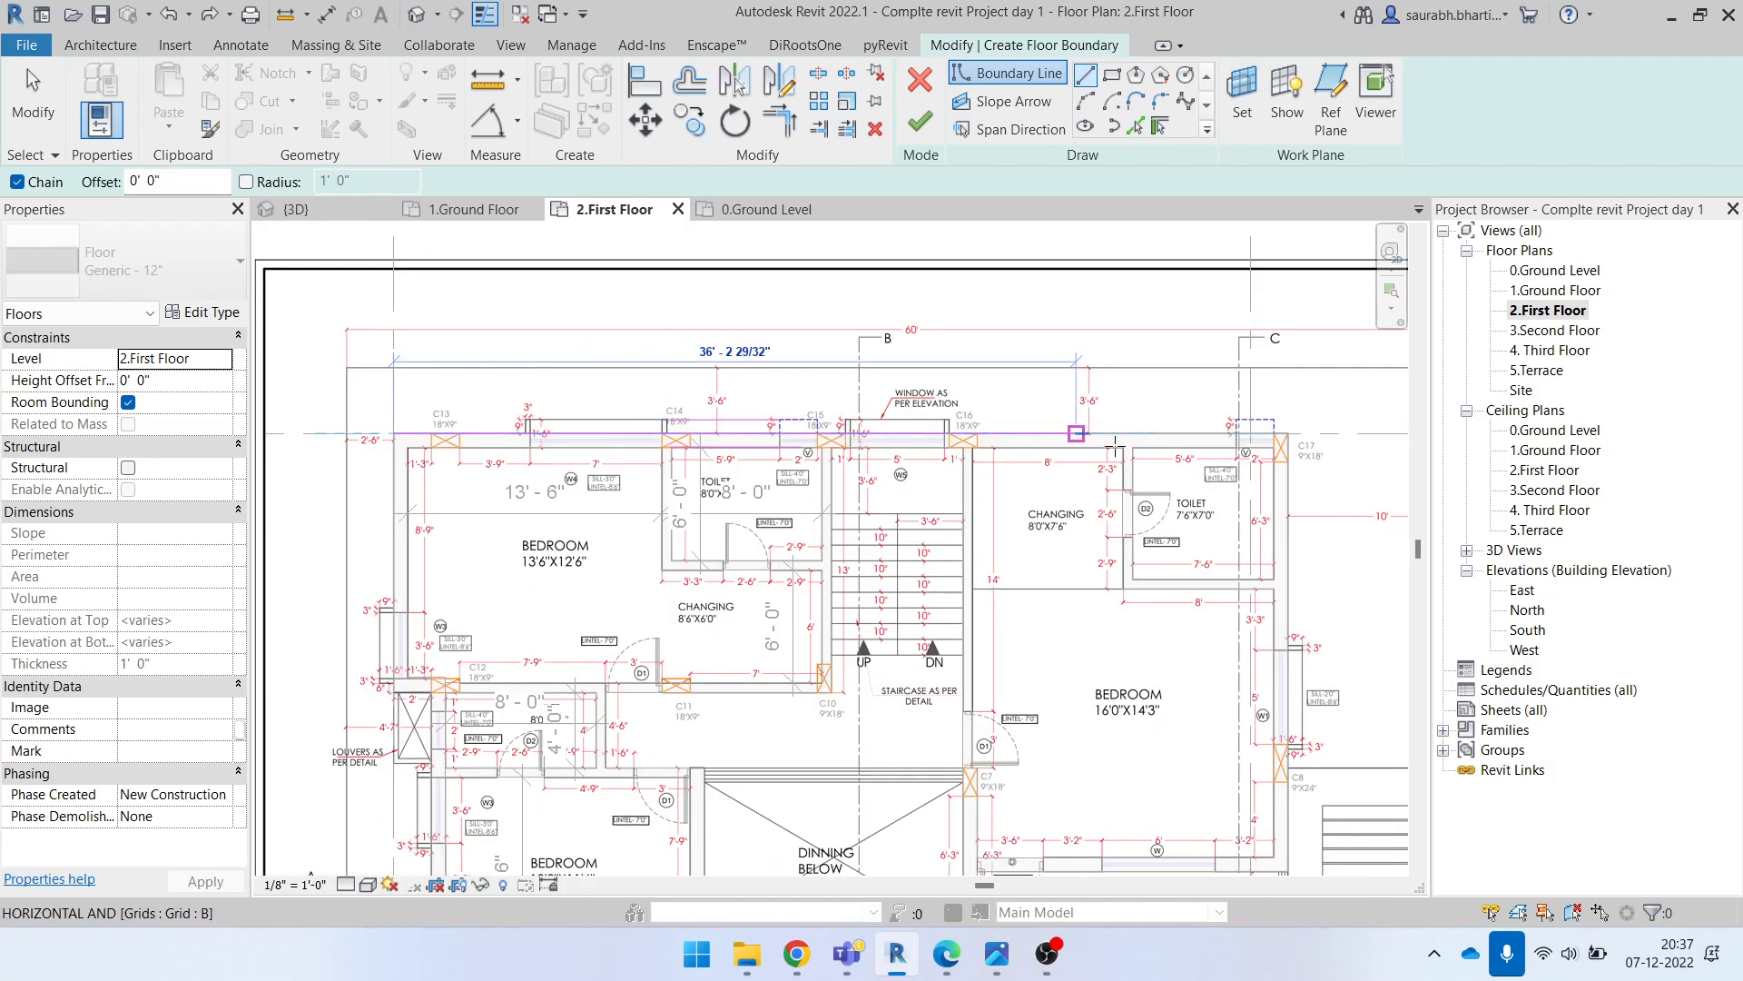
{"action": "scroll", "coordinate": [1339, 428], "scroll_direction": "up", "scroll_amount": 4}
{"action": "left_click", "coordinate": [1290, 435]}
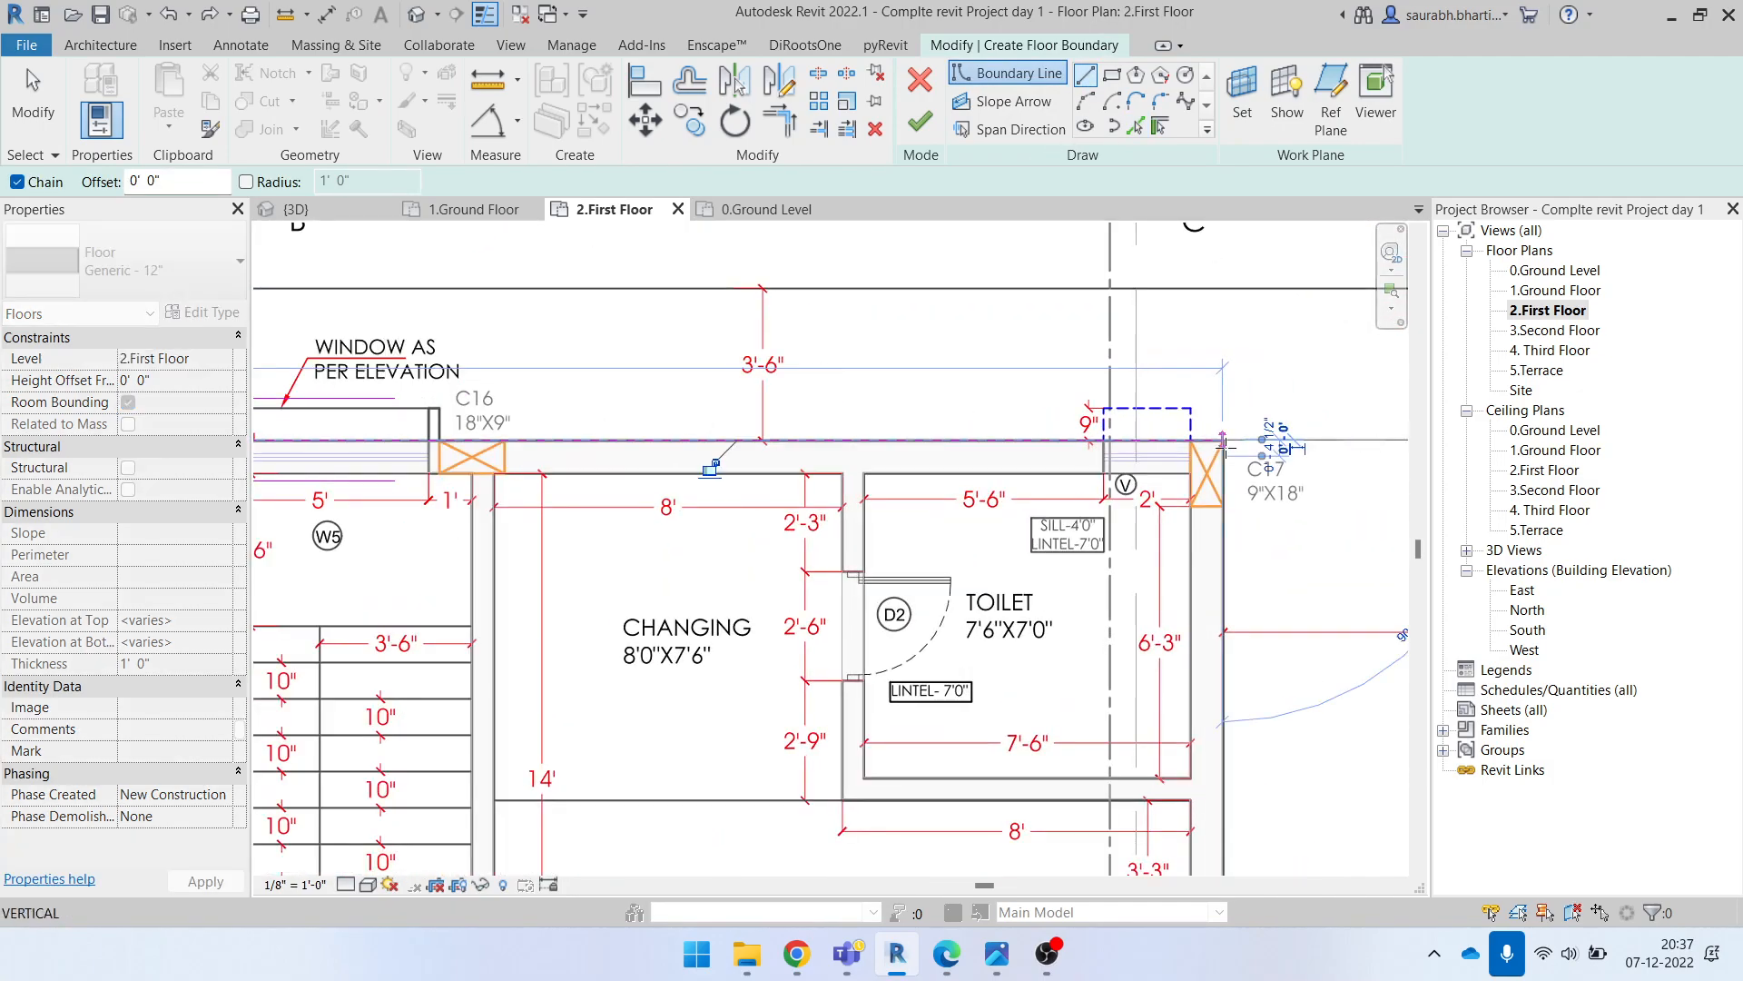
Step: Continue the boundary from C17 down the outer wall past C8 and along the railing to the balcony's lower outer corner
{"action": "scroll", "coordinate": [1280, 677], "scroll_direction": "down", "scroll_amount": 3}
{"action": "middle_click_drag", "start_coordinate": [1273, 717], "coordinate": [1151, 344]}
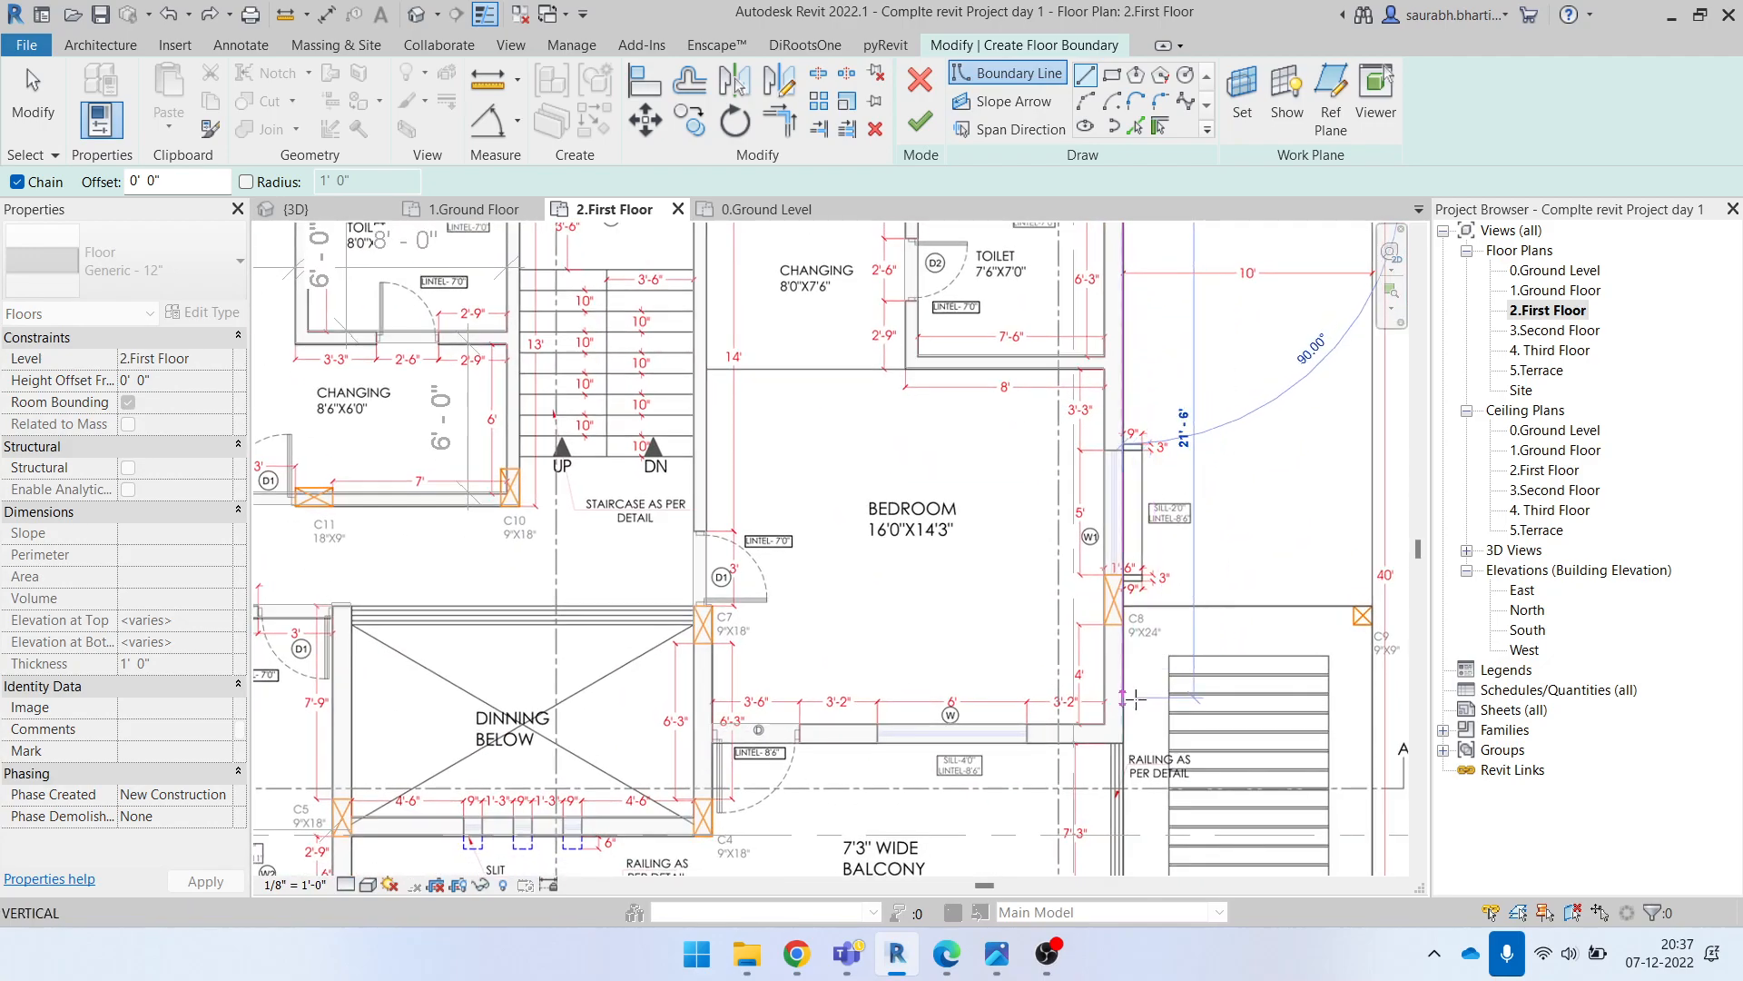
{"action": "scroll", "coordinate": [1133, 698], "scroll_direction": "up", "scroll_amount": 6}
{"action": "left_click", "coordinate": [1025, 545]}
{"action": "scroll", "coordinate": [1056, 740], "scroll_direction": "down", "scroll_amount": 3}
{"action": "middle_click_drag", "start_coordinate": [1062, 752], "coordinate": [1128, 390]}
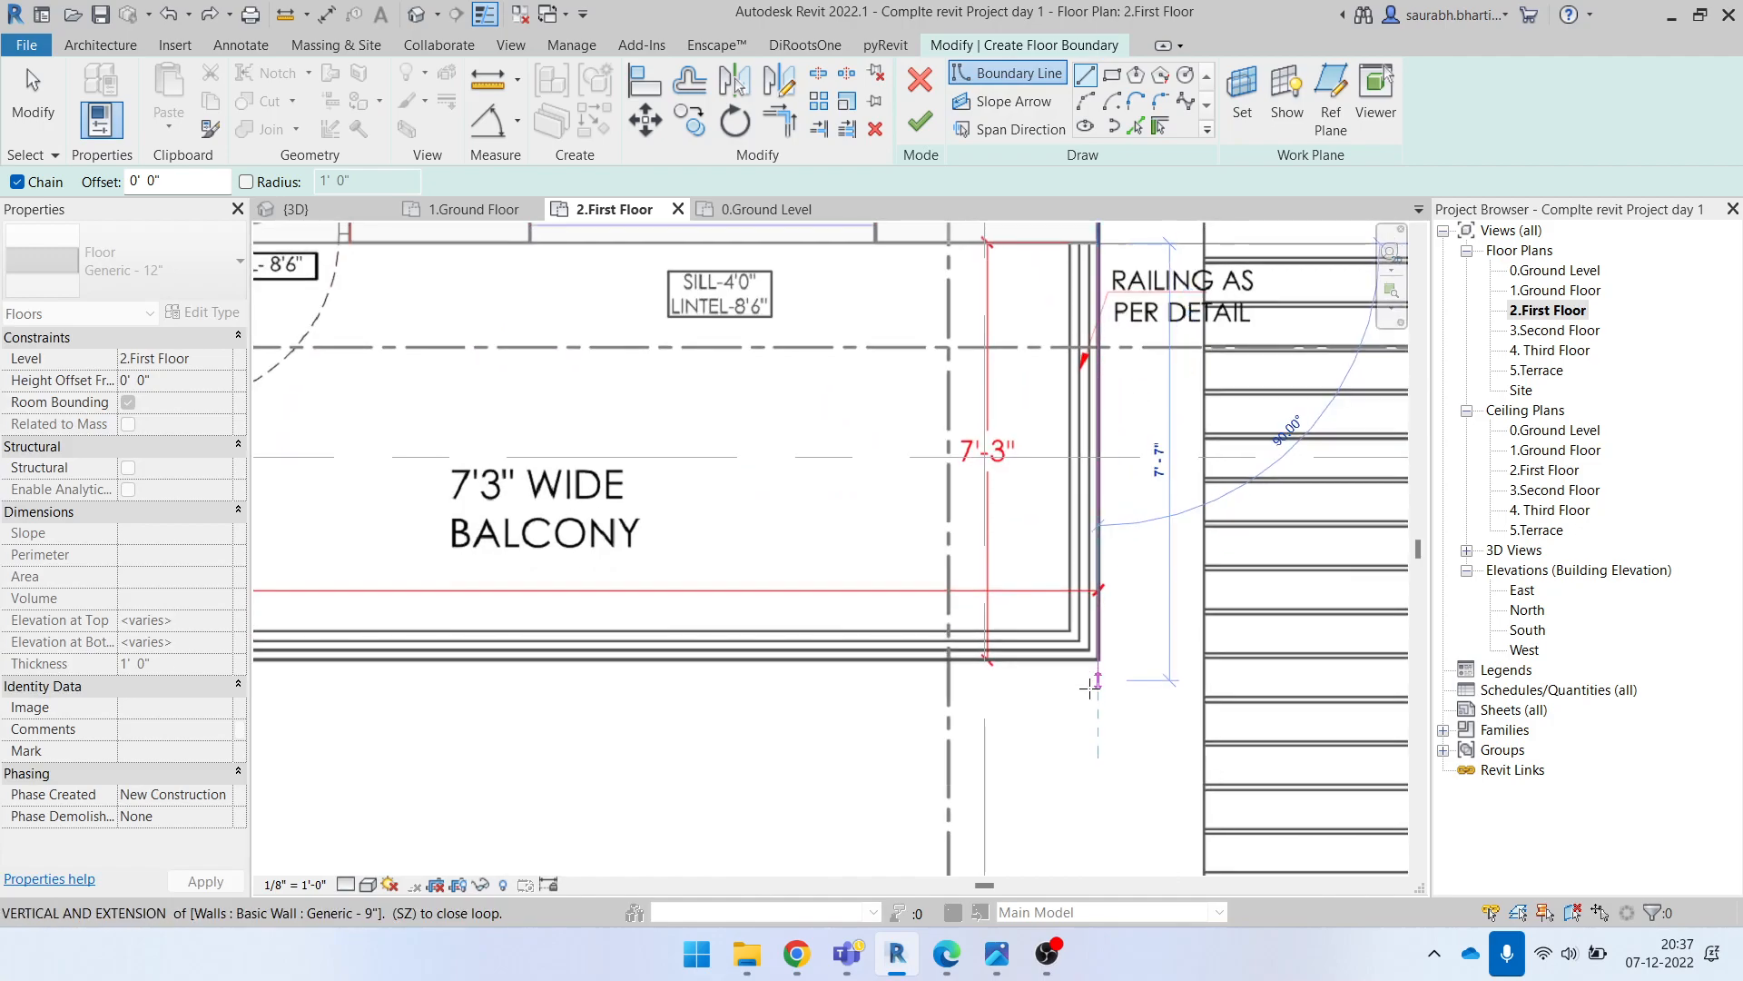
{"action": "scroll", "coordinate": [1104, 655], "scroll_direction": "up", "scroll_amount": 4}
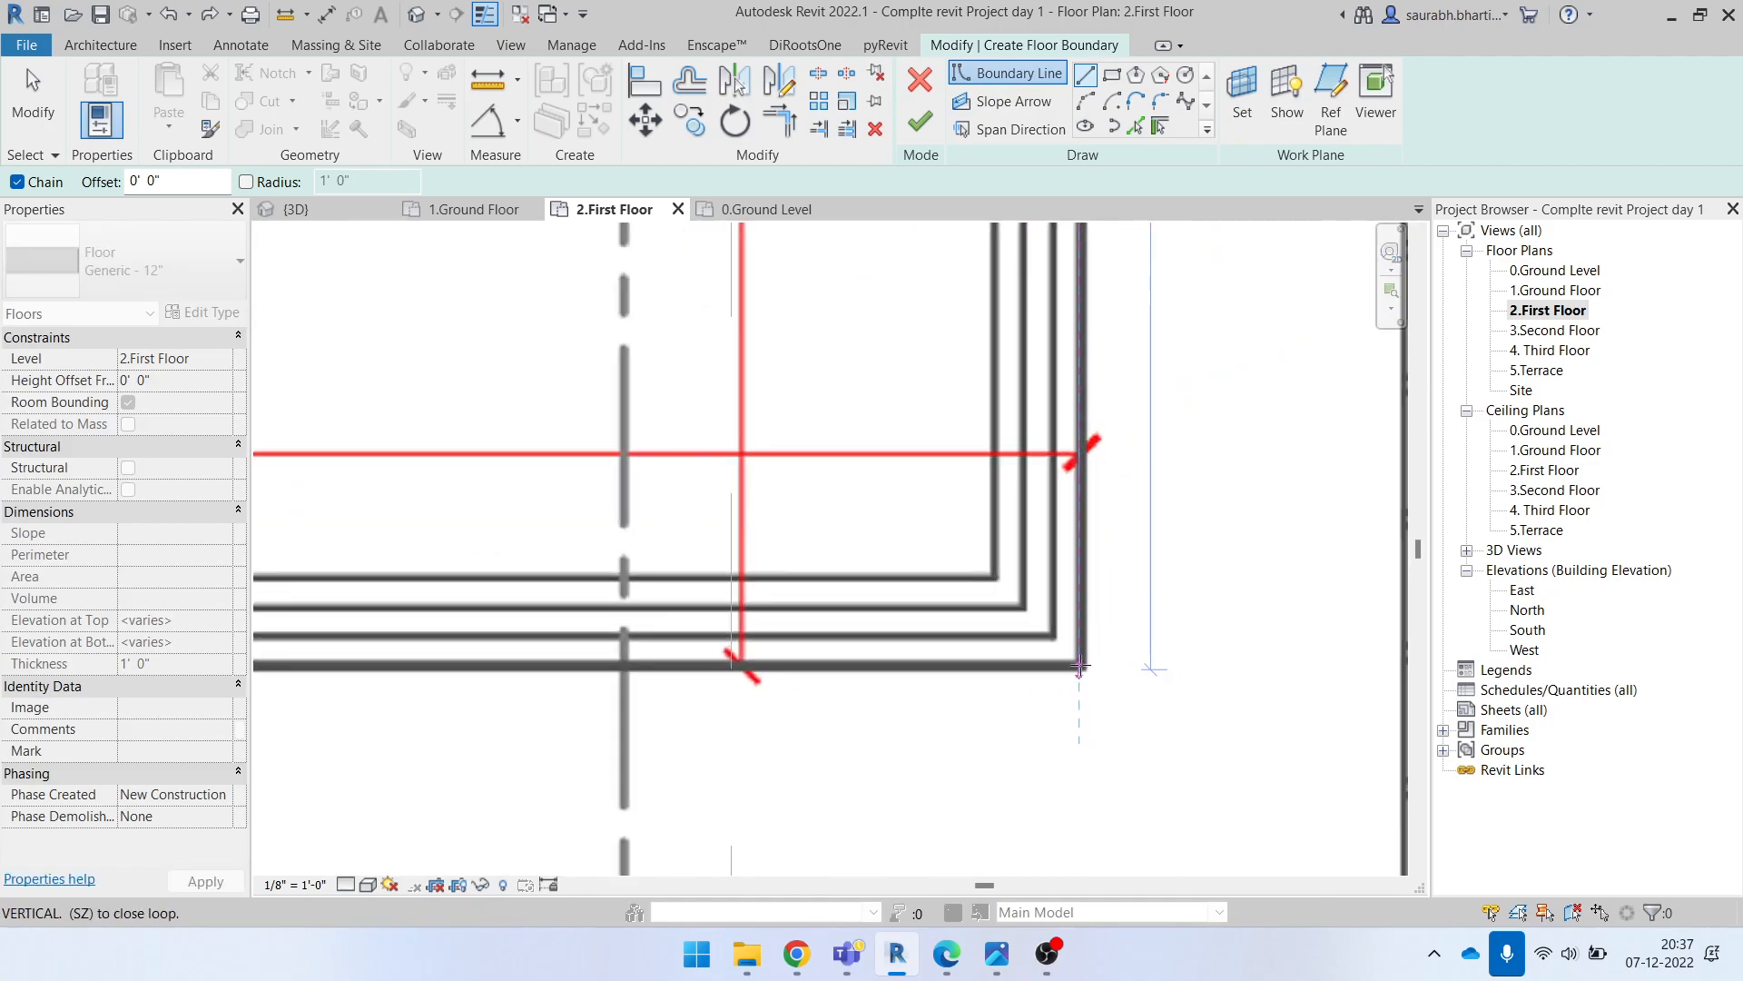
{"action": "left_click", "coordinate": [1079, 664]}
Step: Continue the floor boundary horizontally along the balcony's lower edge towards the 13'0"x11'6" bedroom
{"action": "scroll", "coordinate": [1076, 663], "scroll_direction": "down", "scroll_amount": 5}
{"action": "middle_click_drag", "start_coordinate": [712, 673], "coordinate": [1333, 698]}
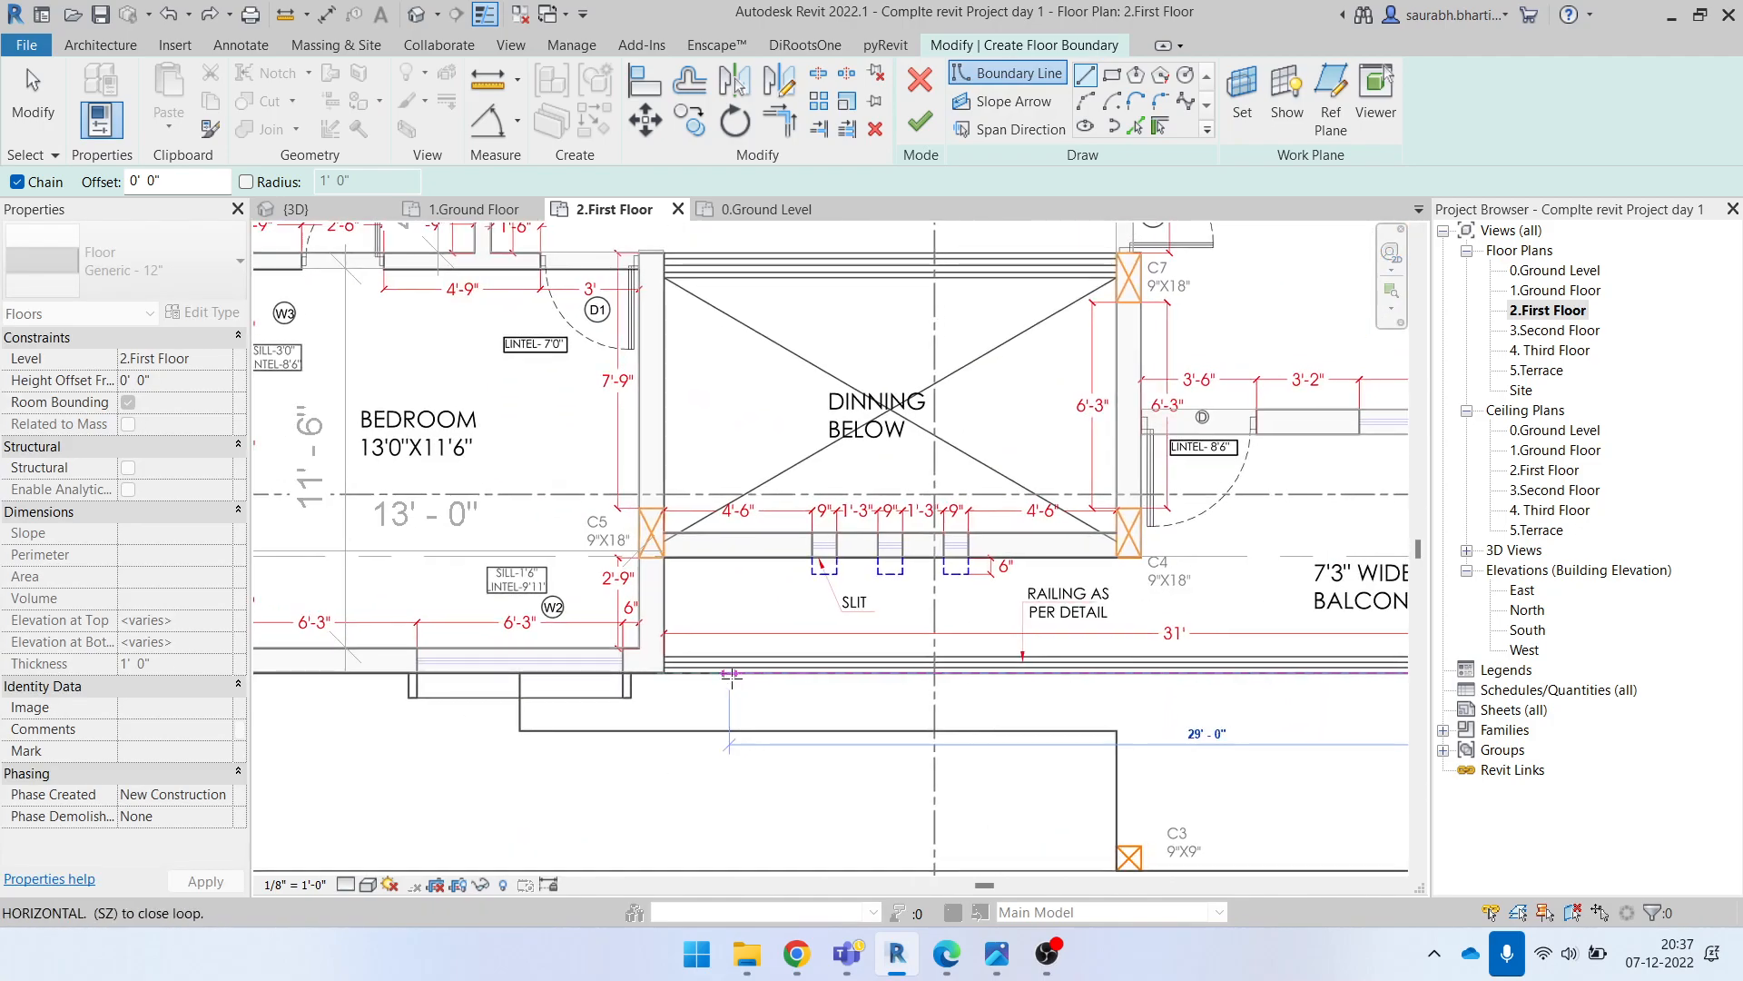
Step: Draw the floor boundary along the balcony's front edge to the outer corner of the 13'0"X11'6" bedroom, near column C6
{"action": "scroll", "coordinate": [724, 673], "scroll_direction": "up", "scroll_amount": 3}
{"action": "middle_click_drag", "start_coordinate": [638, 669], "coordinate": [1222, 708]}
{"action": "scroll", "coordinate": [1213, 718], "scroll_direction": "down", "scroll_amount": 2}
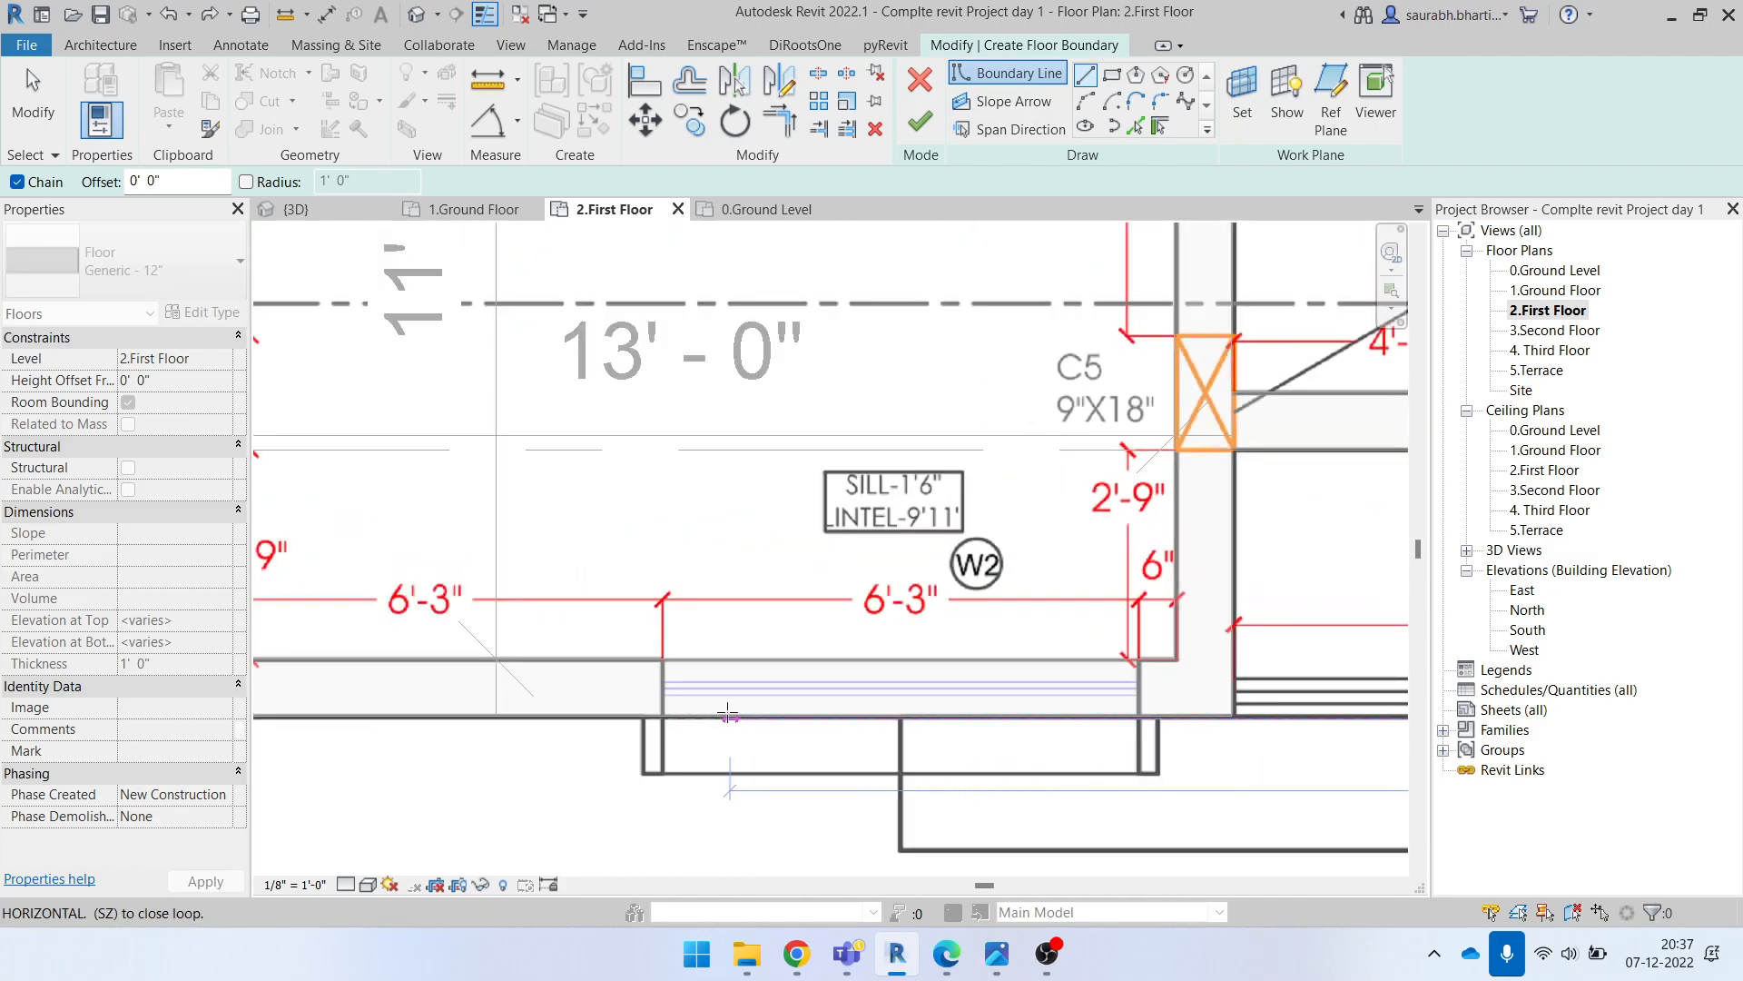
{"action": "middle_click_drag", "start_coordinate": [727, 712], "coordinate": [1287, 722]}
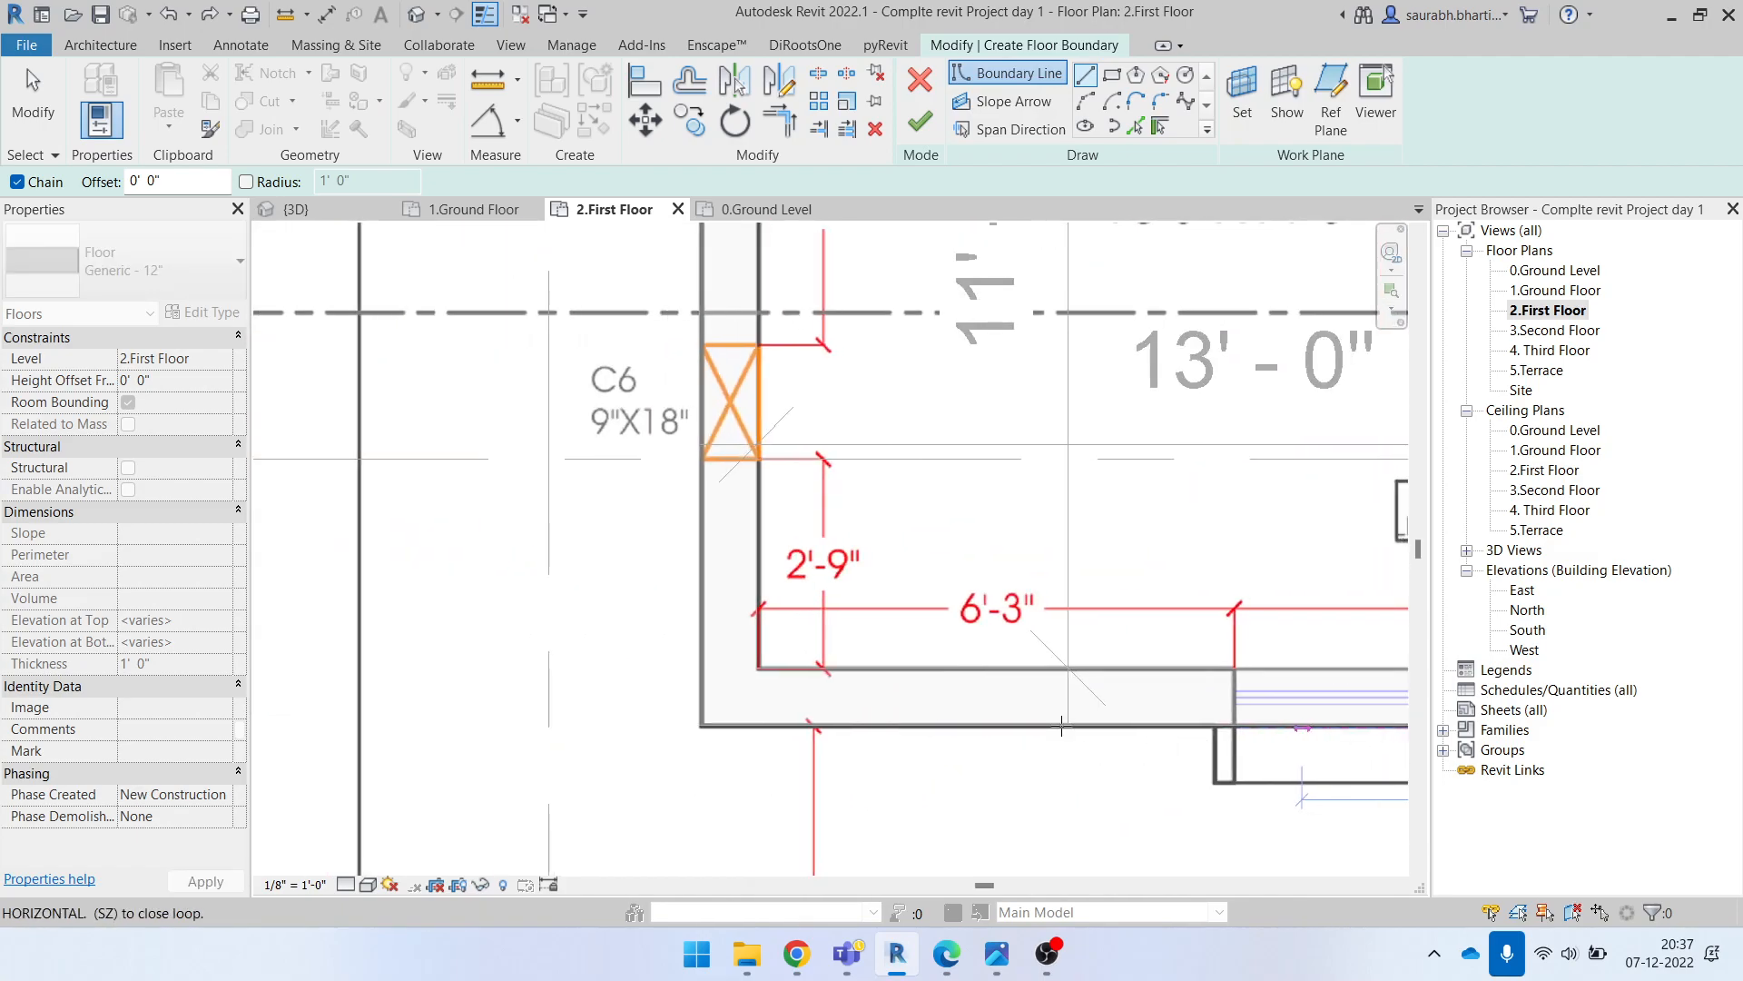
{"action": "scroll", "coordinate": [687, 727], "scroll_direction": "up", "scroll_amount": 4}
{"action": "left_click", "coordinate": [670, 710]}
{"action": "scroll", "coordinate": [676, 424], "scroll_direction": "down", "scroll_amount": 5}
{"action": "scroll", "coordinate": [676, 424], "scroll_direction": "down", "scroll_amount": 5}
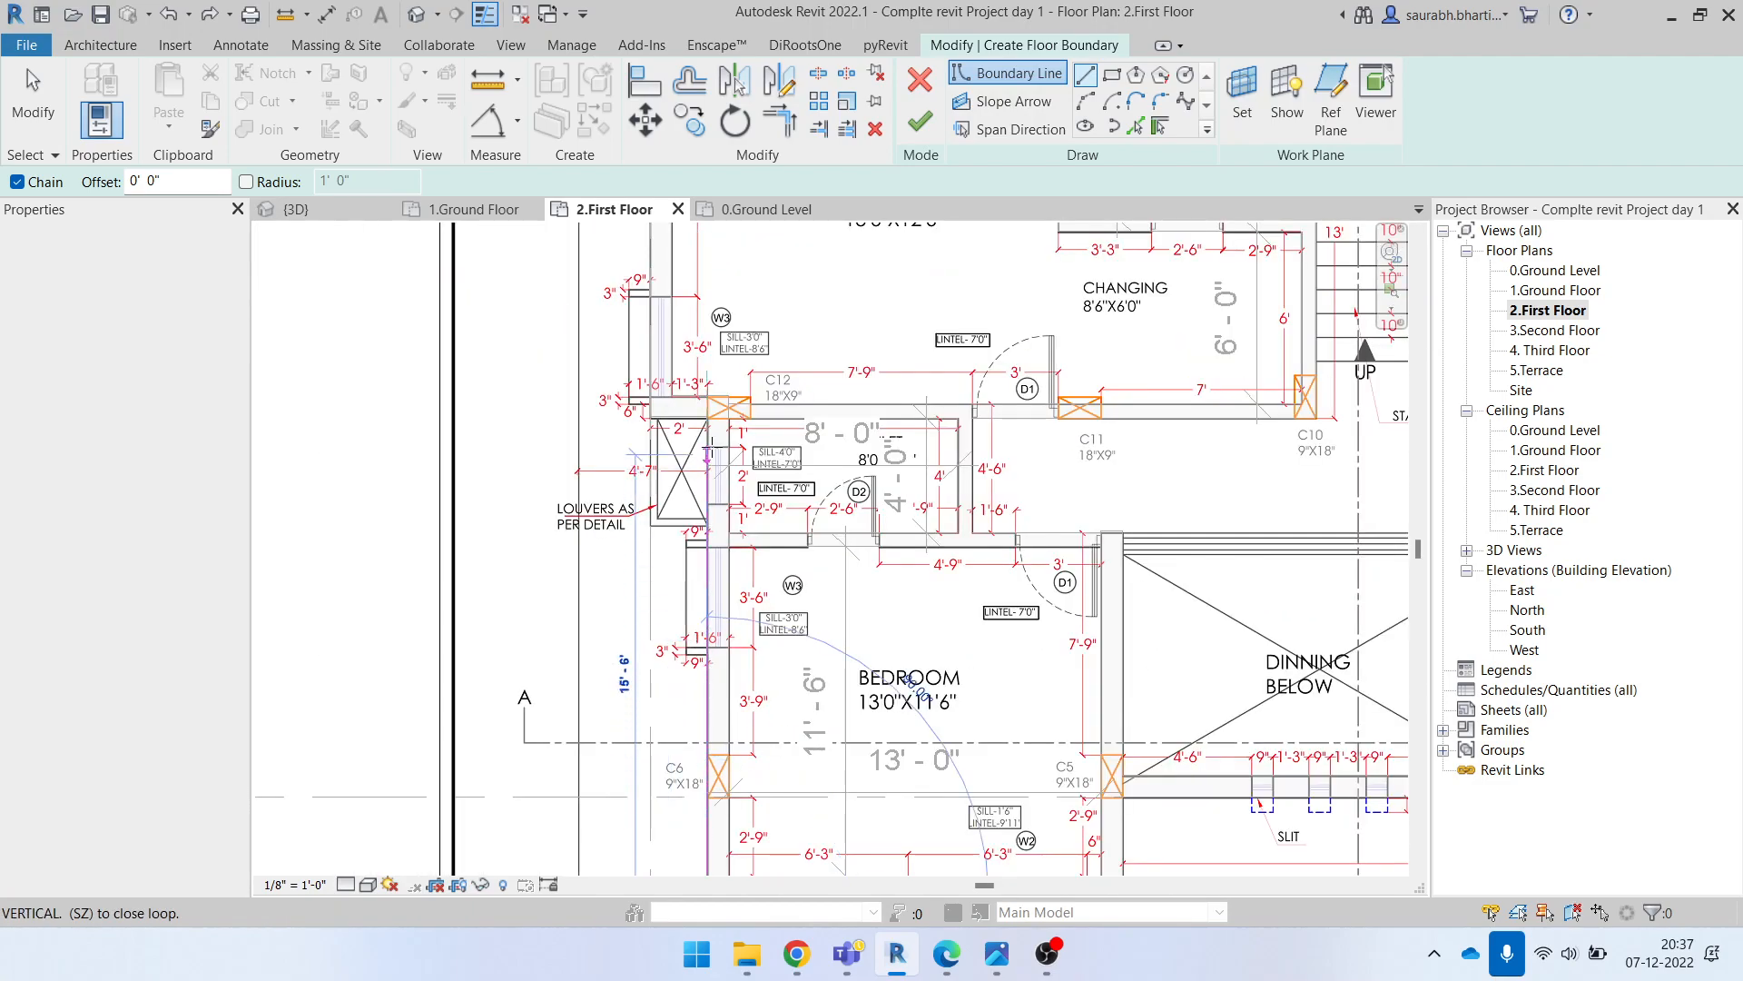
Step: Continue the boundary along the bedroom's outer side wall to column C12, and step it outward 2' above the louvers shaft
{"action": "scroll", "coordinate": [710, 451], "scroll_direction": "up", "scroll_amount": 3}
{"action": "scroll", "coordinate": [694, 369], "scroll_direction": "up", "scroll_amount": 4}
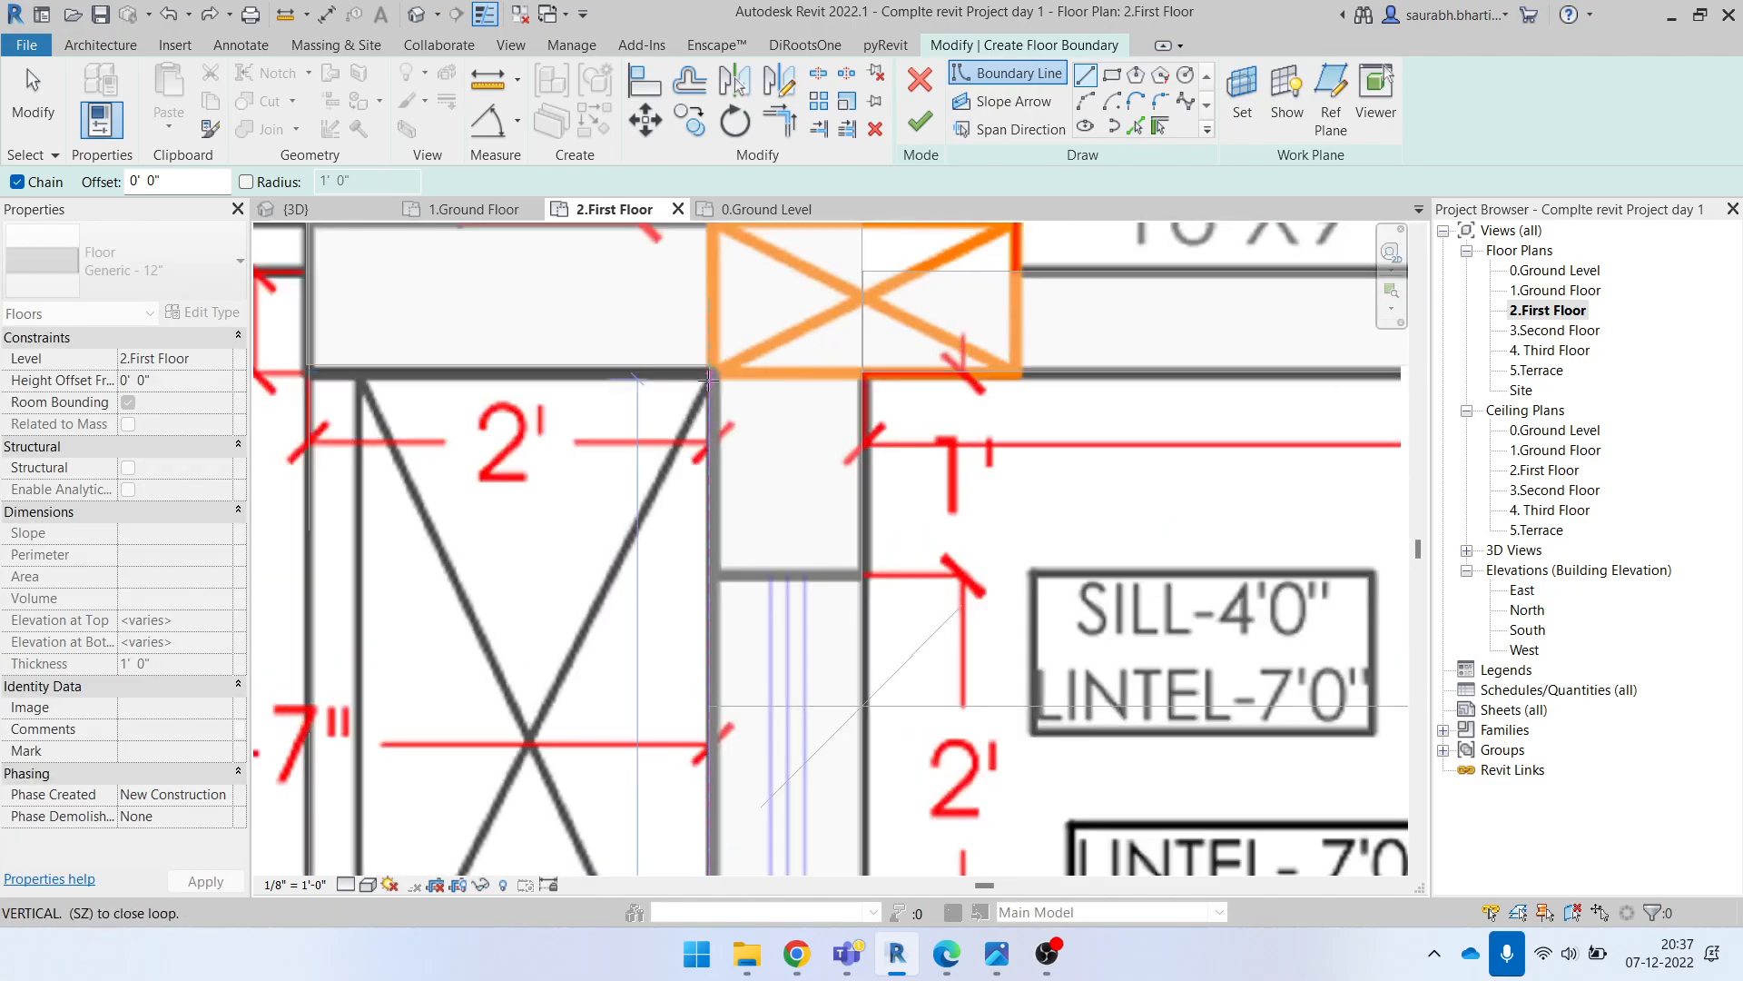
{"action": "left_click", "coordinate": [711, 377]}
{"action": "scroll", "coordinate": [619, 378], "scroll_direction": "down", "scroll_amount": 4}
{"action": "middle_click_drag", "start_coordinate": [621, 381], "coordinate": [1249, 725]}
{"action": "scroll", "coordinate": [1099, 692], "scroll_direction": "up", "scroll_amount": 3}
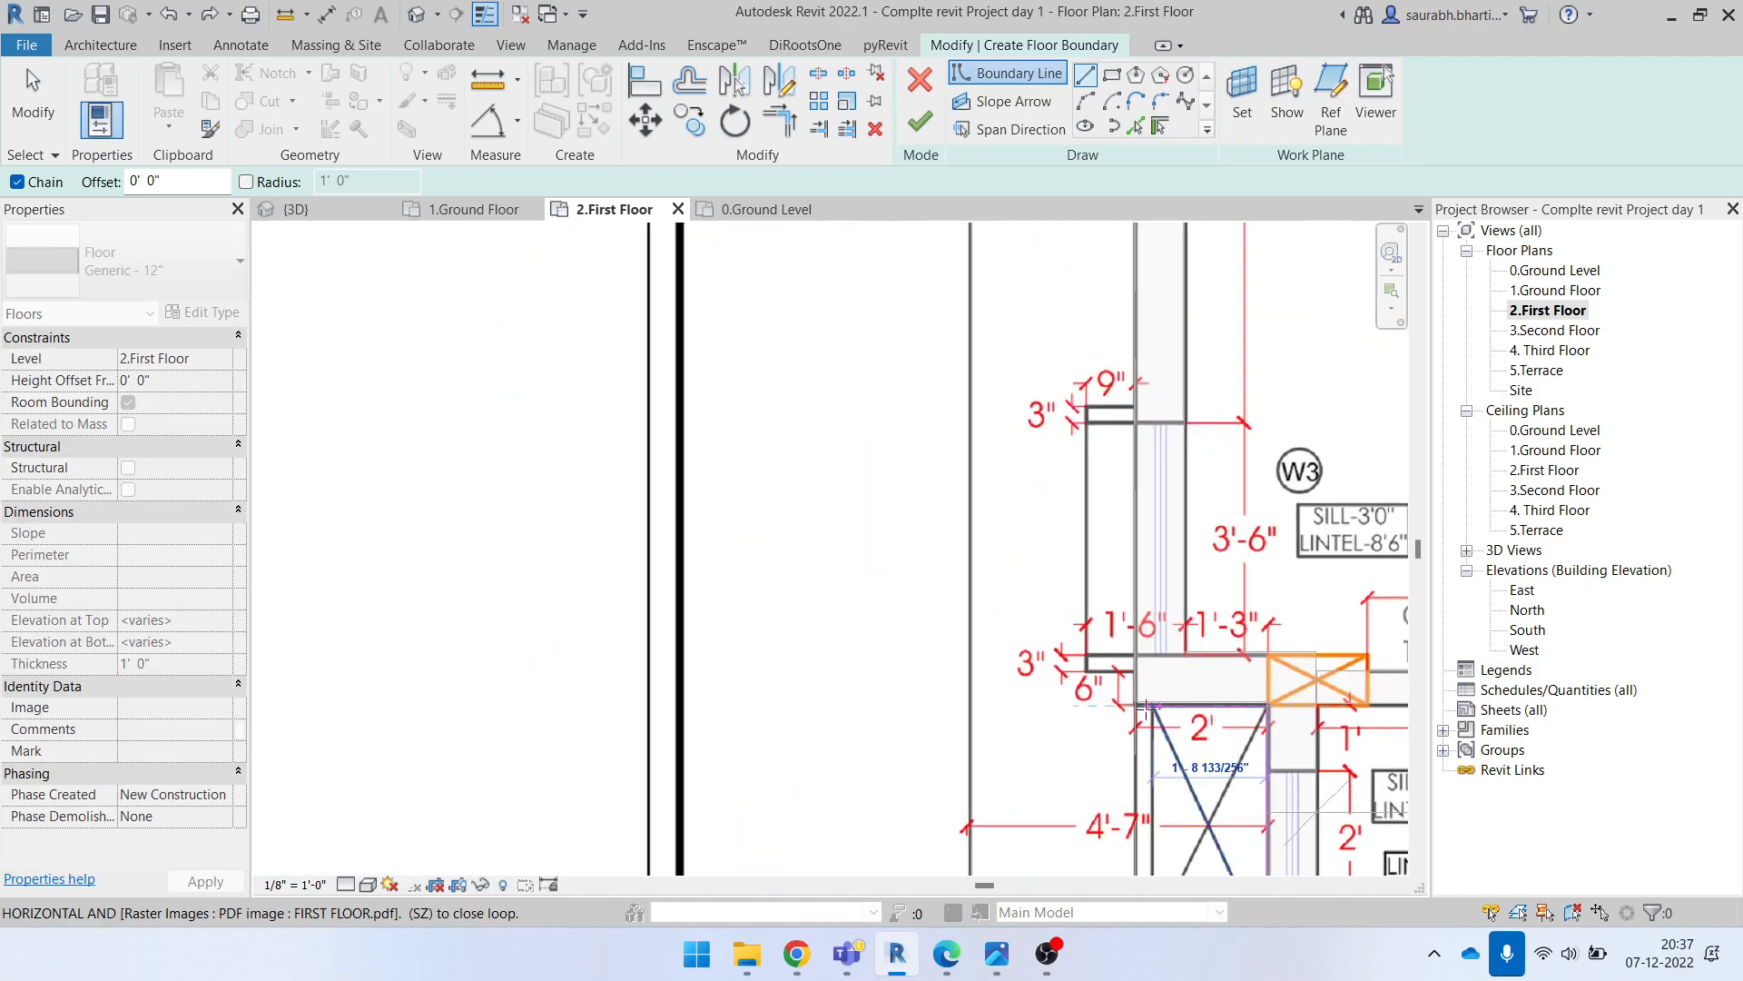
{"action": "left_click", "coordinate": [1119, 695]}
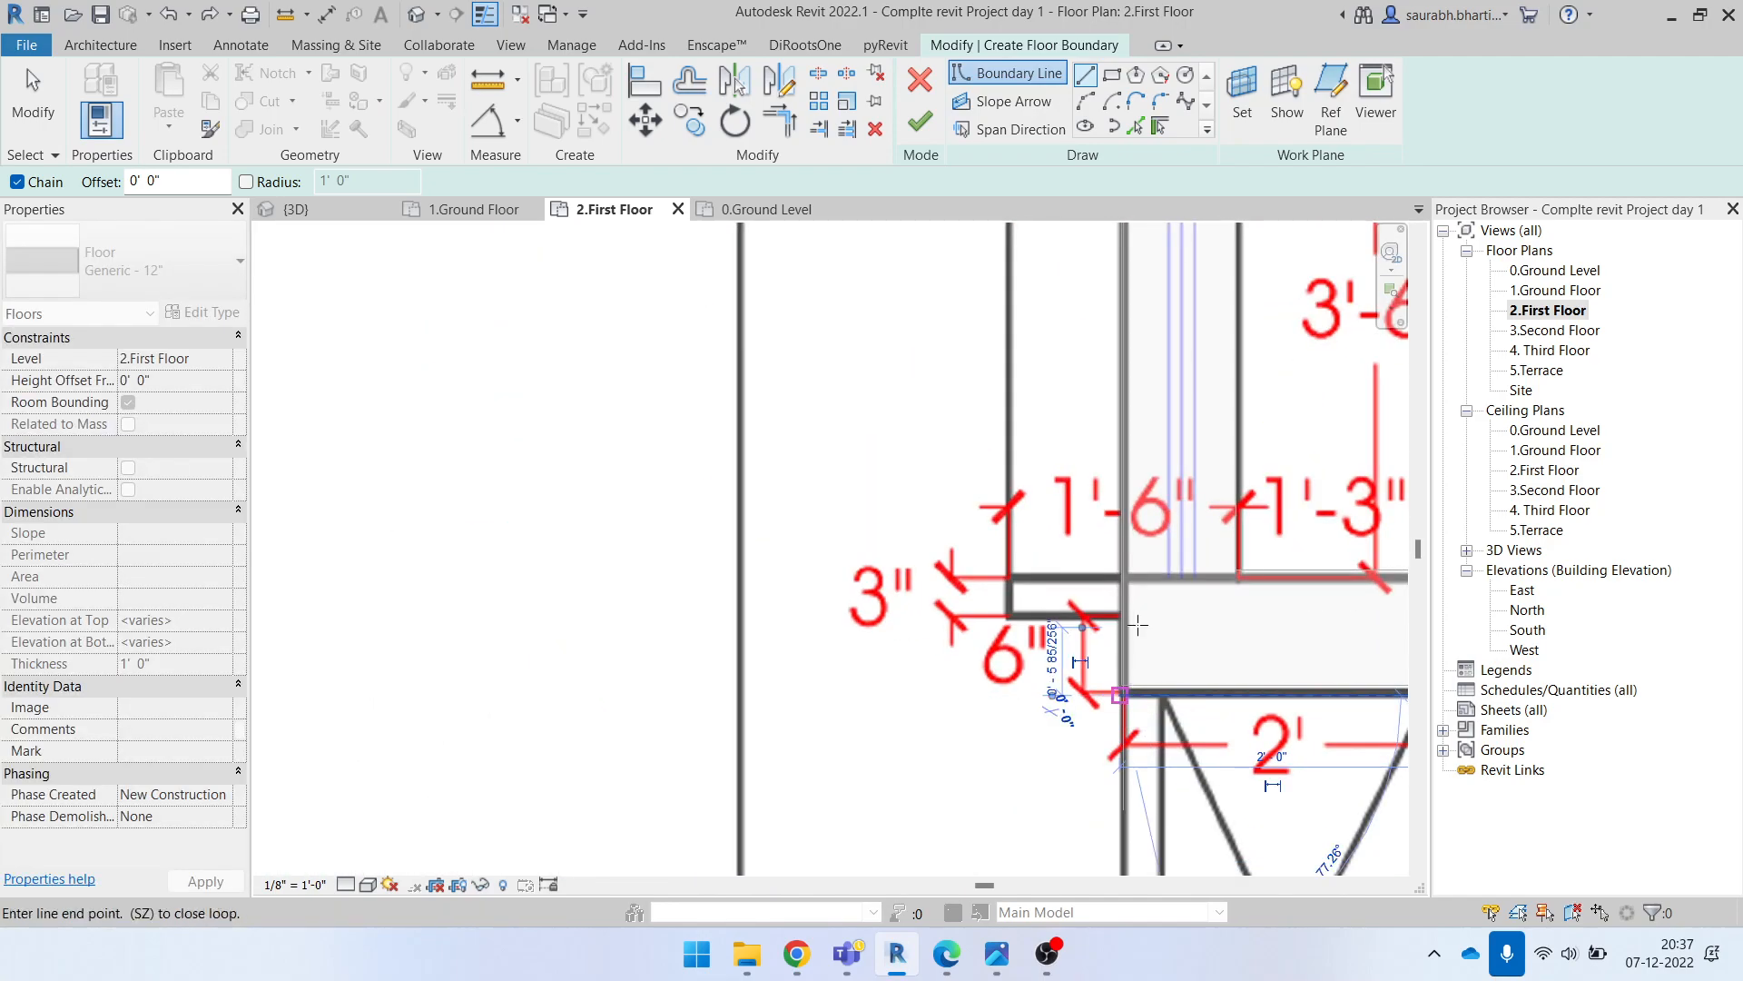
Step: Close the floor boundary along the outer wall face of the 13'6"X12'6" bedroom, ending at the corner beside column C13
{"action": "scroll", "coordinate": [1152, 512], "scroll_direction": "down", "scroll_amount": 4}
{"action": "middle_click_drag", "start_coordinate": [1144, 340], "coordinate": [964, 873]}
{"action": "scroll", "coordinate": [973, 719], "scroll_direction": "down", "scroll_amount": 1}
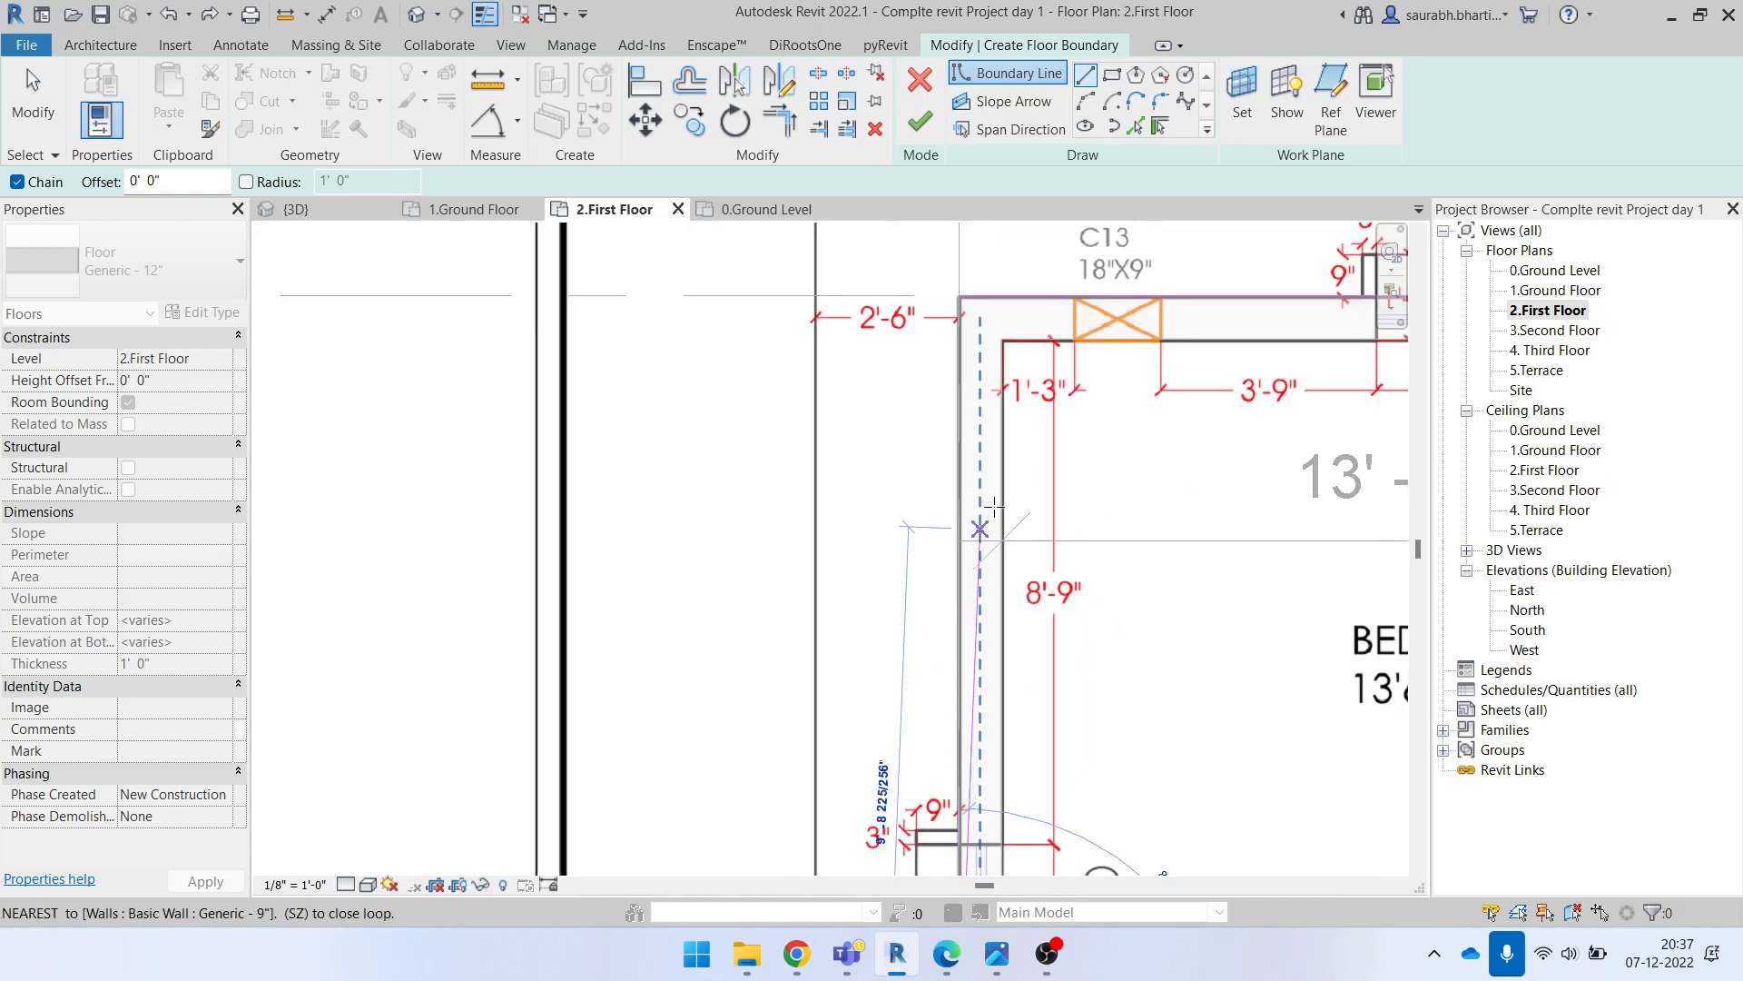
{"action": "left_click", "coordinate": [960, 297]}
{"action": "scroll", "coordinate": [872, 325], "scroll_direction": "down", "scroll_amount": 3}
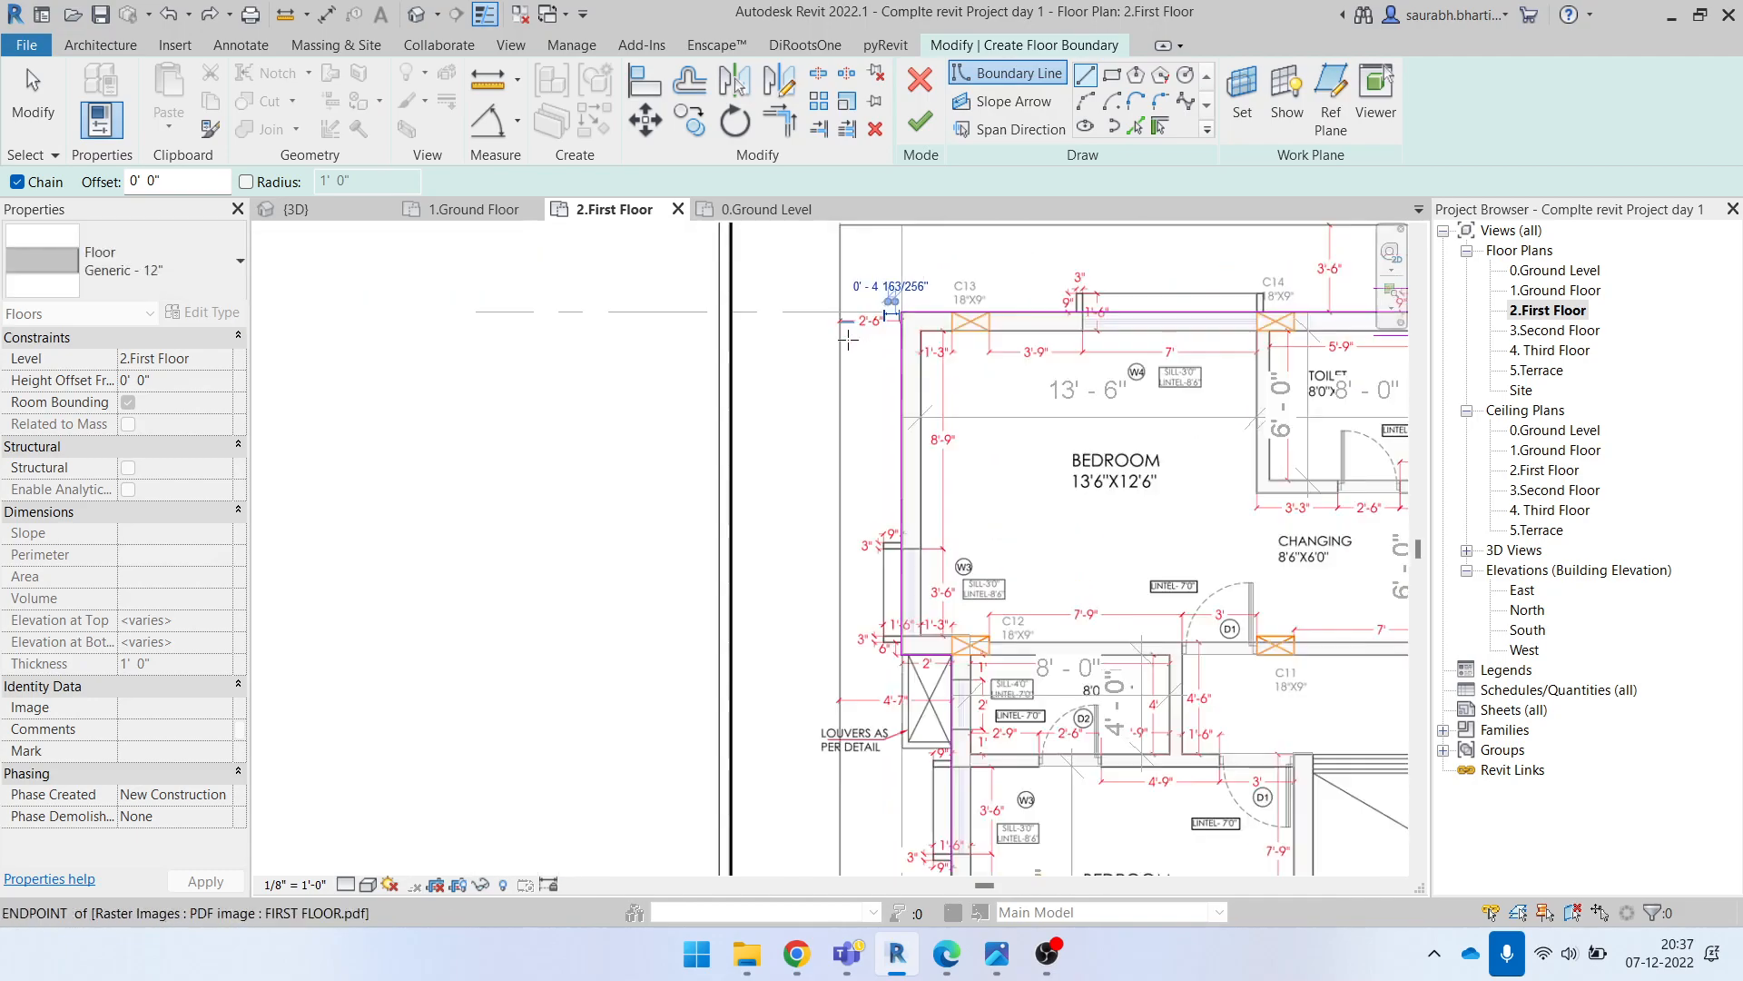
Step: Finish the first-floor slab sketch and attach the walls below to the floor's bottom
{"action": "key", "text": "Escape"}
{"action": "middle_click_drag", "start_coordinate": [939, 590], "coordinate": [606, 467]}
{"action": "scroll", "coordinate": [606, 467], "scroll_direction": "down", "scroll_amount": 3}
{"action": "key", "text": "Escape"}
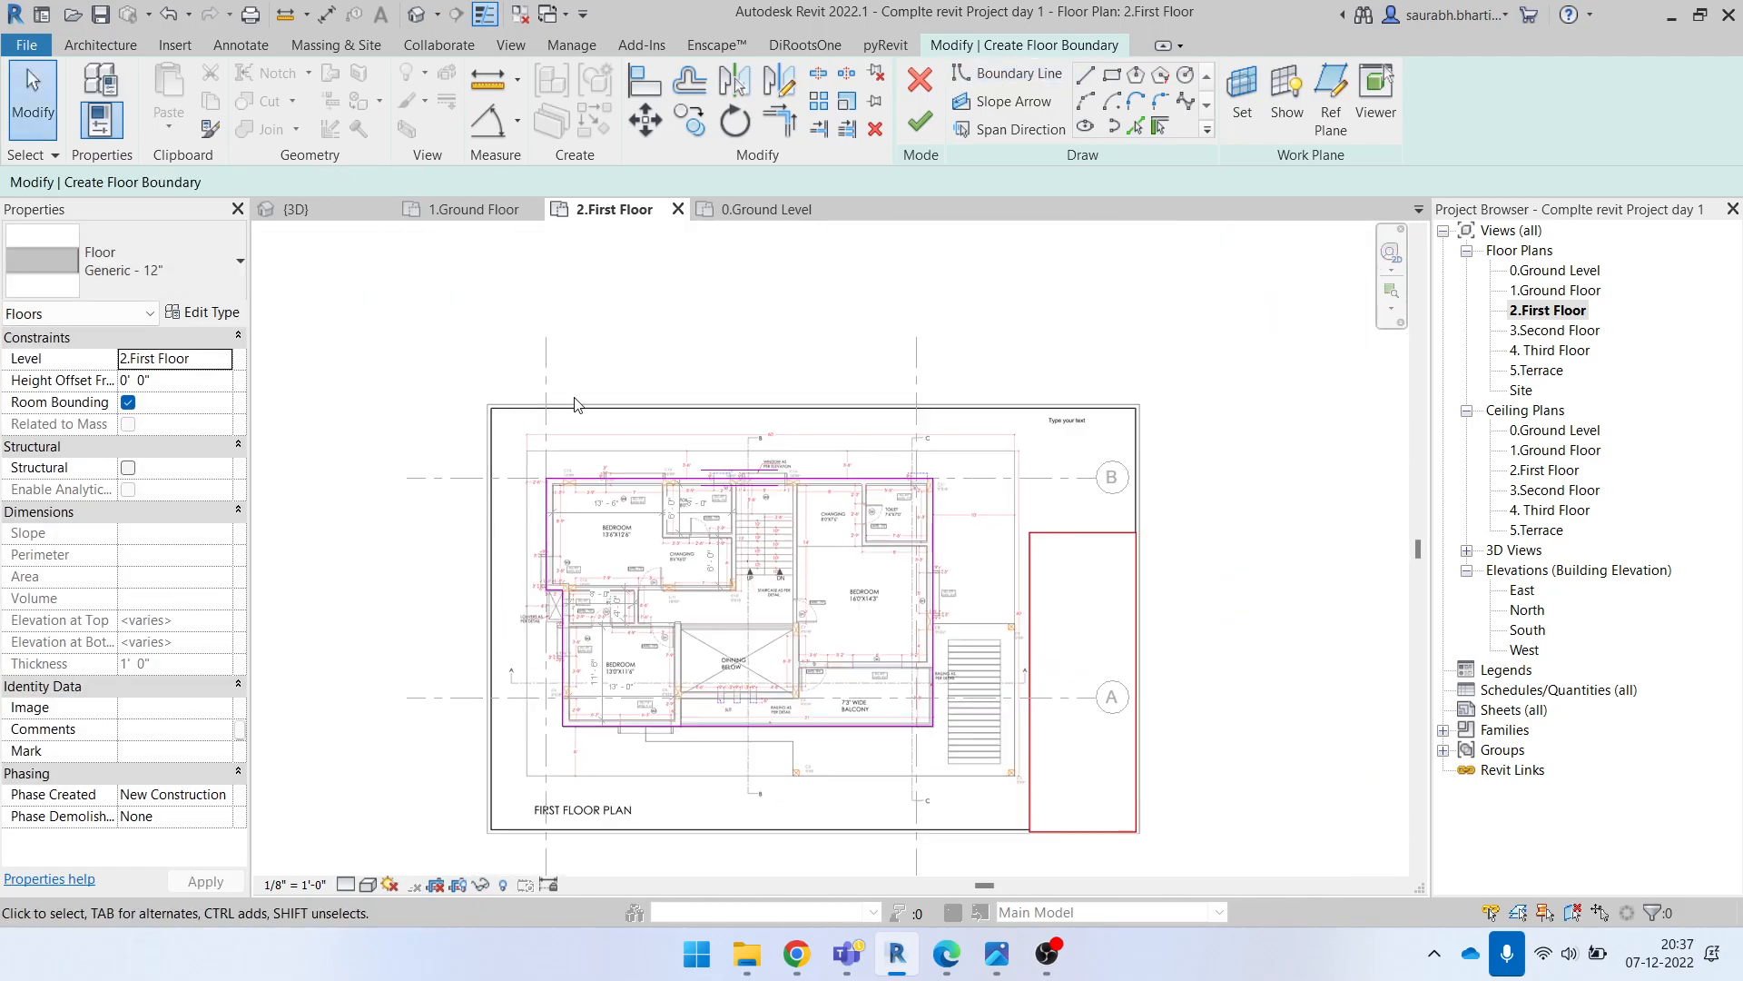
{"action": "left_click", "coordinate": [926, 129]}
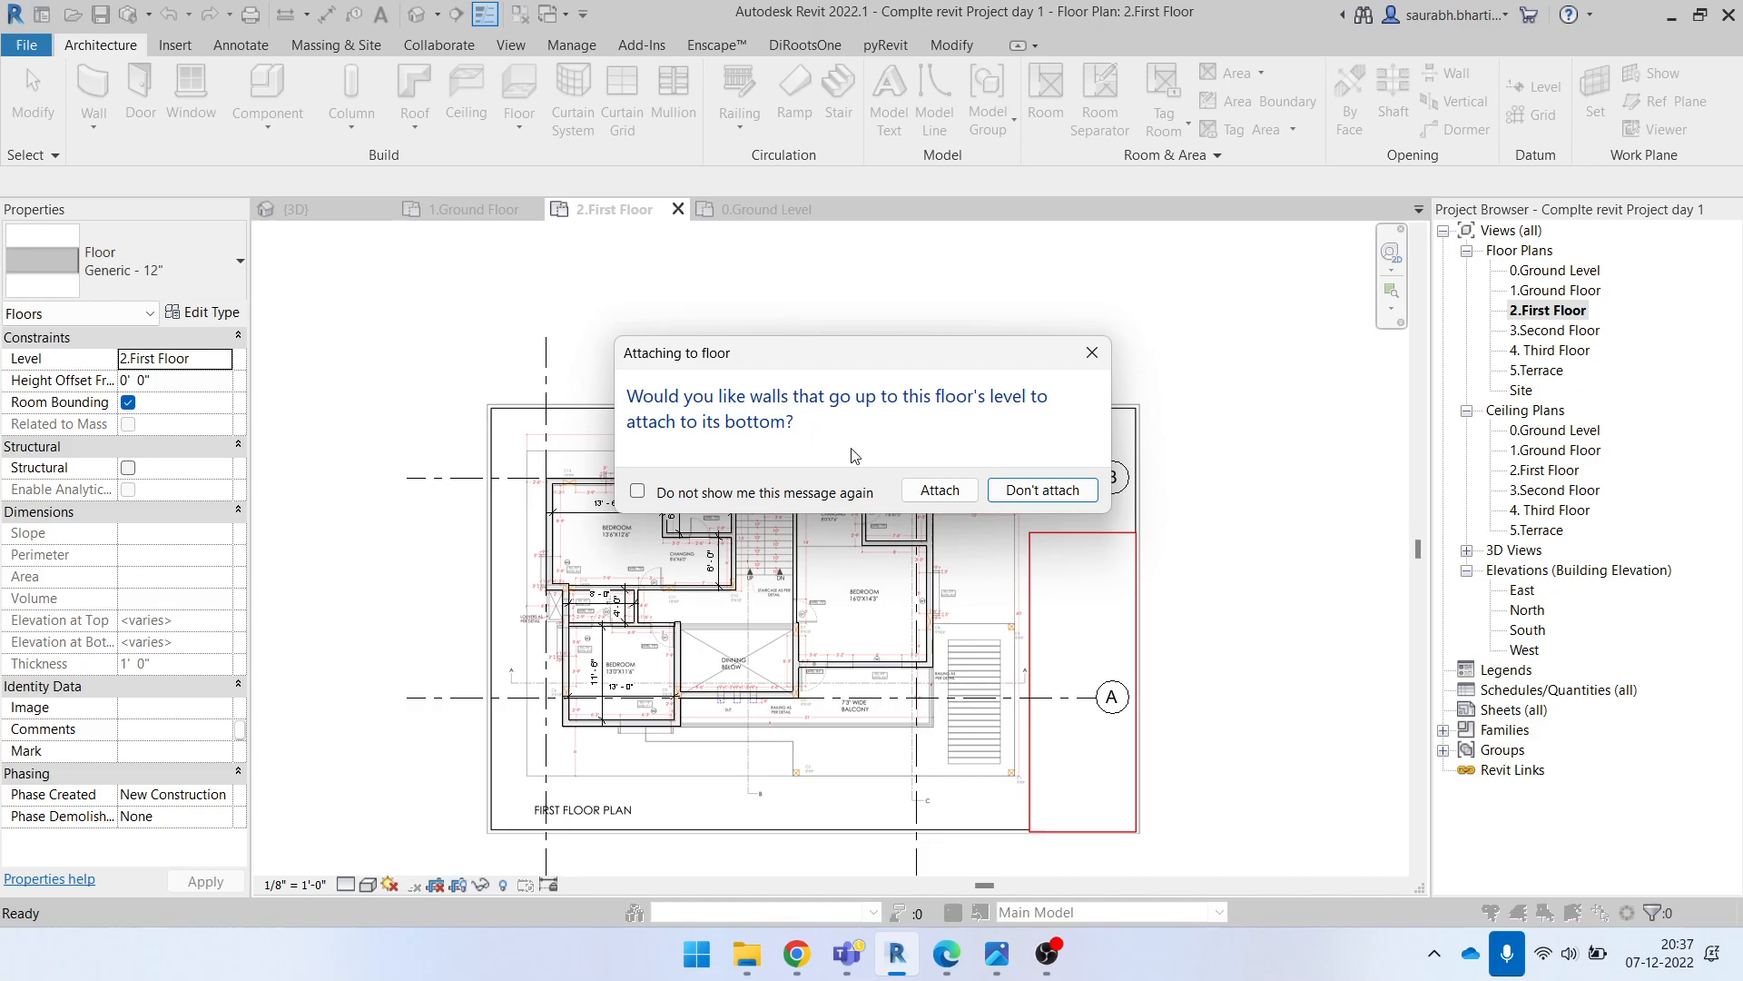
{"action": "left_click", "coordinate": [940, 491]}
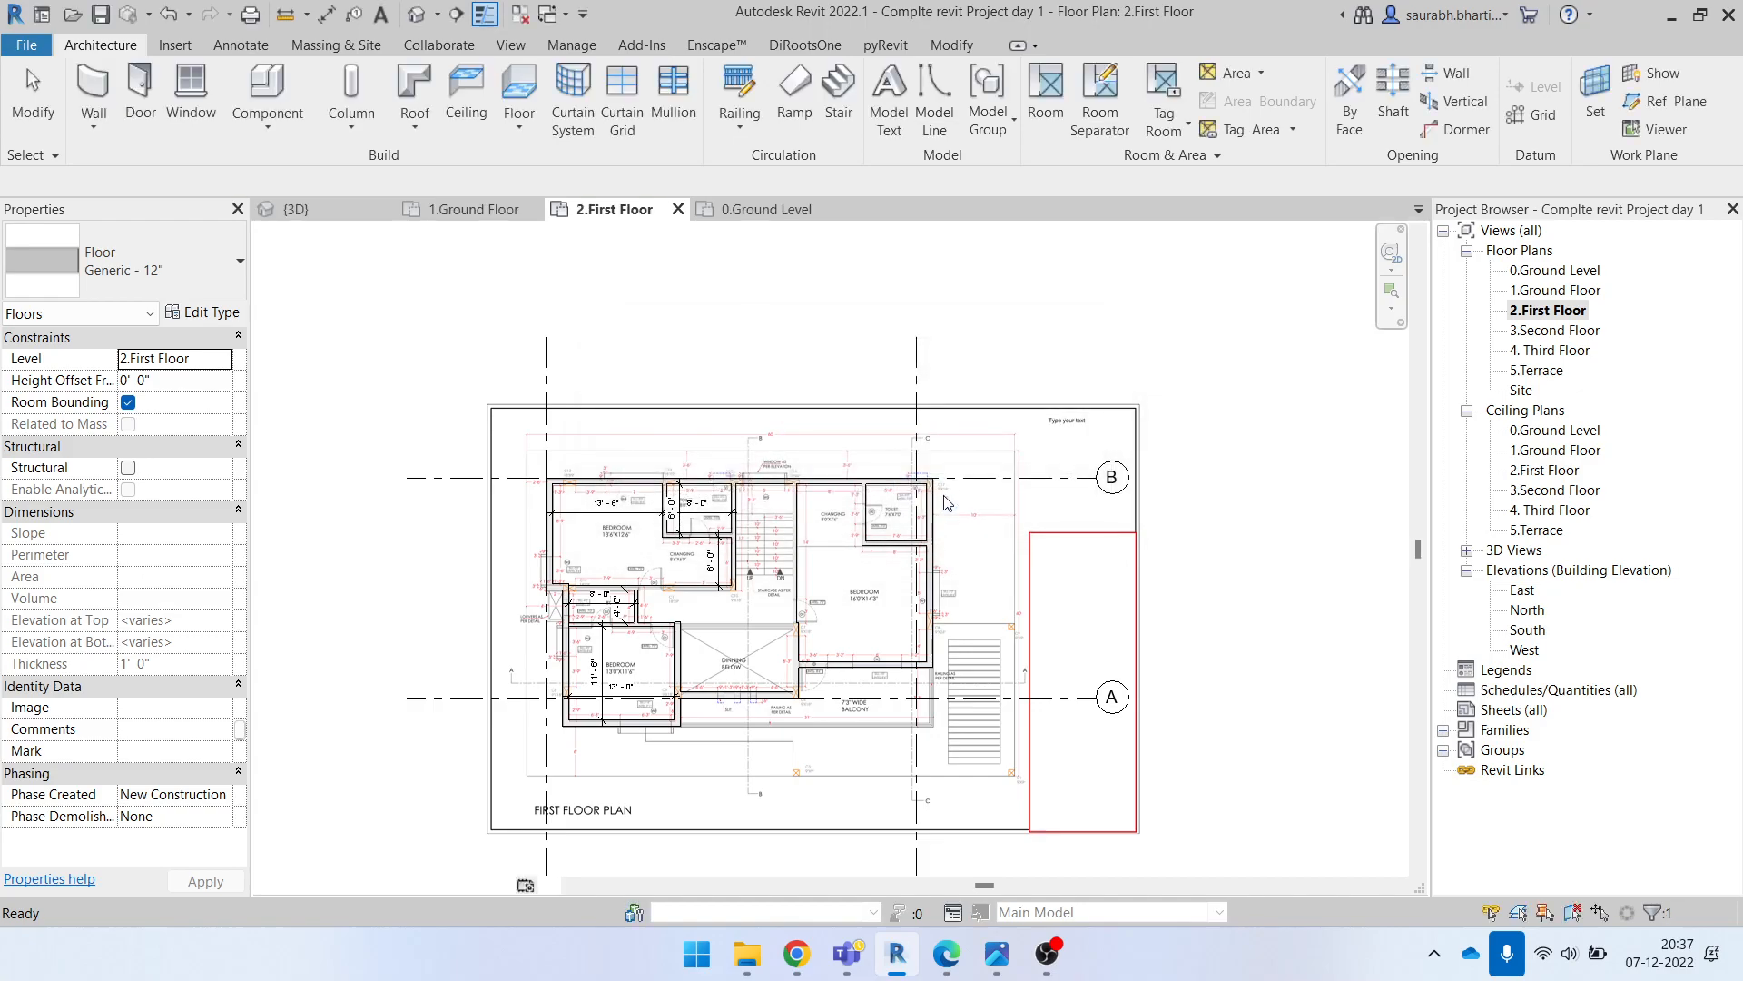
Step: Open the default 3D view and examine the new first-floor slab's edge around the recessed corner
{"action": "scroll", "coordinate": [914, 643], "scroll_direction": "up", "scroll_amount": 4}
{"action": "left_click", "coordinate": [915, 643]}
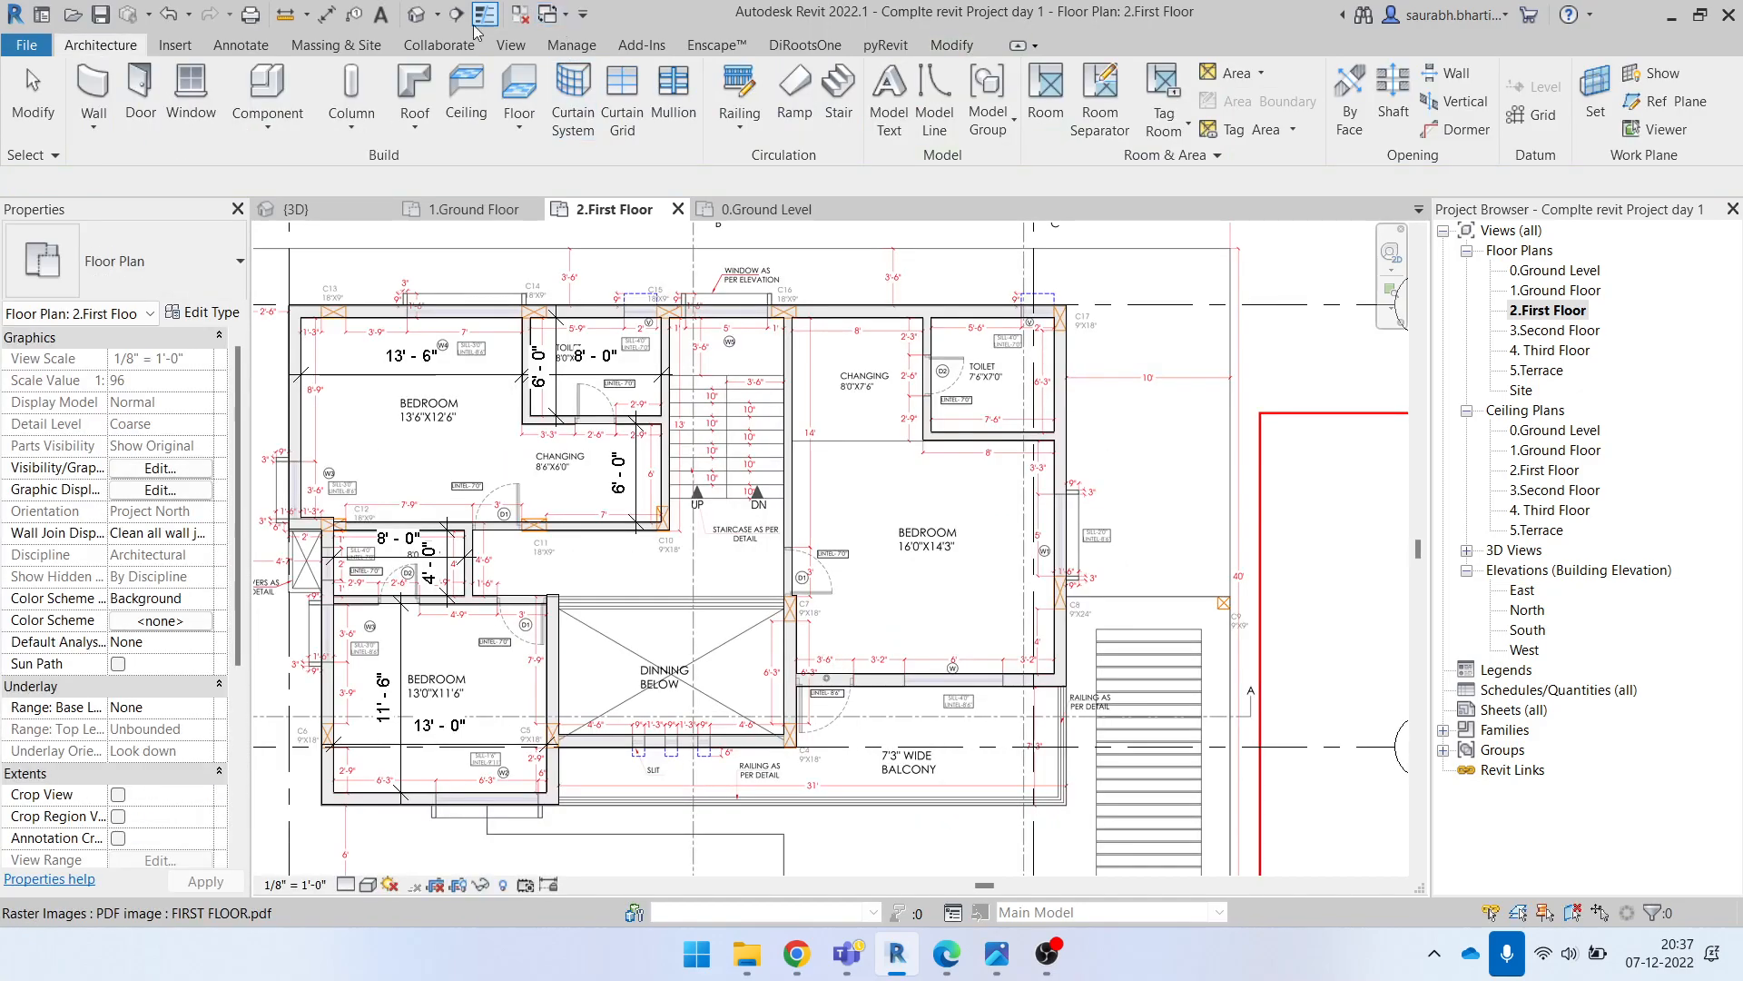
{"action": "left_click", "coordinate": [417, 15]}
{"action": "scroll", "coordinate": [886, 645], "scroll_direction": "down", "scroll_amount": 3}
{"action": "middle_click_drag", "start_coordinate": [886, 644], "coordinate": [909, 409], "text": "shift"}
{"action": "left_click", "coordinate": [985, 583]}
{"action": "middle_click_drag", "start_coordinate": [1017, 681], "coordinate": [799, 639], "text": "shift"}
{"action": "scroll", "coordinate": [799, 639], "scroll_direction": "up", "scroll_amount": 5}
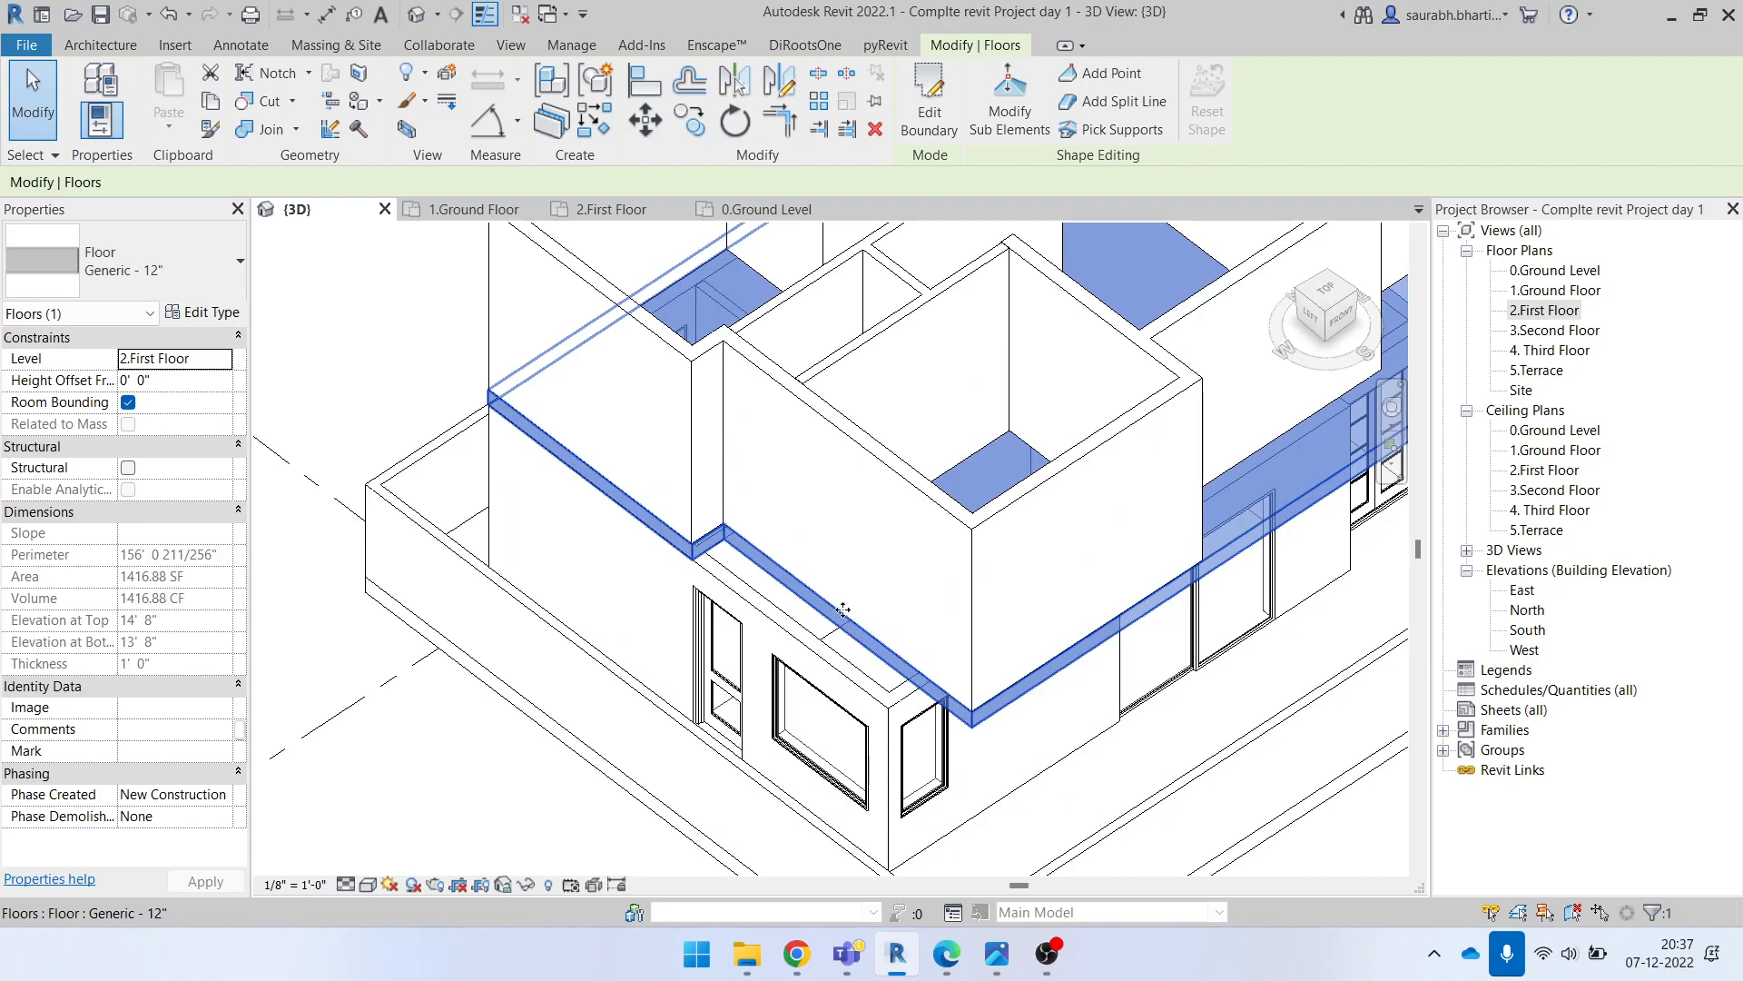
Step: Open the boundary sketch of the first-floor slab for editing in the 3D view
{"action": "left_click", "coordinate": [1549, 312]}
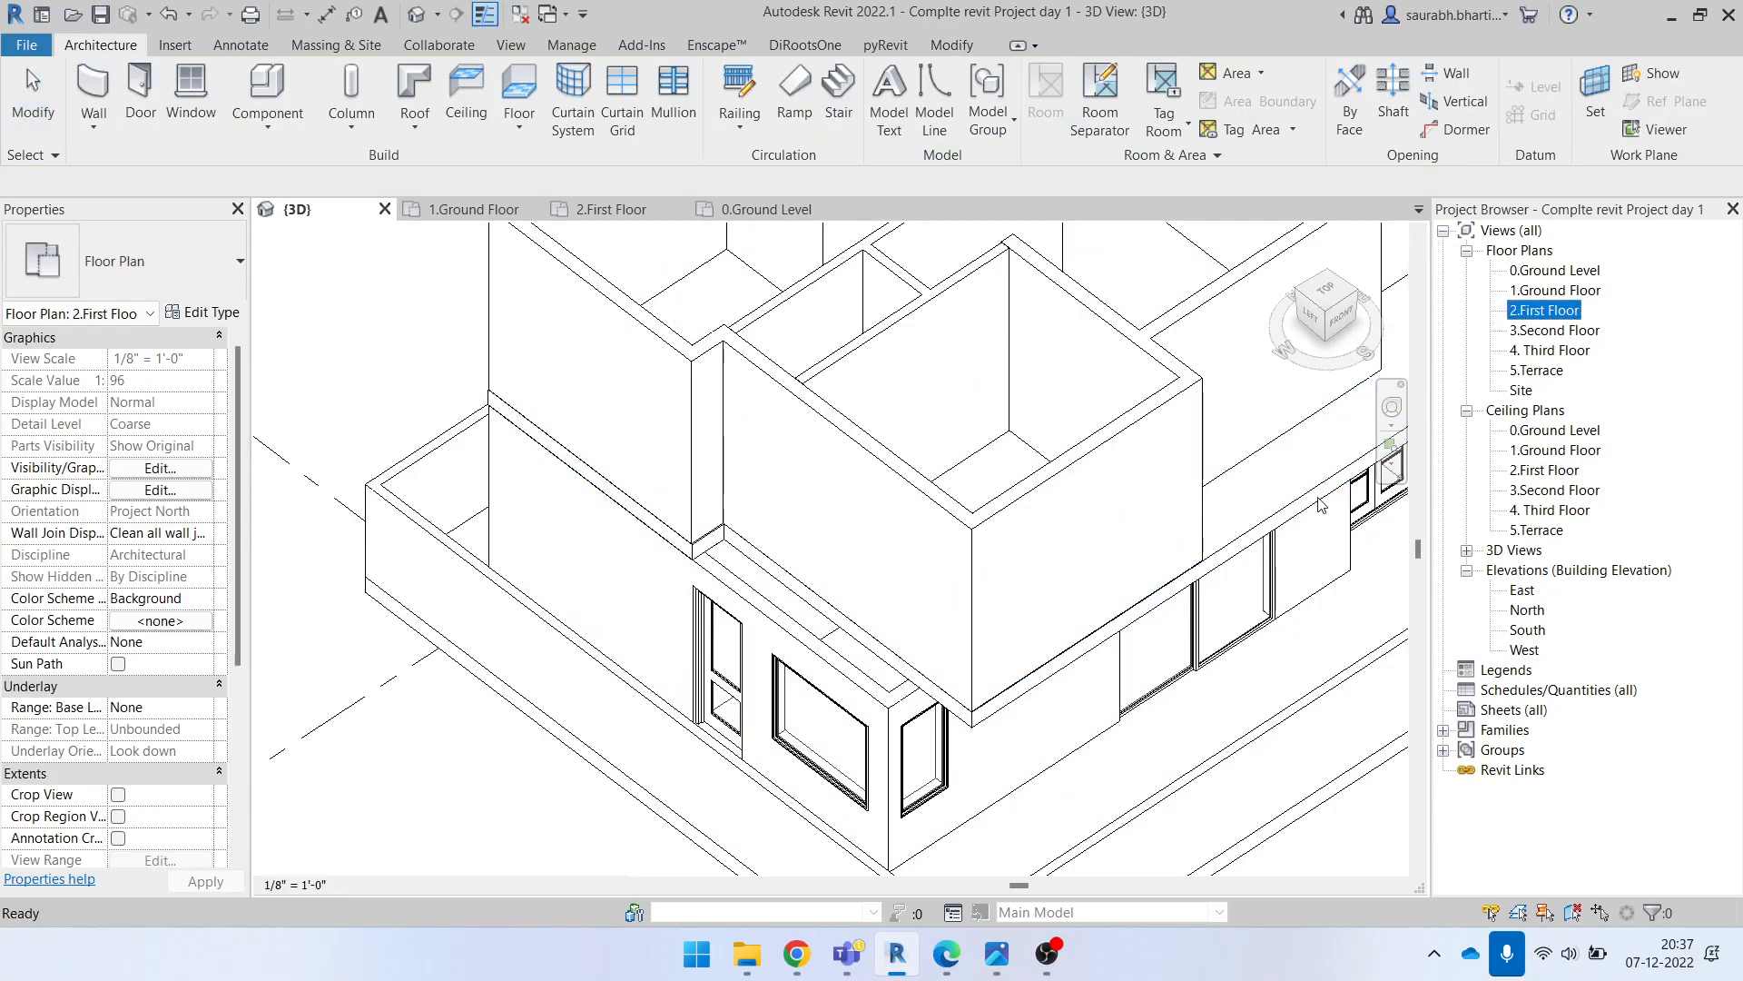
{"action": "scroll", "coordinate": [1298, 474], "scroll_direction": "down", "scroll_amount": 3}
{"action": "left_click", "coordinate": [1298, 476]}
{"action": "left_click", "coordinate": [929, 101]}
{"action": "scroll", "coordinate": [991, 605], "scroll_direction": "up", "scroll_amount": 3}
{"action": "scroll", "coordinate": [1006, 592], "scroll_direction": "up", "scroll_amount": 3}
{"action": "scroll", "coordinate": [900, 578], "scroll_direction": "down", "scroll_amount": 3}
{"action": "scroll", "coordinate": [934, 552], "scroll_direction": "up", "scroll_amount": 2}
{"action": "scroll", "coordinate": [917, 583], "scroll_direction": "down", "scroll_amount": 3}
{"action": "scroll", "coordinate": [941, 537], "scroll_direction": "down", "scroll_amount": 2}
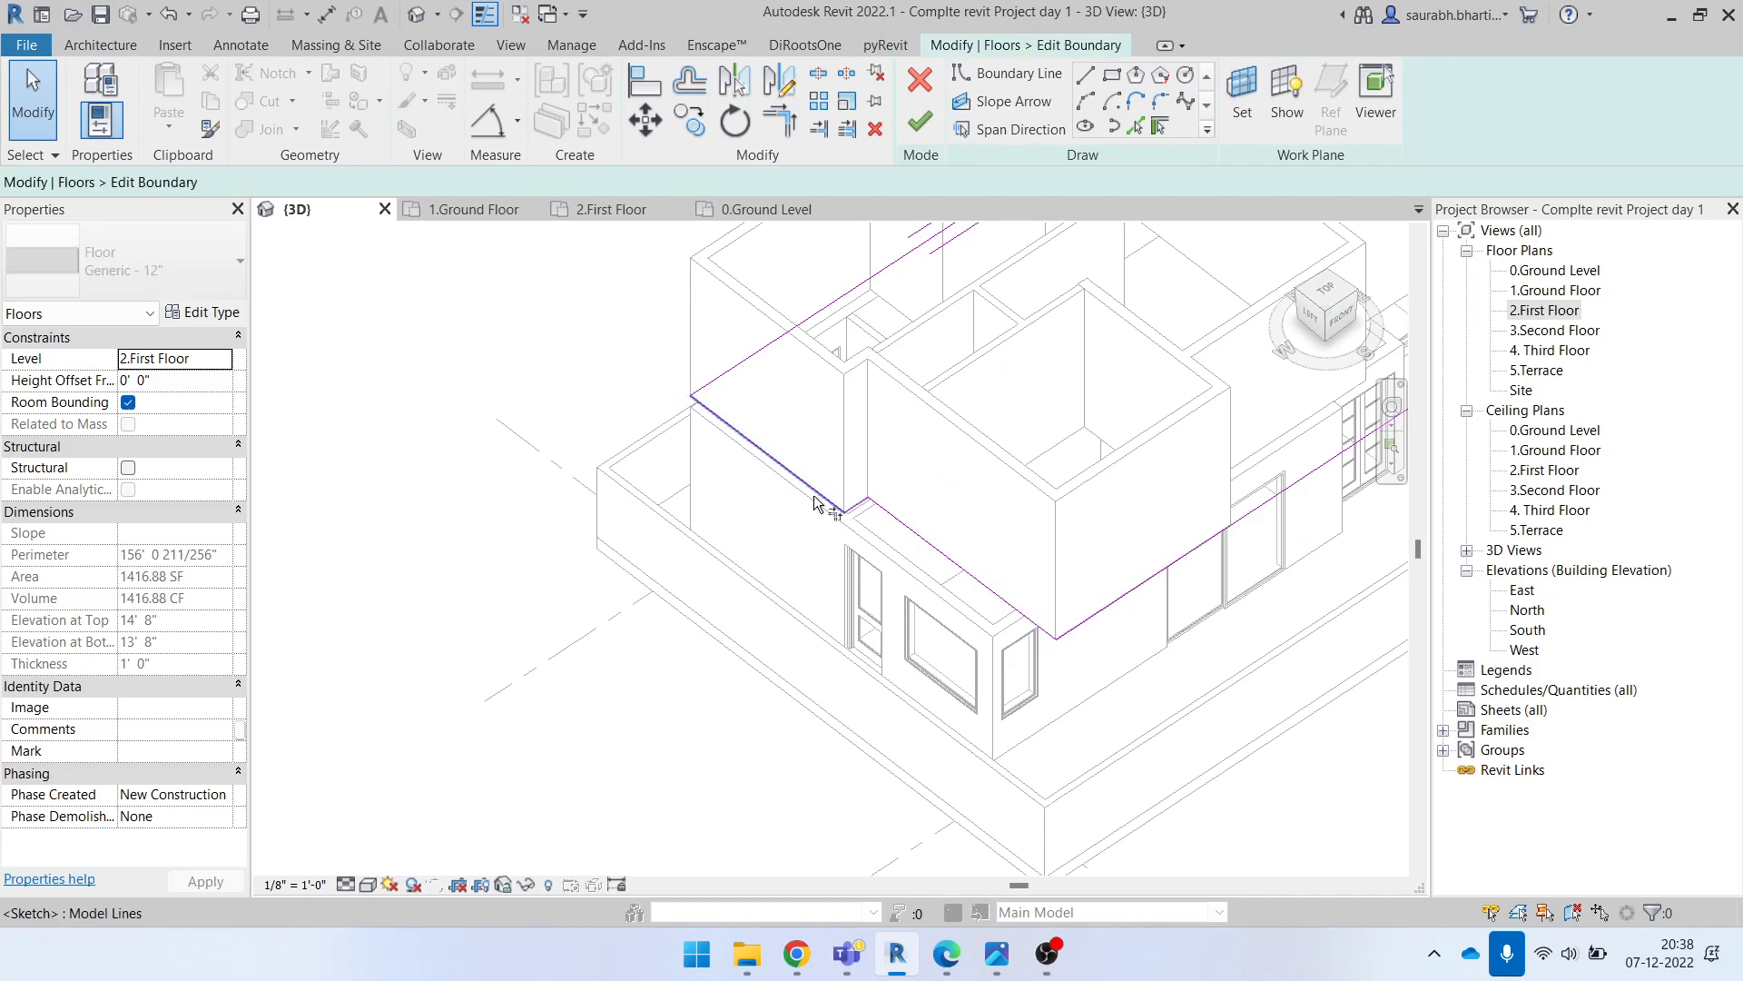
Step: Trim/extend the protruding side boundary line to a corner with the front boundary line, and try to finish the sketch
{"action": "key", "text": "t"}
{"action": "key", "text": "r"}
{"action": "left_click", "coordinate": [1128, 593]}
{"action": "scroll", "coordinate": [869, 516], "scroll_direction": "up", "scroll_amount": 4}
{"action": "scroll", "coordinate": [835, 522], "scroll_direction": "down", "scroll_amount": 3}
{"action": "key", "text": "Escape"}
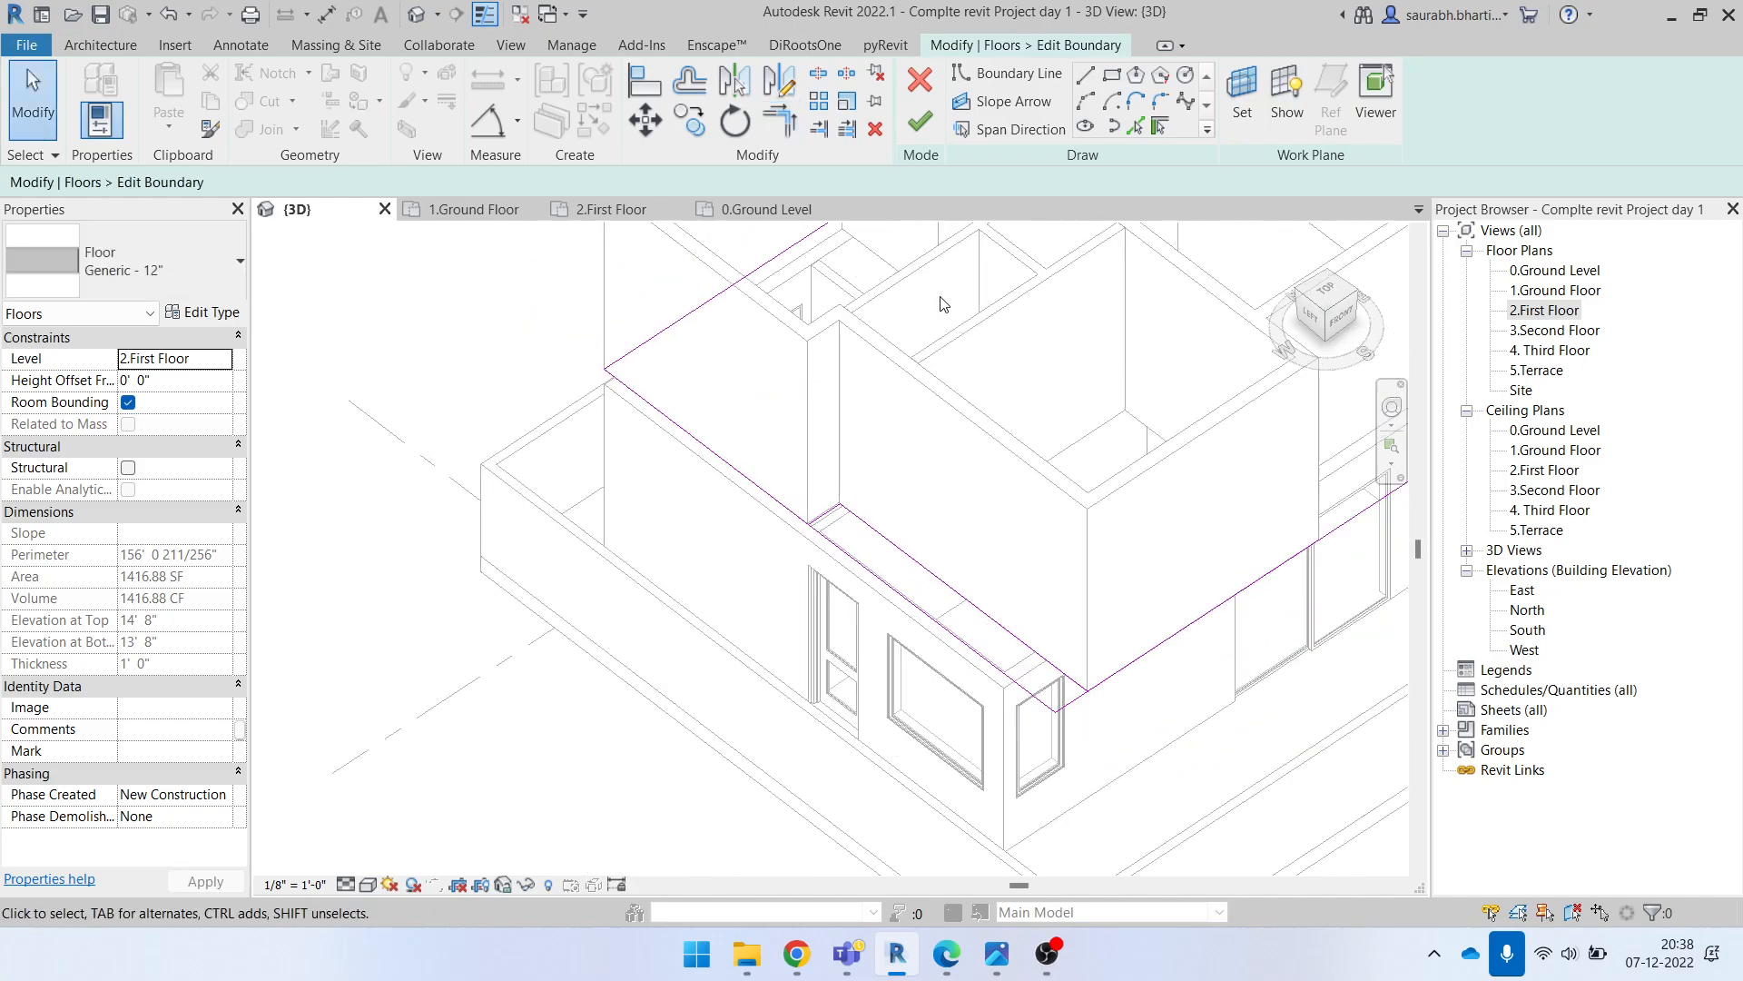
{"action": "left_click", "coordinate": [917, 127]}
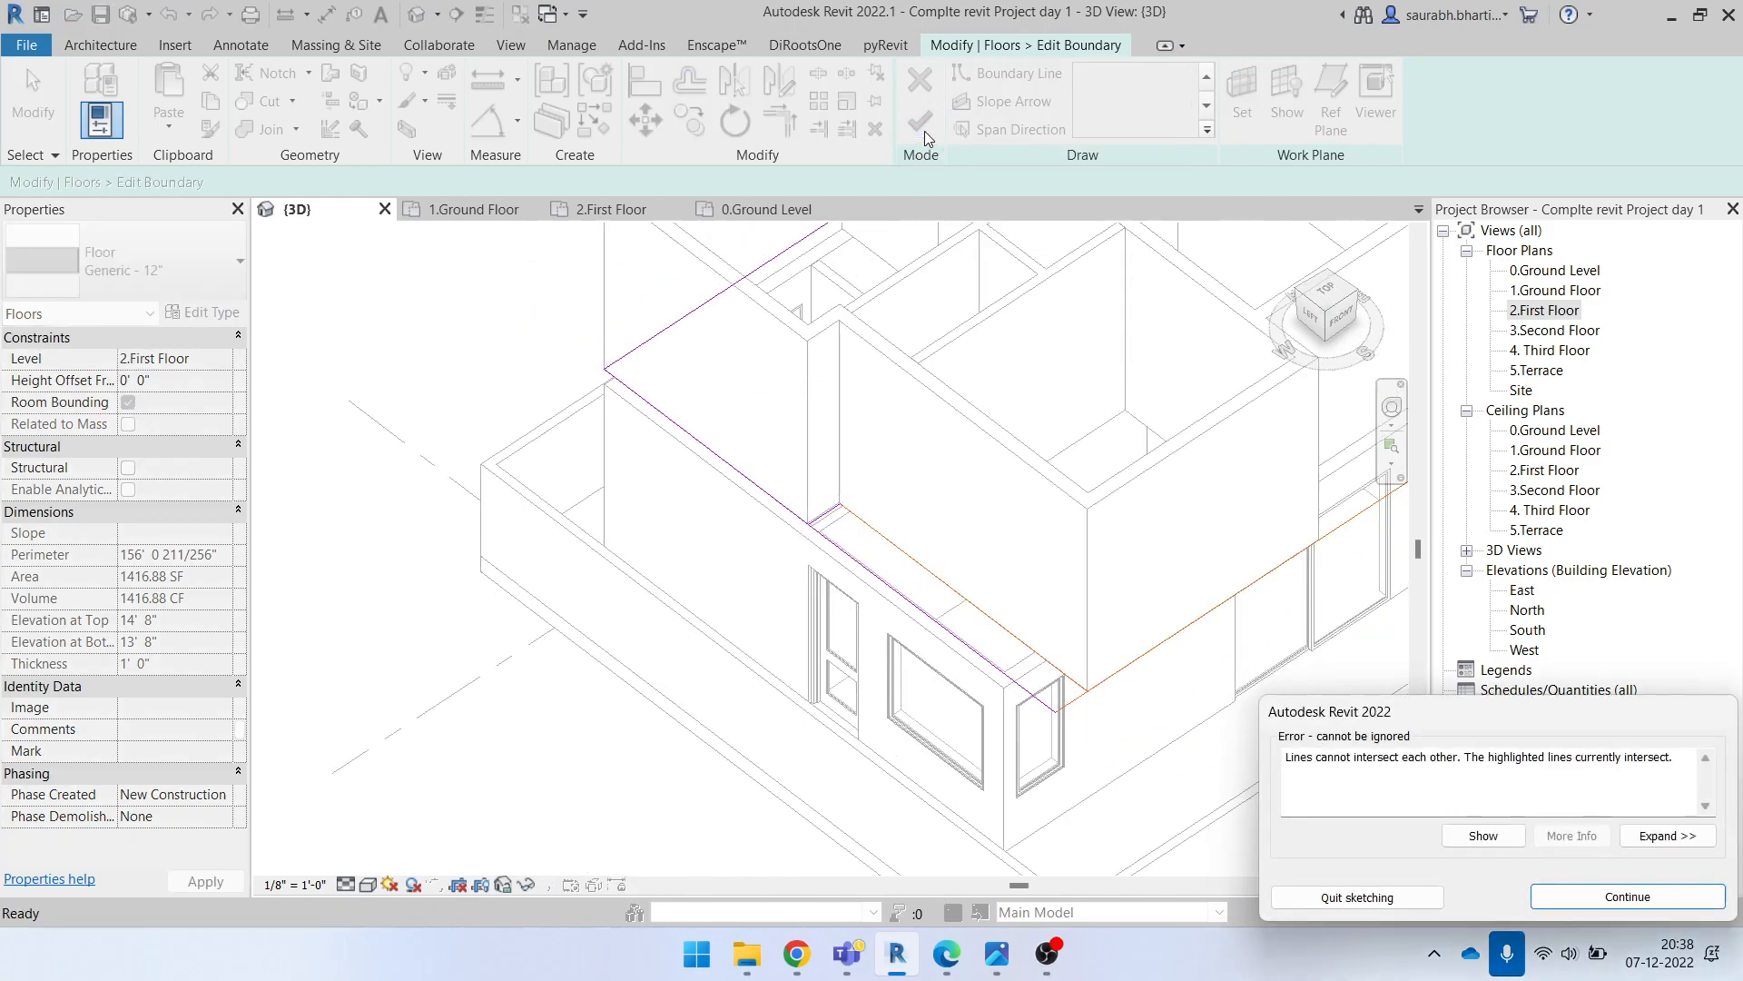
{"action": "key", "text": "Escape"}
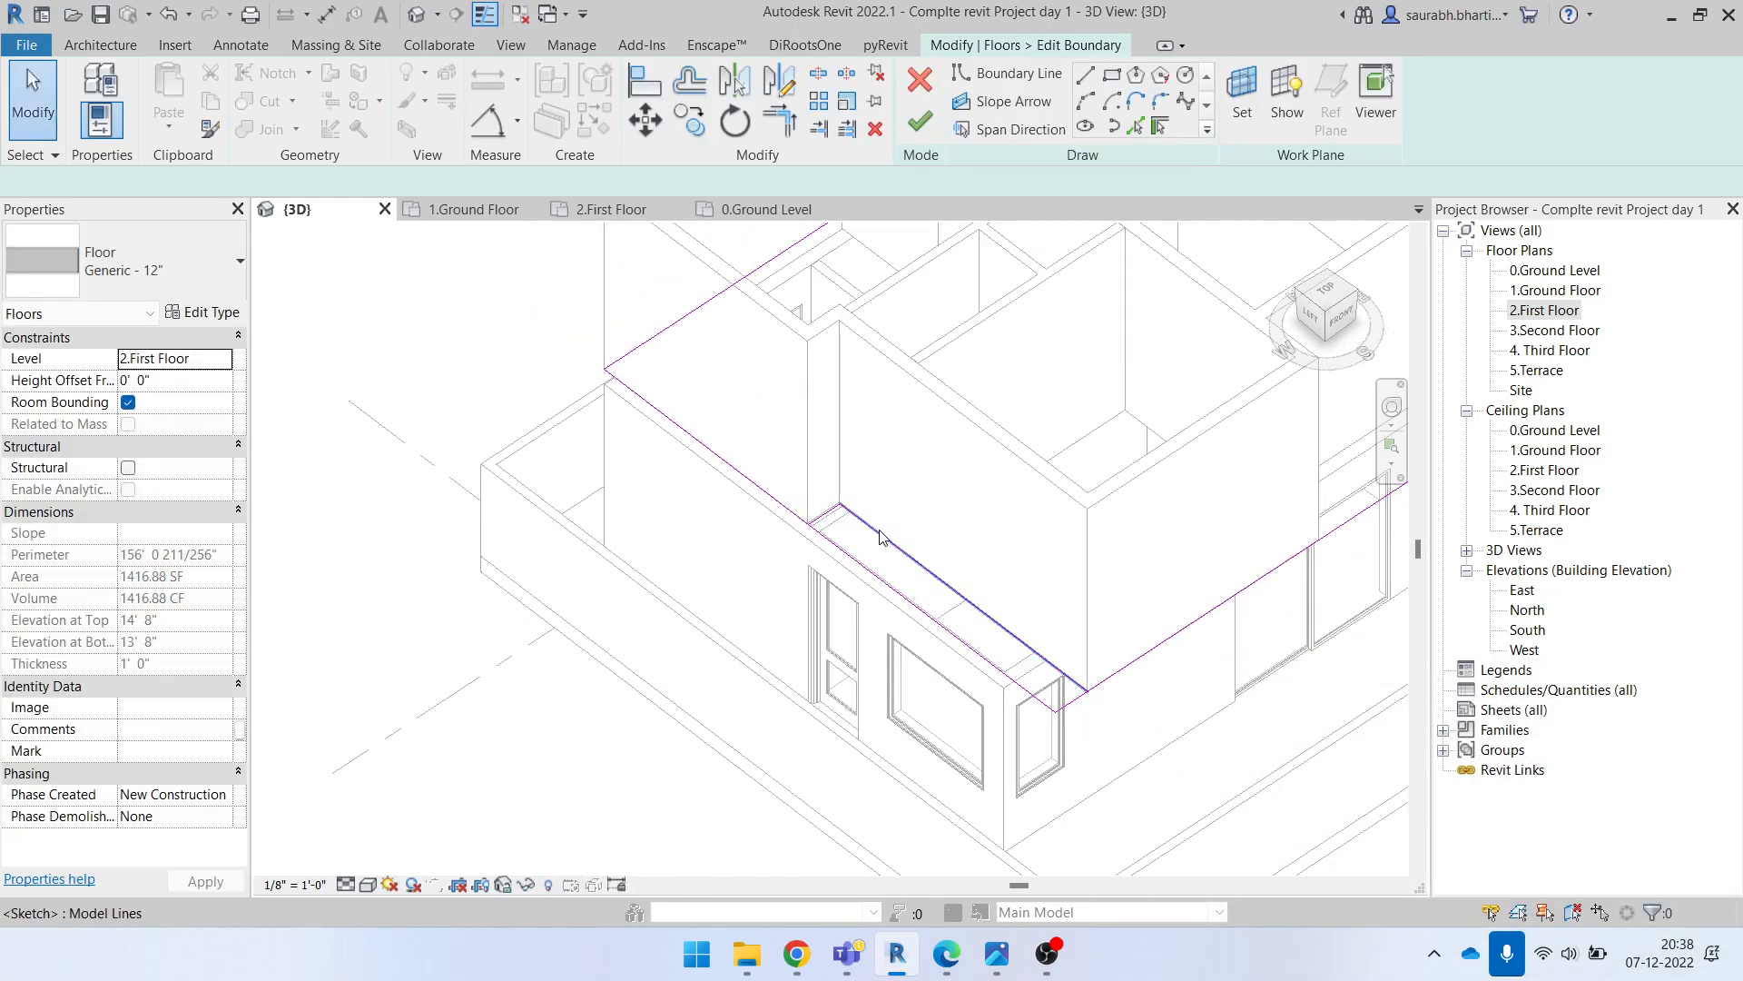
Step: Delete the two inner boundary lines along the recess in the 3D view and undo that deletion
{"action": "left_click", "coordinate": [880, 533]}
{"action": "scroll", "coordinate": [830, 515], "scroll_direction": "up", "scroll_amount": 2}
{"action": "left_click", "coordinate": [836, 522], "text": "ctrl"}
{"action": "scroll", "coordinate": [786, 546], "scroll_direction": "down", "scroll_amount": 1}
{"action": "left_click", "coordinate": [904, 559]}
{"action": "left_click", "coordinate": [894, 570]}
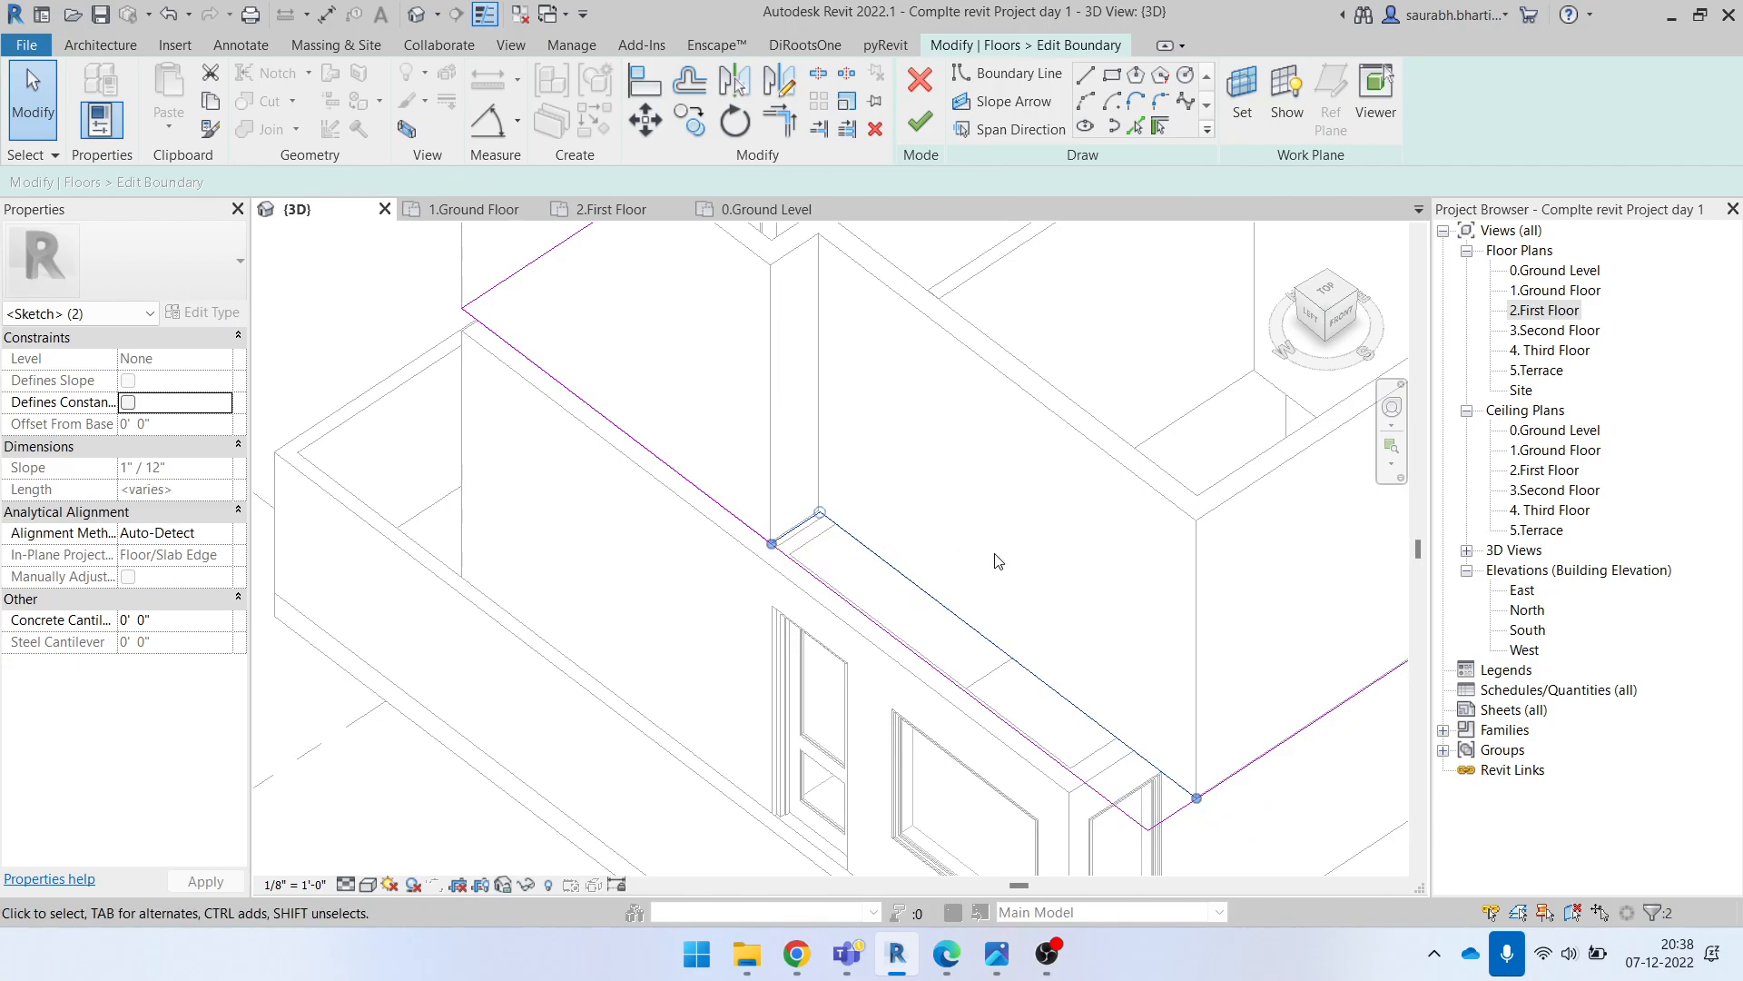
{"action": "key", "text": "Delete"}
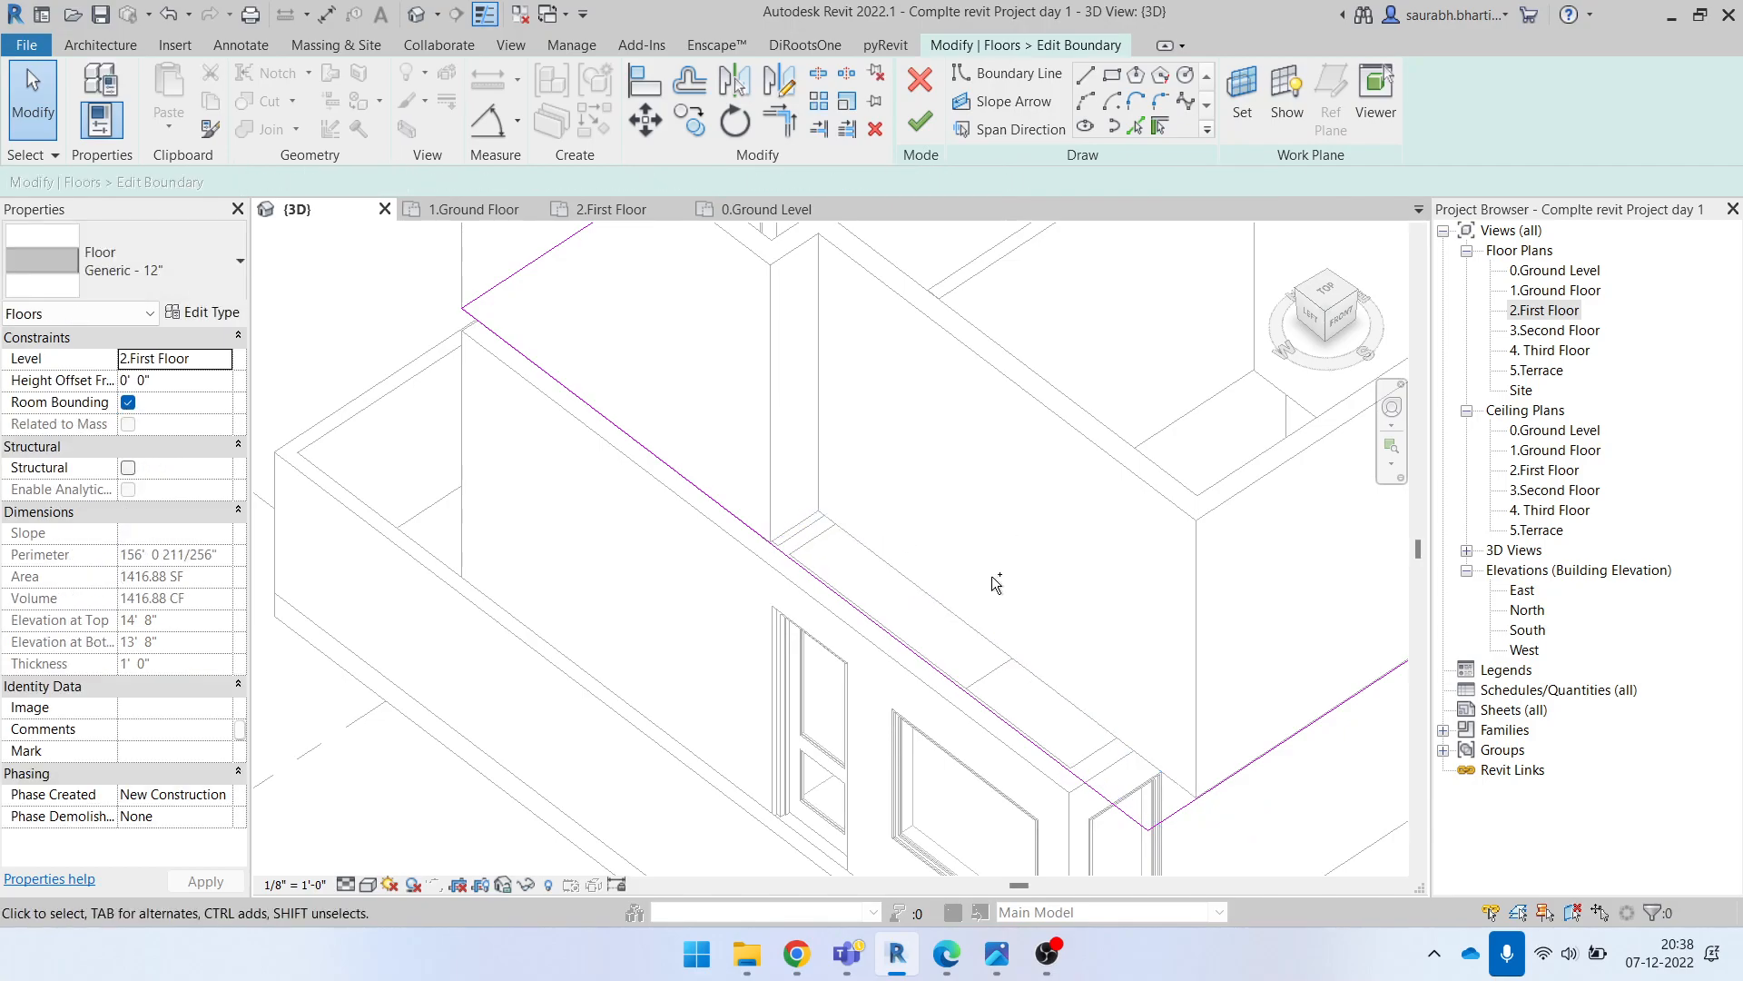
{"action": "key", "text": "ctrl+z"}
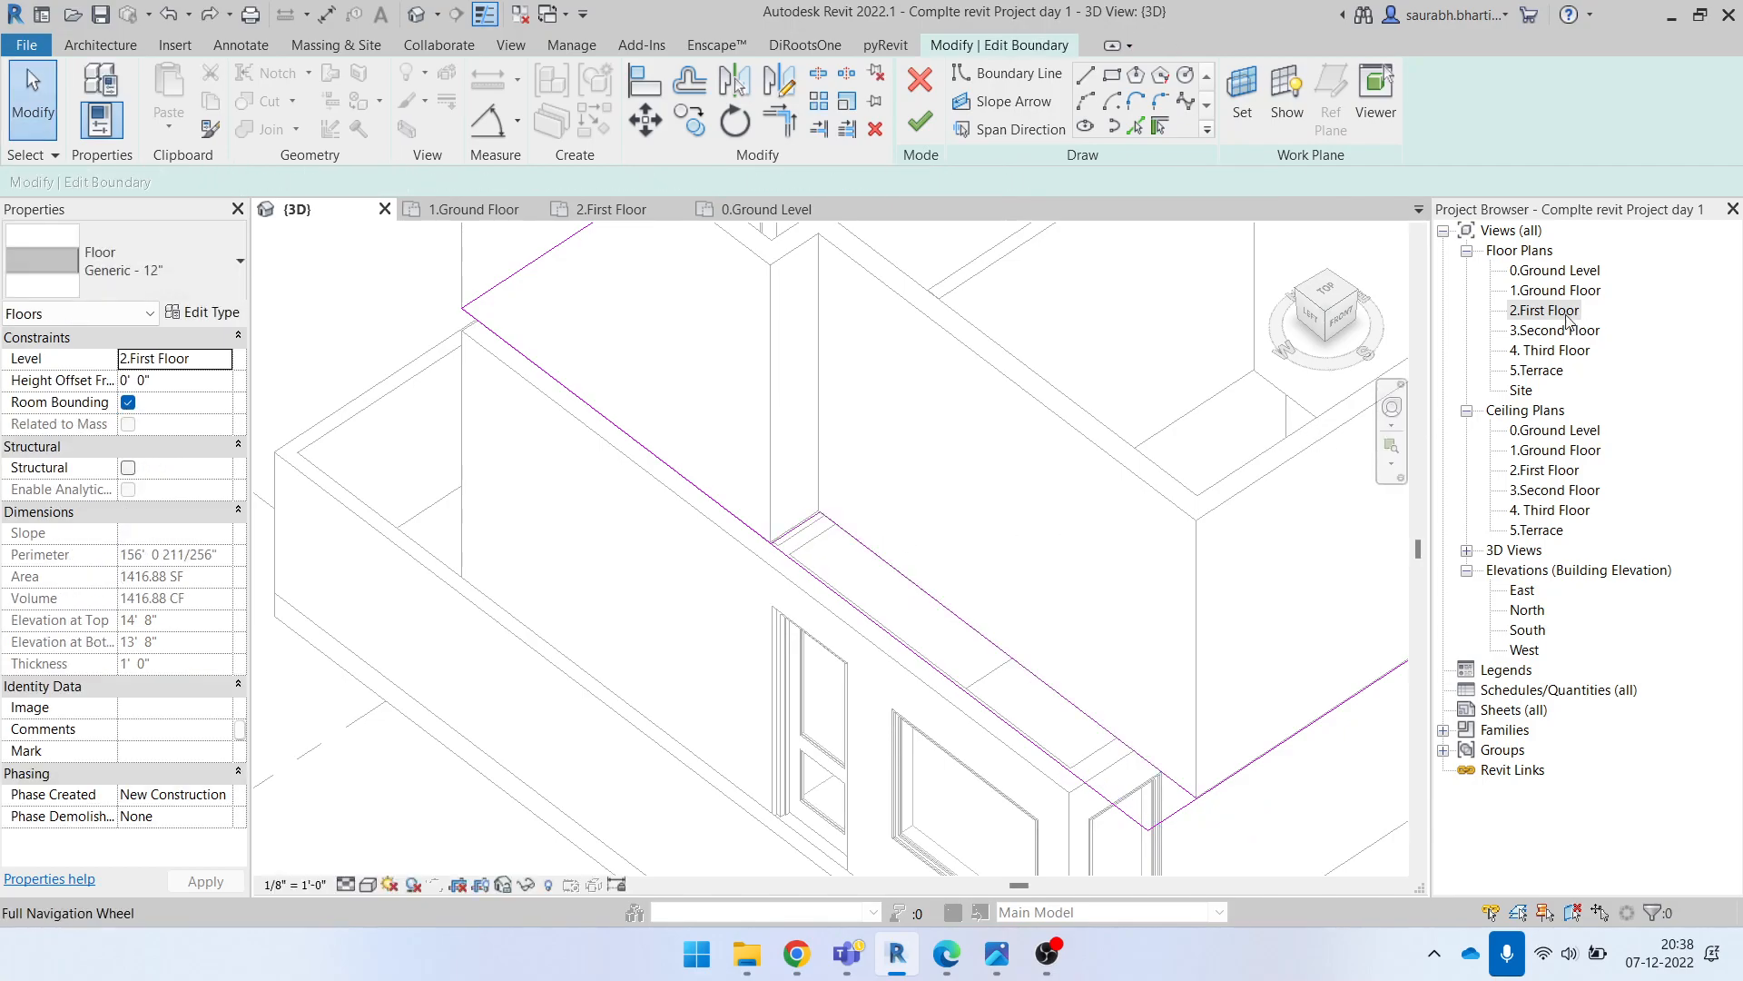
Step: Delete the inner boundary lines beside and above the louvers shaft in the 2.First Floor plan, keeping the outer line
{"action": "double_click", "coordinate": [1560, 312]}
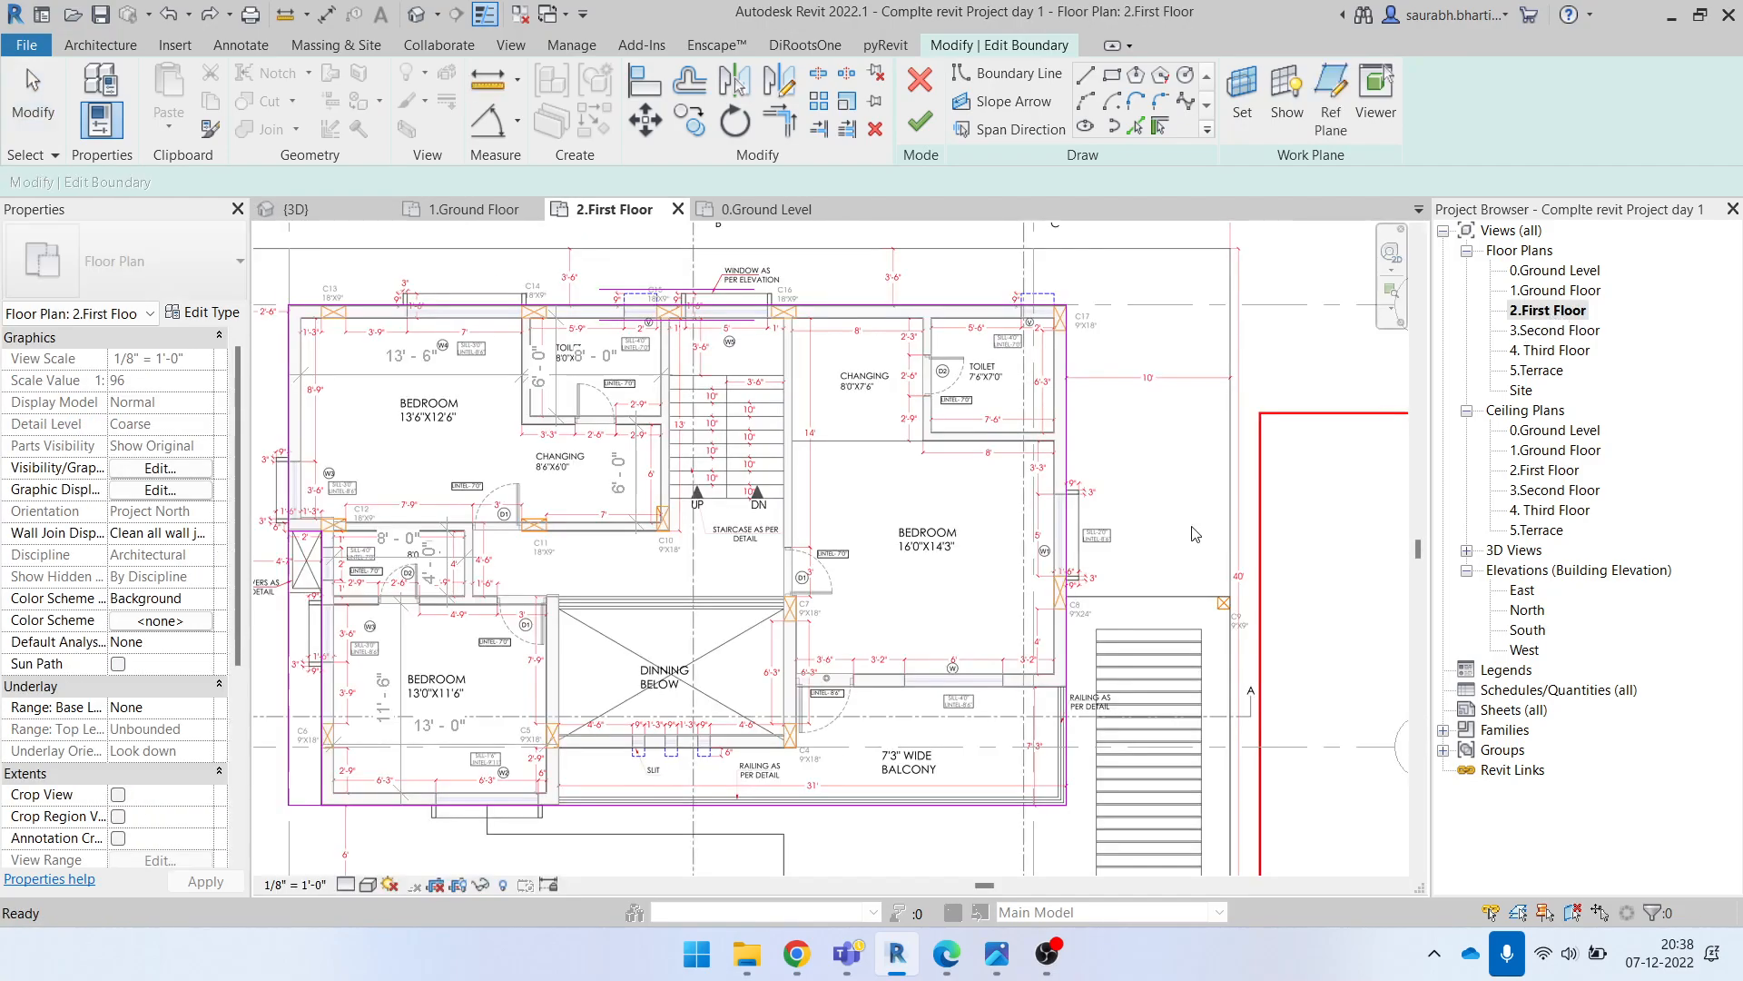
{"action": "scroll", "coordinate": [545, 633], "scroll_direction": "up", "scroll_amount": 4}
{"action": "scroll", "coordinate": [545, 633], "scroll_direction": "up", "scroll_amount": 3}
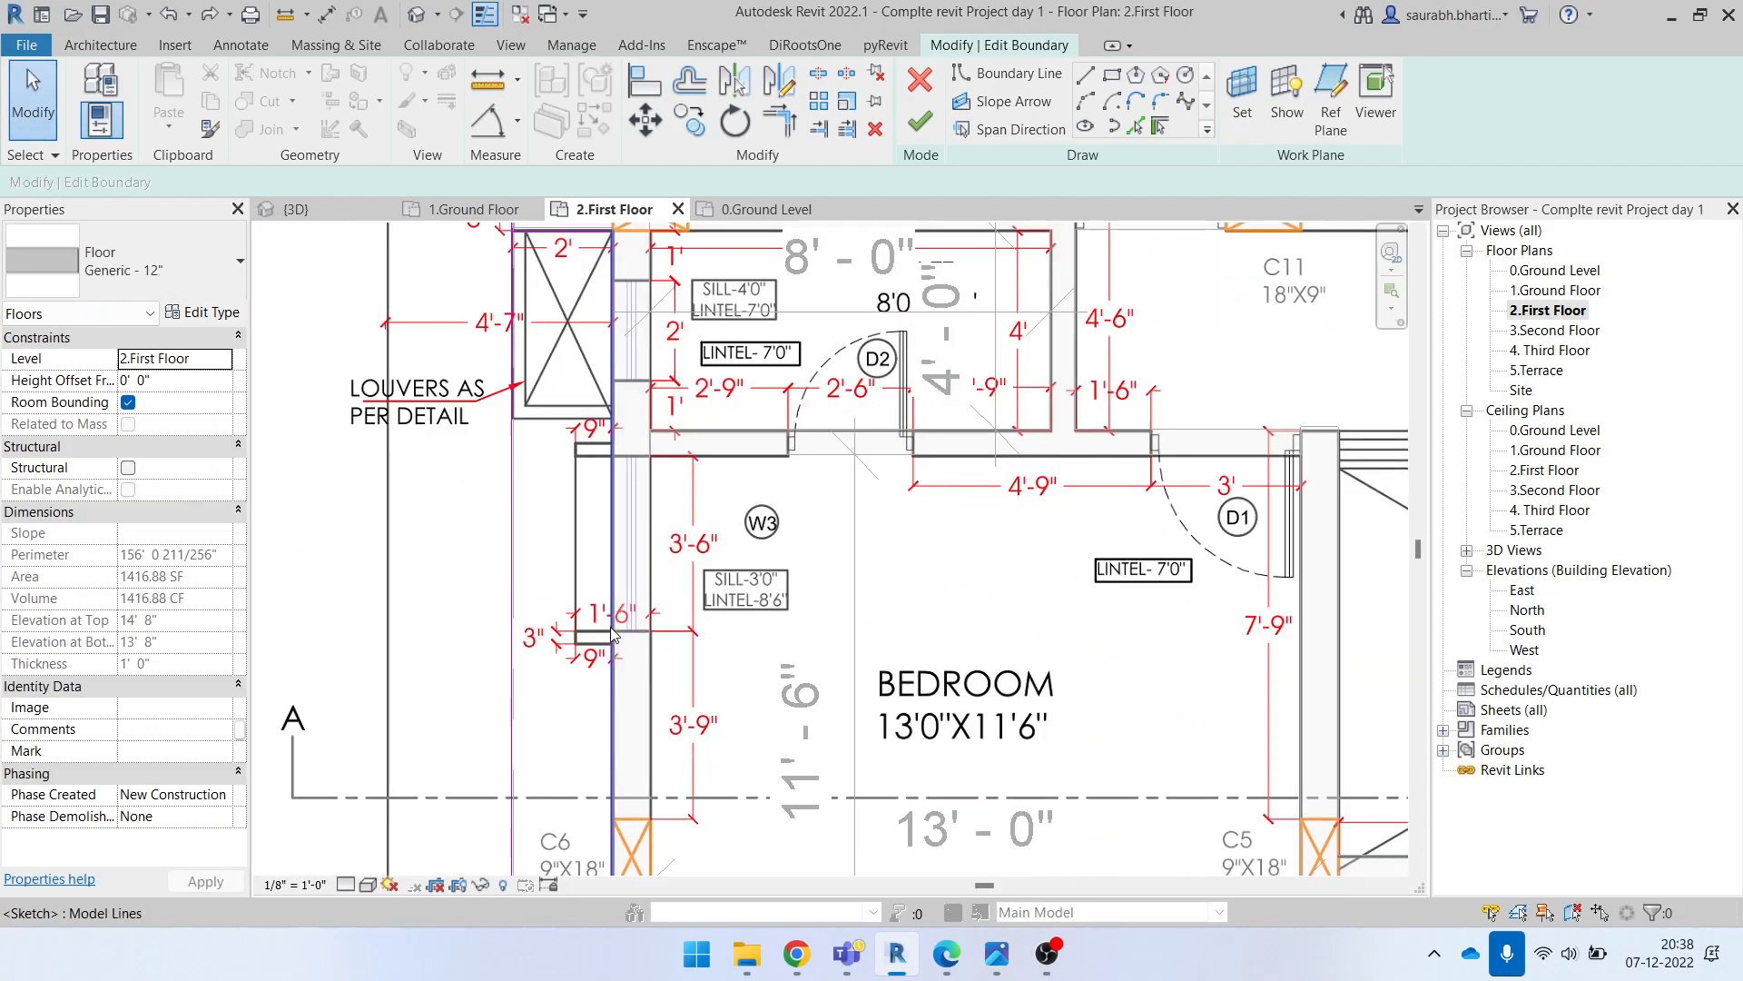
{"action": "scroll", "coordinate": [586, 404], "scroll_direction": "down", "scroll_amount": 2}
{"action": "left_click", "coordinate": [588, 390]}
{"action": "scroll", "coordinate": [587, 400], "scroll_direction": "up", "scroll_amount": 4}
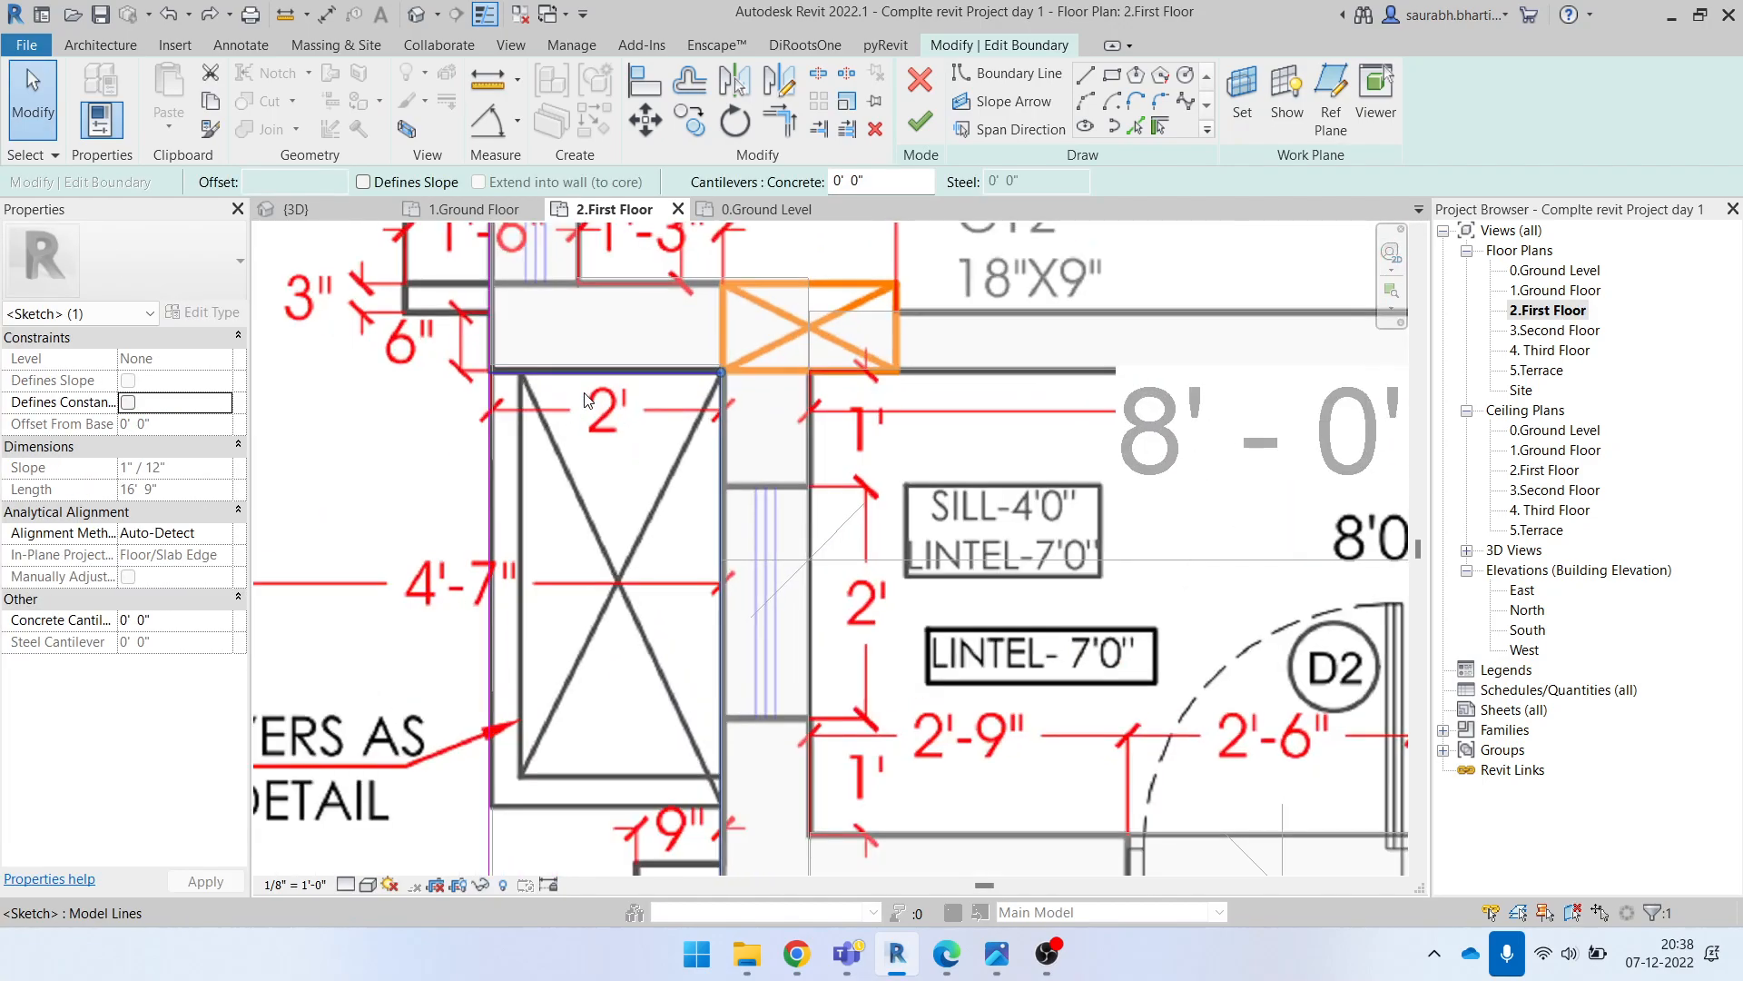
{"action": "scroll", "coordinate": [623, 427], "scroll_direction": "down", "scroll_amount": 8}
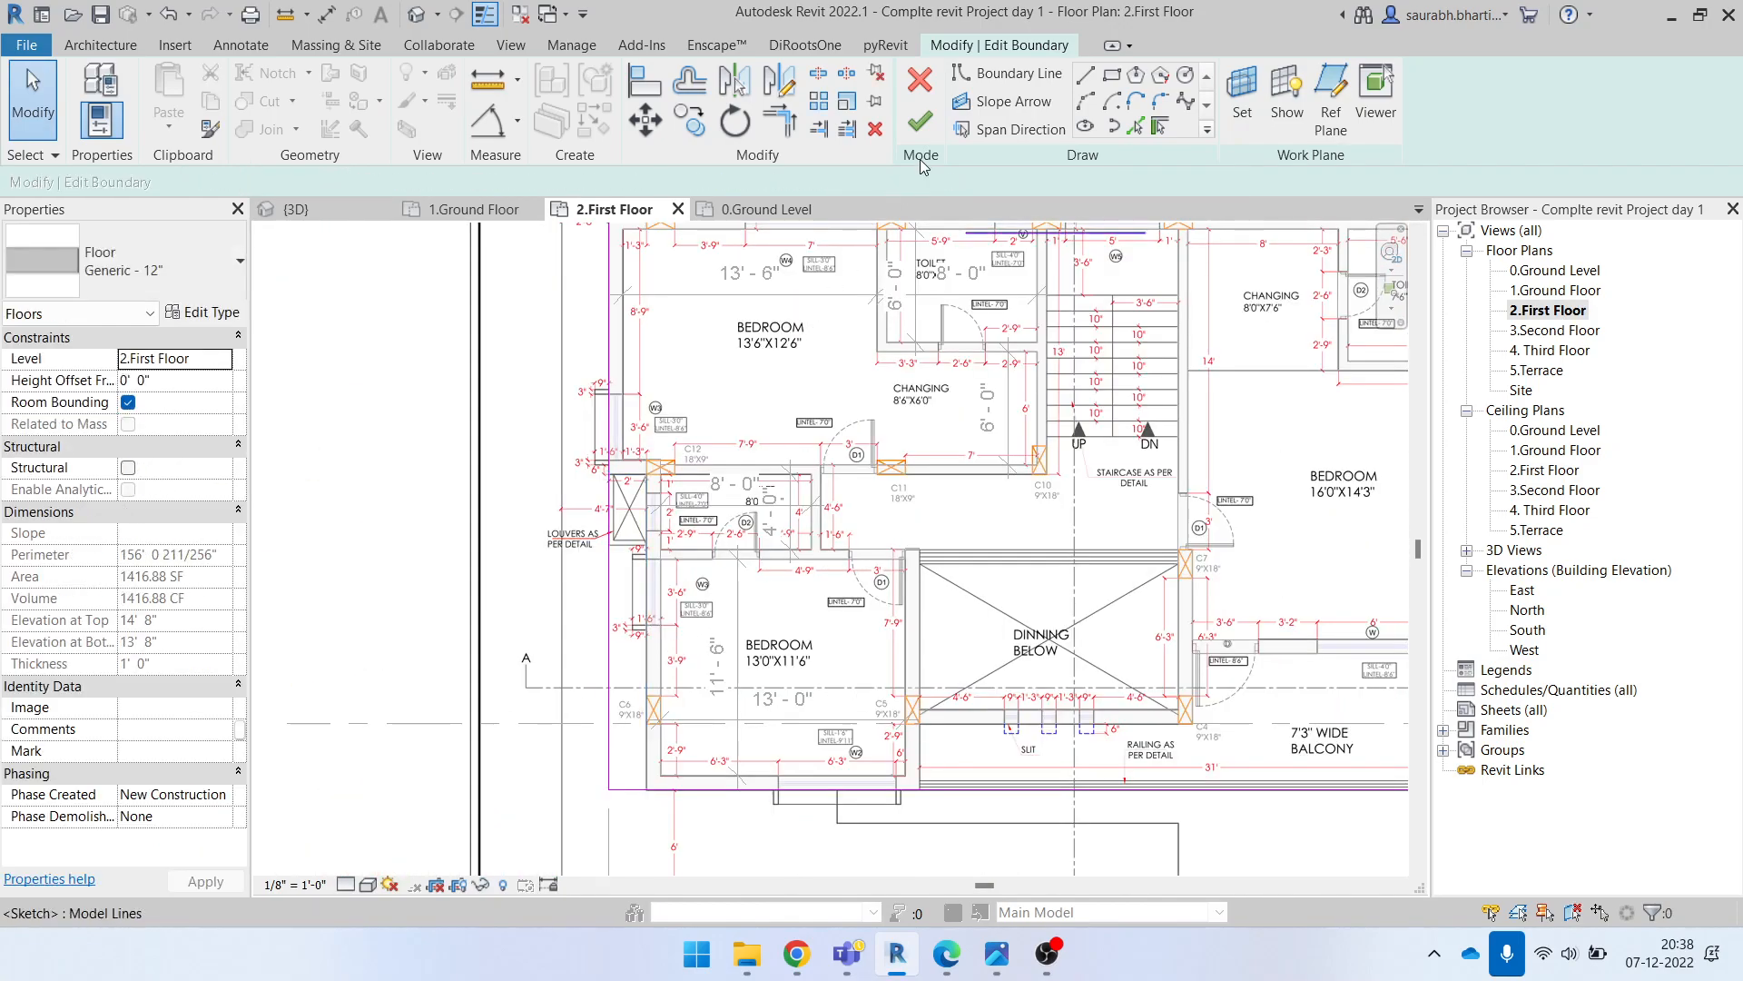
Step: Finish the floor boundary edit, saving the project and attaching the walls below to the floor's bottom
{"action": "left_click", "coordinate": [936, 127]}
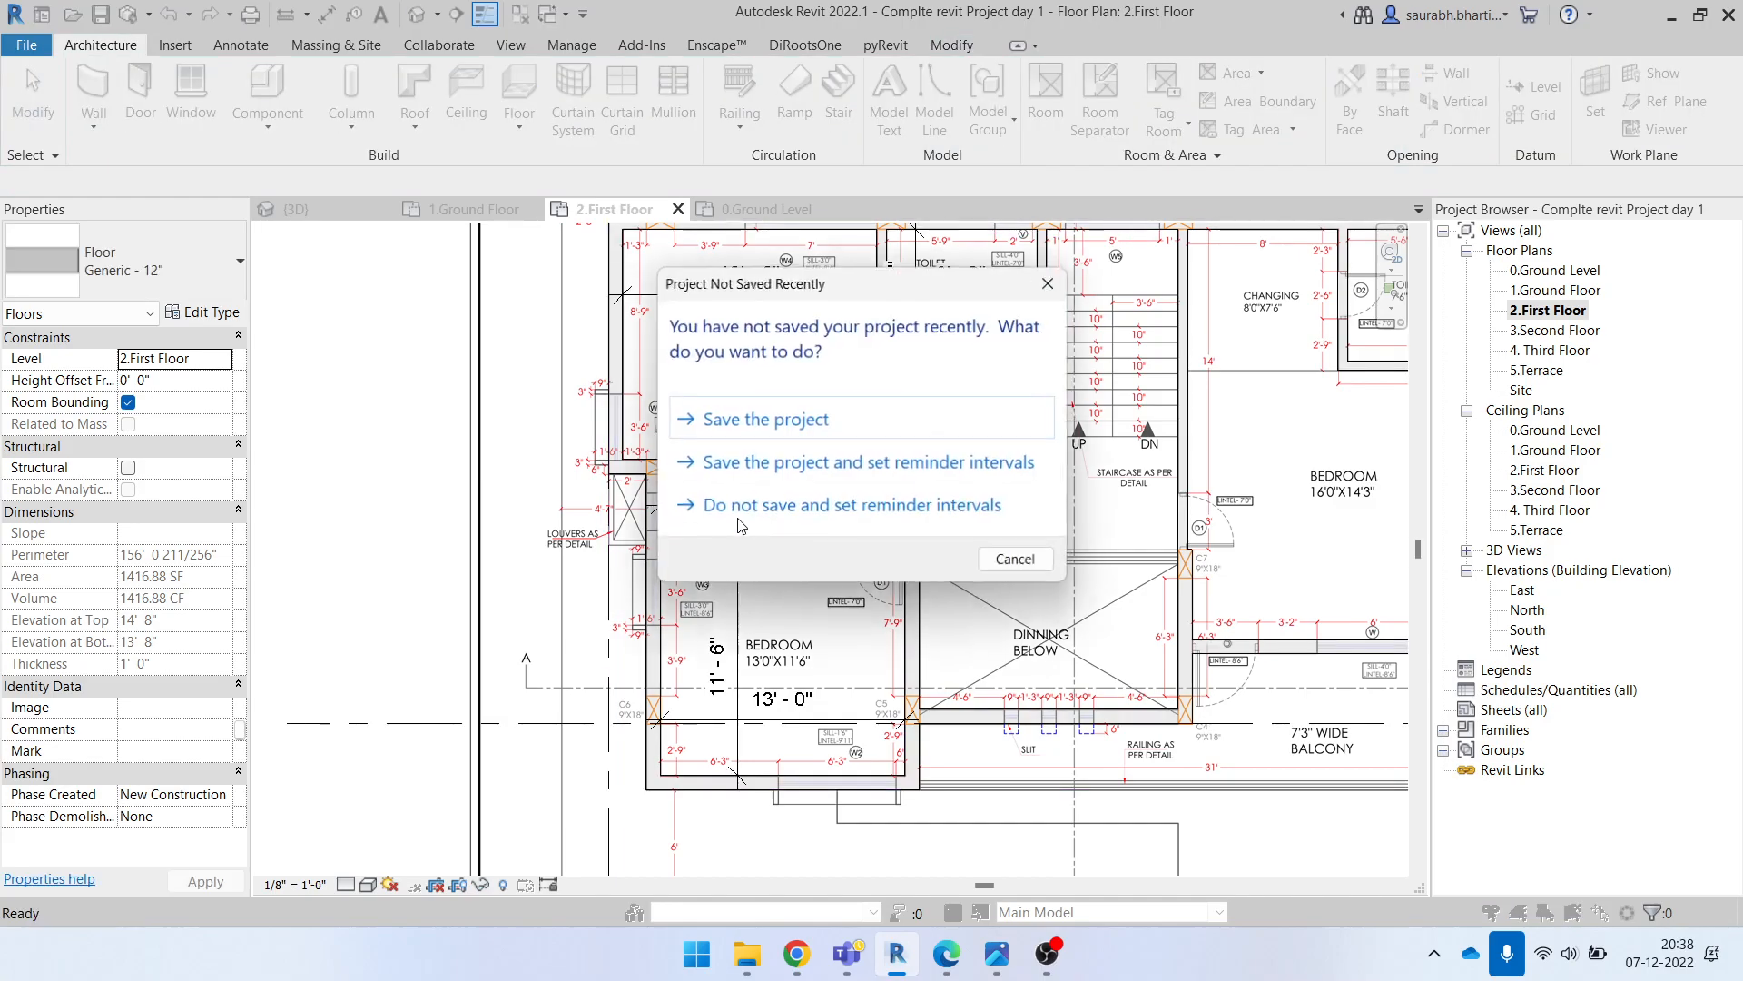
{"action": "left_click", "coordinate": [841, 425]}
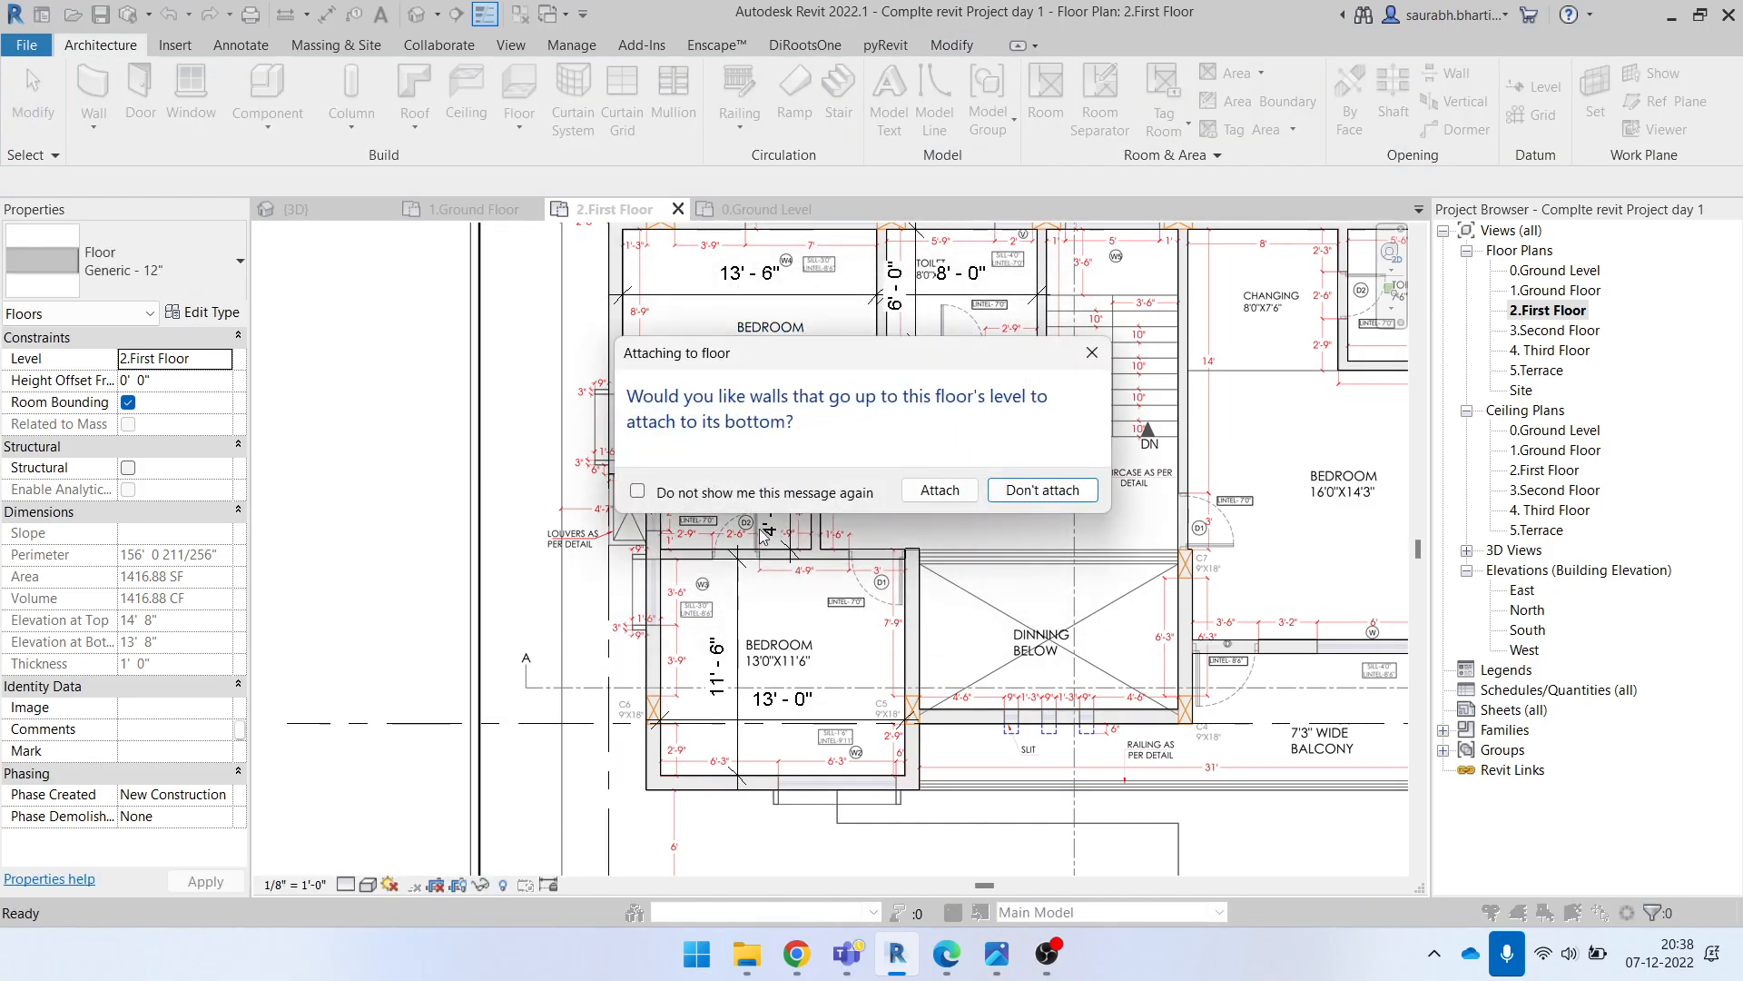
{"action": "left_click", "coordinate": [942, 491]}
{"action": "scroll", "coordinate": [599, 549], "scroll_direction": "down", "scroll_amount": 2}
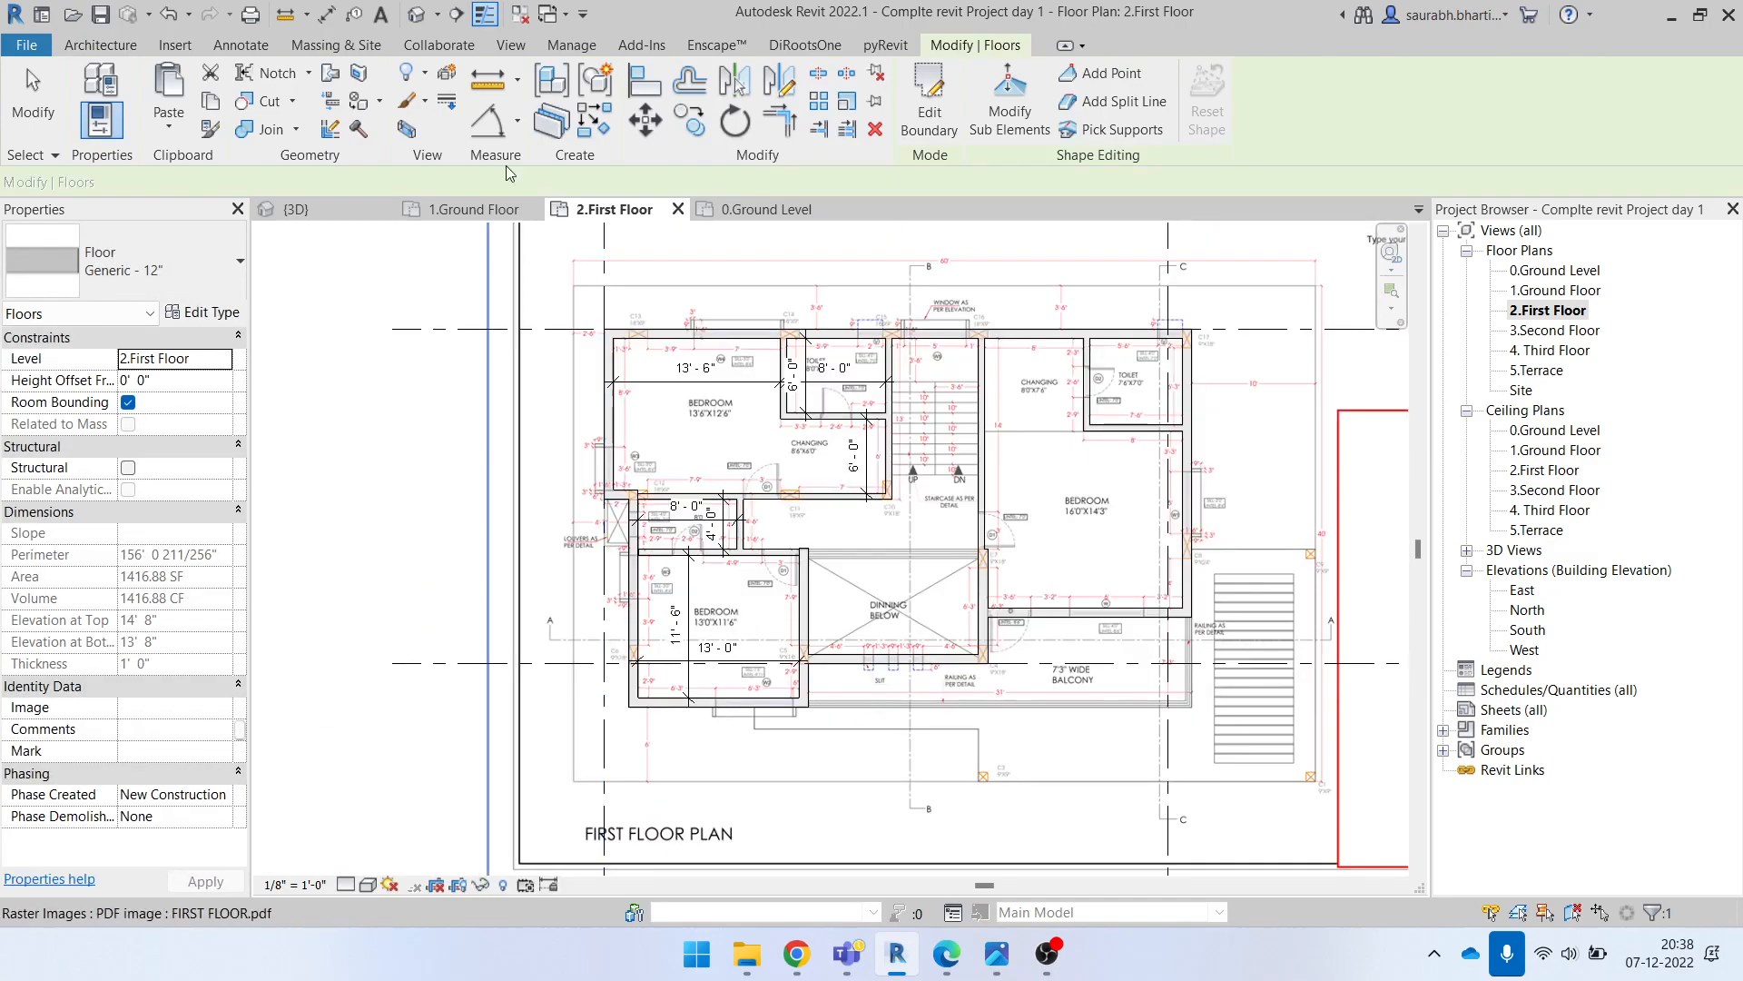
Step: Return to the 3D view and examine the edited slab's projection at the front corner
{"action": "left_click", "coordinate": [427, 13]}
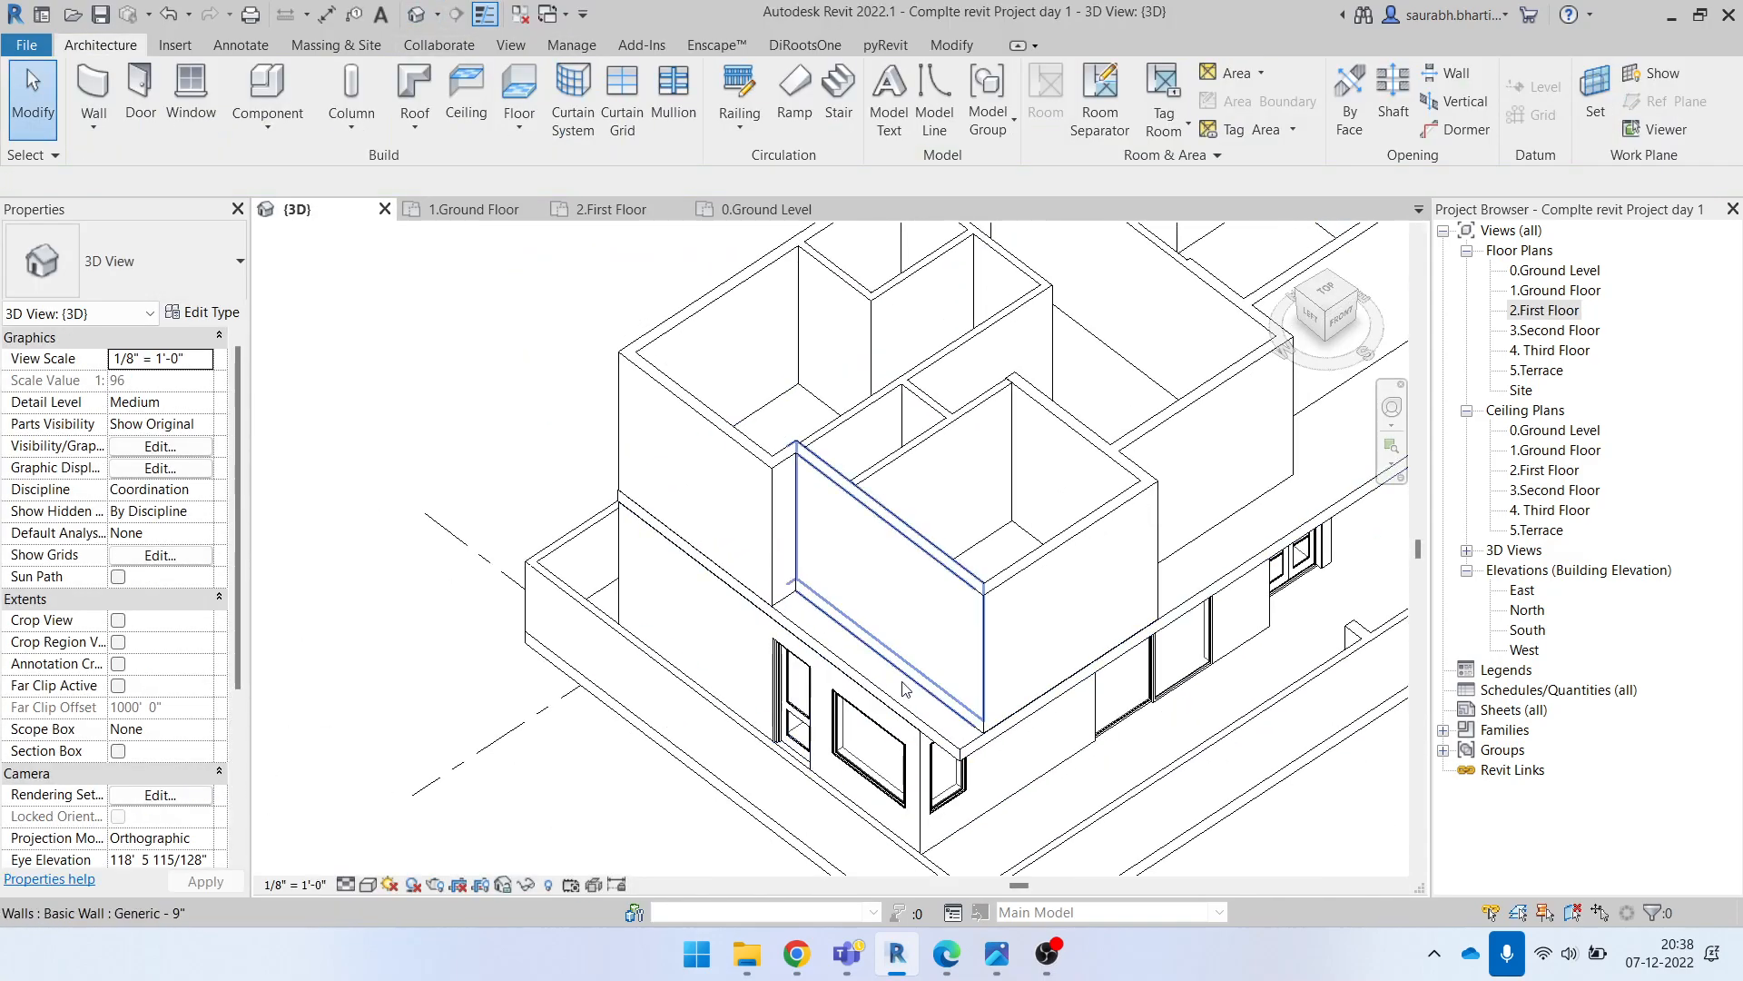
{"action": "left_click", "coordinate": [886, 707]}
{"action": "scroll", "coordinate": [885, 708], "scroll_direction": "up", "scroll_amount": 5}
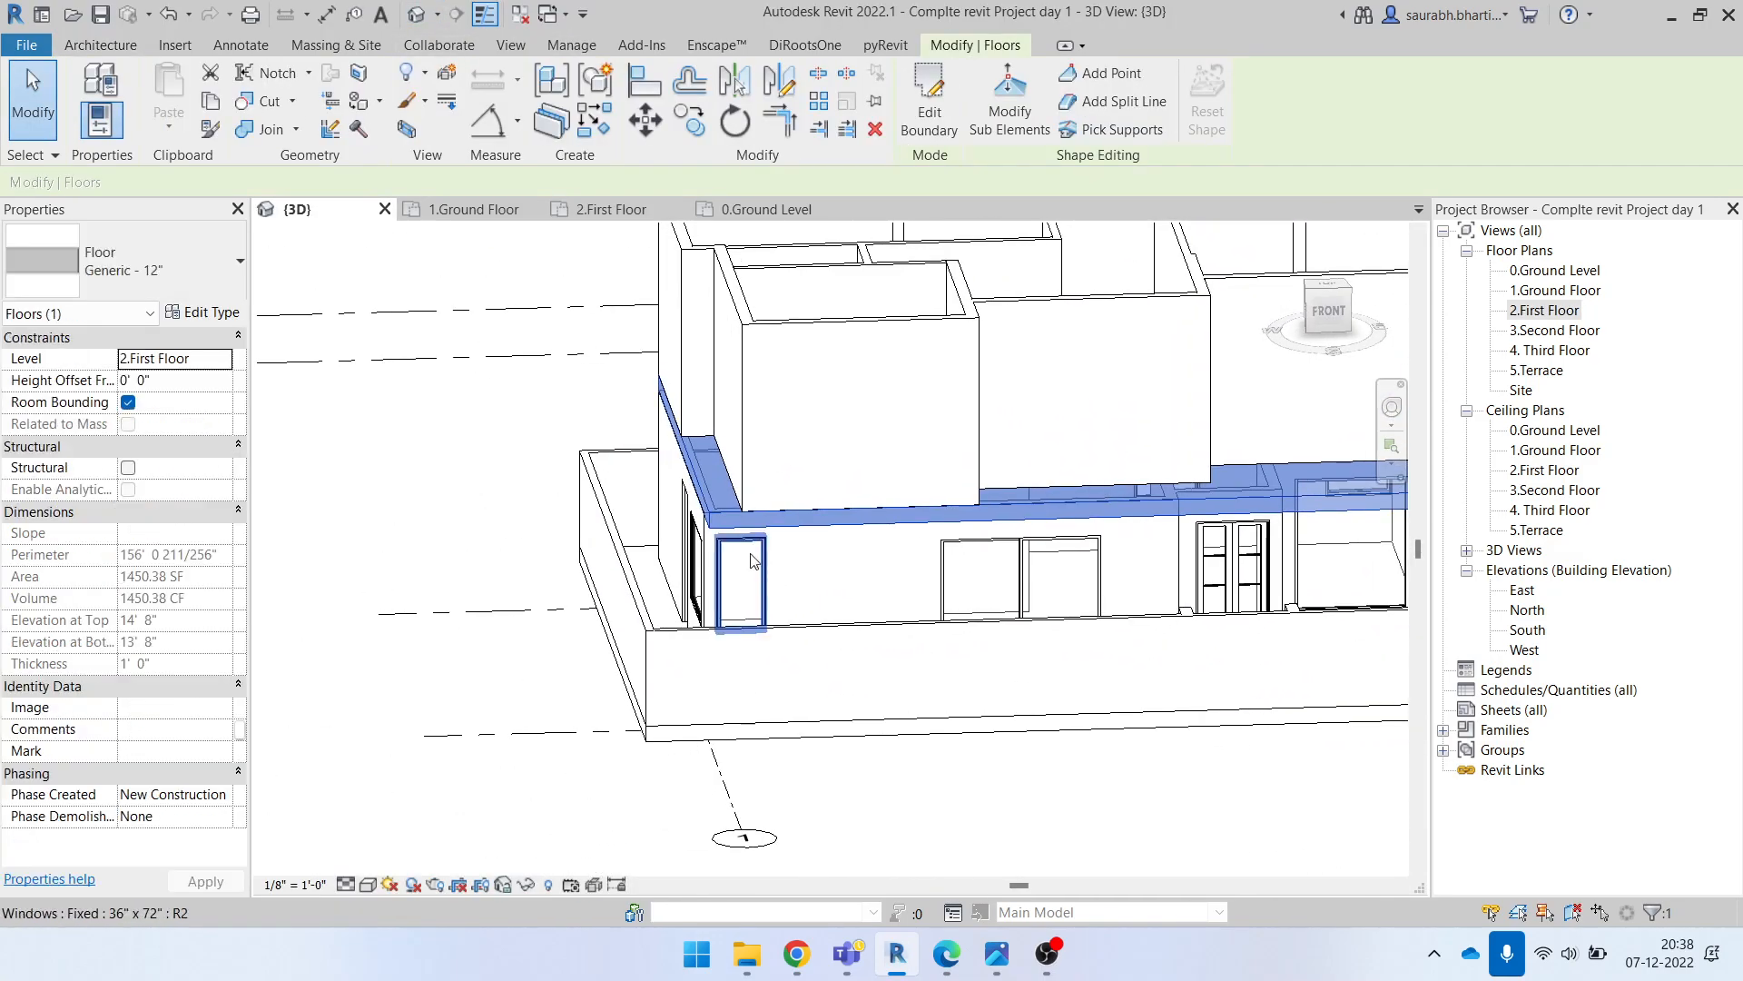
{"action": "scroll", "coordinate": [669, 451], "scroll_direction": "down", "scroll_amount": 4}
{"action": "middle_click_drag", "start_coordinate": [894, 590], "coordinate": [917, 672], "text": "shift"}
{"action": "middle_click_drag", "start_coordinate": [1062, 475], "coordinate": [918, 545], "text": "shift"}
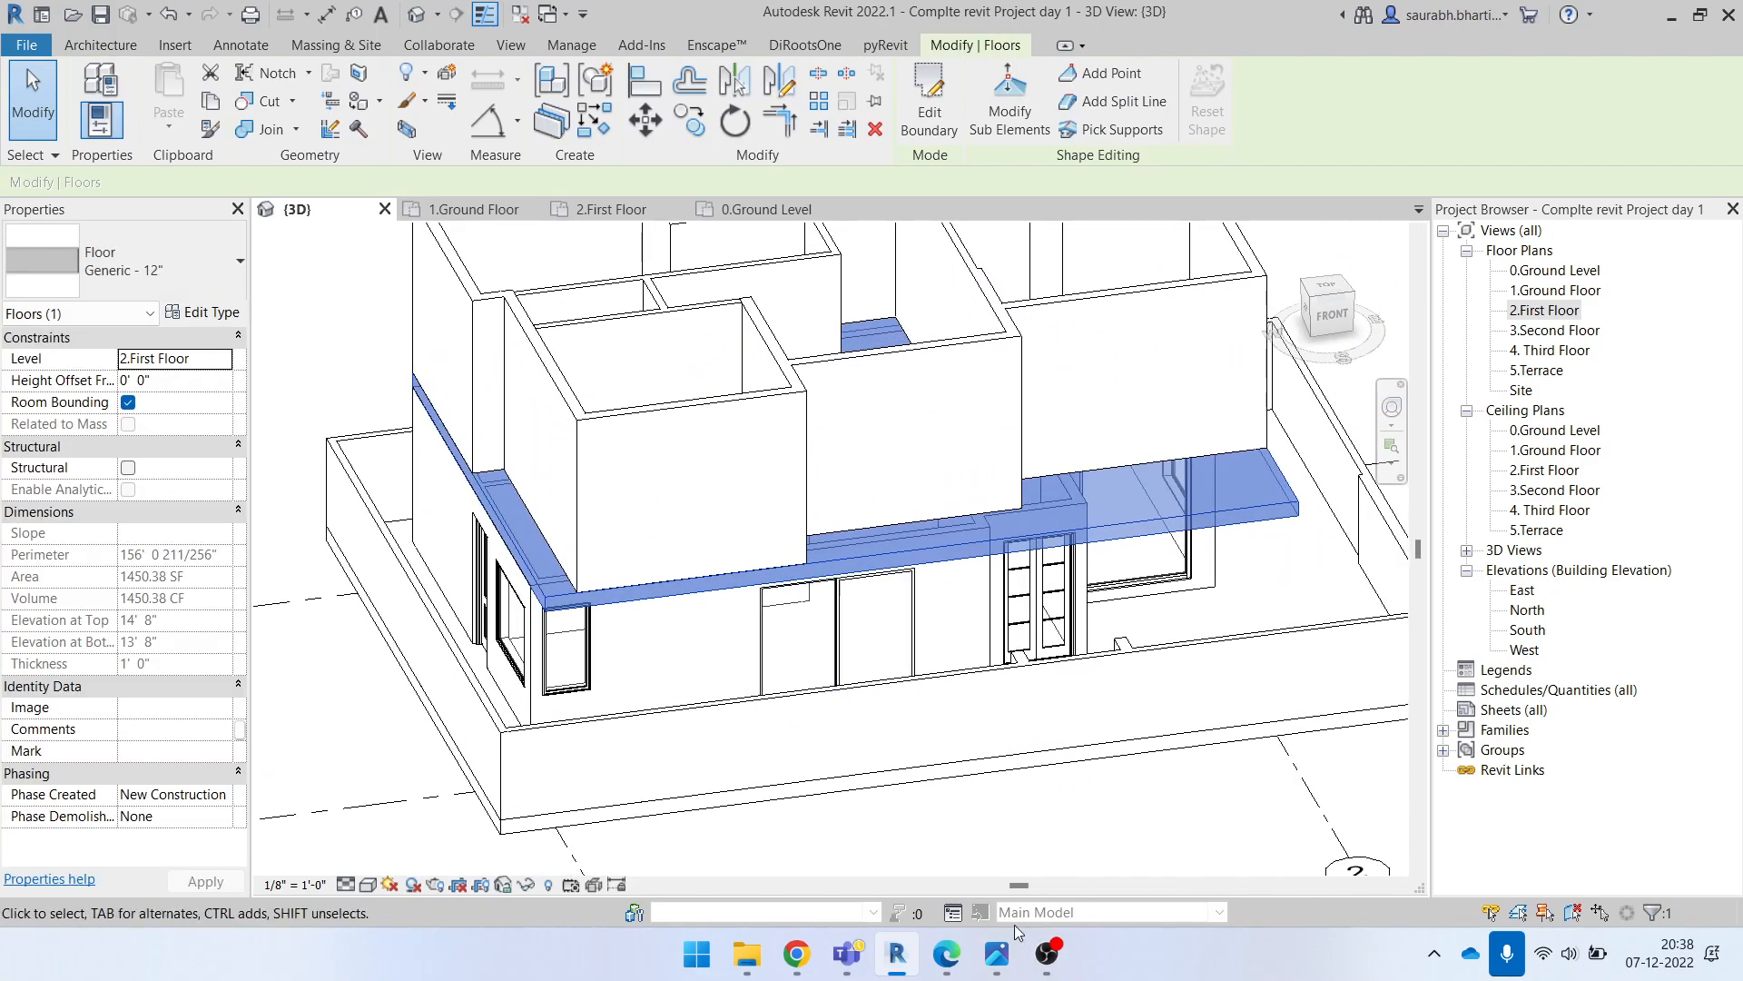
Step: Check the reference image Elevation.jpg and compare it with the first-floor slab from several angles in the 3D model
{"action": "left_click", "coordinate": [999, 955]}
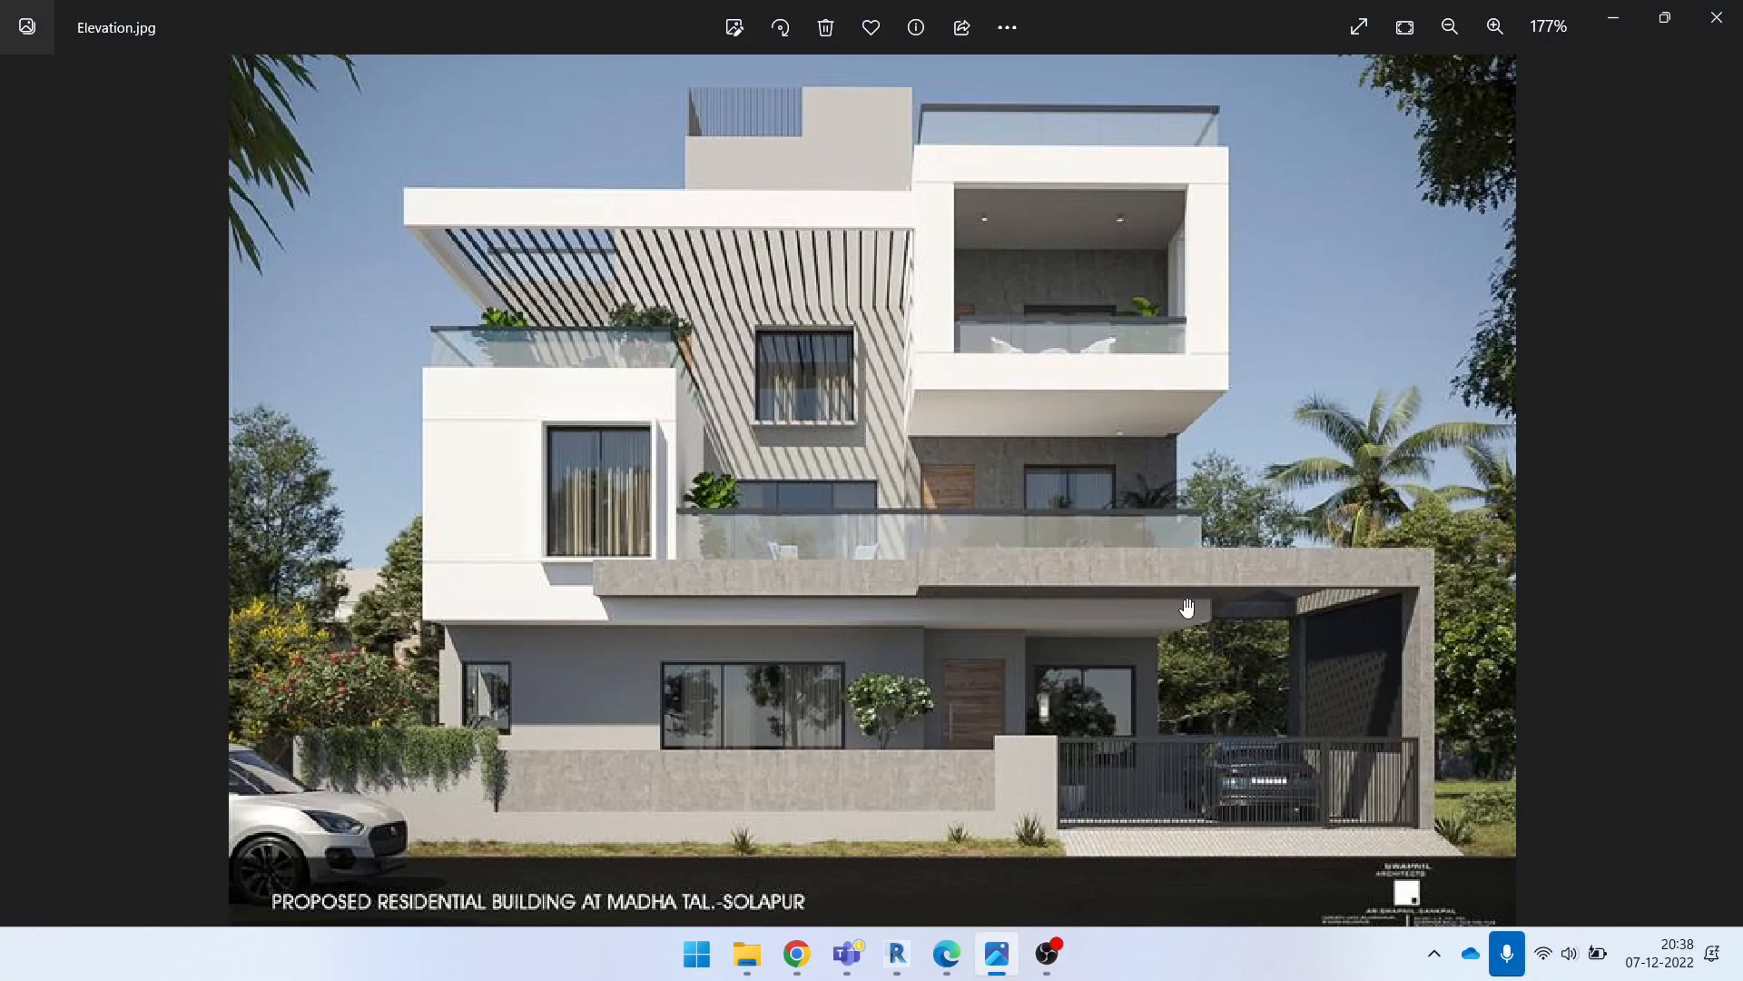
{"action": "left_click", "coordinate": [999, 953]}
{"action": "scroll", "coordinate": [687, 645], "scroll_direction": "down", "scroll_amount": 2}
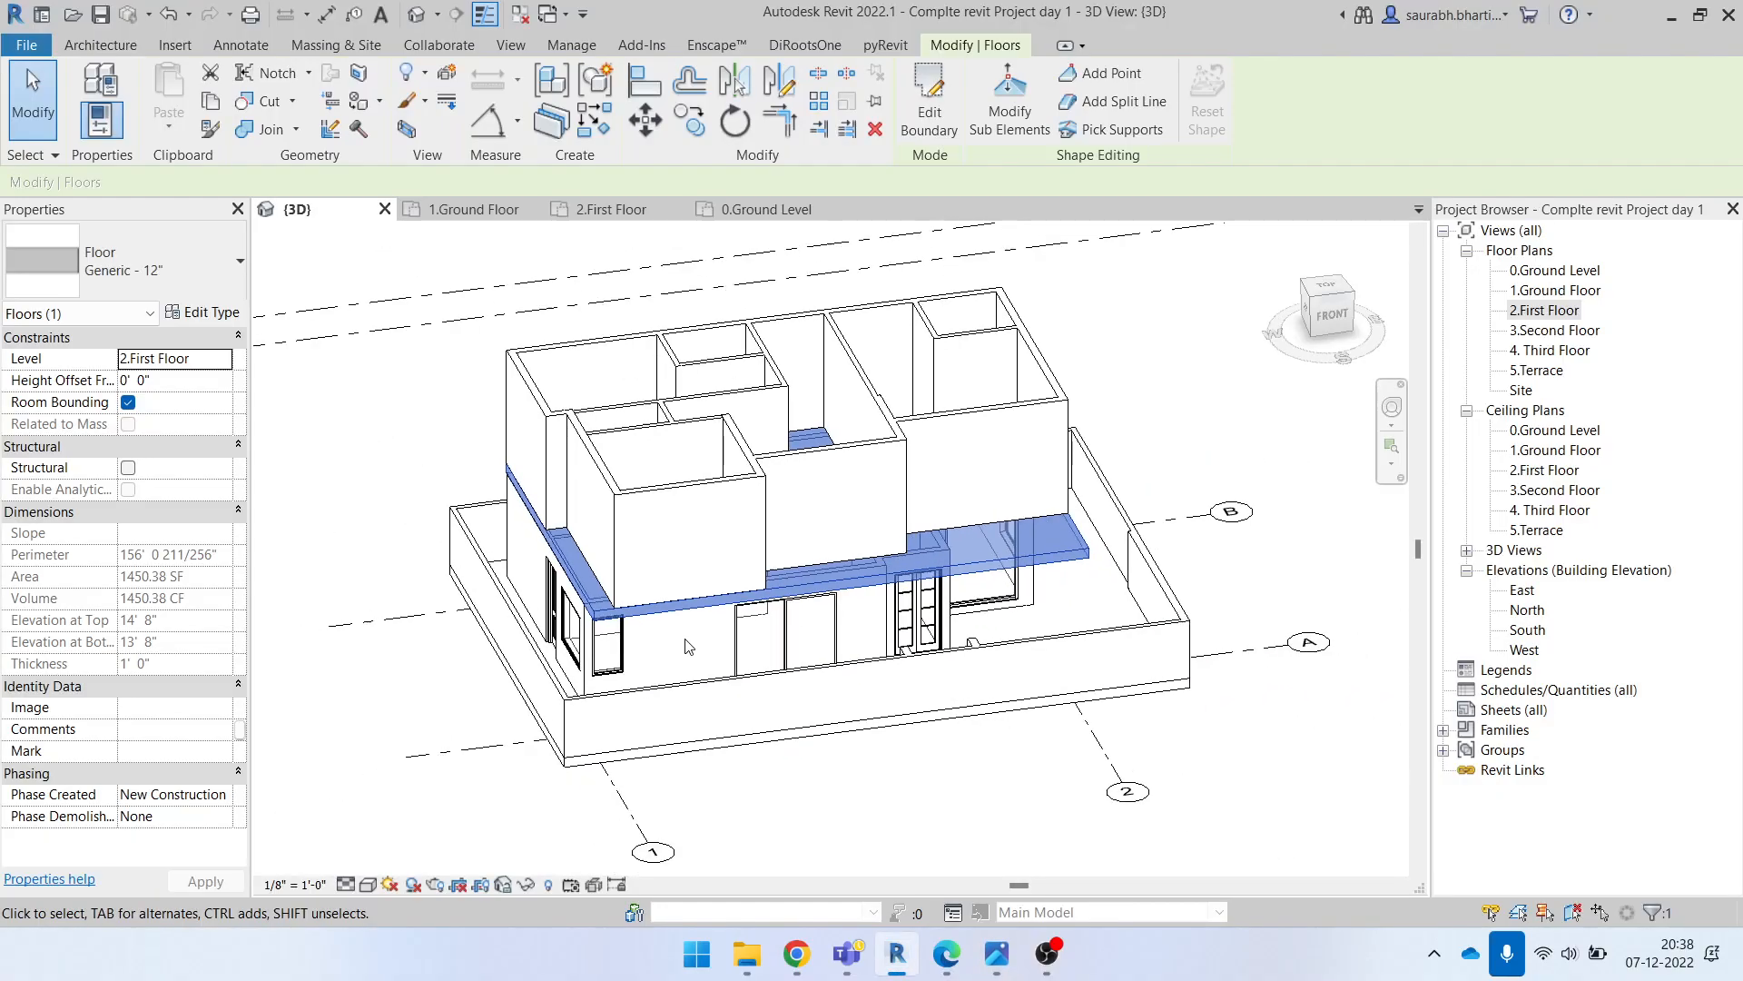
{"action": "left_click", "coordinate": [1251, 573]}
{"action": "middle_click_drag", "start_coordinate": [1251, 580], "coordinate": [979, 592], "text": "shift"}
{"action": "left_click", "coordinate": [981, 588]}
{"action": "middle_click_drag", "start_coordinate": [1148, 573], "coordinate": [1340, 606], "text": "shift"}
{"action": "left_click", "coordinate": [1277, 495]}
{"action": "middle_click_drag", "start_coordinate": [1276, 496], "coordinate": [915, 629], "text": "shift"}
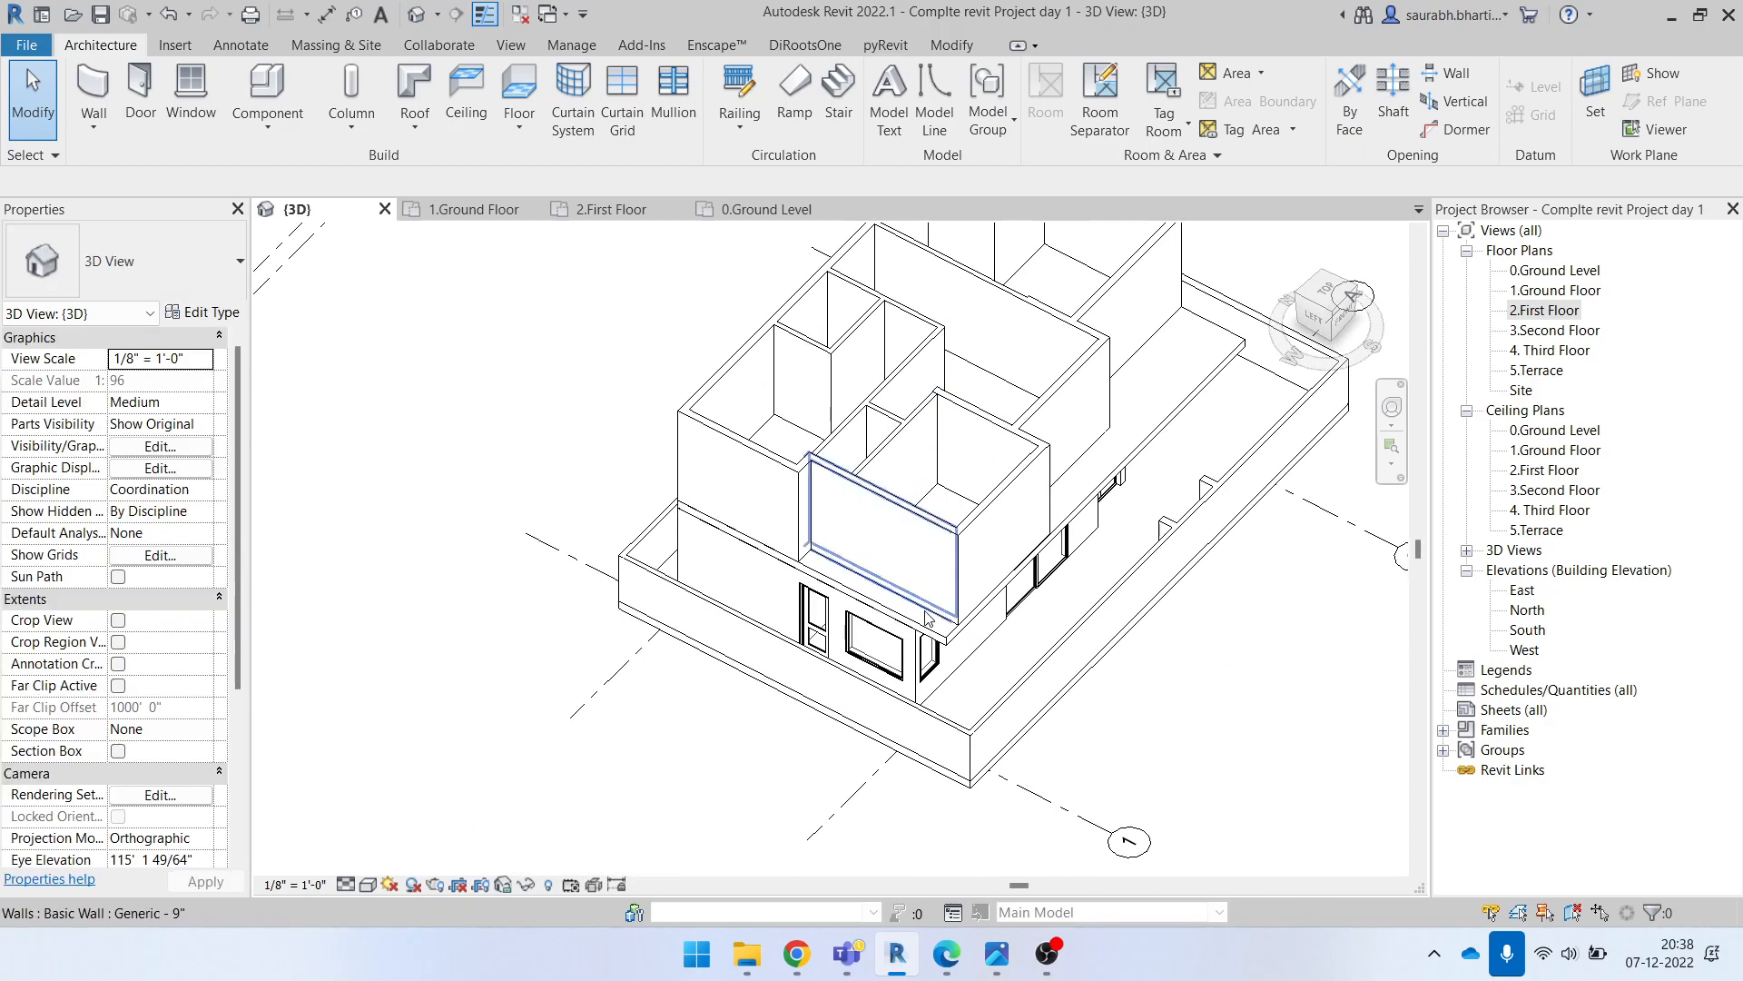
{"action": "left_click", "coordinate": [915, 629]}
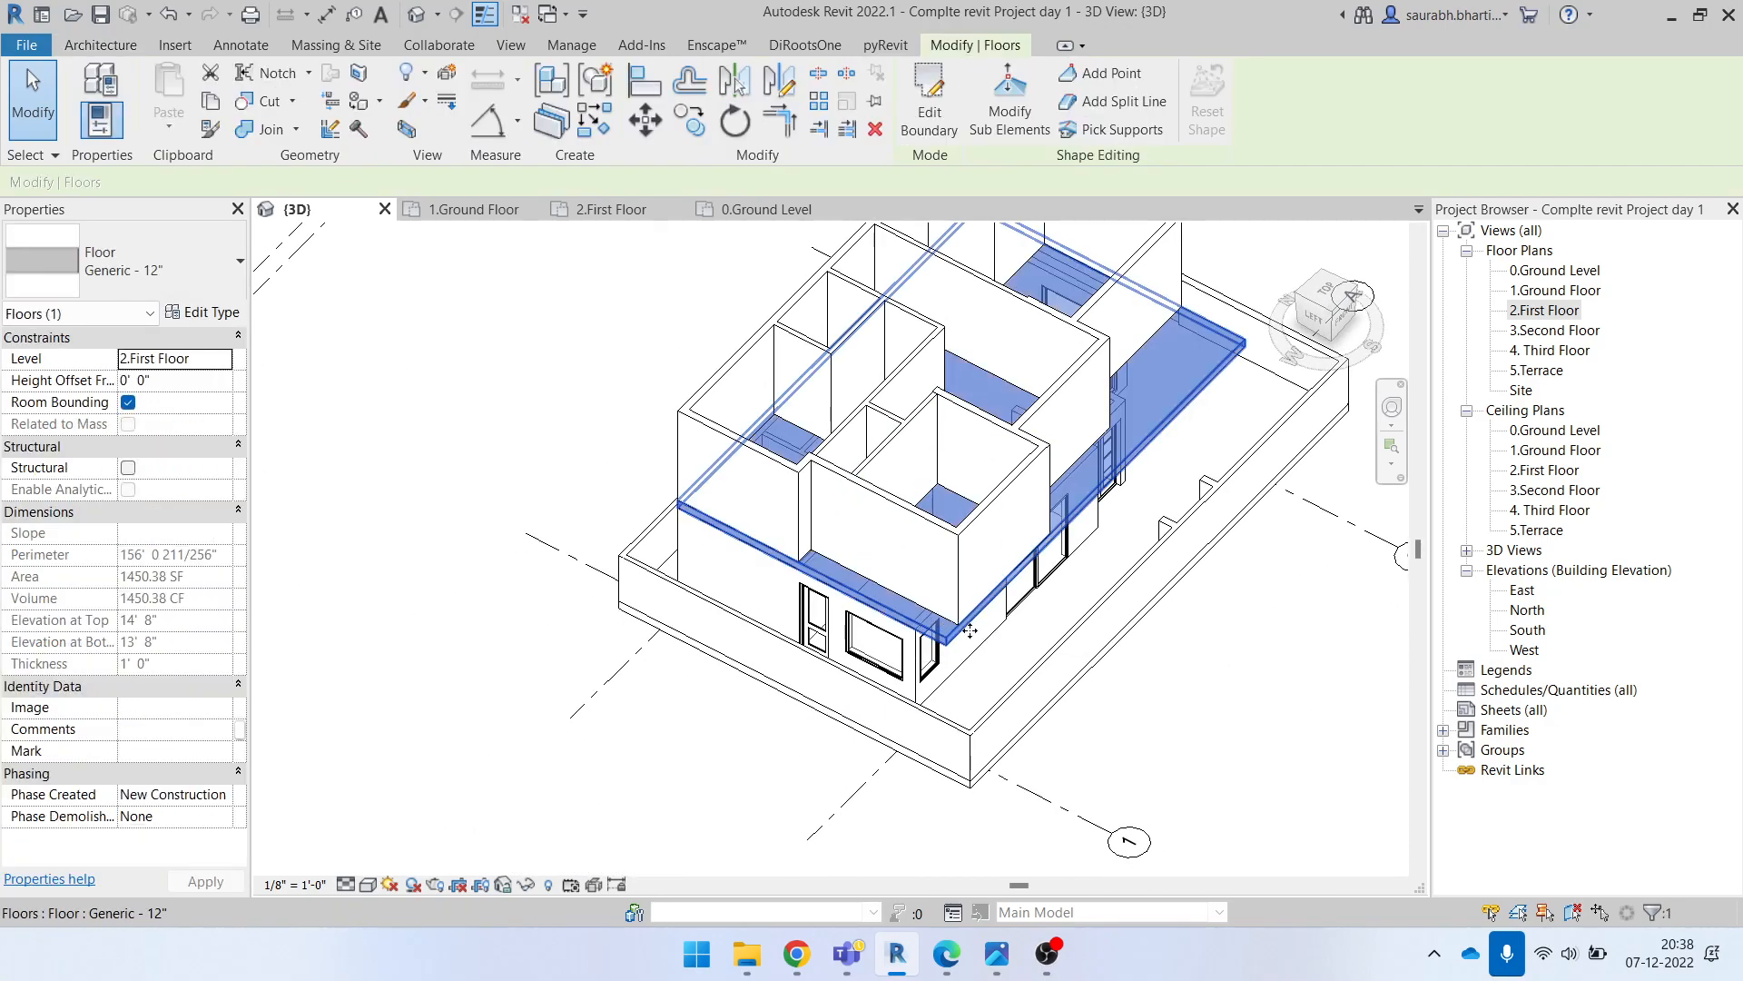
Step: Examine the first-floor walls and the slab edge below them at the front corner from several angles in the 3D view
{"action": "middle_click_drag", "start_coordinate": [1015, 595], "coordinate": [1019, 438], "text": "shift"}
{"action": "left_click", "coordinate": [1251, 672]}
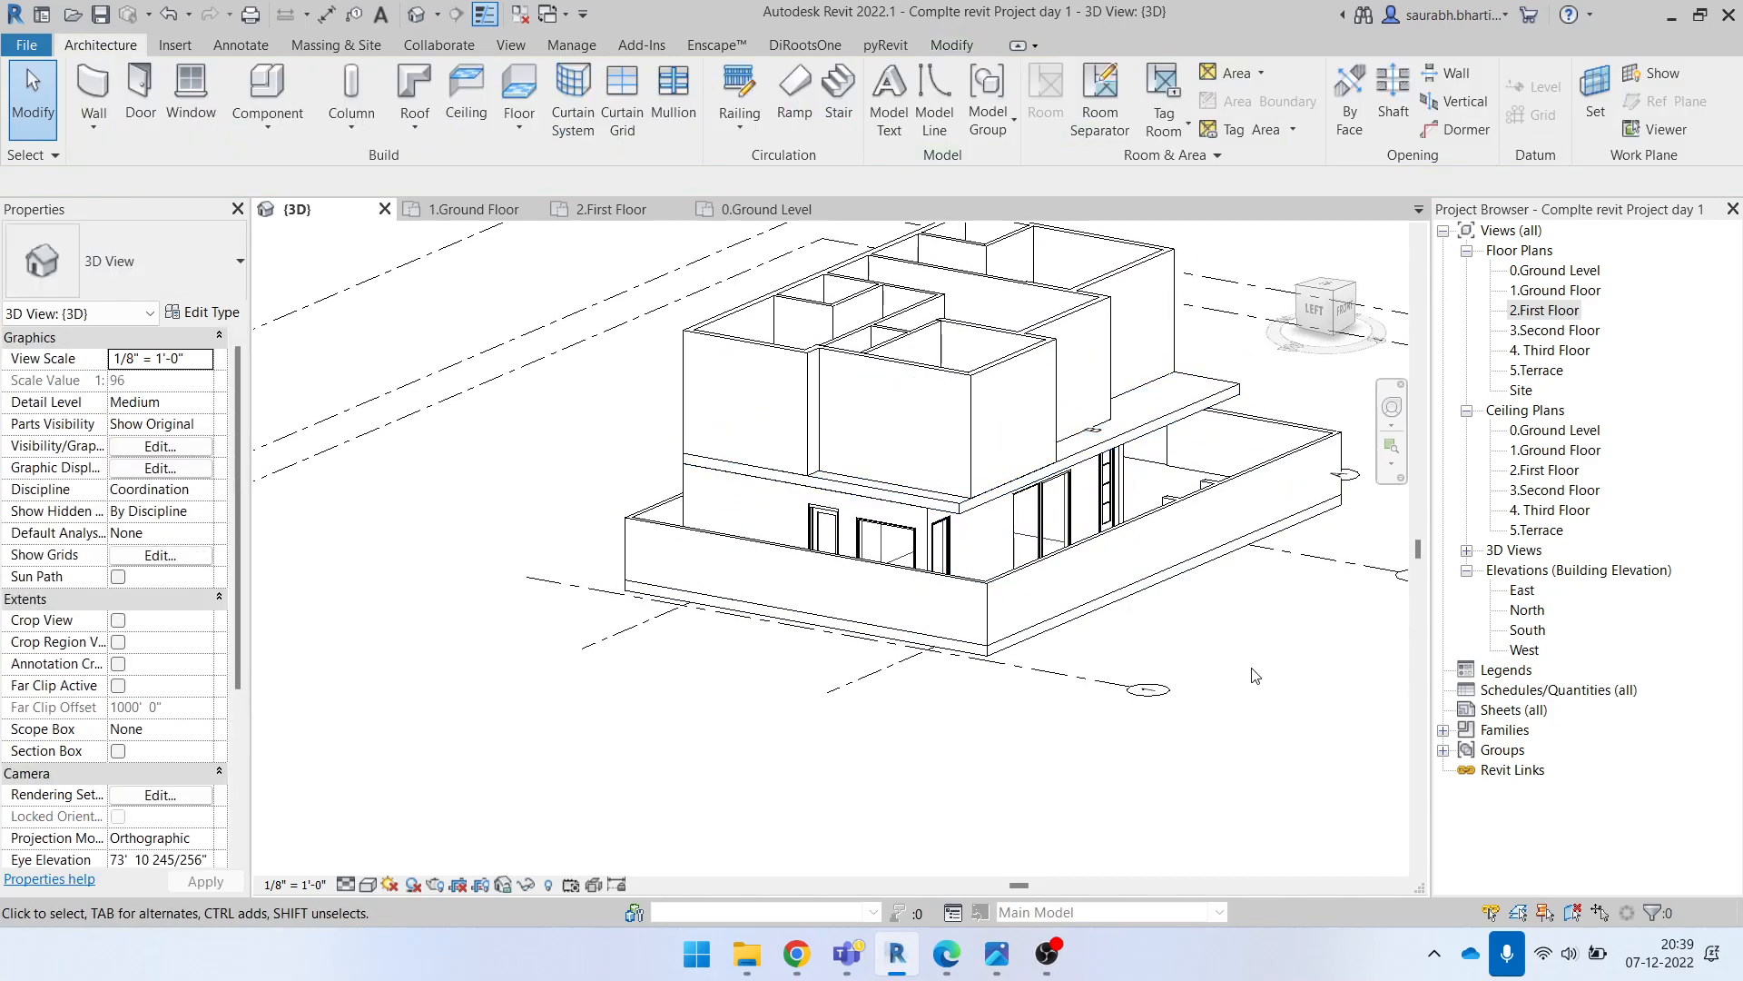
{"action": "scroll", "coordinate": [992, 443], "scroll_direction": "up", "scroll_amount": 2}
{"action": "left_click", "coordinate": [935, 393]}
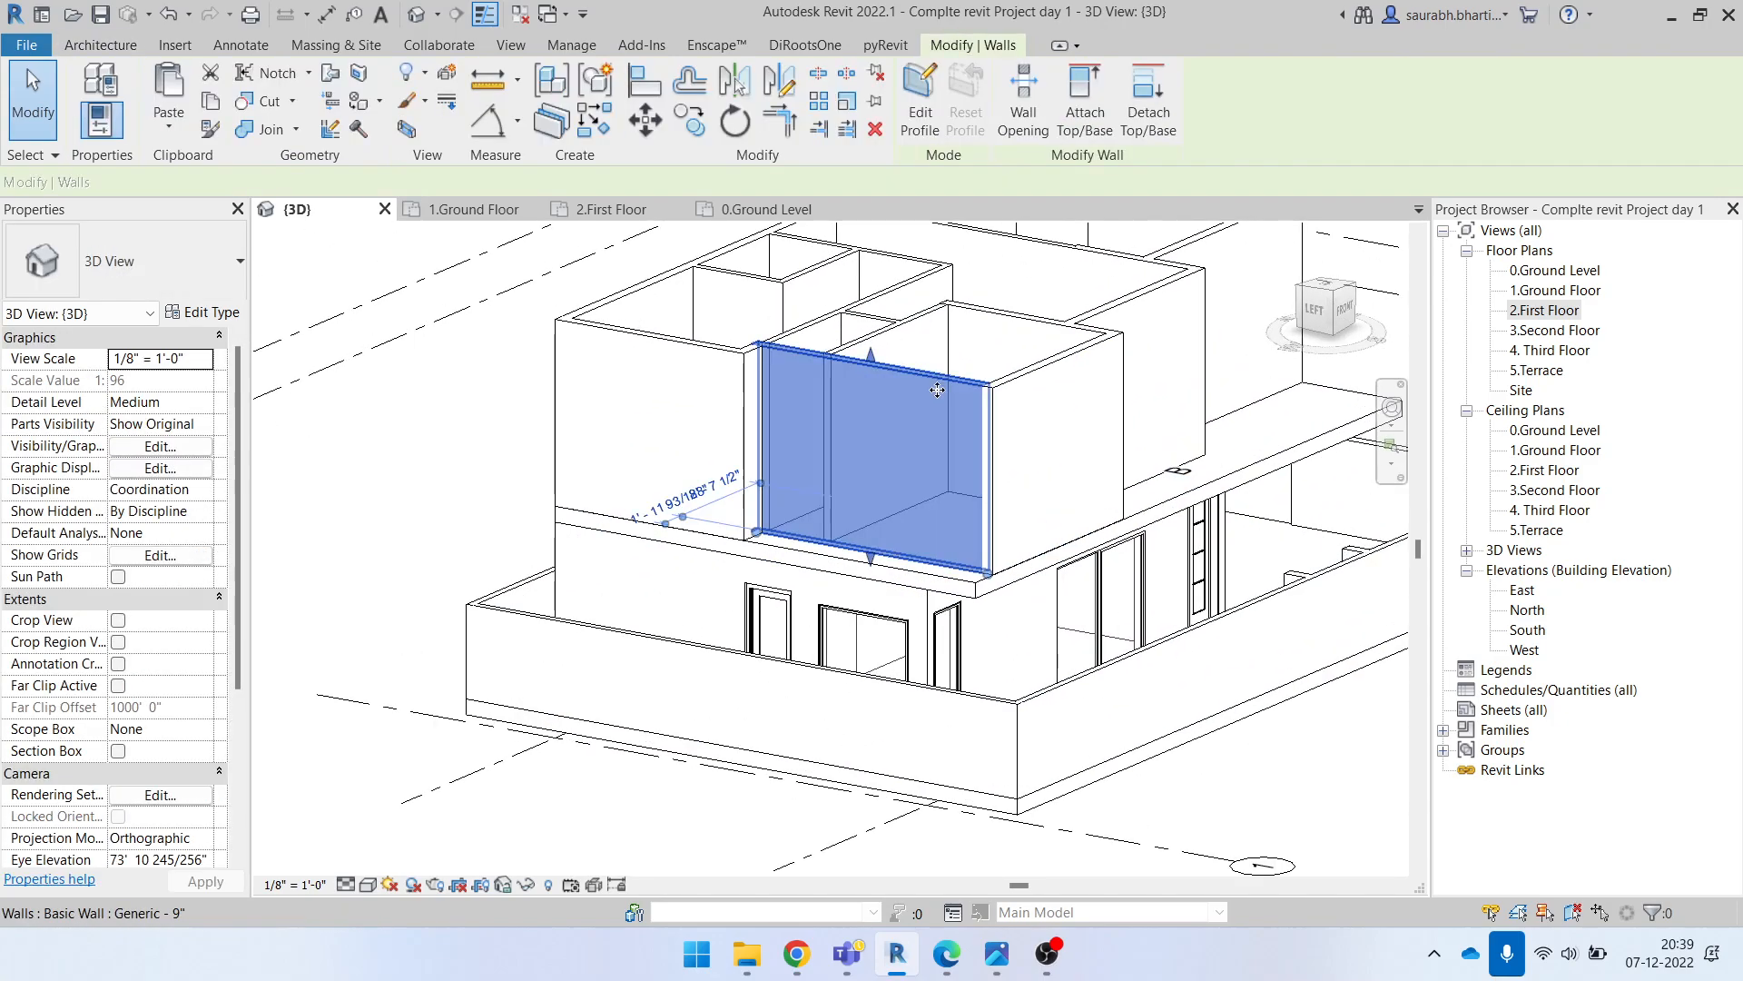
{"action": "left_click", "coordinate": [1281, 805]}
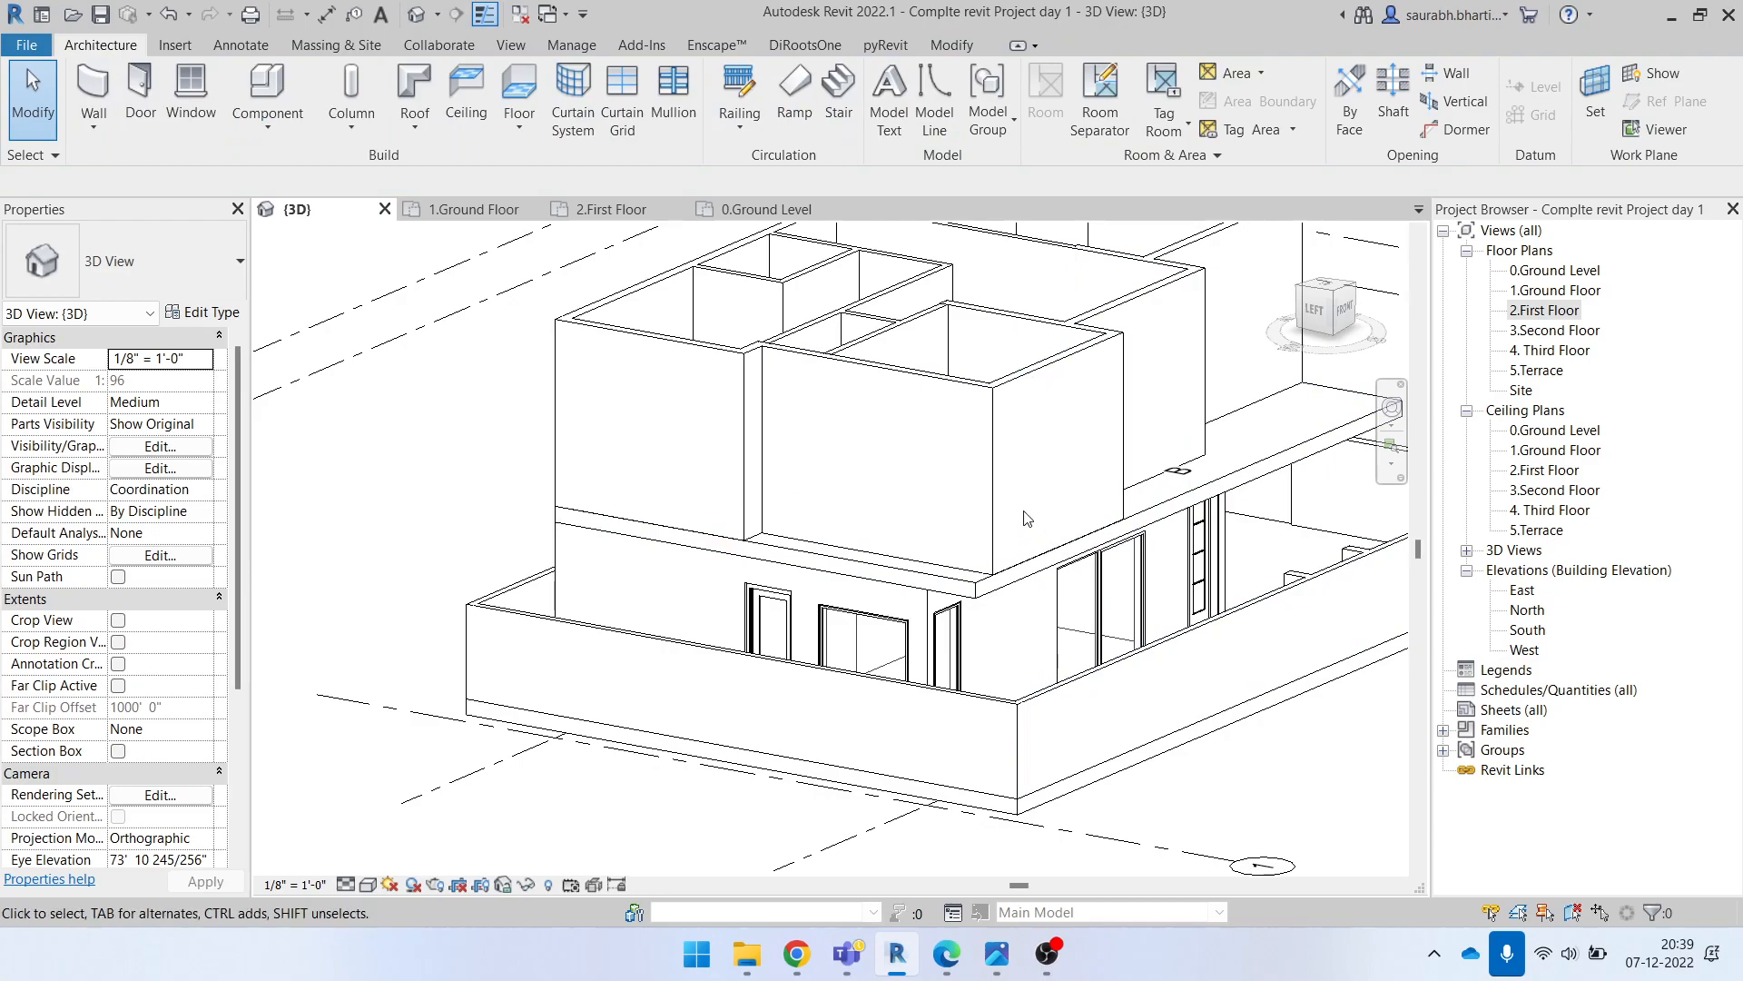
{"action": "left_click", "coordinate": [1031, 382]}
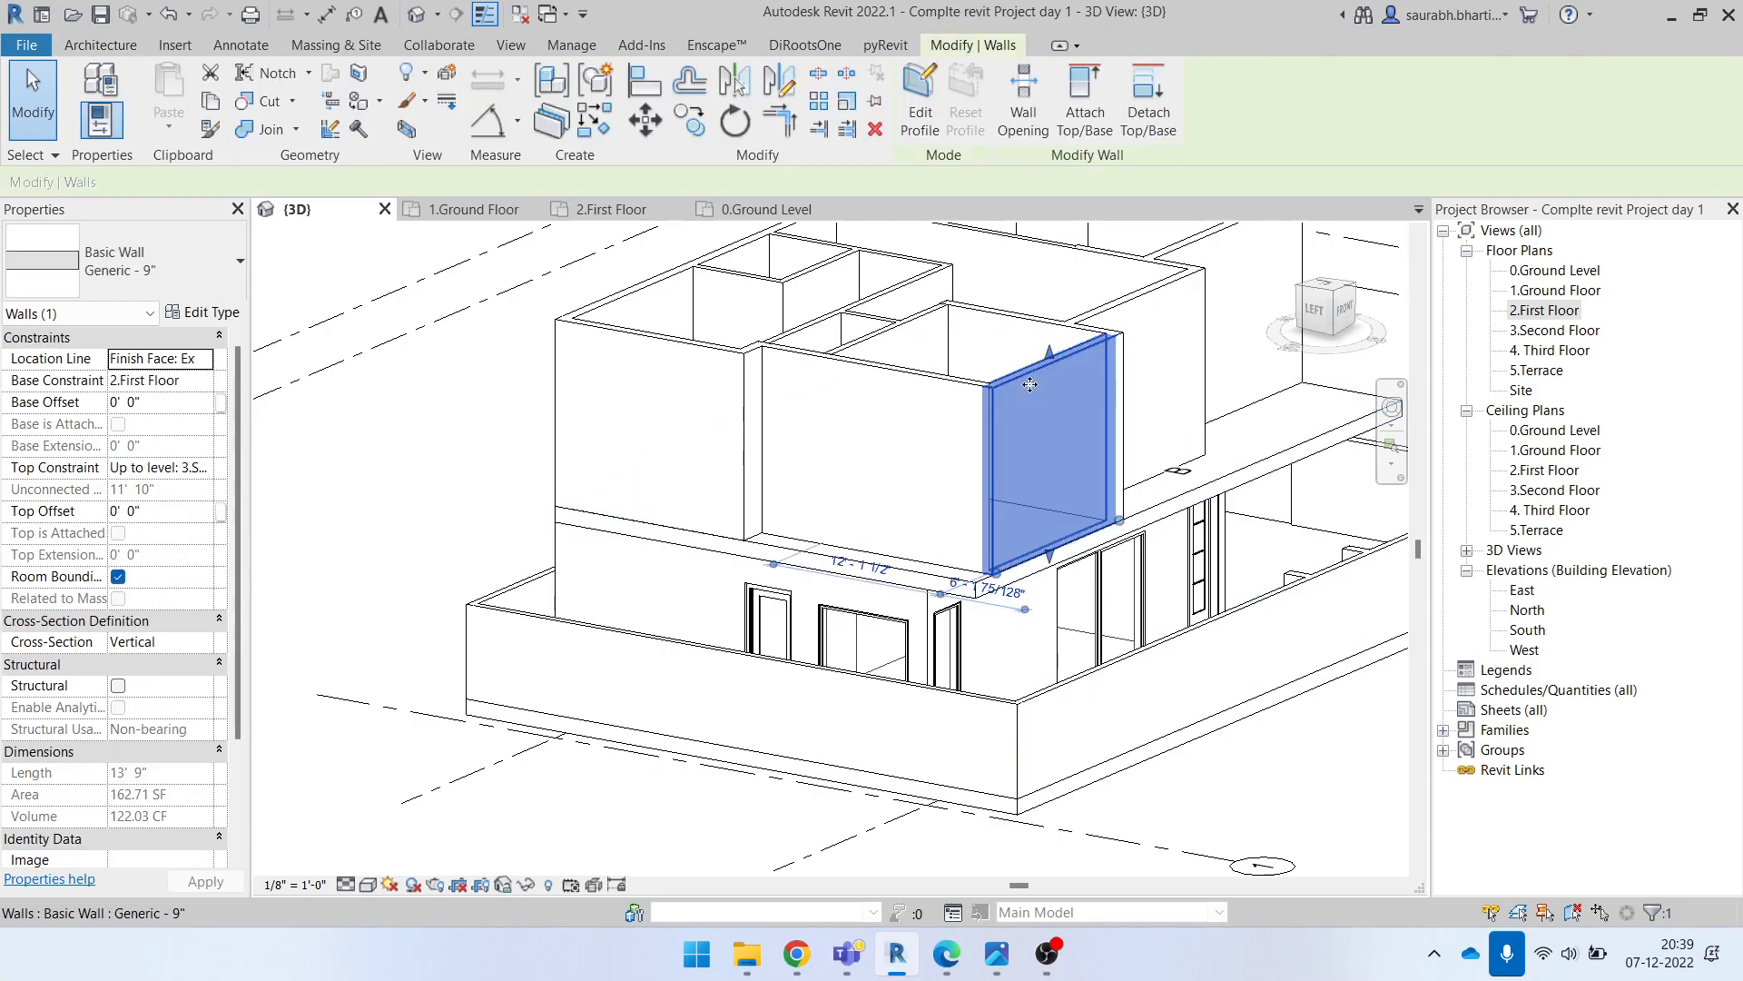
{"action": "middle_click_drag", "start_coordinate": [1088, 458], "coordinate": [1086, 629], "text": "shift"}
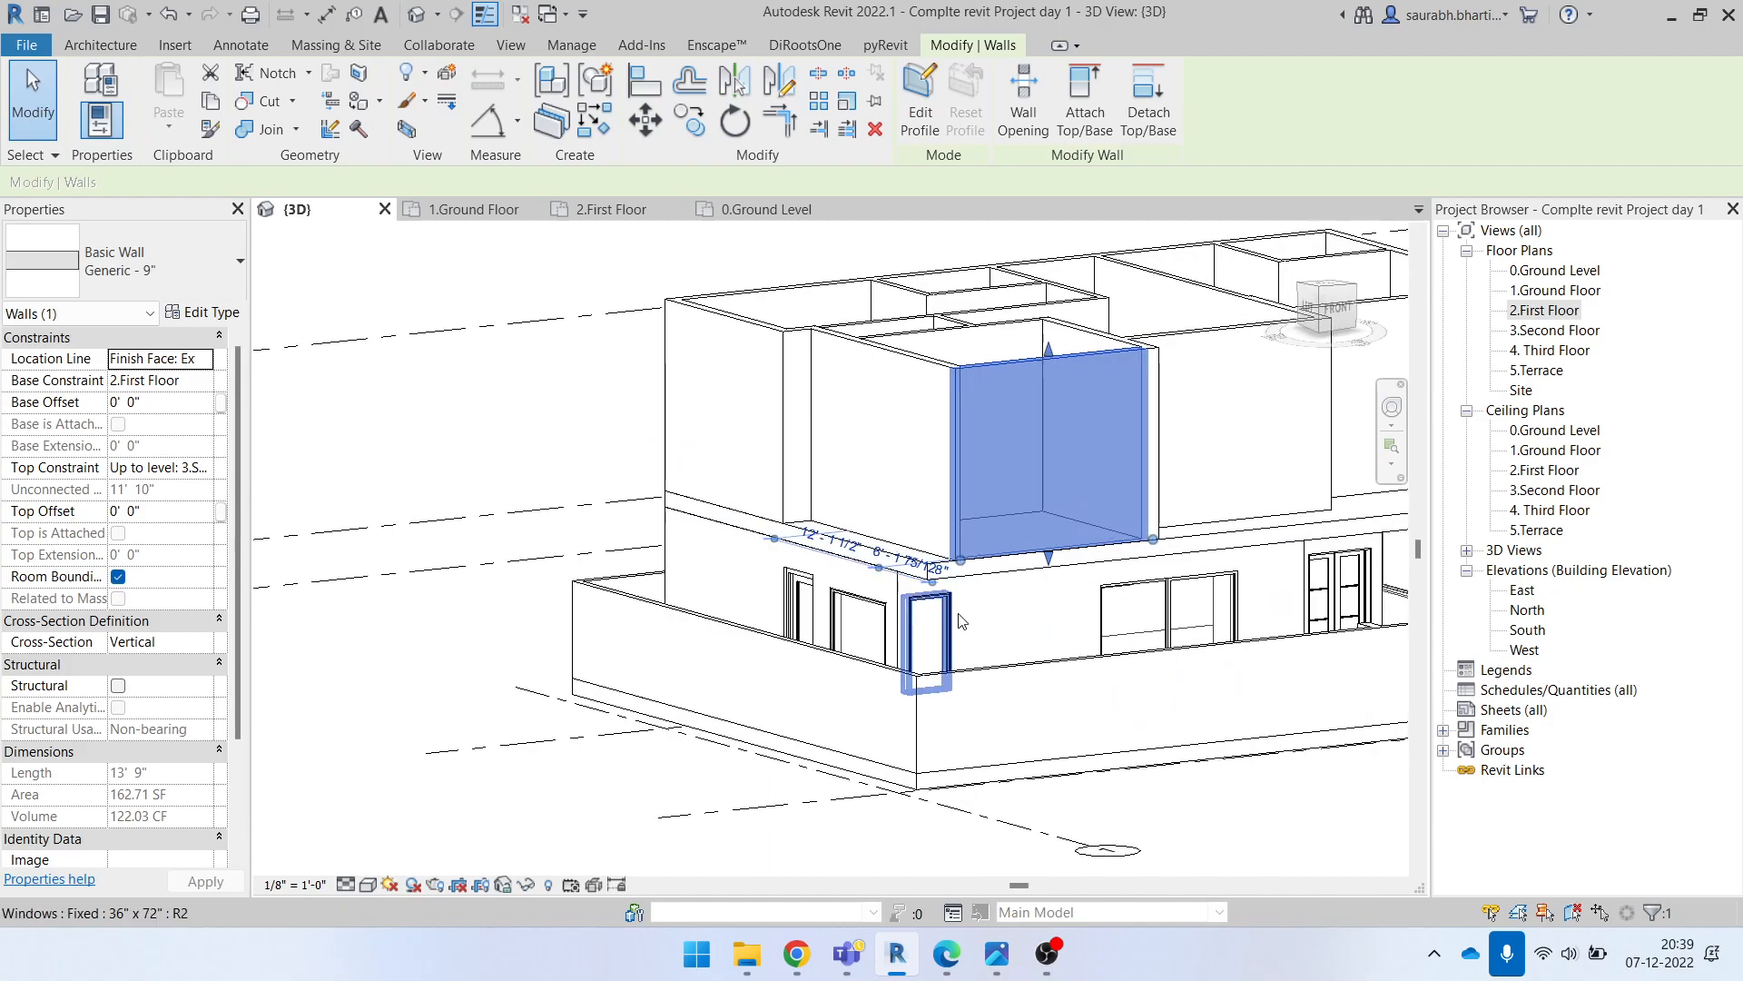
{"action": "middle_click_drag", "start_coordinate": [1017, 630], "coordinate": [1169, 822], "text": "shift"}
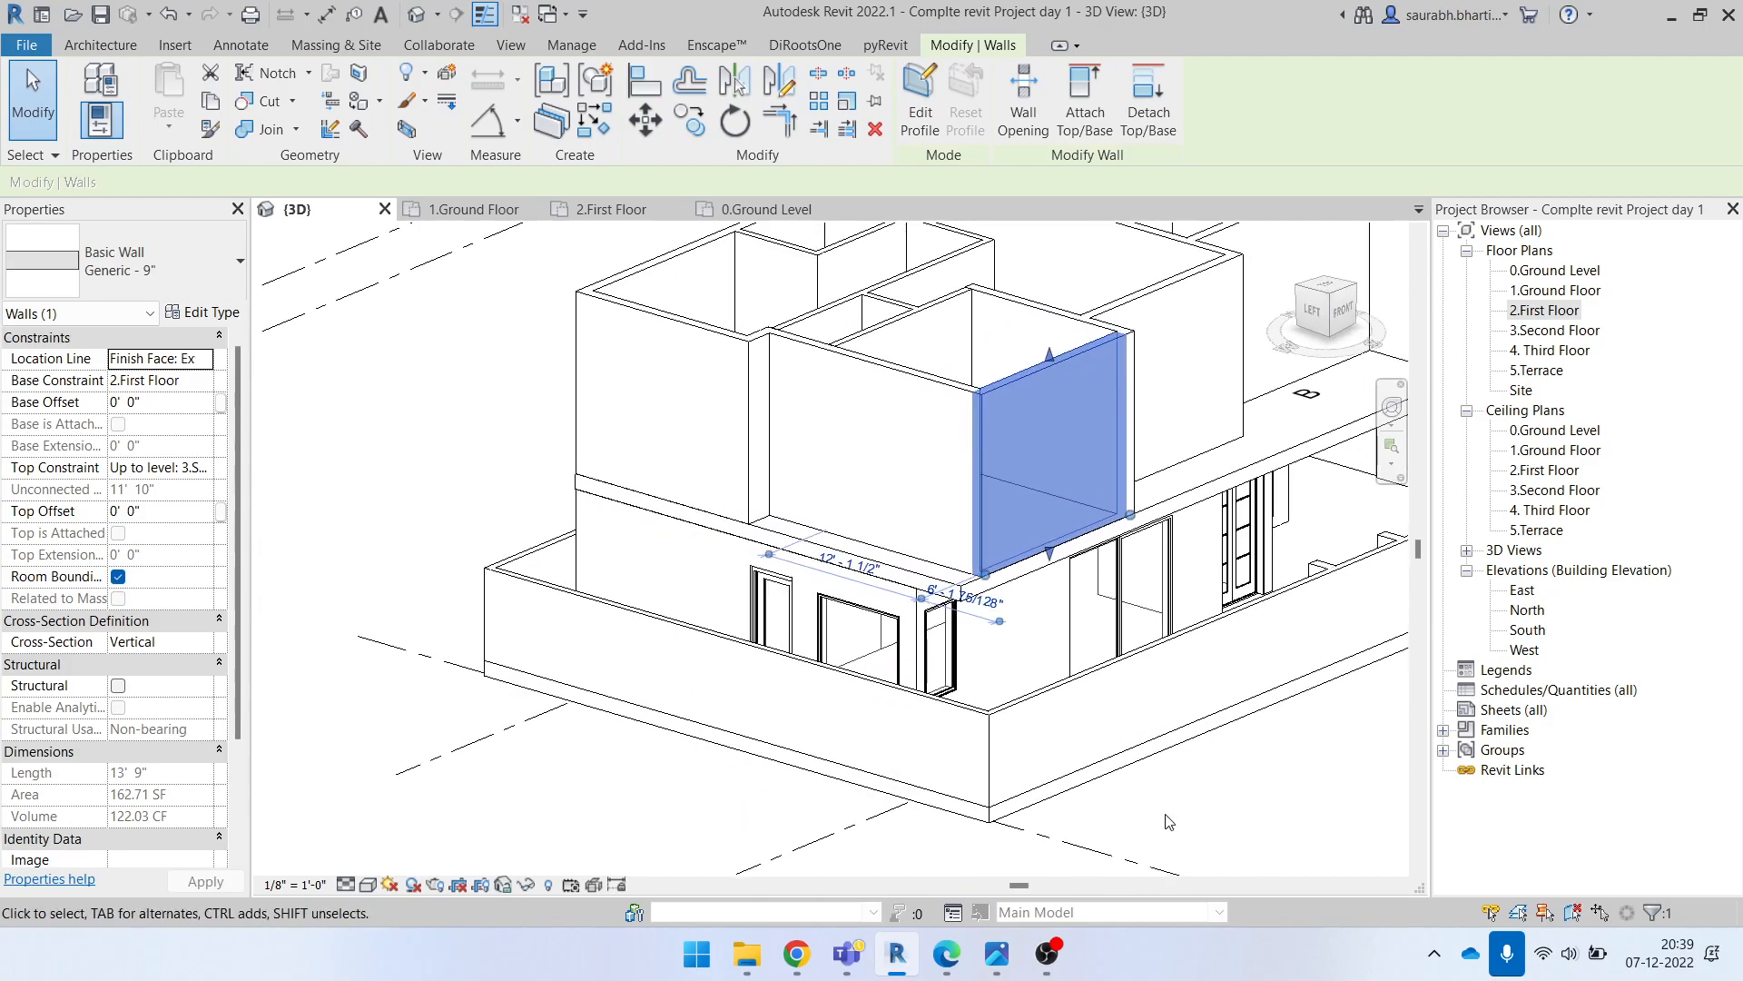
Step: Check the first-floor projection over the ground floor in the reference image Elevation.jpg
{"action": "left_click", "coordinate": [995, 953]}
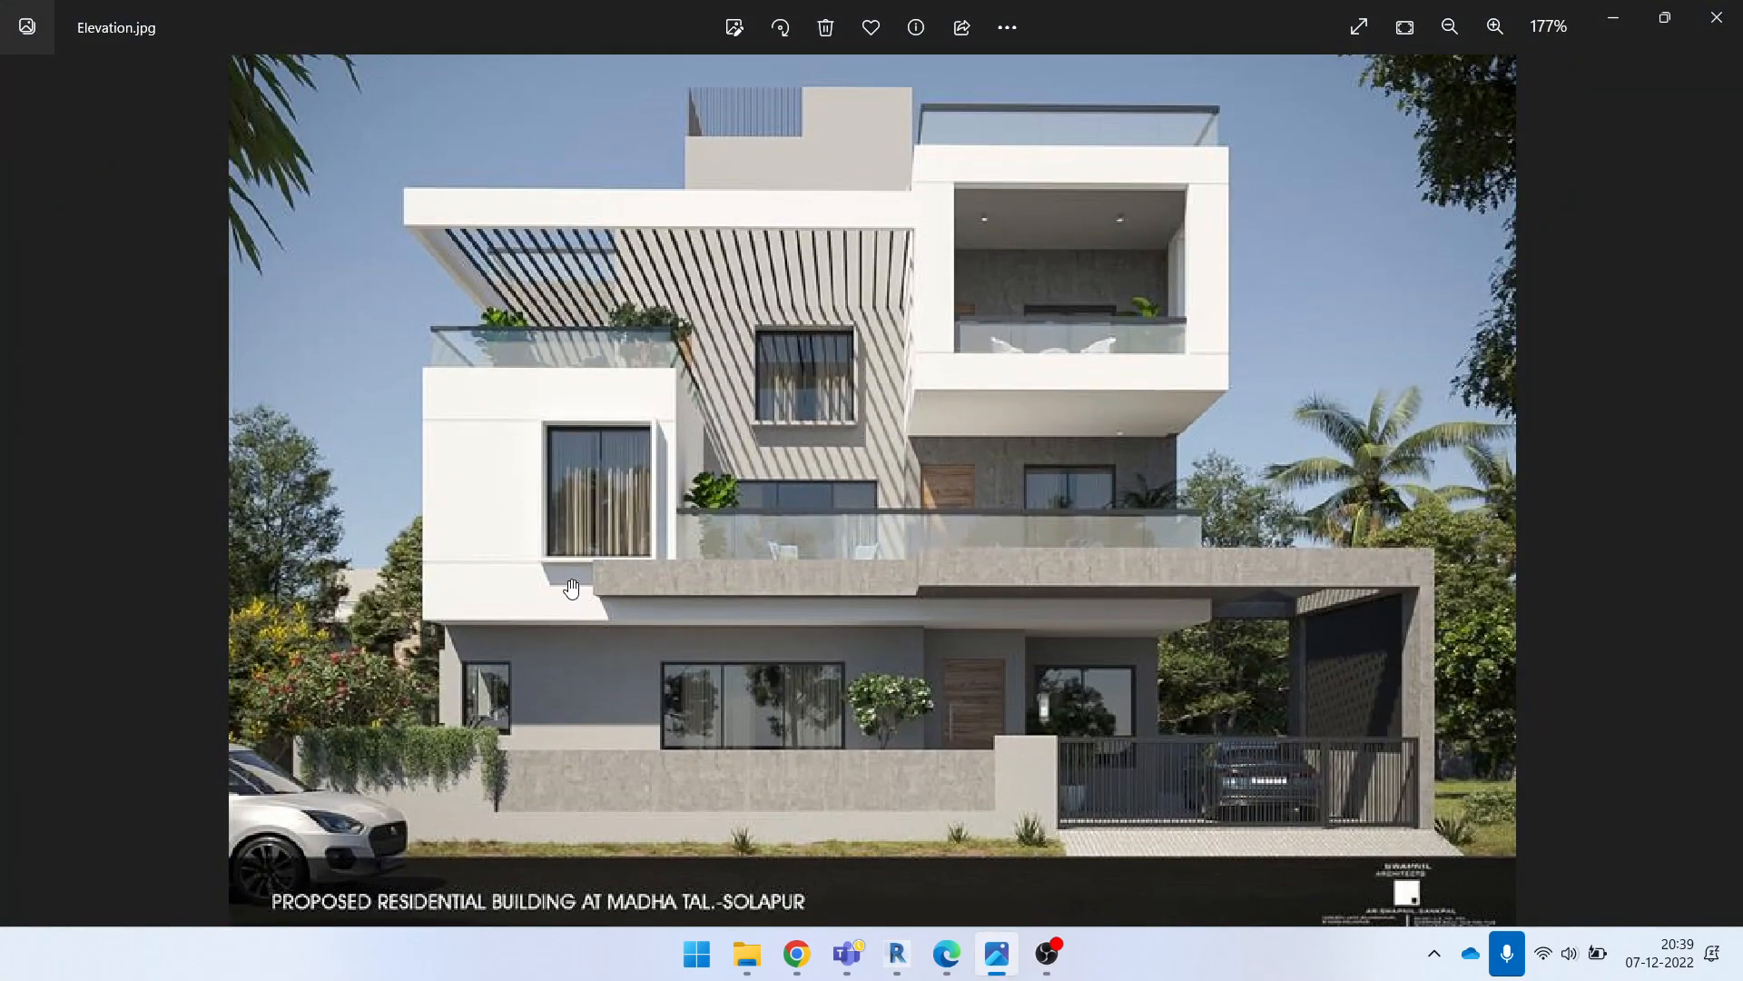
{"action": "scroll", "coordinate": [504, 717], "scroll_direction": "down", "scroll_amount": 3}
{"action": "scroll", "coordinate": [636, 629], "scroll_direction": "up", "scroll_amount": 3}
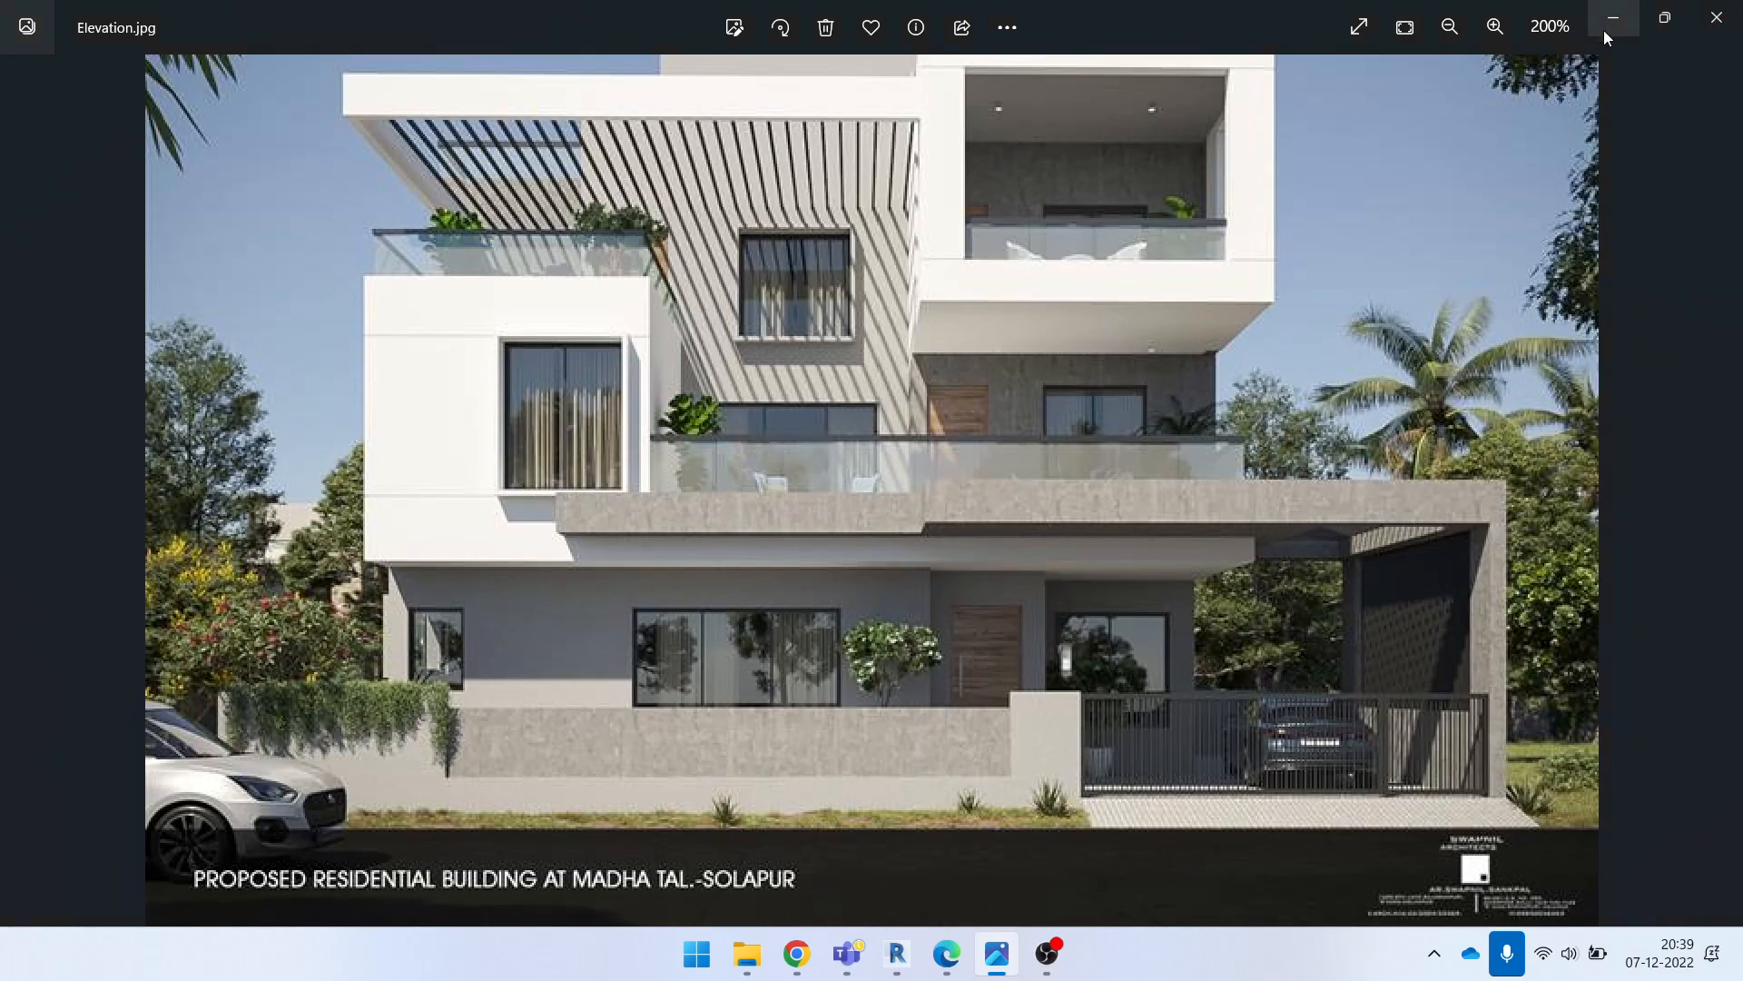
{"action": "left_click", "coordinate": [1610, 31]}
Step: Inspect the first-floor end wall on the stair-pergola side in the 3D model and look at it in the 2.First Floor plan
{"action": "middle_click_drag", "start_coordinate": [1226, 585], "coordinate": [1072, 617], "text": "shift"}
{"action": "middle_click_drag", "start_coordinate": [1325, 572], "coordinate": [694, 607]}
{"action": "middle_click_drag", "start_coordinate": [857, 604], "coordinate": [958, 688], "text": "shift"}
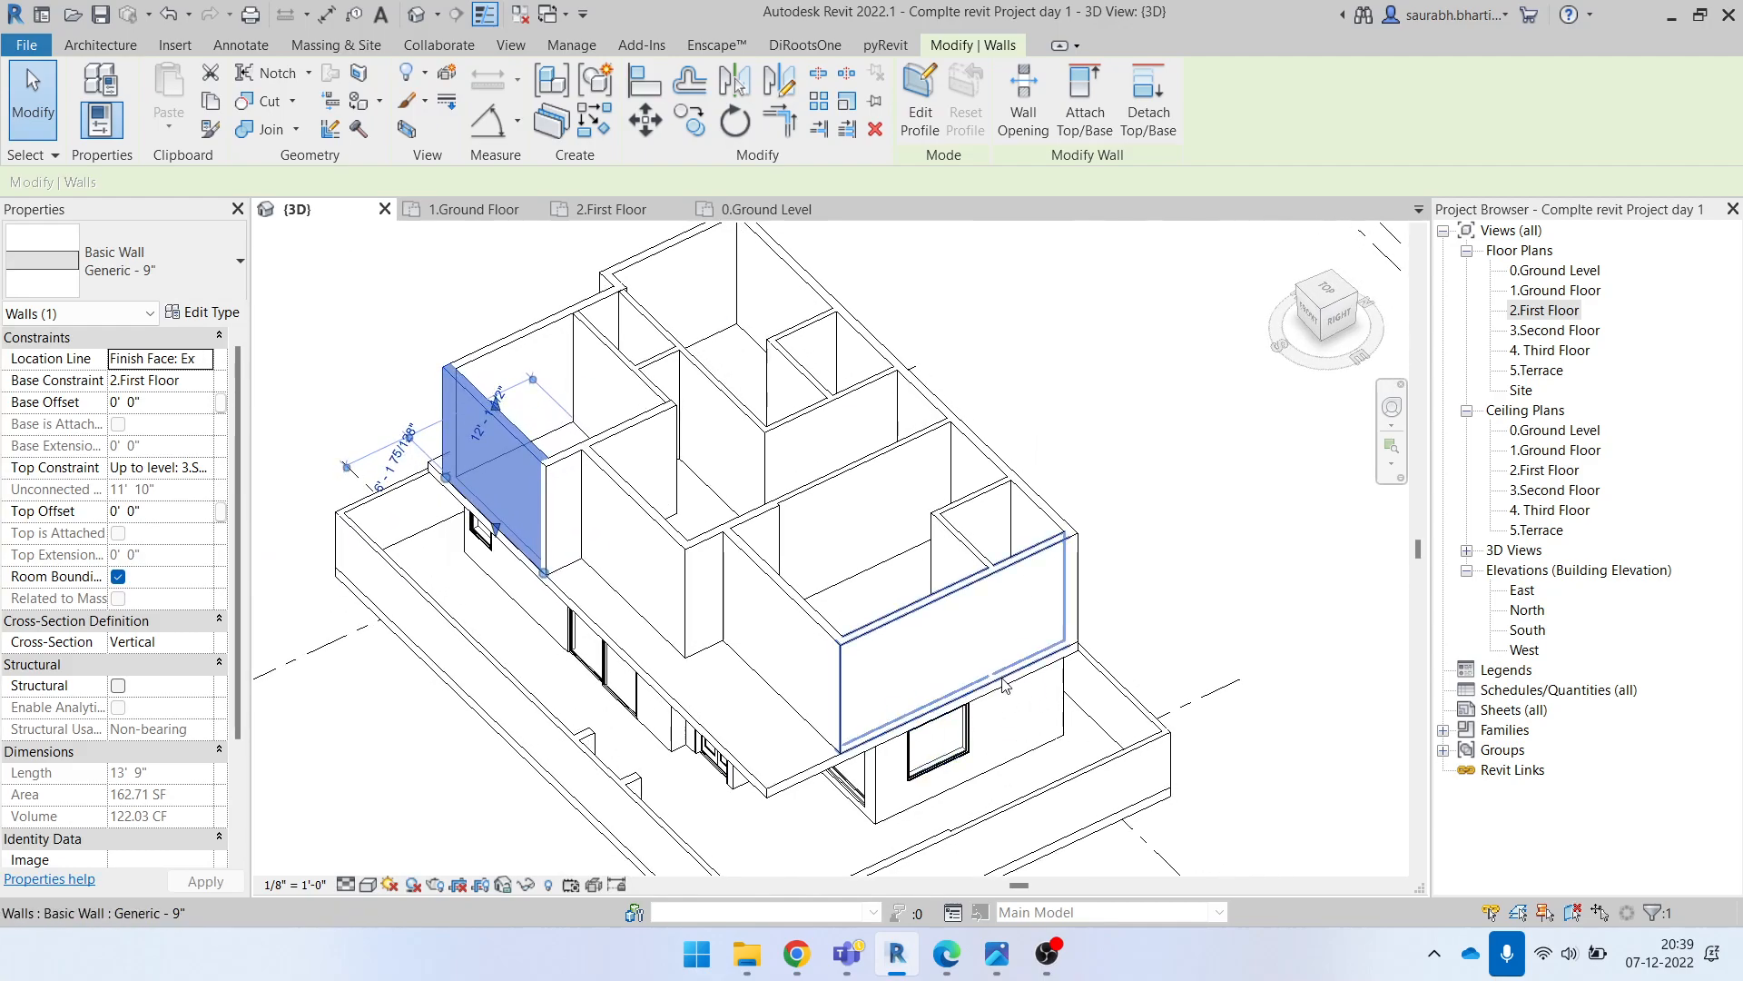
{"action": "scroll", "coordinate": [980, 672], "scroll_direction": "up", "scroll_amount": 1}
{"action": "left_click", "coordinate": [1049, 670]}
{"action": "middle_click_drag", "start_coordinate": [1048, 670], "coordinate": [1197, 711], "text": "shift"}
{"action": "double_click", "coordinate": [1566, 311]}
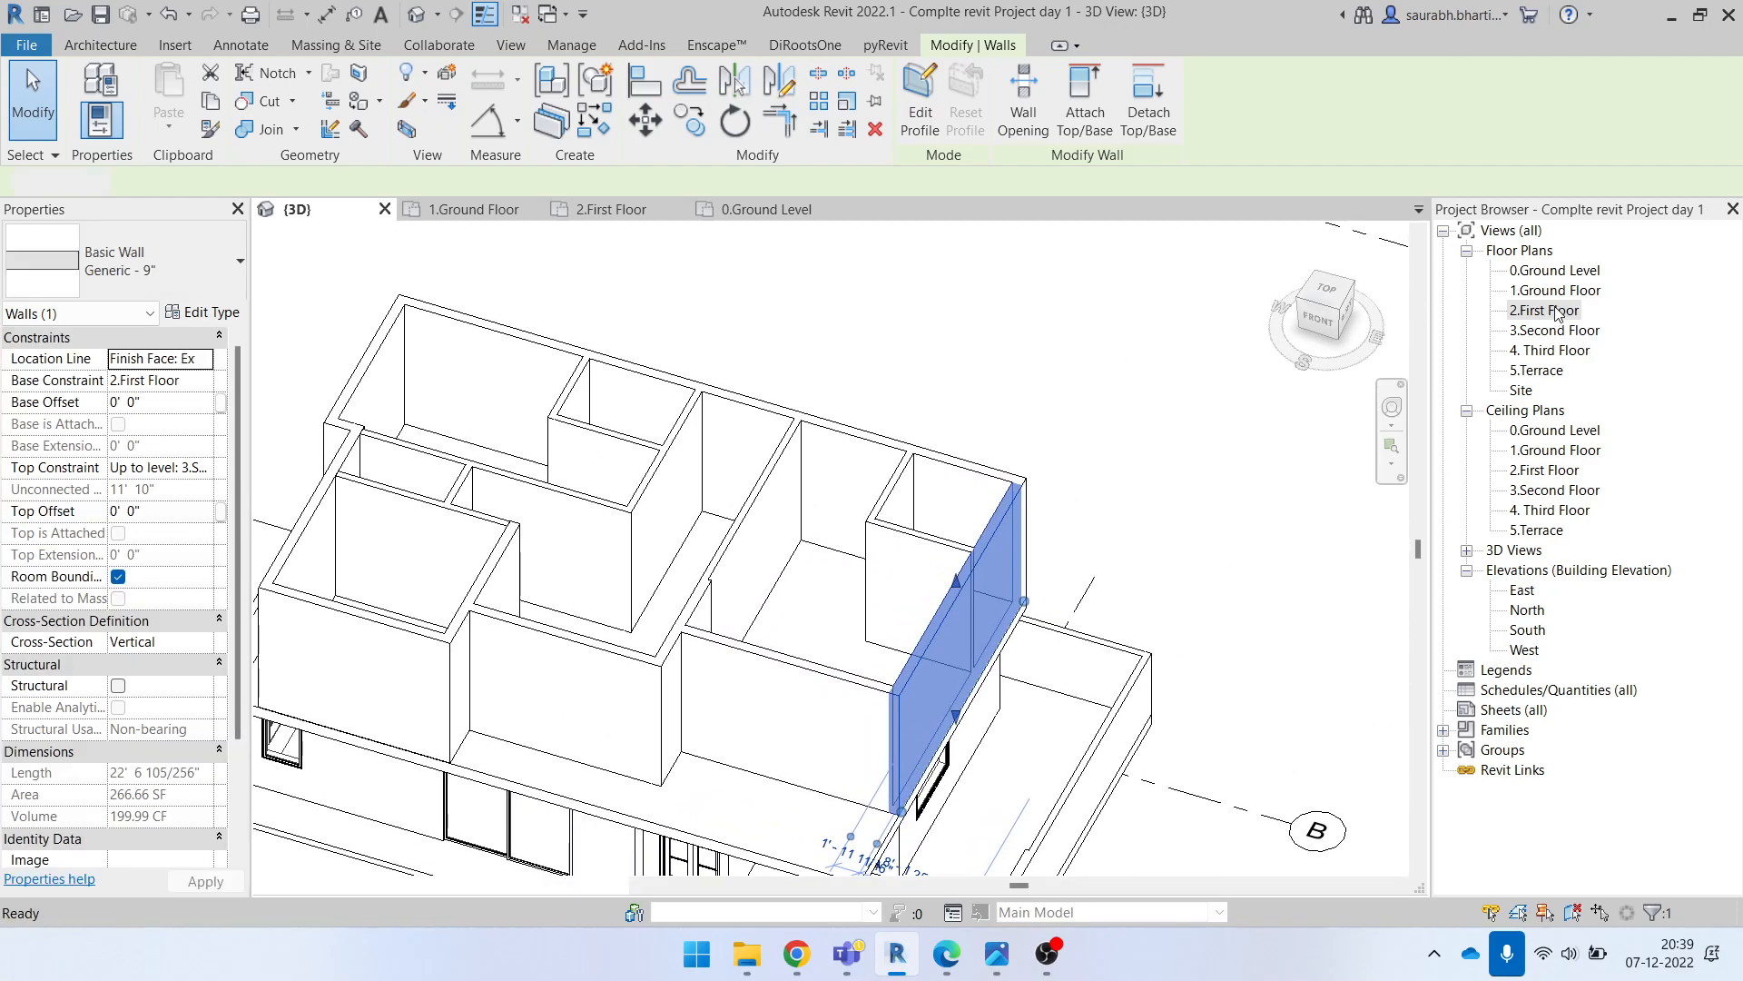
{"action": "scroll", "coordinate": [1156, 527], "scroll_direction": "up", "scroll_amount": 3}
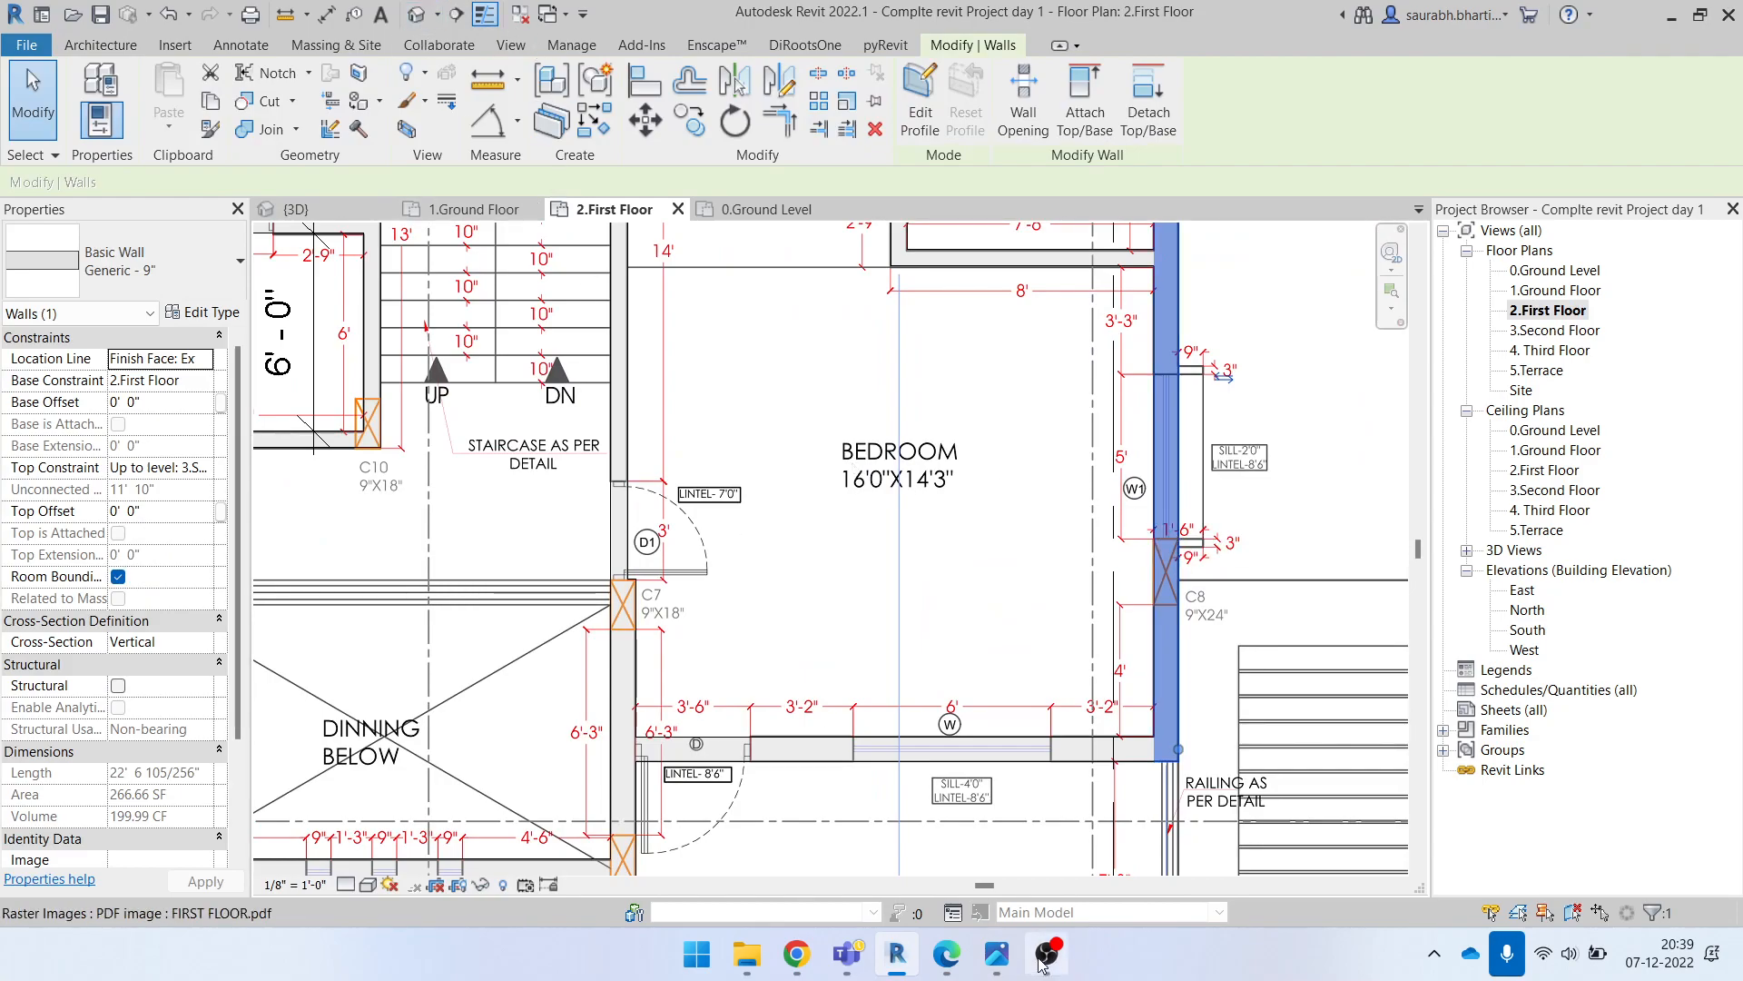
{"action": "left_click", "coordinate": [914, 965]}
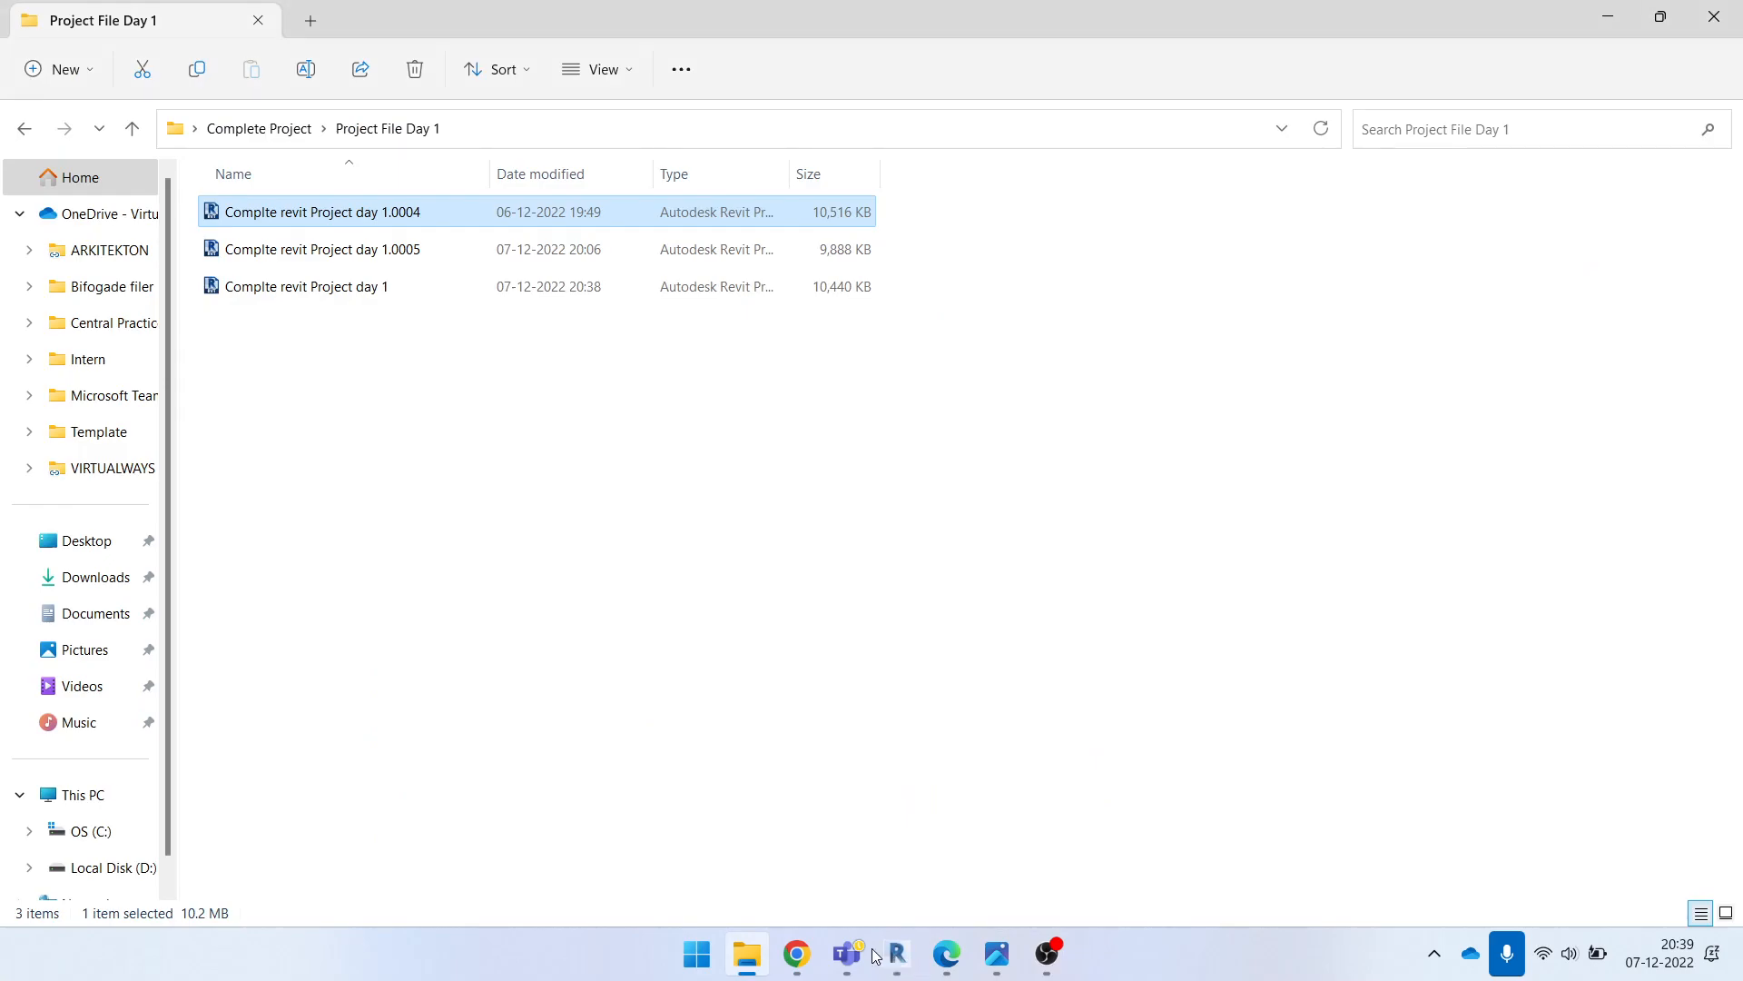
{"action": "left_click", "coordinate": [1048, 964]}
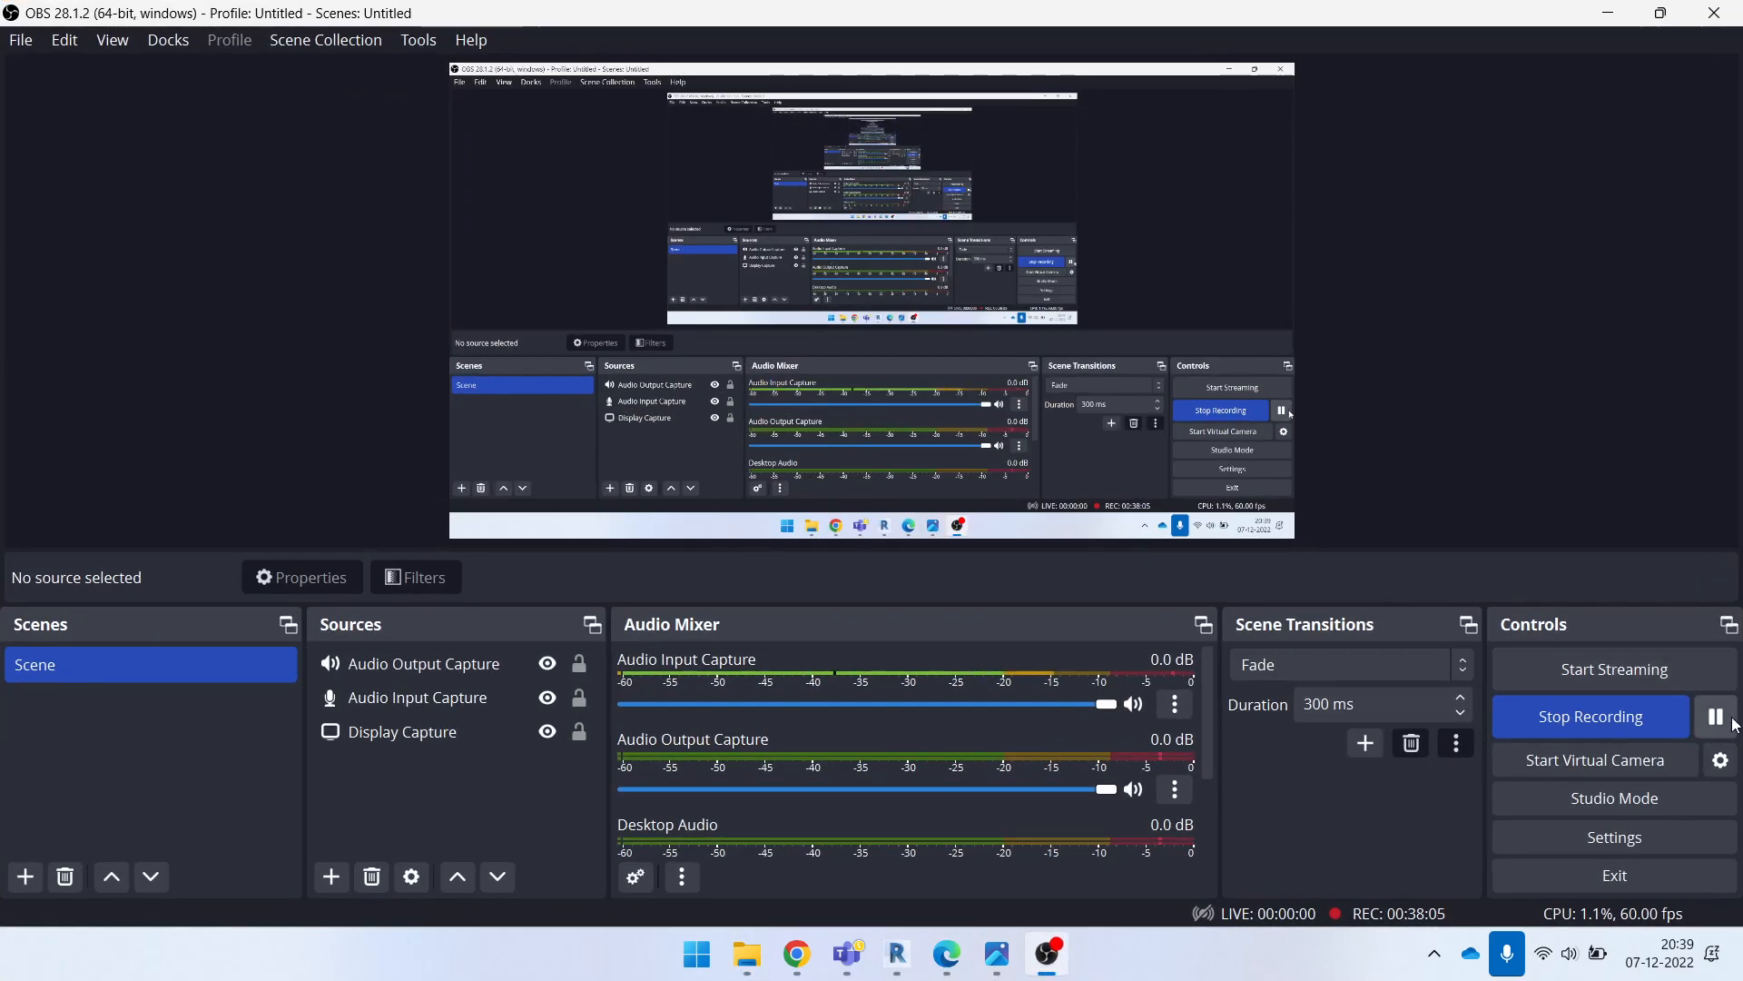
{"action": "left_click", "coordinate": [1612, 11]}
{"action": "left_click", "coordinate": [1044, 958]}
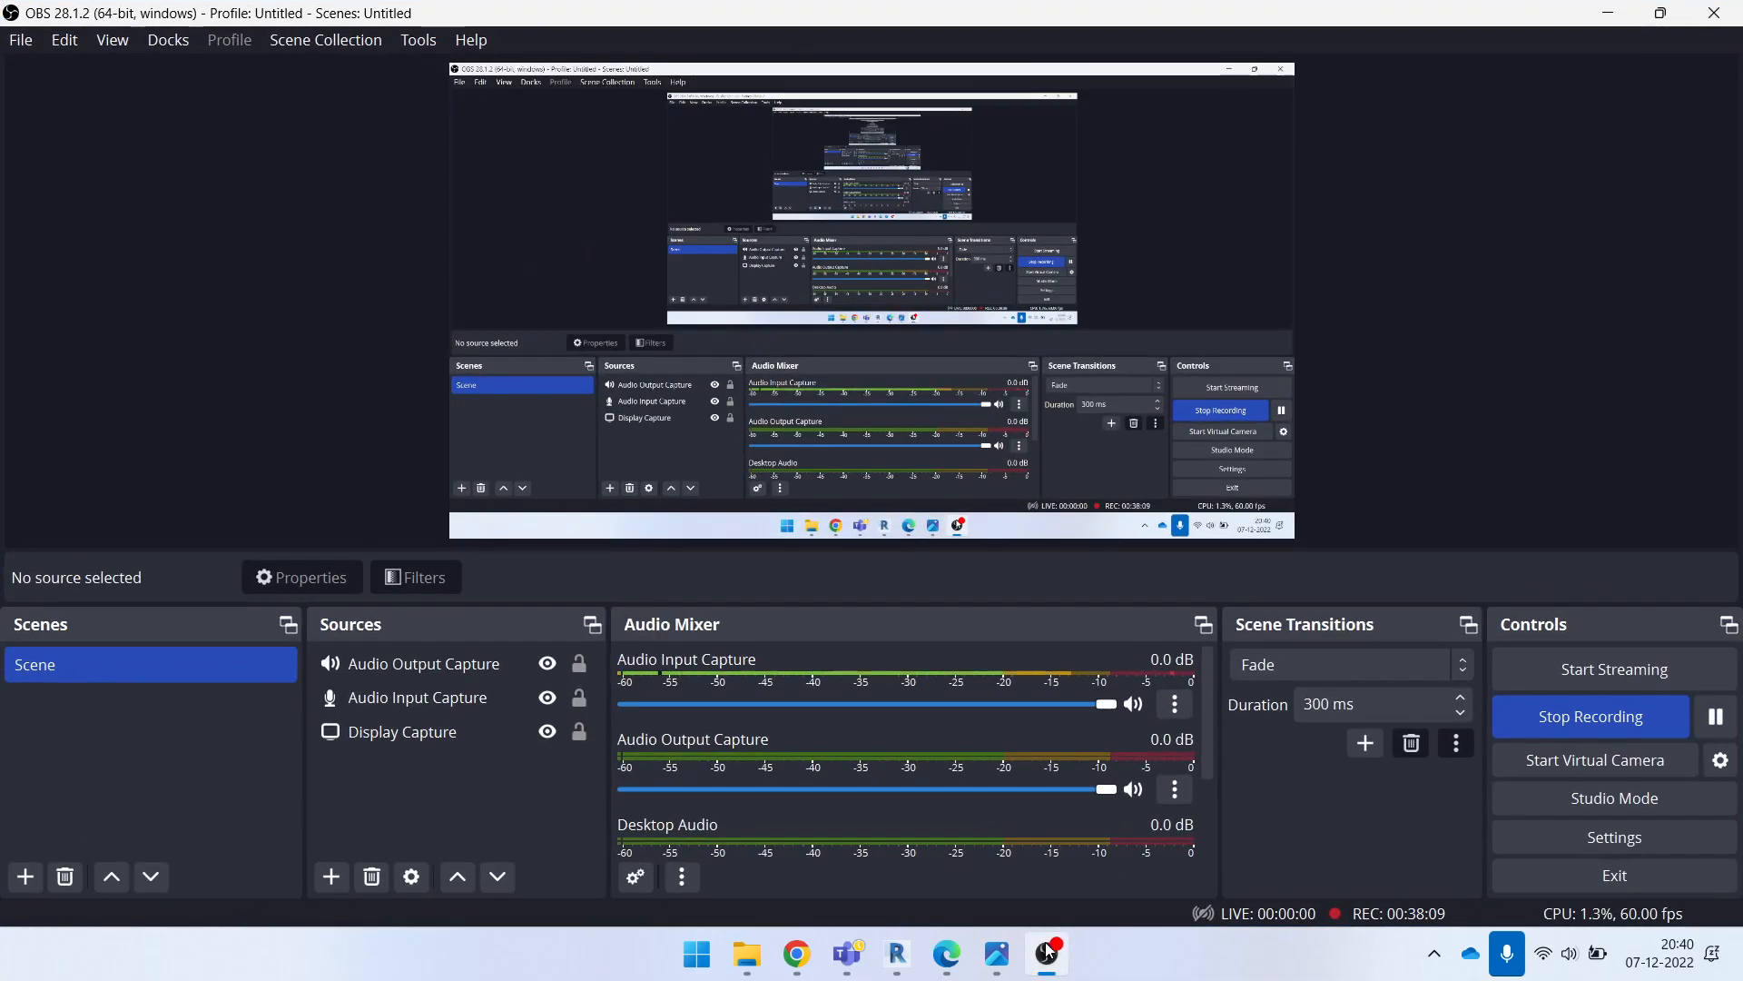
{"action": "left_click", "coordinate": [1048, 954]}
{"action": "left_click", "coordinate": [897, 955]}
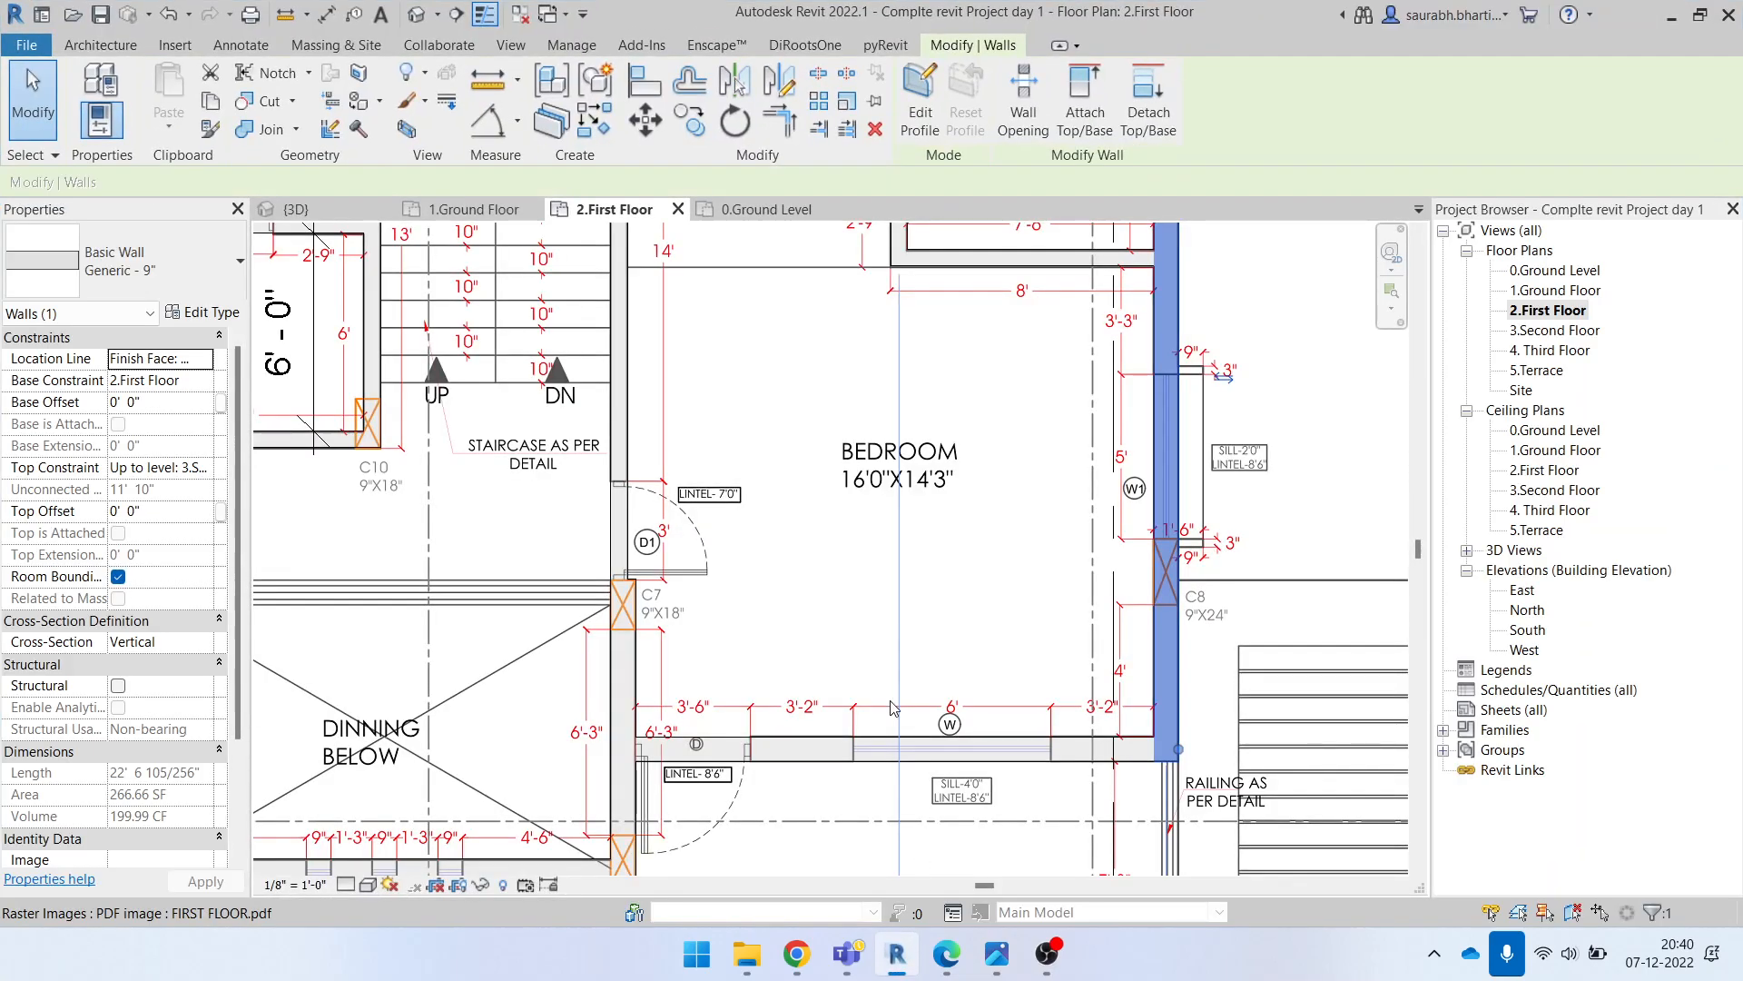
Step: Compare the wall and grid positions in the 2.First Floor plan with the GROUND FLOOR.pdf drawing in the browser
{"action": "key", "text": "Escape"}
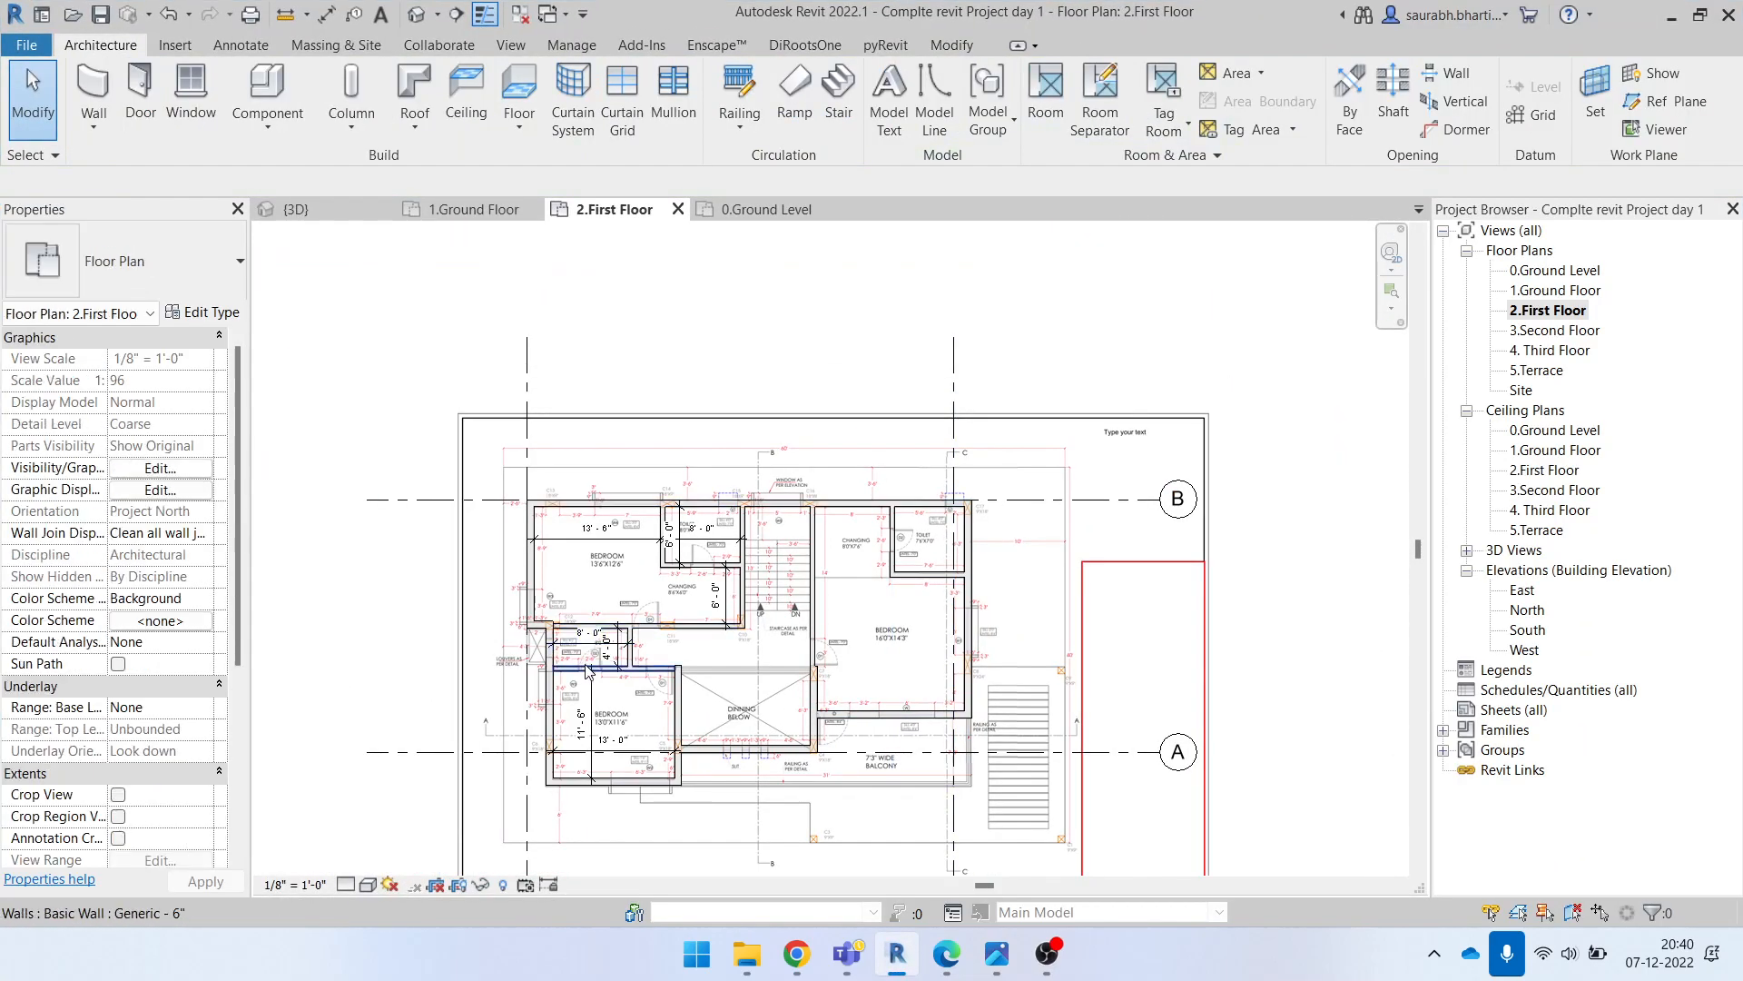
{"action": "scroll", "coordinate": [622, 824], "scroll_direction": "up", "scroll_amount": 2}
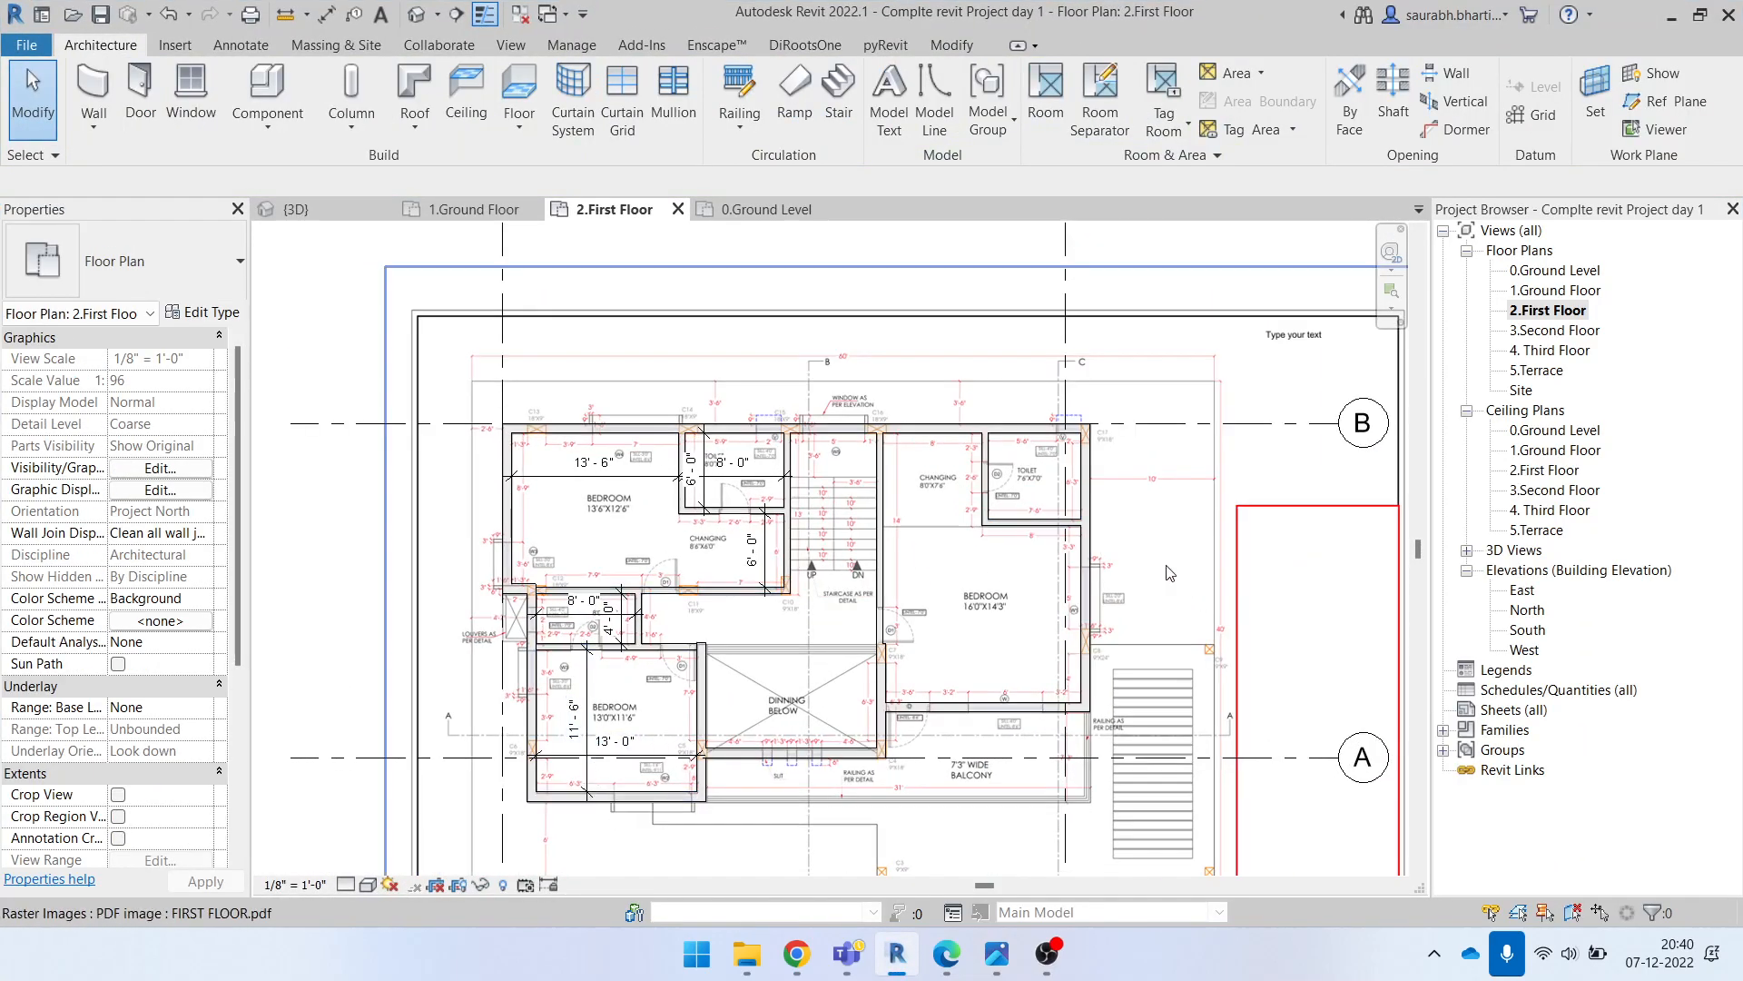
{"action": "scroll", "coordinate": [1093, 518], "scroll_direction": "up", "scroll_amount": 4}
{"action": "scroll", "coordinate": [1116, 506], "scroll_direction": "down", "scroll_amount": 4}
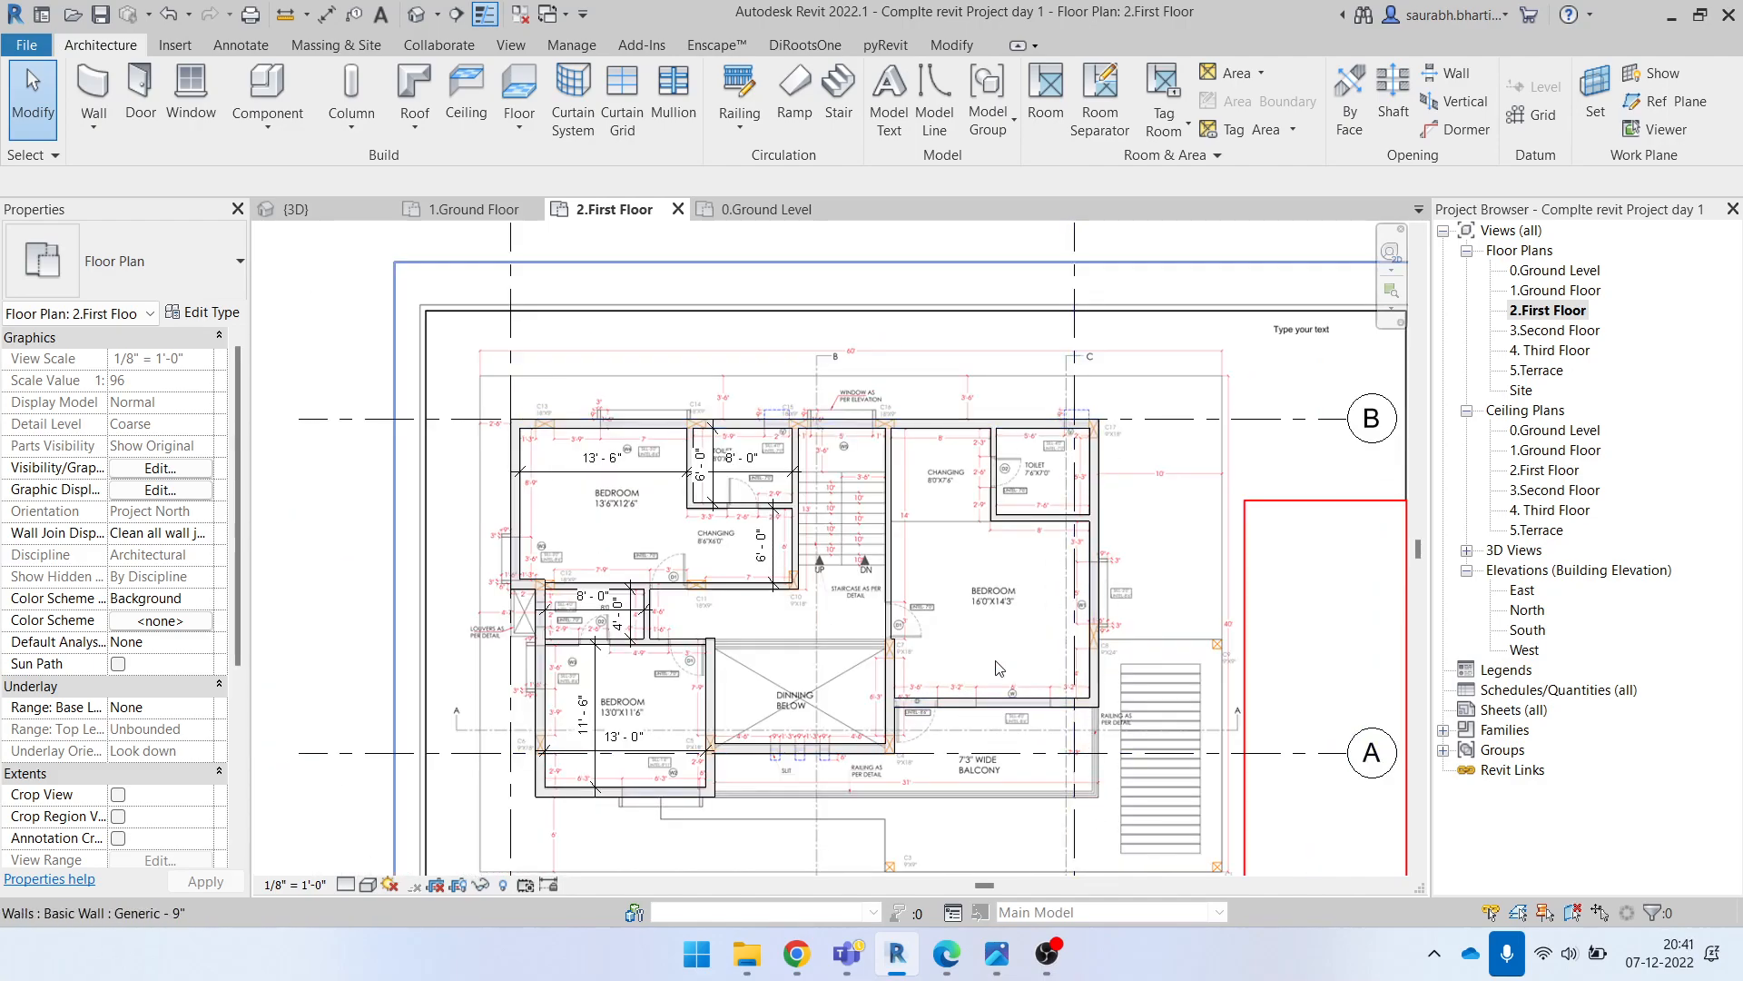
{"action": "left_click", "coordinate": [950, 963]}
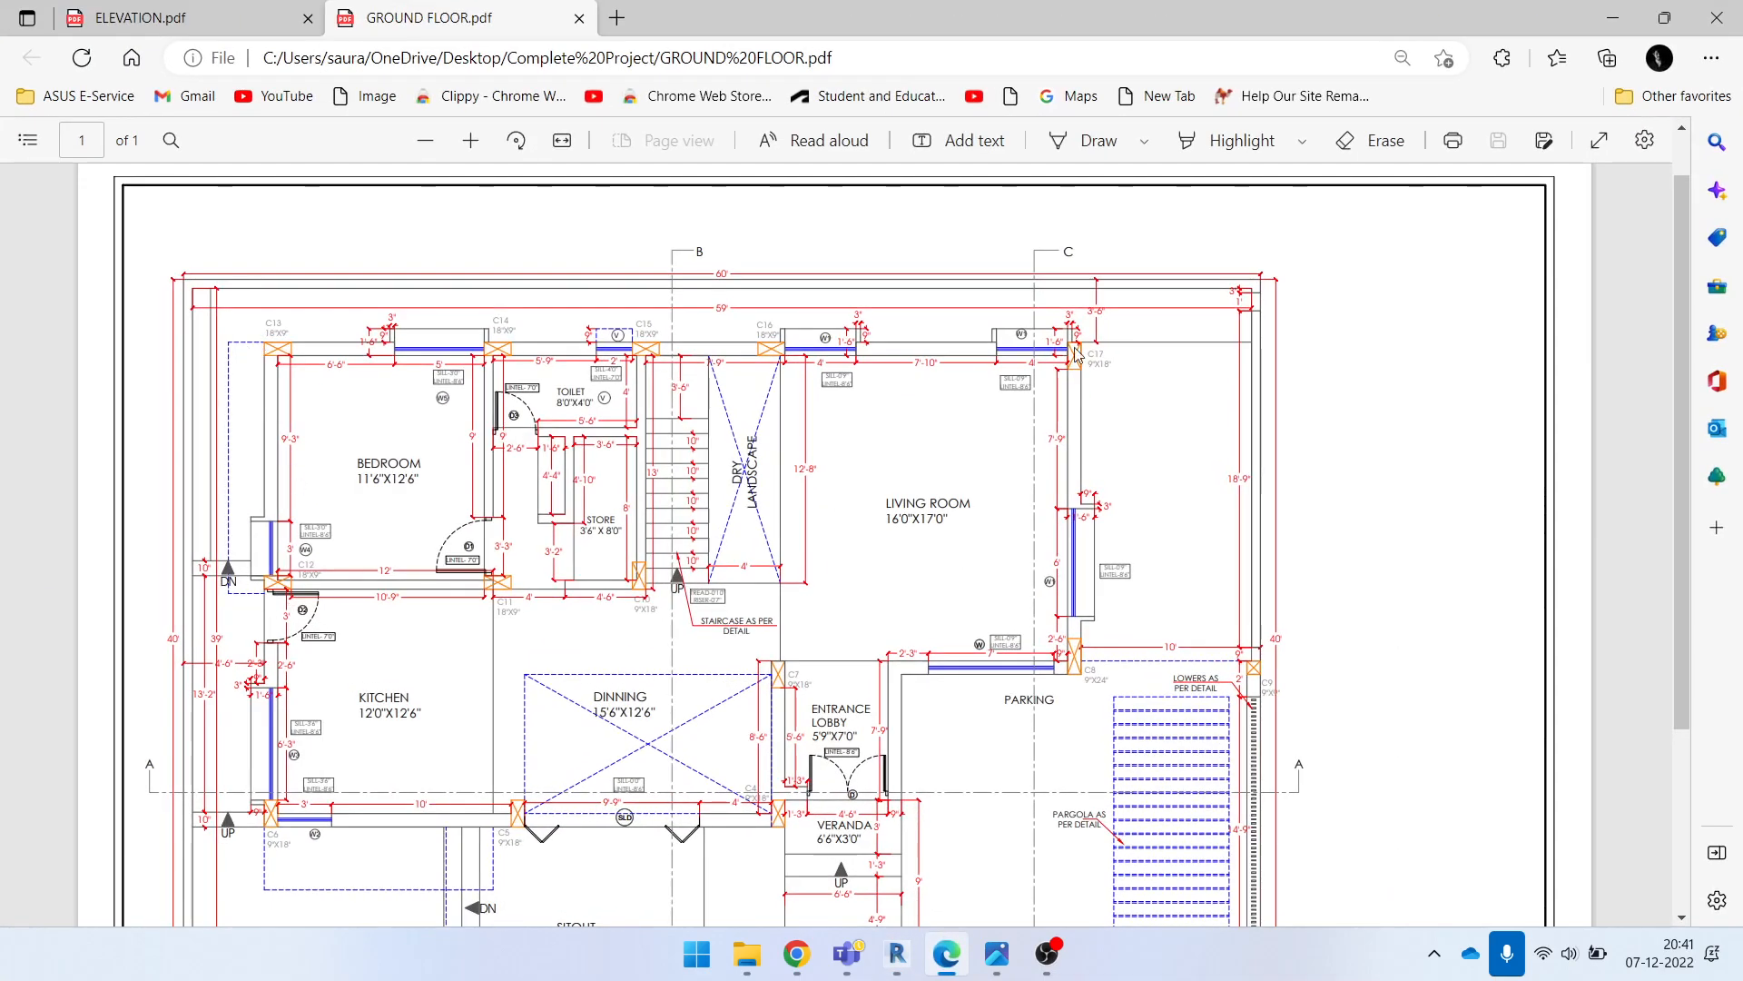
{"action": "left_click", "coordinate": [1604, 18]}
{"action": "scroll", "coordinate": [1156, 397], "scroll_direction": "down", "scroll_amount": 2}
{"action": "left_click", "coordinate": [1156, 397]}
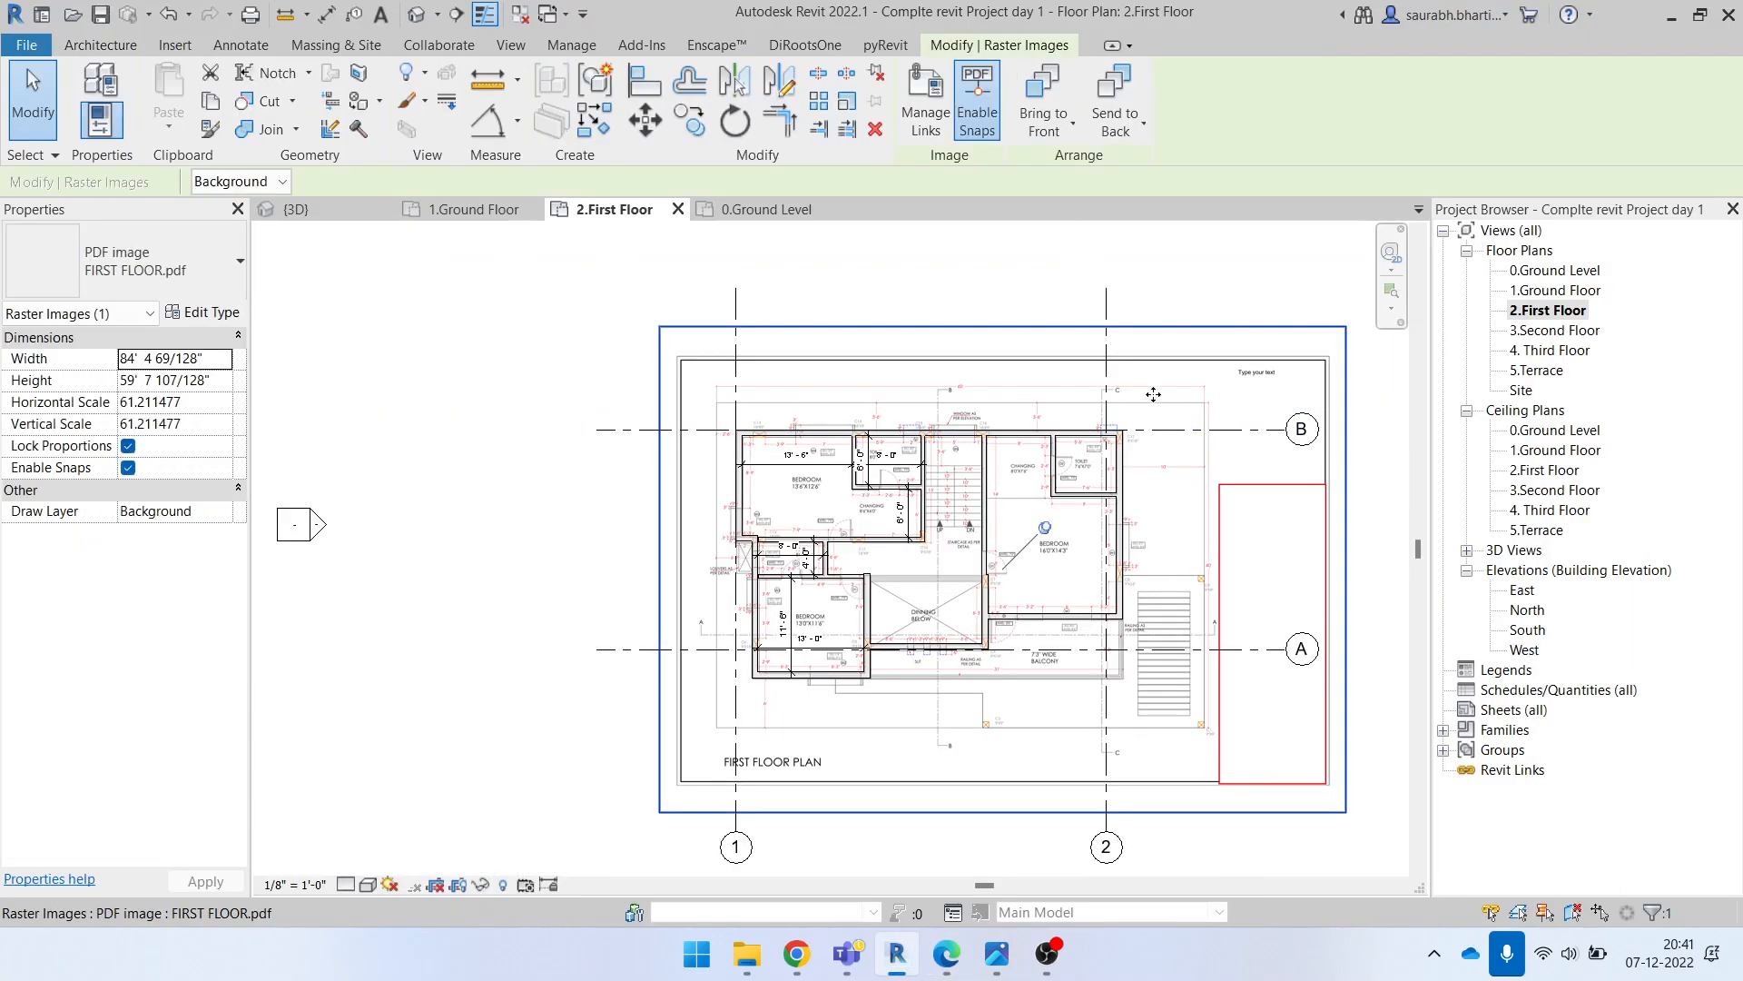
{"action": "left_click", "coordinate": [585, 341]}
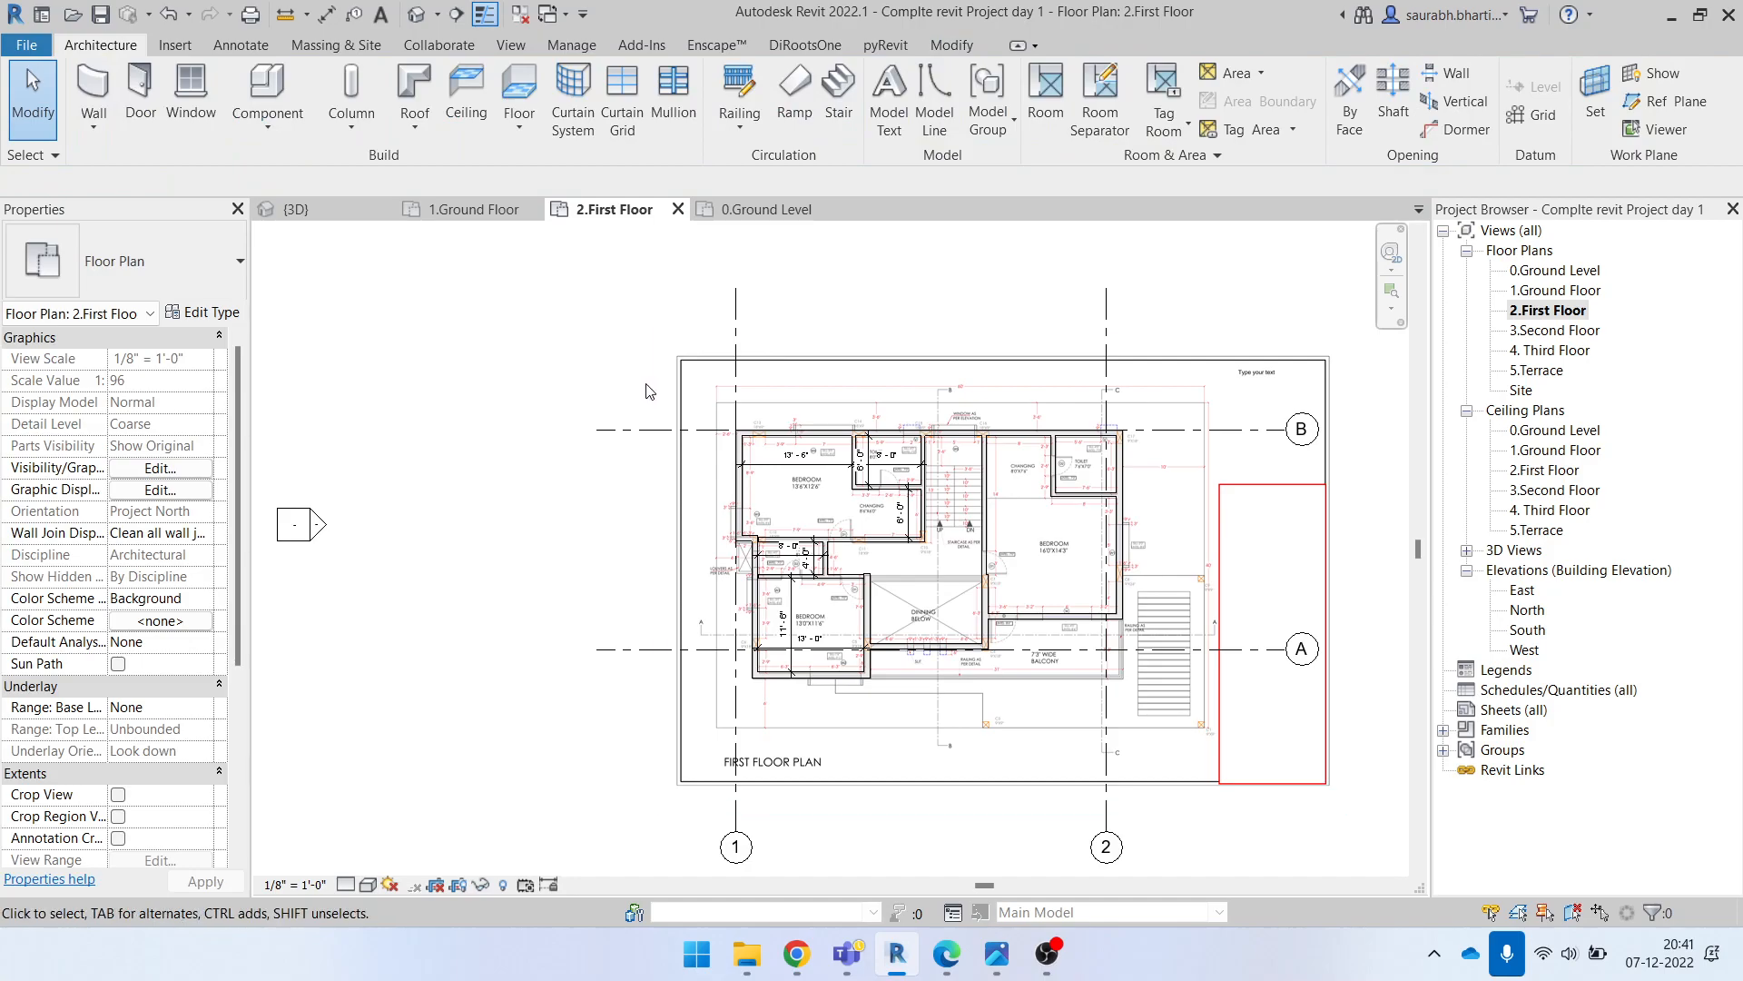
Step: Filter the selected first-floor elements to Walls only, excluding Dimensions, and temporarily hide those walls in the plan
{"action": "left_click_drag", "start_coordinate": [875, 519], "coordinate": [1189, 736]}
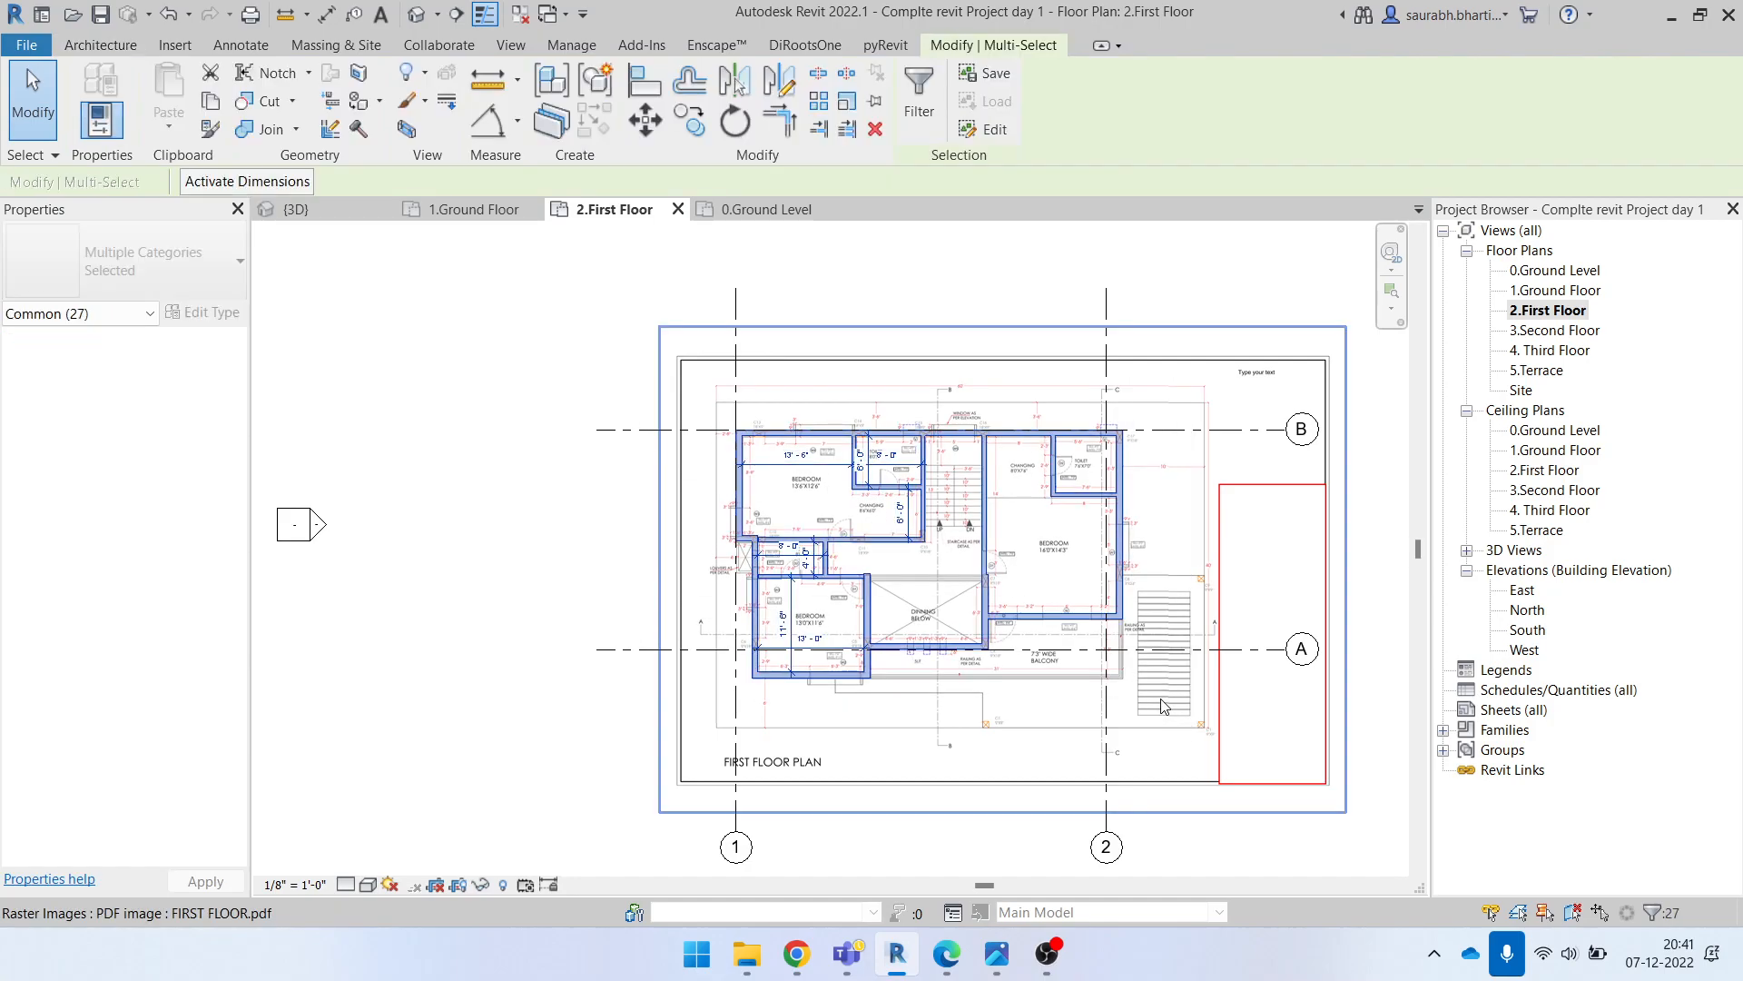
{"action": "left_click", "coordinate": [919, 110]}
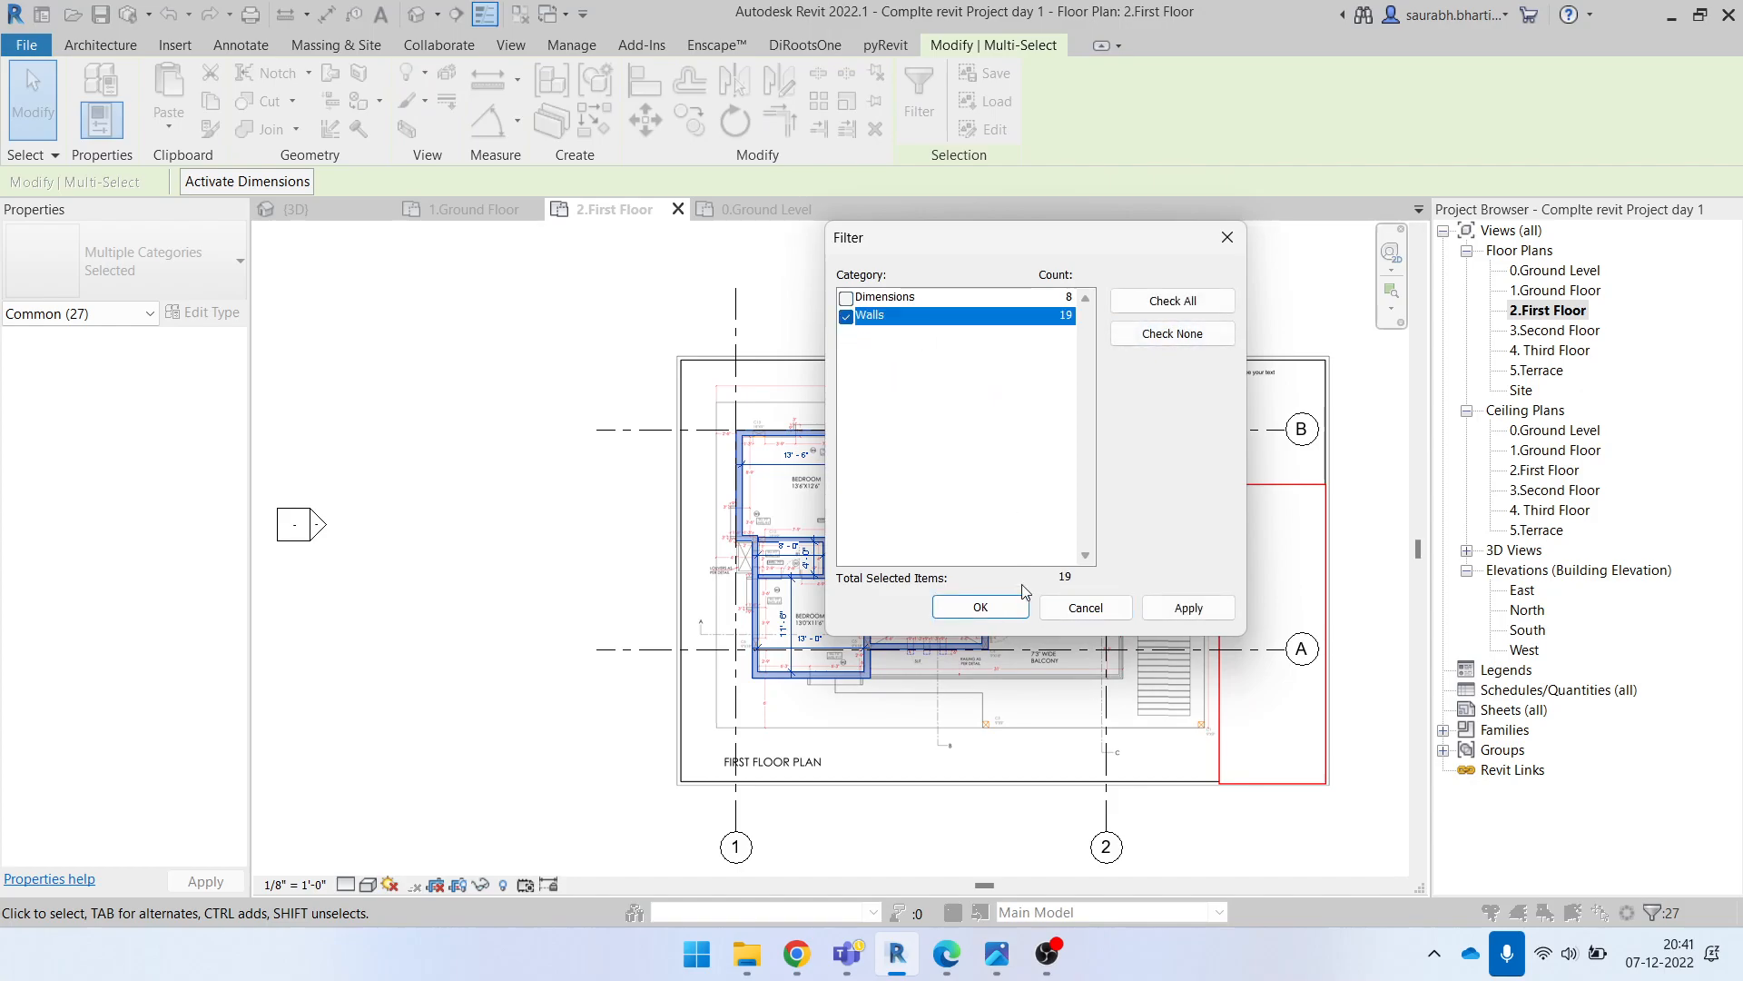
{"action": "left_click", "coordinate": [1012, 608]}
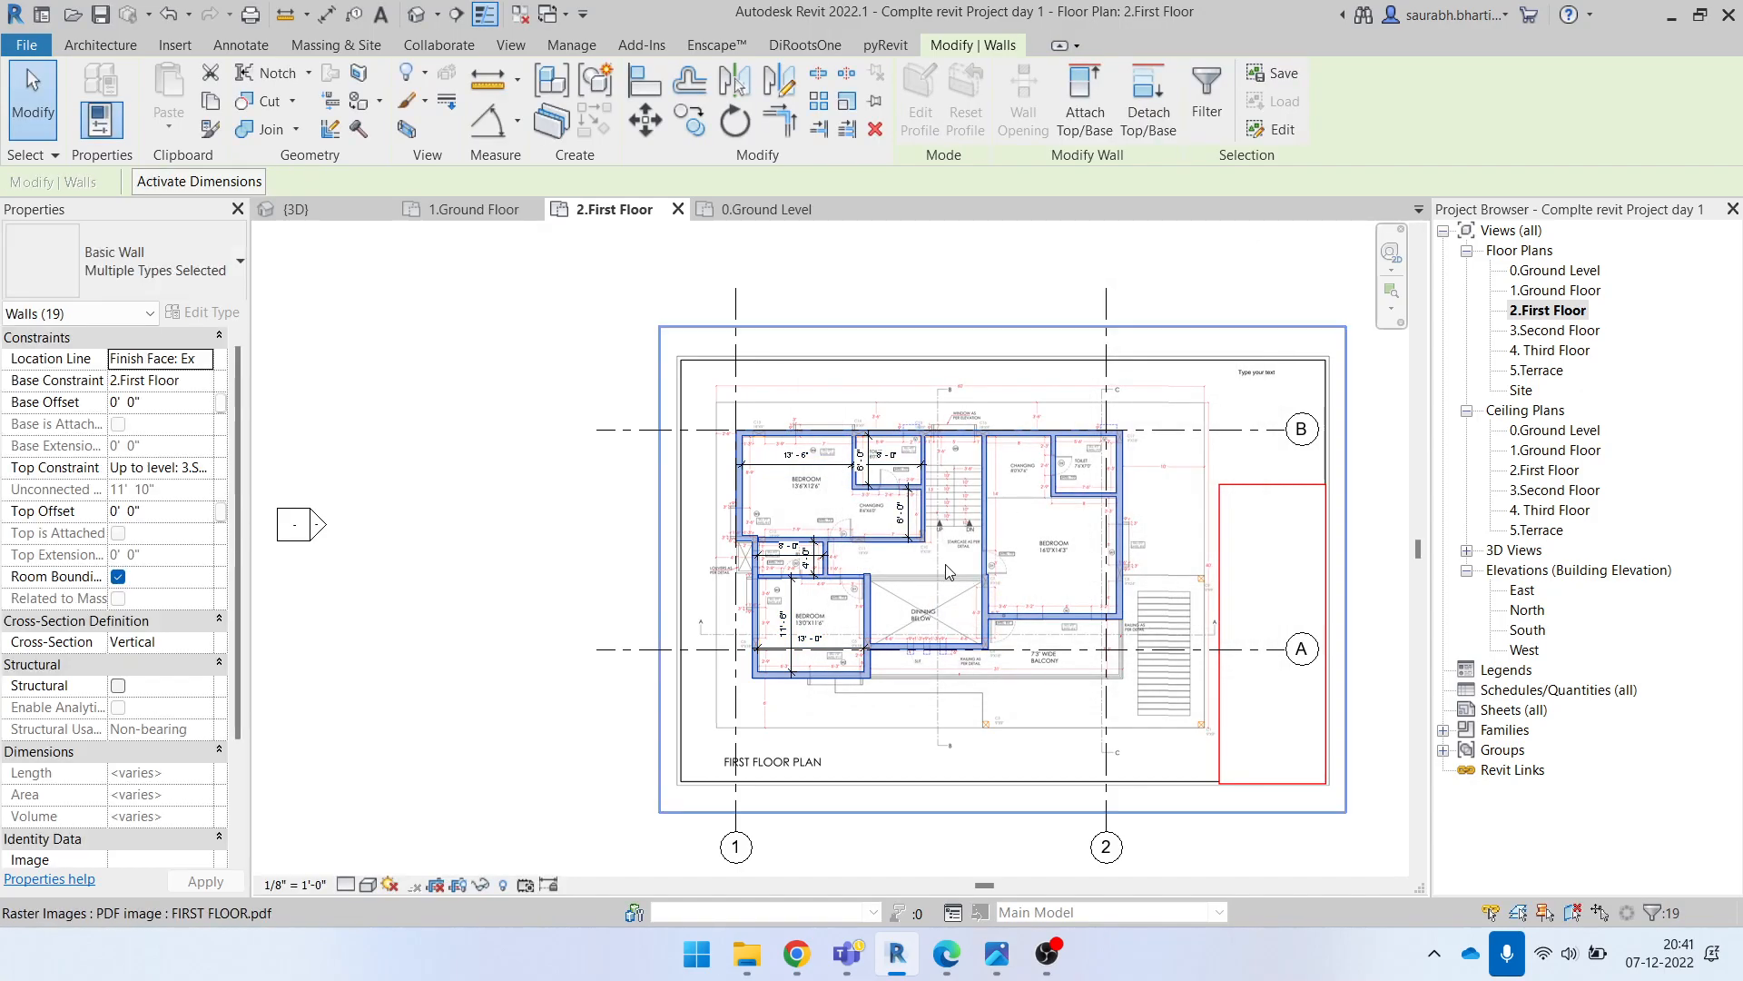
{"action": "key", "text": "h"}
{"action": "key", "text": "h"}
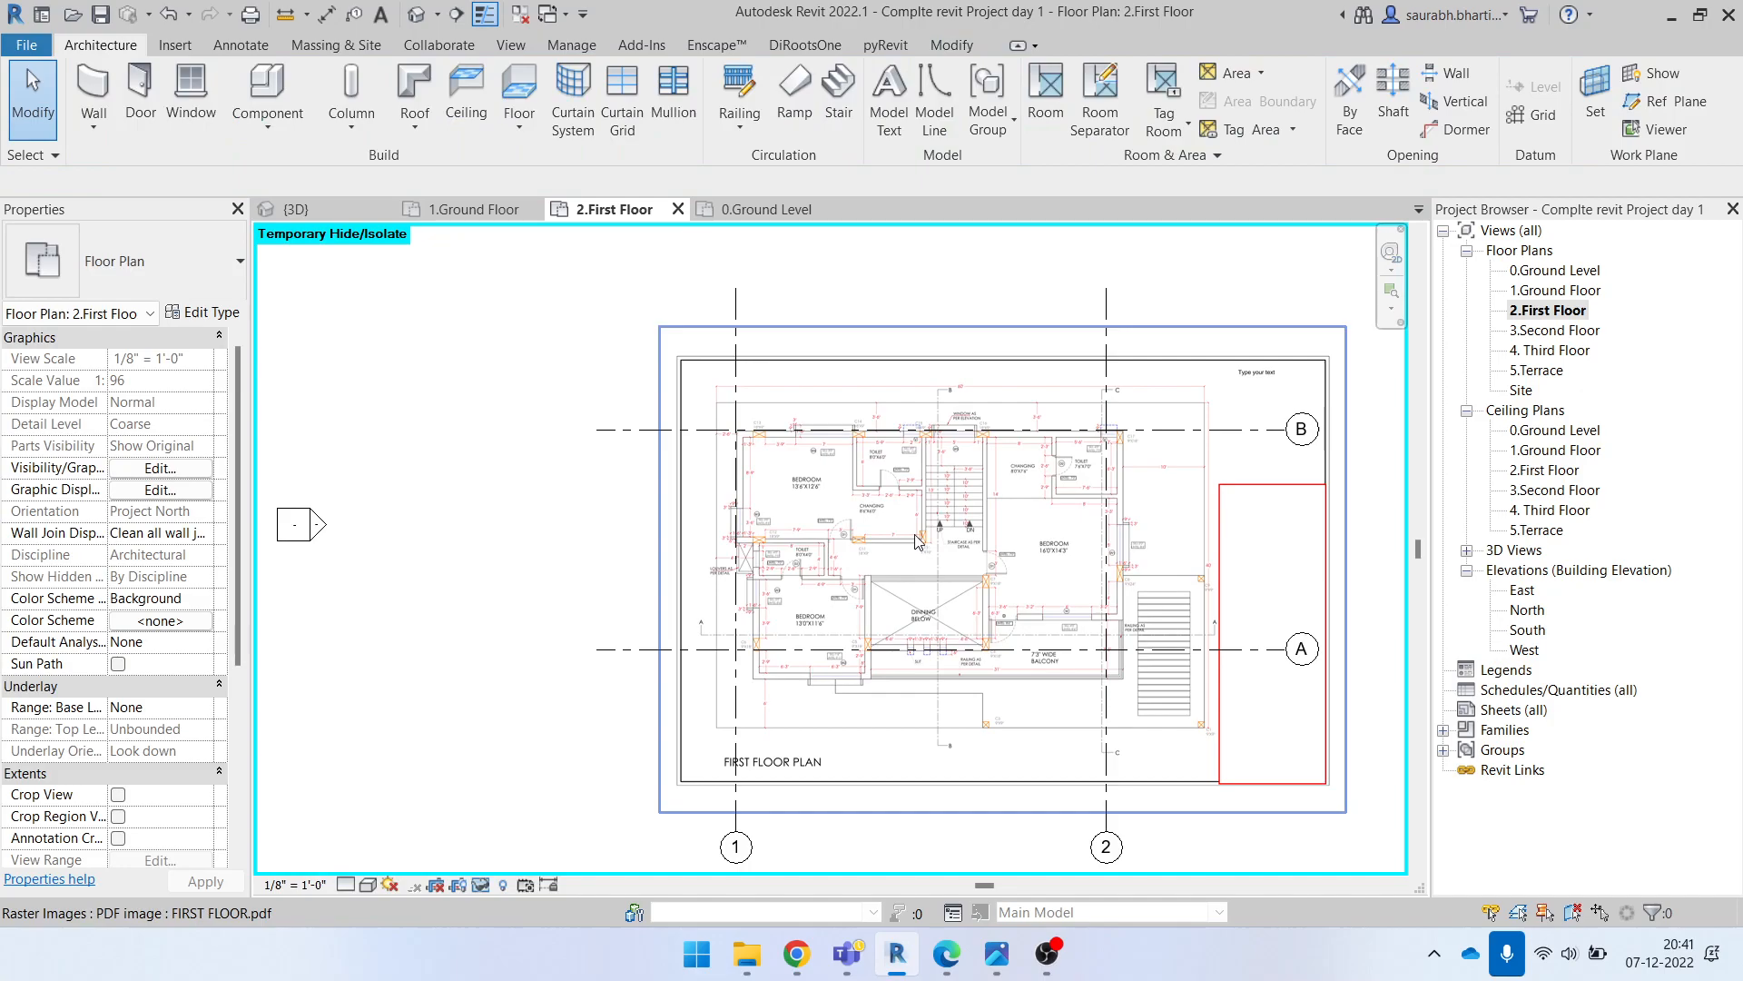
{"action": "scroll", "coordinate": [1165, 468], "scroll_direction": "up", "scroll_amount": 2}
{"action": "left_click", "coordinate": [1144, 472]}
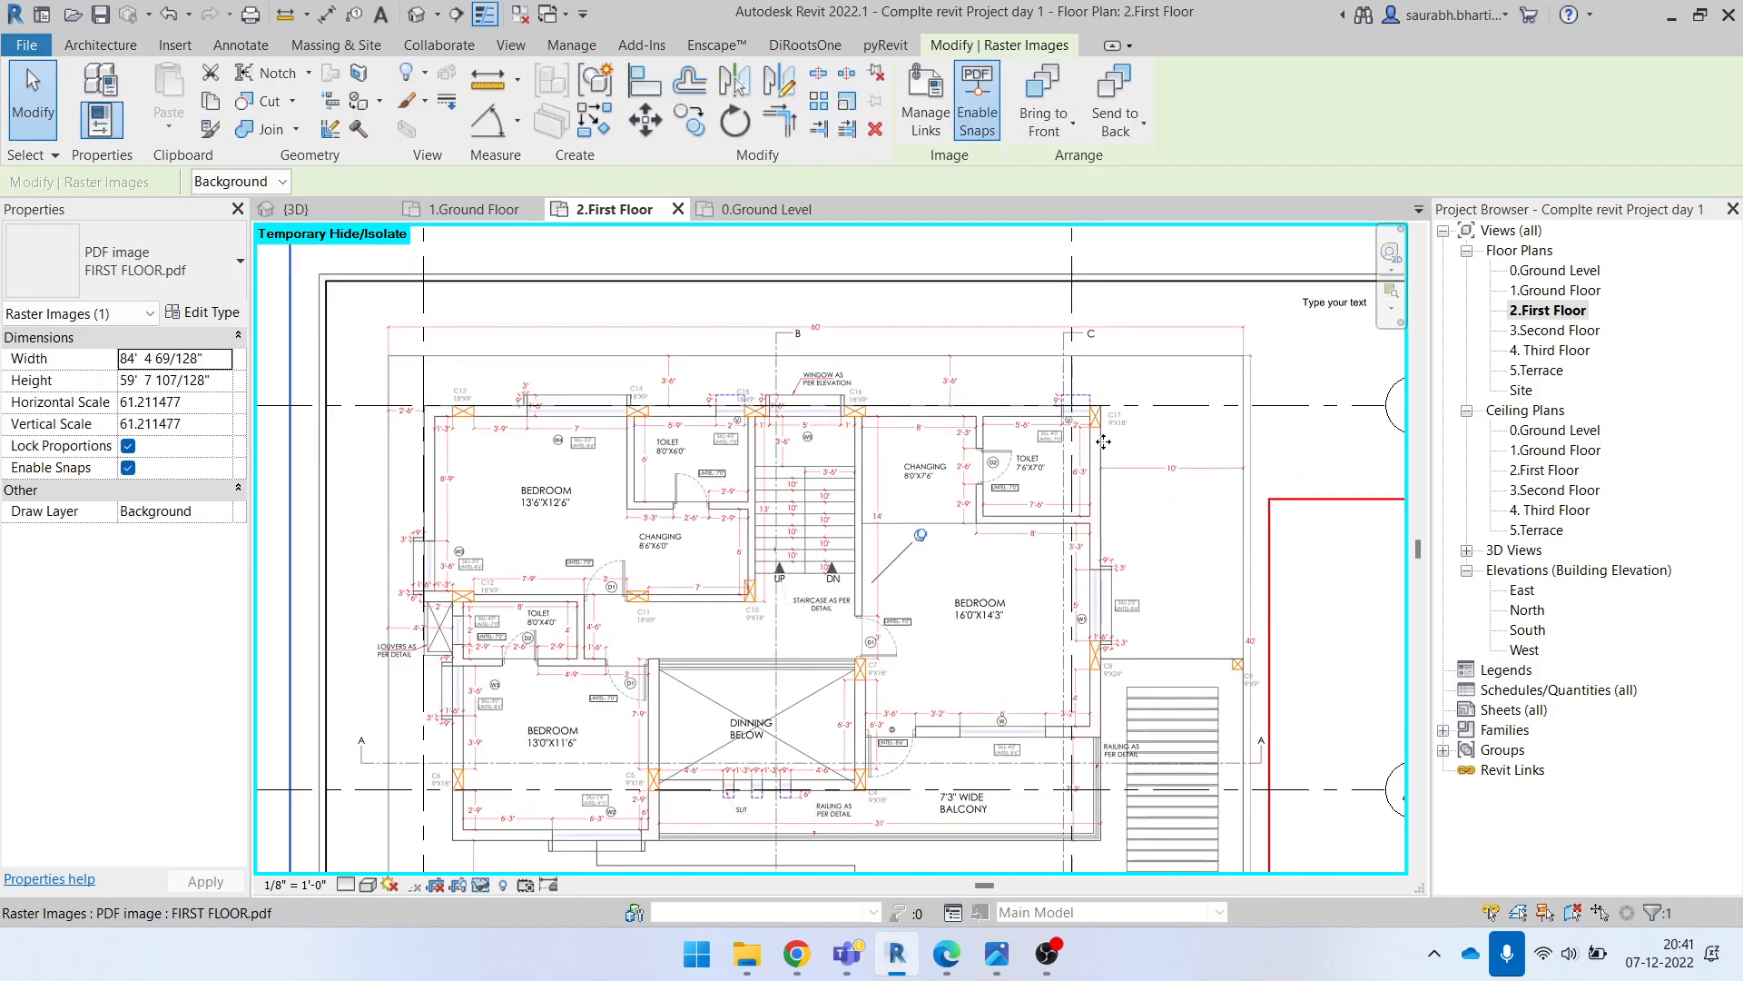
{"action": "scroll", "coordinate": [1181, 391], "scroll_direction": "up", "scroll_amount": 3}
{"action": "scroll", "coordinate": [773, 632], "scroll_direction": "down", "scroll_amount": 2}
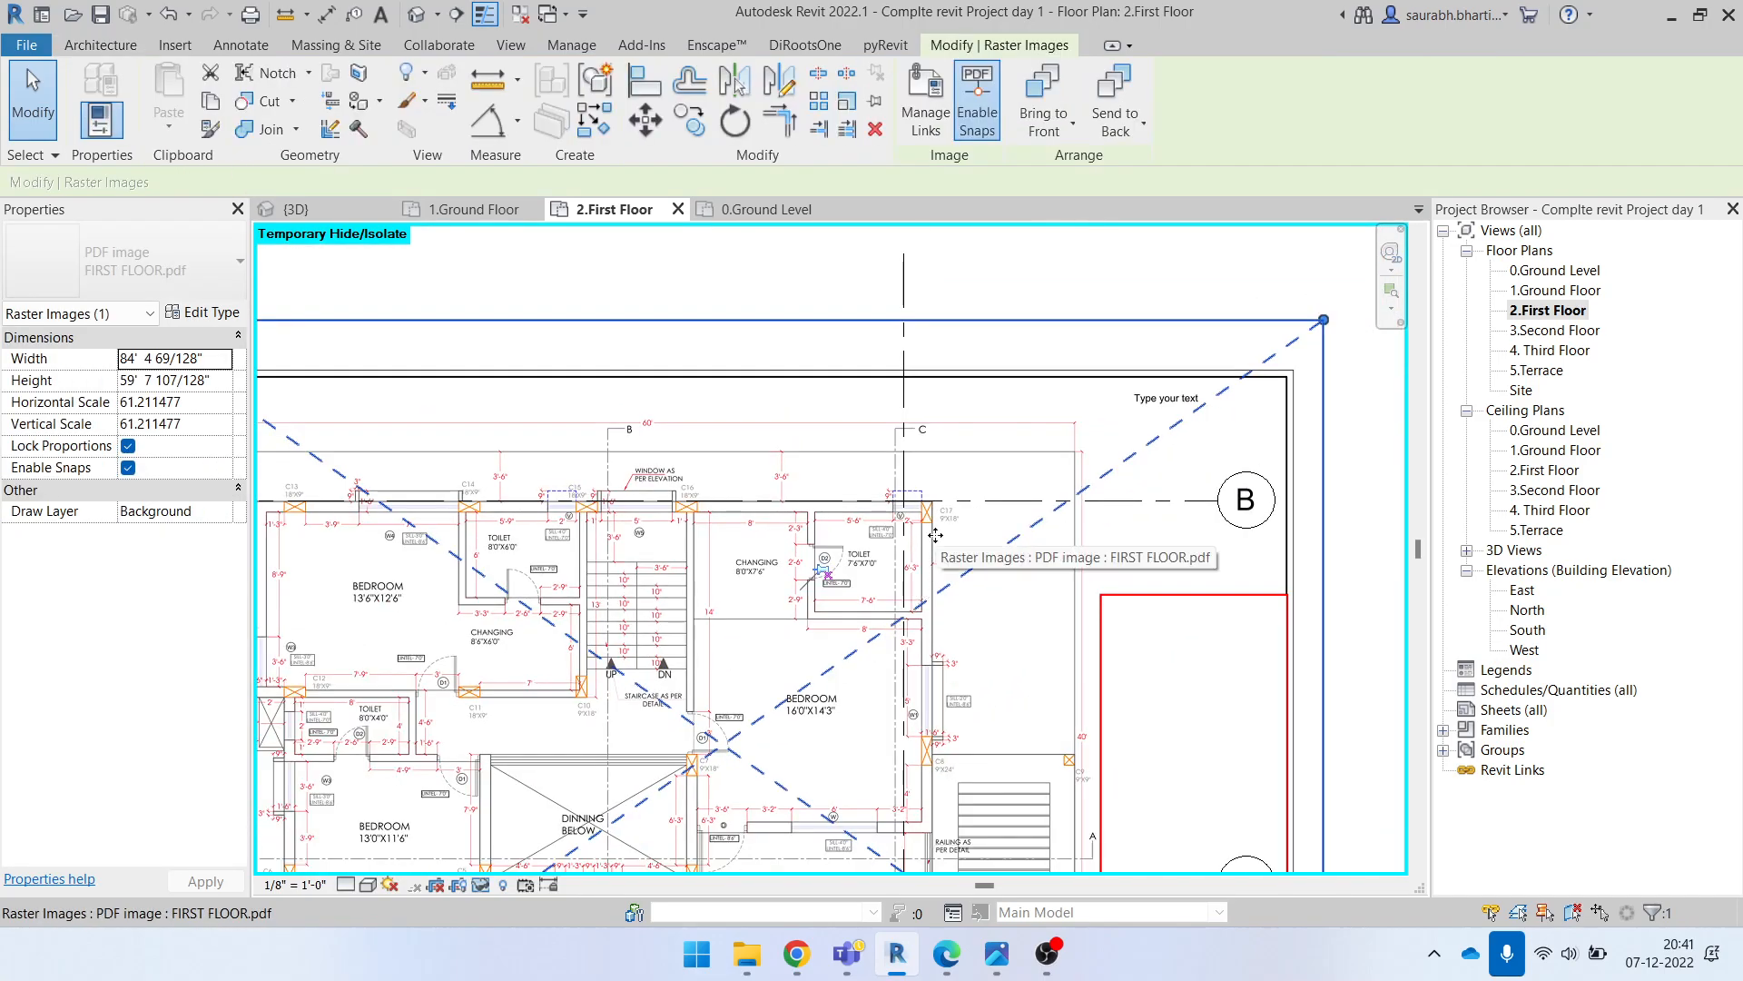
{"action": "left_click", "coordinate": [996, 465]}
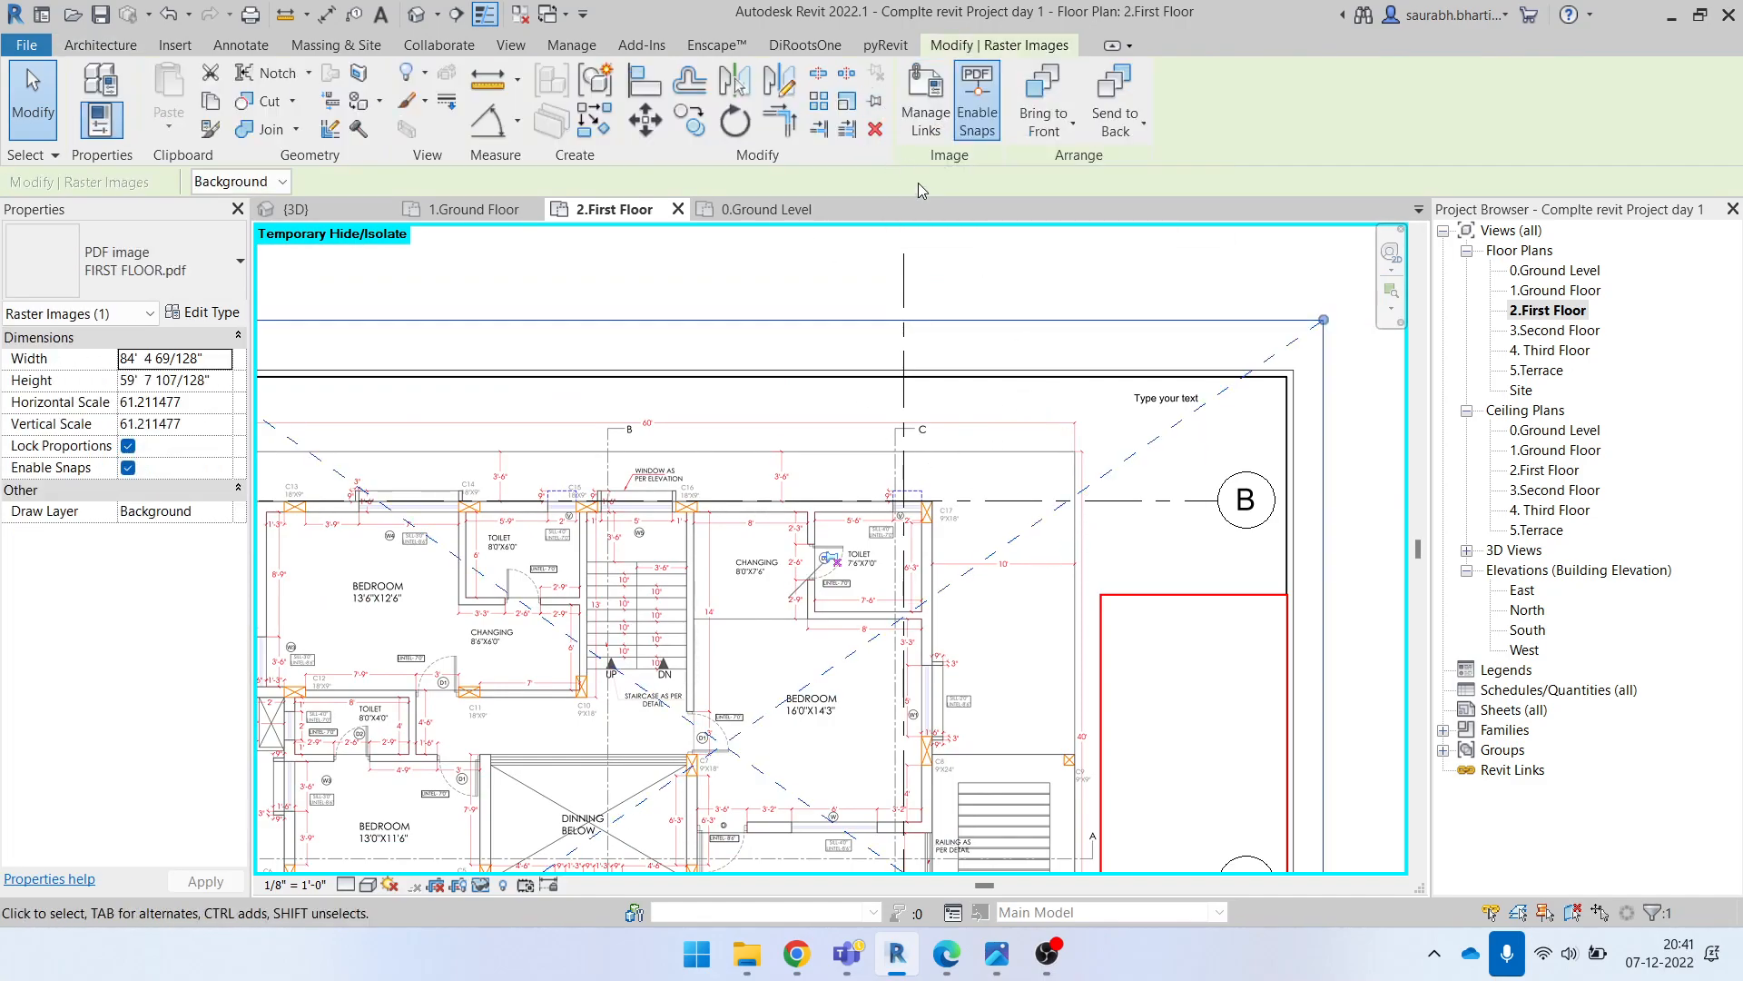
{"action": "scroll", "coordinate": [770, 633], "scroll_direction": "up", "scroll_amount": 2}
{"action": "key", "text": "Escape"}
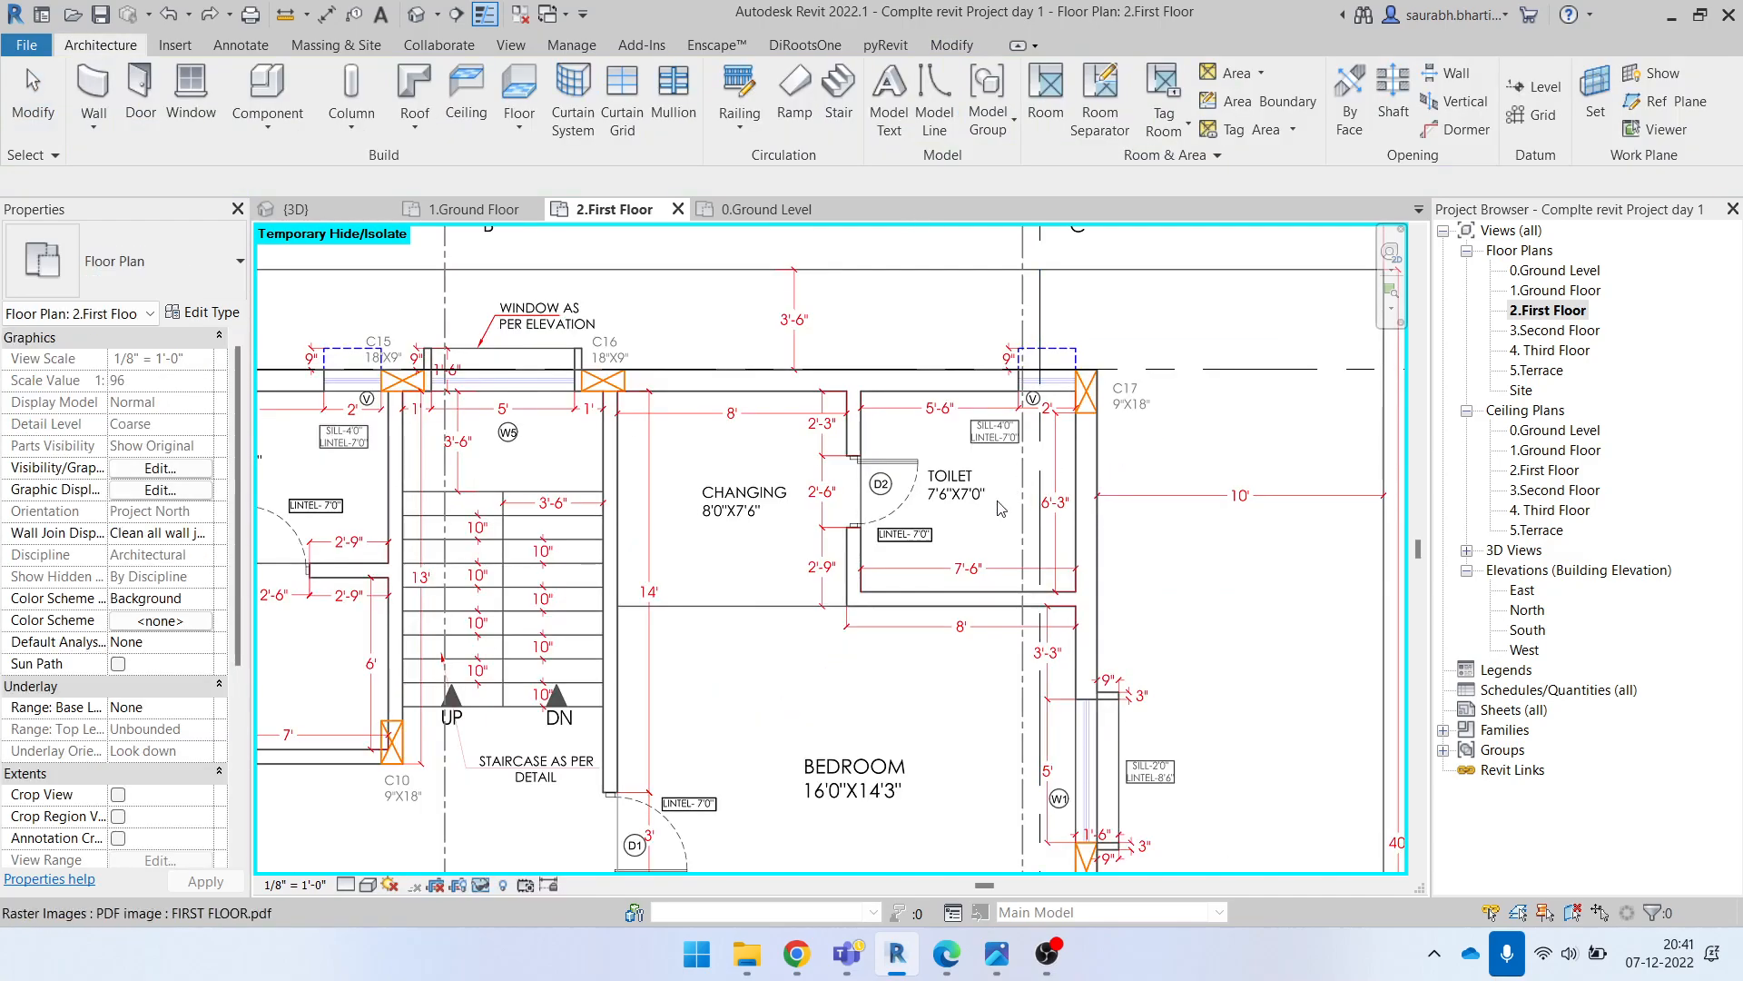
{"action": "scroll", "coordinate": [1001, 506], "scroll_direction": "down", "scroll_amount": 3}
Step: Move the FIRST FLOOR.pdf image so the outer corner of column C17 sits on the intersection of grids B and 2
{"action": "left_click", "coordinate": [1096, 410]}
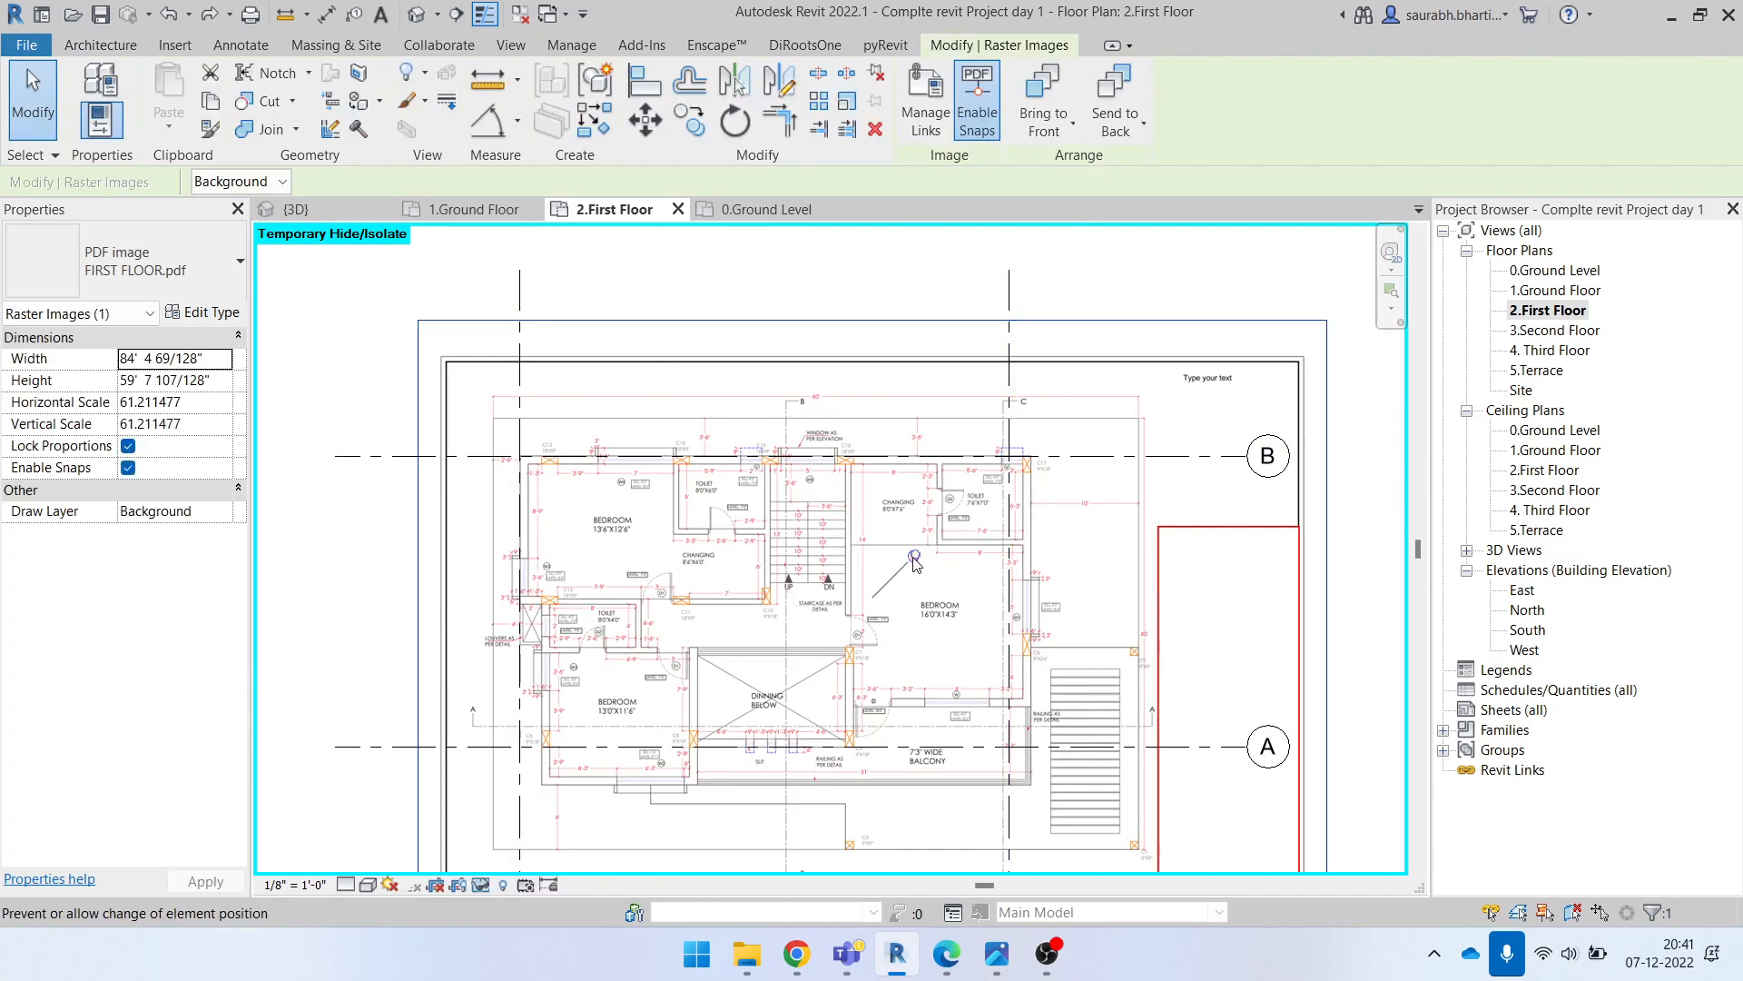
{"action": "scroll", "coordinate": [987, 422], "scroll_direction": "up", "scroll_amount": 4}
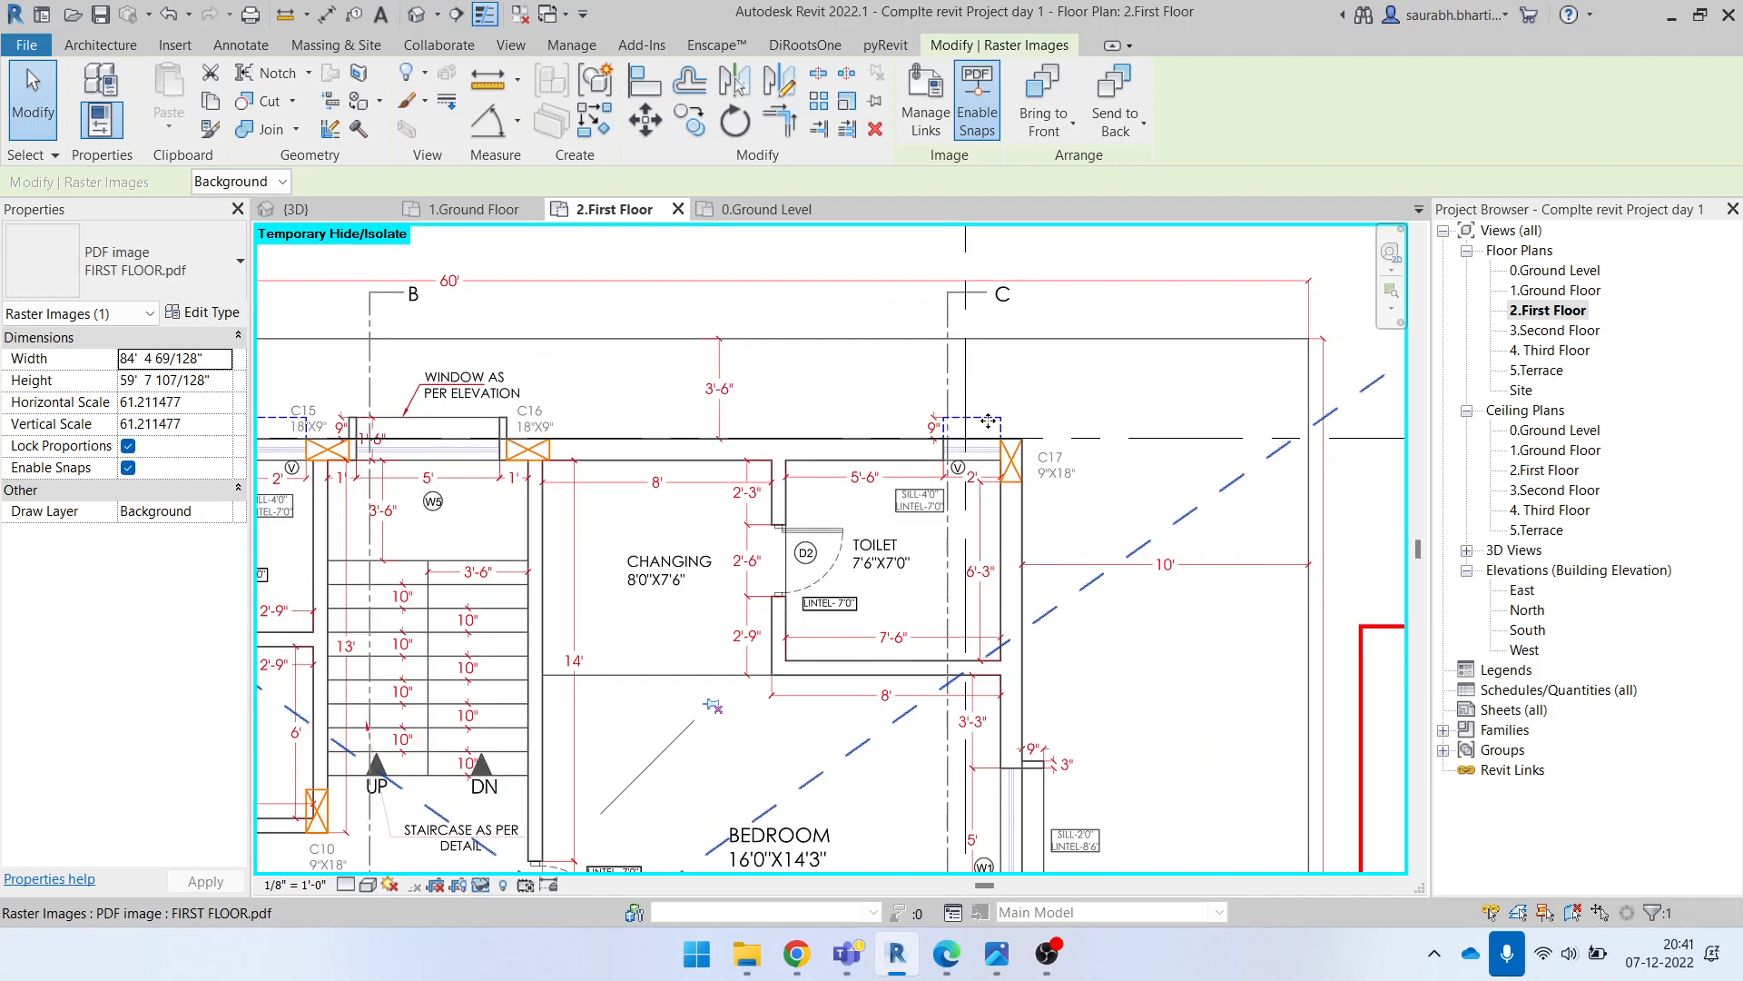
{"action": "left_click", "coordinate": [645, 120]}
{"action": "scroll", "coordinate": [1031, 444], "scroll_direction": "up", "scroll_amount": 4}
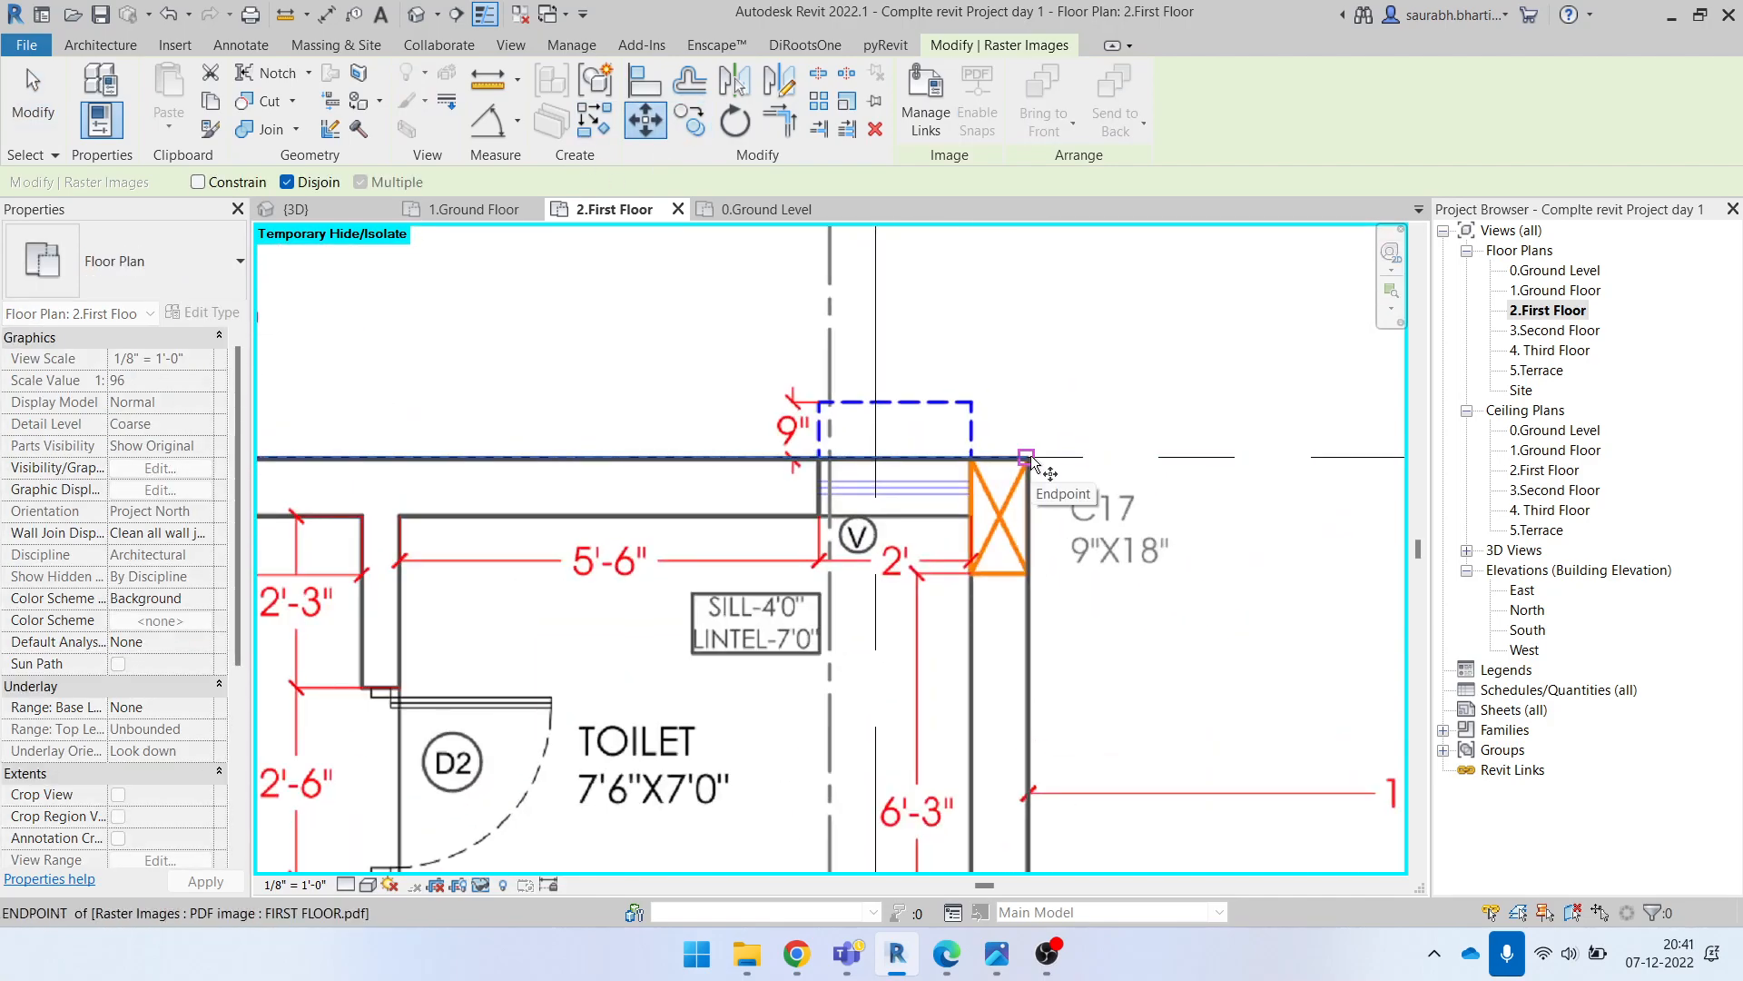
{"action": "left_click", "coordinate": [1027, 456]}
{"action": "left_click", "coordinate": [876, 459]}
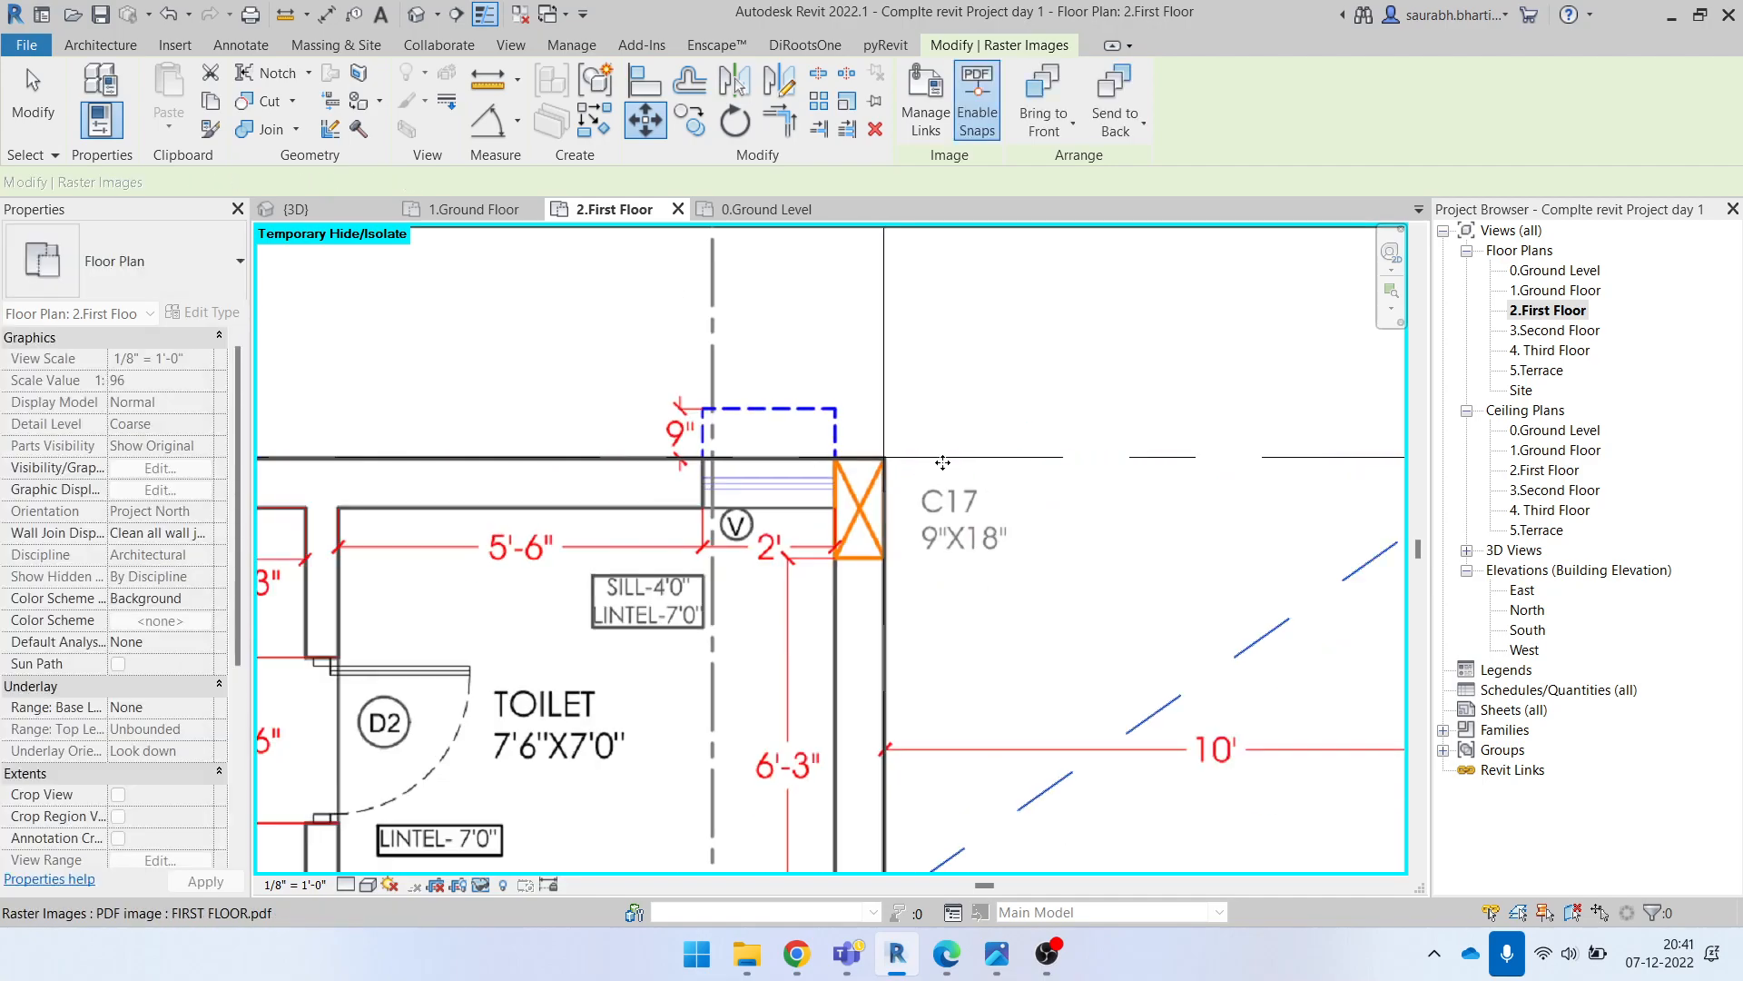
{"action": "scroll", "coordinate": [946, 488], "scroll_direction": "down", "scroll_amount": 6}
{"action": "key", "text": "Escape"}
Step: Review the moved plan image against the grids and switch to GROUND FLOOR.pdf in the browser for comparison
{"action": "scroll", "coordinate": [955, 490], "scroll_direction": "down", "scroll_amount": 6}
{"action": "scroll", "coordinate": [627, 474], "scroll_direction": "up", "scroll_amount": 5}
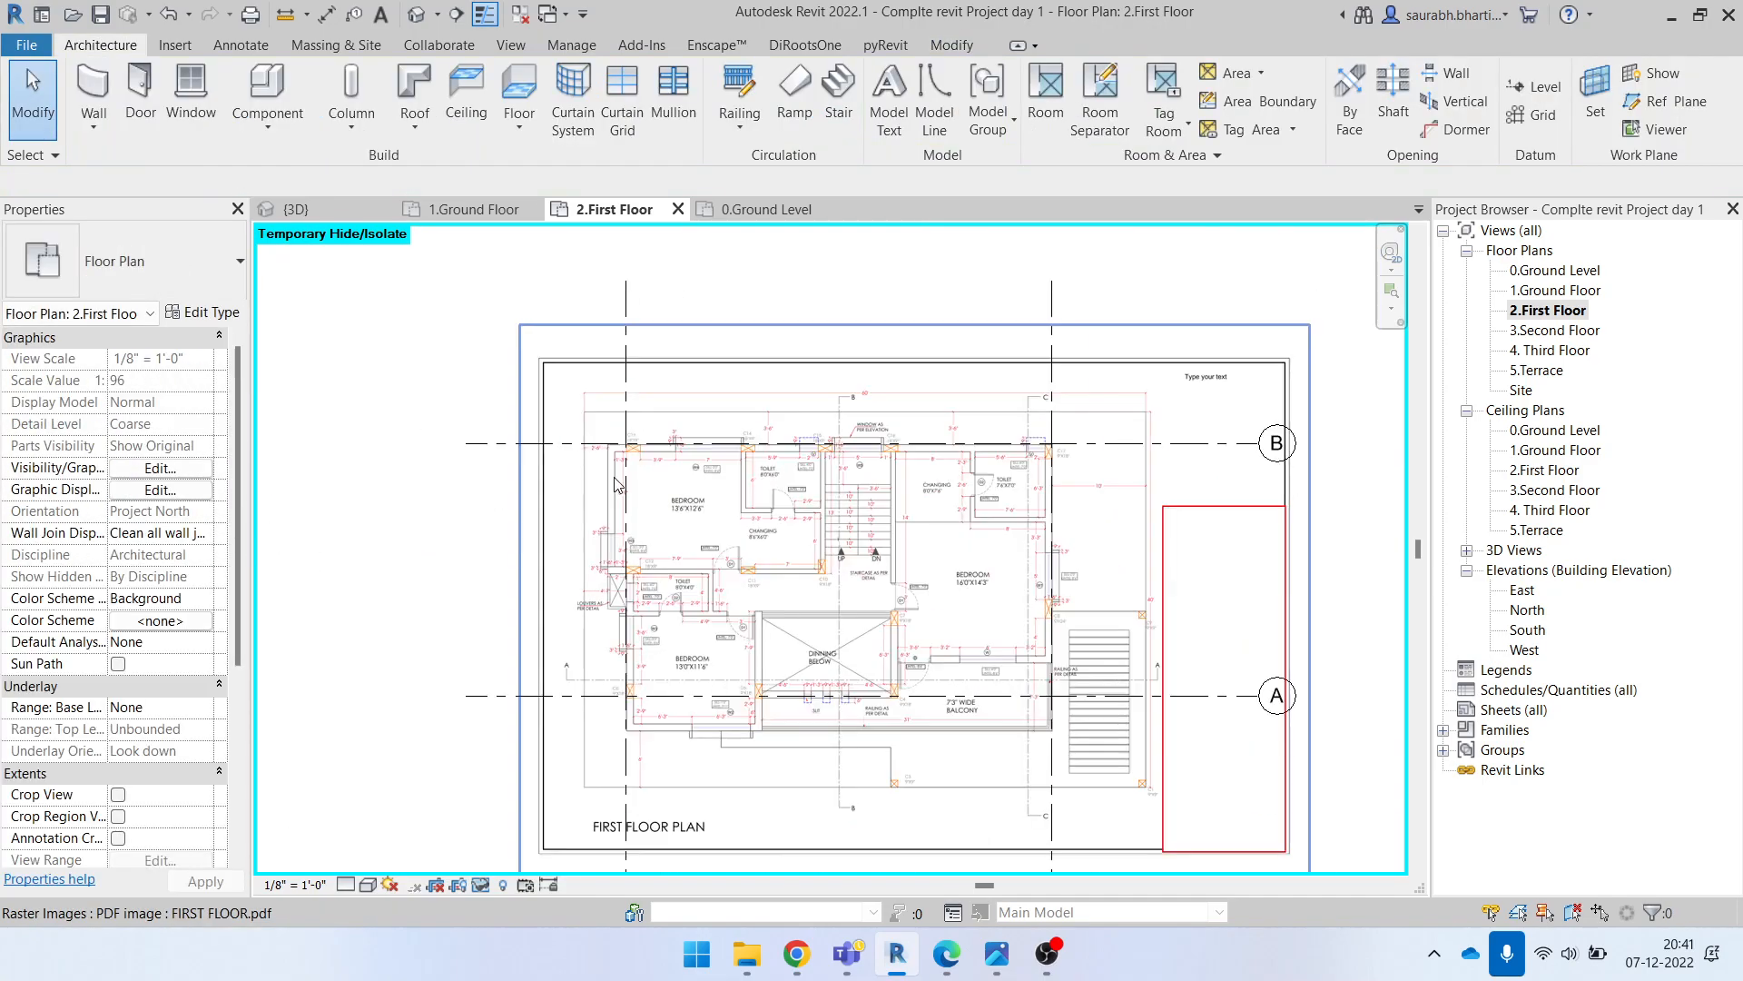
{"action": "left_click", "coordinate": [944, 954]}
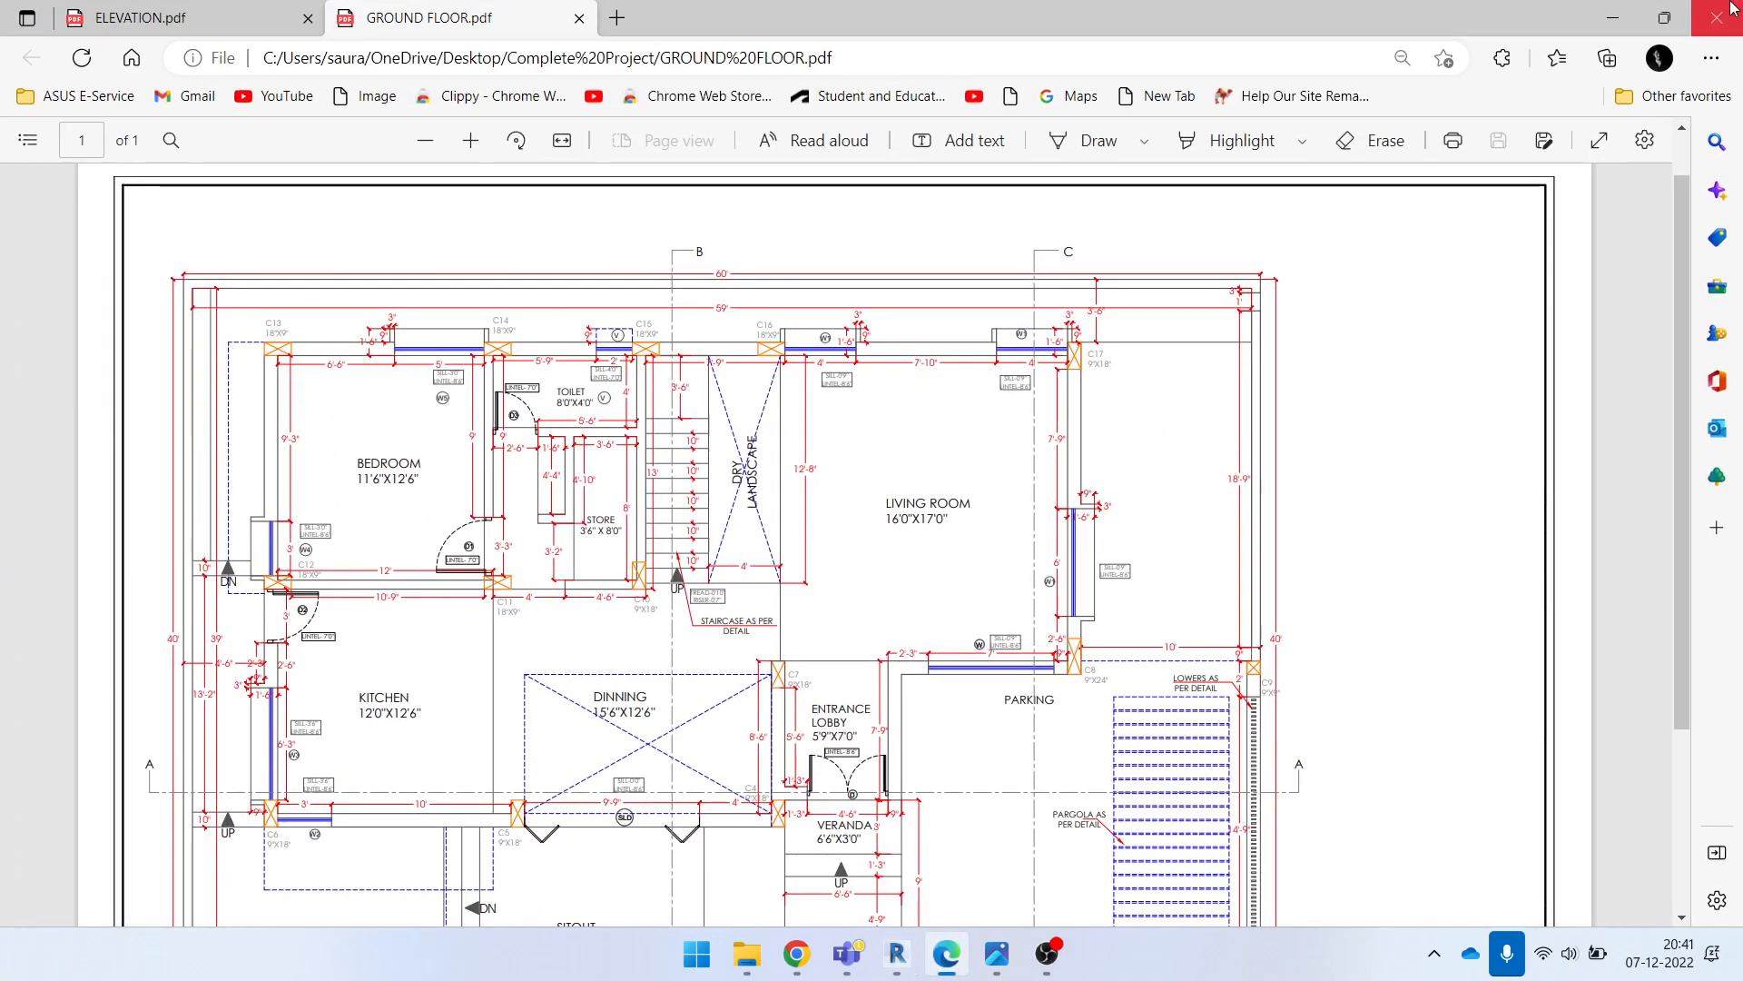
Step: Switch back to Revit and reset the temporary hide so the walls reappear in the 2.First Floor plan
{"action": "left_click", "coordinate": [1598, 23]}
{"action": "scroll", "coordinate": [718, 454], "scroll_direction": "up", "scroll_amount": 5}
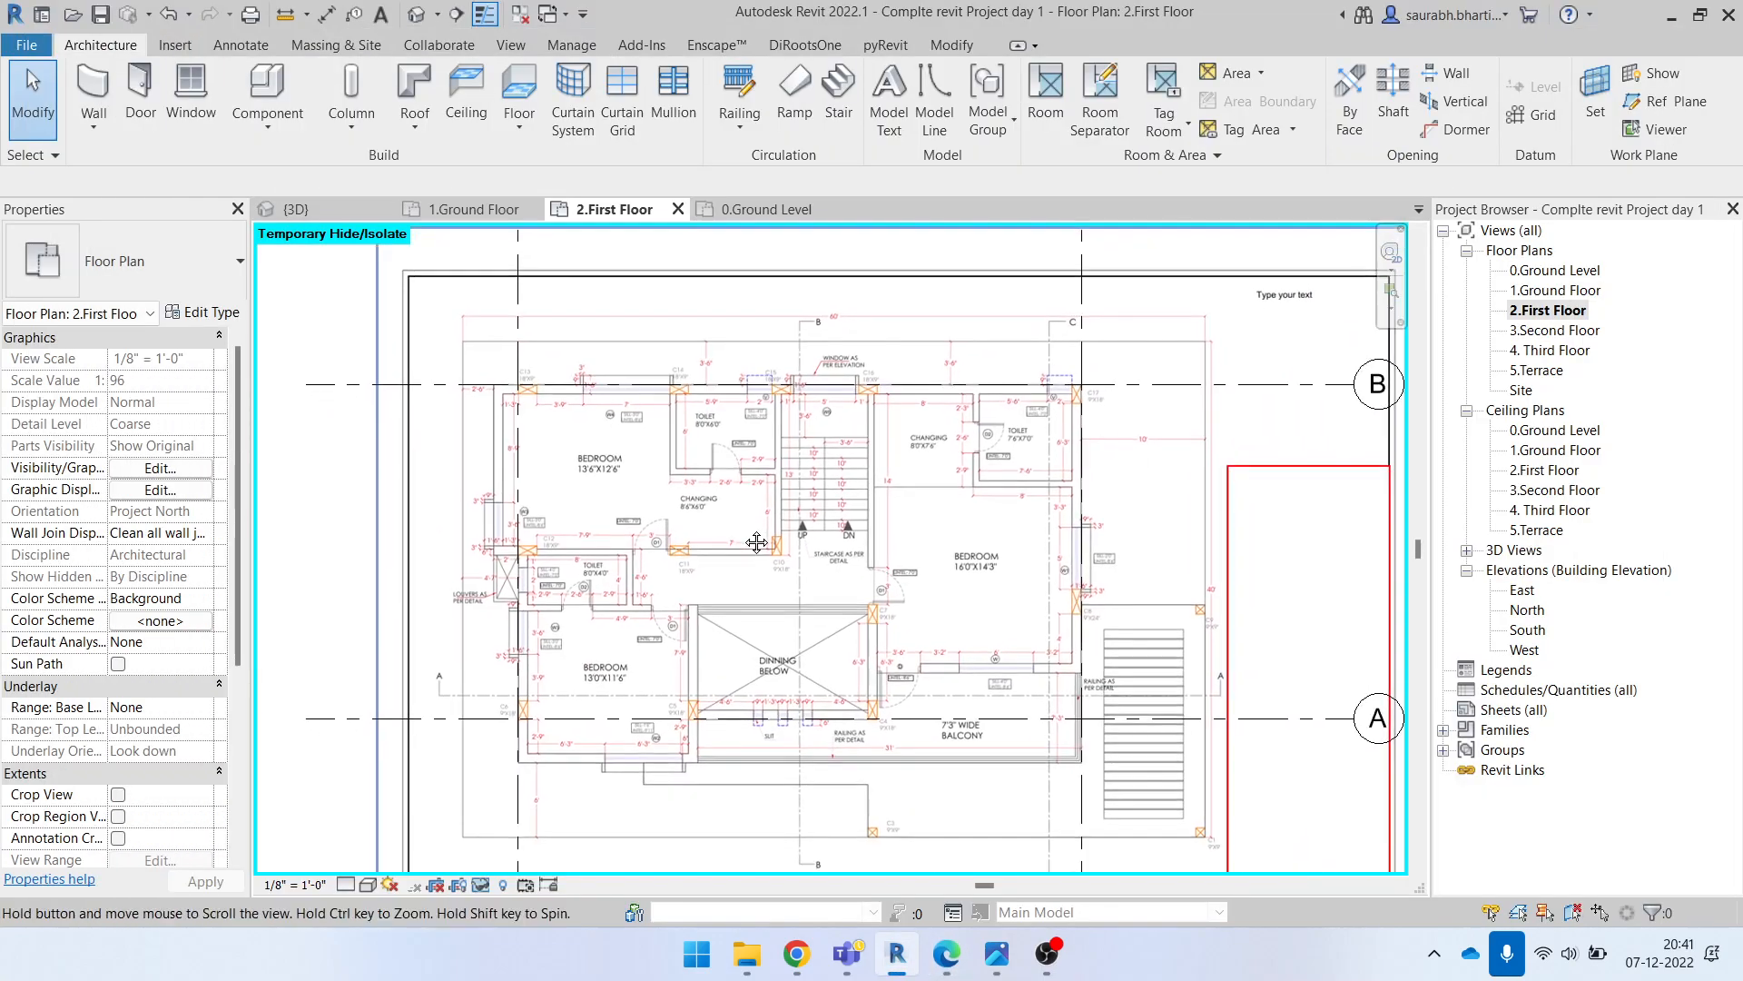
{"action": "key", "text": "h"}
{"action": "key", "text": "r"}
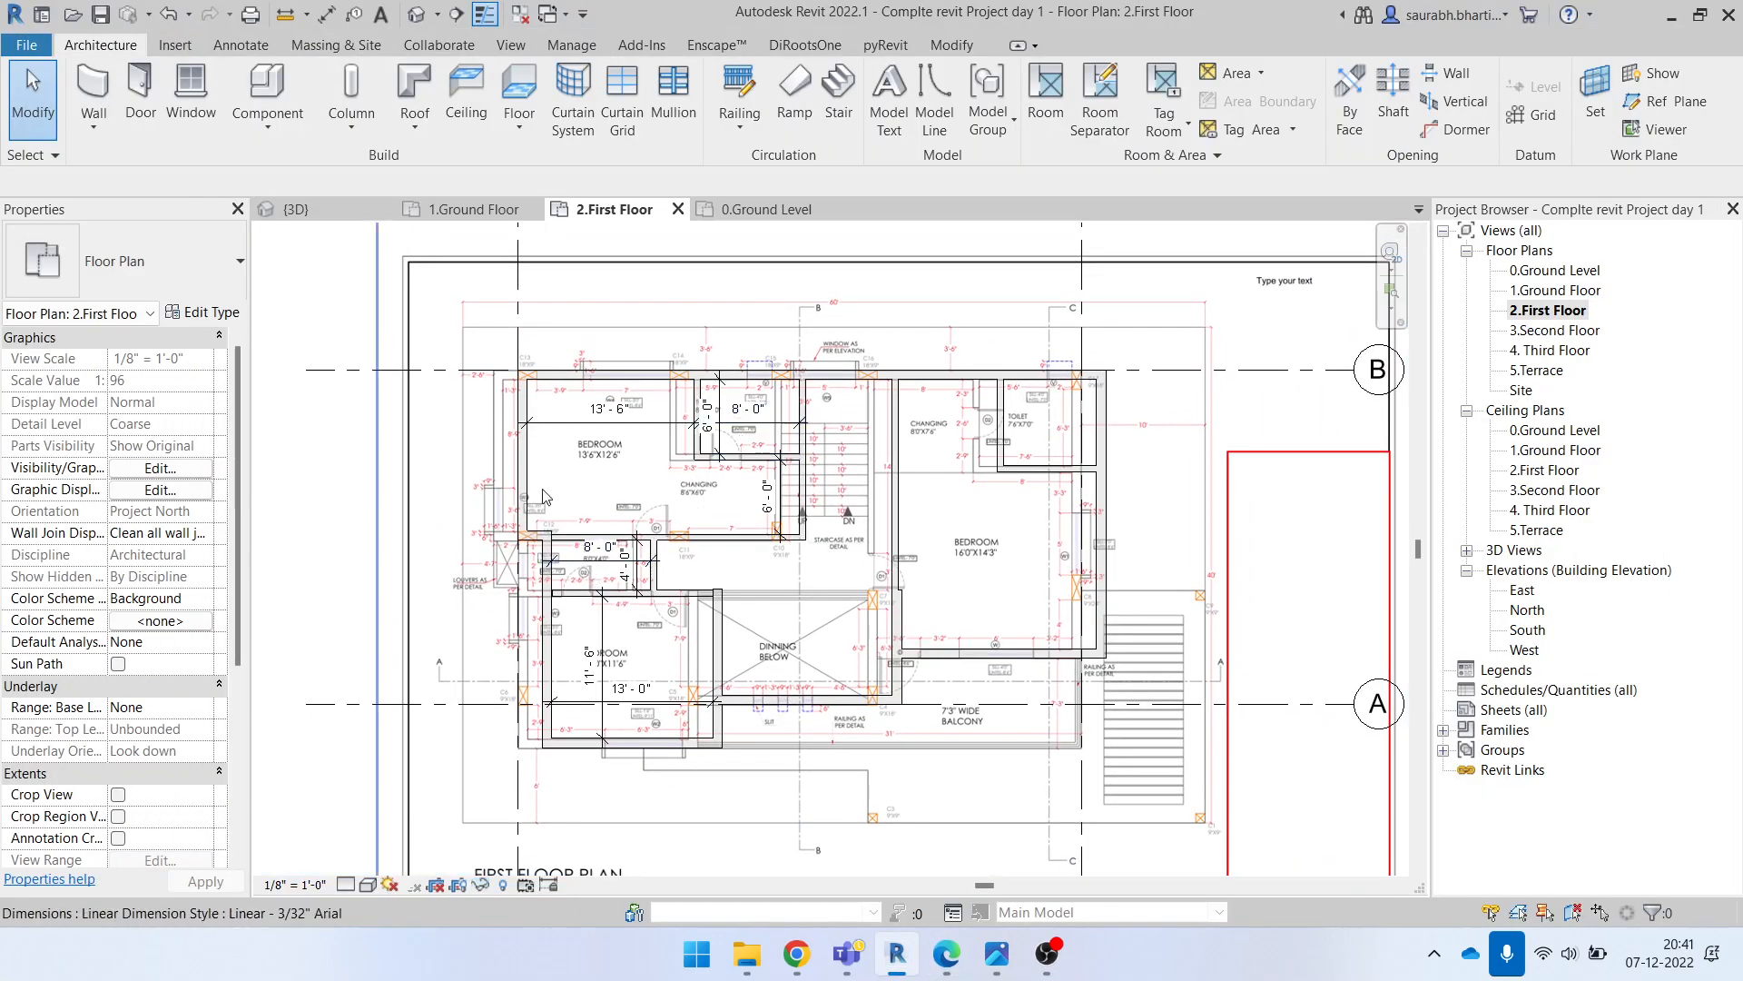
Step: Move all first-floor walls and dimensions so their northeast outer corner sits on column C17's outer corner at grids B and 2
{"action": "scroll", "coordinate": [442, 335], "scroll_direction": "down", "scroll_amount": 4}
{"action": "left_click_drag", "start_coordinate": [404, 366], "coordinate": [993, 751]}
{"action": "scroll", "coordinate": [919, 448], "scroll_direction": "up", "scroll_amount": 5}
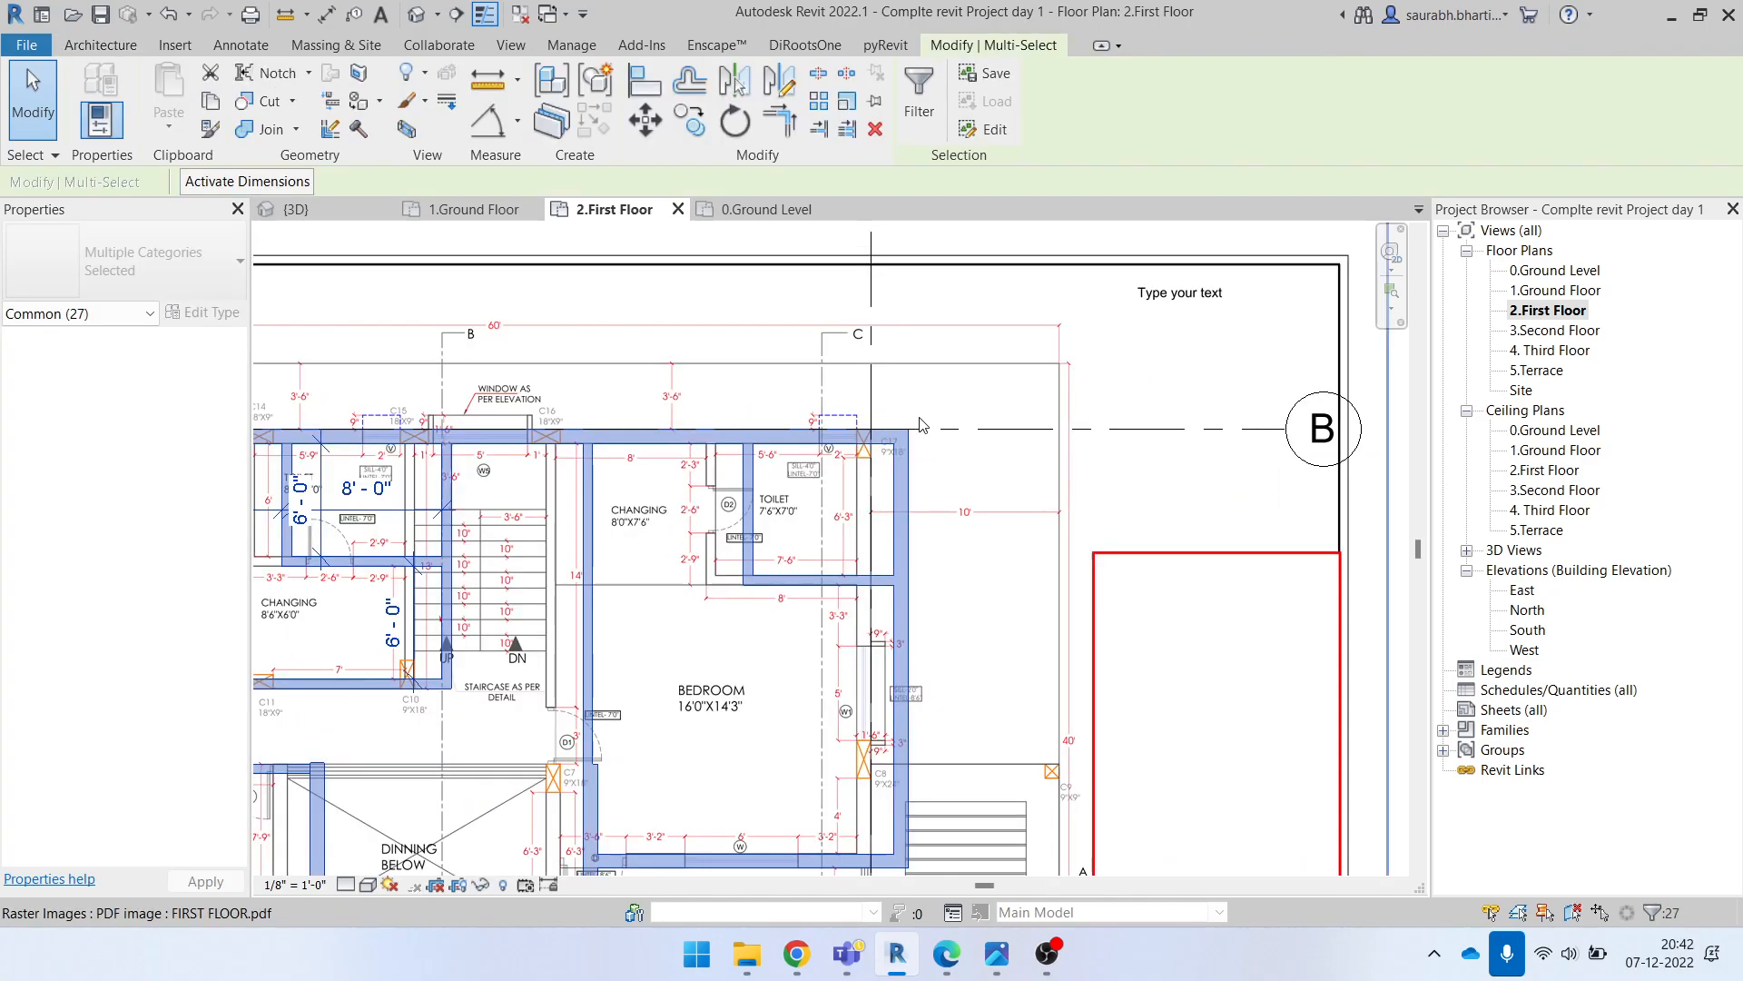
{"action": "scroll", "coordinate": [919, 448], "scroll_direction": "down", "scroll_amount": 5}
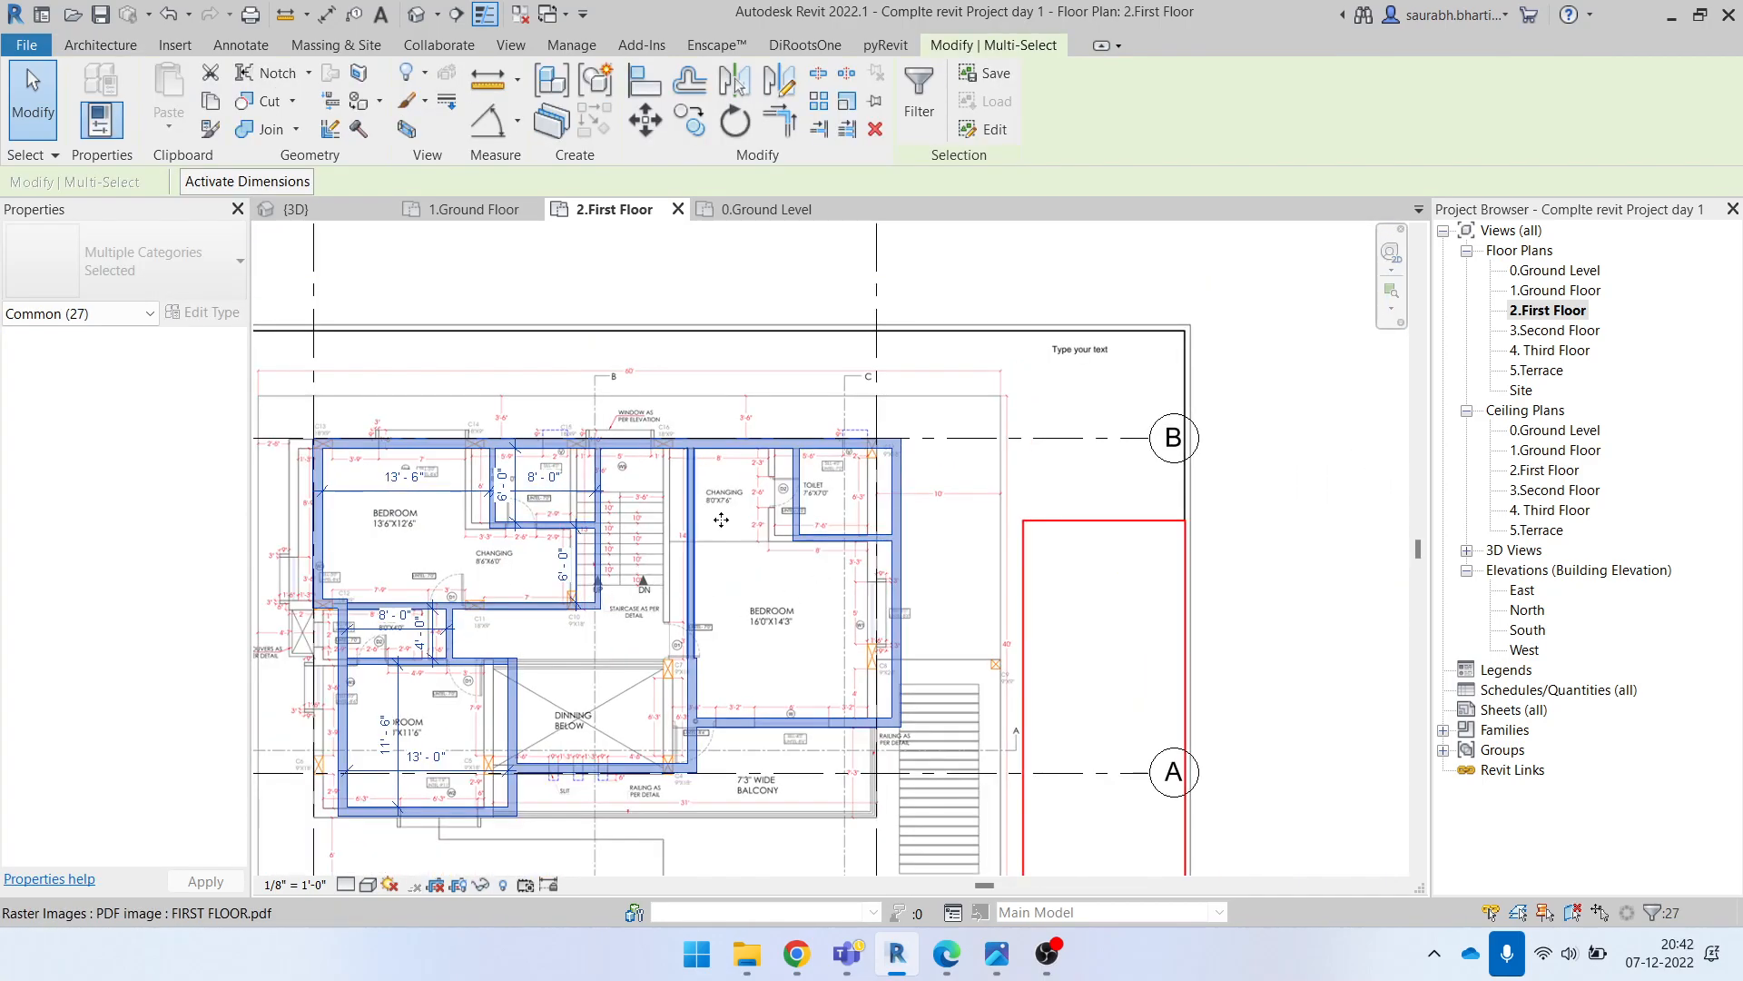
{"action": "left_click", "coordinate": [641, 128]}
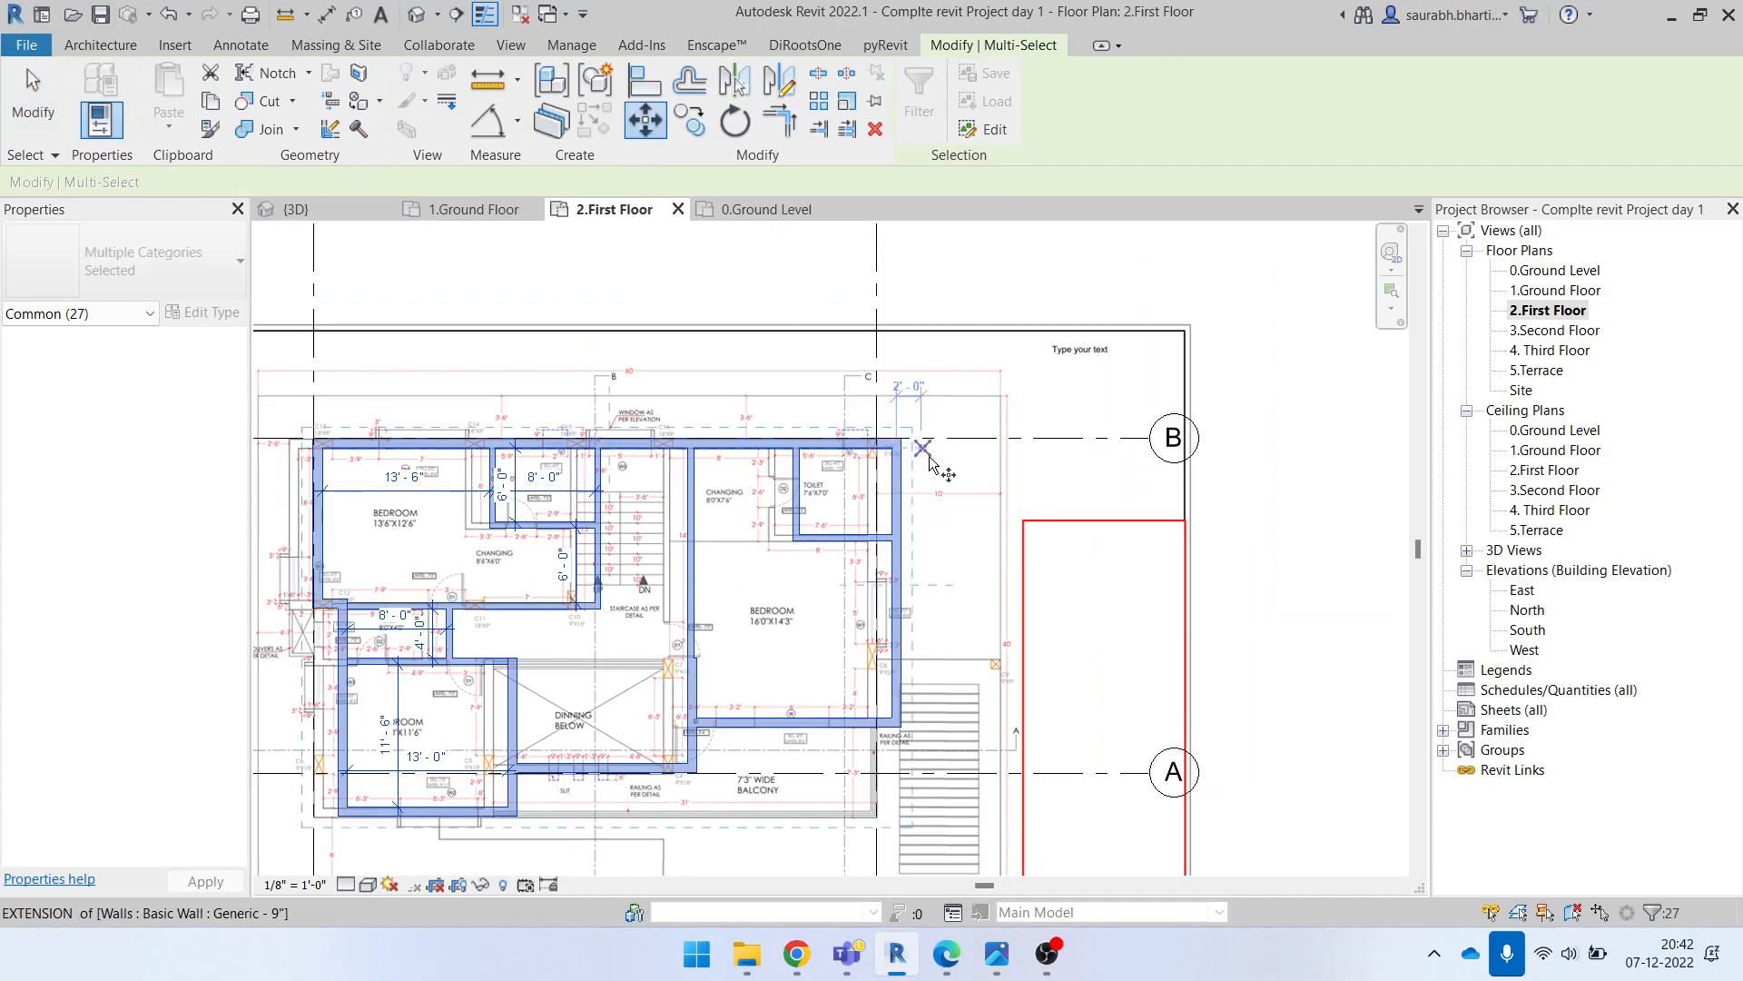
{"action": "scroll", "coordinate": [872, 445], "scroll_direction": "up", "scroll_amount": 6}
{"action": "scroll", "coordinate": [869, 445], "scroll_direction": "up", "scroll_amount": 2}
{"action": "left_click", "coordinate": [859, 438]}
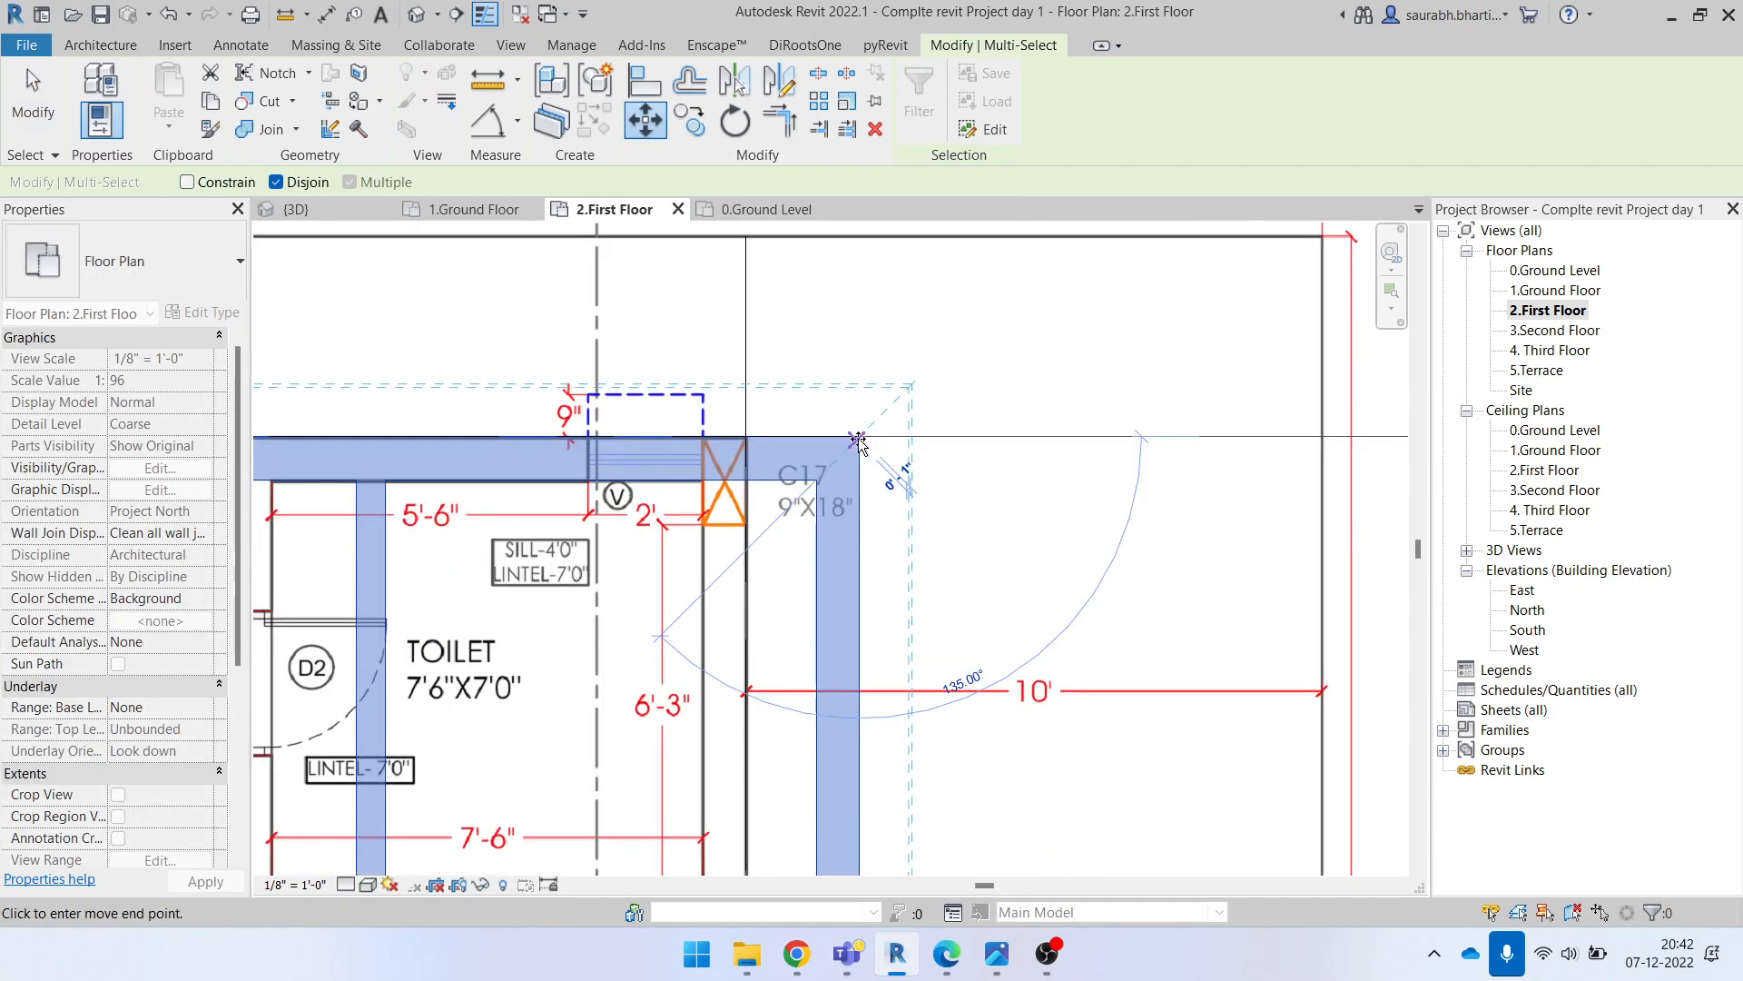
{"action": "left_click", "coordinate": [745, 438]}
{"action": "scroll", "coordinate": [864, 484], "scroll_direction": "down", "scroll_amount": 5}
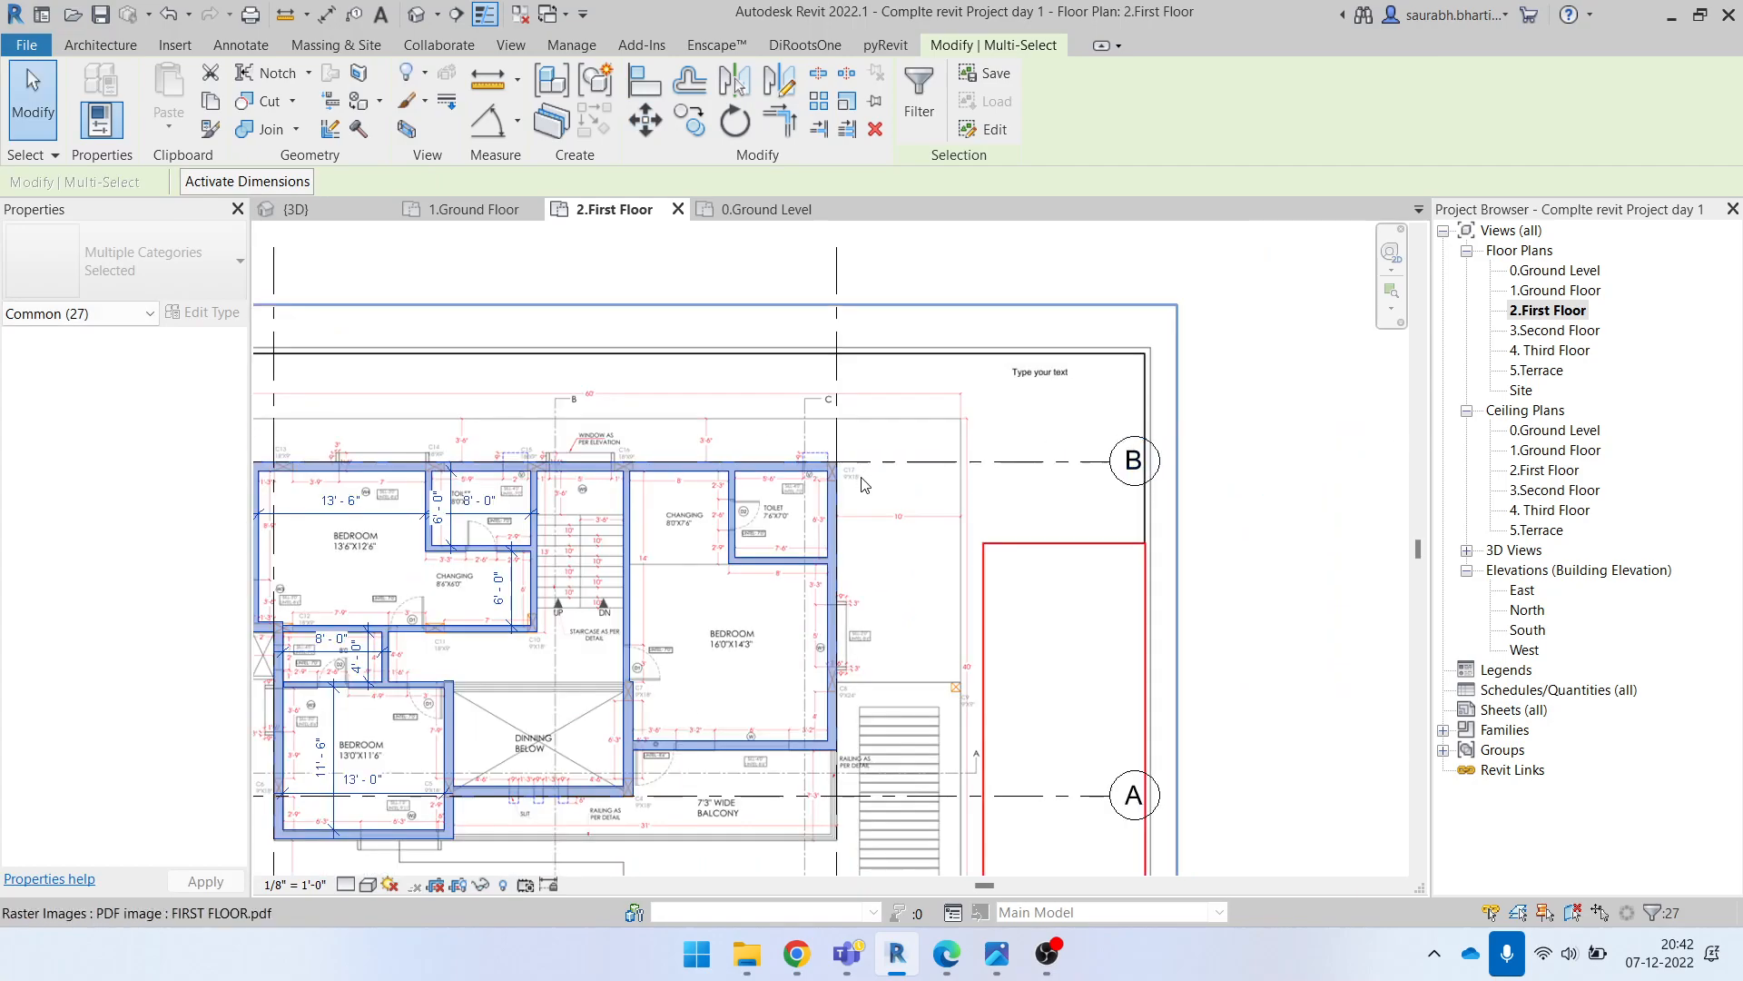
{"action": "middle_click_drag", "start_coordinate": [705, 561], "coordinate": [858, 513]}
{"action": "key", "text": "Escape"}
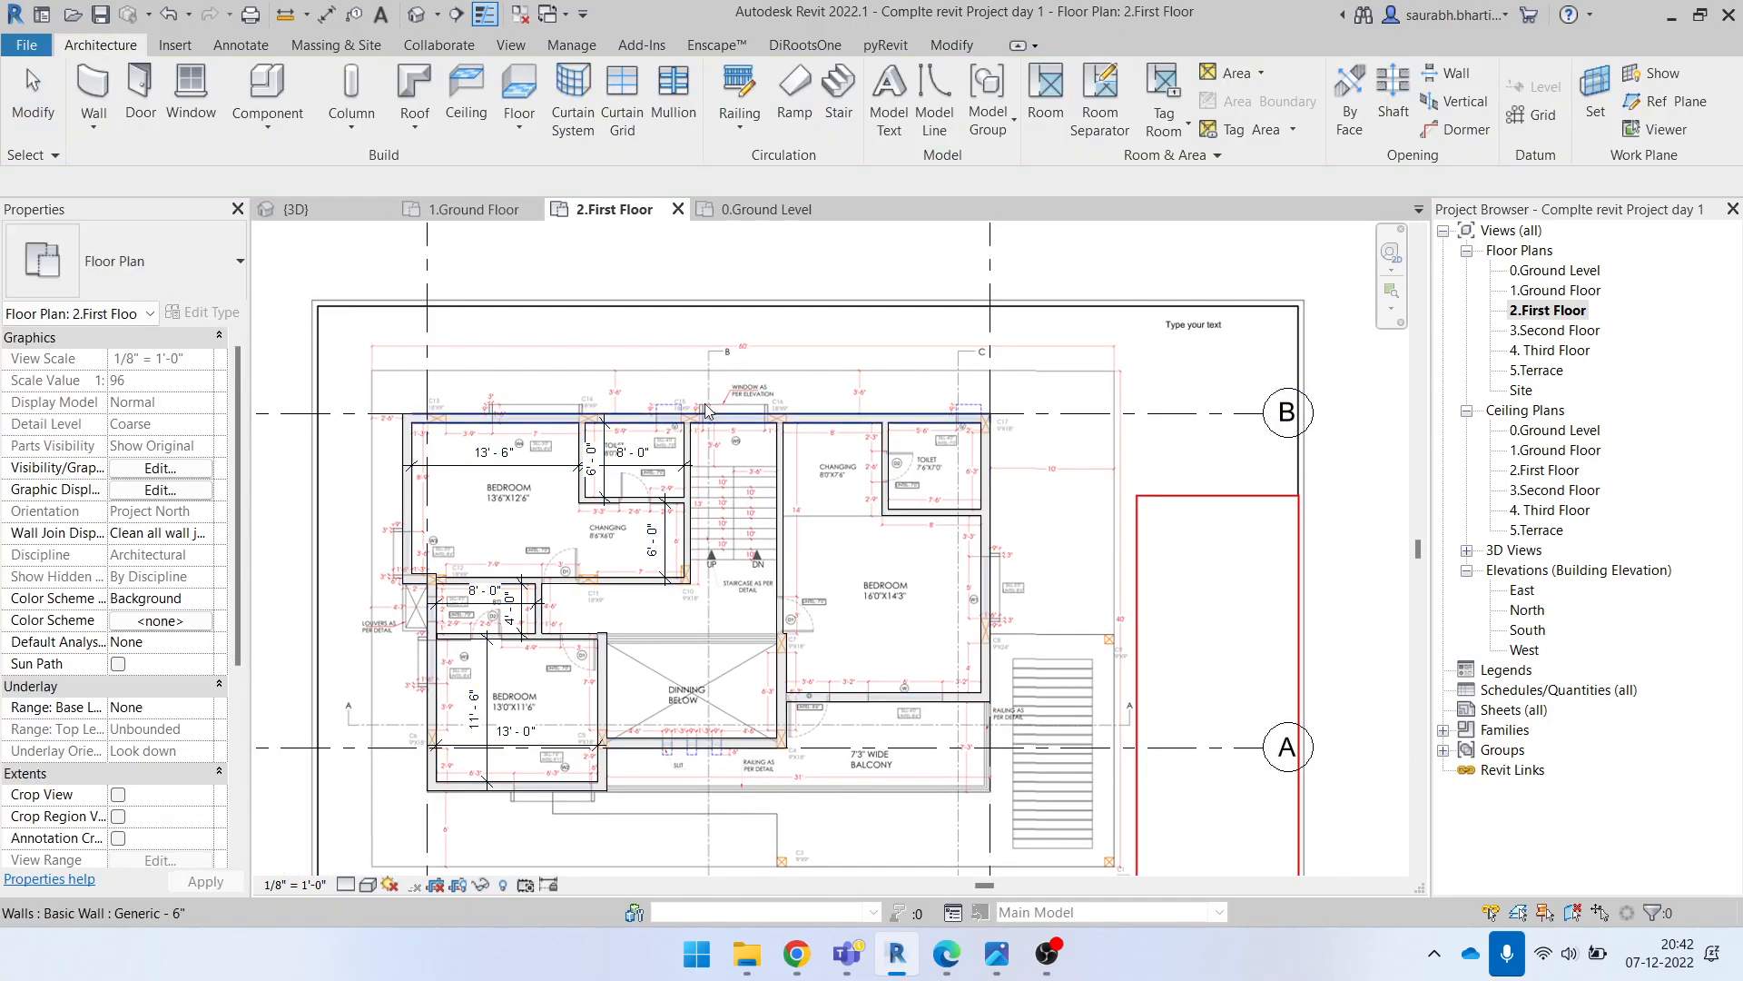
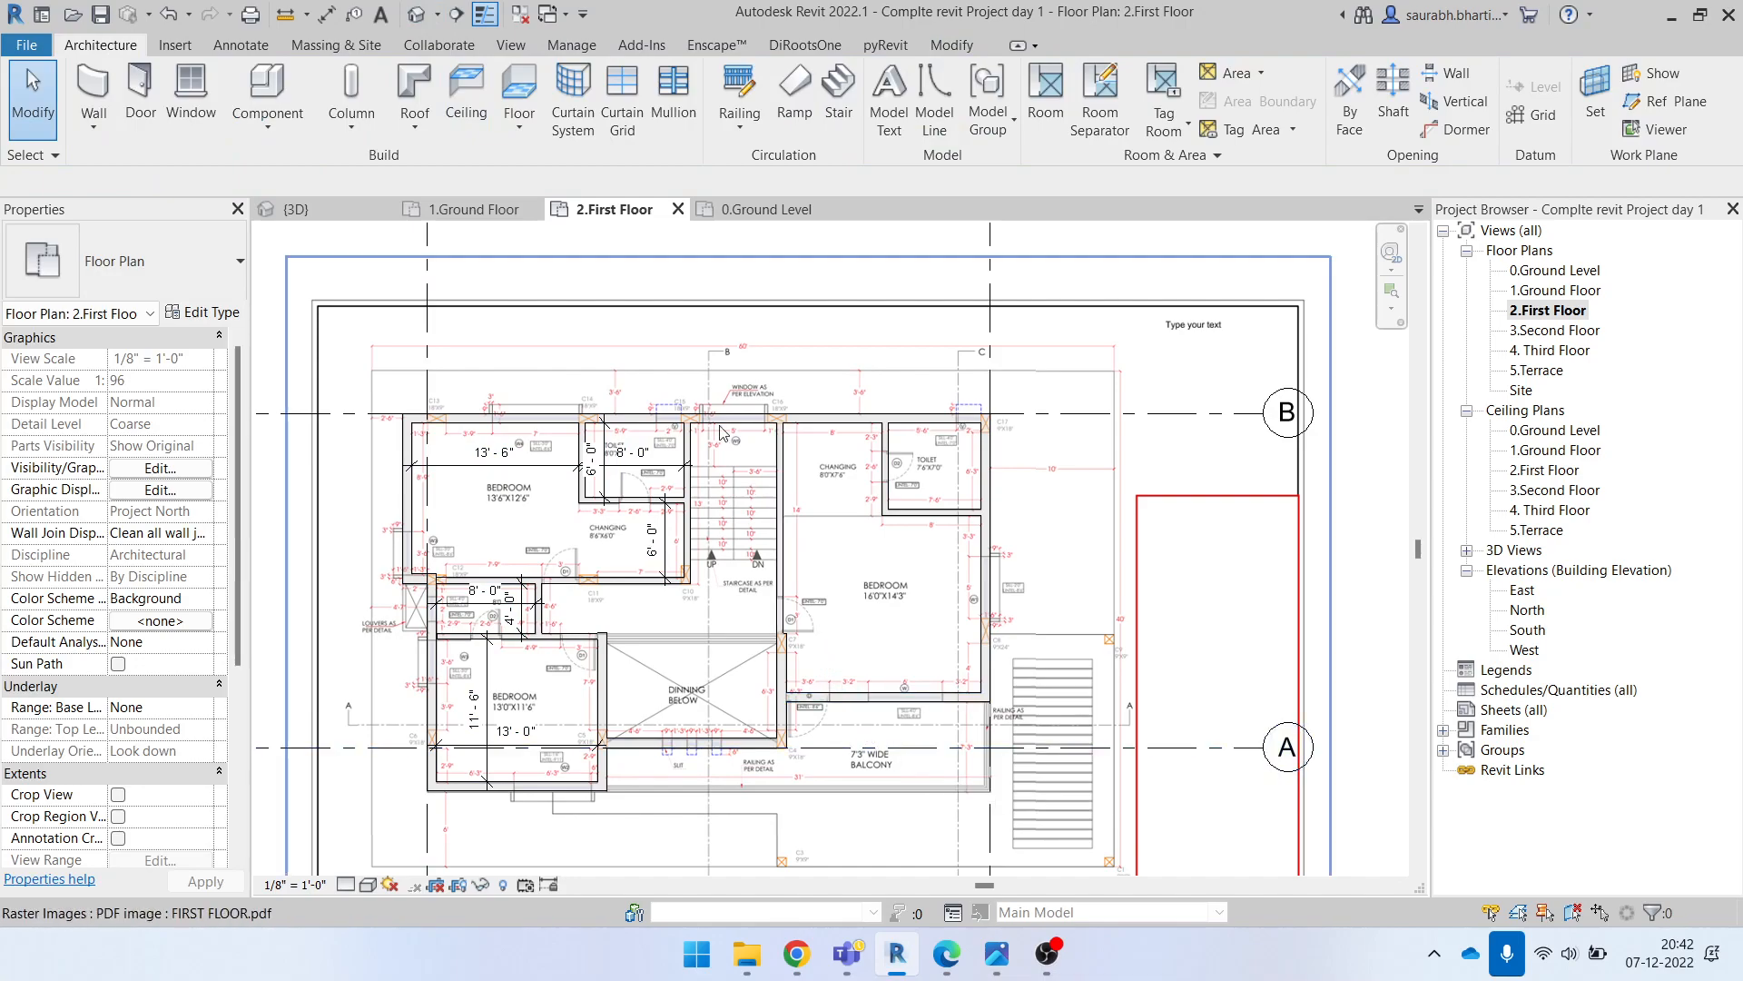
Step: In the 3D view, open the boundary of the Generic - 12" floor on level 2.First Floor for editing
{"action": "left_click", "coordinate": [417, 14]}
{"action": "scroll", "coordinate": [786, 289], "scroll_direction": "up", "scroll_amount": 5}
{"action": "scroll", "coordinate": [786, 289], "scroll_direction": "down", "scroll_amount": 5}
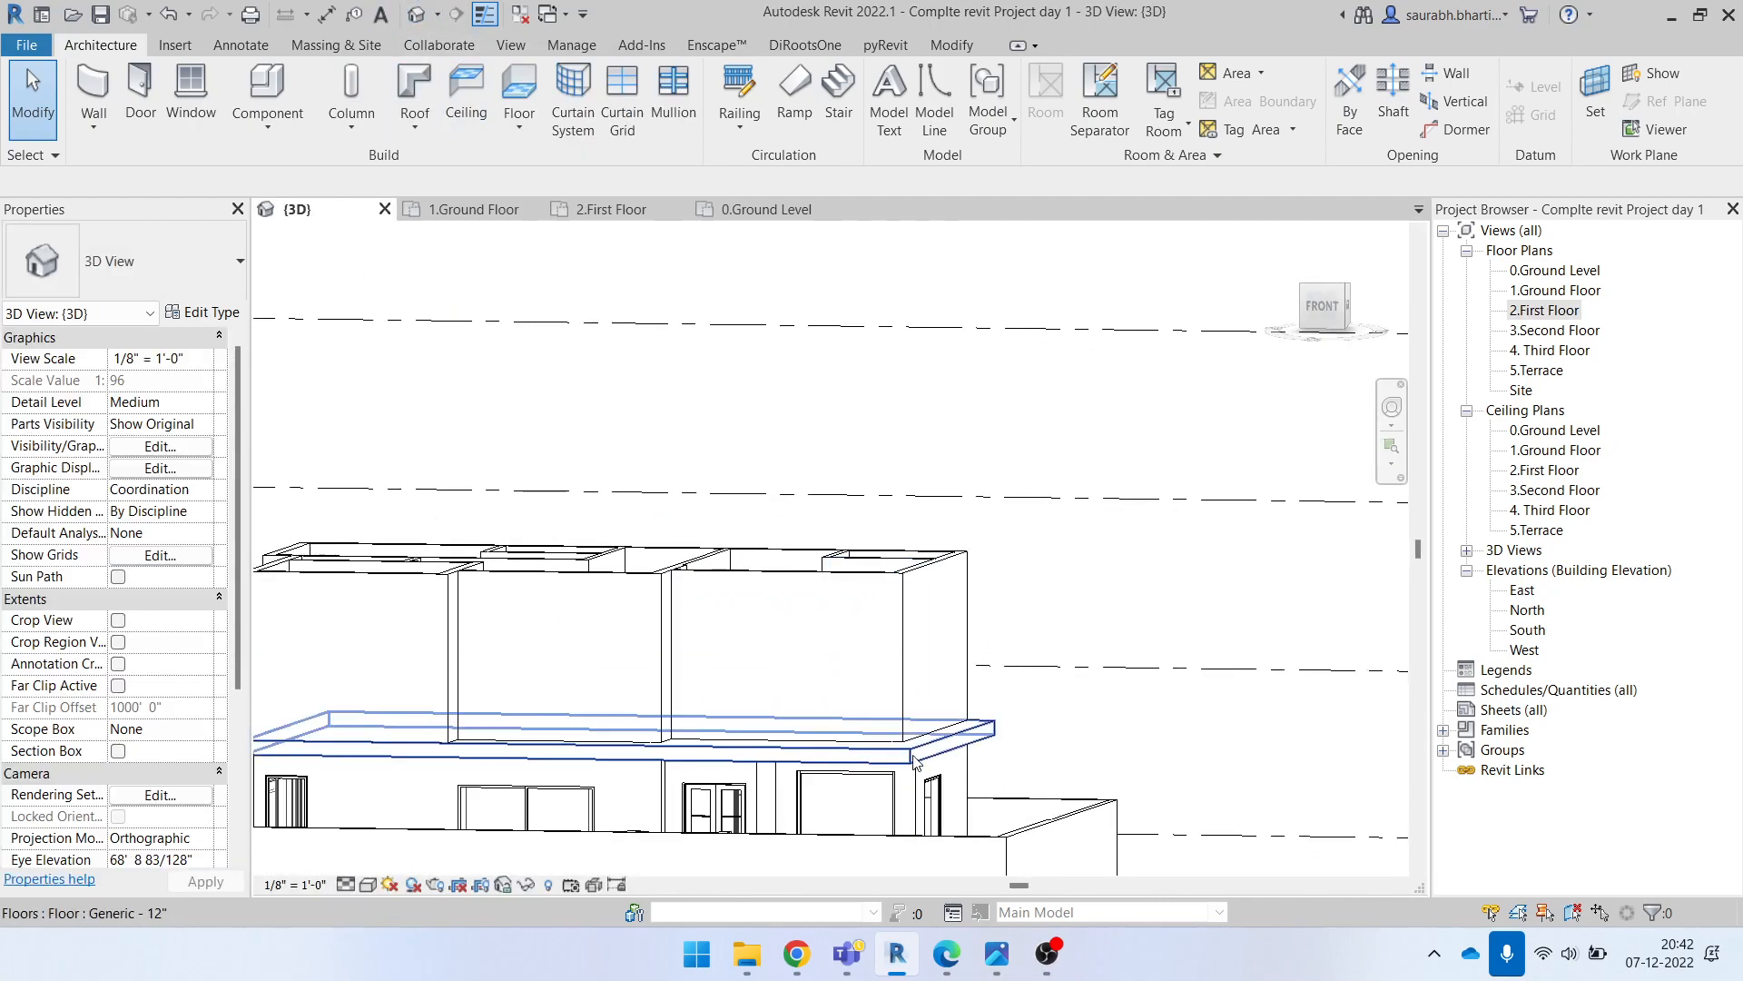
{"action": "left_click", "coordinate": [1046, 764]}
{"action": "scroll", "coordinate": [1041, 672], "scroll_direction": "down", "scroll_amount": 2}
{"action": "middle_click_drag", "start_coordinate": [1040, 672], "coordinate": [885, 692], "text": "shift"}
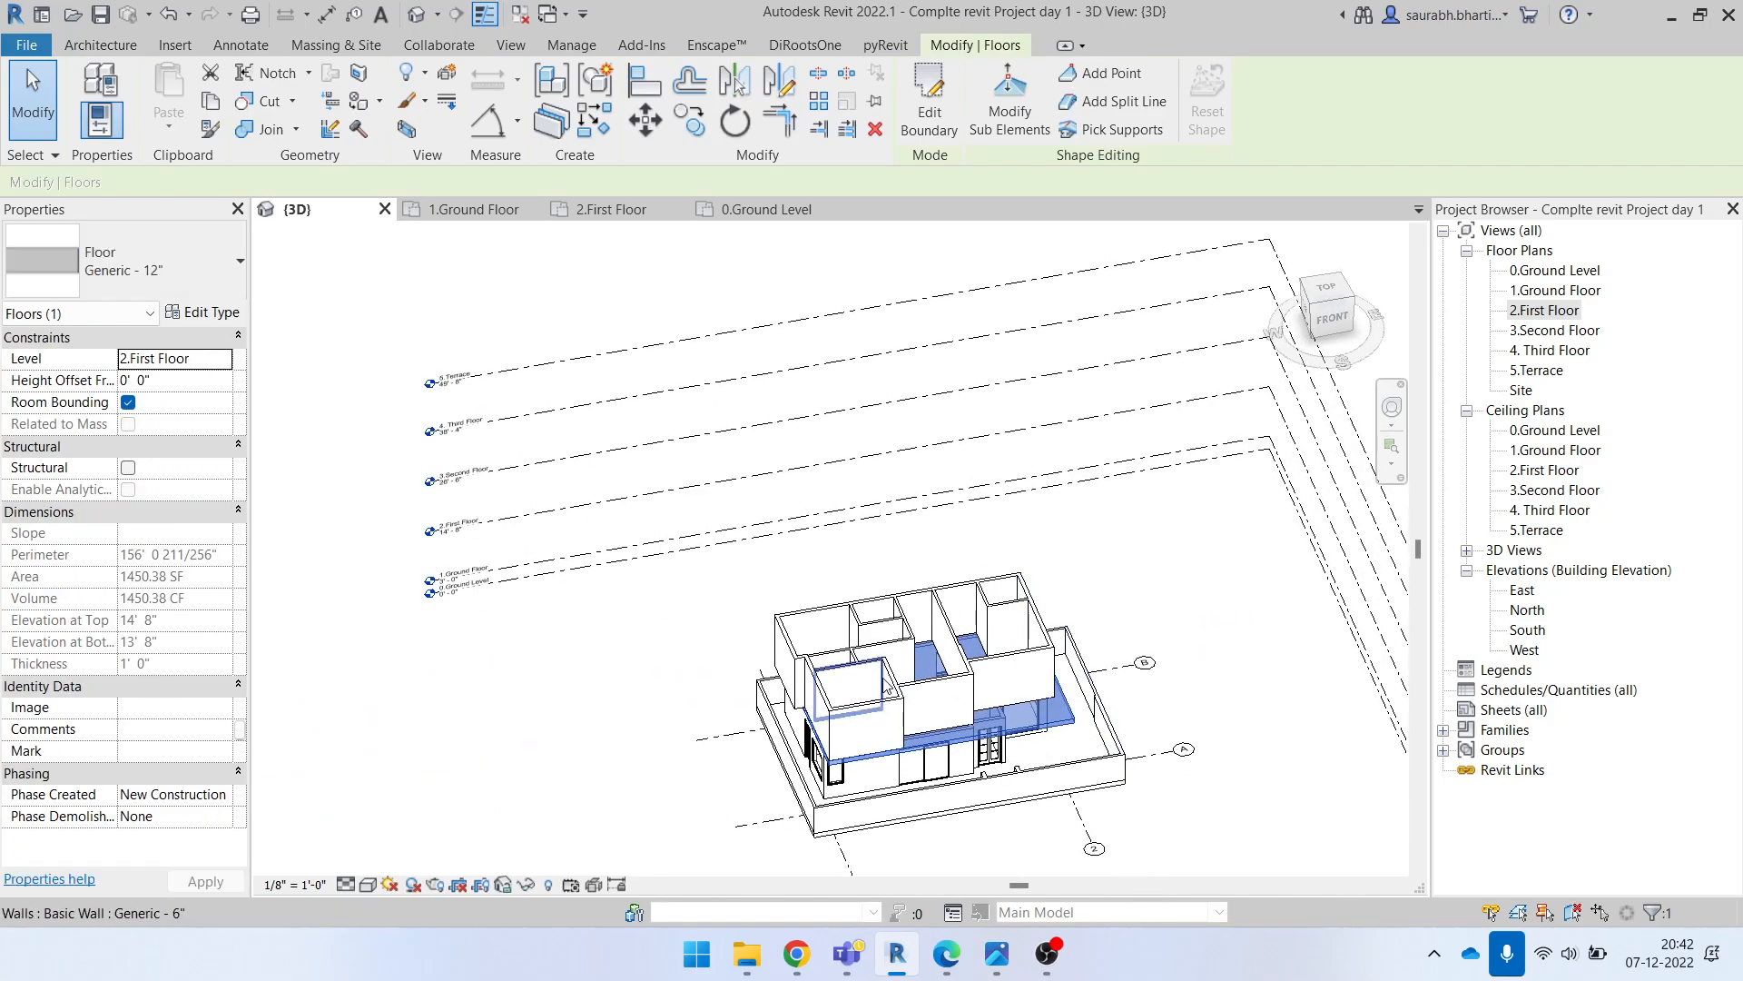
{"action": "left_click", "coordinate": [924, 100]}
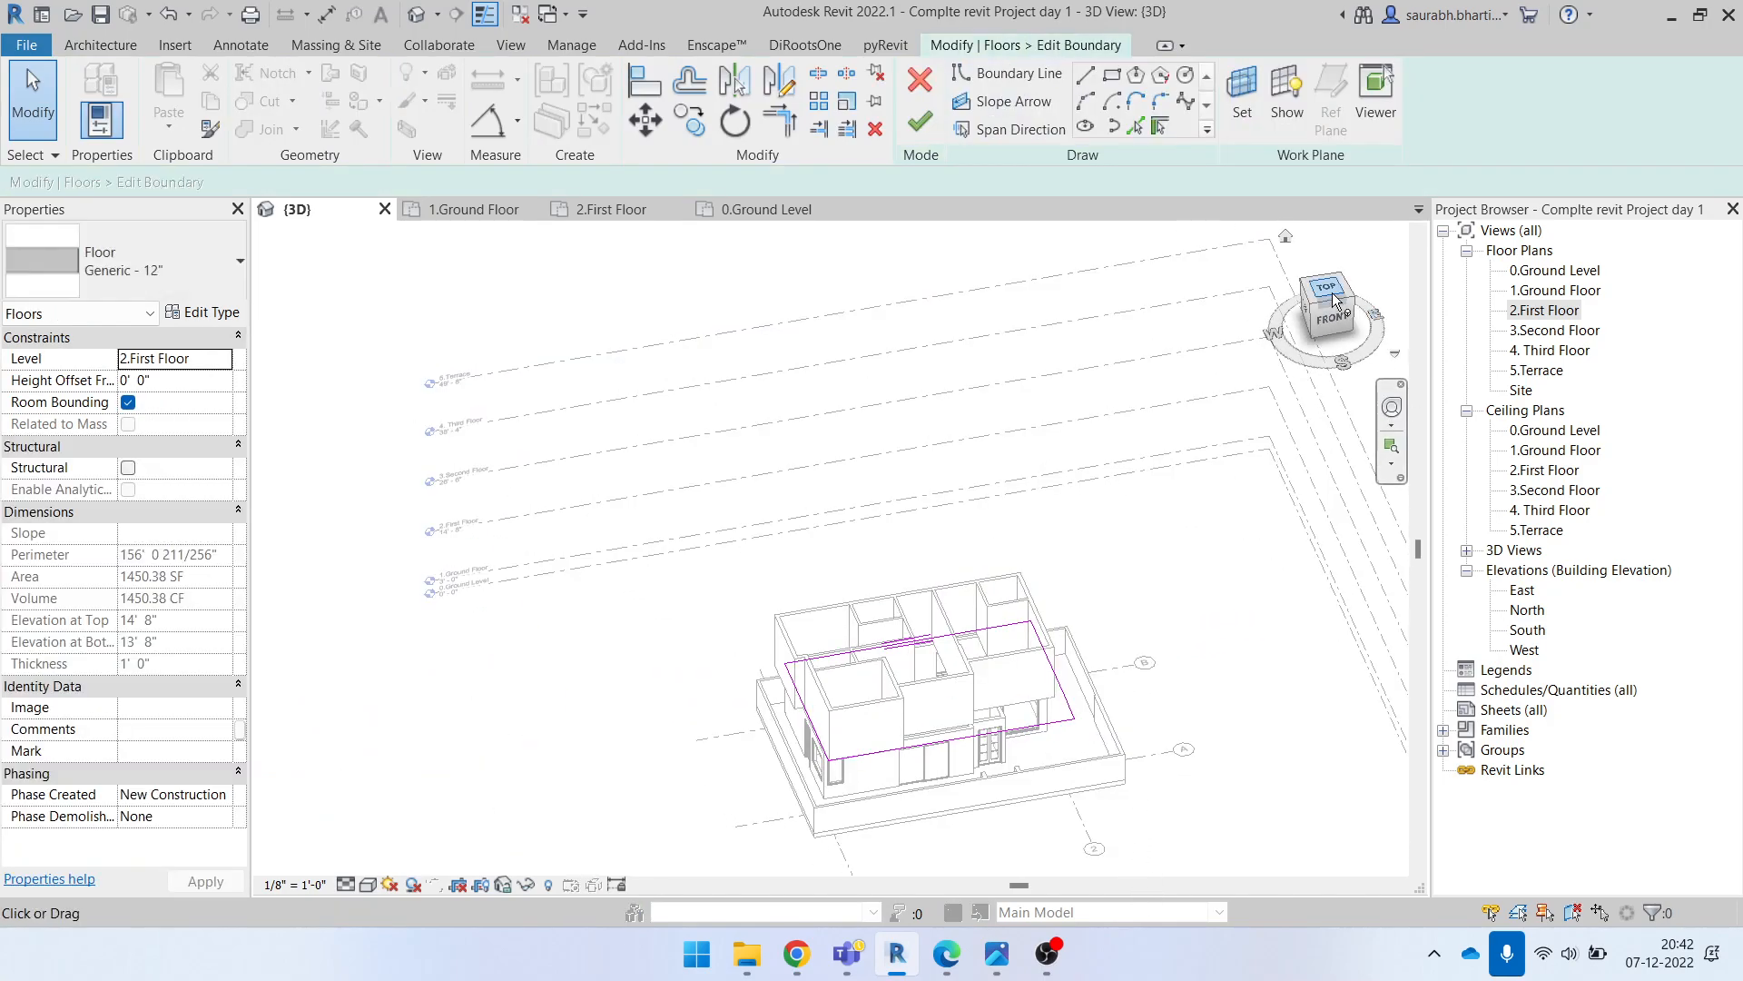
Step: Move the floor's east boundary line inward to the outer face of the first-floor east wall
{"action": "scroll", "coordinate": [869, 553], "scroll_direction": "up", "scroll_amount": 4}
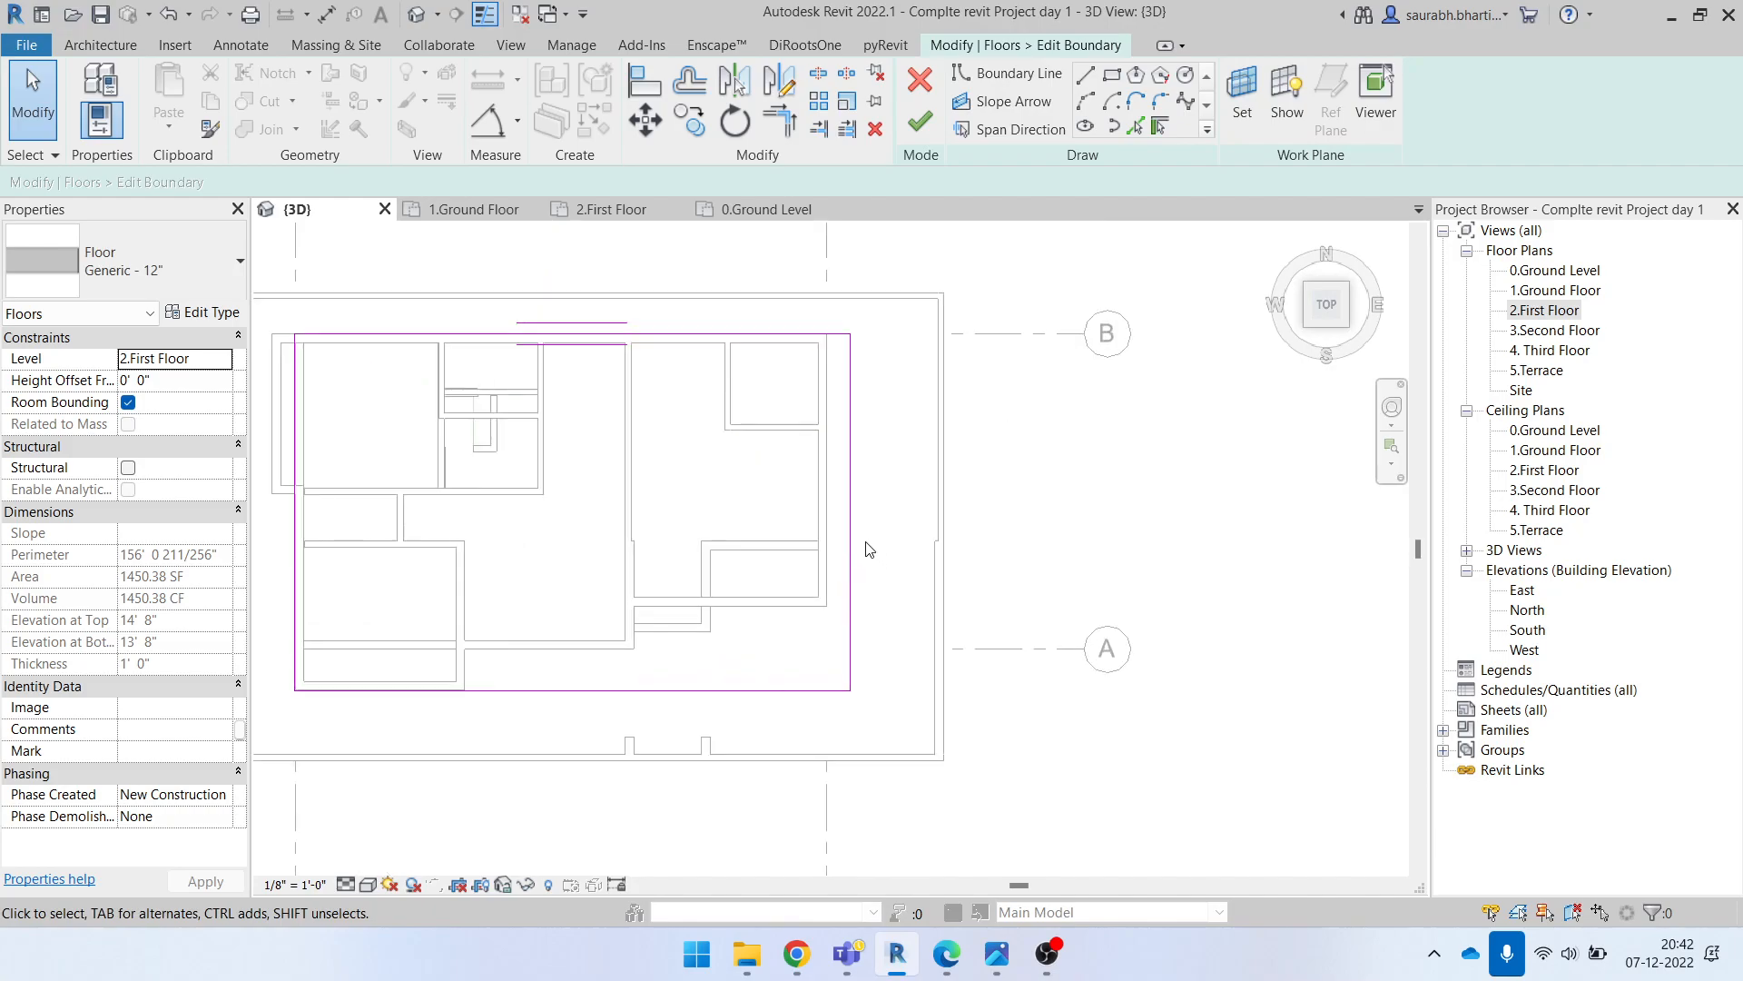
{"action": "scroll", "coordinate": [849, 536], "scroll_direction": "up", "scroll_amount": 2}
{"action": "left_click", "coordinate": [808, 533]}
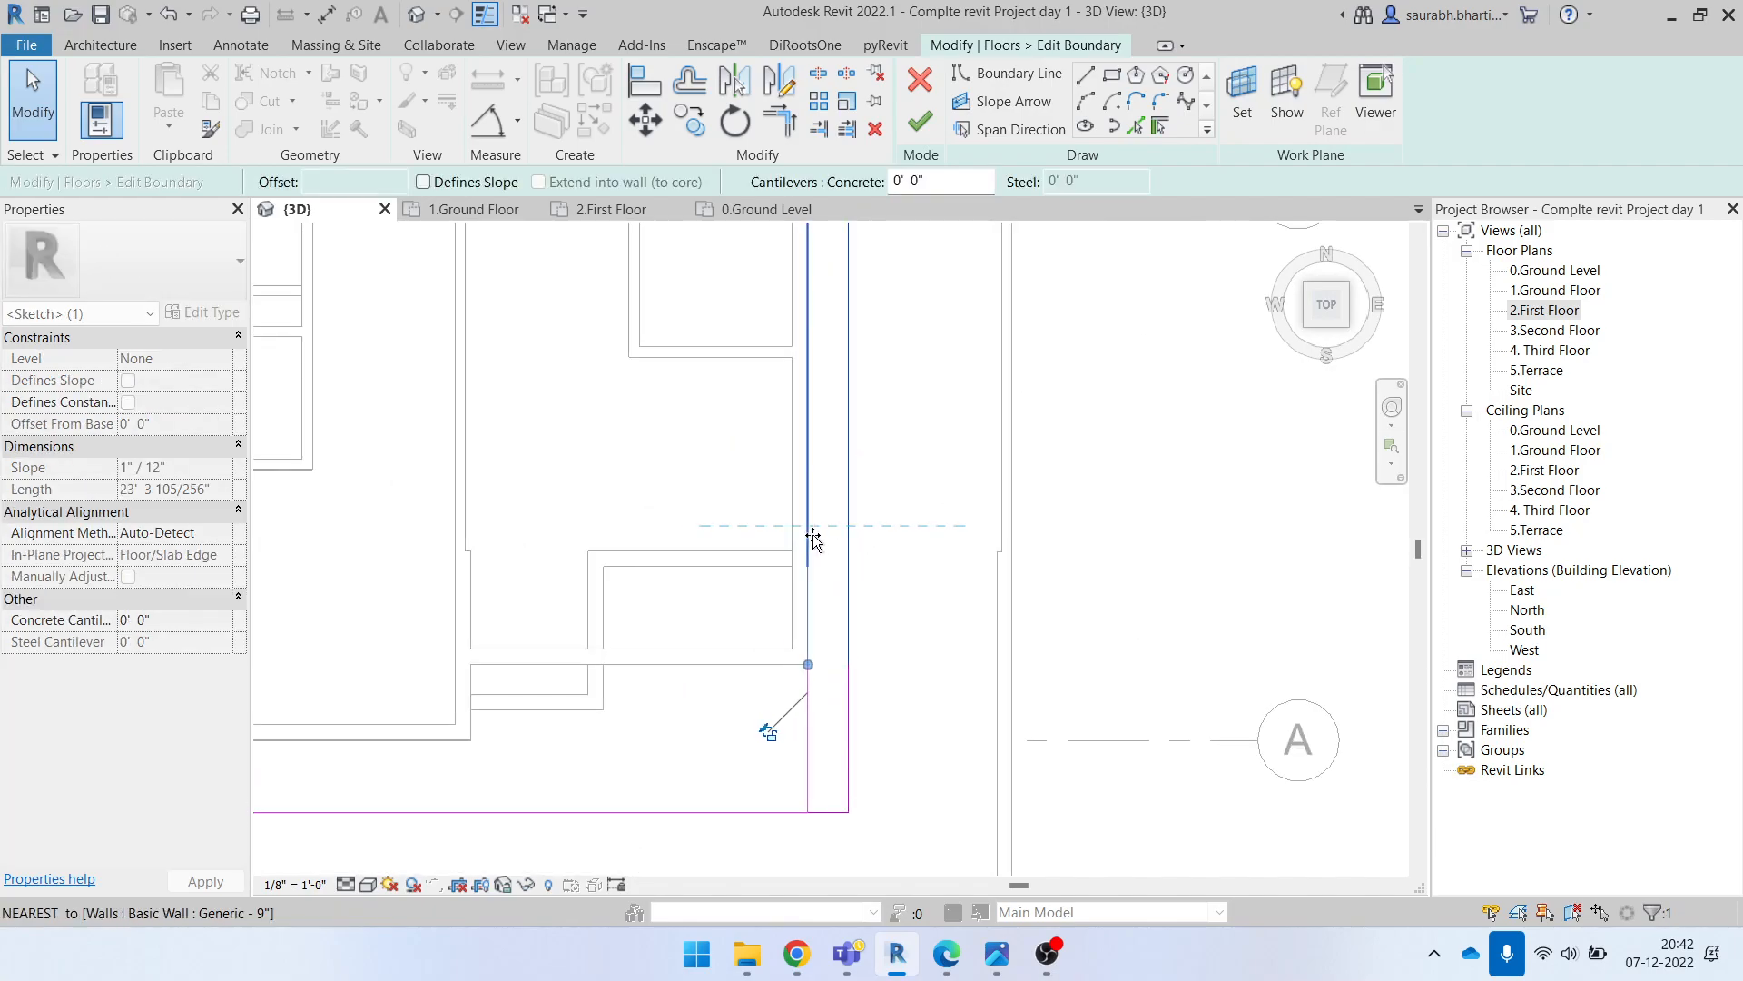
{"action": "left_click", "coordinate": [912, 598]}
{"action": "scroll", "coordinate": [1042, 594], "scroll_direction": "down", "scroll_amount": 3}
{"action": "scroll", "coordinate": [724, 528], "scroll_direction": "up", "scroll_amount": 2}
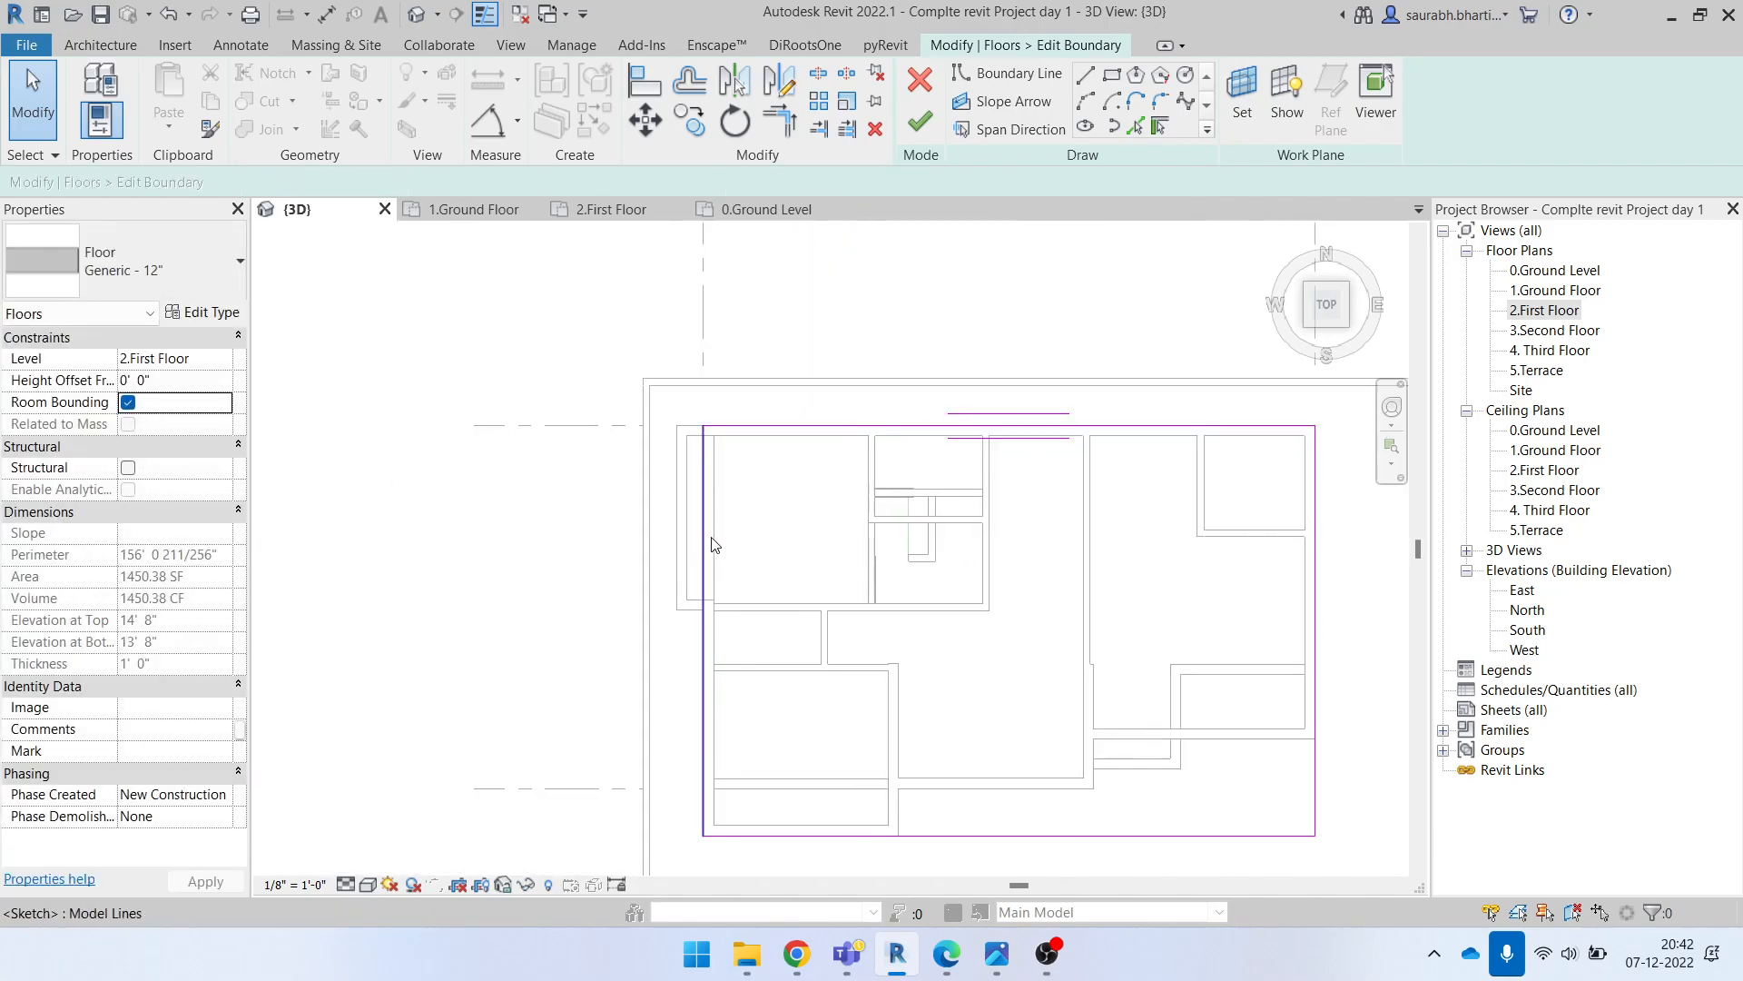
Step: Shorten the floor's west boundary line to the wall offset and draw boundary lines around the projecting northwest bedroom up to grid B
{"action": "left_click_drag", "start_coordinate": [706, 428], "coordinate": [713, 620]}
{"action": "scroll", "coordinate": [706, 611], "scroll_direction": "up", "scroll_amount": 3}
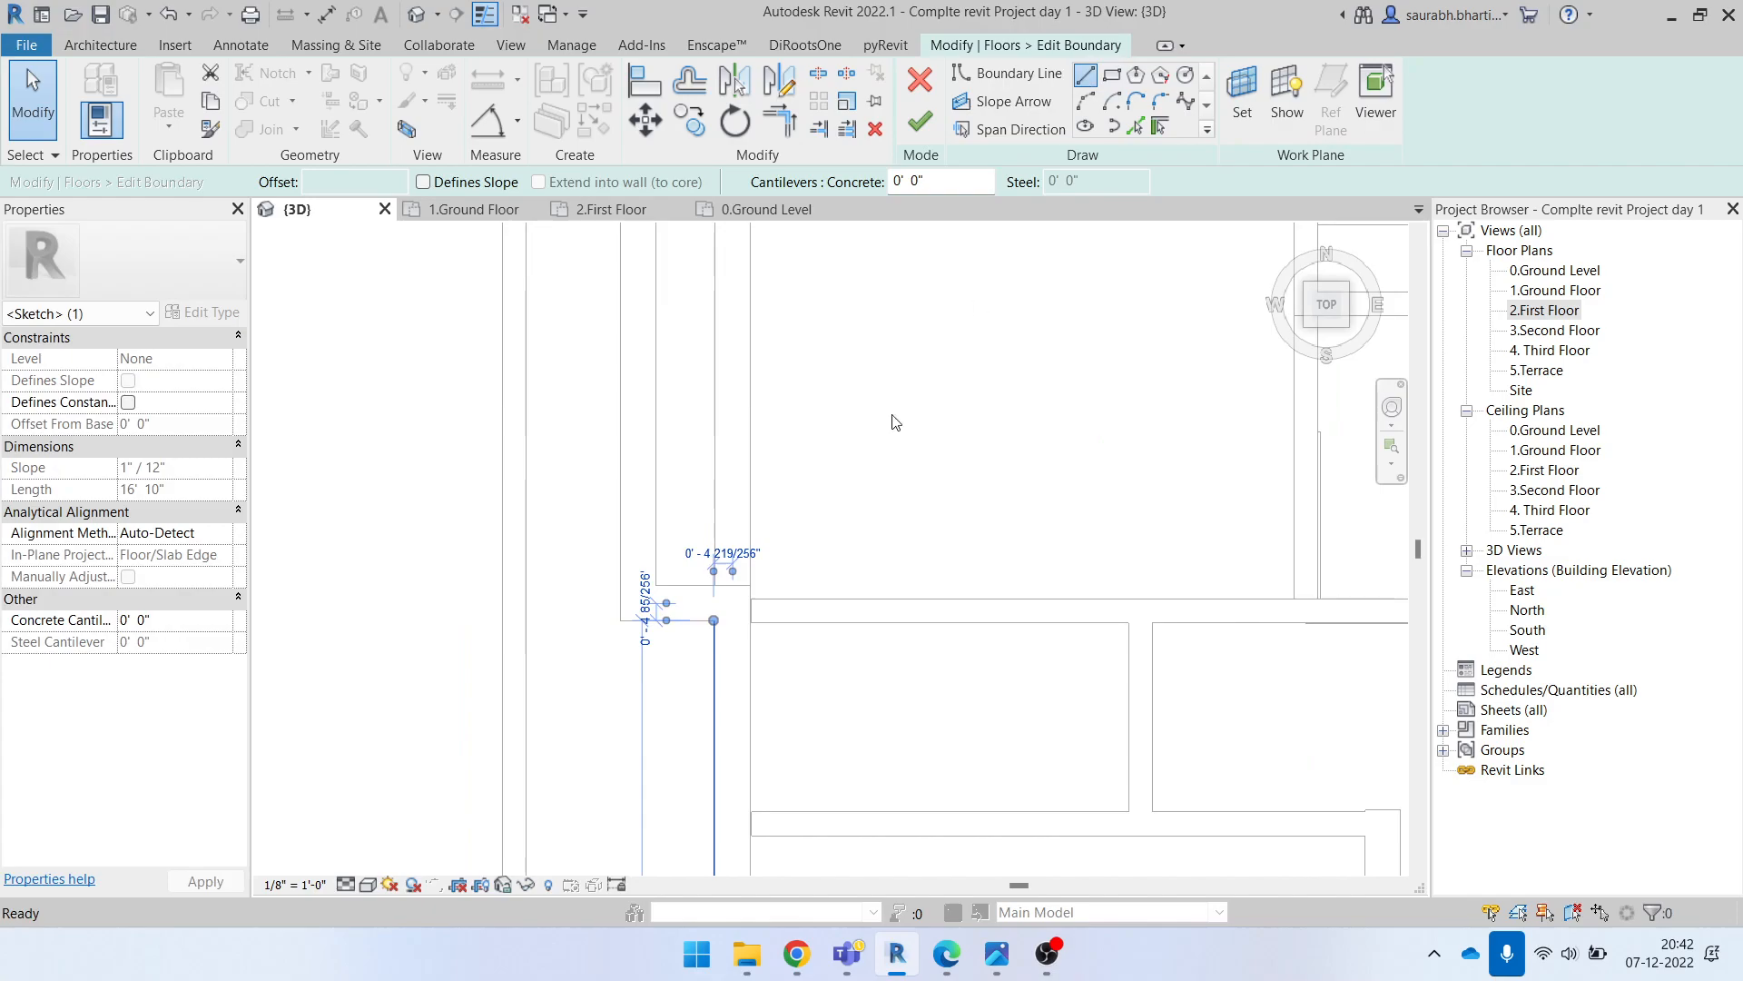
{"action": "left_click", "coordinate": [714, 620]}
{"action": "left_click", "coordinate": [621, 620]}
{"action": "scroll", "coordinate": [623, 472], "scroll_direction": "down", "scroll_amount": 2}
{"action": "middle_click_drag", "start_coordinate": [634, 352], "coordinate": [646, 817]}
{"action": "left_click", "coordinate": [631, 610]}
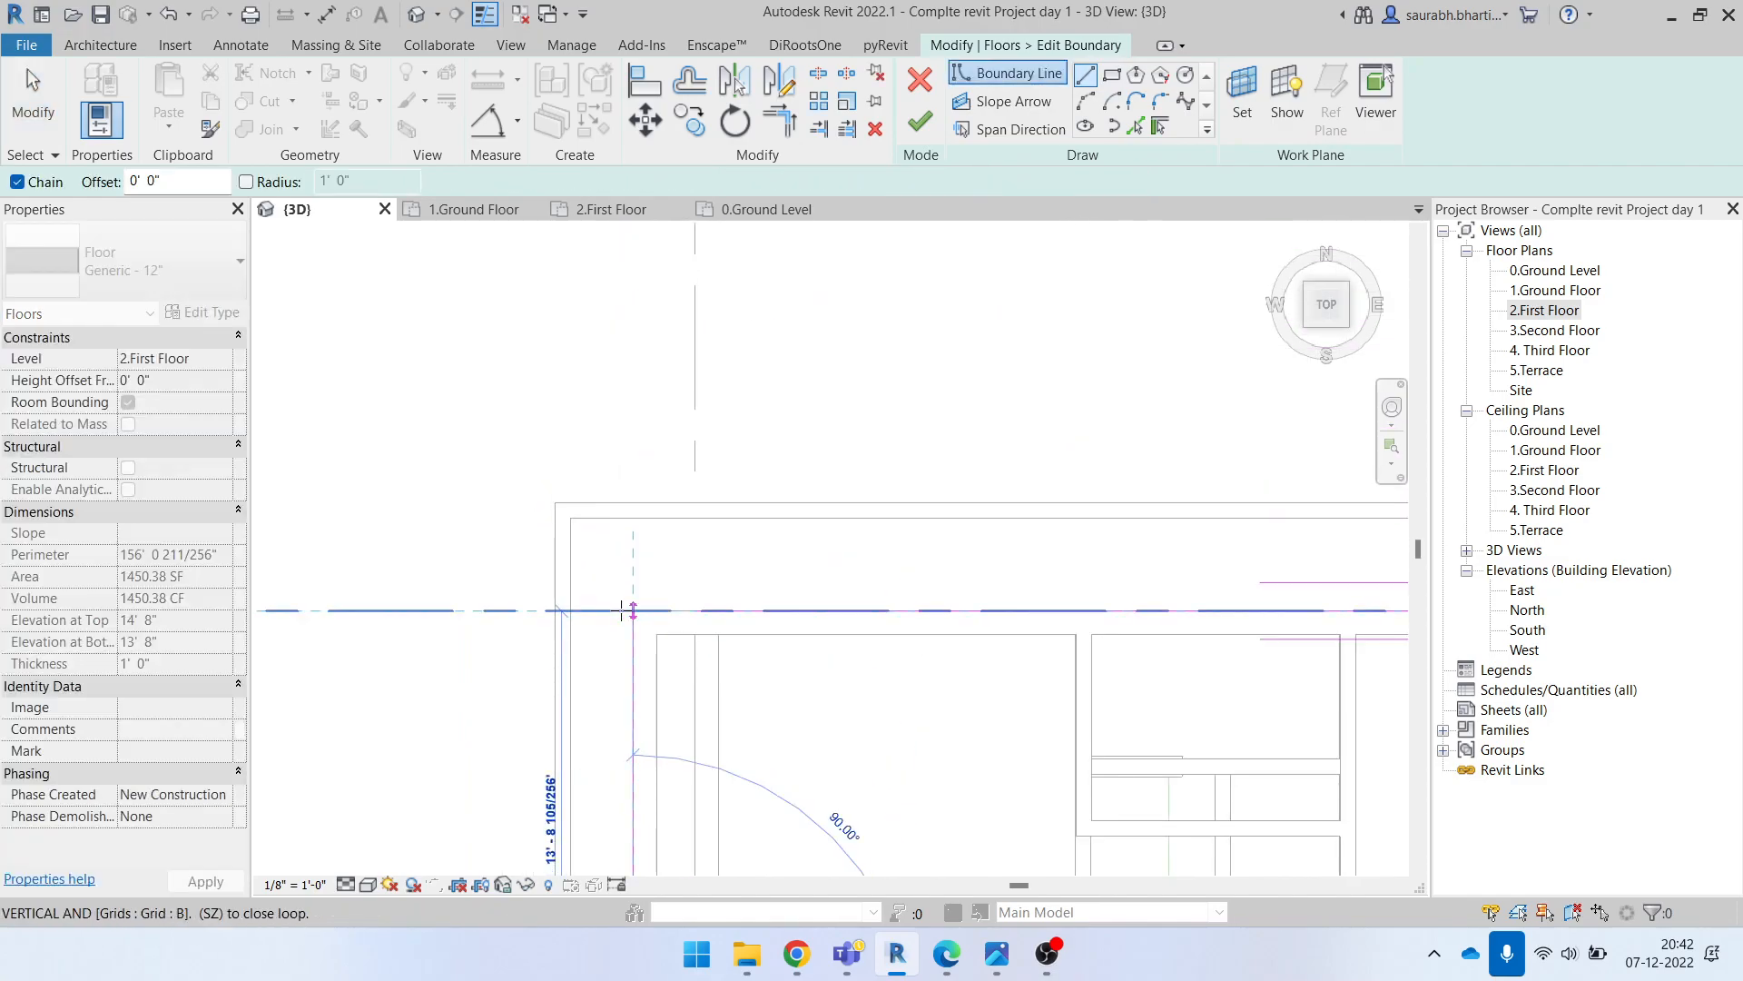
{"action": "key", "text": "Escape"}
{"action": "key", "text": "Escape"}
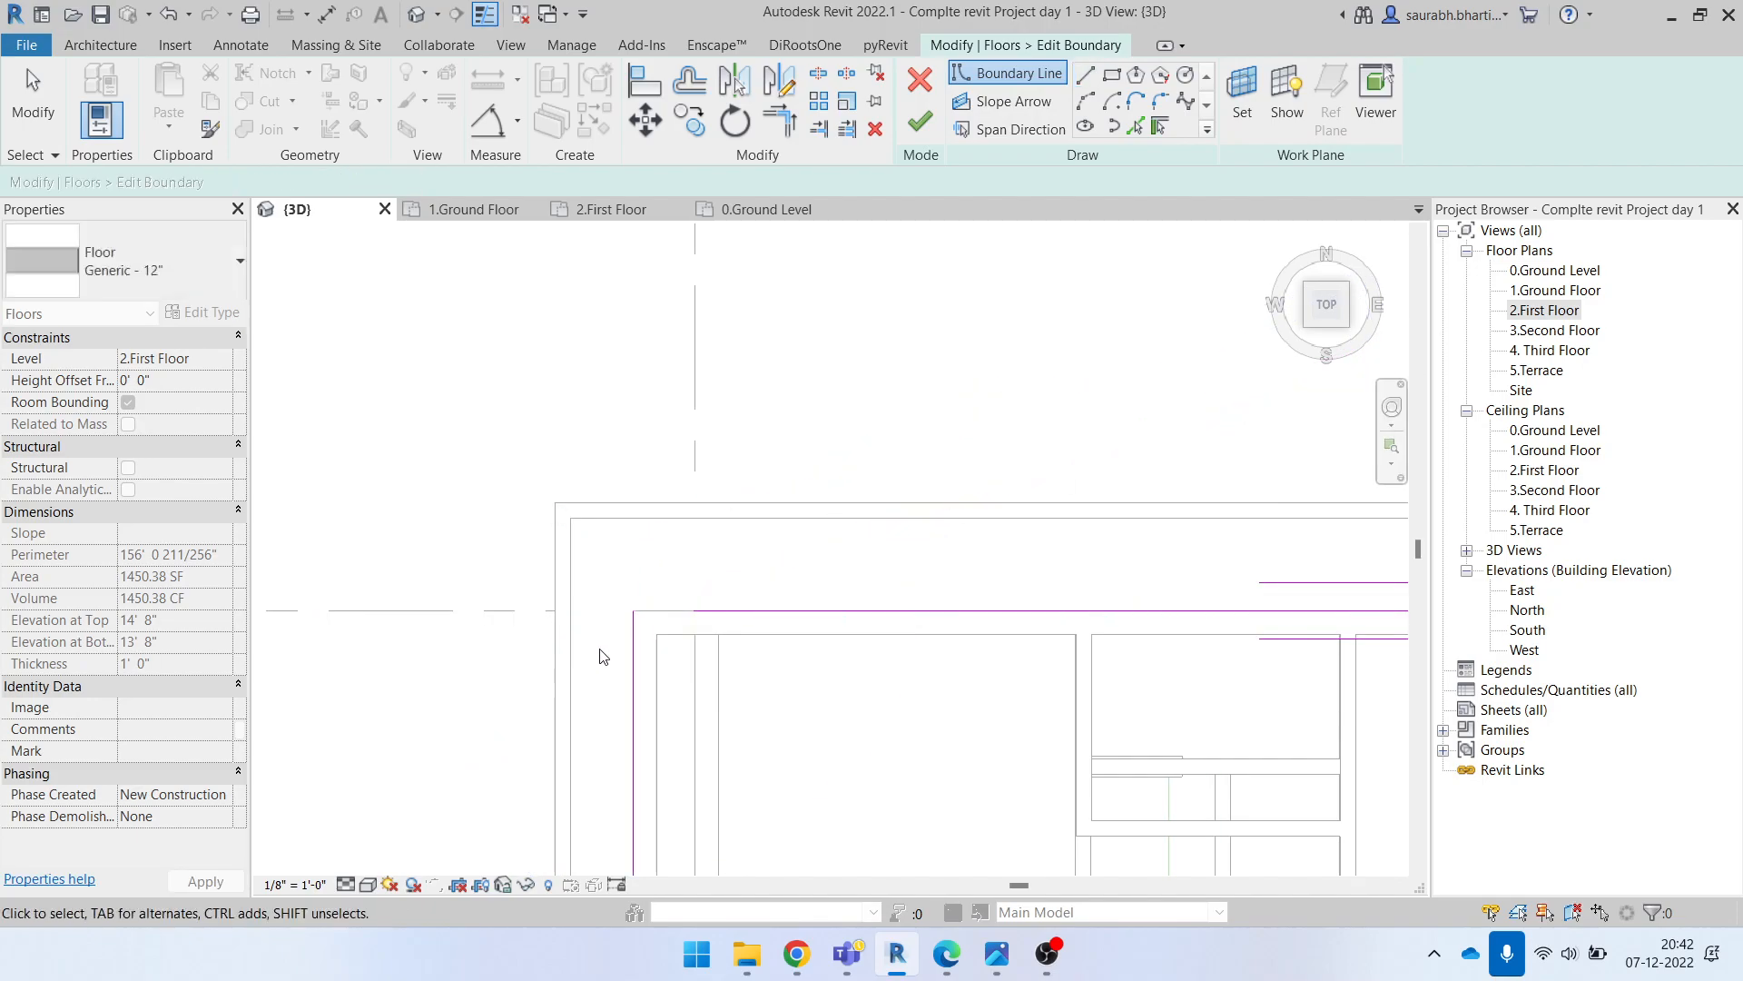
Step: Trim the new west boundary line and the north boundary line into a corner, and finish the floor boundary edit
{"action": "key", "text": "t"}
{"action": "key", "text": "r"}
{"action": "scroll", "coordinate": [745, 500], "scroll_direction": "down", "scroll_amount": 3}
{"action": "key", "text": "Escape"}
{"action": "left_click", "coordinate": [920, 121]}
{"action": "scroll", "coordinate": [835, 444], "scroll_direction": "up", "scroll_amount": 1}
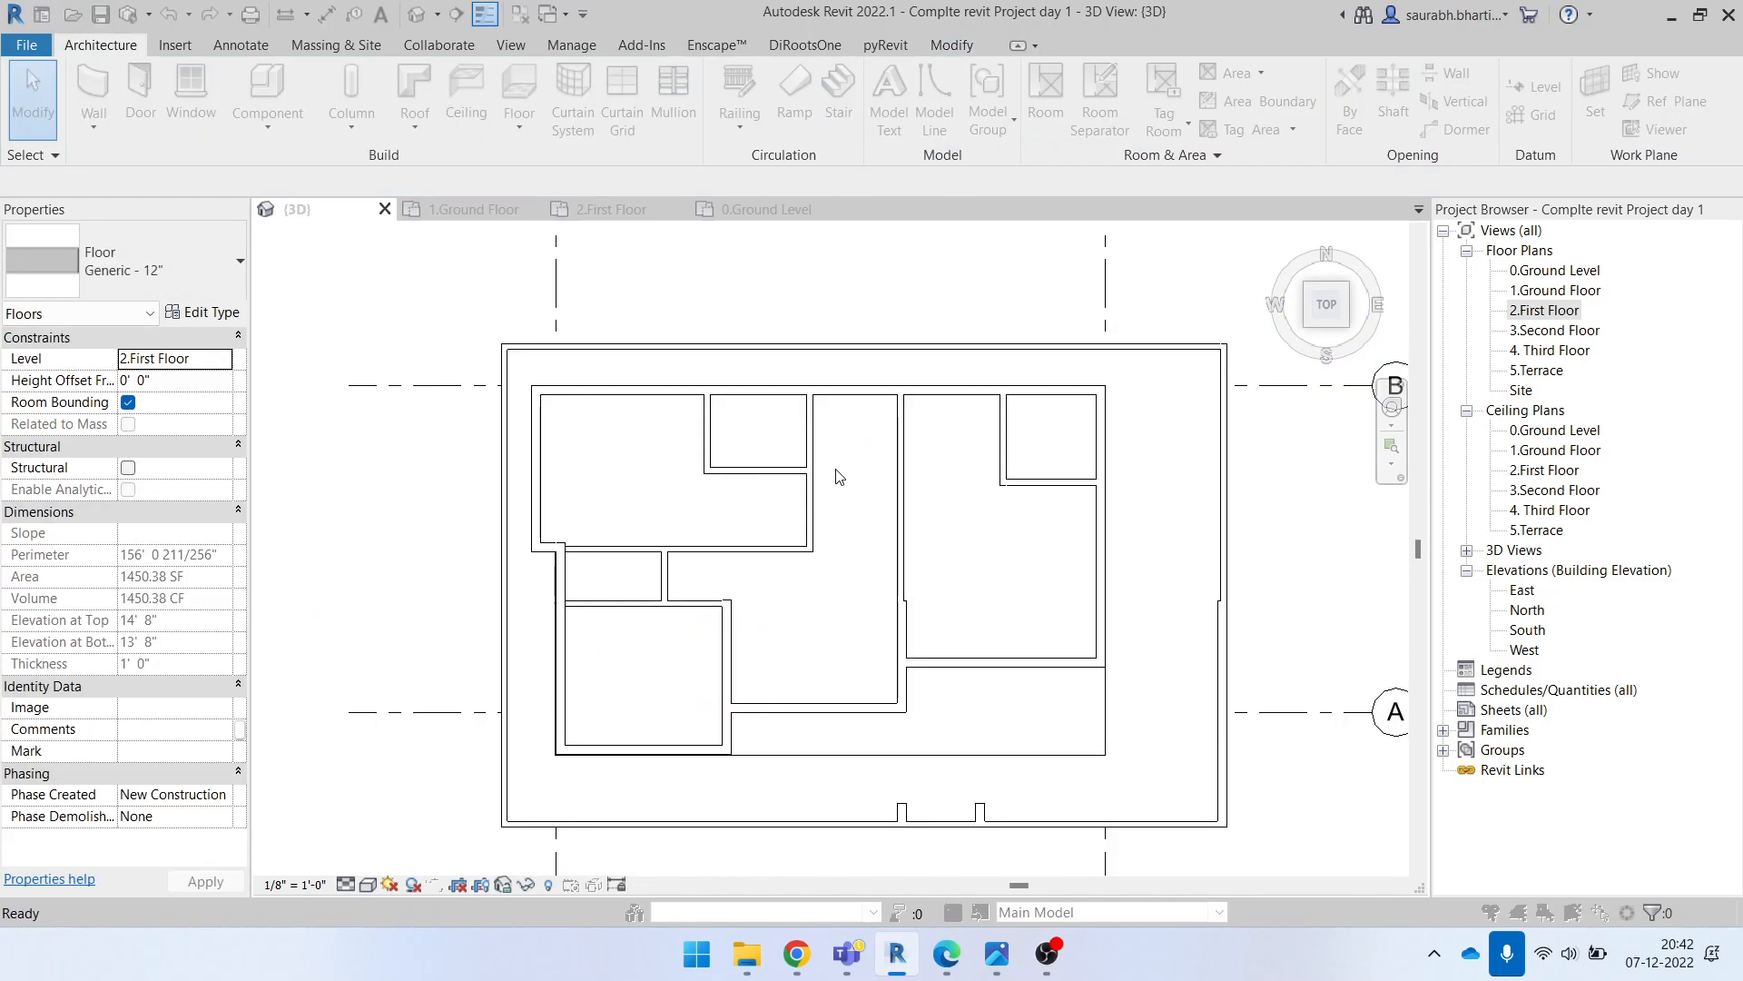
{"action": "left_click", "coordinate": [950, 491]}
{"action": "scroll", "coordinate": [846, 654], "scroll_direction": "down", "scroll_amount": 3}
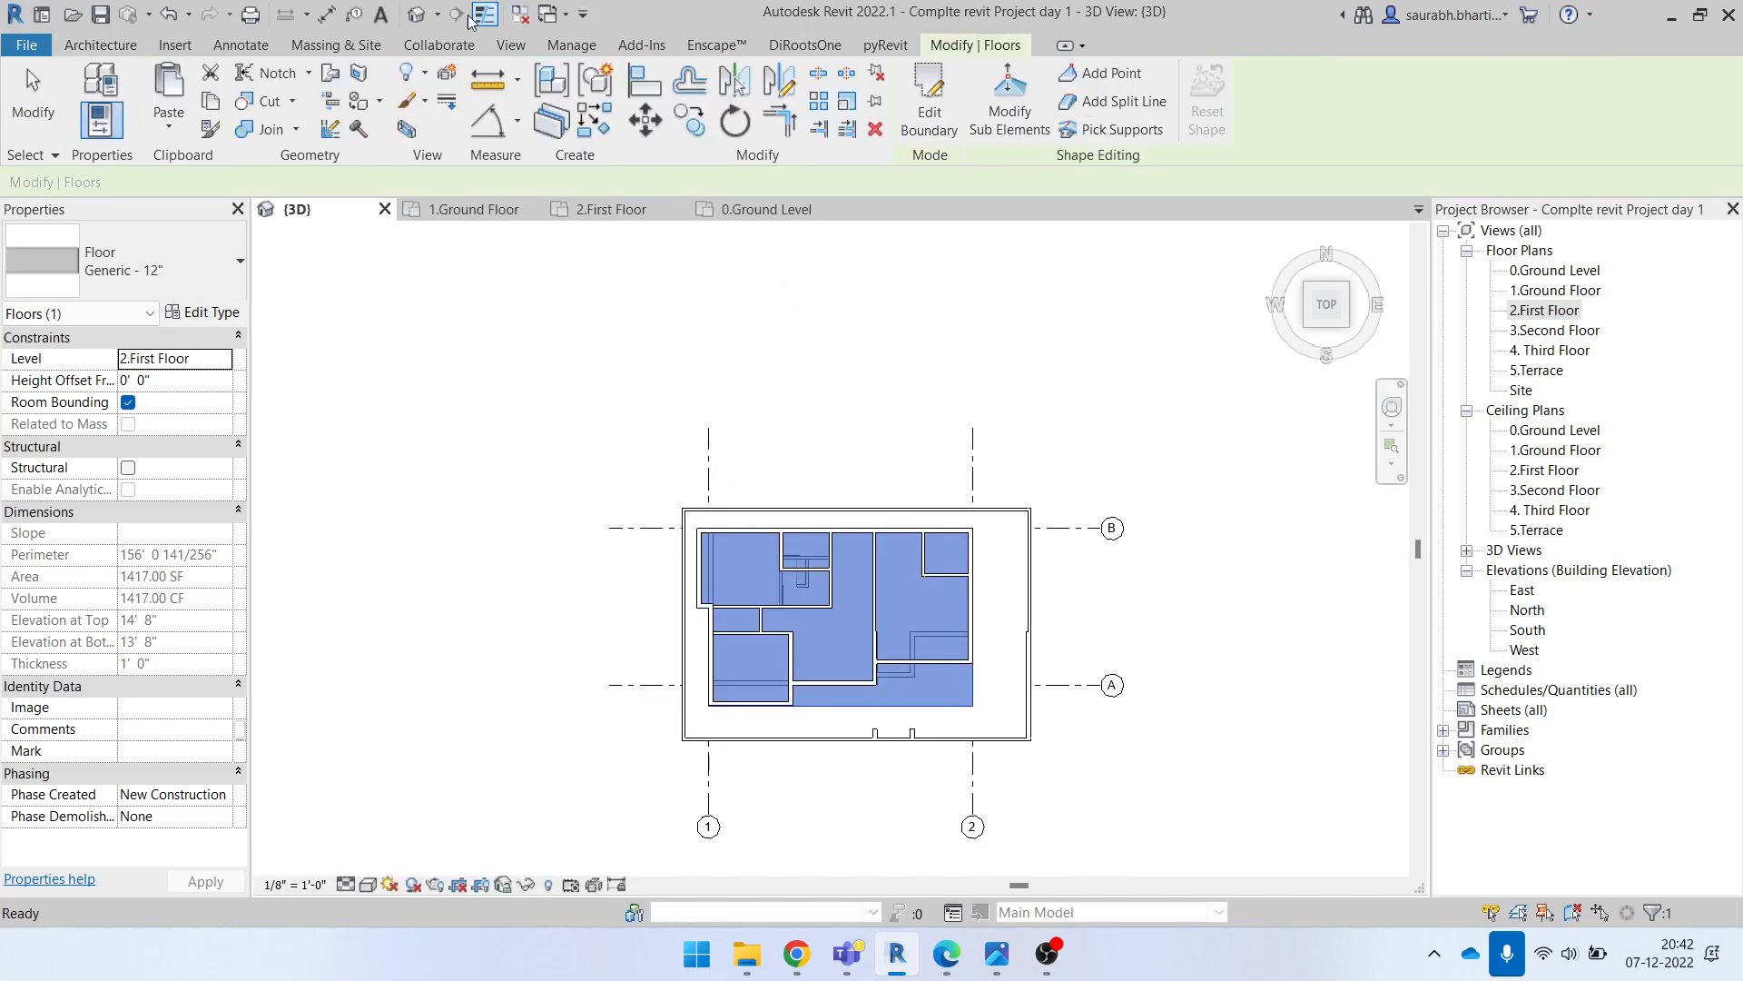
Step: Reopen the first-floor slab's boundary for editing, with its southwest corner in view in 3D
{"action": "middle_click_drag", "start_coordinate": [881, 626], "coordinate": [963, 382], "text": "shift"}
{"action": "scroll", "coordinate": [740, 805], "scroll_direction": "up", "scroll_amount": 4}
{"action": "scroll", "coordinate": [889, 679], "scroll_direction": "up", "scroll_amount": 4}
{"action": "scroll", "coordinate": [889, 679], "scroll_direction": "down", "scroll_amount": 2}
{"action": "middle_click_drag", "start_coordinate": [889, 679], "coordinate": [945, 781], "text": "shift"}
{"action": "scroll", "coordinate": [694, 557], "scroll_direction": "up", "scroll_amount": 6}
{"action": "scroll", "coordinate": [694, 557], "scroll_direction": "down", "scroll_amount": 3}
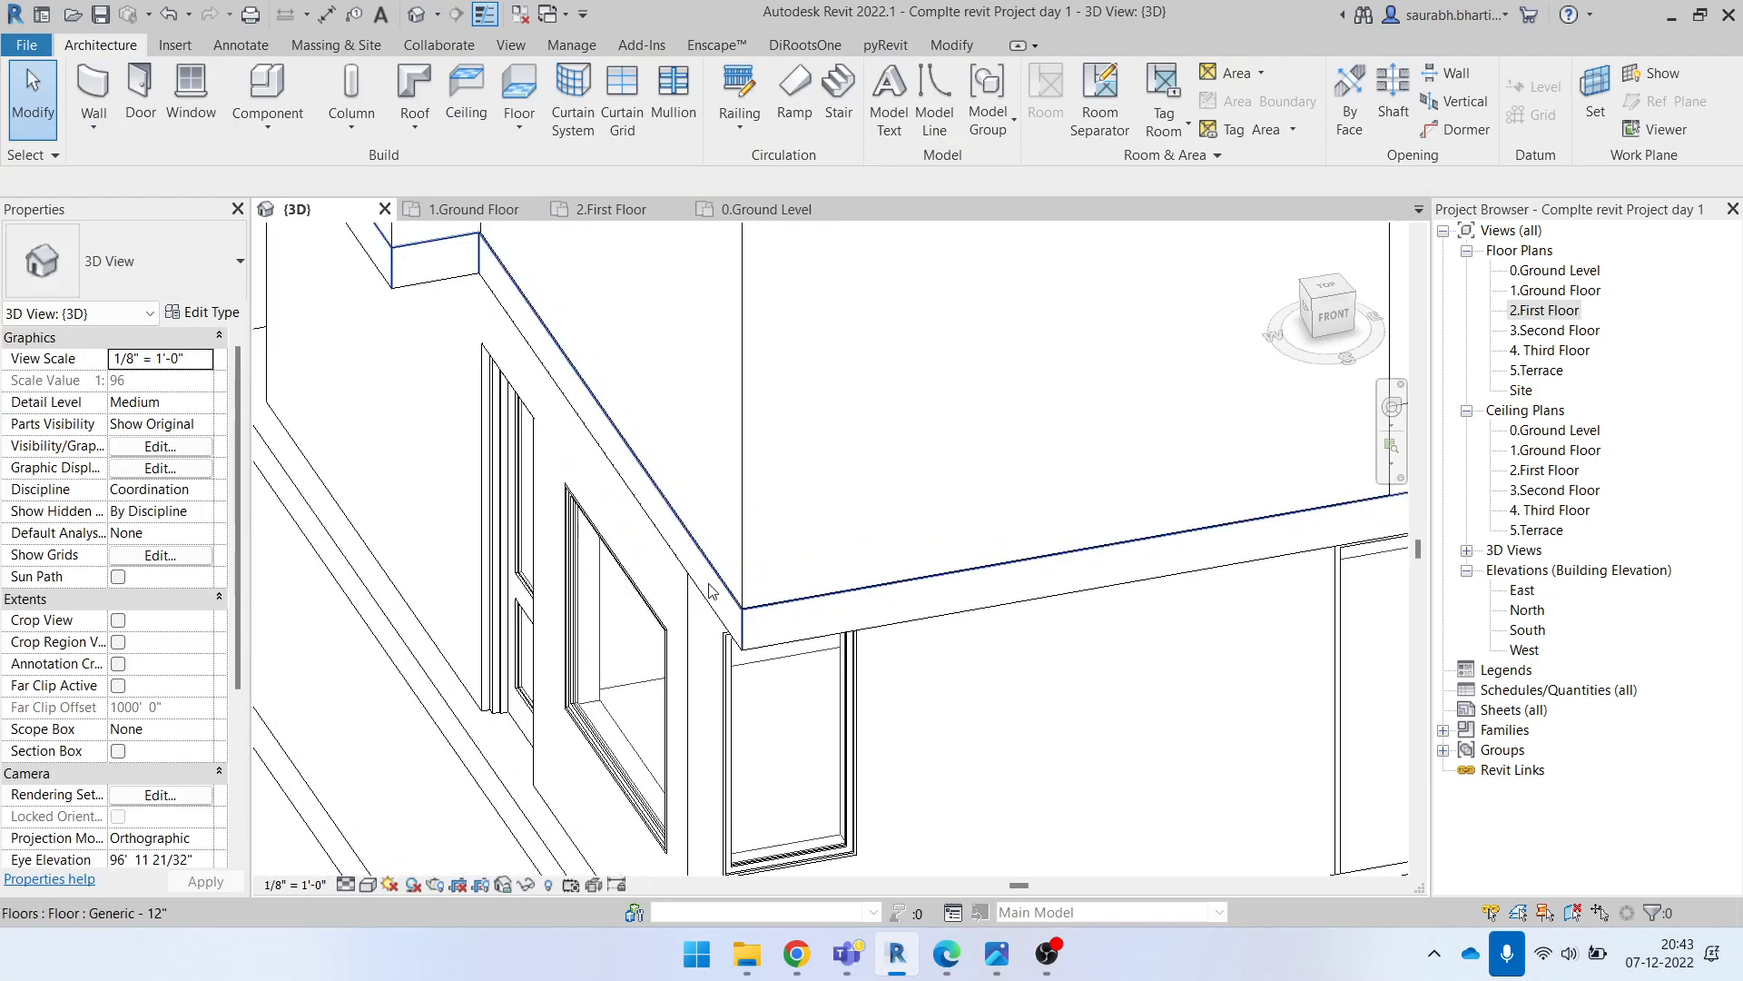
{"action": "scroll", "coordinate": [710, 572], "scroll_direction": "up", "scroll_amount": 2}
{"action": "left_click", "coordinate": [712, 581]}
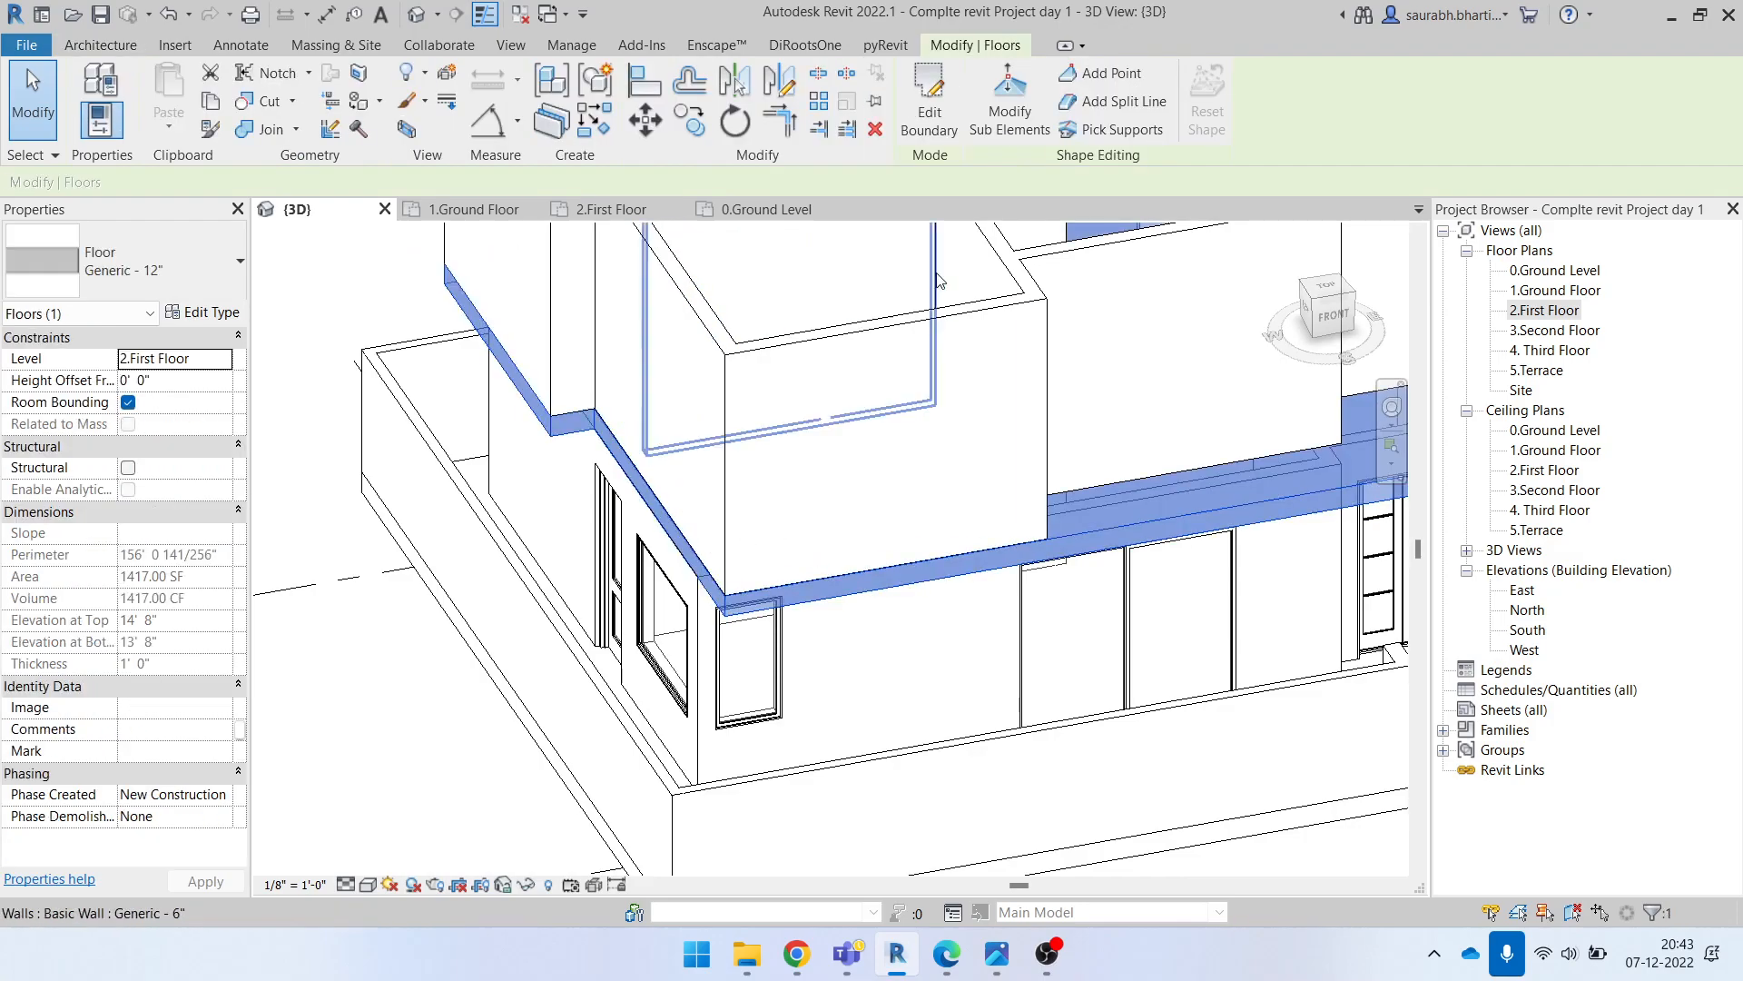
{"action": "left_click", "coordinate": [930, 100]}
Step: Align the slab's southwest boundary line with the outer face of the first-floor west wall and finish the boundary edit
{"action": "scroll", "coordinate": [738, 612], "scroll_direction": "up", "scroll_amount": 3}
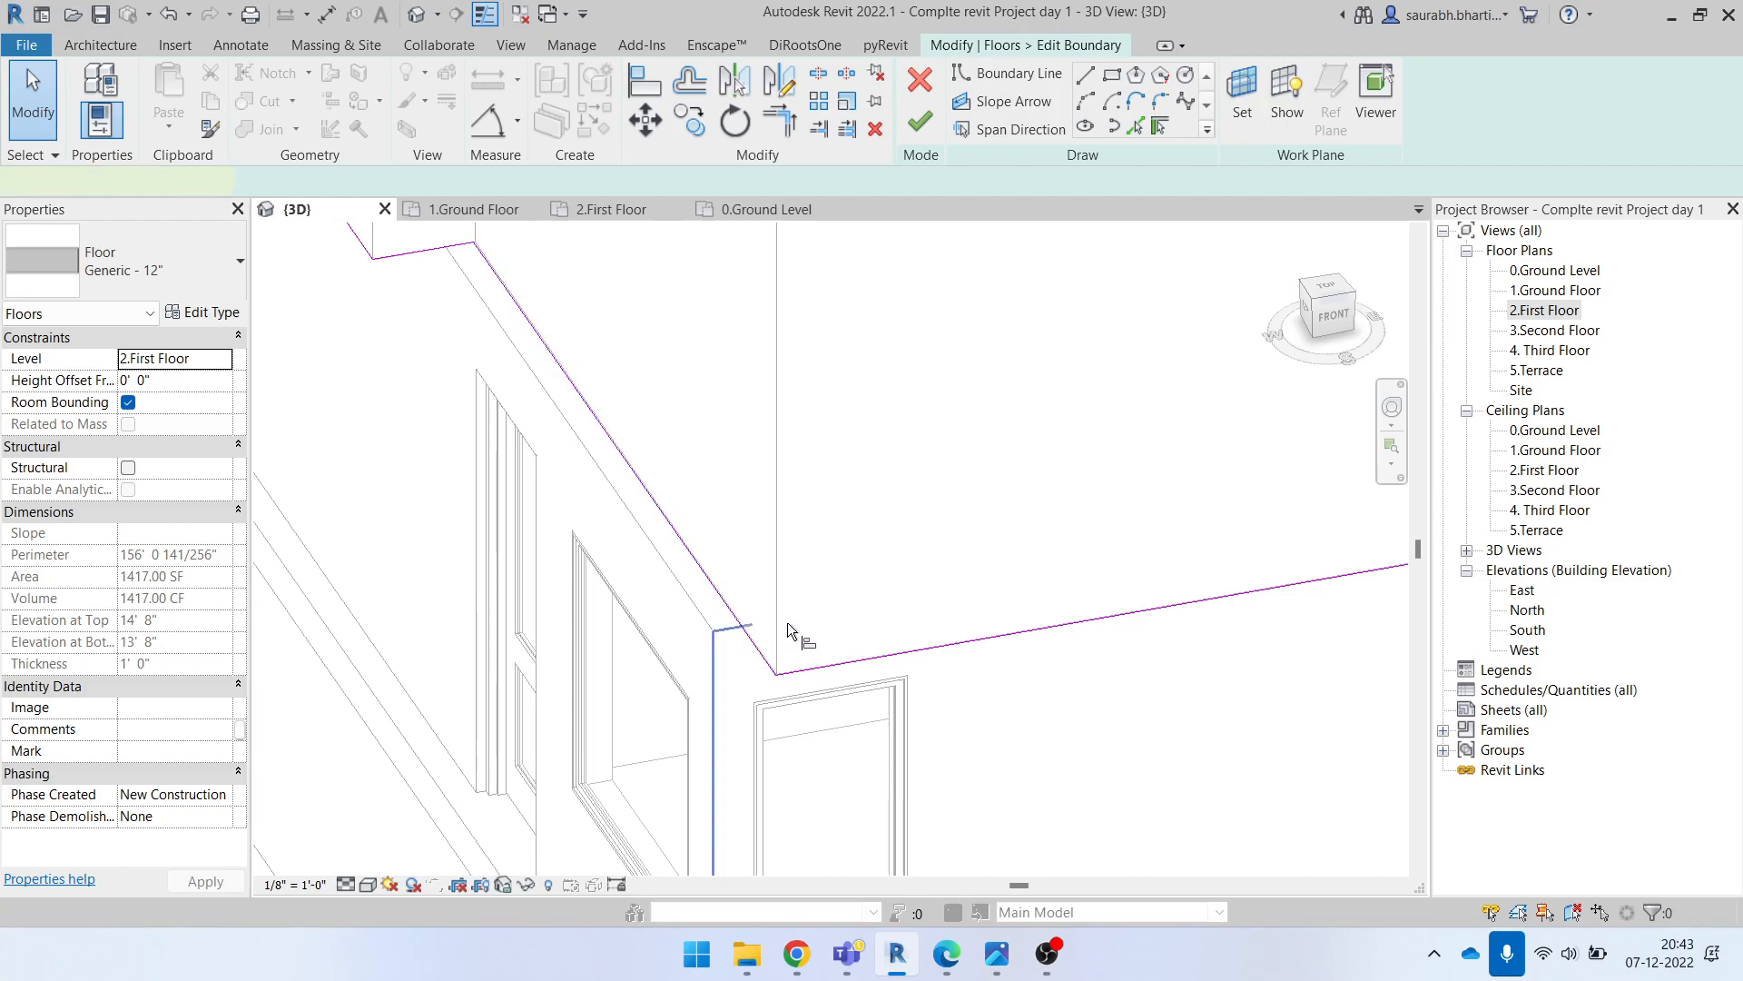
{"action": "scroll", "coordinate": [788, 623], "scroll_direction": "down", "scroll_amount": 4}
{"action": "key", "text": "a"}
{"action": "key", "text": "l"}
{"action": "left_click", "coordinate": [747, 354]}
{"action": "left_click", "coordinate": [717, 498]}
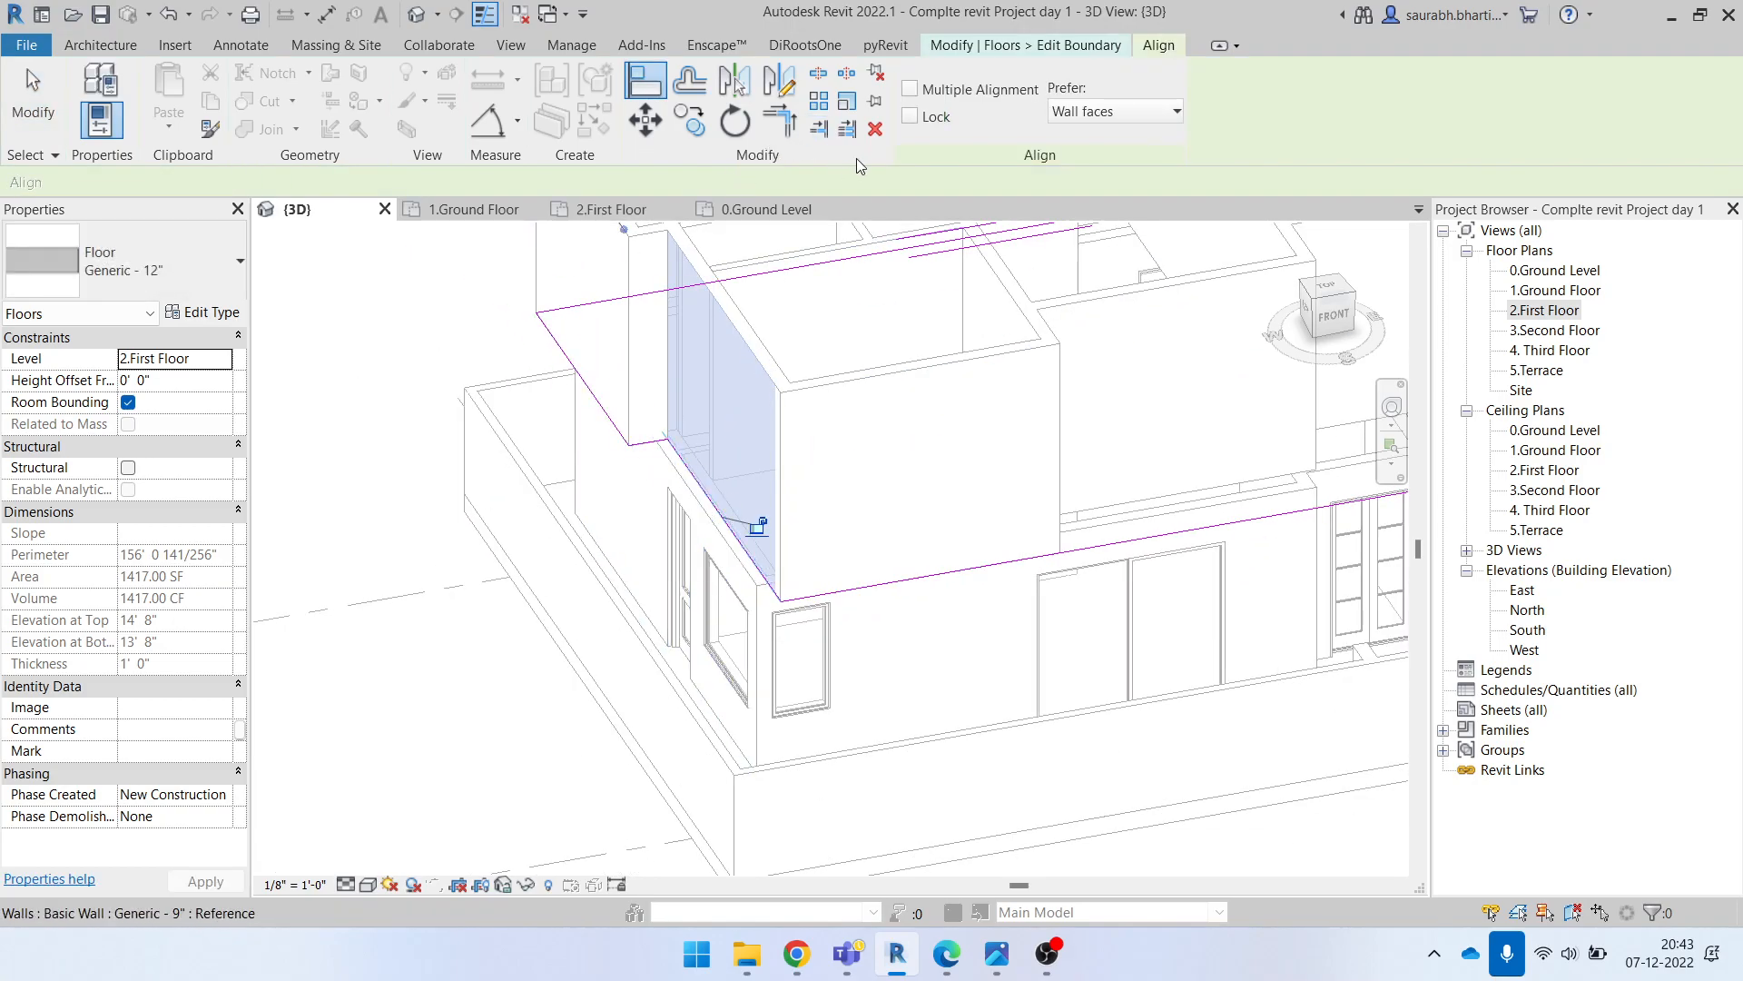
{"action": "key", "text": "Escape"}
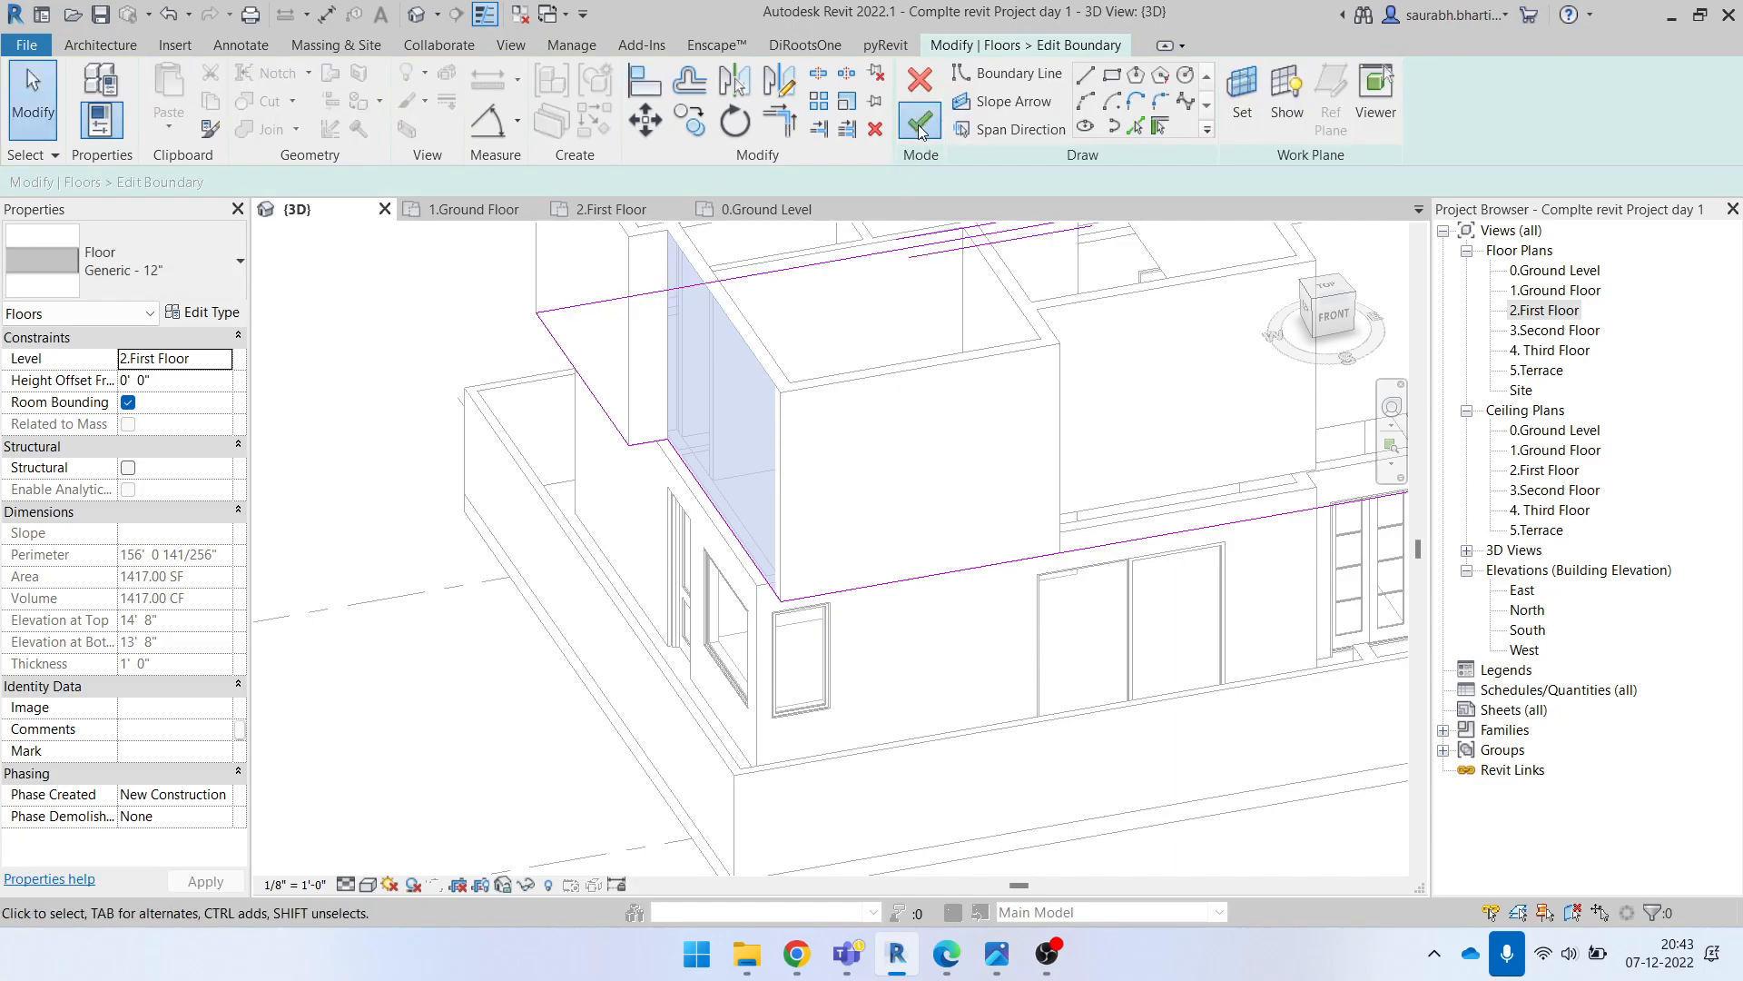
{"action": "left_click", "coordinate": [918, 114]}
{"action": "left_click", "coordinate": [940, 490]}
{"action": "scroll", "coordinate": [623, 686], "scroll_direction": "up", "scroll_amount": 3}
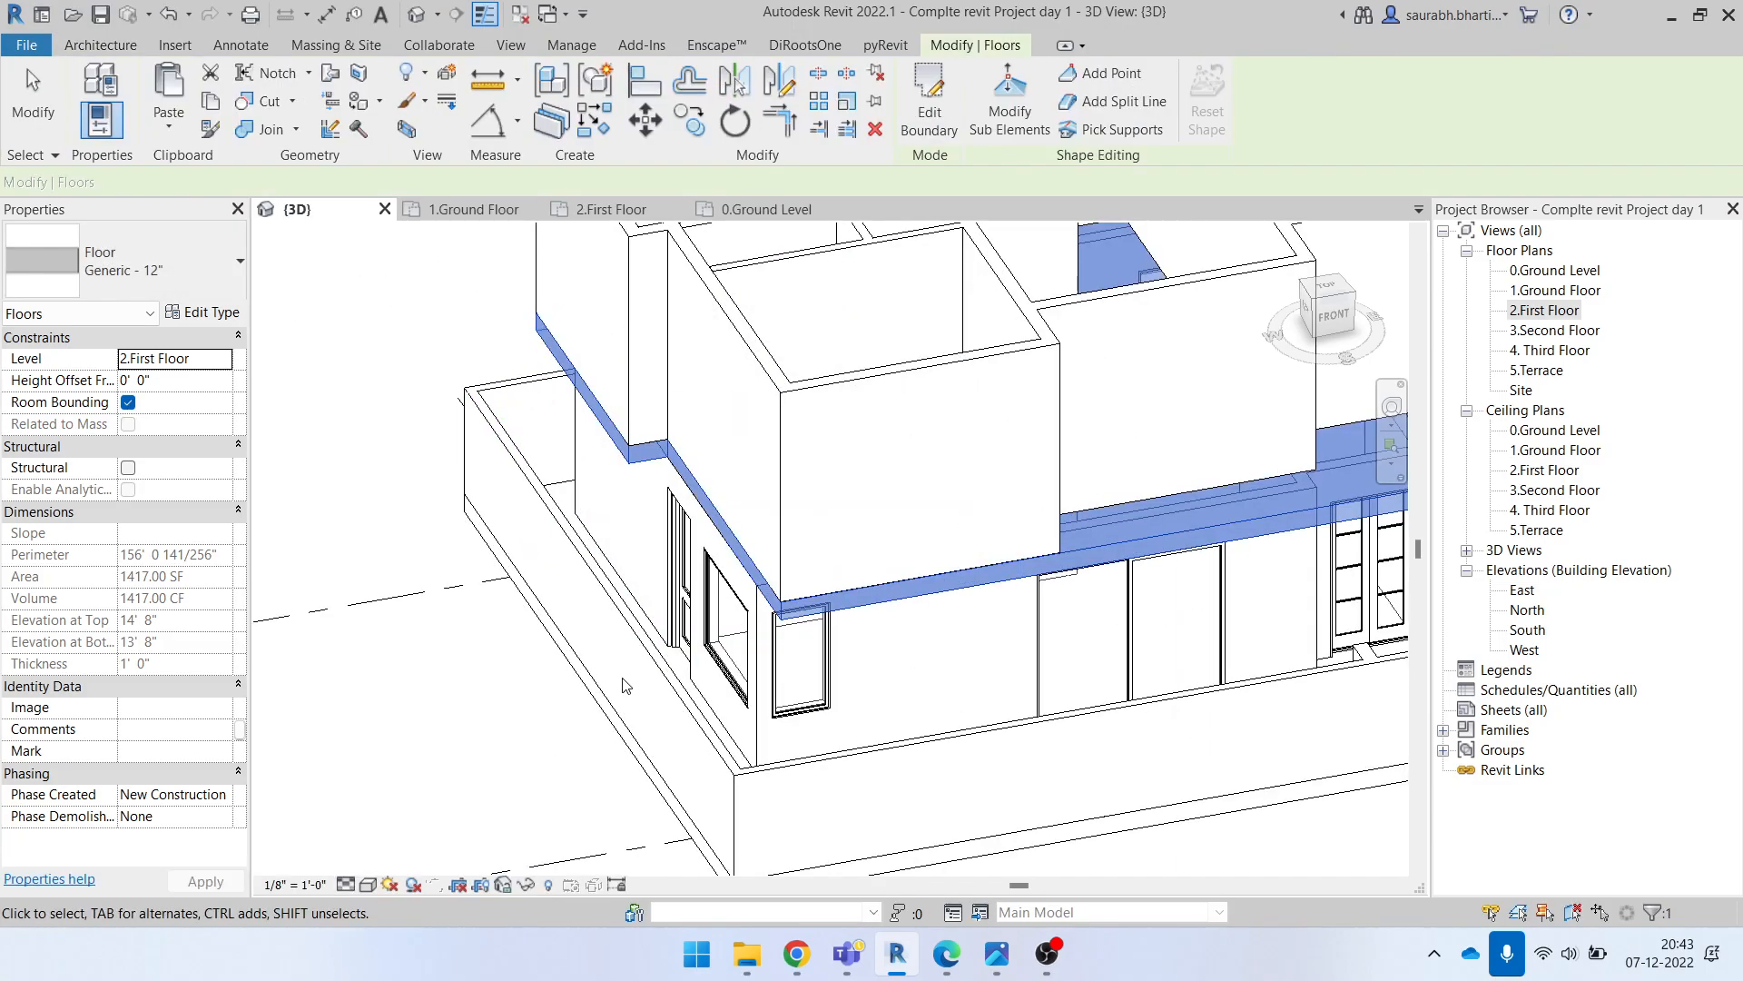
Step: Examine the slab edges and first-floor walls of the 3D model from the west and south sides
{"action": "left_click", "coordinate": [502, 681]}
{"action": "scroll", "coordinate": [695, 586], "scroll_direction": "down", "scroll_amount": 3}
{"action": "middle_click_drag", "start_coordinate": [781, 588], "coordinate": [577, 459], "text": "shift"}
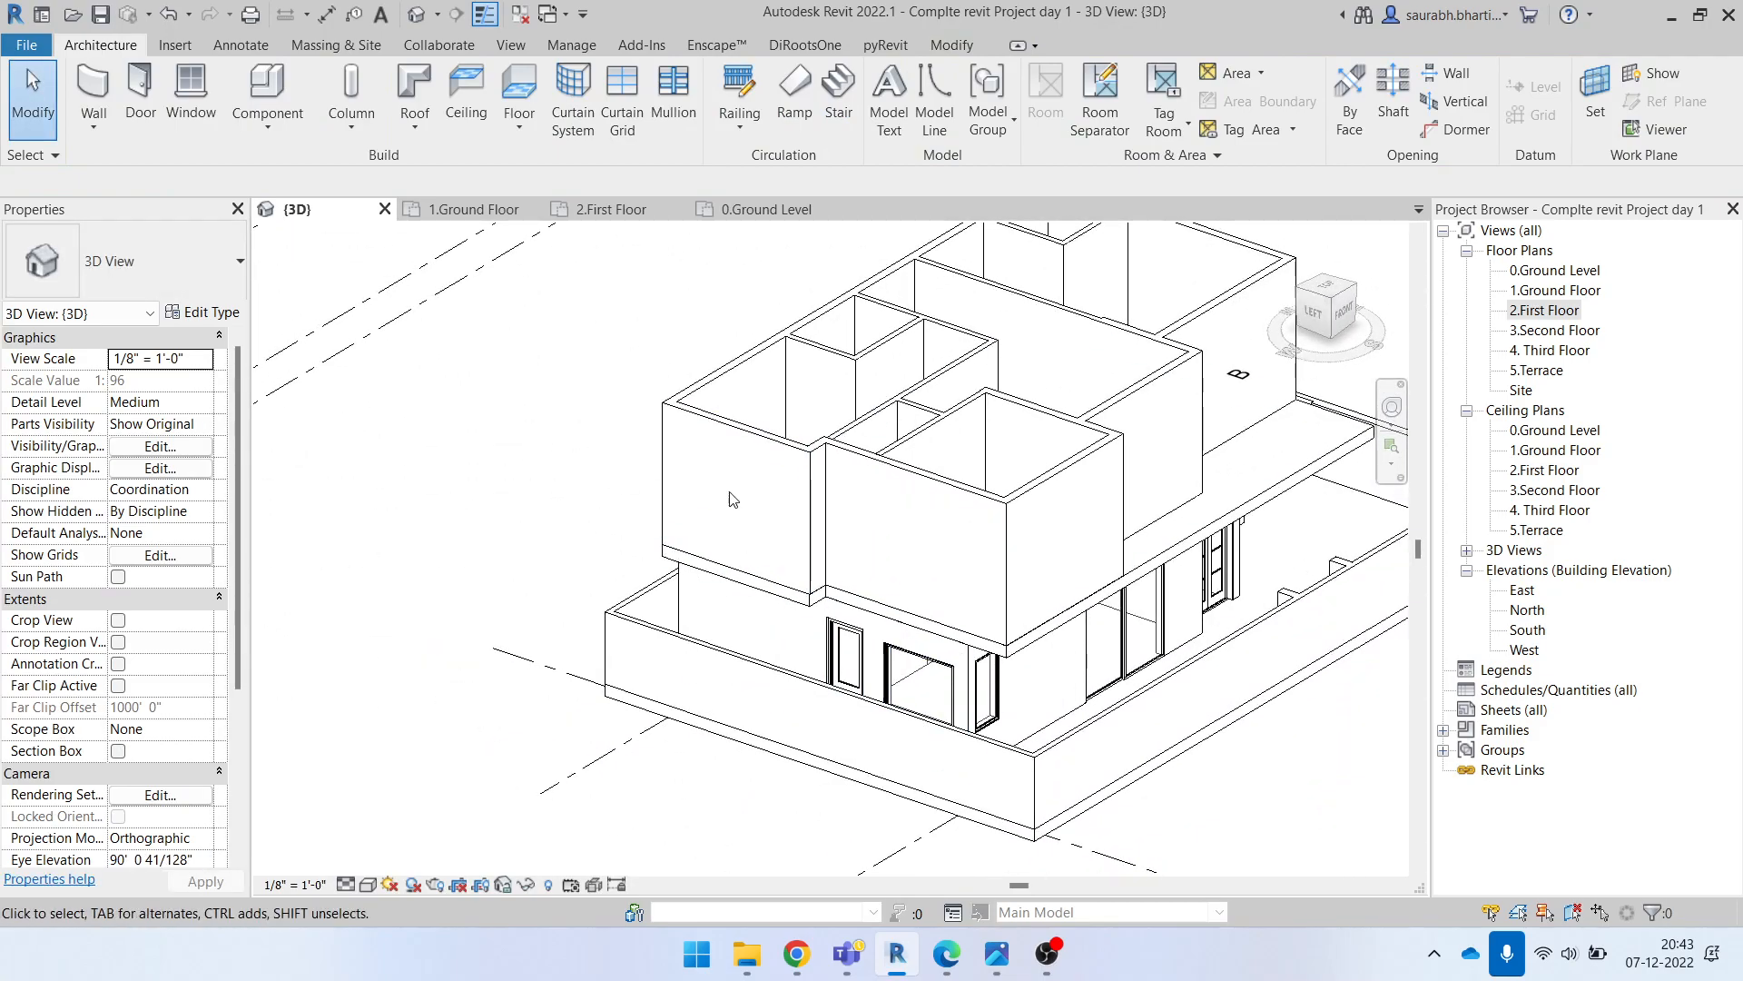
{"action": "middle_click_drag", "start_coordinate": [740, 463], "coordinate": [767, 607], "text": "shift"}
{"action": "middle_click_drag", "start_coordinate": [782, 679], "coordinate": [839, 645], "text": "shift"}
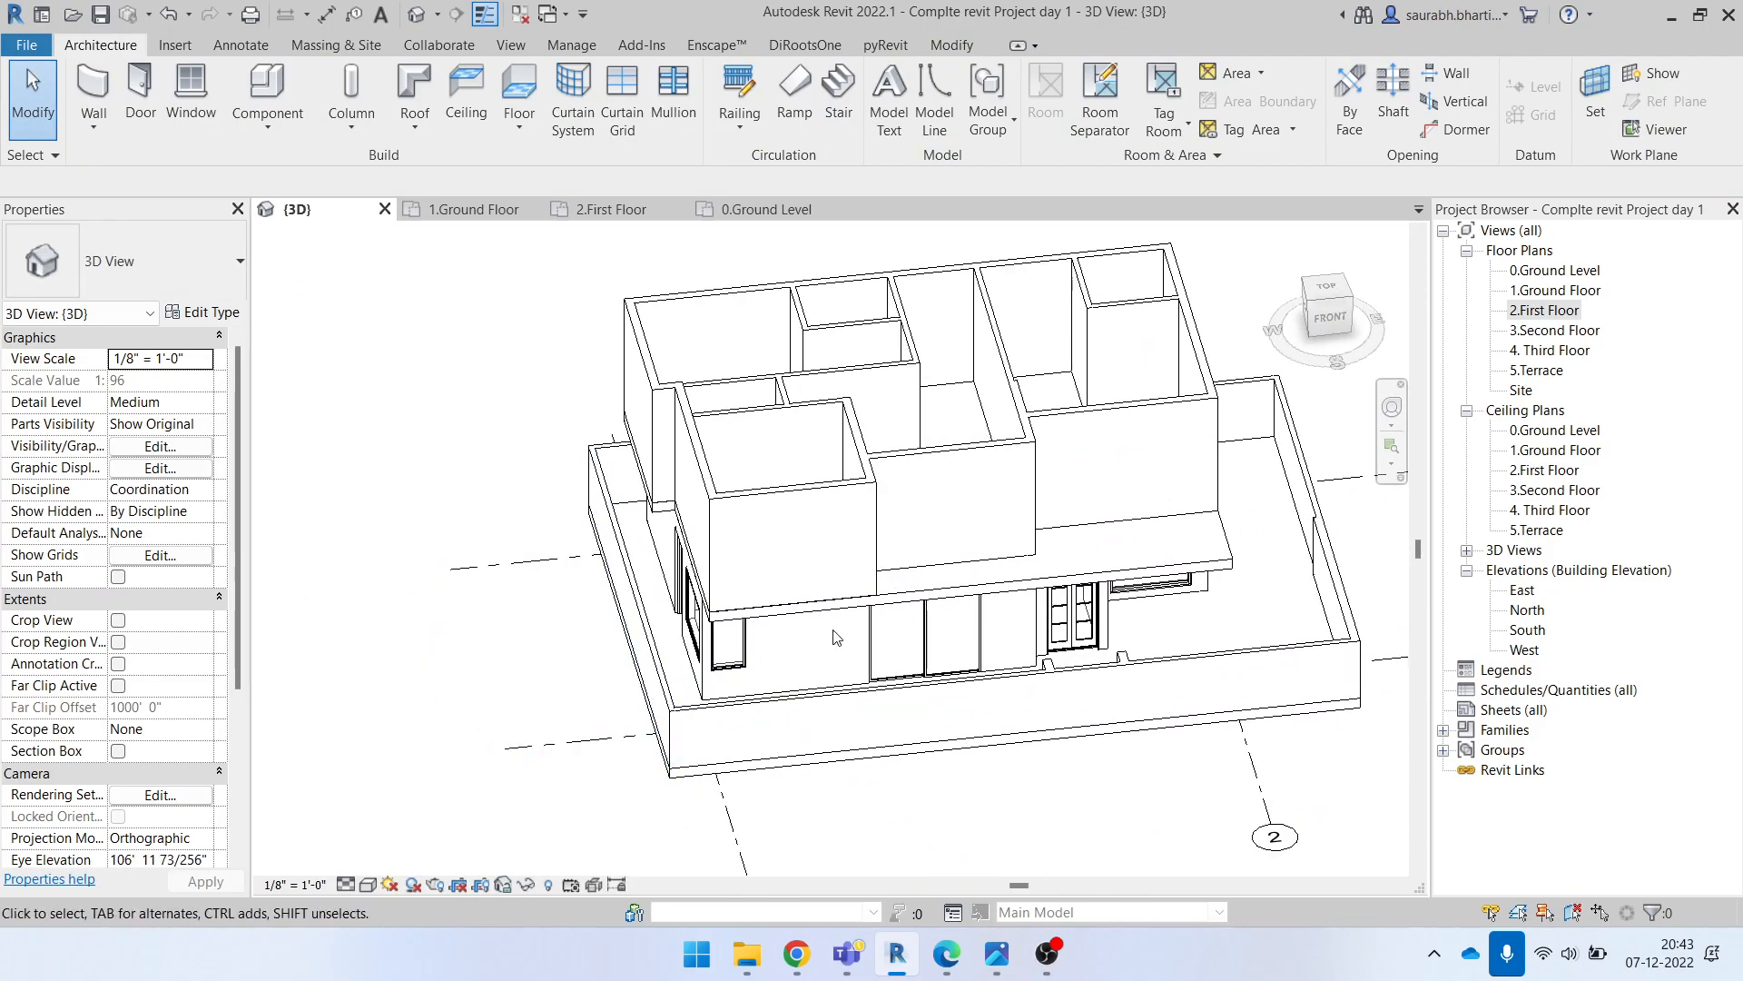
{"action": "scroll", "coordinate": [786, 538], "scroll_direction": "down", "scroll_amount": 3}
{"action": "middle_click_drag", "start_coordinate": [949, 582], "coordinate": [1024, 698], "text": "shift"}
{"action": "scroll", "coordinate": [881, 531], "scroll_direction": "up", "scroll_amount": 2}
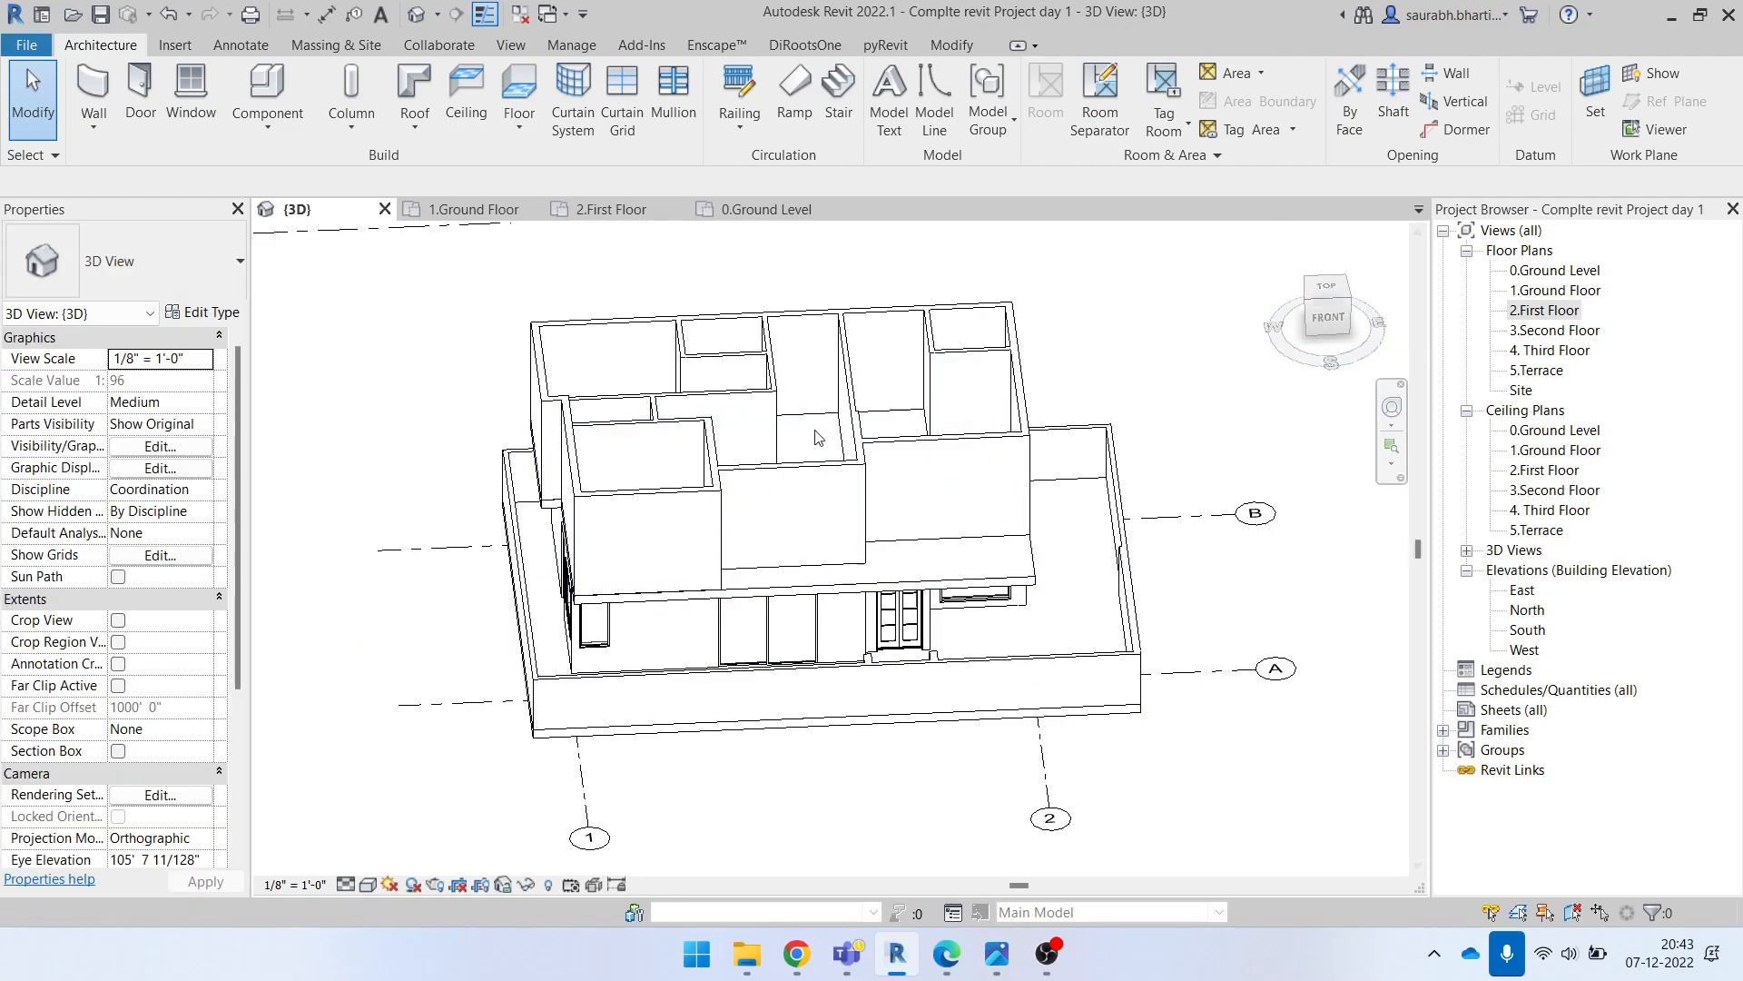
Step: Open the 2.First Floor plan at the D1 door opening of the 13'6"X12'6" bedroom
{"action": "double_click", "coordinate": [1538, 310]}
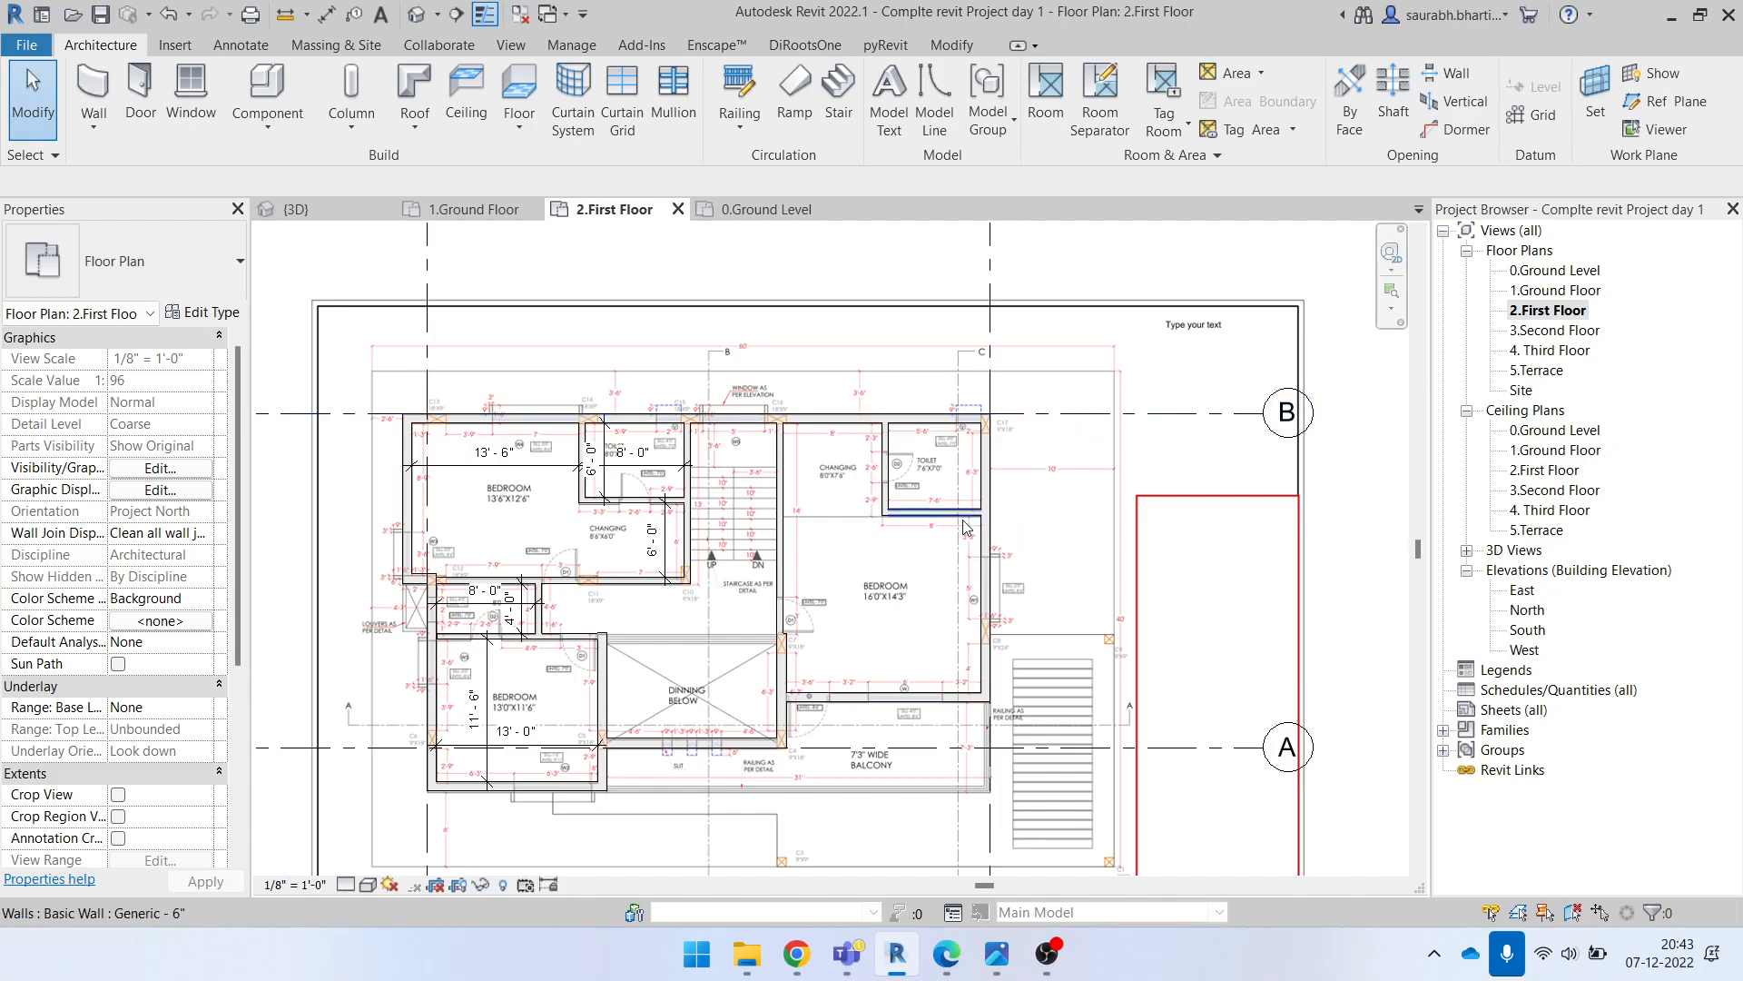
{"action": "scroll", "coordinate": [636, 465], "scroll_direction": "up", "scroll_amount": 4}
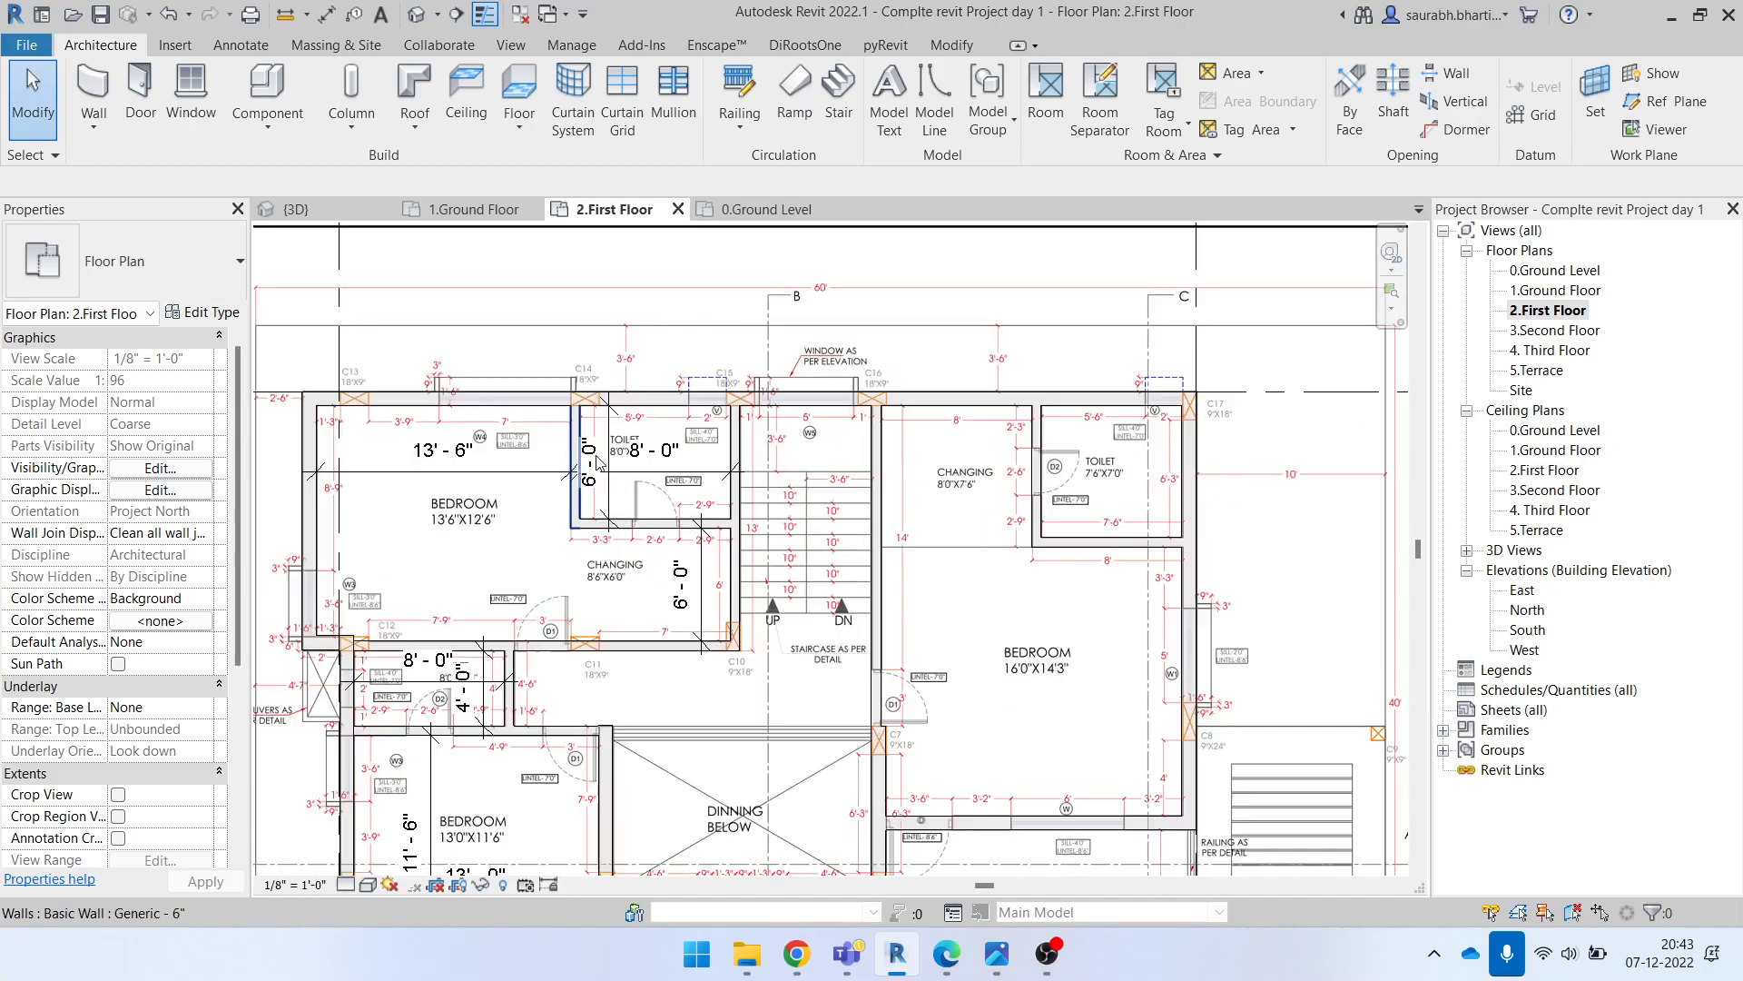
{"action": "scroll", "coordinate": [647, 471], "scroll_direction": "down", "scroll_amount": 3}
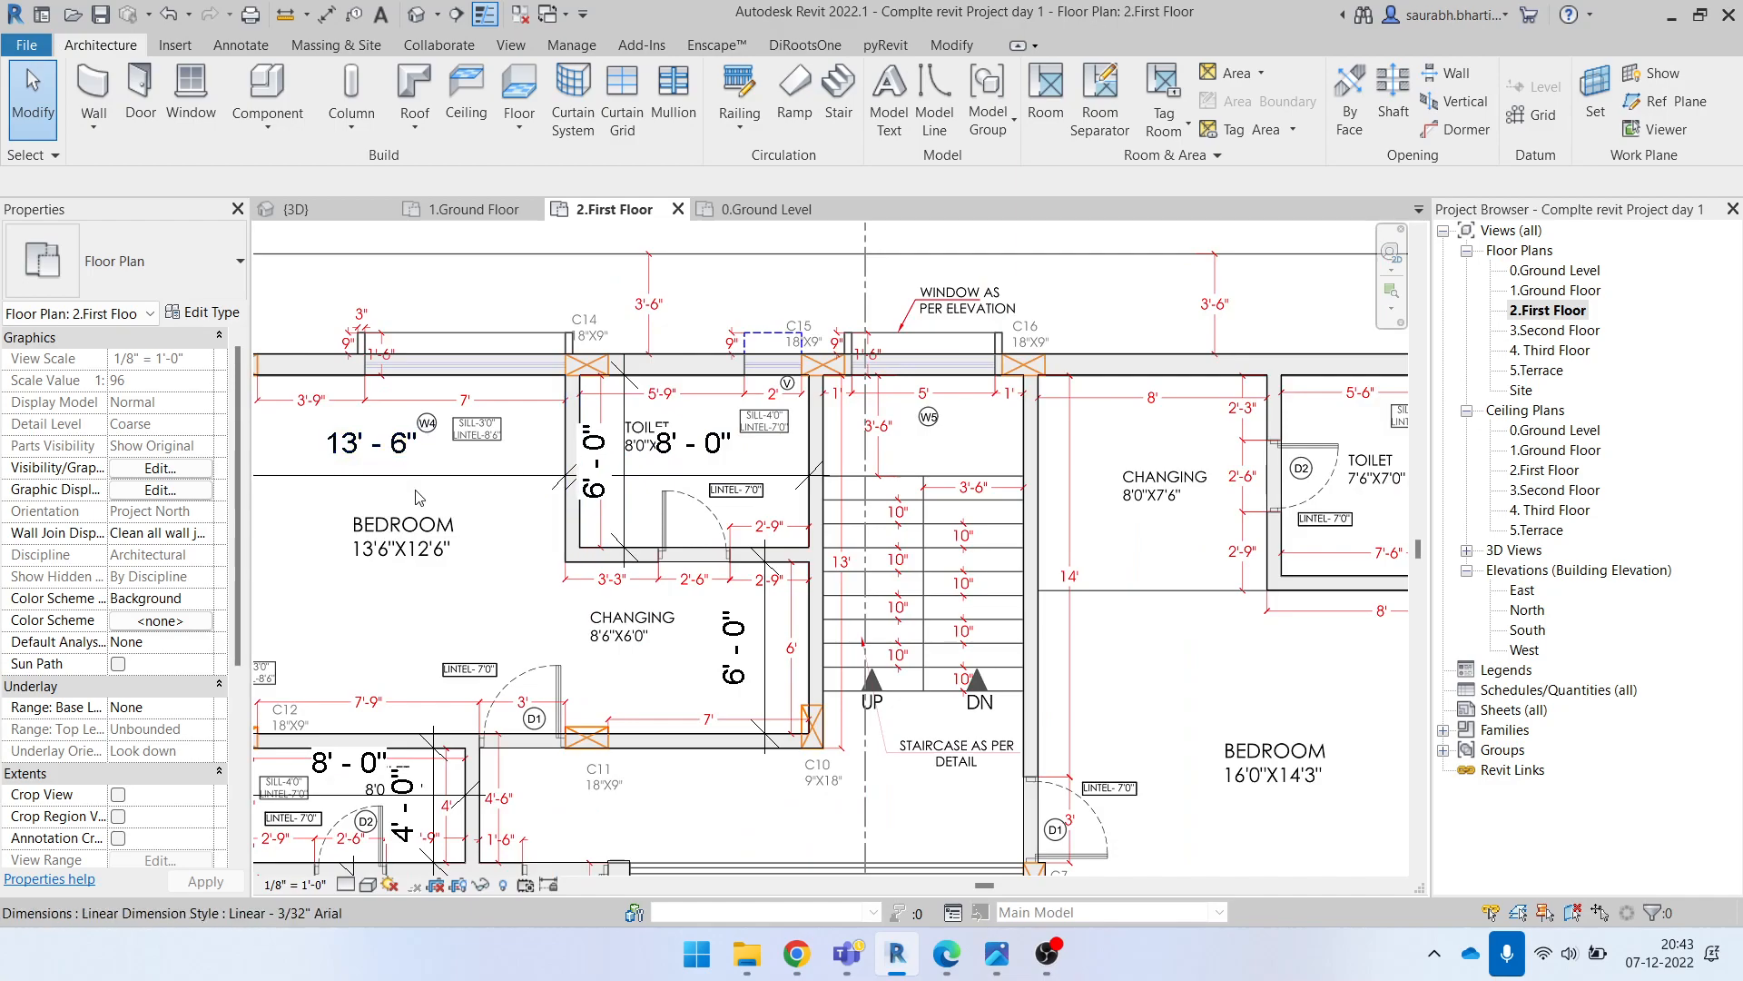
{"action": "scroll", "coordinate": [973, 431], "scroll_direction": "down", "scroll_amount": 5}
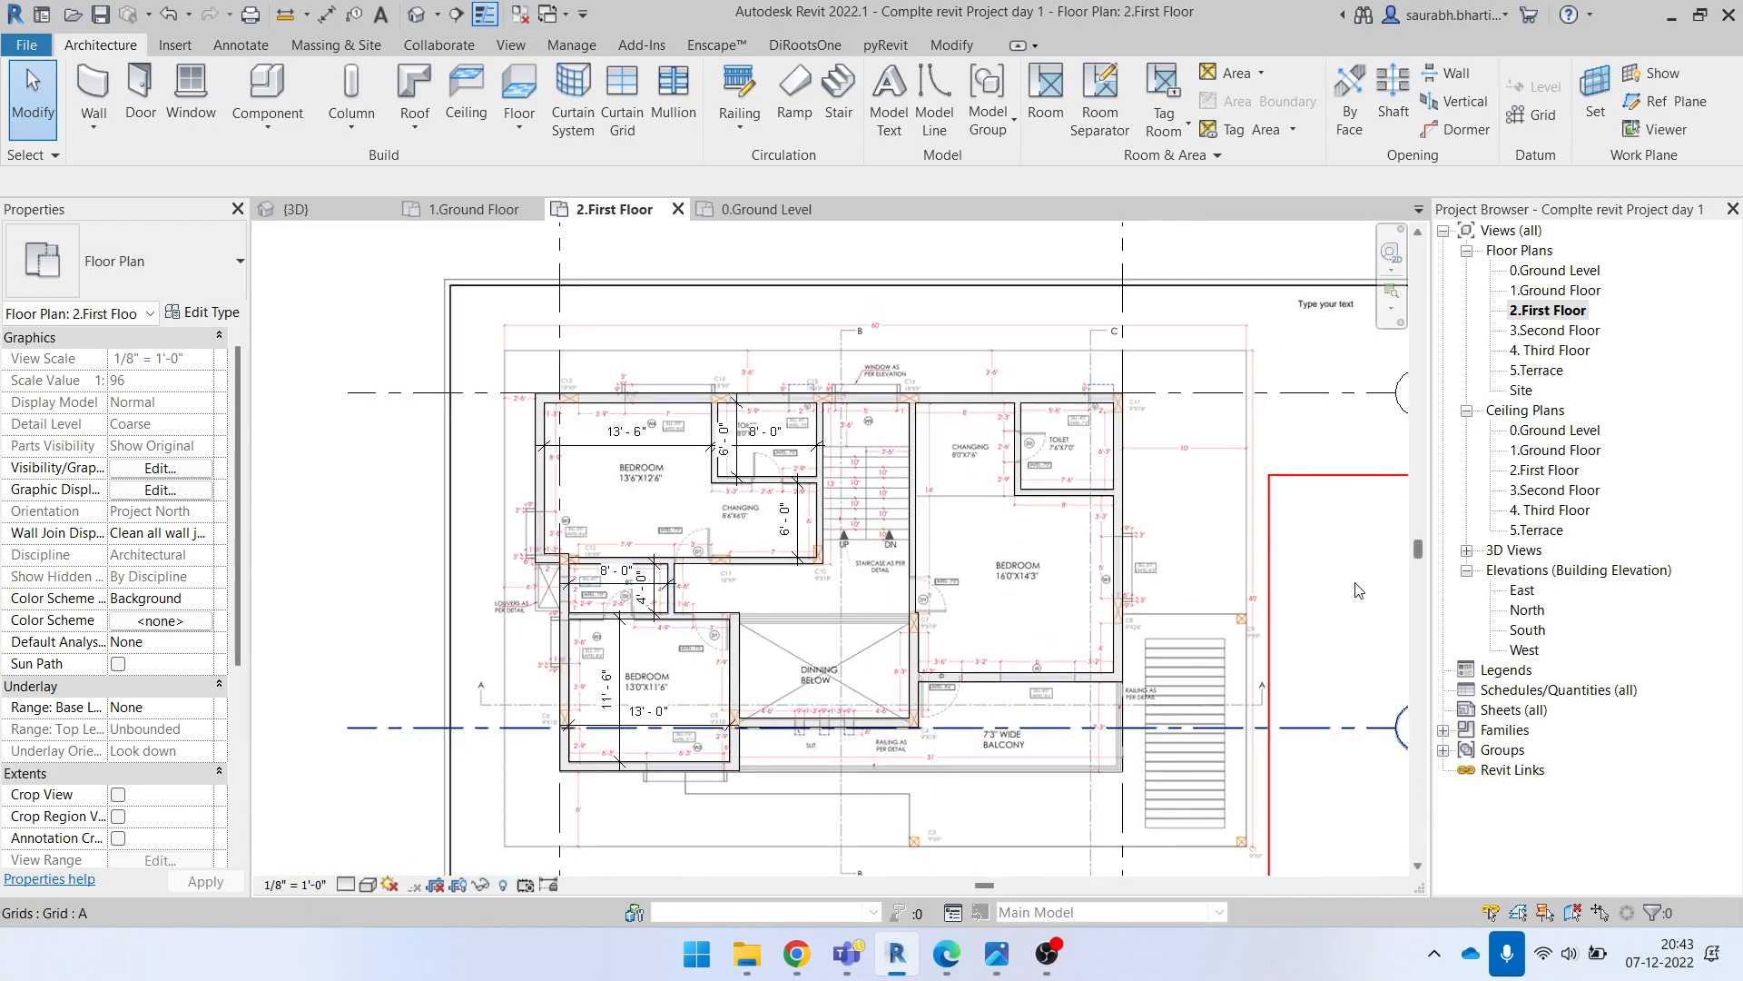
{"action": "scroll", "coordinate": [634, 552], "scroll_direction": "up", "scroll_amount": 6}
{"action": "scroll", "coordinate": [633, 552], "scroll_direction": "up", "scroll_amount": 5}
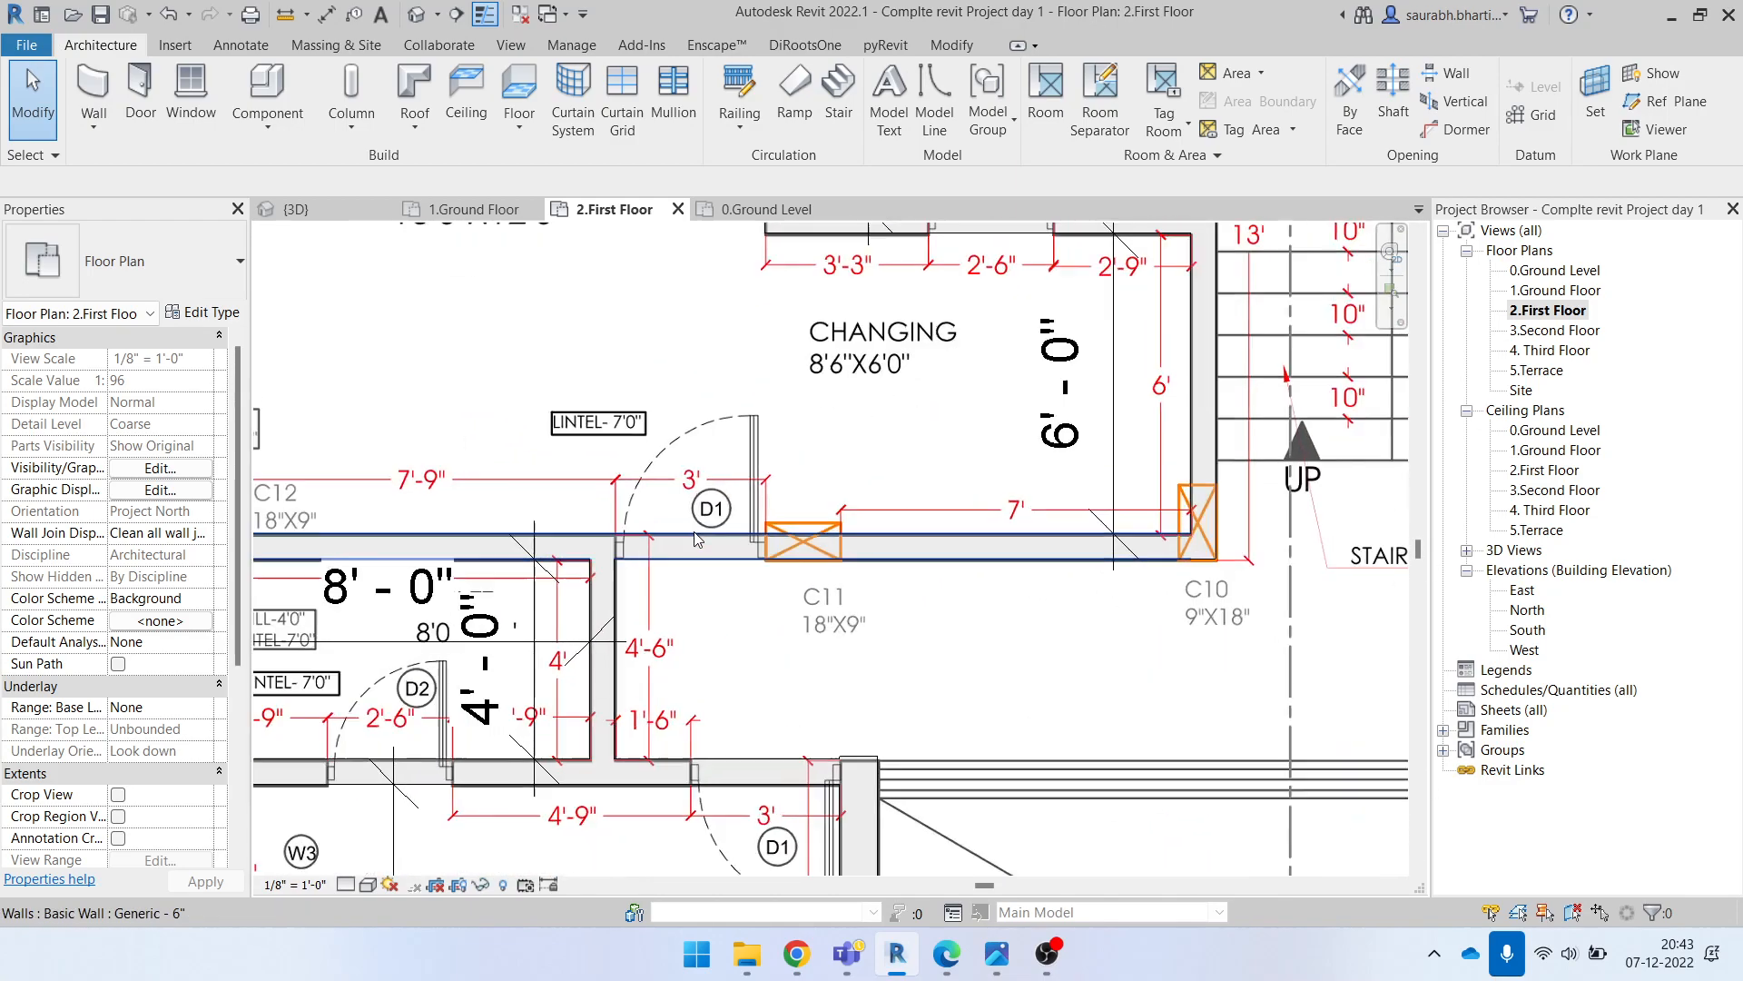
Step: Place a Door-Passage-Single-Two_Lite 30" x 84" door in the D1 opening beside column C11, swinging into the 13'6"X12'6" bedroom
{"action": "key", "text": "r"}
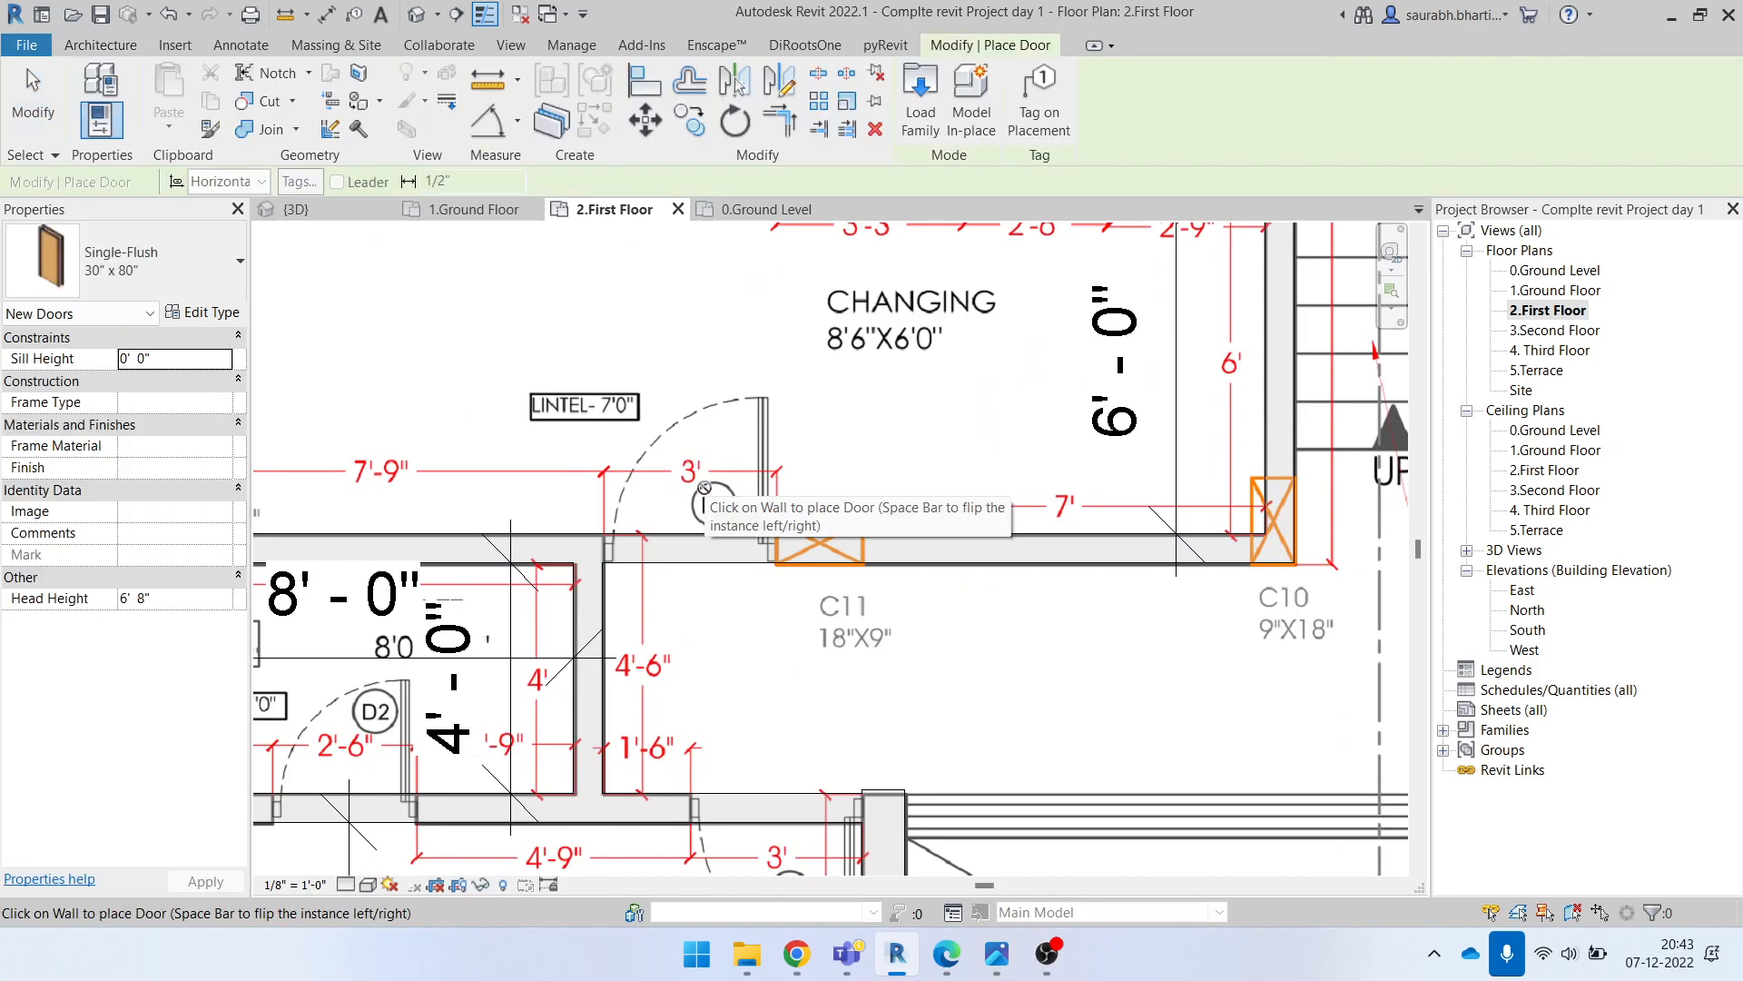
{"action": "left_click", "coordinate": [166, 238]}
{"action": "scroll", "coordinate": [157, 490], "scroll_direction": "up", "scroll_amount": 5}
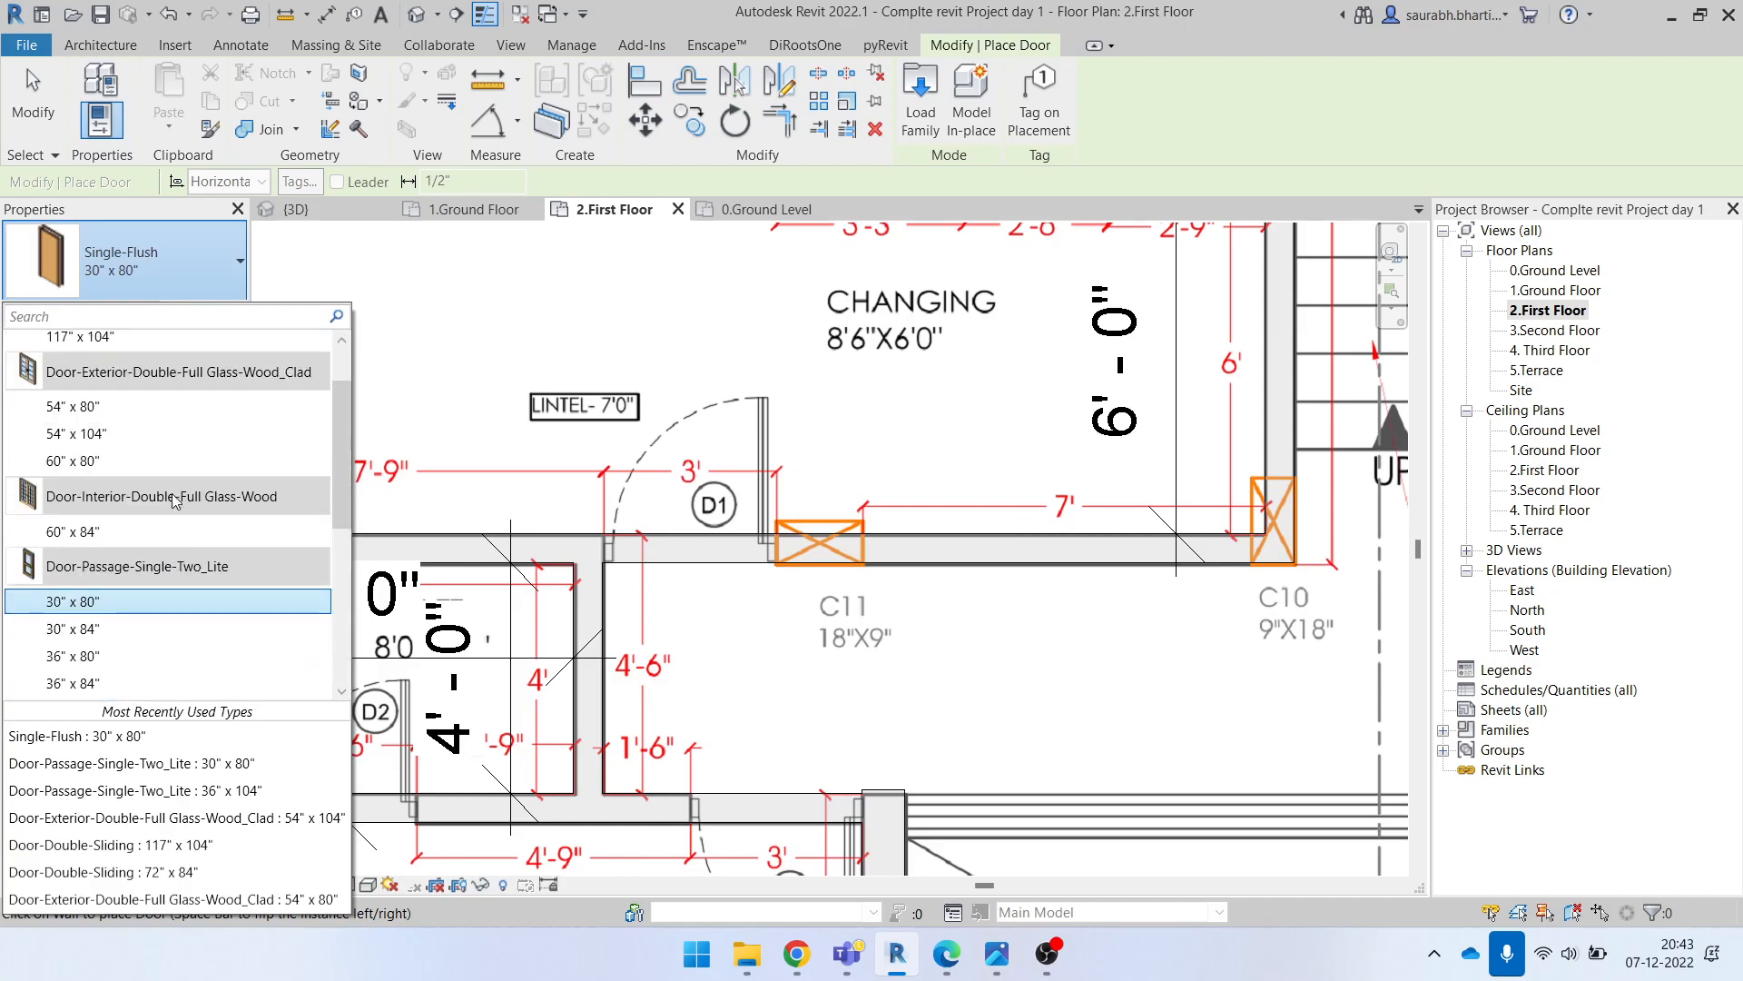
{"action": "scroll", "coordinate": [161, 504], "scroll_direction": "down", "scroll_amount": 8}
{"action": "scroll", "coordinate": [149, 512], "scroll_direction": "up", "scroll_amount": 5}
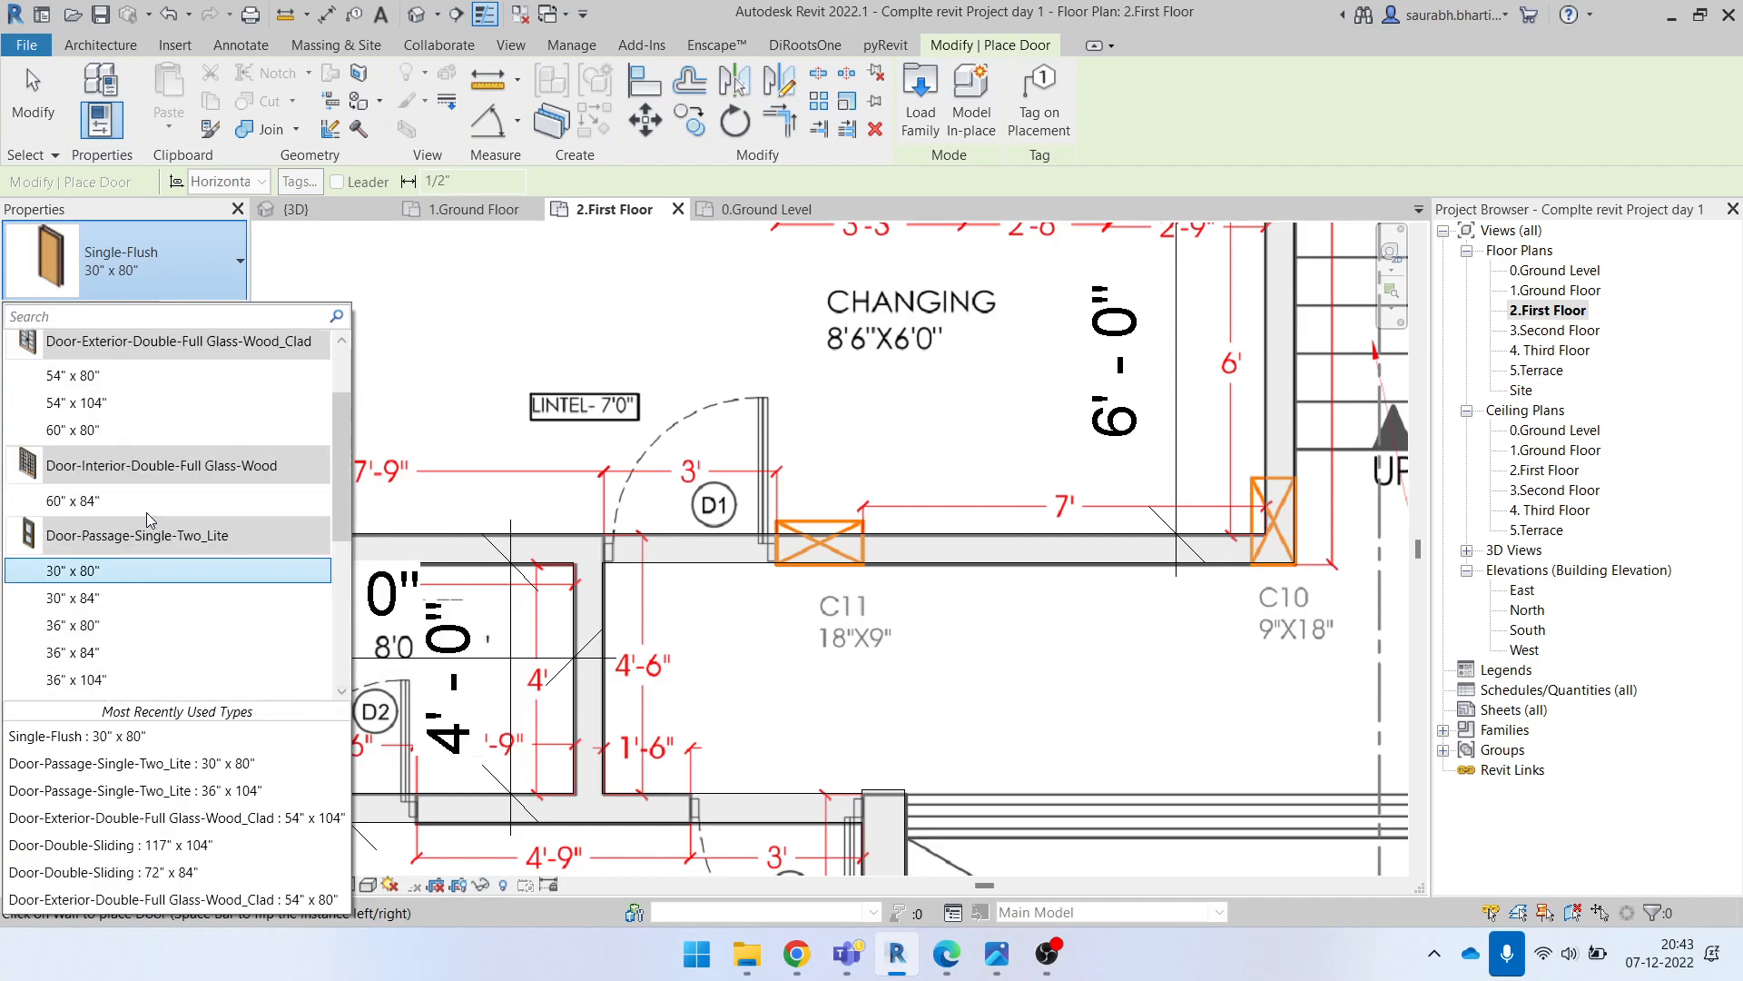
{"action": "left_click", "coordinate": [91, 598]}
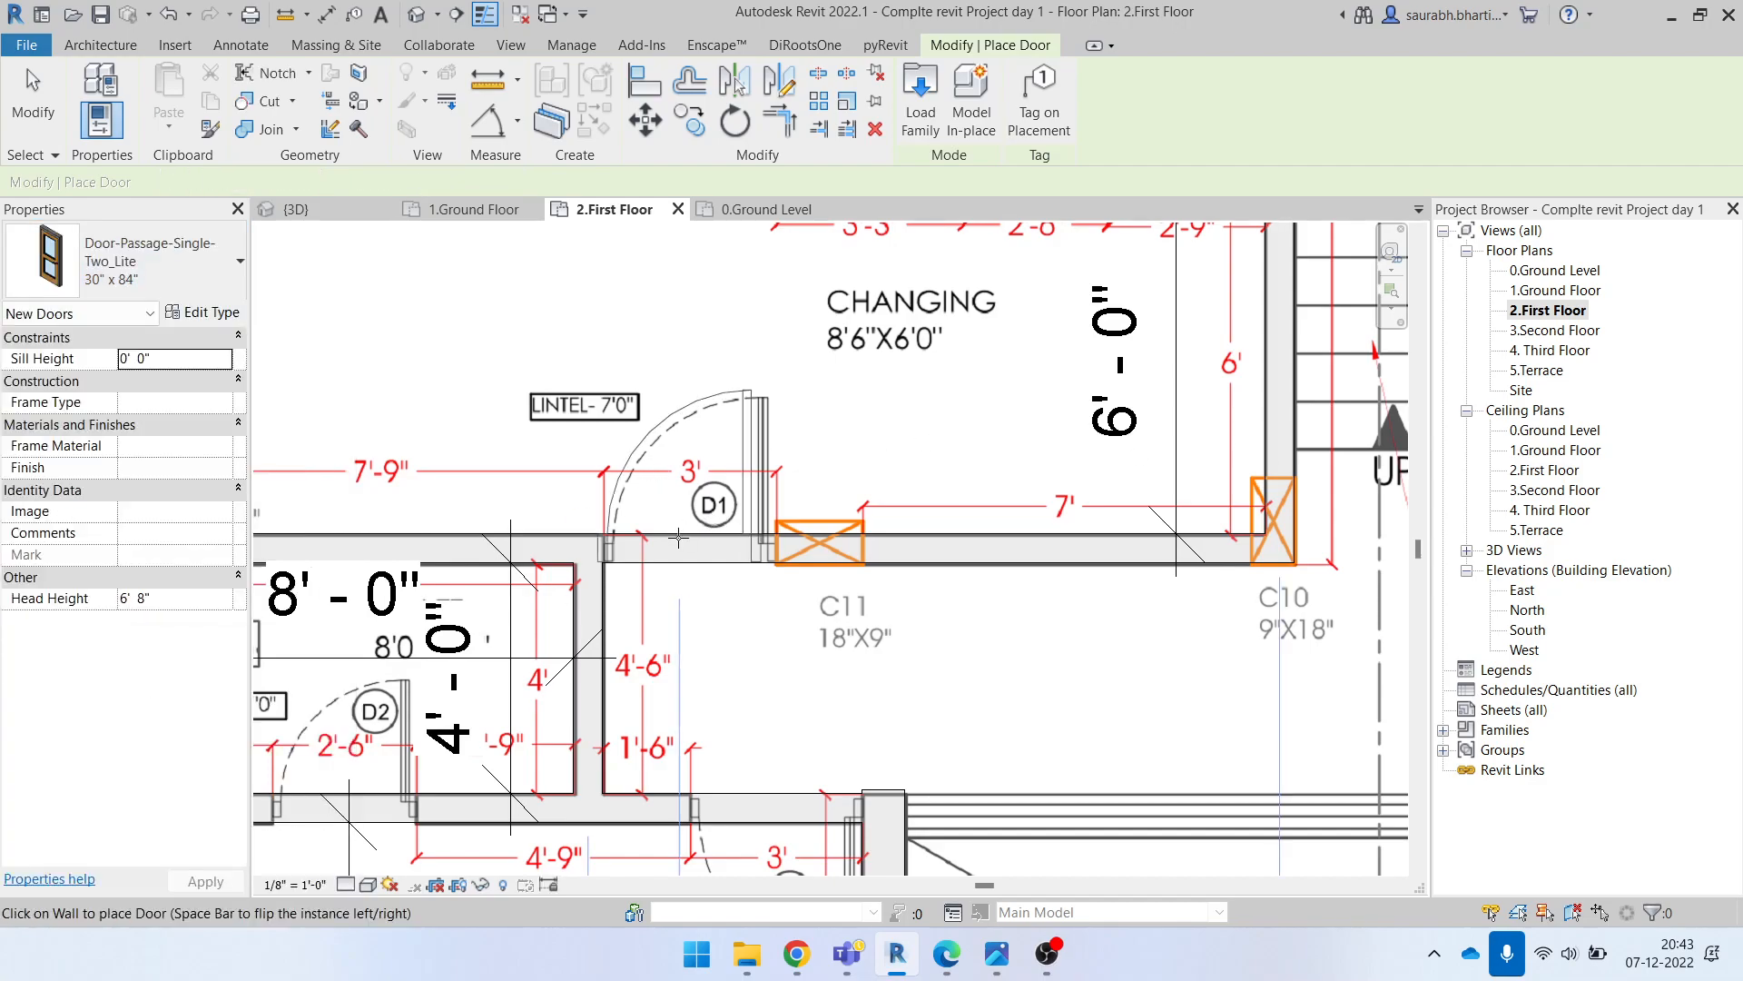
{"action": "scroll", "coordinate": [681, 537], "scroll_direction": "up", "scroll_amount": 2}
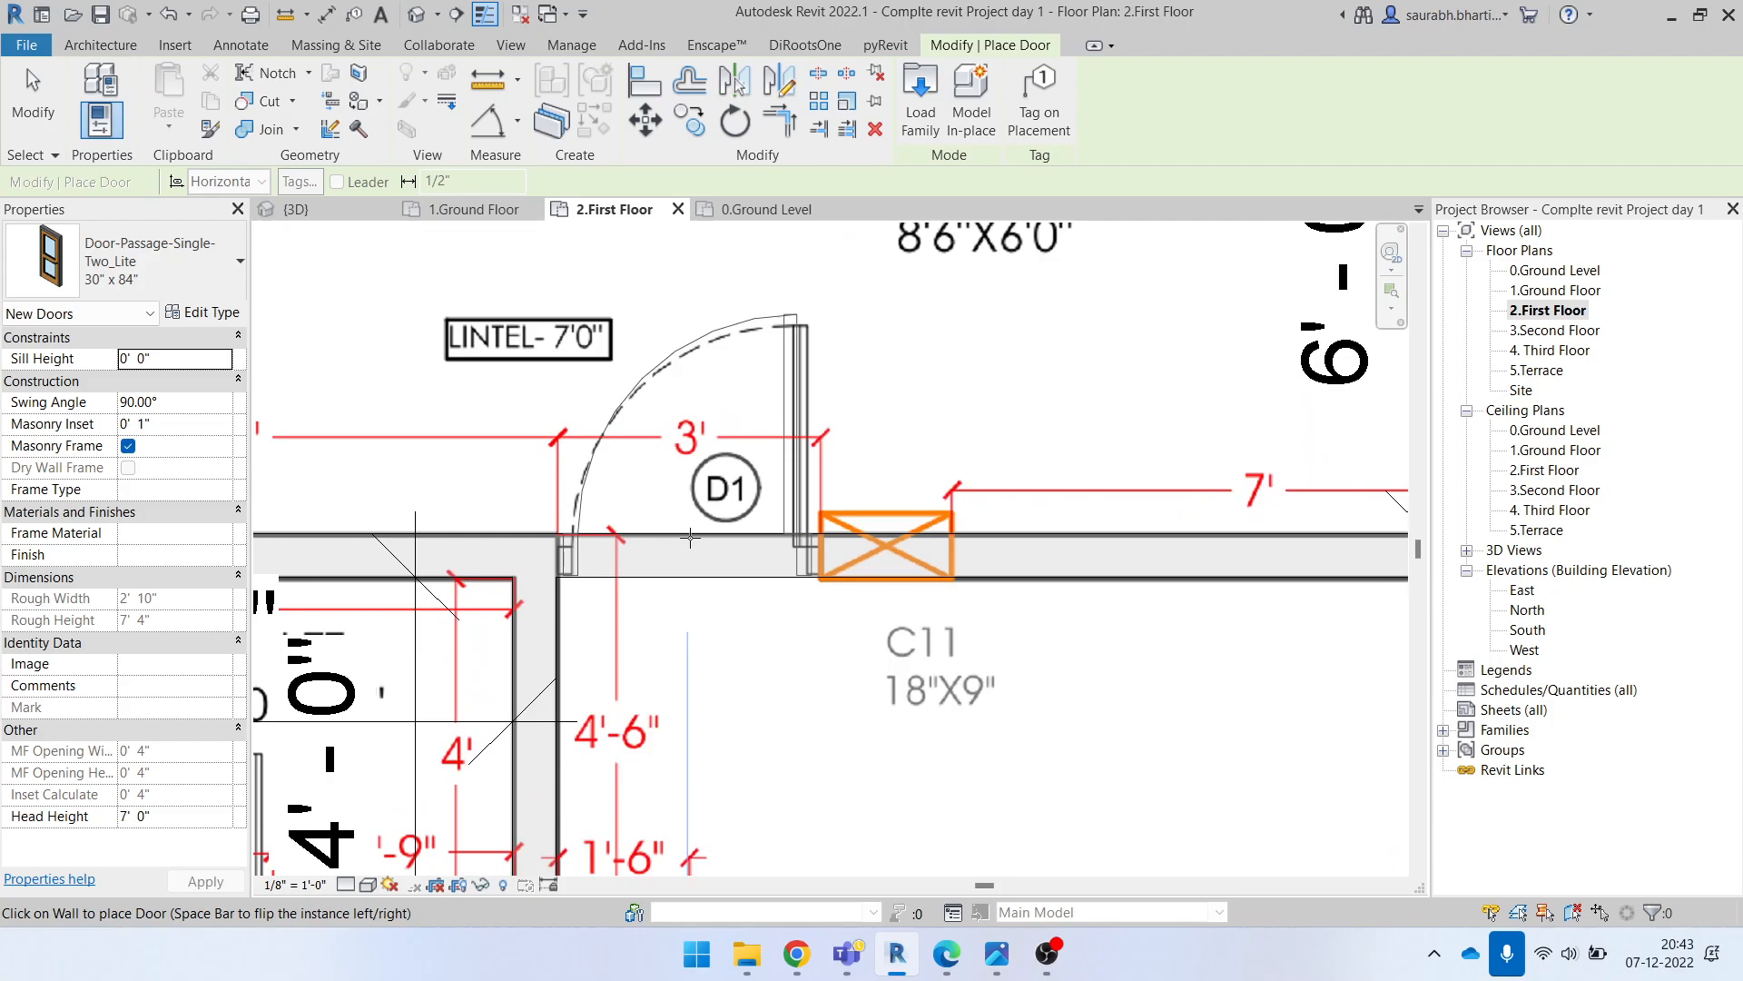
{"action": "scroll", "coordinate": [848, 567], "scroll_direction": "down", "scroll_amount": 4}
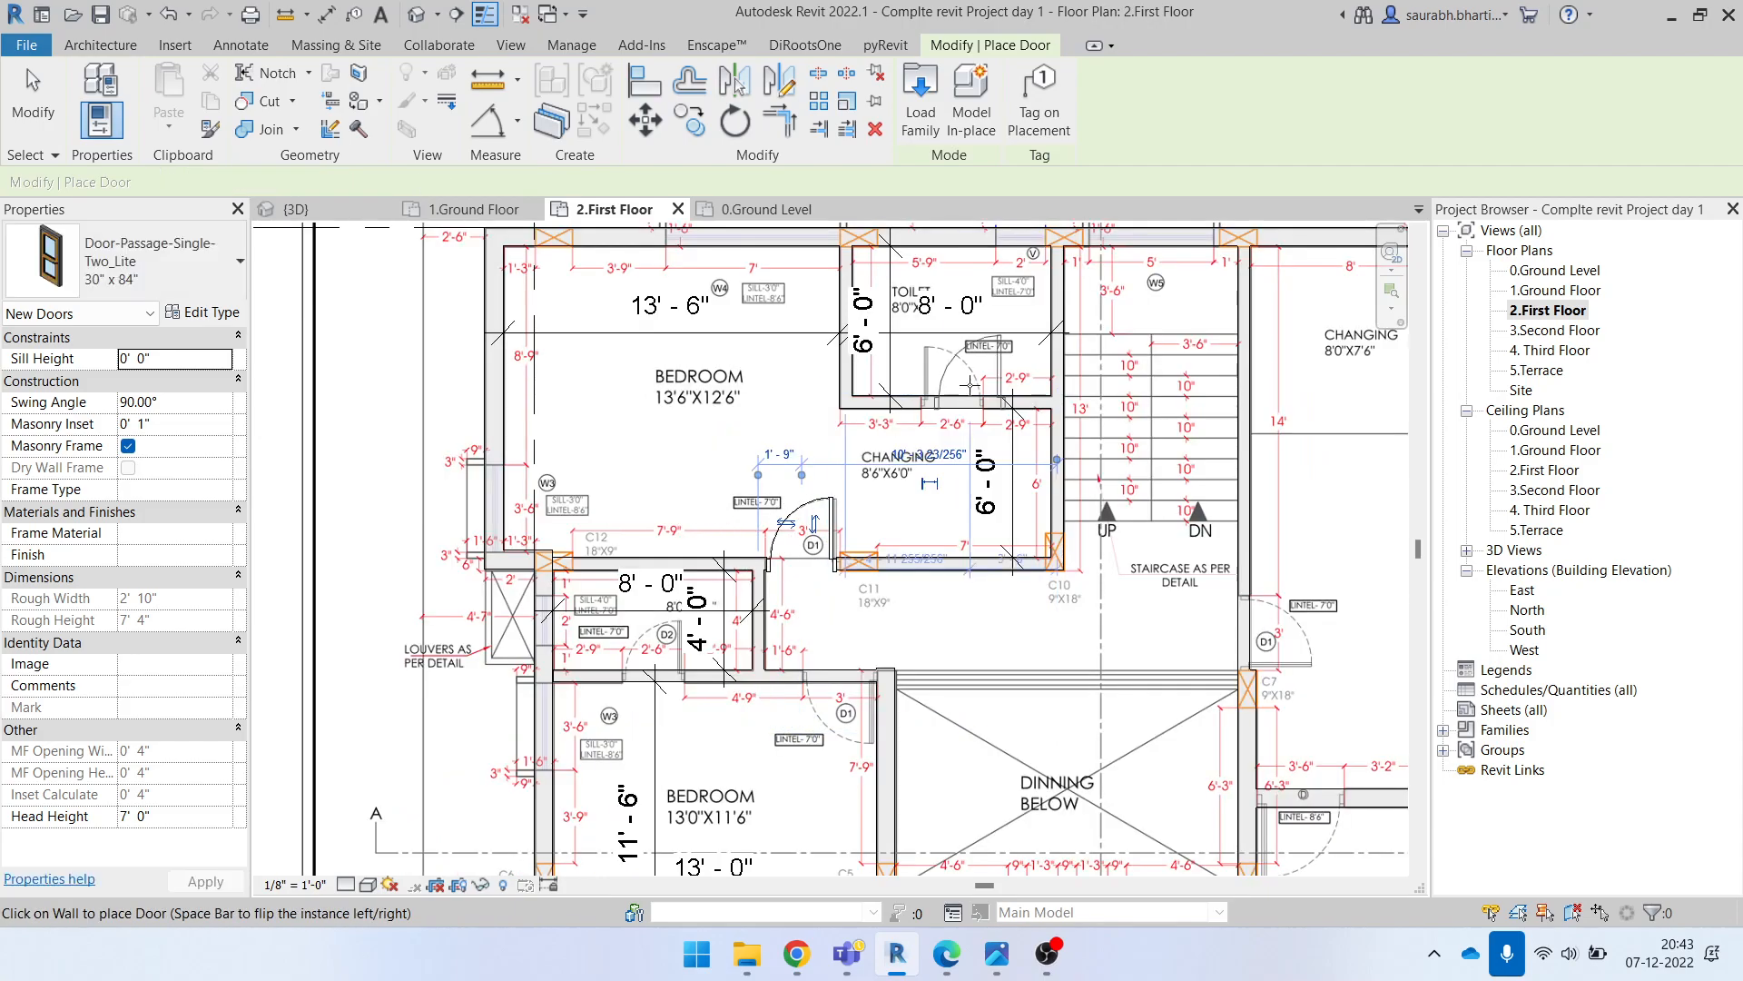
Step: Place a 30" x 84" door in the D1 opening beside column C7, swinging into the 16'0"X14'3" bedroom
{"action": "scroll", "coordinate": [1008, 636], "scroll_direction": "up", "scroll_amount": 2}
{"action": "scroll", "coordinate": [934, 383], "scroll_direction": "down", "scroll_amount": 2}
{"action": "middle_click_drag", "start_coordinate": [1403, 486], "coordinate": [948, 494]}
{"action": "scroll", "coordinate": [1015, 333], "scroll_direction": "down", "scroll_amount": 3}
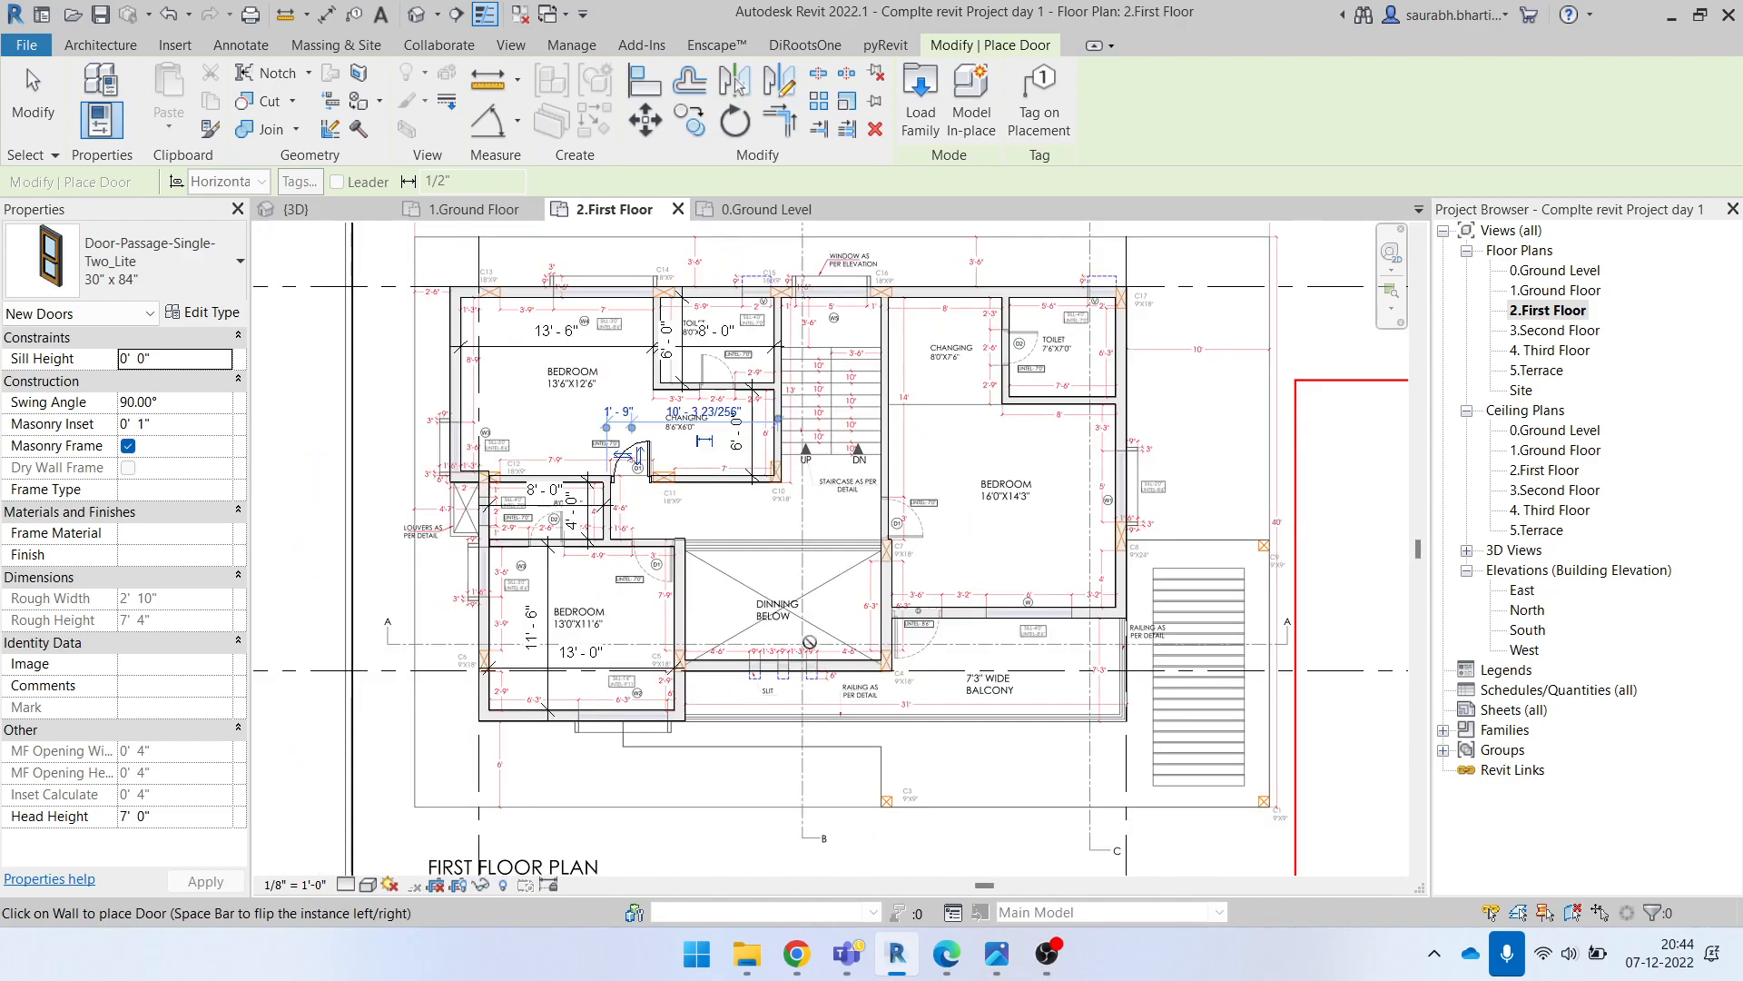
{"action": "scroll", "coordinate": [927, 528], "scroll_direction": "up", "scroll_amount": 5}
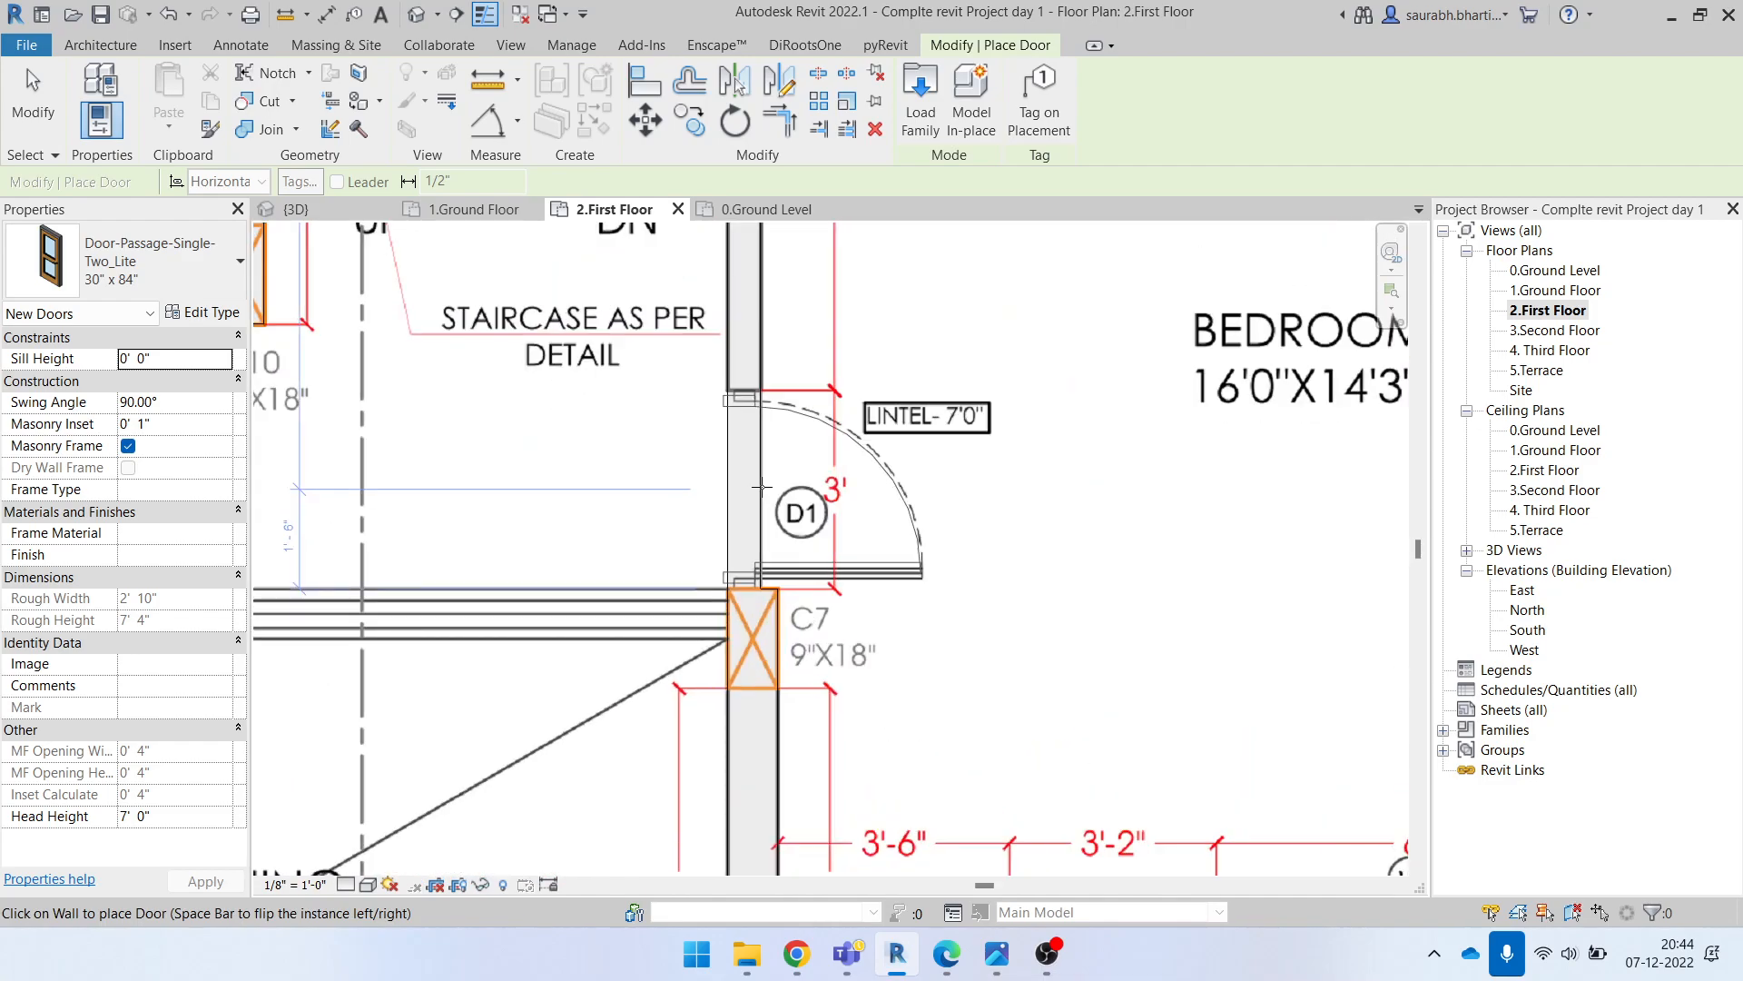
{"action": "scroll", "coordinate": [762, 490], "scroll_direction": "up", "scroll_amount": 2}
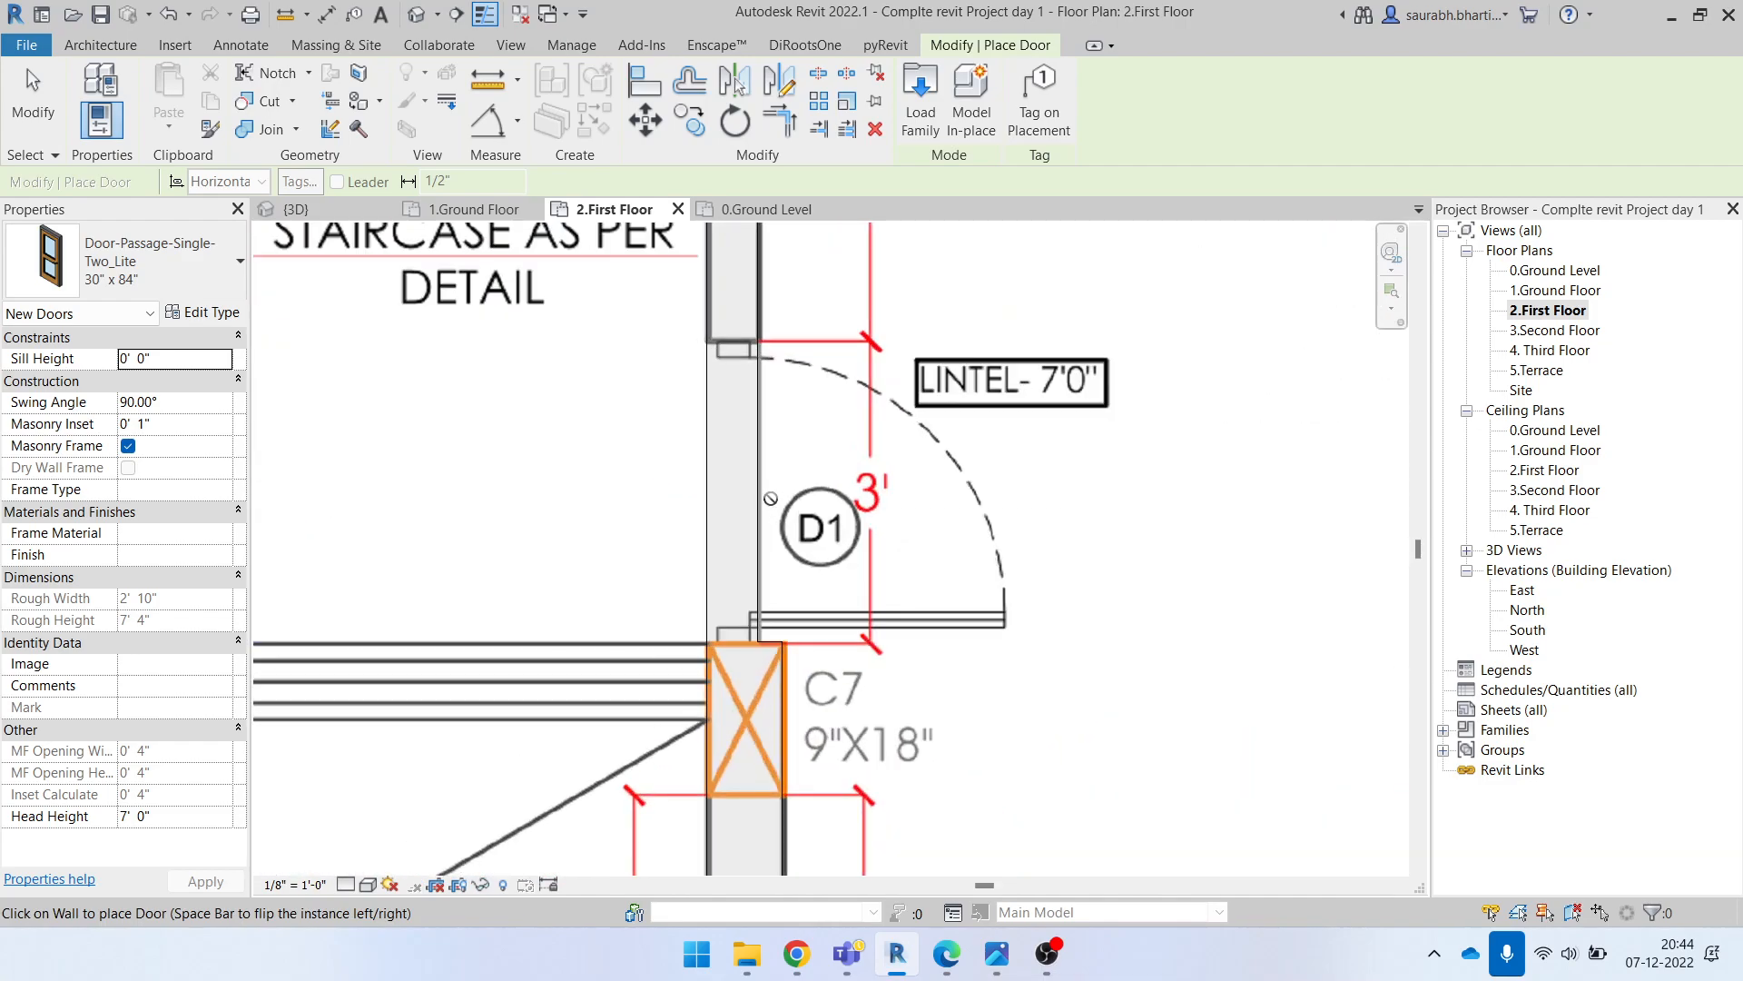
{"action": "scroll", "coordinate": [772, 497], "scroll_direction": "up", "scroll_amount": 2}
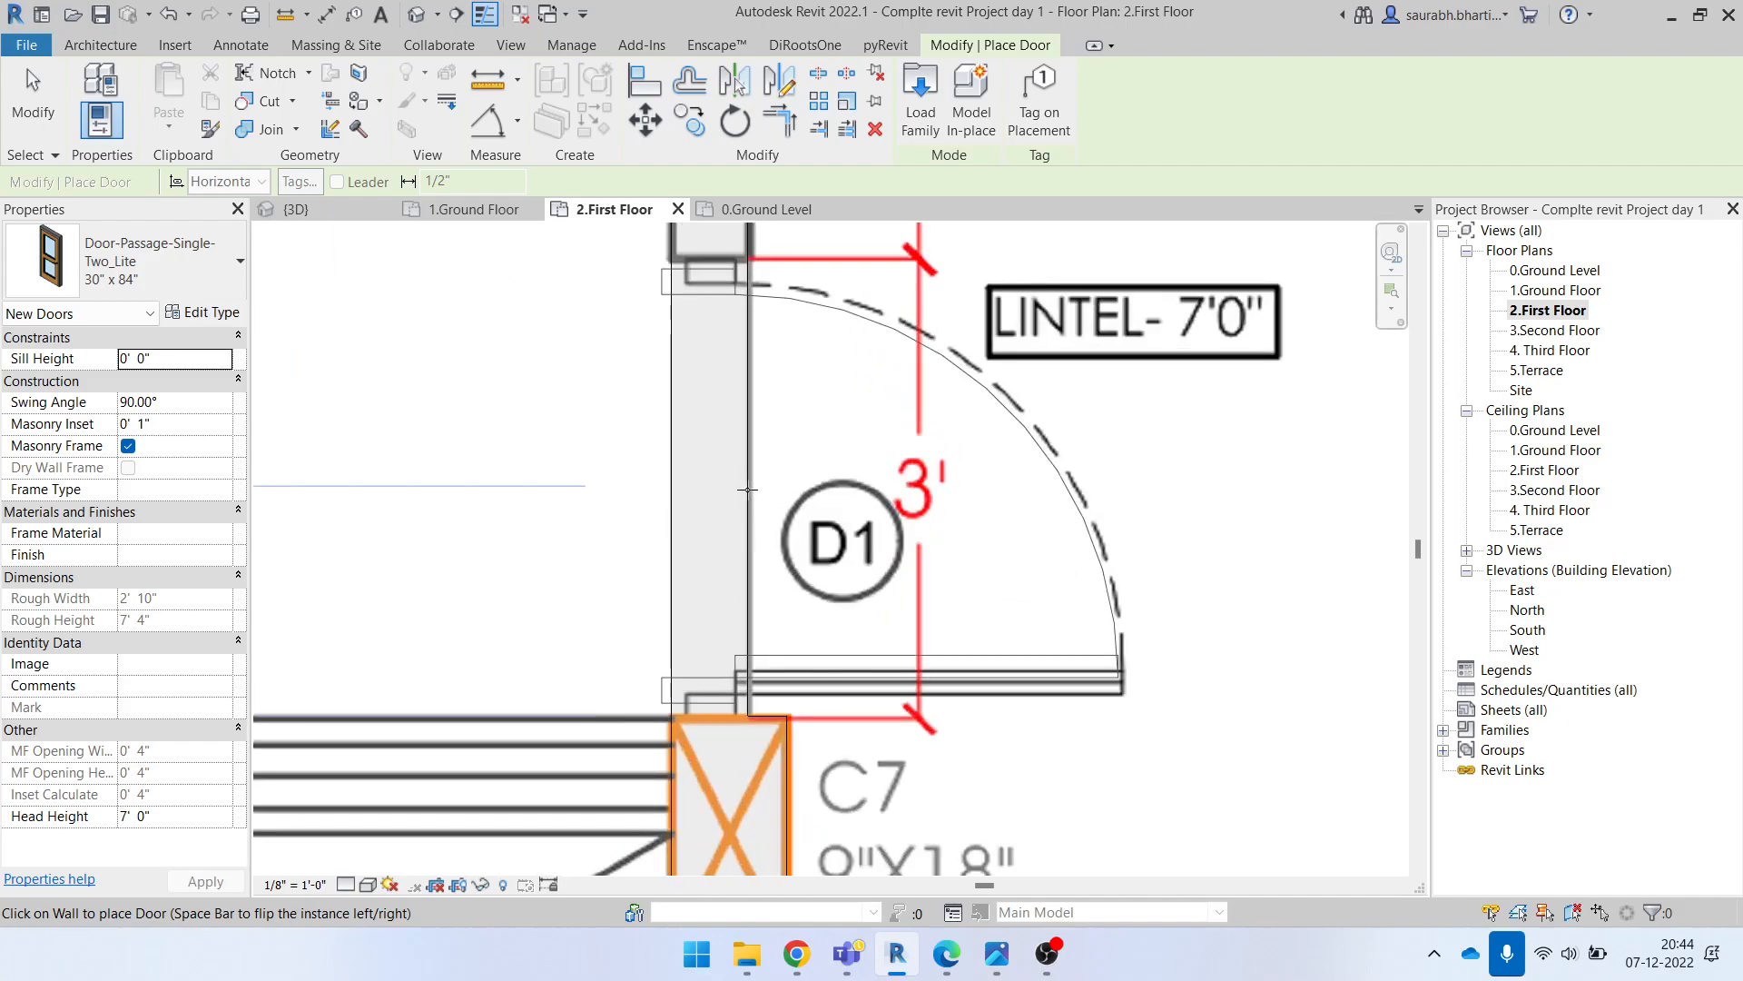
{"action": "left_click", "coordinate": [747, 488]}
Step: Place a 30" x 84" door in the D1 opening of the 13'0"X11'6" bedroom, swinging into the room
{"action": "scroll", "coordinate": [888, 467], "scroll_direction": "down", "scroll_amount": 4}
{"action": "middle_click_drag", "start_coordinate": [721, 537], "coordinate": [1059, 498]}
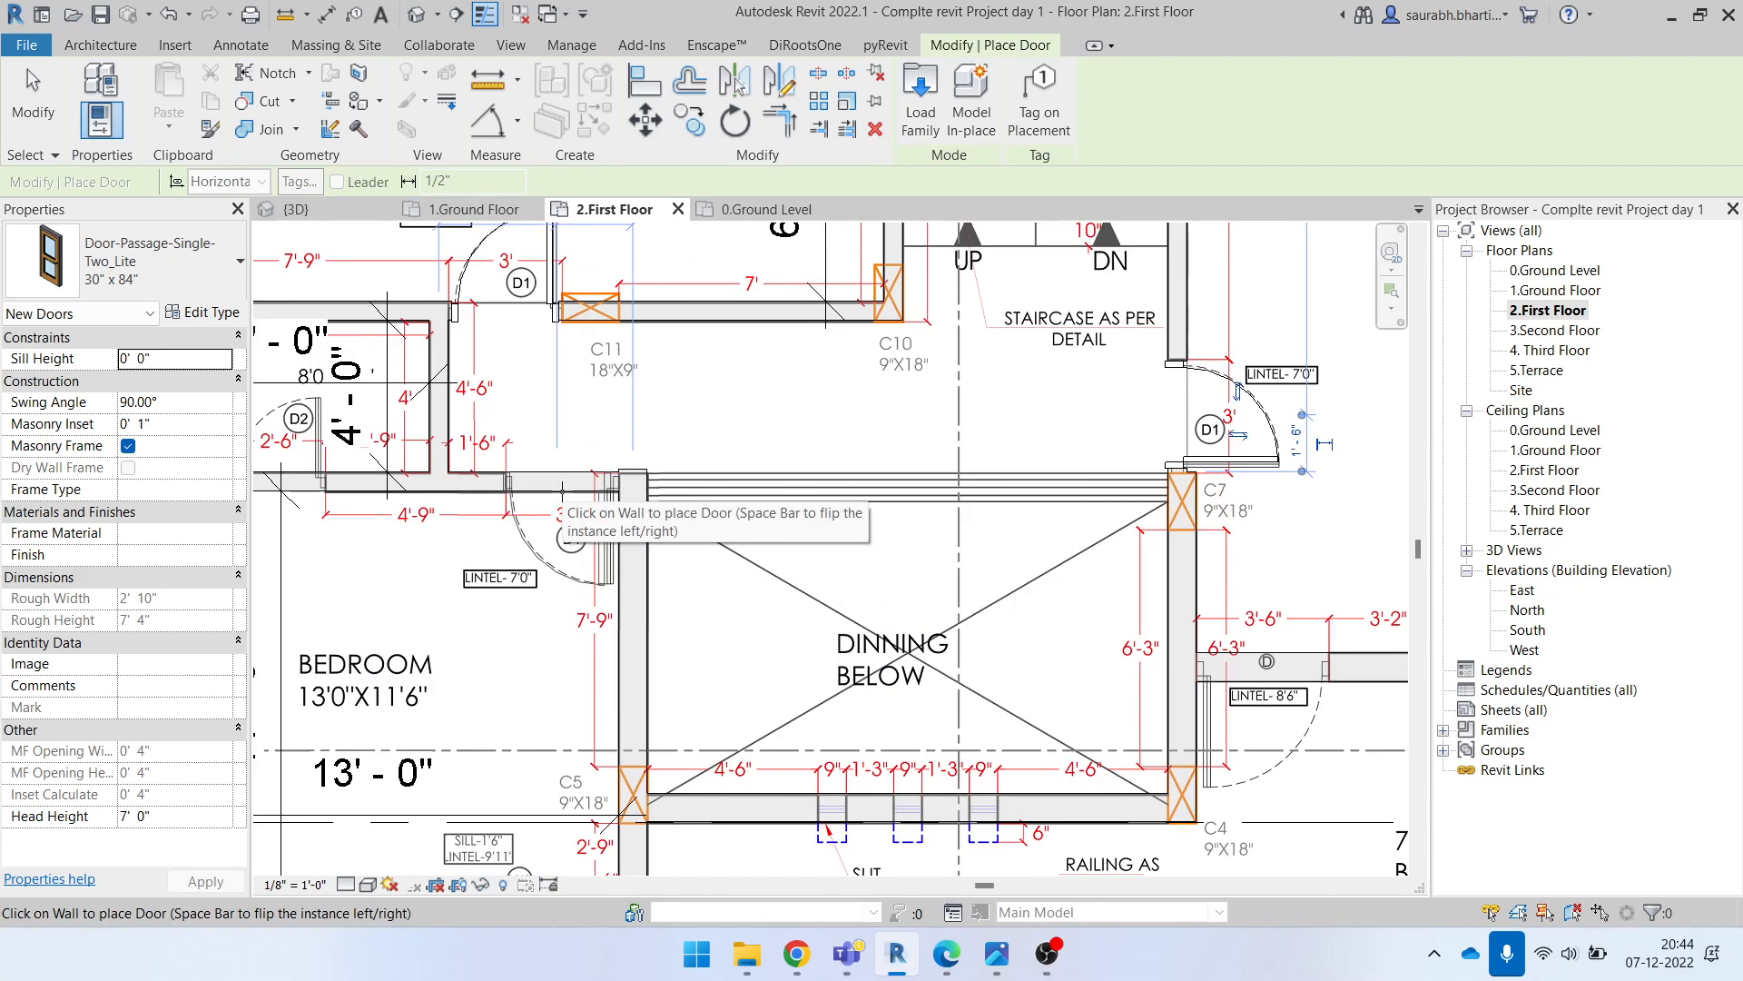
{"action": "scroll", "coordinate": [562, 491], "scroll_direction": "up", "scroll_amount": 2}
{"action": "scroll", "coordinate": [563, 491], "scroll_direction": "up", "scroll_amount": 2}
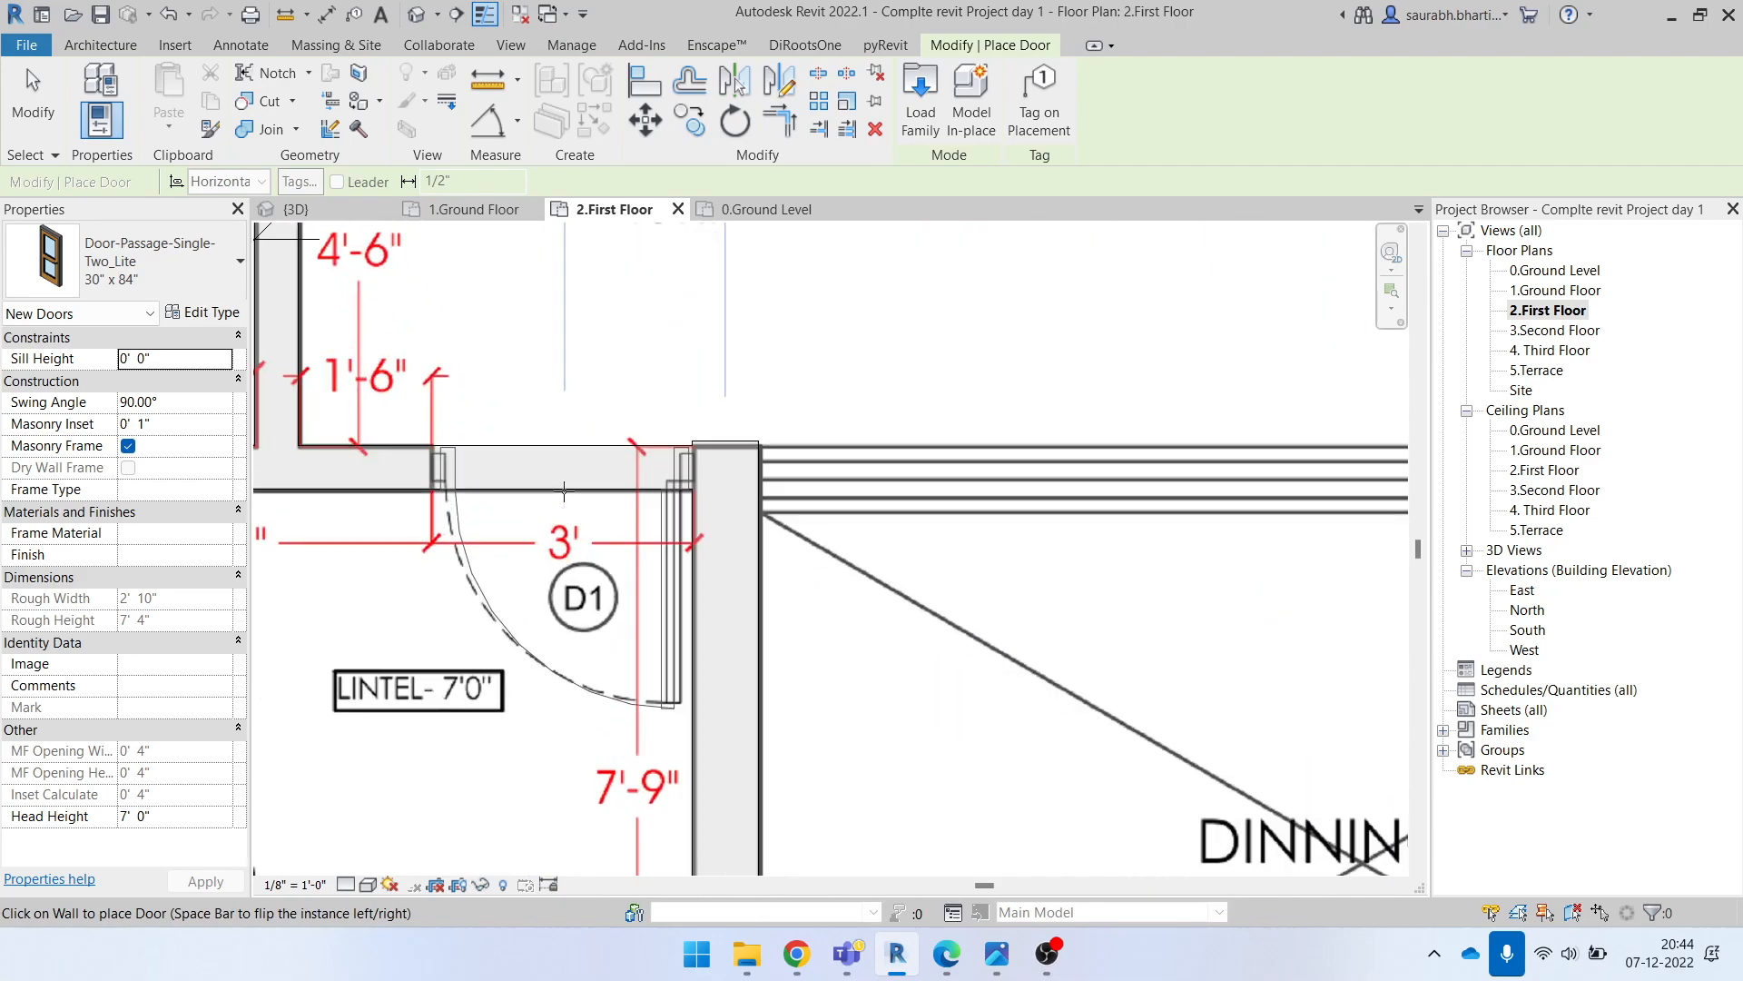
{"action": "scroll", "coordinate": [597, 496], "scroll_direction": "down", "scroll_amount": 4}
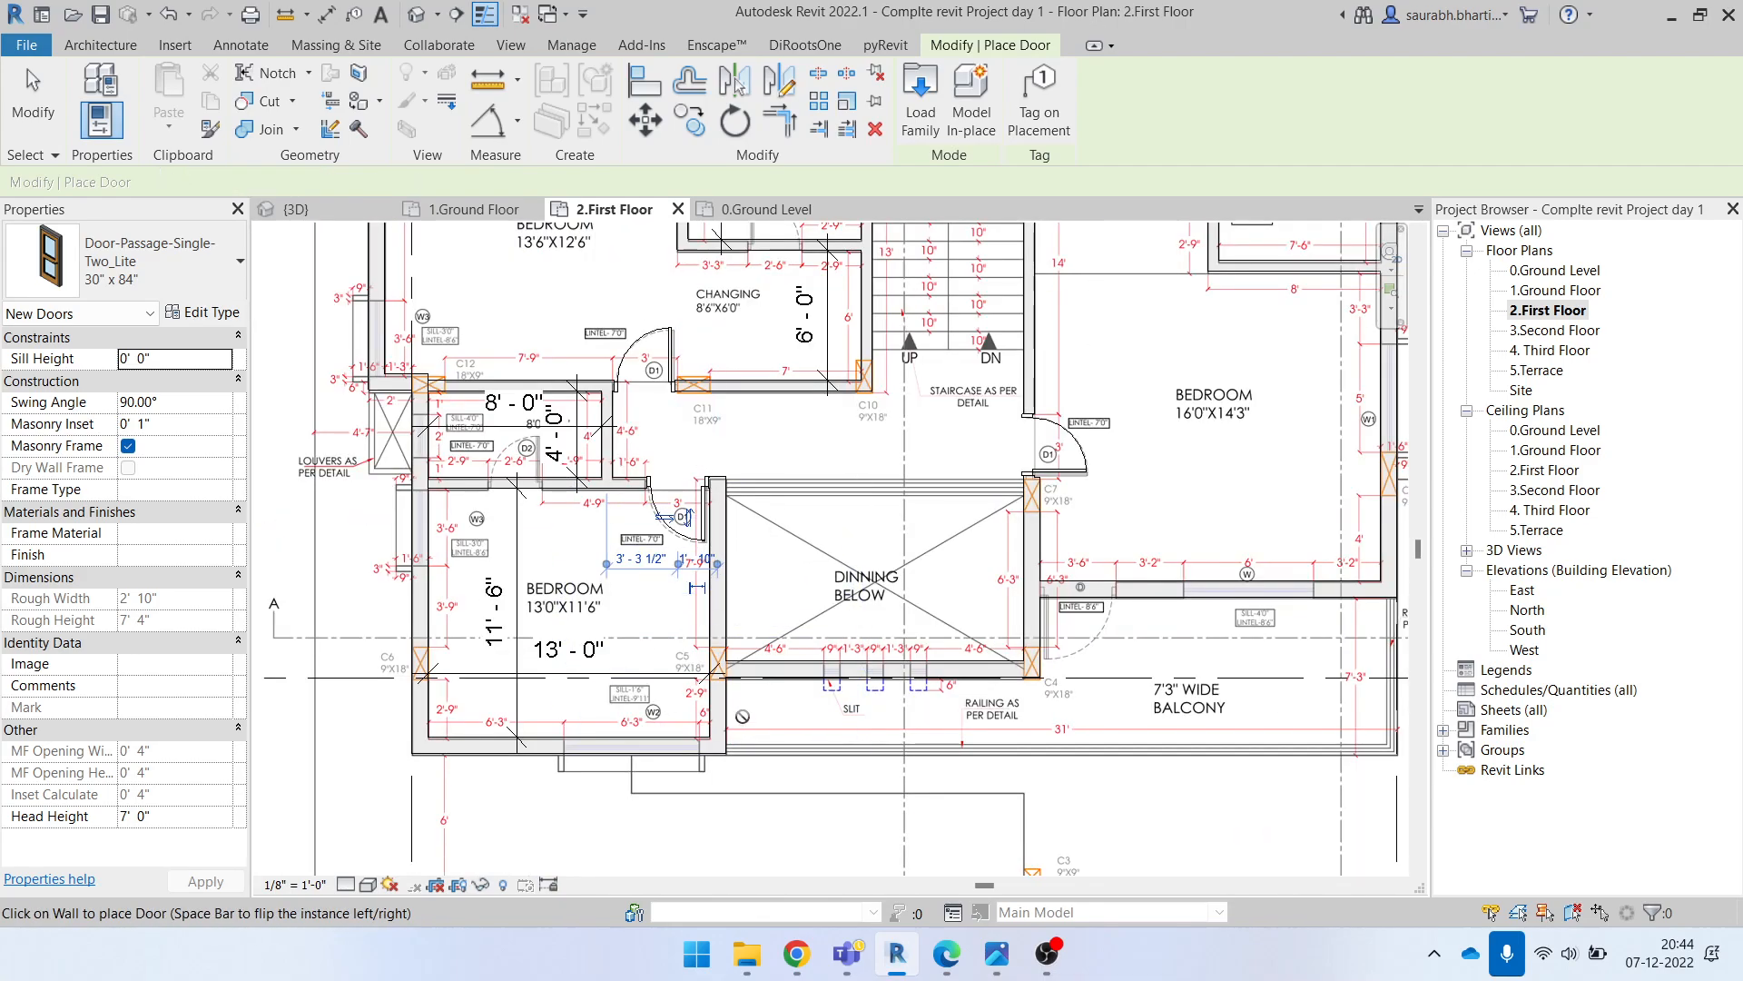
Step: Place a Door-Passage-Single-Two_Lite 30" x 80" door in the D2 opening of the 8' by 4' toilet, swinging into the toilet
{"action": "middle_click_drag", "start_coordinate": [1104, 542], "coordinate": [1044, 726]}
{"action": "scroll", "coordinate": [544, 717], "scroll_direction": "up", "scroll_amount": 5}
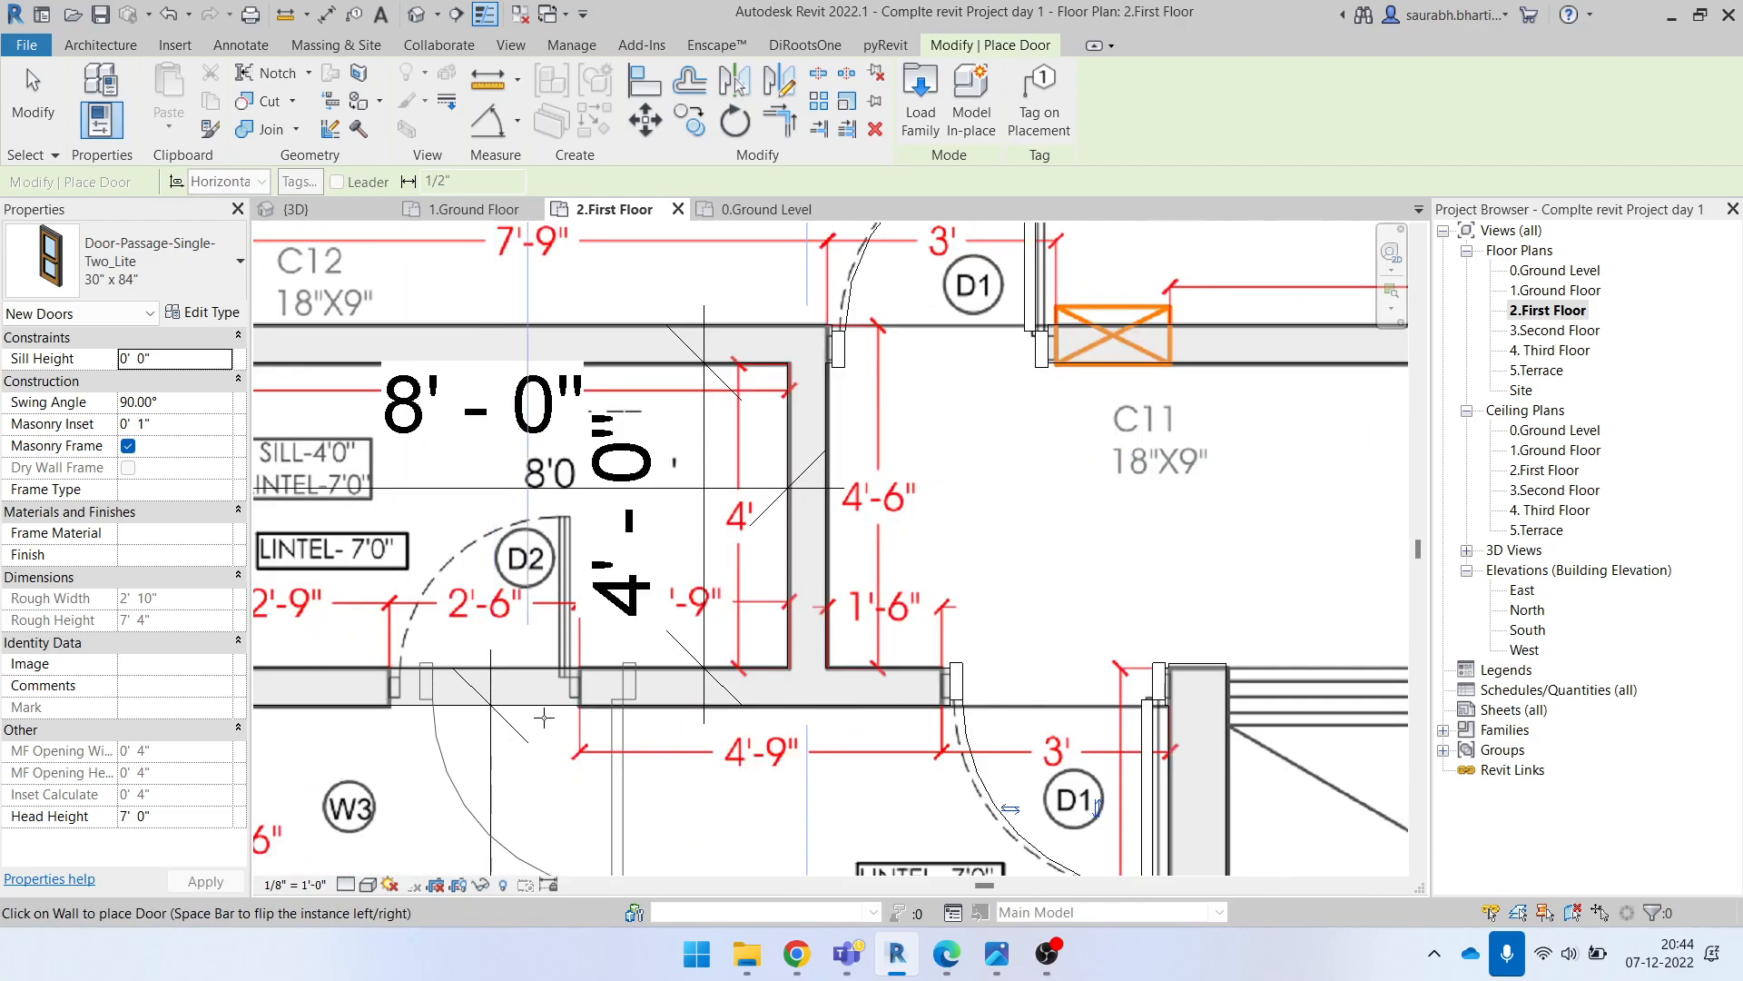
{"action": "scroll", "coordinate": [544, 717], "scroll_direction": "down", "scroll_amount": 5}
{"action": "scroll", "coordinate": [574, 730], "scroll_direction": "up", "scroll_amount": 3}
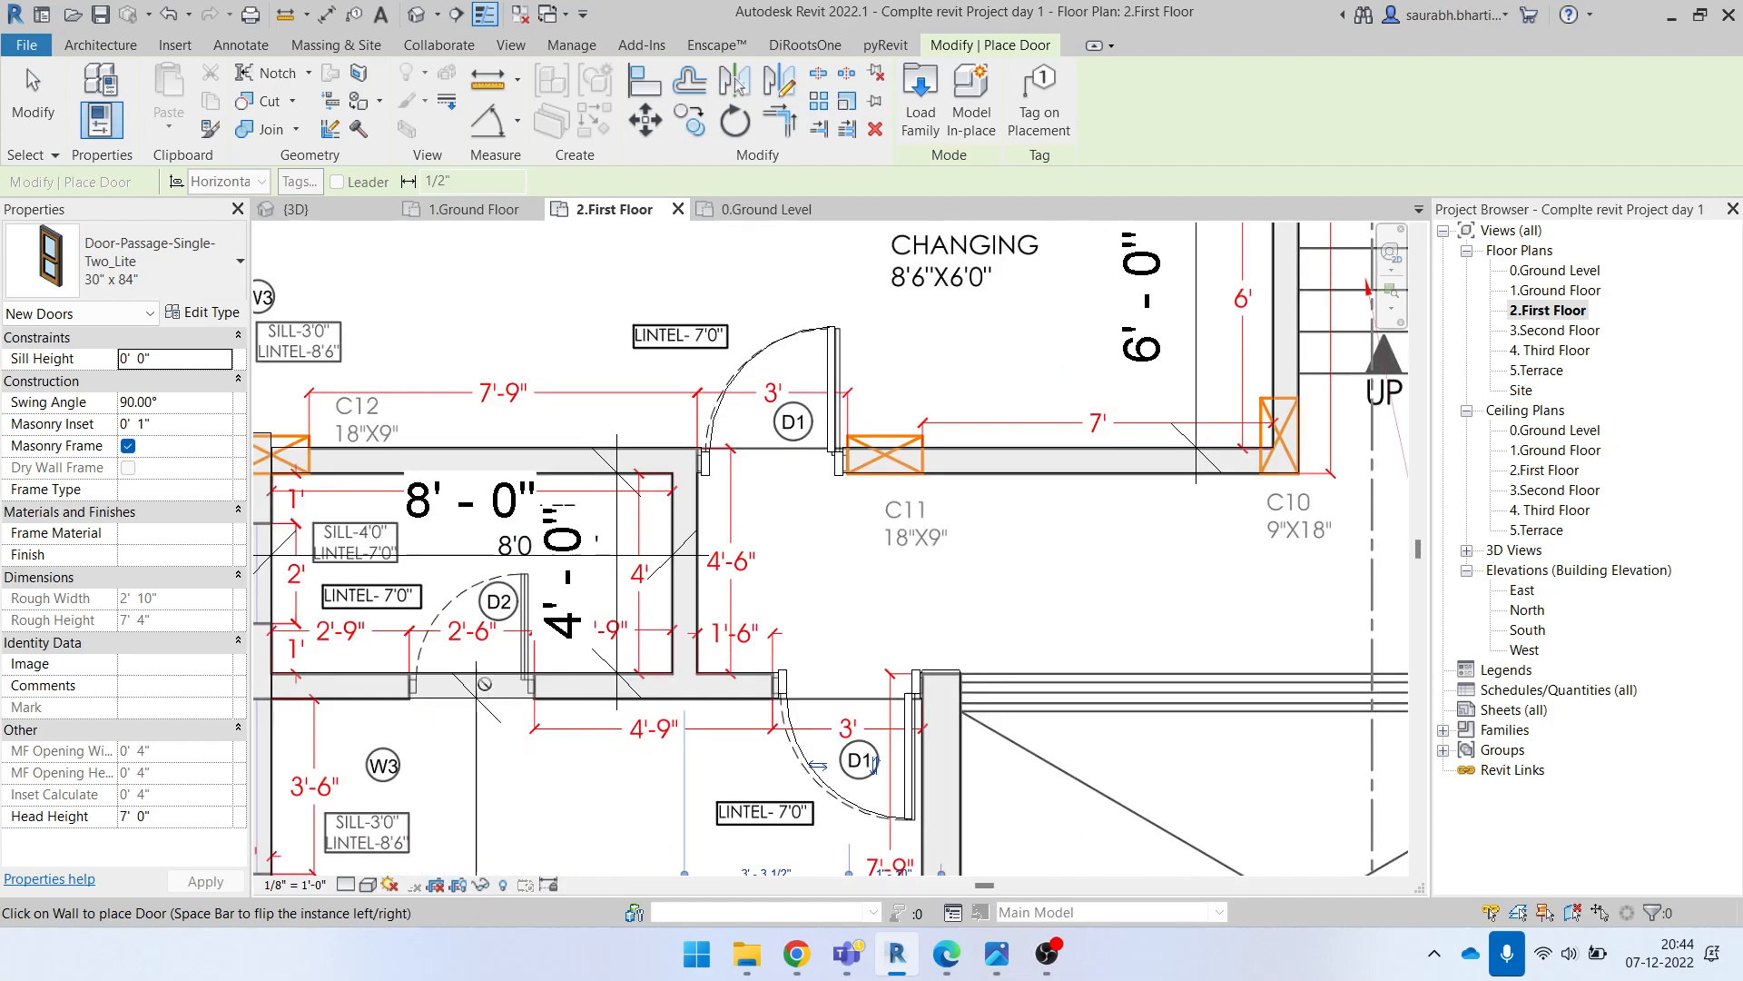
{"action": "key", "text": "Escape"}
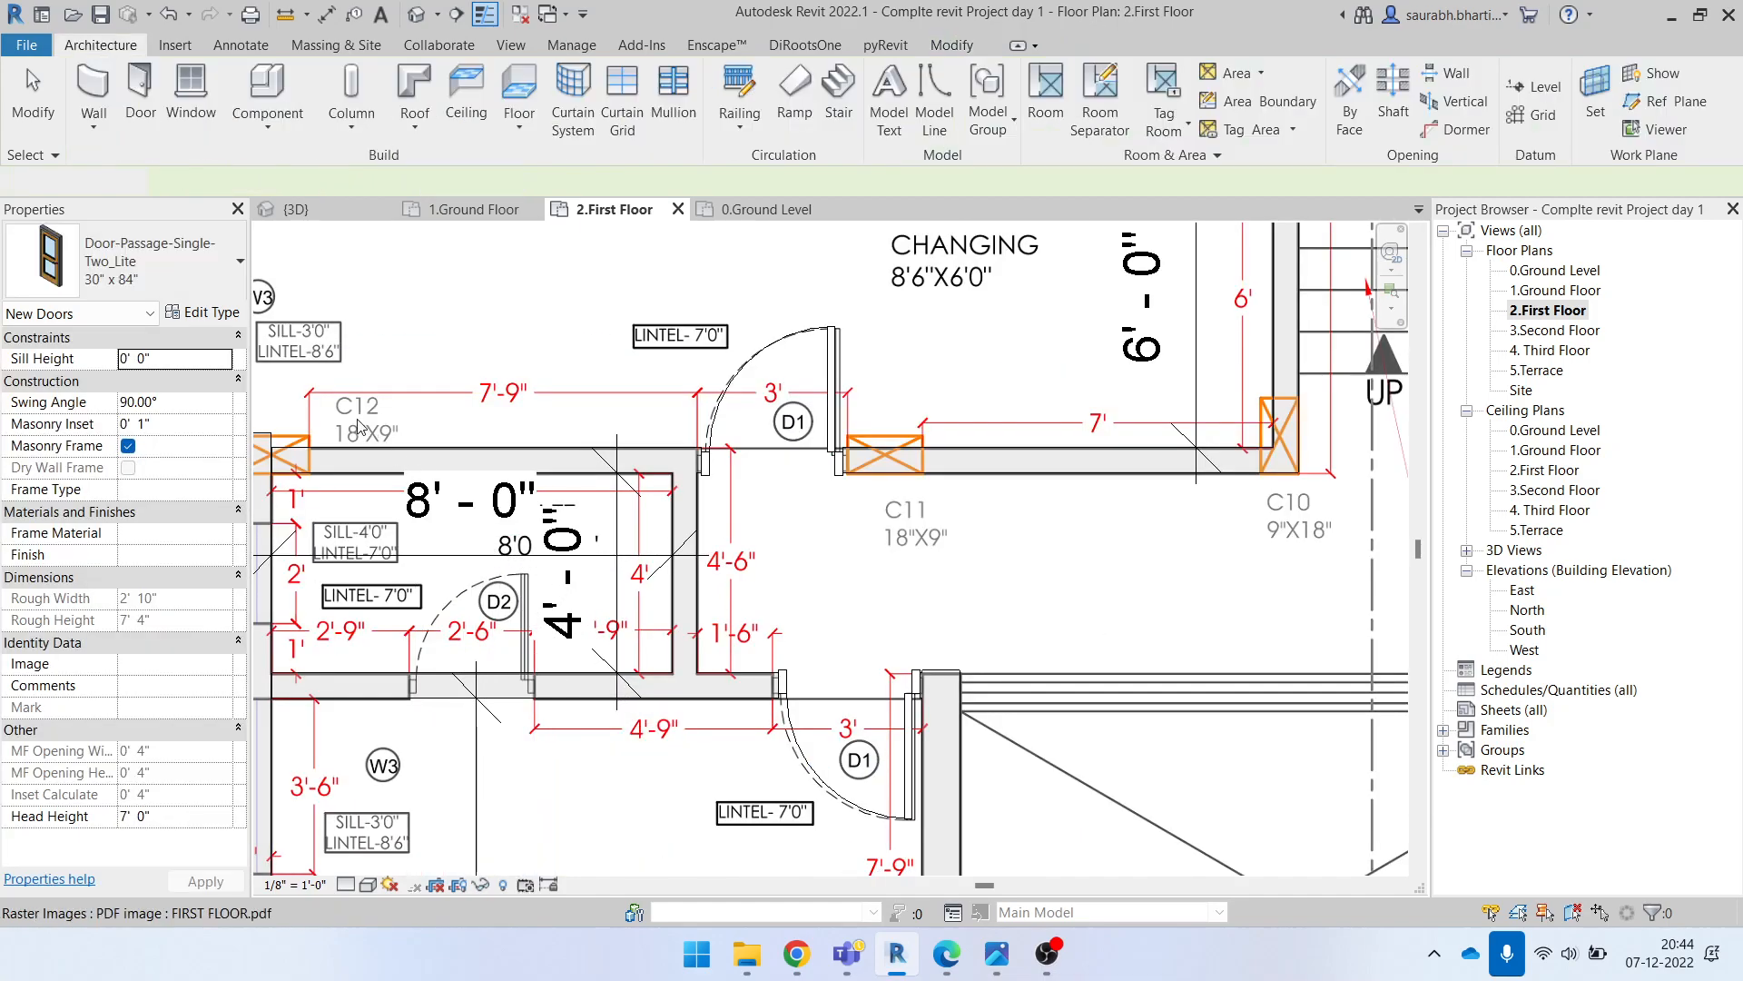
{"action": "left_click", "coordinate": [141, 91]}
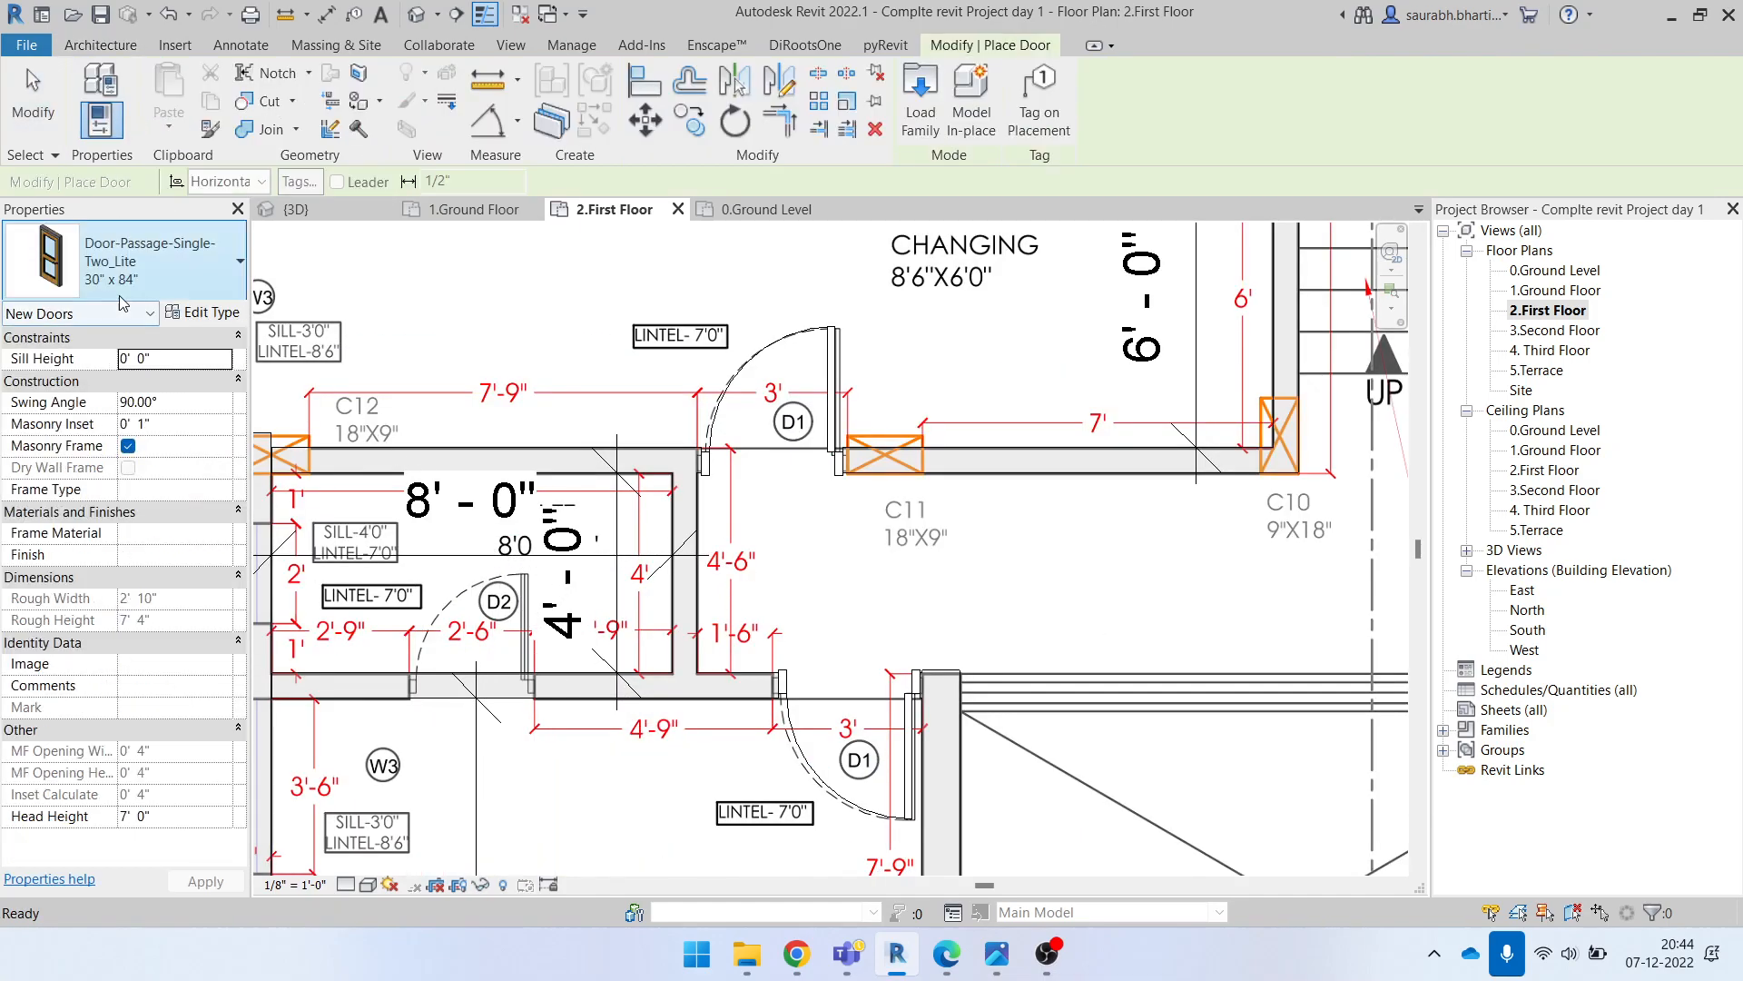
{"action": "left_click", "coordinate": [145, 262]}
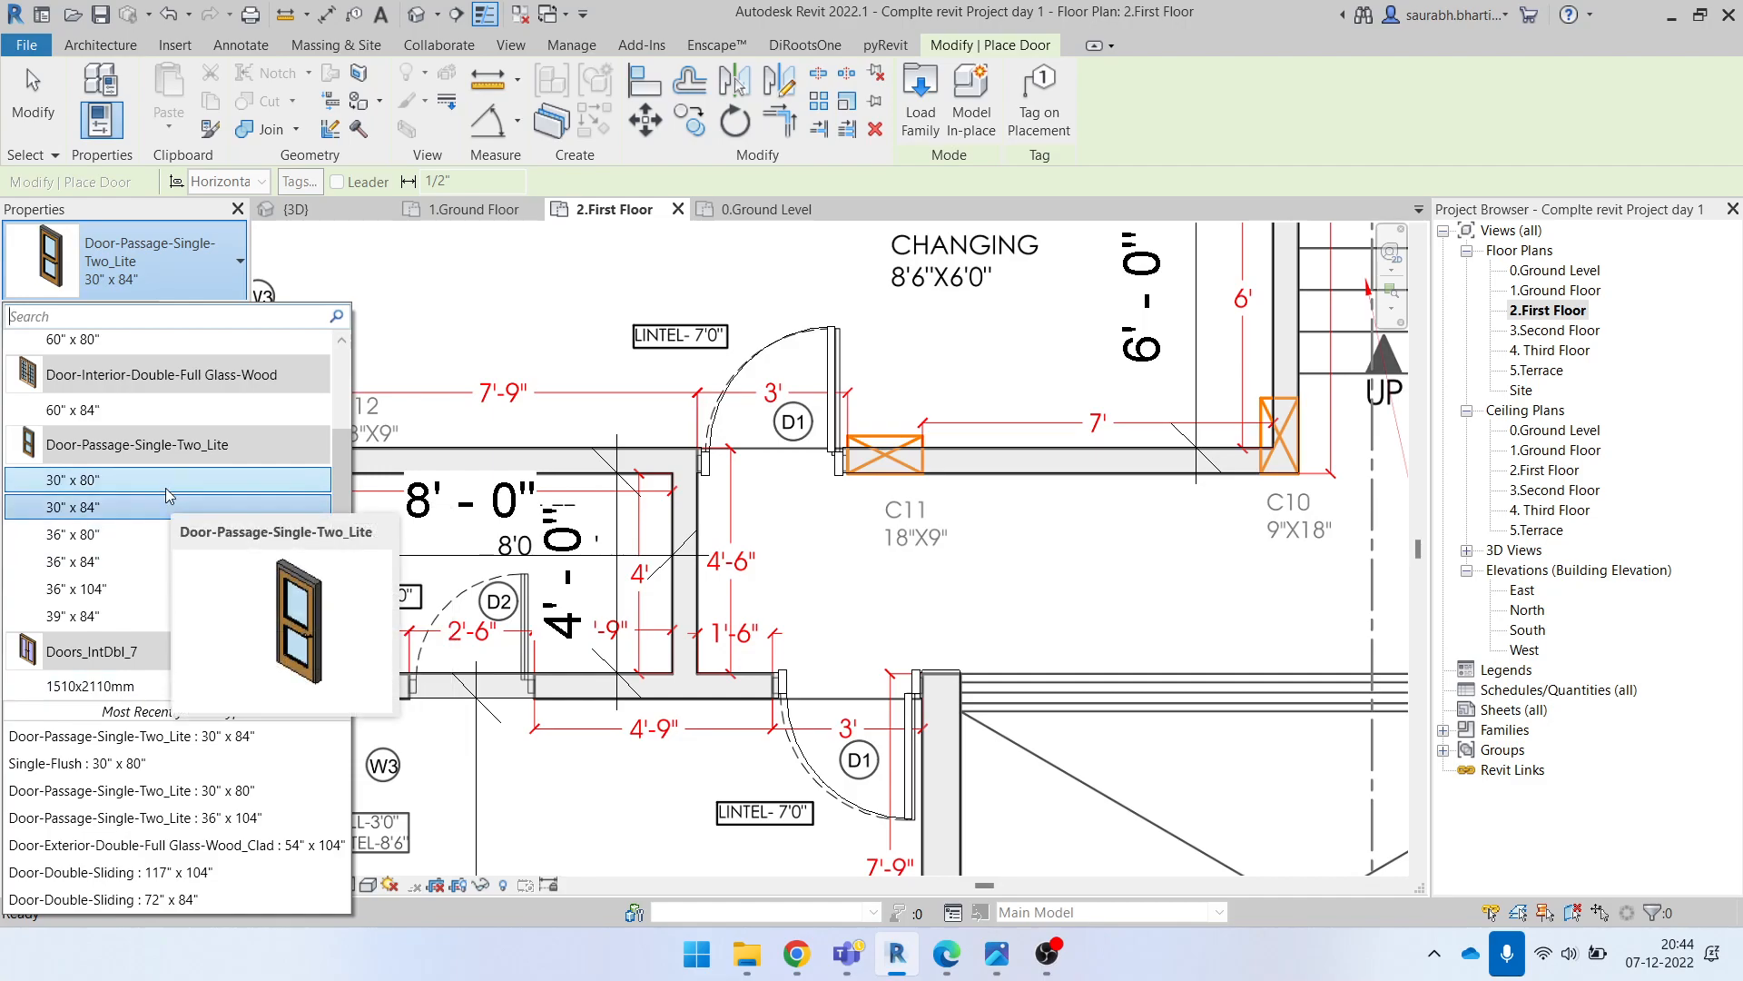
{"action": "left_click", "coordinate": [100, 481]}
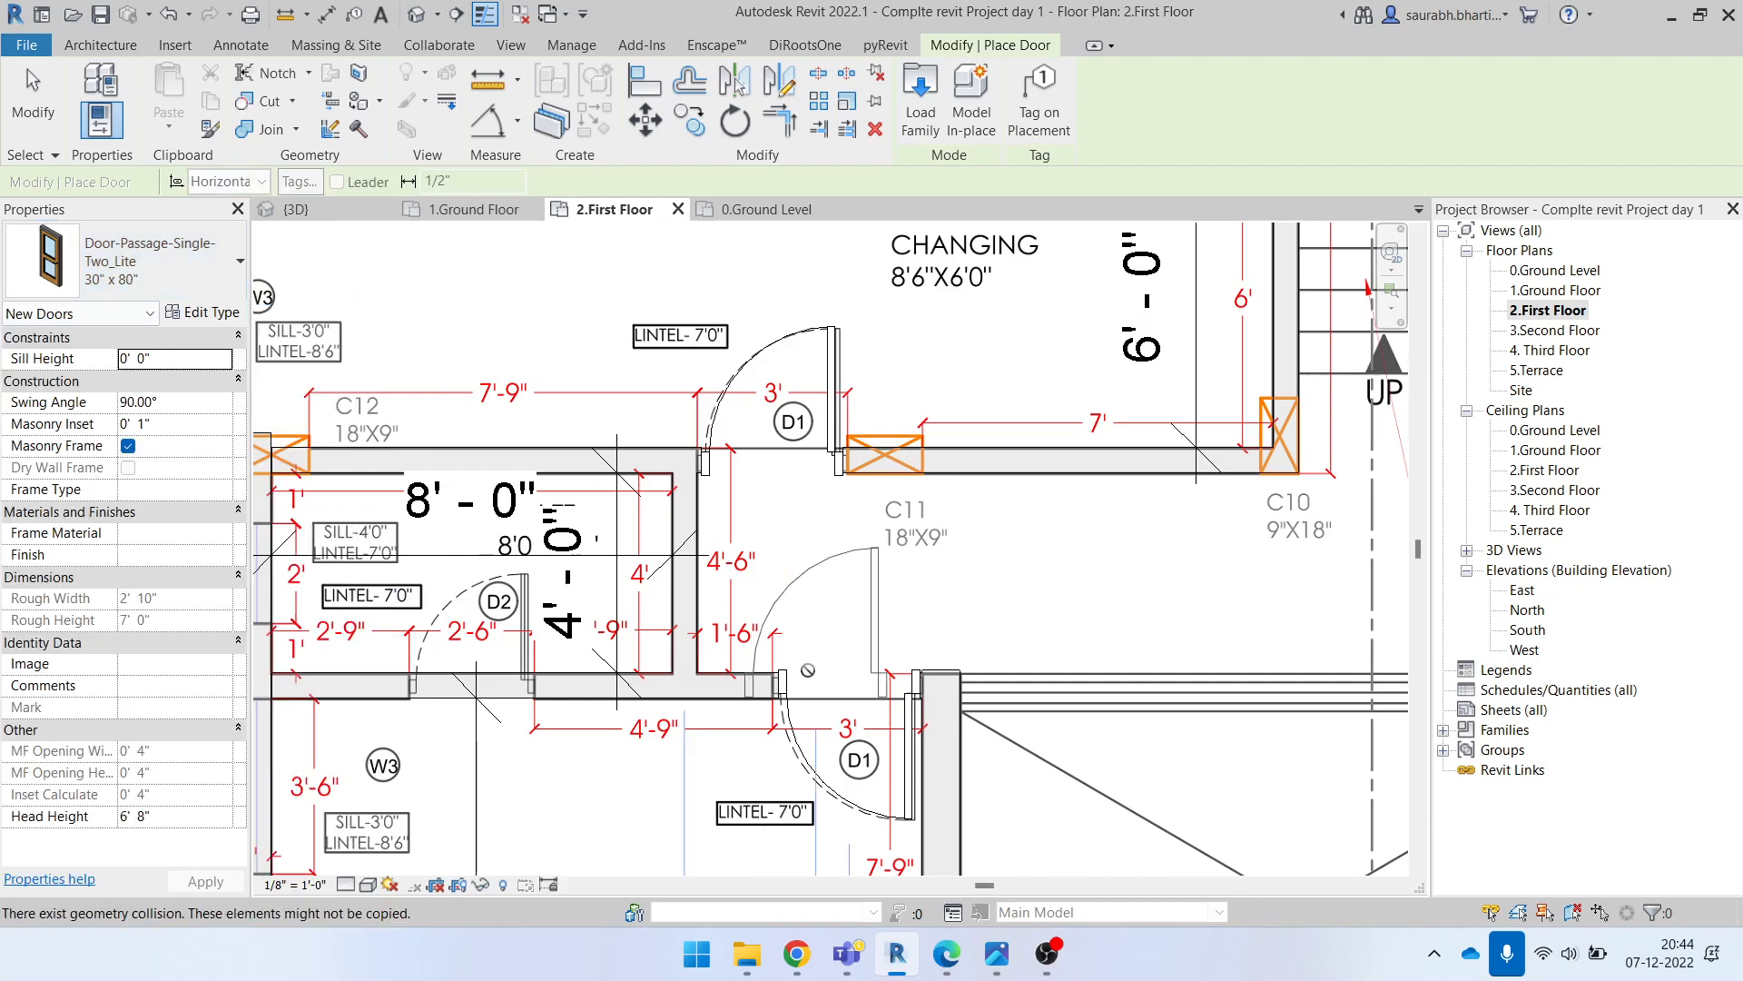
{"action": "scroll", "coordinate": [799, 663], "scroll_direction": "up", "scroll_amount": 1}
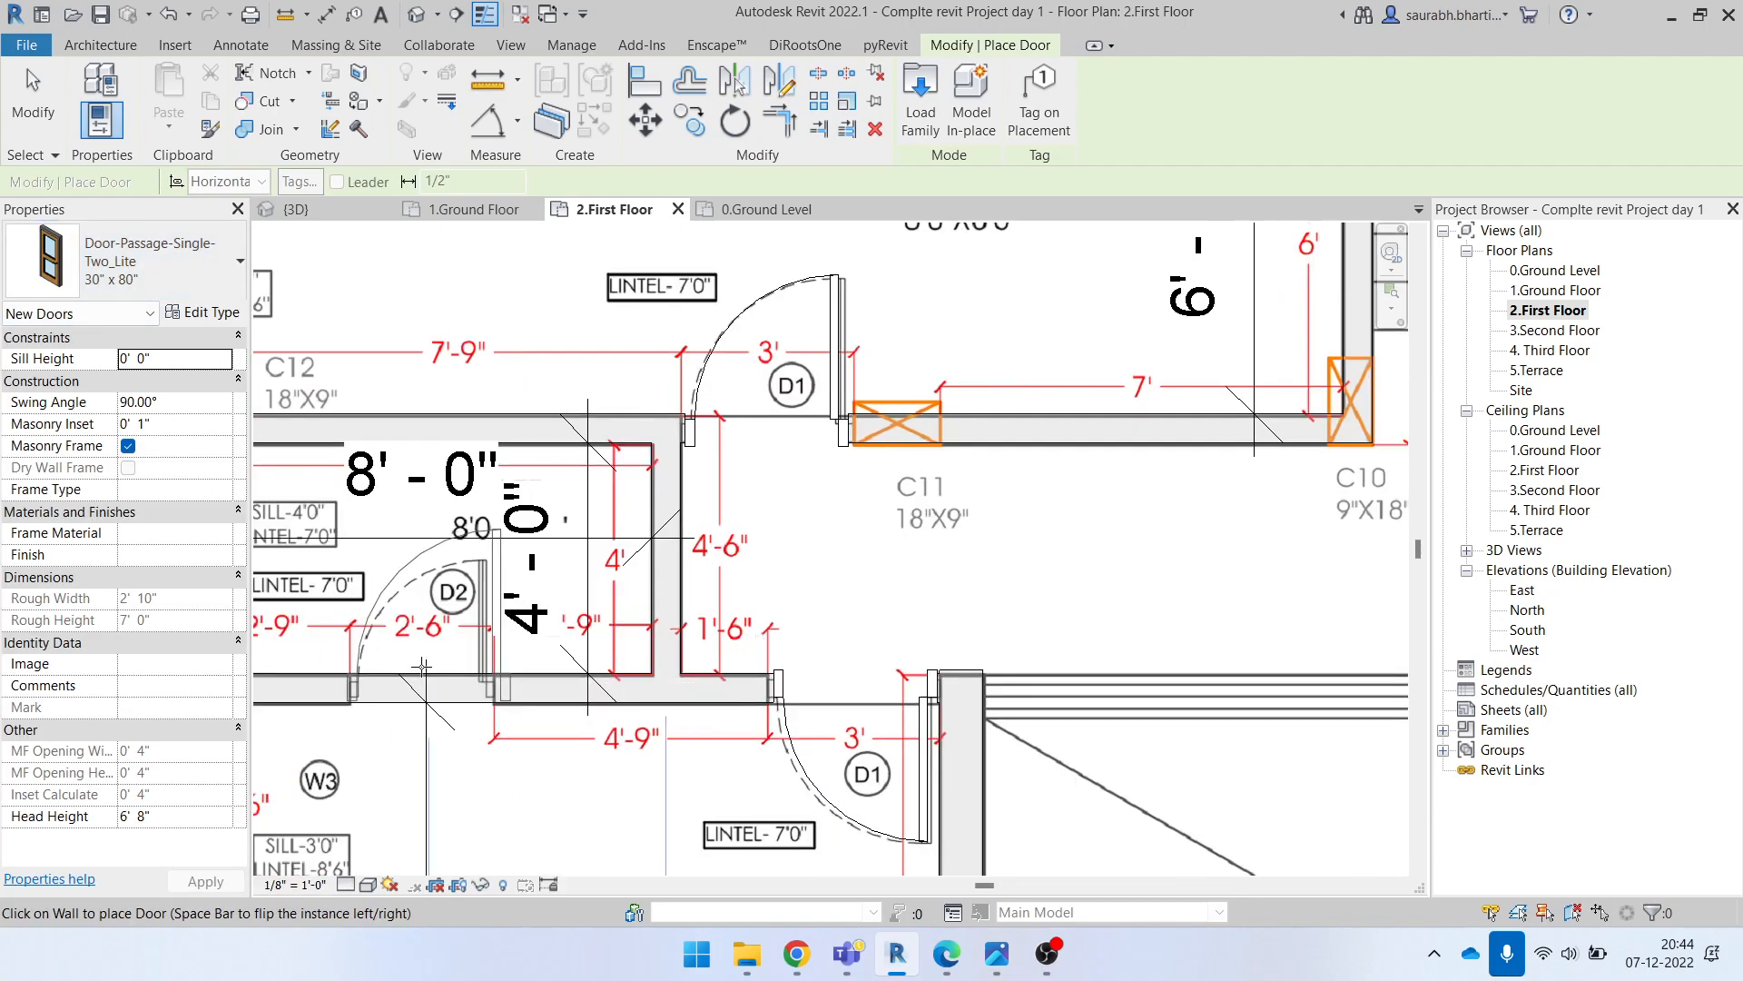
Step: Place a 30" x 80" door in the 2'-6" opening between the 8'6"X6'0" changing room and its toilet, swinging into the toilet
{"action": "scroll", "coordinate": [657, 681], "scroll_direction": "down", "scroll_amount": 5}
{"action": "scroll", "coordinate": [719, 464], "scroll_direction": "up", "scroll_amount": 5}
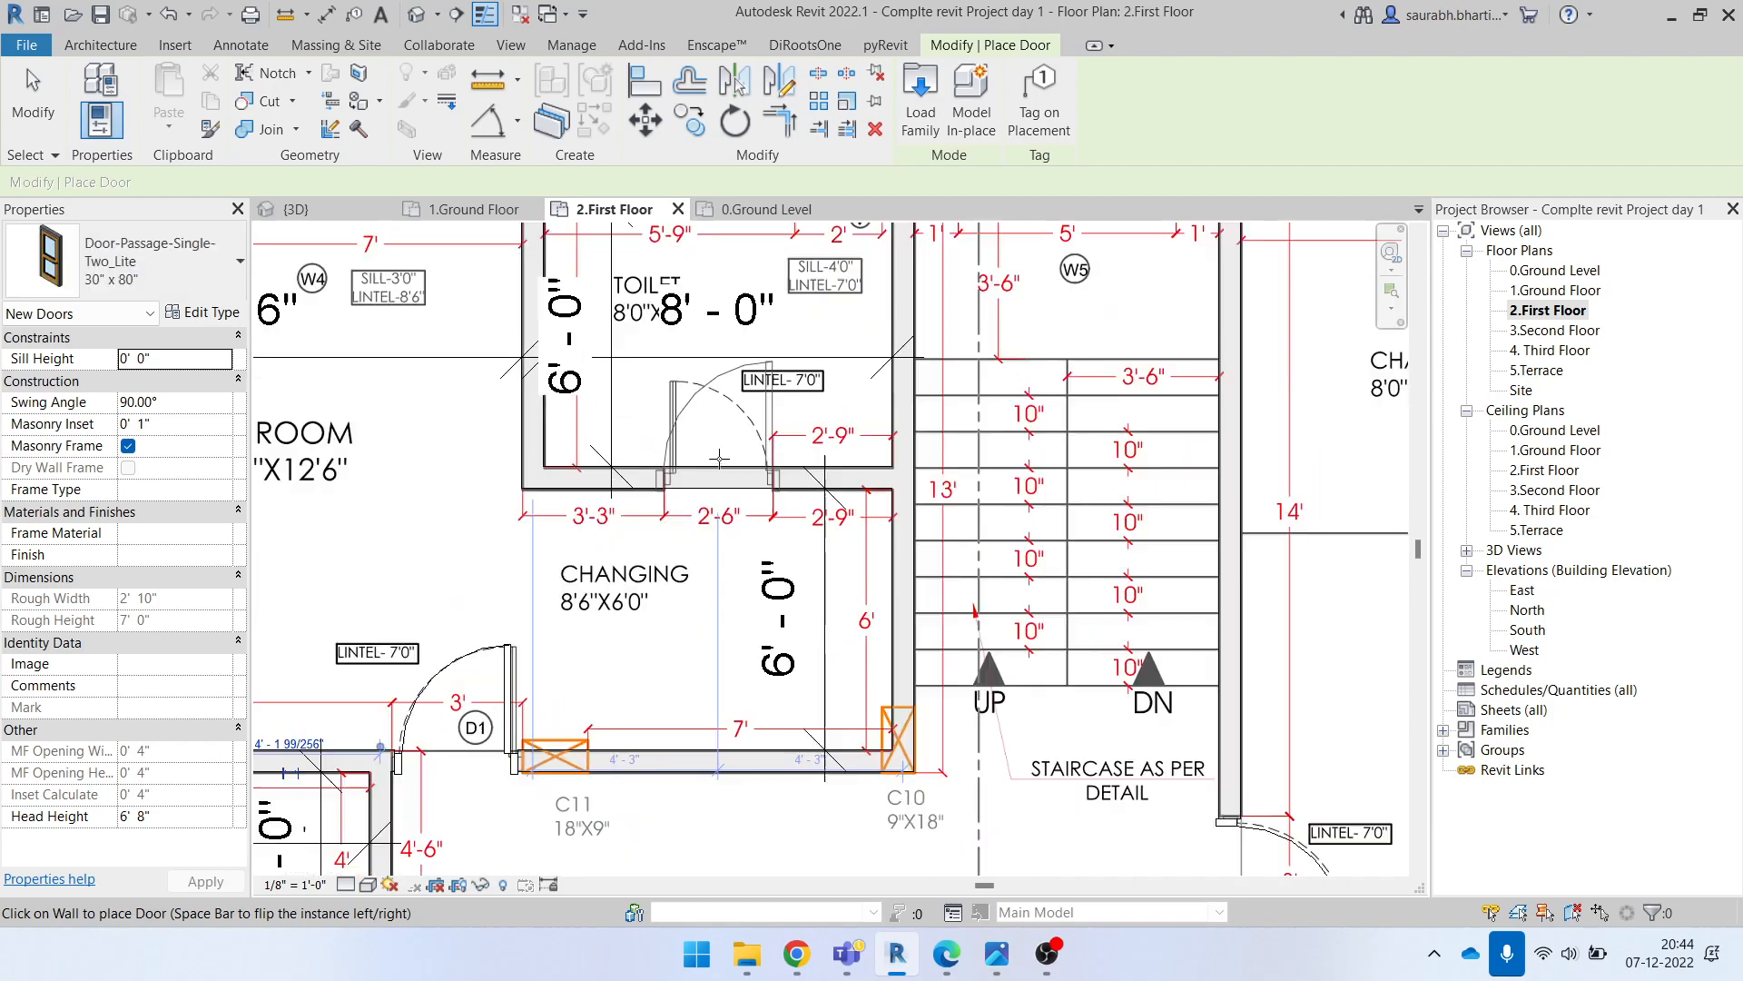
{"action": "scroll", "coordinate": [725, 474], "scroll_direction": "down", "scroll_amount": 2}
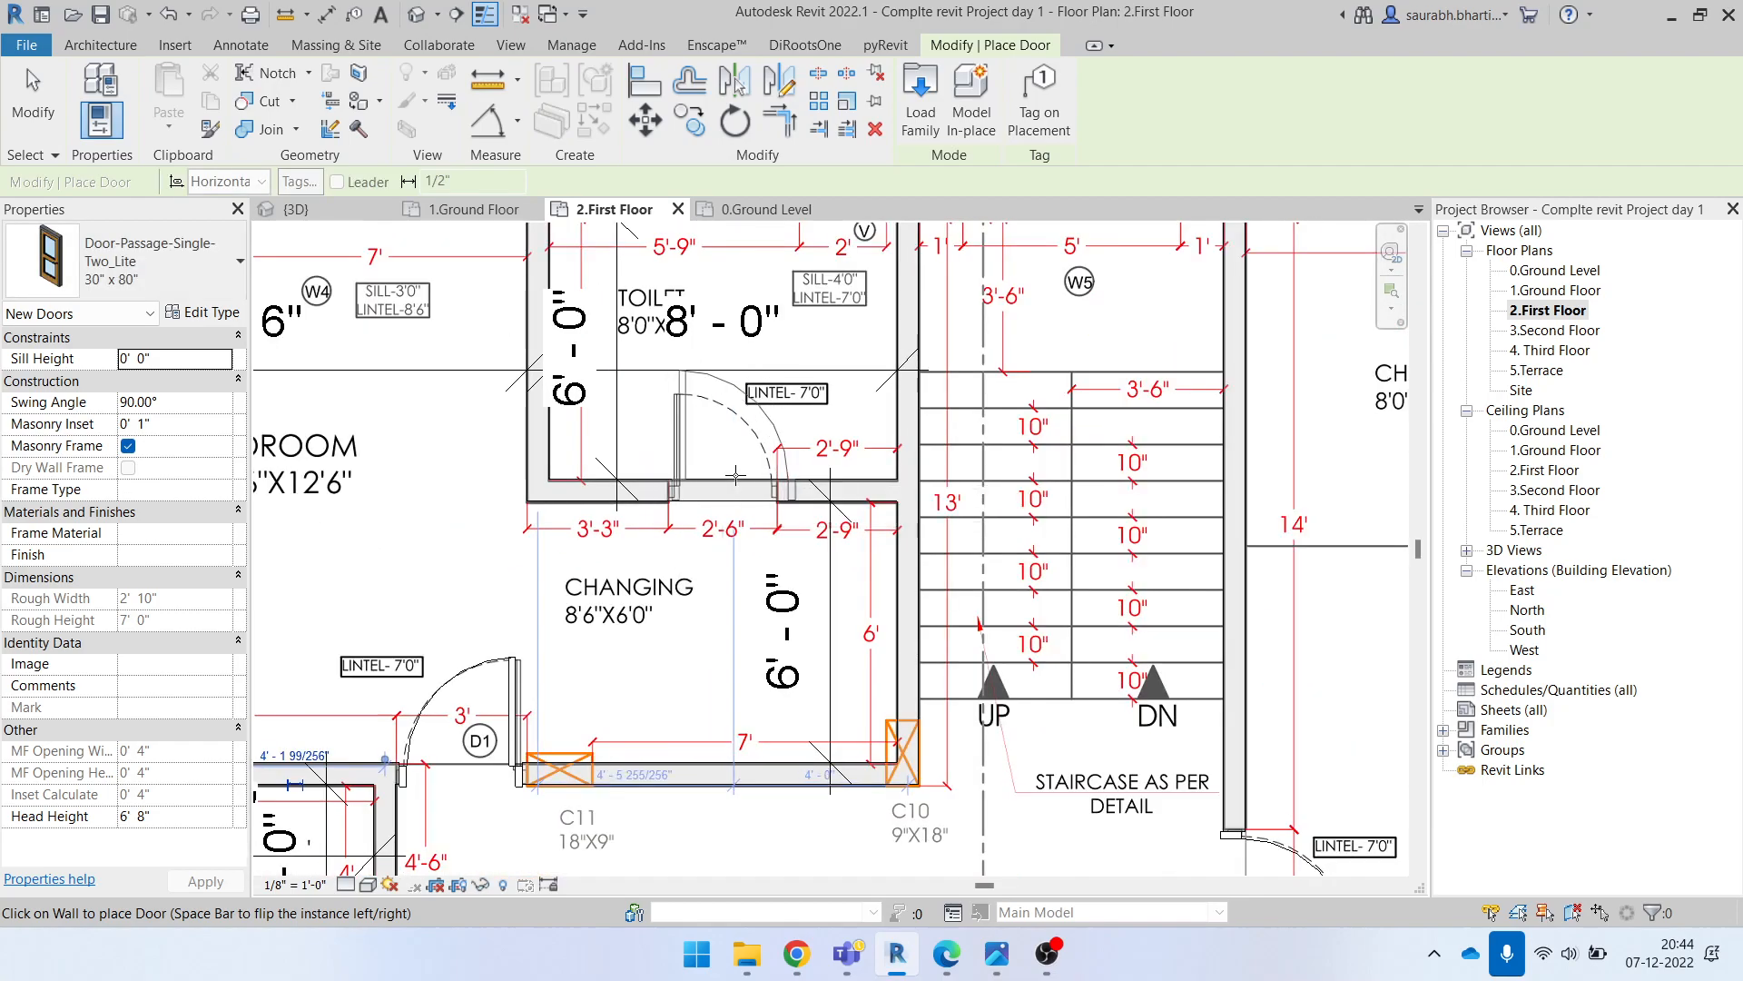
{"action": "scroll", "coordinate": [732, 476], "scroll_direction": "up", "scroll_amount": 2}
{"action": "scroll", "coordinate": [706, 499], "scroll_direction": "down", "scroll_amount": 3}
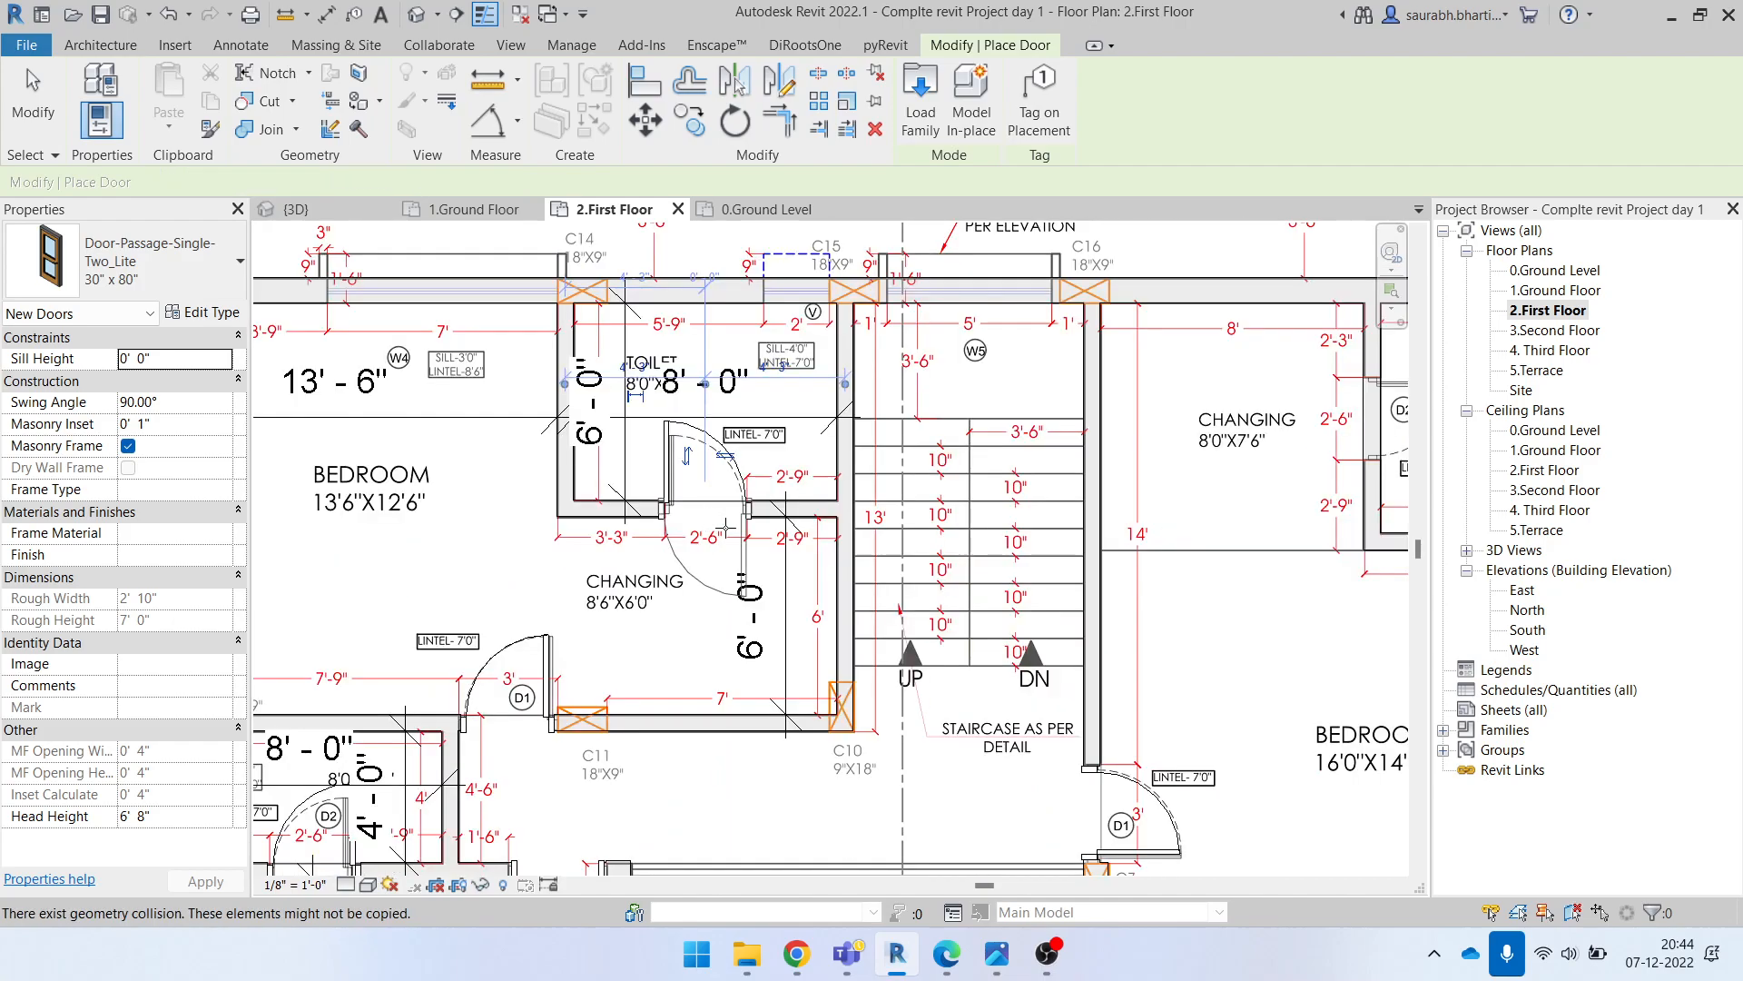
Step: Place a 30" x 80" door in the D2 opening of the 7'6"X7'0" toilet, swinging into the toilet, and end door placement
{"action": "scroll", "coordinate": [996, 456], "scroll_direction": "up", "scroll_amount": 5}
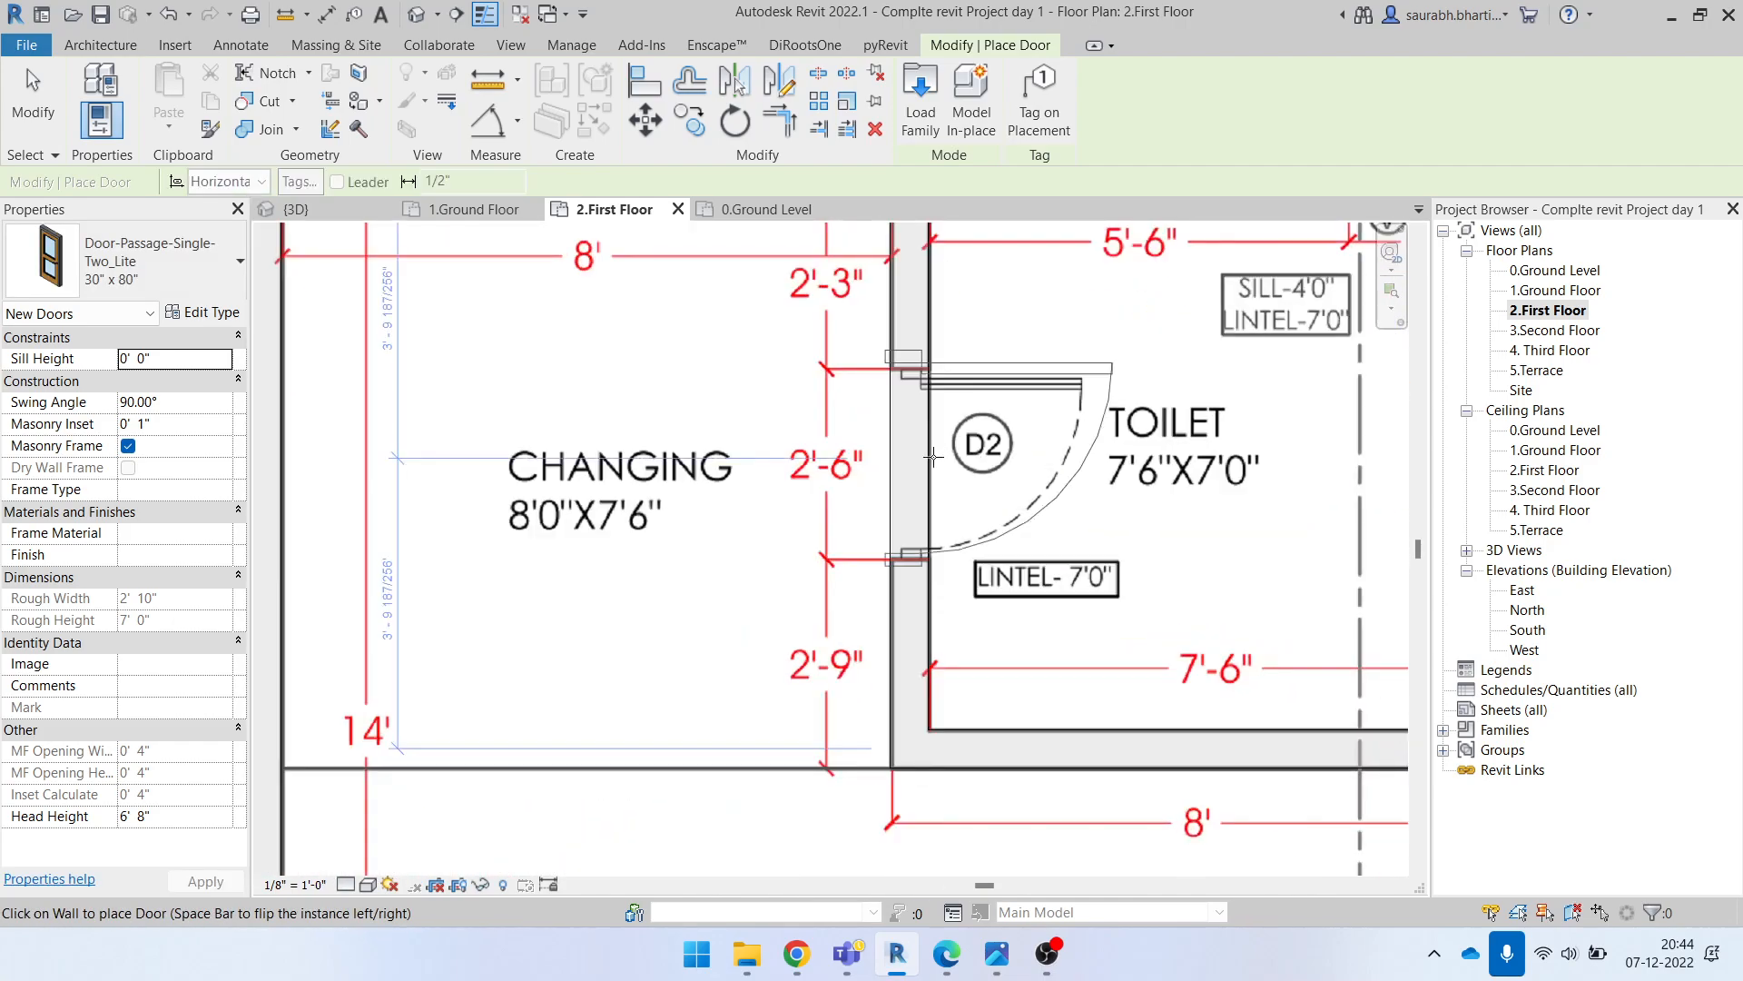
{"action": "left_click", "coordinate": [919, 466]}
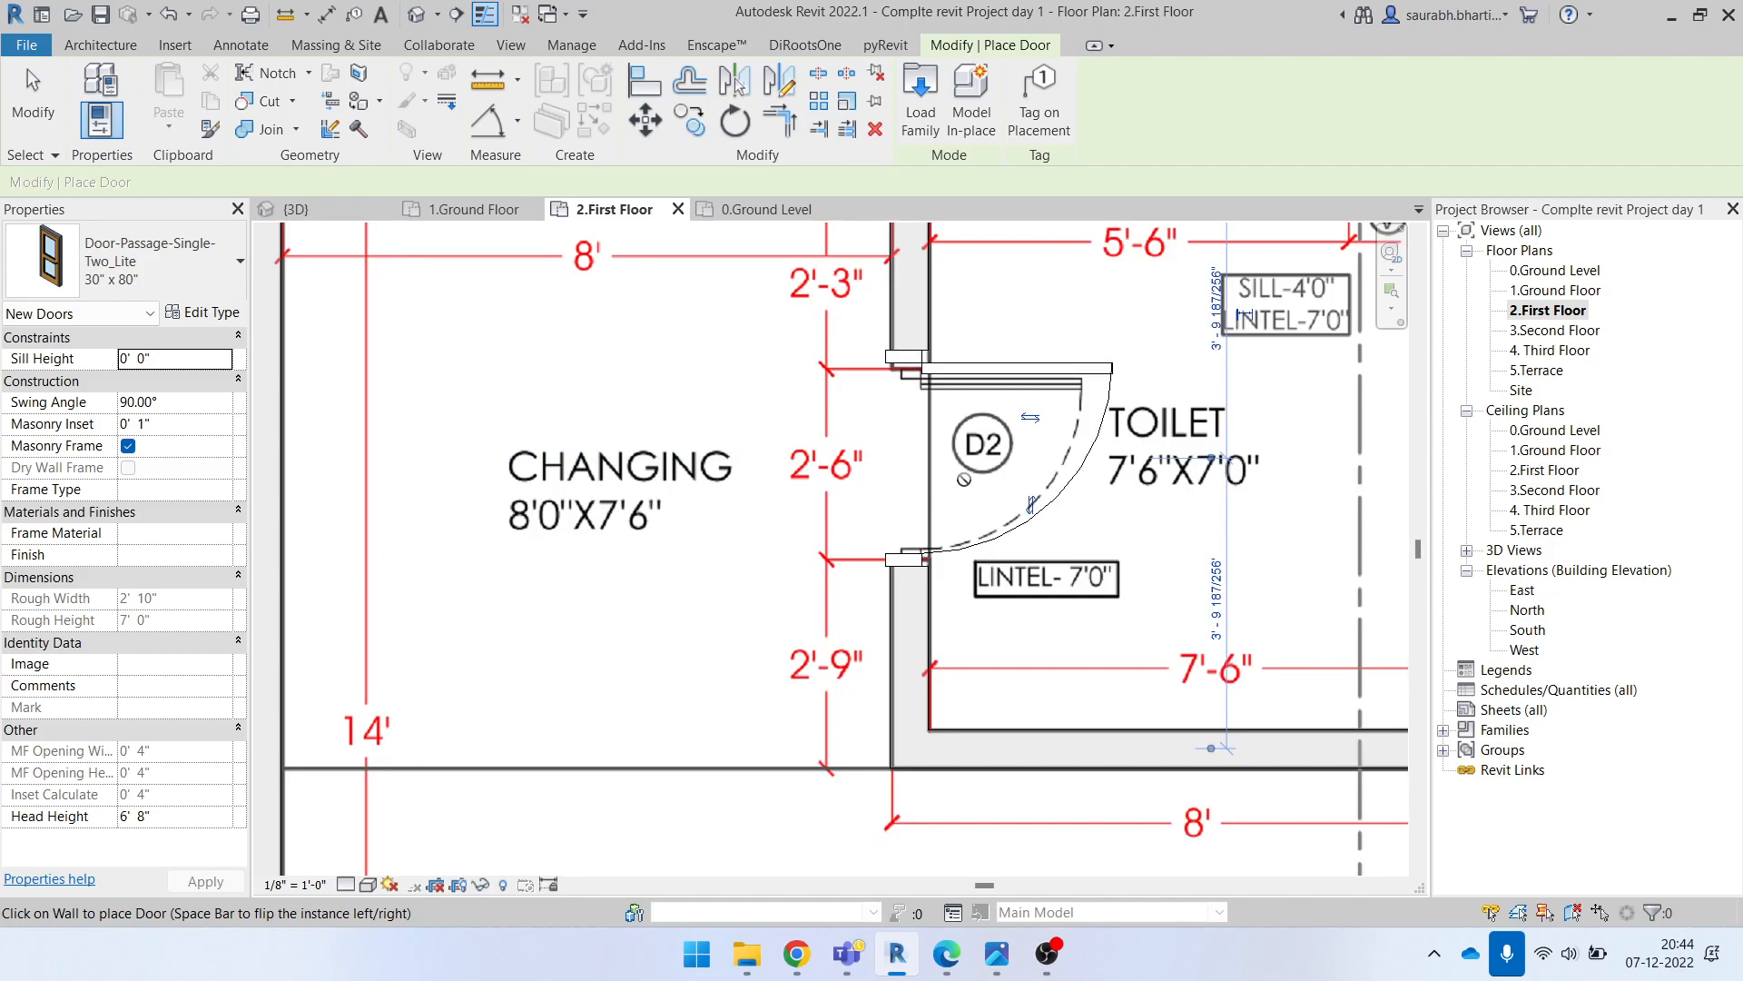
{"action": "scroll", "coordinate": [922, 464], "scroll_direction": "down", "scroll_amount": 2}
{"action": "key", "text": "Escape"}
{"action": "key", "text": "Escape"}
{"action": "left_click", "coordinate": [1010, 416]}
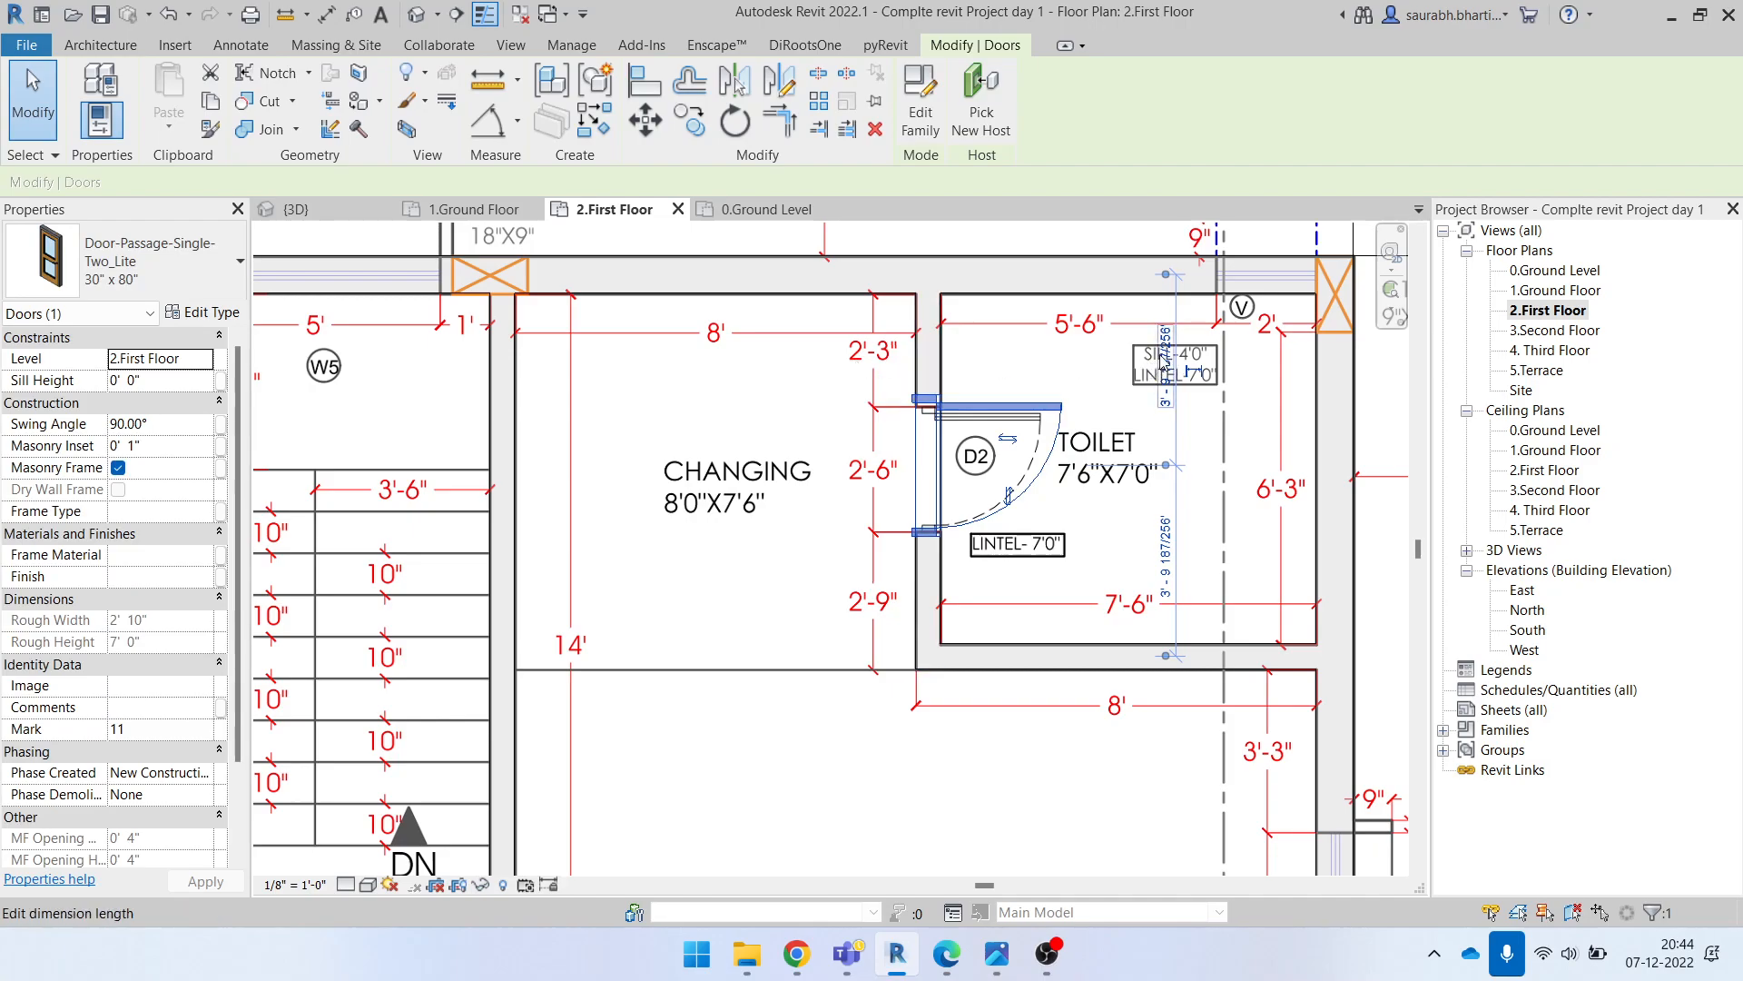
{"action": "left_click", "coordinate": [1163, 364]}
{"action": "key", "text": "Escape"}
{"action": "key", "text": "Escape"}
{"action": "left_click", "coordinate": [1046, 419]}
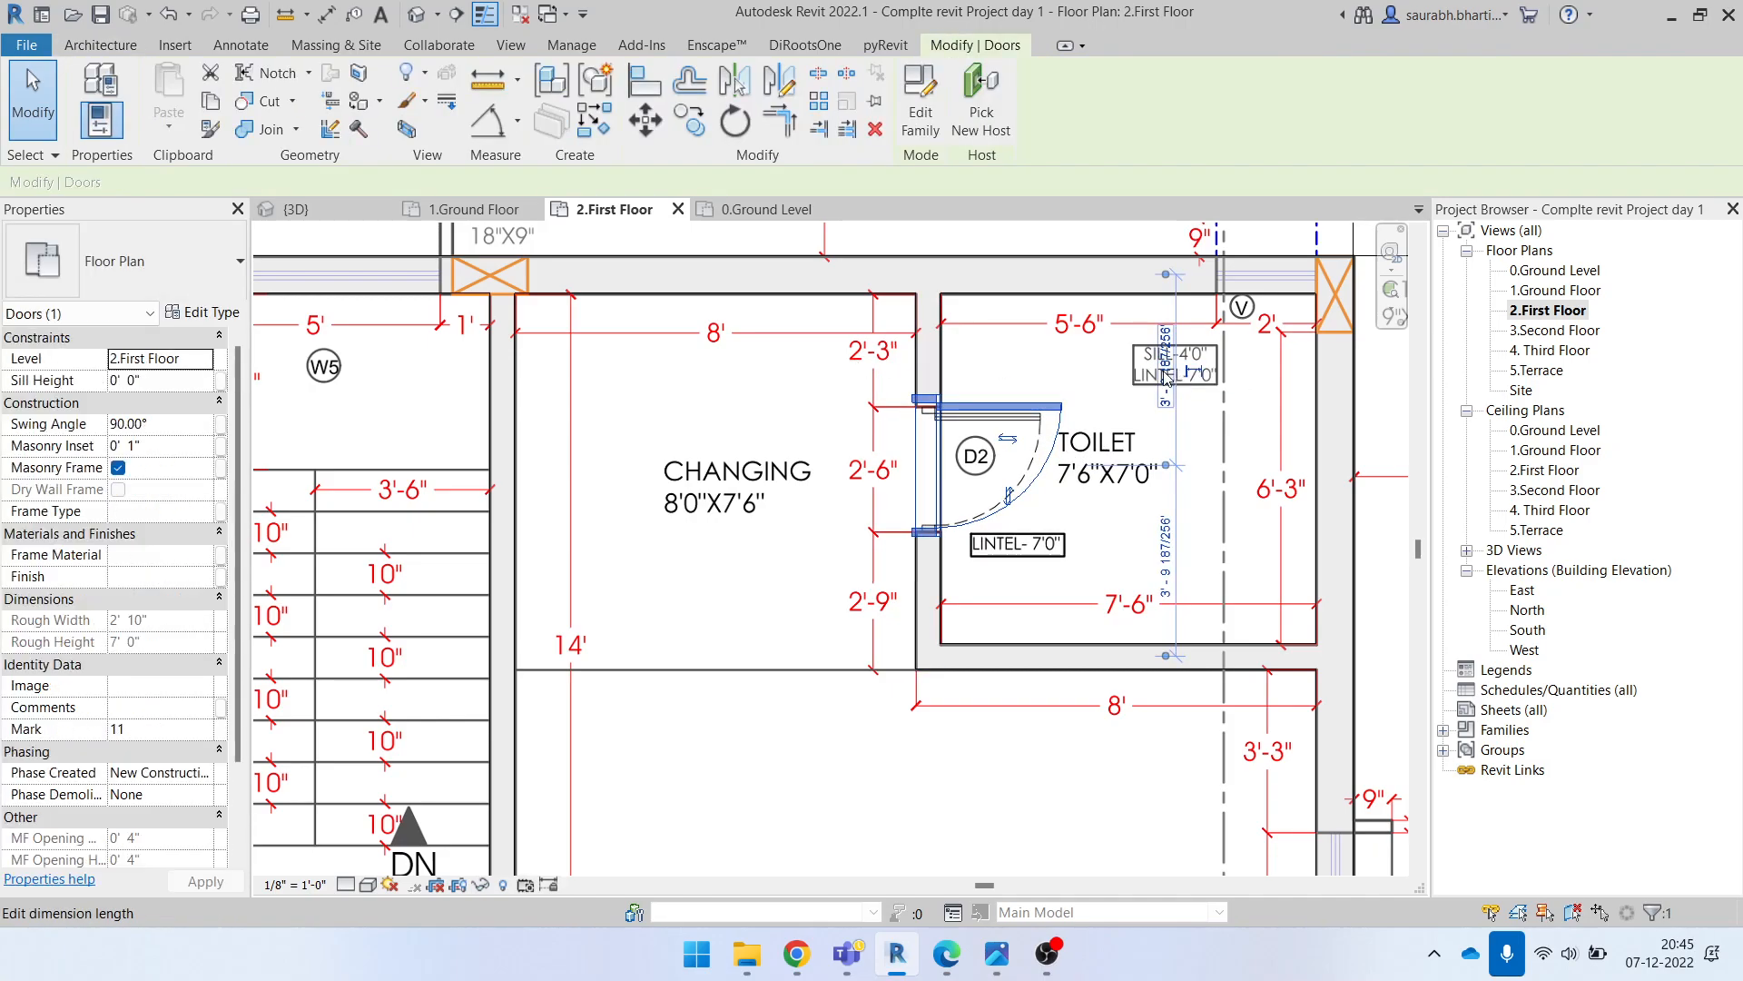
{"action": "left_click", "coordinate": [1168, 376]}
{"action": "key", "text": "Escape"}
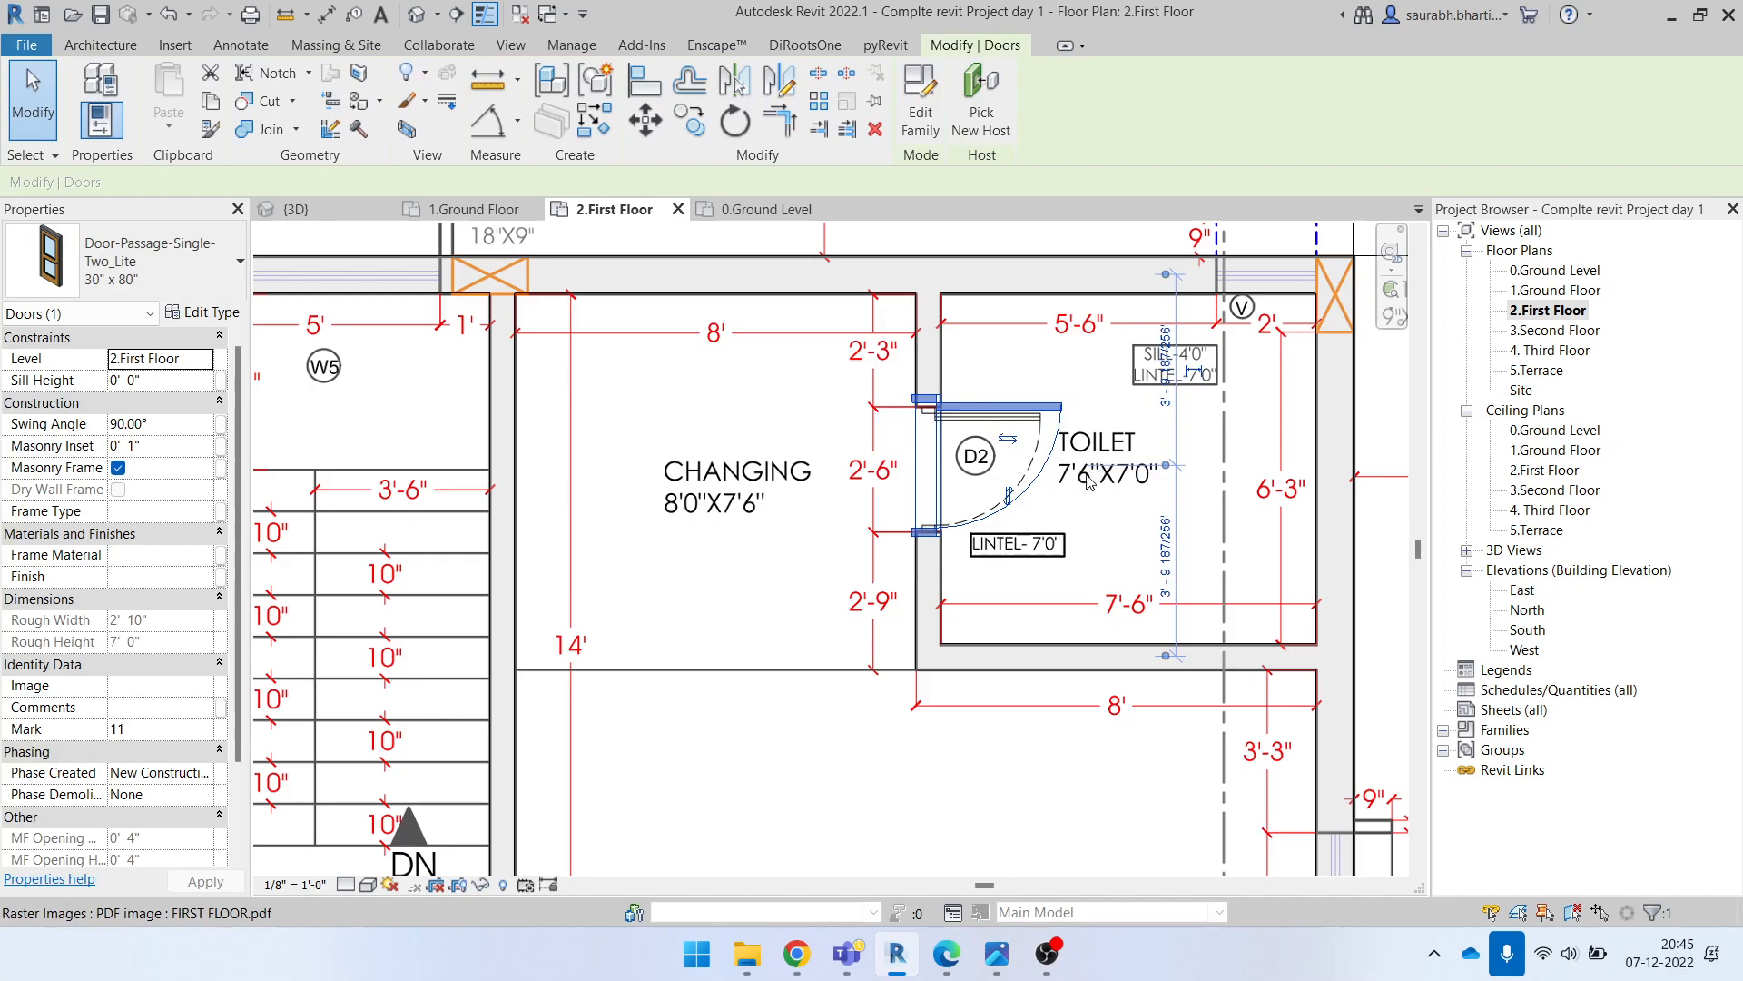
{"action": "key", "text": "Escape"}
Step: Nudge the D2 door of the 7'6"X7'0" toilet three increments down the wall towards its opening on the PDF plan
{"action": "scroll", "coordinate": [977, 404], "scroll_direction": "up", "scroll_amount": 3}
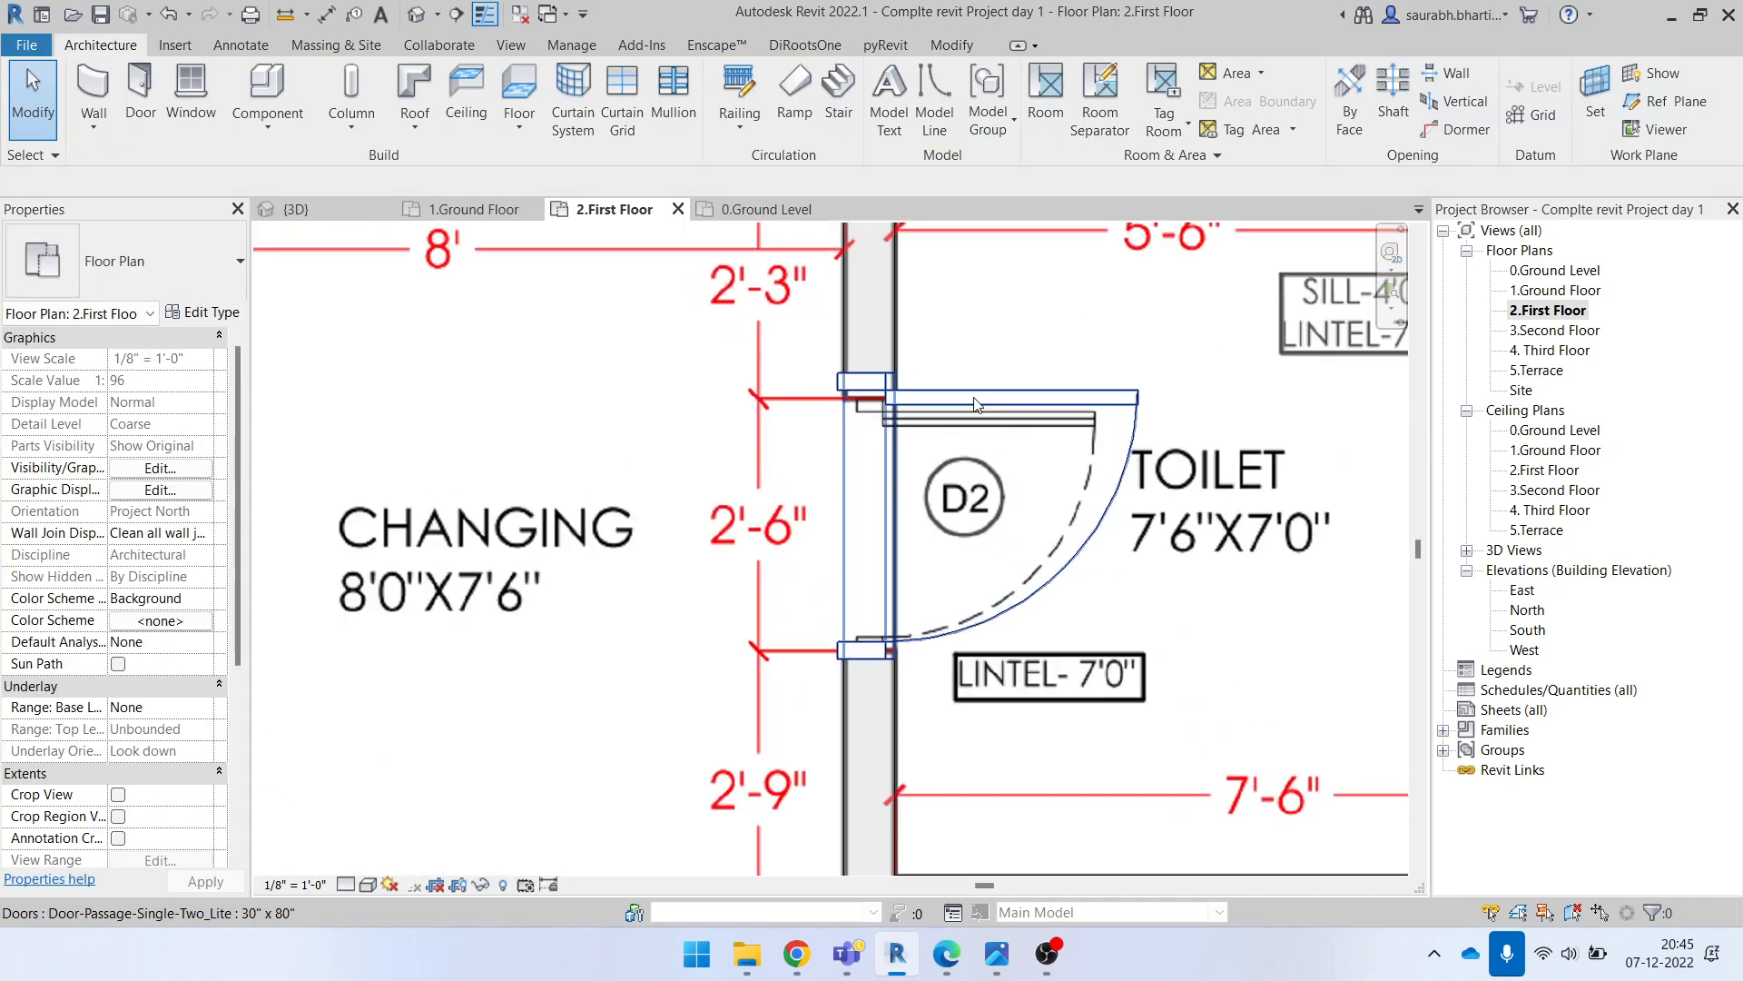
{"action": "left_click", "coordinate": [989, 402]}
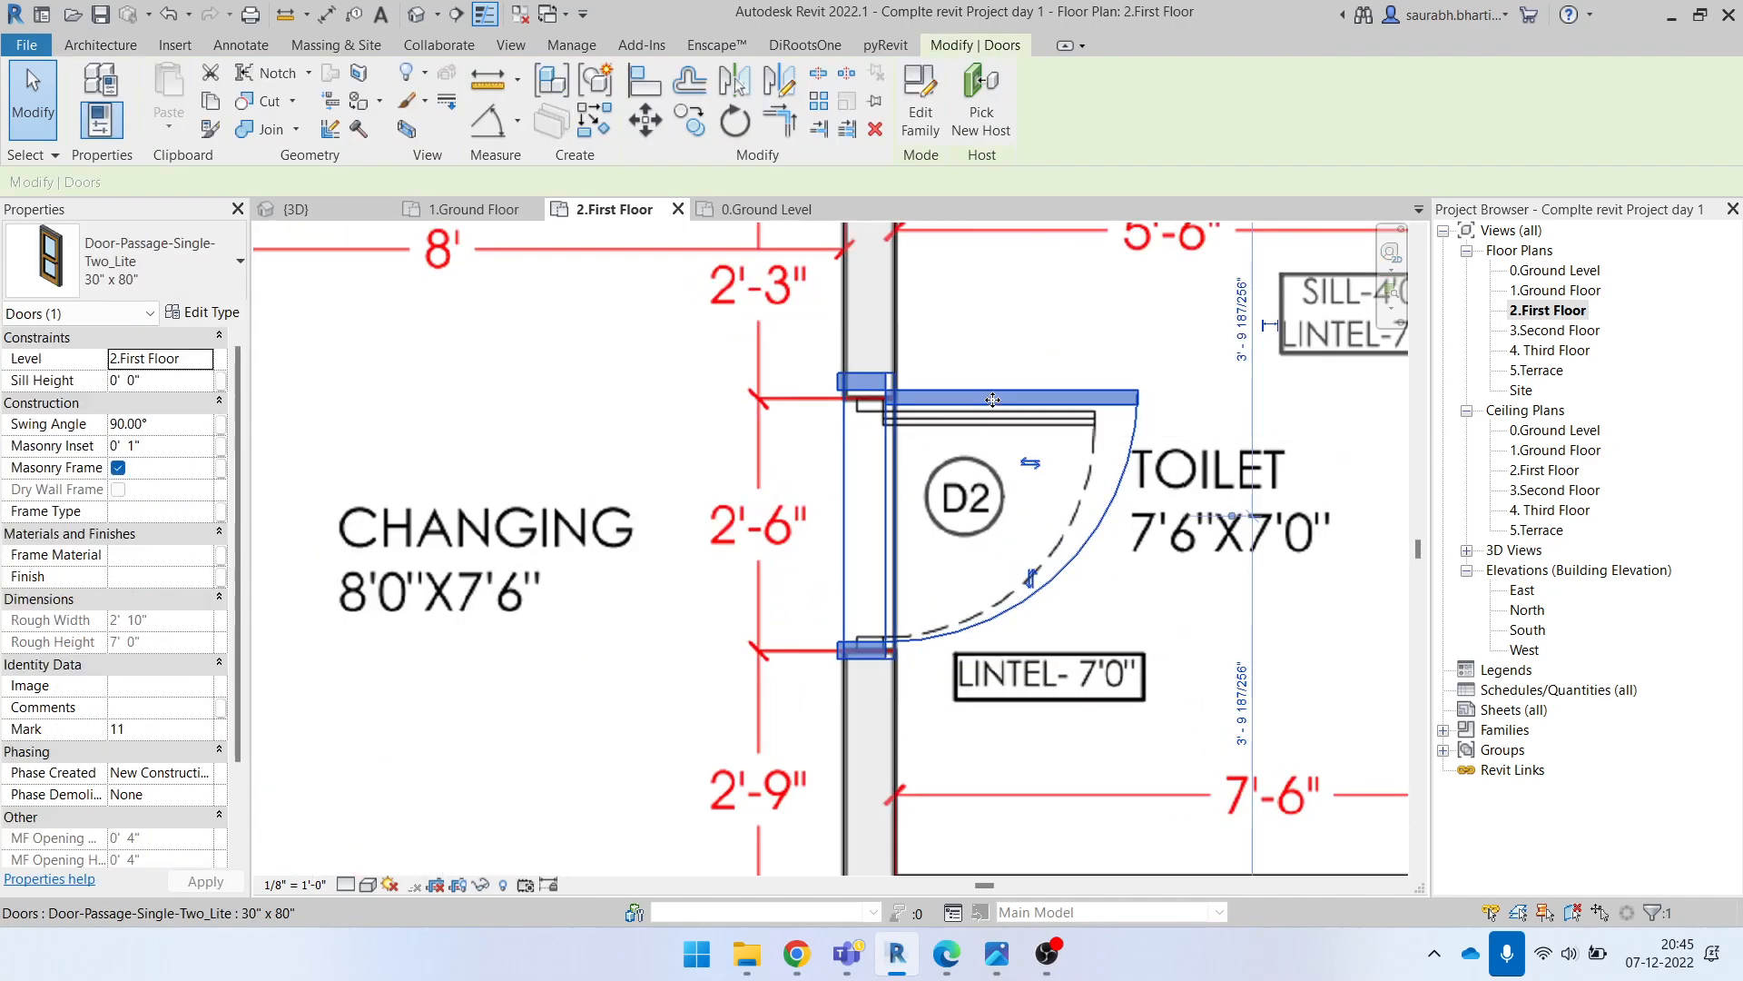
{"action": "key", "text": "Down"}
{"action": "key", "text": "Down"}
{"action": "key", "text": "Down"}
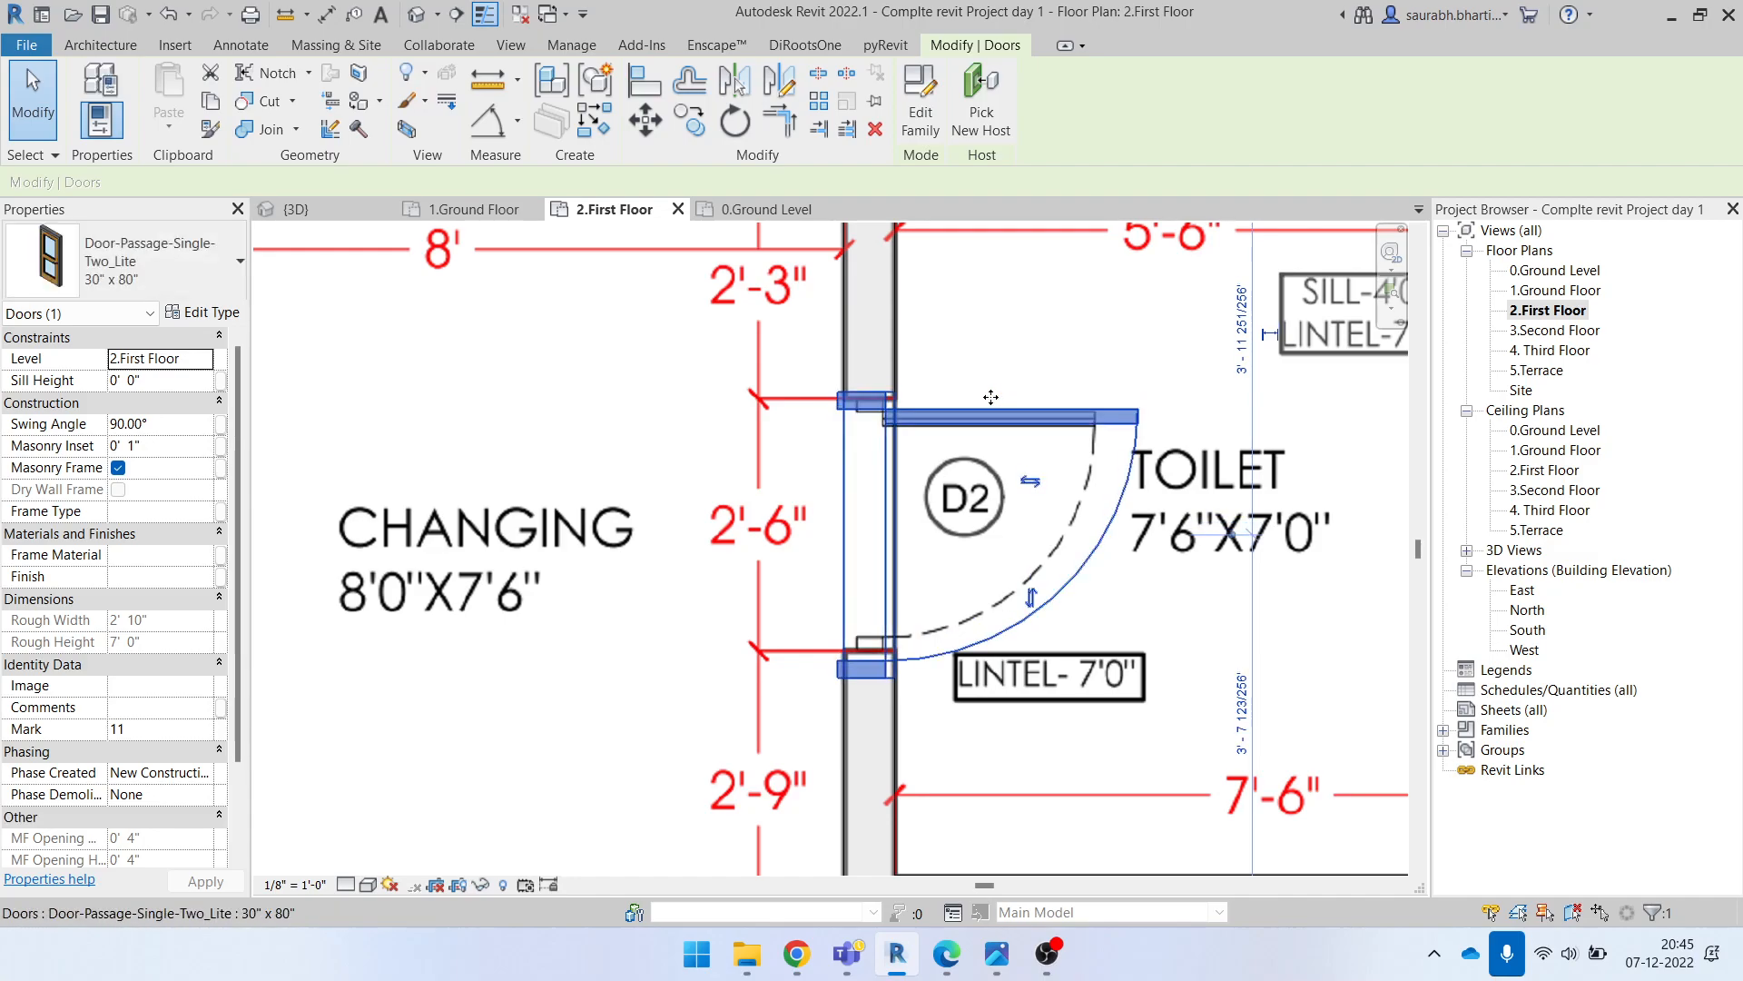
{"action": "scroll", "coordinate": [902, 544], "scroll_direction": "down", "scroll_amount": 5}
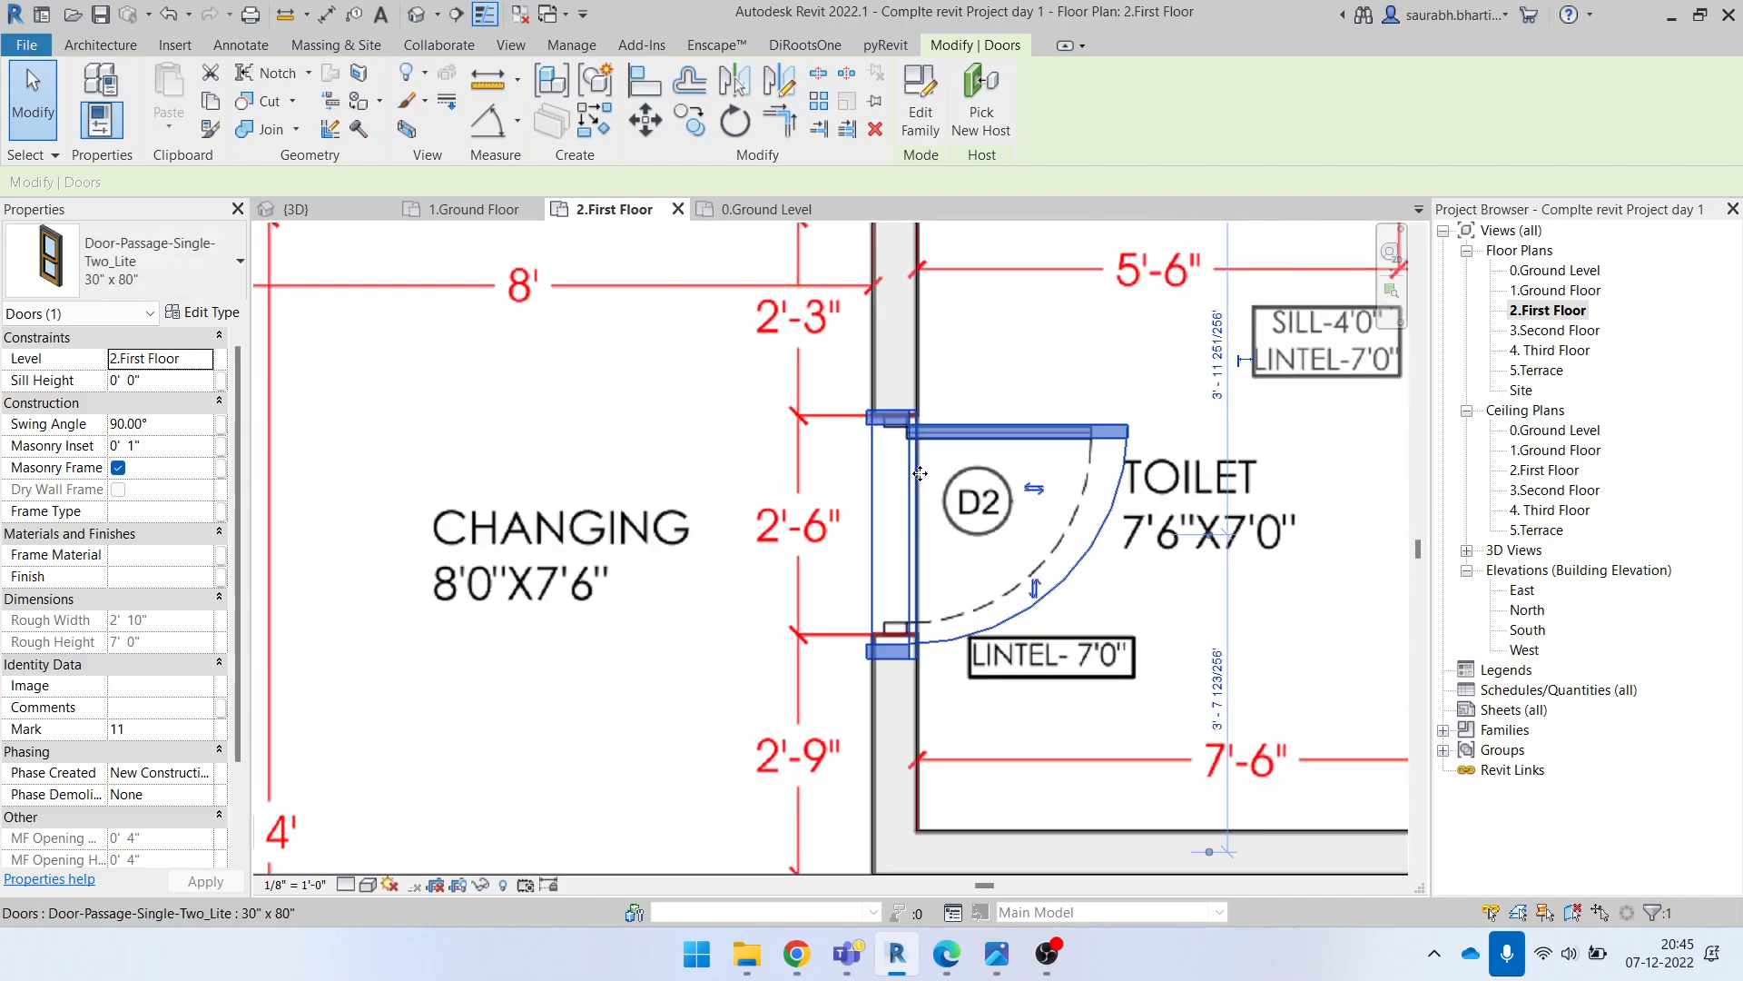
{"action": "scroll", "coordinate": [902, 545], "scroll_direction": "down", "scroll_amount": 3}
{"action": "key", "text": "Escape"}
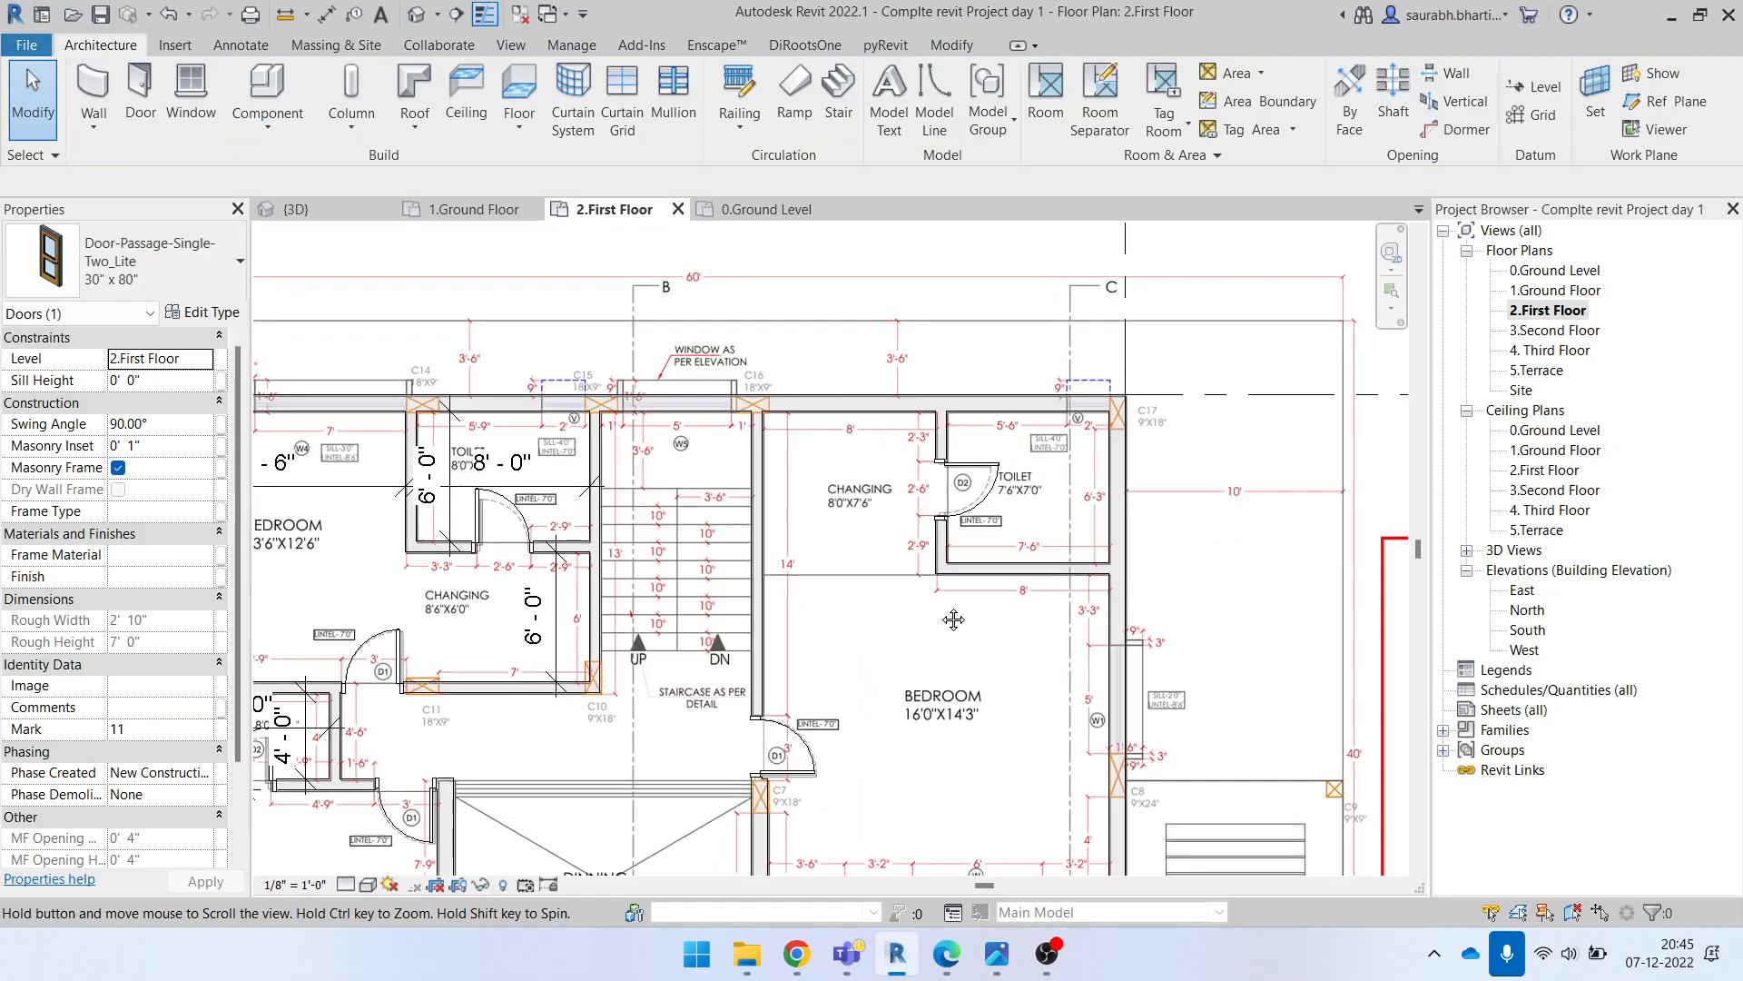
Step: Start a door for the 3'-6" D opening between the 16'0"X14'3" bedroom and the balcony, using the Door-Passage-Single-Two_Lite 36" x 84" type
{"action": "scroll", "coordinate": [962, 702], "scroll_direction": "up", "scroll_amount": 4}
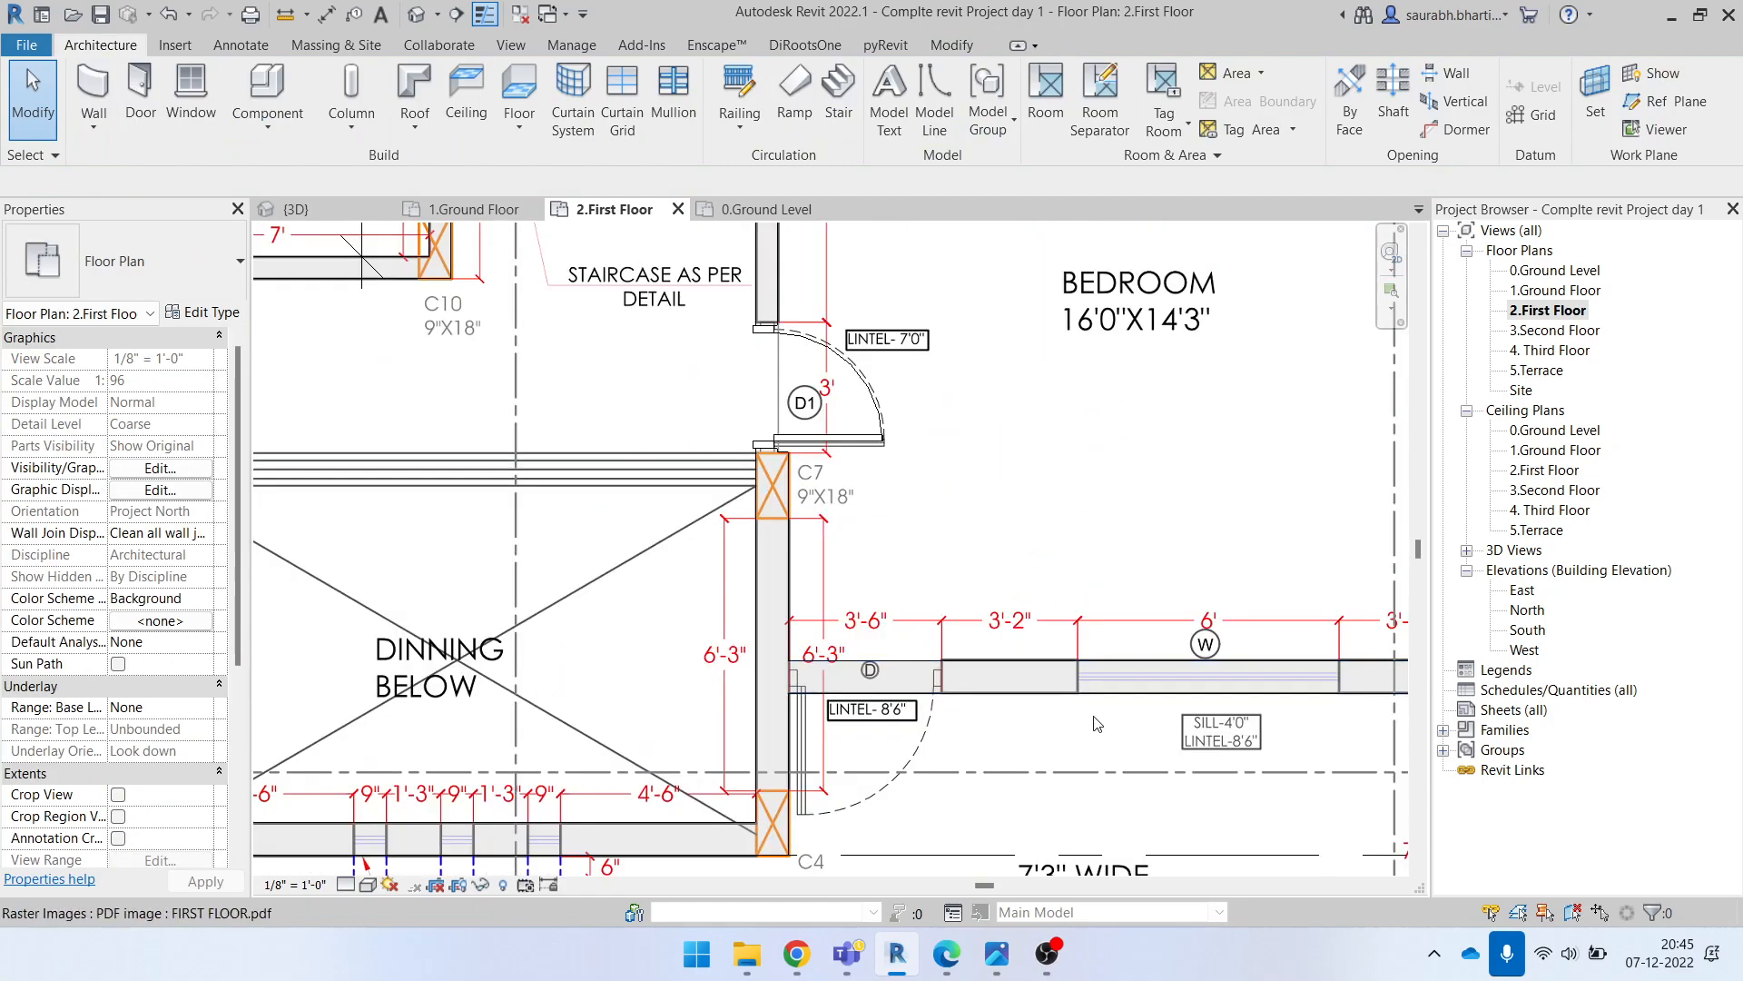
{"action": "scroll", "coordinate": [781, 645], "scroll_direction": "down", "scroll_amount": 2}
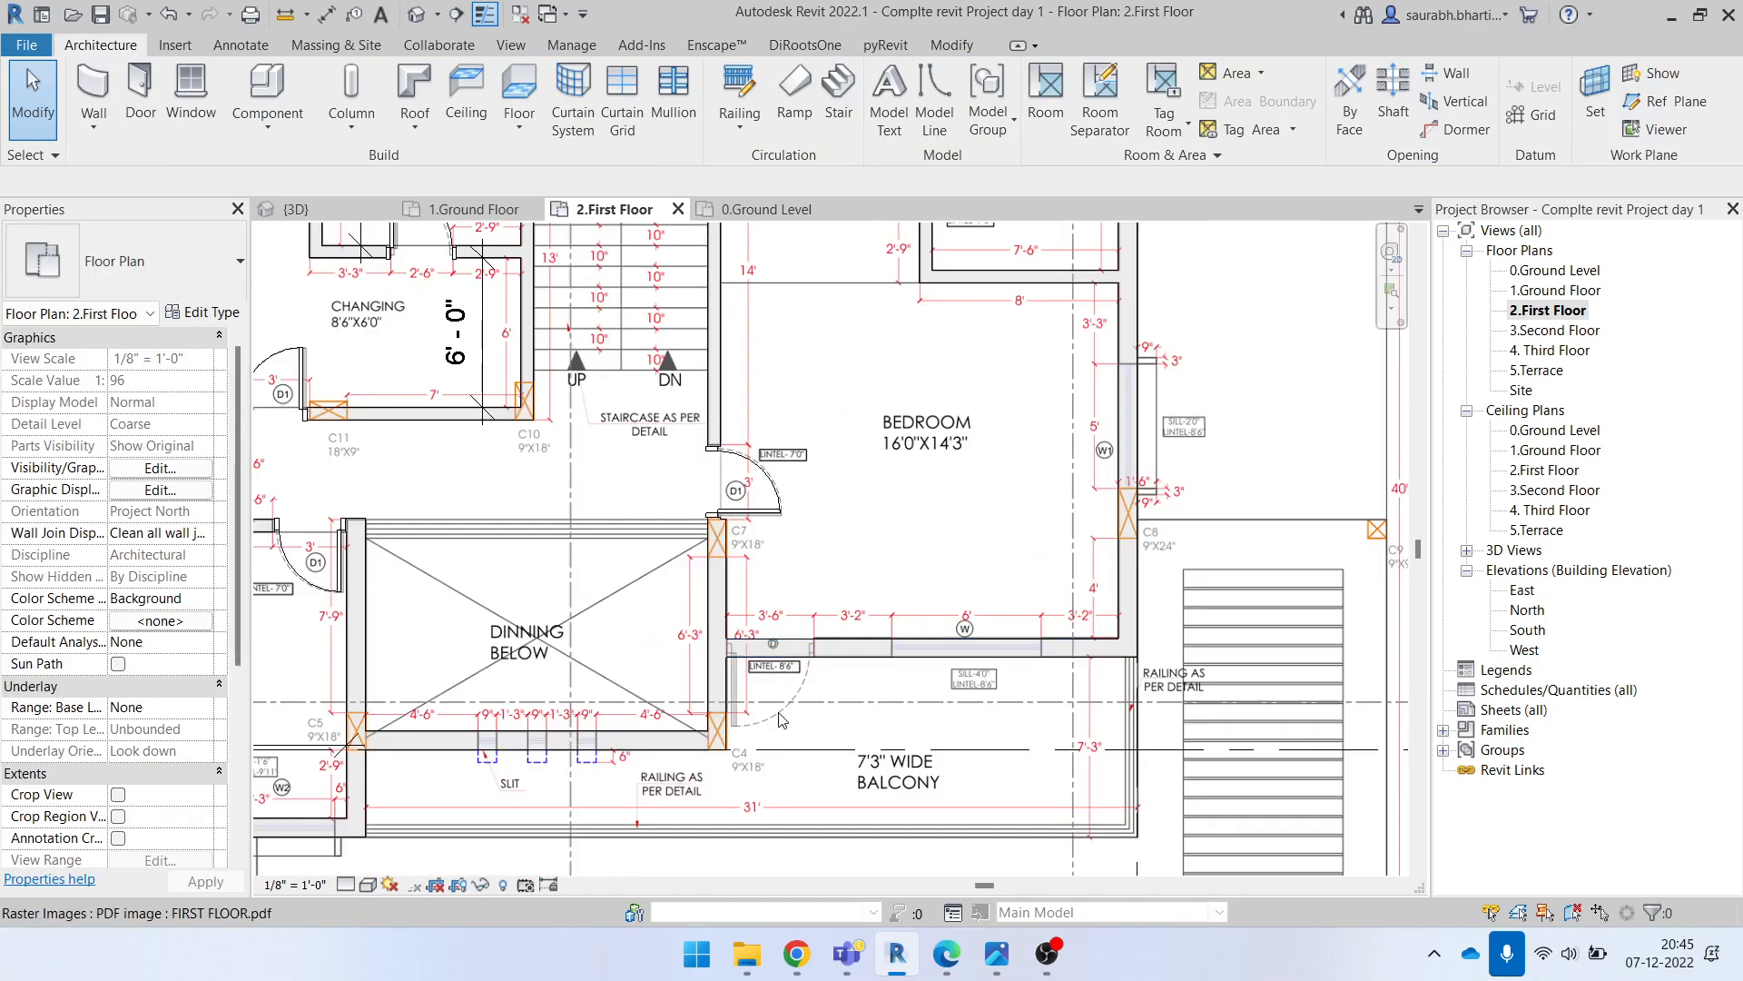
{"action": "scroll", "coordinate": [761, 673], "scroll_direction": "up", "scroll_amount": 3}
{"action": "scroll", "coordinate": [778, 618], "scroll_direction": "up", "scroll_amount": 1}
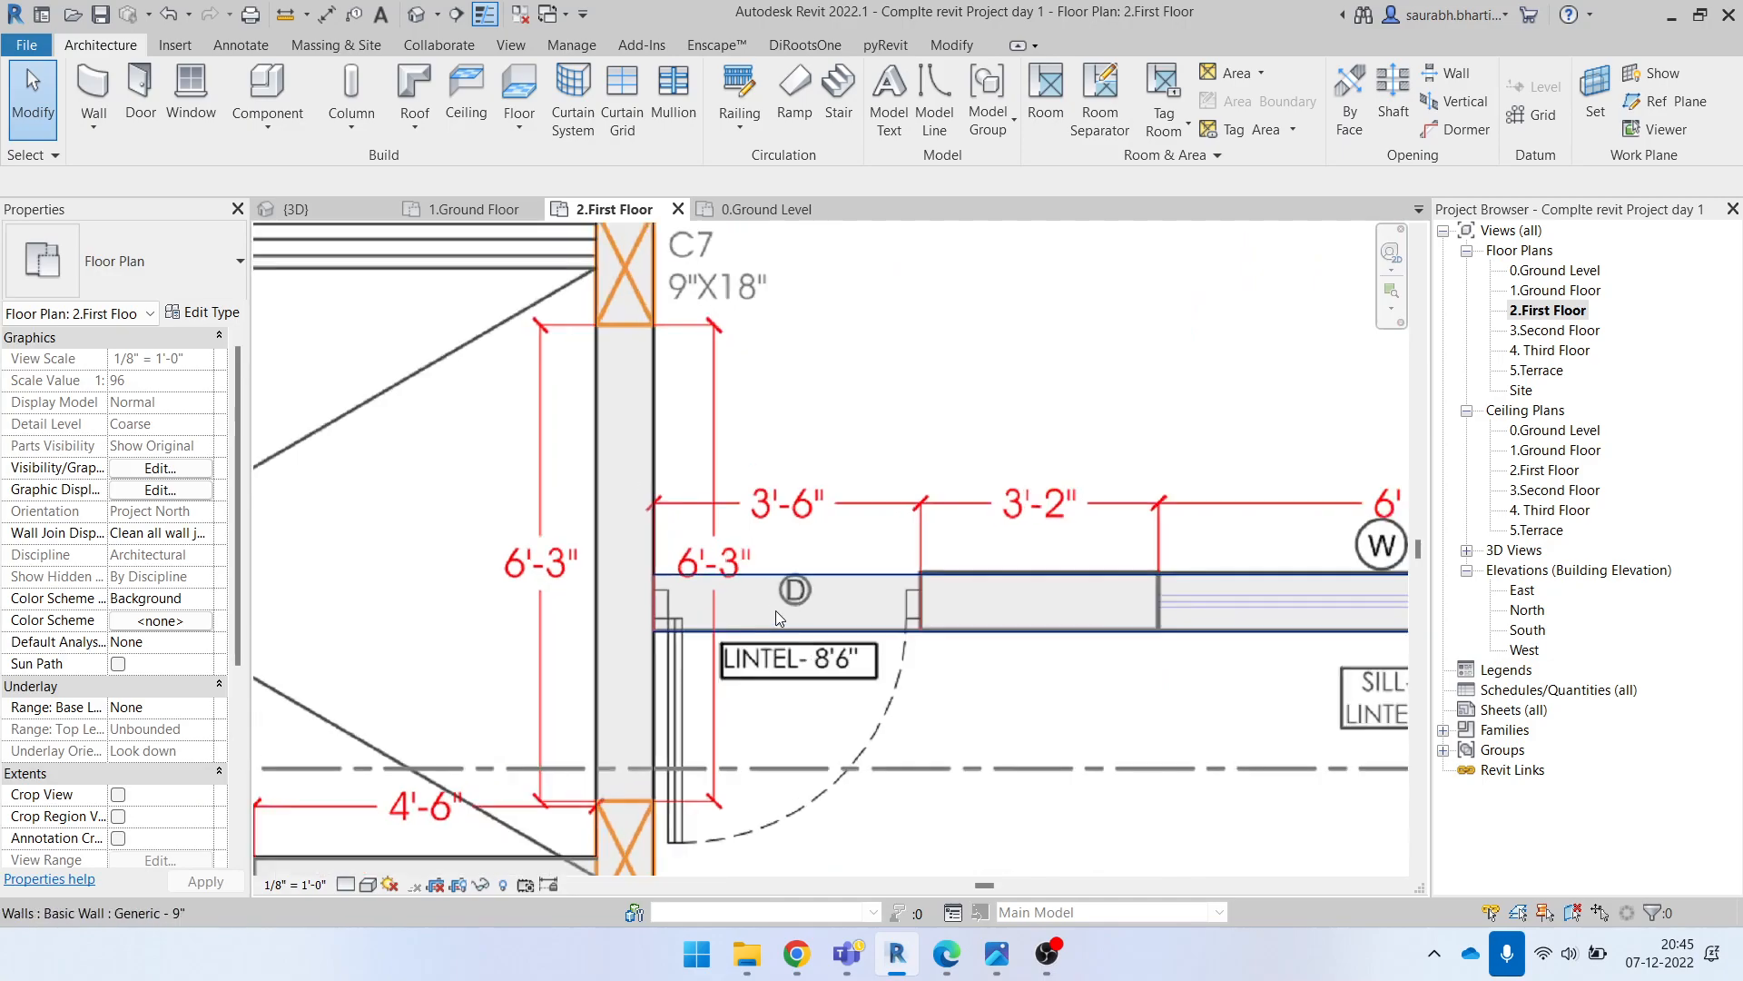
{"action": "key", "text": "d"}
{"action": "key", "text": "r"}
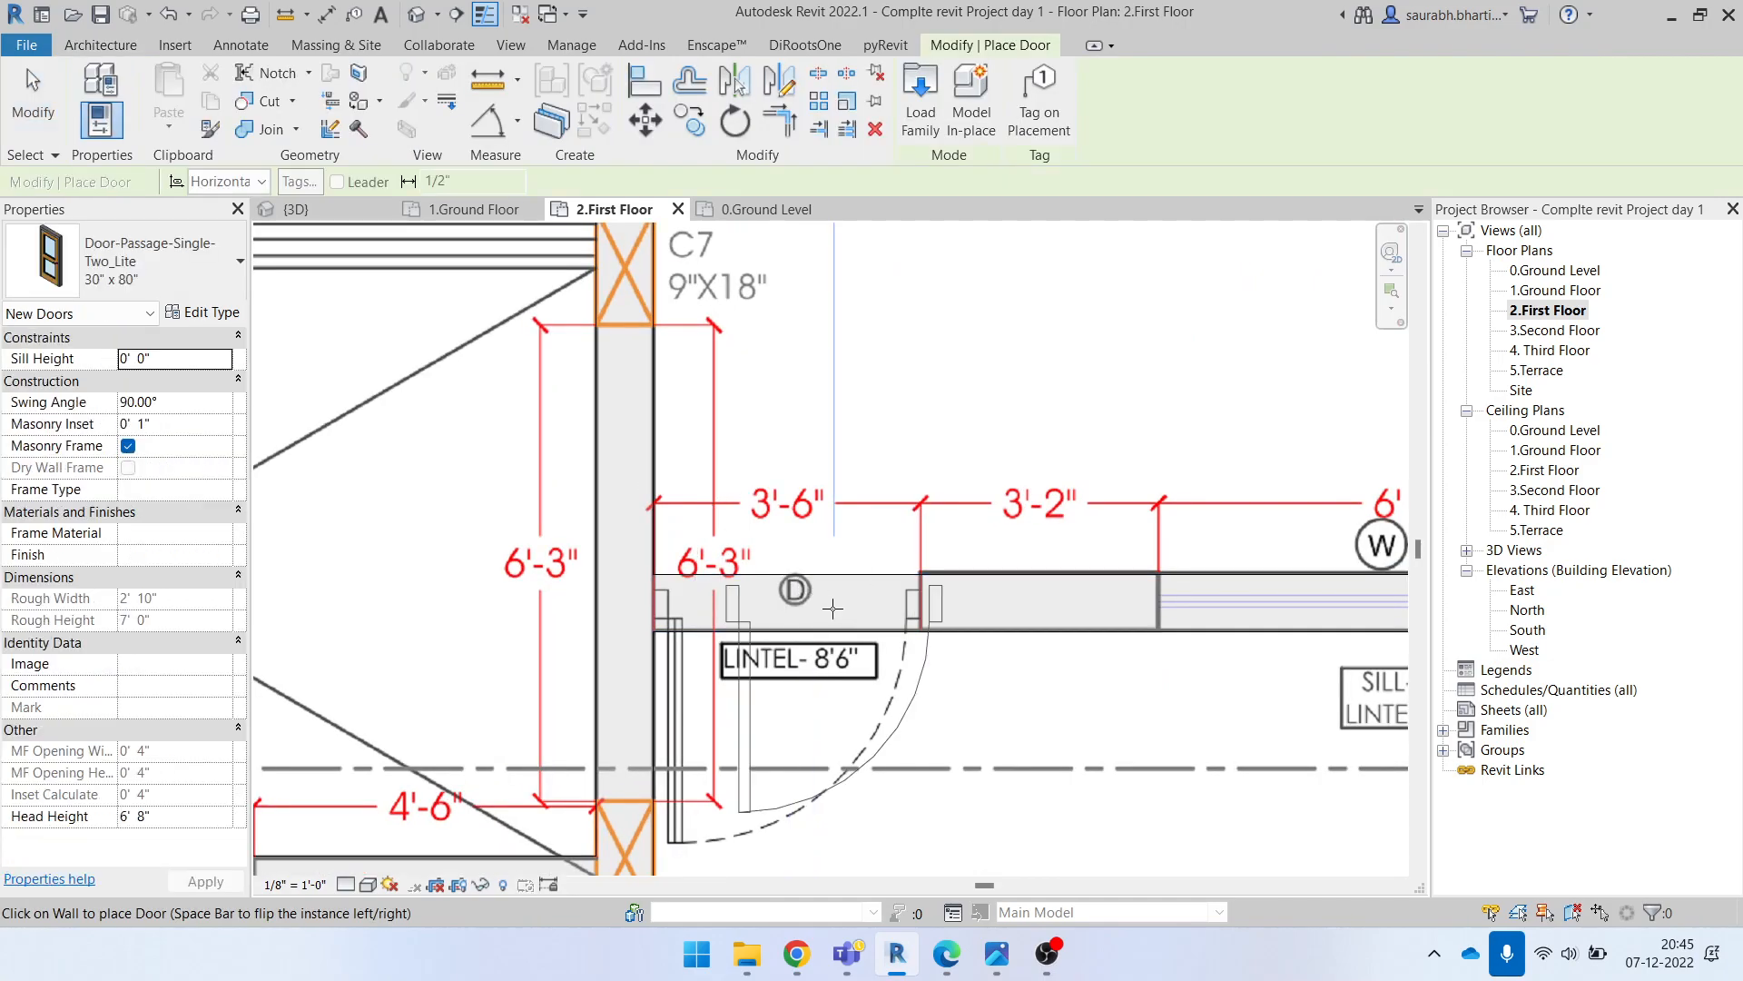
{"action": "left_click", "coordinate": [155, 278]}
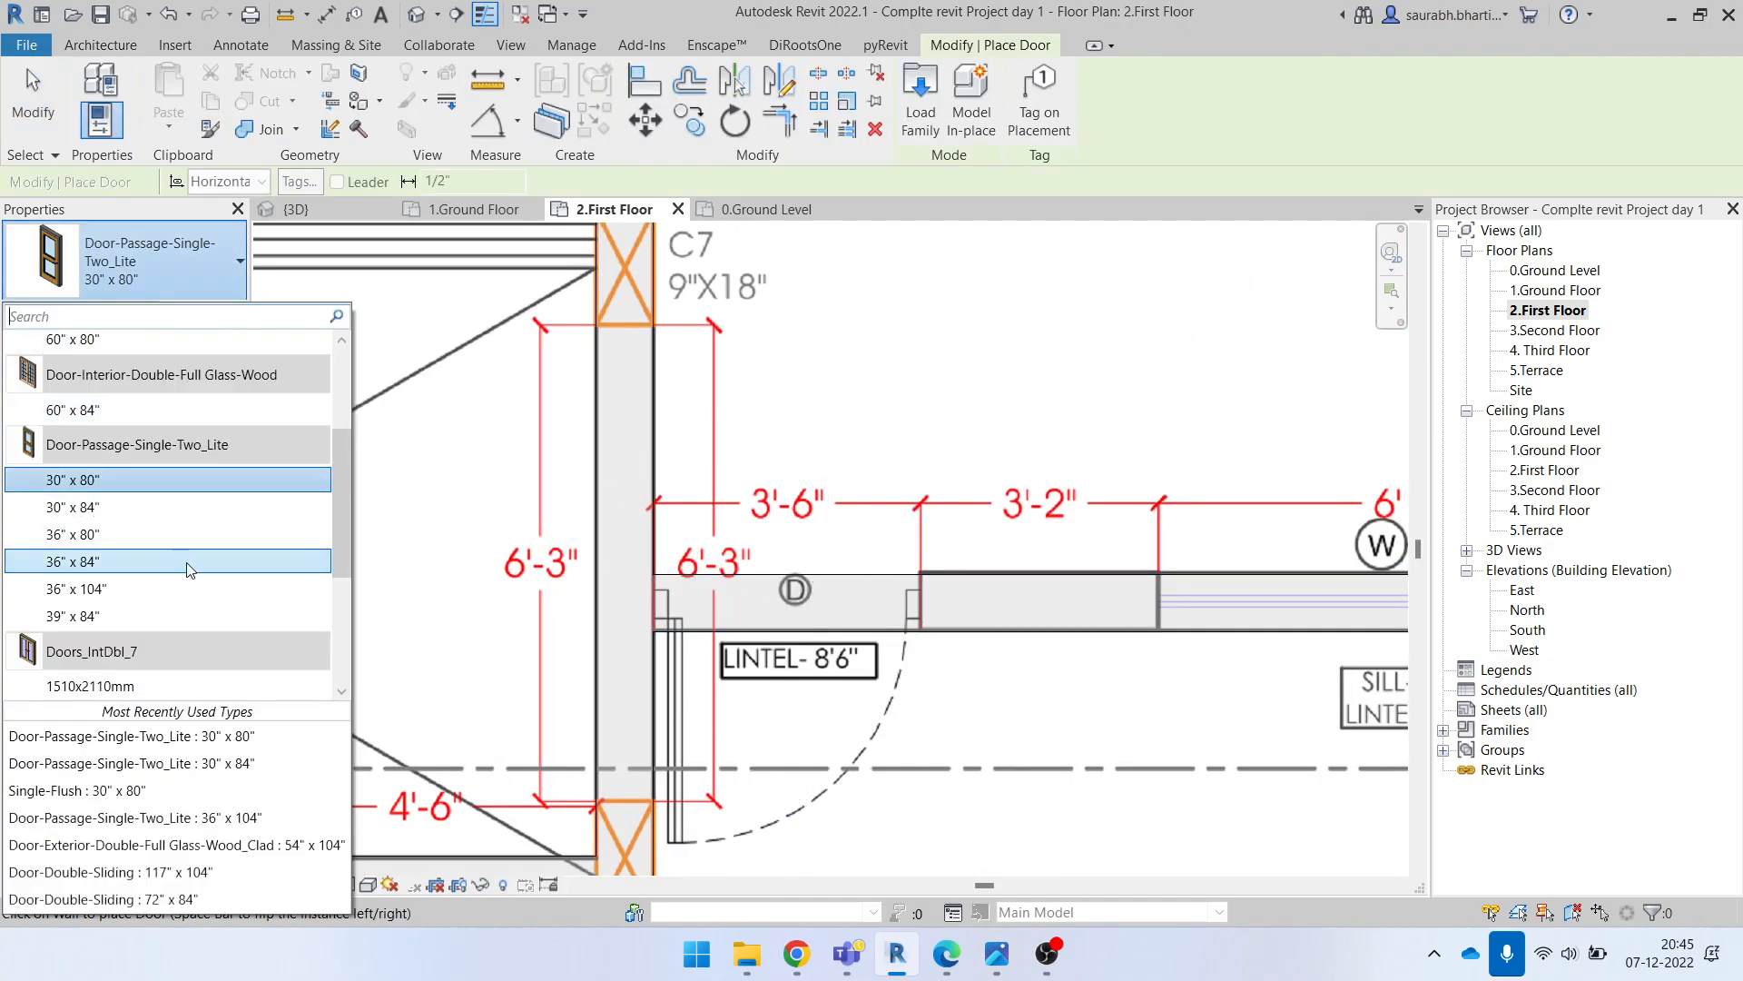
{"action": "scroll", "coordinate": [220, 605], "scroll_direction": "down", "scroll_amount": 3}
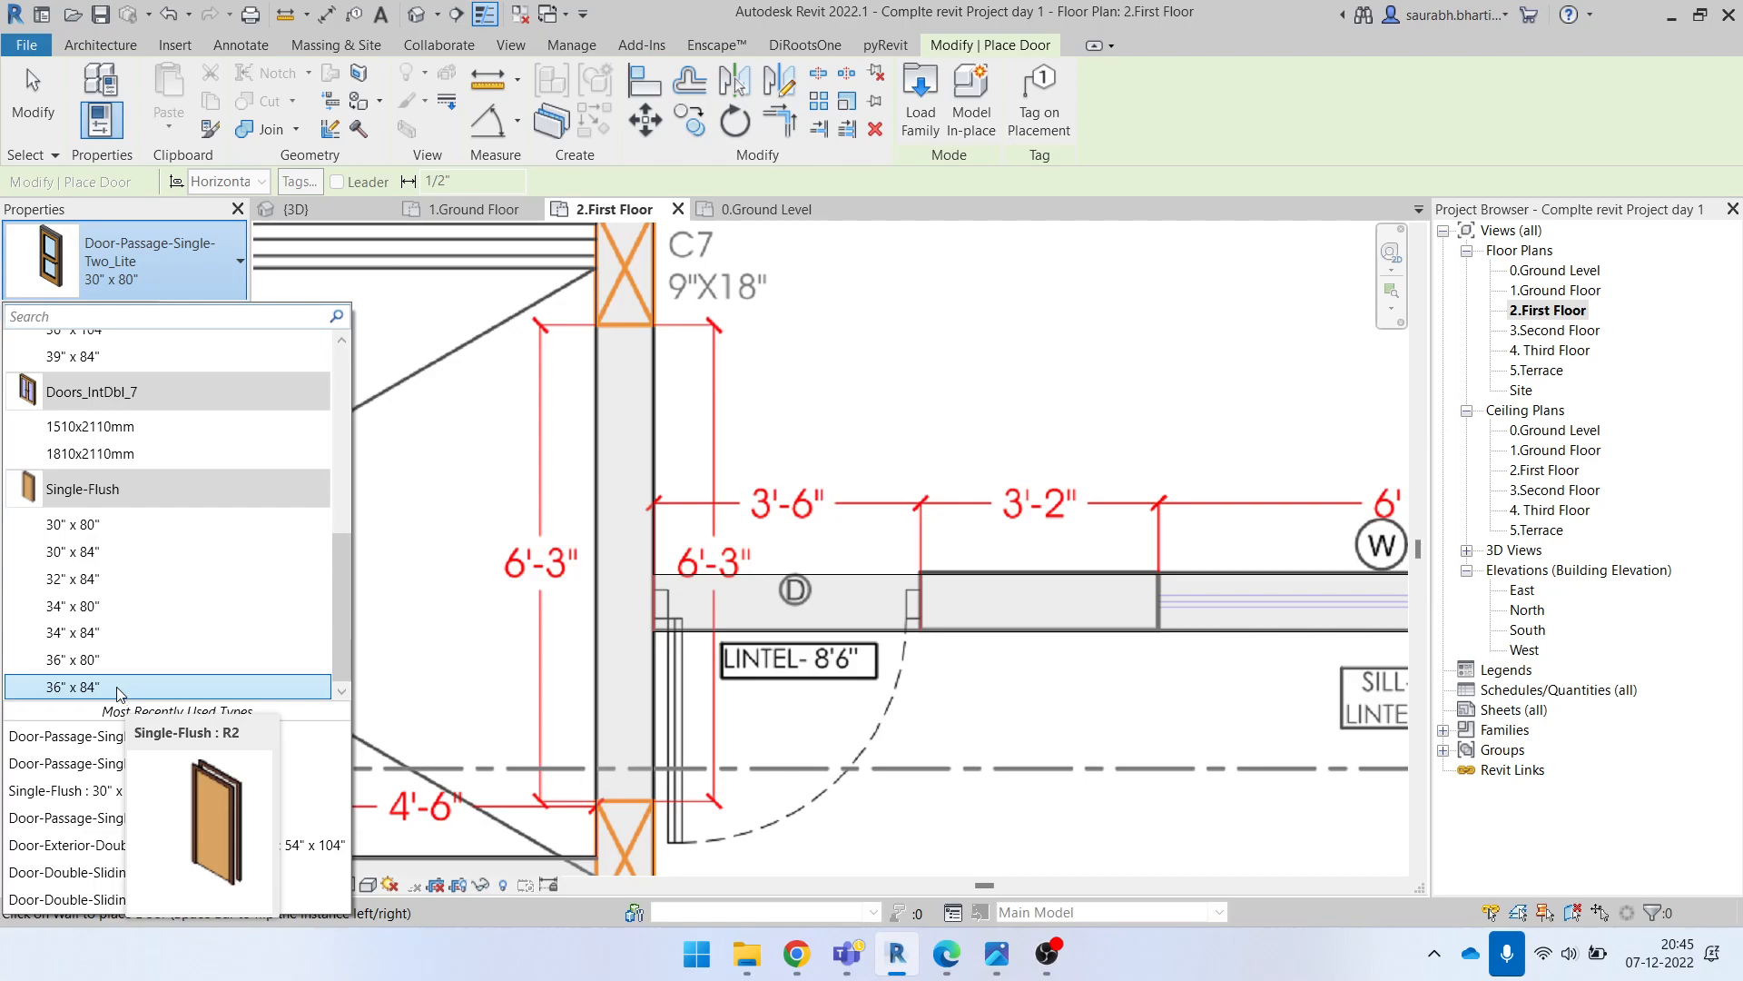
{"action": "left_click", "coordinate": [83, 687]}
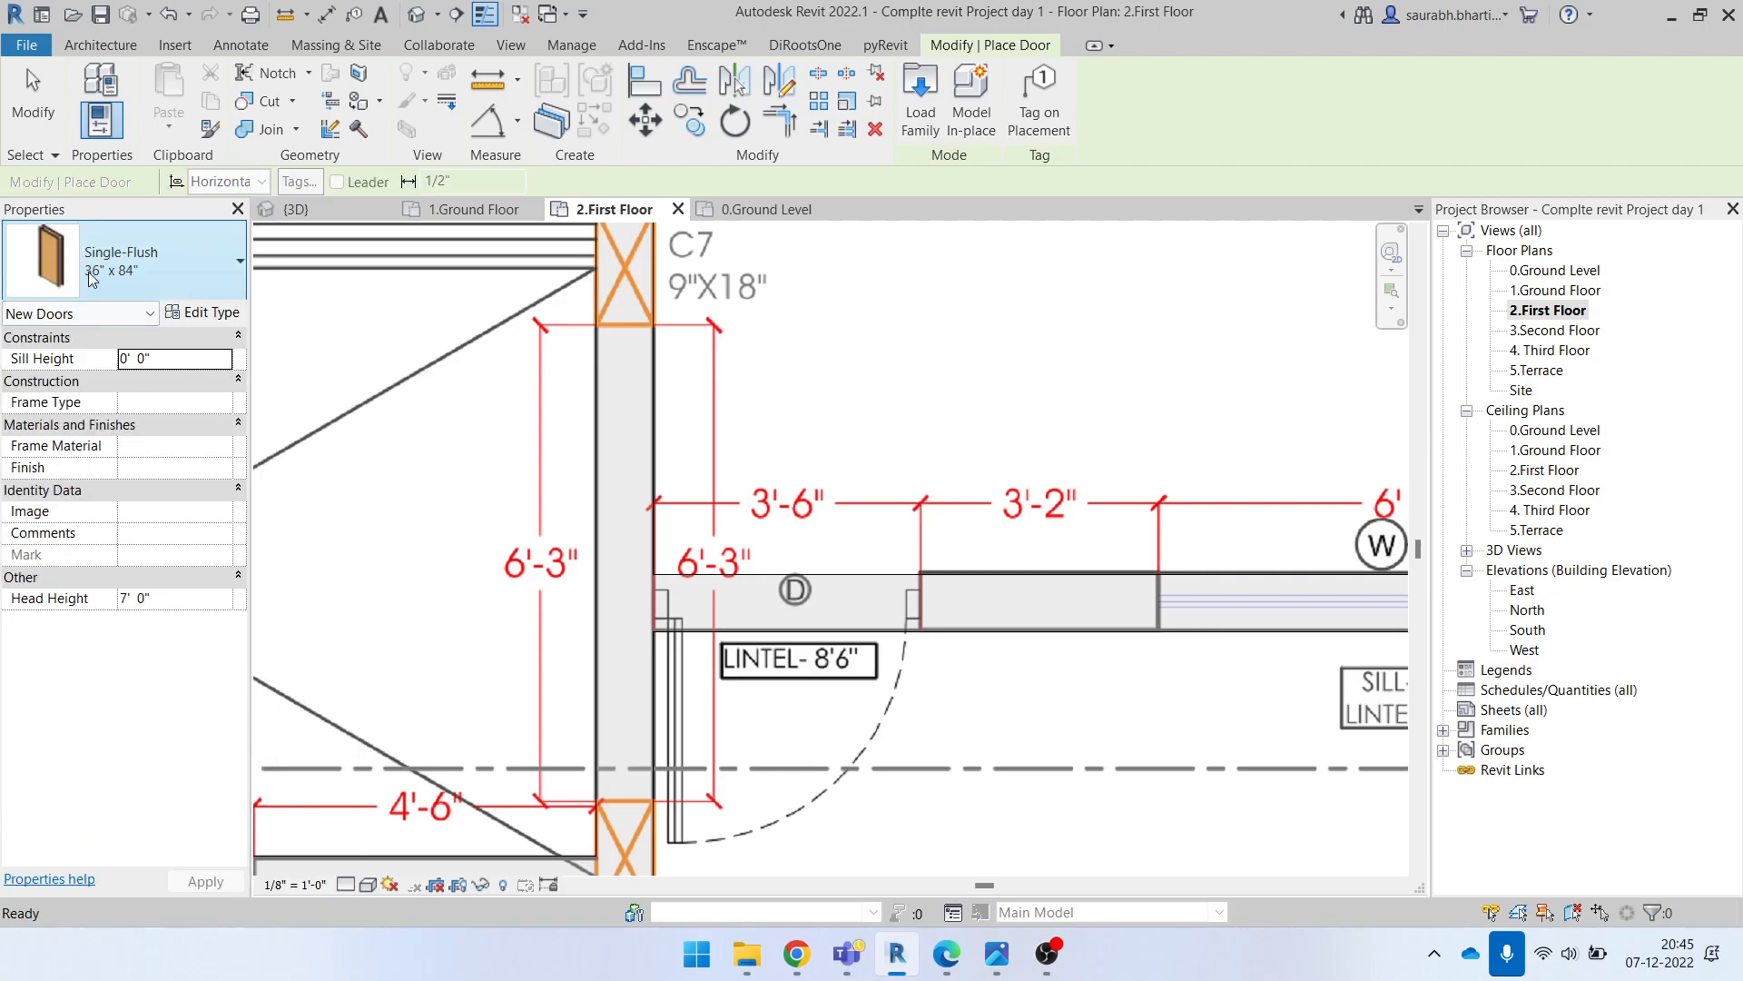
{"action": "left_click", "coordinate": [138, 259]}
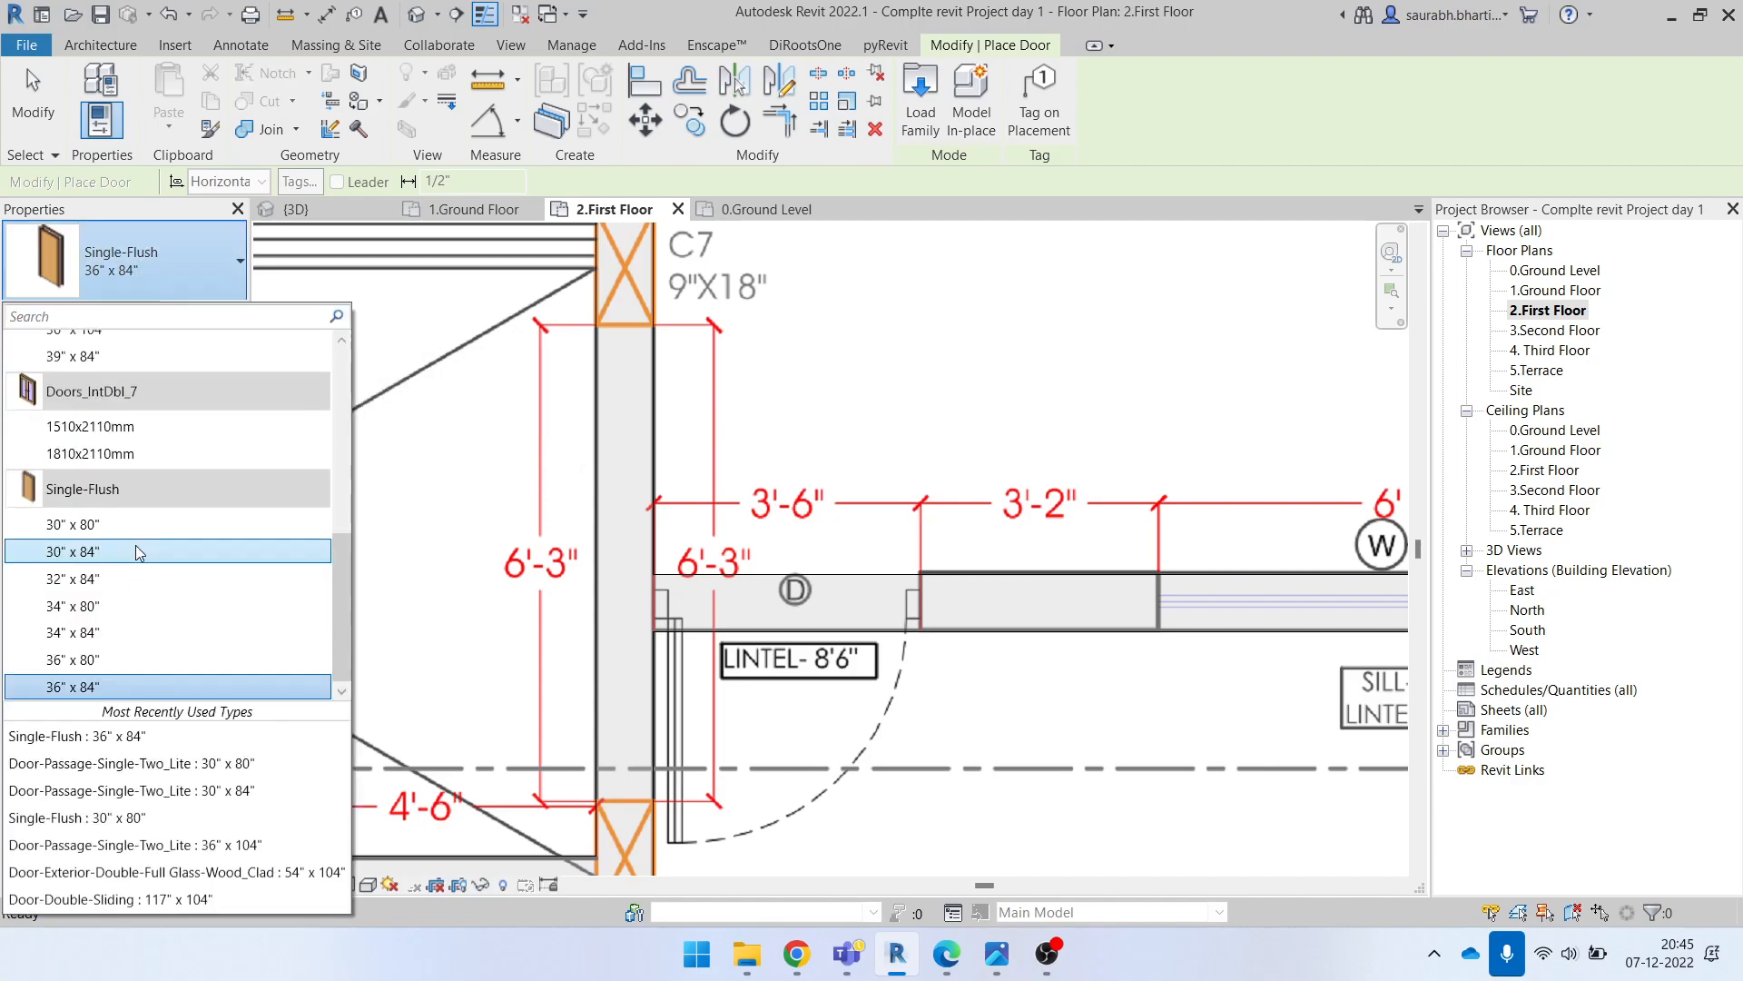
{"action": "scroll", "coordinate": [136, 554], "scroll_direction": "up", "scroll_amount": 3}
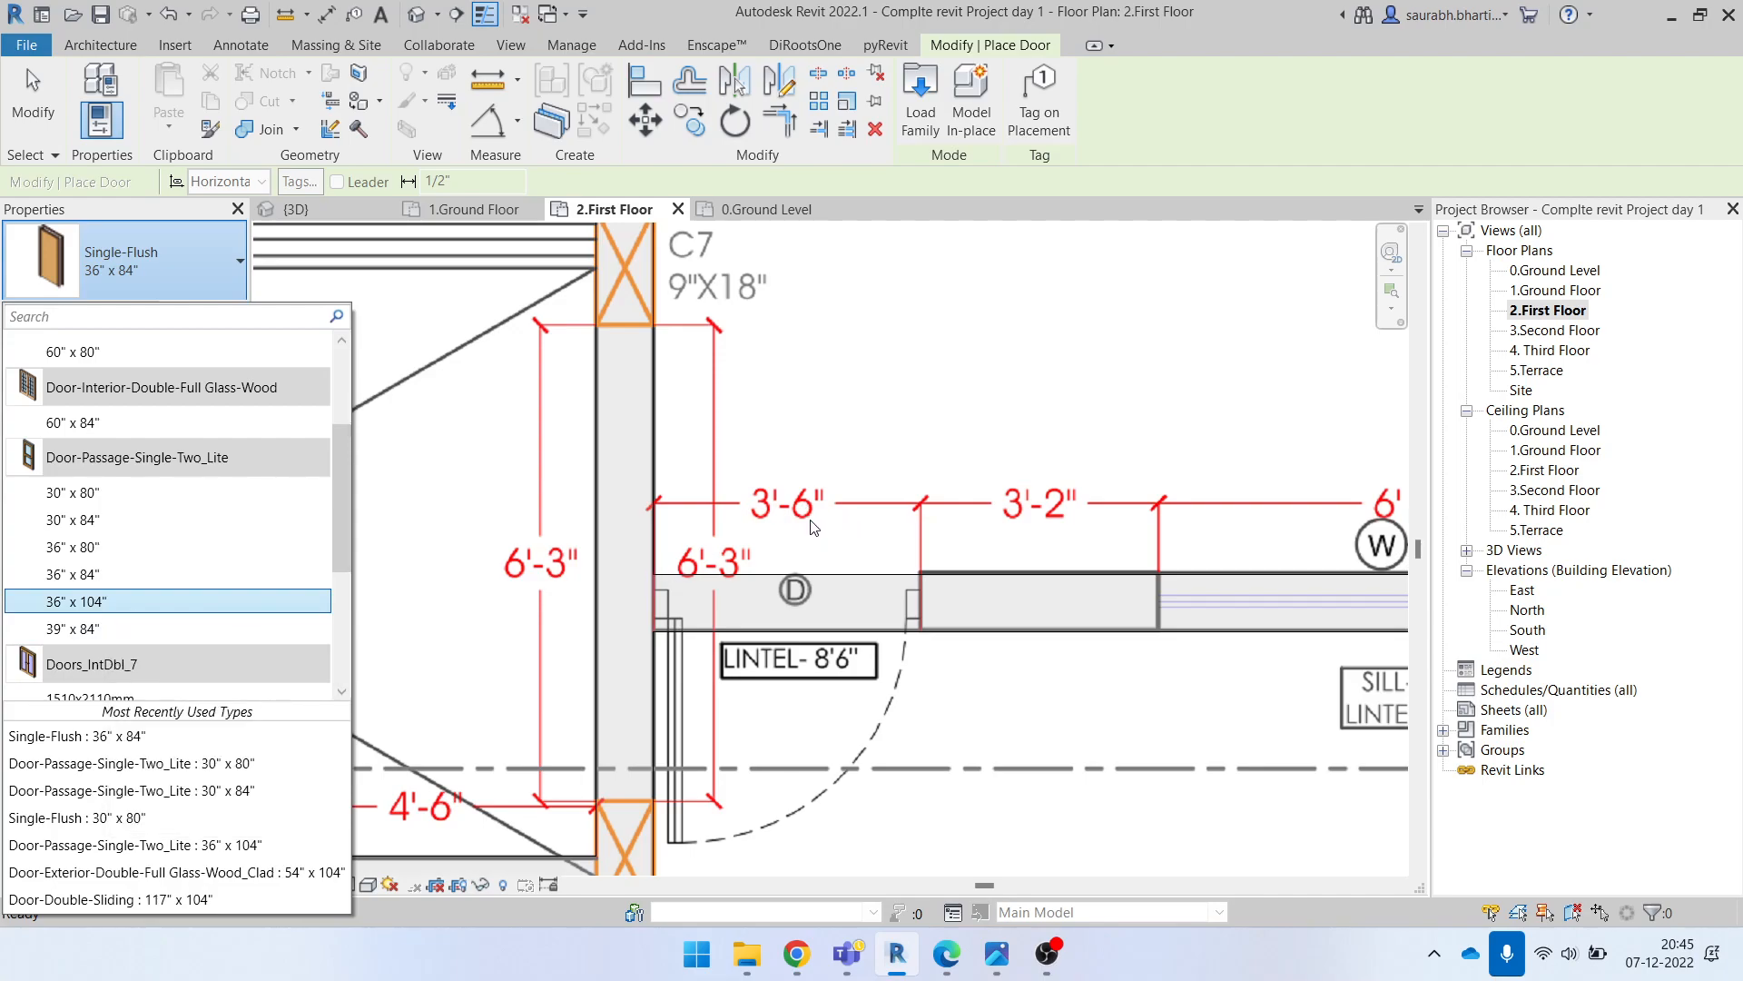
{"action": "left_click", "coordinate": [90, 574]}
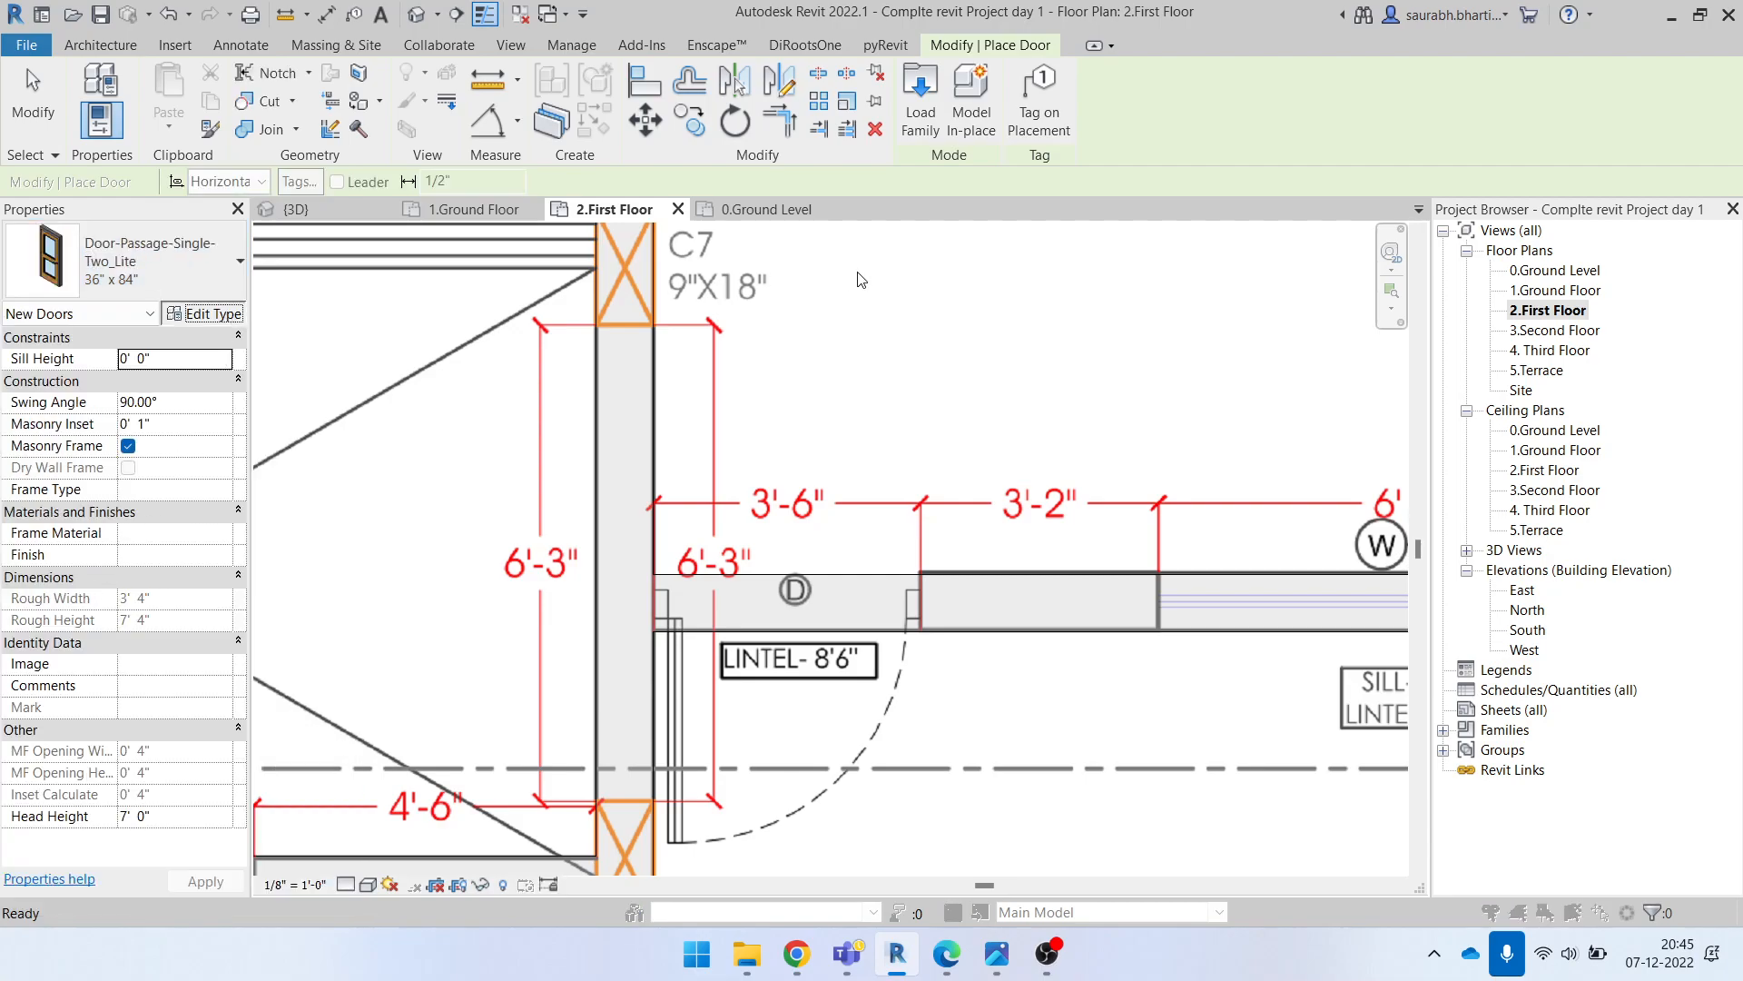
Step: Duplicate the 36" x 84" door type as 42" x 84" and set its width to 3' 6"
{"action": "left_click", "coordinate": [204, 313]}
{"action": "left_click", "coordinate": [1389, 218]}
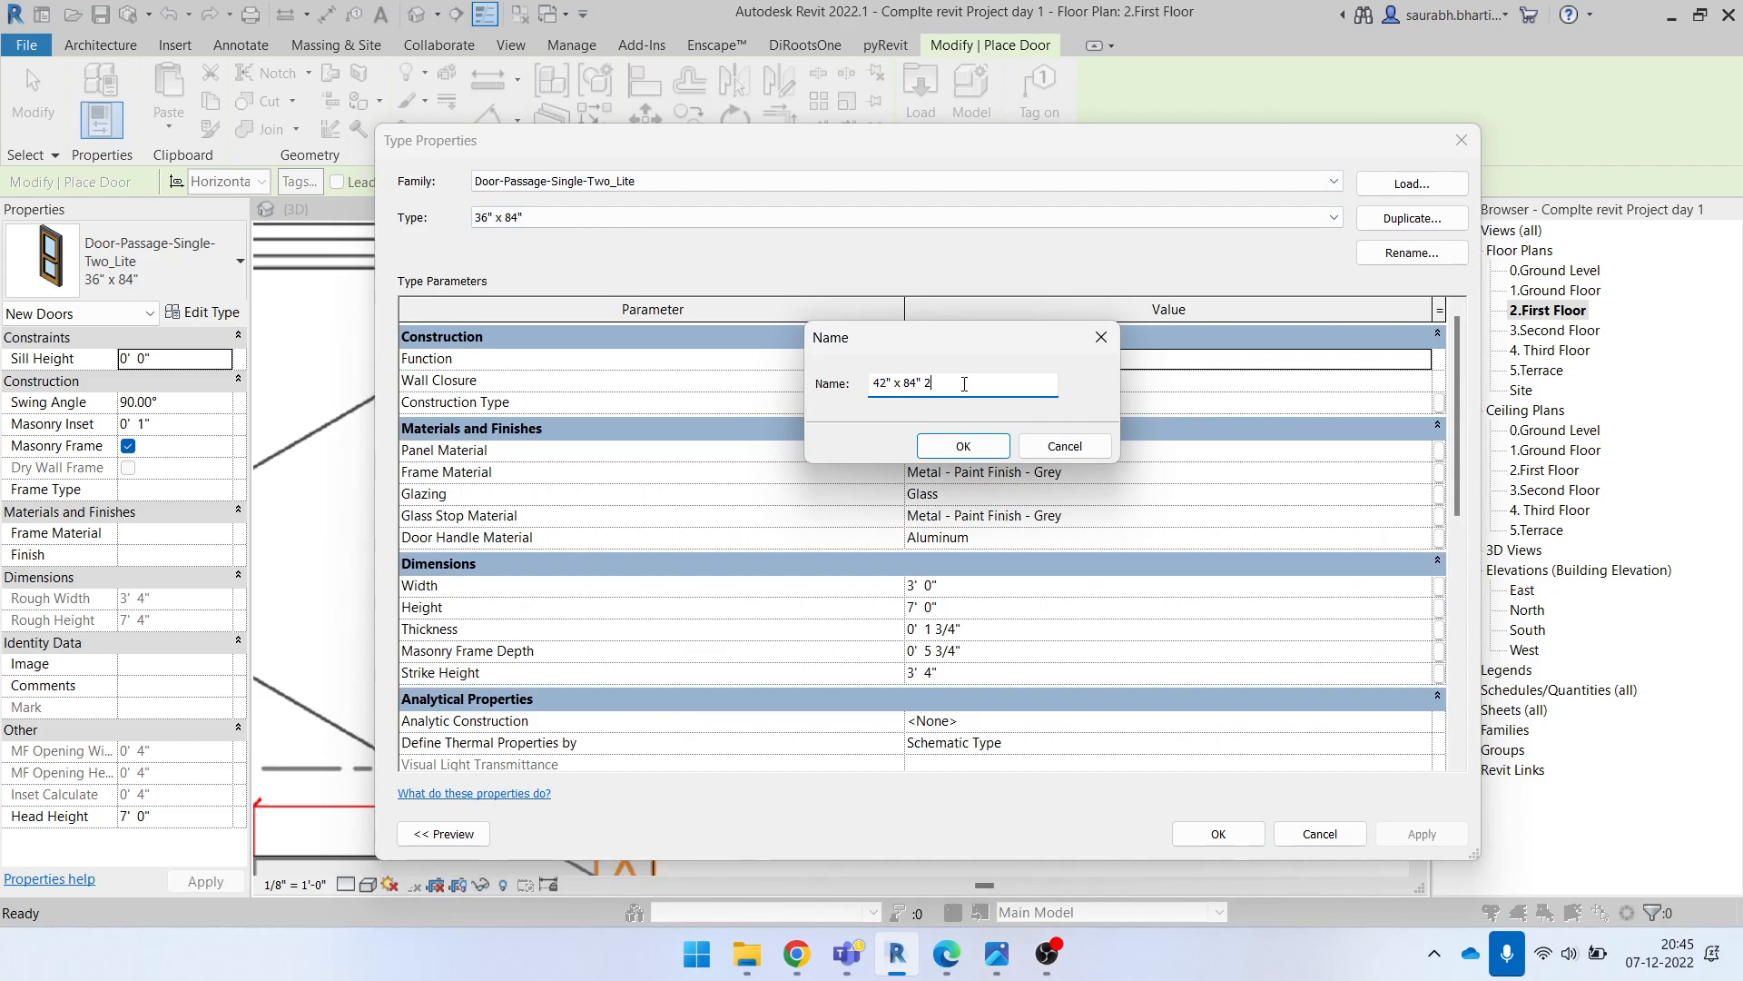
{"action": "left_click", "coordinate": [949, 444]}
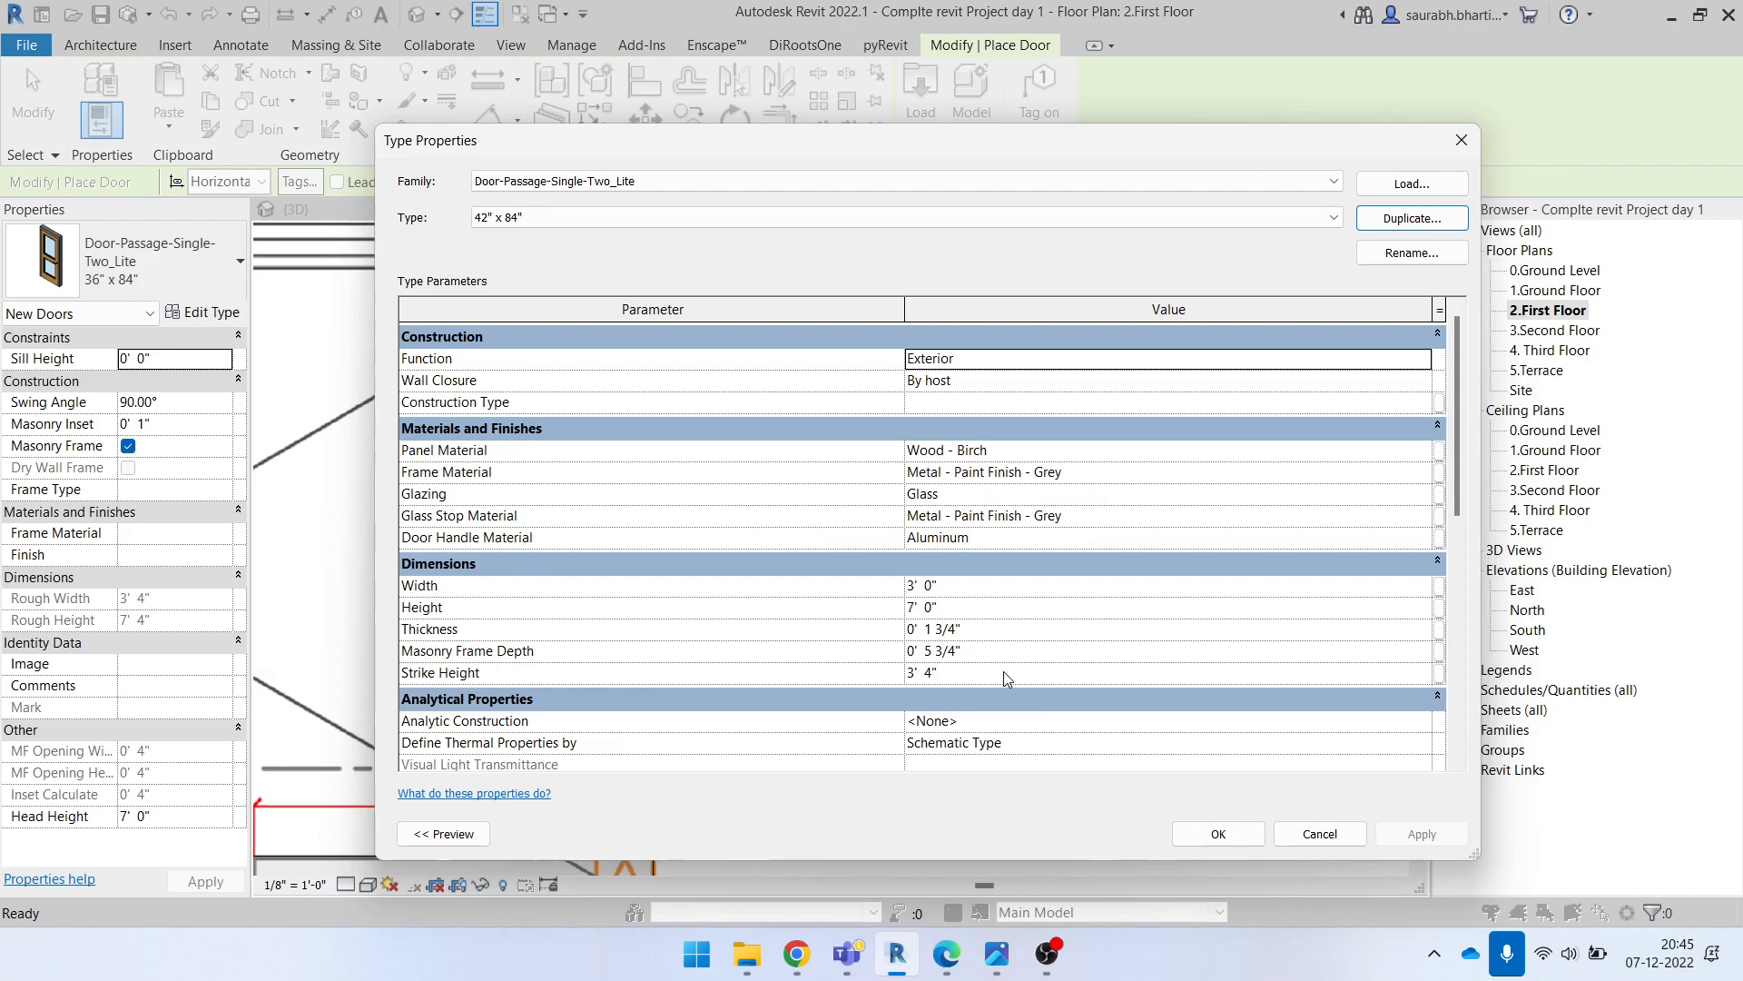
{"action": "left_click", "coordinate": [974, 587]}
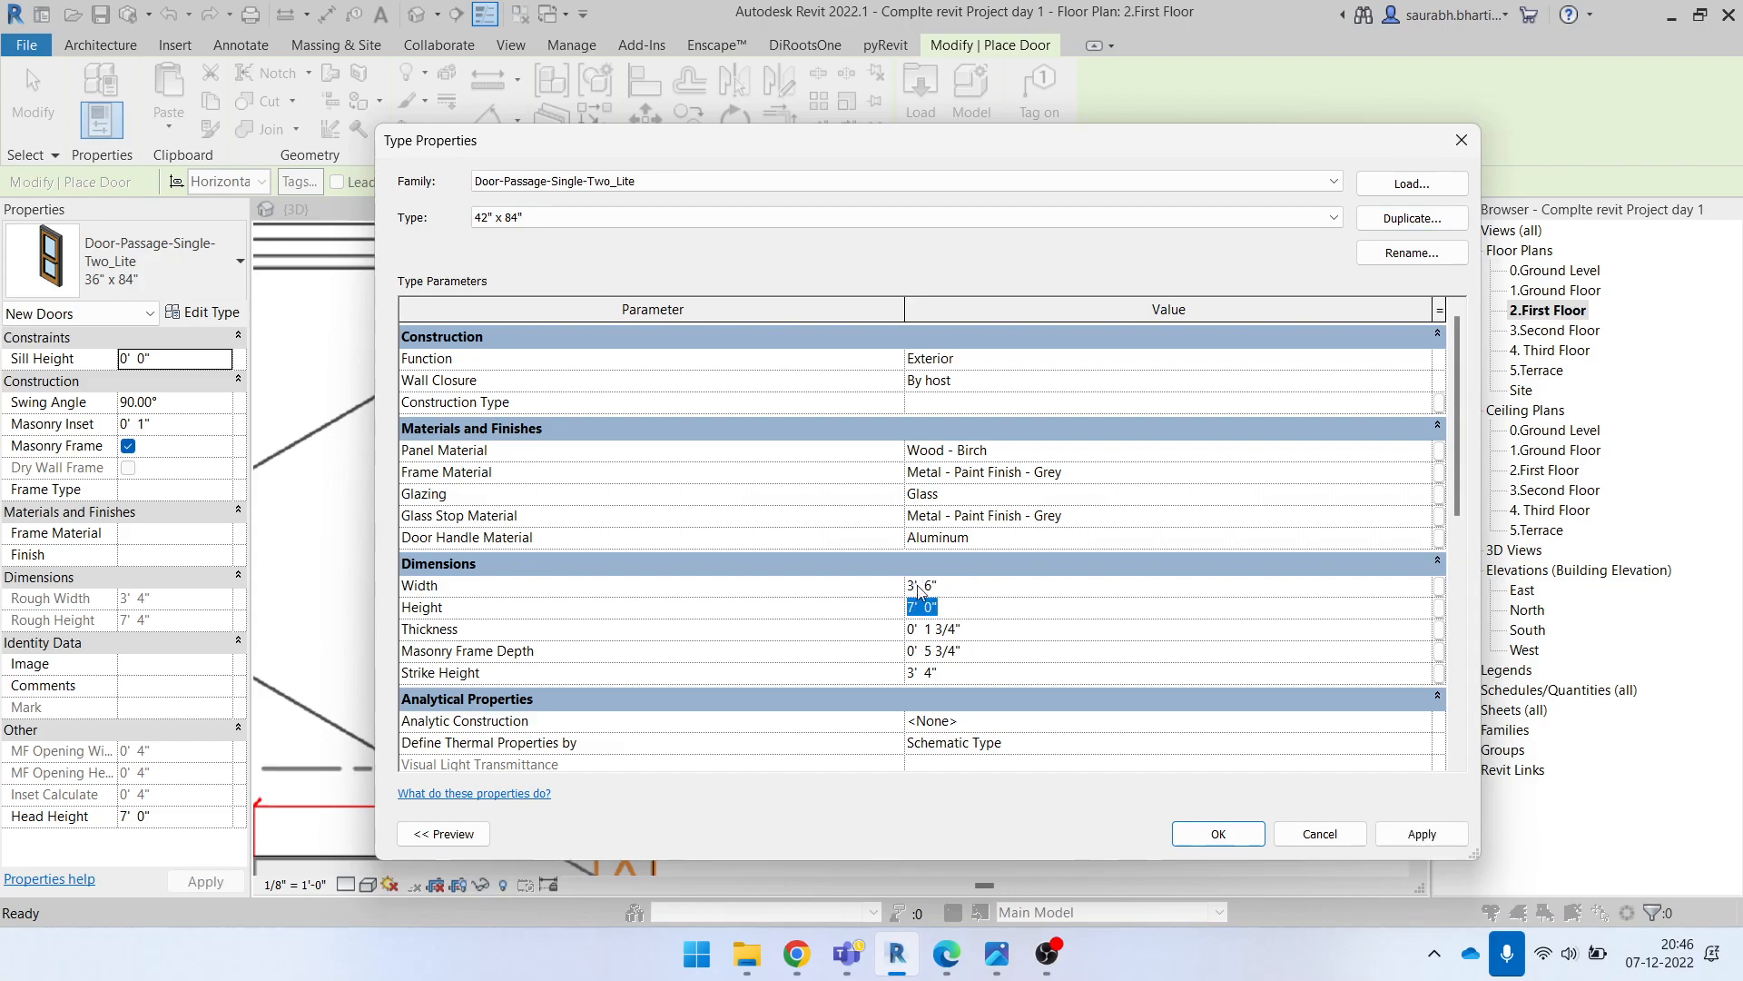
{"action": "left_click", "coordinate": [1218, 830]}
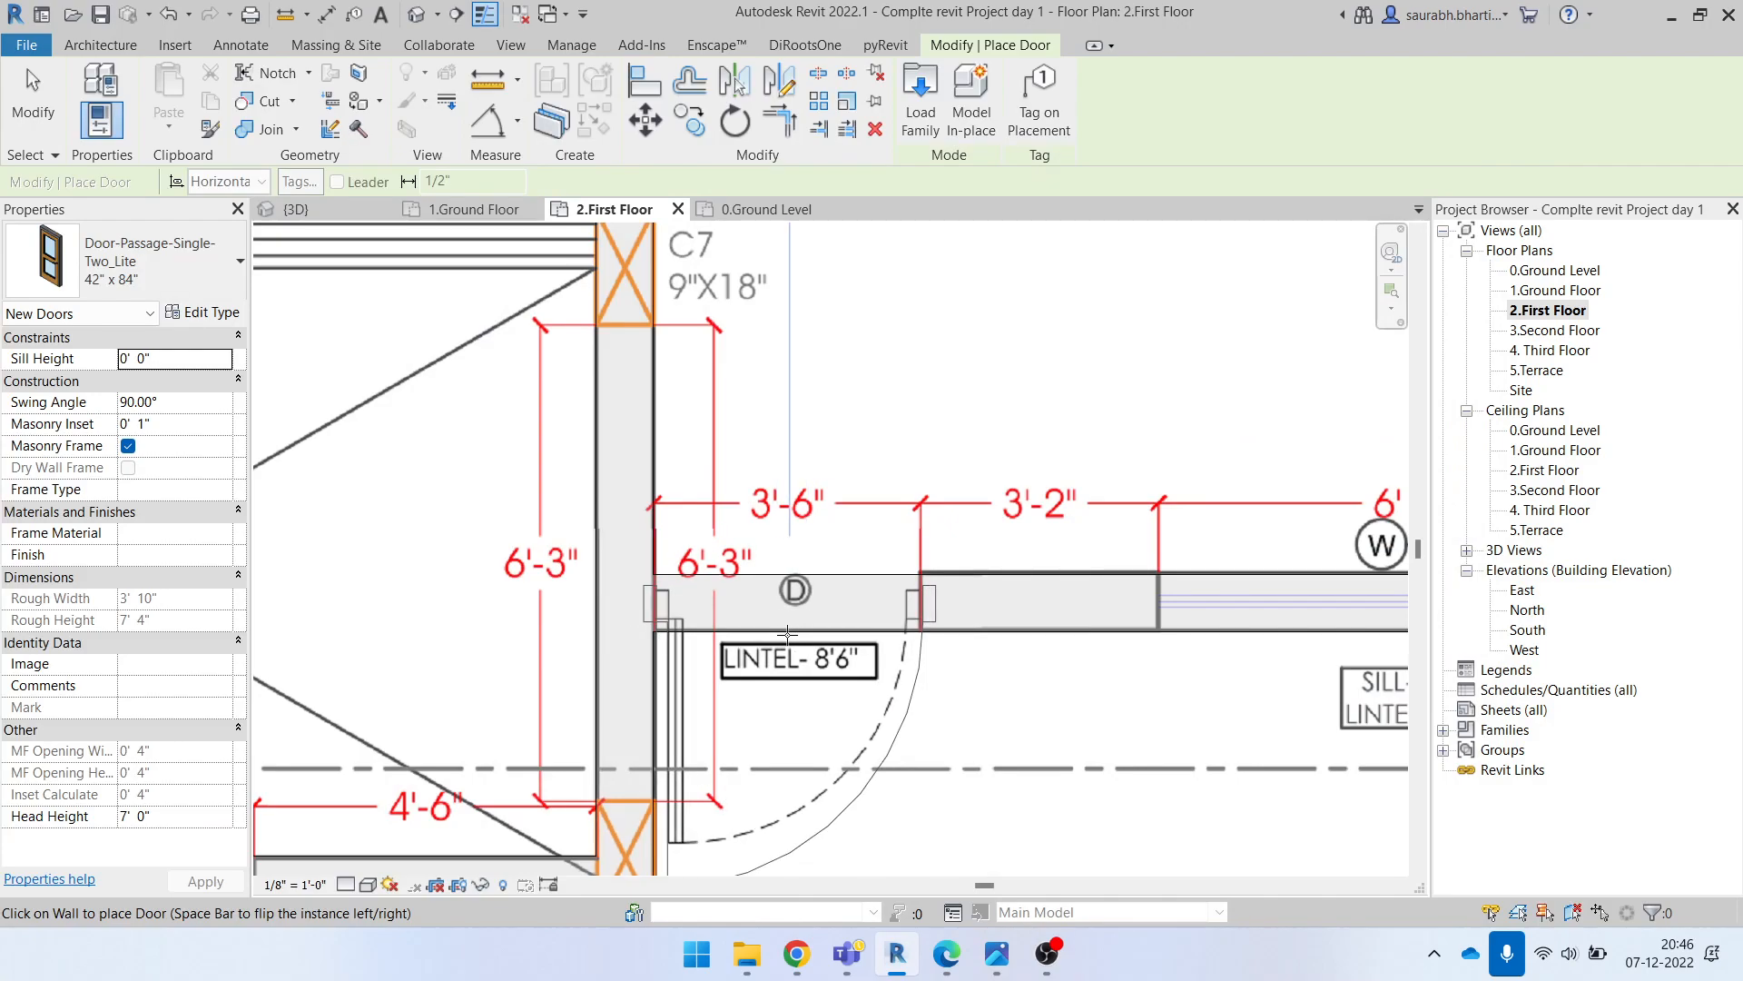
Step: Place the 42" x 84" door in the D opening, swinging onto the 7'3" wide balcony, and end door placement
{"action": "left_click", "coordinate": [790, 632]}
{"action": "key", "text": "Escape"}
{"action": "key", "text": "Escape"}
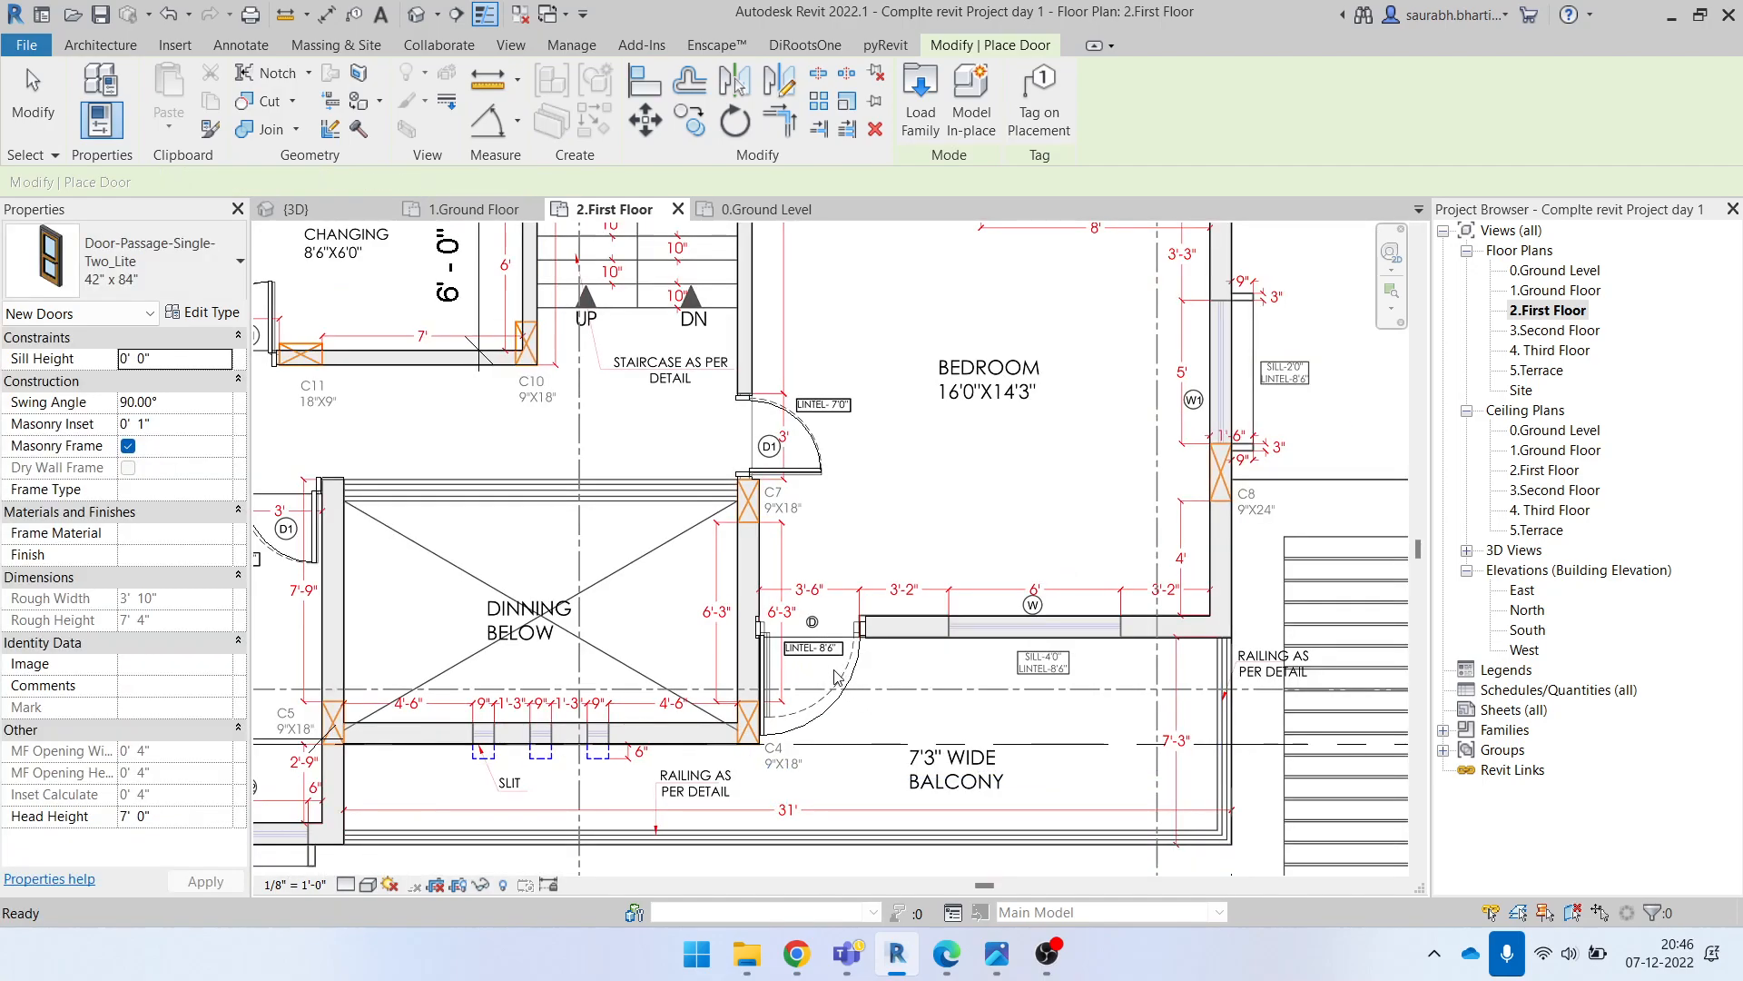
{"action": "scroll", "coordinate": [834, 676], "scroll_direction": "down", "scroll_amount": 5}
{"action": "scroll", "coordinate": [740, 767], "scroll_direction": "up", "scroll_amount": 3}
{"action": "scroll", "coordinate": [592, 520], "scroll_direction": "up", "scroll_amount": 2}
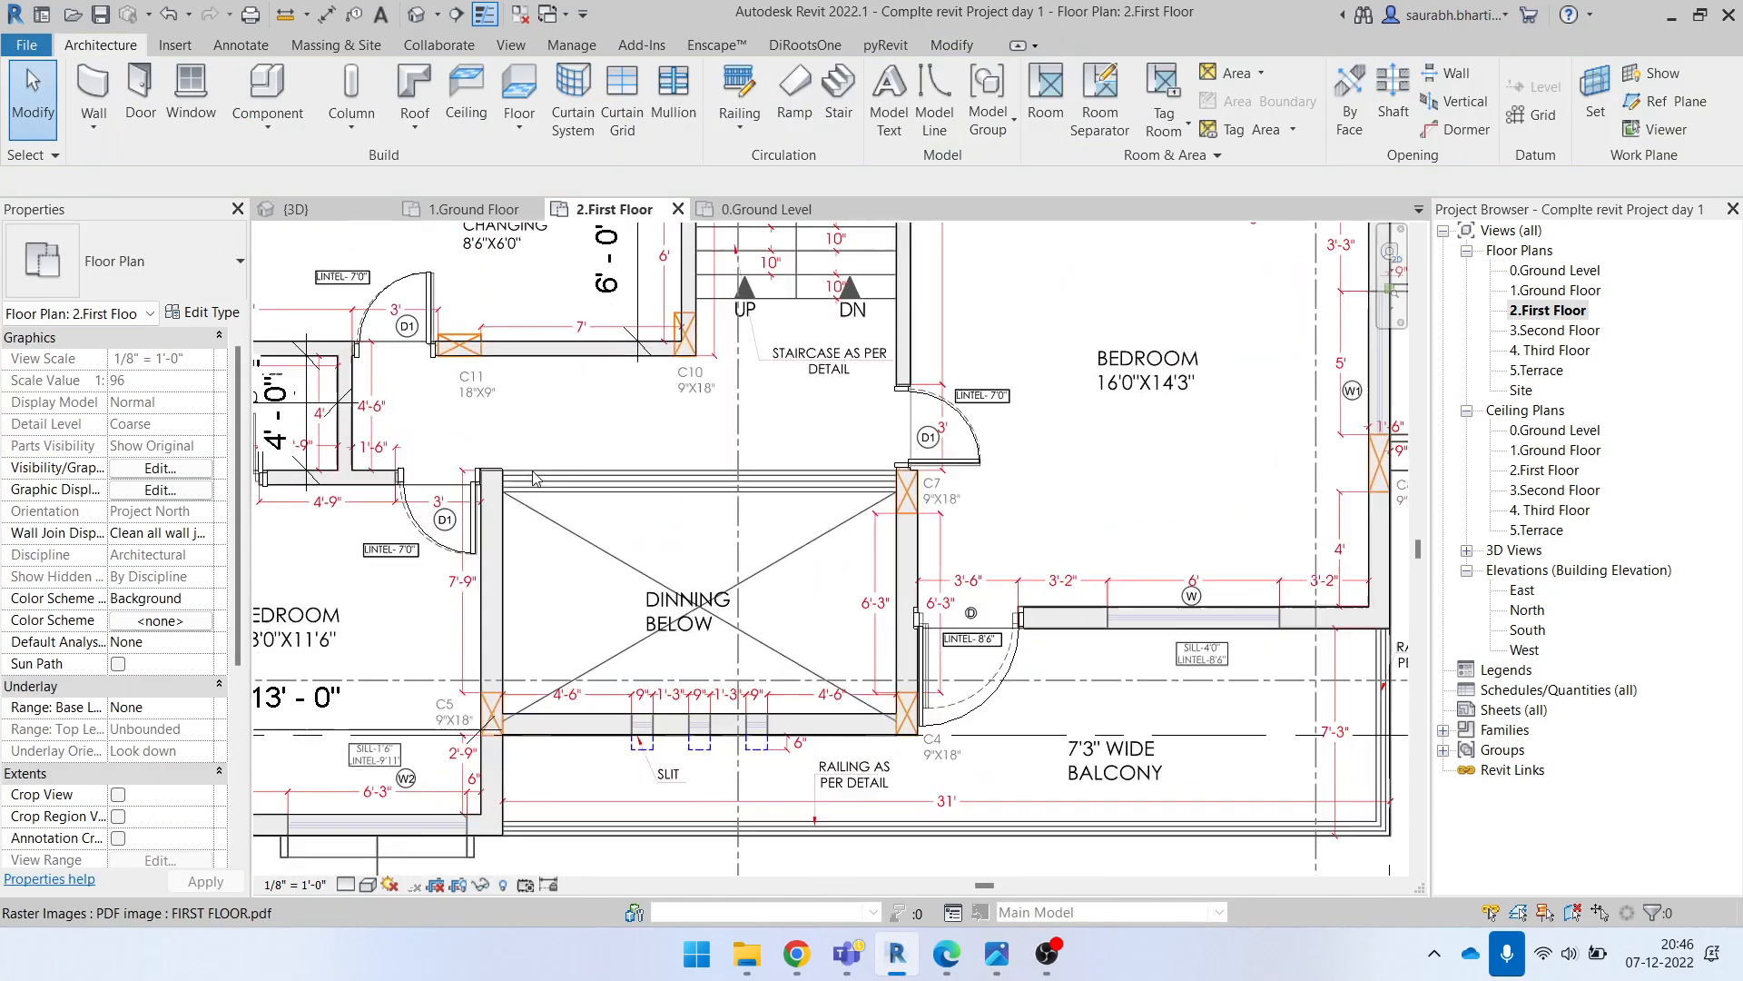
Step: Examine the first-floor walls, doors and slab in the 3D view against the dining void on the plan
{"action": "left_click", "coordinate": [415, 24]}
{"action": "middle_click_drag", "start_coordinate": [833, 468], "coordinate": [621, 803], "text": "shift"}
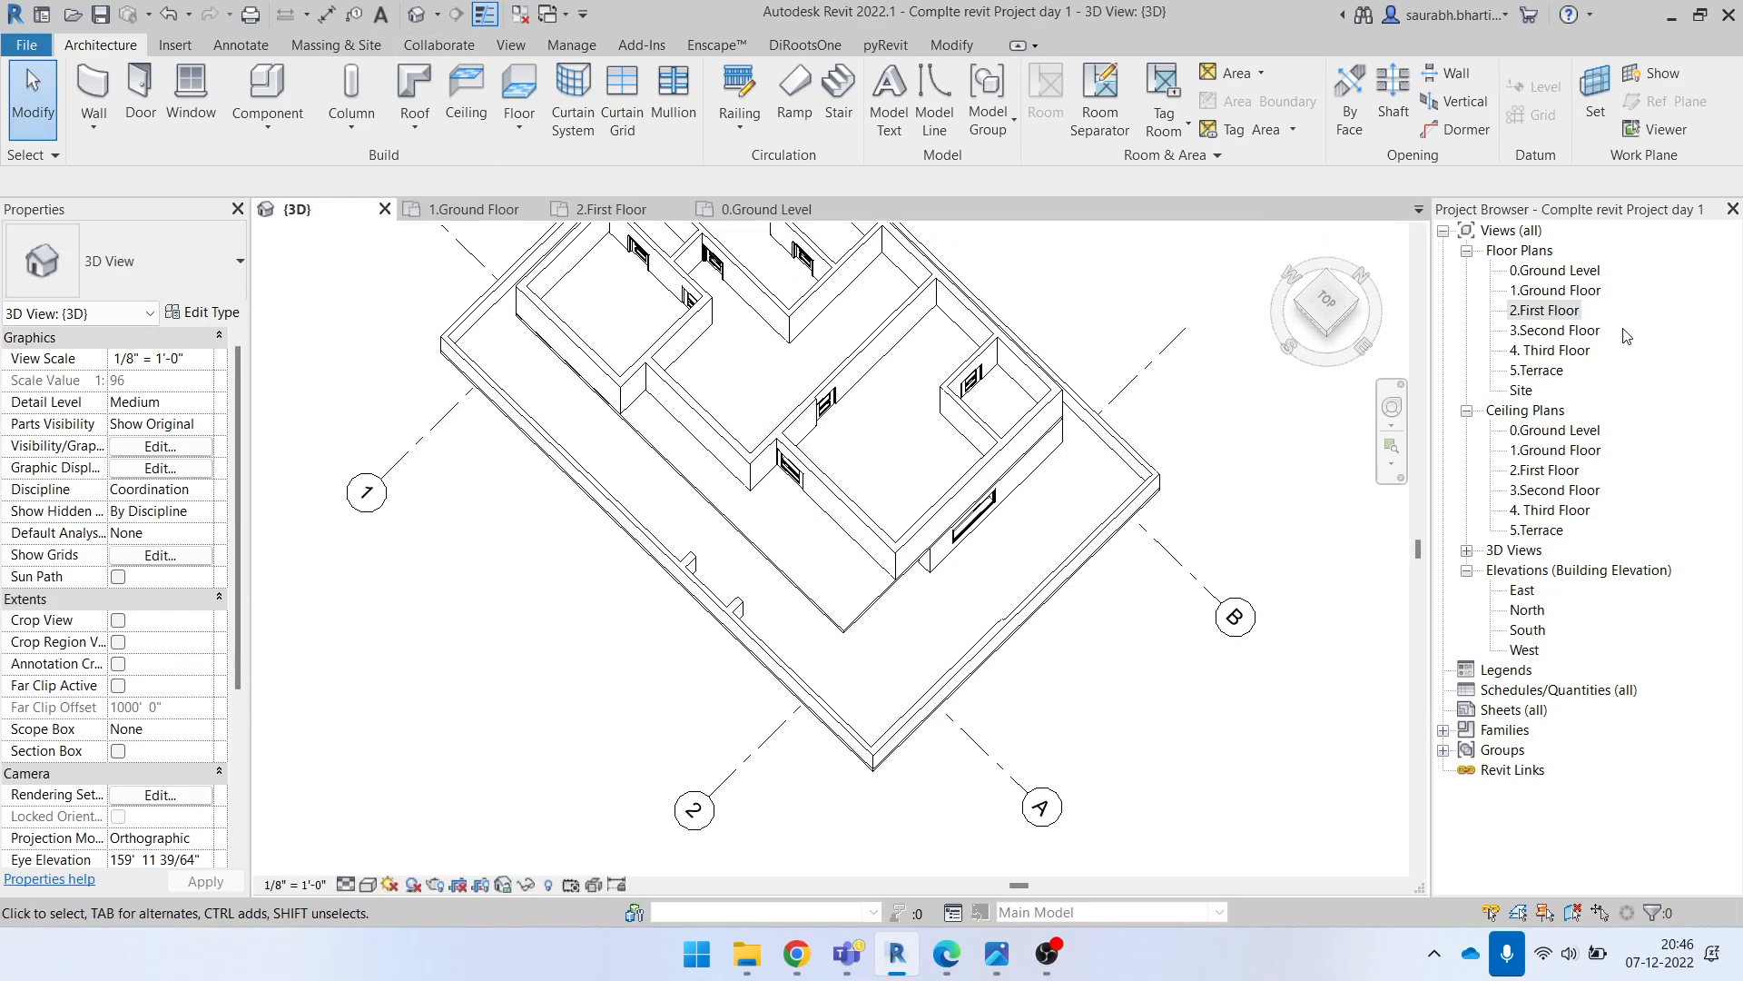
{"action": "double_click", "coordinate": [1553, 311]}
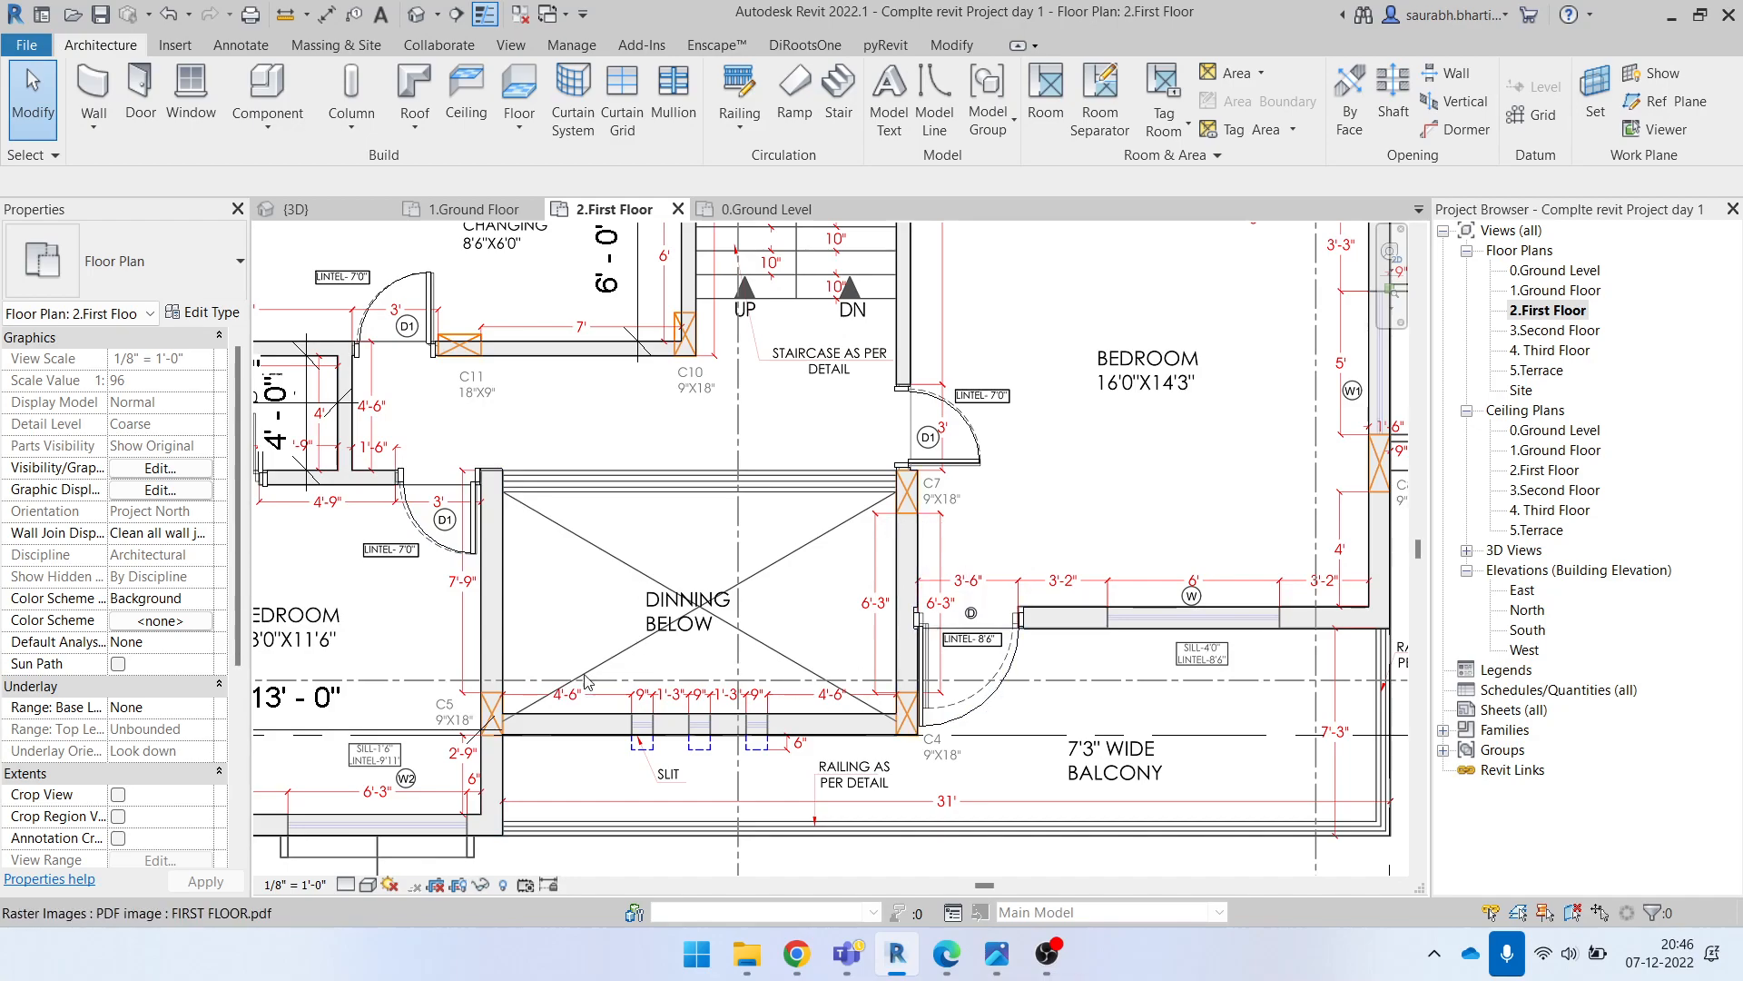
{"action": "left_click", "coordinate": [421, 20]}
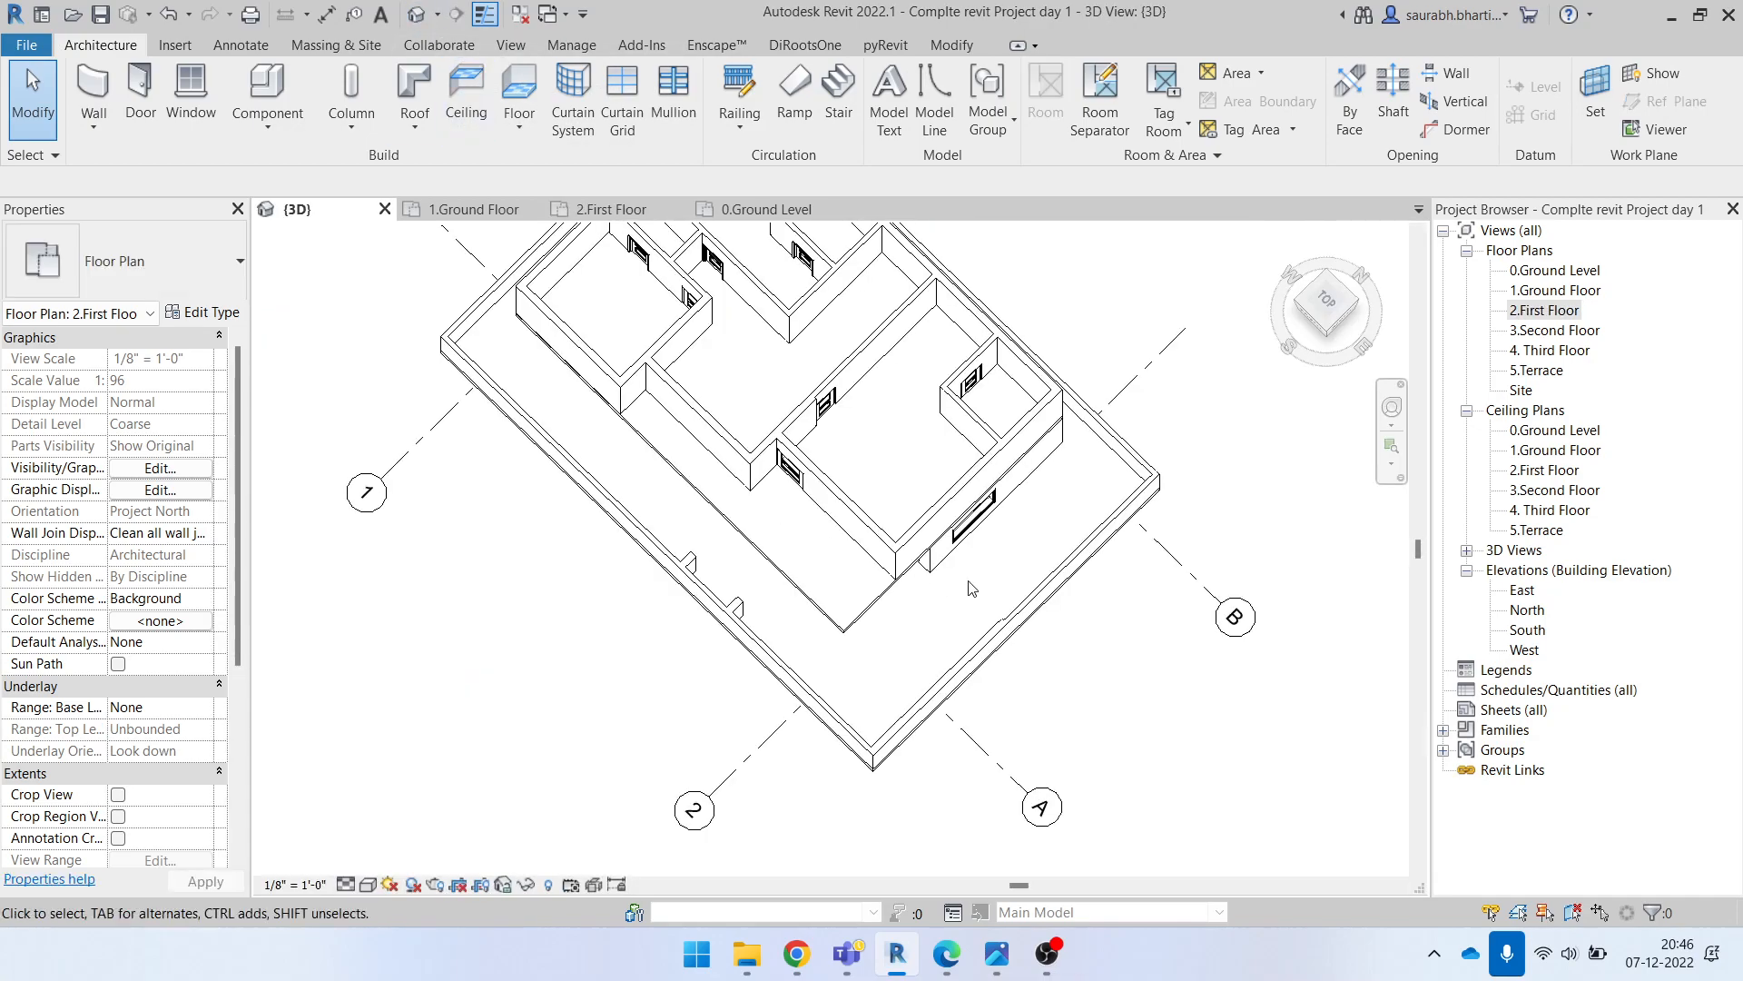
{"action": "scroll", "coordinate": [970, 587], "scroll_direction": "down", "scroll_amount": 2}
{"action": "scroll", "coordinate": [949, 389], "scroll_direction": "up", "scroll_amount": 3}
{"action": "middle_click_drag", "start_coordinate": [787, 659], "coordinate": [798, 818], "text": "shift"}
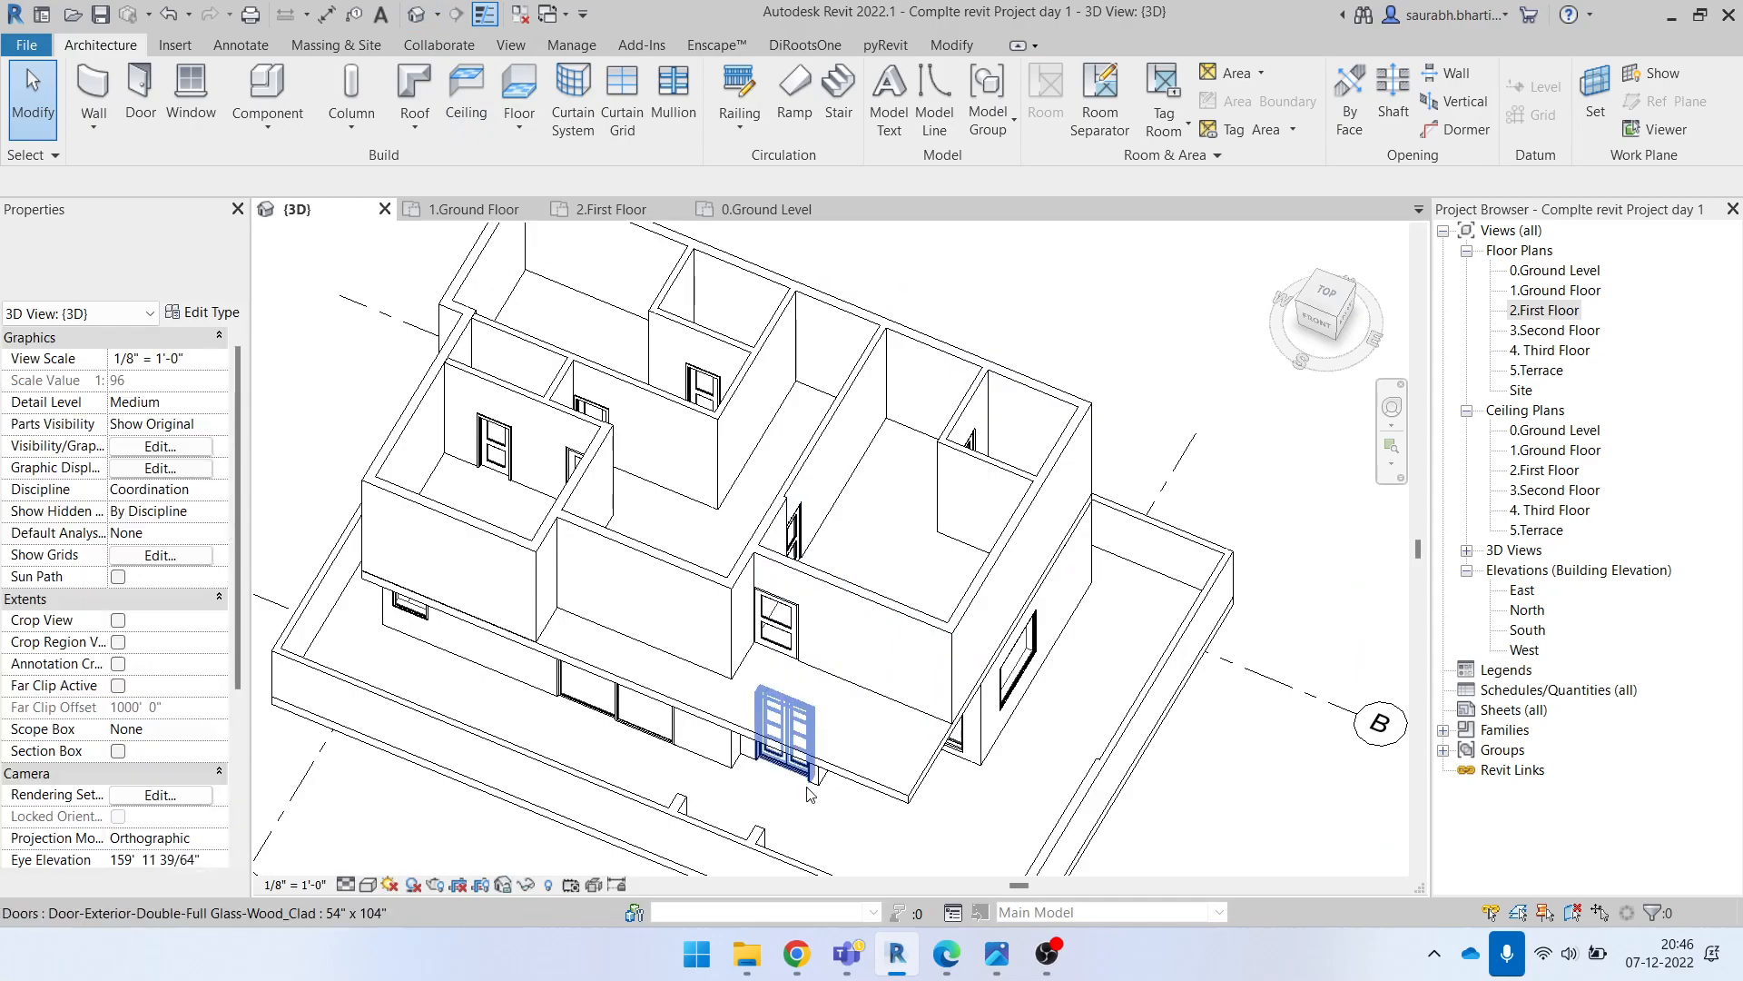
{"action": "left_click", "coordinate": [416, 20]}
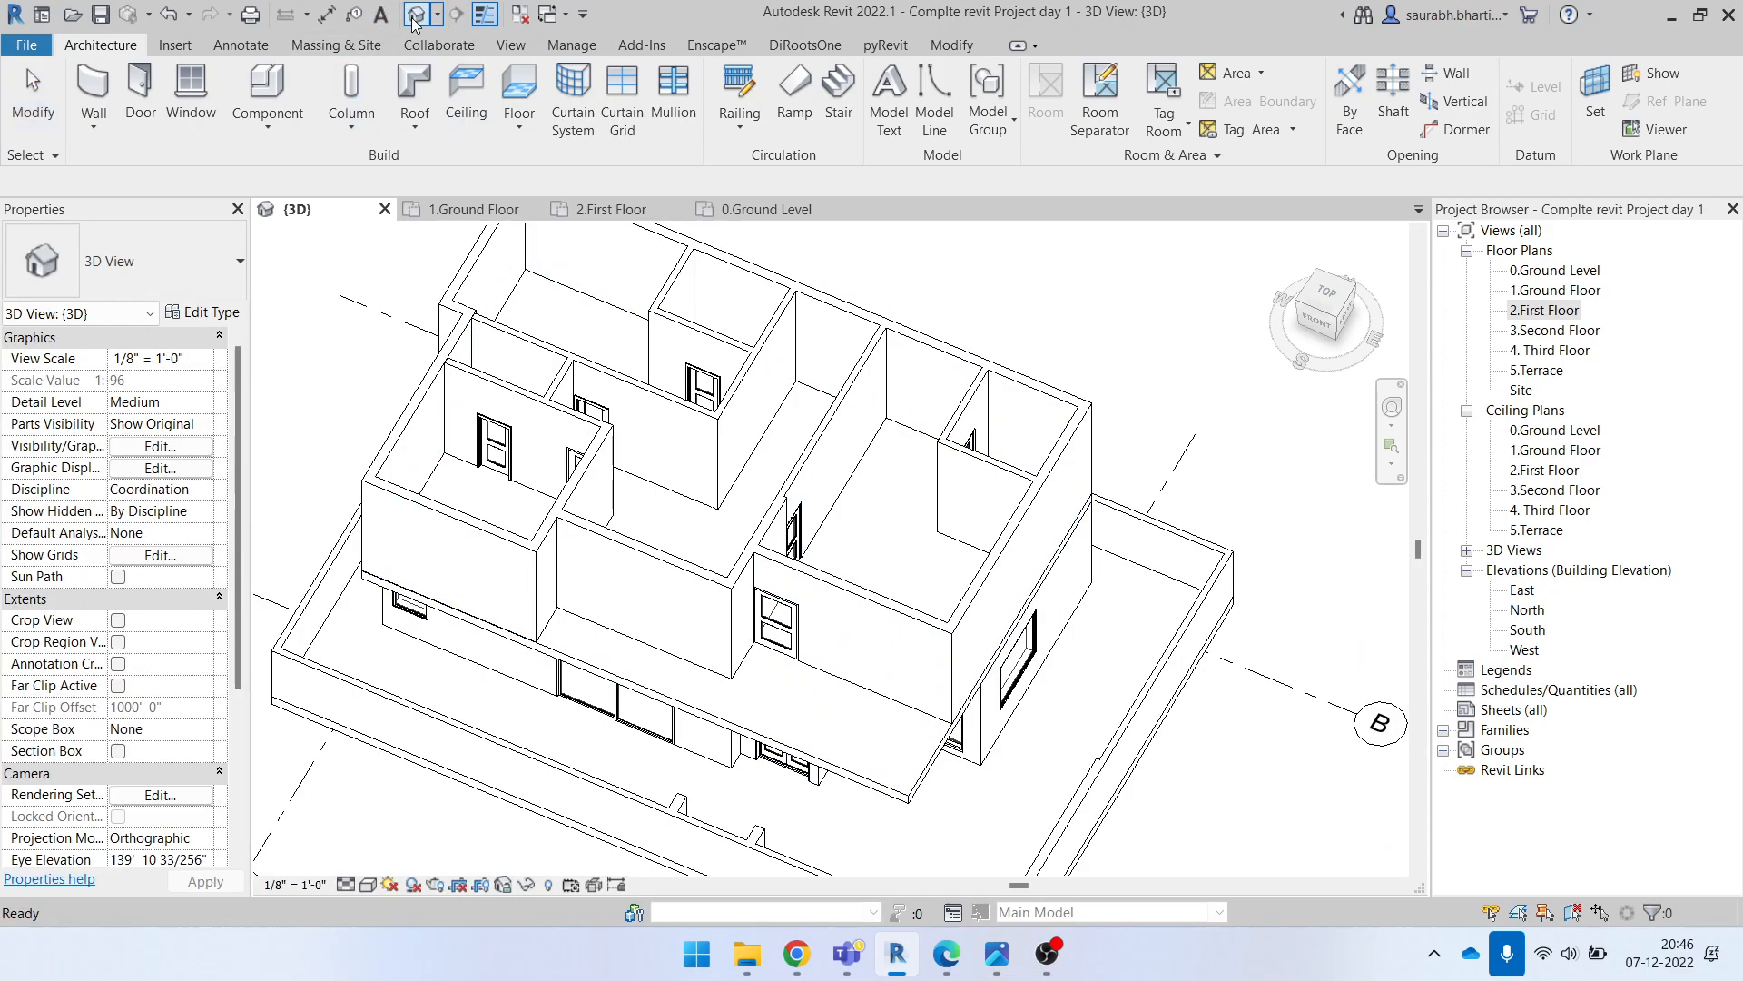
Step: Open the boundary sketch of the Generic - 12" first-floor slab for editing and switch to the 2.First Floor plan
{"action": "left_click", "coordinate": [858, 781]}
{"action": "middle_click_drag", "start_coordinate": [858, 781], "coordinate": [817, 563], "text": "shift"}
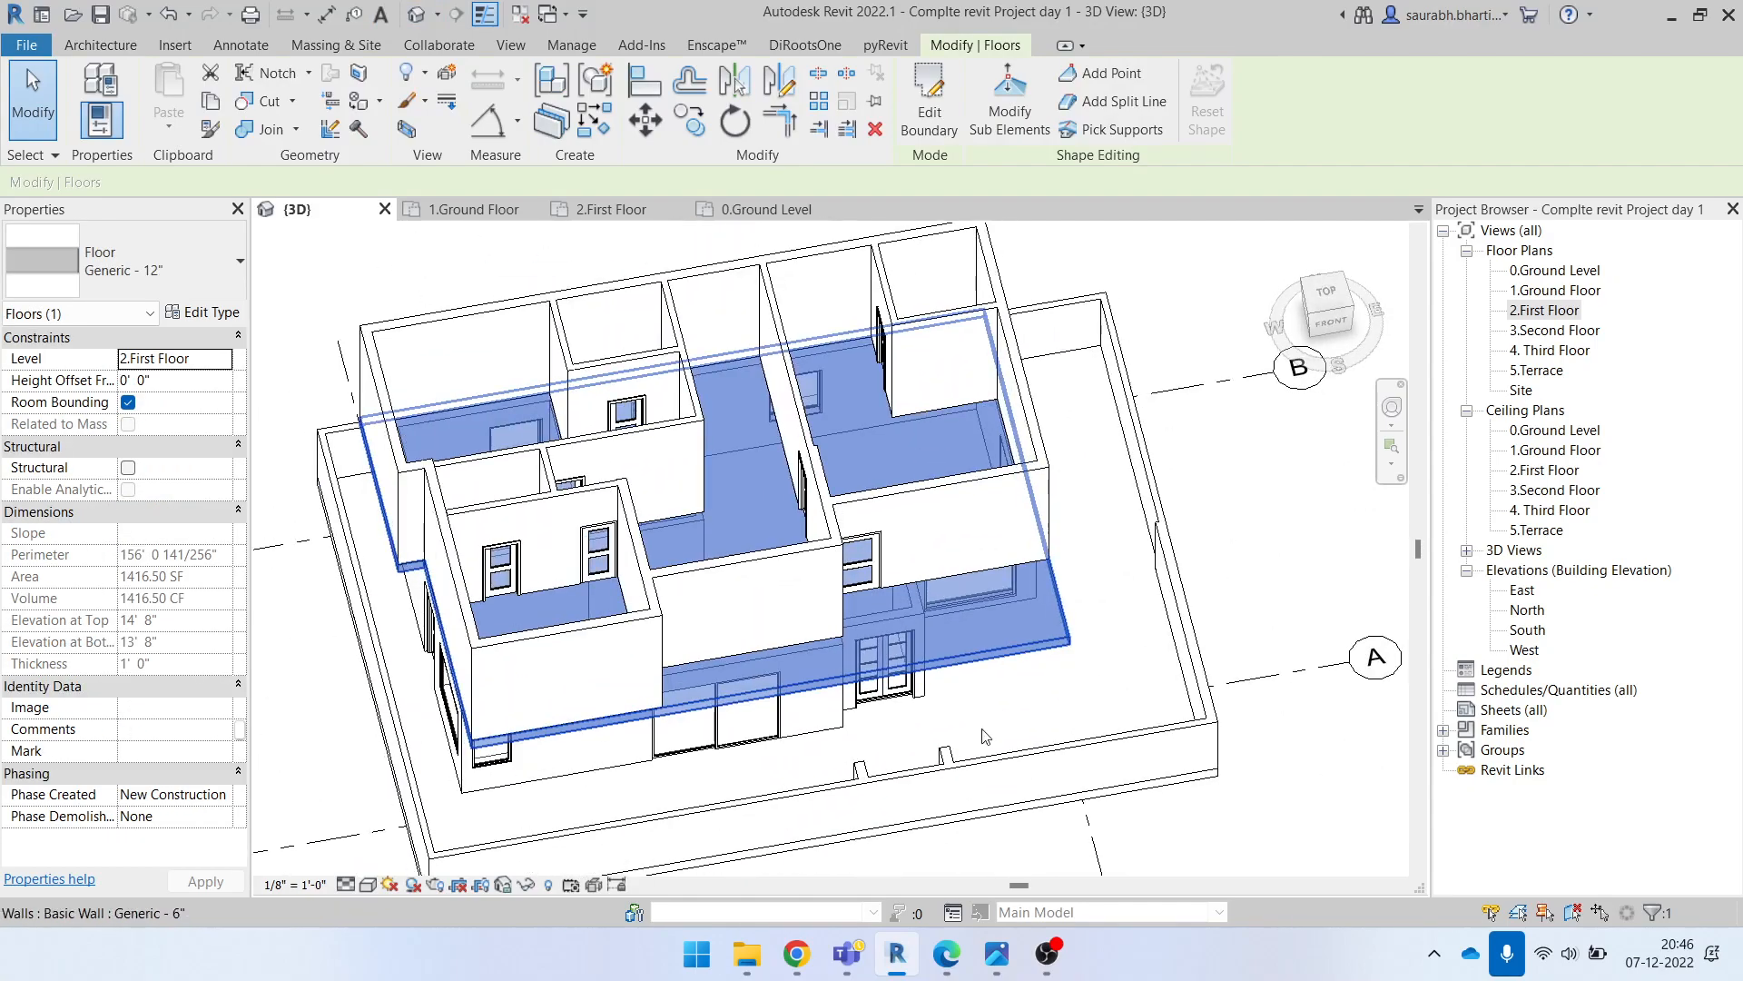
{"action": "left_click", "coordinate": [930, 123]}
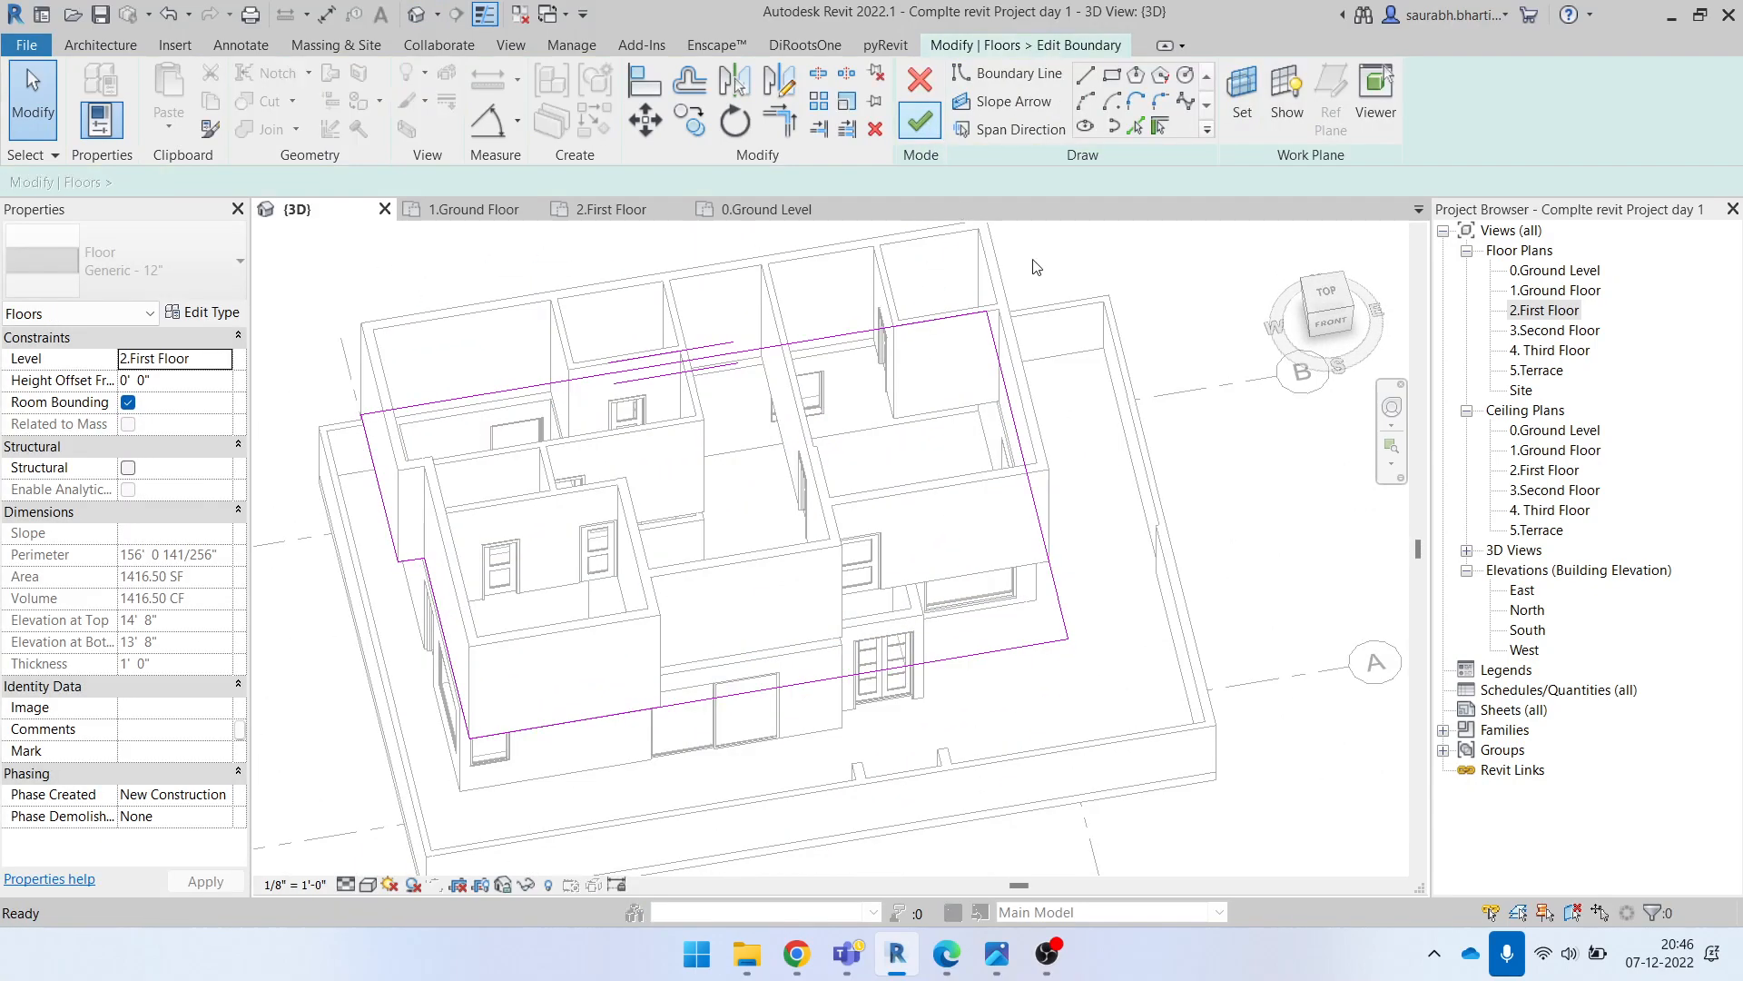
{"action": "left_click", "coordinate": [1329, 298]}
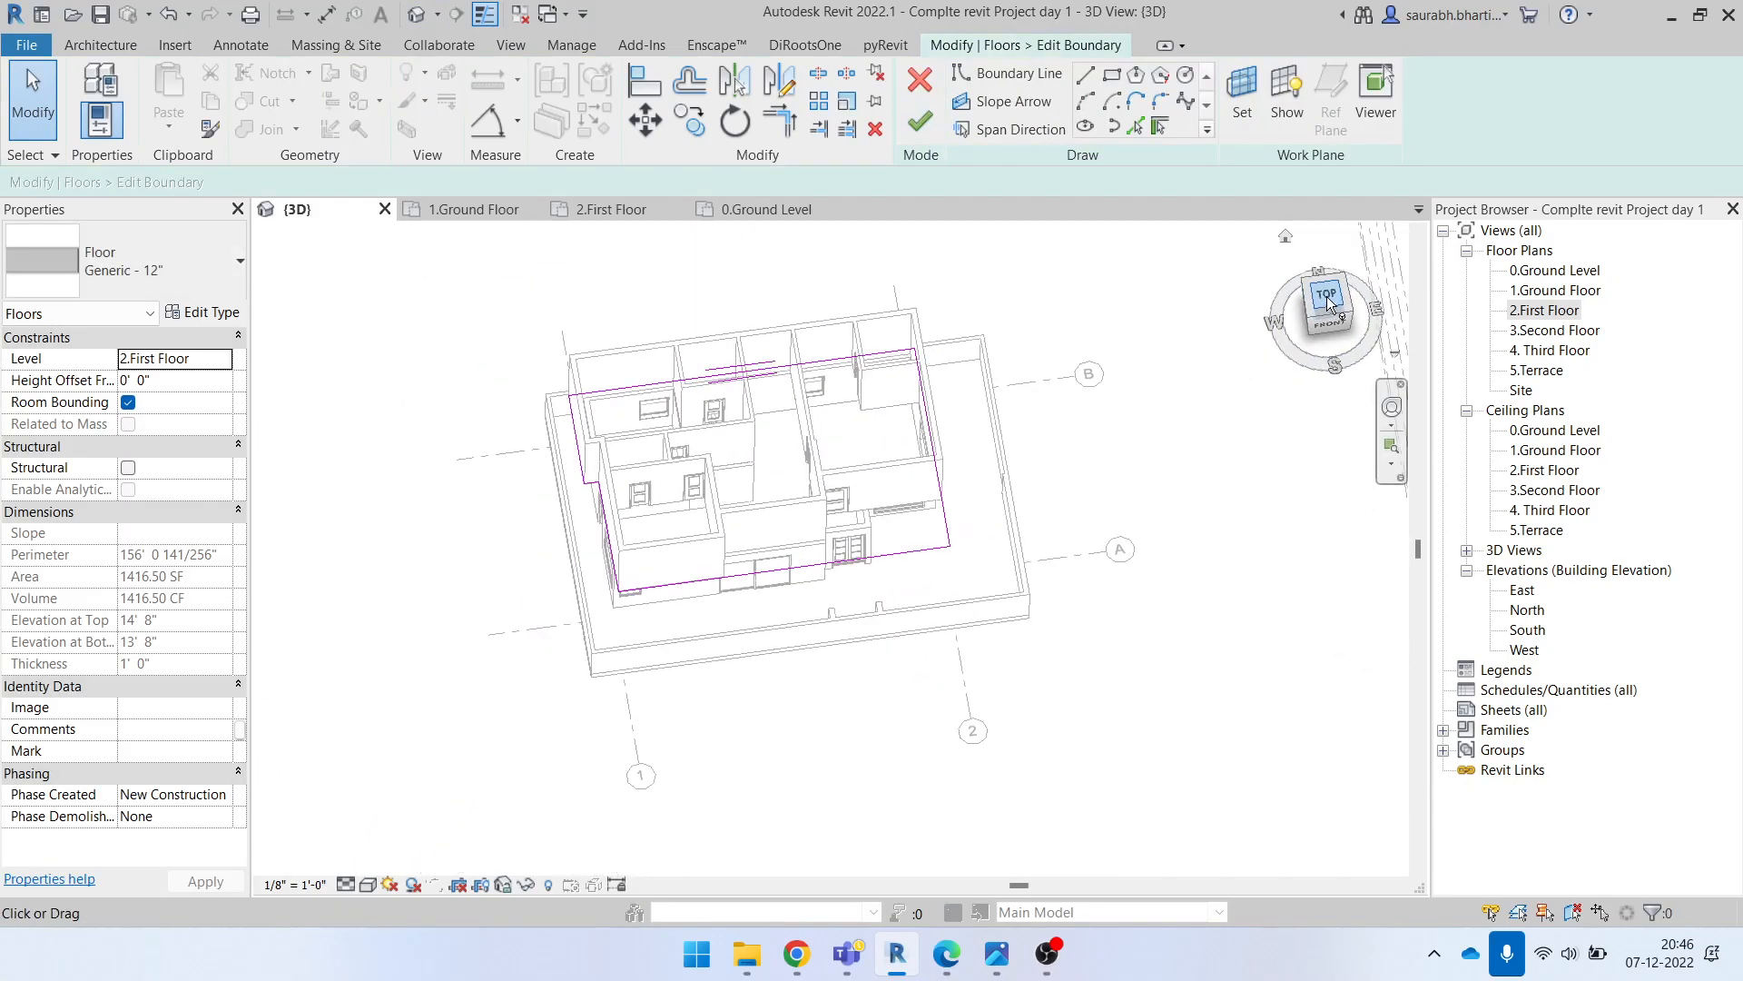
{"action": "double_click", "coordinate": [1550, 317]}
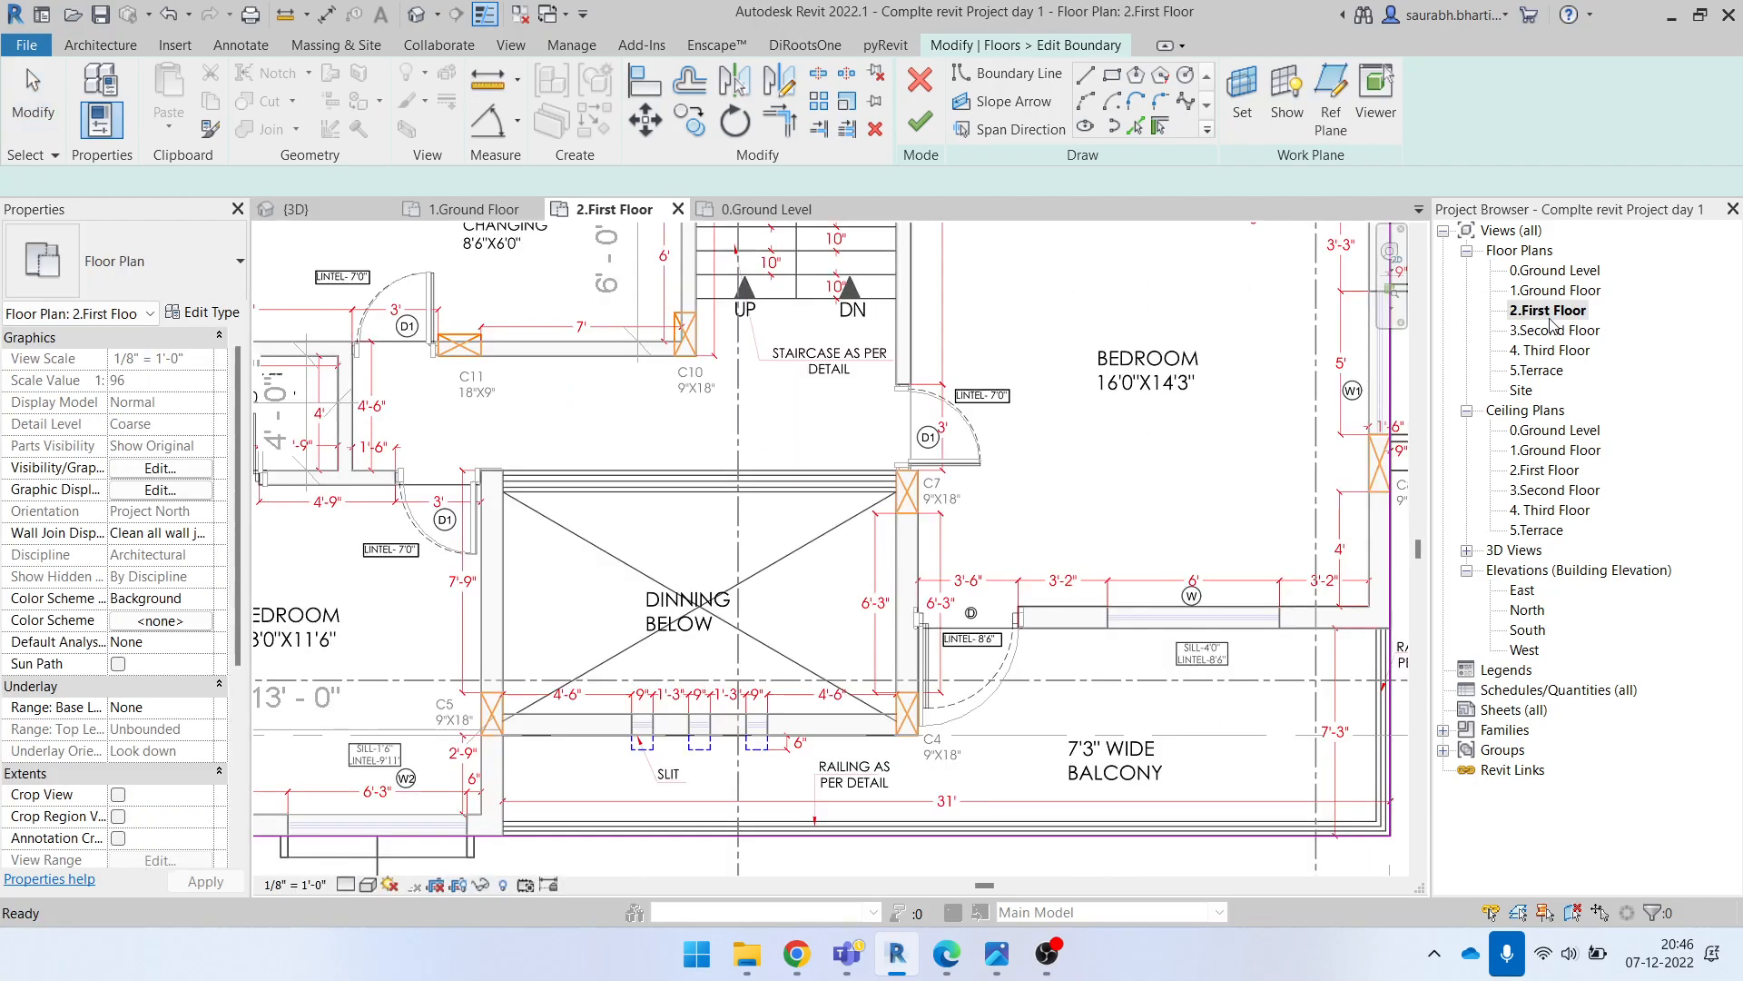
Step: Inspect the slab's boundary sketch from above in 3D and return to the 2.First Floor plan
{"action": "left_click", "coordinate": [417, 16]}
{"action": "middle_click_drag", "start_coordinate": [969, 635], "coordinate": [979, 549], "text": "shift"}
{"action": "left_click", "coordinate": [1327, 302]}
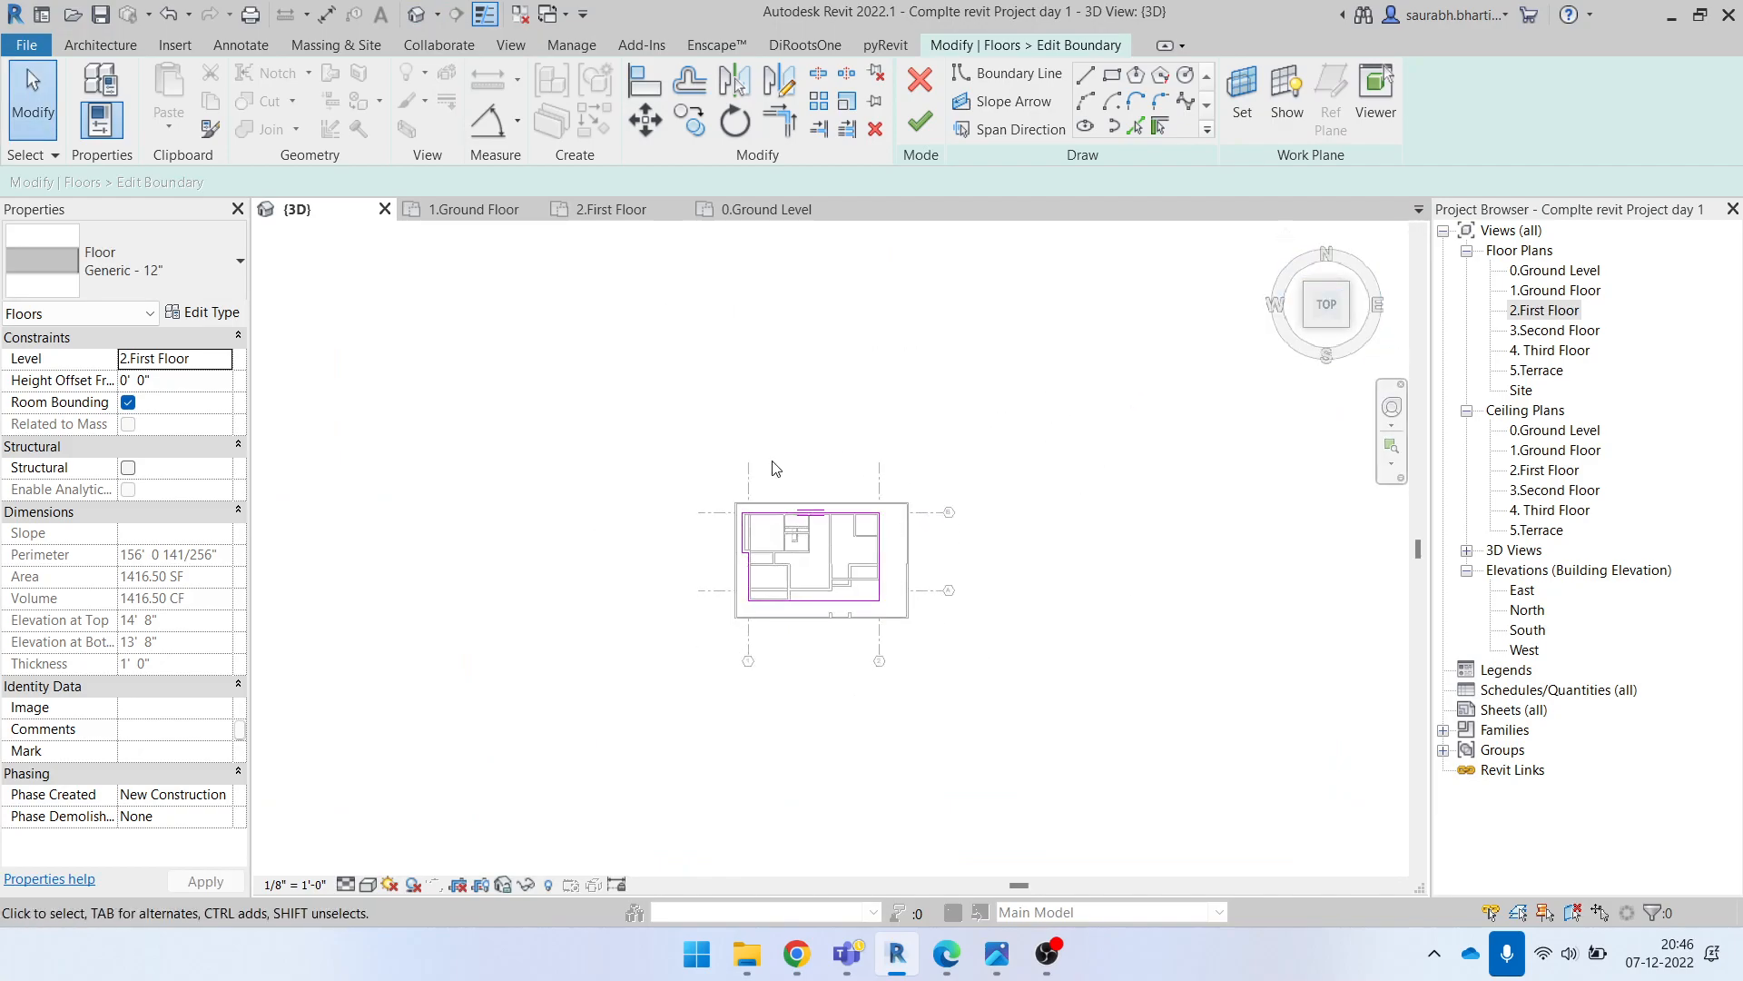
{"action": "scroll", "coordinate": [853, 596], "scroll_direction": "up", "scroll_amount": 8}
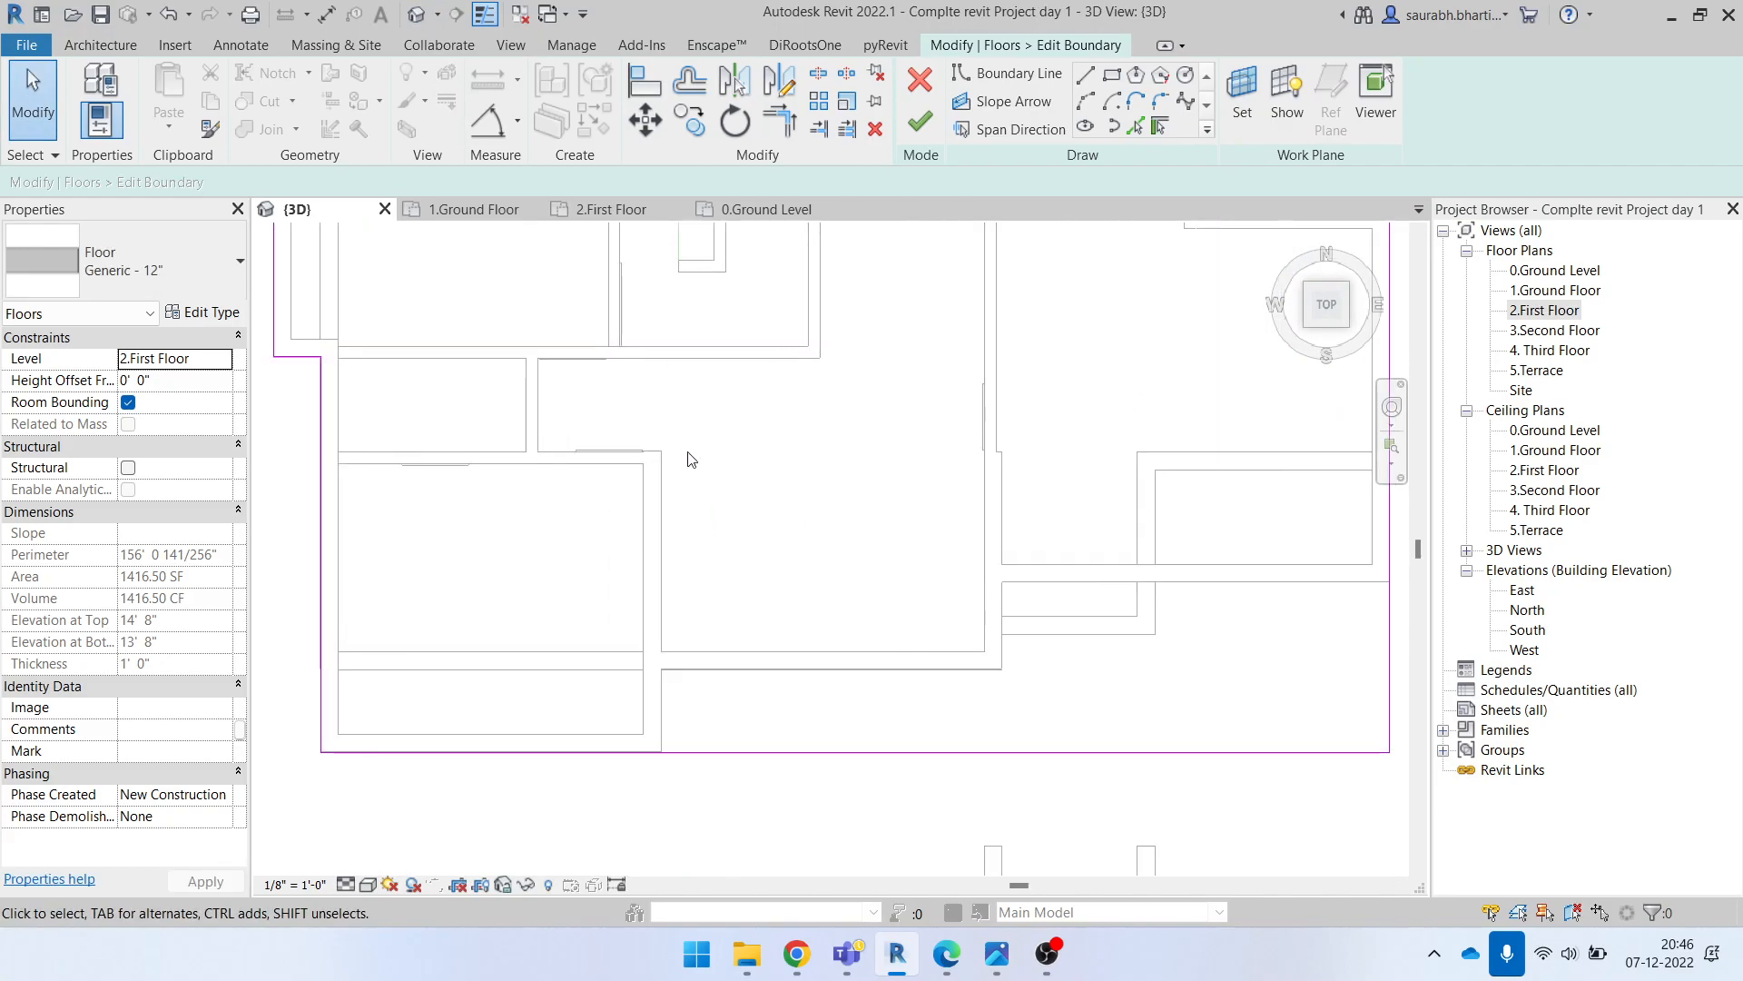
{"action": "double_click", "coordinate": [1547, 311]}
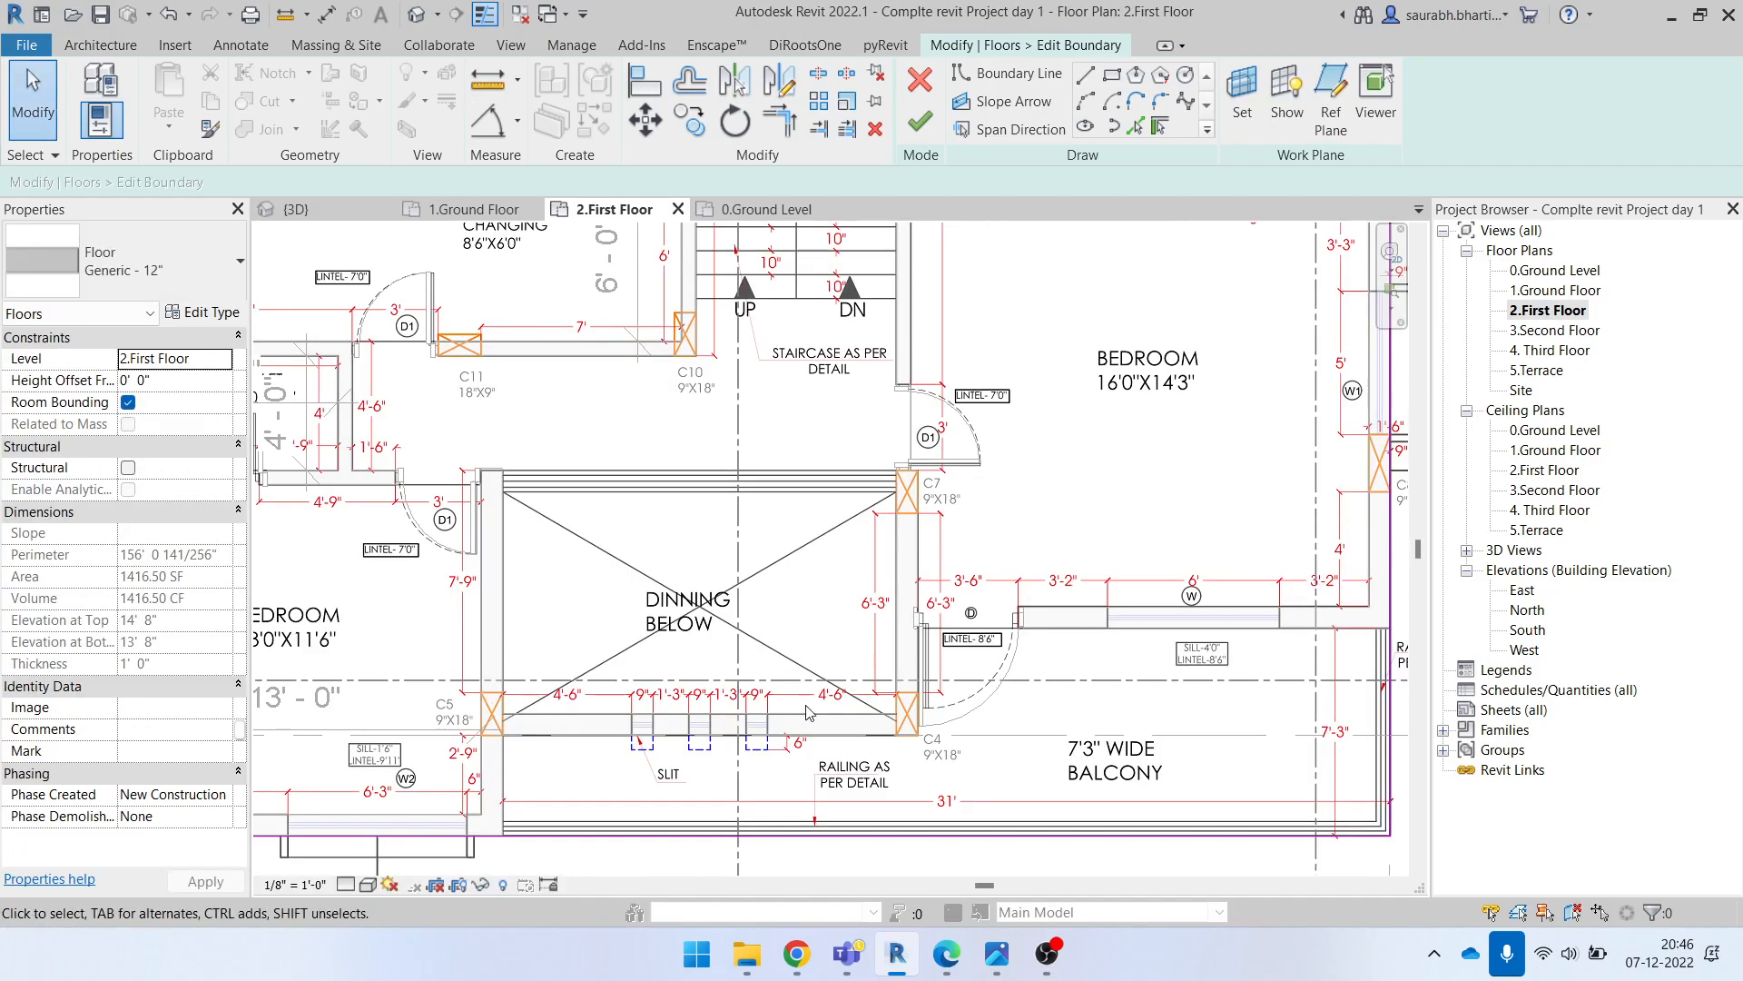
Step: Draw a rectangular void boundary around the DINNING BELOW area in the first-floor slab sketch, finish it, and attach the walls to the slab's bottom
{"action": "left_click", "coordinate": [1113, 78]}
{"action": "scroll", "coordinate": [513, 731], "scroll_direction": "up", "scroll_amount": 4}
{"action": "left_click", "coordinate": [486, 677]}
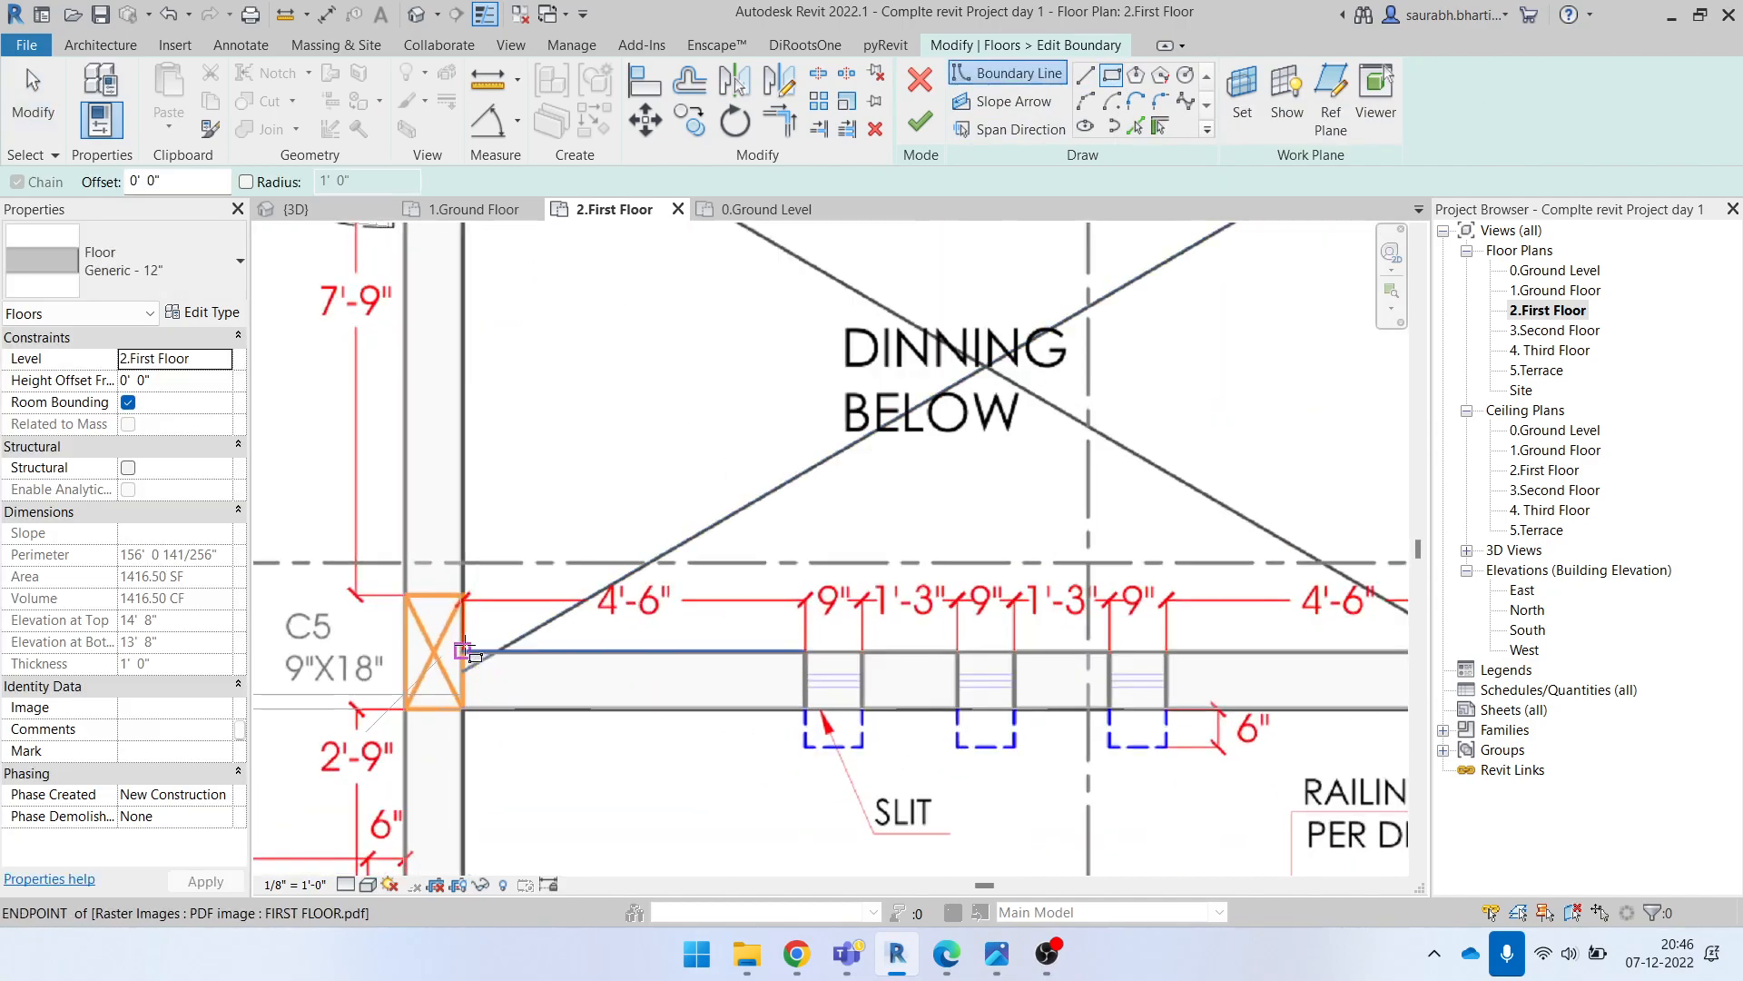
{"action": "scroll", "coordinate": [581, 472], "scroll_direction": "down", "scroll_amount": 3}
{"action": "middle_click_drag", "start_coordinate": [981, 772], "coordinate": [944, 675]}
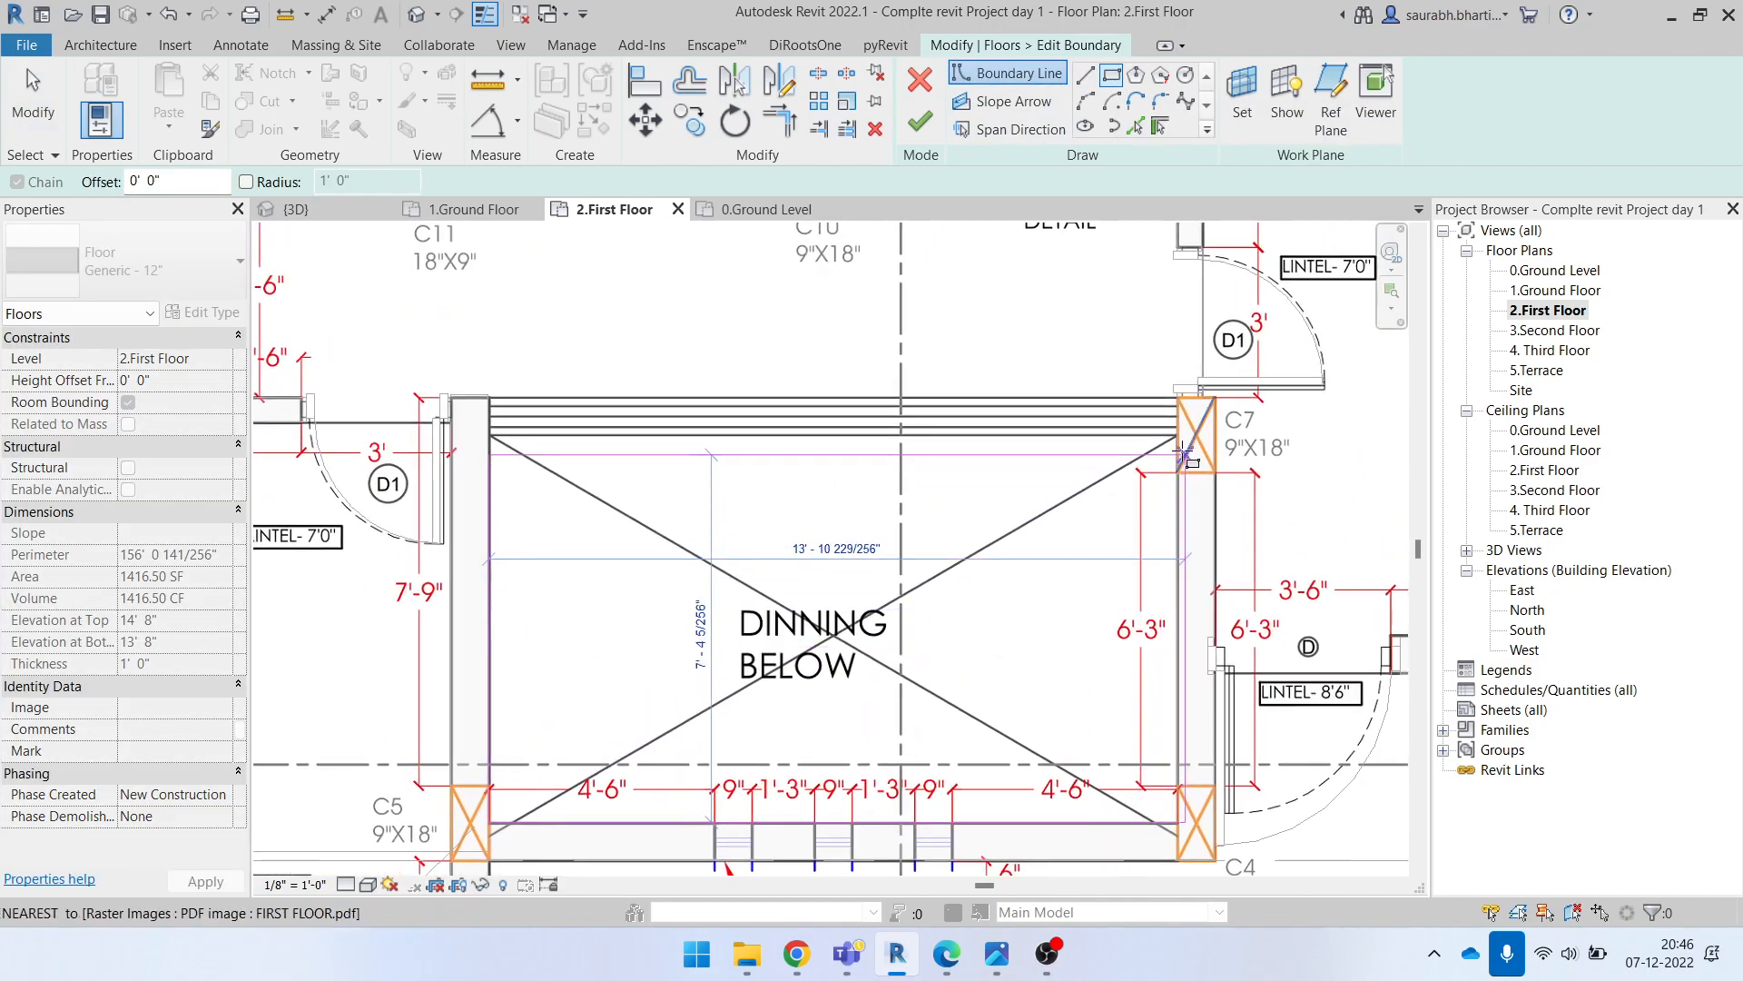
{"action": "scroll", "coordinate": [1171, 440], "scroll_direction": "up", "scroll_amount": 5}
{"action": "left_click", "coordinate": [1171, 441]}
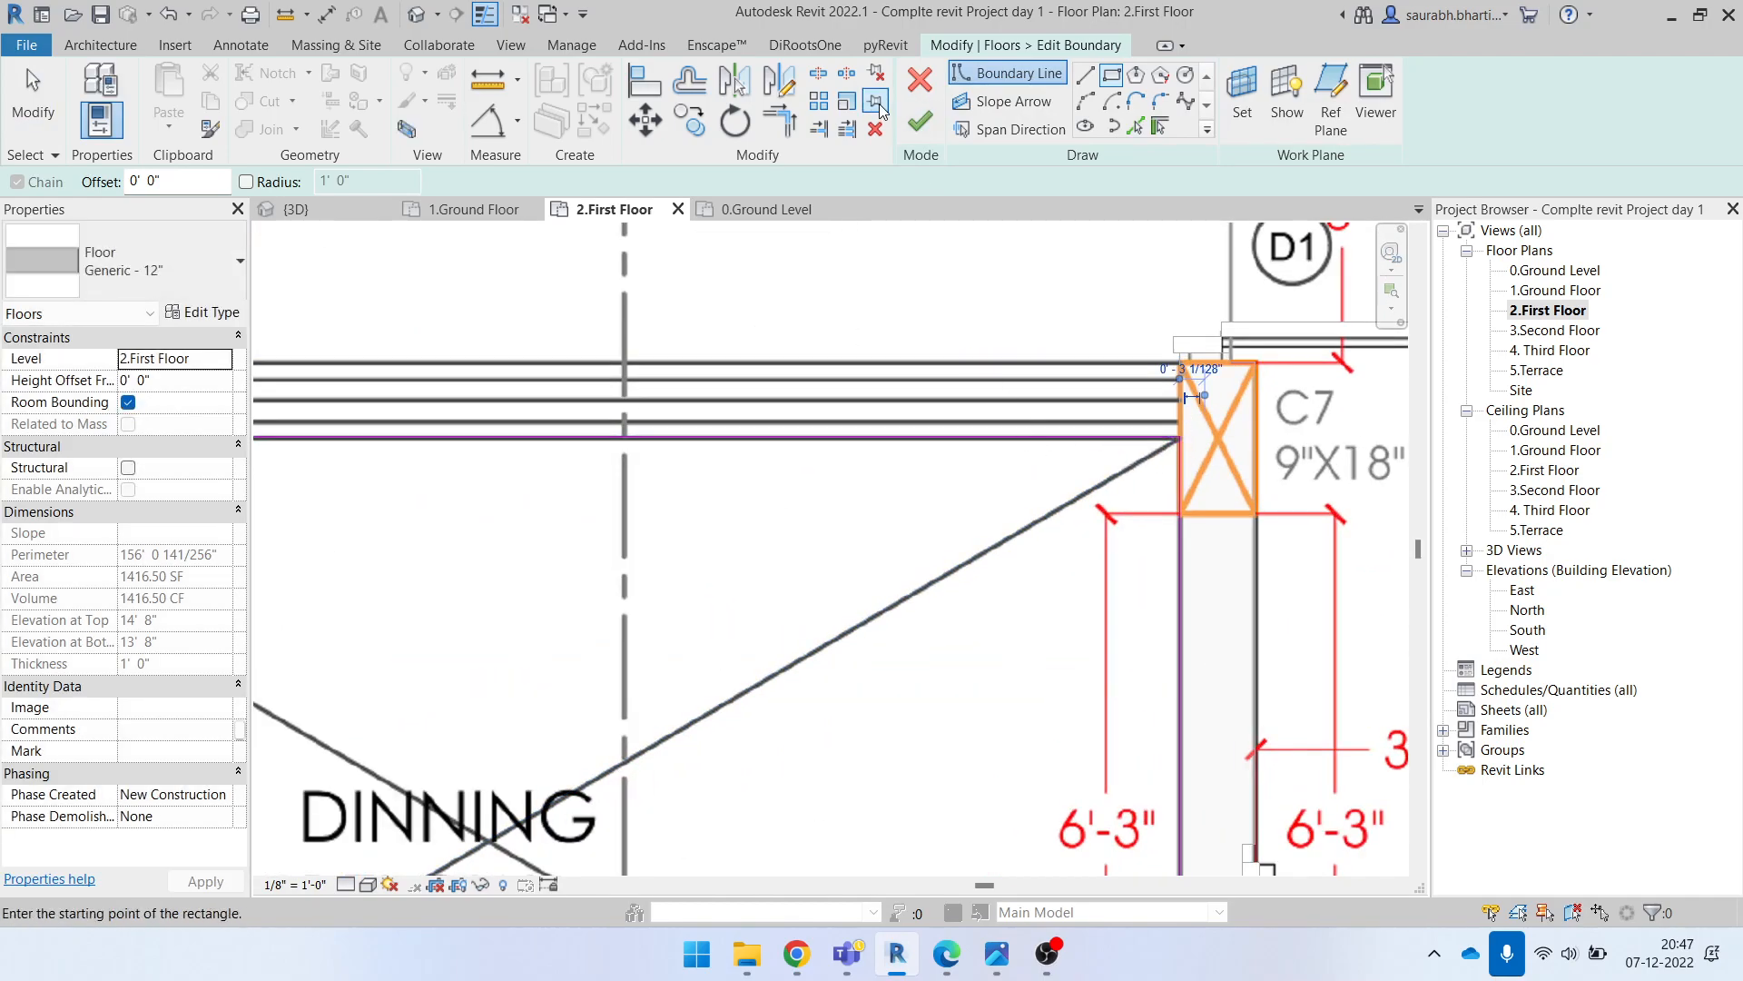
{"action": "left_click", "coordinate": [934, 127]}
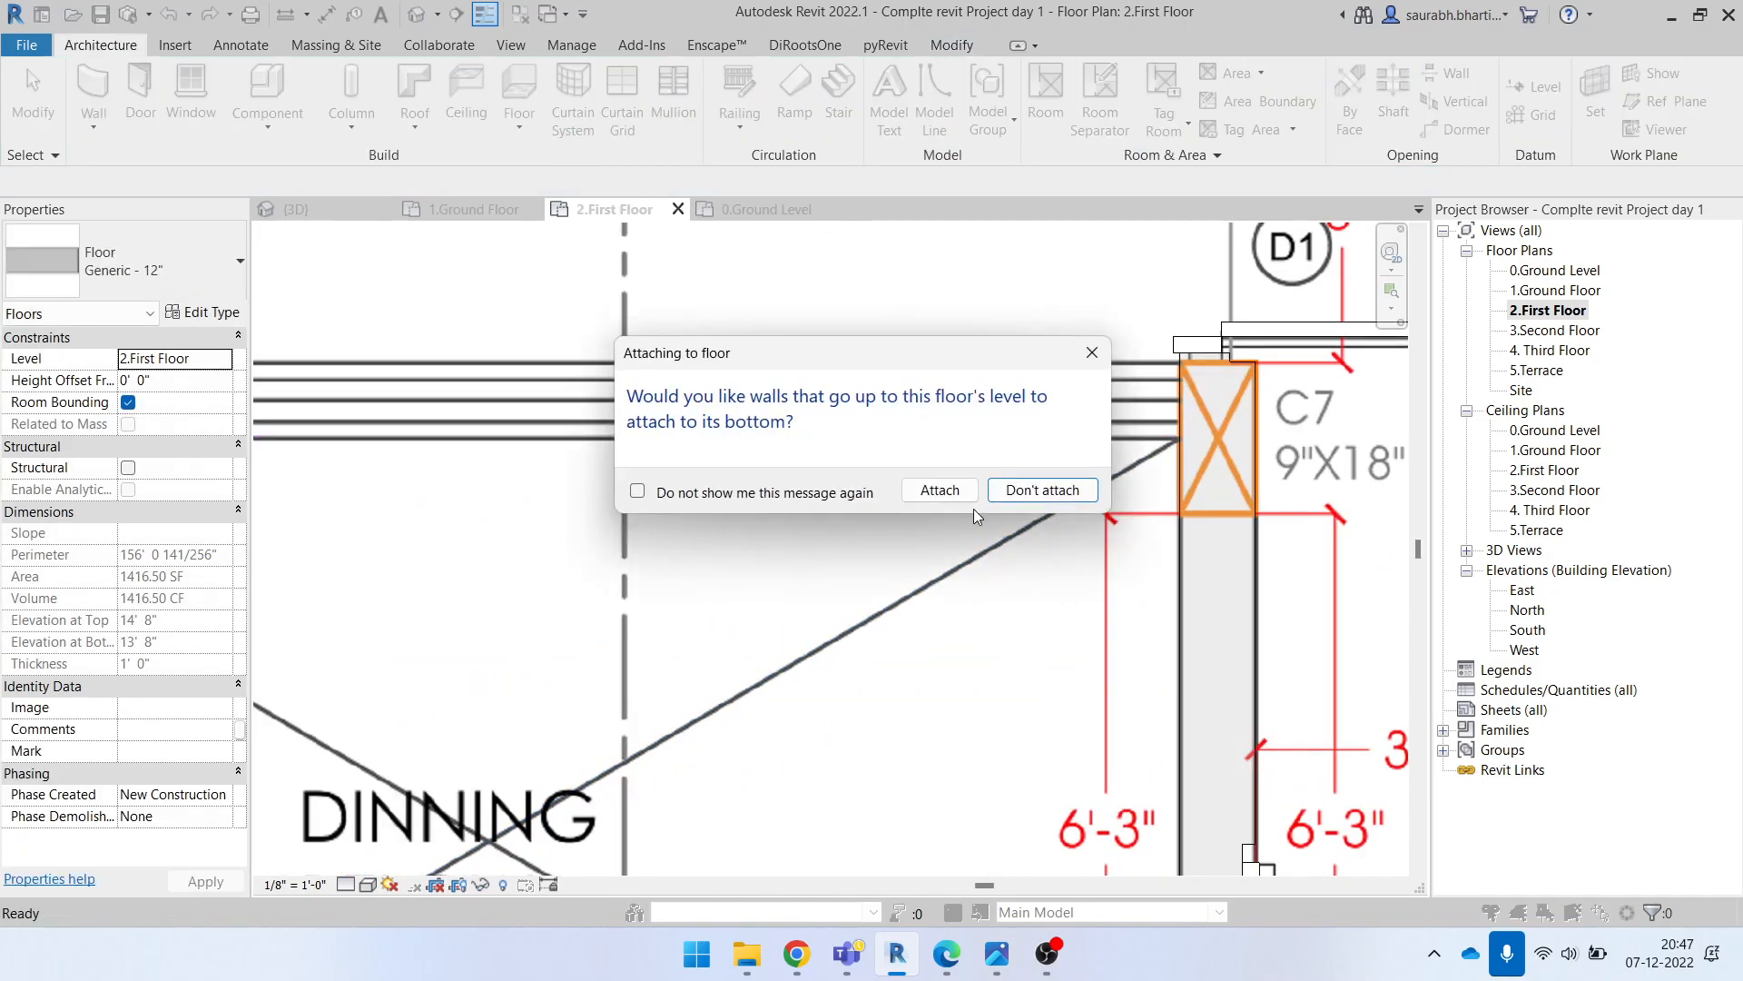
{"action": "left_click", "coordinate": [940, 490]}
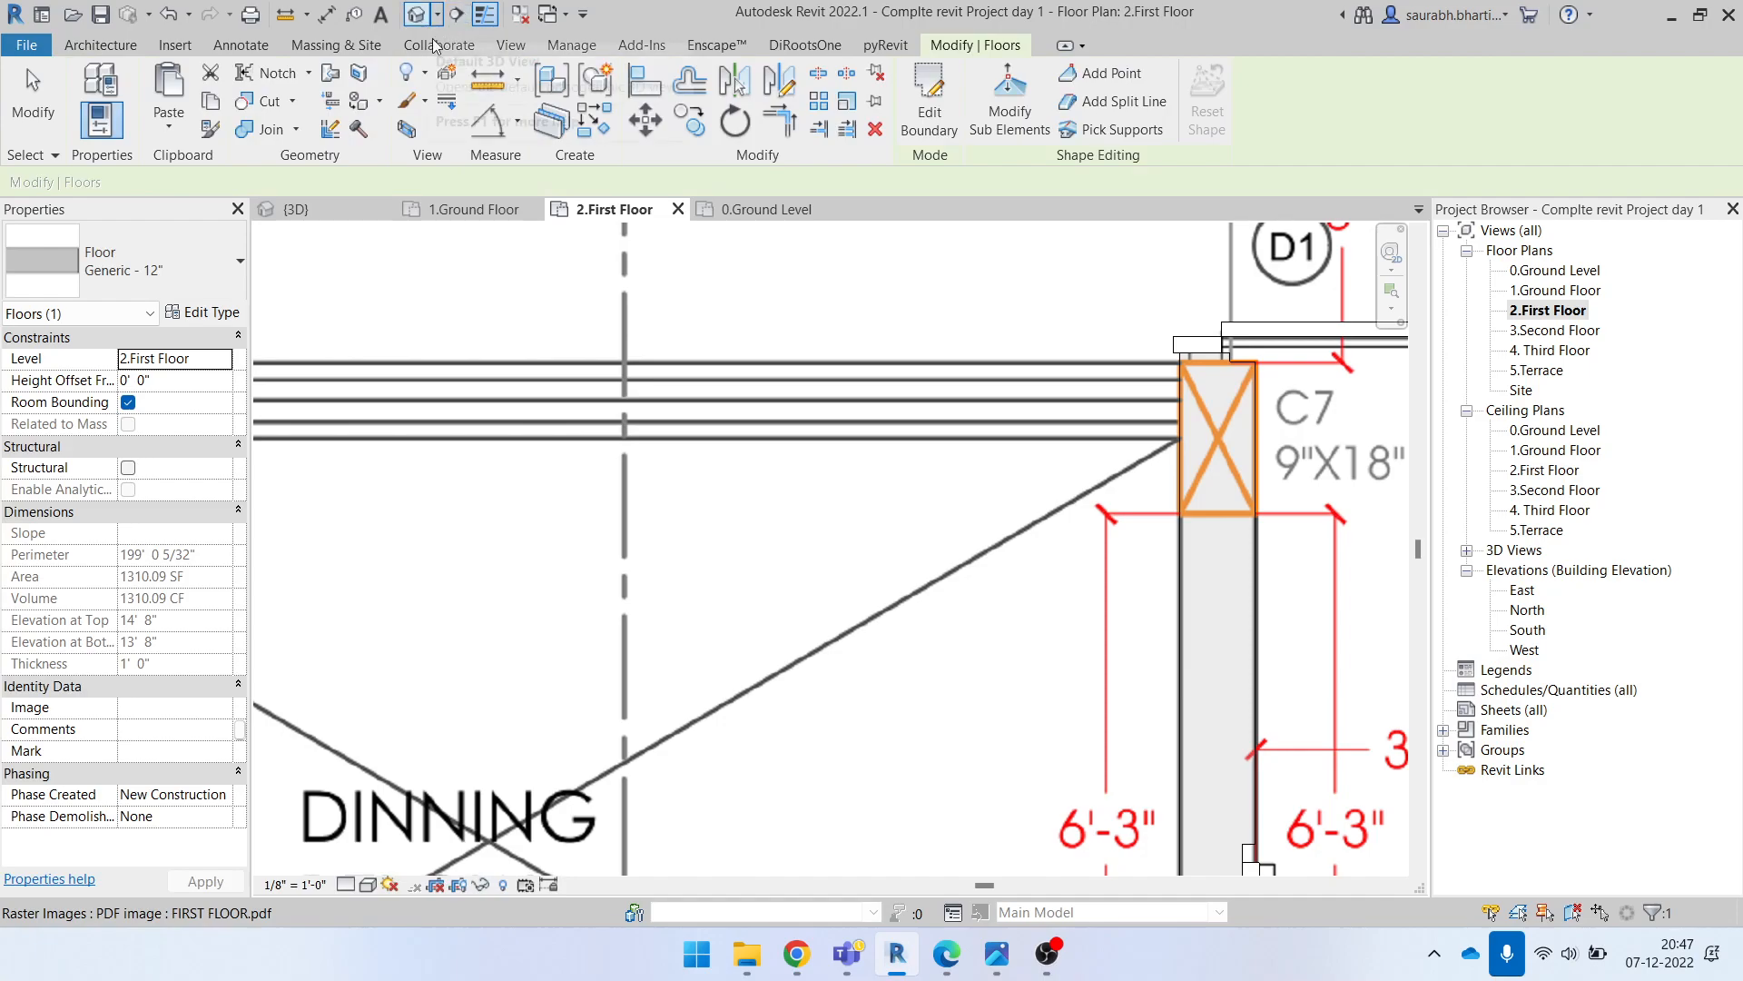
Step: Inspect the dining void in the first-floor slab in 3D and compare it with the 2.First Floor plan
{"action": "scroll", "coordinate": [907, 596], "scroll_direction": "down", "scroll_amount": 3}
{"action": "left_click", "coordinate": [417, 14]}
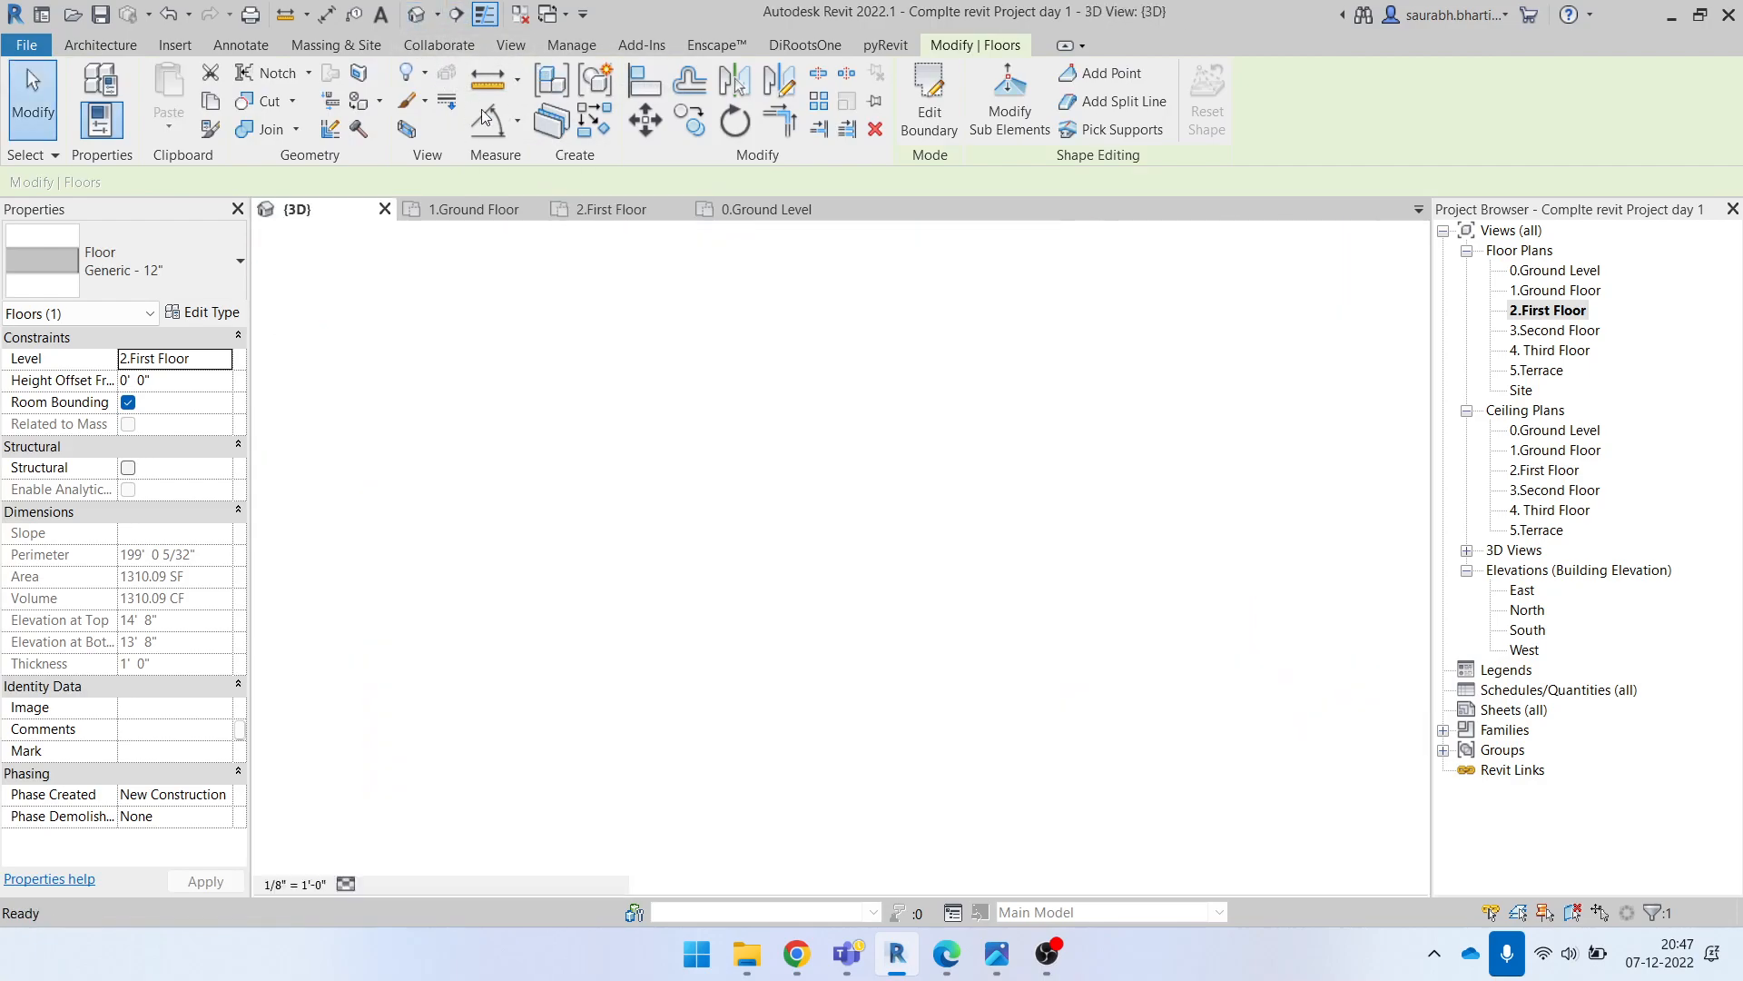
{"action": "middle_click_drag", "start_coordinate": [745, 480], "coordinate": [766, 634], "text": "shift"}
{"action": "left_click", "coordinate": [822, 564]}
{"action": "left_click", "coordinate": [767, 619]}
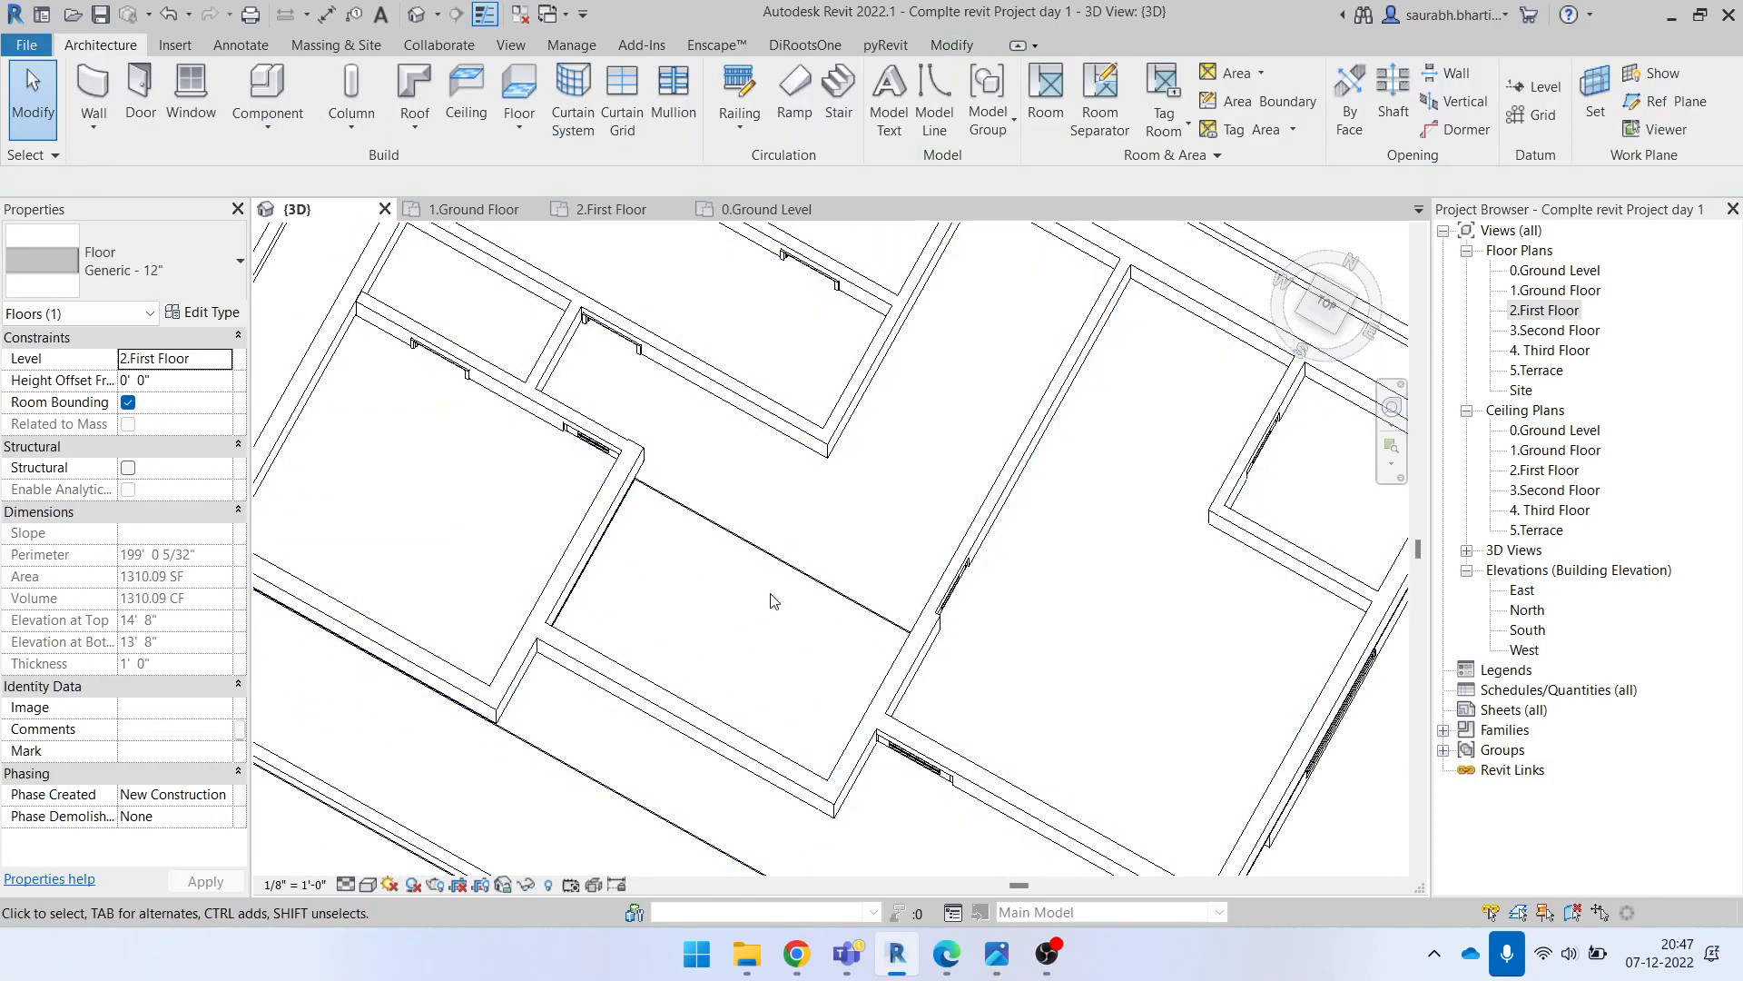
{"action": "left_click", "coordinate": [771, 561]}
{"action": "scroll", "coordinate": [920, 408], "scroll_direction": "down", "scroll_amount": 4}
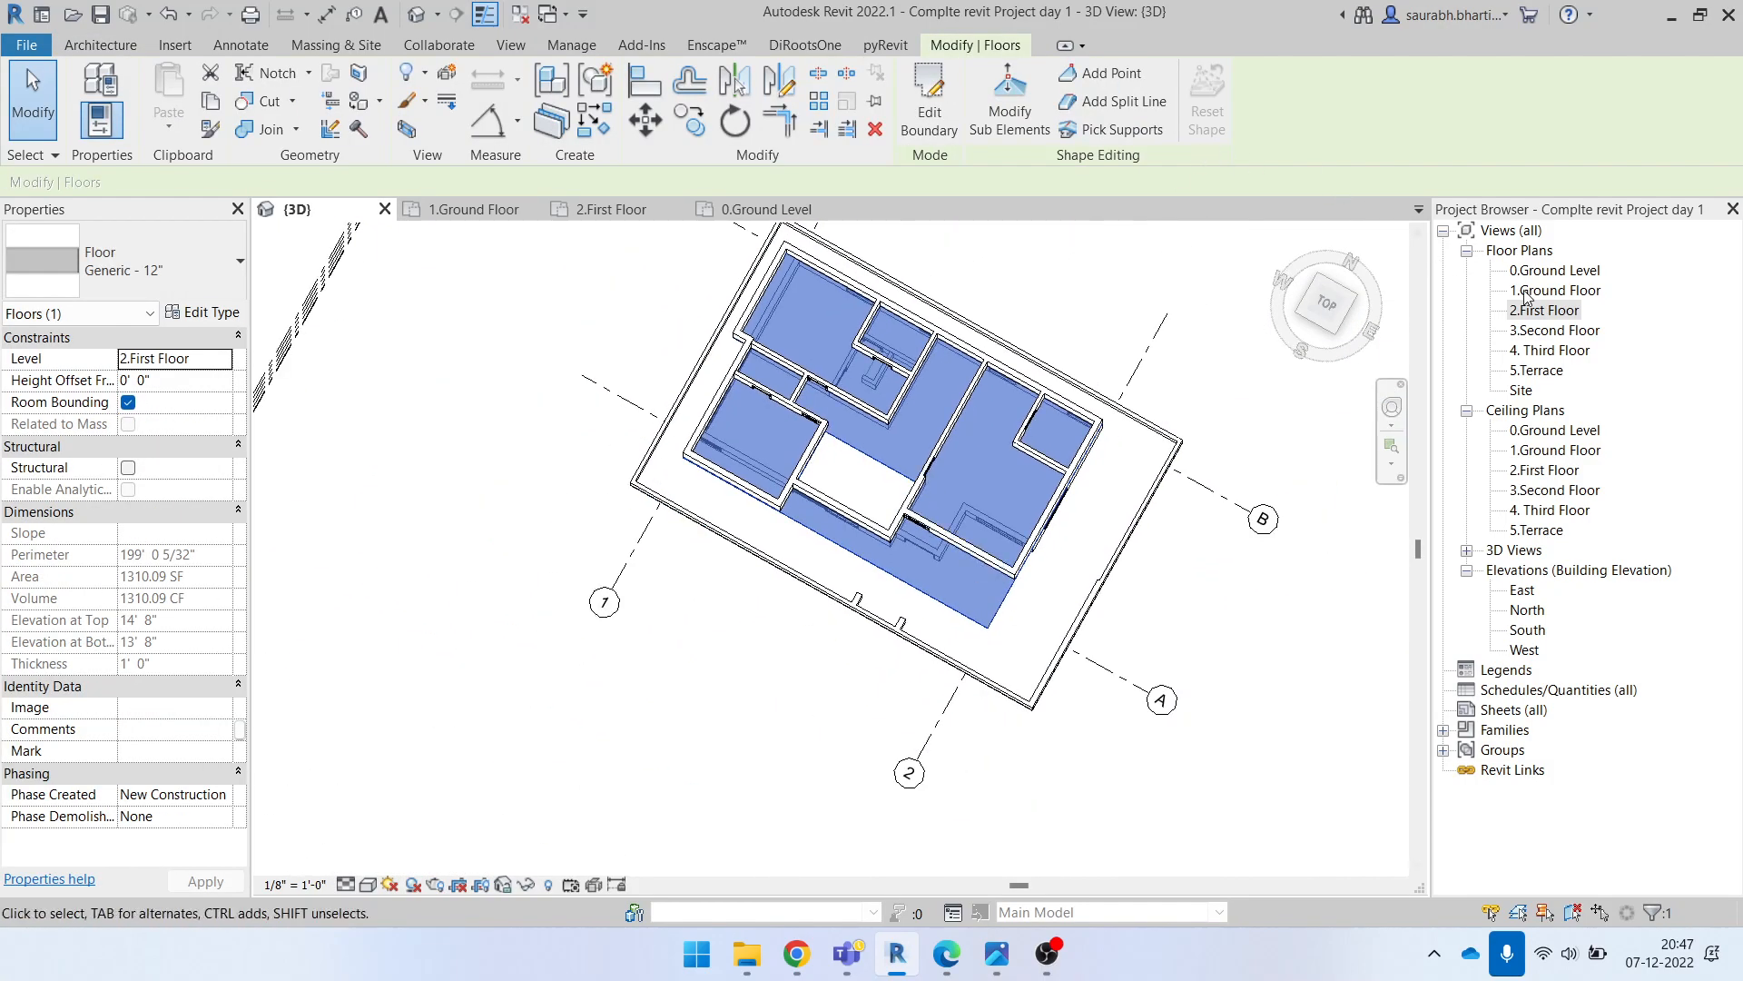
{"action": "double_click", "coordinate": [1564, 310]}
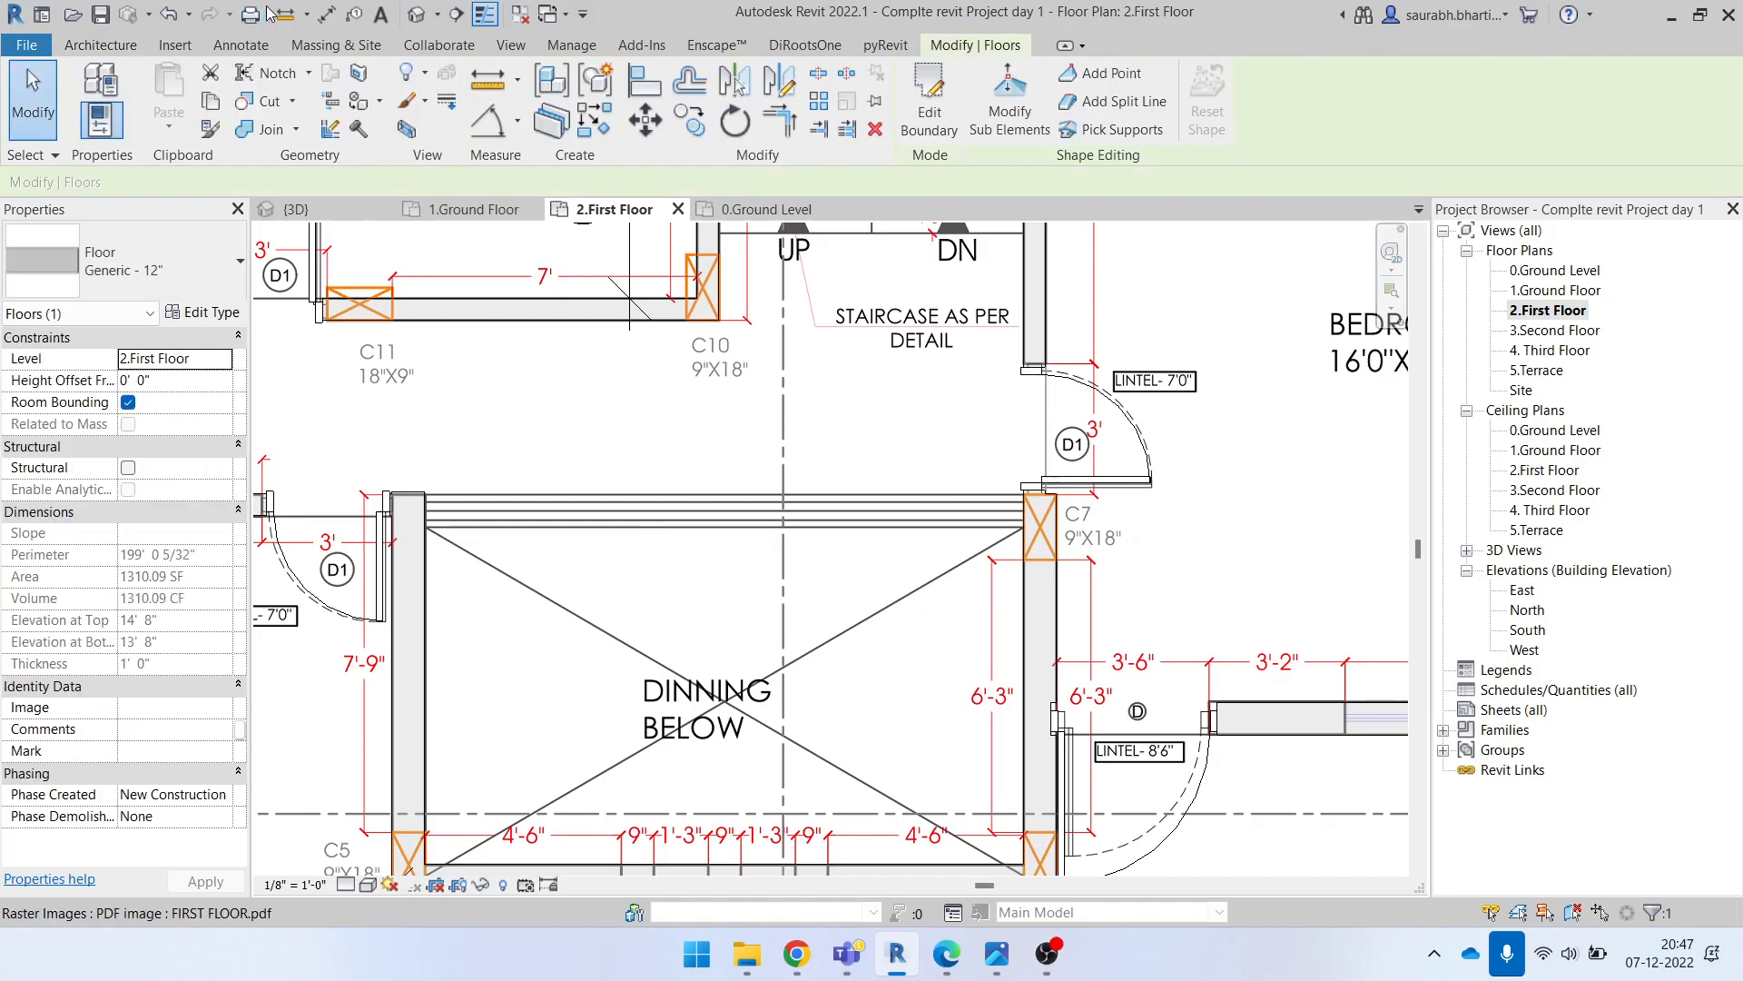
{"action": "left_click", "coordinate": [423, 16]}
{"action": "left_click", "coordinate": [966, 709]}
{"action": "middle_click_drag", "start_coordinate": [1022, 681], "coordinate": [813, 600]}
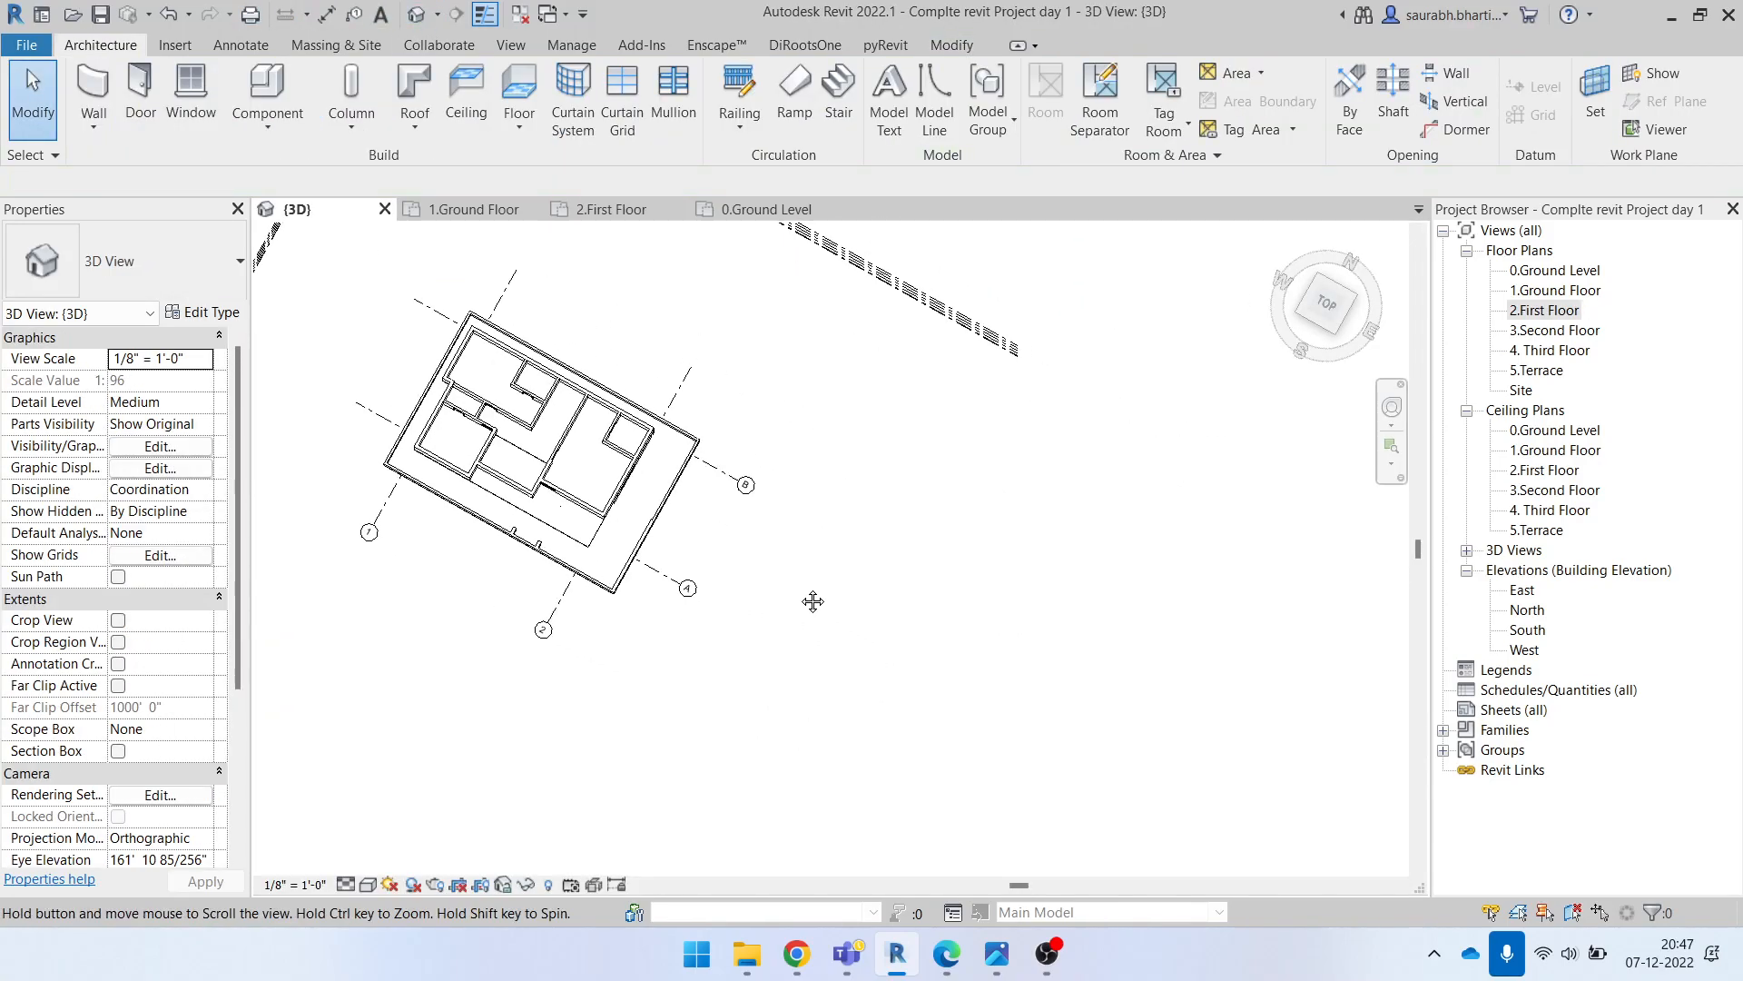
{"action": "scroll", "coordinate": [796, 584], "scroll_direction": "down", "scroll_amount": 1}
{"action": "key", "text": "f"}
{"action": "key", "text": "l"}
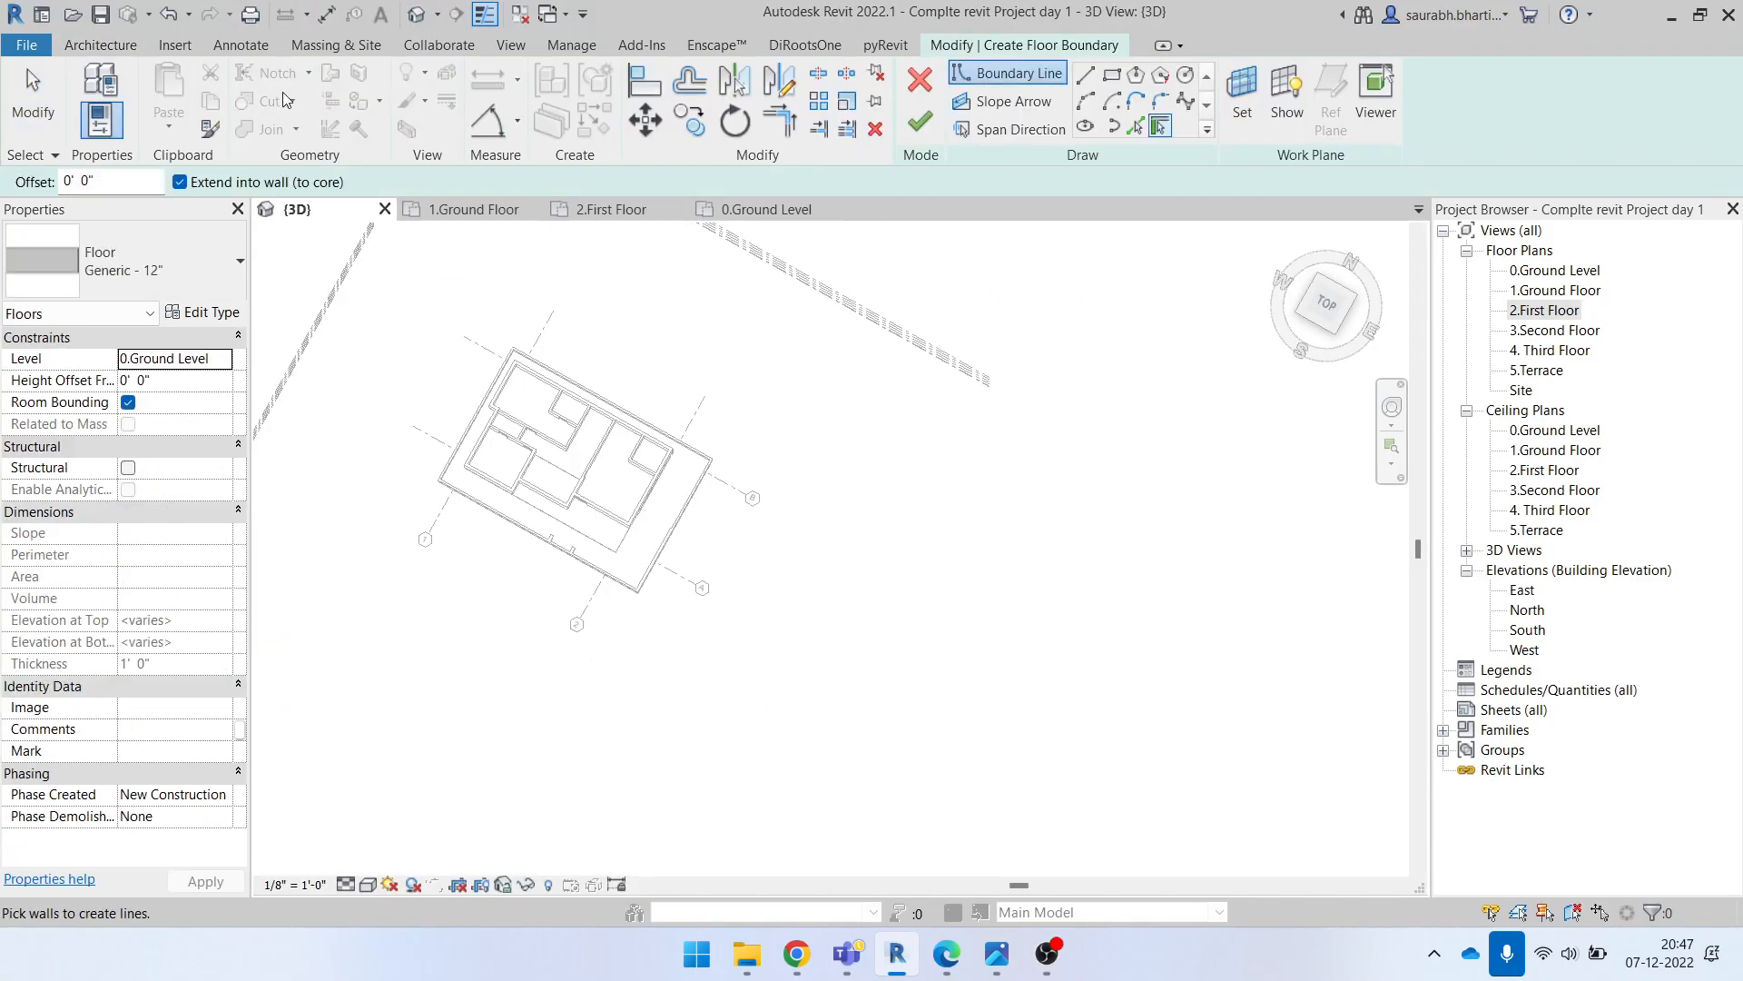
{"action": "left_click", "coordinate": [920, 80]}
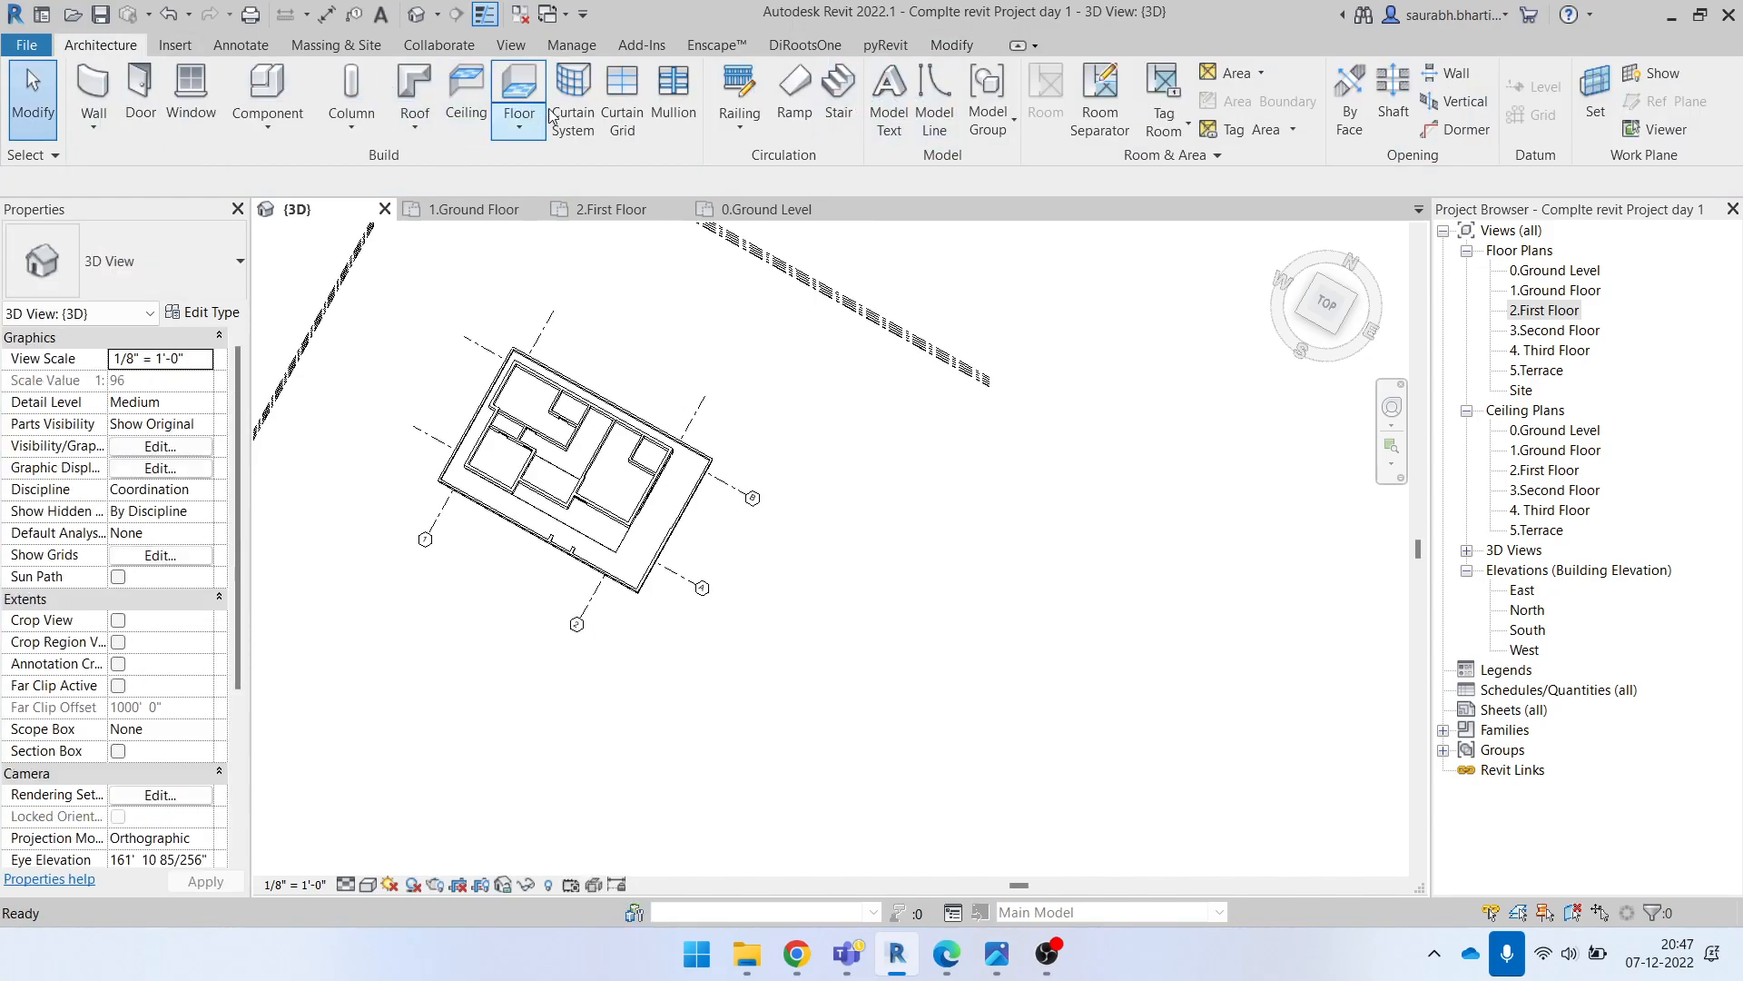
Step: Create a rectangular Generic - 12" sample floor about 41'-6" long on 0.Ground Level in the empty area beside the building
{"action": "left_click", "coordinate": [534, 80]}
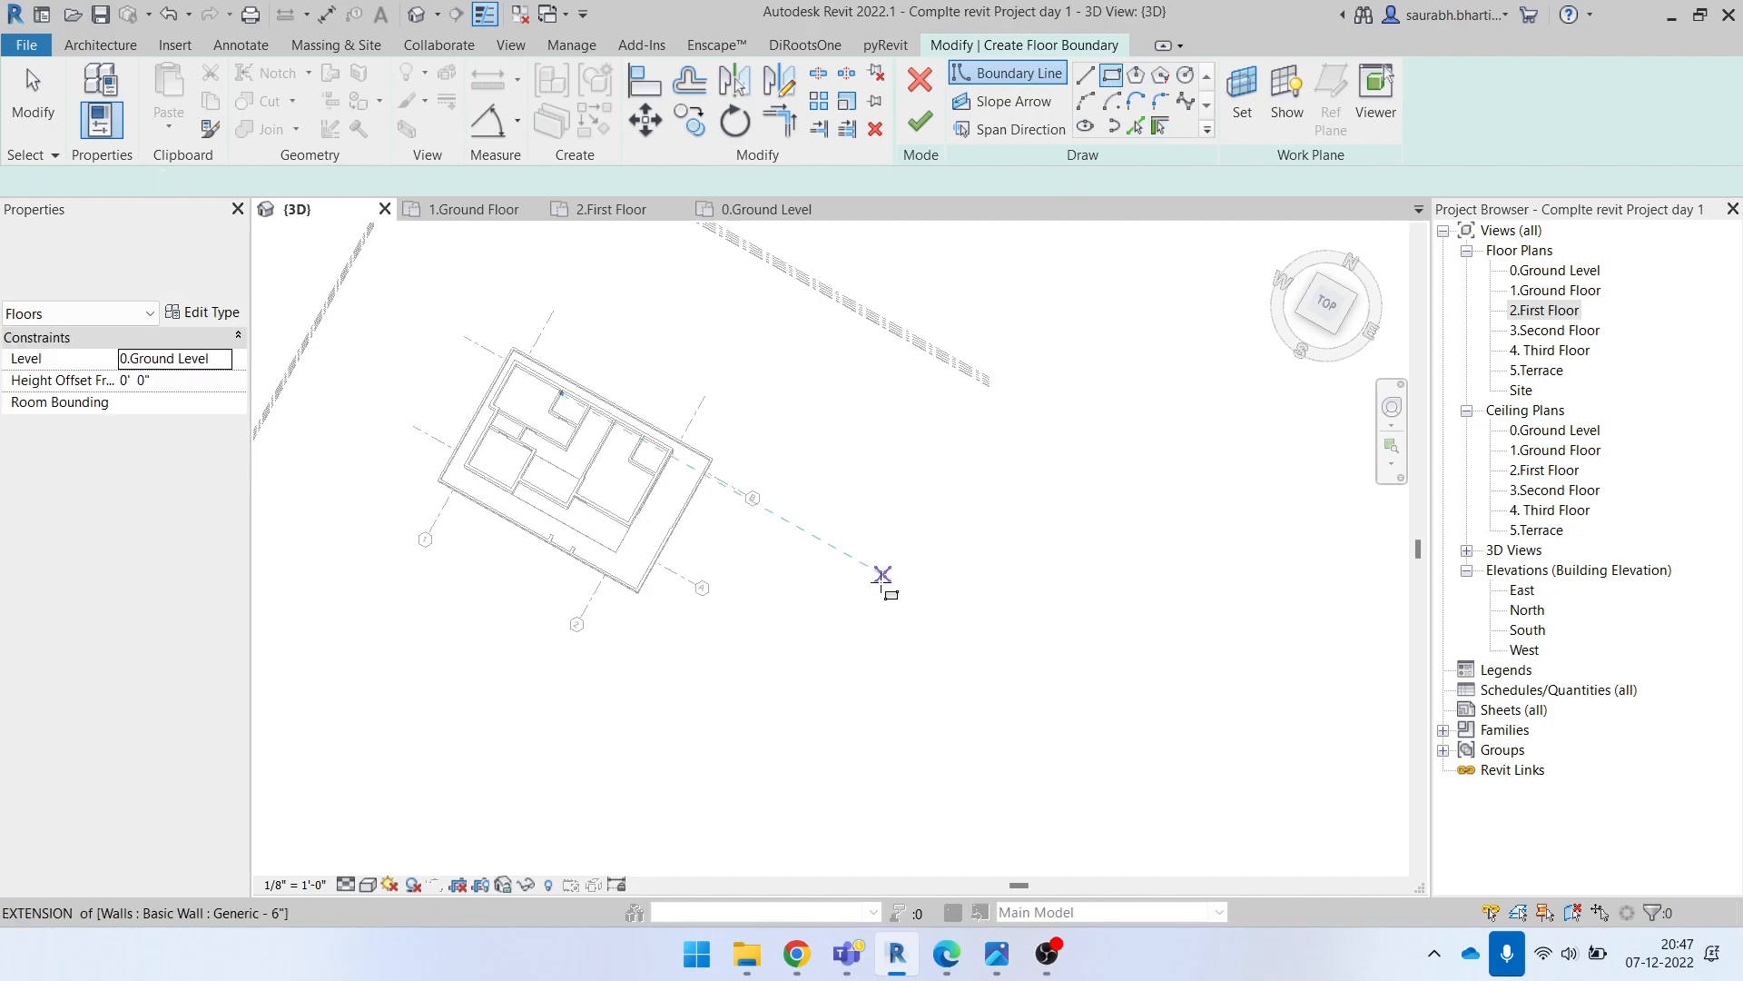
{"action": "left_click", "coordinate": [901, 505]}
{"action": "left_click", "coordinate": [996, 654]}
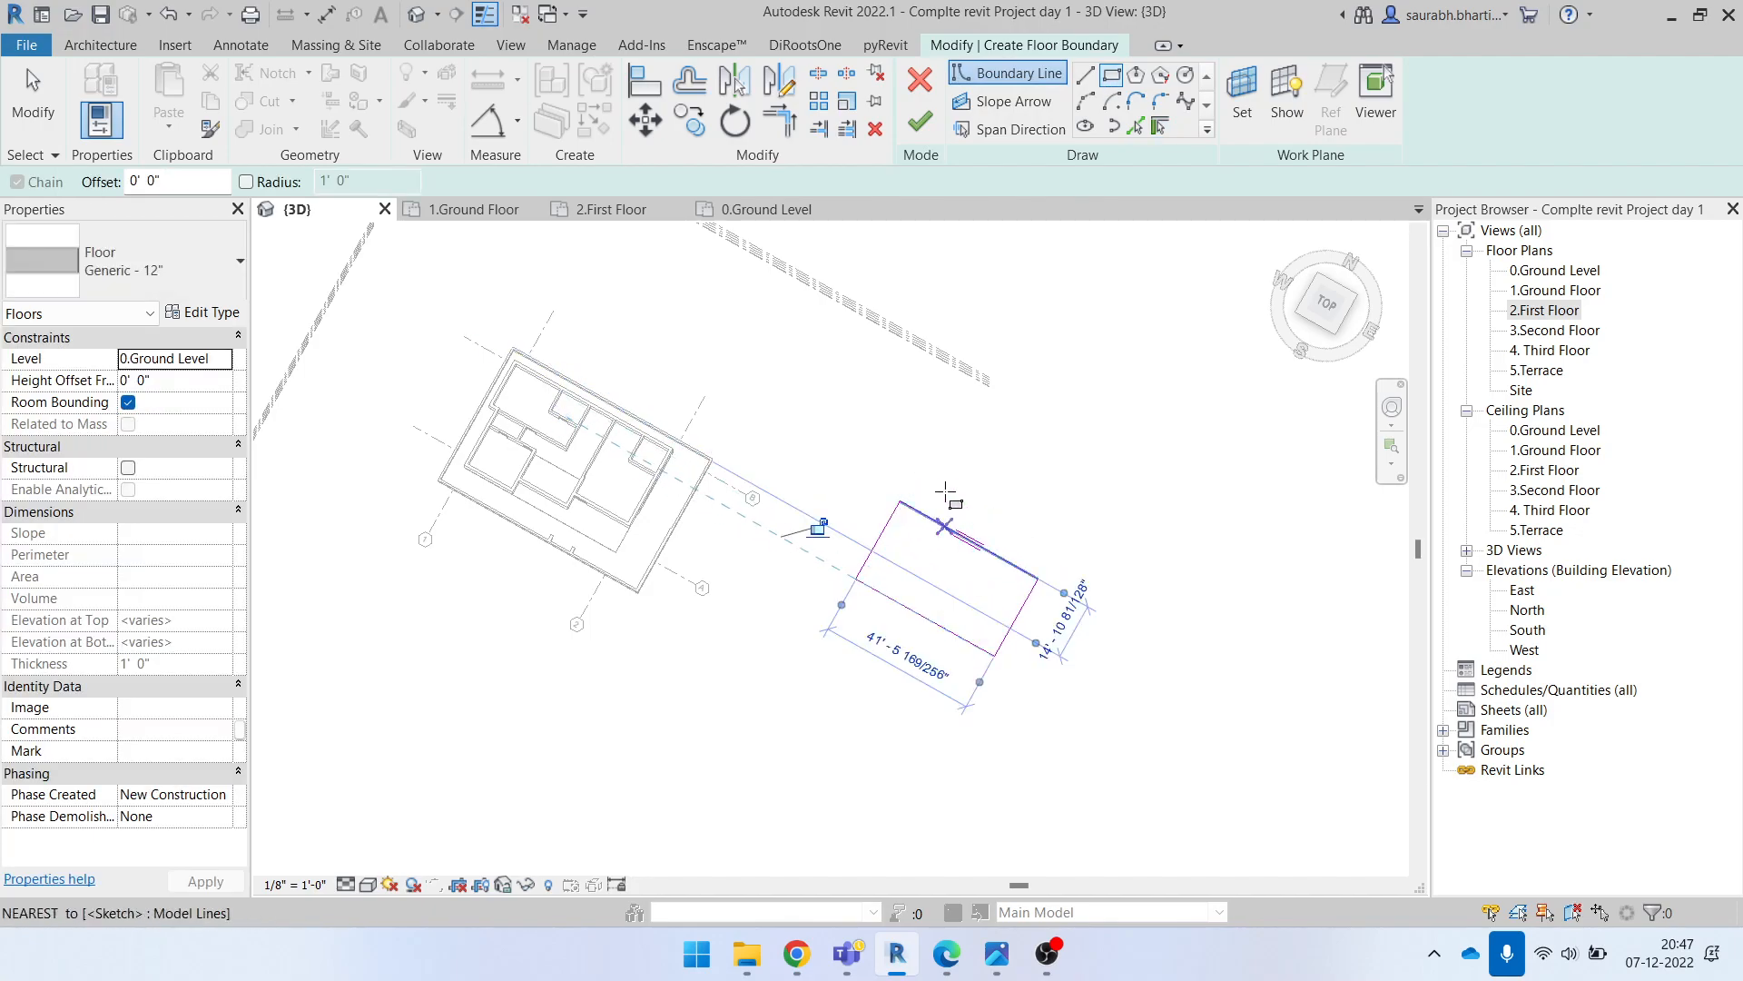
{"action": "left_click", "coordinate": [921, 124]}
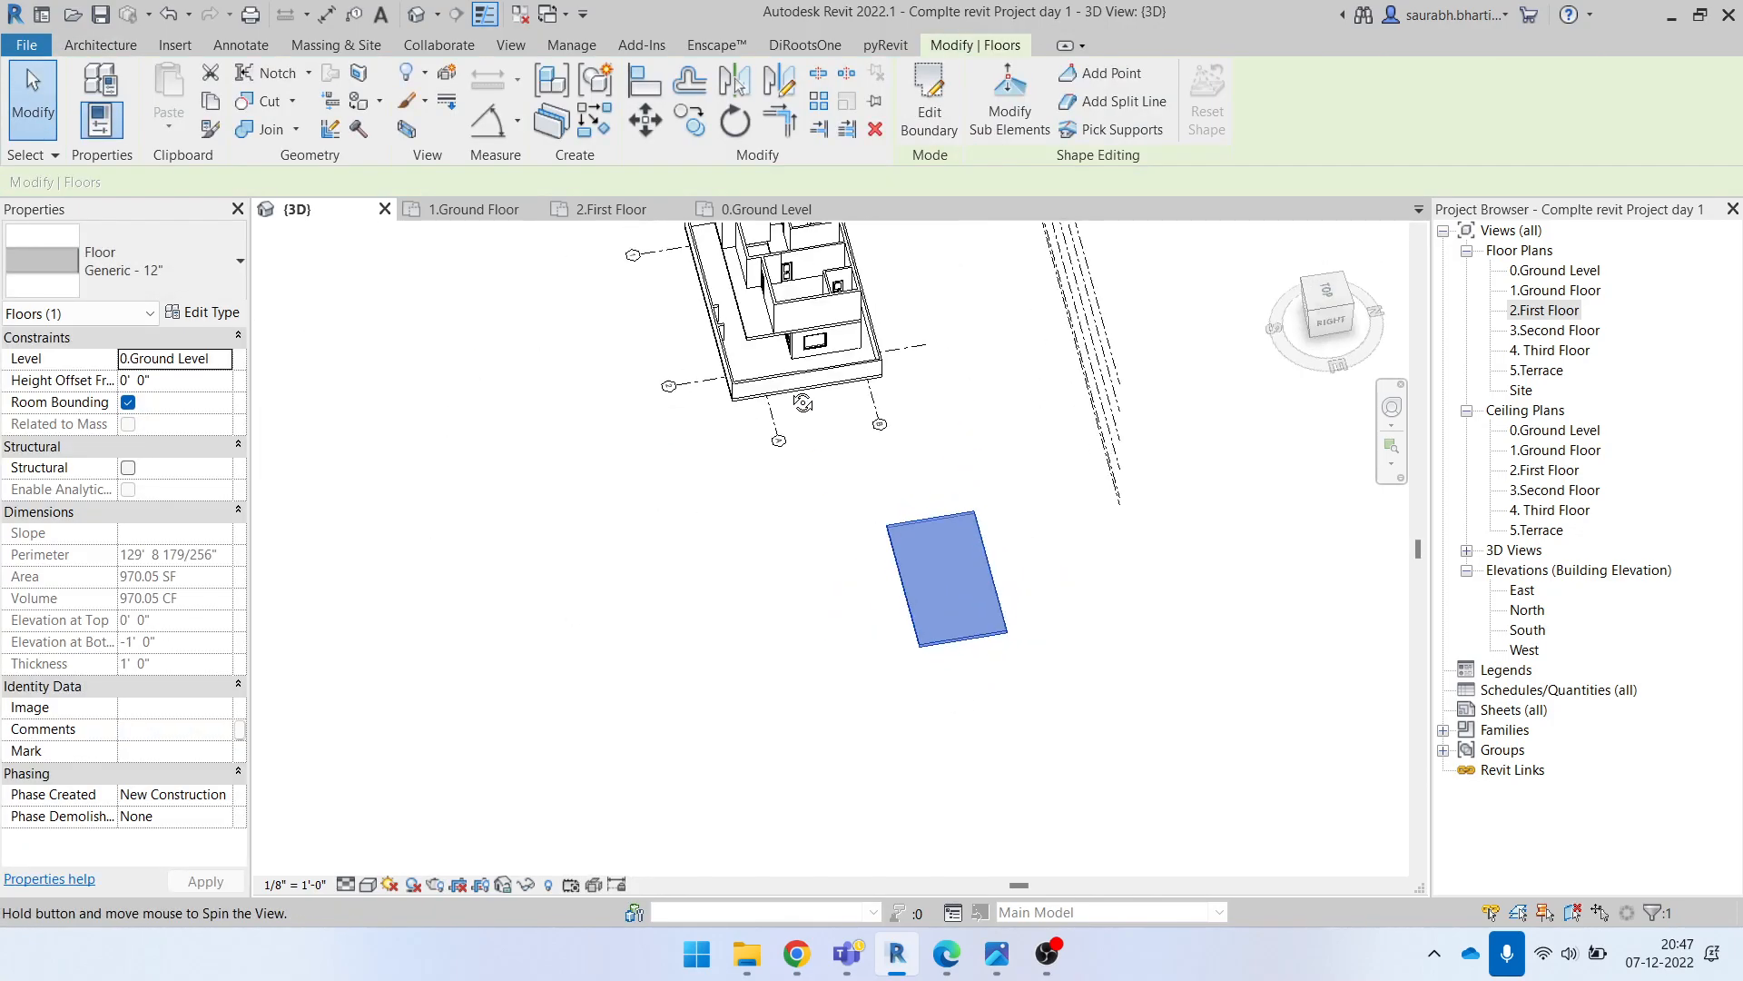
Step: Cut a circular opening of about 6'-6" radius in the sample floor by adding a circle to its boundary sketch
{"action": "middle_click_drag", "start_coordinate": [813, 440], "coordinate": [1049, 372], "text": "shift"}
{"action": "left_click", "coordinate": [1071, 646]}
{"action": "scroll", "coordinate": [1006, 606], "scroll_direction": "up", "scroll_amount": 4}
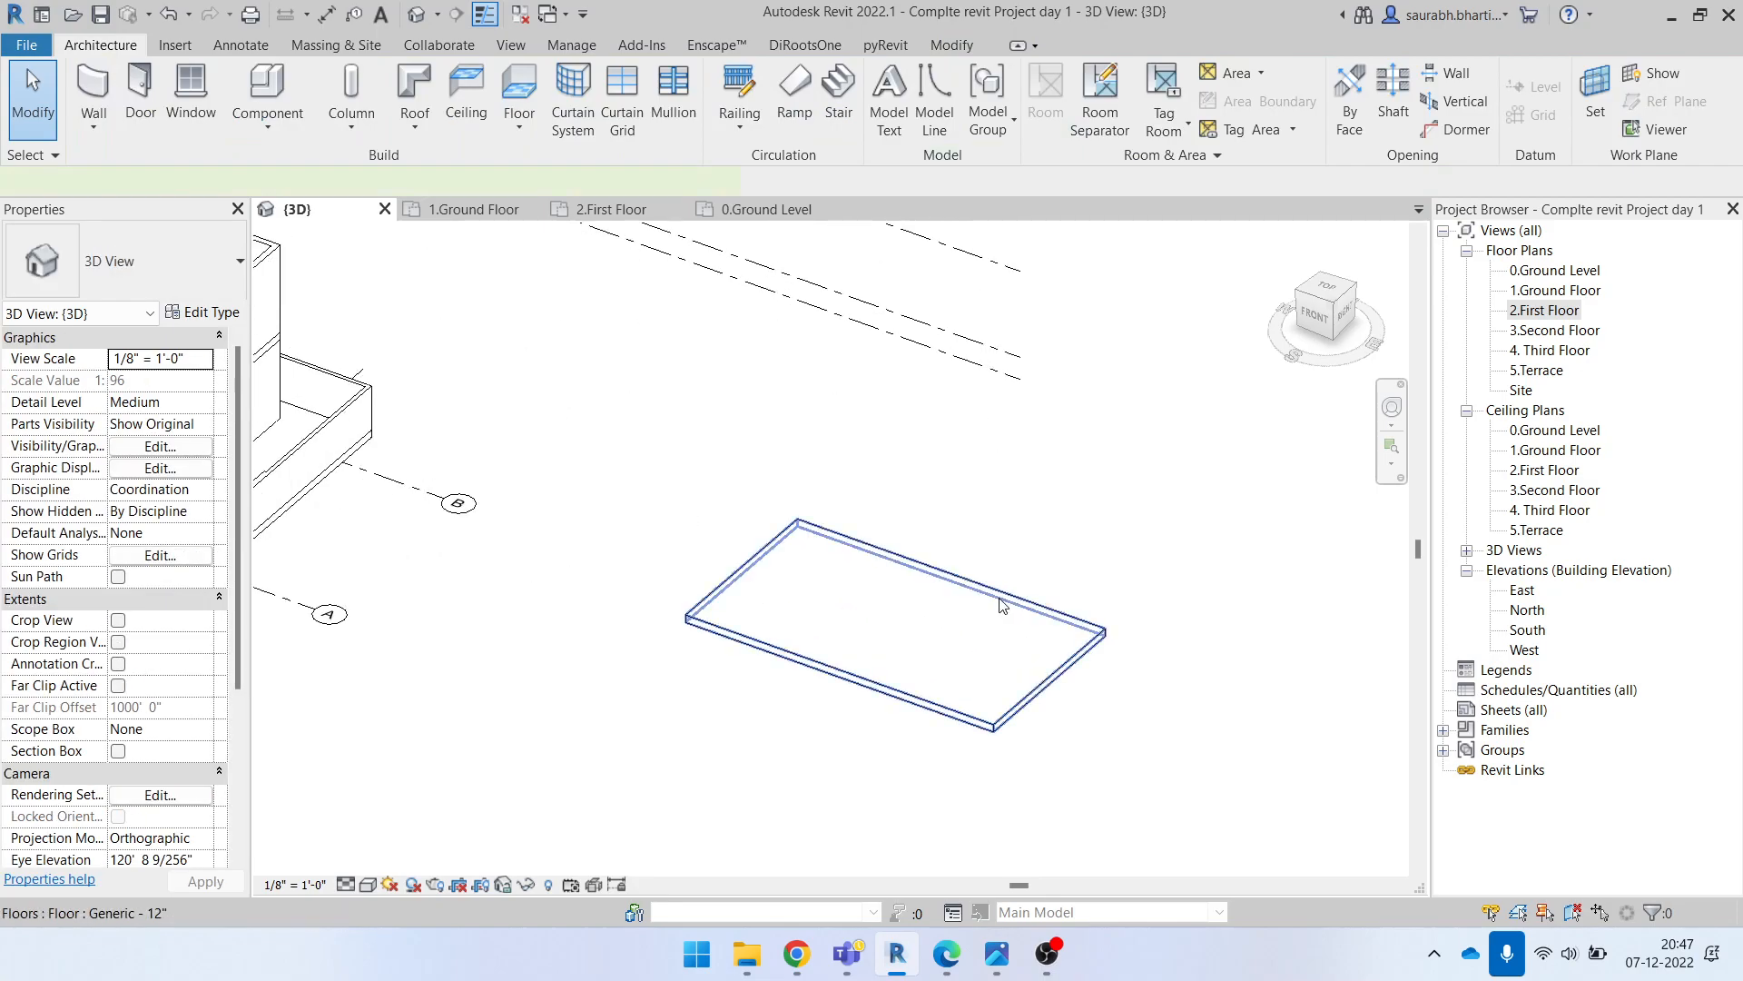
{"action": "left_click", "coordinate": [1001, 605]}
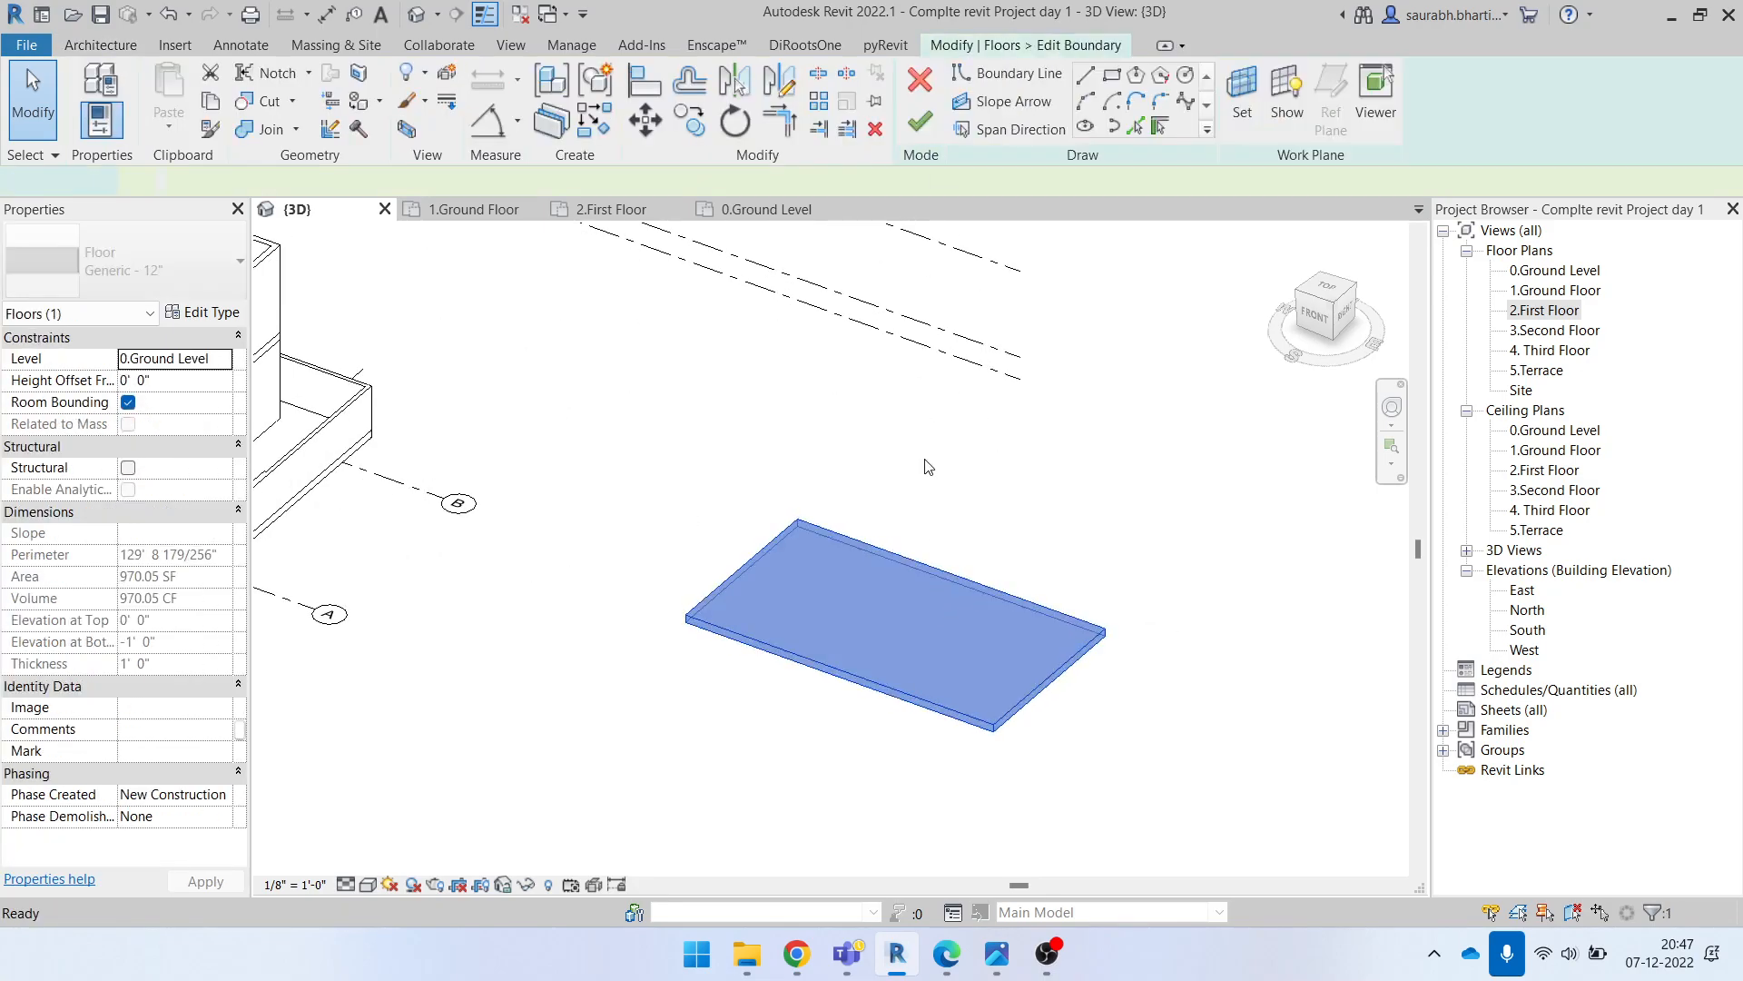
{"action": "left_click", "coordinate": [1185, 75]}
{"action": "scroll", "coordinate": [926, 613], "scroll_direction": "up", "scroll_amount": 3}
{"action": "left_click", "coordinate": [854, 604]}
{"action": "left_click", "coordinate": [968, 589]}
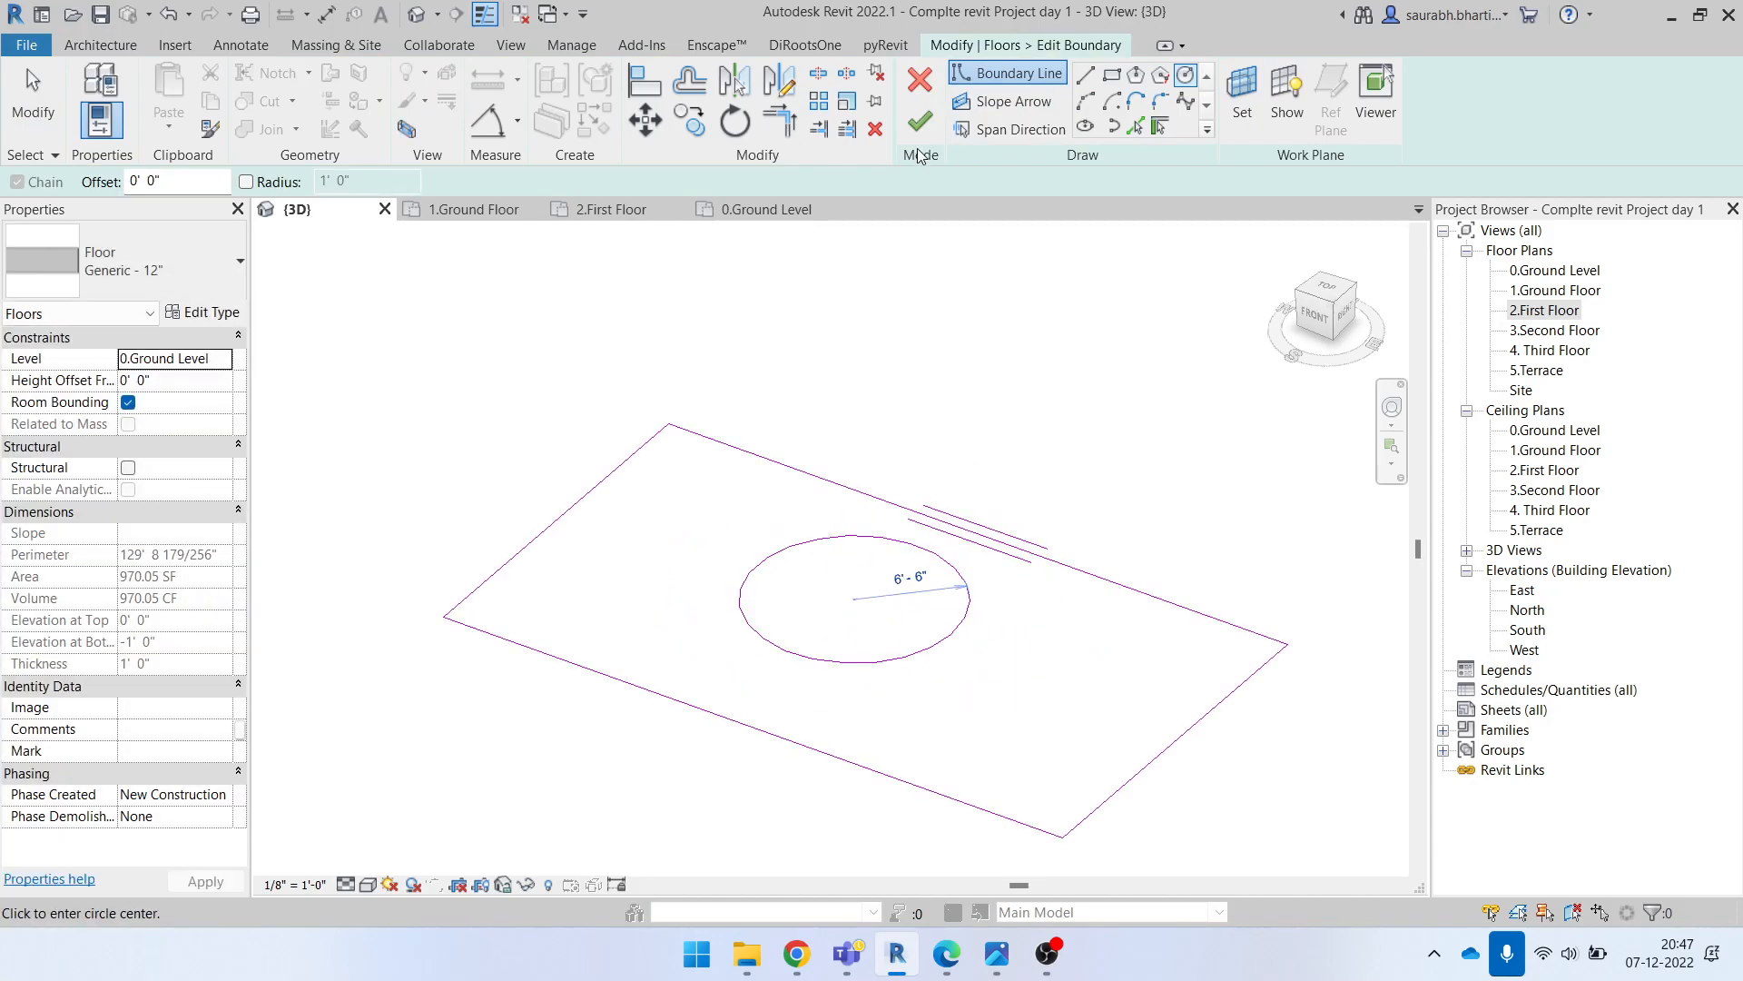
{"action": "left_click", "coordinate": [920, 121]}
Step: Check the circular opening in the sample floor and delete that floor
{"action": "scroll", "coordinate": [930, 583], "scroll_direction": "down", "scroll_amount": 3}
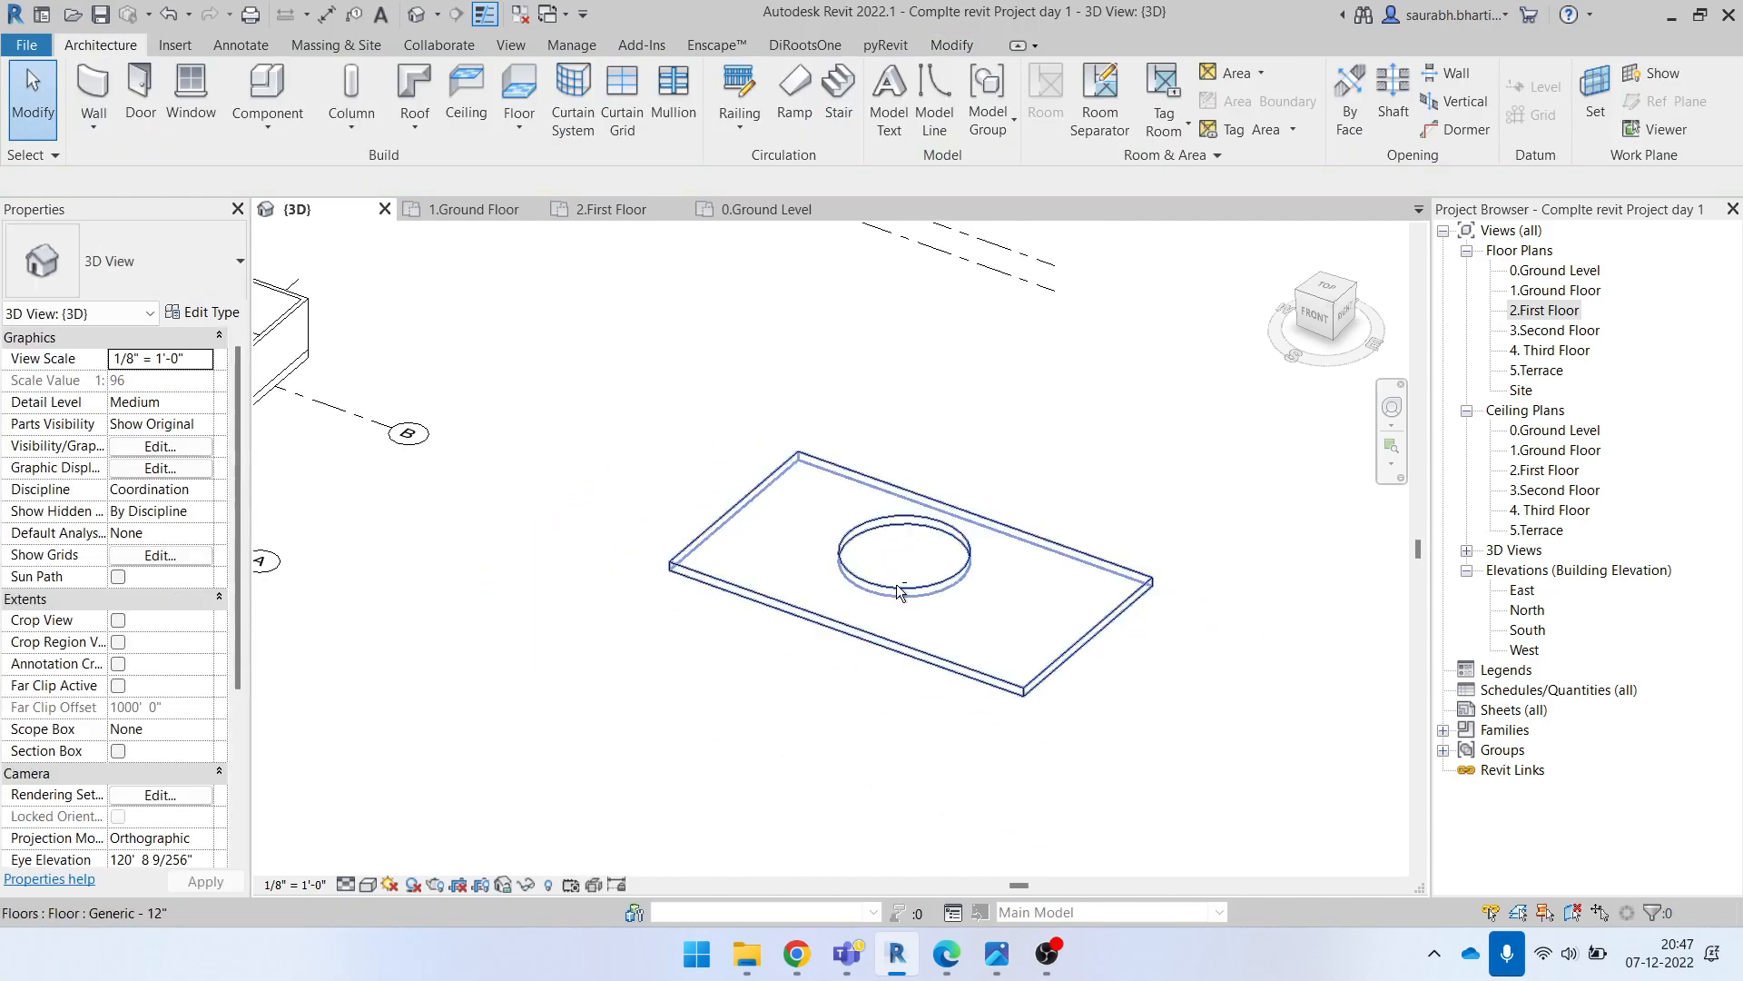
{"action": "middle_click_drag", "start_coordinate": [942, 545], "coordinate": [944, 601], "text": "shift"}
{"action": "left_click", "coordinate": [945, 604]}
{"action": "scroll", "coordinate": [965, 643], "scroll_direction": "down", "scroll_amount": 4}
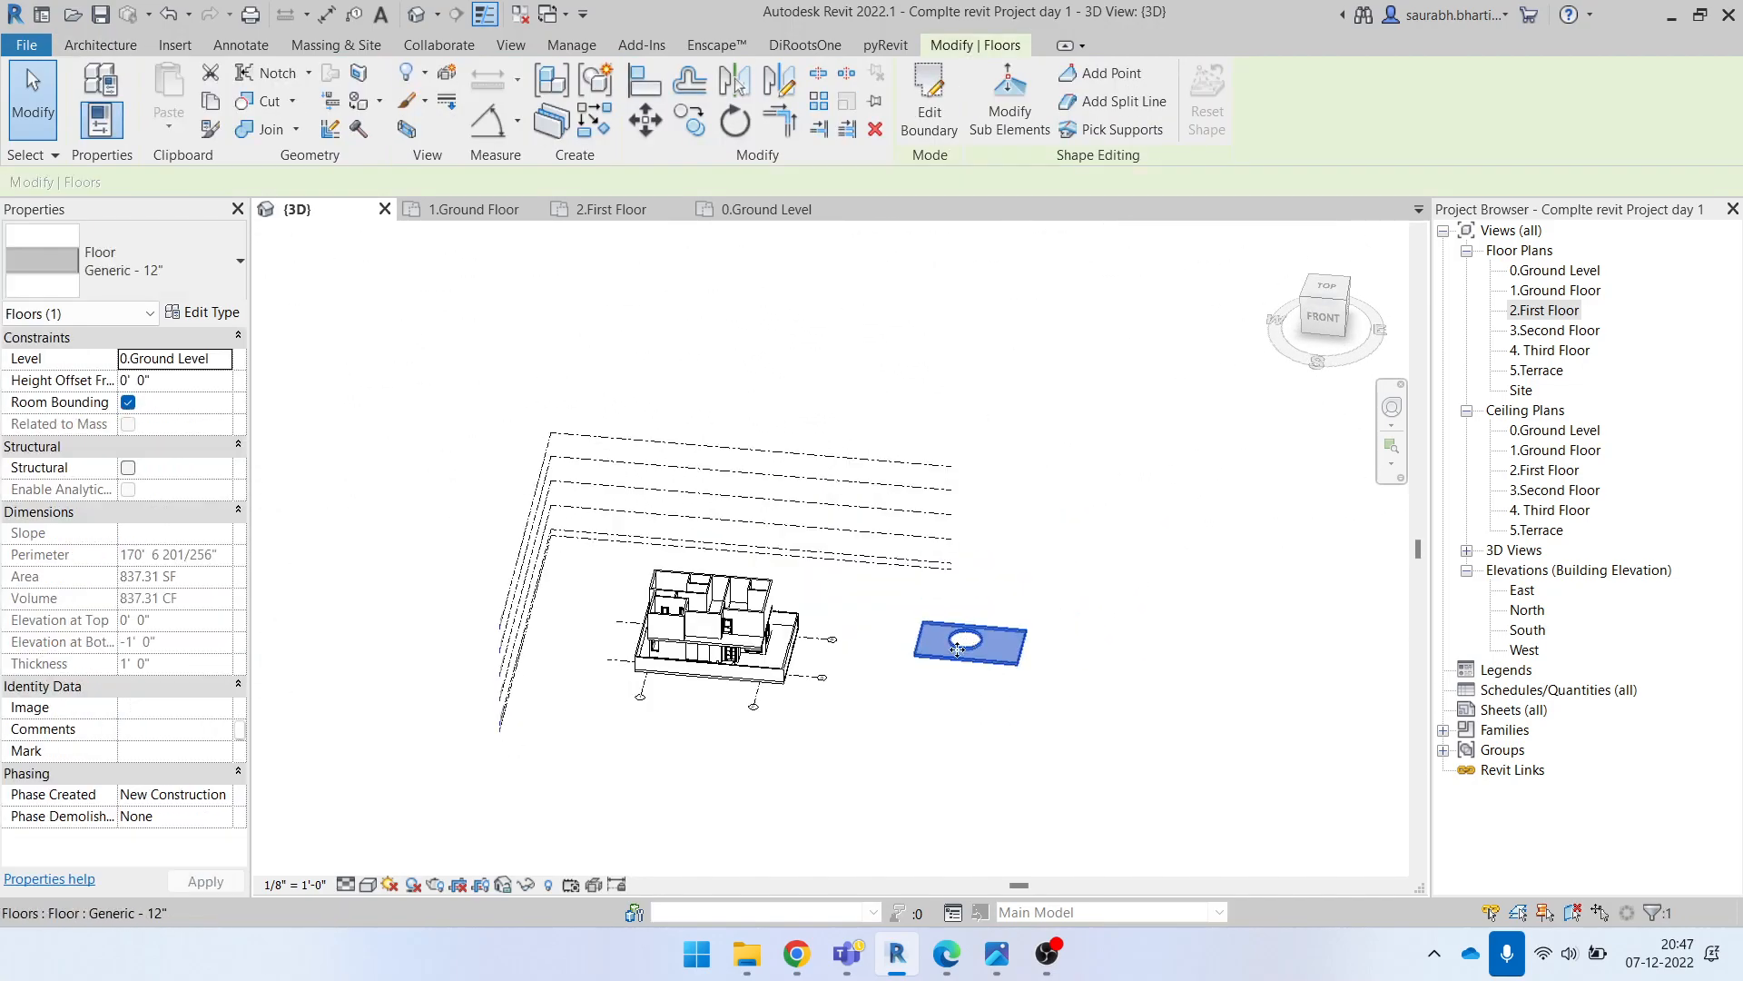
{"action": "key", "text": "Escape"}
Step: Select the first-floor slab in 3D and compare its extent with the rooms and balcony on the 2.First Floor plan
{"action": "scroll", "coordinate": [739, 655], "scroll_direction": "up", "scroll_amount": 4}
{"action": "left_click", "coordinate": [768, 651]}
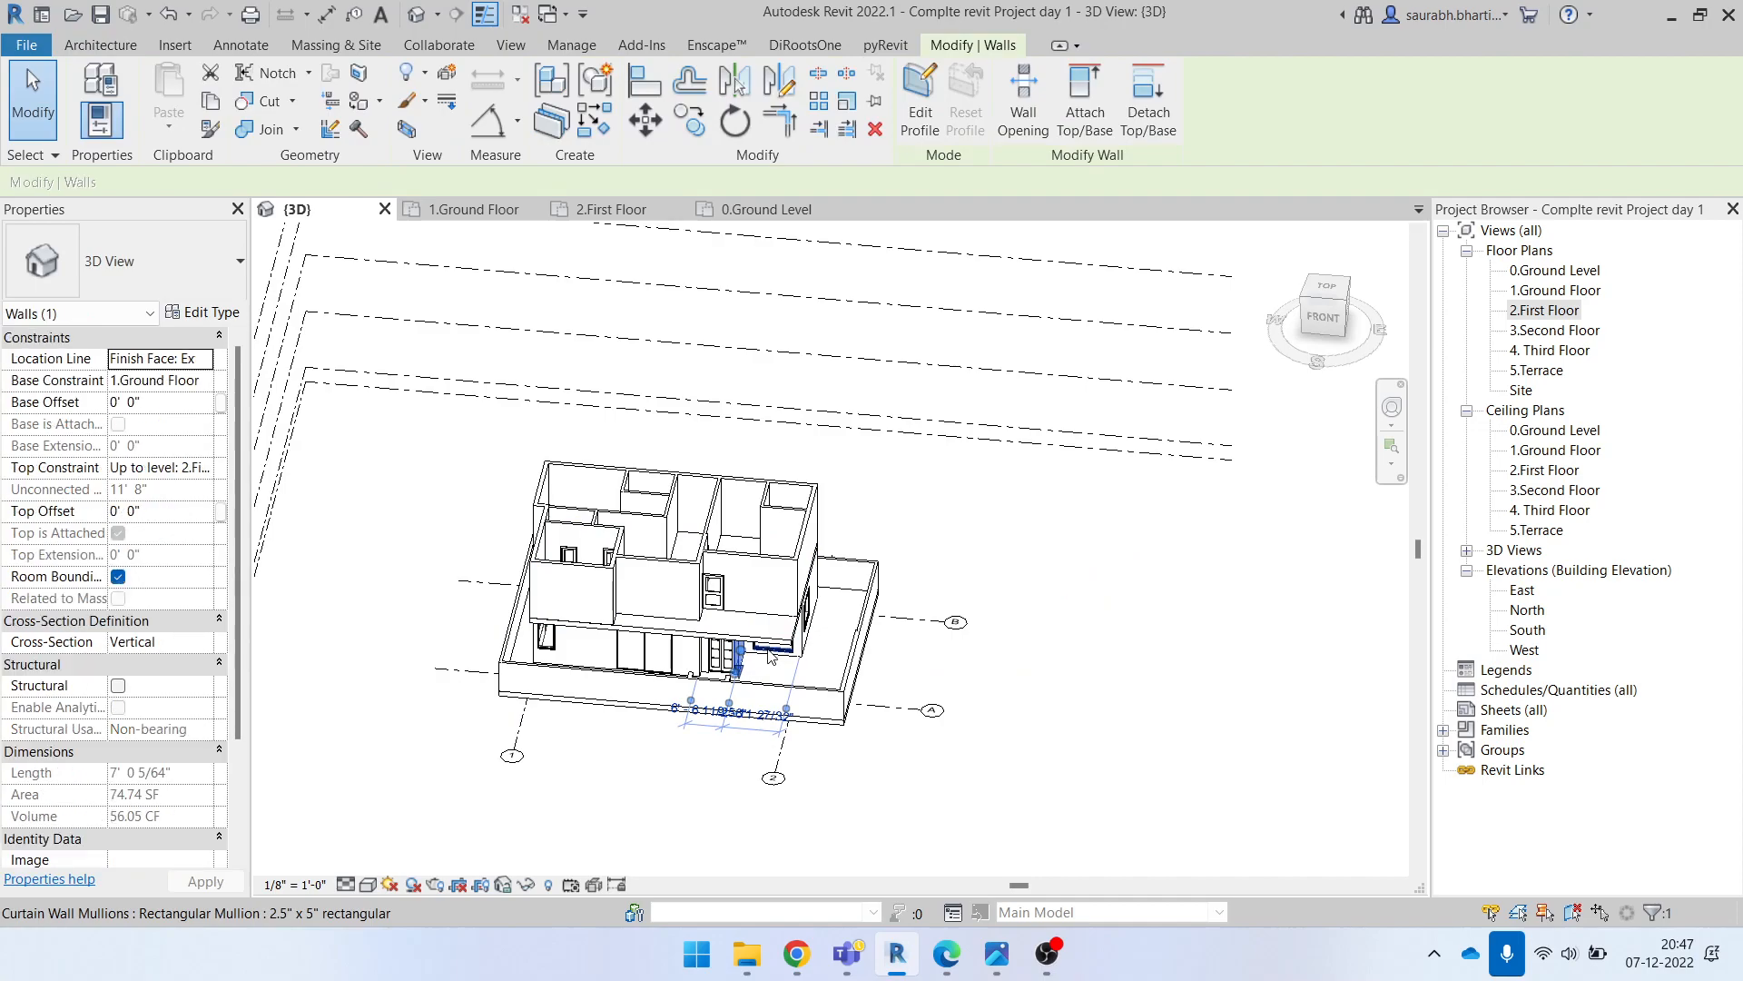
{"action": "key", "text": "Escape"}
{"action": "left_click", "coordinate": [773, 641]}
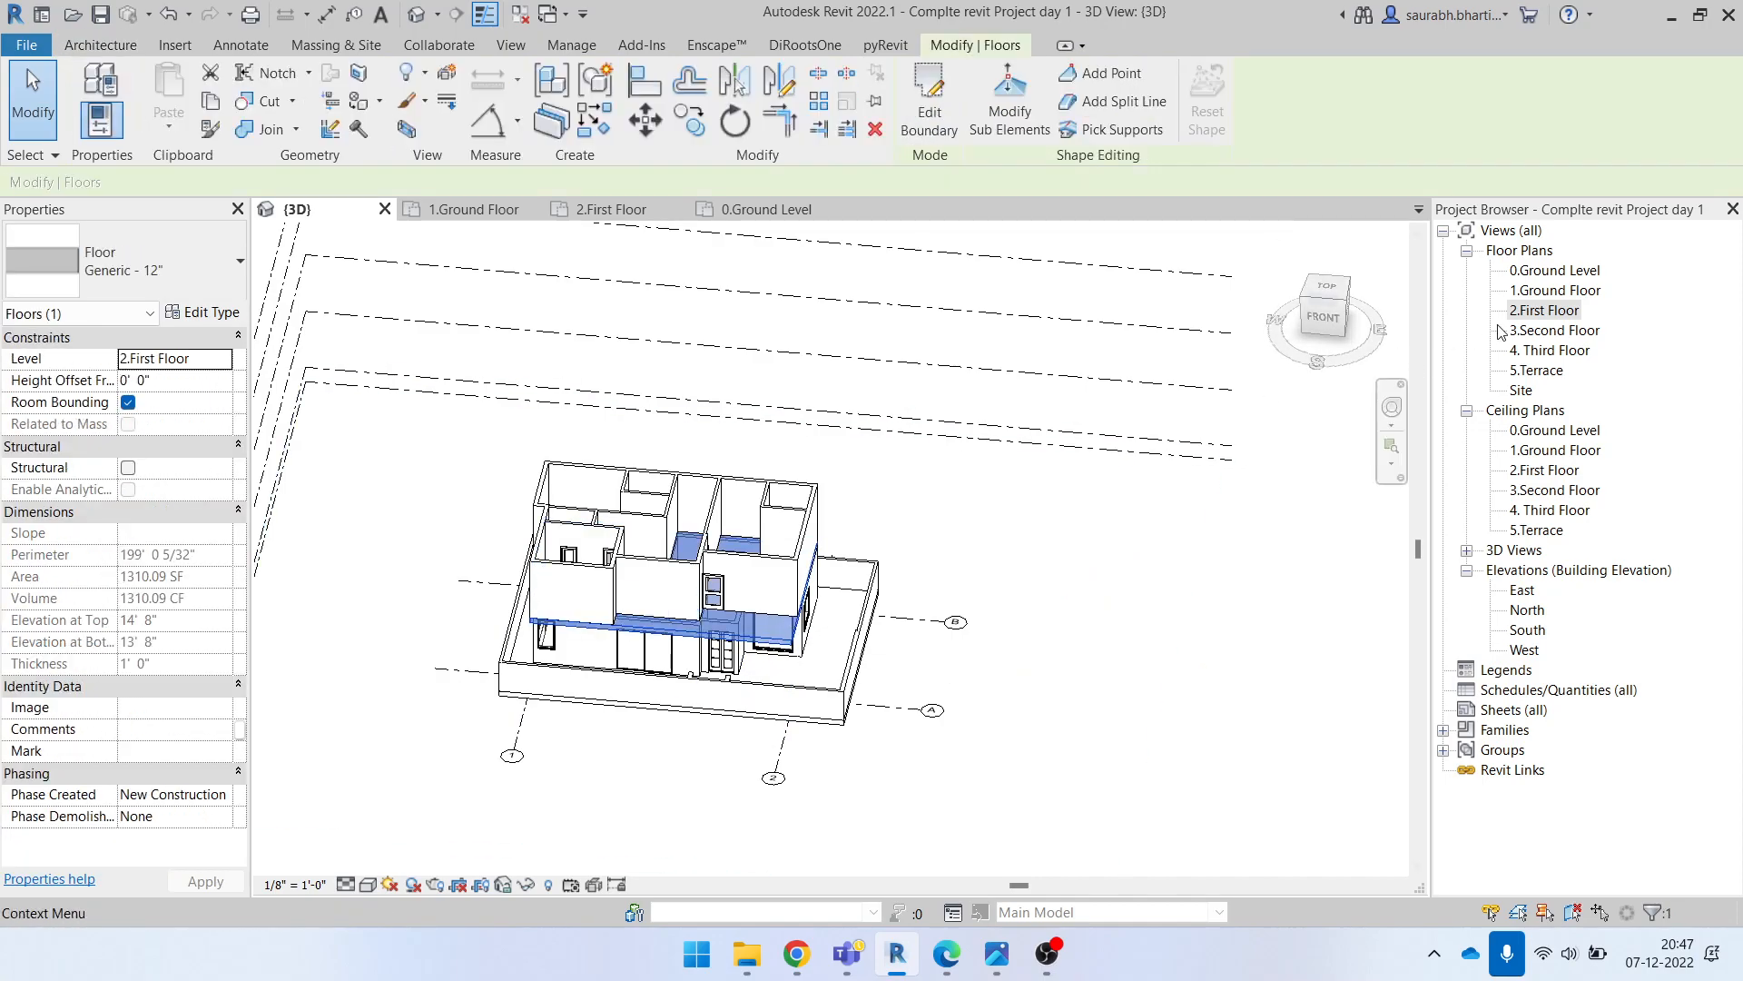
{"action": "double_click", "coordinate": [1530, 315]}
{"action": "scroll", "coordinate": [958, 592], "scroll_direction": "down", "scroll_amount": 3}
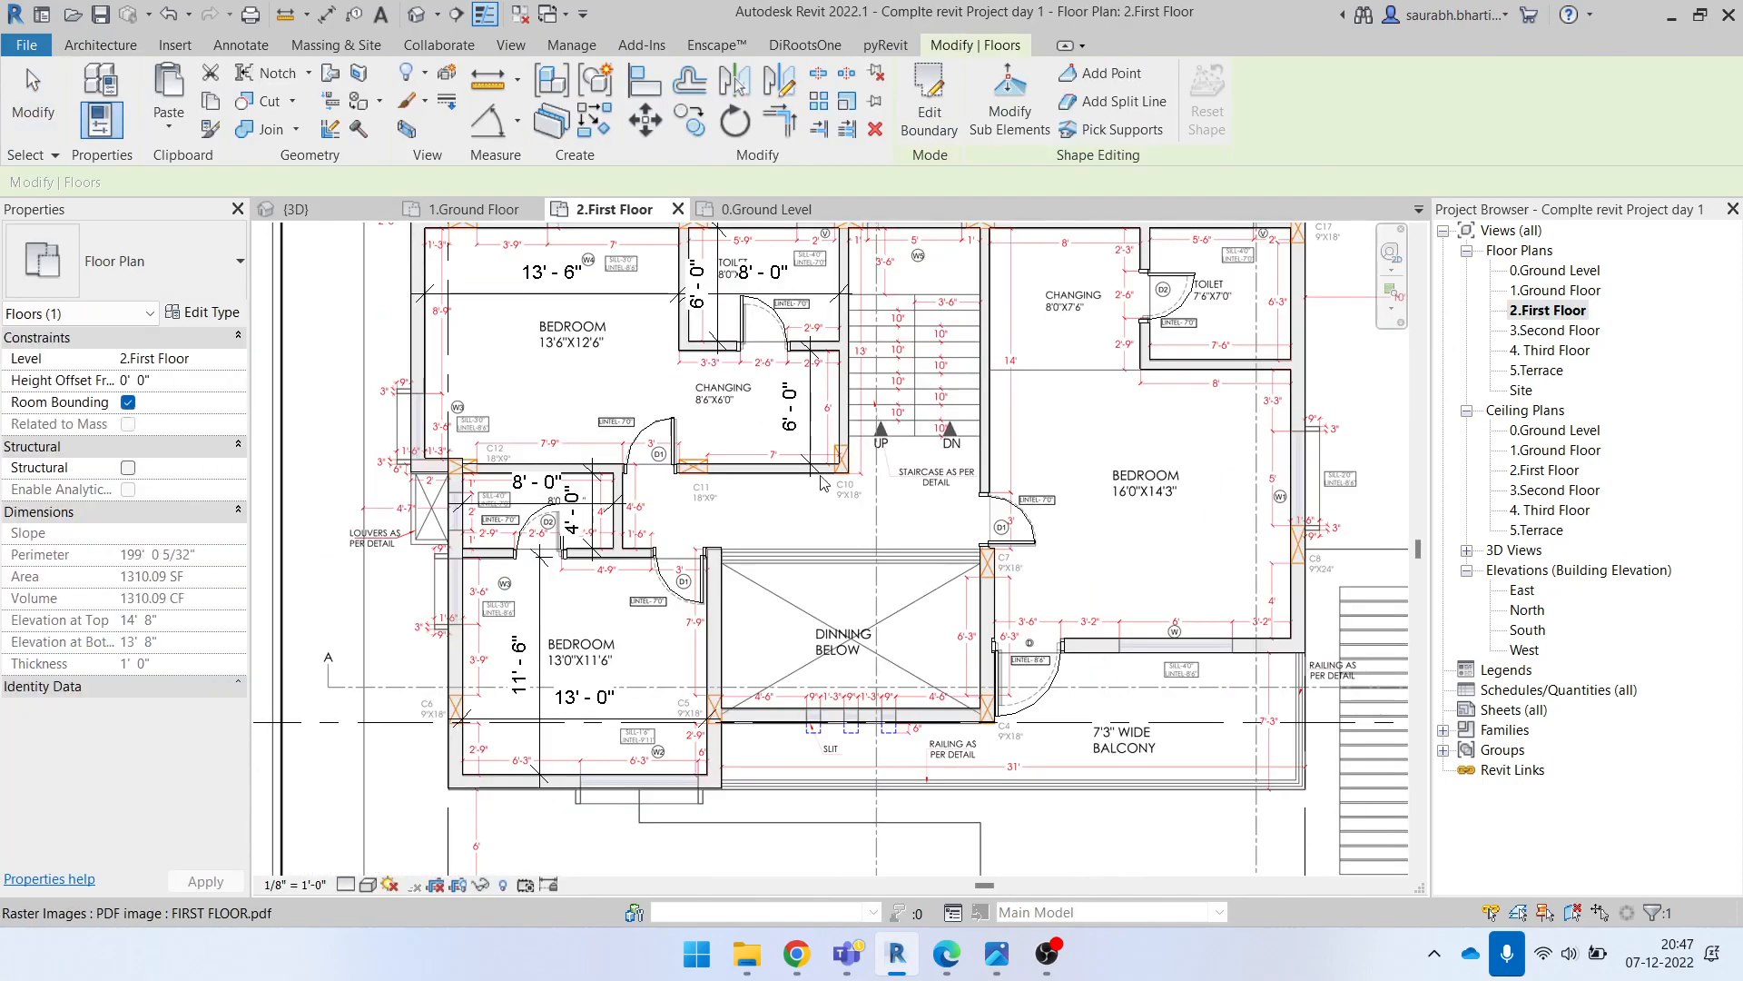
{"action": "scroll", "coordinate": [1124, 741], "scroll_direction": "down", "scroll_amount": 1}
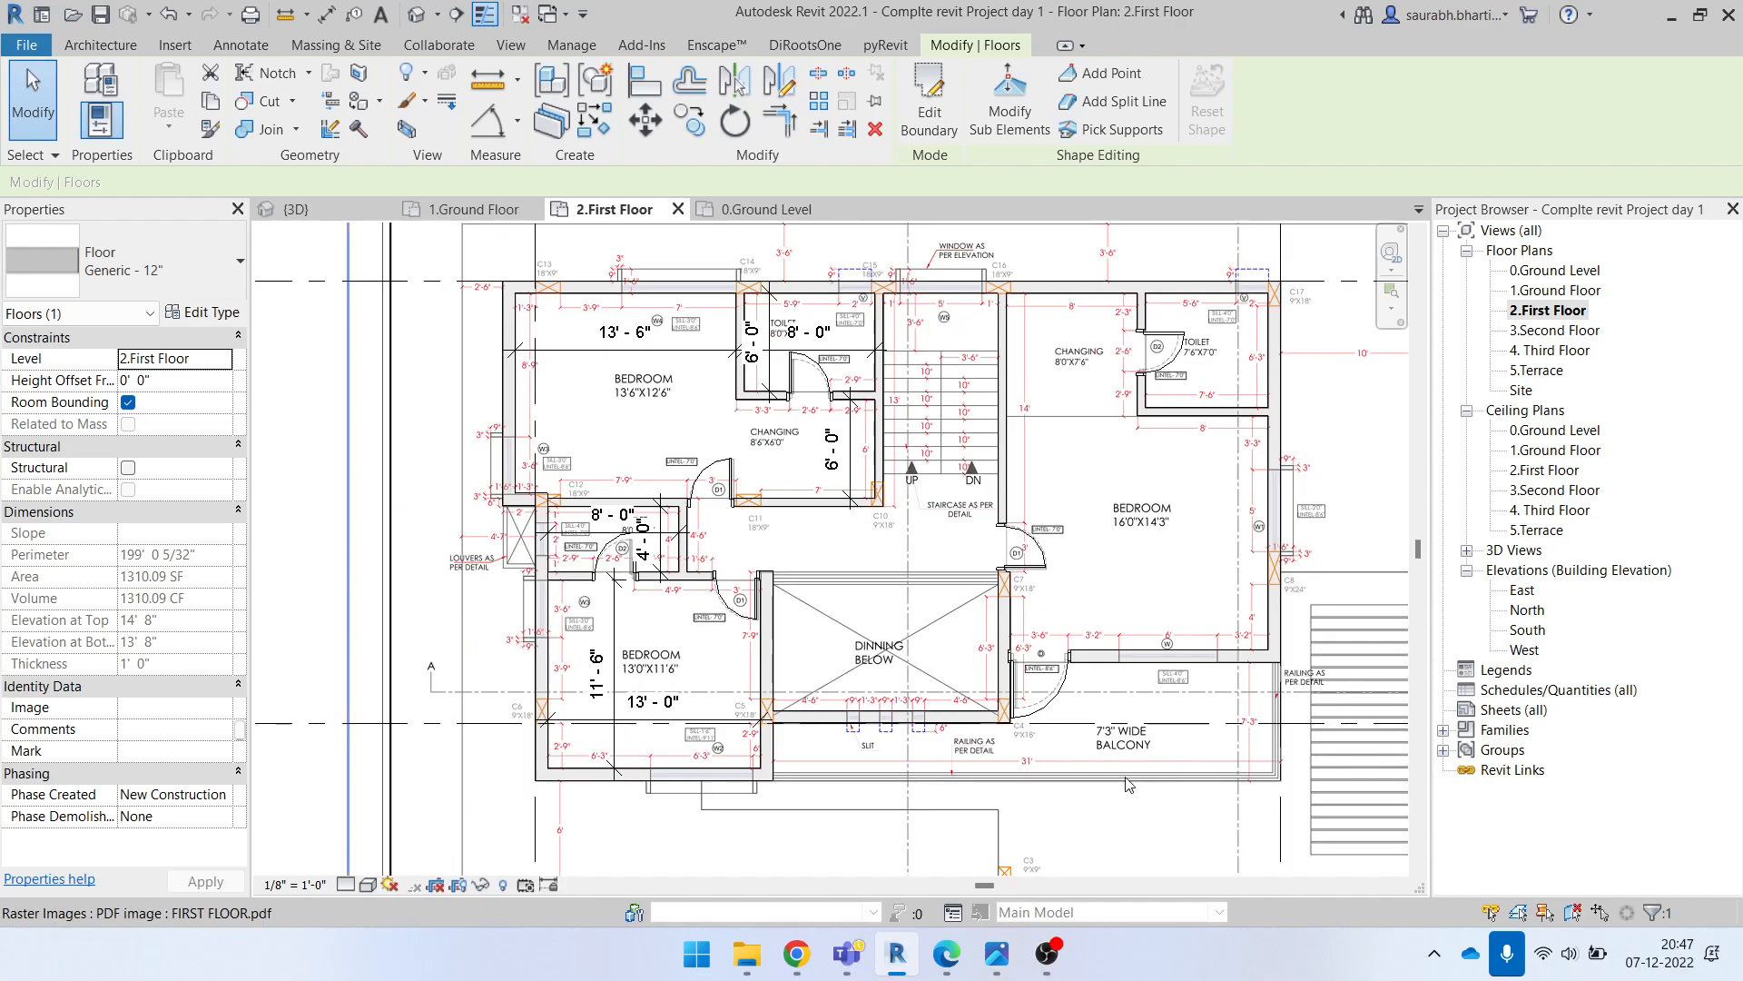
{"action": "left_click", "coordinate": [421, 15]}
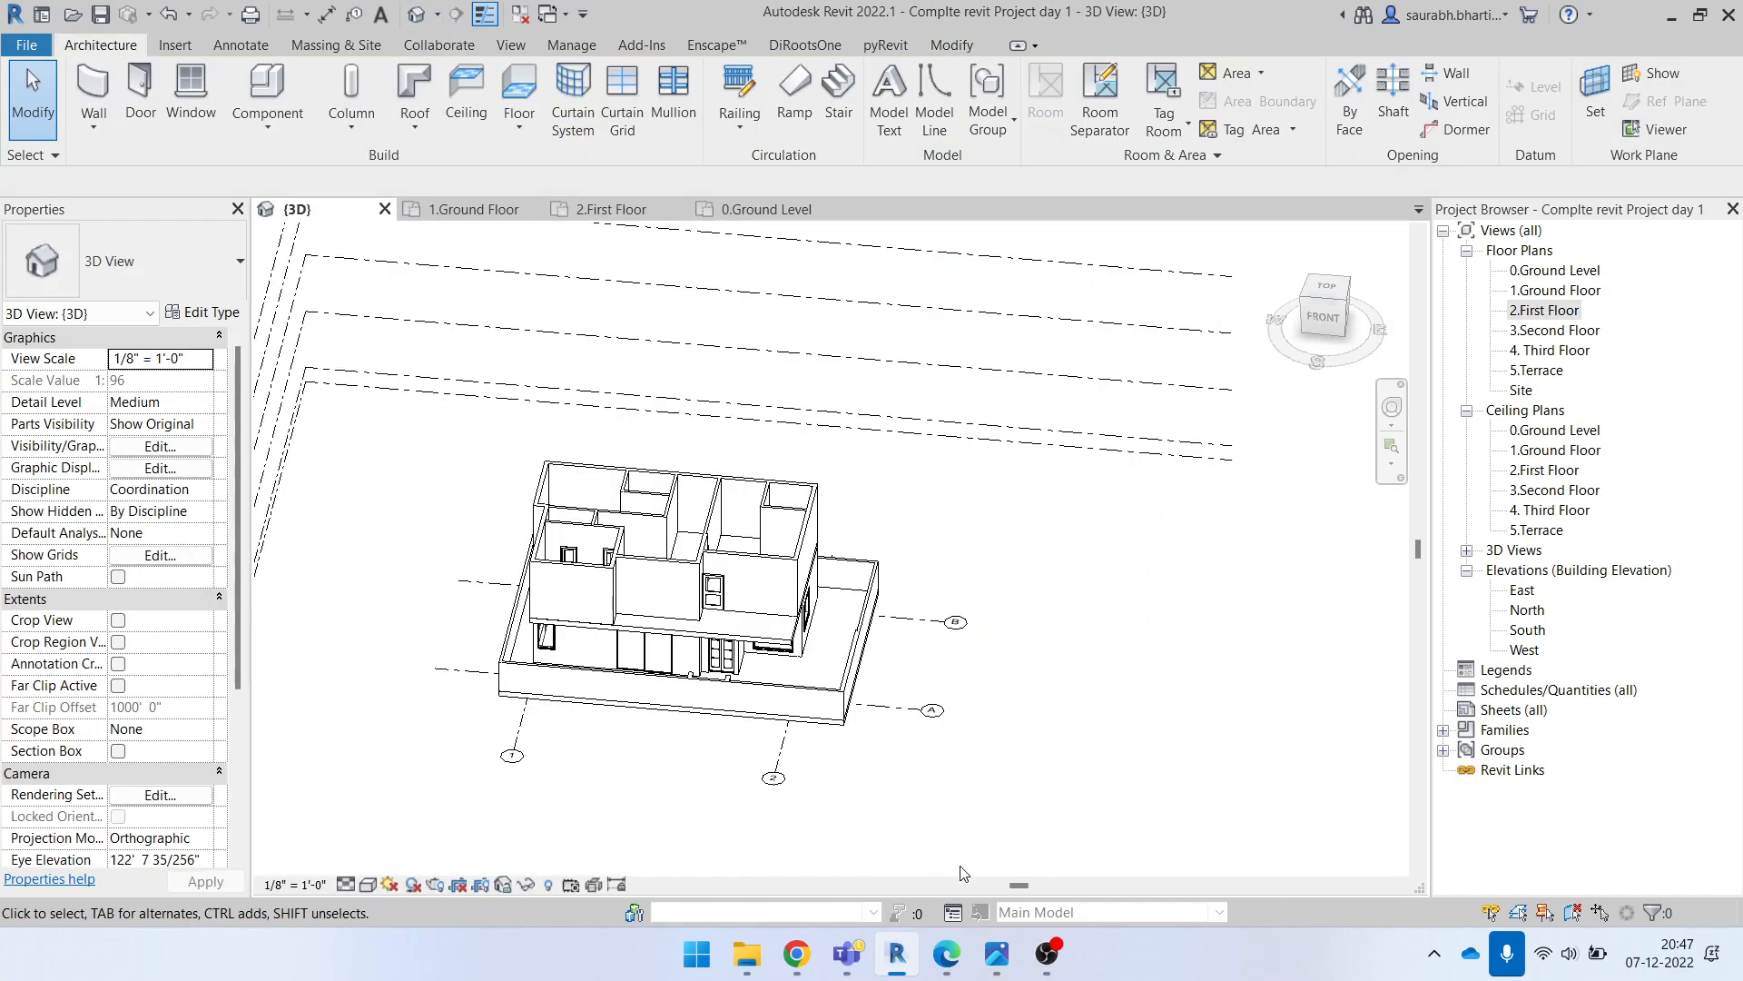
Step: Reopen the first-floor slab's boundary sketch, check the void outline against the DINNING BELOW area on the 2.First Floor plan, and finish the sketch
{"action": "scroll", "coordinate": [770, 596], "scroll_direction": "up", "scroll_amount": 4}
{"action": "left_click", "coordinate": [770, 596]}
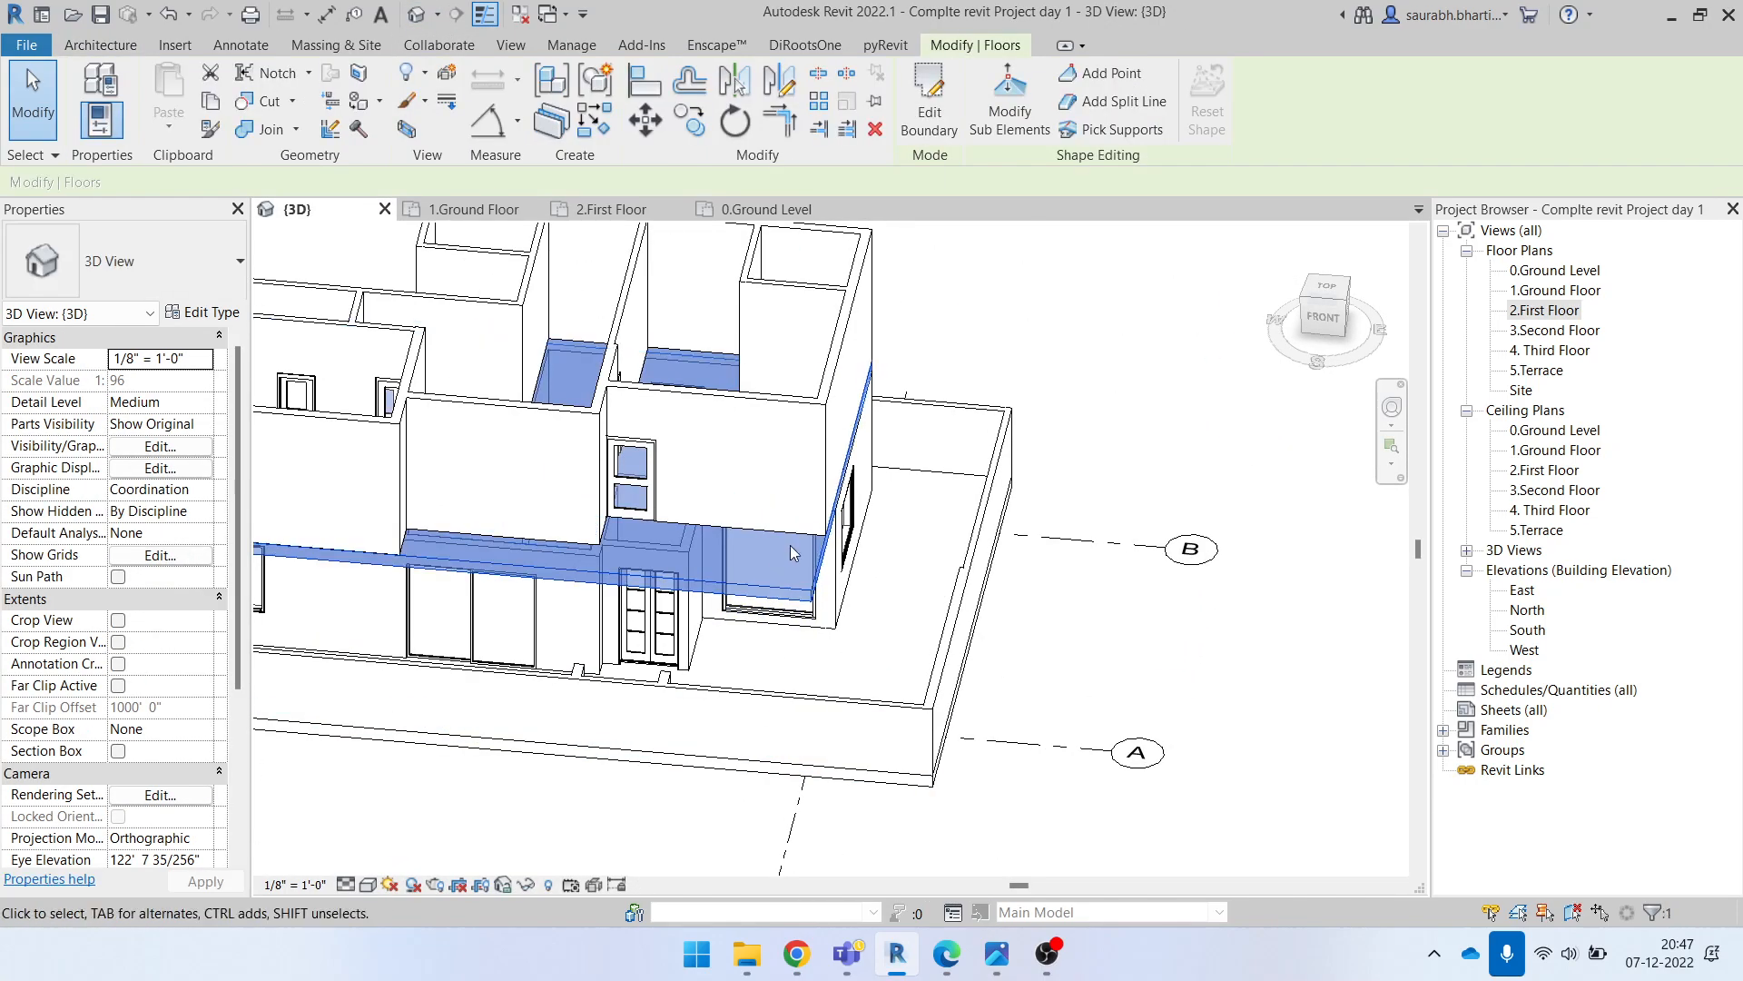
{"action": "left_click", "coordinate": [928, 101]}
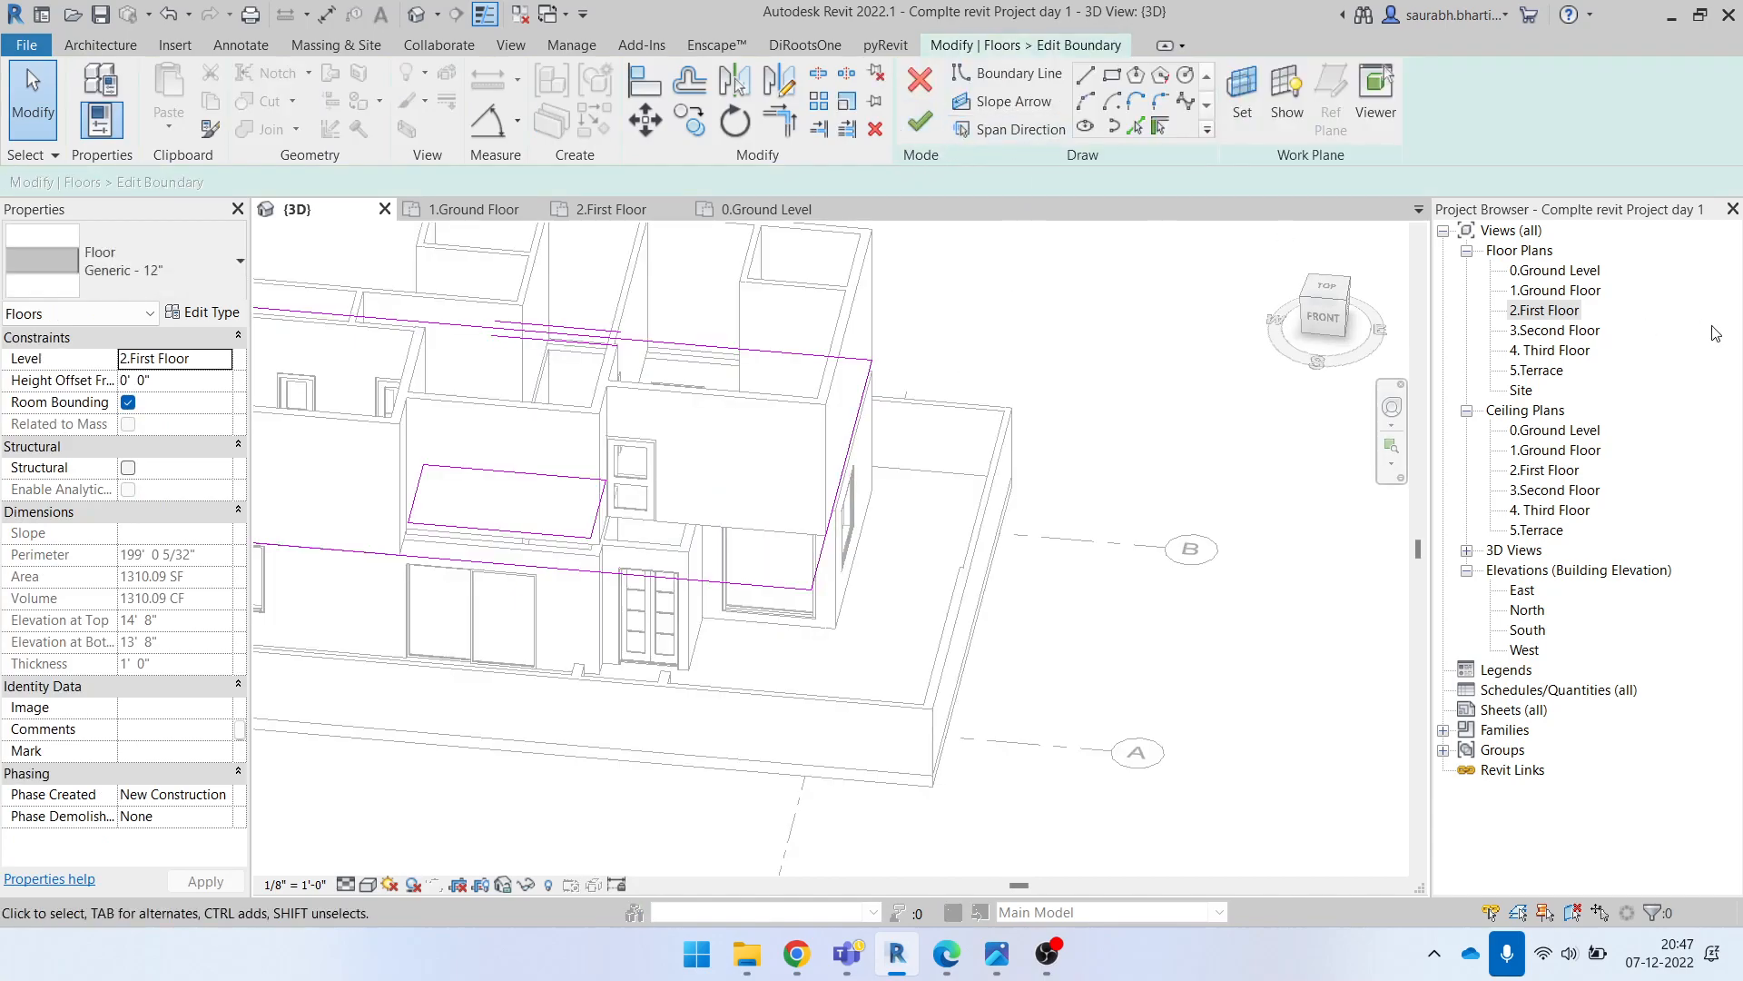
{"action": "double_click", "coordinate": [1546, 311]}
{"action": "scroll", "coordinate": [721, 471], "scroll_direction": "up", "scroll_amount": 5}
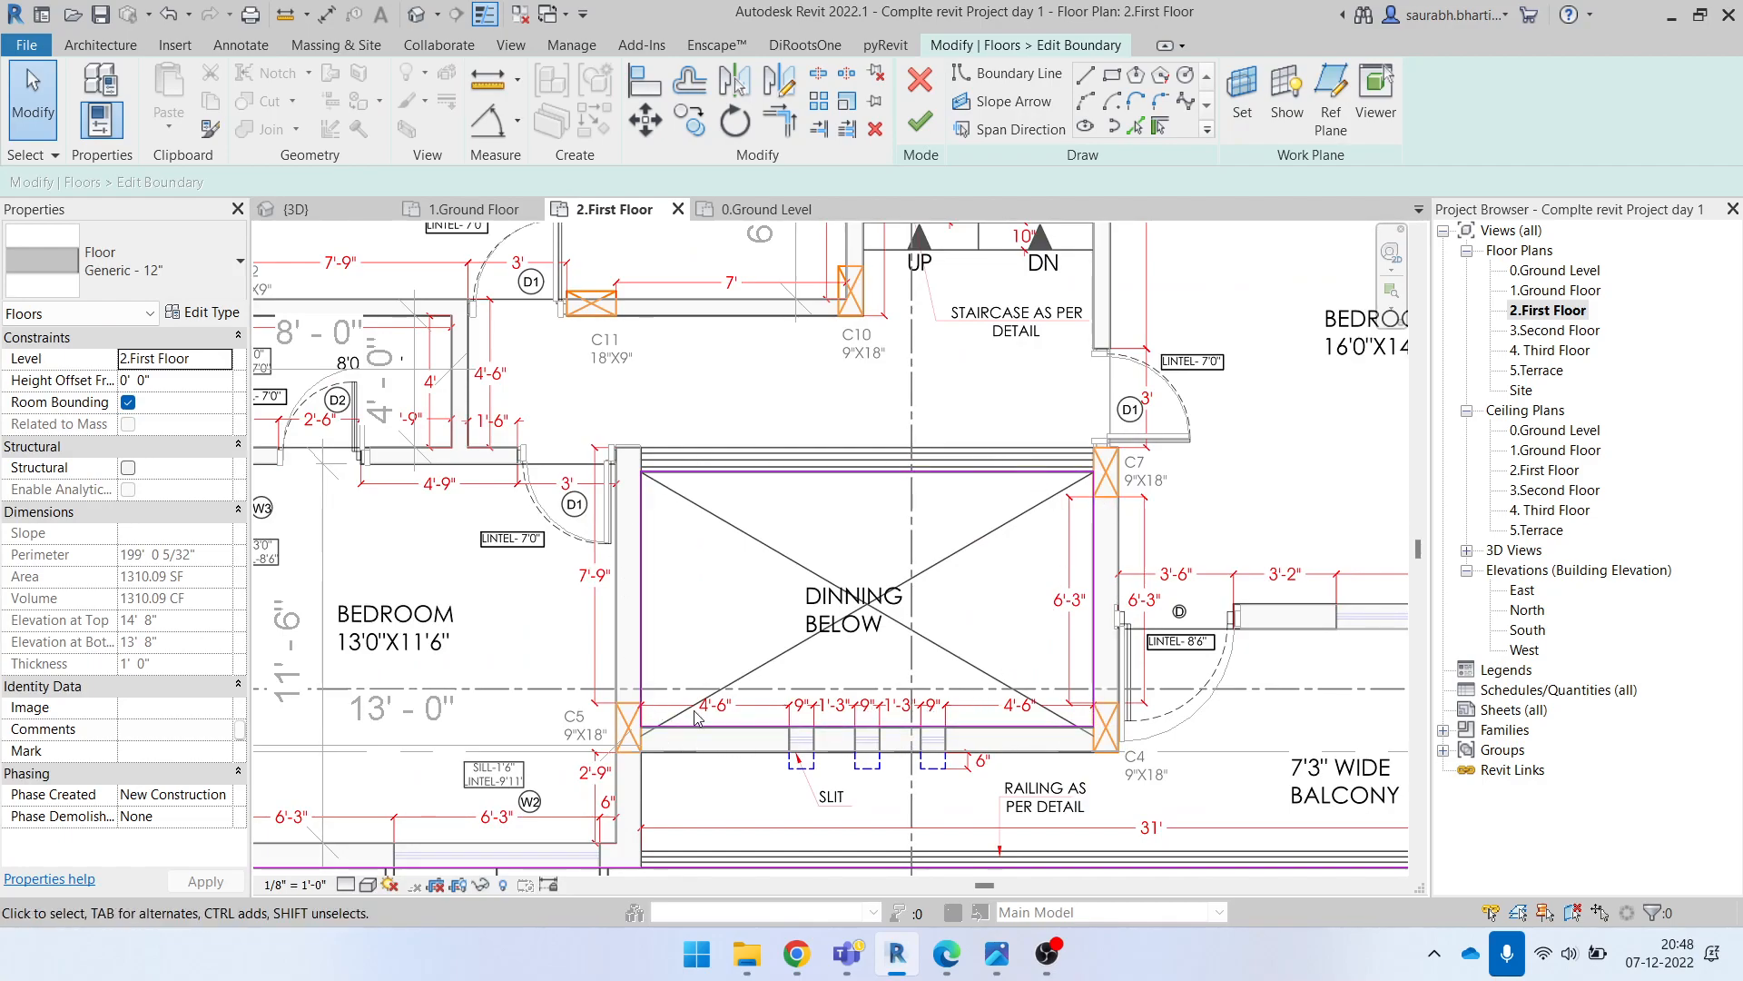
{"action": "scroll", "coordinate": [697, 717], "scroll_direction": "up", "scroll_amount": 3}
{"action": "scroll", "coordinate": [654, 541], "scroll_direction": "down", "scroll_amount": 2}
{"action": "left_click", "coordinate": [920, 120]}
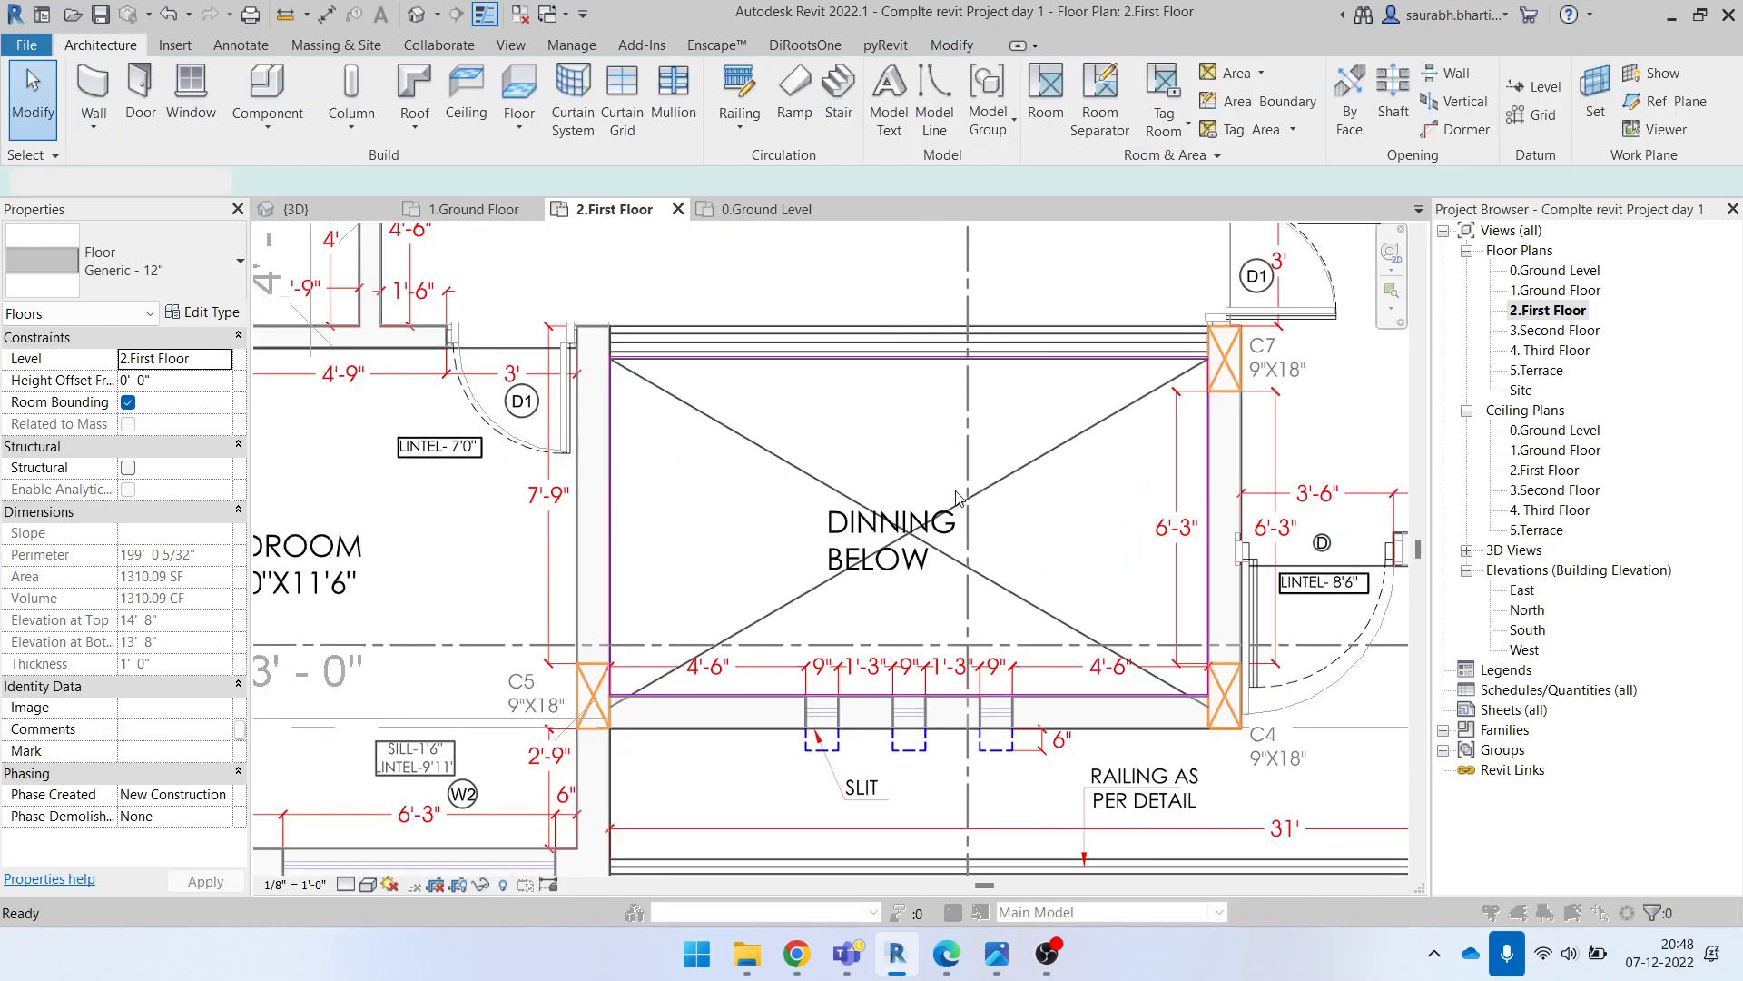
Step: Examine the dining void's edges from above in 3D and review the surrounding rooms and balcony on the 2.First Floor plan
{"action": "left_click", "coordinate": [973, 489]}
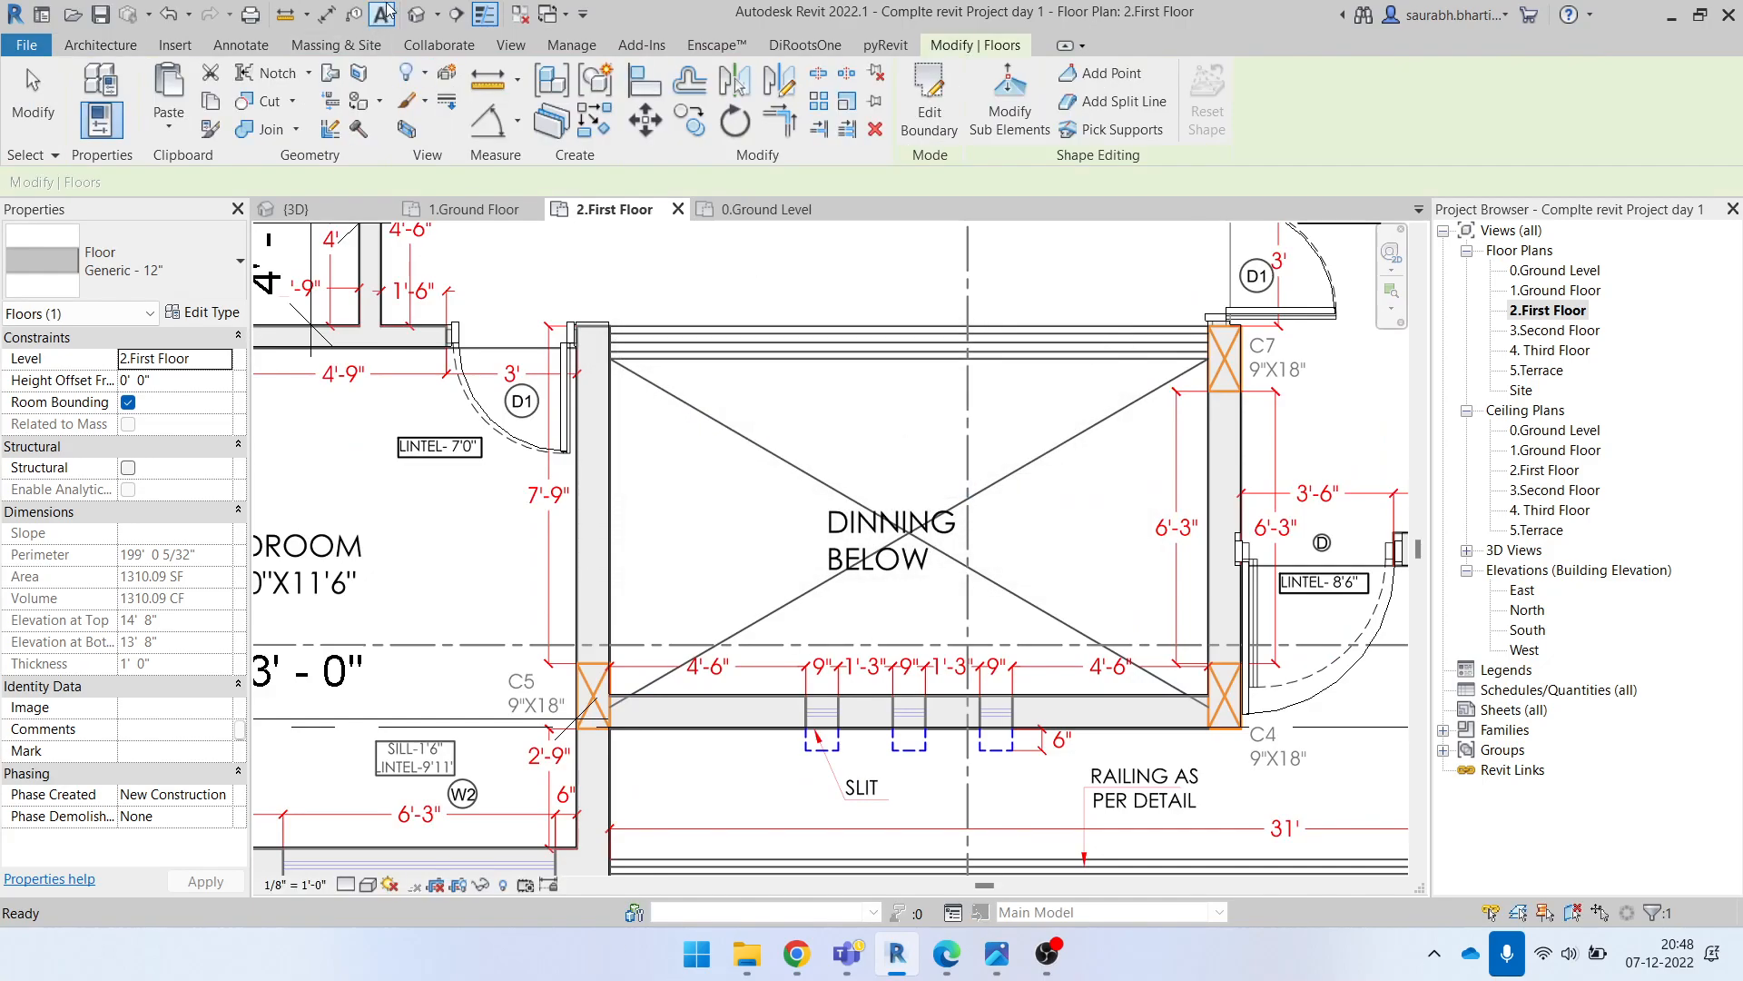
{"action": "left_click", "coordinate": [415, 13]}
{"action": "scroll", "coordinate": [763, 770], "scroll_direction": "up", "scroll_amount": 3}
{"action": "scroll", "coordinate": [798, 544], "scroll_direction": "up", "scroll_amount": 3}
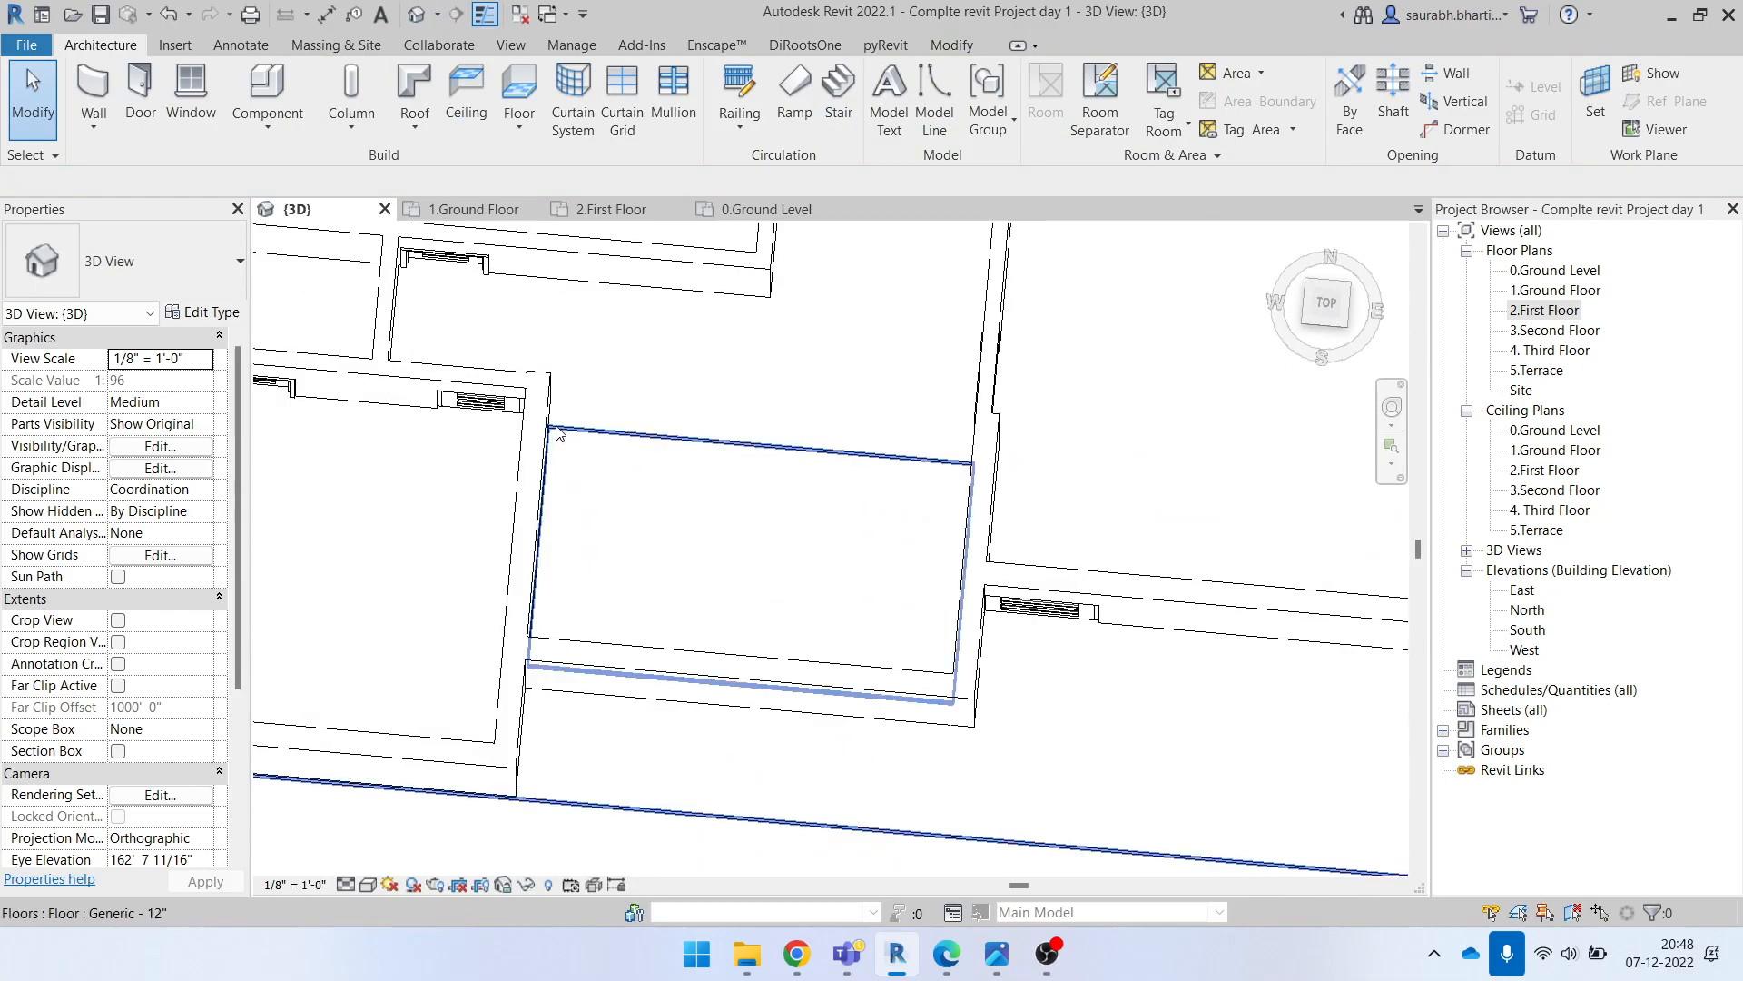
{"action": "double_click", "coordinate": [1544, 311]}
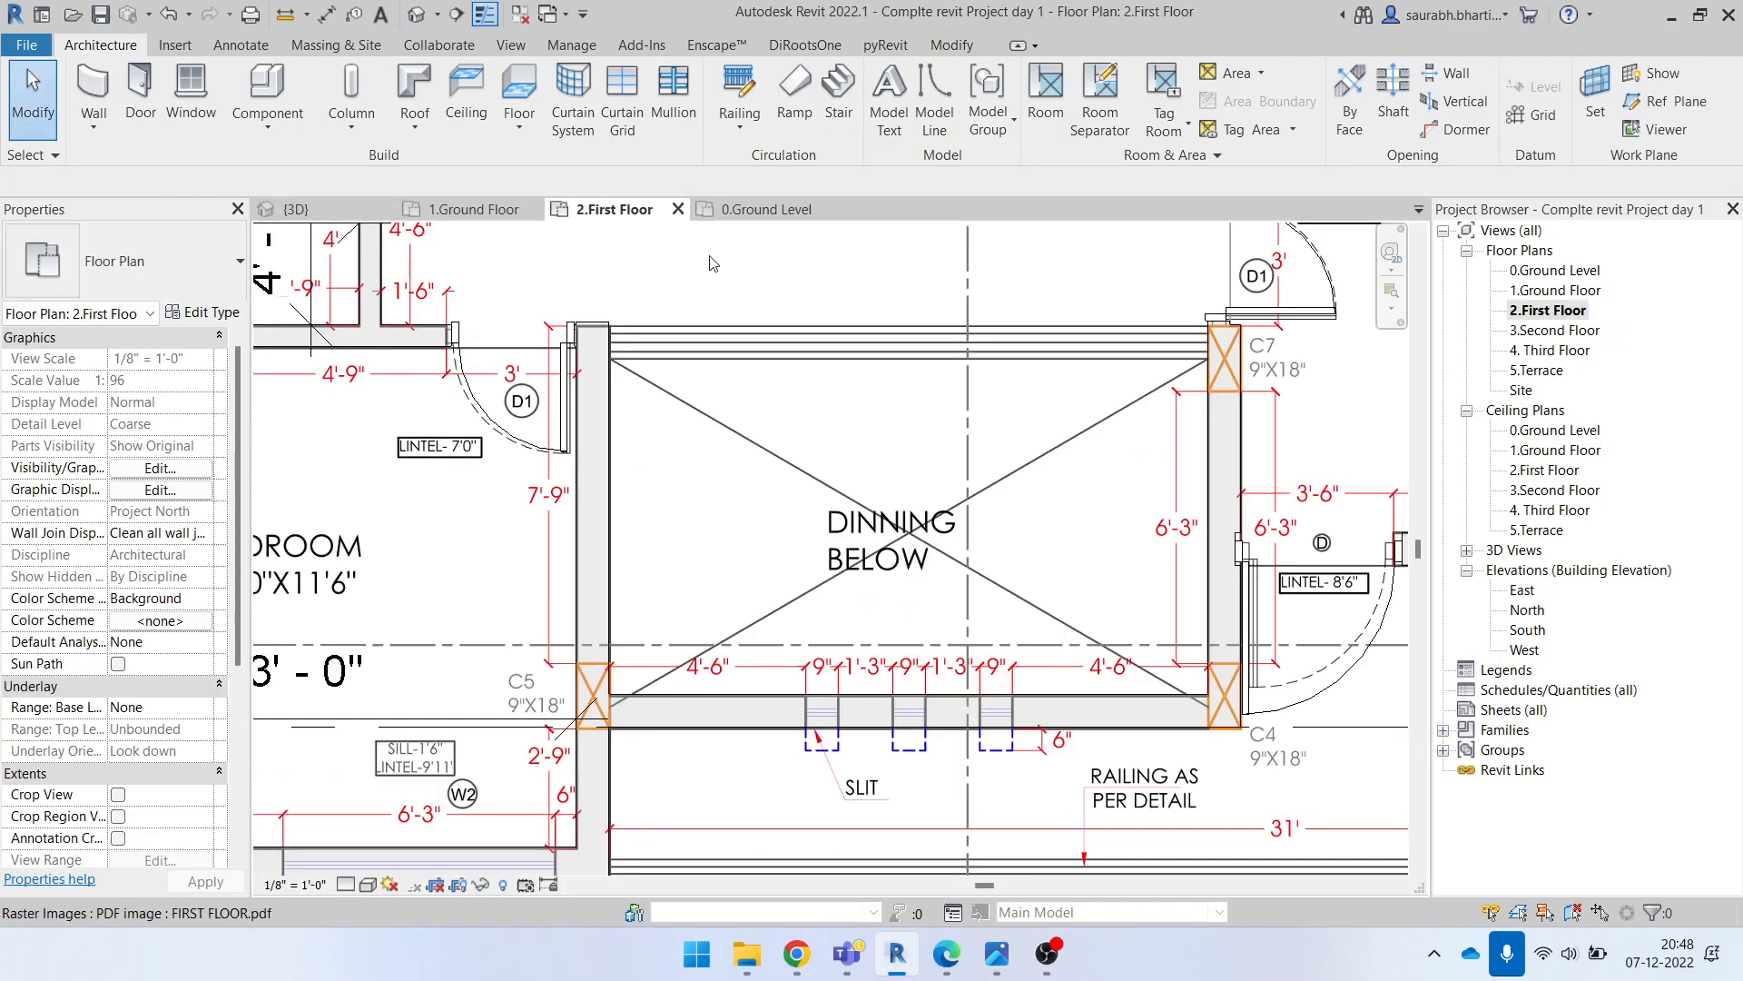
{"action": "scroll", "coordinate": [851, 358], "scroll_direction": "down", "scroll_amount": 2}
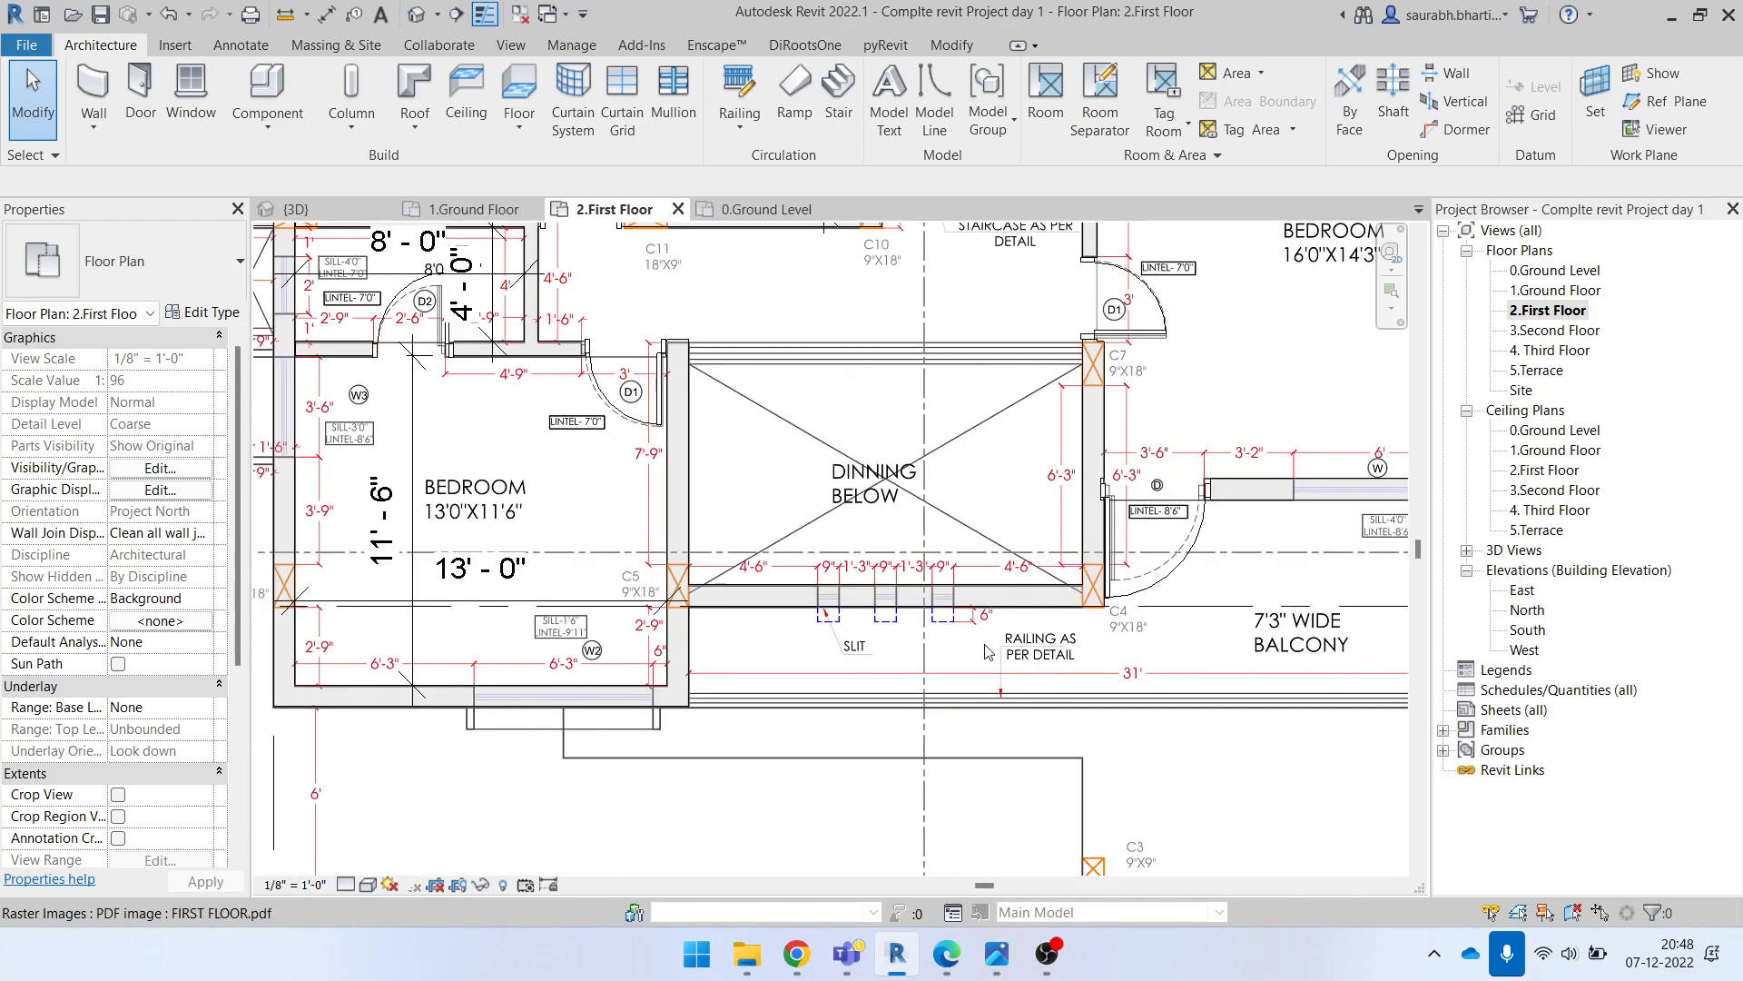
{"action": "middle_click_drag", "start_coordinate": [894, 358], "coordinate": [899, 525]}
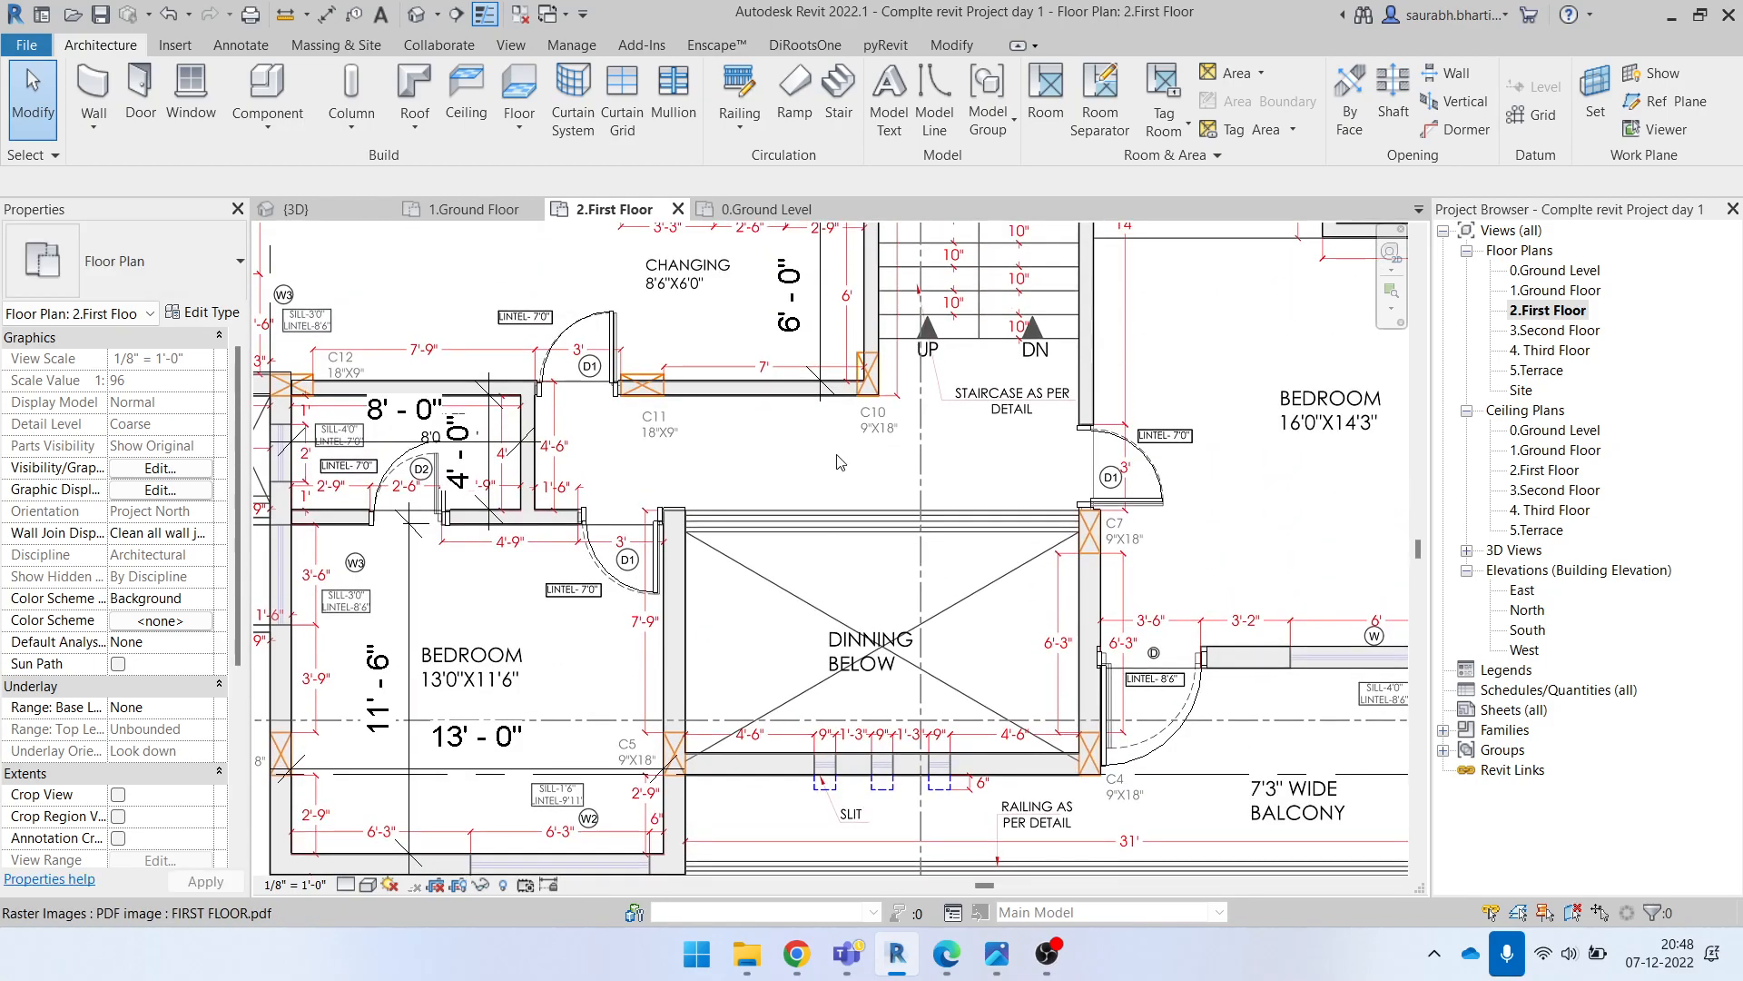
{"action": "scroll", "coordinate": [825, 484], "scroll_direction": "down", "scroll_amount": 1}
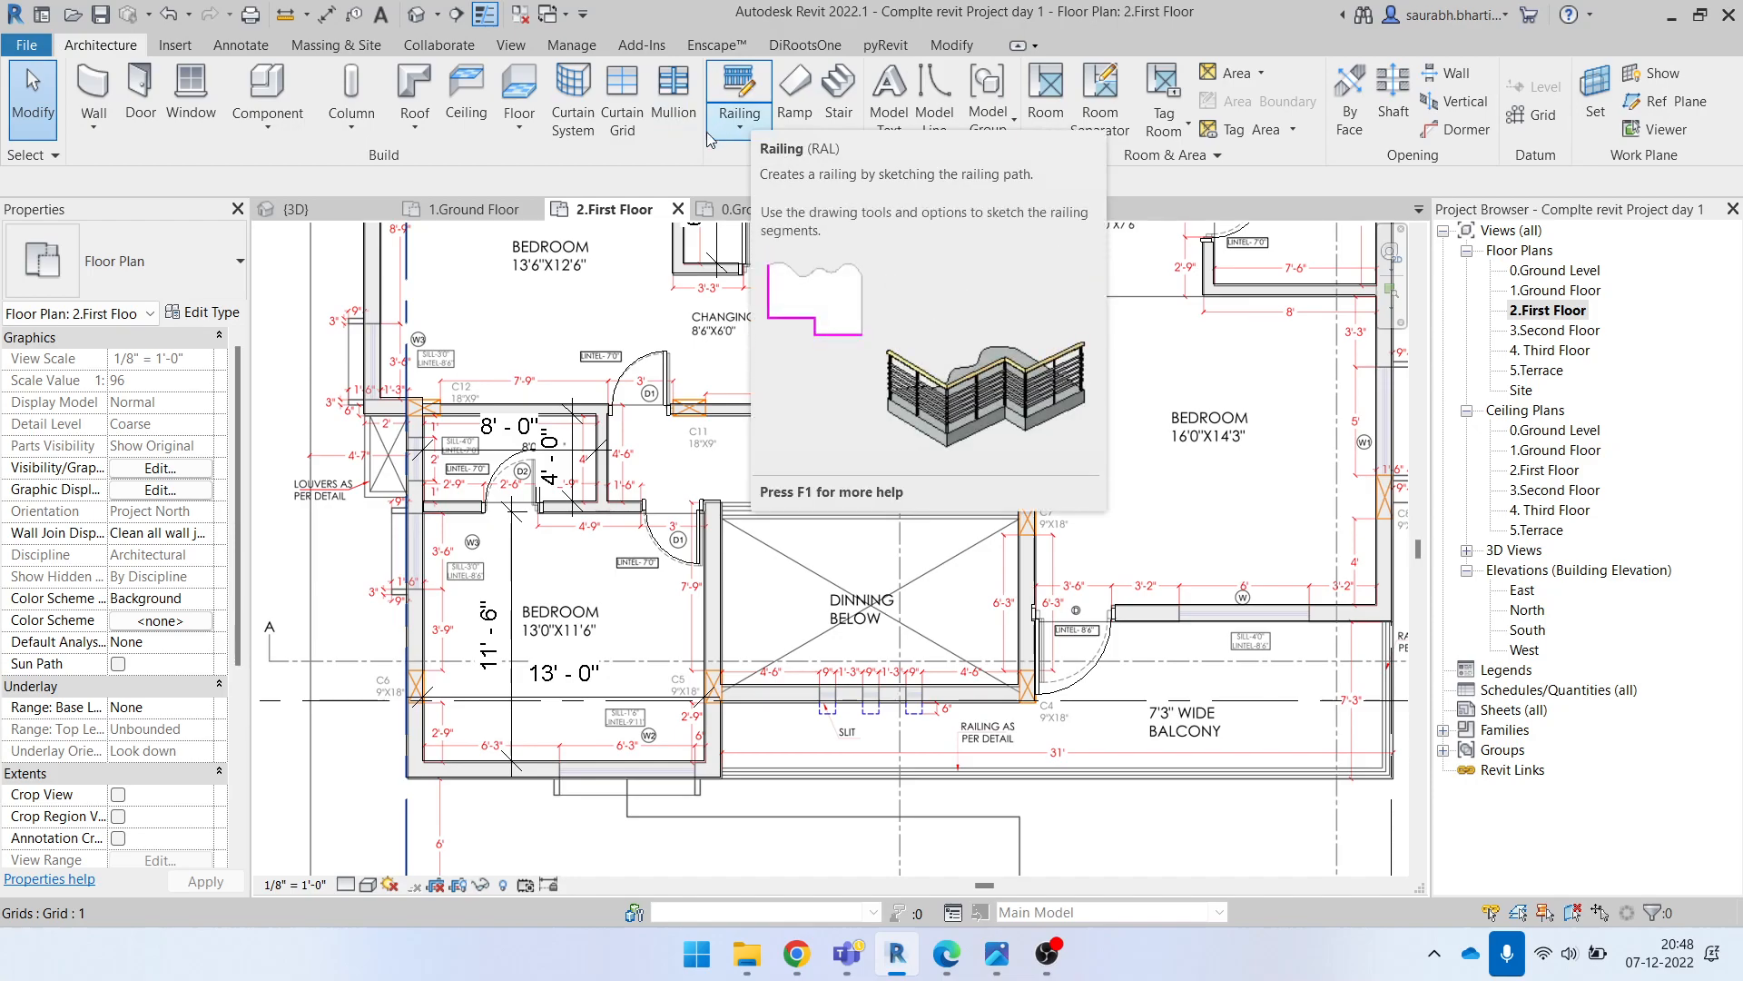
{"action": "left_click", "coordinate": [740, 88]}
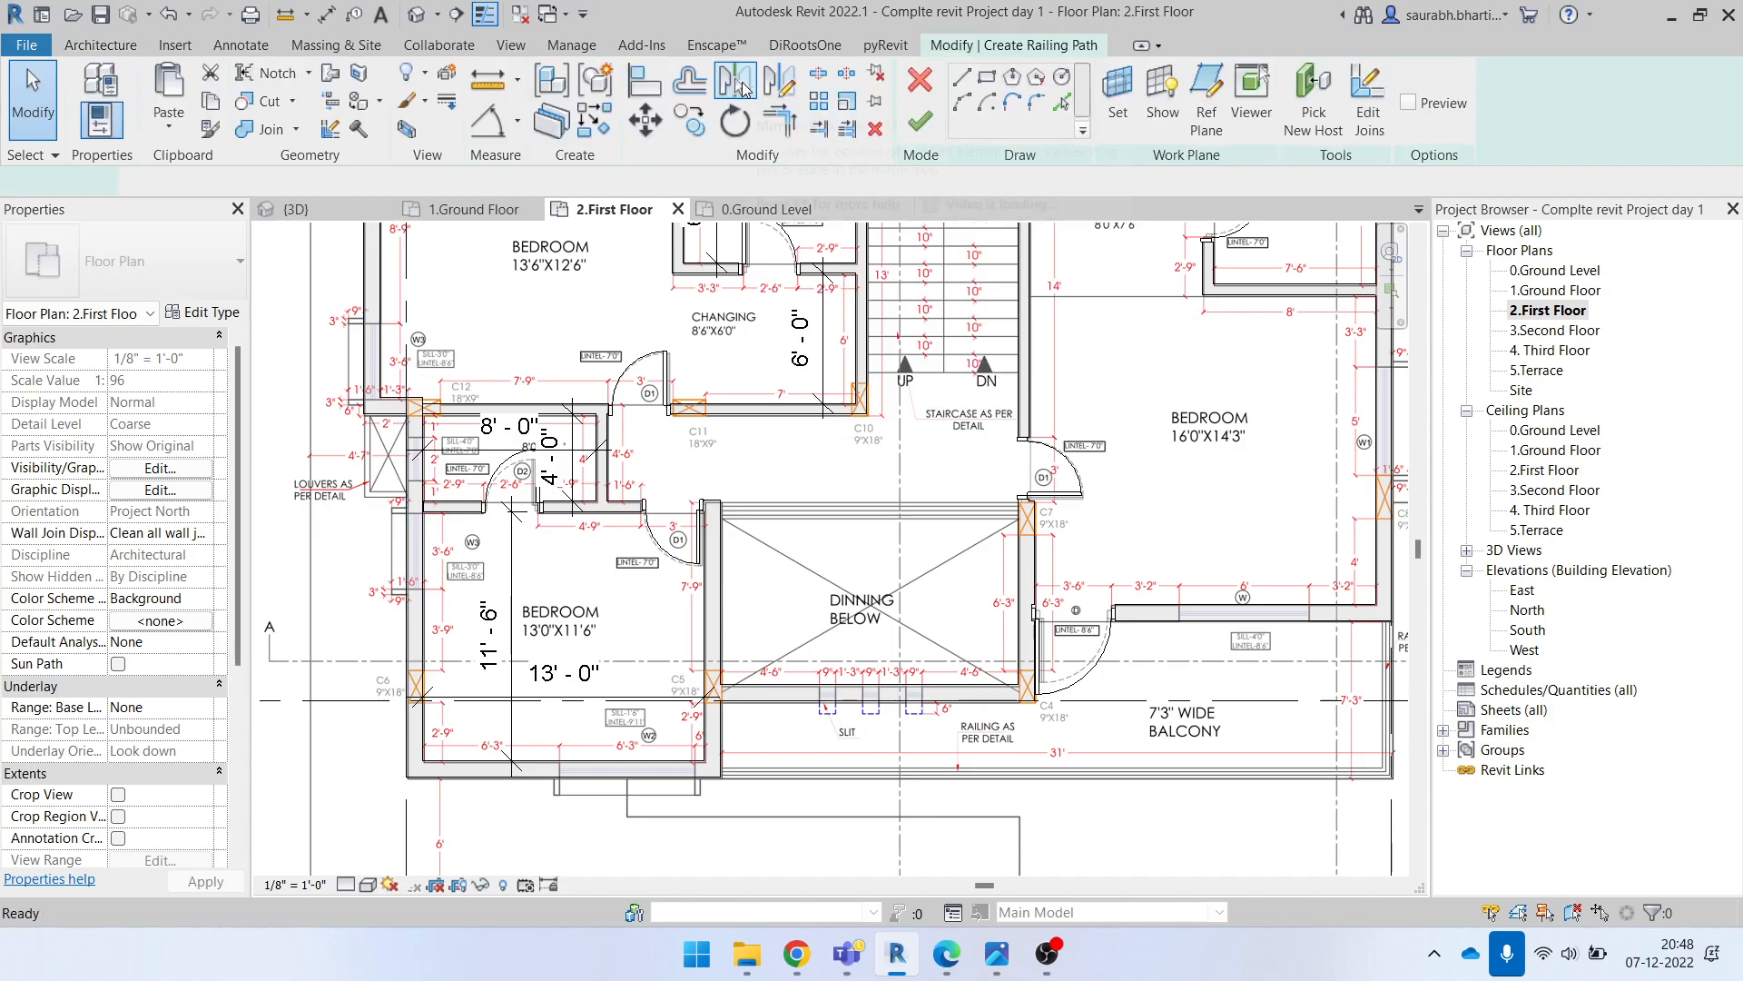
{"action": "left_click", "coordinate": [154, 266]}
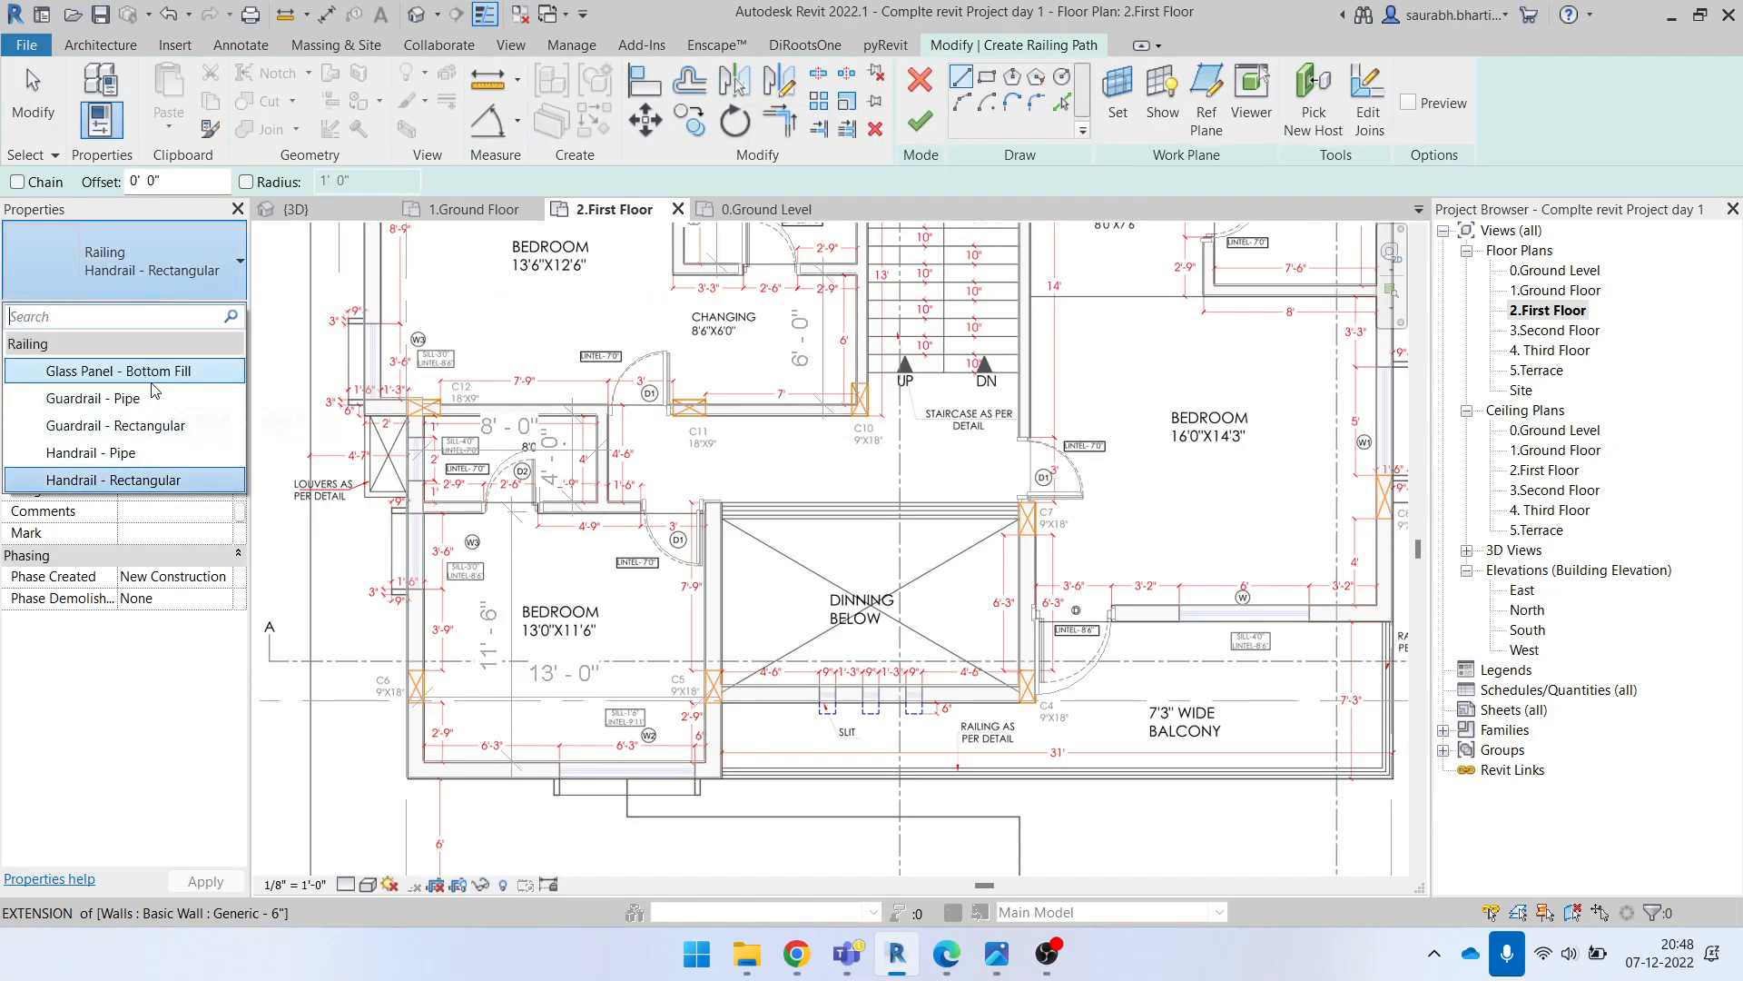
{"action": "left_click", "coordinate": [920, 81]}
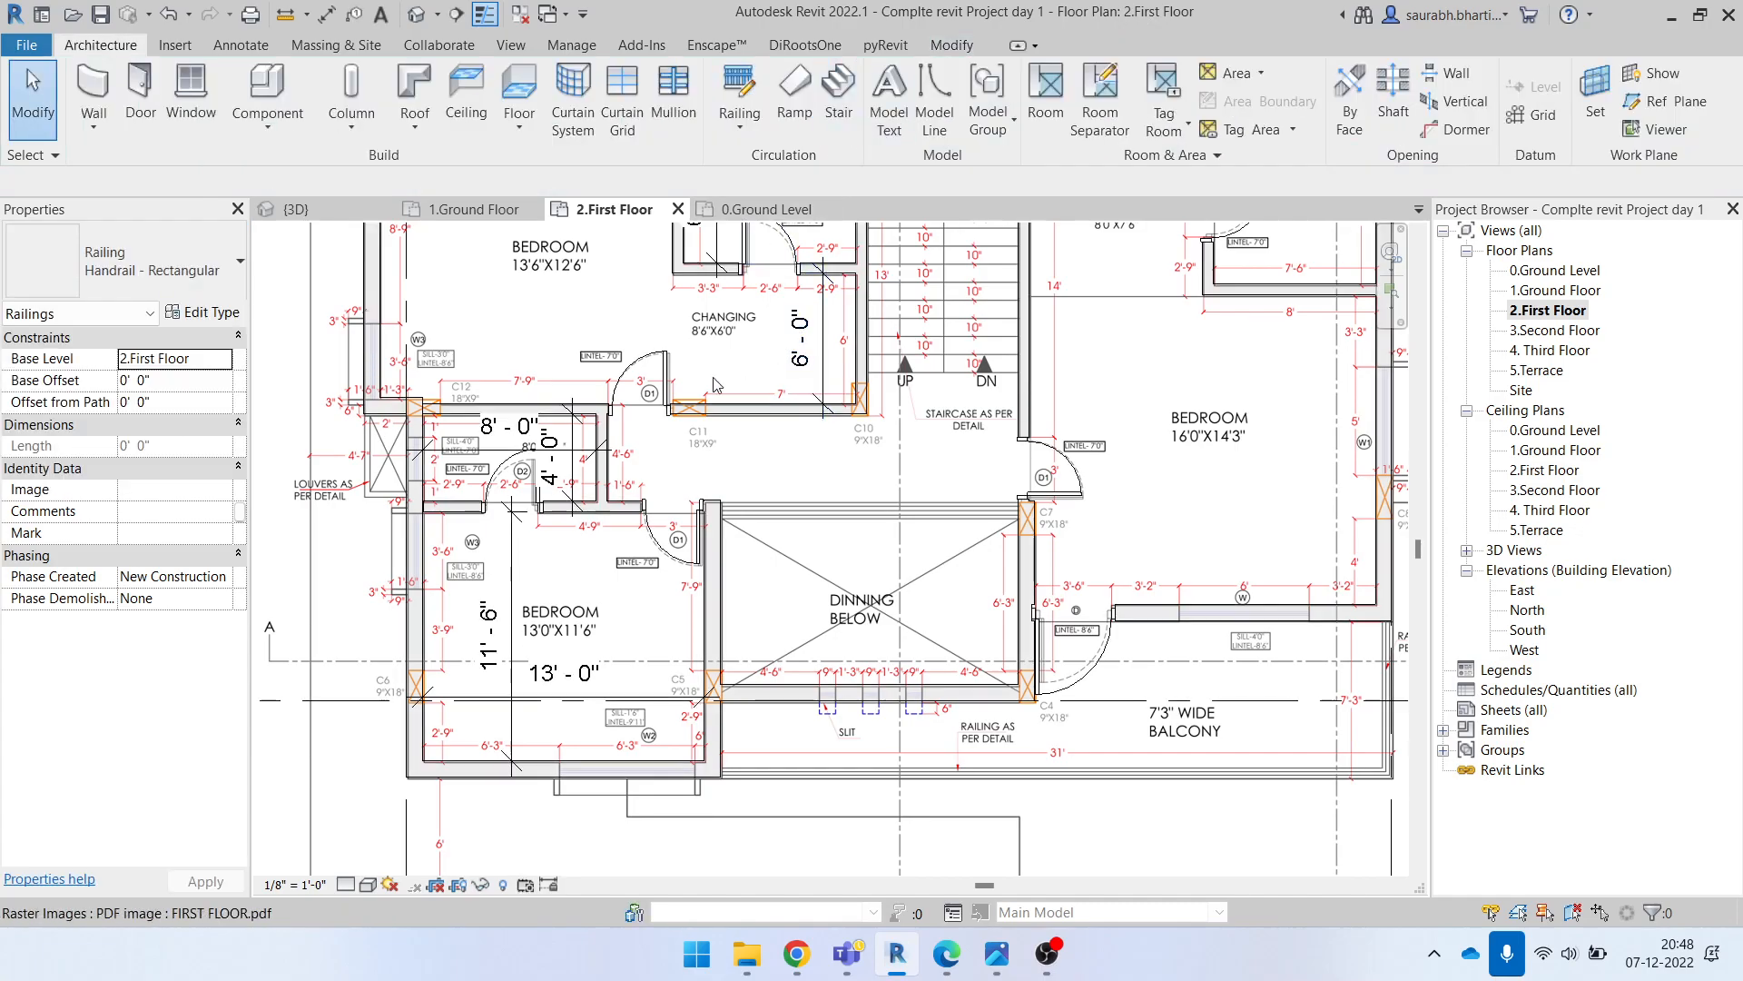
Step: Start a sample railing of type Handrail - Rectangular in the empty area beside the first-floor plan
{"action": "scroll", "coordinate": [712, 380], "scroll_direction": "down", "scroll_amount": 3}
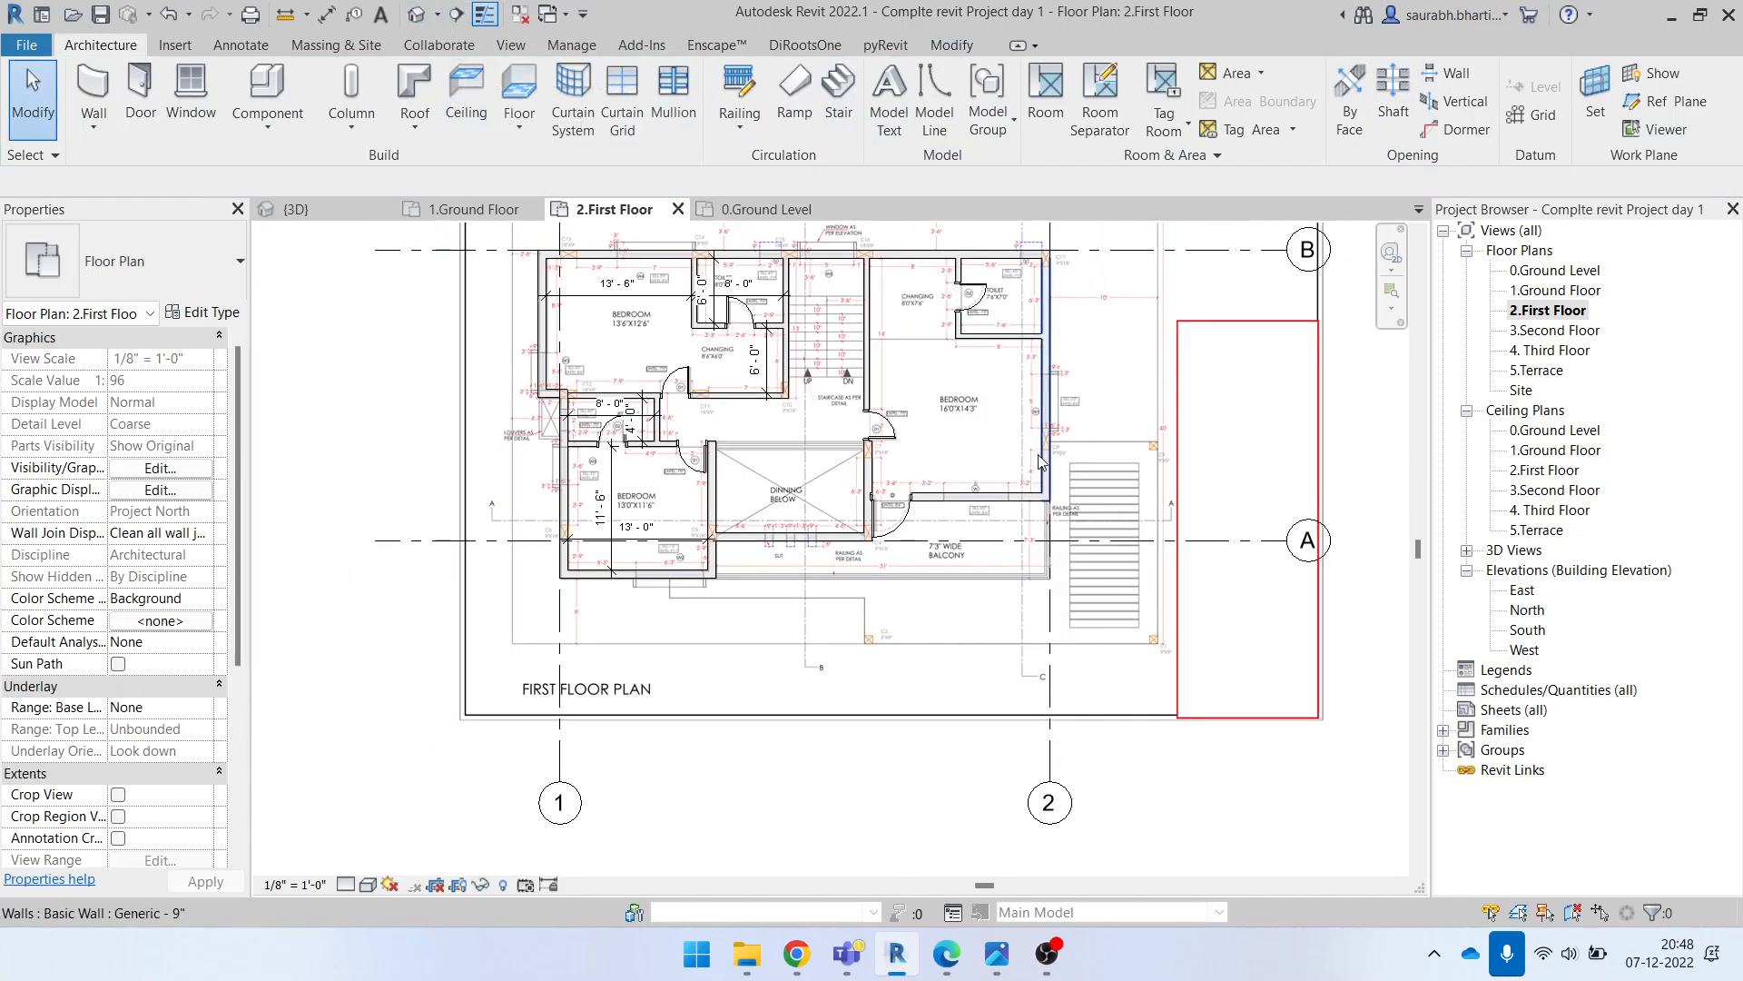
{"action": "middle_click_drag", "start_coordinate": [1049, 382], "coordinate": [490, 397]}
{"action": "middle_click_drag", "start_coordinate": [1137, 643], "coordinate": [918, 529]}
{"action": "scroll", "coordinate": [903, 508], "scroll_direction": "down", "scroll_amount": 2}
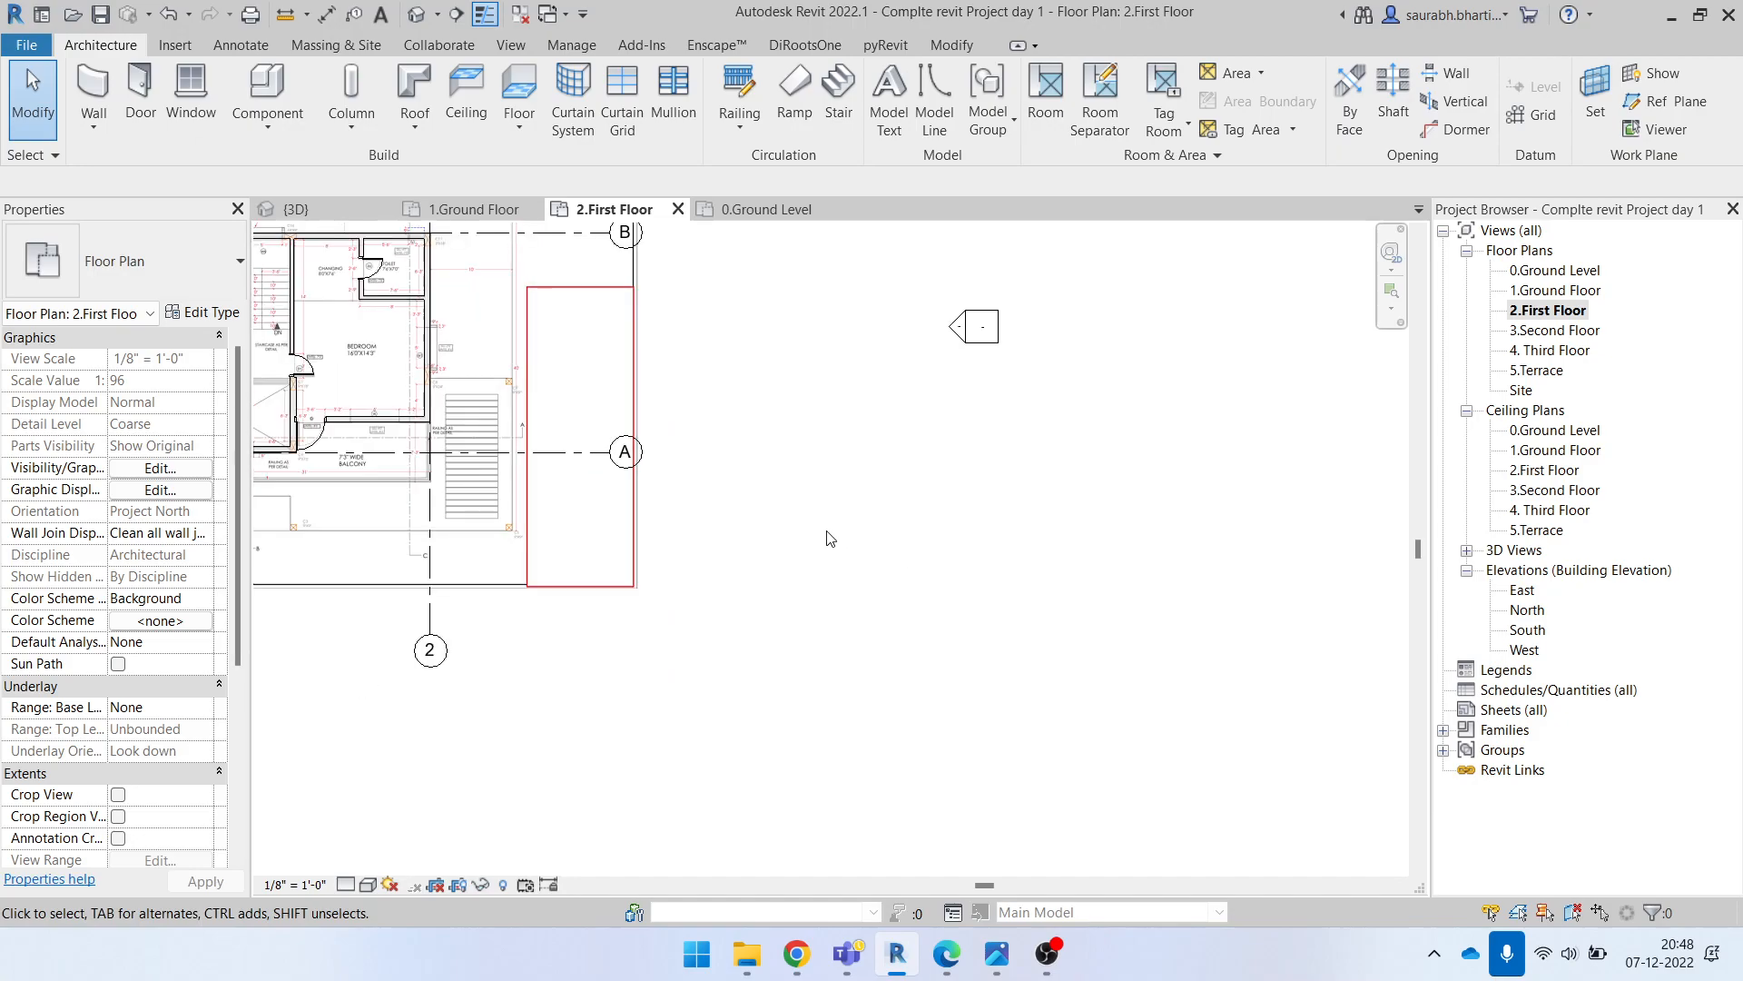
{"action": "left_click", "coordinate": [739, 91]}
{"action": "left_click", "coordinate": [147, 271]}
{"action": "left_click", "coordinate": [142, 278]}
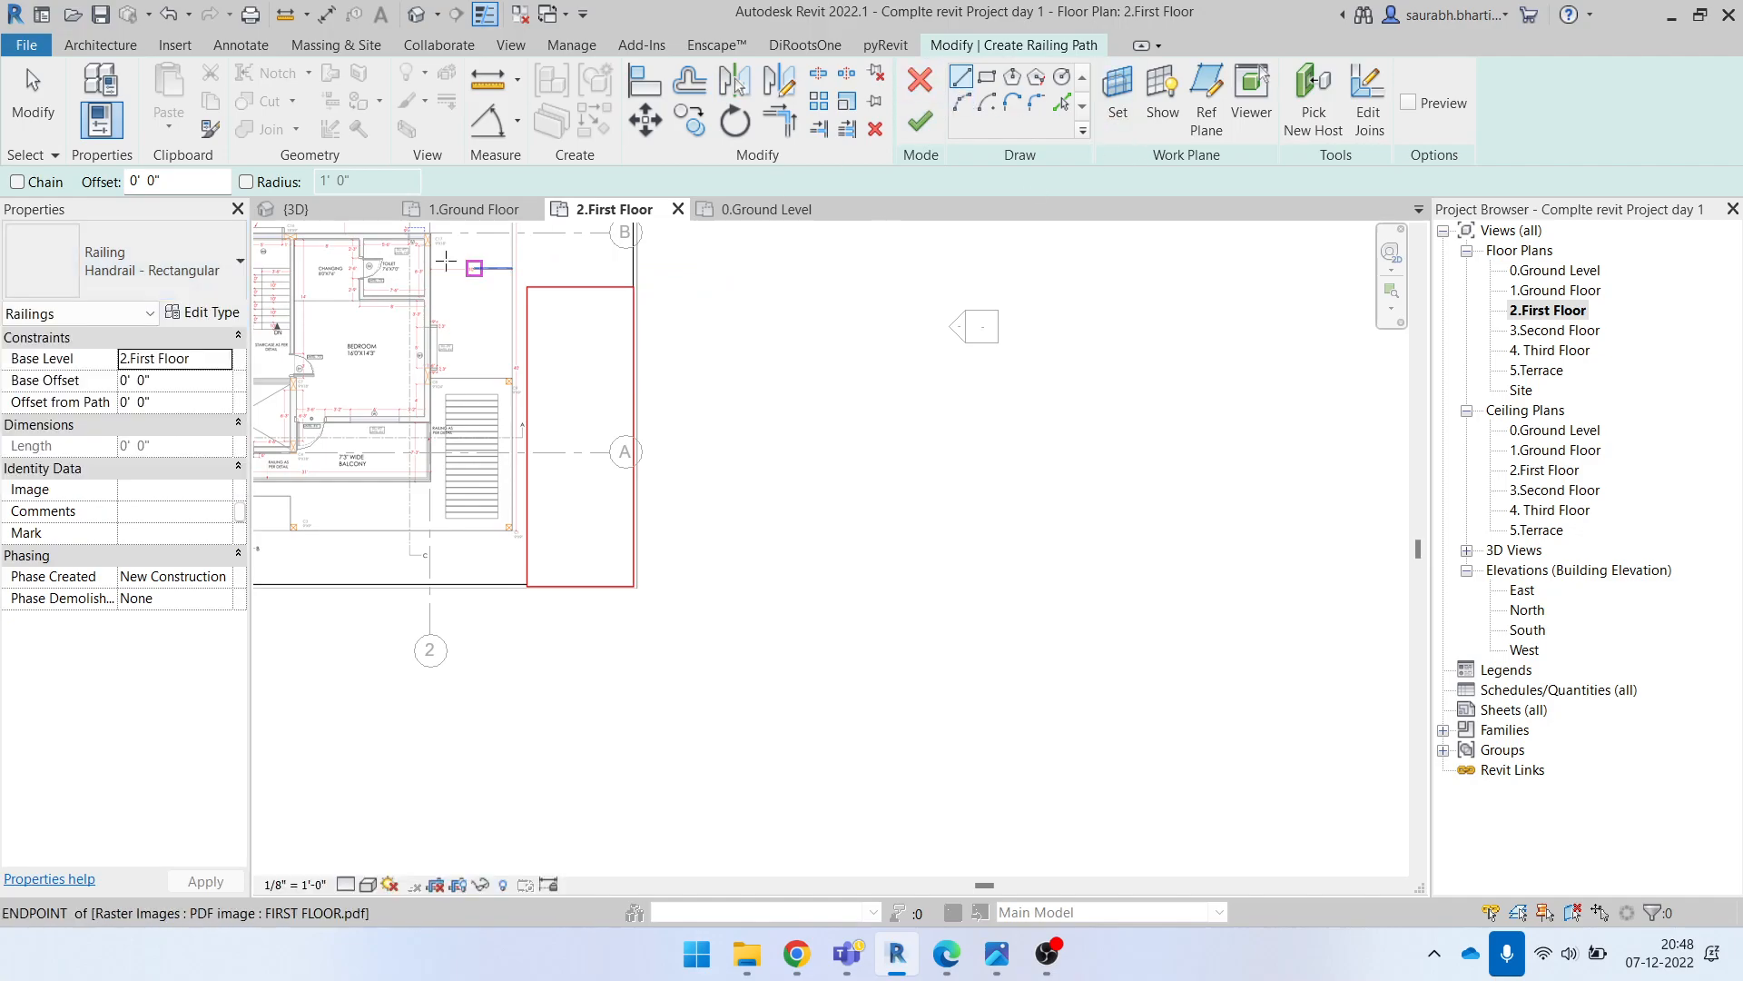
{"action": "left_click", "coordinate": [771, 523]}
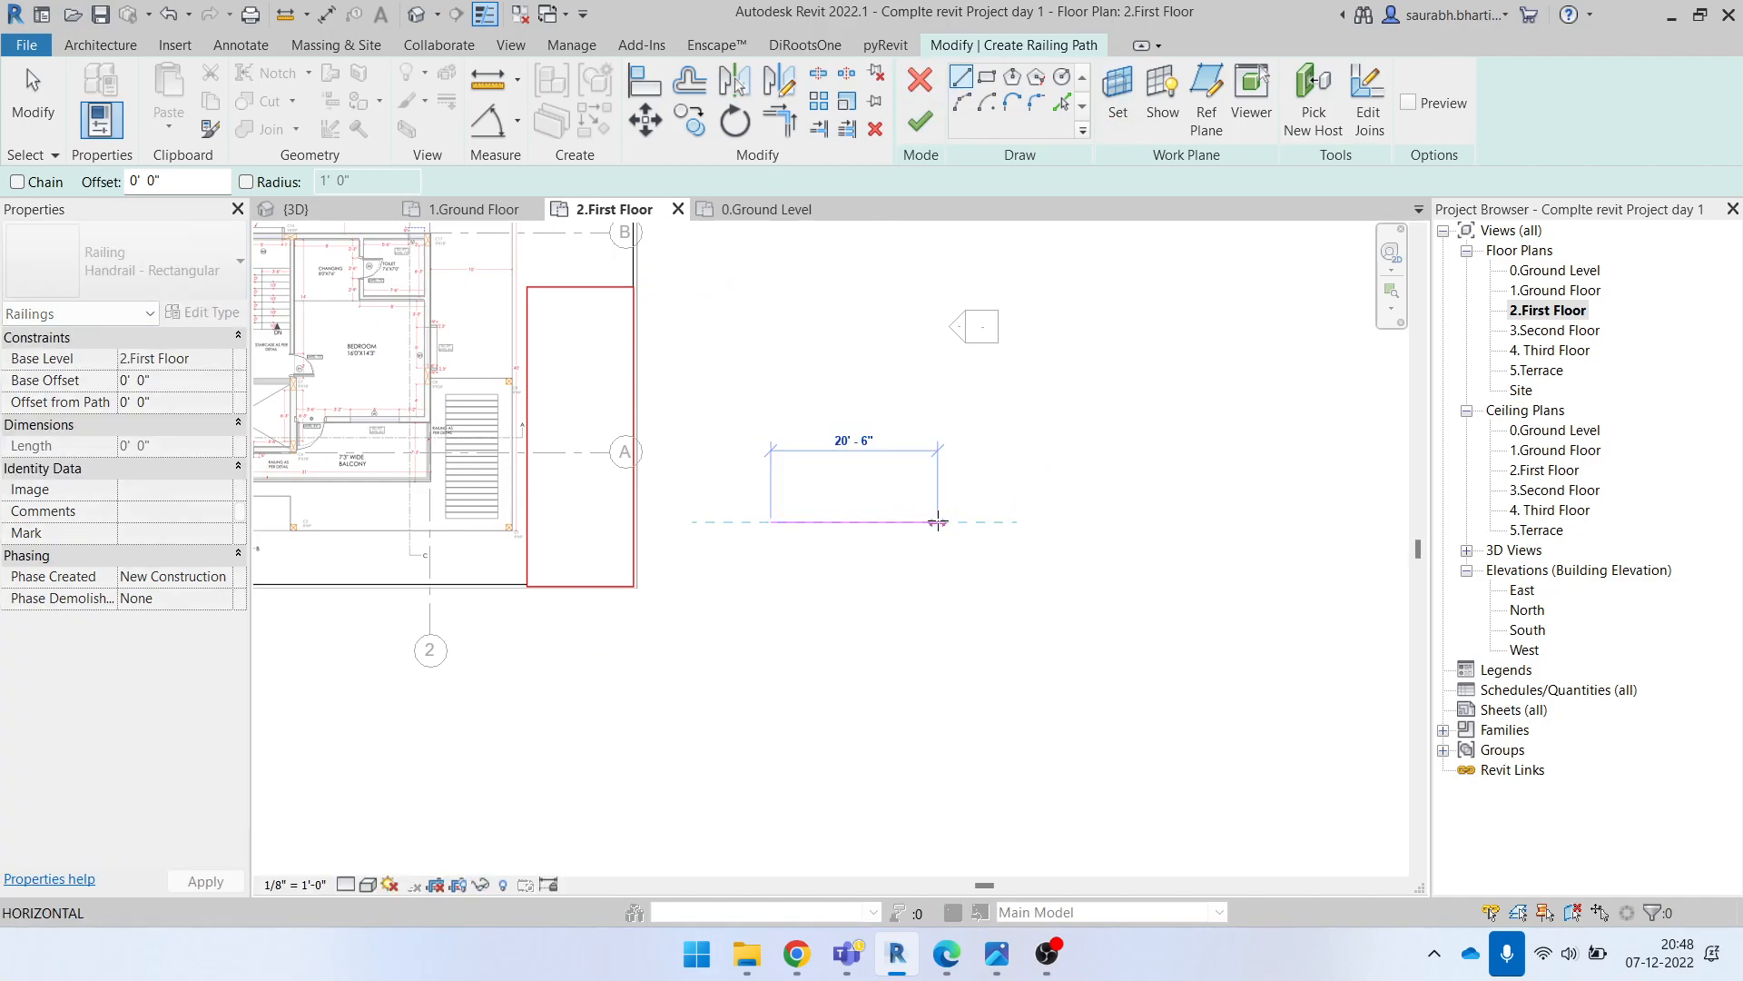
{"action": "scroll", "coordinate": [903, 534], "scroll_direction": "up", "scroll_amount": 2}
{"action": "key", "text": "Escape"}
{"action": "left_click", "coordinate": [155, 263]}
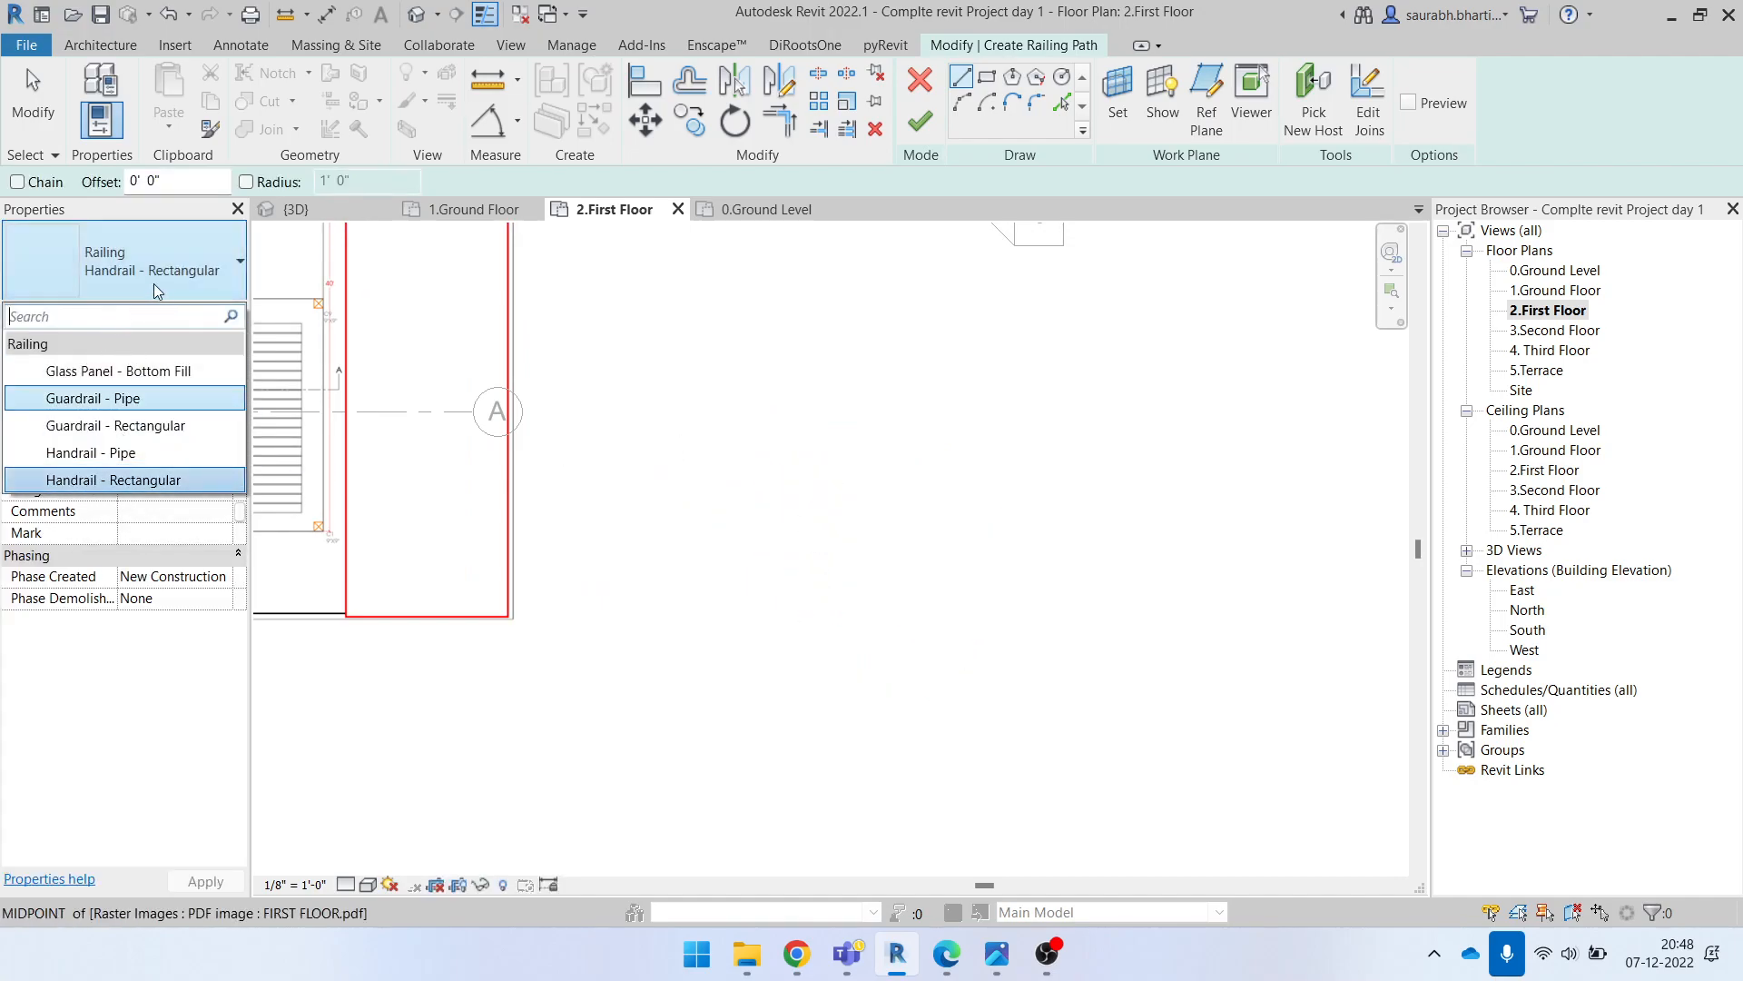
{"action": "left_click", "coordinate": [133, 481]}
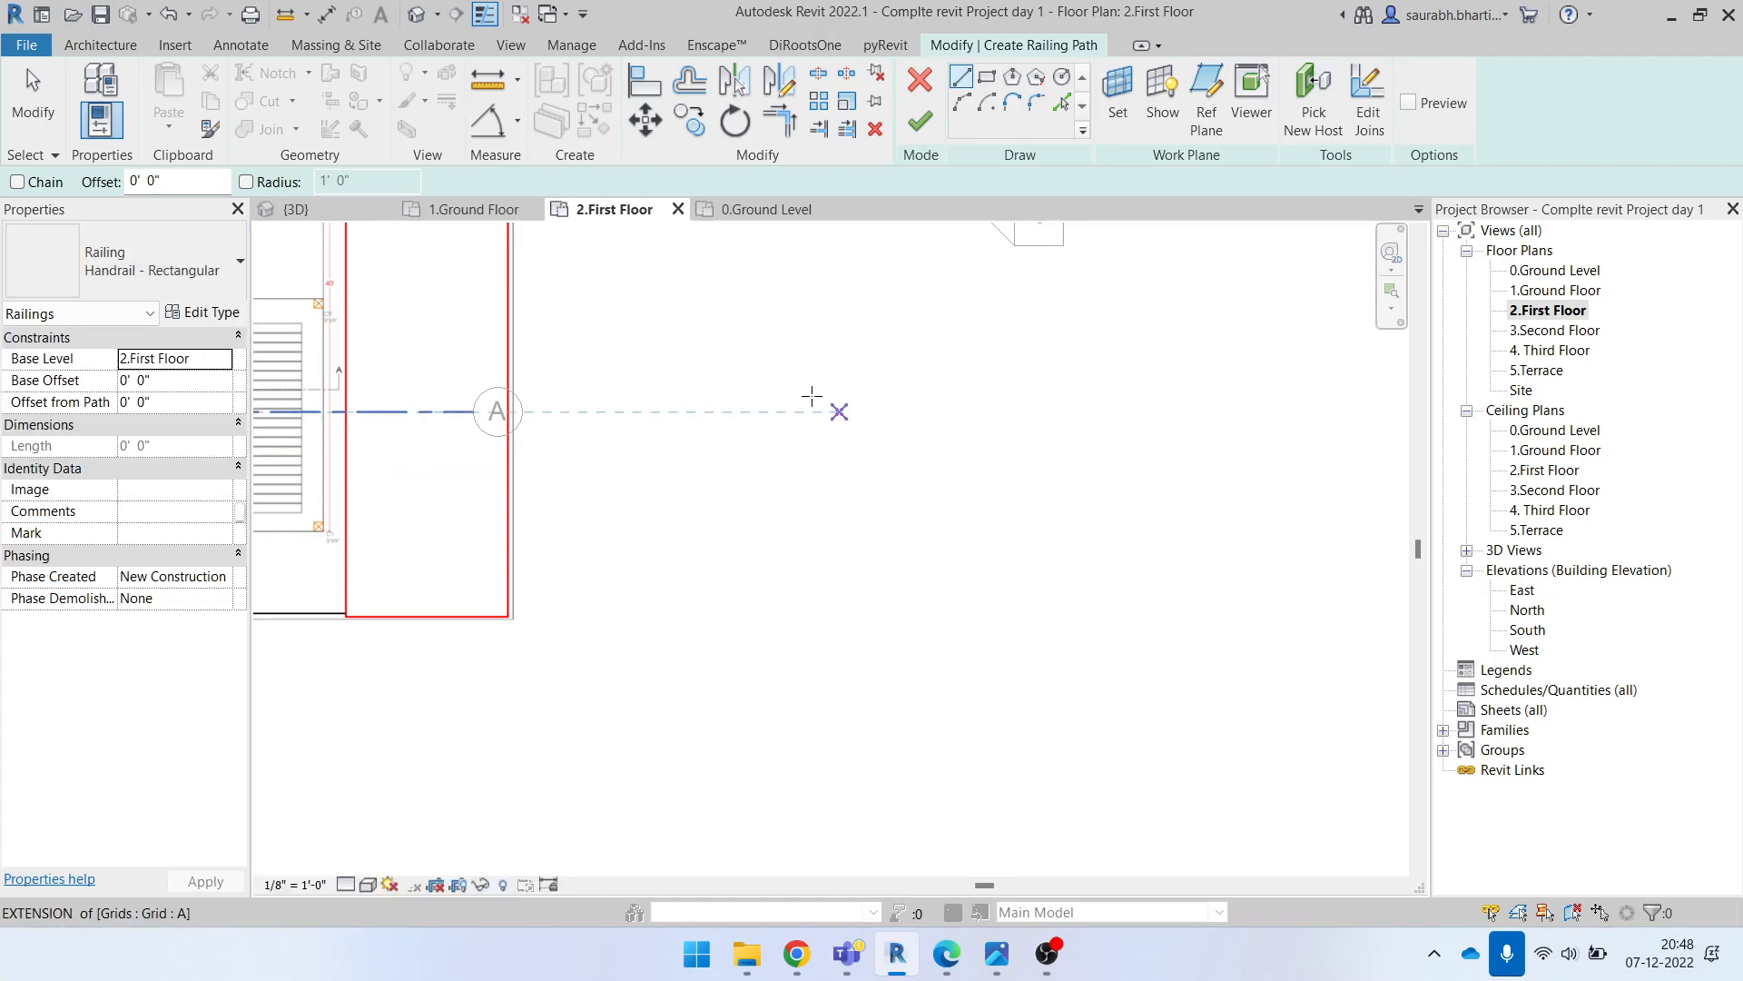
Step: Sketch an L-shaped path for the sample railing, about 7' horizontally and 8'-6" vertically, and finish the sketch
{"action": "left_click", "coordinate": [707, 382]}
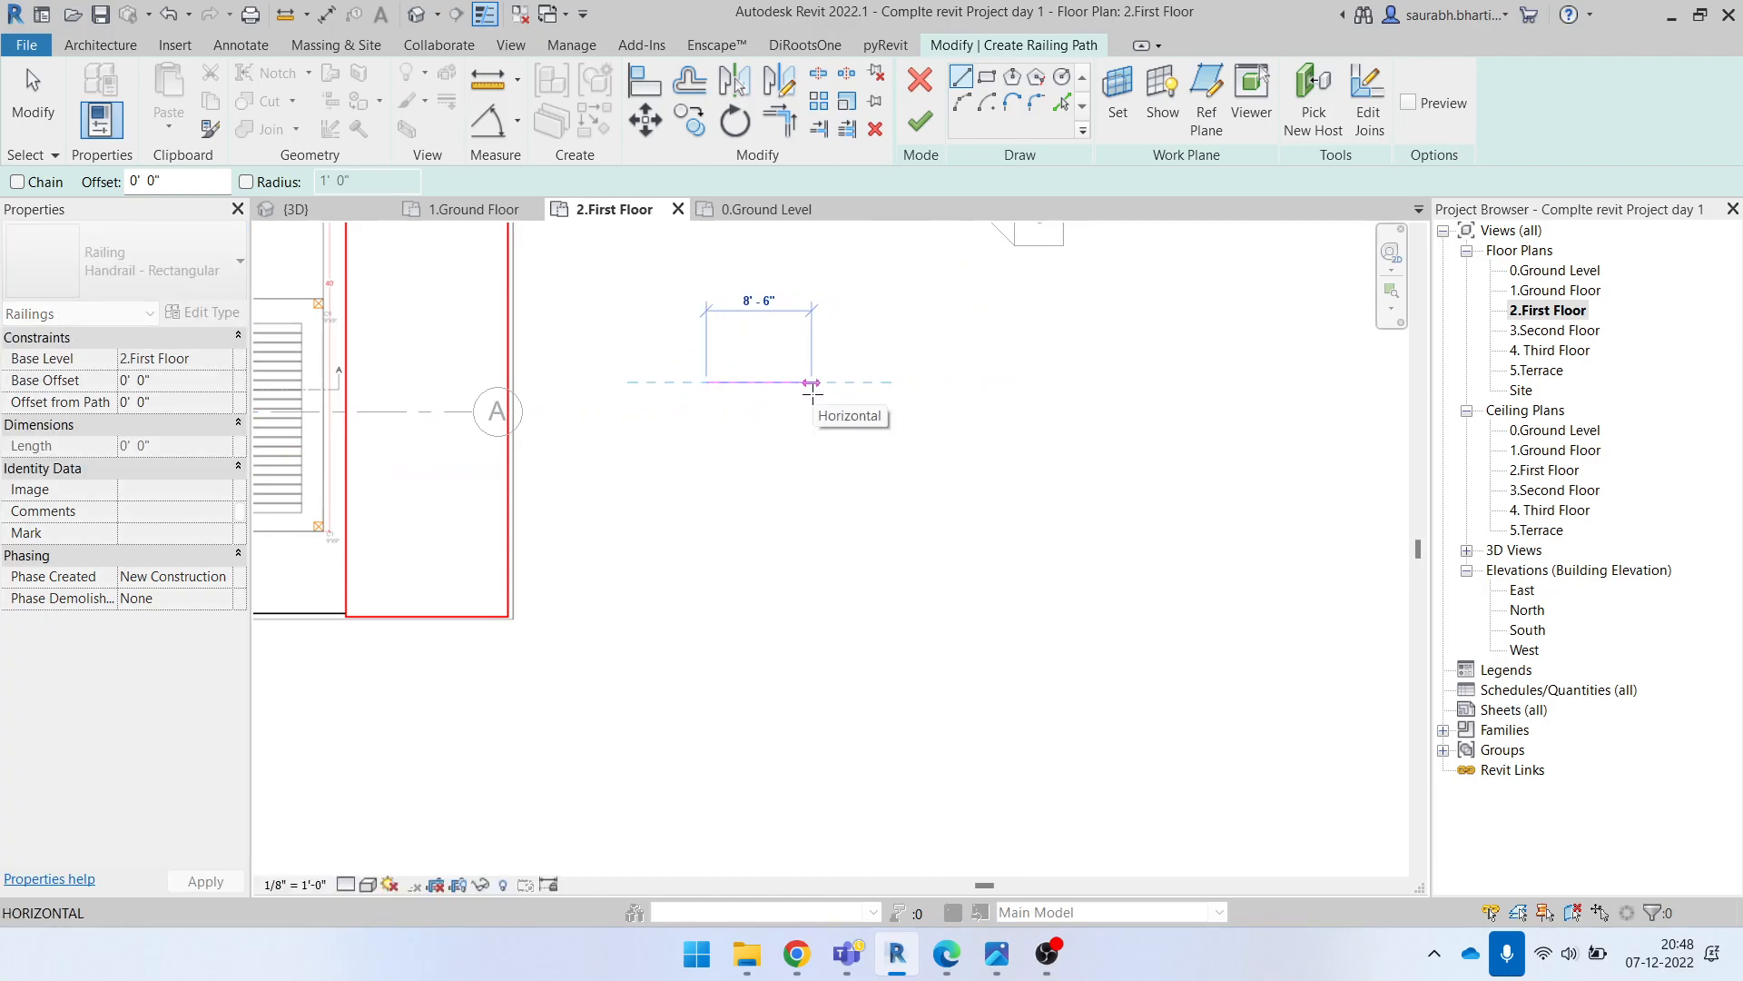
{"action": "scroll", "coordinate": [813, 392], "scroll_direction": "up", "scroll_amount": 2}
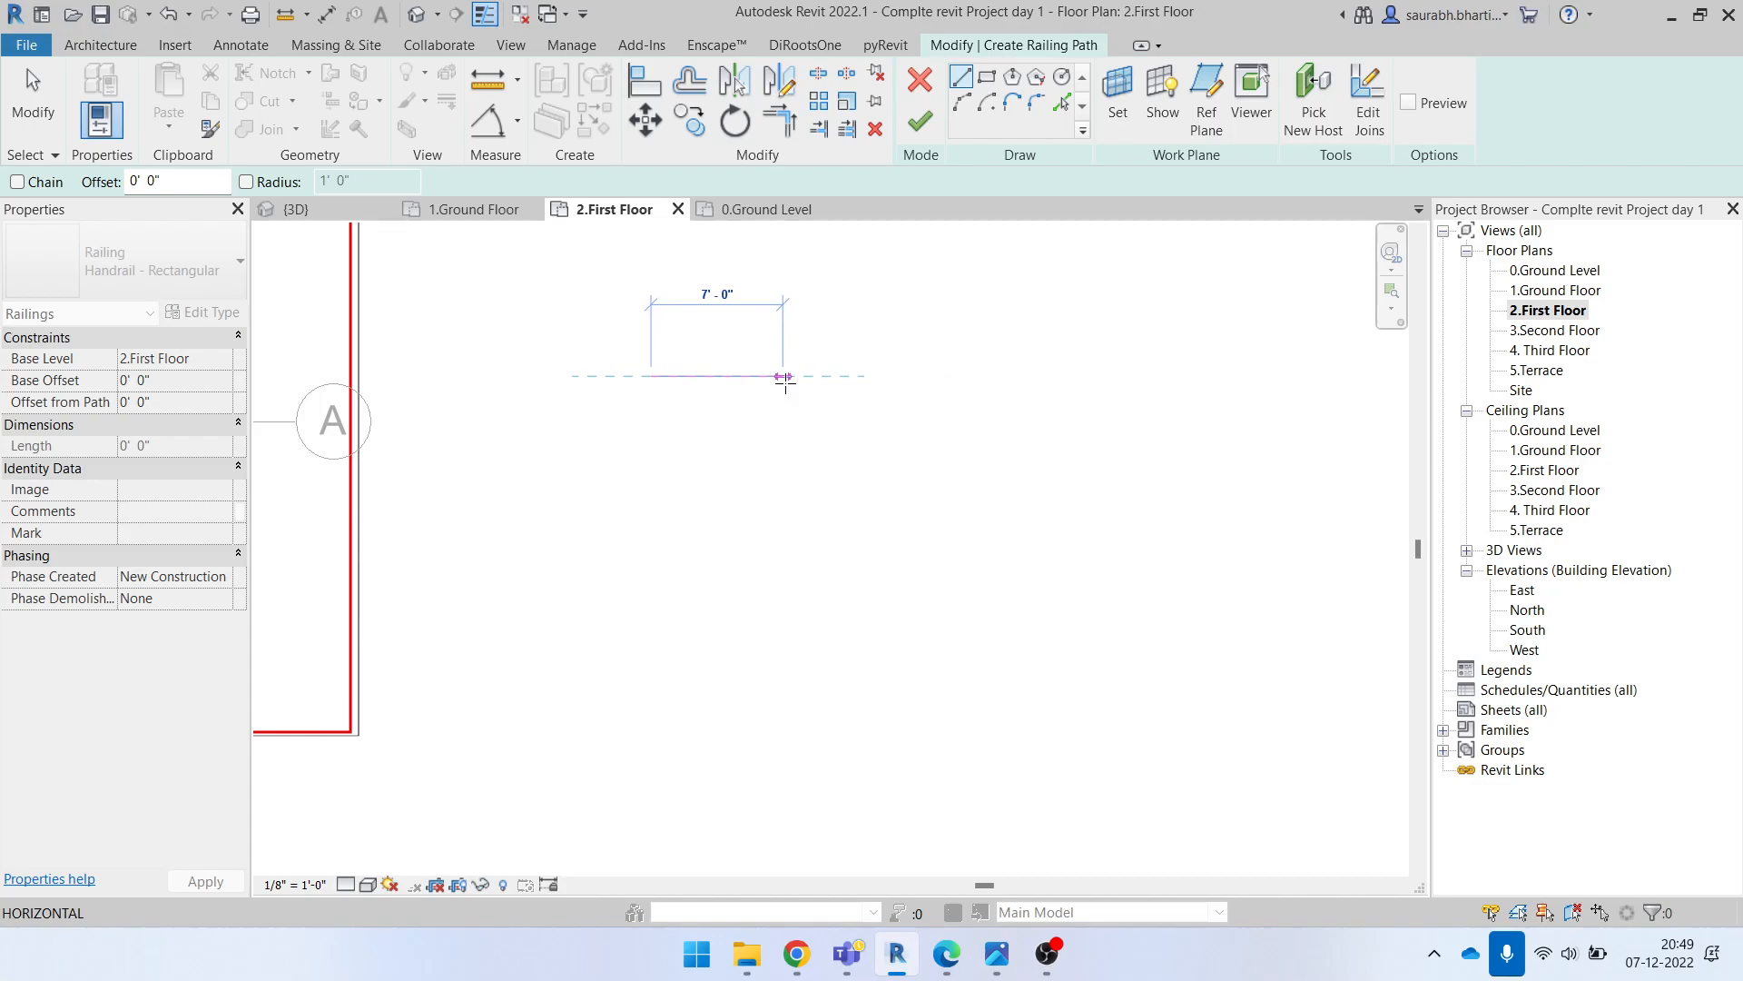
{"action": "left_click", "coordinate": [783, 378]}
{"action": "left_click", "coordinate": [782, 538]}
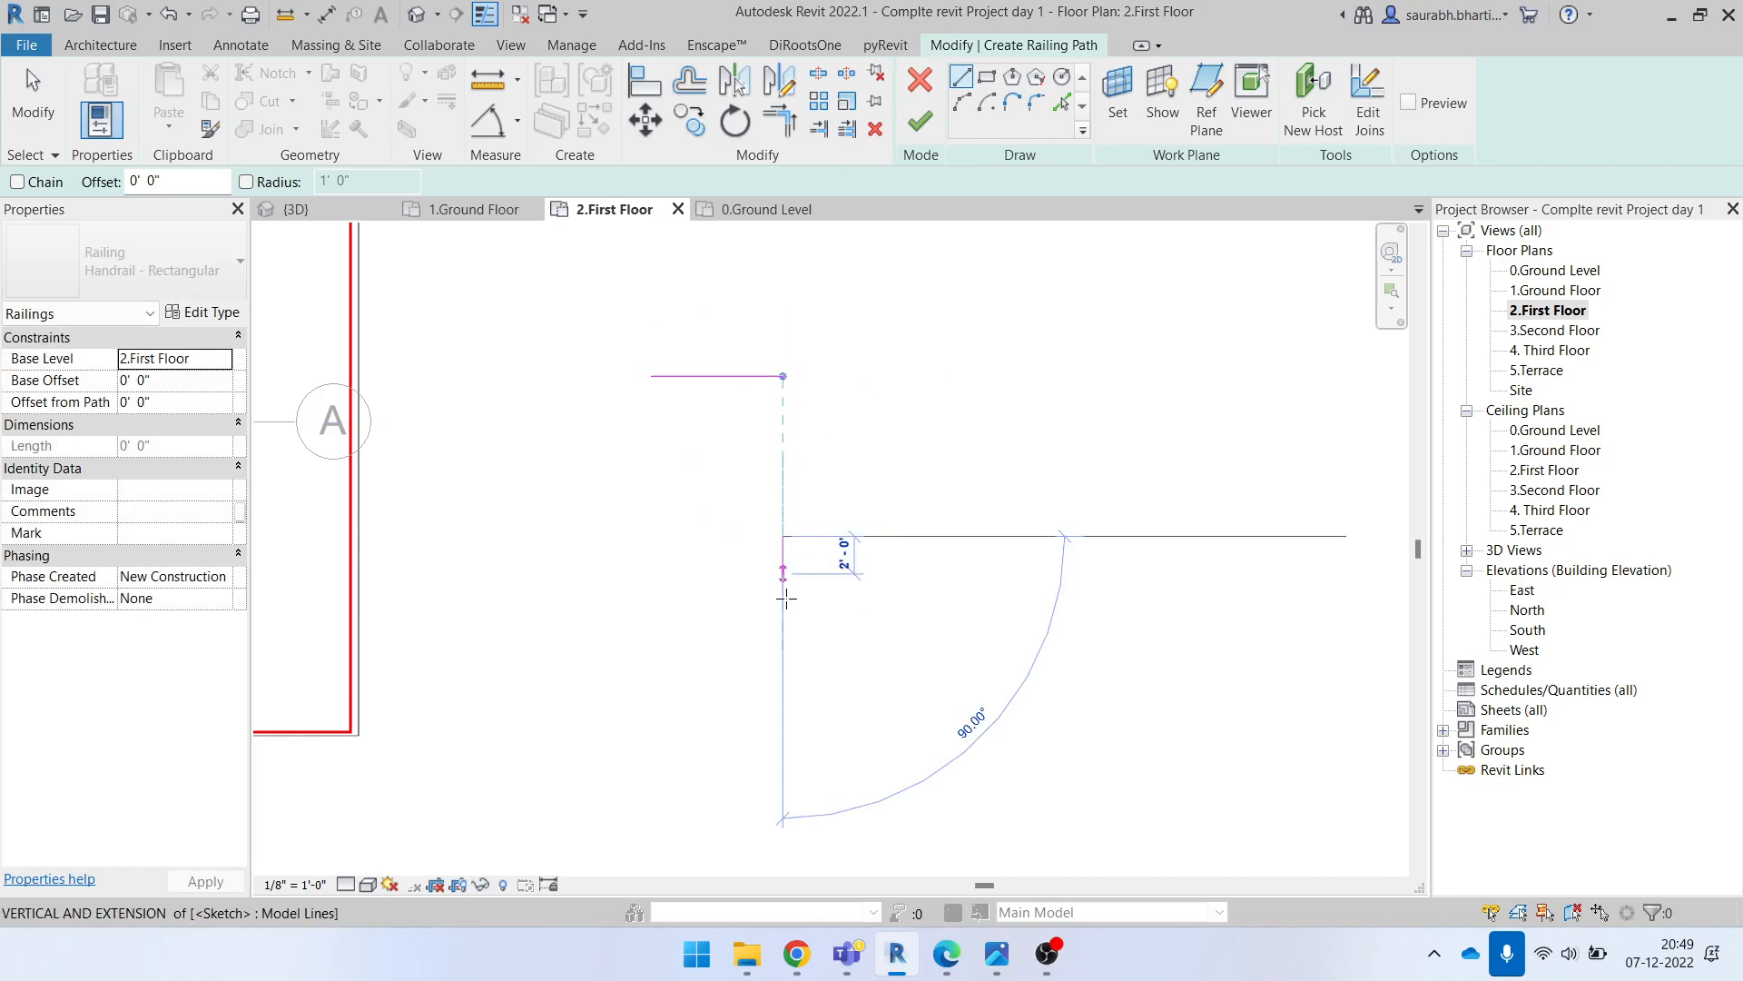
{"action": "key", "text": "Escape"}
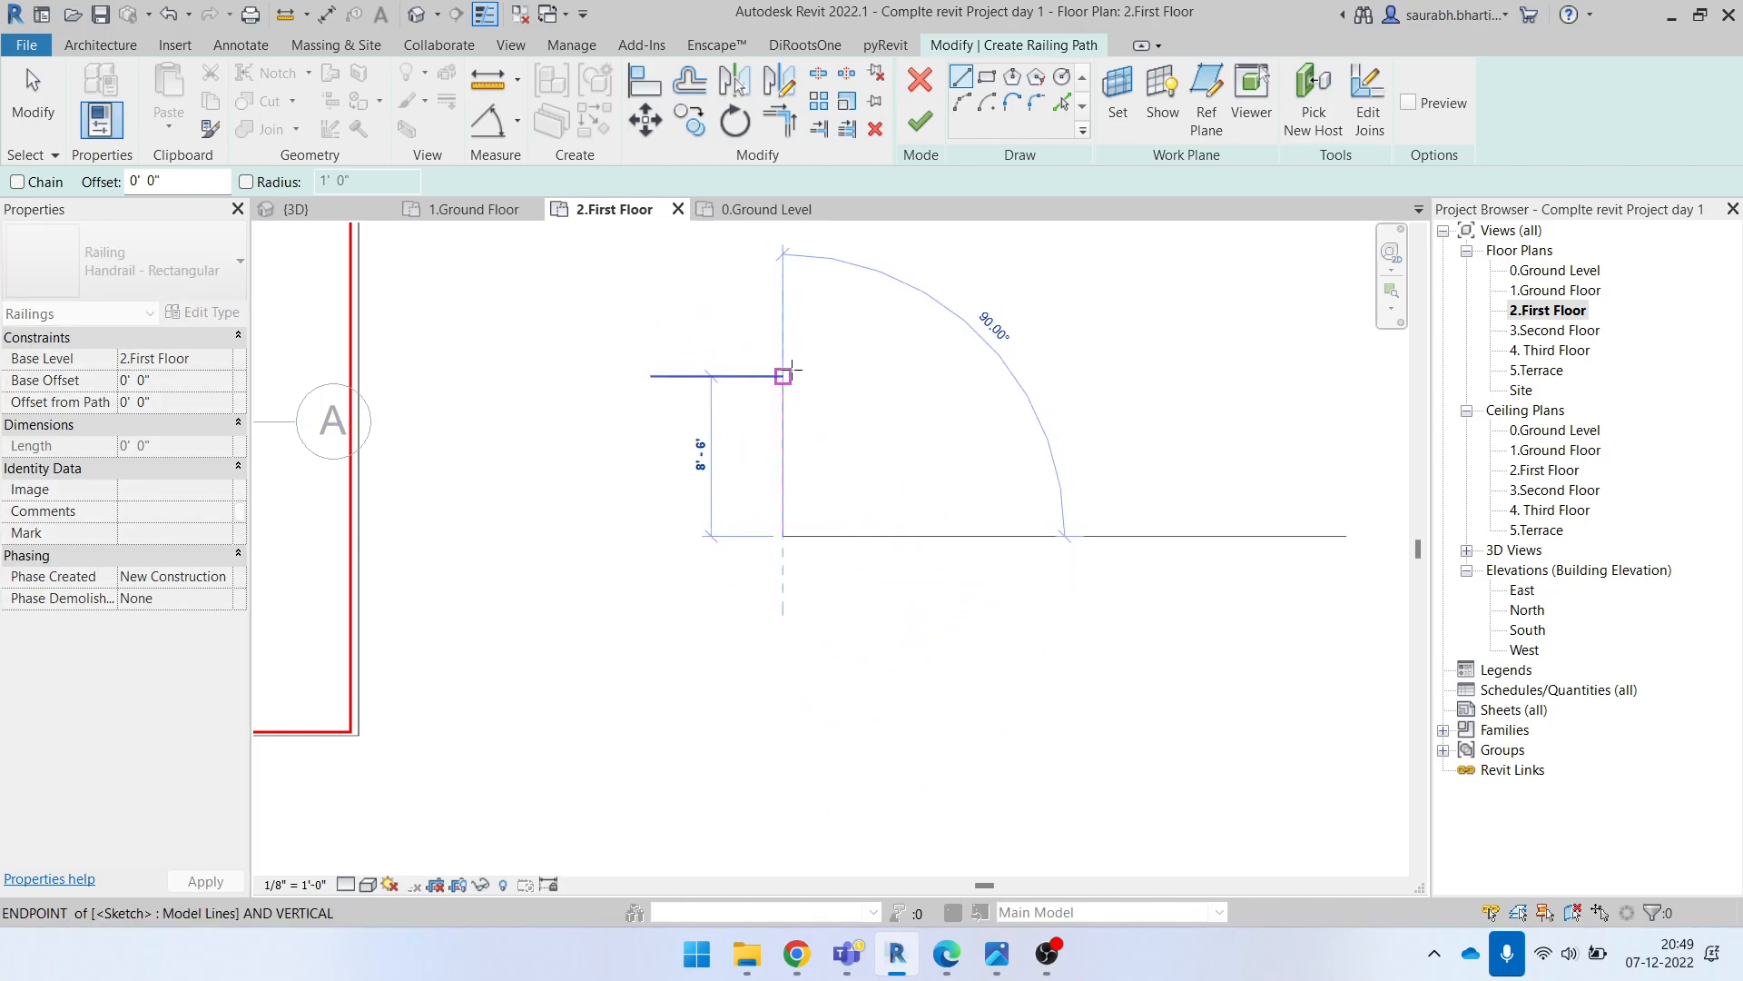
{"action": "key", "text": "Escape"}
{"action": "left_click", "coordinate": [920, 127]}
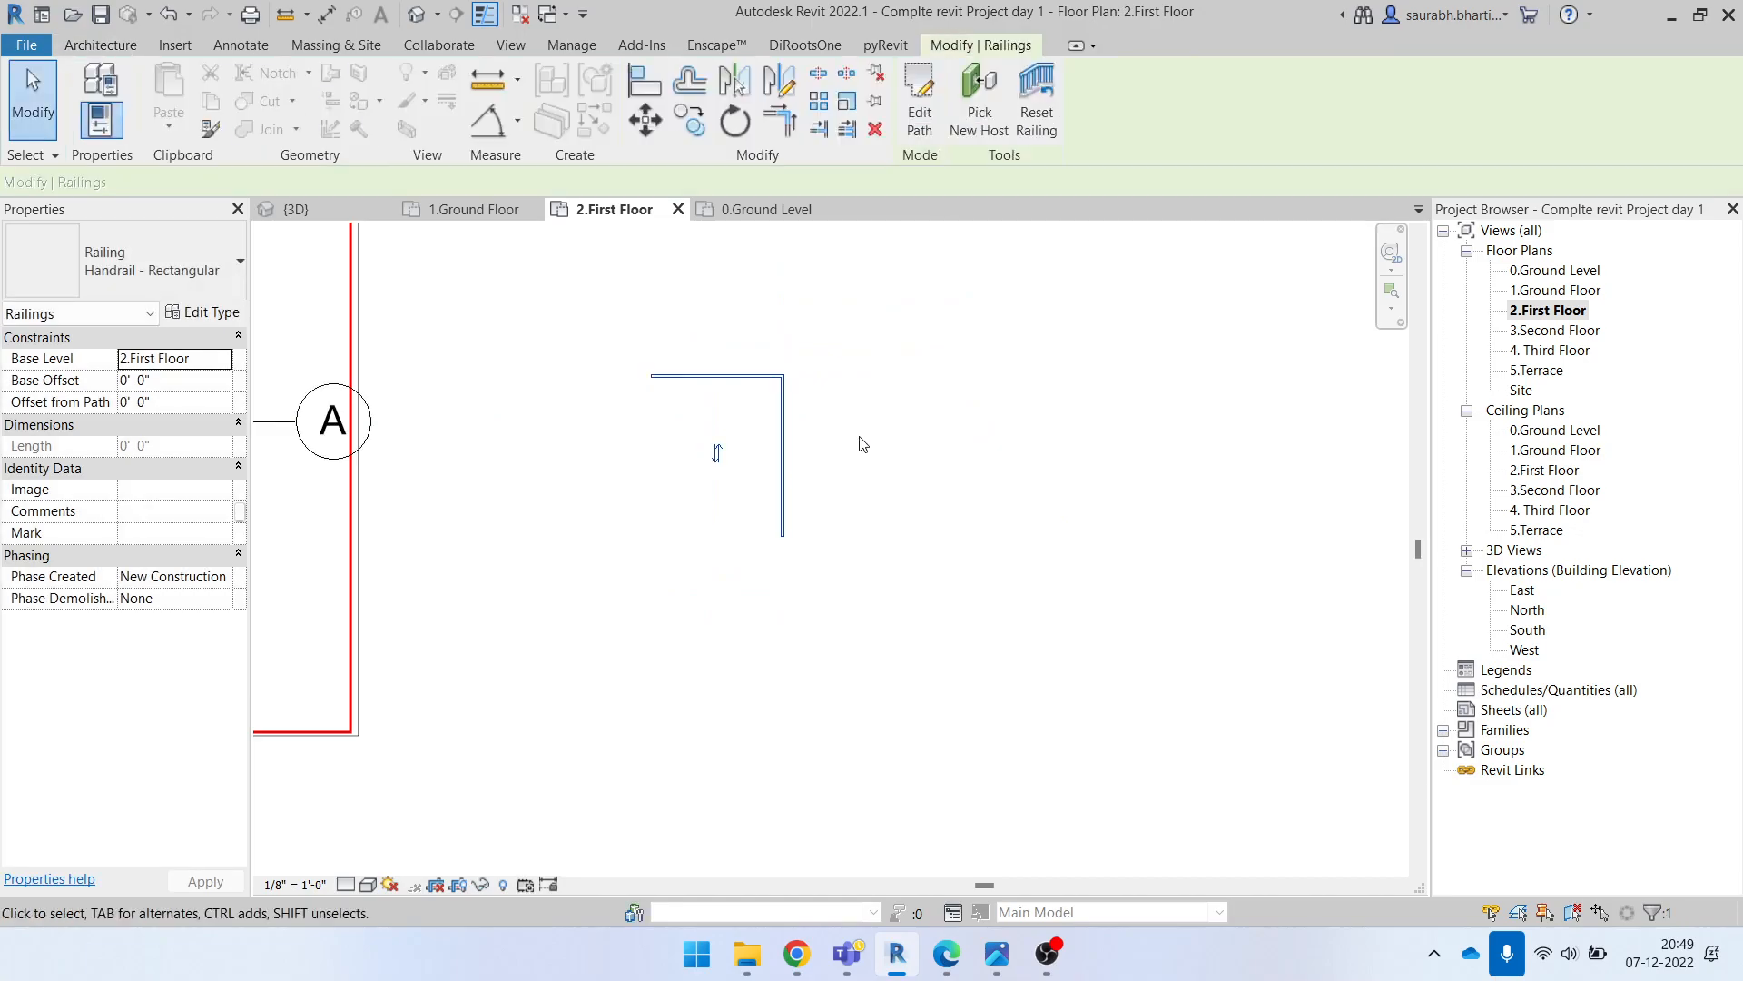
Step: Find the sample railing in the 3D view and change its type to Glass Panel - Bottom Fill
{"action": "scroll", "coordinate": [839, 436], "scroll_direction": "up", "scroll_amount": 6}
{"action": "key", "text": "Escape"}
{"action": "scroll", "coordinate": [726, 418], "scroll_direction": "down", "scroll_amount": 3}
{"action": "left_click", "coordinate": [422, 17]}
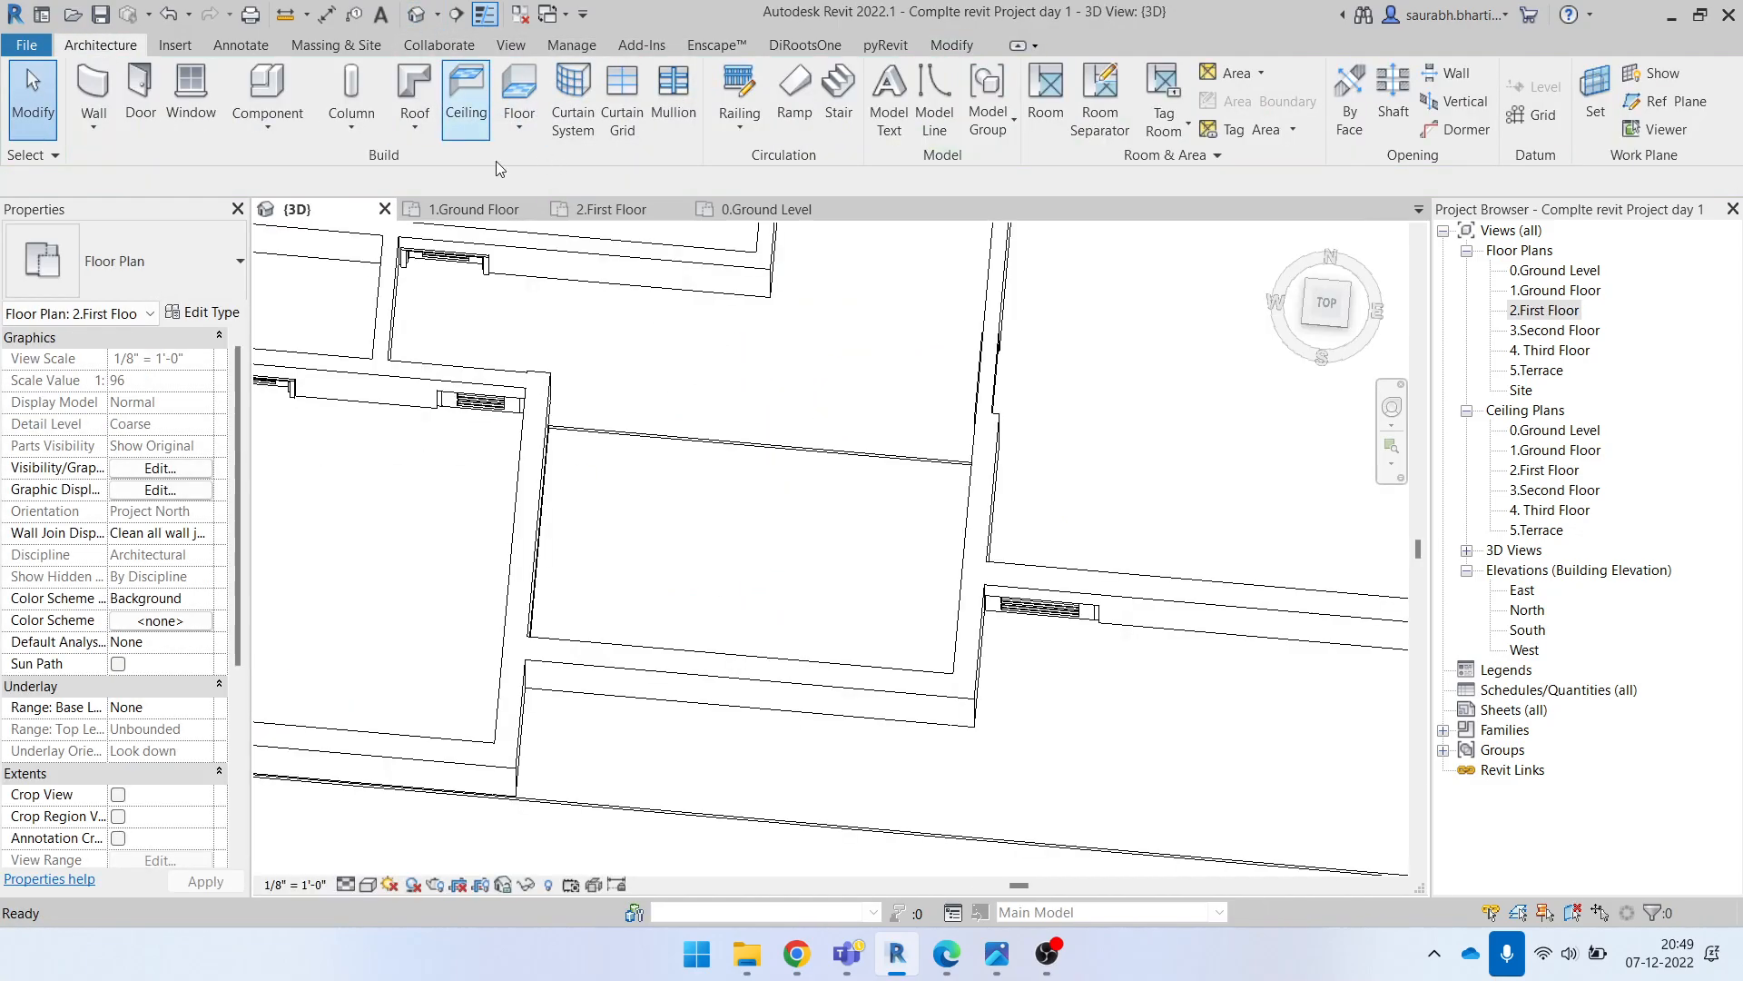
{"action": "scroll", "coordinate": [872, 499], "scroll_direction": "down", "scroll_amount": 7}
{"action": "middle_click_drag", "start_coordinate": [1365, 684], "coordinate": [926, 472]}
{"action": "scroll", "coordinate": [1035, 527], "scroll_direction": "down", "scroll_amount": 3}
{"action": "left_click", "coordinate": [1043, 529]}
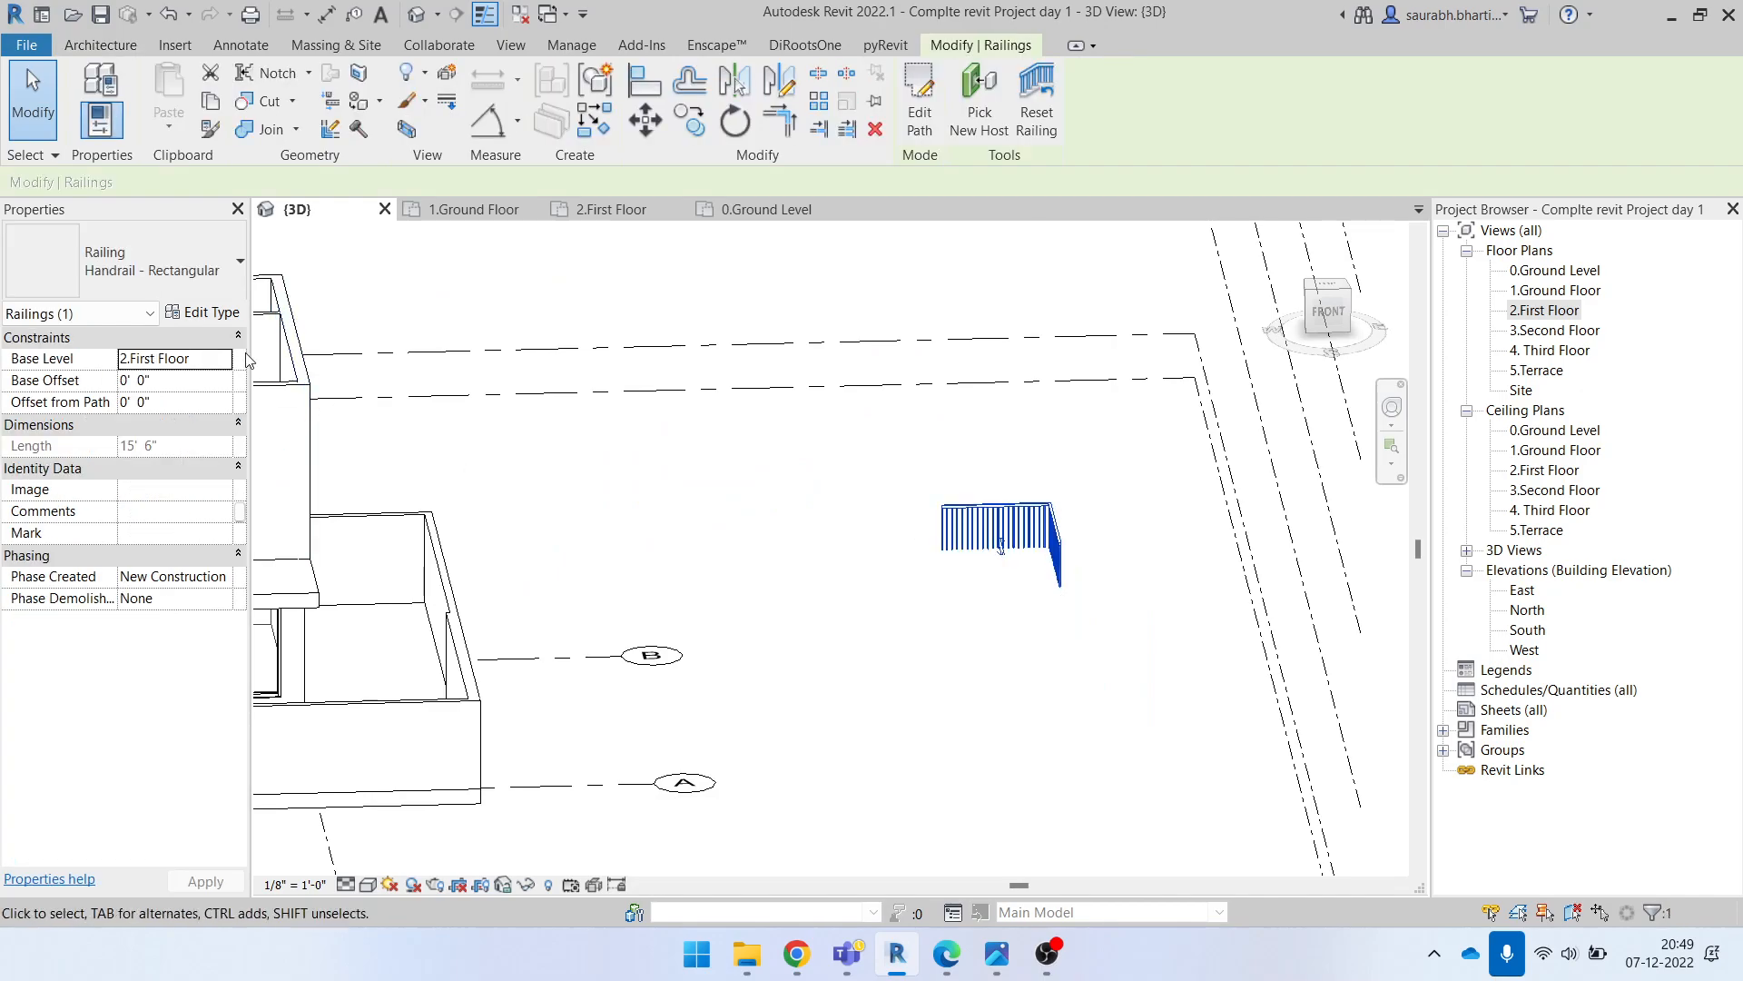
{"action": "left_click", "coordinate": [172, 280]}
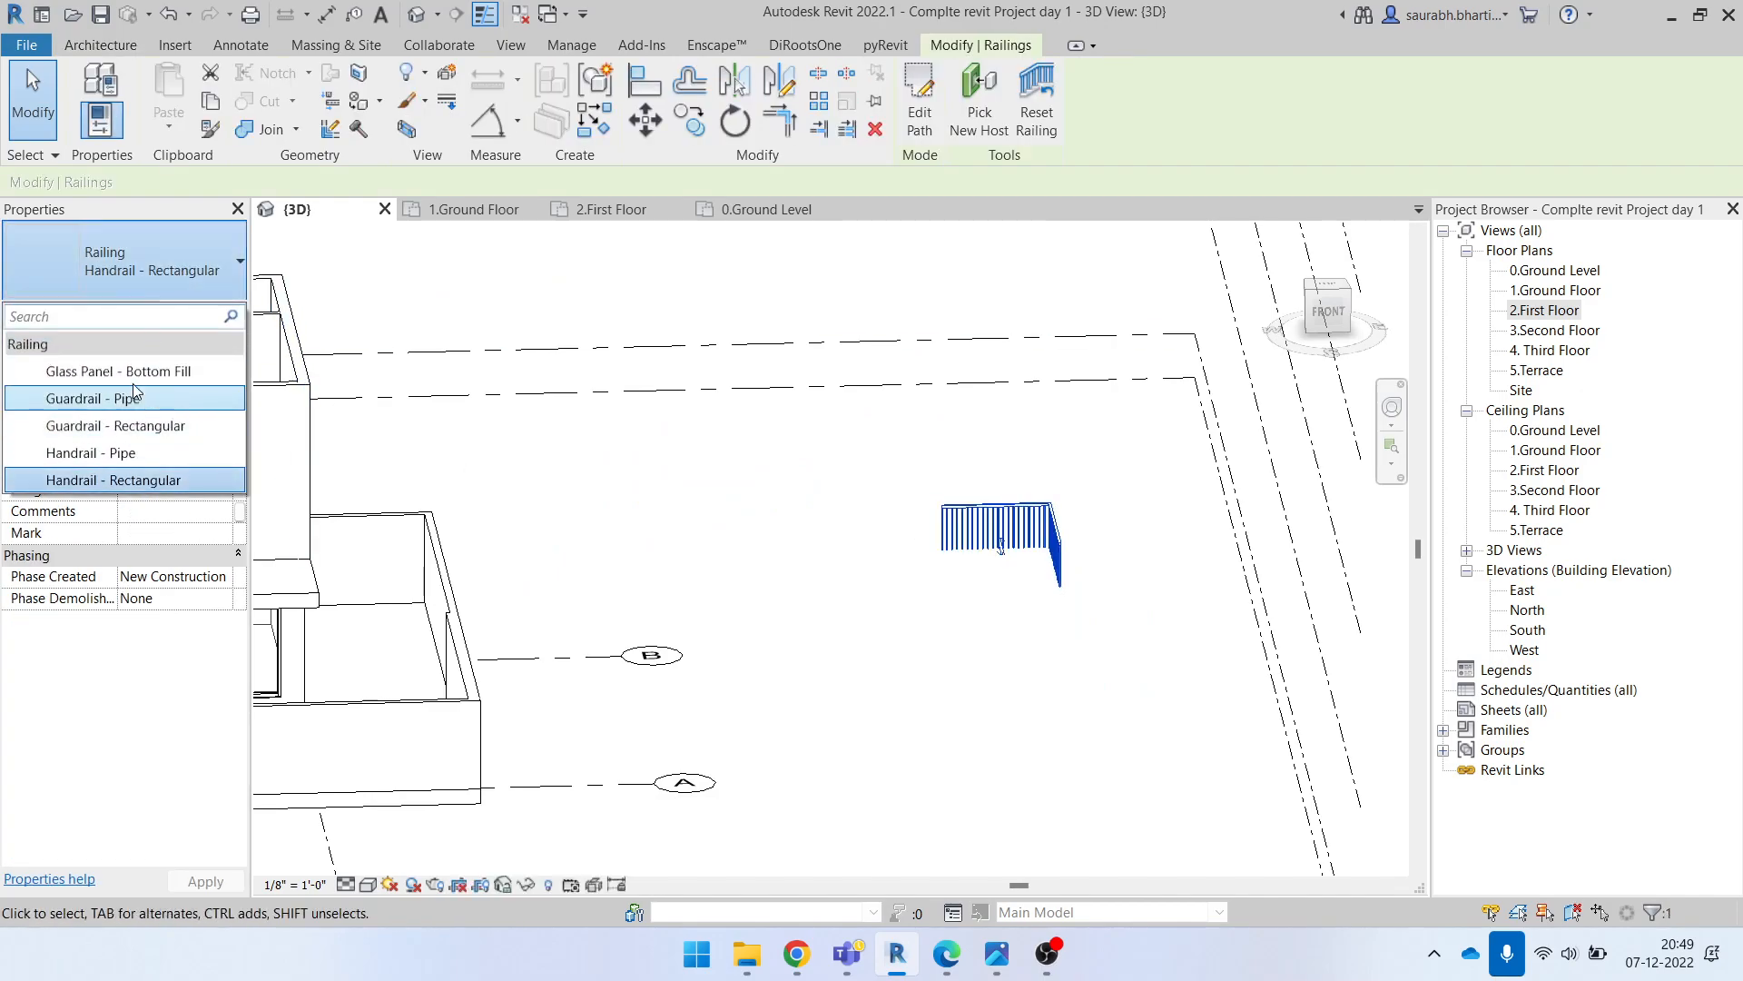
{"action": "left_click", "coordinate": [137, 374]}
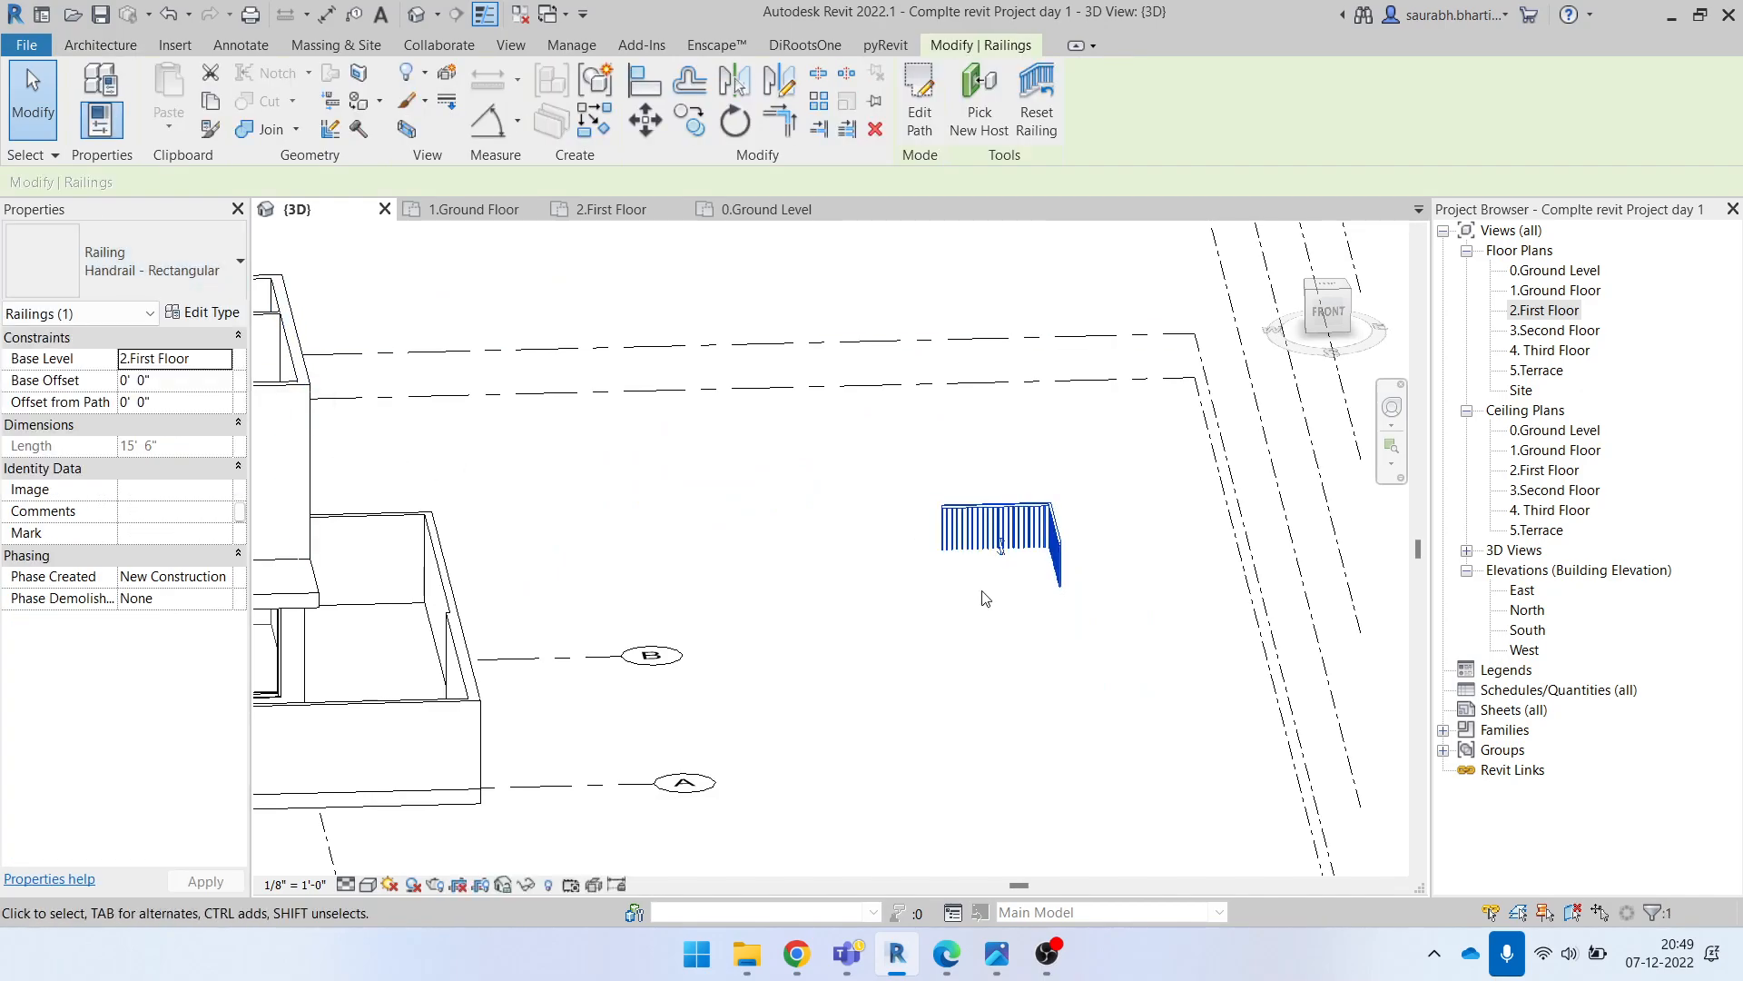
{"action": "left_click", "coordinate": [985, 595]}
{"action": "scroll", "coordinate": [1024, 536], "scroll_direction": "up", "scroll_amount": 4}
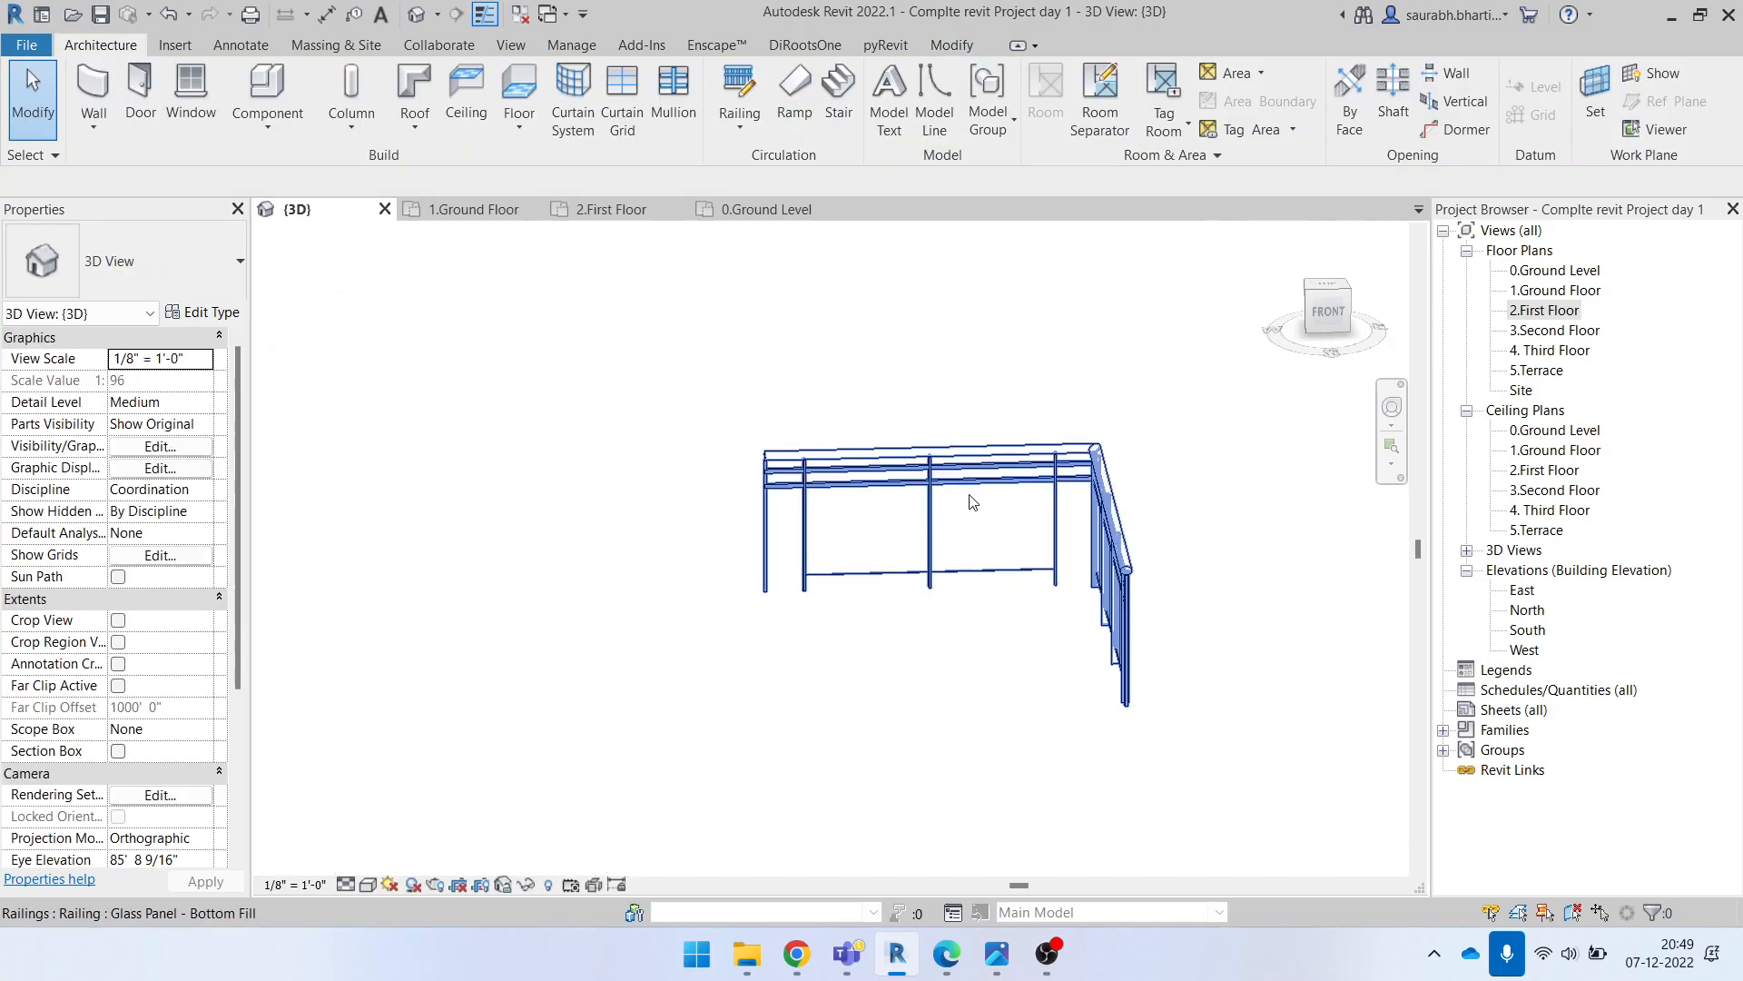
Step: Change the sample railing's type to Guardrail - Rectangular
{"action": "left_click", "coordinate": [944, 571]}
{"action": "left_click", "coordinate": [187, 285]}
{"action": "left_click", "coordinate": [167, 427]}
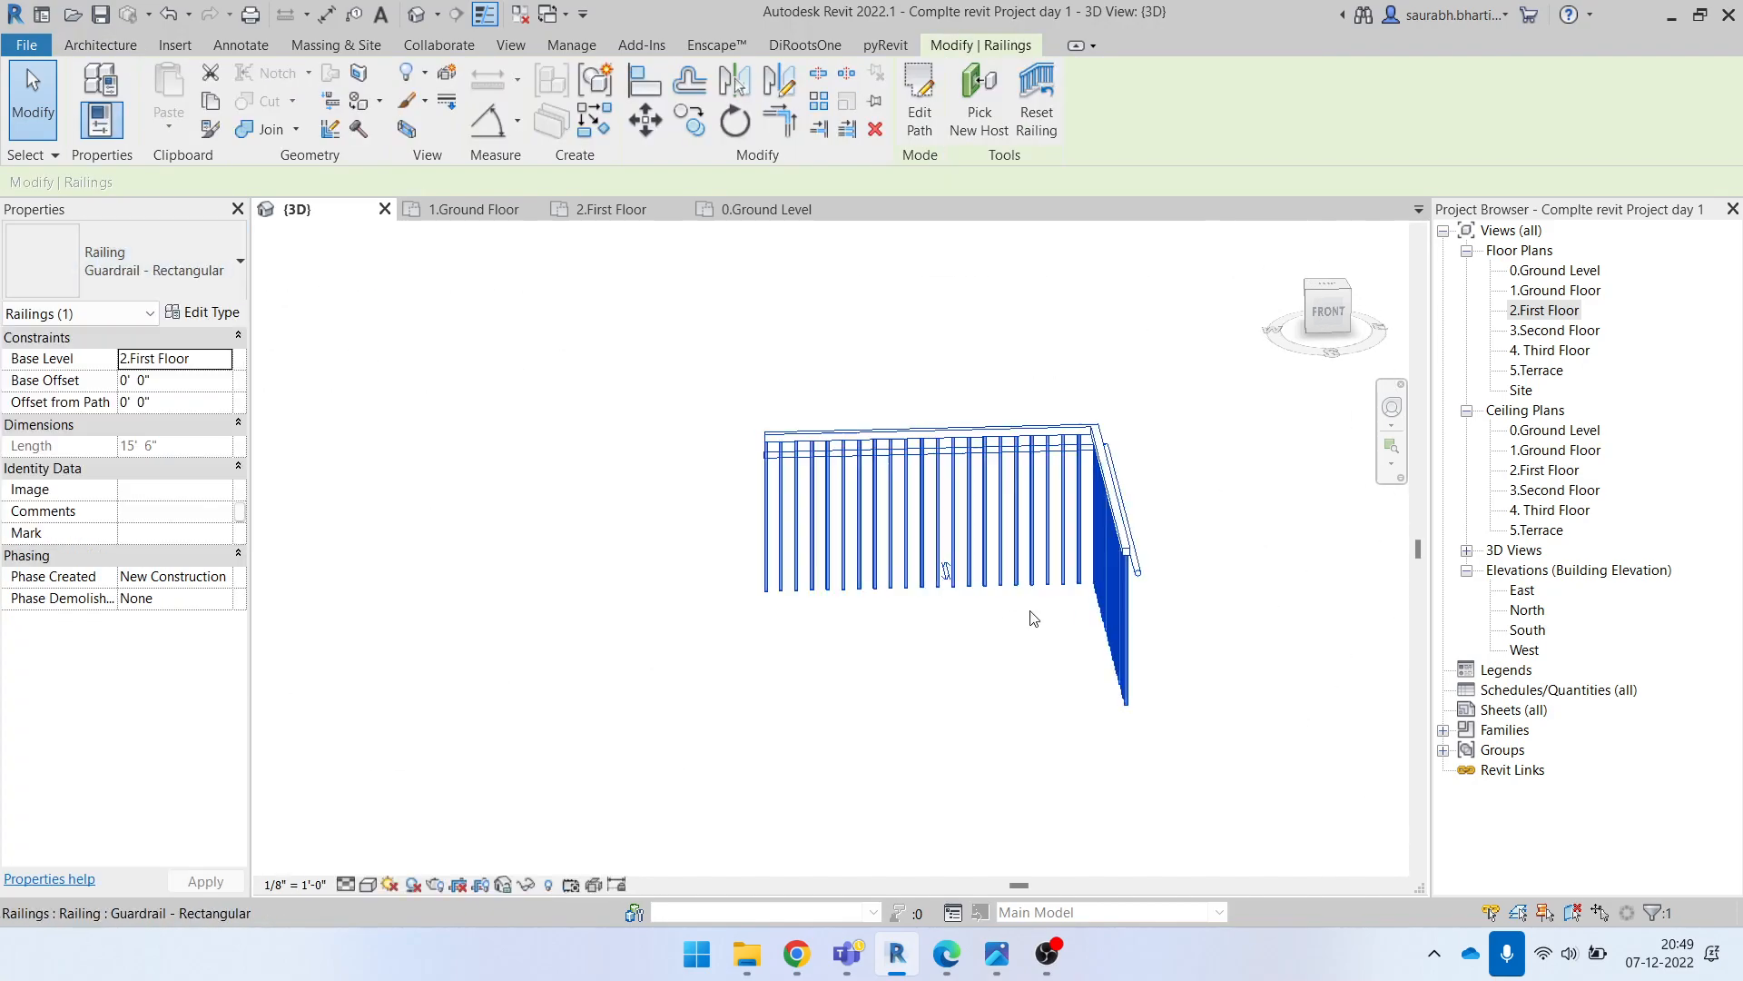
{"action": "left_click", "coordinate": [1027, 603]}
Step: Change the sample railing's type to Handrail - Pipe
{"action": "left_click", "coordinate": [792, 479]}
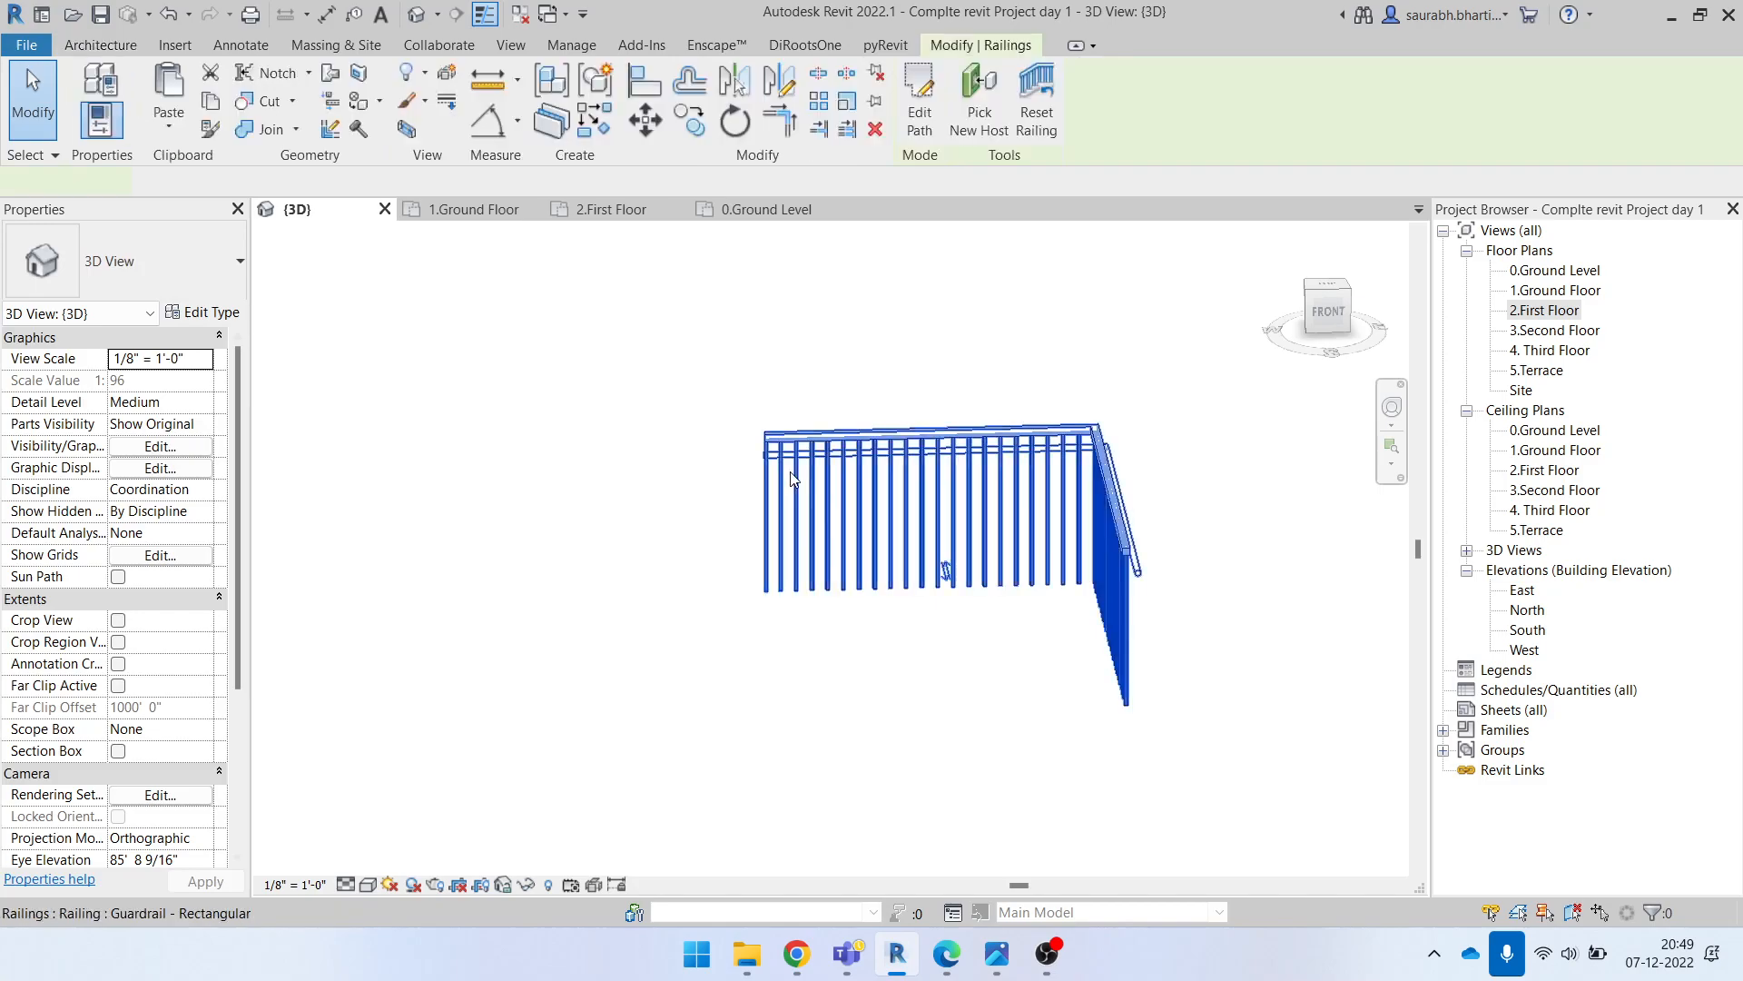
{"action": "left_click", "coordinate": [280, 258]}
{"action": "left_click", "coordinate": [219, 280]}
{"action": "left_click", "coordinate": [982, 528]}
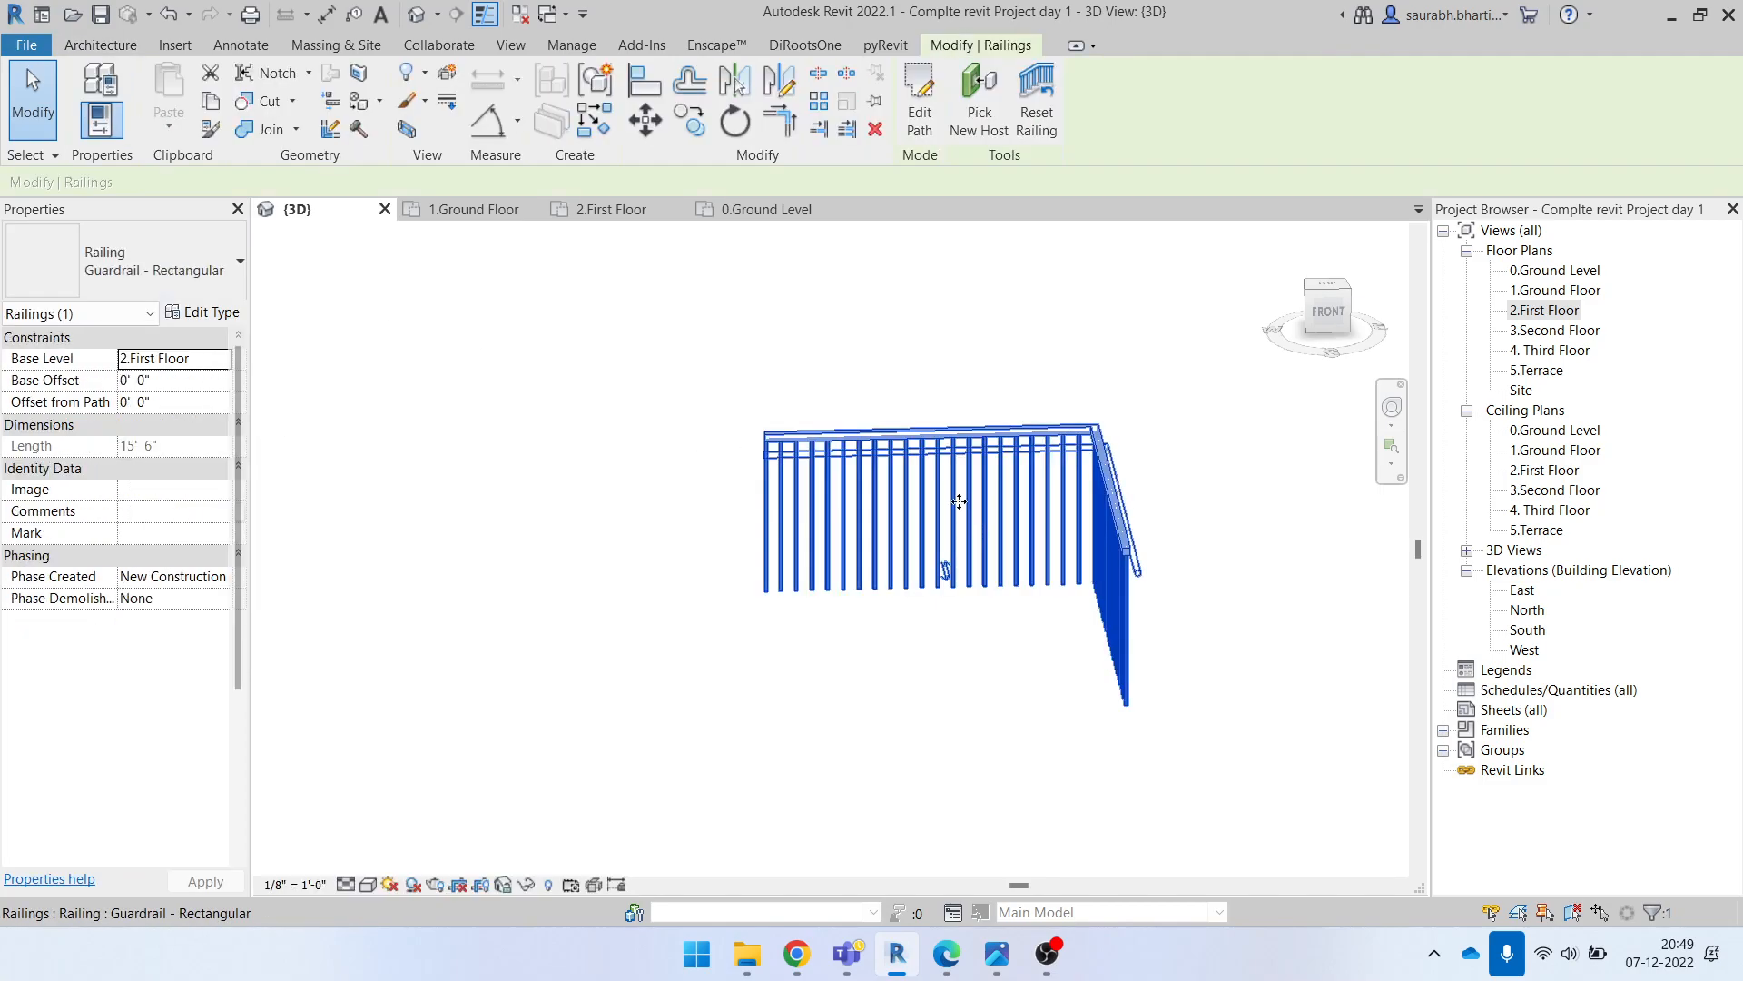
{"action": "left_click", "coordinate": [138, 278]}
{"action": "left_click", "coordinate": [567, 445]}
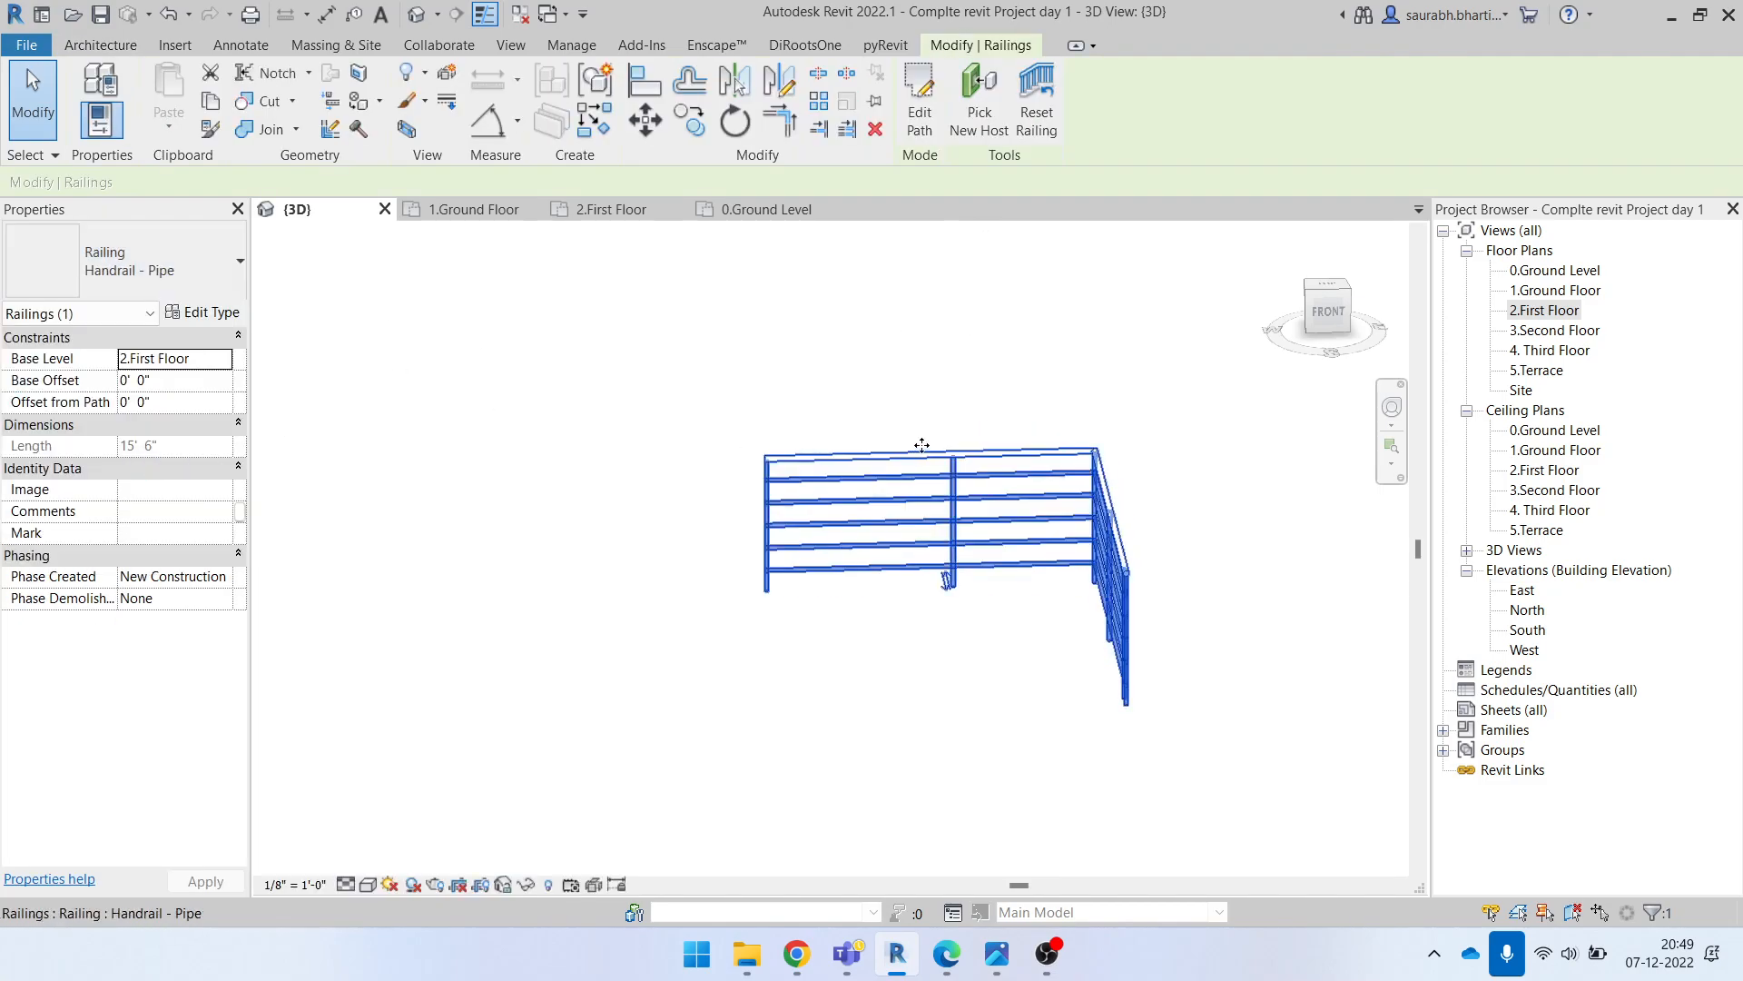
{"action": "left_click", "coordinate": [922, 443]}
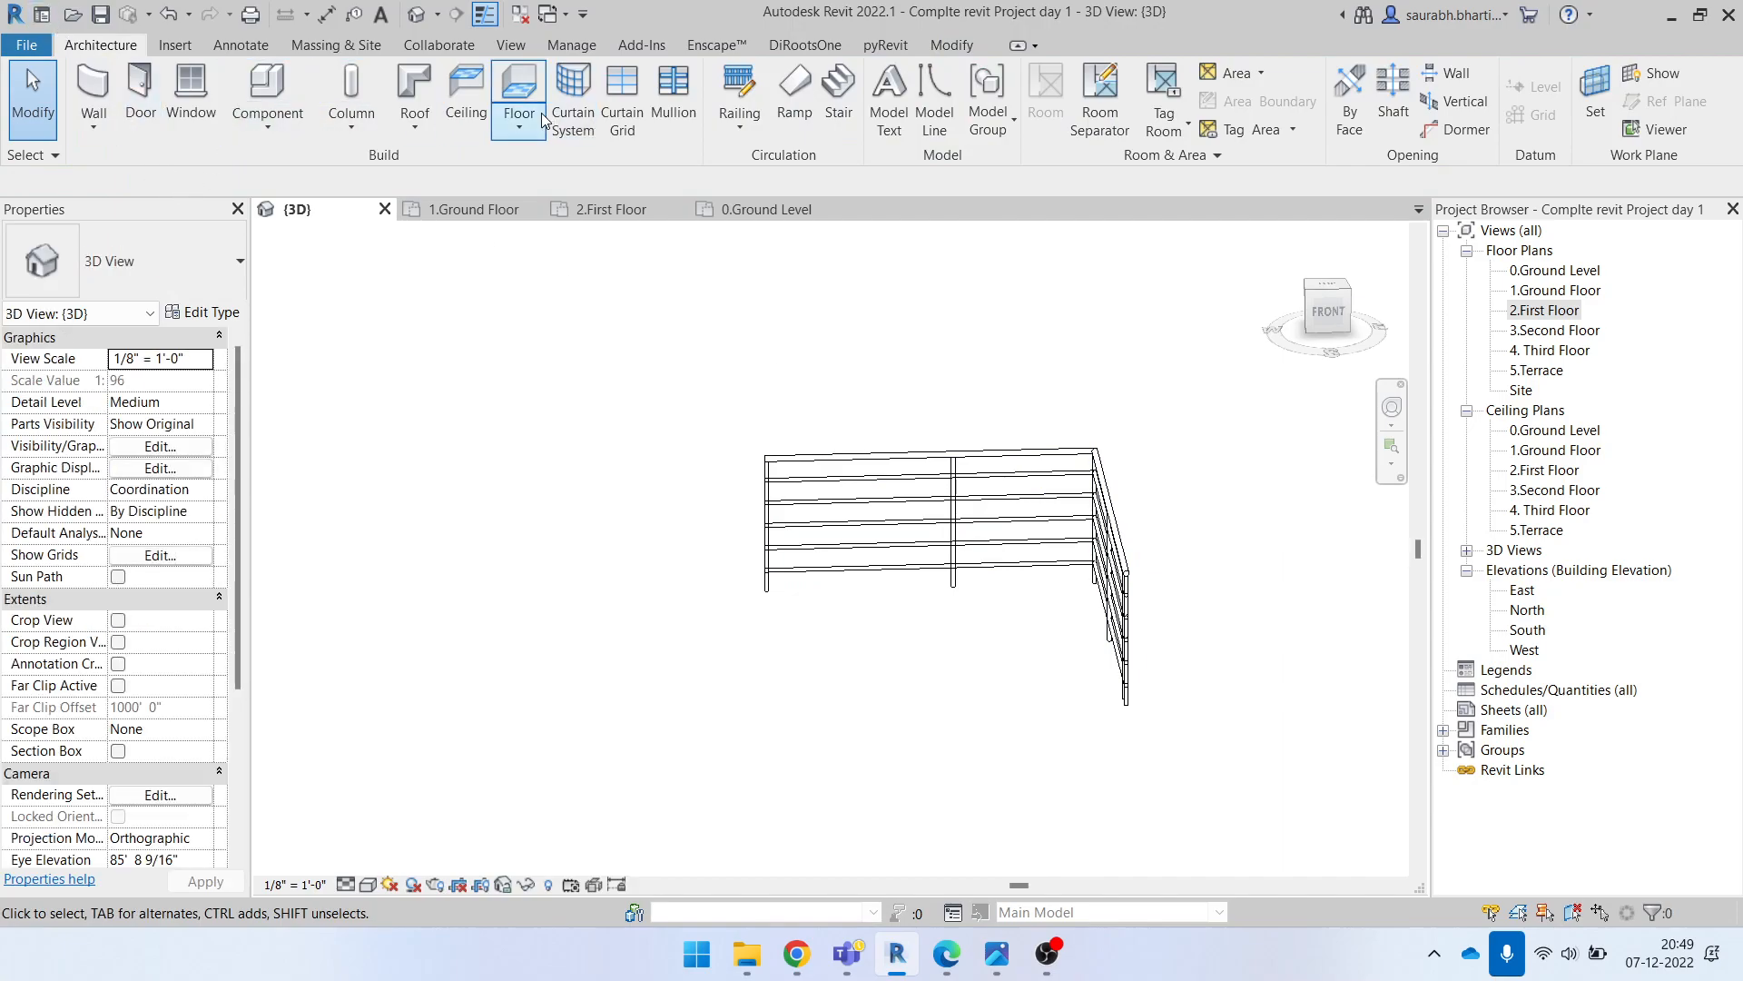
{"action": "left_click", "coordinate": [724, 103]}
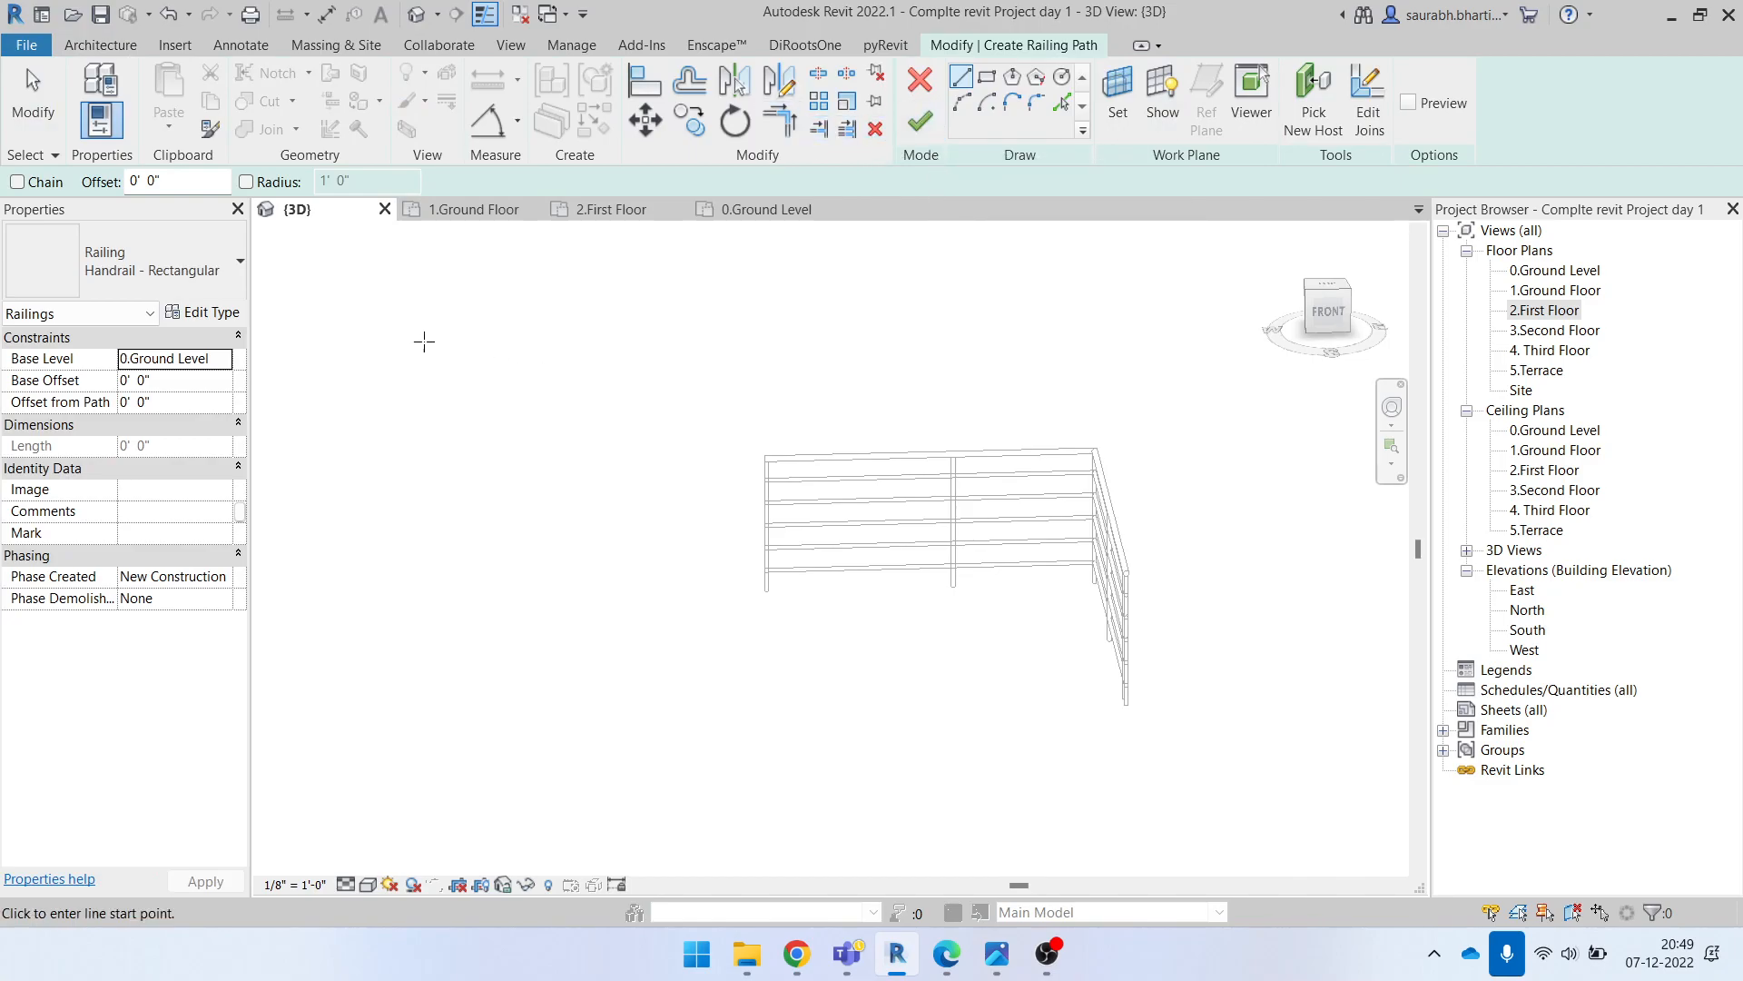
{"action": "key", "text": "Escape"}
{"action": "scroll", "coordinate": [816, 350], "scroll_direction": "down", "scroll_amount": 1}
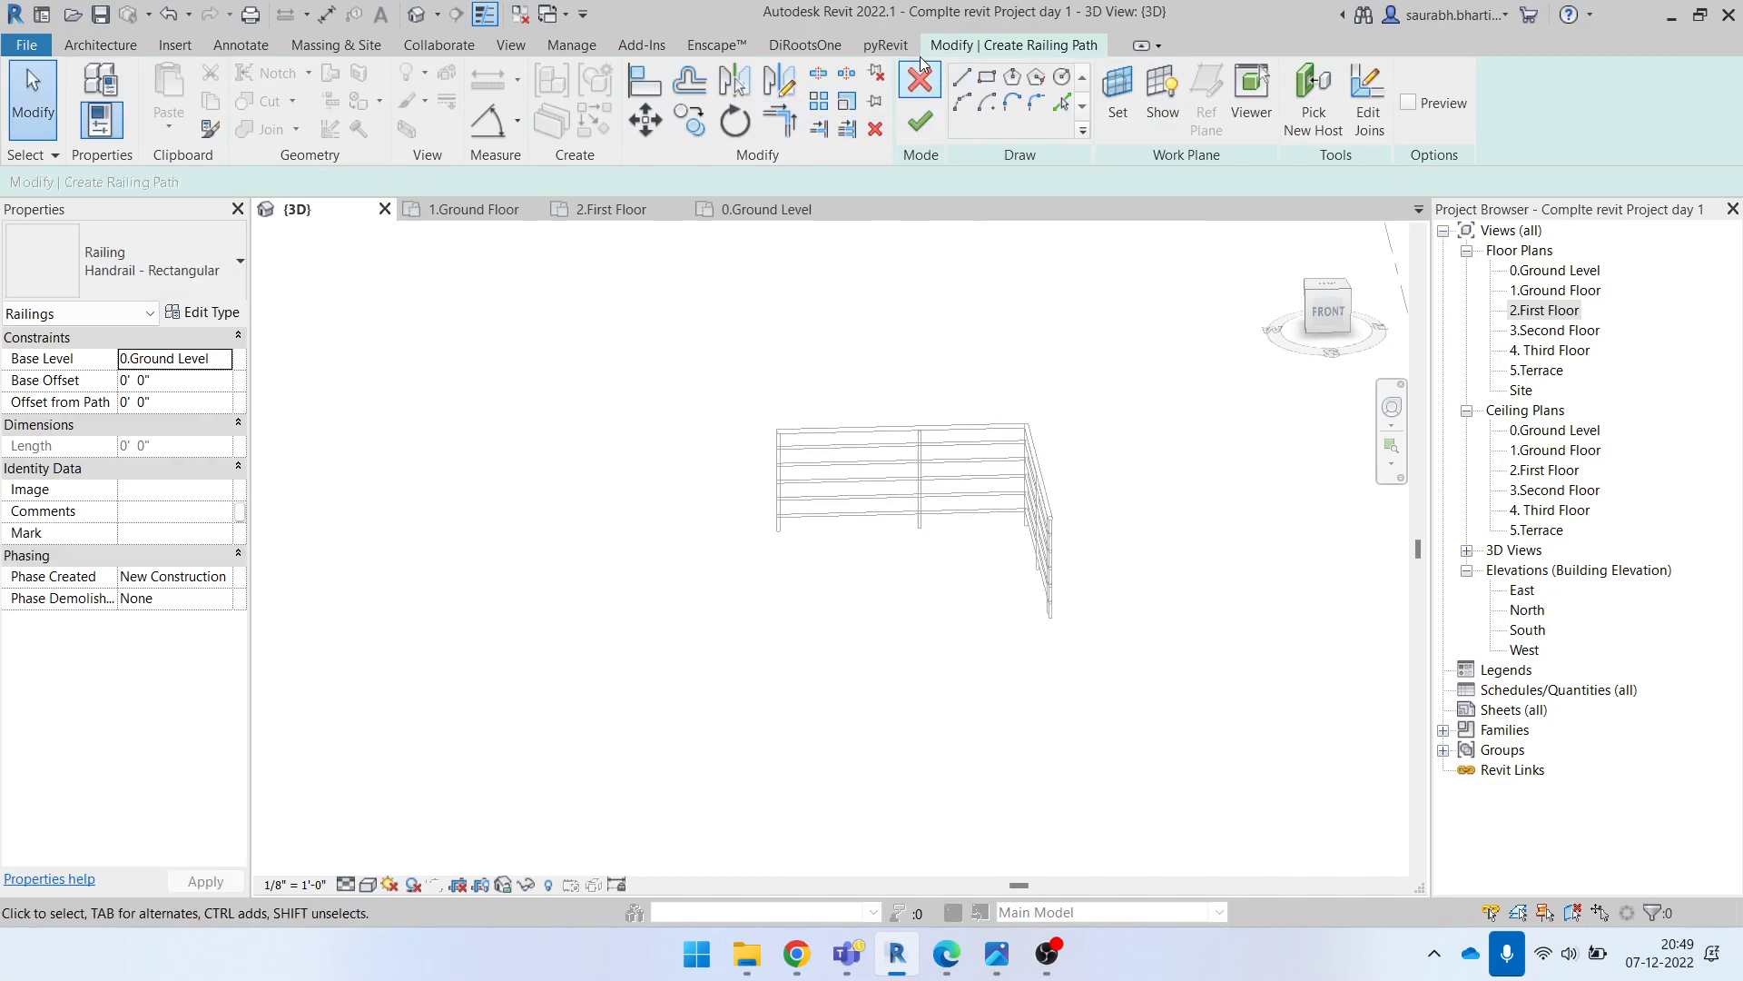
{"action": "left_click", "coordinate": [921, 79]}
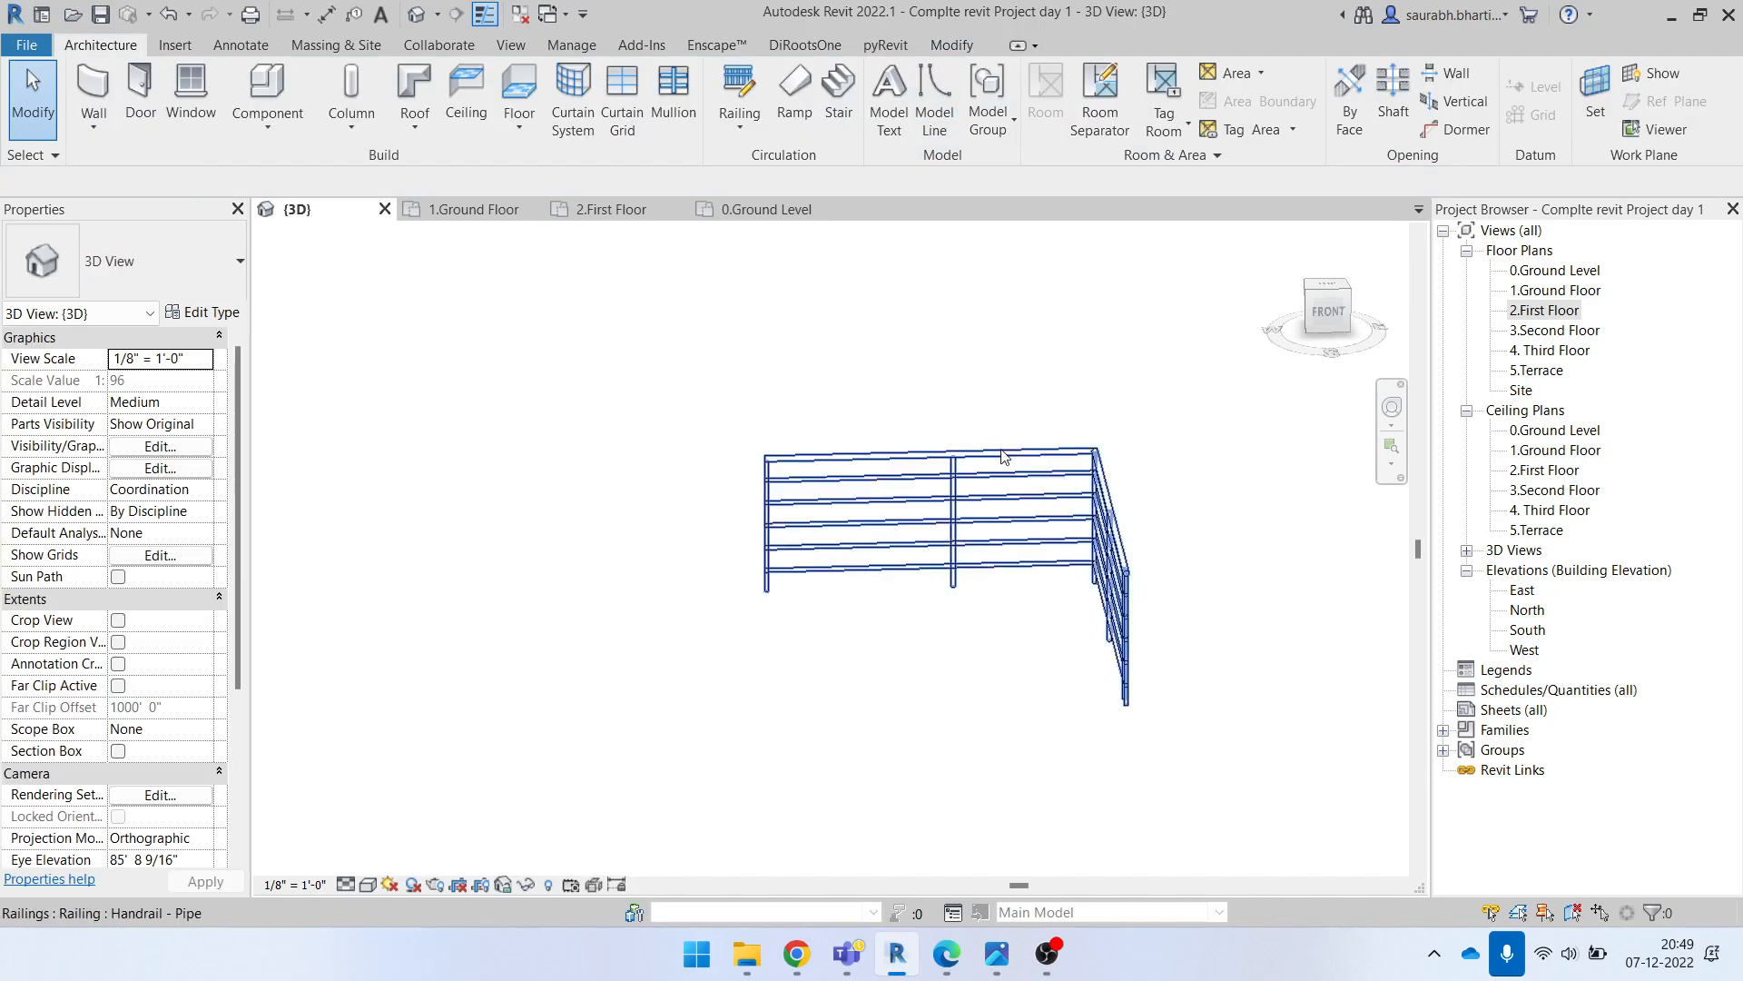
Step: Switch the sample railing back to the Glass Panel - Bottom Fill type
{"action": "left_click", "coordinate": [899, 453]}
{"action": "left_click", "coordinate": [194, 259]}
{"action": "left_click", "coordinate": [154, 372]}
{"action": "left_click", "coordinate": [978, 631]}
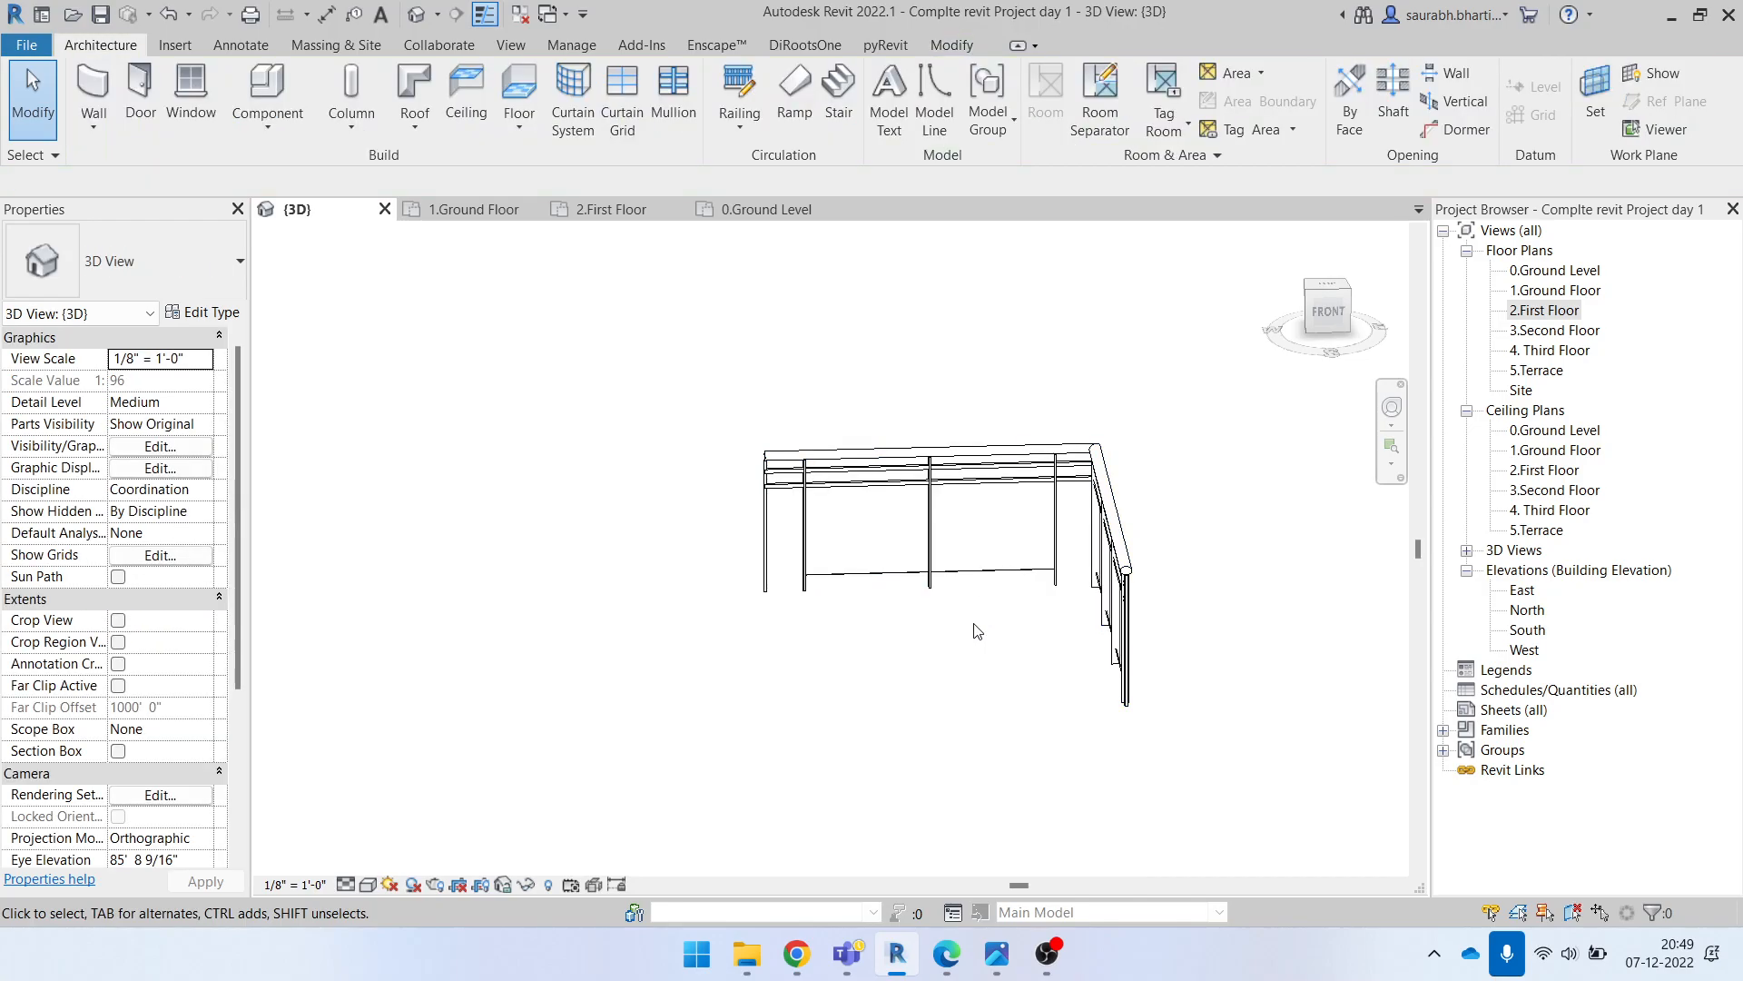
Step: Review the available railing types once more and delete the L-shaped sample railing
{"action": "left_click", "coordinate": [944, 547]}
{"action": "left_click", "coordinate": [150, 287]}
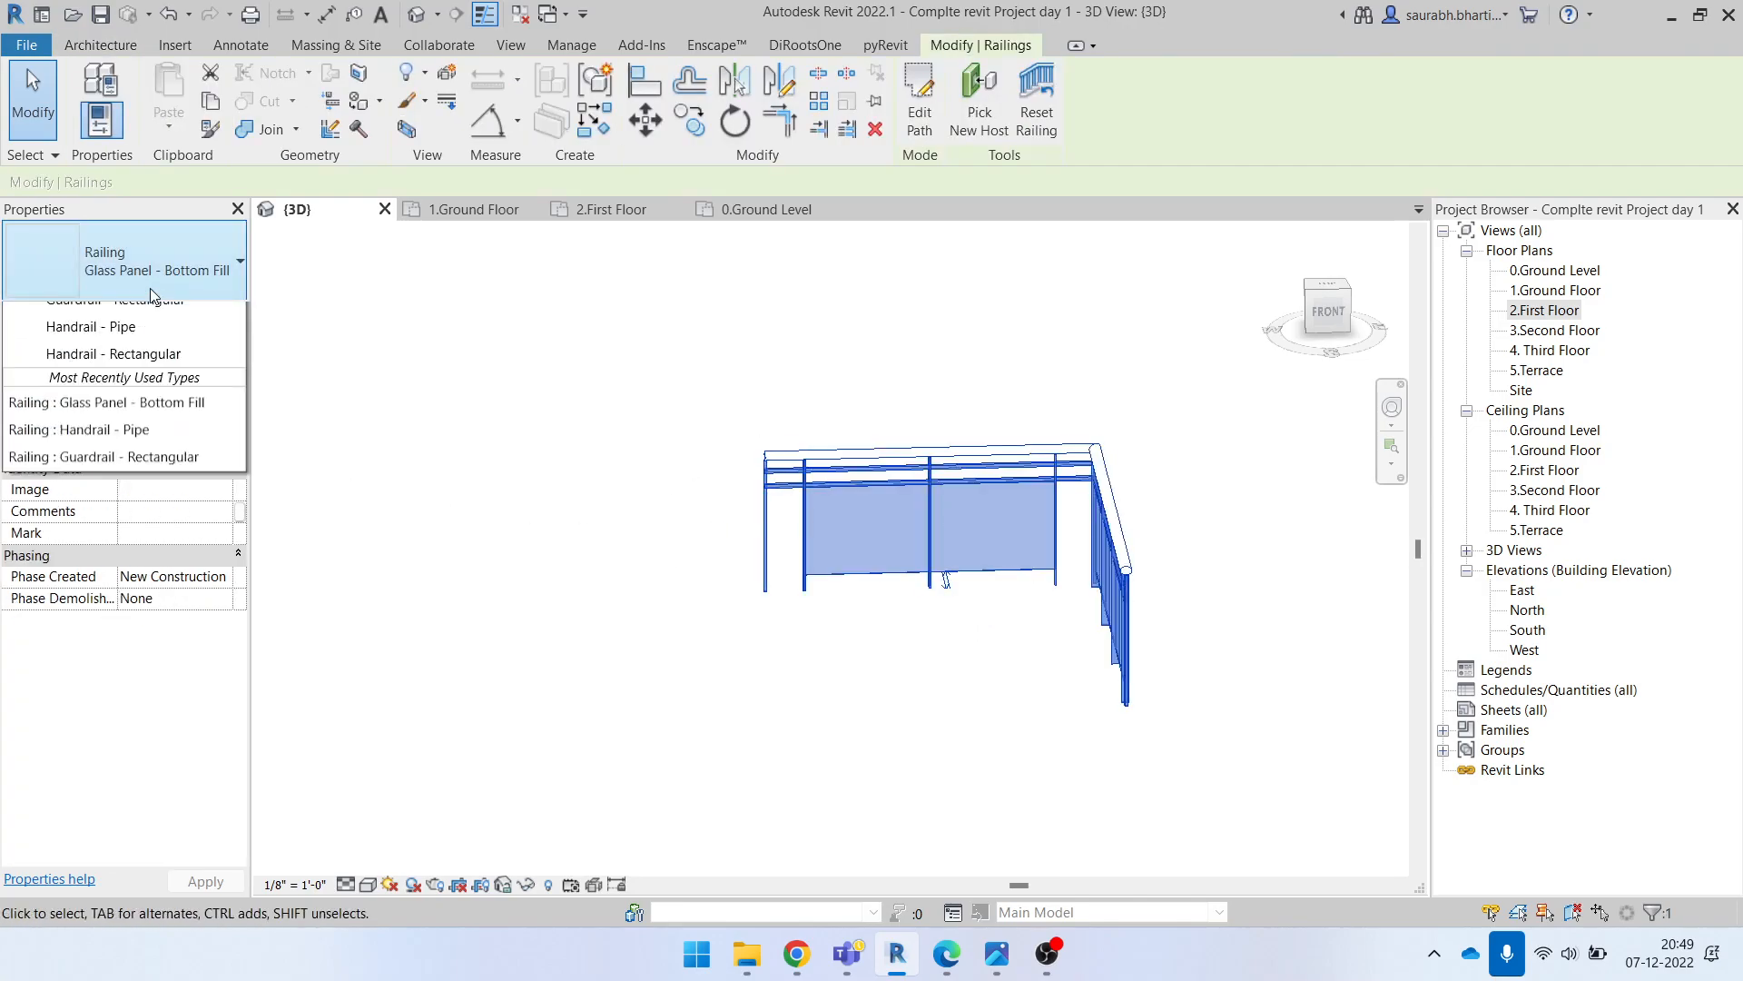
{"action": "left_click", "coordinate": [726, 433]}
{"action": "left_click", "coordinate": [868, 455]}
{"action": "scroll", "coordinate": [895, 472], "scroll_direction": "down", "scroll_amount": 1}
{"action": "key", "text": "Delete"}
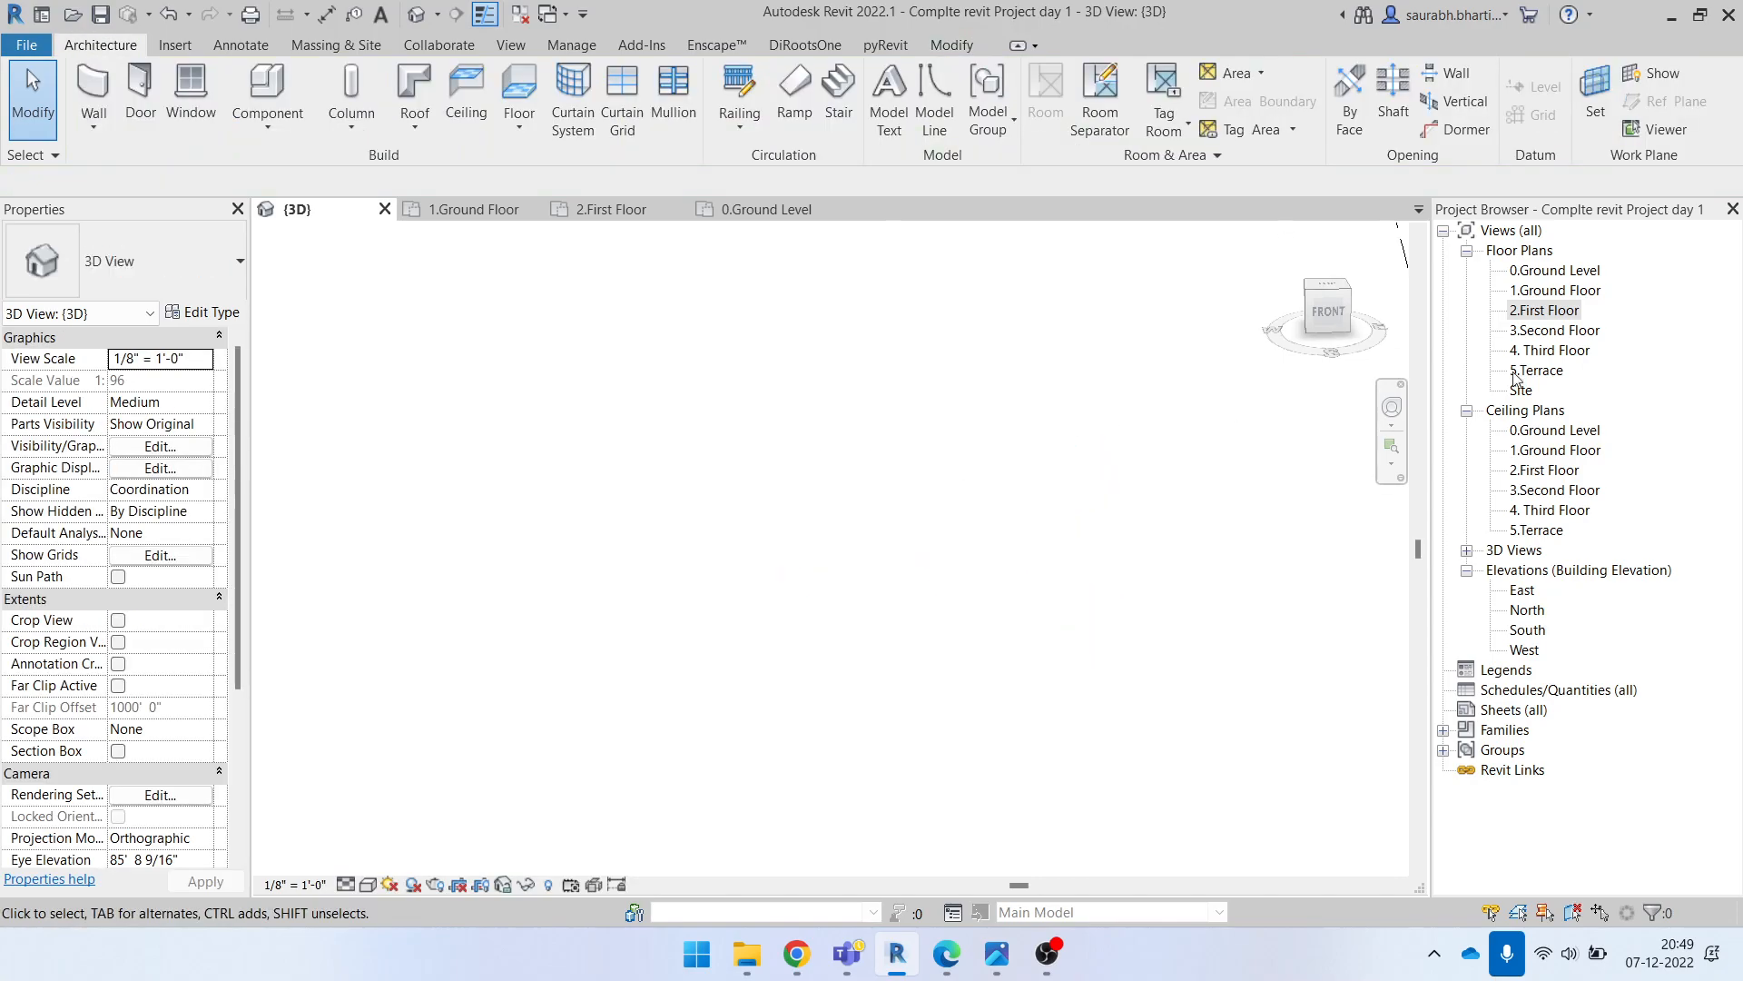
Step: Start a Glass Panel - Bottom Fill railing on the 2.First Floor plan for the upper edge of the DINNING BELOW void
{"action": "double_click", "coordinate": [1545, 311]}
{"action": "scroll", "coordinate": [497, 588], "scroll_direction": "down", "scroll_amount": 2}
{"action": "middle_click_drag", "start_coordinate": [498, 586], "coordinate": [917, 633]}
{"action": "scroll", "coordinate": [786, 558], "scroll_direction": "up", "scroll_amount": 10}
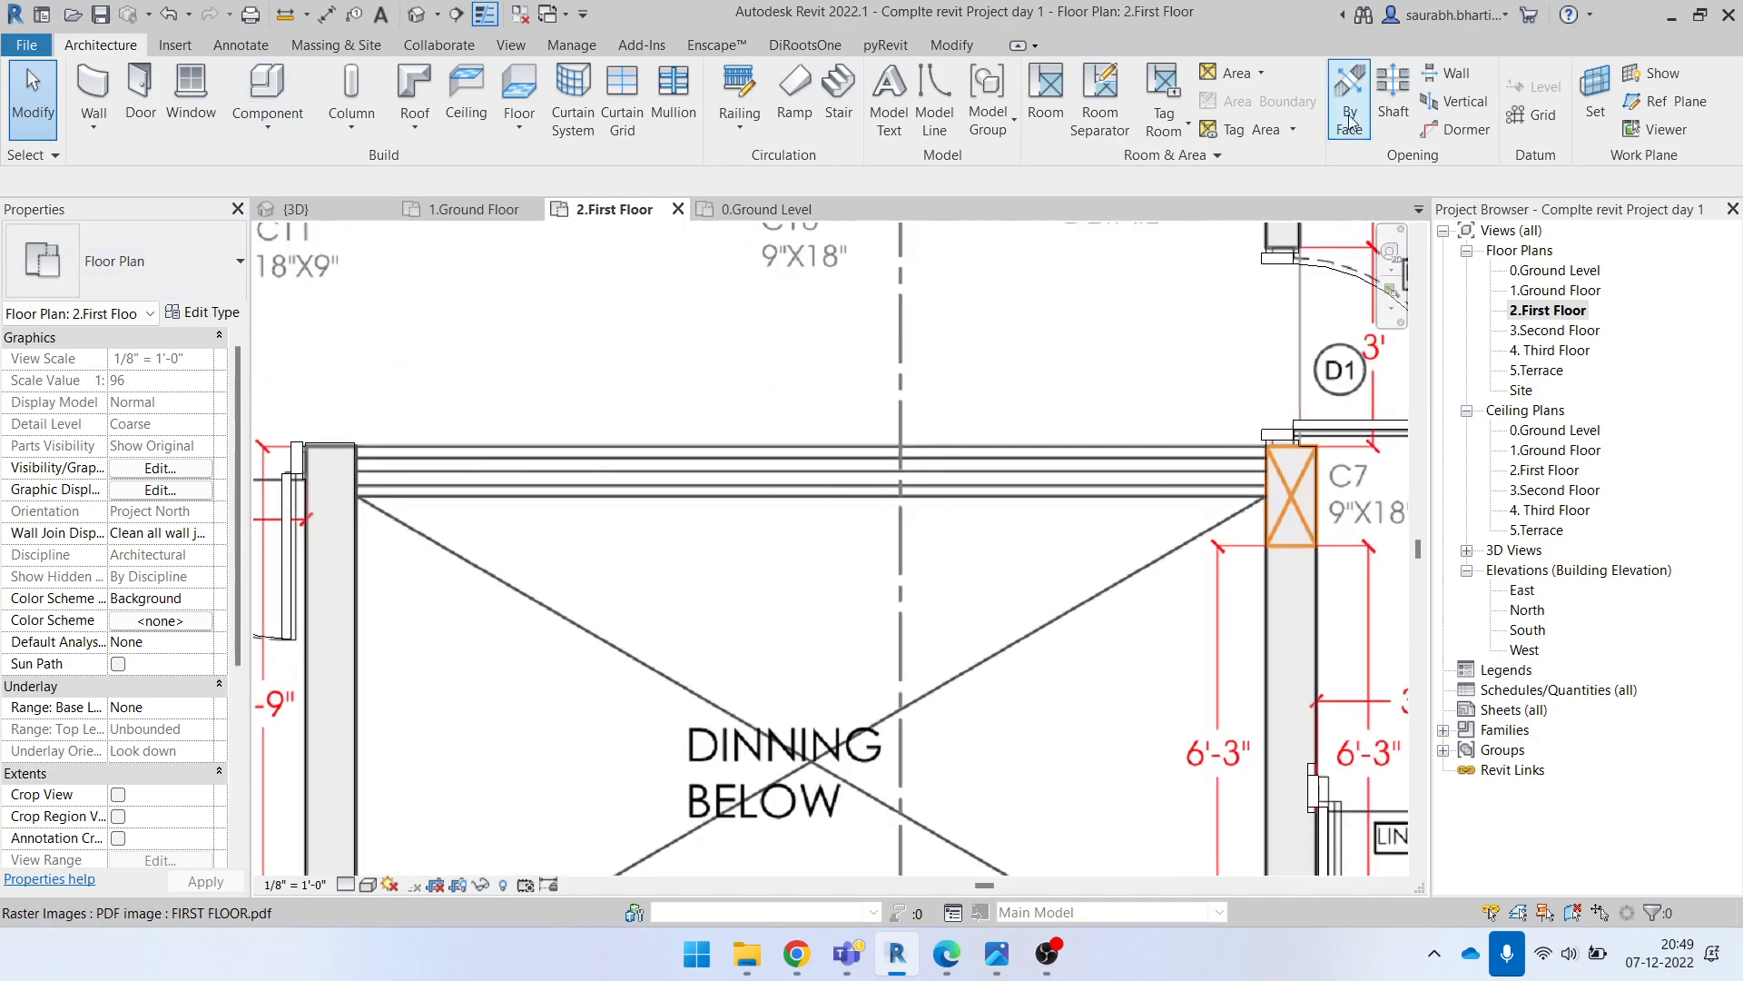
{"action": "left_click", "coordinate": [737, 91]}
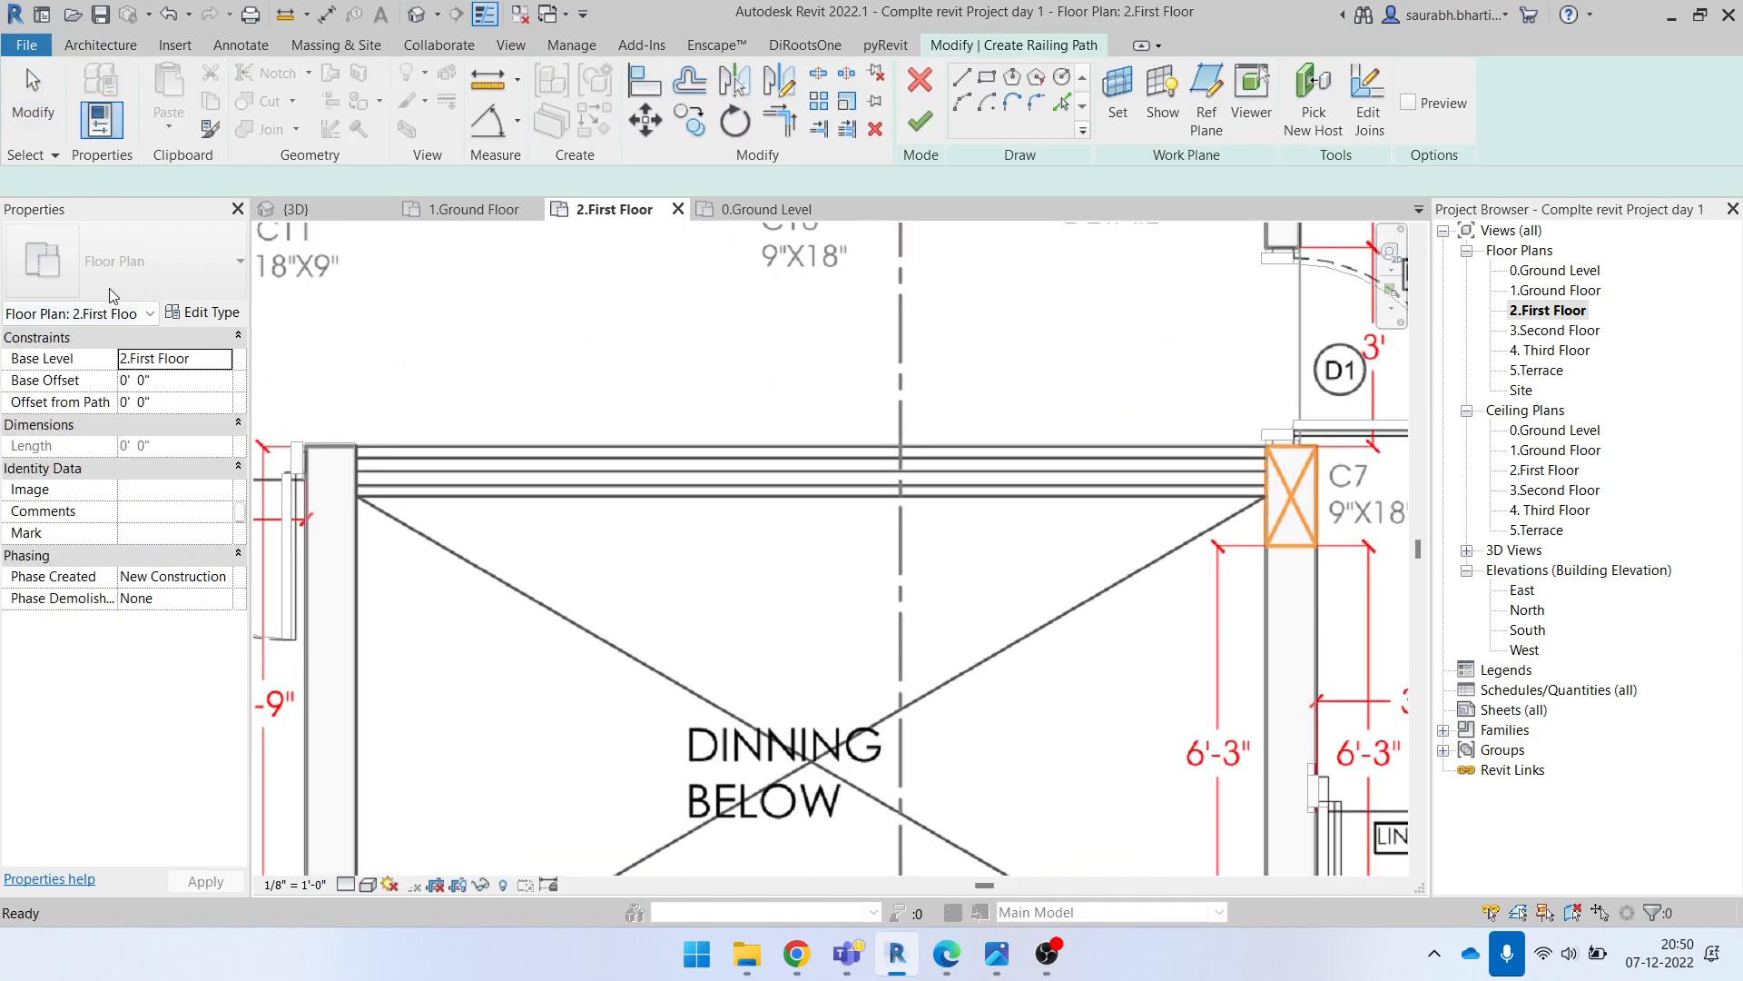
{"action": "left_click", "coordinate": [179, 276]}
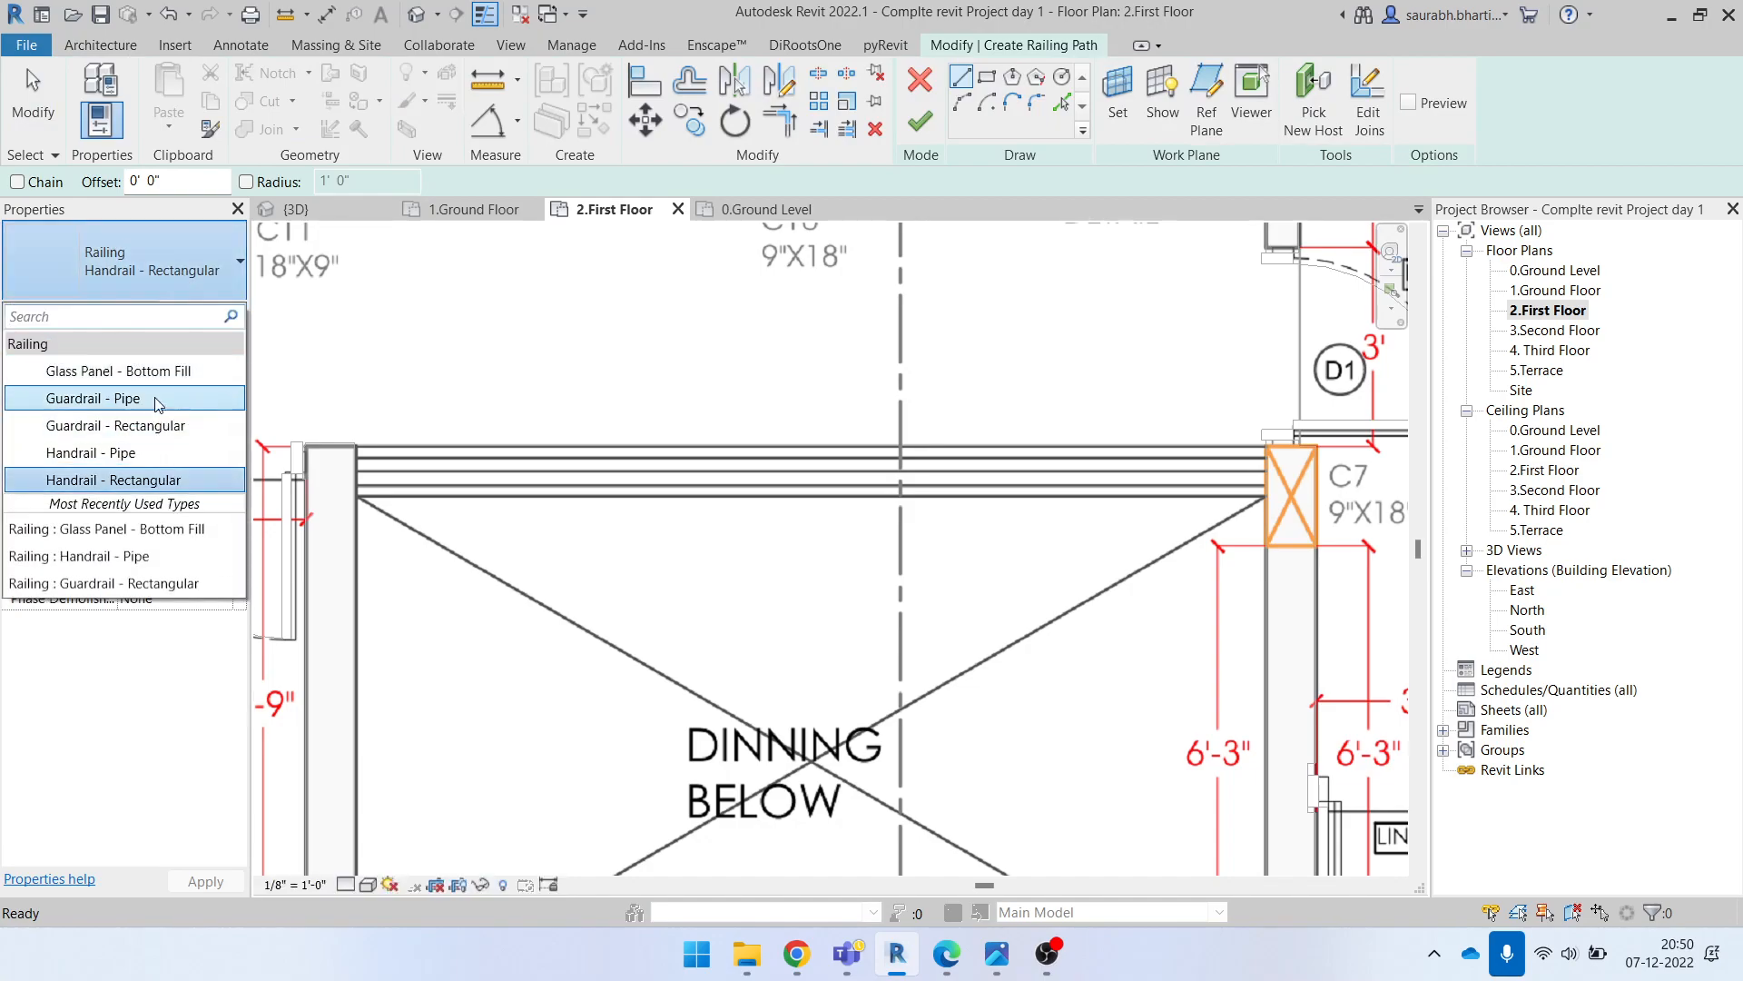
{"action": "left_click", "coordinate": [172, 369]}
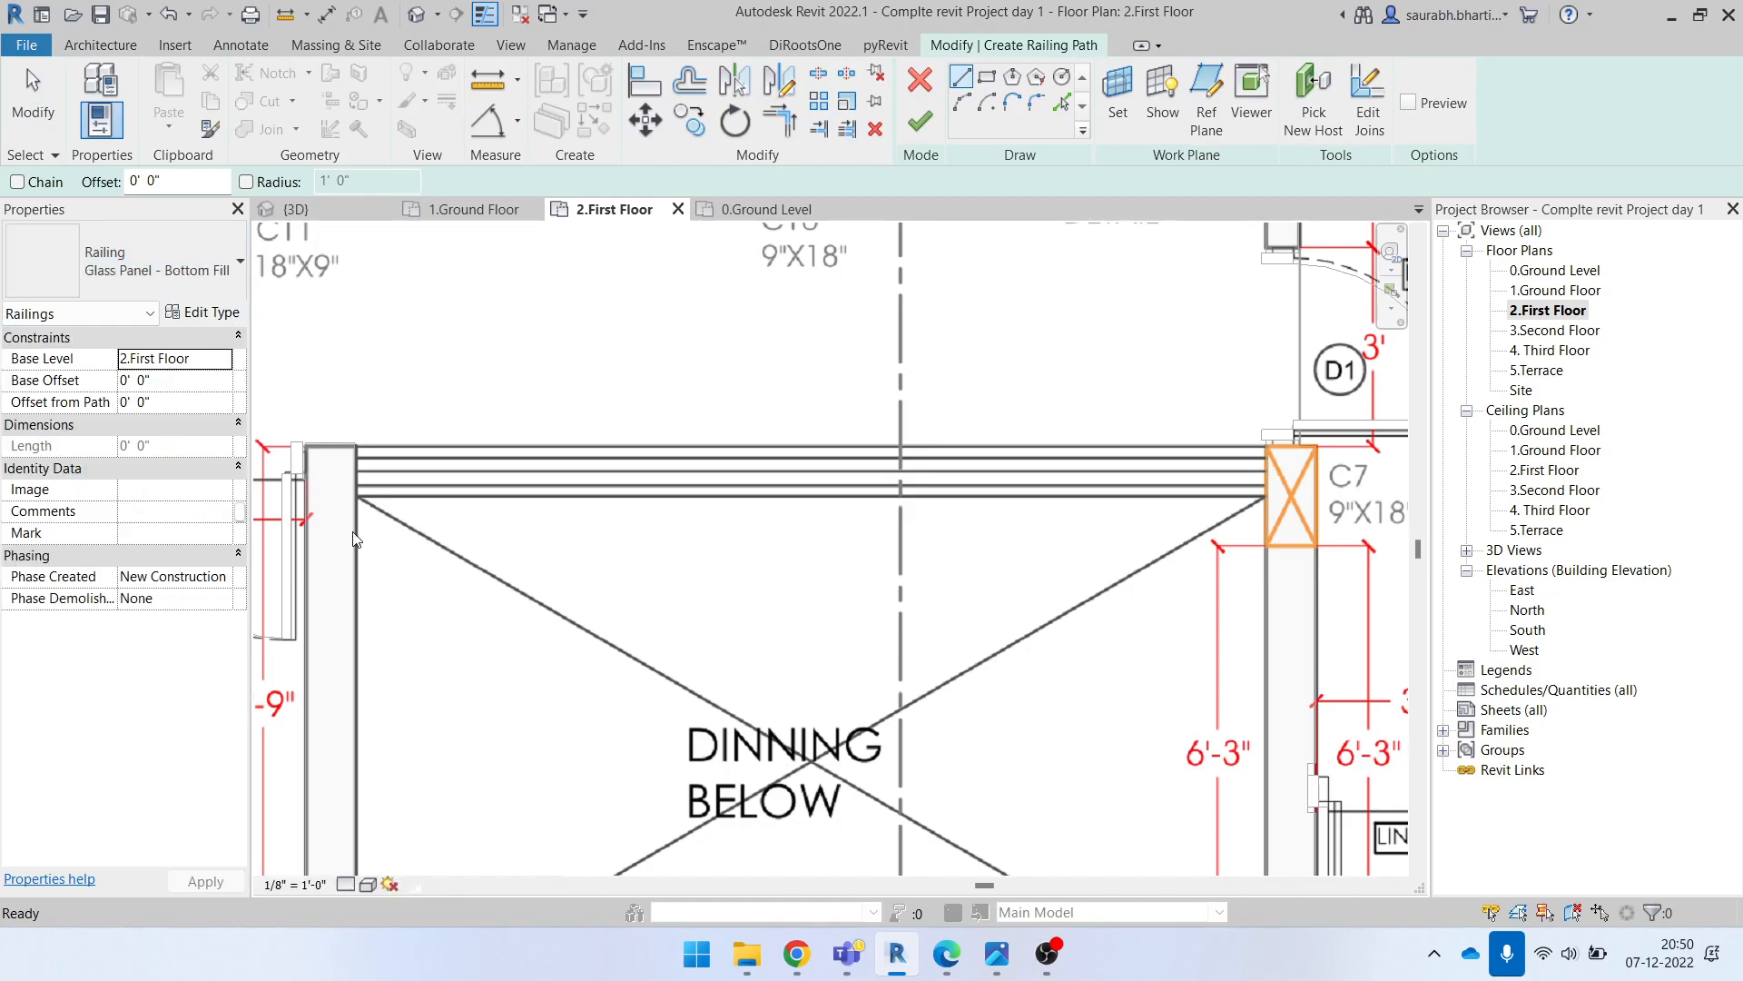
Step: Draw the railing path straight across the upper edge of the DINNING BELOW void, from wall to wall, and finish the sketch
{"action": "scroll", "coordinate": [353, 462], "scroll_direction": "up", "scroll_amount": 3}
{"action": "left_click", "coordinate": [344, 467]}
{"action": "scroll", "coordinate": [436, 472], "scroll_direction": "down", "scroll_amount": 2}
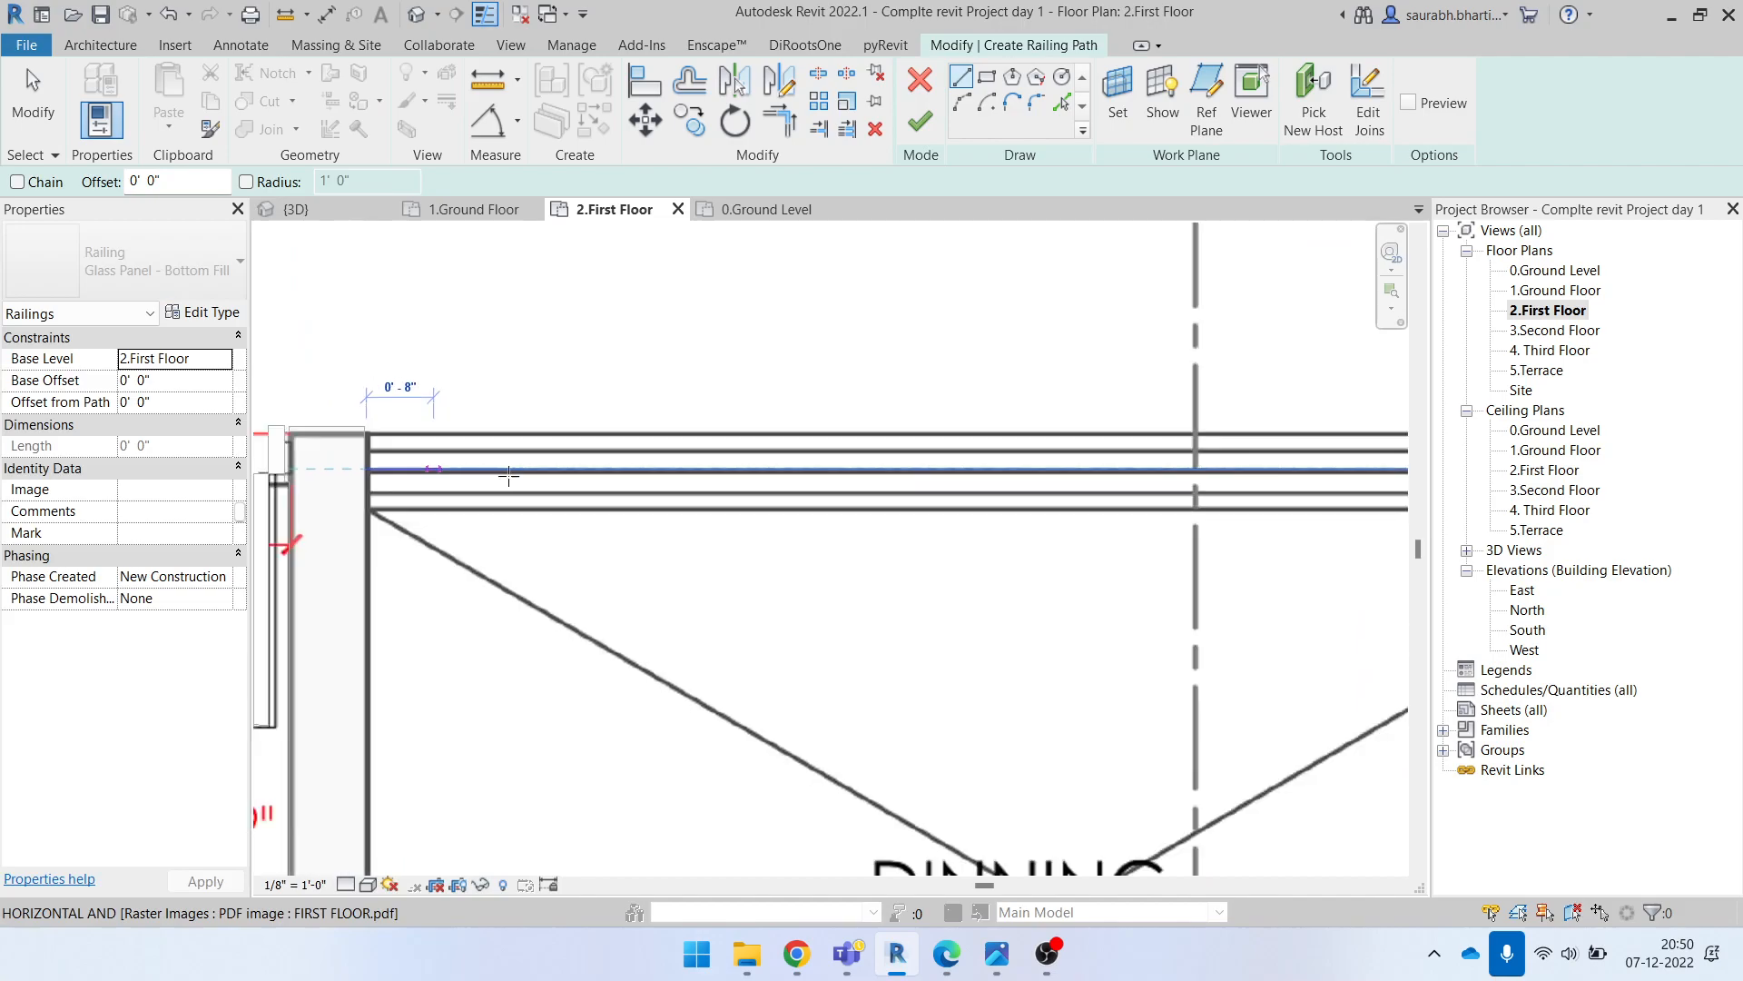
{"action": "middle_click_drag", "start_coordinate": [1184, 474], "coordinate": [718, 505]}
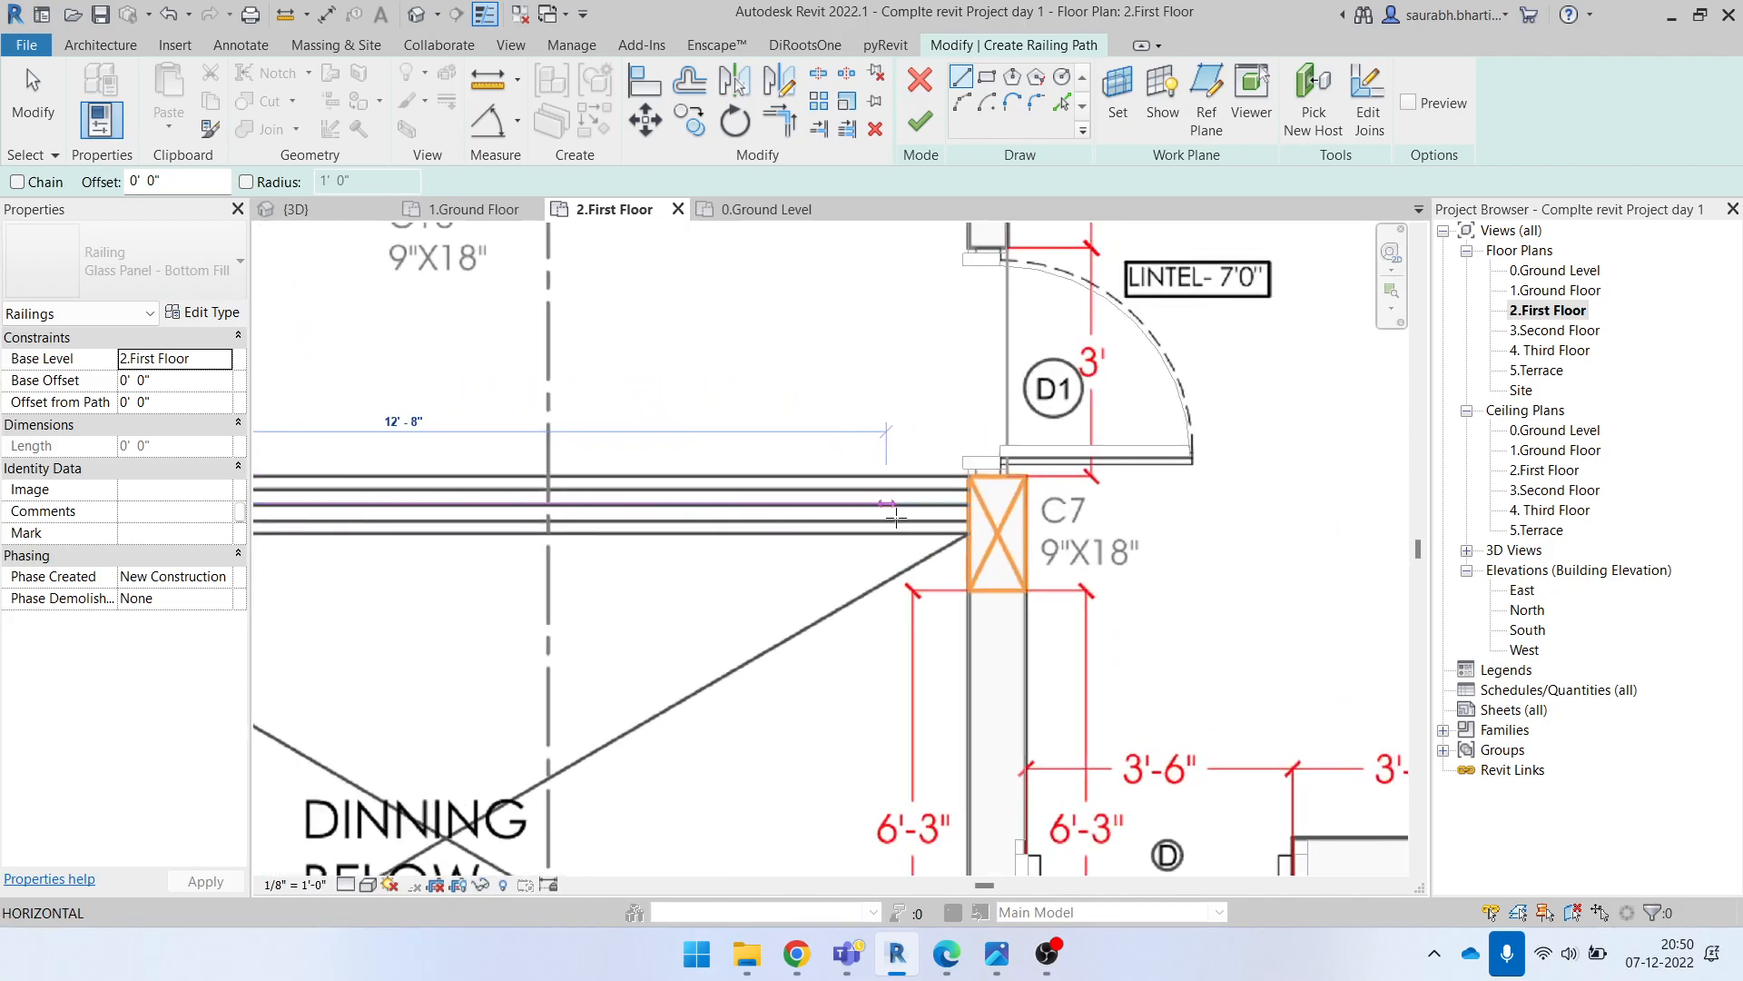
{"action": "left_click", "coordinate": [972, 502]}
{"action": "scroll", "coordinate": [975, 500], "scroll_direction": "down", "scroll_amount": 3}
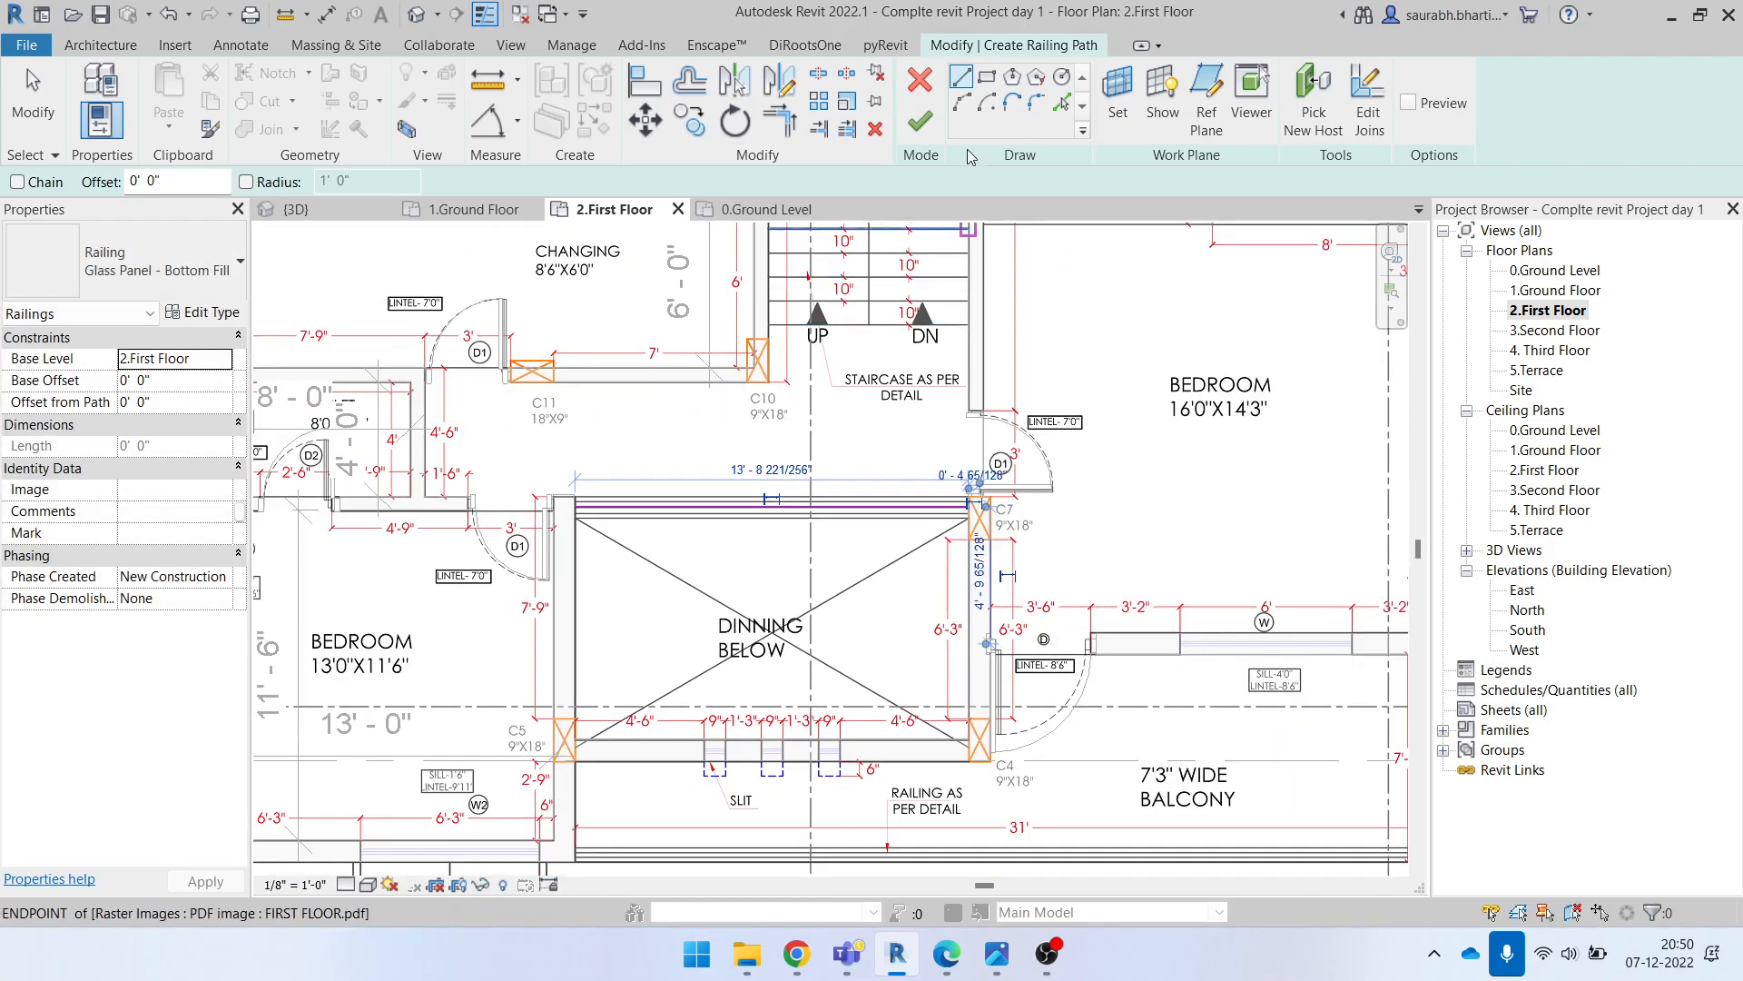
{"action": "left_click", "coordinate": [917, 122]}
Step: Inspect the new glass railing at the dining void in the default 3D view from several directions
{"action": "scroll", "coordinate": [683, 495], "scroll_direction": "up", "scroll_amount": 4}
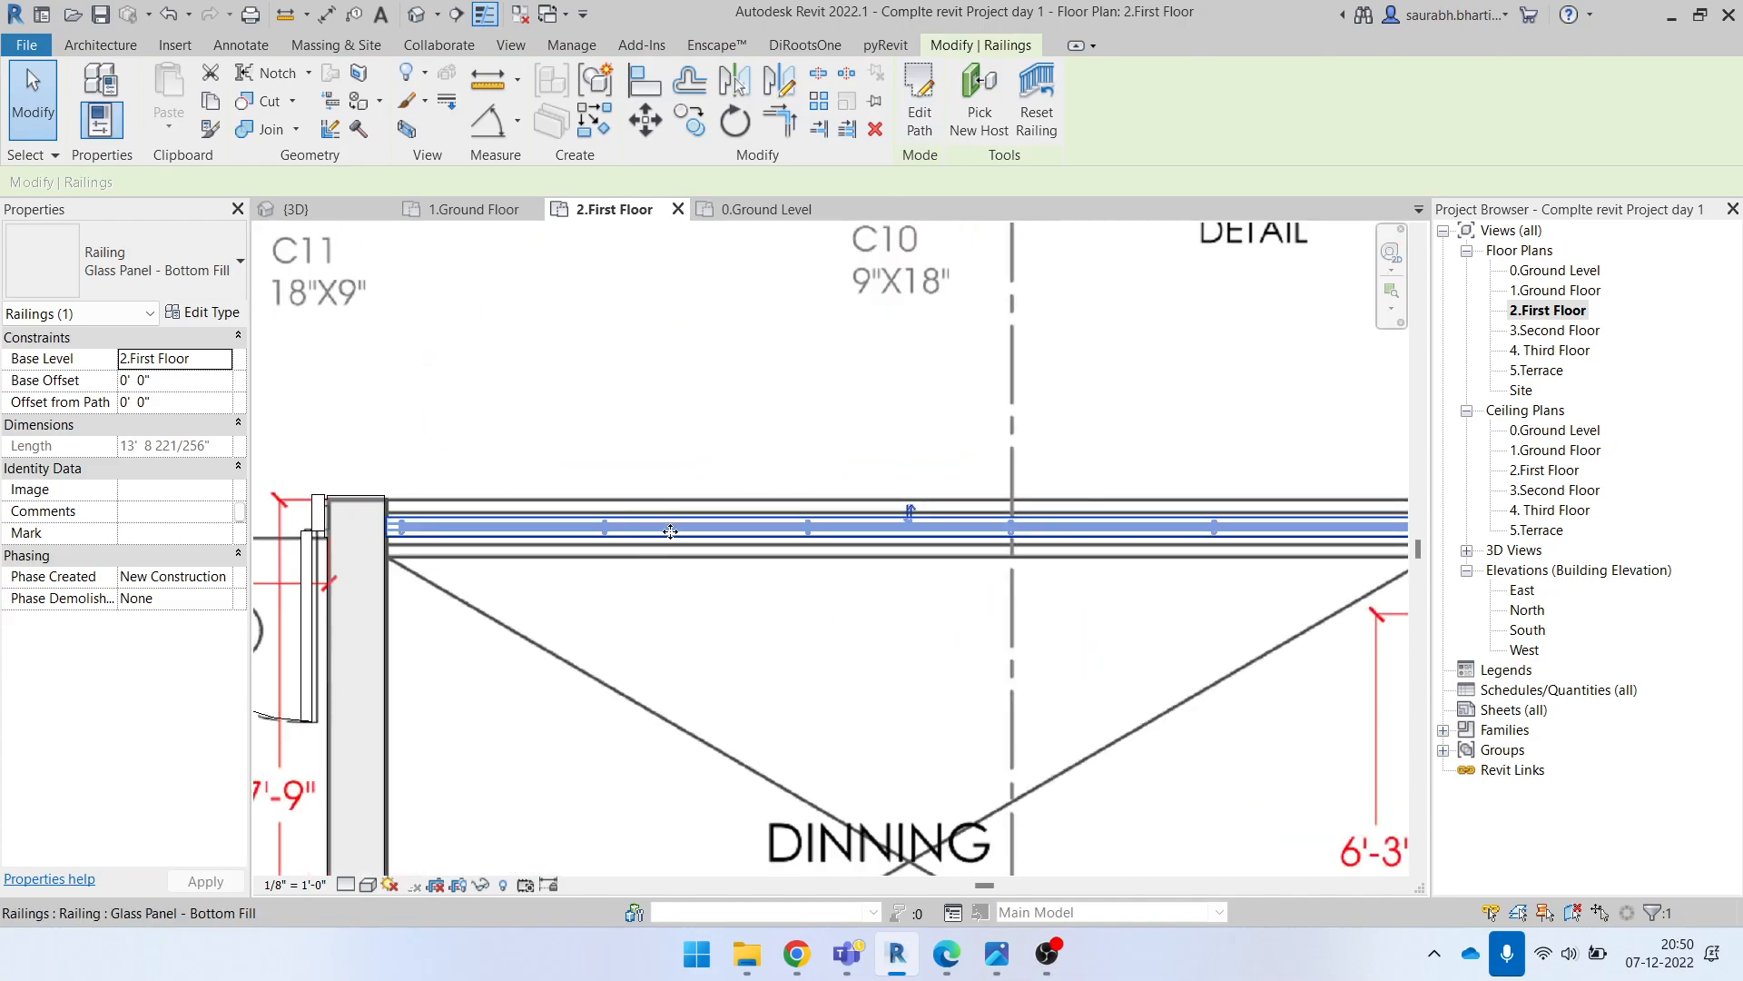
{"action": "key", "text": "Escape"}
{"action": "left_click", "coordinate": [717, 528]}
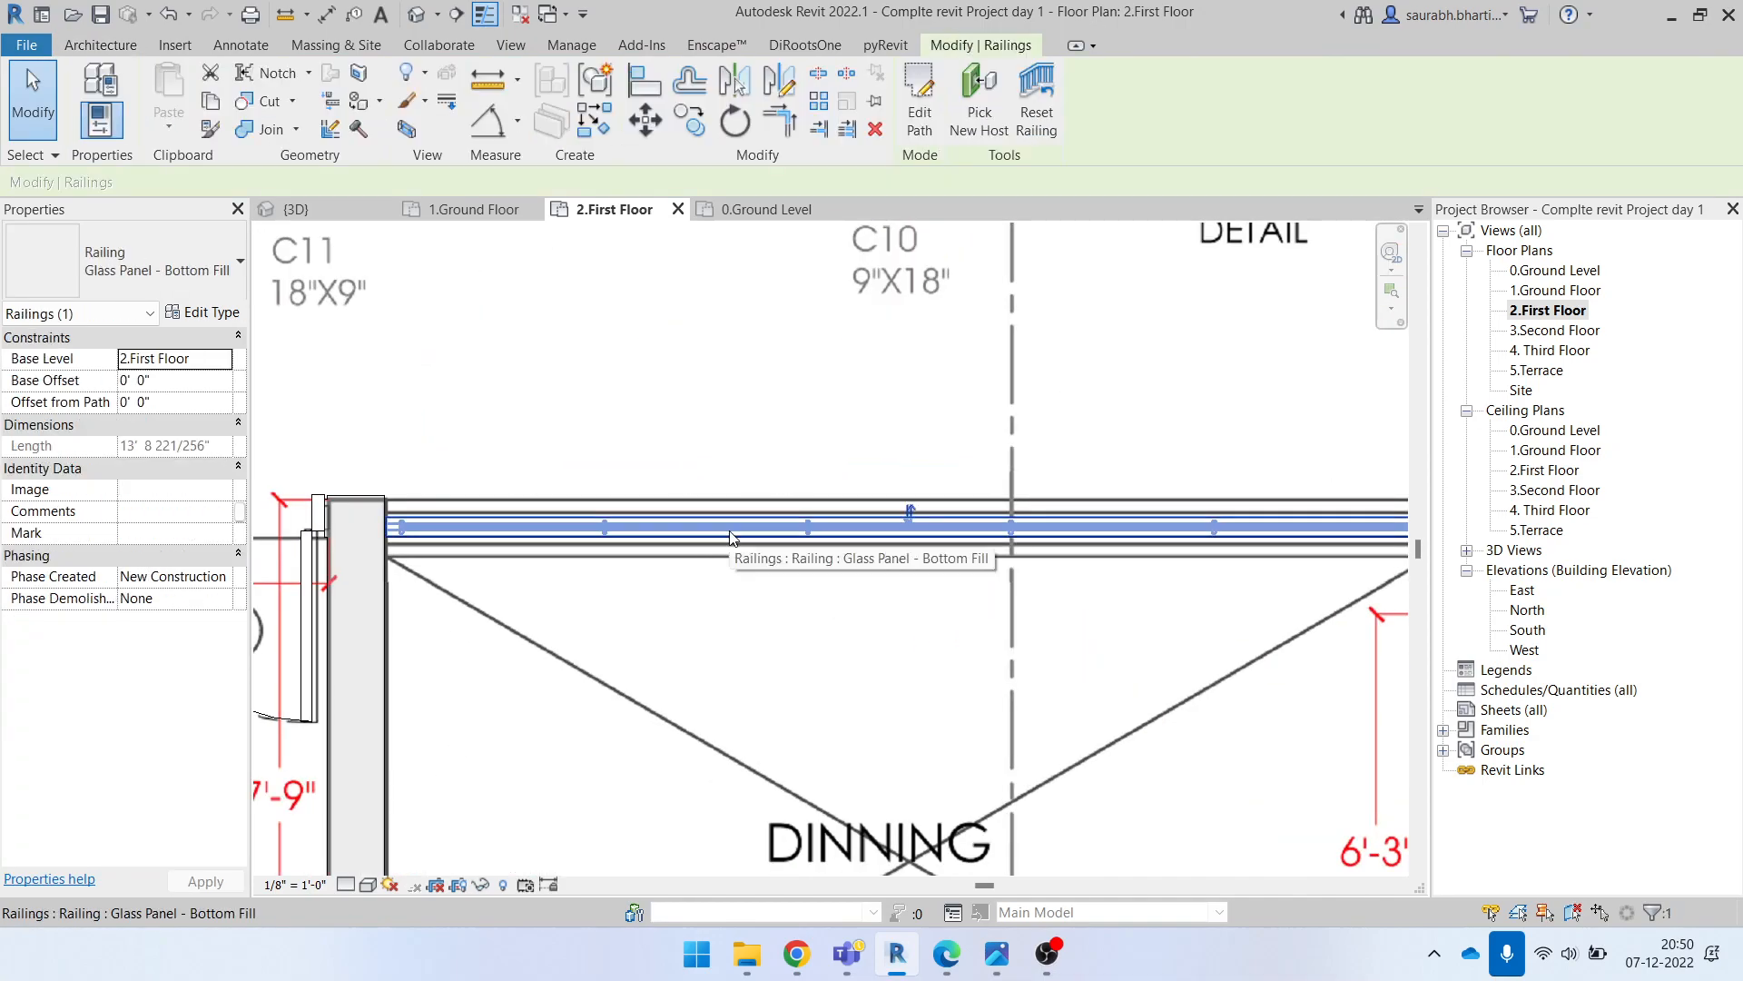
{"action": "left_click", "coordinate": [417, 17]}
{"action": "middle_click_drag", "start_coordinate": [727, 544], "coordinate": [915, 619]}
{"action": "middle_click_drag", "start_coordinate": [915, 620], "coordinate": [789, 783], "text": "shift"}
{"action": "middle_click_drag", "start_coordinate": [782, 284], "coordinate": [712, 642]}
{"action": "scroll", "coordinate": [714, 640], "scroll_direction": "up", "scroll_amount": 5}
{"action": "middle_click_drag", "start_coordinate": [853, 336], "coordinate": [726, 552]}
{"action": "middle_click_drag", "start_coordinate": [726, 552], "coordinate": [1317, 186]}
{"action": "scroll", "coordinate": [747, 719], "scroll_direction": "down", "scroll_amount": 2}
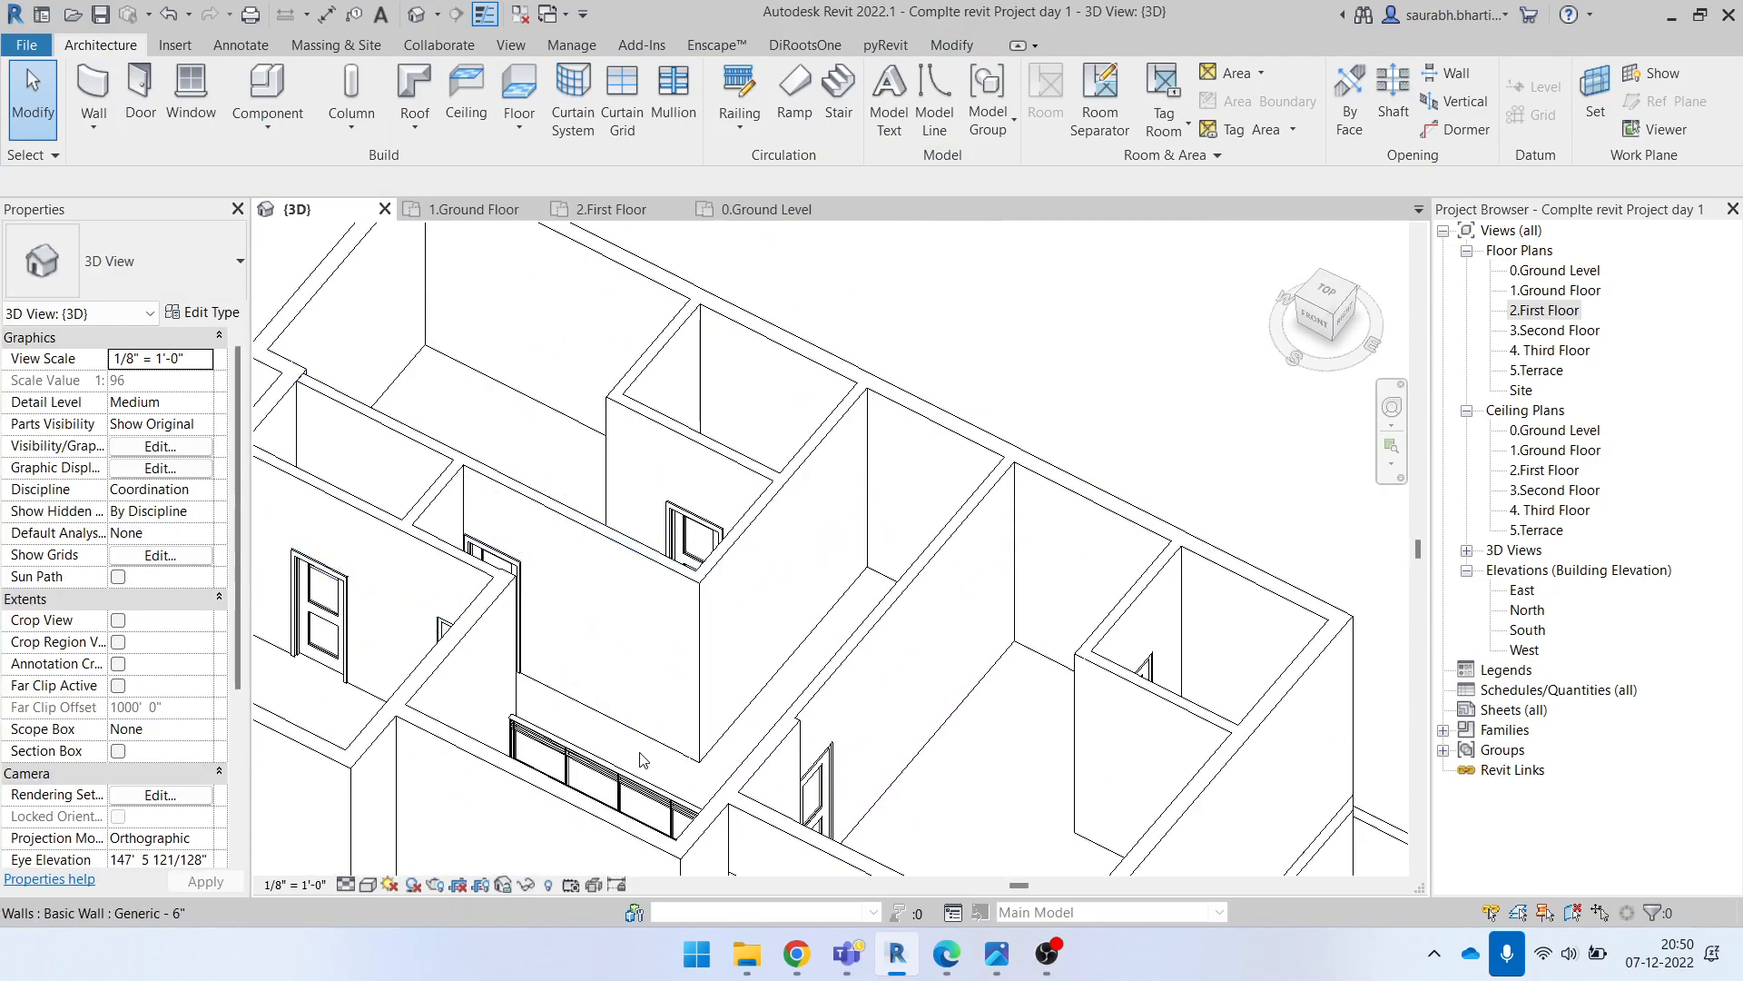
{"action": "left_click", "coordinate": [632, 774]}
{"action": "middle_click_drag", "start_coordinate": [630, 744], "coordinate": [928, 706], "text": "shift"}
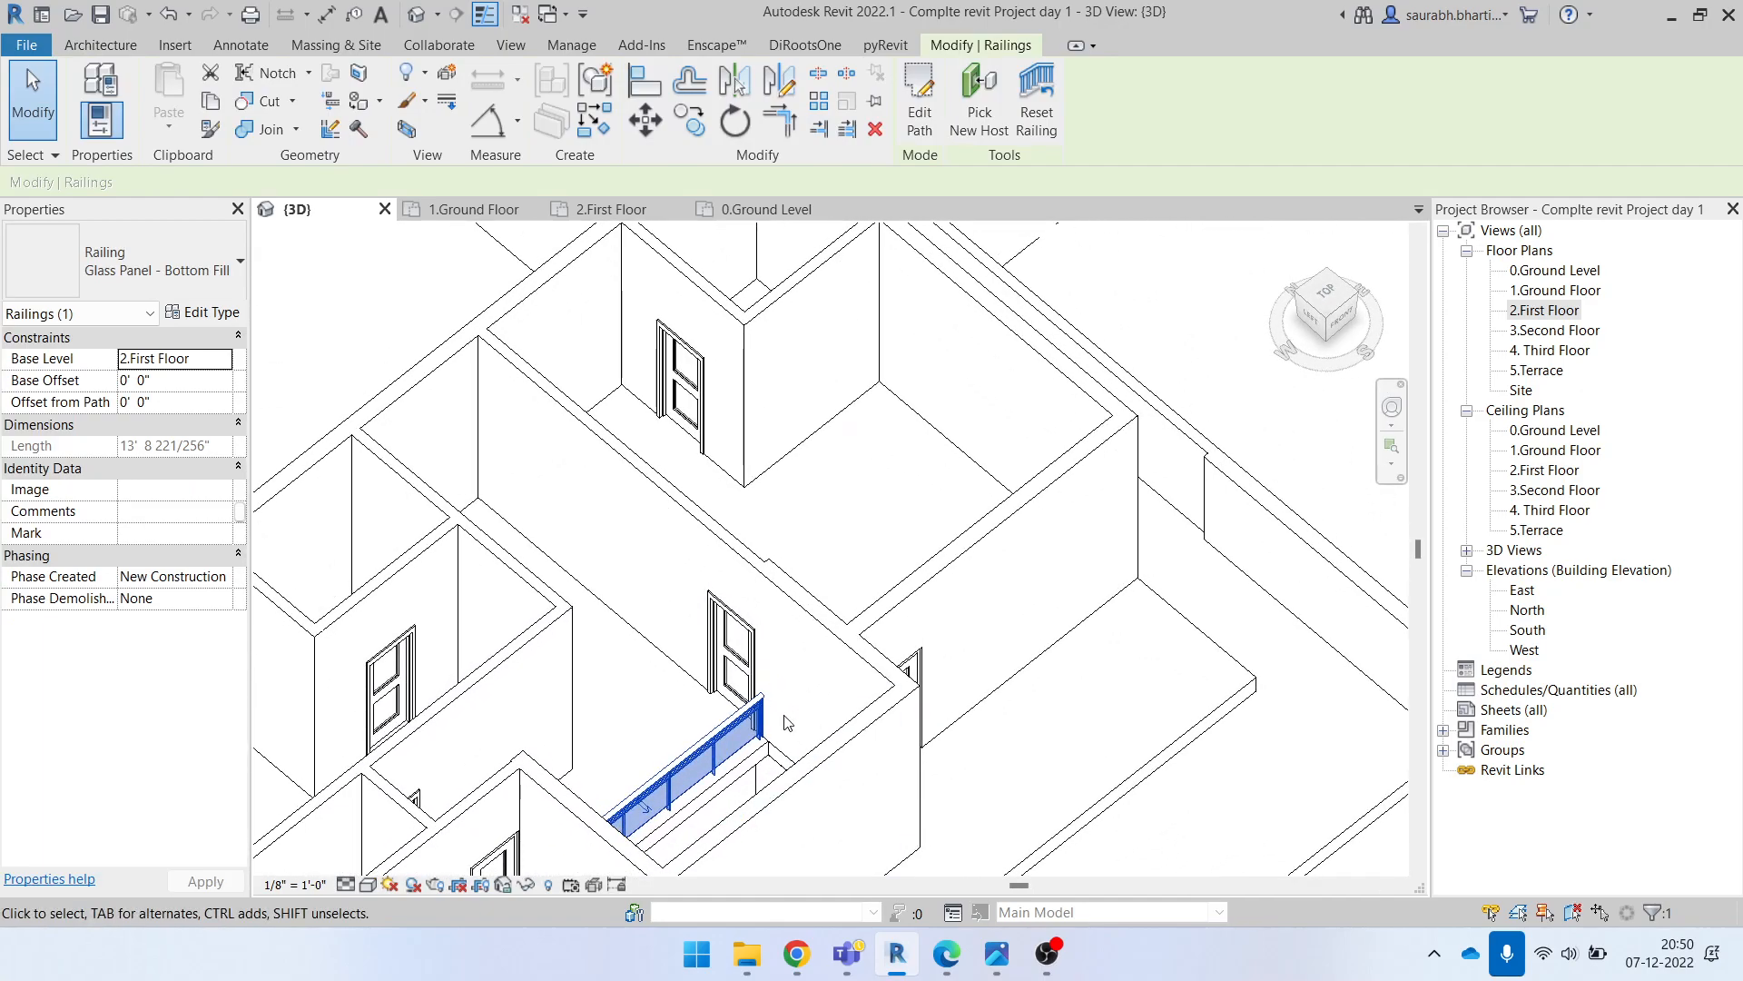
Step: Reopen the 2.First Floor plan at the balcony and examine the balcony's glass railing in the Elevation.jpg image
{"action": "double_click", "coordinate": [1544, 310]}
{"action": "scroll", "coordinate": [772, 545], "scroll_direction": "down", "scroll_amount": 5}
{"action": "scroll", "coordinate": [772, 603], "scroll_direction": "up", "scroll_amount": 6}
{"action": "scroll", "coordinate": [772, 603], "scroll_direction": "up", "scroll_amount": 3}
{"action": "scroll", "coordinate": [622, 577], "scroll_direction": "down", "scroll_amount": 6}
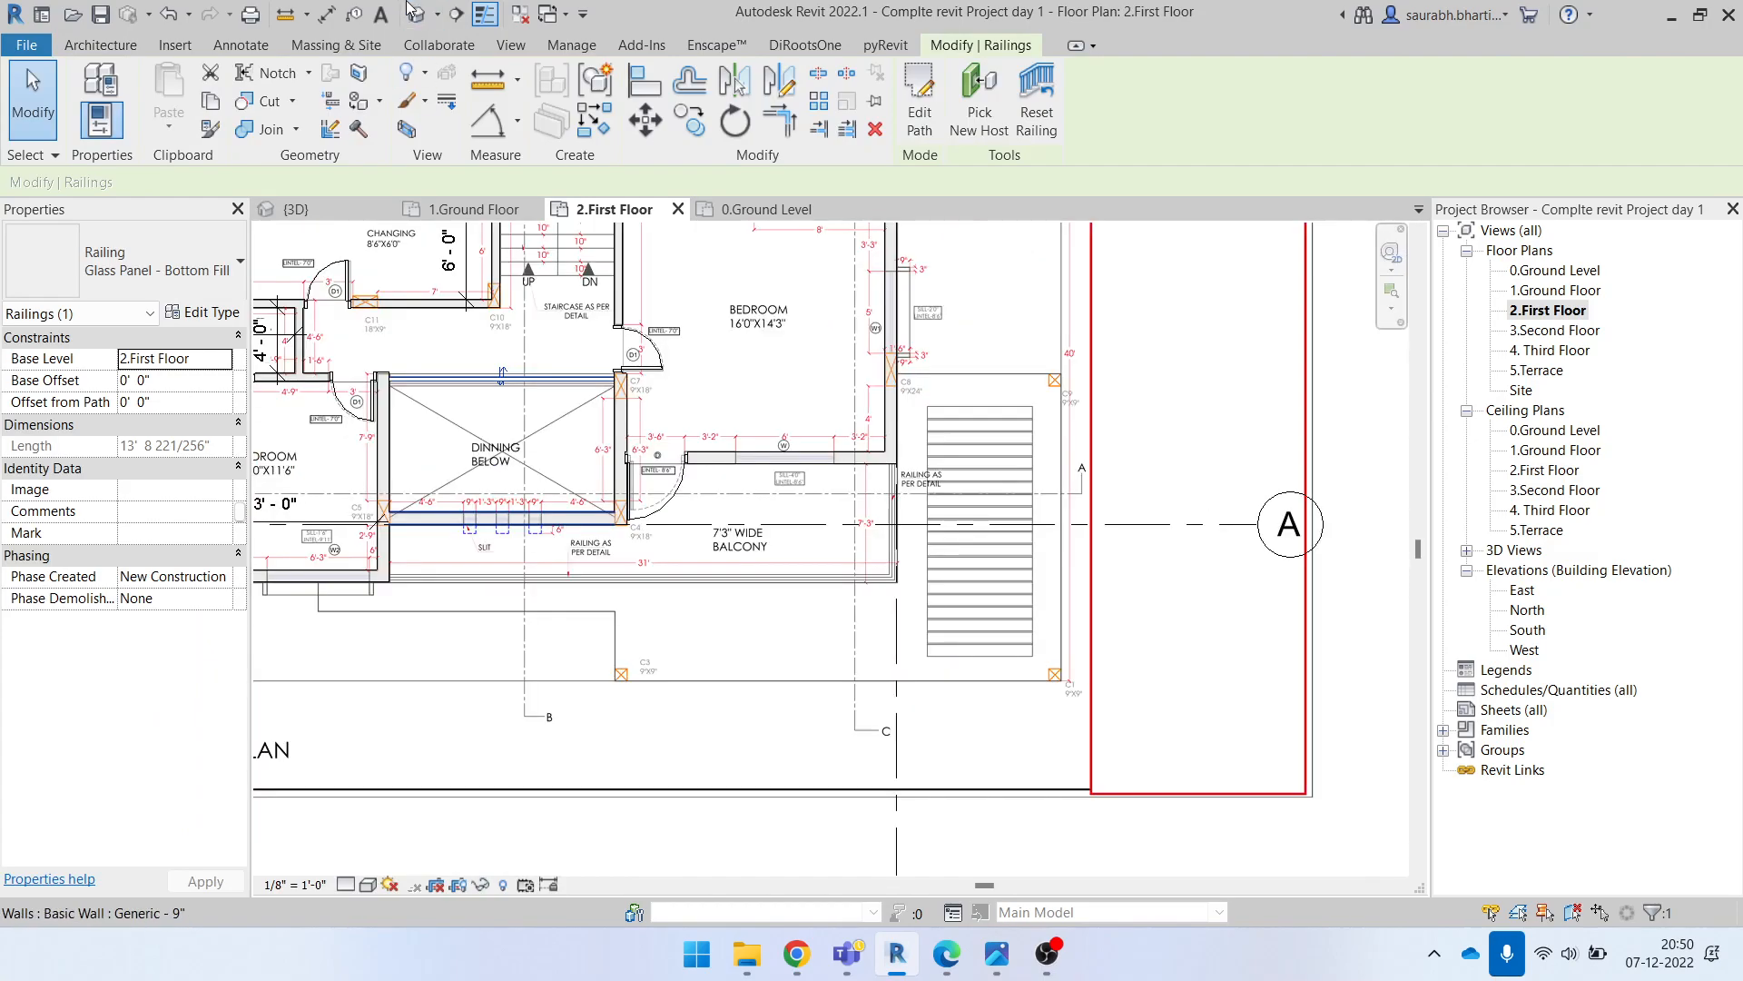
{"action": "scroll", "coordinate": [452, 381], "scroll_direction": "up", "scroll_amount": 3}
{"action": "scroll", "coordinate": [844, 692], "scroll_direction": "down", "scroll_amount": 3}
{"action": "left_click", "coordinate": [998, 954]}
{"action": "scroll", "coordinate": [820, 449], "scroll_direction": "up", "scroll_amount": 5}
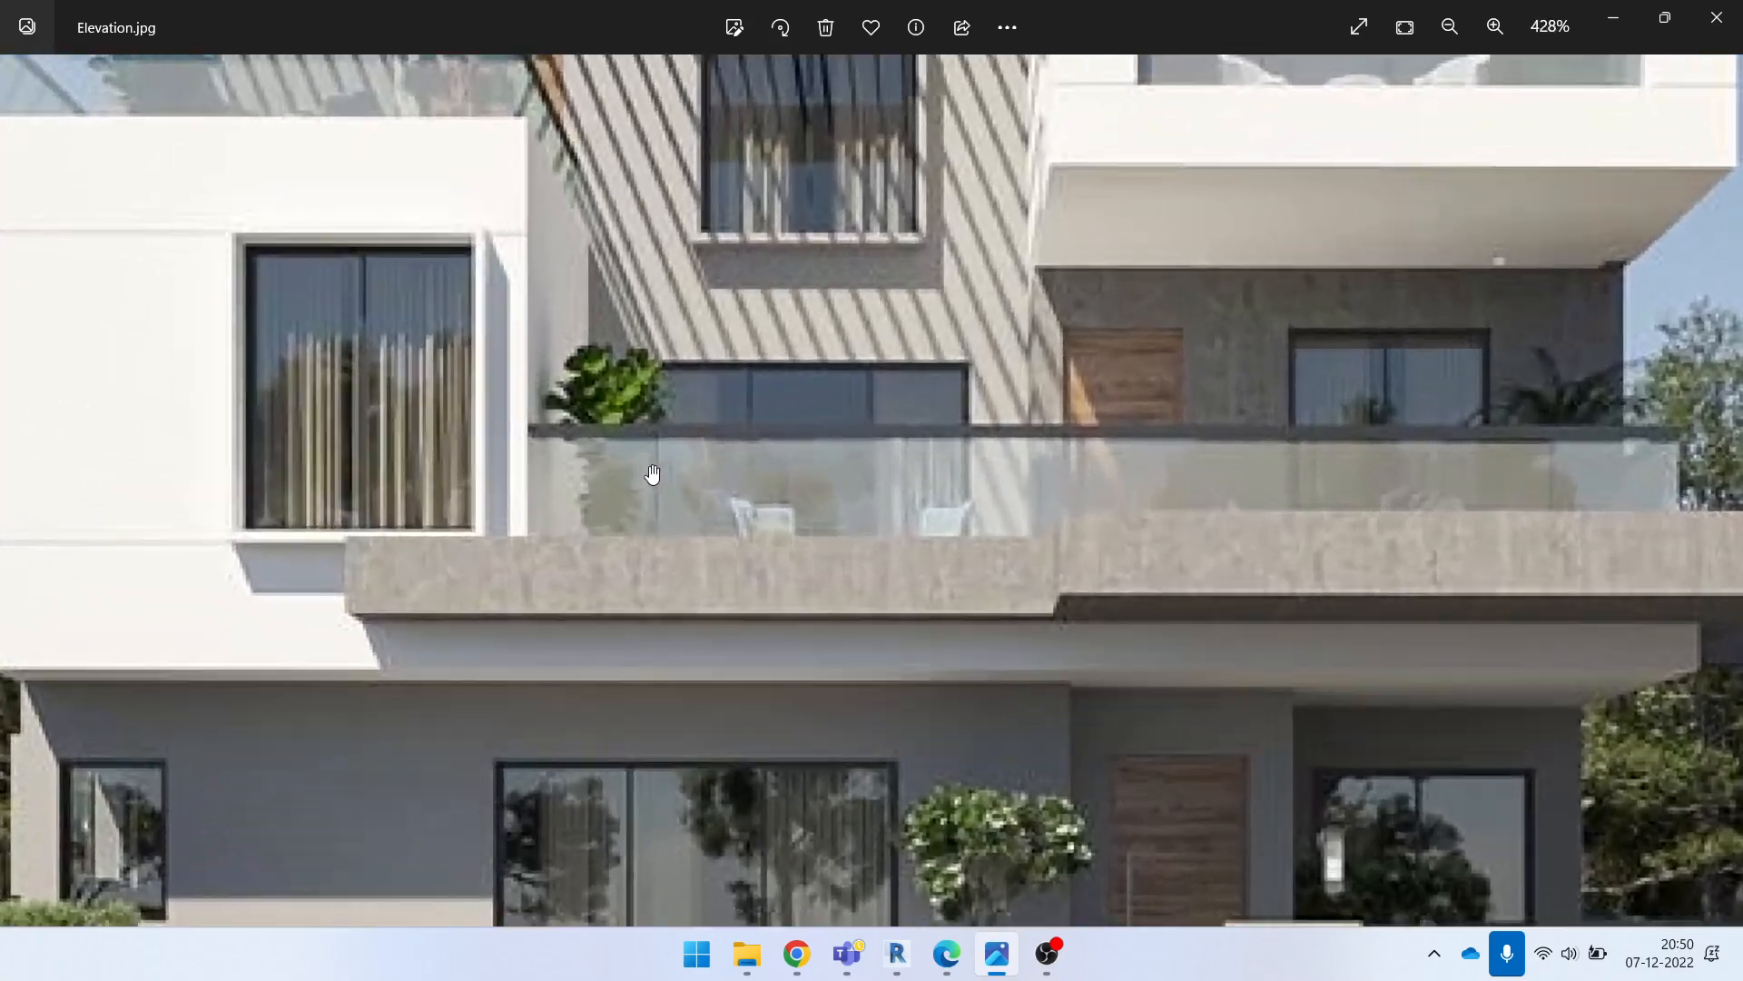
{"action": "left_click_drag", "start_coordinate": [557, 427], "coordinate": [635, 451]}
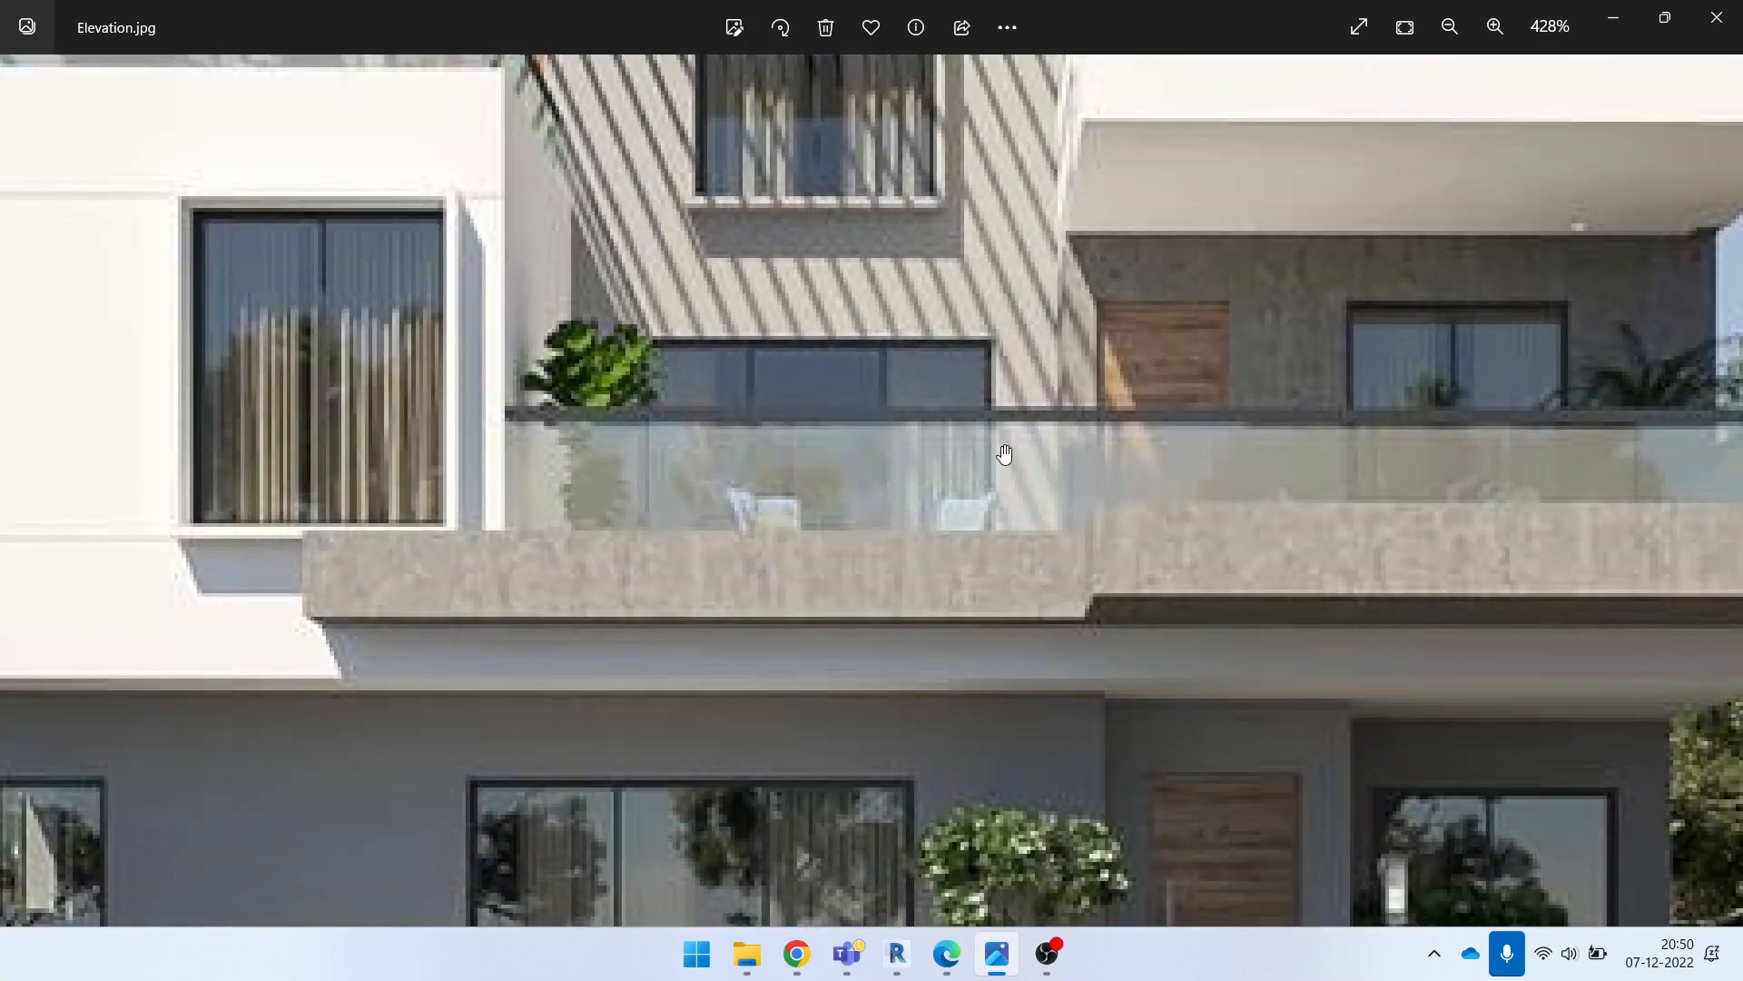
{"action": "left_click_drag", "start_coordinate": [1263, 440], "coordinate": [822, 512]}
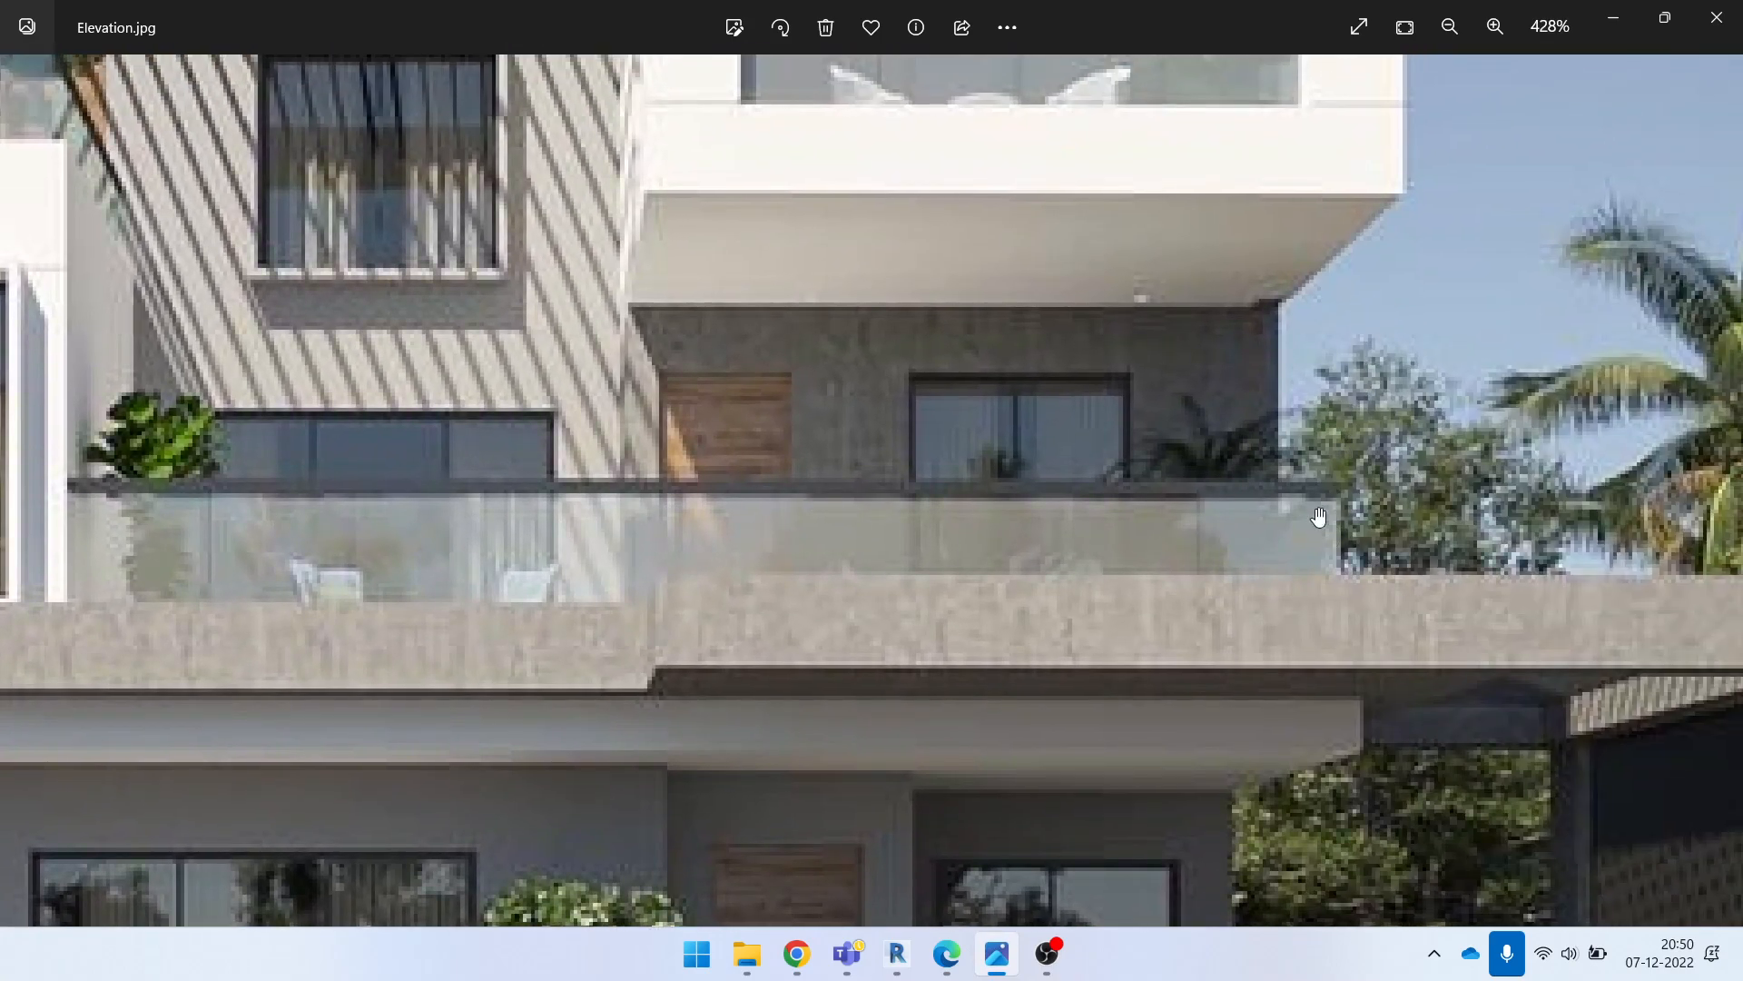
{"action": "scroll", "coordinate": [1332, 495], "scroll_direction": "down", "scroll_amount": 2}
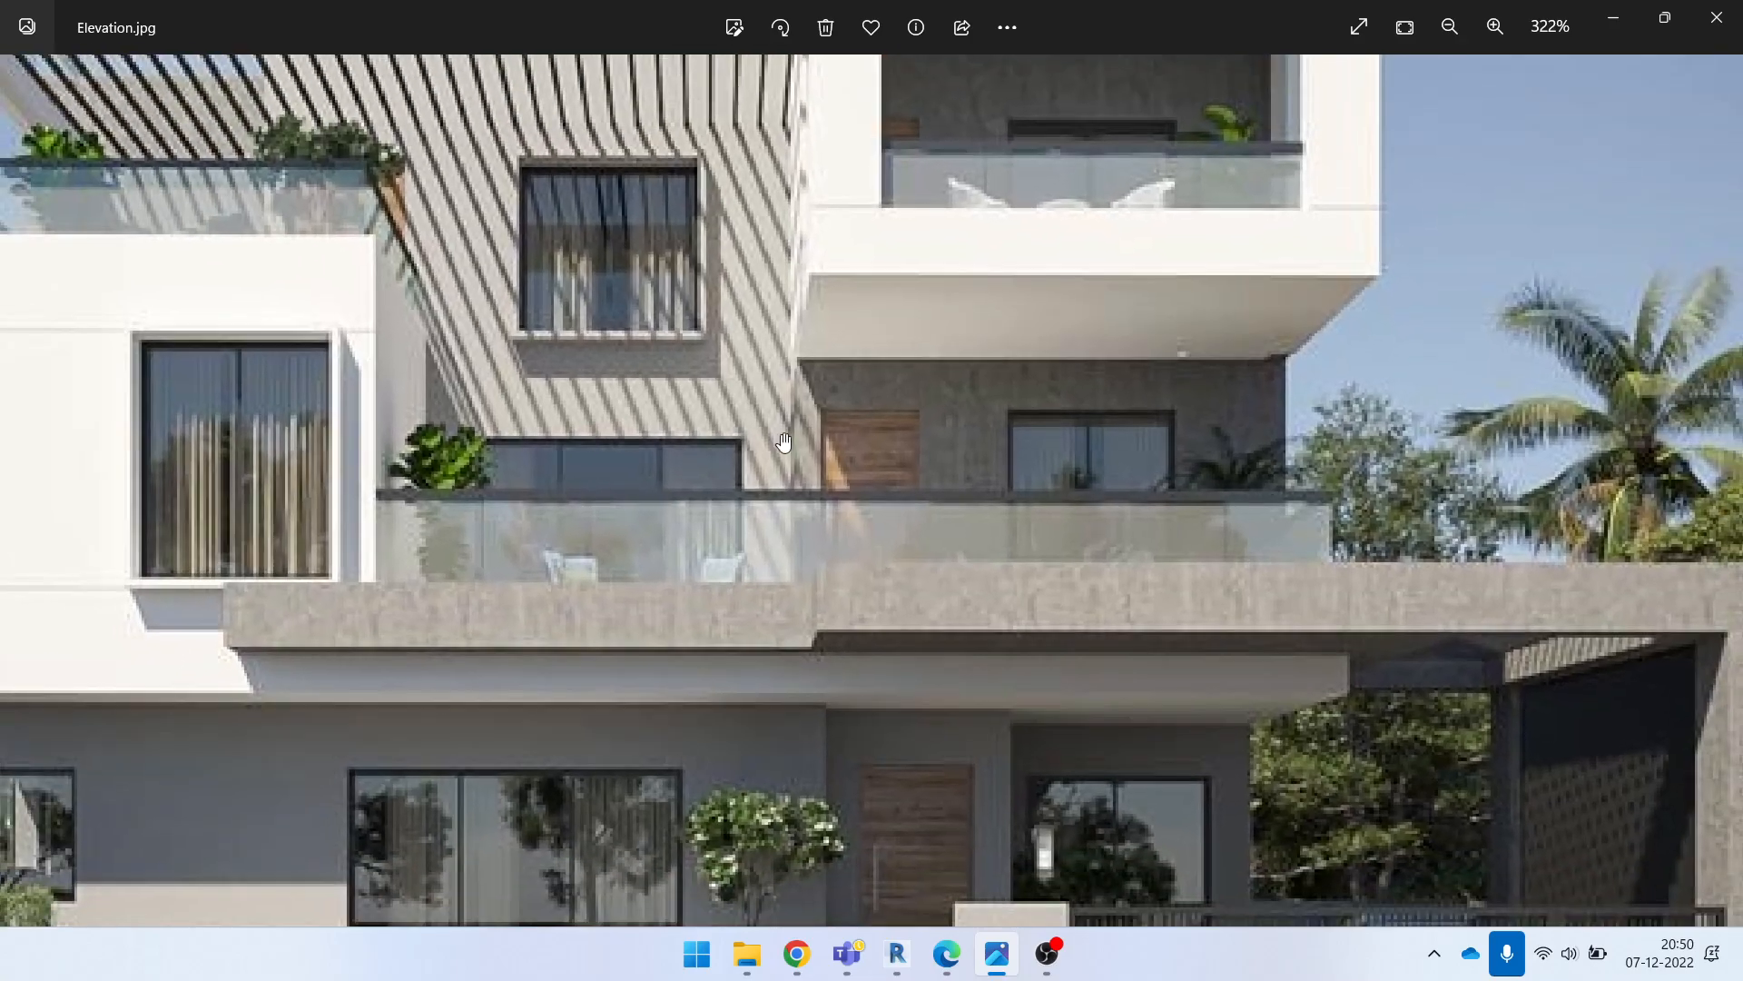
Step: Return to Revit and start a Curtain Wall 1 wall for the 7'3" wide balcony's railing
{"action": "left_click", "coordinate": [1613, 18]}
{"action": "scroll", "coordinate": [772, 558], "scroll_direction": "up", "scroll_amount": 5}
{"action": "scroll", "coordinate": [794, 541], "scroll_direction": "up", "scroll_amount": 1}
{"action": "middle_click_drag", "start_coordinate": [794, 540], "coordinate": [721, 560]}
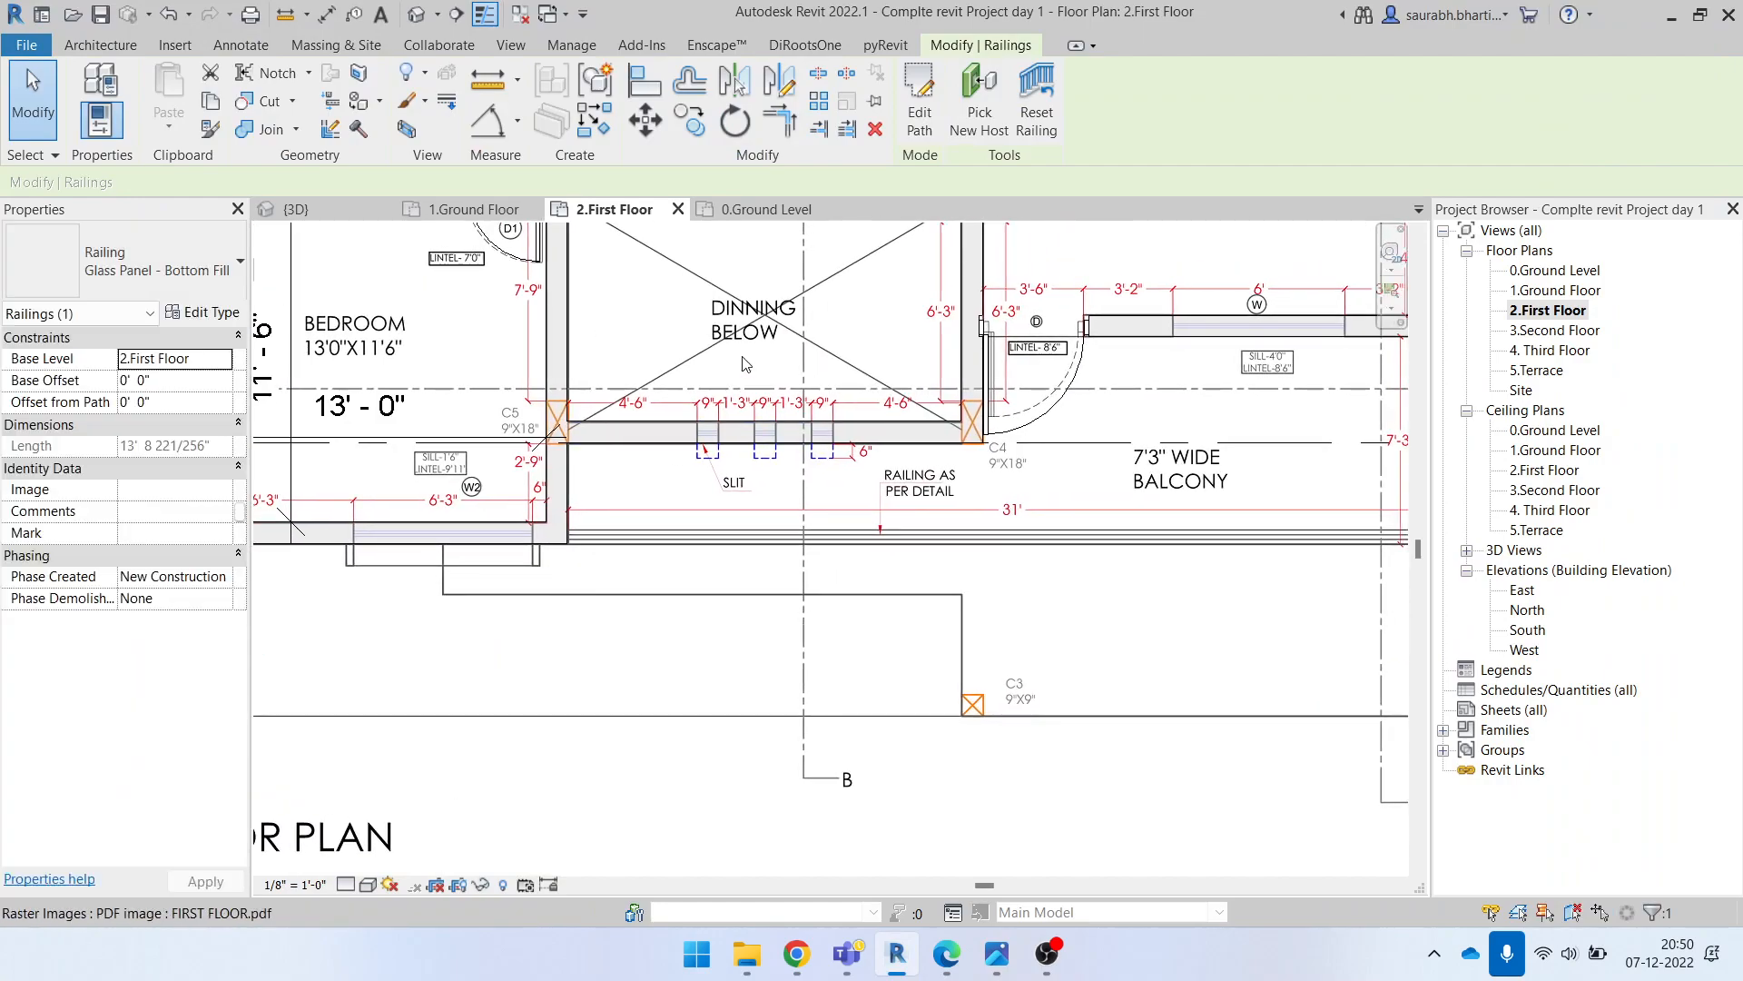
{"action": "left_click", "coordinate": [88, 52]}
{"action": "left_click", "coordinate": [93, 82]}
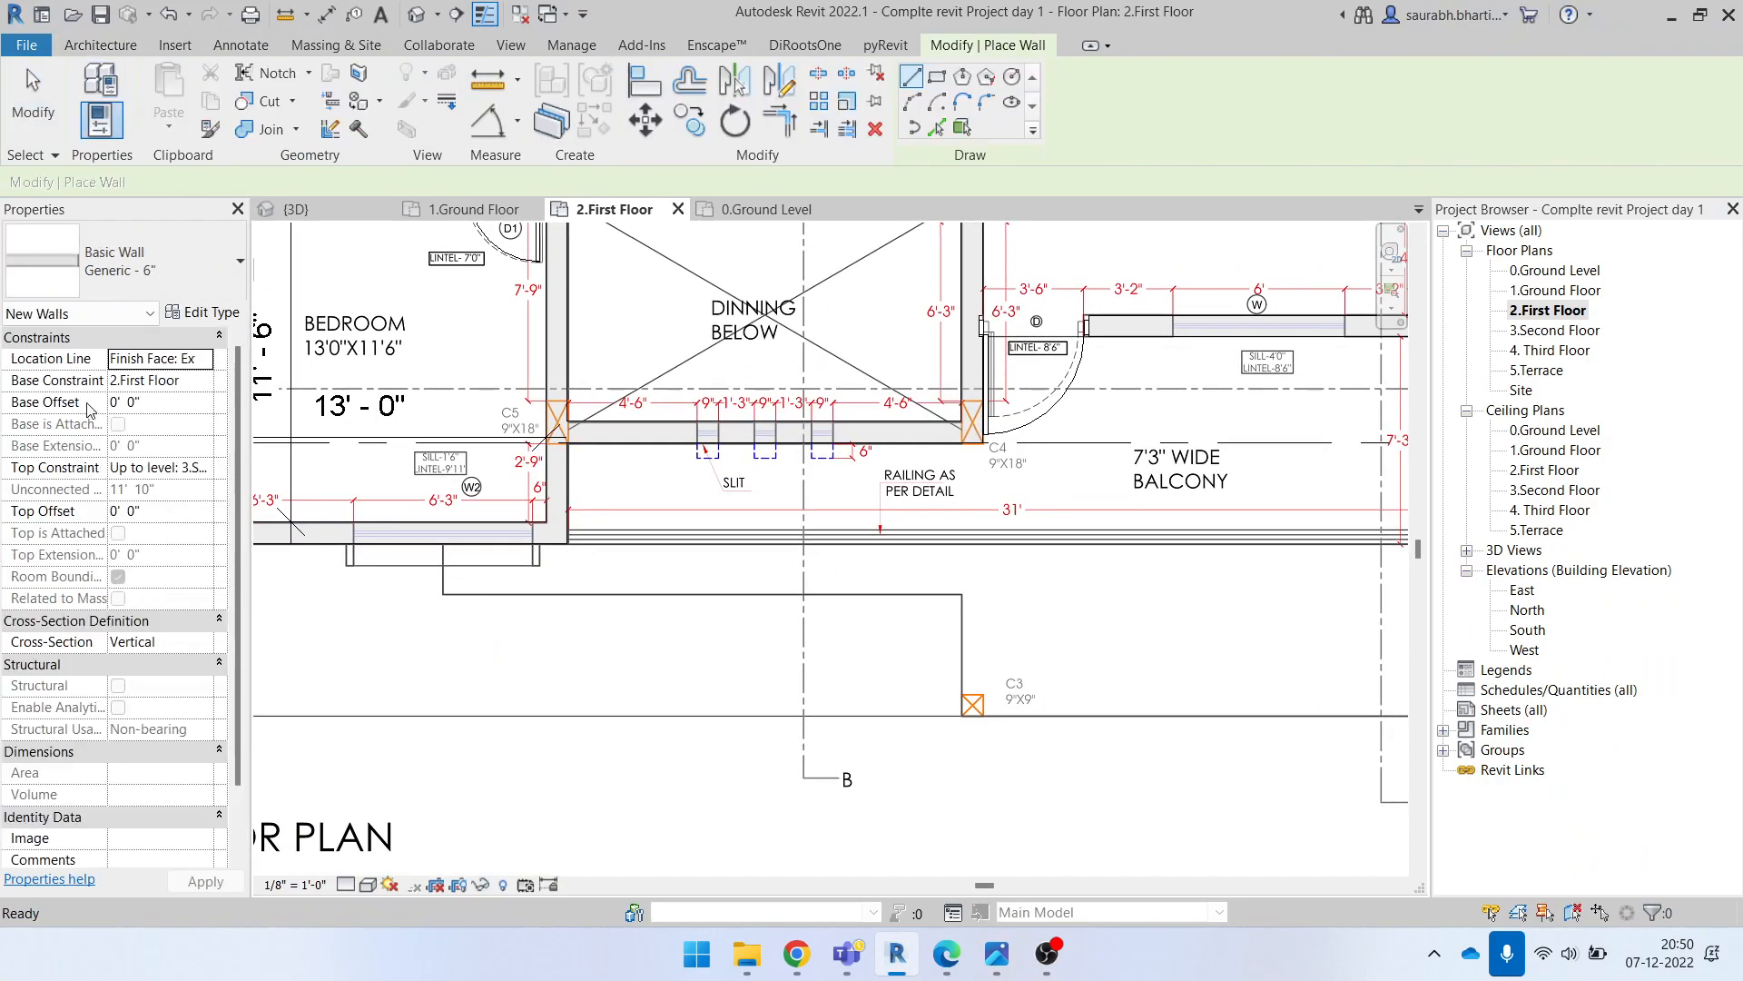
{"action": "left_click", "coordinate": [146, 262]}
{"action": "scroll", "coordinate": [118, 617], "scroll_direction": "down", "scroll_amount": 6}
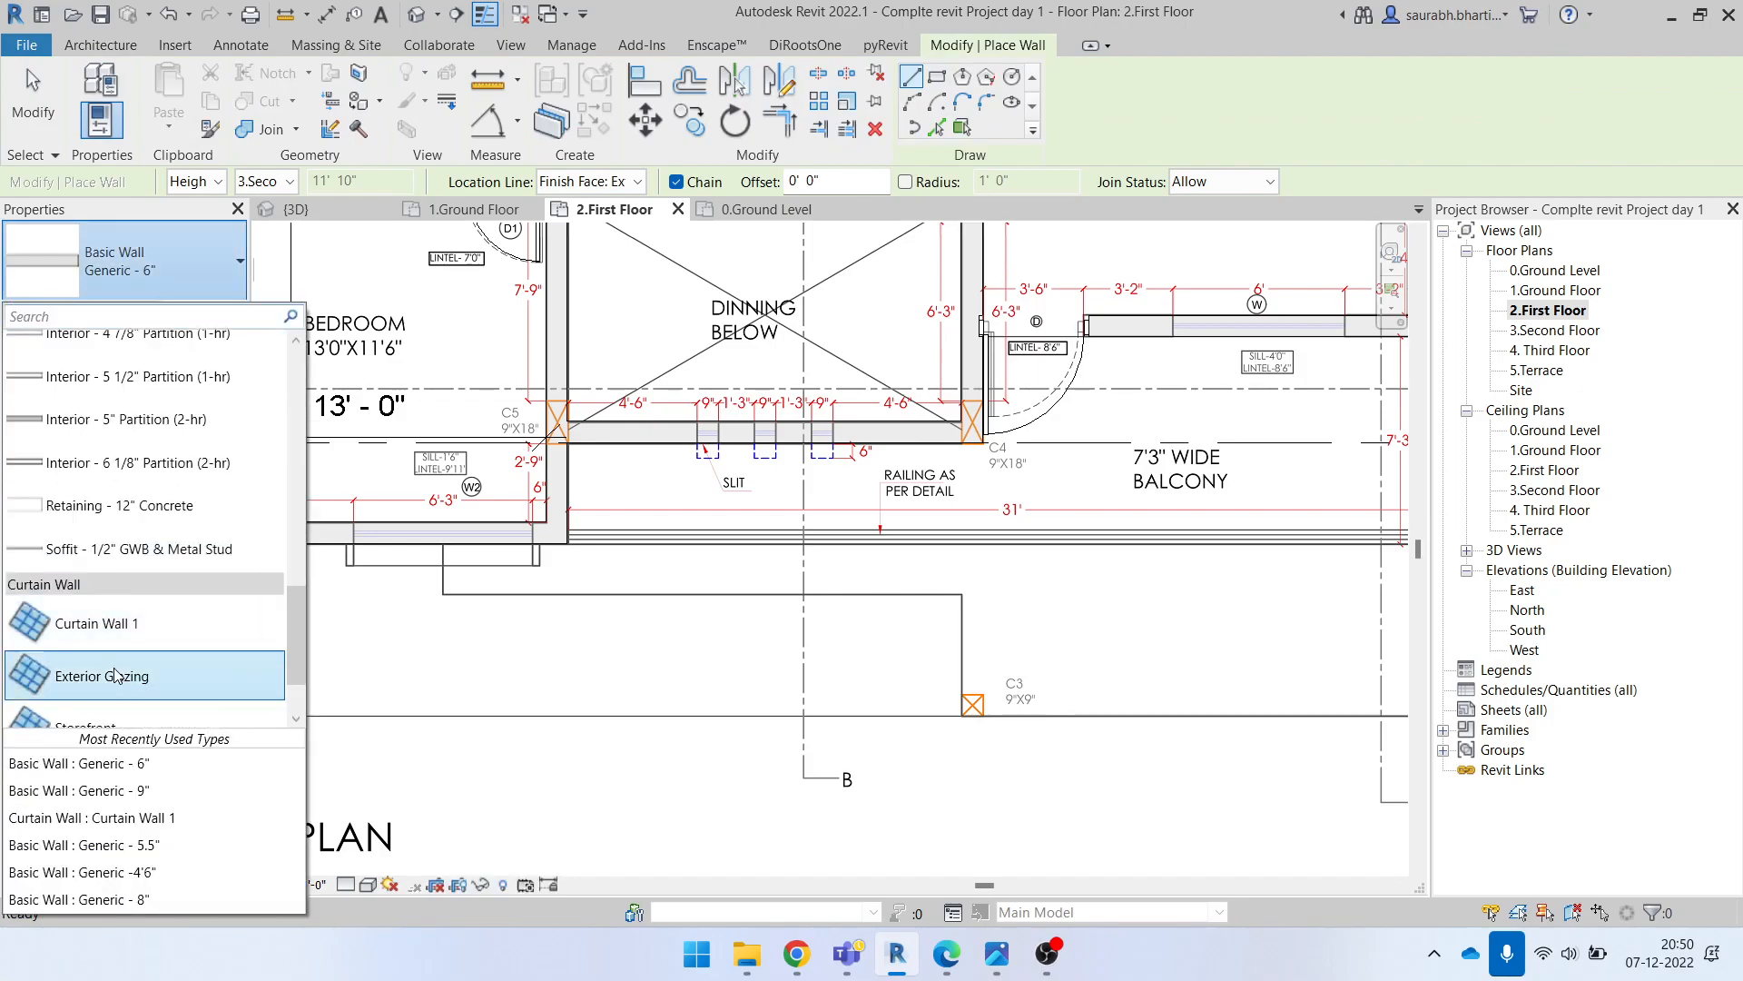
{"action": "left_click", "coordinate": [92, 530]}
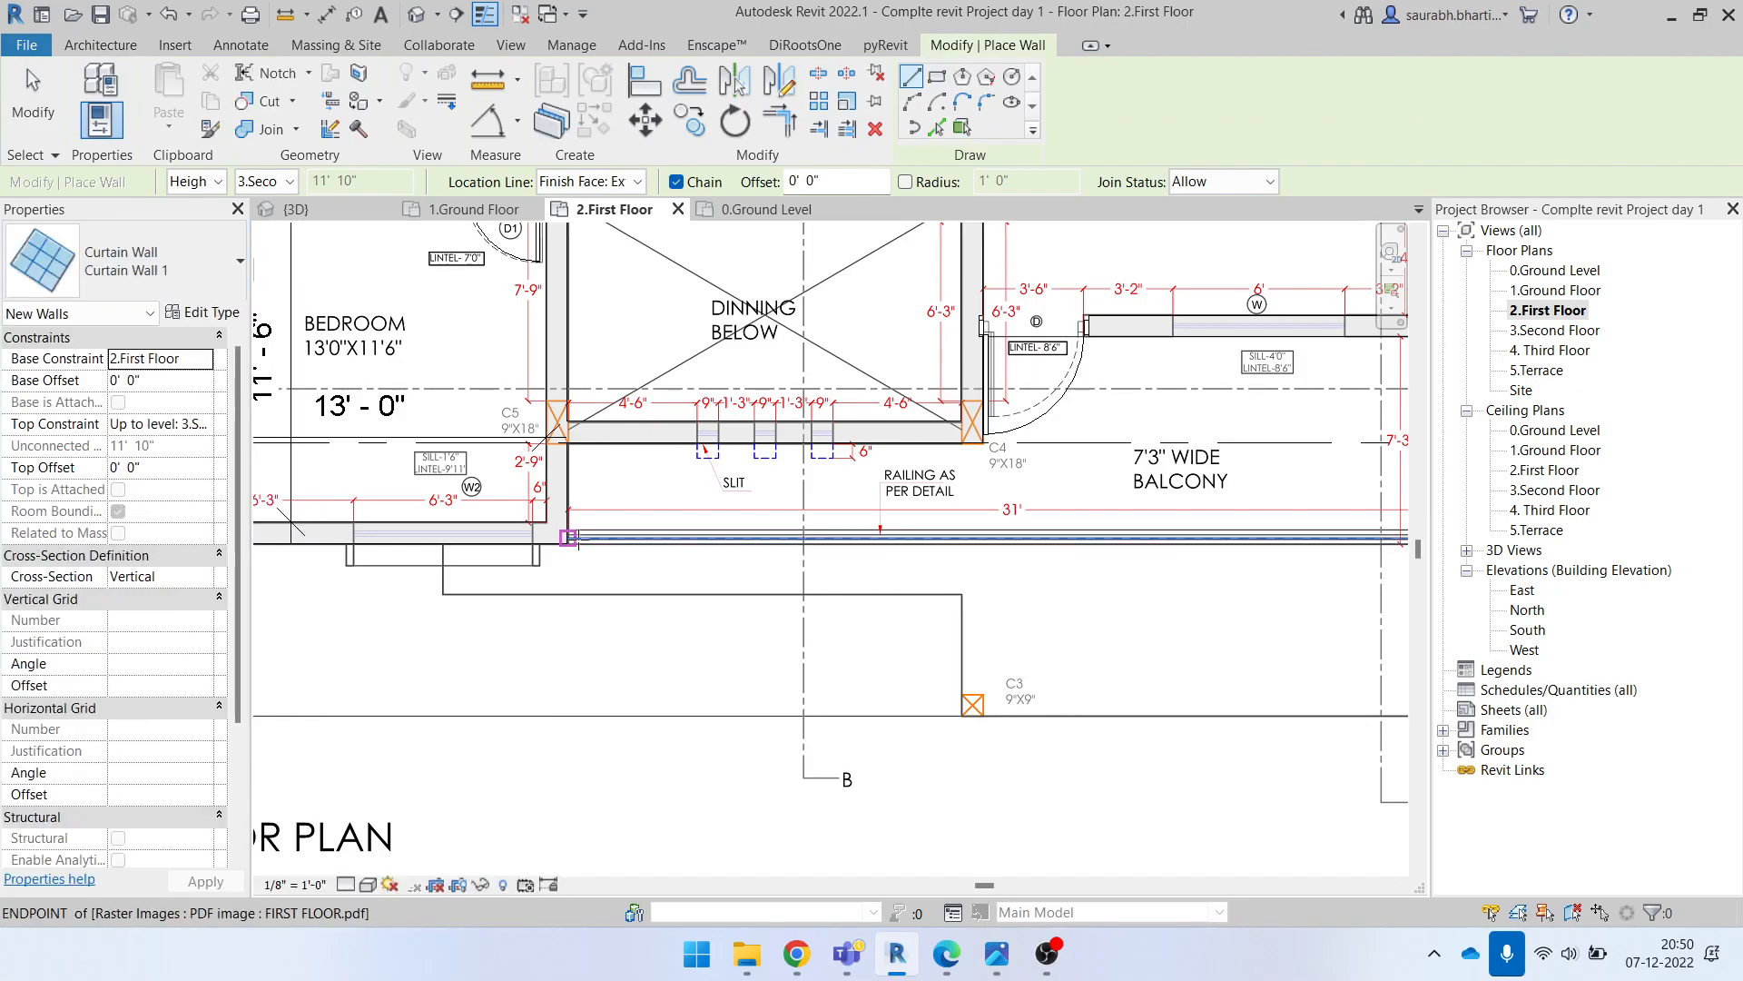
{"action": "scroll", "coordinate": [427, 514], "scroll_direction": "up", "scroll_amount": 6}
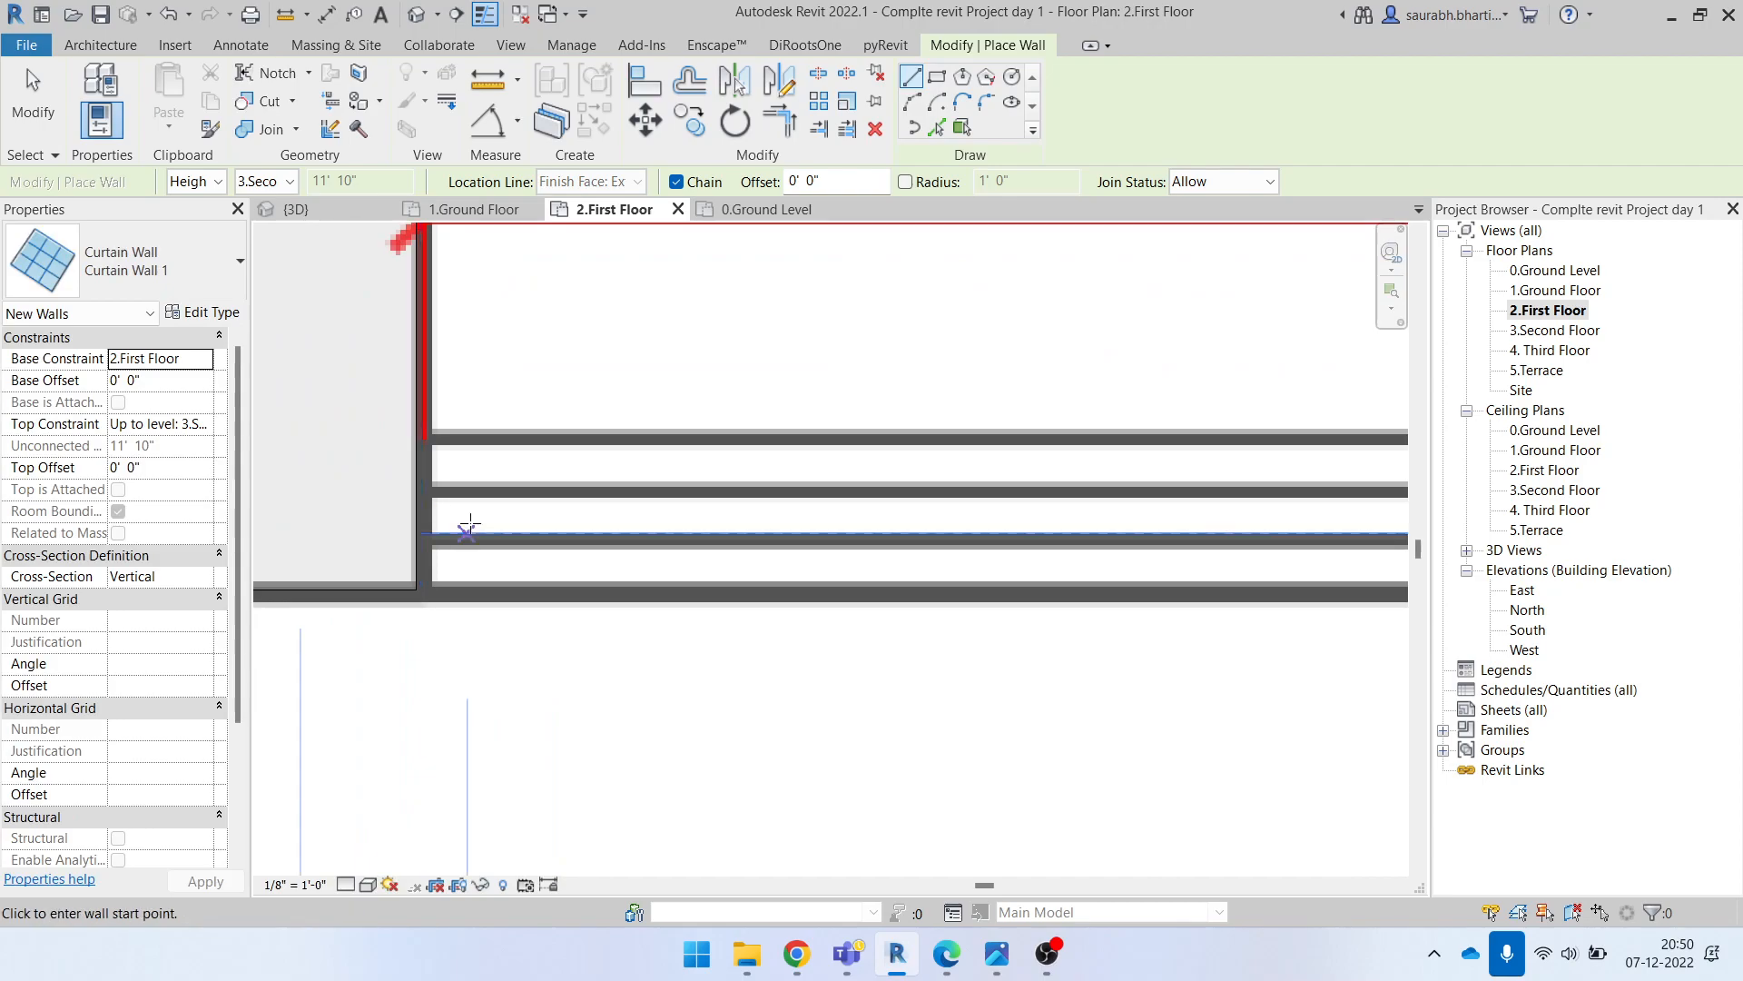
{"action": "left_click", "coordinate": [424, 514]}
{"action": "scroll", "coordinate": [456, 514], "scroll_direction": "down", "scroll_amount": 3}
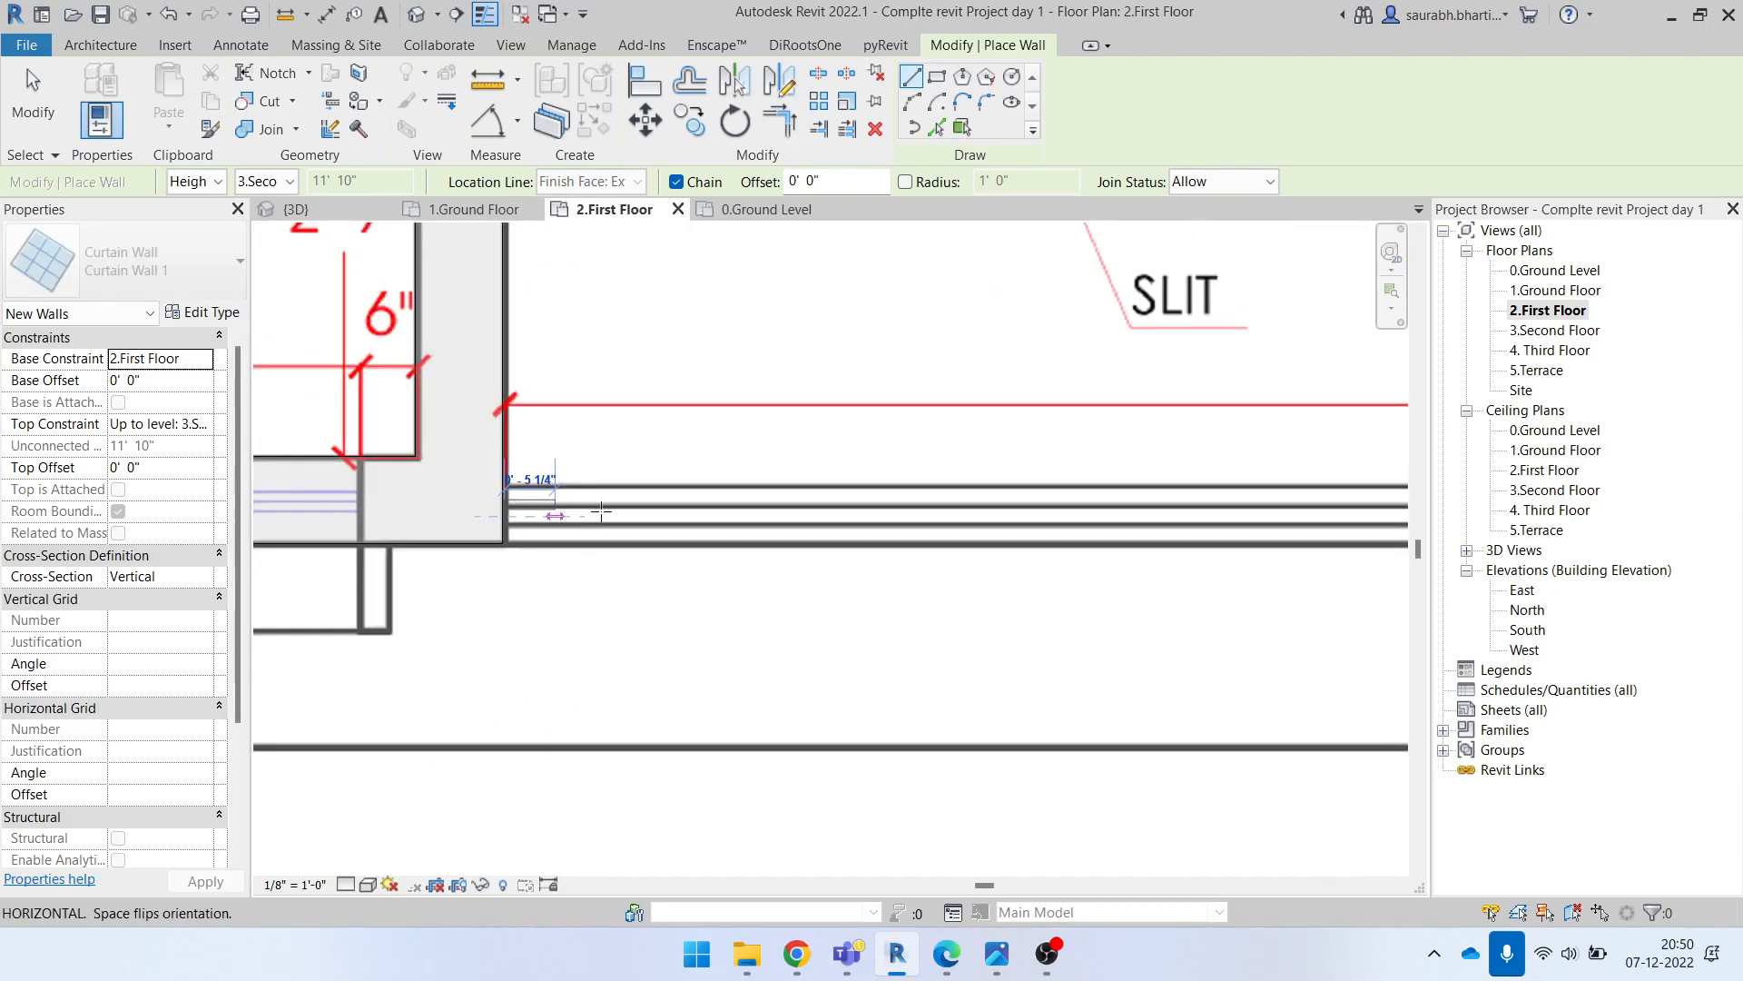
{"action": "key", "text": "Escape"}
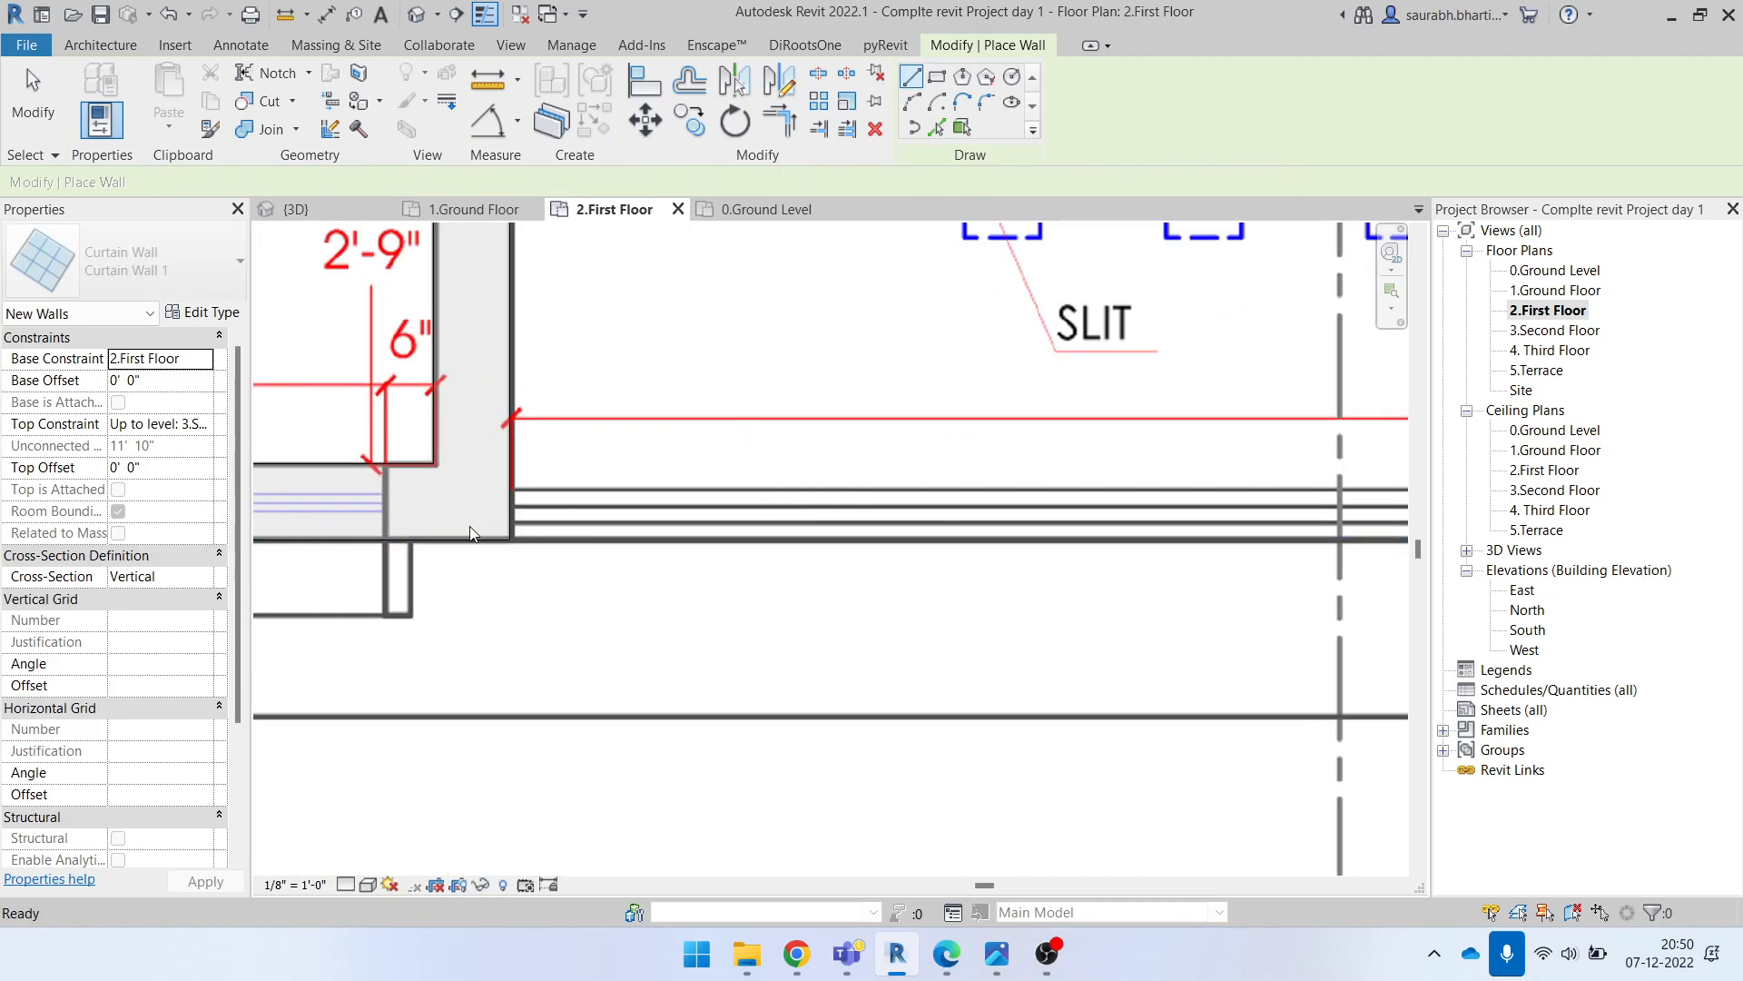
{"action": "scroll", "coordinate": [440, 517], "scroll_direction": "up", "scroll_amount": 4}
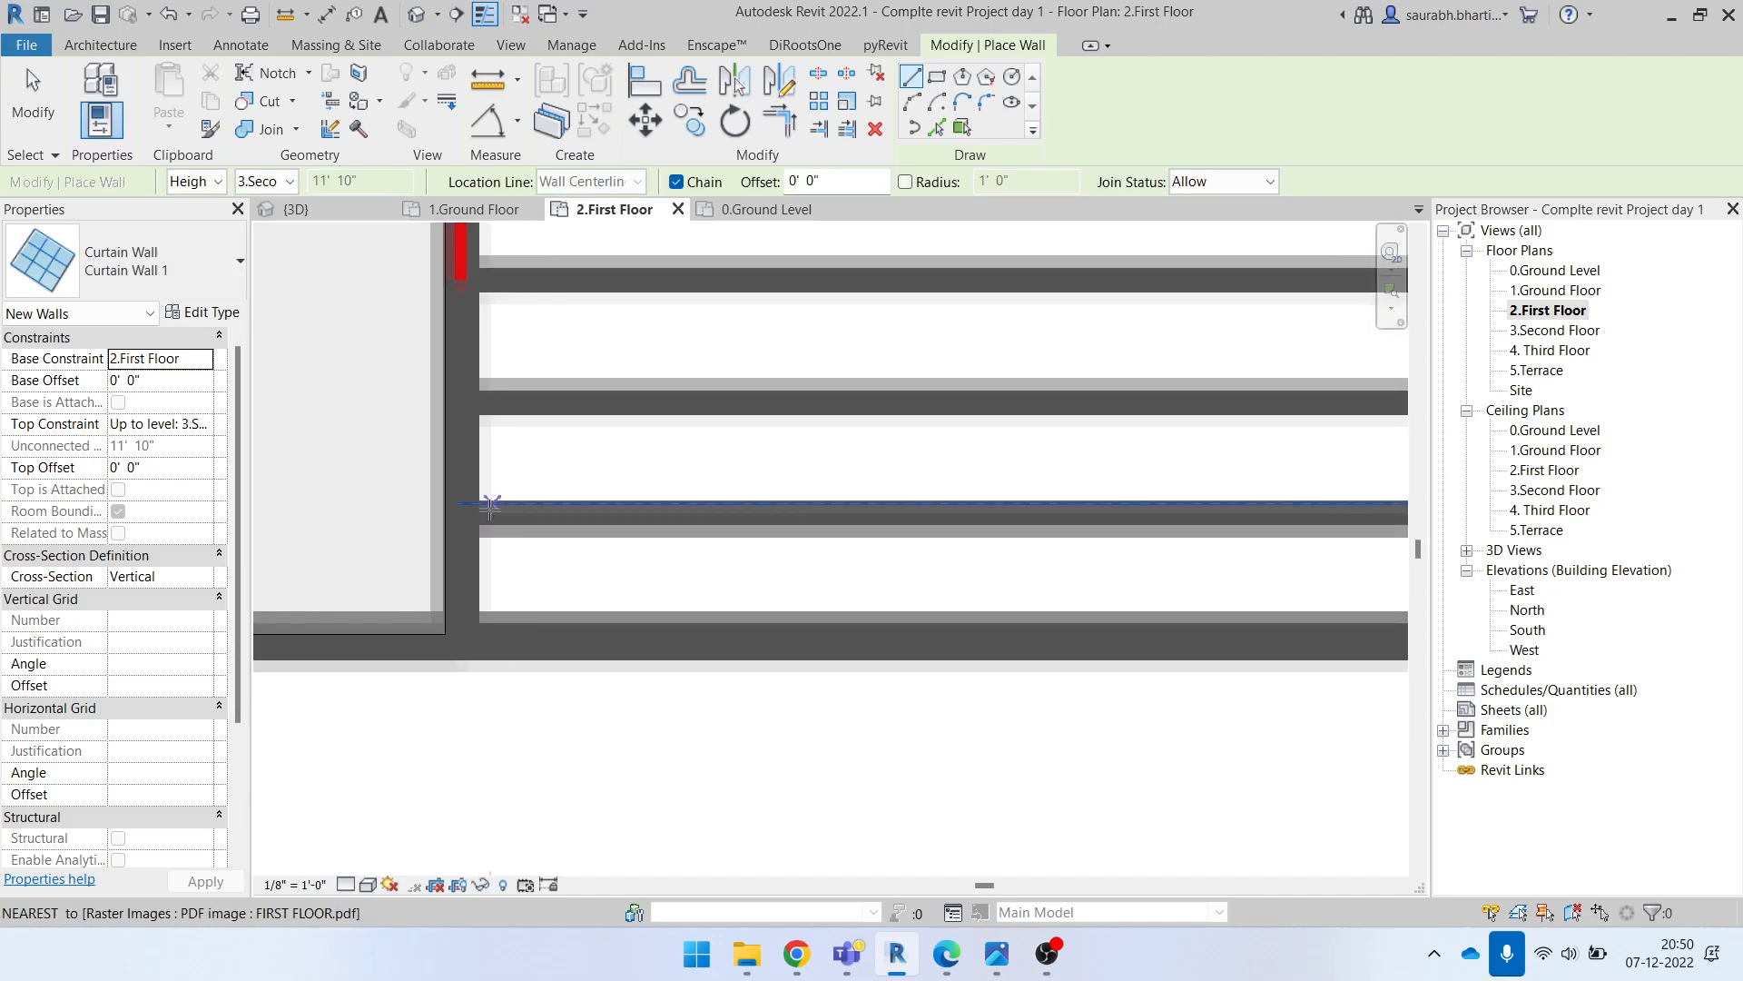
{"action": "left_click", "coordinate": [477, 504]}
{"action": "scroll", "coordinate": [818, 491], "scroll_direction": "down", "scroll_amount": 4}
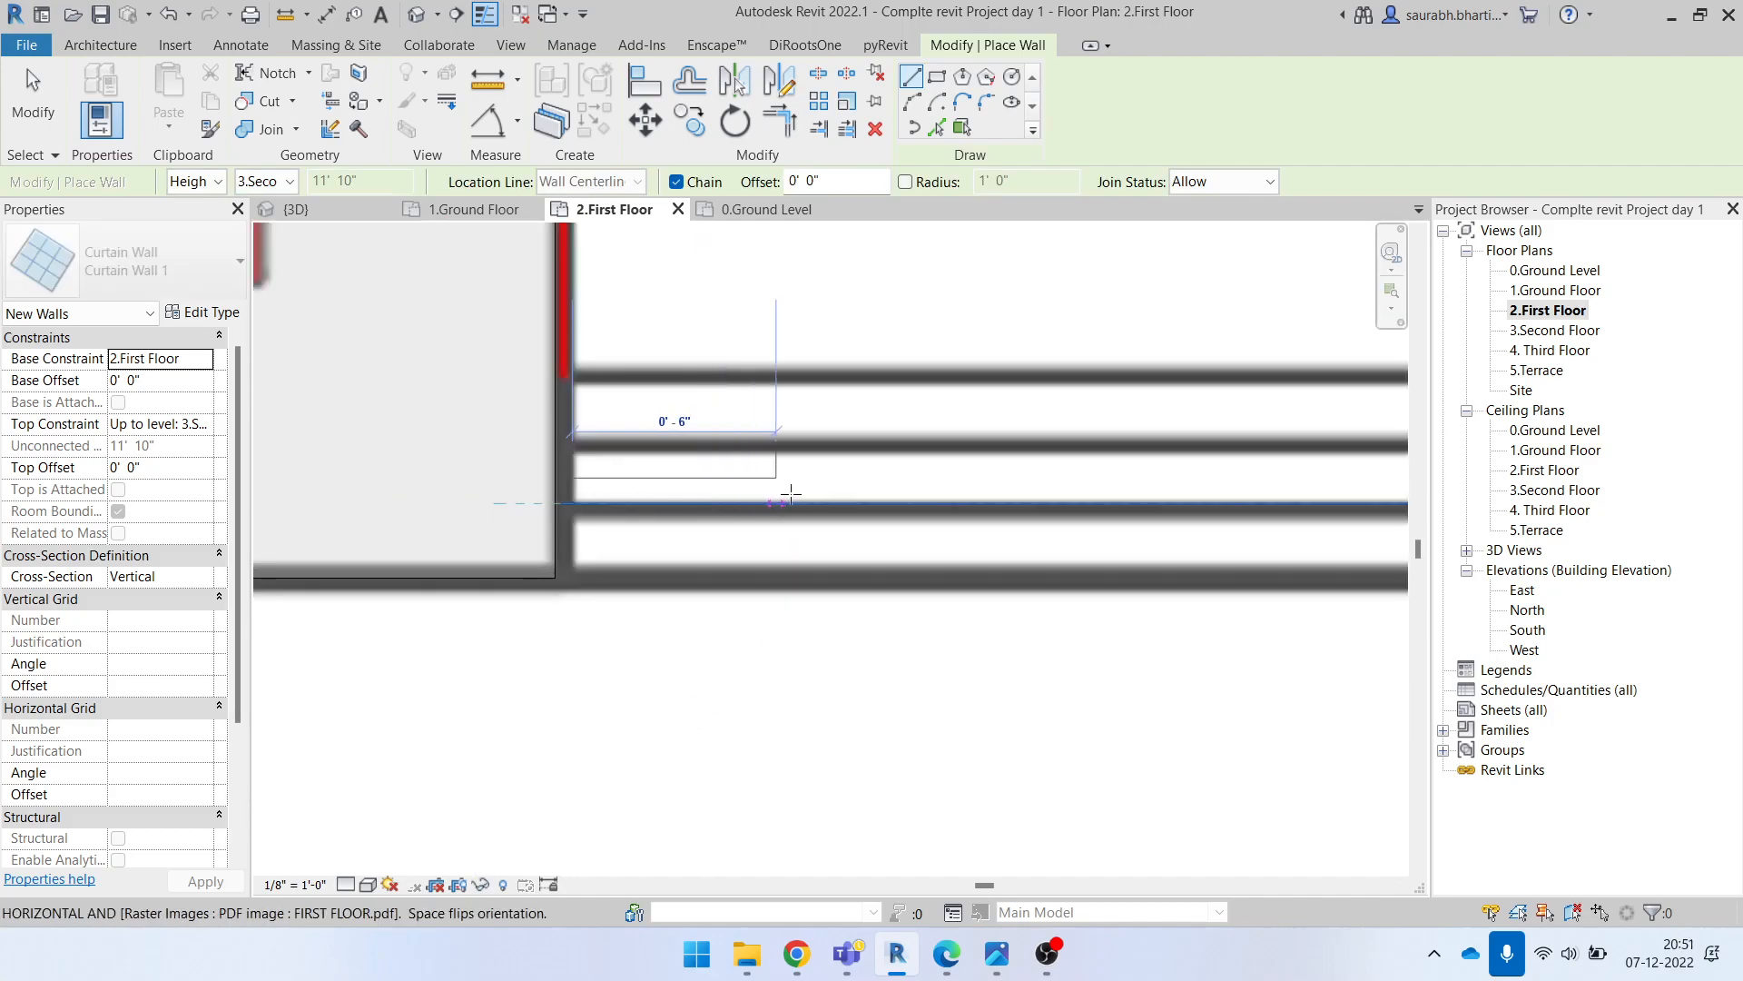
{"action": "scroll", "coordinate": [999, 500], "scroll_direction": "up", "scroll_amount": 5}
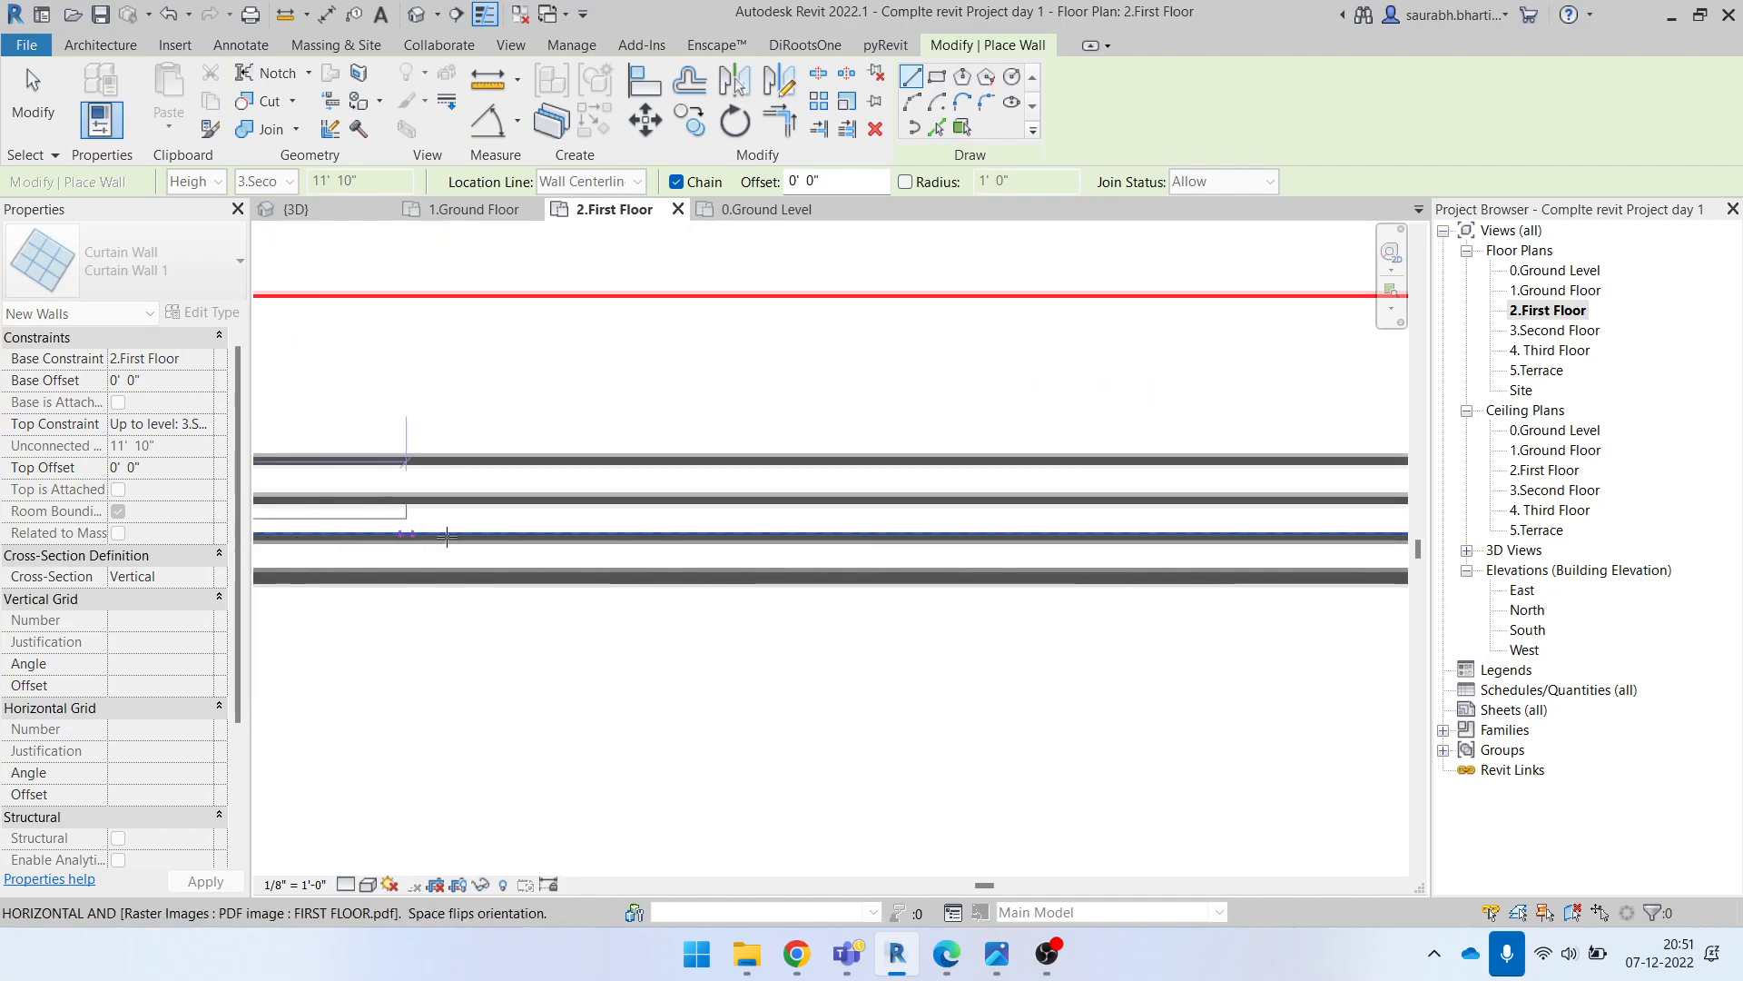
{"action": "middle_click_drag", "start_coordinate": [853, 535], "coordinate": [426, 566]}
{"action": "middle_click_drag", "start_coordinate": [1027, 569], "coordinate": [109, 672]}
{"action": "scroll", "coordinate": [846, 629], "scroll_direction": "up", "scroll_amount": 3}
{"action": "scroll", "coordinate": [910, 621], "scroll_direction": "up", "scroll_amount": 2}
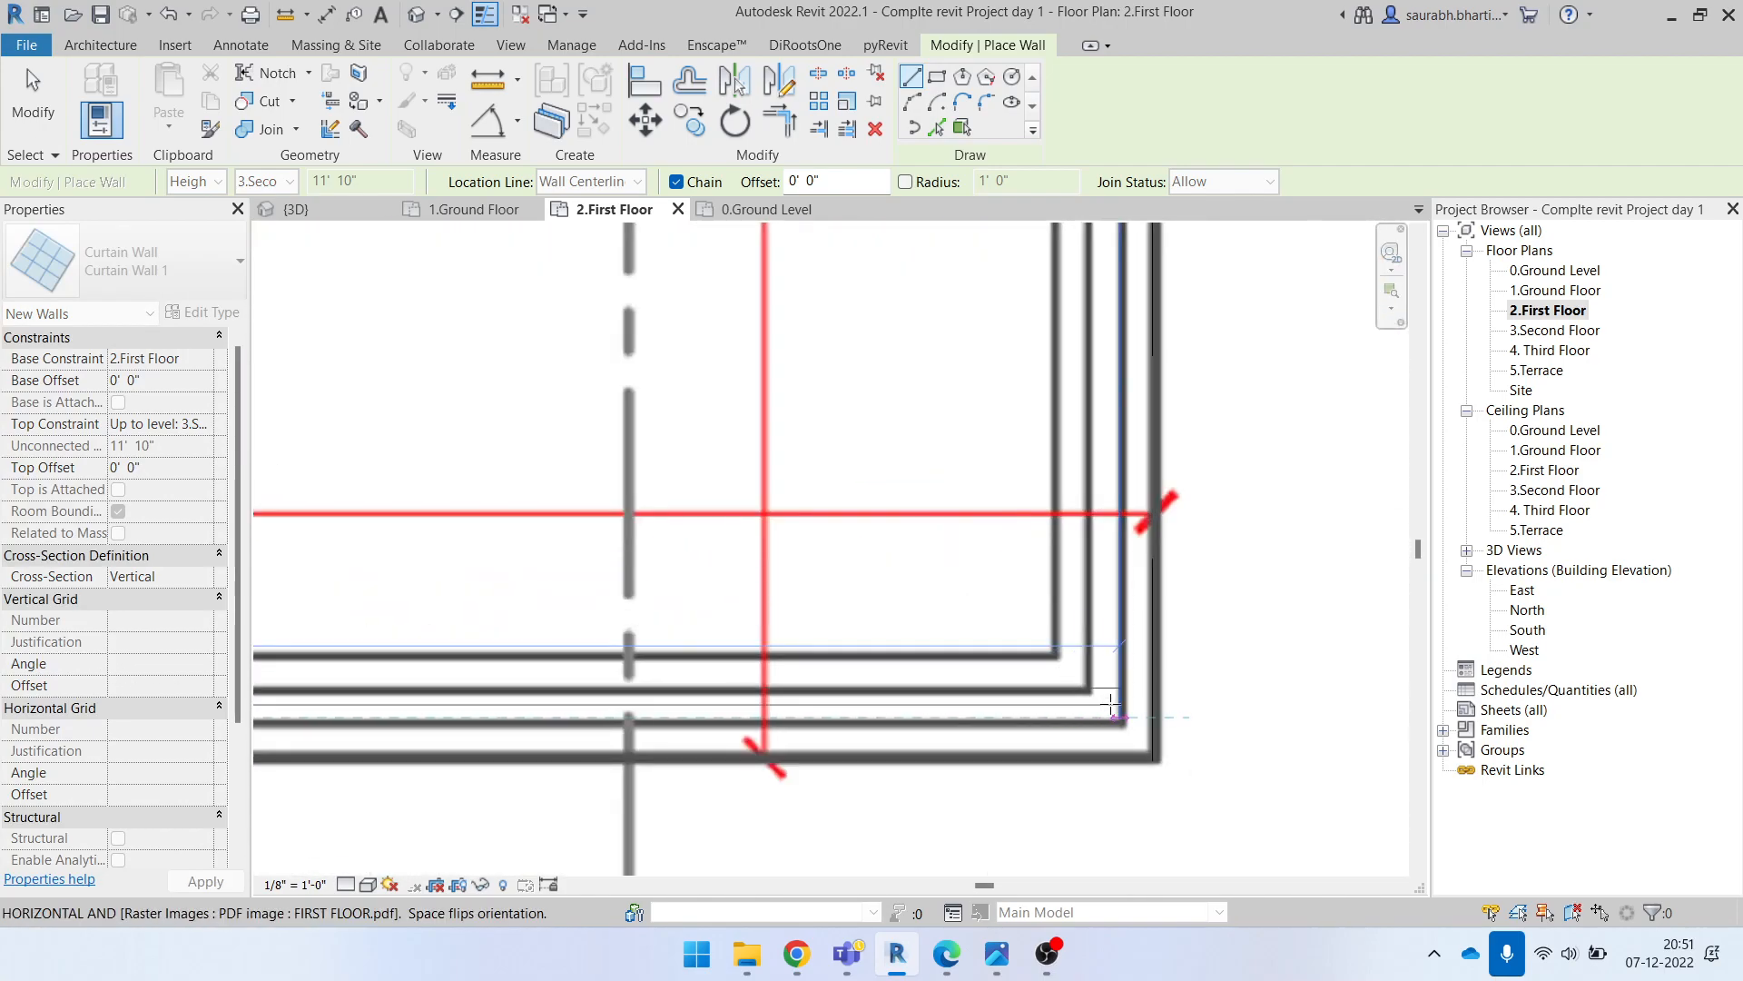
{"action": "key", "text": "Escape"}
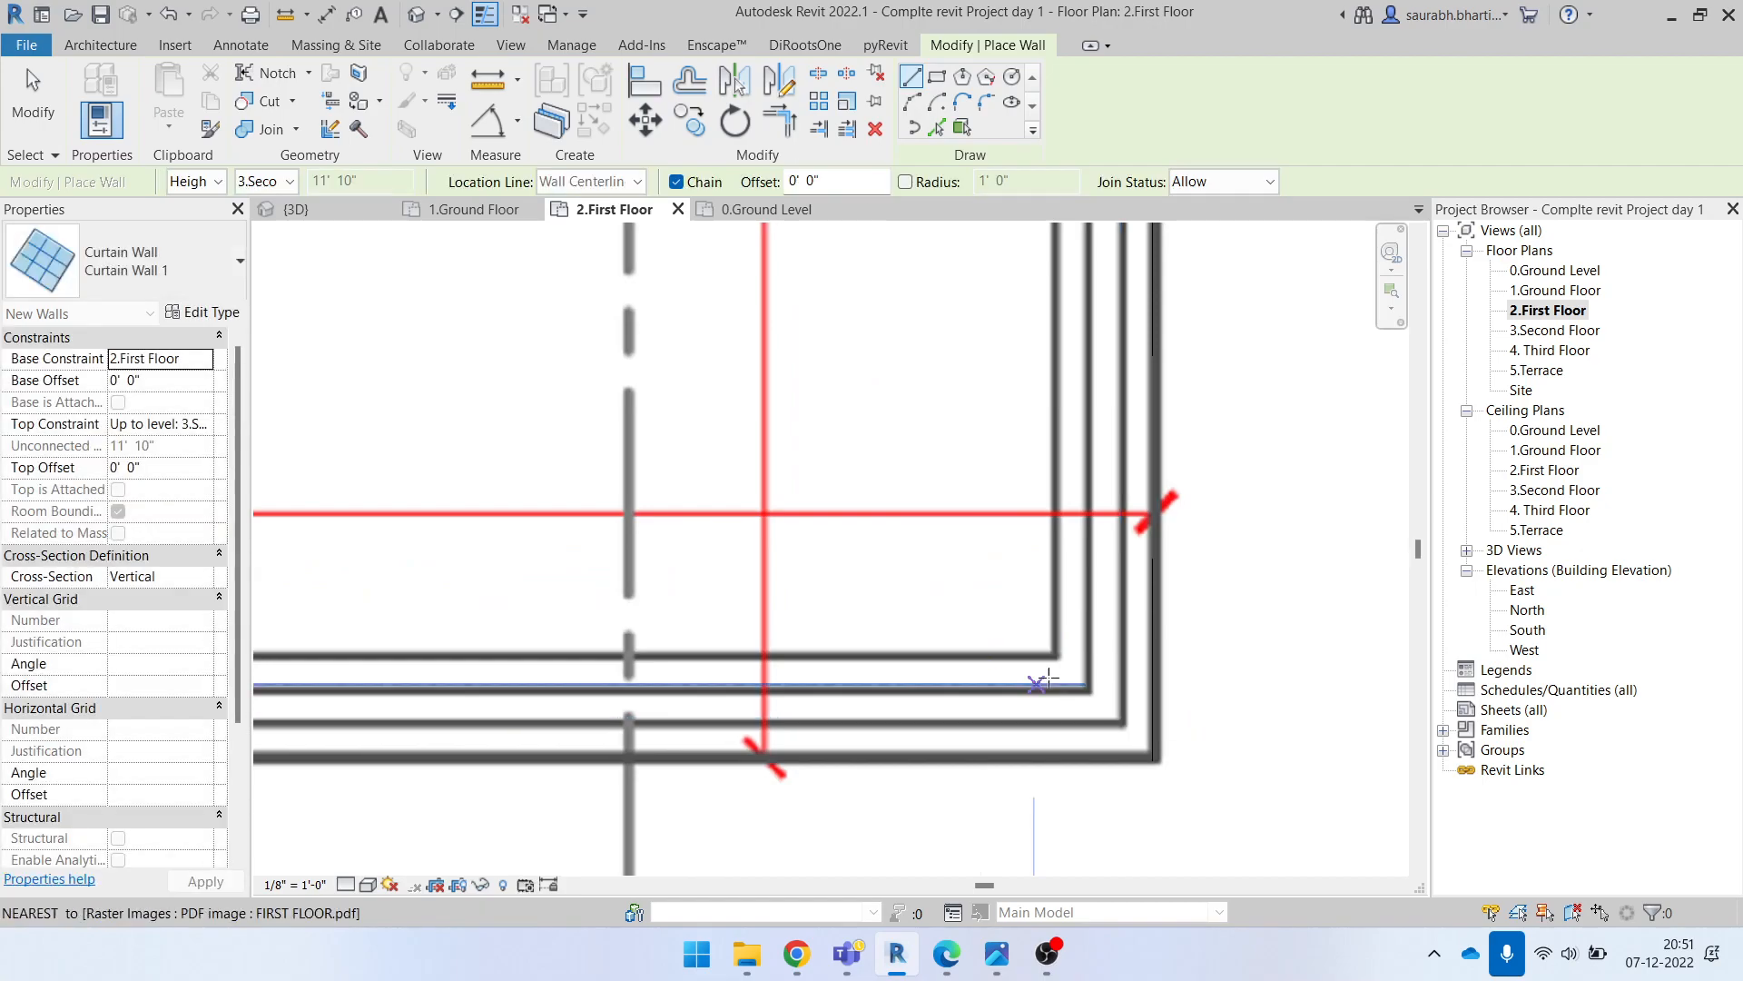
{"action": "scroll", "coordinate": [1057, 680], "scroll_direction": "down", "scroll_amount": 3}
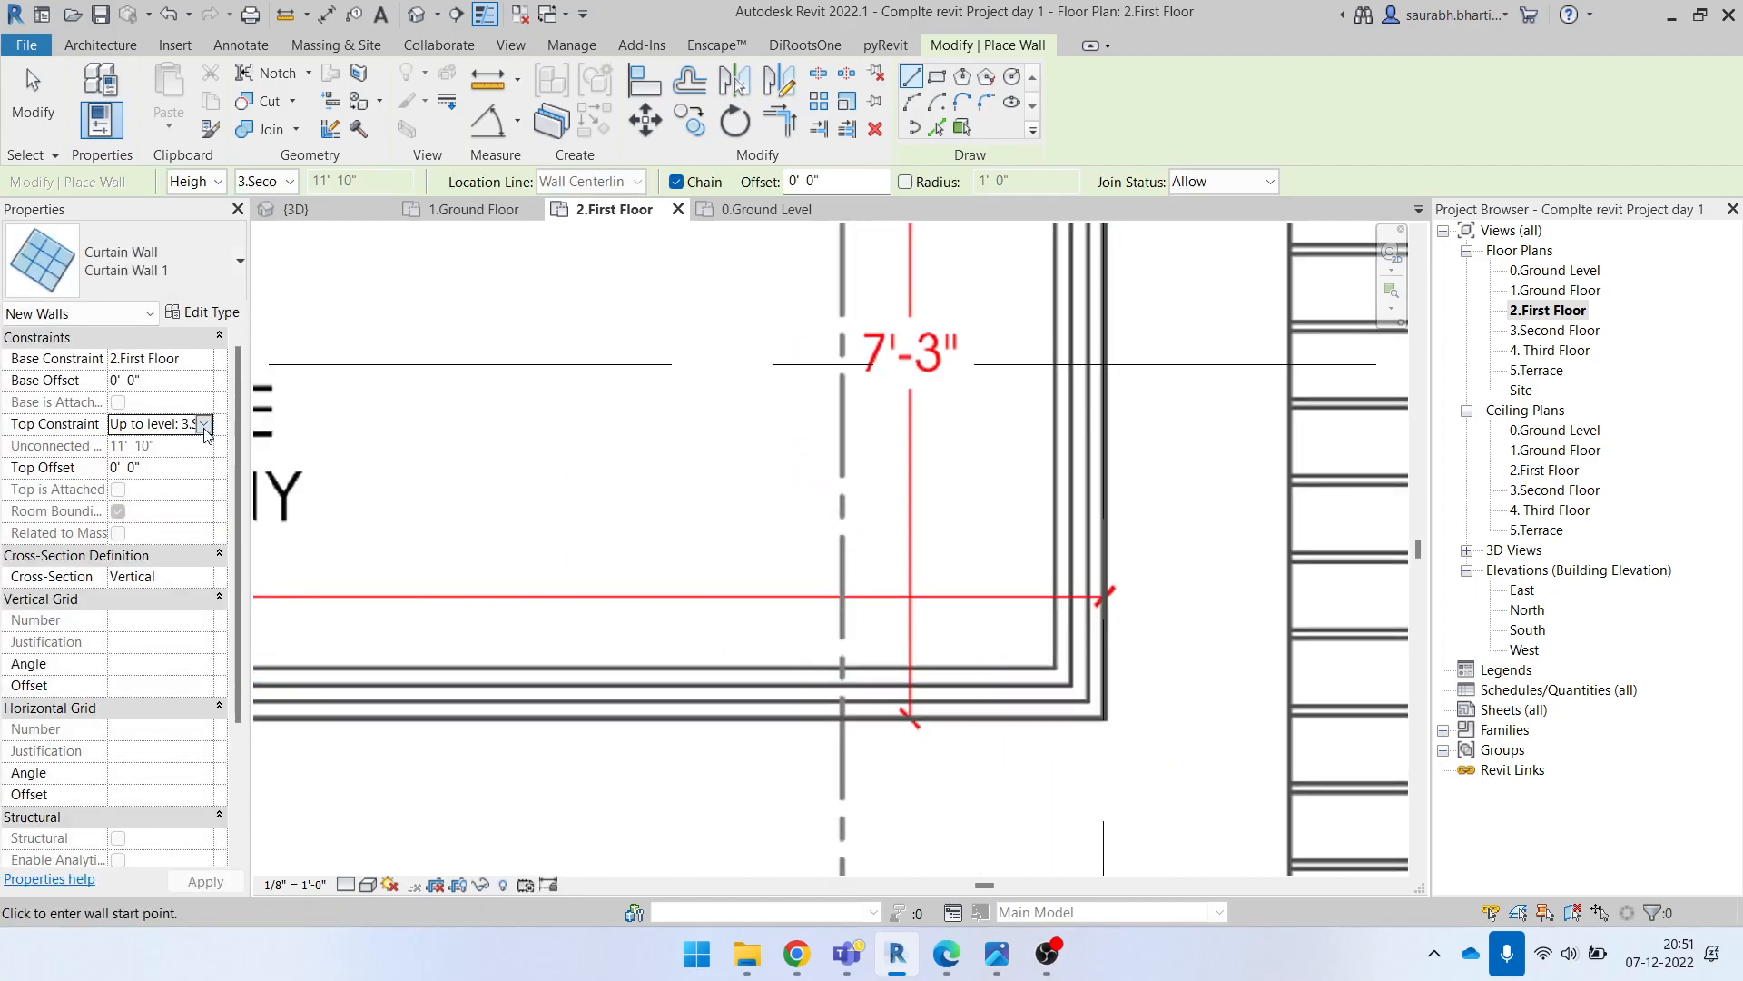
{"action": "left_click", "coordinate": [204, 426]}
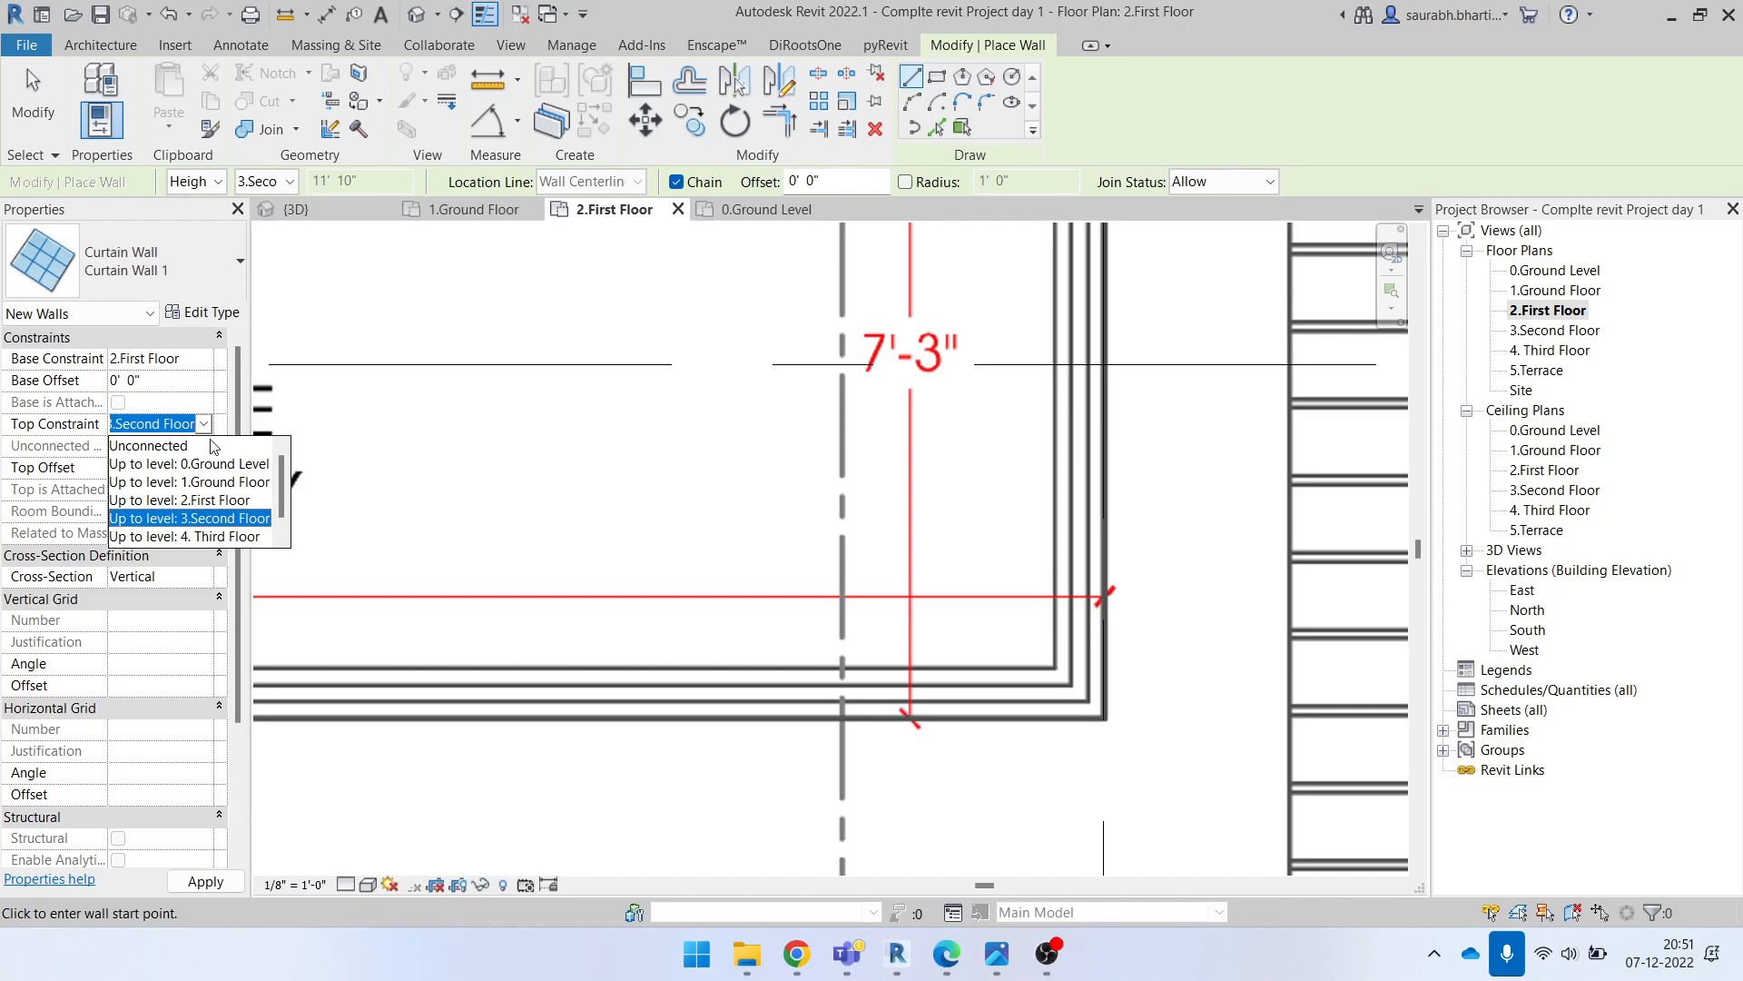
{"action": "left_click", "coordinate": [209, 436]}
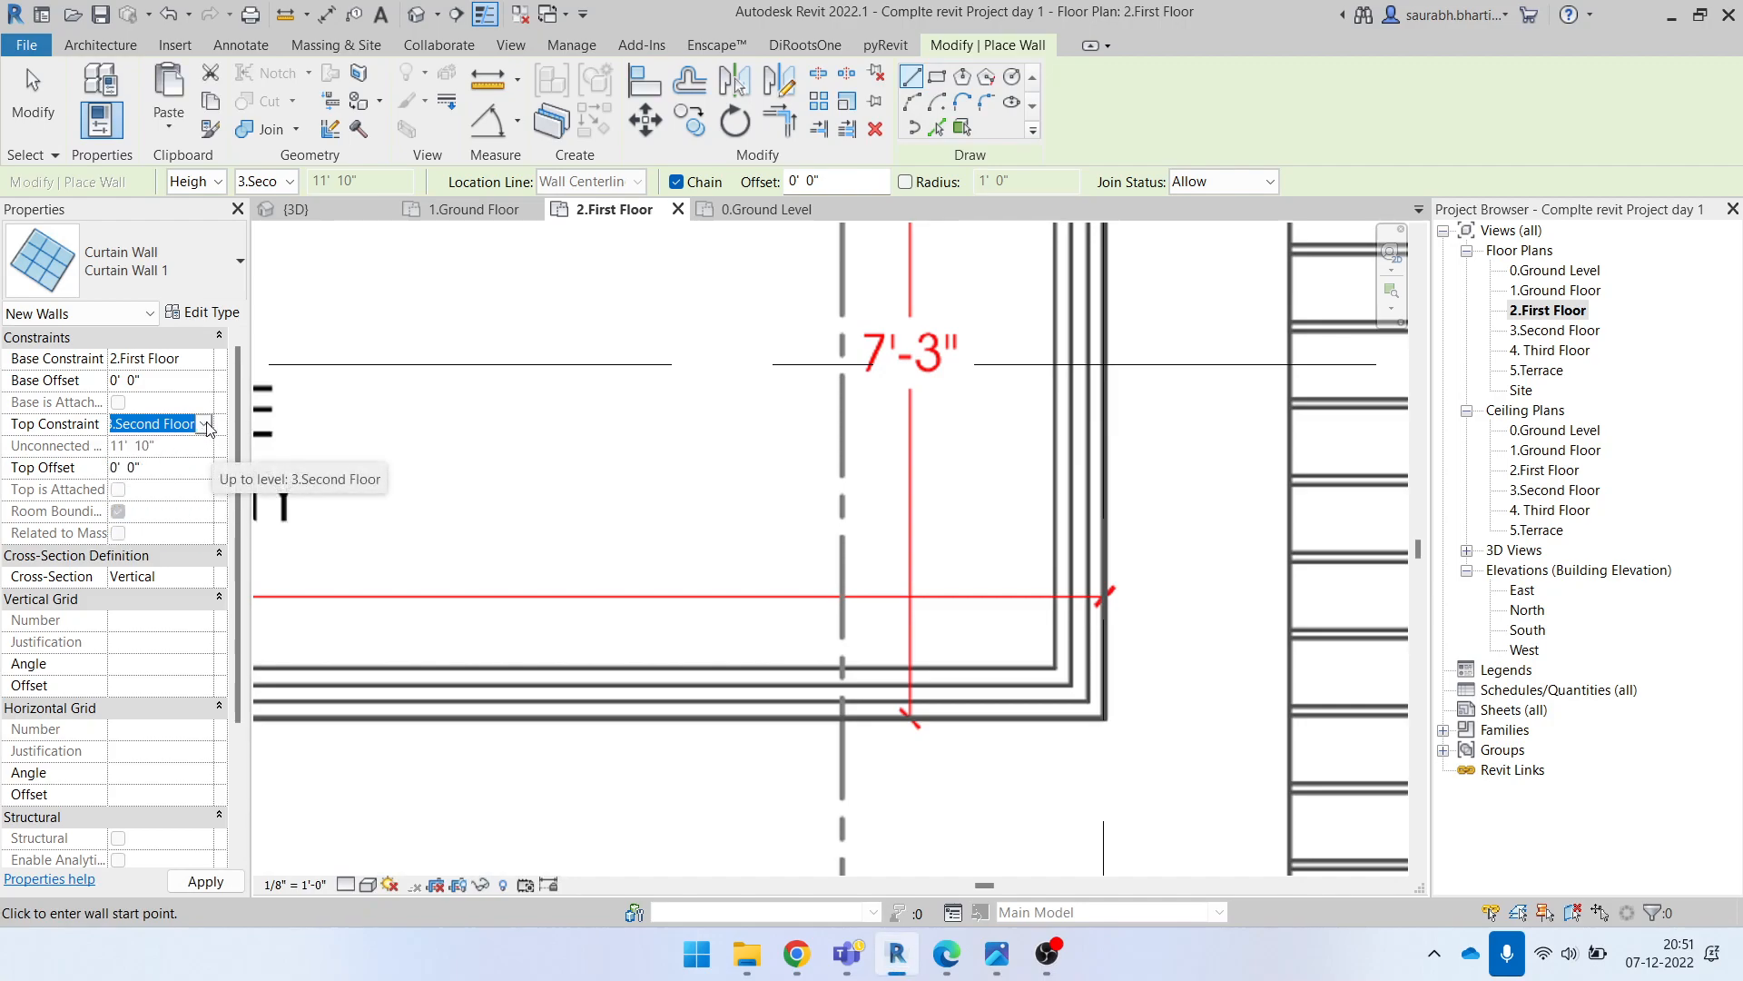
{"action": "scroll", "coordinate": [927, 606], "scroll_direction": "down", "scroll_amount": 3}
{"action": "key", "text": "Escape"}
{"action": "key", "text": "Escape"}
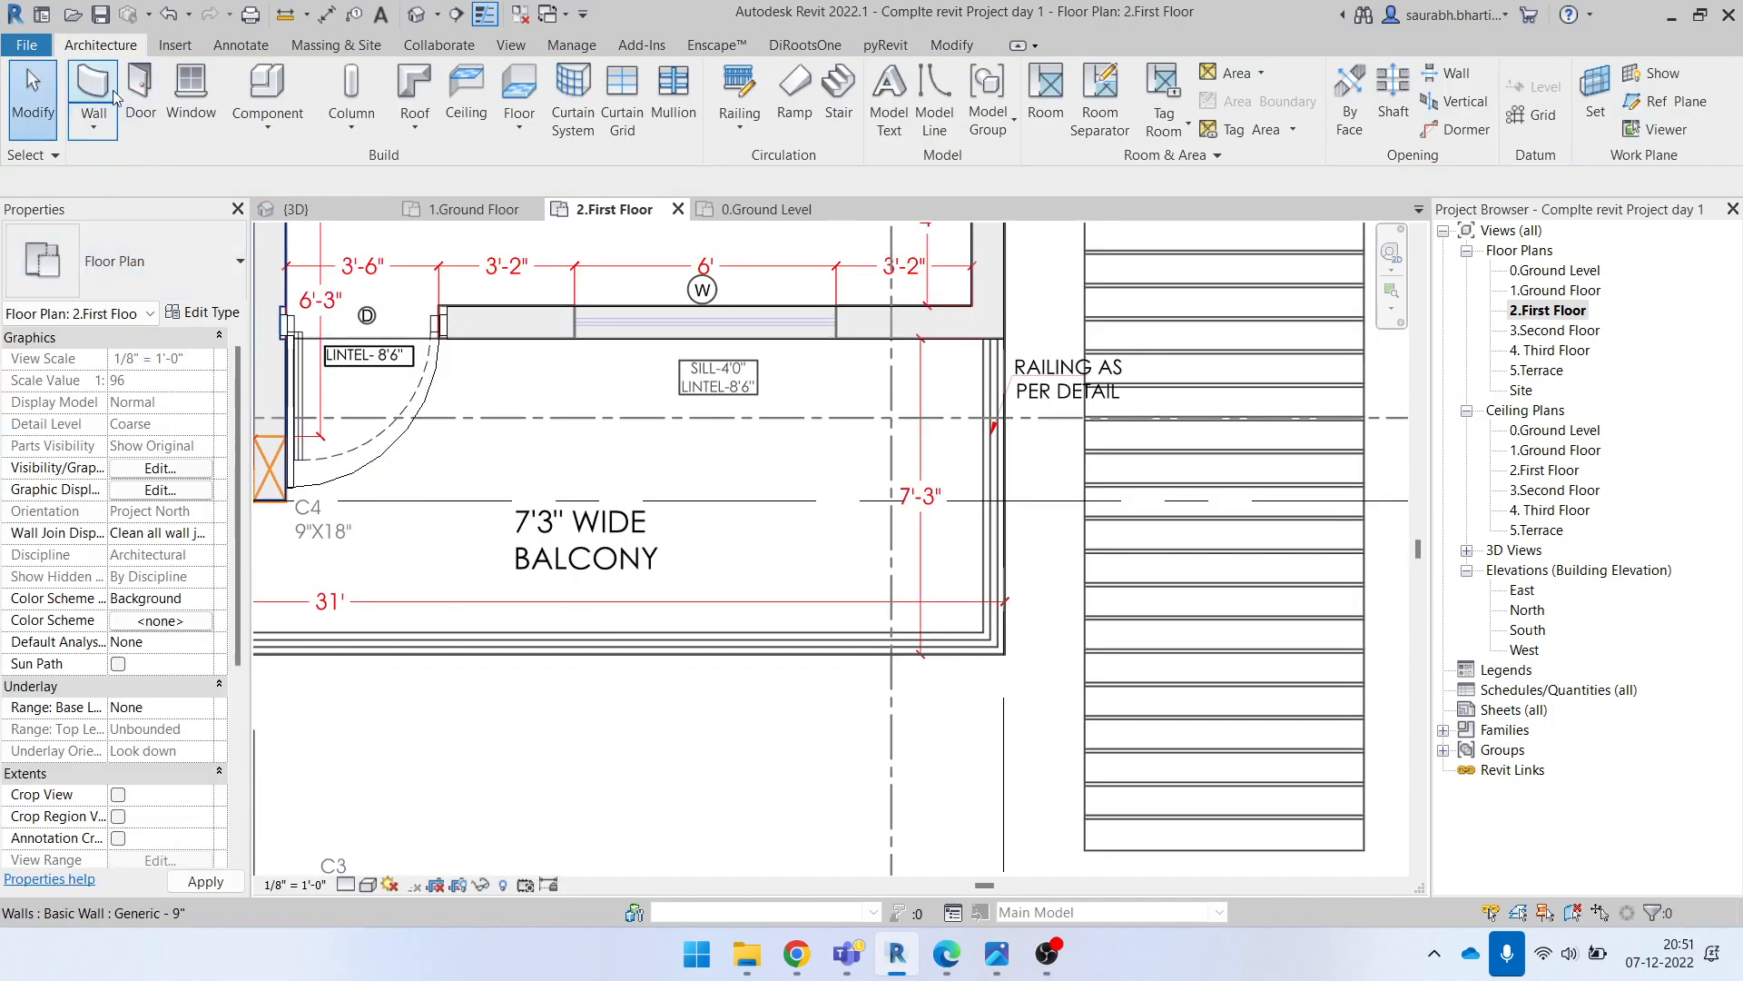
Step: Restart the wall as Curtain Wall 1 with an Unconnected top constraint and an unconnected height of 3' 0"
{"action": "left_click", "coordinate": [97, 97]}
{"action": "left_click", "coordinate": [166, 274]}
{"action": "left_click", "coordinate": [136, 375]}
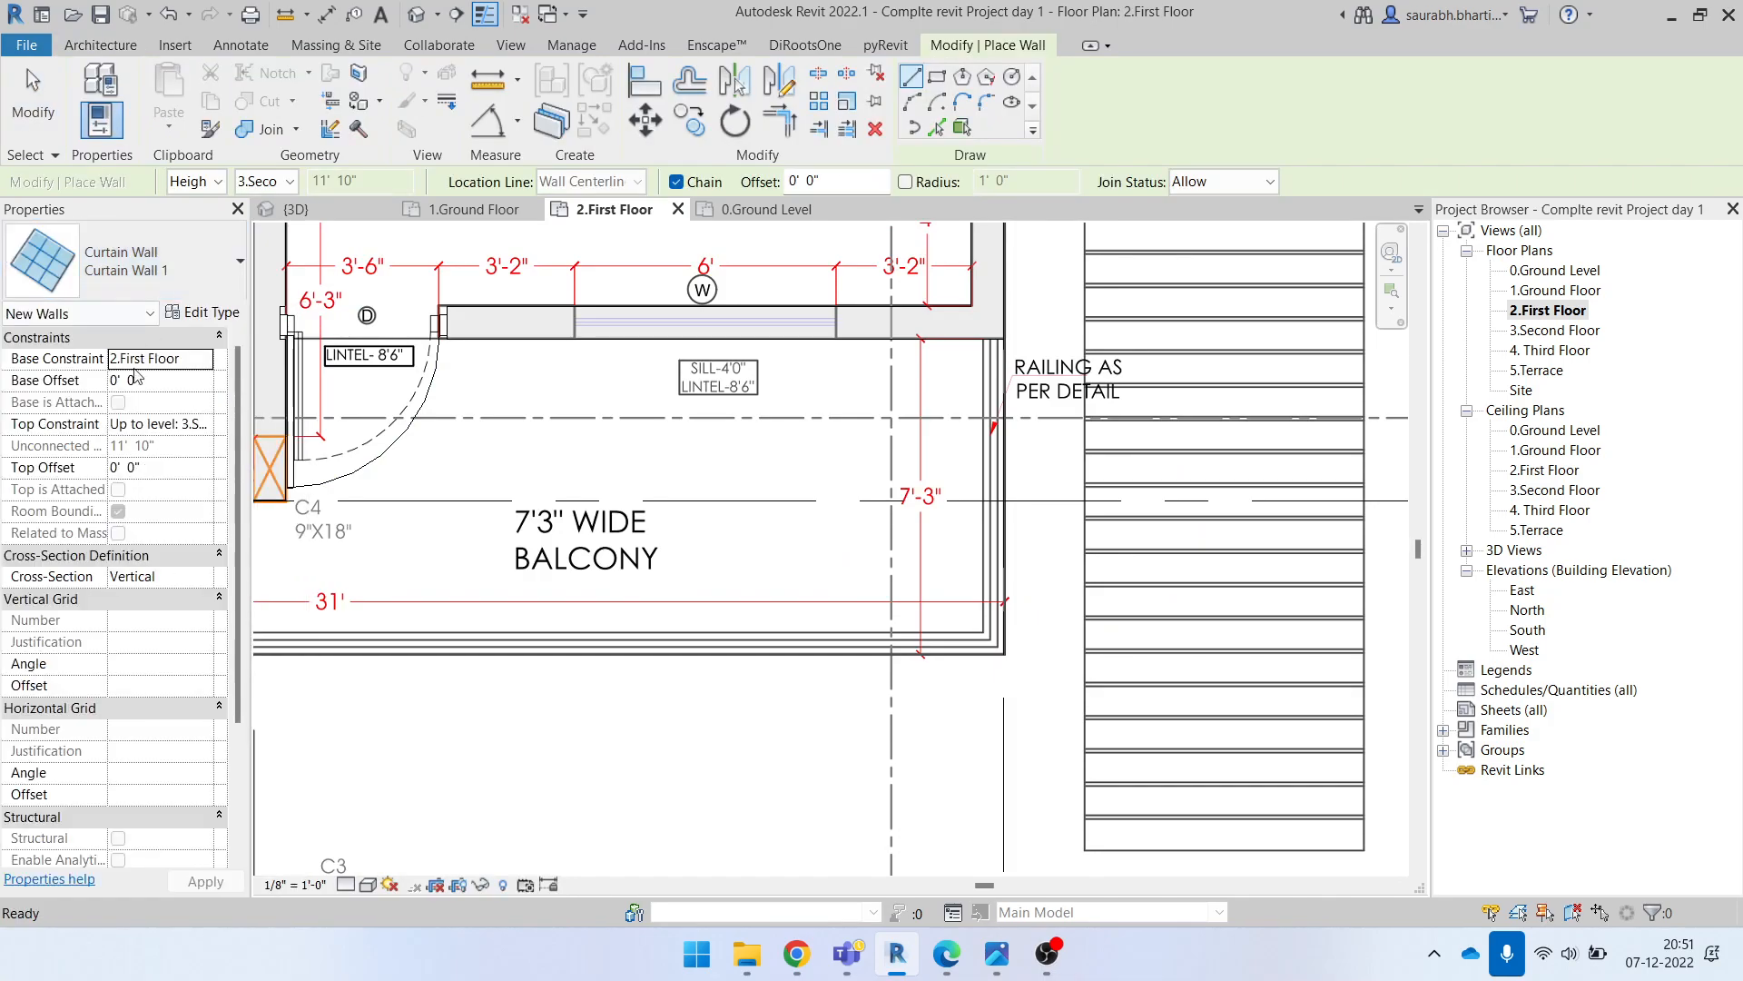
{"action": "left_click", "coordinate": [208, 429]}
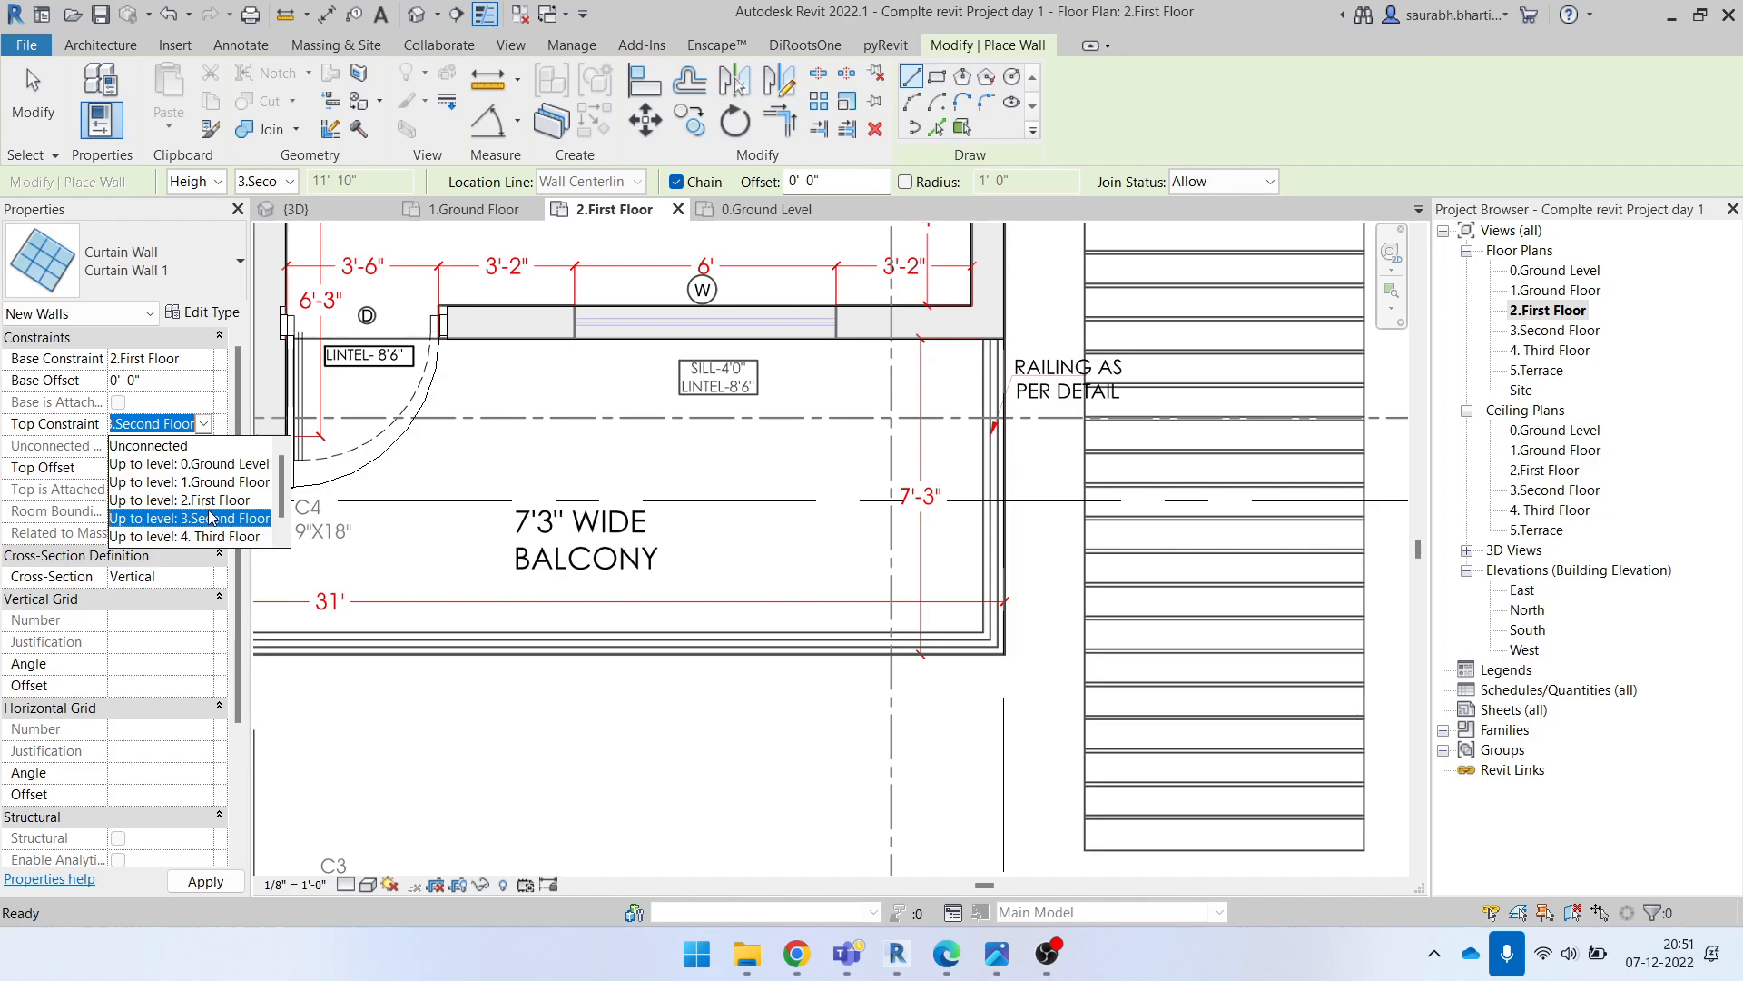
{"action": "left_click", "coordinate": [166, 450]}
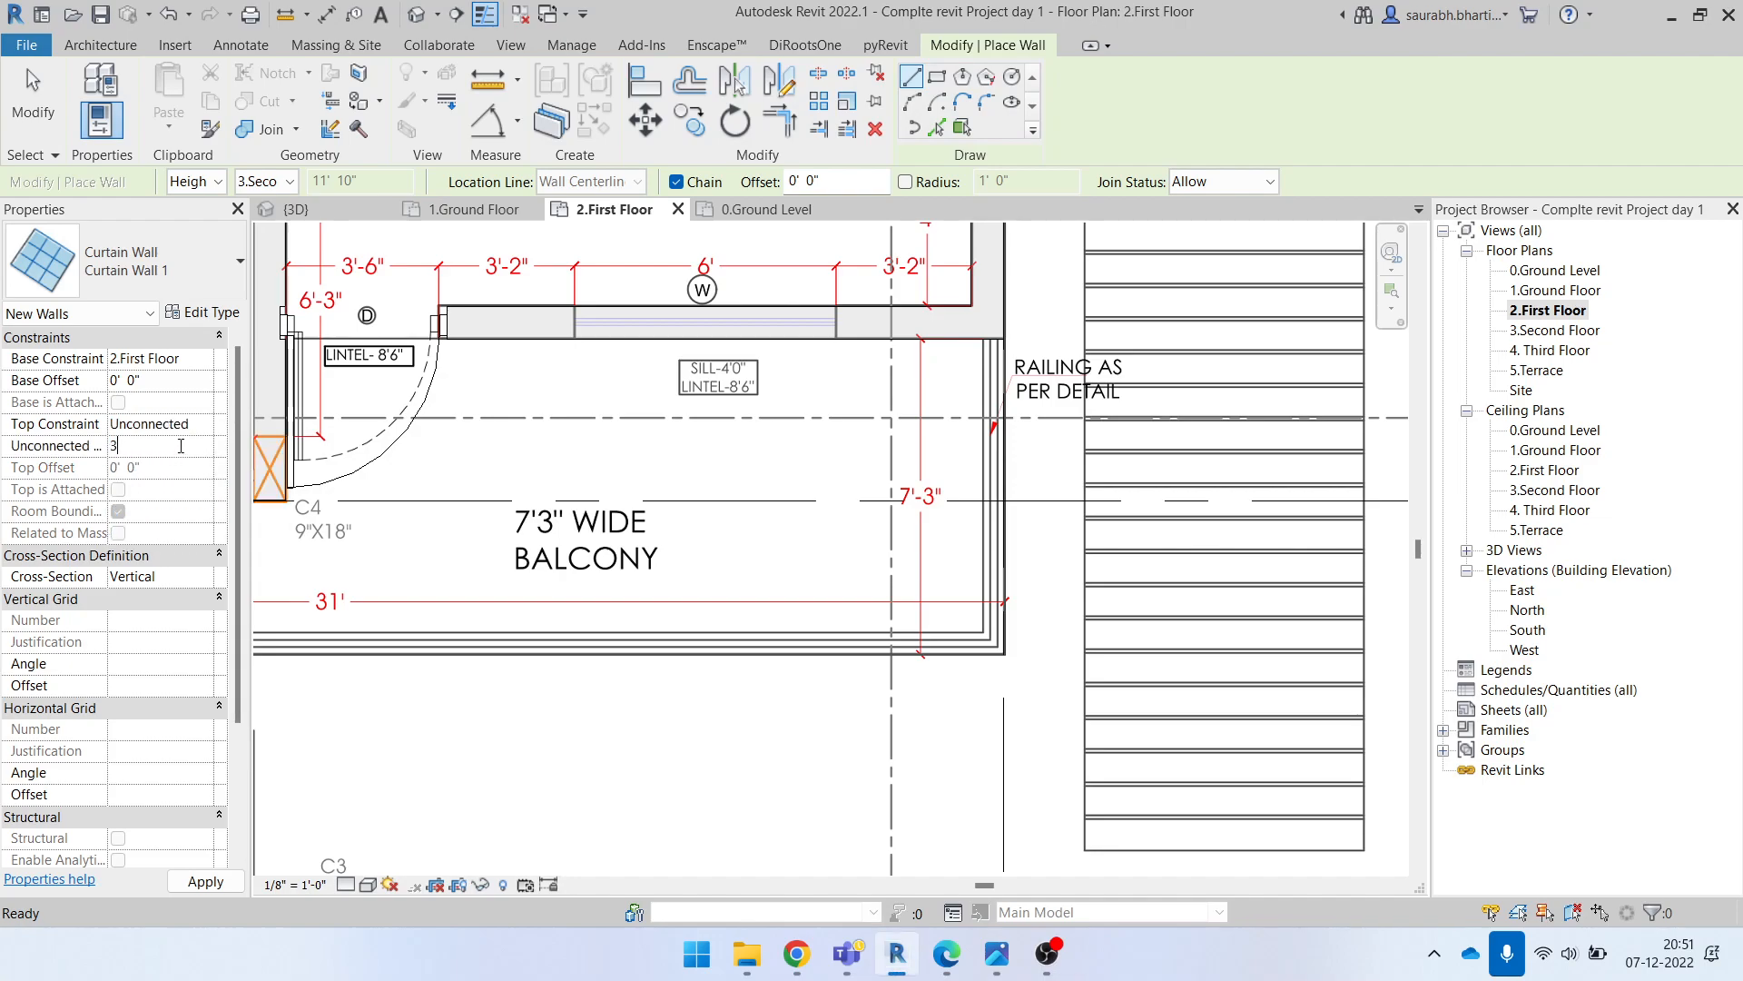
Step: Draw the curtain wall along the balcony's front railing line, from the bedroom wall to the outer corner
{"action": "middle_click_drag", "start_coordinate": [674, 582], "coordinate": [1008, 592]}
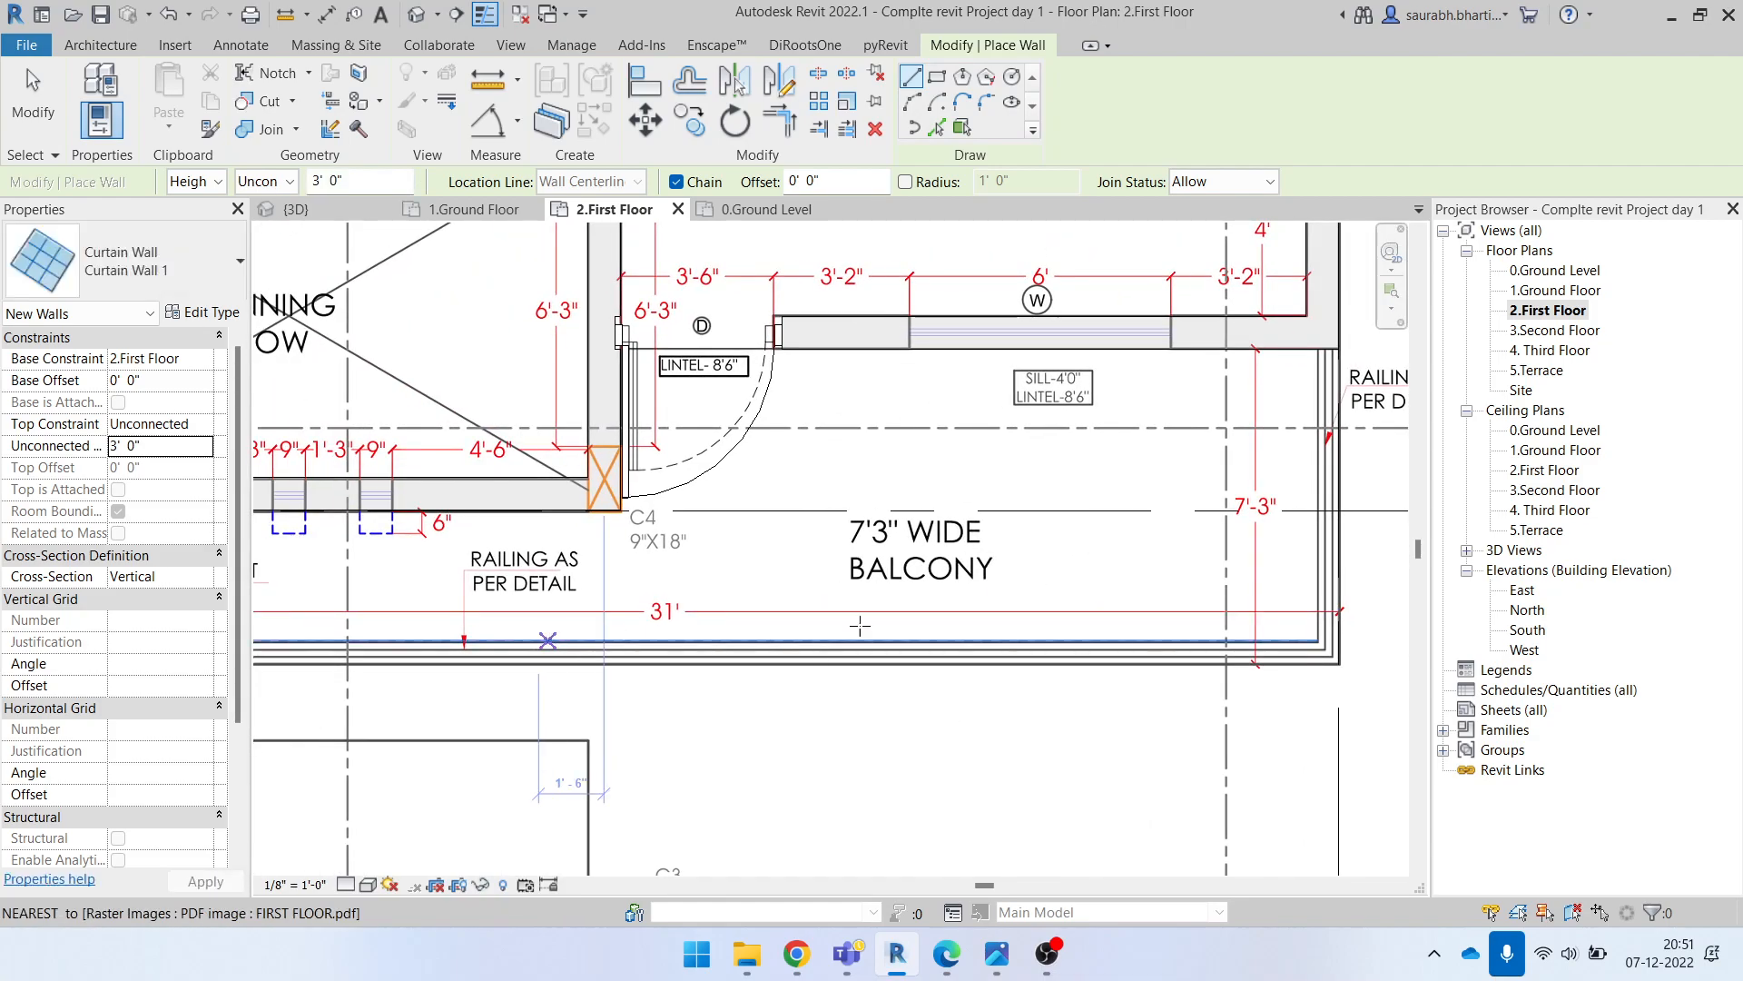
{"action": "middle_click_drag", "start_coordinate": [550, 635], "coordinate": [935, 628]}
{"action": "scroll", "coordinate": [370, 650], "scroll_direction": "up", "scroll_amount": 4}
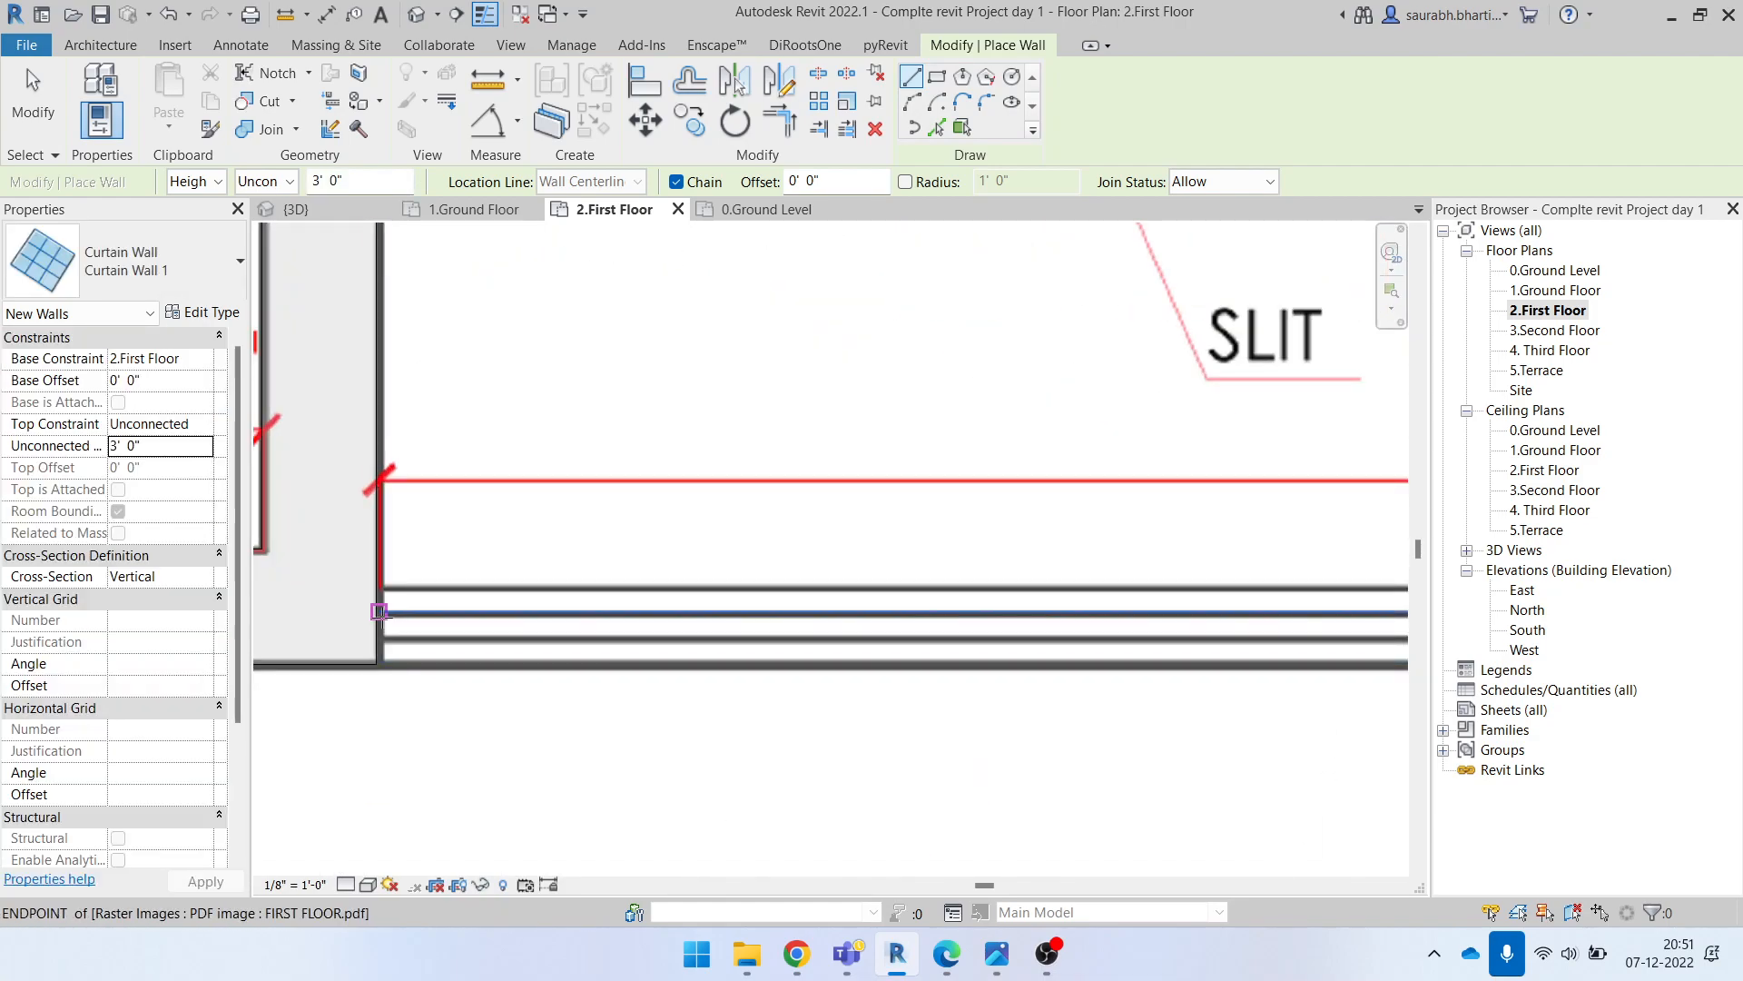
{"action": "left_click", "coordinate": [379, 636]}
{"action": "scroll", "coordinate": [555, 628], "scroll_direction": "down", "scroll_amount": 2}
{"action": "middle_click_drag", "start_coordinate": [860, 629], "coordinate": [466, 631]}
{"action": "scroll", "coordinate": [469, 631], "scroll_direction": "down", "scroll_amount": 1}
{"action": "middle_click_drag", "start_coordinate": [952, 629], "coordinate": [242, 636]}
{"action": "scroll", "coordinate": [939, 636], "scroll_direction": "up", "scroll_amount": 4}
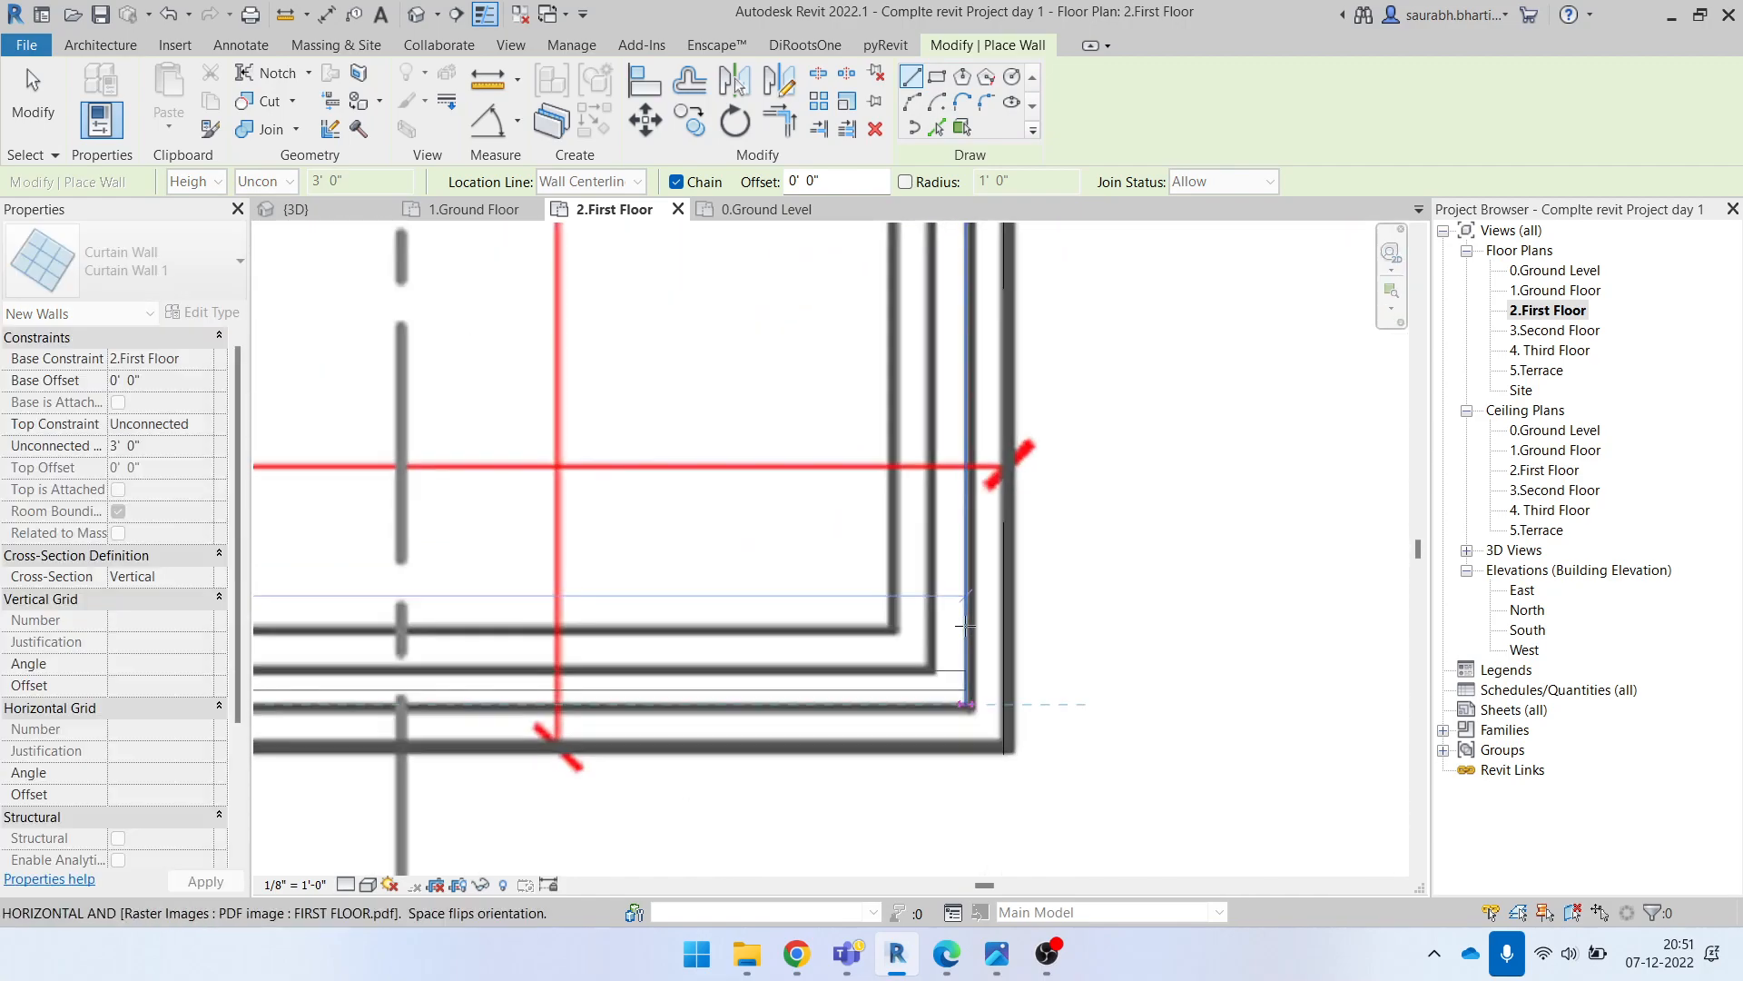
{"action": "left_click", "coordinate": [959, 670]}
{"action": "scroll", "coordinate": [959, 669], "scroll_direction": "down", "scroll_amount": 3}
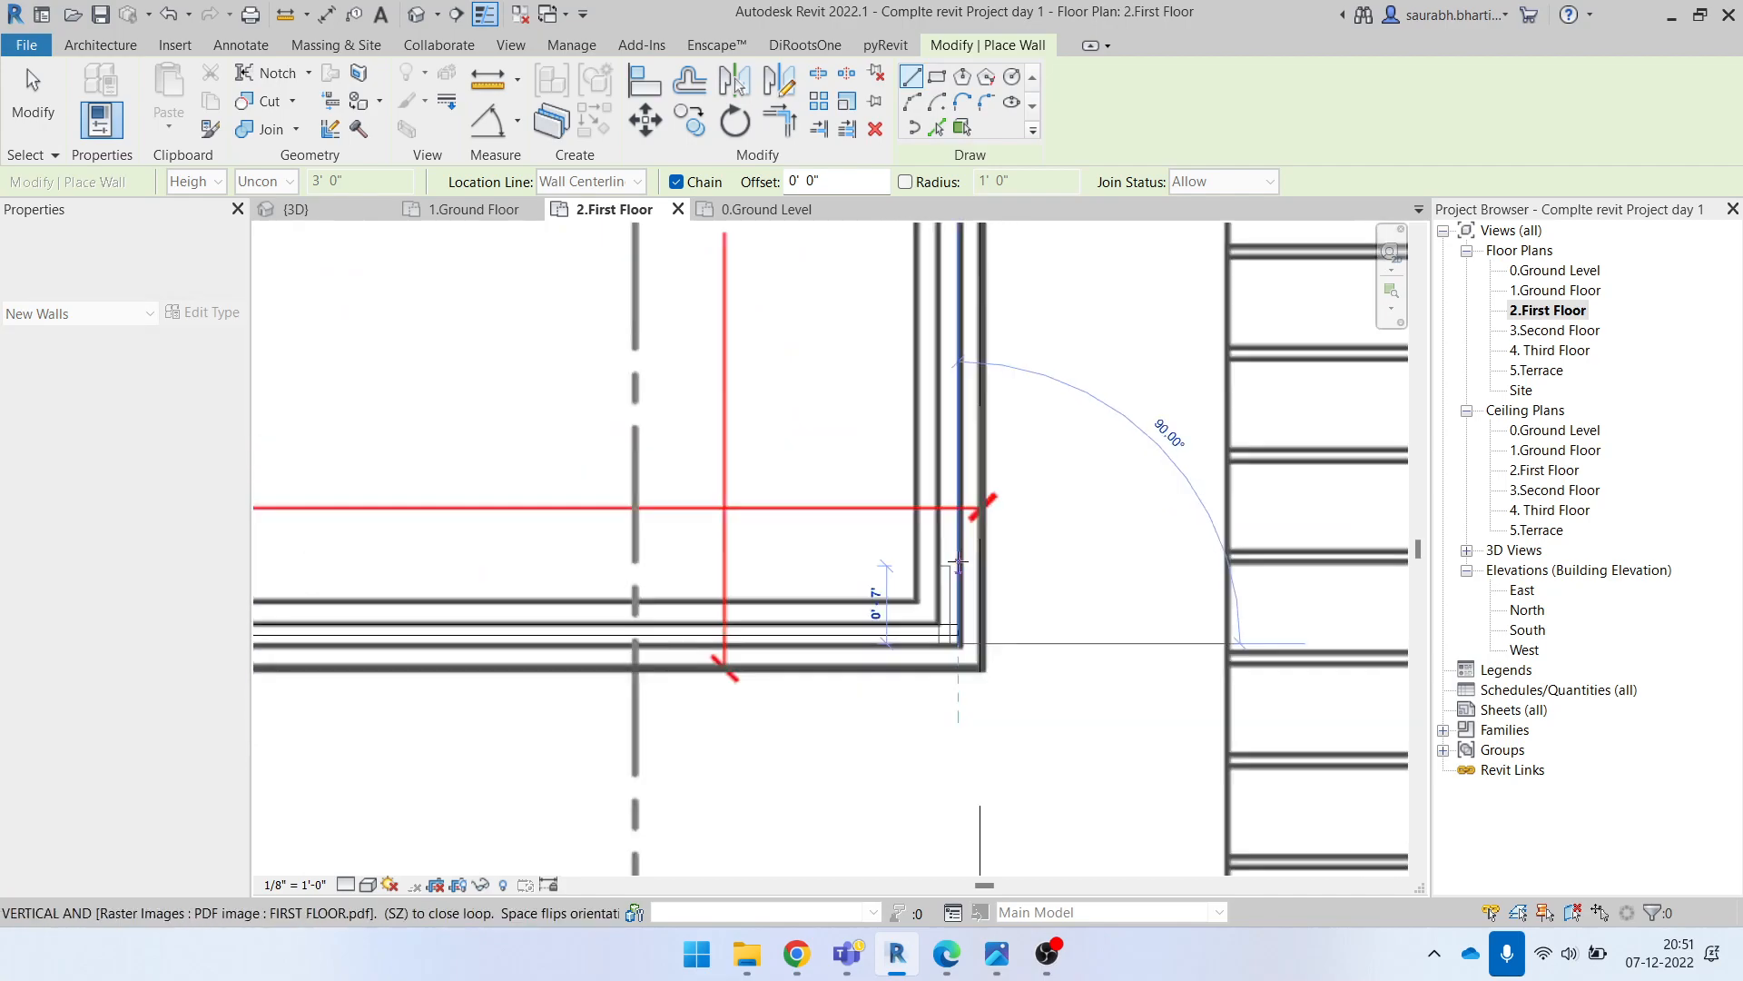
Step: Draw the Curtain Wall 1 railing along the balcony's short outer side, from the outer corner to the bedroom wall
{"action": "middle_click_drag", "start_coordinate": [963, 405], "coordinate": [925, 773]}
{"action": "scroll", "coordinate": [939, 576], "scroll_direction": "down", "scroll_amount": 3}
{"action": "scroll", "coordinate": [932, 391], "scroll_direction": "up", "scroll_amount": 1}
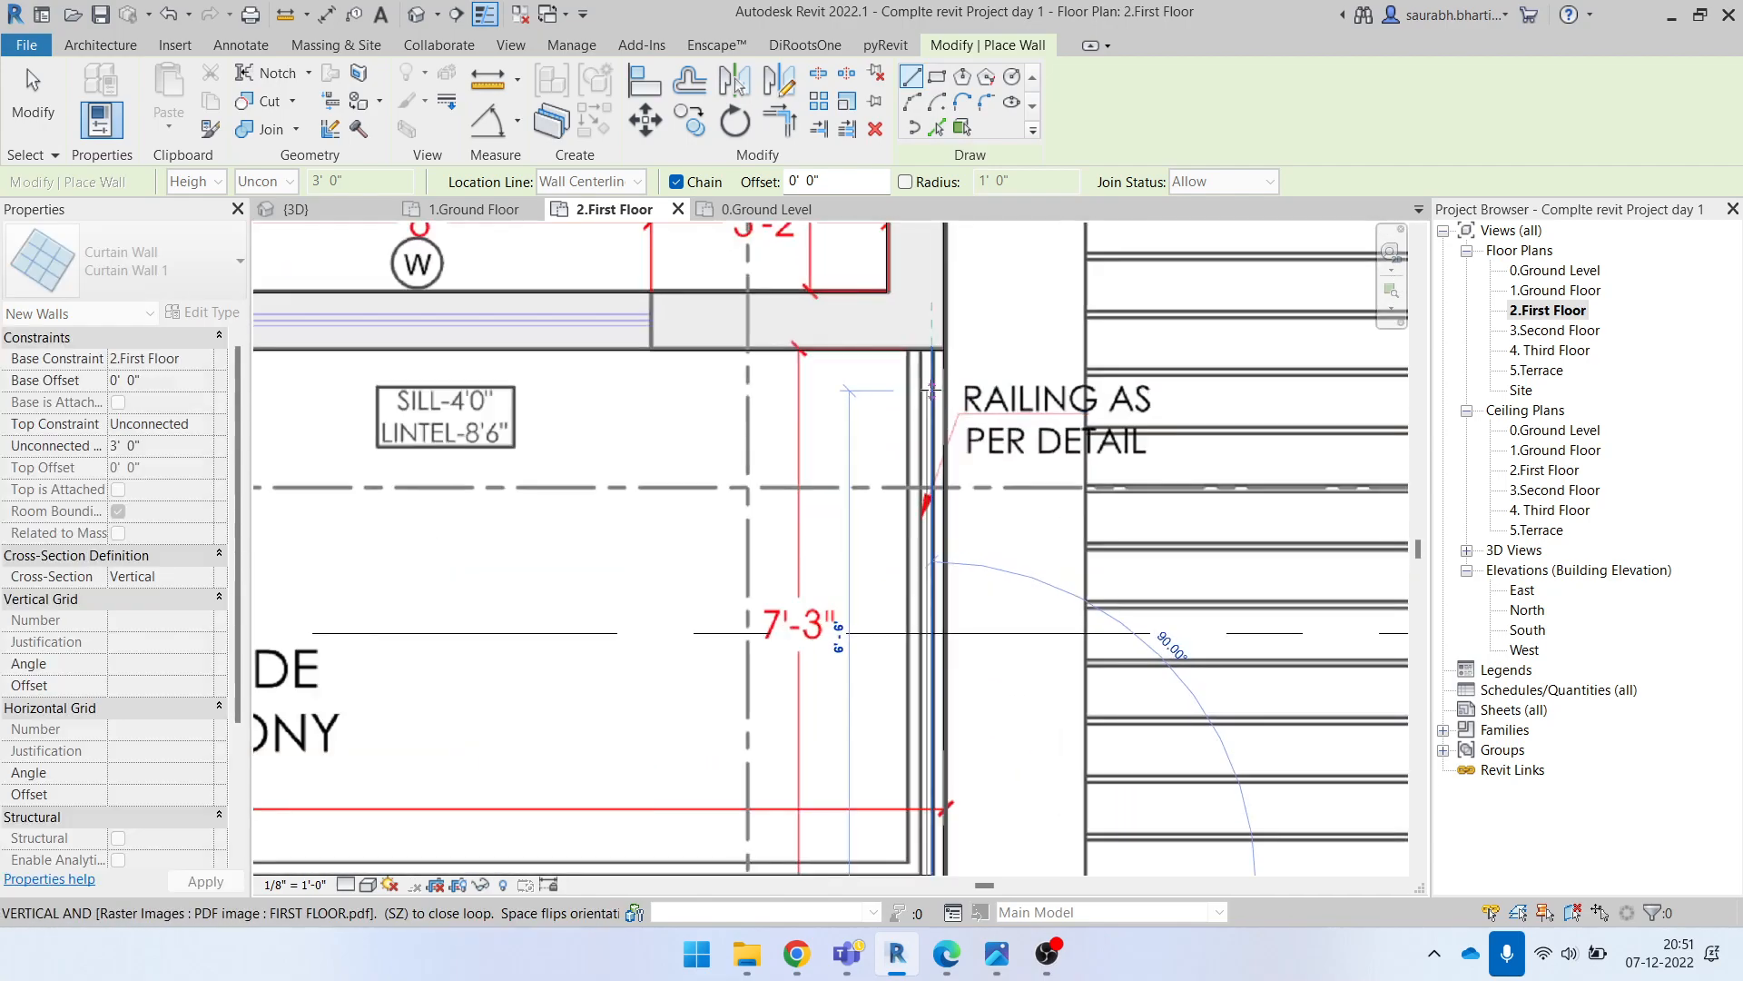
{"action": "scroll", "coordinate": [930, 390], "scroll_direction": "up", "scroll_amount": 1}
{"action": "scroll", "coordinate": [929, 408], "scroll_direction": "down", "scroll_amount": 5}
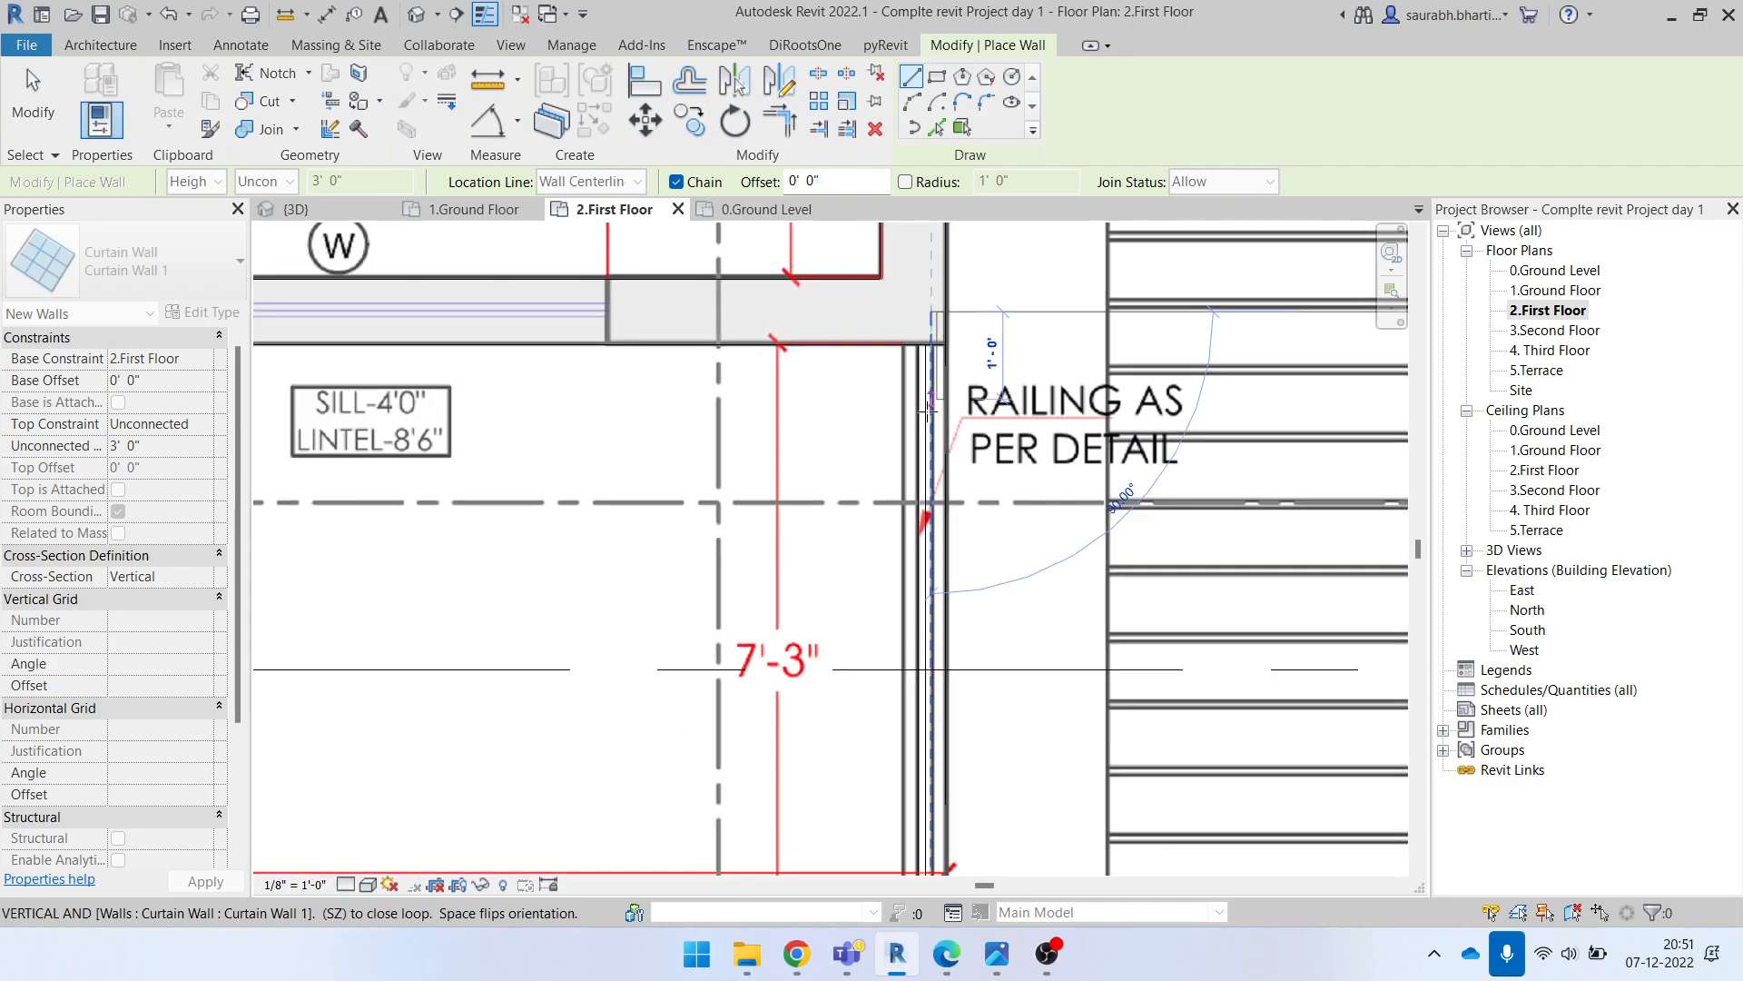
{"action": "key", "text": "Escape"}
{"action": "key", "text": "Escape"}
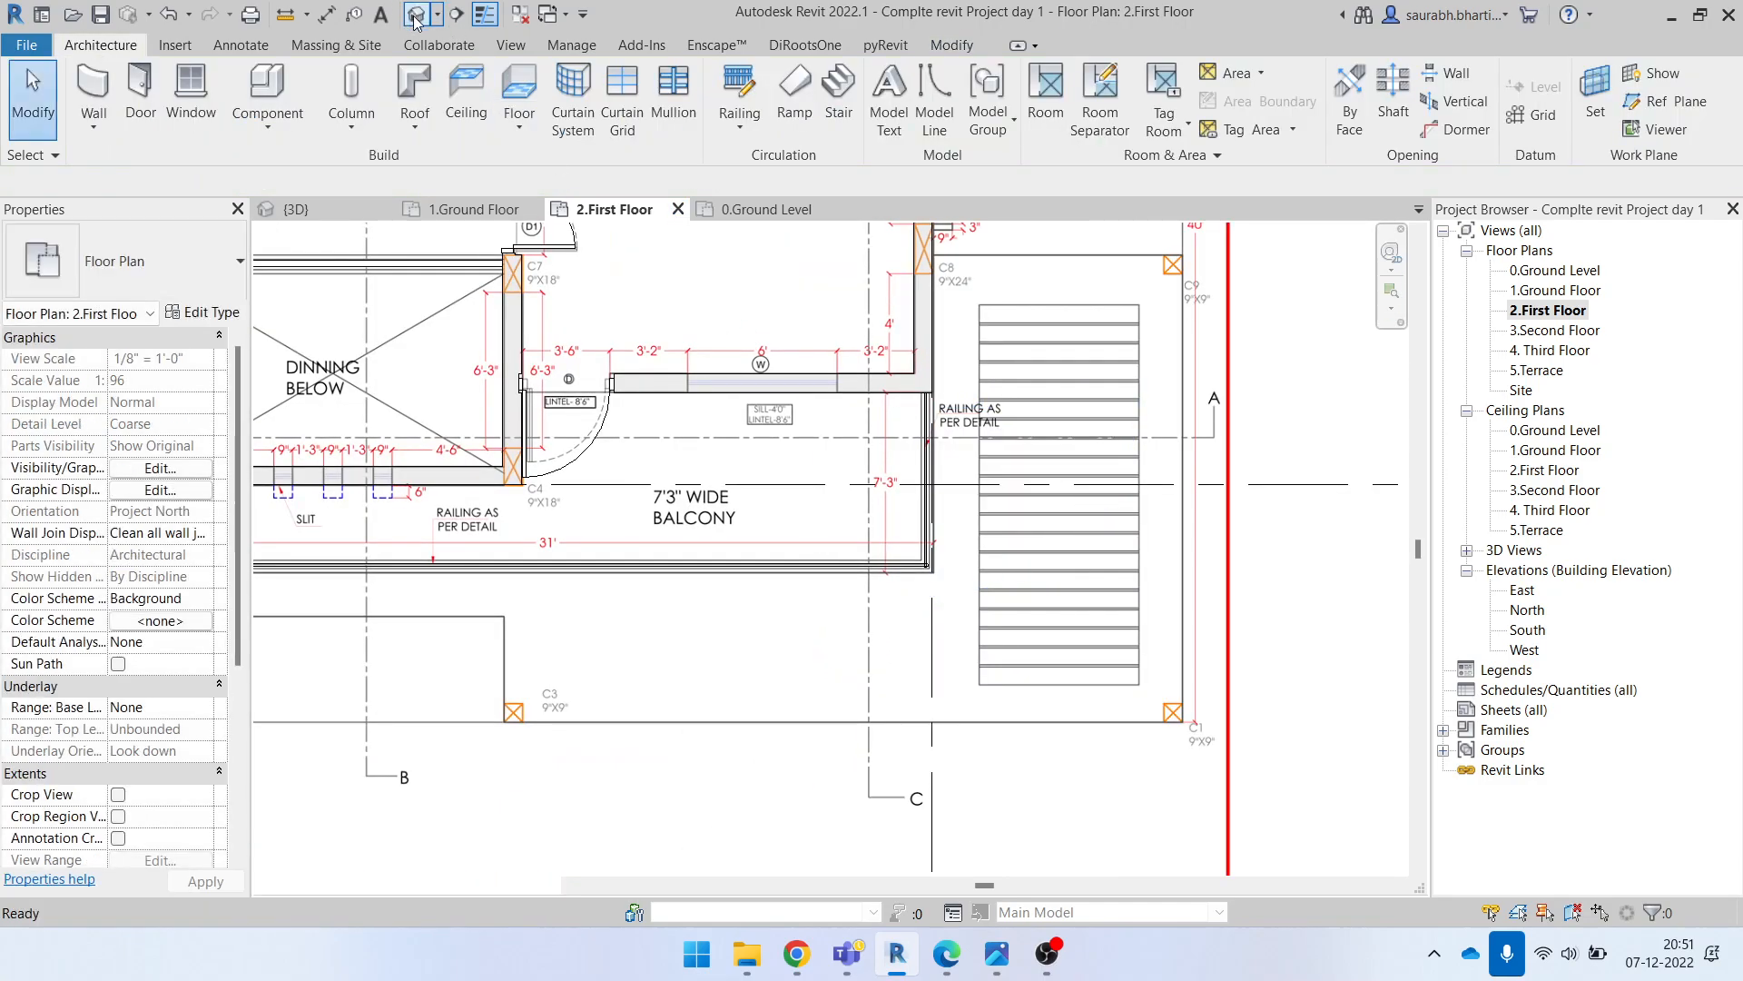
Step: Open the 3D view and inspect the front and side curtain walls around the first-floor balcony
{"action": "left_click", "coordinate": [416, 22]}
{"action": "scroll", "coordinate": [1066, 654], "scroll_direction": "down", "scroll_amount": 4}
{"action": "middle_click_drag", "start_coordinate": [1128, 748], "coordinate": [1040, 536], "text": "shift"}
{"action": "scroll", "coordinate": [1161, 725], "scroll_direction": "up", "scroll_amount": 5}
{"action": "left_click", "coordinate": [1128, 737]}
{"action": "scroll", "coordinate": [1211, 585], "scroll_direction": "down", "scroll_amount": 3}
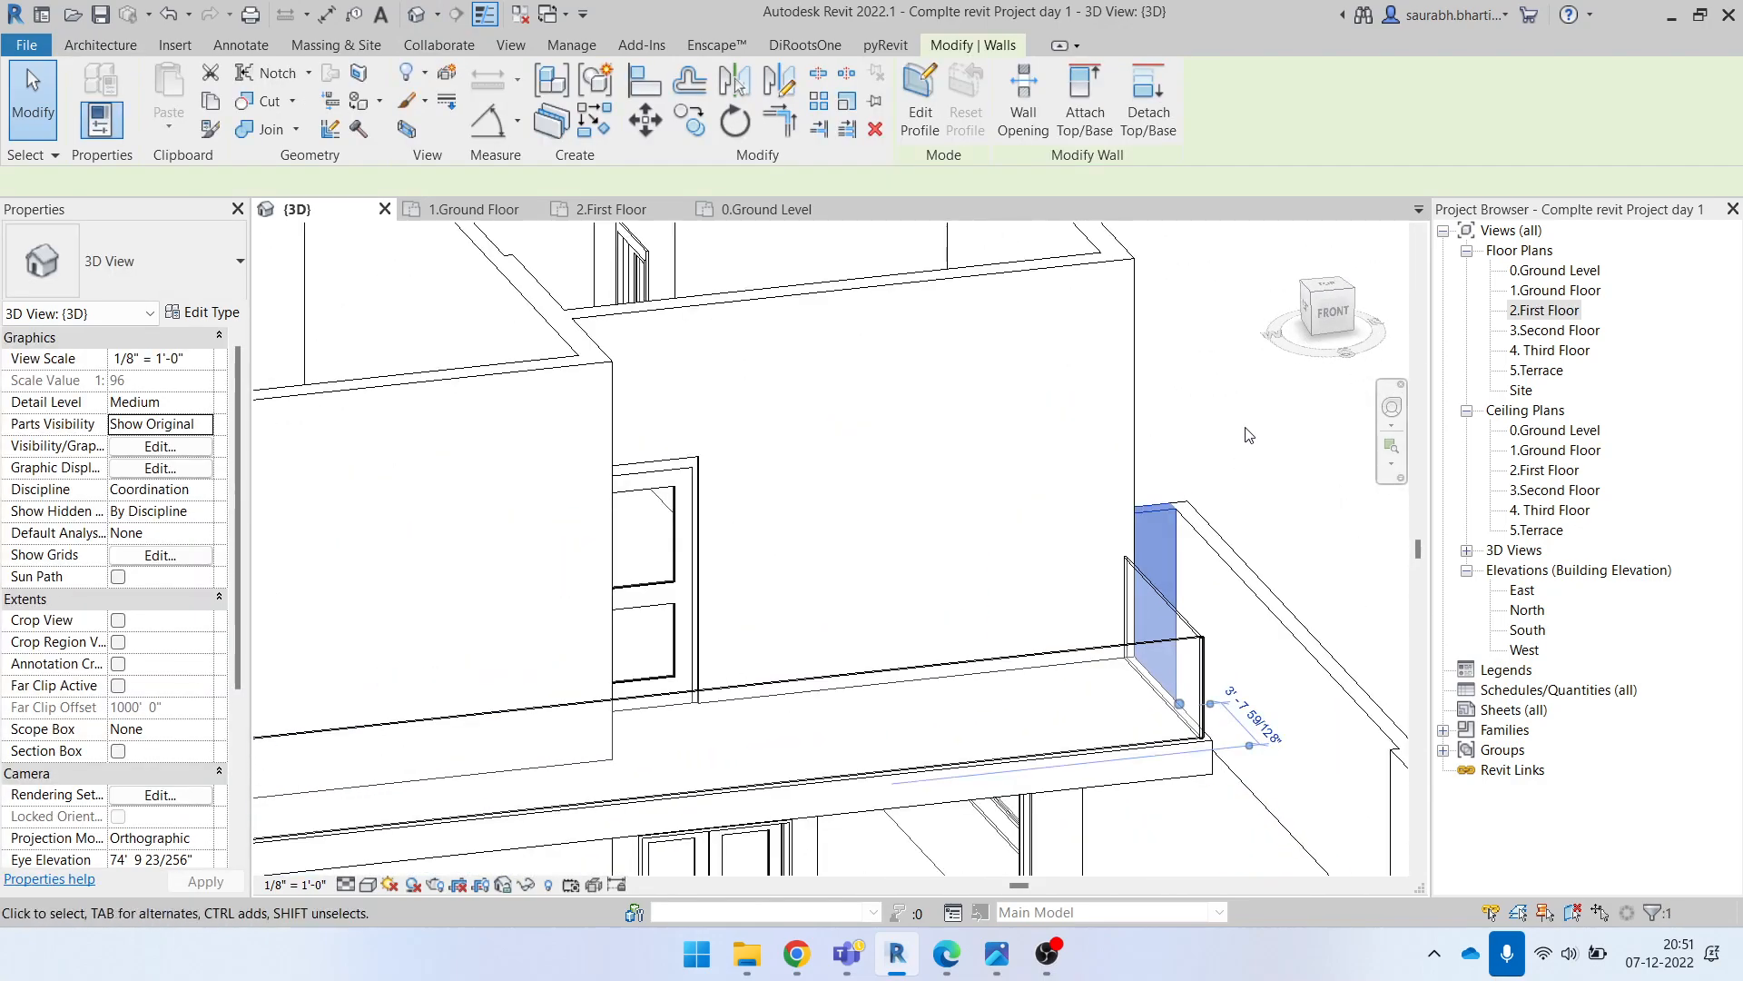
{"action": "left_click", "coordinate": [1249, 436]}
{"action": "left_click", "coordinate": [1059, 661]}
{"action": "scroll", "coordinate": [1061, 665], "scroll_direction": "down", "scroll_amount": 4}
{"action": "middle_click_drag", "start_coordinate": [1103, 705], "coordinate": [890, 705], "text": "shift"}
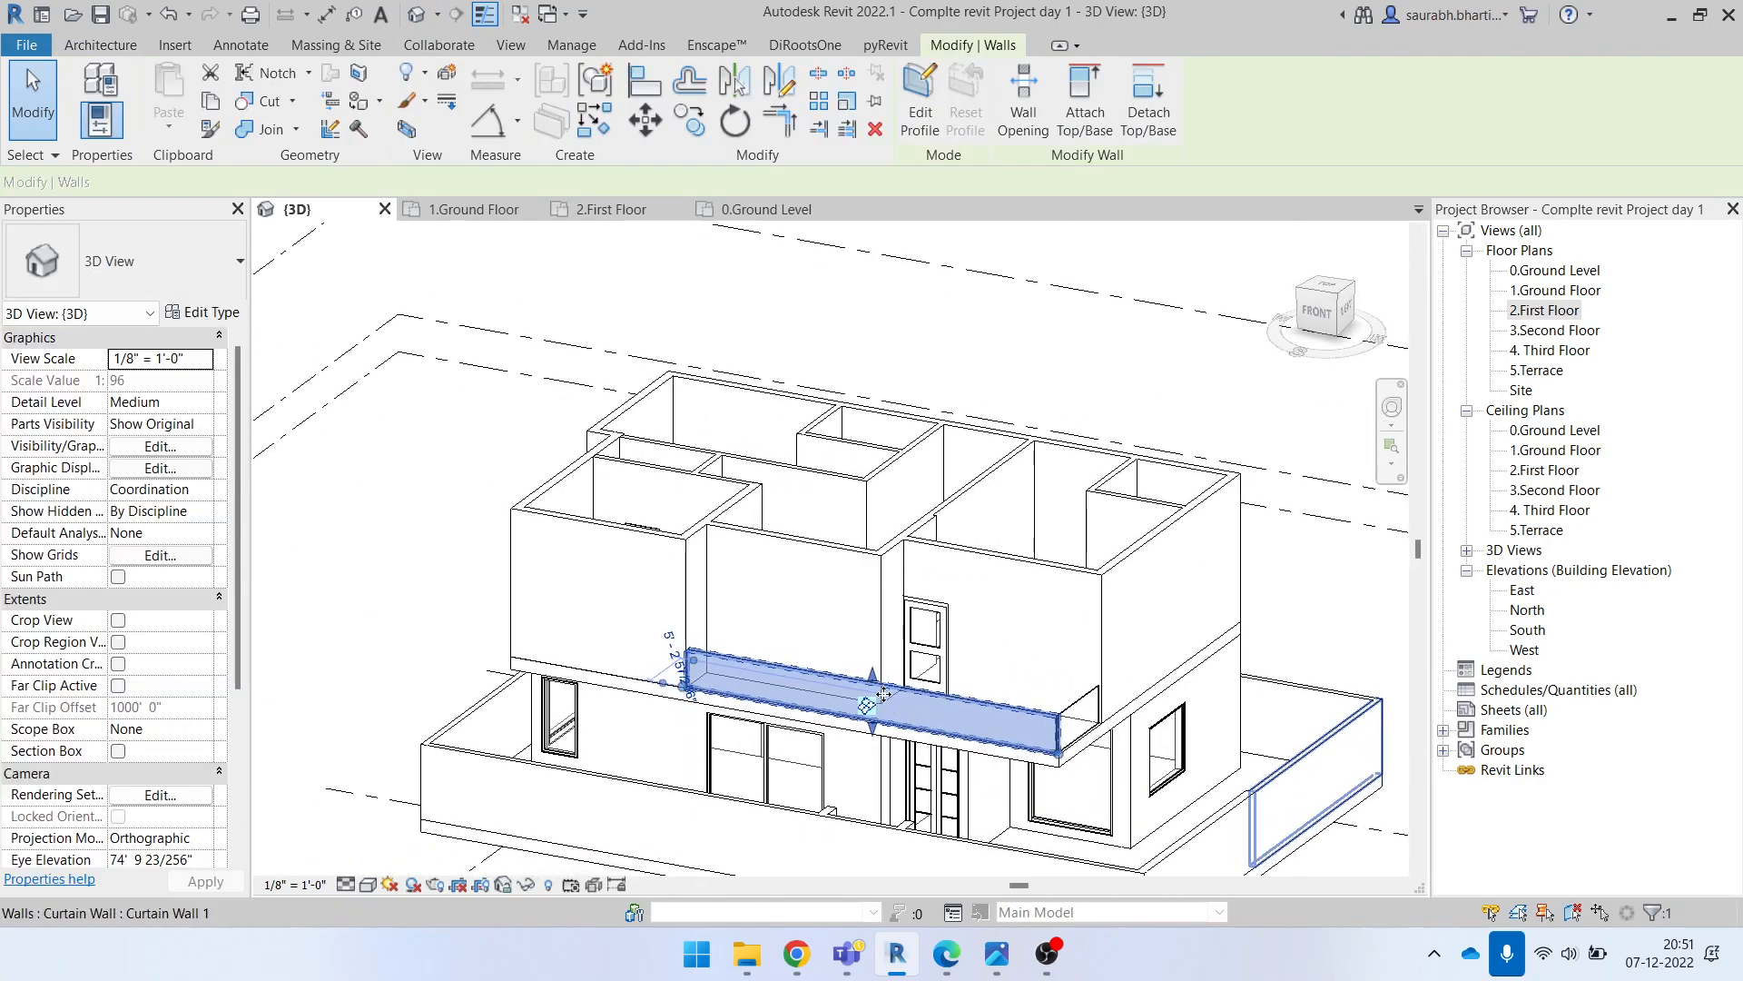
{"action": "scroll", "coordinate": [1146, 709], "scroll_direction": "up", "scroll_amount": 3}
{"action": "scroll", "coordinate": [705, 734], "scroll_direction": "down", "scroll_amount": 3}
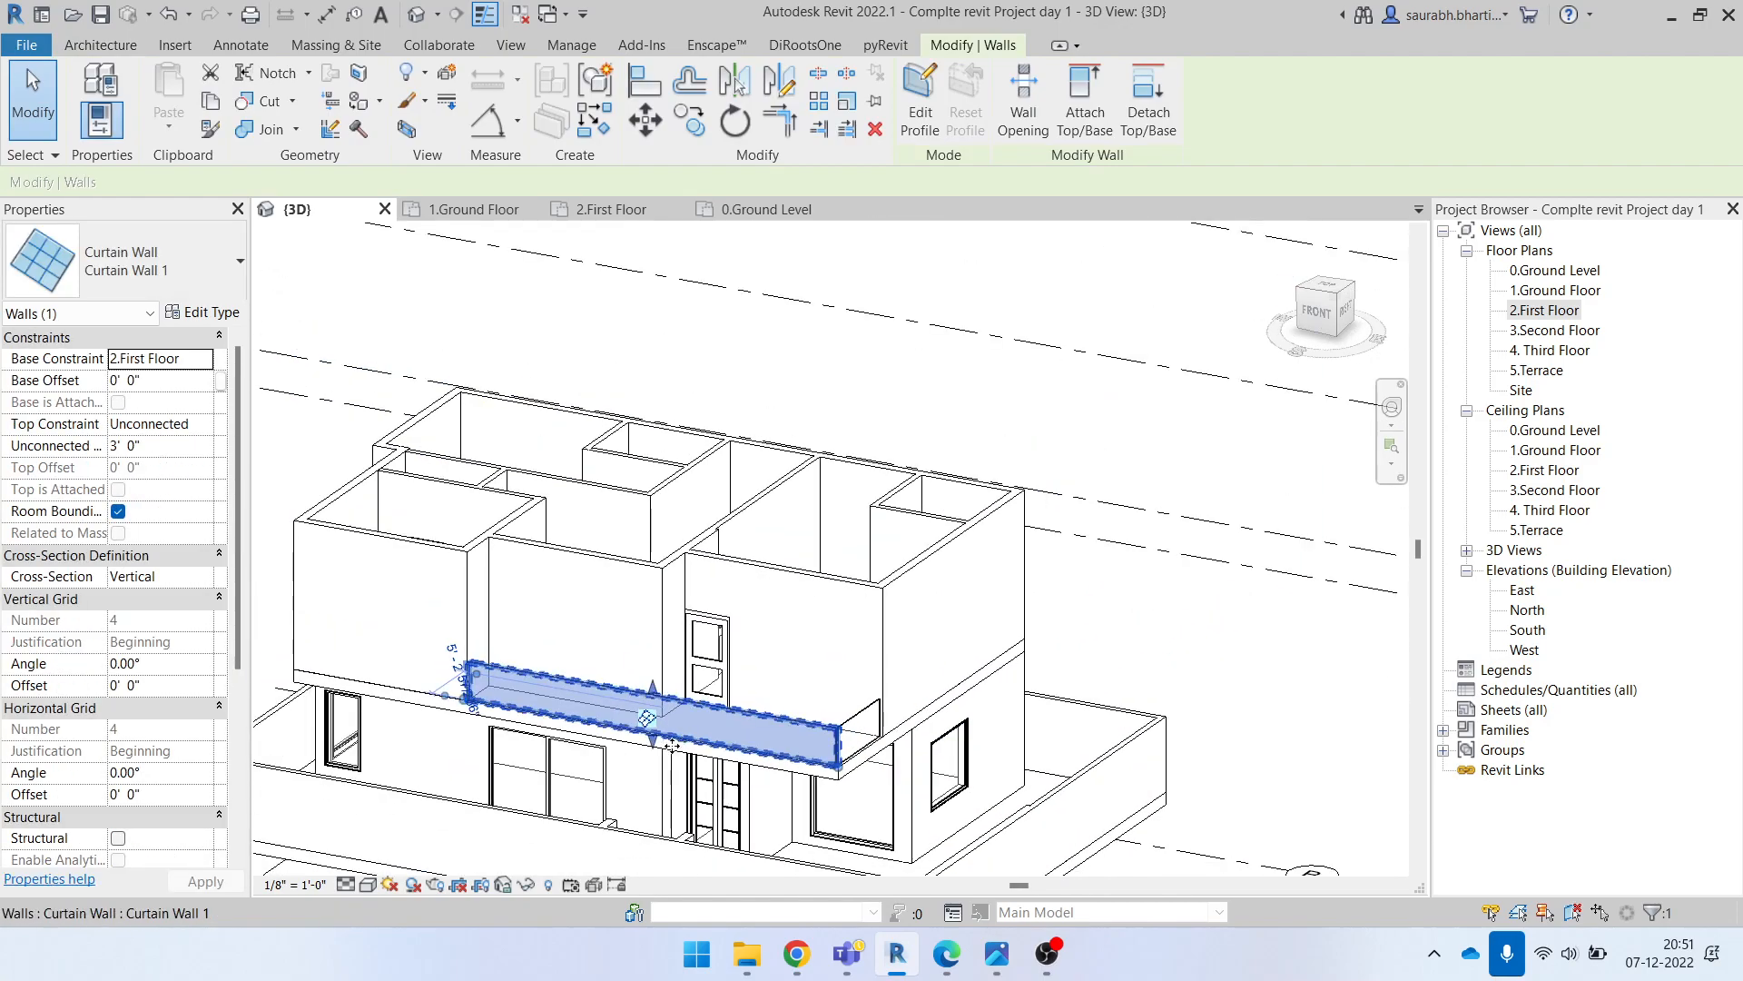
{"action": "middle_click_drag", "start_coordinate": [668, 742], "coordinate": [831, 724], "text": "shift"}
Step: Compare the modelled balcony railing with the glass railing's top rail in the Elevation.jpg image, and return to Revit
{"action": "left_click", "coordinate": [1023, 565]}
{"action": "scroll", "coordinate": [548, 697], "scroll_direction": "up", "scroll_amount": 3}
{"action": "scroll", "coordinate": [532, 773], "scroll_direction": "down", "scroll_amount": 4}
{"action": "left_click", "coordinate": [999, 953]}
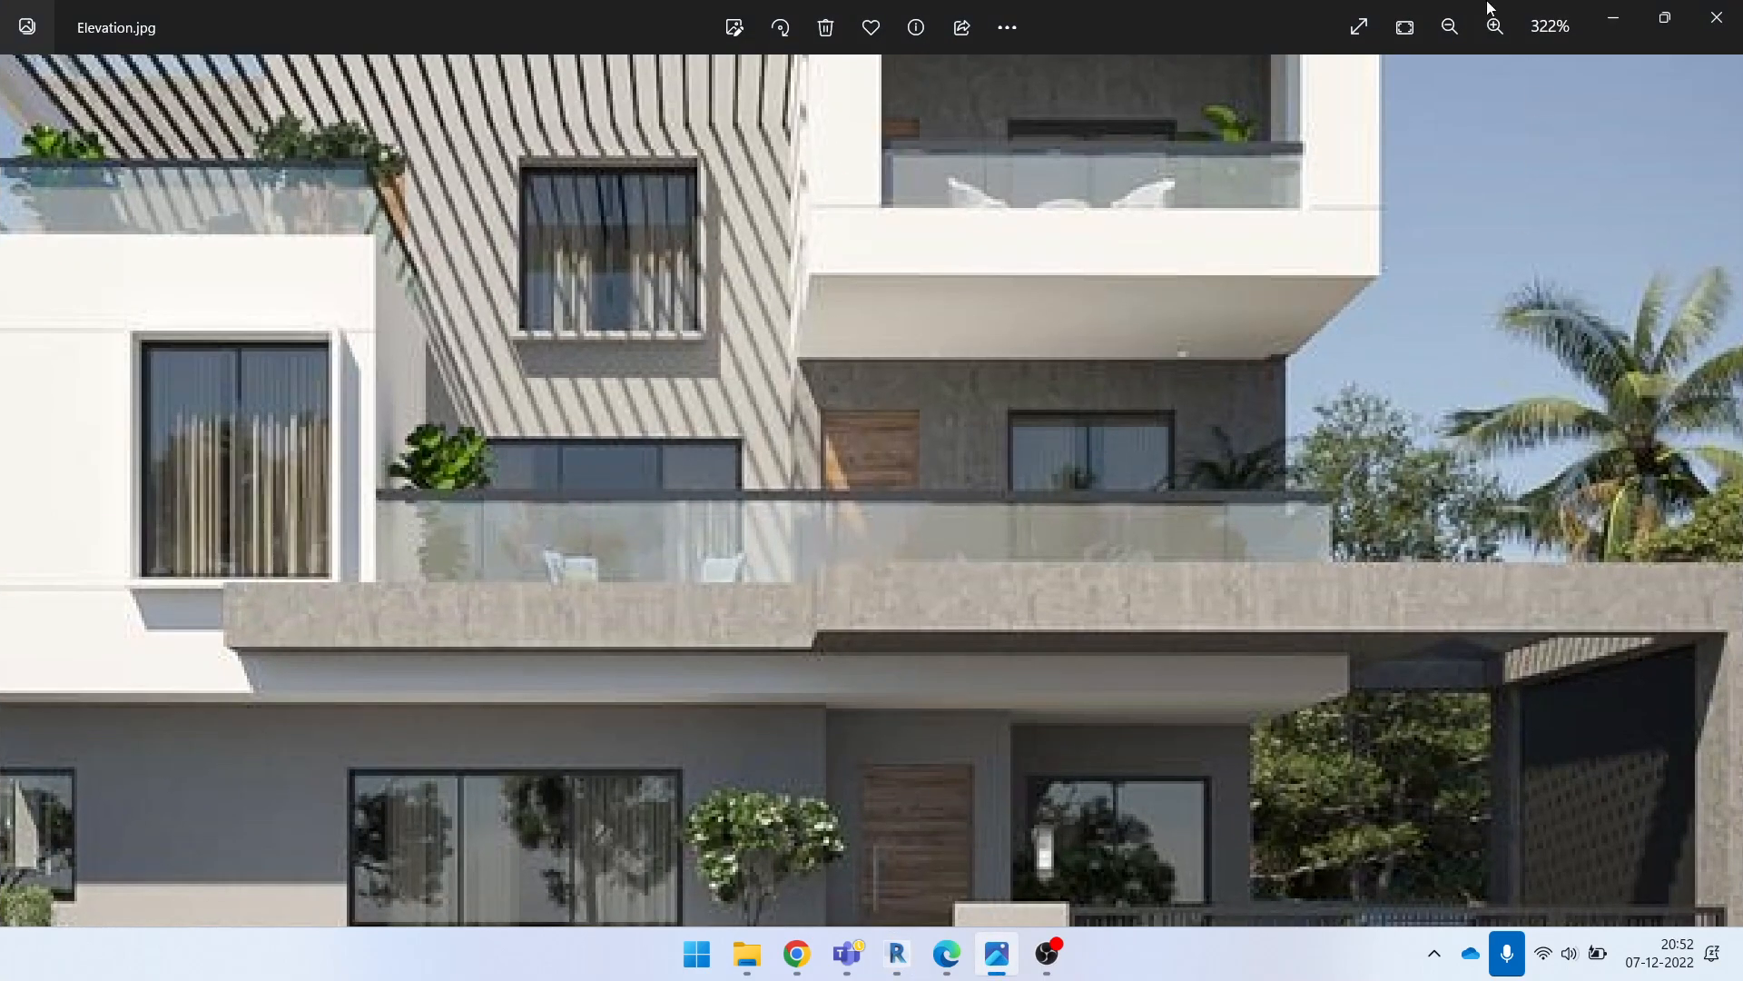
{"action": "left_click", "coordinate": [1613, 18]}
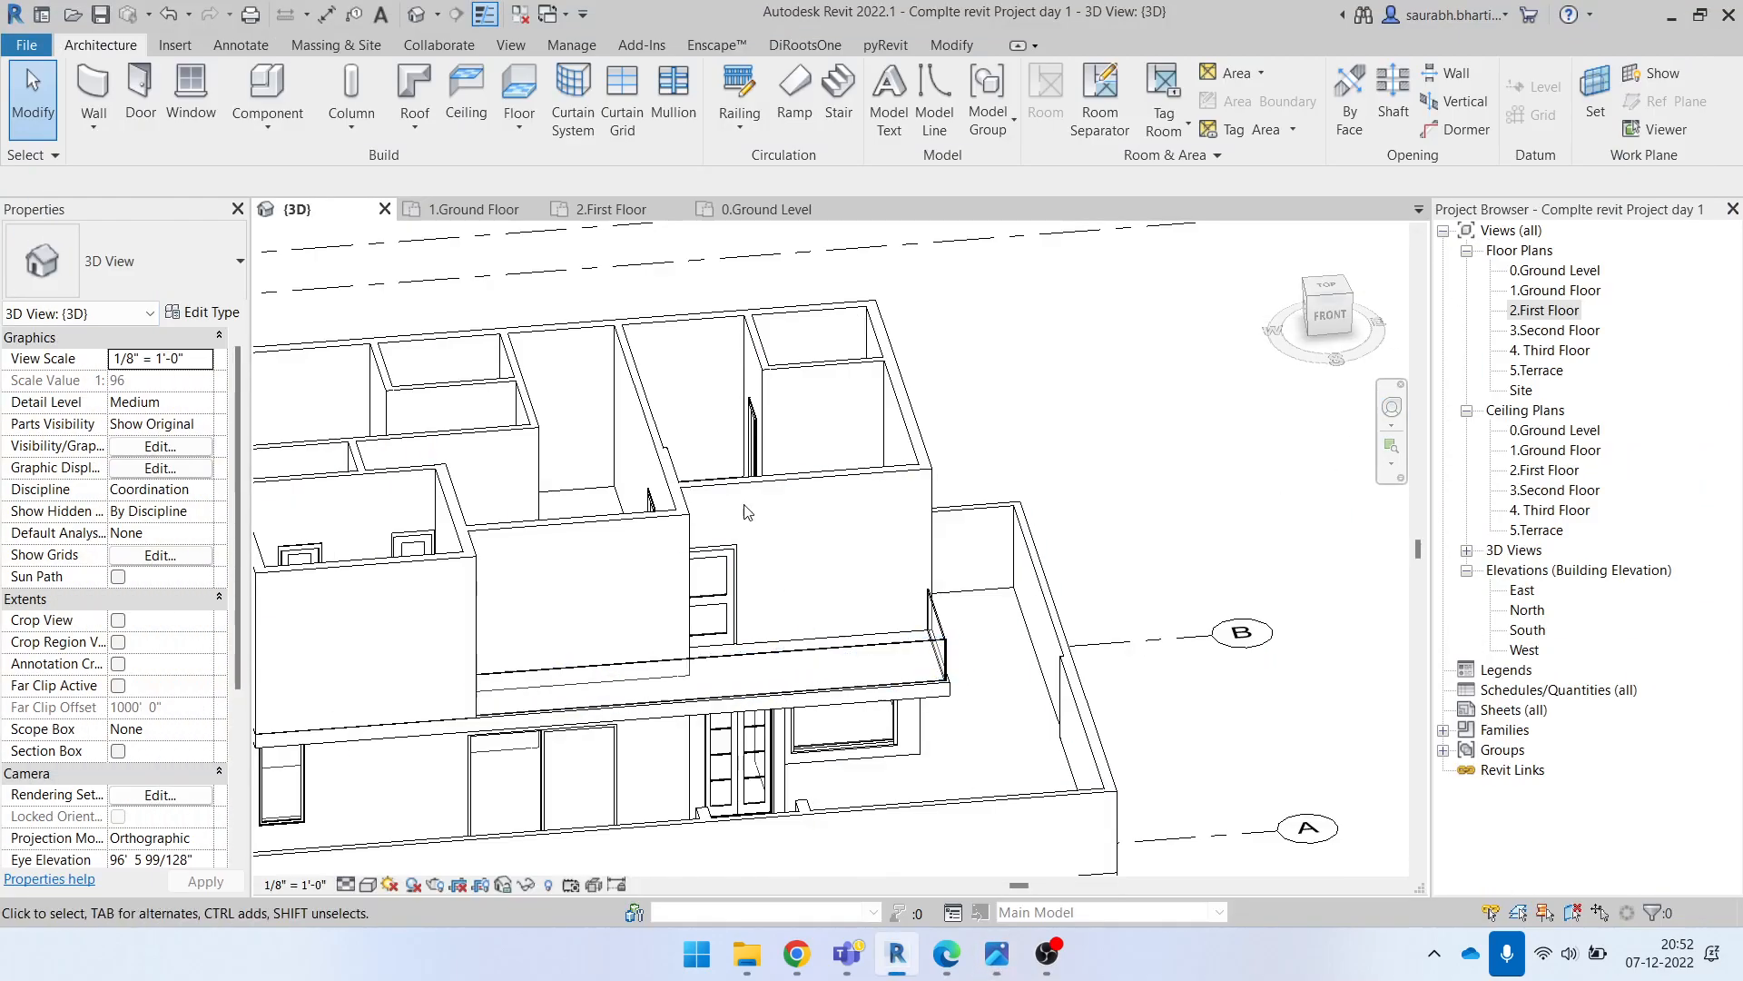
Step: Place 2.5" x 5" rectangular mullions along the top edges of the balcony's front and side curtain walls
{"action": "left_click", "coordinate": [662, 95]}
{"action": "left_click", "coordinate": [167, 250]}
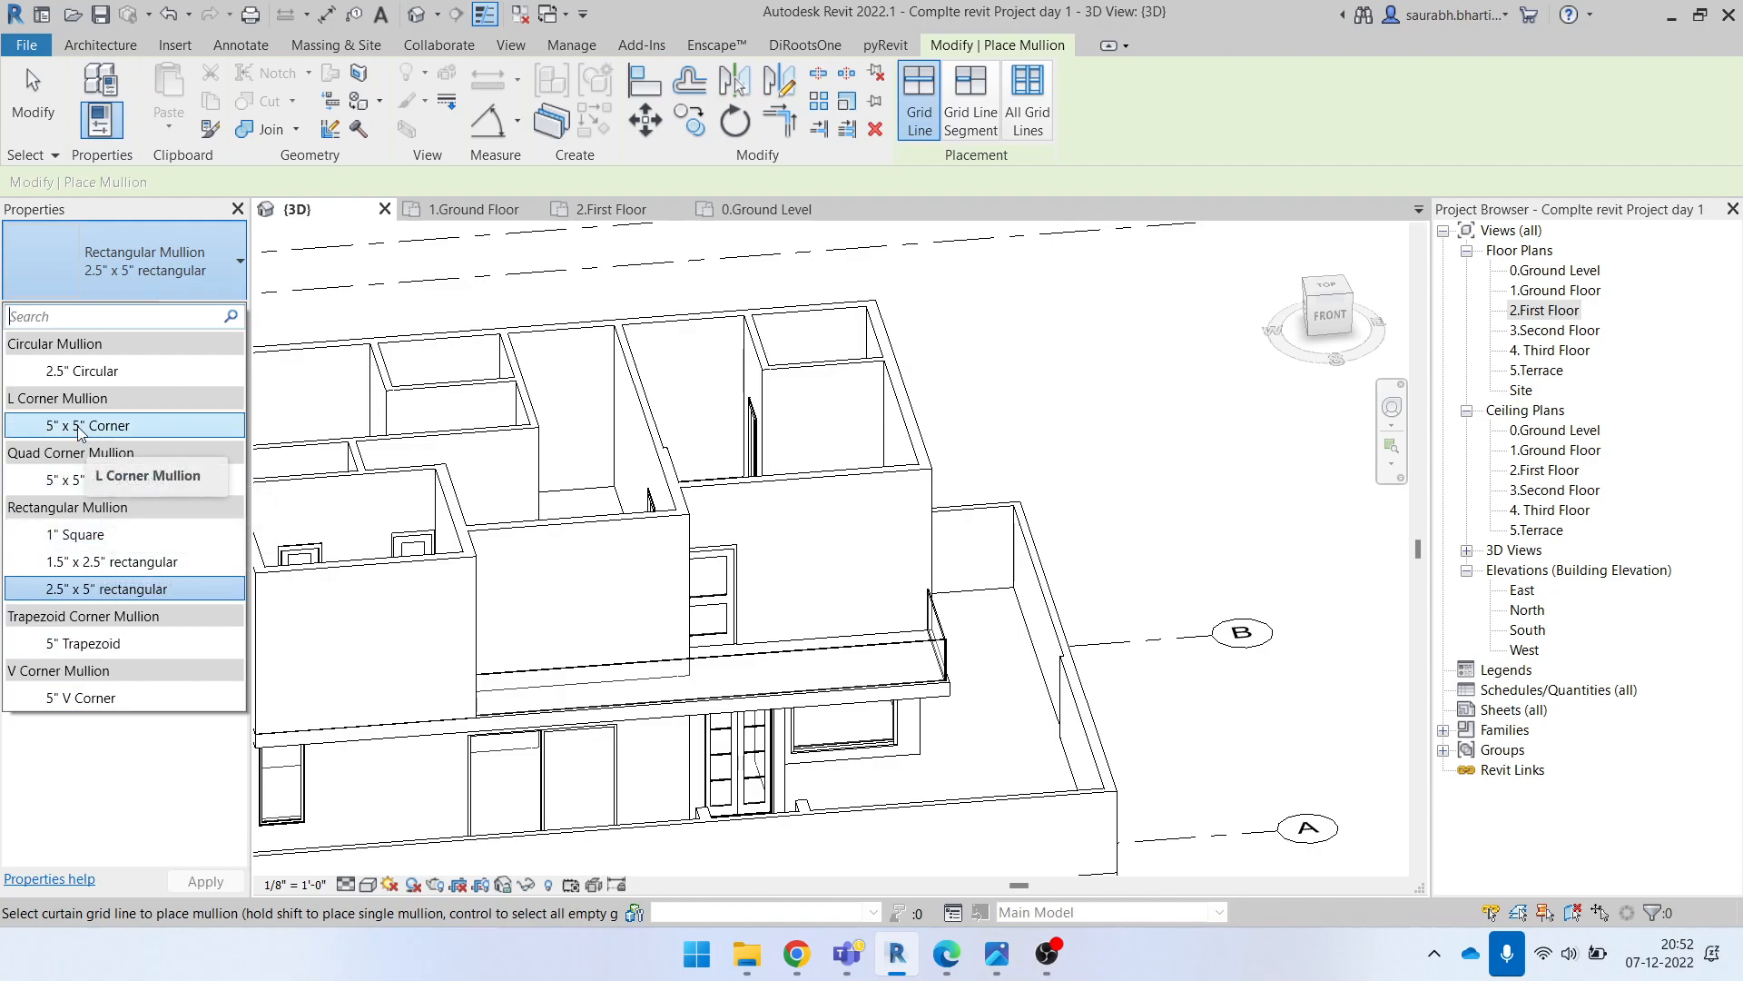
{"action": "left_click", "coordinate": [111, 592]}
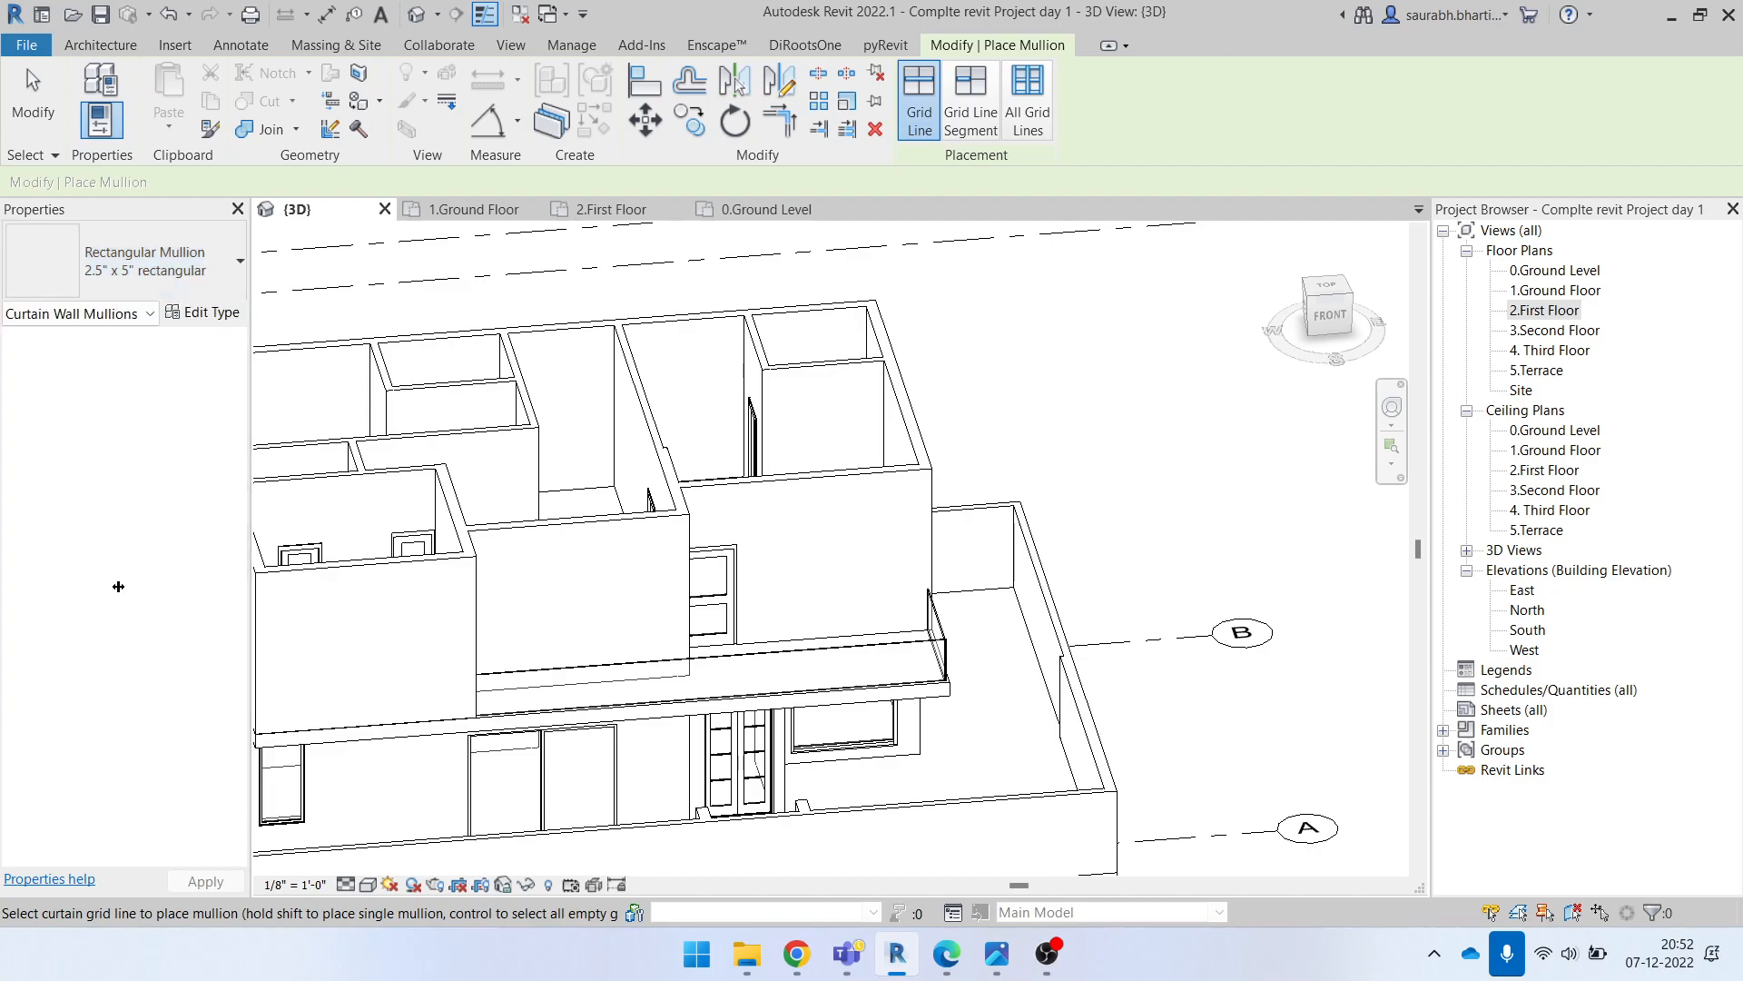
{"action": "scroll", "coordinate": [555, 674], "scroll_direction": "up", "scroll_amount": 3}
{"action": "middle_click_drag", "start_coordinate": [922, 667], "coordinate": [448, 700]}
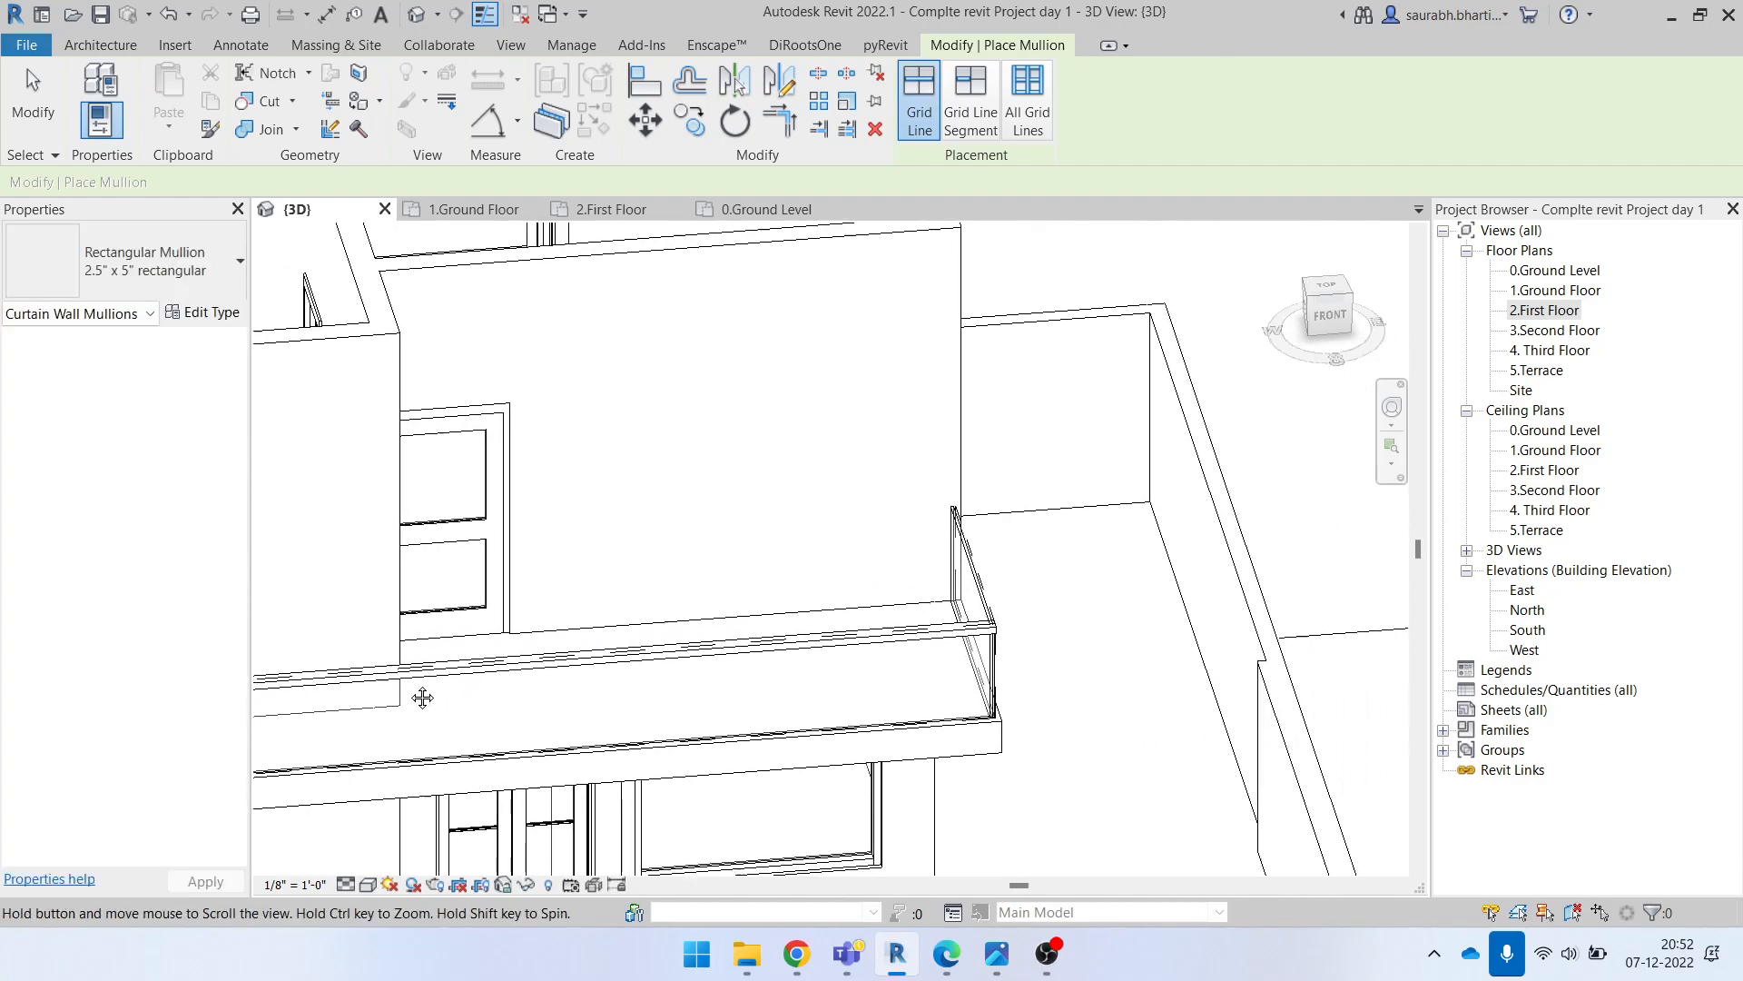
{"action": "scroll", "coordinate": [1029, 554], "scroll_direction": "down", "scroll_amount": 5}
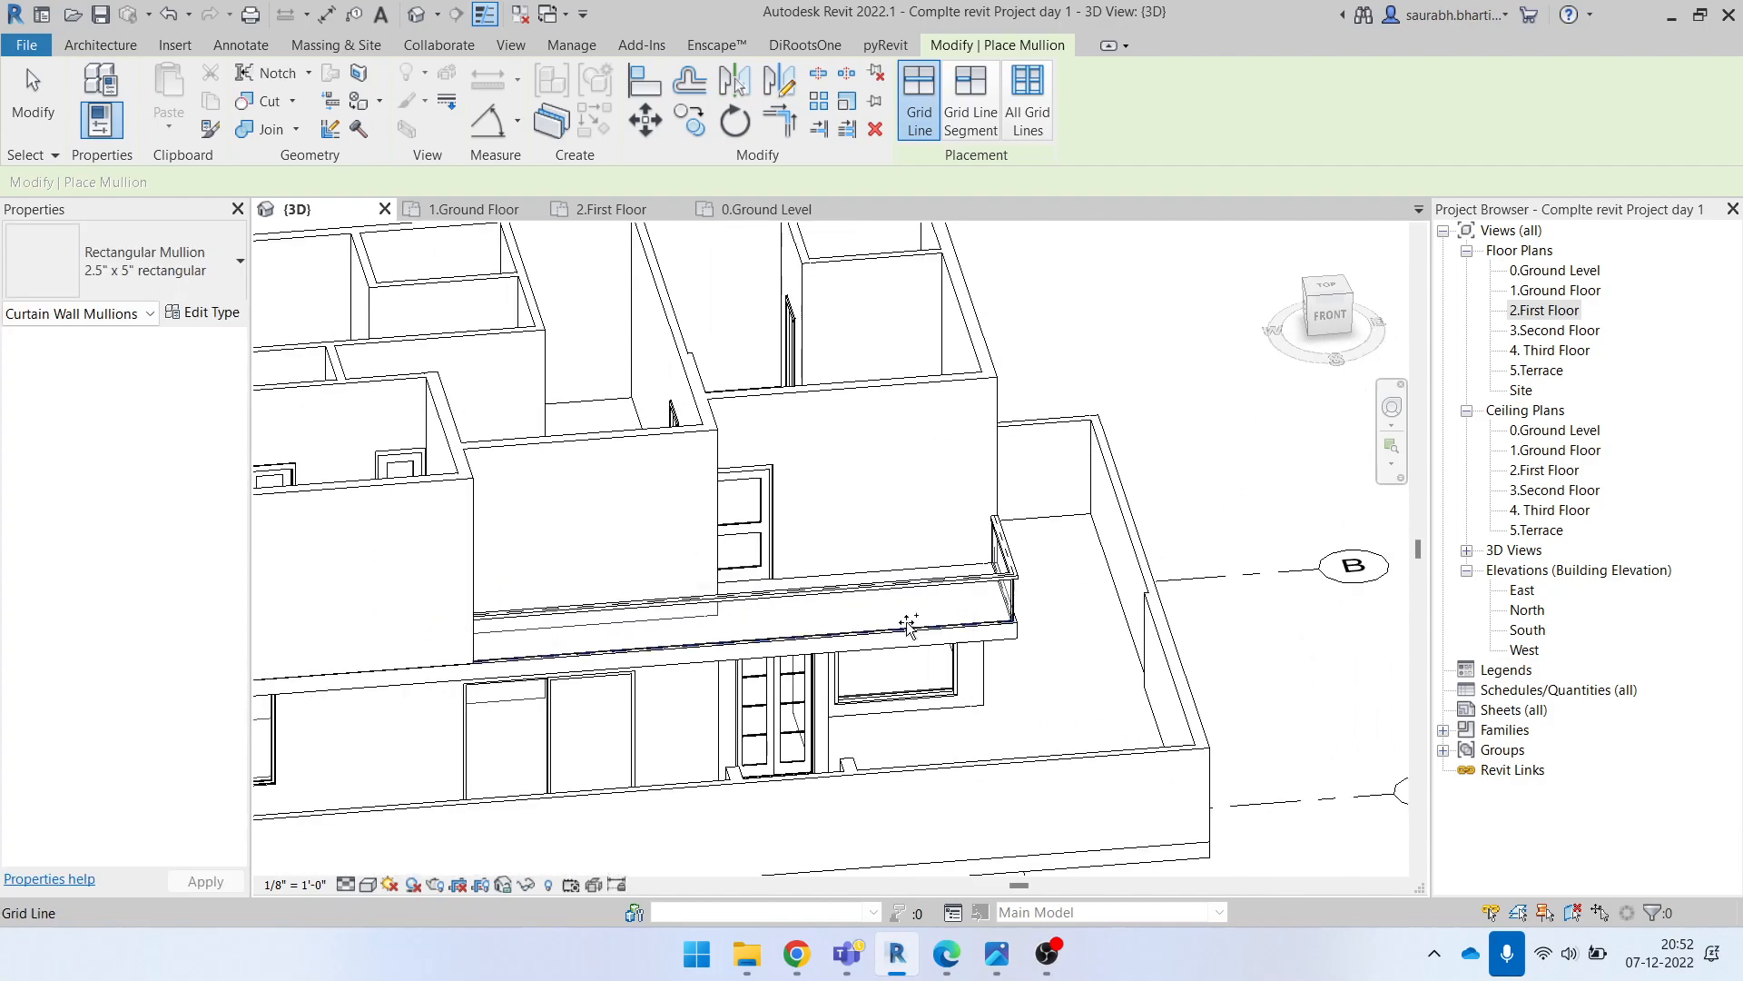
{"action": "scroll", "coordinate": [766, 603], "scroll_direction": "up", "scroll_amount": 2}
{"action": "key", "text": "Escape"}
{"action": "scroll", "coordinate": [1010, 666], "scroll_direction": "down", "scroll_amount": 3}
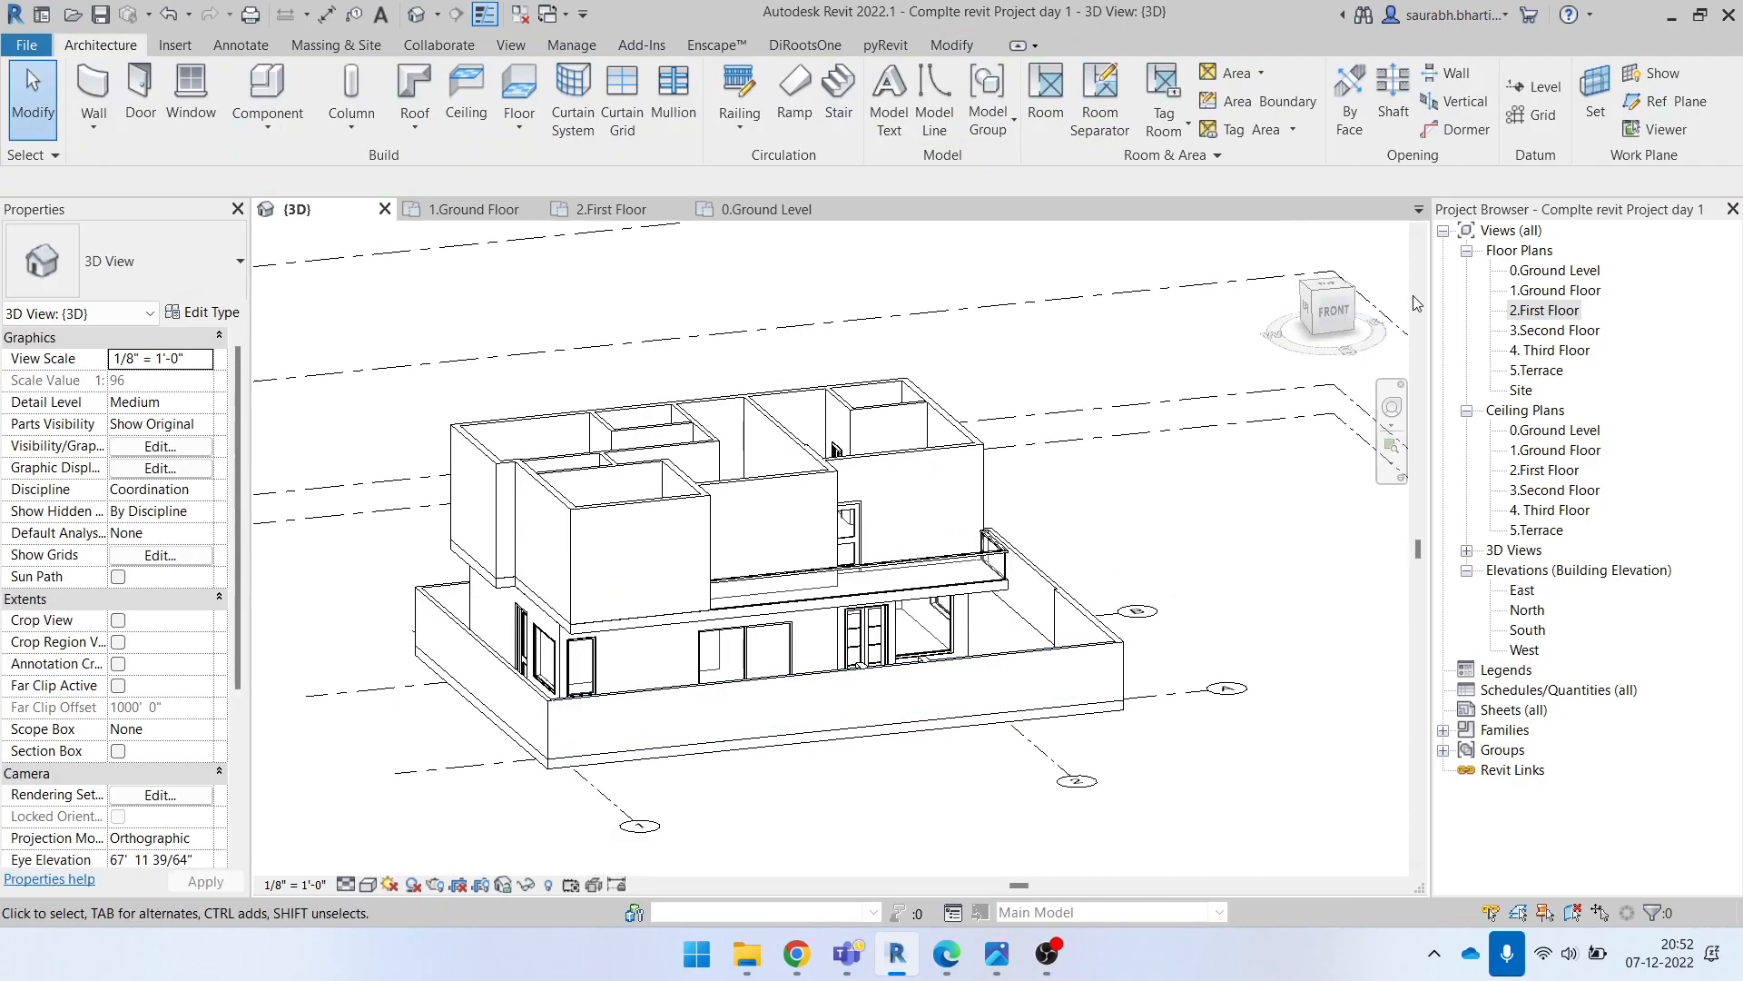
Step: Orient the 3D view to the front and compare the building's facade with the Elevation.jpg image
{"action": "left_click", "coordinate": [1328, 314]}
{"action": "scroll", "coordinate": [958, 506], "scroll_direction": "up", "scroll_amount": 10}
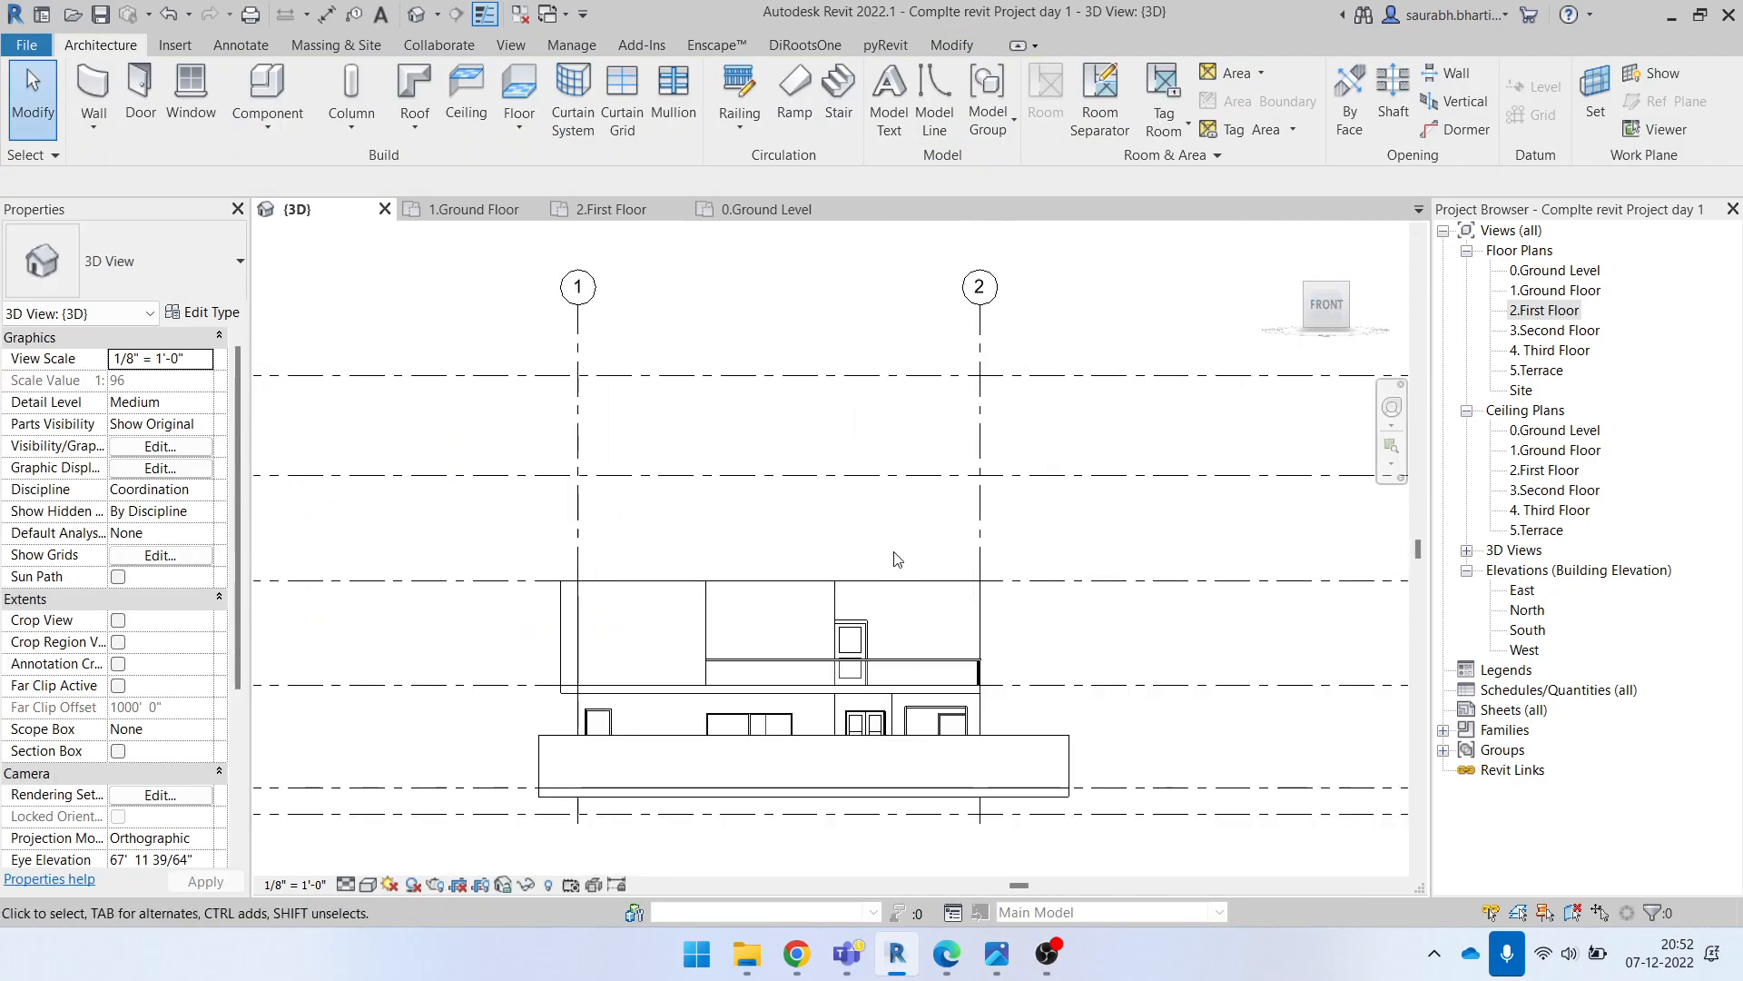
{"action": "left_click", "coordinate": [996, 954]}
{"action": "scroll", "coordinate": [778, 611], "scroll_direction": "down", "scroll_amount": 5}
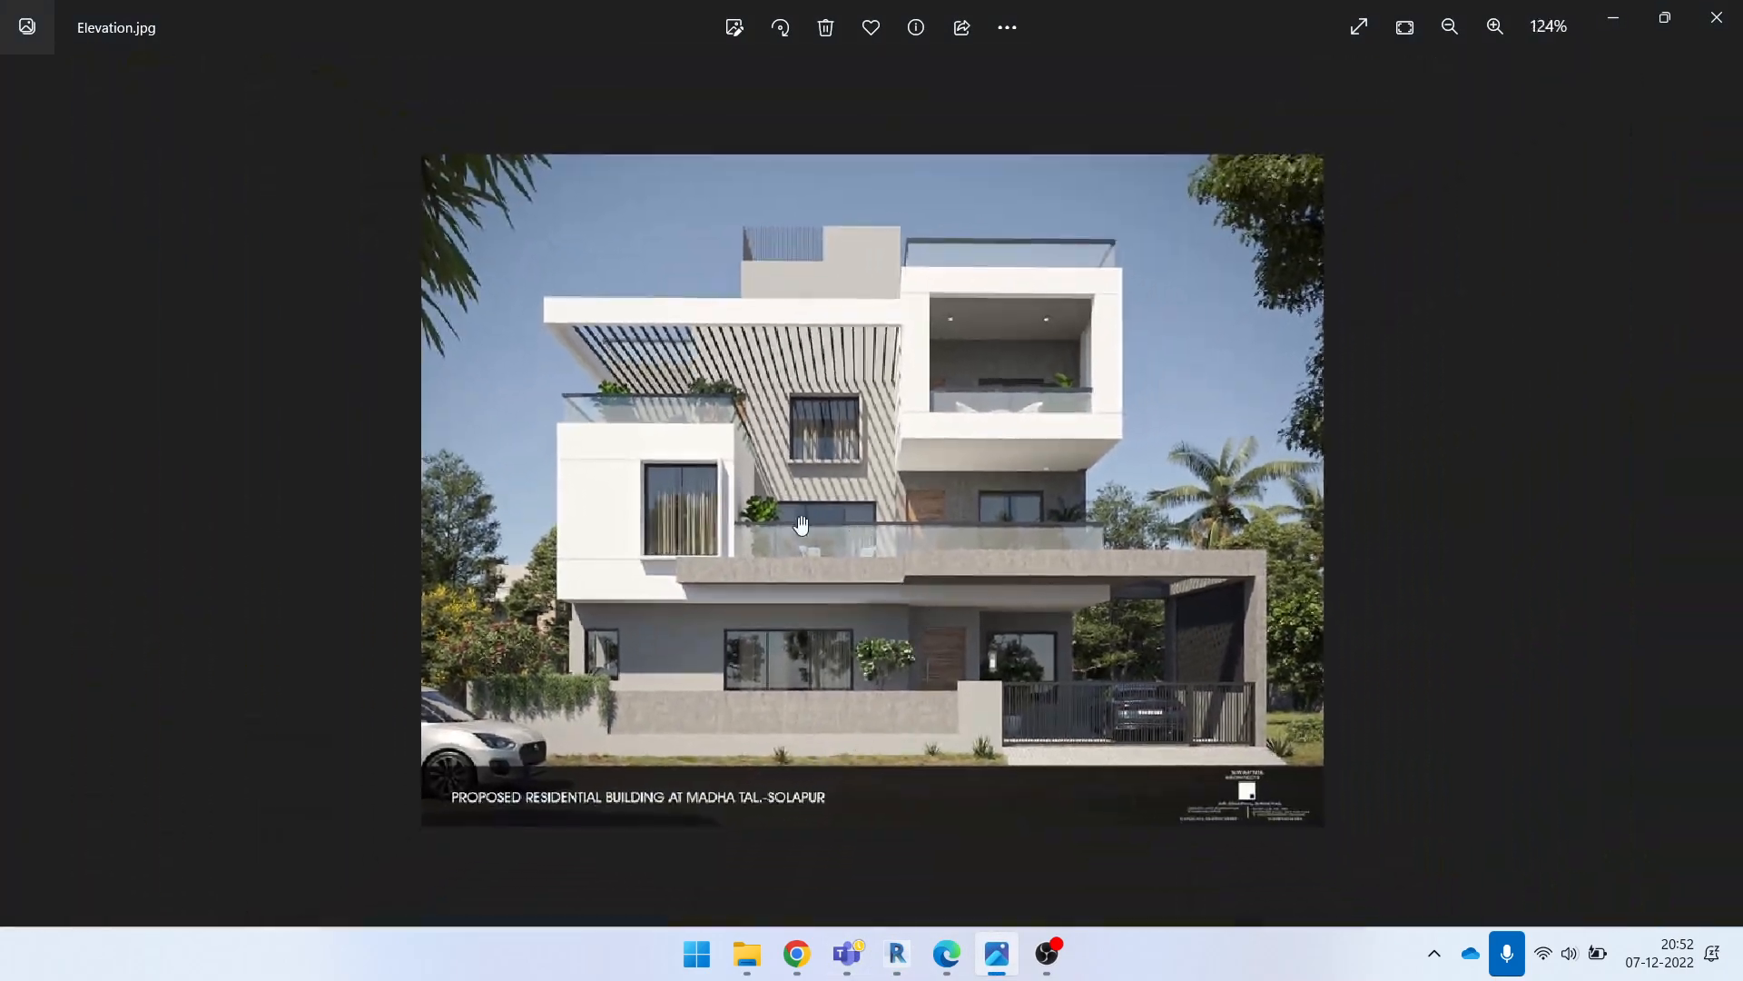
{"action": "scroll", "coordinate": [856, 572], "scroll_direction": "up", "scroll_amount": 3}
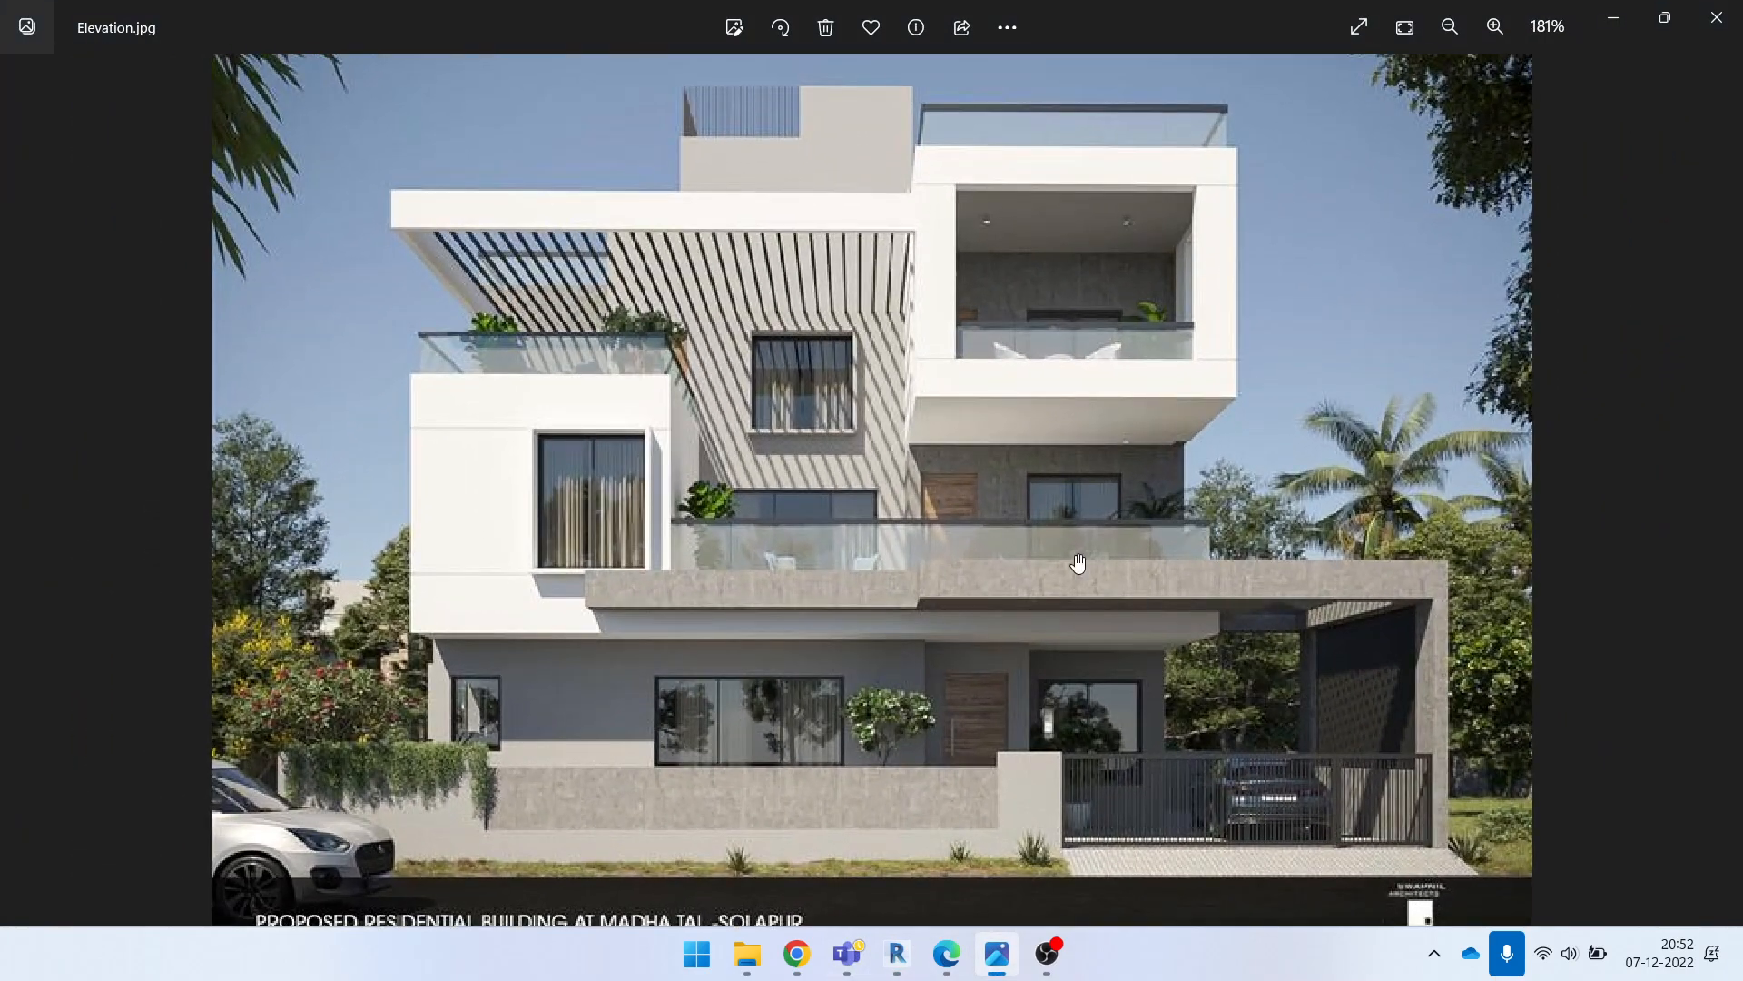
{"action": "left_click", "coordinate": [1622, 20]}
{"action": "scroll", "coordinate": [781, 454], "scroll_direction": "up", "scroll_amount": 2}
{"action": "scroll", "coordinate": [908, 458], "scroll_direction": "down", "scroll_amount": 2}
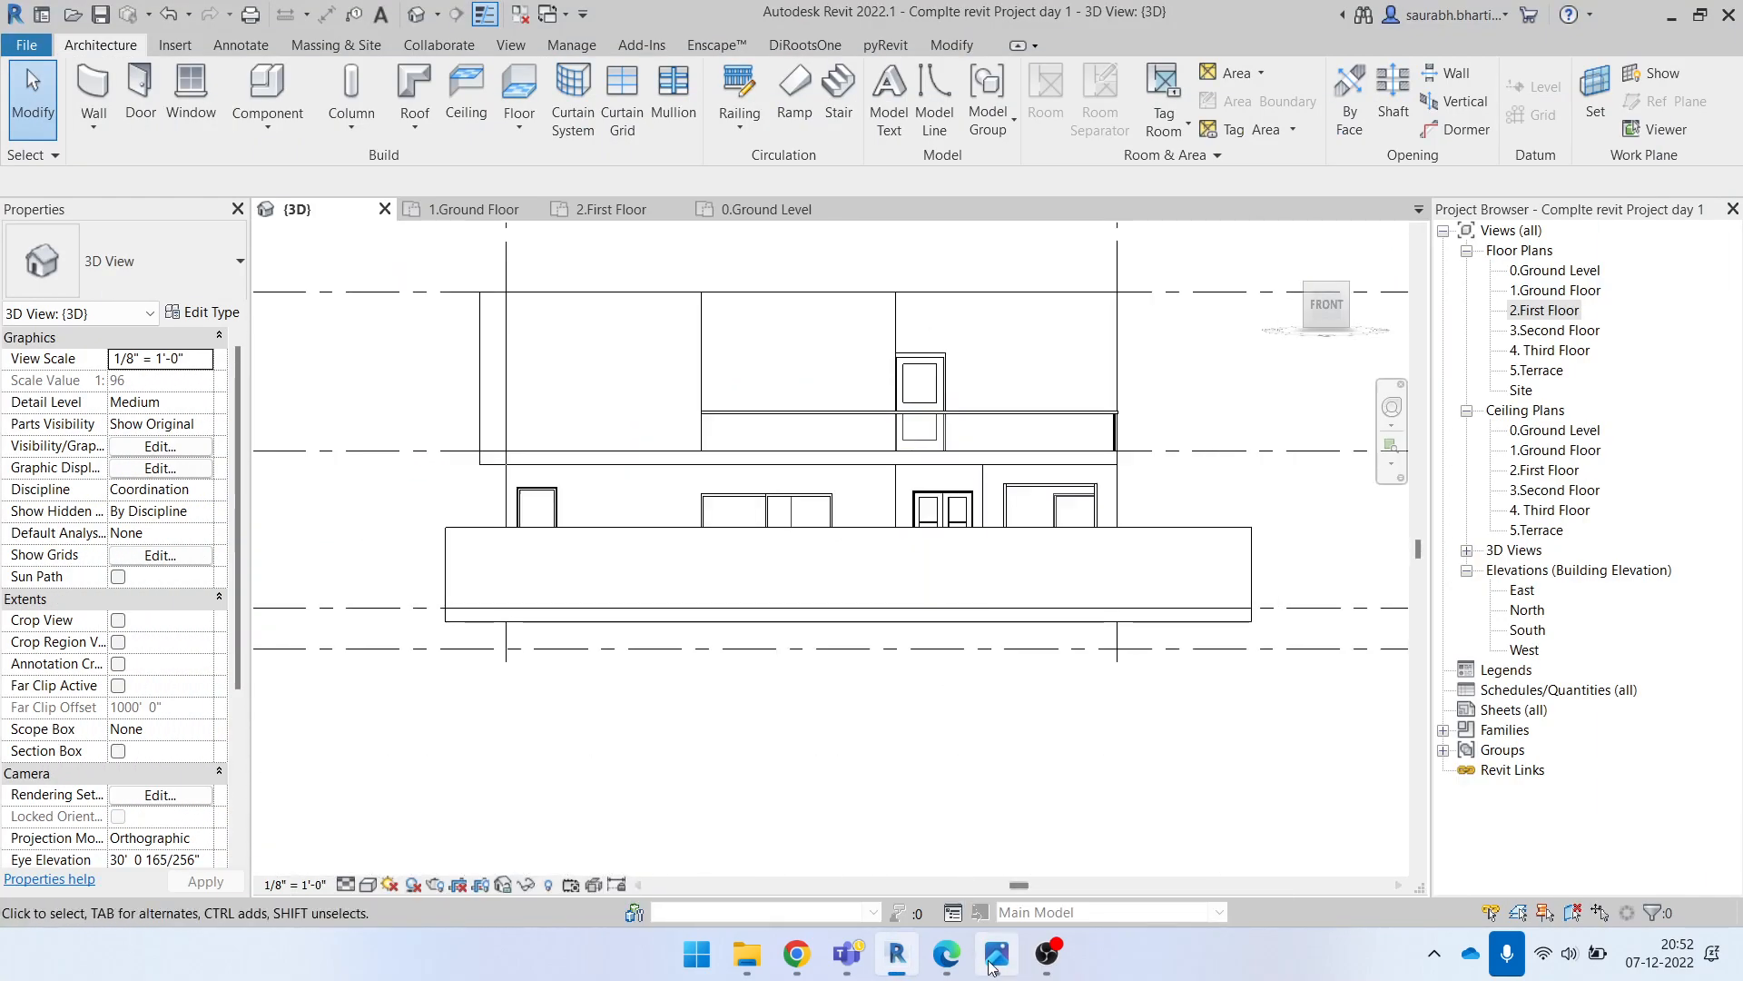
{"action": "left_click", "coordinate": [996, 954]}
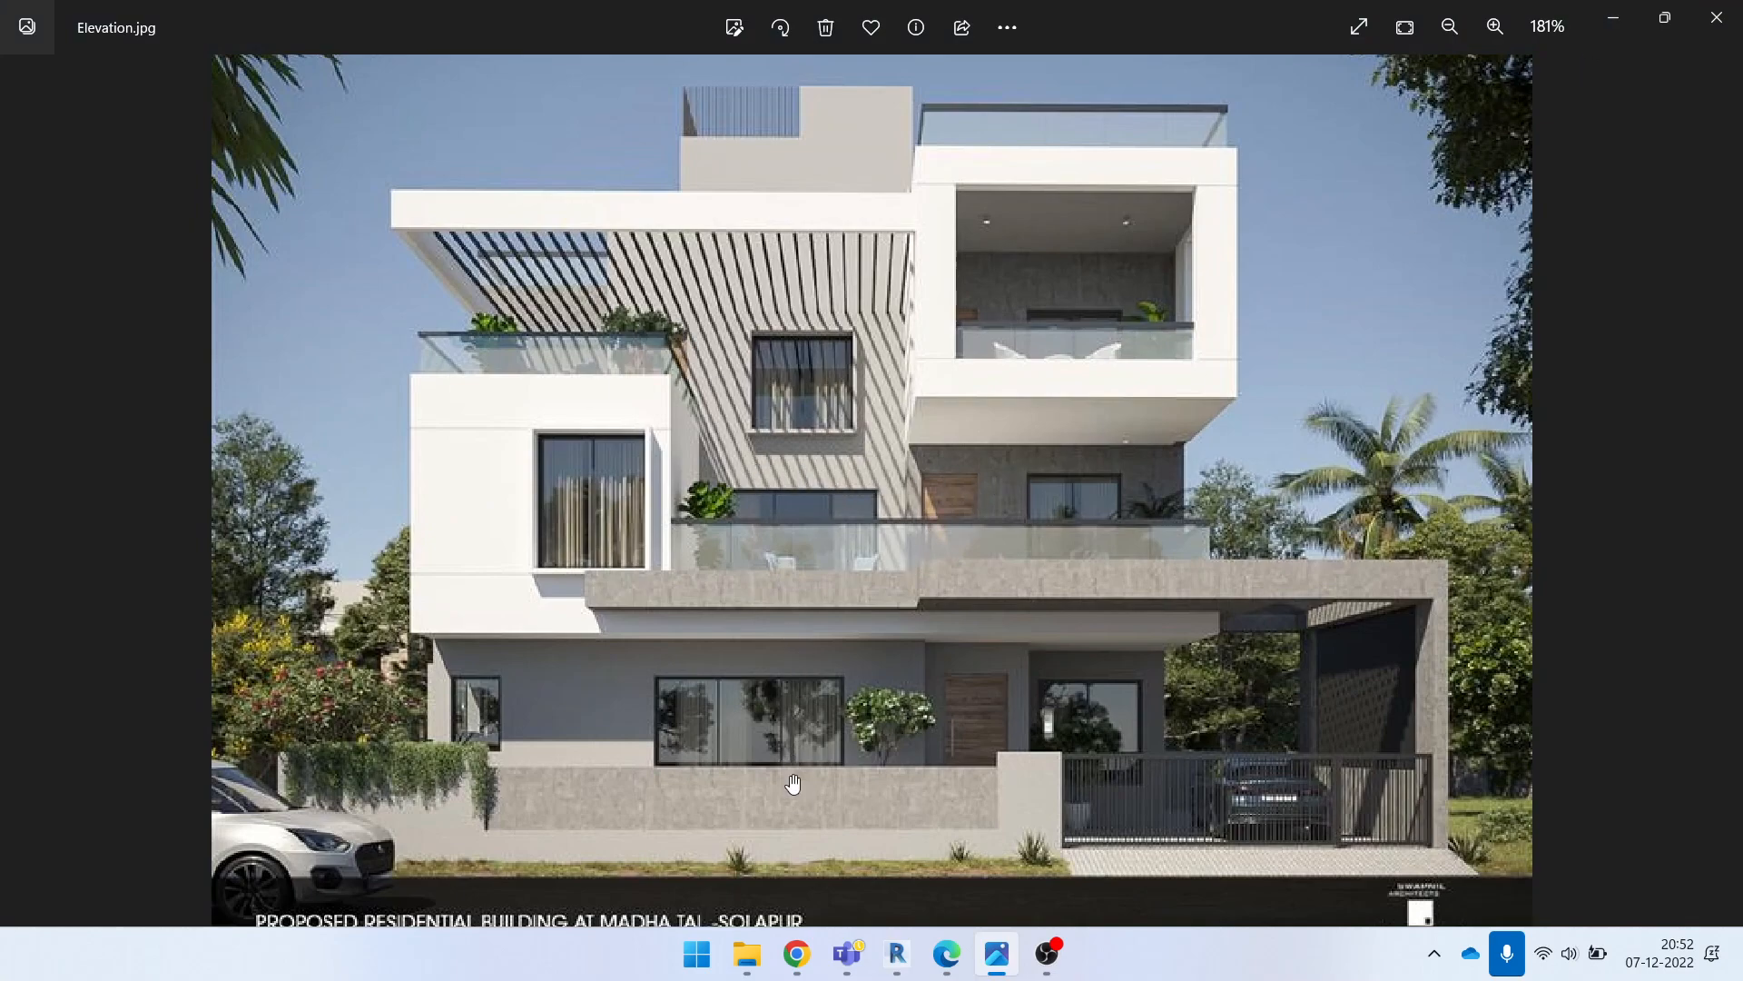
{"action": "left_click", "coordinate": [1614, 18]}
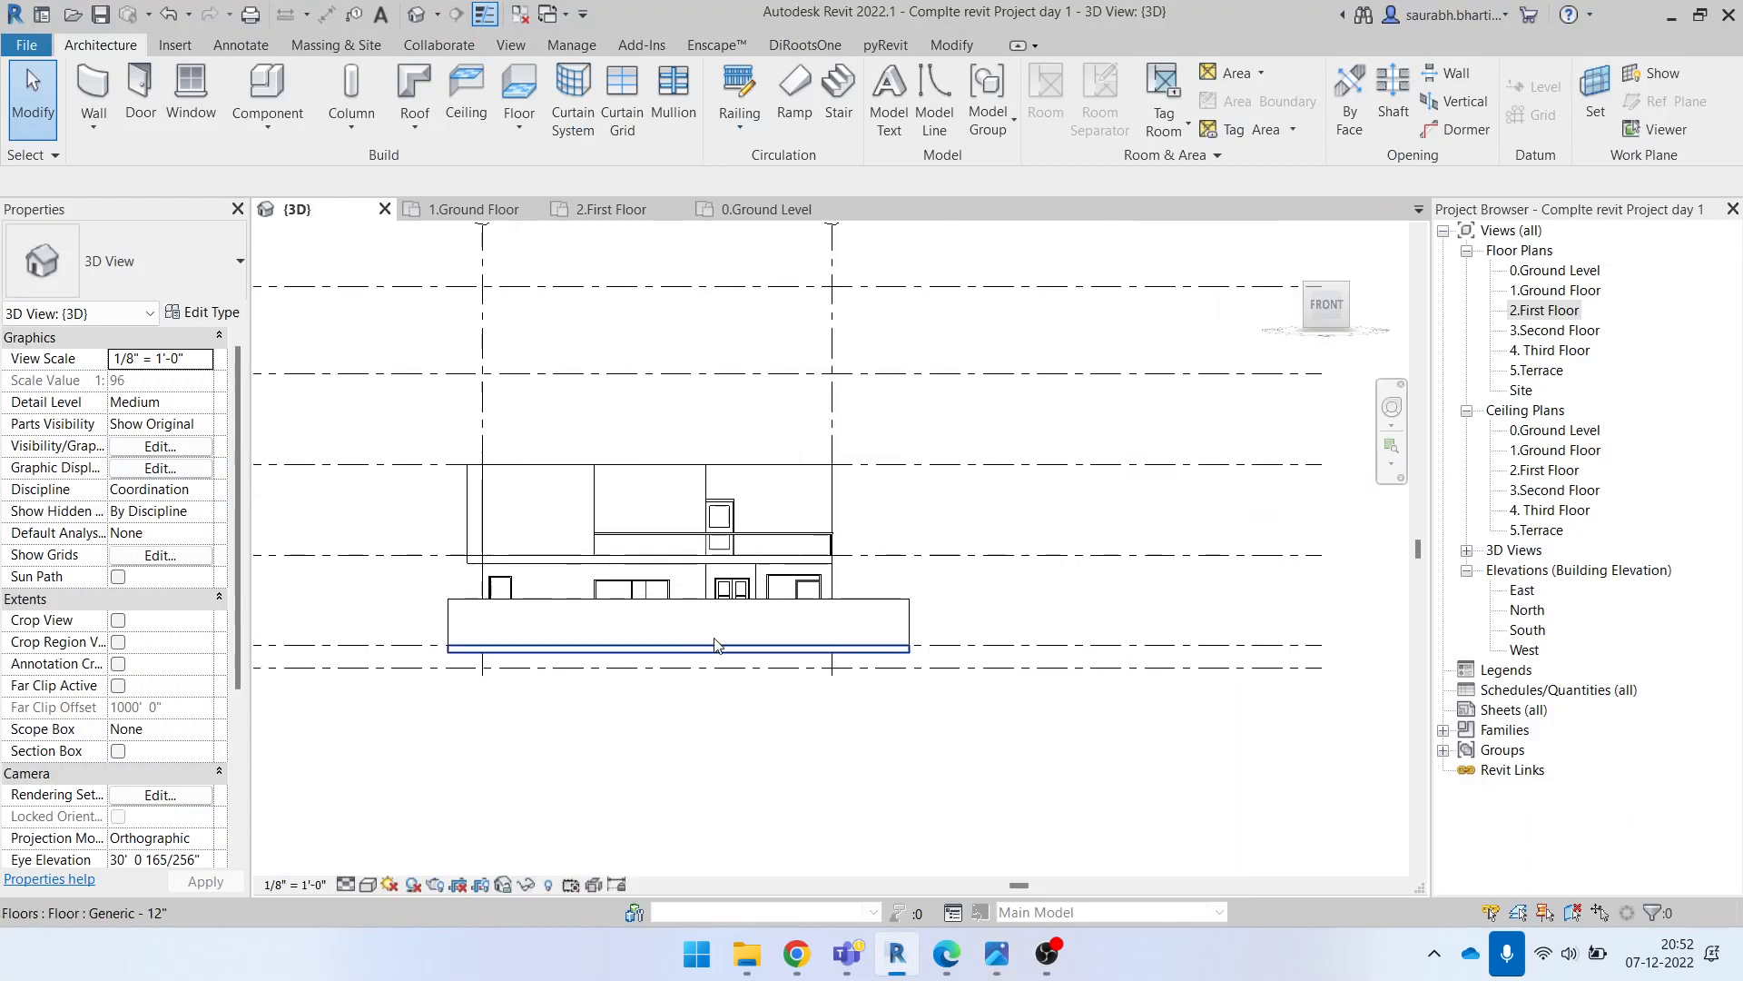
Step: Open the 2.First Floor plan and examine the slits below the dining void and the bedroom window openings
{"action": "middle_click_drag", "start_coordinate": [836, 781], "coordinate": [871, 789], "text": "shift"}
{"action": "double_click", "coordinate": [1544, 310]}
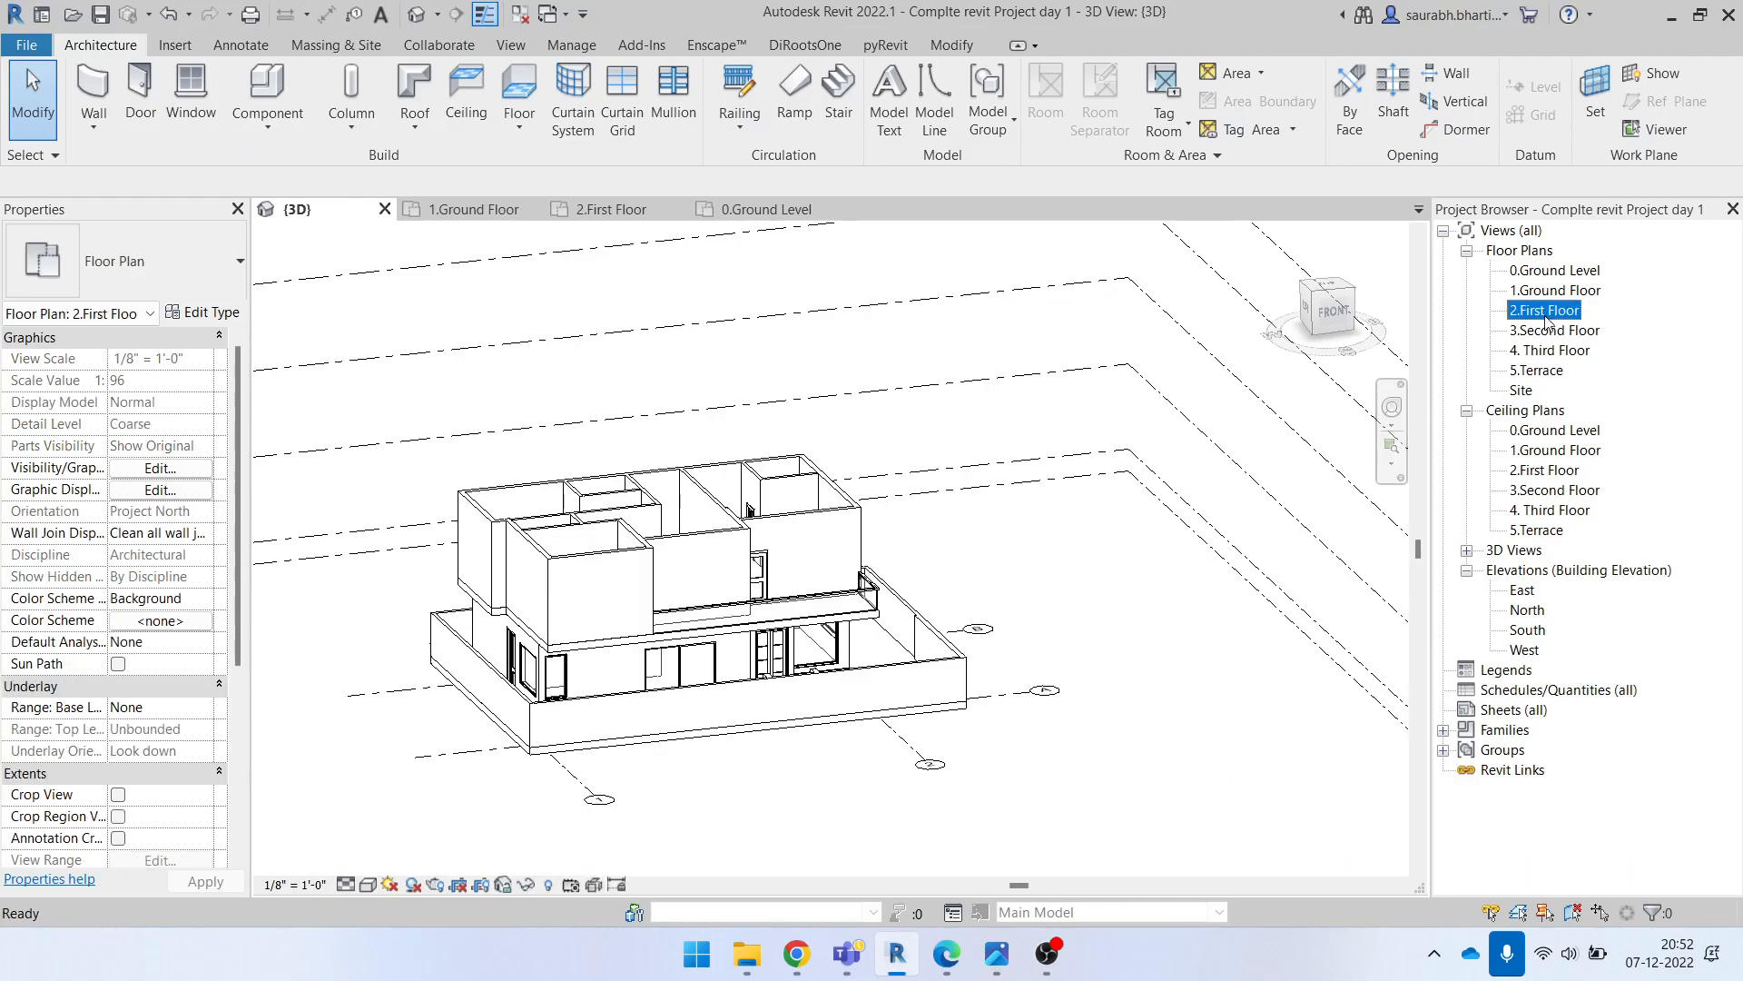
{"action": "scroll", "coordinate": [823, 567], "scroll_direction": "up", "scroll_amount": 1}
{"action": "scroll", "coordinate": [799, 572], "scroll_direction": "down", "scroll_amount": 2}
{"action": "scroll", "coordinate": [584, 596], "scroll_direction": "up", "scroll_amount": 5}
{"action": "scroll", "coordinate": [583, 597], "scroll_direction": "down", "scroll_amount": 5}
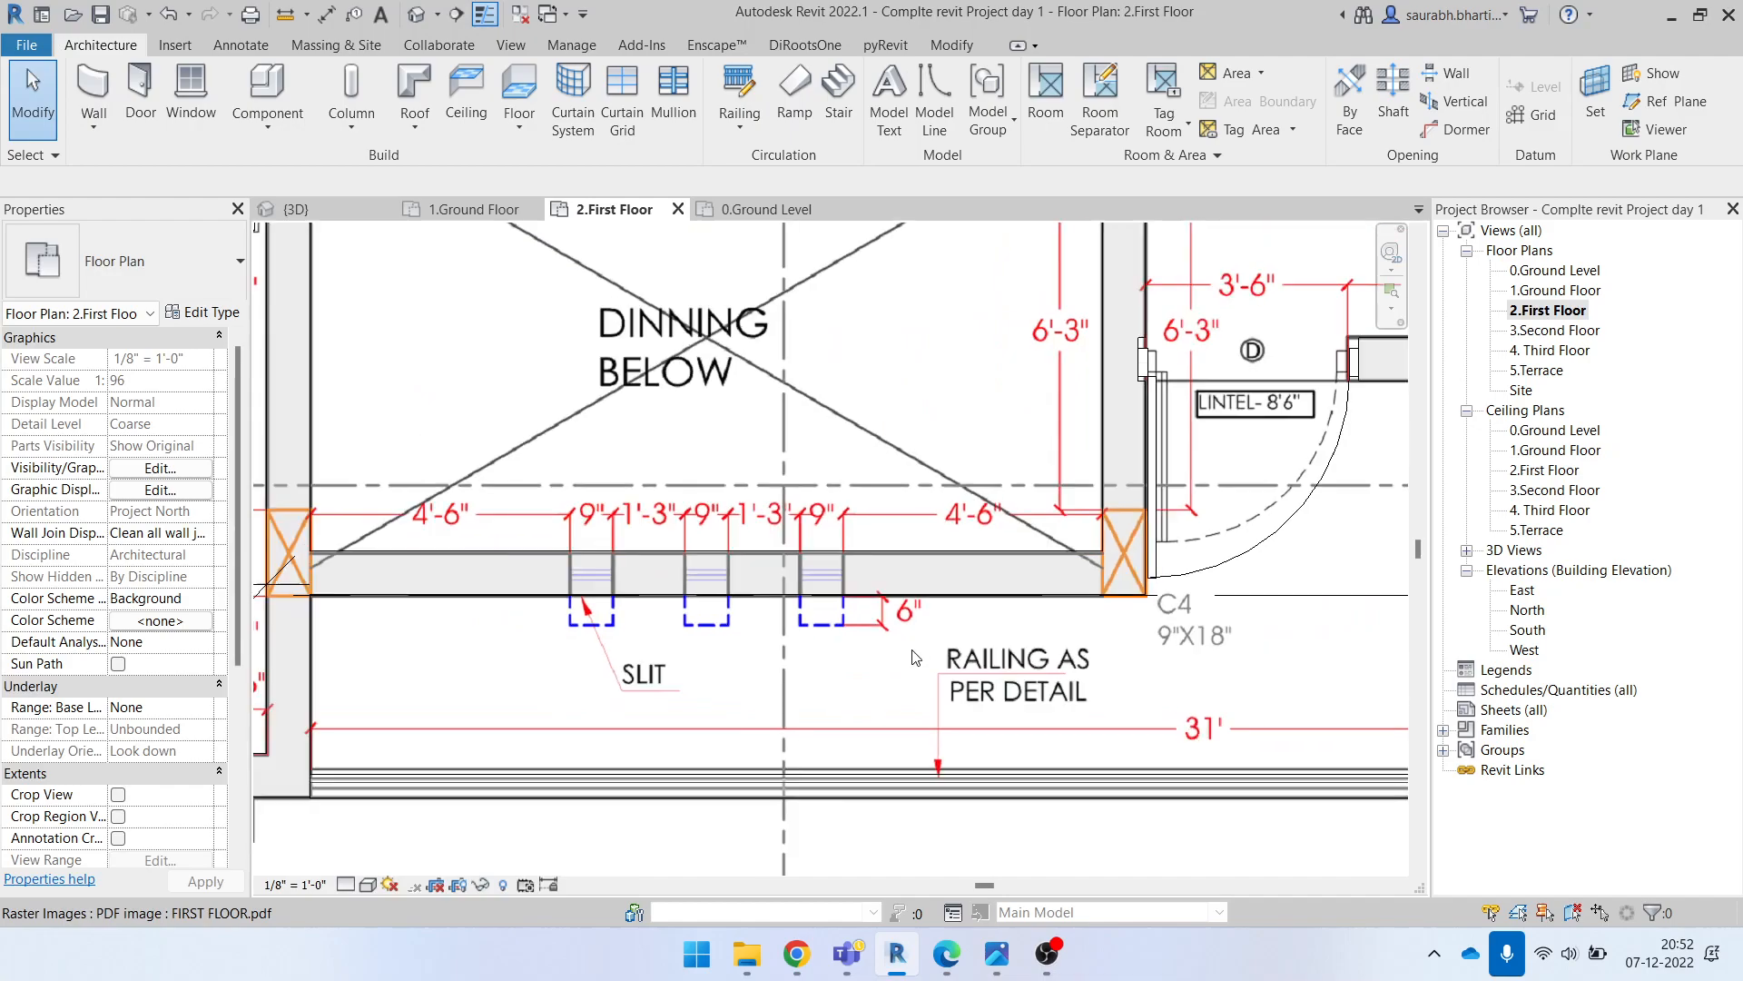
{"action": "middle_click_drag", "start_coordinate": [531, 661], "coordinate": [945, 716]}
{"action": "middle_click_drag", "start_coordinate": [917, 473], "coordinate": [829, 676]}
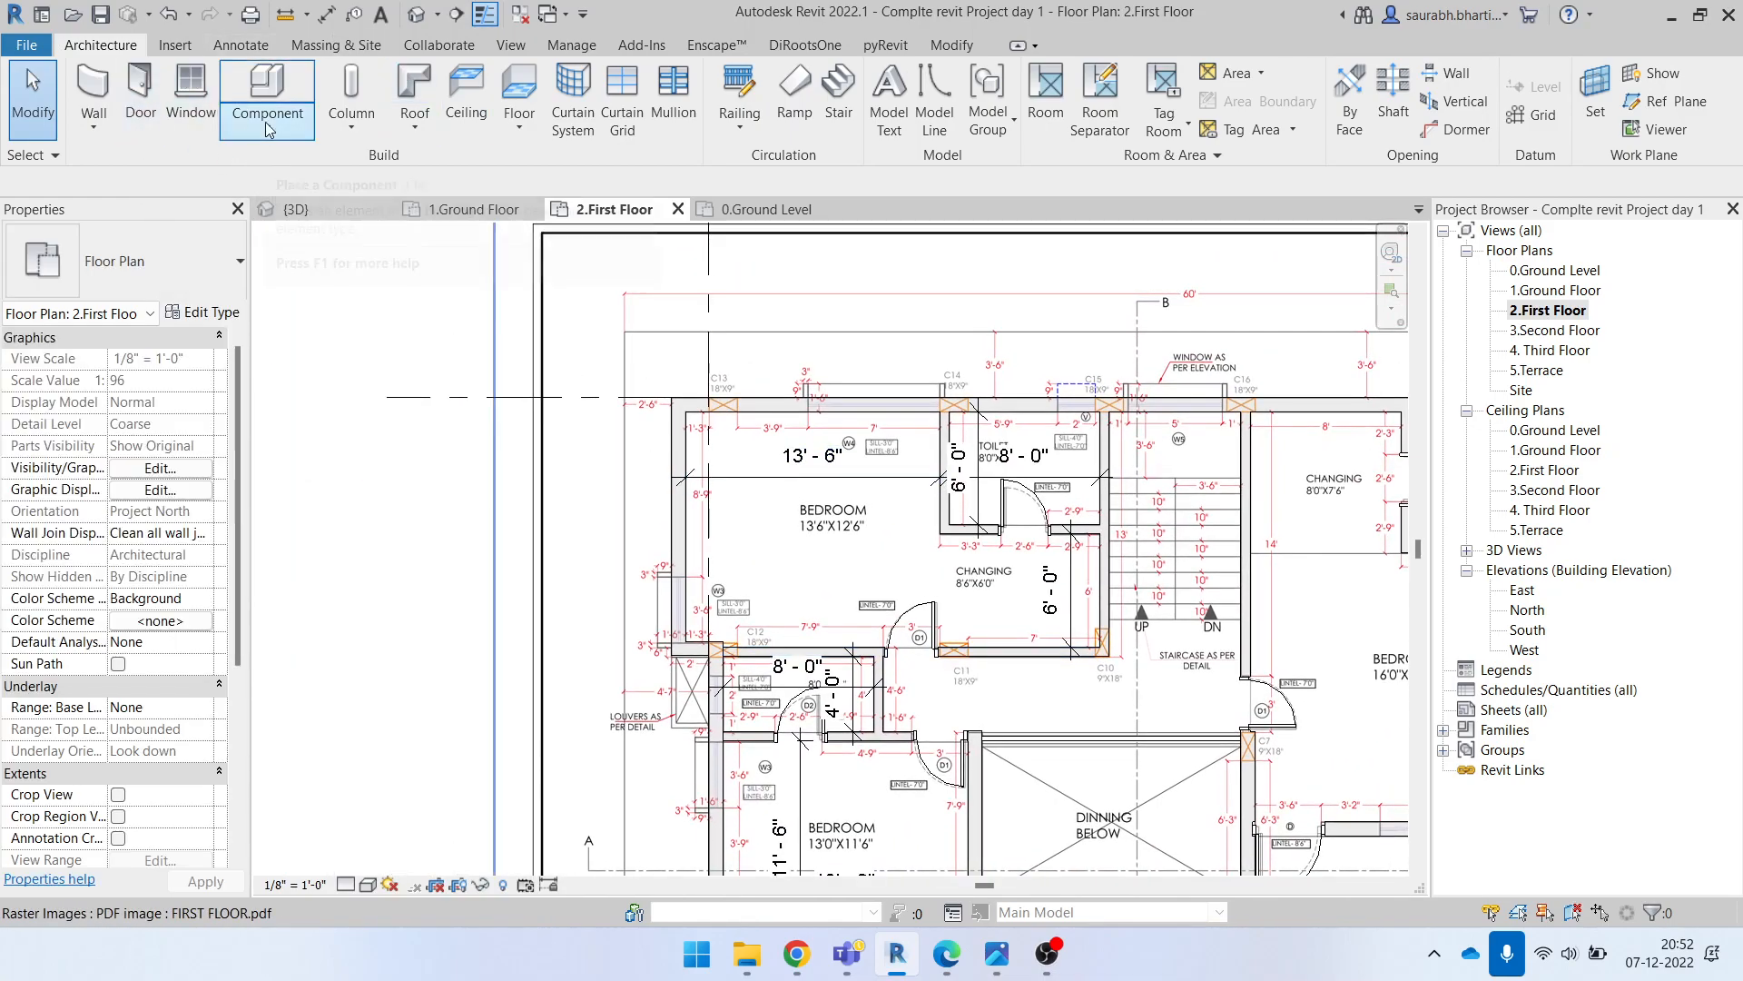
{"action": "left_click", "coordinate": [176, 259]}
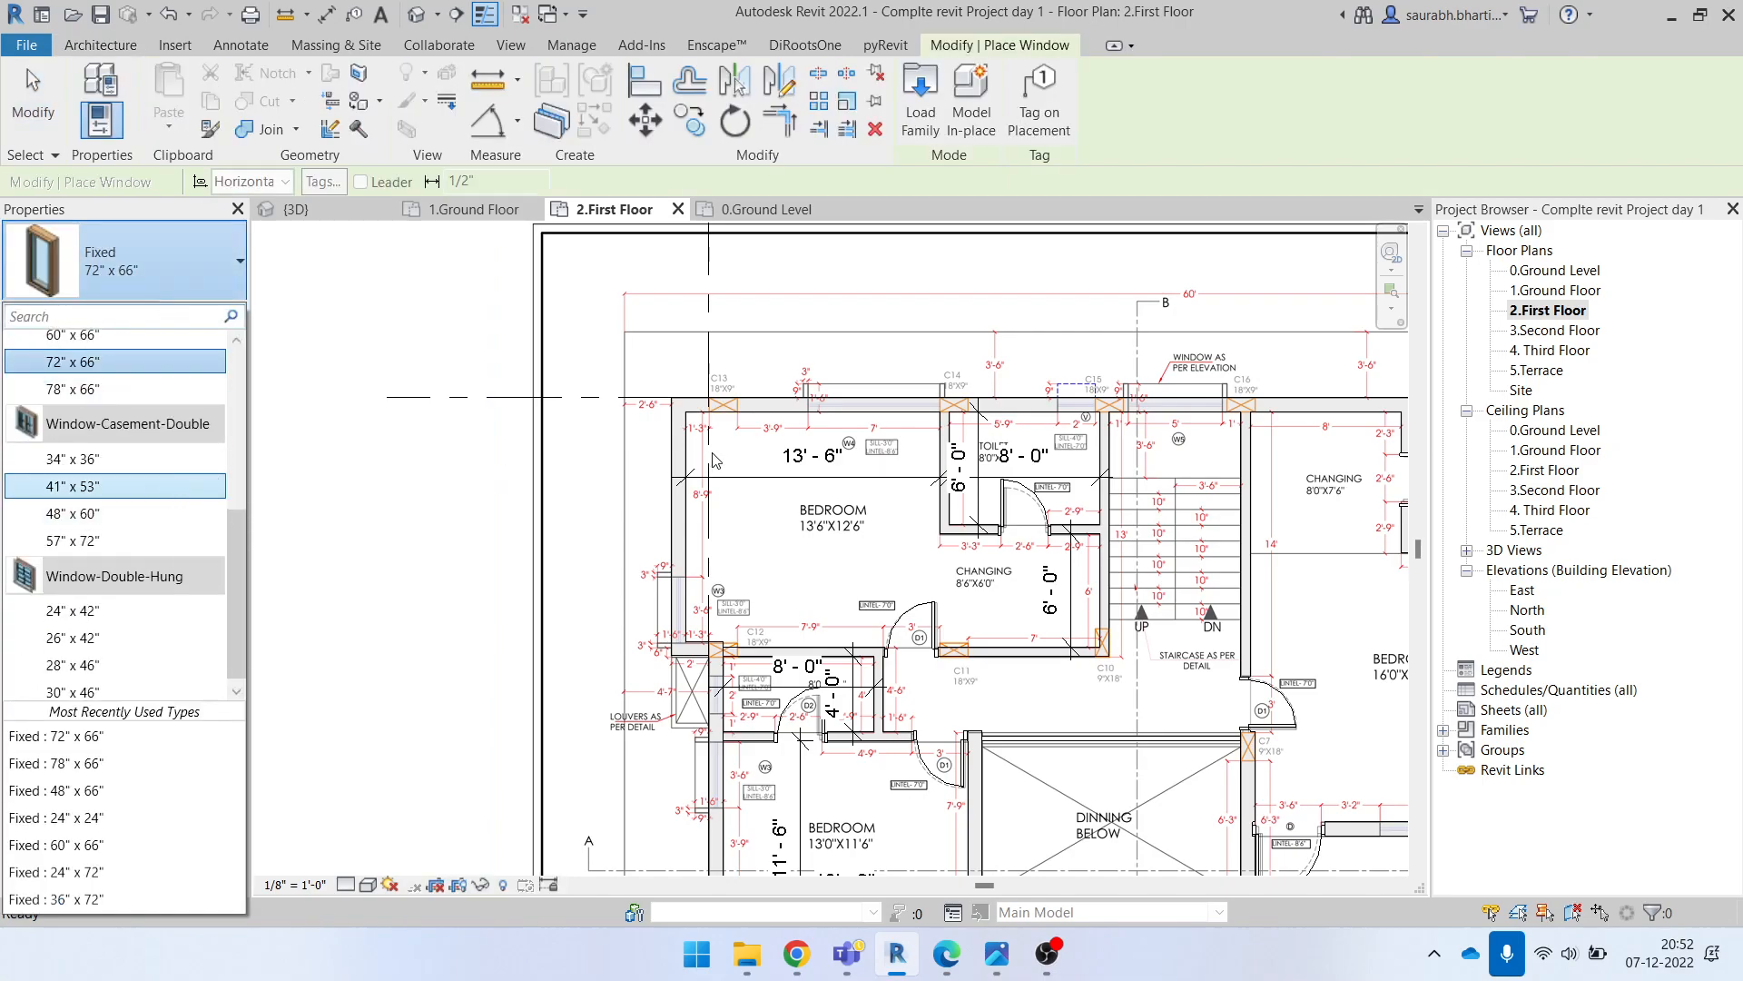
{"action": "scroll", "coordinate": [713, 464], "scroll_direction": "up", "scroll_amount": 5}
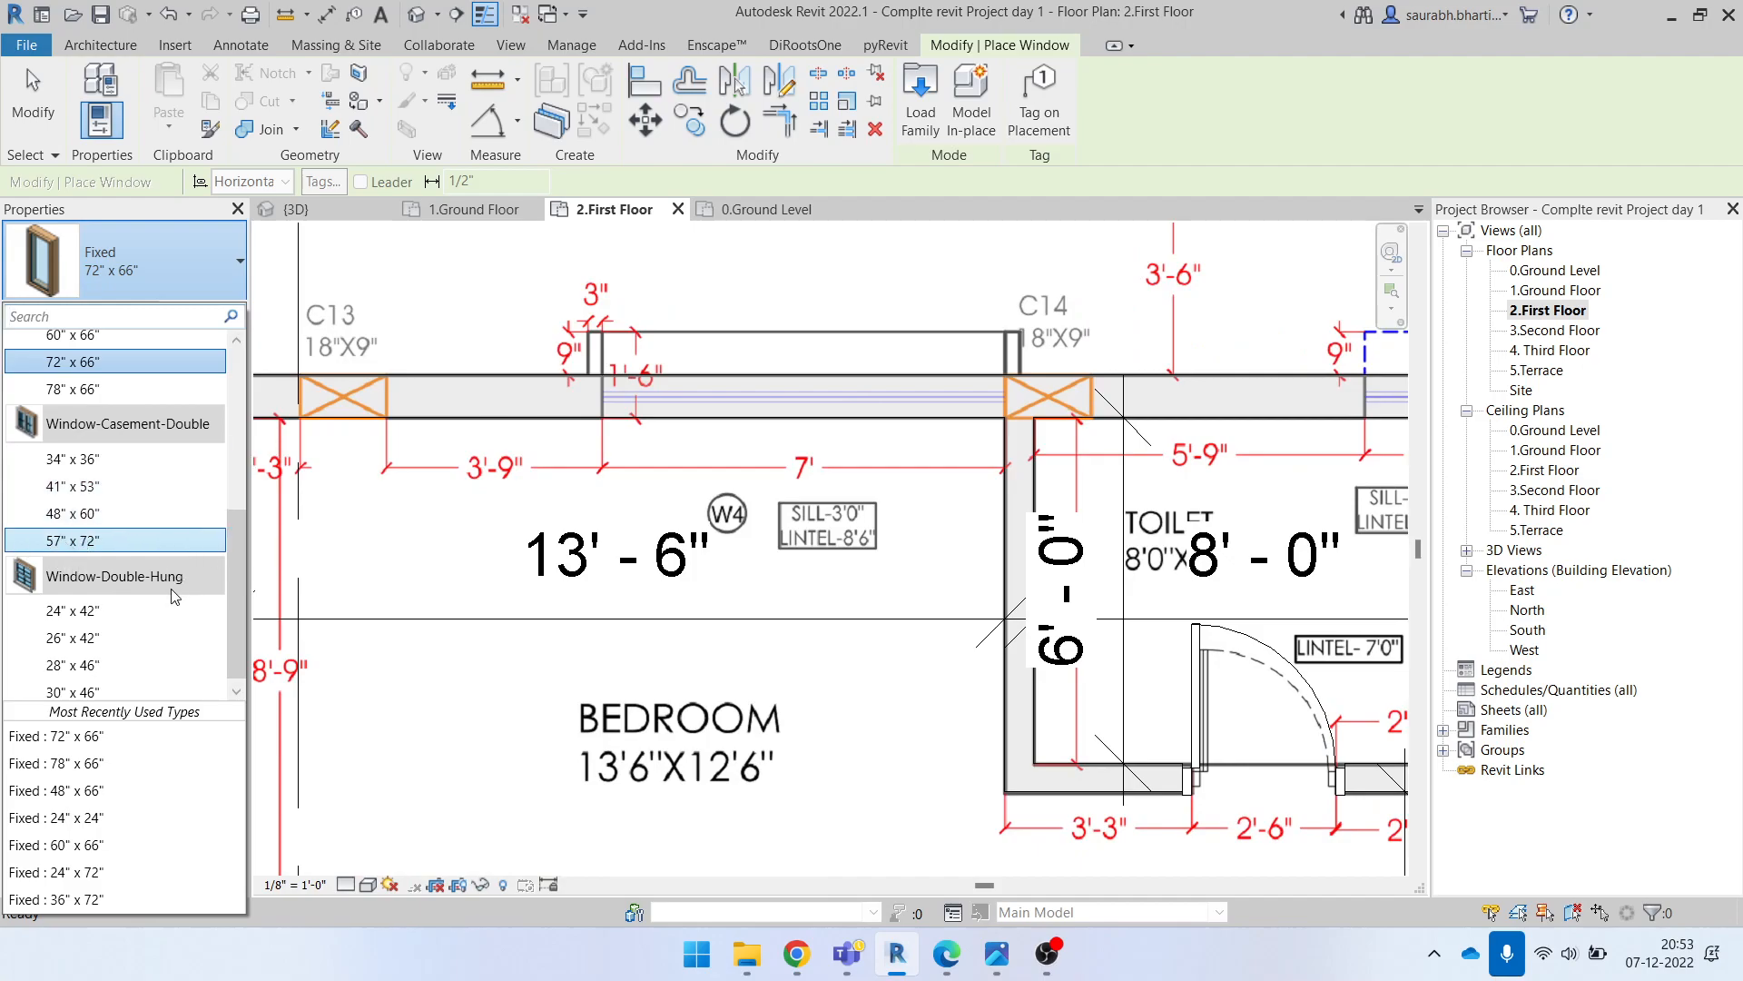
{"action": "scroll", "coordinate": [145, 599], "scroll_direction": "up", "scroll_amount": 6}
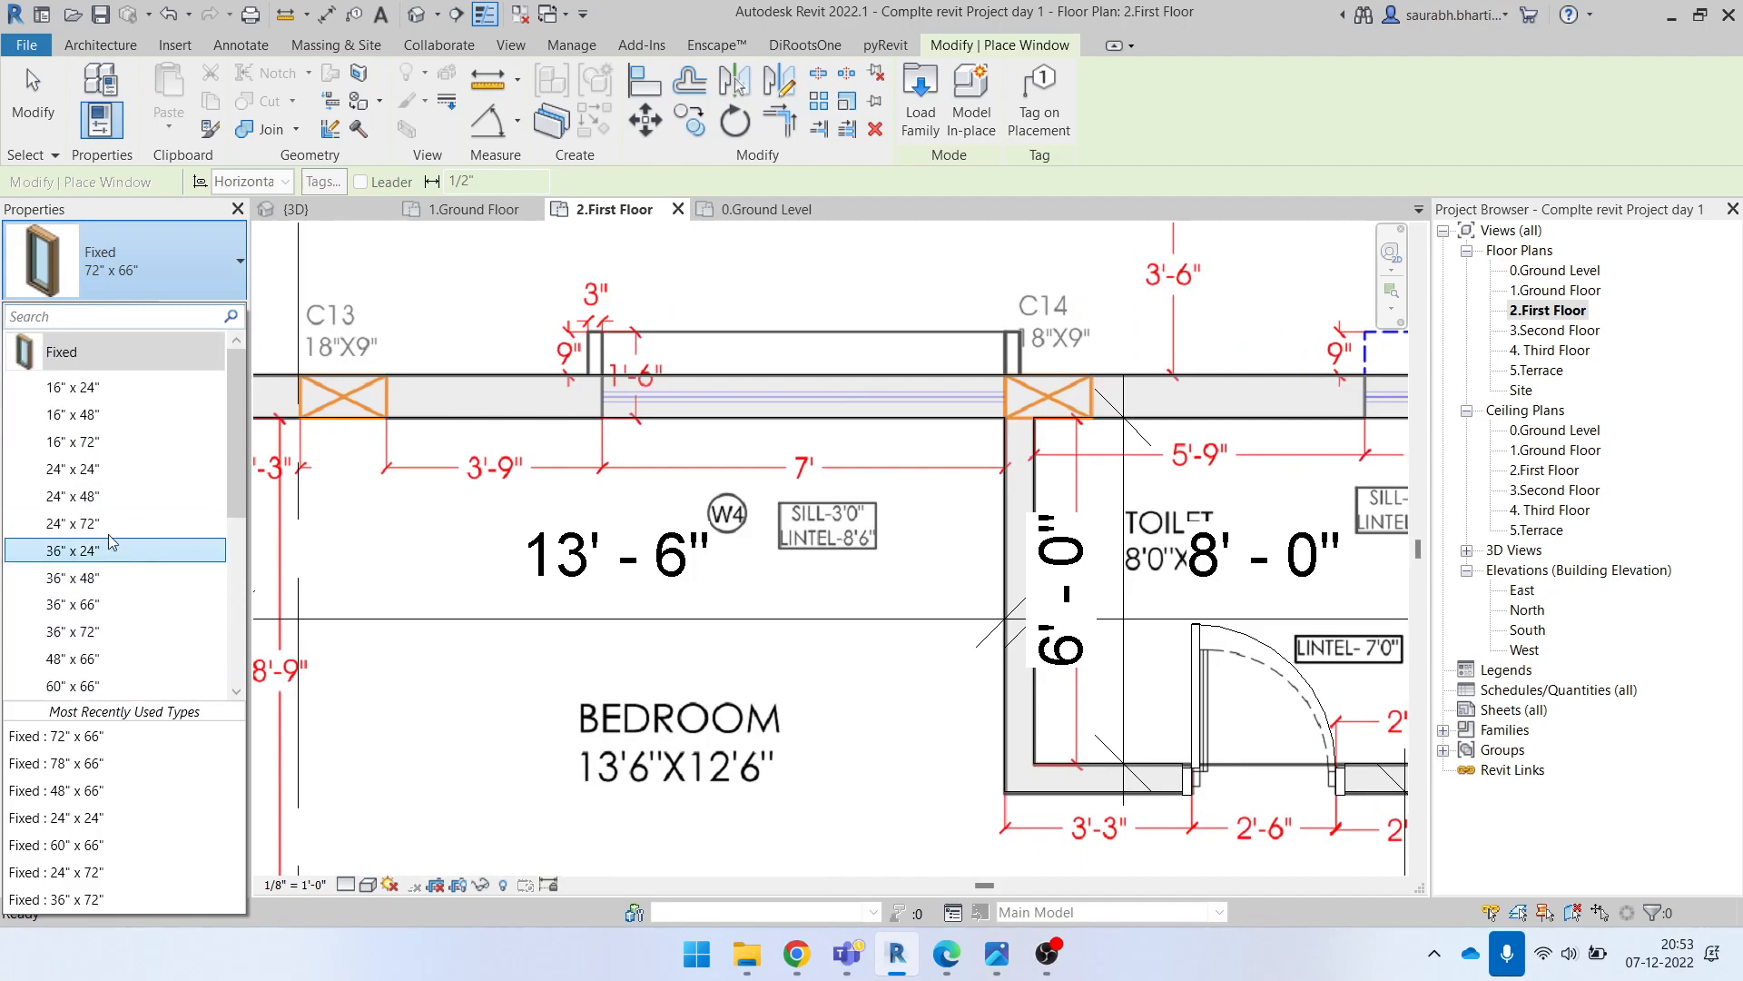
{"action": "left_click", "coordinate": [97, 660]}
{"action": "scroll", "coordinate": [808, 390], "scroll_direction": "up", "scroll_amount": 3}
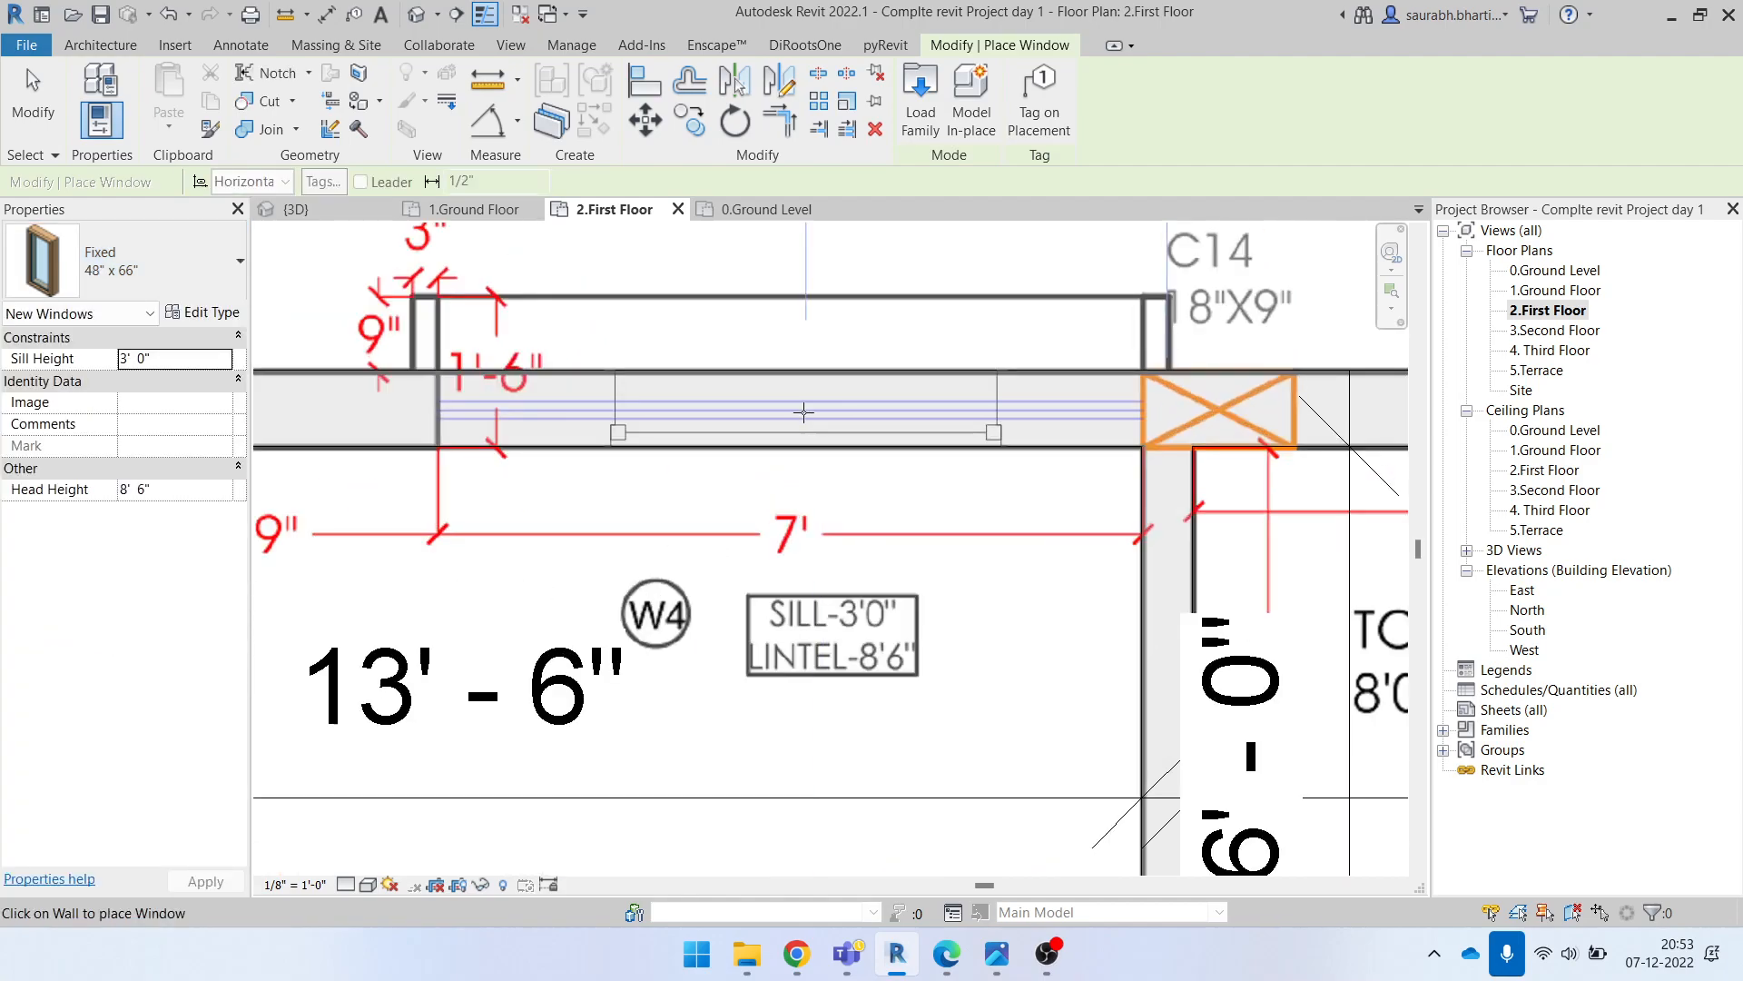
{"action": "left_click", "coordinate": [182, 261]}
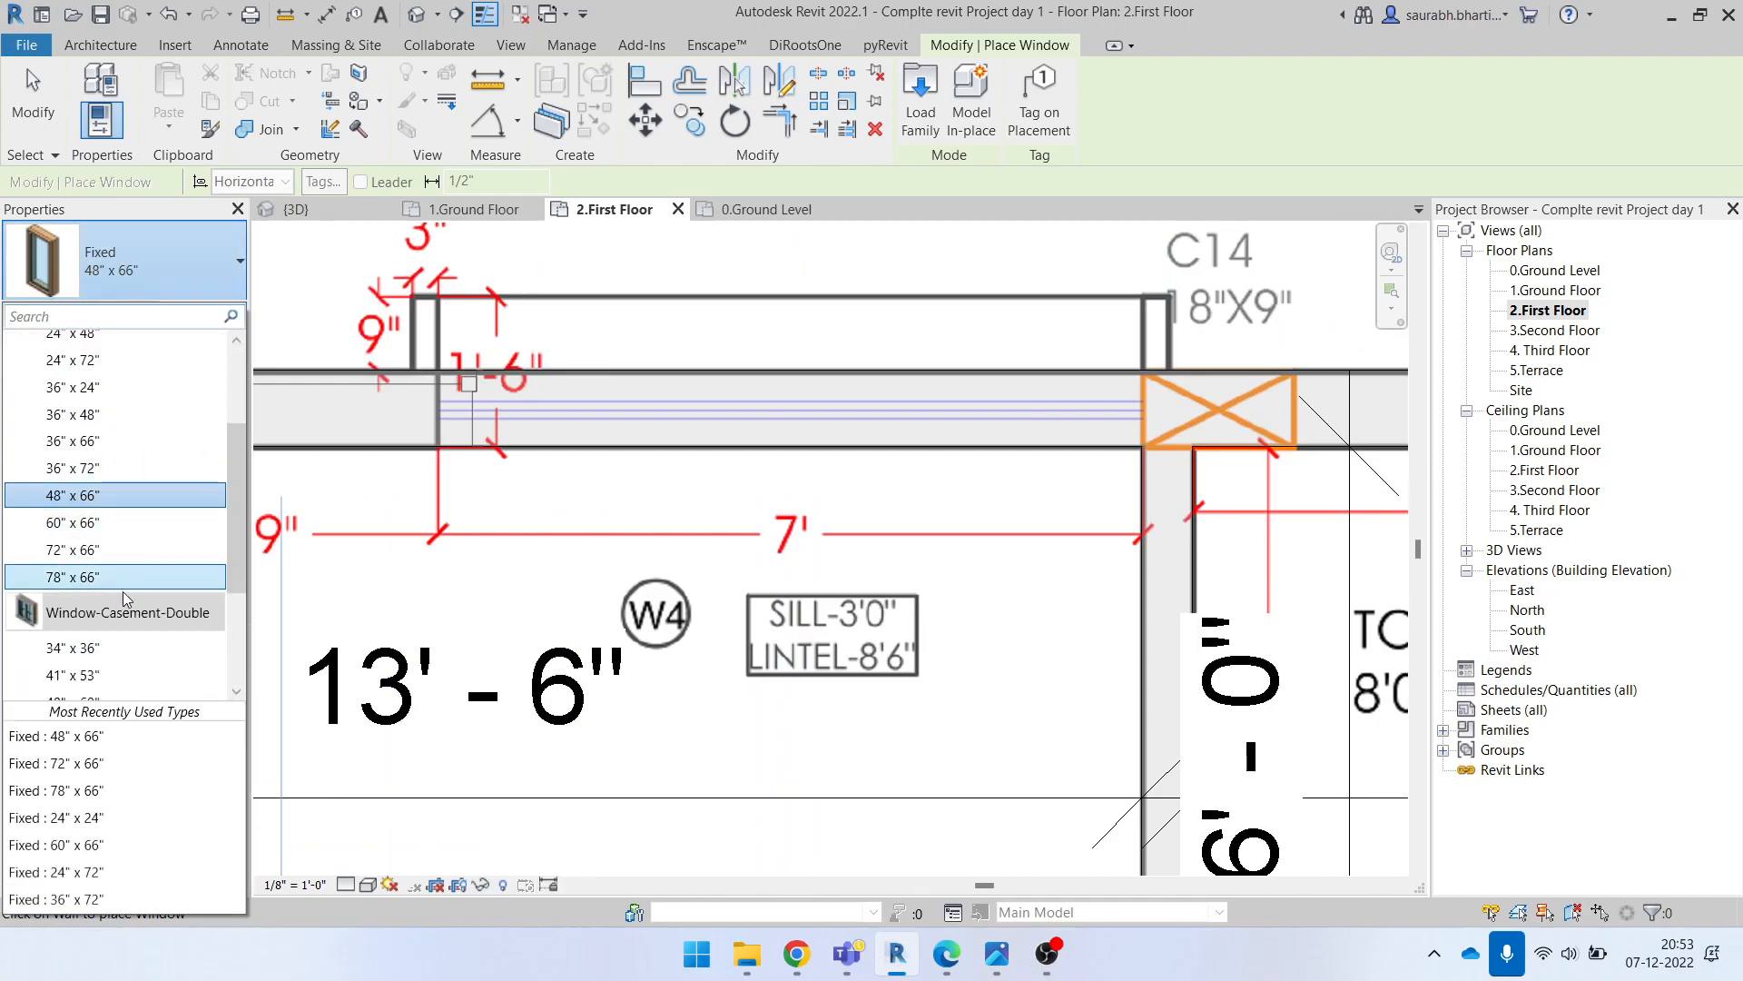
{"action": "left_click", "coordinate": [90, 499]}
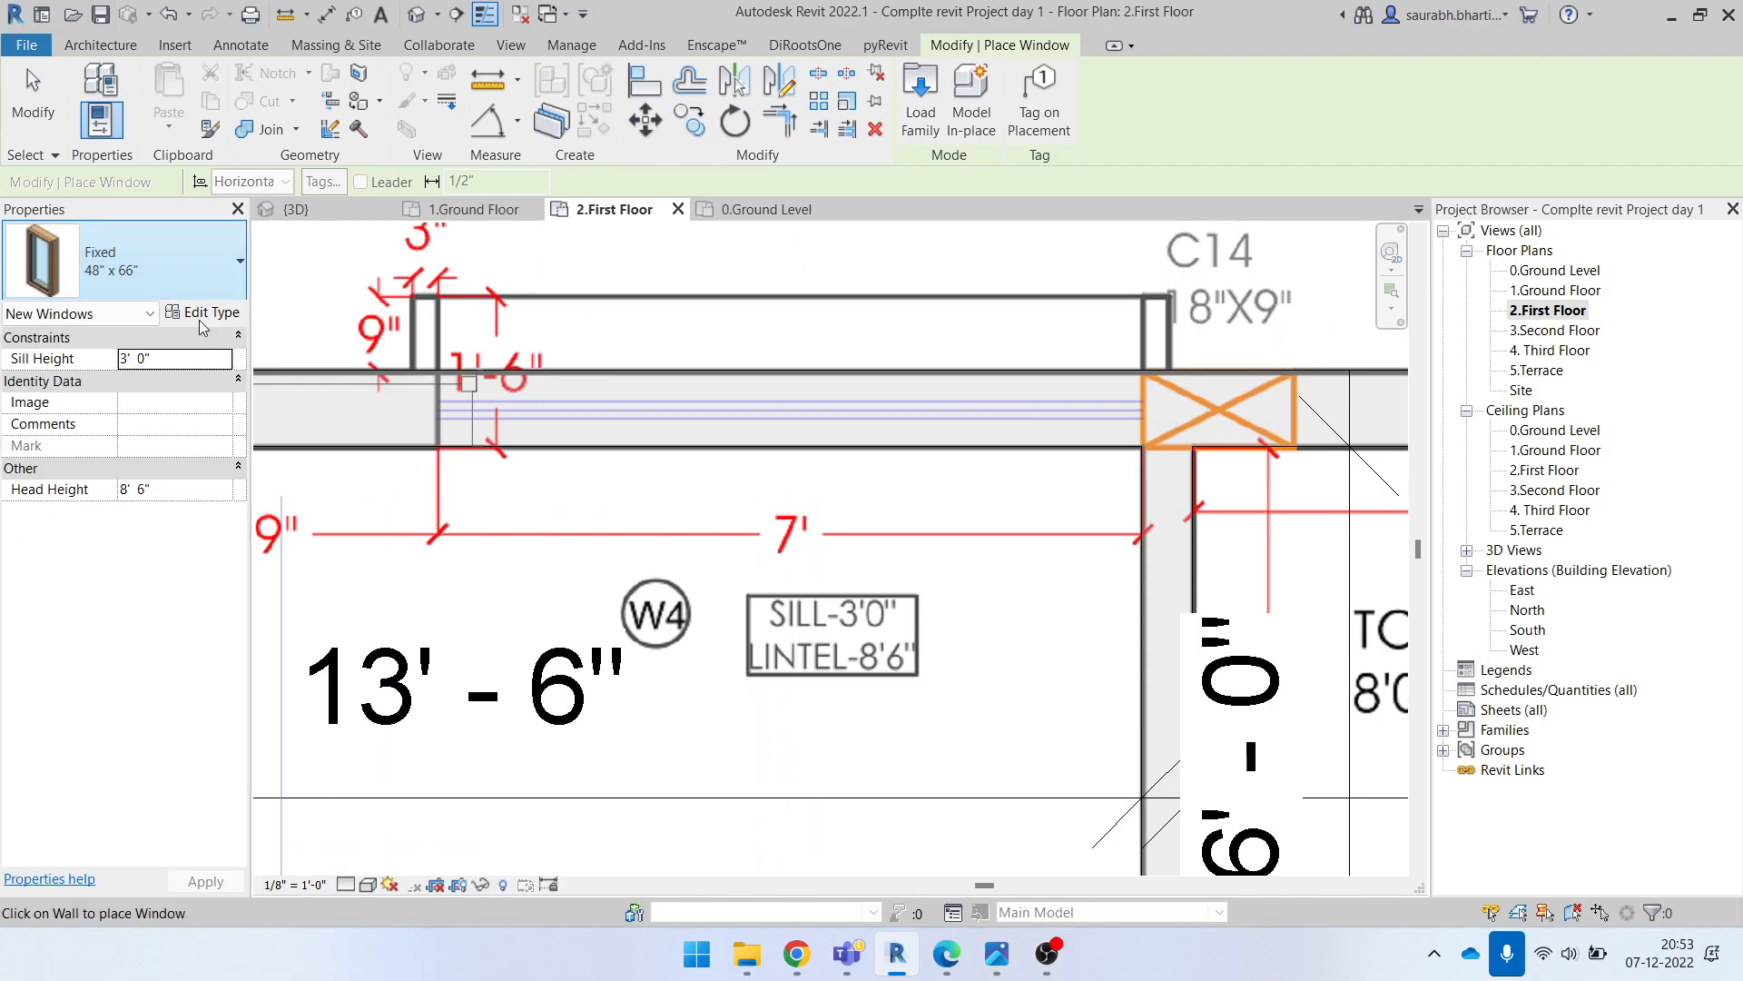
{"action": "left_click", "coordinate": [136, 264]}
{"action": "scroll", "coordinate": [139, 569], "scroll_direction": "down", "scroll_amount": 1}
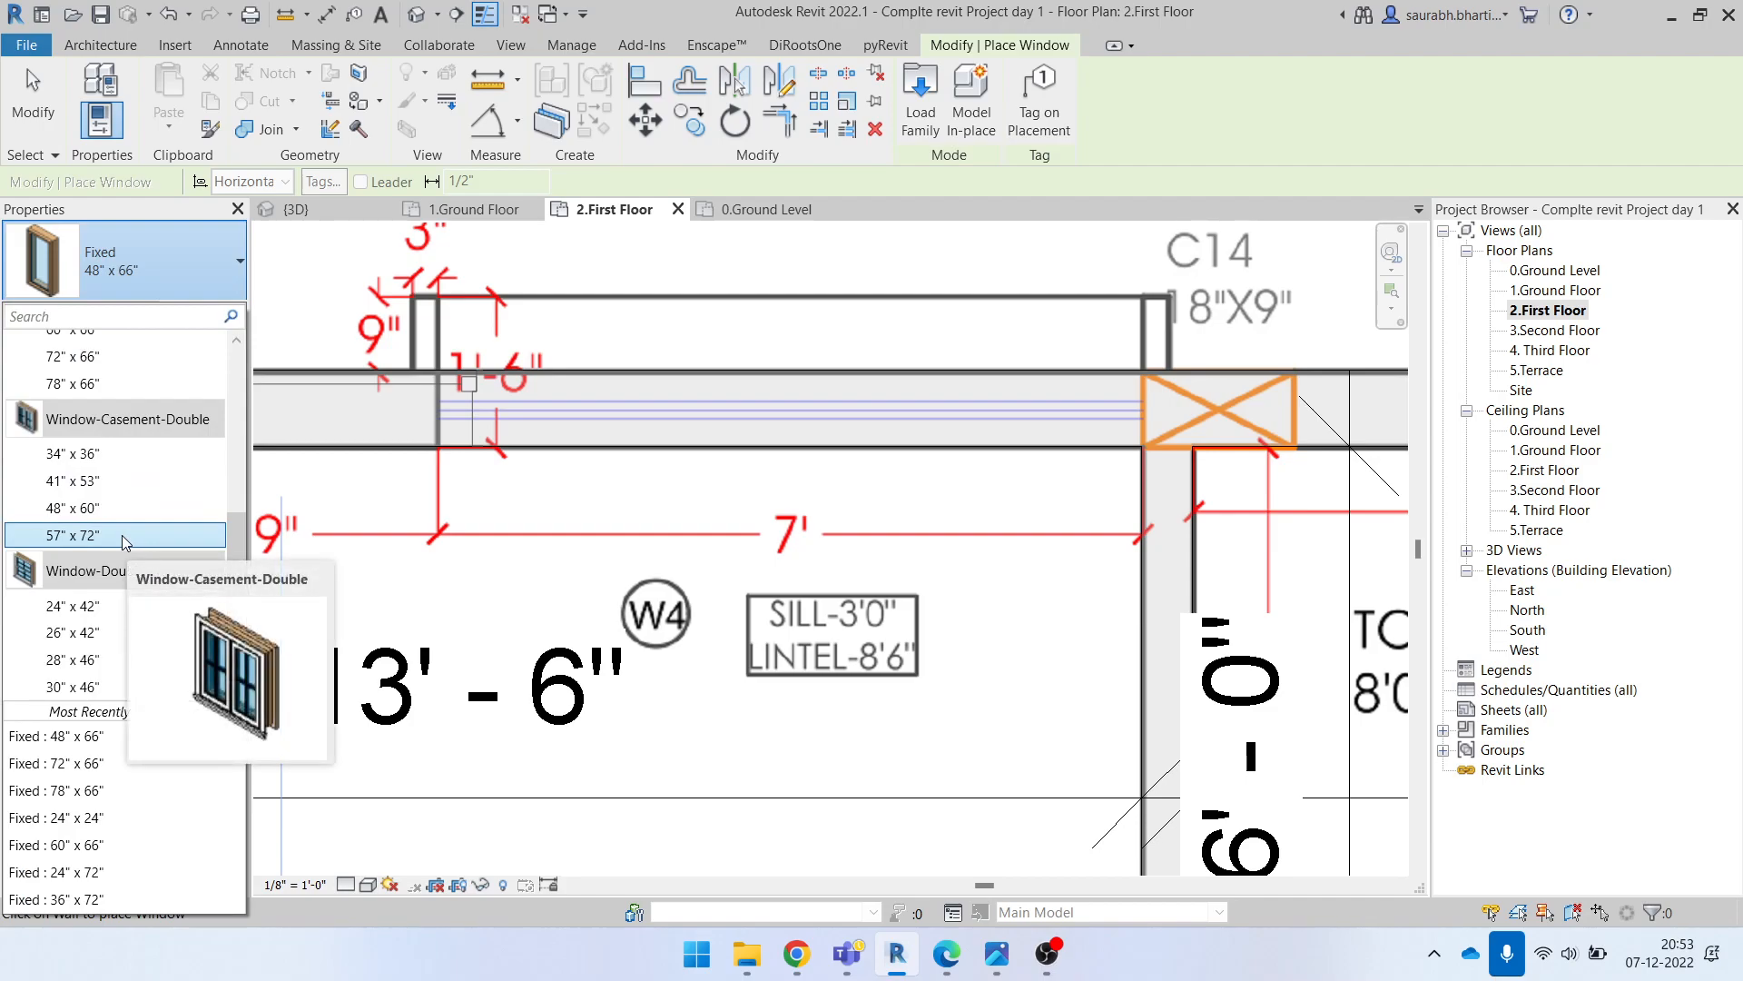
{"action": "scroll", "coordinate": [125, 539], "scroll_direction": "up", "scroll_amount": 2}
{"action": "scroll", "coordinate": [136, 537], "scroll_direction": "down", "scroll_amount": 2}
{"action": "key", "text": "Escape"}
{"action": "key", "text": "Escape"}
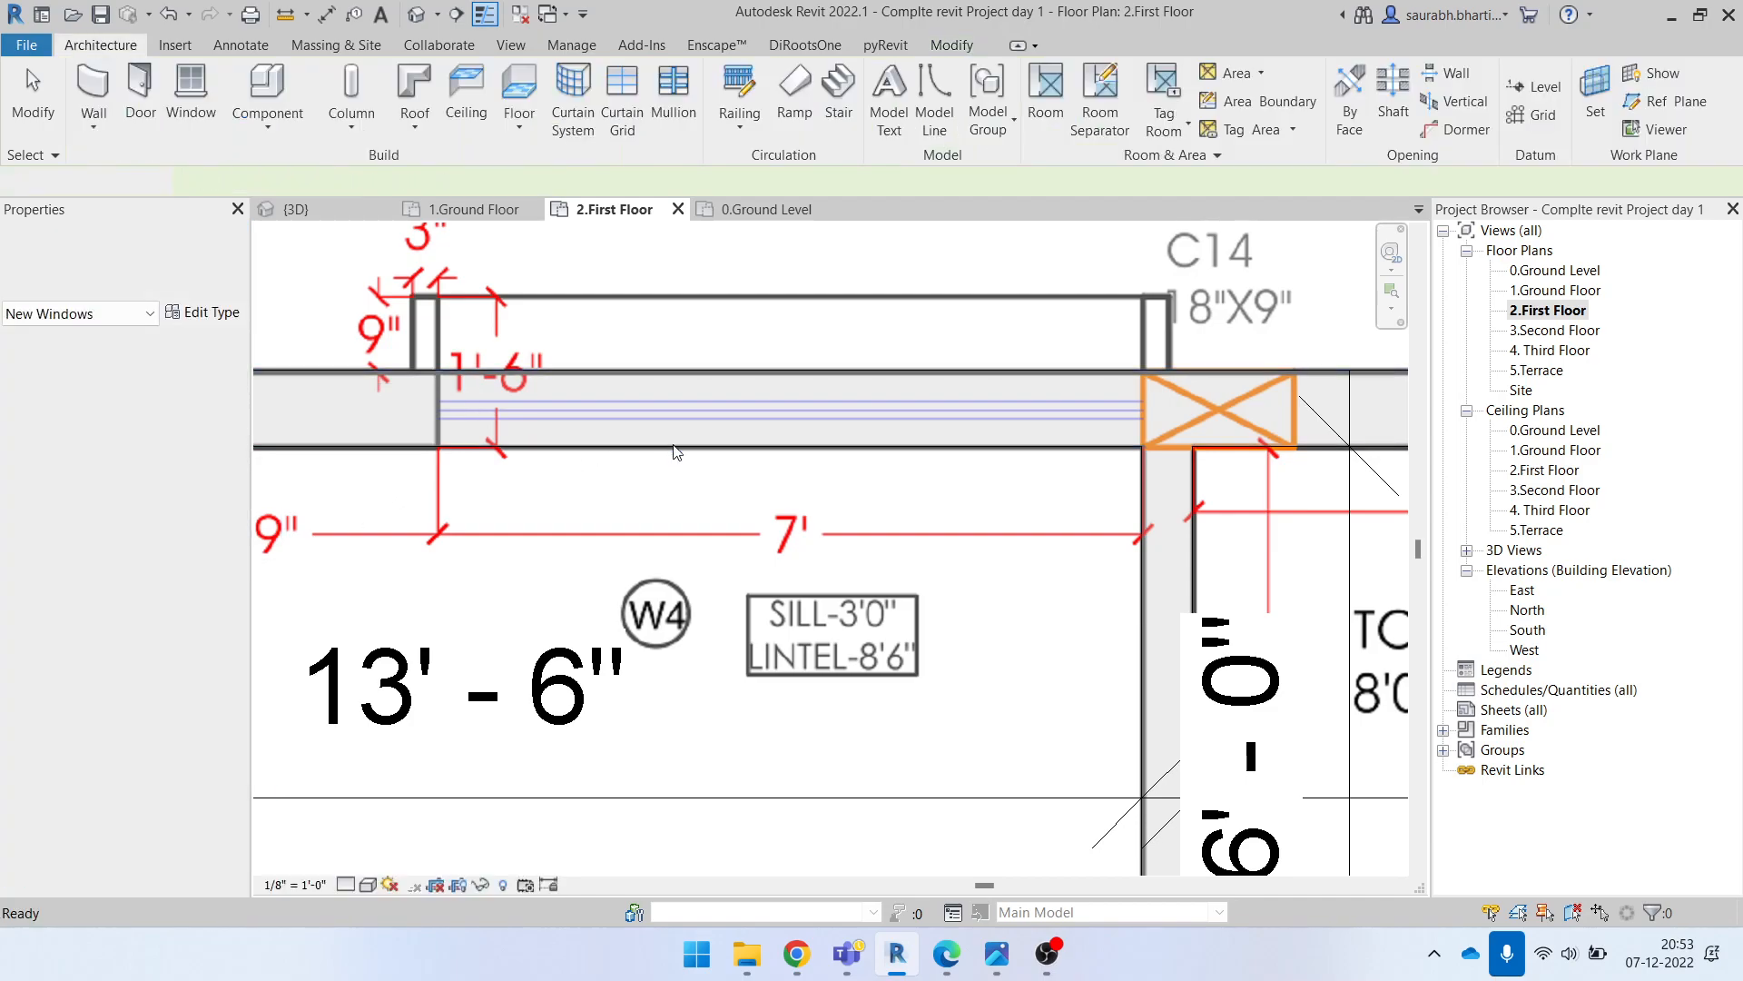
Step: Open the 1.Ground Floor plan, check the type of the W5 bedroom window beside column C14, and return to the 2.First Floor plan
{"action": "scroll", "coordinate": [886, 445], "scroll_direction": "down", "scroll_amount": 2}
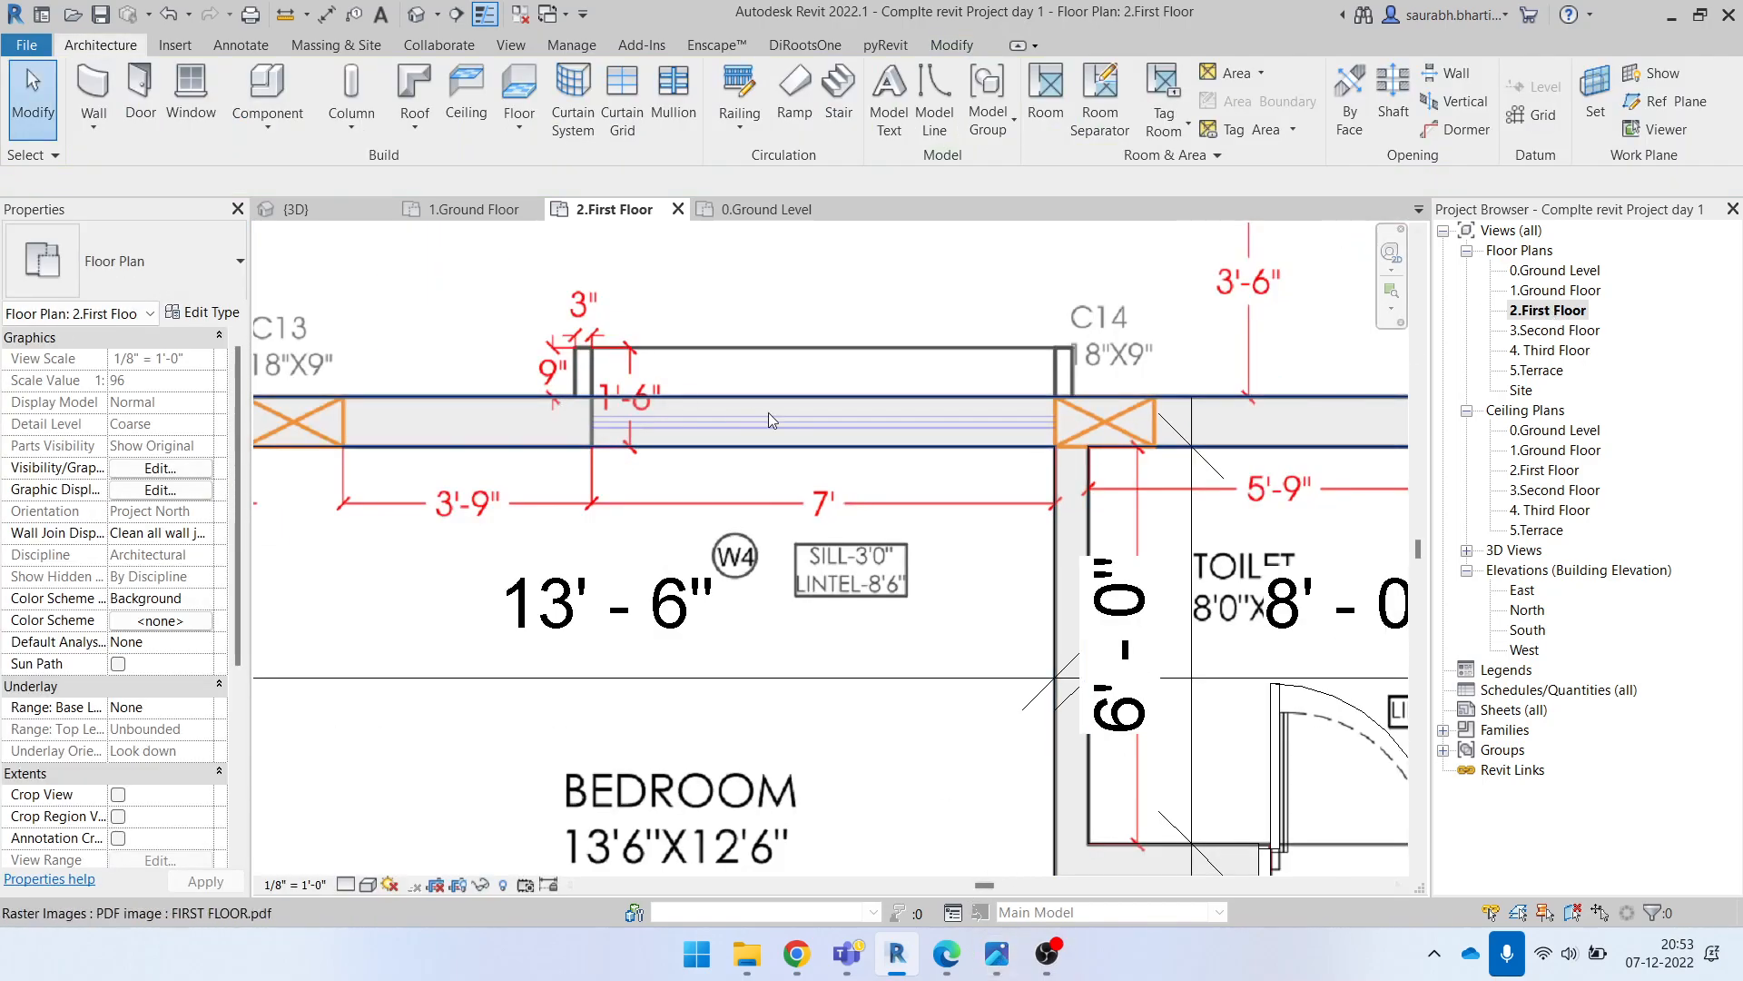
{"action": "double_click", "coordinate": [1553, 291]}
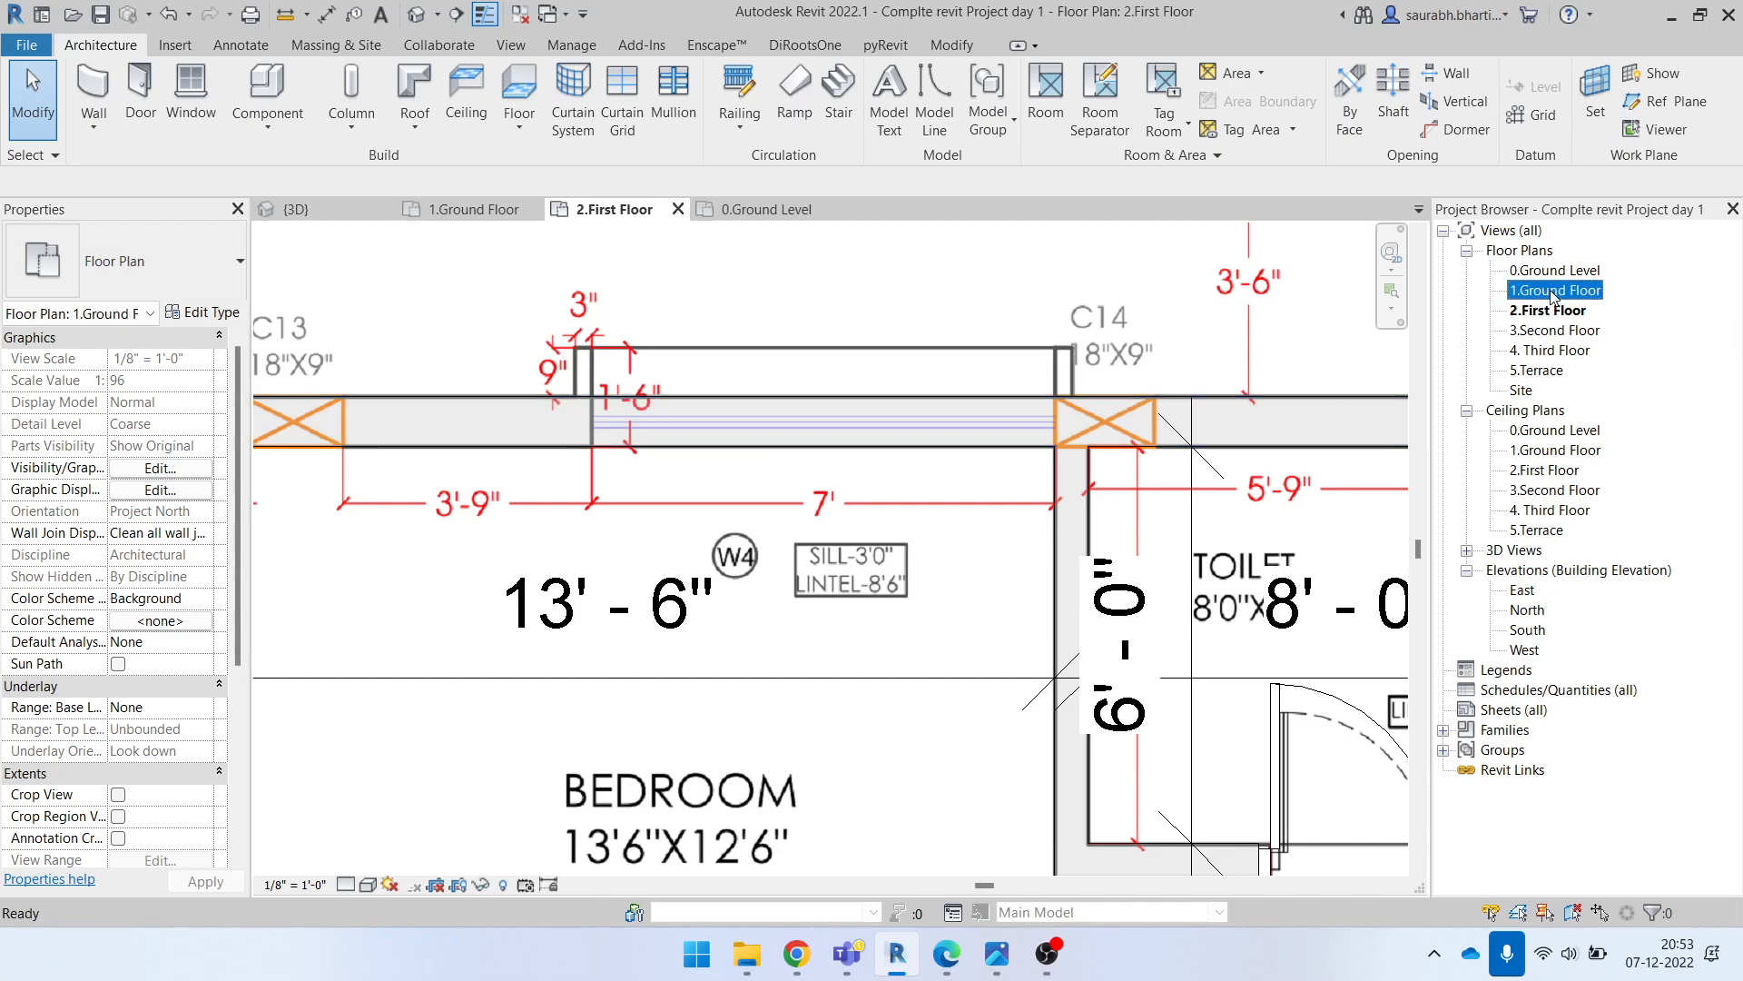
{"action": "scroll", "coordinate": [650, 358], "scroll_direction": "down", "scroll_amount": 3}
{"action": "scroll", "coordinate": [650, 359], "scroll_direction": "up", "scroll_amount": 2}
{"action": "scroll", "coordinate": [650, 359], "scroll_direction": "up", "scroll_amount": 3}
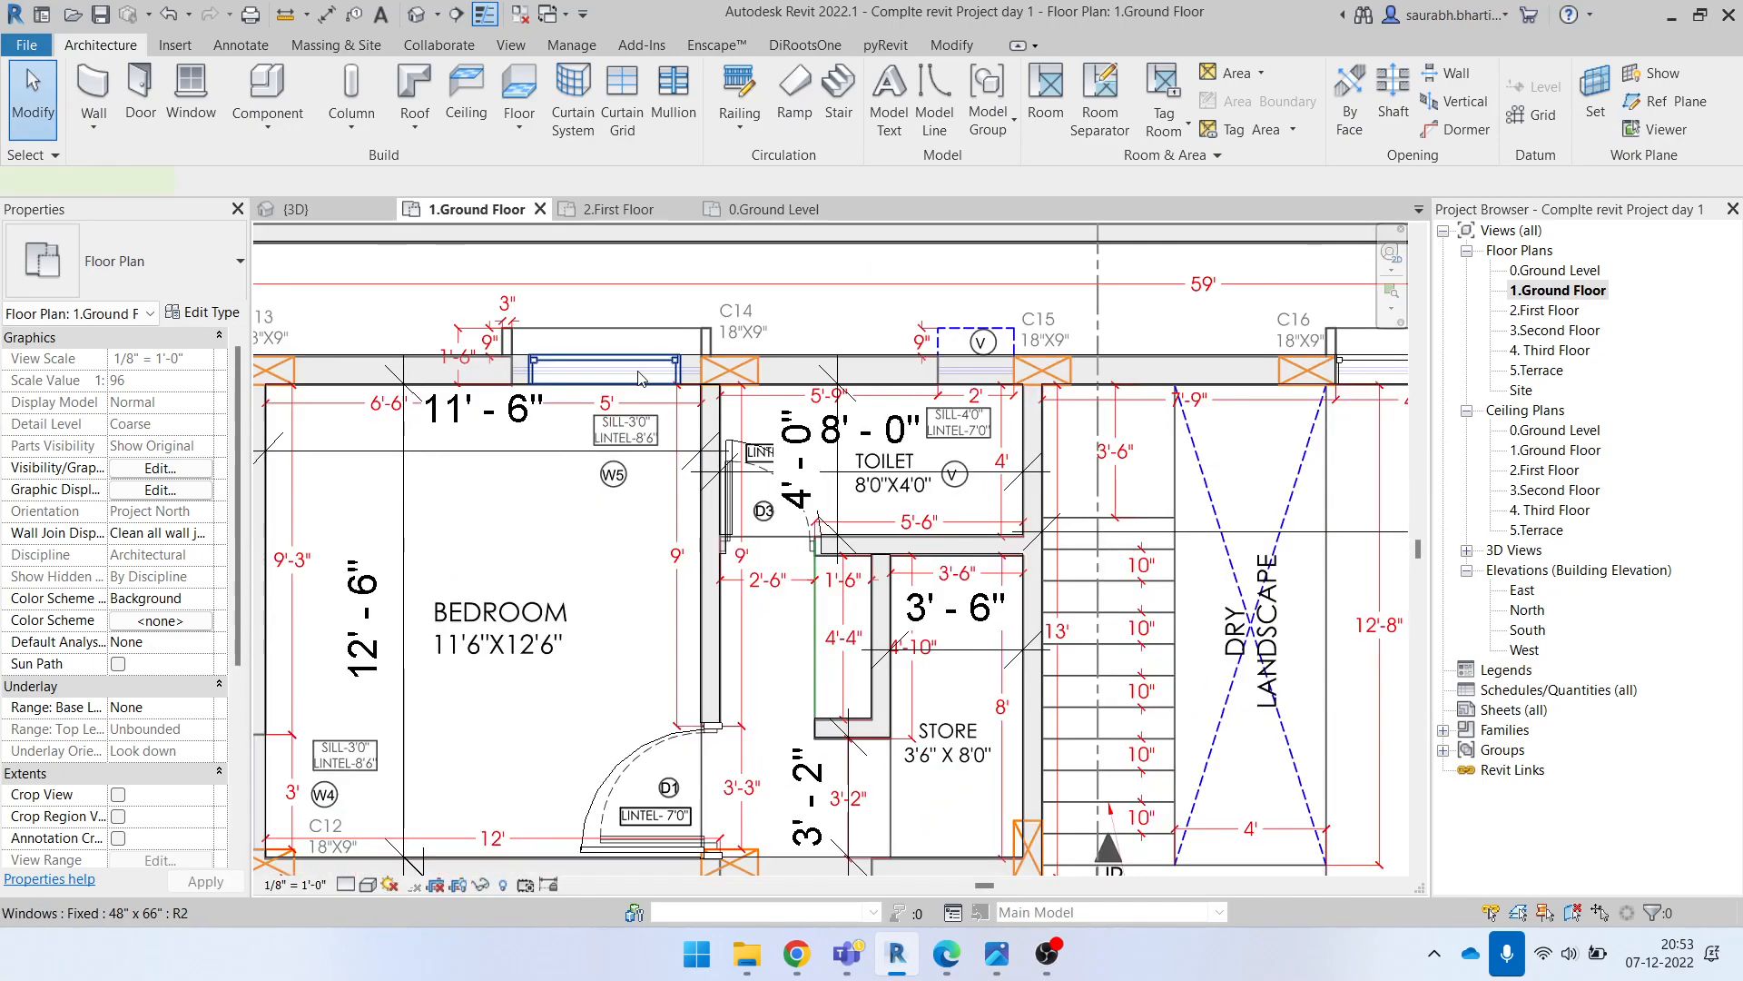
{"action": "left_click", "coordinate": [649, 361]}
{"action": "double_click", "coordinate": [1548, 310]}
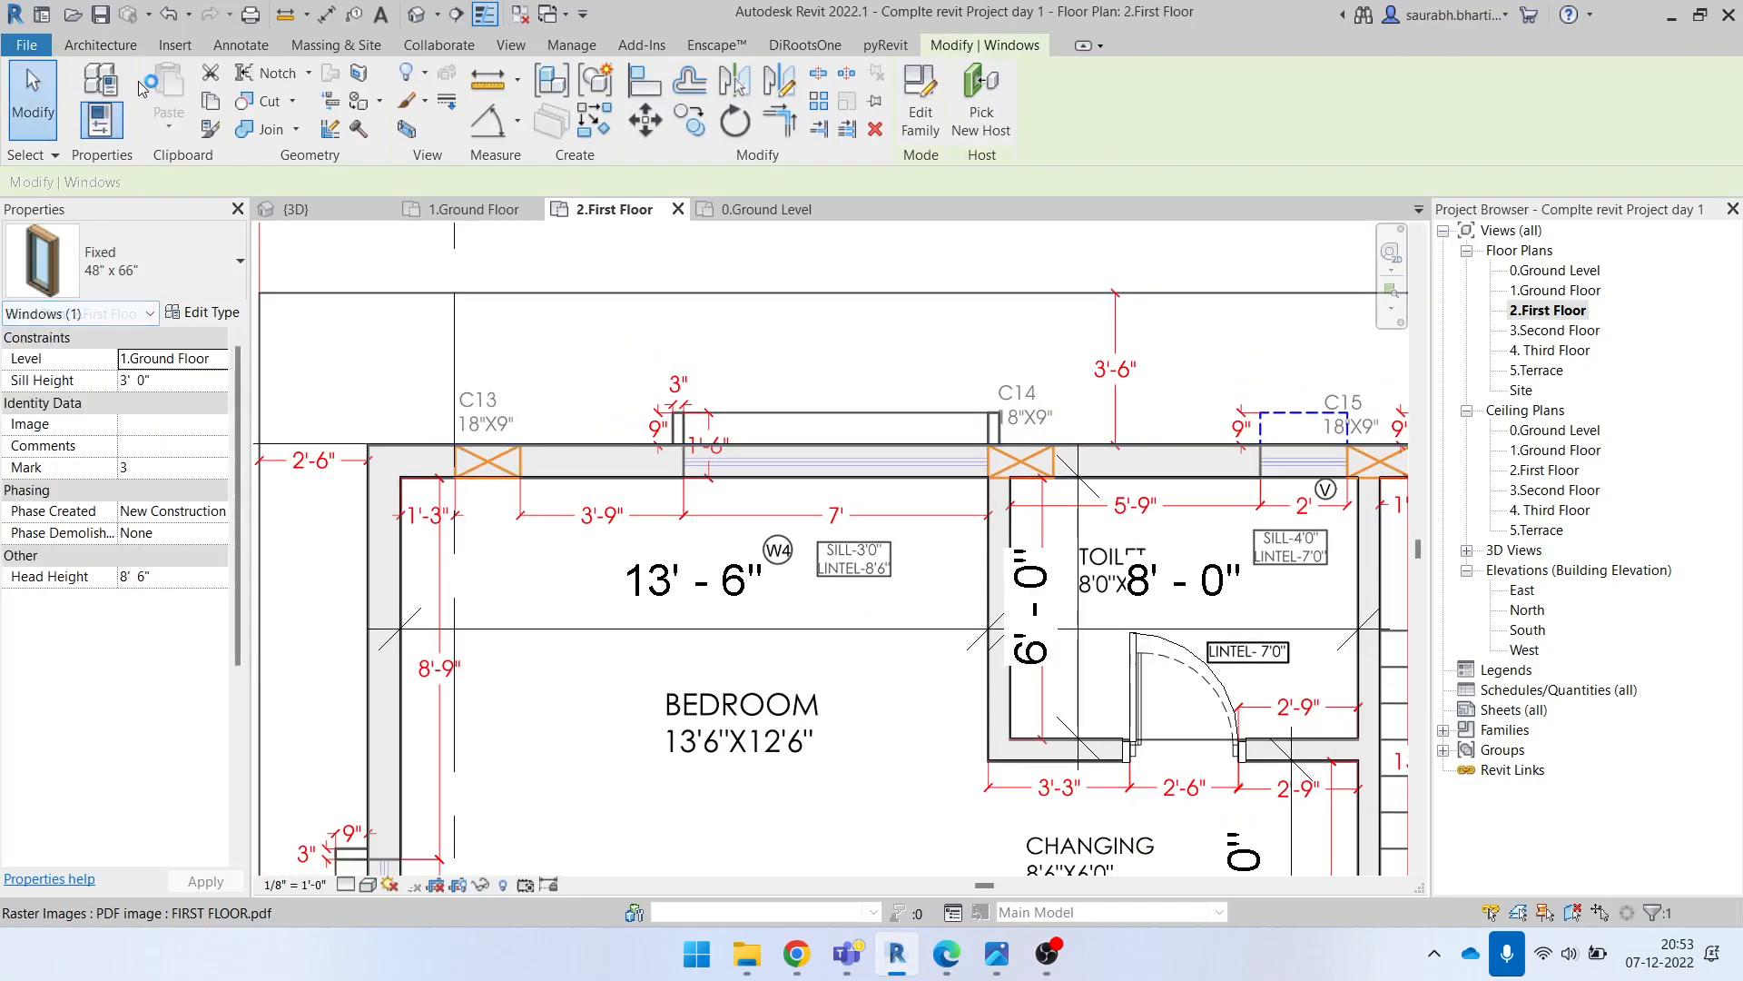
{"action": "left_click", "coordinate": [100, 45]}
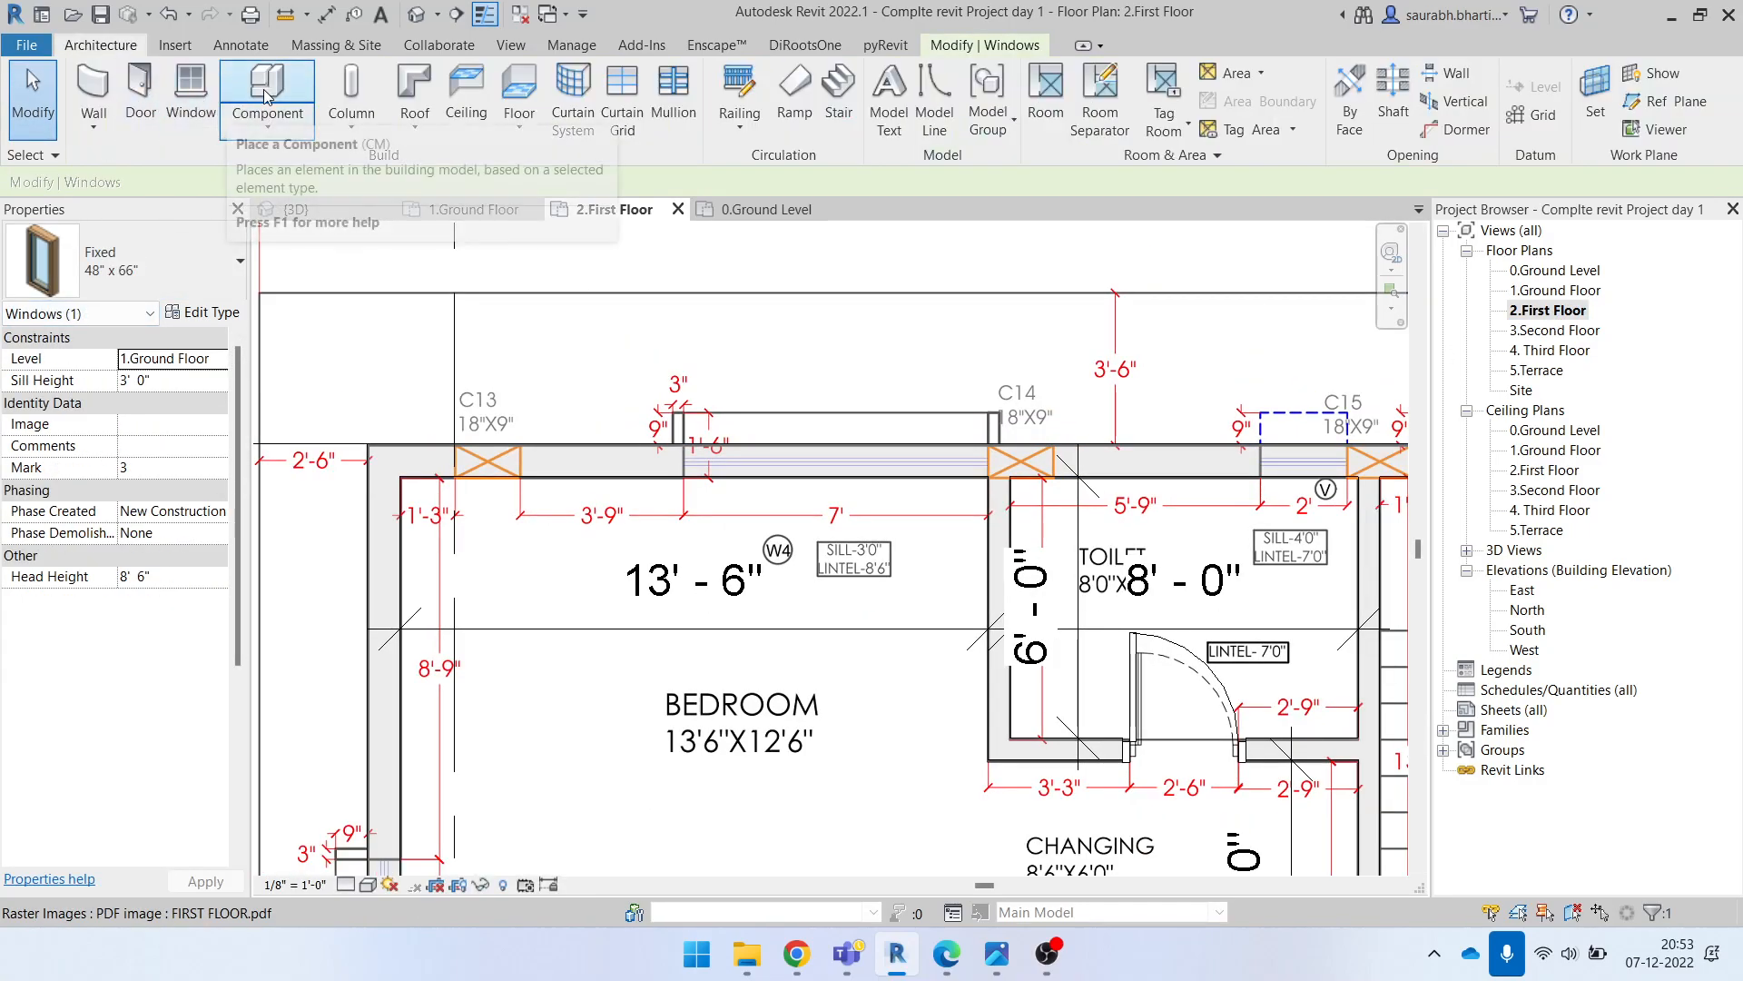
Step: Duplicate the Fixed 48" x 66" window type as 84" x 66" and set its width to 7'
{"action": "left_click", "coordinate": [181, 104]}
{"action": "left_click", "coordinate": [193, 274]}
{"action": "left_click", "coordinate": [177, 270]}
{"action": "left_click", "coordinate": [202, 313]}
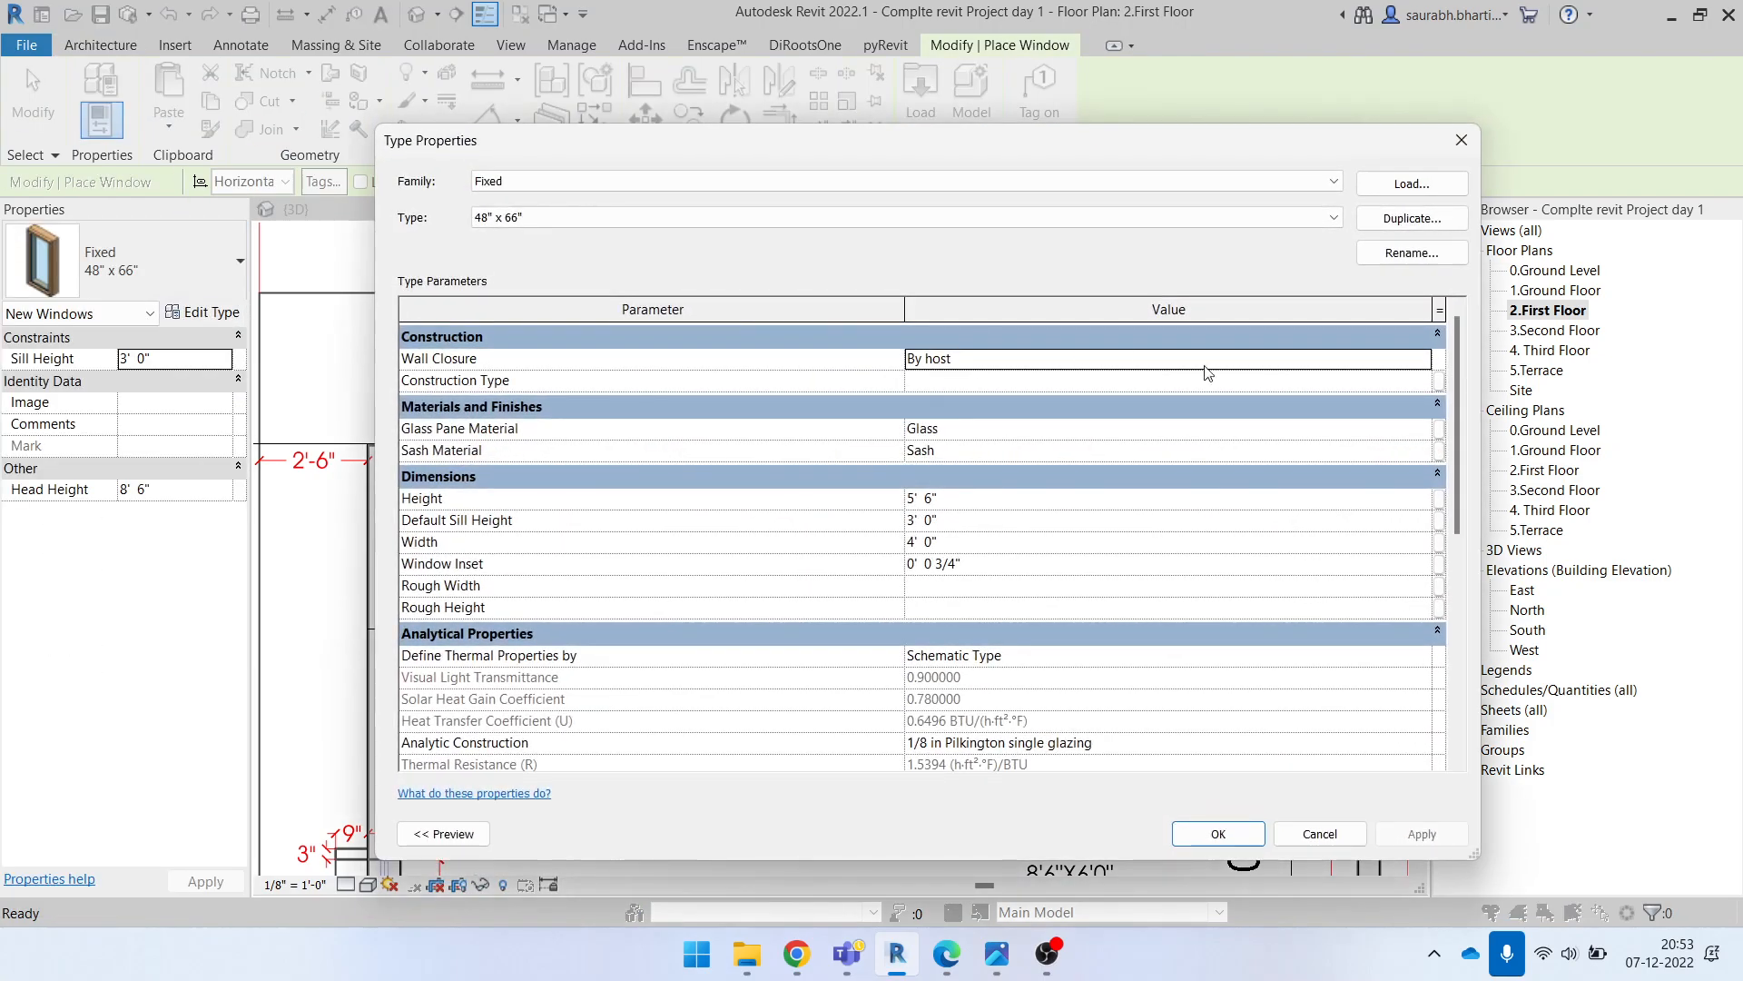
{"action": "left_click", "coordinate": [1412, 218]}
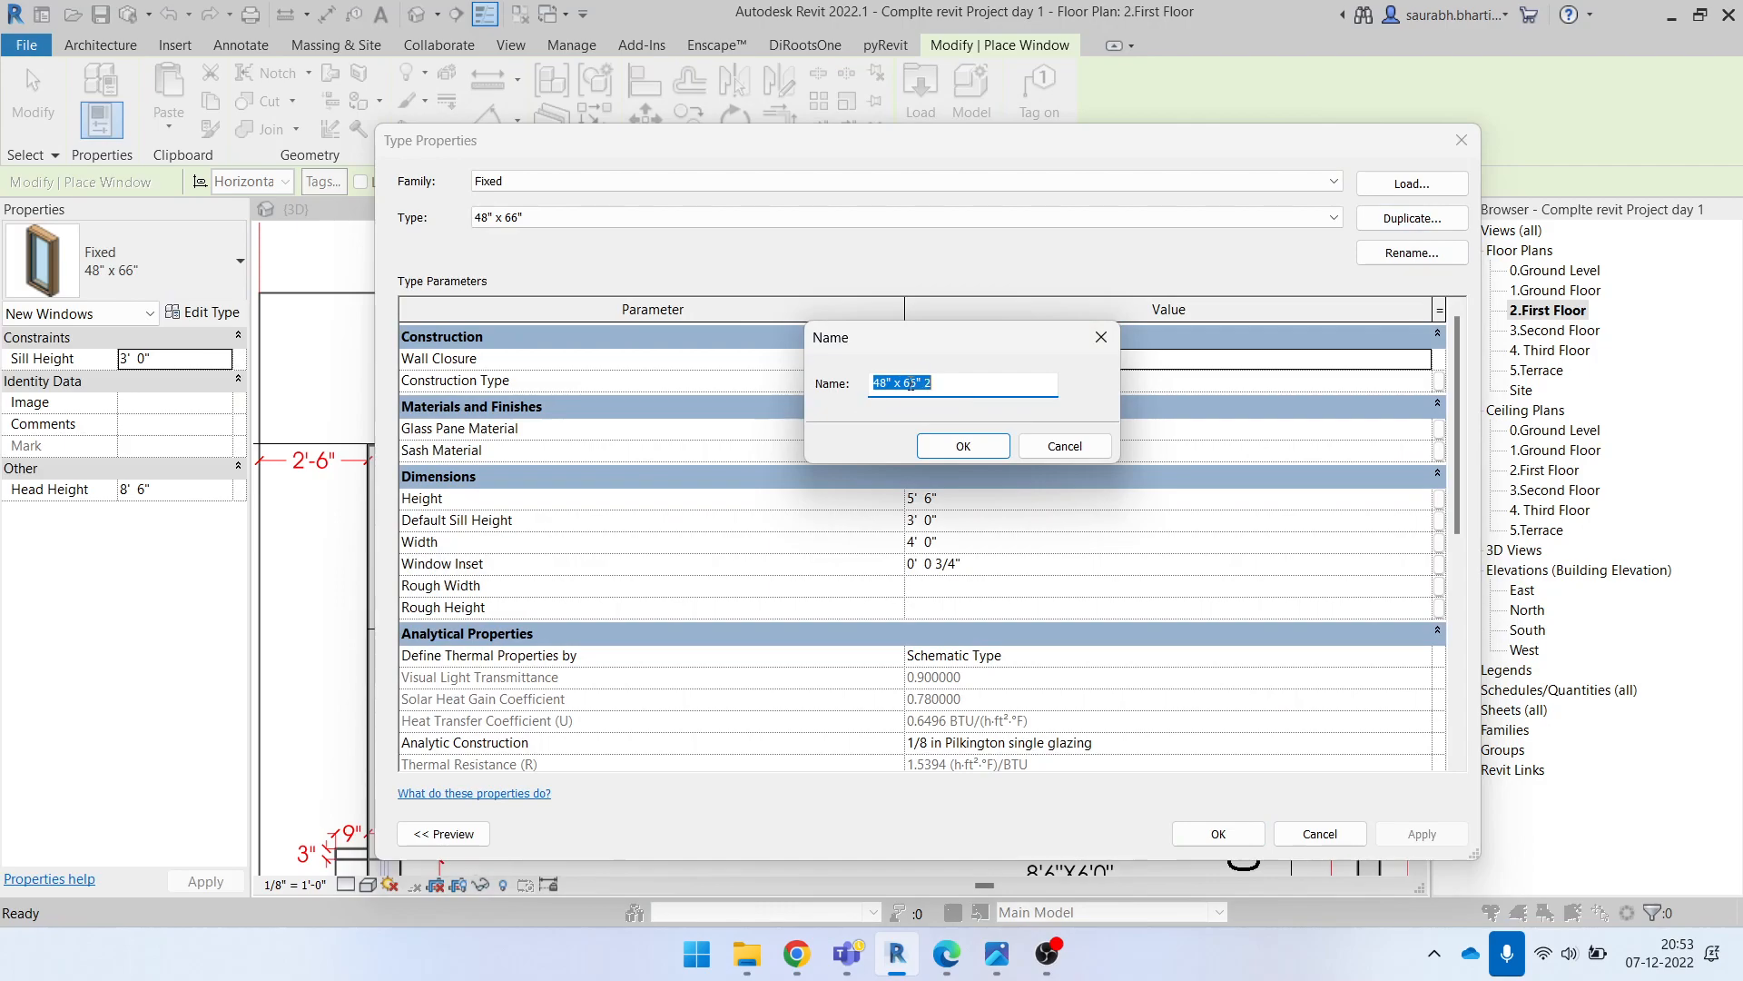
{"action": "key", "text": "BackSpace"}
{"action": "left_click", "coordinate": [964, 447]}
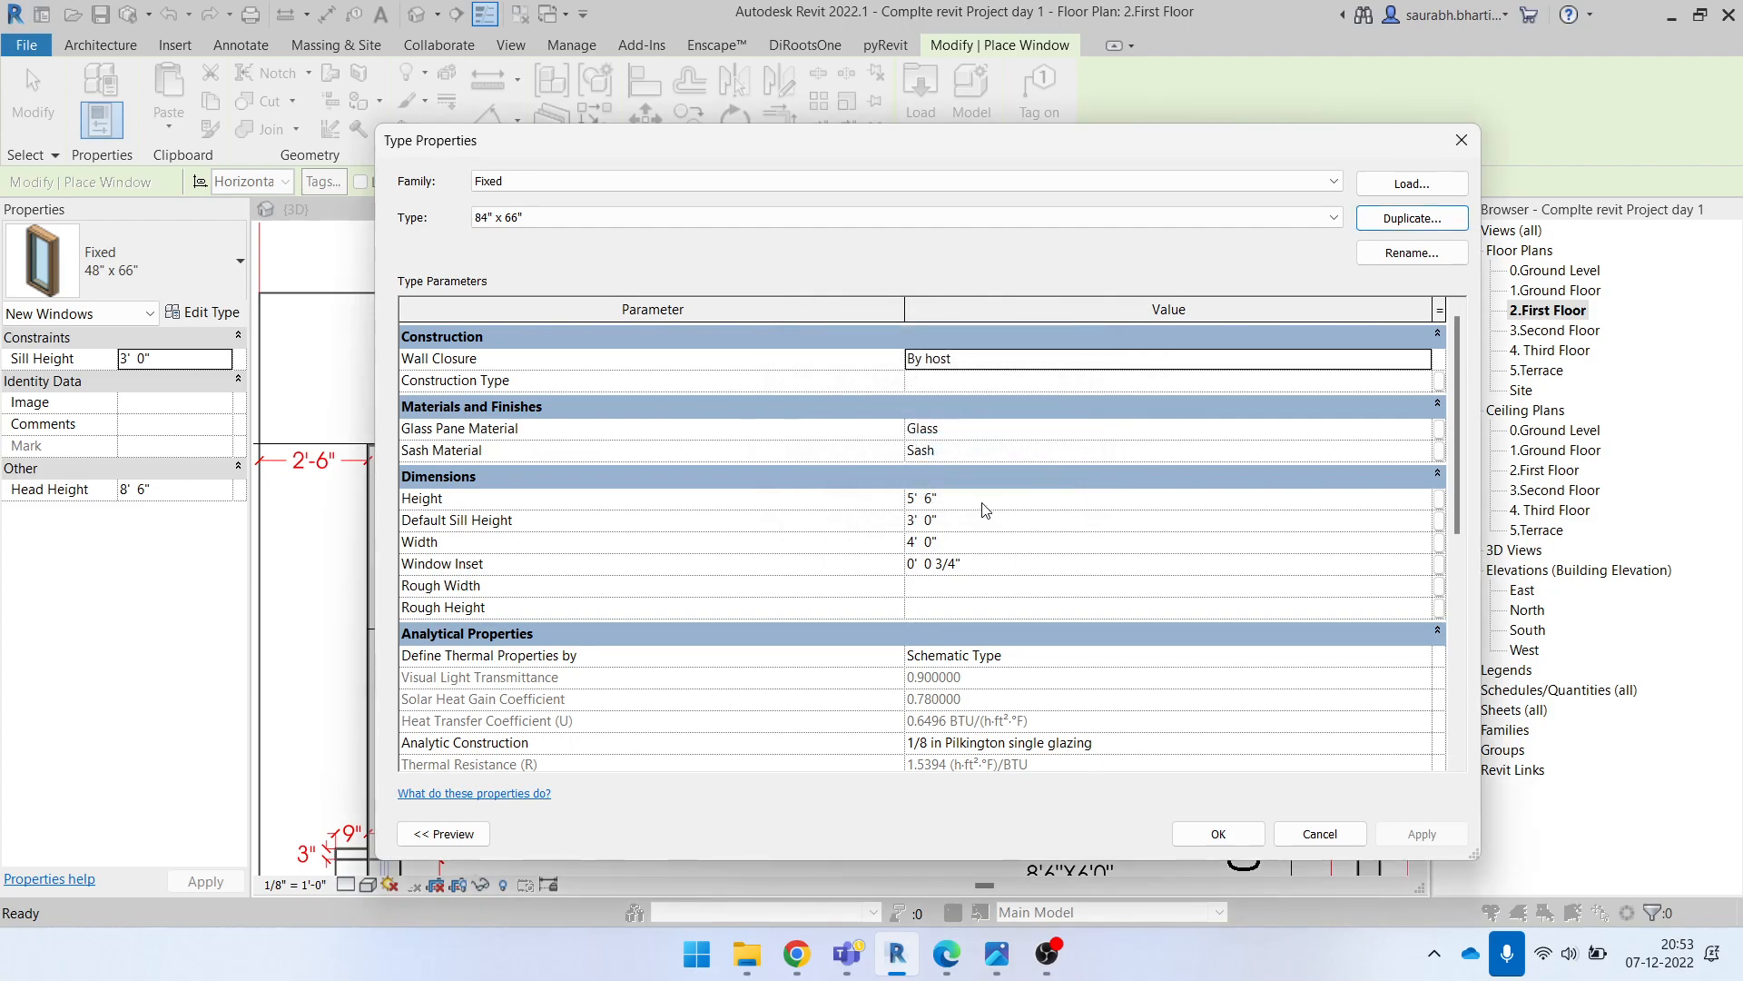
{"action": "left_click", "coordinate": [993, 535]}
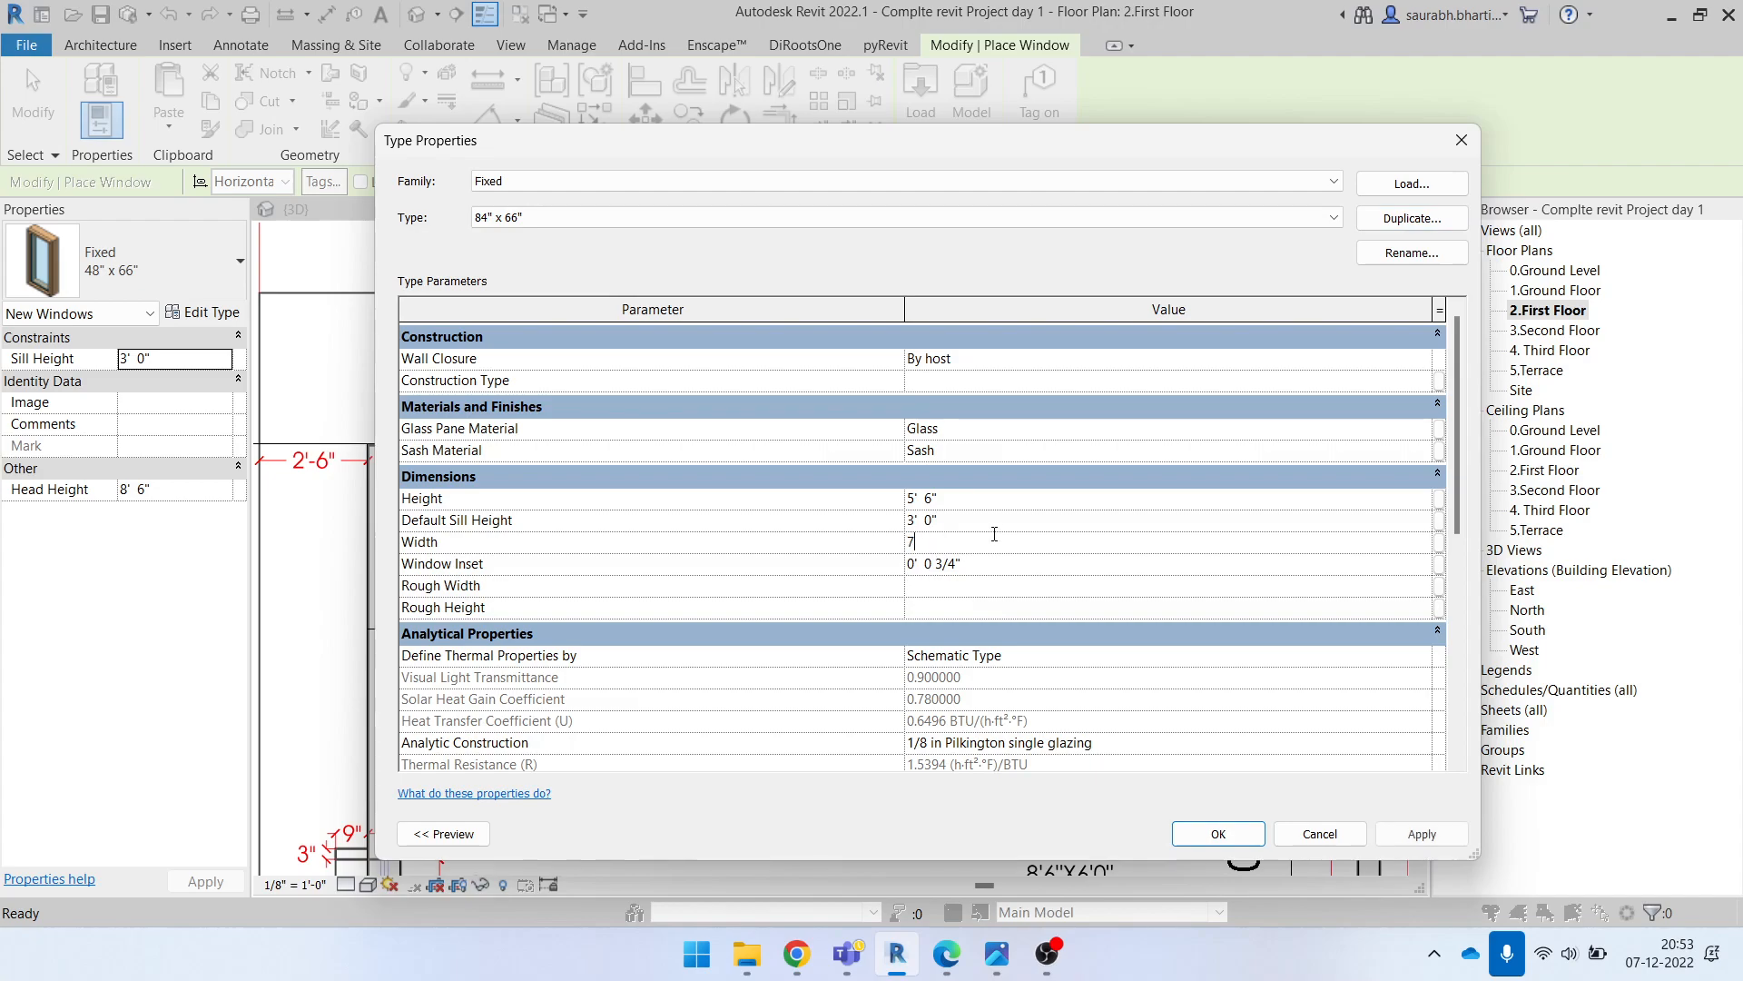
{"action": "left_click", "coordinate": [1207, 834]}
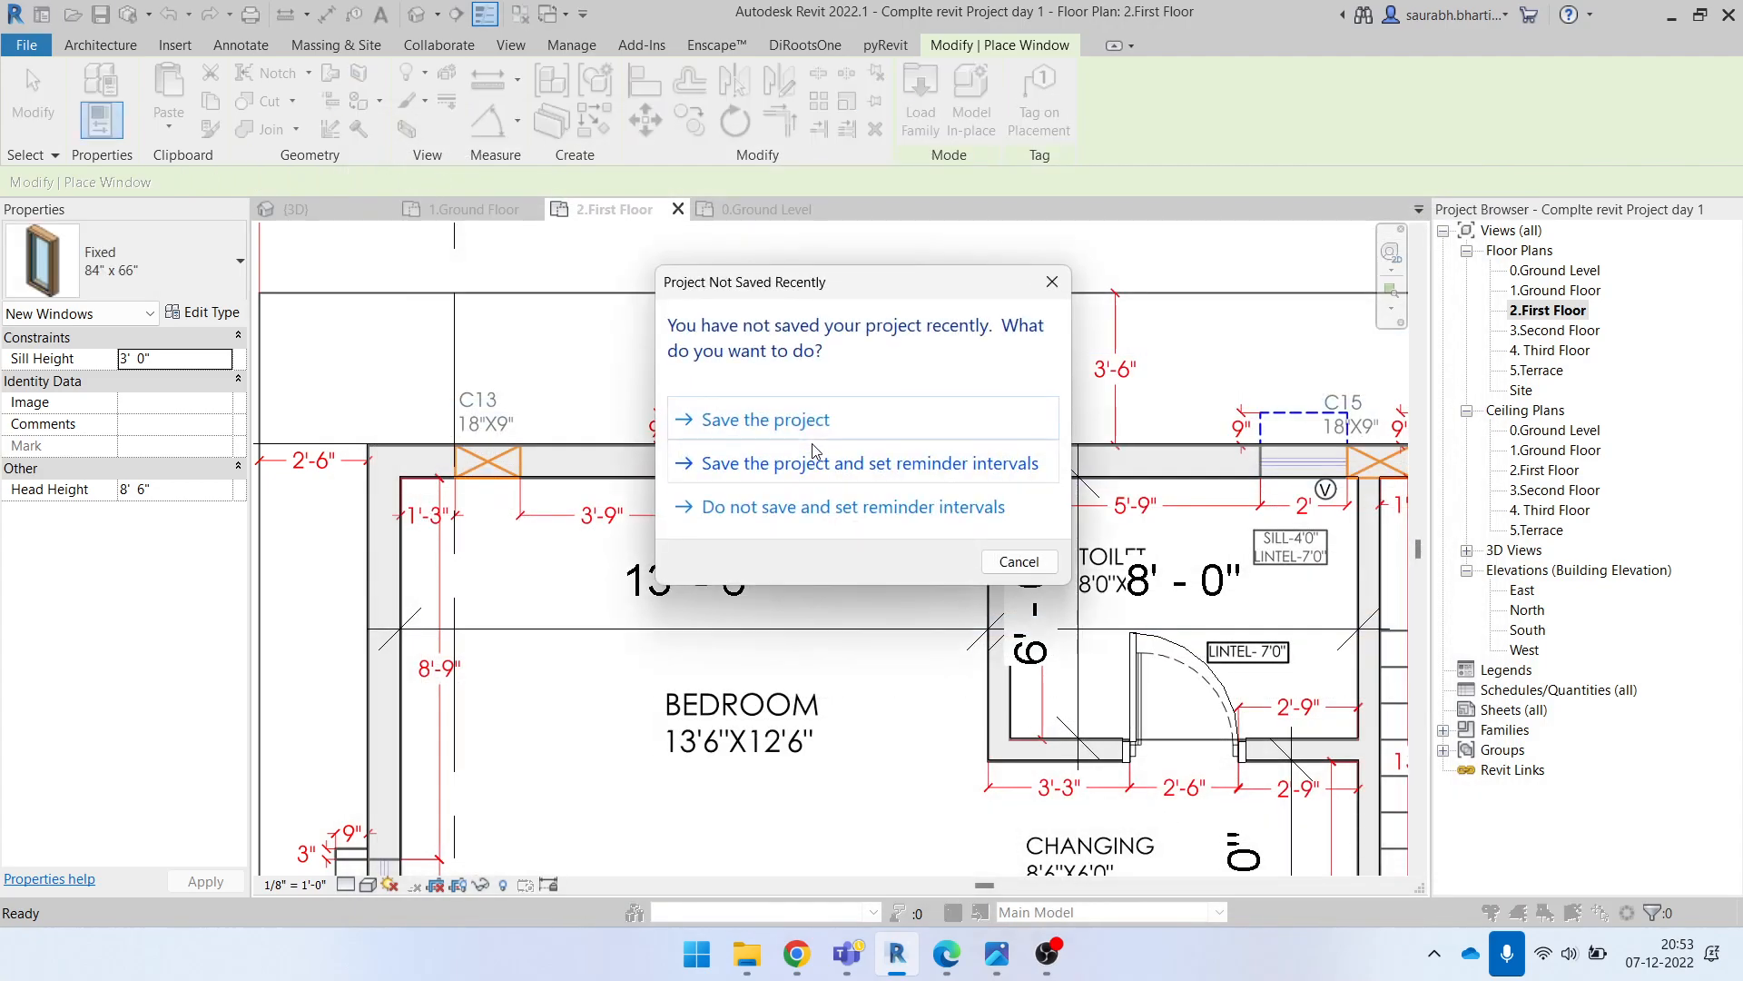
Step: Save the project and place the 84" x 66" window in the W4 bedroom opening beside column C14
{"action": "left_click", "coordinate": [852, 438]}
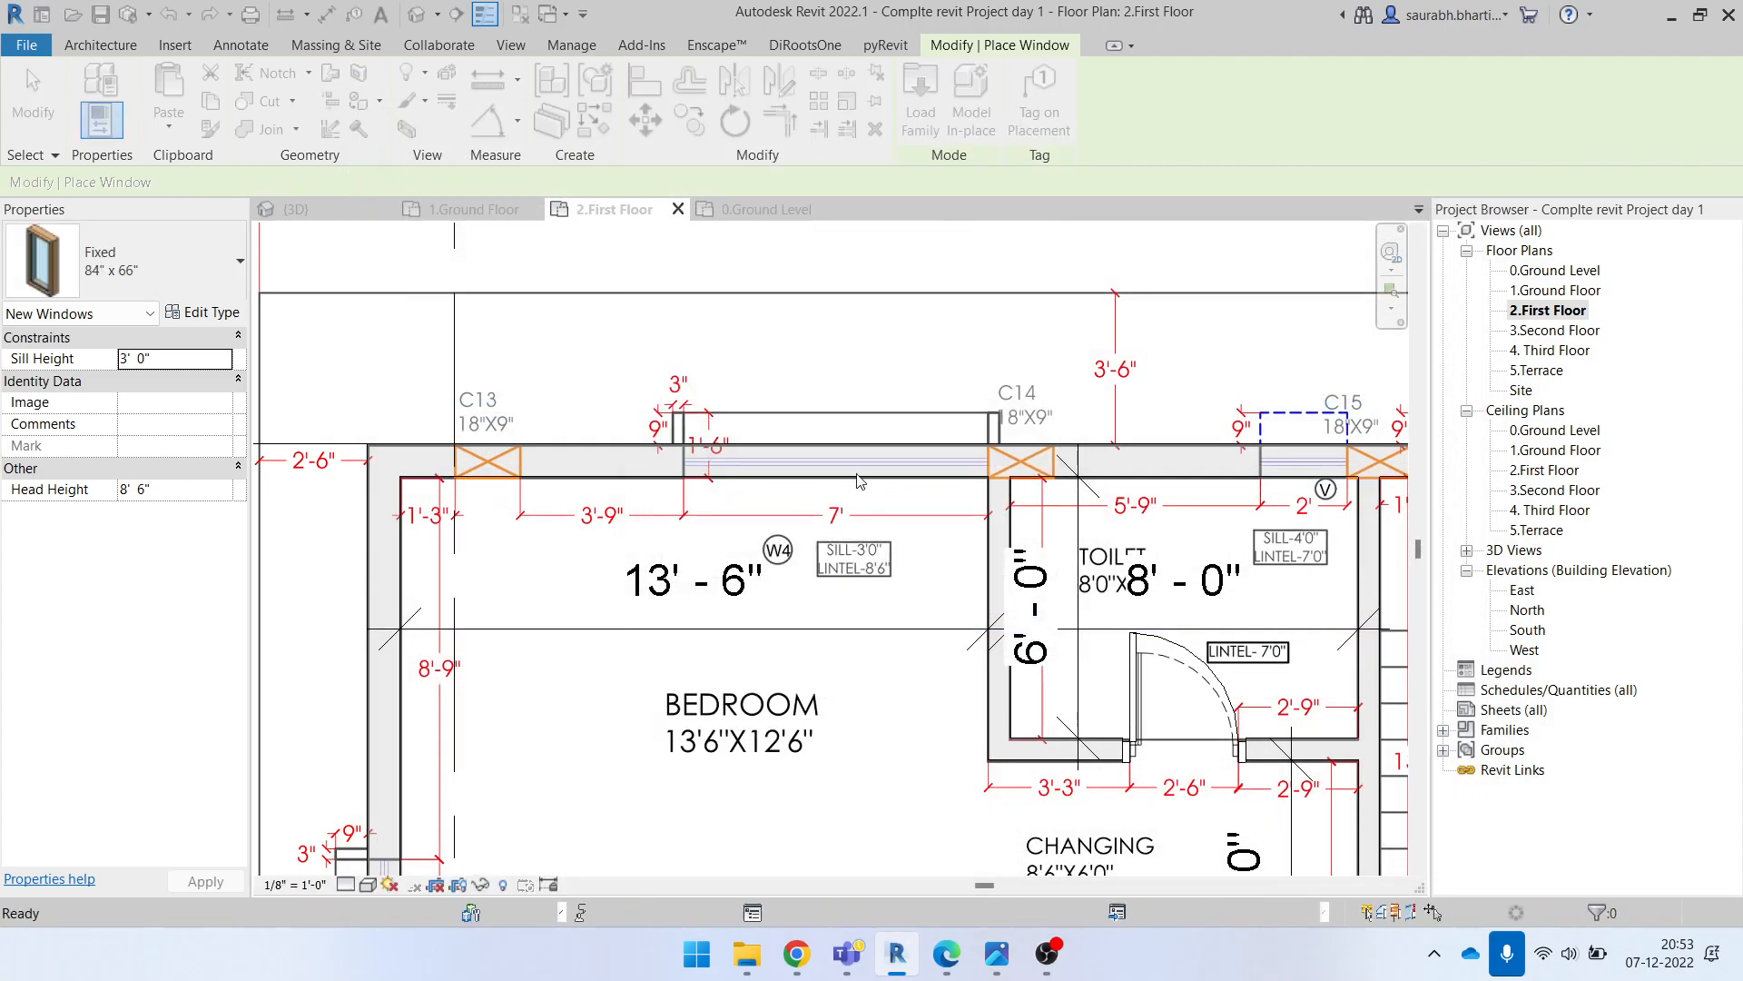
{"action": "scroll", "coordinate": [850, 463], "scroll_direction": "up", "scroll_amount": 5}
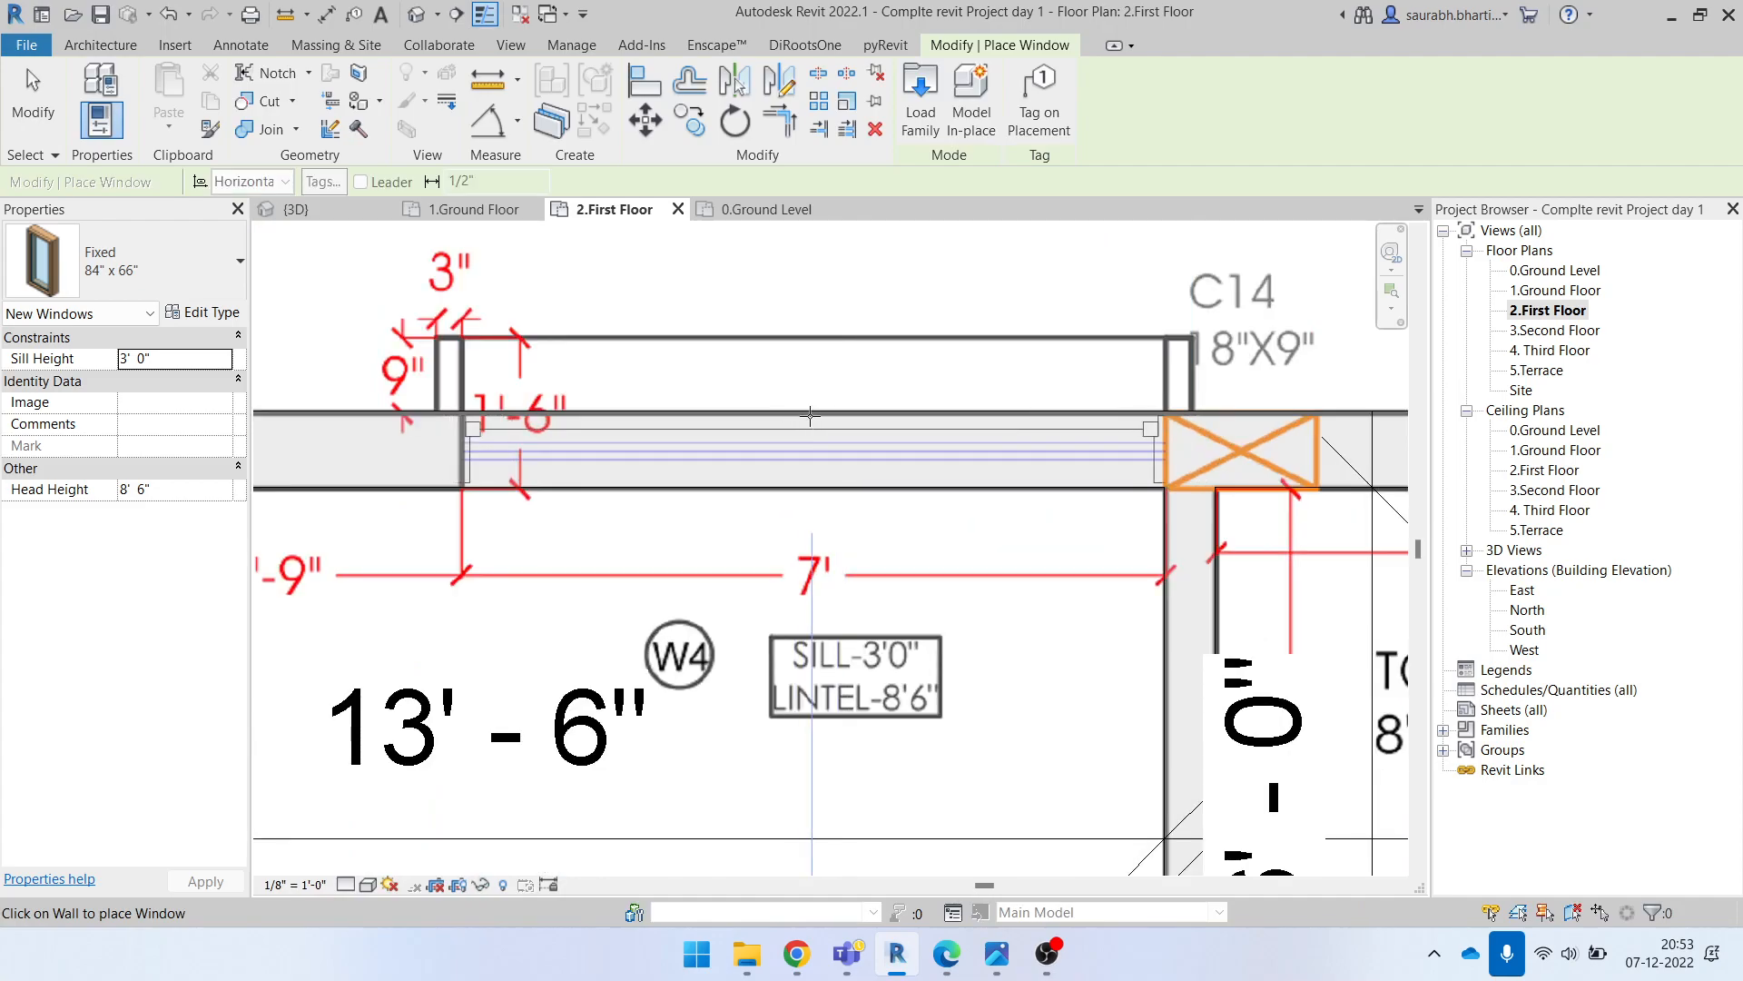
{"action": "left_click", "coordinate": [811, 415]}
Step: Place a Fixed 60" x 66" window in the W5 staircase opening between columns C15 and C16
{"action": "scroll", "coordinate": [811, 415], "scroll_direction": "down", "scroll_amount": 5}
{"action": "middle_click_drag", "start_coordinate": [811, 415], "coordinate": [291, 564]}
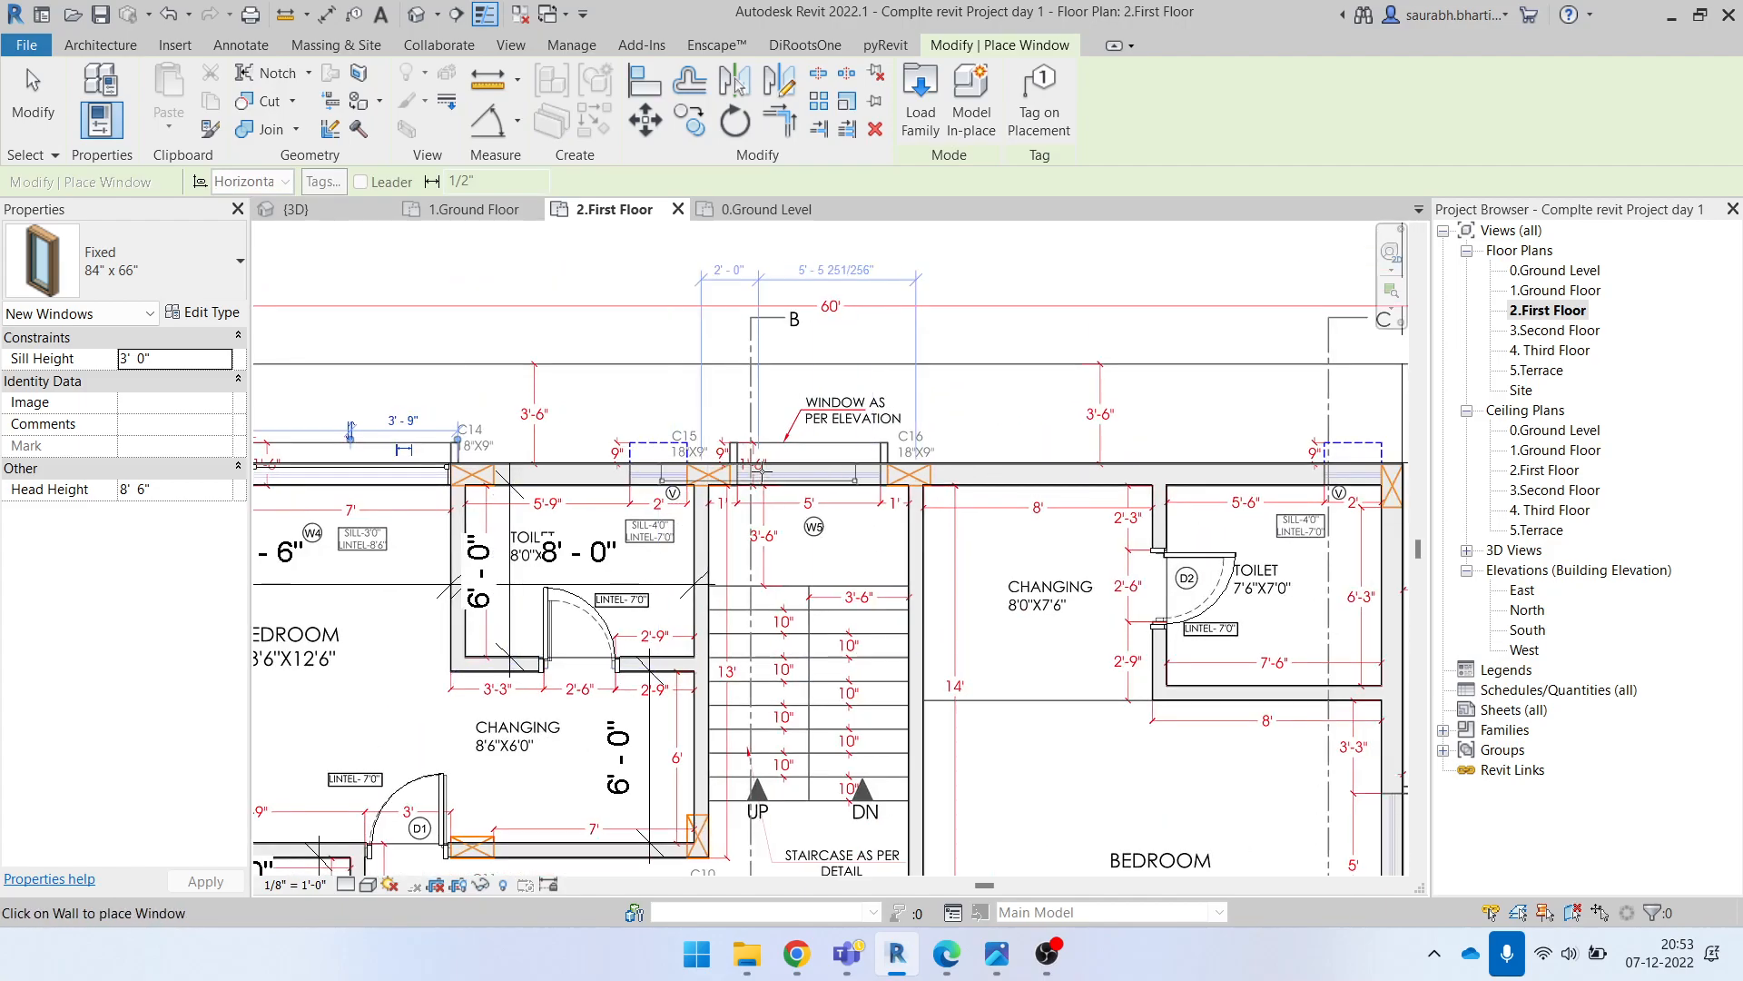
{"action": "scroll", "coordinate": [846, 463], "scroll_direction": "up", "scroll_amount": 5}
{"action": "scroll", "coordinate": [846, 463], "scroll_direction": "down", "scroll_amount": 3}
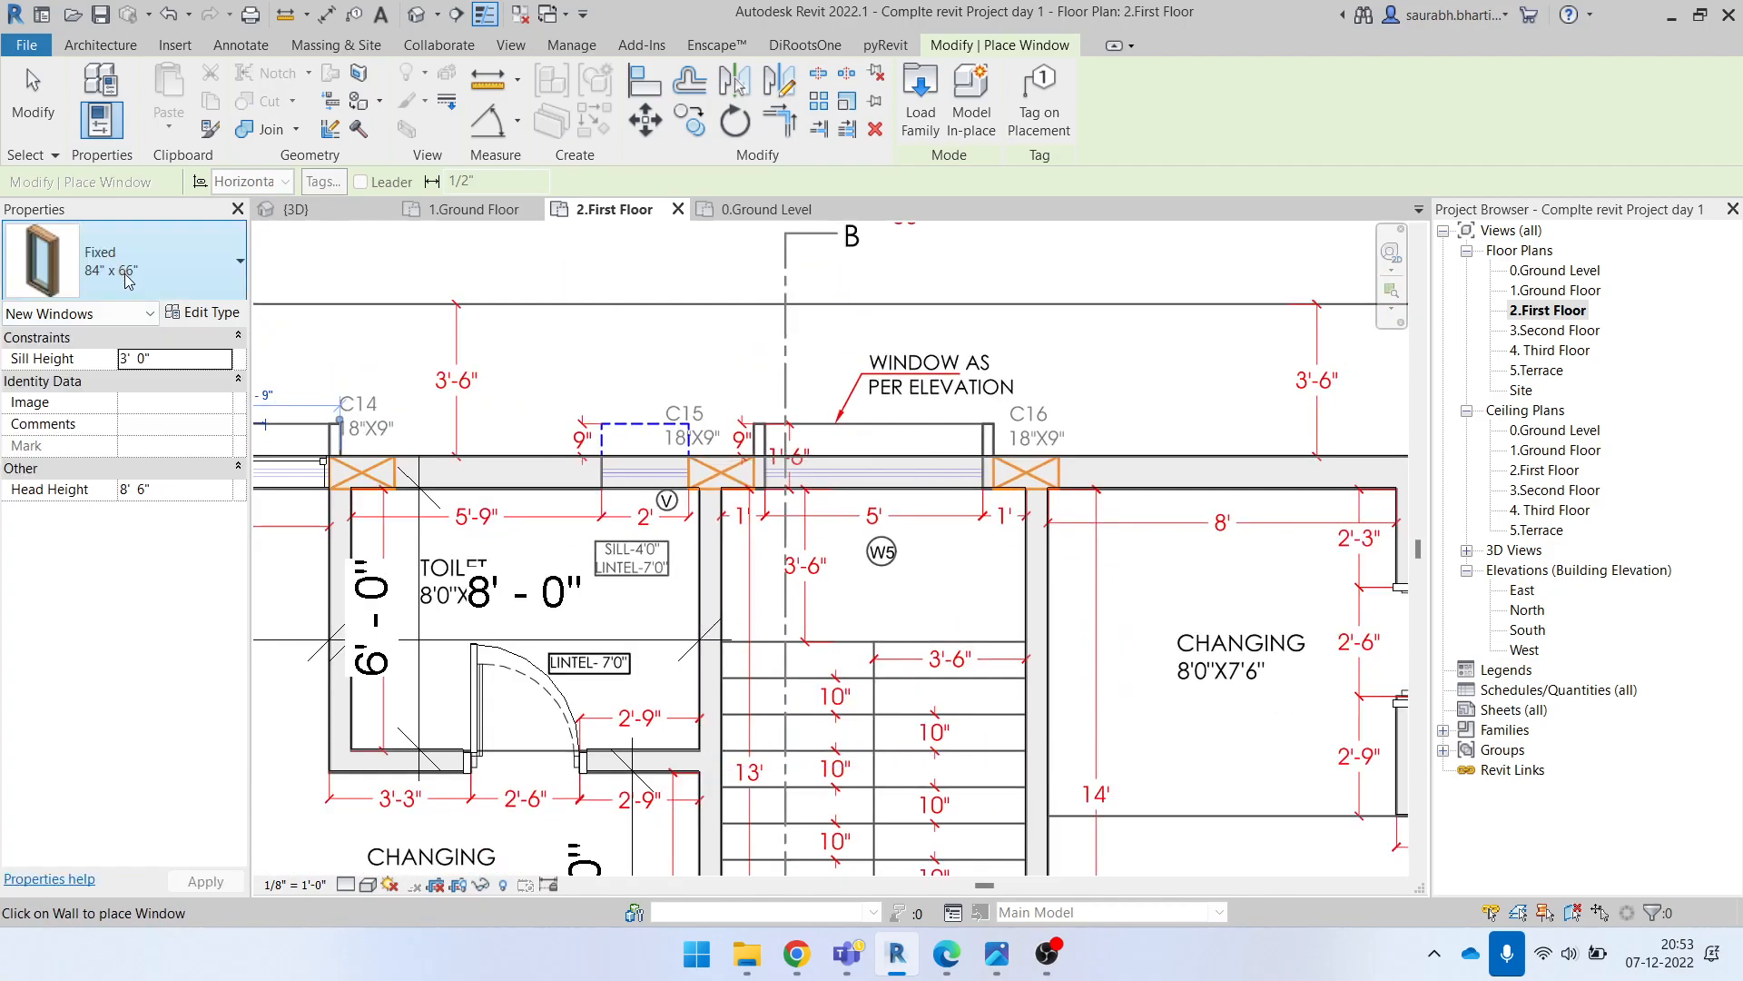
{"action": "left_click", "coordinate": [164, 268]}
{"action": "scroll", "coordinate": [136, 464], "scroll_direction": "up", "scroll_amount": 5}
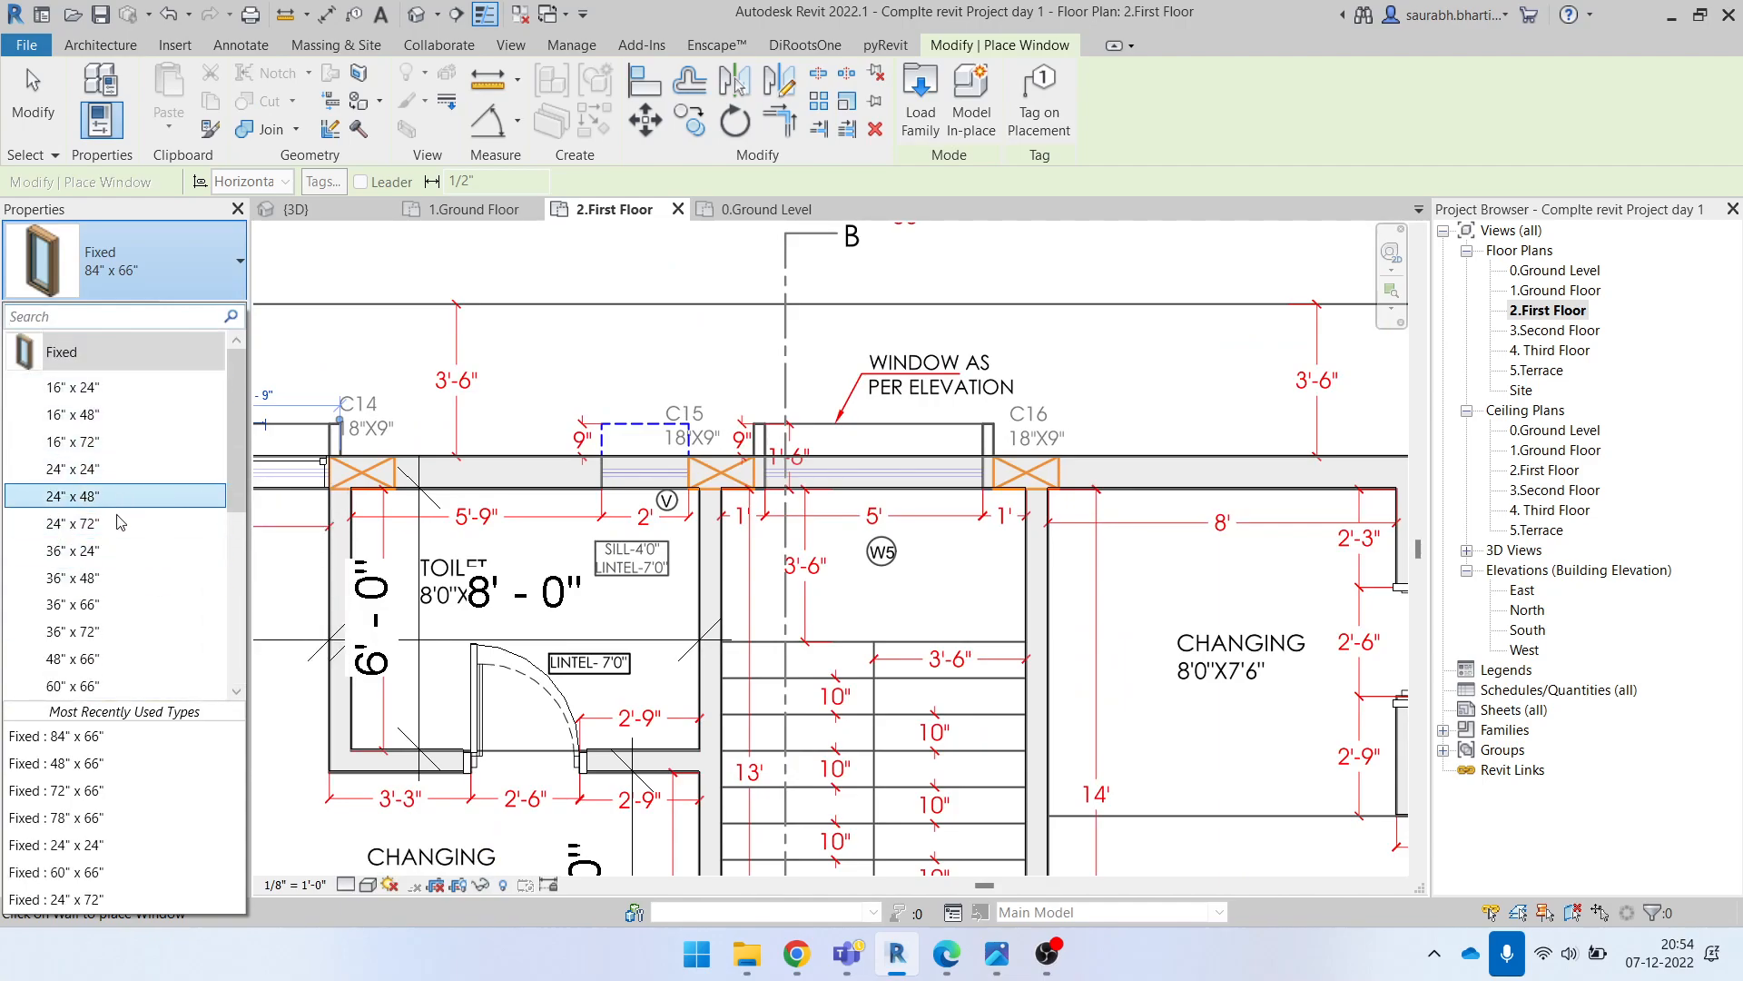
{"action": "left_click", "coordinate": [91, 686]}
{"action": "scroll", "coordinate": [877, 452], "scroll_direction": "up", "scroll_amount": 2}
{"action": "scroll", "coordinate": [884, 463], "scroll_direction": "down", "scroll_amount": 5}
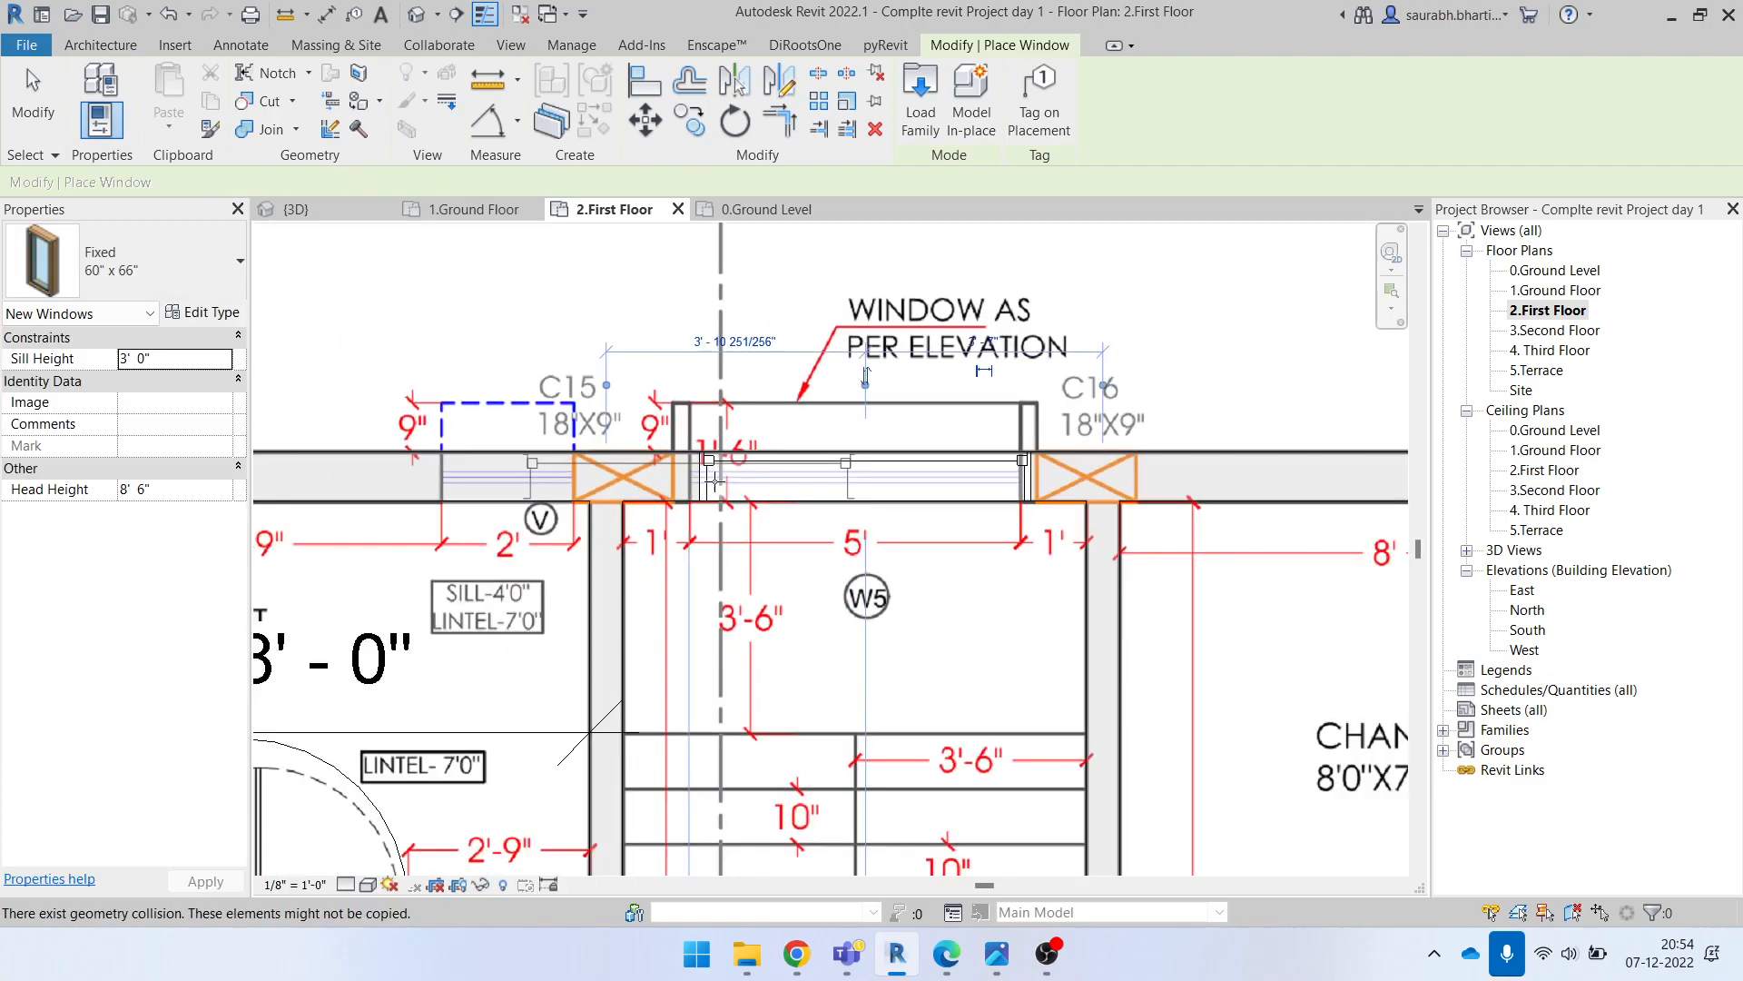
Step: Place a Fixed 24" x 24" window in the 2' toilet wall opening beside the louvers
{"action": "middle_click_drag", "start_coordinate": [1081, 509], "coordinate": [1107, 470]}
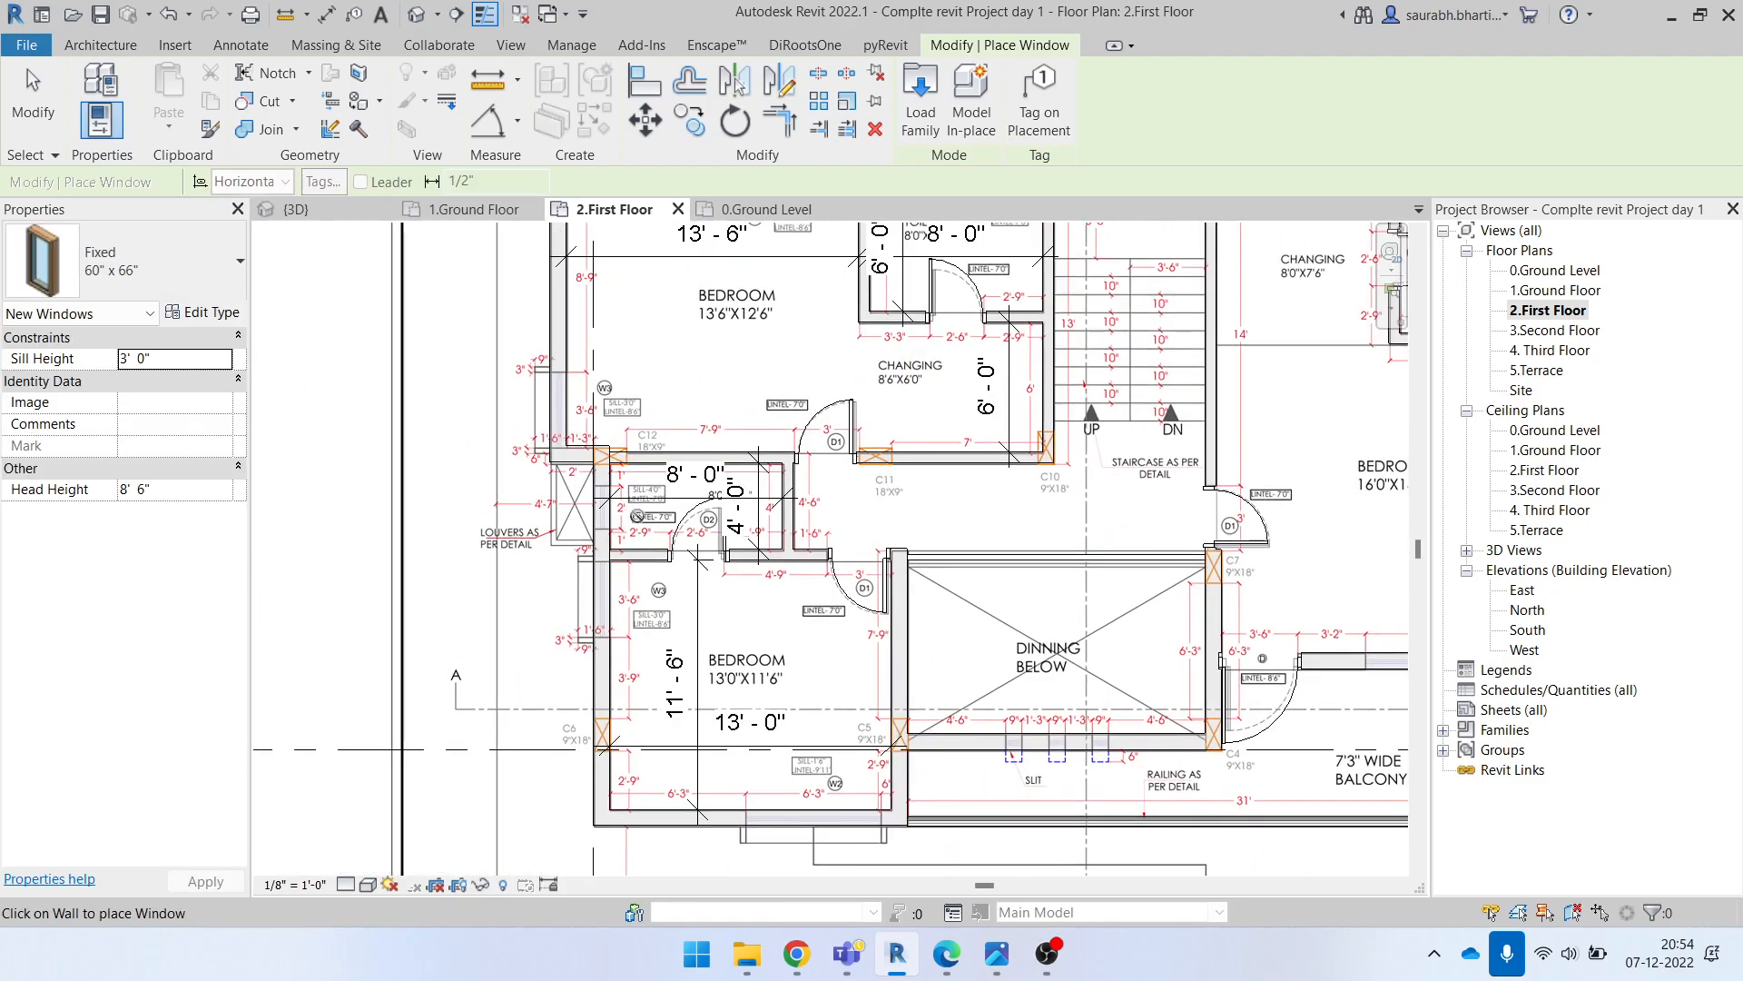
{"action": "scroll", "coordinate": [604, 563], "scroll_direction": "up", "scroll_amount": 3}
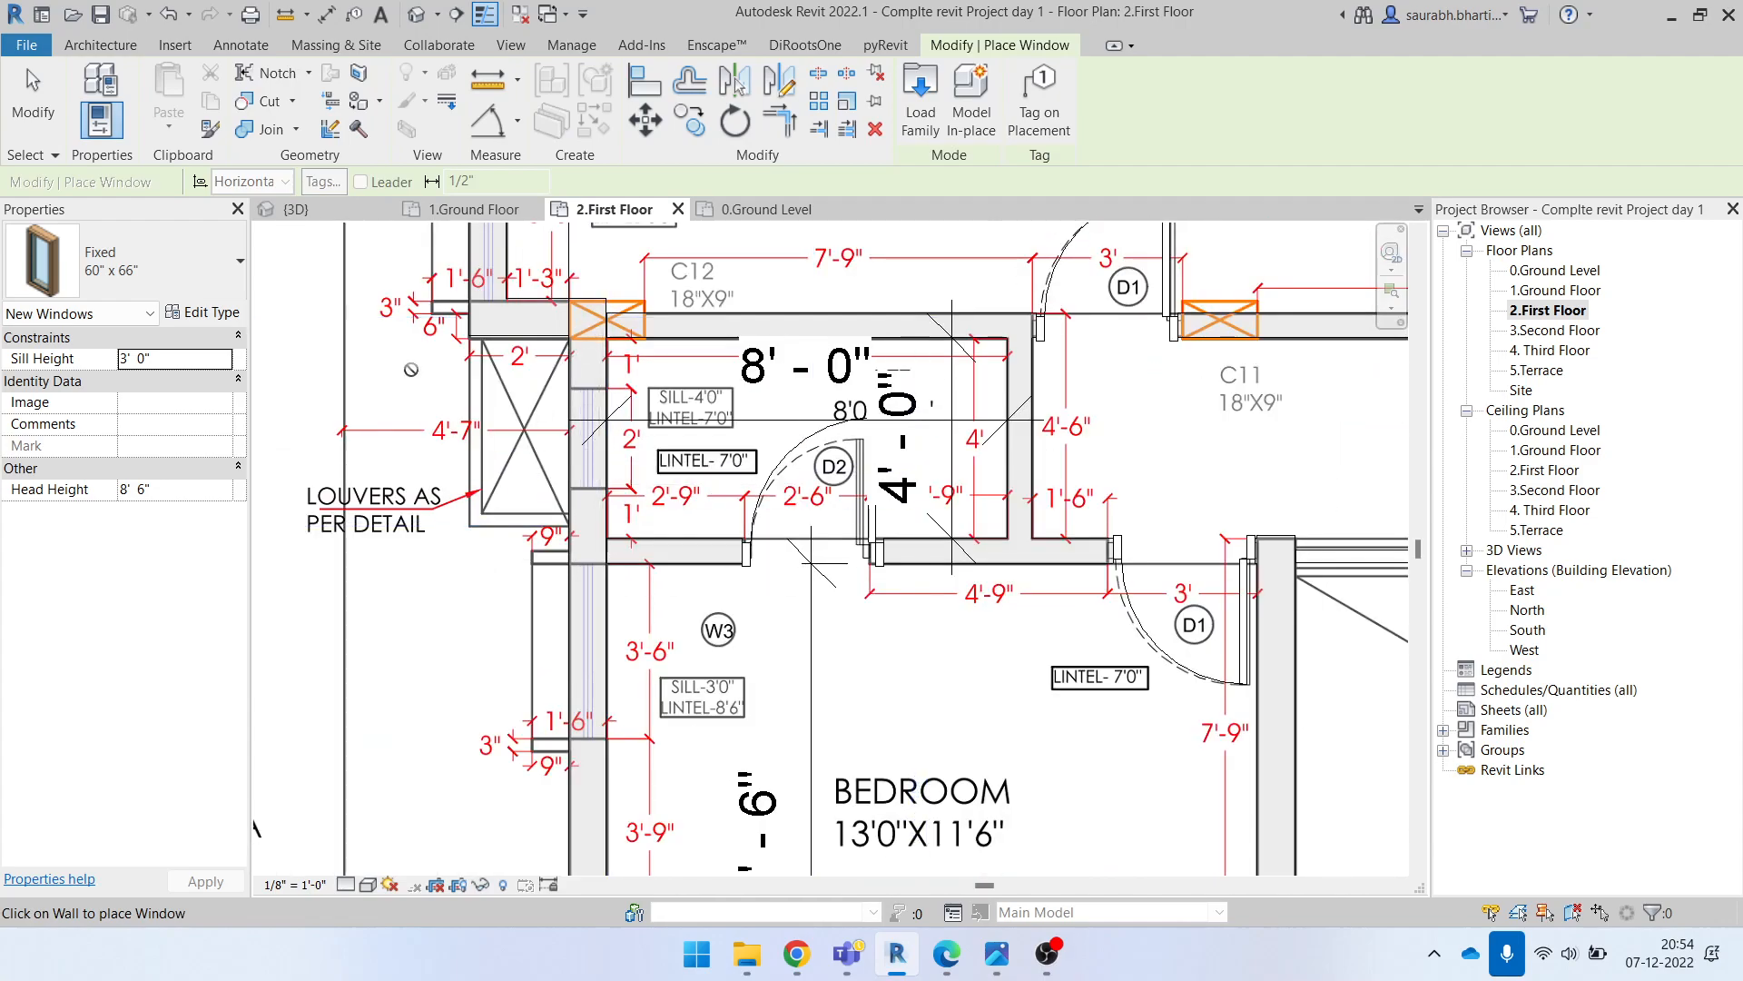
{"action": "left_click", "coordinate": [68, 257]}
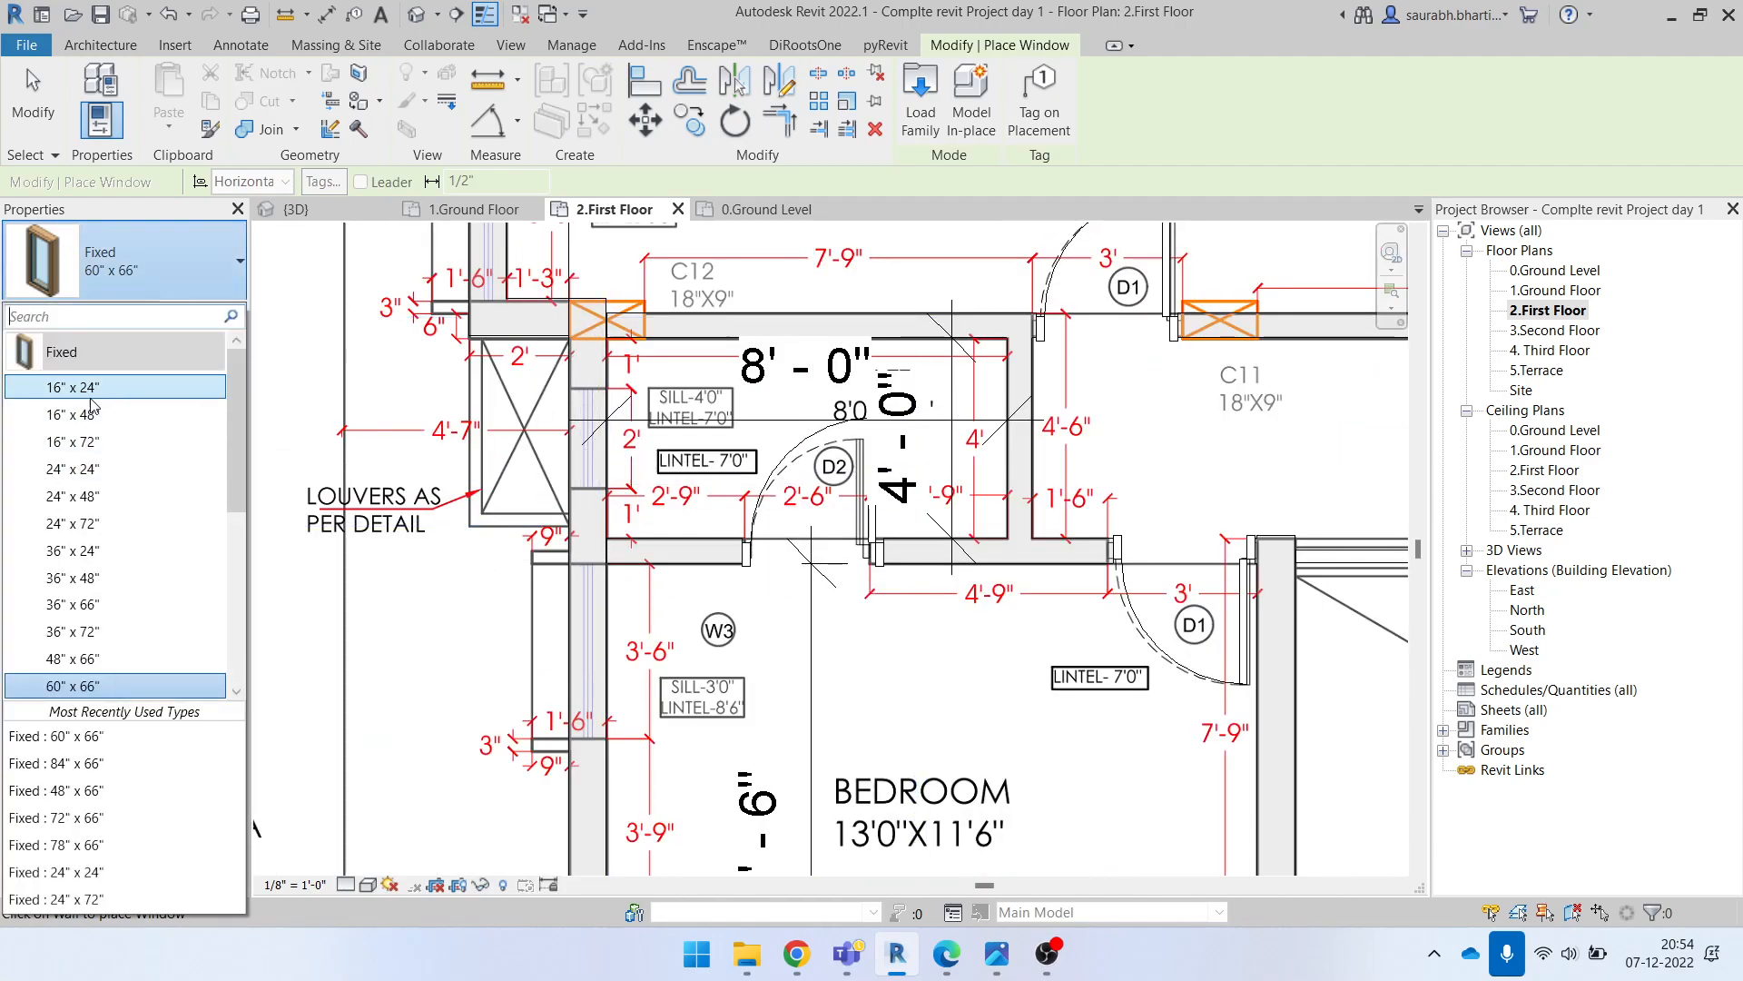
{"action": "left_click", "coordinate": [99, 469]}
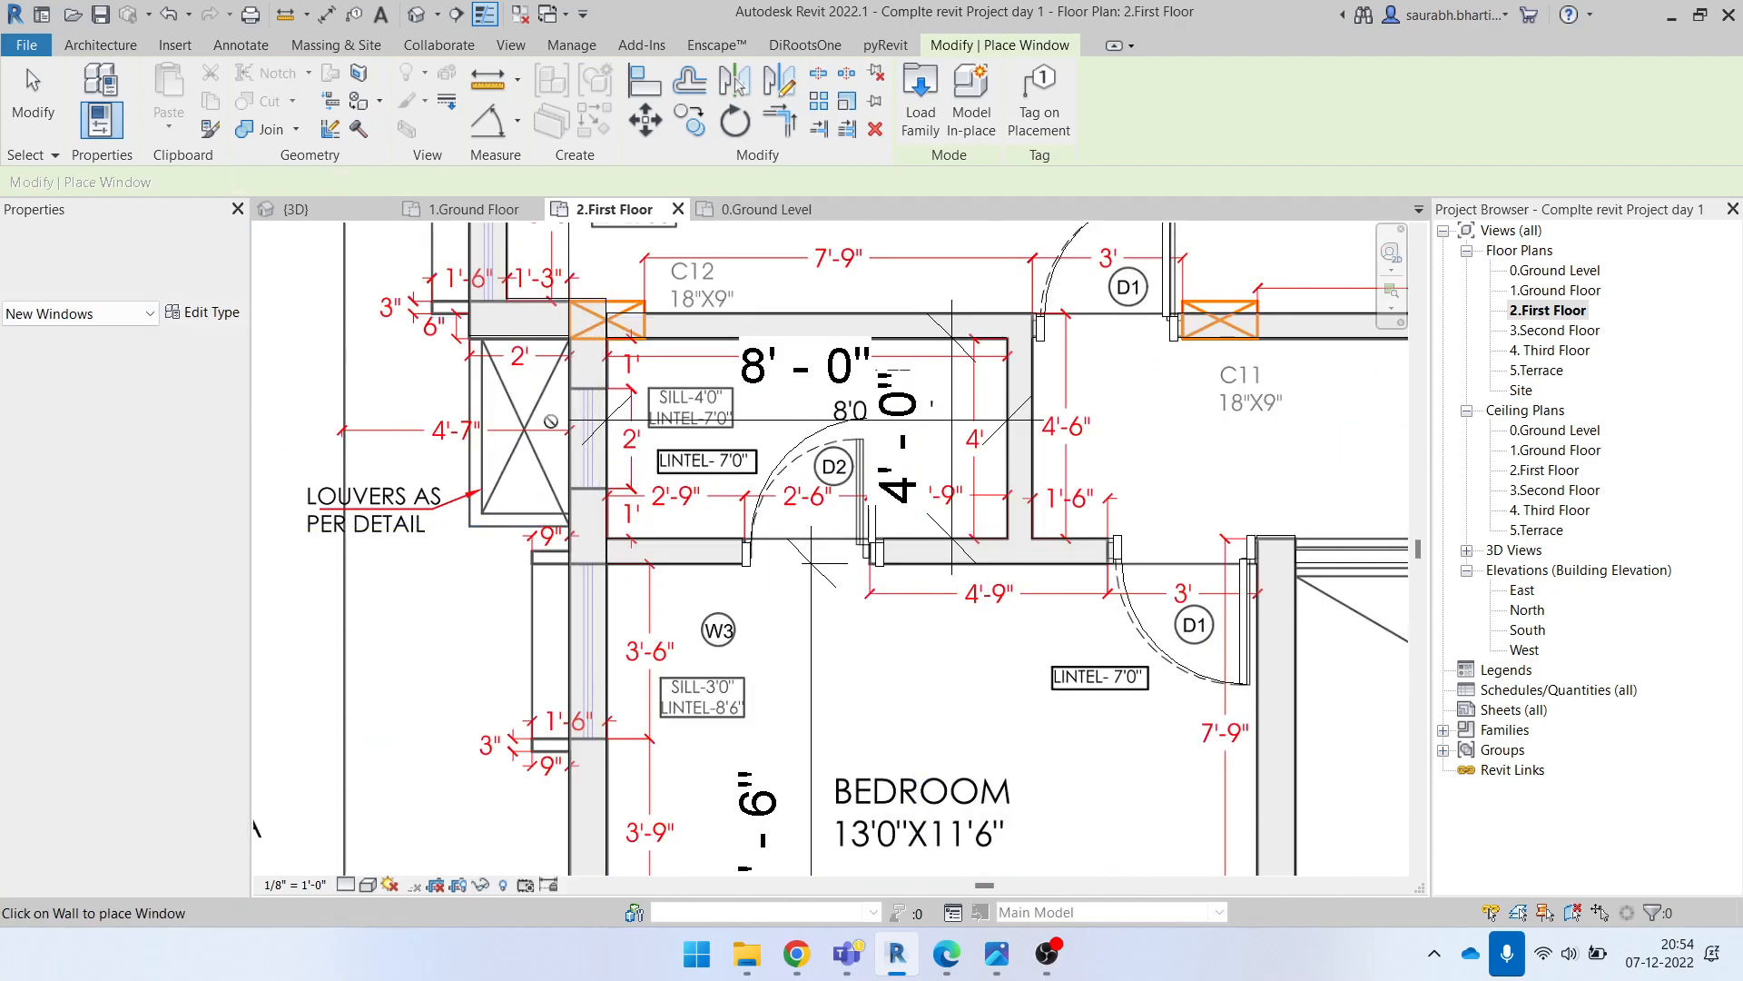
{"action": "scroll", "coordinate": [581, 429], "scroll_direction": "up", "scroll_amount": 1}
{"action": "scroll", "coordinate": [581, 428], "scroll_direction": "up", "scroll_amount": 2}
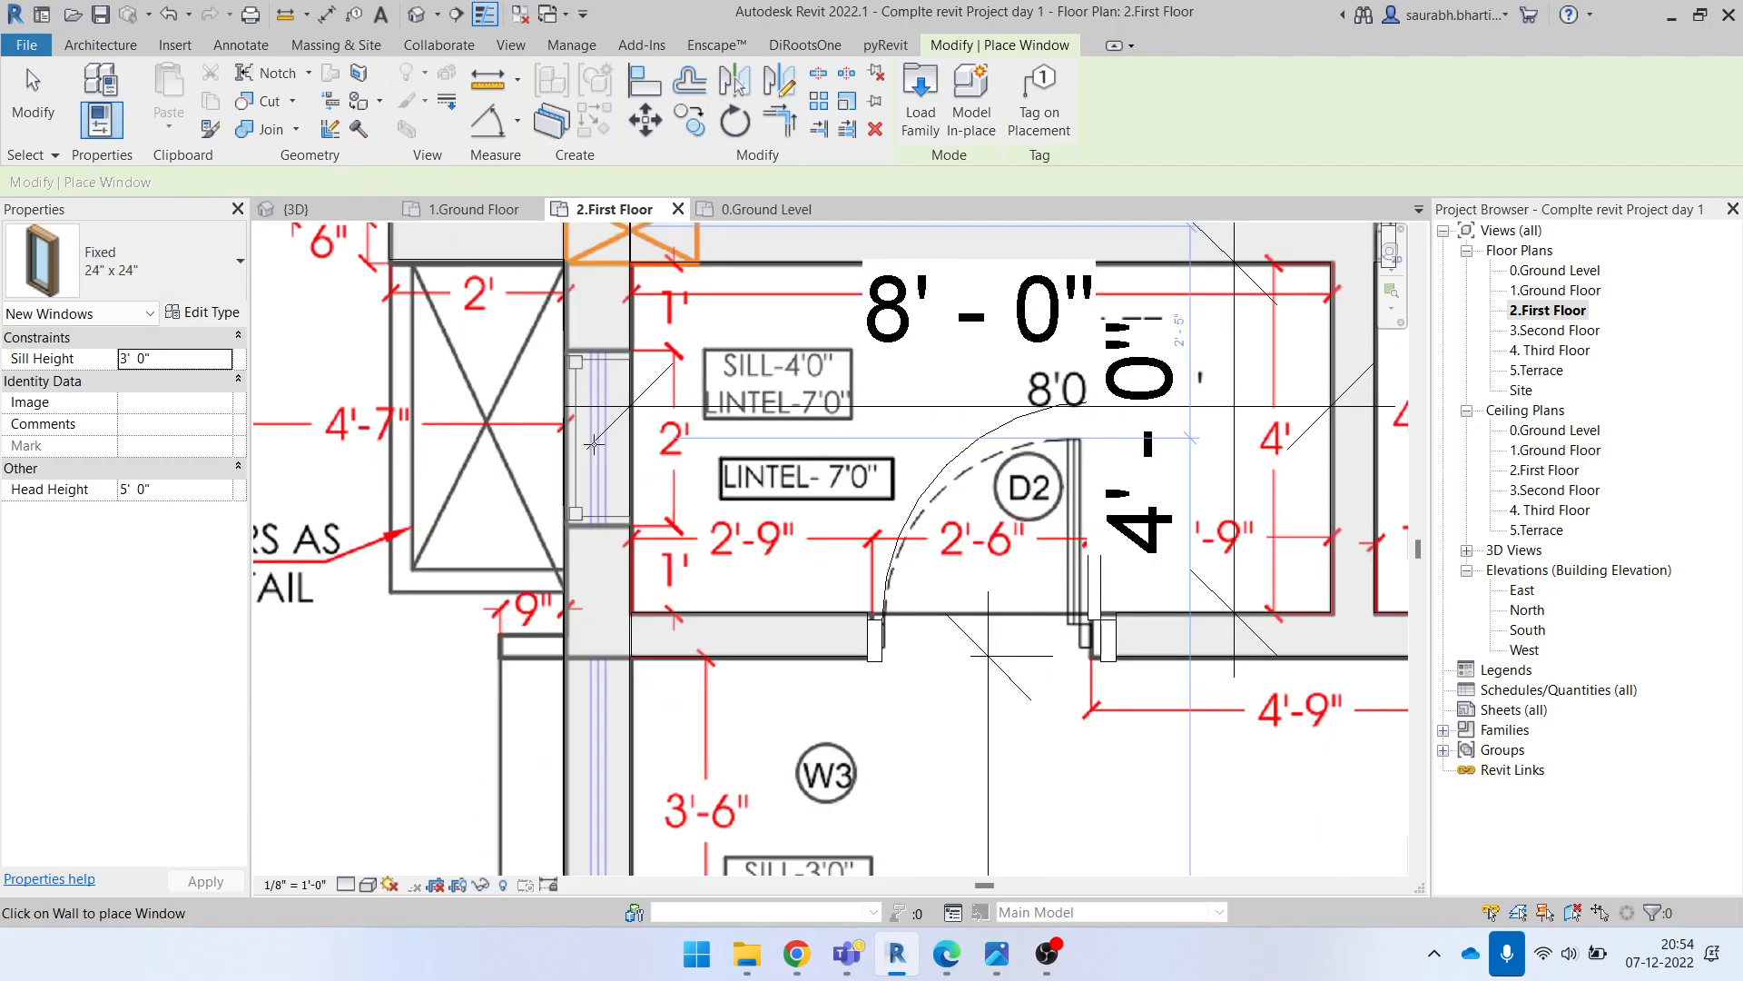
{"action": "scroll", "coordinate": [583, 434], "scroll_direction": "down", "scroll_amount": 3}
{"action": "scroll", "coordinate": [590, 606], "scroll_direction": "up", "scroll_amount": 2}
Step: Duplicate the Fixed 36" x 66" window type and name the copy 42" x 66"
{"action": "left_click", "coordinate": [188, 289]}
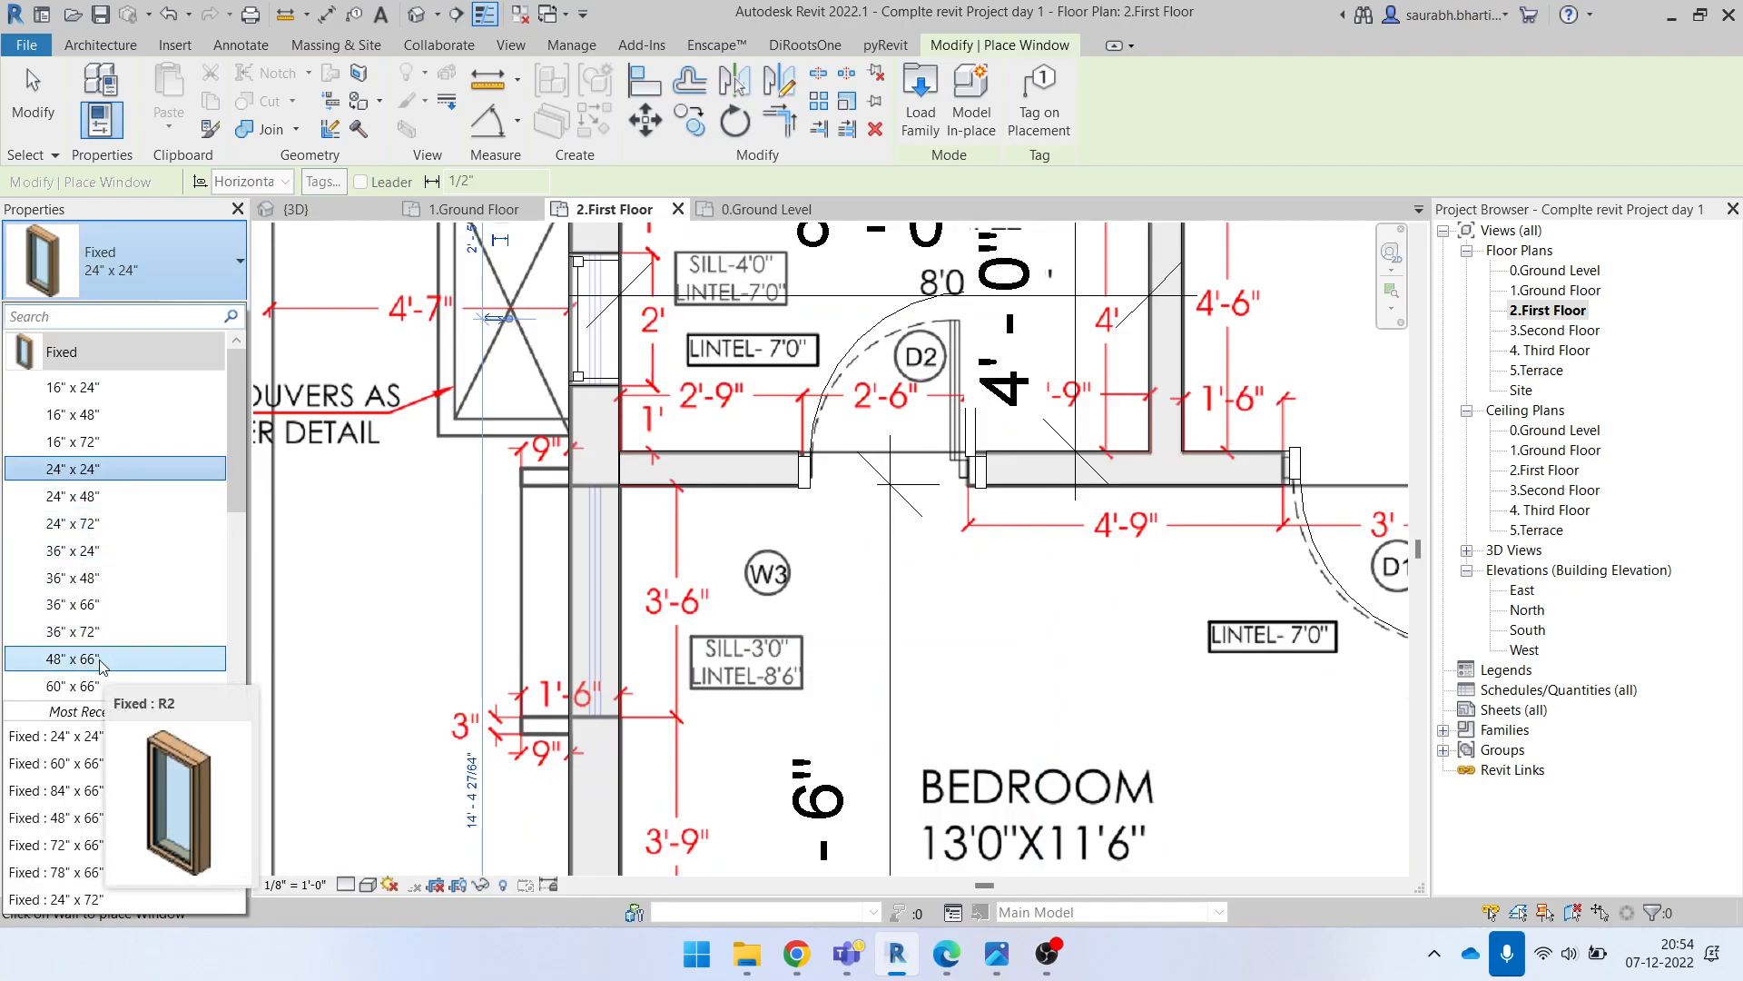
{"action": "scroll", "coordinate": [100, 617], "scroll_direction": "down", "scroll_amount": 1}
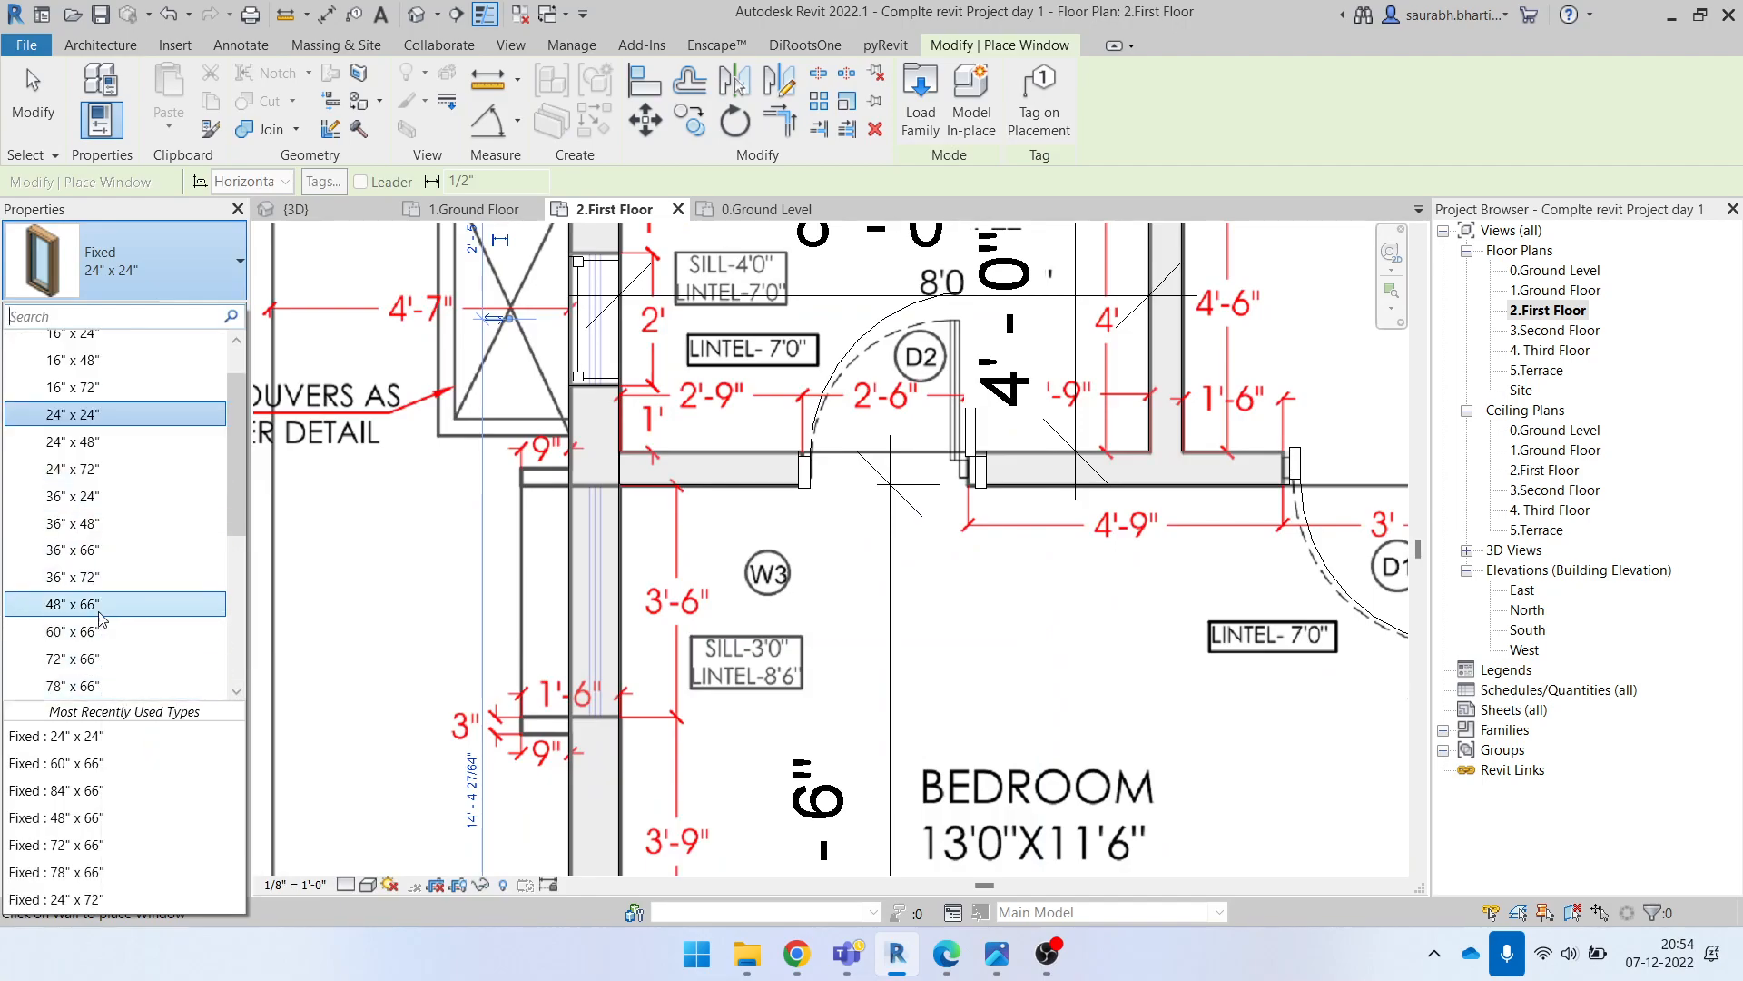
{"action": "left_click", "coordinate": [89, 551]}
{"action": "left_click", "coordinate": [203, 311]}
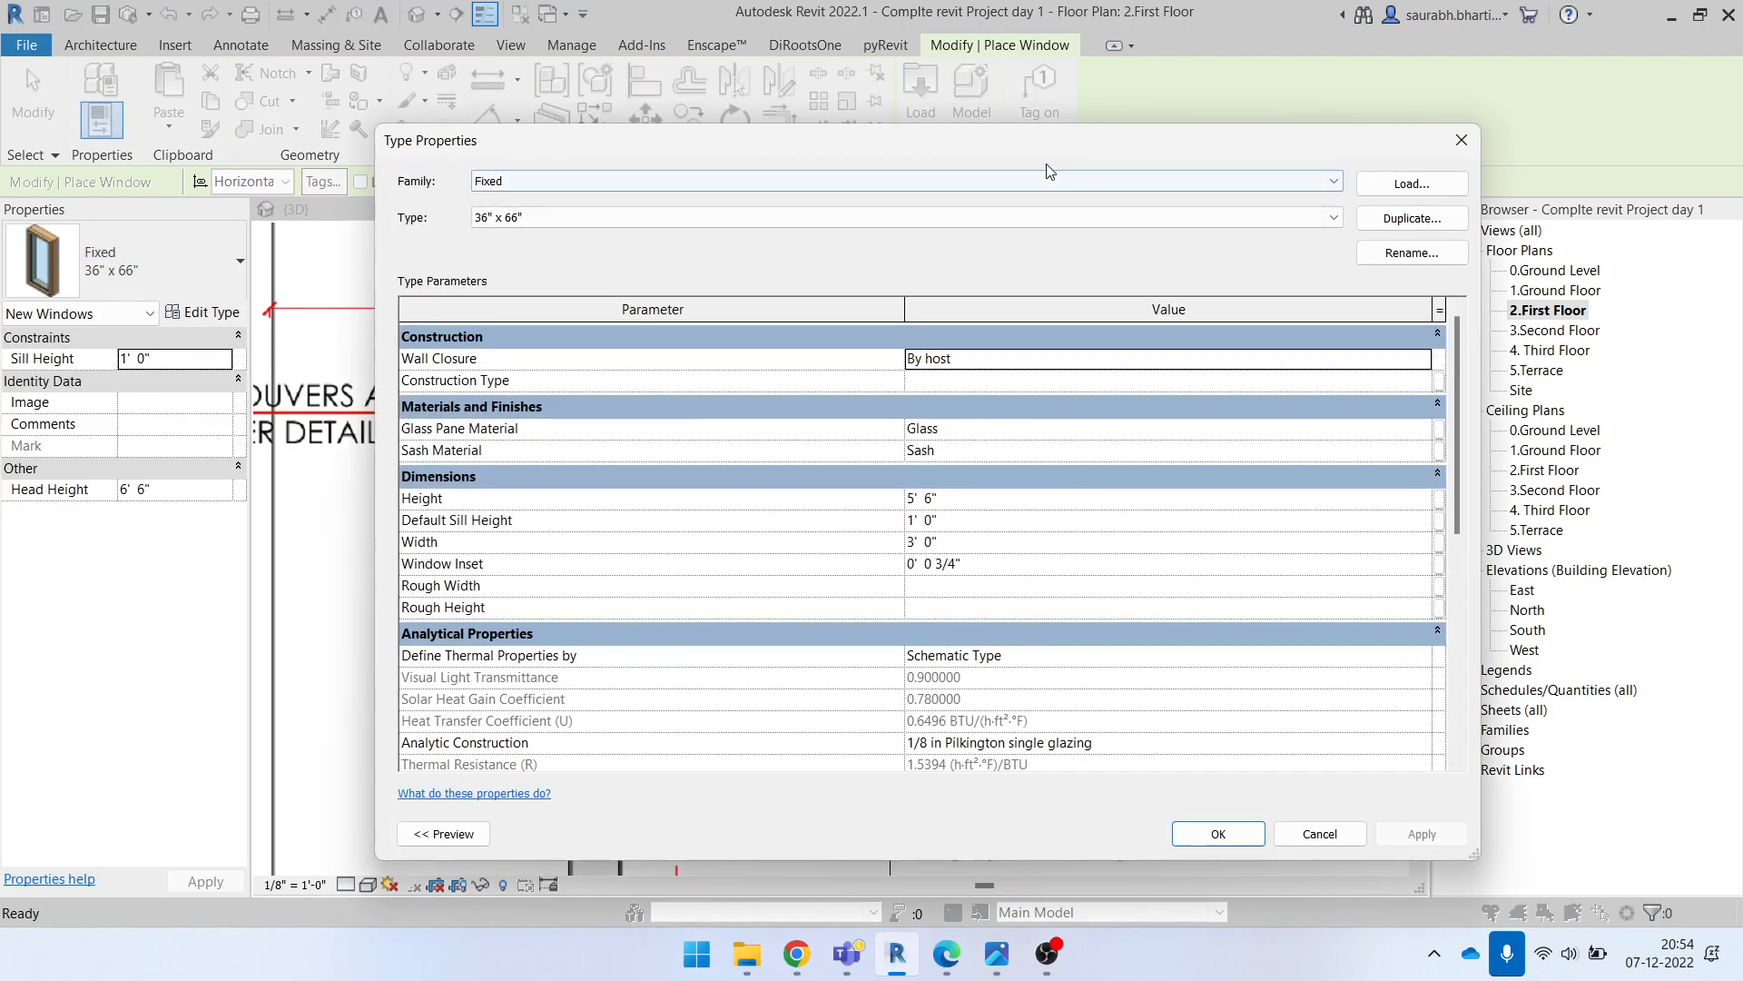
{"action": "left_click", "coordinate": [1383, 227]}
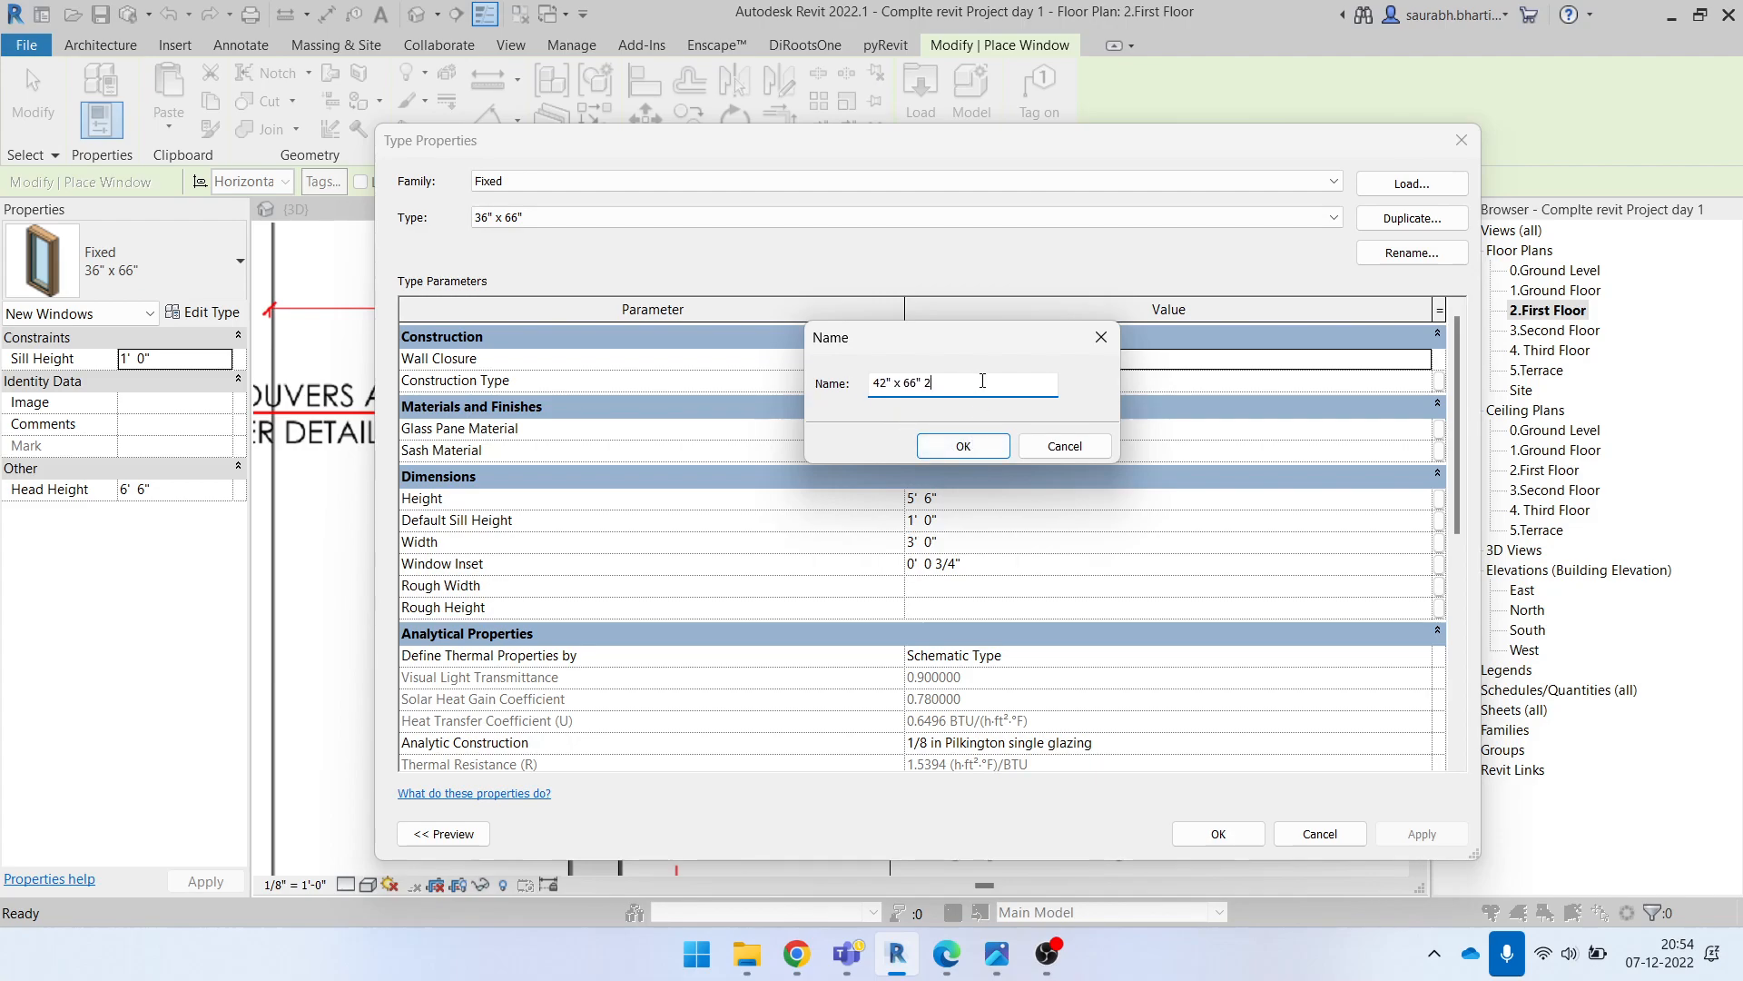
{"action": "left_click", "coordinate": [1004, 444]}
Step: Set the 42" x 66" type's width to 3' 6" and place that window in the bedroom's W3 opening
{"action": "left_click", "coordinate": [981, 542]}
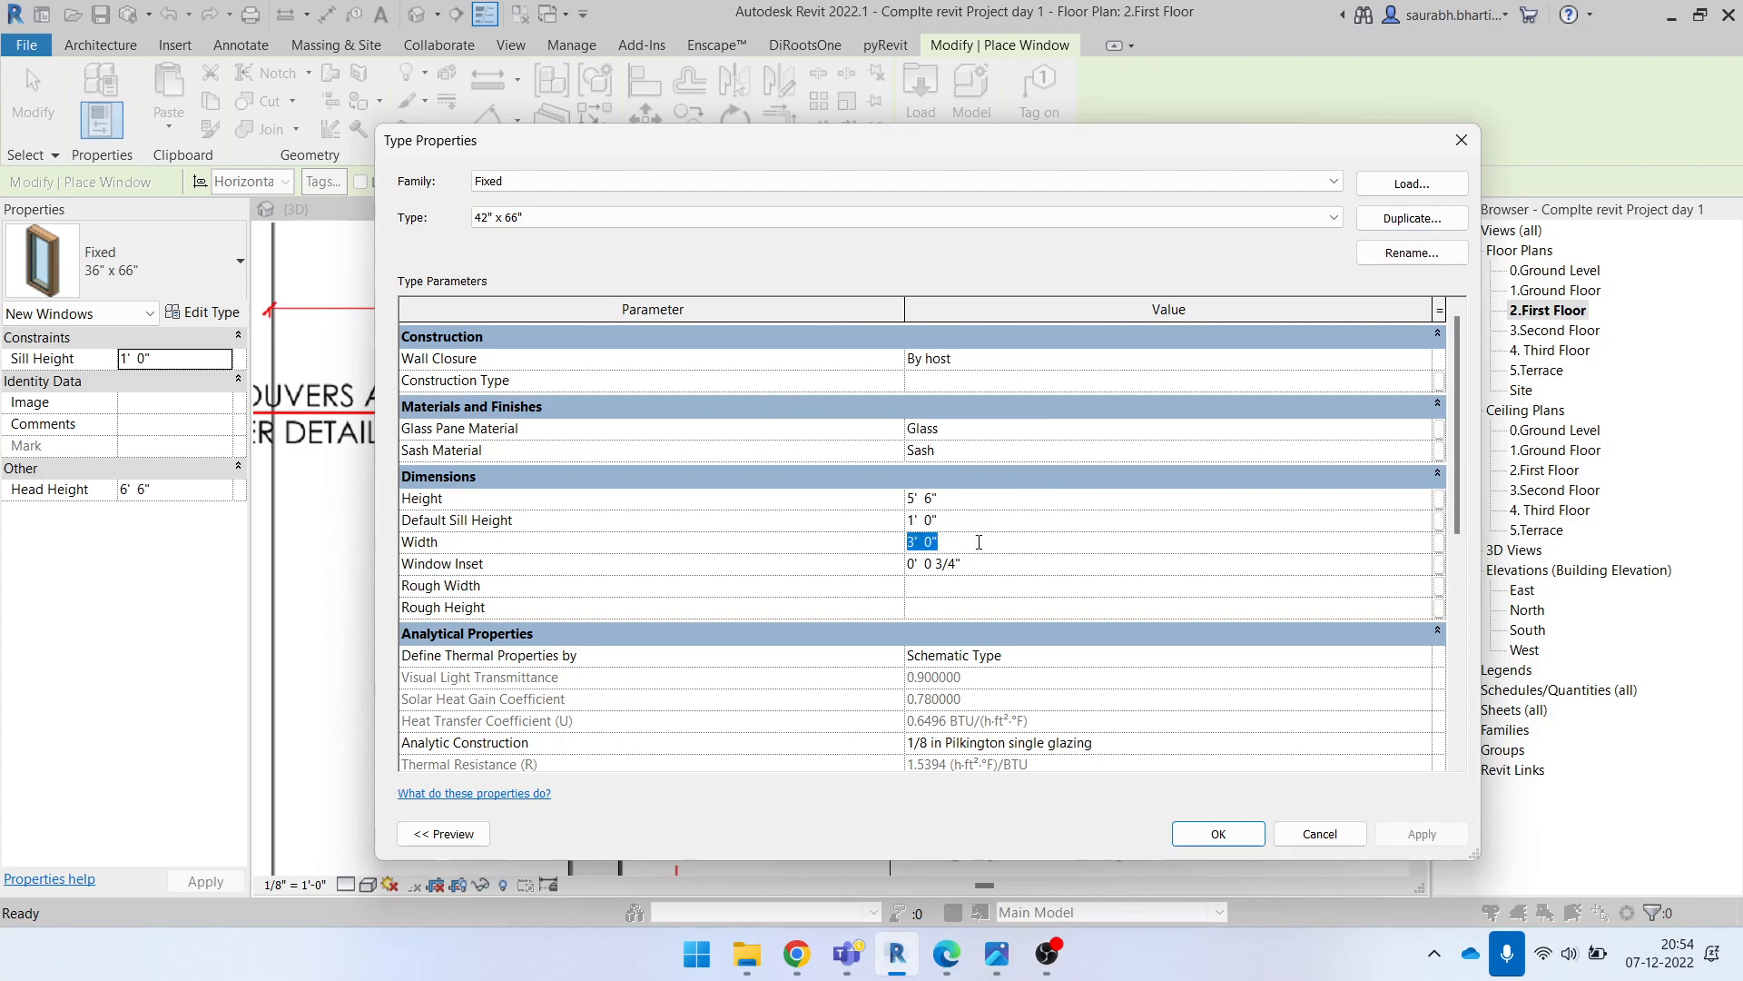
{"action": "left_click_drag", "start_coordinate": [907, 153], "coordinate": [1080, 195]}
{"action": "type", "text": "3'"}
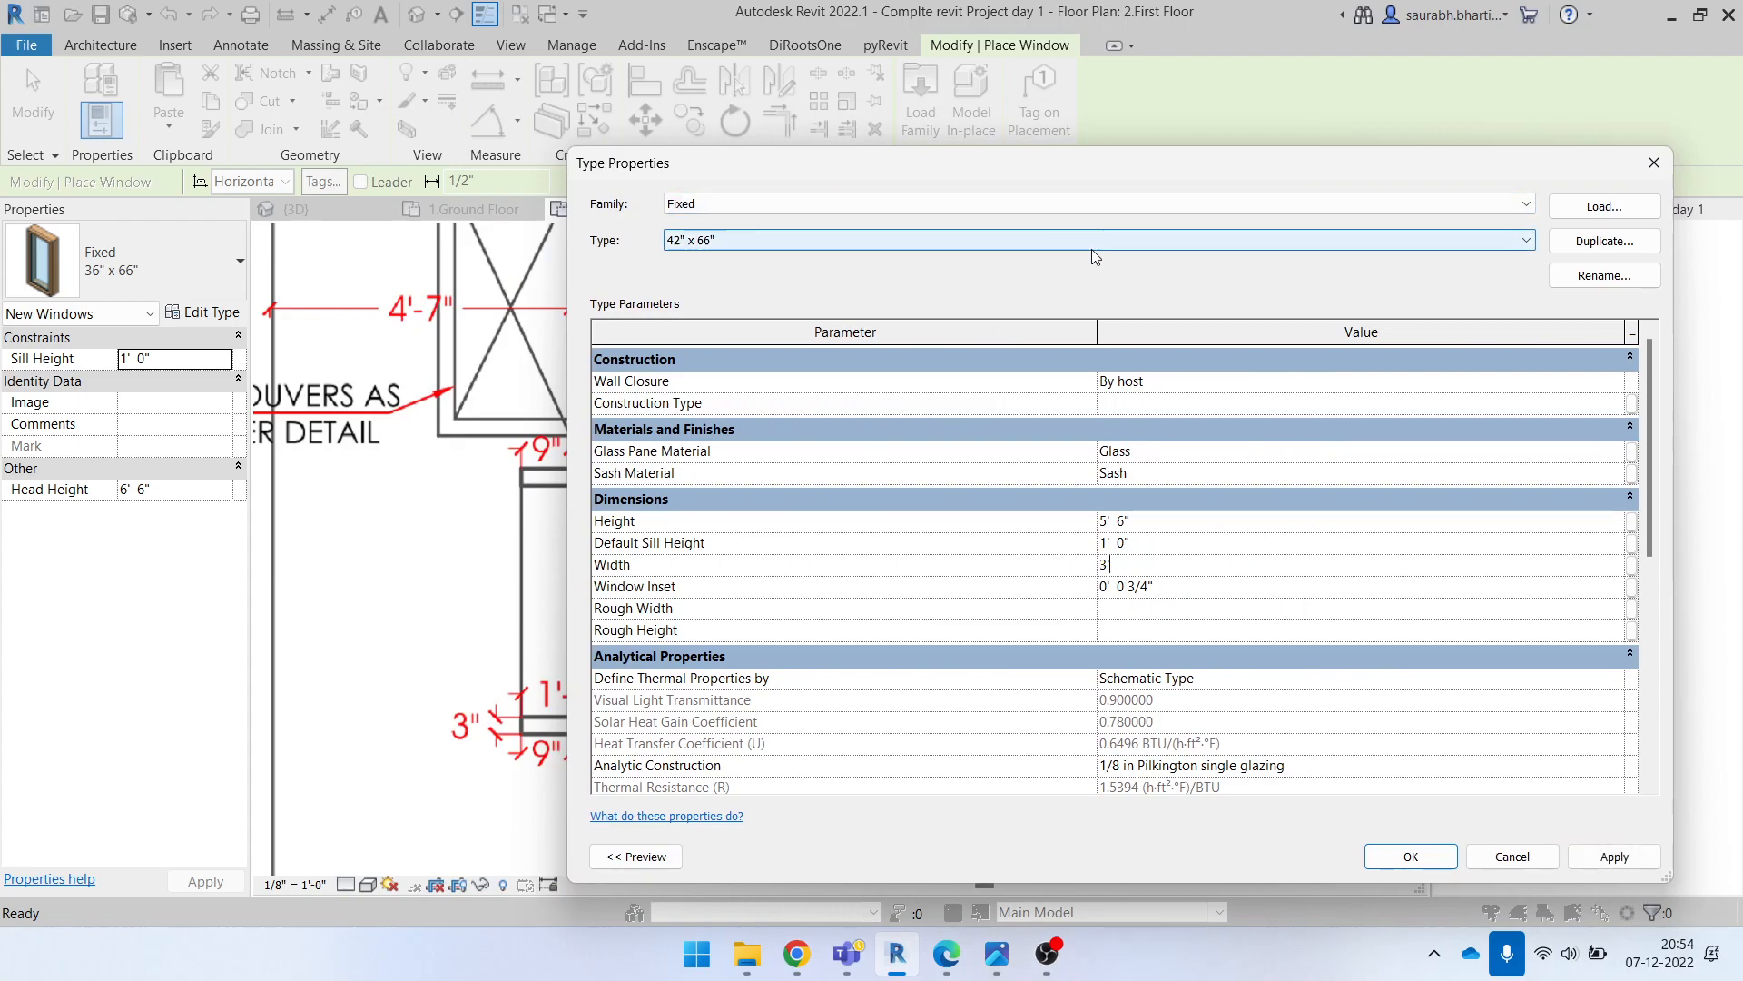
{"action": "type", "text": "642\""}
{"action": "left_click", "coordinate": [1180, 542]}
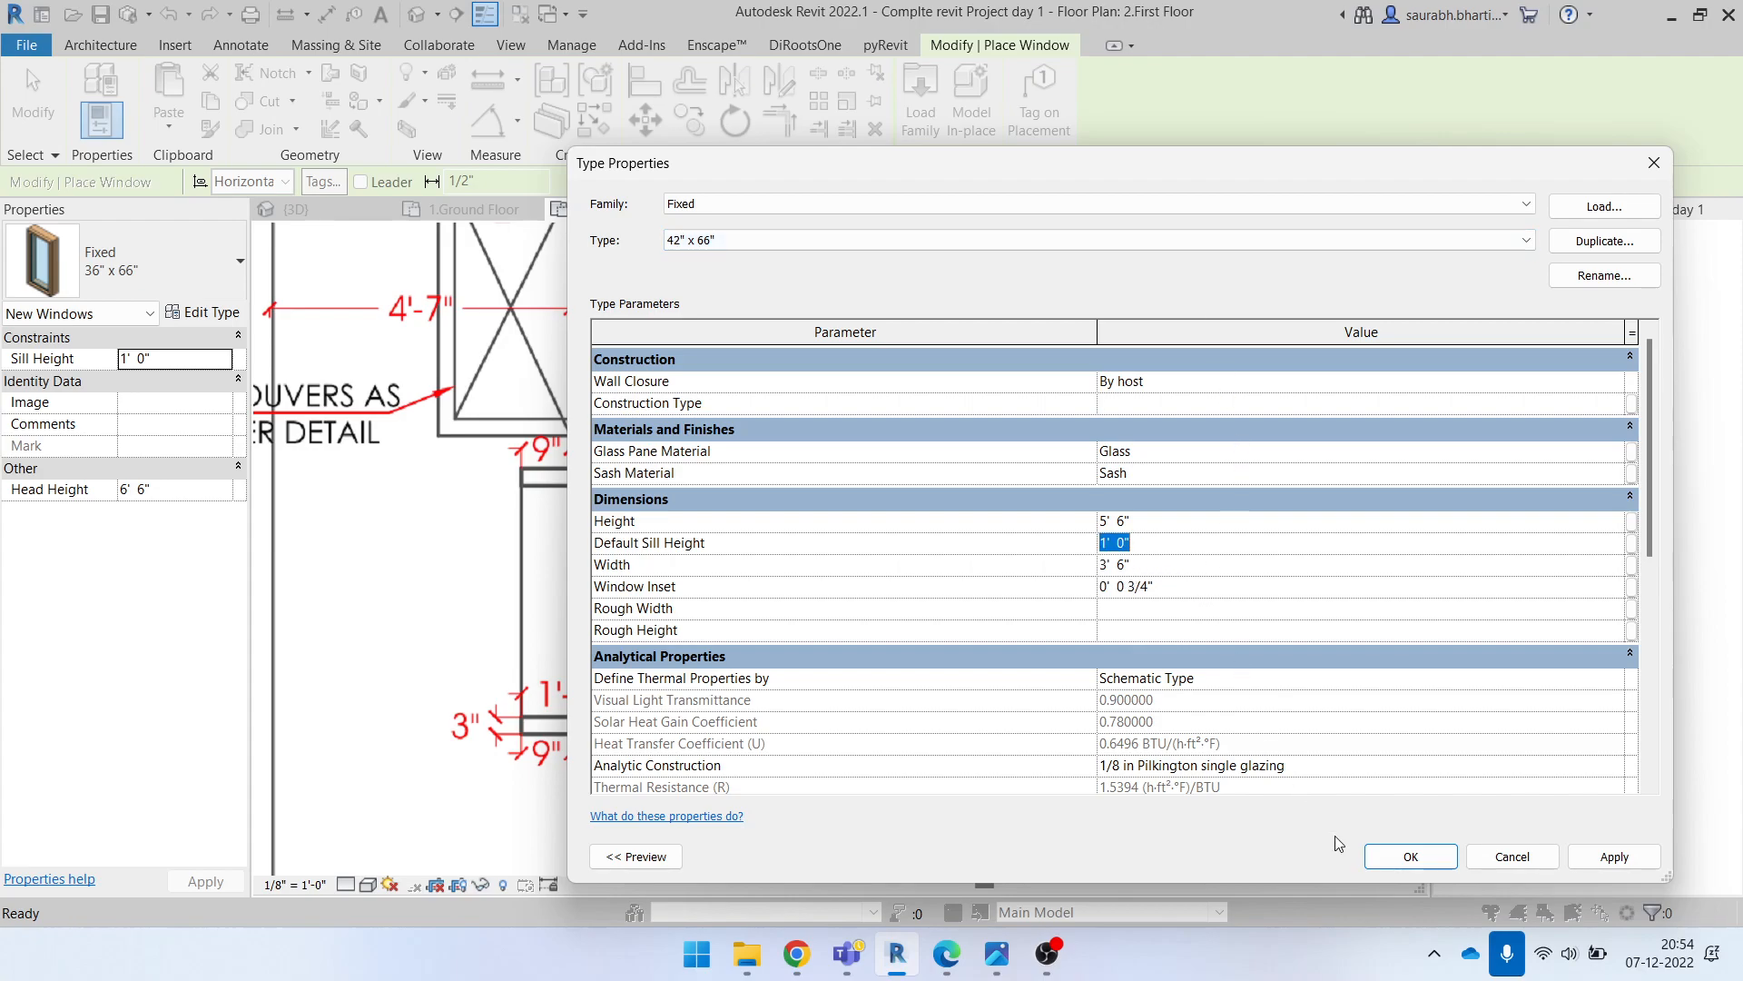
{"action": "left_click", "coordinate": [1379, 858]}
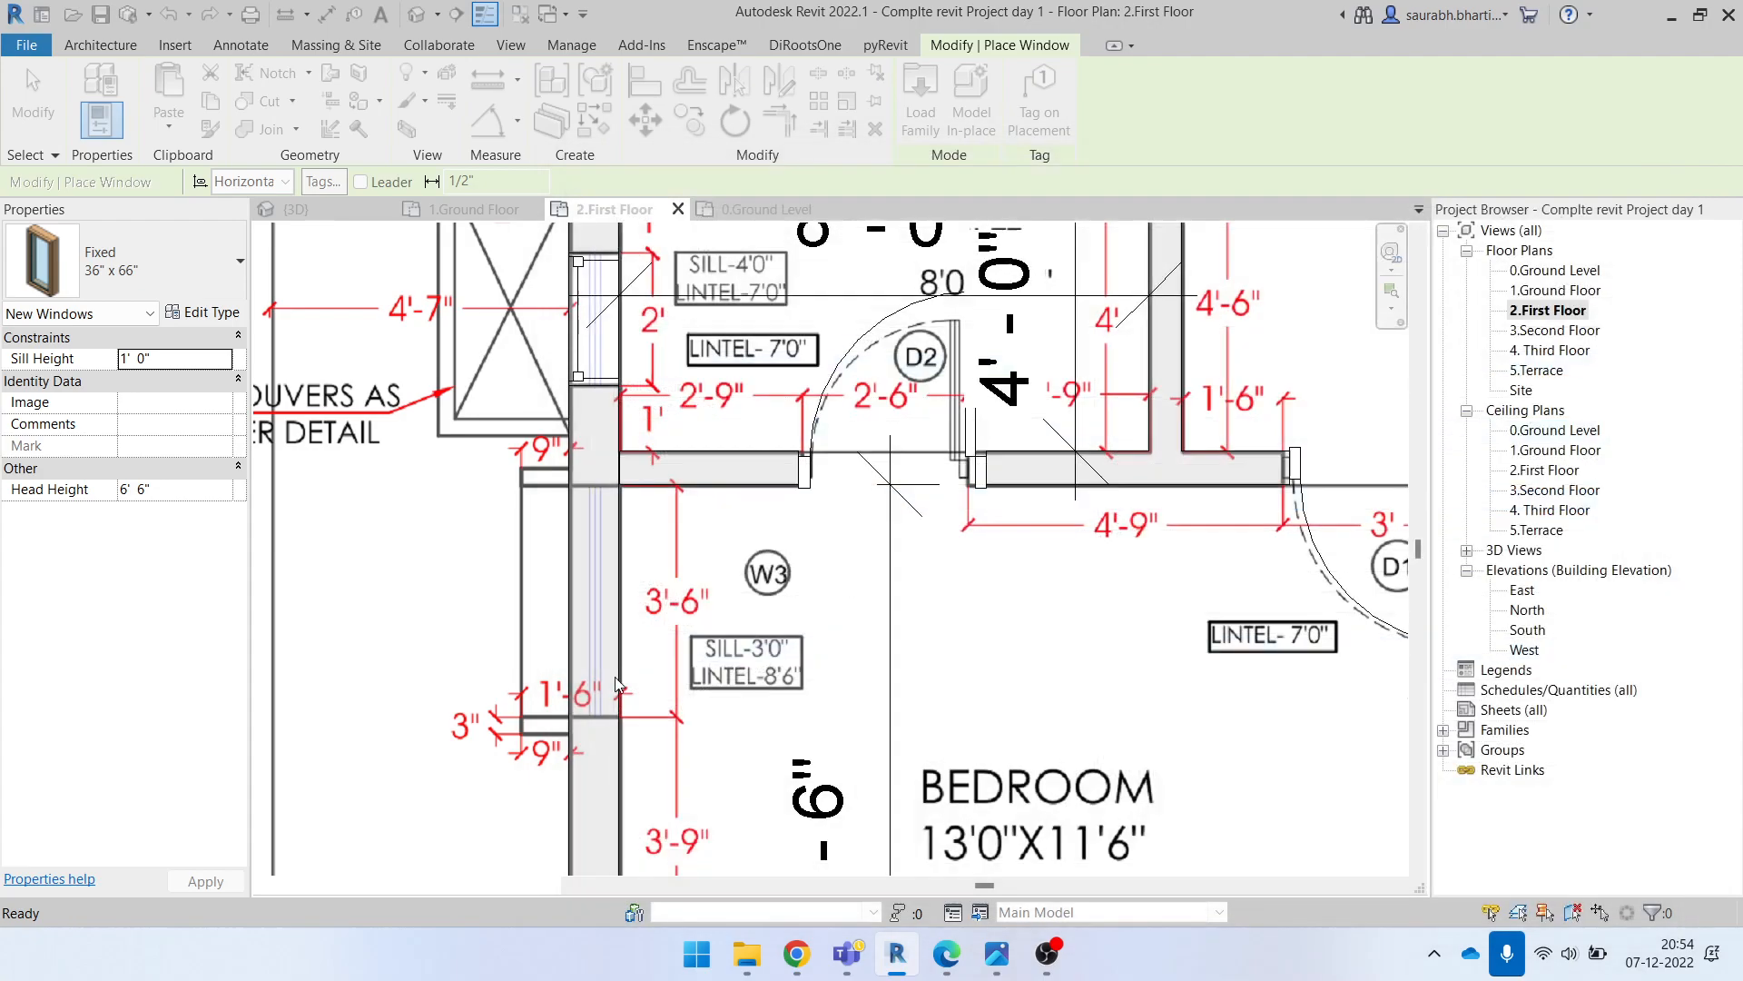
{"action": "left_click", "coordinate": [584, 602]}
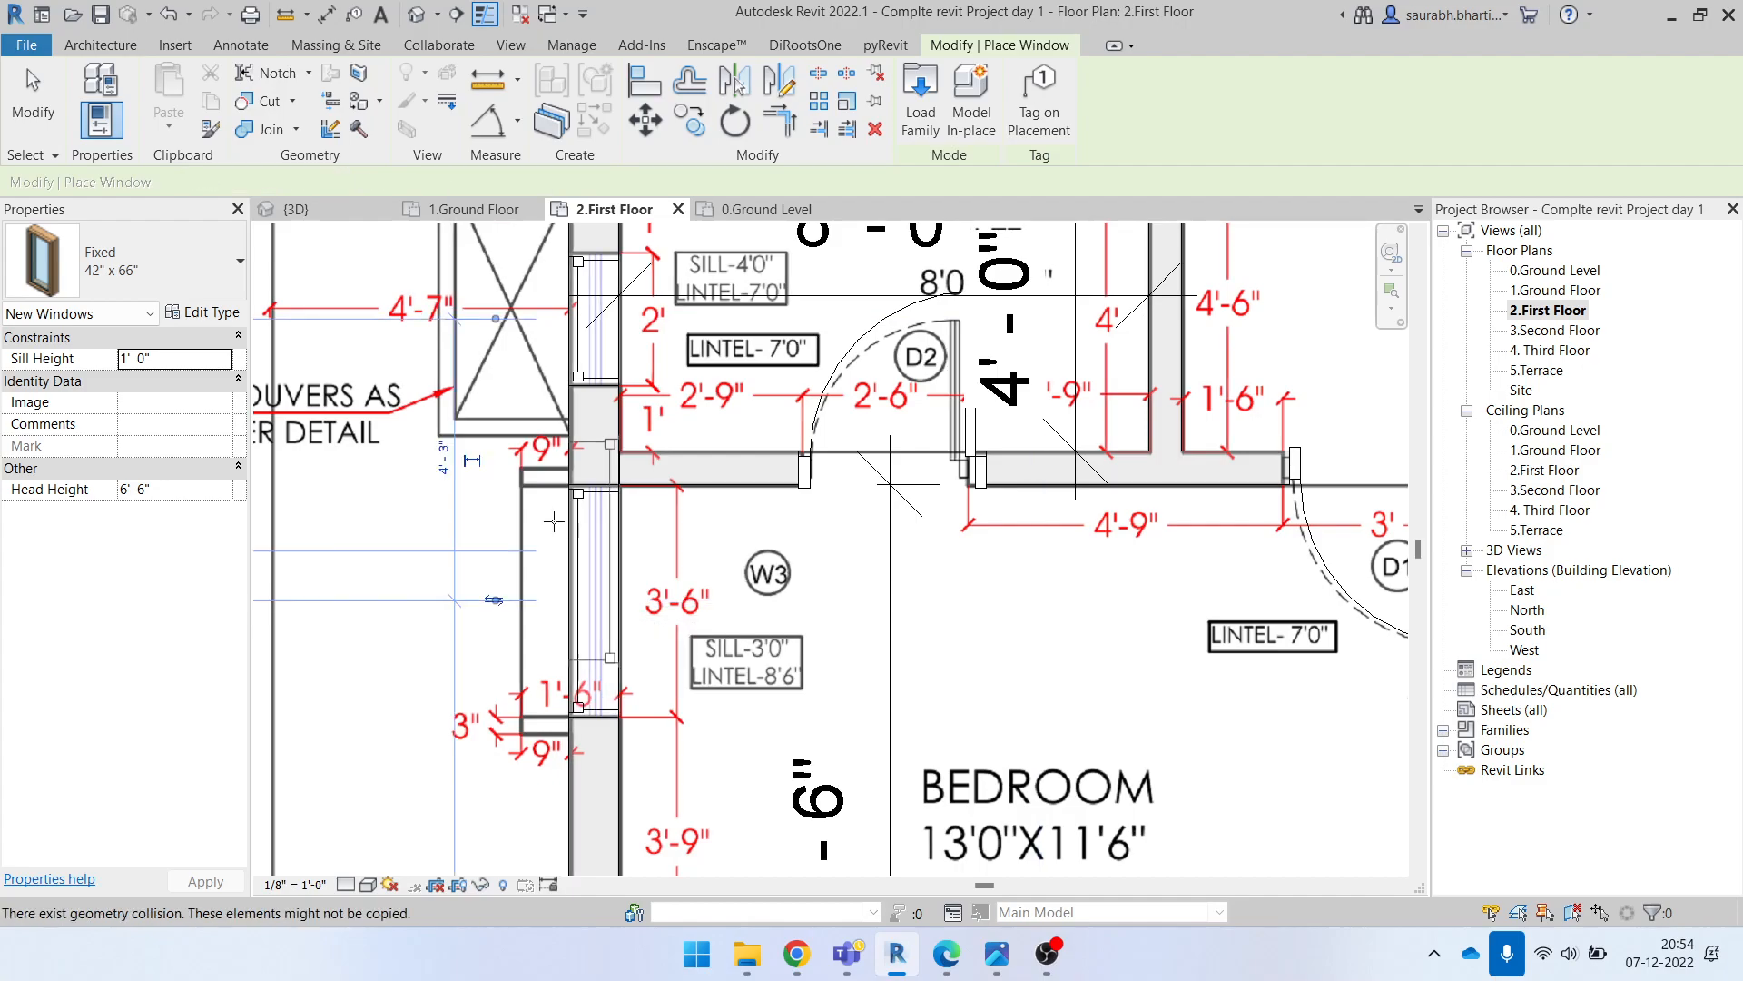
Step: Duplicate the Fixed 78" x 66" window type as 75" x 66" for the bedroom's W2 opening
{"action": "scroll", "coordinate": [525, 530], "scroll_direction": "down", "scroll_amount": 2}
{"action": "middle_click_drag", "start_coordinate": [687, 668], "coordinate": [608, 441]}
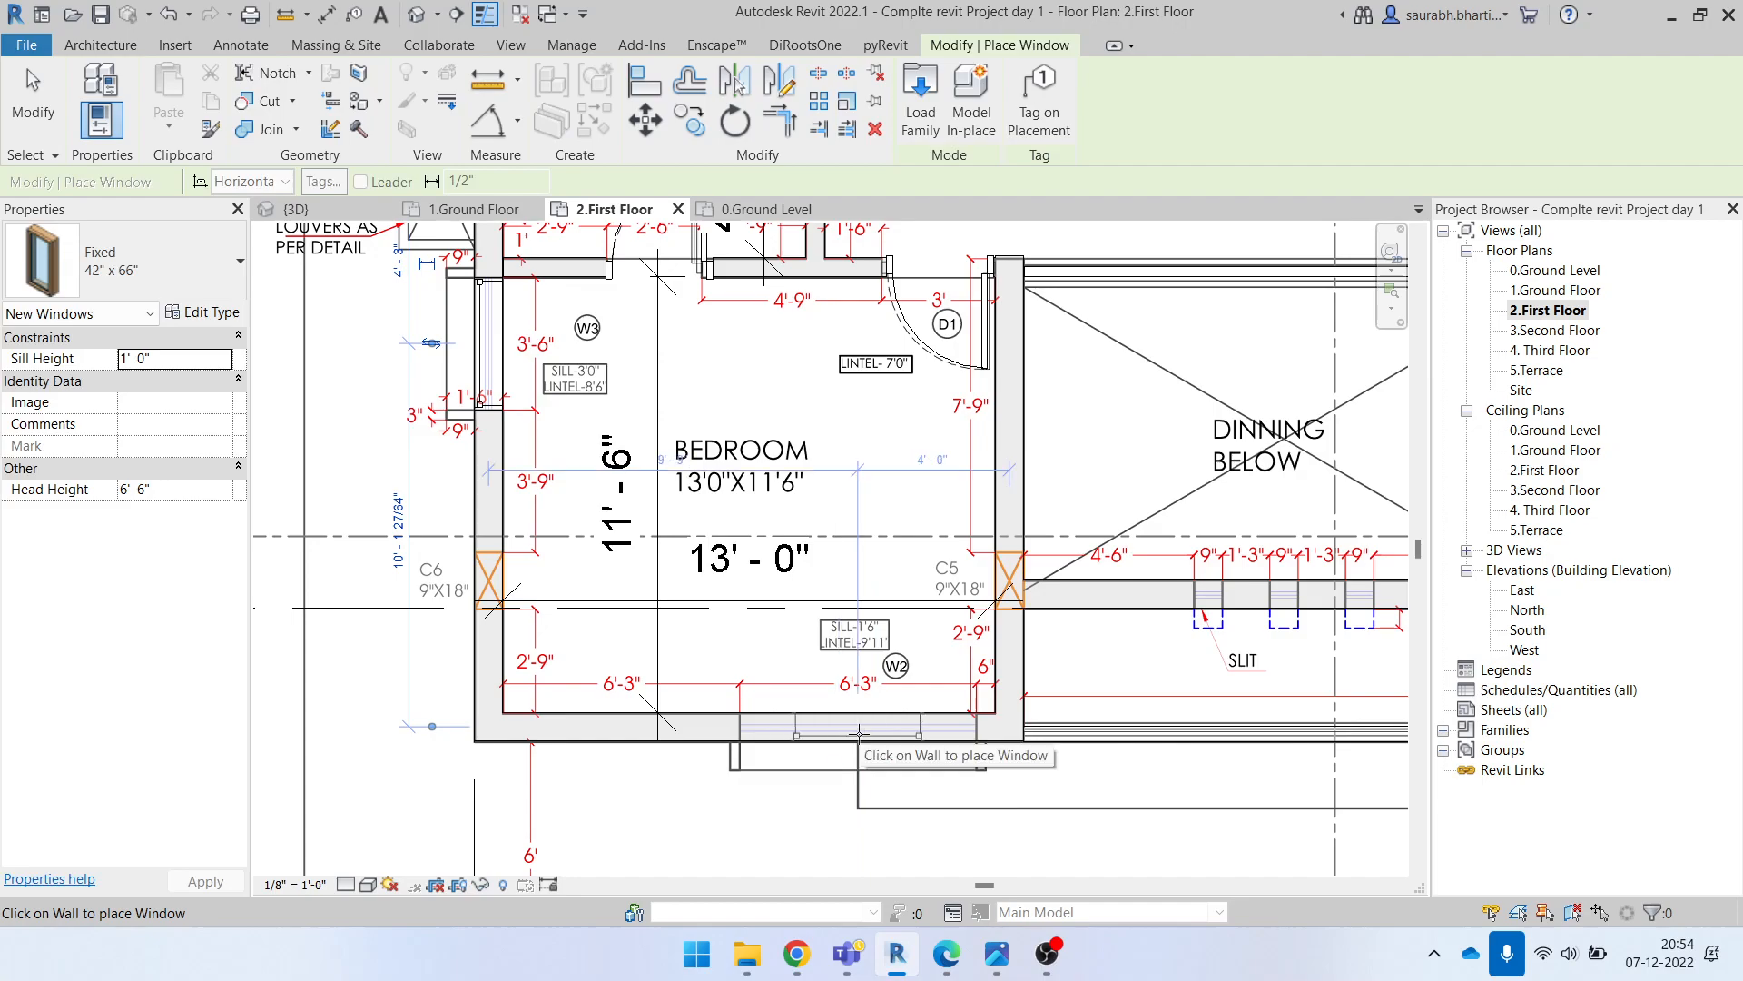
{"action": "left_click", "coordinate": [149, 269]}
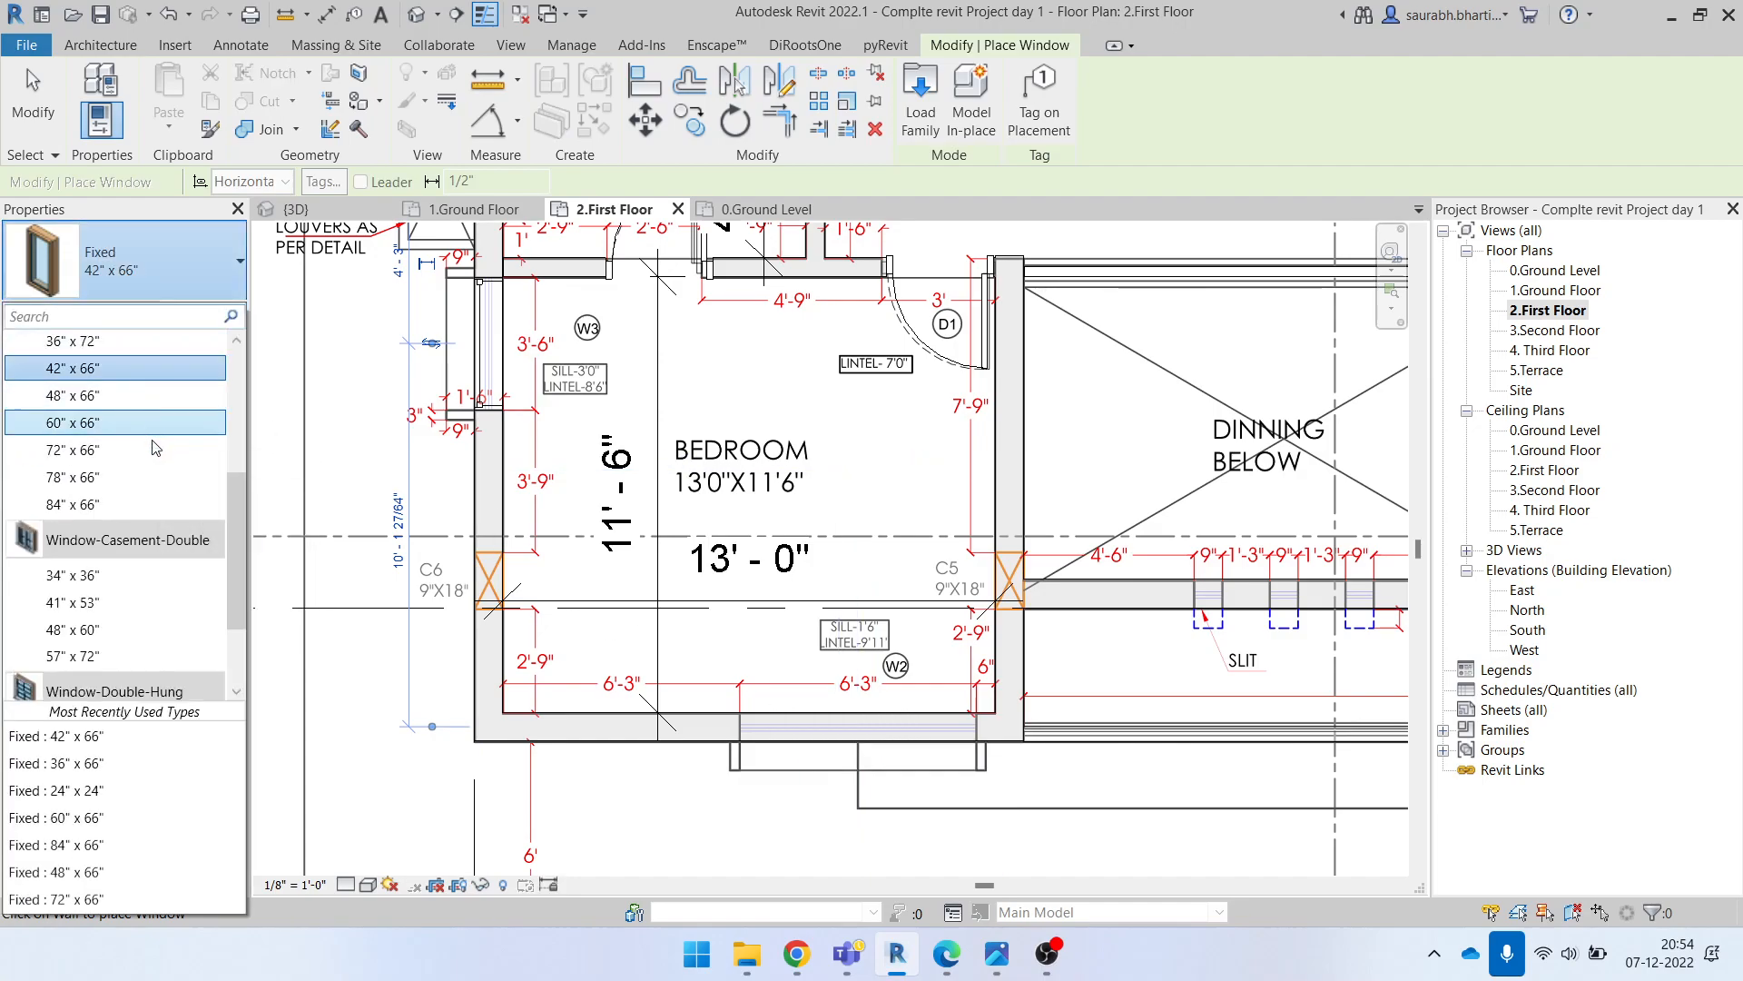
{"action": "mouse_move", "coordinate": [142, 479]}
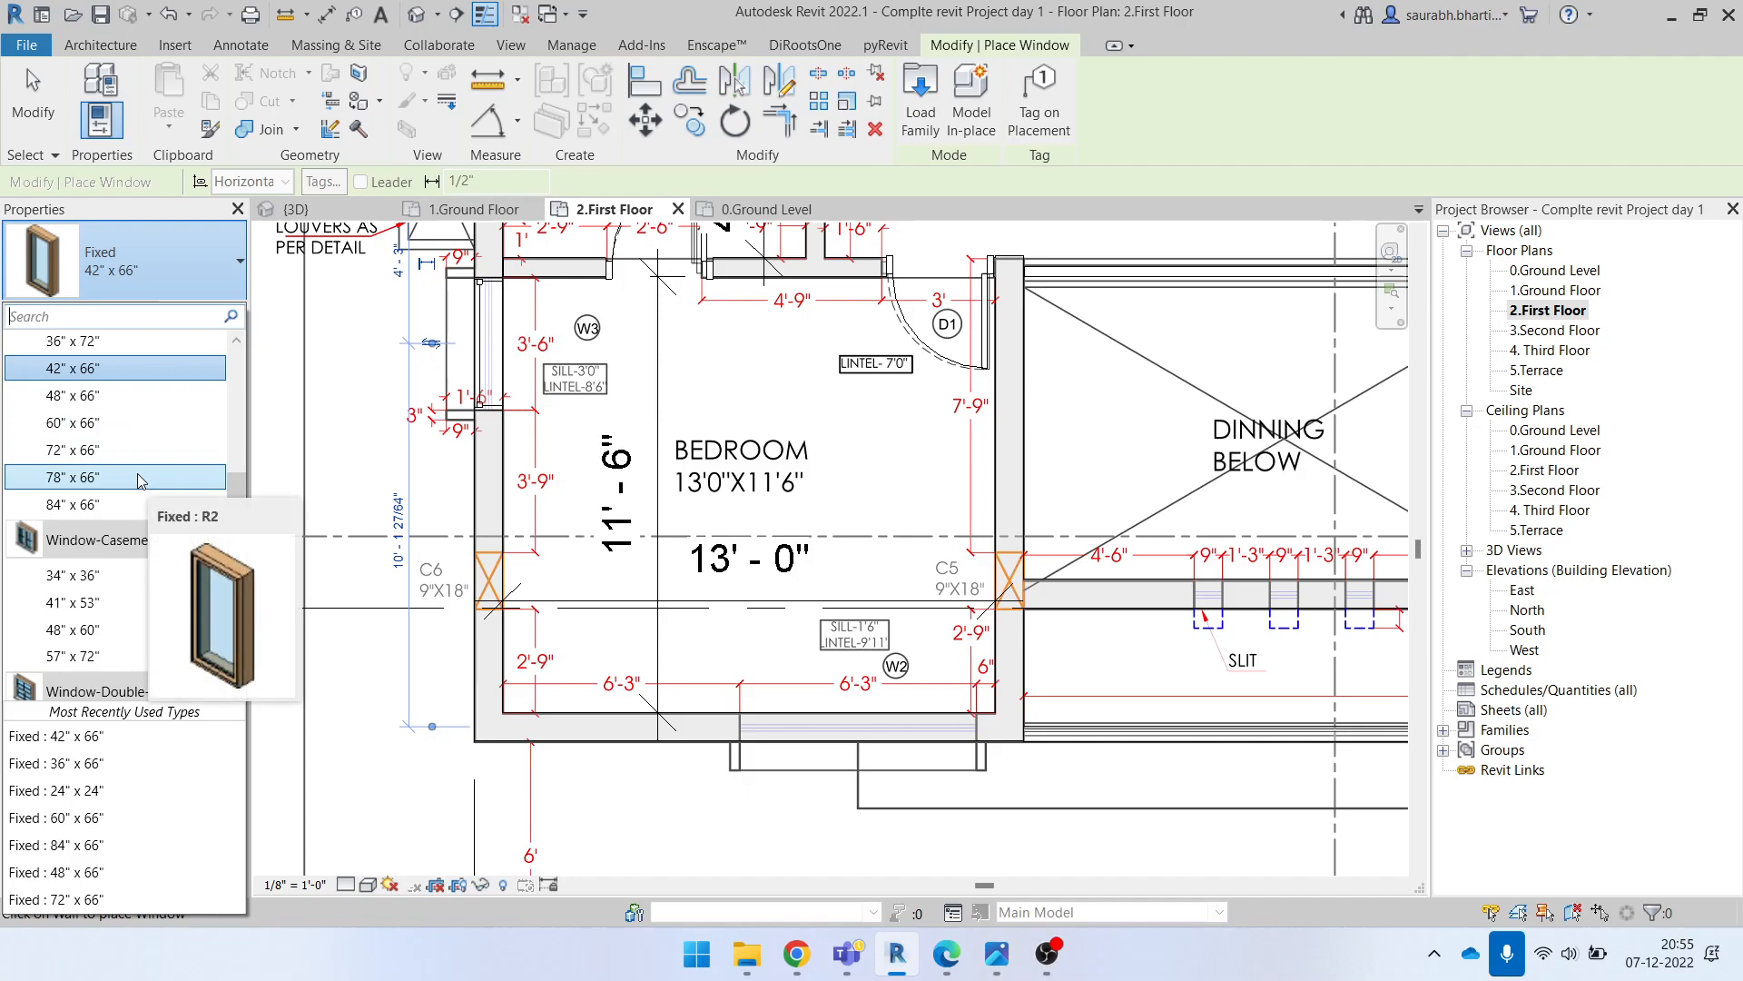
{"action": "left_click", "coordinate": [116, 476]}
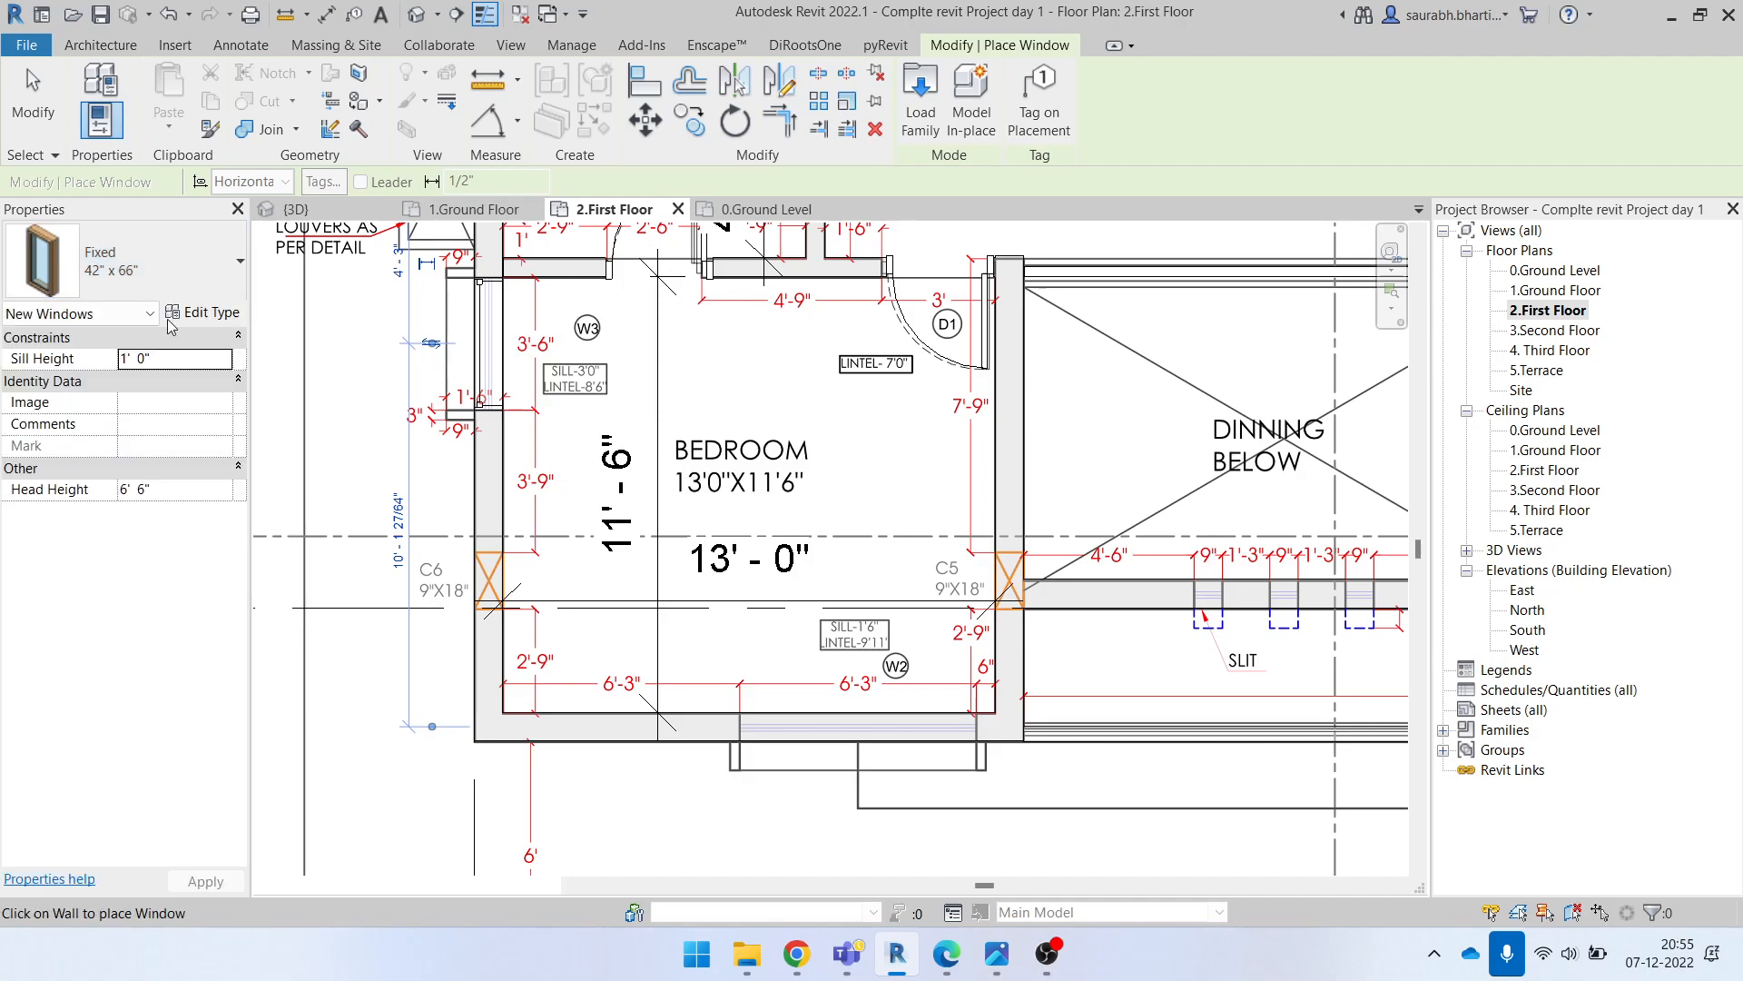
{"action": "left_click", "coordinate": [202, 311]}
{"action": "left_click", "coordinate": [1580, 238]}
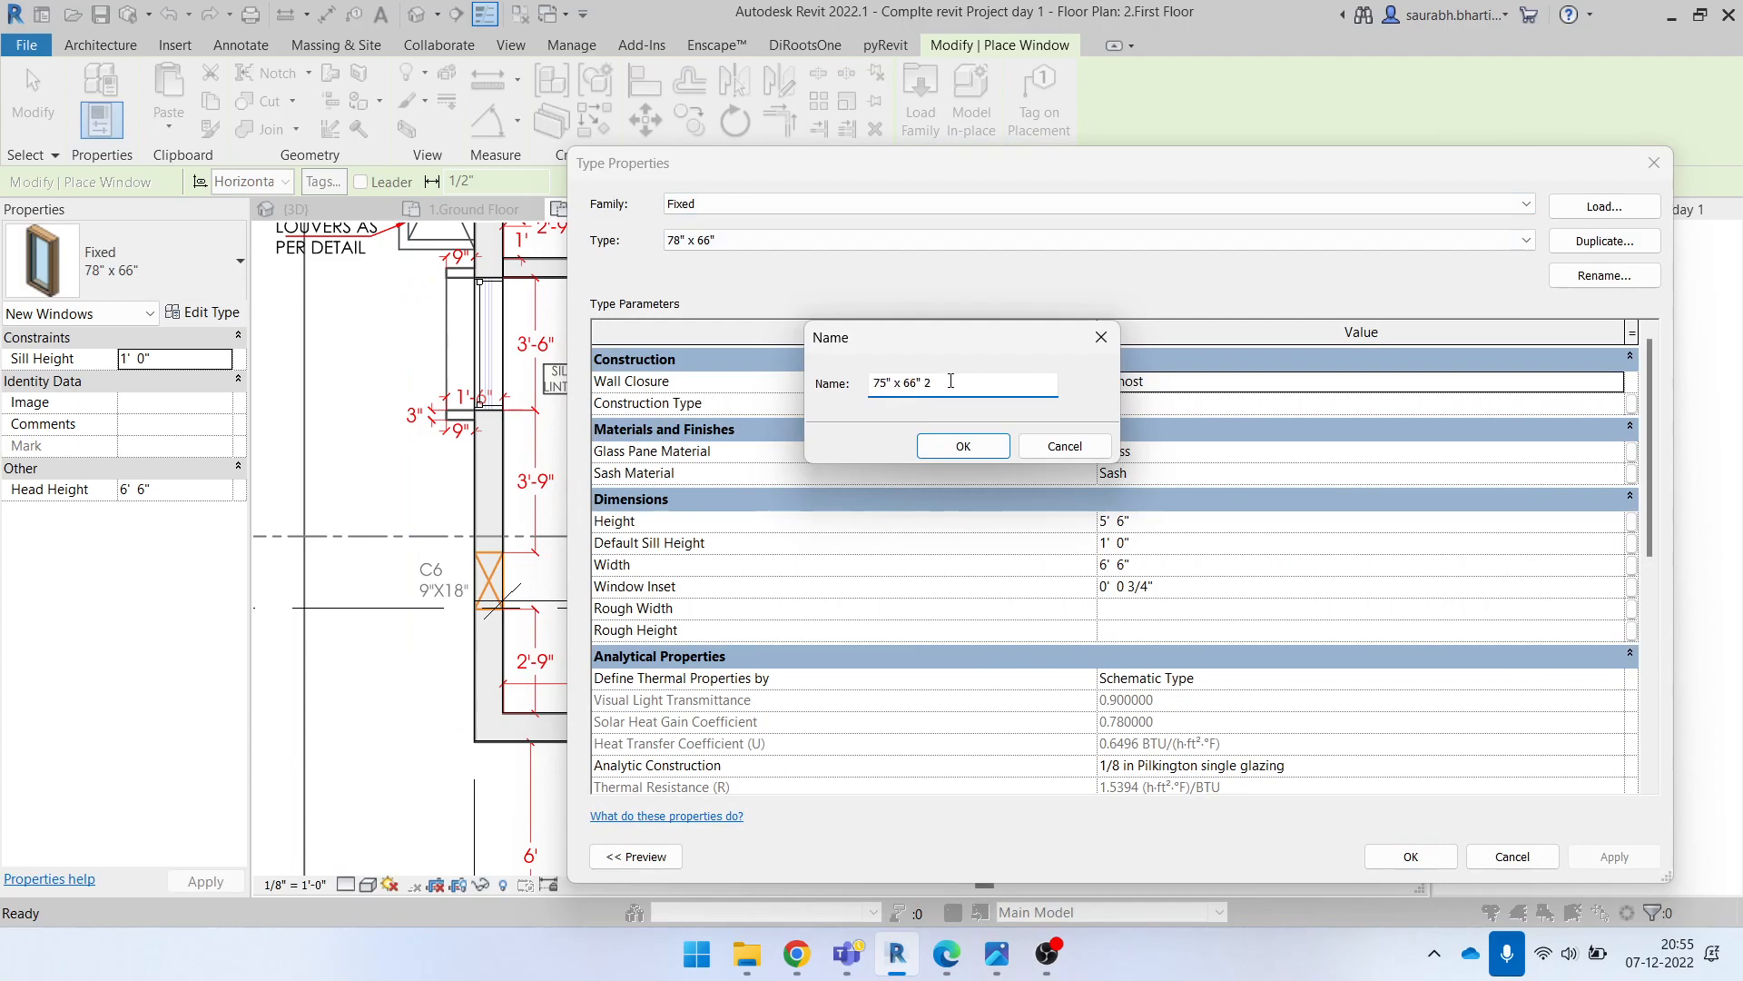
{"action": "left_click", "coordinate": [948, 451]}
Step: Set the 75" x 66" type's width to 6' 3" and place the window in the bedroom's W2 opening
{"action": "left_click", "coordinate": [1205, 544]}
{"action": "left_click", "coordinate": [1191, 566]}
{"action": "left_click_drag", "start_coordinate": [978, 175], "coordinate": [1021, 135]}
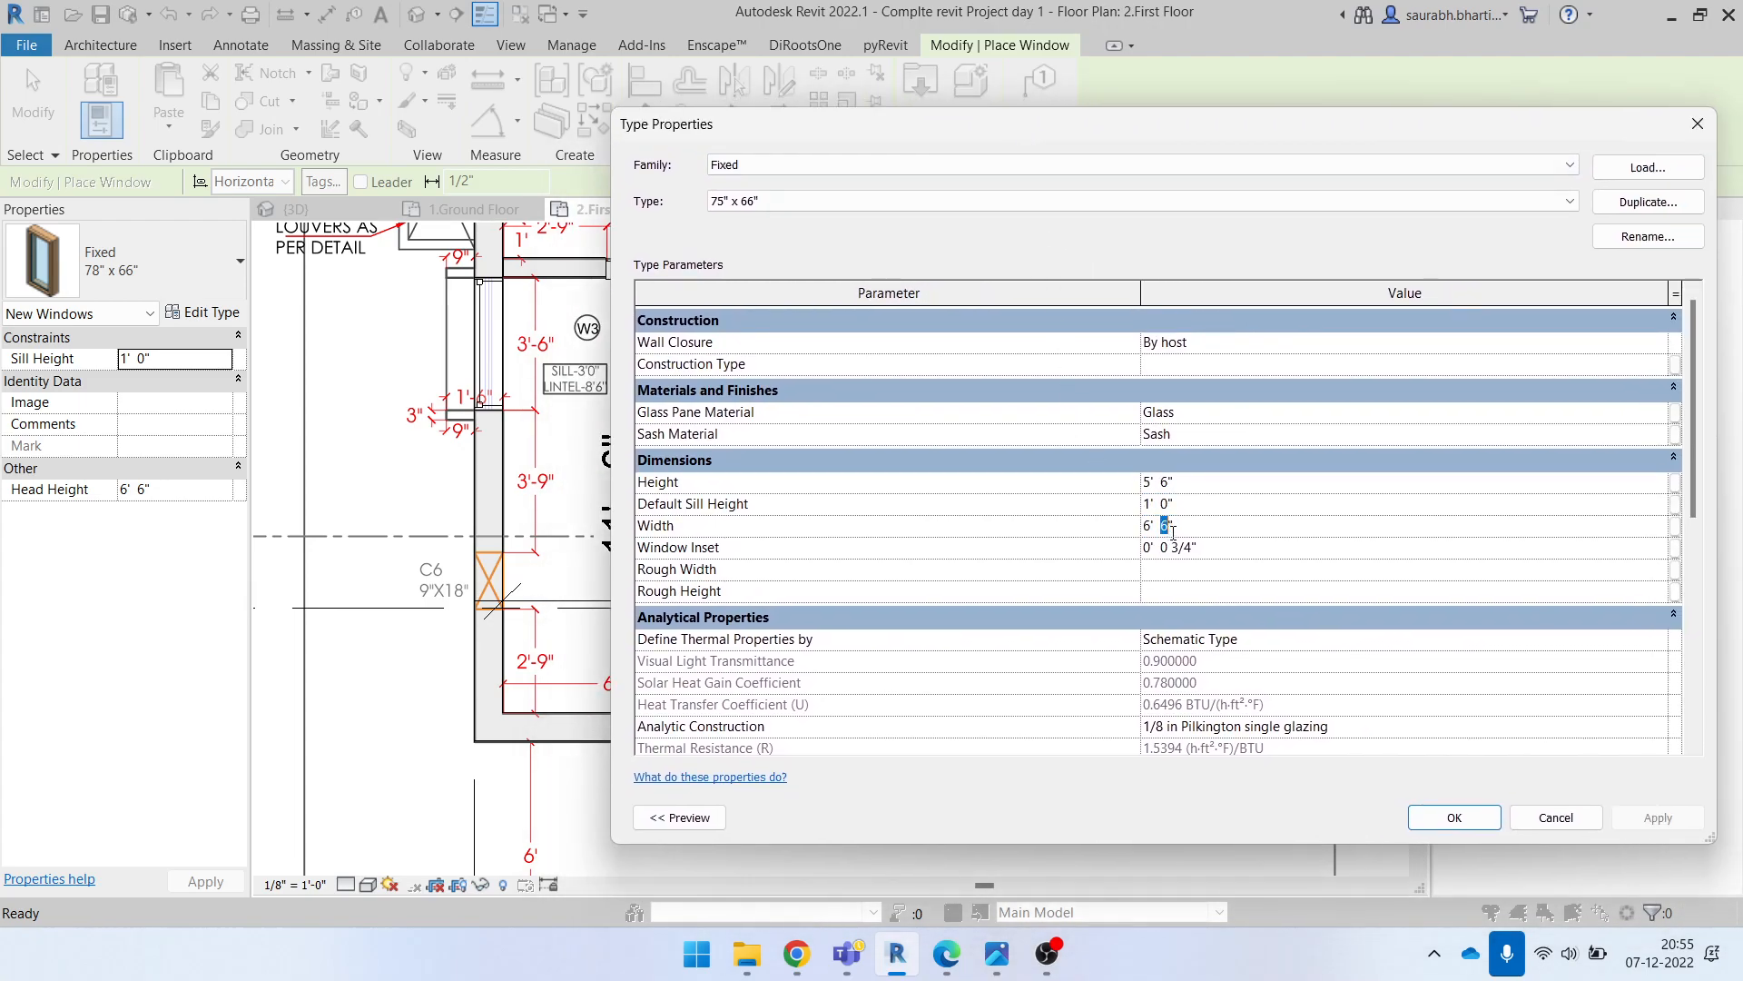
{"action": "left_click", "coordinate": [1423, 814]}
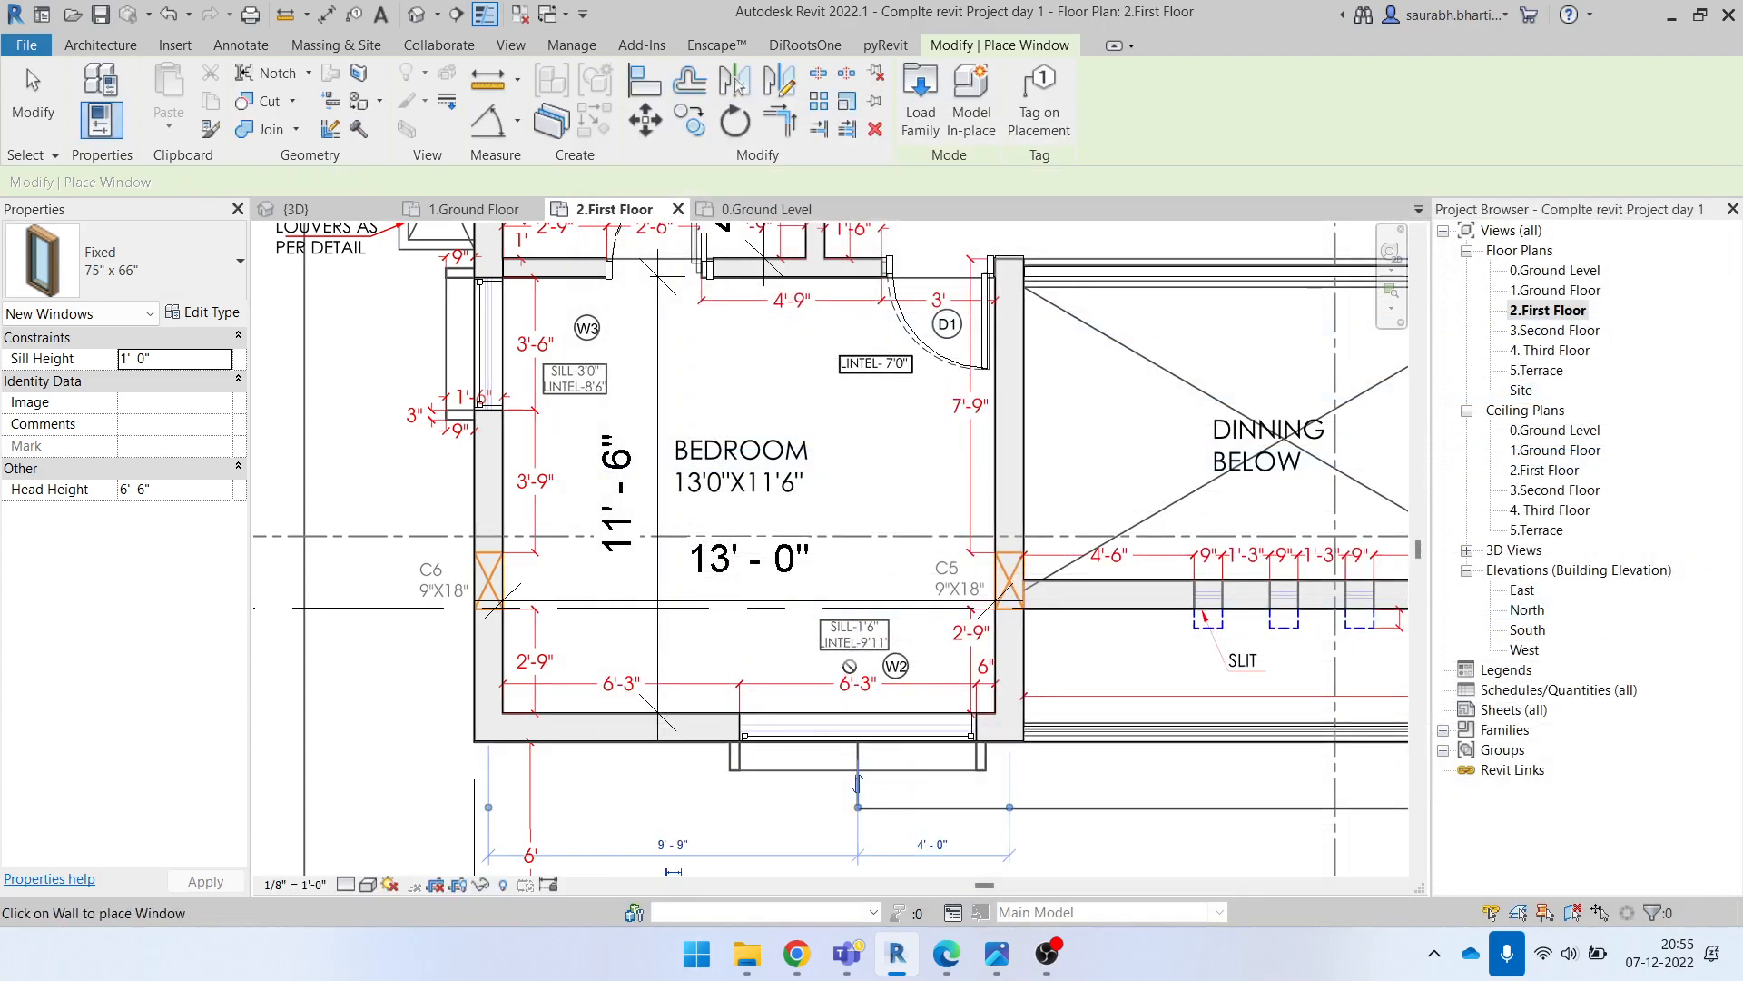
Step: Finish placing windows and examine the three slit openings in the wall between the dining void and the balcony
{"action": "scroll", "coordinate": [849, 669], "scroll_direction": "down", "scroll_amount": 4}
{"action": "middle_click_drag", "start_coordinate": [850, 670], "coordinate": [515, 680]}
{"action": "scroll", "coordinate": [801, 661], "scroll_direction": "up", "scroll_amount": 3}
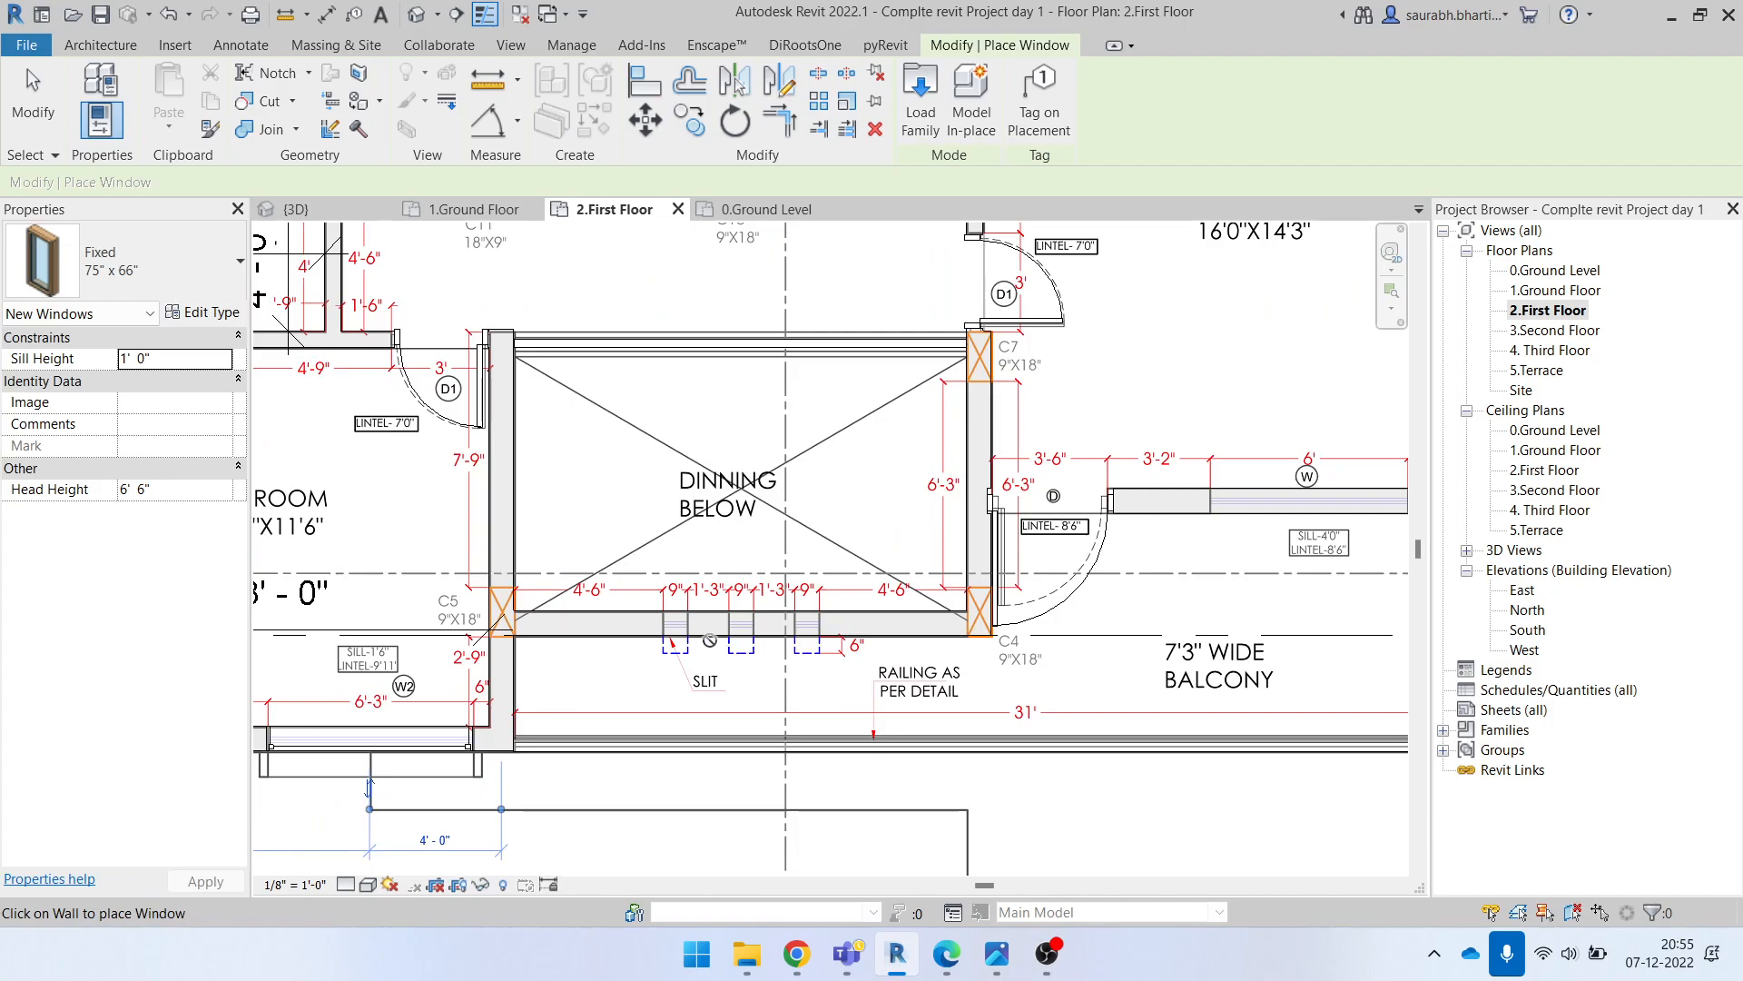
{"action": "scroll", "coordinate": [765, 597], "scroll_direction": "up", "scroll_amount": 5}
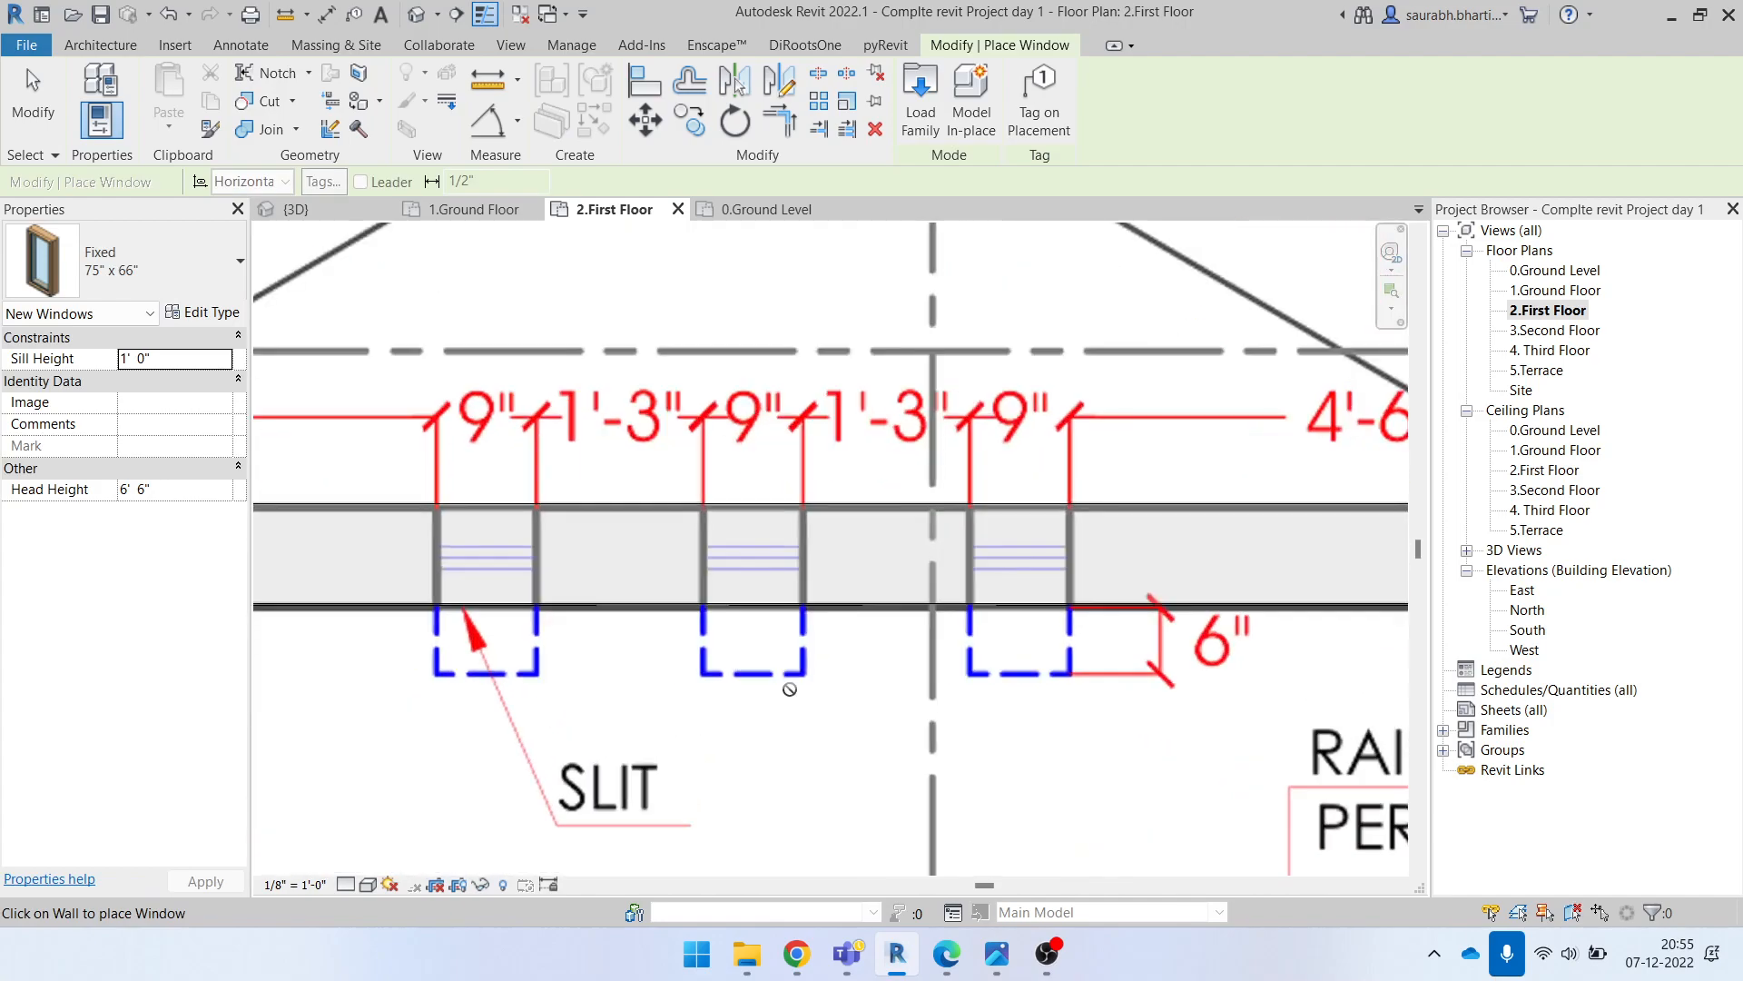
{"action": "scroll", "coordinate": [621, 633], "scroll_direction": "down", "scroll_amount": 2}
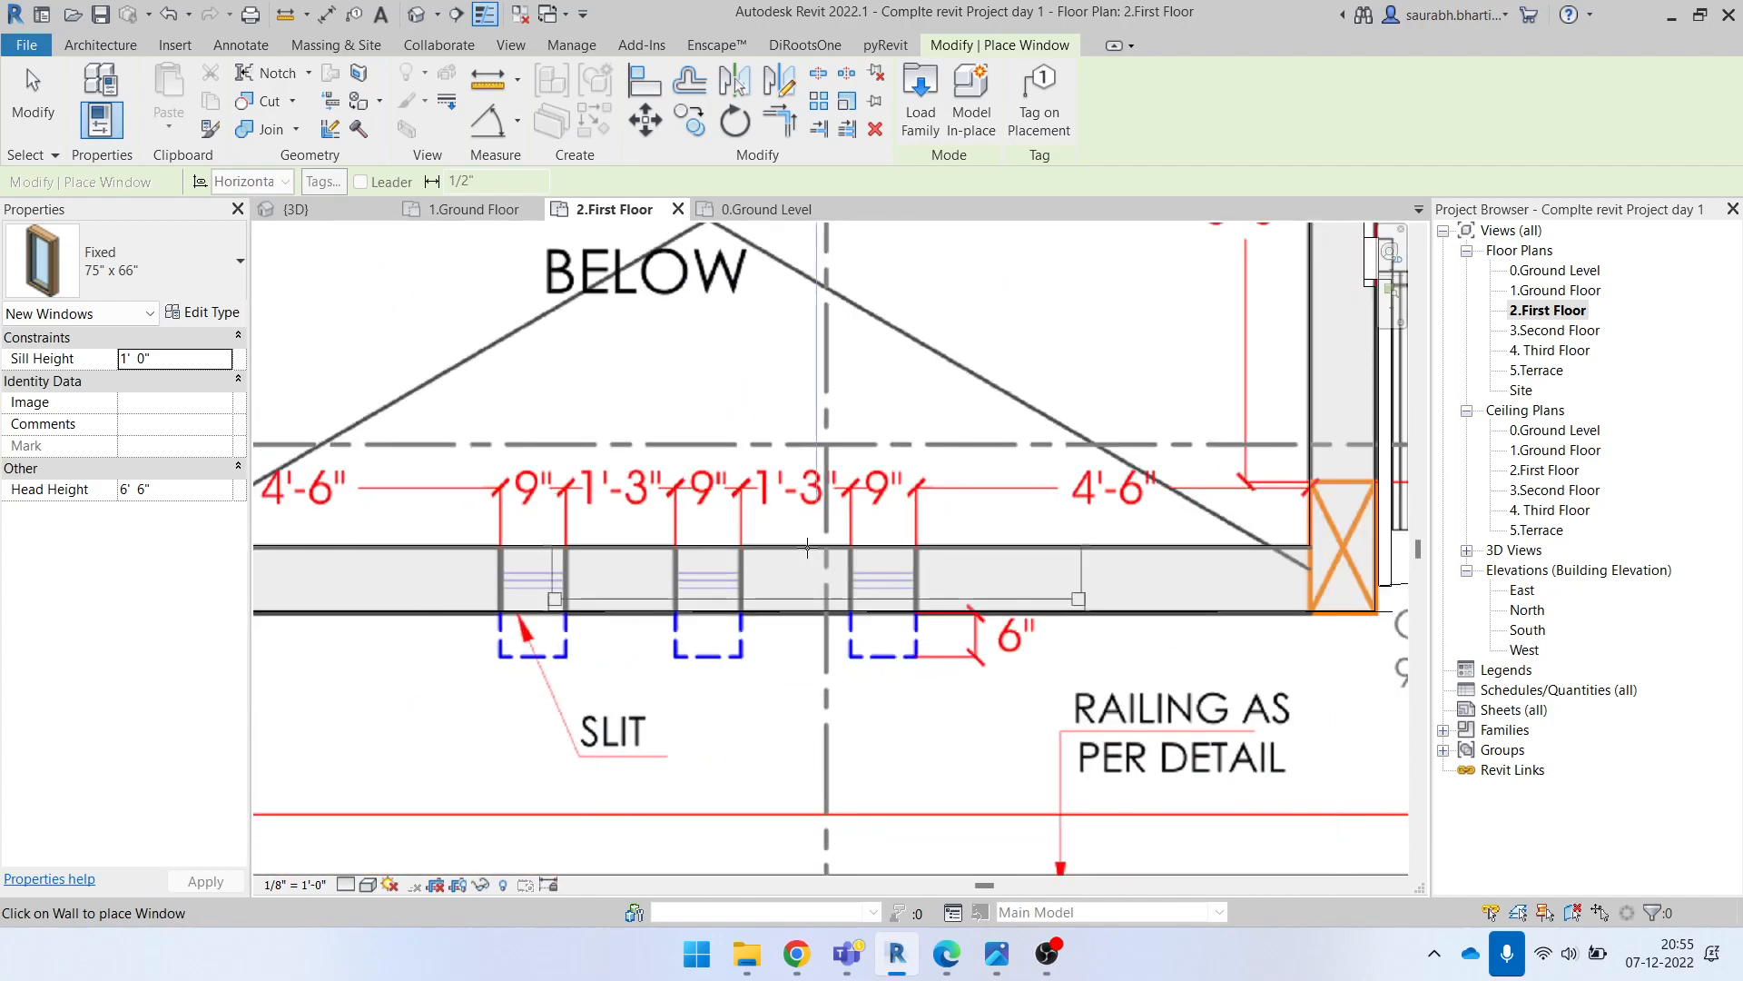
{"action": "key", "text": "Escape"}
{"action": "scroll", "coordinate": [765, 633], "scroll_direction": "down", "scroll_amount": 3}
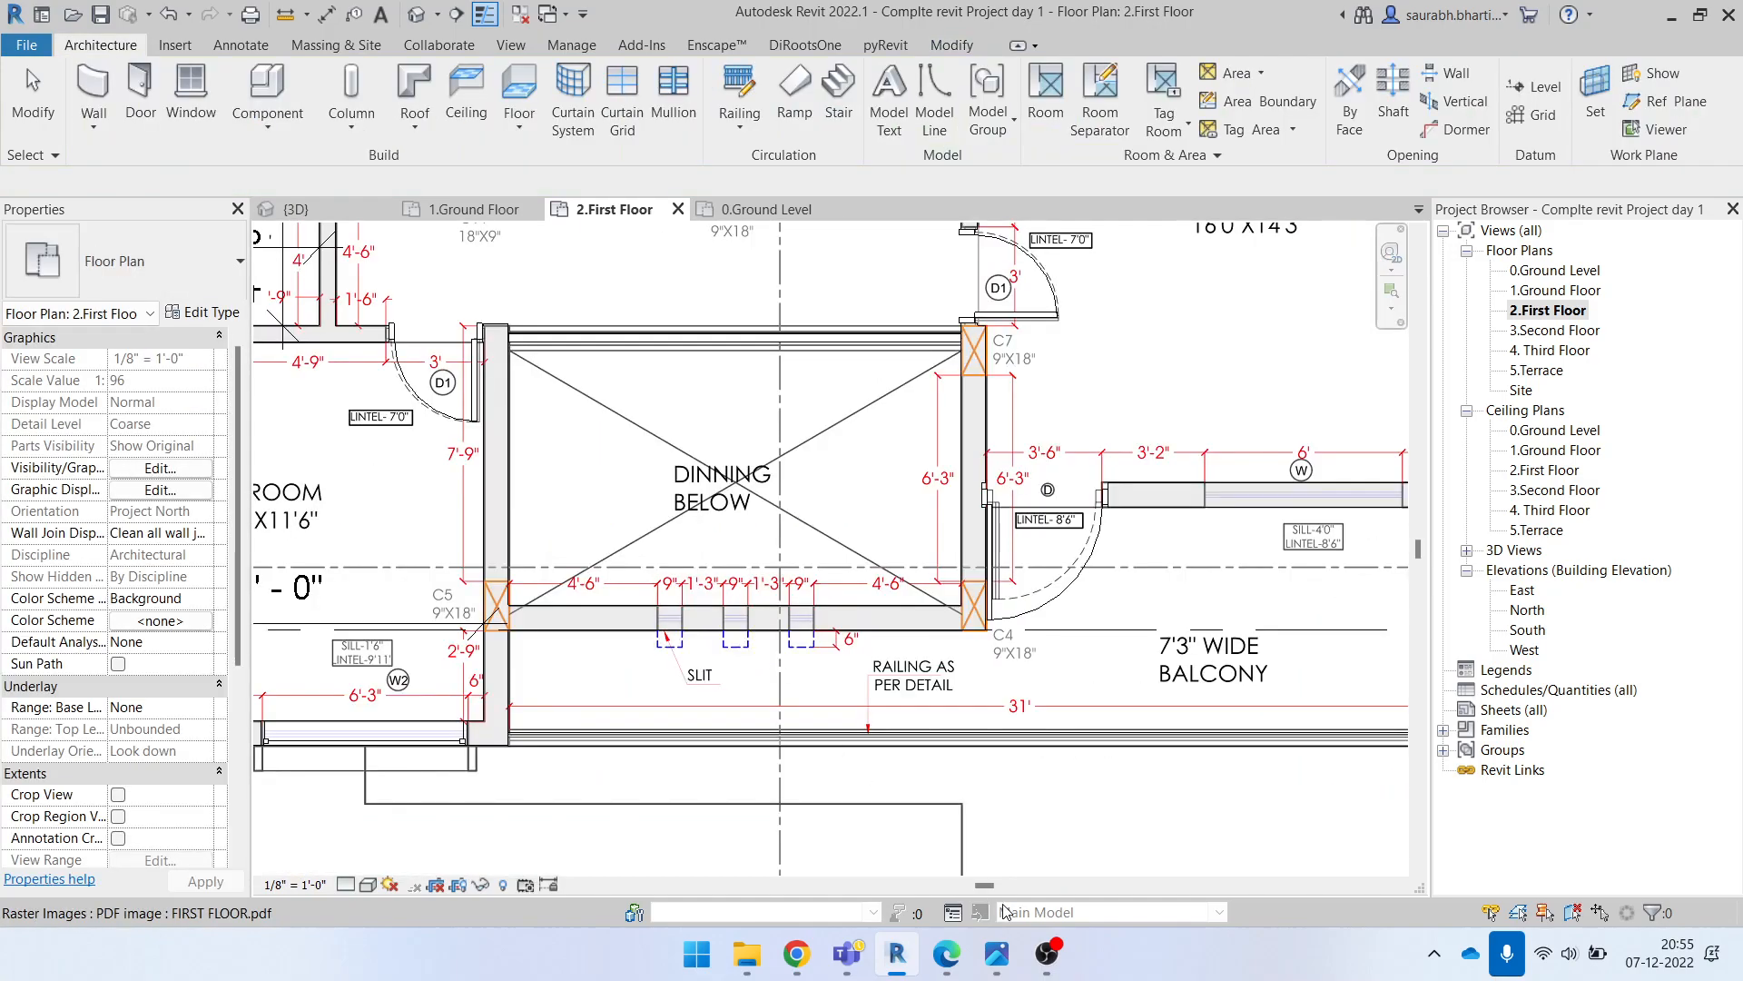
Step: Examine the balcony wall in the Elevation.jpg image in Photos, then return to Revit and compare it with the plan's slit openings
{"action": "left_click", "coordinate": [997, 954]}
{"action": "scroll", "coordinate": [829, 557], "scroll_direction": "up", "scroll_amount": 7}
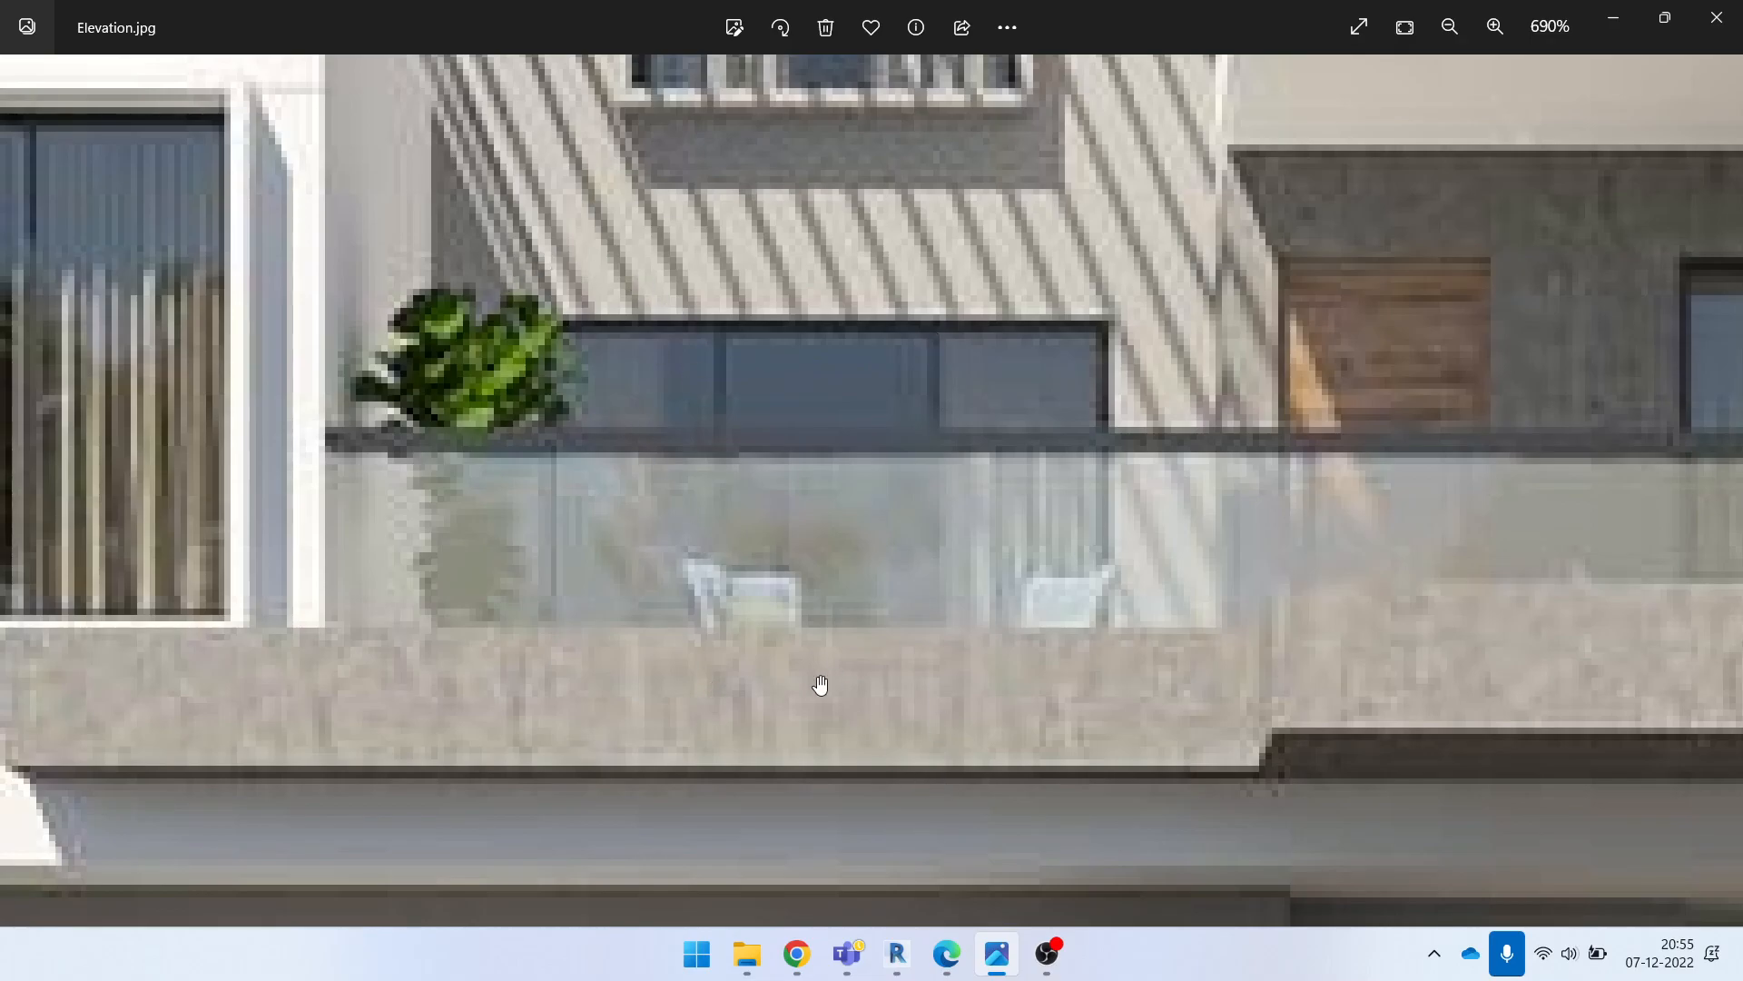
{"action": "scroll", "coordinate": [820, 685], "scroll_direction": "down", "scroll_amount": 4}
{"action": "scroll", "coordinate": [690, 582], "scroll_direction": "down", "scroll_amount": 2}
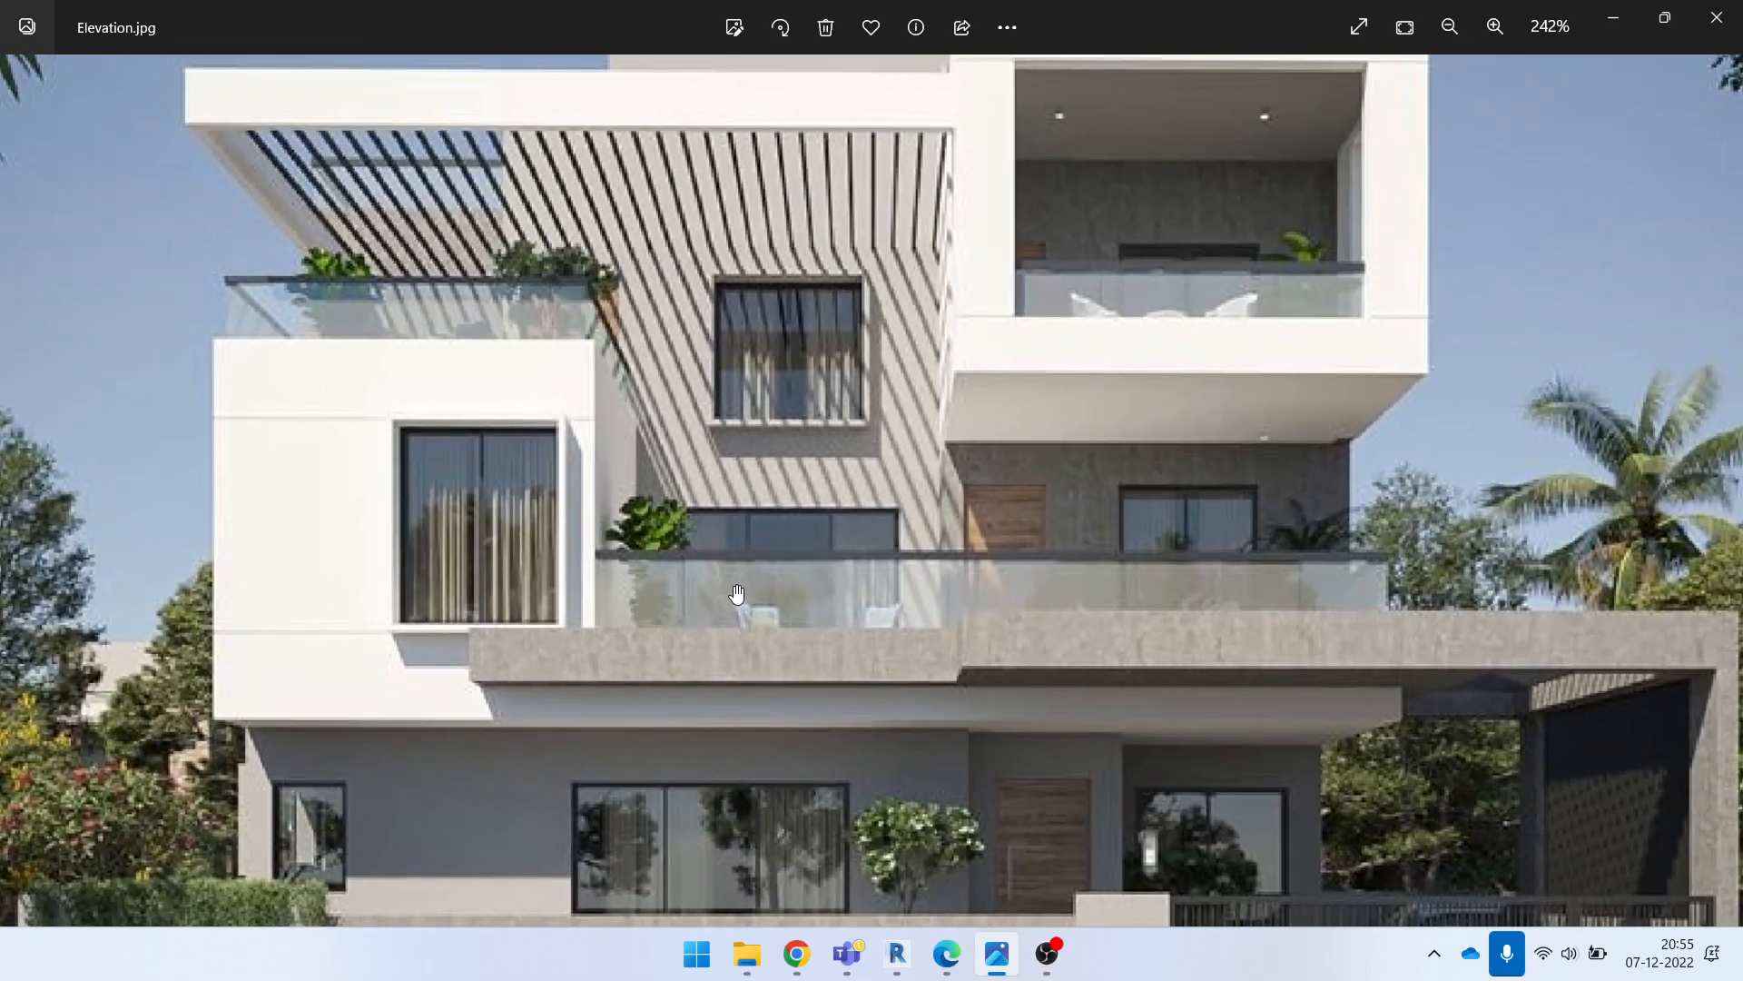
{"action": "scroll", "coordinate": [818, 581], "scroll_direction": "up", "scroll_amount": 5}
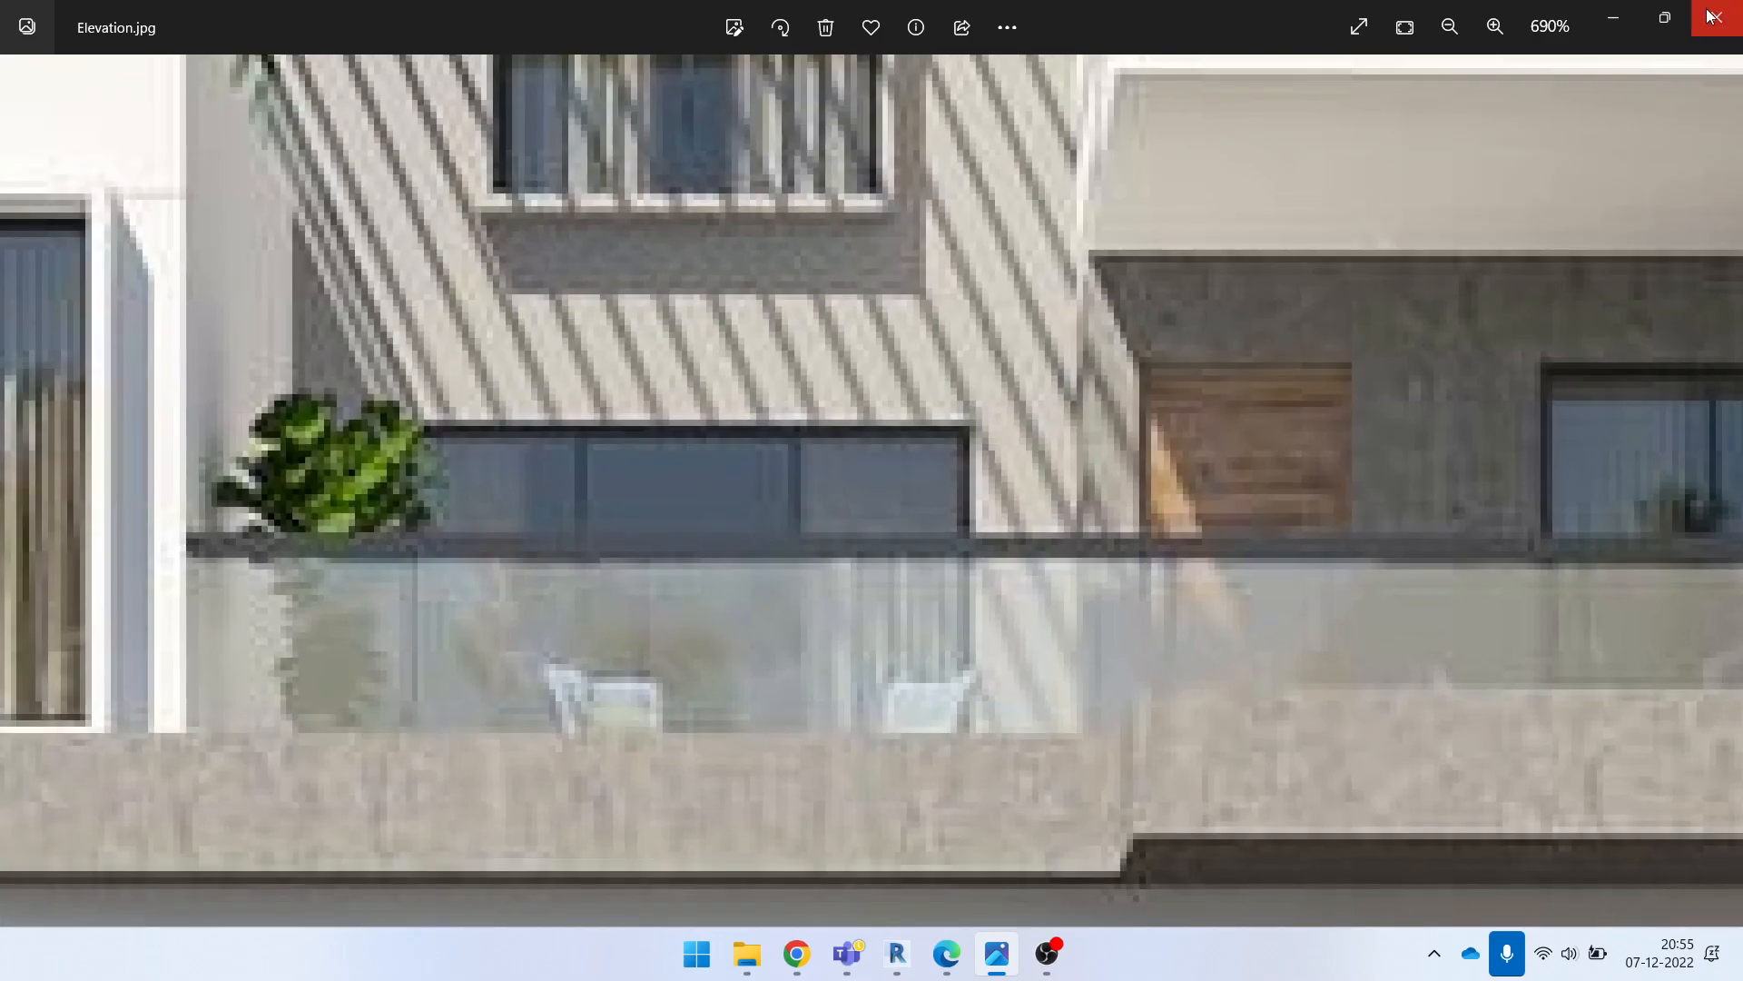
{"action": "left_click", "coordinate": [1629, 16]}
{"action": "scroll", "coordinate": [650, 611], "scroll_direction": "up", "scroll_amount": 3}
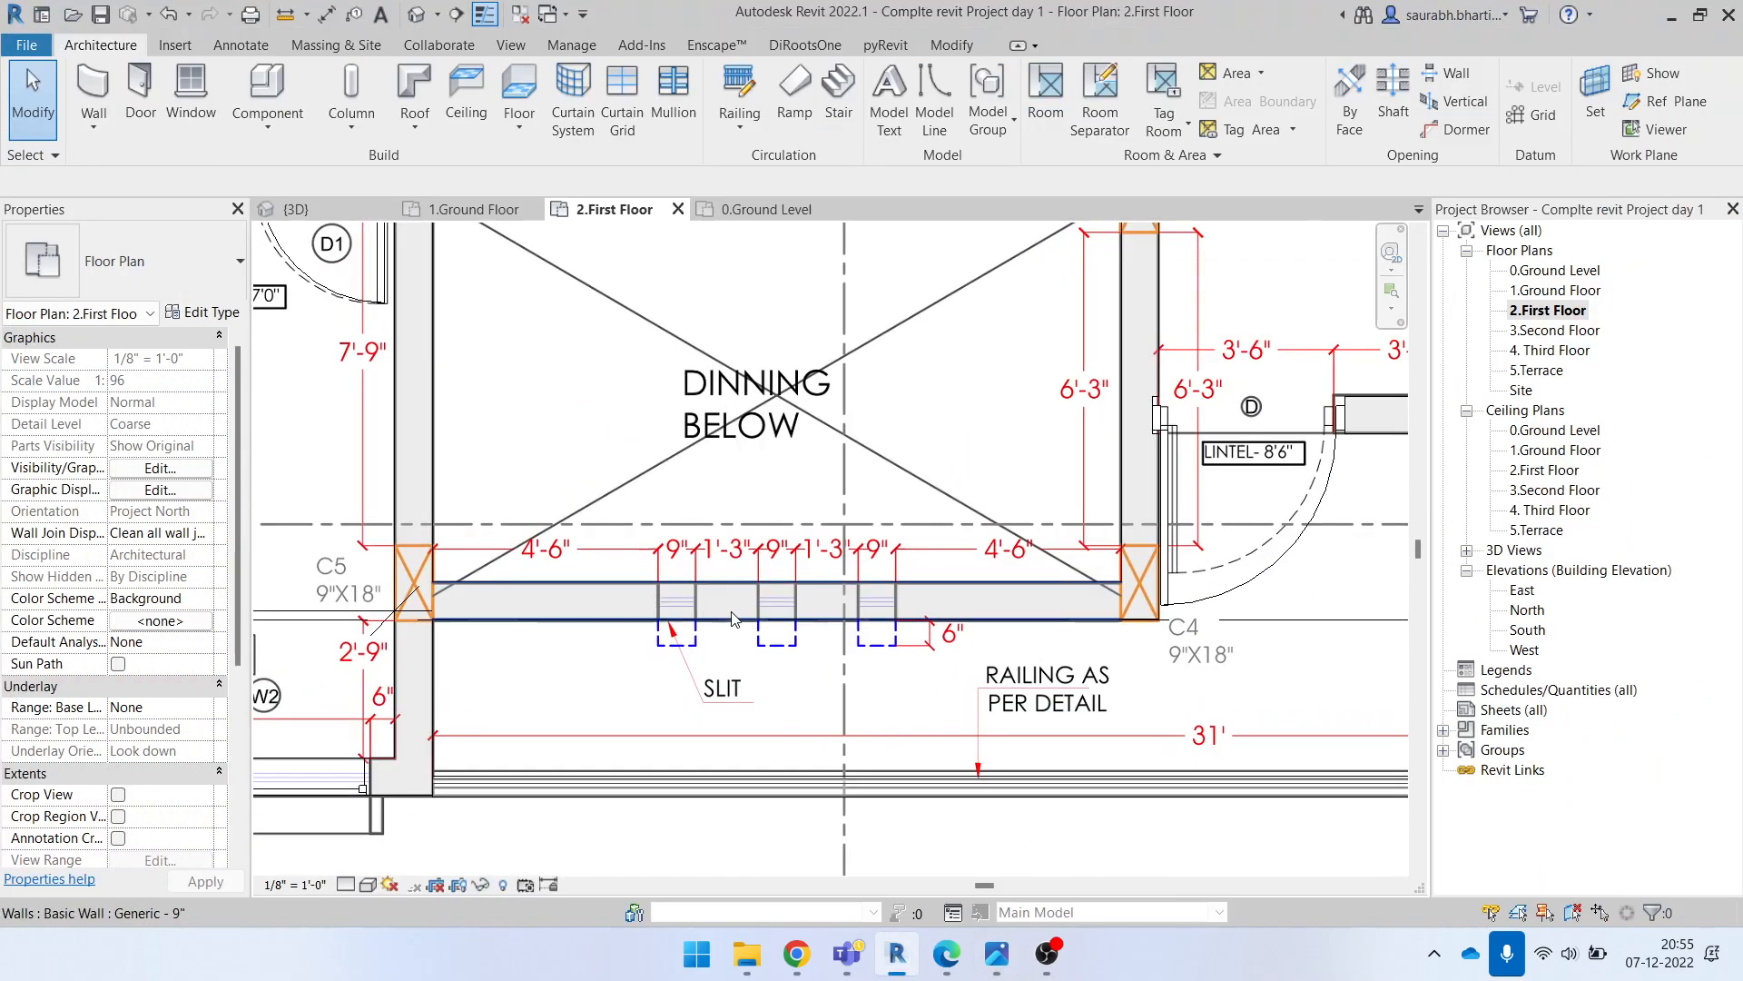
{"action": "scroll", "coordinate": [740, 581], "scroll_direction": "down", "scroll_amount": 5}
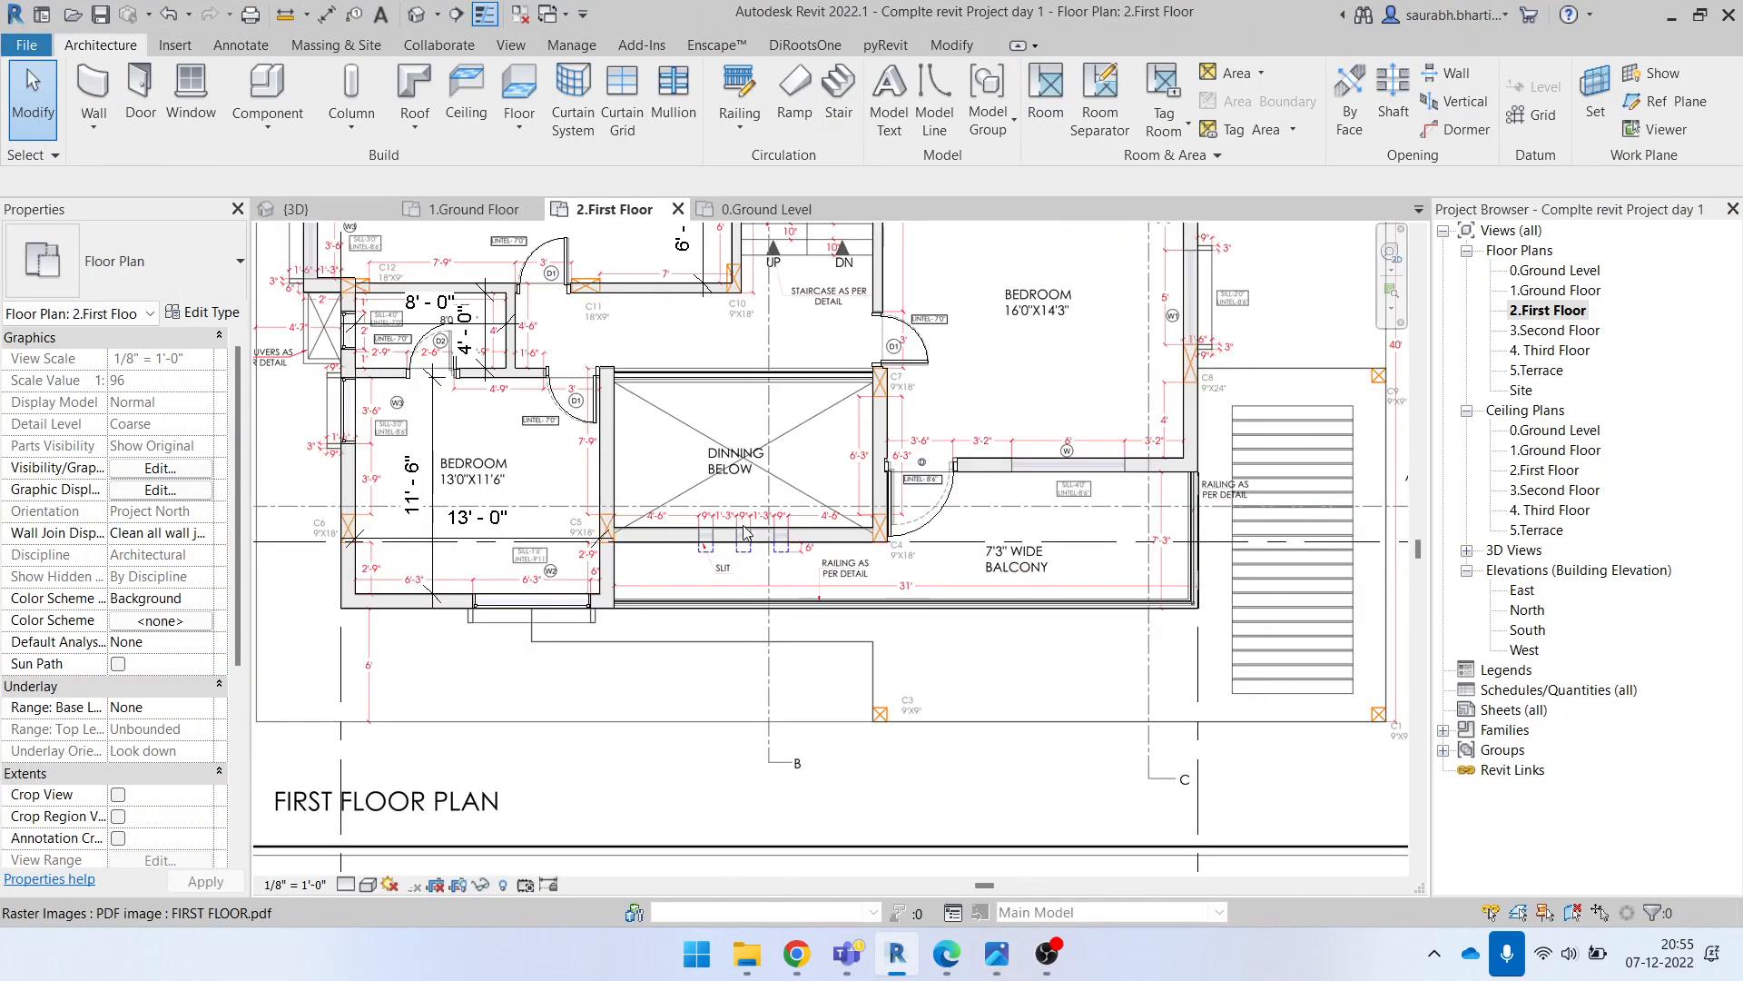
{"action": "scroll", "coordinate": [750, 556], "scroll_direction": "up", "scroll_amount": 5}
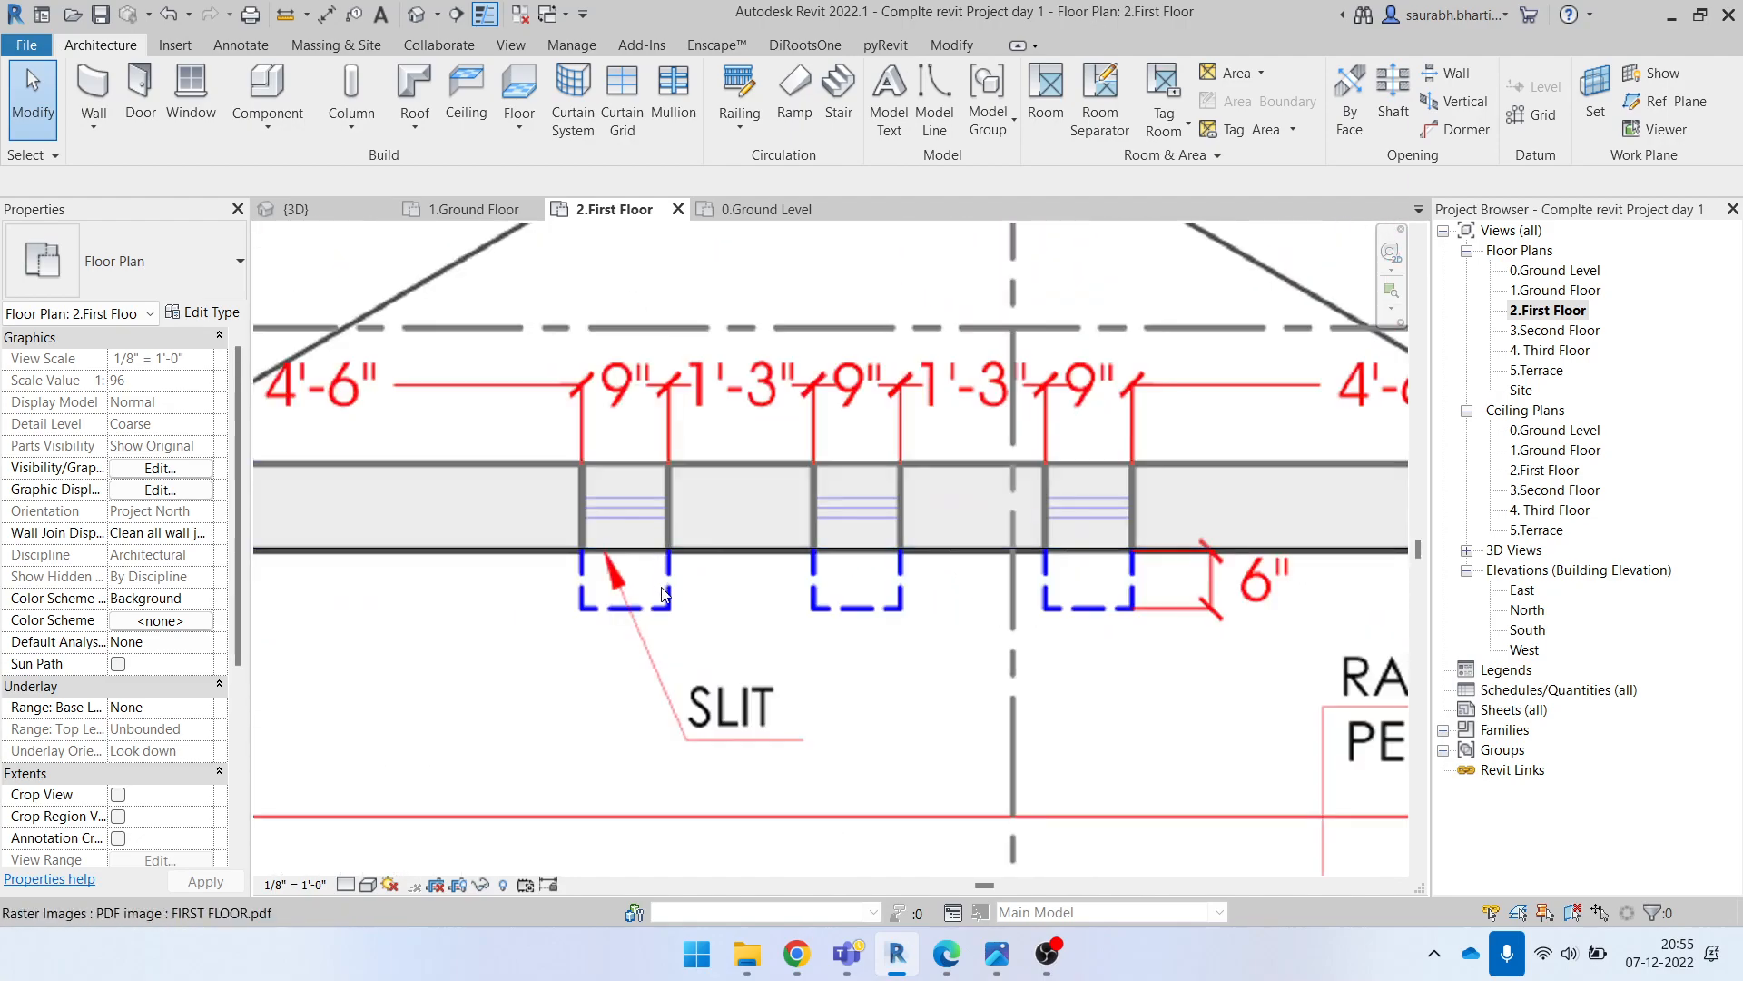
{"action": "scroll", "coordinate": [1171, 595], "scroll_direction": "down", "scroll_amount": 1}
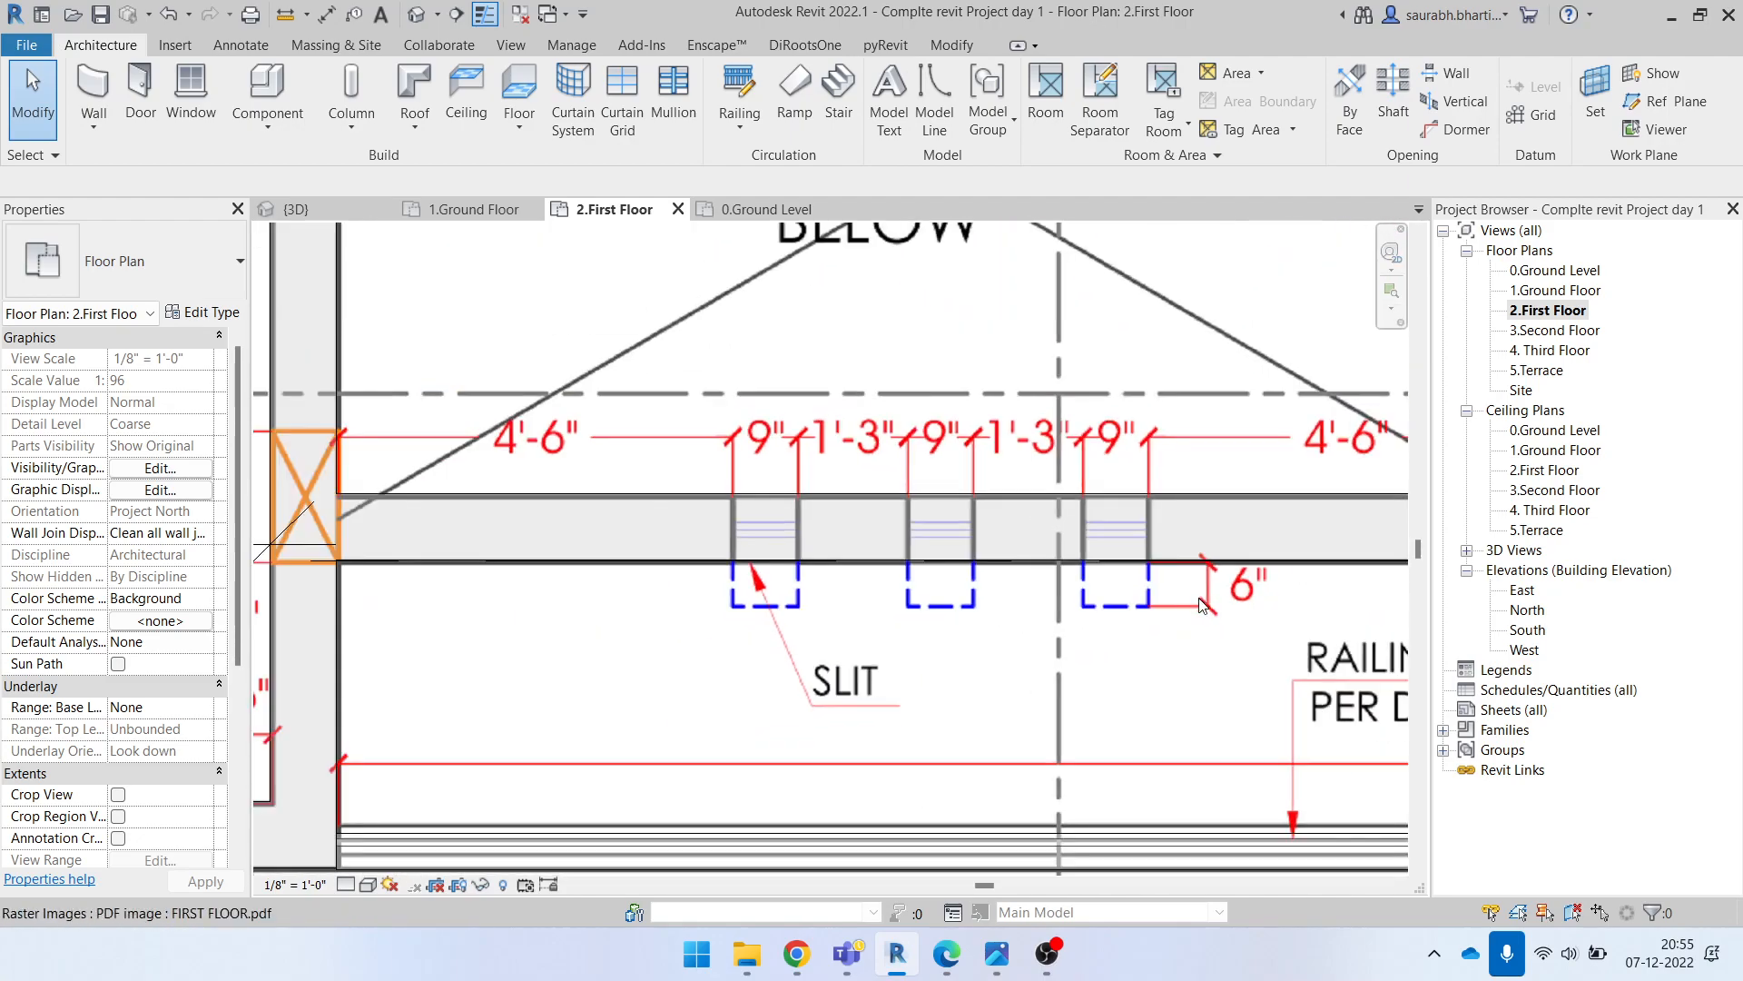
{"action": "scroll", "coordinate": [763, 509], "scroll_direction": "down", "scroll_amount": 3}
{"action": "scroll", "coordinate": [738, 550], "scroll_direction": "up", "scroll_amount": 3}
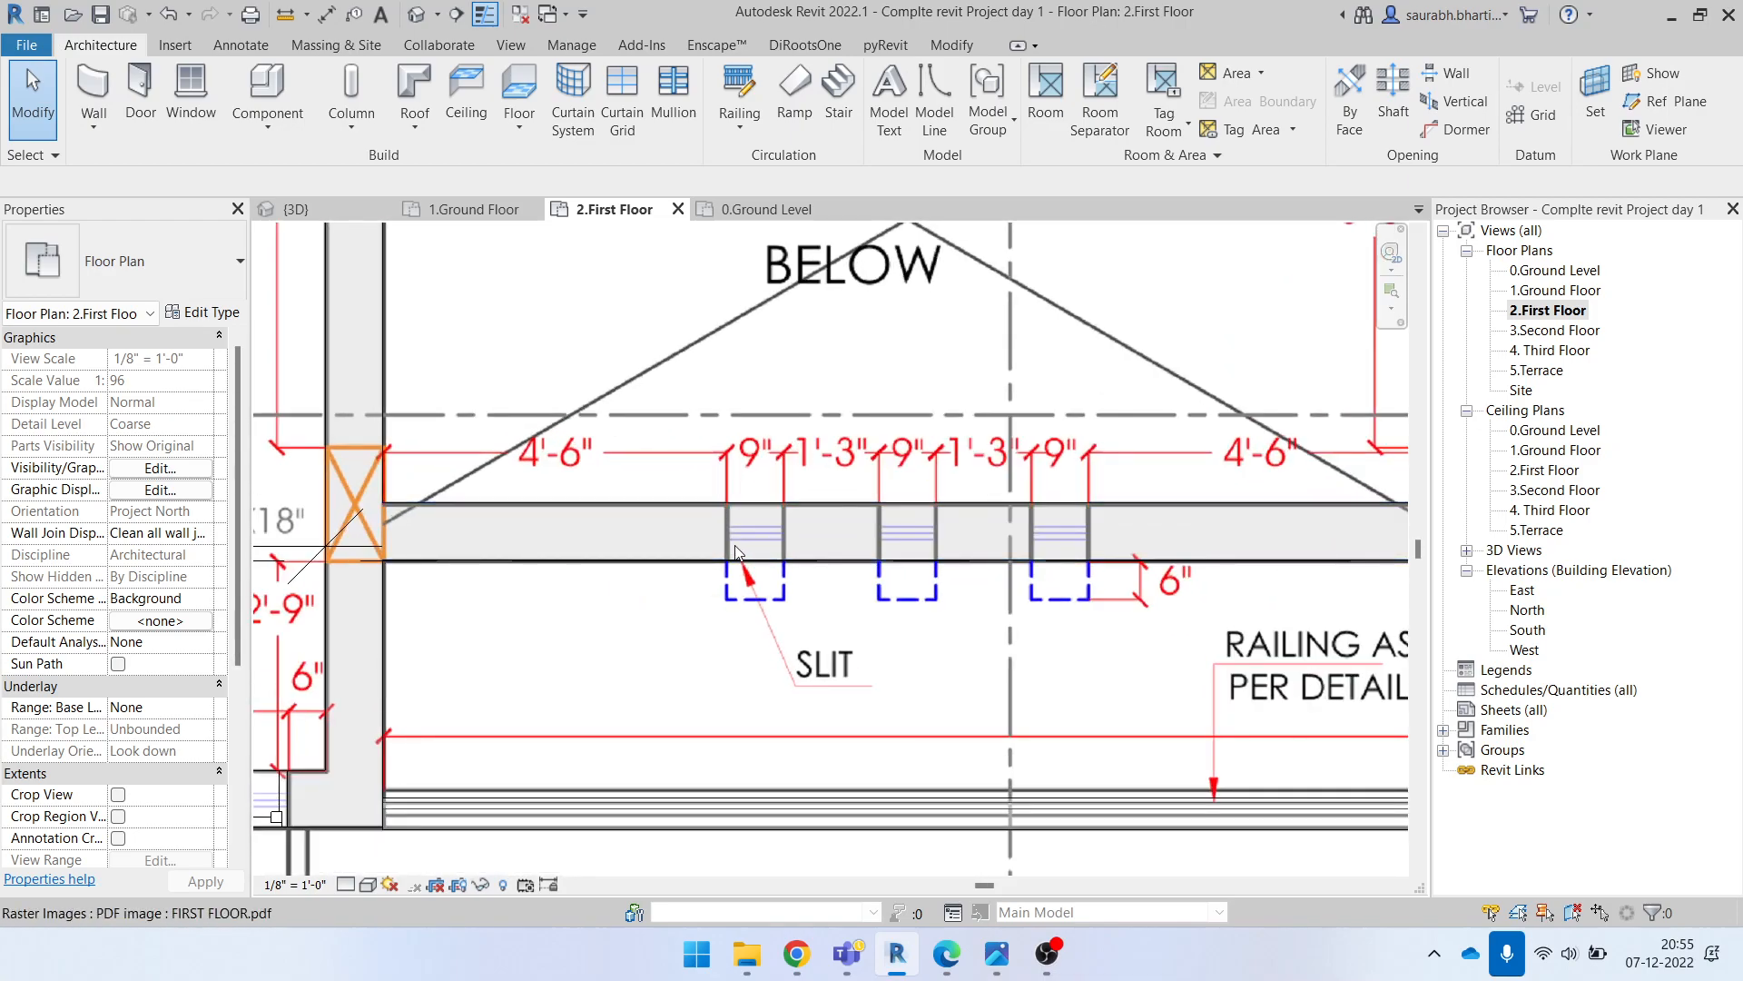
{"action": "key", "text": "l"}
{"action": "key", "text": "i"}
{"action": "scroll", "coordinate": [736, 545], "scroll_direction": "up", "scroll_amount": 2}
{"action": "left_click", "coordinate": [717, 508]}
{"action": "scroll", "coordinate": [770, 501], "scroll_direction": "down", "scroll_amount": 2}
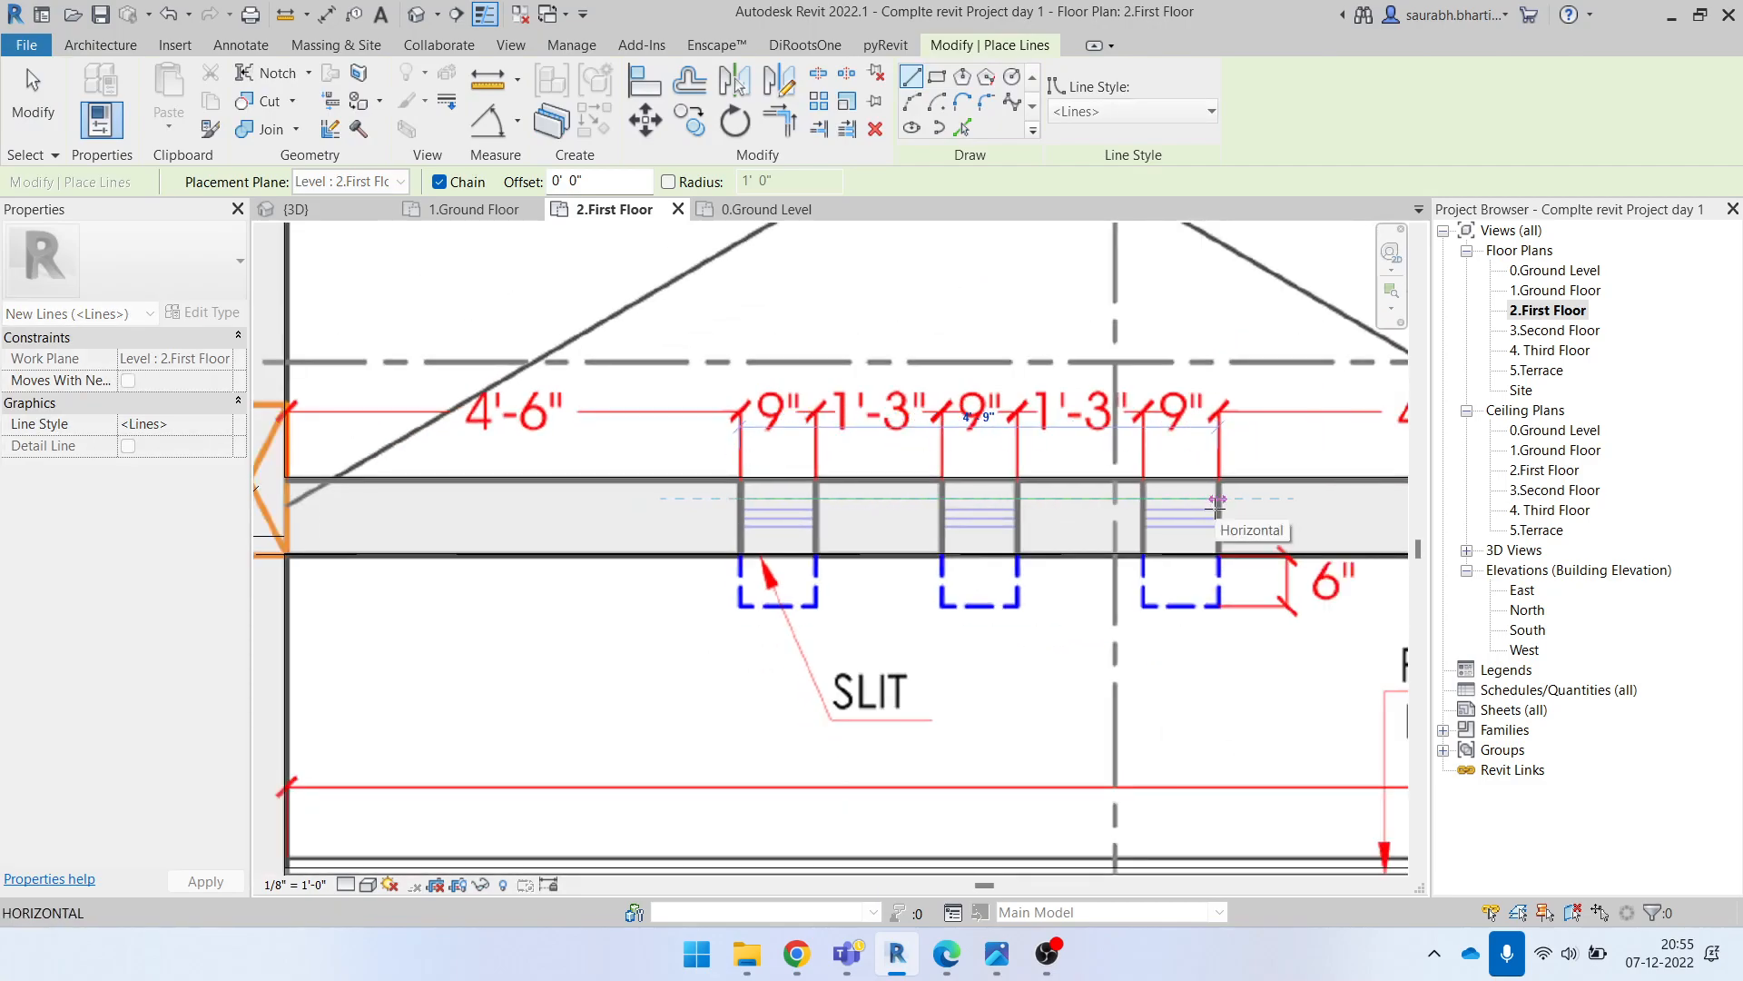
{"action": "scroll", "coordinate": [1216, 505], "scroll_direction": "up", "scroll_amount": 2}
{"action": "left_click", "coordinate": [1217, 506]}
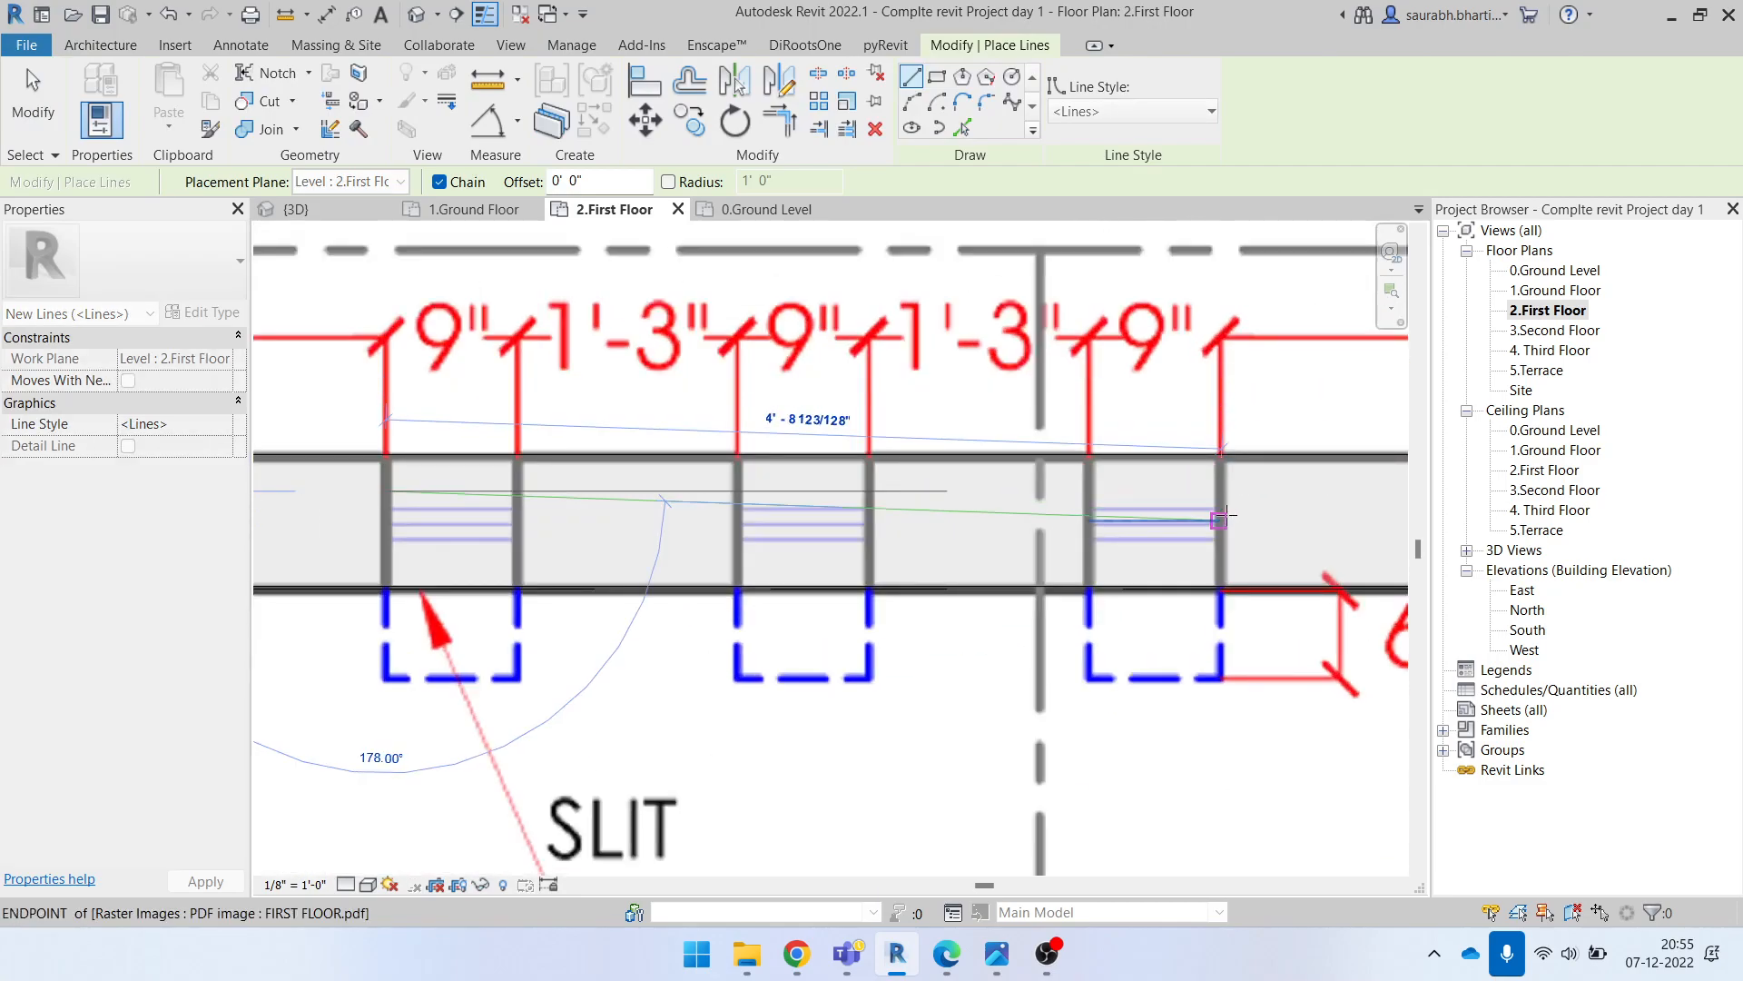
{"action": "key", "text": "Escape"}
{"action": "key", "text": "Escape"}
{"action": "scroll", "coordinate": [979, 509], "scroll_direction": "down", "scroll_amount": 5}
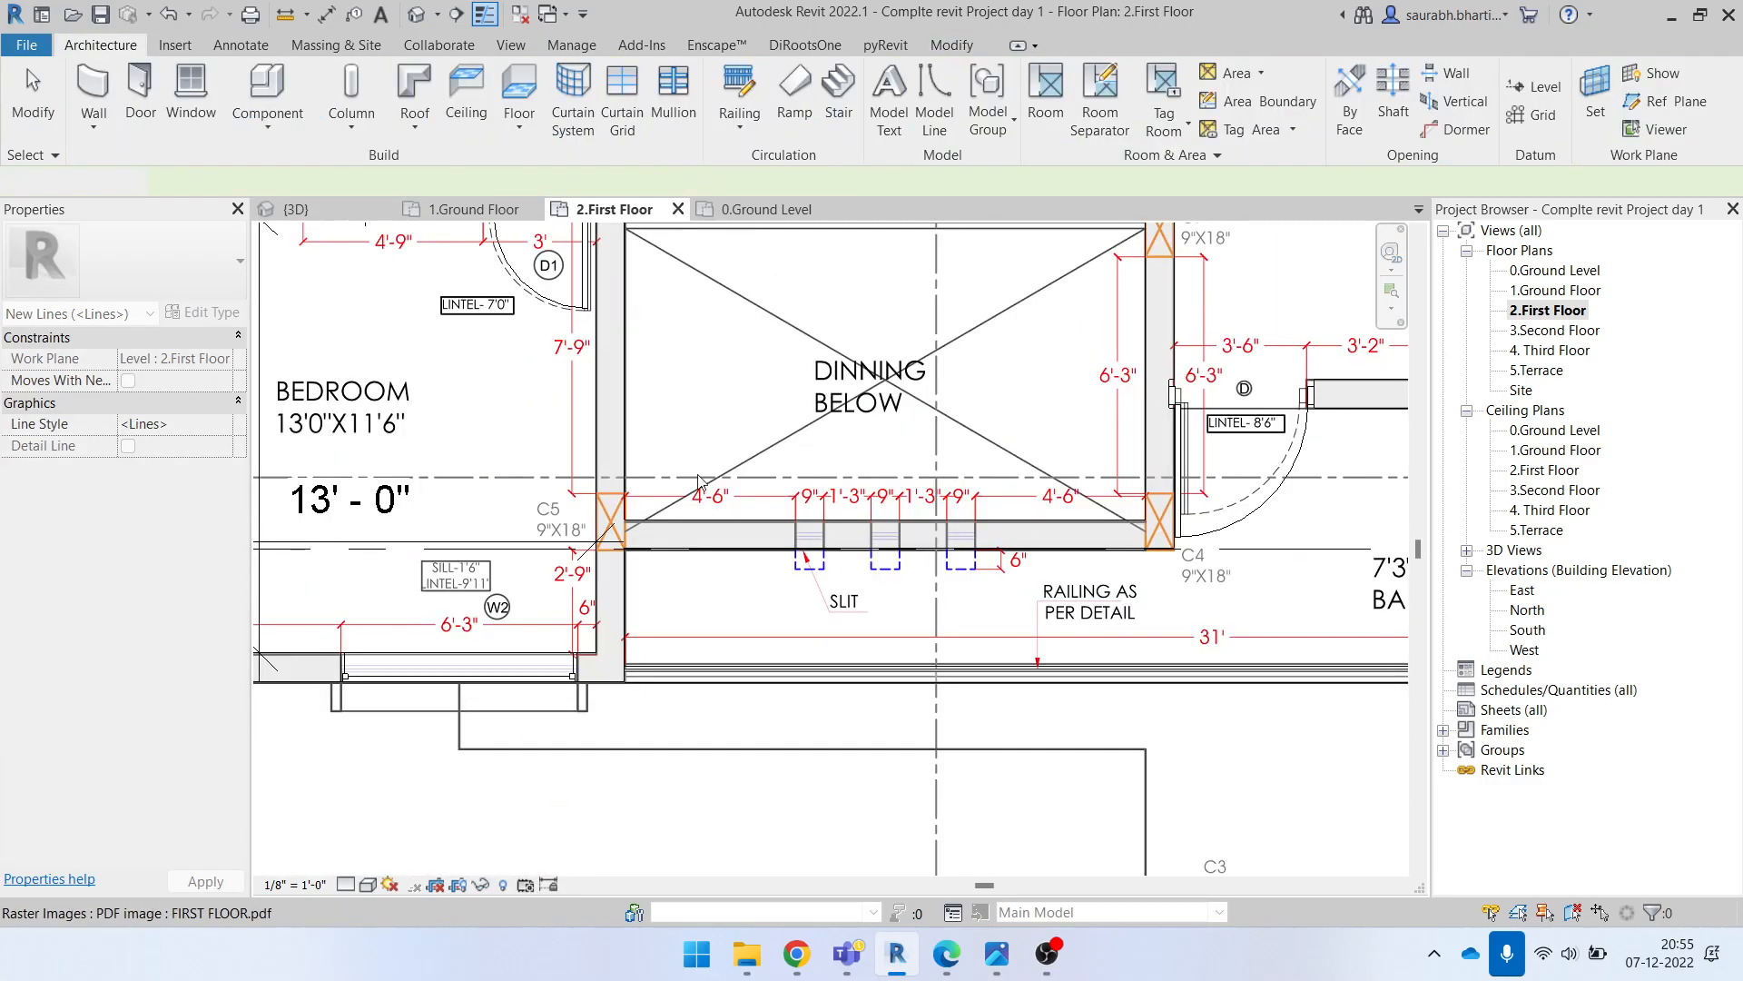
Step: Start an architectural wall with the Curtain Wall 1 type for the slit opening below the dining void
{"action": "left_click", "coordinate": [91, 86]}
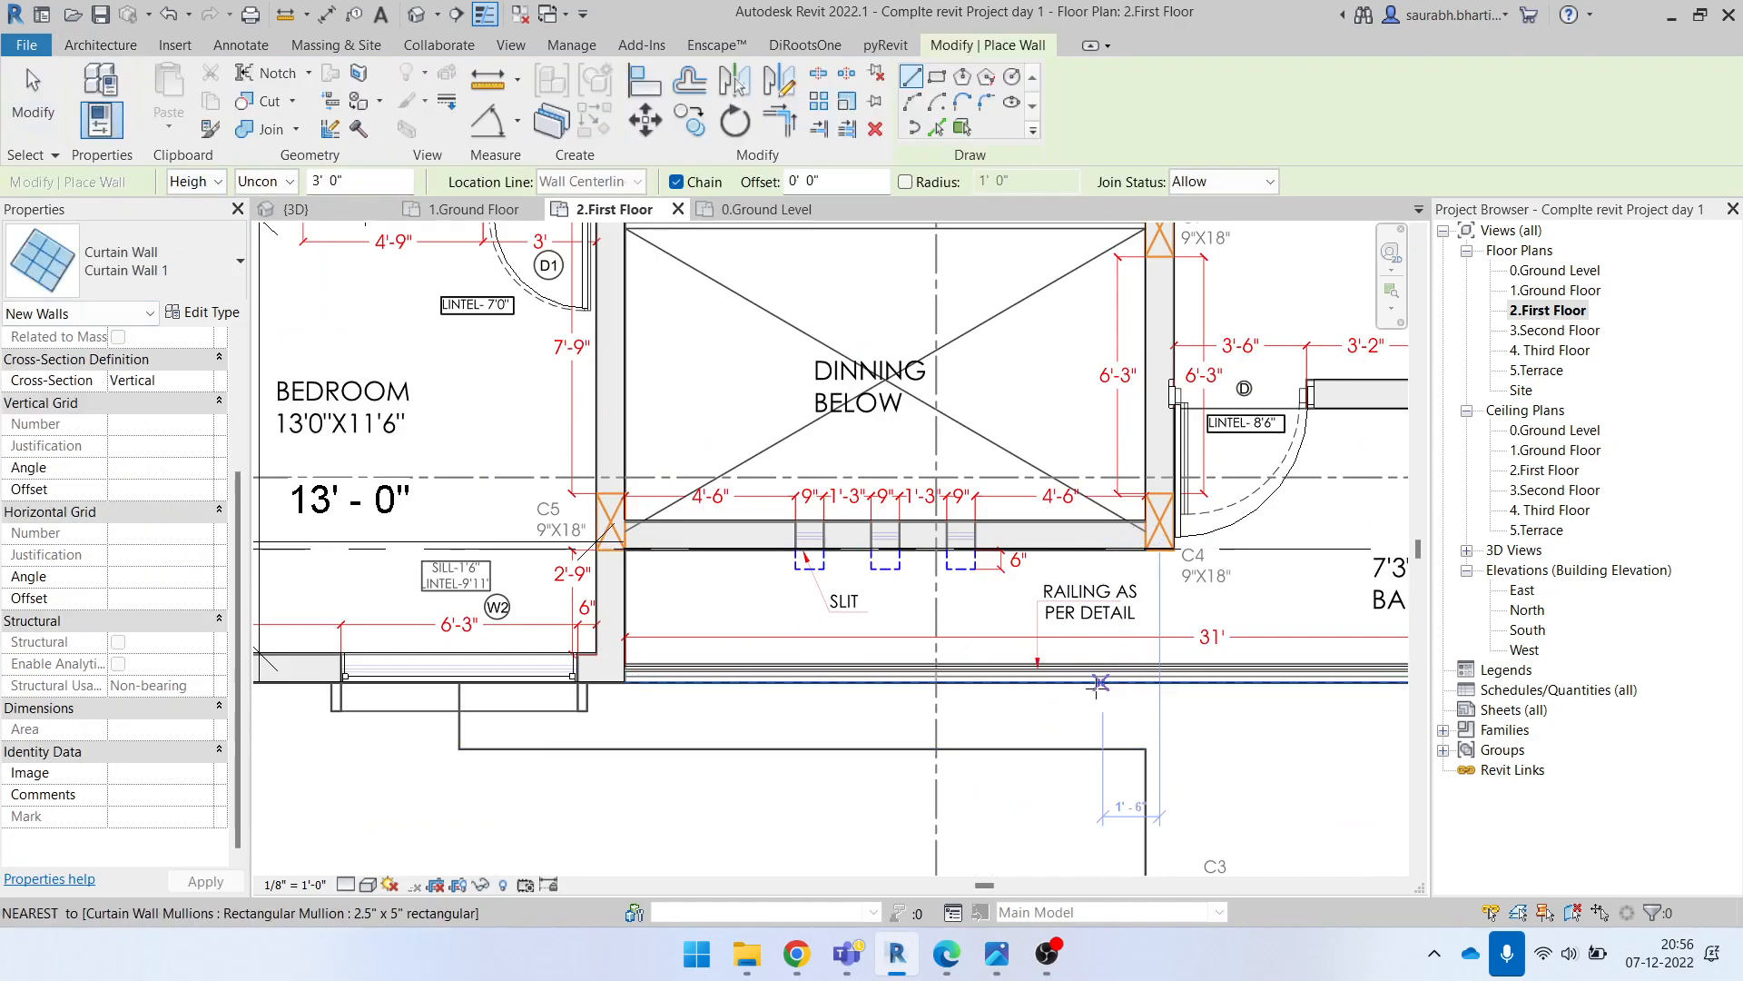
{"action": "left_click", "coordinate": [136, 261]}
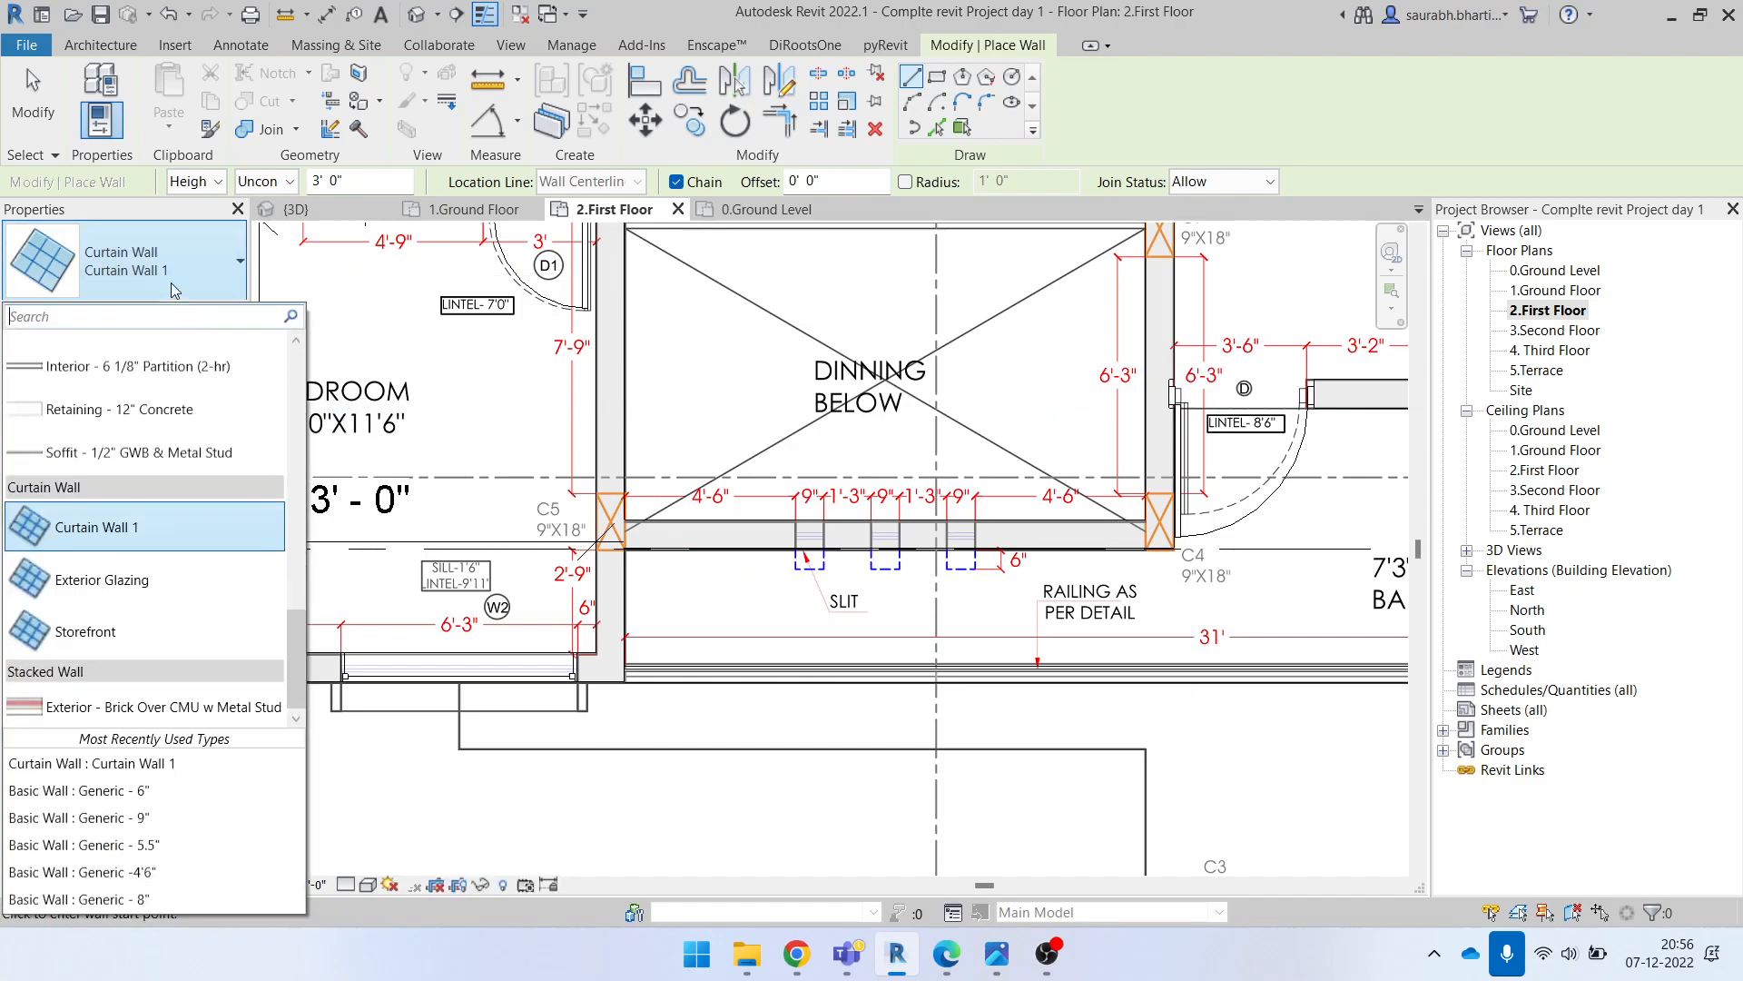
{"action": "left_click", "coordinate": [150, 536]}
{"action": "scroll", "coordinate": [818, 536], "scroll_direction": "up", "scroll_amount": 5}
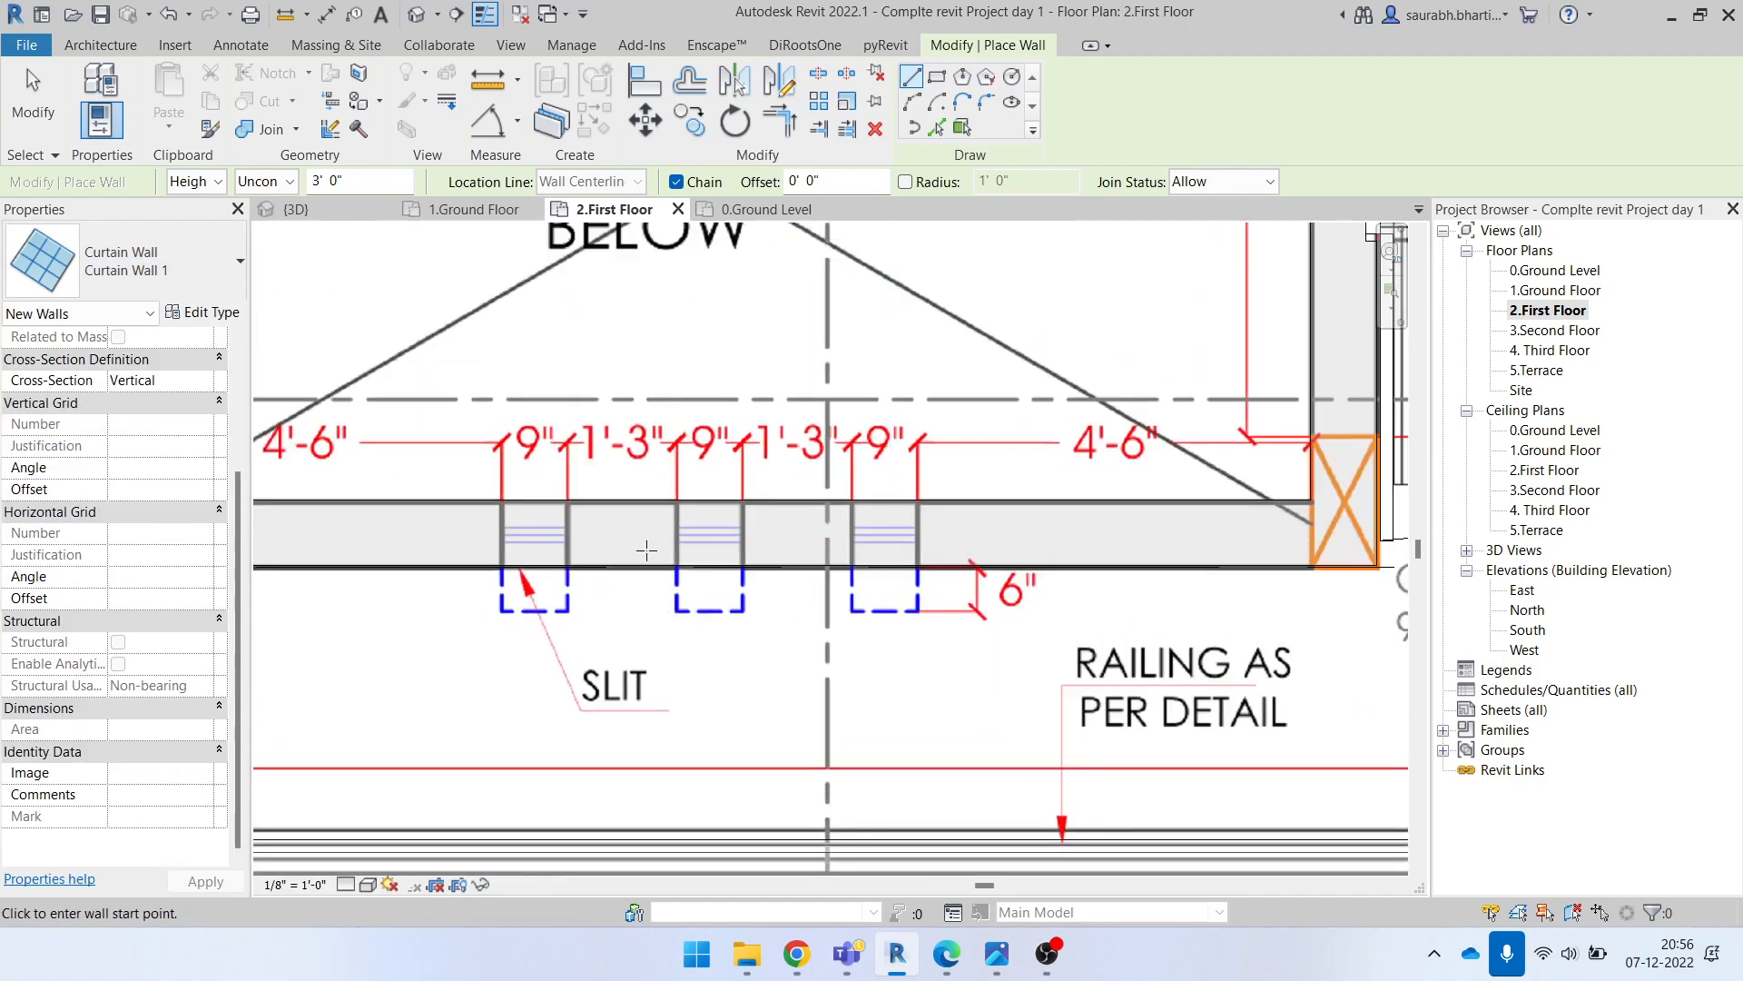
{"action": "left_click", "coordinate": [427, 521]}
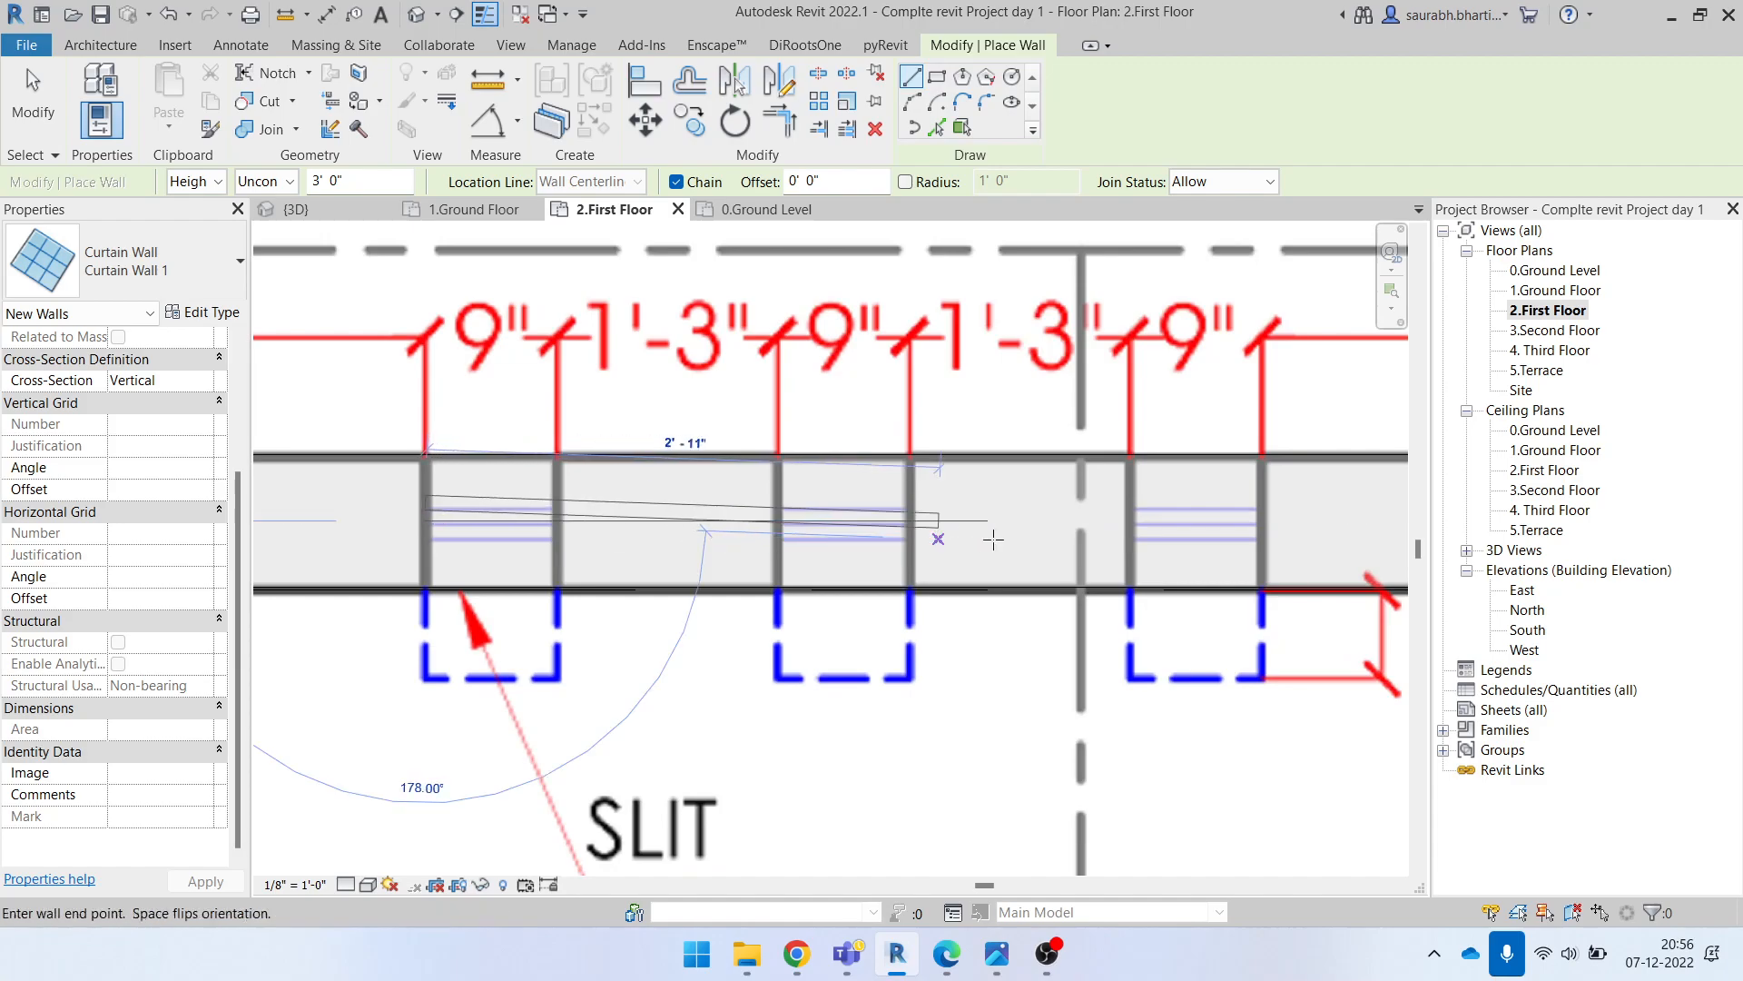
{"action": "left_click", "coordinate": [1251, 536]}
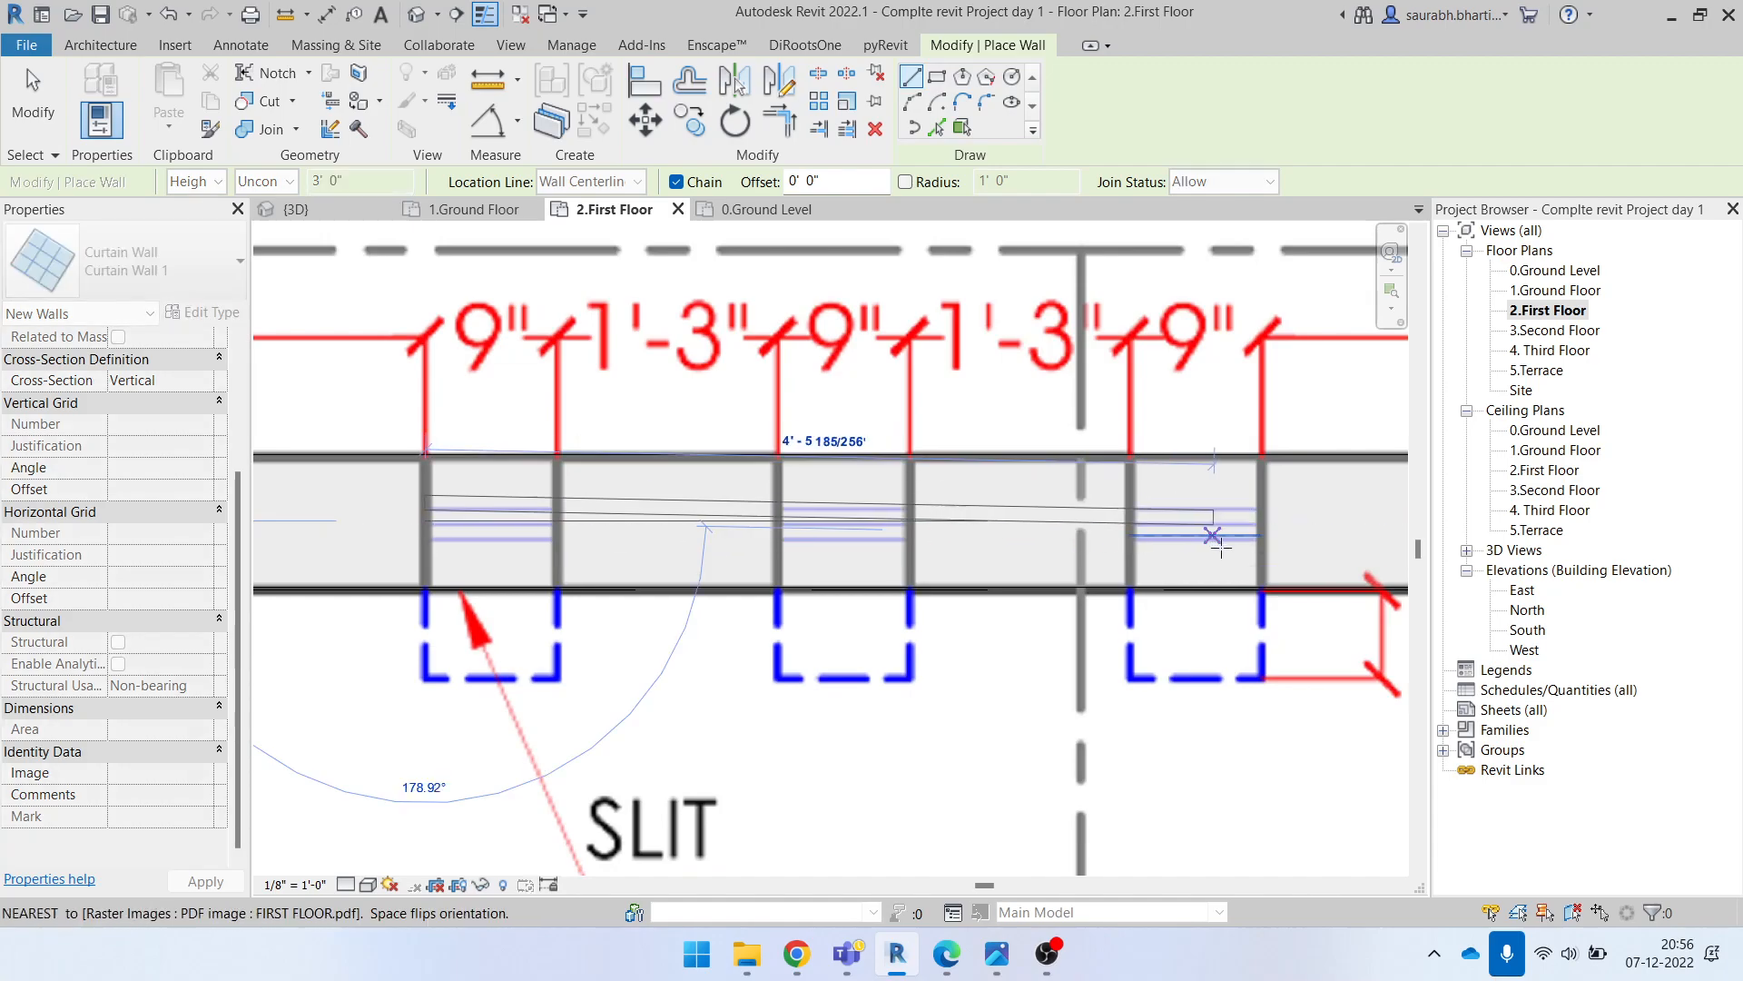
{"action": "key", "text": "Escape"}
{"action": "key", "text": "Escape"}
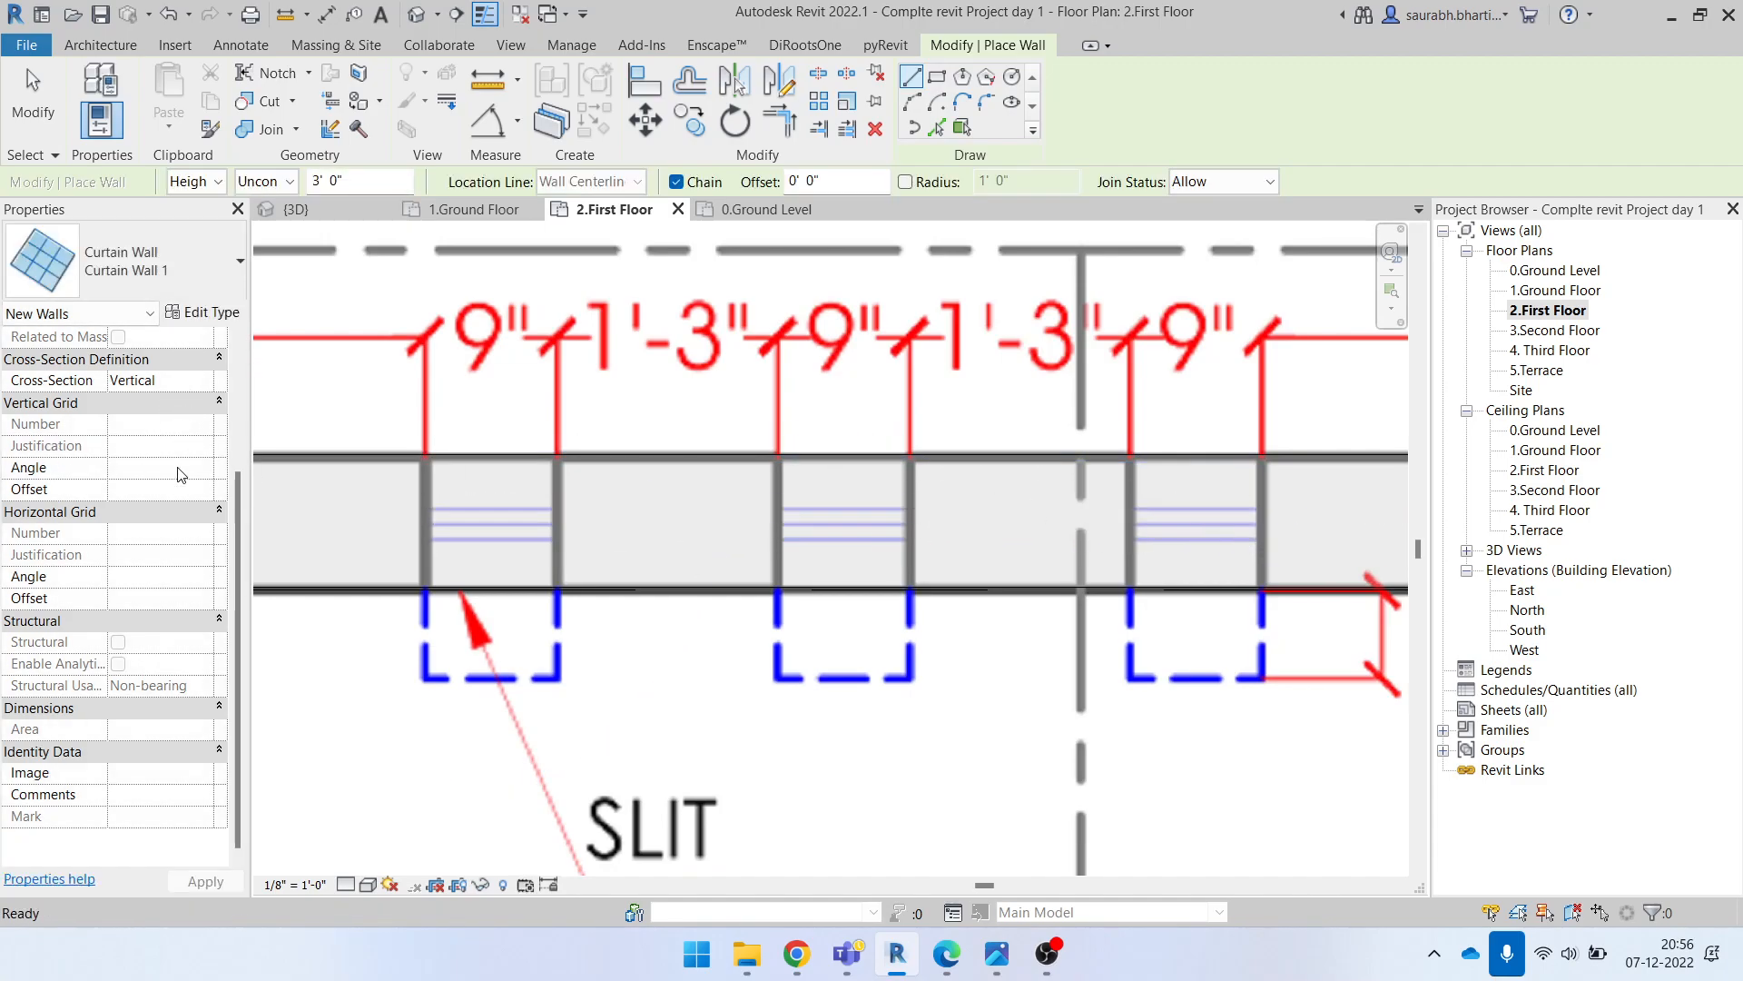
Step: Set the unconnected height to 5' 6" and draw a curtain wall about 4'-9" long within the wall, spanning all three slits
{"action": "scroll", "coordinate": [179, 477], "scroll_direction": "up", "scroll_amount": 3}
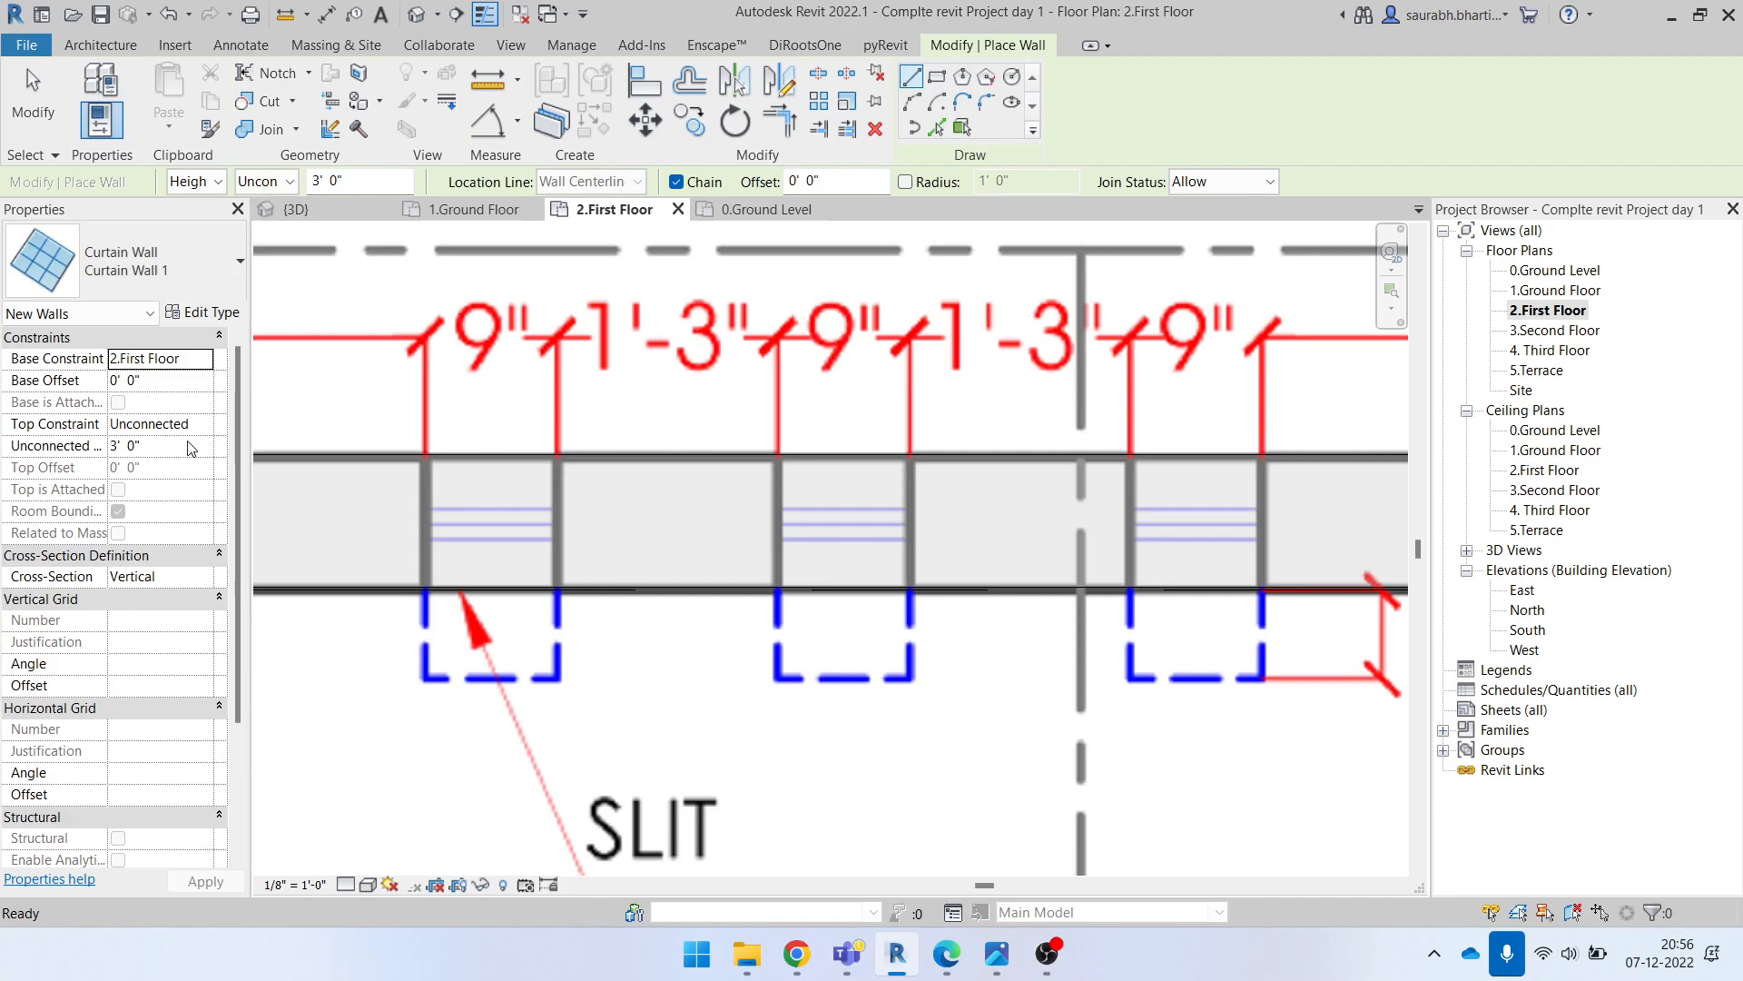
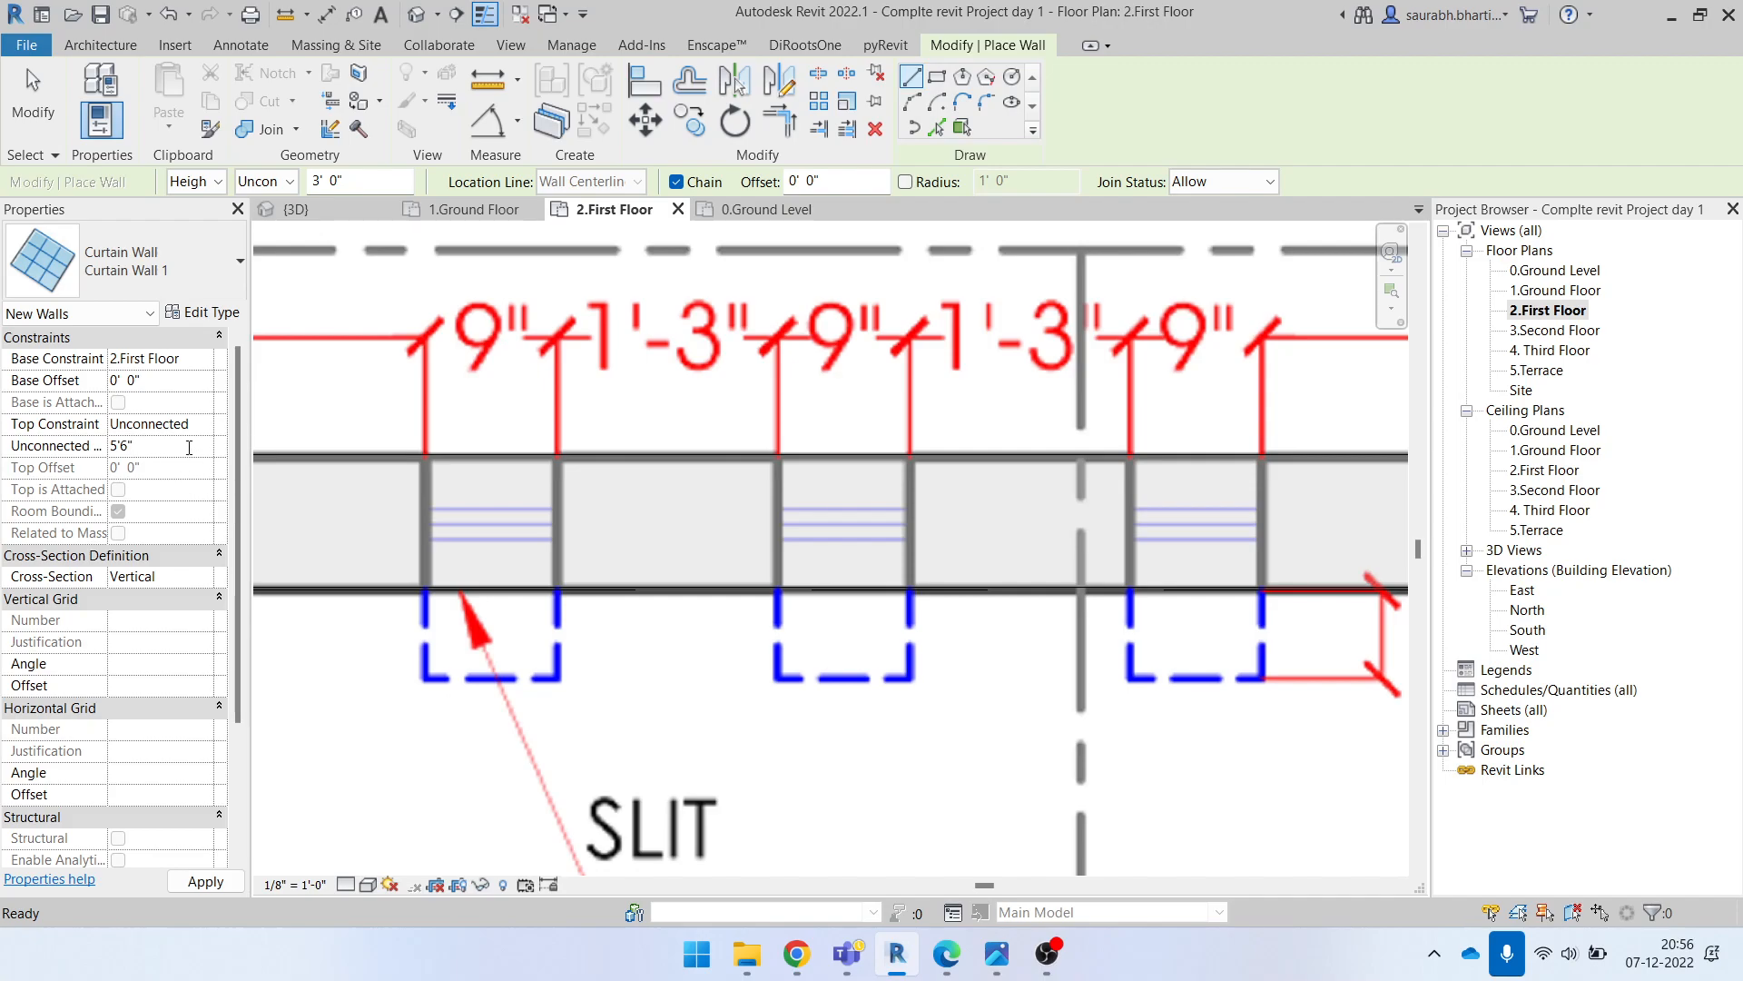
{"action": "left_click", "coordinate": [424, 520]}
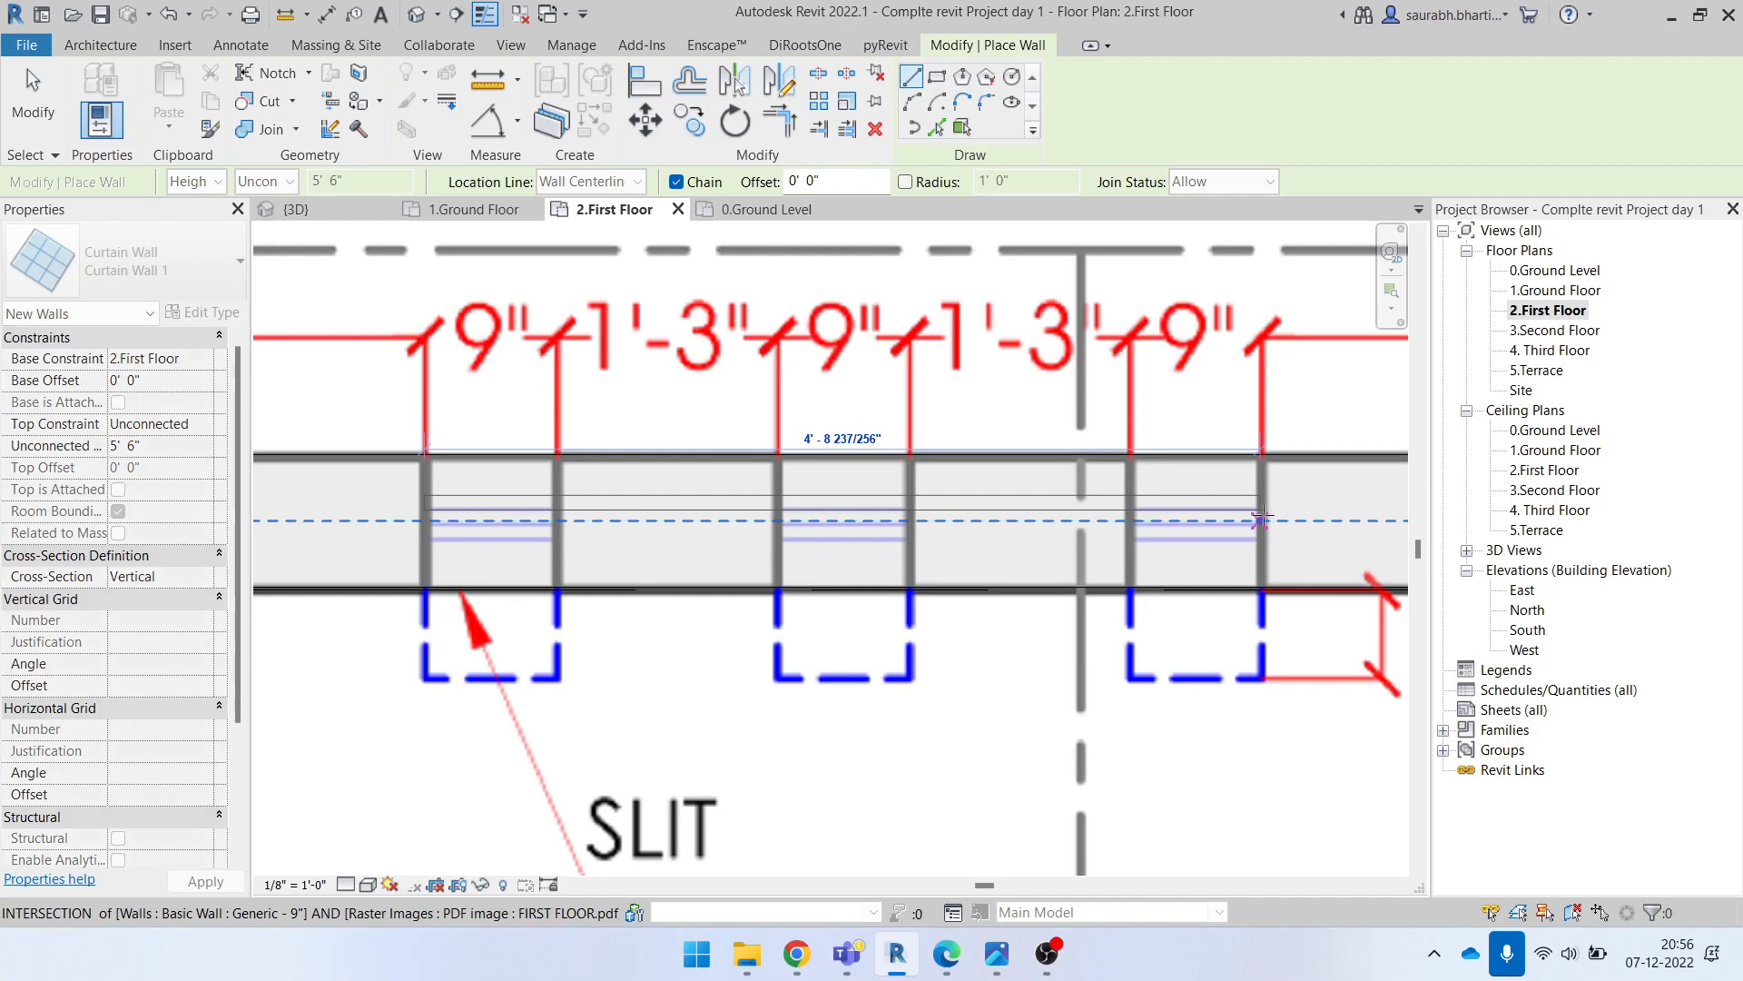
{"action": "left_click", "coordinate": [1249, 514]}
{"action": "key", "text": "Escape"}
{"action": "key", "text": "Escape"}
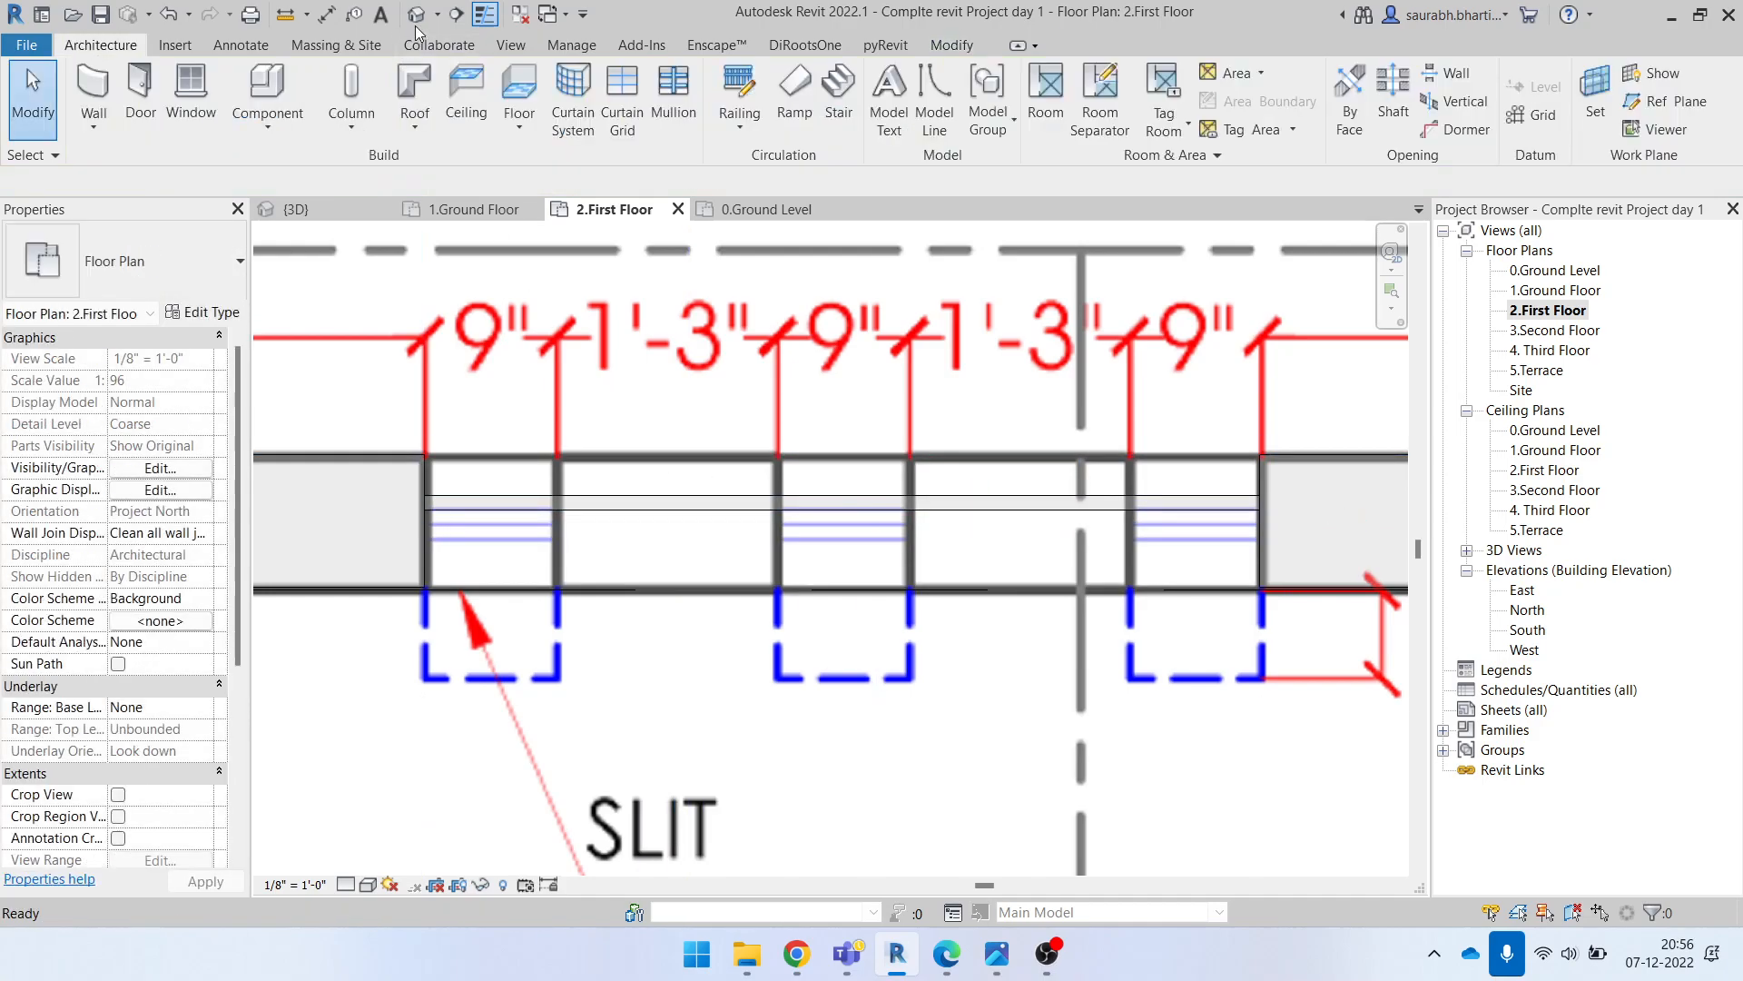
Step: Examine the new curtain wall in the 3D view and compare it with the Elevation.jpg reference image
{"action": "left_click", "coordinate": [417, 14]}
{"action": "scroll", "coordinate": [709, 545], "scroll_direction": "up", "scroll_amount": 6}
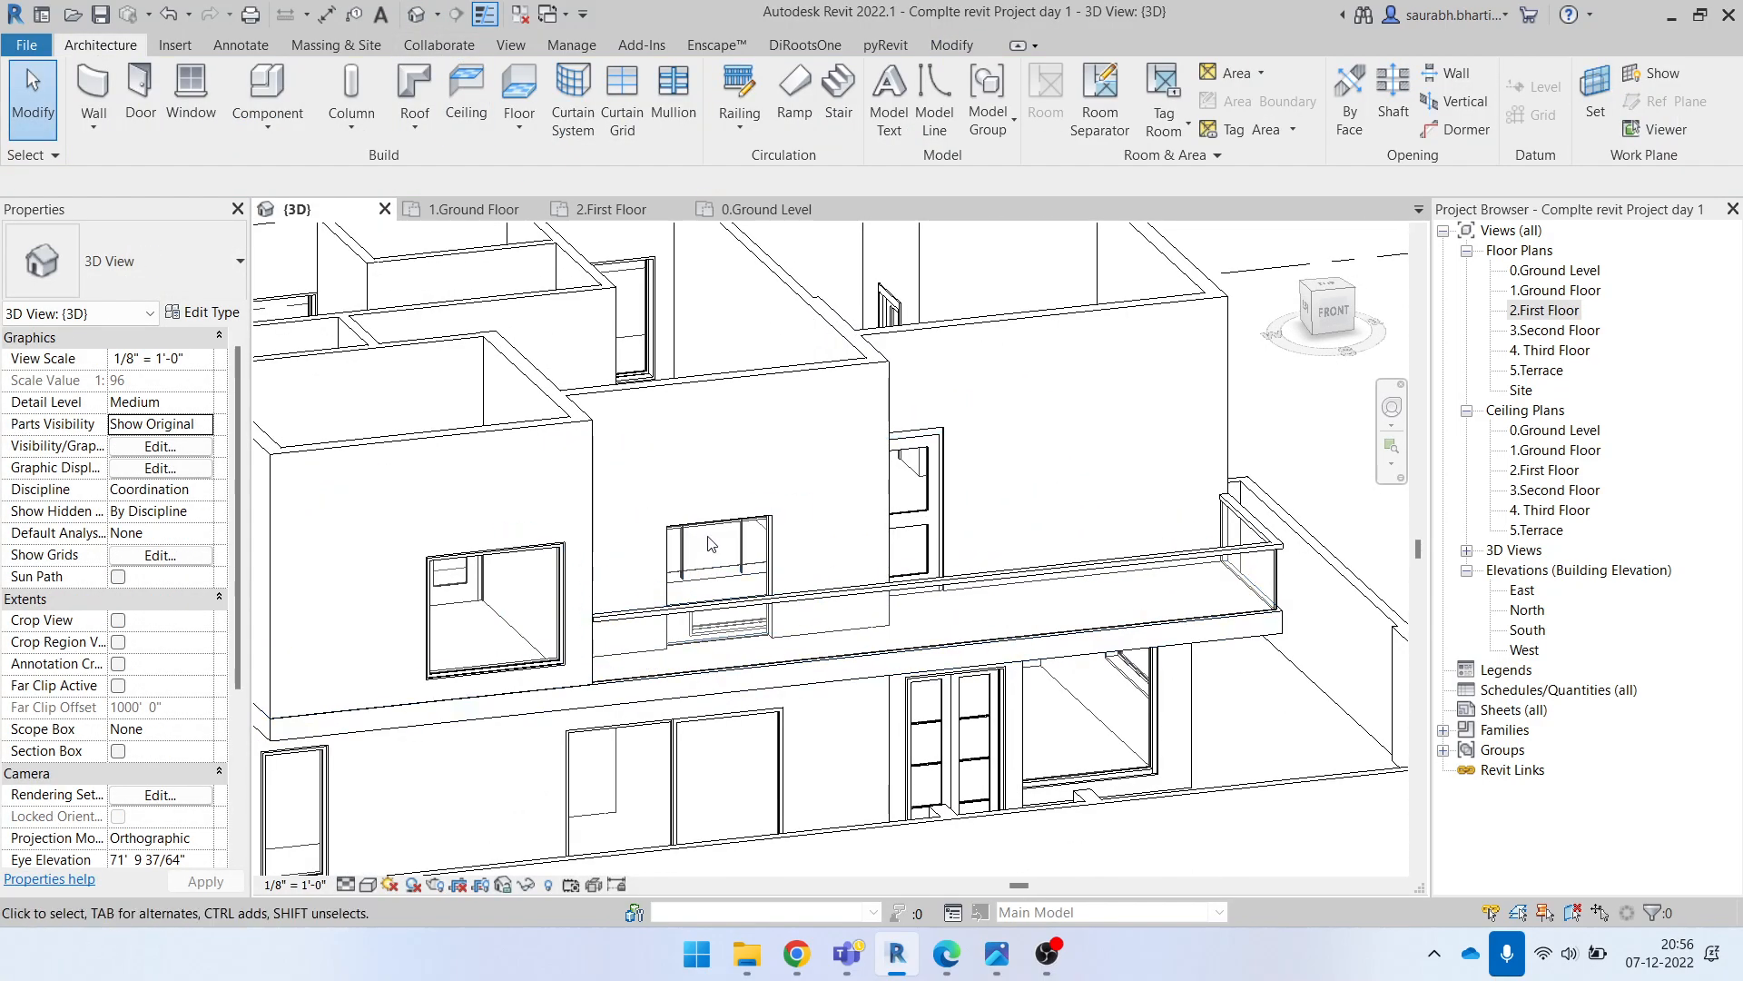
{"action": "left_click", "coordinate": [714, 529]}
{"action": "middle_click_drag", "start_coordinate": [831, 626], "coordinate": [845, 726], "text": "shift"}
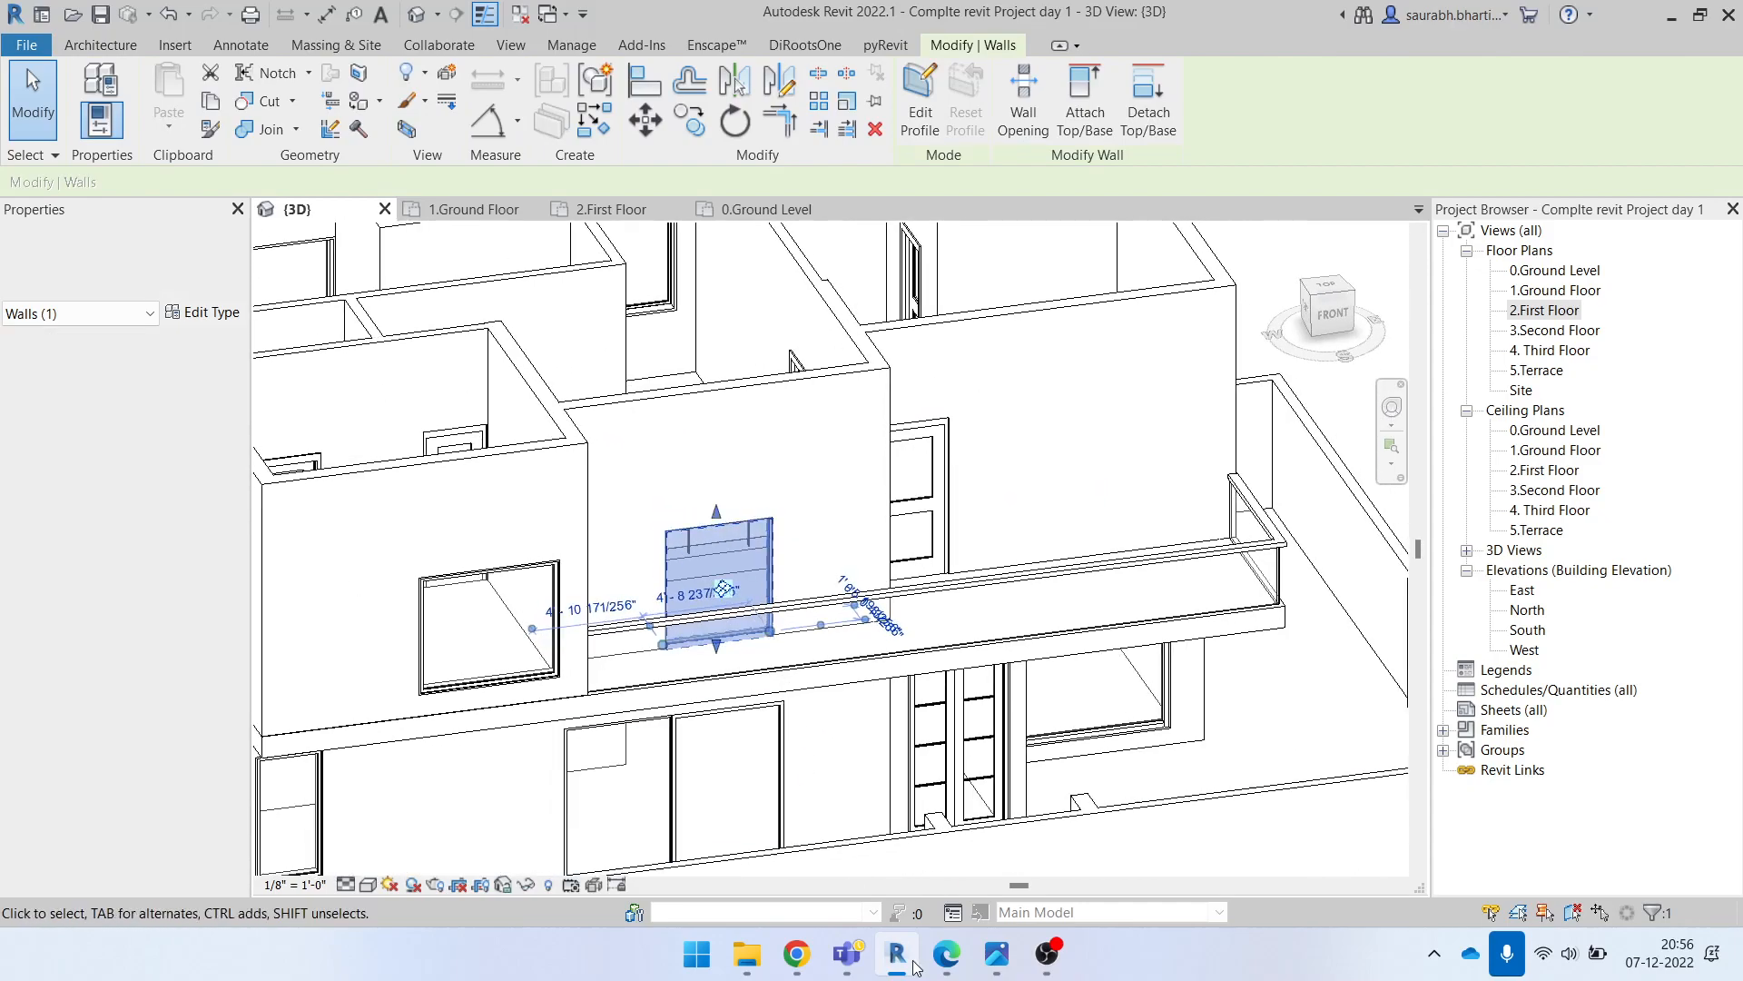
{"action": "left_click", "coordinate": [1000, 951]}
{"action": "scroll", "coordinate": [817, 612], "scroll_direction": "down", "scroll_amount": 3}
{"action": "scroll", "coordinate": [648, 547], "scroll_direction": "up", "scroll_amount": 2}
{"action": "left_click", "coordinate": [998, 956]}
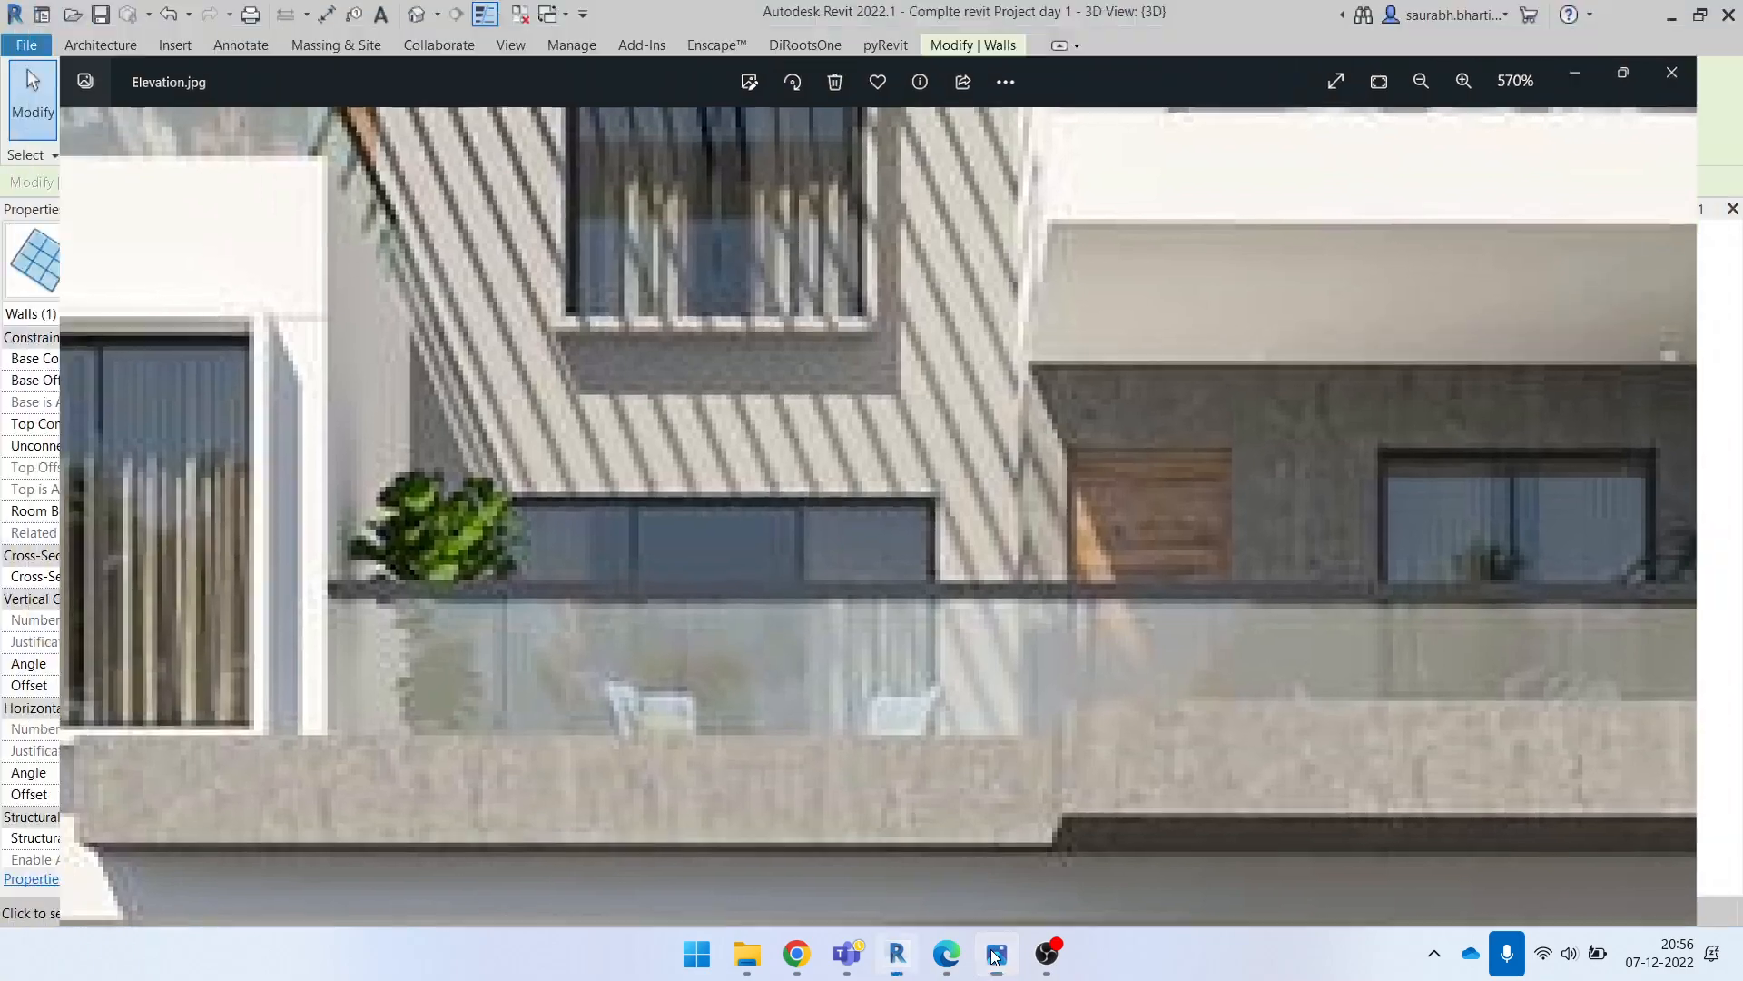
Step: Return to the 2.First Floor plan and set the curtain wall's base offset to 9"
{"action": "double_click", "coordinate": [1529, 313]}
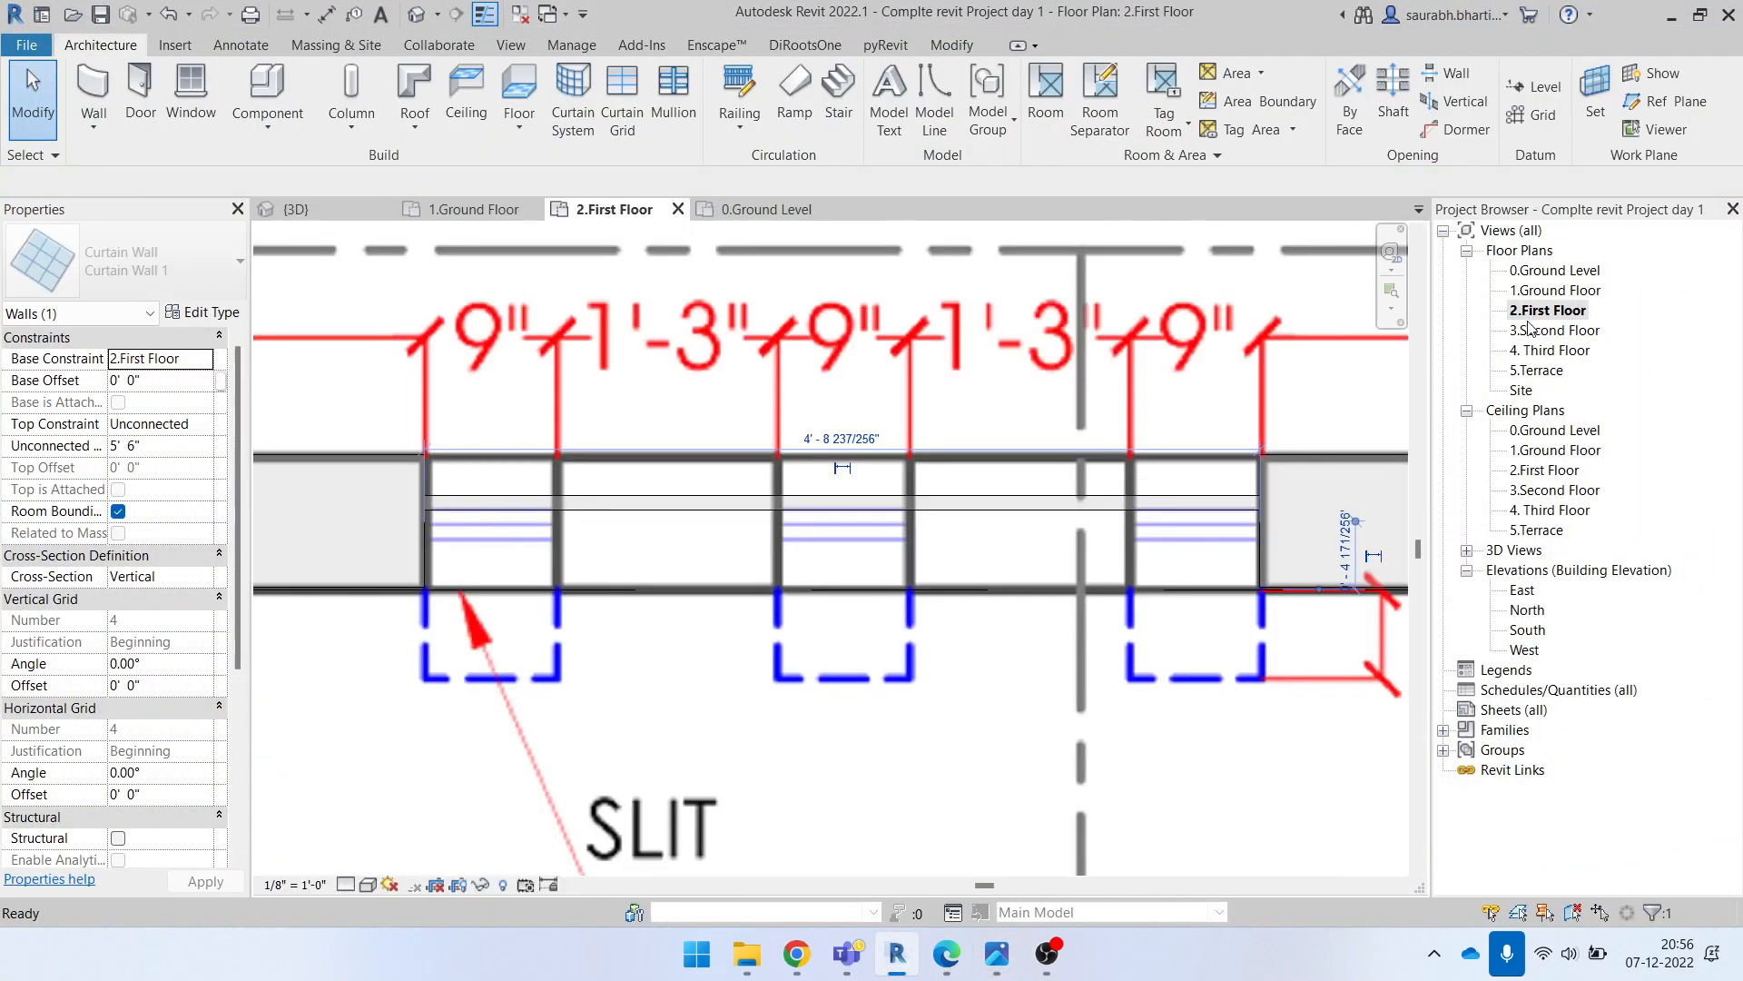
{"action": "scroll", "coordinate": [908, 672], "scroll_direction": "down", "scroll_amount": 2}
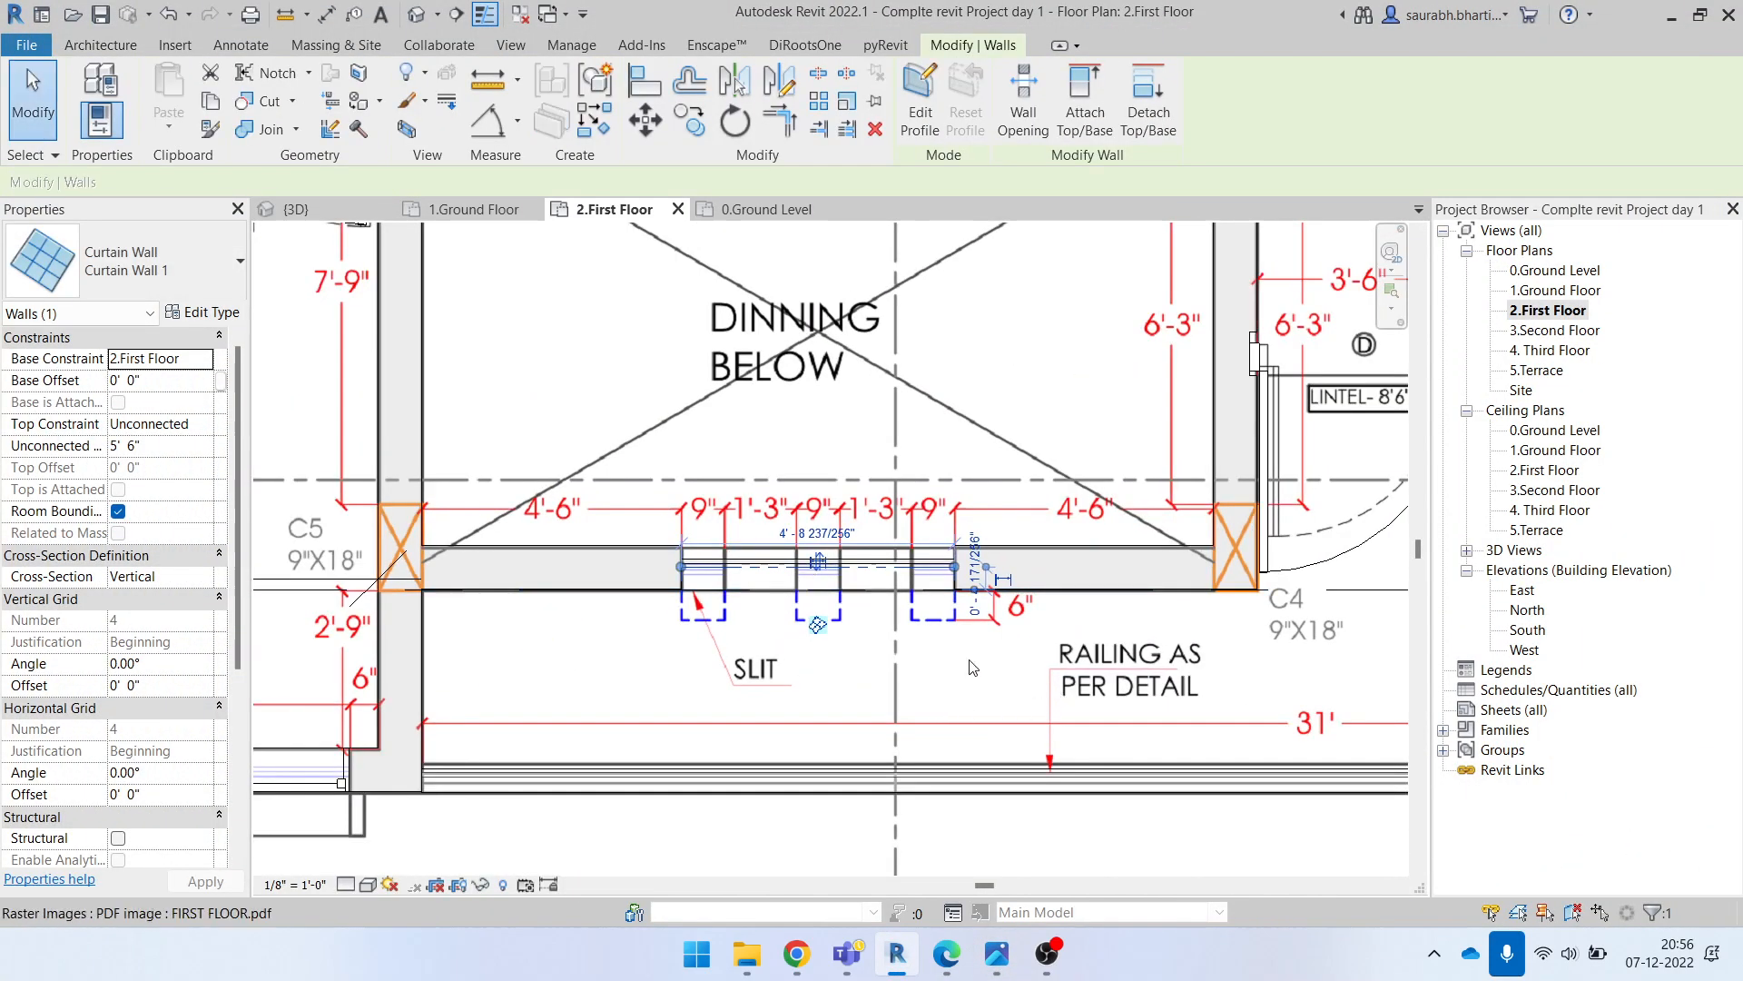
{"action": "scroll", "coordinate": [915, 604], "scroll_direction": "up", "scroll_amount": 2}
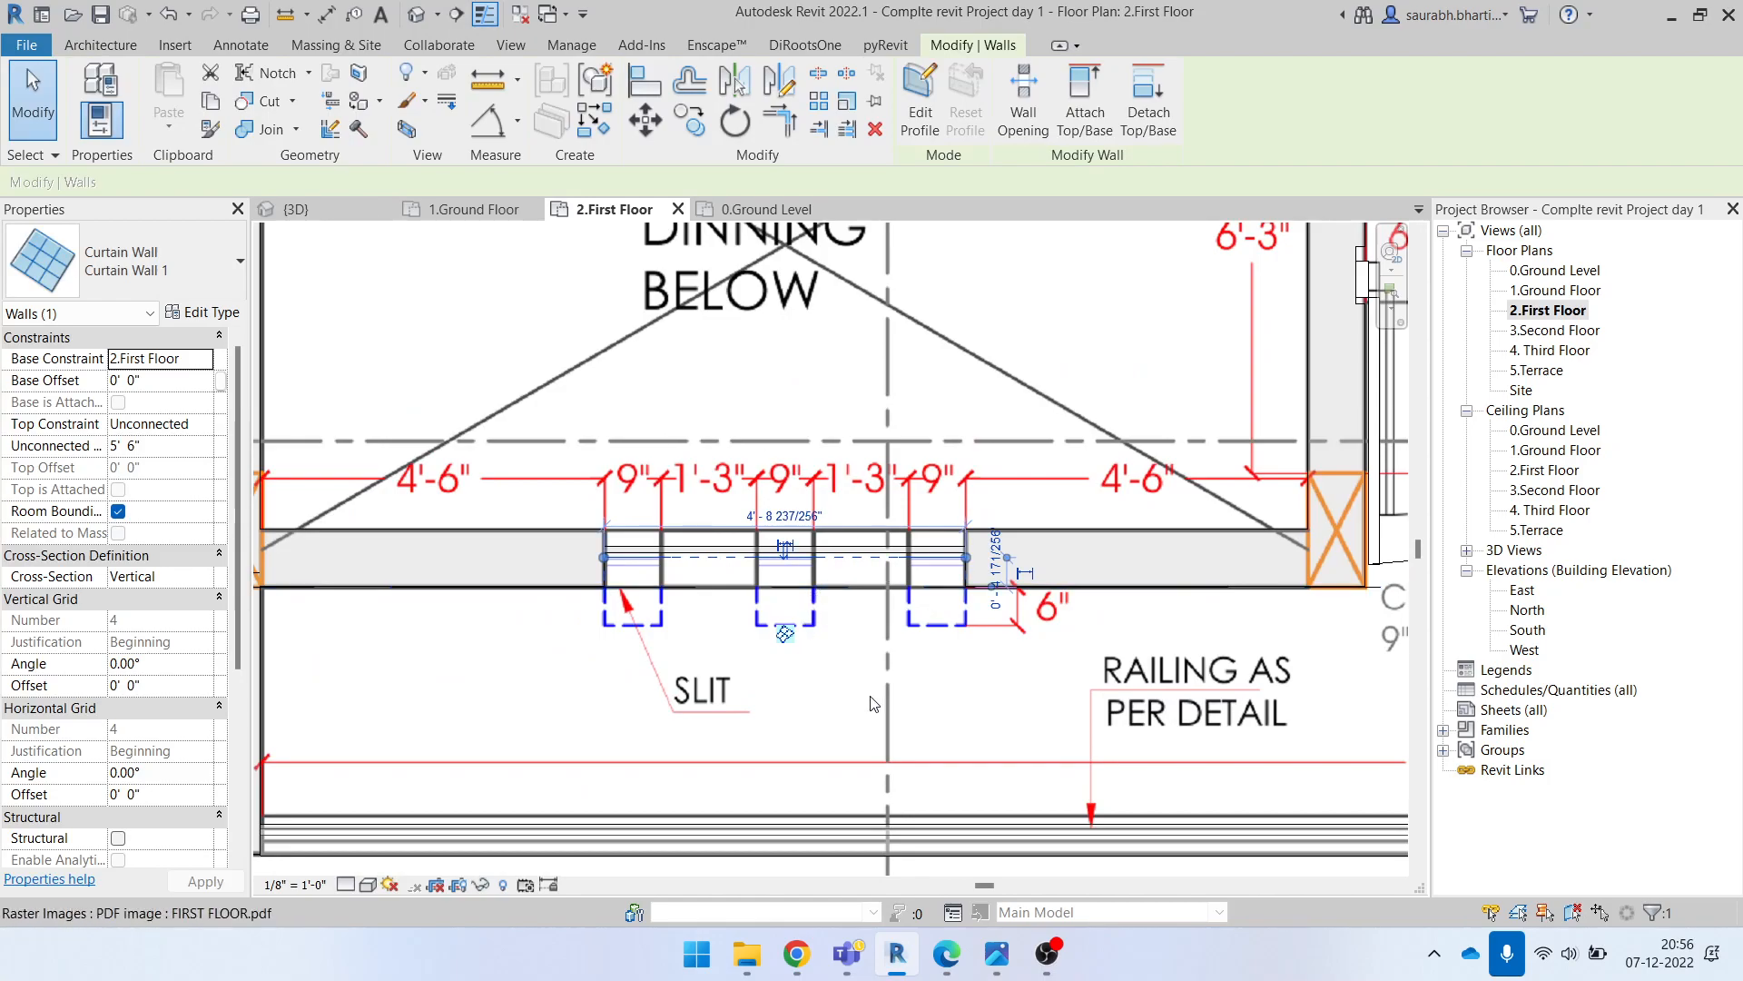
{"action": "scroll", "coordinate": [815, 554], "scroll_direction": "up", "scroll_amount": 2}
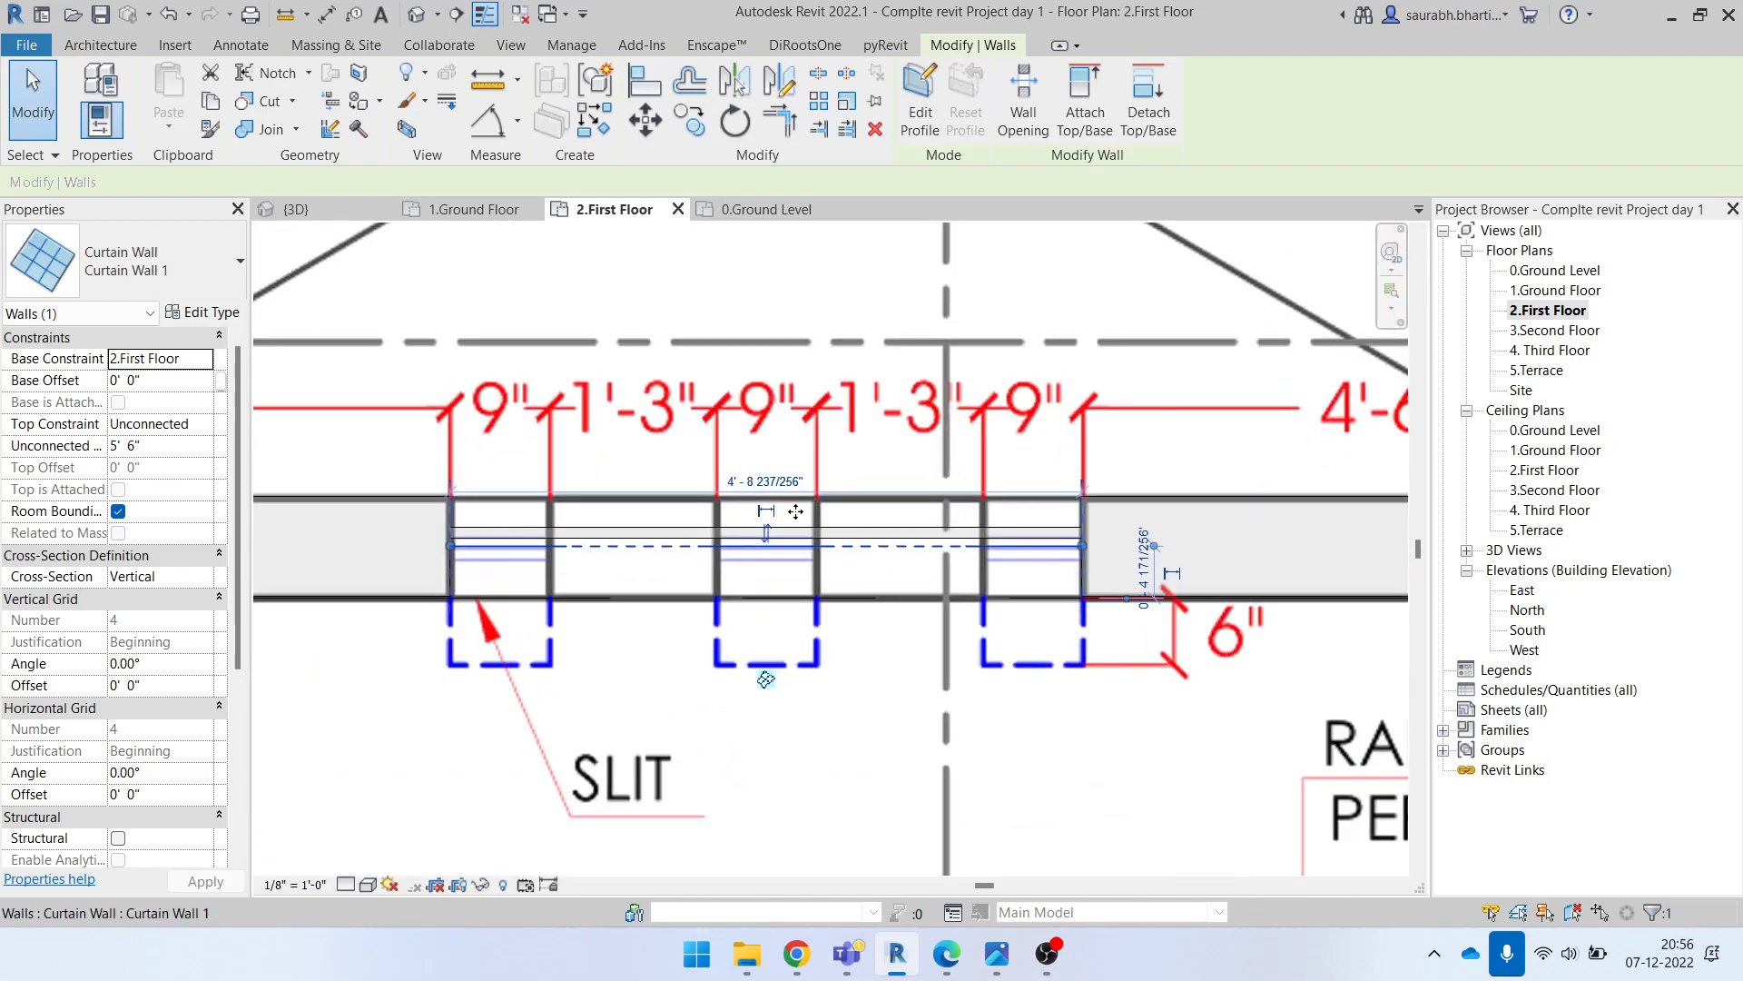
{"action": "left_click", "coordinate": [169, 383]}
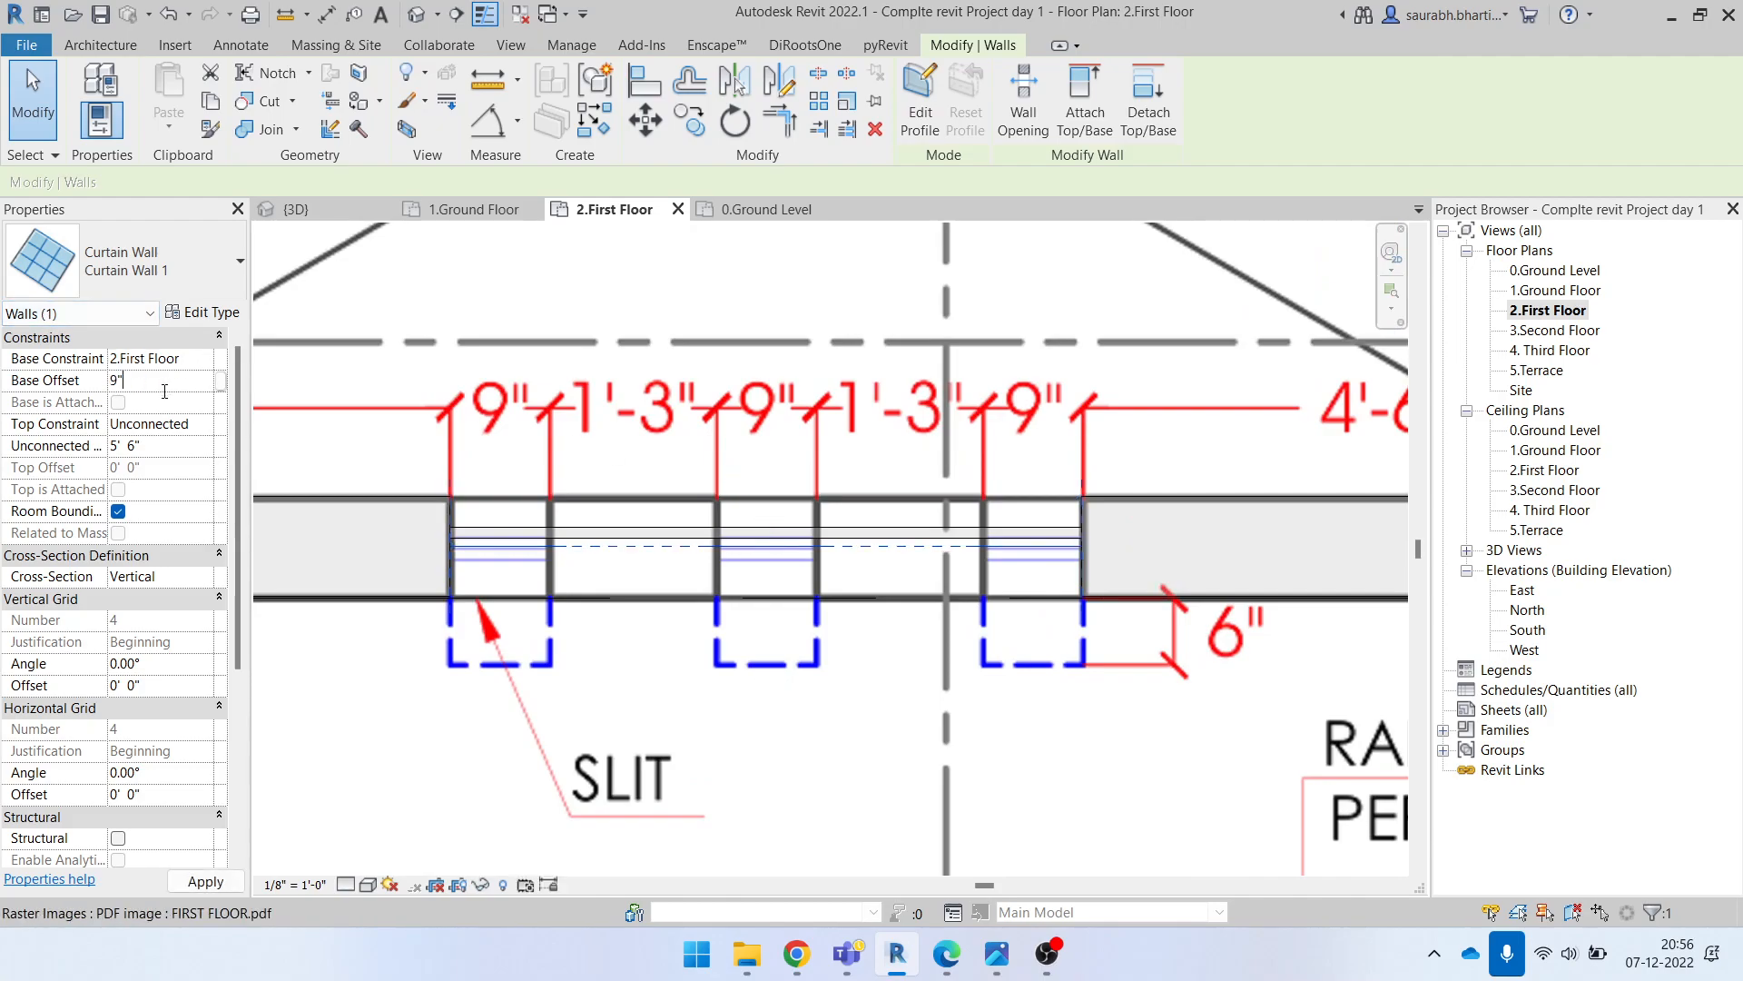
{"action": "key", "text": "Return"}
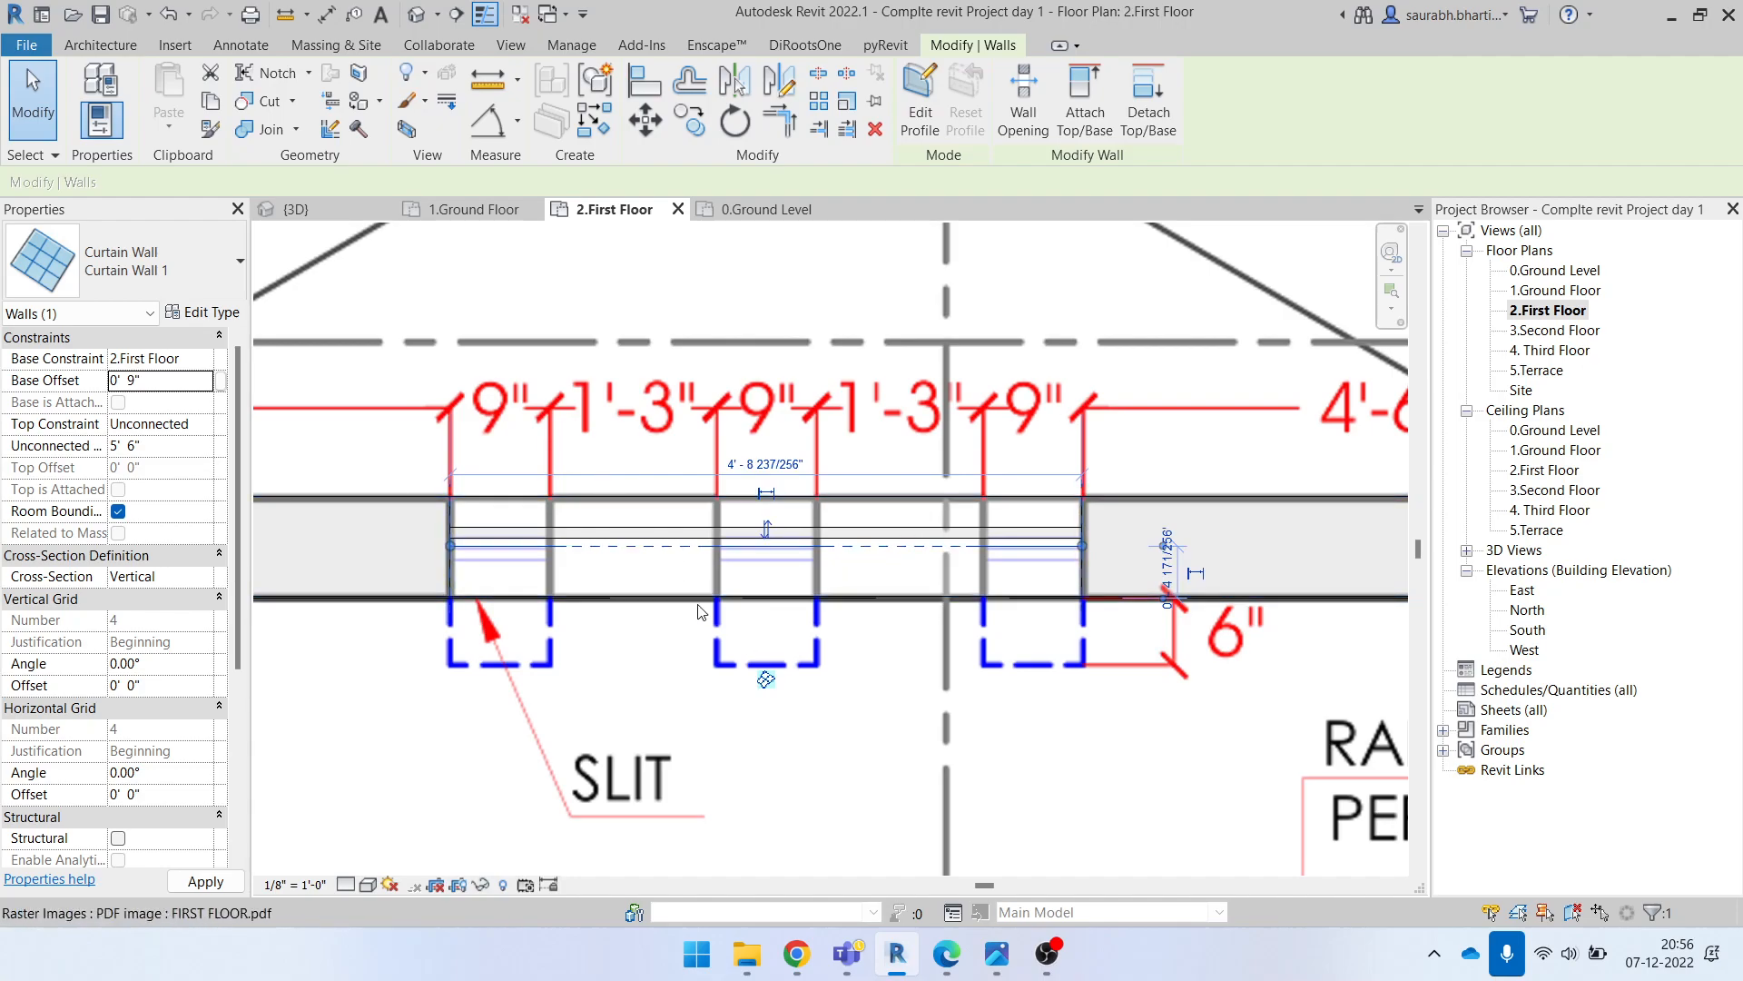
{"action": "scroll", "coordinate": [651, 518], "scroll_direction": "down", "scroll_amount": 1}
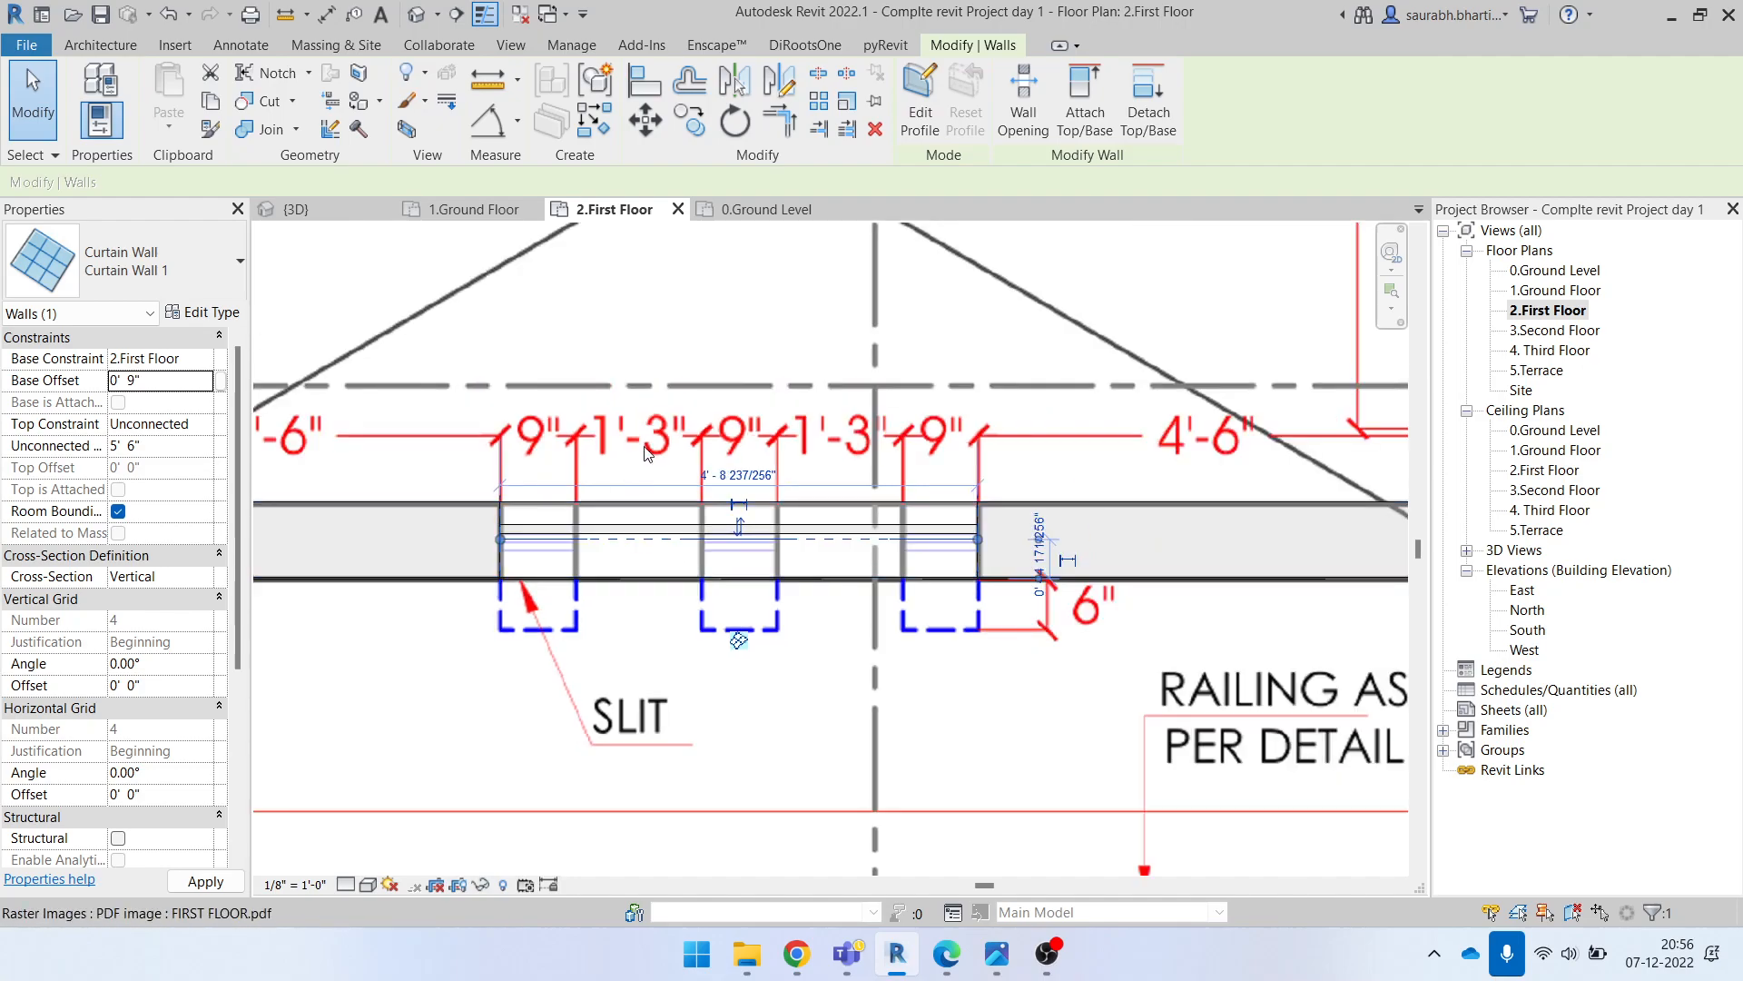
{"action": "left_click", "coordinate": [670, 334]}
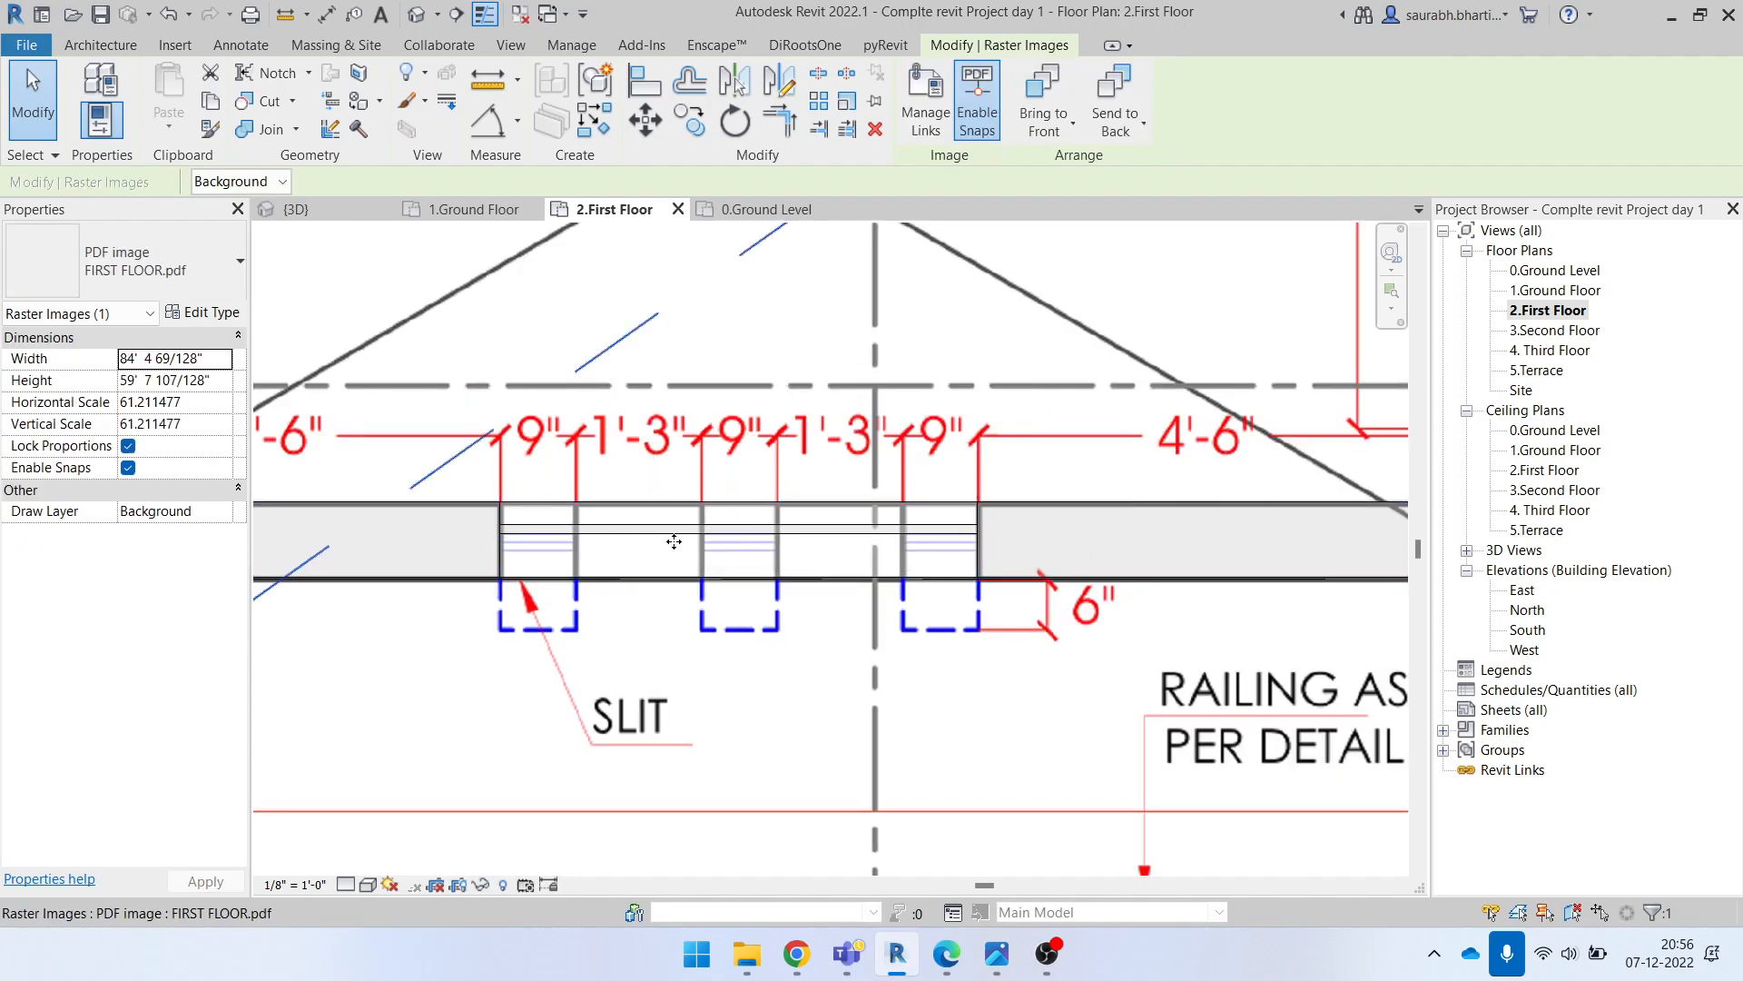
{"action": "key", "text": "Escape"}
{"action": "left_click", "coordinate": [743, 538]}
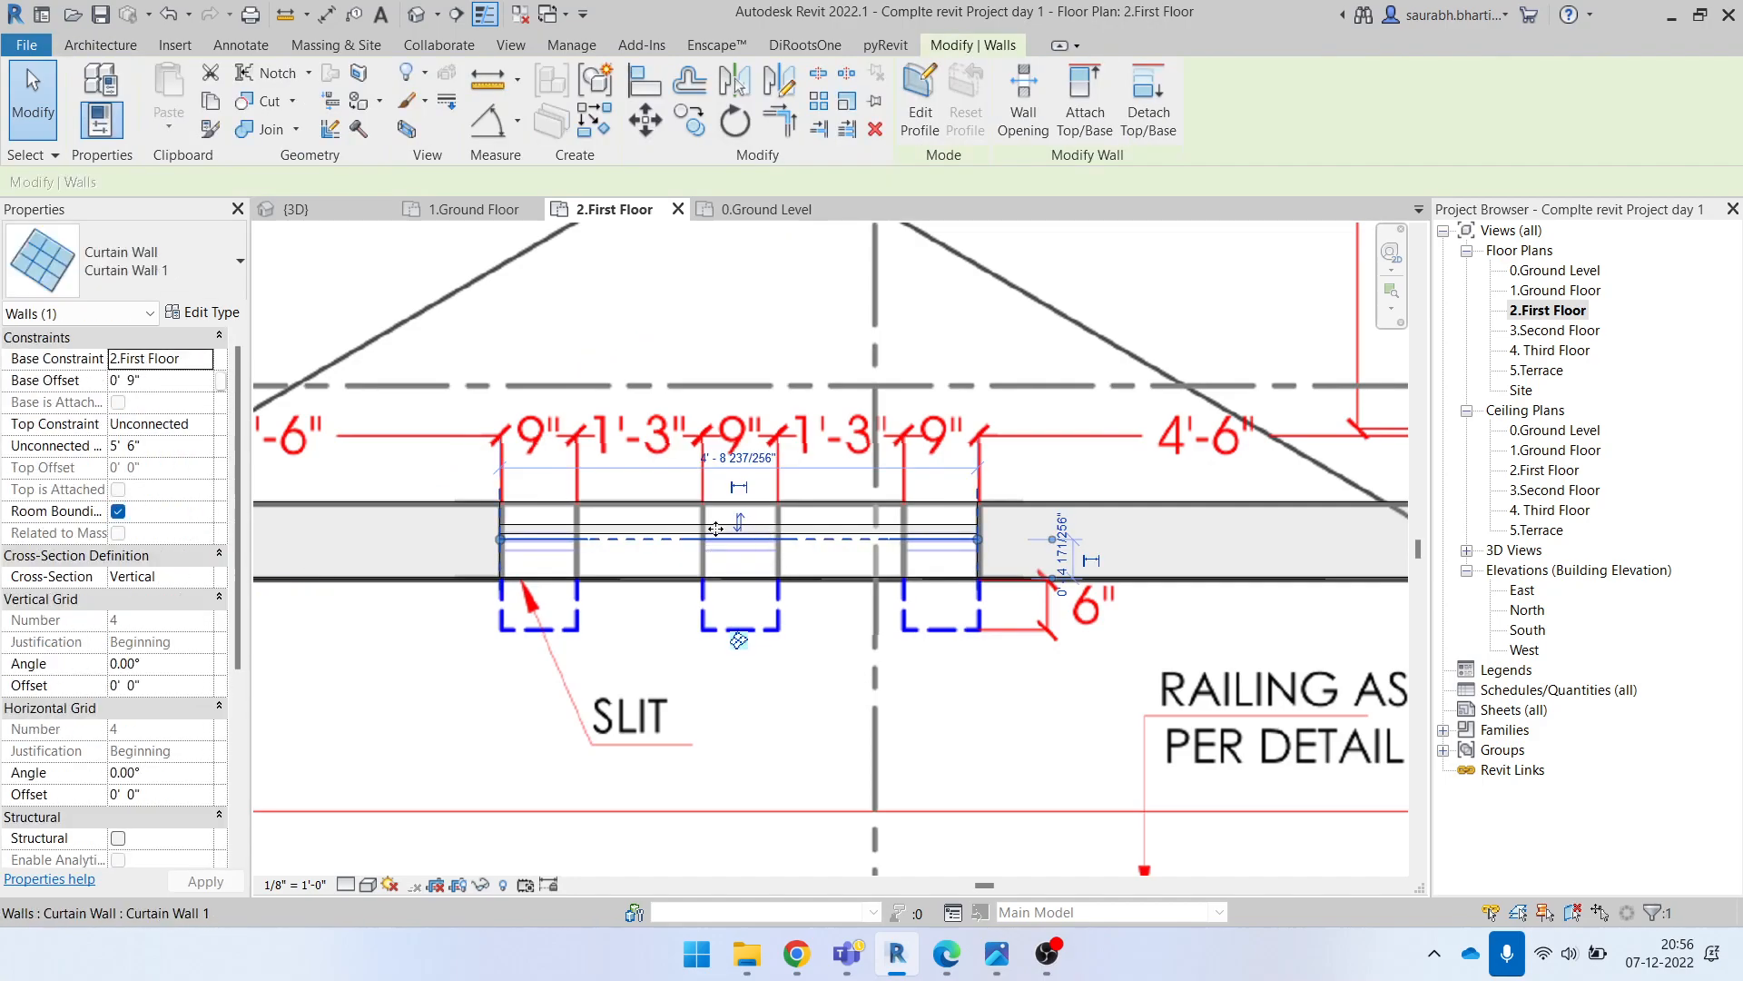
{"action": "scroll", "coordinate": [651, 529], "scroll_direction": "up", "scroll_amount": 1}
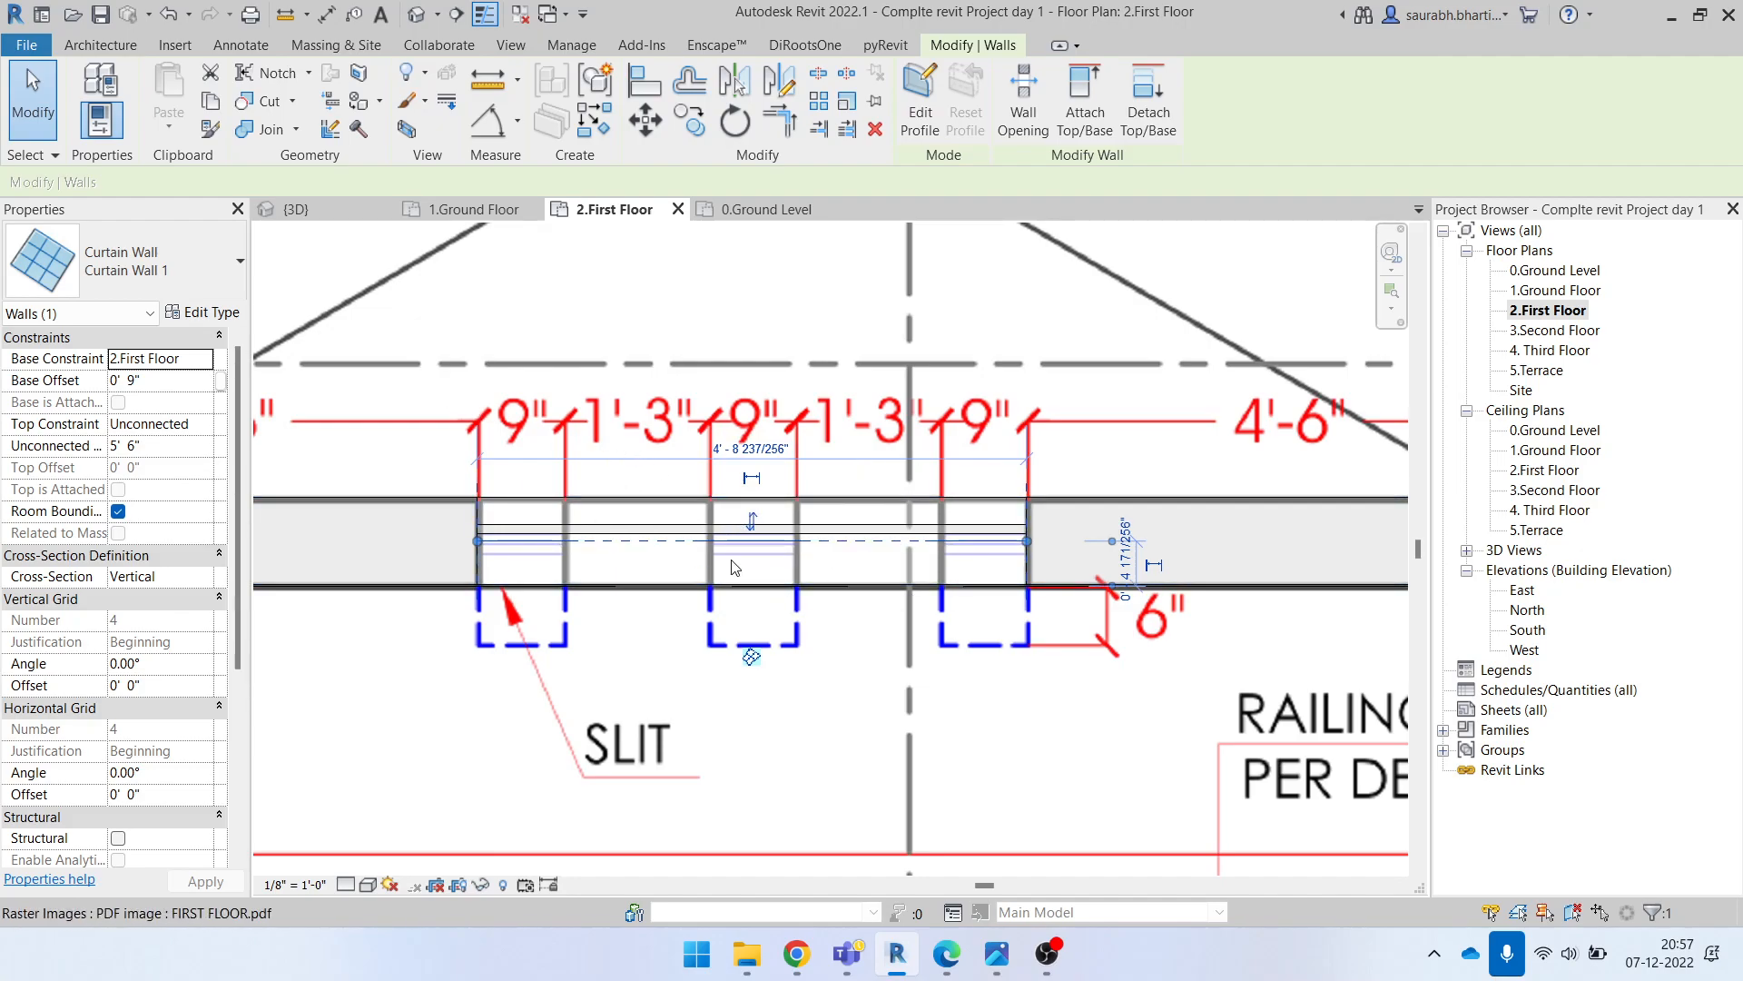
{"action": "left_click", "coordinate": [100, 48]}
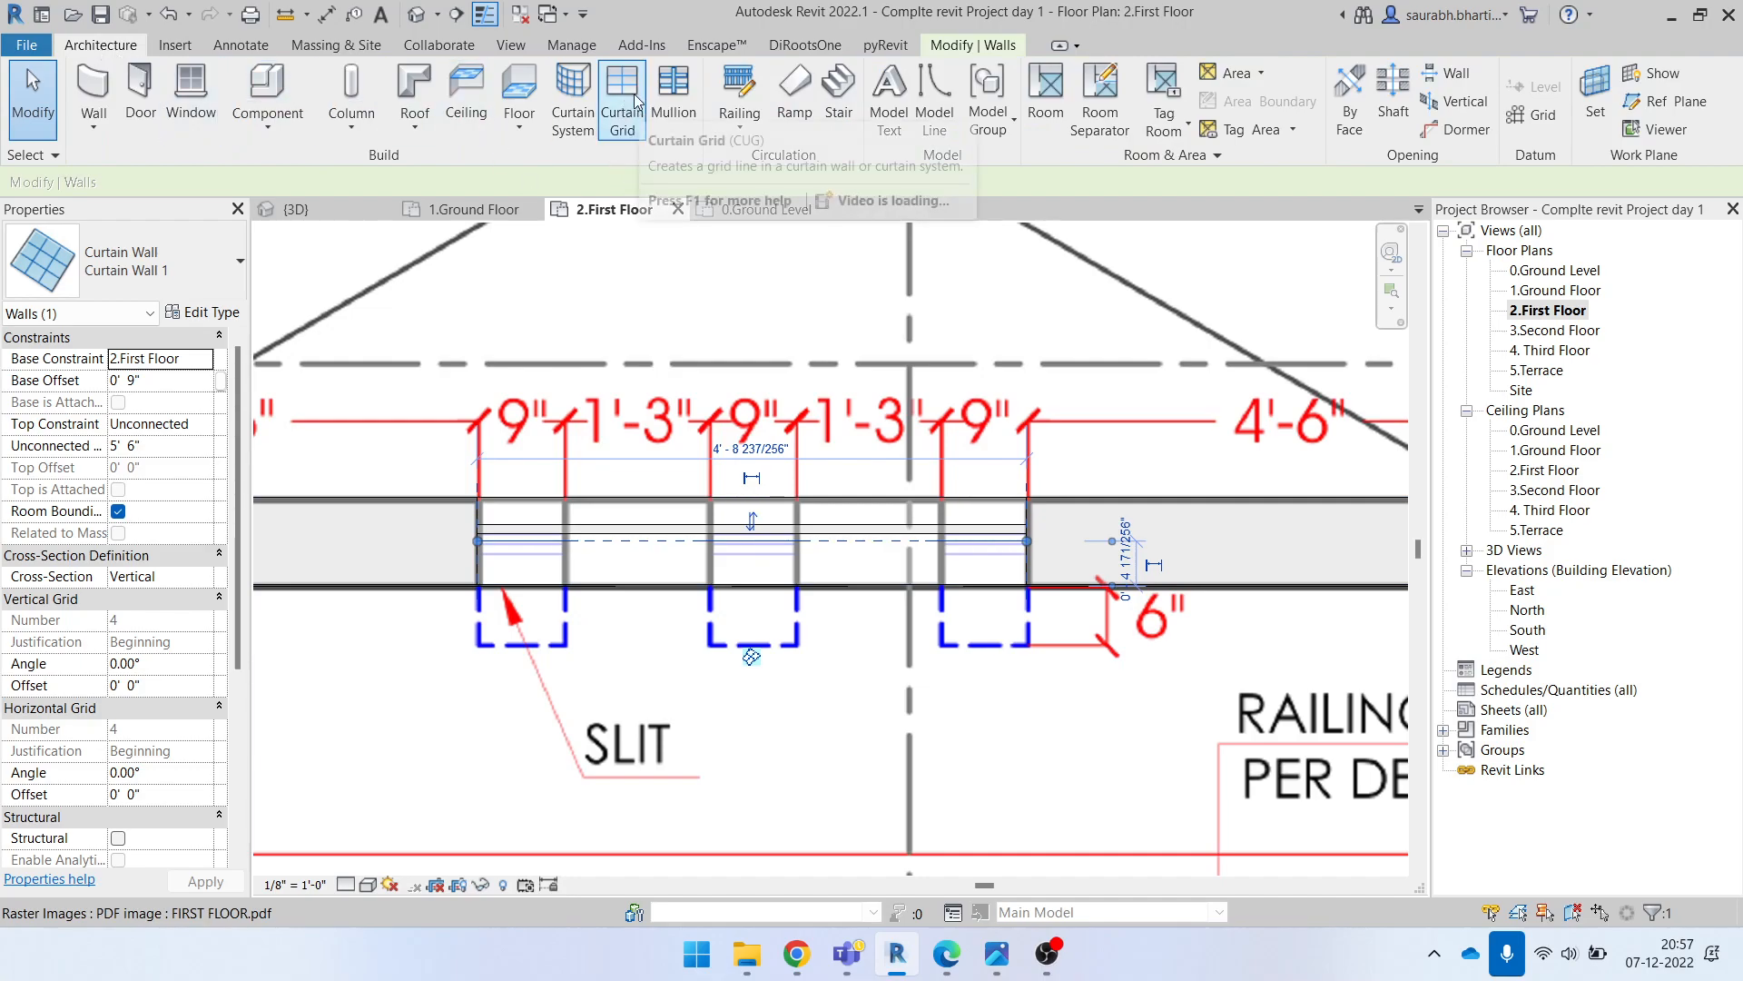
{"action": "scroll", "coordinate": [735, 448], "scroll_direction": "down", "scroll_amount": 5}
{"action": "key", "text": "Escape"}
Step: Hide the FIRST FLOOR.pdf underlay image in the first floor plan view
{"action": "scroll", "coordinate": [970, 489], "scroll_direction": "down", "scroll_amount": 5}
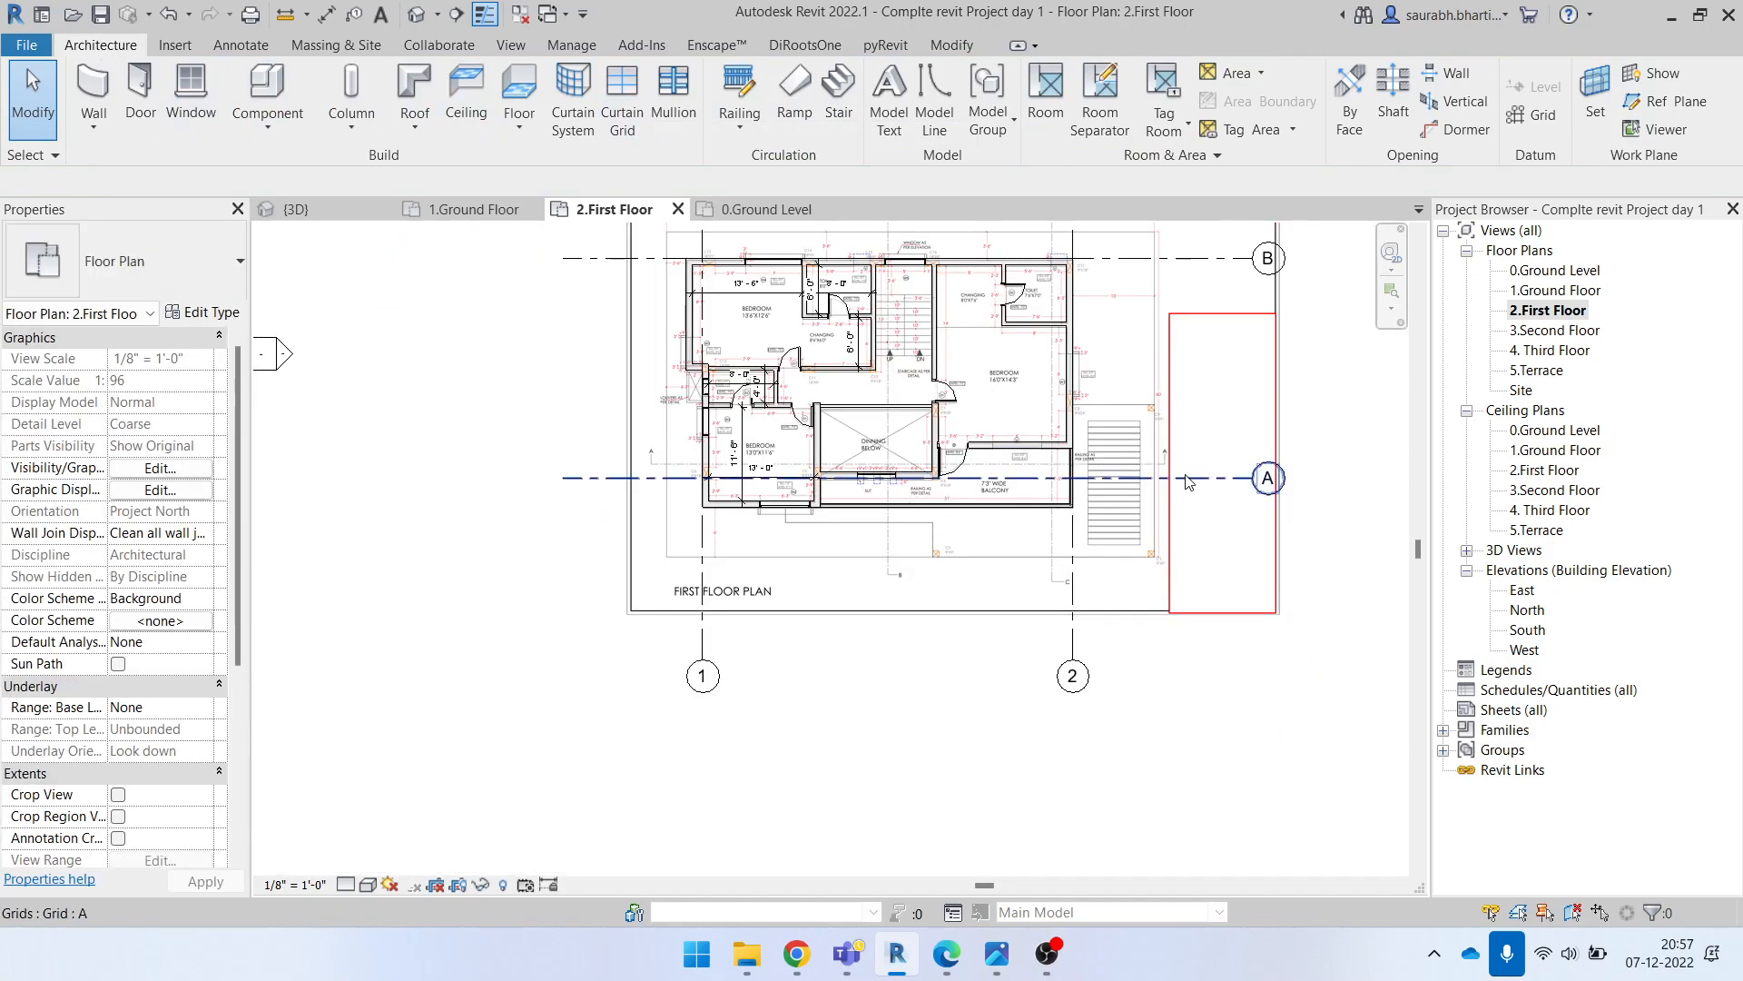
{"action": "left_click", "coordinate": [1186, 475]}
{"action": "key", "text": "Escape"}
{"action": "left_click", "coordinate": [1166, 408]}
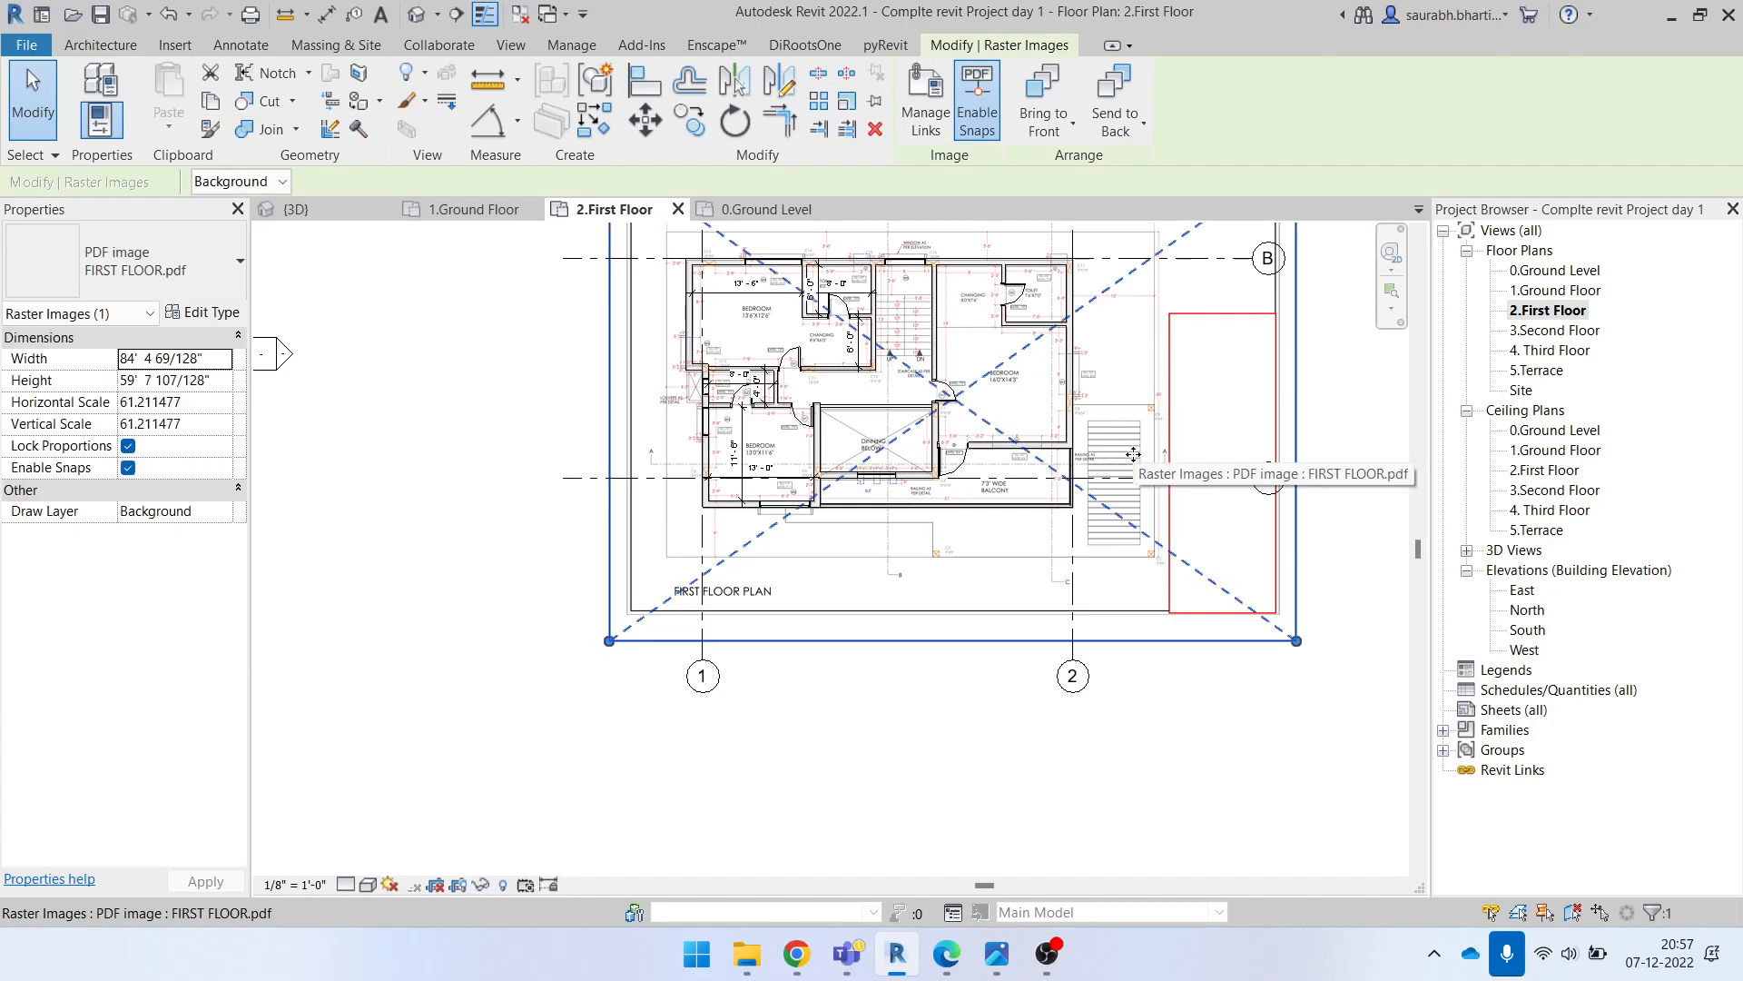
{"action": "right_click", "coordinate": [1134, 376]}
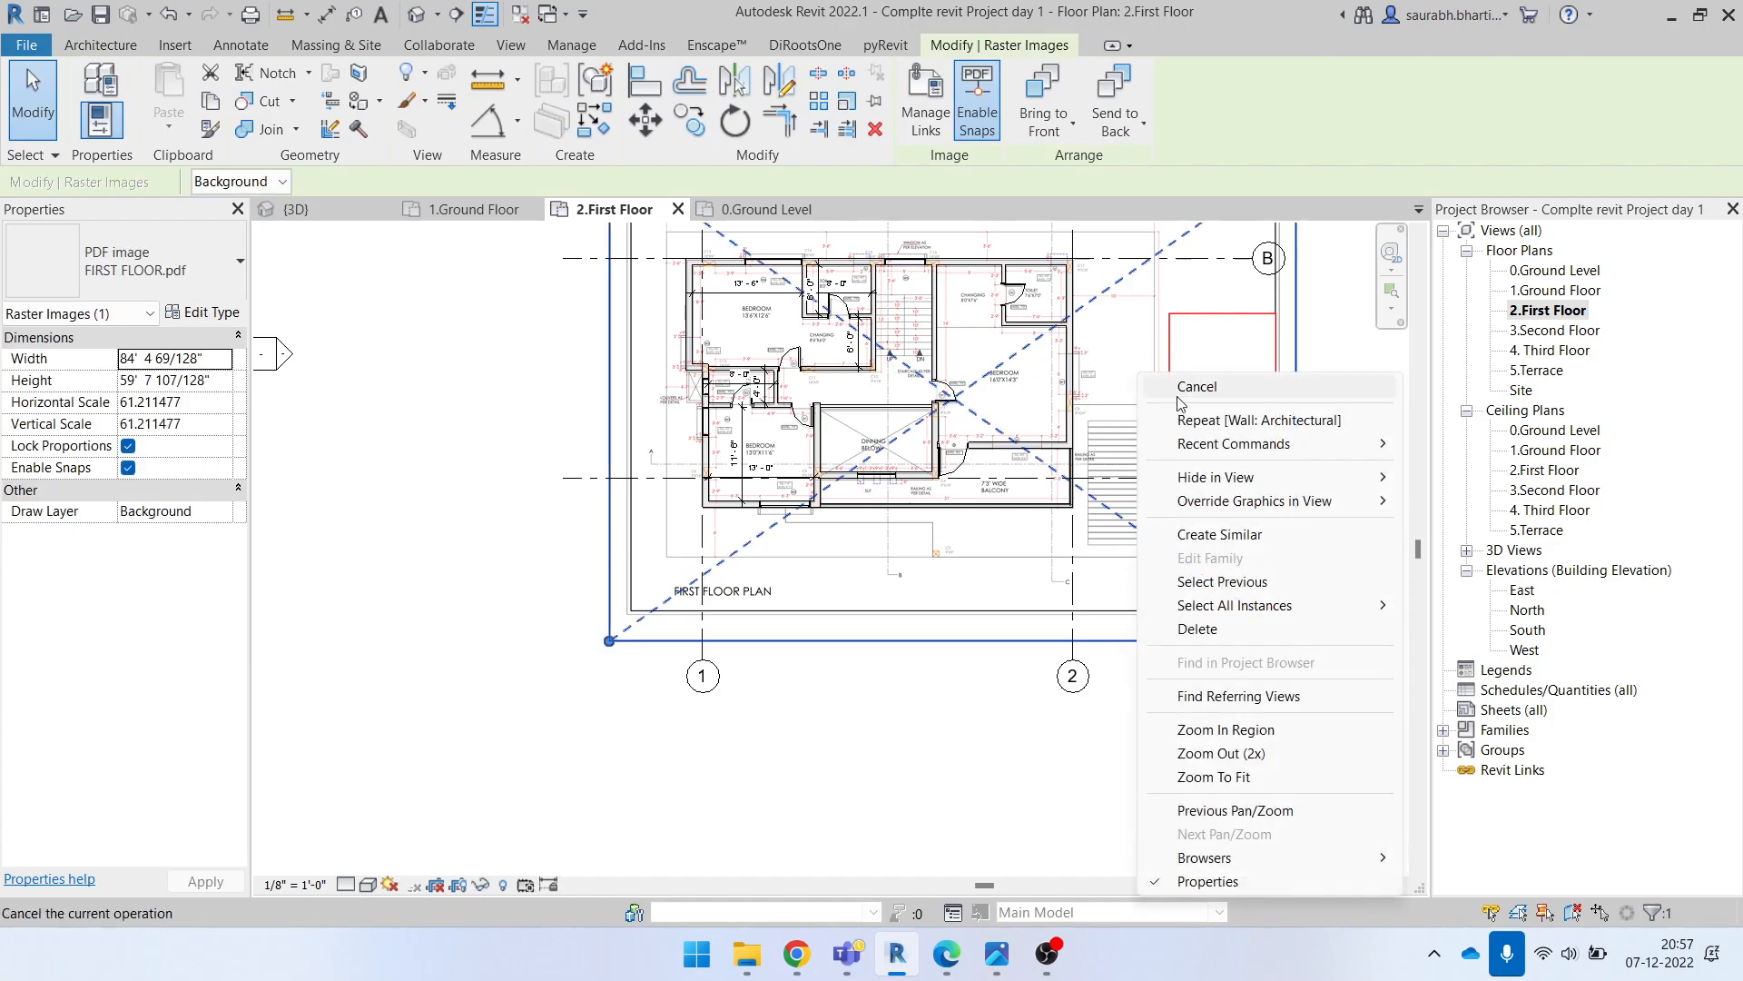
{"action": "left_click", "coordinate": [1454, 479]}
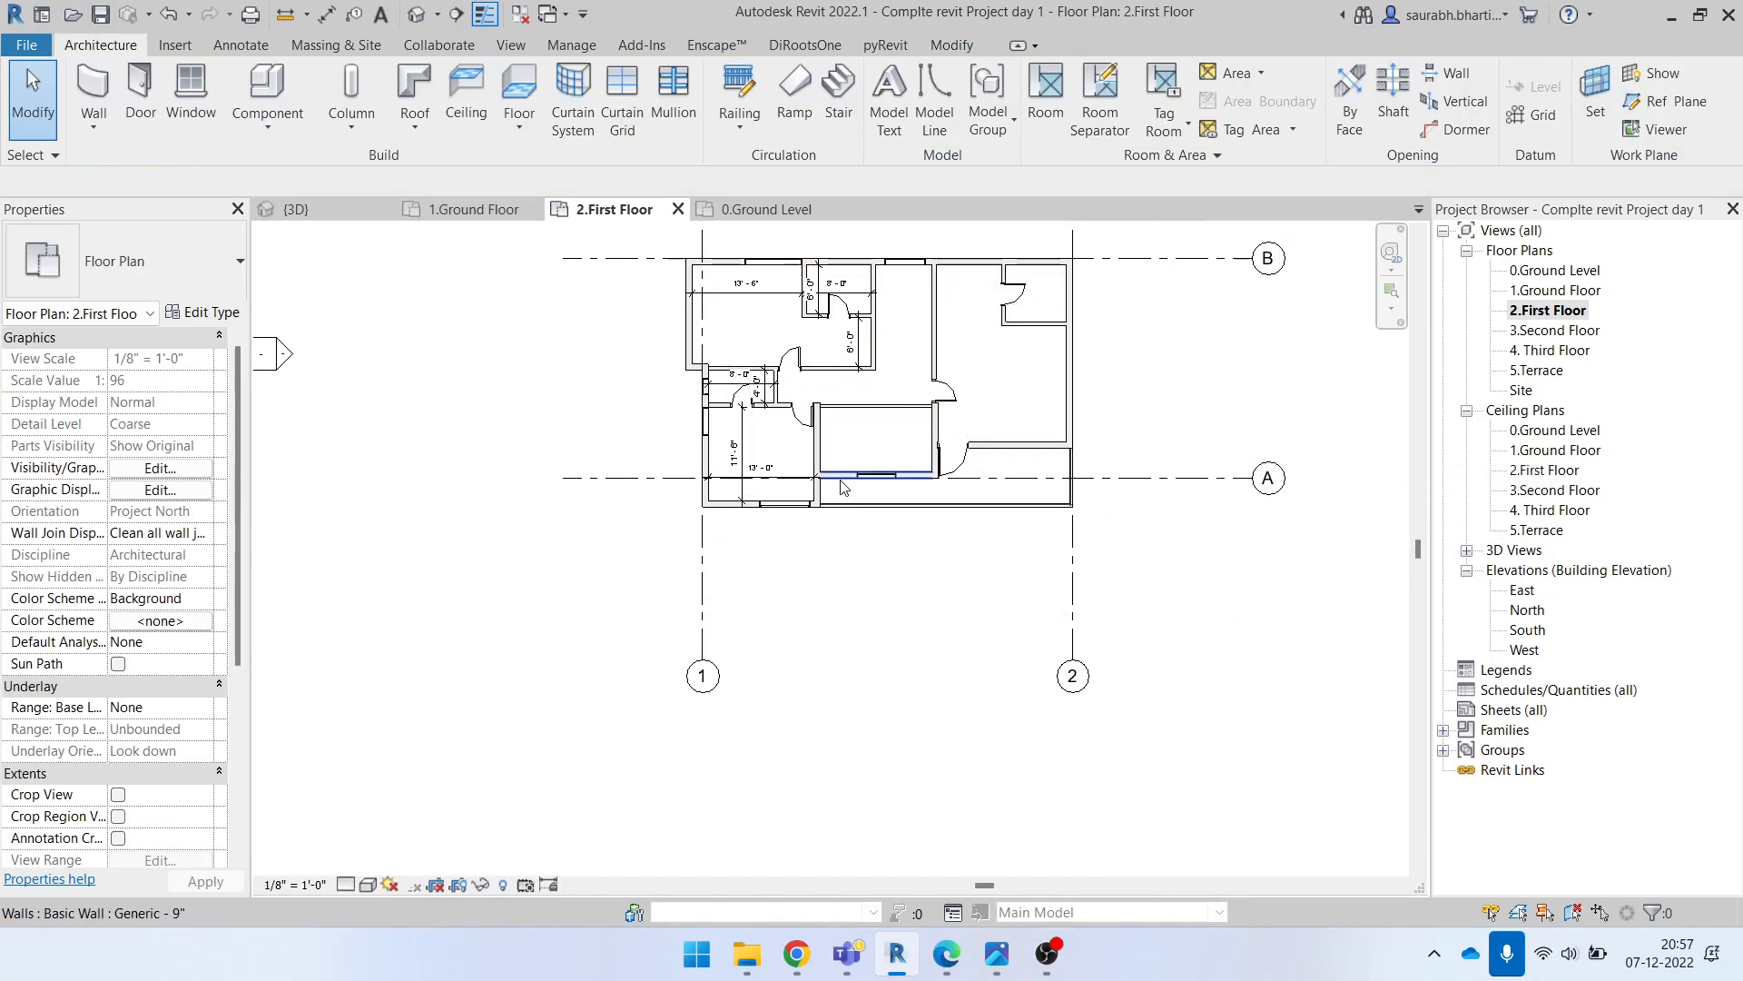
Step: Set the length of the curtain wall below the dining void to 5'-0"
{"action": "scroll", "coordinate": [739, 491], "scroll_direction": "up", "scroll_amount": 10}
{"action": "scroll", "coordinate": [720, 494], "scroll_direction": "down", "scroll_amount": 3}
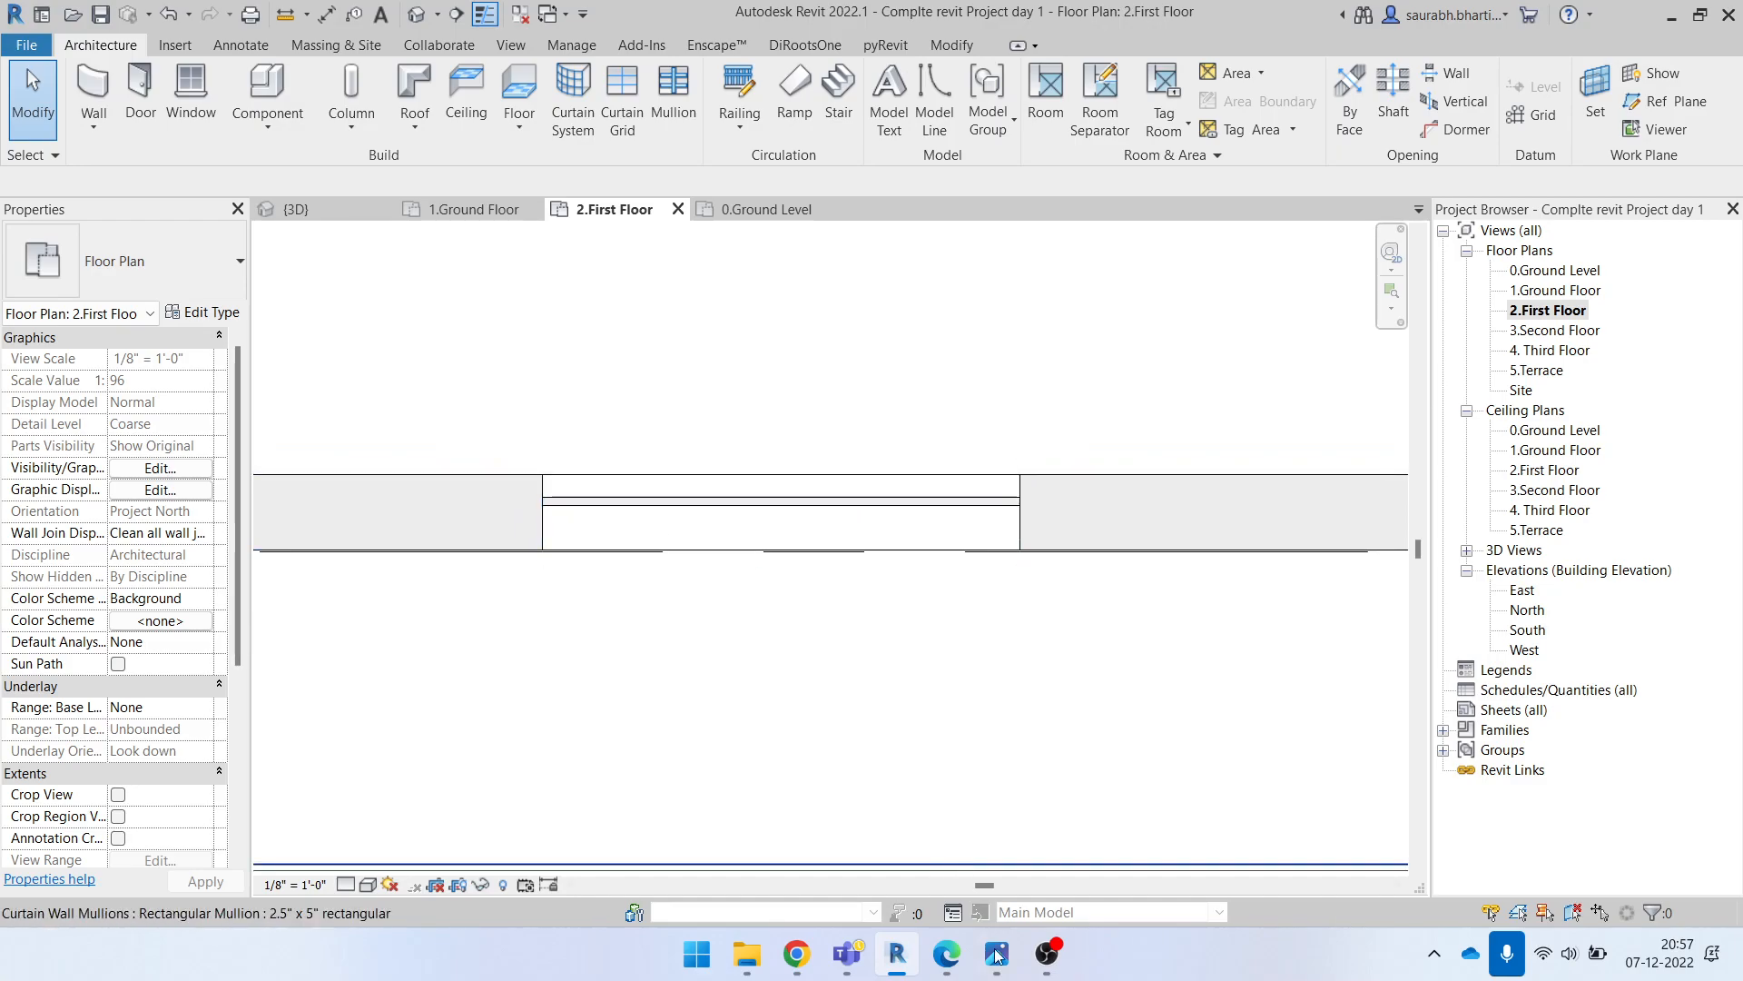
{"action": "left_click", "coordinate": [663, 524]}
{"action": "left_click", "coordinate": [774, 421]}
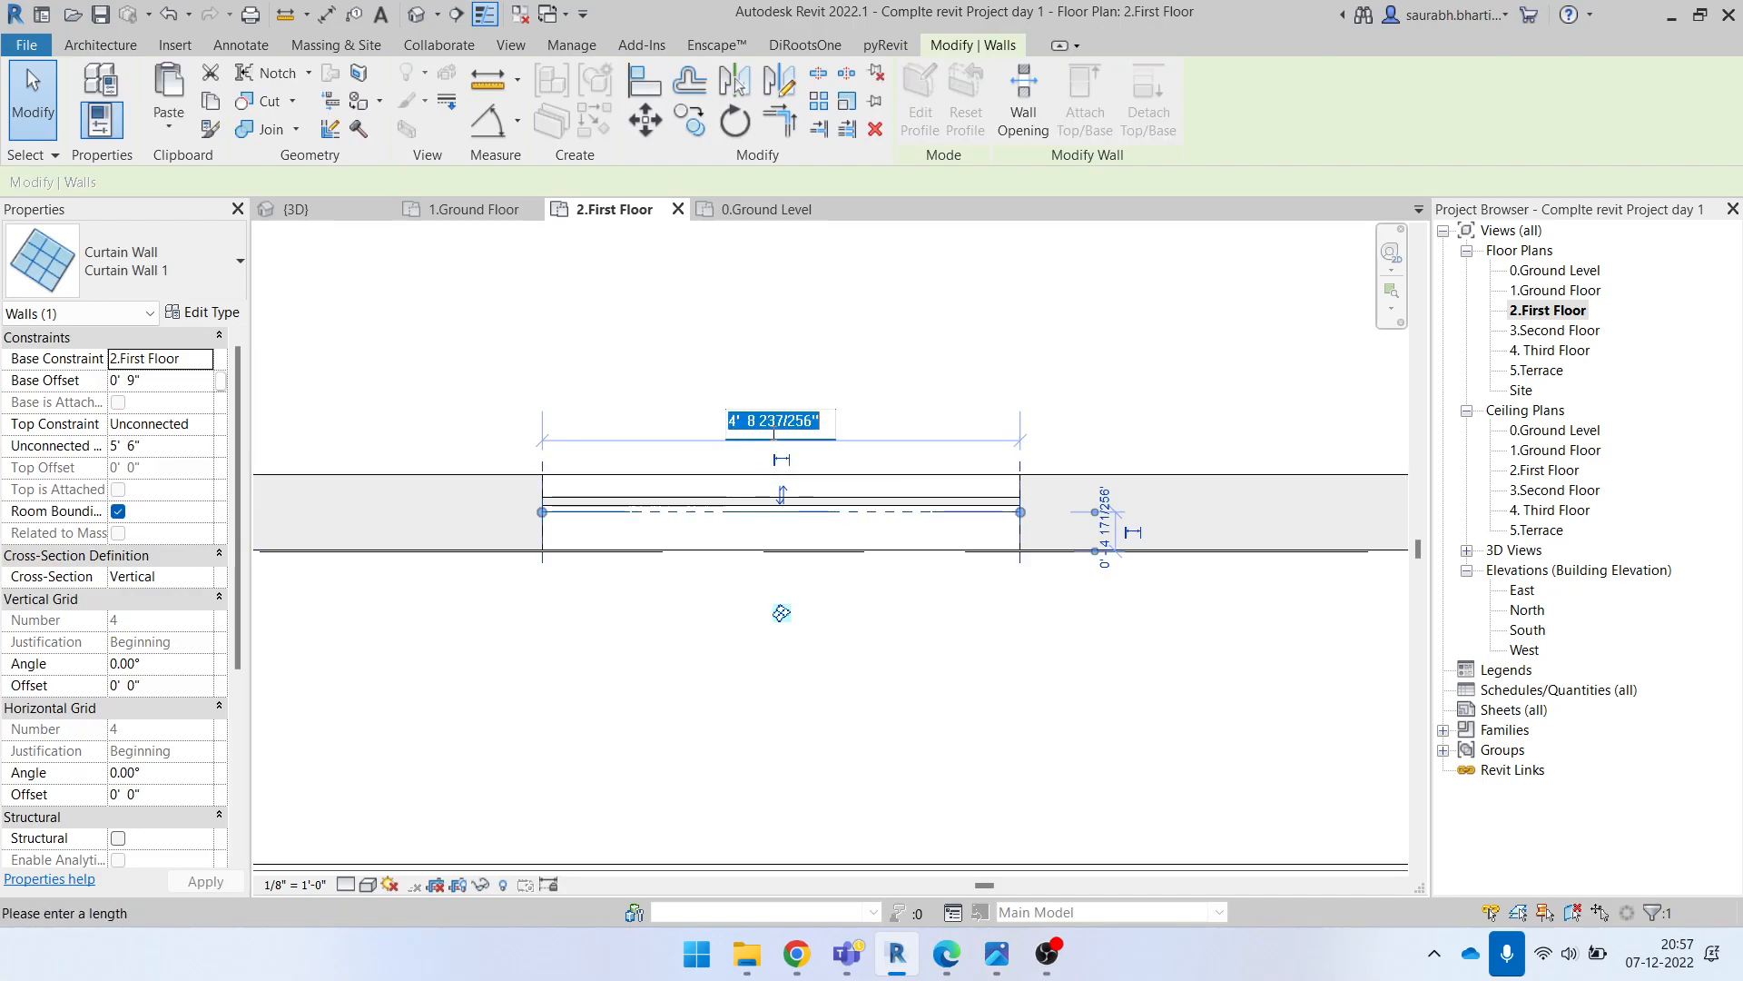
{"action": "key", "text": "Return"}
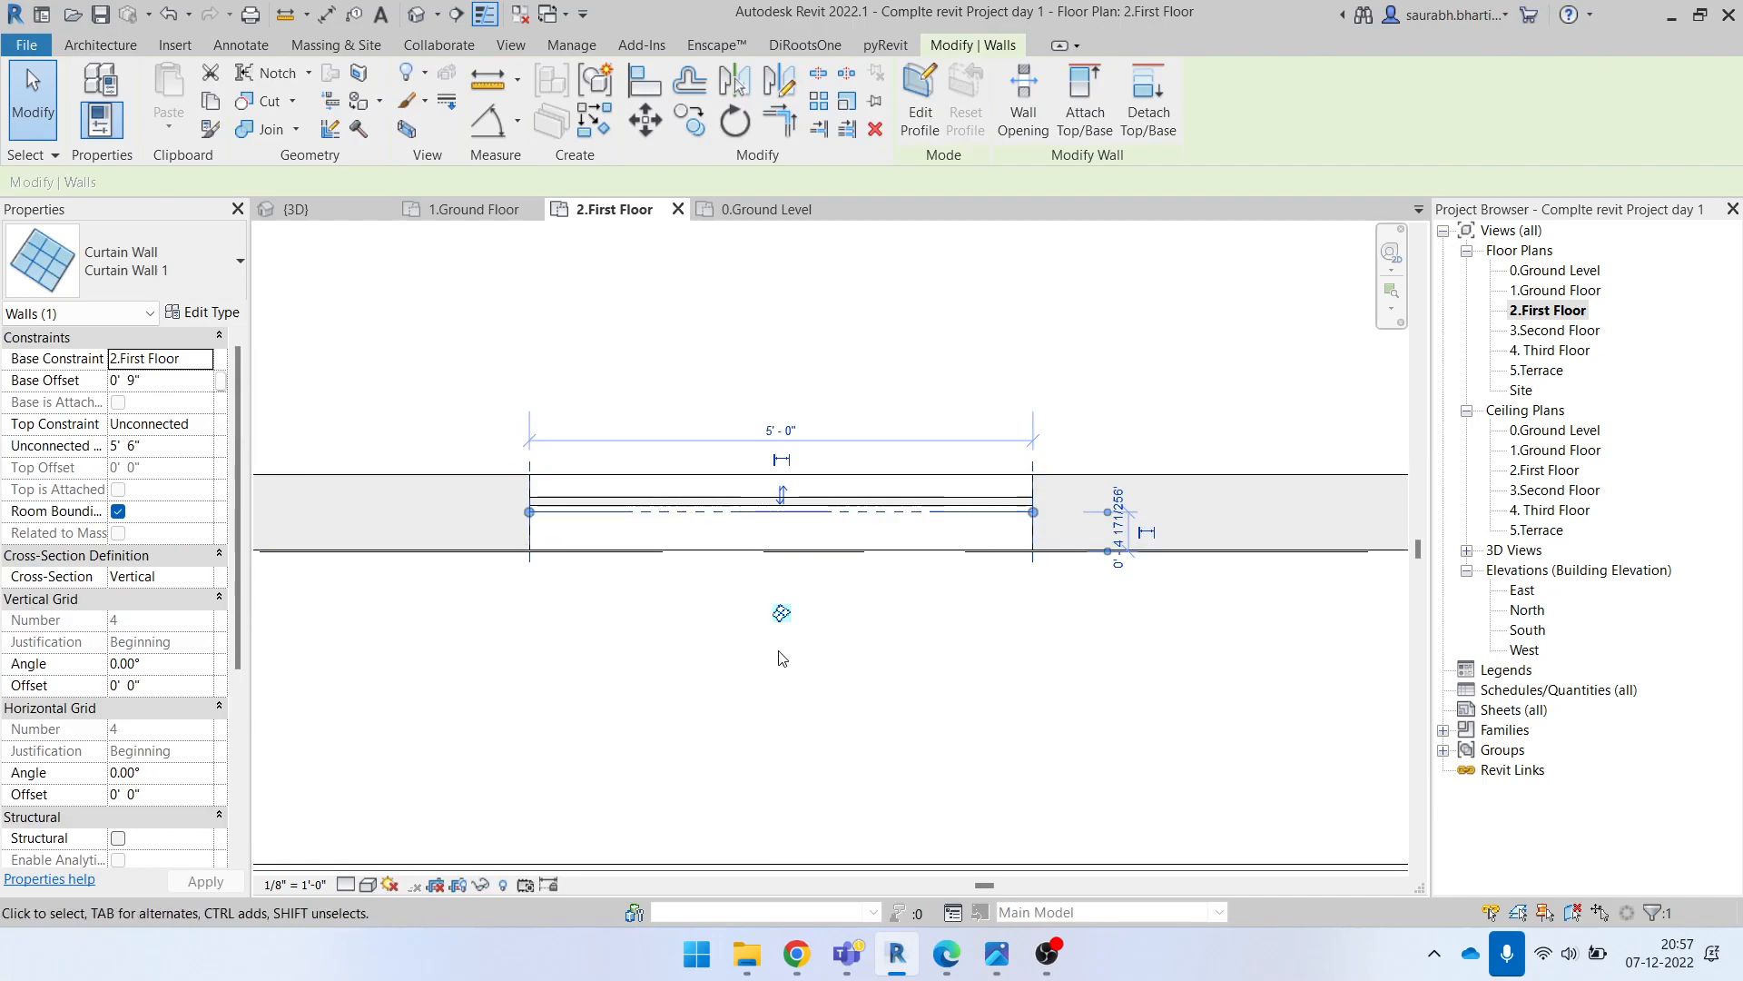
{"action": "left_click", "coordinate": [732, 635]}
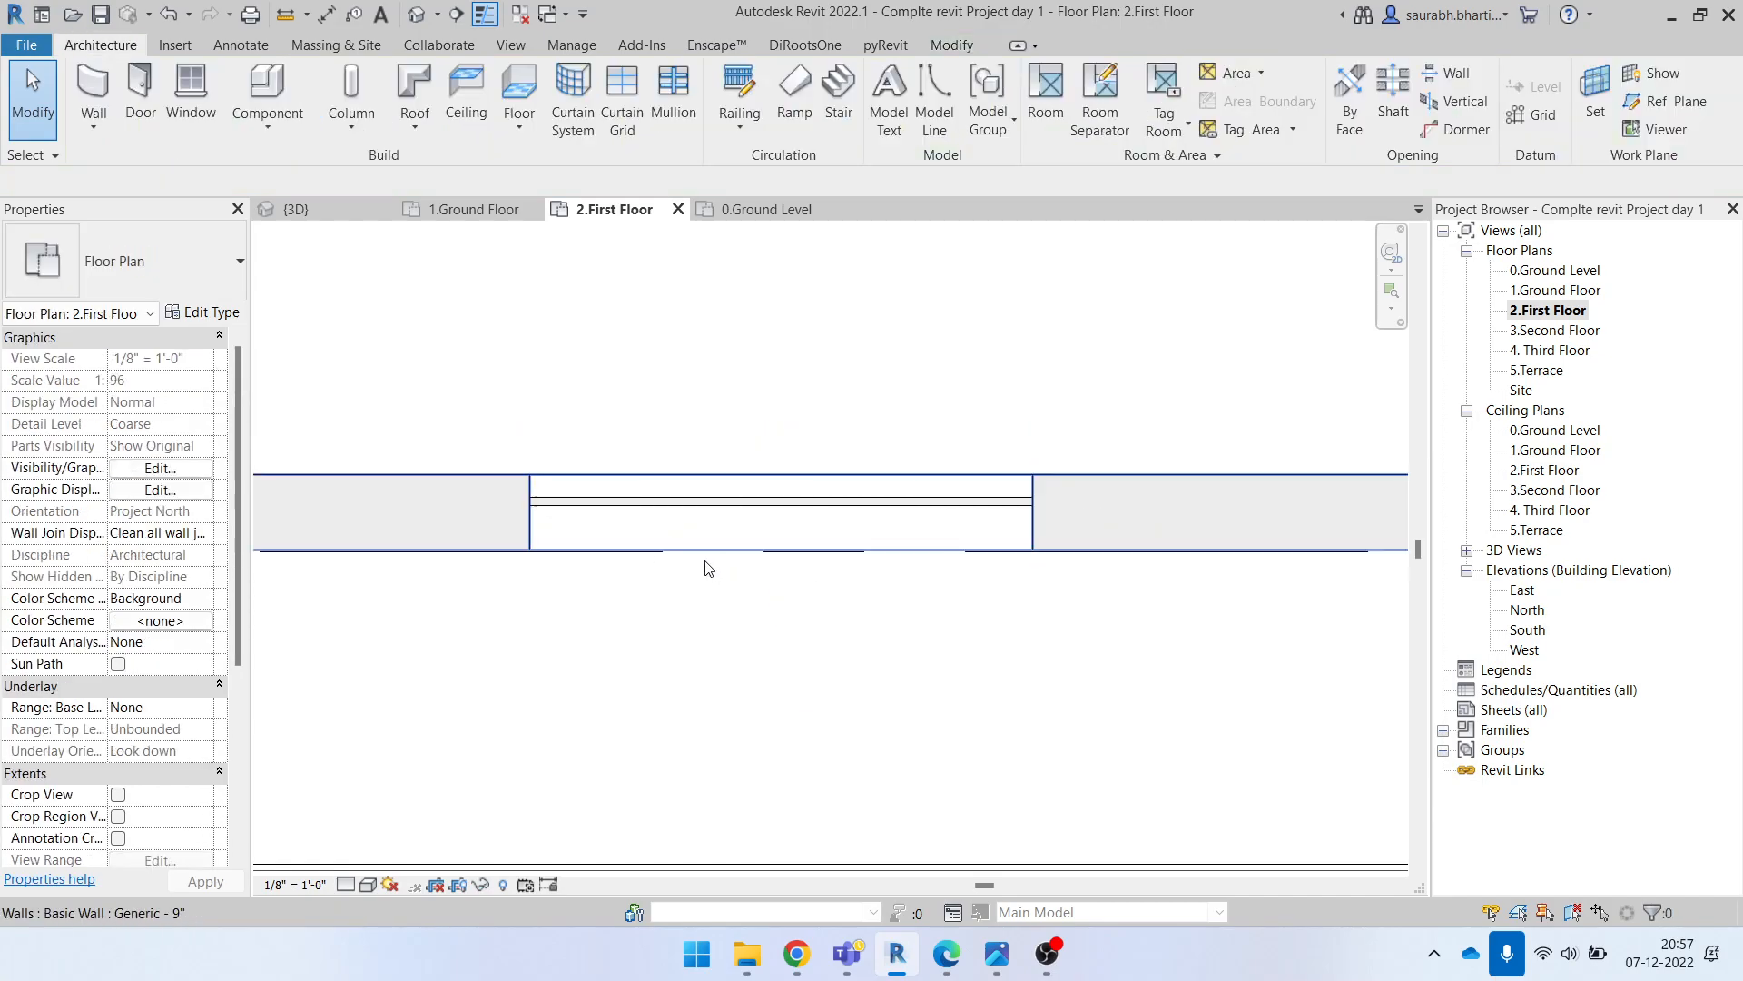
{"action": "key", "text": "l"}
{"action": "key", "text": "i"}
{"action": "key", "text": "Escape"}
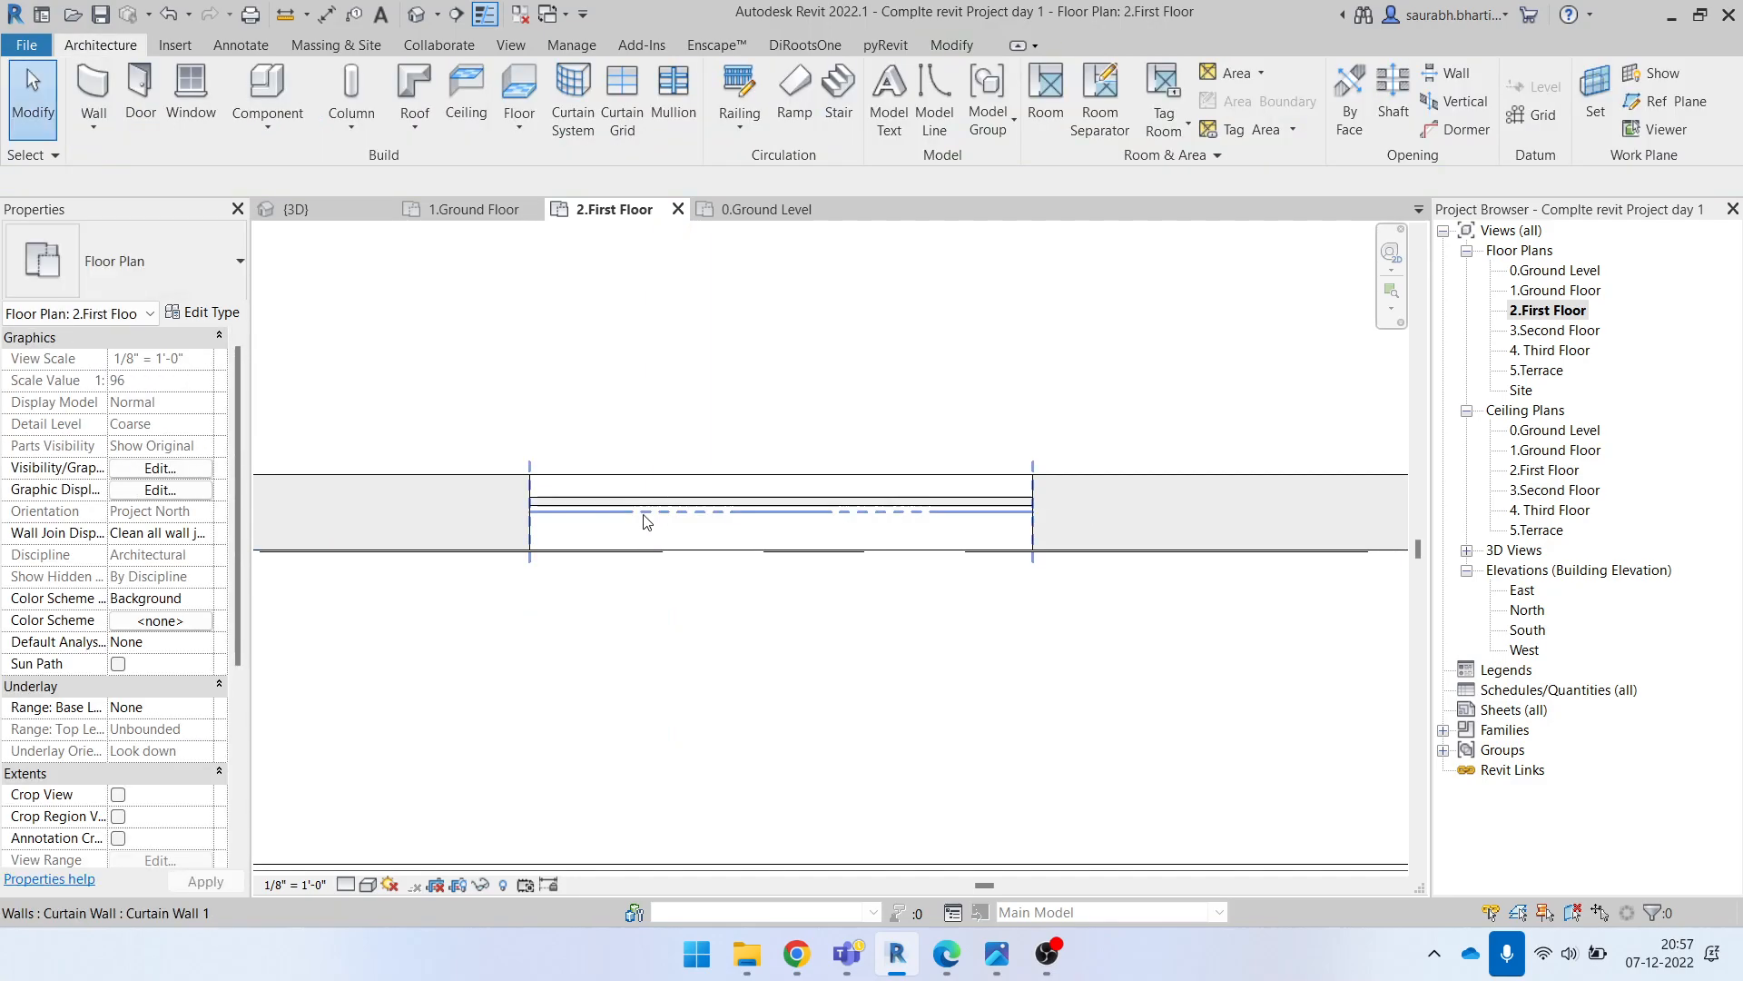
{"action": "key", "text": "r"}
{"action": "key", "text": "p"}
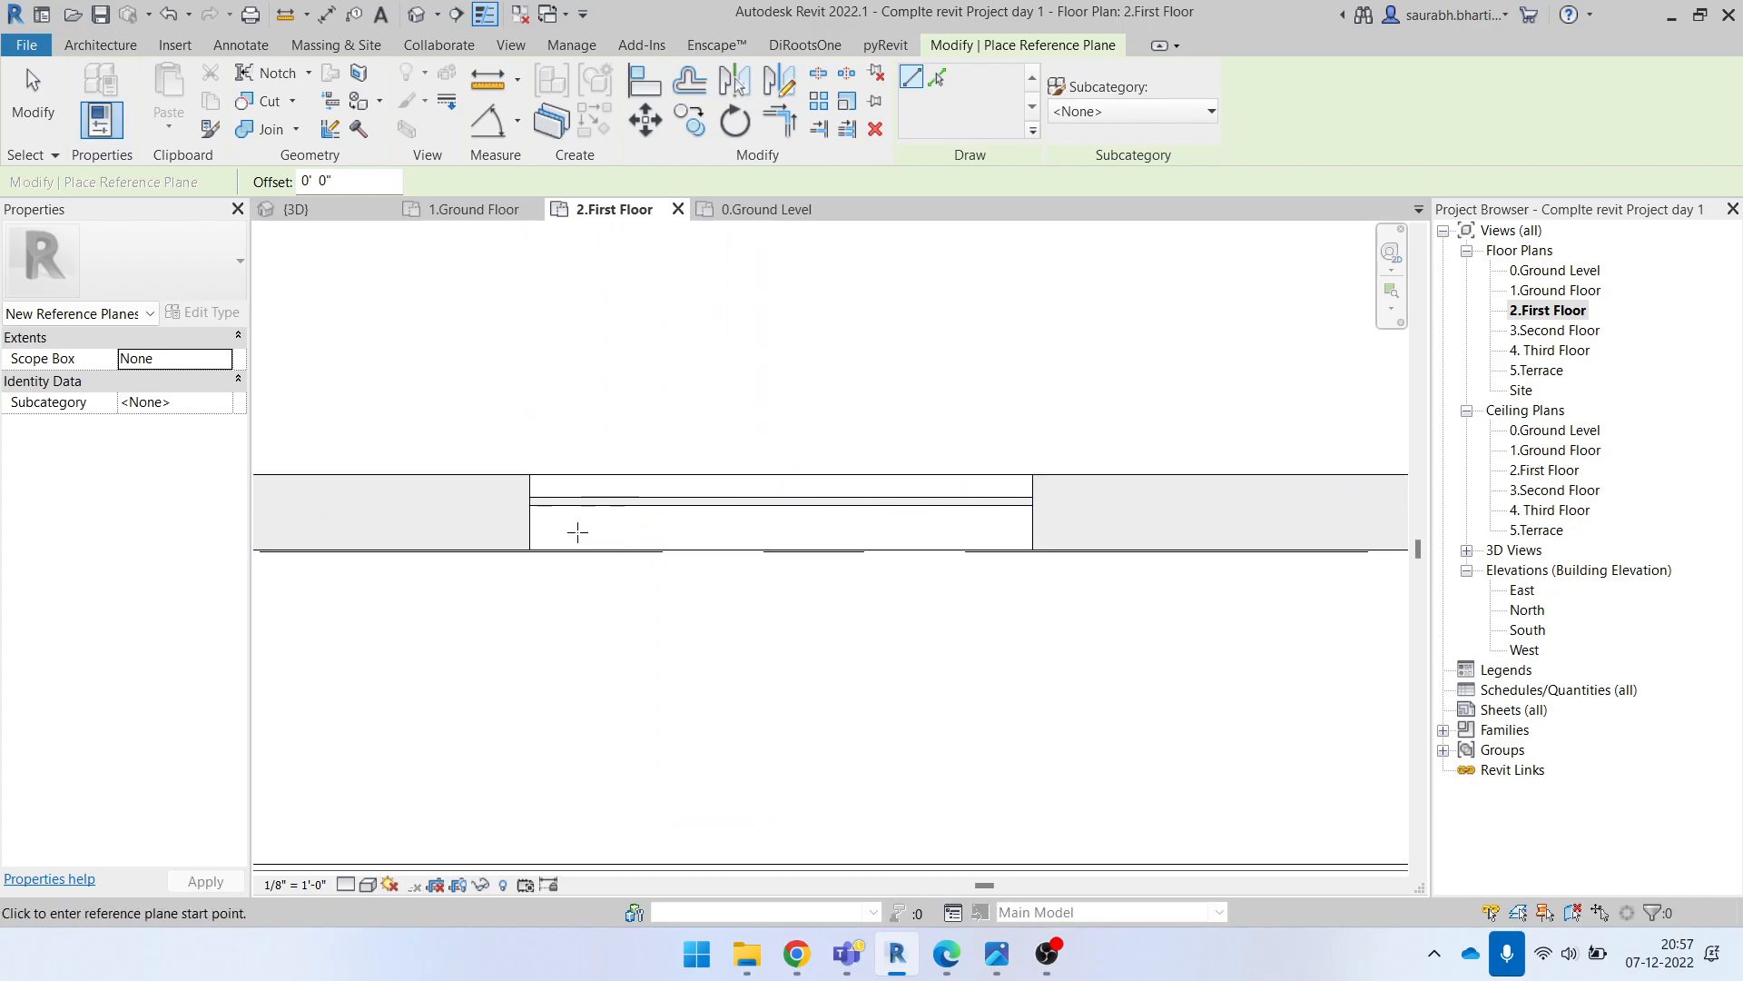
{"action": "key", "text": "Escape"}
{"action": "key", "text": "Escape"}
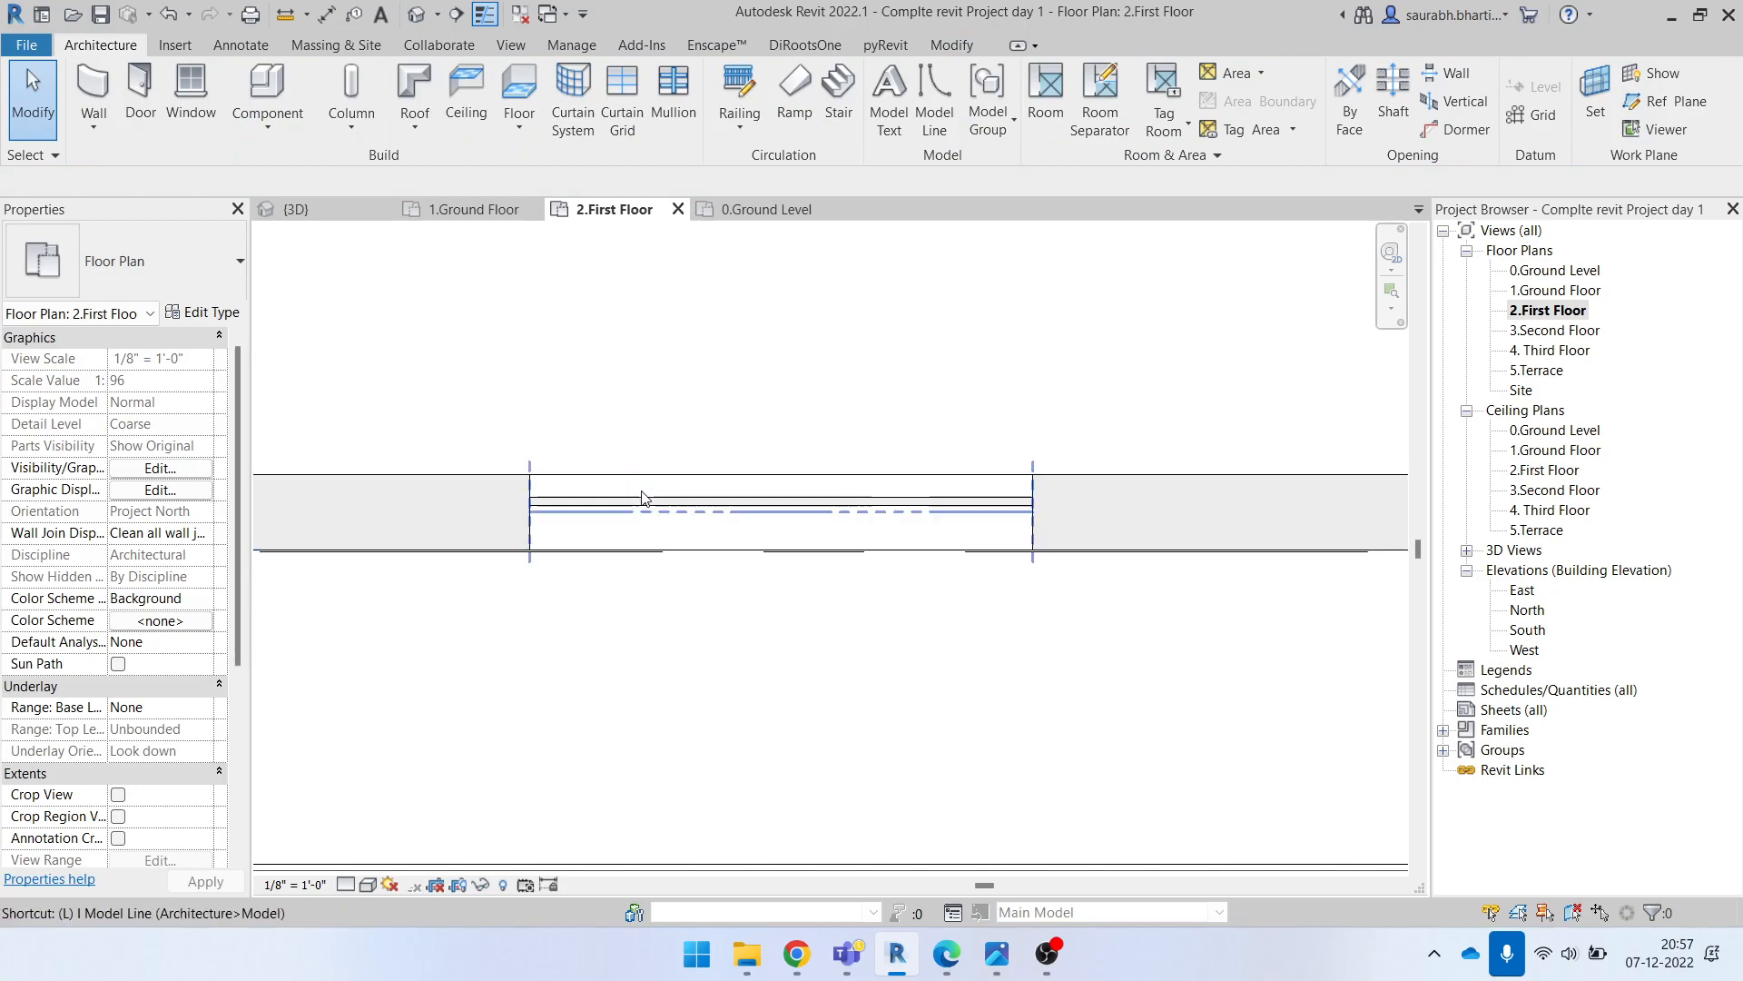
Step: Draw a 20" horizontal model line from one end of the curtain wall opening, continued by a perpendicular line outward past the wall face
{"action": "key", "text": "l"}
{"action": "key", "text": "i"}
{"action": "left_click", "coordinate": [531, 528]}
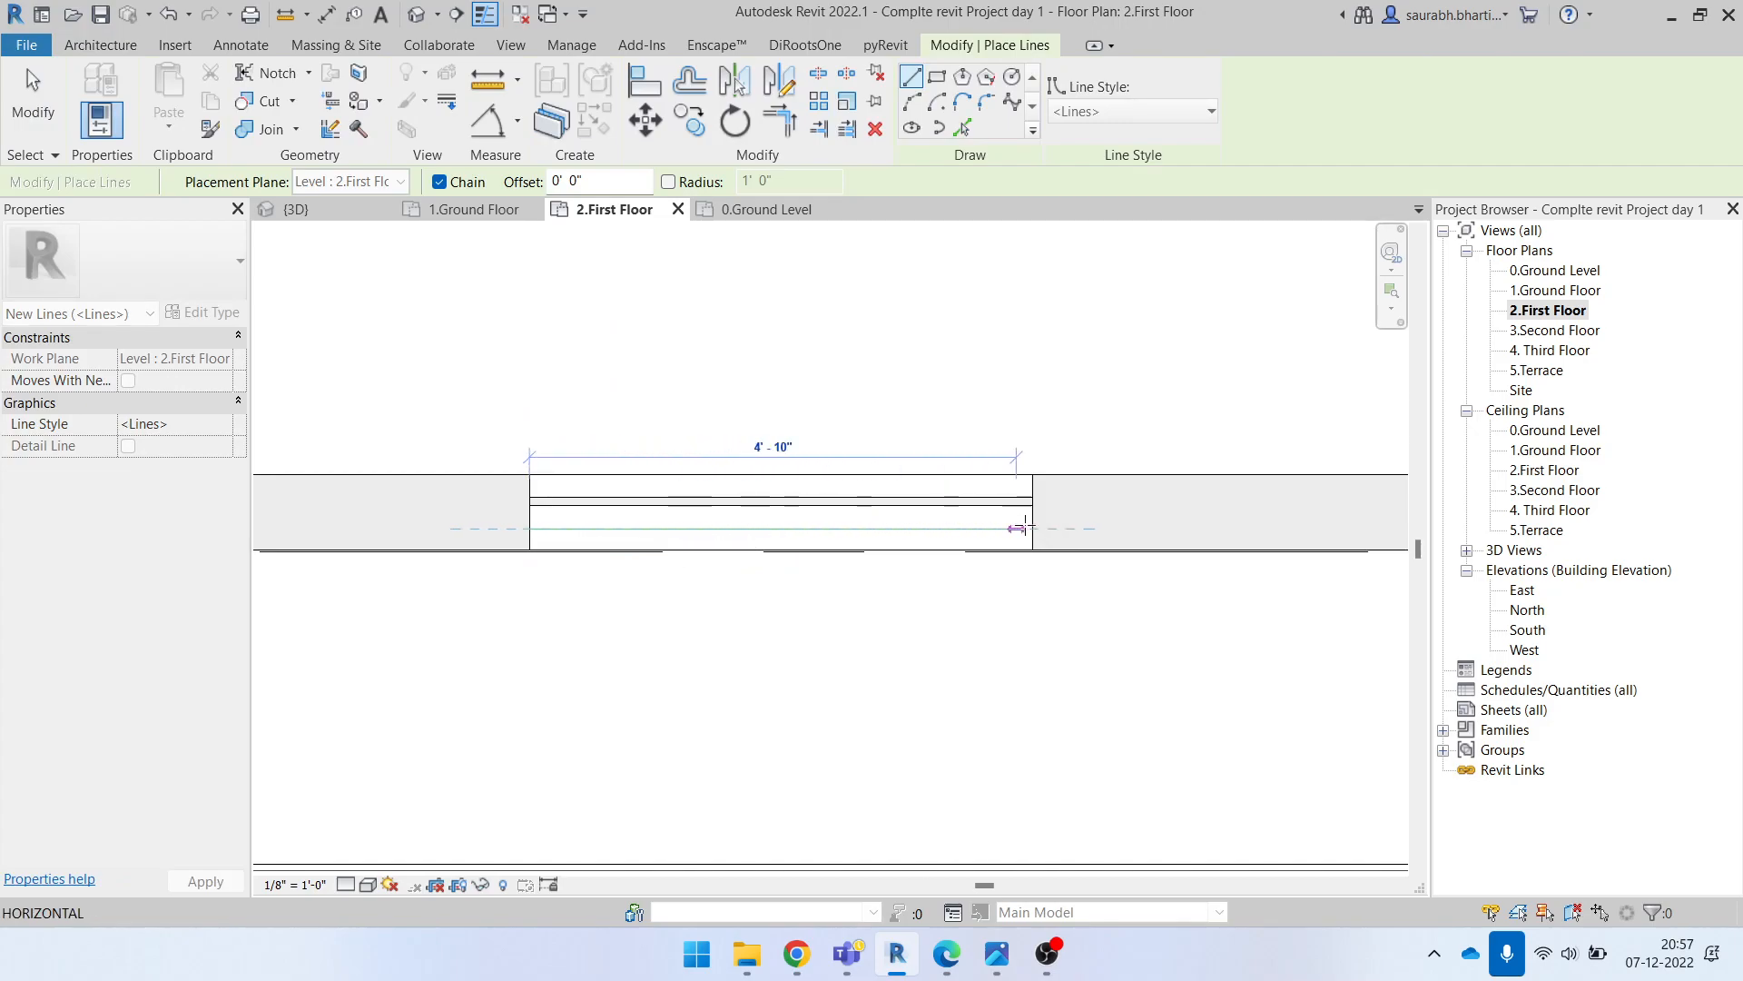
{"action": "type", "text": "20\""}
{"action": "key", "text": "Return"}
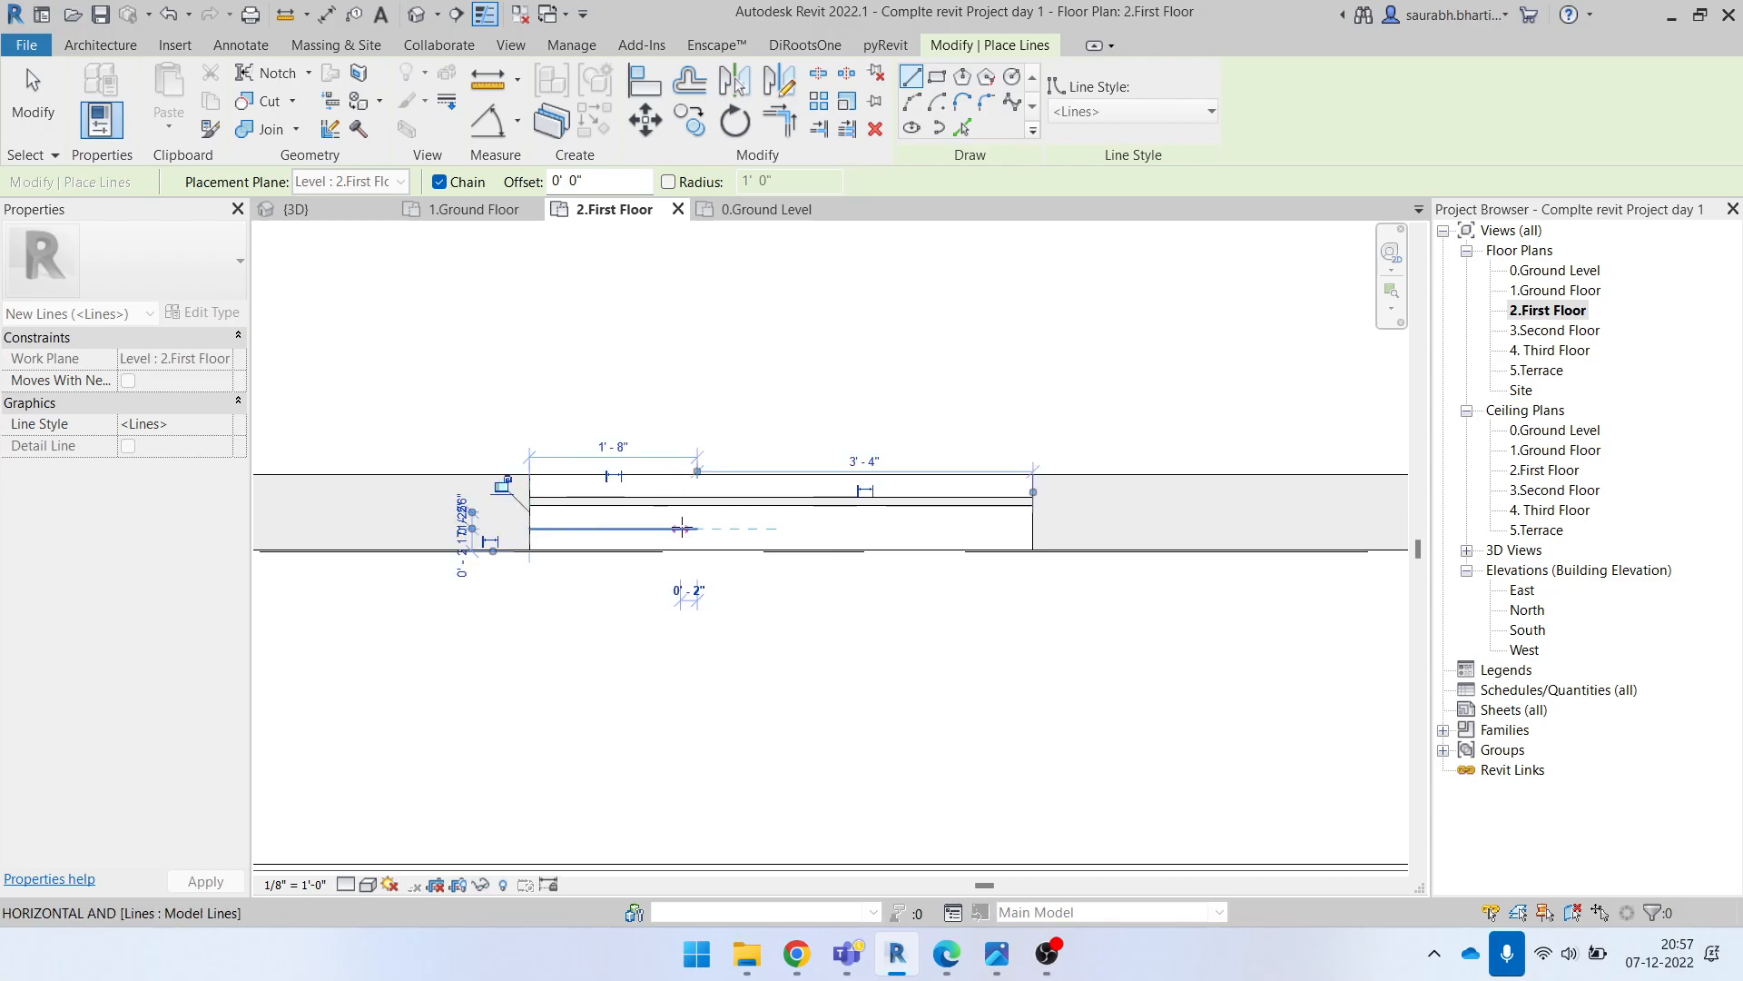
{"action": "left_click", "coordinate": [695, 646]}
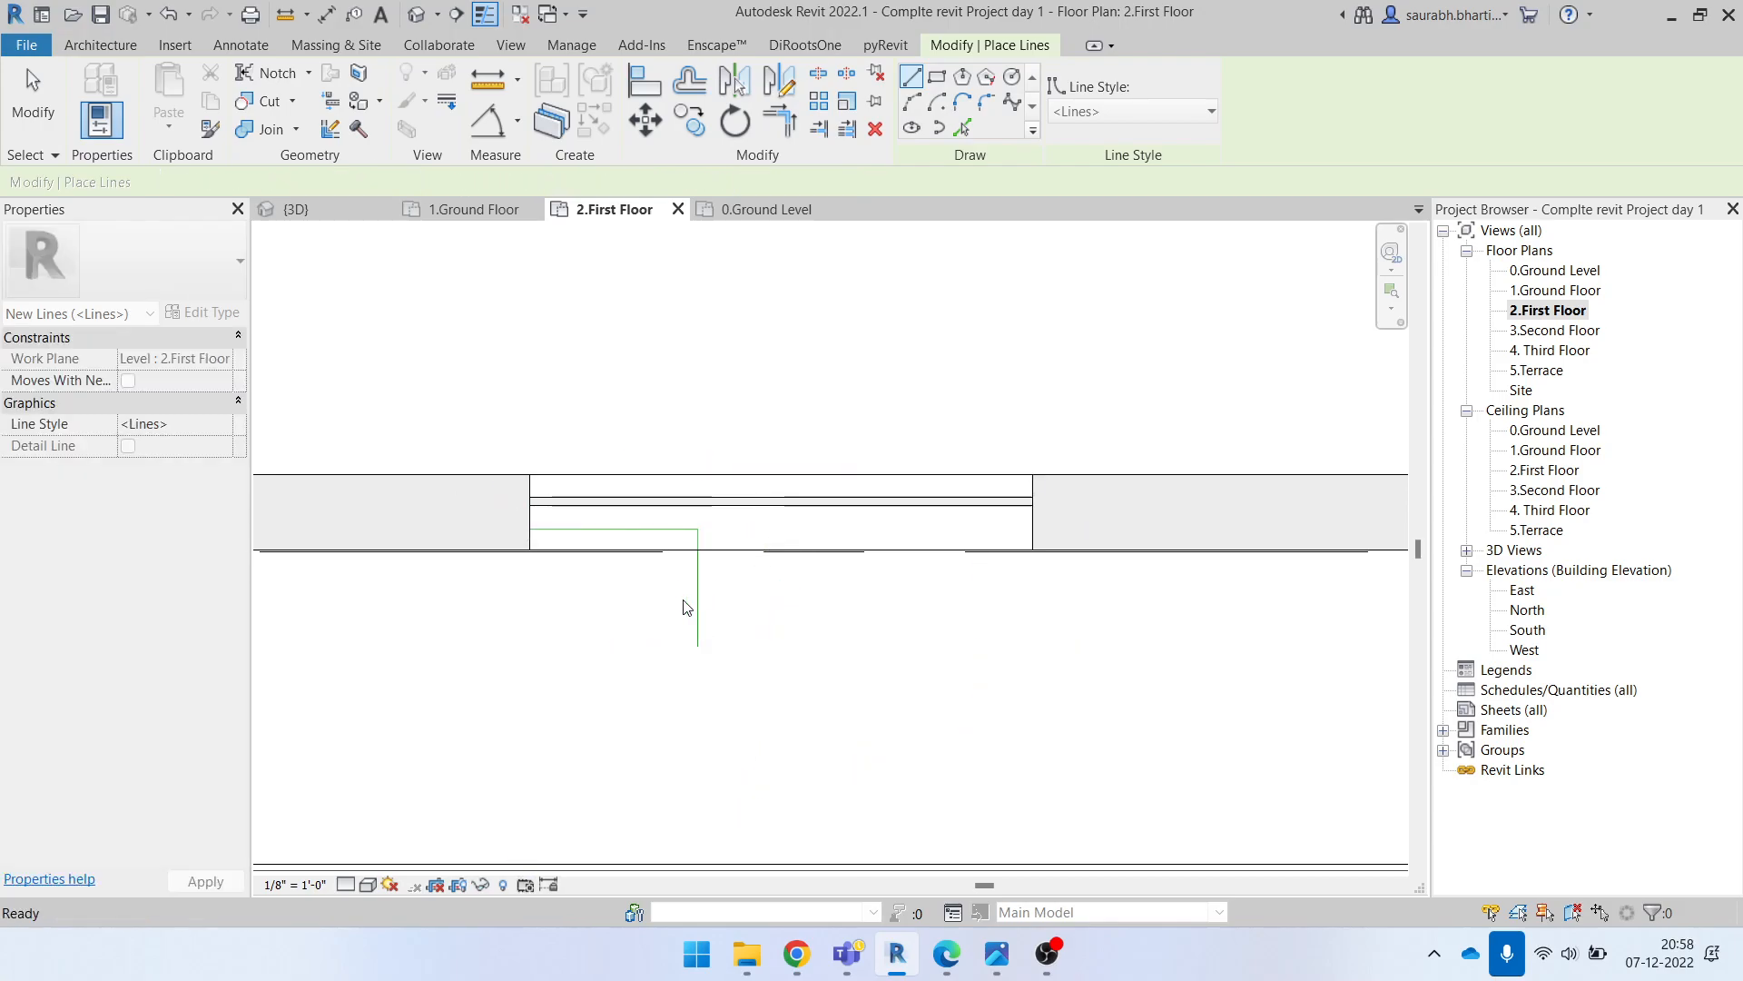
{"action": "key", "text": "Escape"}
{"action": "key", "text": "Escape"}
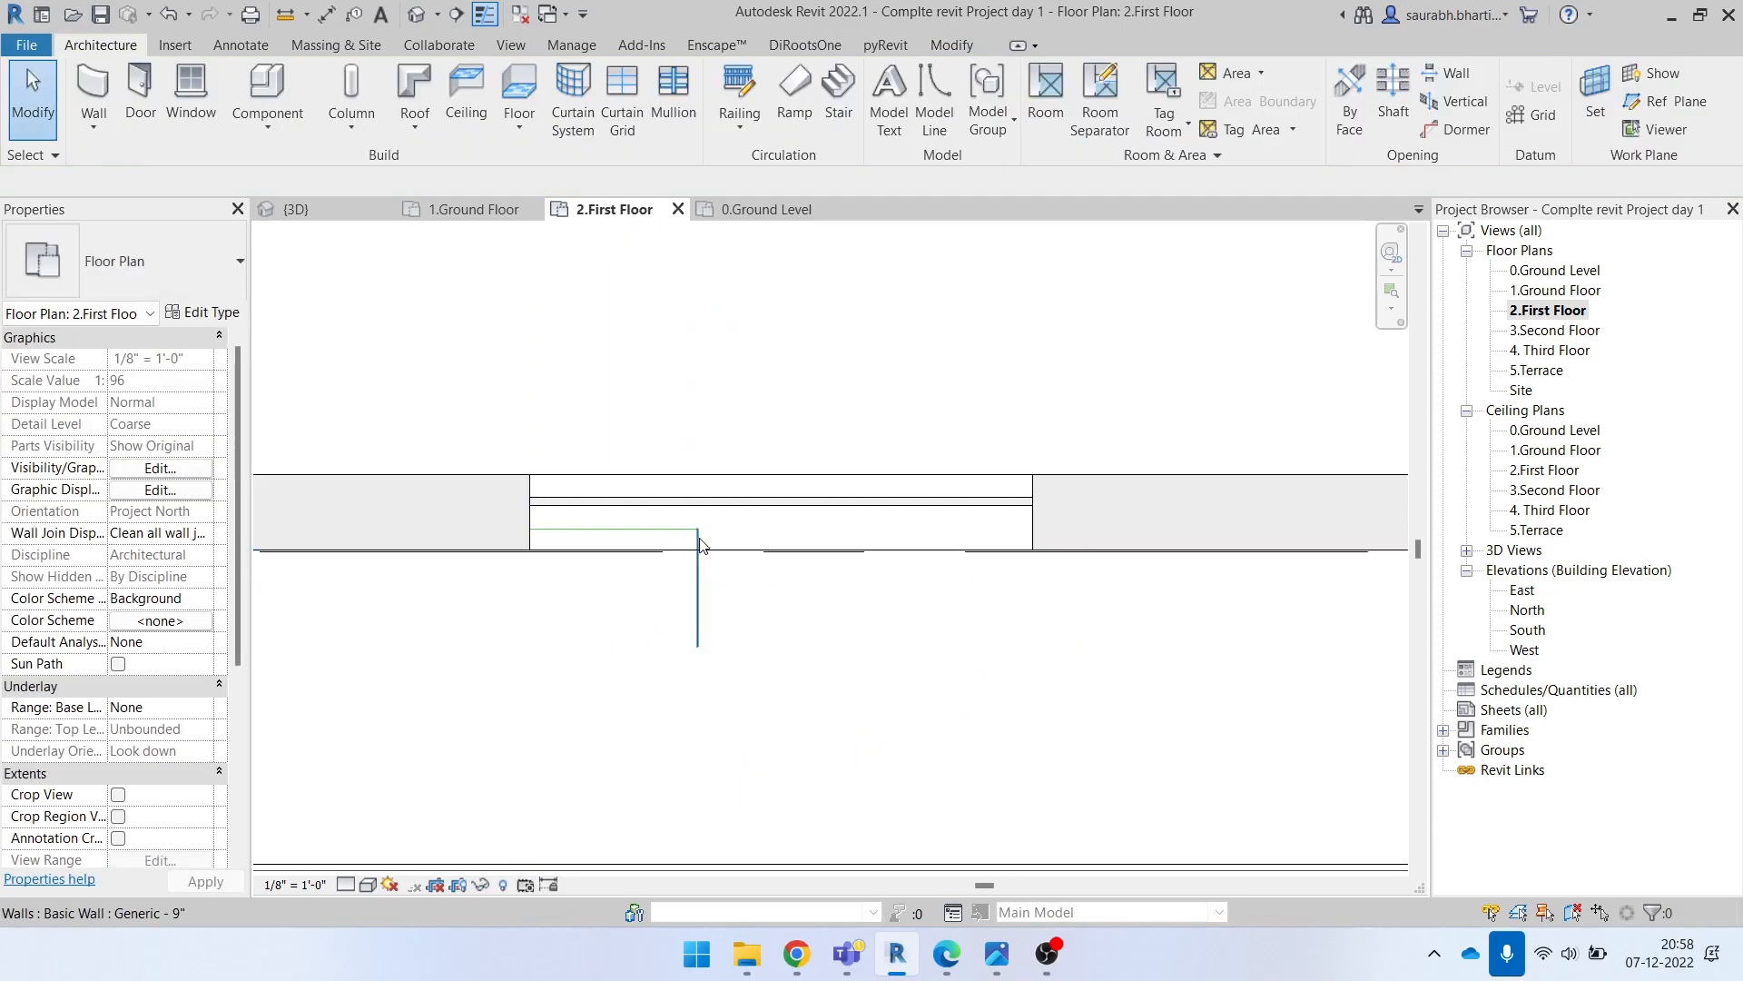
Step: Copy the 20" horizontal model line end to end until the segments span the whole curtain wall opening
{"action": "left_click", "coordinate": [672, 529]}
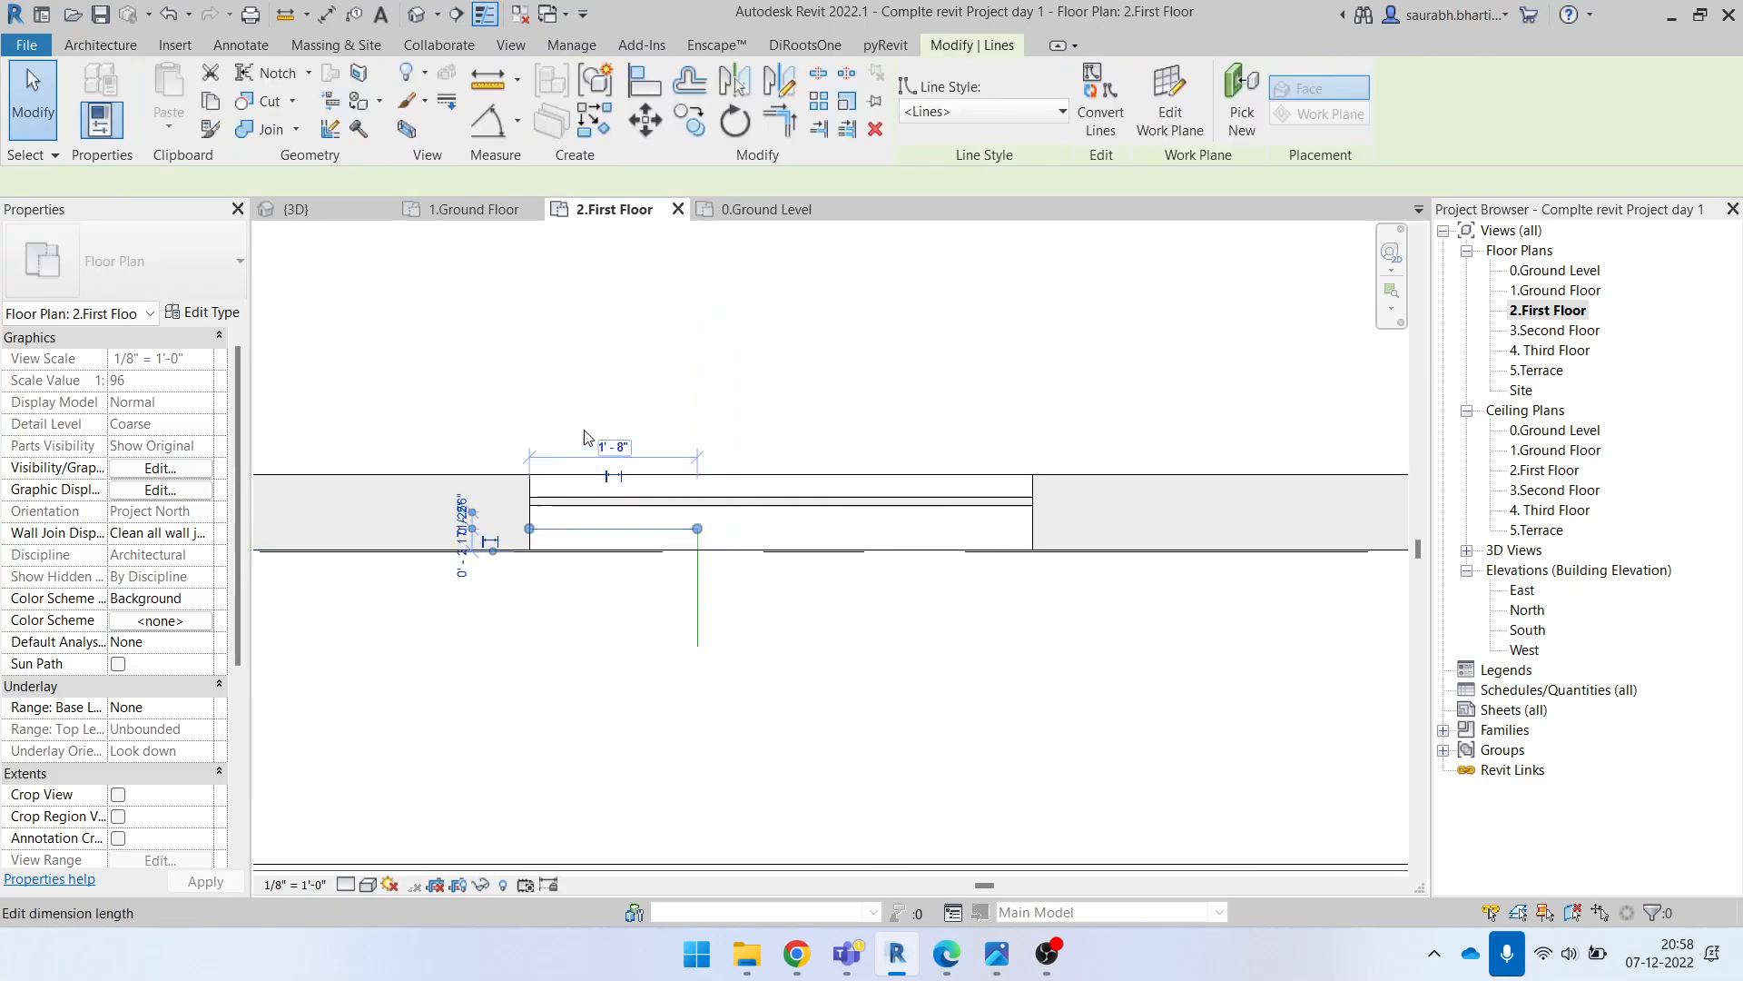
{"action": "left_click", "coordinate": [690, 121]}
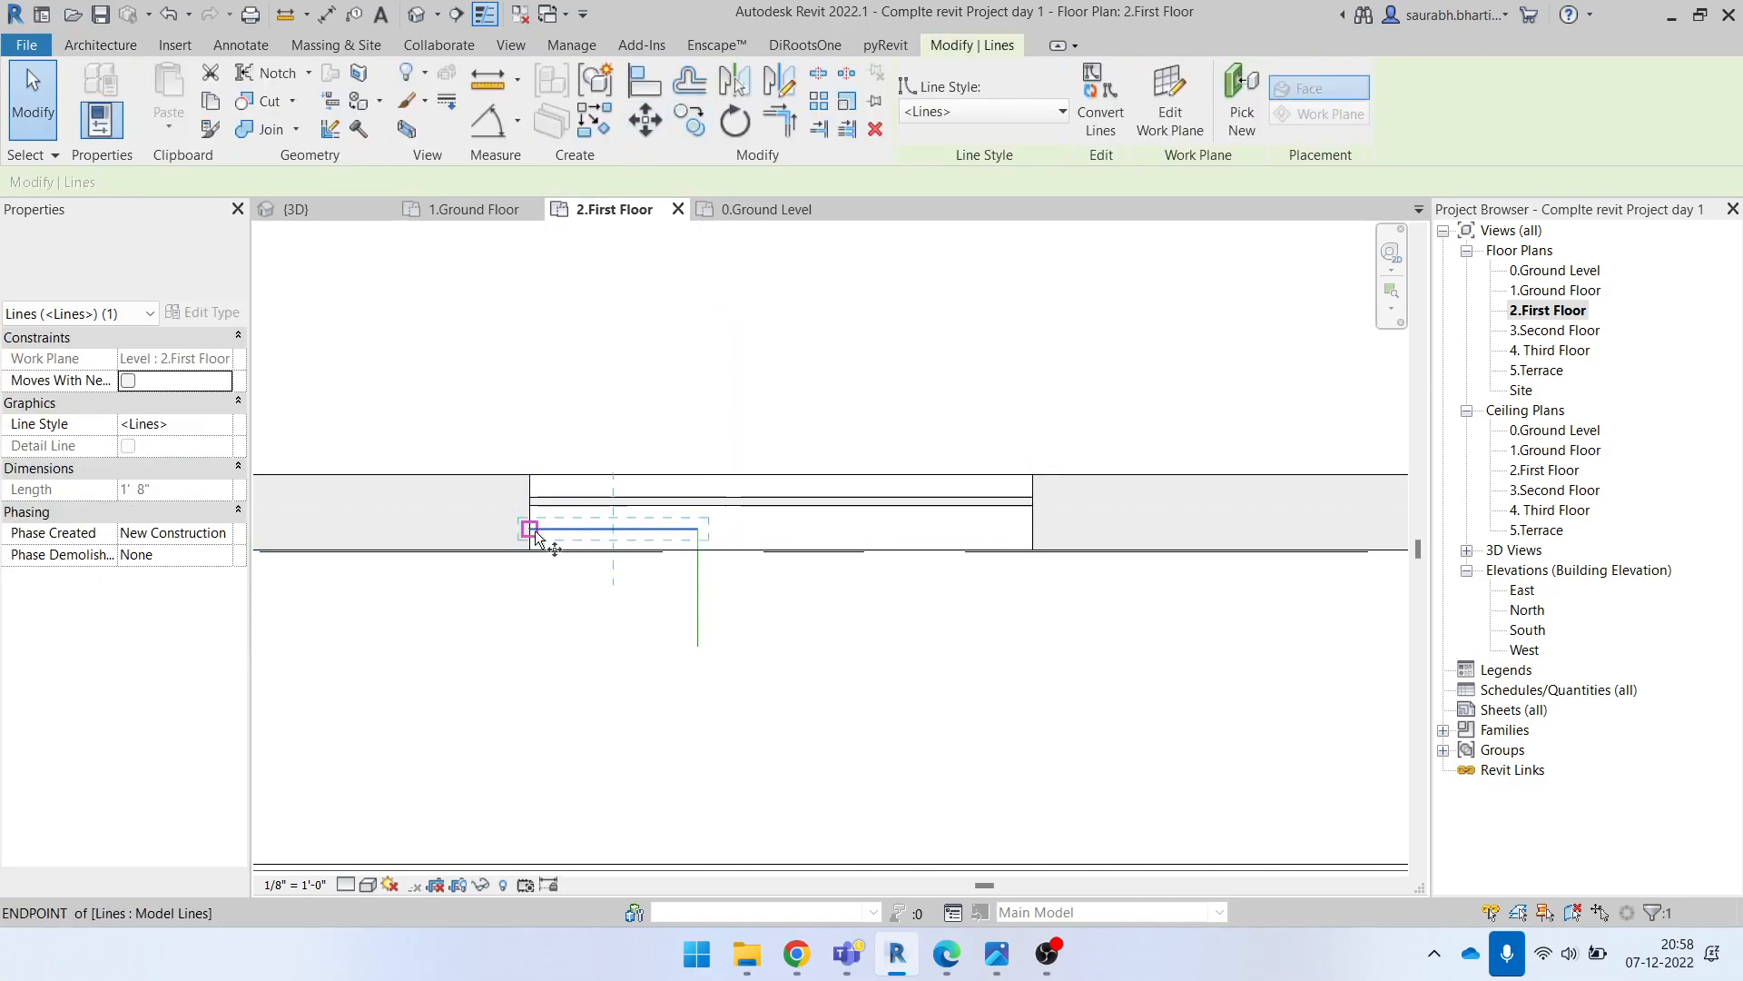
{"action": "left_click", "coordinate": [701, 529]}
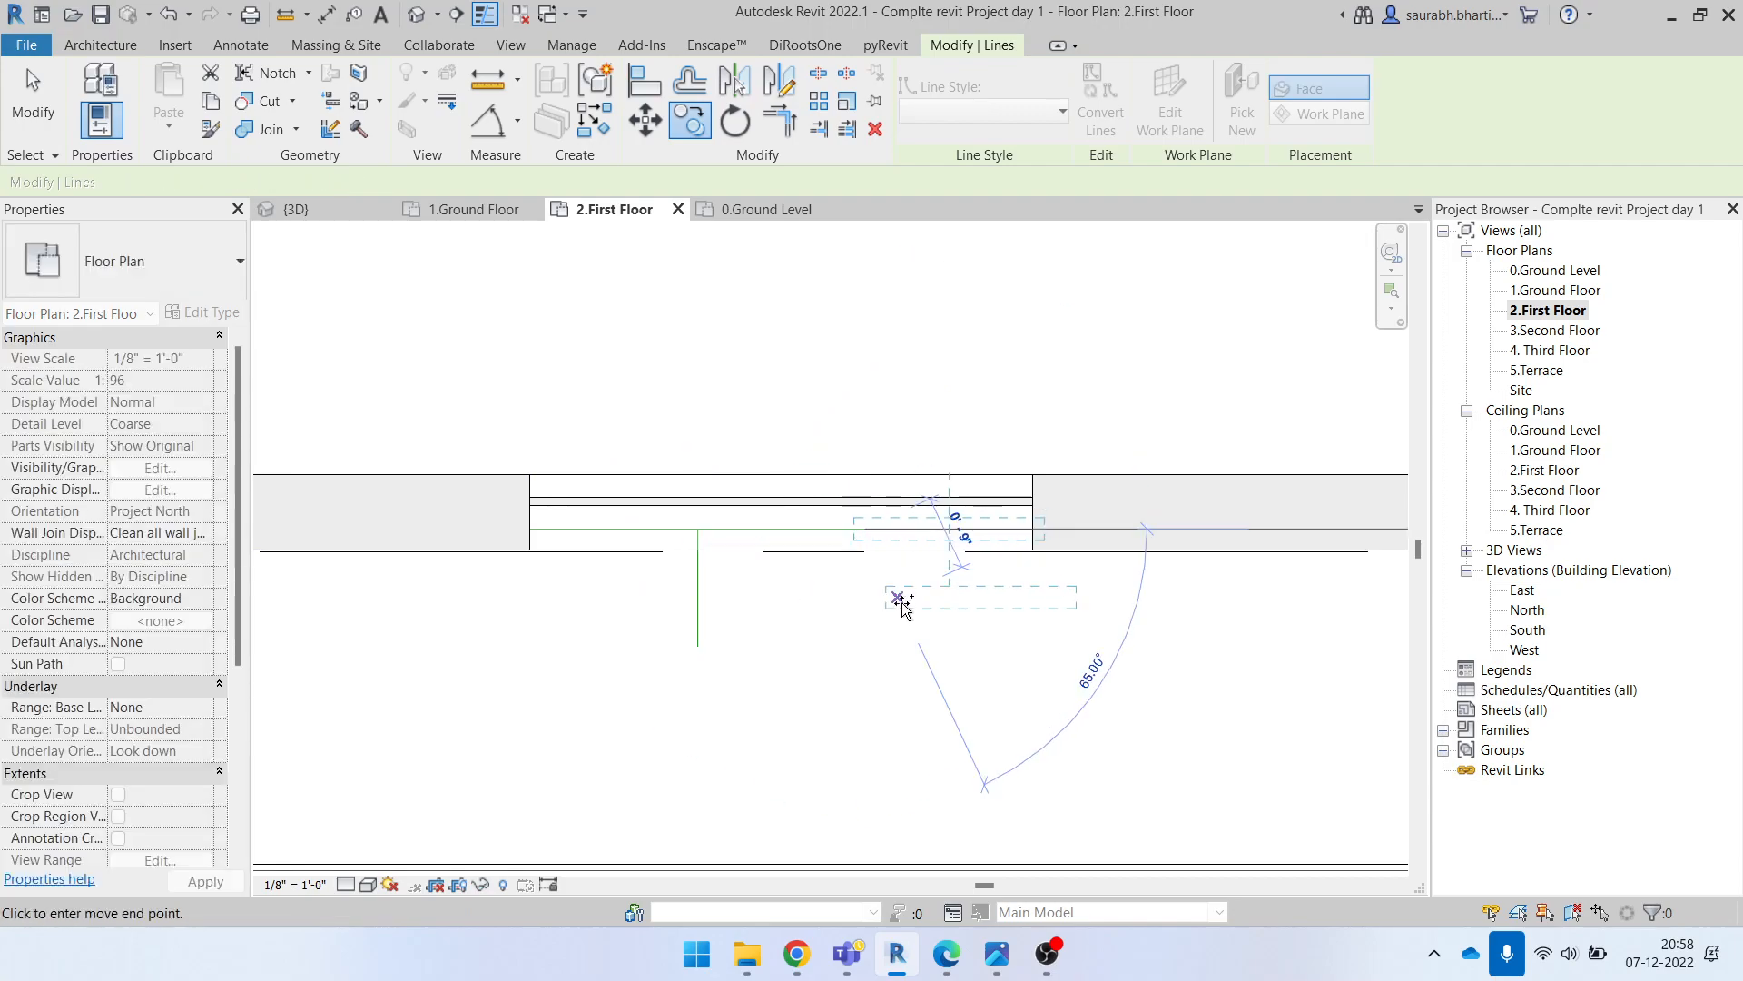
{"action": "key", "text": "Escape"}
{"action": "key", "text": "Escape"}
Step: Extend the vertical model line straight through the wall thickness so it crosses the curtain wall at the first 20" mark
{"action": "scroll", "coordinate": [871, 545], "scroll_direction": "up", "scroll_amount": 3}
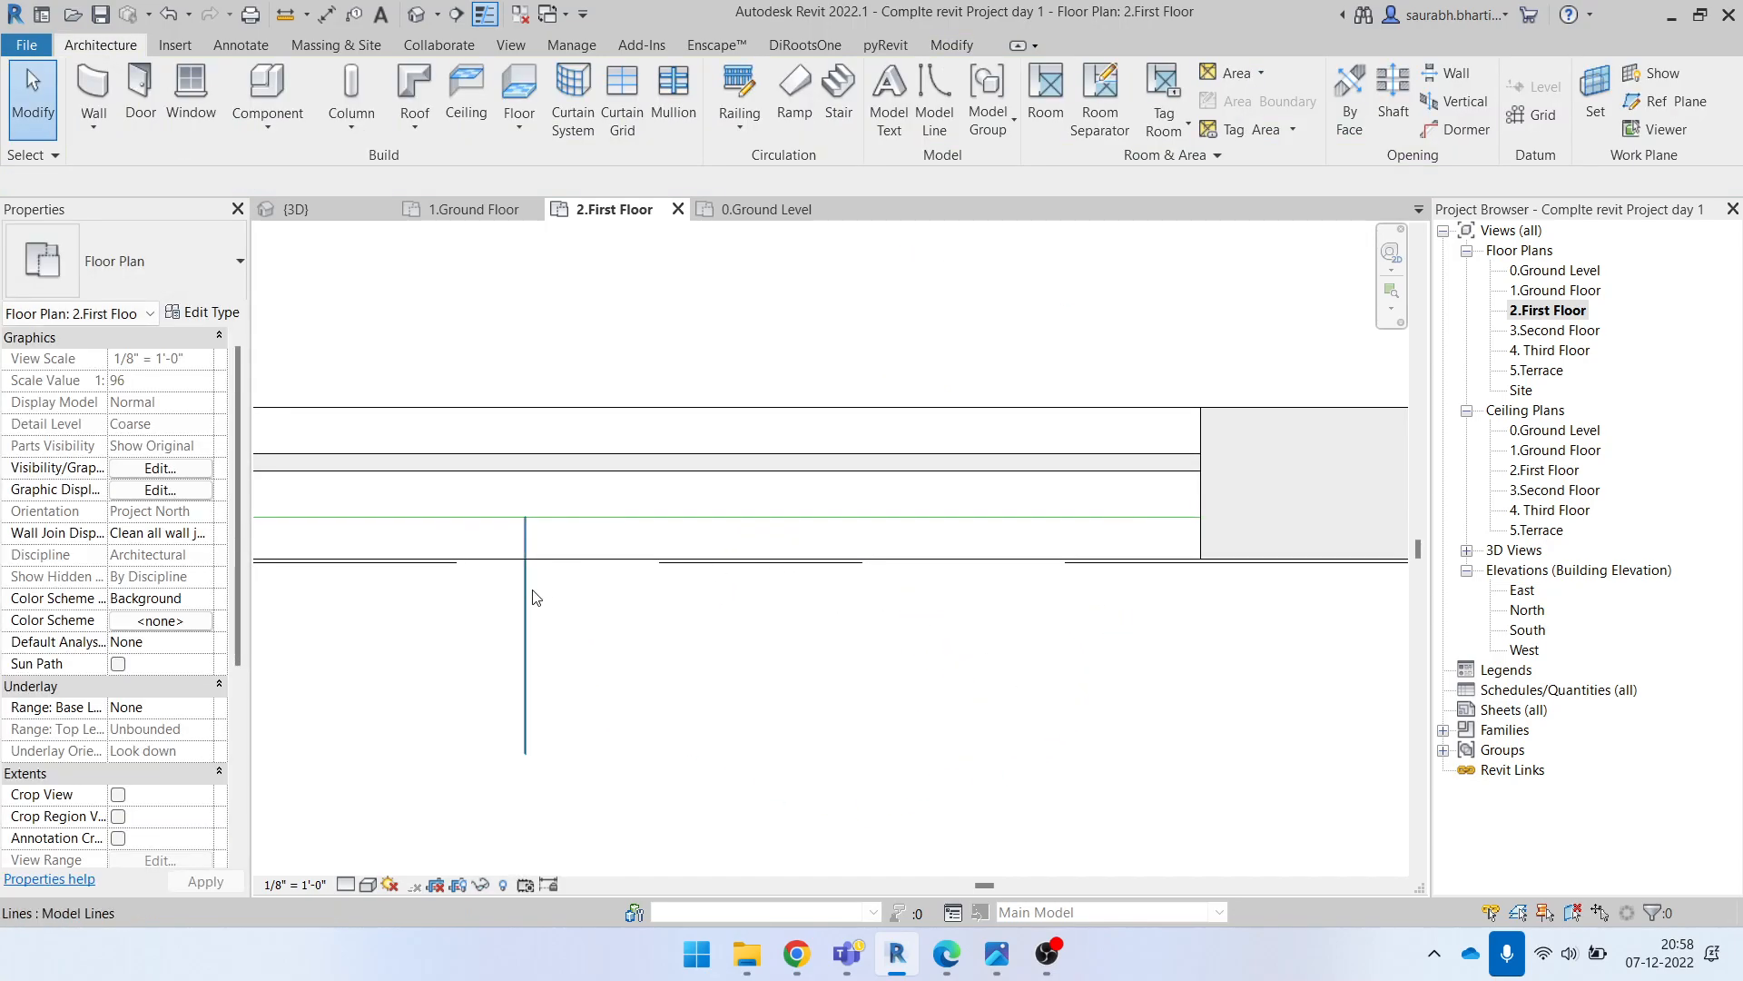
{"action": "left_click", "coordinate": [519, 525]}
{"action": "left_click_drag", "start_coordinate": [525, 516], "coordinate": [511, 363]}
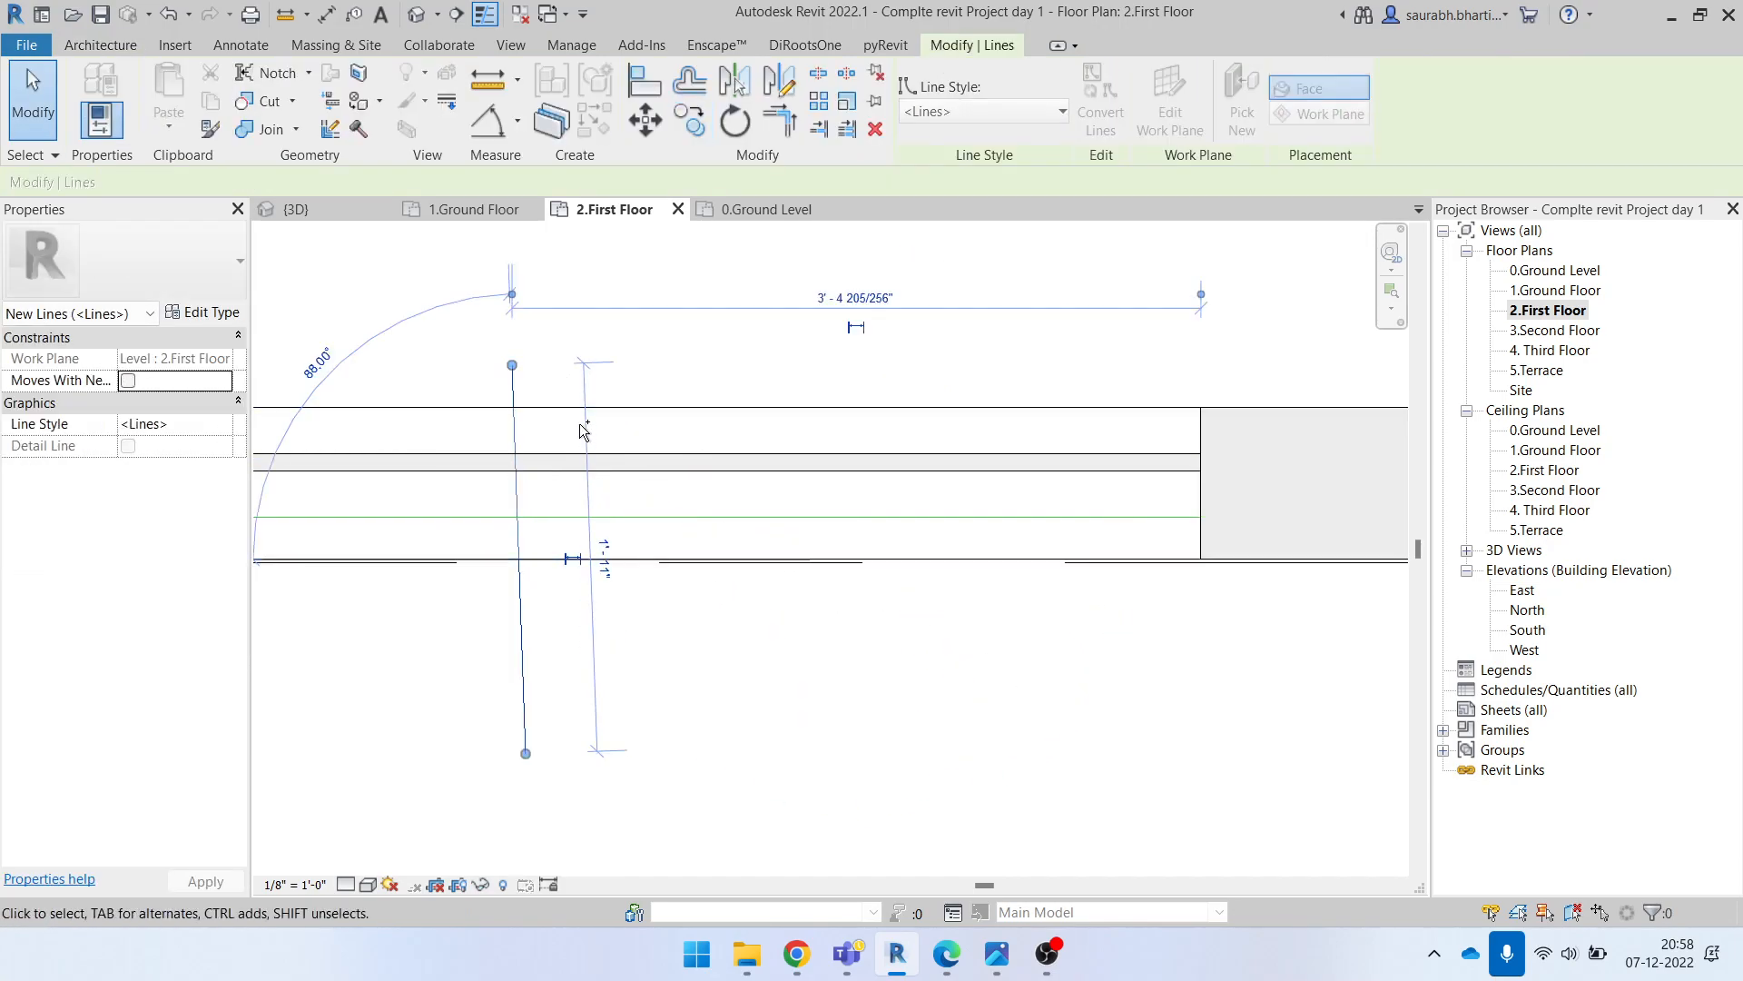
{"action": "key", "text": "ctrl+z"}
{"action": "left_click", "coordinate": [525, 541]}
{"action": "left_click_drag", "start_coordinate": [525, 517], "coordinate": [524, 382]}
{"action": "key", "text": "Escape"}
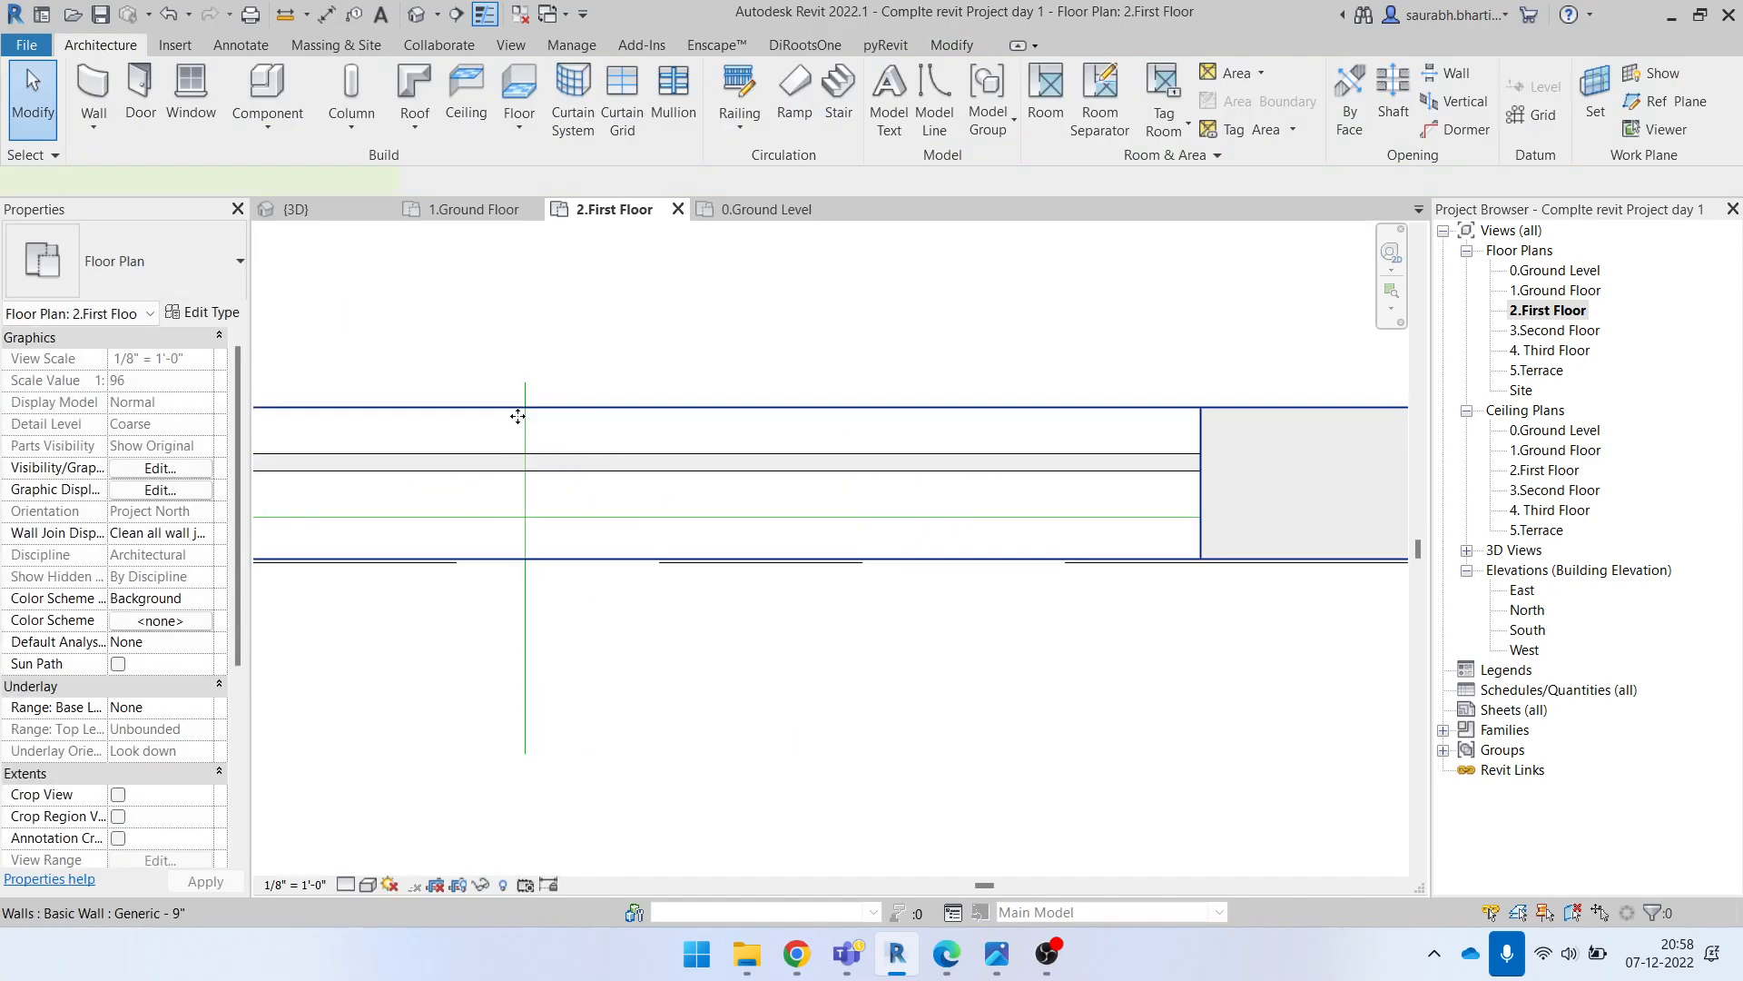
Step: Draw a second vertical model line, about 1'-10" long, across the wall at the second 20" mark
{"action": "left_click", "coordinate": [519, 420]}
{"action": "key", "text": "l"}
{"action": "key", "text": "i"}
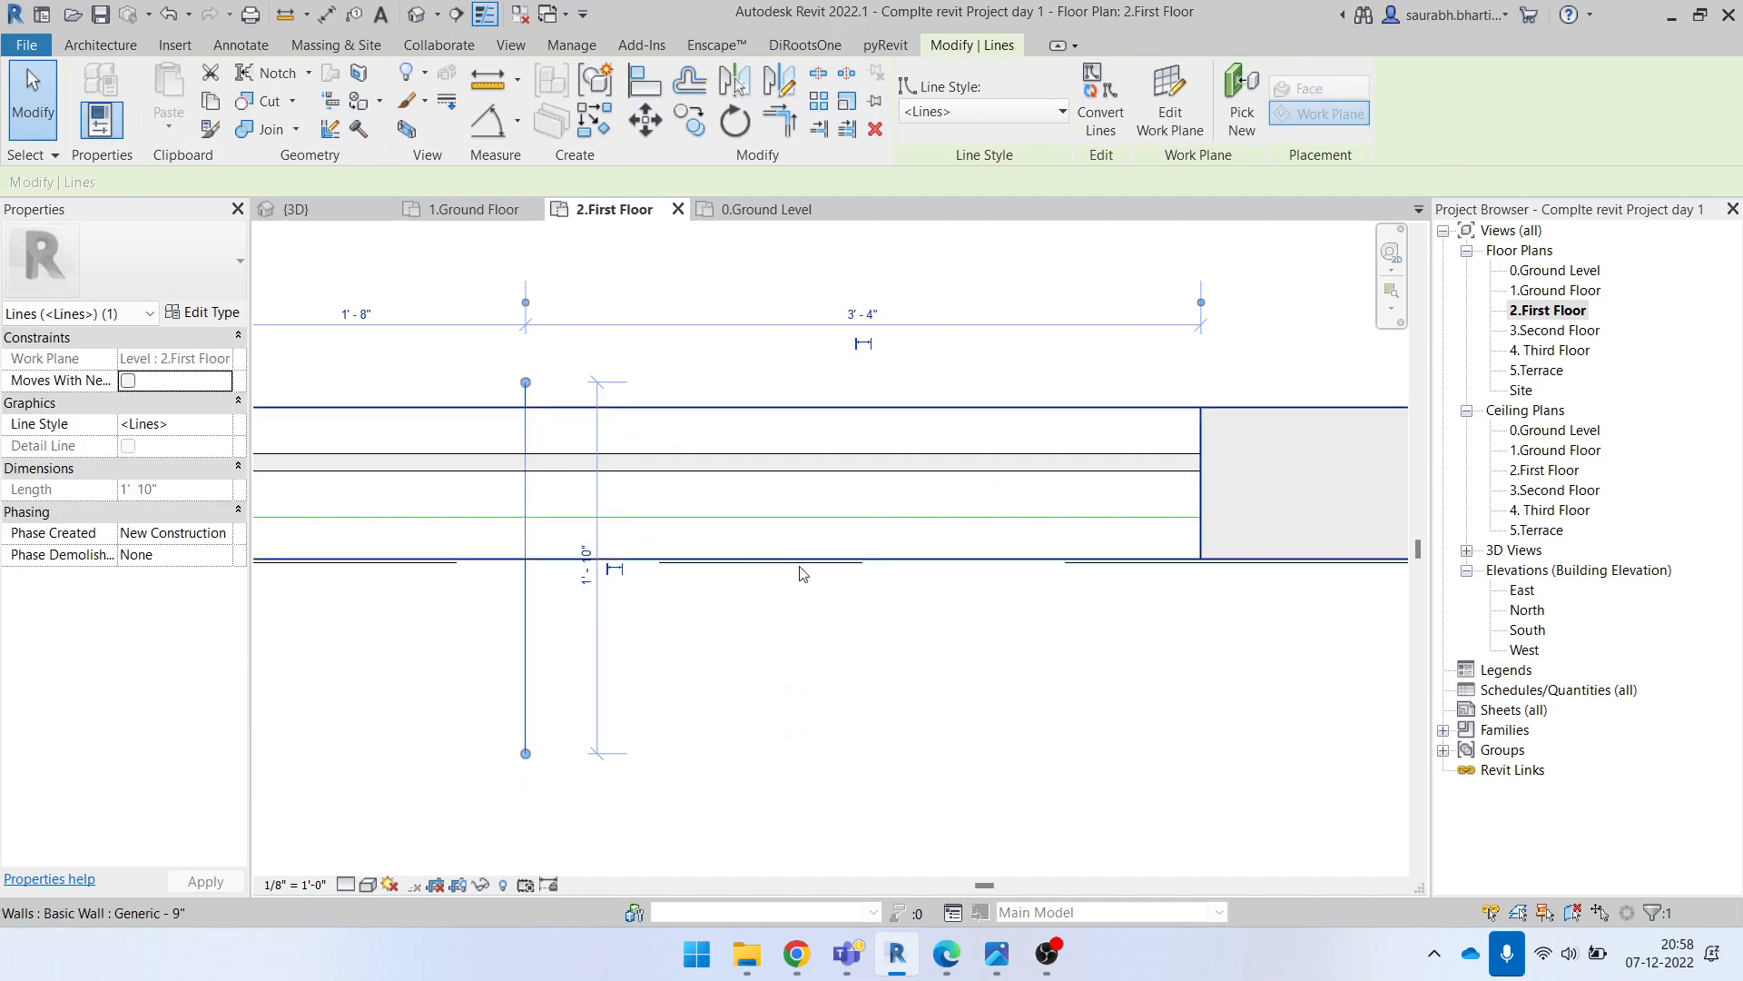
{"action": "left_click", "coordinate": [860, 517]}
{"action": "left_click", "coordinate": [860, 366]}
{"action": "key", "text": "Escape"}
{"action": "key", "text": "Escape"}
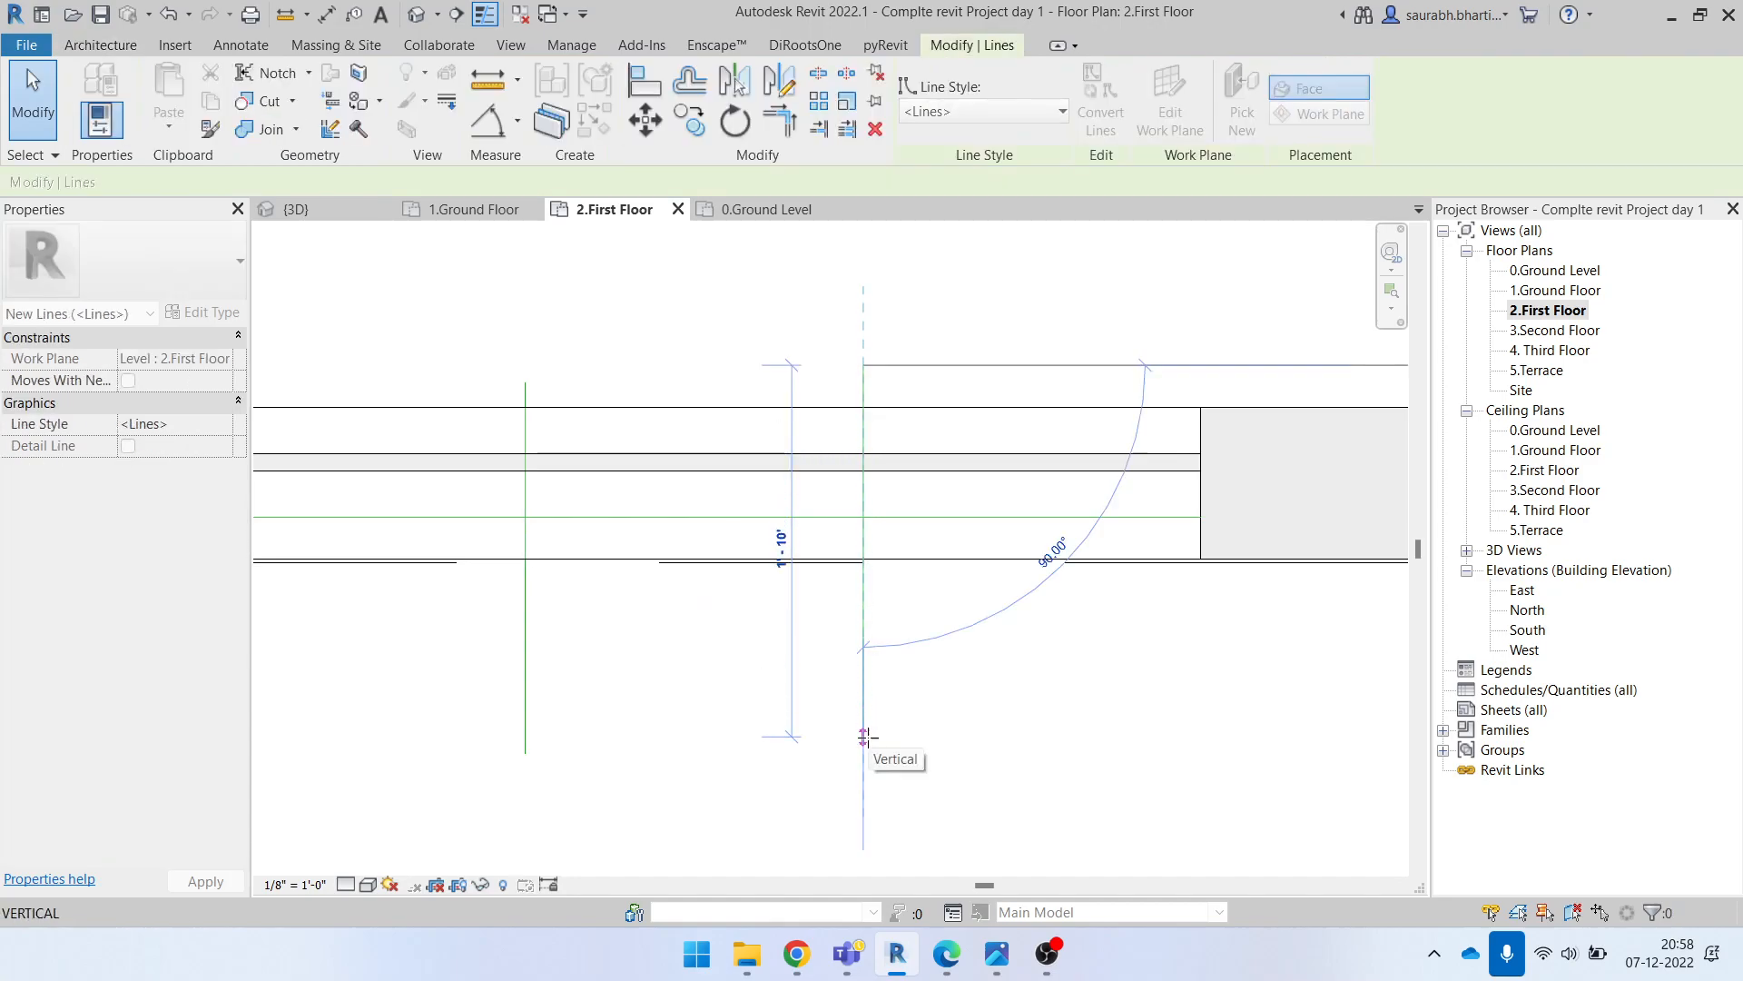
{"action": "left_click", "coordinate": [871, 731]}
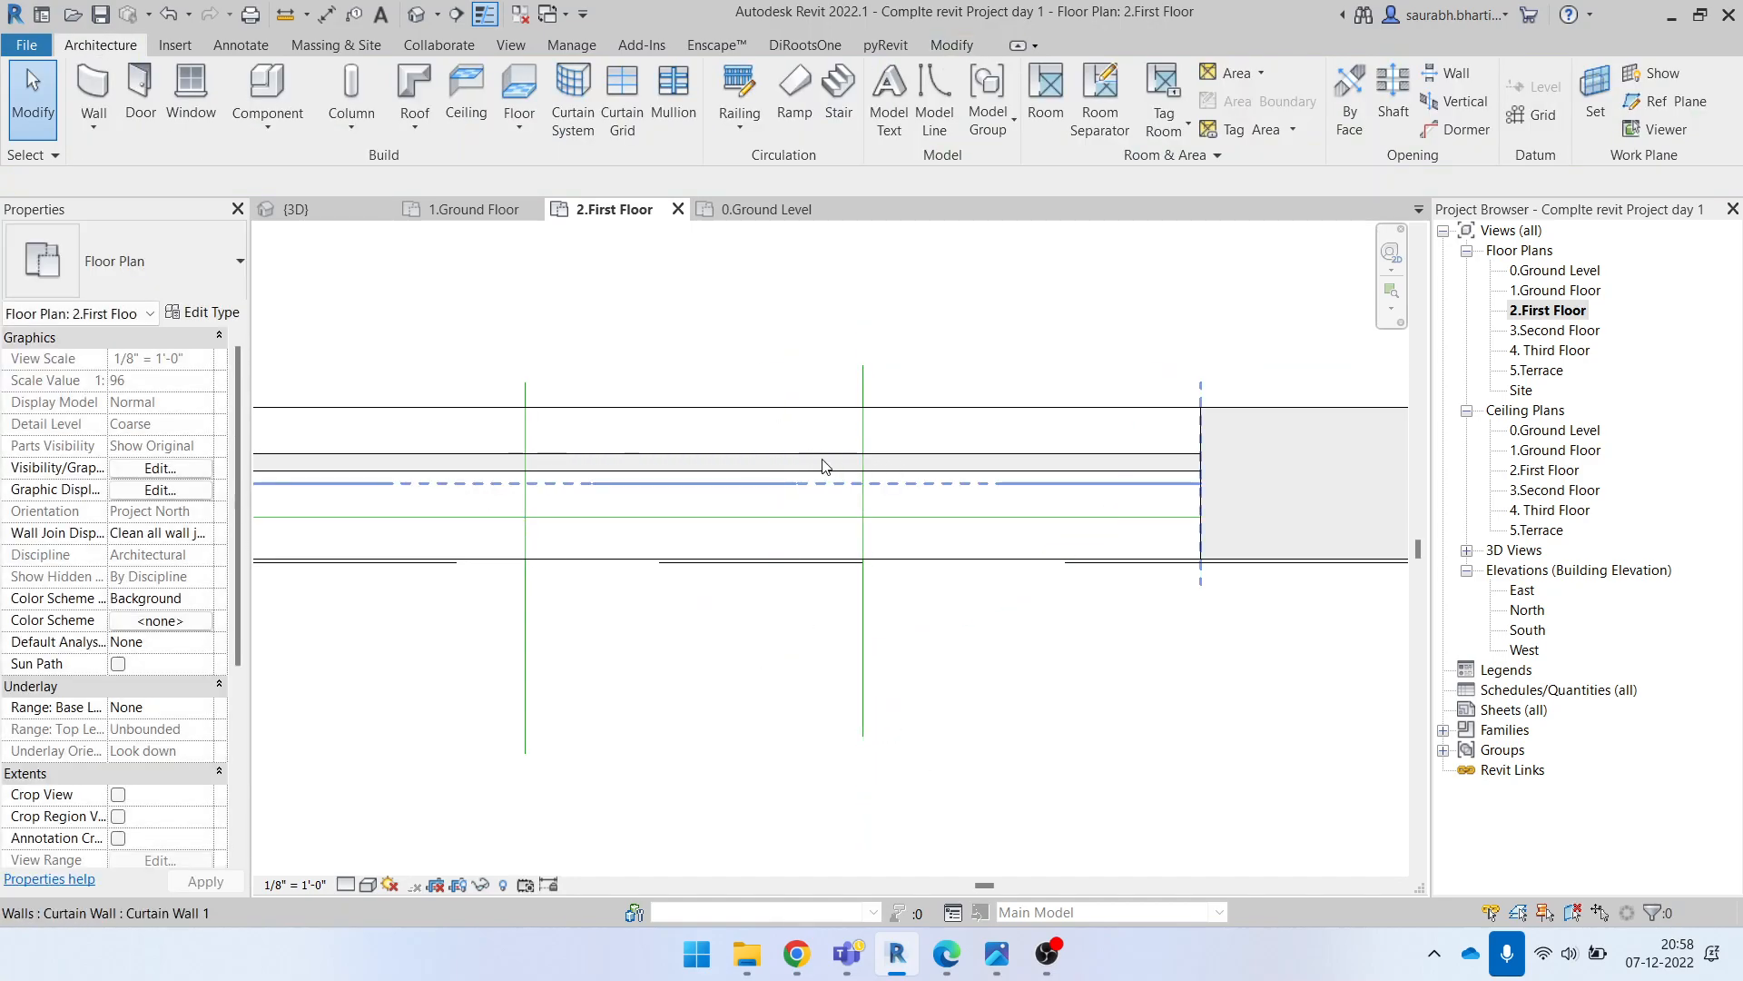
{"action": "left_click_drag", "start_coordinate": [980, 681], "coordinate": [517, 690]}
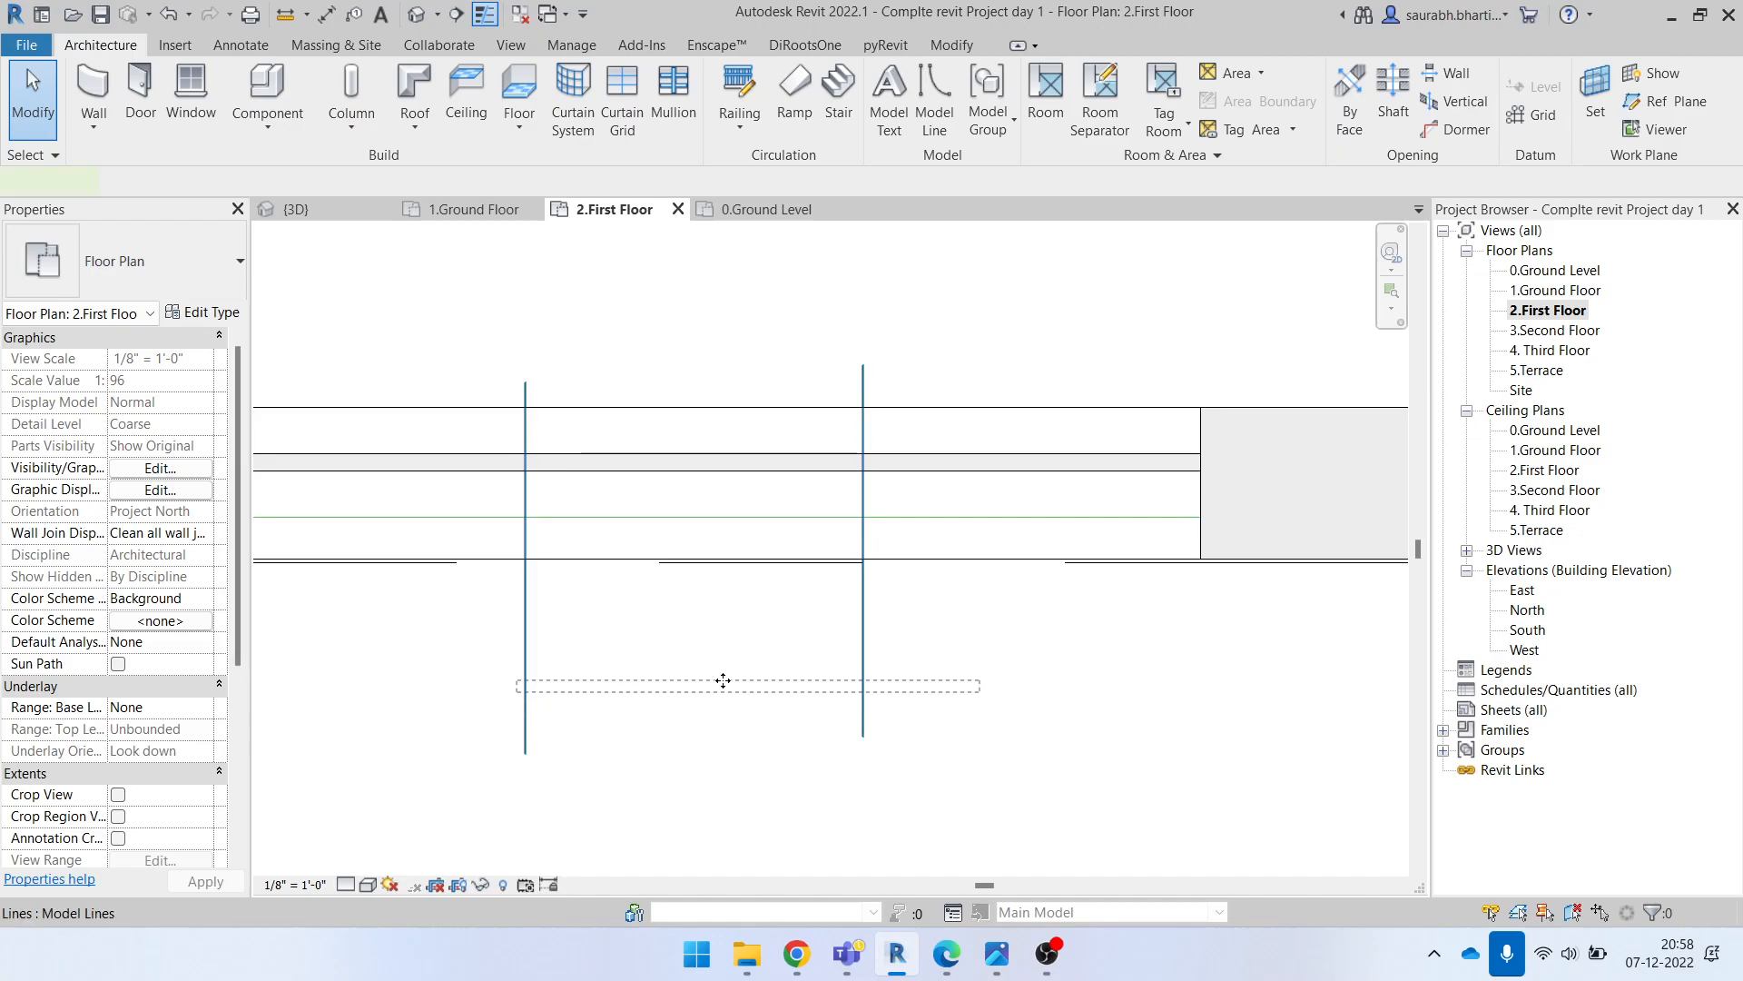
{"action": "scroll", "coordinate": [723, 681], "scroll_direction": "down", "scroll_amount": 3}
{"action": "left_click", "coordinate": [684, 647]}
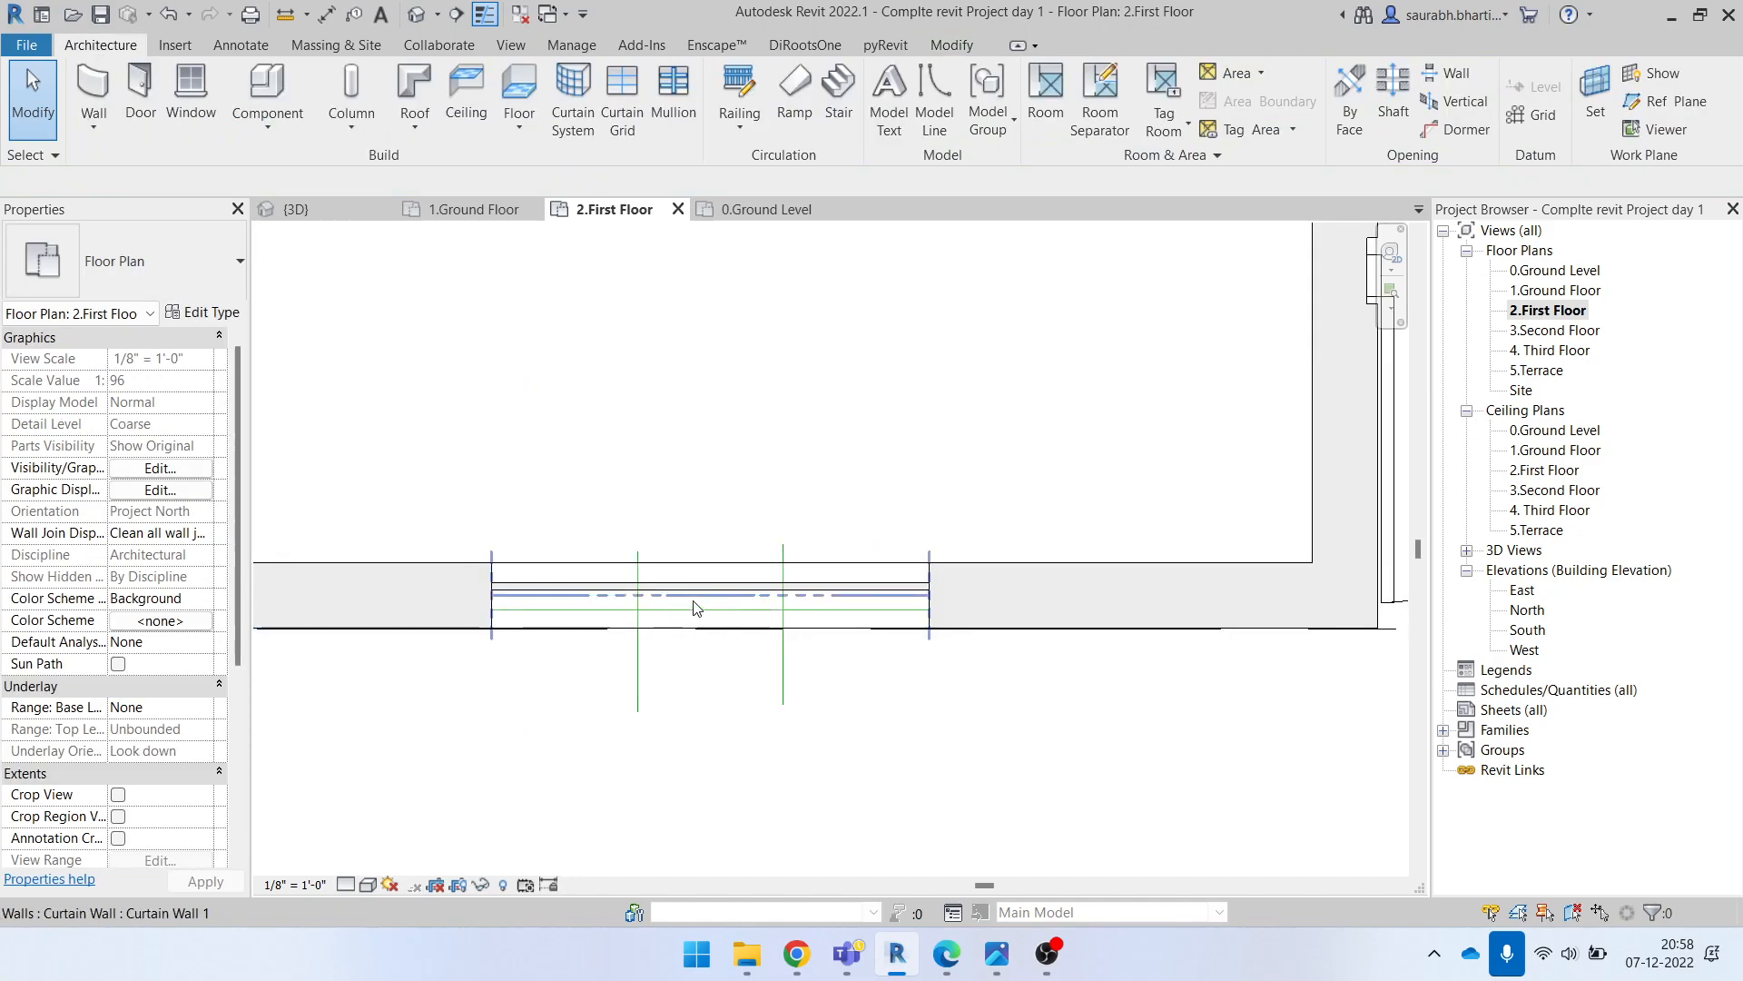
{"action": "scroll", "coordinate": [684, 590], "scroll_direction": "up", "scroll_amount": 3}
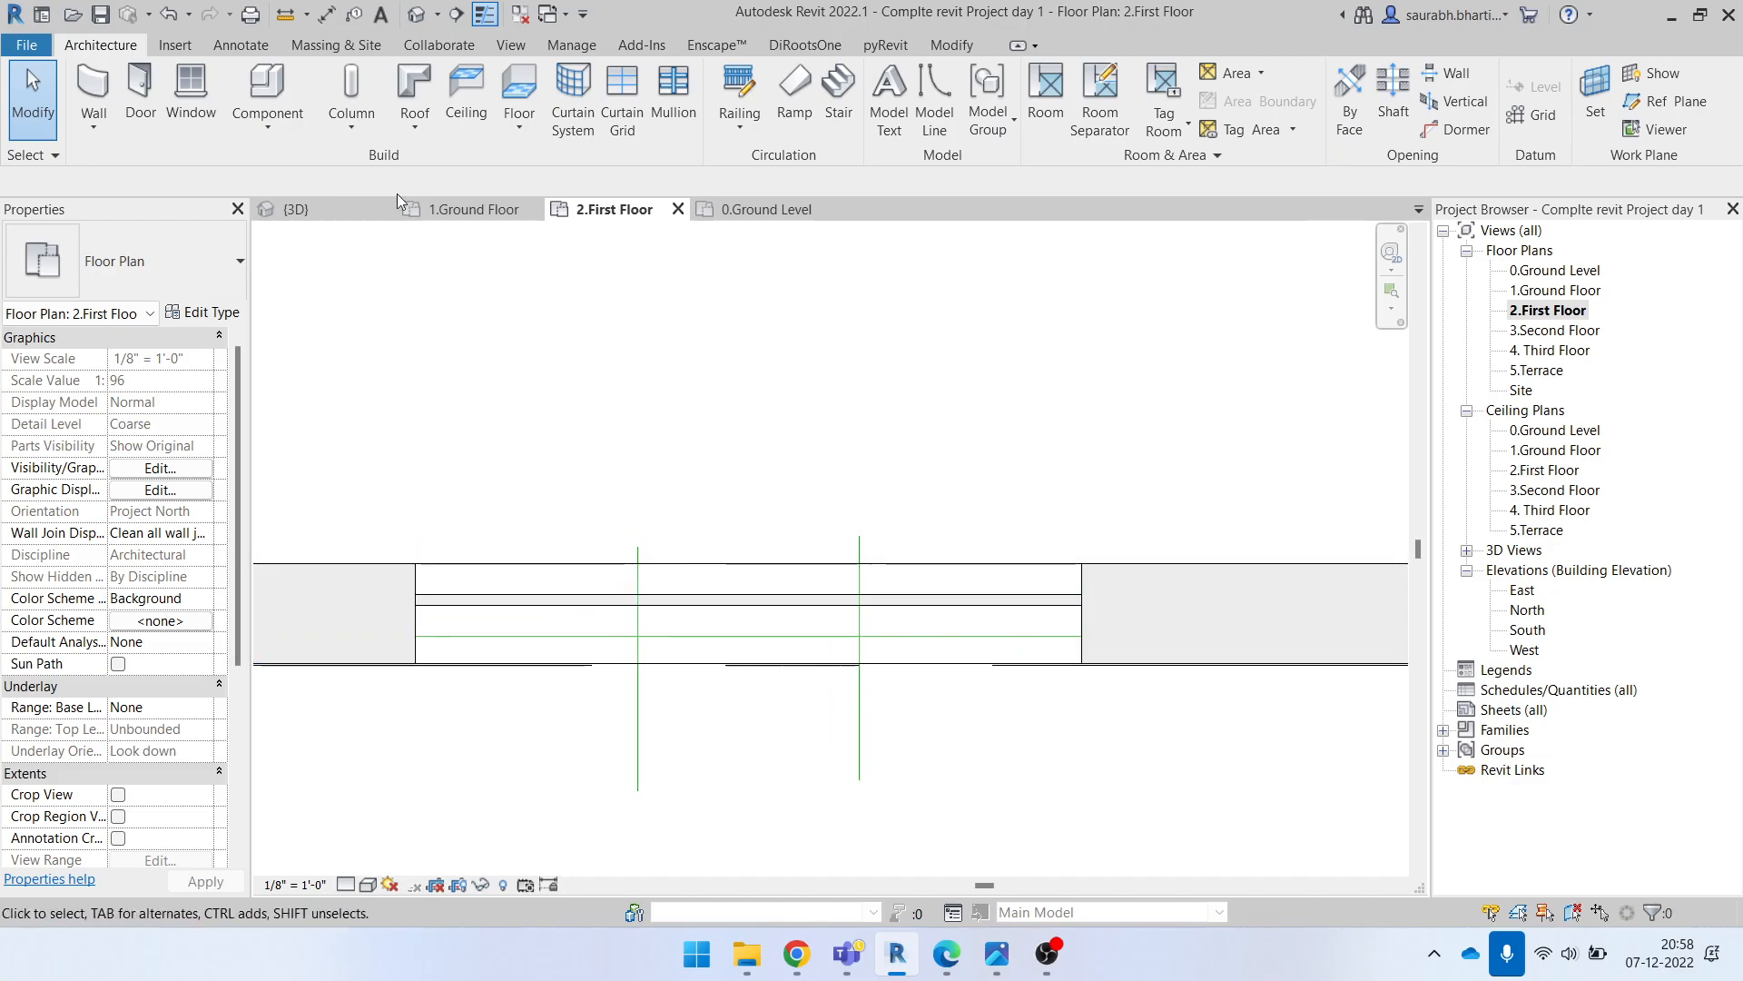
Step: Place two vertical curtain grid lines where the vertical guide lines cross the curtain wall, dividing it into 1'-8" panels
{"action": "left_click", "coordinate": [622, 109]}
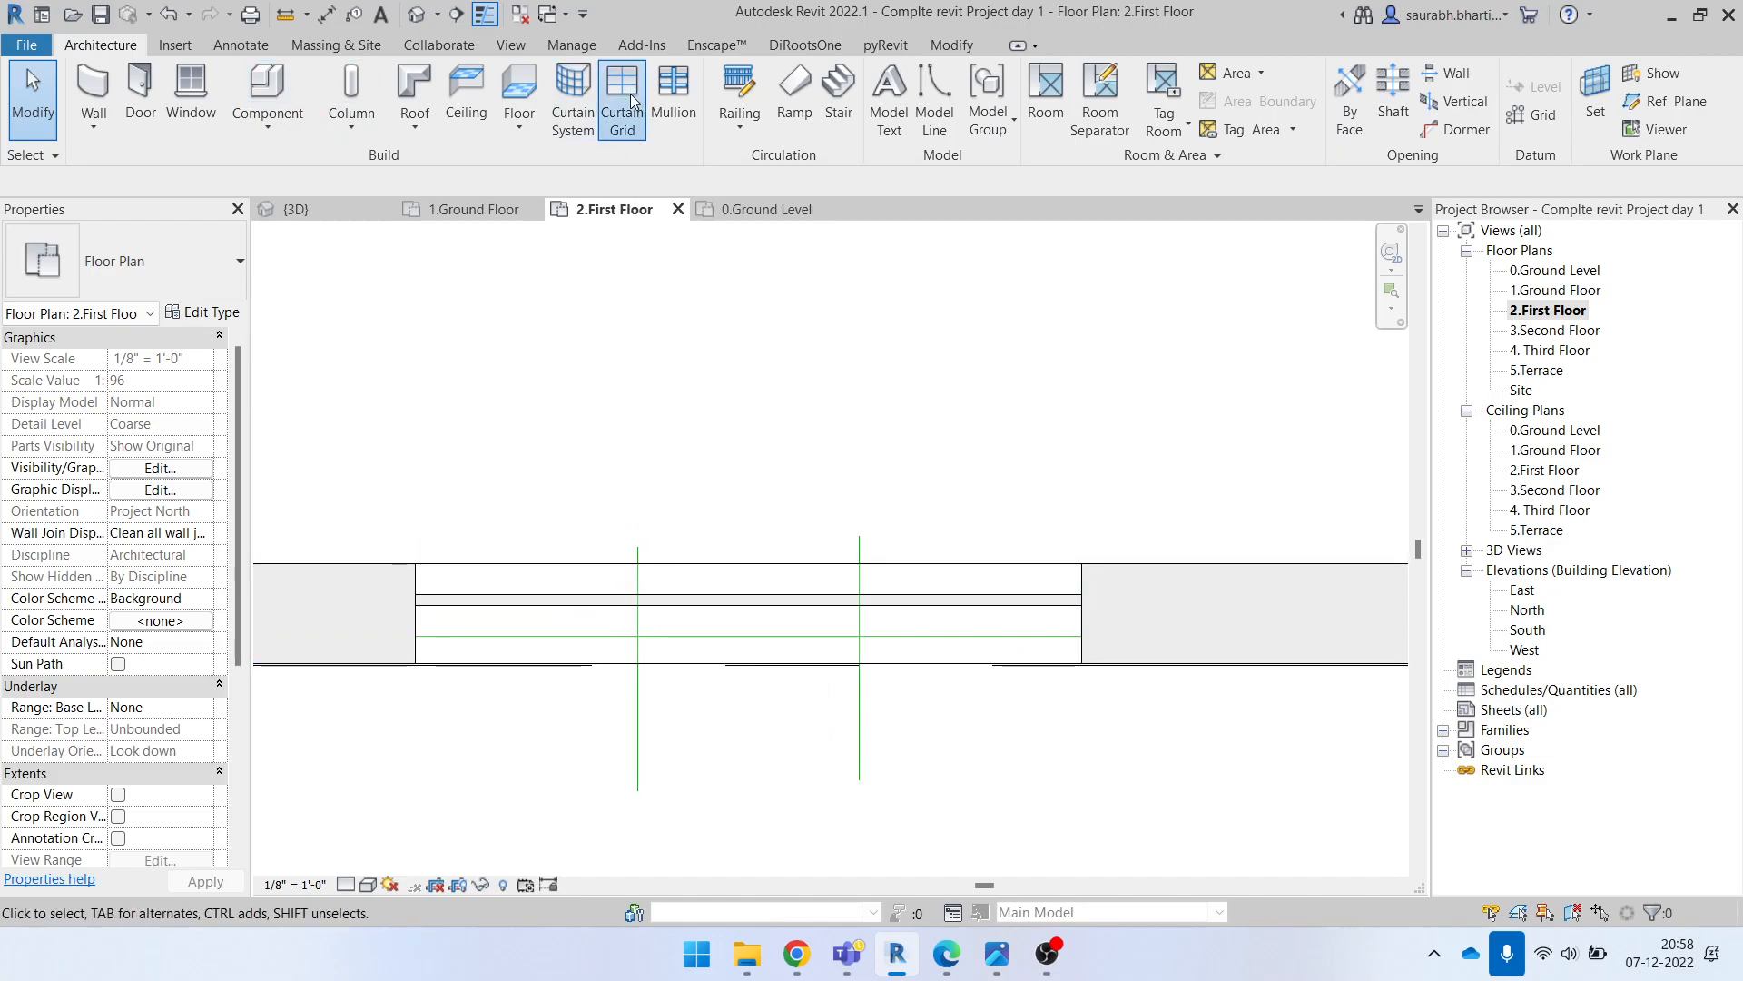
{"action": "scroll", "coordinate": [647, 538], "scroll_direction": "up", "scroll_amount": 2}
{"action": "scroll", "coordinate": [647, 537], "scroll_direction": "up", "scroll_amount": 1}
{"action": "left_click", "coordinate": [609, 690]}
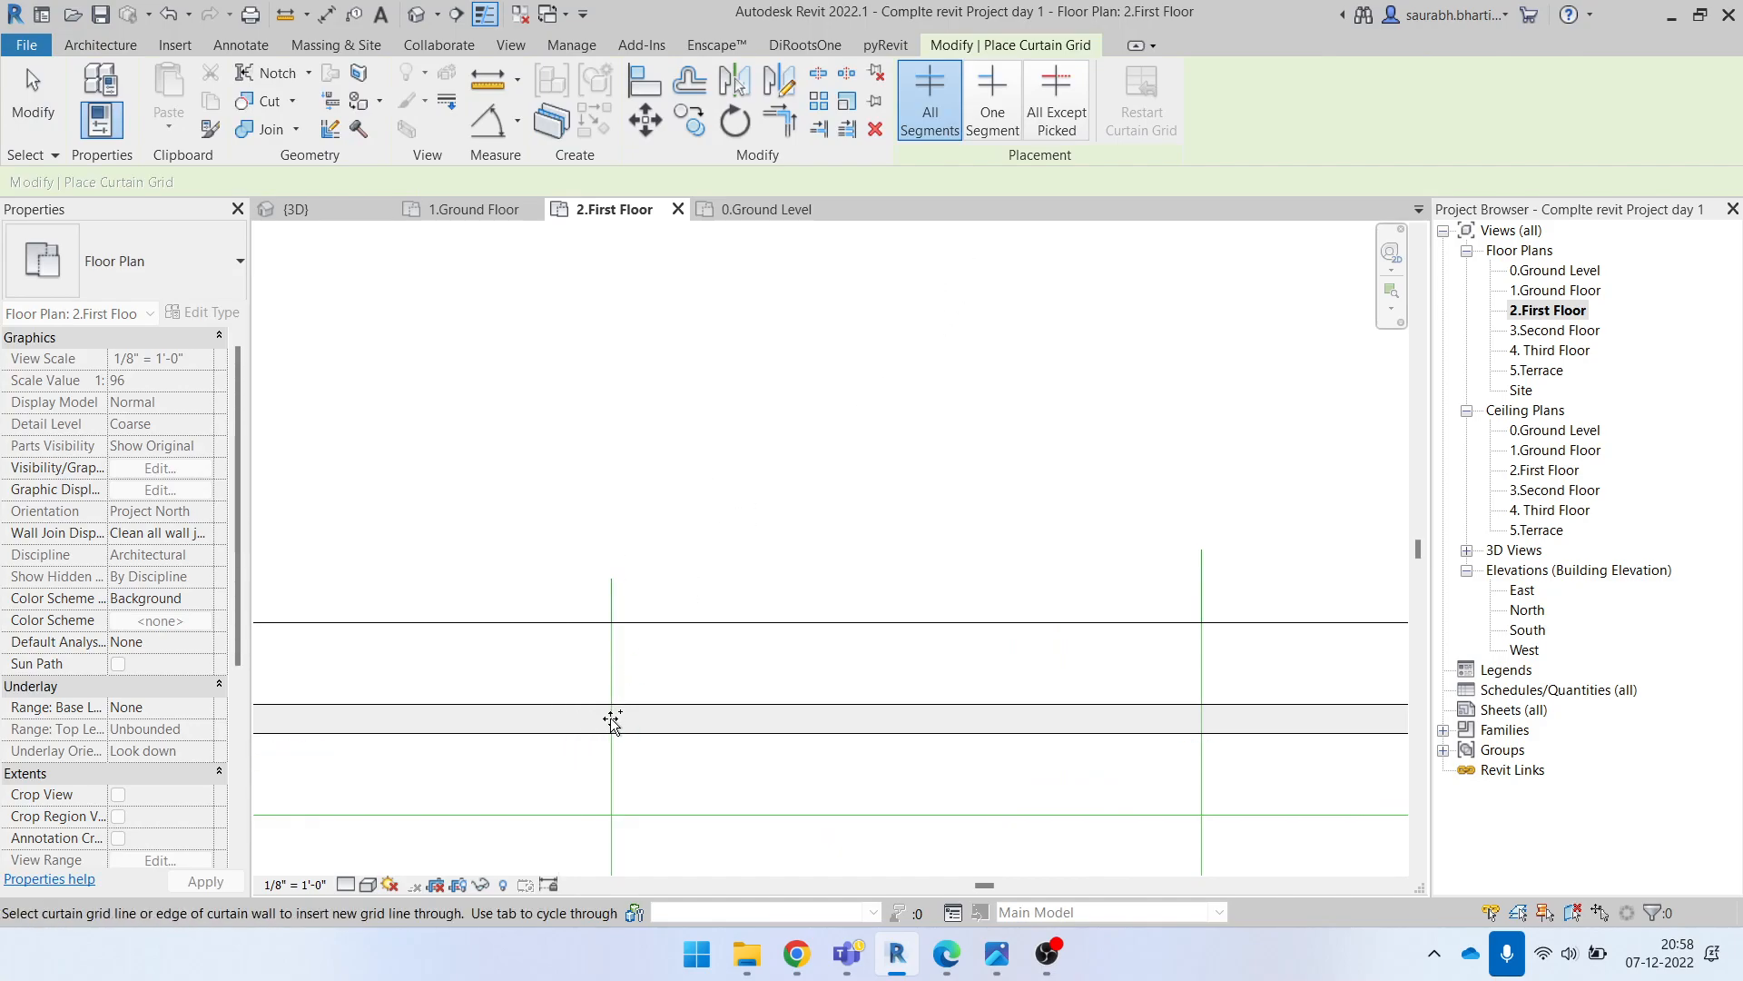
{"action": "scroll", "coordinate": [607, 704], "scroll_direction": "down", "scroll_amount": 2}
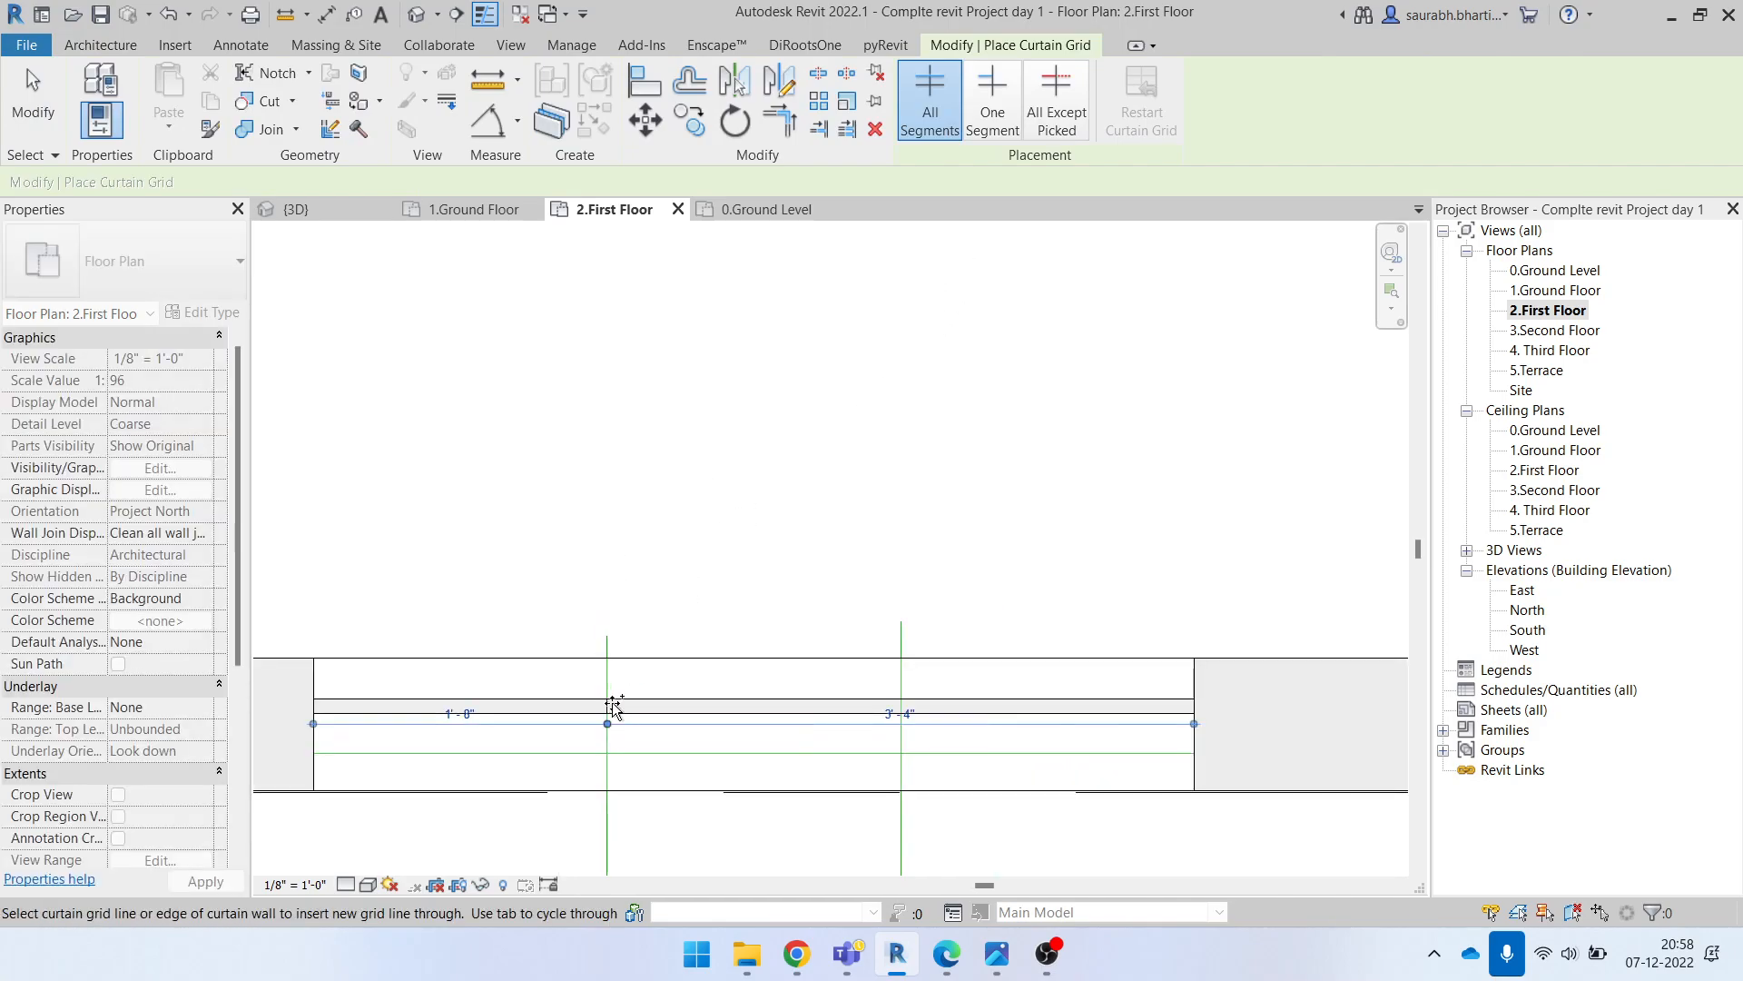
{"action": "left_click", "coordinate": [898, 690]}
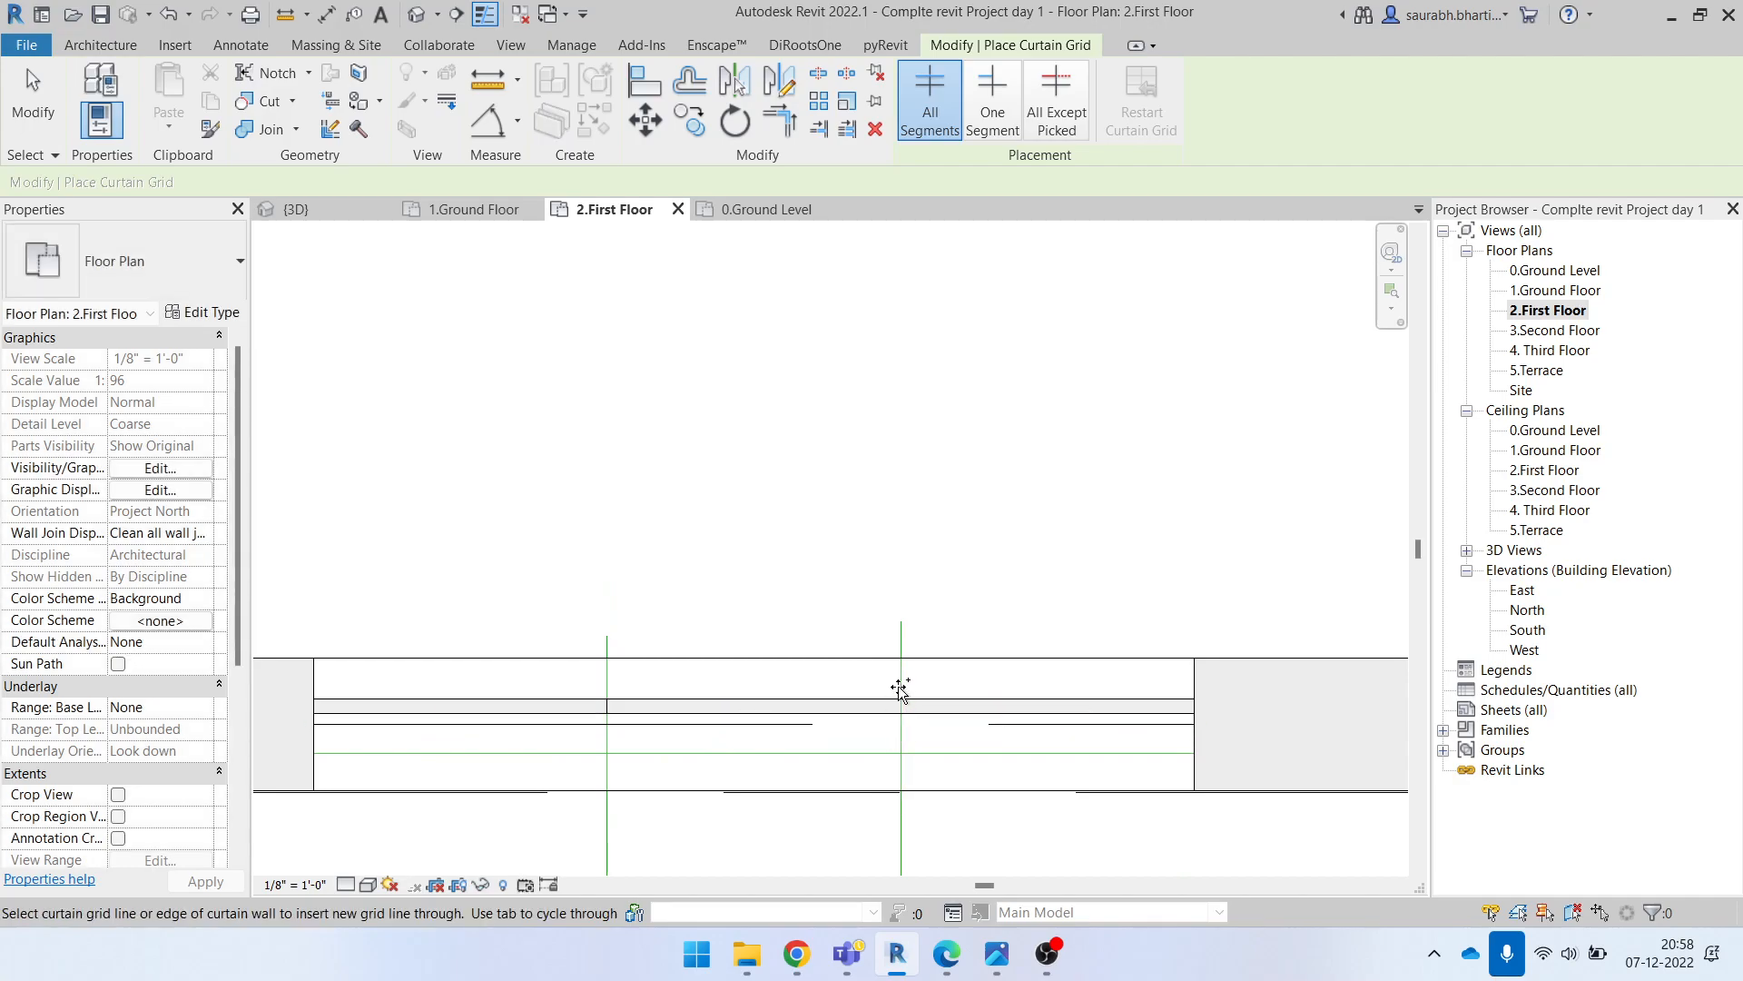
{"action": "scroll", "coordinate": [902, 687], "scroll_direction": "up", "scroll_amount": 1}
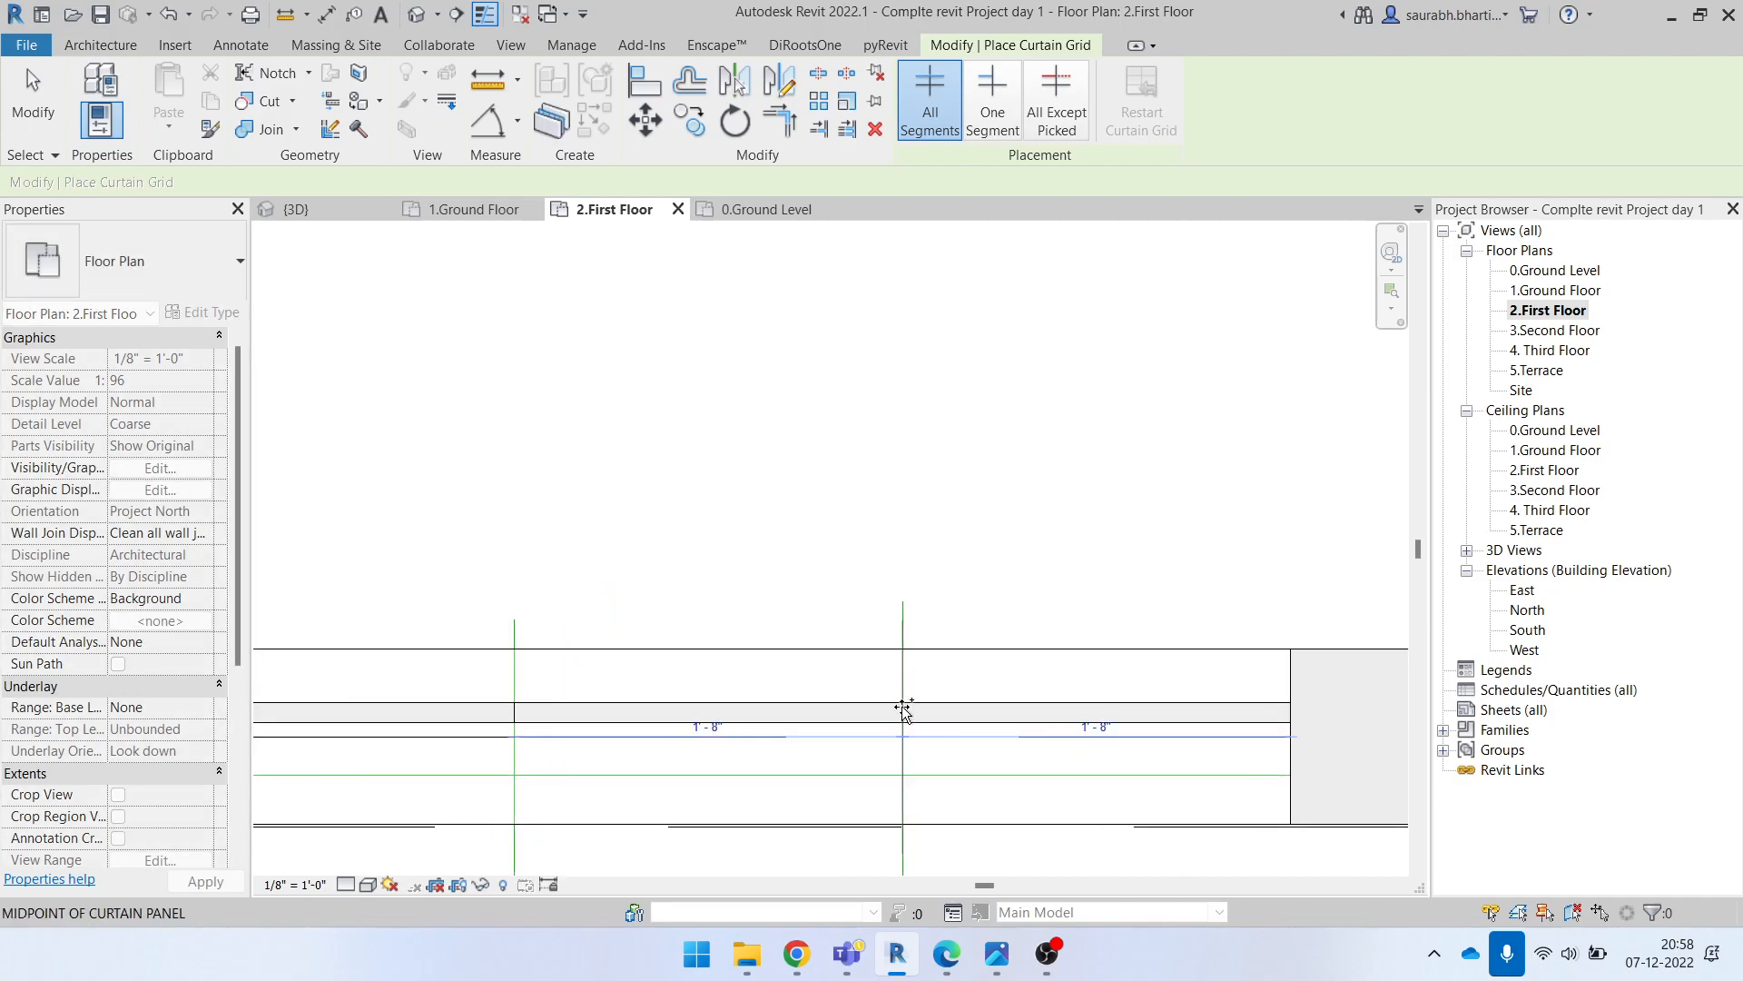
{"action": "key", "text": "Escape"}
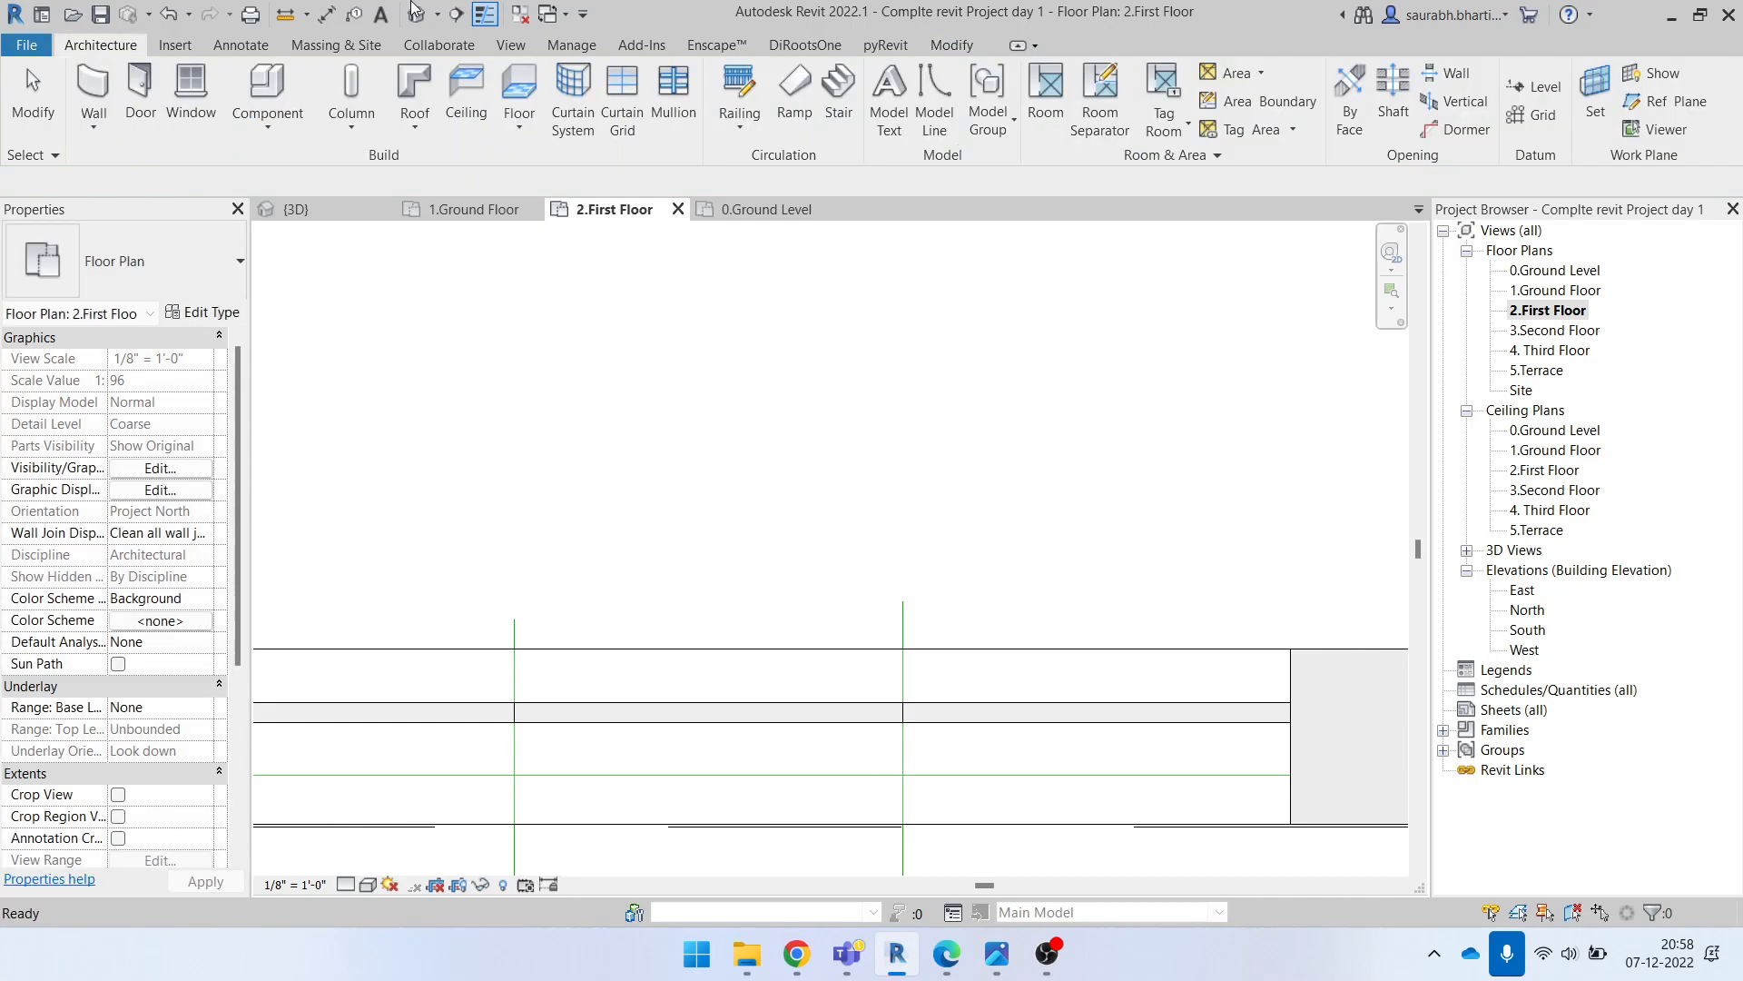
Step: Examine the curtain wall's vertical grid divisions in the 3D view
{"action": "left_click", "coordinate": [416, 14]}
{"action": "middle_click_drag", "start_coordinate": [731, 627], "coordinate": [710, 560], "text": "shift"}
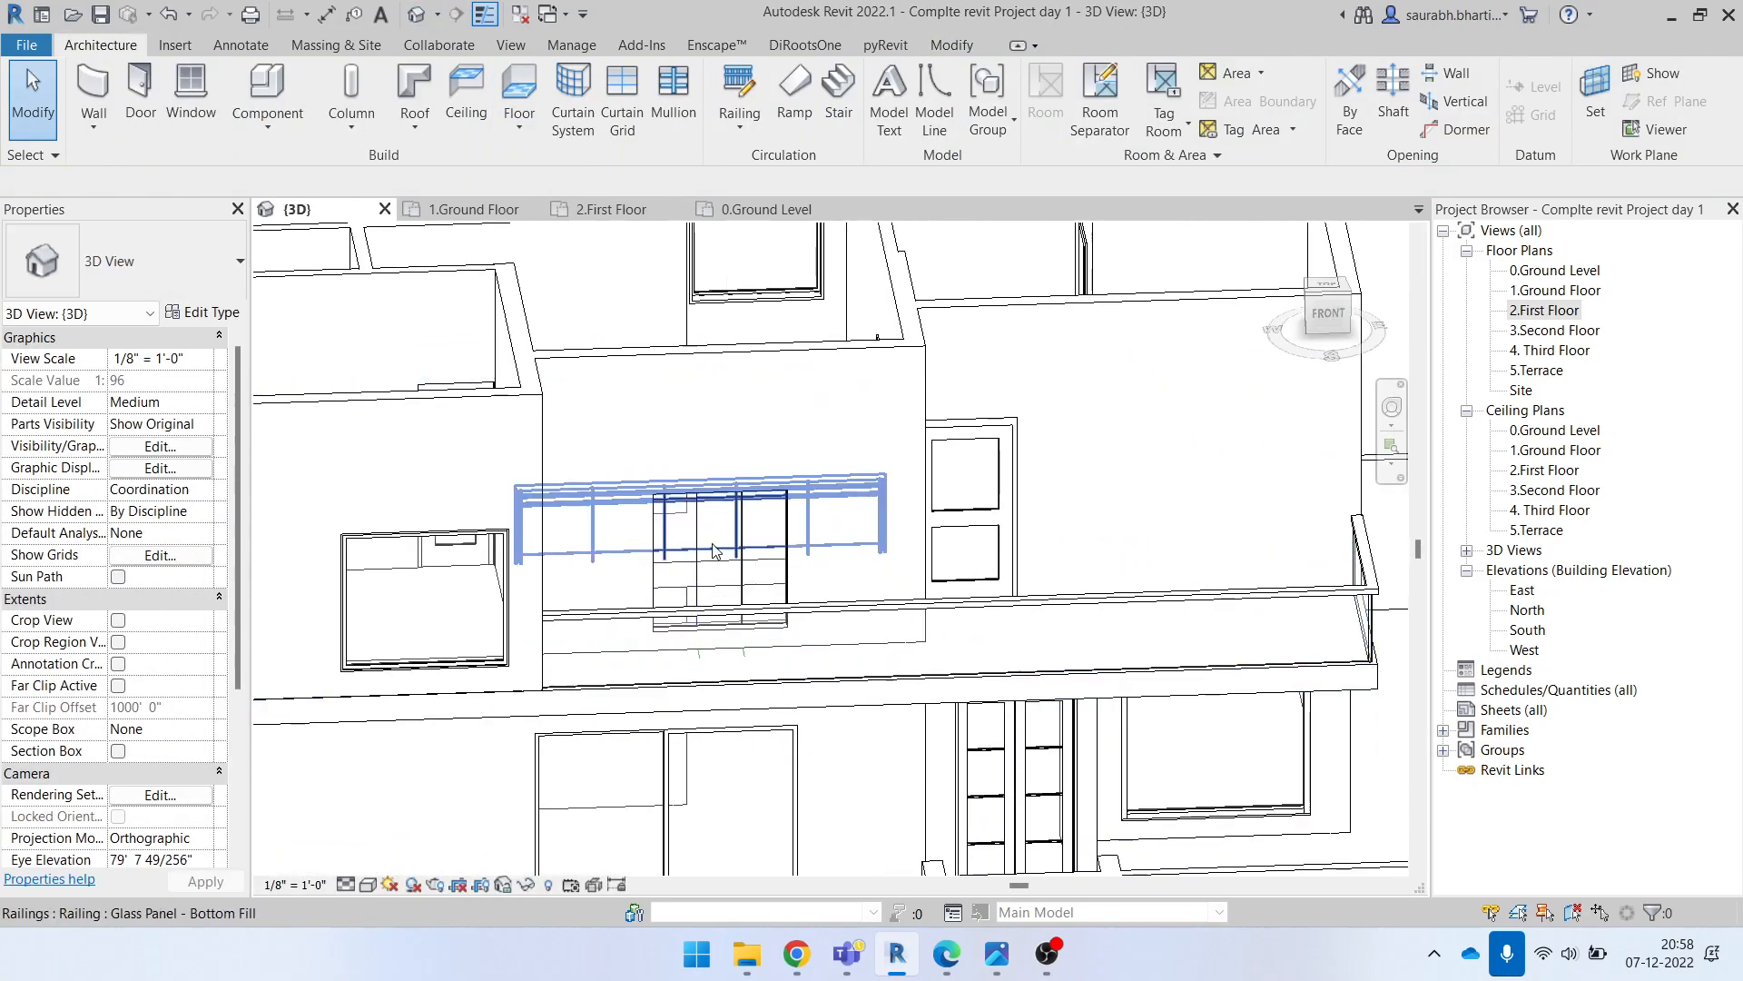
{"action": "scroll", "coordinate": [737, 572], "scroll_direction": "up", "scroll_amount": 1}
{"action": "scroll", "coordinate": [739, 566], "scroll_direction": "up", "scroll_amount": 3}
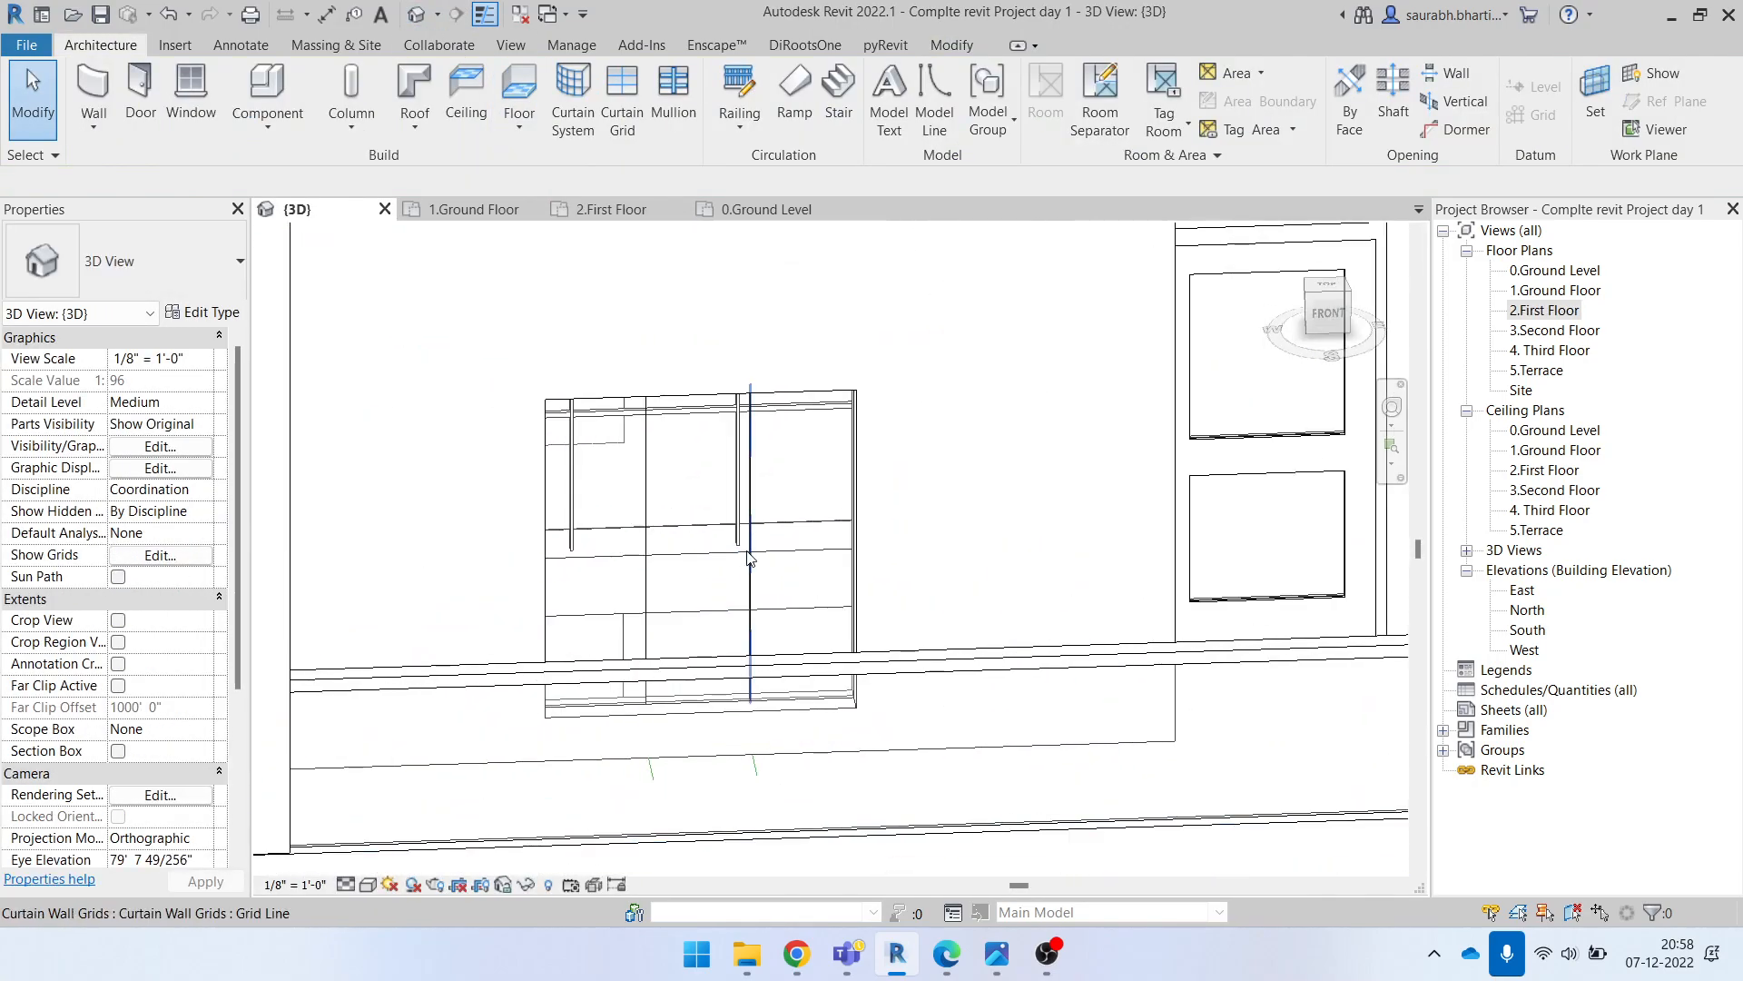
{"action": "scroll", "coordinate": [744, 451], "scroll_direction": "up", "scroll_amount": 2}
Step: Return to the 2.First Floor plan and delete the two vertical guide lines along with the curtain grid lines they mark
{"action": "double_click", "coordinate": [1544, 310]}
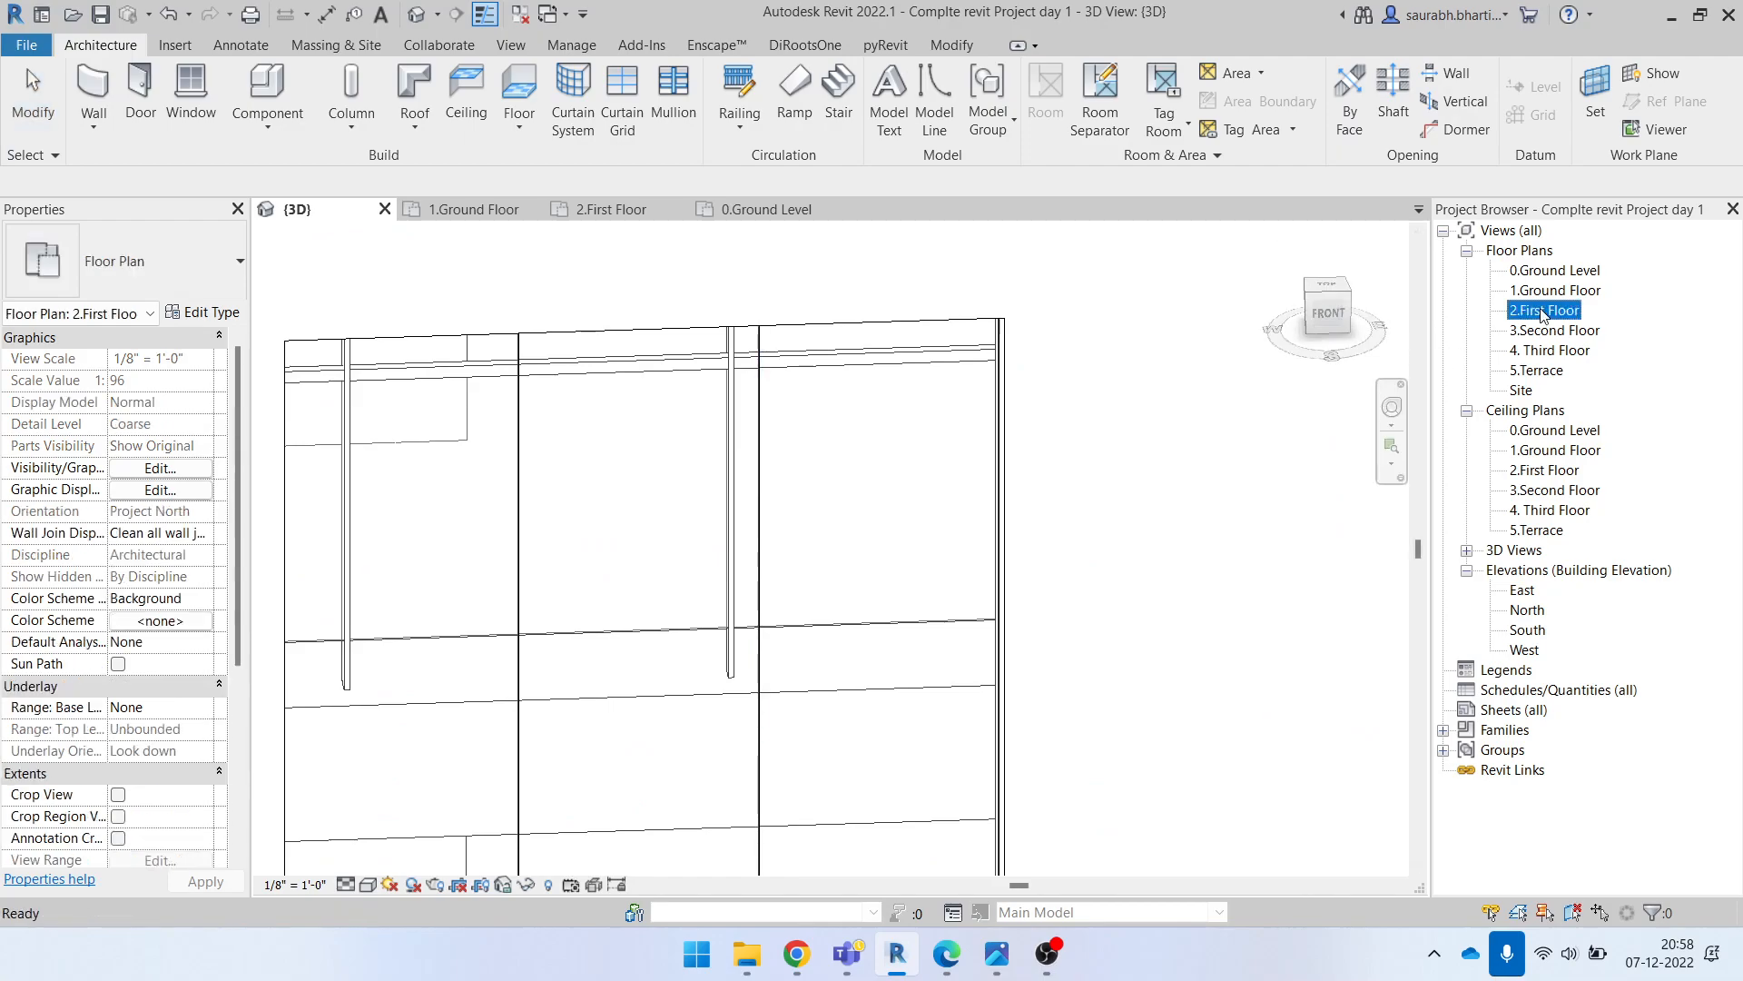
{"action": "scroll", "coordinate": [935, 669], "scroll_direction": "down", "scroll_amount": 2}
{"action": "mouse_move", "coordinate": [905, 595]}
{"action": "left_mouse_down"}
{"action": "mouse_move", "coordinate": [973, 875]}
{"action": "mouse_move", "coordinate": [970, 836]}
{"action": "left_mouse_up"}
{"action": "key", "text": "Delete"}
{"action": "left_click_drag", "start_coordinate": [712, 583], "coordinate": [778, 871]}
{"action": "key", "text": "Delete"}
Step: Delete the three 20" horizontal model lines inside the curtain wall opening
{"action": "left_click_drag", "start_coordinate": [636, 579], "coordinate": [832, 672]}
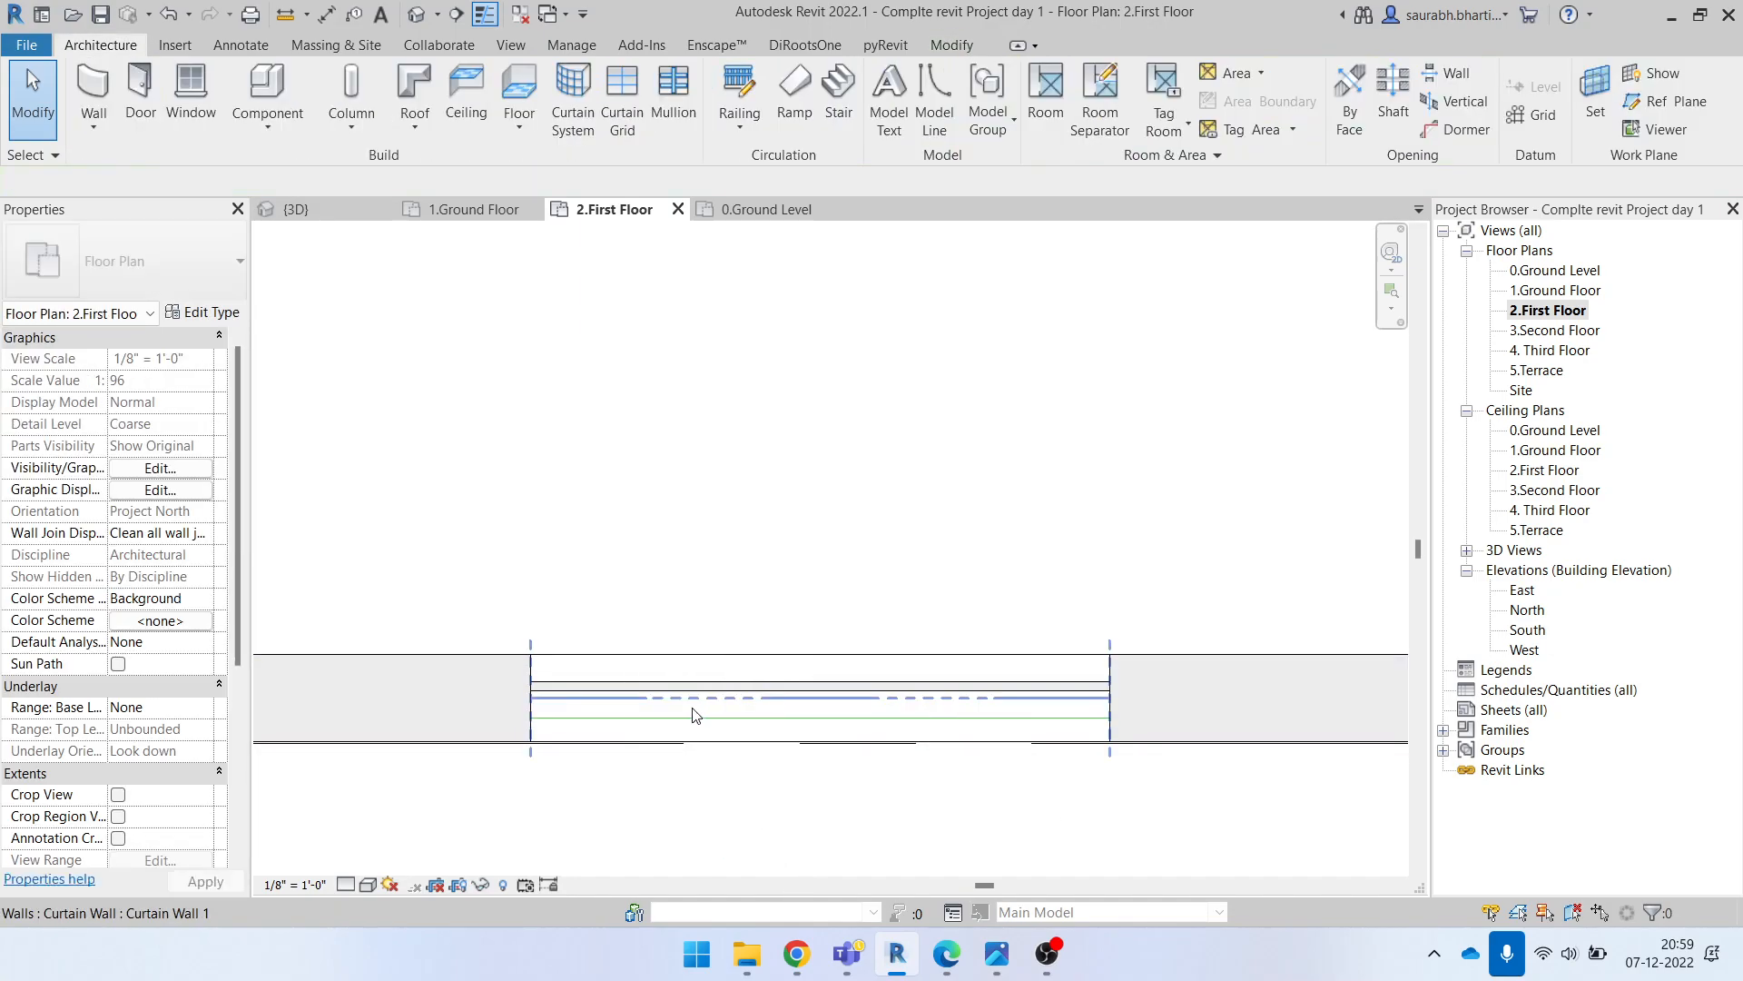
{"action": "left_click", "coordinate": [858, 718]}
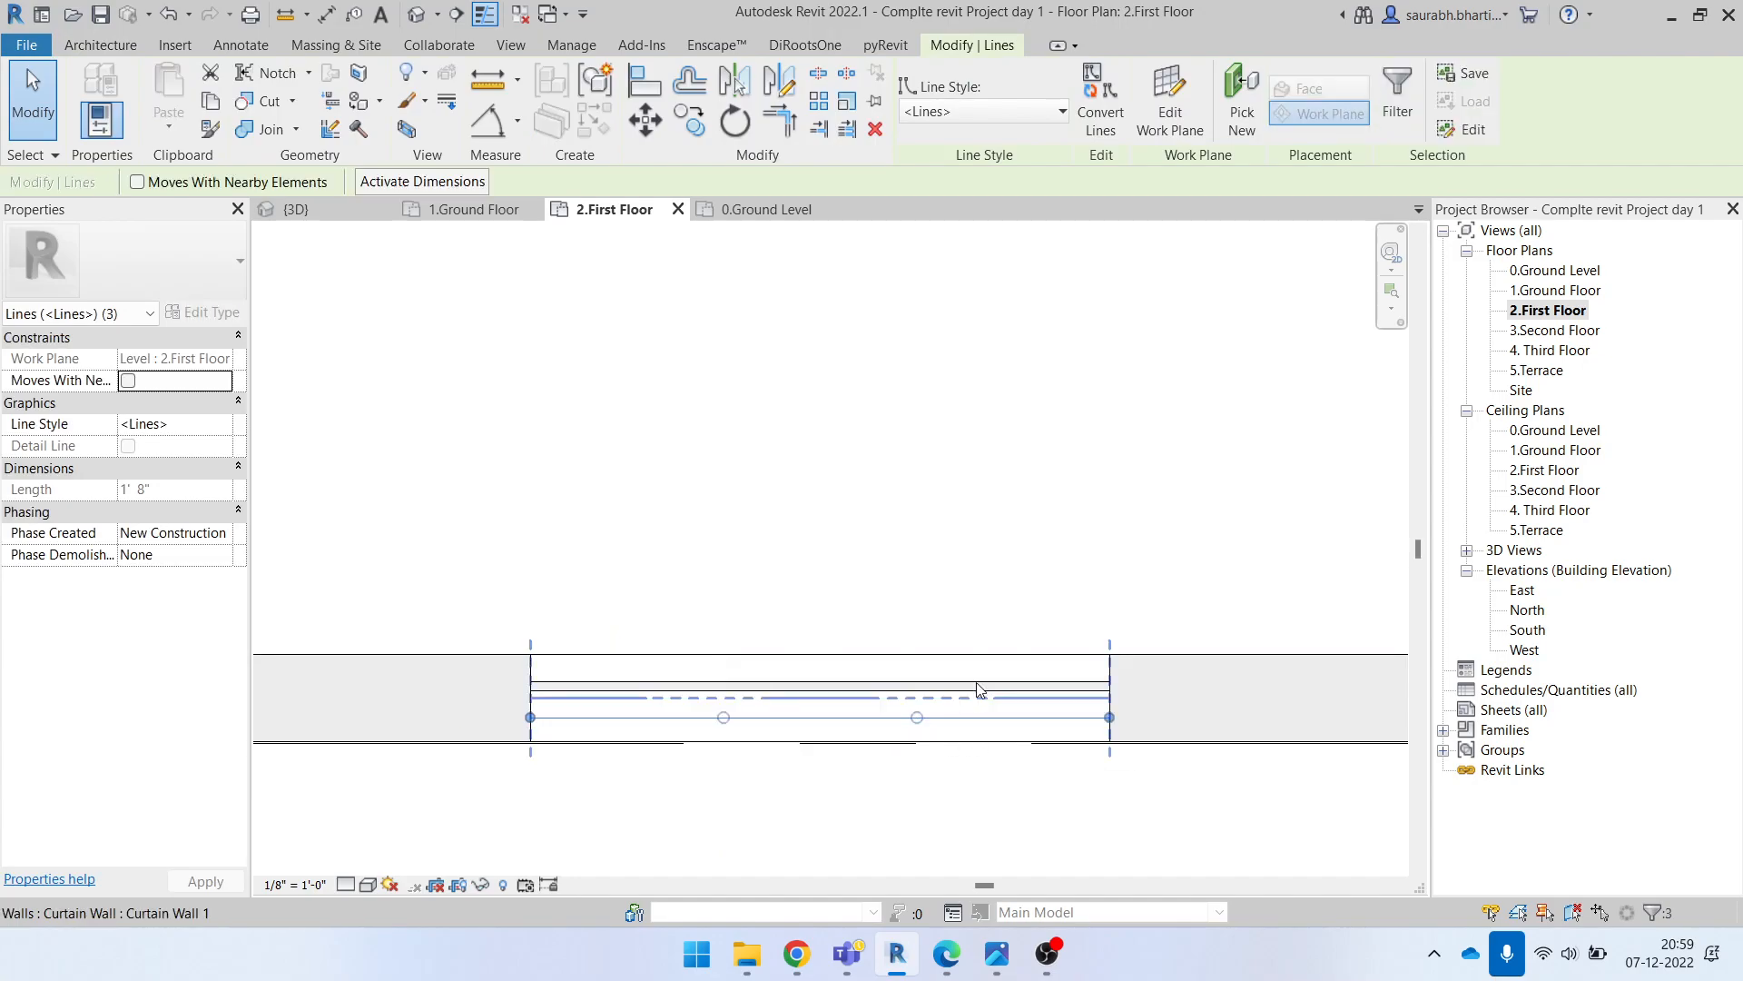
{"action": "key", "text": "Delete"}
{"action": "left_click", "coordinate": [720, 699]}
{"action": "key", "text": "Delete"}
Step: Duplicate the type of the curtain wall below the dining void as "3 secton window"
{"action": "left_click", "coordinate": [697, 699]}
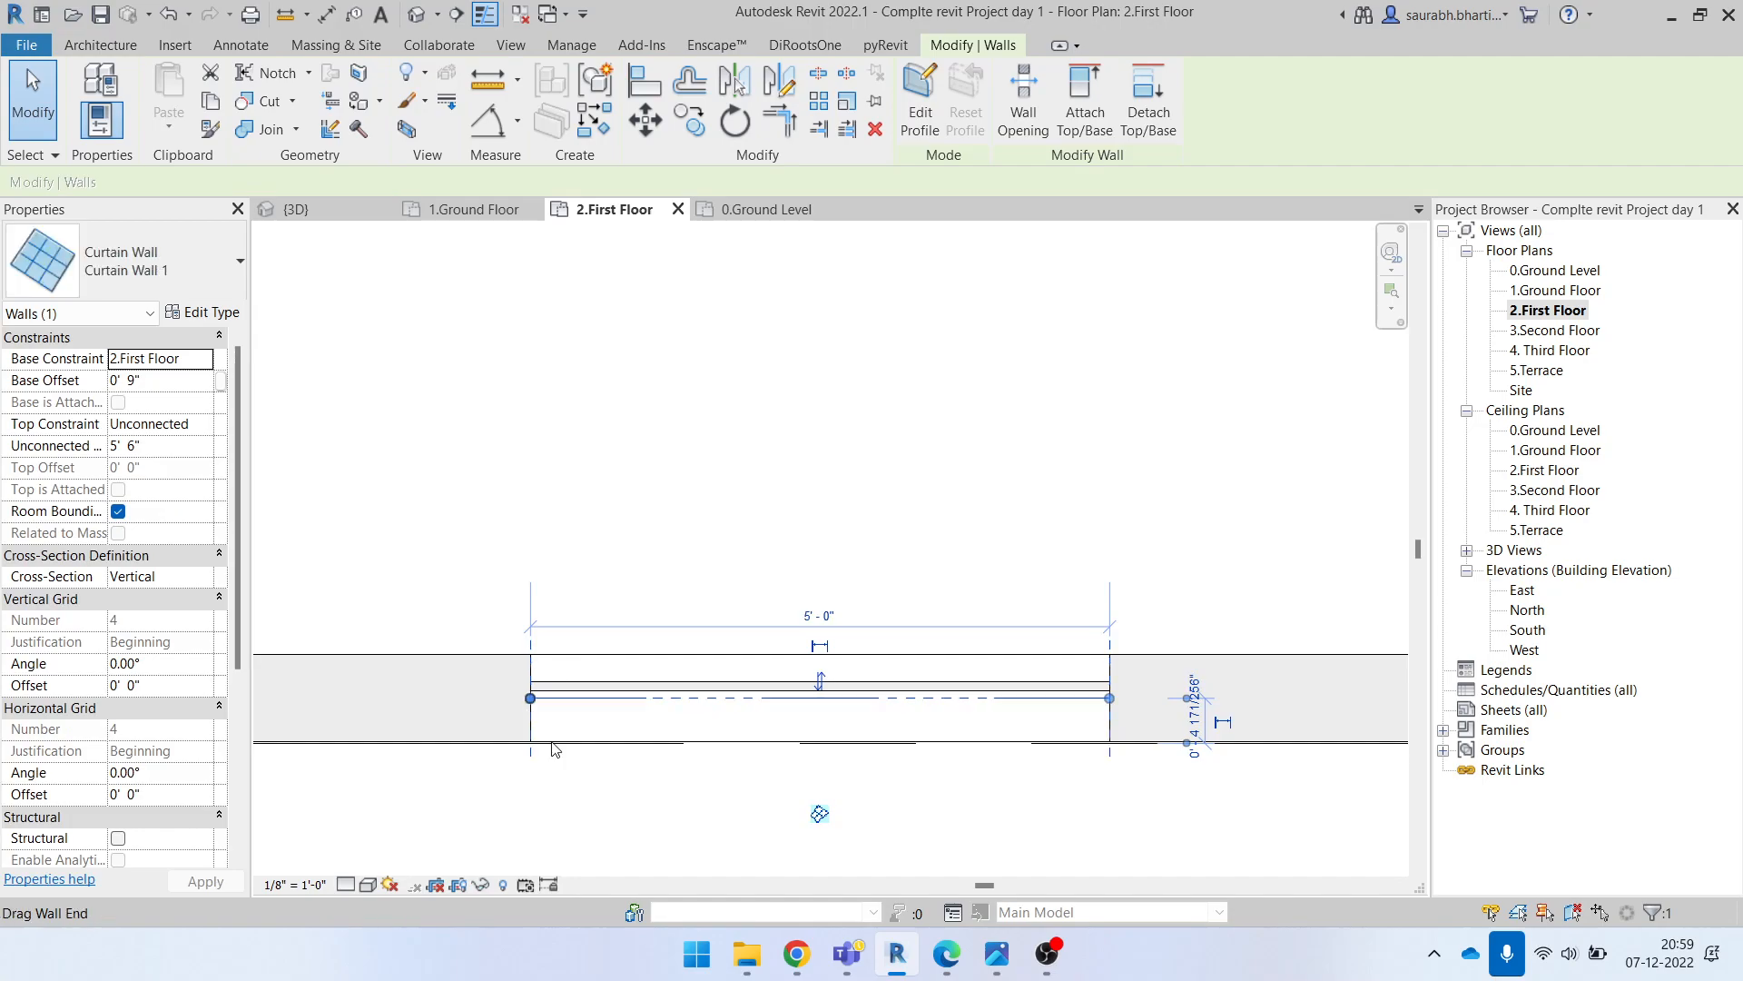
{"action": "left_click", "coordinate": [220, 313]}
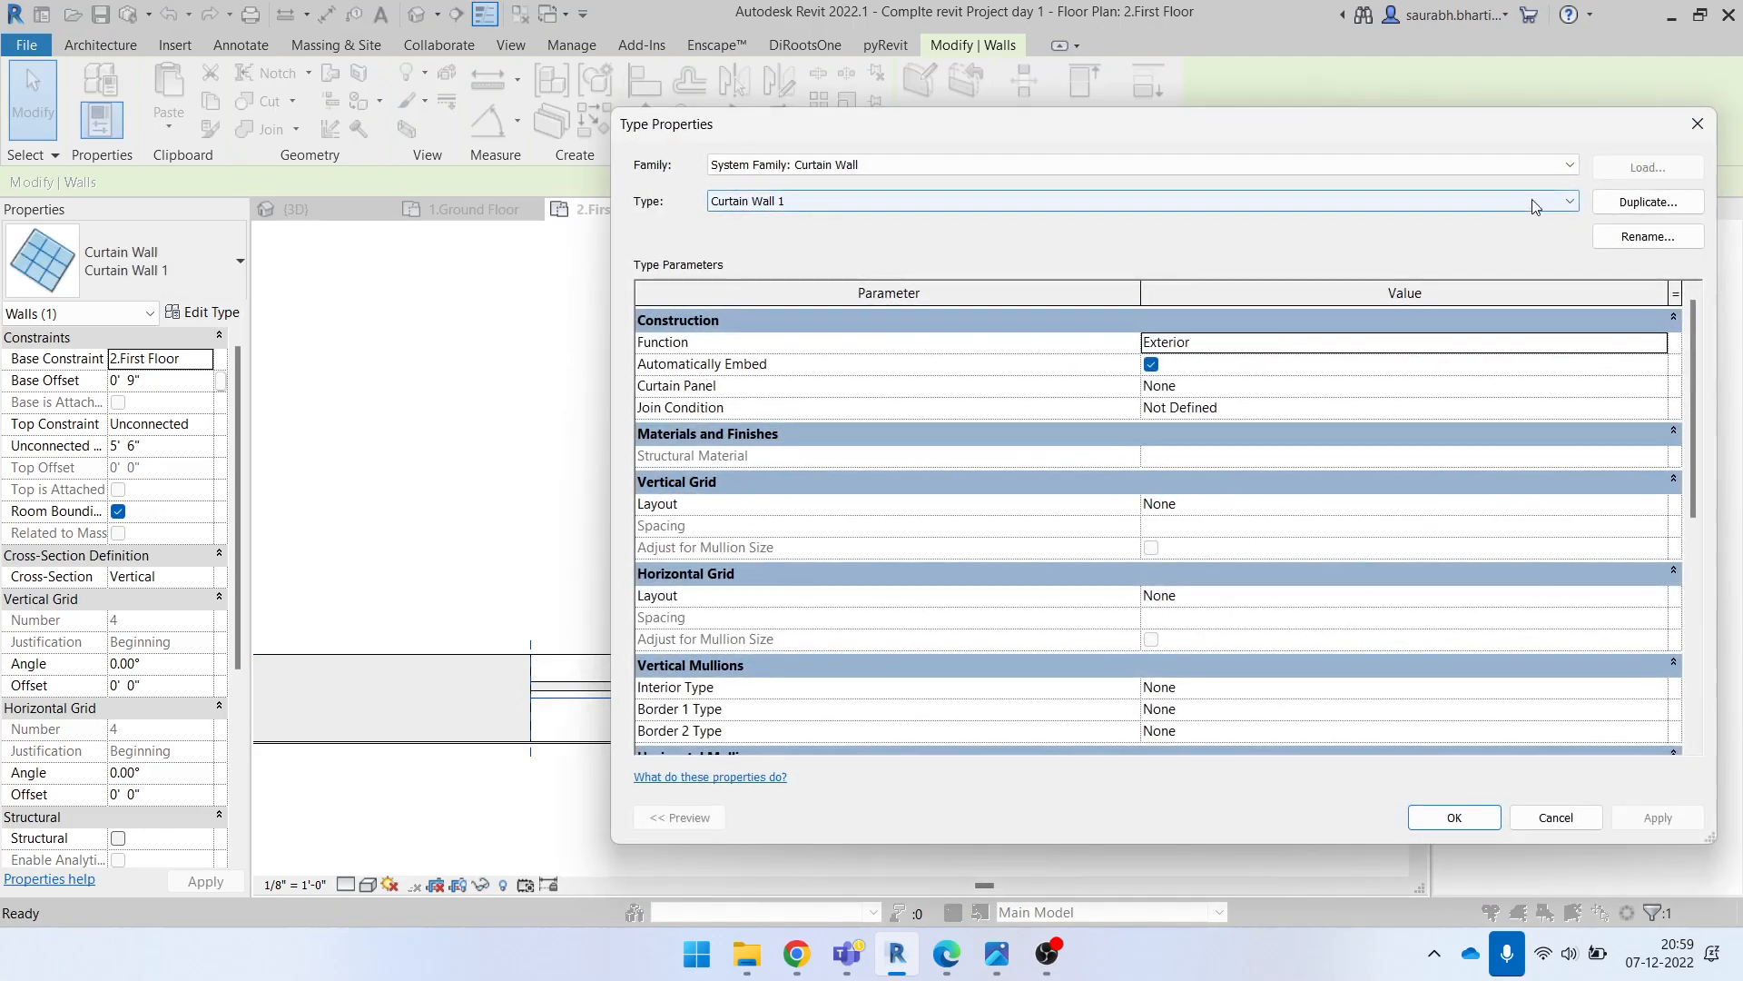
{"action": "left_click", "coordinate": [1646, 203]}
{"action": "type", "text": "3 secton window"}
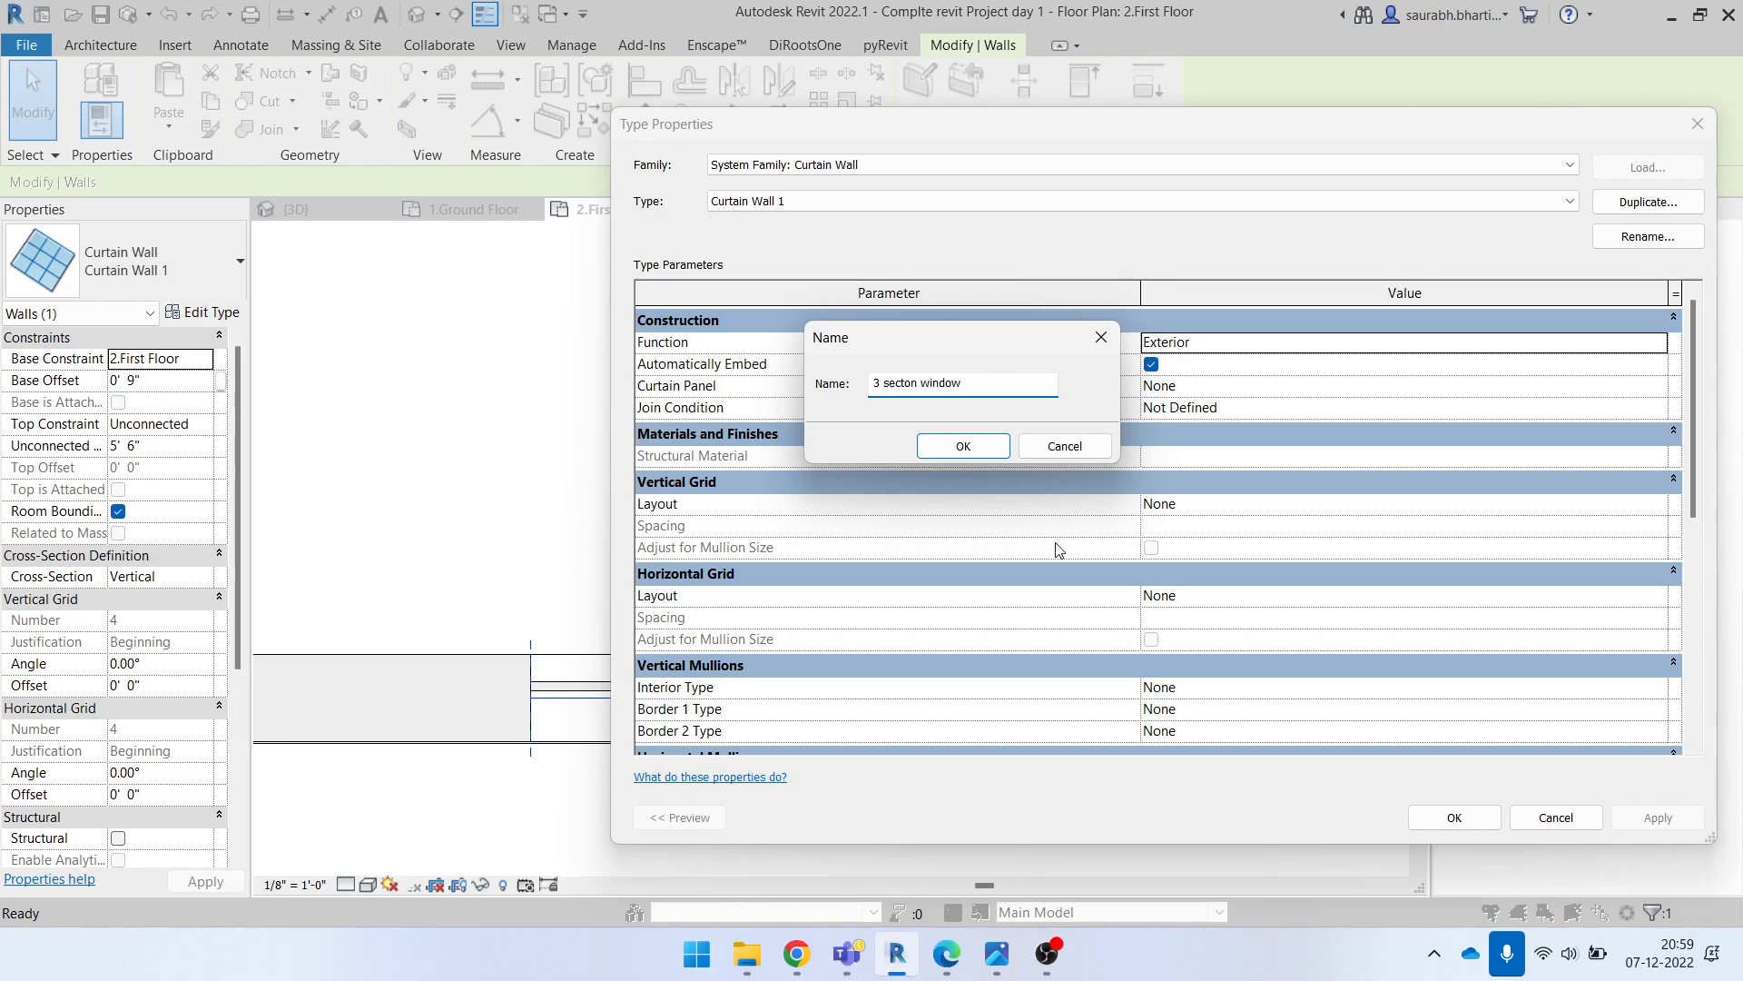
{"action": "left_click", "coordinate": [964, 446]}
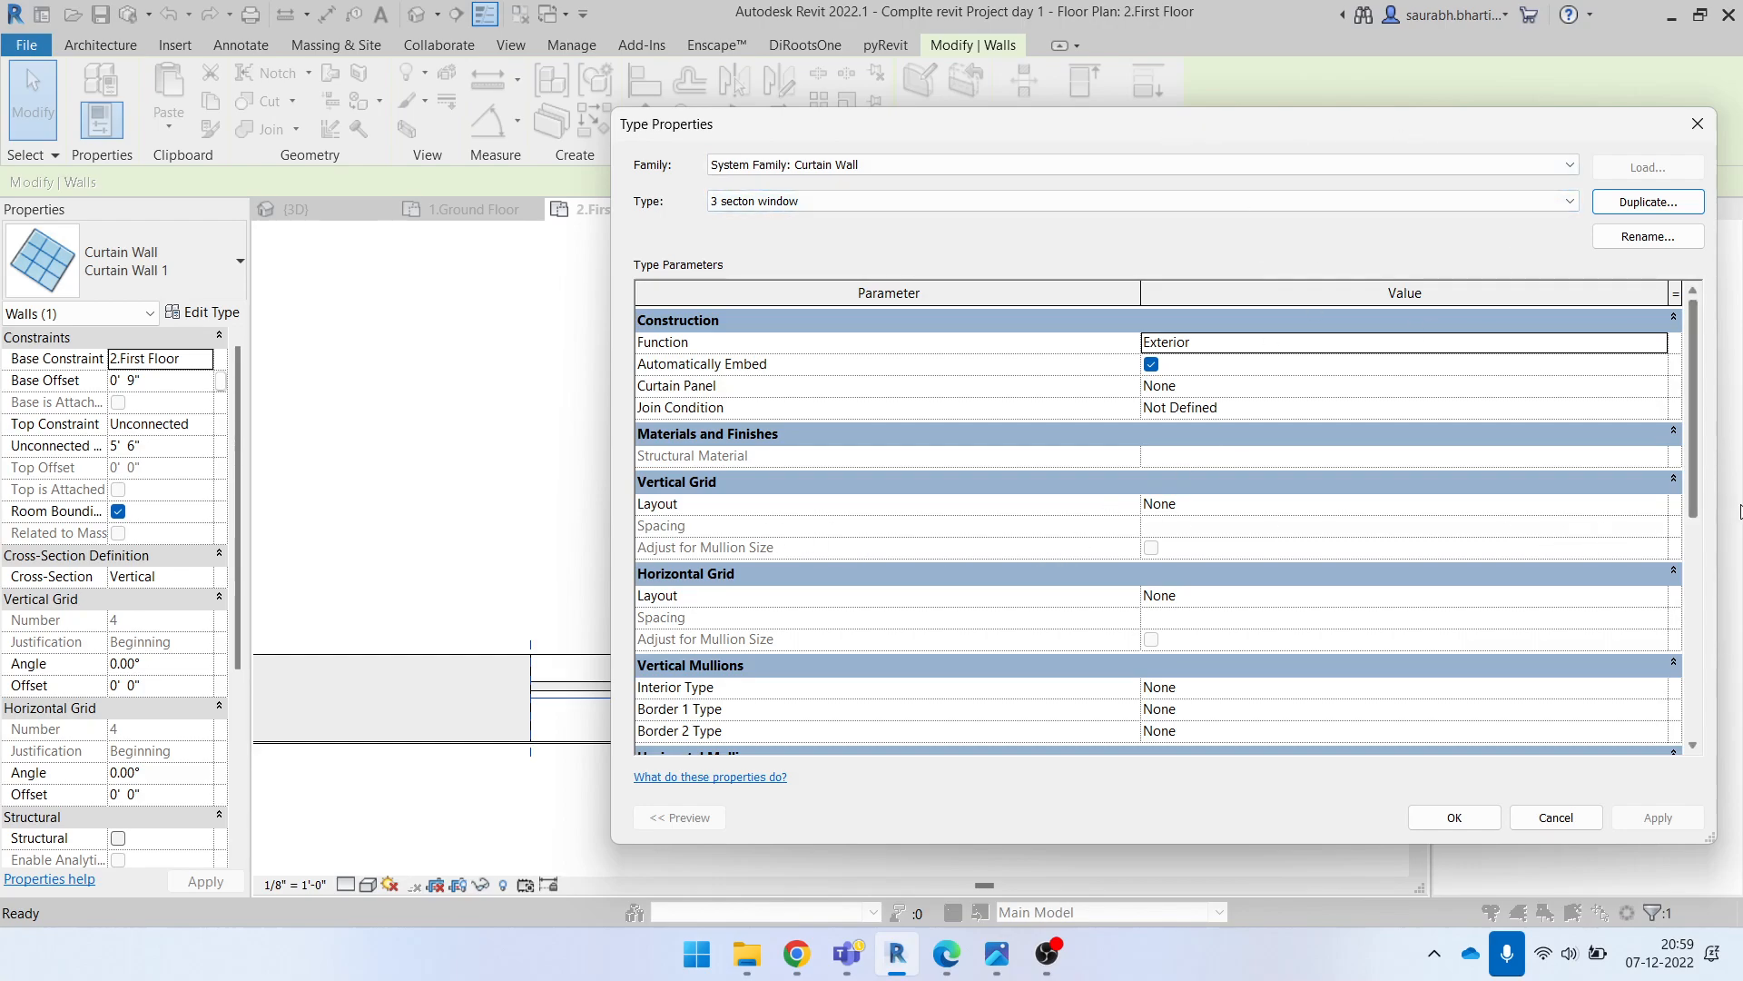
Step: Set the vertical grid layout of the "3 secton window" curtain wall type to Fixed Number
{"action": "left_click", "coordinate": [1663, 508]}
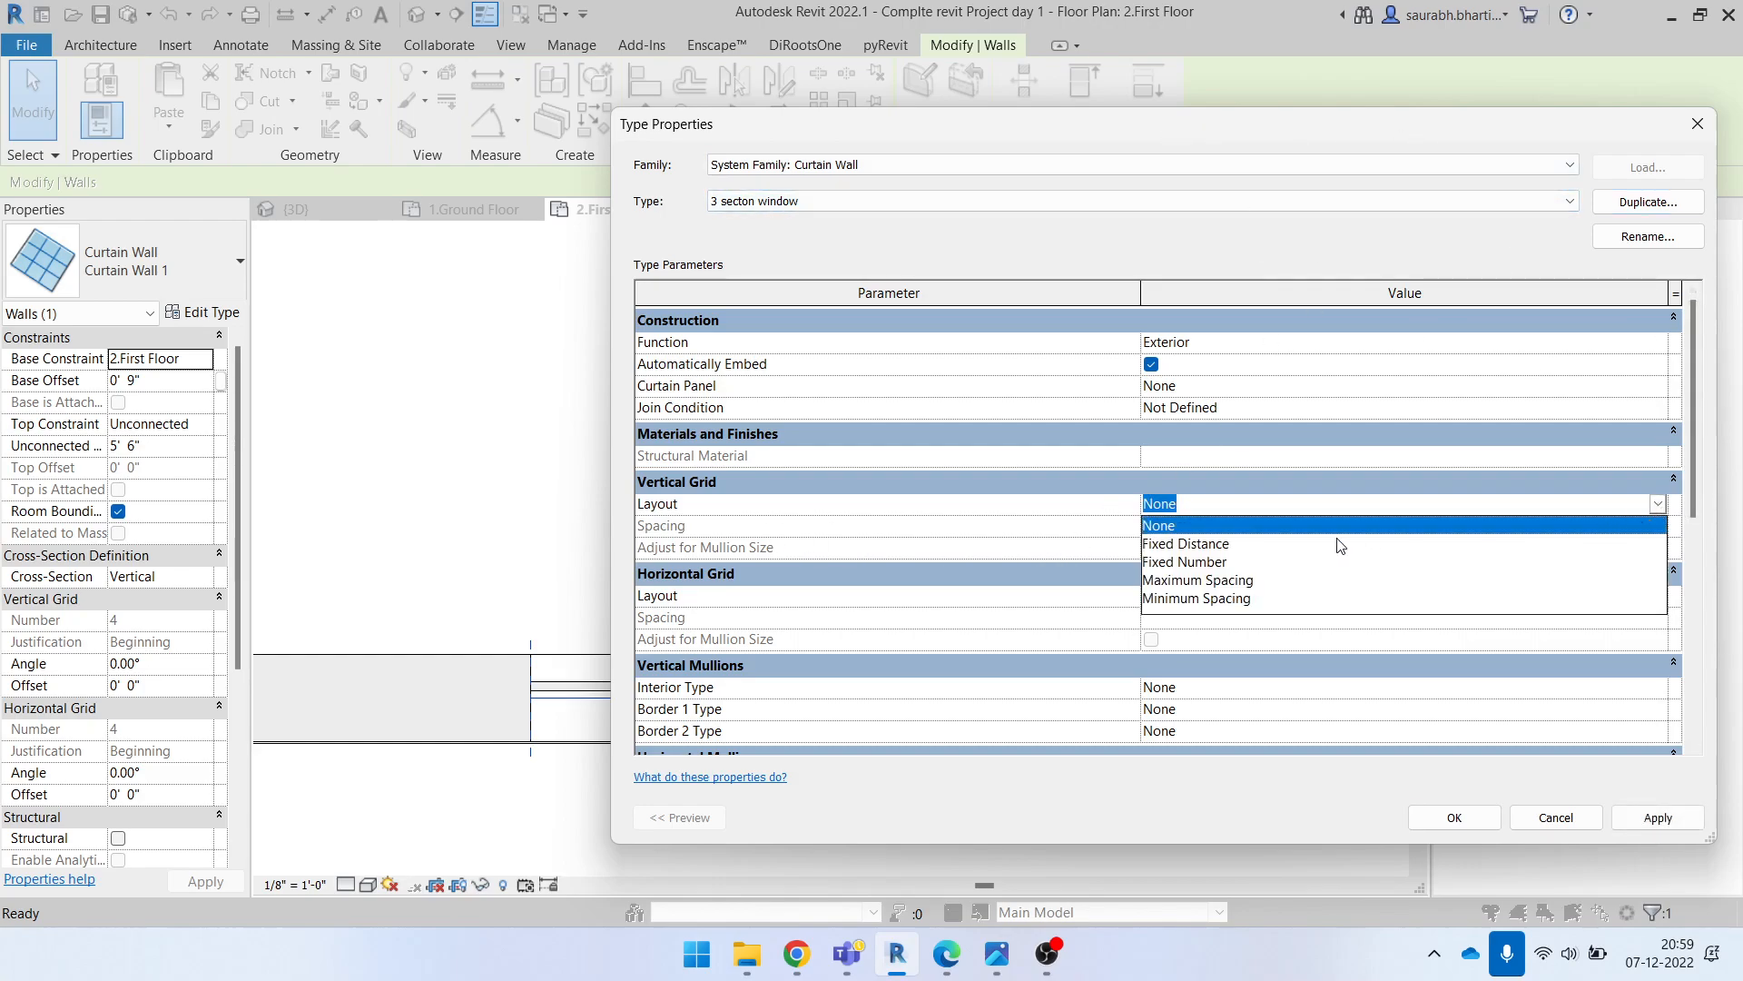
{"action": "left_click", "coordinate": [1242, 562]}
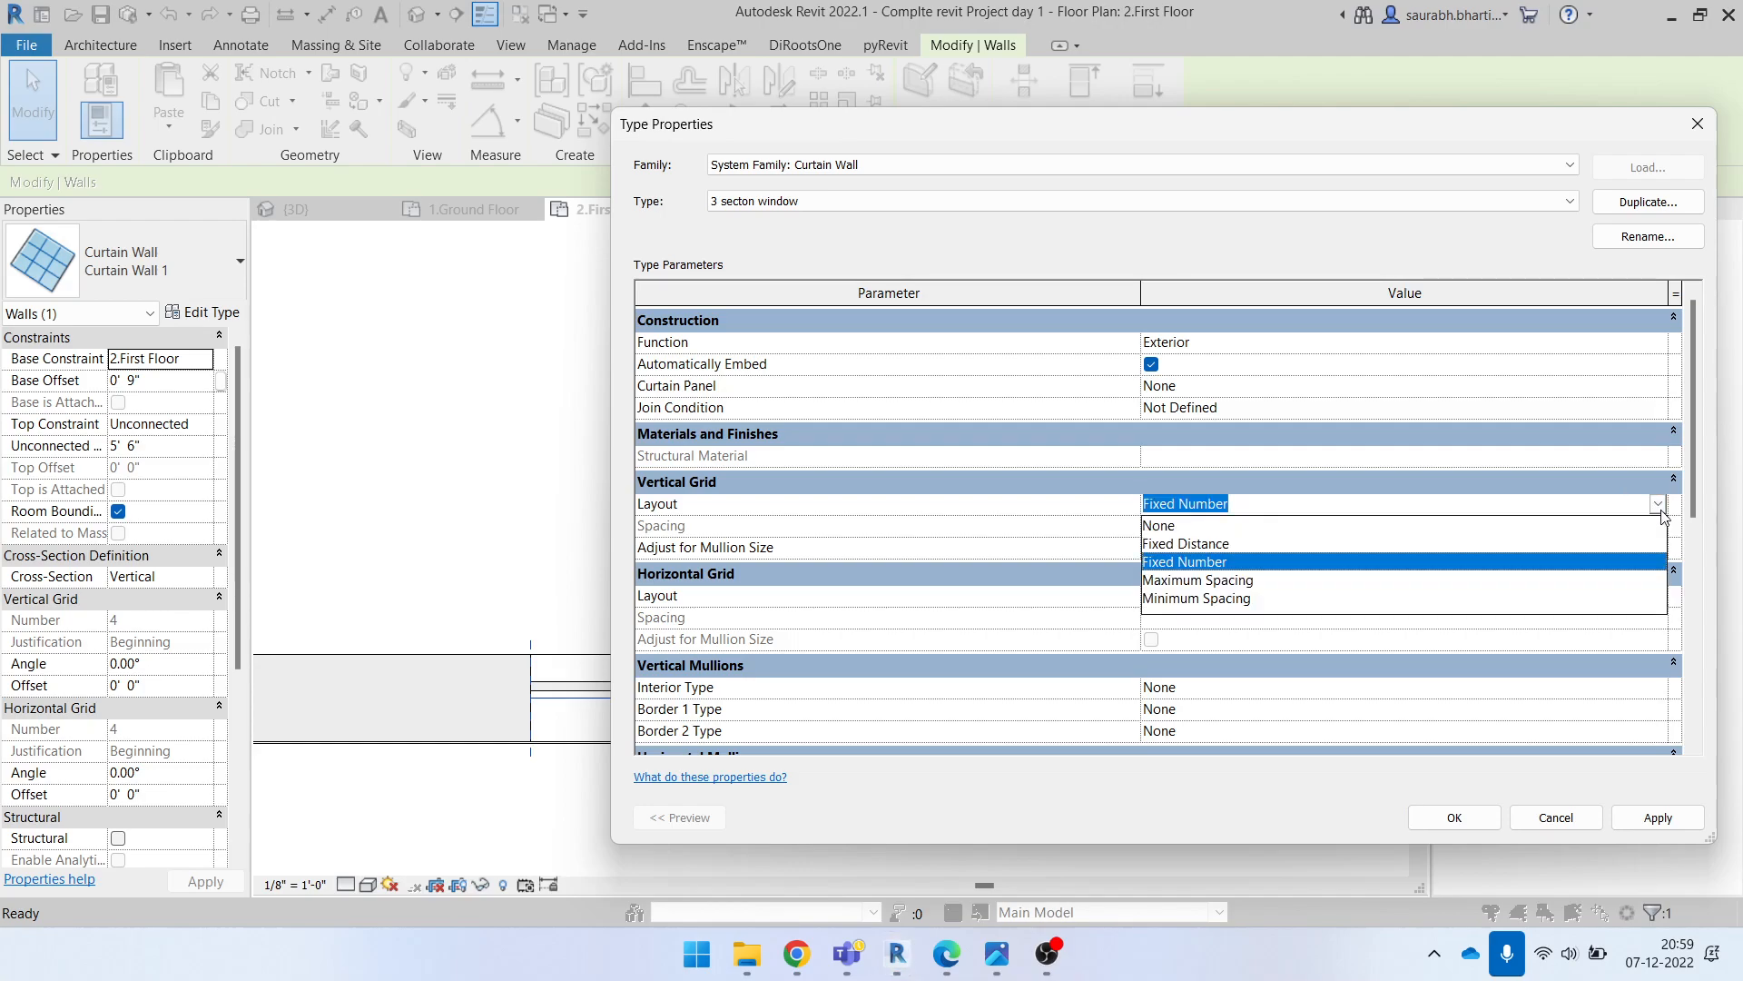
{"action": "left_click", "coordinate": [1662, 511]}
{"action": "left_click", "coordinate": [1440, 821]}
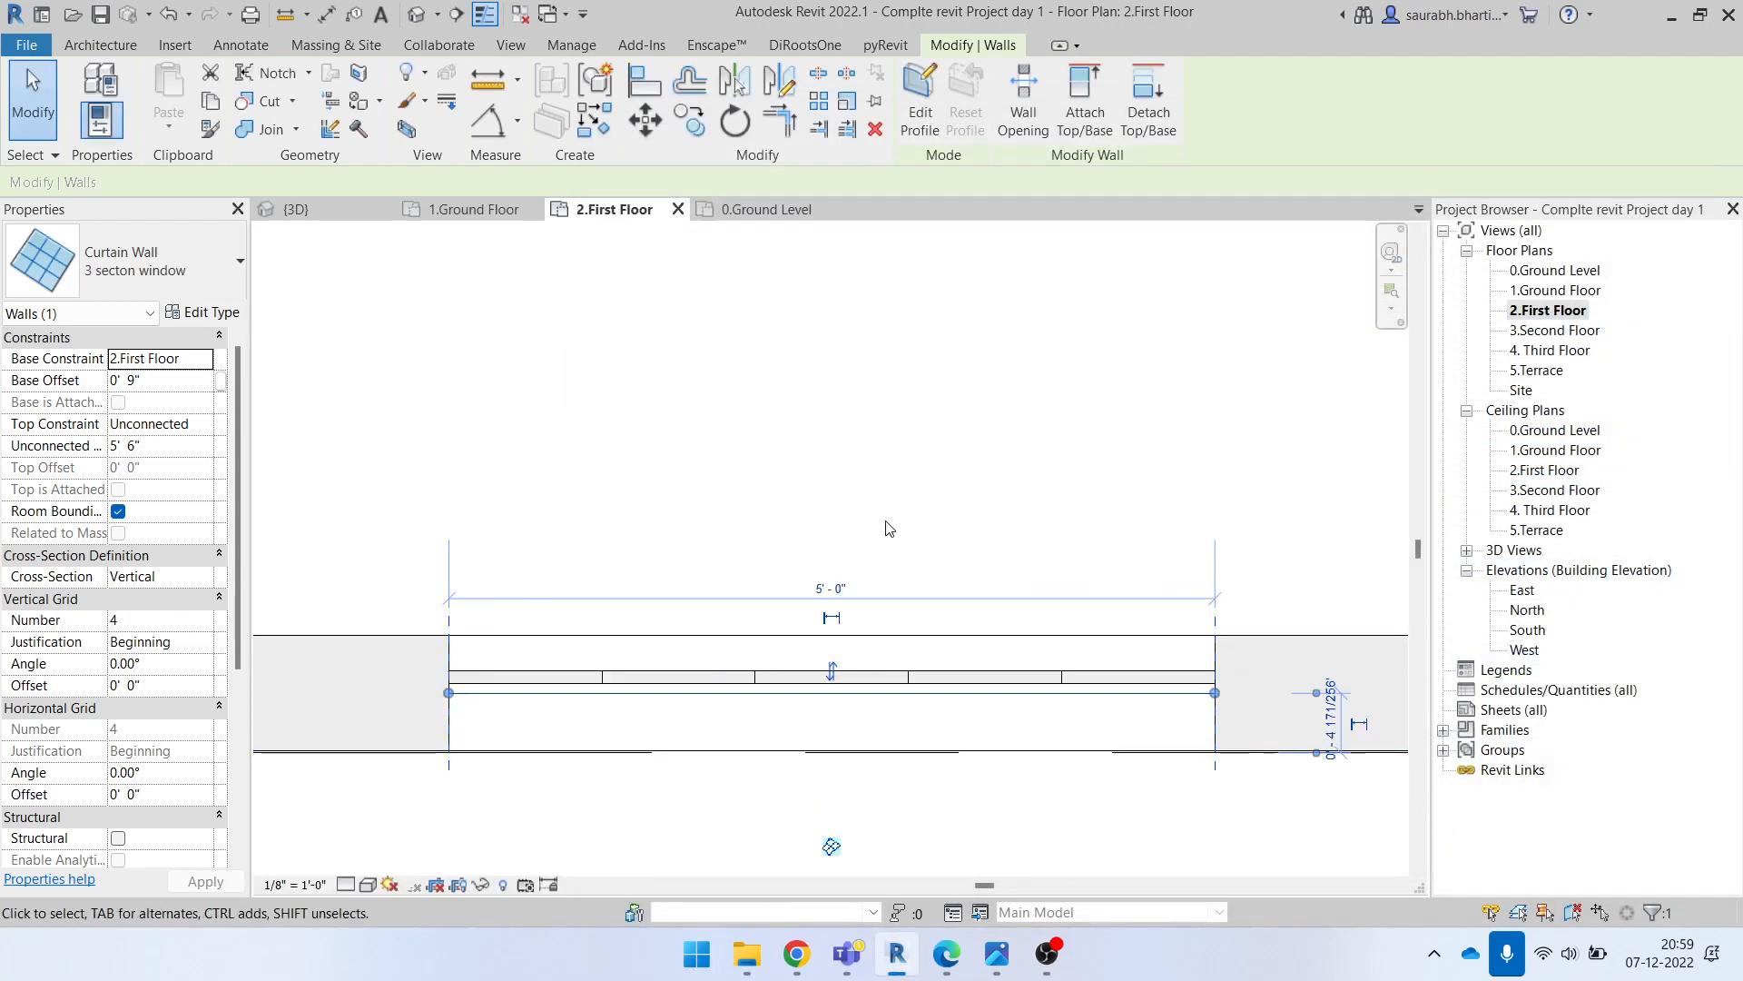
Step: Set the vertical grid number of the curtain wall window below the dining void to 2
{"action": "left_click", "coordinate": [908, 518]}
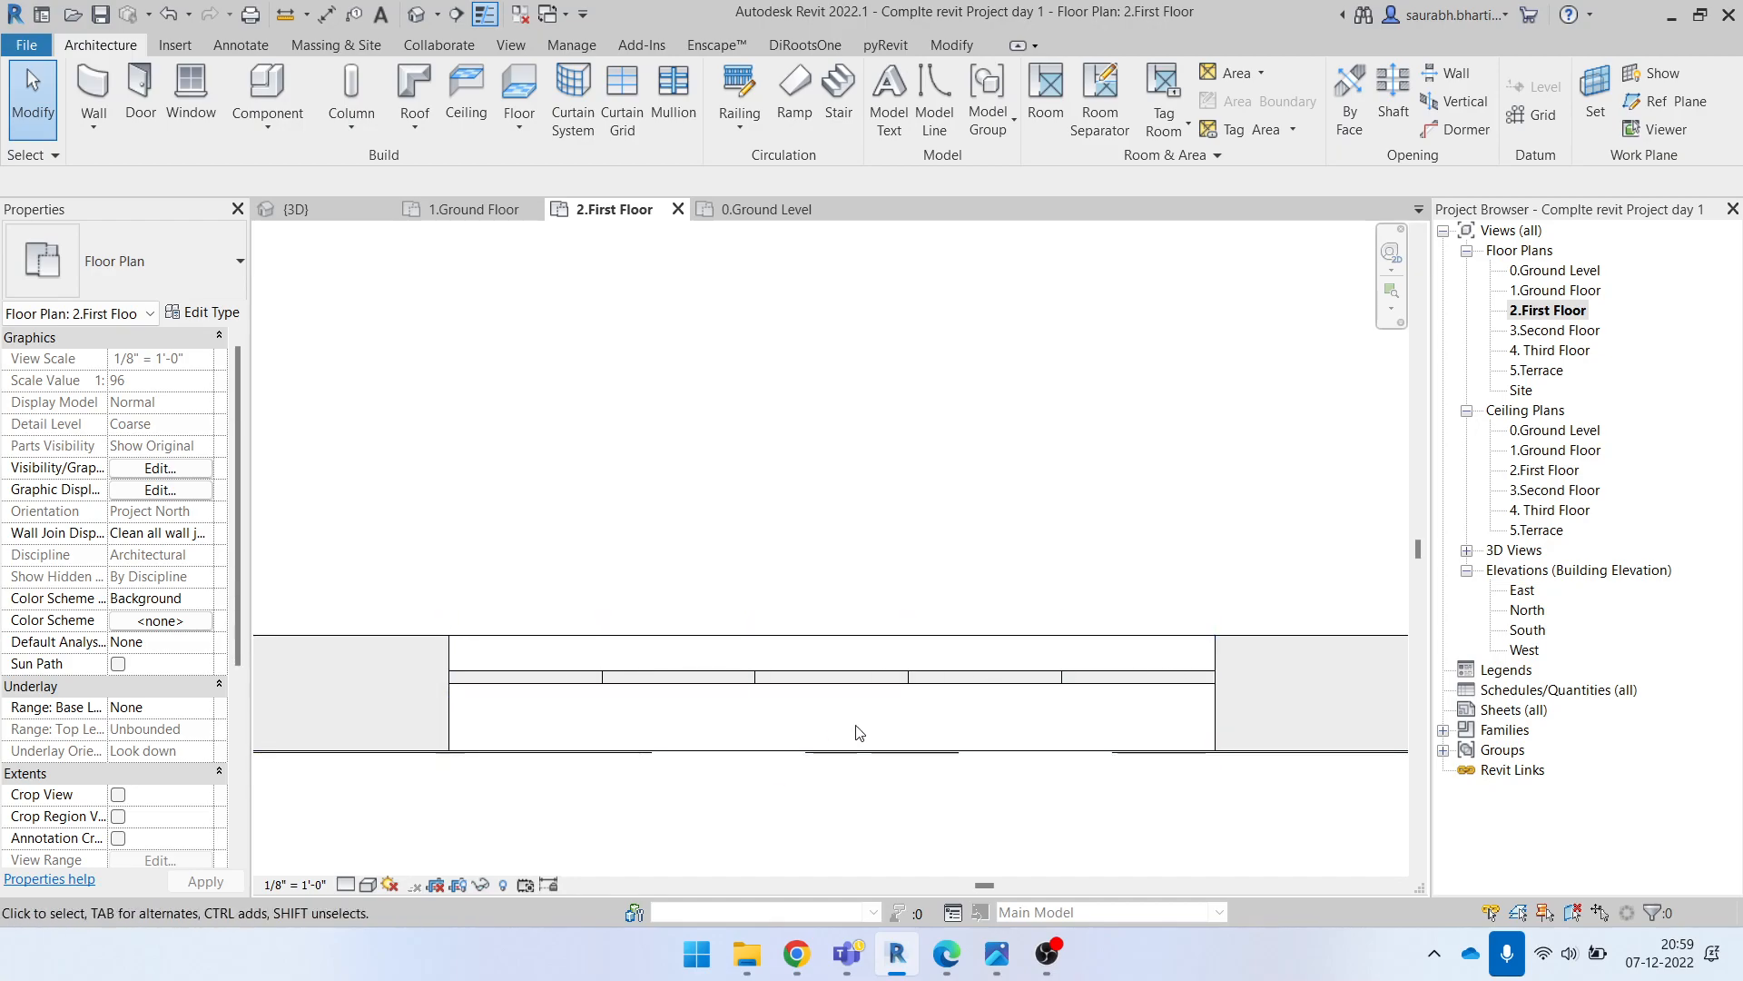
{"action": "left_click", "coordinate": [837, 688]}
{"action": "scroll", "coordinate": [923, 566], "scroll_direction": "down", "scroll_amount": 2}
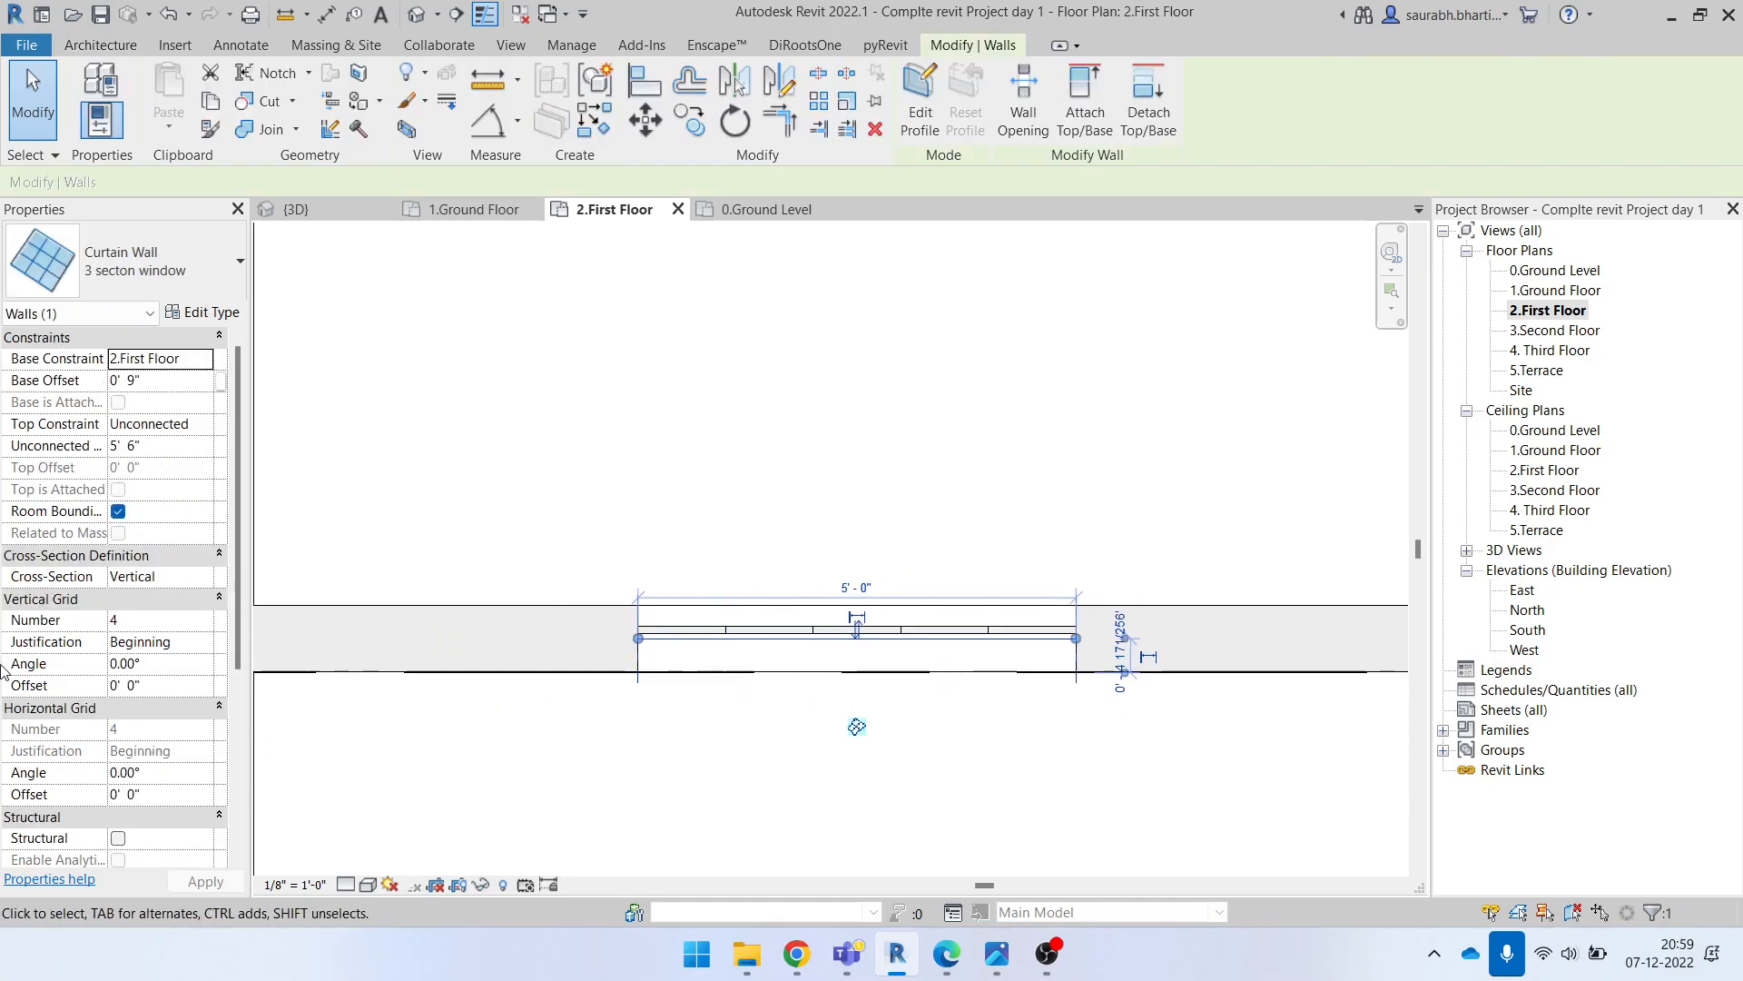
{"action": "left_click", "coordinate": [159, 623]}
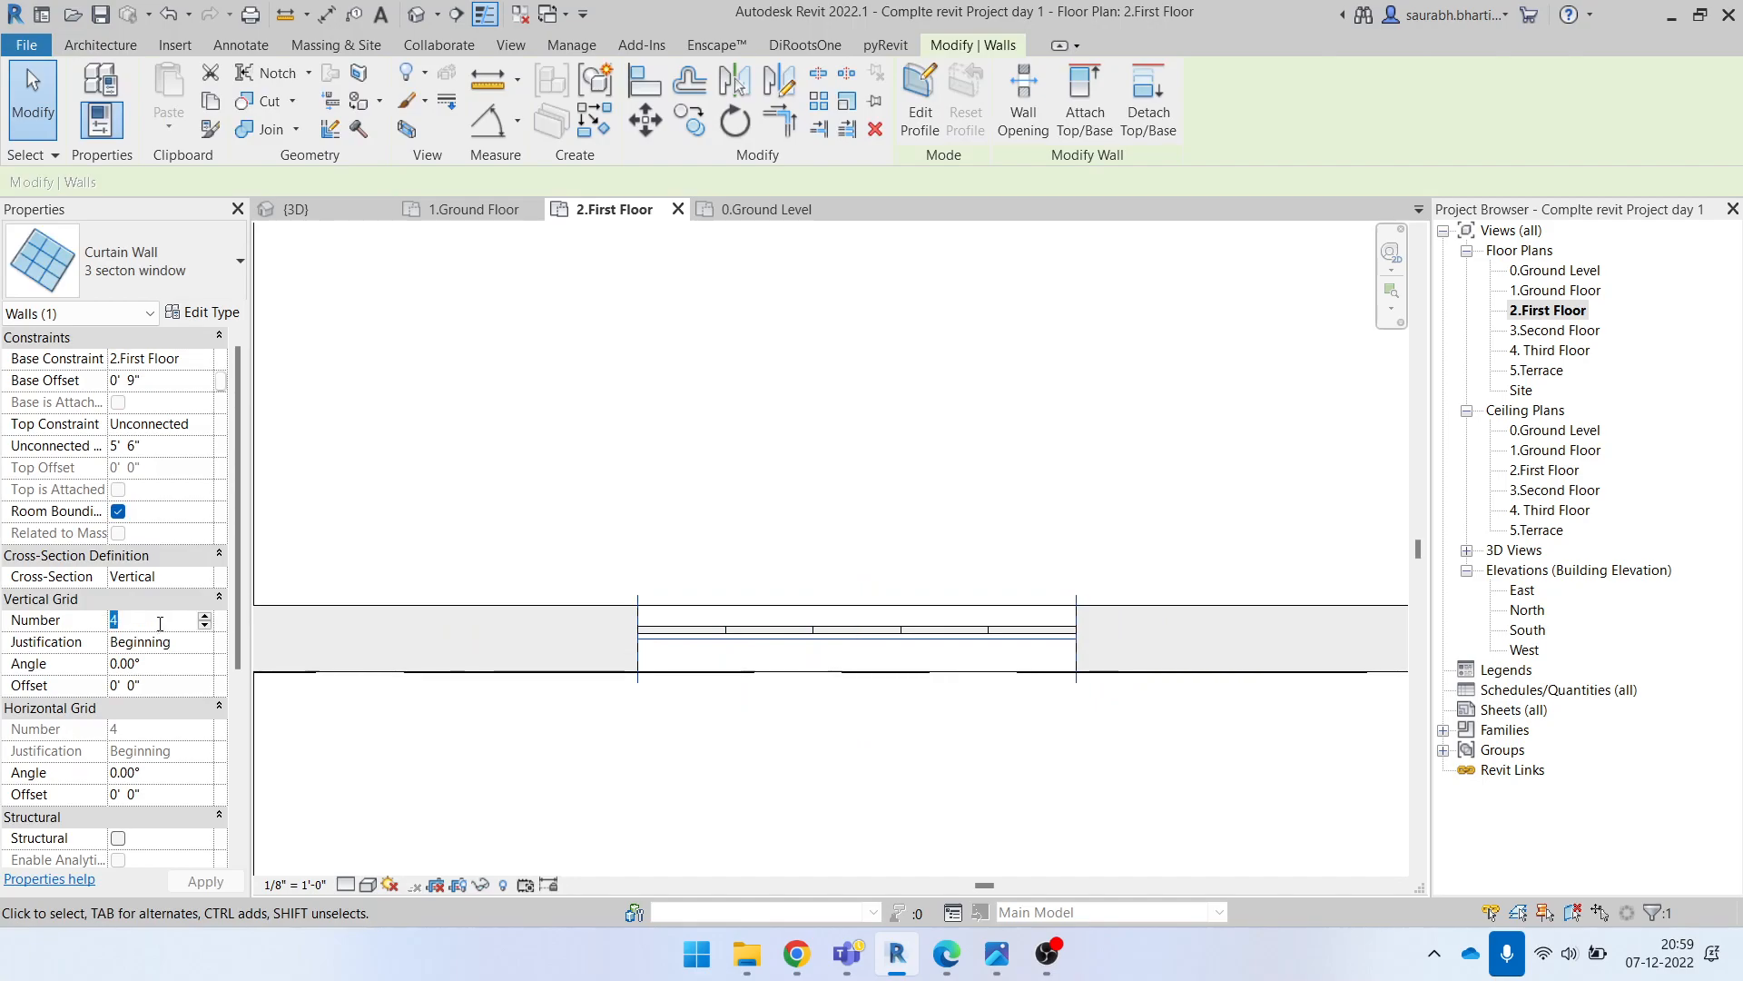
{"action": "left_click", "coordinate": [137, 623]}
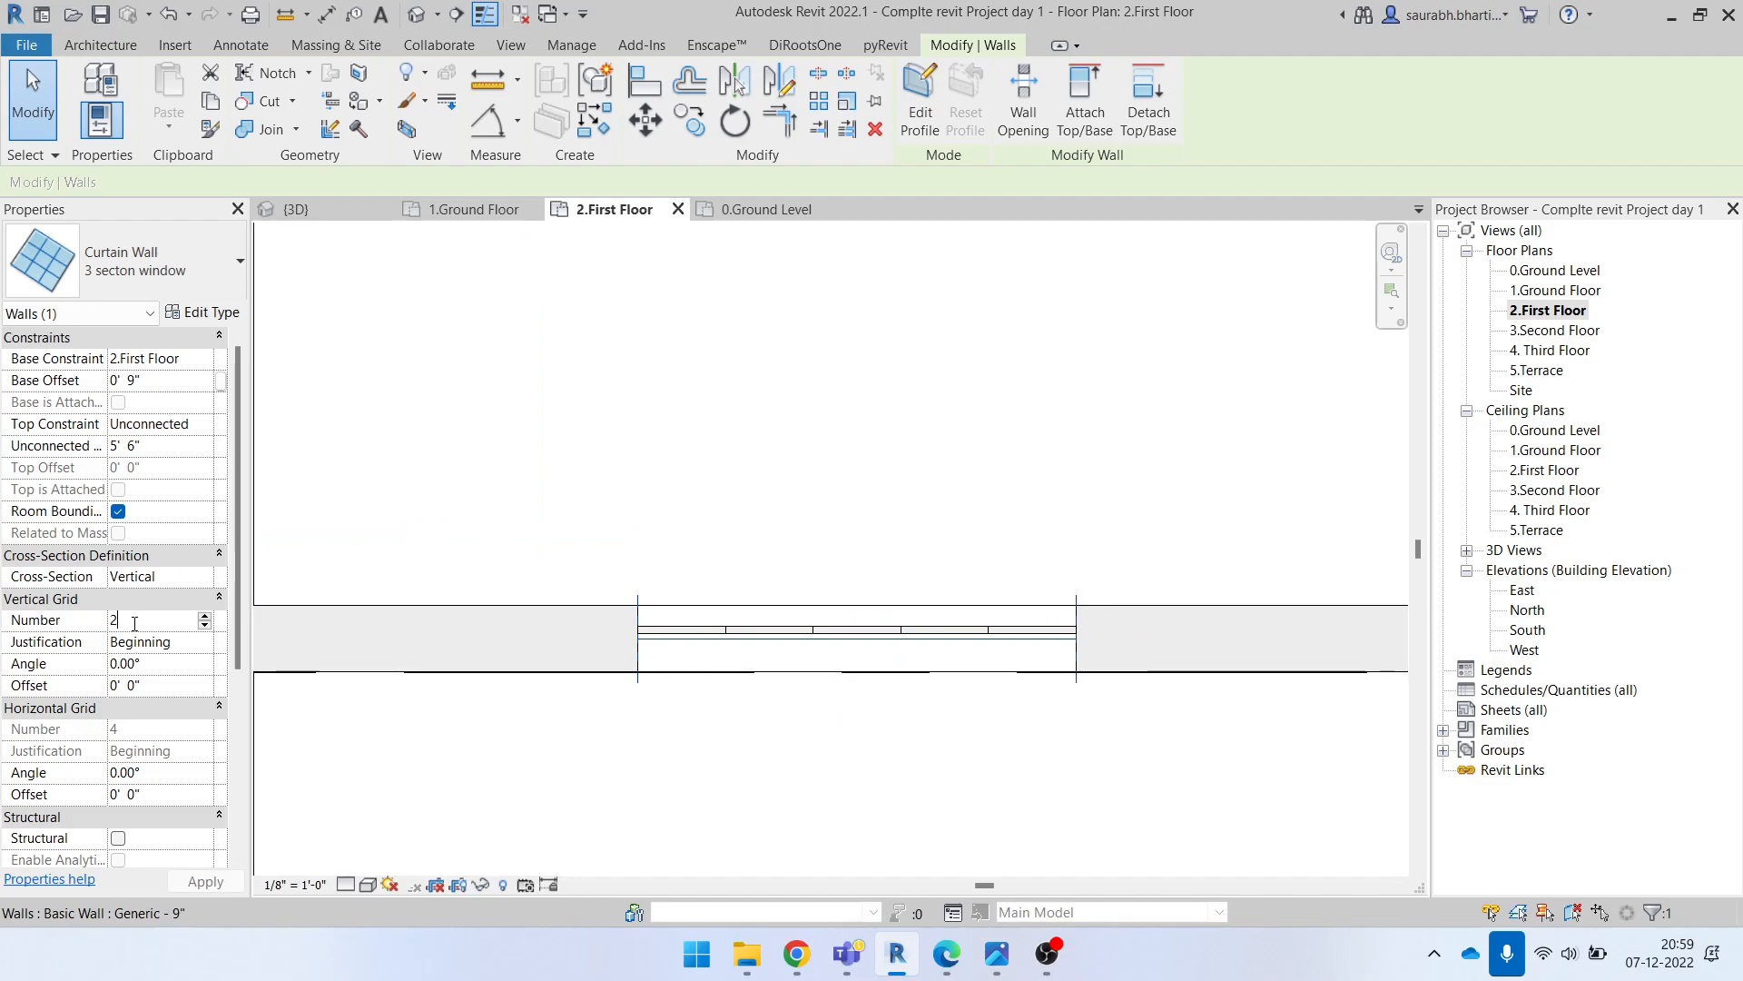
{"action": "scroll", "coordinate": [917, 668], "scroll_direction": "up", "scroll_amount": 2}
{"action": "key", "text": "Escape"}
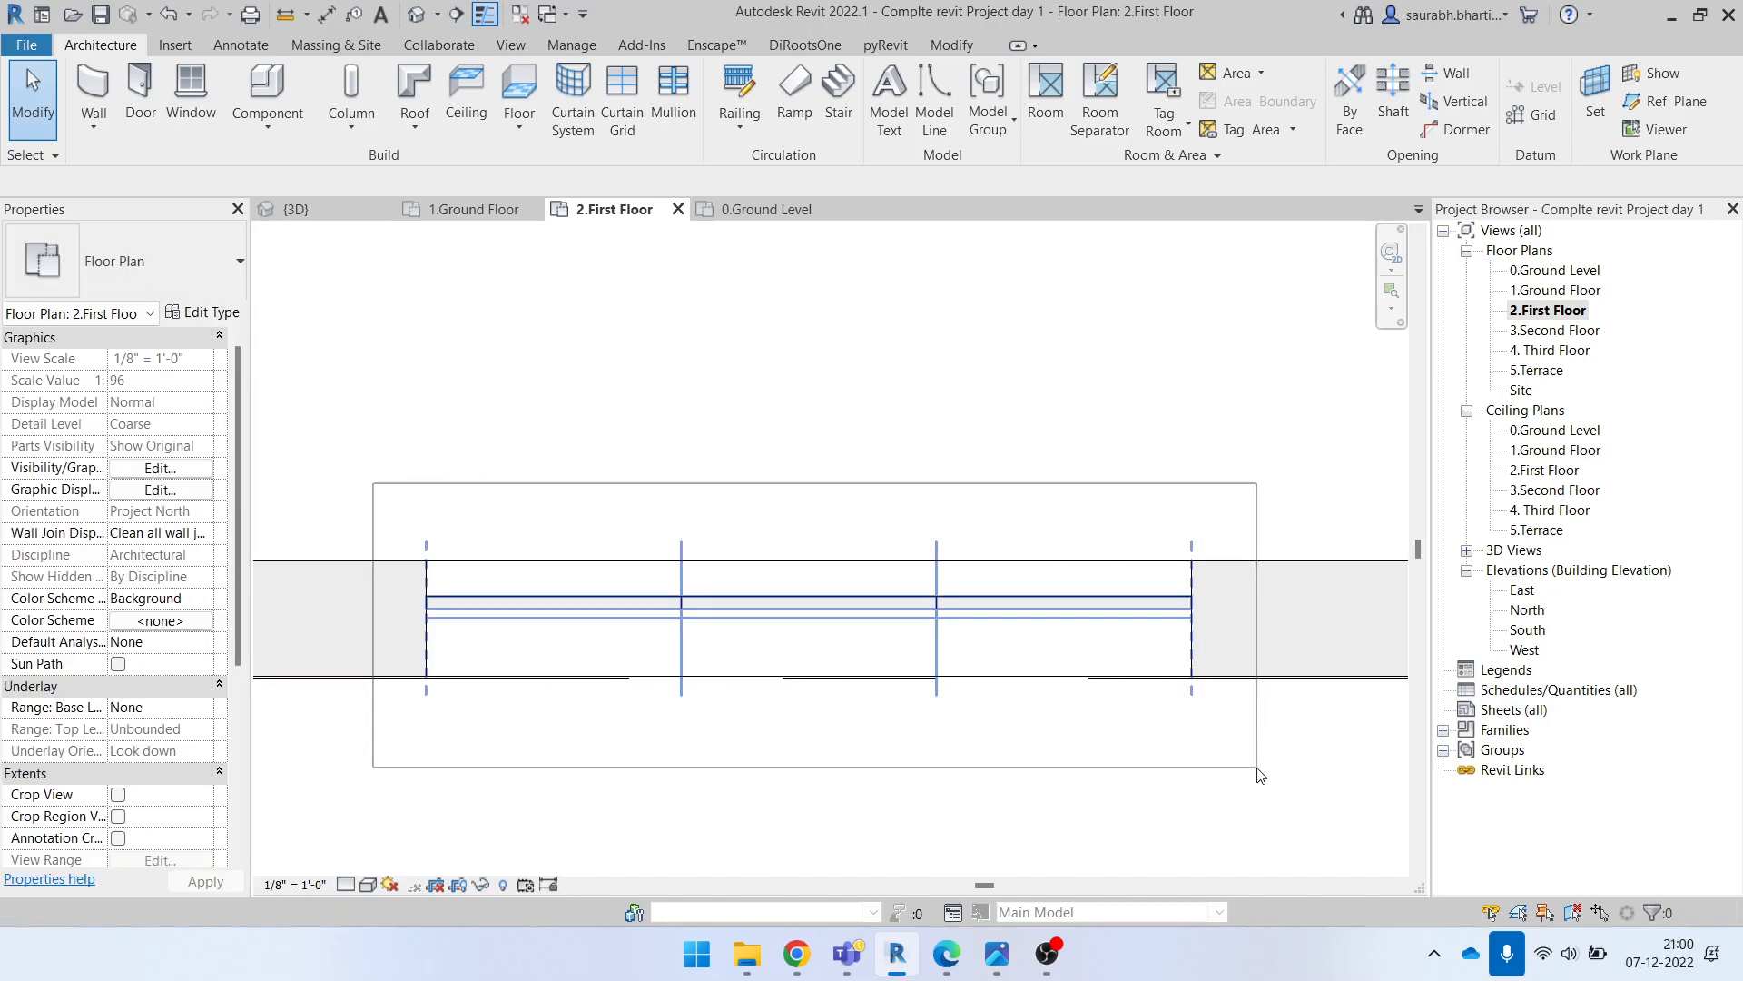
Step: In the 3D view, place 1.5" x 2.5" rectangular mullions on all grid lines of the three-section window
{"action": "left_click", "coordinate": [414, 16]}
{"action": "middle_click_drag", "start_coordinate": [824, 545], "coordinate": [863, 772], "text": "shift"}
{"action": "left_click", "coordinate": [998, 954]}
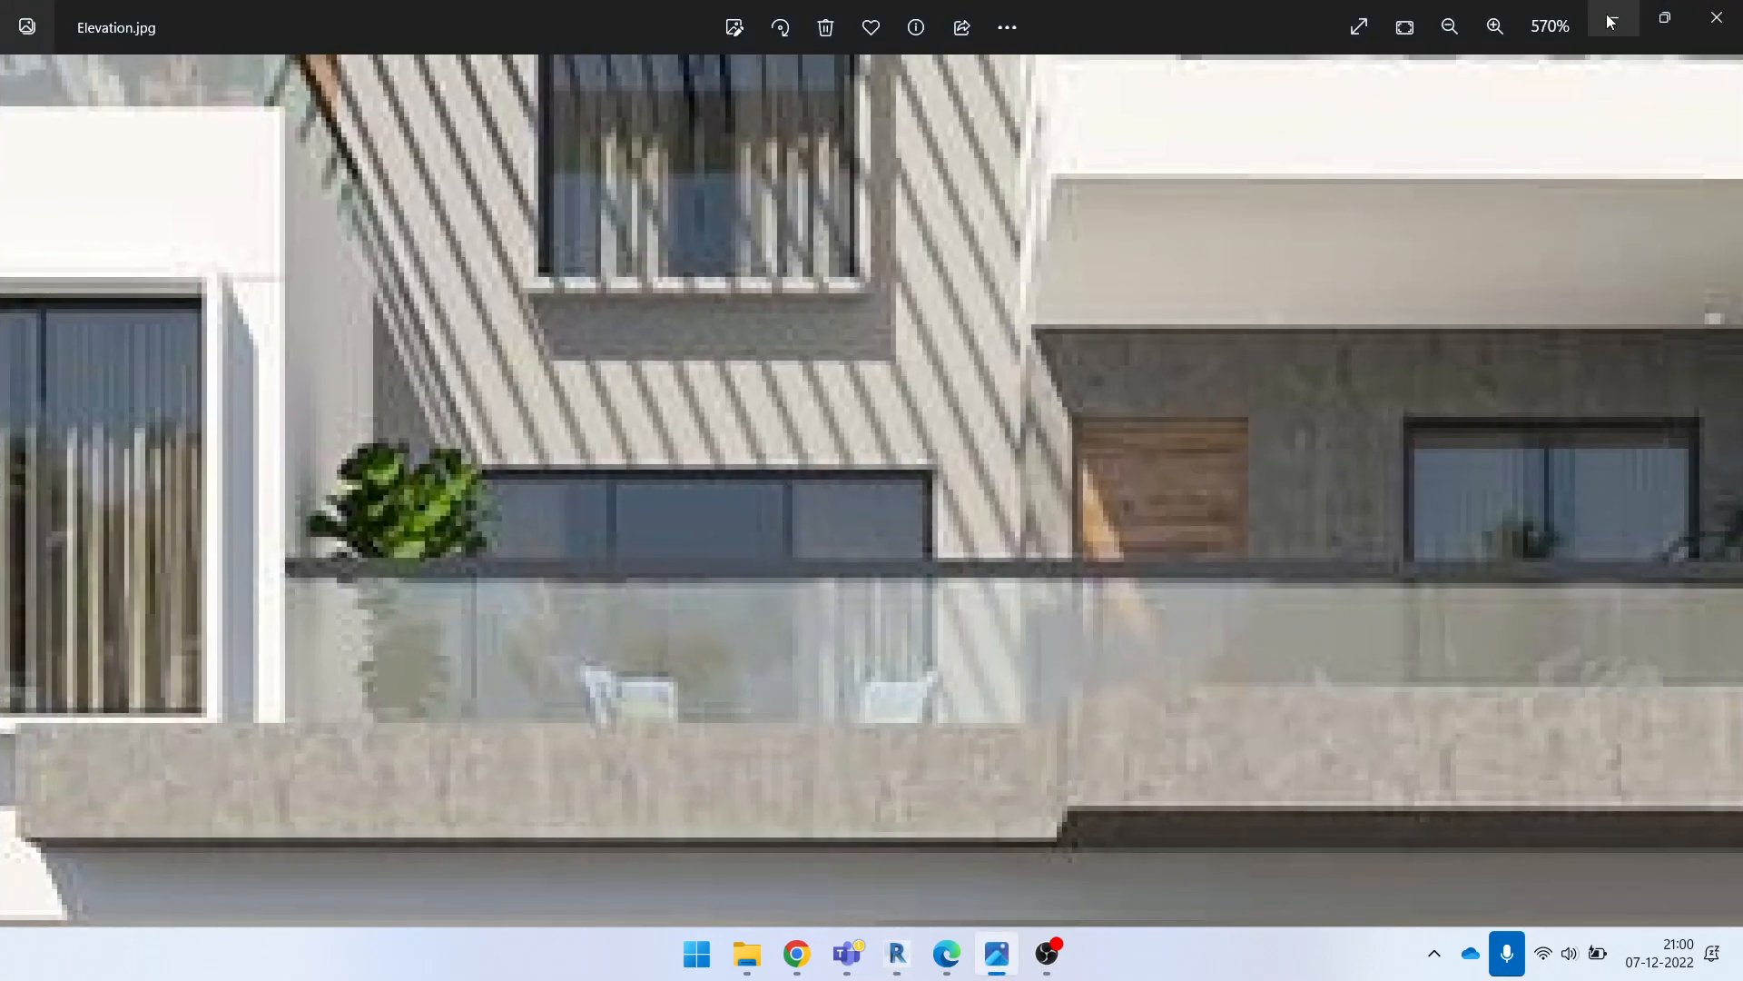
{"action": "left_click", "coordinate": [1610, 20]}
{"action": "scroll", "coordinate": [896, 724], "scroll_direction": "up", "scroll_amount": 5}
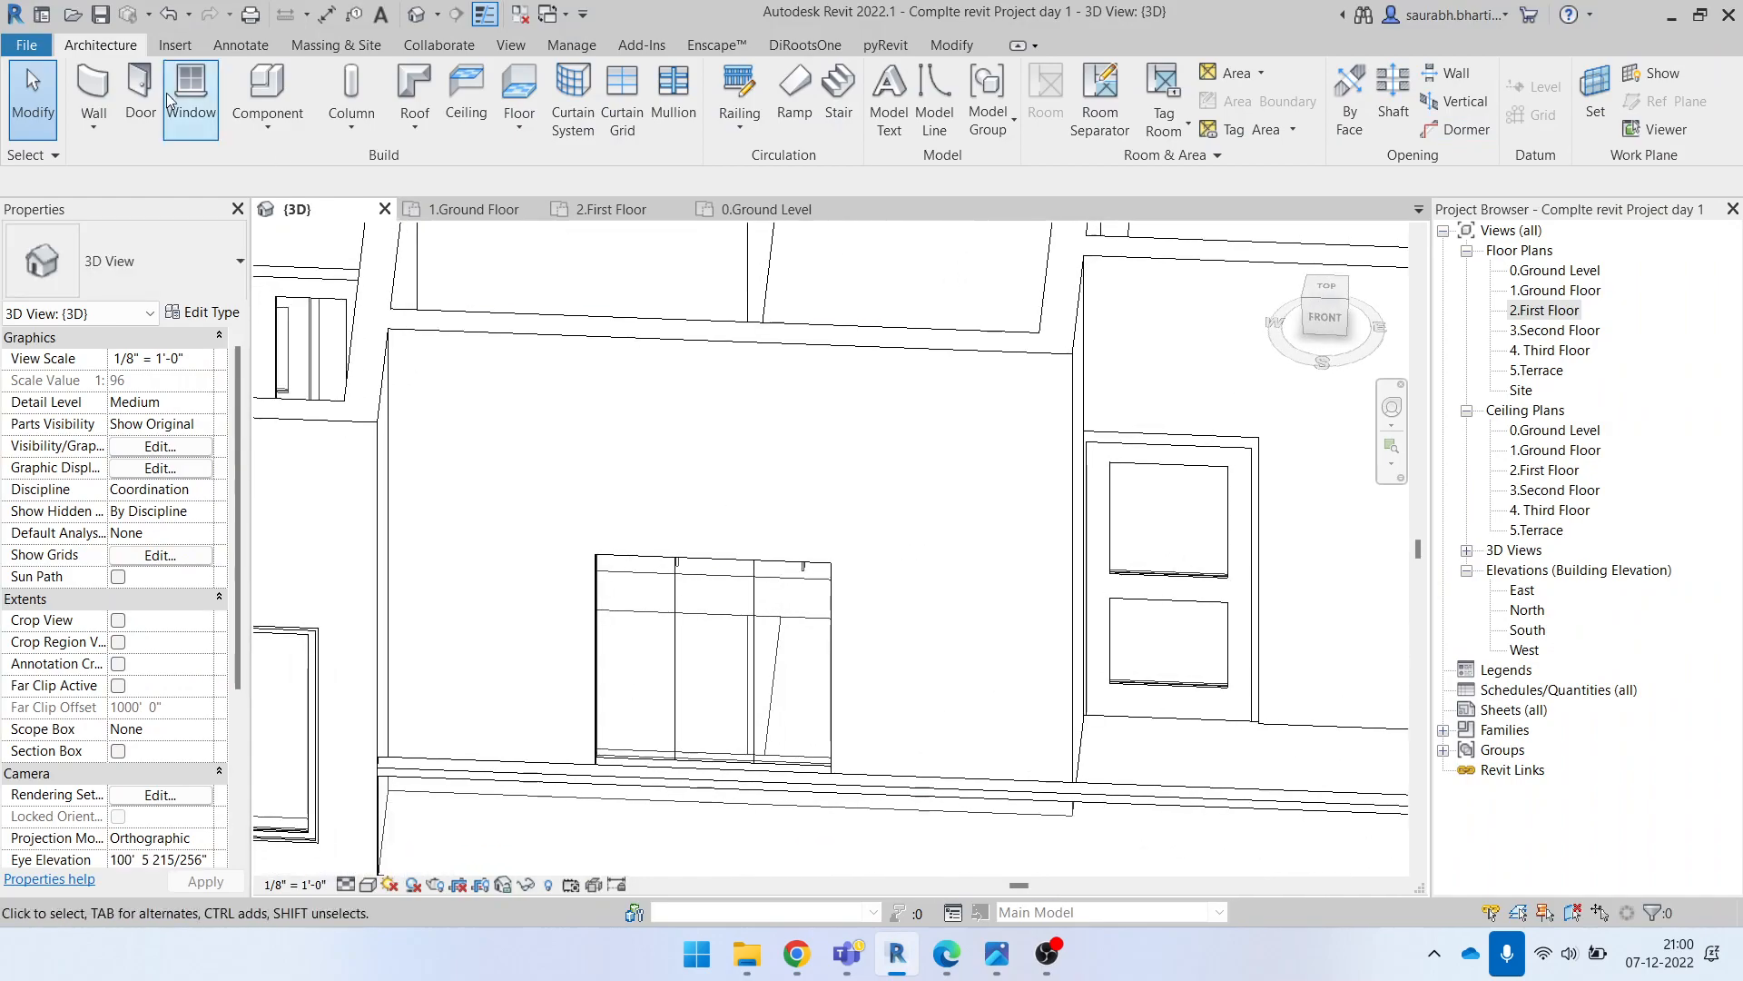
{"action": "left_click", "coordinate": [677, 100]}
{"action": "left_click", "coordinate": [170, 283]}
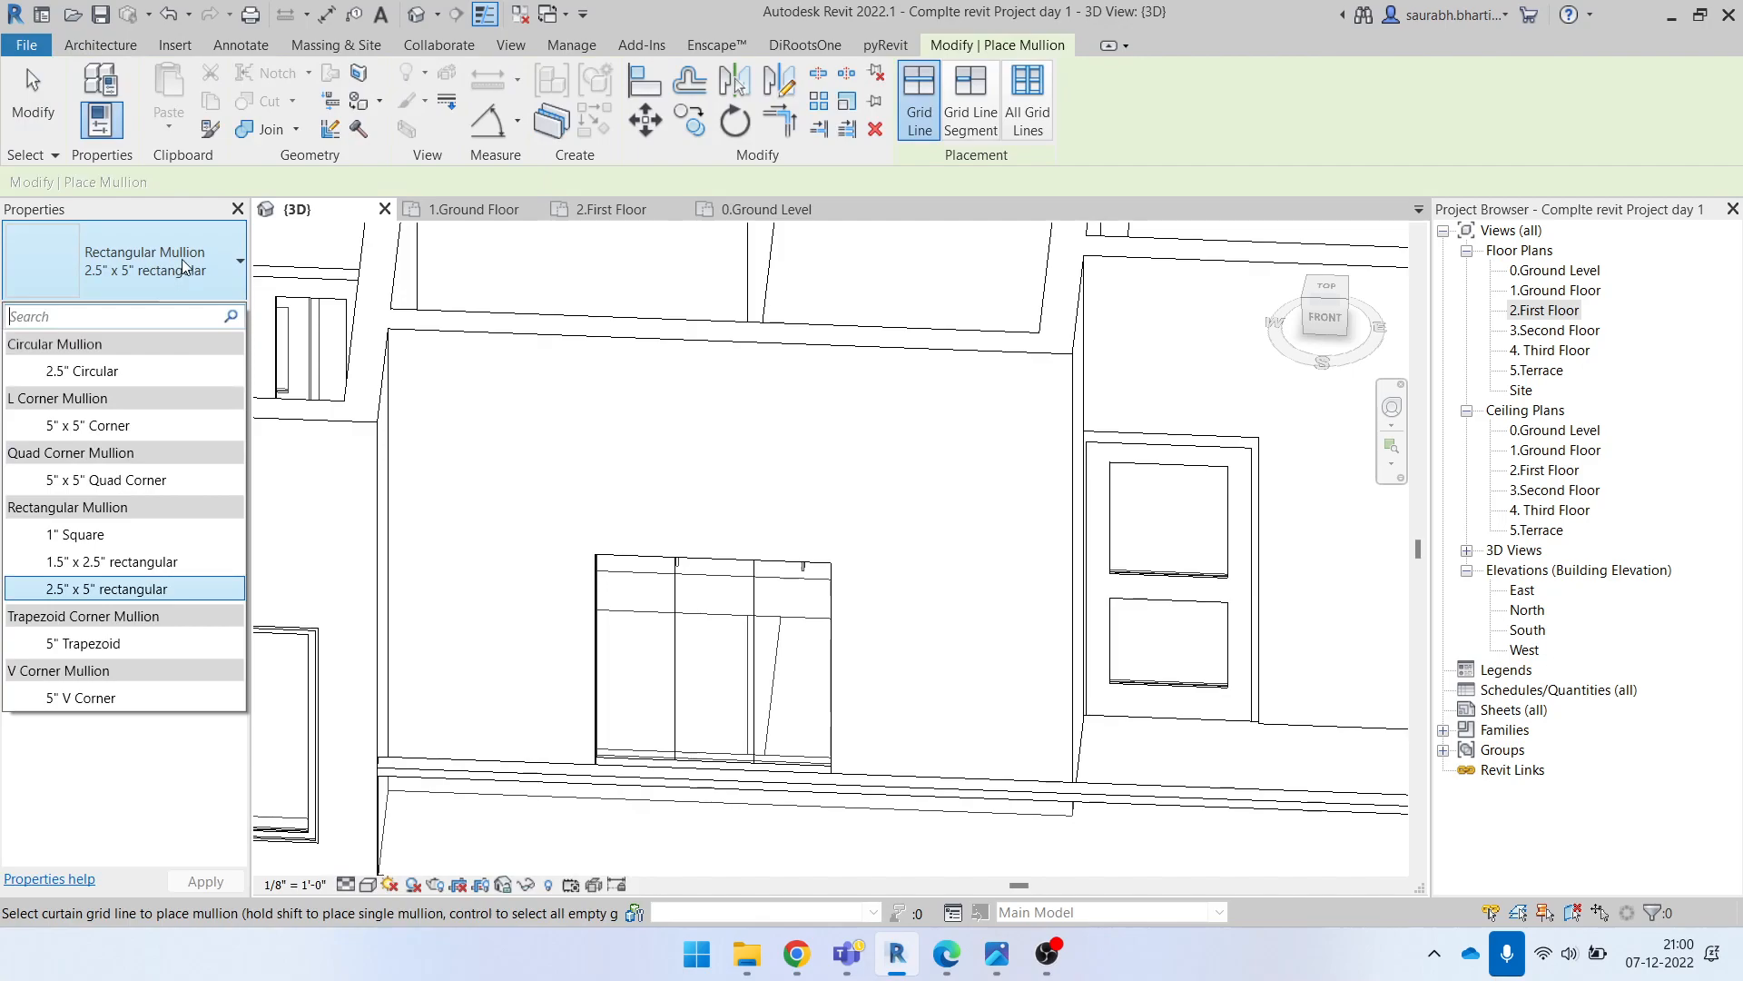
{"action": "left_click", "coordinate": [68, 561]}
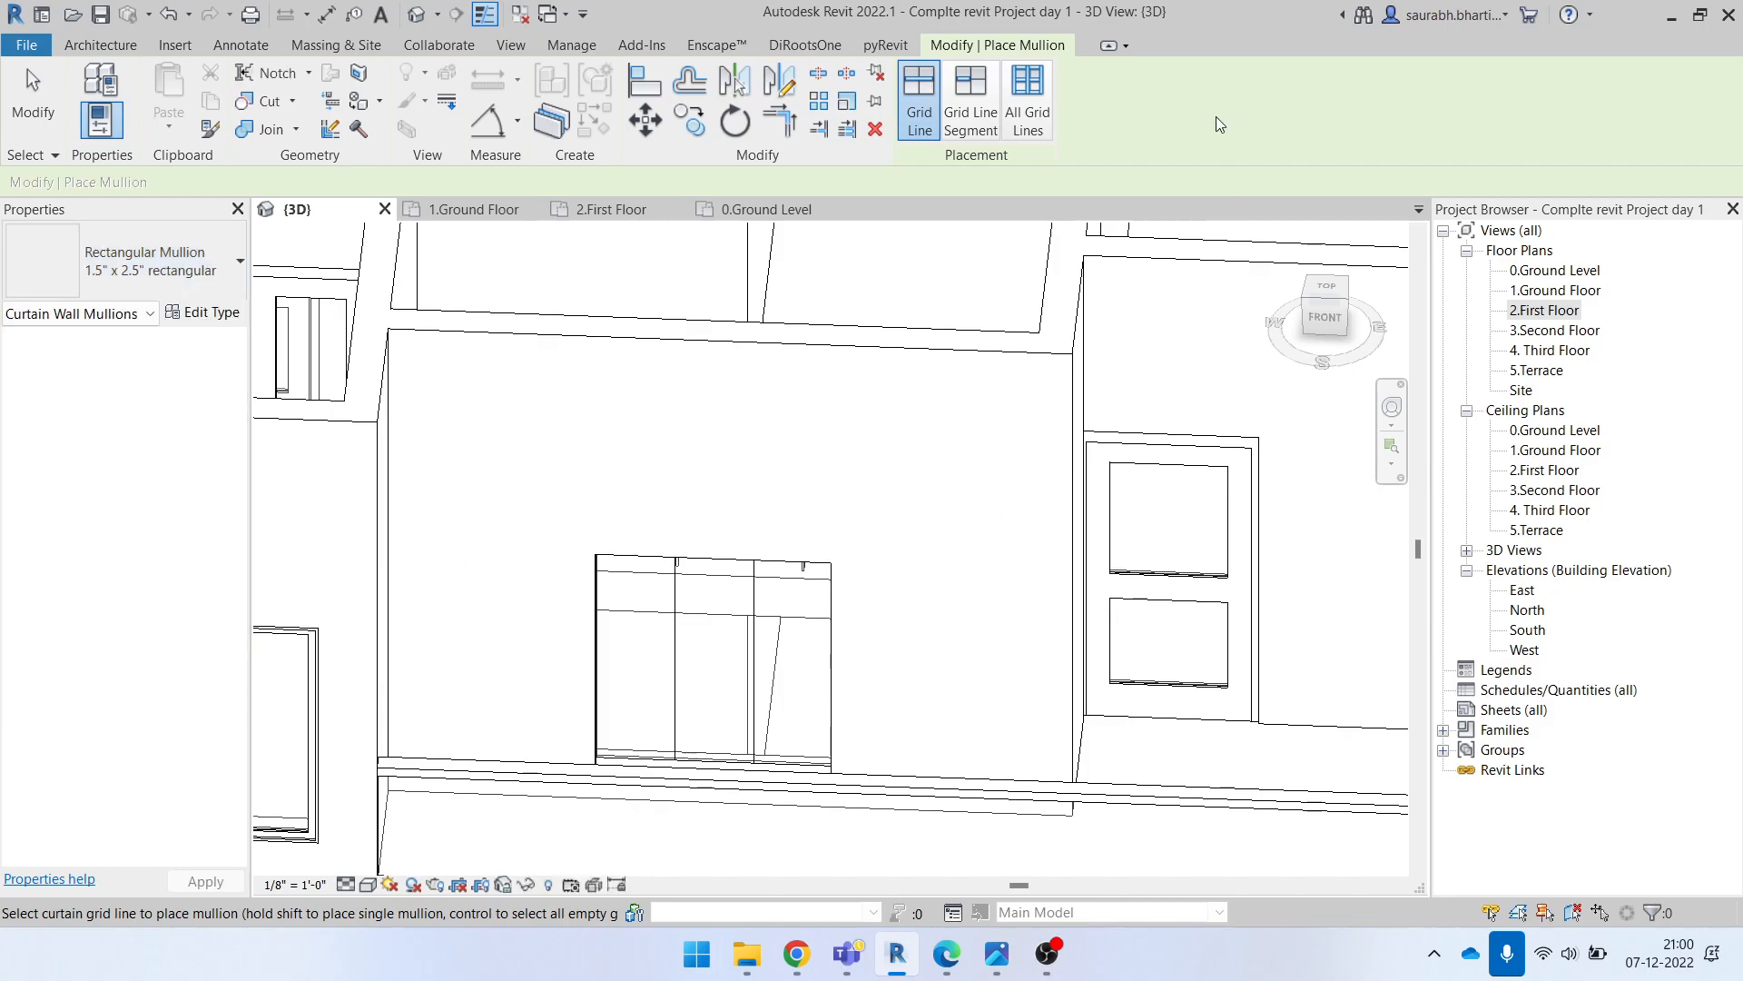
{"action": "left_click", "coordinate": [1035, 91]}
{"action": "left_click", "coordinate": [712, 636]}
{"action": "middle_click_drag", "start_coordinate": [820, 687], "coordinate": [792, 578], "text": "shift"}
{"action": "key", "text": "Escape"}
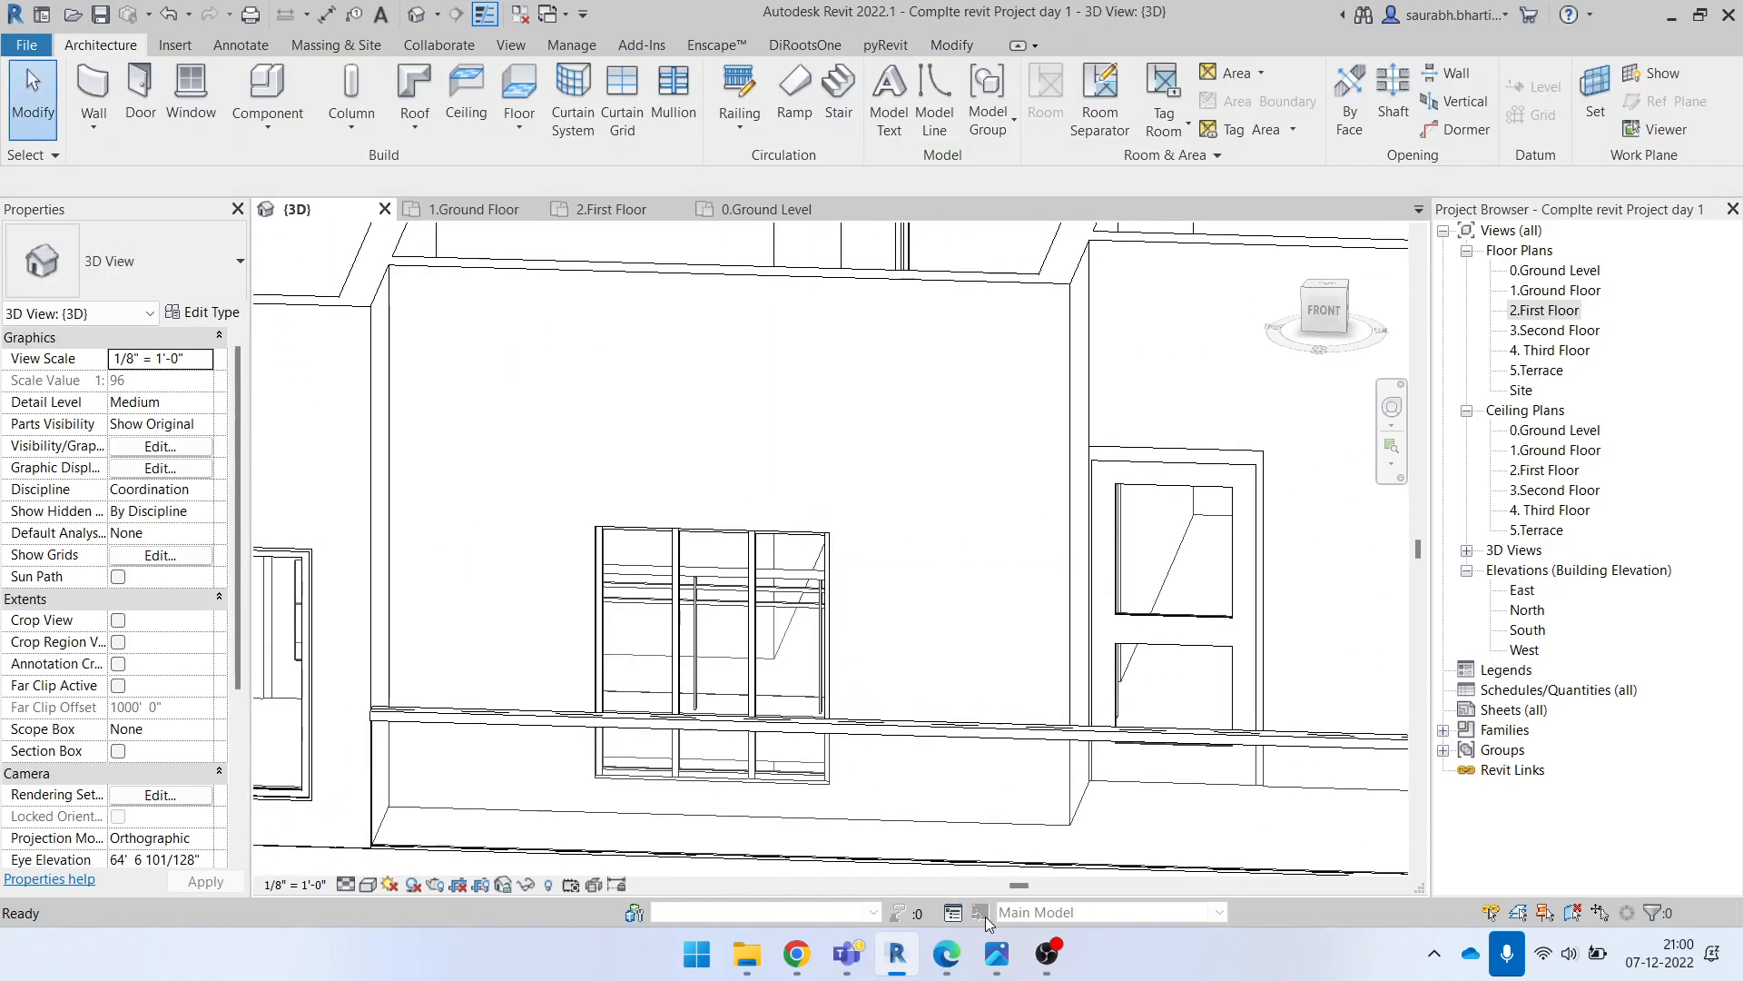
Step: Compare the window's mullion layout with the three-section window in the Elevation.jpg reference
{"action": "left_click", "coordinate": [997, 954]}
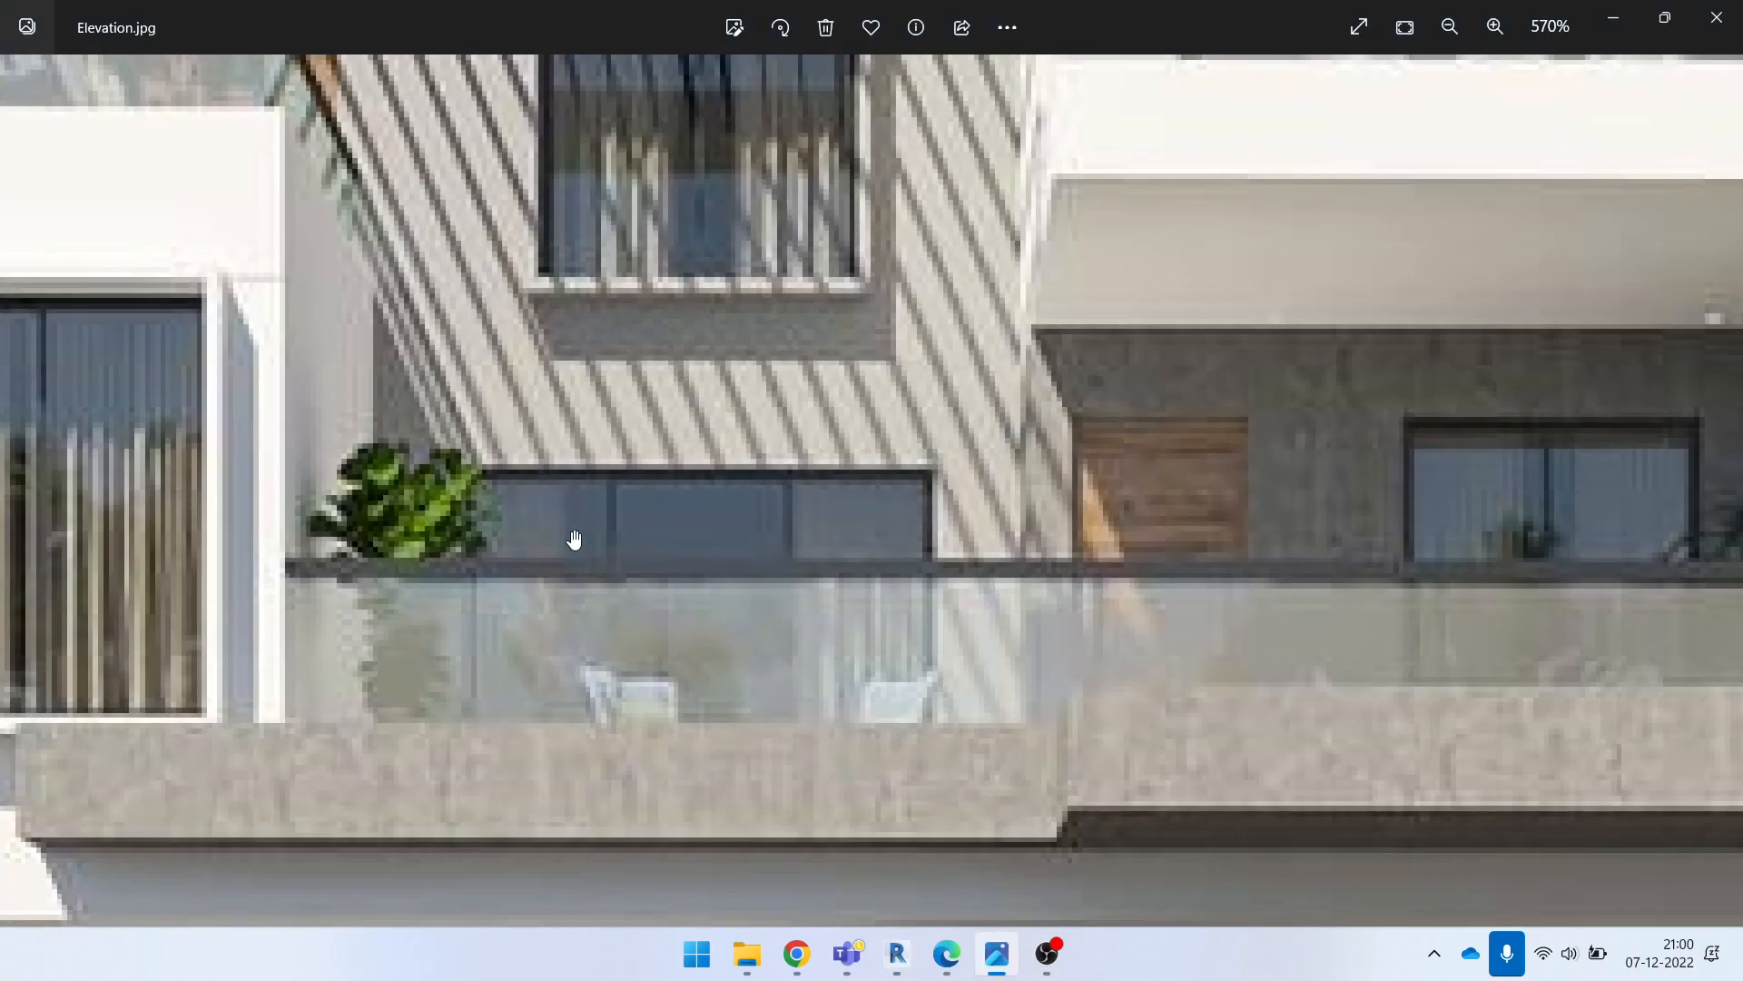
{"action": "left_click", "coordinate": [1604, 18]}
{"action": "scroll", "coordinate": [851, 660], "scroll_direction": "down", "scroll_amount": 3}
{"action": "middle_click_drag", "start_coordinate": [852, 662], "coordinate": [927, 688], "text": "shift"}
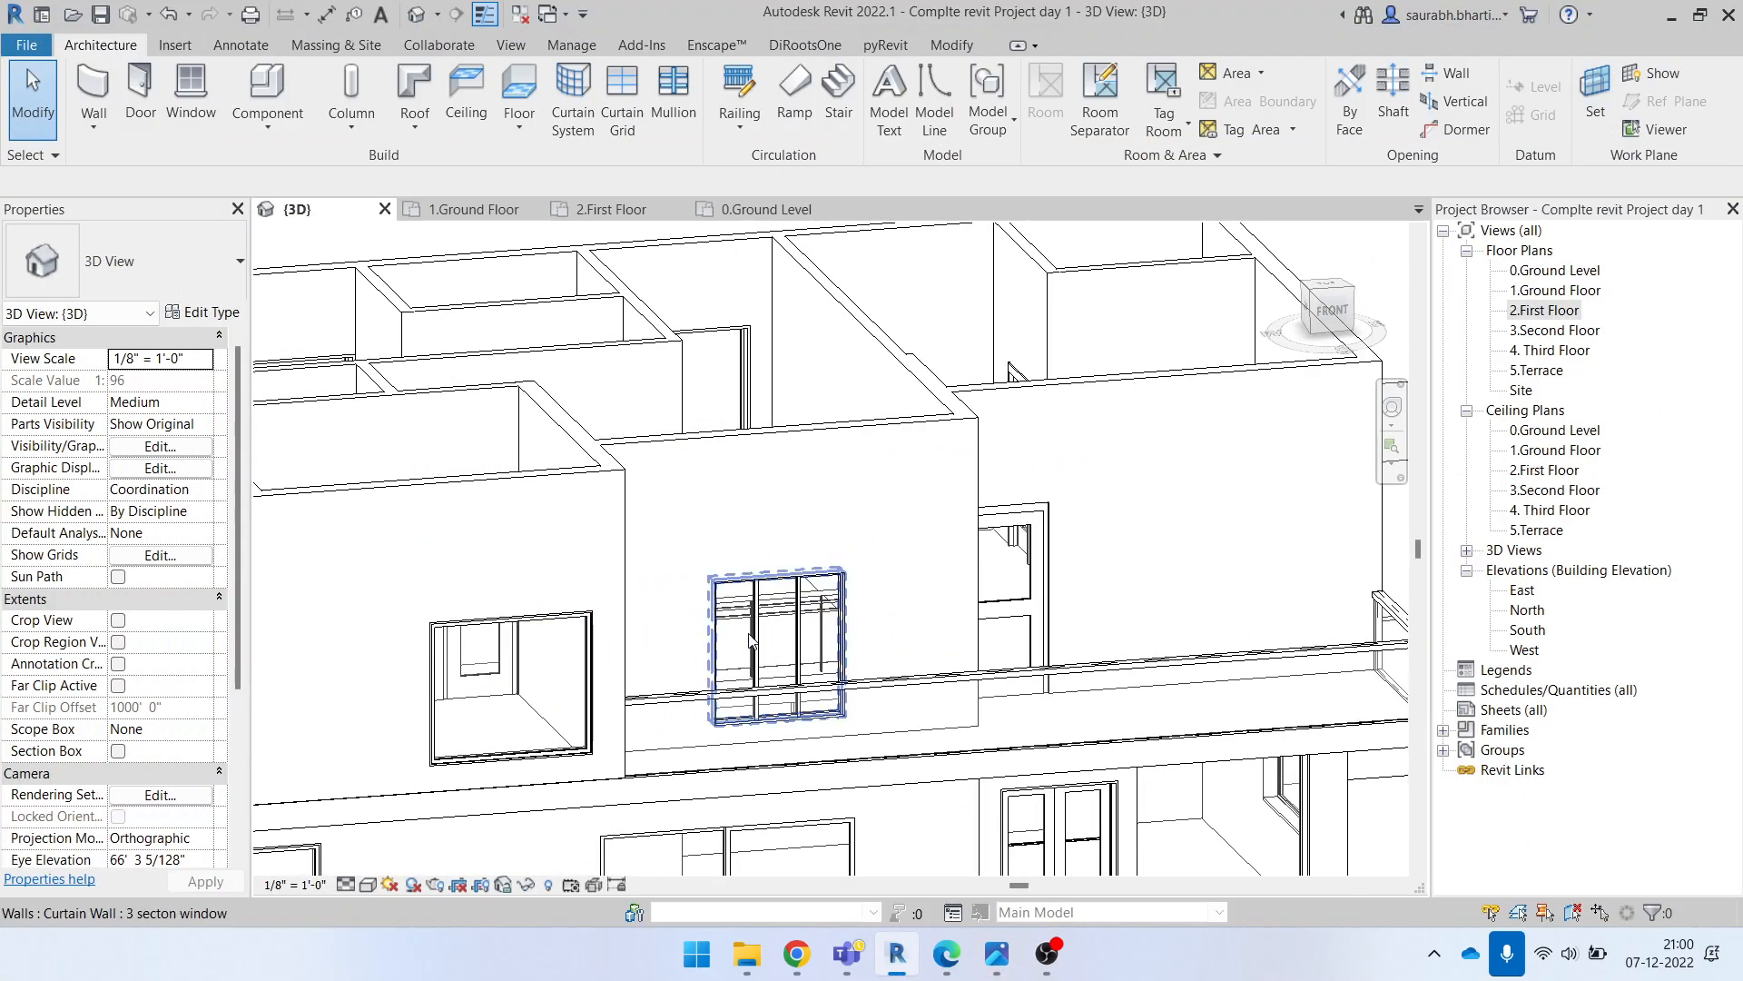
{"action": "scroll", "coordinate": [866, 581], "scroll_direction": "up", "scroll_amount": 3}
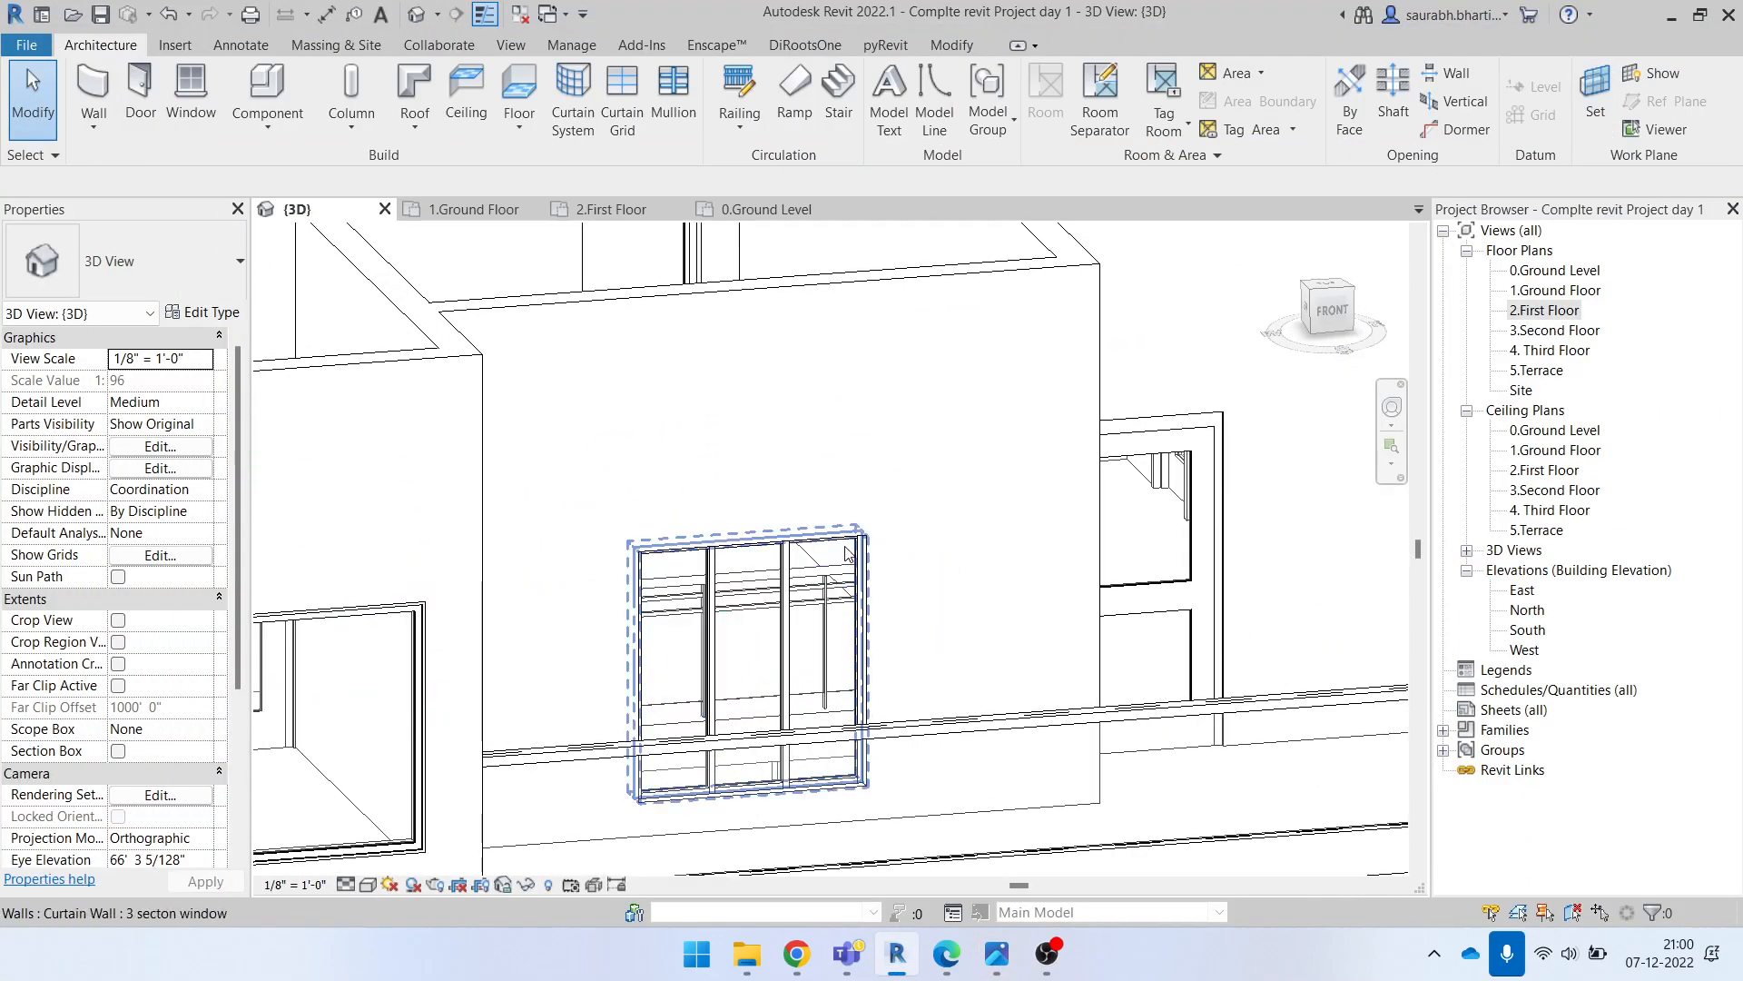
Step: Try stretching the three-section window in the 2.First Floor plan to about 9' 4 7/16" long, up to the adjoining wall
{"action": "left_click", "coordinate": [848, 562]}
{"action": "middle_click_drag", "start_coordinate": [848, 561], "coordinate": [1299, 554], "text": "shift"}
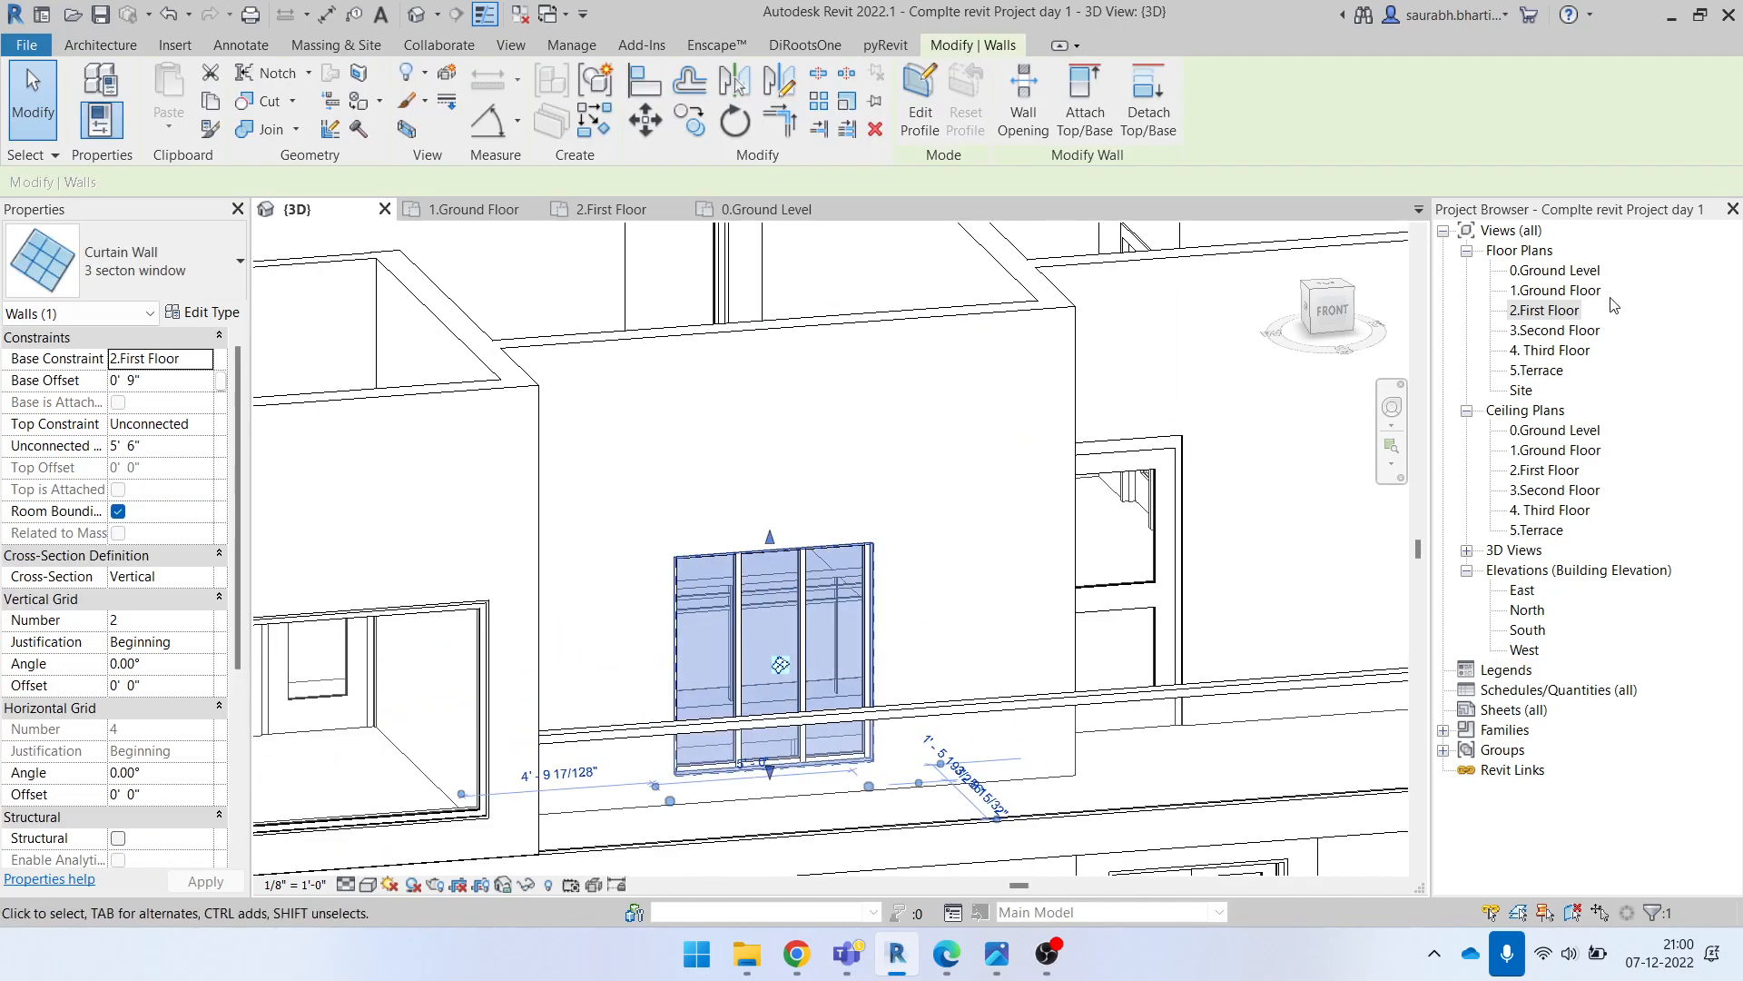
{"action": "double_click", "coordinate": [1531, 312]}
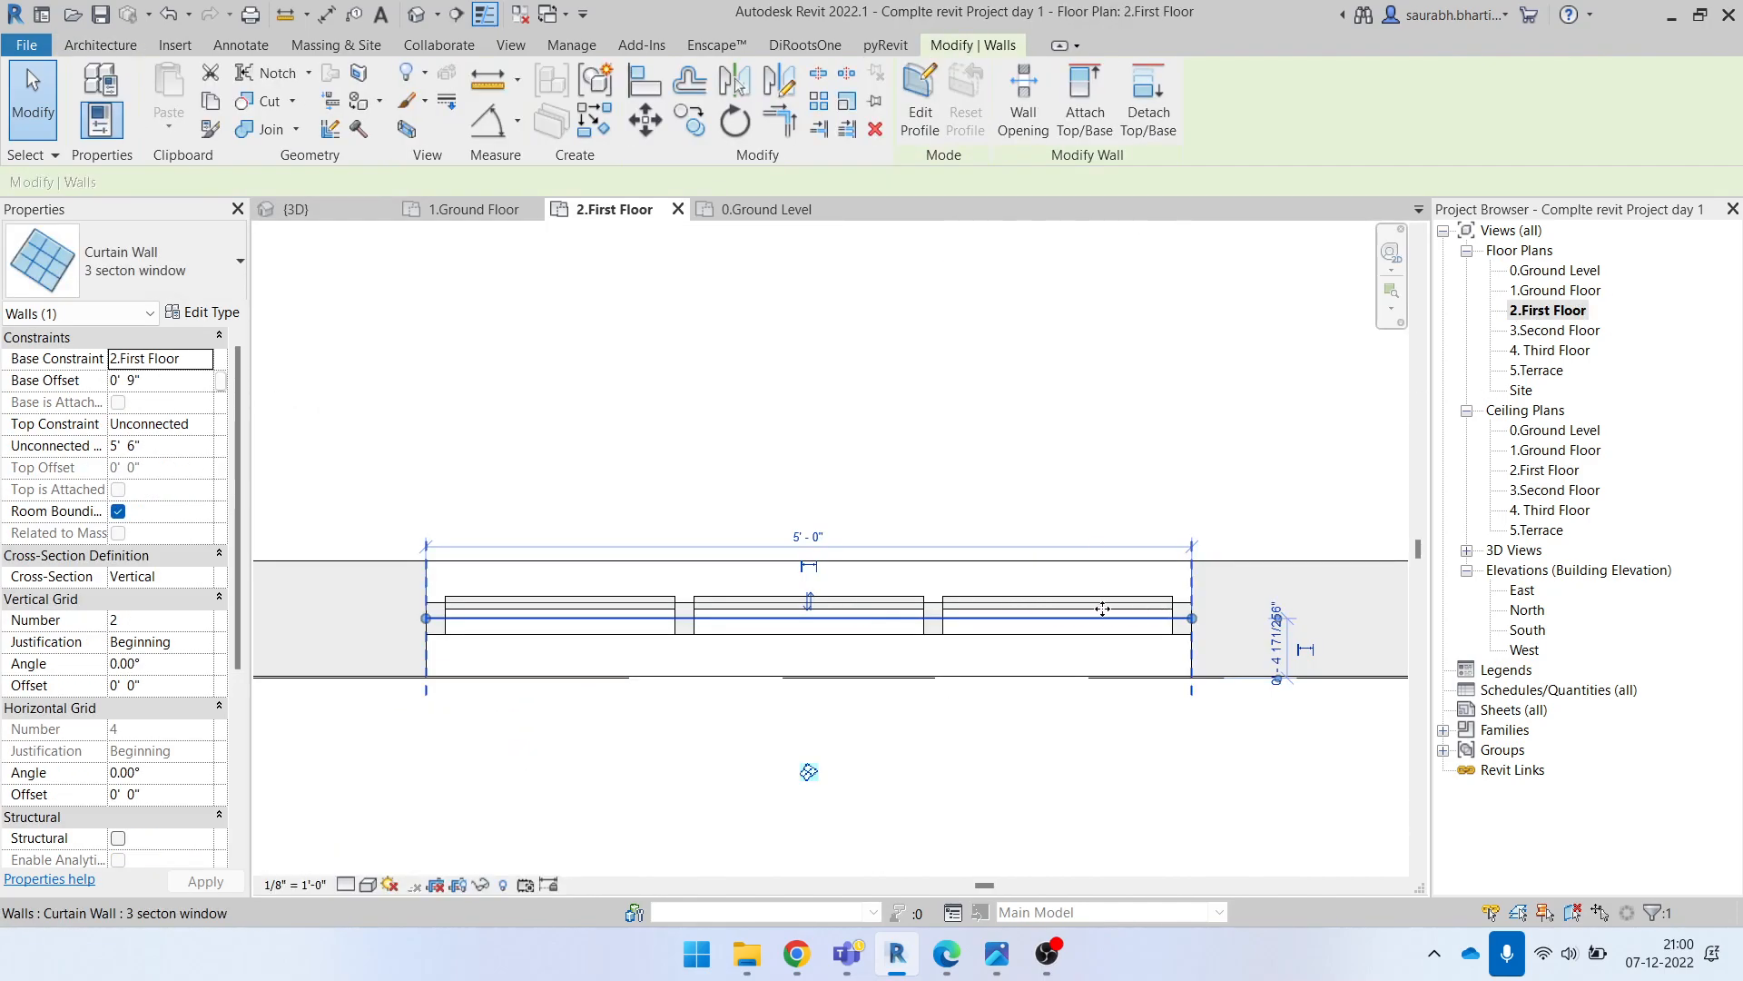
{"action": "left_click_drag", "start_coordinate": [1192, 618], "coordinate": [1332, 618]}
{"action": "middle_click_drag", "start_coordinate": [1289, 635], "coordinate": [936, 533]}
{"action": "scroll", "coordinate": [1153, 576], "scroll_direction": "down", "scroll_amount": 3}
{"action": "left_click_drag", "start_coordinate": [938, 557], "coordinate": [1240, 558]}
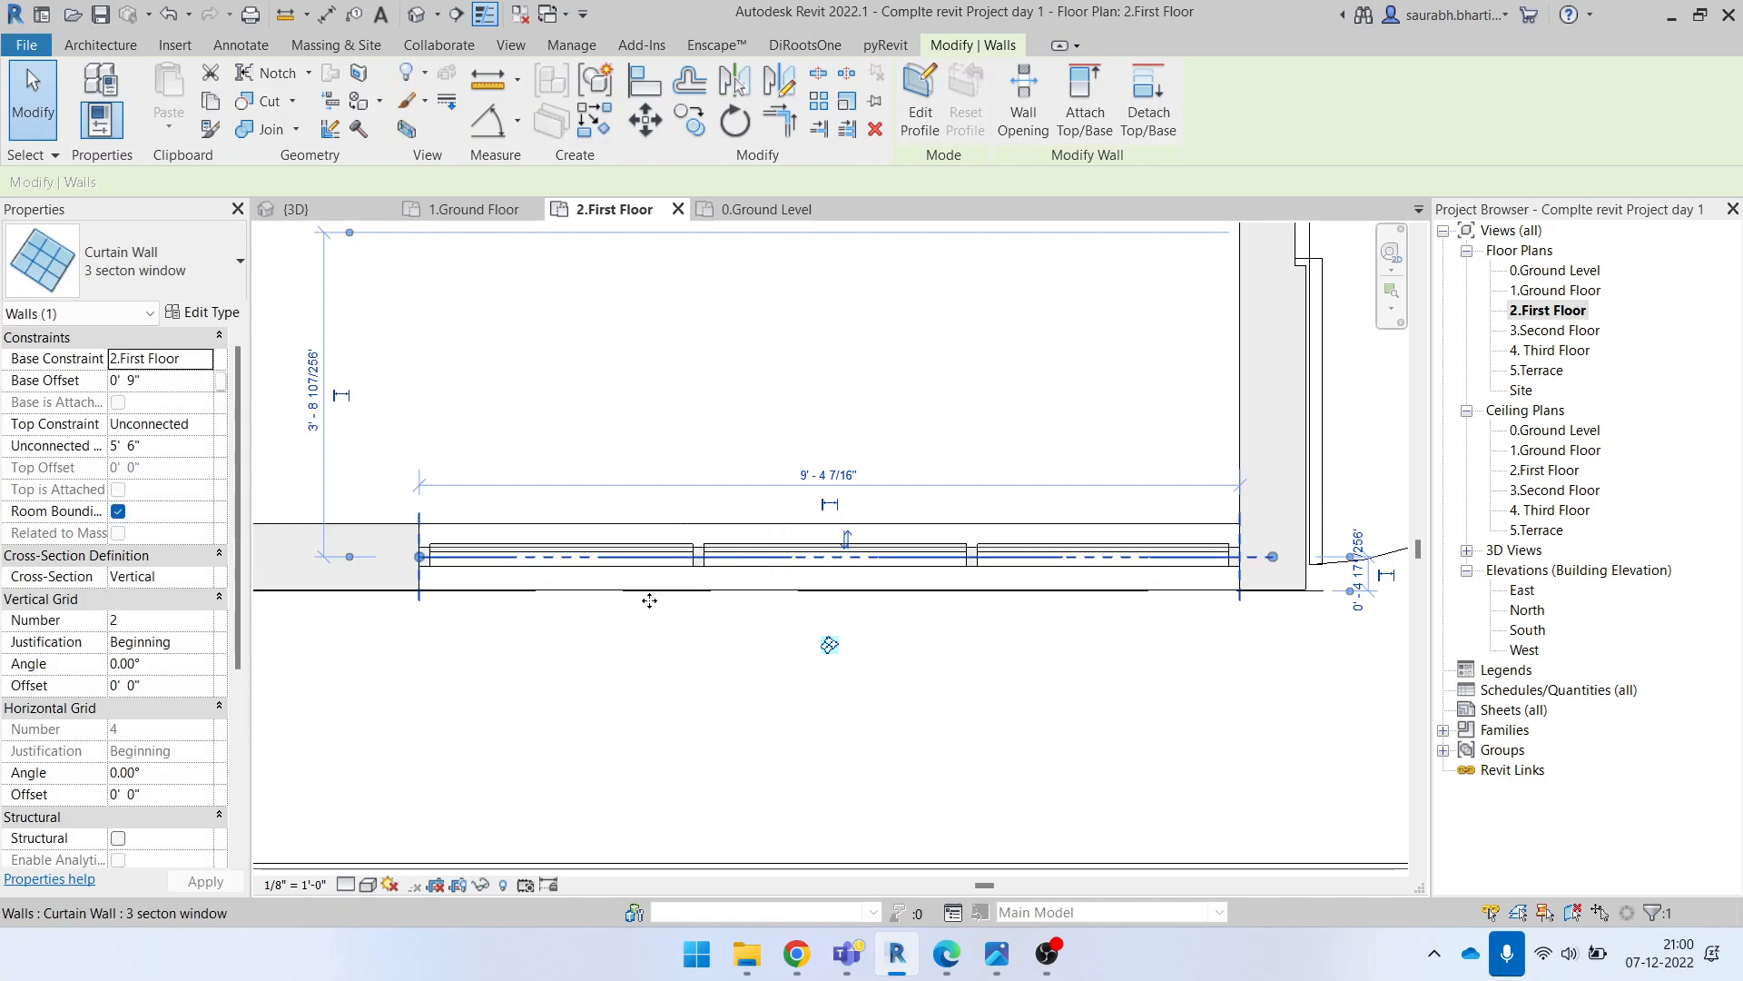
{"action": "left_click", "coordinate": [741, 613]}
{"action": "scroll", "coordinate": [754, 627], "scroll_direction": "down", "scroll_amount": 3}
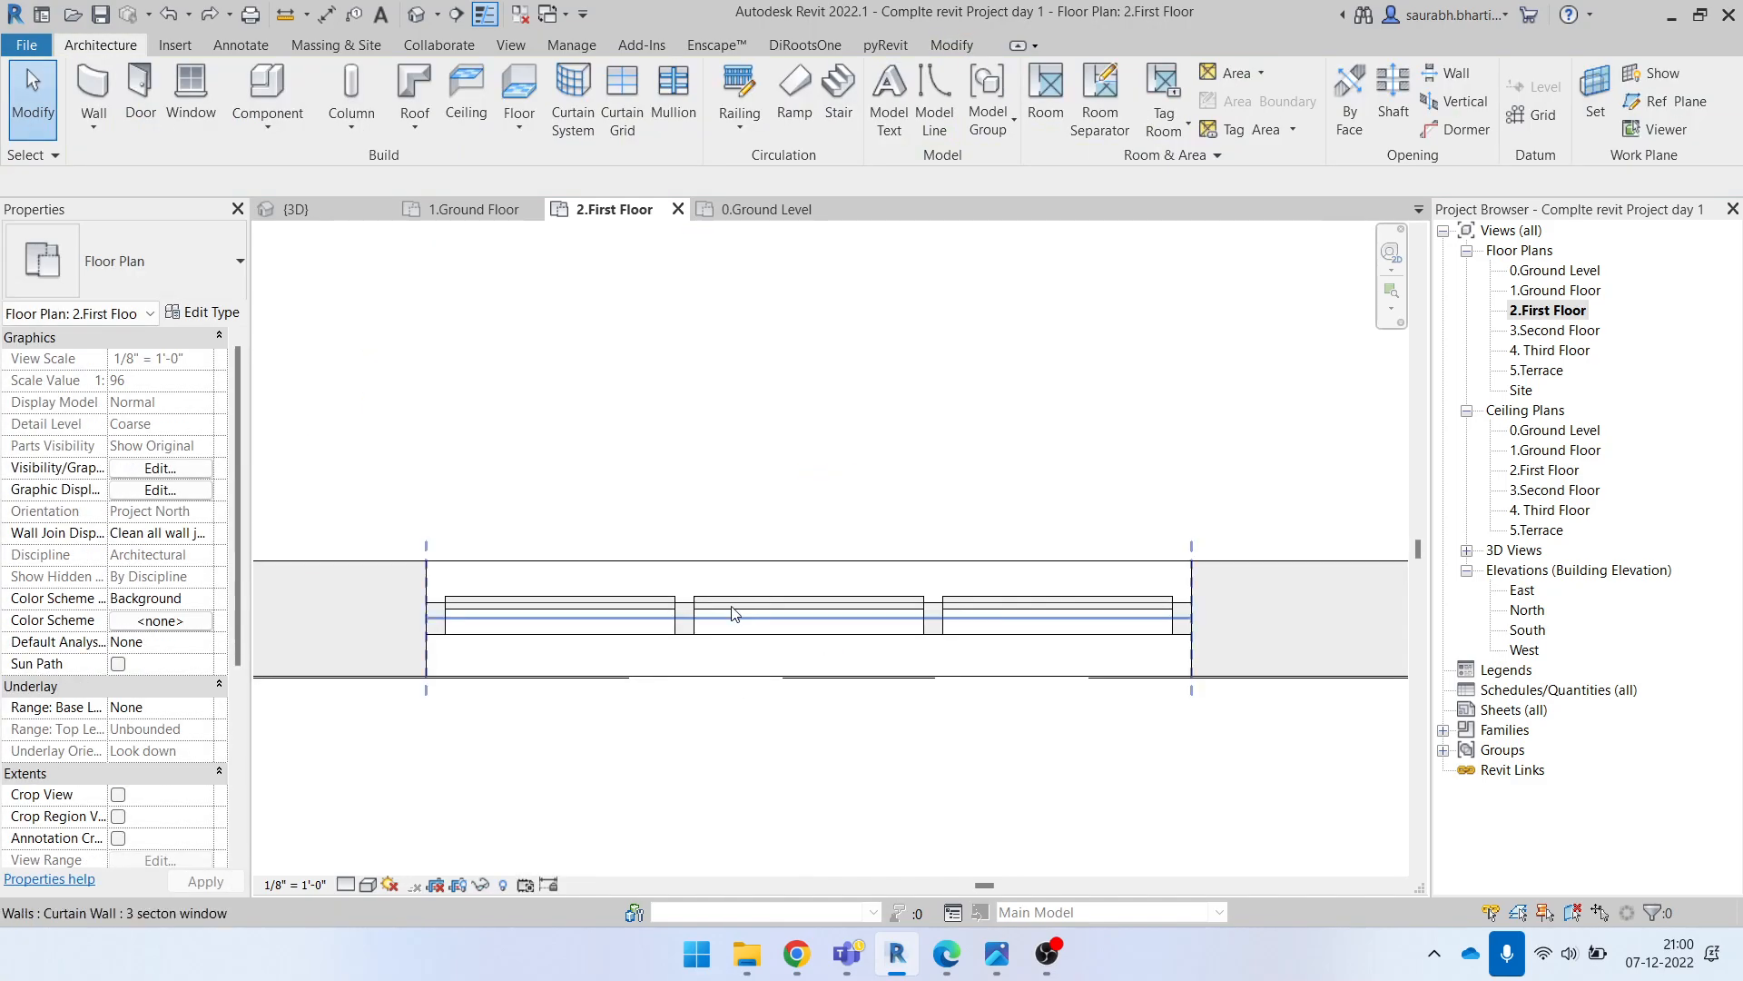
{"action": "left_click", "coordinate": [770, 598]}
{"action": "left_click", "coordinate": [777, 395]}
{"action": "left_click_drag", "start_coordinate": [501, 478], "coordinate": [944, 739]}
{"action": "left_click", "coordinate": [744, 405]}
{"action": "scroll", "coordinate": [720, 629], "scroll_direction": "down", "scroll_amount": 3}
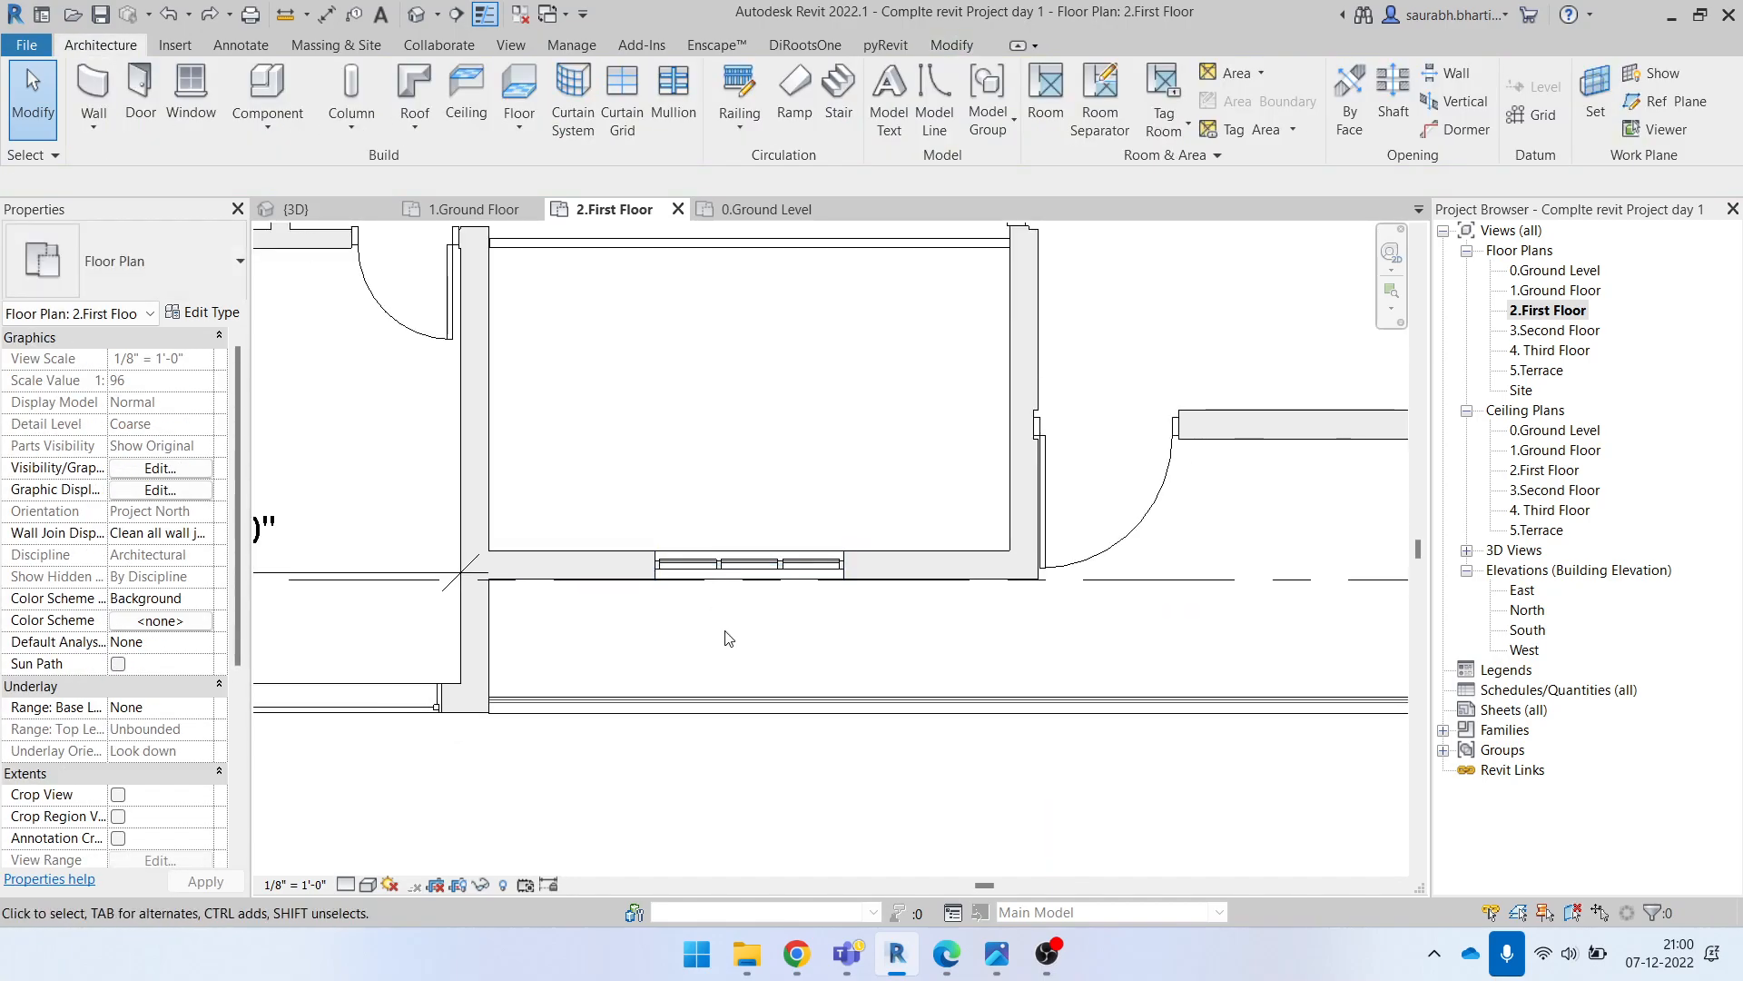
Step: Reveal the hidden elements of the first-floor plan, unhide the FIRST FLOOR.pdf image, and leave the reveal mode
{"action": "scroll", "coordinate": [767, 649], "scroll_direction": "down", "scroll_amount": 3}
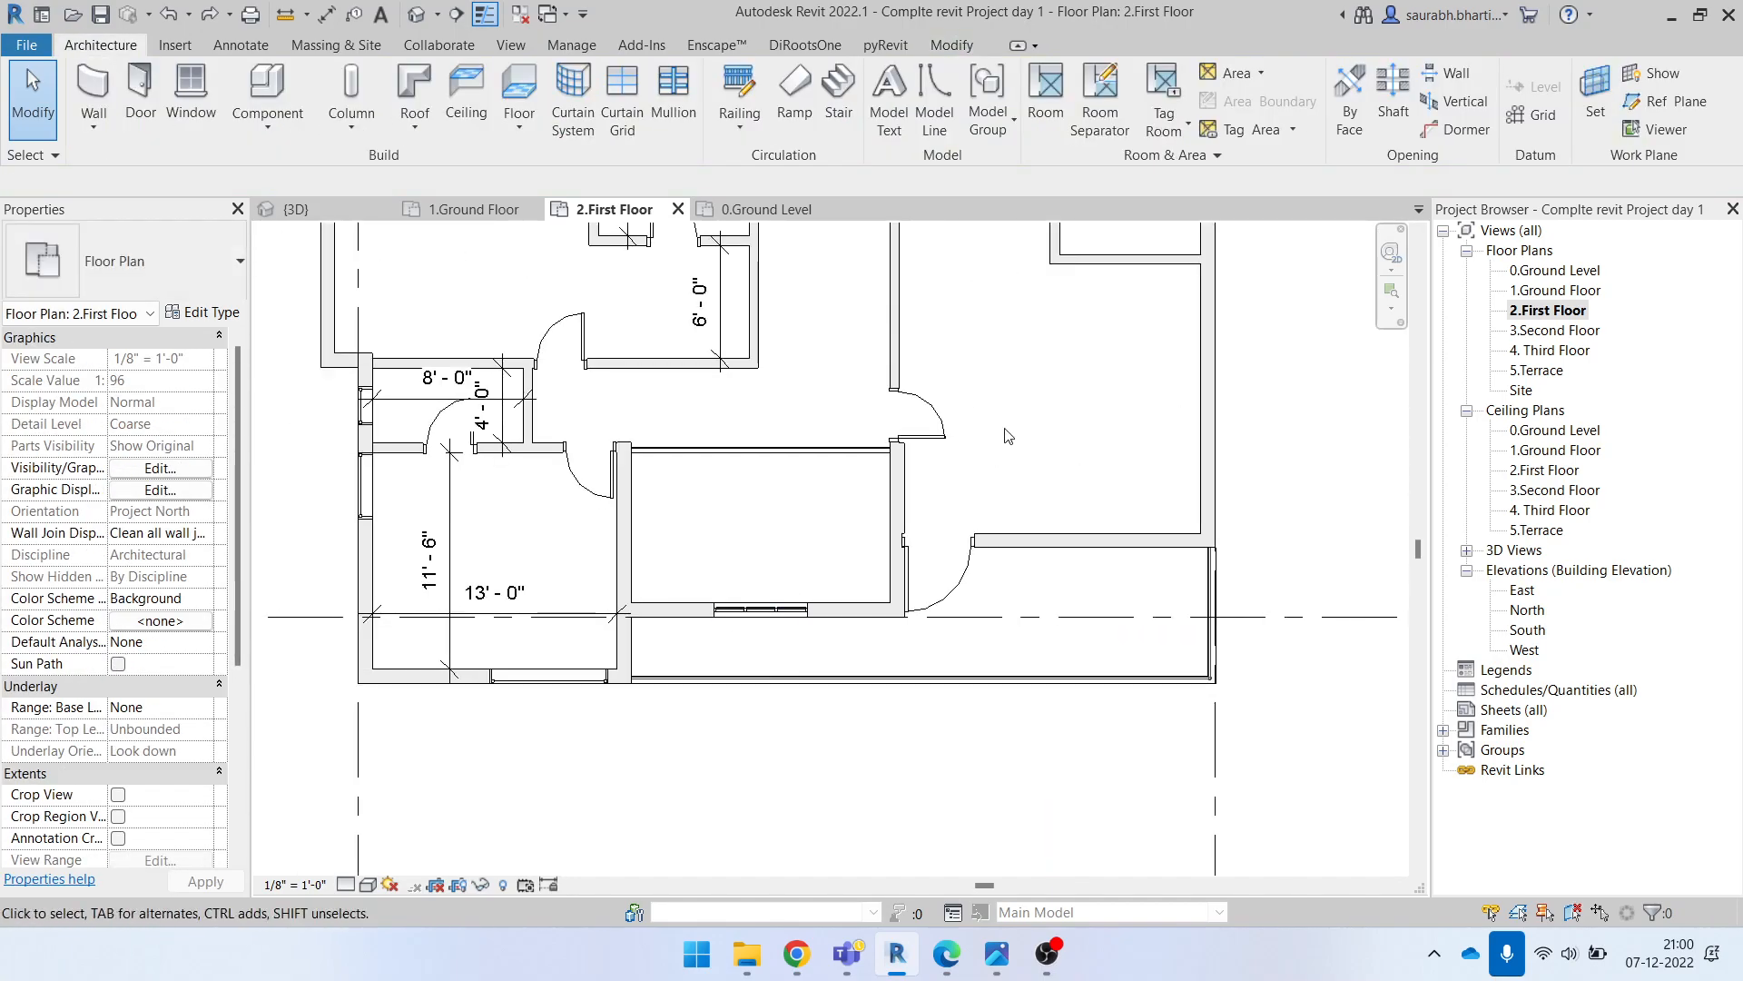
{"action": "scroll", "coordinate": [881, 553], "scroll_direction": "down", "scroll_amount": 1}
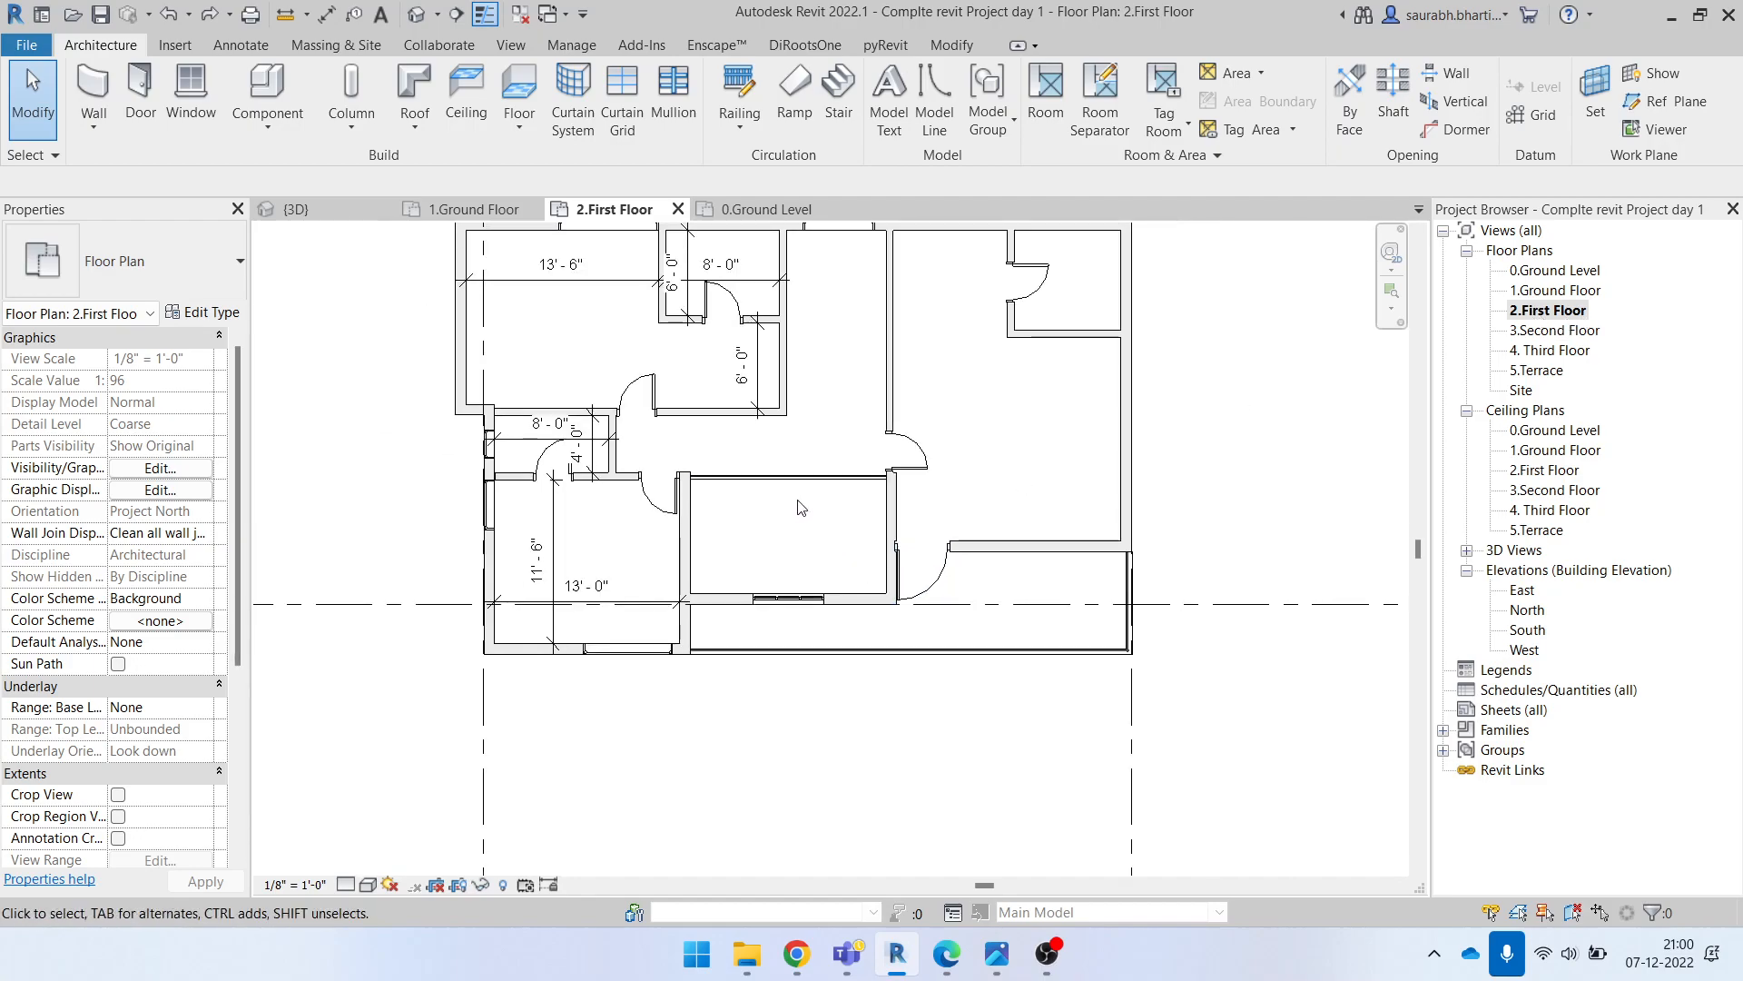
{"action": "scroll", "coordinate": [1004, 392], "scroll_direction": "down", "scroll_amount": 1}
{"action": "scroll", "coordinate": [854, 409], "scroll_direction": "down", "scroll_amount": 1}
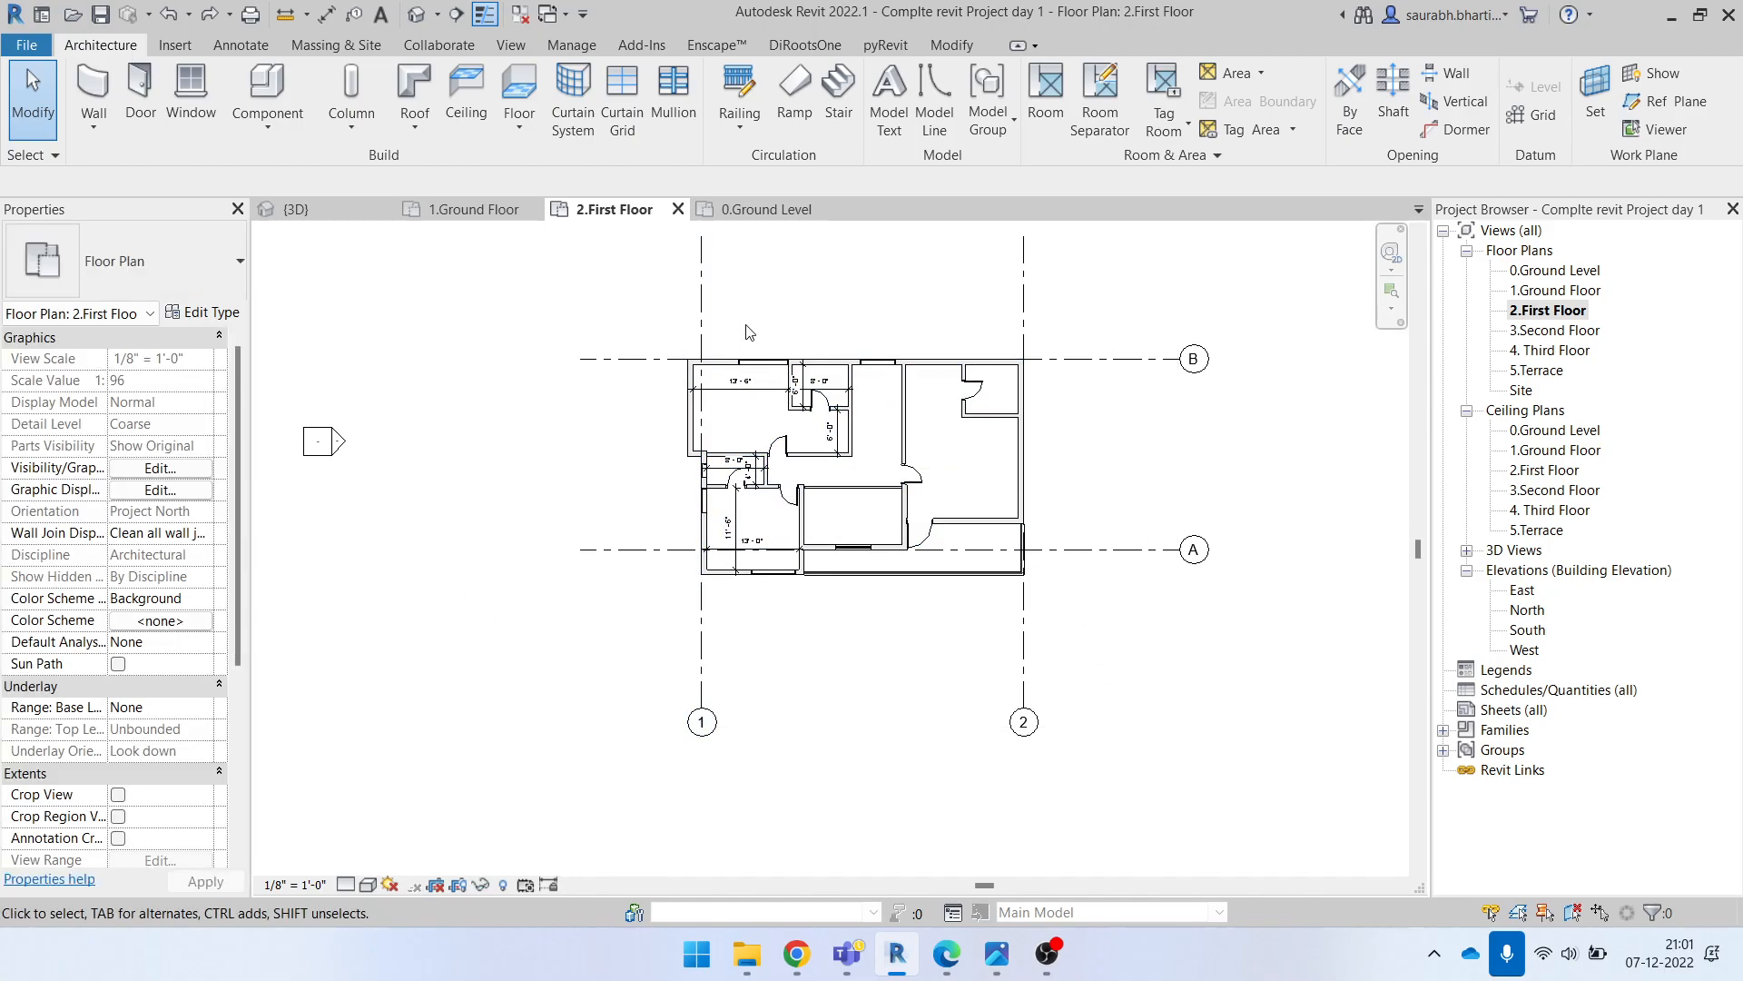
{"action": "left_click", "coordinate": [502, 885]}
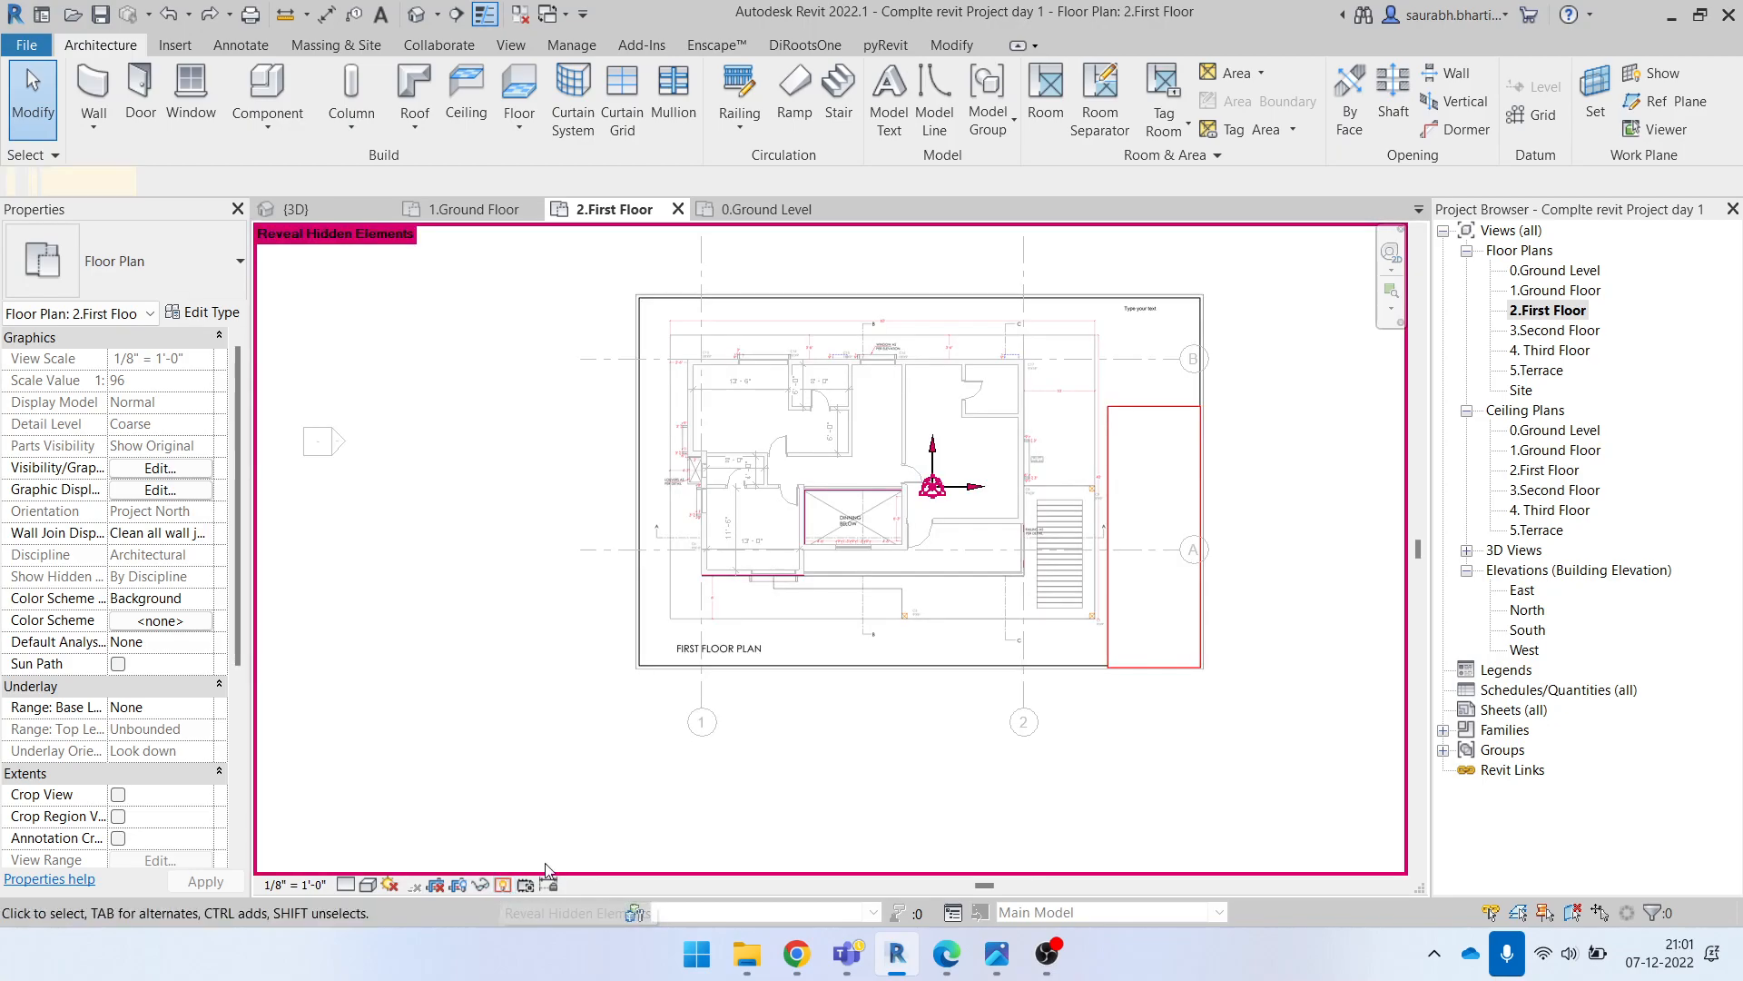
{"action": "scroll", "coordinate": [1077, 385], "scroll_direction": "up", "scroll_amount": 1}
{"action": "left_click", "coordinate": [1151, 347]}
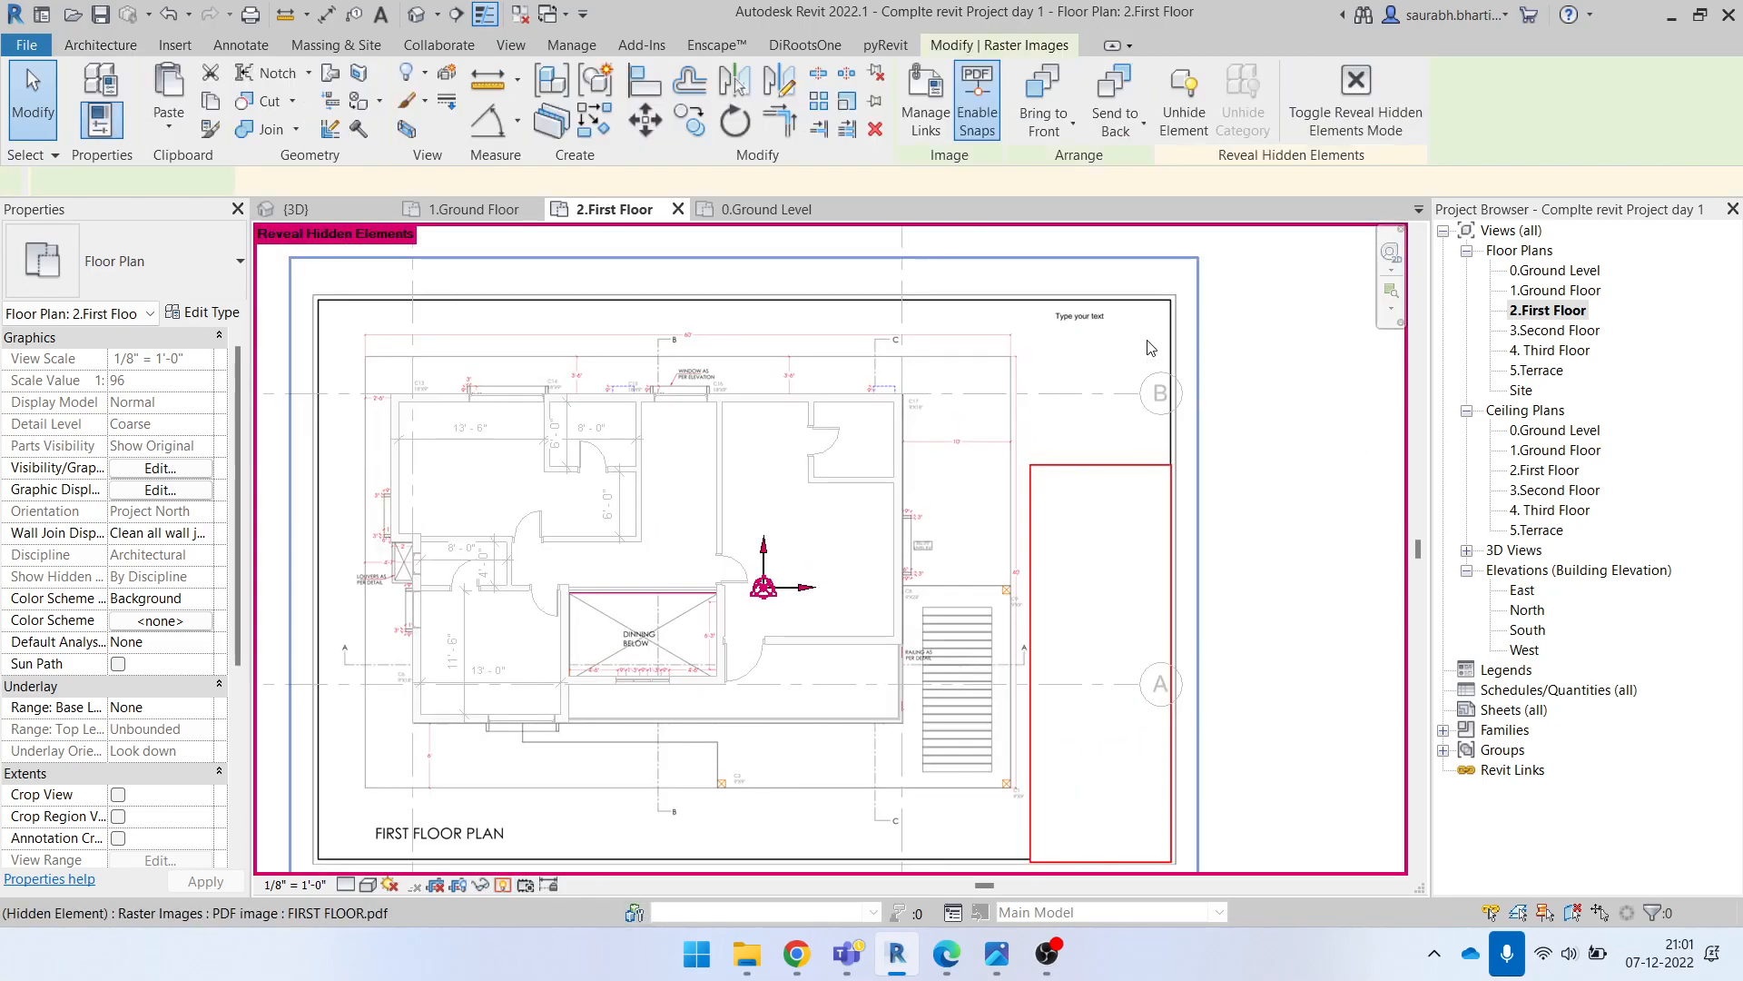
{"action": "right_click", "coordinate": [1150, 343]}
{"action": "mouse_move", "coordinate": [1365, 480]}
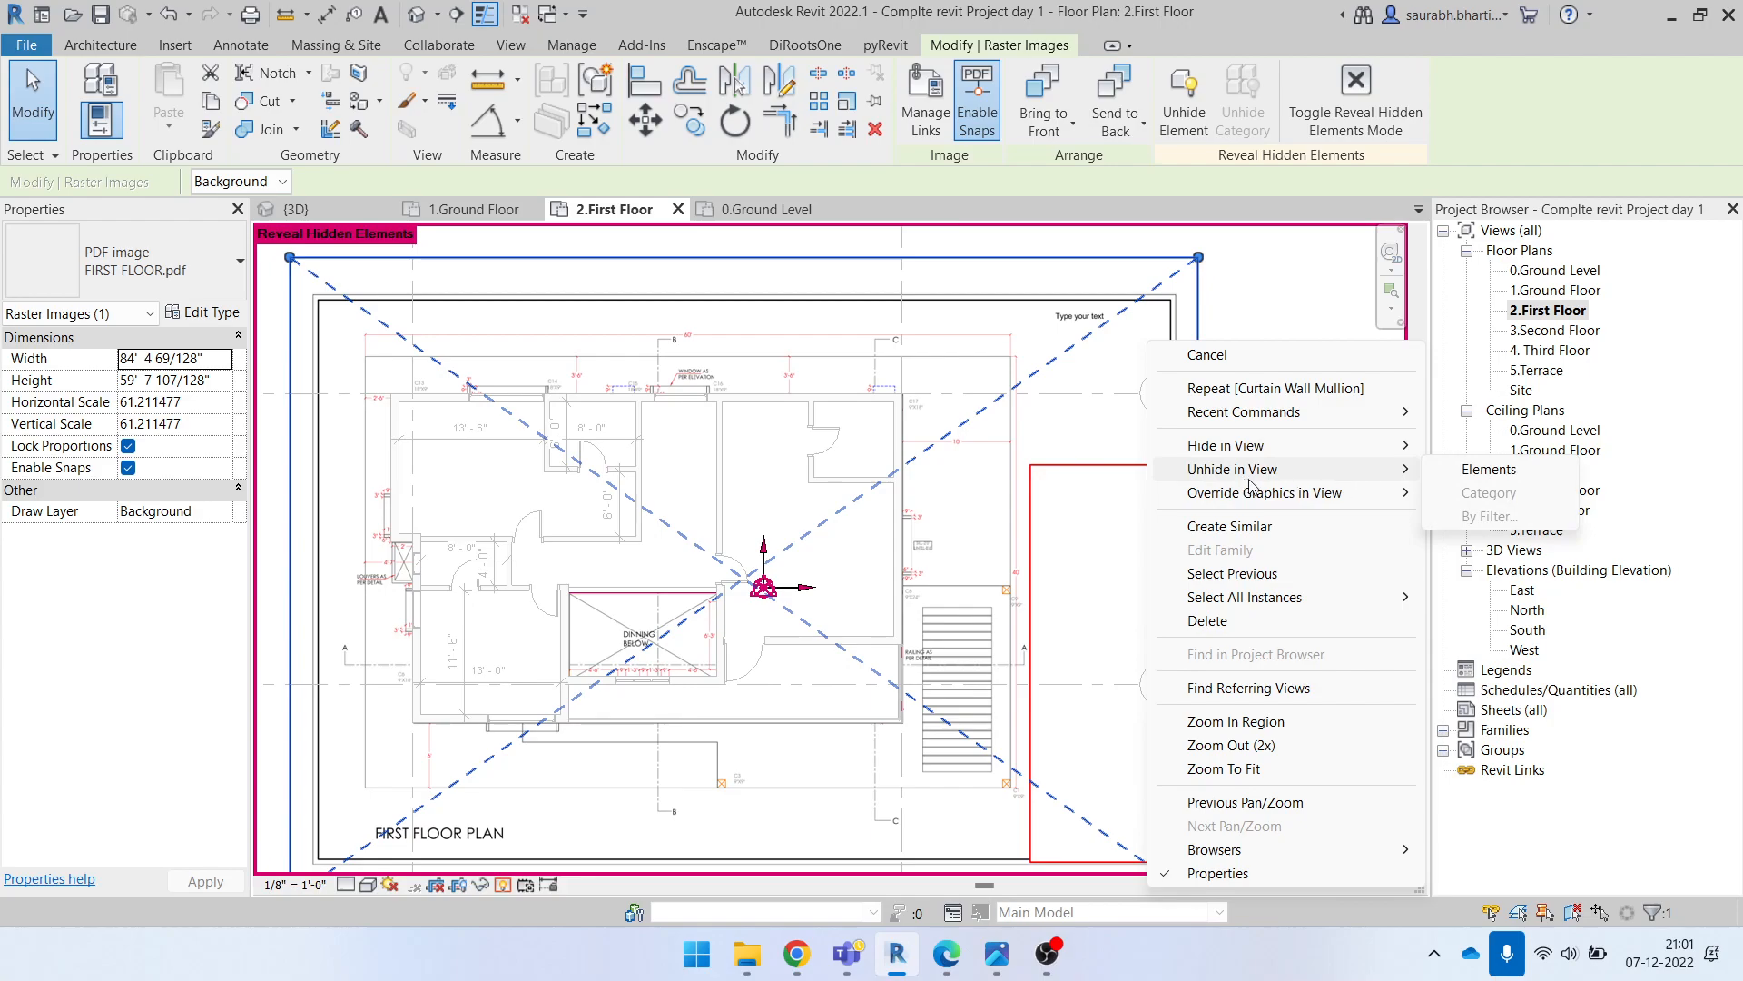
{"action": "left_click", "coordinate": [1456, 471]}
{"action": "left_click", "coordinate": [502, 887]}
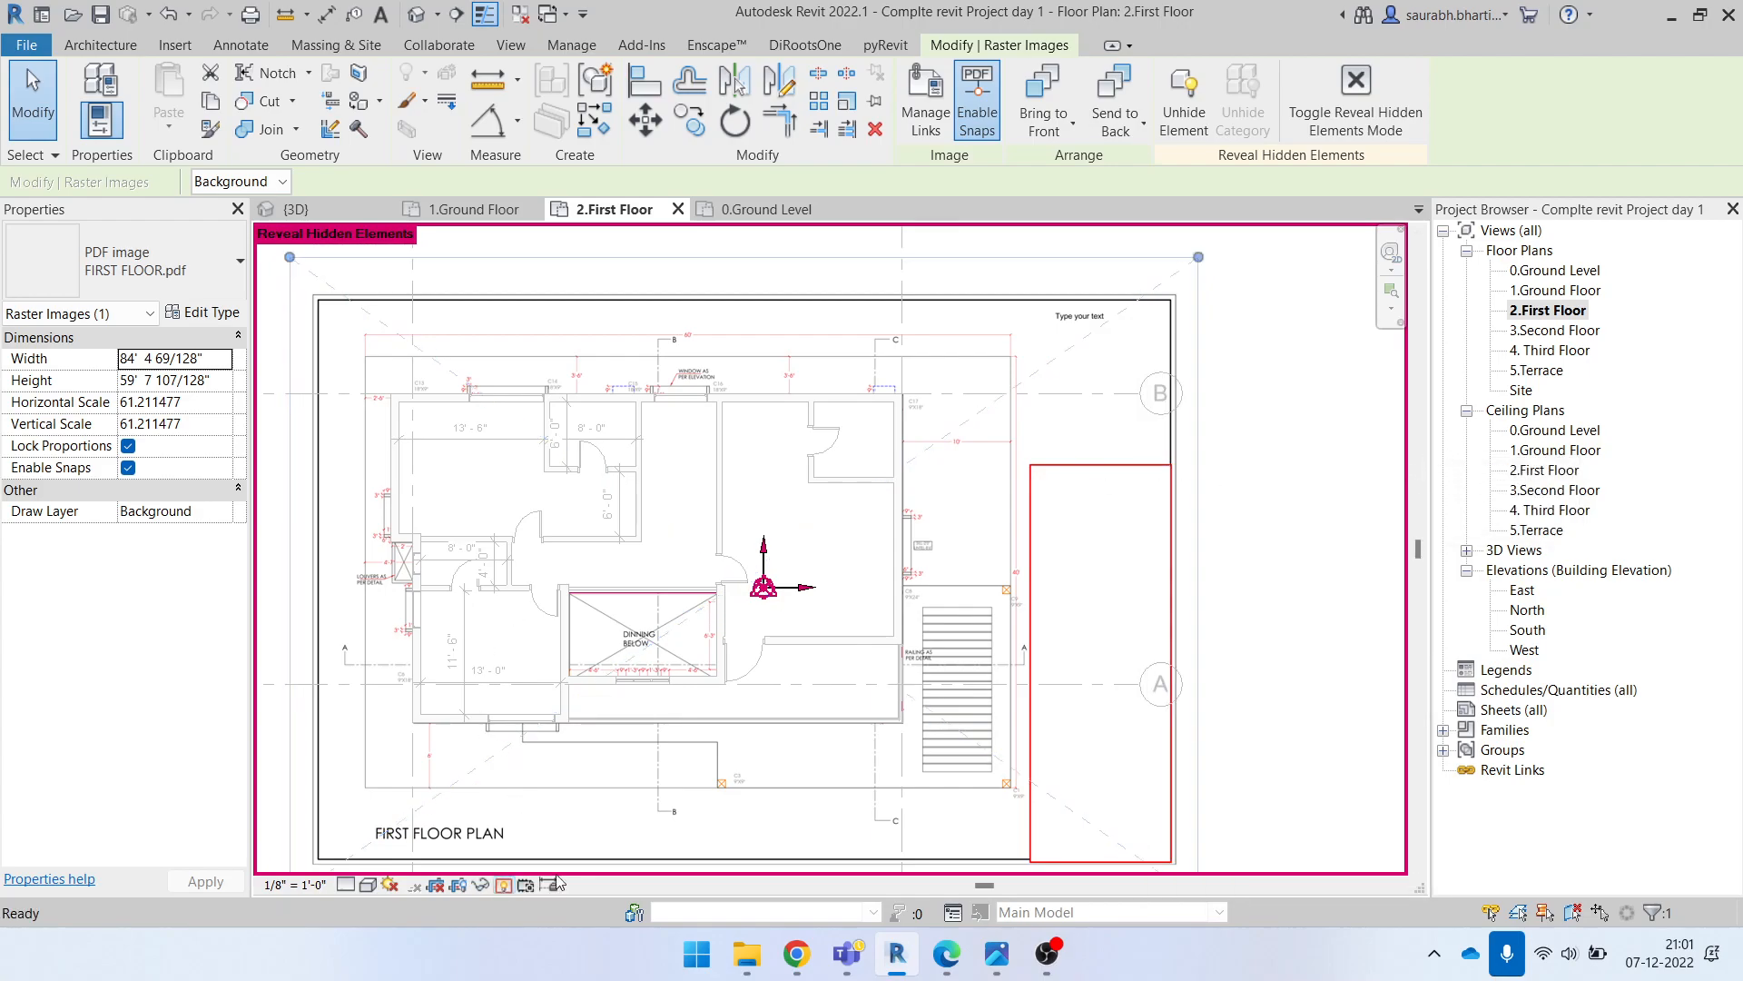
{"action": "scroll", "coordinate": [526, 495], "scroll_direction": "down", "scroll_amount": 5}
{"action": "scroll", "coordinate": [590, 520], "scroll_direction": "up", "scroll_amount": 4}
{"action": "scroll", "coordinate": [504, 470], "scroll_direction": "up", "scroll_amount": 2}
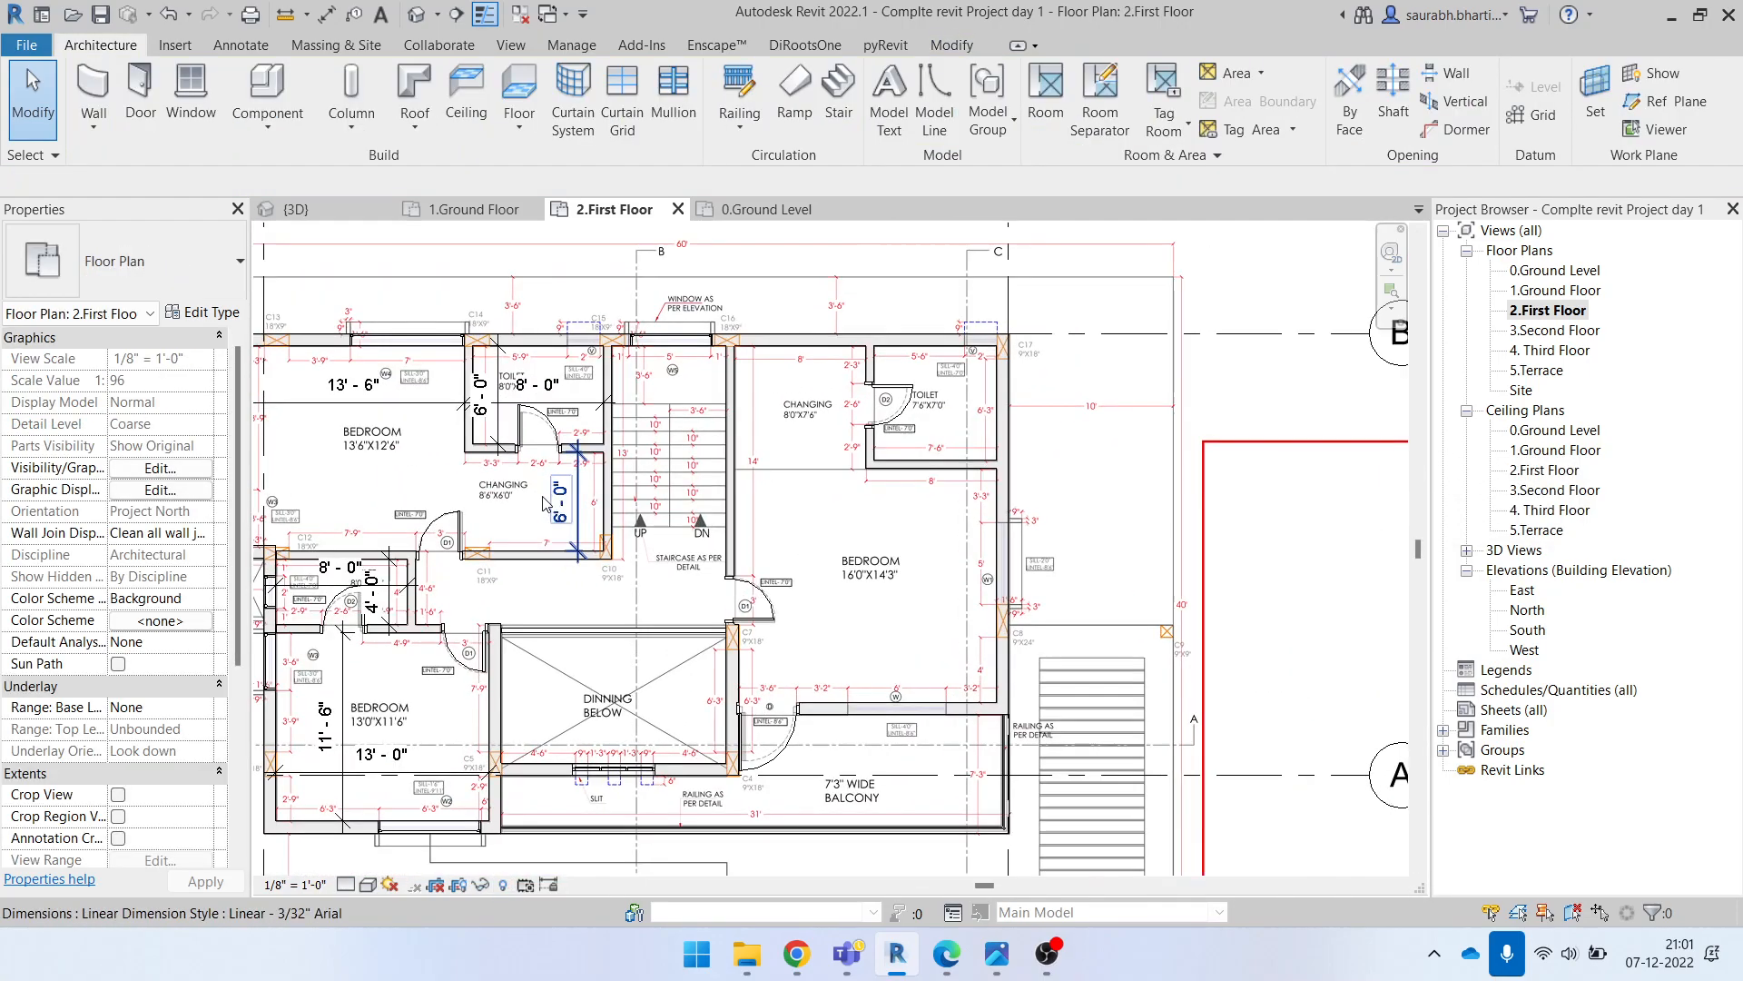
{"action": "scroll", "coordinate": [596, 692], "scroll_direction": "down", "scroll_amount": 3}
{"action": "left_click", "coordinate": [502, 886]}
{"action": "scroll", "coordinate": [765, 535], "scroll_direction": "up", "scroll_amount": 2}
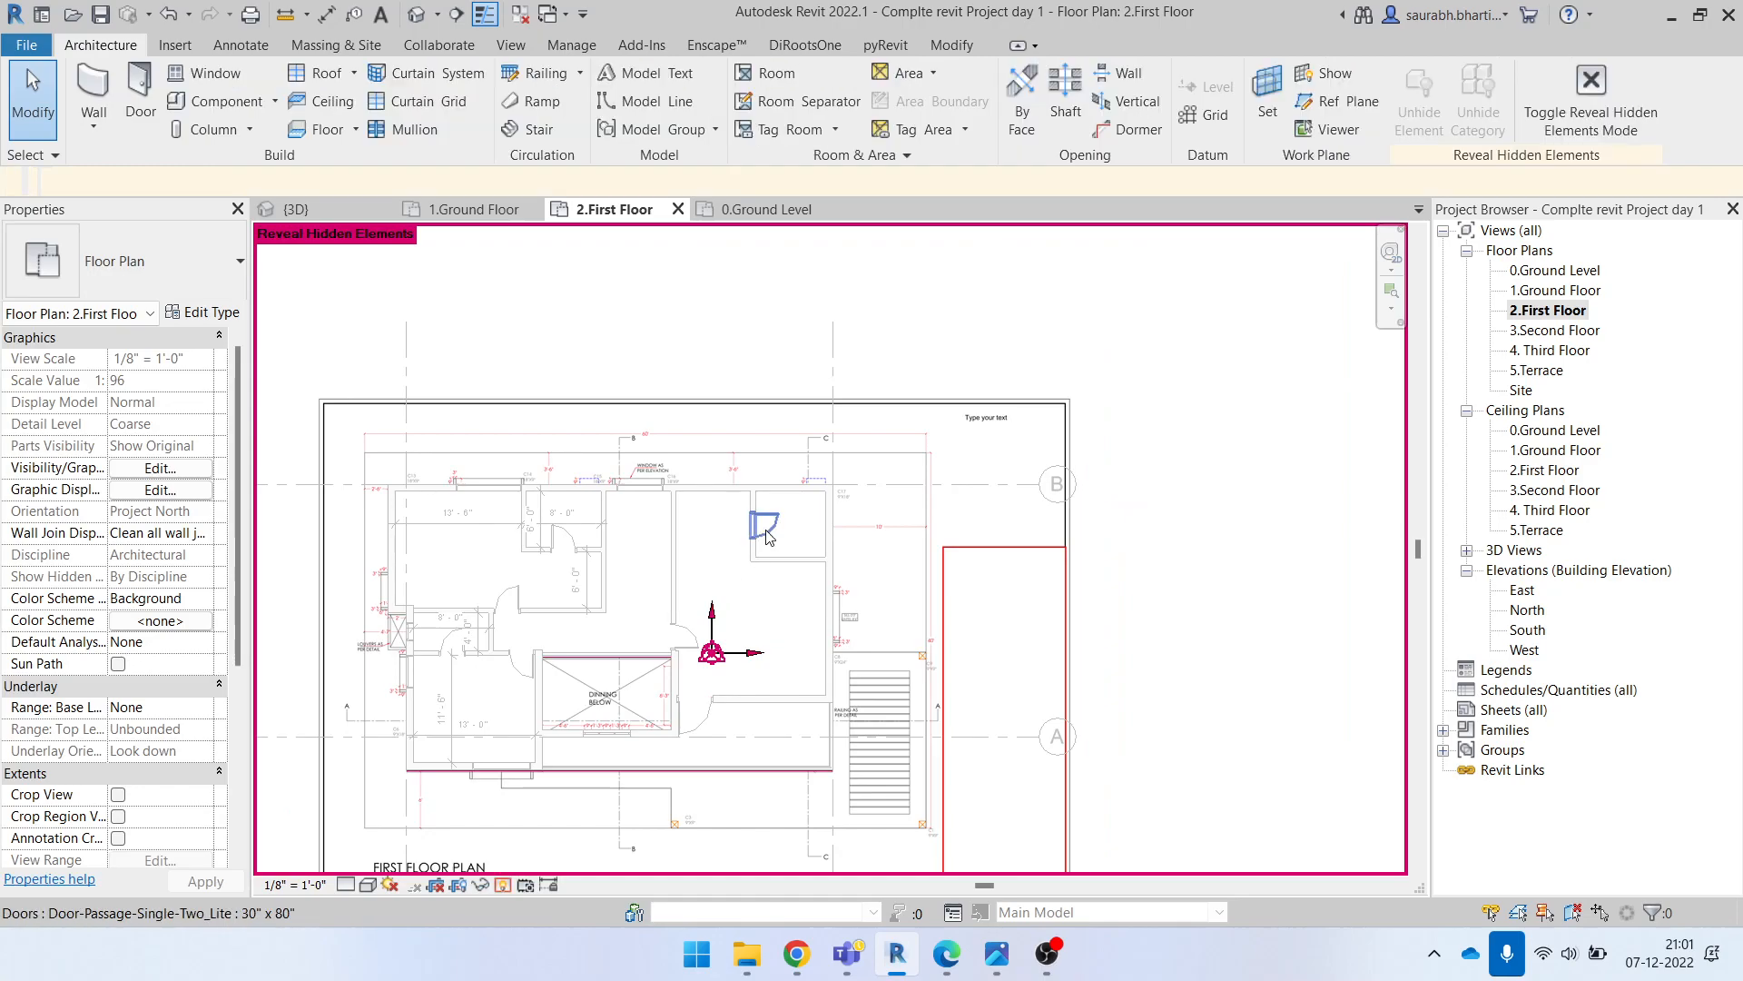
{"action": "left_click", "coordinate": [502, 885]}
{"action": "scroll", "coordinate": [672, 626], "scroll_direction": "down", "scroll_amount": 3}
Step: Draw a thin detail line along the dining void's first diagonal, from its upper-left corner to its lower-right corner
{"action": "scroll", "coordinate": [675, 628], "scroll_direction": "up", "scroll_amount": 2}
{"action": "scroll", "coordinate": [674, 628], "scroll_direction": "up", "scroll_amount": 4}
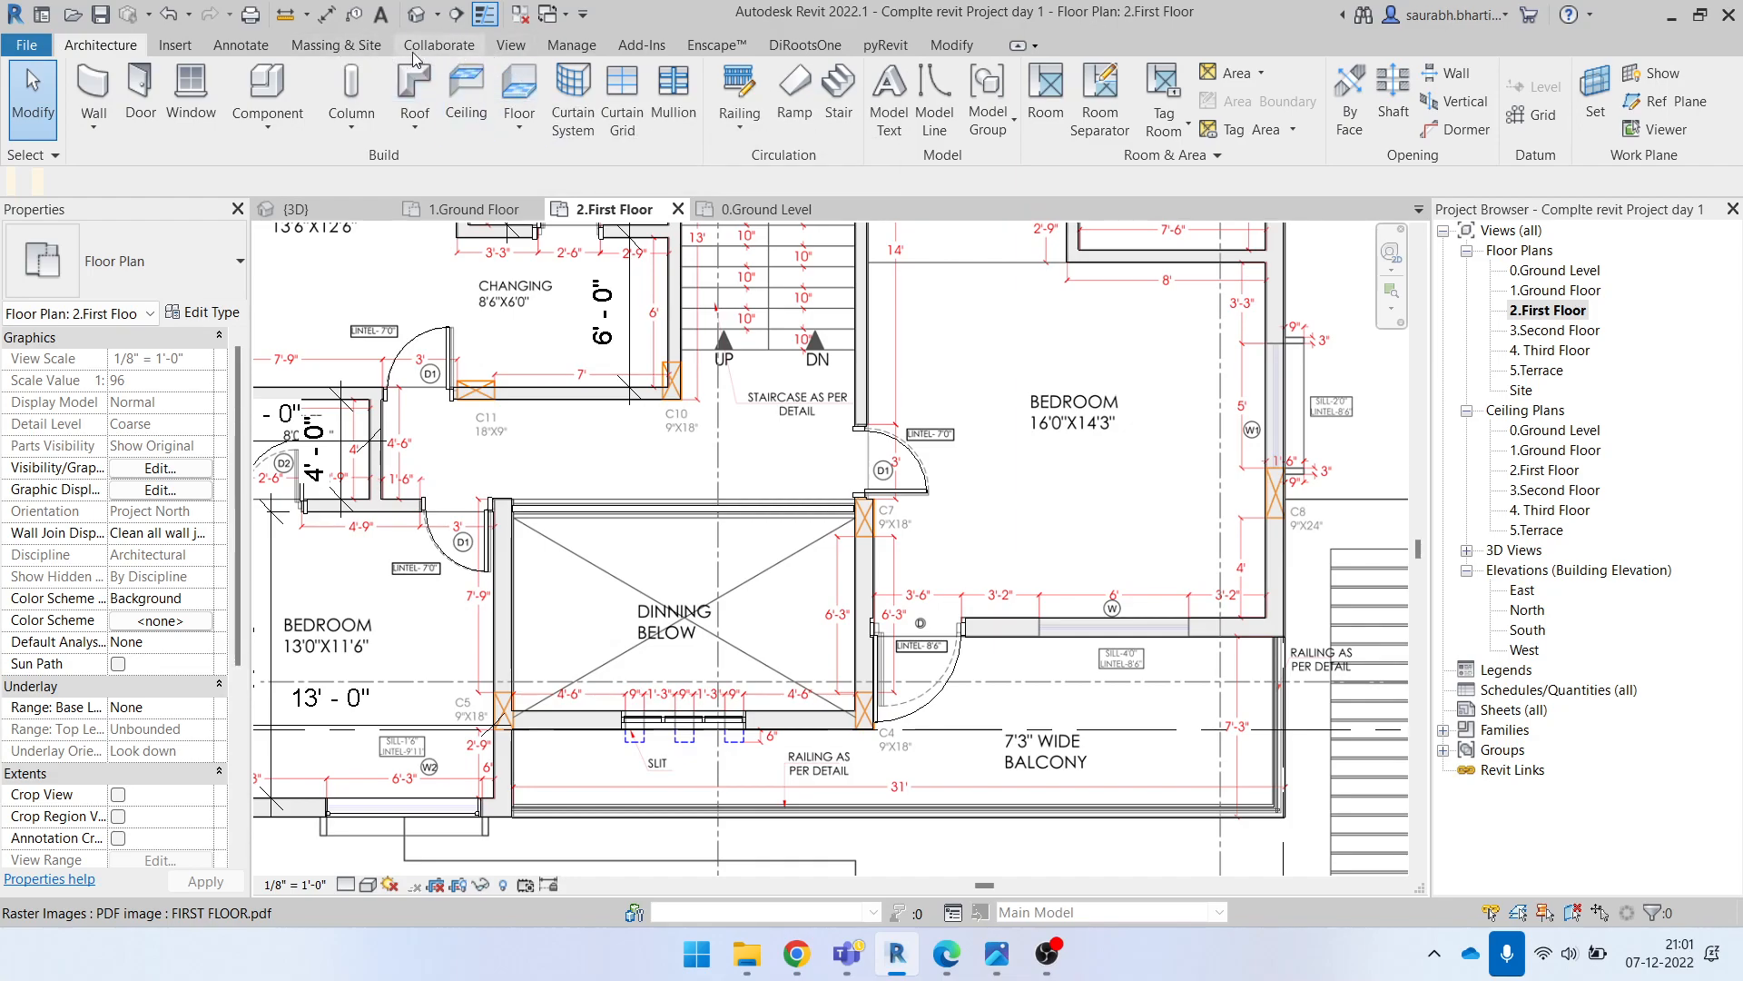
{"action": "left_click", "coordinate": [242, 46]}
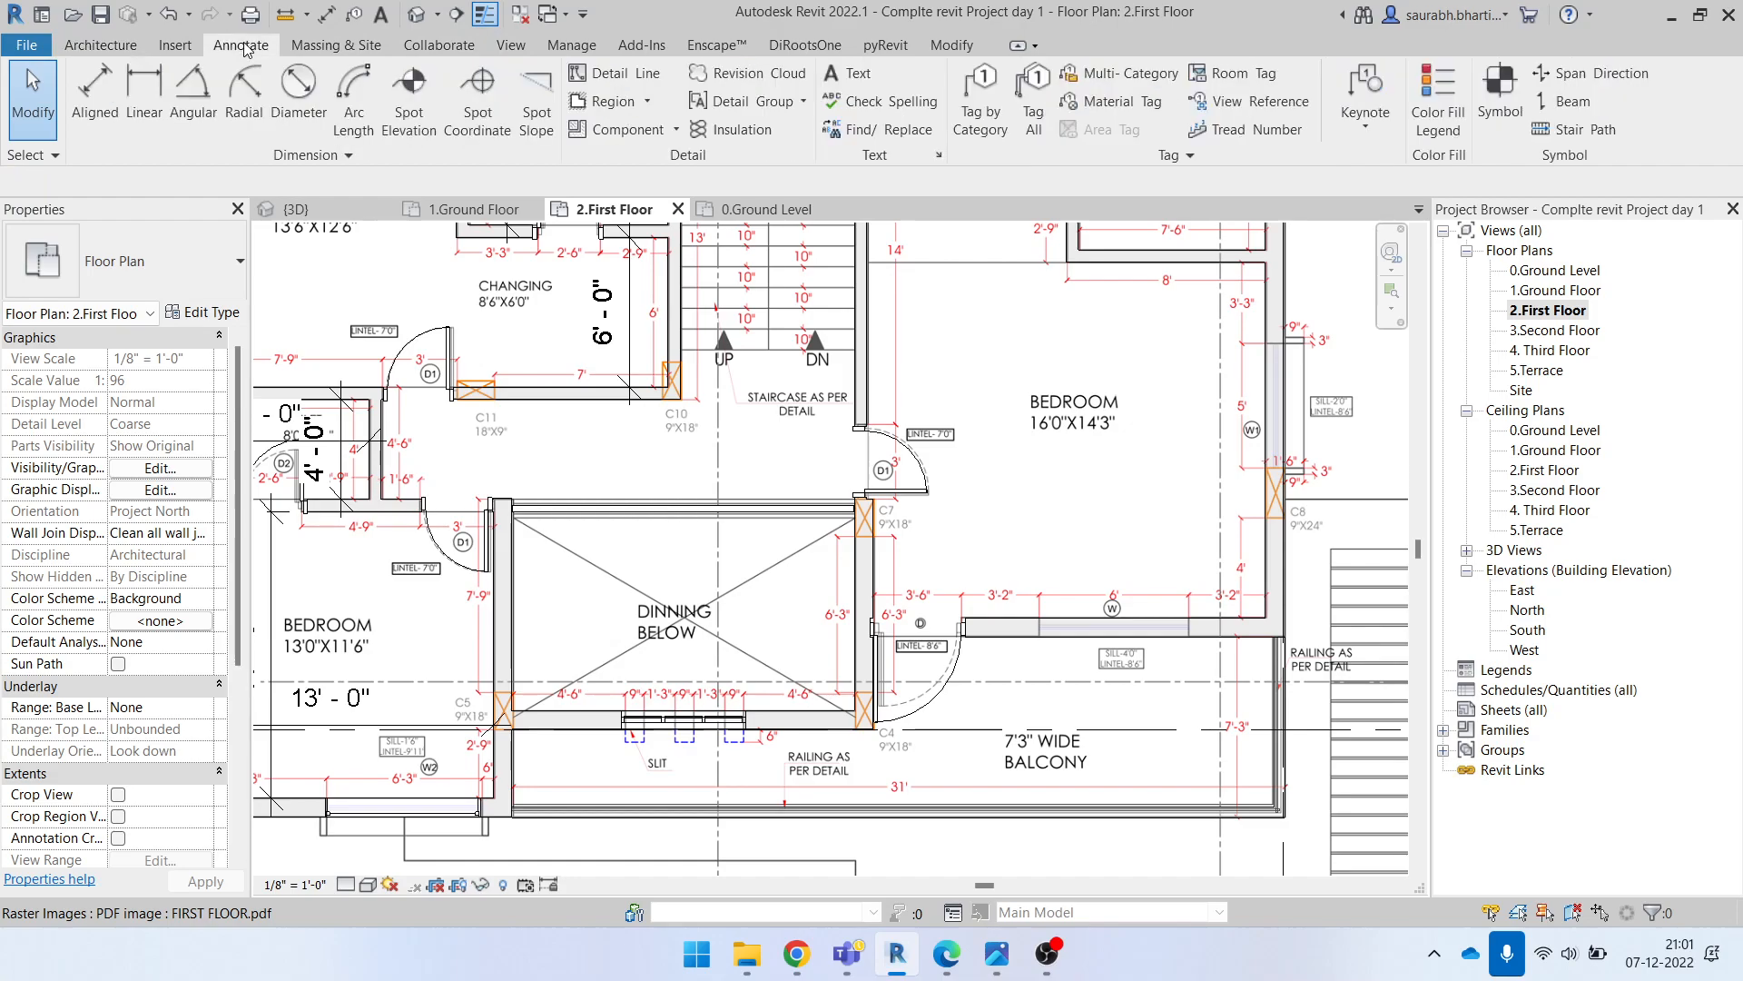
{"action": "left_click", "coordinate": [629, 84]}
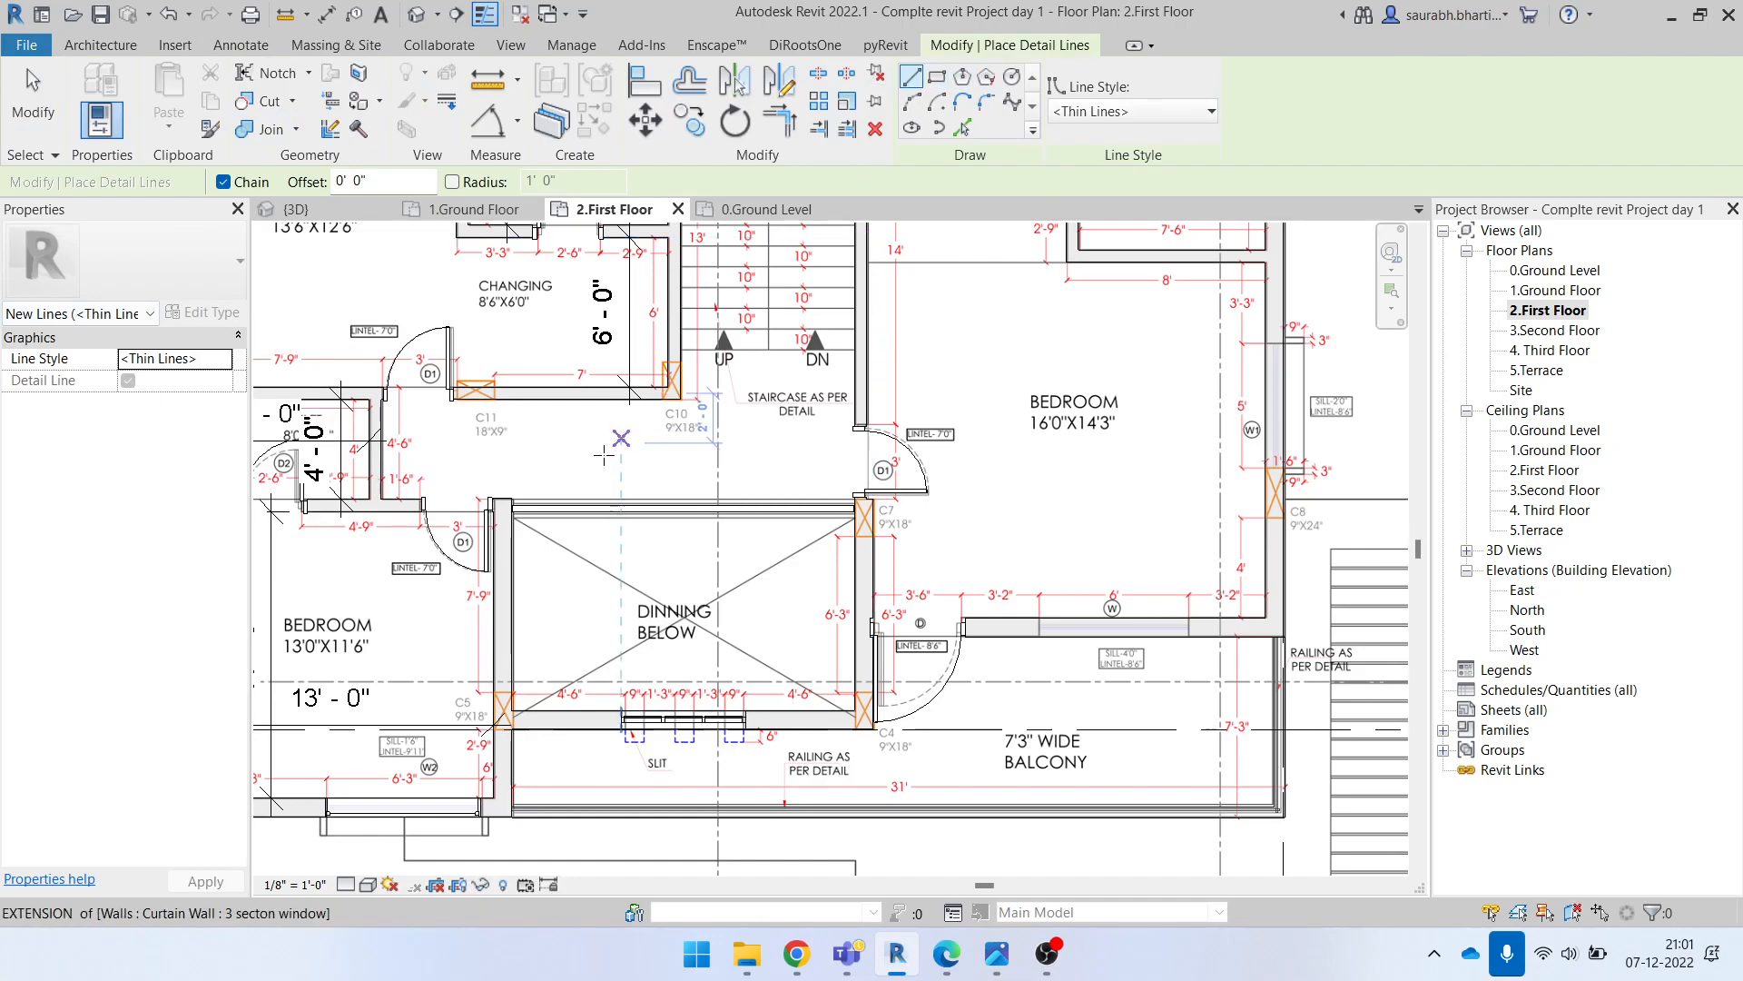
{"action": "scroll", "coordinate": [559, 555], "scroll_direction": "up", "scroll_amount": 3}
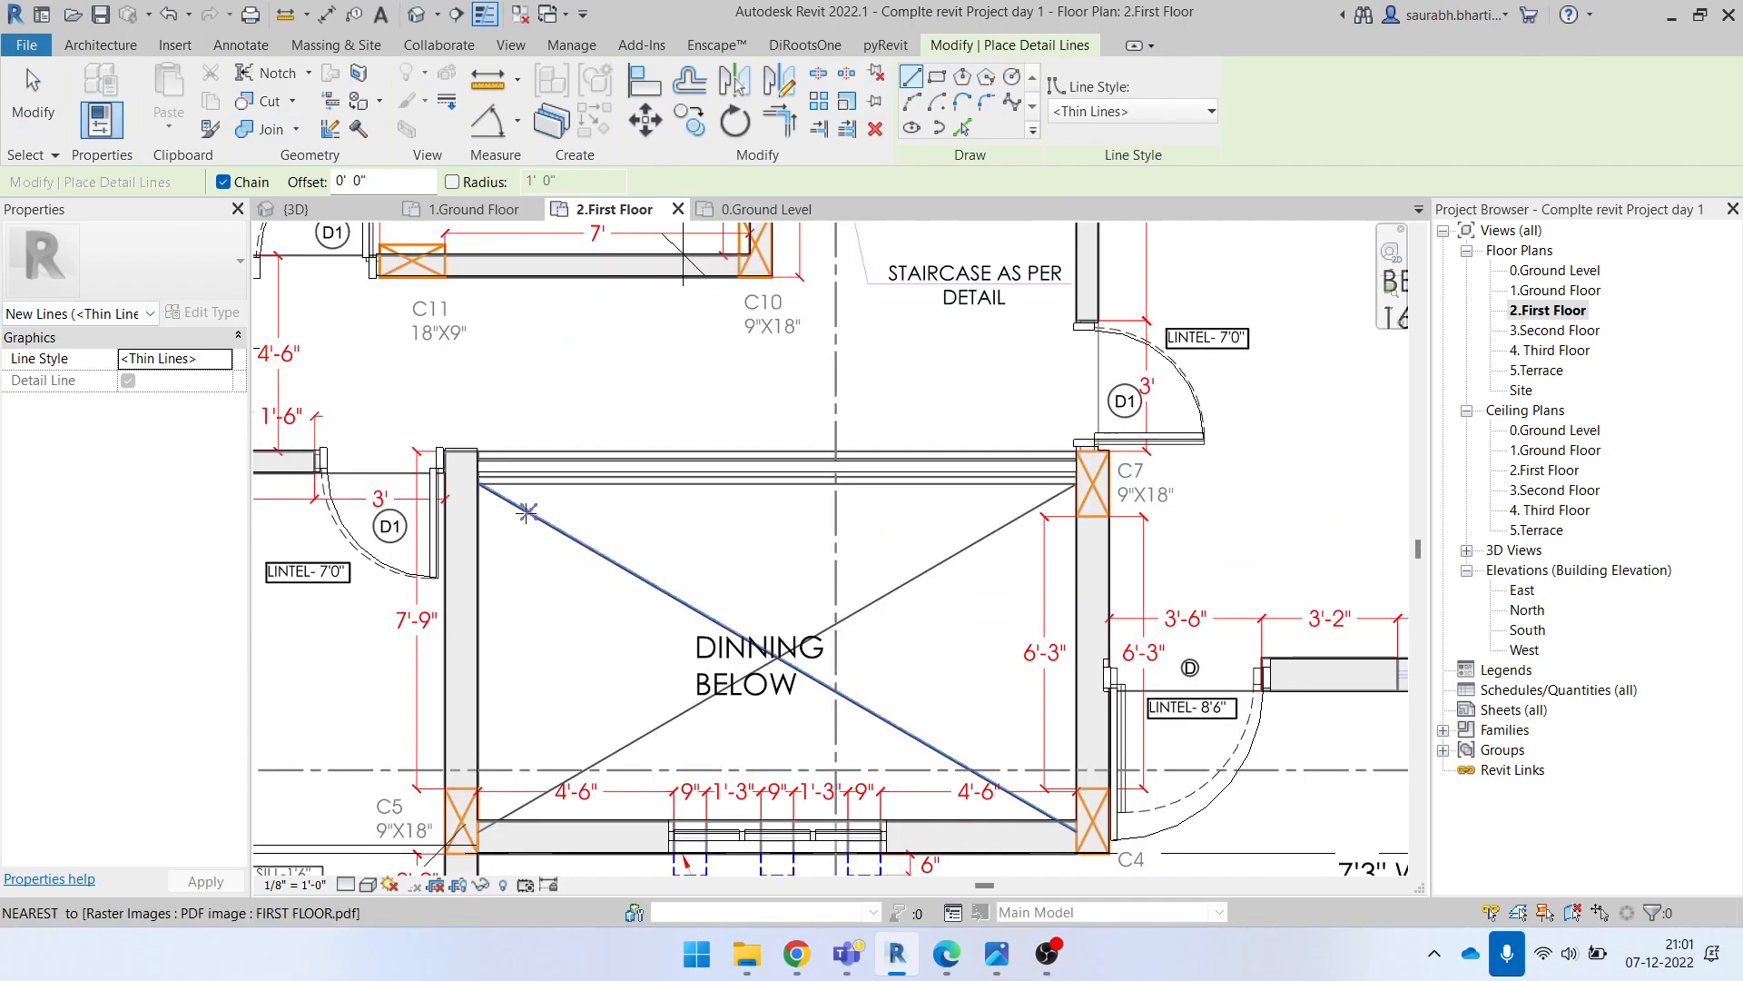
{"action": "left_click", "coordinate": [479, 482]}
{"action": "scroll", "coordinate": [1071, 828], "scroll_direction": "up", "scroll_amount": 3}
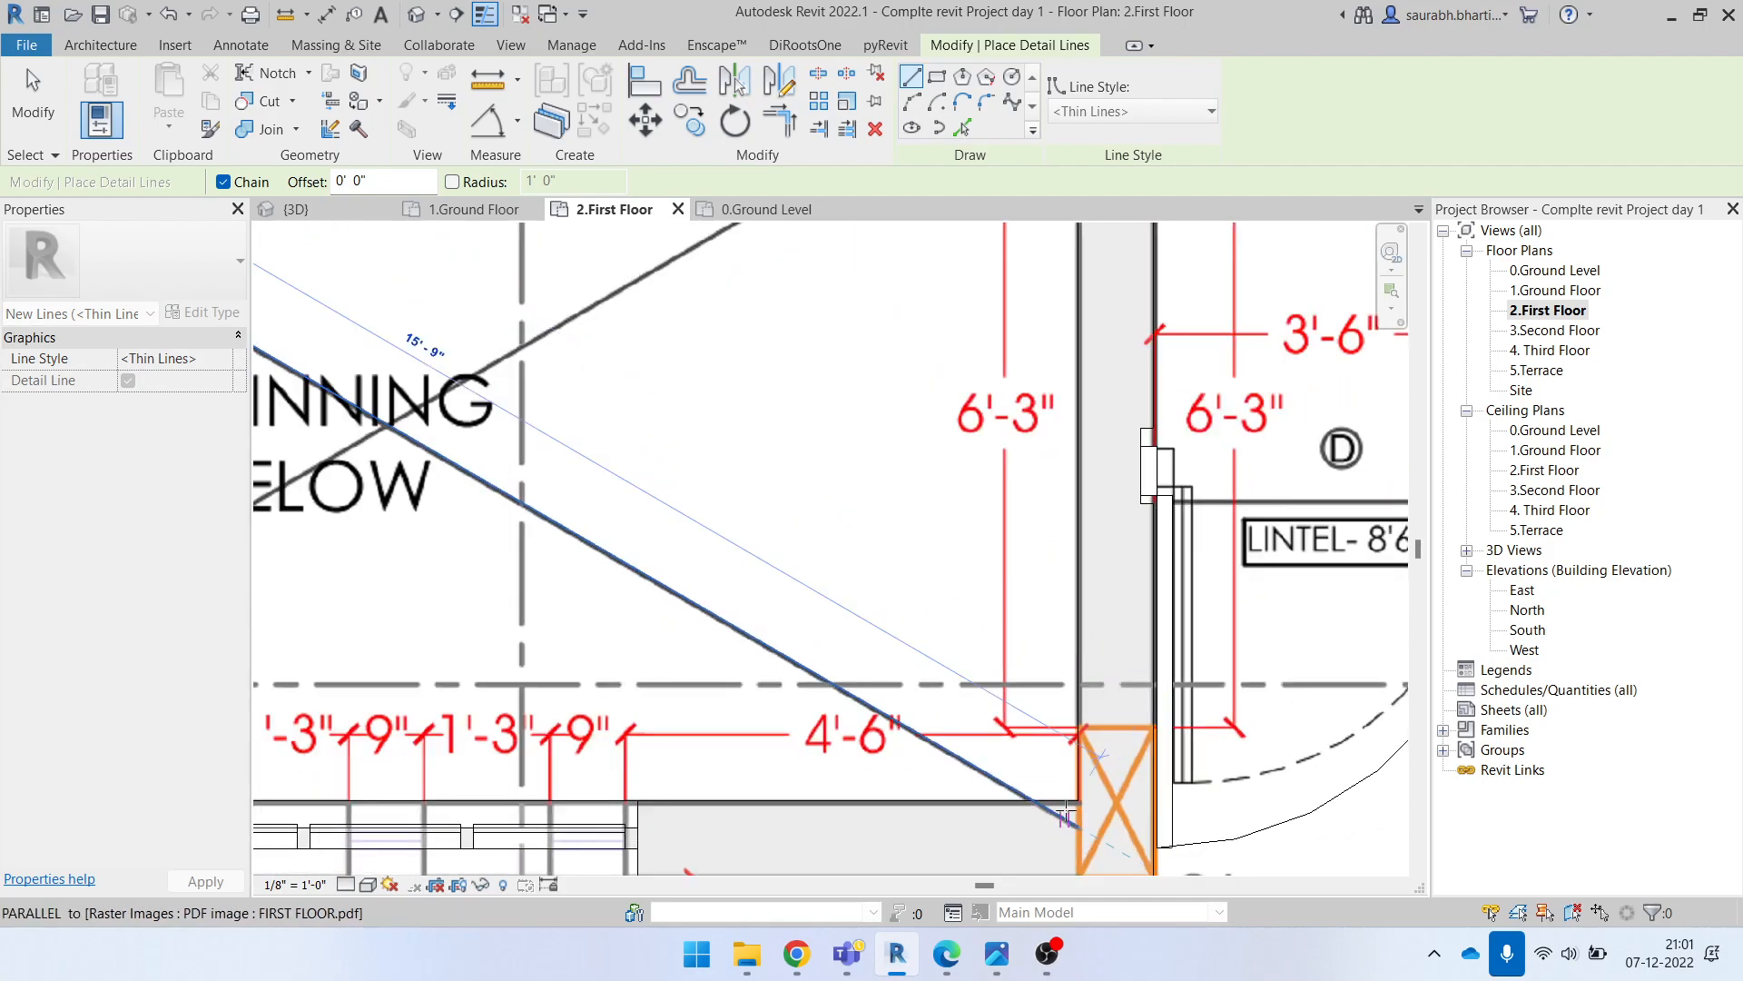
{"action": "left_click", "coordinate": [1078, 823]}
{"action": "scroll", "coordinate": [1089, 813], "scroll_direction": "down", "scroll_amount": 4}
{"action": "key", "text": "Escape"}
{"action": "key", "text": "Escape"}
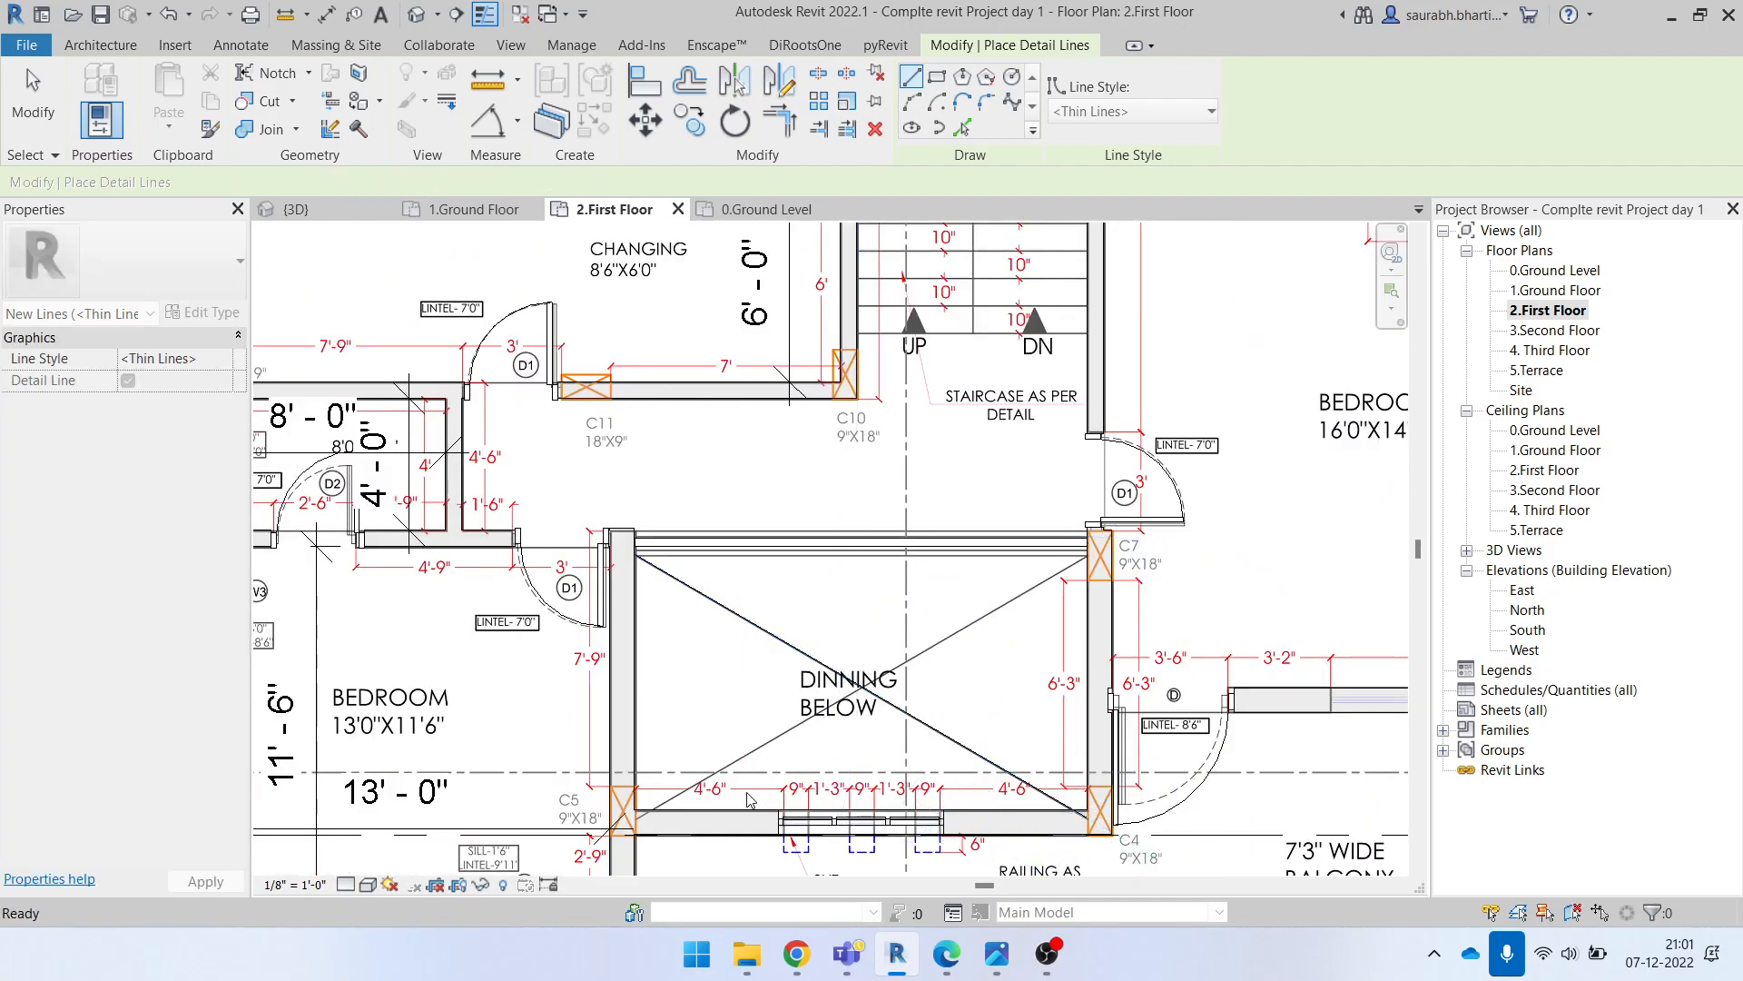
Step: Draw the second diagonal detail line across the dining void, from its lower-left corner to its upper-right corner
{"action": "scroll", "coordinate": [647, 817], "scroll_direction": "up", "scroll_amount": 3}
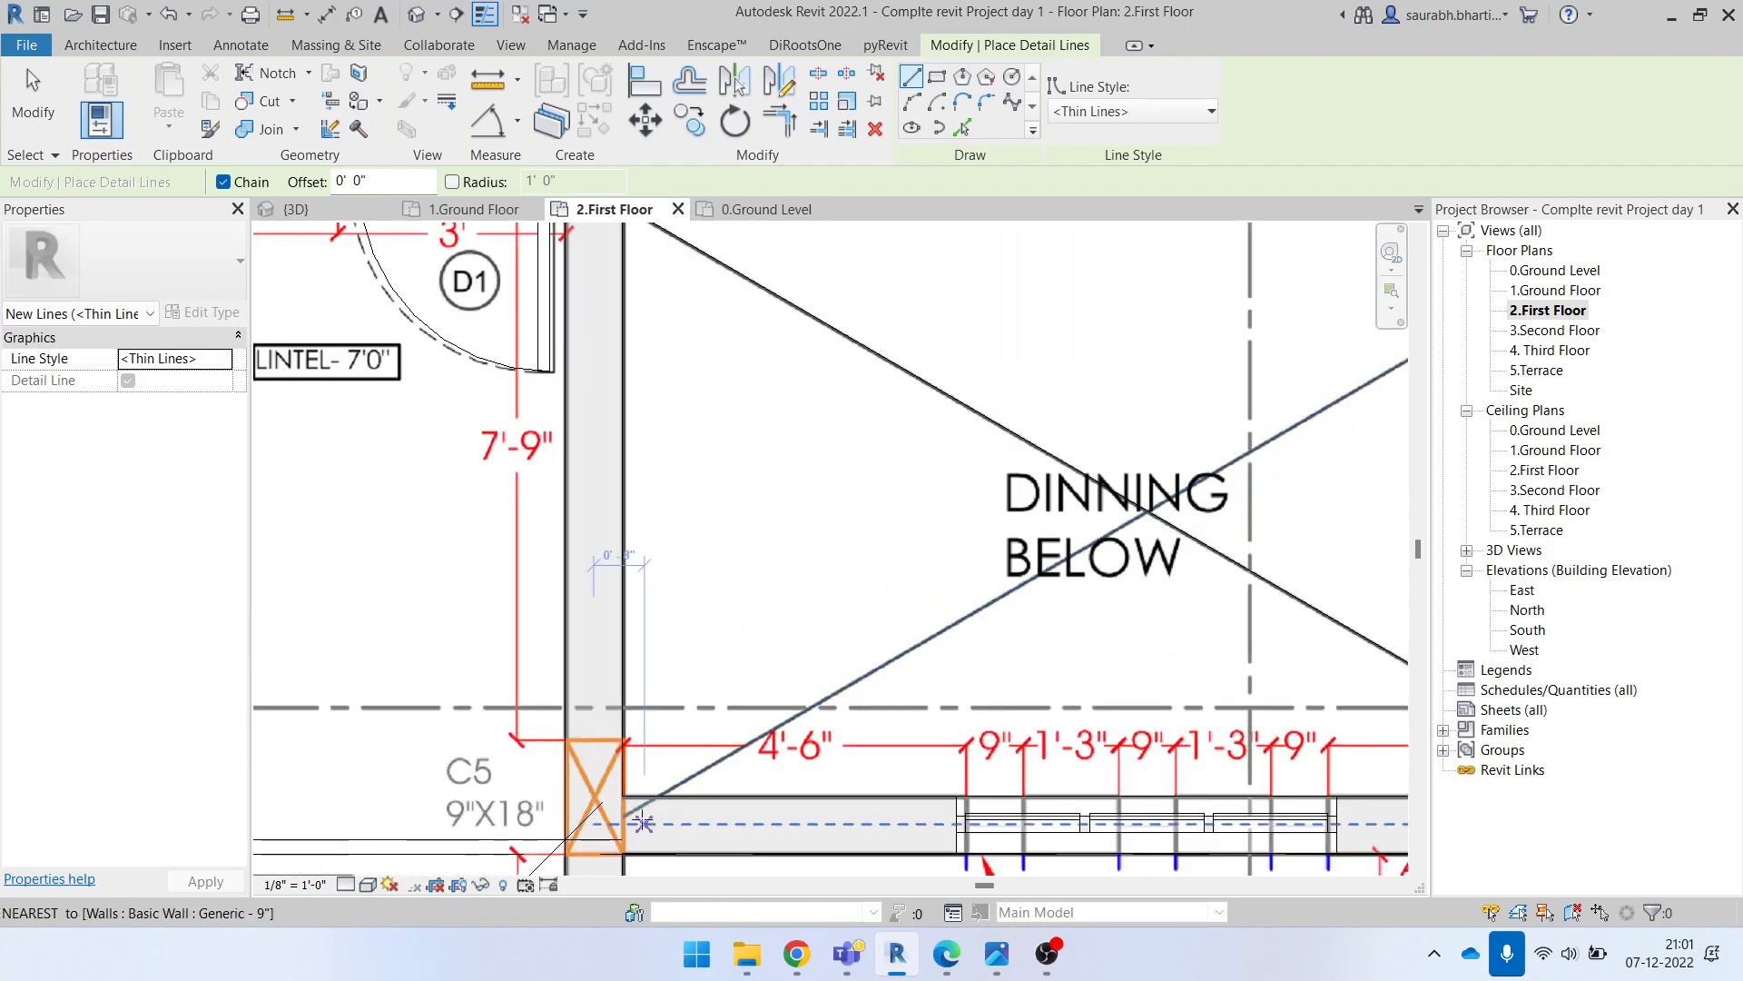
{"action": "left_click", "coordinate": [625, 814]}
{"action": "scroll", "coordinate": [633, 816], "scroll_direction": "down", "scroll_amount": 4}
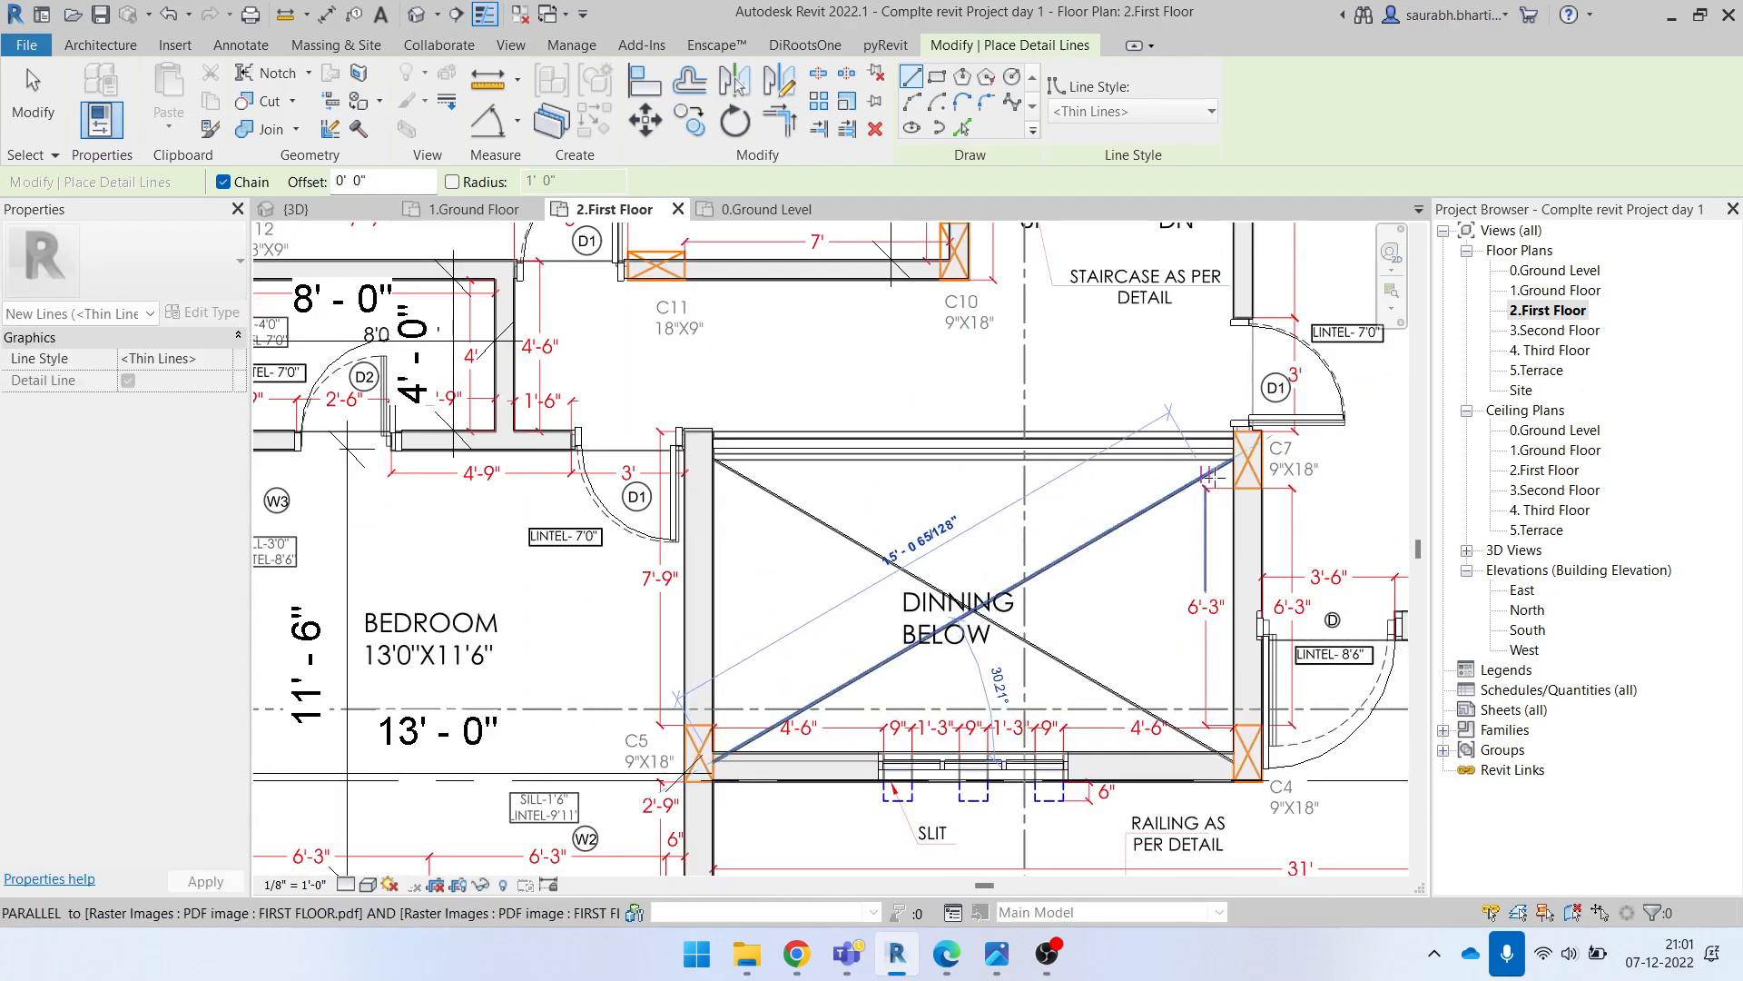
{"action": "scroll", "coordinate": [1236, 474], "scroll_direction": "up", "scroll_amount": 4}
{"action": "left_click", "coordinate": [1237, 474]}
{"action": "key", "text": "Escape"}
{"action": "scroll", "coordinate": [1163, 553], "scroll_direction": "down", "scroll_amount": 5}
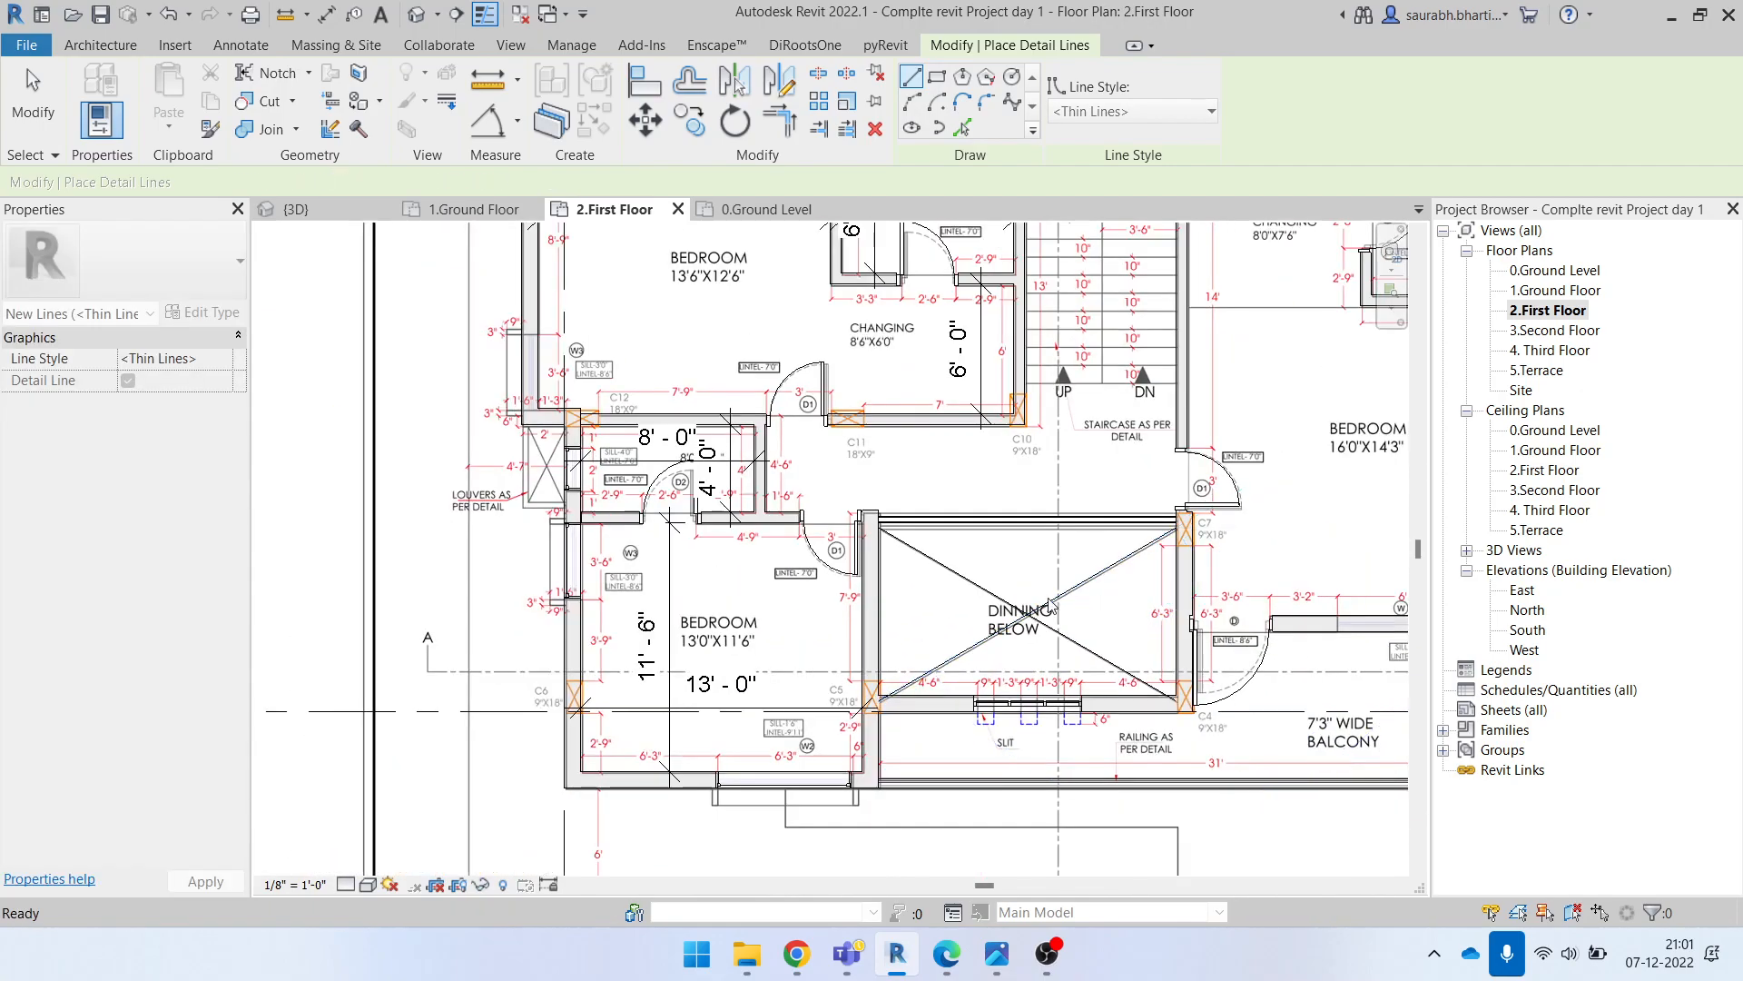
{"action": "key", "text": "Escape"}
Step: Temporarily hide the FIRST FLOOR.pdf image to check the dining void's crossed lines, and restore the hidden image
{"action": "middle_click_drag", "start_coordinate": [1031, 629], "coordinate": [975, 595]}
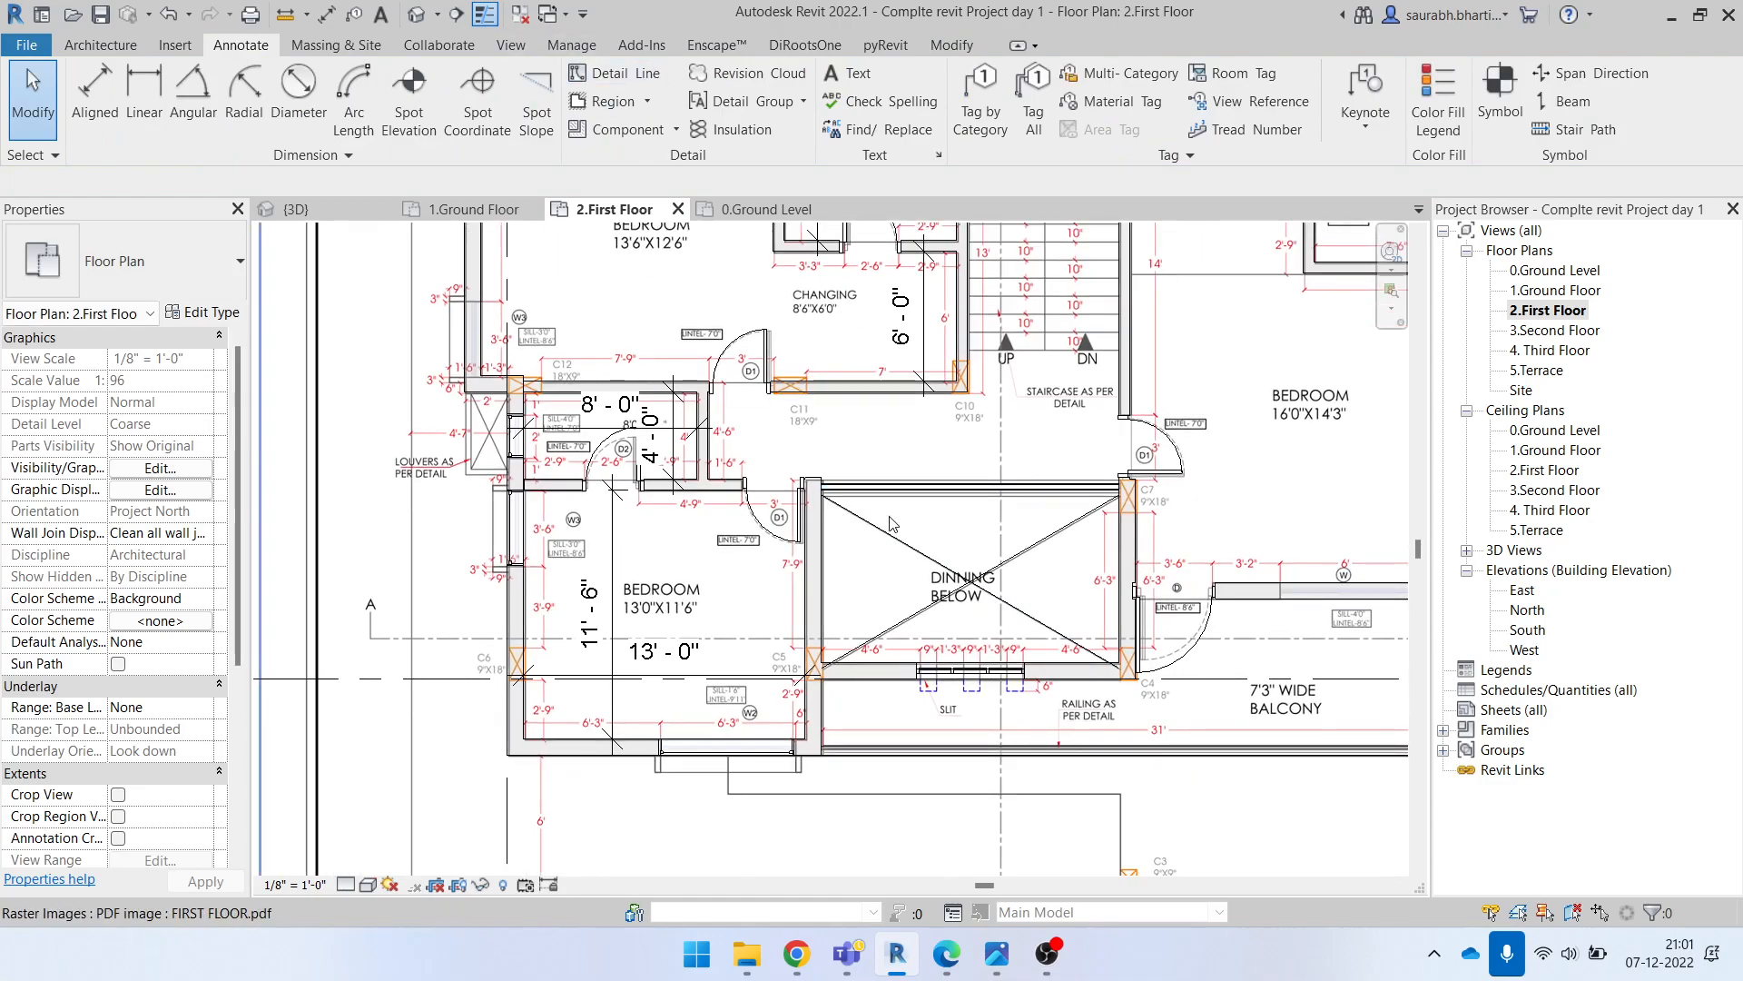
{"action": "scroll", "coordinate": [892, 524], "scroll_direction": "down", "scroll_amount": 2}
{"action": "middle_click_drag", "start_coordinate": [1085, 590], "coordinate": [897, 640]}
{"action": "left_click", "coordinate": [1150, 410]}
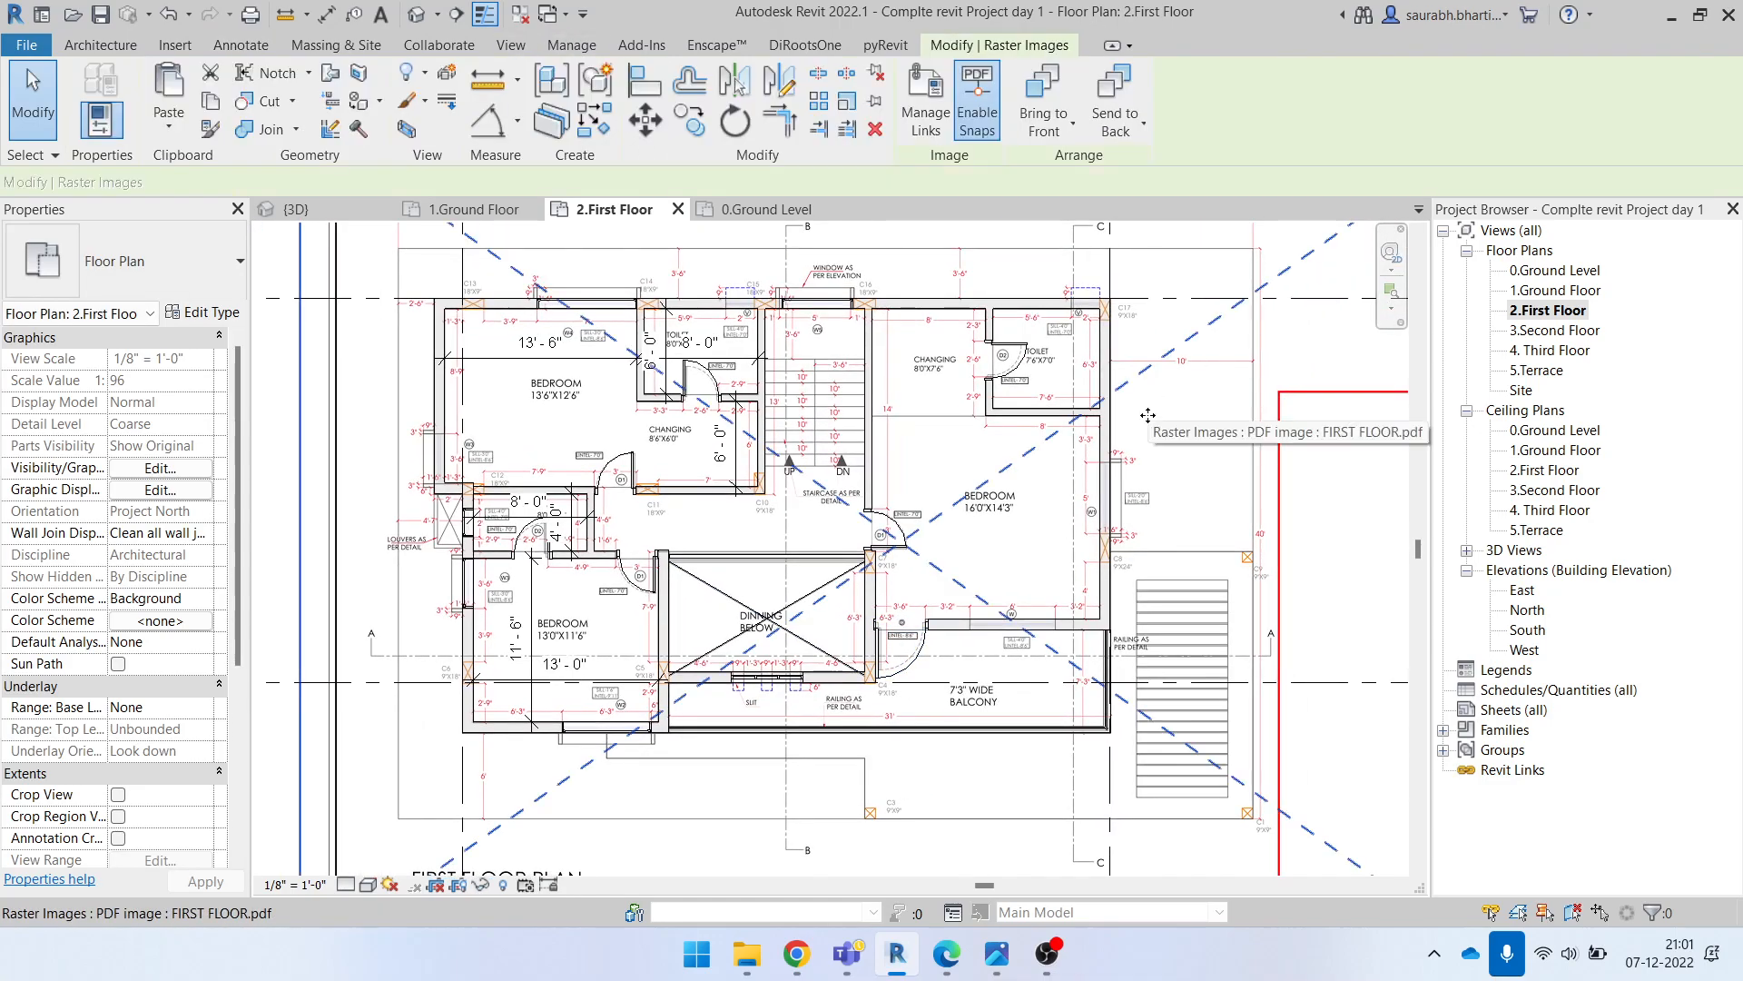
{"action": "scroll", "coordinate": [1150, 413], "scroll_direction": "down", "scroll_amount": 3}
{"action": "key", "text": "h"}
{"action": "key", "text": "h"}
{"action": "scroll", "coordinate": [997, 510], "scroll_direction": "up", "scroll_amount": 2}
{"action": "scroll", "coordinate": [902, 518], "scroll_direction": "up", "scroll_amount": 1}
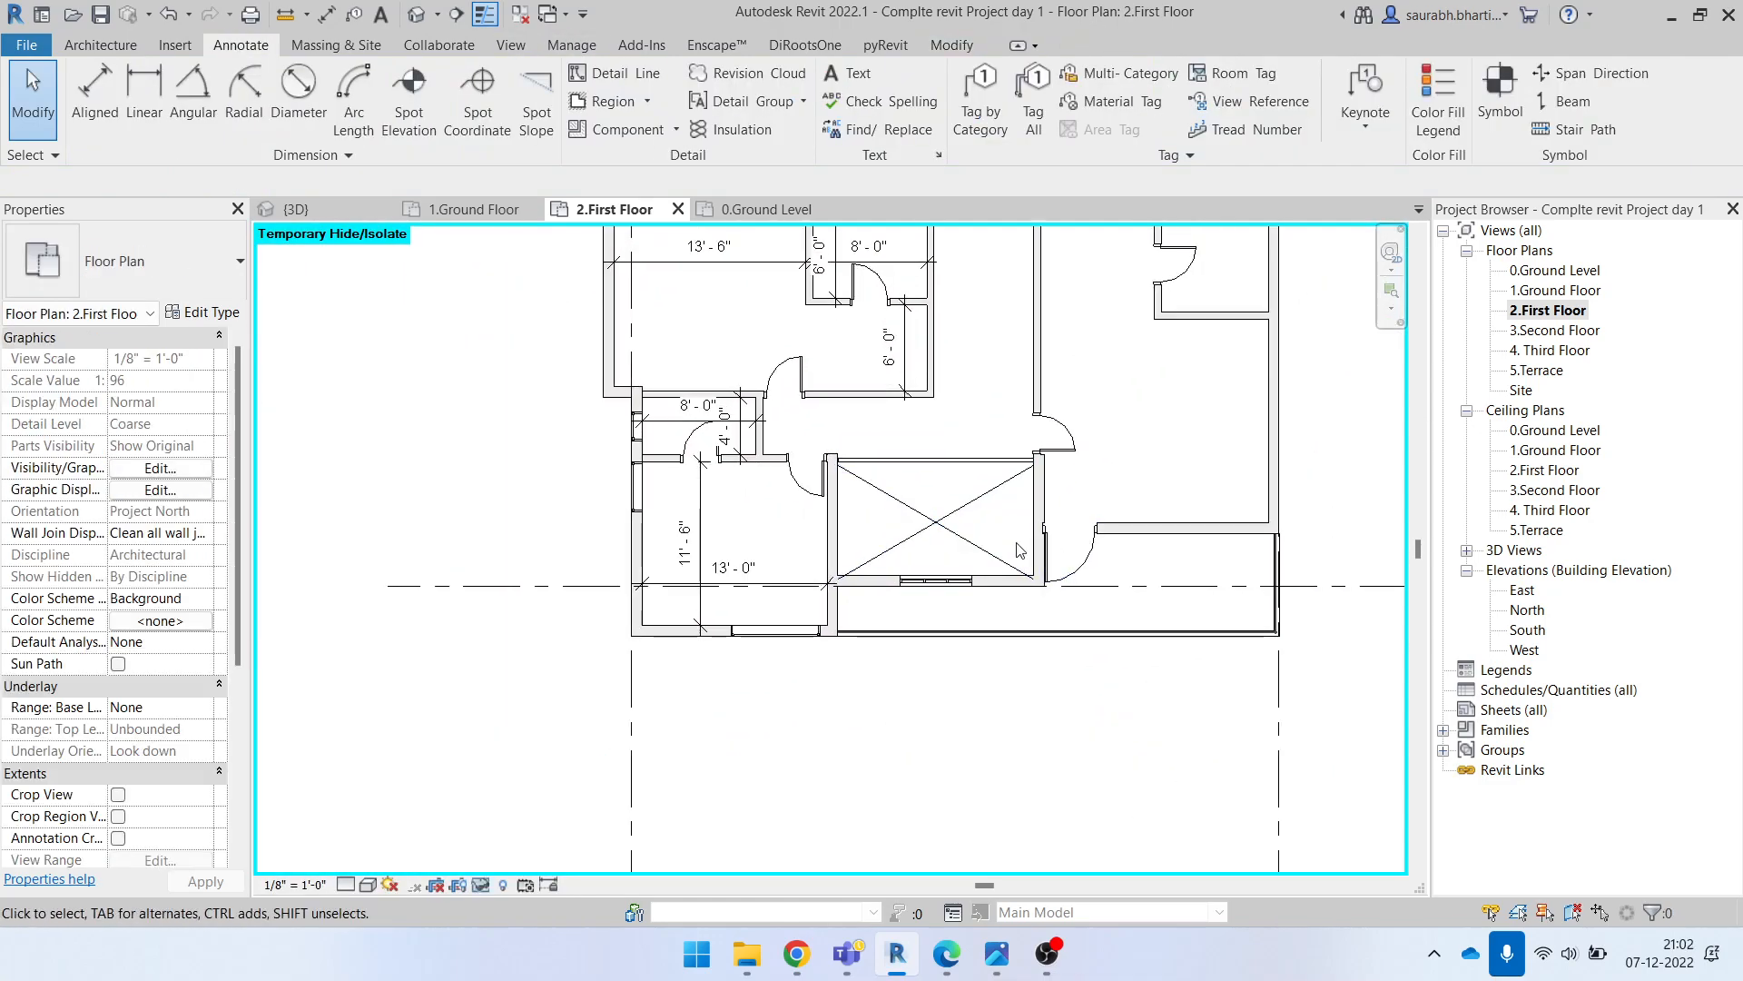
{"action": "key", "text": "h"}
{"action": "key", "text": "r"}
Step: Place a Fixed 72" x 66" window at the W mark in the wall between the 16'0"x14'3" bedroom and the balcony
{"action": "scroll", "coordinate": [938, 581], "scroll_direction": "down", "scroll_amount": 3}
{"action": "middle_click_drag", "start_coordinate": [1167, 590], "coordinate": [992, 650]}
{"action": "scroll", "coordinate": [949, 436], "scroll_direction": "up", "scroll_amount": 6}
{"action": "scroll", "coordinate": [906, 394], "scroll_direction": "down", "scroll_amount": 4}
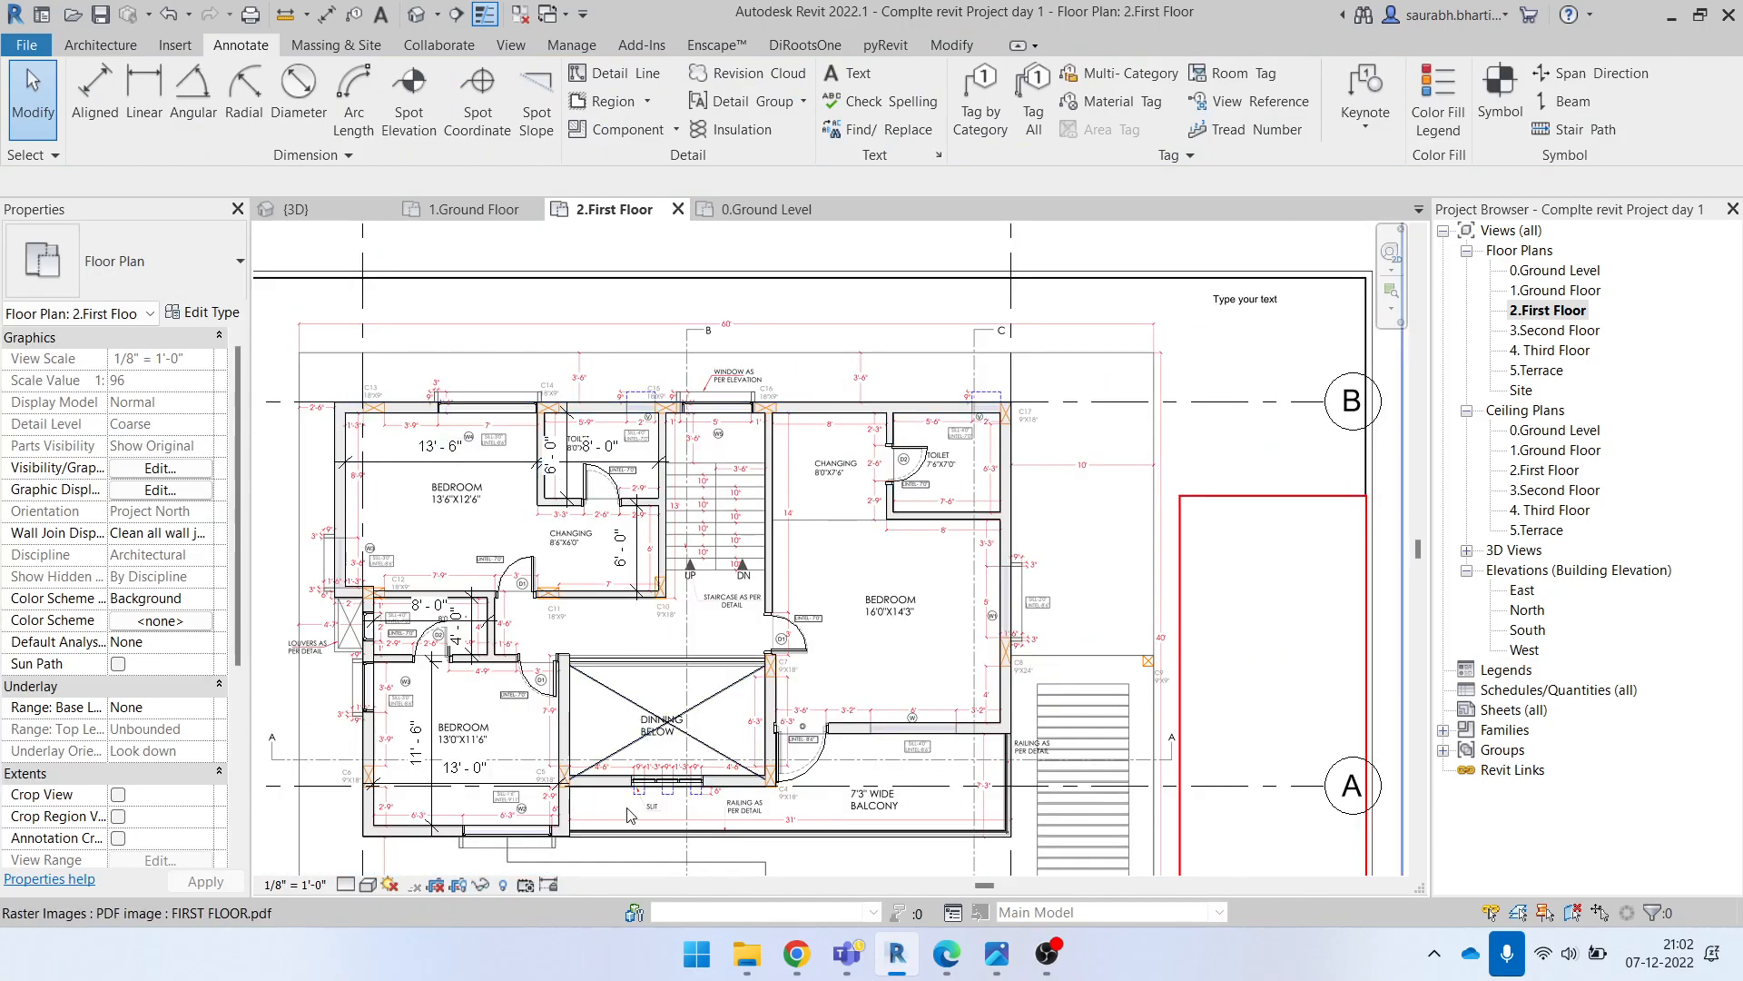
{"action": "scroll", "coordinate": [674, 750], "scroll_direction": "up", "scroll_amount": 4}
{"action": "scroll", "coordinate": [863, 700], "scroll_direction": "down", "scroll_amount": 3}
{"action": "middle_click_drag", "start_coordinate": [1118, 673], "coordinate": [1032, 700]}
{"action": "scroll", "coordinate": [1072, 688], "scroll_direction": "up", "scroll_amount": 6}
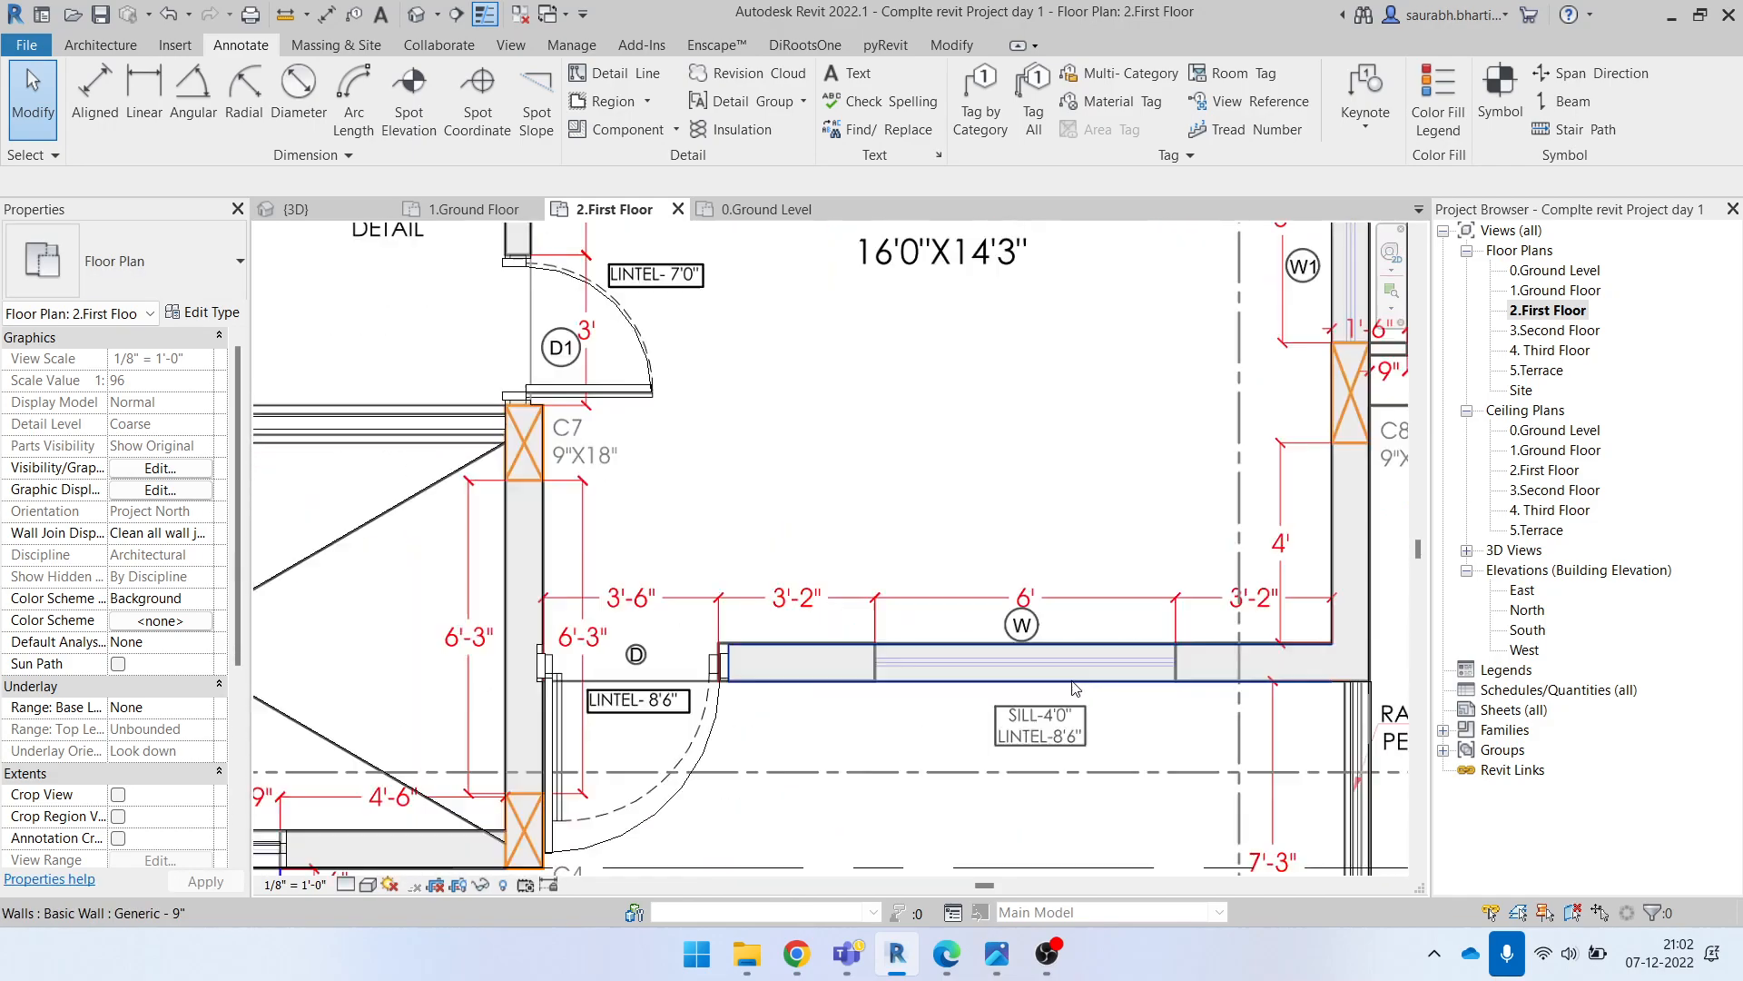
{"action": "key", "text": "n"}
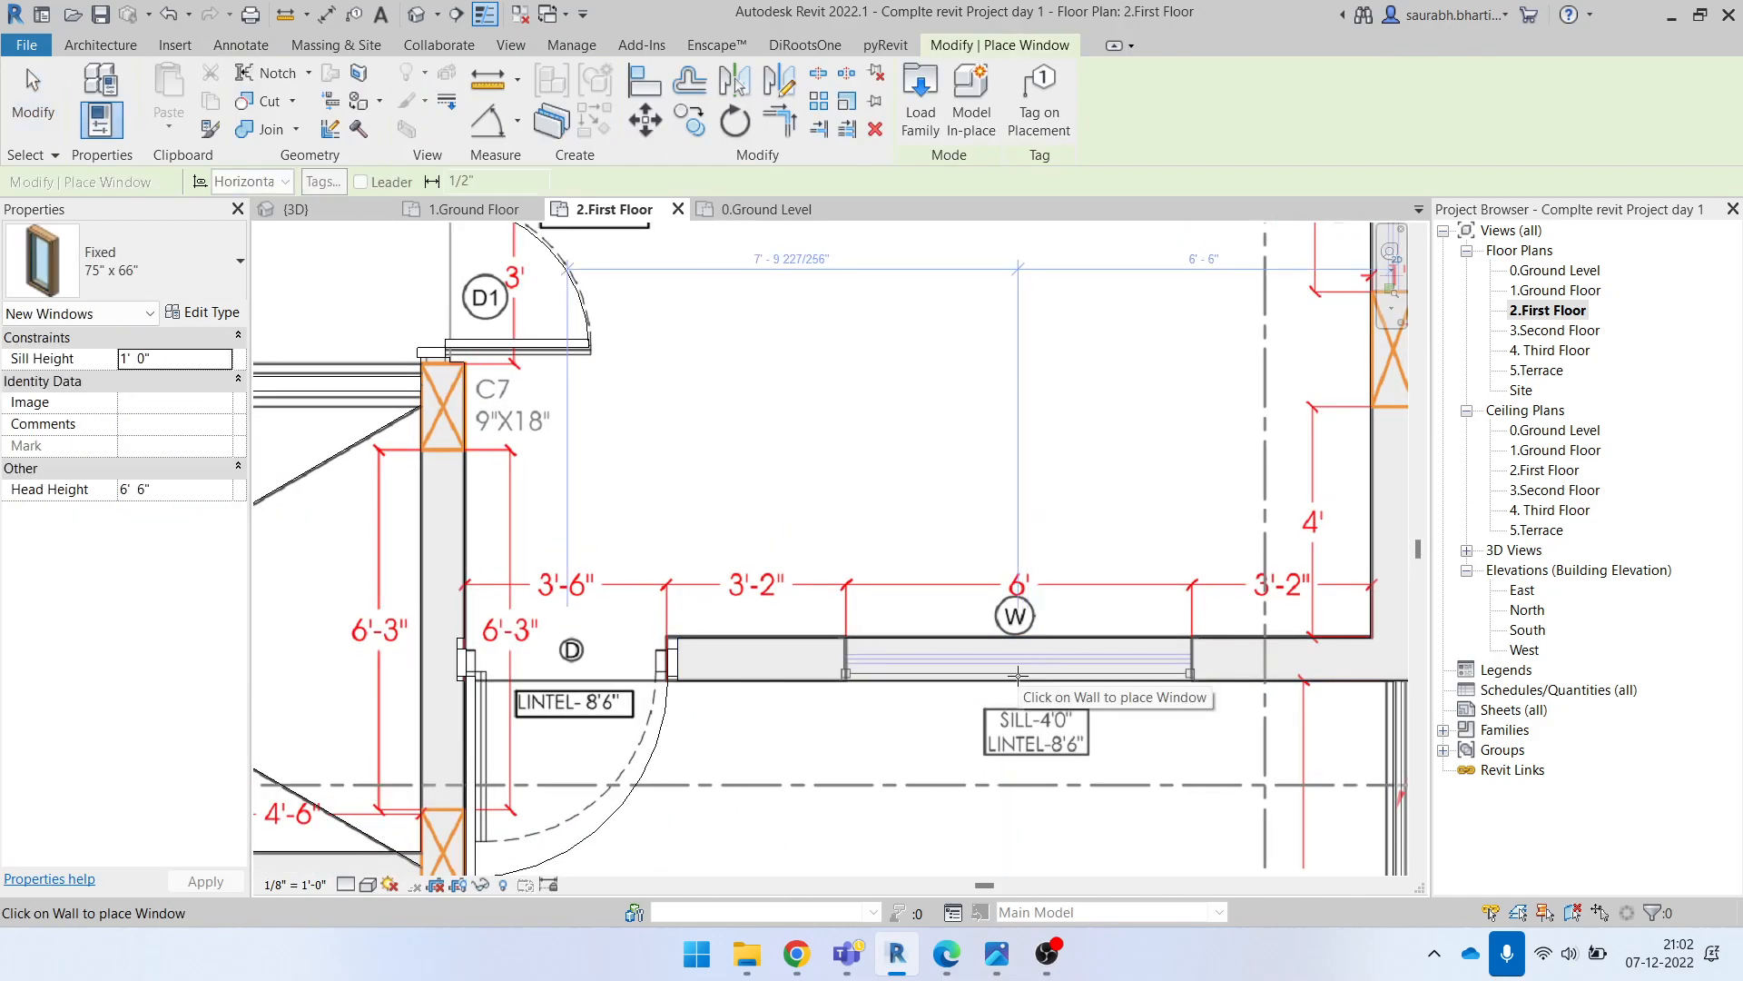
{"action": "left_click", "coordinate": [136, 268]}
{"action": "scroll", "coordinate": [114, 461], "scroll_direction": "up", "scroll_amount": 3}
{"action": "left_click", "coordinate": [113, 448]}
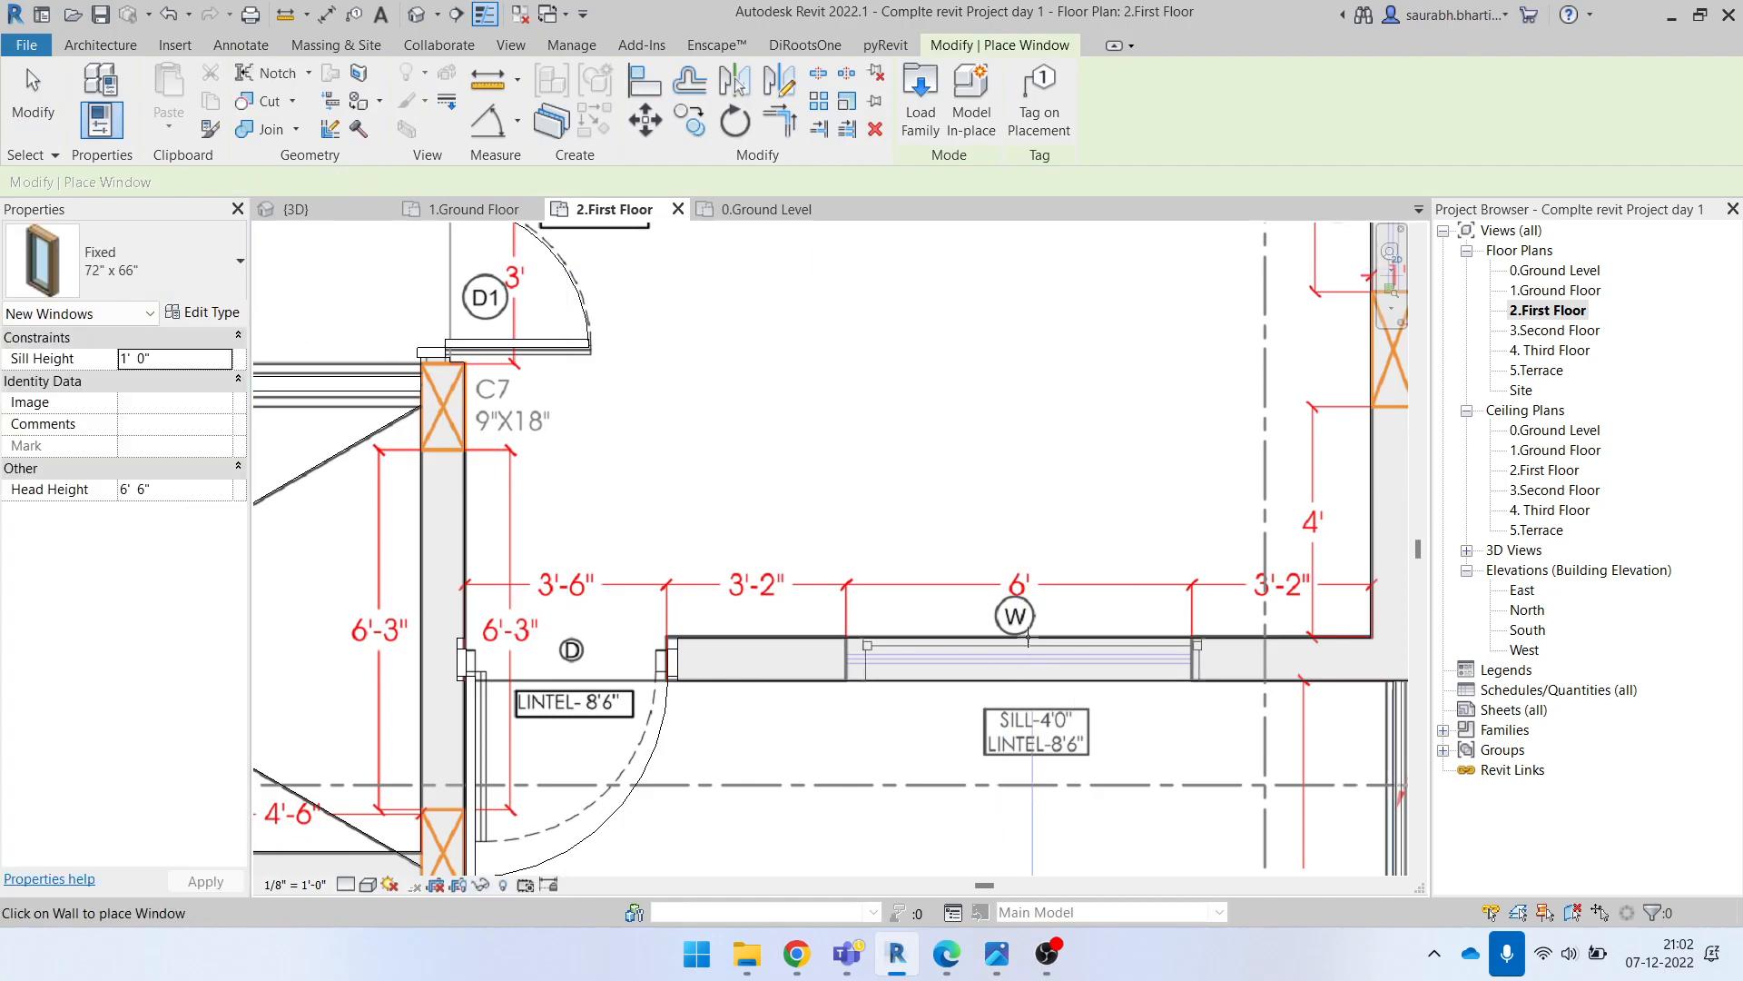
{"action": "left_click", "coordinate": [1019, 661]}
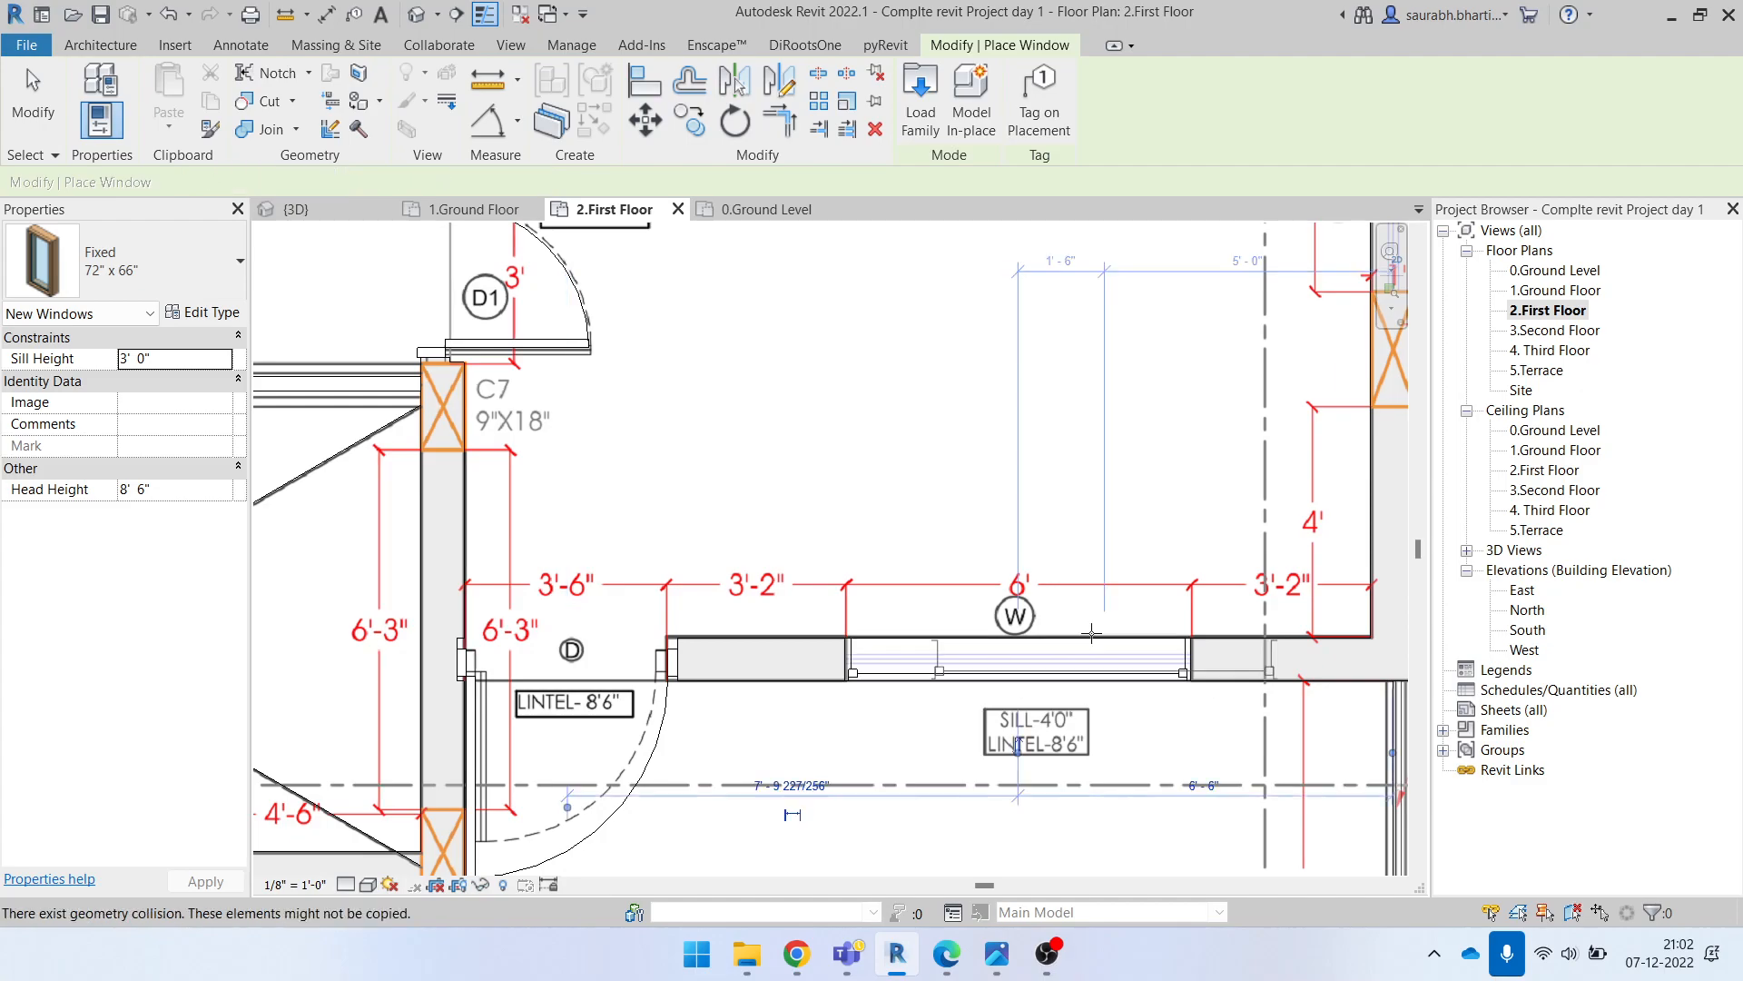
Step: Place a Fixed 60" x 66" window at the W1 mark in the outer side wall of the 16'0"x14'3" bedroom
{"action": "scroll", "coordinate": [1008, 649], "scroll_direction": "down", "scroll_amount": 2}
{"action": "middle_click_drag", "start_coordinate": [1200, 413], "coordinate": [984, 632]}
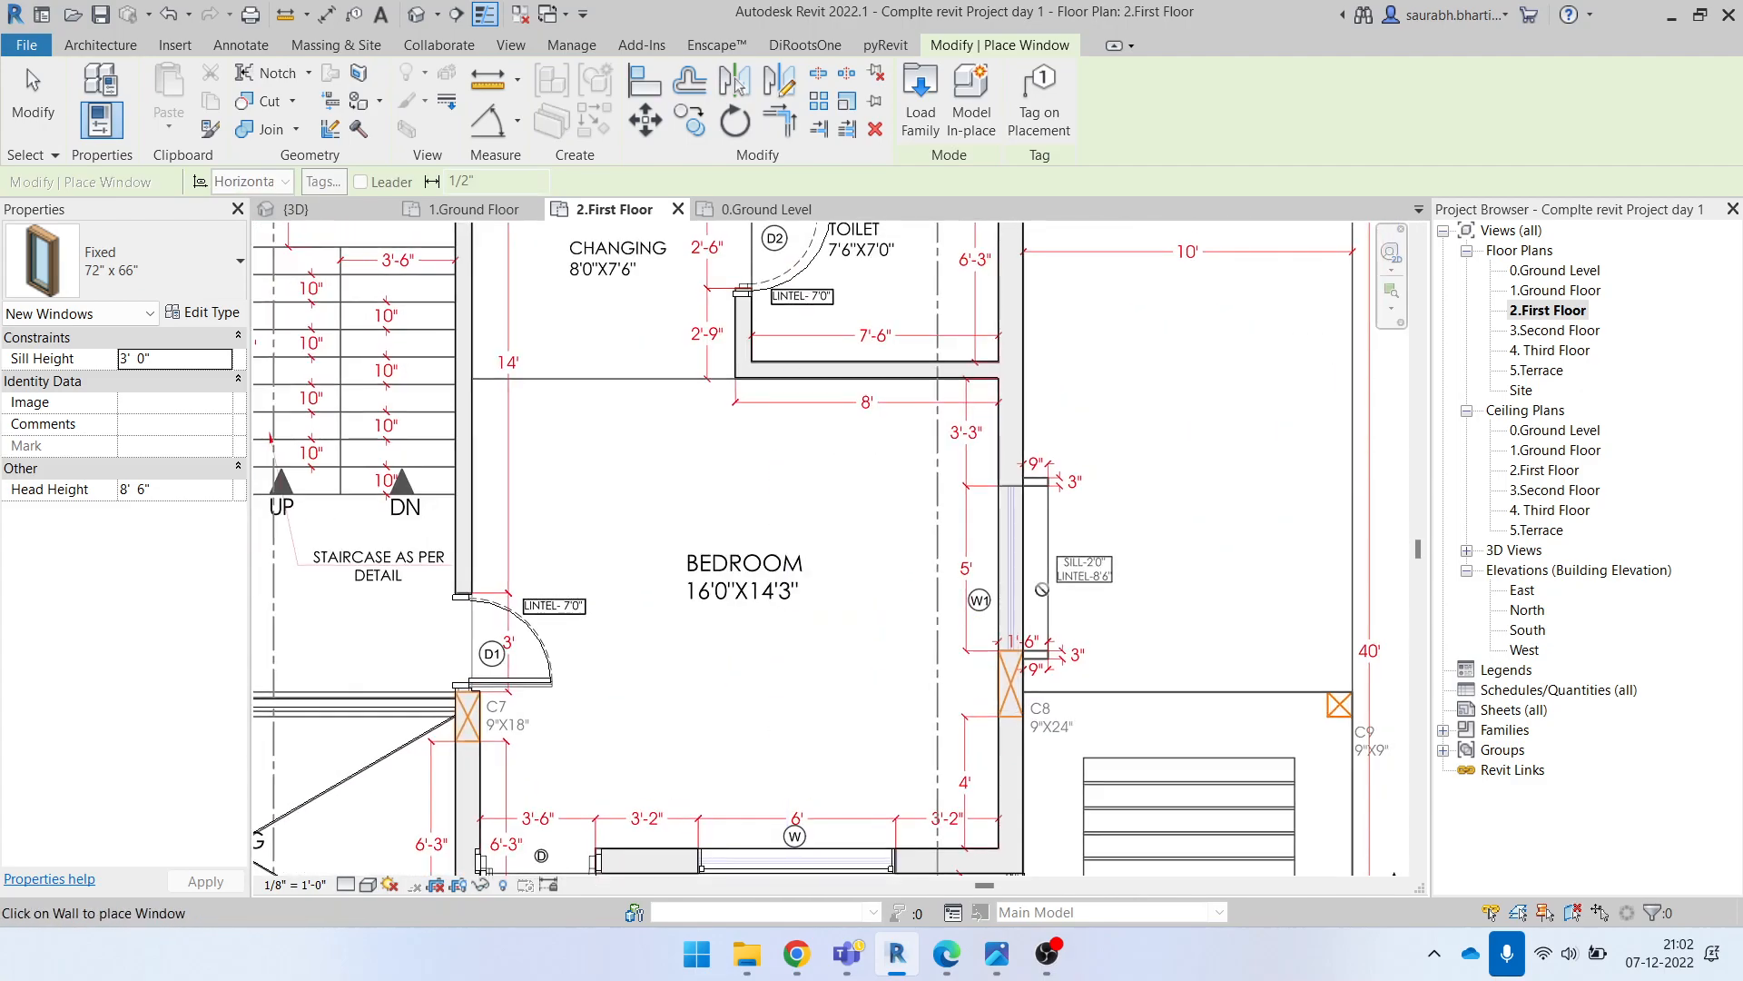
{"action": "left_click", "coordinate": [194, 257]}
{"action": "scroll", "coordinate": [125, 473], "scroll_direction": "up", "scroll_amount": 3}
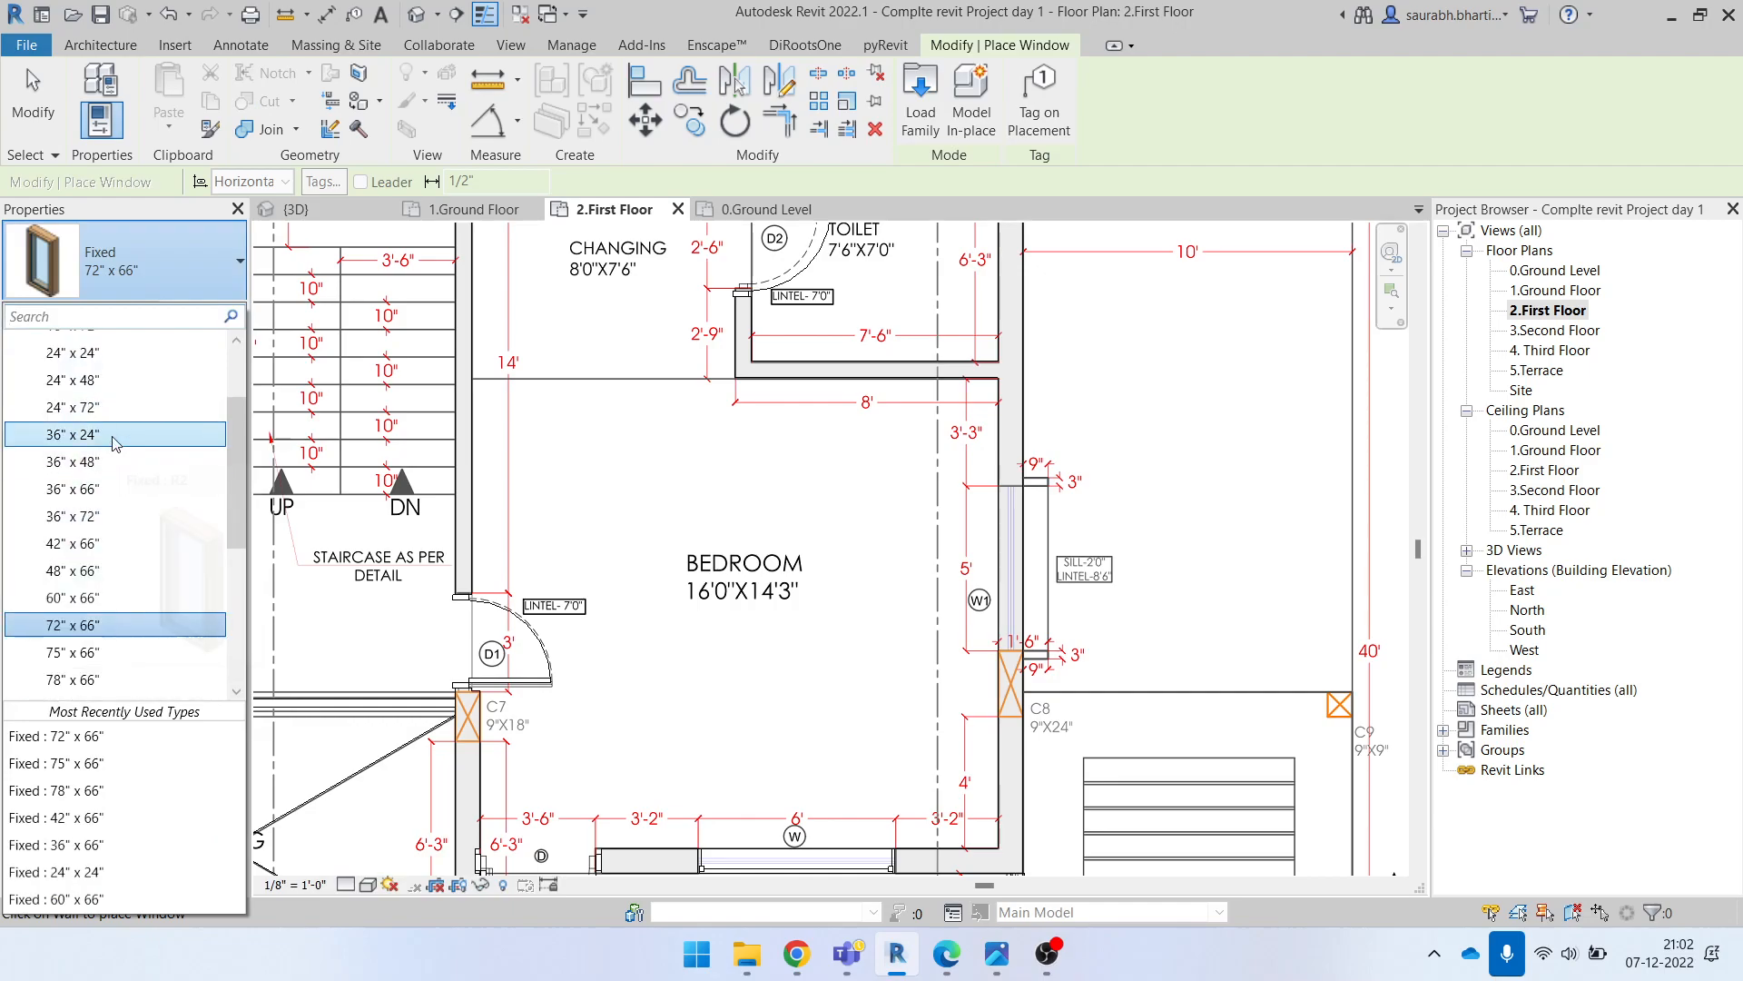
{"action": "scroll", "coordinate": [114, 427], "scroll_direction": "down", "scroll_amount": 2}
{"action": "scroll", "coordinate": [109, 423], "scroll_direction": "up", "scroll_amount": 2}
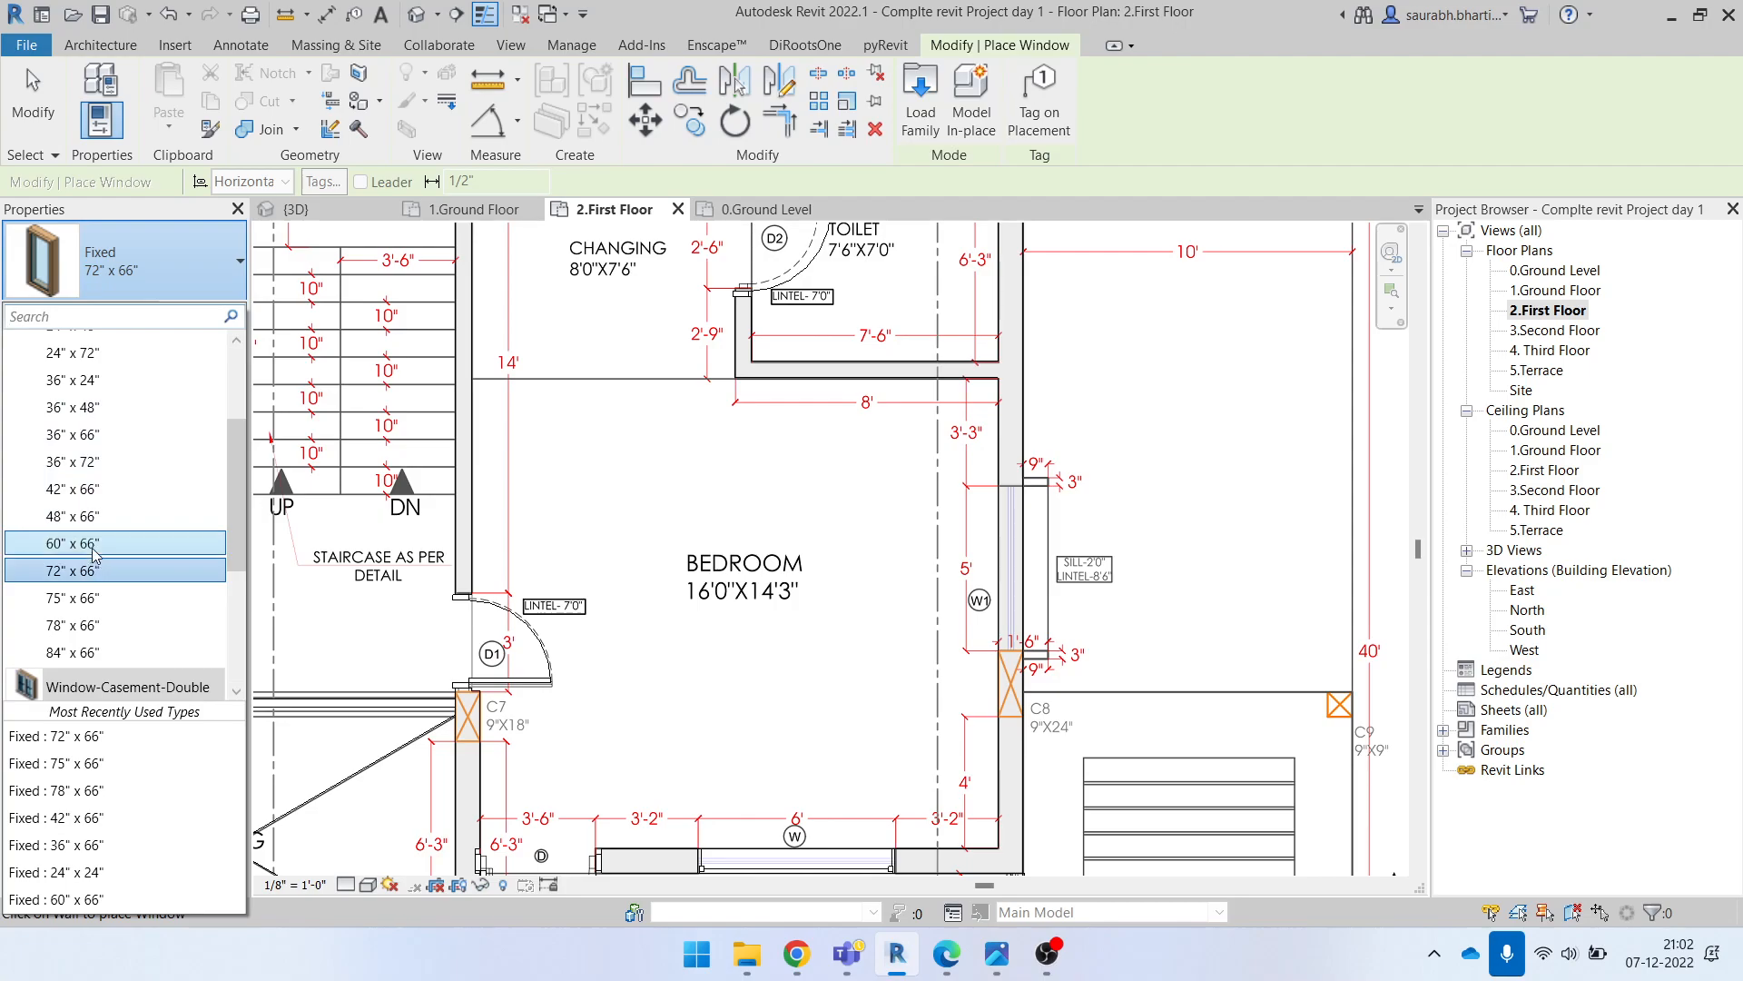
{"action": "left_click", "coordinate": [91, 543]}
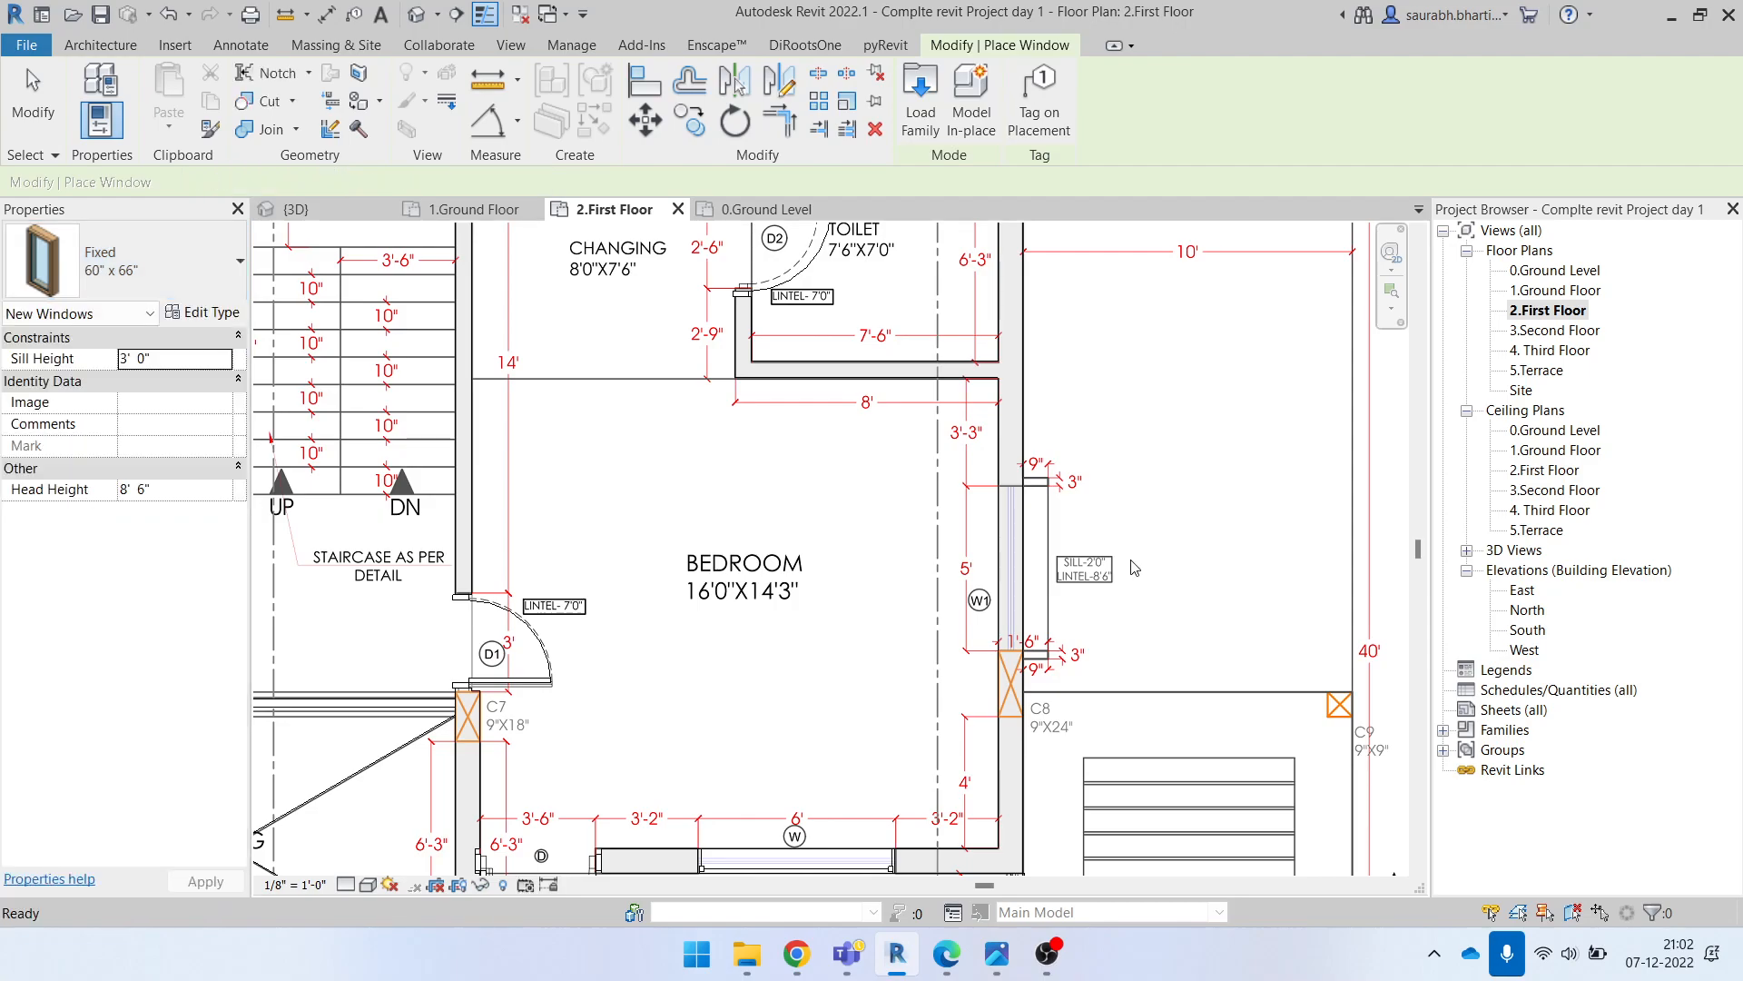
{"action": "left_click", "coordinate": [1012, 572]}
Step: Place a Fixed 24" x 24" window at the V mark in the outer wall of the 7'6"x7'0" toilet, beside column C17
{"action": "scroll", "coordinate": [1011, 572], "scroll_direction": "down", "scroll_amount": 3}
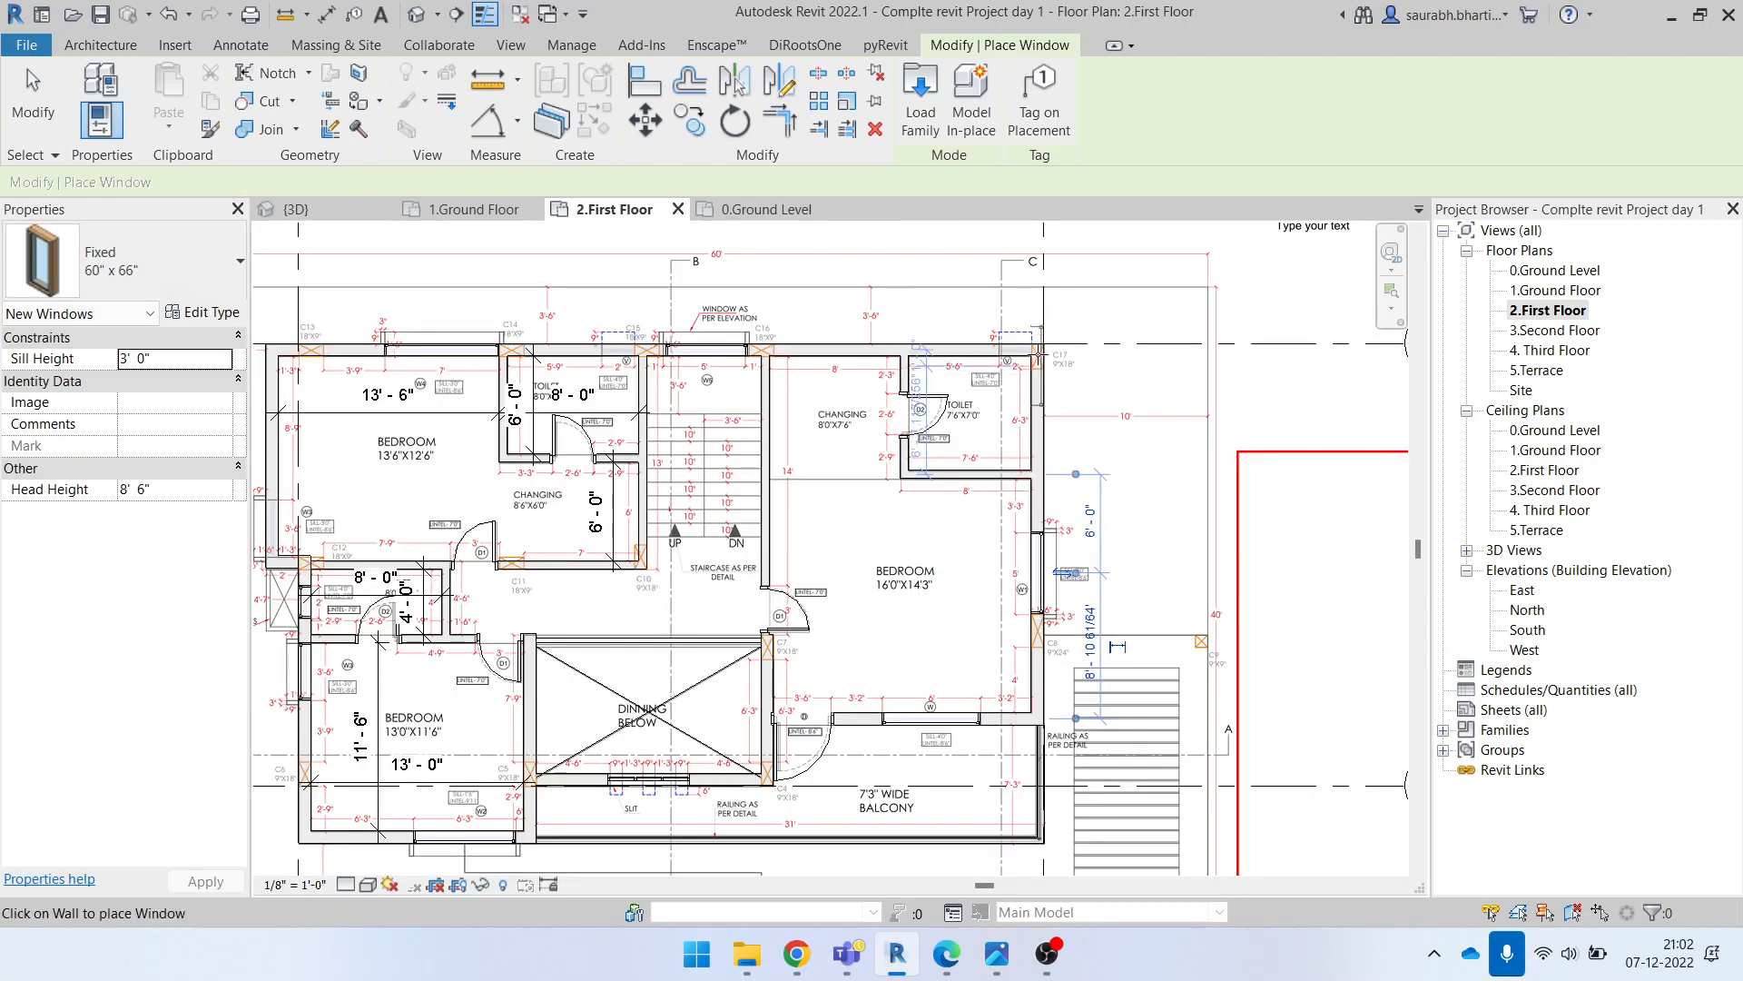
{"action": "scroll", "coordinate": [1018, 360], "scroll_direction": "up", "scroll_amount": 6}
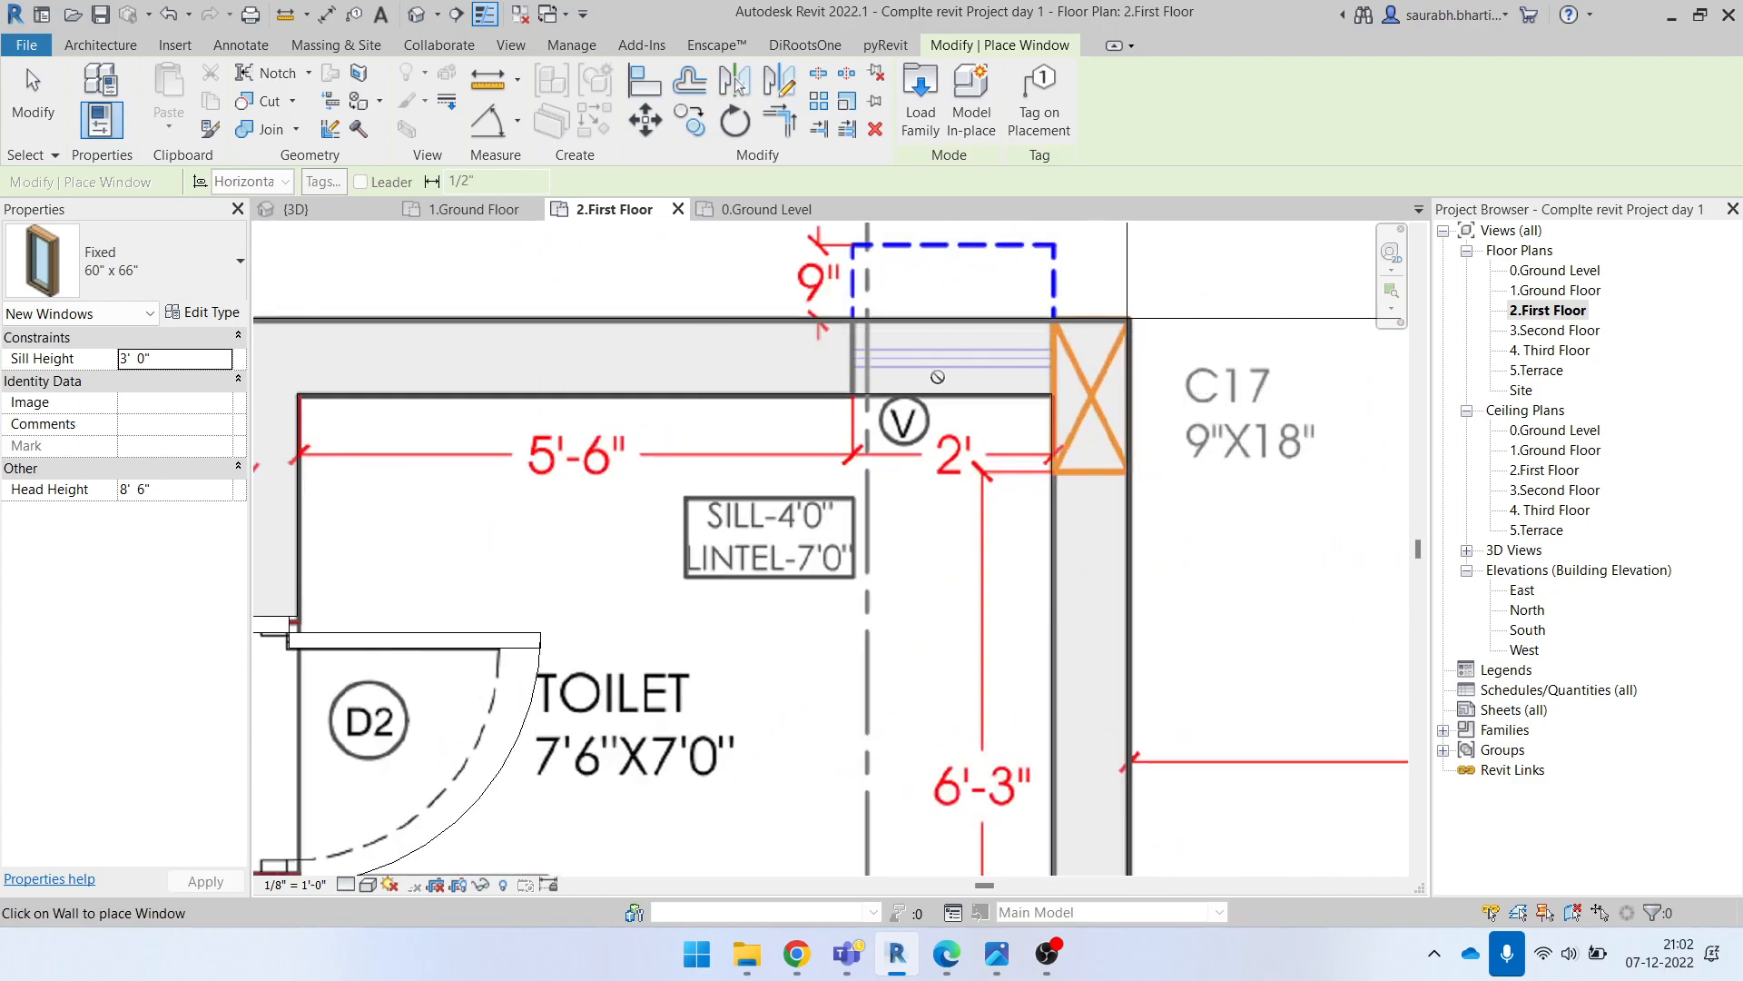
{"action": "key", "text": "Escape"}
{"action": "scroll", "coordinate": [936, 504], "scroll_direction": "down", "scroll_amount": 2}
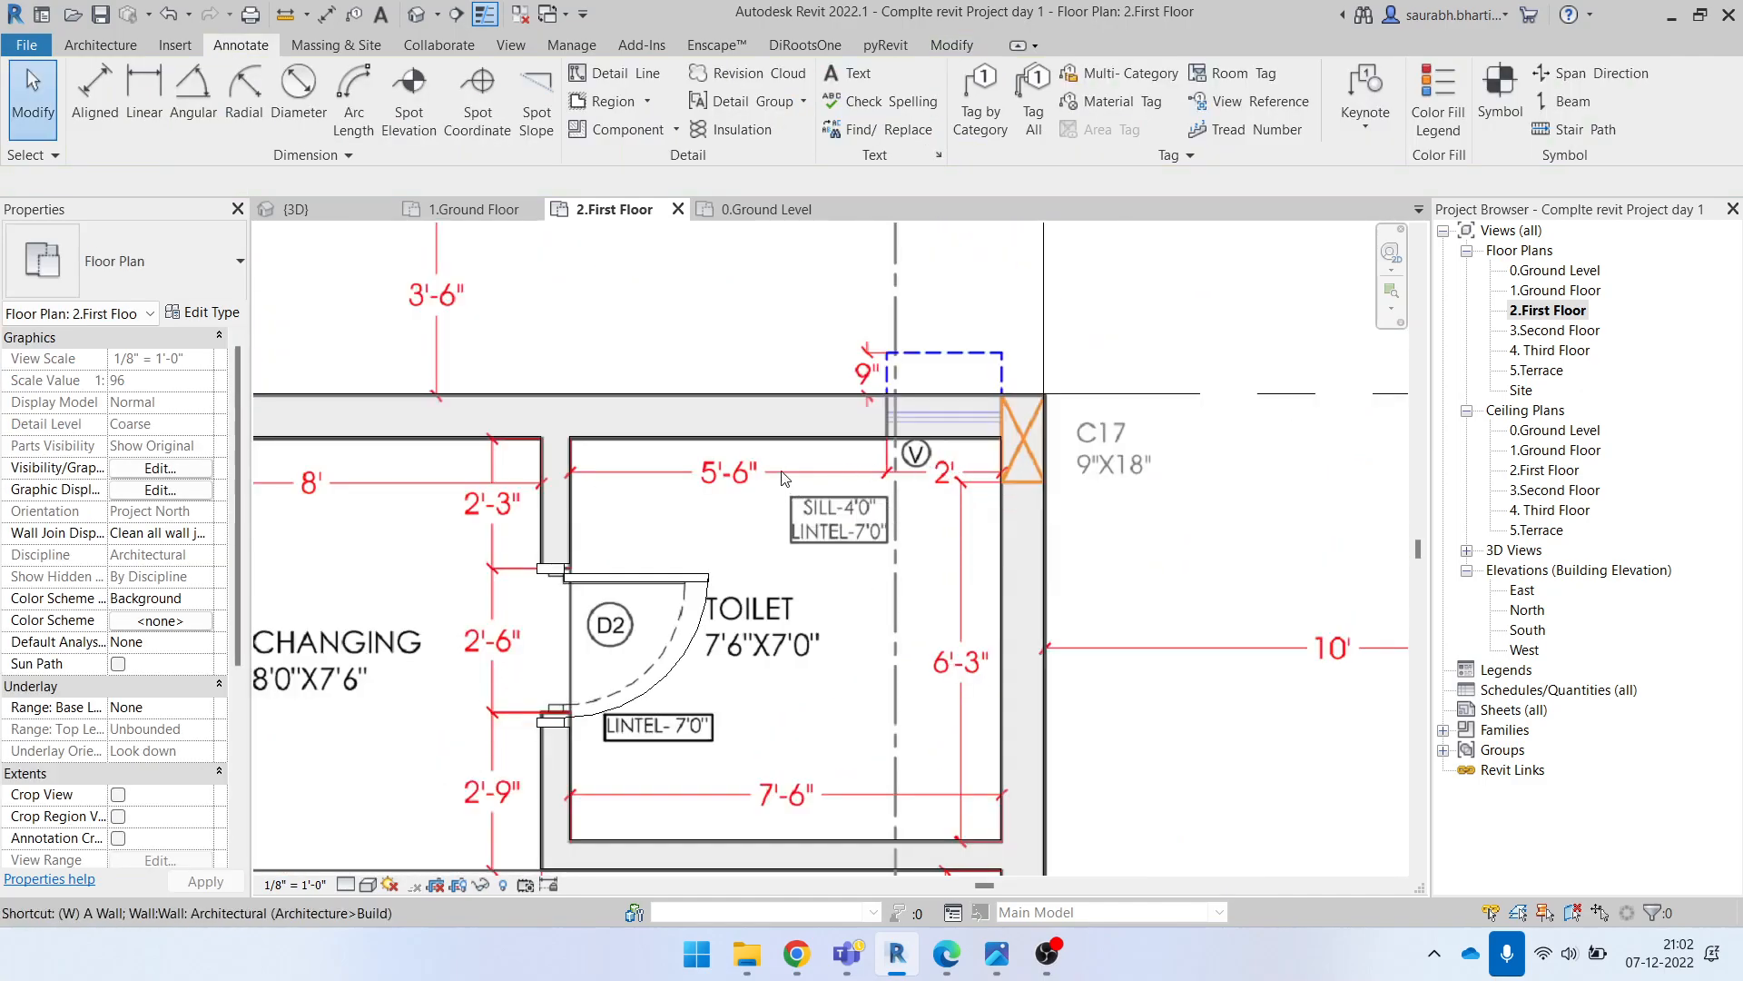
{"action": "key", "text": "w"}
{"action": "key", "text": "n"}
{"action": "left_click", "coordinate": [169, 281]}
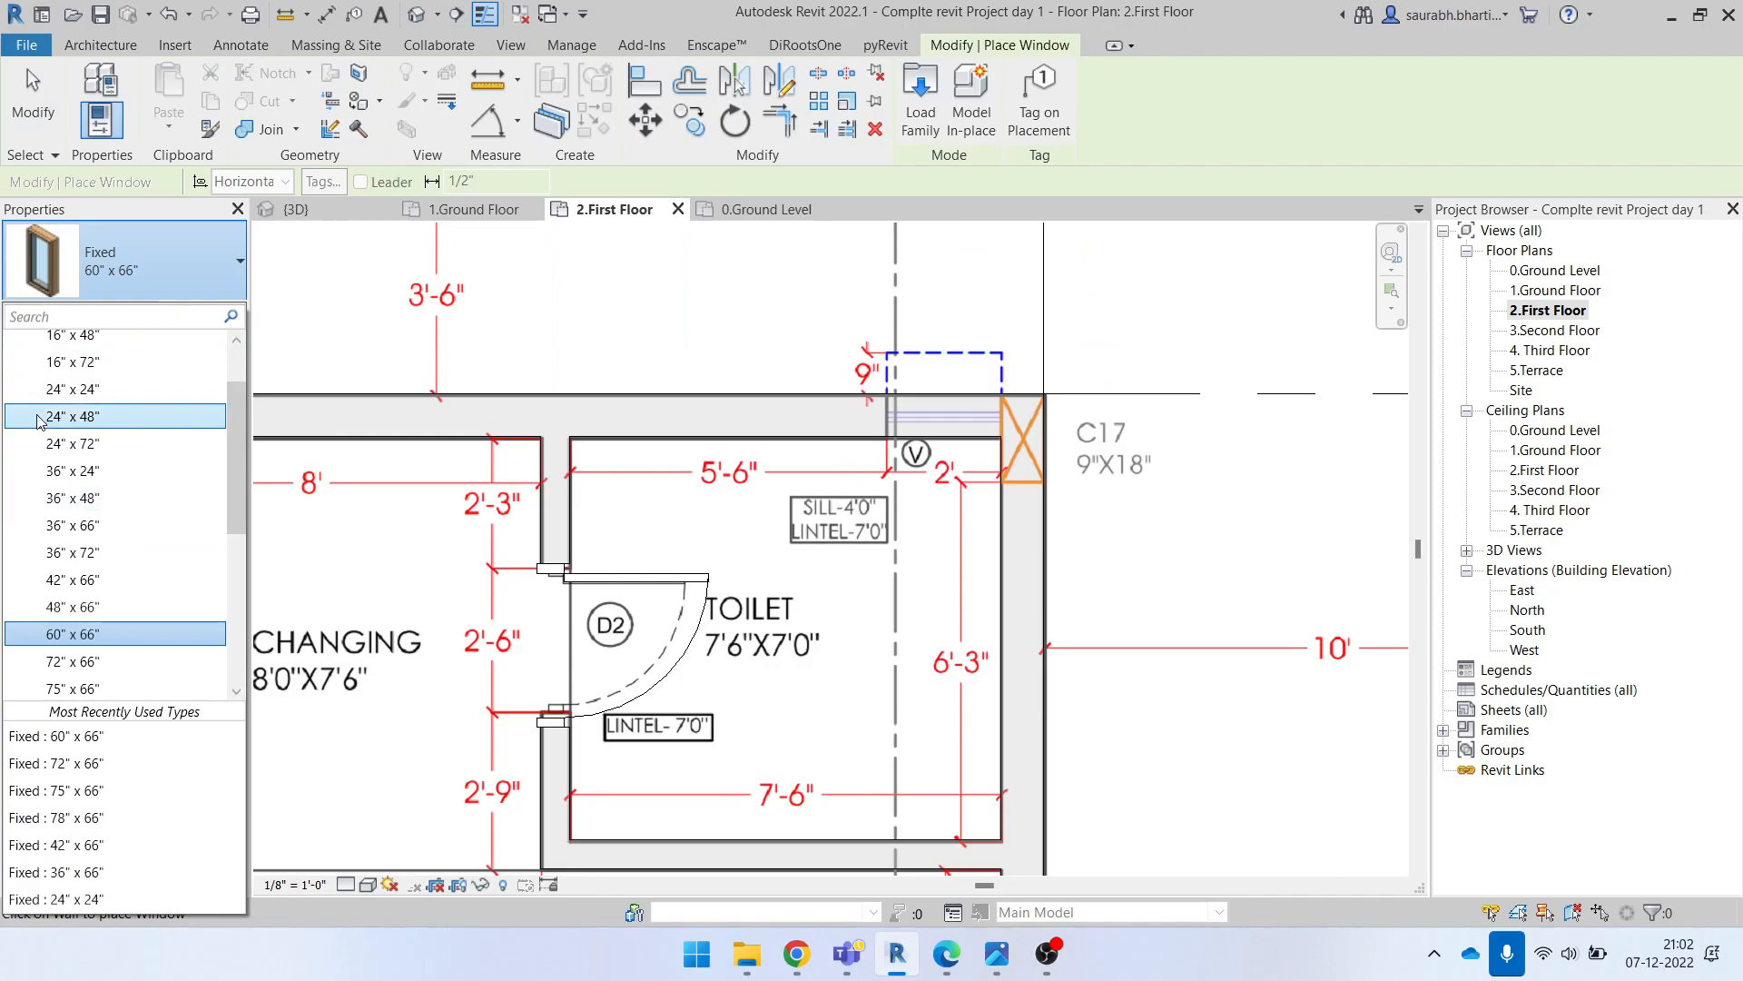
{"action": "scroll", "coordinate": [95, 472], "scroll_direction": "up", "scroll_amount": 1}
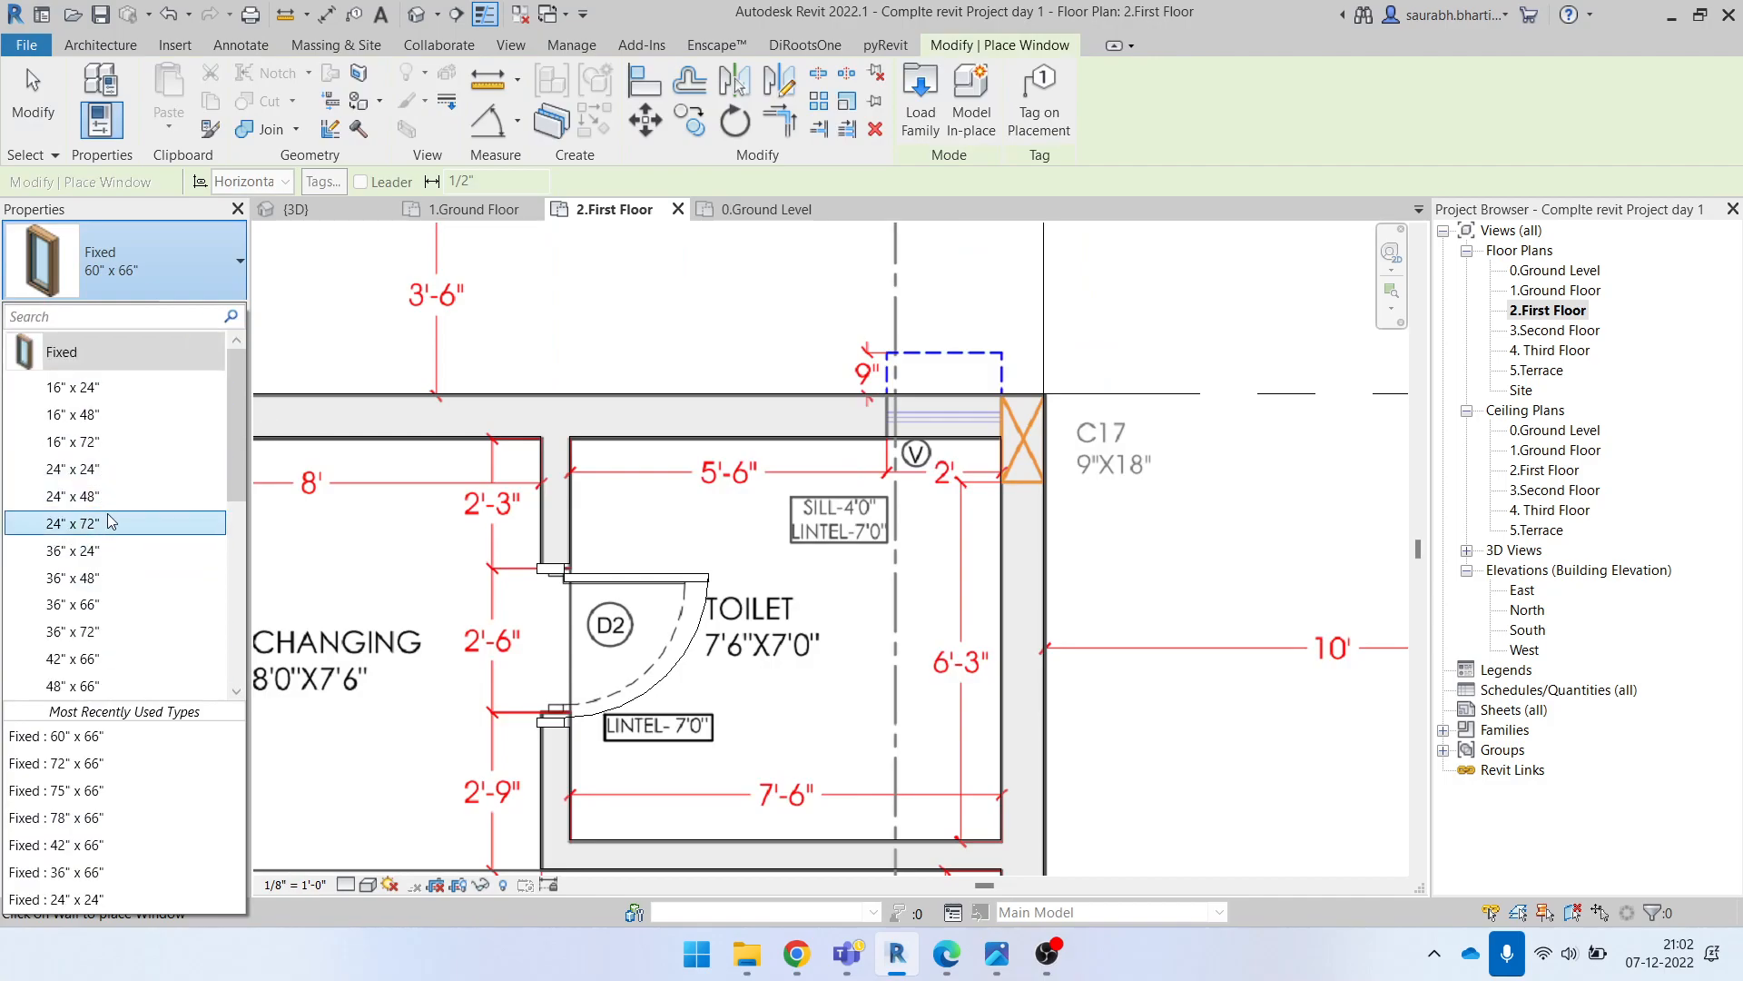
{"action": "left_click", "coordinate": [107, 468]}
{"action": "scroll", "coordinate": [955, 391], "scroll_direction": "up", "scroll_amount": 2}
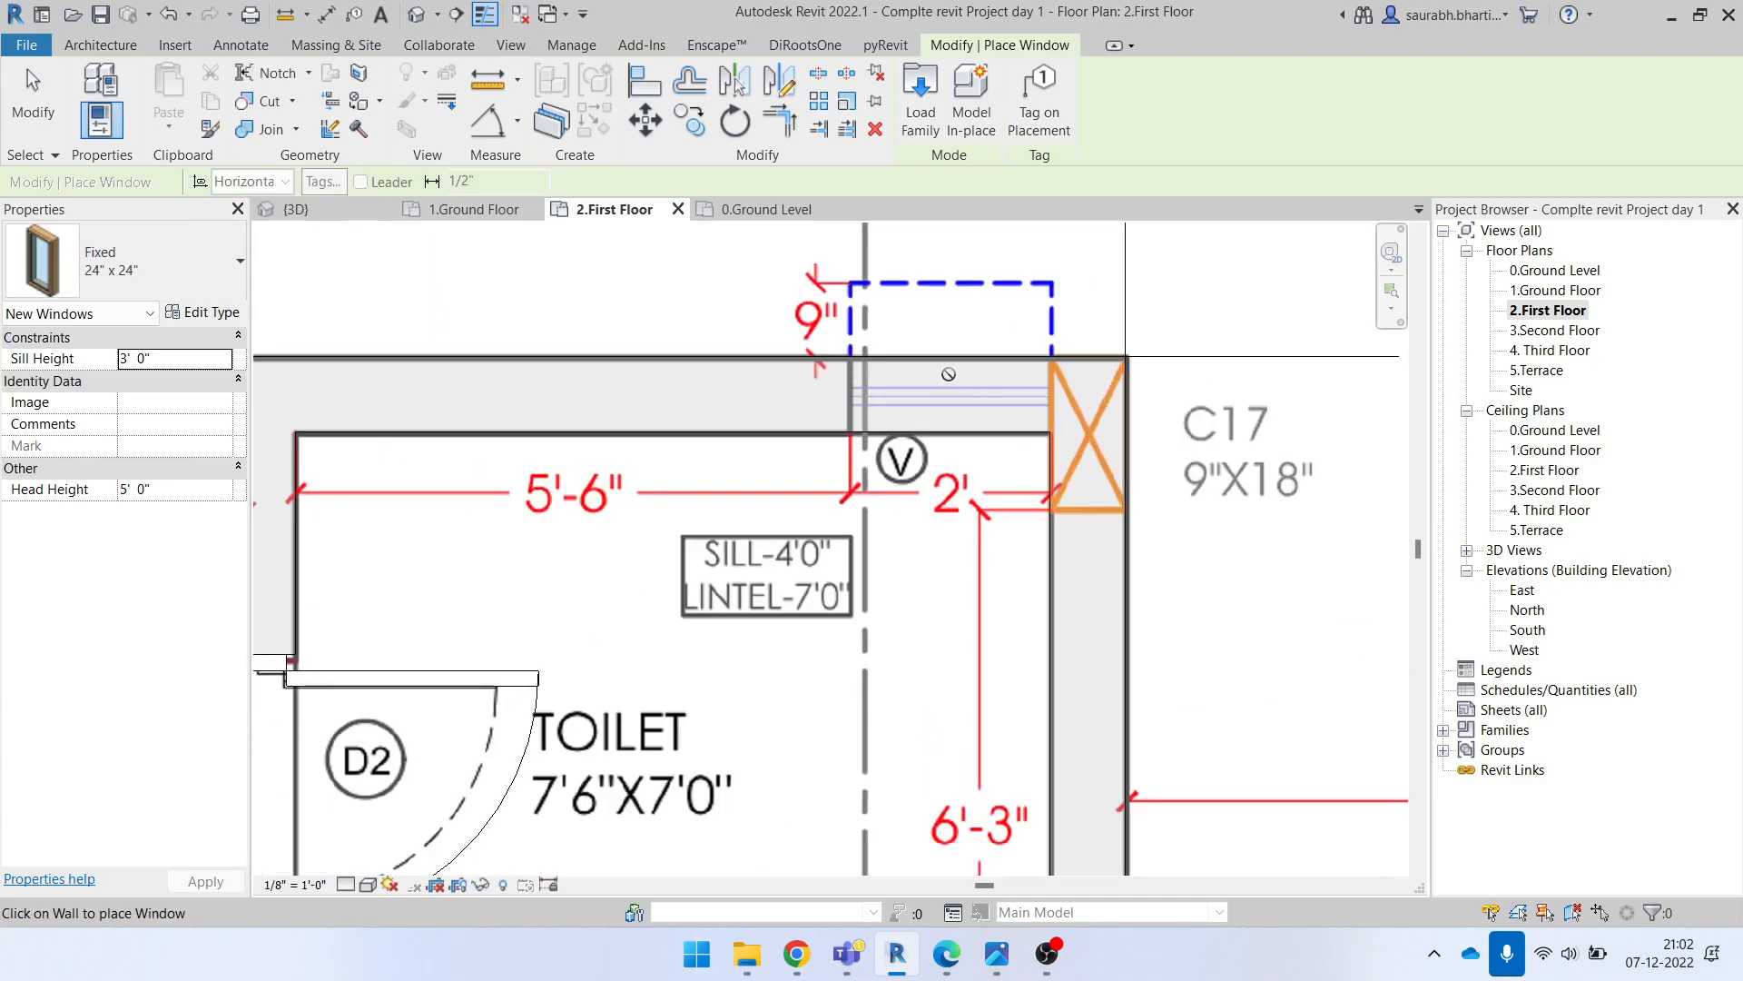
{"action": "left_click", "coordinate": [952, 389]}
{"action": "scroll", "coordinate": [952, 388], "scroll_direction": "down", "scroll_amount": 3}
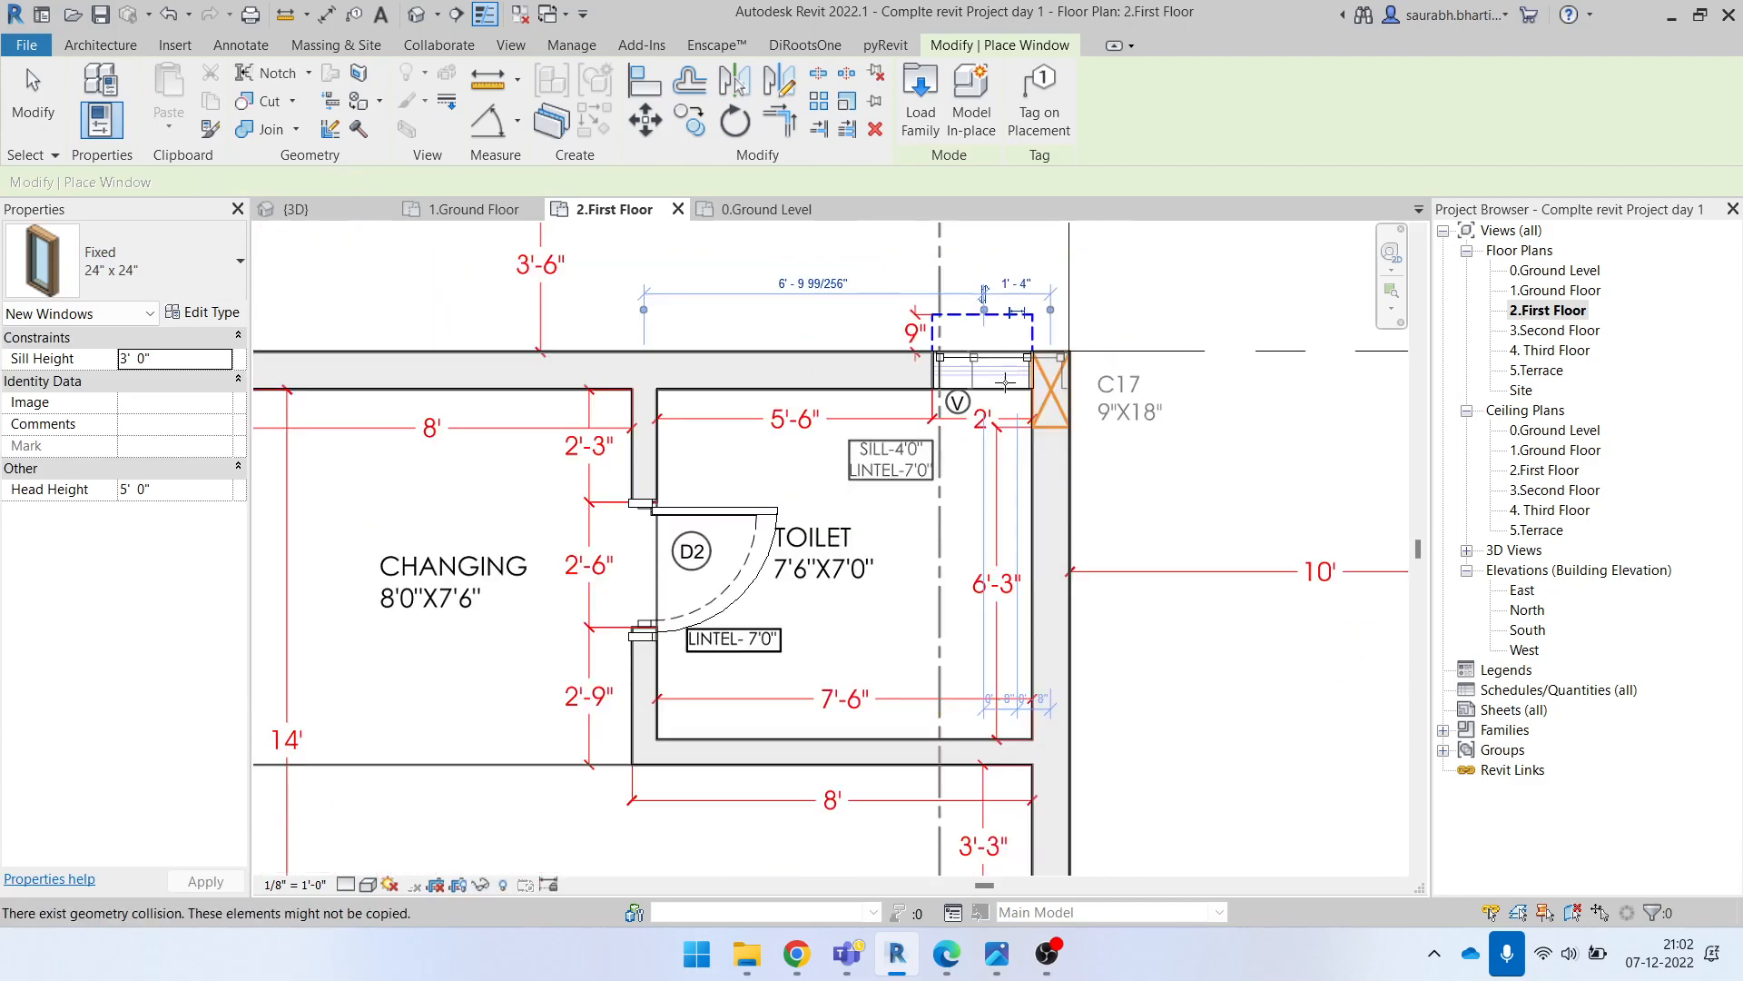
{"action": "scroll", "coordinate": [1077, 366], "scroll_direction": "down", "scroll_amount": 4}
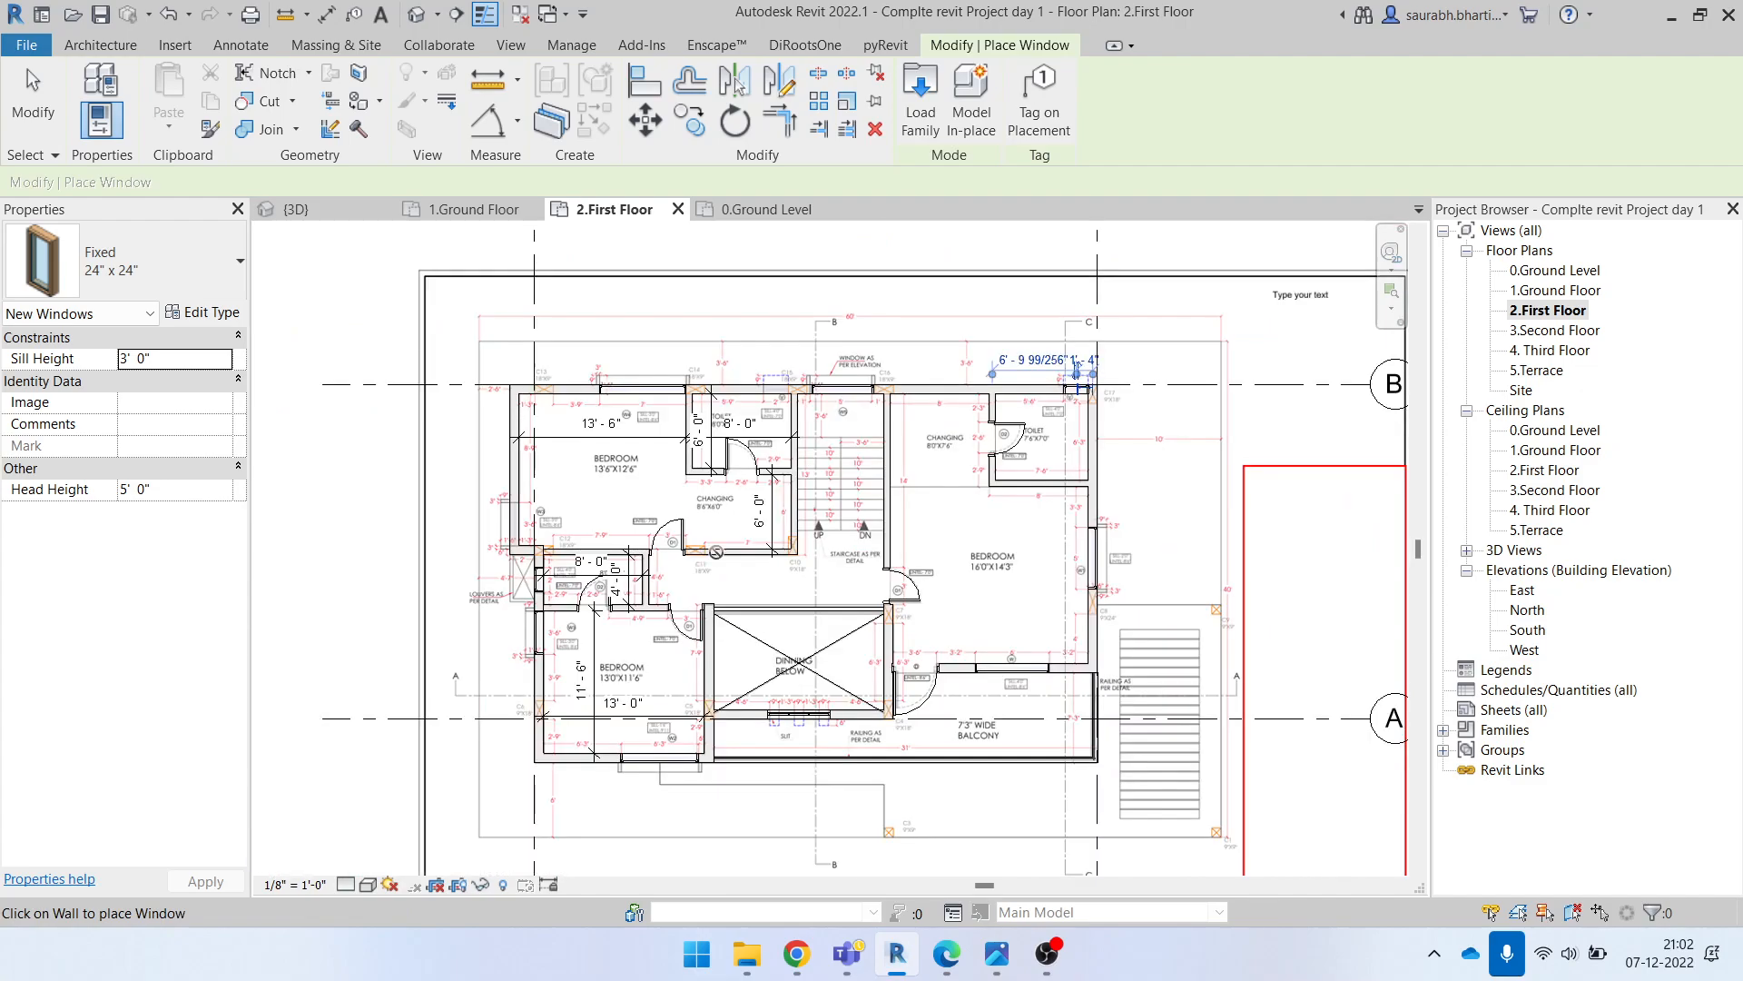
{"action": "key", "text": "Escape"}
{"action": "key", "text": "Escape"}
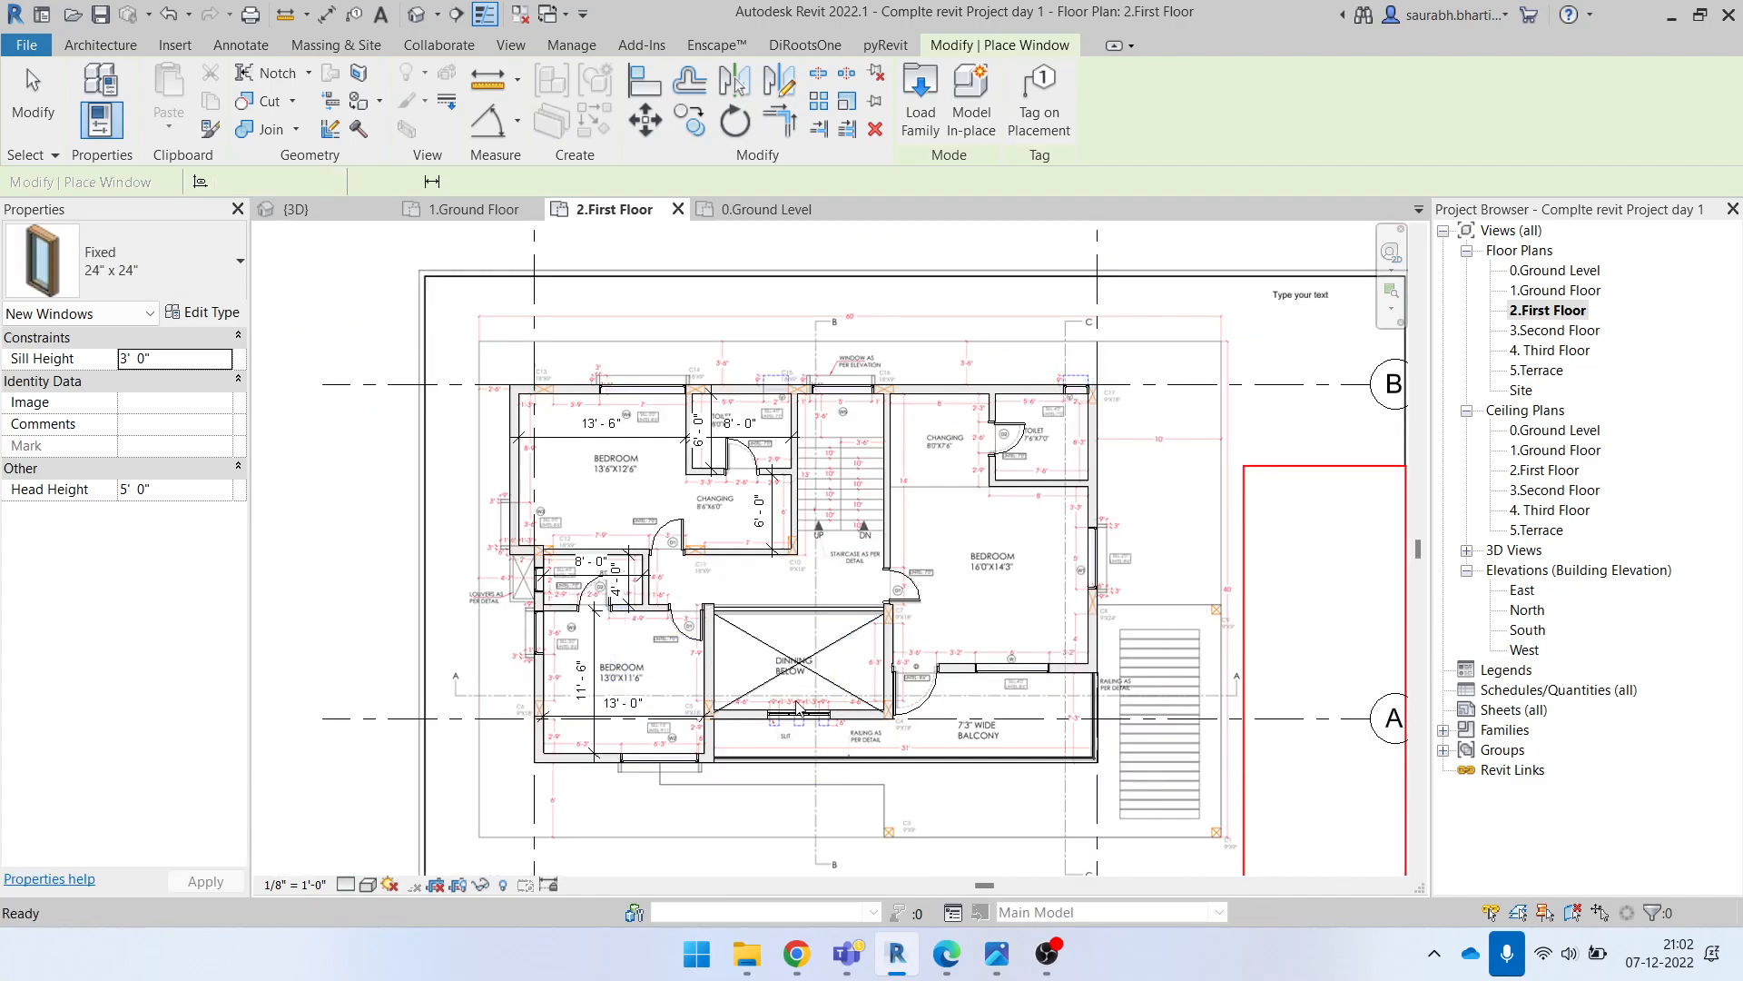
Step: Examine the first-floor plan's staircase, rooms and louver area against the PDF, and open the 3D view of the whole building
{"action": "scroll", "coordinate": [818, 746], "scroll_direction": "up", "scroll_amount": 4}
{"action": "scroll", "coordinate": [767, 636], "scroll_direction": "down", "scroll_amount": 3}
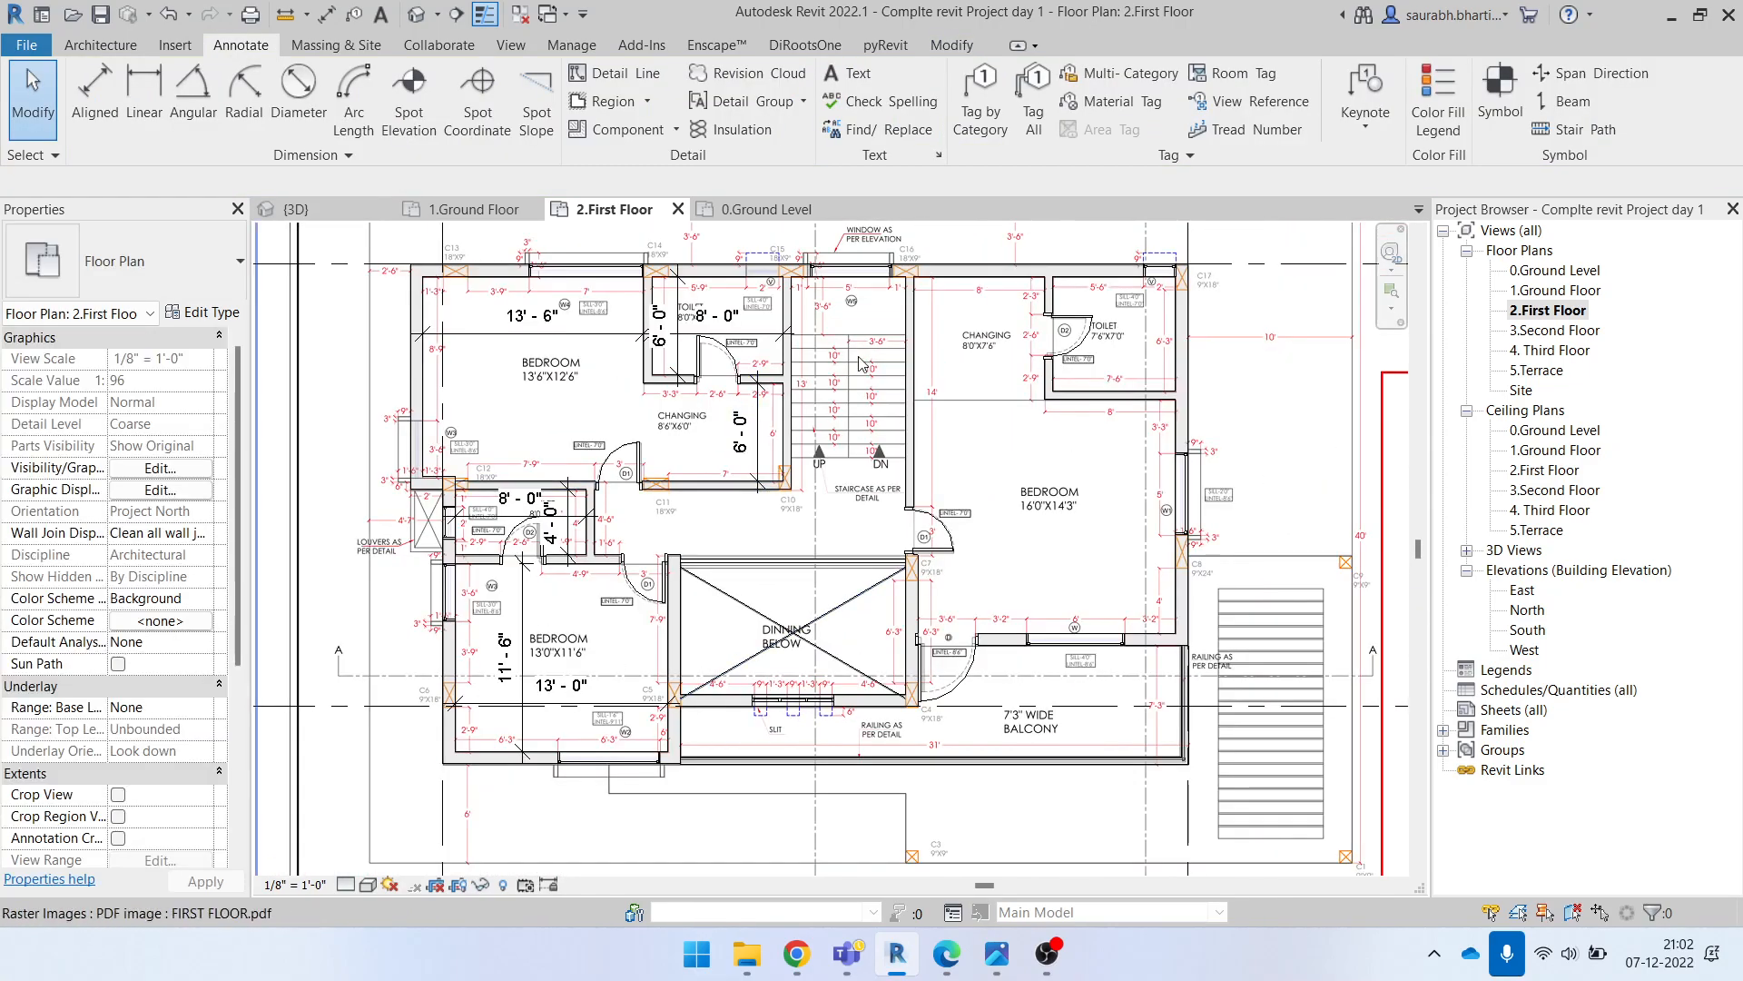
{"action": "scroll", "coordinate": [860, 366], "scroll_direction": "up", "scroll_amount": 3}
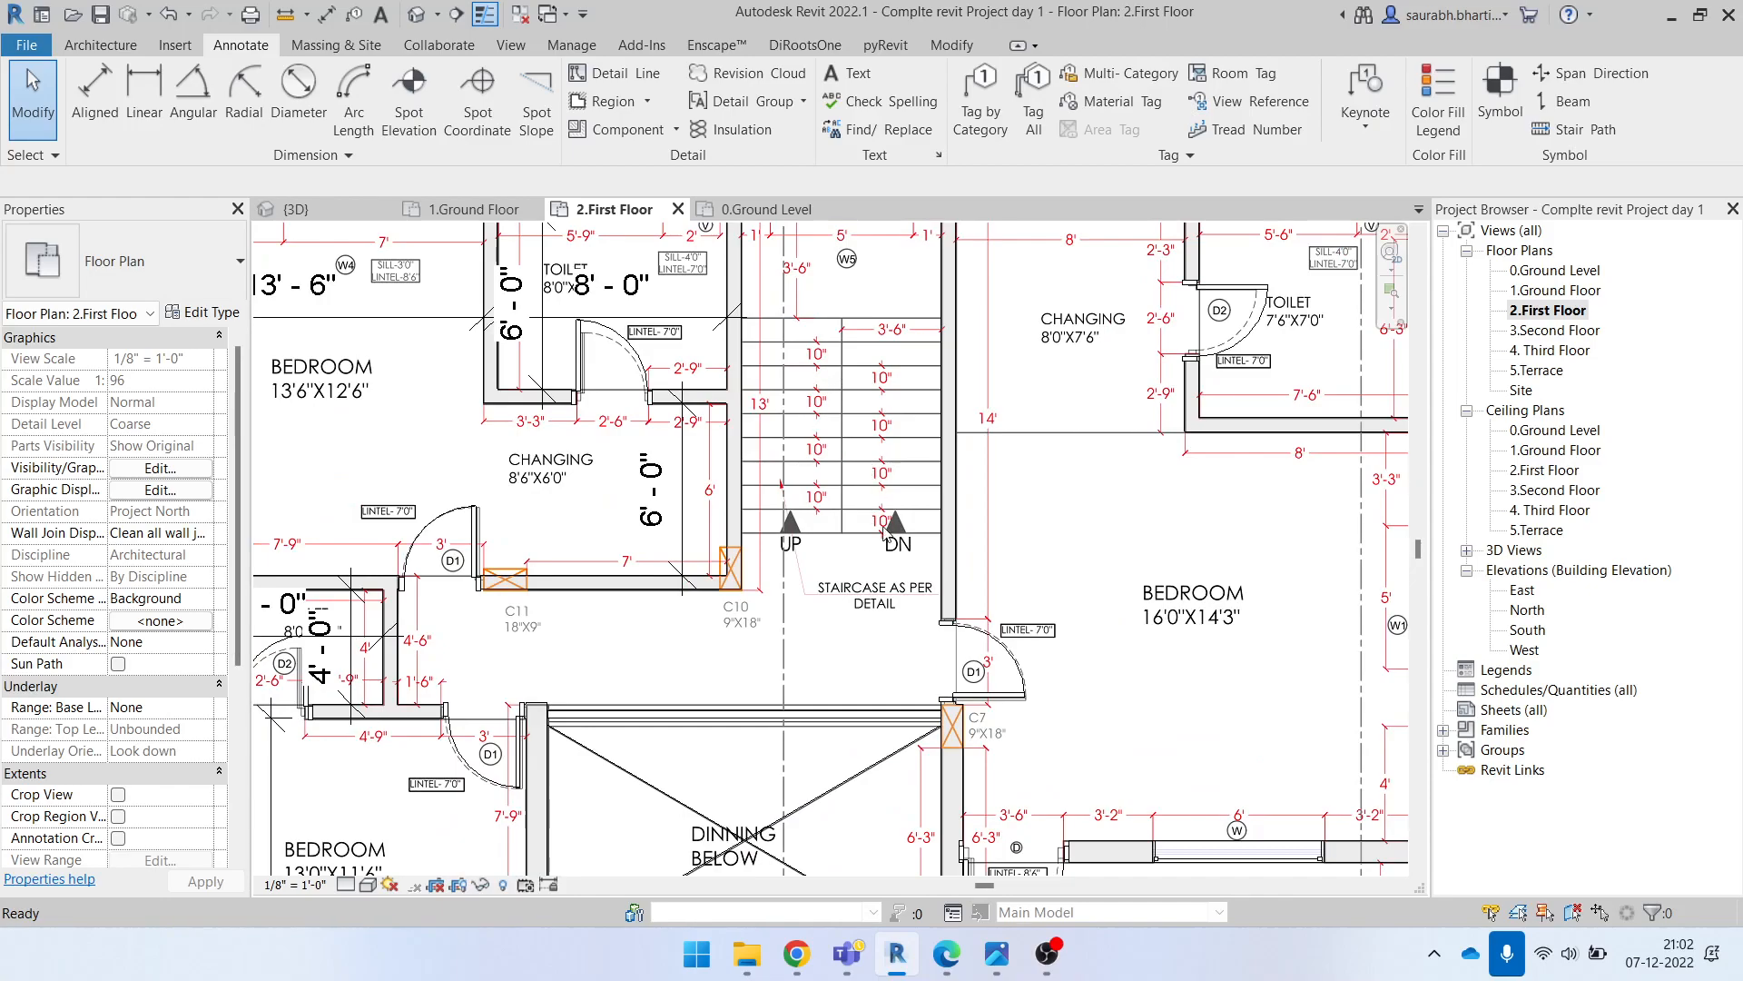
{"action": "scroll", "coordinate": [836, 661], "scroll_direction": "down", "scroll_amount": 1}
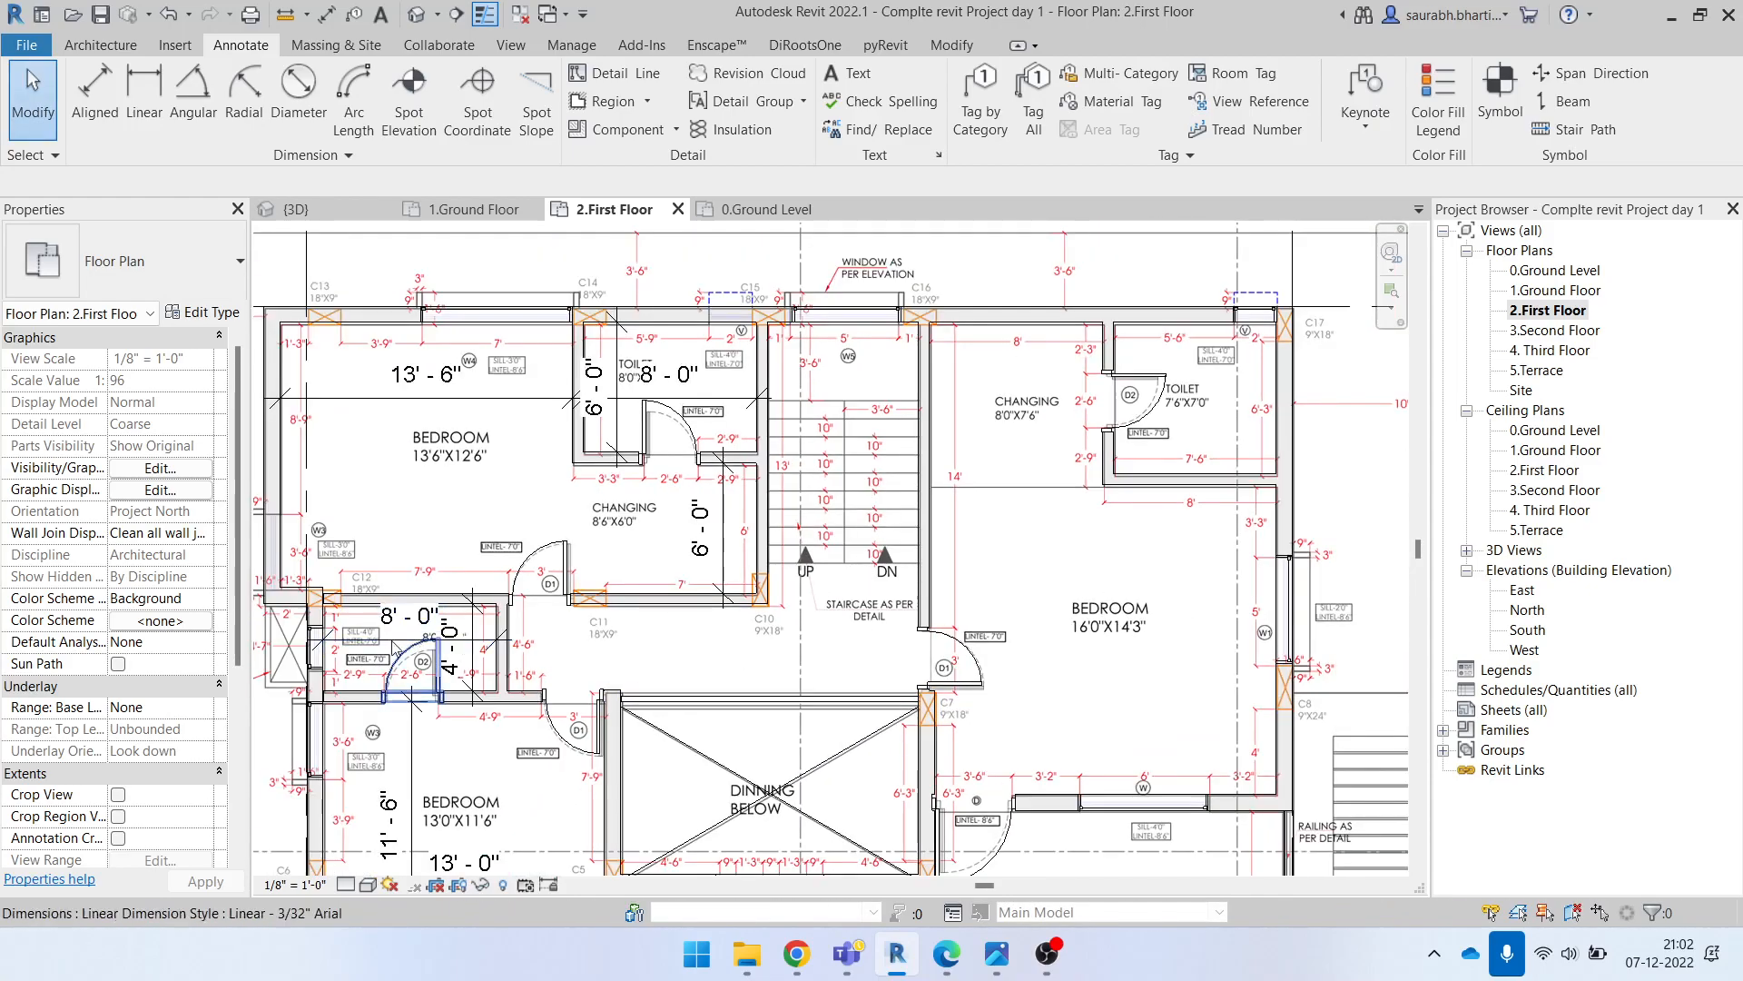
{"action": "scroll", "coordinate": [425, 643], "scroll_direction": "up", "scroll_amount": 1}
{"action": "middle_click_drag", "start_coordinate": [558, 565], "coordinate": [1110, 414]}
{"action": "scroll", "coordinate": [753, 524], "scroll_direction": "up", "scroll_amount": 3}
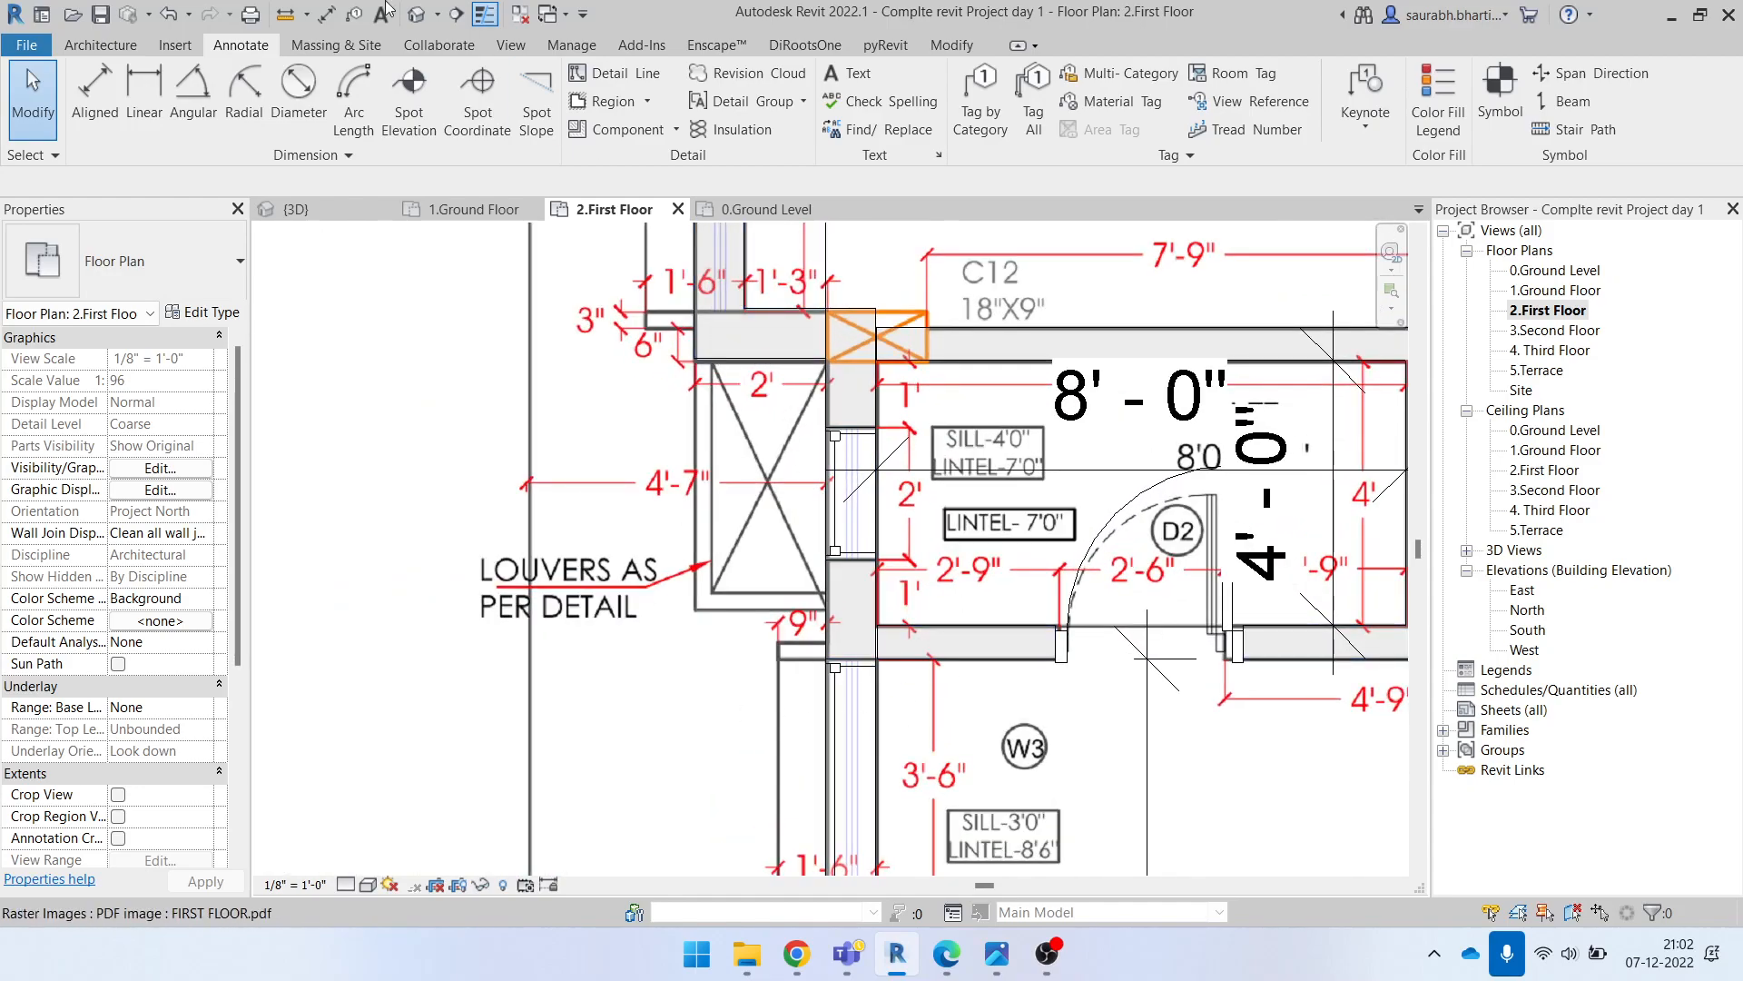
{"action": "left_click", "coordinate": [413, 22]}
{"action": "scroll", "coordinate": [821, 636], "scroll_direction": "down", "scroll_amount": 4}
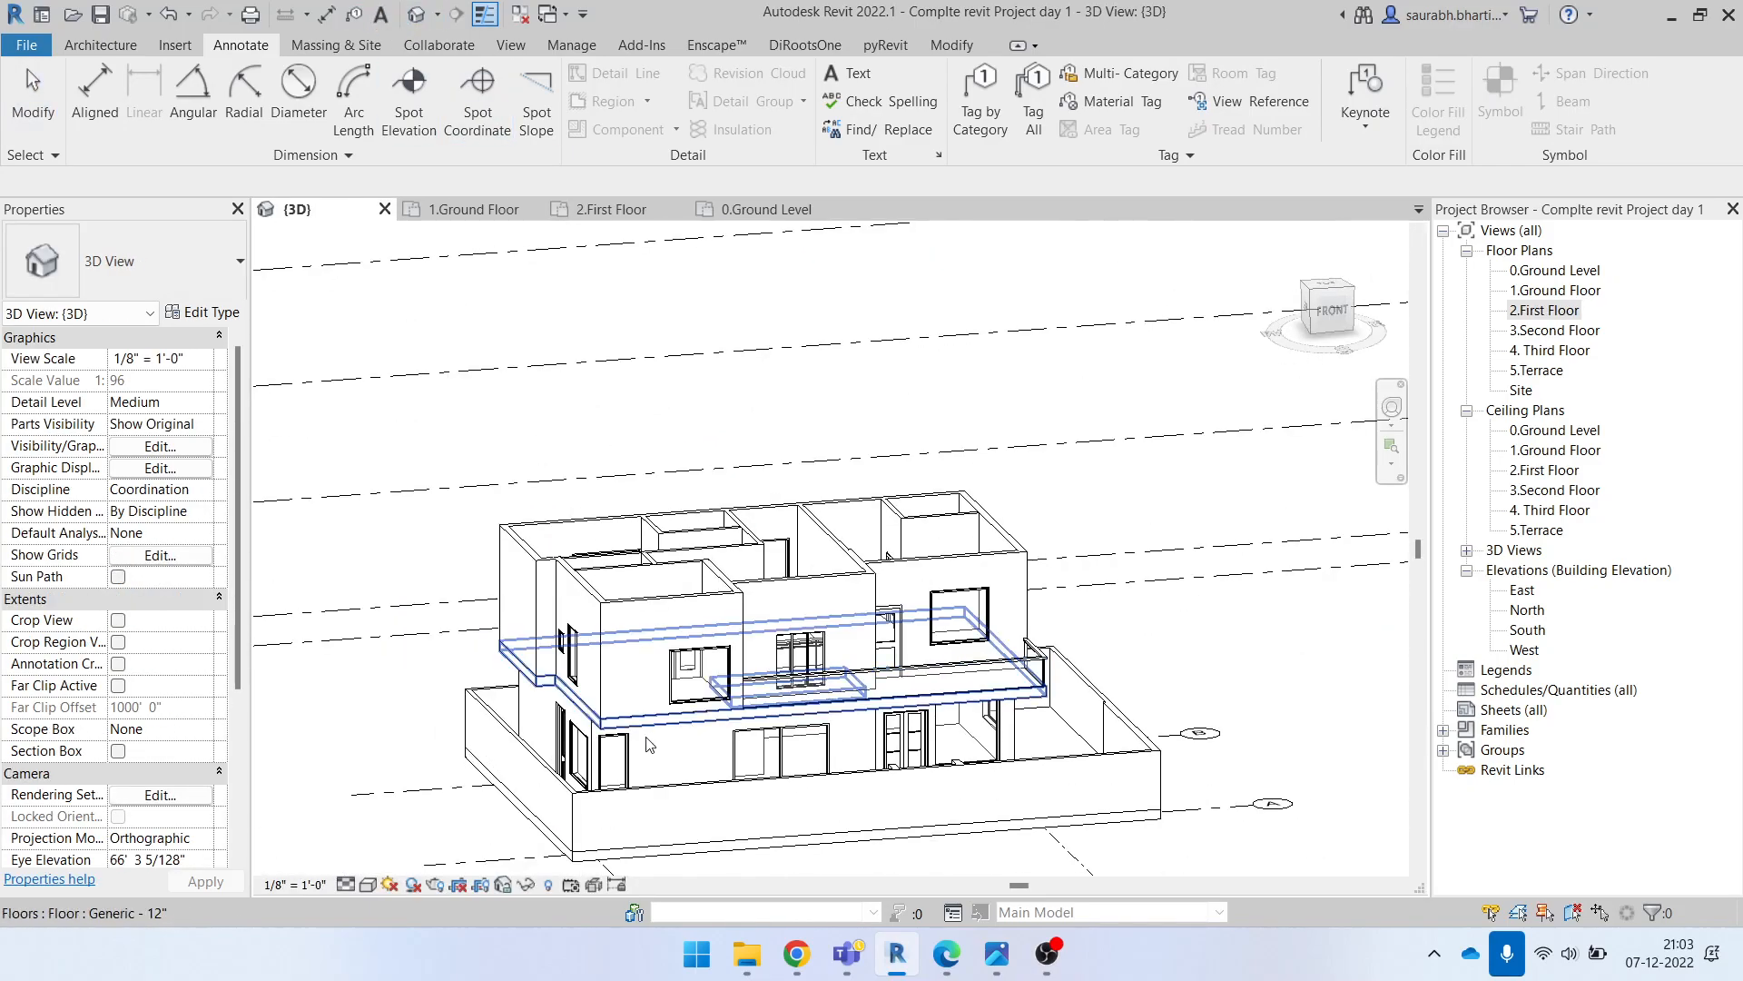
Step: Examine the building in 3D and the staircase, toilets and bedrooms in the 2.First Floor plan
{"action": "scroll", "coordinate": [543, 704], "scroll_direction": "up", "scroll_amount": 3}
{"action": "scroll", "coordinate": [621, 726], "scroll_direction": "down", "scroll_amount": 1}
{"action": "middle_click_drag", "start_coordinate": [623, 734], "coordinate": [655, 924], "text": "shift"}
{"action": "scroll", "coordinate": [661, 661], "scroll_direction": "up", "scroll_amount": 6}
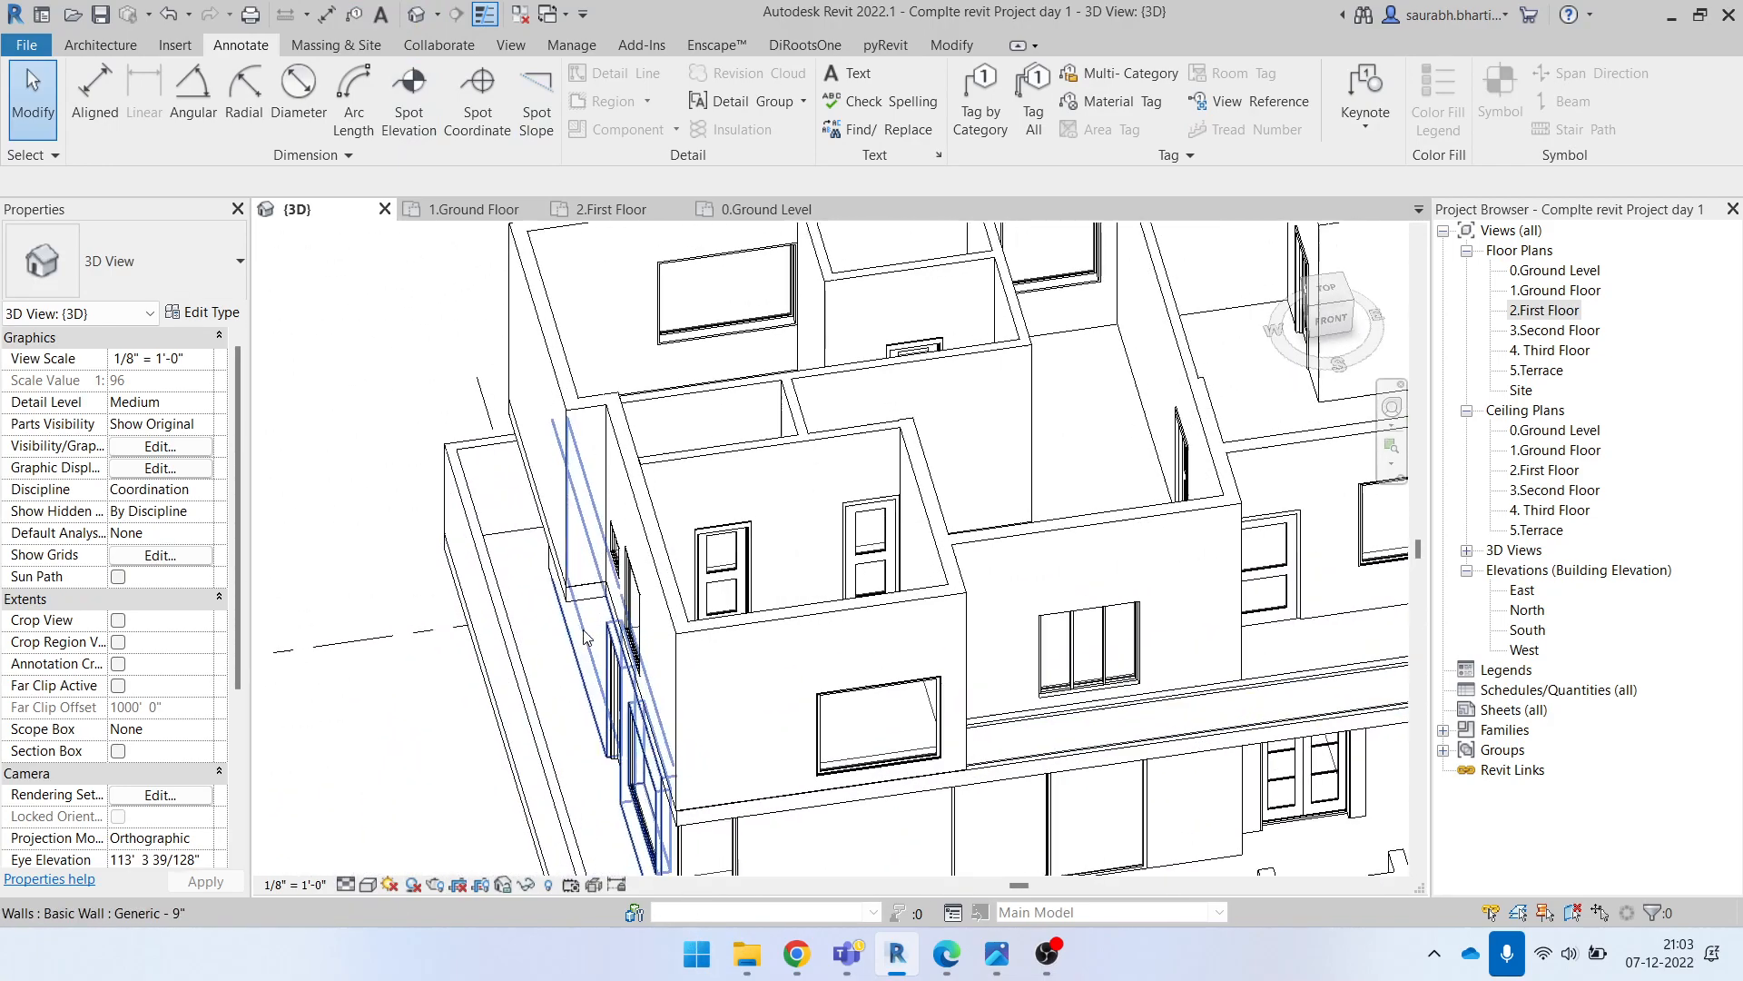
{"action": "left_click", "coordinate": [1534, 311]}
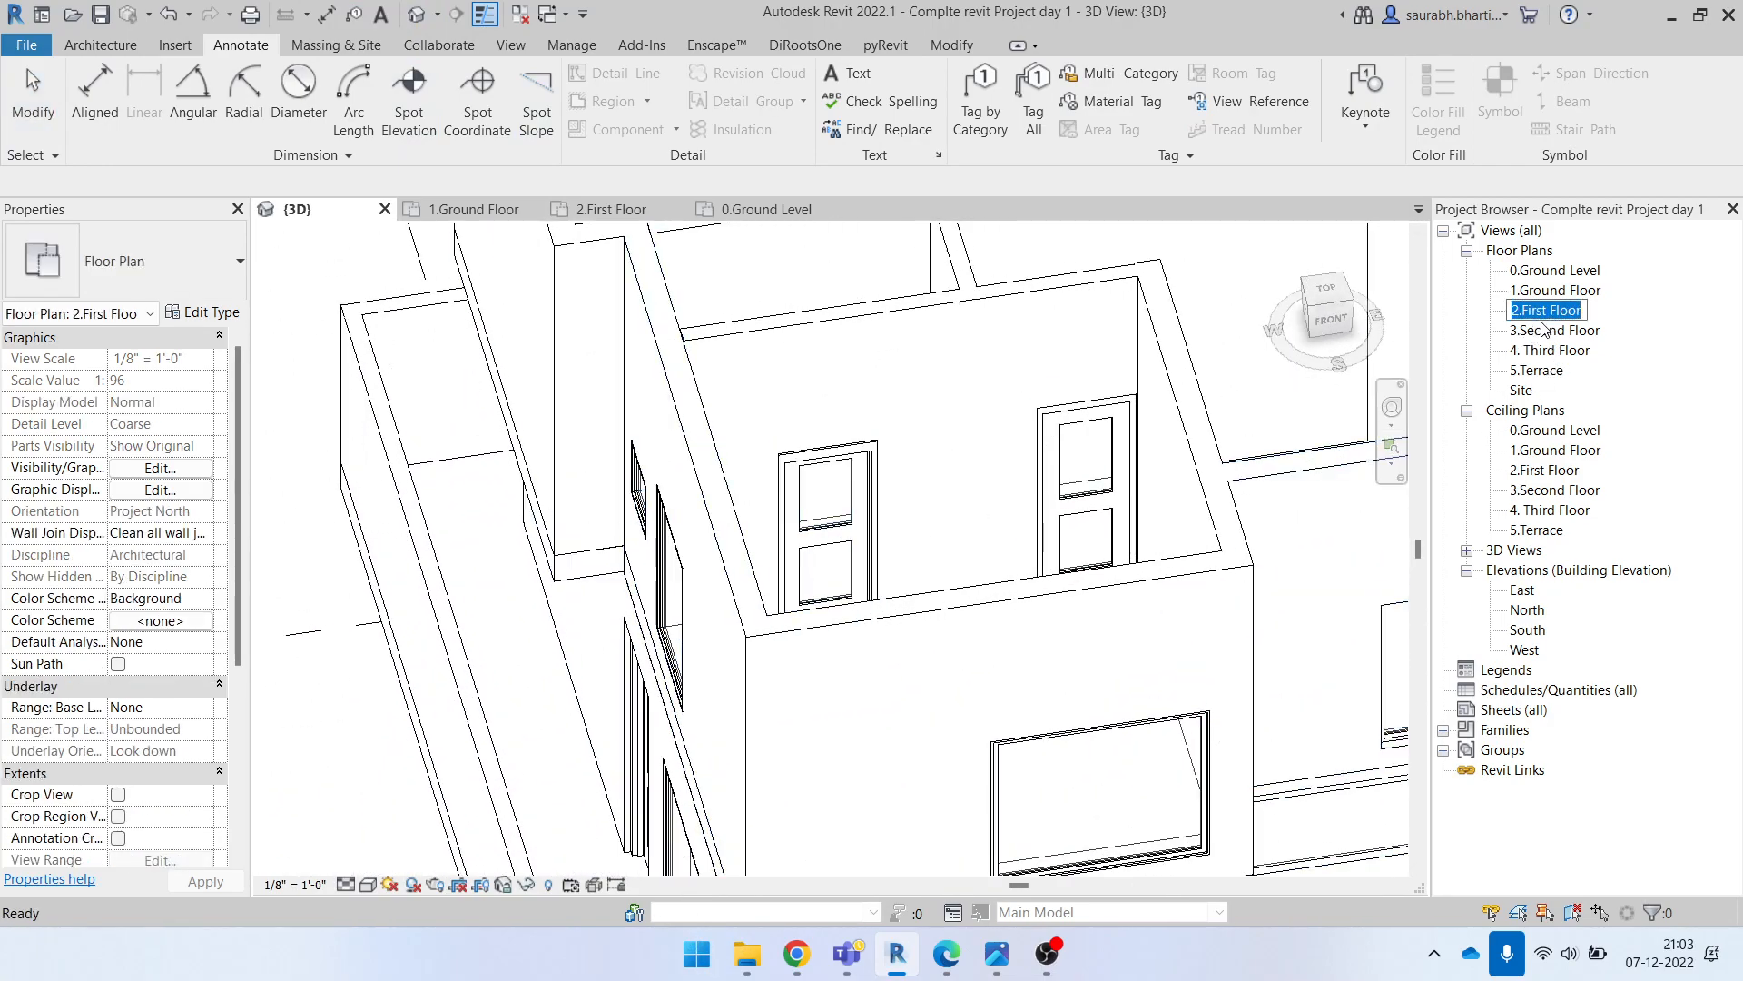
{"action": "double_click", "coordinate": [1550, 312]}
{"action": "scroll", "coordinate": [475, 517], "scroll_direction": "down", "scroll_amount": 3}
{"action": "middle_click_drag", "start_coordinate": [475, 517], "coordinate": [267, 646]}
{"action": "scroll", "coordinate": [543, 520], "scroll_direction": "down", "scroll_amount": 2}
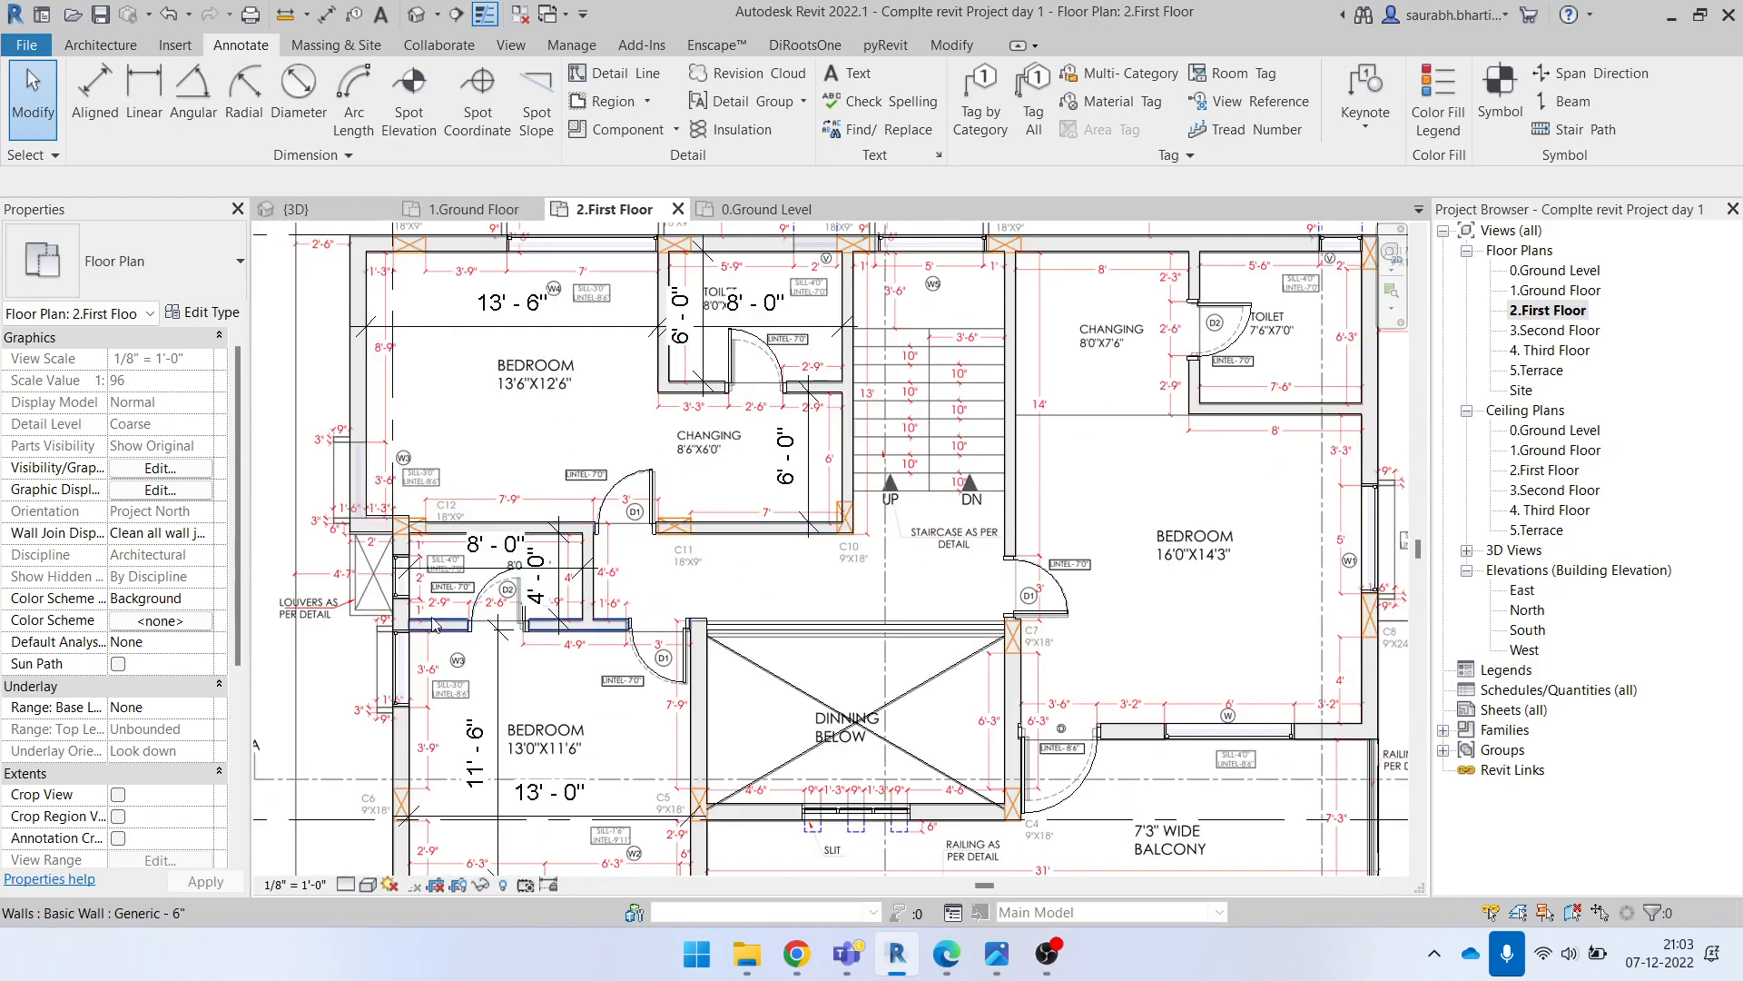
{"action": "scroll", "coordinate": [330, 571], "scroll_direction": "up", "scroll_amount": 2}
{"action": "middle_click_drag", "start_coordinate": [1299, 559], "coordinate": [381, 588]}
{"action": "middle_click_drag", "start_coordinate": [521, 470], "coordinate": [860, 700]}
{"action": "scroll", "coordinate": [529, 676], "scroll_direction": "up", "scroll_amount": 3}
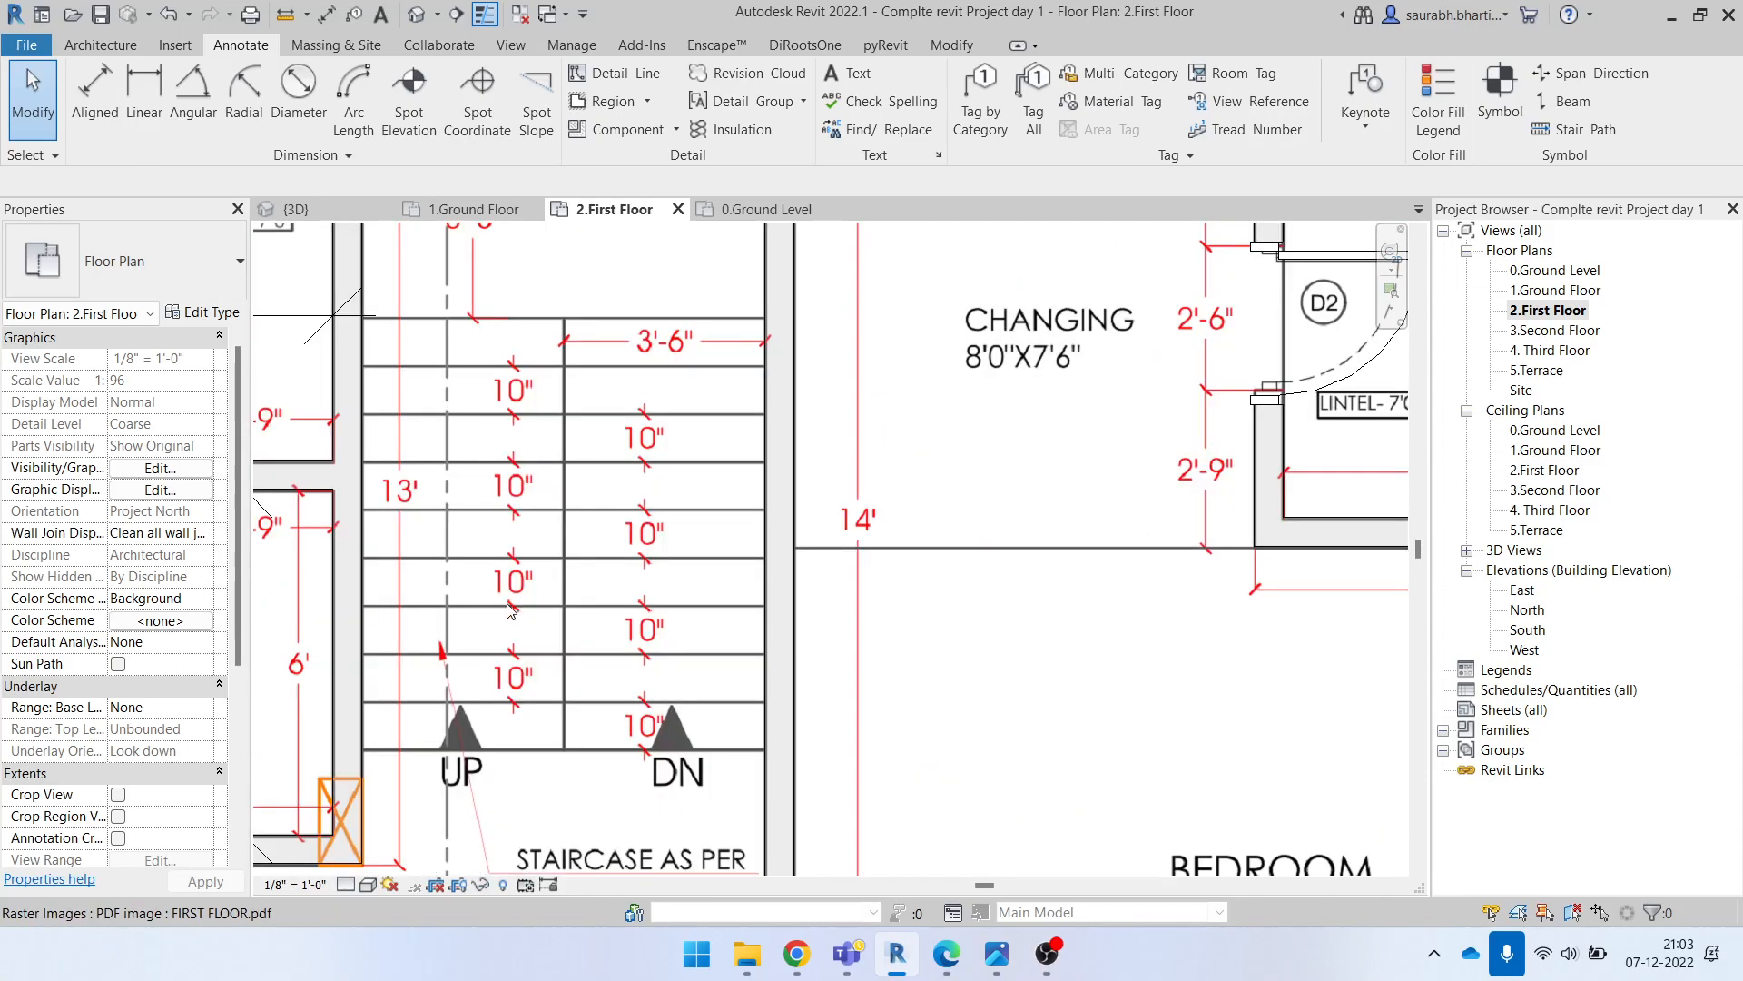
{"action": "scroll", "coordinate": [545, 599], "scroll_direction": "down", "scroll_amount": 2}
{"action": "middle_click_drag", "start_coordinate": [549, 504], "coordinate": [700, 502]}
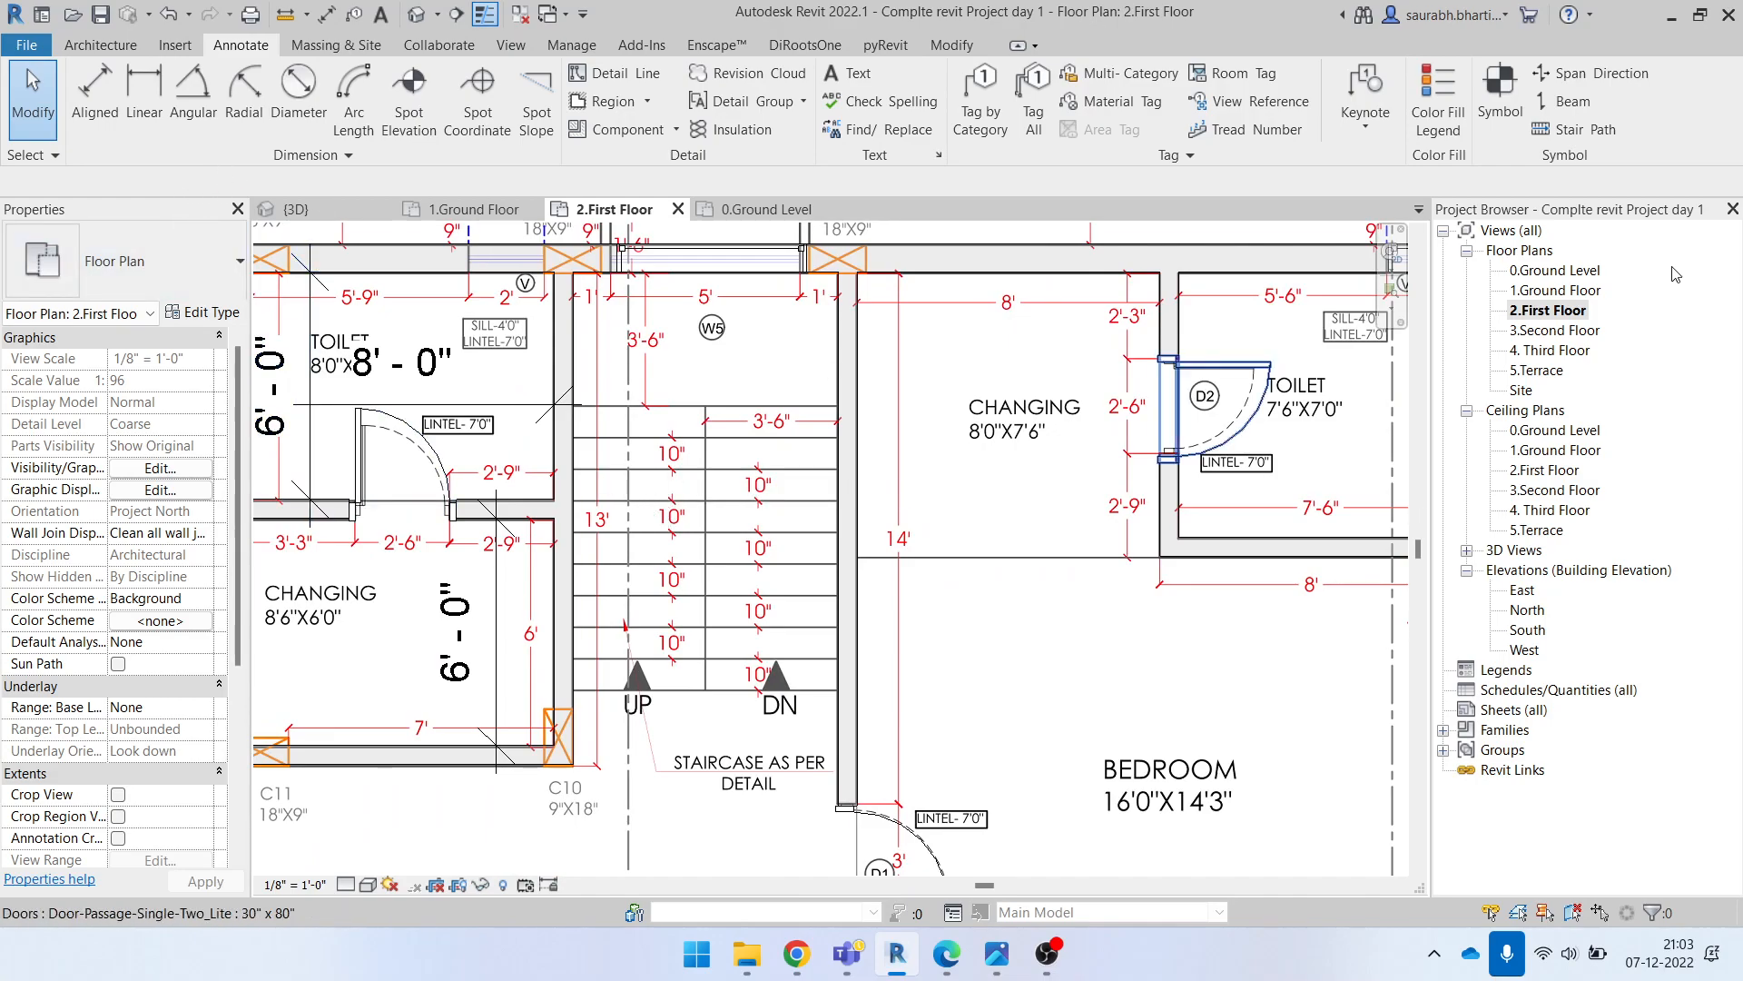
Step: Examine the staircase in the 1.Ground Floor plan and return to the 2.First Floor plan, beside the drawing
{"action": "double_click", "coordinate": [1598, 291]}
{"action": "middle_click_drag", "start_coordinate": [976, 676], "coordinate": [809, 584]}
{"action": "middle_click_drag", "start_coordinate": [1053, 749], "coordinate": [783, 767]}
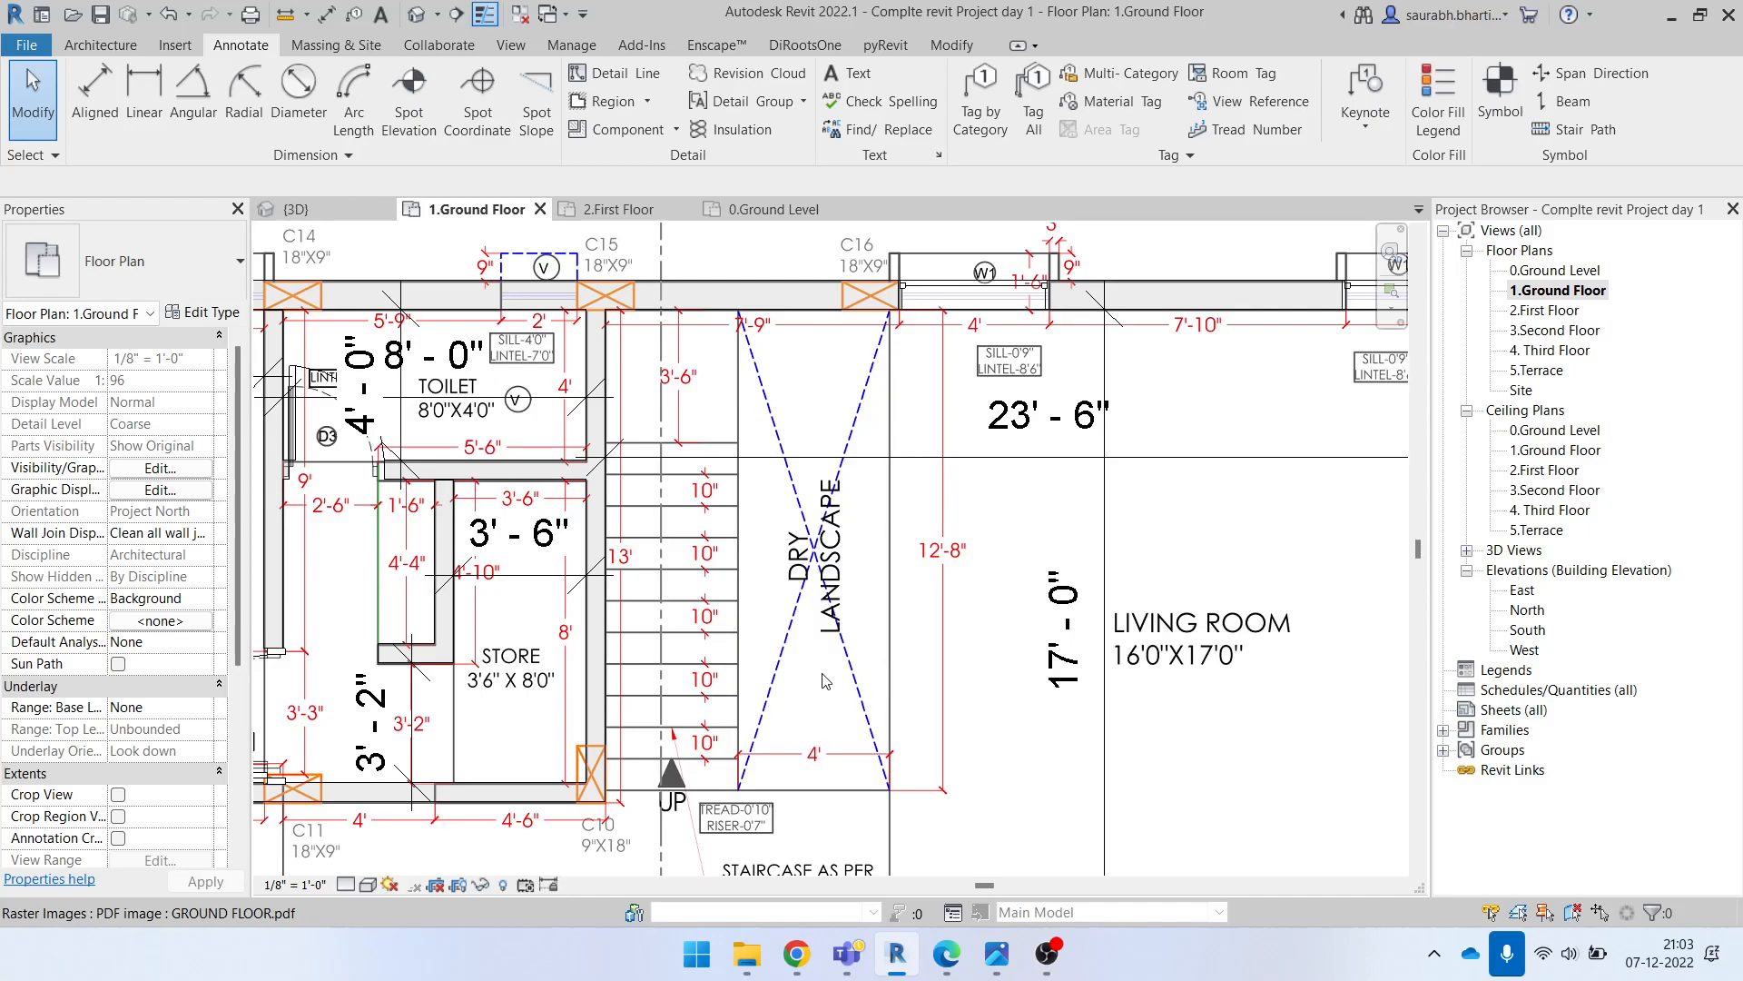
{"action": "double_click", "coordinate": [1531, 315]}
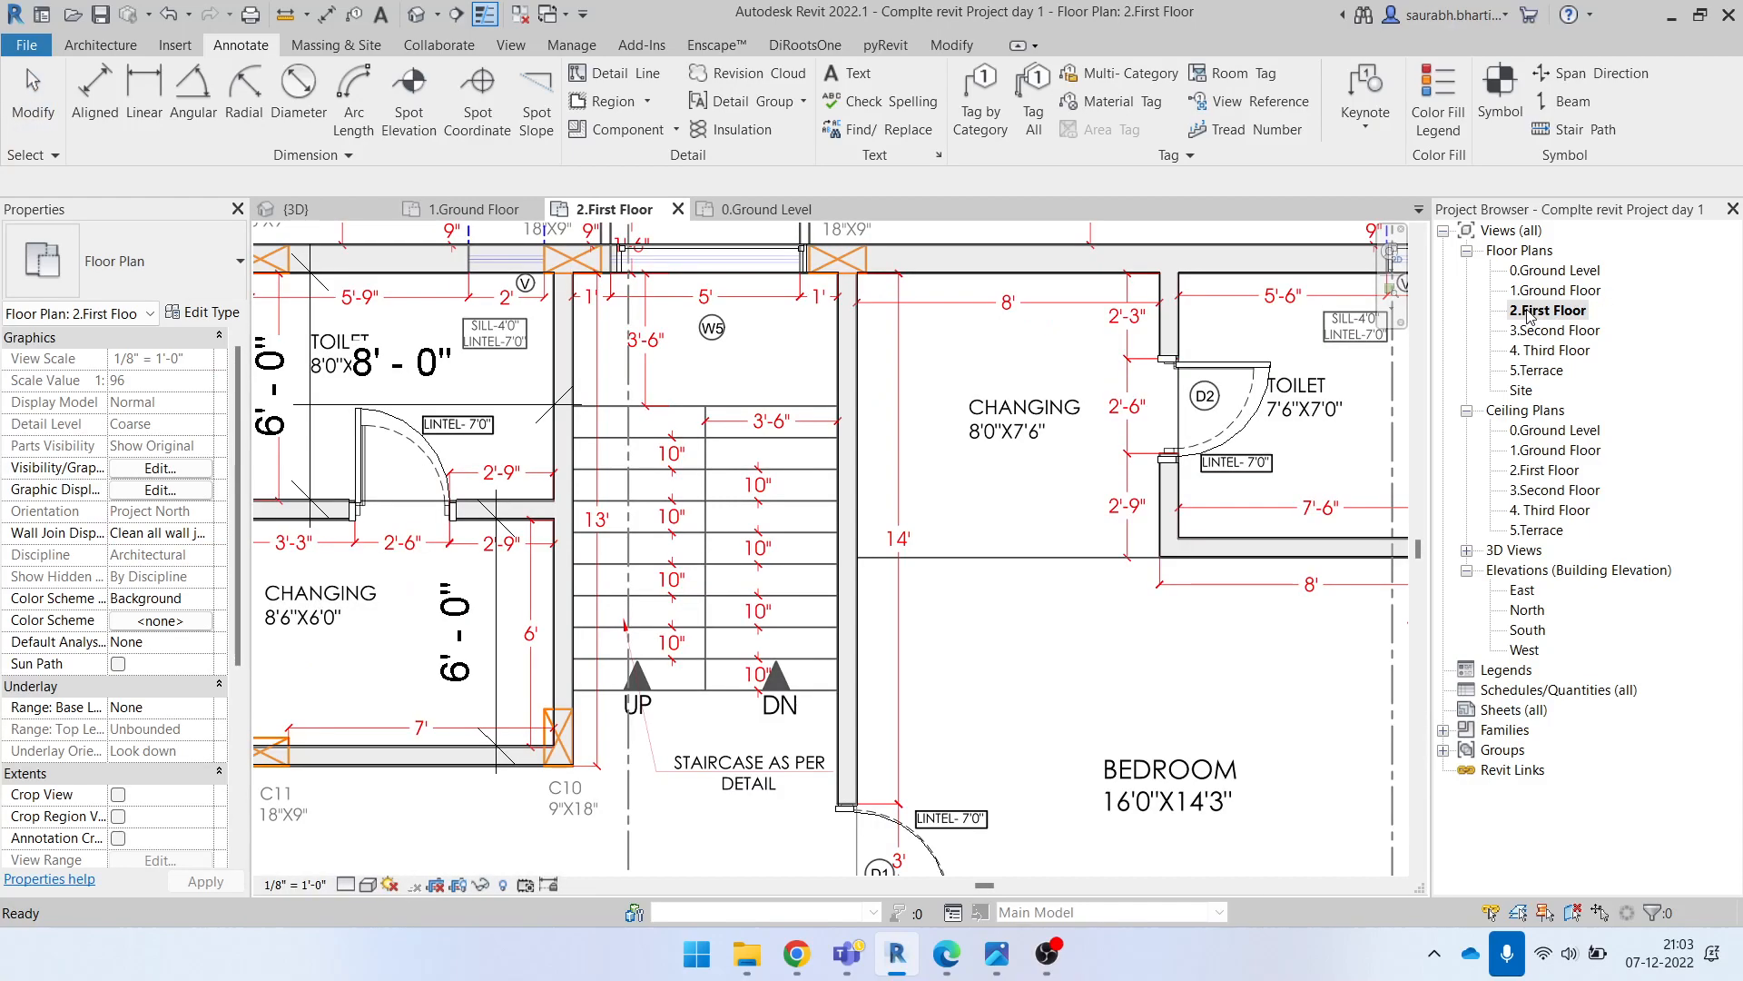
{"action": "scroll", "coordinate": [908, 590], "scroll_direction": "down", "scroll_amount": 5}
{"action": "middle_click_drag", "start_coordinate": [975, 645], "coordinate": [688, 630]}
{"action": "scroll", "coordinate": [687, 630], "scroll_direction": "down", "scroll_amount": 3}
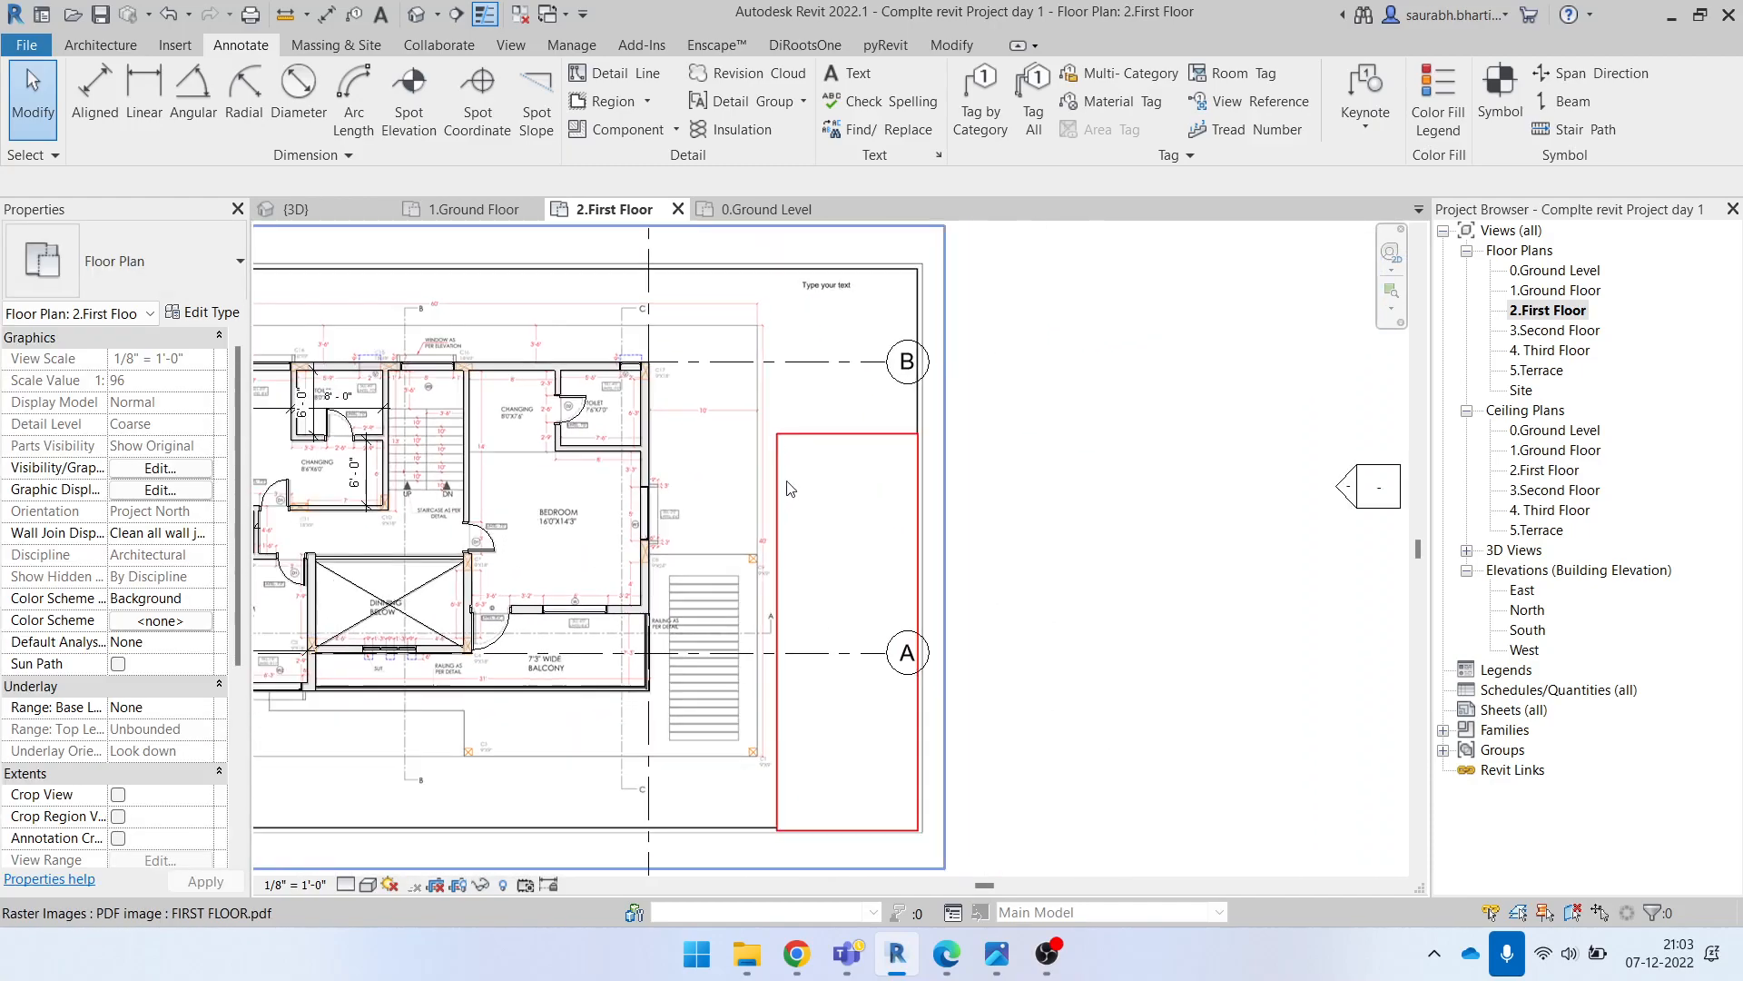
{"action": "middle_click_drag", "start_coordinate": [1081, 649], "coordinate": [841, 645]}
{"action": "scroll", "coordinate": [856, 510], "scroll_direction": "down", "scroll_amount": 1}
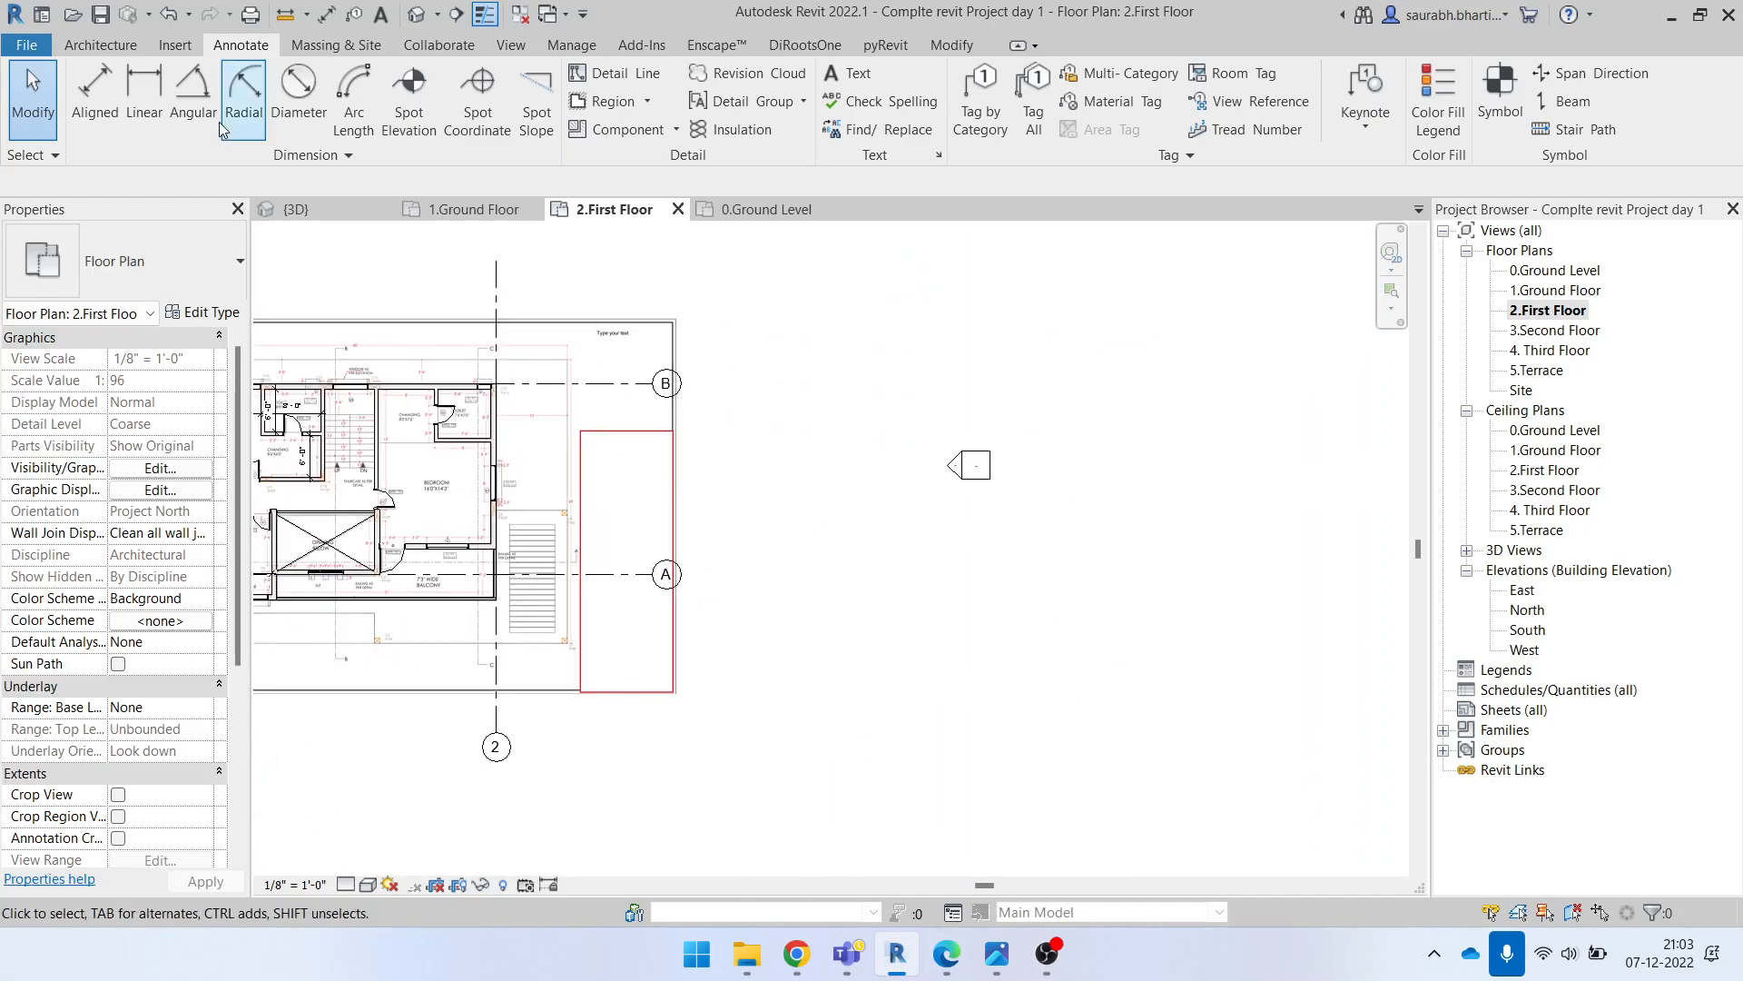
{"action": "left_click", "coordinate": [101, 46]}
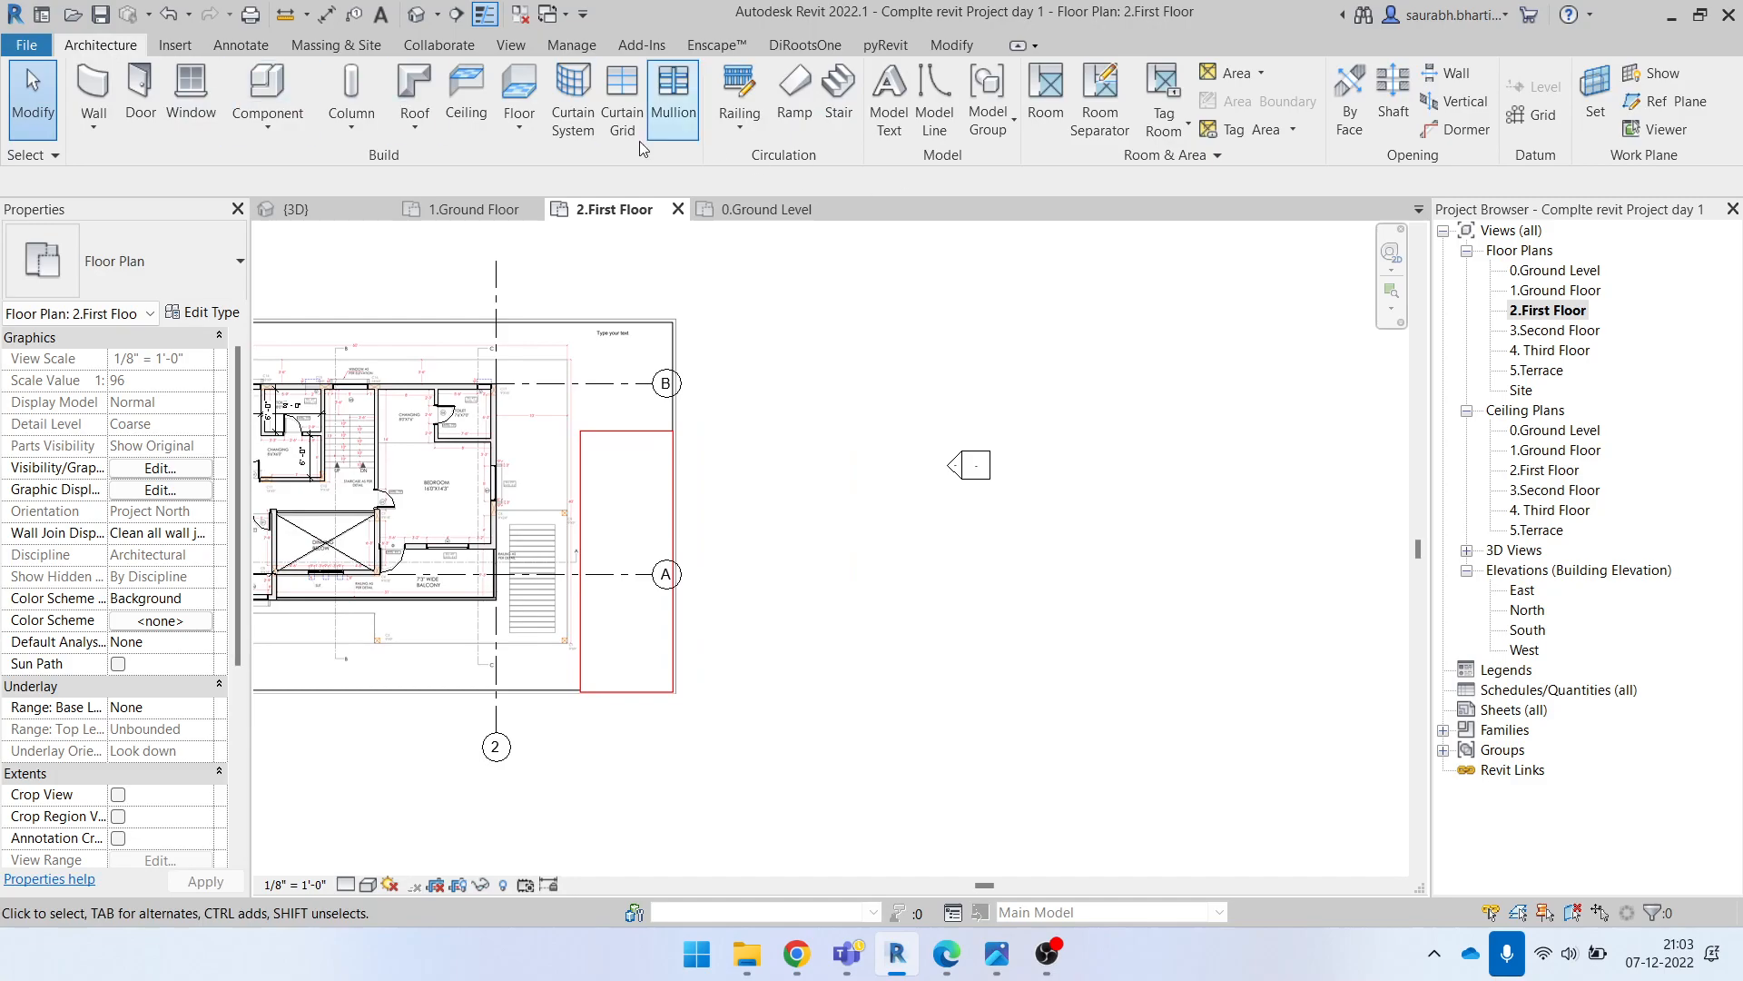
{"action": "left_click", "coordinate": [832, 118]}
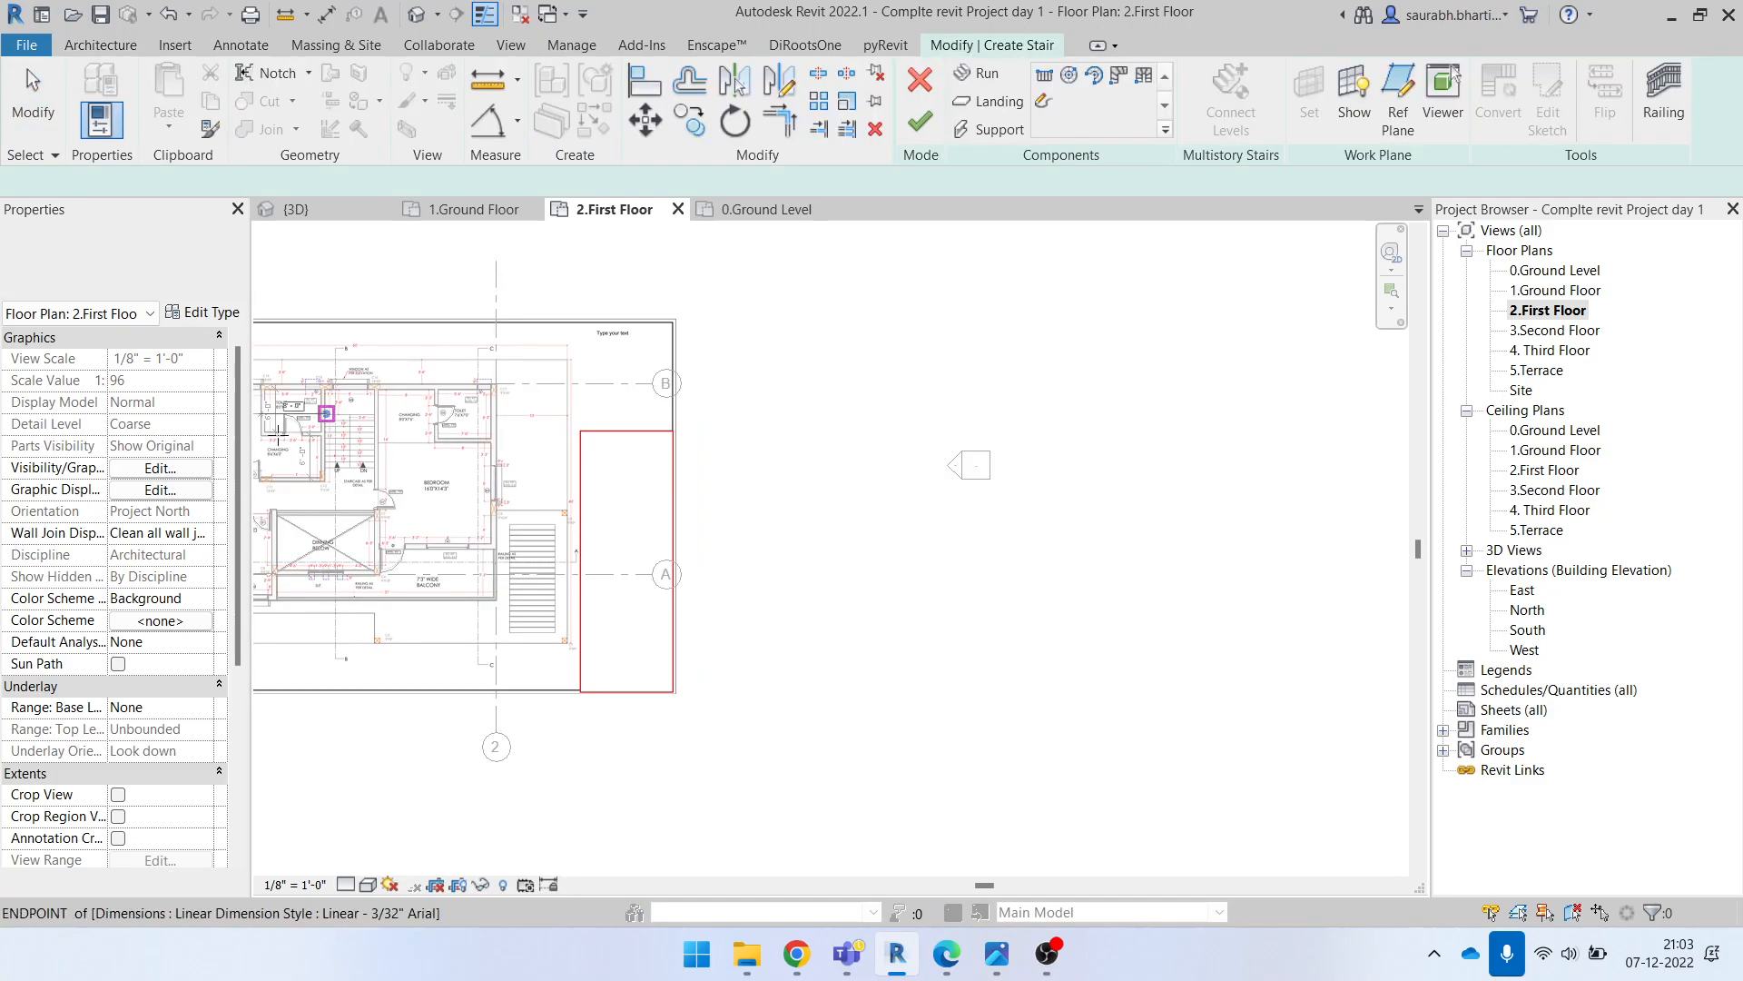
{"action": "scroll", "coordinate": [364, 432], "scroll_direction": "up", "scroll_amount": 8}
{"action": "scroll", "coordinate": [390, 432], "scroll_direction": "up", "scroll_amount": 4}
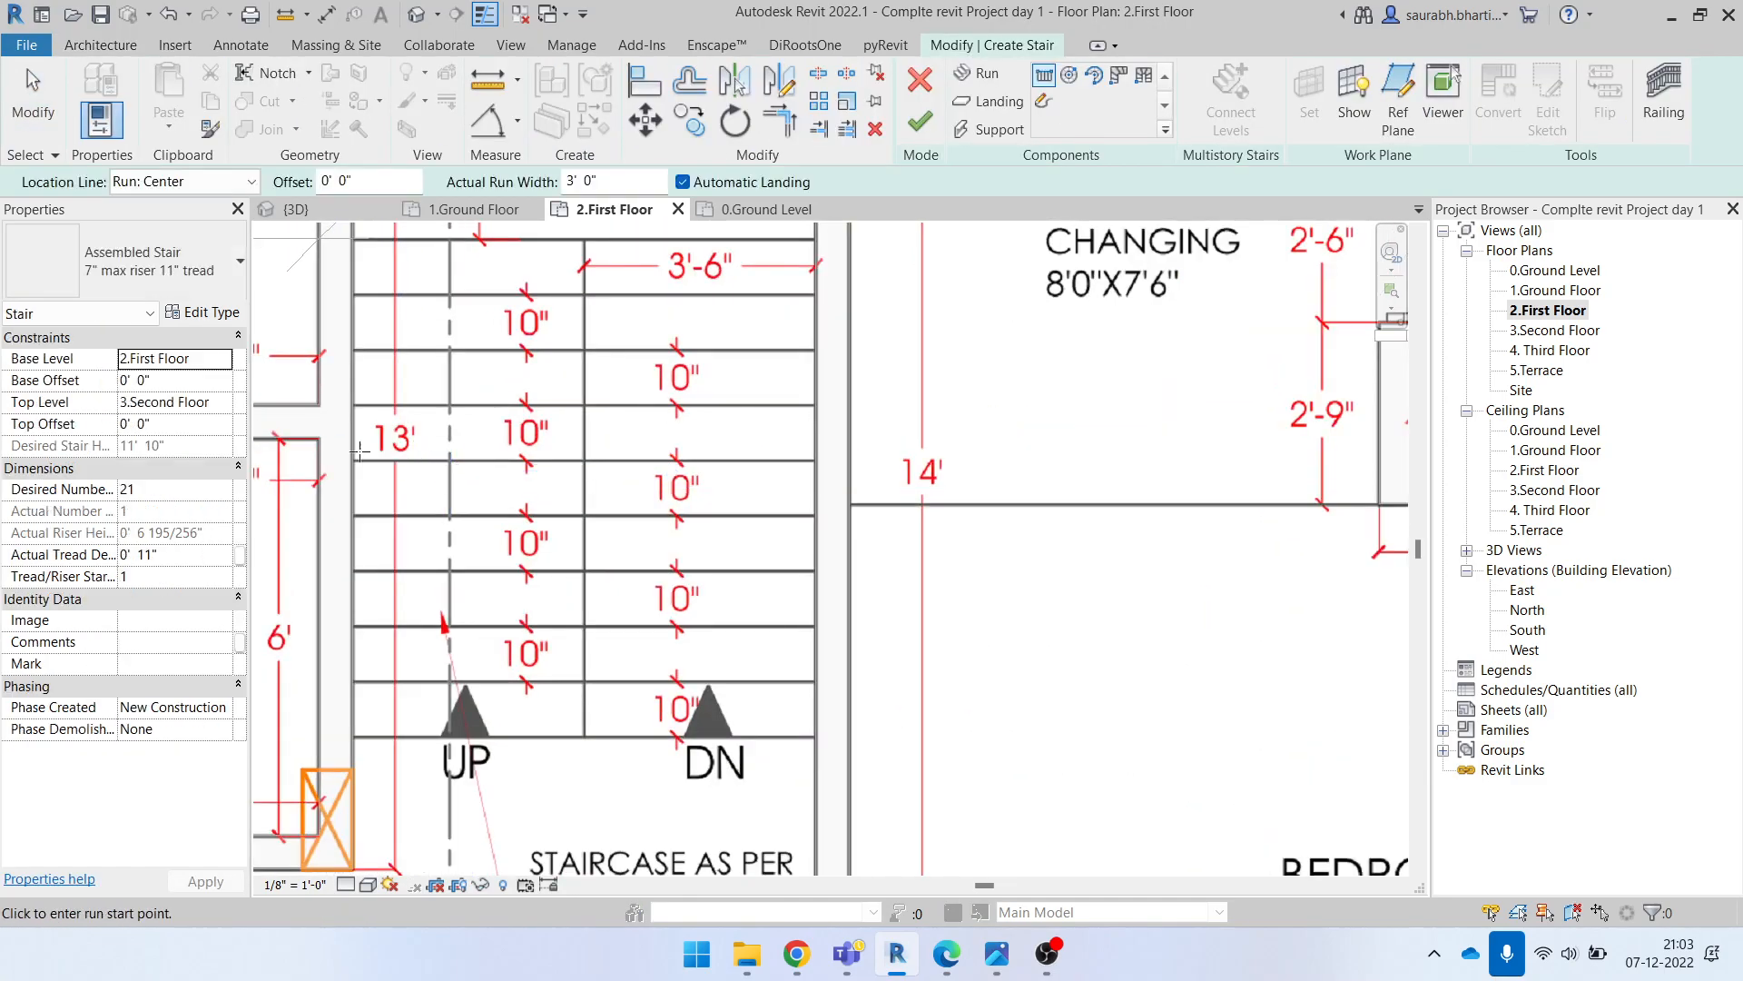
{"action": "scroll", "coordinate": [534, 532], "scroll_direction": "down", "scroll_amount": 3}
{"action": "middle_click_drag", "start_coordinate": [428, 607], "coordinate": [471, 651]}
{"action": "scroll", "coordinate": [516, 668], "scroll_direction": "up", "scroll_amount": 2}
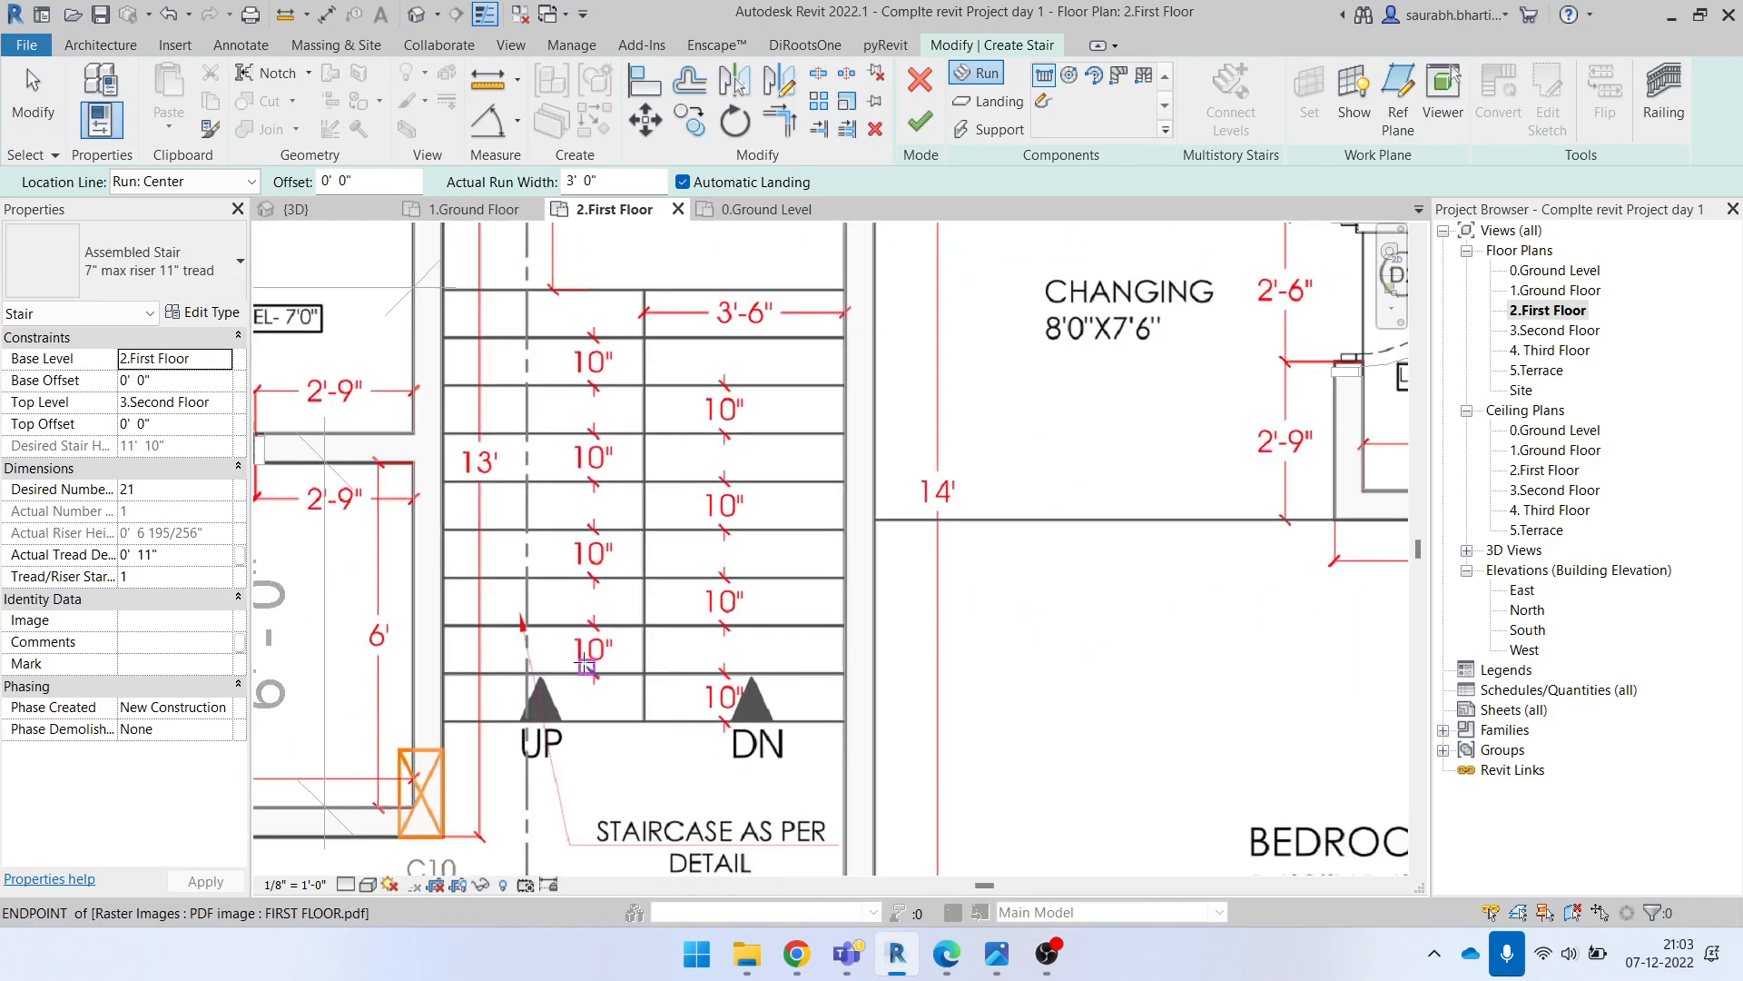
{"action": "scroll", "coordinate": [578, 675], "scroll_direction": "up", "scroll_amount": 2}
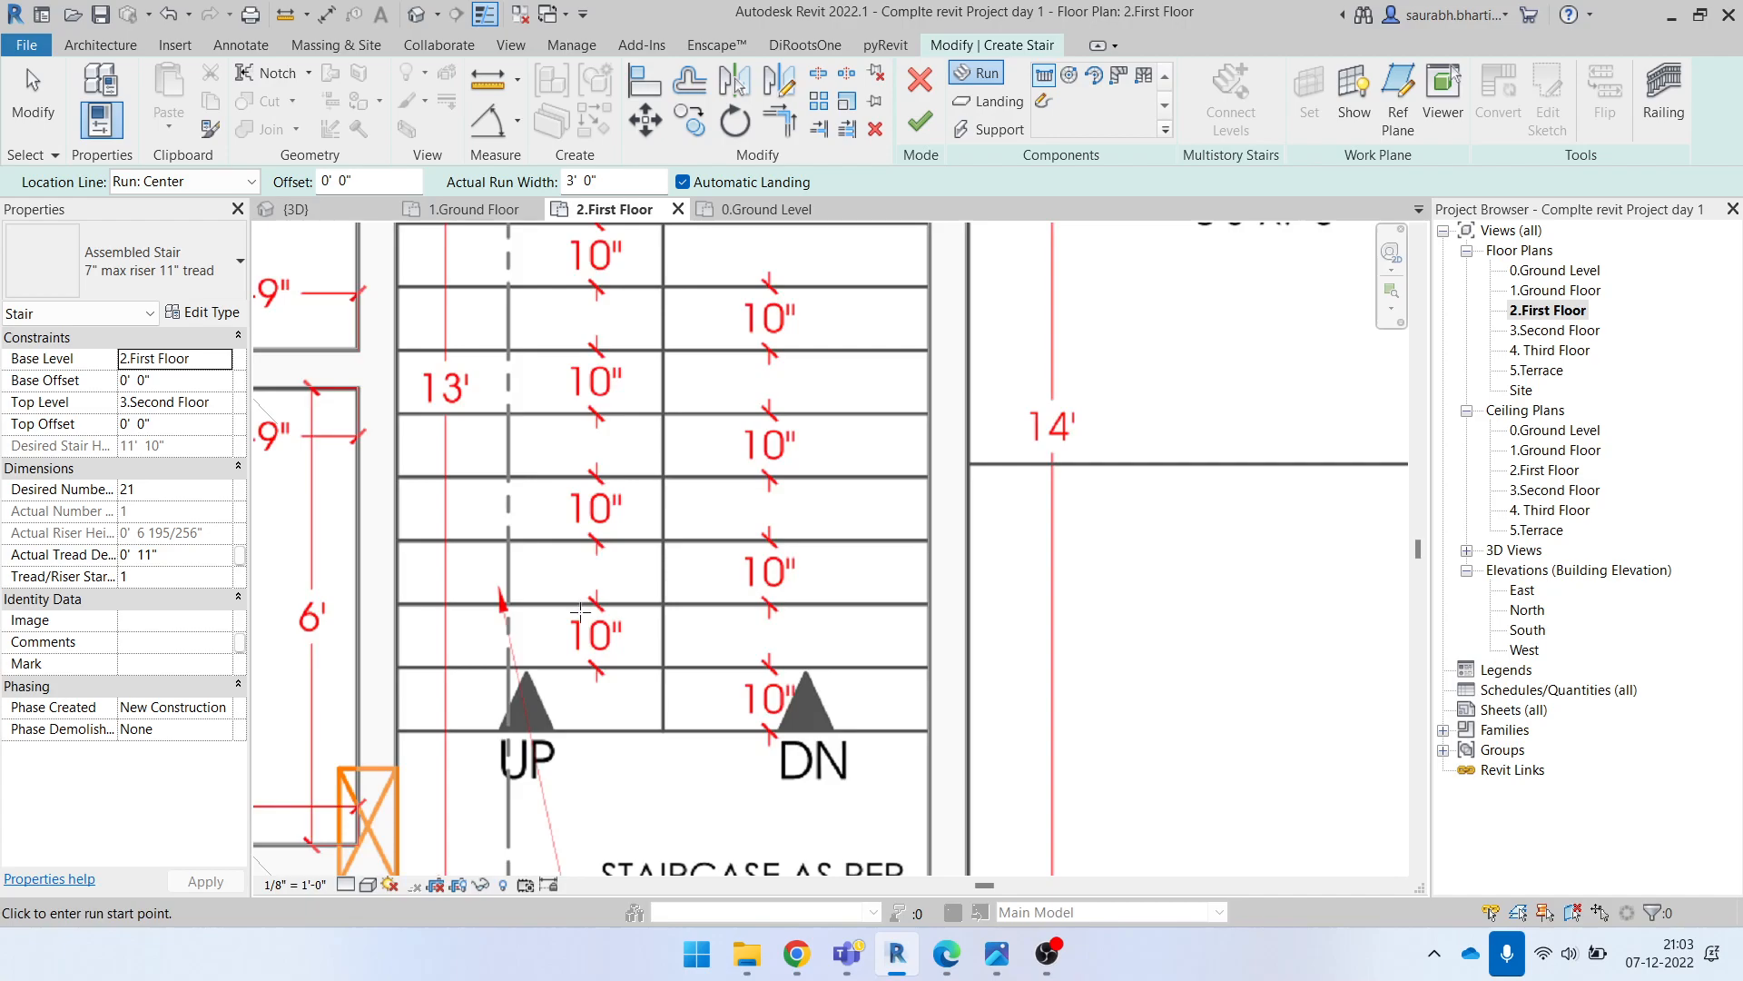
{"action": "scroll", "coordinate": [586, 659], "scroll_direction": "up", "scroll_amount": 2}
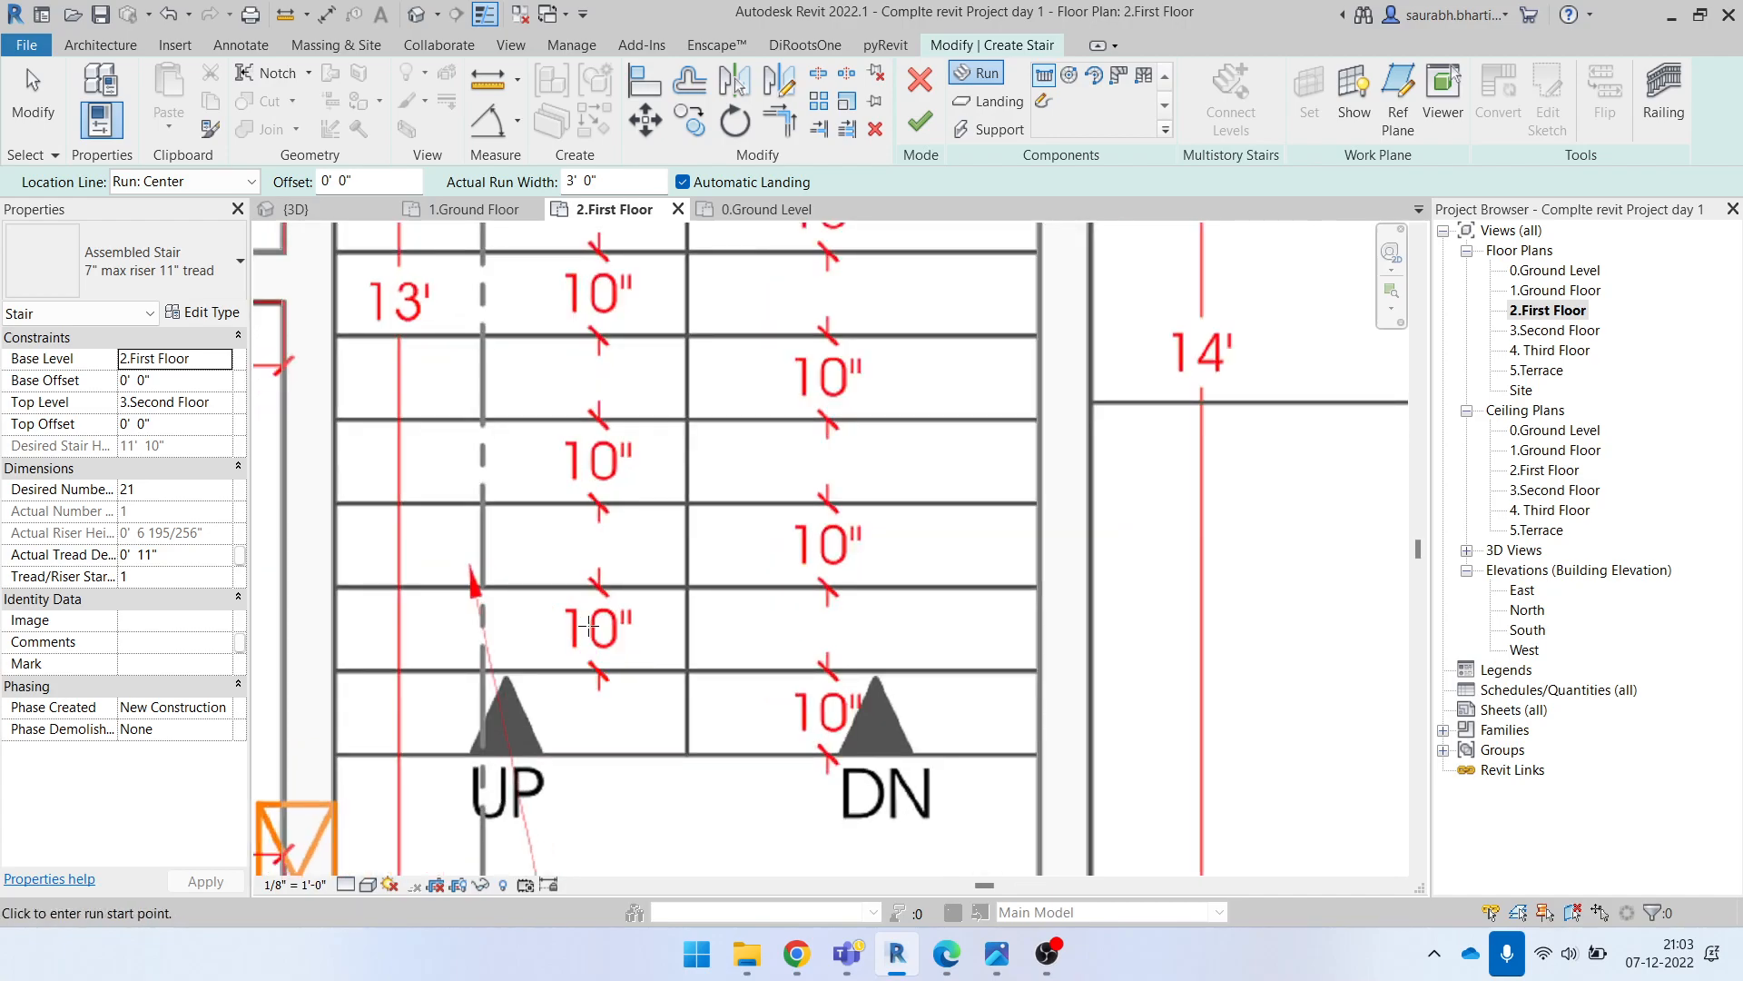
{"action": "scroll", "coordinate": [582, 629], "scroll_direction": "down", "scroll_amount": 4}
{"action": "middle_click_drag", "start_coordinate": [570, 513], "coordinate": [587, 684]}
{"action": "scroll", "coordinate": [539, 724], "scroll_direction": "down", "scroll_amount": 1}
{"action": "scroll", "coordinate": [545, 743], "scroll_direction": "up", "scroll_amount": 2}
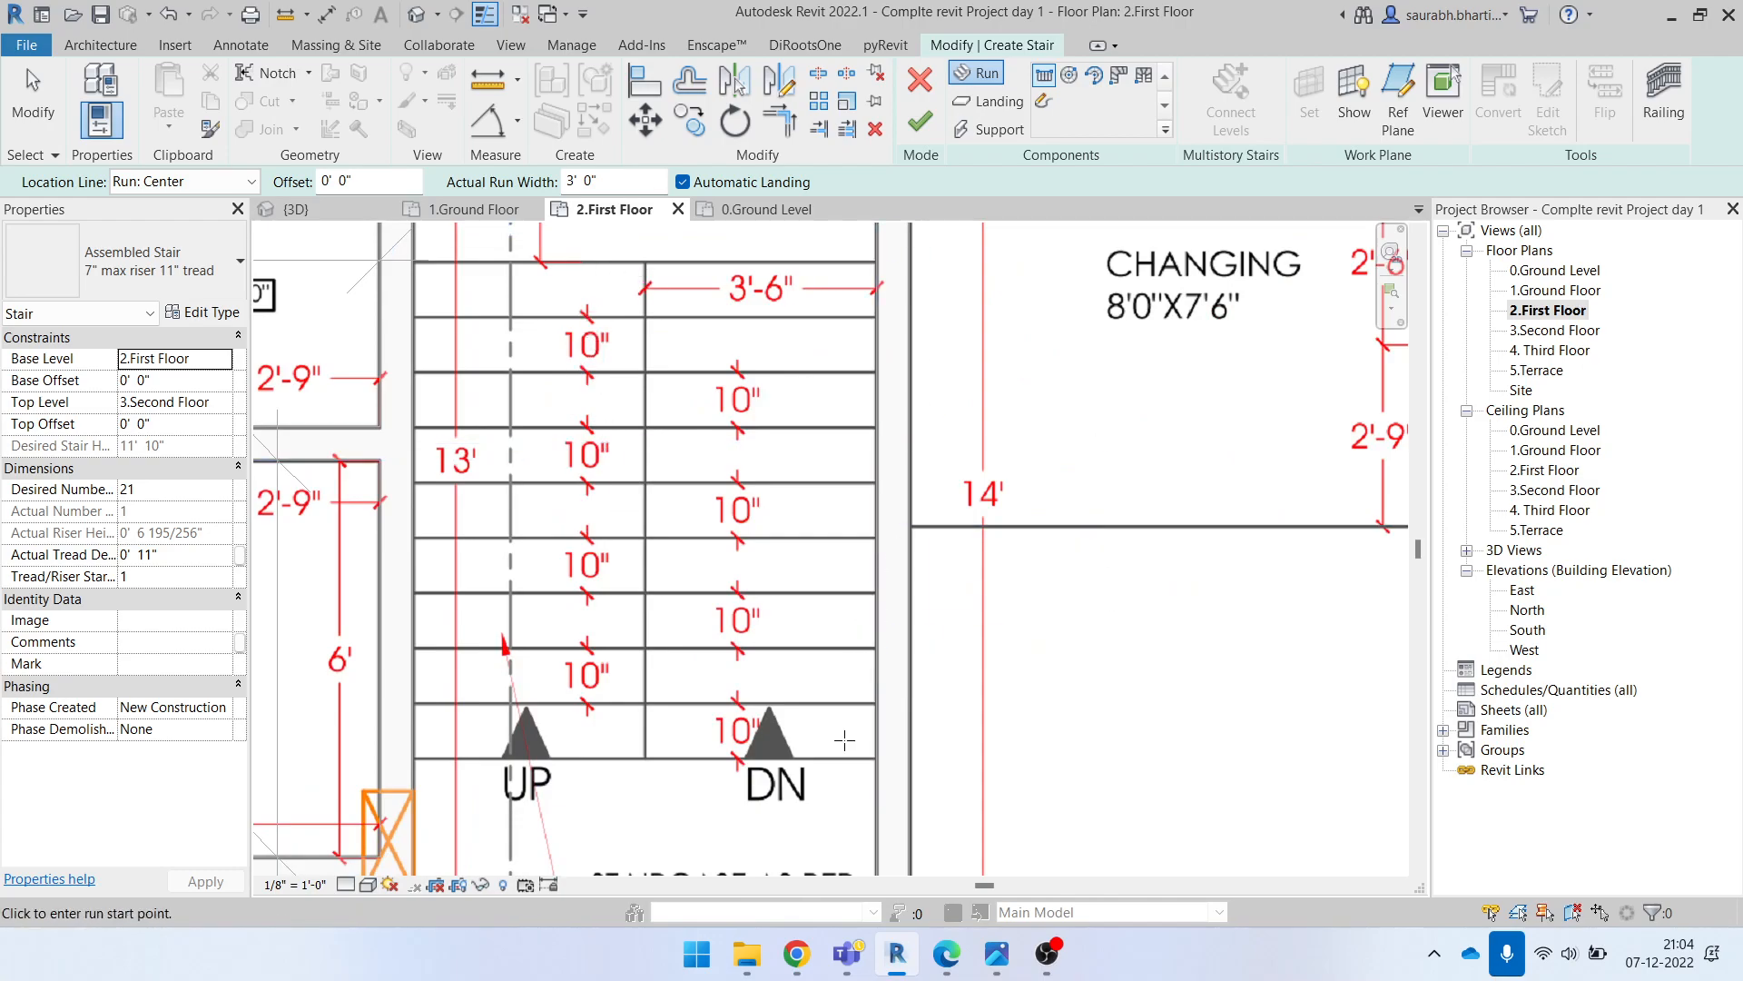
{"action": "scroll", "coordinate": [694, 716], "scroll_direction": "down", "scroll_amount": 2}
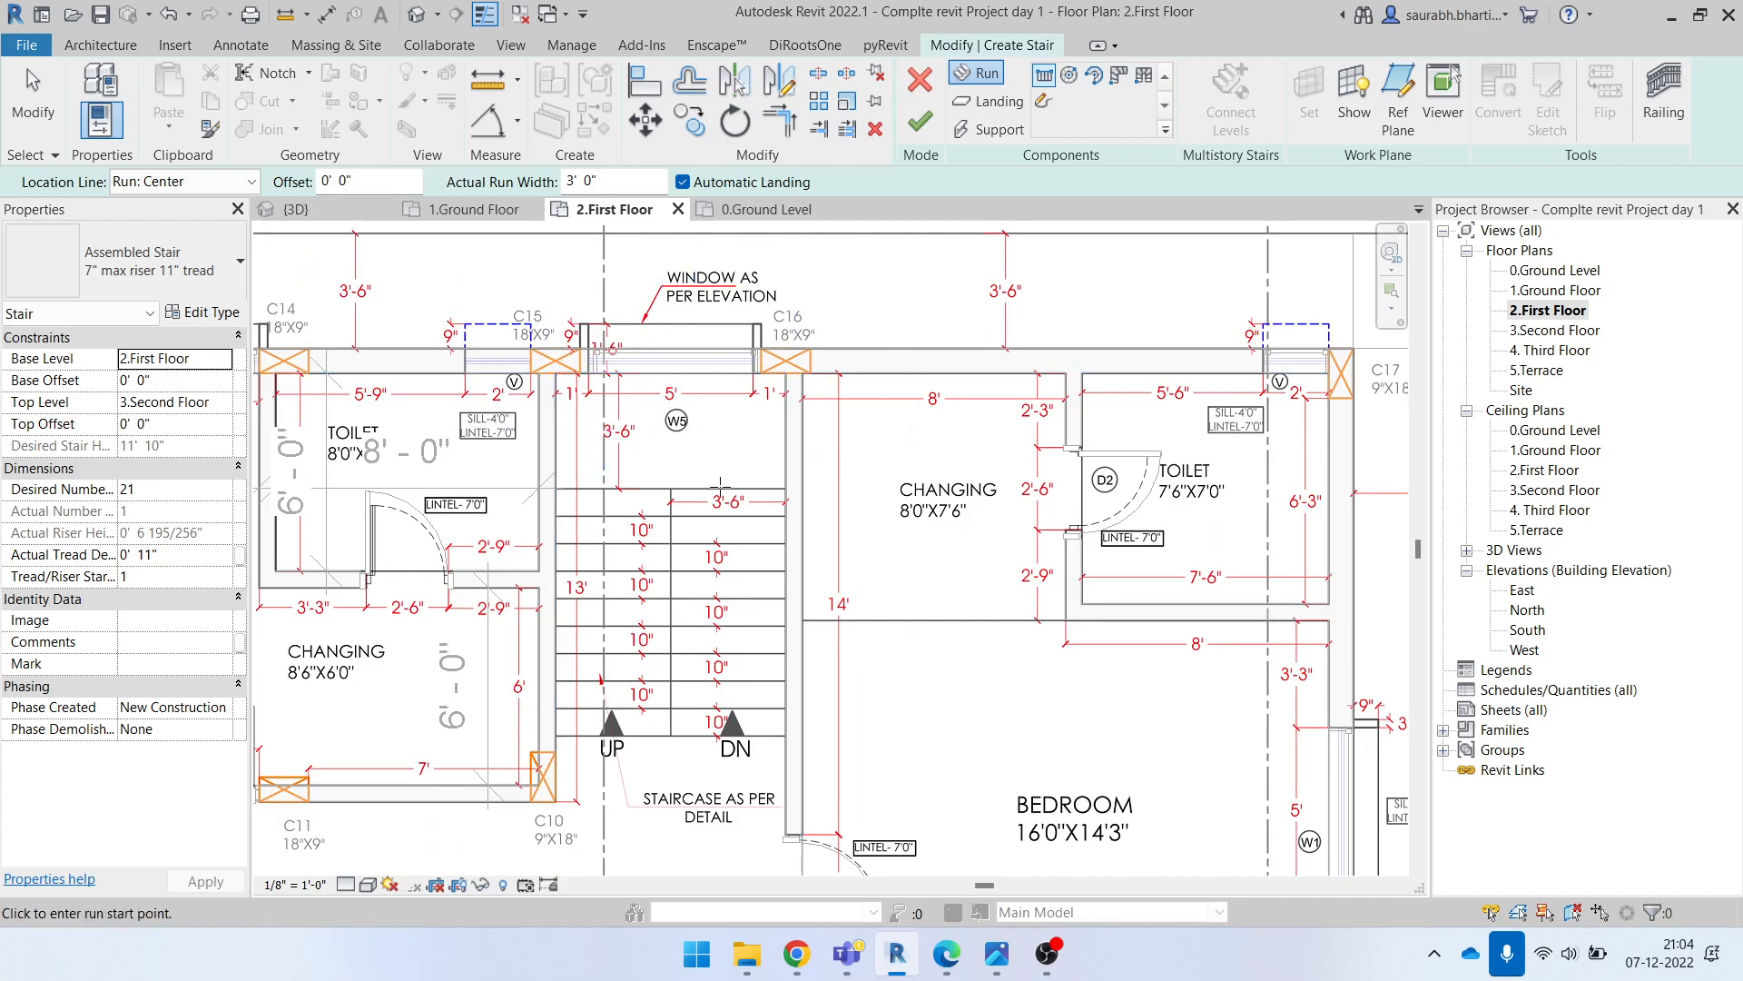
{"action": "scroll", "coordinate": [540, 459], "scroll_direction": "down", "scroll_amount": 2}
{"action": "middle_click_drag", "start_coordinate": [946, 564], "coordinate": [461, 567]}
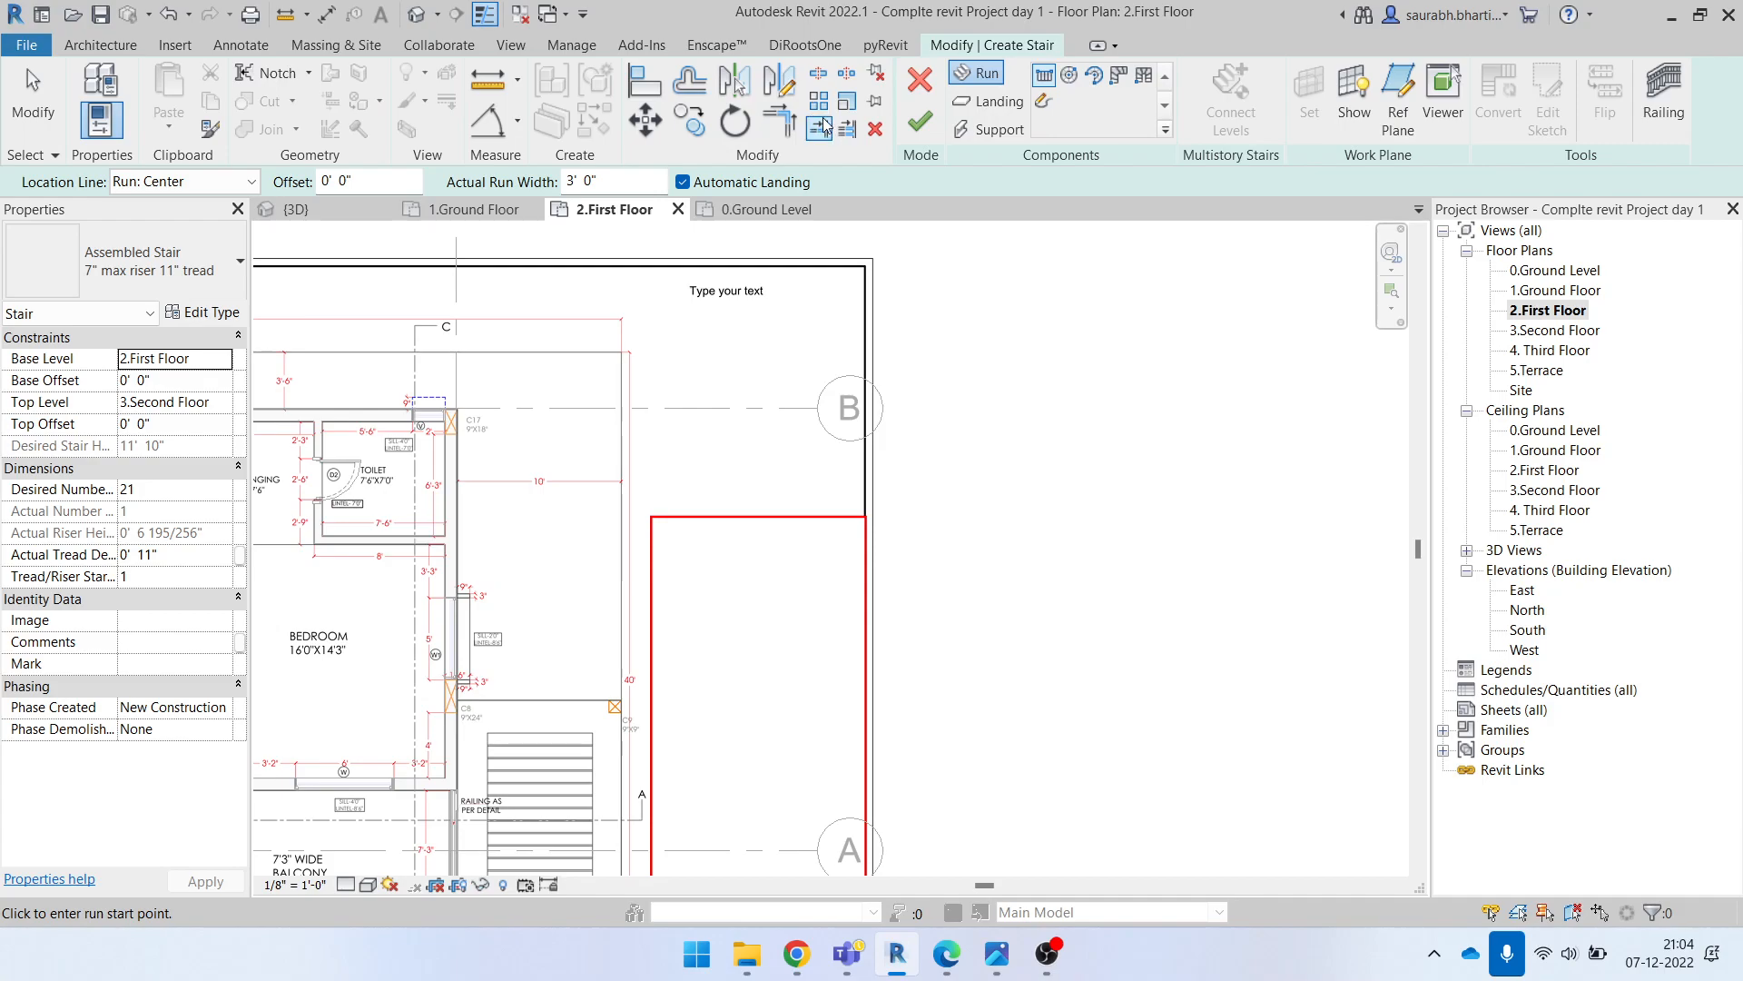
{"action": "left_click", "coordinate": [918, 83]}
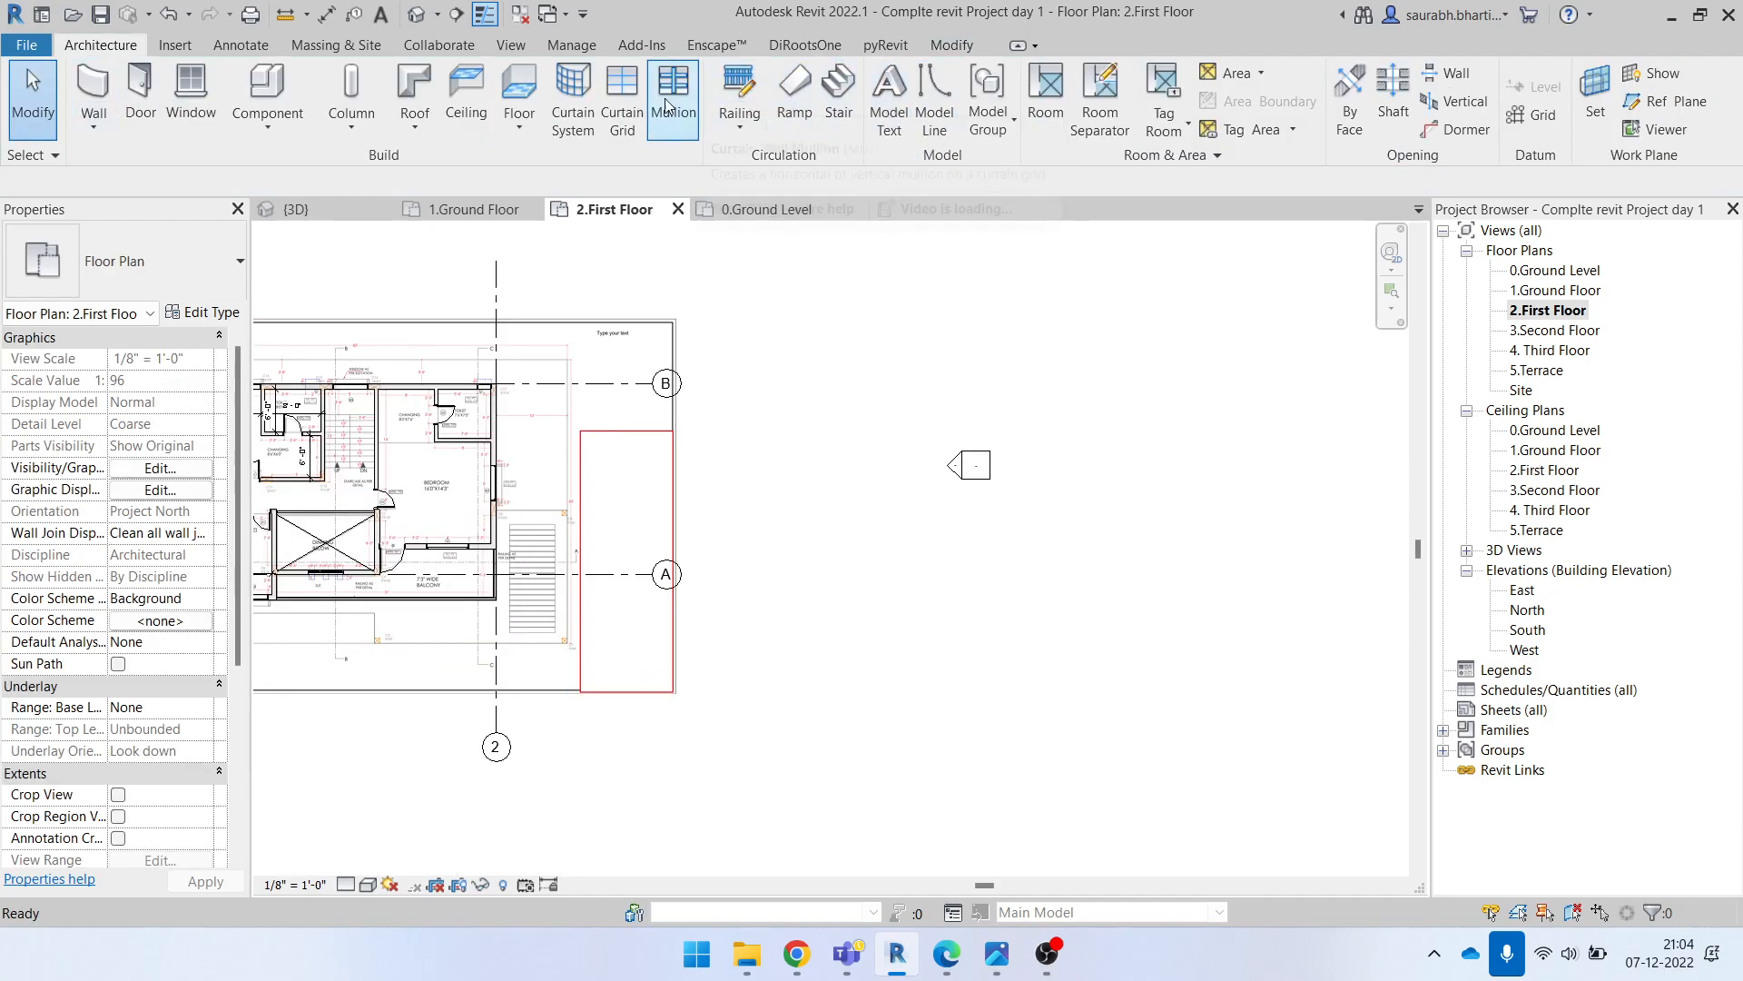
Step: Start a new stair in the empty area beside the first-floor plan
{"action": "left_click", "coordinate": [838, 96]}
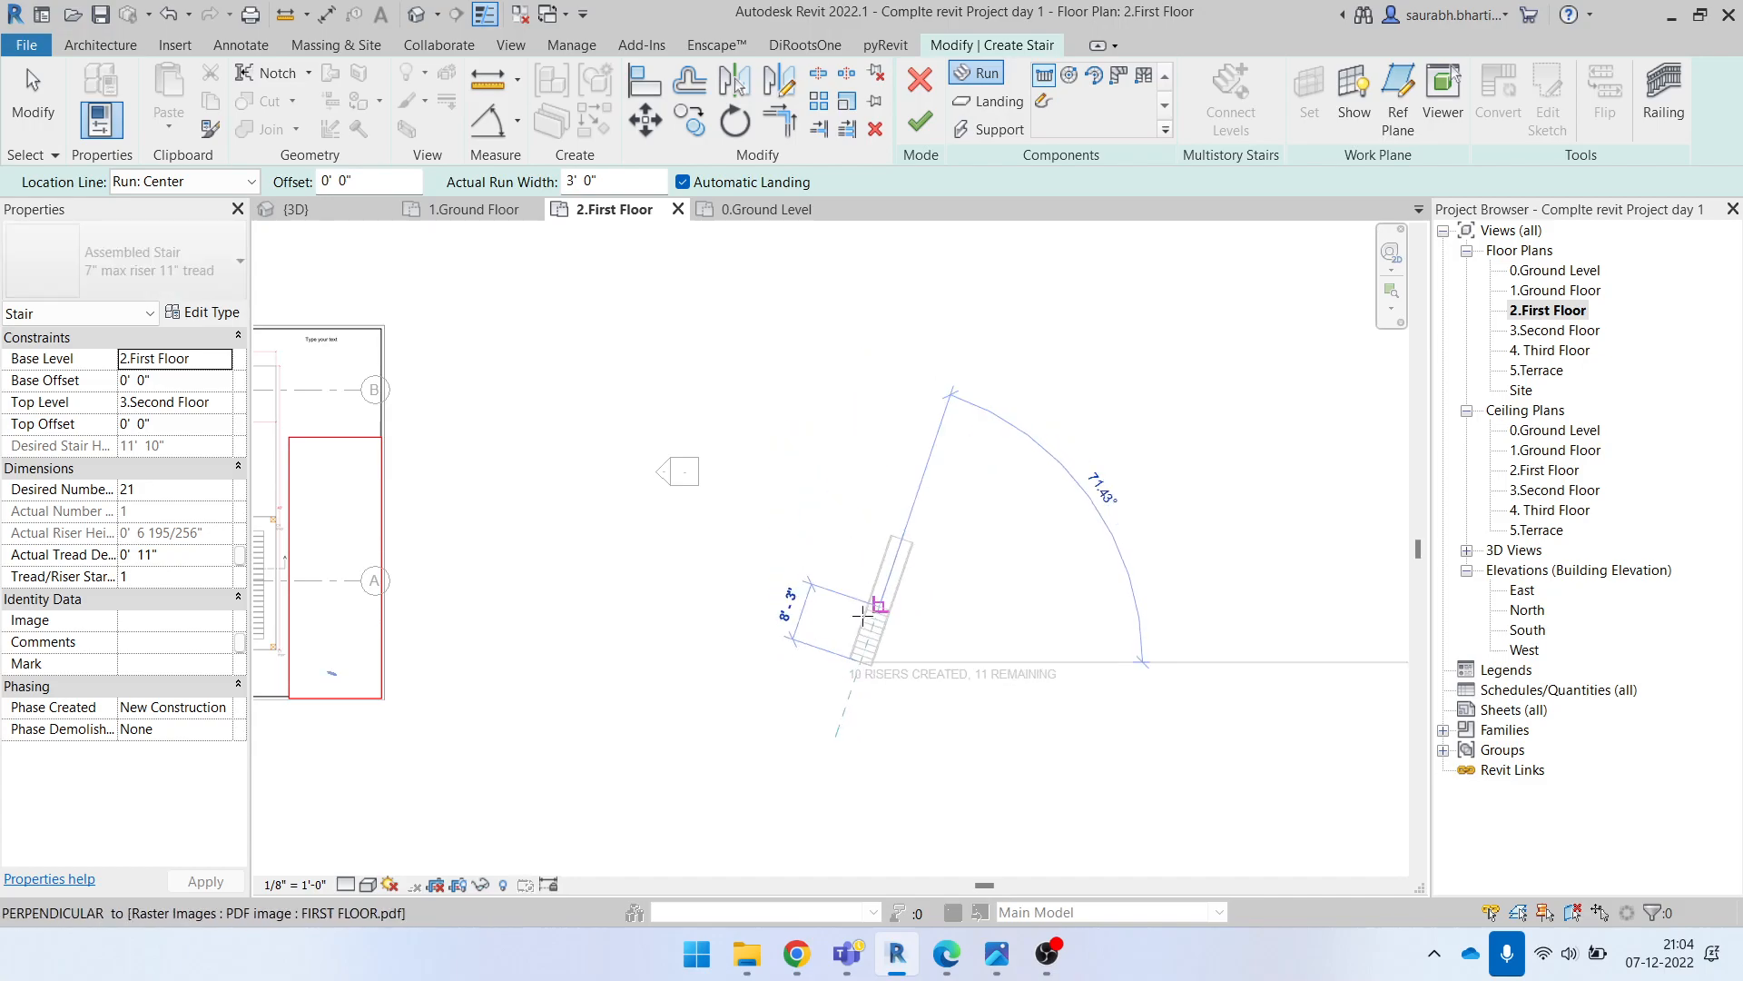
{"action": "scroll", "coordinate": [873, 615], "scroll_direction": "up", "scroll_amount": 3}
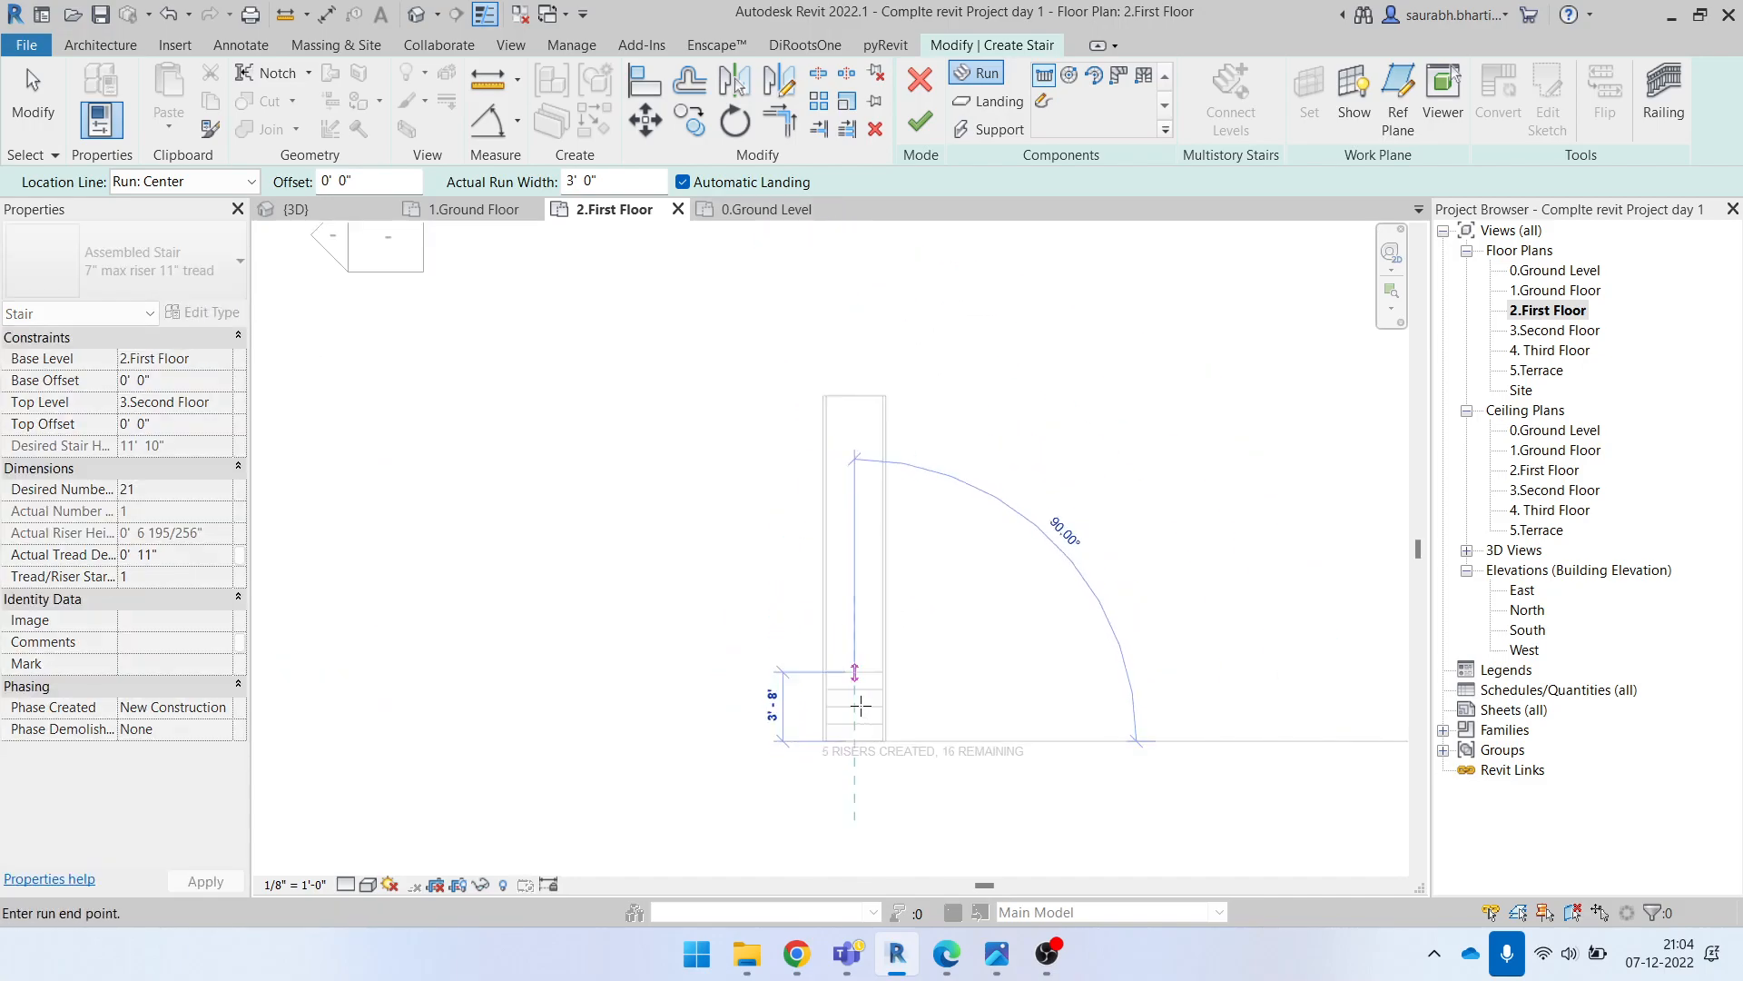
{"action": "key", "text": "Escape"}
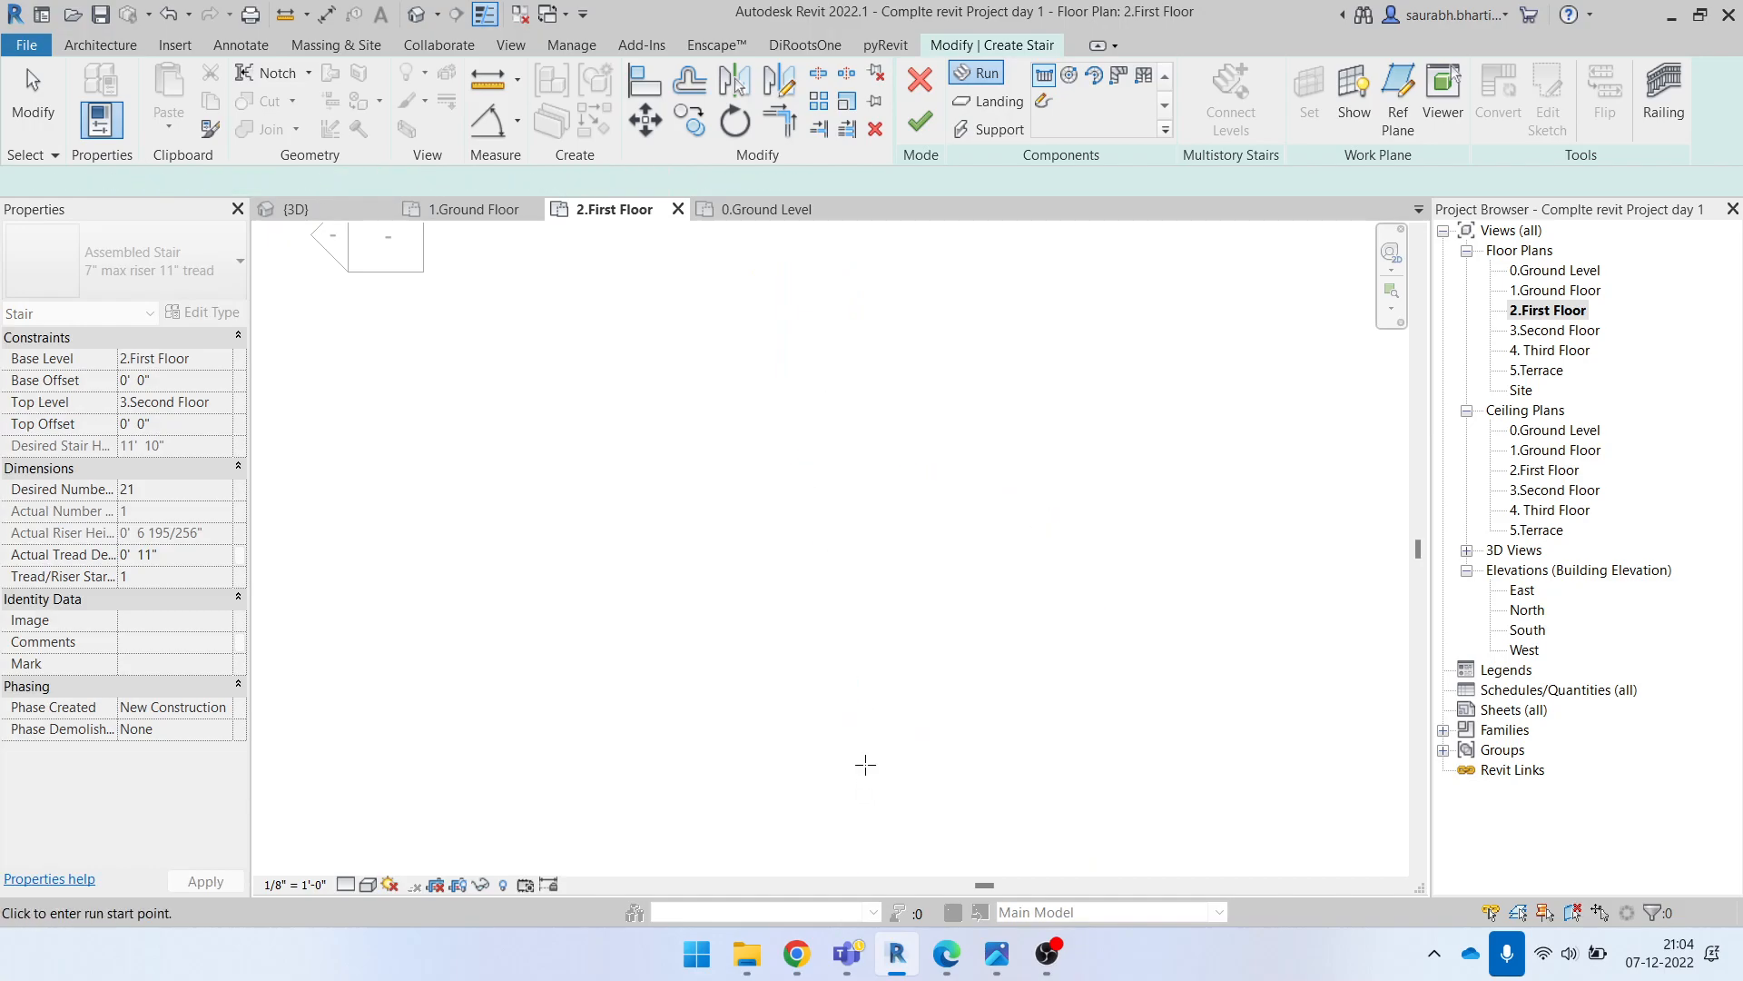
Step: Try a stair run in the empty area with the location line set to Exterior Support: Left
{"action": "left_click", "coordinate": [855, 735]}
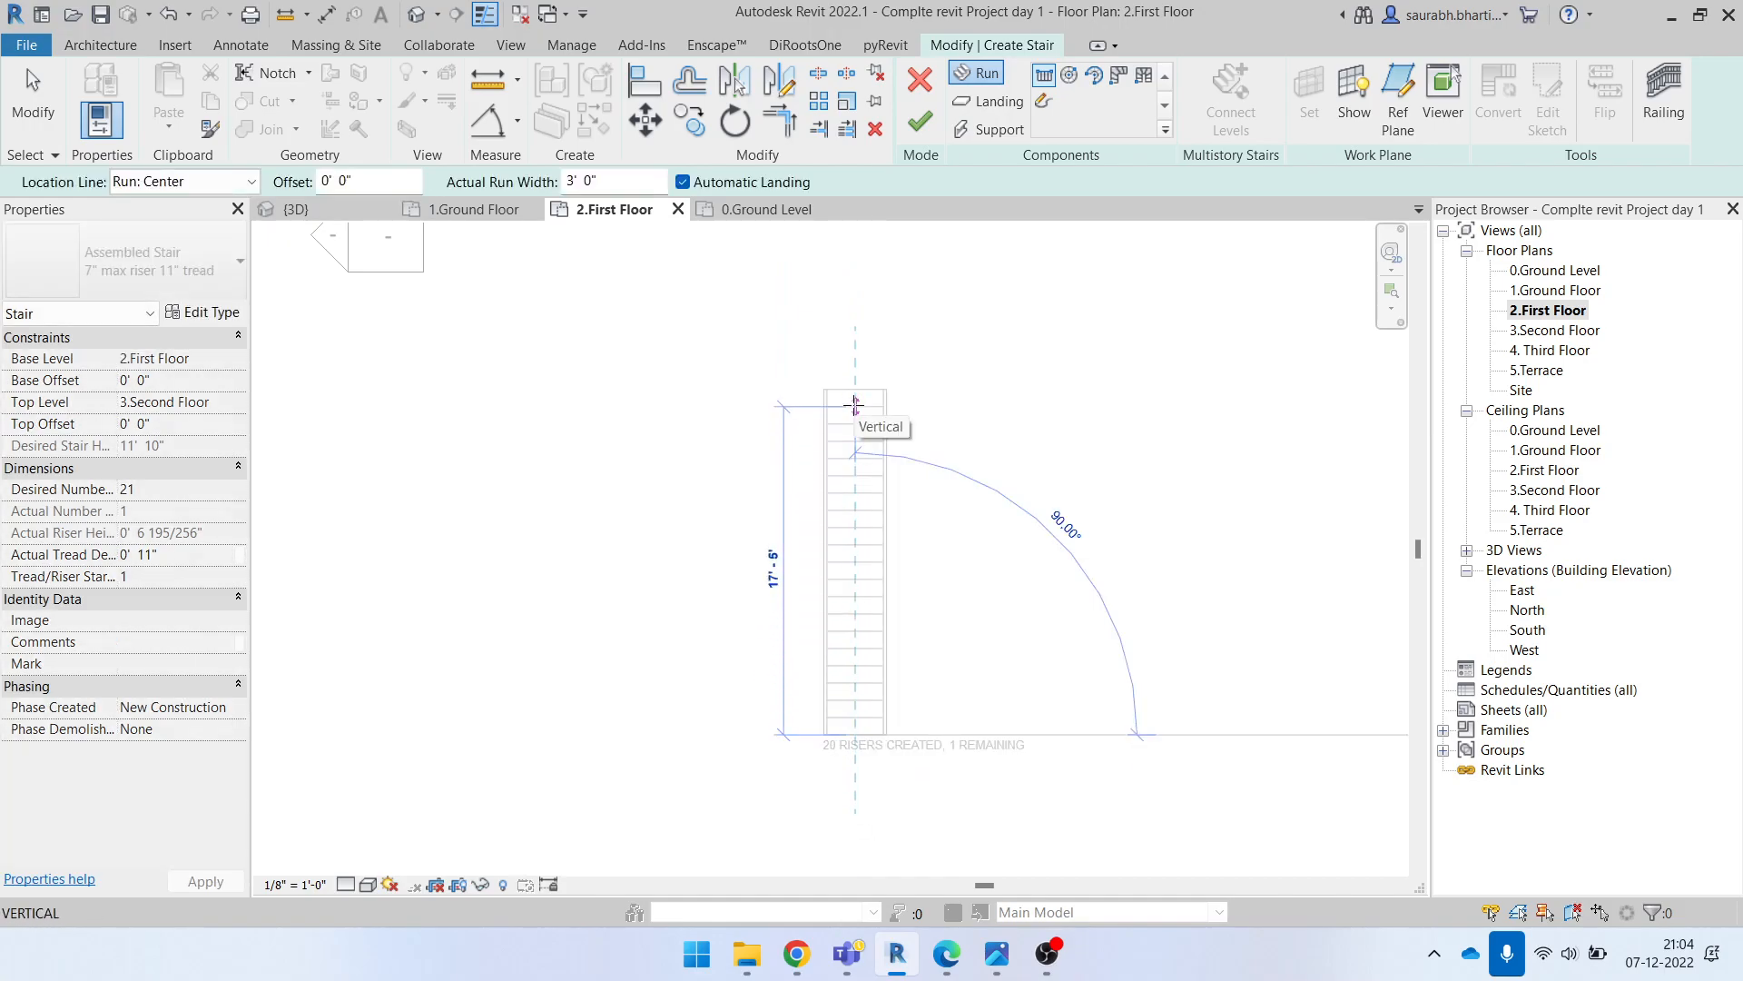
{"action": "scroll", "coordinate": [866, 578], "scroll_direction": "up", "scroll_amount": 2}
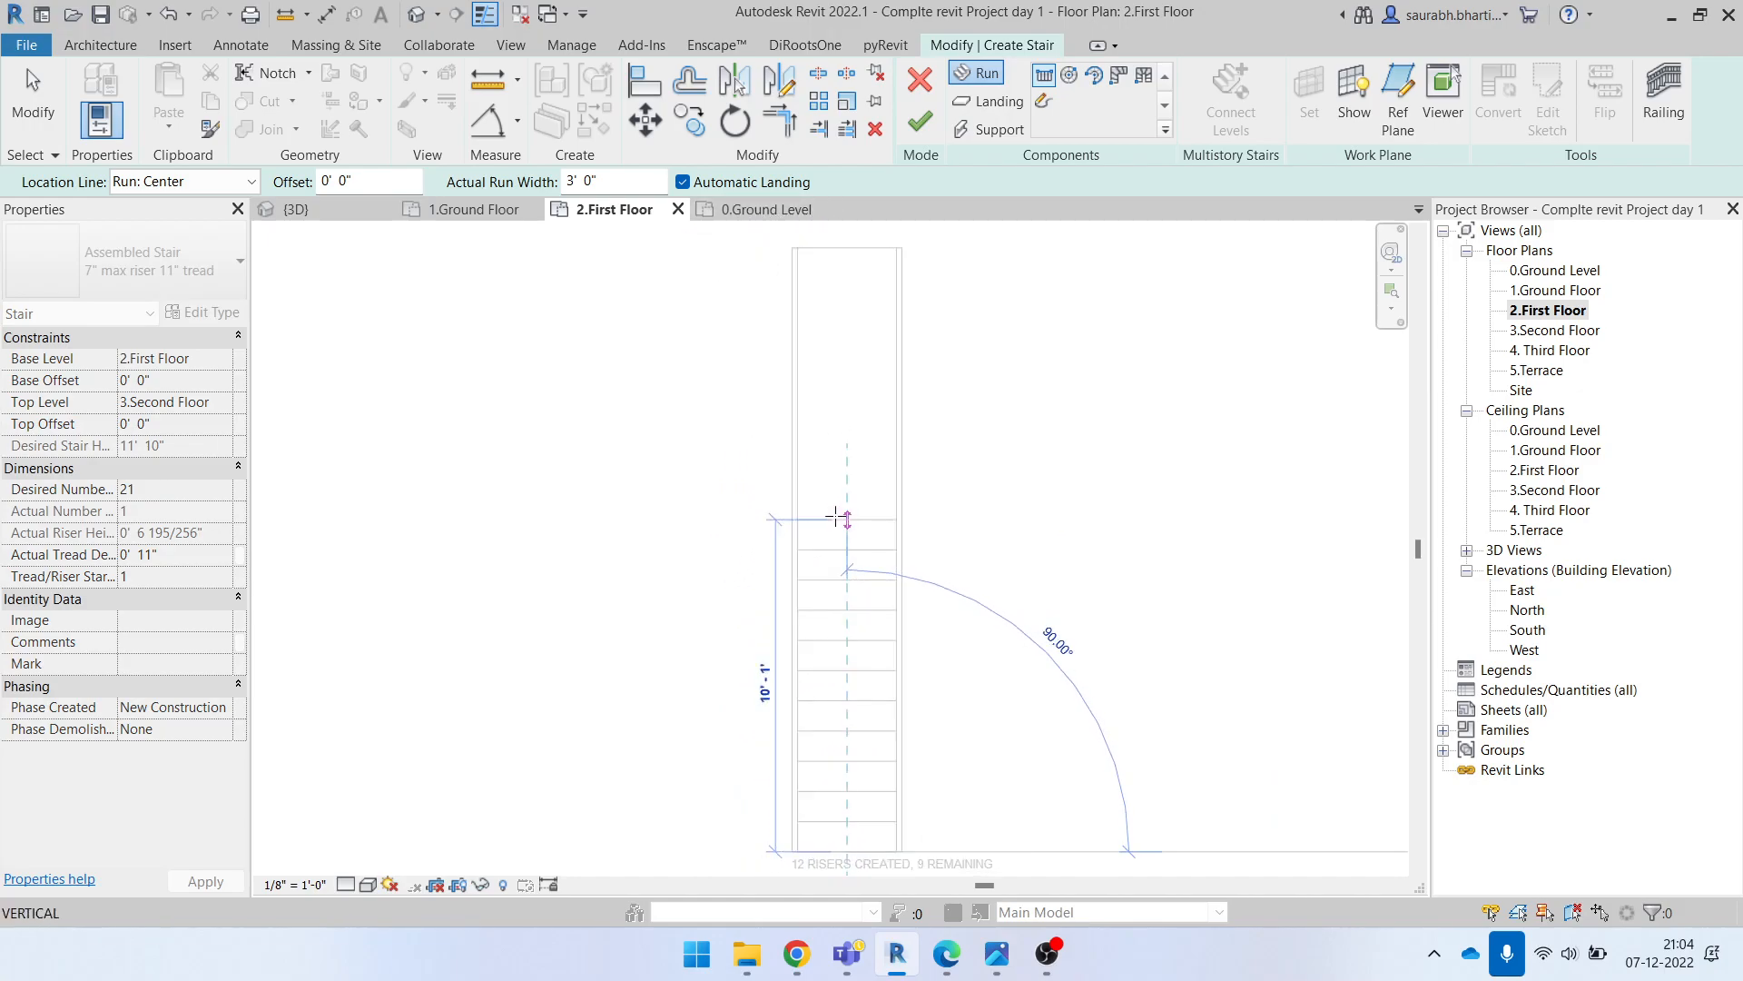
{"action": "left_click", "coordinate": [238, 183]}
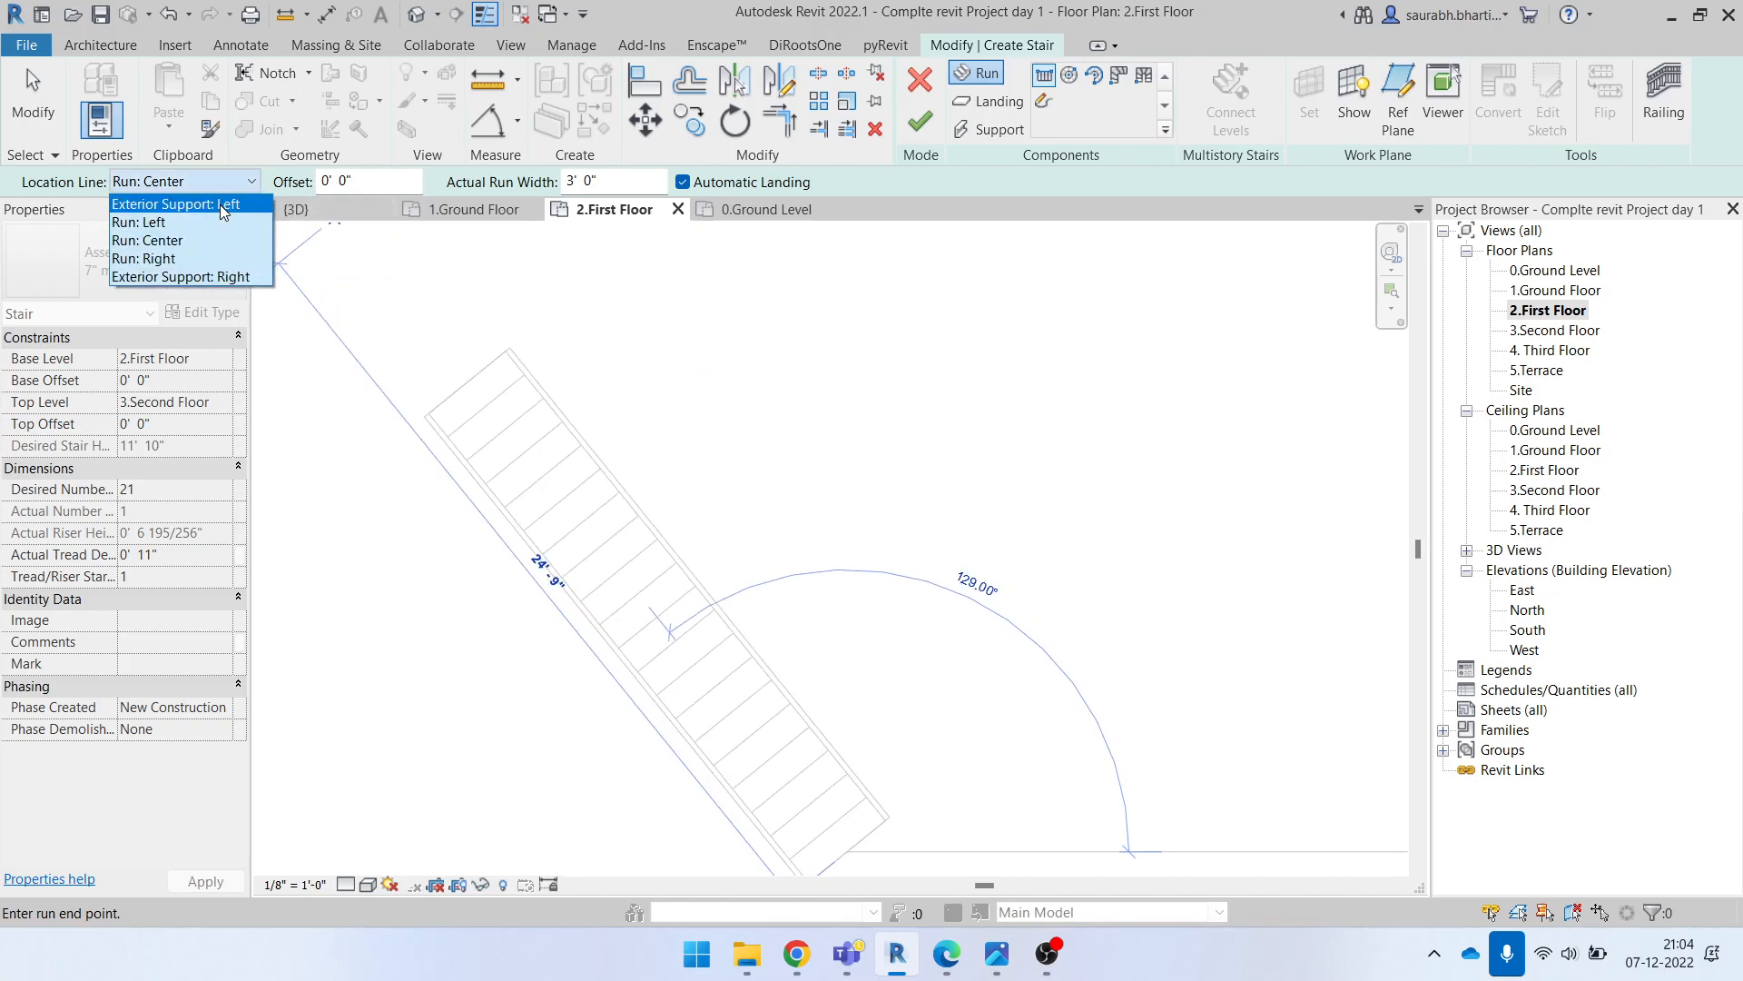
{"action": "left_click", "coordinate": [220, 204]}
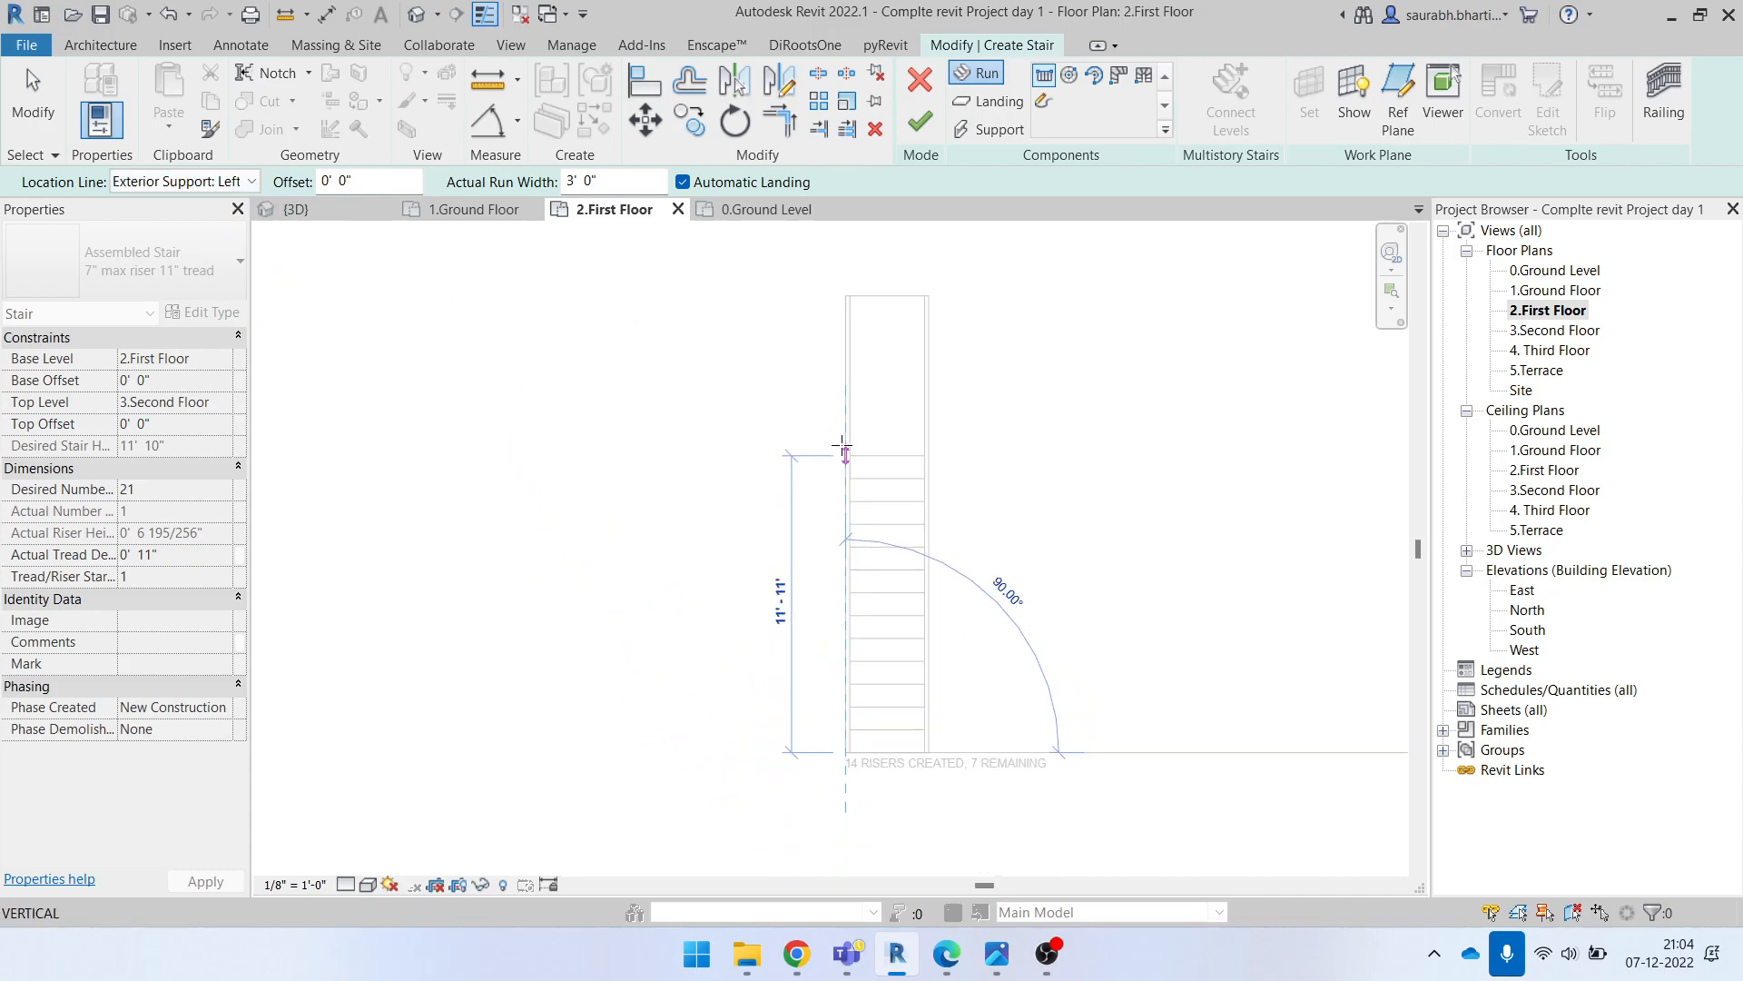
{"action": "key", "text": "Escape"}
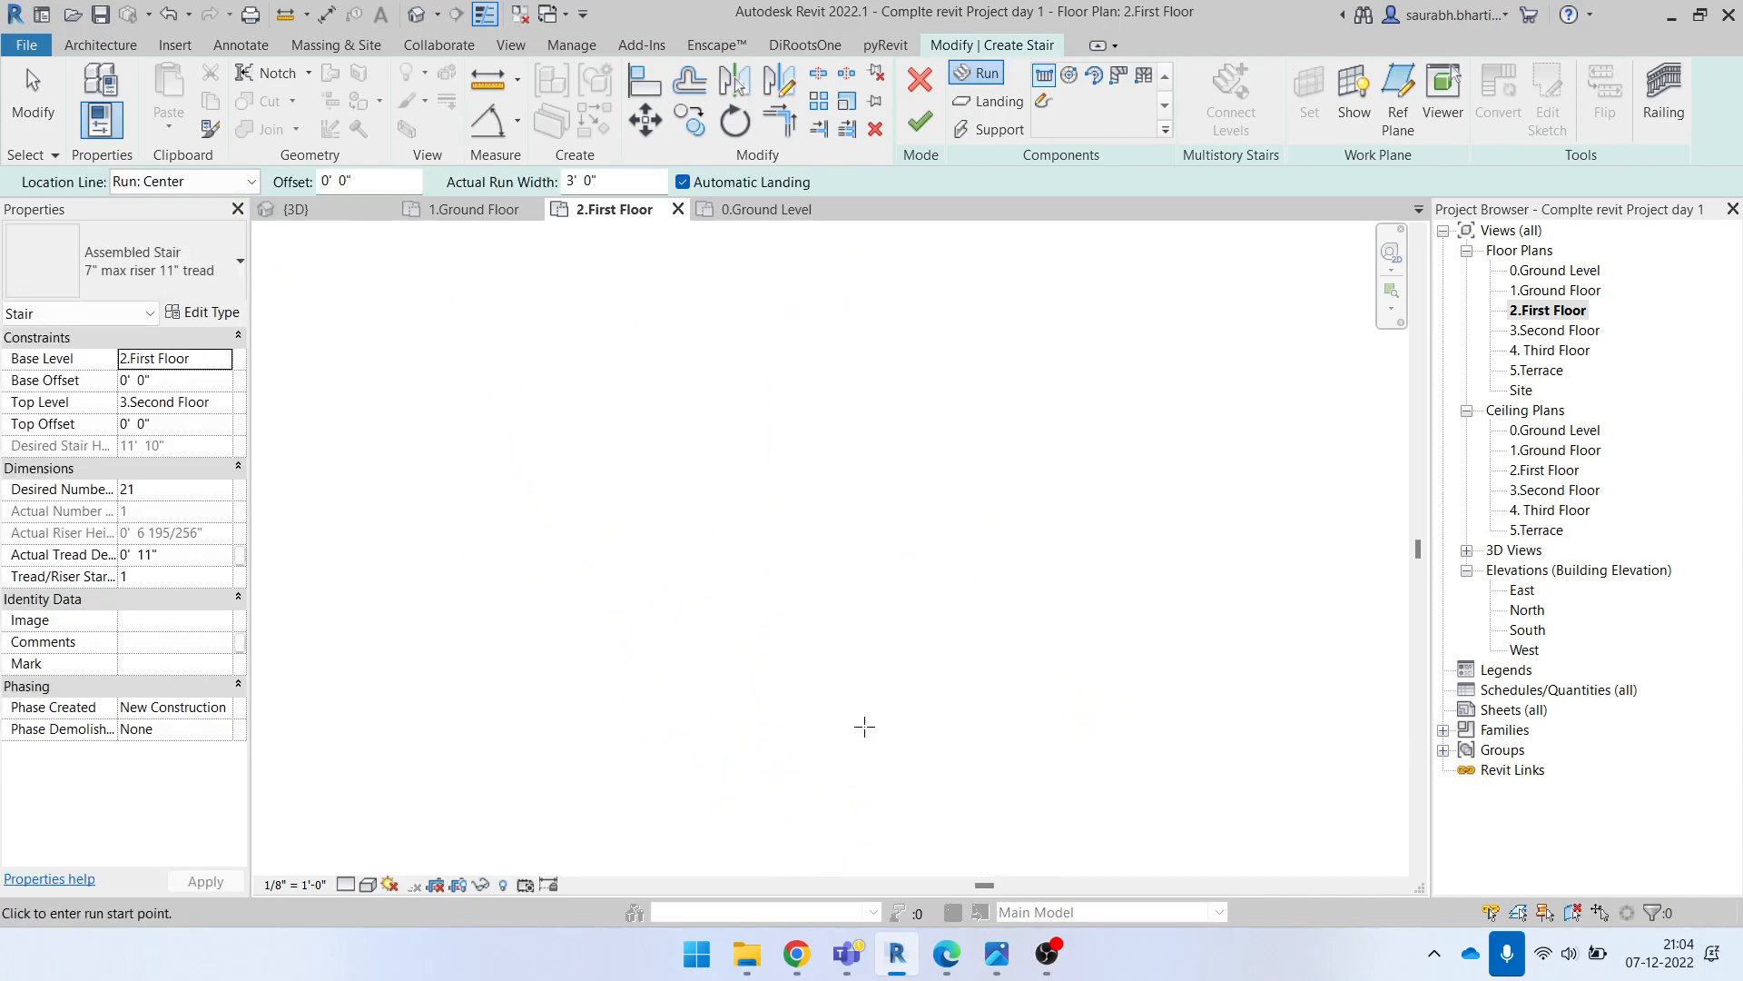
{"action": "left_click", "coordinate": [156, 189]}
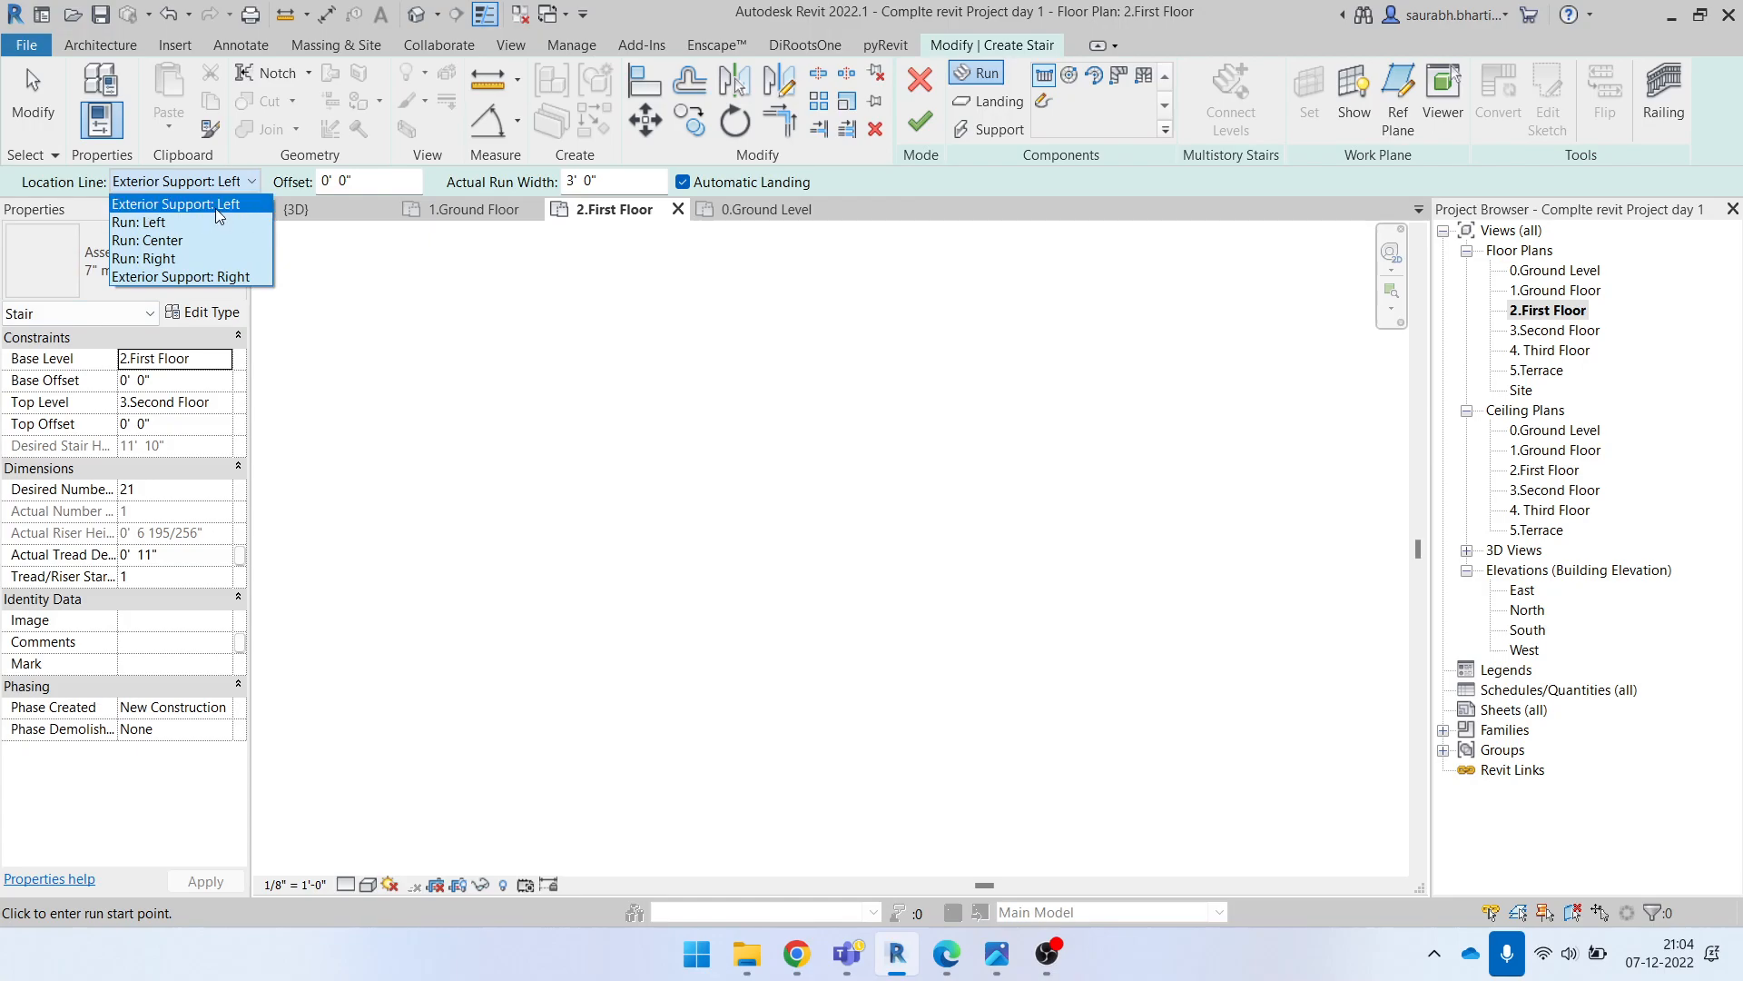
{"action": "left_click", "coordinate": [216, 208]}
{"action": "left_click", "coordinate": [847, 757]}
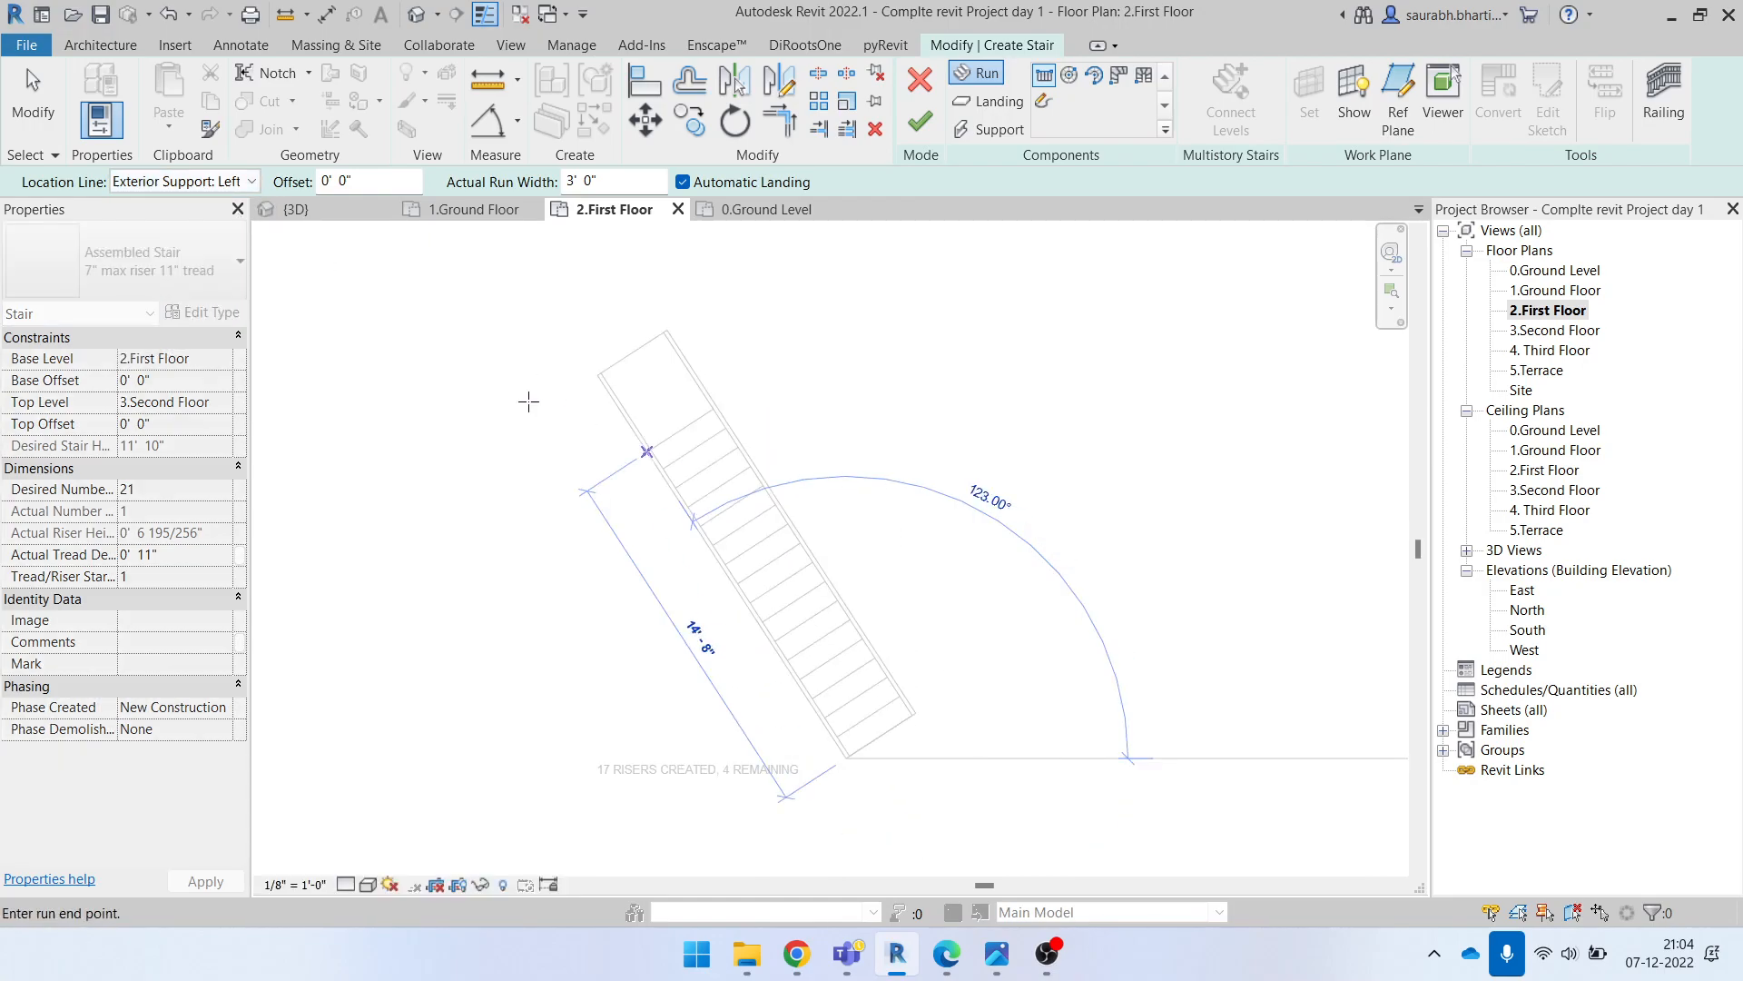
{"action": "key", "text": "Escape"}
Step: With the location line at Run: Center, draw a U-shaped stair of two parallel 10-riser flights, each about 8'-3" long, joined by a landing
{"action": "left_click", "coordinate": [214, 186]}
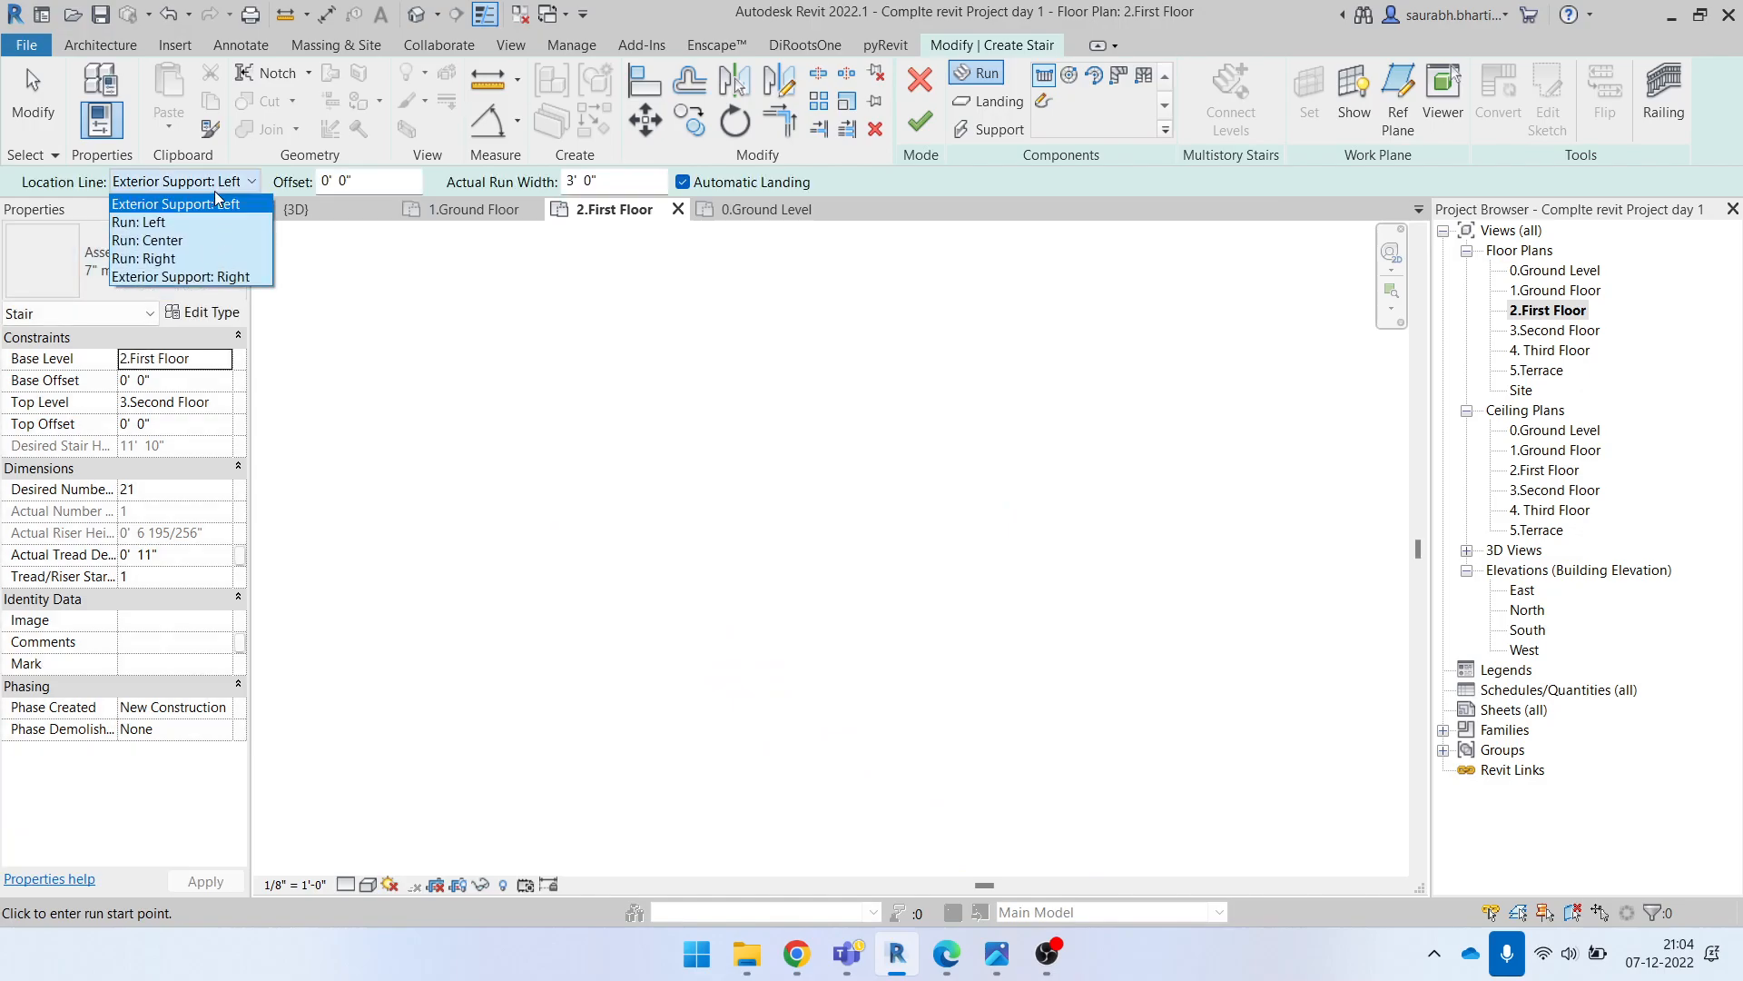
{"action": "left_click", "coordinate": [193, 242]}
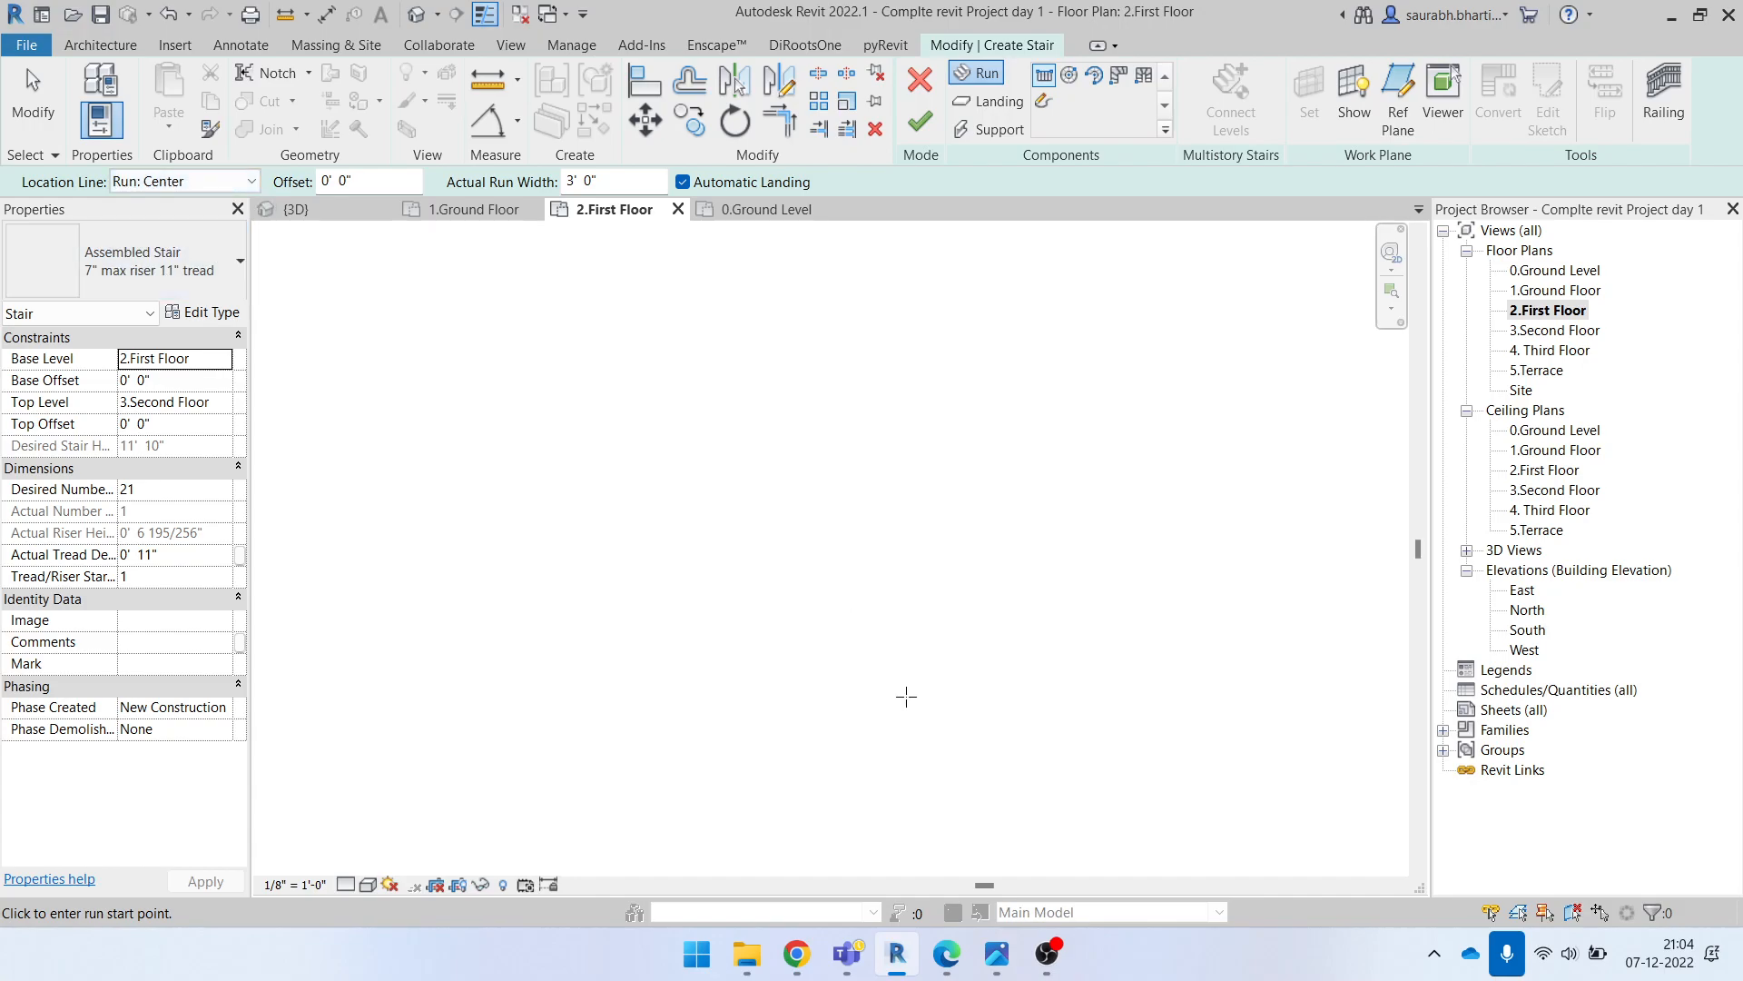
{"action": "left_click", "coordinate": [885, 729]}
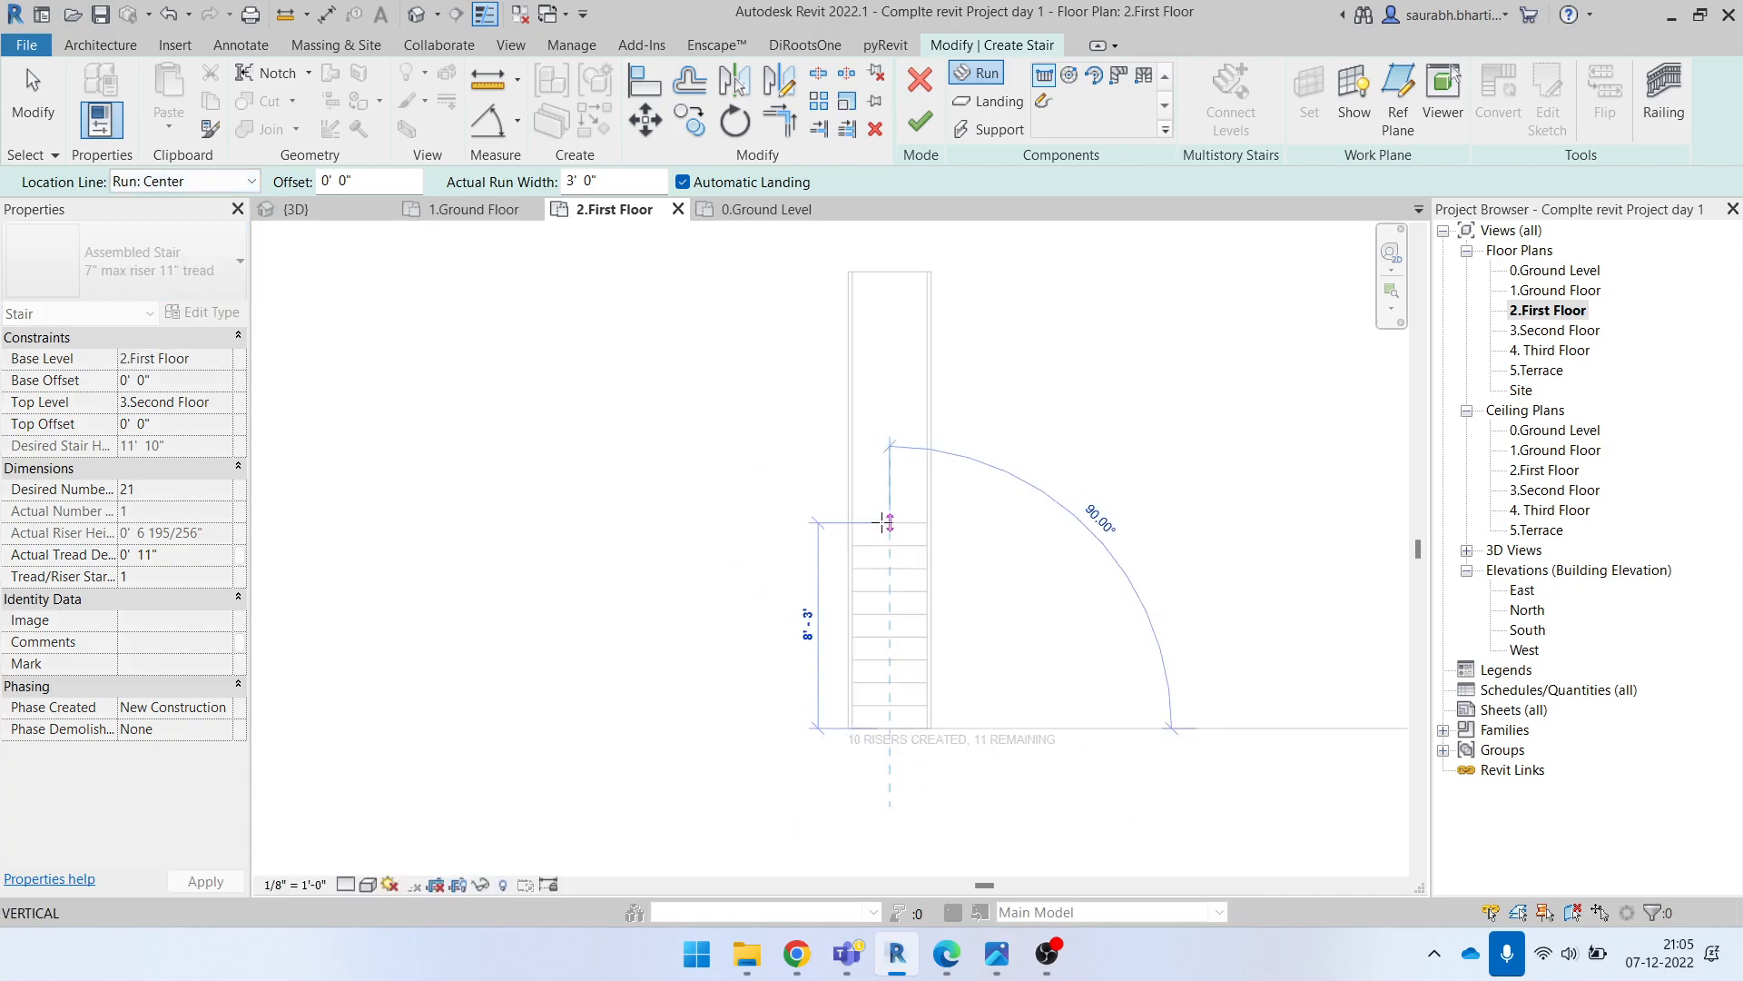
{"action": "left_click", "coordinate": [890, 524]}
{"action": "left_click", "coordinate": [988, 524]}
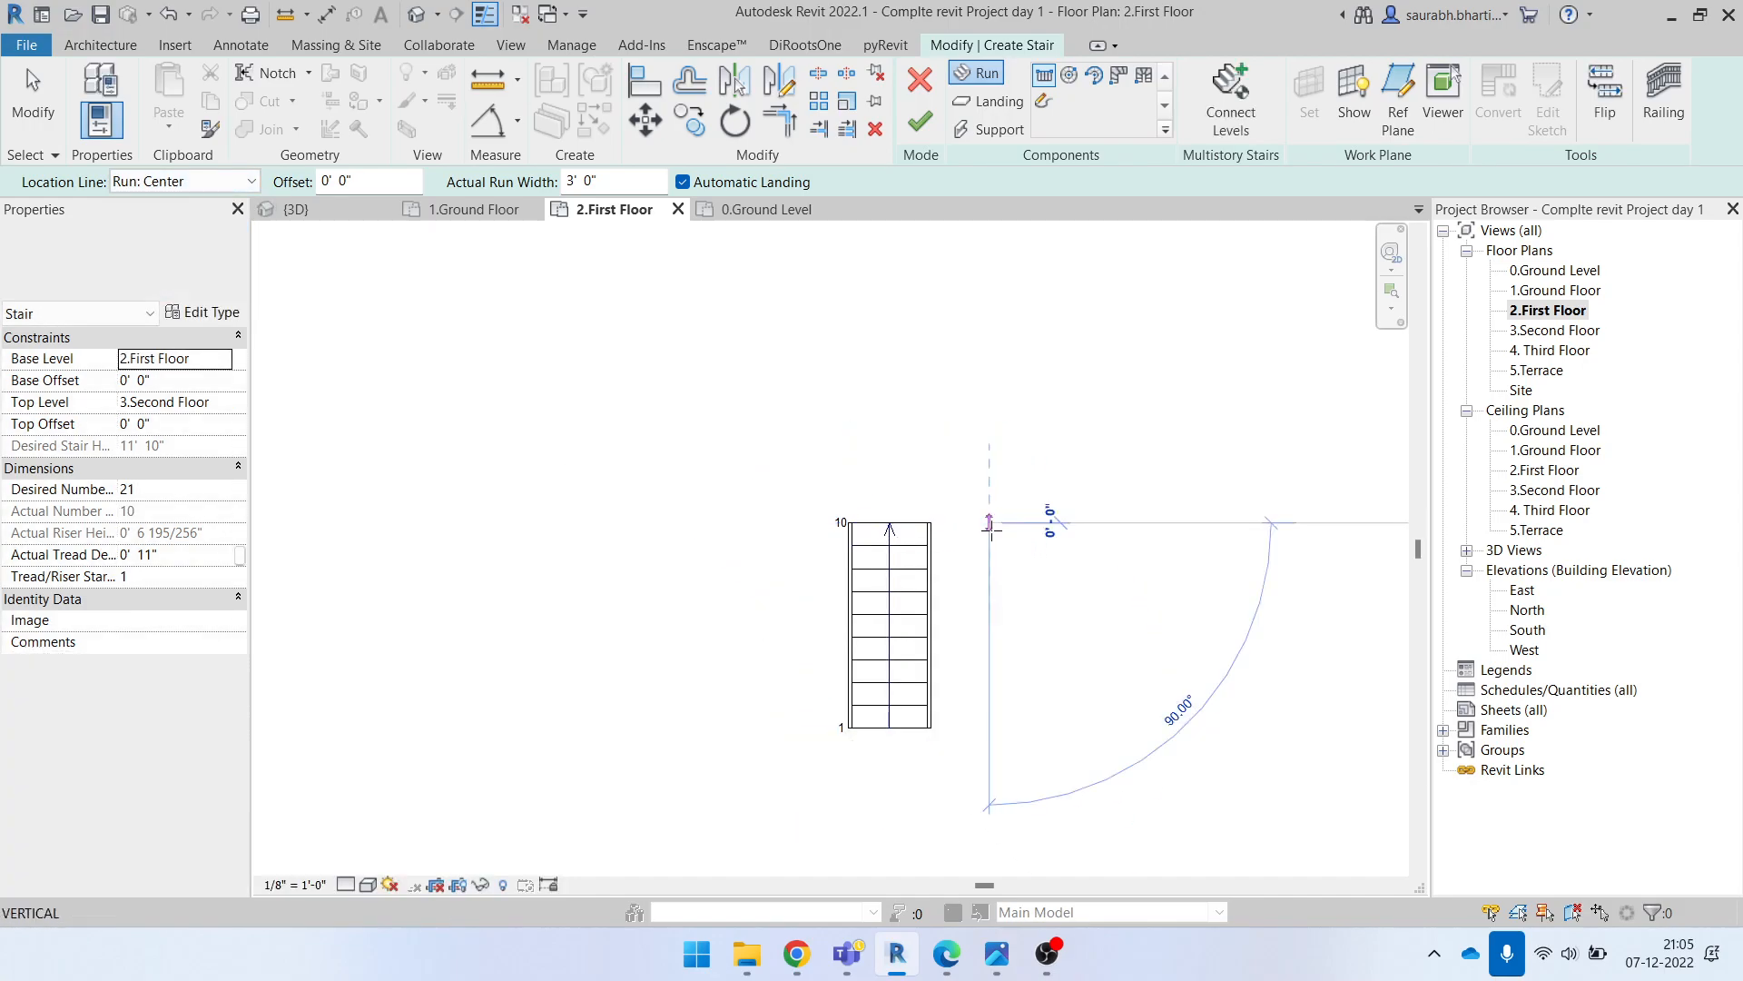
{"action": "left_click", "coordinate": [987, 726]}
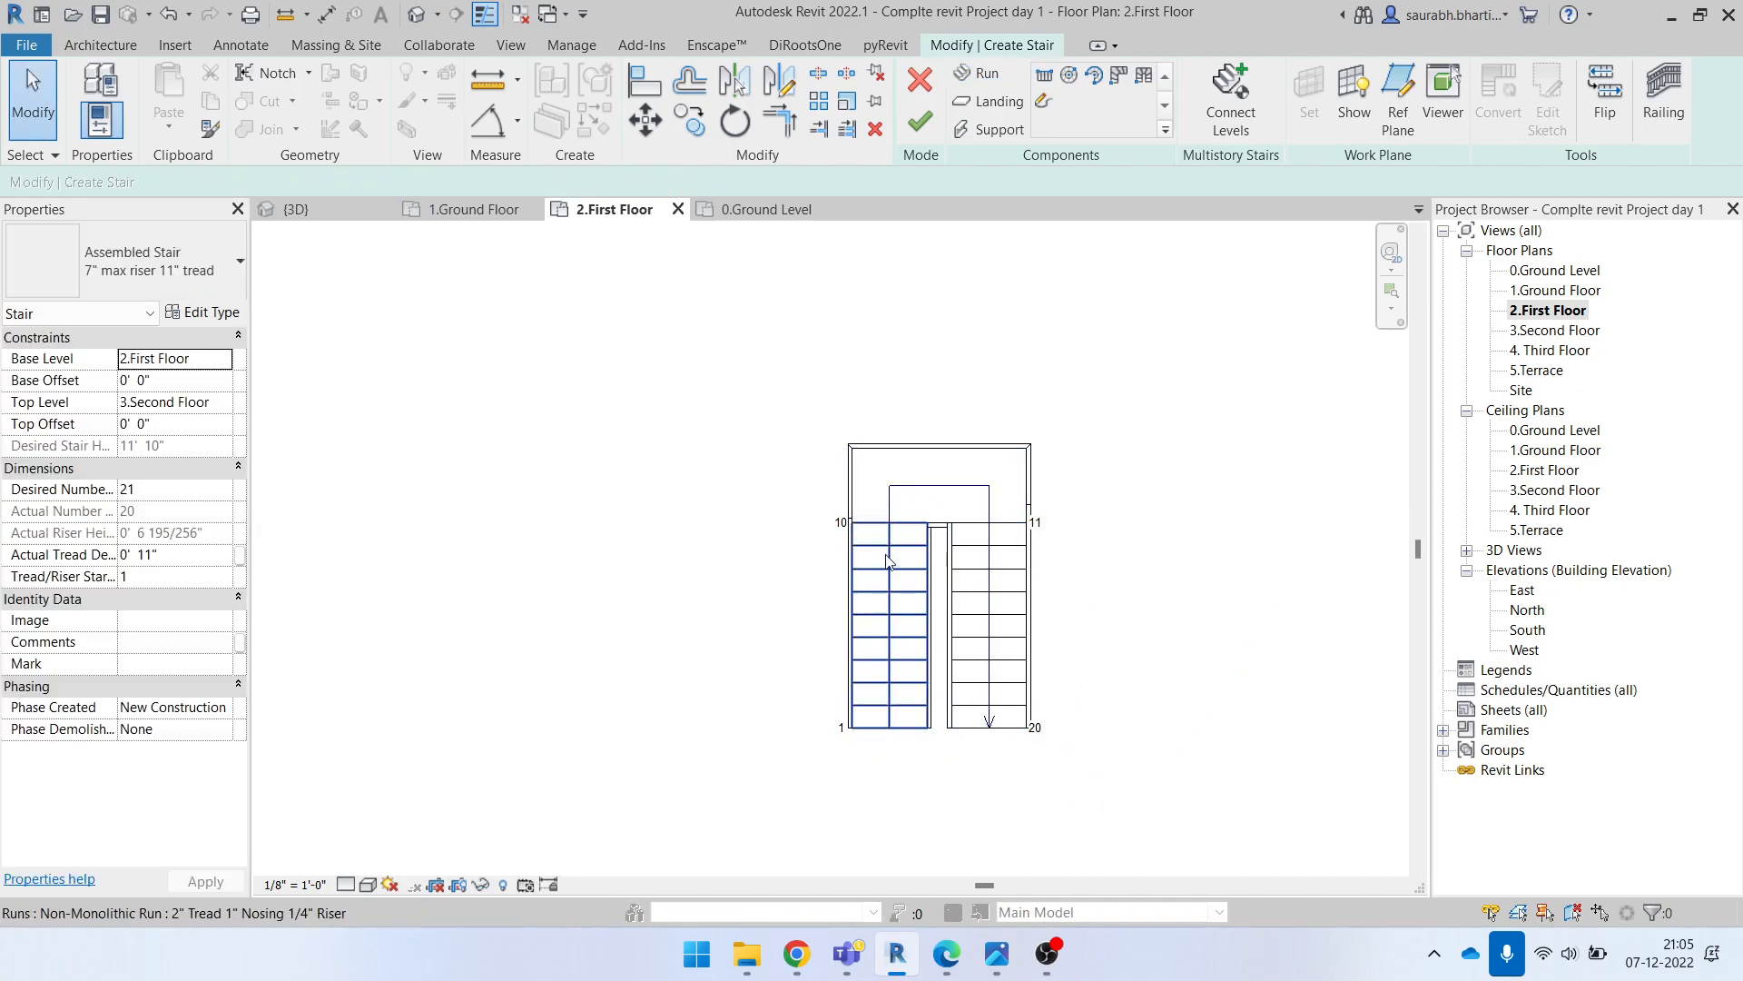
{"action": "scroll", "coordinate": [882, 560], "scroll_direction": "down", "scroll_amount": 5}
{"action": "scroll", "coordinate": [892, 584], "scroll_direction": "up", "scroll_amount": 5}
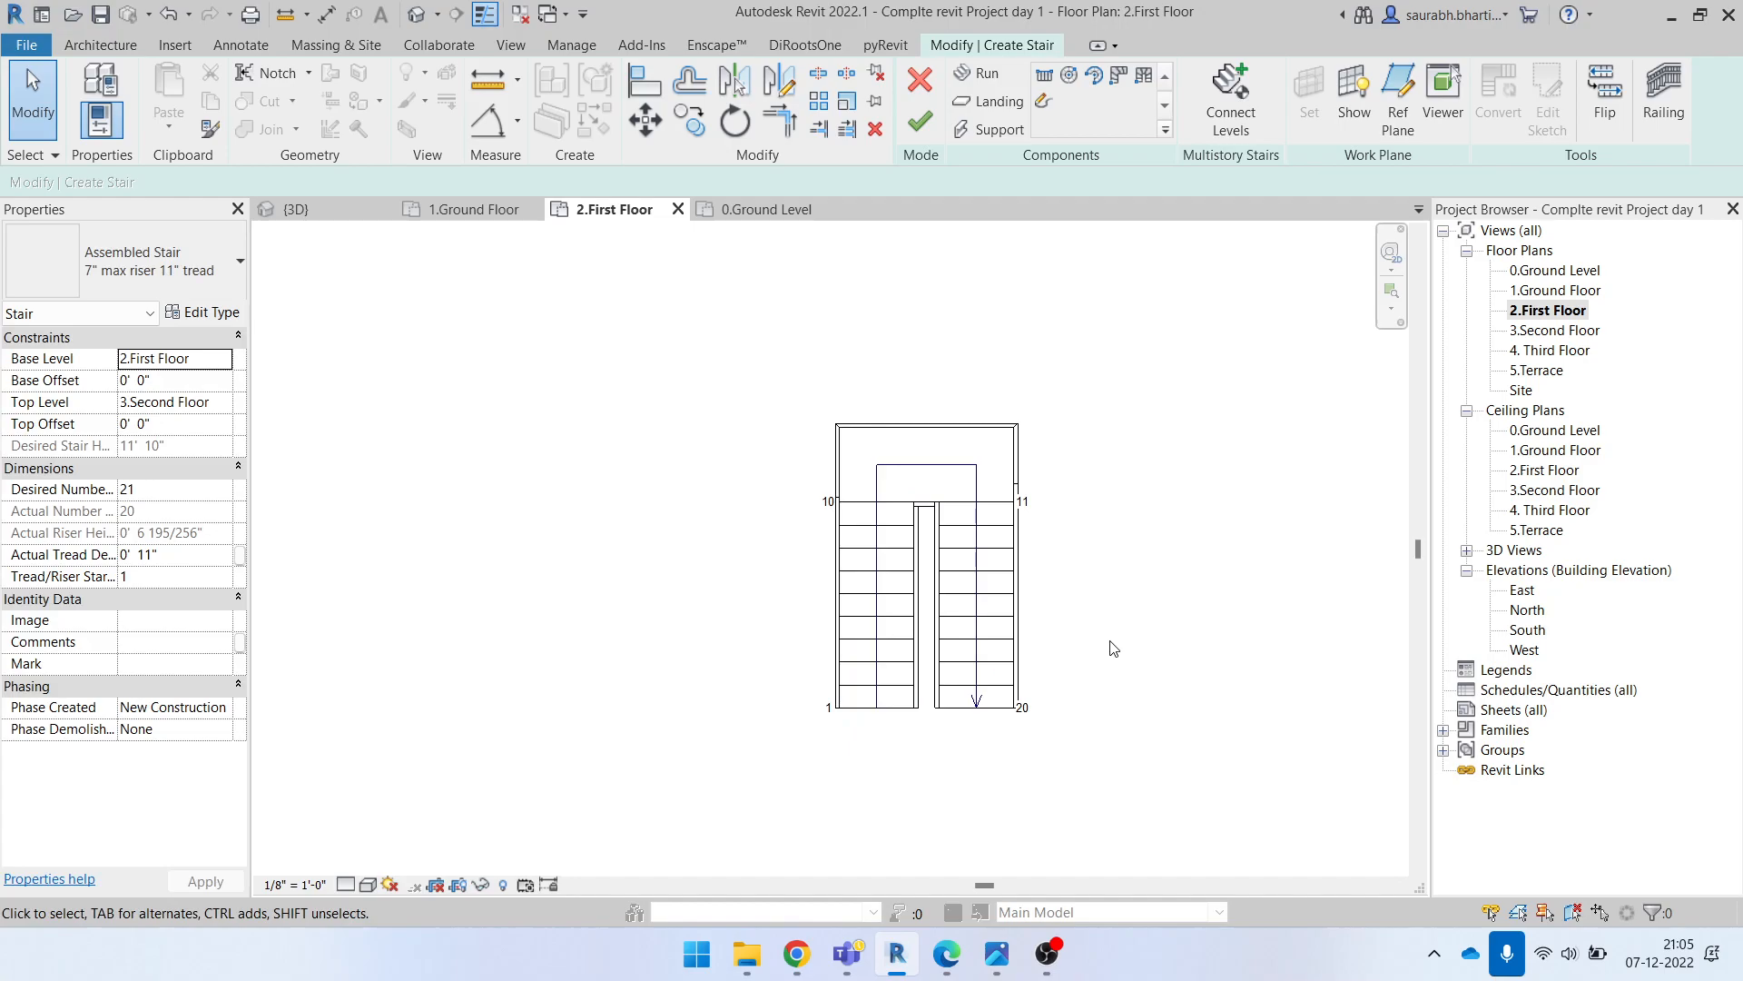
Step: Set the U-shaped practice stair's desired number of risers to 18
{"action": "scroll", "coordinate": [978, 604], "scroll_direction": "down", "scroll_amount": 2}
{"action": "left_click", "coordinate": [208, 489]}
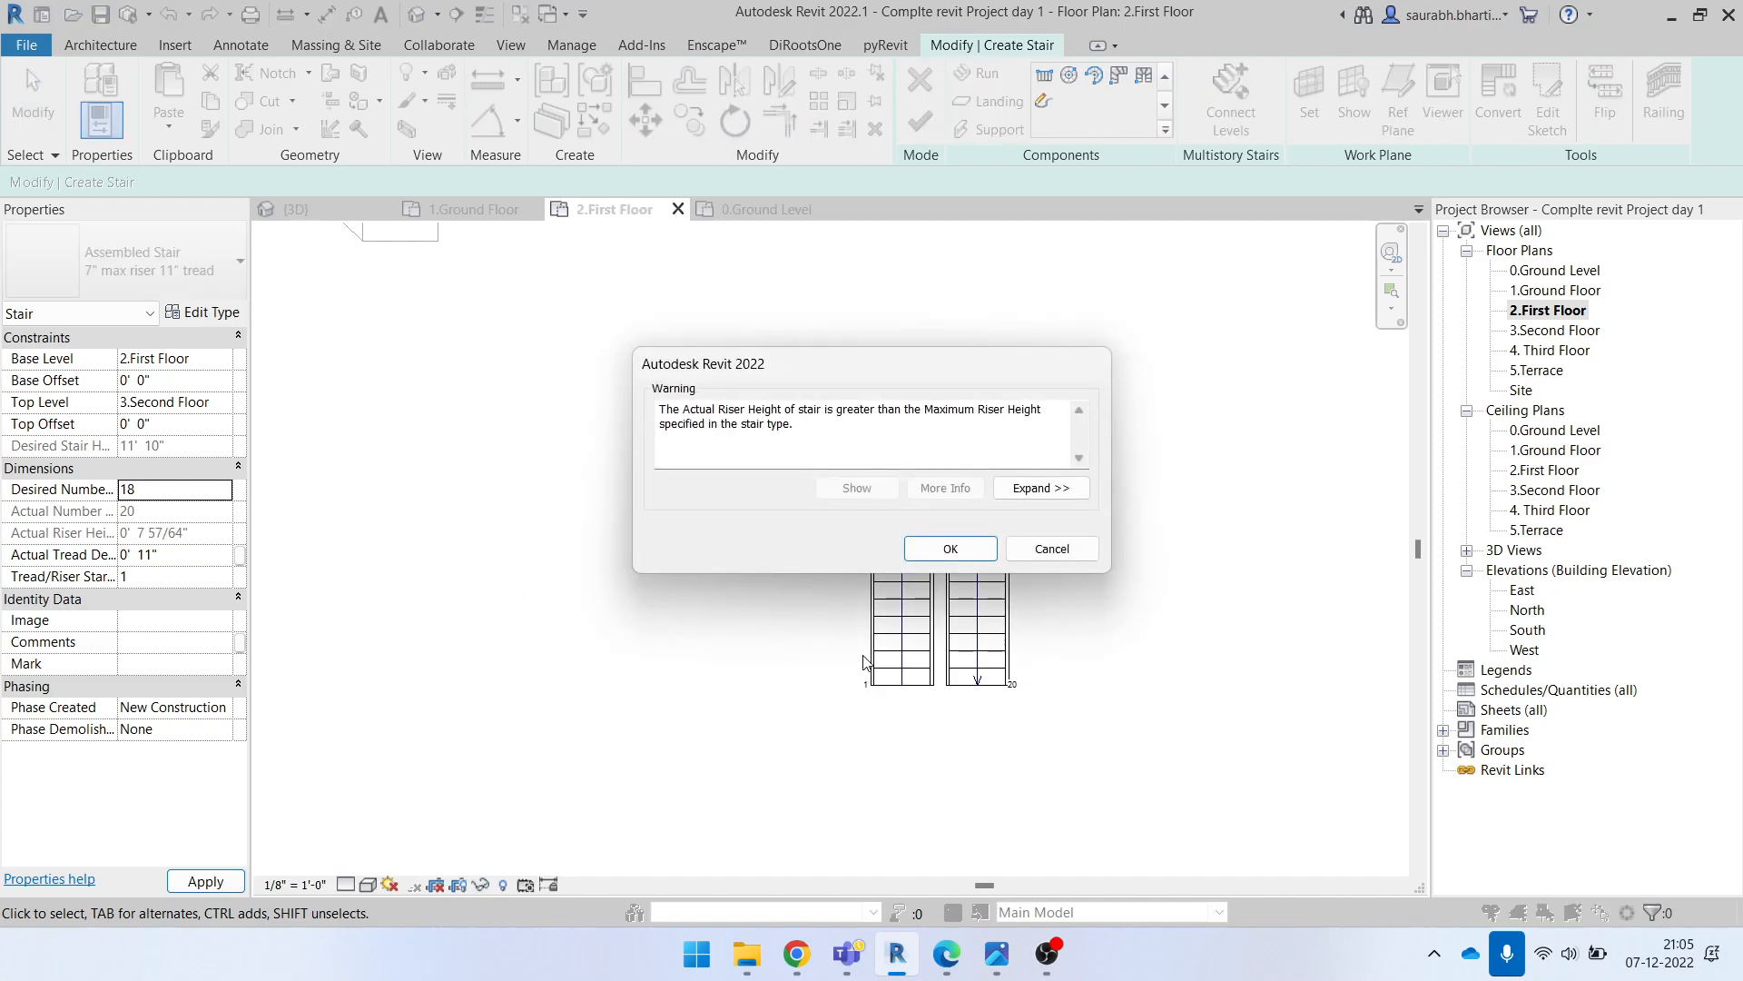
{"action": "left_click", "coordinate": [964, 547]}
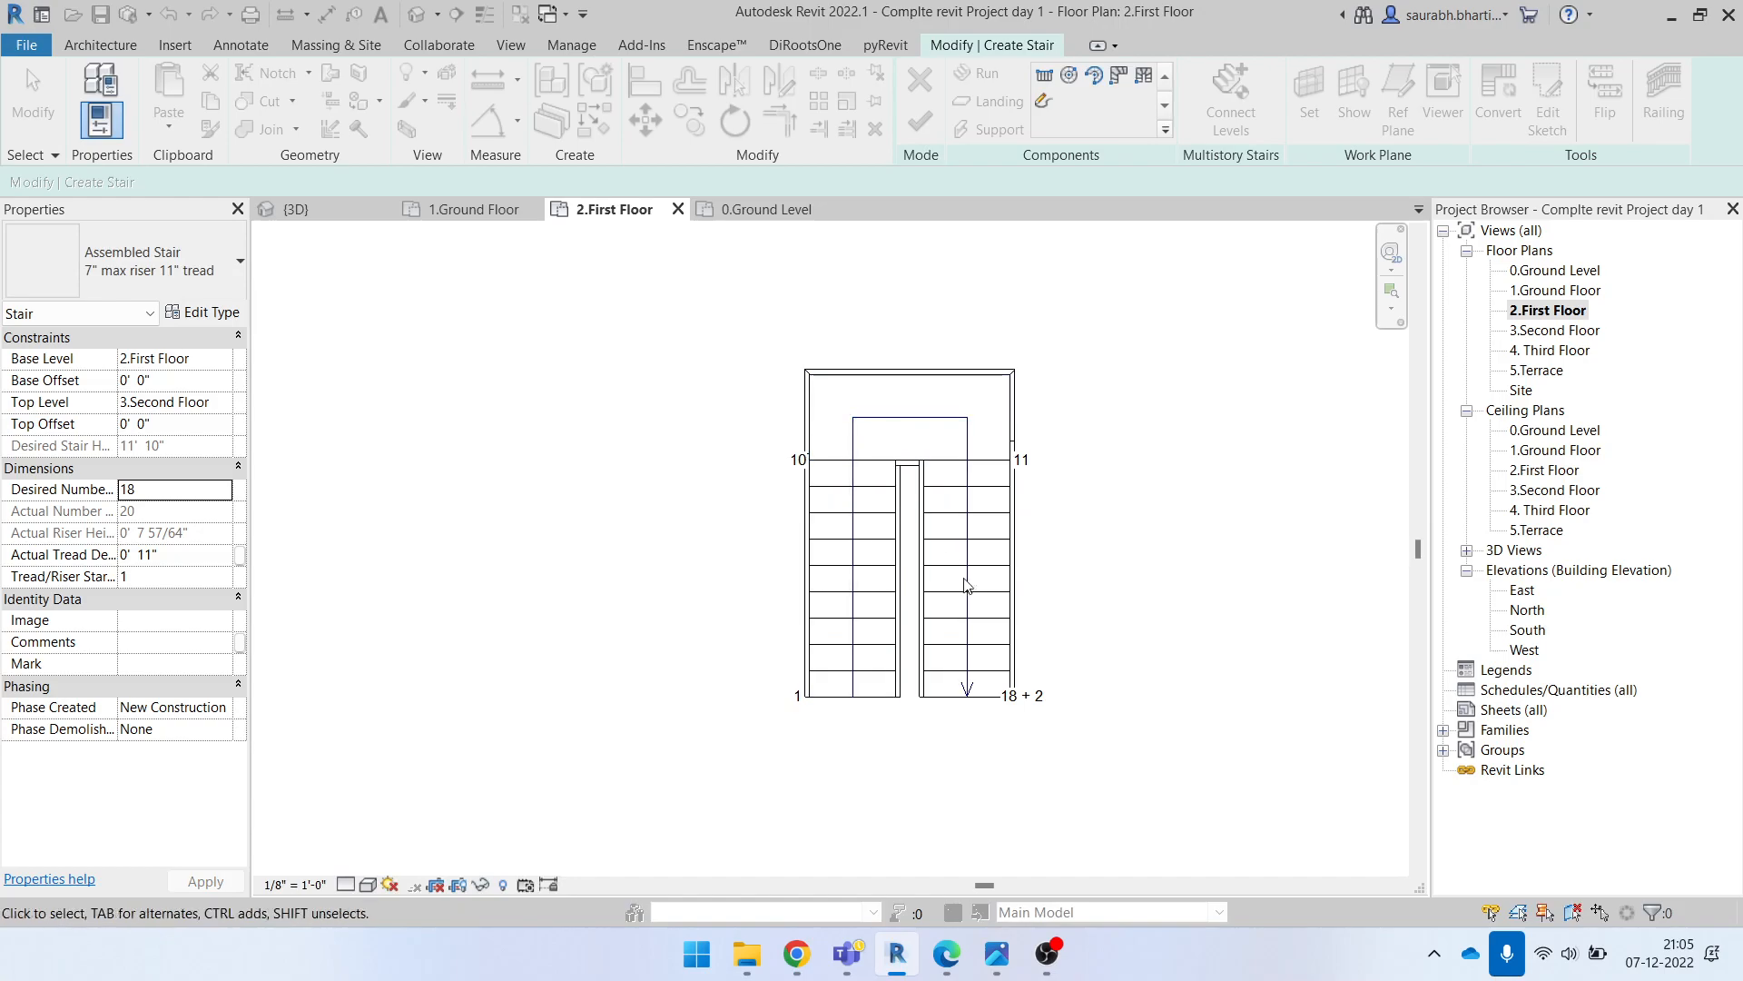
Step: Shorten the open end of the practice stair's second flight by one tread, to about 7'-4"
{"action": "scroll", "coordinate": [965, 690], "scroll_direction": "up", "scroll_amount": 3}
{"action": "left_click", "coordinate": [996, 709]}
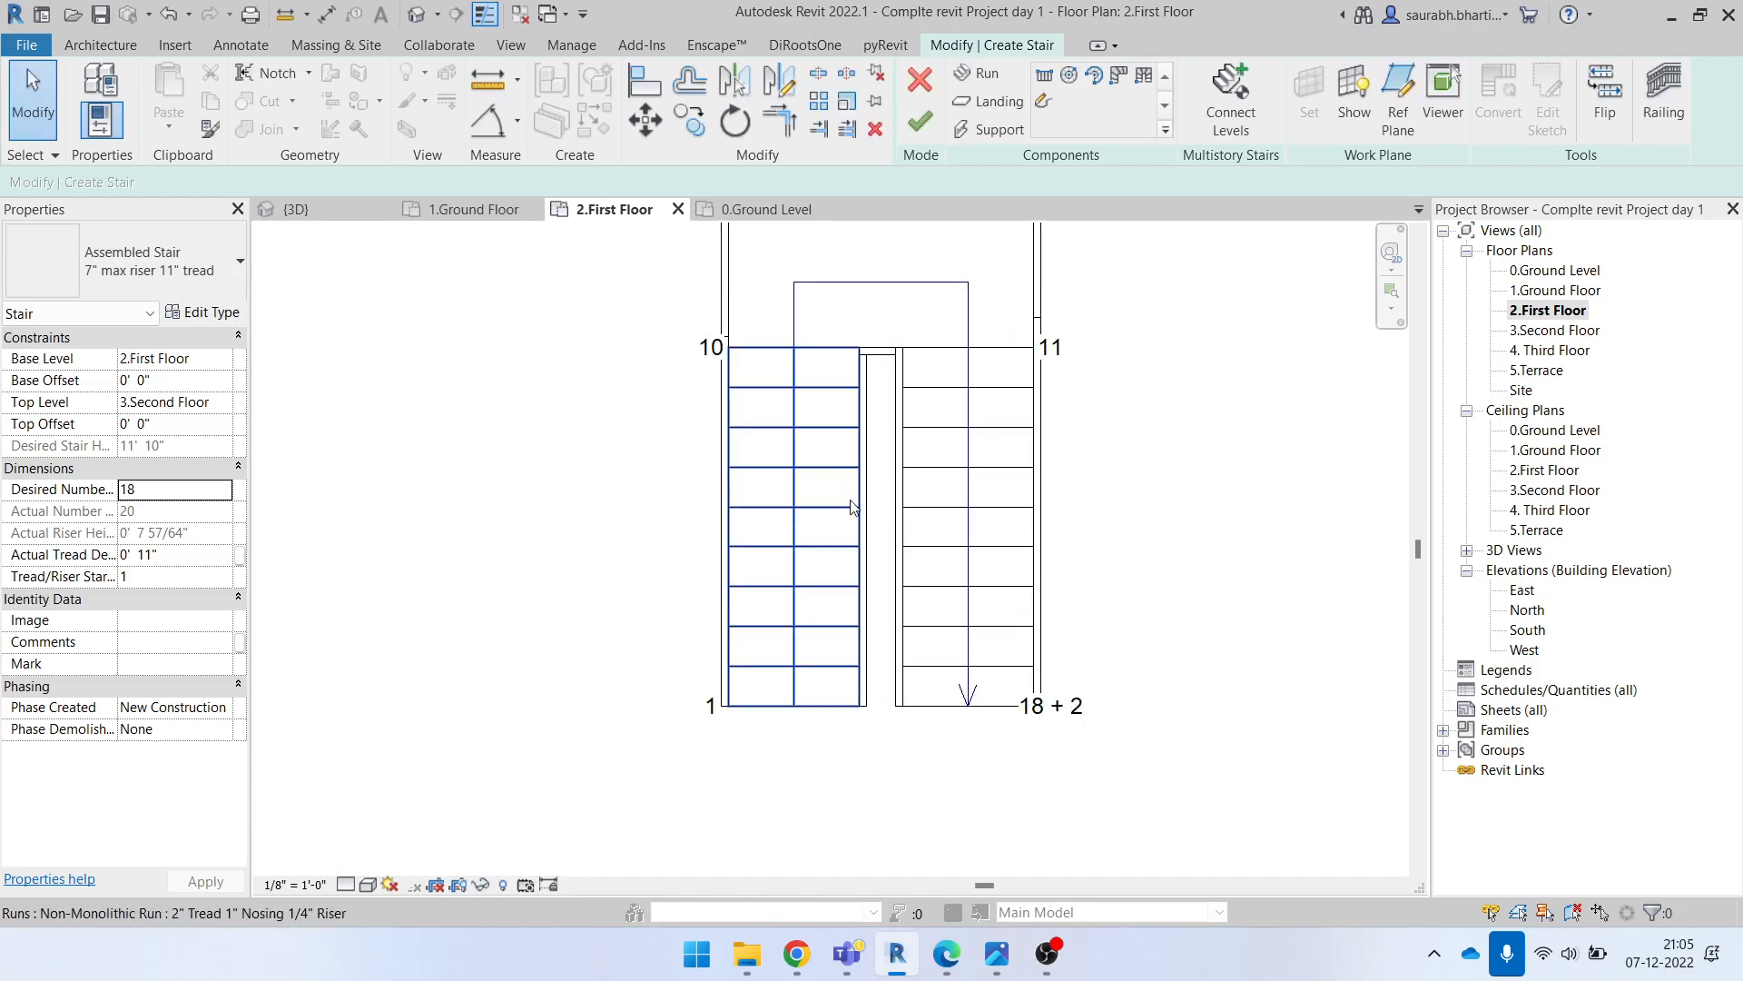
{"action": "scroll", "coordinate": [1031, 720], "scroll_direction": "up", "scroll_amount": 1}
{"action": "left_click", "coordinate": [952, 701]}
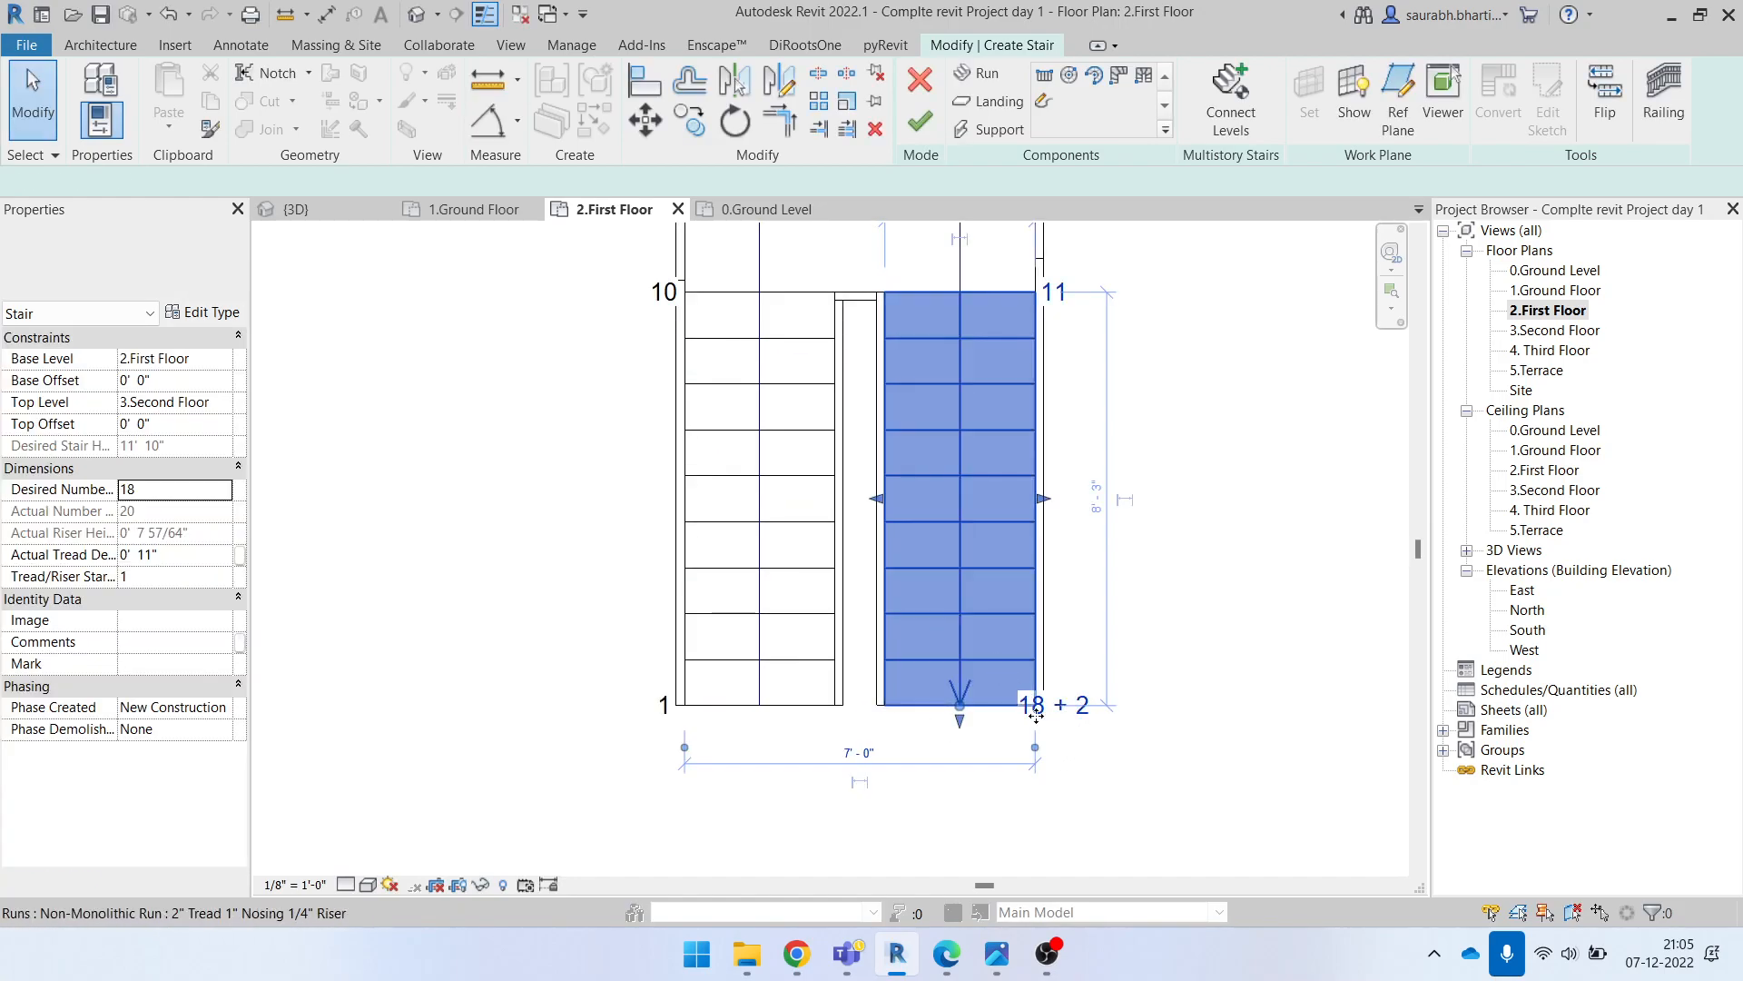
{"action": "left_click_drag", "start_coordinate": [951, 681], "coordinate": [952, 640]}
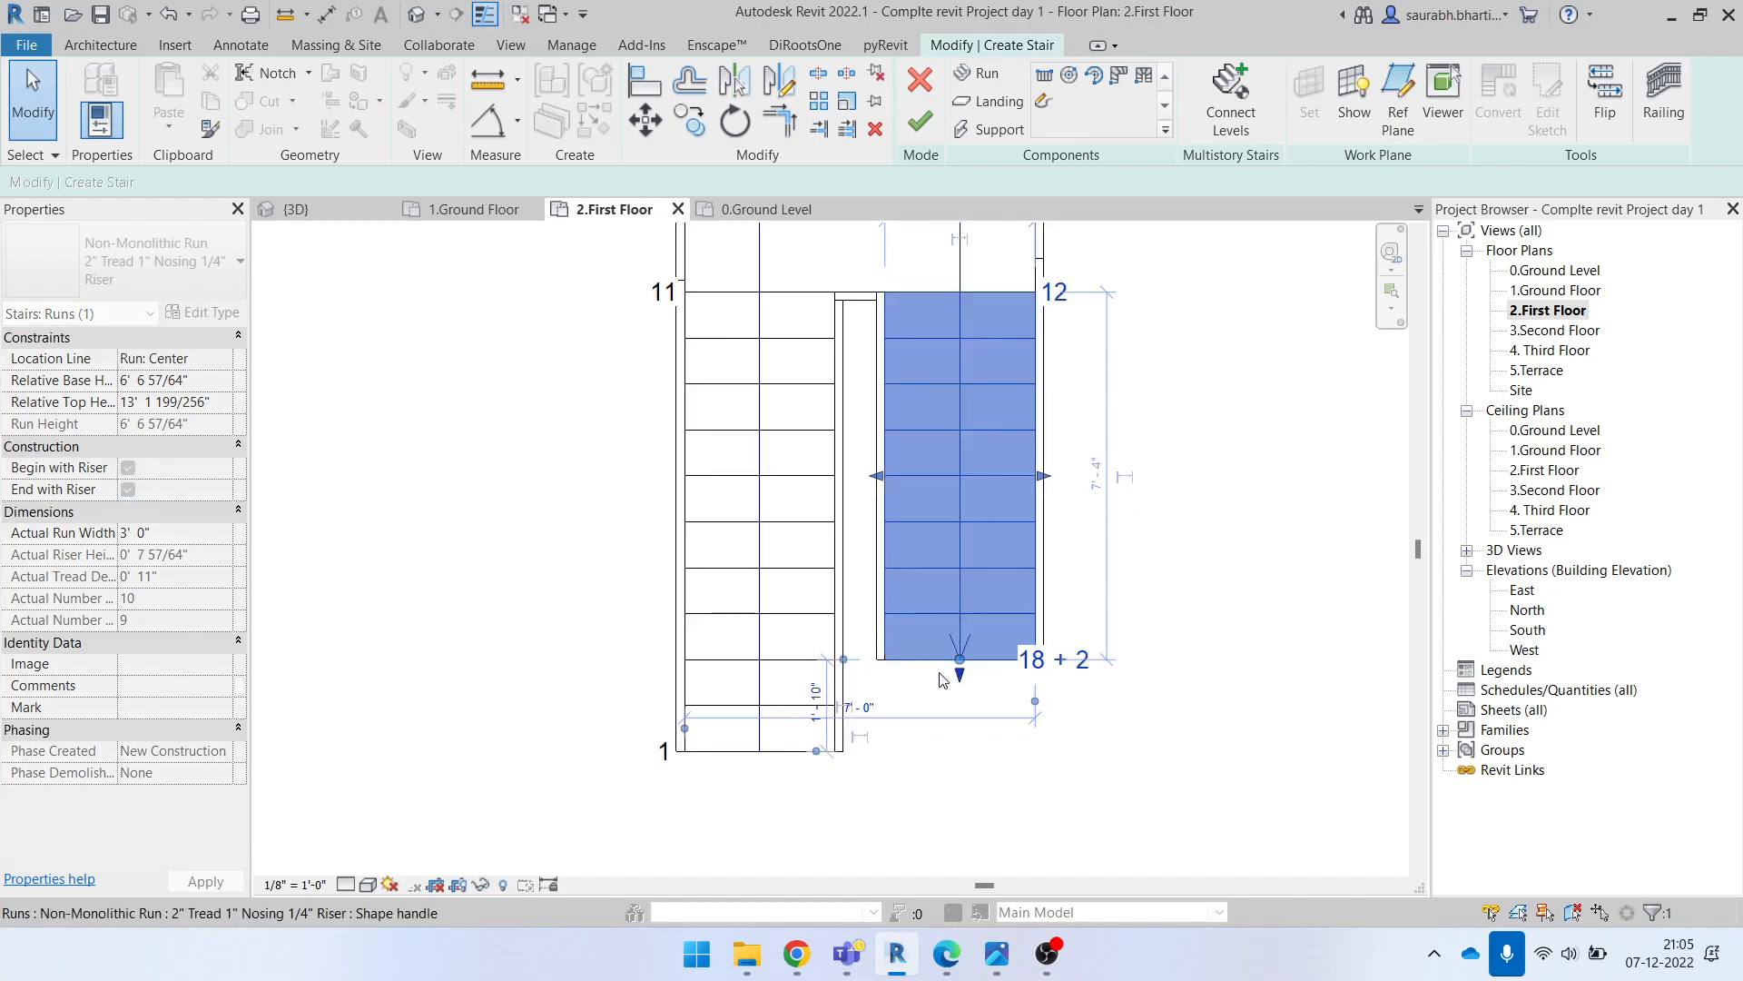
{"action": "scroll", "coordinate": [937, 736], "scroll_direction": "down", "scroll_amount": 3}
{"action": "scroll", "coordinate": [937, 736], "scroll_direction": "down", "scroll_amount": 1}
{"action": "left_click", "coordinate": [937, 735]}
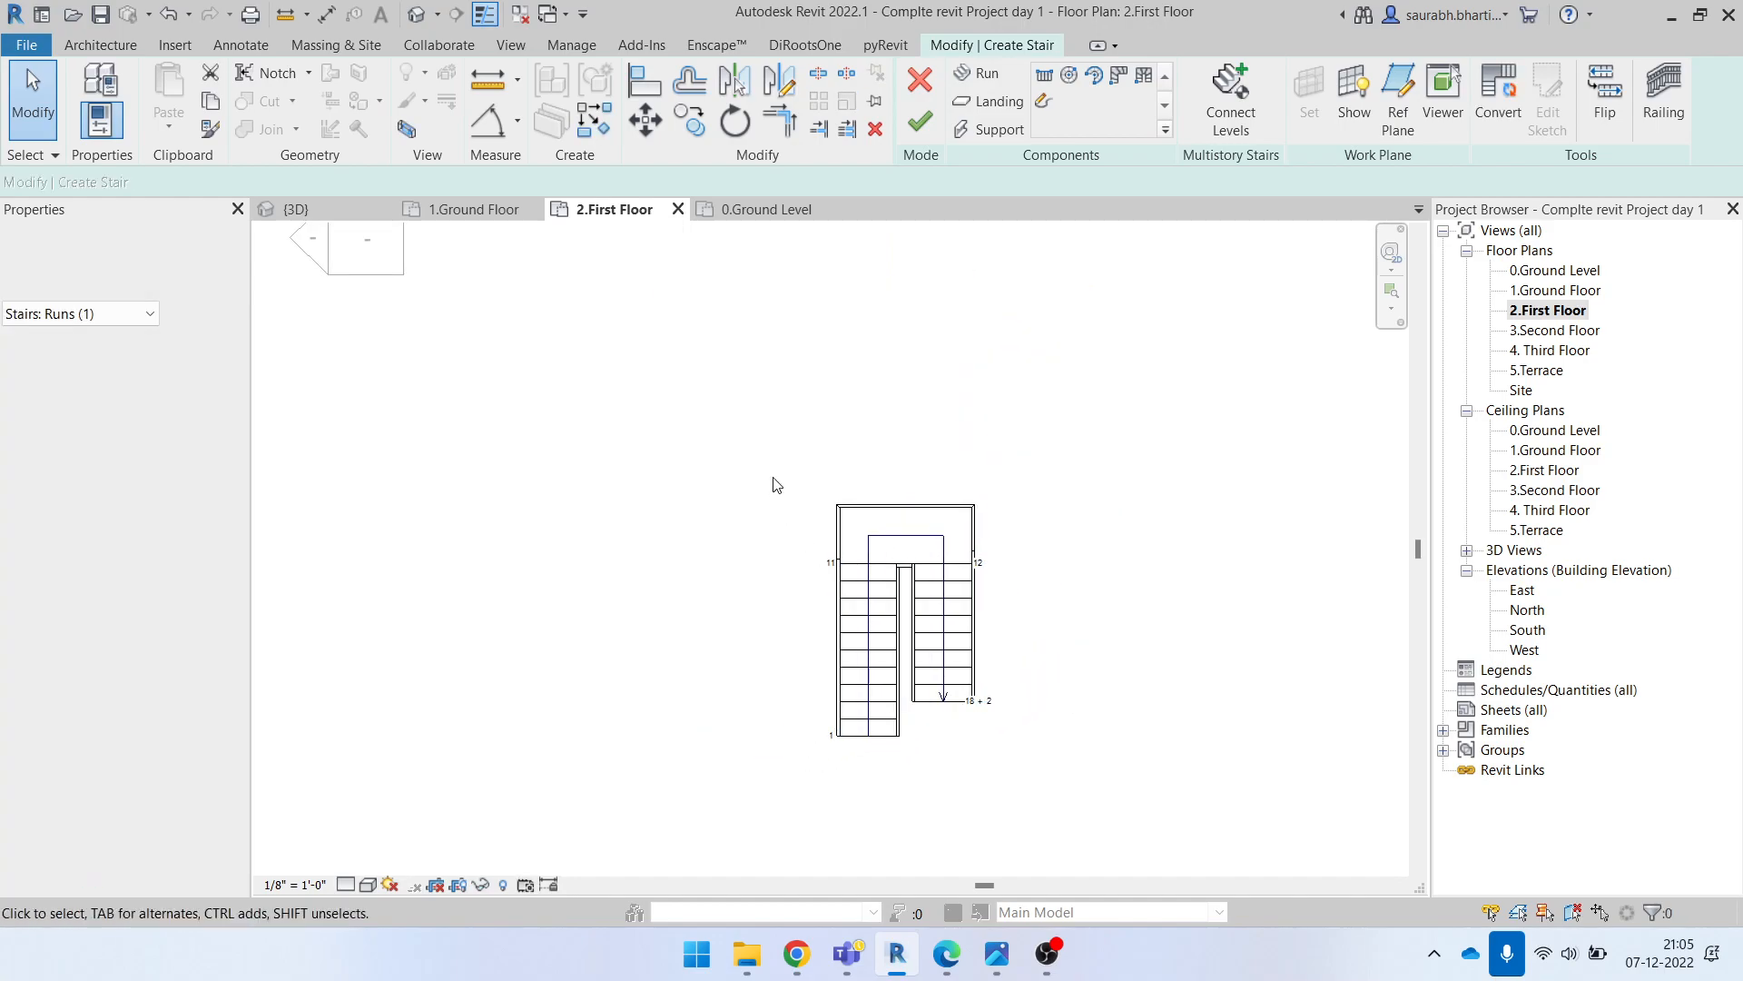
{"action": "left_click", "coordinate": [898, 719]}
{"action": "left_click", "coordinate": [932, 738]}
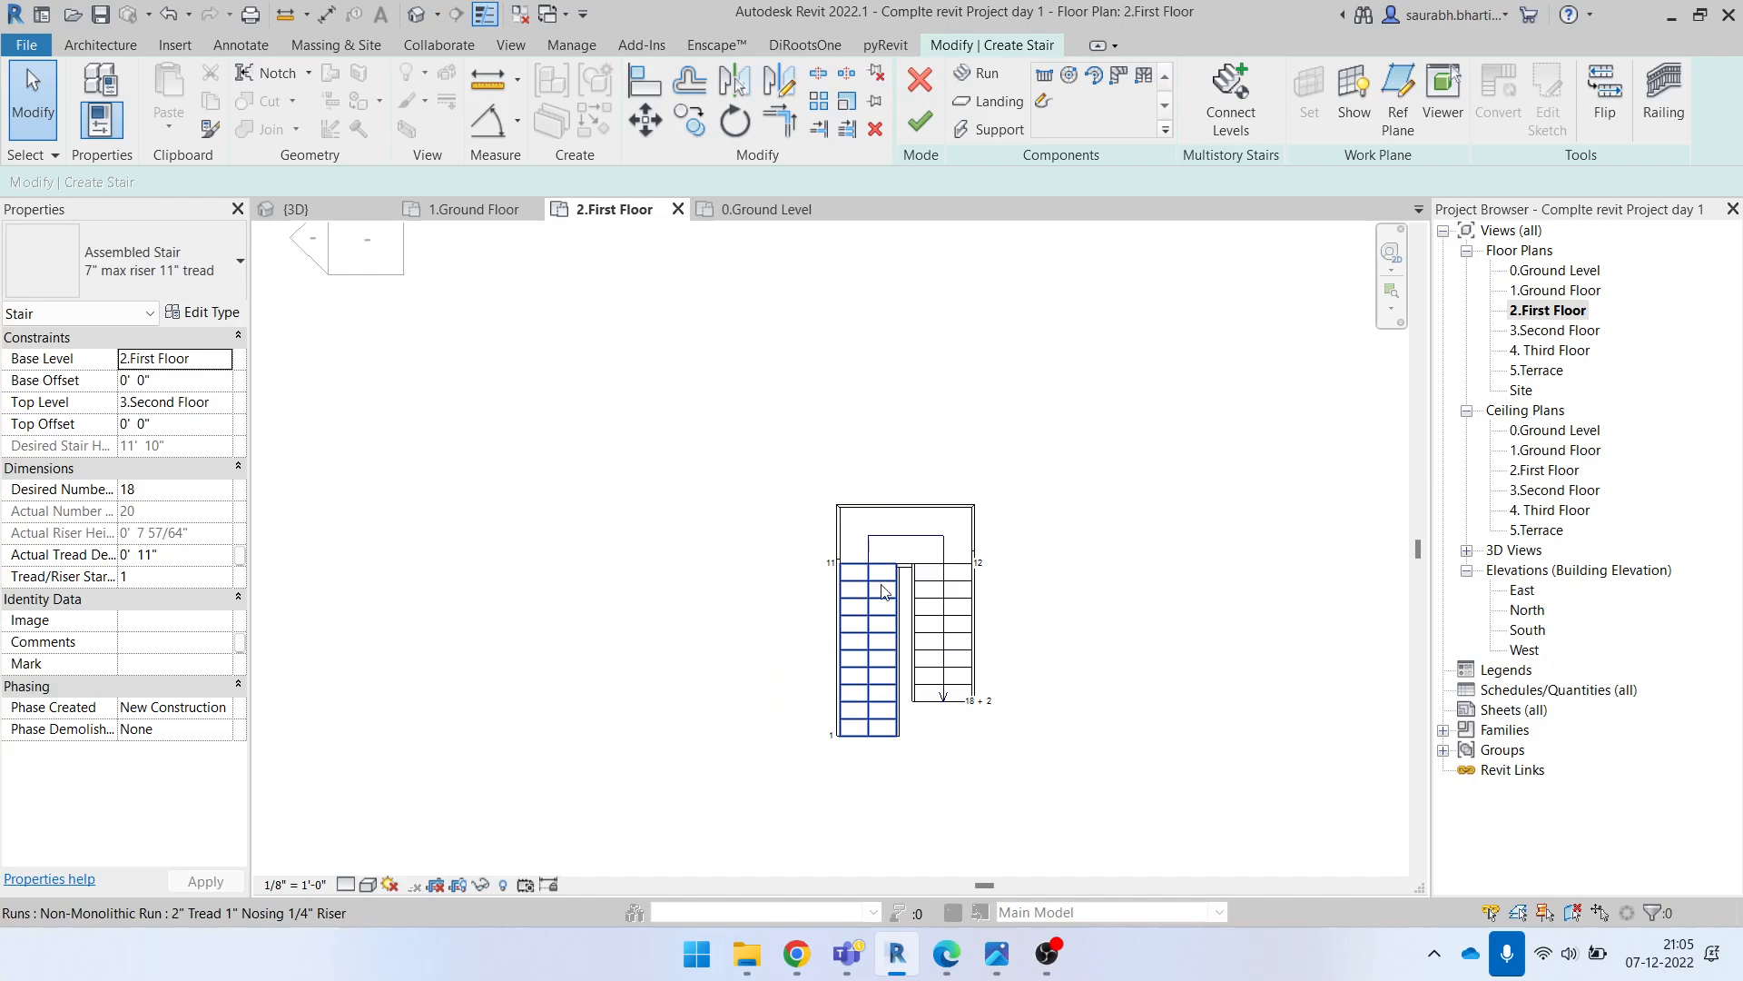
{"action": "left_click_drag", "start_coordinate": [786, 443], "coordinate": [1050, 813]}
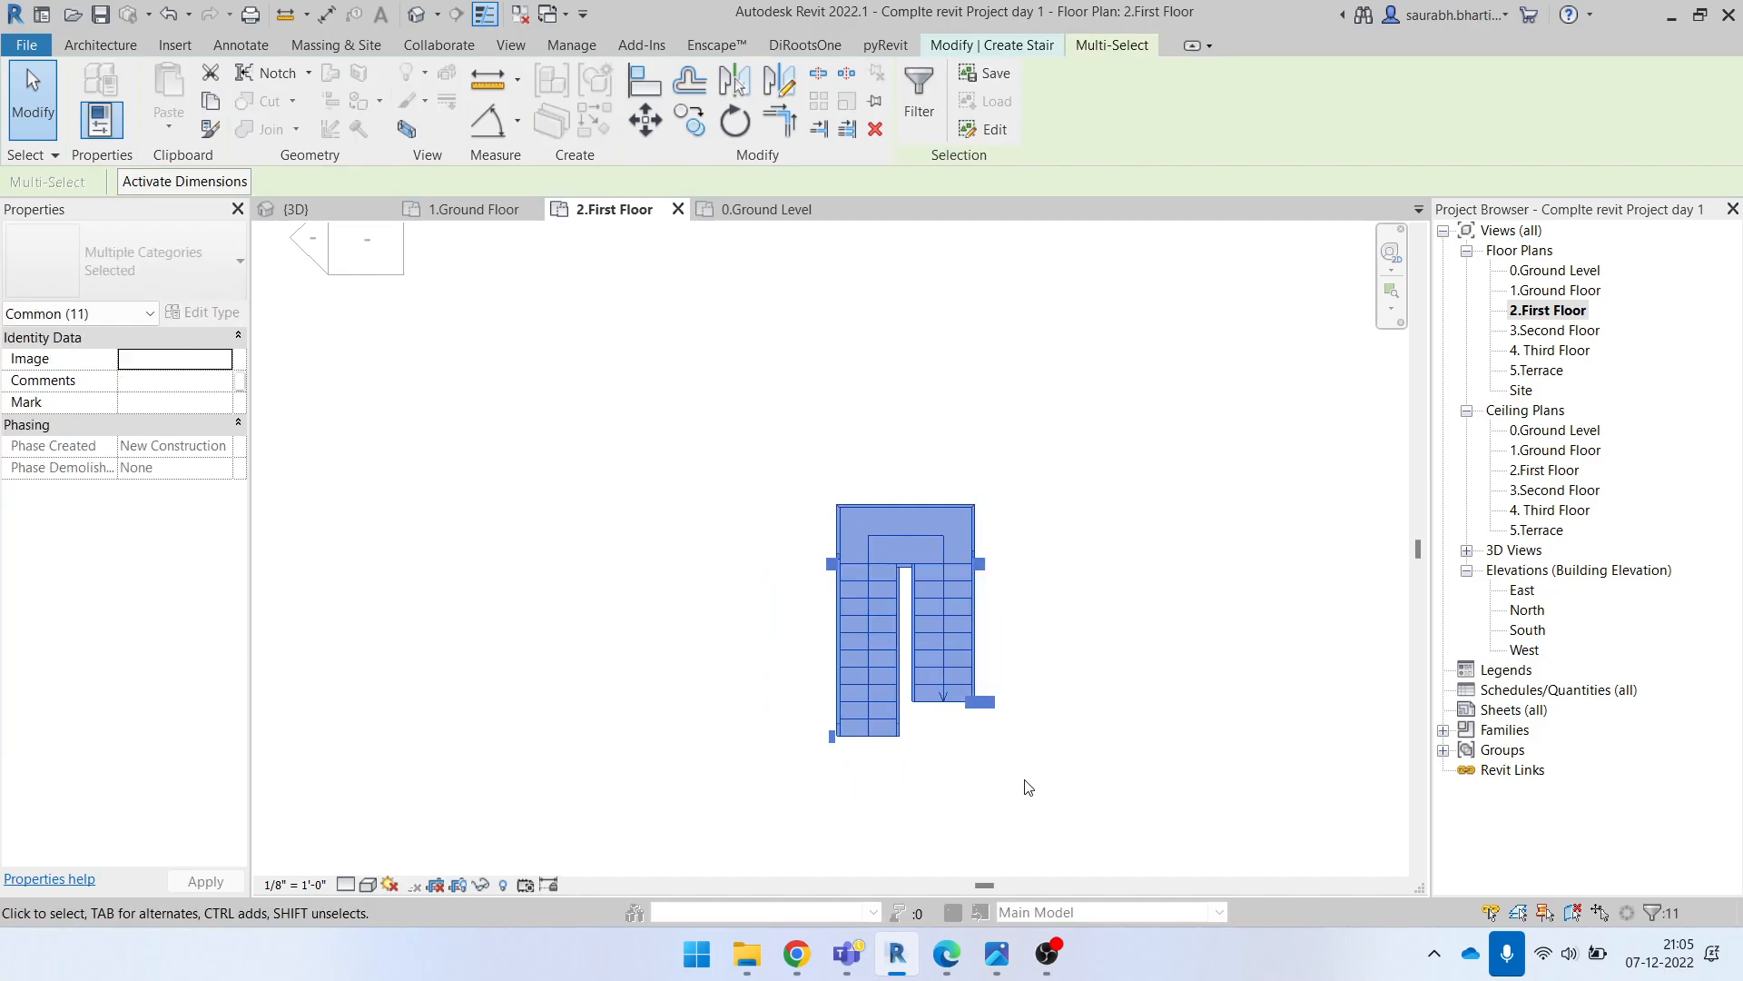
{"action": "left_click", "coordinate": [1032, 700]}
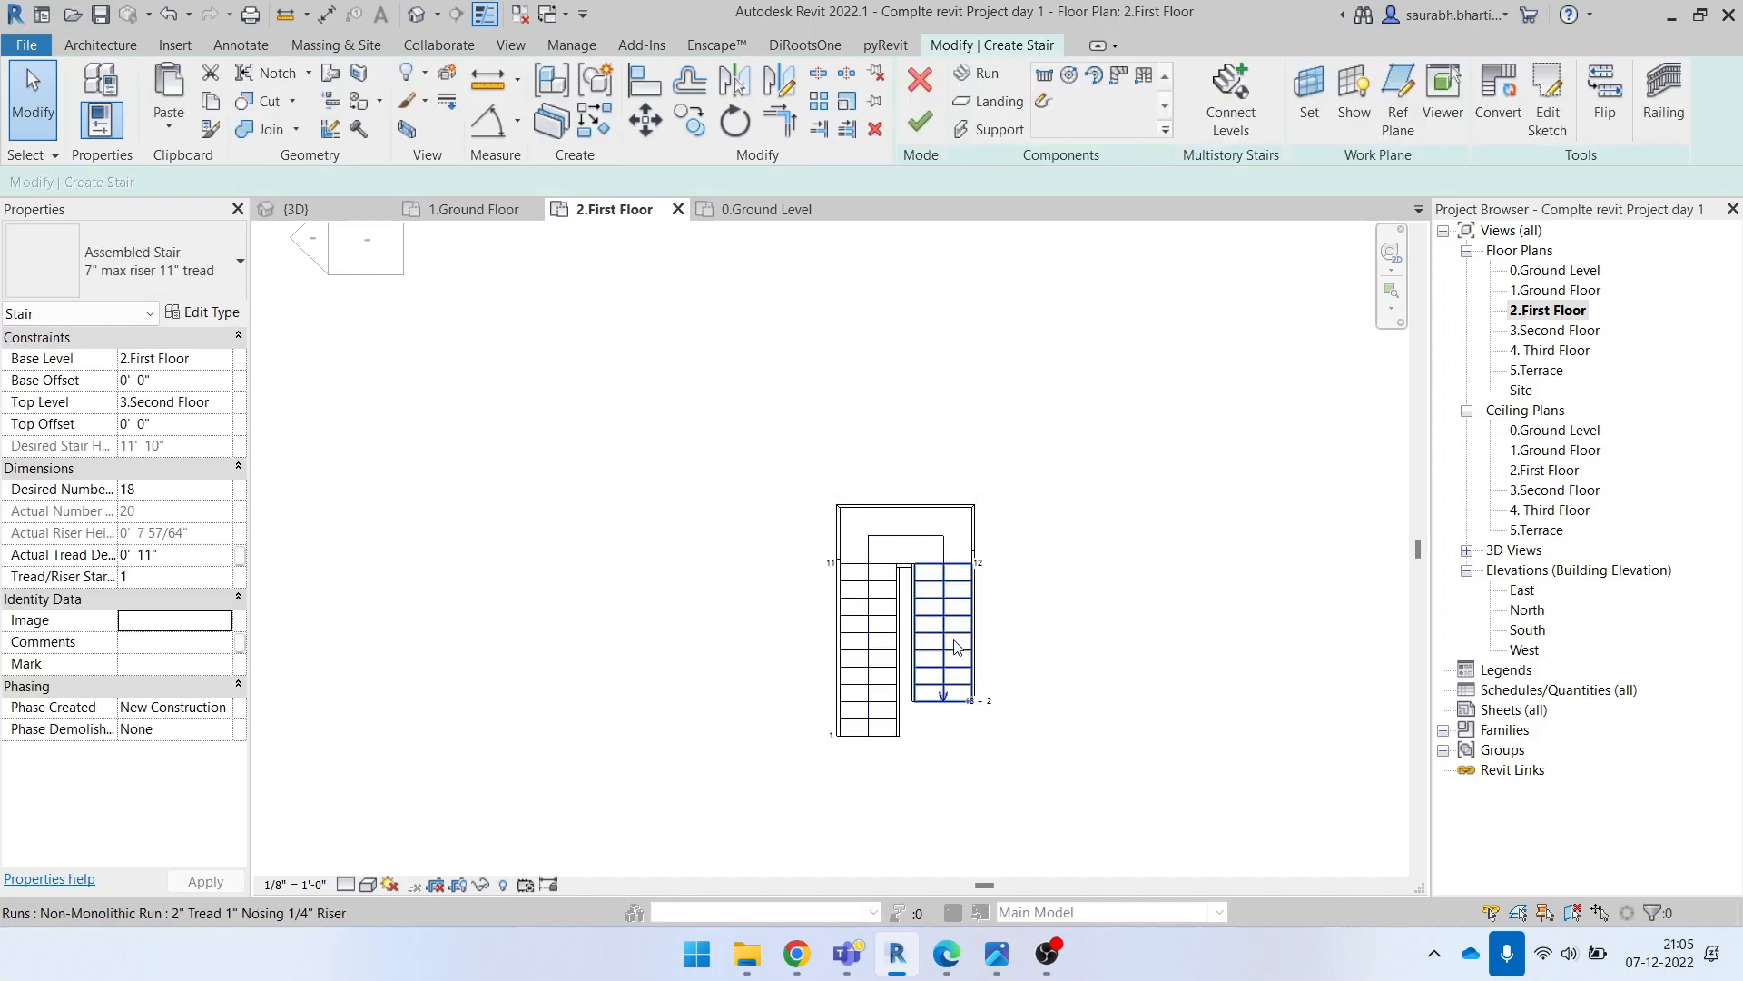
Step: Add a third straight 18-riser run beside the practice stair, joined to its second flight by an automatic landing
{"action": "left_click", "coordinate": [1039, 84]}
{"action": "left_click", "coordinate": [1142, 724]}
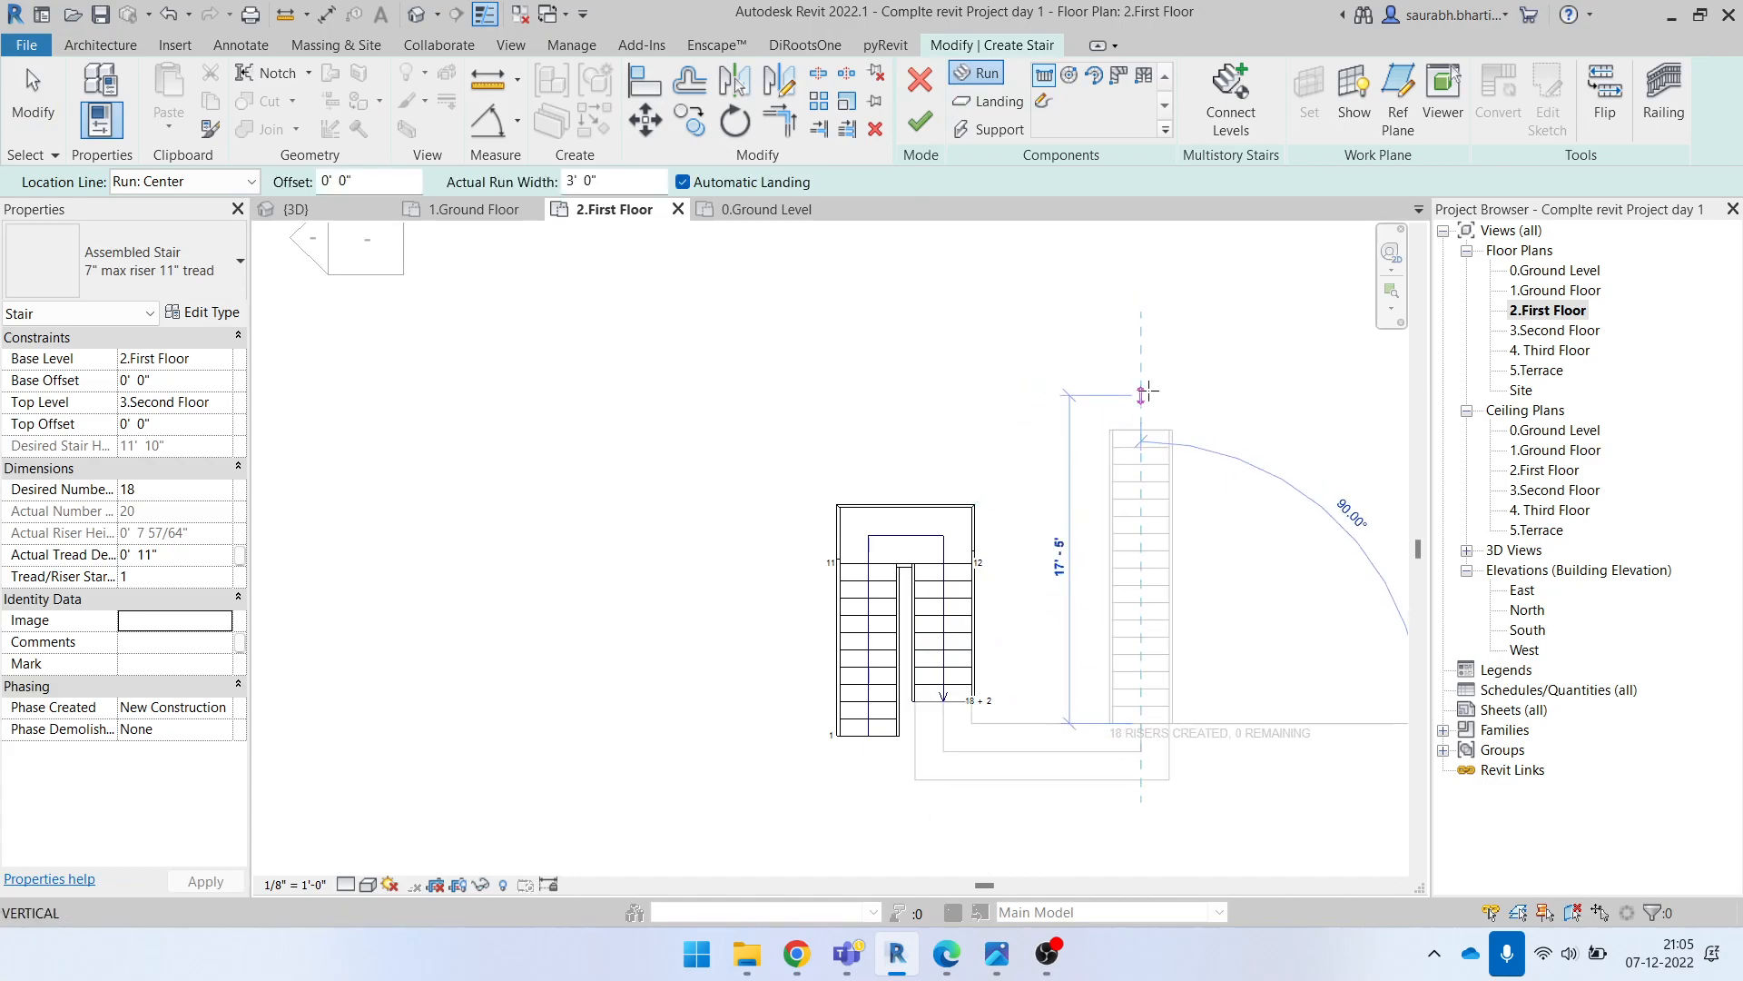
{"action": "left_click", "coordinate": [1146, 392]}
{"action": "key", "text": "Escape"}
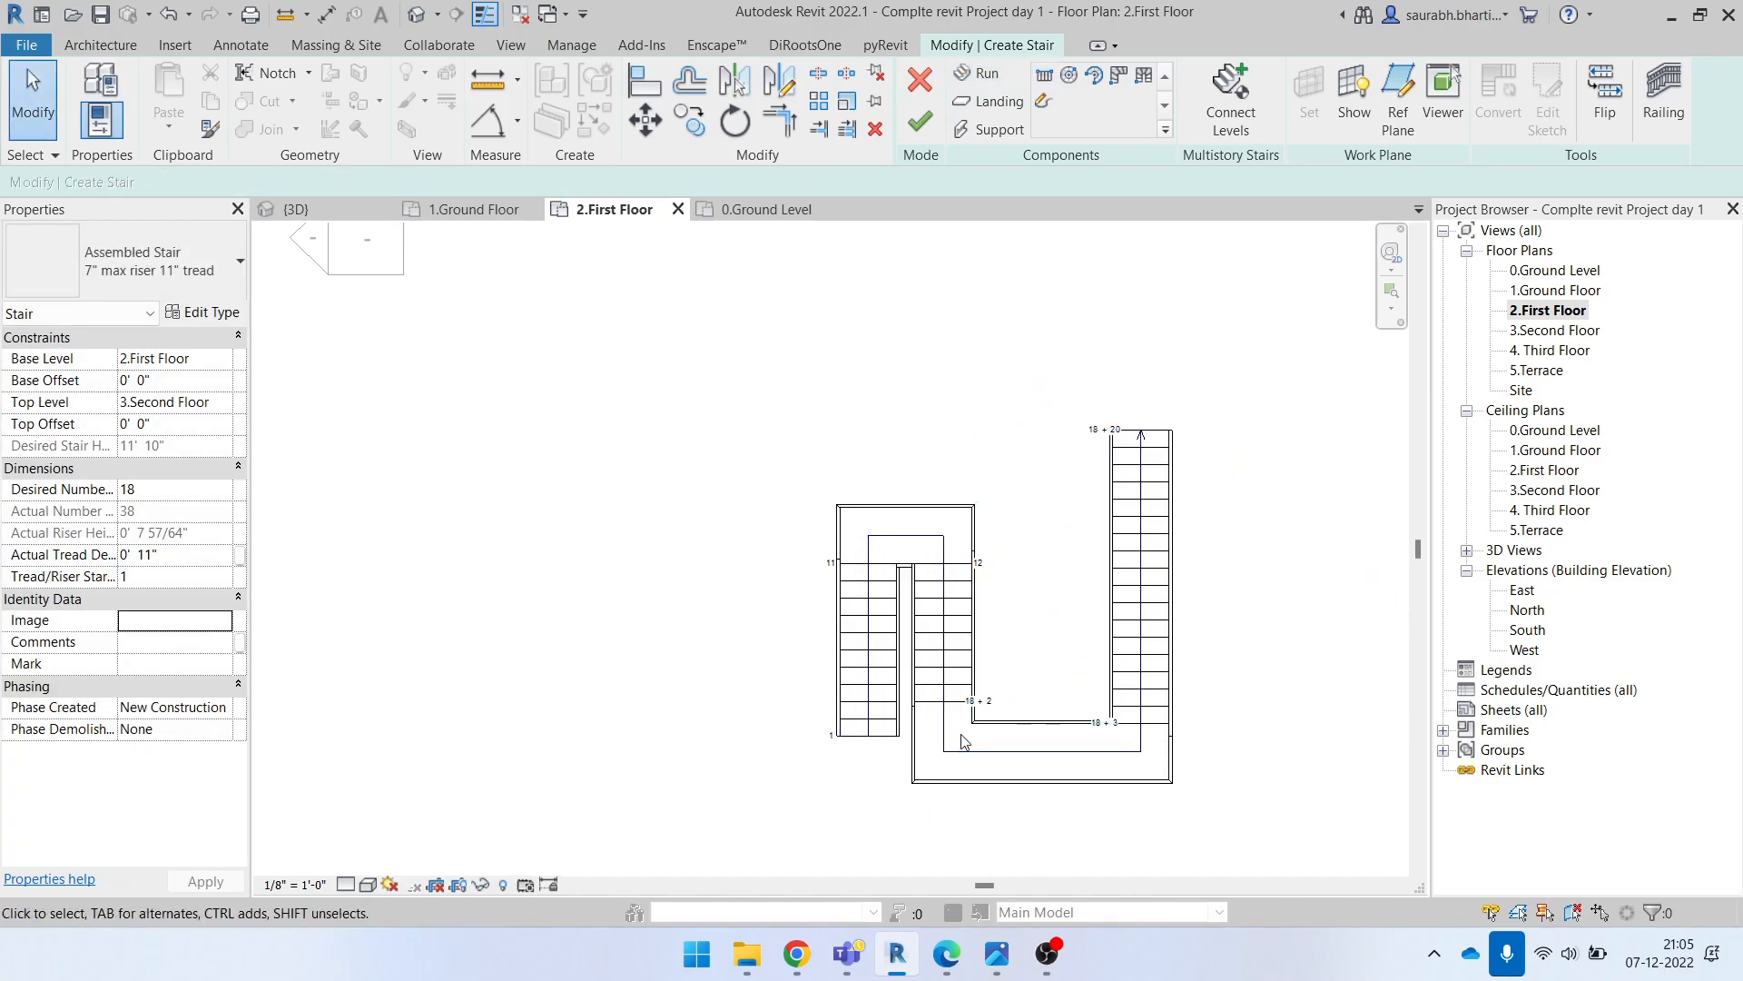
Step: Finish the practice stair and look at it in the default 3D view
{"action": "left_click", "coordinate": [930, 127]}
{"action": "scroll", "coordinate": [1026, 623], "scroll_direction": "down", "scroll_amount": 2}
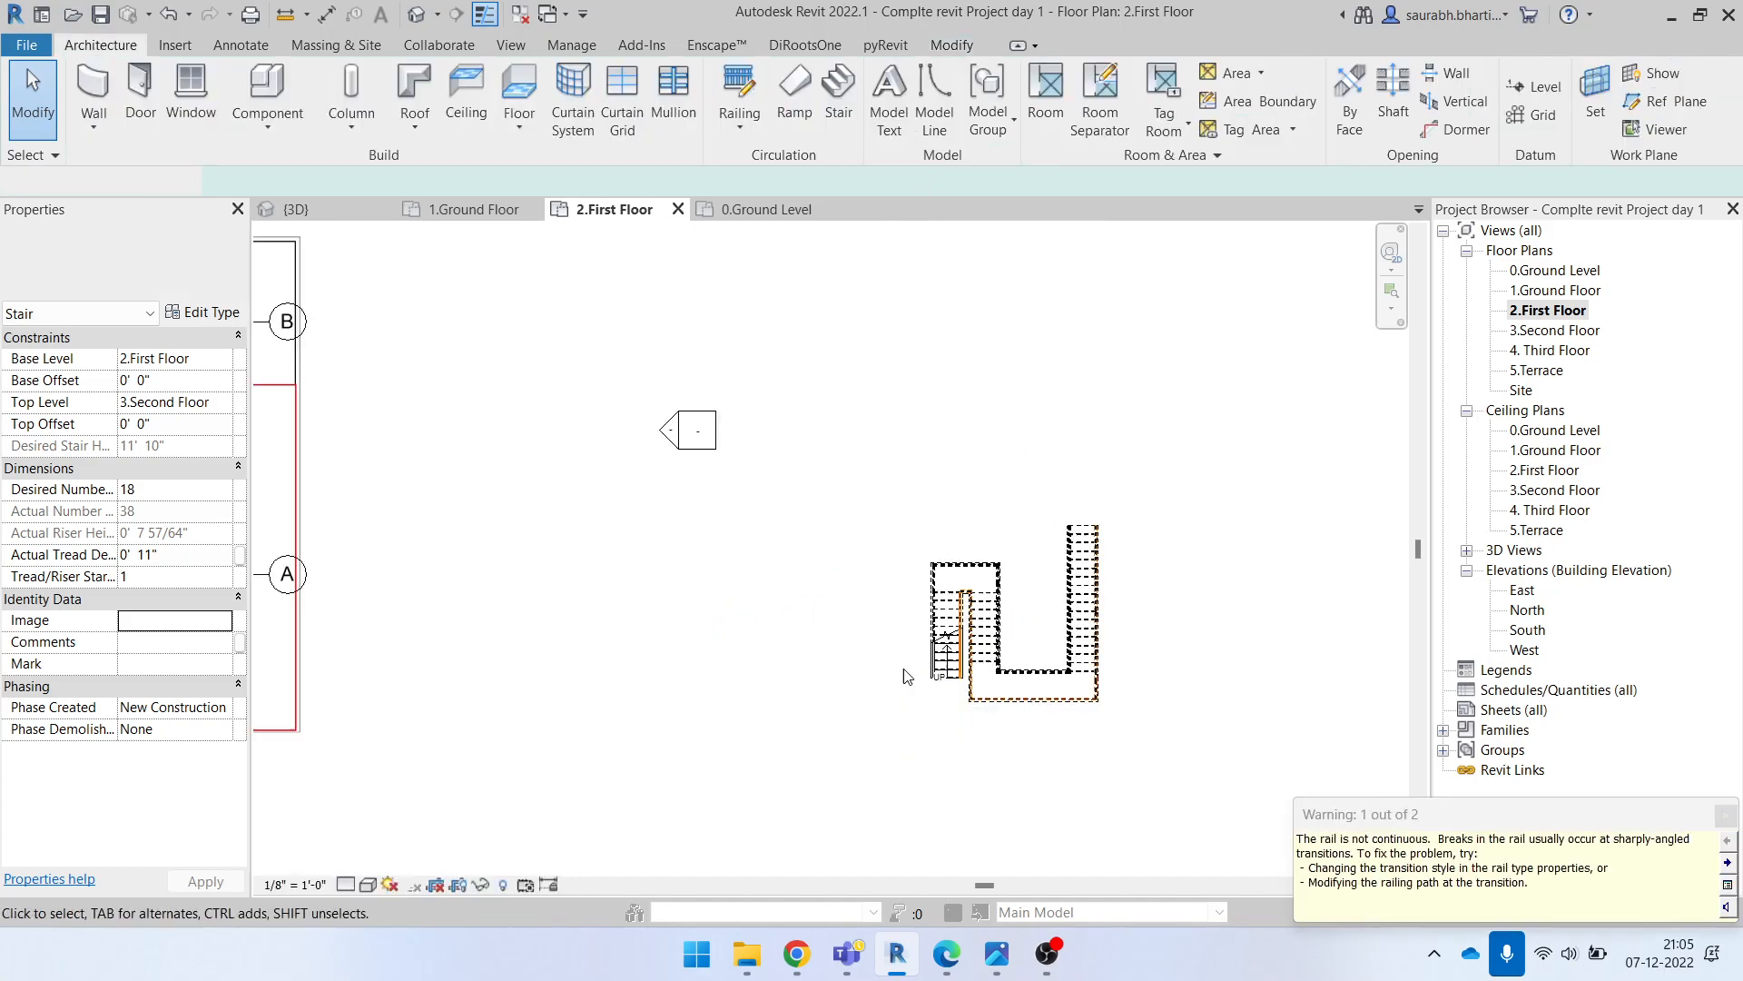
{"action": "left_click", "coordinate": [415, 16]}
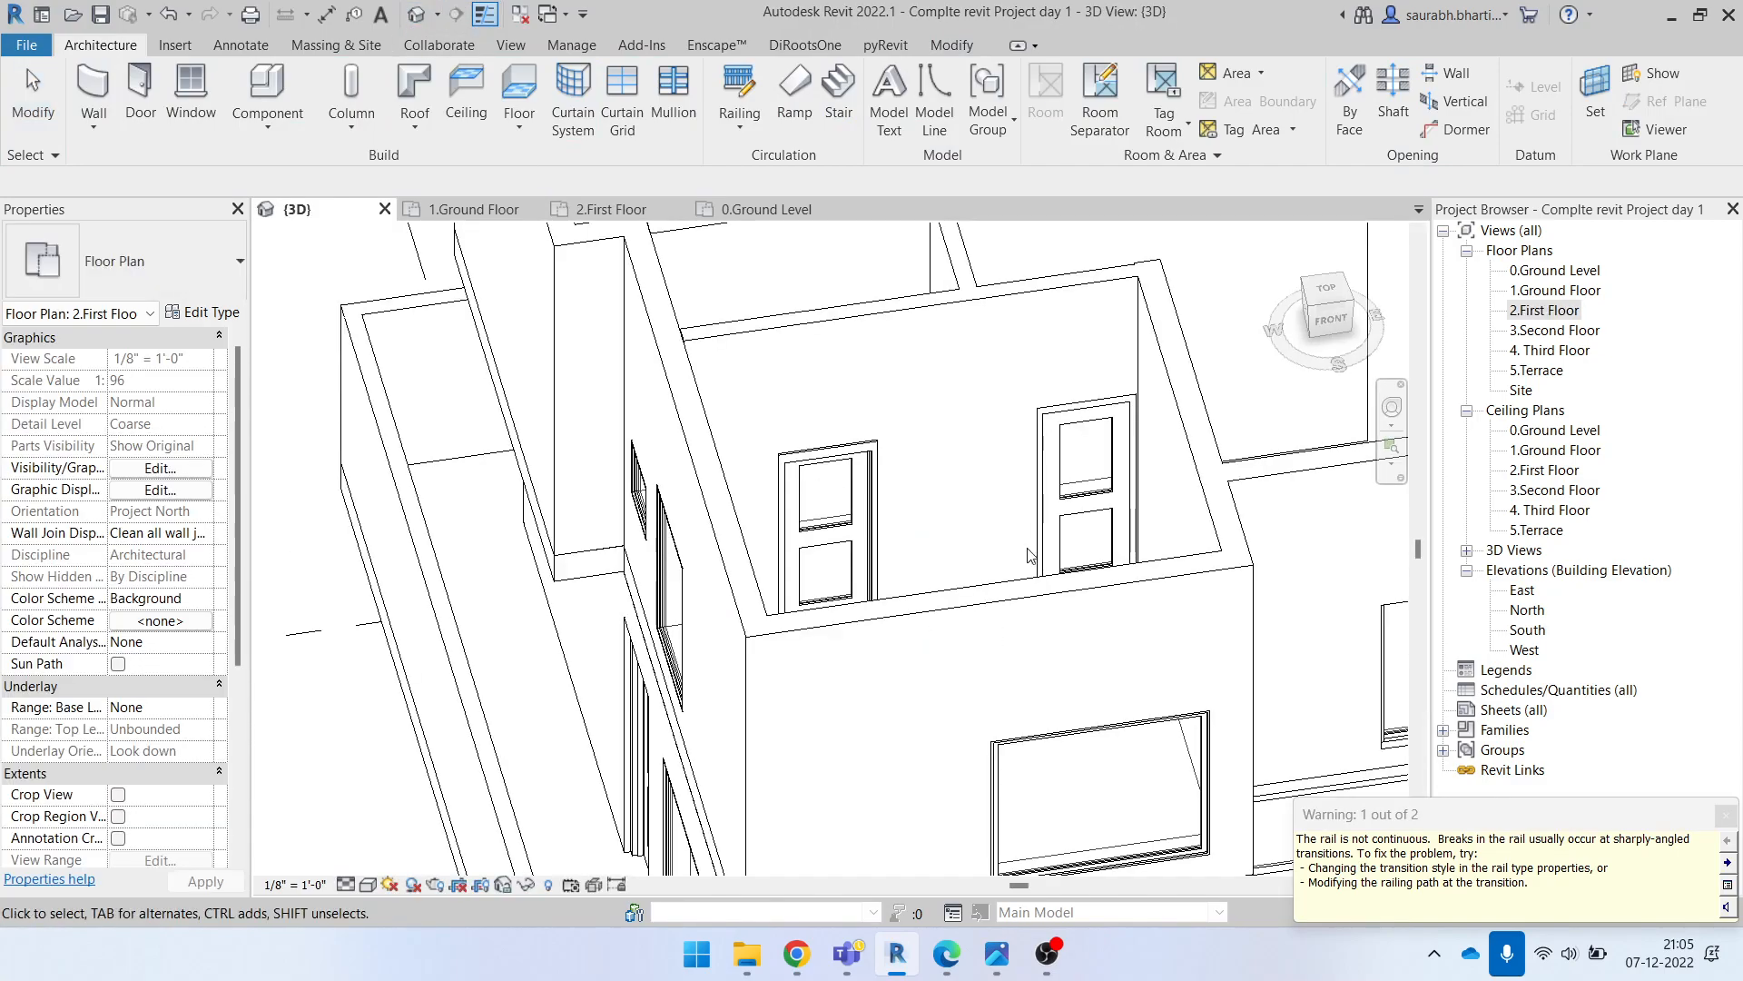
{"action": "scroll", "coordinate": [956, 586], "scroll_direction": "down", "scroll_amount": 5}
{"action": "scroll", "coordinate": [957, 585], "scroll_direction": "down", "scroll_amount": 4}
{"action": "scroll", "coordinate": [1082, 543], "scroll_direction": "up", "scroll_amount": 2}
{"action": "scroll", "coordinate": [1165, 482], "scroll_direction": "up", "scroll_amount": 8}
Step: Delete the practice stair and return to the 2.First Floor plan
{"action": "left_click", "coordinate": [949, 682]}
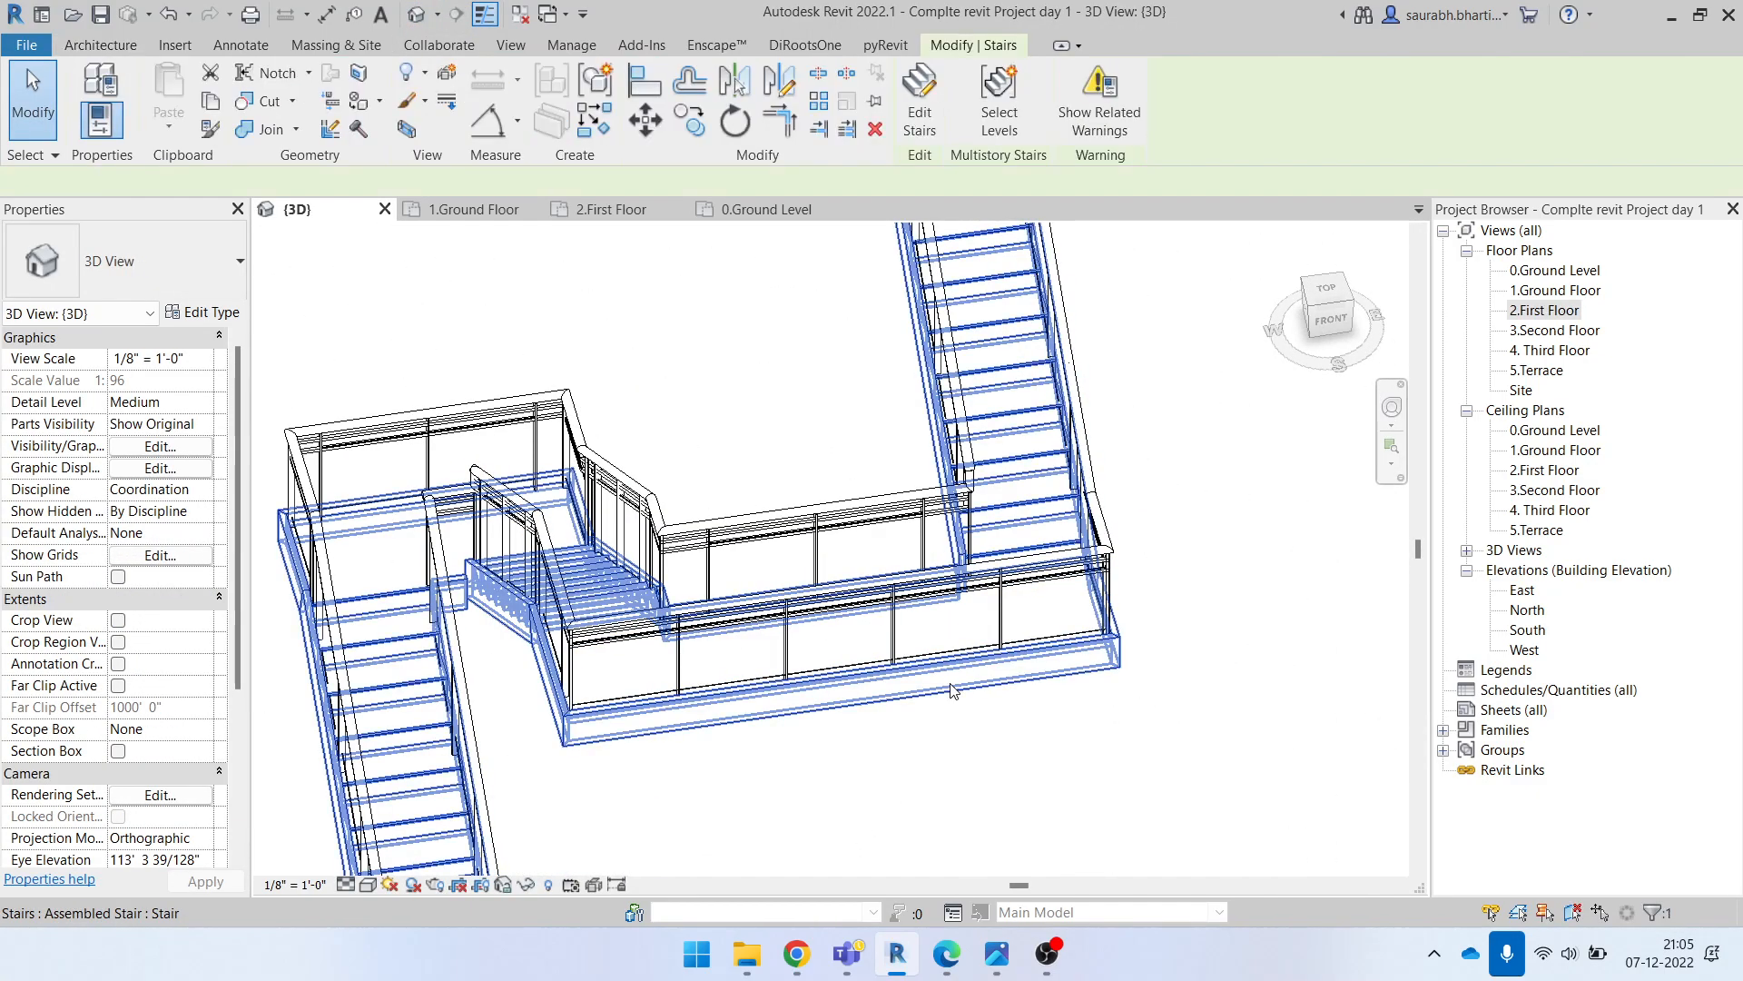
{"action": "scroll", "coordinate": [949, 682], "scroll_direction": "down", "scroll_amount": 4}
{"action": "key", "text": "Delete"}
{"action": "double_click", "coordinate": [1562, 311]}
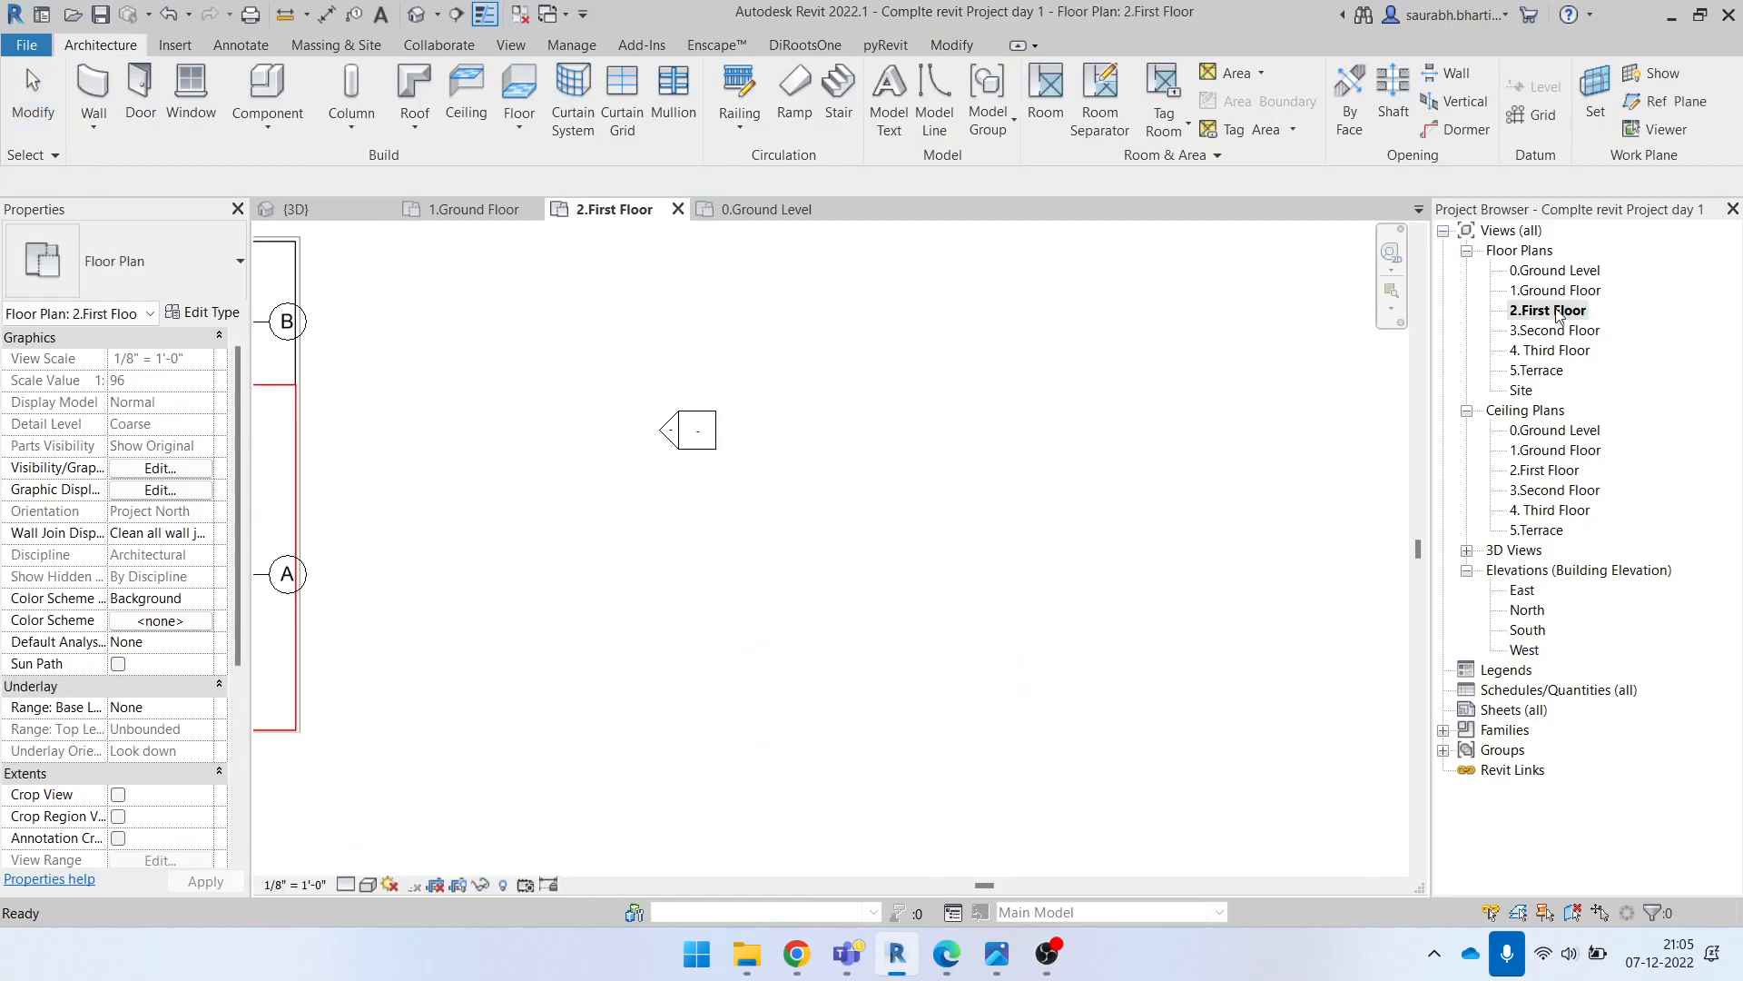
Step: Start a new stair at the staircase in the PDF plan and duplicate its type as Building Stair
{"action": "scroll", "coordinate": [776, 484], "scroll_direction": "up", "scroll_amount": 5}
{"action": "scroll", "coordinate": [799, 299], "scroll_direction": "up", "scroll_amount": 3}
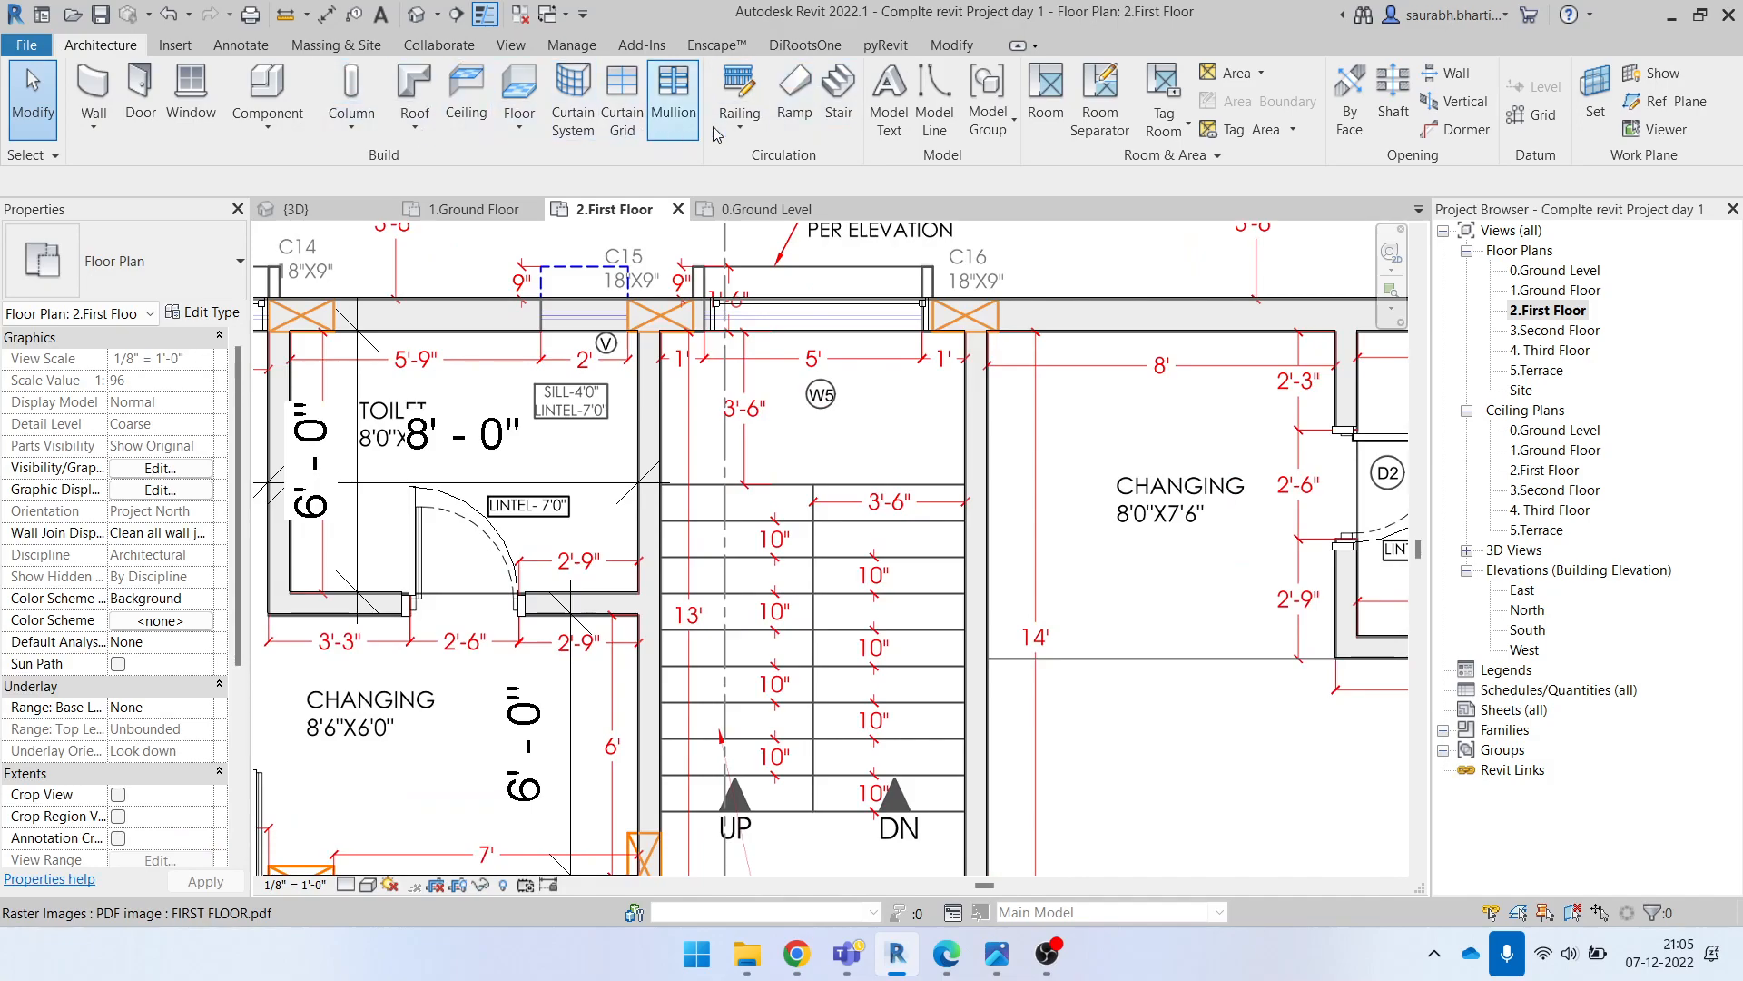
{"action": "left_click", "coordinate": [836, 98]}
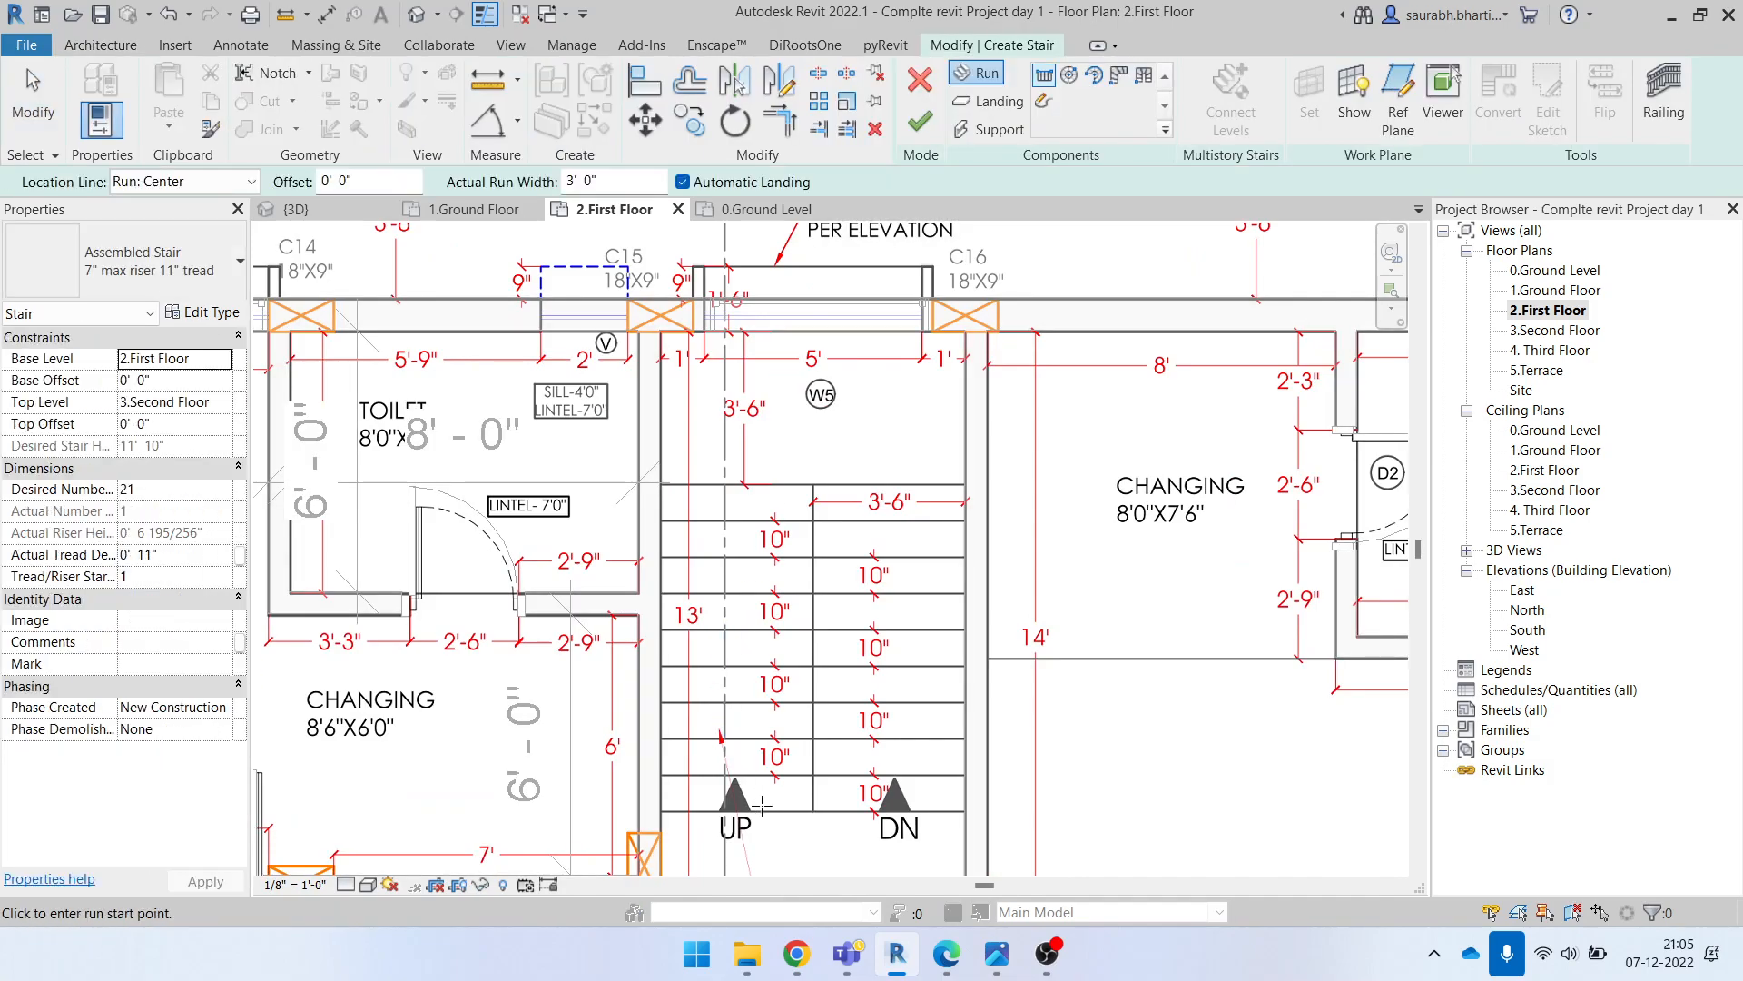
{"action": "scroll", "coordinate": [777, 833], "scroll_direction": "up", "scroll_amount": 1}
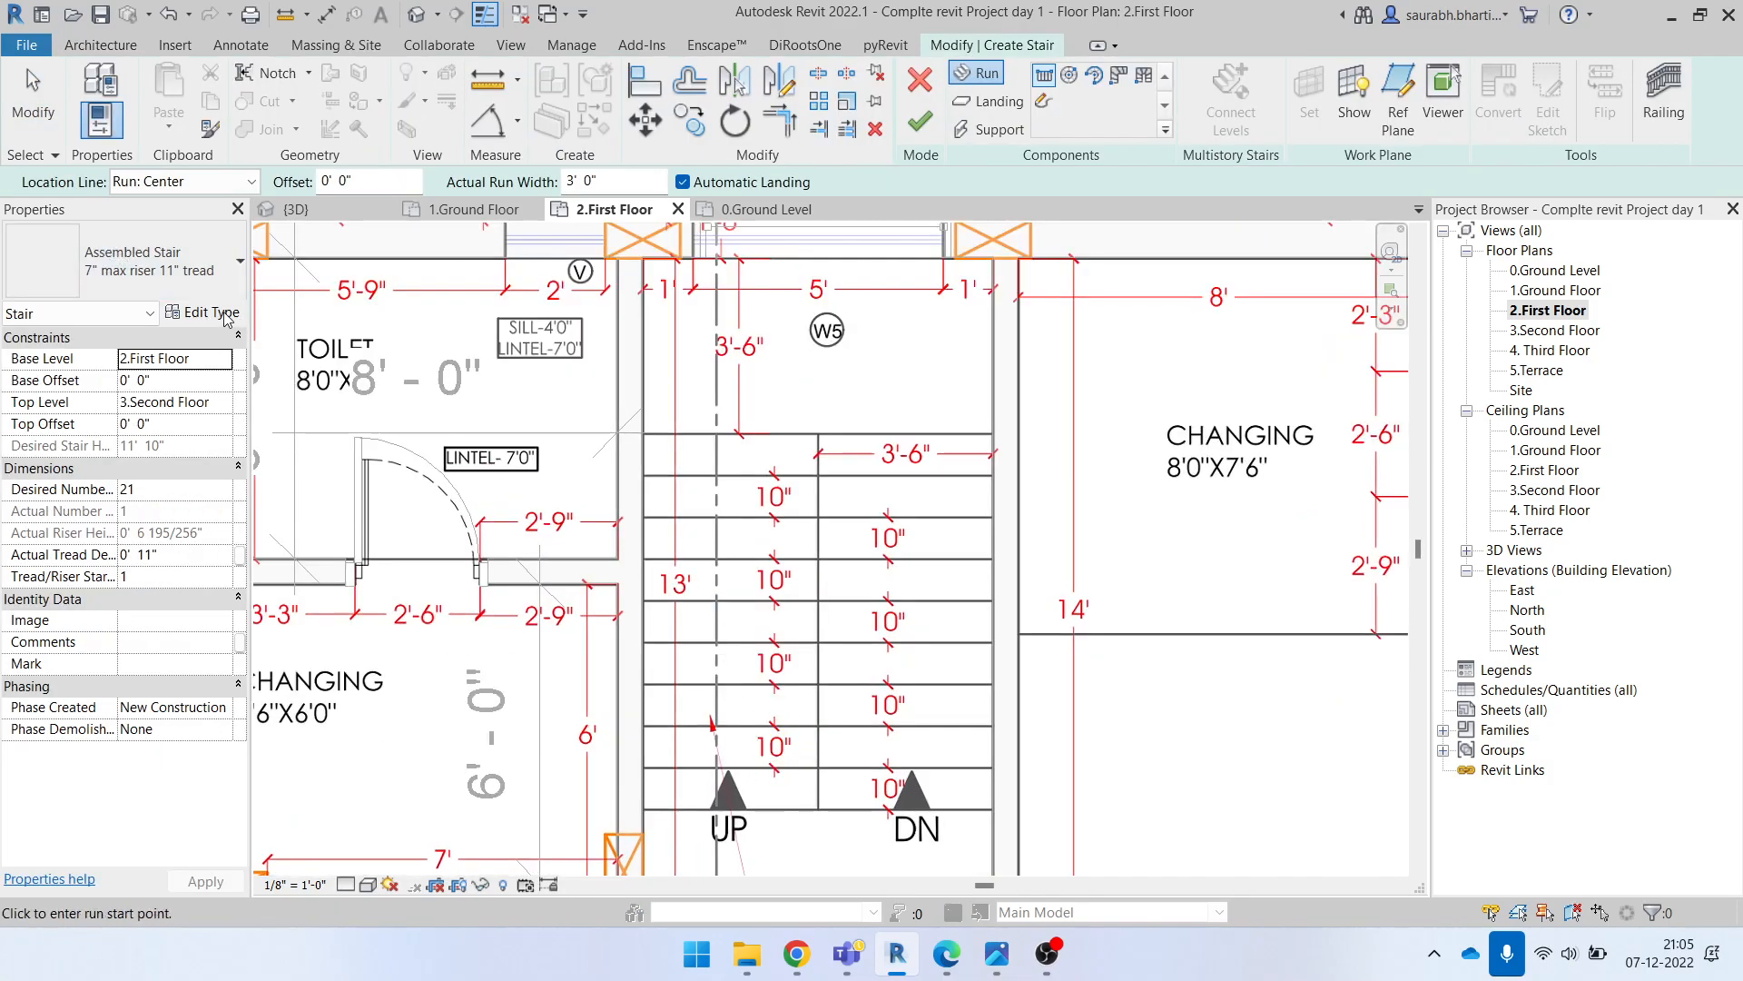
{"action": "left_click", "coordinate": [204, 313]}
{"action": "left_click", "coordinate": [1648, 201]}
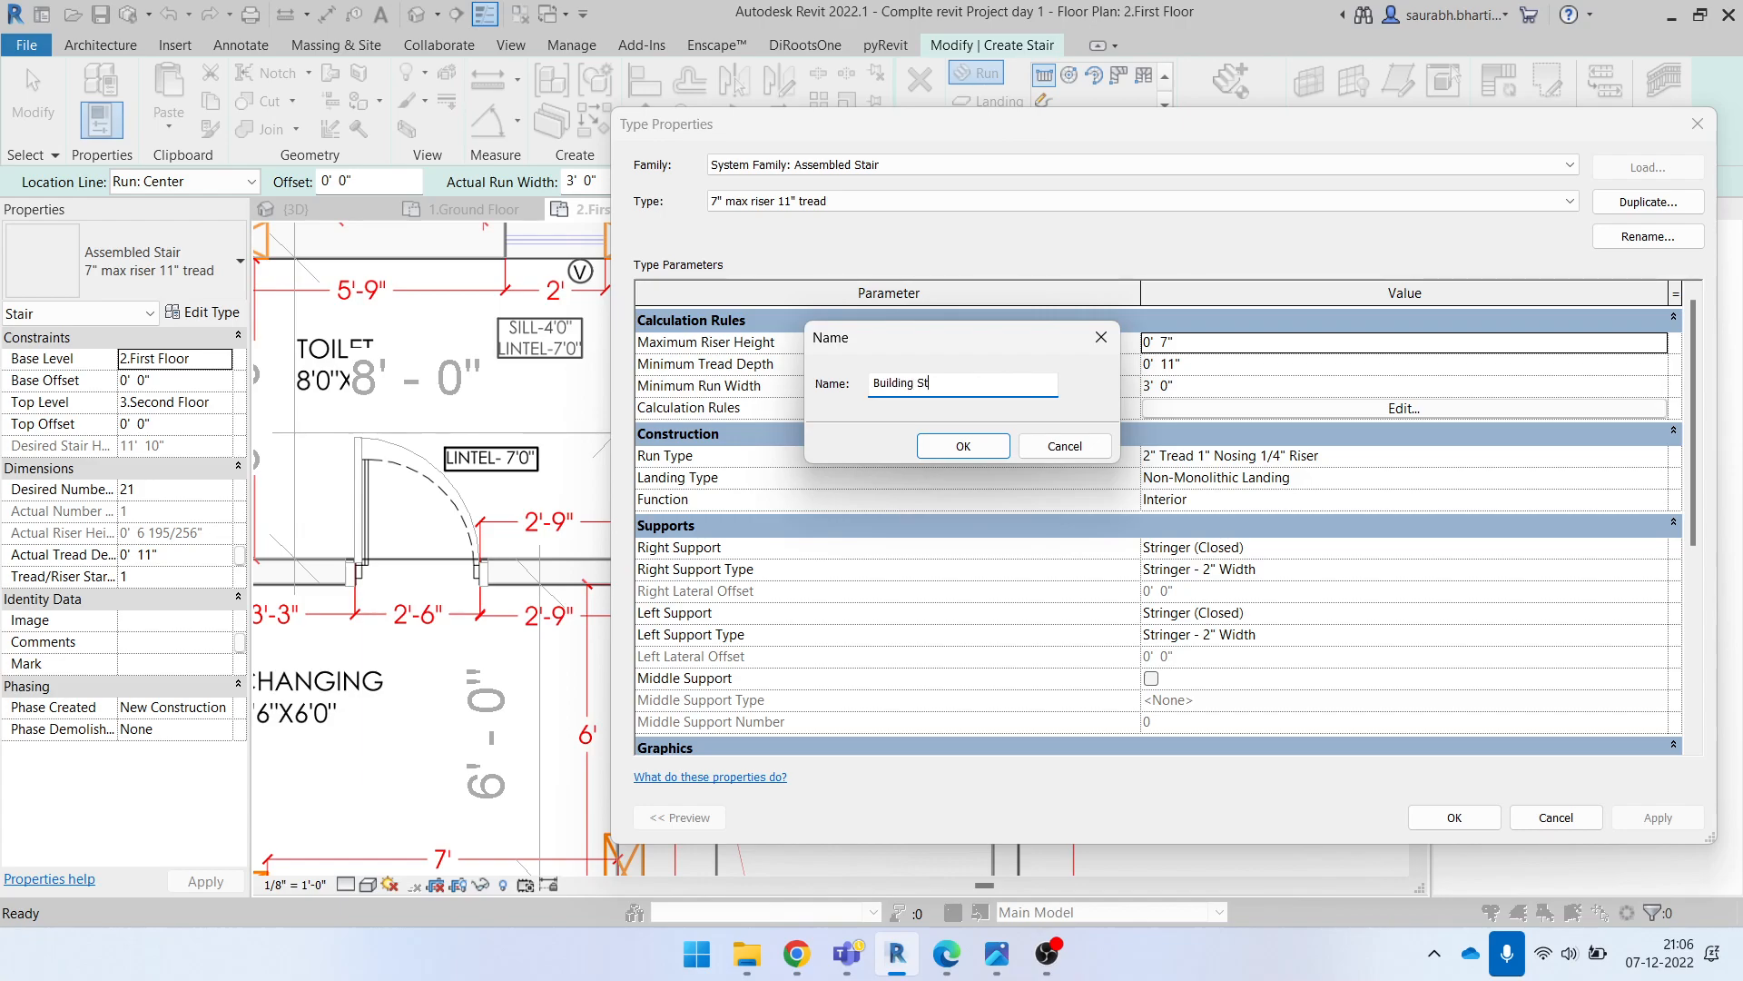
{"action": "left_click", "coordinate": [989, 445]}
Step: Set the Building Stair type's minimum run width to 3' 6" and minimum tread depth to 0' 10", matching the PDF plan
{"action": "left_click", "coordinate": [1209, 365]}
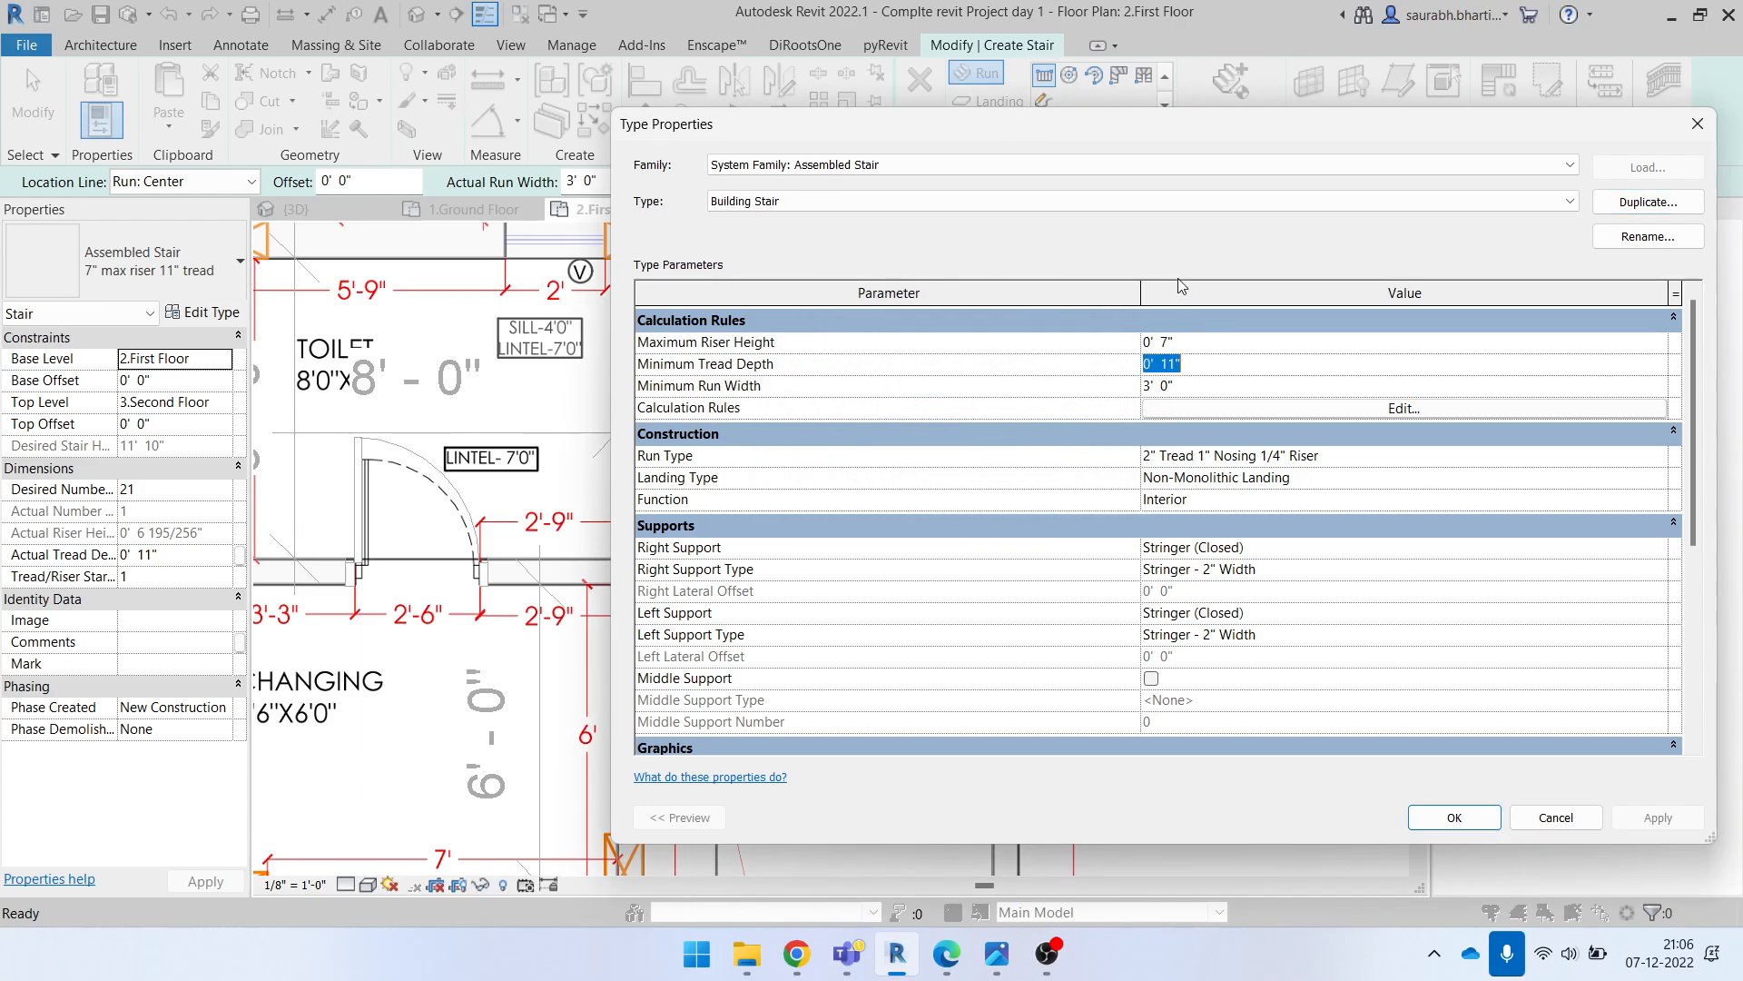
{"action": "left_click_drag", "start_coordinate": [1183, 132], "coordinate": [1174, 169]}
{"action": "left_click_drag", "start_coordinate": [1110, 166], "coordinate": [1507, 196]}
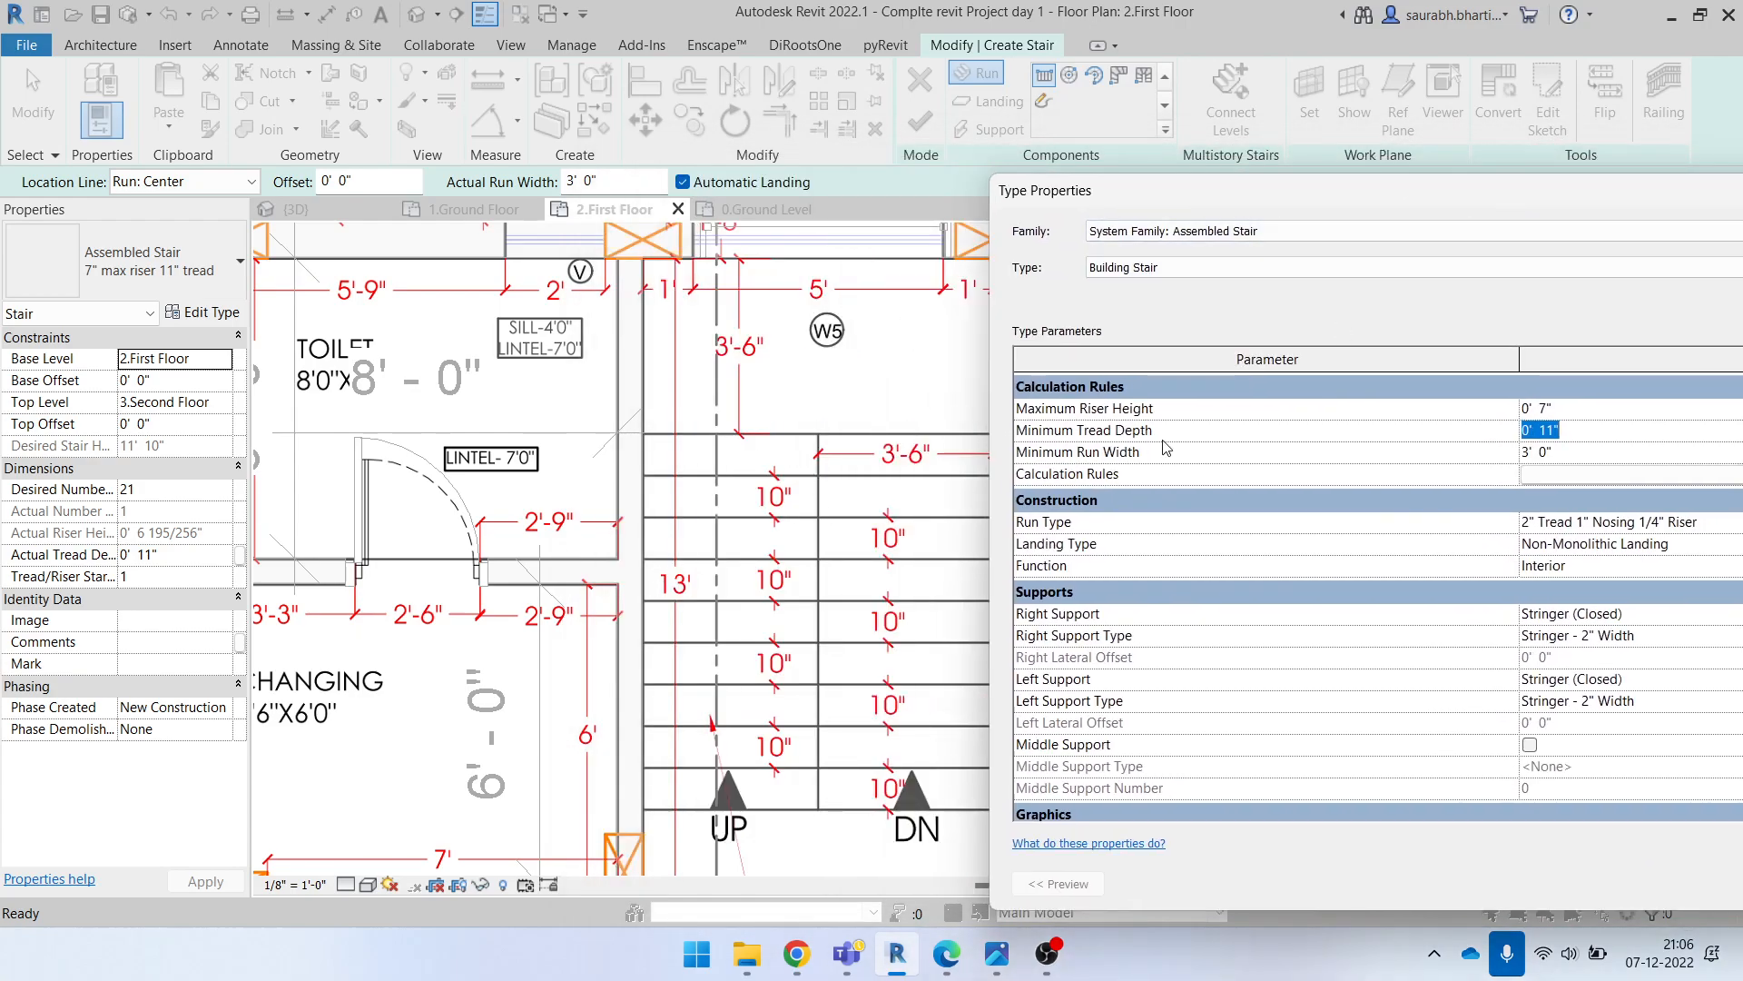
{"action": "left_click_drag", "start_coordinate": [1031, 190], "coordinate": [740, 547]}
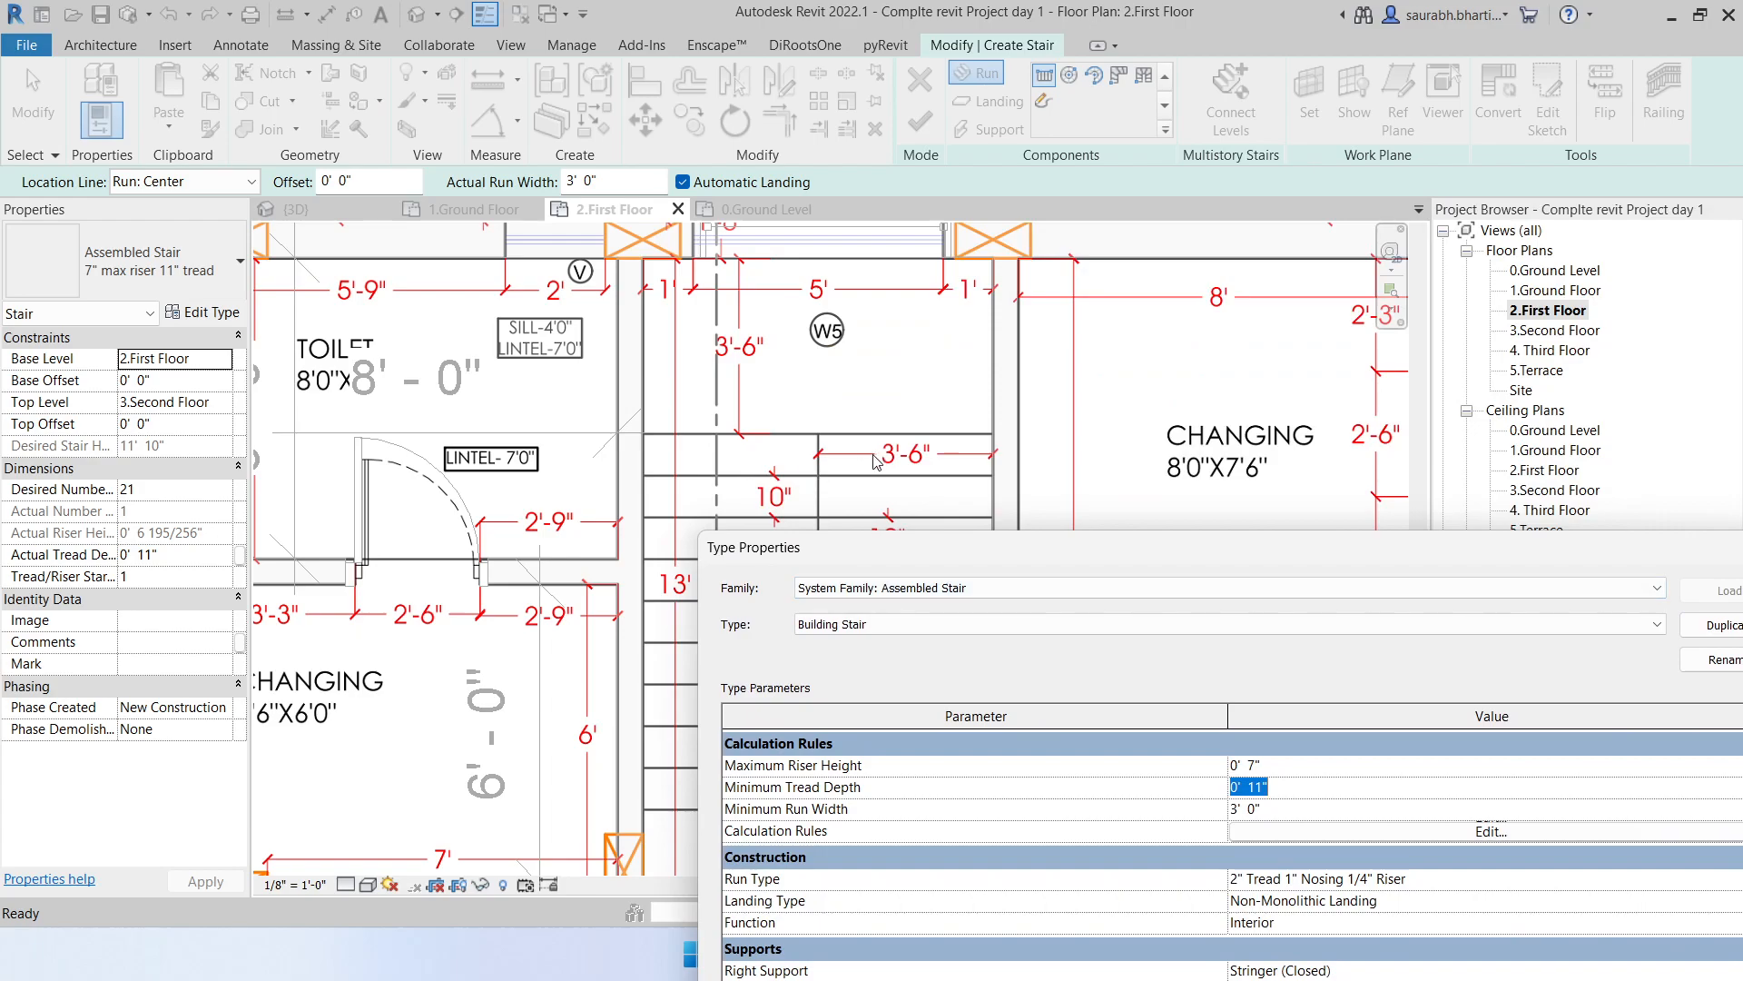
{"action": "left_click_drag", "start_coordinate": [1086, 557], "coordinate": [678, 167]}
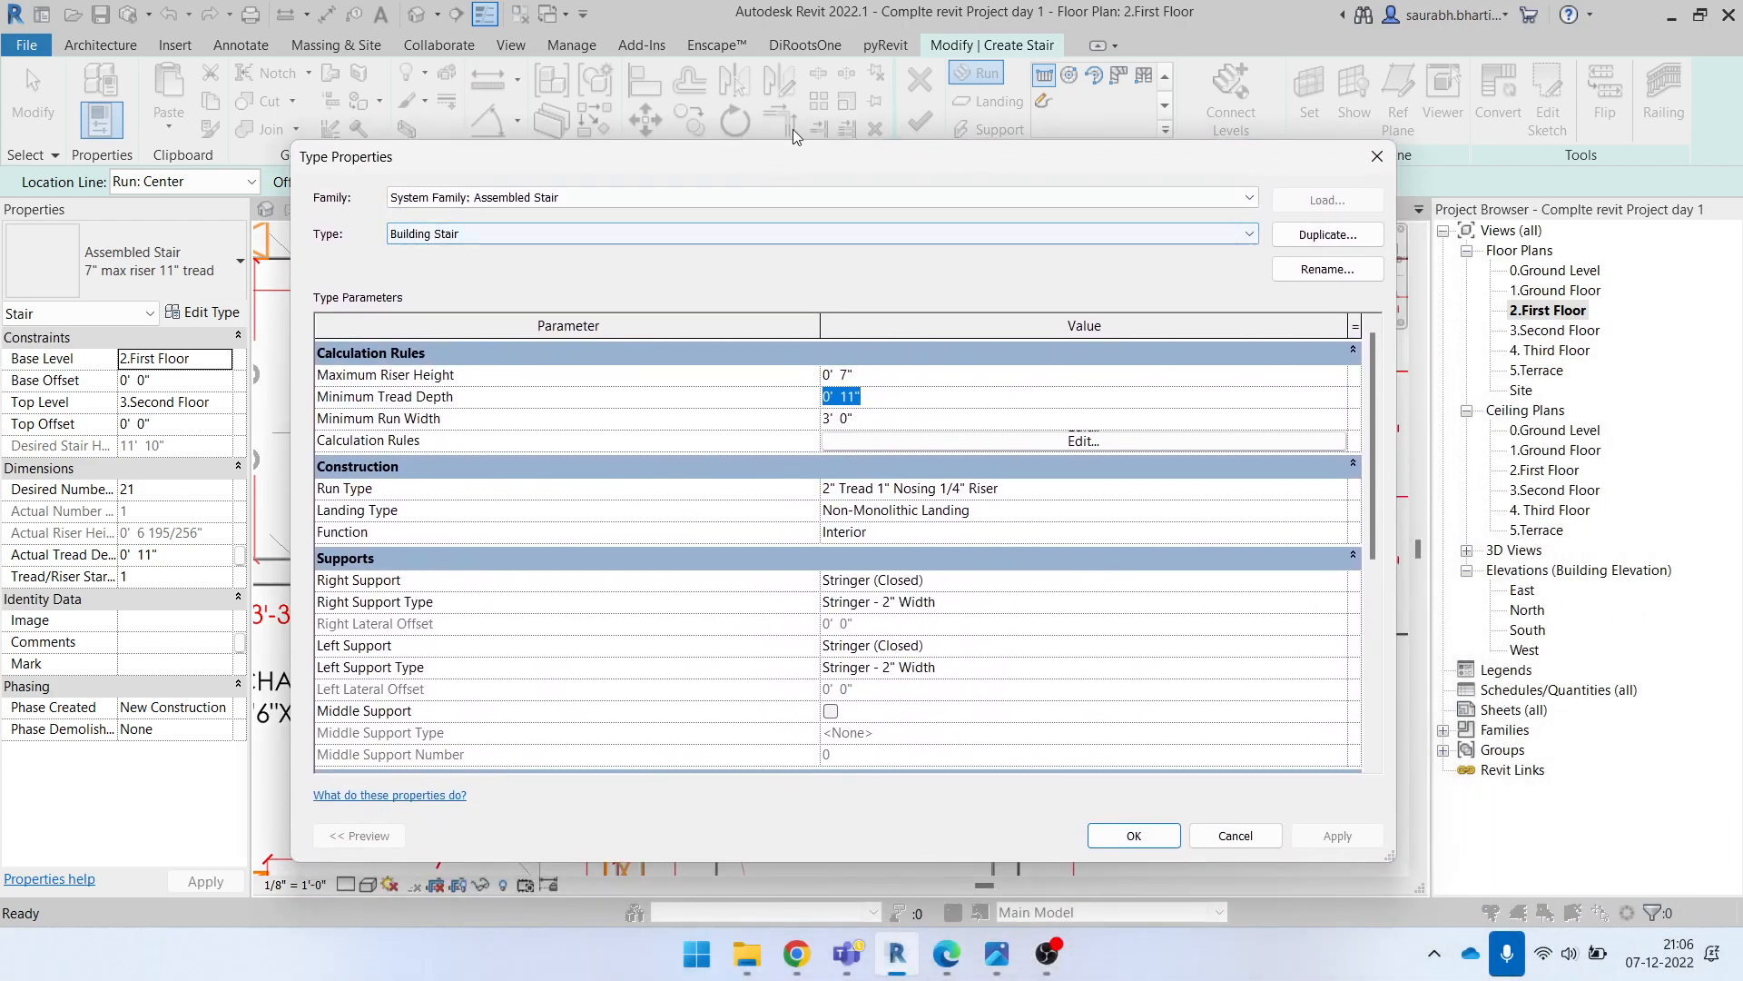
{"action": "left_click_drag", "start_coordinate": [785, 170], "coordinate": [776, 150]}
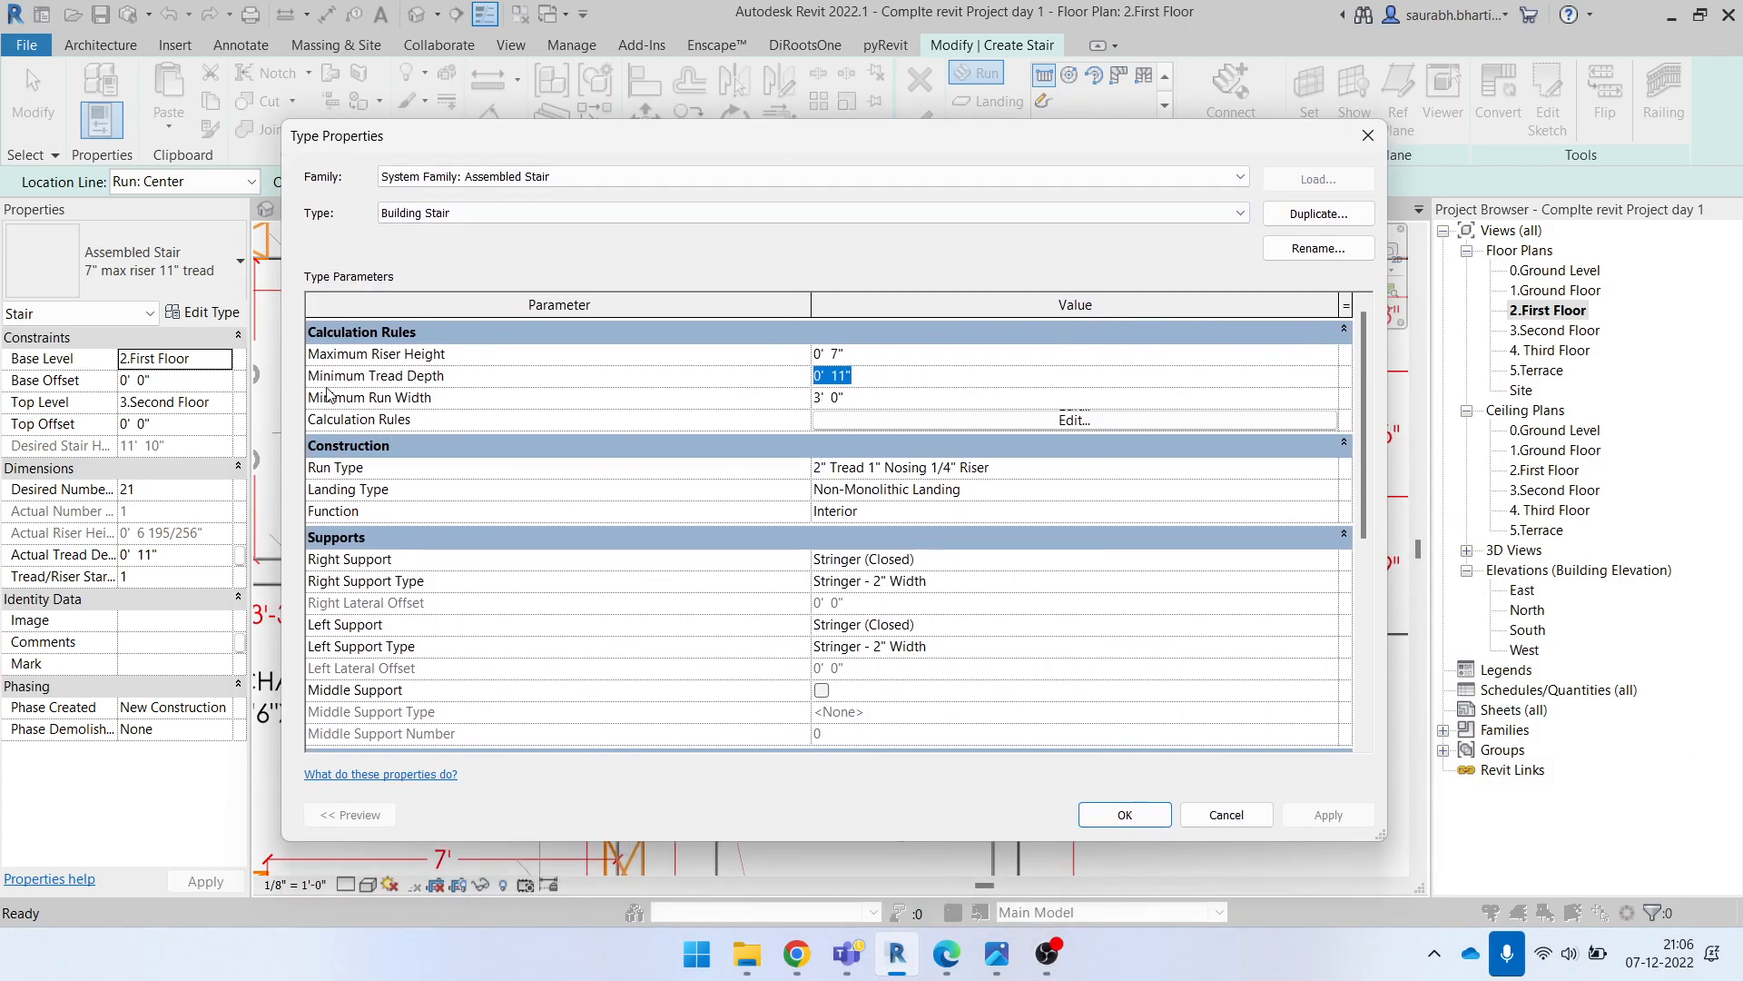
{"action": "left_click", "coordinate": [908, 397]}
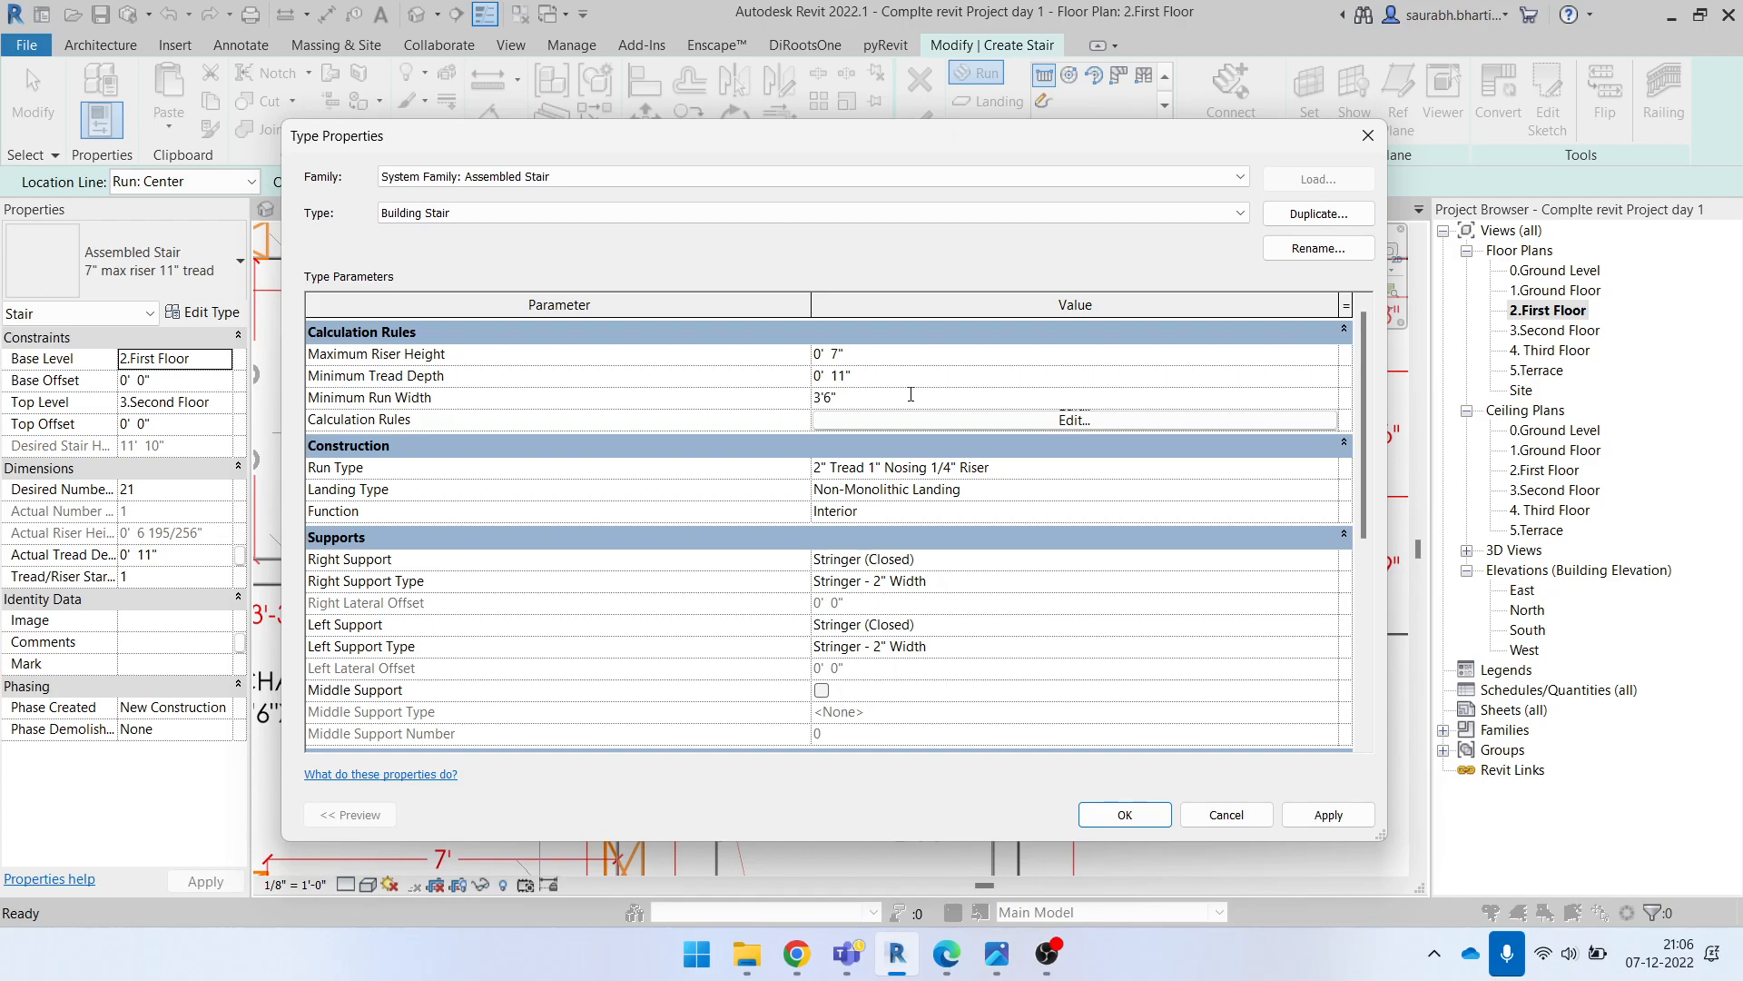
{"action": "left_click_drag", "start_coordinate": [906, 139], "coordinate": [1436, 174]}
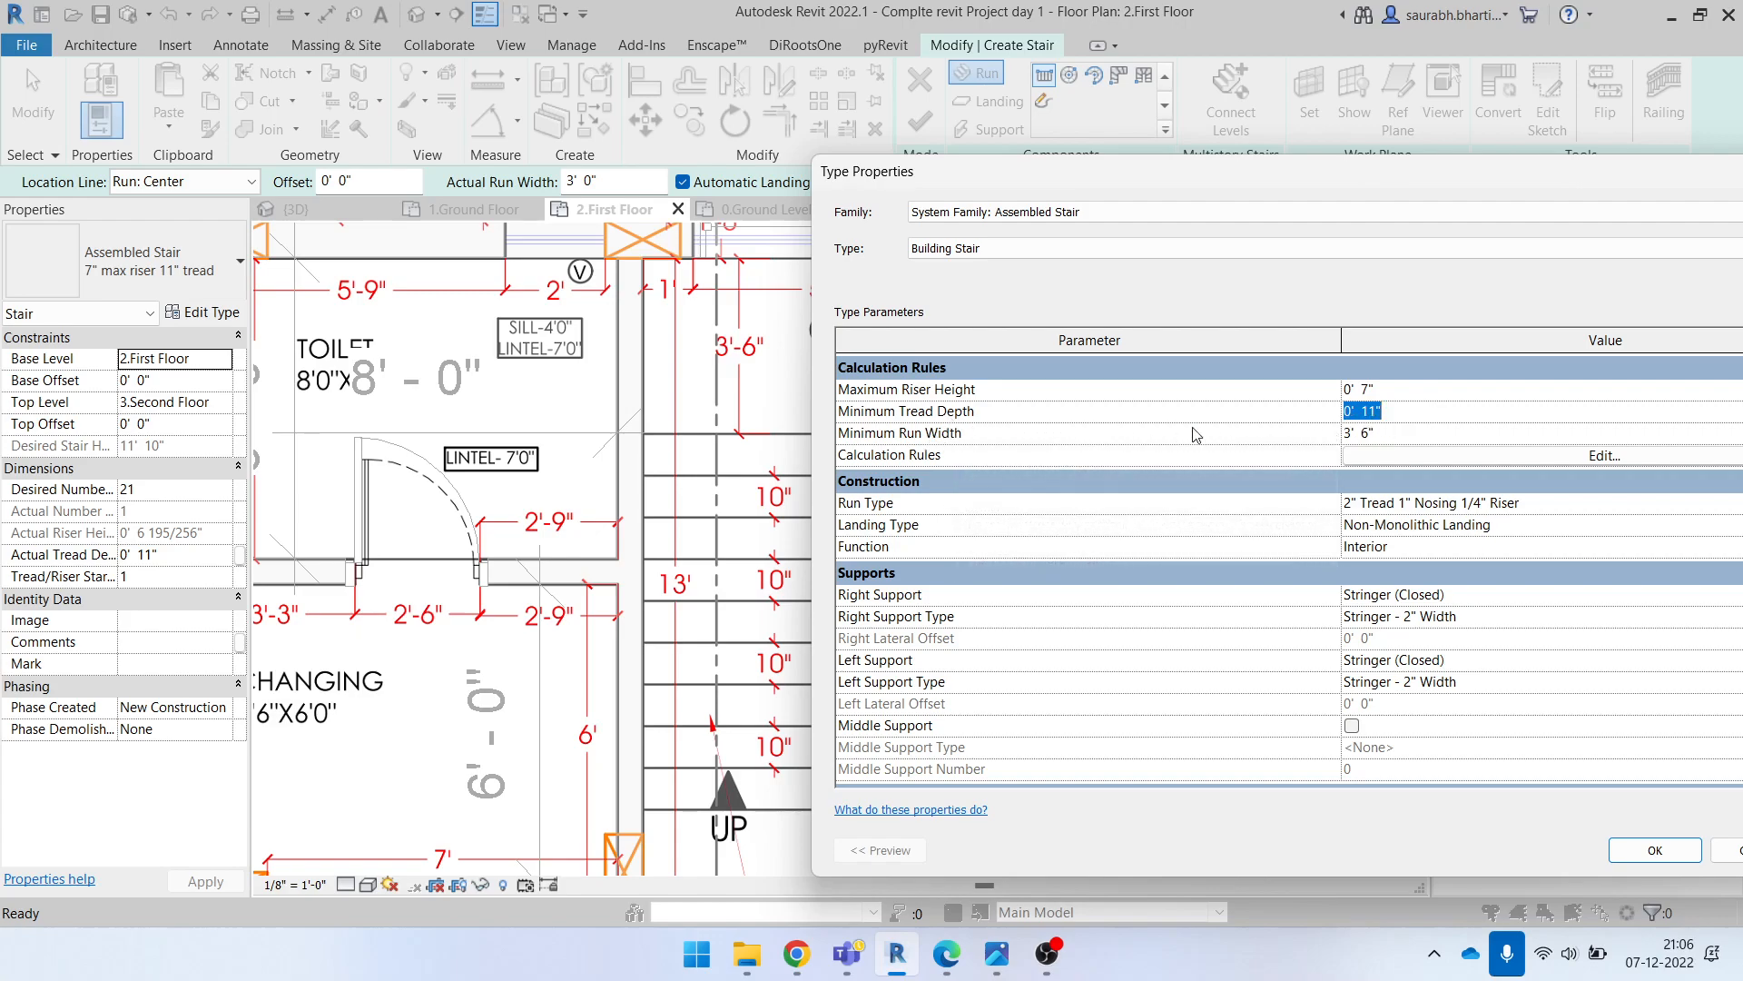
{"action": "type", "text": "1"}
{"action": "left_click_drag", "start_coordinate": [1350, 178], "coordinate": [900, 148]}
{"action": "left_click", "coordinate": [949, 363]}
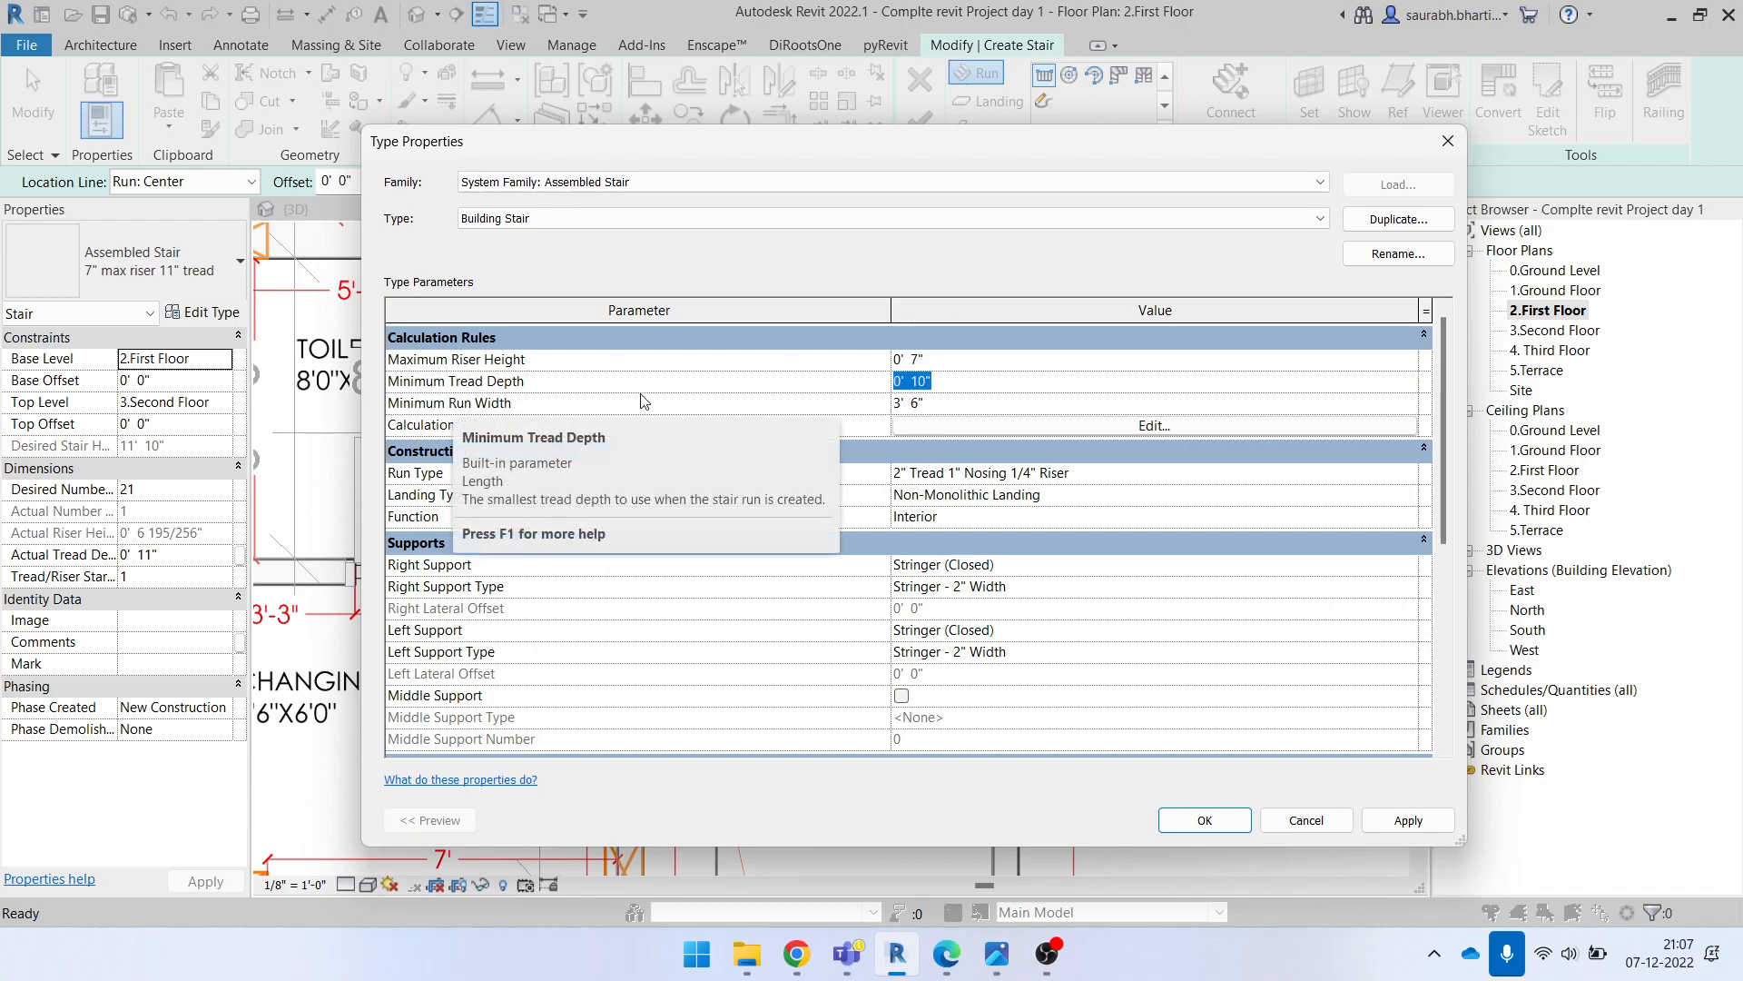
{"action": "left_click", "coordinate": [1205, 821]}
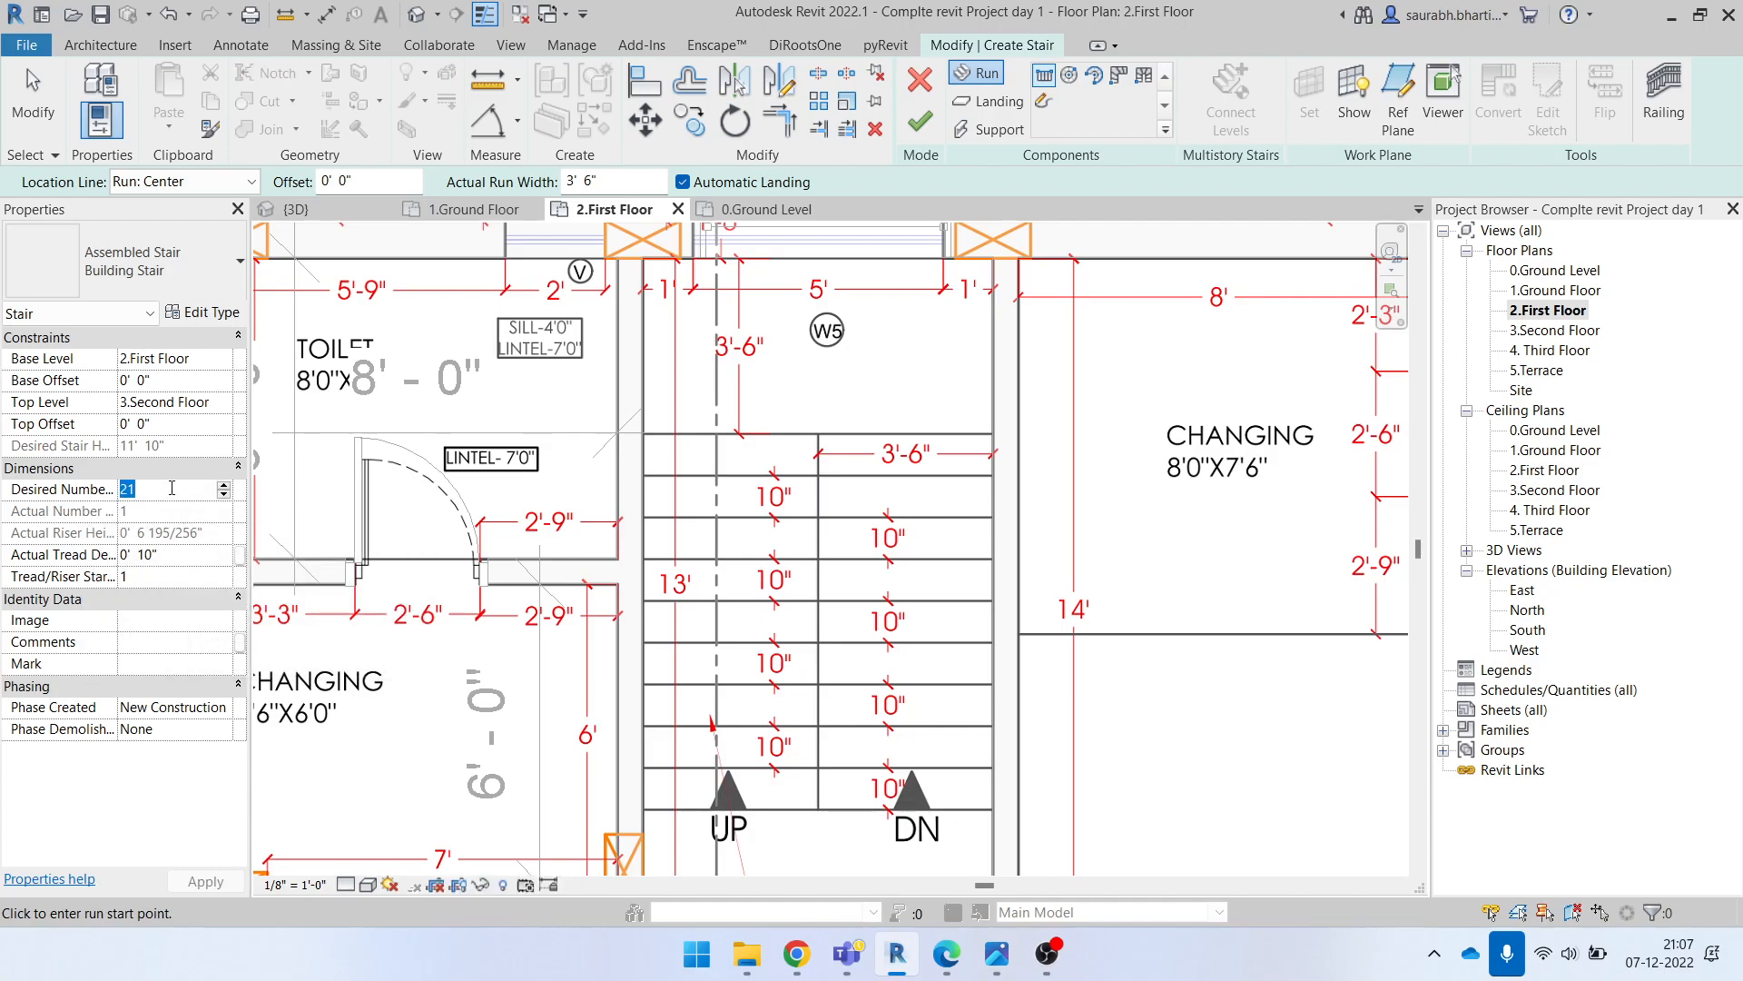
Step: Set the stair's desired number of risers to 18 and its location line to Run: Left
{"action": "key", "text": "Return"}
{"action": "left_click", "coordinate": [922, 549]}
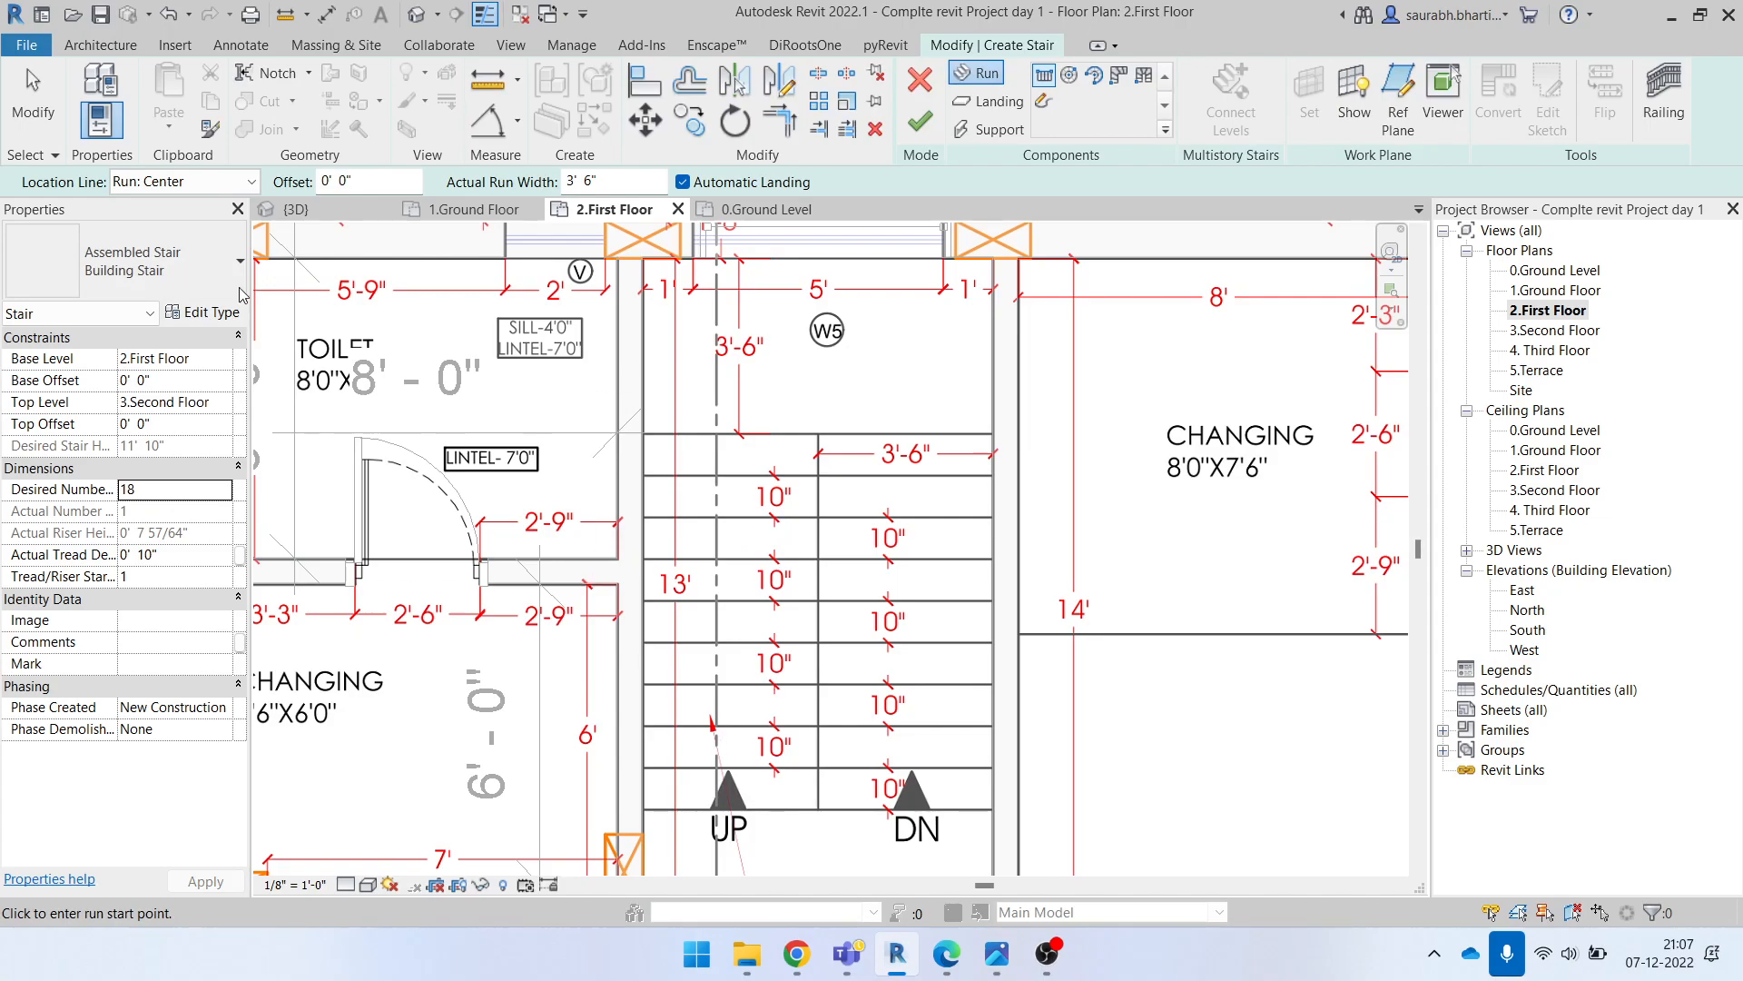
{"action": "left_click", "coordinate": [198, 185]}
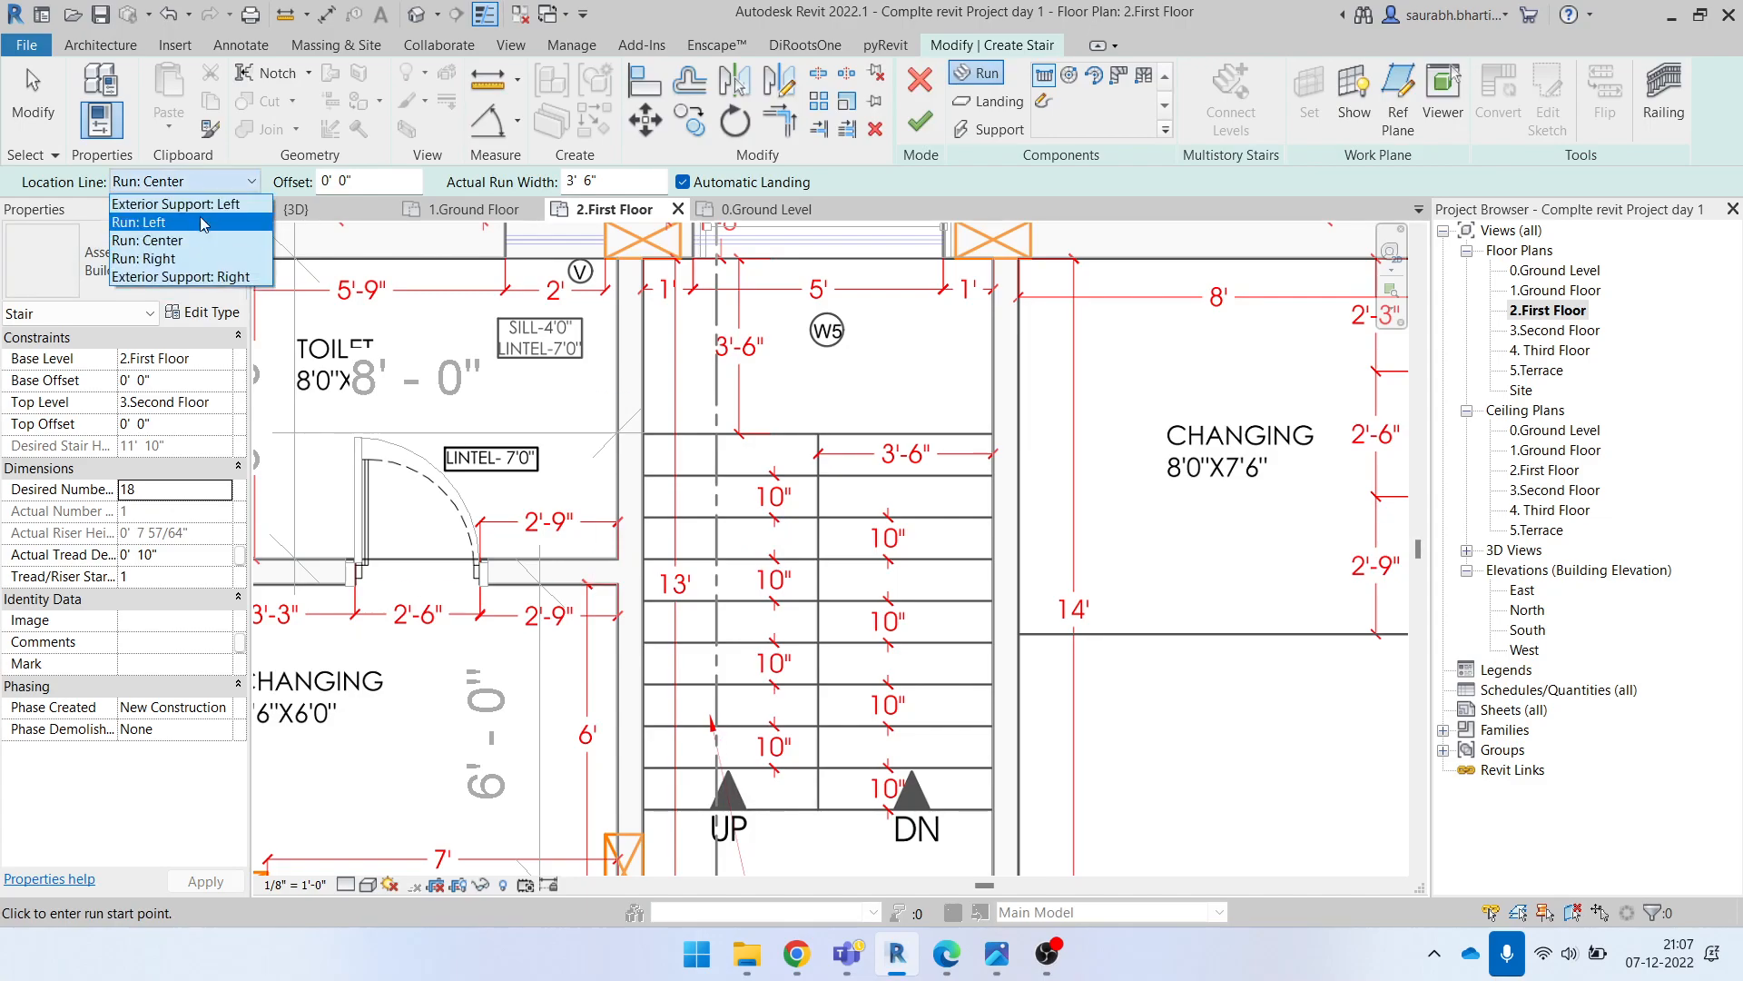
{"action": "left_click", "coordinate": [138, 223]}
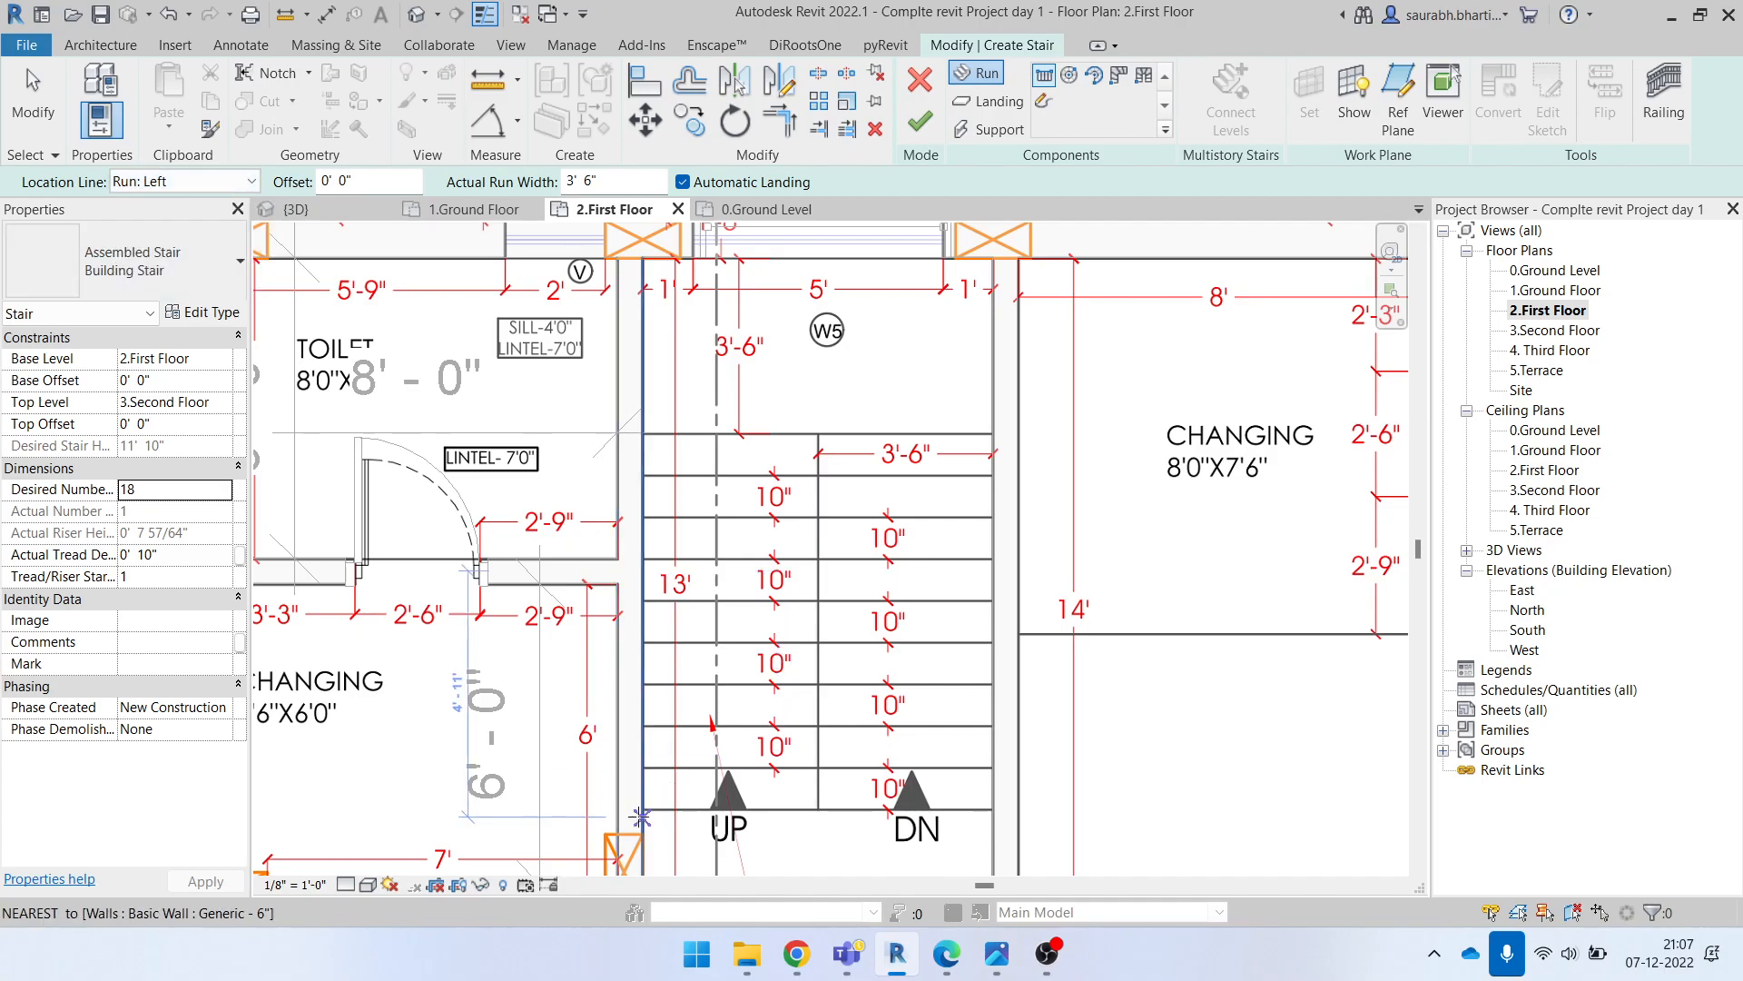
Step: Draw the first 10-riser flight along the stairwell's left wall, from the UP end to the landing line
{"action": "scroll", "coordinate": [640, 816], "scroll_direction": "up", "scroll_amount": 5}
{"action": "left_click", "coordinate": [651, 802]}
{"action": "scroll", "coordinate": [674, 629], "scroll_direction": "down", "scroll_amount": 1}
{"action": "scroll", "coordinate": [666, 459], "scroll_direction": "down", "scroll_amount": 2}
{"action": "middle_click_drag", "start_coordinate": [667, 386], "coordinate": [661, 736]}
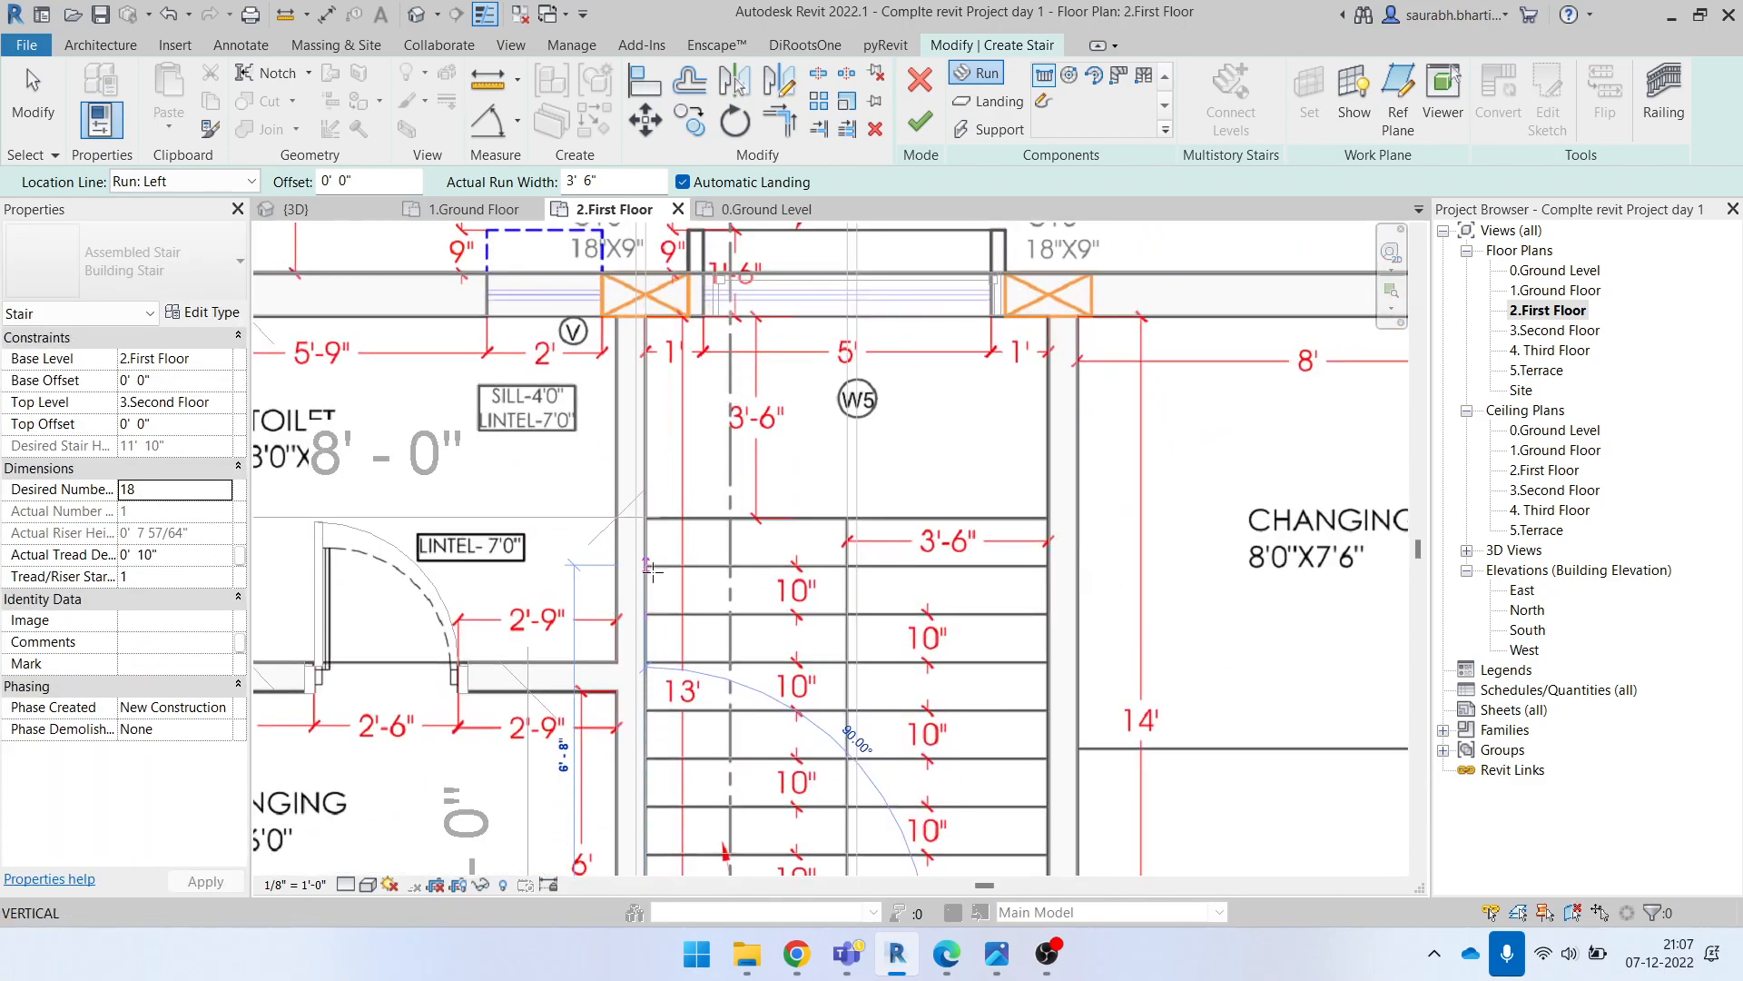
{"action": "scroll", "coordinate": [653, 576], "scroll_direction": "up", "scroll_amount": 3}
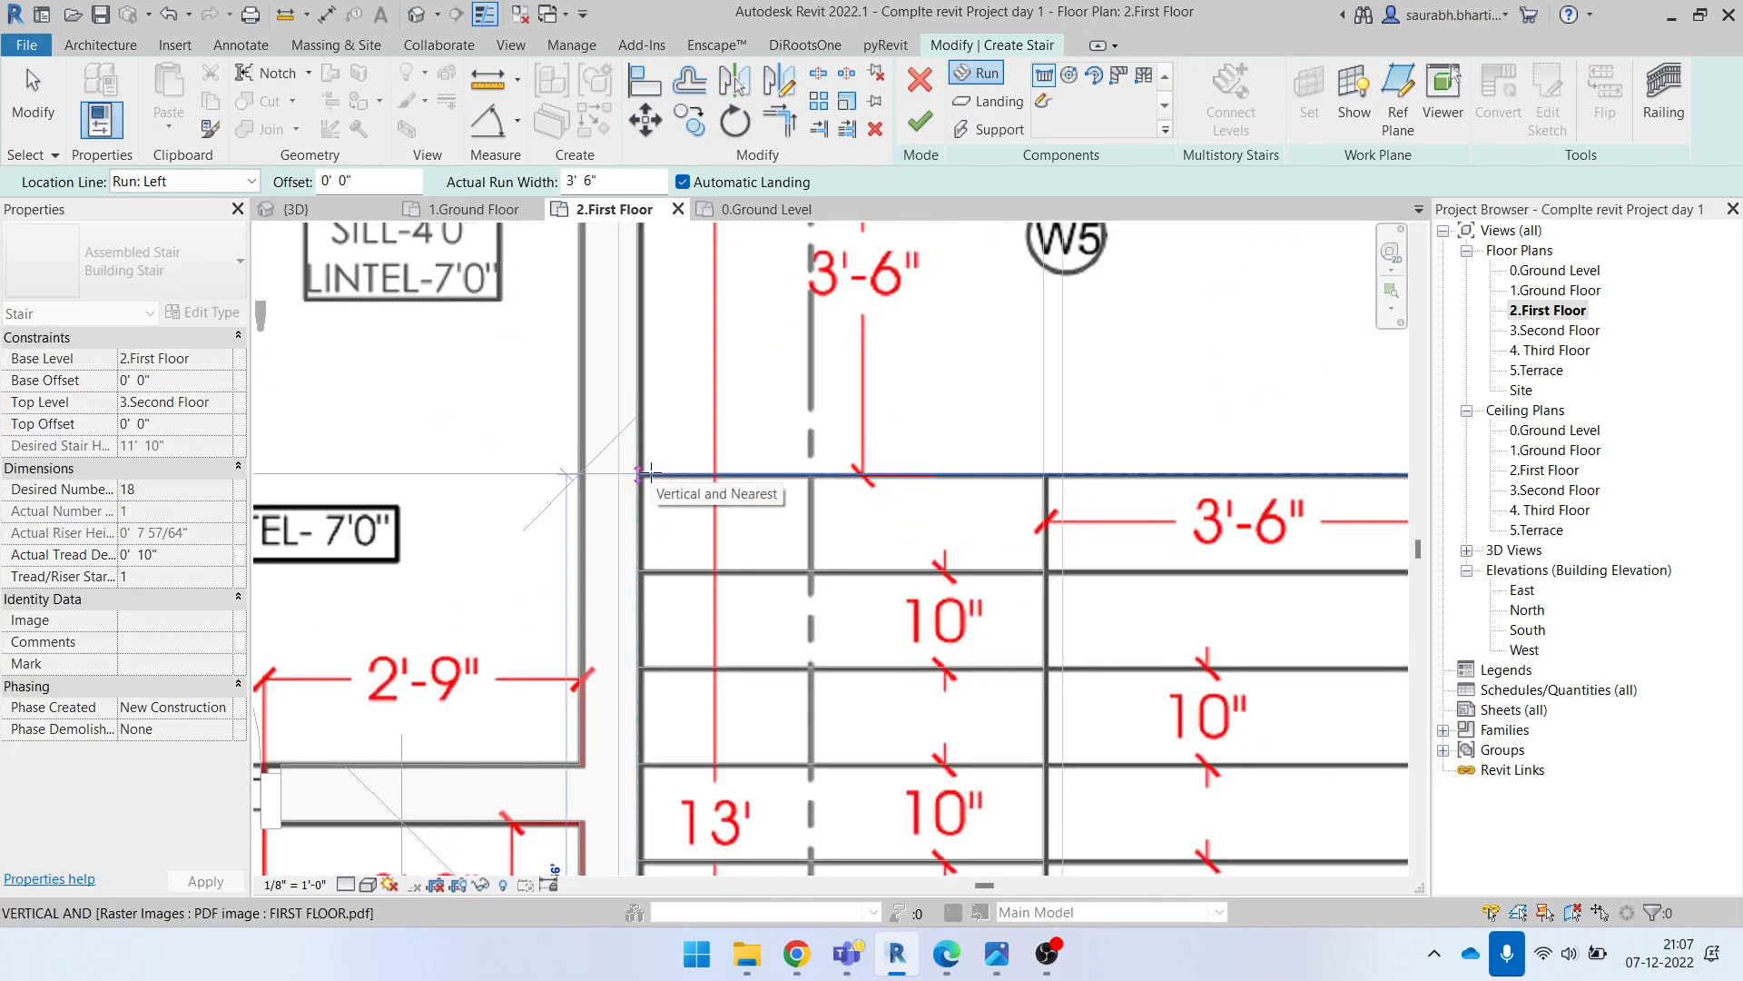
{"action": "left_click", "coordinate": [651, 473]}
{"action": "scroll", "coordinate": [822, 508], "scroll_direction": "down", "scroll_amount": 2}
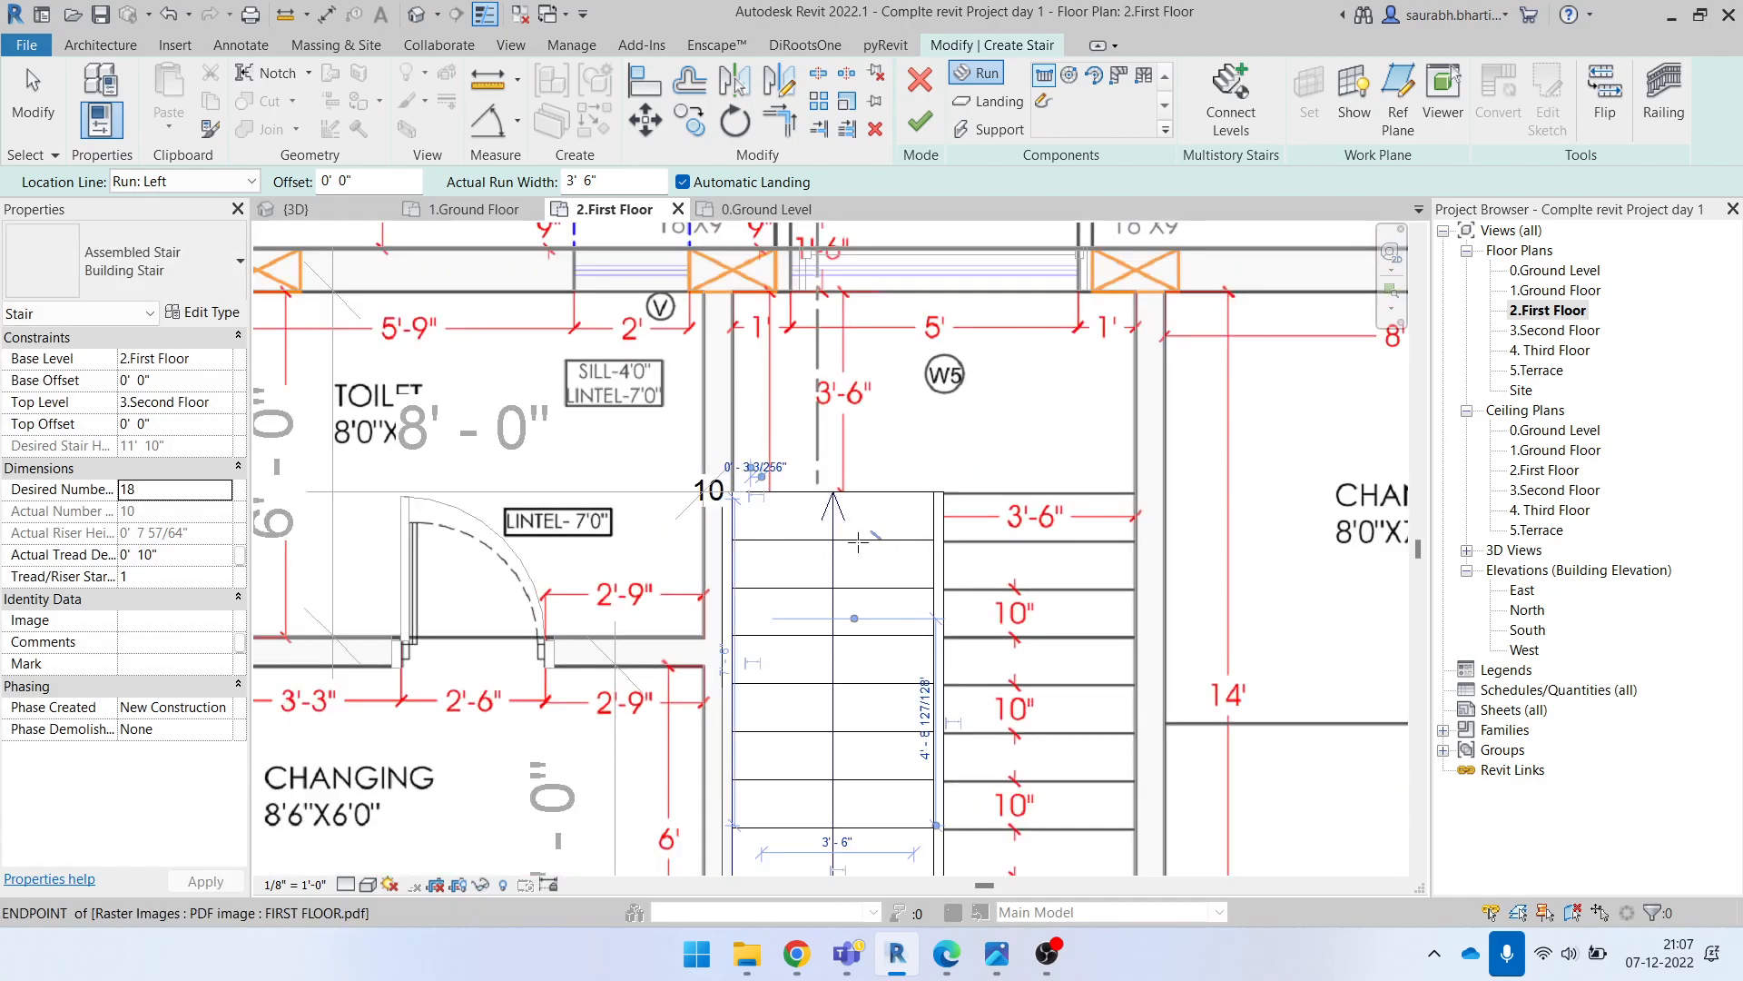
{"action": "scroll", "coordinate": [858, 543], "scroll_direction": "down", "scroll_amount": 2}
{"action": "scroll", "coordinate": [976, 745], "scroll_direction": "up", "scroll_amount": 1}
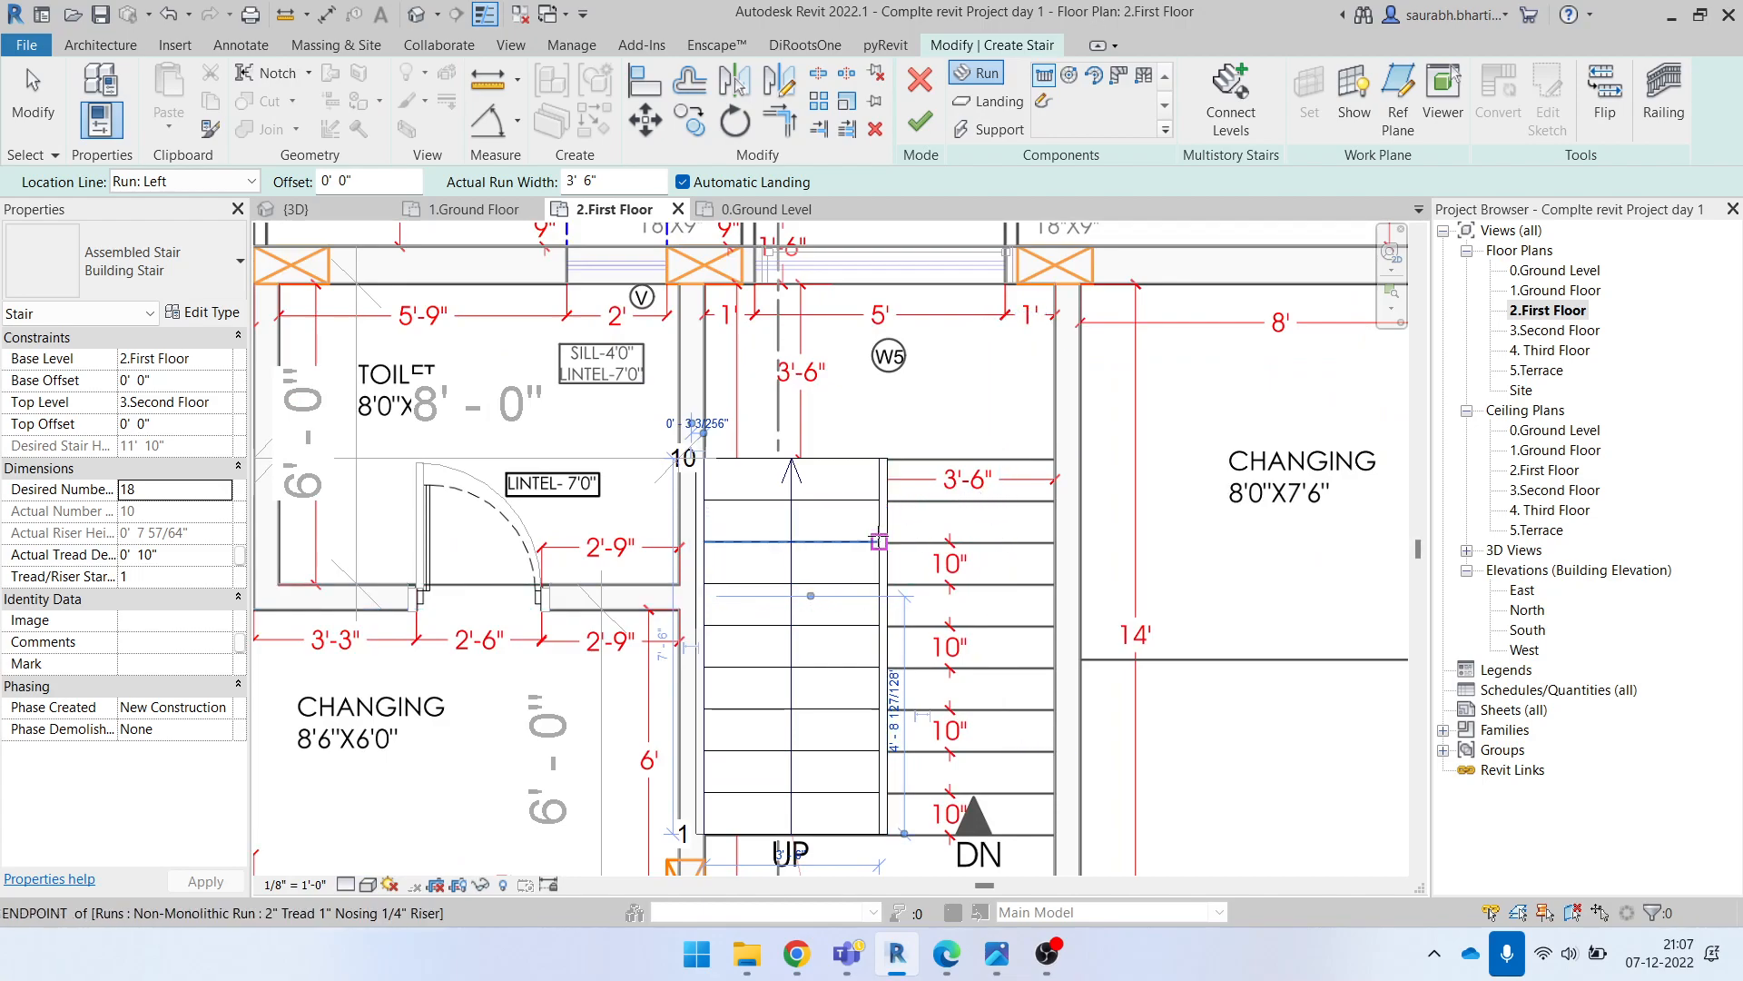
Step: Undo the 10-riser flight drawn along the stairwell's left wall
{"action": "scroll", "coordinate": [920, 499], "scroll_direction": "up", "scroll_amount": 2}
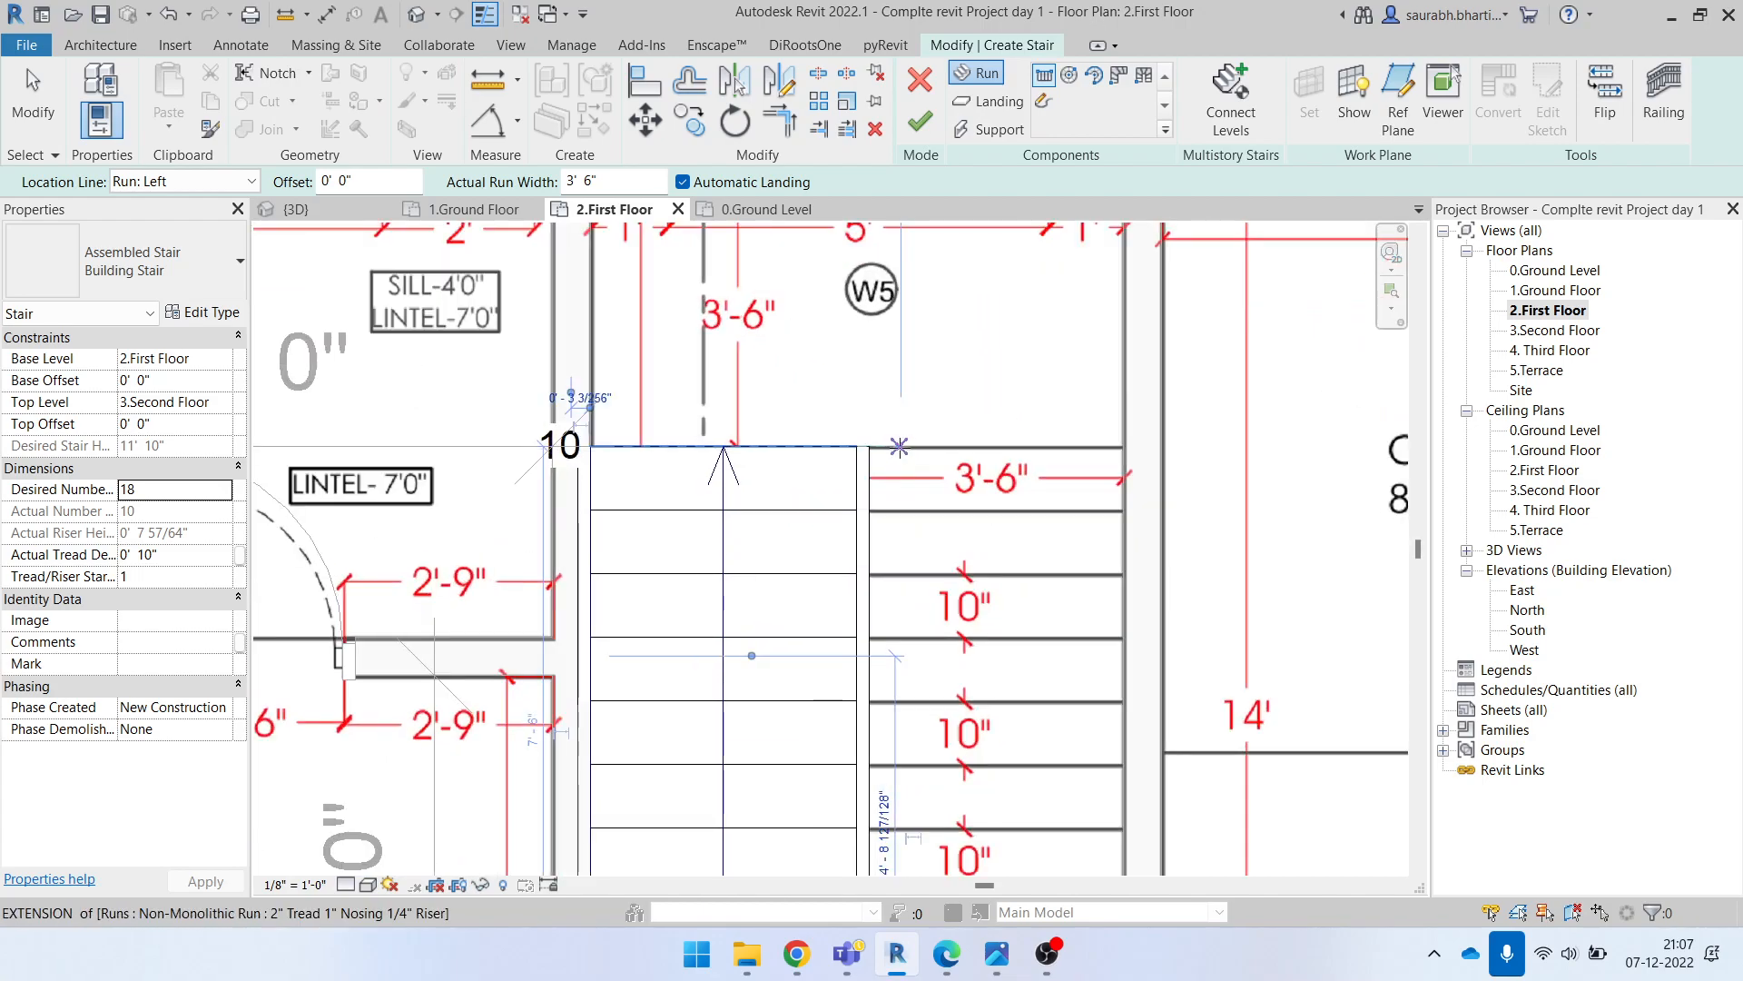
{"action": "key", "text": "ctrl+z"}
{"action": "scroll", "coordinate": [857, 557], "scroll_direction": "up", "scroll_amount": 1}
{"action": "middle_click_drag", "start_coordinate": [855, 610], "coordinate": [765, 404]}
{"action": "scroll", "coordinate": [761, 680], "scroll_direction": "down", "scroll_amount": 3}
{"action": "scroll", "coordinate": [739, 812], "scroll_direction": "up", "scroll_amount": 3}
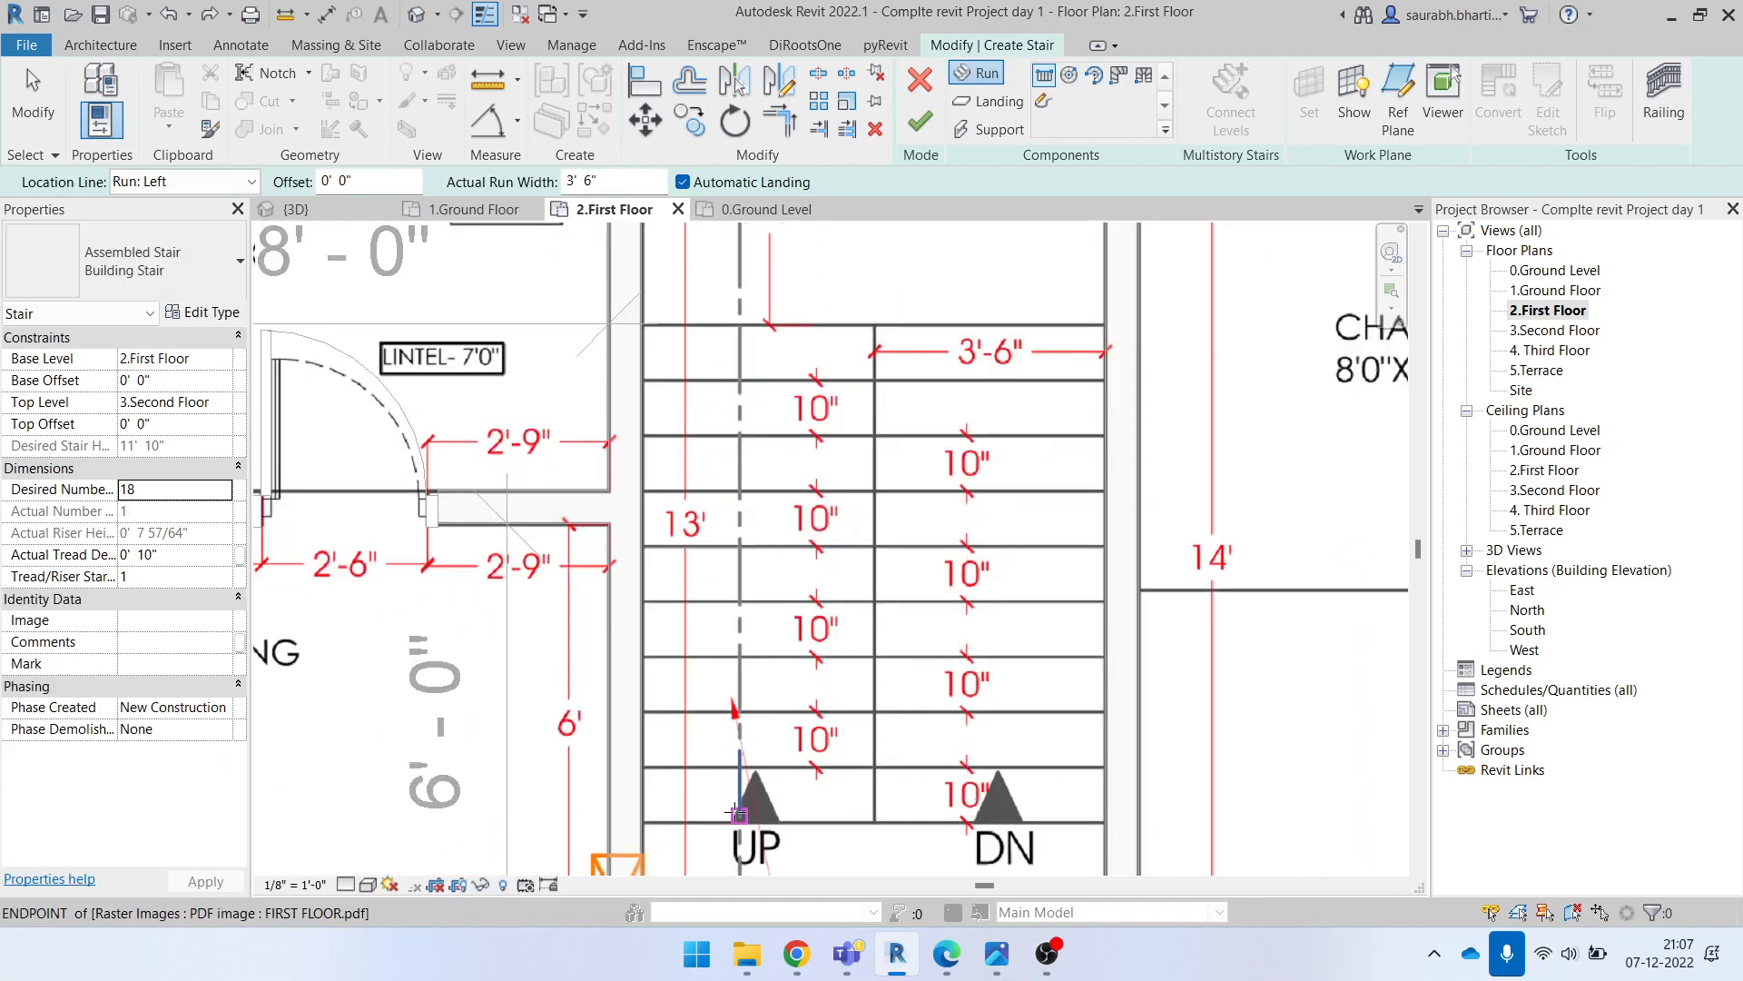
Step: Draw the first flight with 9 risers along the stairwell's left wall, from the UP end to the landing line
{"action": "left_click", "coordinate": [643, 829]}
{"action": "scroll", "coordinate": [666, 620], "scroll_direction": "down", "scroll_amount": 1}
{"action": "middle_click_drag", "start_coordinate": [683, 600], "coordinate": [680, 496]}
{"action": "scroll", "coordinate": [667, 504], "scroll_direction": "up", "scroll_amount": 2}
{"action": "middle_click_drag", "start_coordinate": [692, 563], "coordinate": [669, 392]}
{"action": "scroll", "coordinate": [607, 276], "scroll_direction": "up", "scroll_amount": 5}
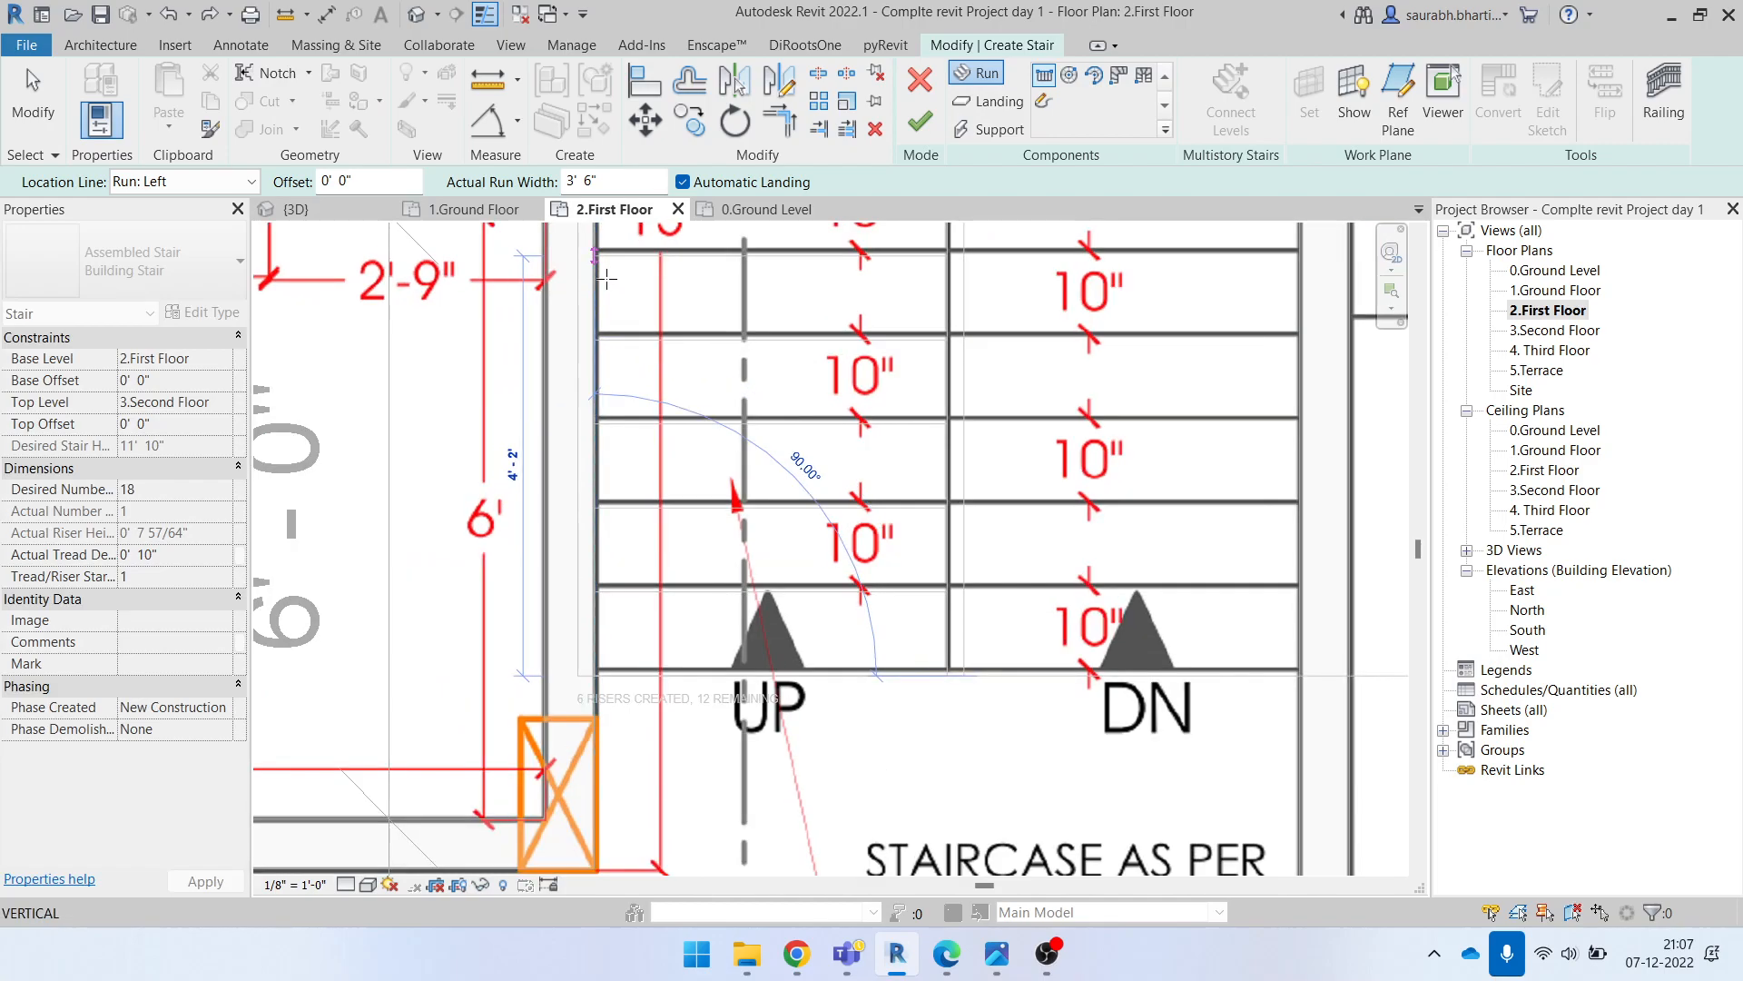
{"action": "middle_click_drag", "start_coordinate": [664, 405], "coordinate": [589, 14]}
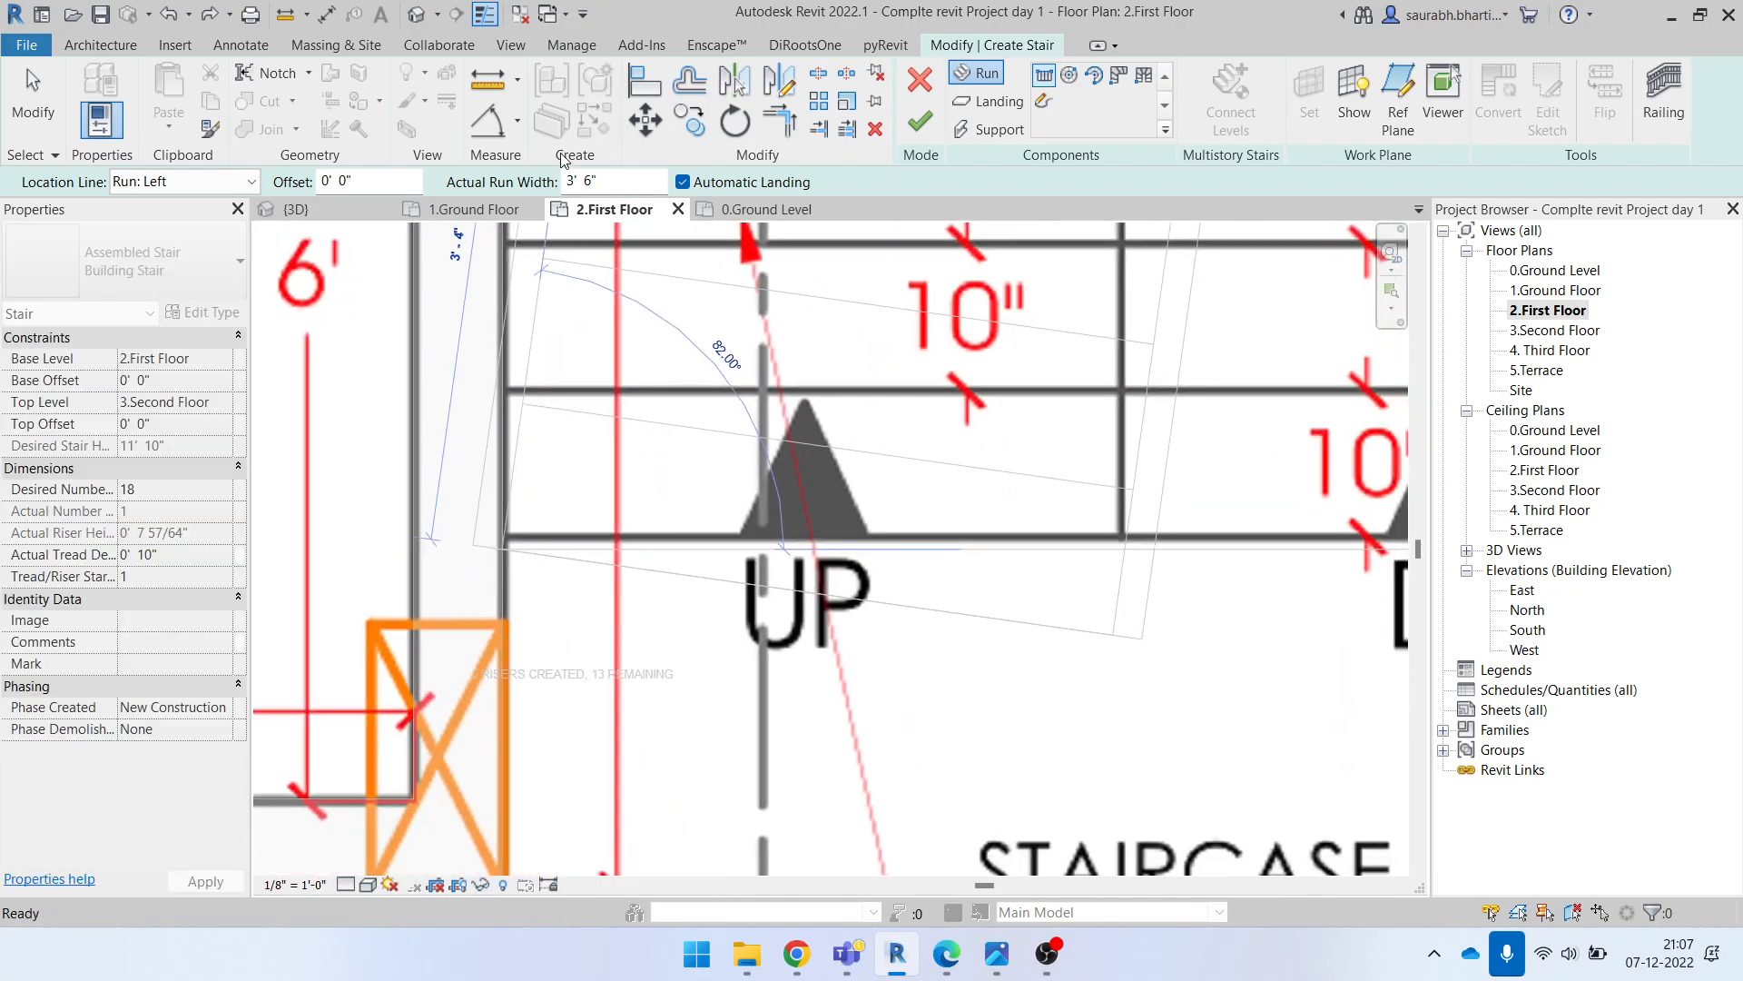
{"action": "scroll", "coordinate": [526, 327], "scroll_direction": "down", "scroll_amount": 2}
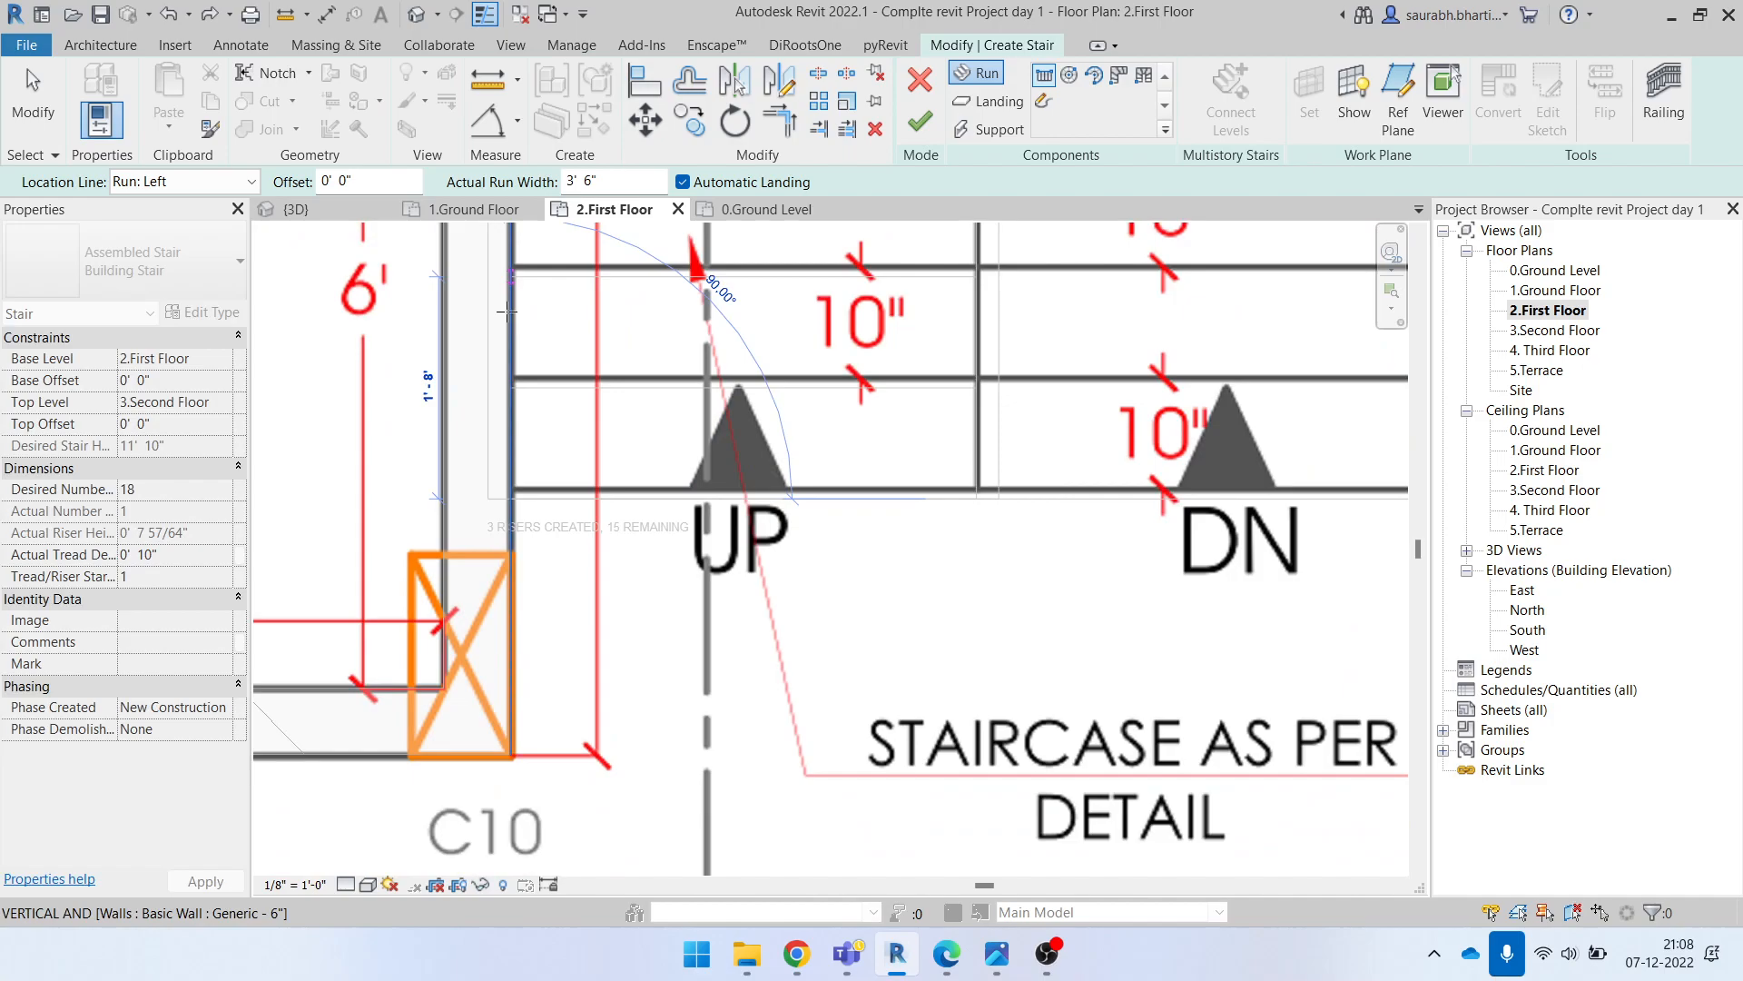
{"action": "middle_click_drag", "start_coordinate": [501, 279], "coordinate": [515, 452]}
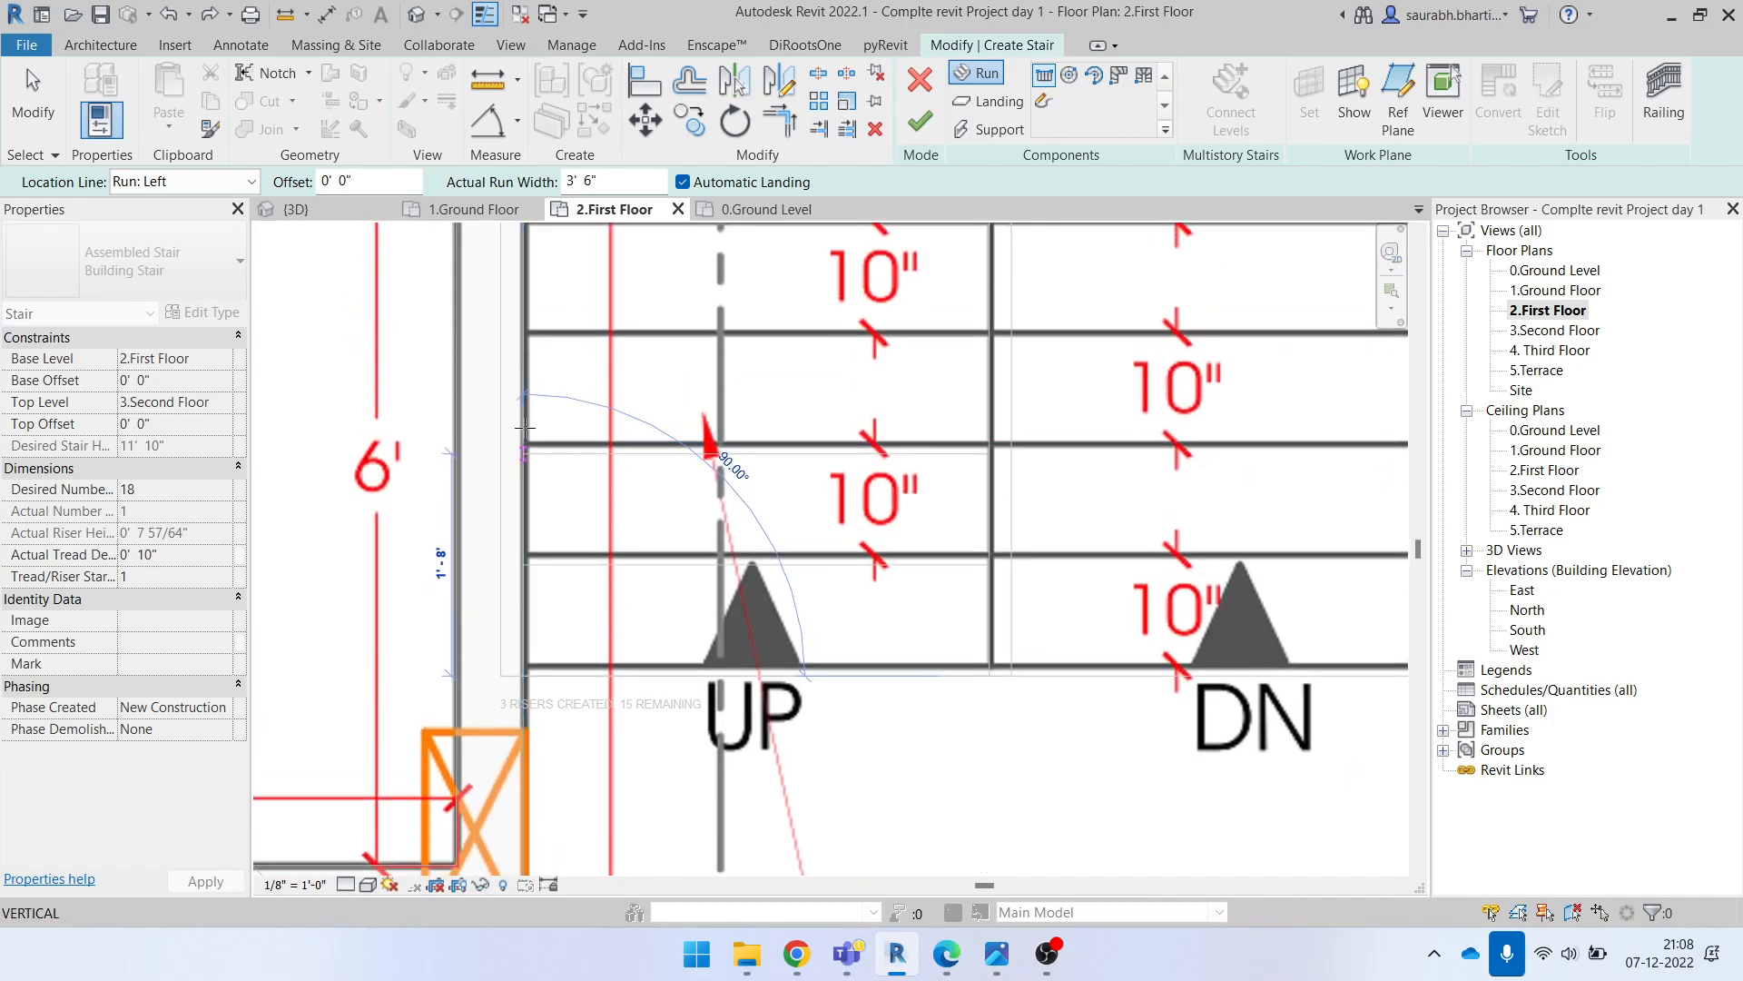
{"action": "scroll", "coordinate": [527, 331], "scroll_direction": "down", "scroll_amount": 1}
{"action": "middle_click_drag", "start_coordinate": [526, 331], "coordinate": [527, 503]}
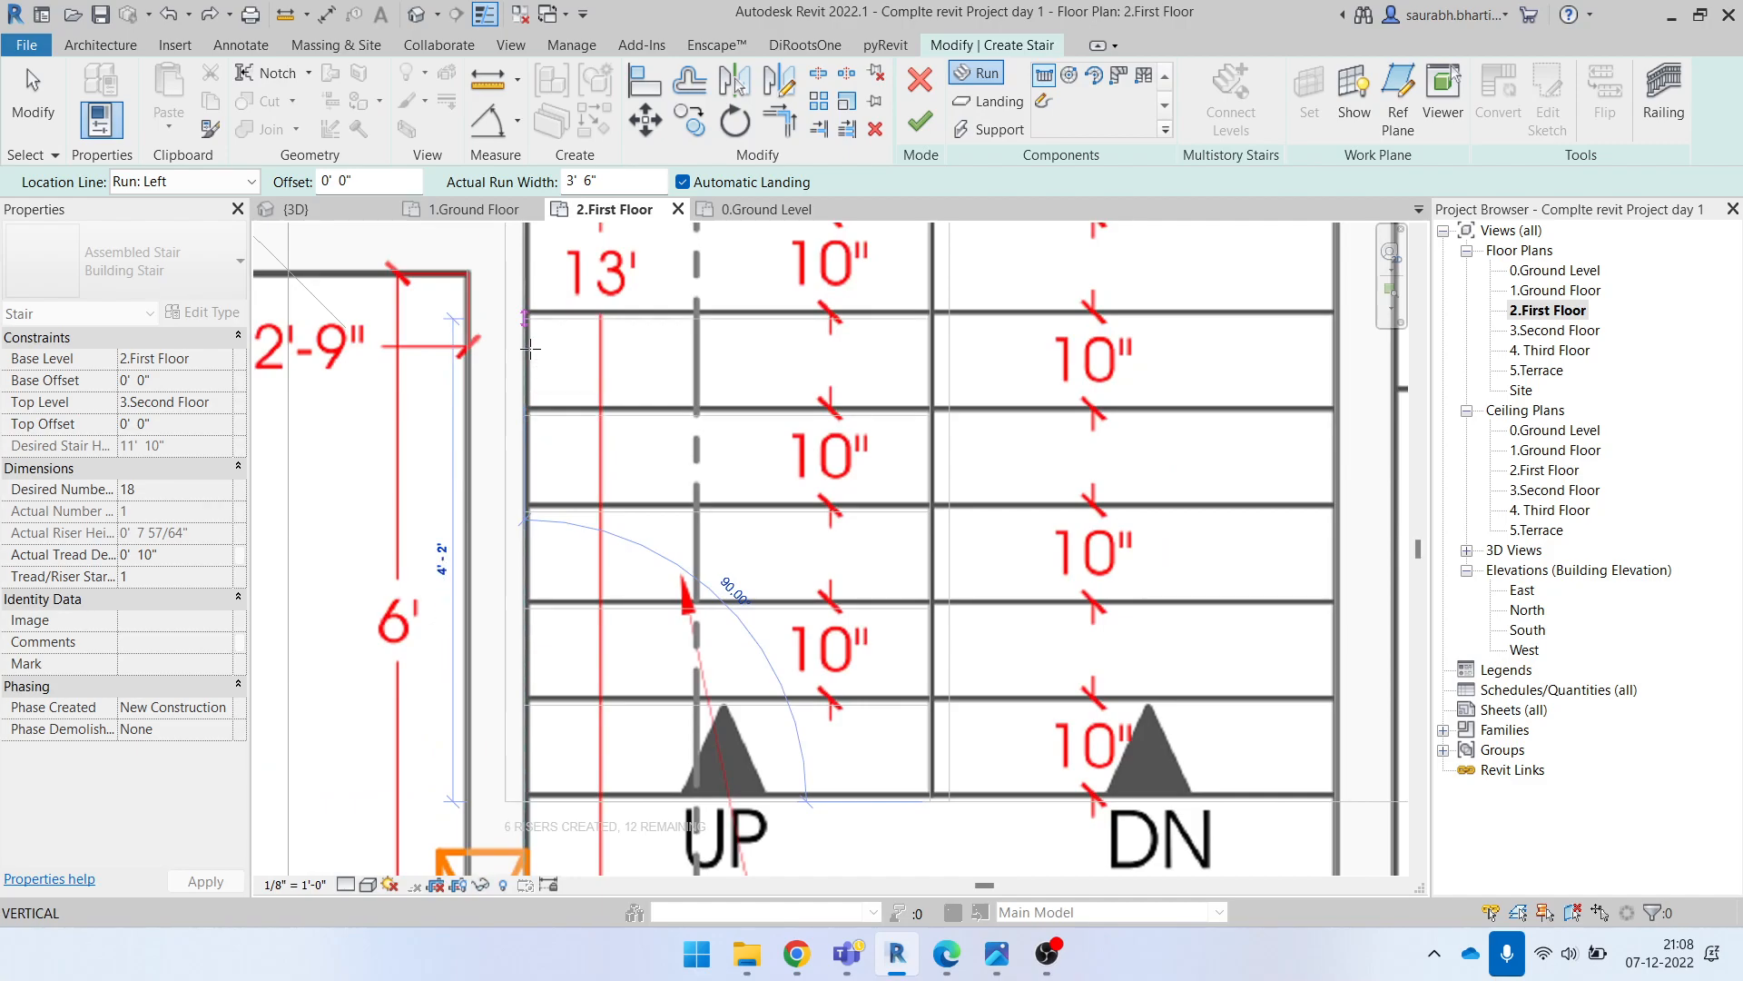
{"action": "middle_click_drag", "start_coordinate": [543, 300], "coordinate": [563, 468]}
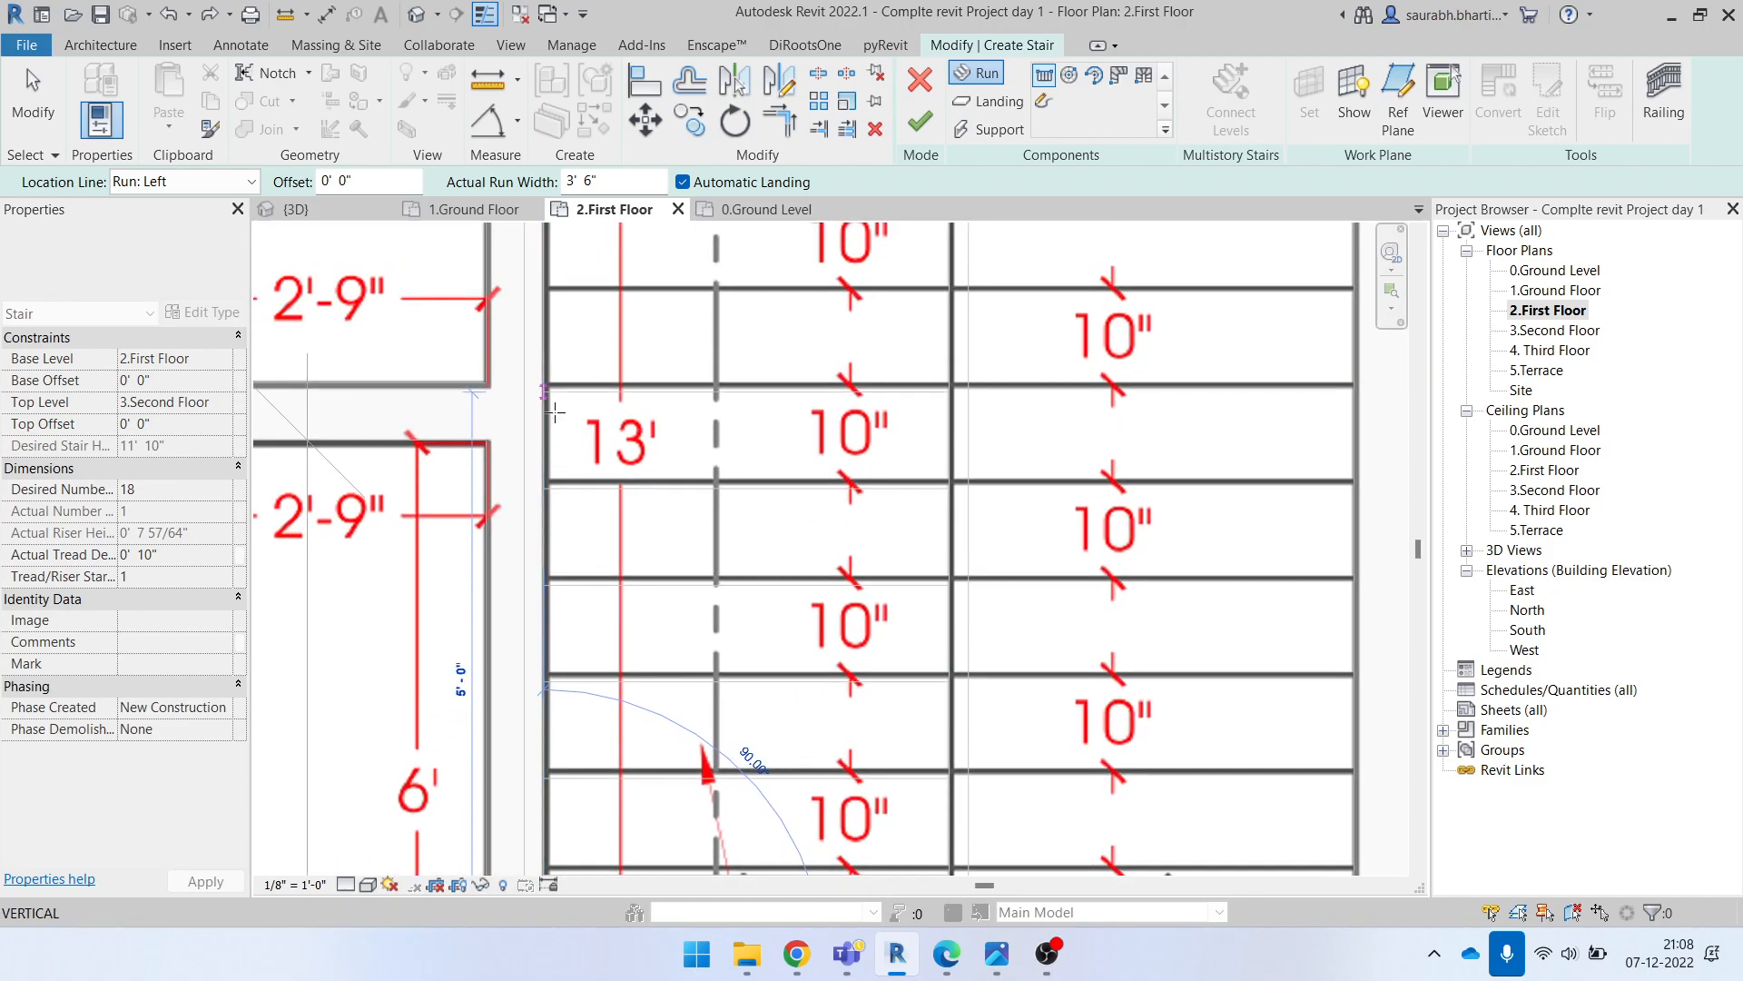
{"action": "scroll", "coordinate": [556, 420], "scroll_direction": "down", "scroll_amount": 3}
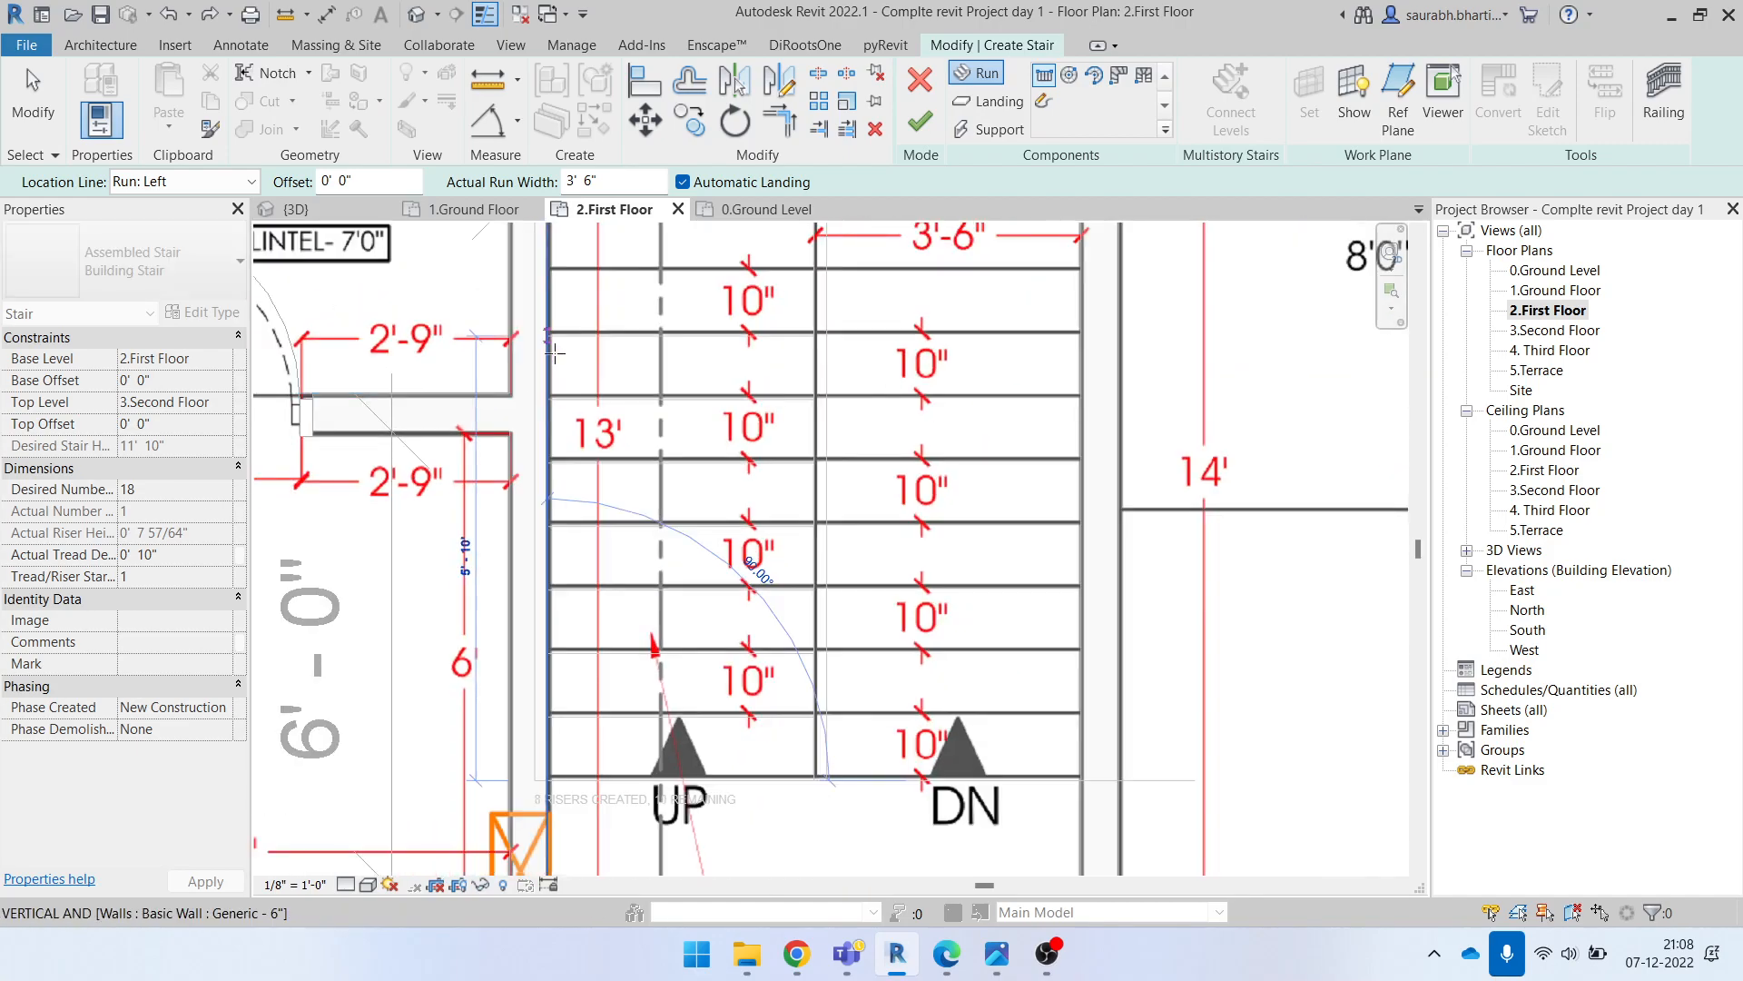
{"action": "left_click", "coordinate": [548, 267]}
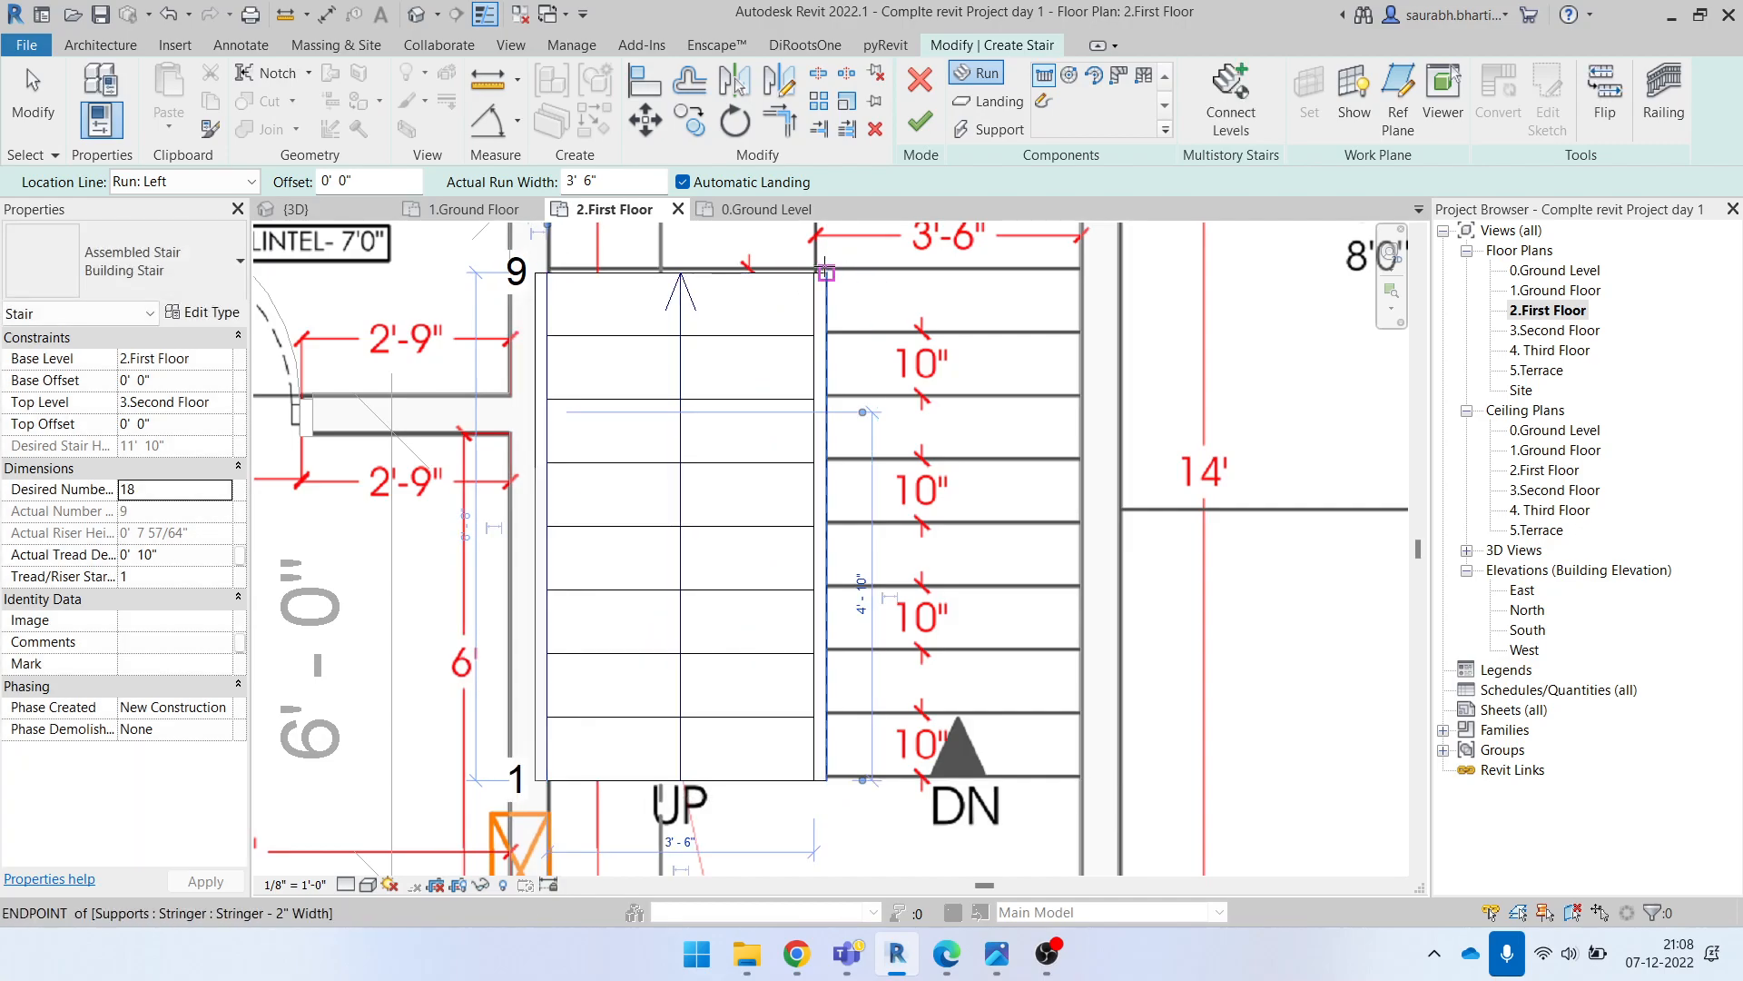
Step: Set the location line to Run: Right and draw the second 9-riser flight from the landing line to the DN end
{"action": "scroll", "coordinate": [825, 270], "scroll_direction": "up", "scroll_amount": 2}
{"action": "left_click", "coordinate": [212, 185]}
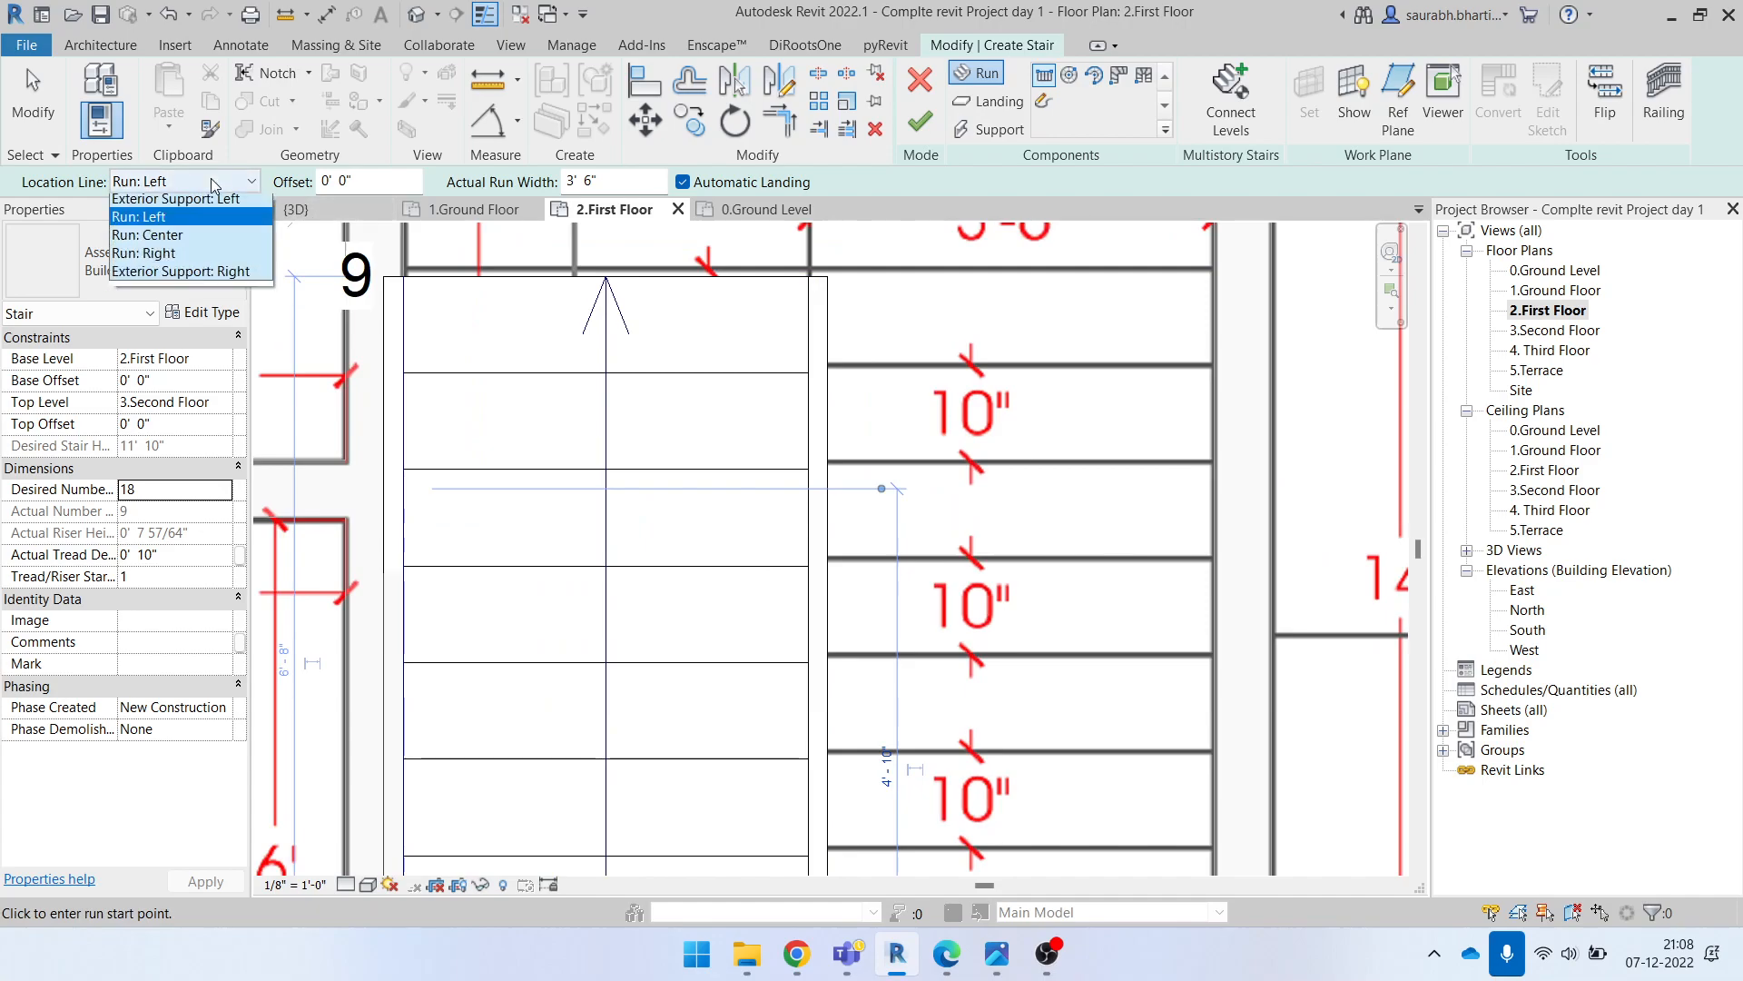
{"action": "left_click", "coordinate": [218, 246]}
{"action": "left_click", "coordinate": [809, 272]}
{"action": "scroll", "coordinate": [840, 459], "scroll_direction": "down", "scroll_amount": 2}
{"action": "middle_click_drag", "start_coordinate": [836, 744], "coordinate": [791, 433]}
{"action": "left_click", "coordinate": [779, 537]}
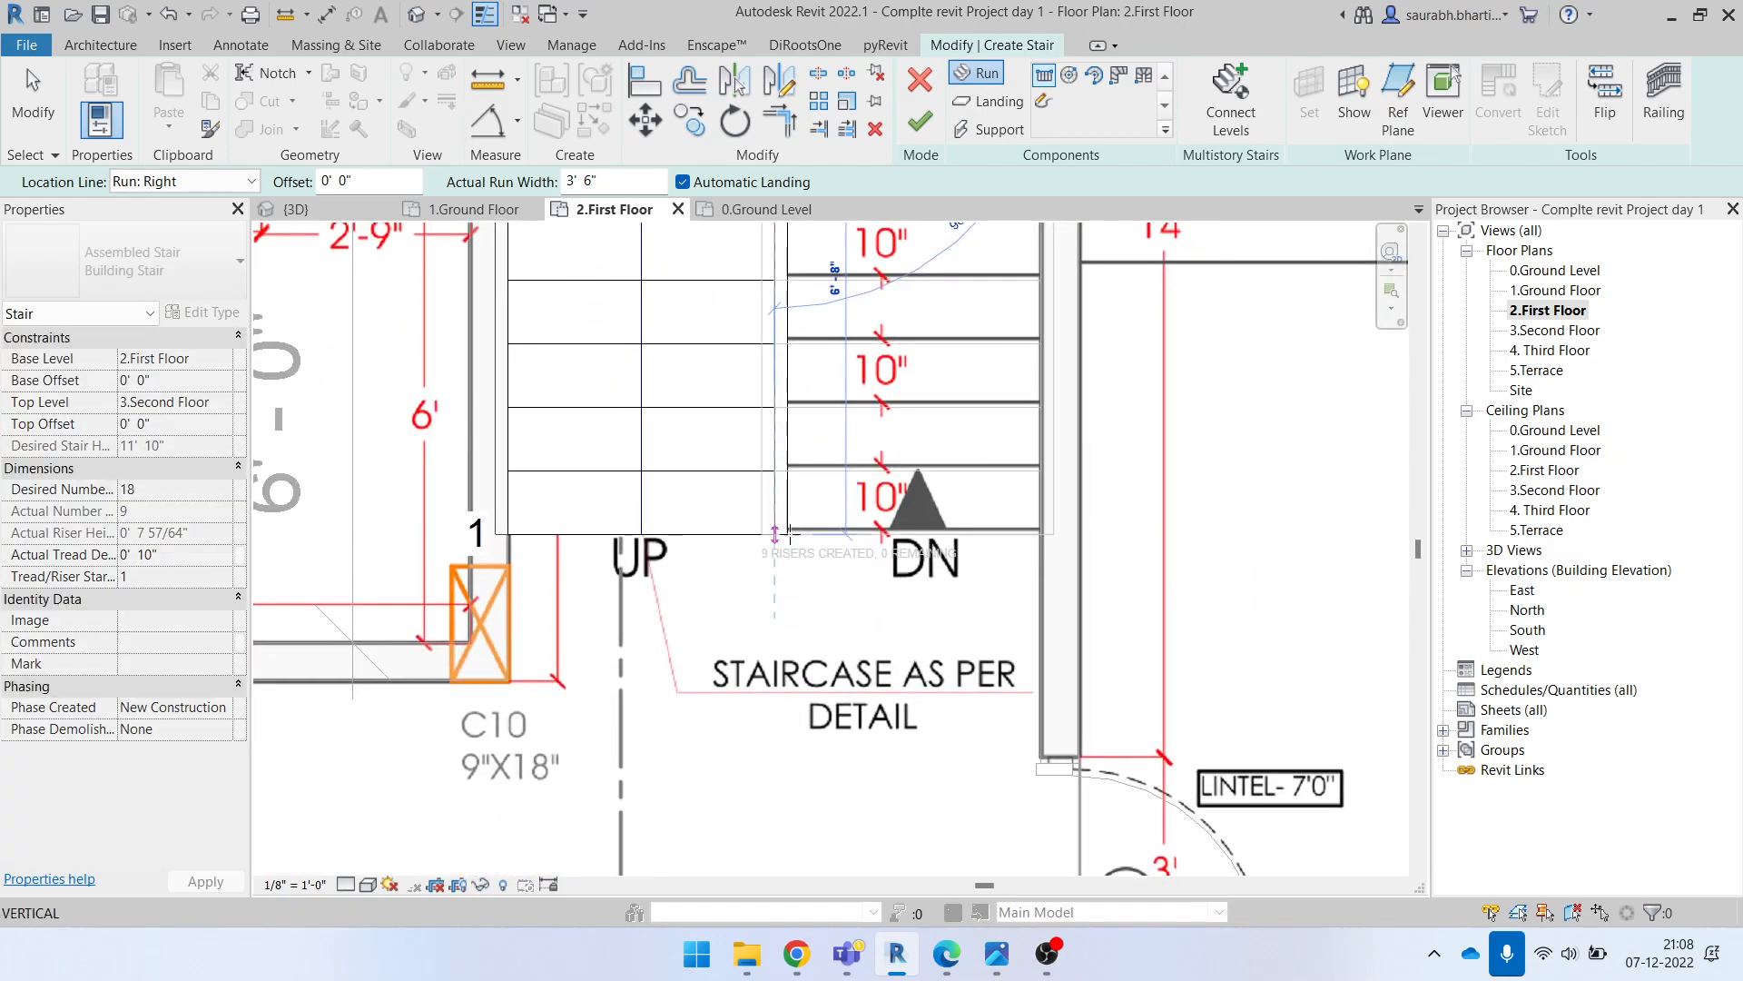
{"action": "key", "text": "Escape"}
{"action": "scroll", "coordinate": [801, 536], "scroll_direction": "down", "scroll_amount": 3}
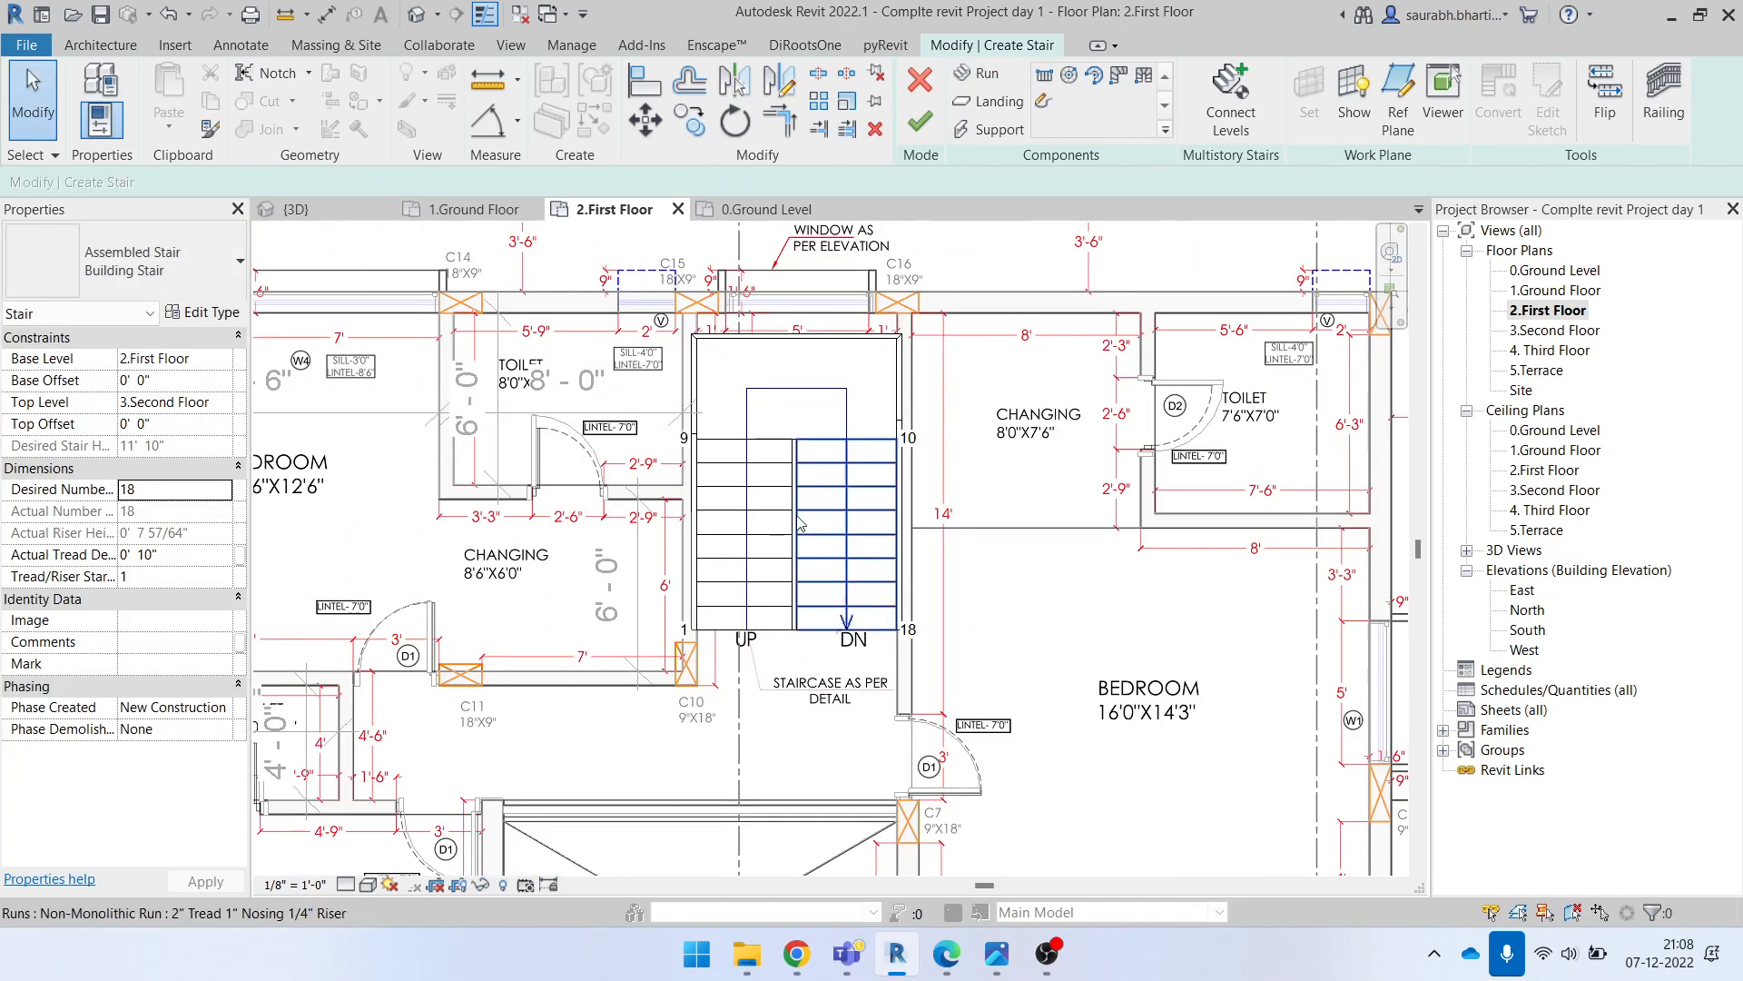
Step: Dimension the depth of the stair landing and finish the stair
{"action": "scroll", "coordinate": [801, 524], "scroll_direction": "up", "scroll_amount": 2}
{"action": "key", "text": "Escape"}
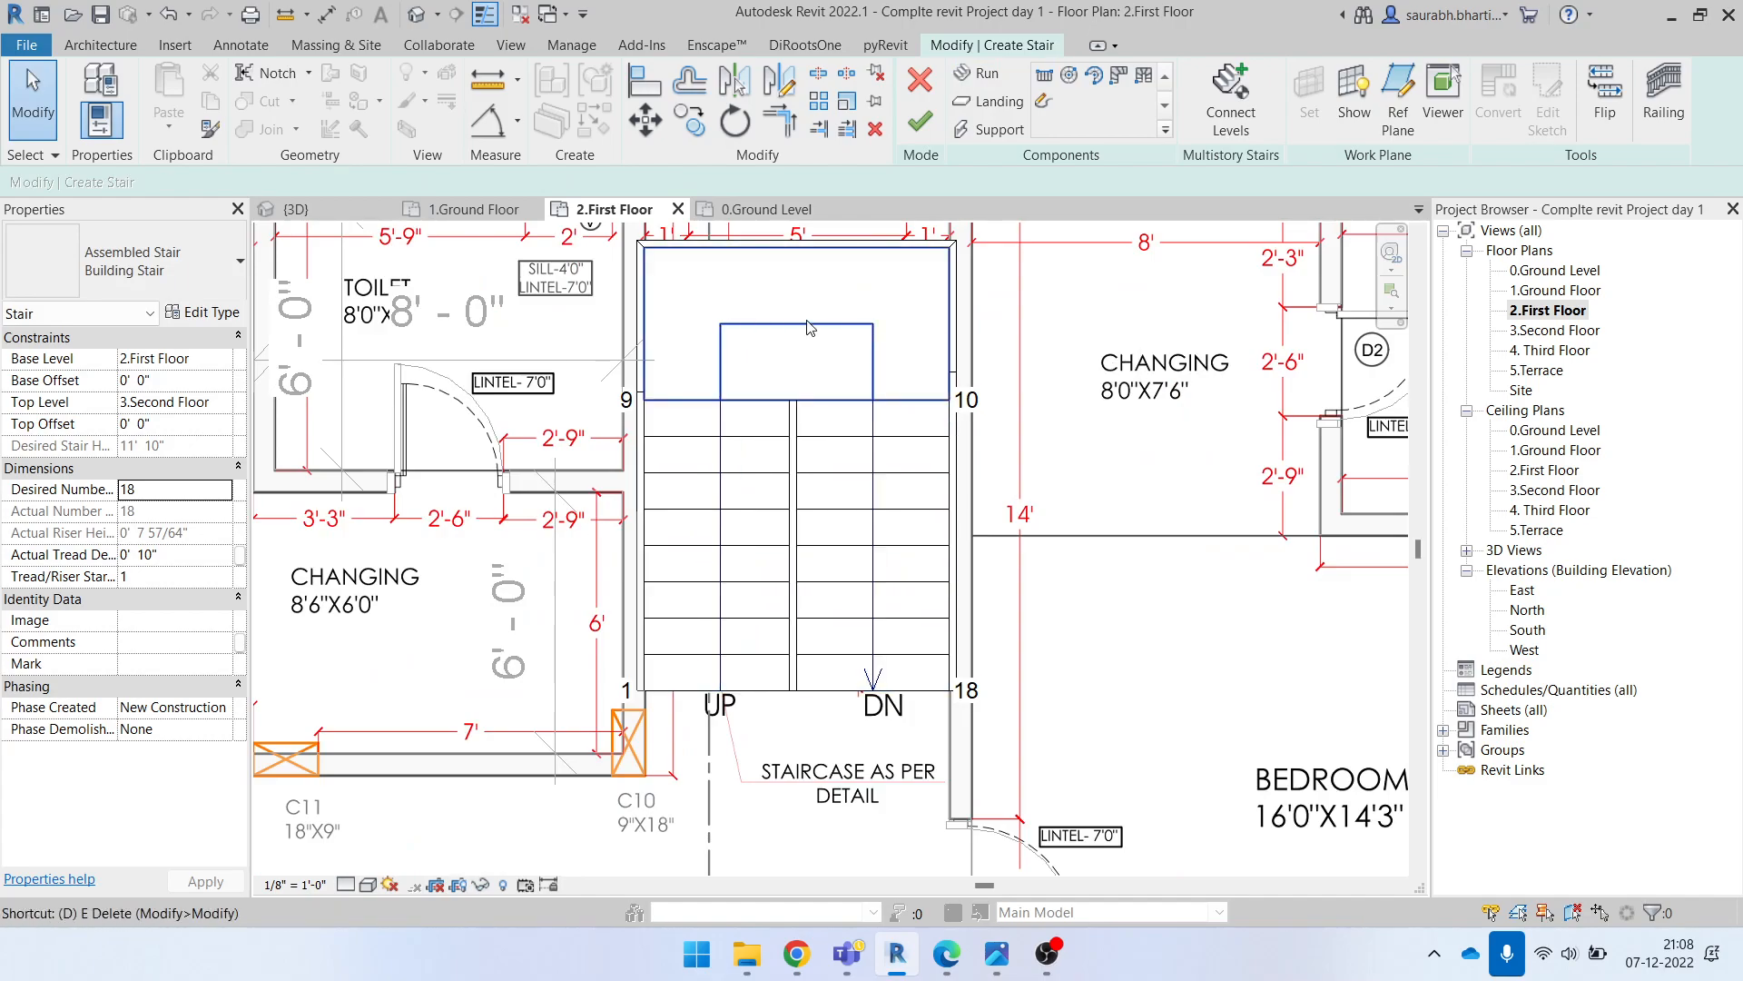
{"action": "key", "text": "i"}
{"action": "left_click", "coordinate": [852, 257]}
{"action": "left_click", "coordinate": [788, 351]}
{"action": "key", "text": "Escape"}
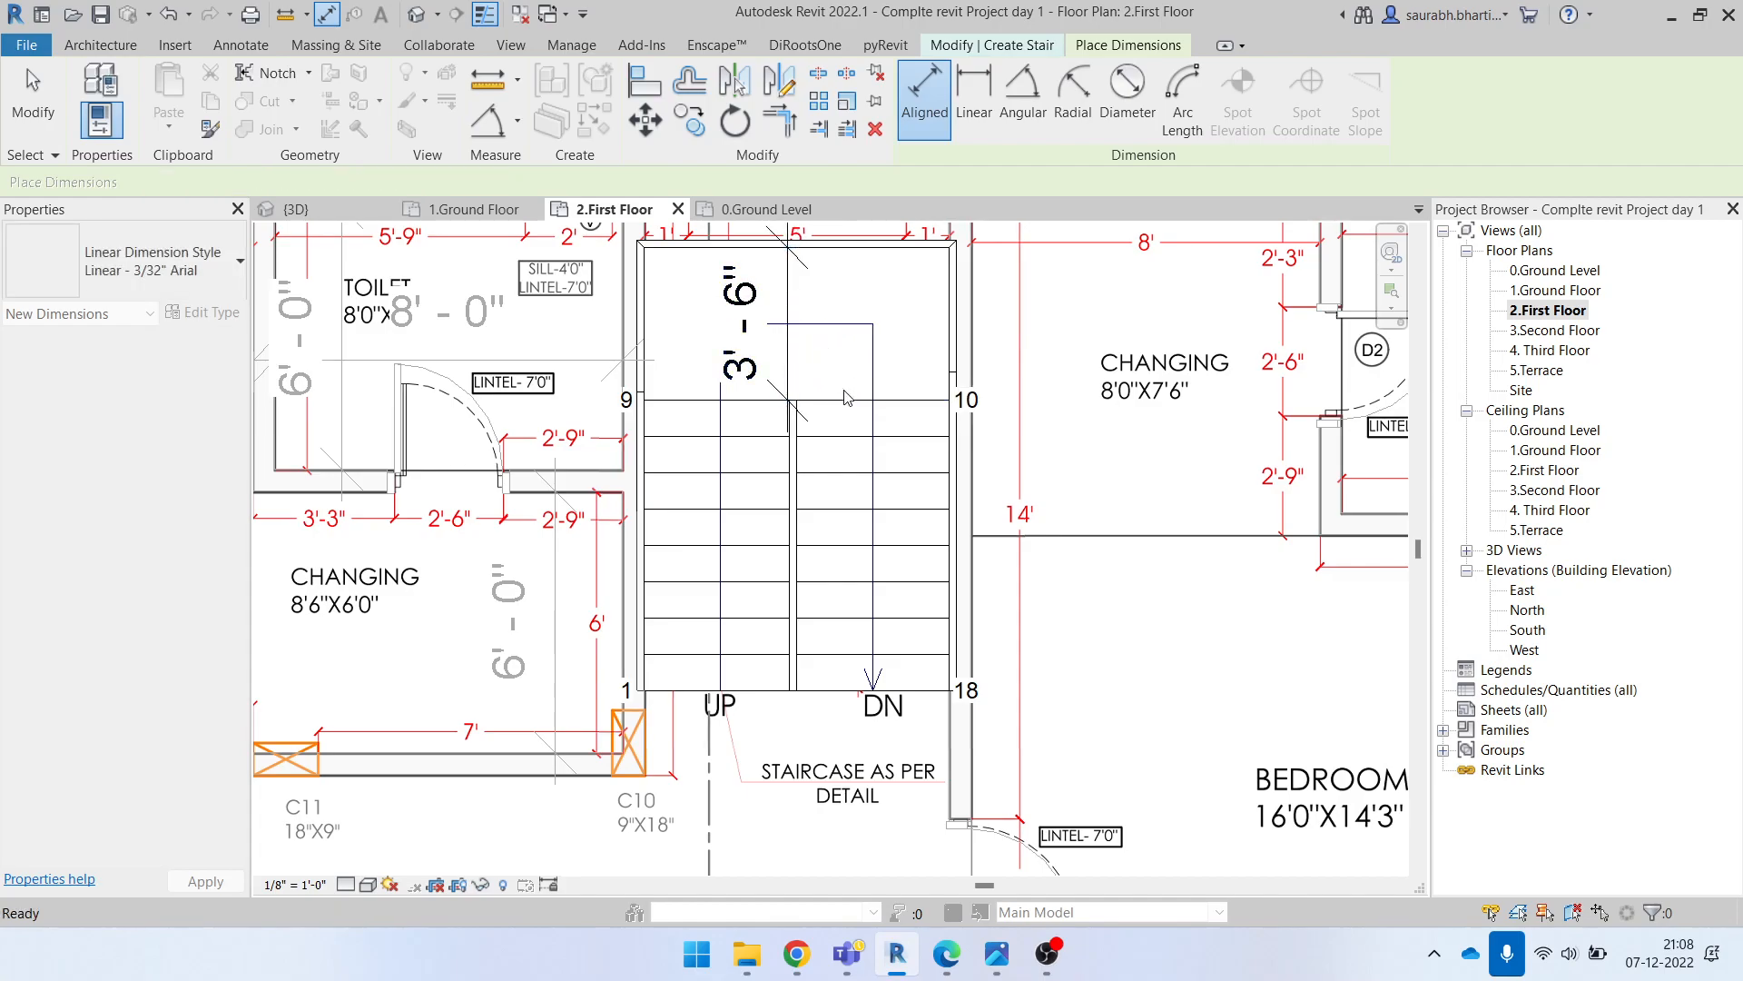
{"action": "key", "text": "Escape"}
{"action": "scroll", "coordinate": [846, 397], "scroll_direction": "down", "scroll_amount": 2}
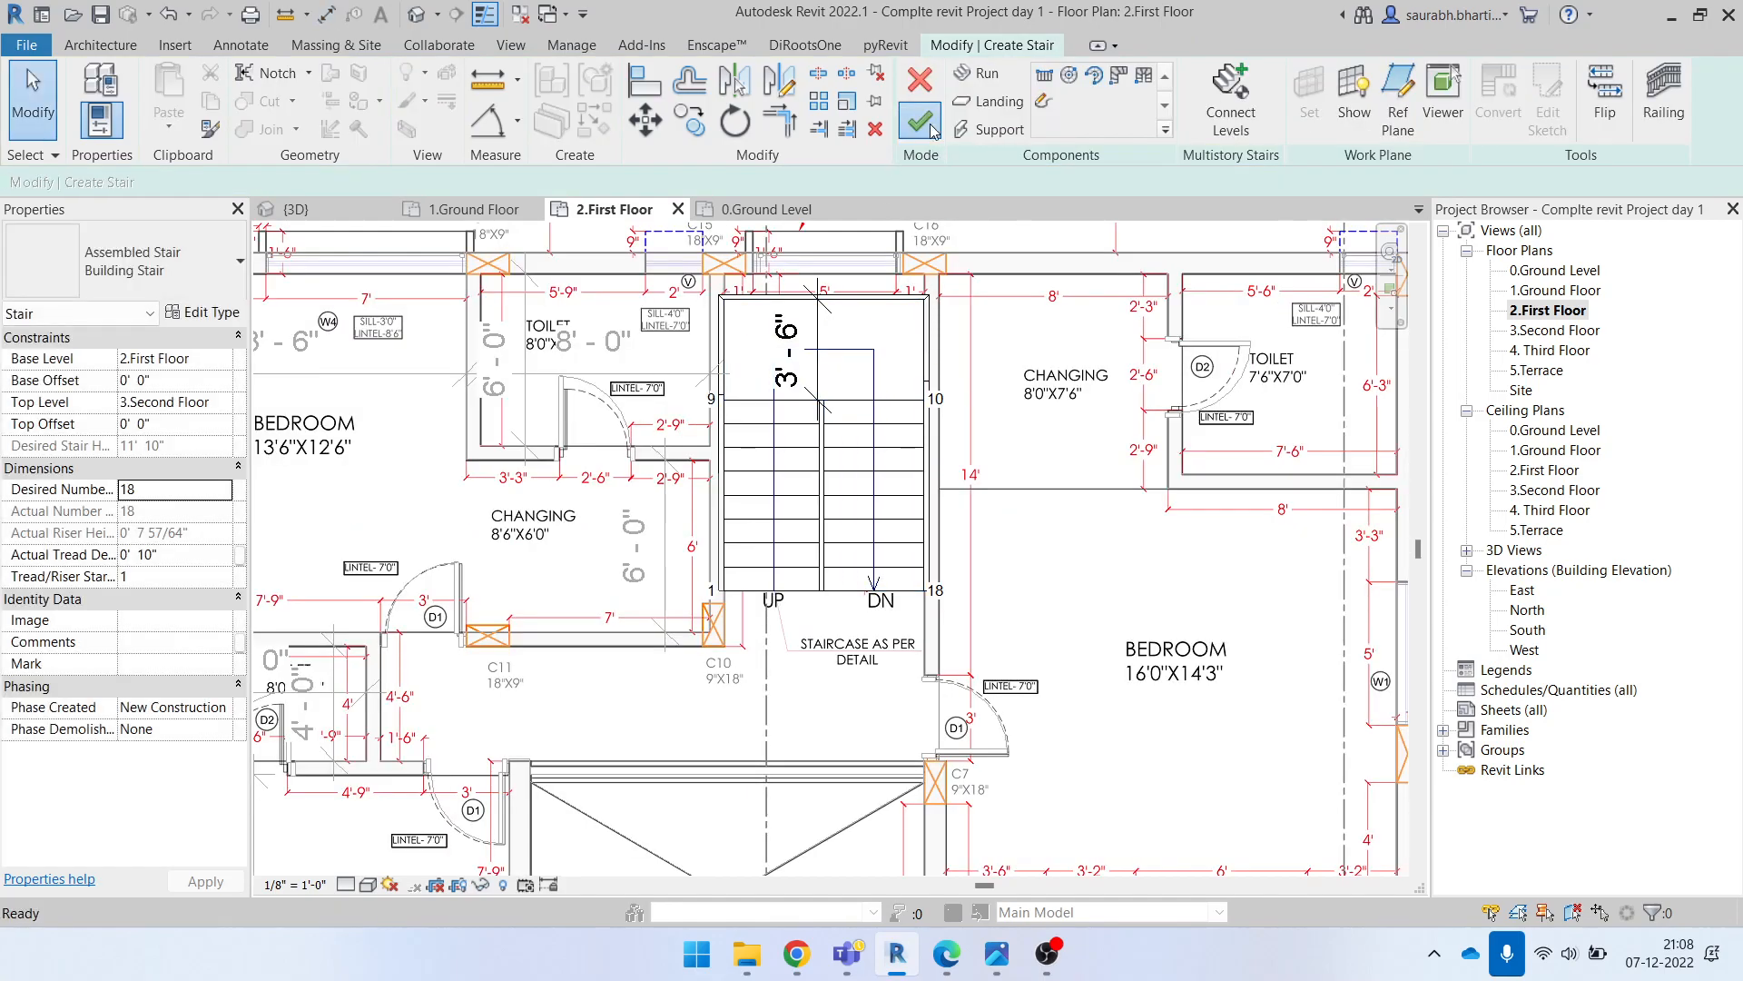
{"action": "scroll", "coordinate": [793, 423], "scroll_direction": "up", "scroll_amount": 3}
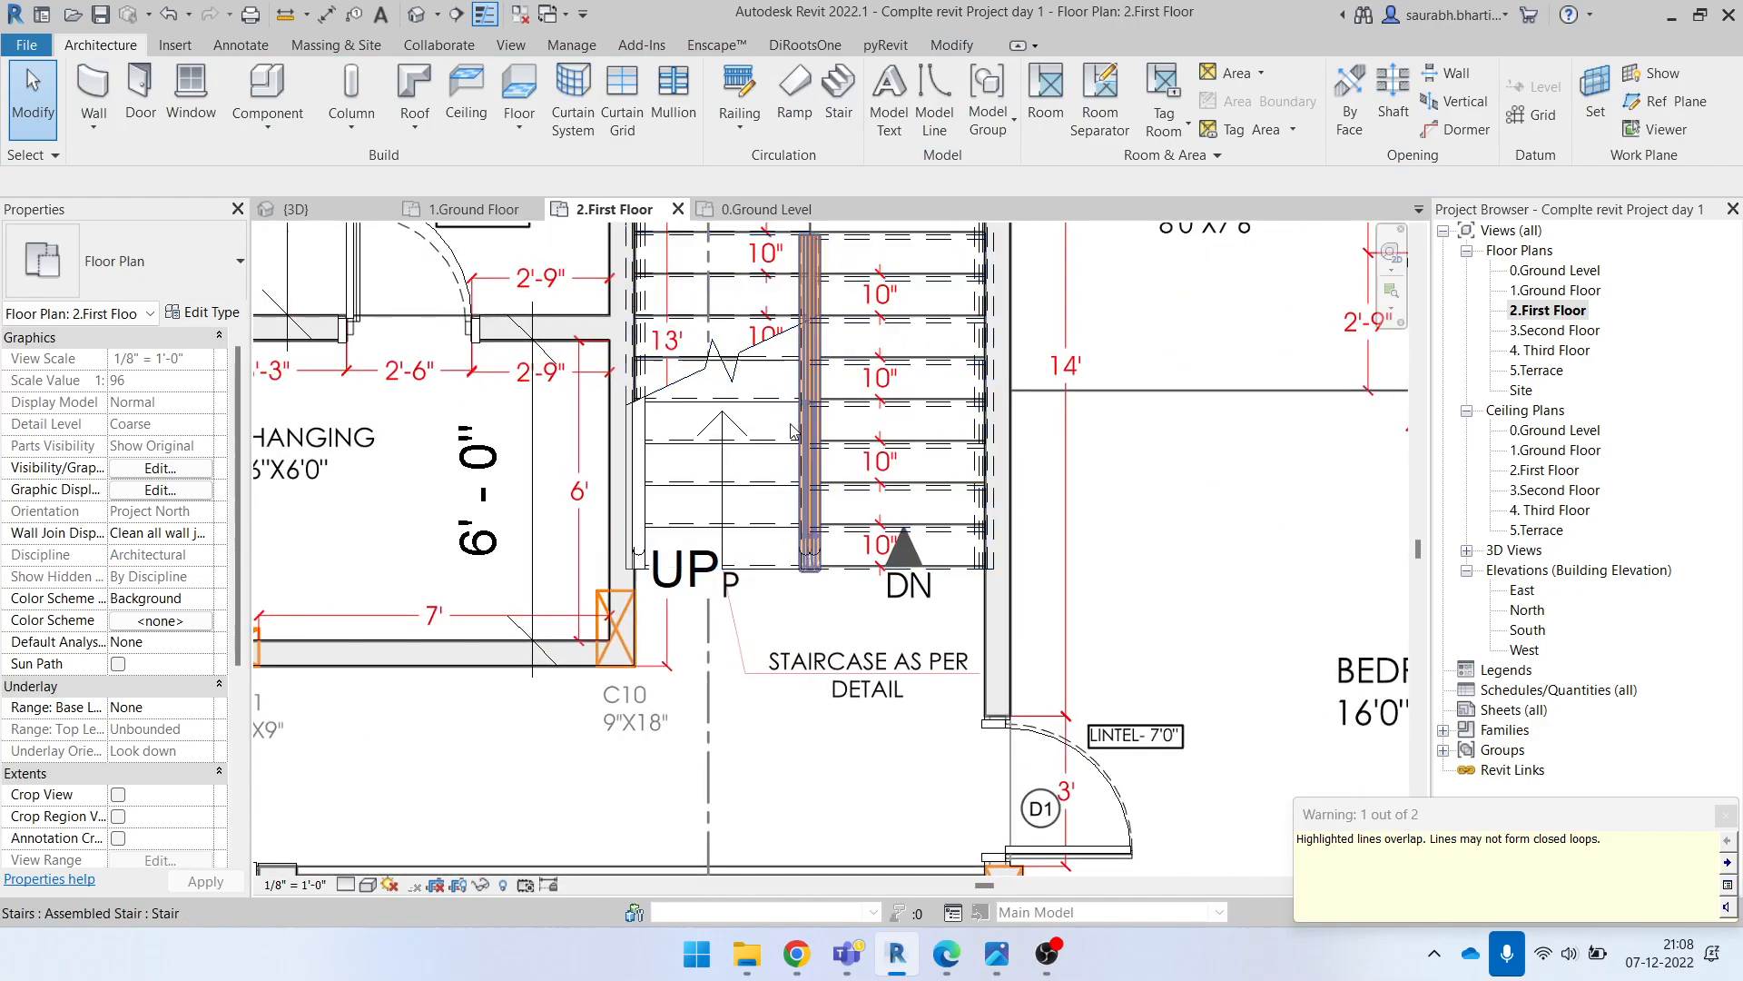
{"action": "scroll", "coordinate": [750, 382], "scroll_direction": "up", "scroll_amount": 1}
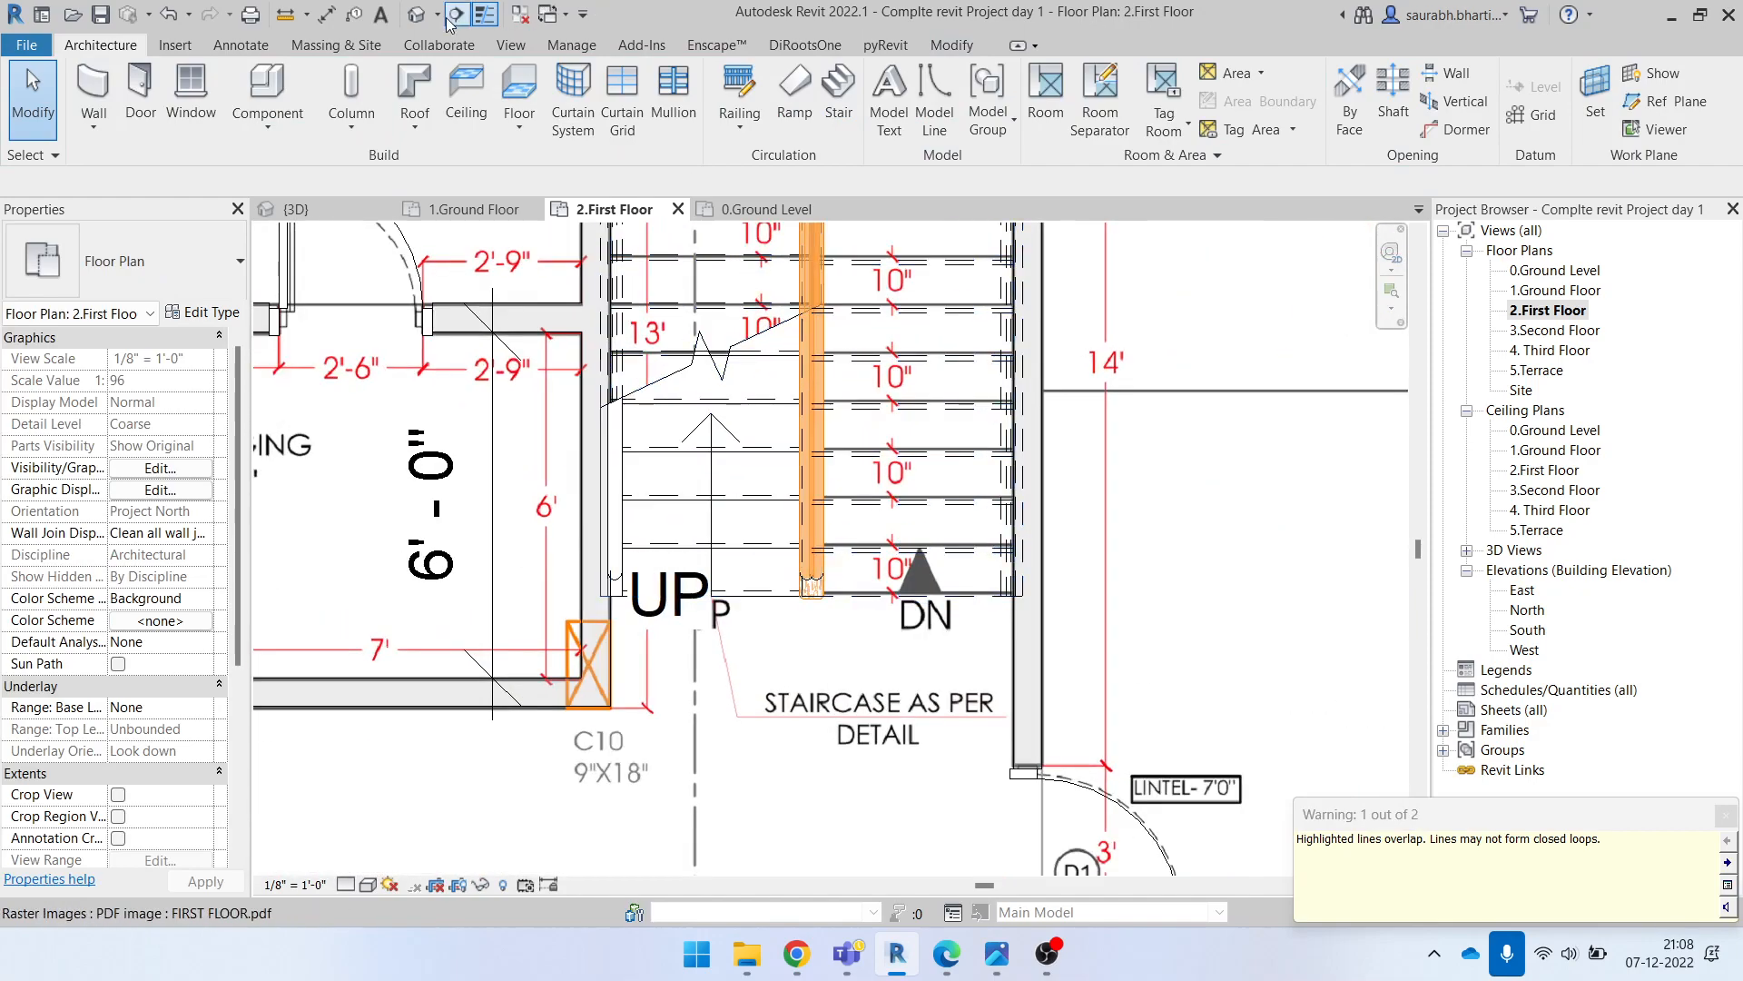
Step: Examine the new staircase and its inner glass panel railing in the 3D view
{"action": "left_click", "coordinate": [417, 14]}
{"action": "scroll", "coordinate": [908, 600], "scroll_direction": "down", "scroll_amount": 5}
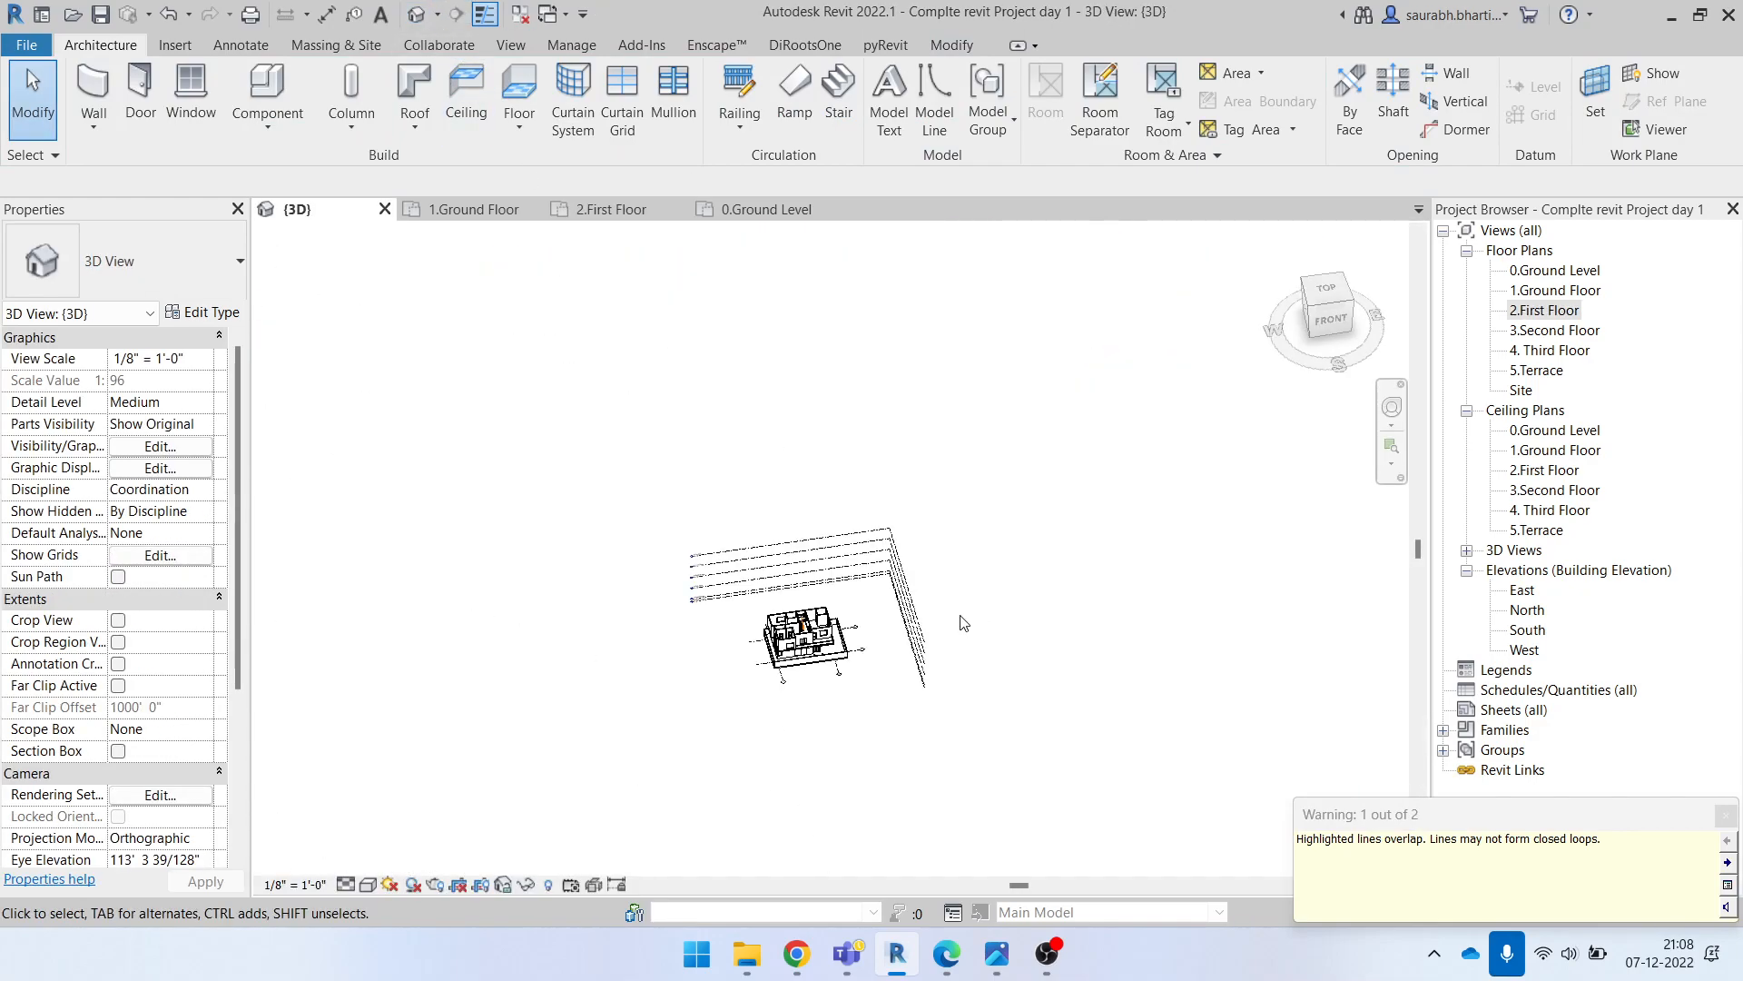
{"action": "scroll", "coordinate": [853, 640], "scroll_direction": "up", "scroll_amount": 8}
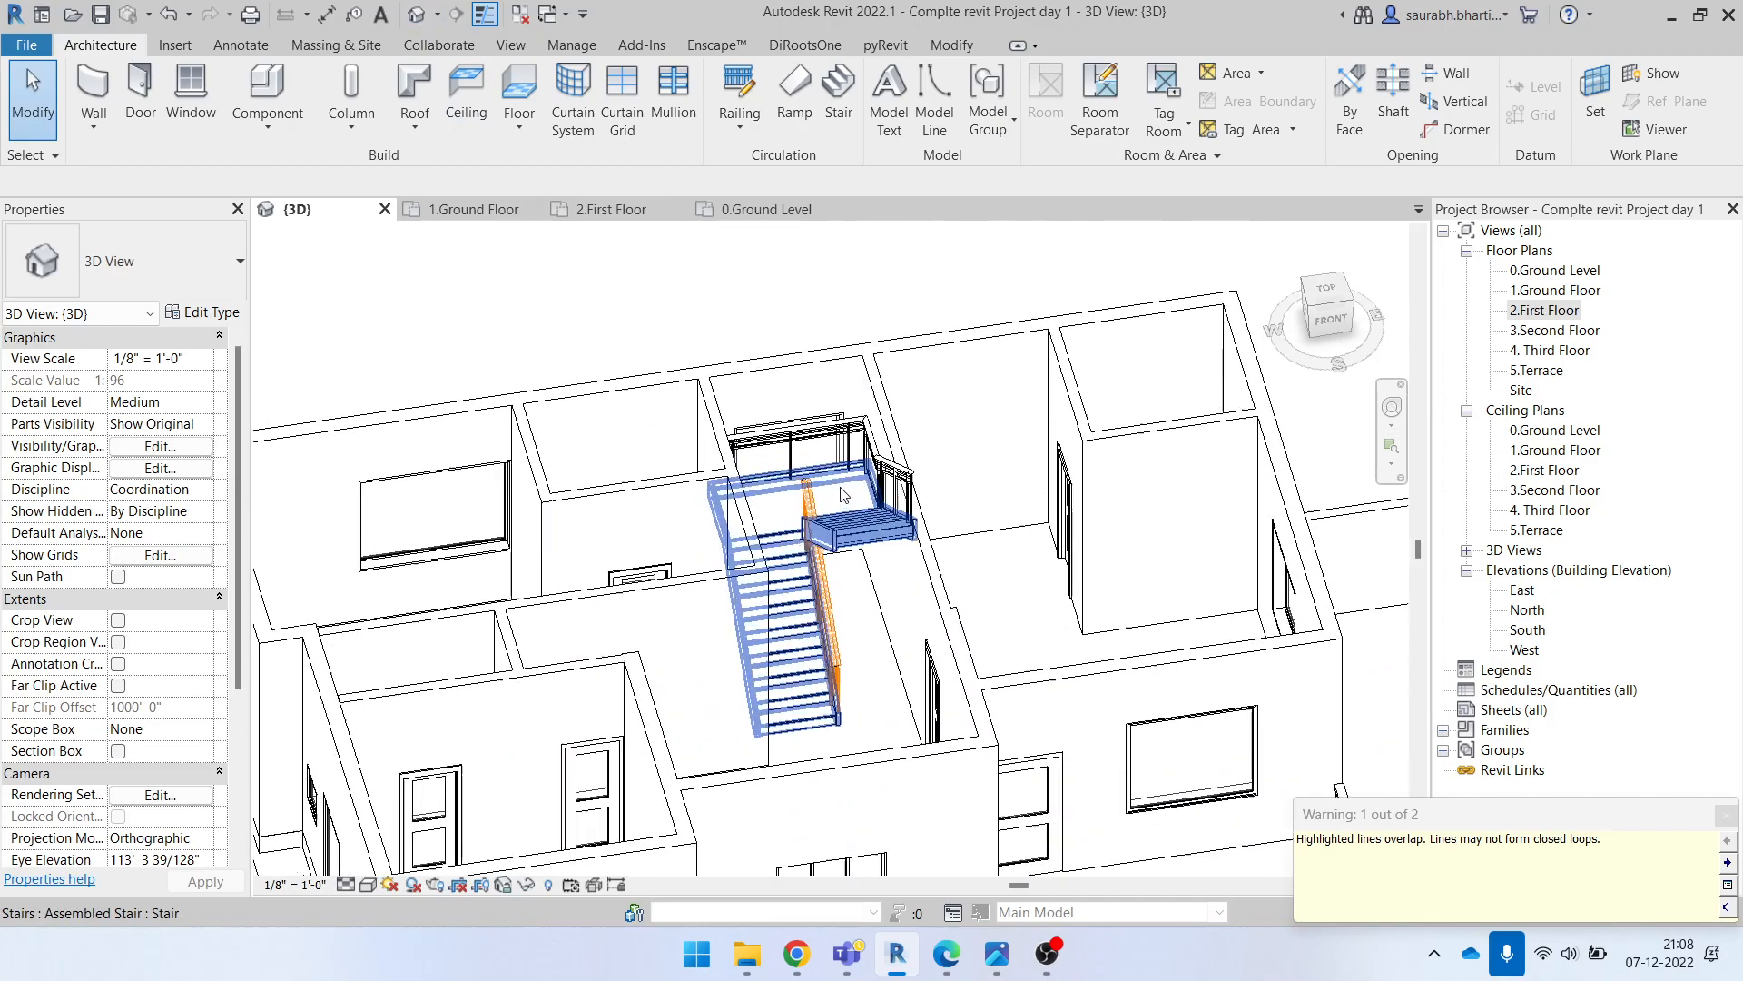
{"action": "scroll", "coordinate": [861, 573], "scroll_direction": "up", "scroll_amount": 6}
{"action": "middle_click_drag", "start_coordinate": [594, 693], "coordinate": [641, 667], "text": "shift"}
{"action": "scroll", "coordinate": [751, 600], "scroll_direction": "up", "scroll_amount": 3}
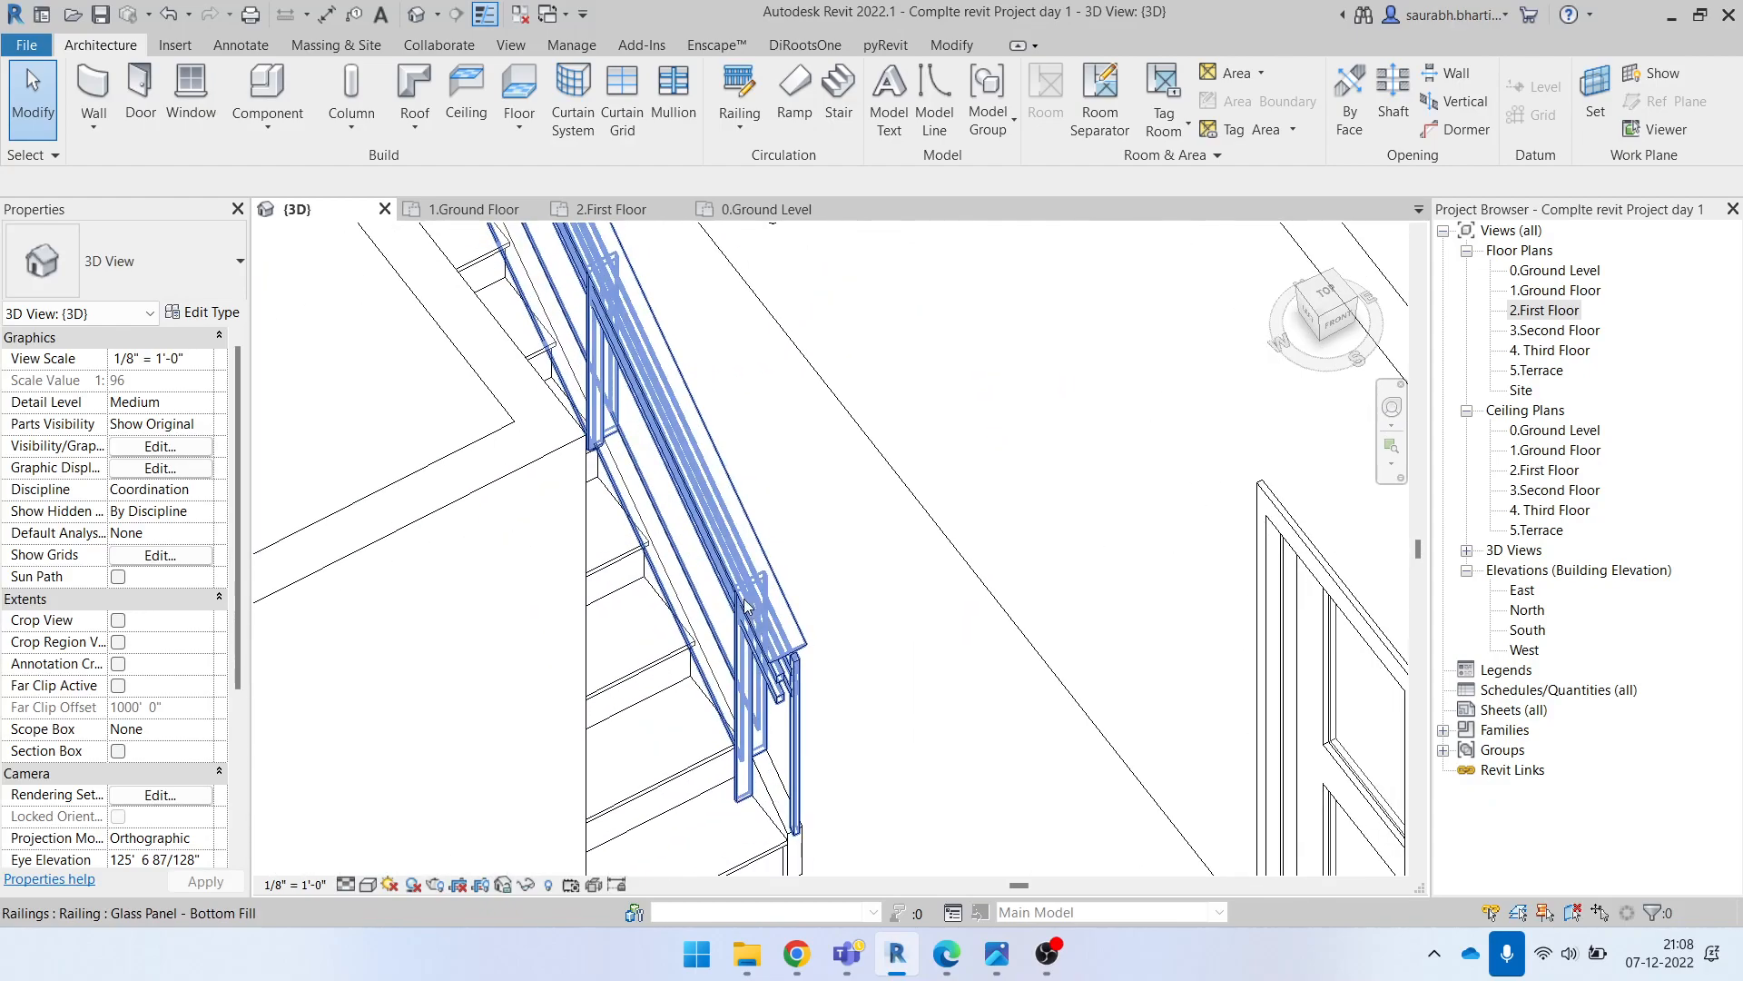
{"action": "scroll", "coordinate": [752, 590], "scroll_direction": "down", "scroll_amount": 3}
{"action": "left_click", "coordinate": [751, 590]}
{"action": "scroll", "coordinate": [750, 590], "scroll_direction": "down", "scroll_amount": 3}
{"action": "scroll", "coordinate": [720, 469], "scroll_direction": "up", "scroll_amount": 4}
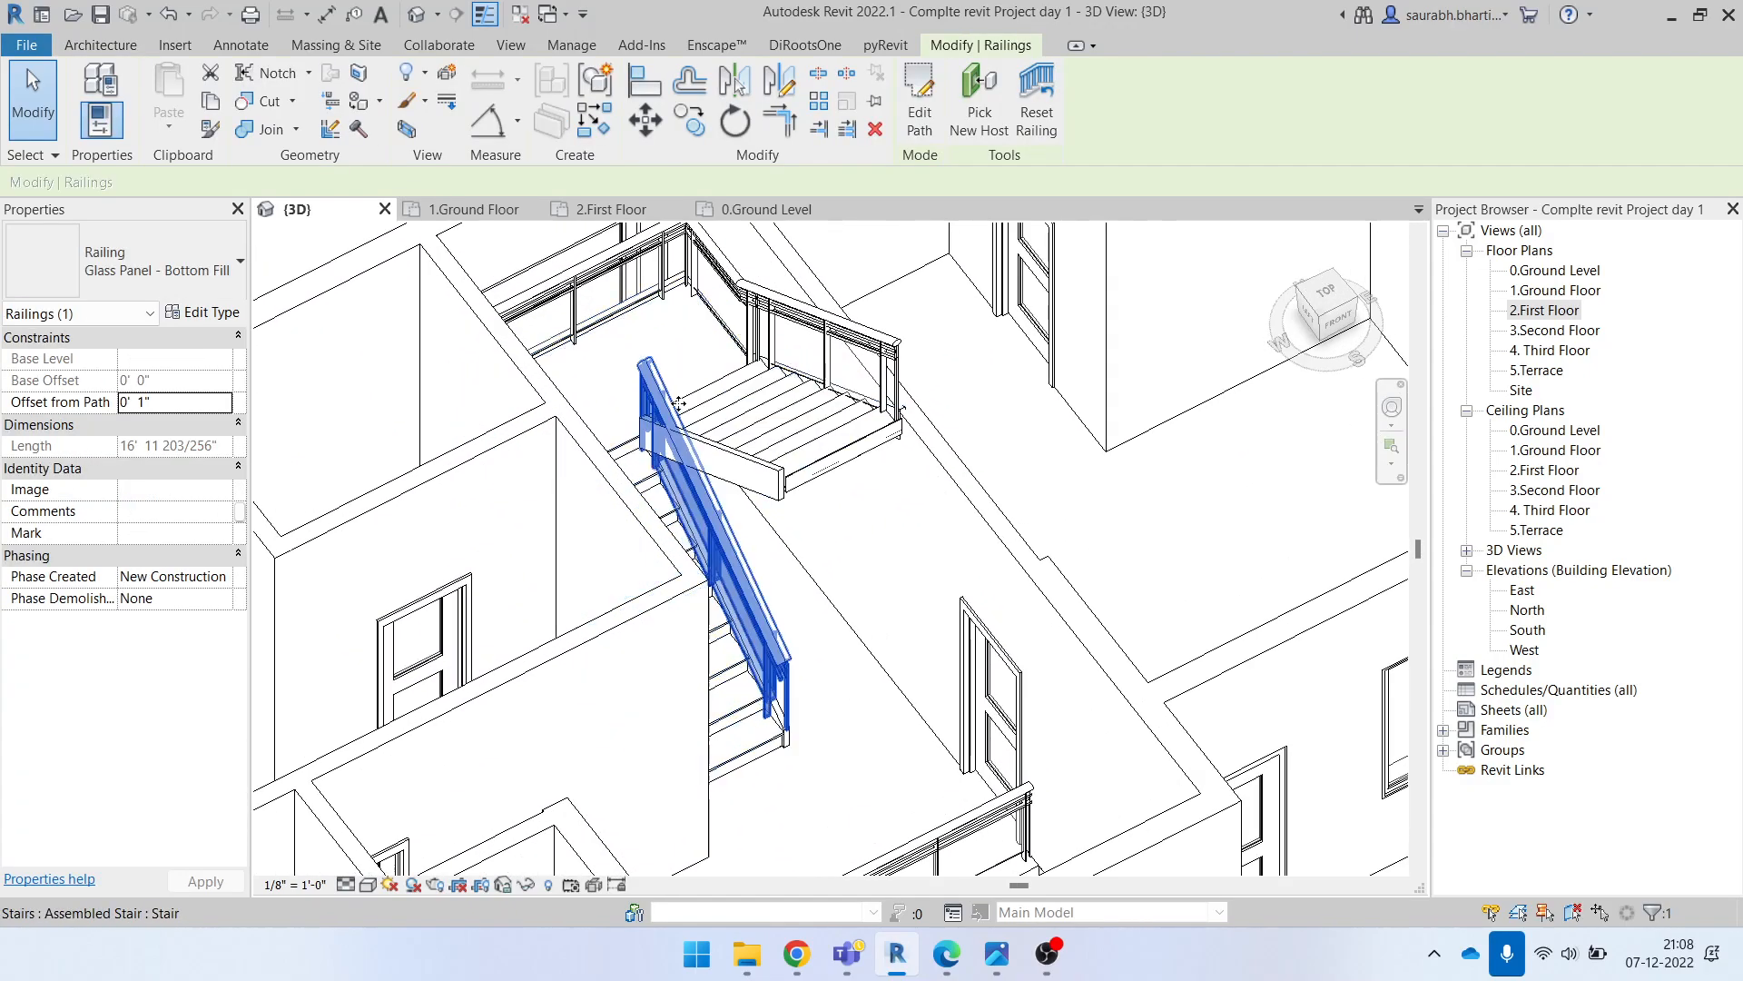
{"action": "middle_click_drag", "start_coordinate": [720, 469], "coordinate": [759, 419], "text": "shift"}
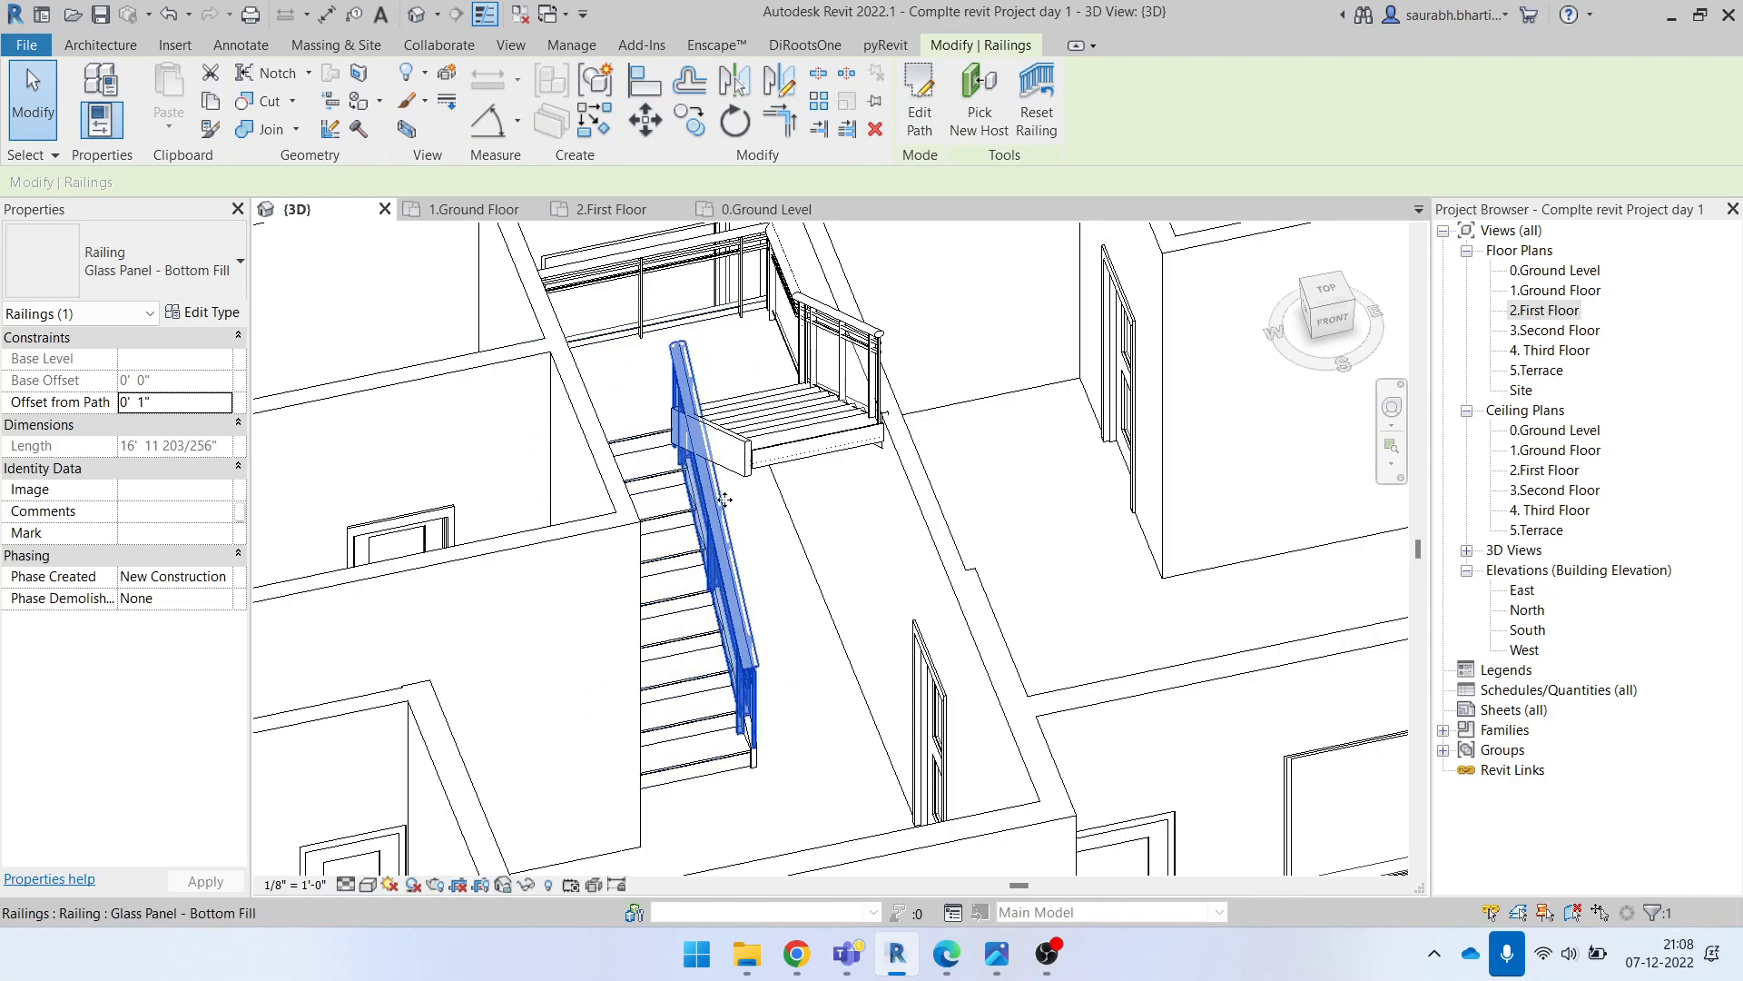
{"action": "scroll", "coordinate": [725, 456], "scroll_direction": "down", "scroll_amount": 2}
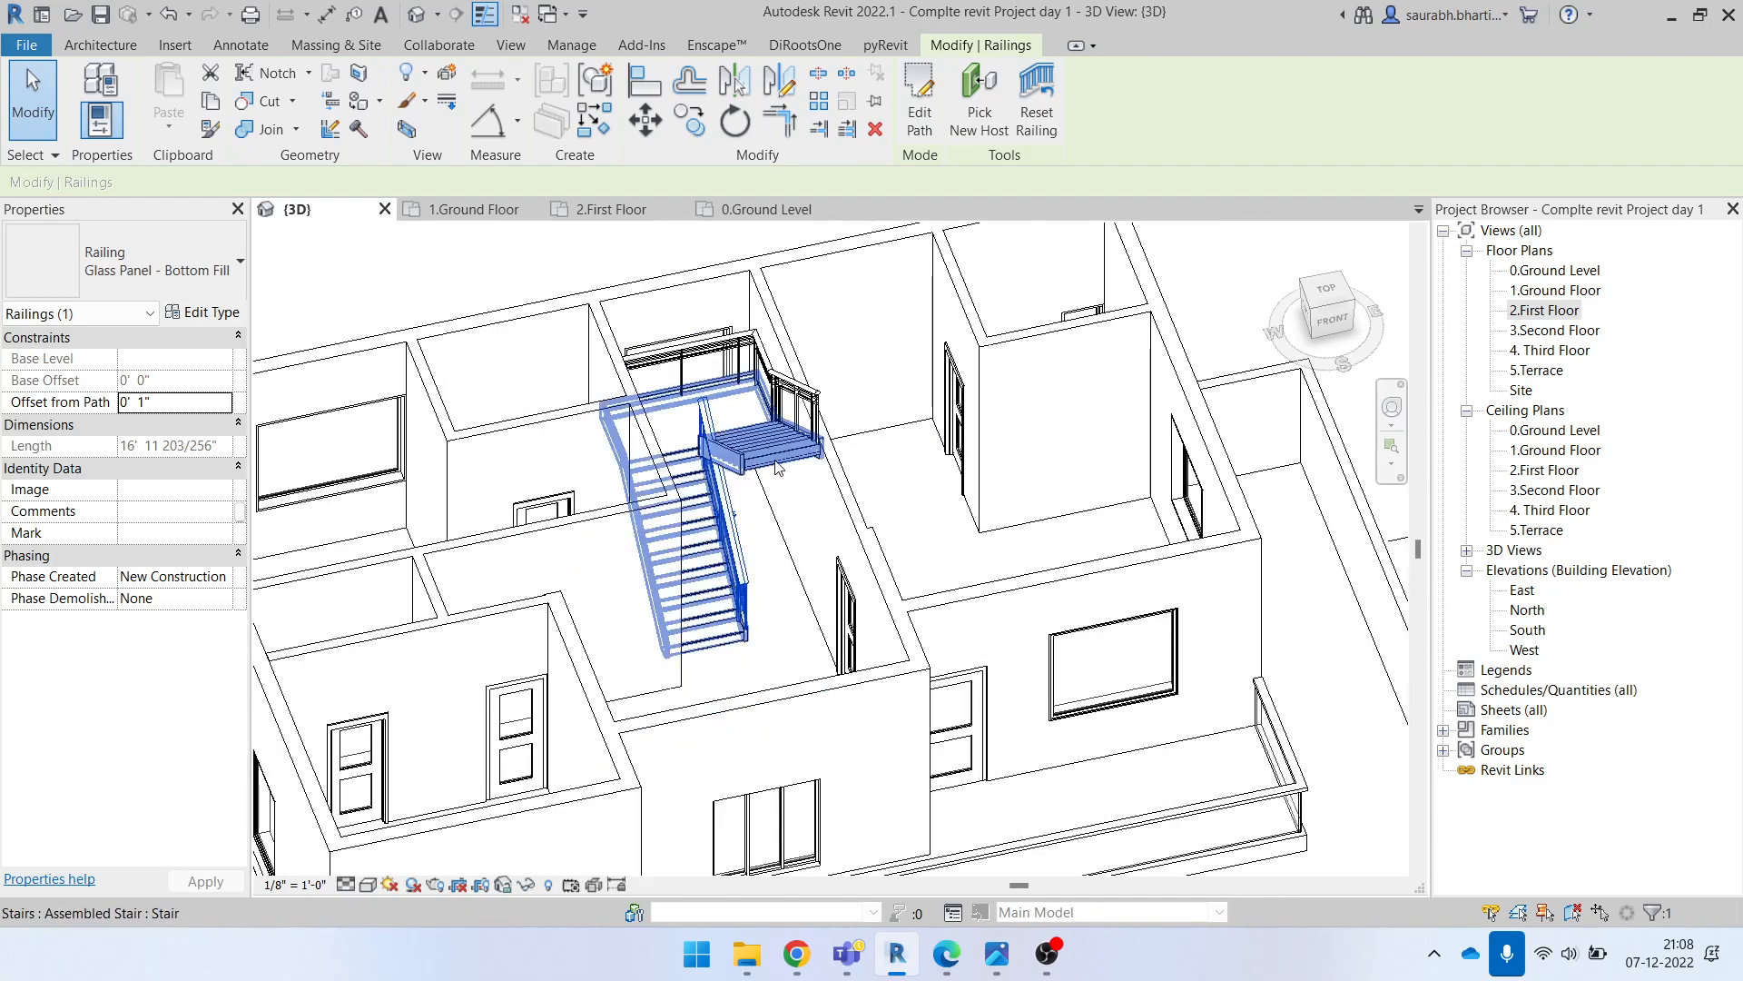
Step: Return to the 2.First Floor plan and open the assembled stair for editing
{"action": "double_click", "coordinate": [1548, 309]}
{"action": "scroll", "coordinate": [714, 518], "scroll_direction": "up", "scroll_amount": 5}
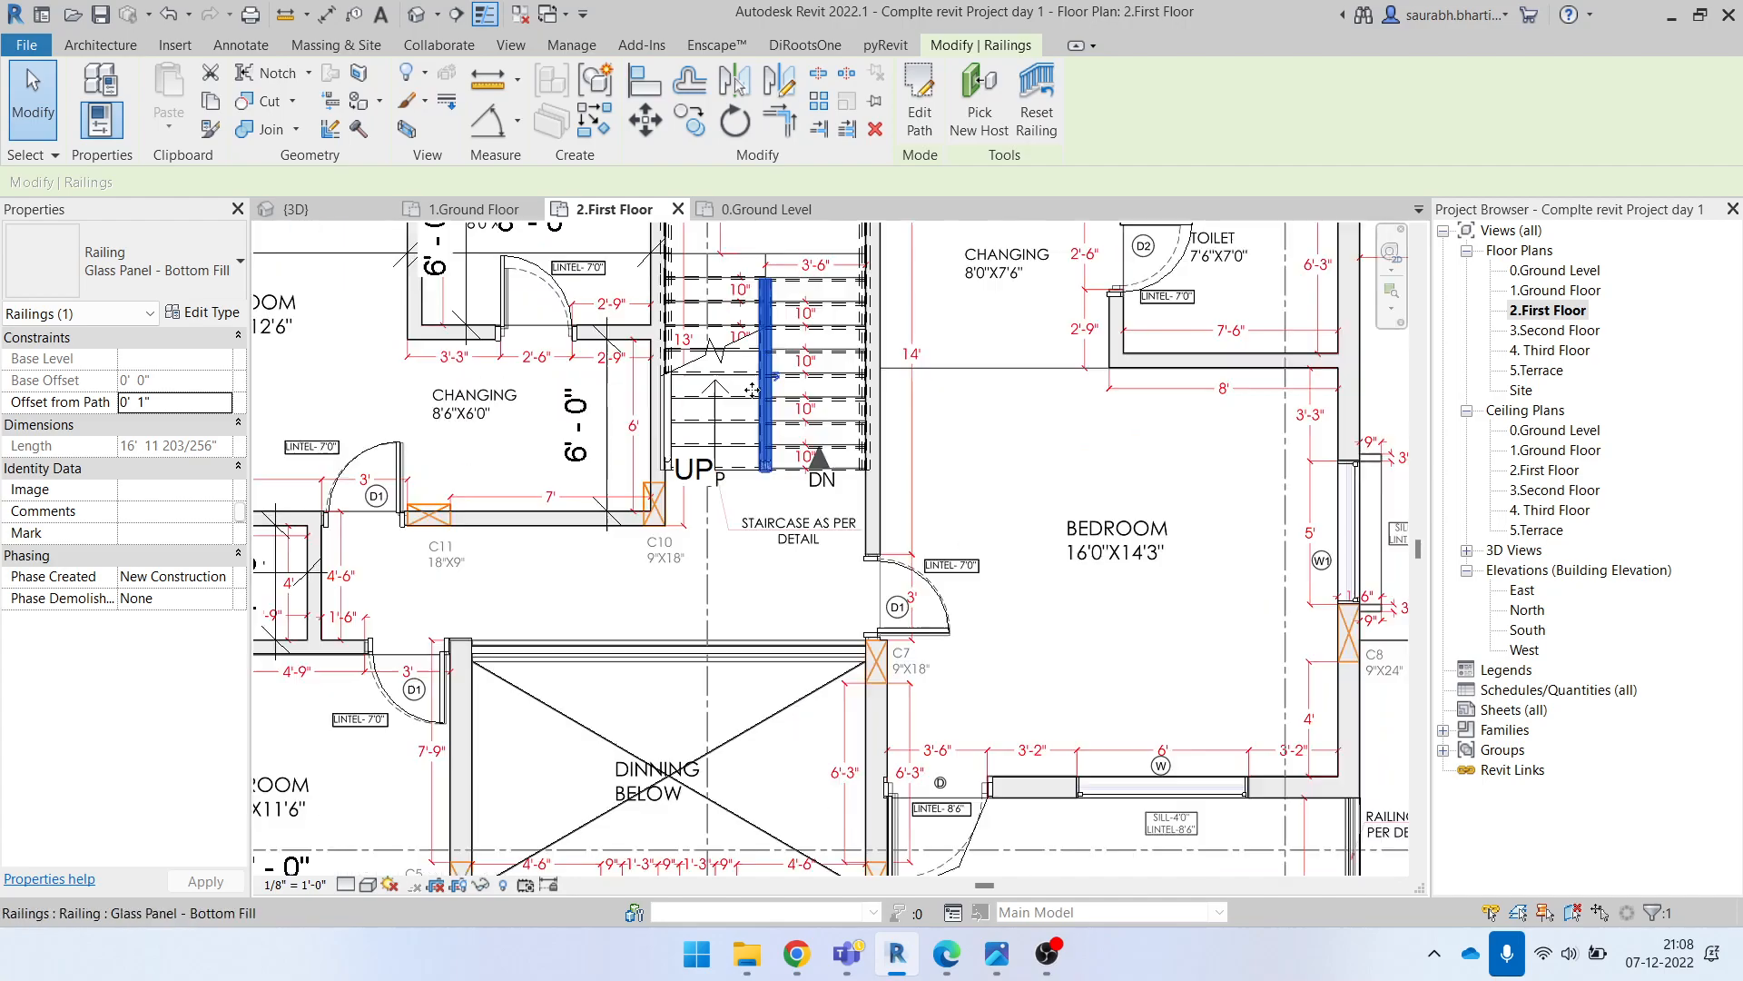
{"action": "scroll", "coordinate": [793, 411], "scroll_direction": "down", "scroll_amount": 2}
{"action": "scroll", "coordinate": [792, 410], "scroll_direction": "up", "scroll_amount": 2}
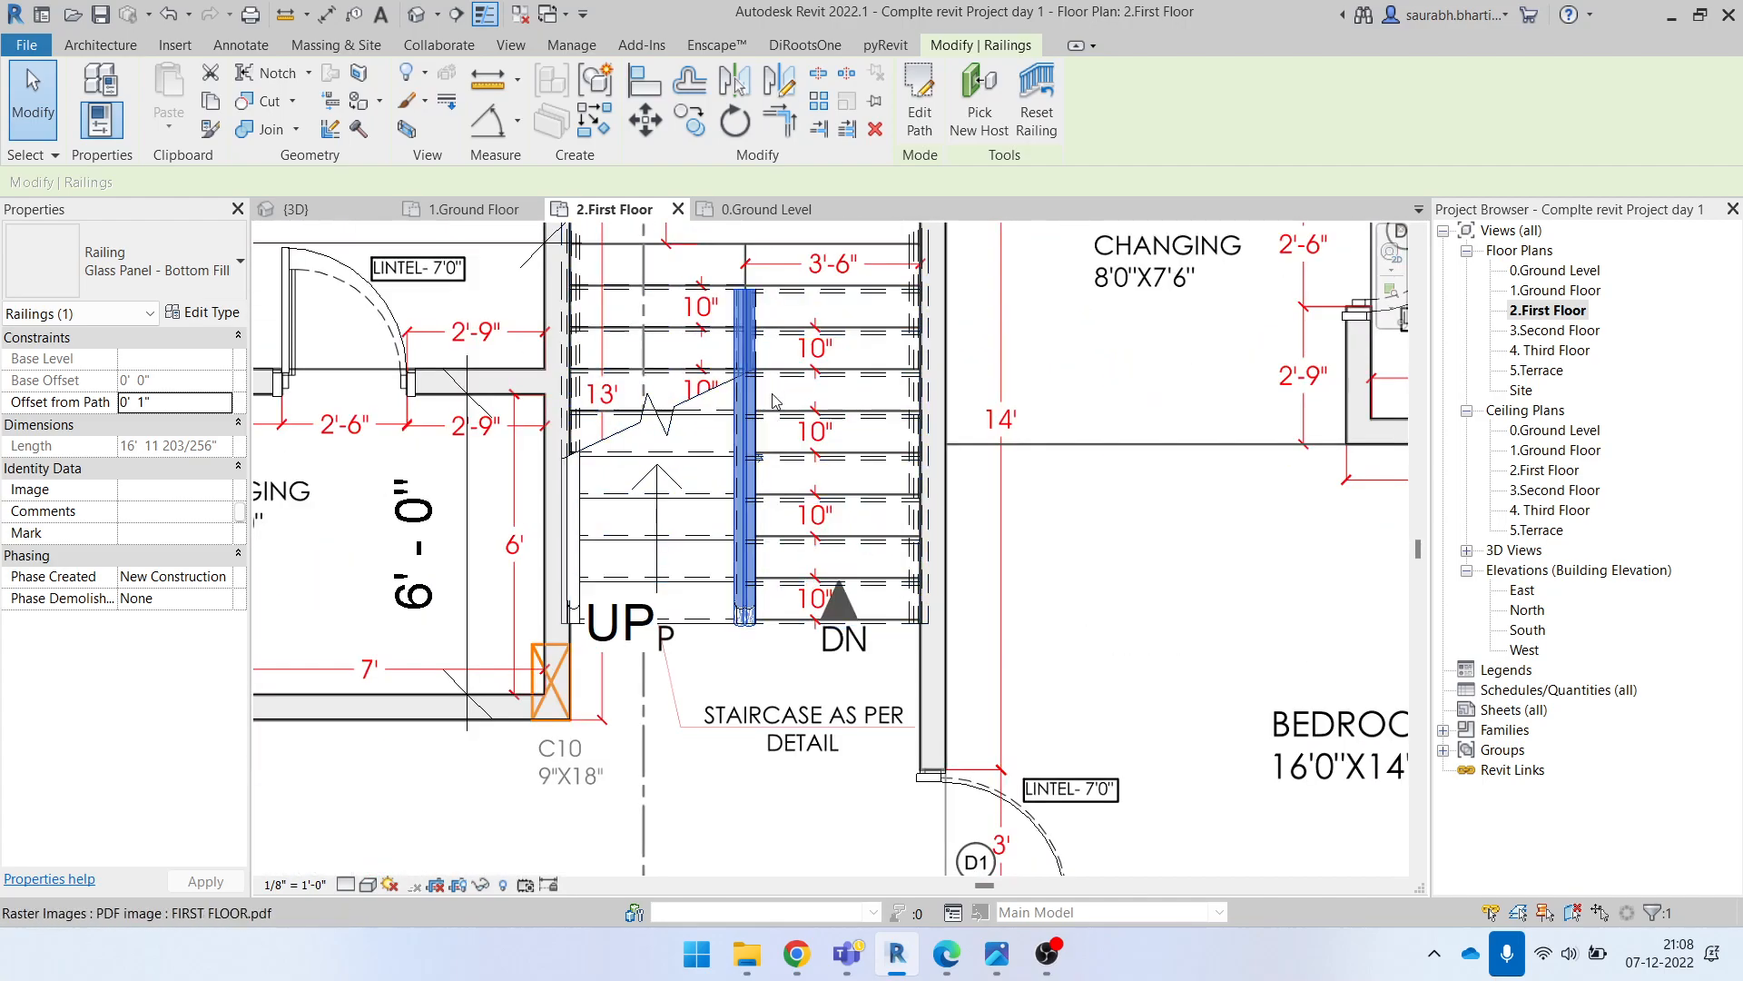
{"action": "key", "text": "Escape"}
{"action": "left_click", "coordinate": [742, 379]}
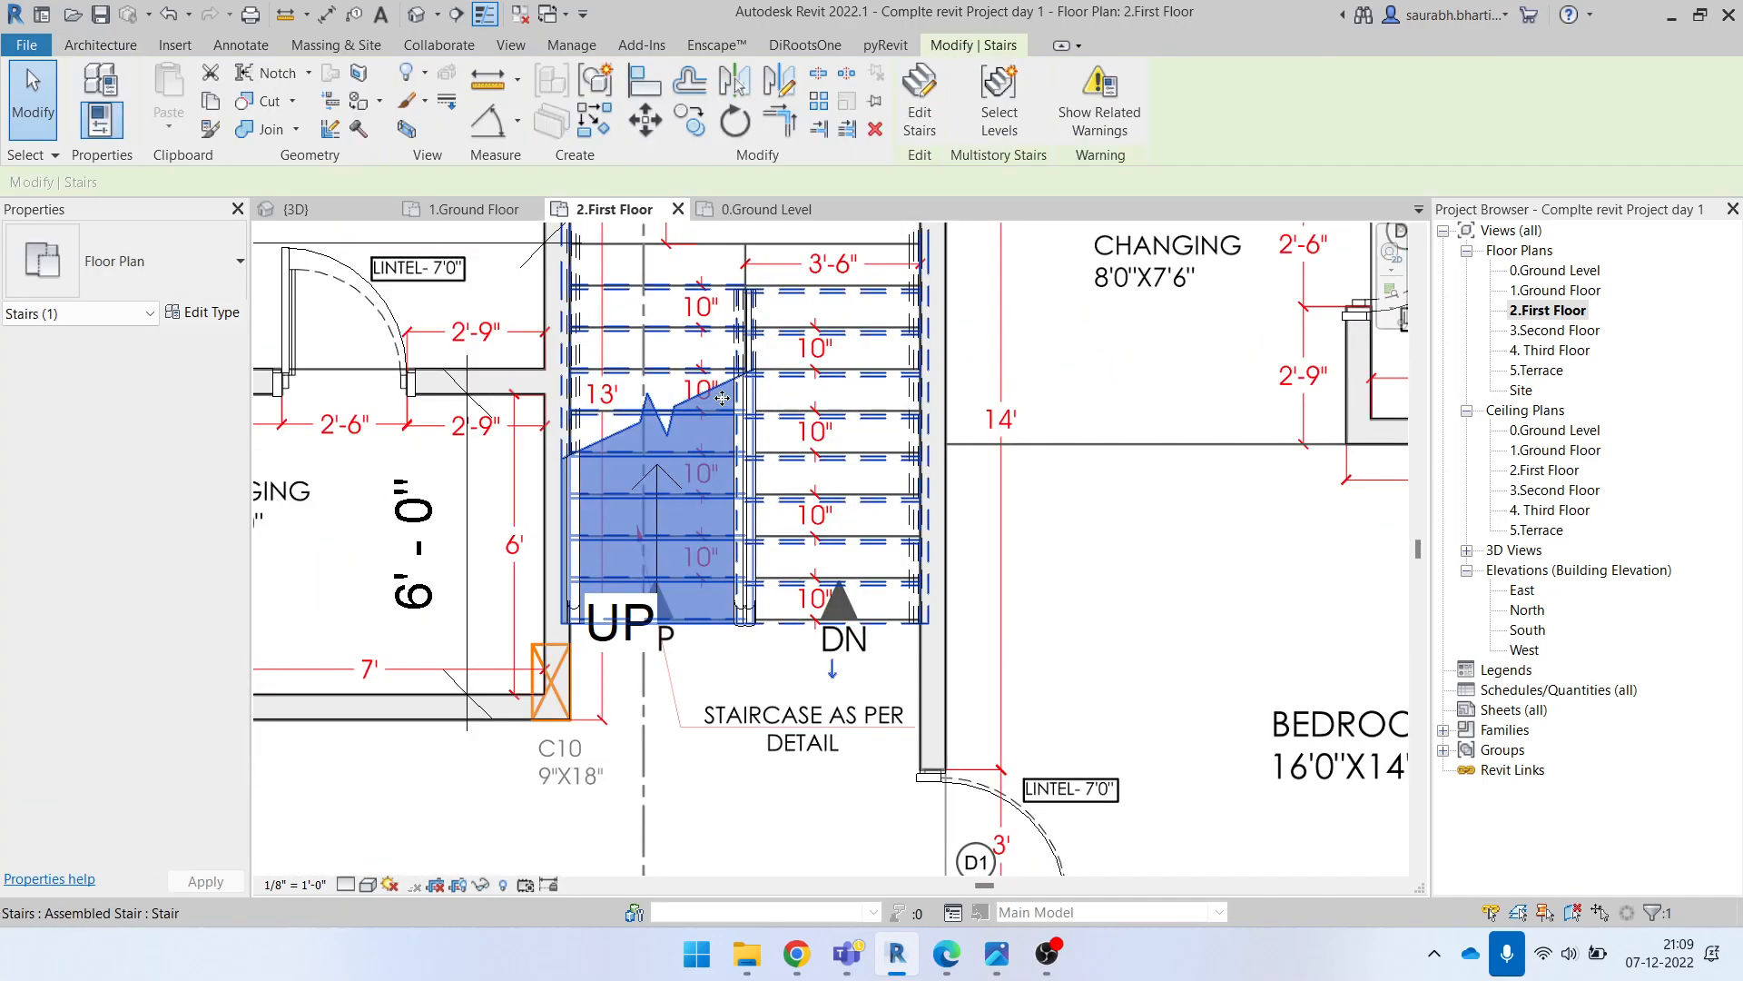
{"action": "key", "text": "Escape"}
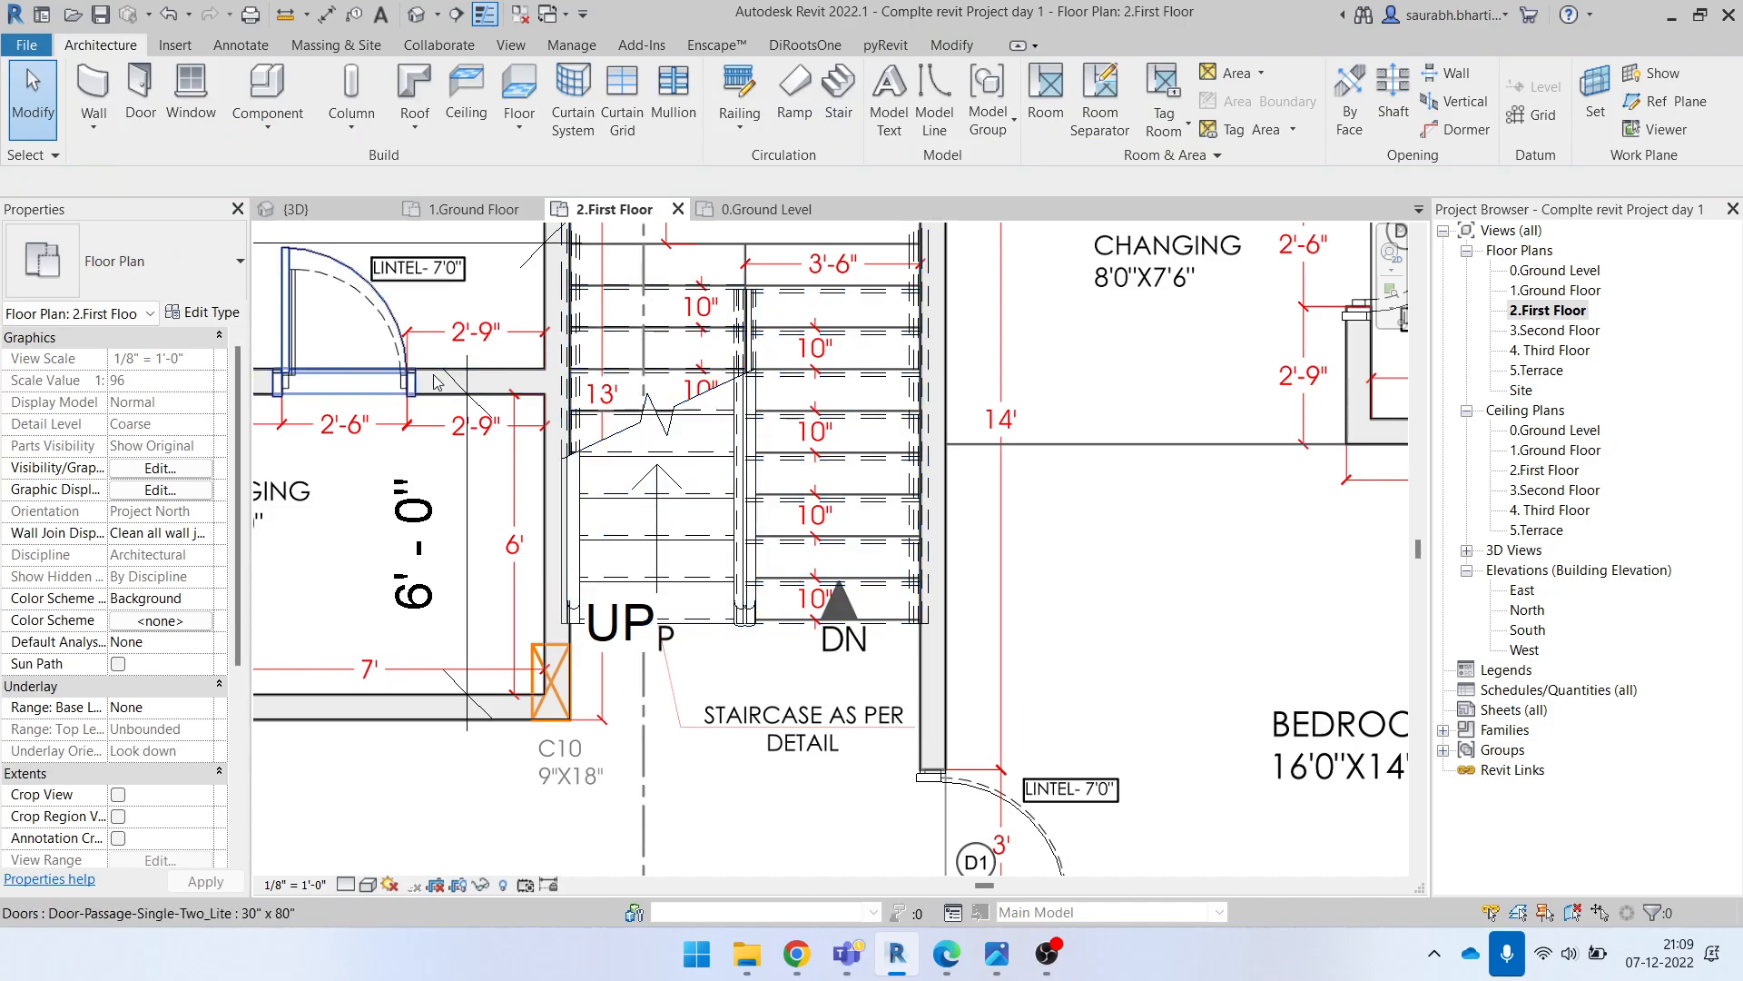
{"action": "left_click", "coordinate": [650, 361]}
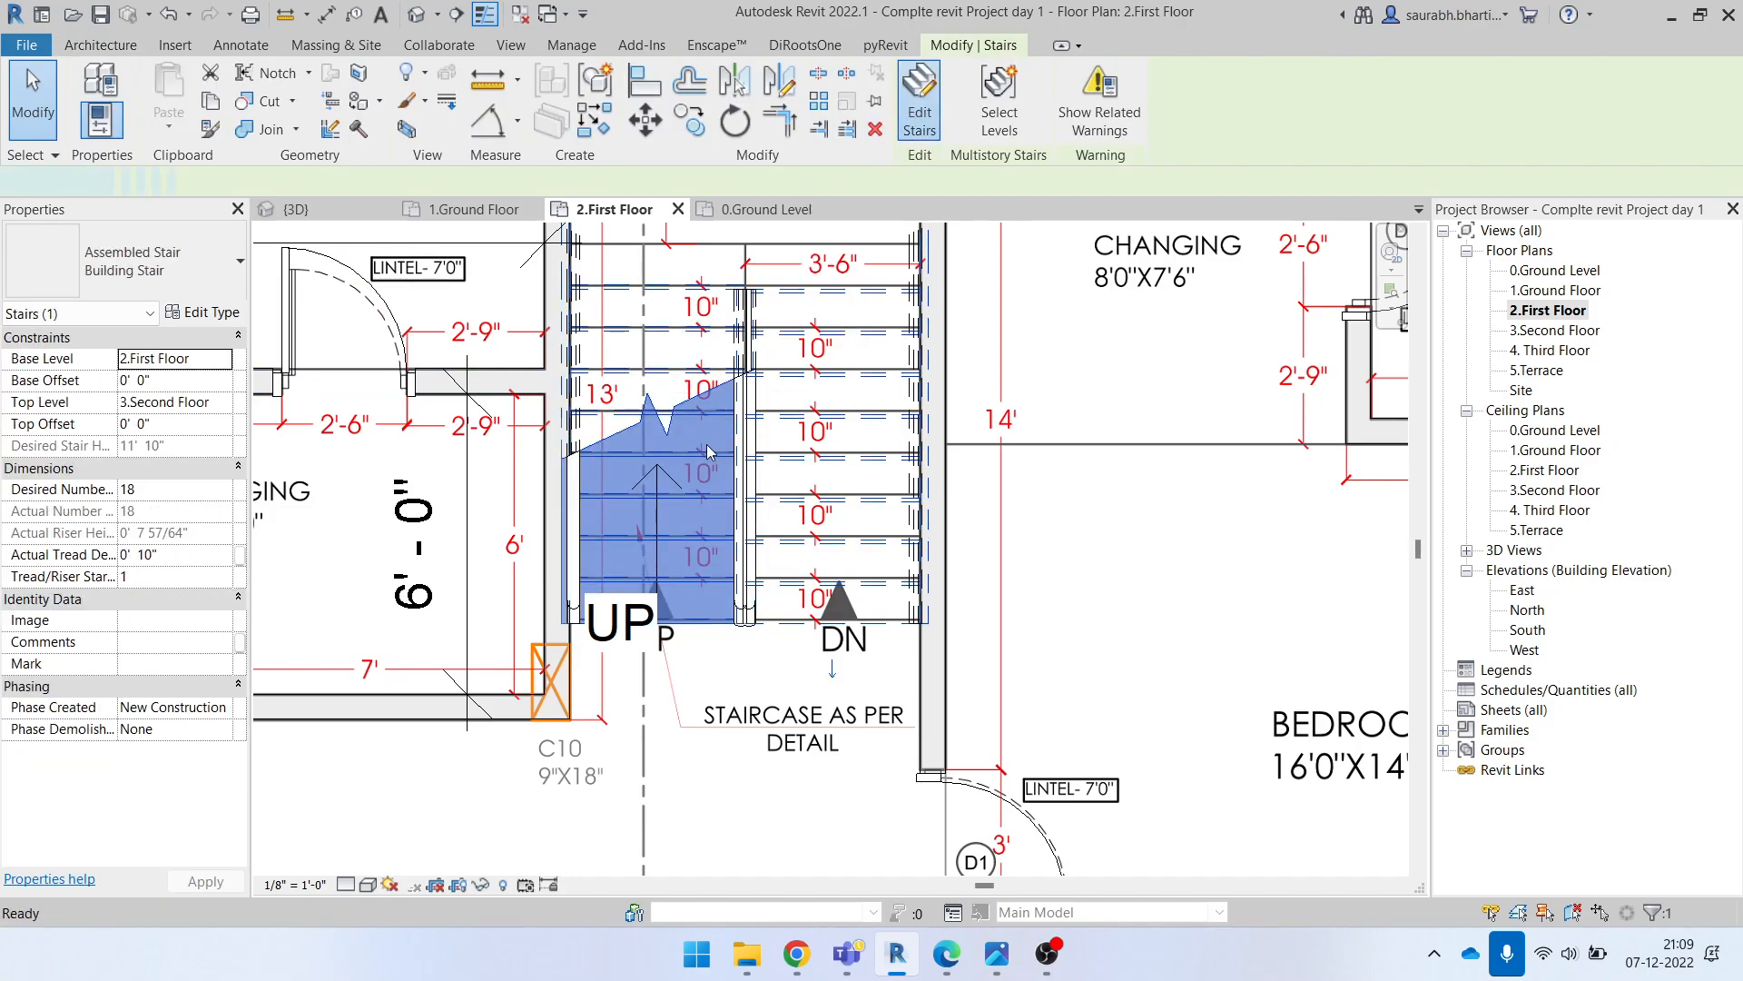
{"action": "double_click", "coordinate": [710, 446]}
{"action": "scroll", "coordinate": [740, 435], "scroll_direction": "up", "scroll_amount": 3}
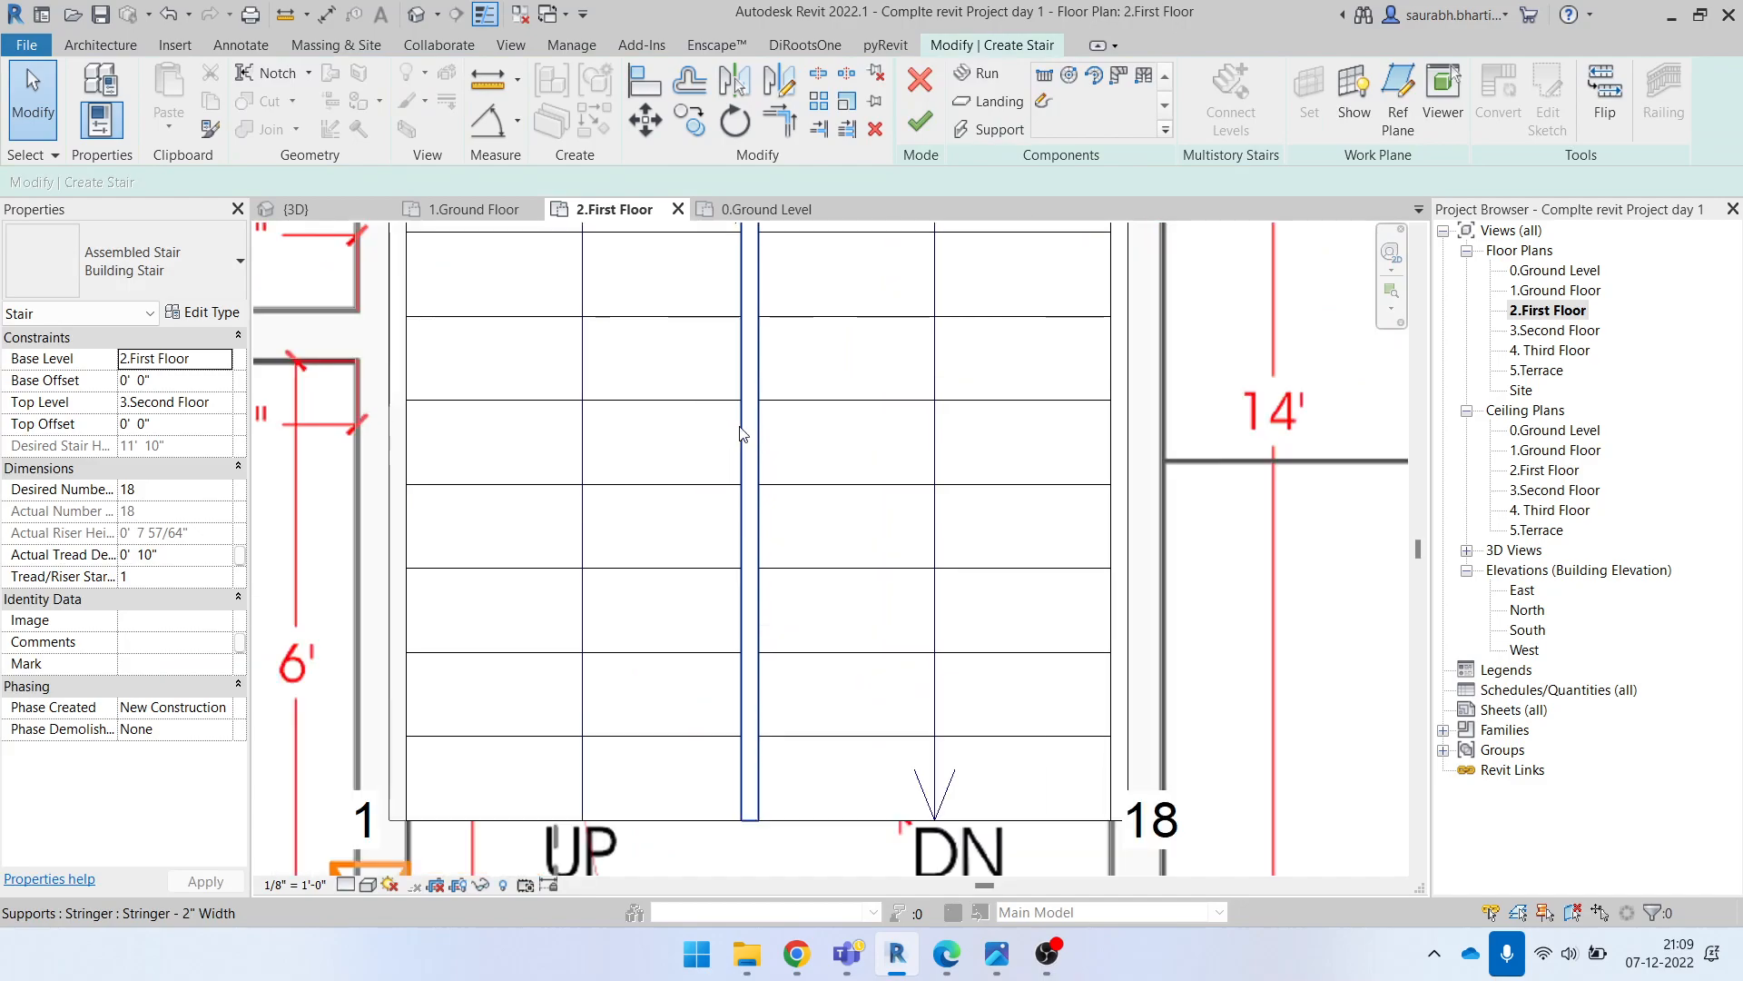
Step: Delete the middle stringer between the two flights and finish the stair edit
{"action": "left_click", "coordinate": [743, 435]}
{"action": "scroll", "coordinate": [755, 467], "scroll_direction": "down", "scroll_amount": 2}
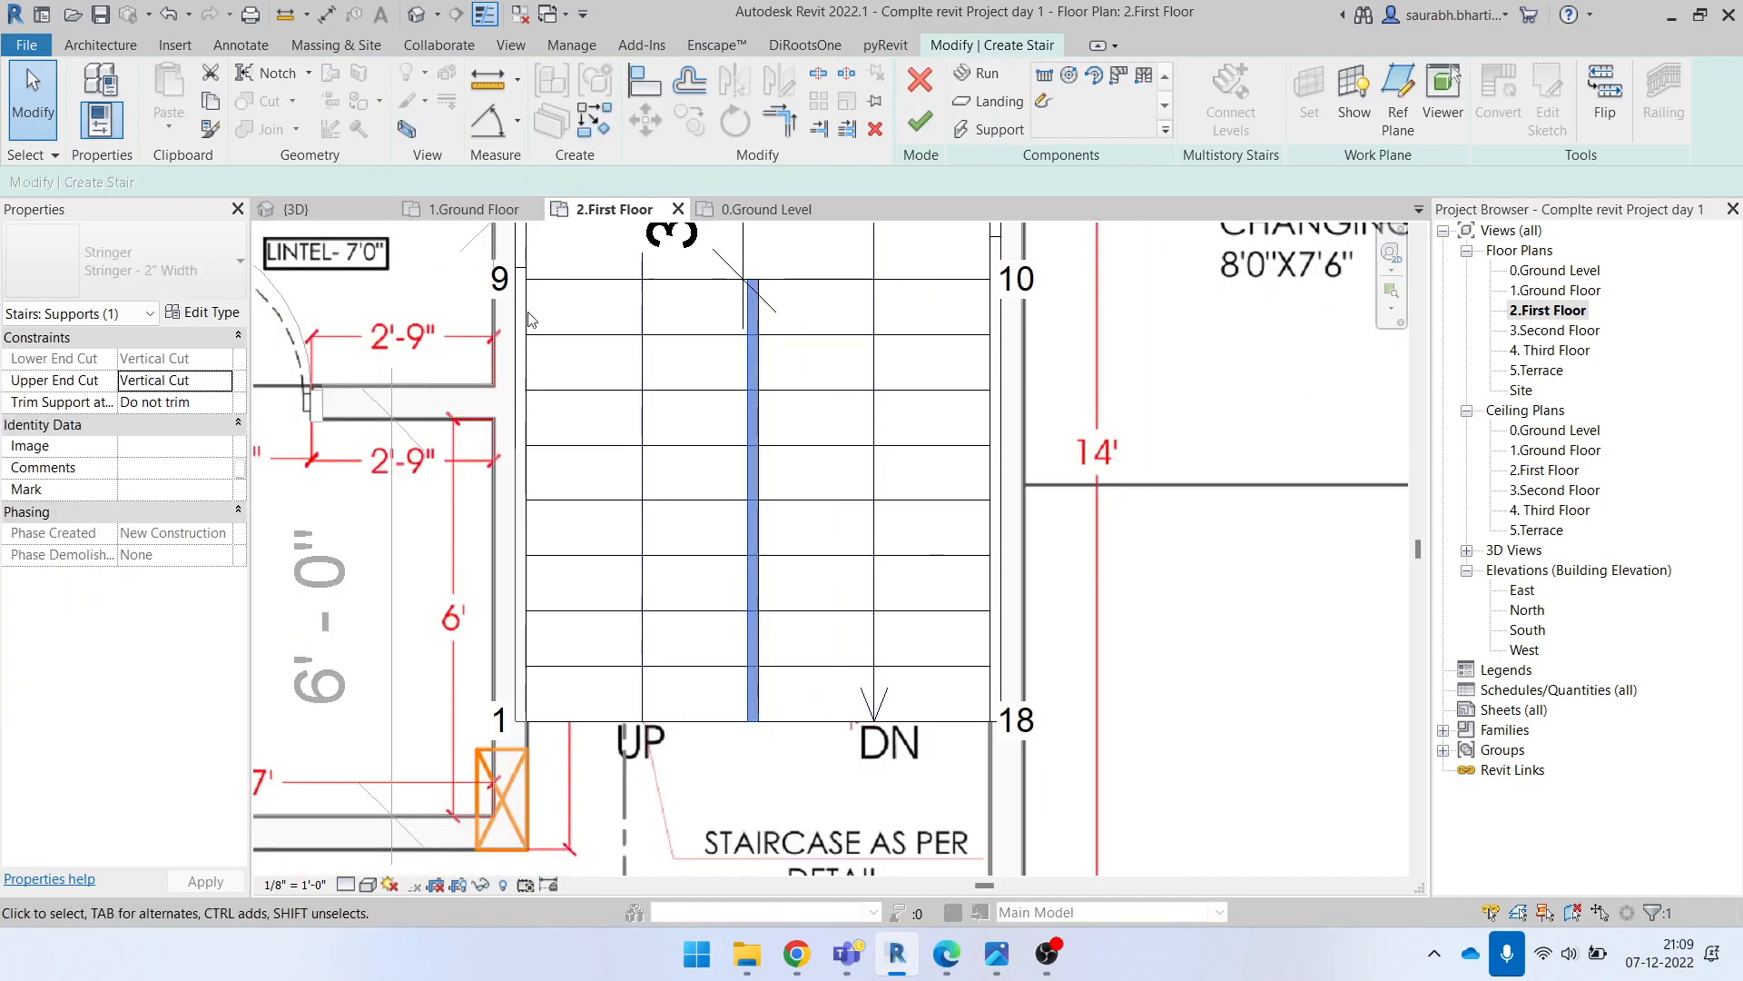
{"action": "key", "text": "Escape"}
{"action": "left_click", "coordinate": [755, 424]}
{"action": "key", "text": "Escape"}
{"action": "left_click", "coordinate": [755, 387]}
{"action": "key", "text": "Escape"}
{"action": "scroll", "coordinate": [760, 385], "scroll_direction": "up", "scroll_amount": 2}
{"action": "left_click", "coordinate": [738, 439]}
{"action": "scroll", "coordinate": [729, 485], "scroll_direction": "down", "scroll_amount": 2}
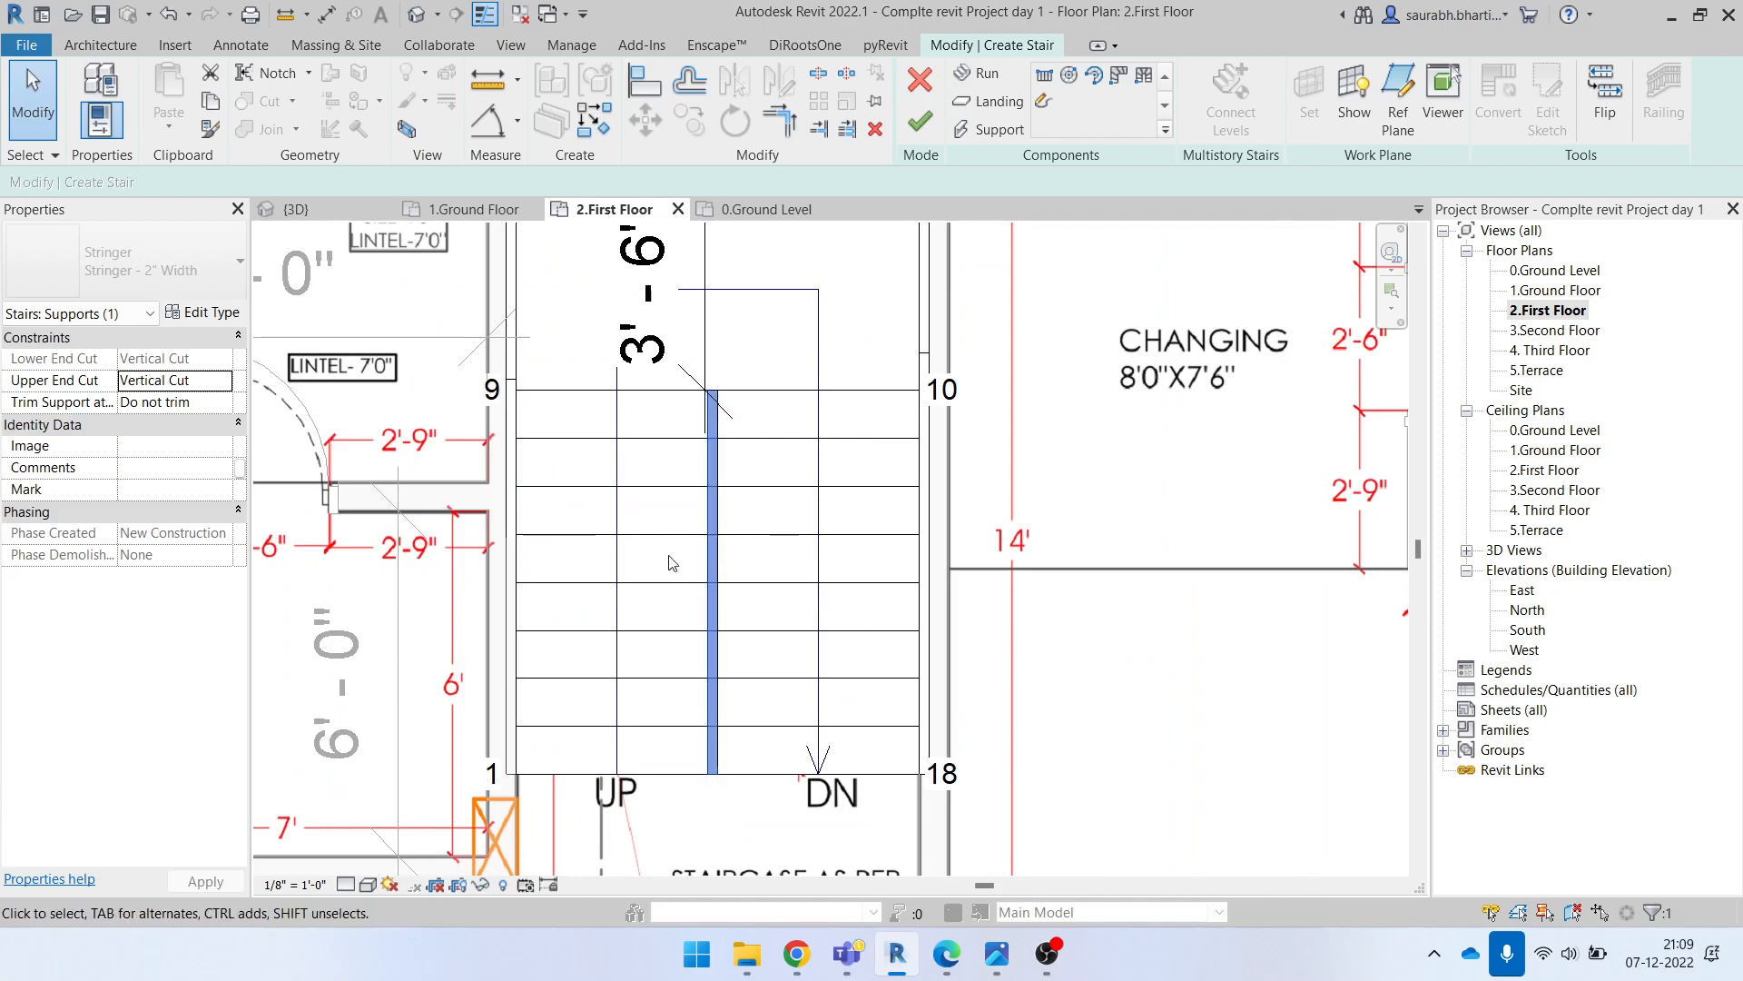
{"action": "scroll", "coordinate": [690, 482], "scroll_direction": "down", "scroll_amount": 2}
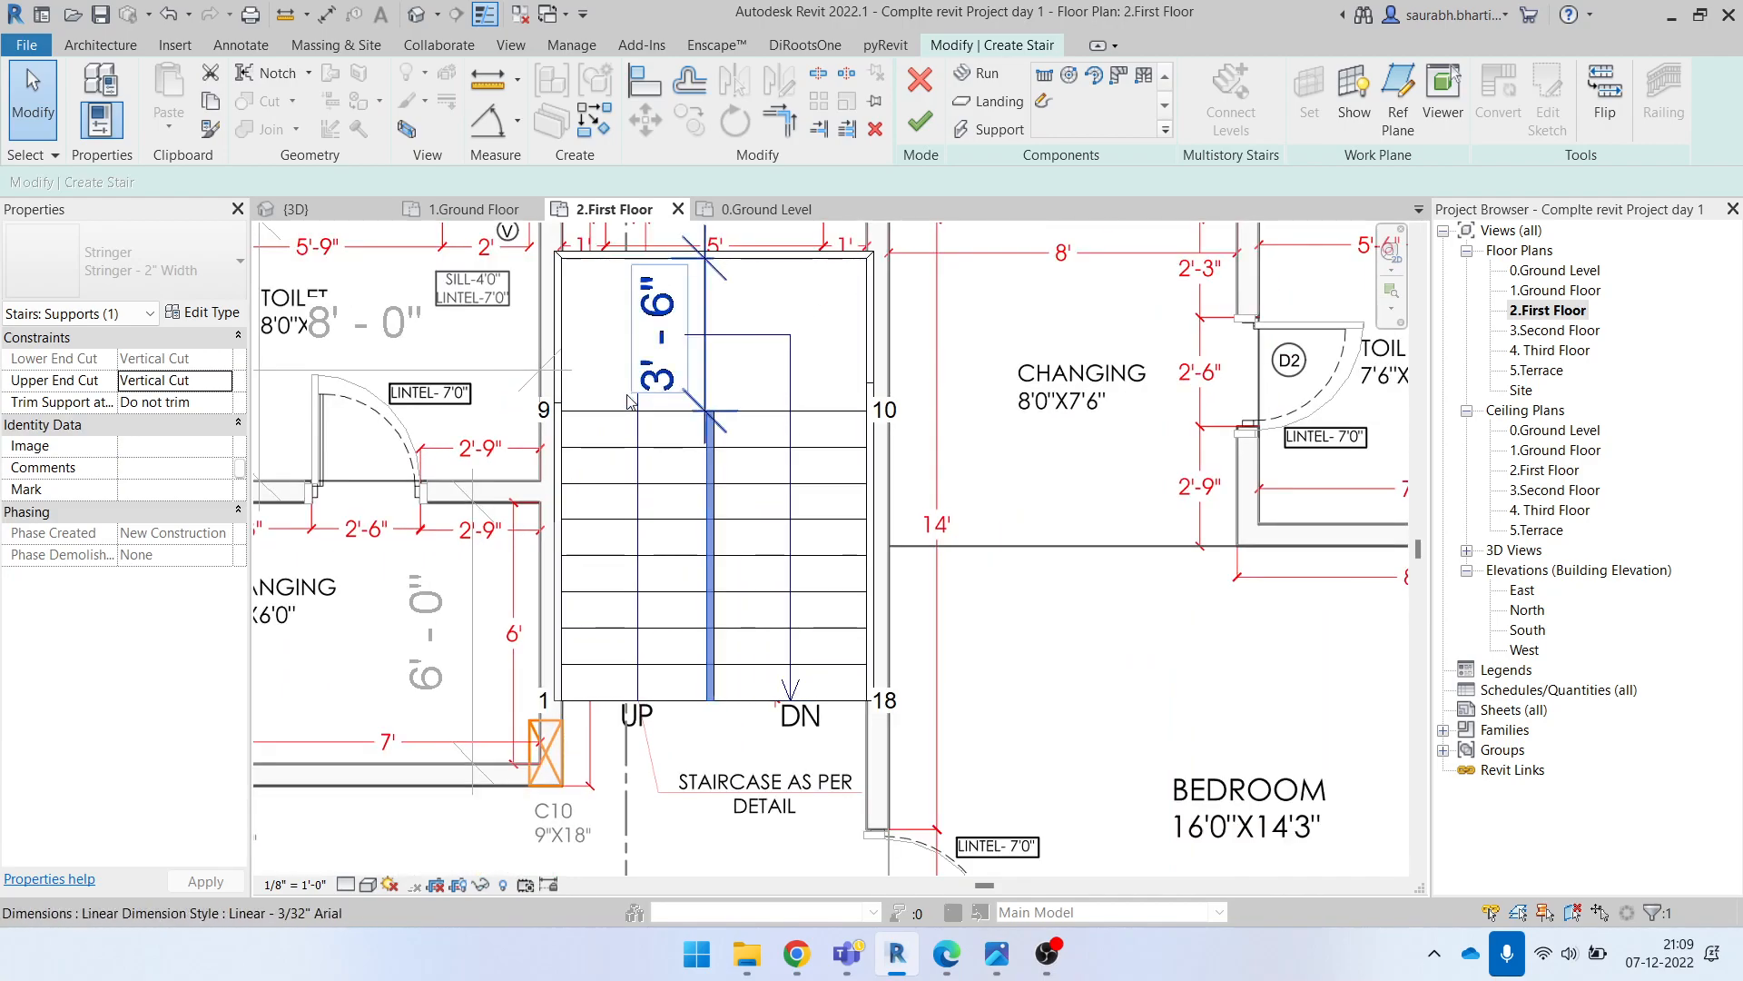
{"action": "key", "text": "Delete"}
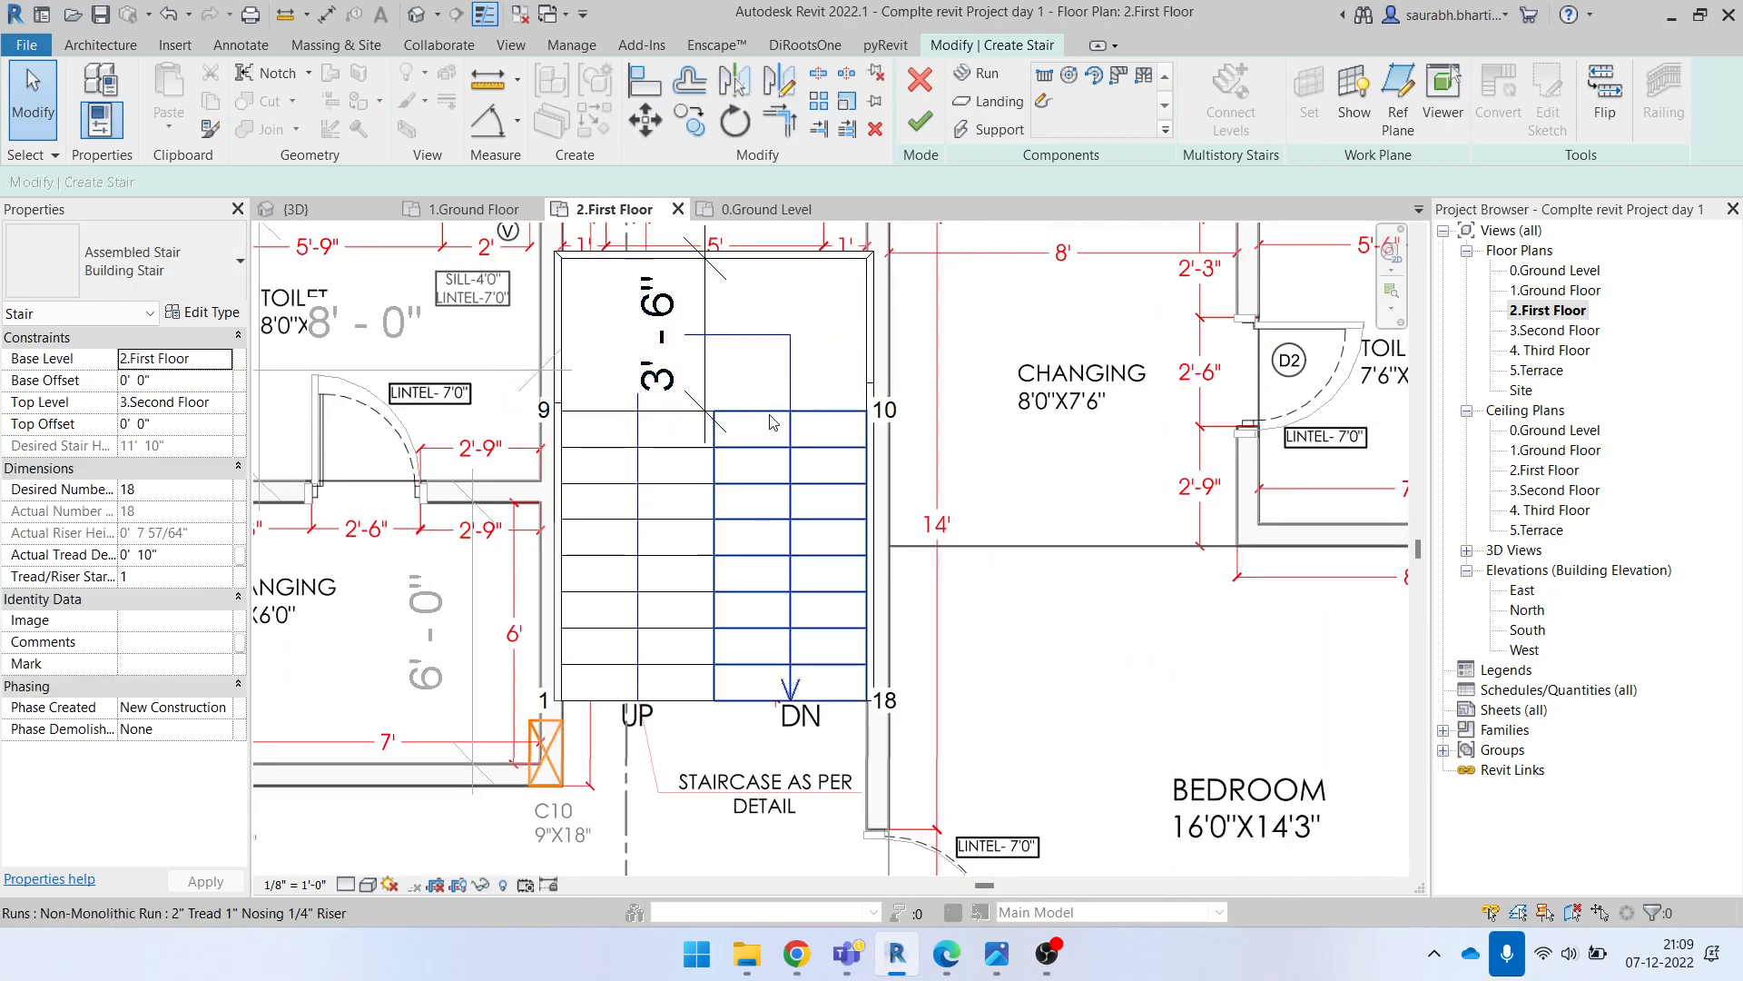
{"action": "left_click", "coordinate": [921, 121]}
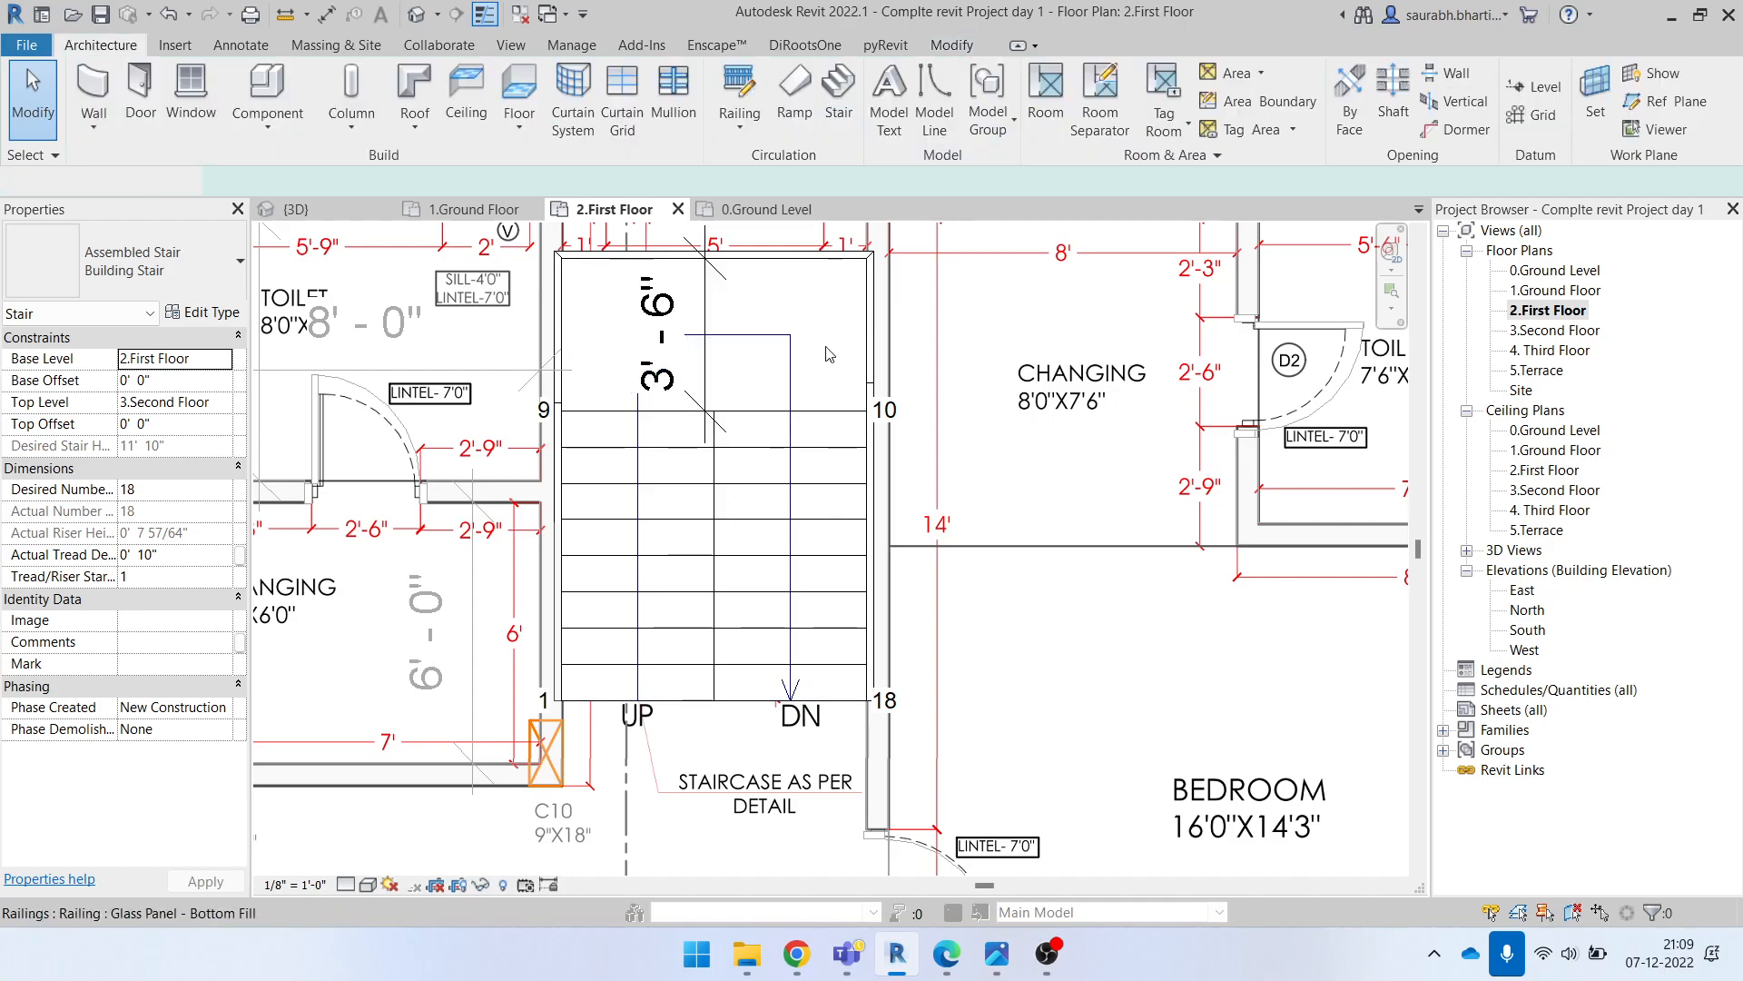
Step: Switch to the 3D view and examine the stair's flights, opening the stair for editing and cancelling the edit
{"action": "left_click", "coordinate": [418, 16]}
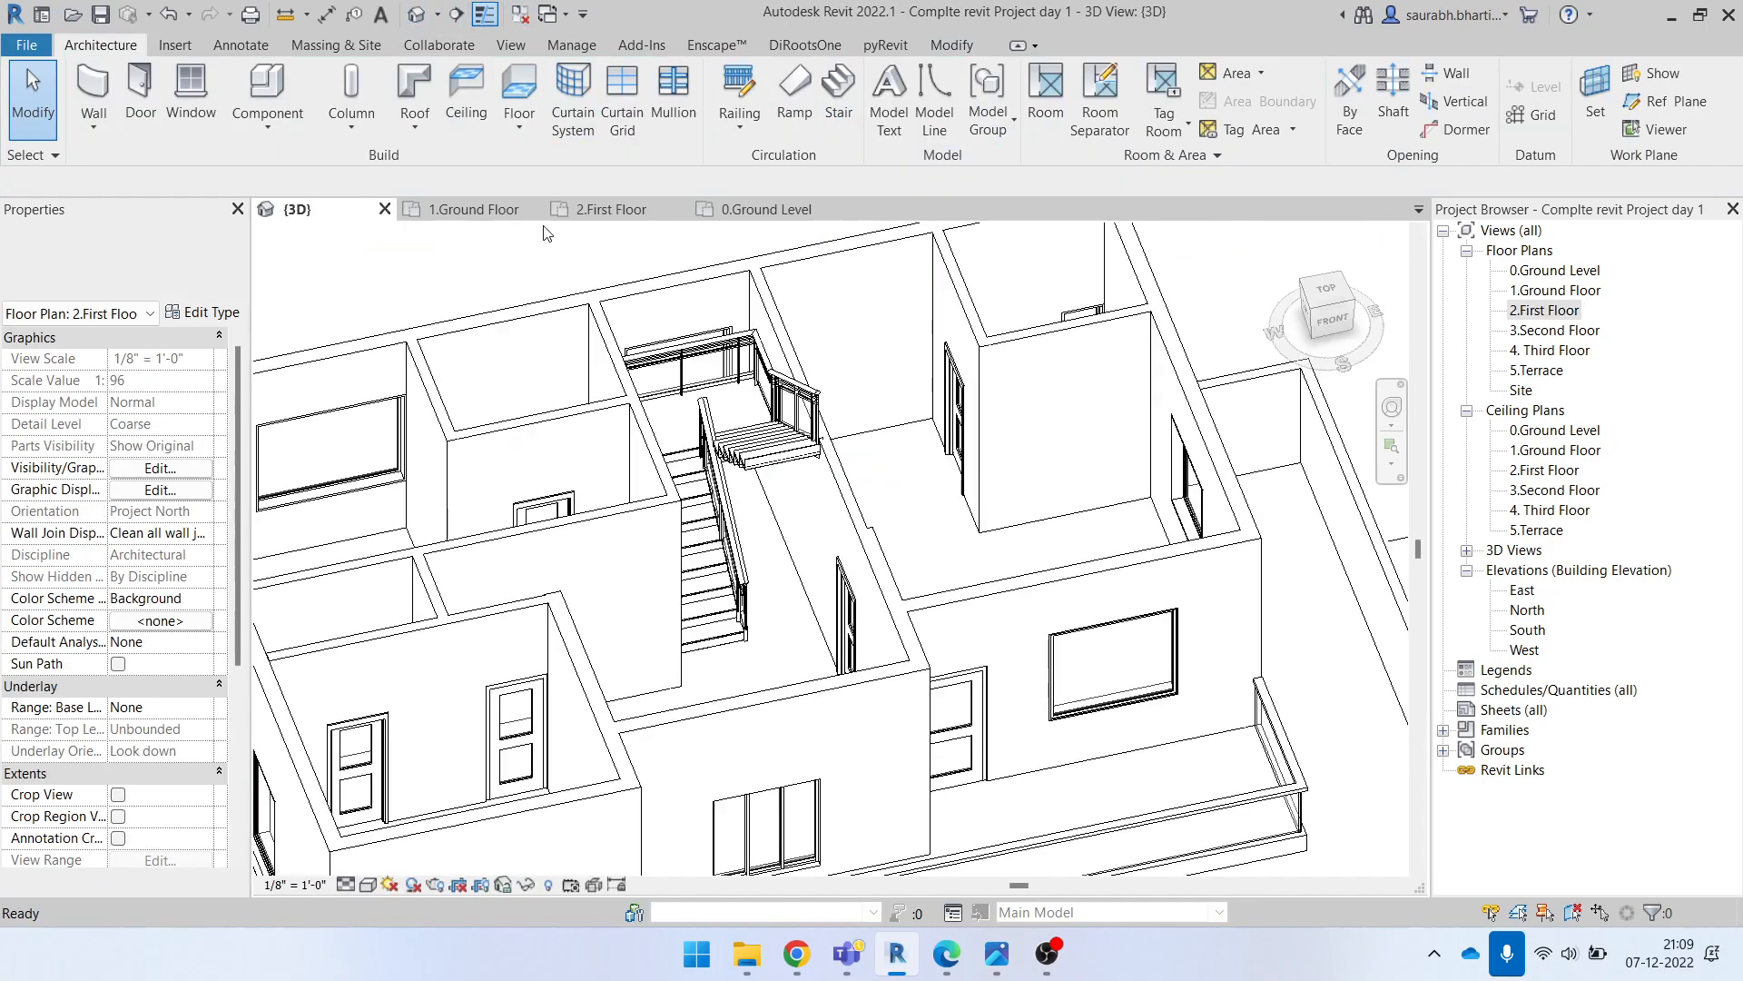
{"action": "scroll", "coordinate": [735, 583], "scroll_direction": "up", "scroll_amount": 6}
{"action": "scroll", "coordinate": [736, 584], "scroll_direction": "up", "scroll_amount": 3}
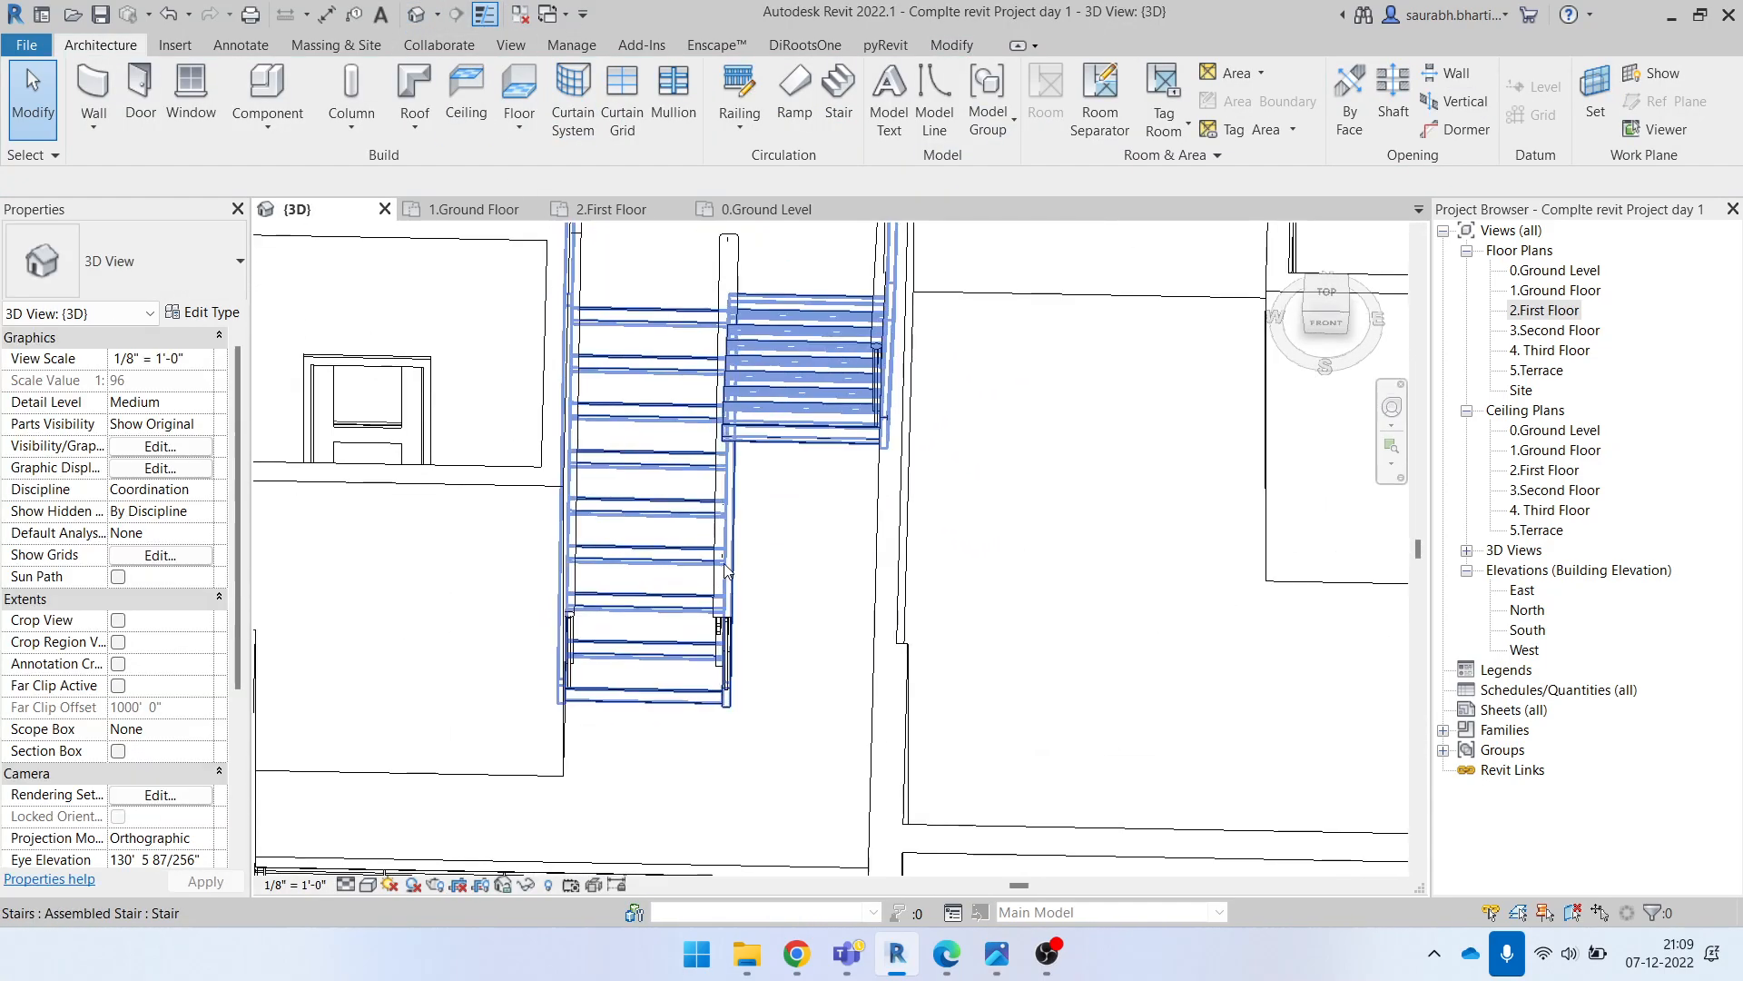
{"action": "left_click", "coordinate": [730, 581]}
{"action": "double_click", "coordinate": [722, 595]}
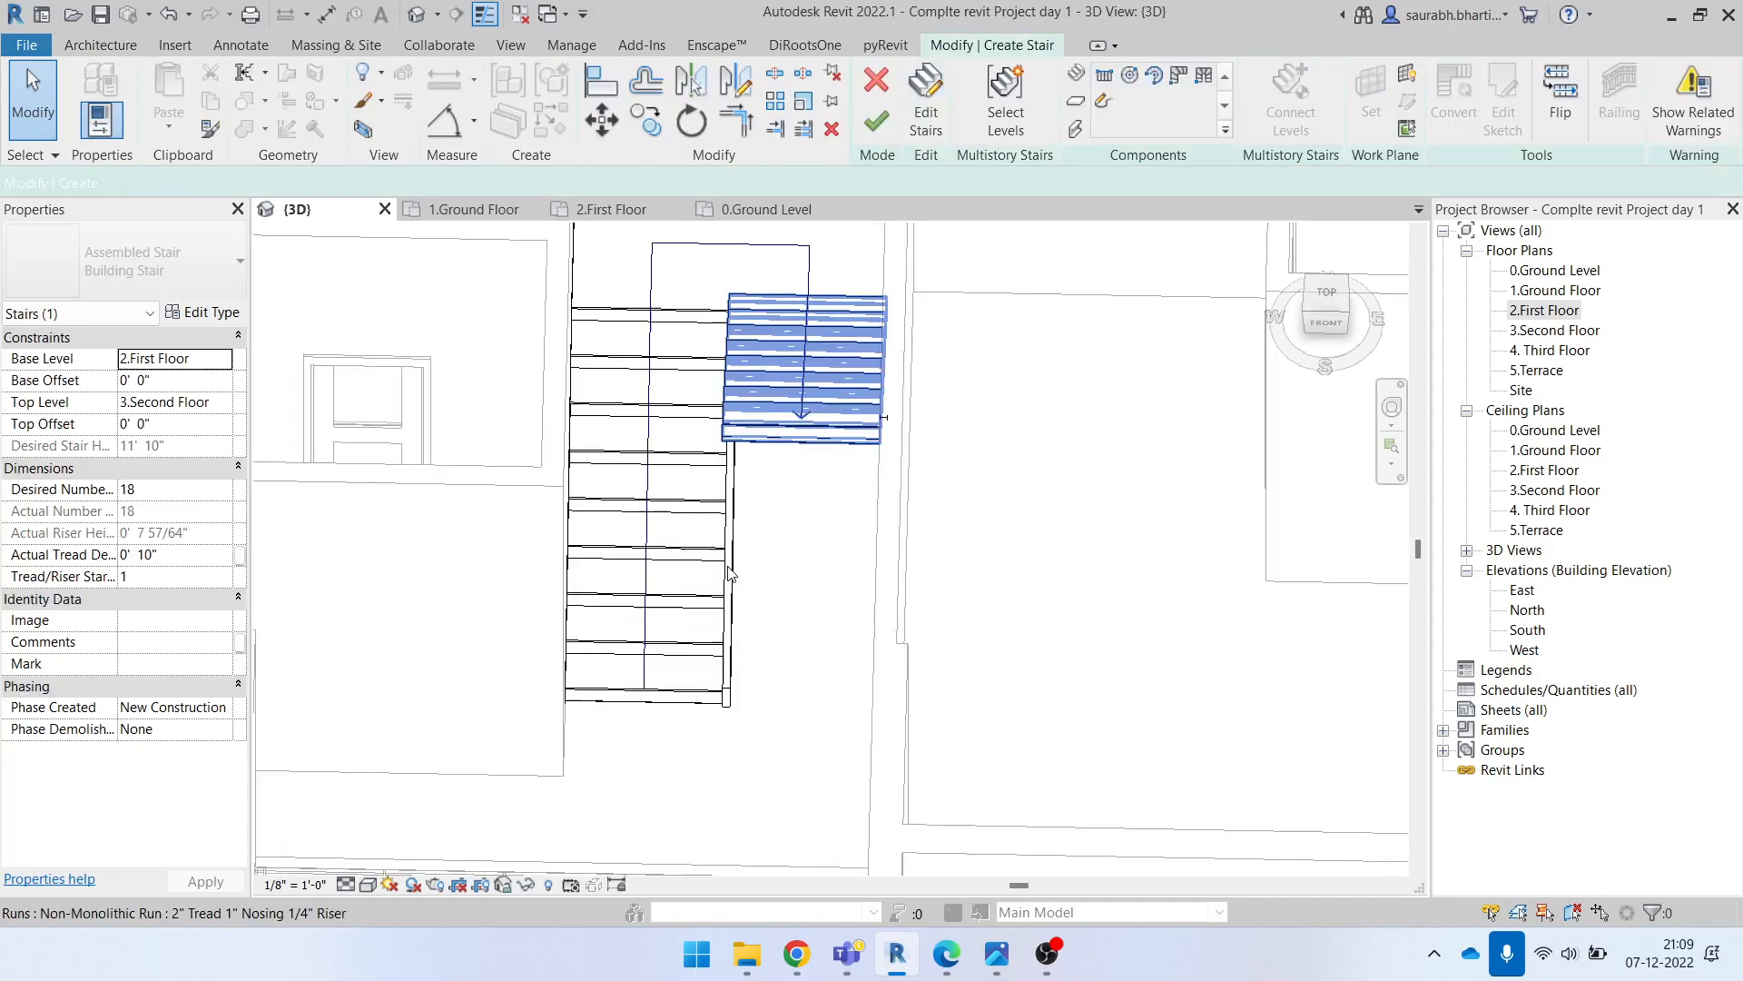
{"action": "middle_click_drag", "start_coordinate": [721, 594], "coordinate": [799, 345], "text": "shift"}
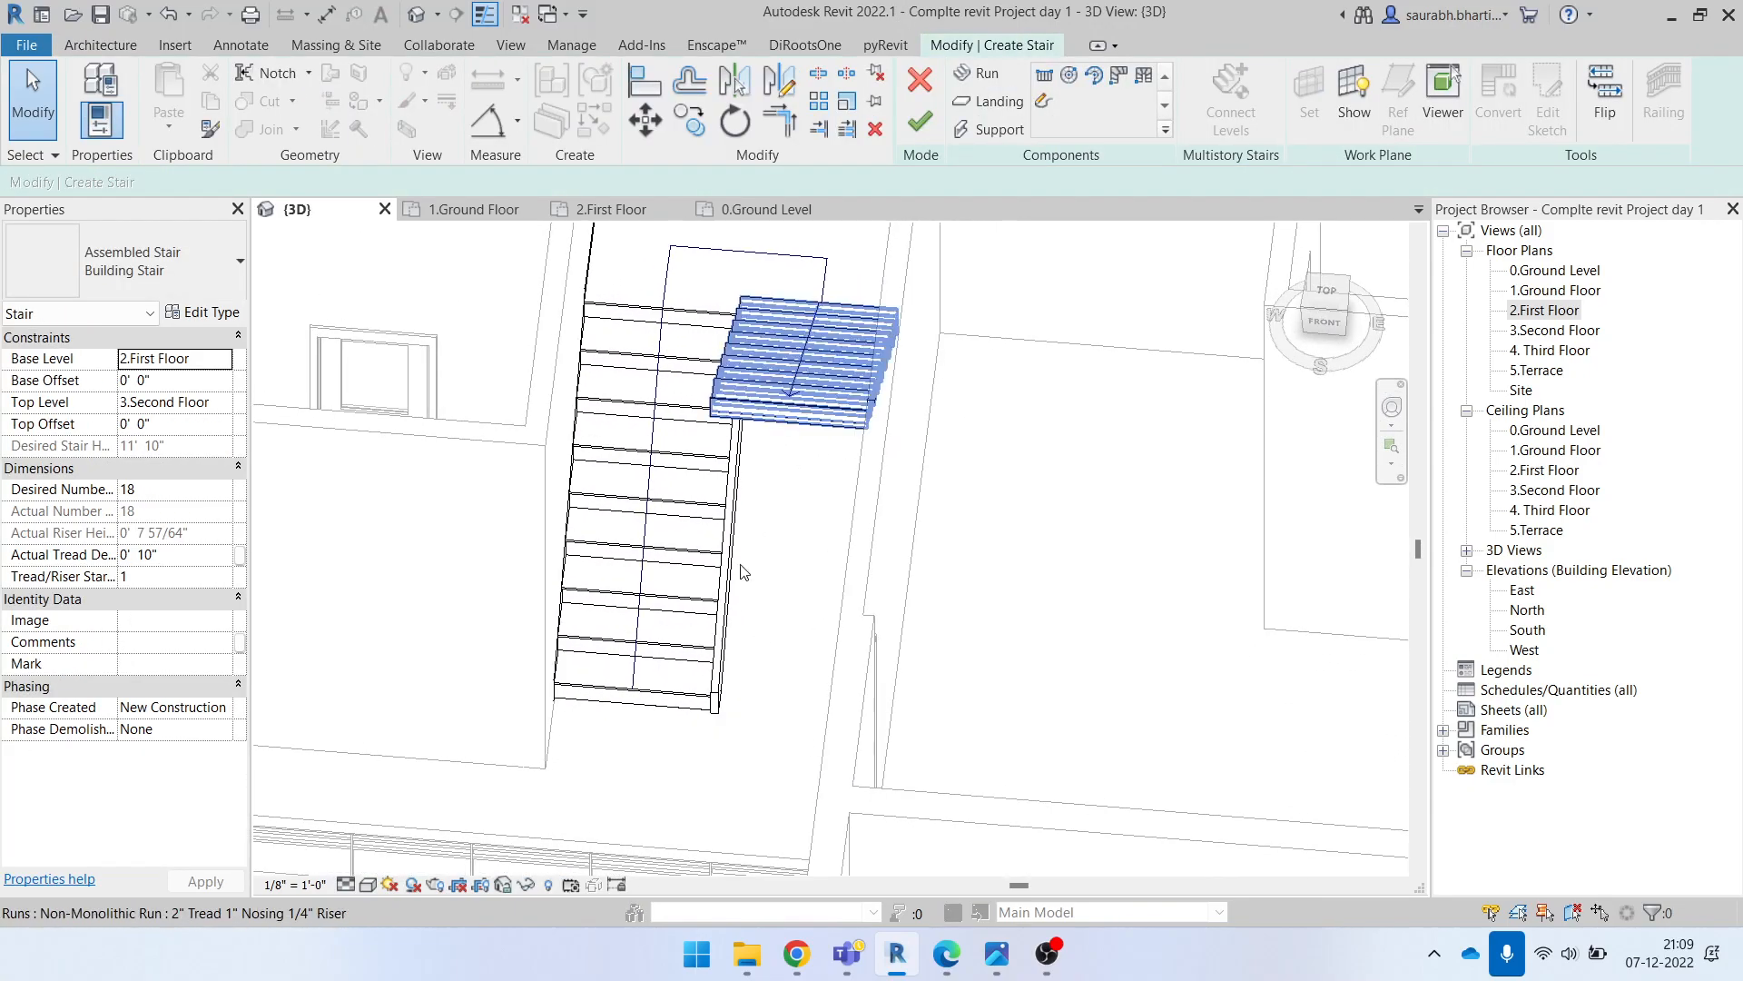
{"action": "left_click", "coordinate": [920, 85]}
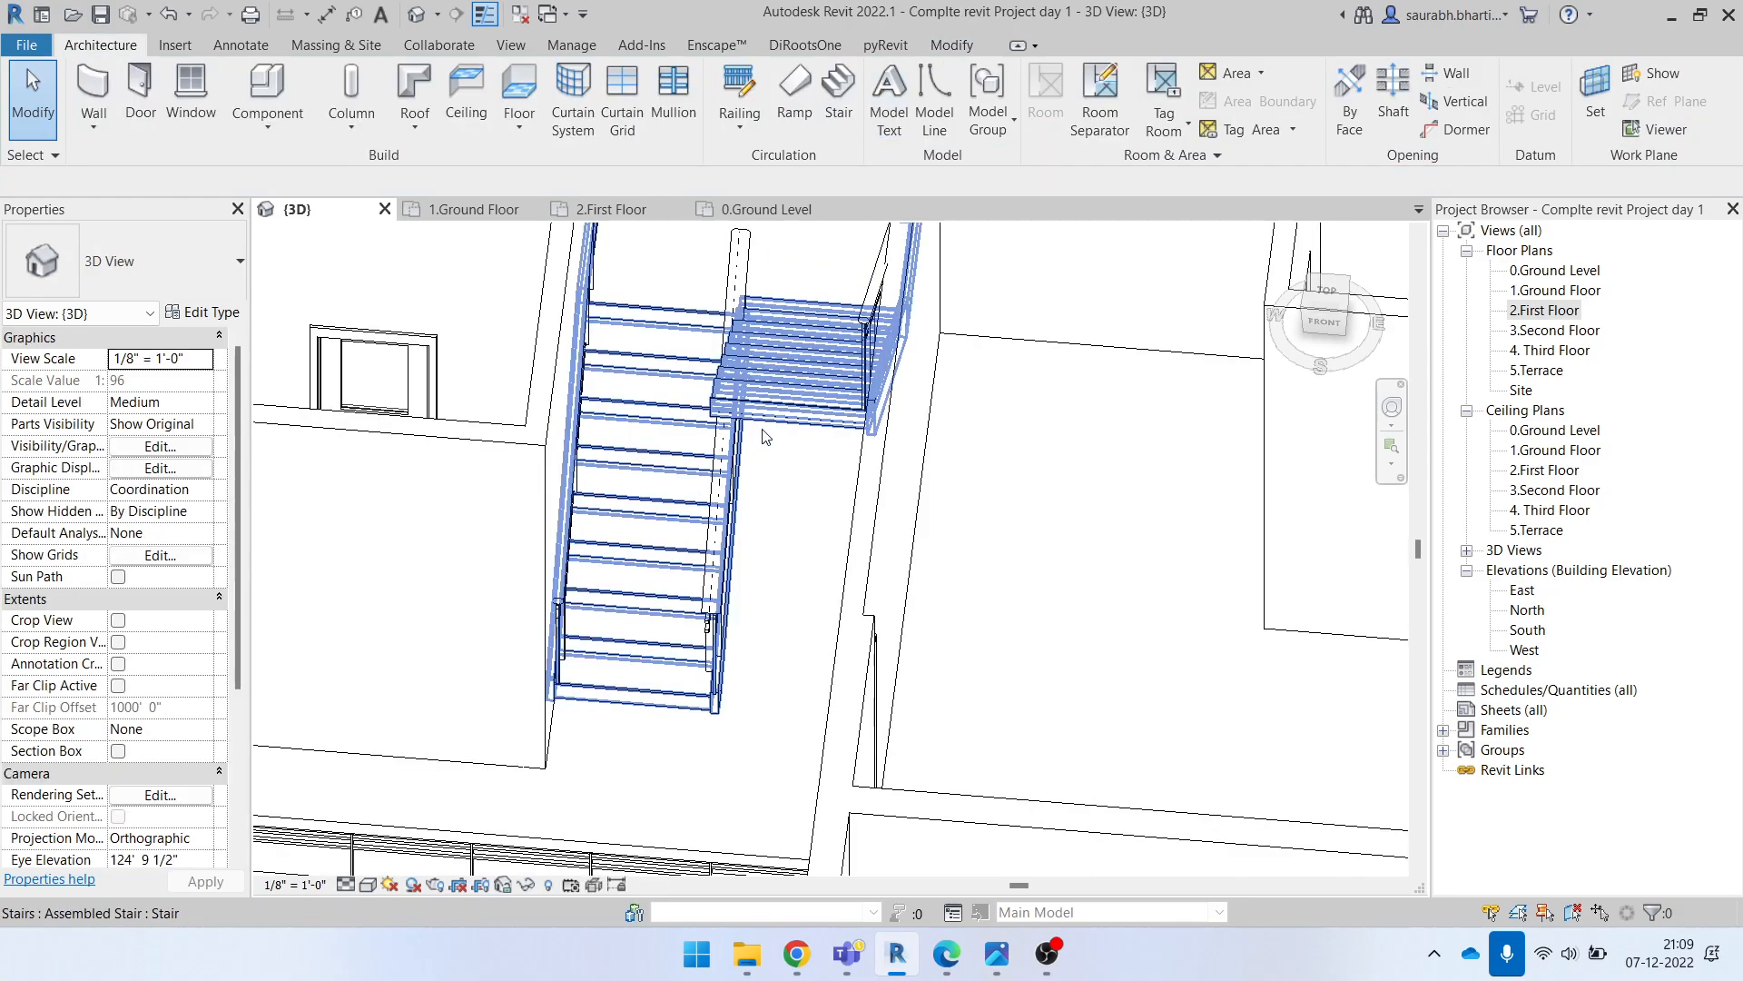
{"action": "left_click", "coordinate": [761, 478]}
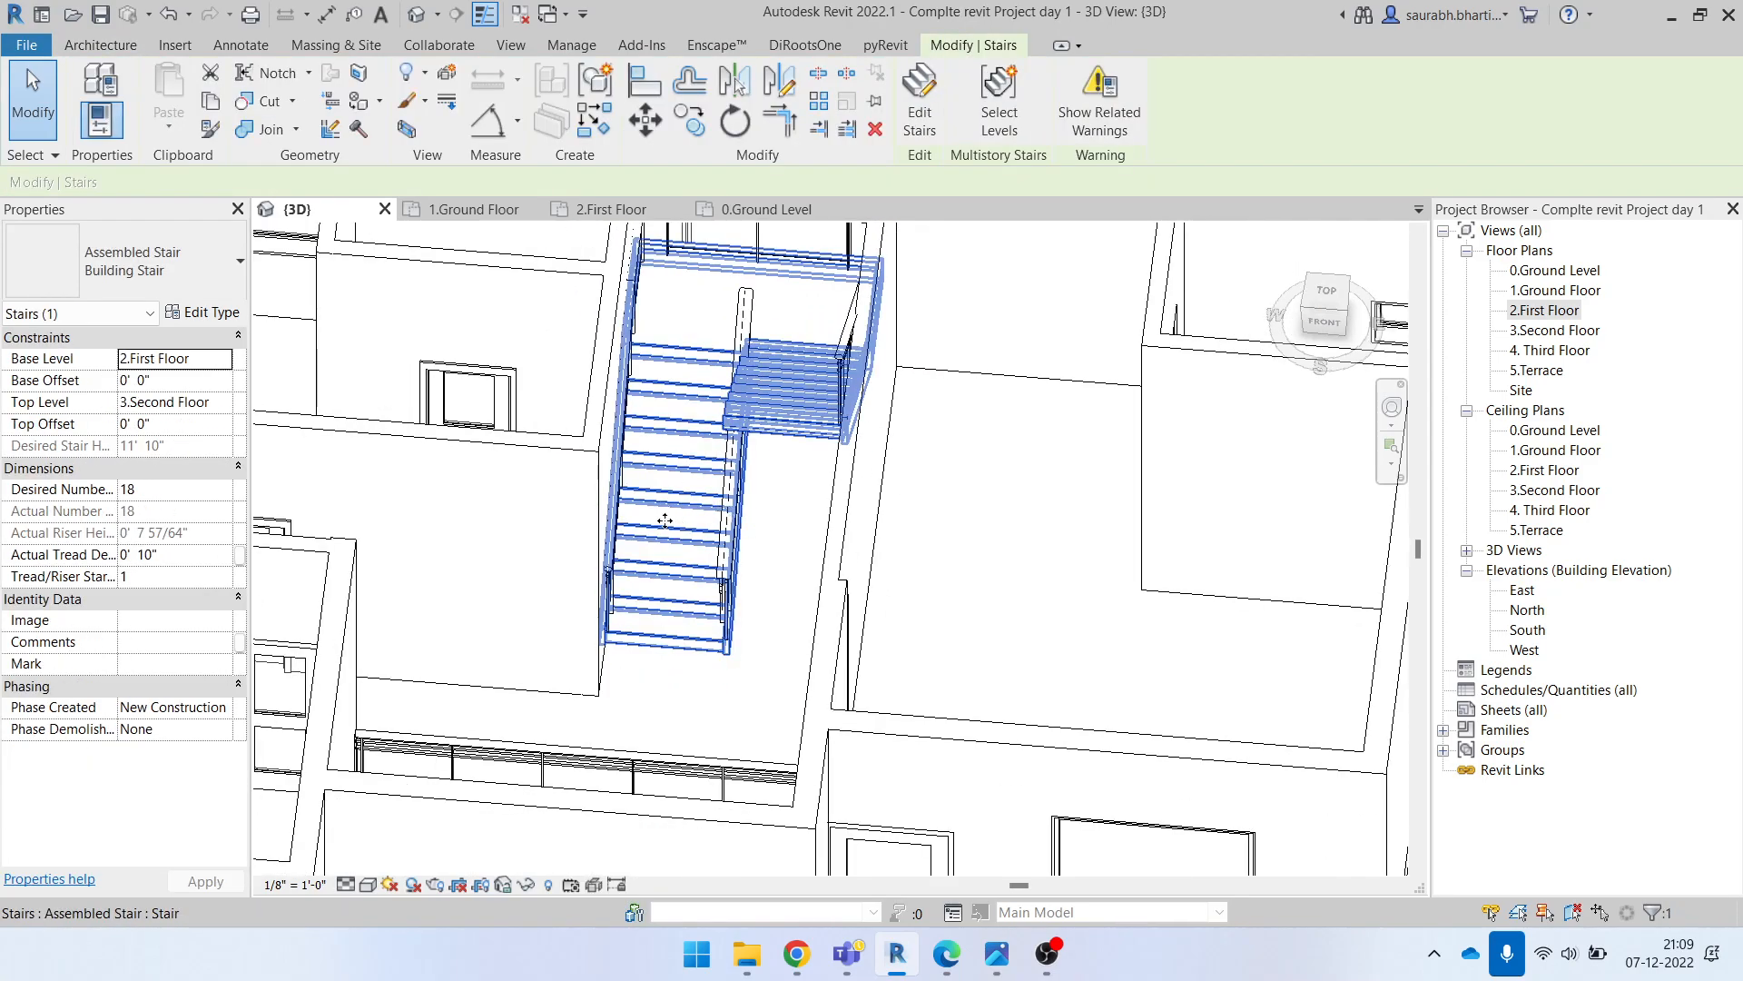
{"action": "key", "text": "Escape"}
{"action": "left_click", "coordinate": [739, 90]}
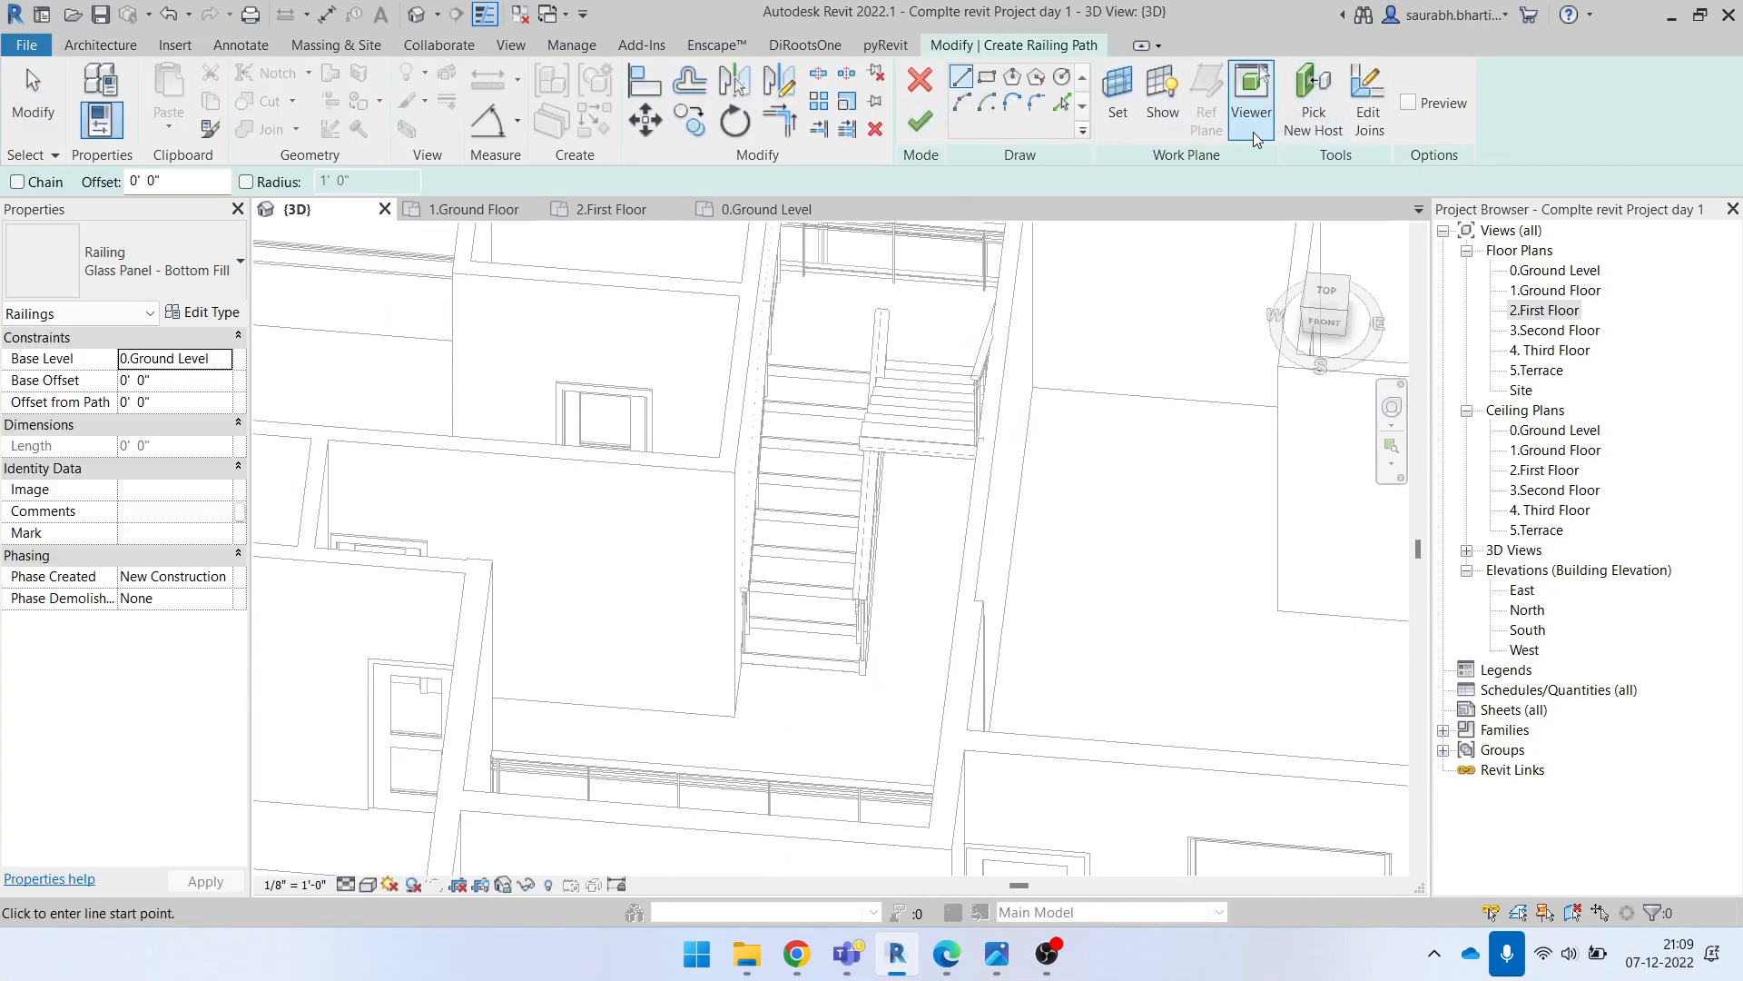
{"action": "left_click", "coordinate": [1314, 100]}
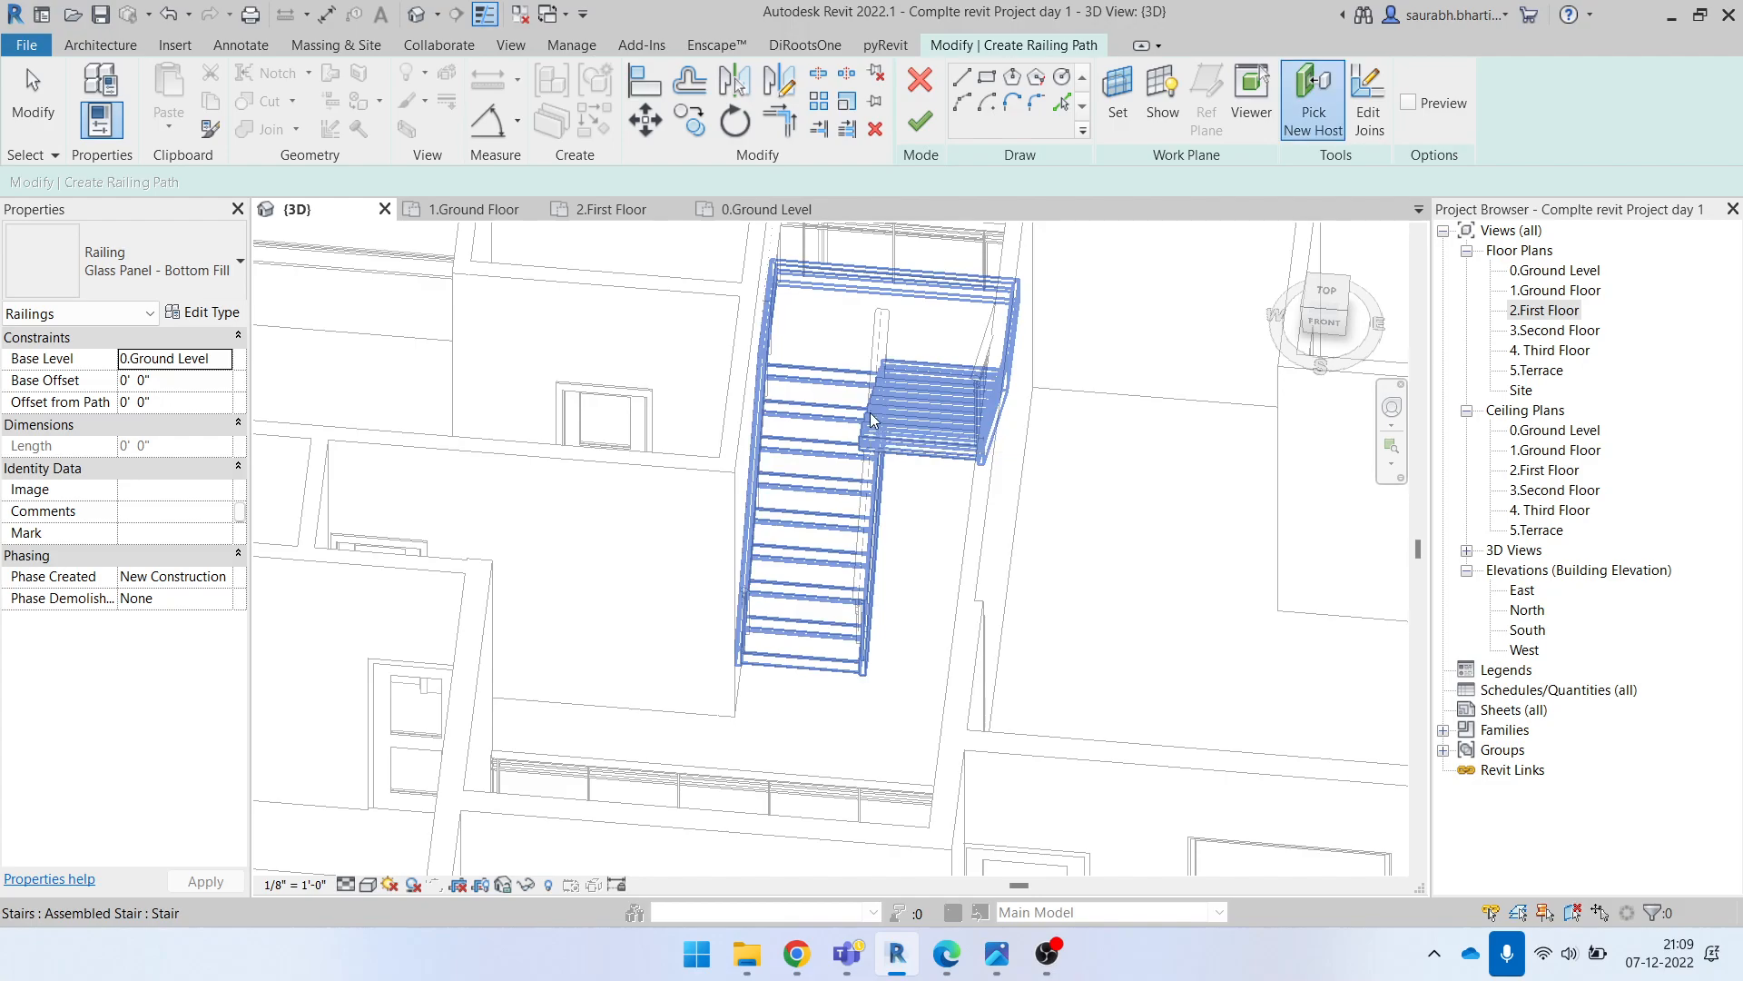
{"action": "left_click", "coordinate": [872, 420]}
{"action": "middle_click_drag", "start_coordinate": [759, 623], "coordinate": [1006, 701], "text": "shift"}
{"action": "left_click", "coordinate": [922, 83]}
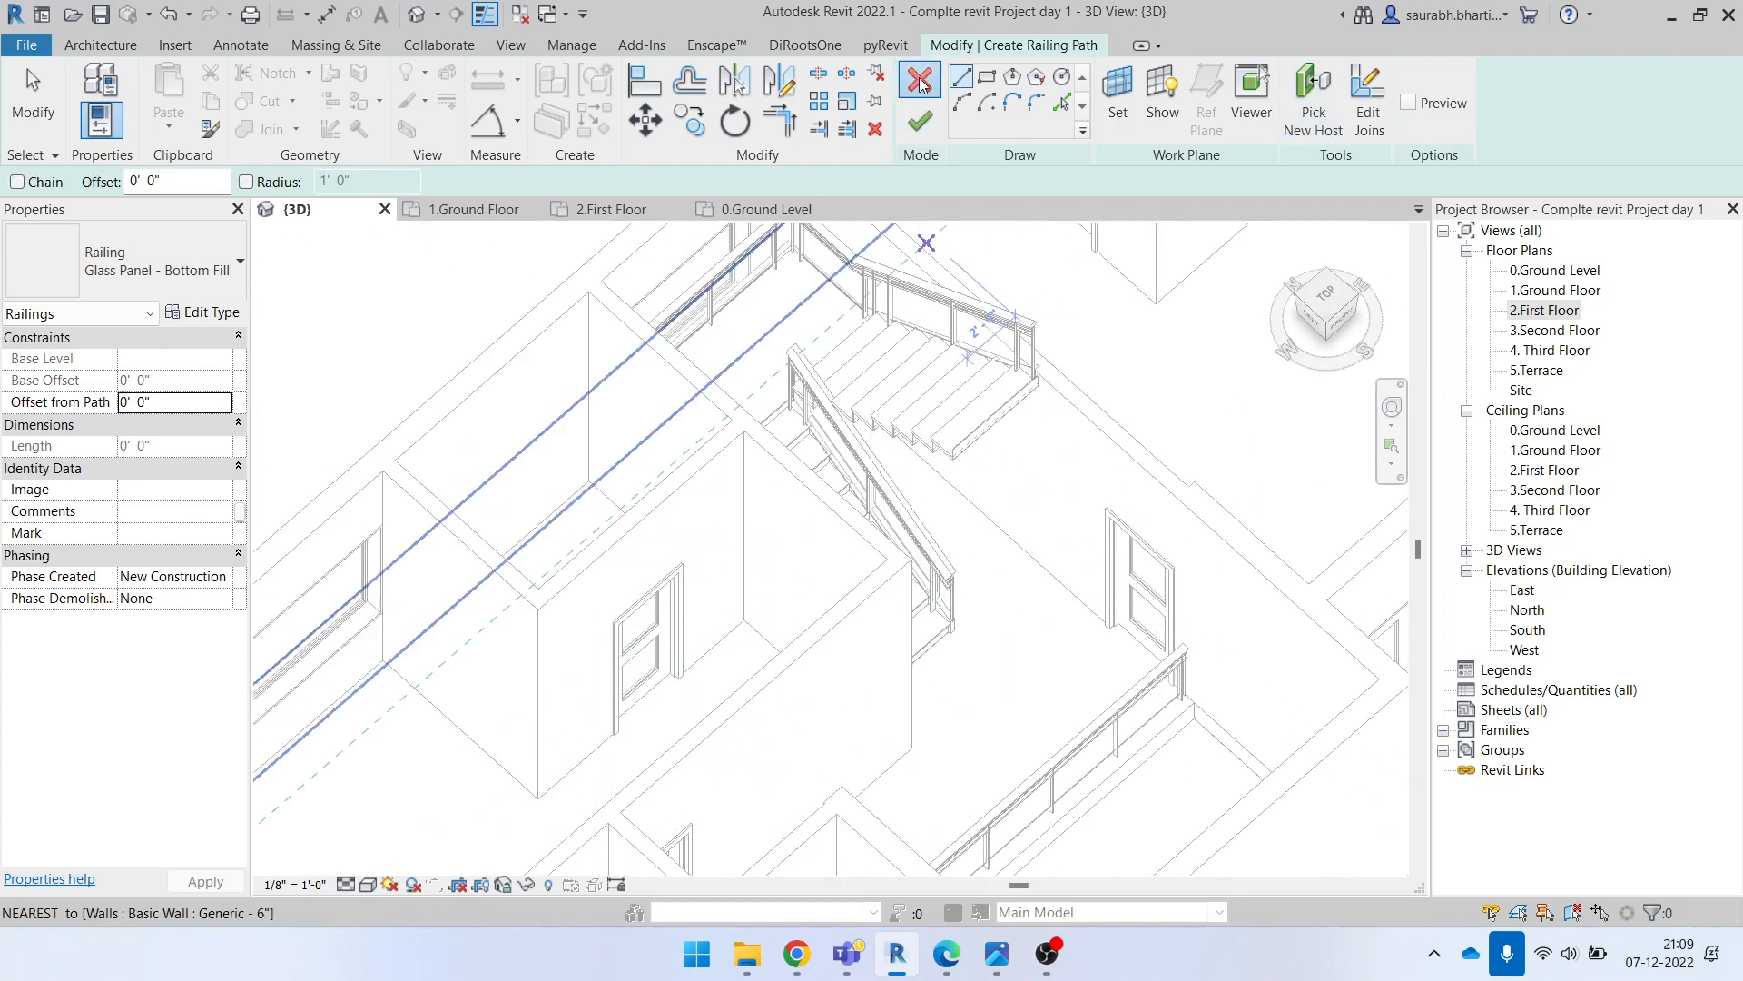
Step: Delete the outer glass panel railing that runs along the walls around the stair and landing
{"action": "left_click", "coordinate": [963, 495]}
{"action": "left_click", "coordinate": [736, 463]}
{"action": "middle_click_drag", "start_coordinate": [981, 579], "coordinate": [845, 635], "text": "shift"}
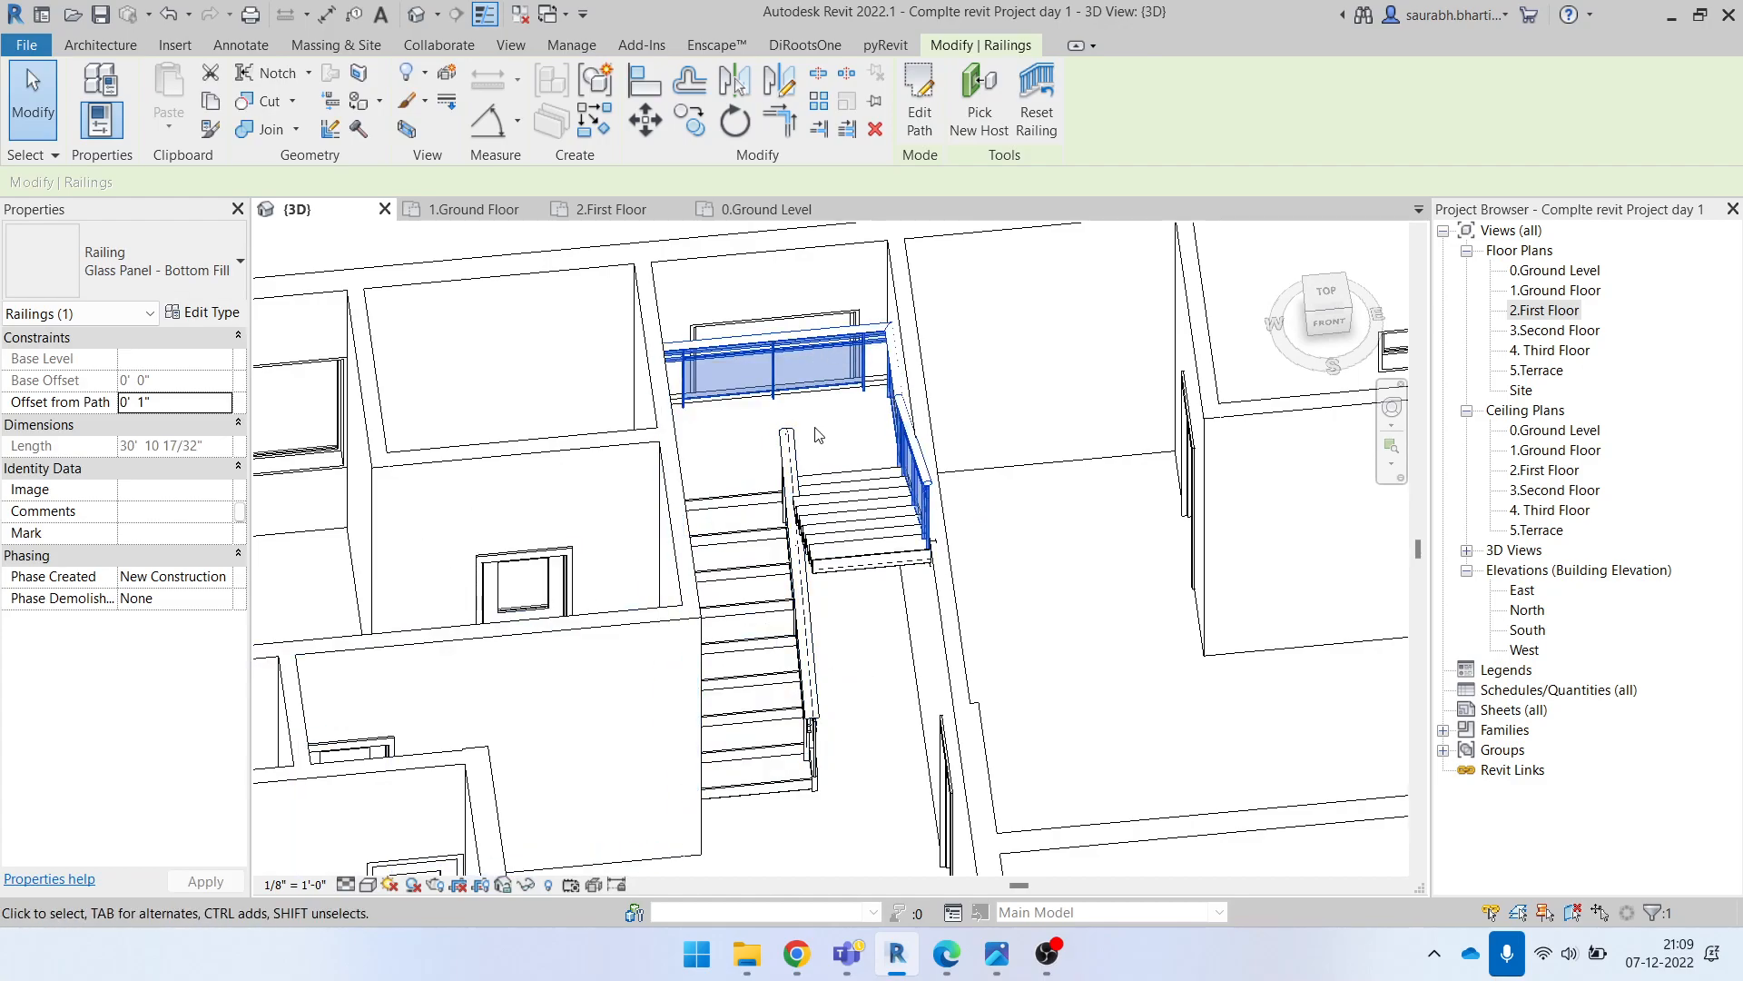
{"action": "middle_click_drag", "start_coordinate": [829, 536], "coordinate": [832, 648], "text": "shift"}
{"action": "scroll", "coordinate": [780, 431], "scroll_direction": "up", "scroll_amount": 3}
{"action": "key", "text": "Escape"}
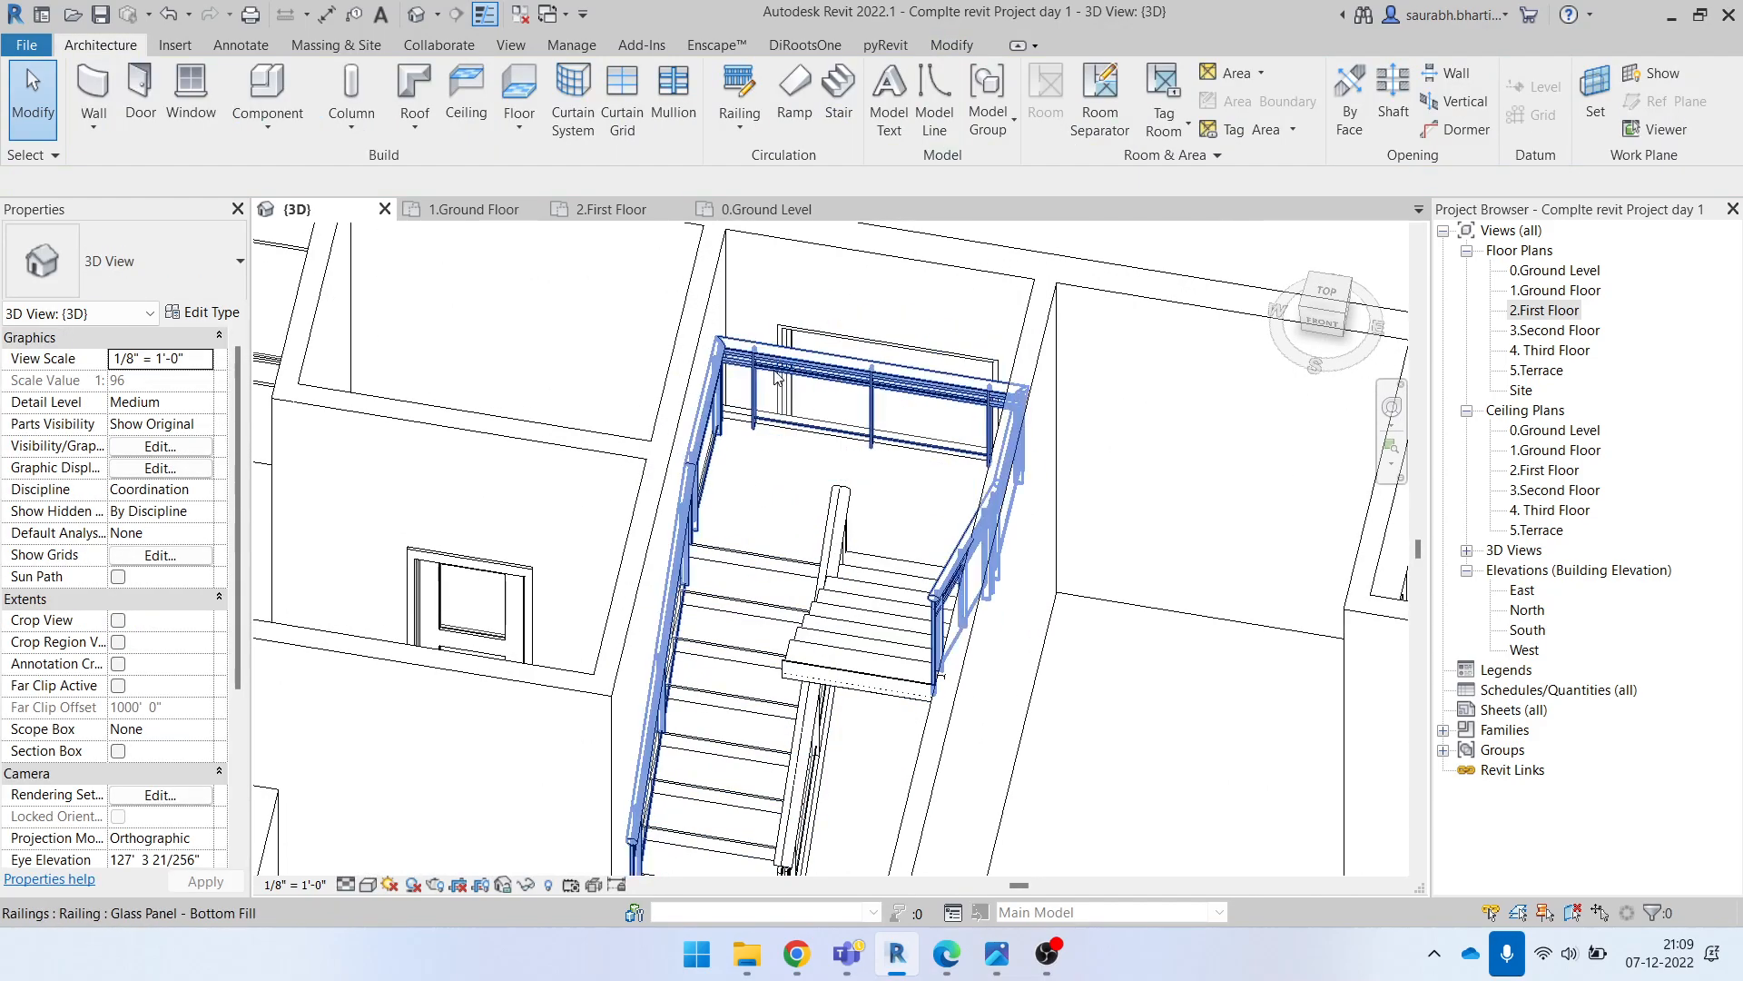
{"action": "left_click", "coordinate": [774, 370]}
{"action": "key", "text": "Escape"}
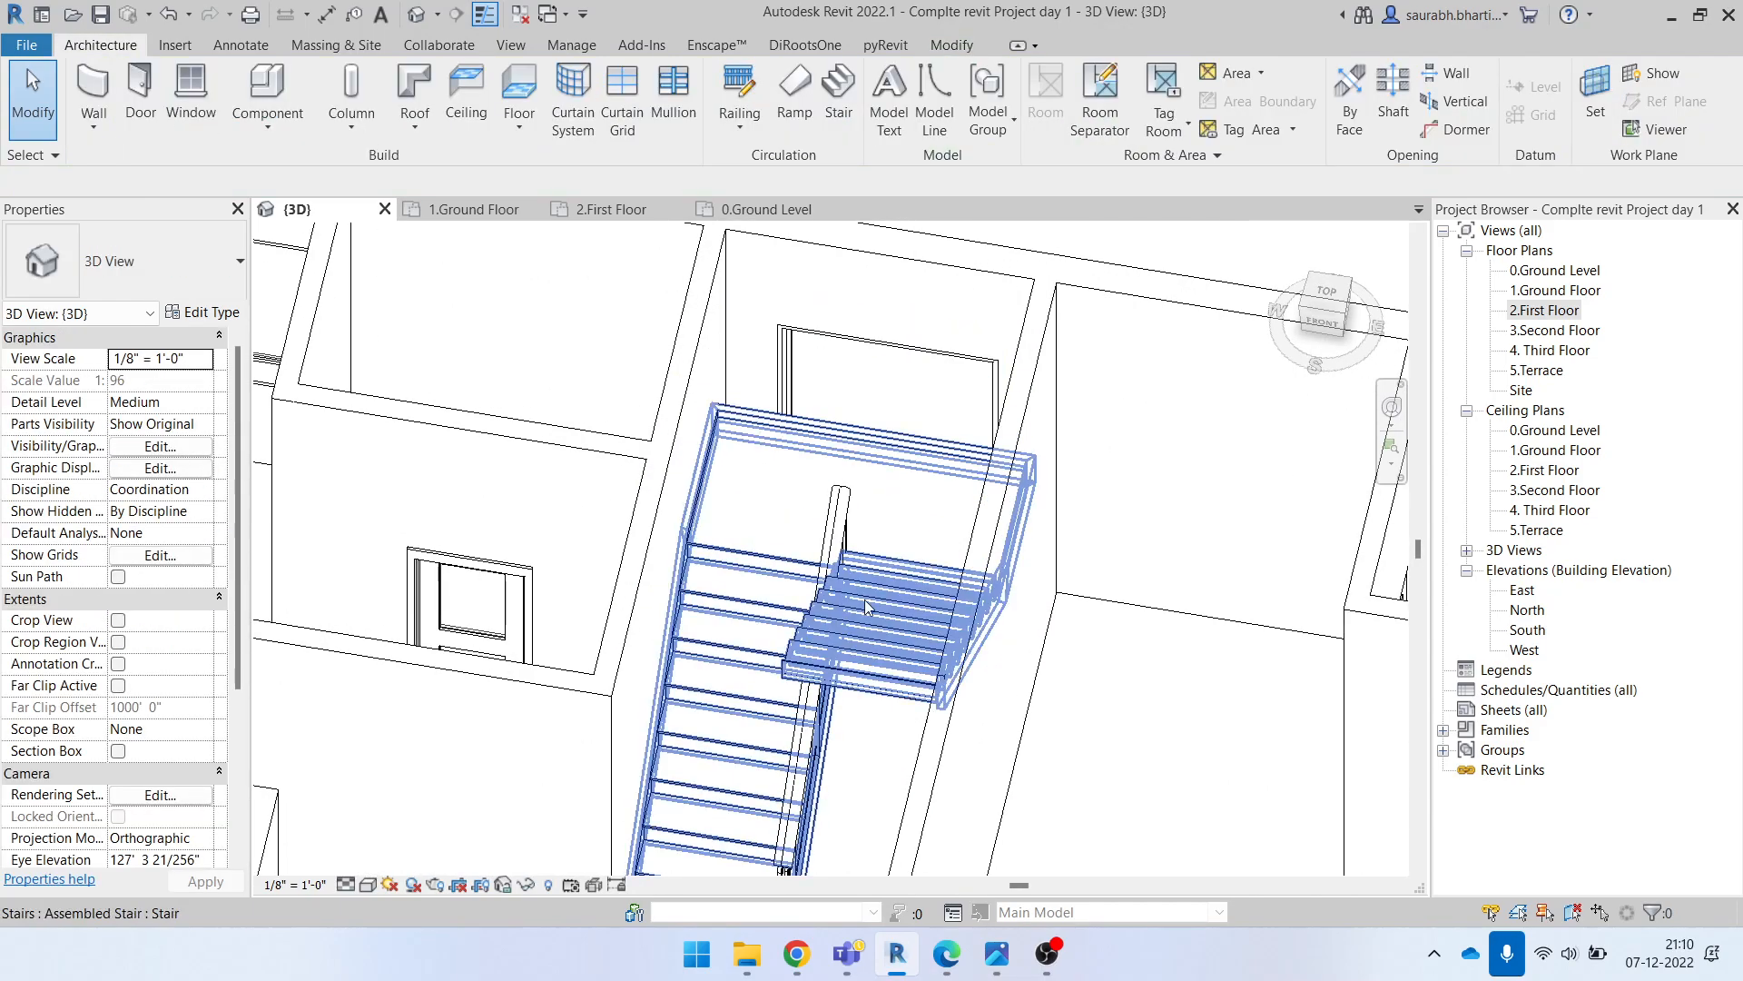
Step: Delete the inner glass panel railing between the two flights
{"action": "scroll", "coordinate": [835, 600], "scroll_direction": "down", "scroll_amount": 1}
{"action": "left_click", "coordinate": [835, 600]}
{"action": "scroll", "coordinate": [799, 535], "scroll_direction": "down", "scroll_amount": 2}
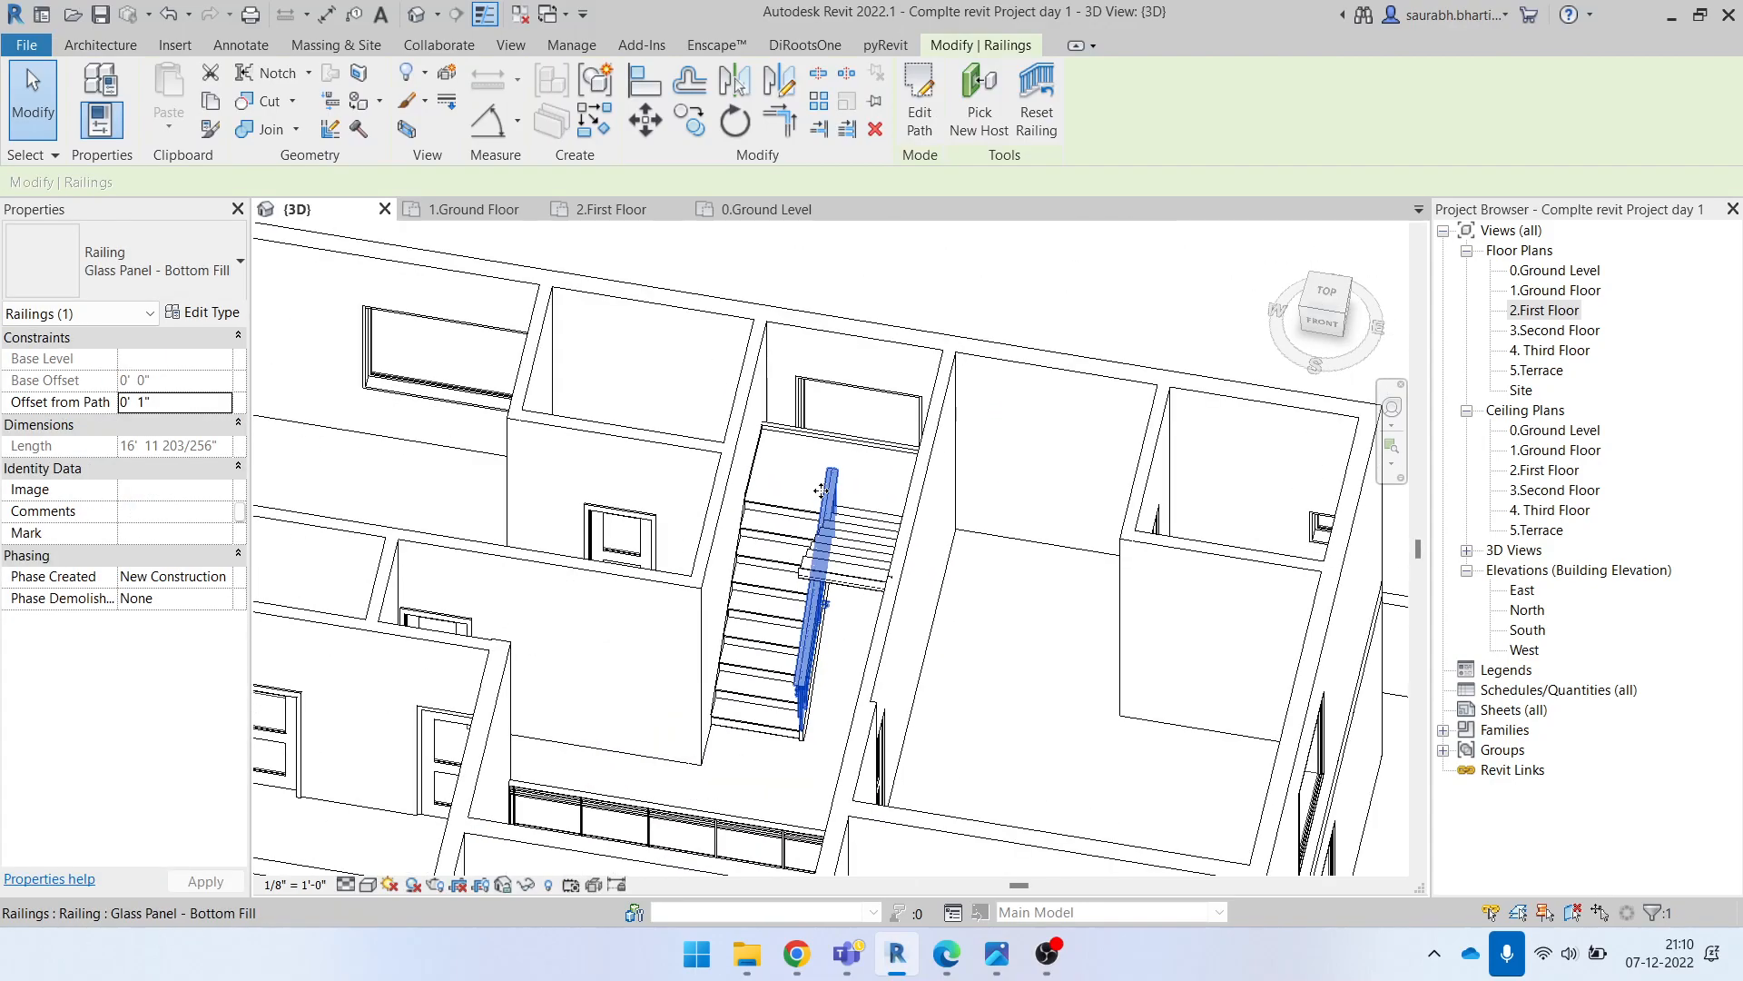
{"action": "key", "text": "Escape"}
Step: Try to add a new railing from within the stair's edit mode, and finish the edit
{"action": "scroll", "coordinate": [810, 577], "scroll_direction": "down", "scroll_amount": 3}
{"action": "middle_click_drag", "start_coordinate": [784, 601], "coordinate": [883, 701], "text": "shift"}
{"action": "scroll", "coordinate": [850, 590], "scroll_direction": "up", "scroll_amount": 4}
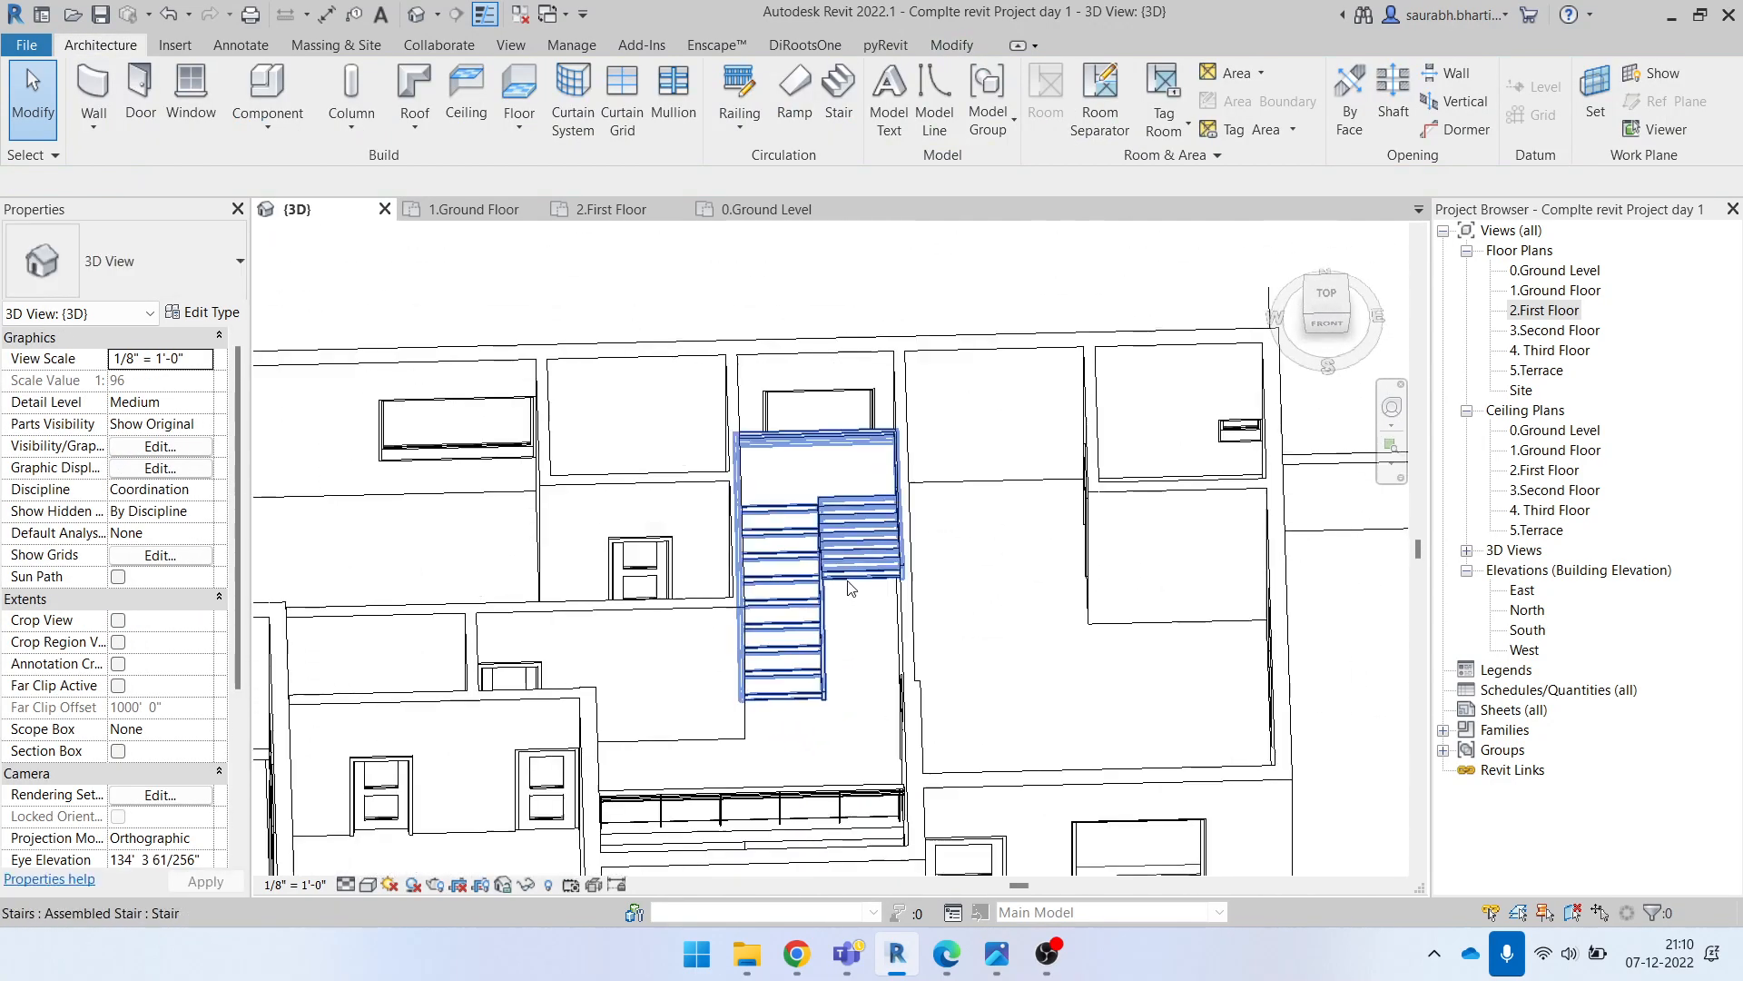
{"action": "scroll", "coordinate": [854, 502], "scroll_direction": "down", "scroll_amount": 2}
{"action": "middle_click_drag", "start_coordinate": [815, 612], "coordinate": [817, 481], "text": "shift"}
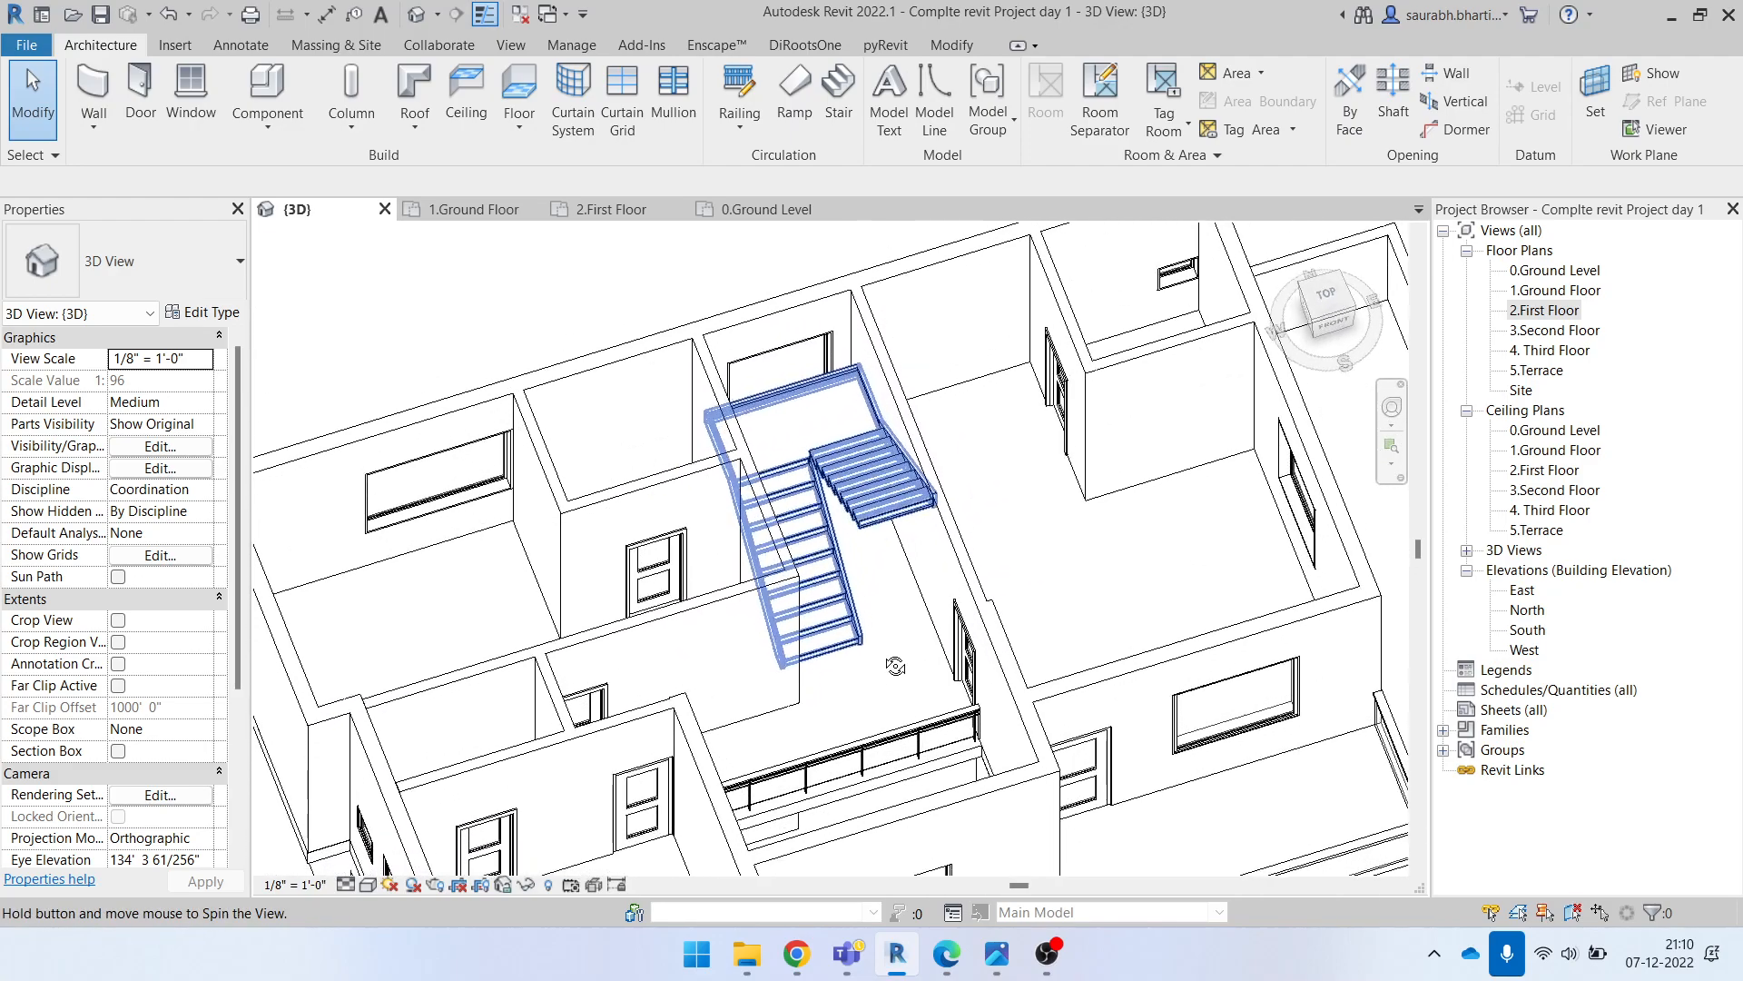
{"action": "left_click", "coordinate": [817, 483]}
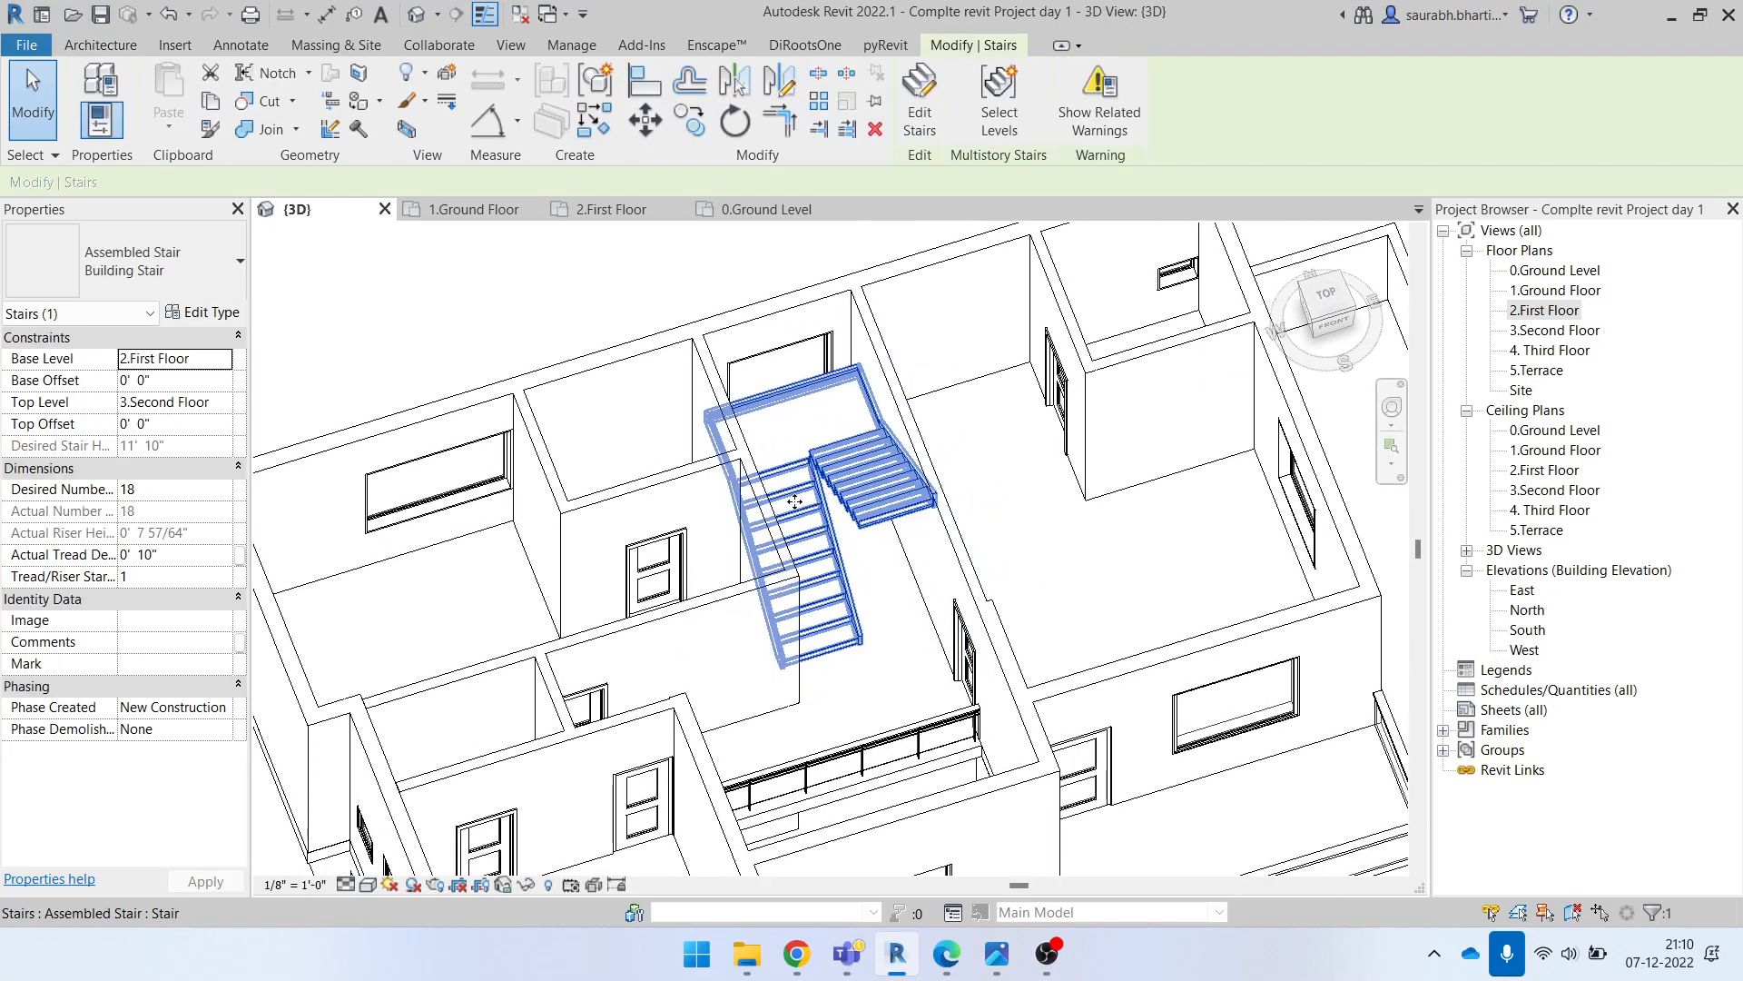
{"action": "left_click", "coordinate": [919, 95]}
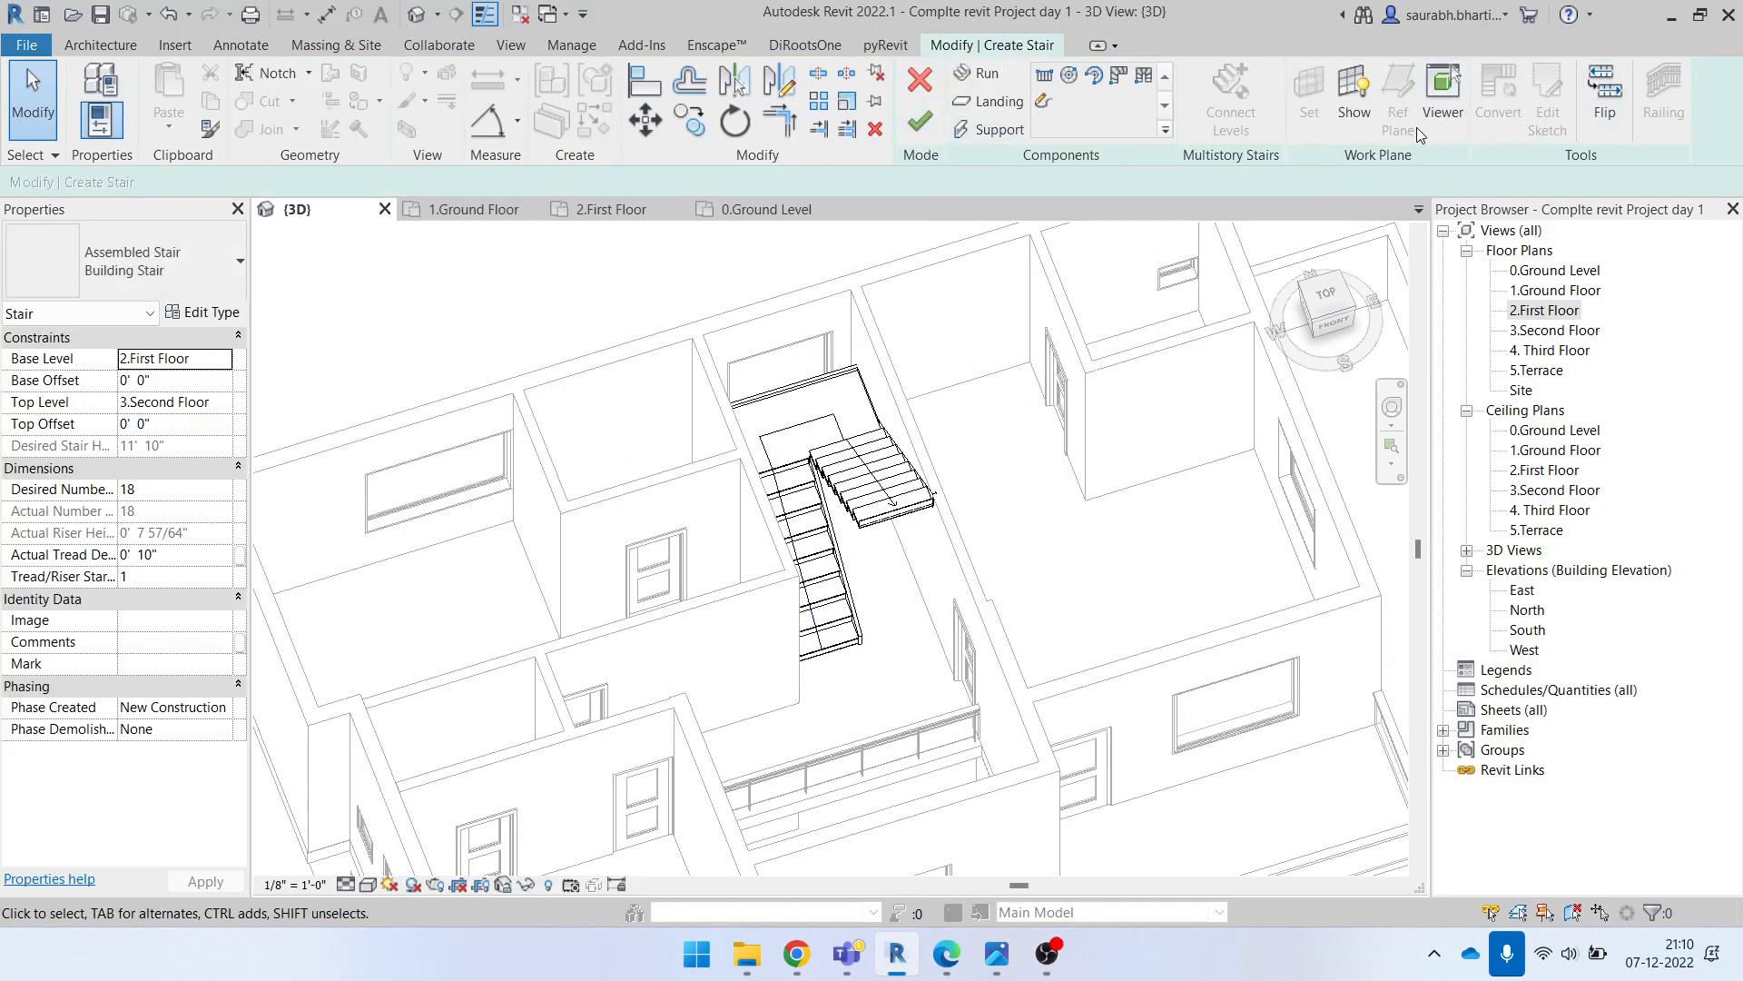
{"action": "left_click", "coordinate": [879, 446]}
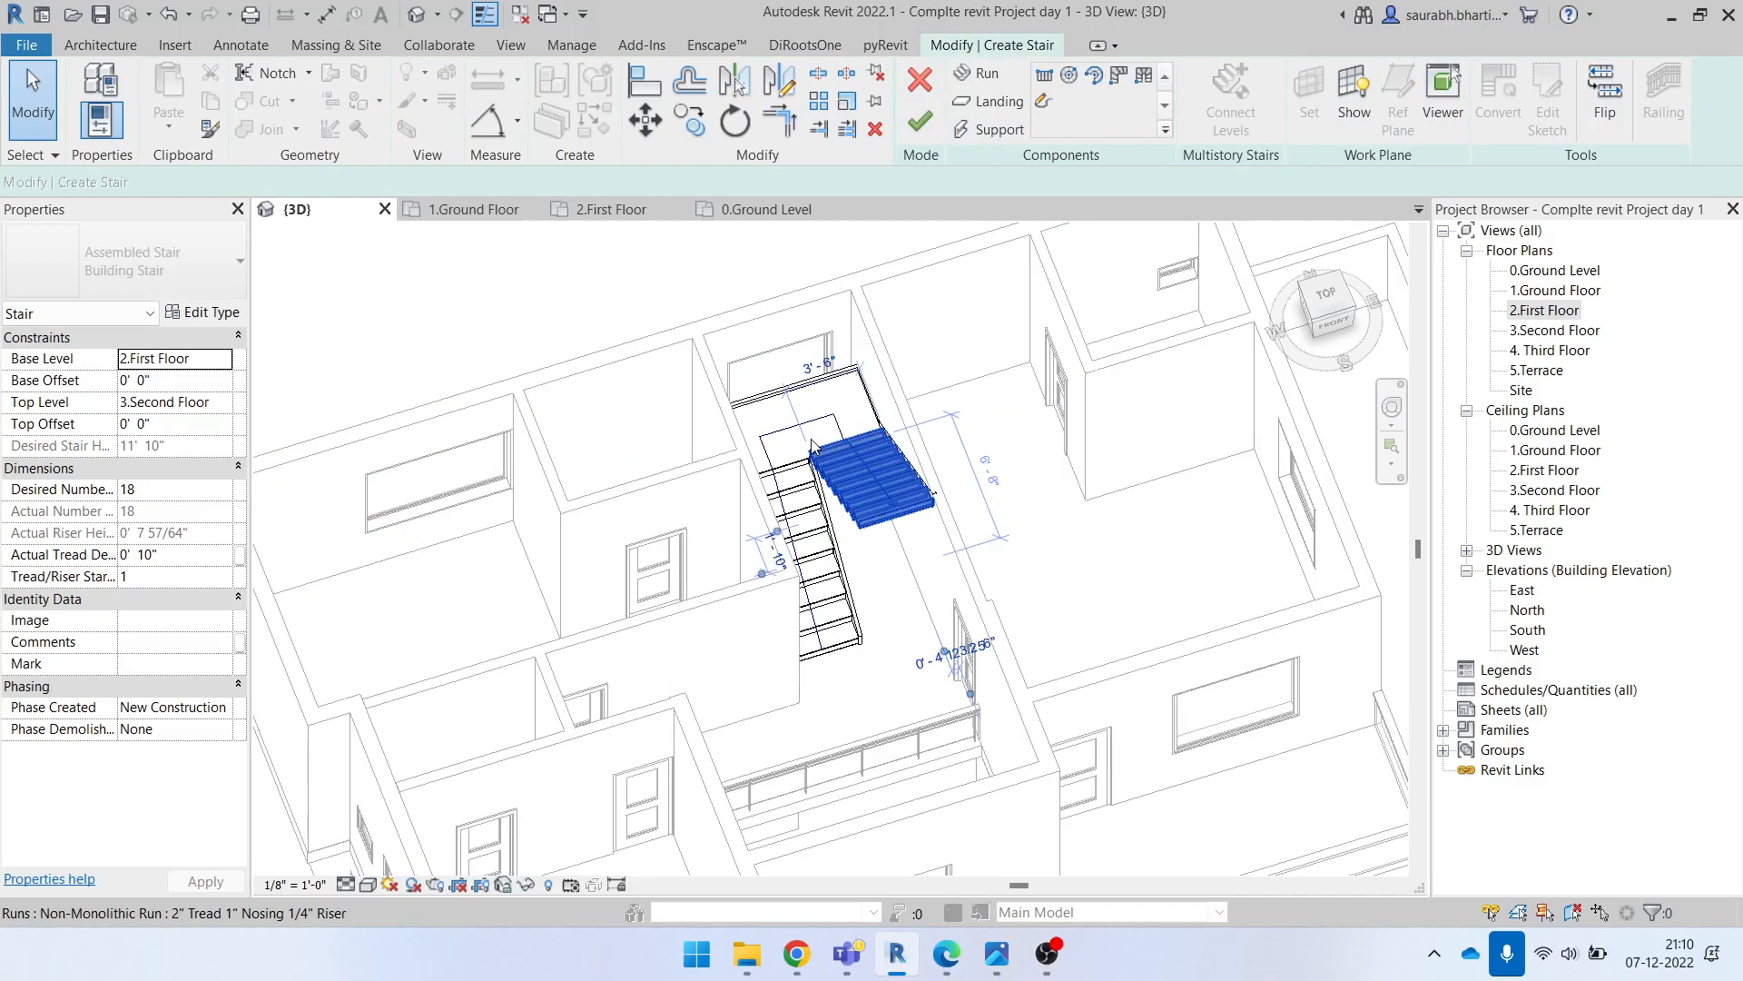
{"action": "left_click", "coordinate": [746, 278]}
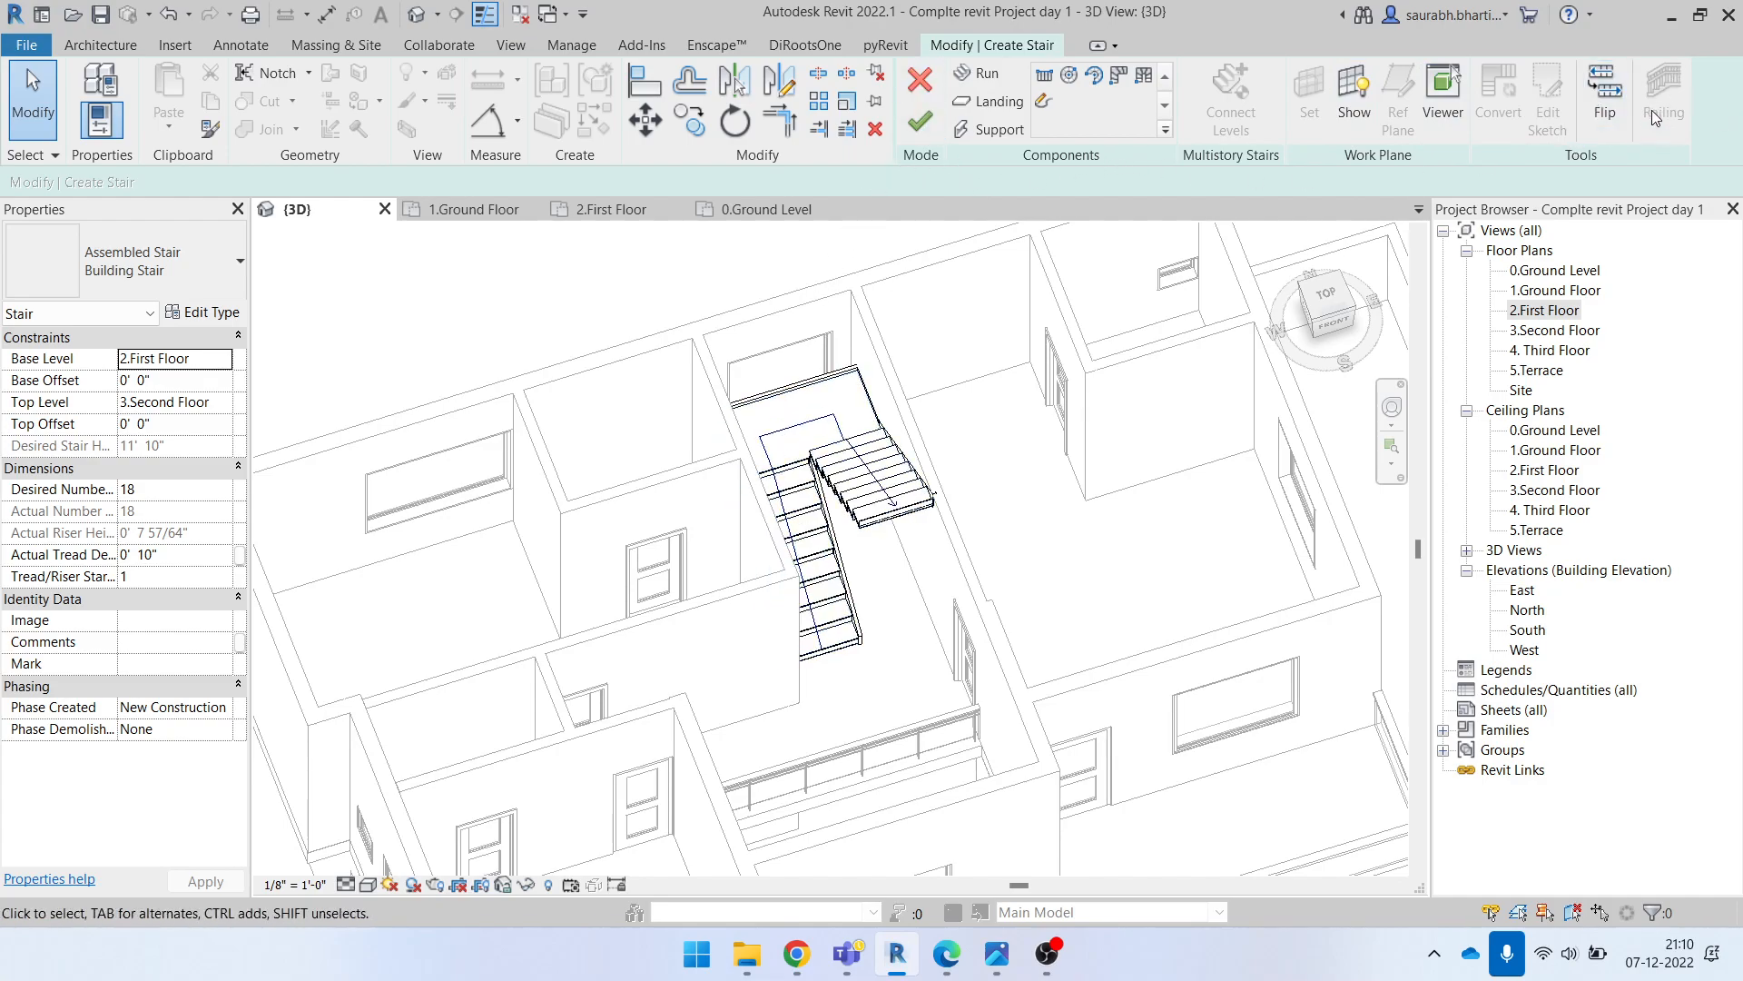
{"action": "left_click", "coordinate": [919, 121]}
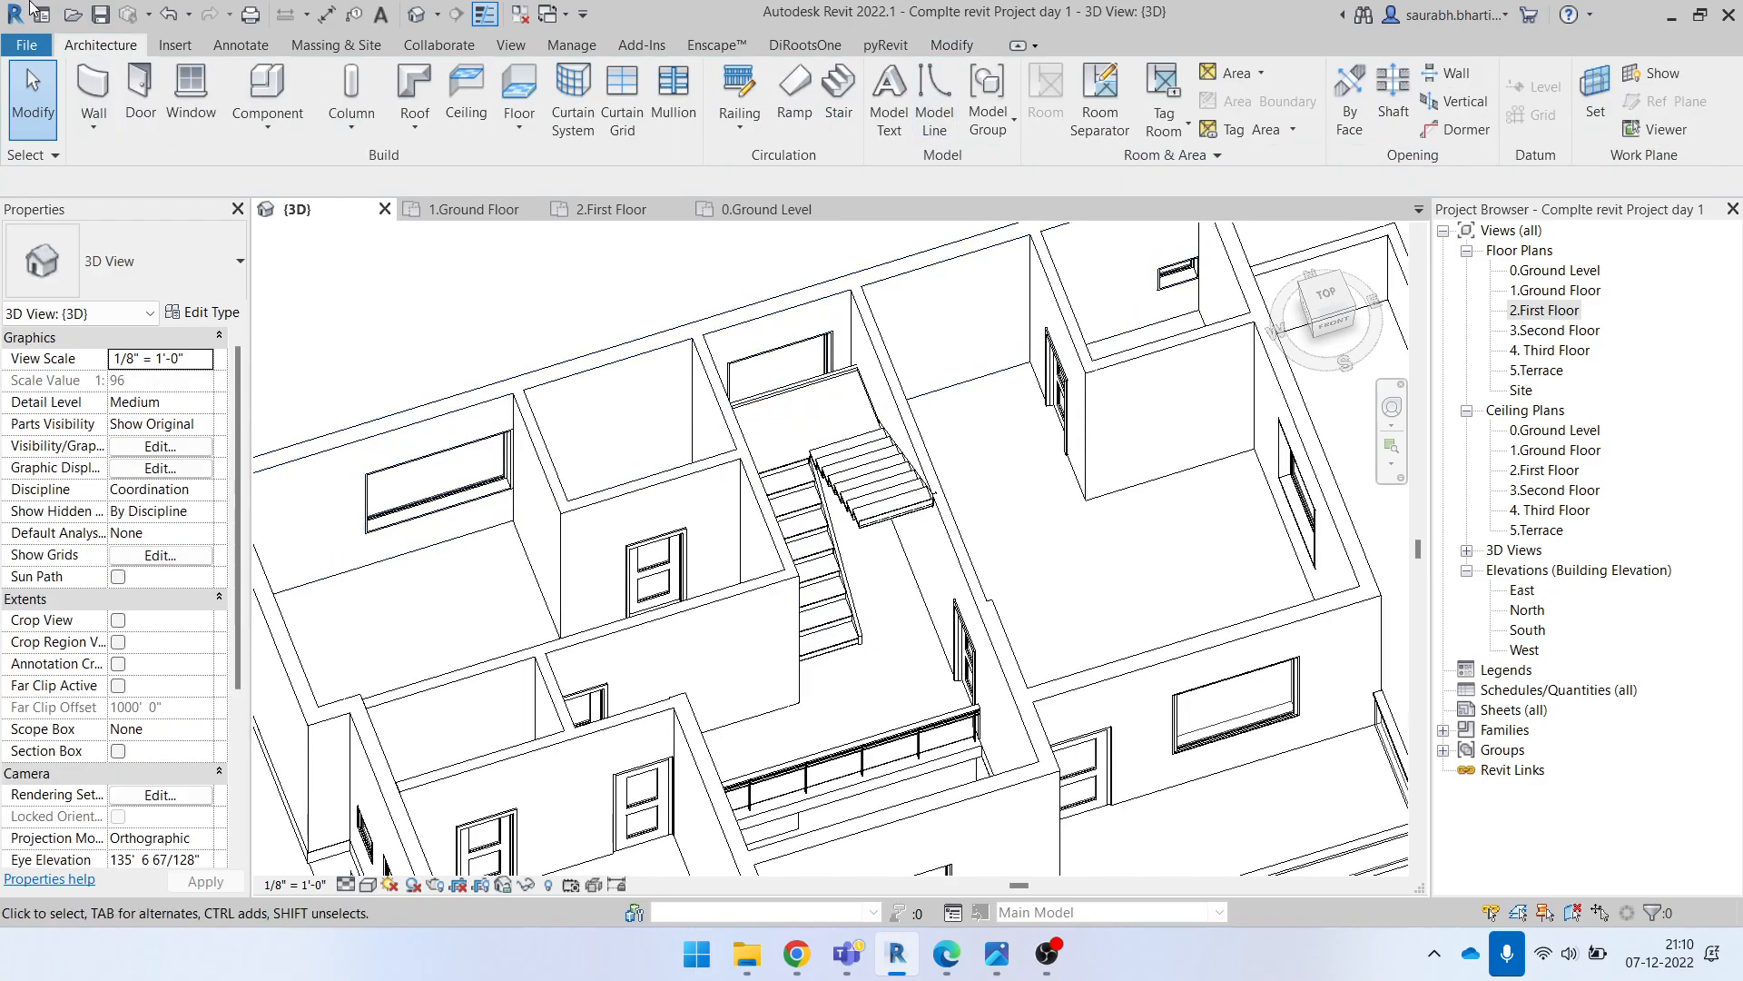
Step: Place Guardrail - Pipe railings on the treads of the first-floor stair
{"action": "left_click", "coordinate": [743, 119]}
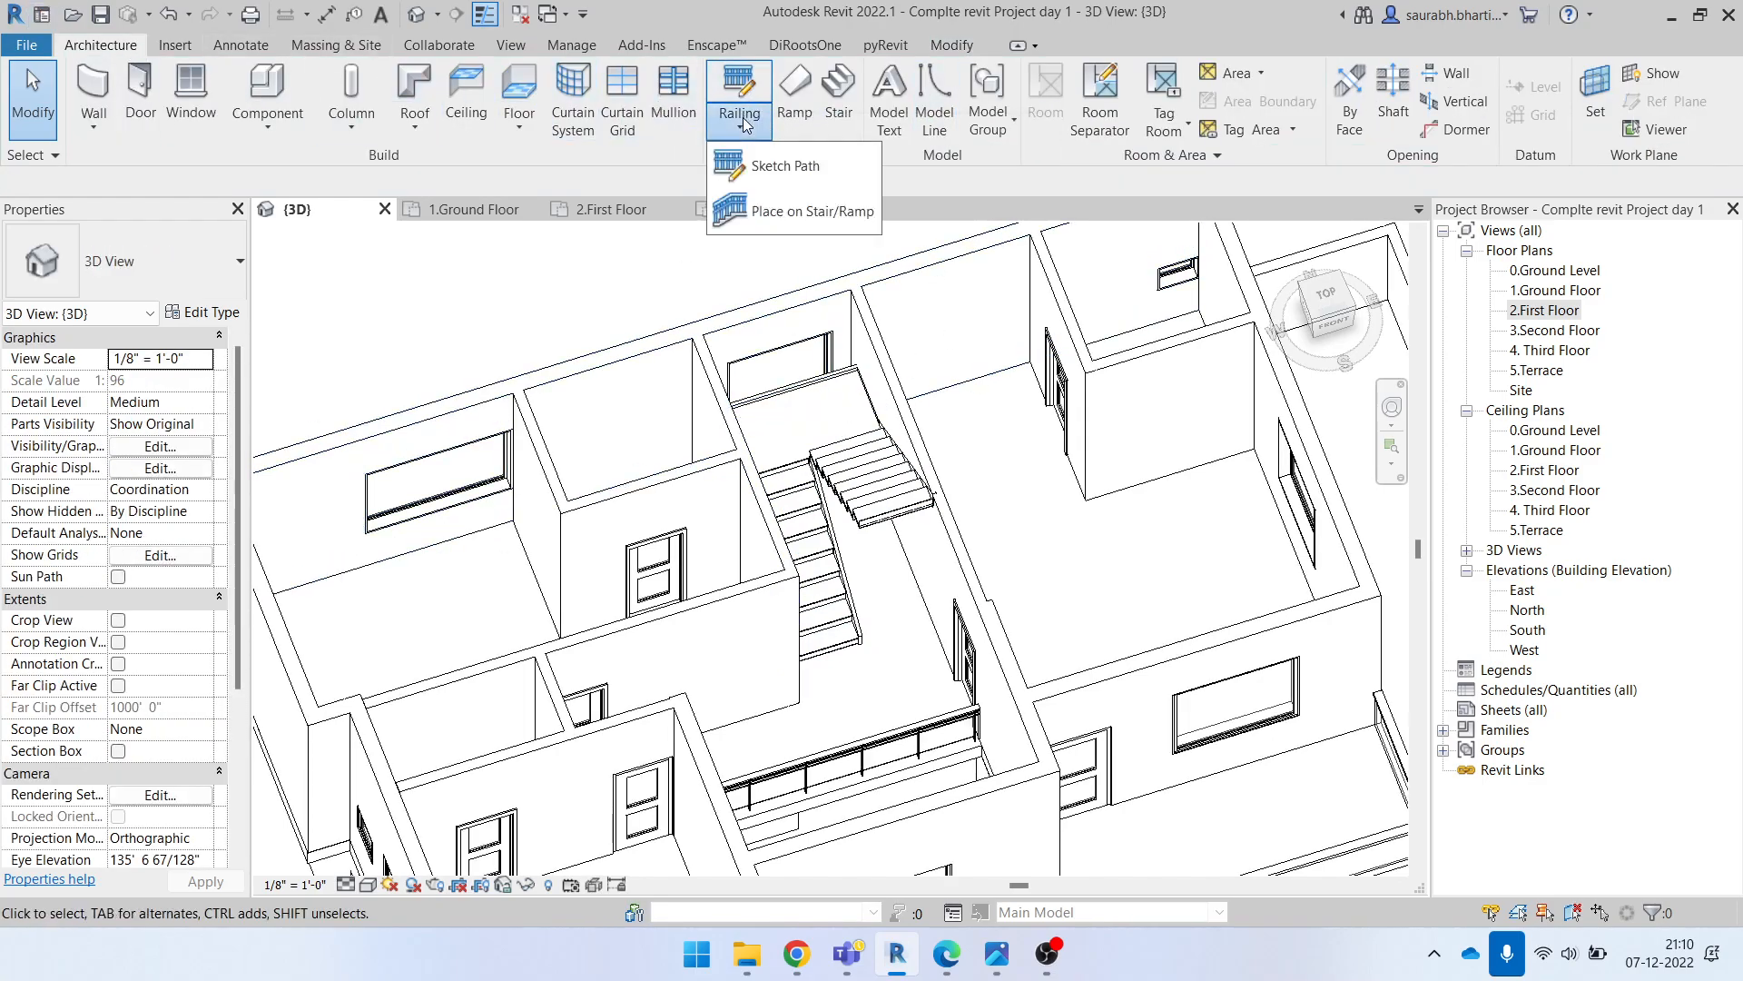
{"action": "left_click", "coordinate": [802, 212]}
{"action": "left_click", "coordinate": [182, 267]}
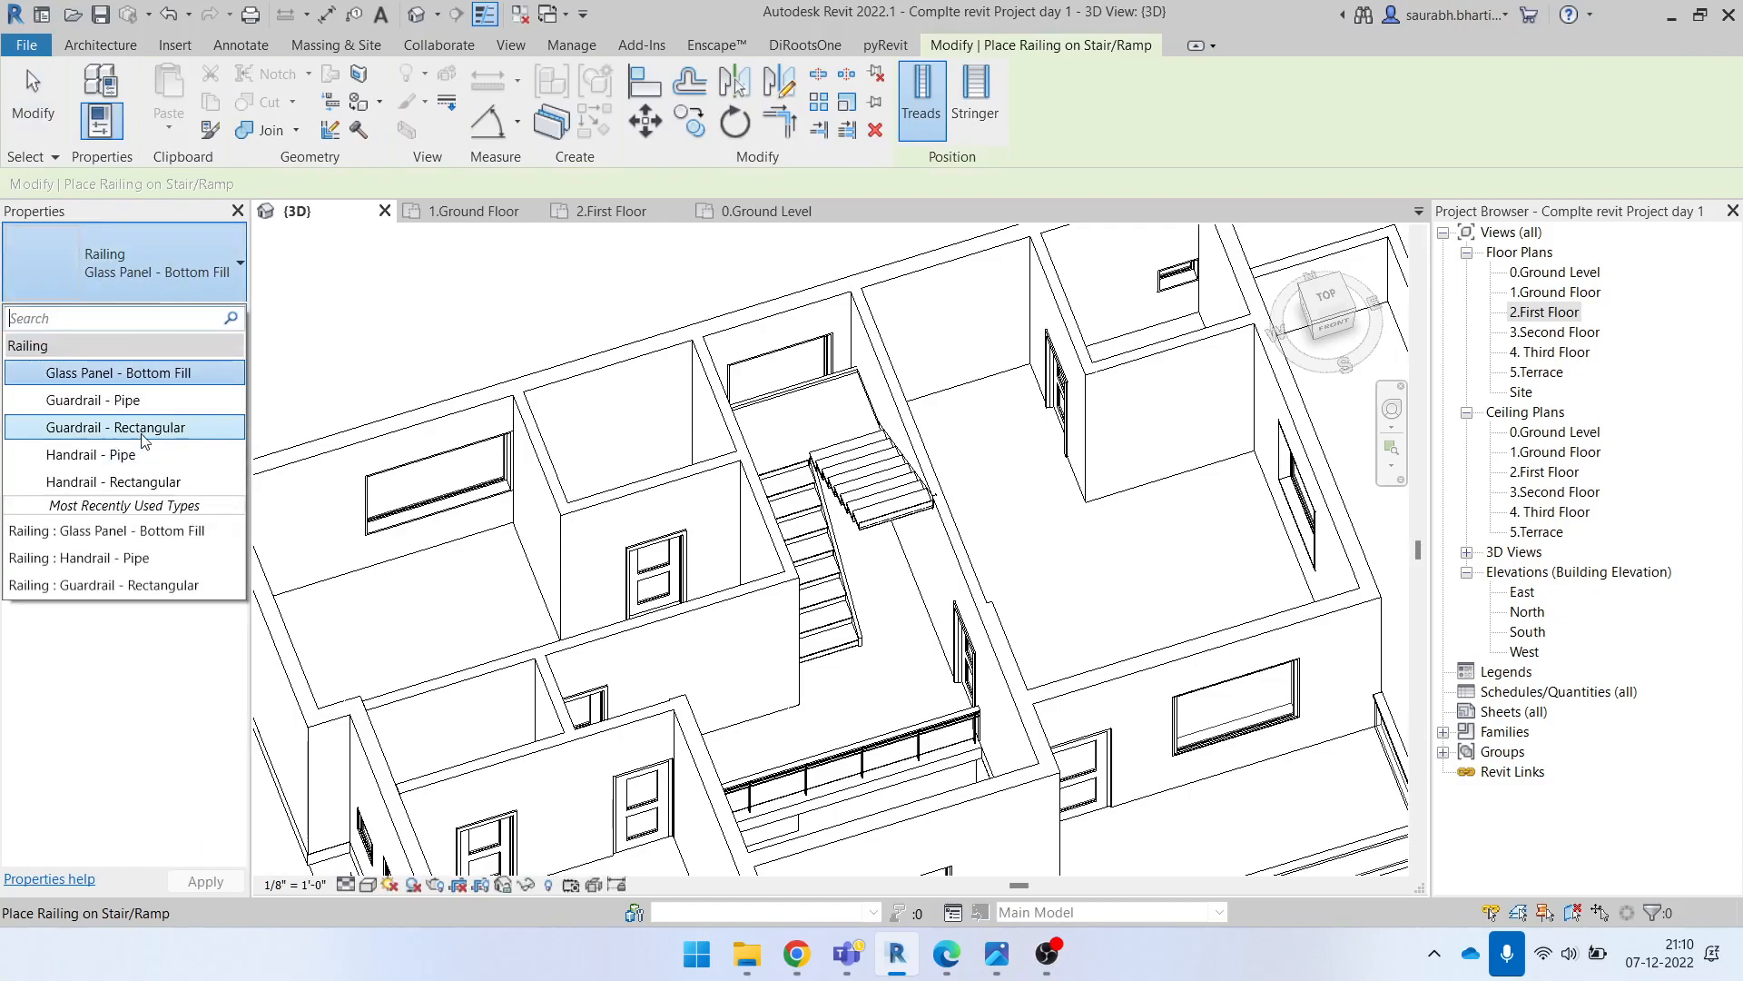
{"action": "left_click", "coordinate": [130, 400]}
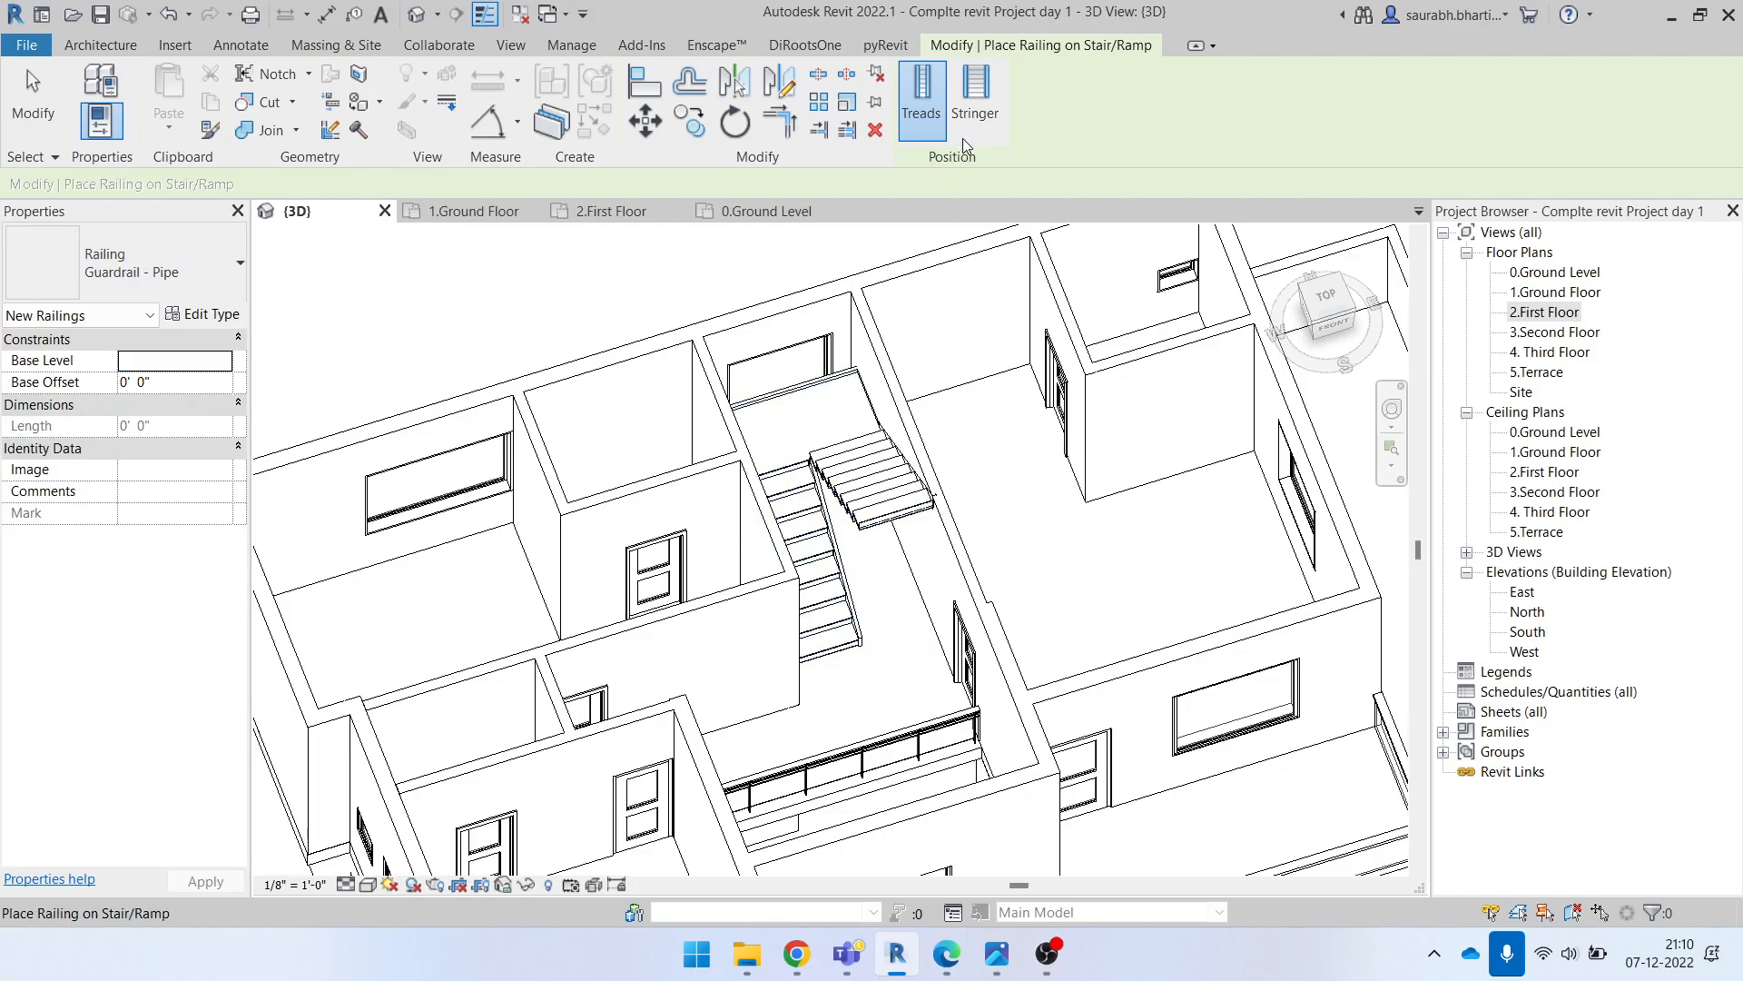
{"action": "scroll", "coordinate": [957, 261], "scroll_direction": "up", "scroll_amount": 1}
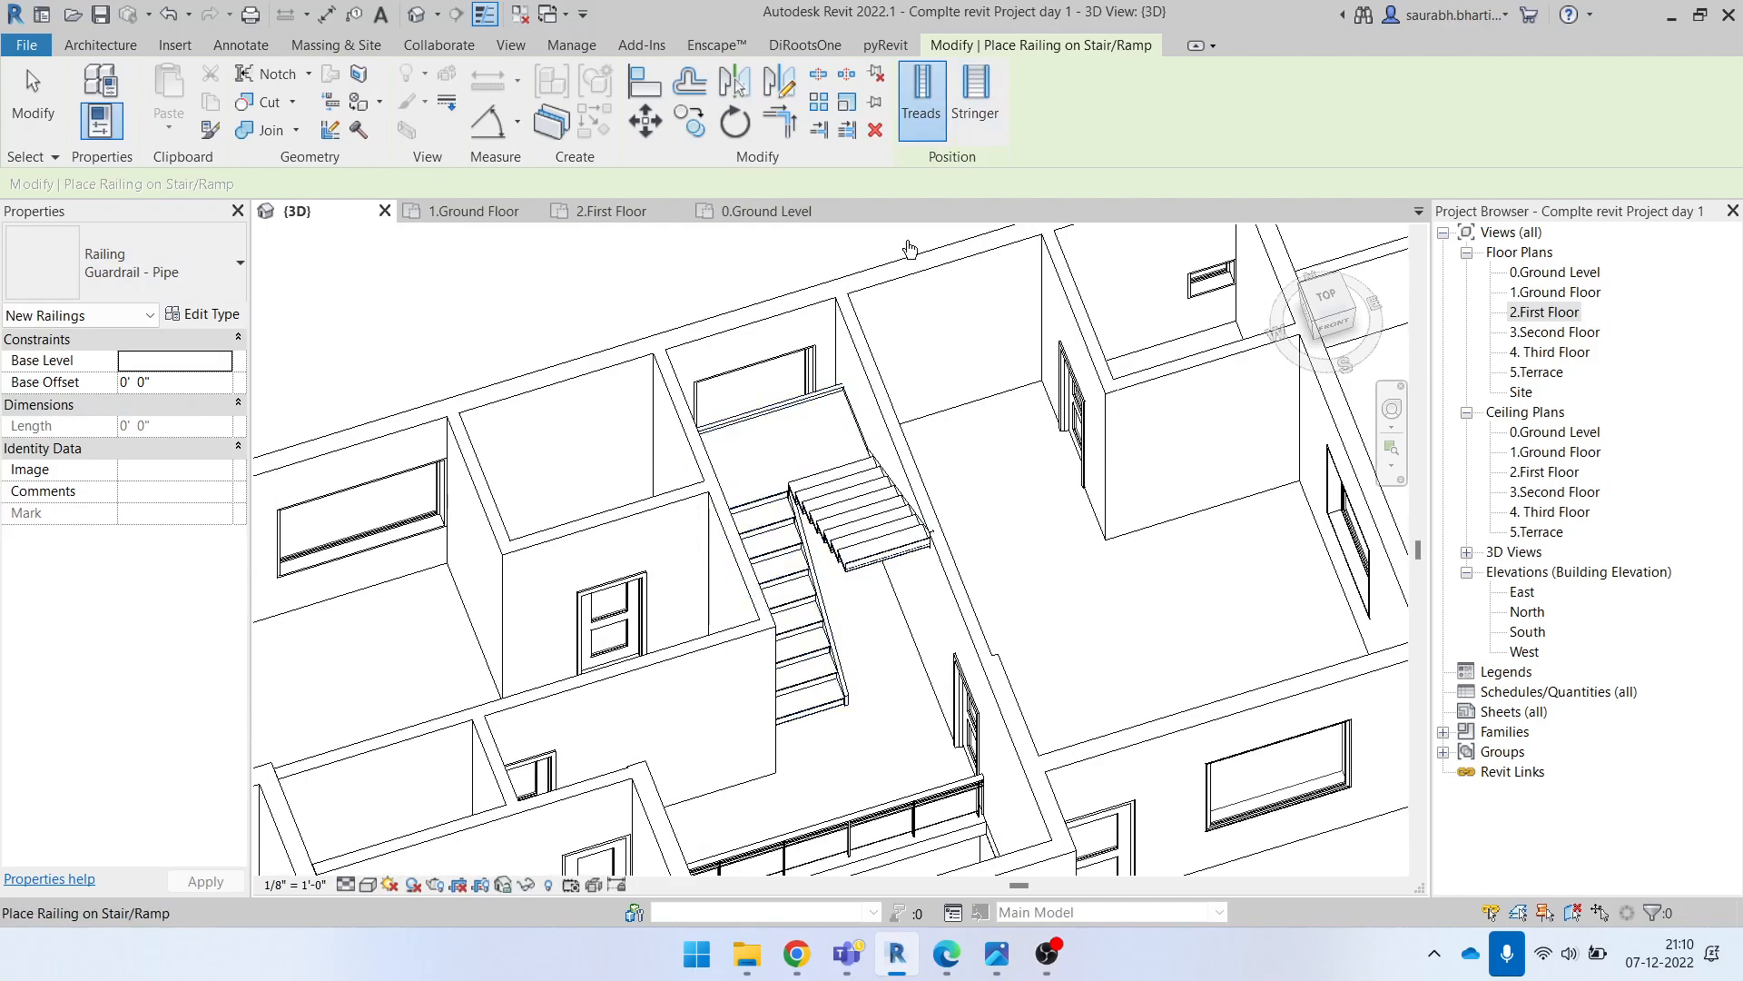
{"action": "scroll", "coordinate": [813, 608], "scroll_direction": "up", "scroll_amount": 2}
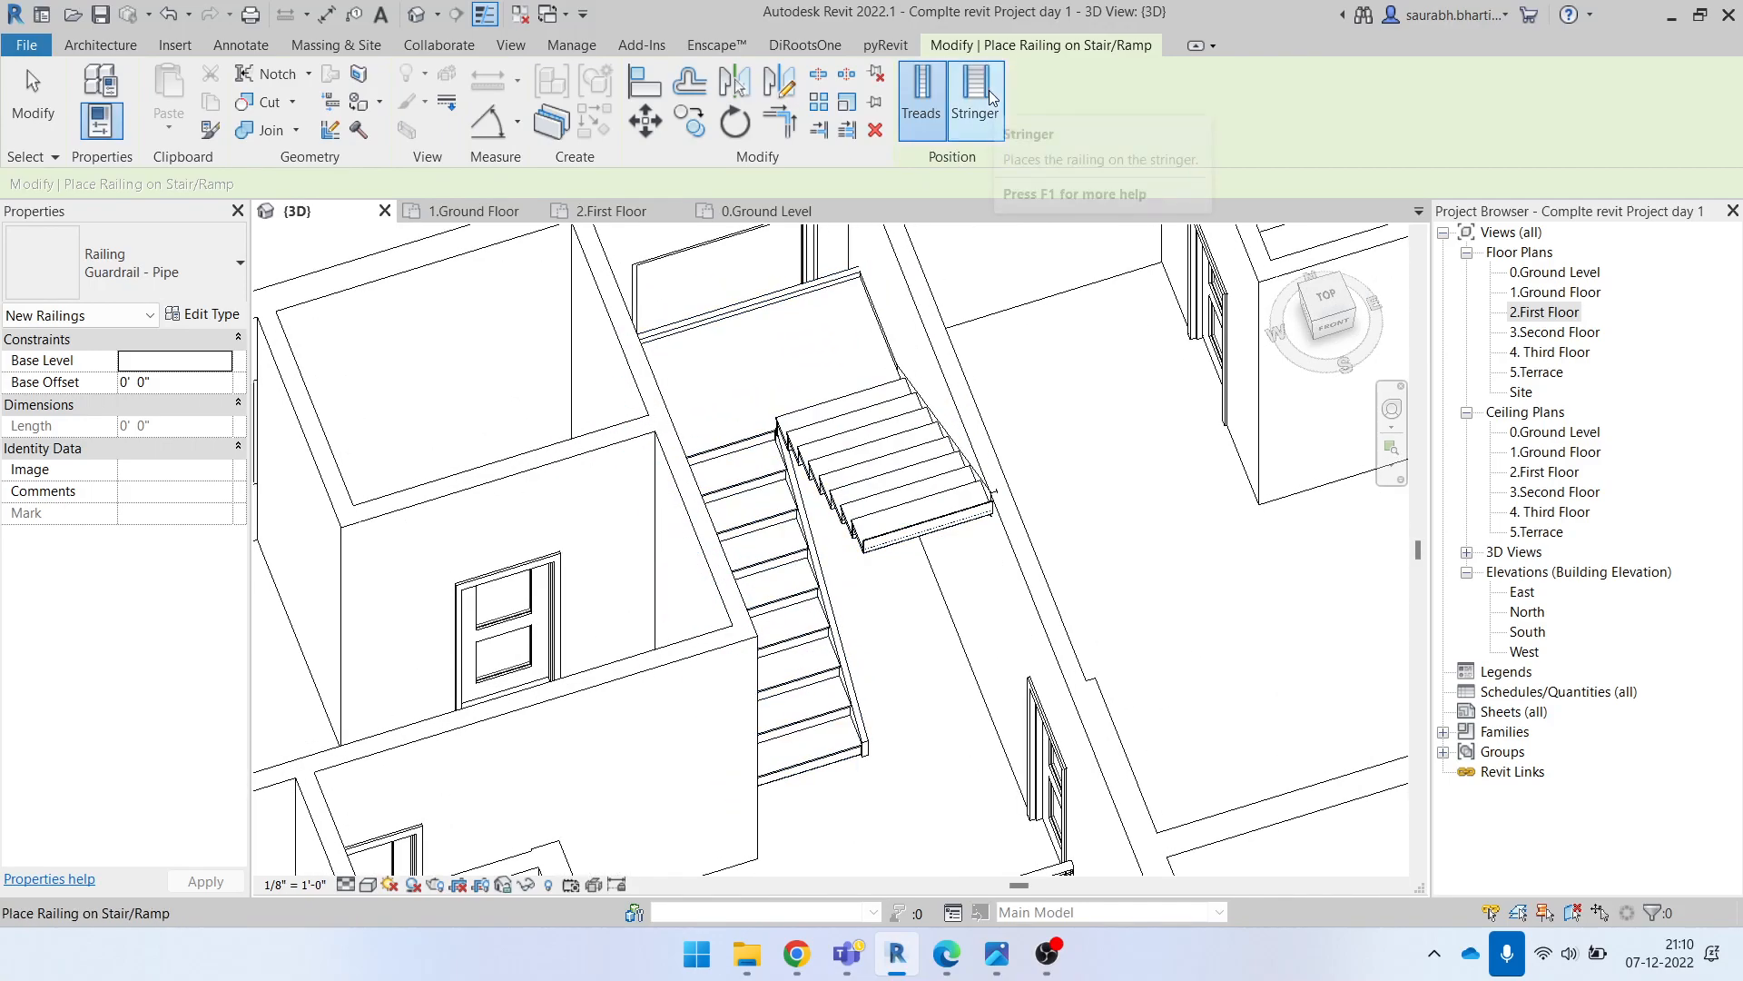
{"action": "scroll", "coordinate": [812, 579], "scroll_direction": "up", "scroll_amount": 2}
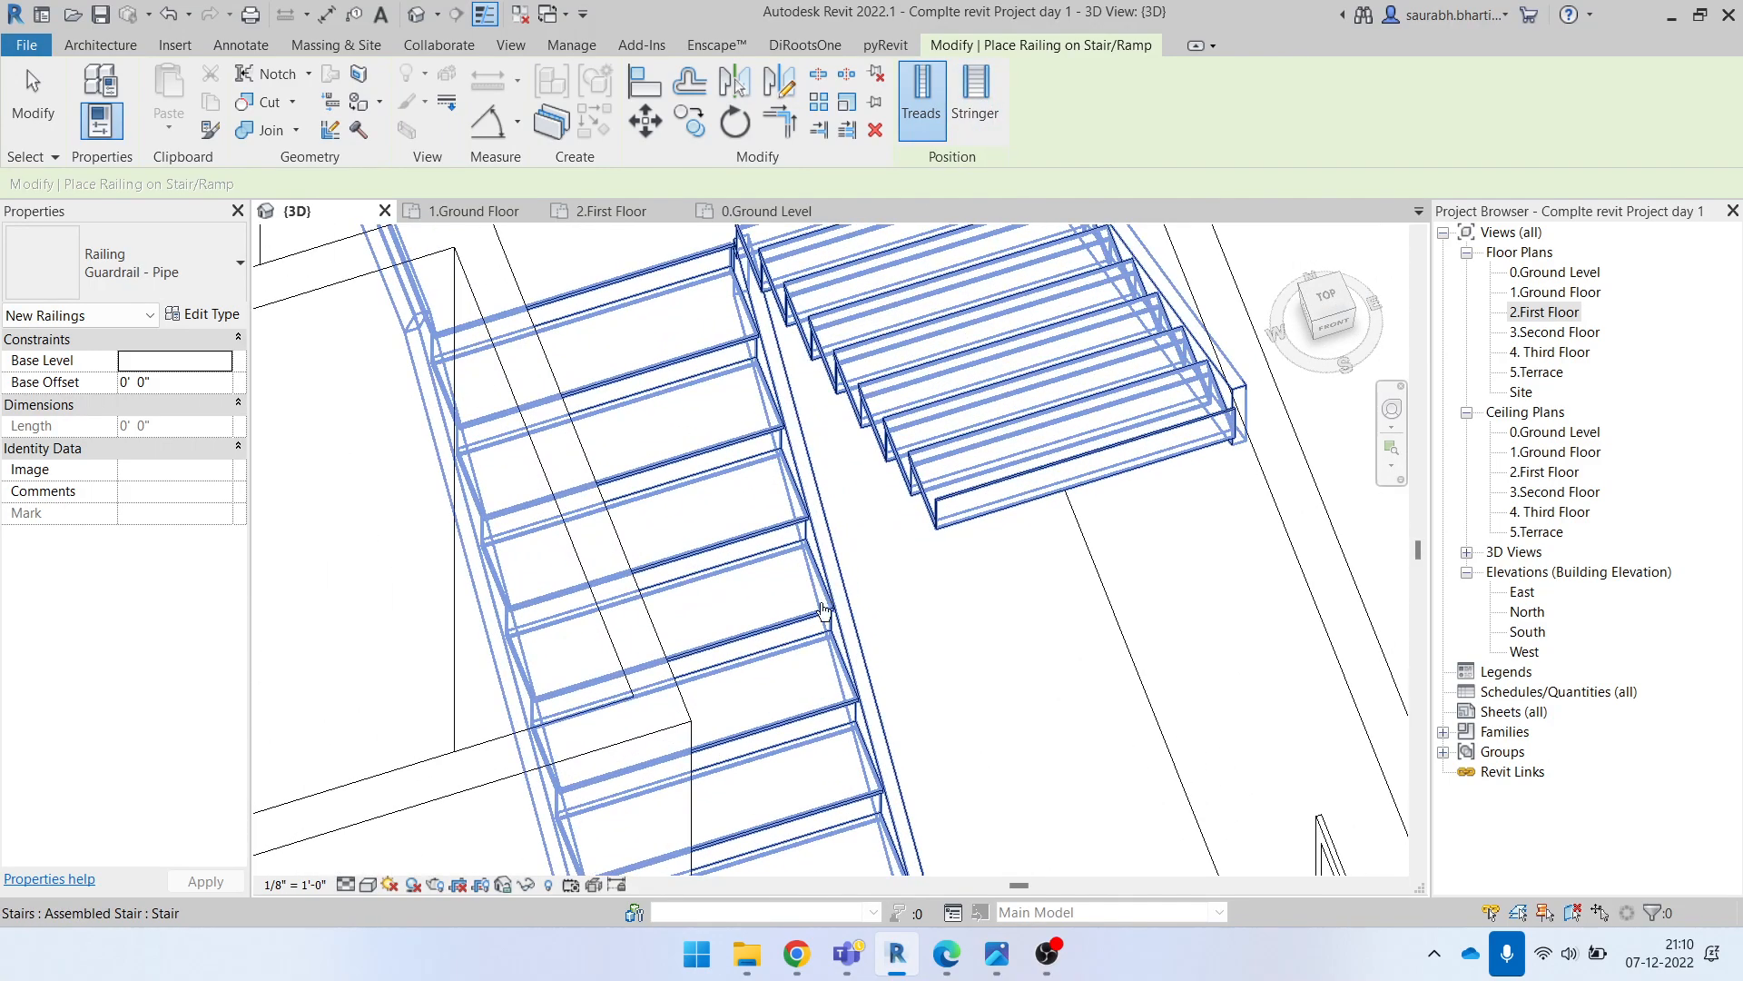
{"action": "left_click", "coordinate": [820, 425]}
Step: Change the inner railing between the two flights to the Handrail - Pipe type
{"action": "scroll", "coordinate": [819, 436], "scroll_direction": "down", "scroll_amount": 2}
{"action": "middle_click_drag", "start_coordinate": [818, 457], "coordinate": [1008, 749], "text": "shift"}
{"action": "left_click", "coordinate": [986, 534]}
{"action": "left_click", "coordinate": [727, 665]}
{"action": "scroll", "coordinate": [719, 408], "scroll_direction": "up", "scroll_amount": 2}
{"action": "scroll", "coordinate": [826, 526], "scroll_direction": "down", "scroll_amount": 2}
{"action": "middle_click_drag", "start_coordinate": [872, 676], "coordinate": [843, 654], "text": "shift"}
{"action": "left_click", "coordinate": [843, 654]}
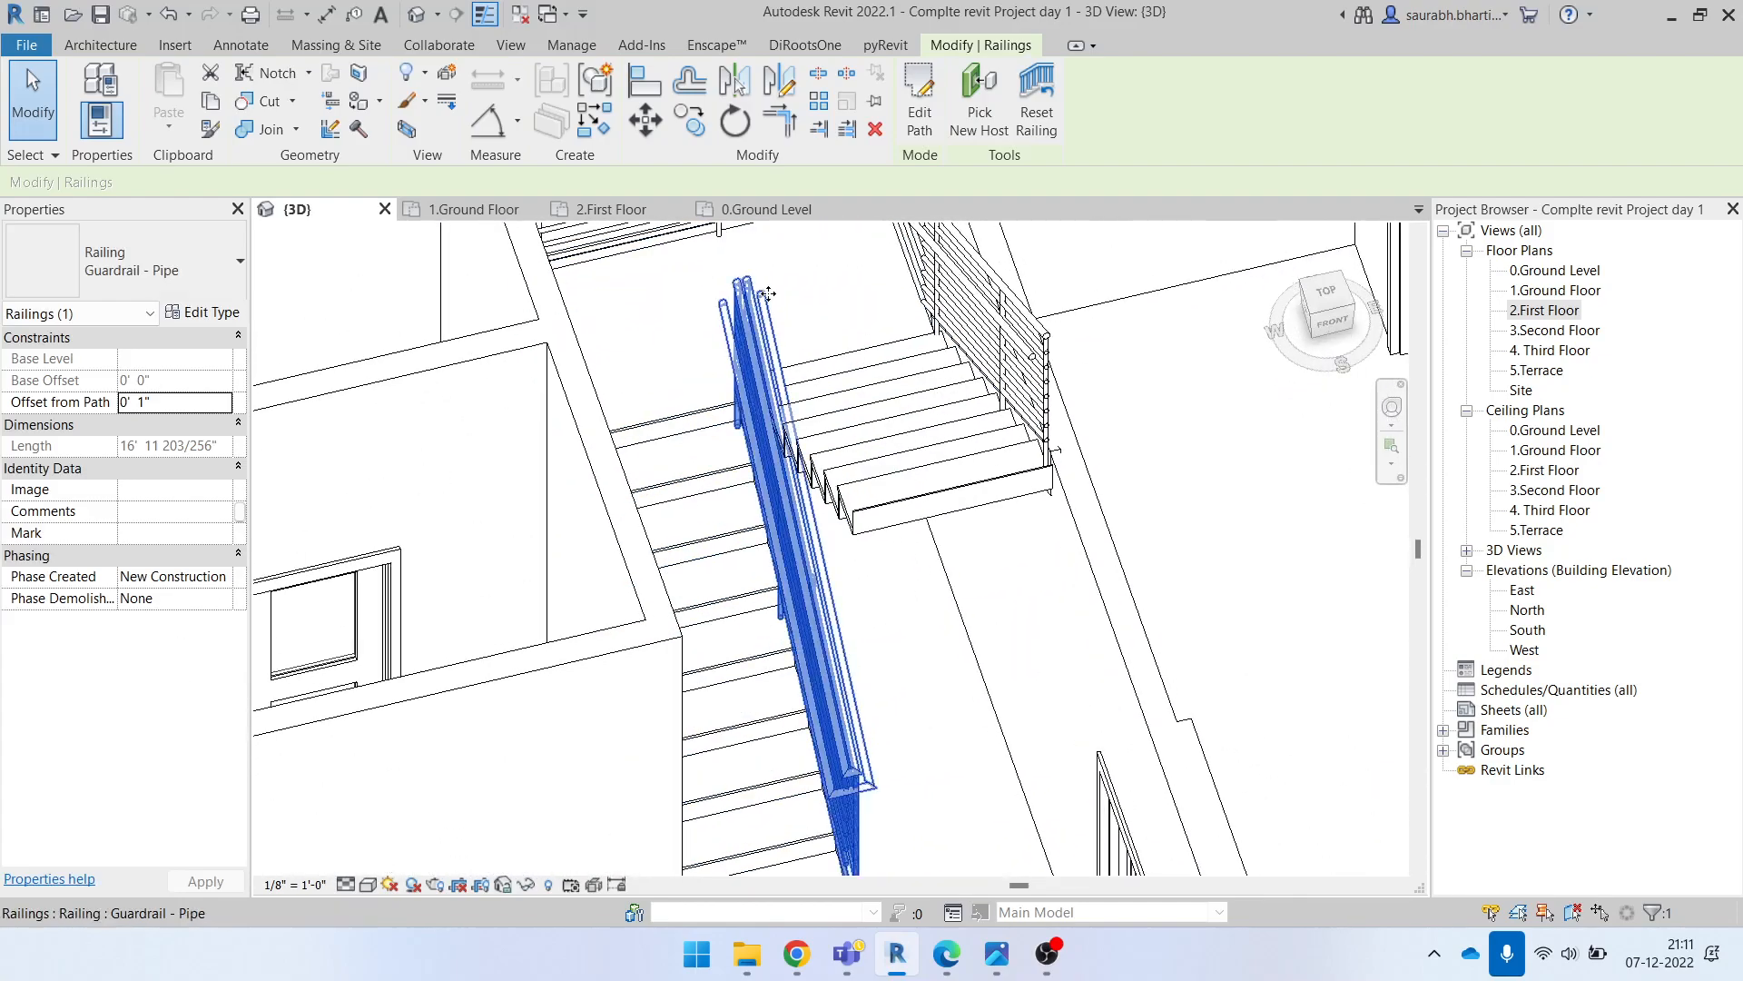
{"action": "scroll", "coordinate": [843, 654], "scroll_direction": "up", "scroll_amount": 3}
{"action": "left_click", "coordinate": [165, 259]}
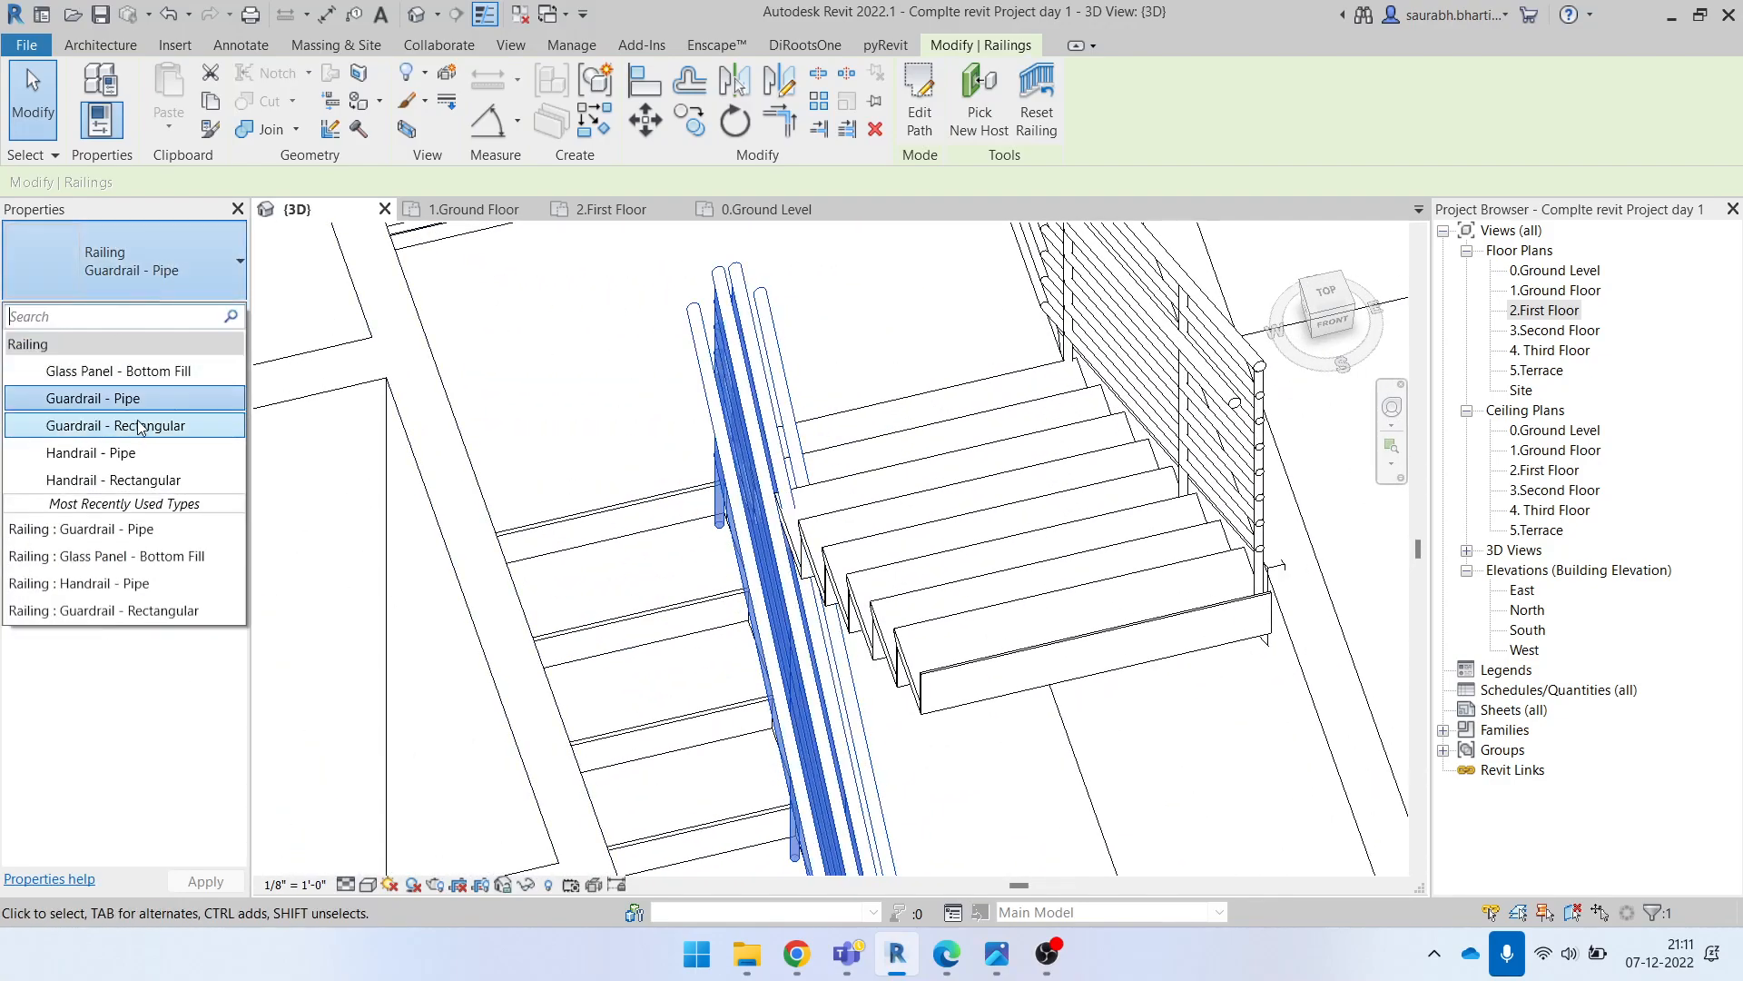
{"action": "left_click", "coordinate": [157, 453]}
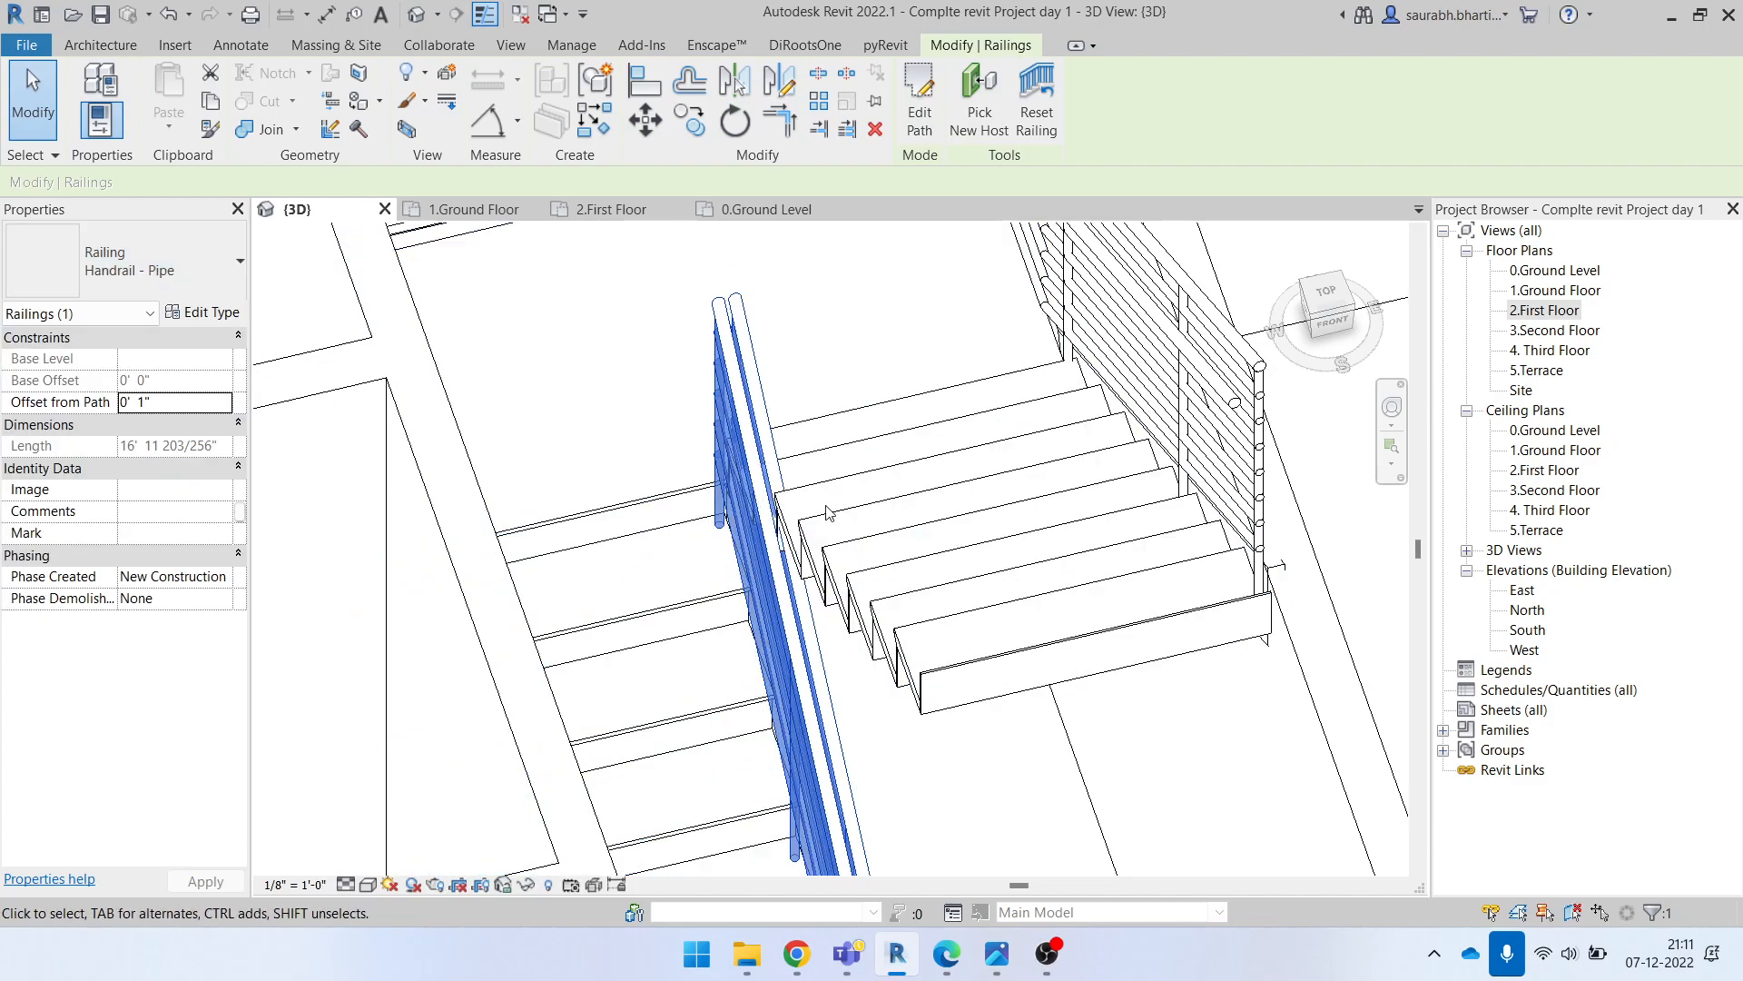
Step: Orient the 3D view to the top, open the inner railing's path for editing and select its path line
{"action": "scroll", "coordinate": [825, 514], "scroll_direction": "down", "scroll_amount": 2}
{"action": "middle_click_drag", "start_coordinate": [908, 585], "coordinate": [853, 645], "text": "shift"}
{"action": "scroll", "coordinate": [816, 498], "scroll_direction": "down", "scroll_amount": 2}
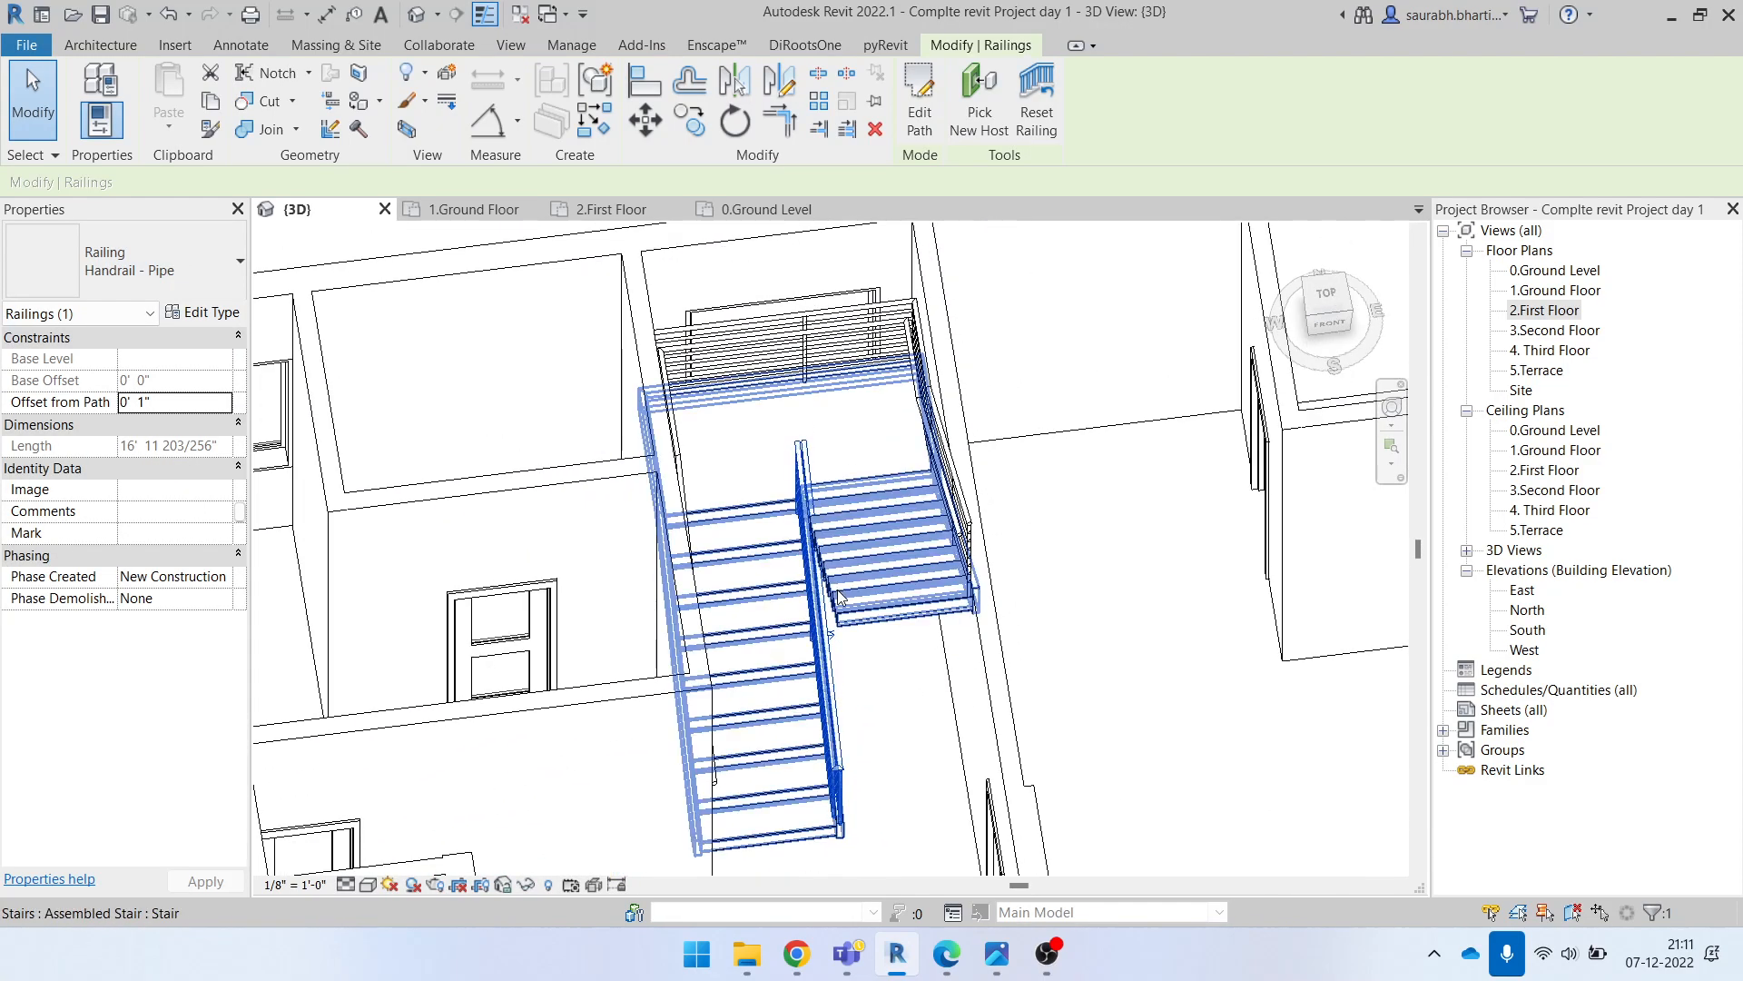
{"action": "scroll", "coordinate": [805, 501], "scroll_direction": "up", "scroll_amount": 4}
{"action": "middle_click_drag", "start_coordinate": [912, 511], "coordinate": [863, 688], "text": "shift"}
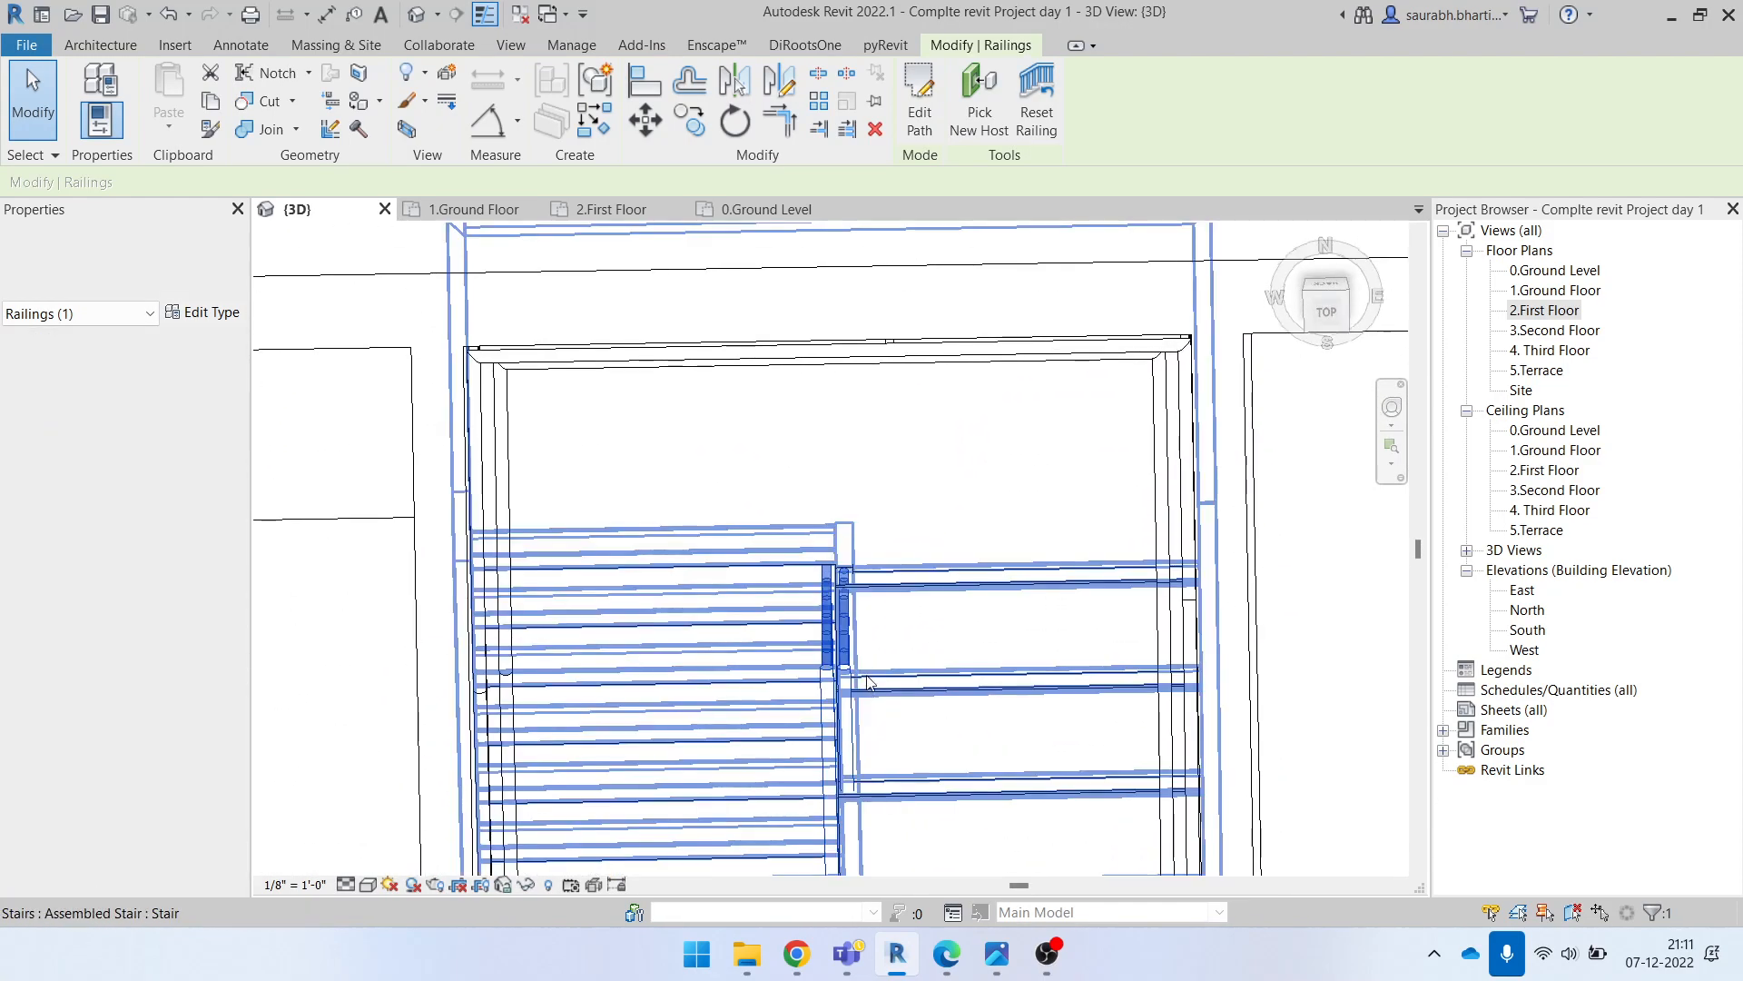
{"action": "left_click", "coordinate": [1327, 314]}
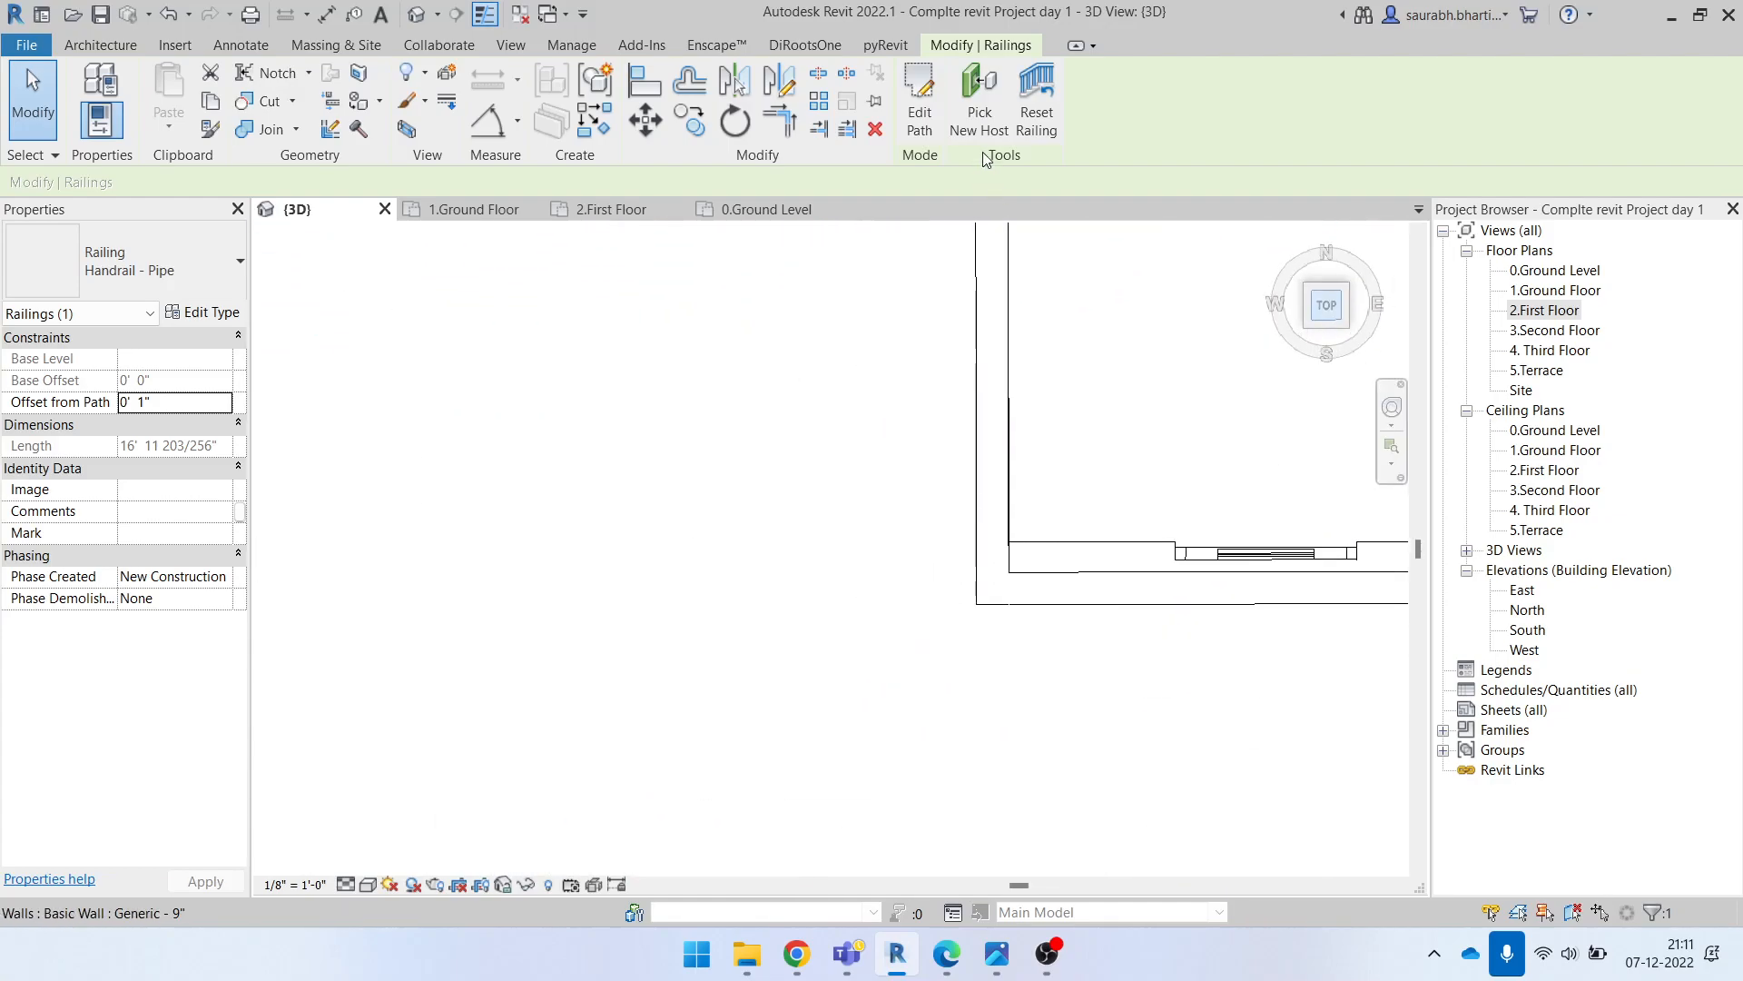
{"action": "left_click", "coordinate": [919, 100]}
{"action": "scroll", "coordinate": [809, 410], "scroll_direction": "up", "scroll_amount": 3}
{"action": "left_click", "coordinate": [796, 414]}
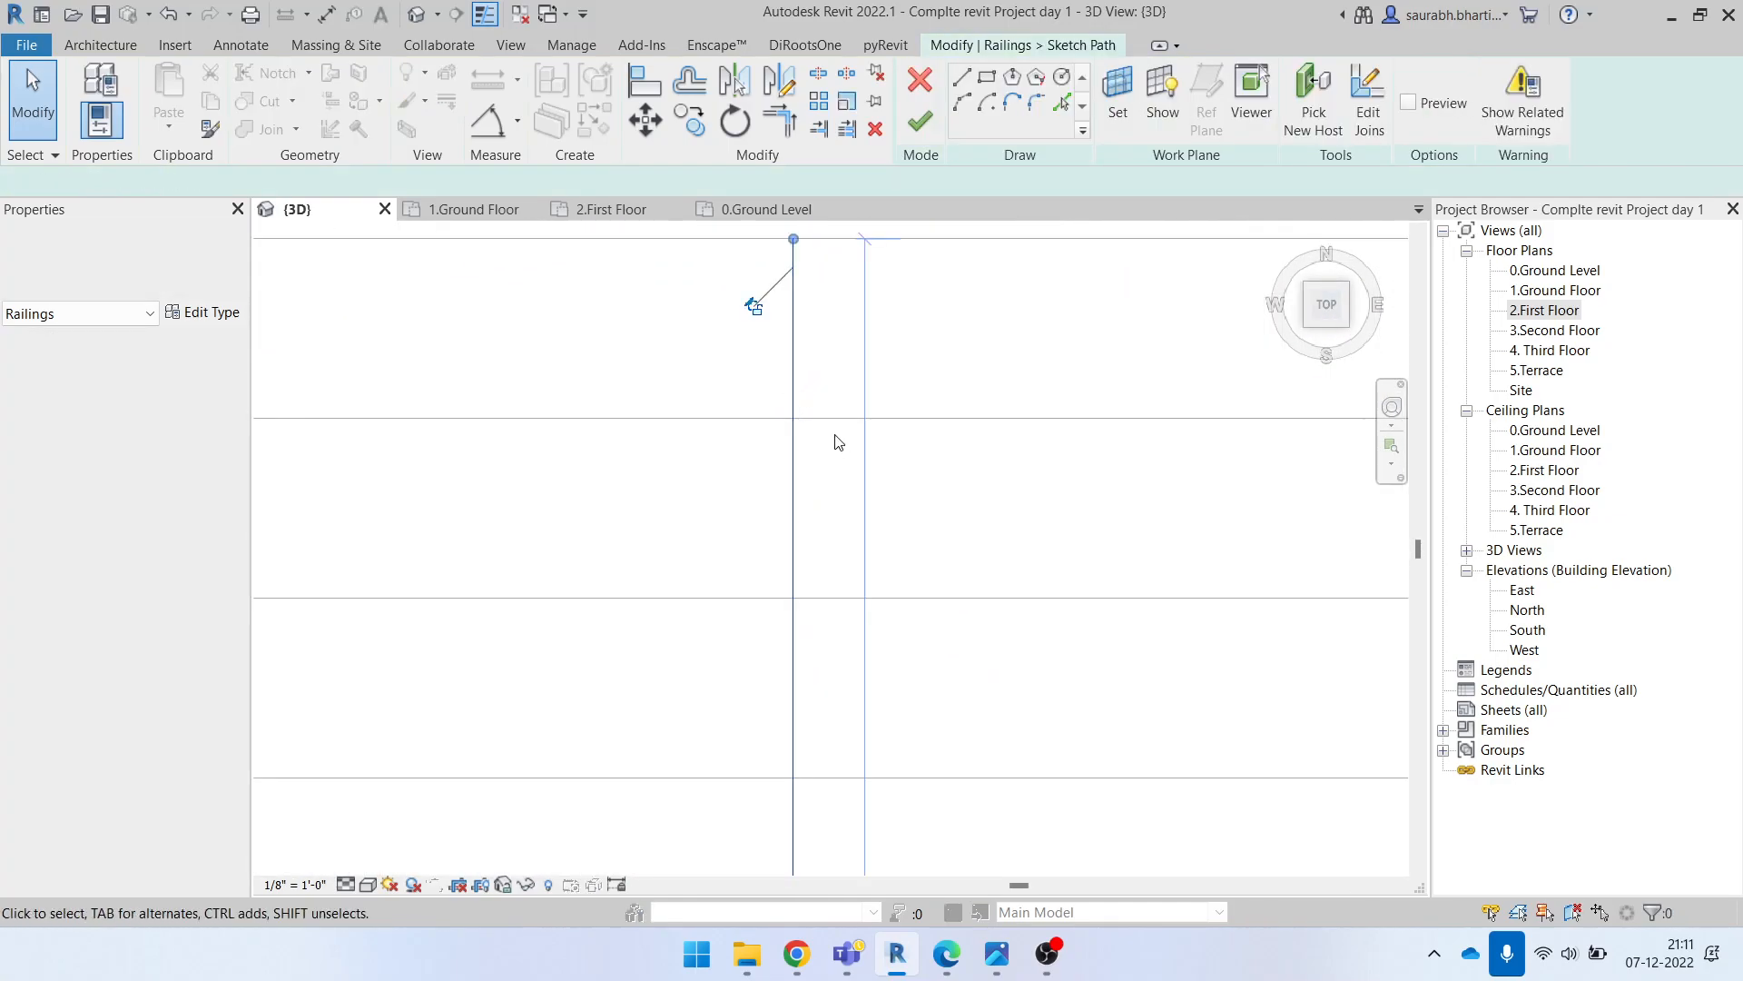
Step: Move the inner railing's path line onto the centreline between the two stair flights and finish the path edit
{"action": "scroll", "coordinate": [840, 438], "scroll_direction": "down", "scroll_amount": 5}
{"action": "scroll", "coordinate": [822, 581], "scroll_direction": "up", "scroll_amount": 2}
{"action": "left_click_drag", "start_coordinate": [832, 584], "coordinate": [761, 584]}
{"action": "left_click", "coordinate": [879, 554]}
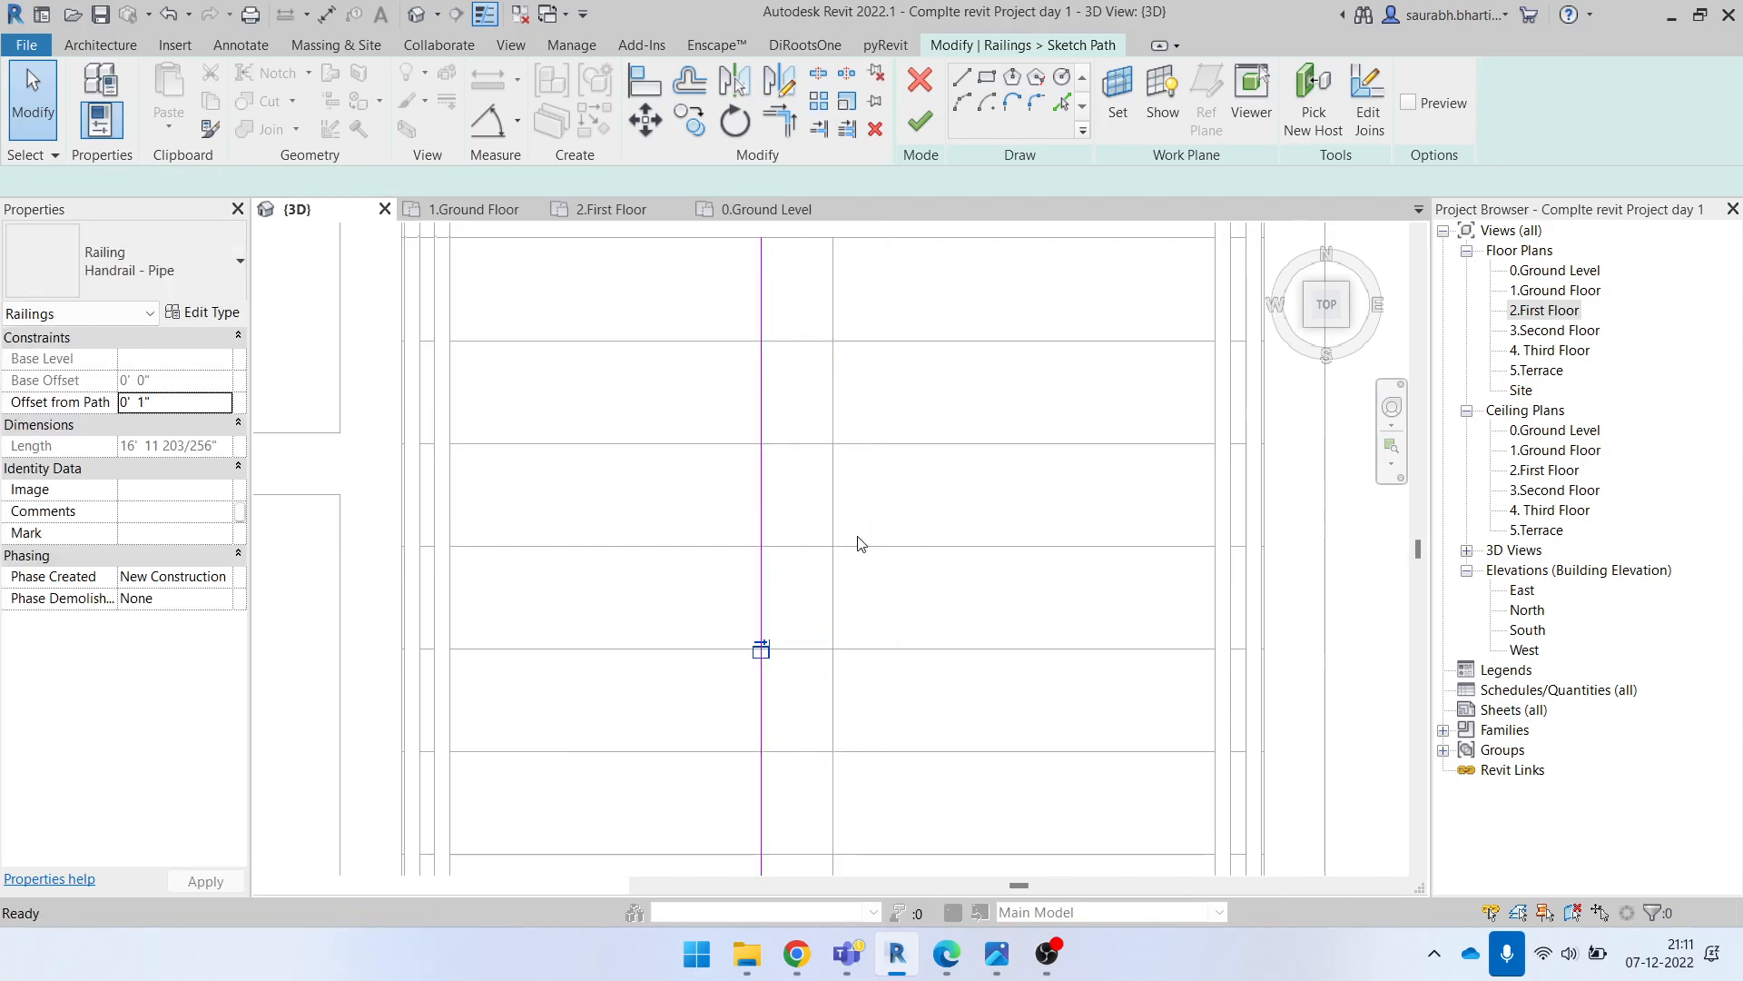
{"action": "scroll", "coordinate": [849, 538], "scroll_direction": "down", "scroll_amount": 2}
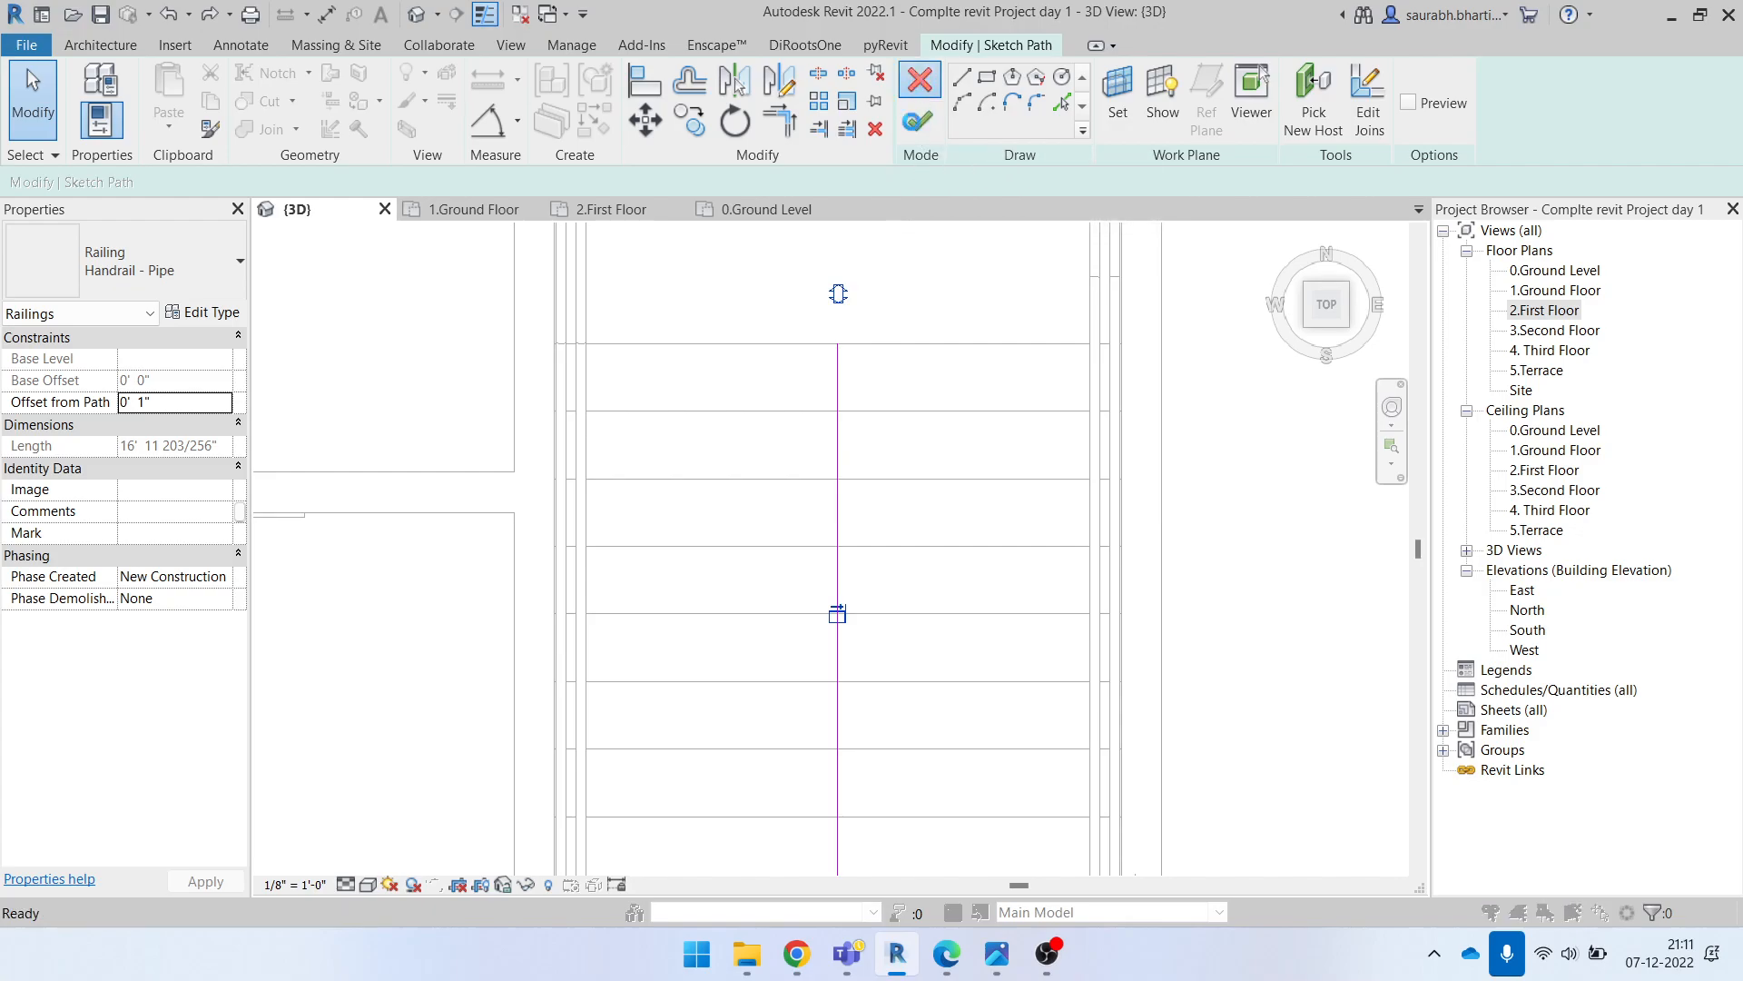
{"action": "key", "text": "Escape"}
{"action": "left_click", "coordinate": [921, 486]}
{"action": "middle_click_drag", "start_coordinate": [967, 498], "coordinate": [985, 558], "text": "shift"}
{"action": "left_click", "coordinate": [949, 591]}
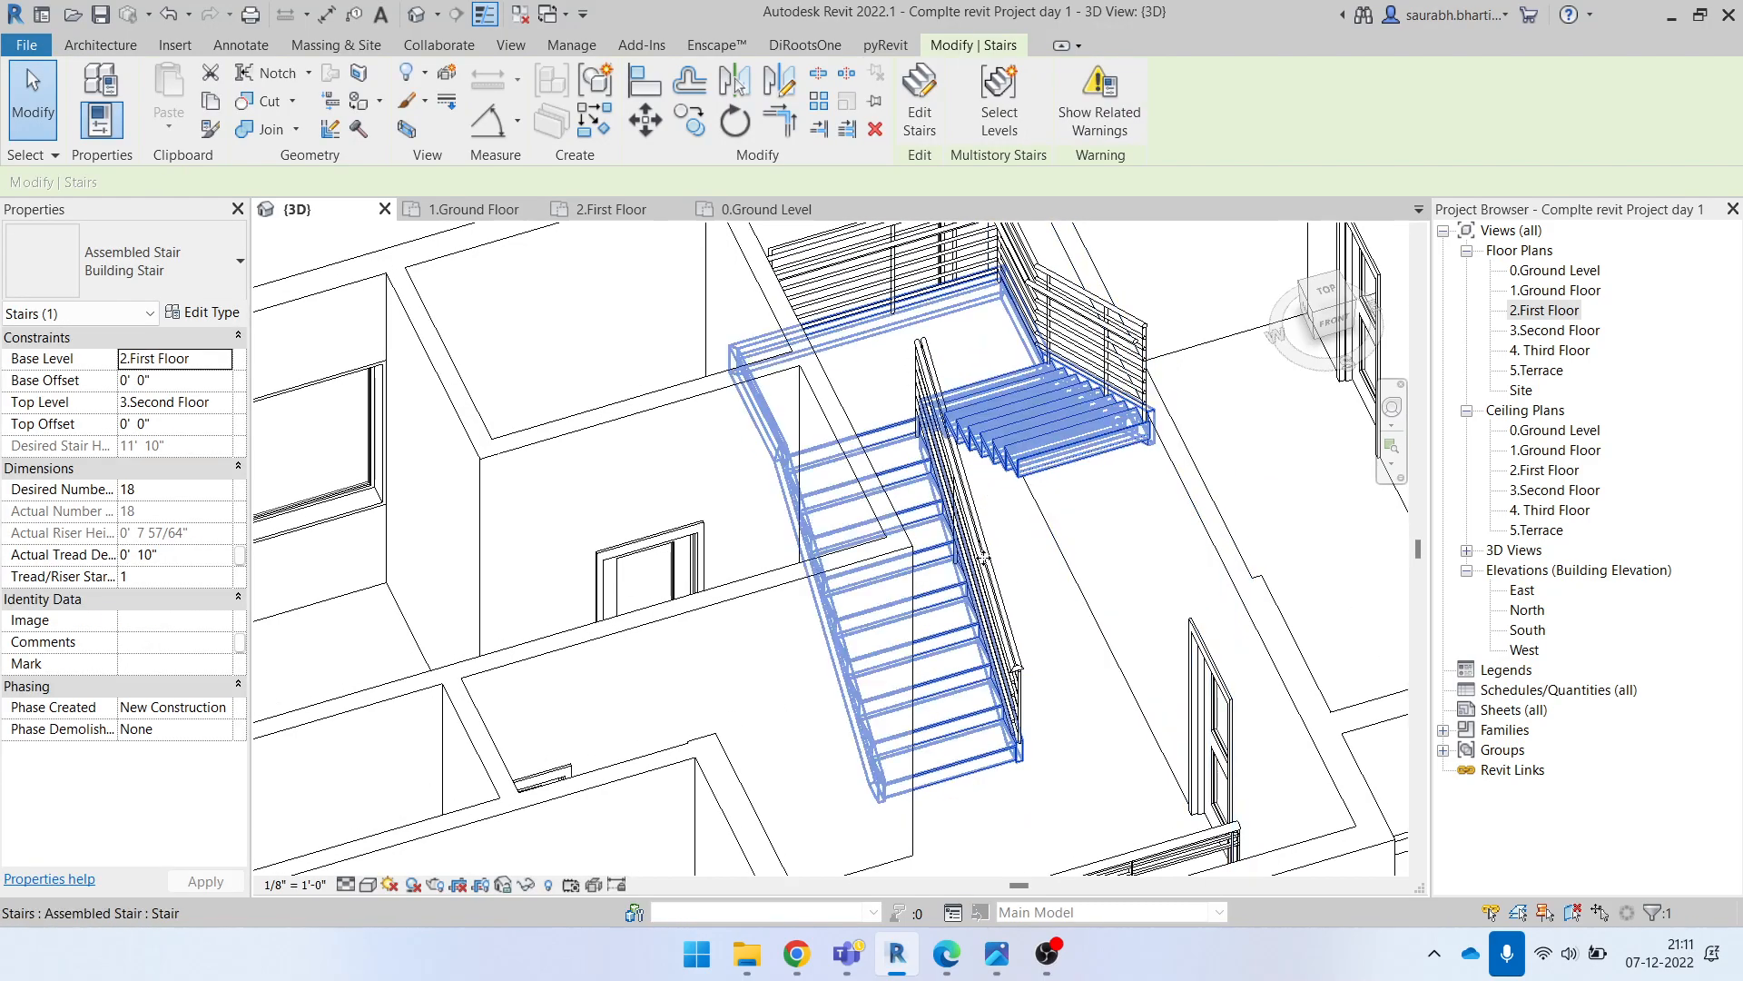
{"action": "key", "text": "Escape"}
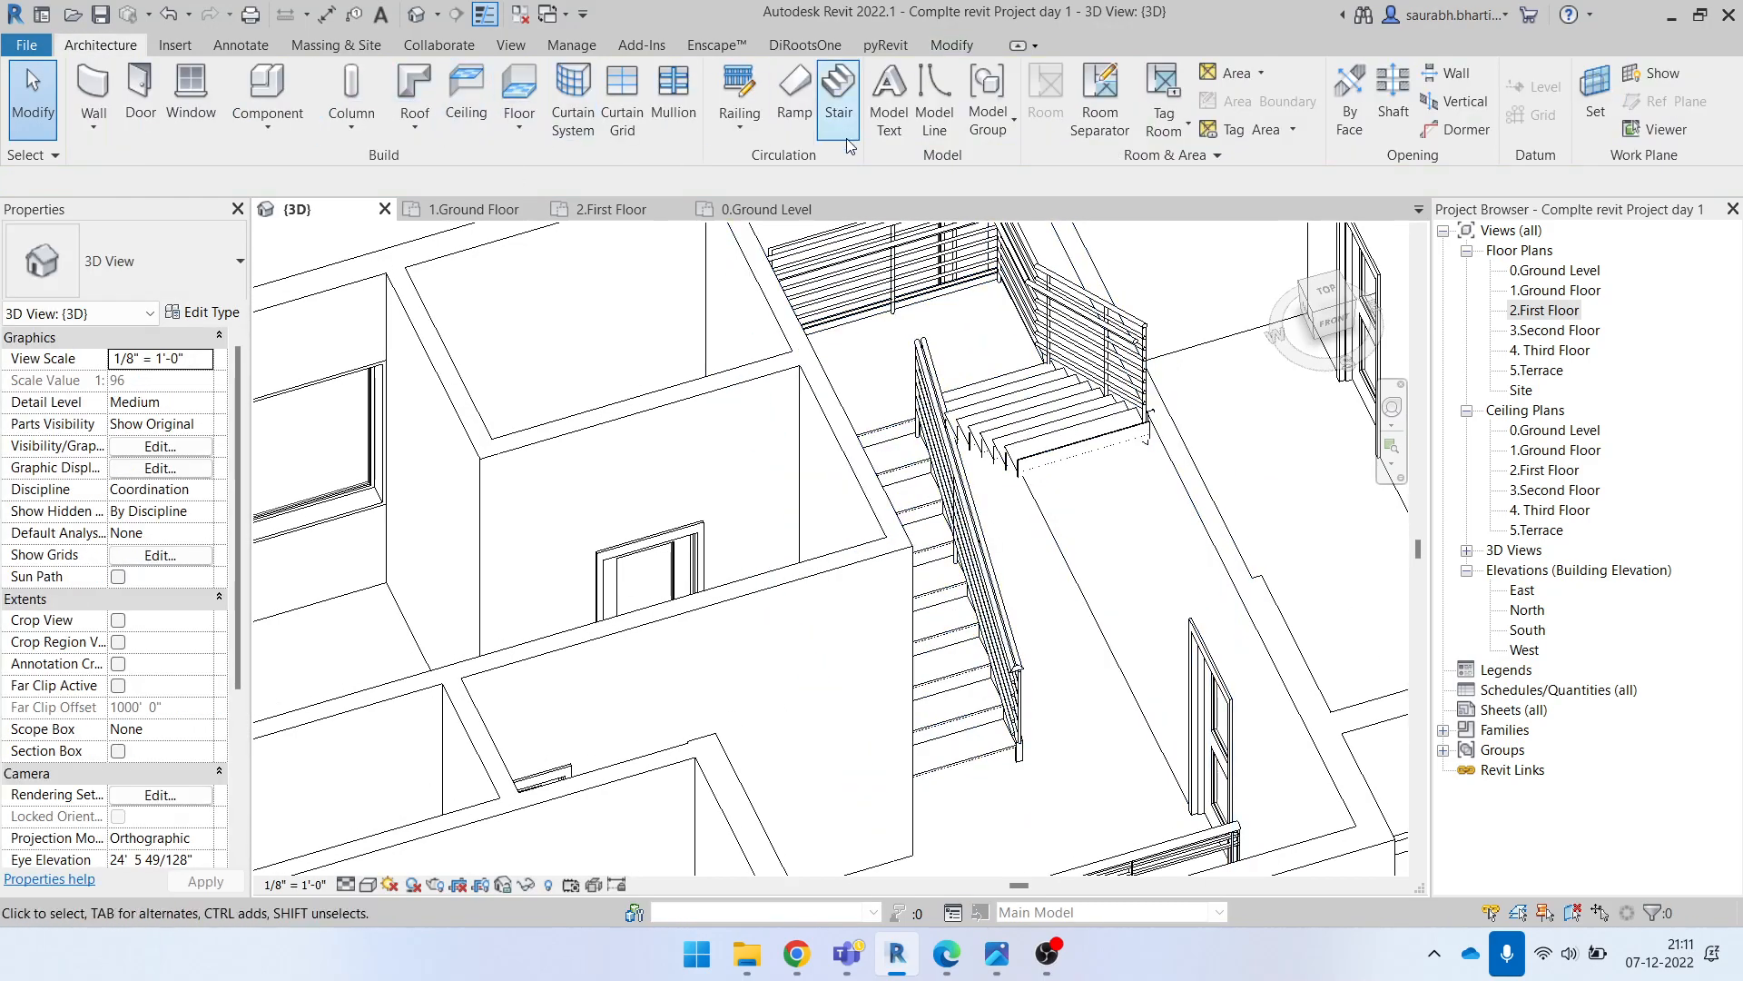
{"action": "left_click", "coordinate": [741, 127]}
{"action": "left_click", "coordinate": [759, 206]}
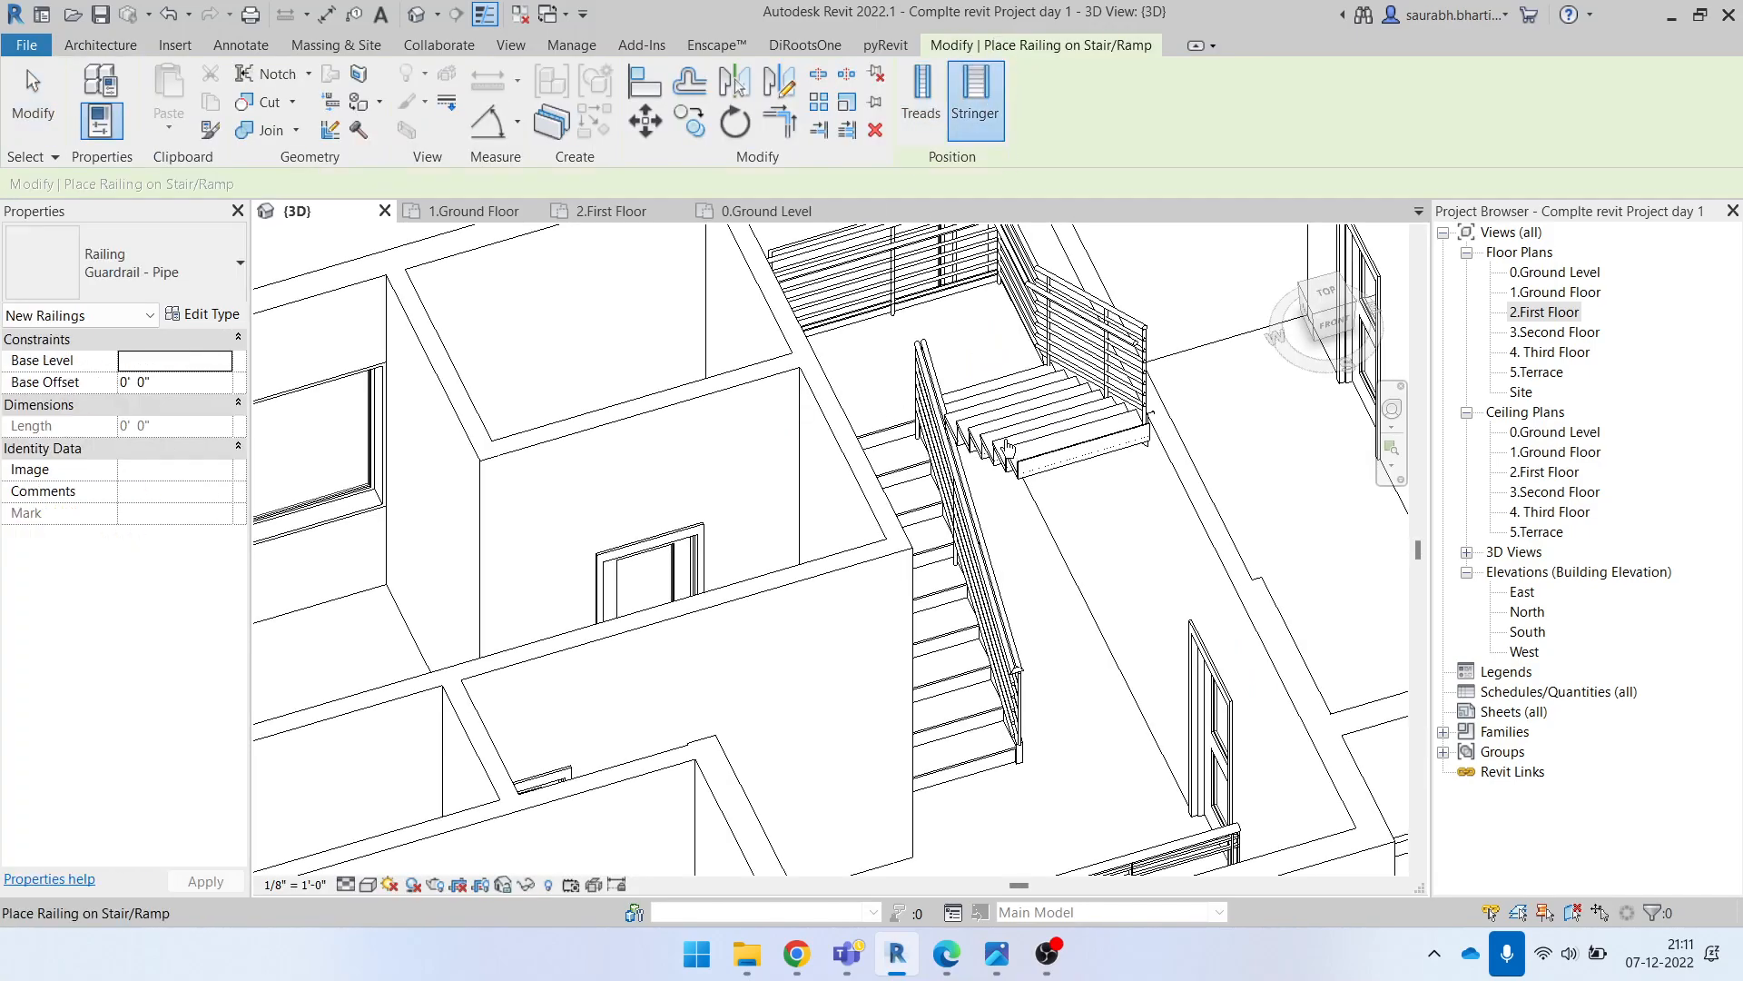
{"action": "key", "text": "Escape"}
Step: Delete the outer Guardrail - Pipe railing that runs along the walls of the first-floor stair and its landing
{"action": "scroll", "coordinate": [986, 544], "scroll_direction": "down", "scroll_amount": 2}
{"action": "middle_click_drag", "start_coordinate": [989, 581], "coordinate": [814, 481], "text": "shift"}
{"action": "scroll", "coordinate": [979, 352], "scroll_direction": "up", "scroll_amount": 3}
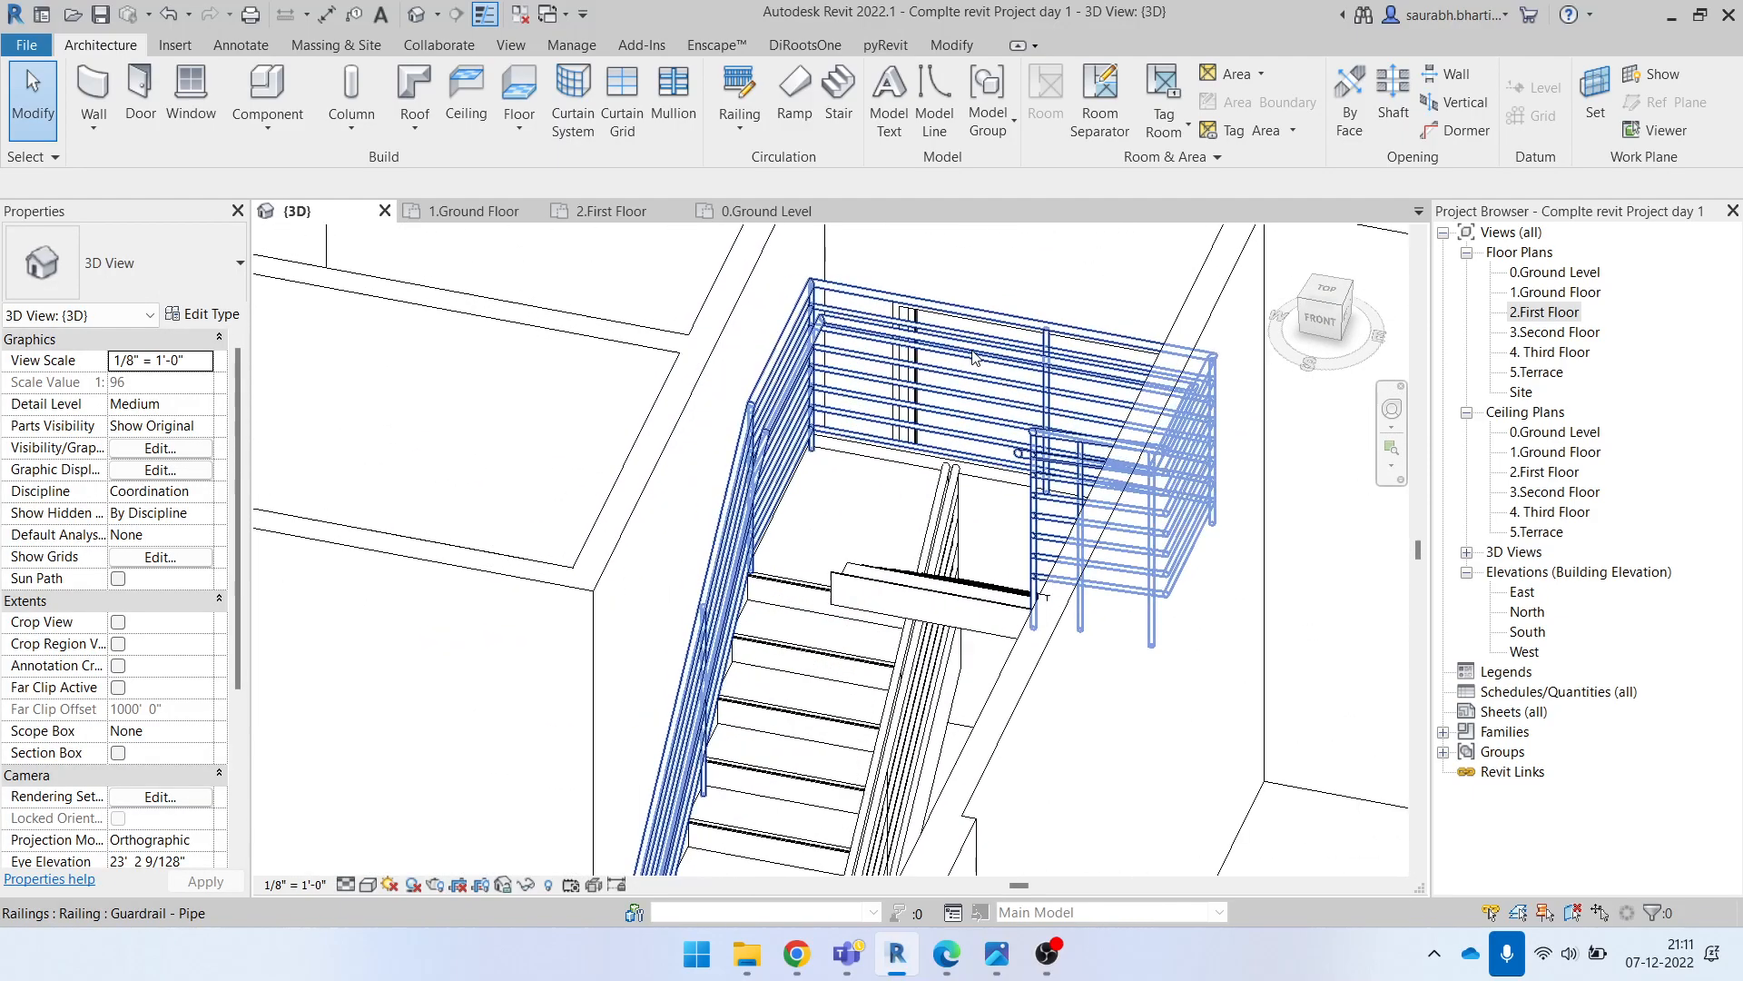
{"action": "left_click", "coordinate": [971, 354]}
{"action": "scroll", "coordinate": [972, 404], "scroll_direction": "down", "scroll_amount": 2}
{"action": "left_click", "coordinate": [982, 398]}
{"action": "left_click", "coordinate": [996, 369]}
{"action": "key", "text": "Delete"}
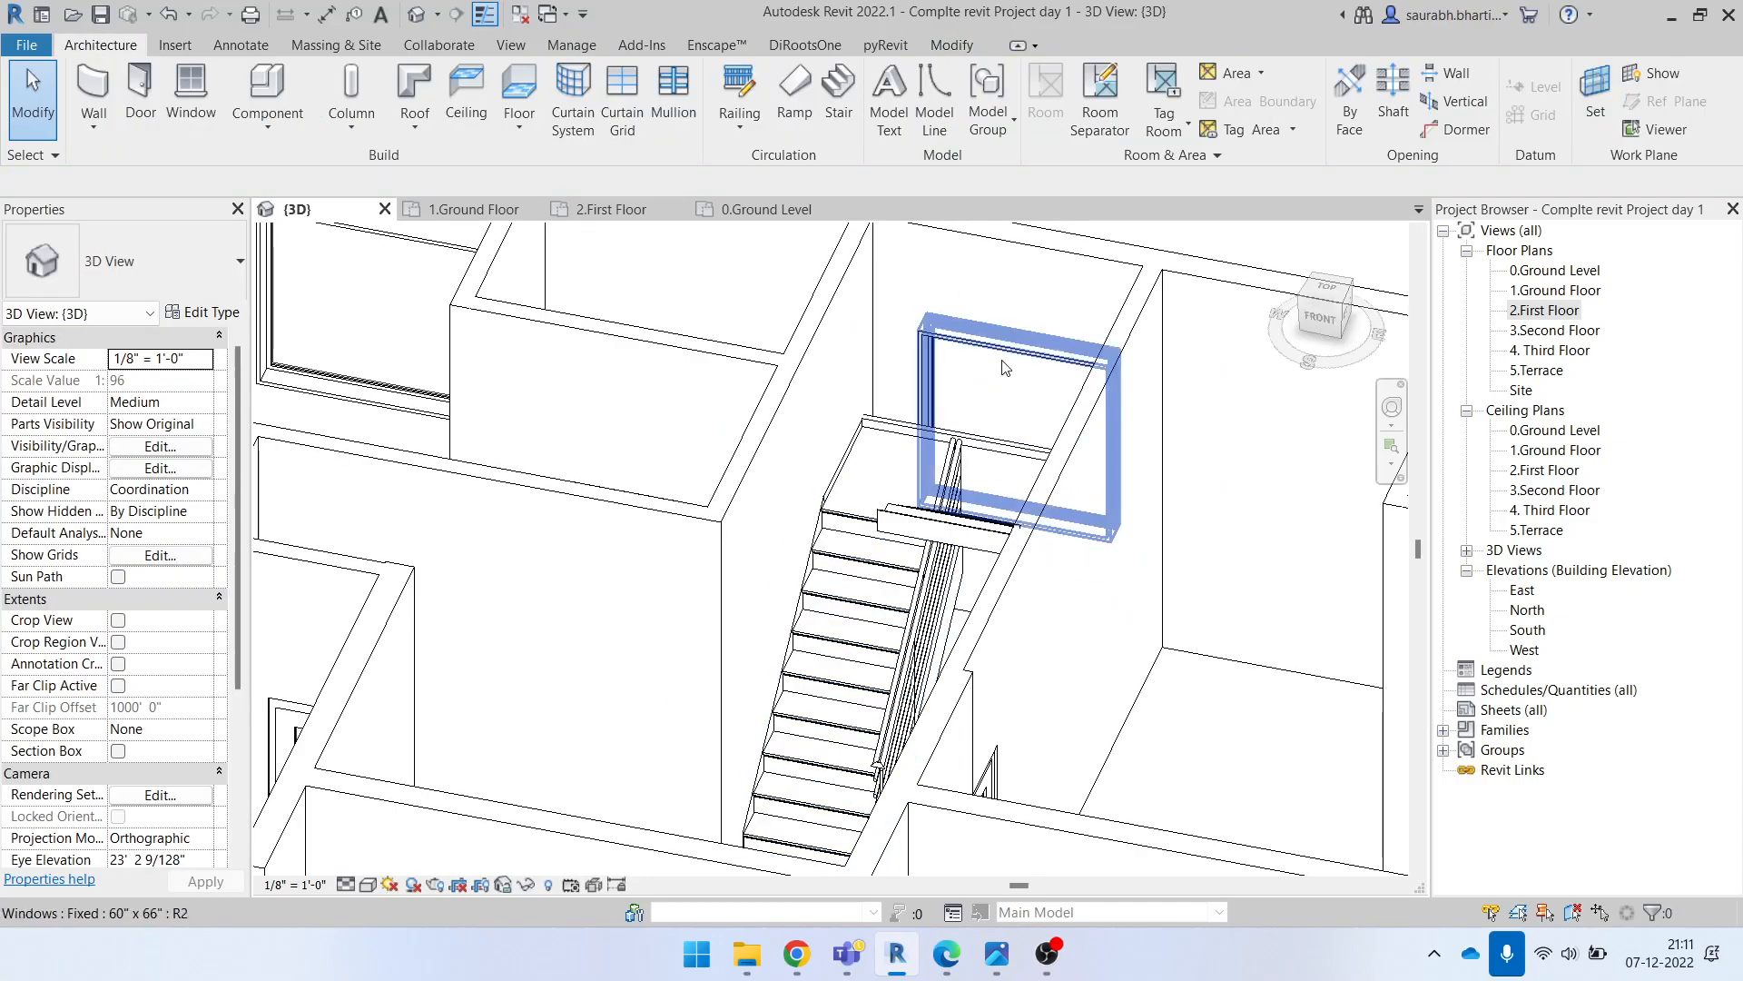
Step: Set the sill height of the fixed 60" x 66" window behind the stair landing to 6' 0"
{"action": "left_click", "coordinate": [1005, 368]}
{"action": "middle_click_drag", "start_coordinate": [1249, 428], "coordinate": [618, 386], "text": "shift"}
{"action": "middle_click_drag", "start_coordinate": [997, 383], "coordinate": [828, 711], "text": "shift"}
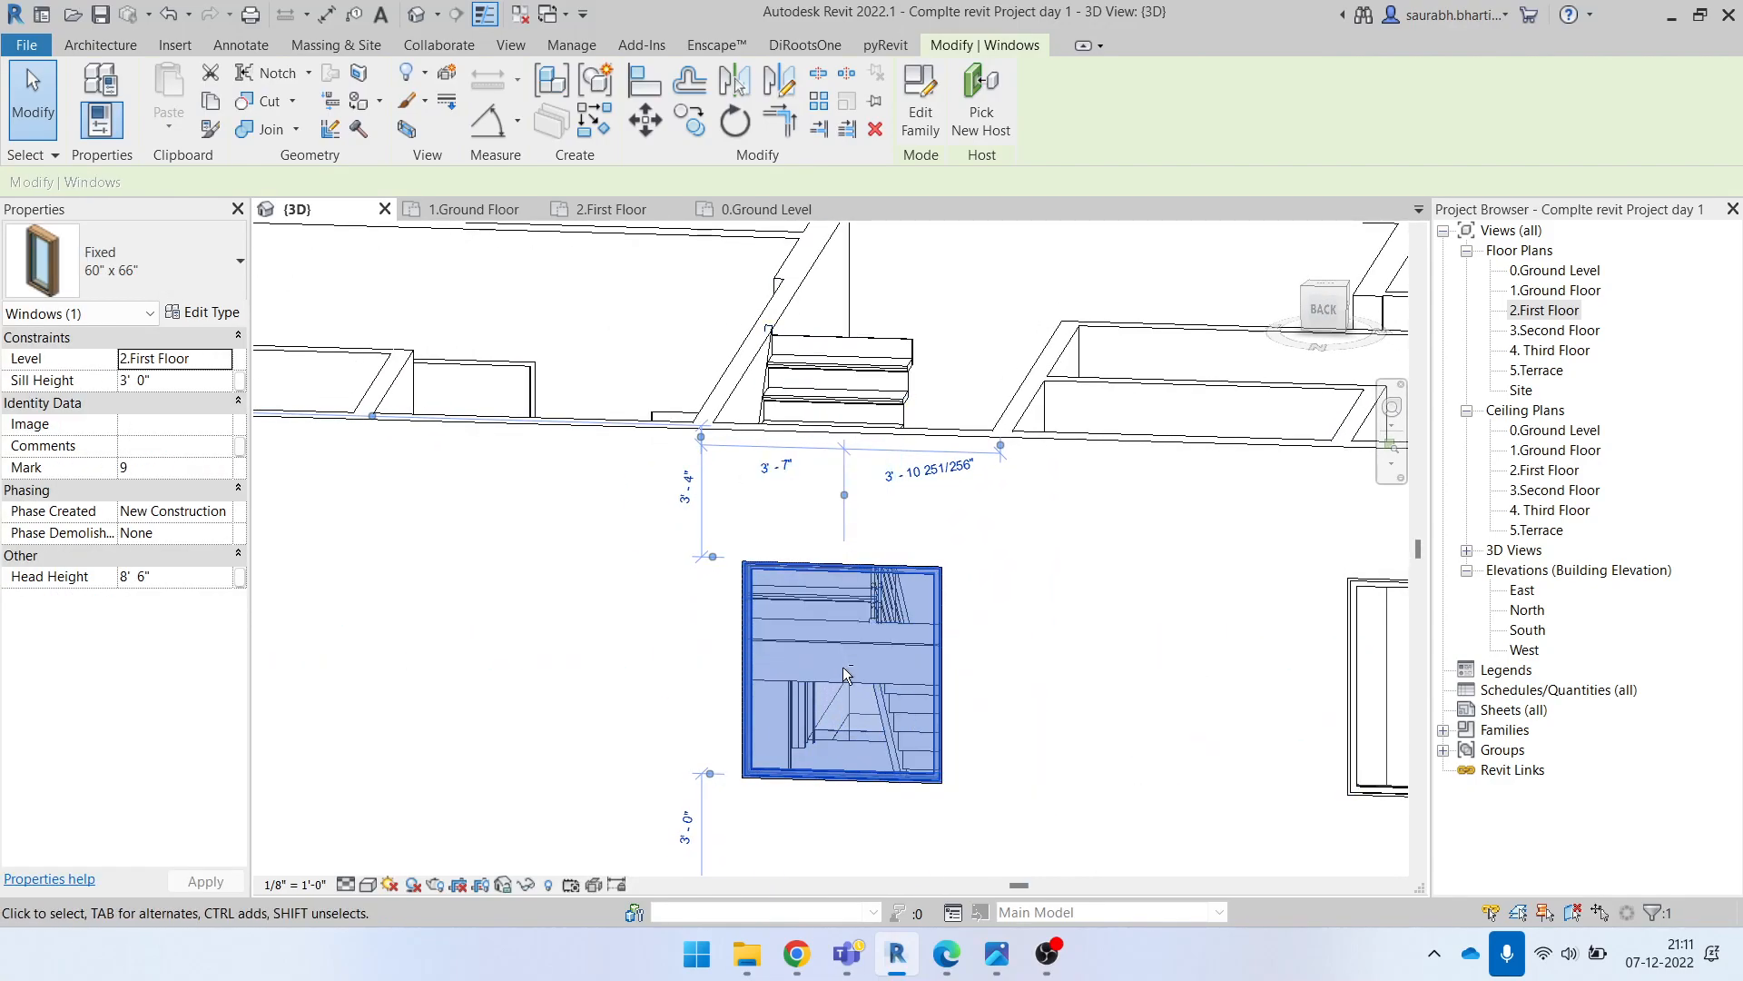
{"action": "middle_click_drag", "start_coordinate": [839, 661], "coordinate": [861, 699], "text": "shift"}
{"action": "left_click", "coordinate": [180, 381]}
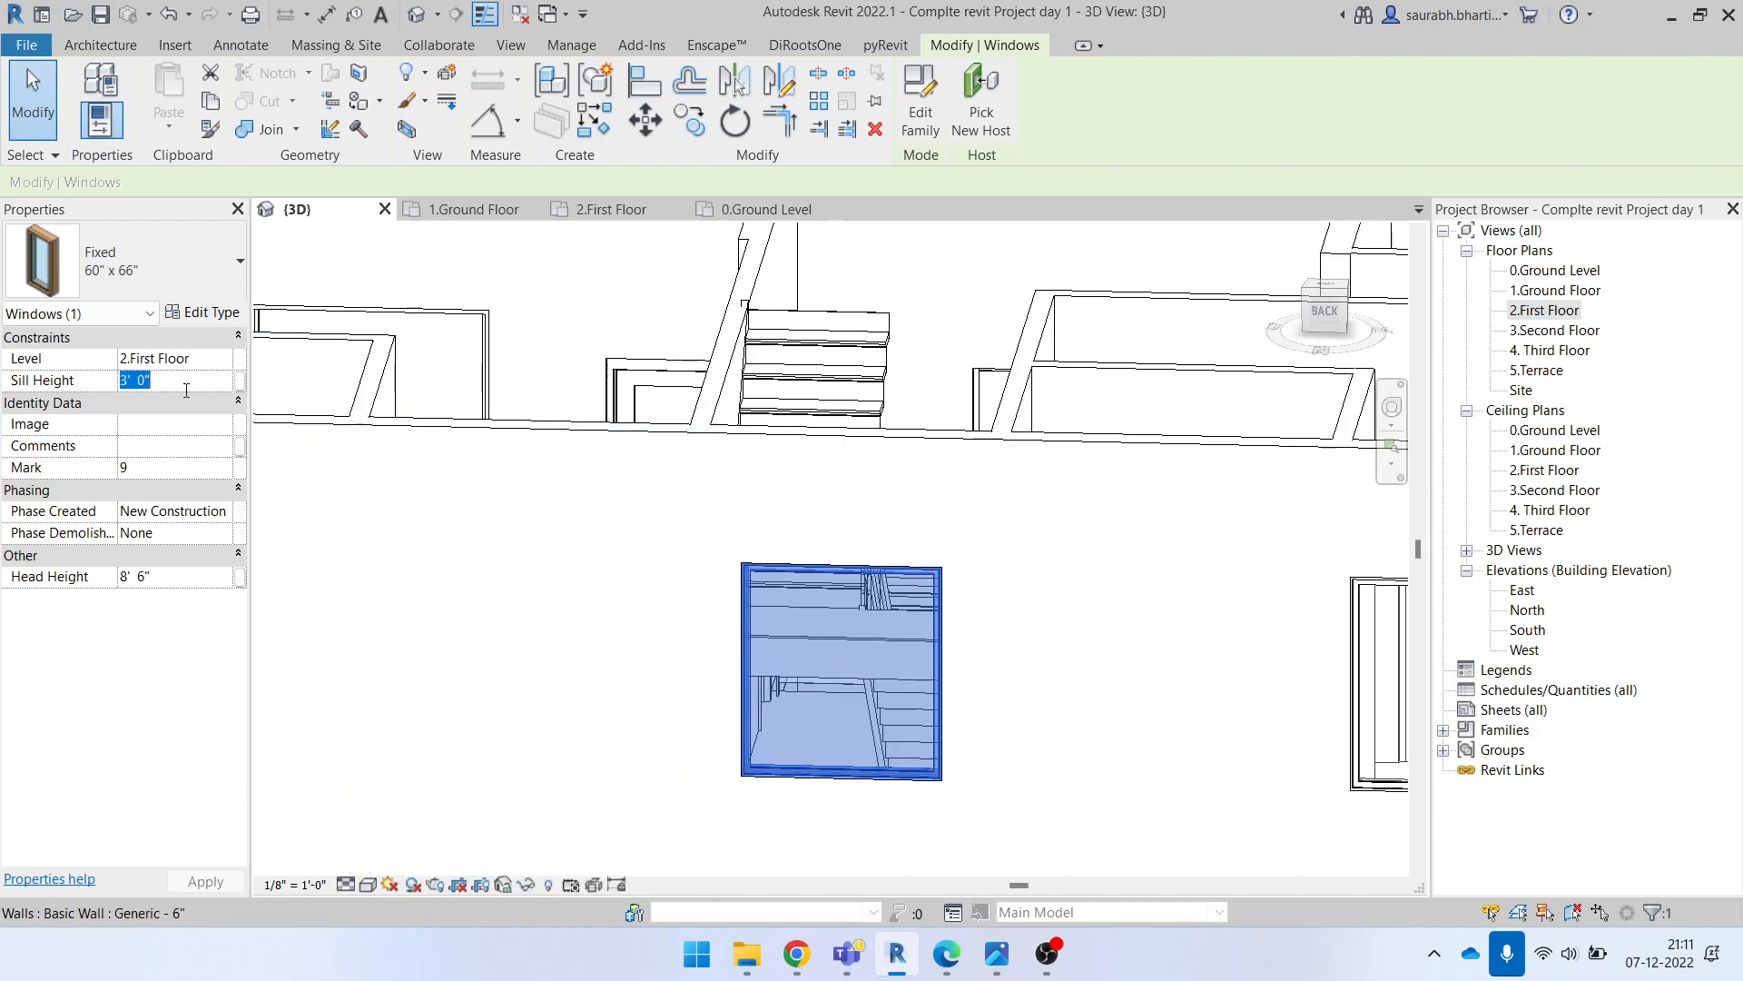
{"action": "key", "text": "Return"}
{"action": "middle_click_drag", "start_coordinate": [806, 636], "coordinate": [944, 696], "text": "shift"}
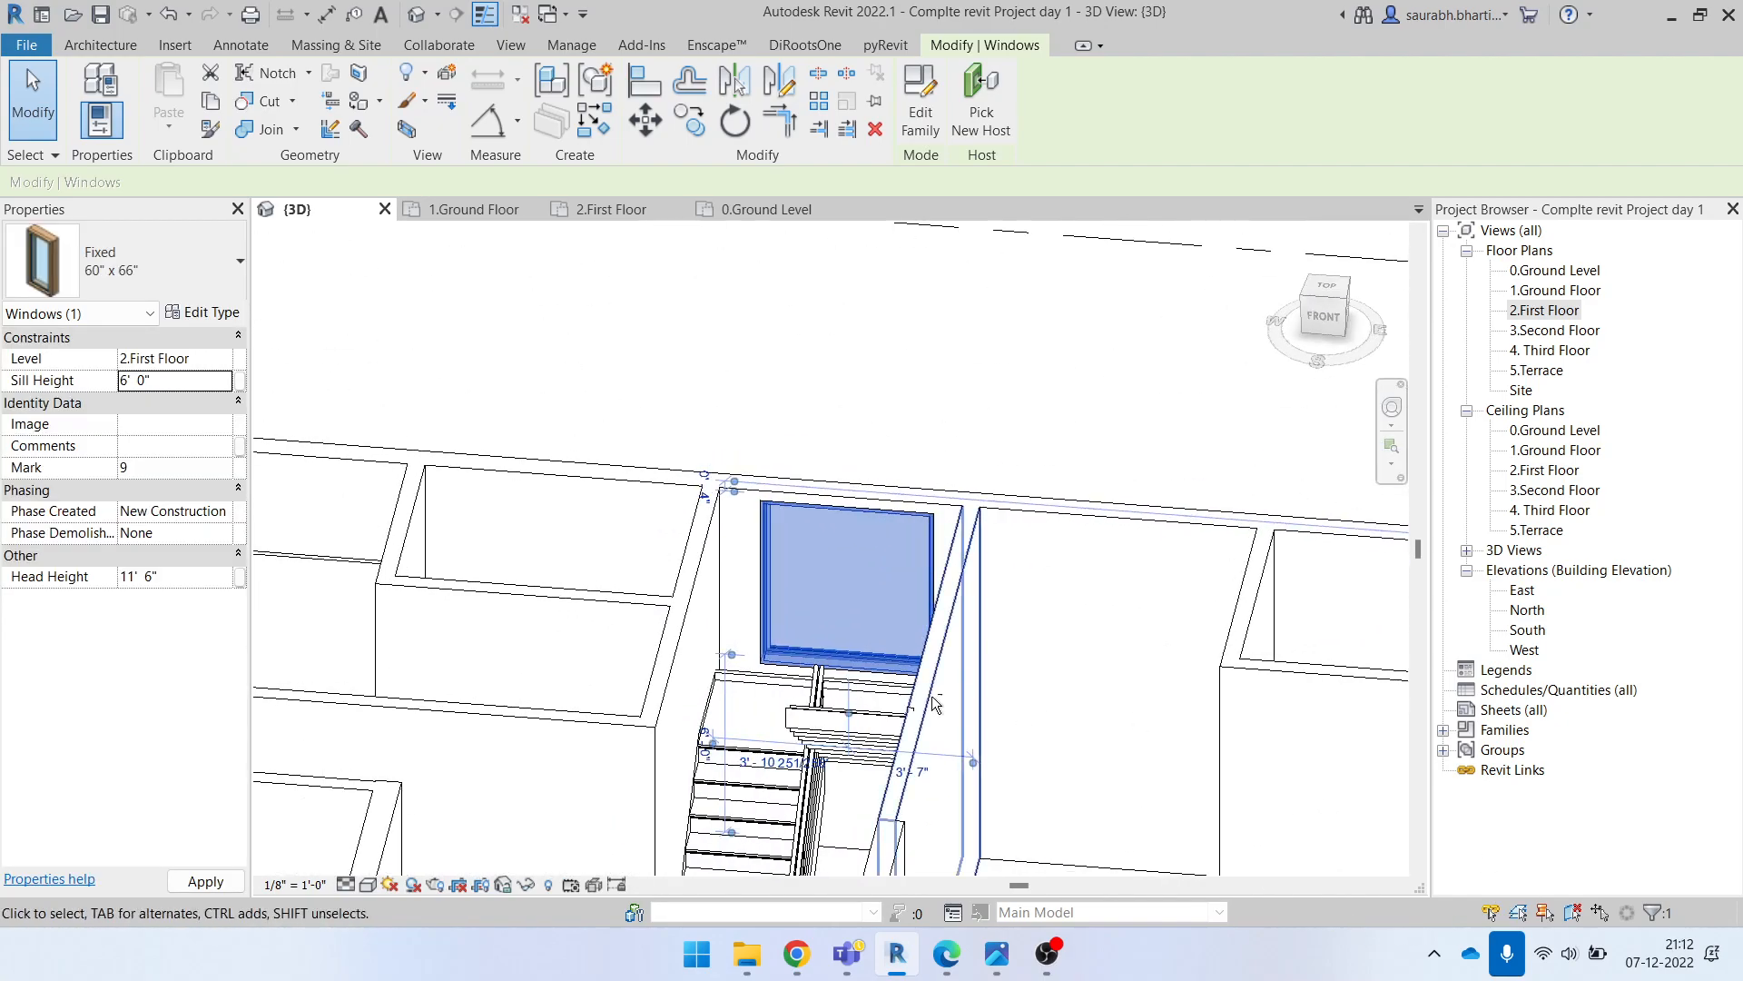
{"action": "left_click", "coordinate": [1013, 439]}
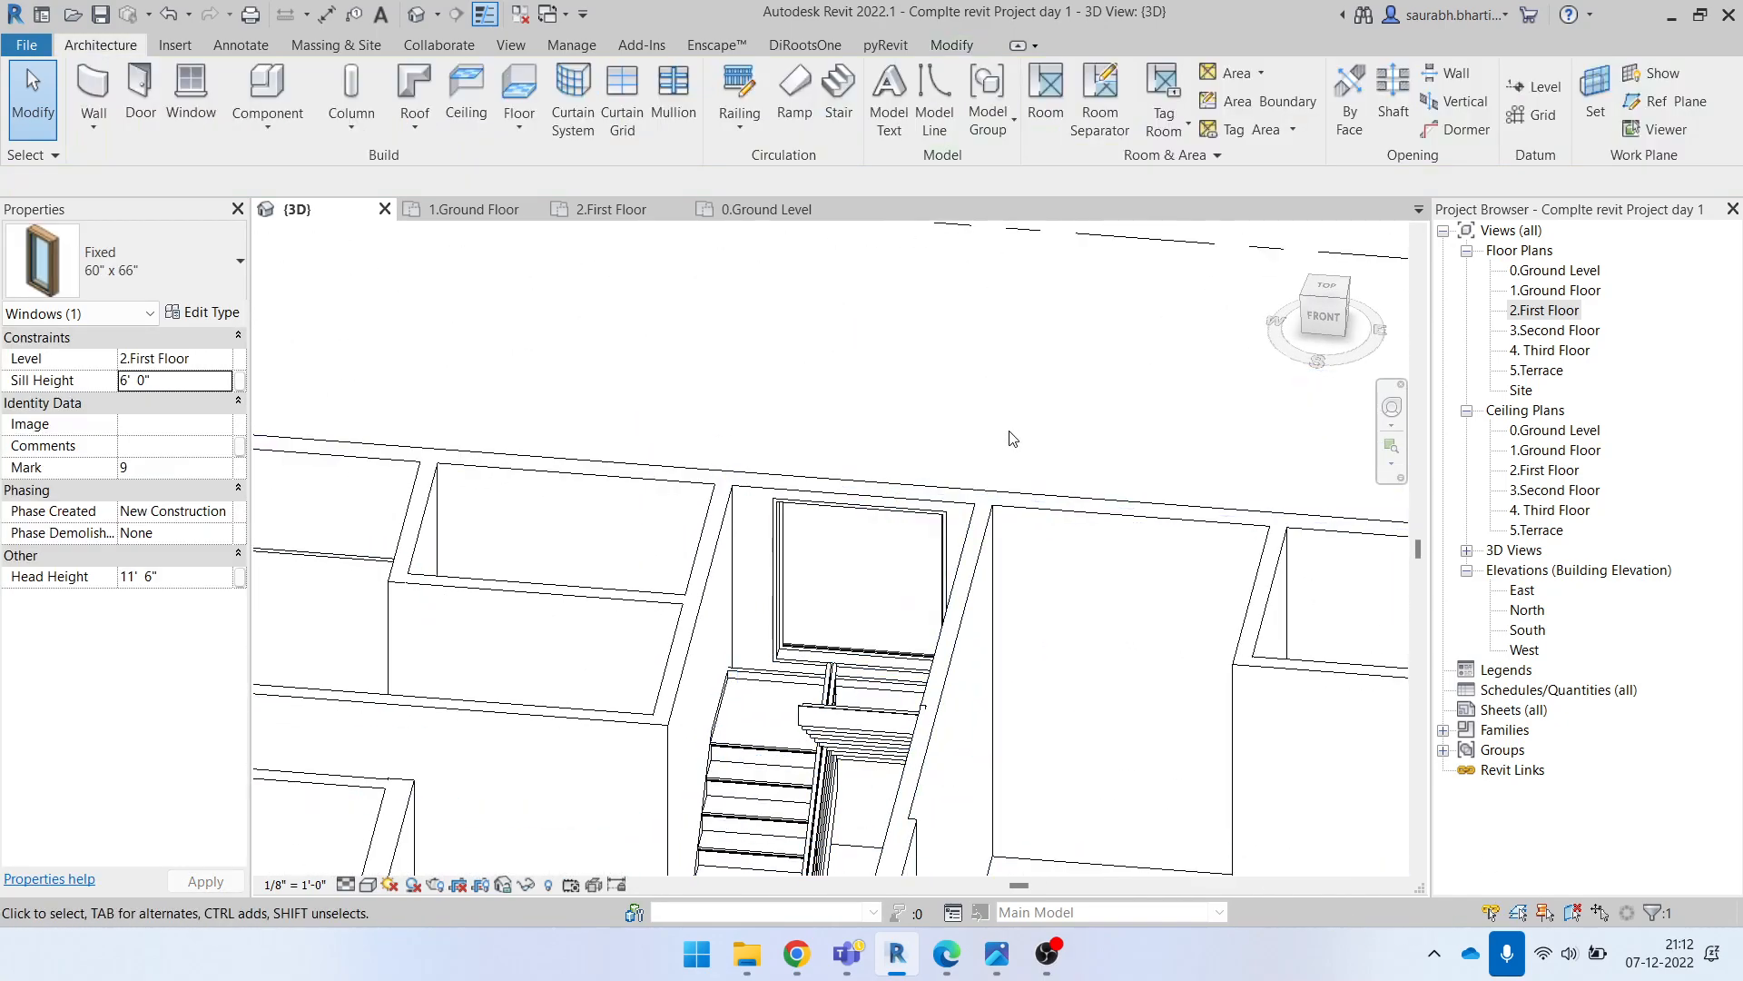
Step: Open the 2.First Floor plan and check the modelled rooms and staircase against the PDF plan
{"action": "scroll", "coordinate": [1013, 439], "scroll_direction": "down", "scroll_amount": 5}
{"action": "double_click", "coordinate": [1549, 309]}
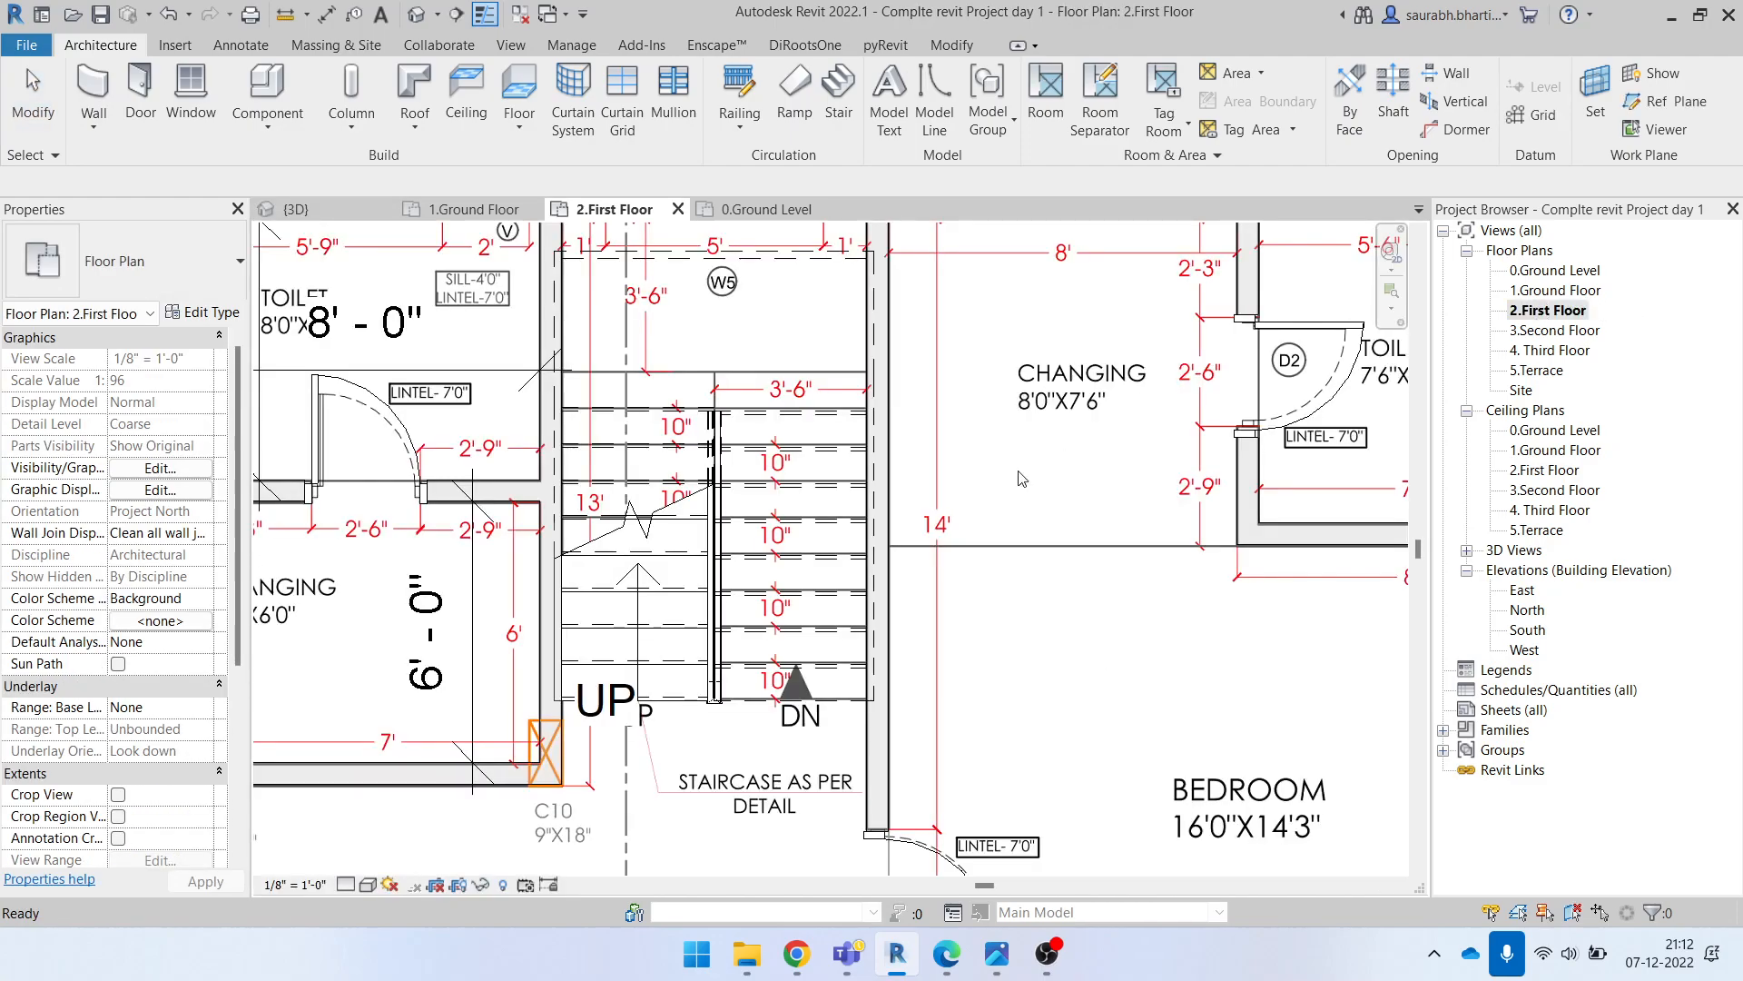
{"action": "scroll", "coordinate": [640, 660], "scroll_direction": "down", "scroll_amount": 5}
{"action": "scroll", "coordinate": [640, 660], "scroll_direction": "up", "scroll_amount": 1}
{"action": "scroll", "coordinate": [640, 663], "scroll_direction": "up", "scroll_amount": 1}
{"action": "scroll", "coordinate": [643, 768], "scroll_direction": "up", "scroll_amount": 4}
{"action": "scroll", "coordinate": [813, 741], "scroll_direction": "down", "scroll_amount": 4}
{"action": "middle_click_drag", "start_coordinate": [786, 836], "coordinate": [785, 688]}
{"action": "scroll", "coordinate": [786, 688], "scroll_direction": "down", "scroll_amount": 3}
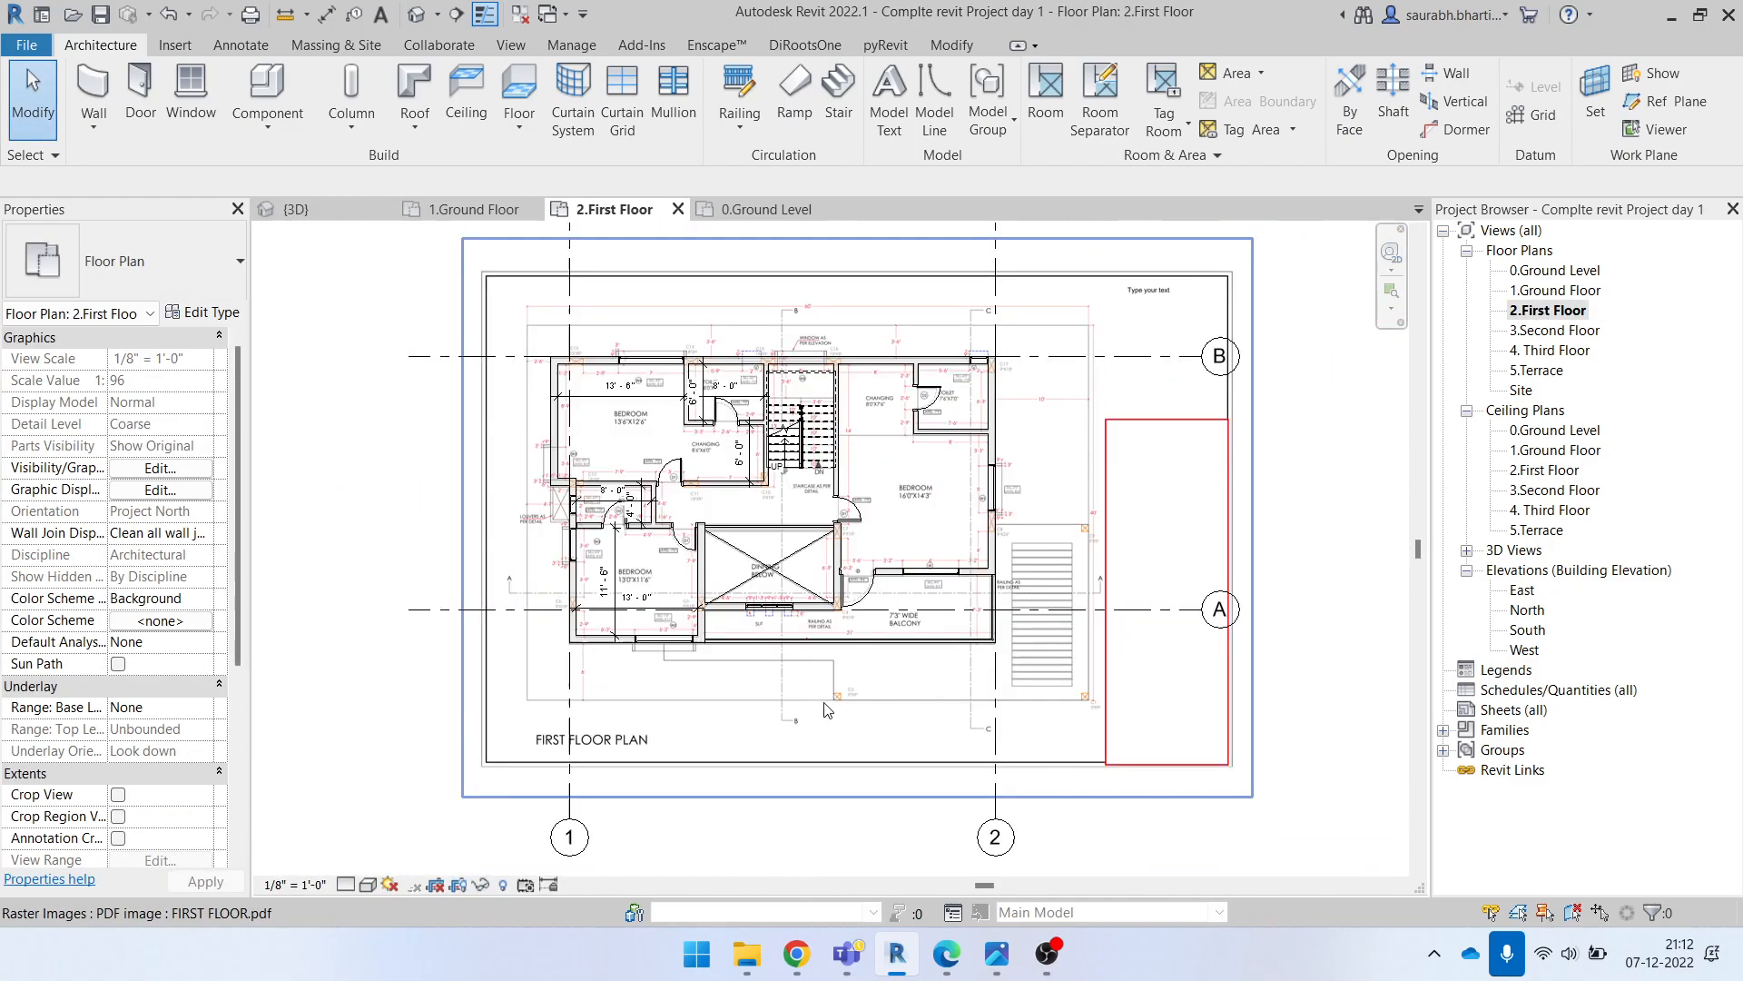
{"action": "scroll", "coordinate": [663, 416], "scroll_direction": "up", "scroll_amount": 5}
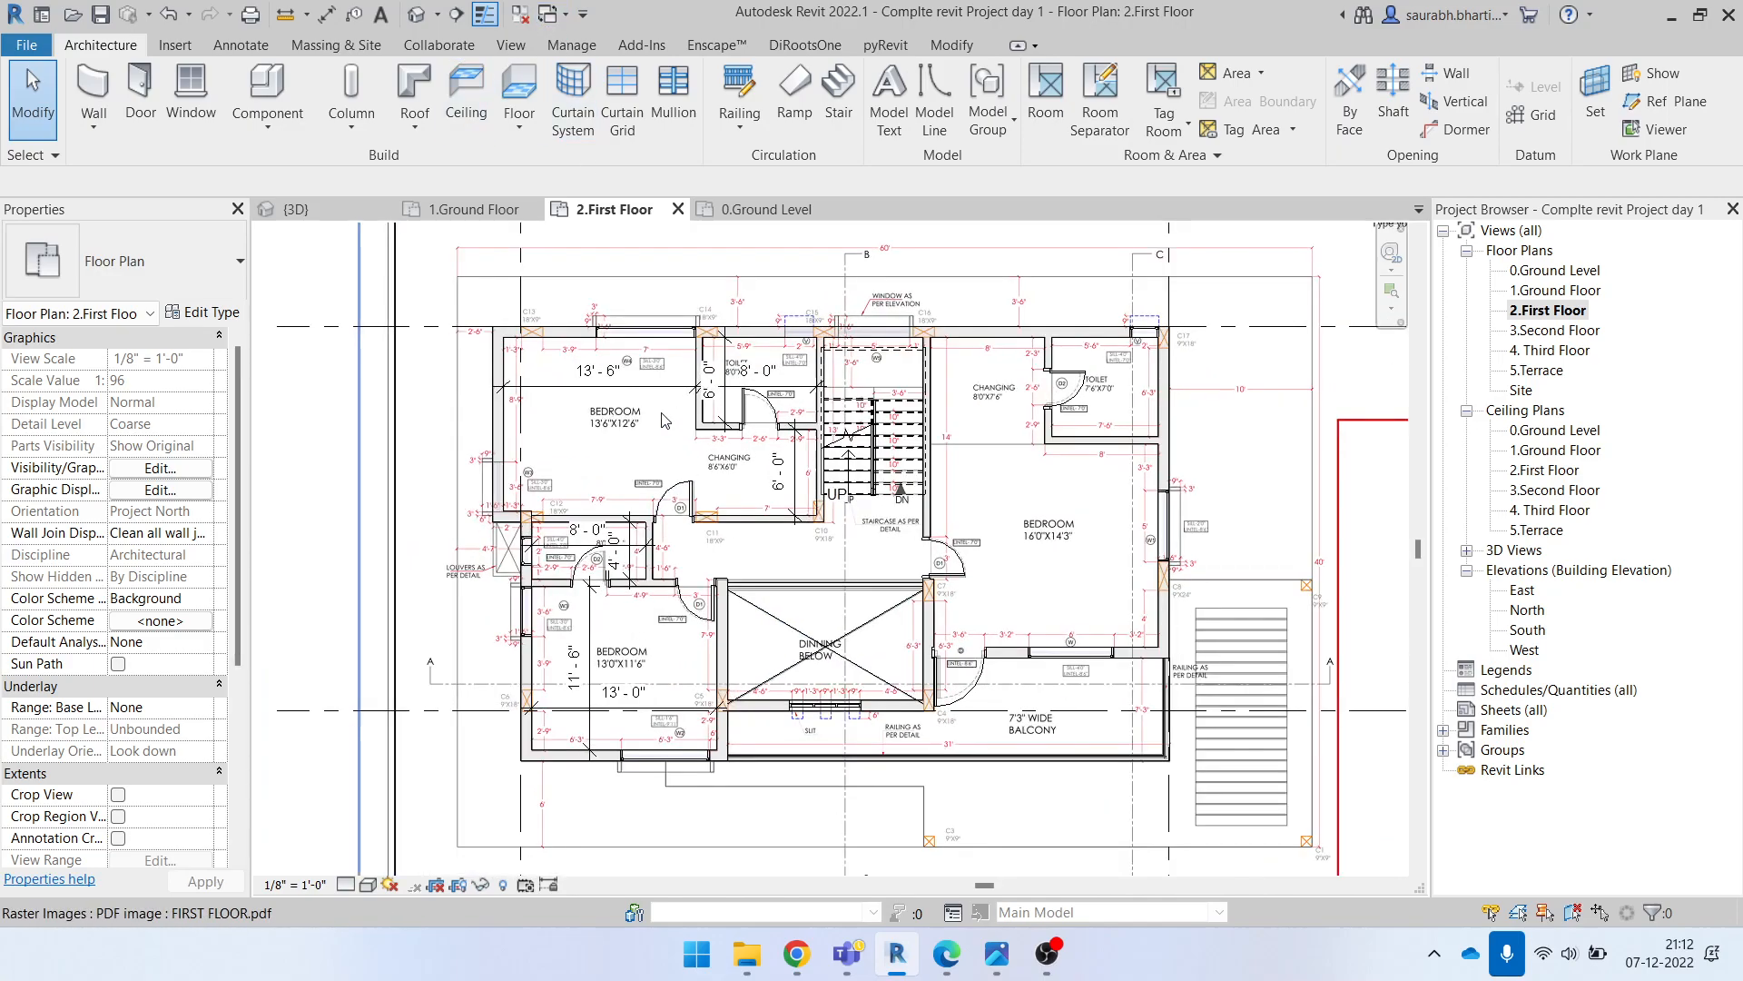
{"action": "scroll", "coordinate": [859, 494], "scroll_direction": "down", "scroll_amount": 3}
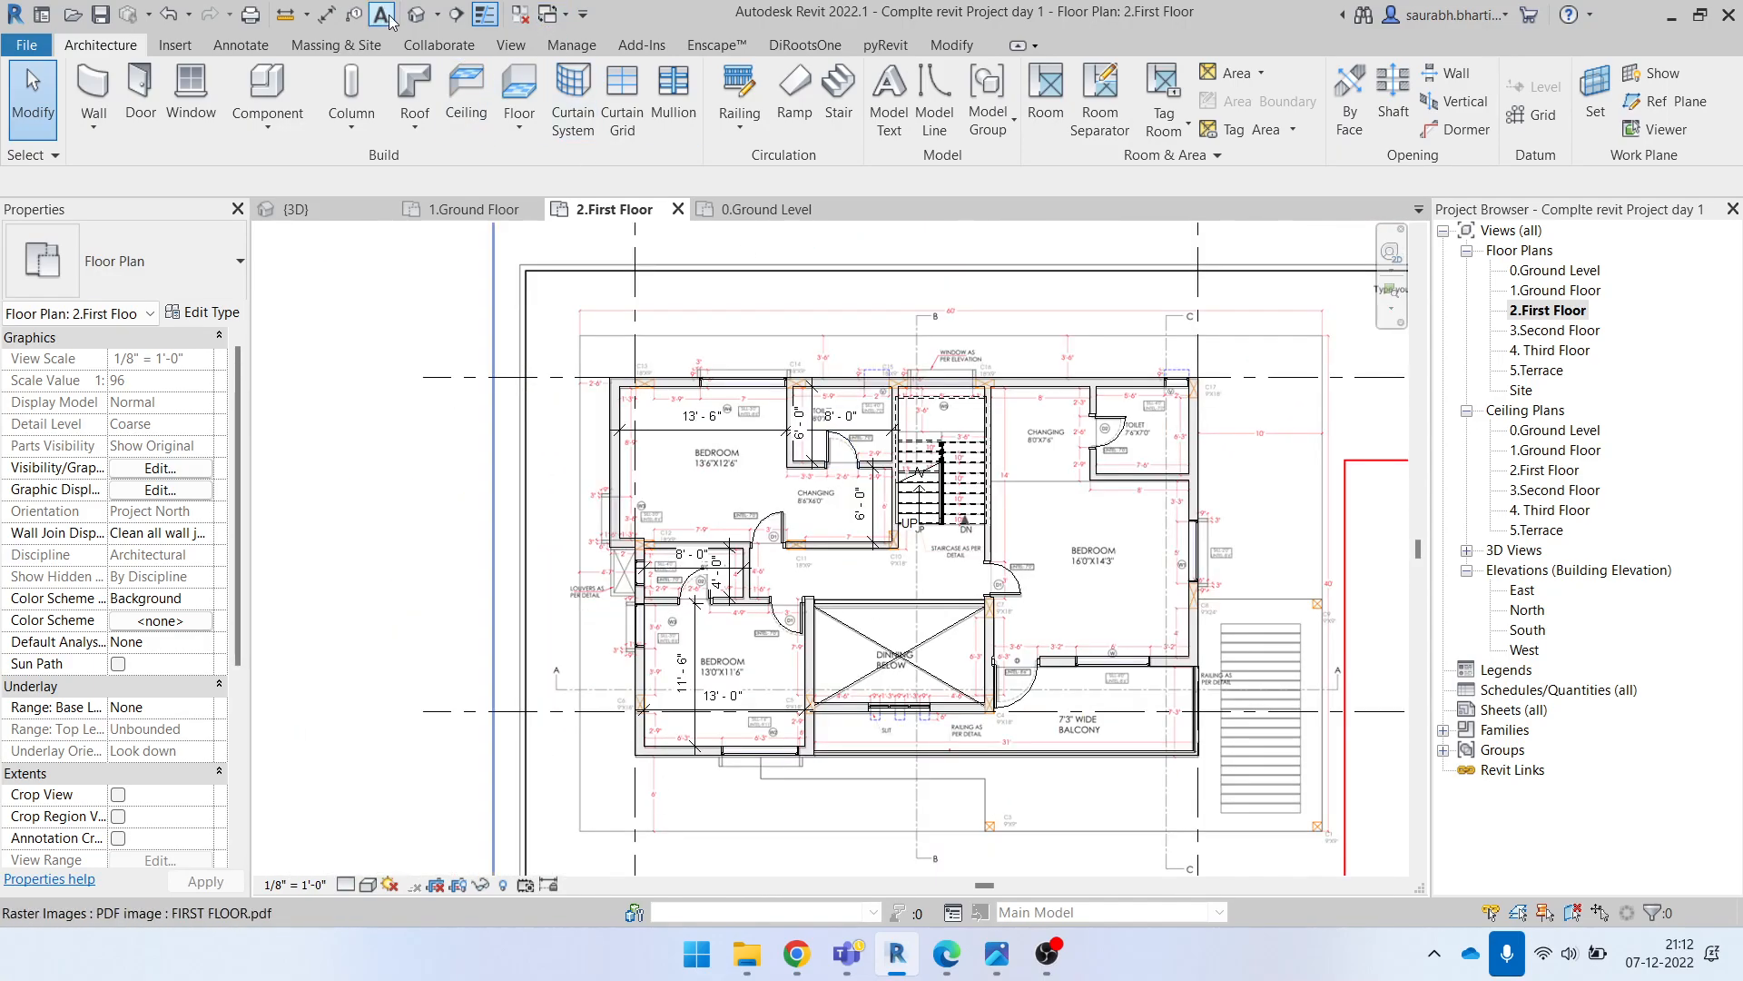
Step: Review the whole house model in 3D from the front, sides and above
{"action": "left_click", "coordinate": [417, 25]}
{"action": "scroll", "coordinate": [831, 667], "scroll_direction": "down", "scroll_amount": 6}
{"action": "mouse_move", "coordinate": [844, 685]}
{"action": "middle_mouse_down", "text": "shift"}
{"action": "mouse_move", "coordinate": [731, 645]}
{"action": "mouse_move", "coordinate": [825, 666]}
{"action": "mouse_move", "coordinate": [851, 652]}
{"action": "middle_mouse_up", "text": "shift"}
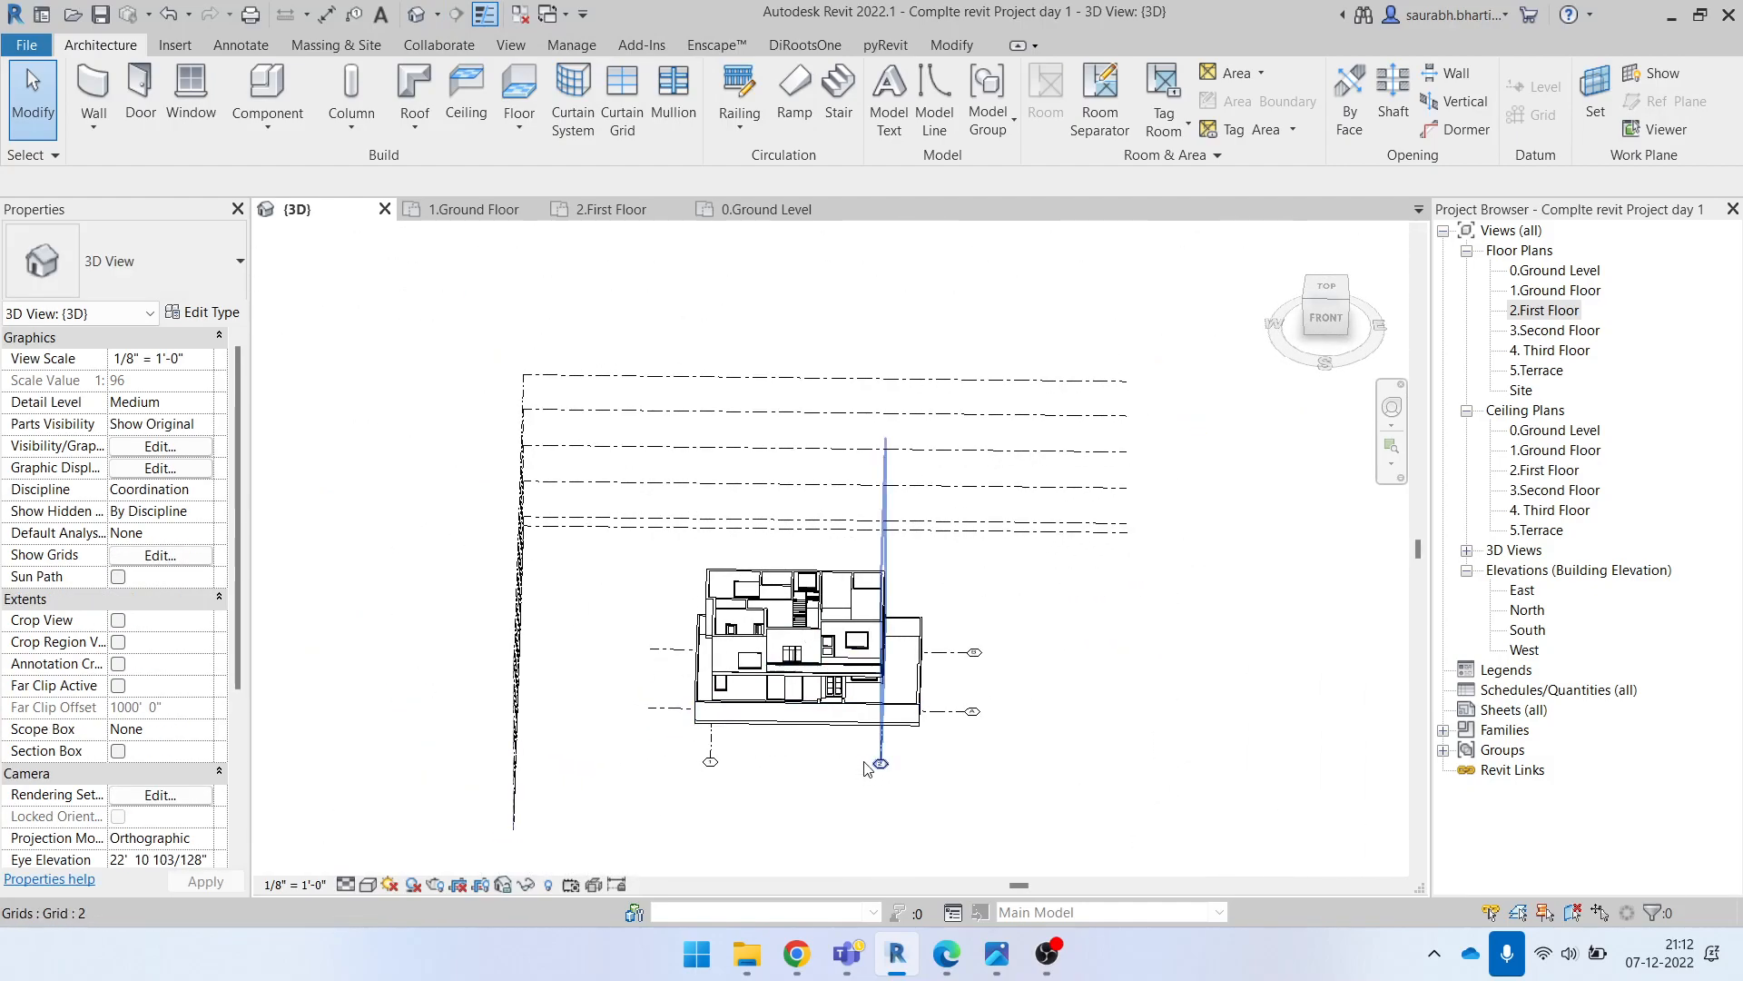
{"action": "scroll", "coordinate": [861, 761], "scroll_direction": "up", "scroll_amount": 3}
{"action": "left_click", "coordinate": [1327, 320]}
{"action": "scroll", "coordinate": [778, 519], "scroll_direction": "down", "scroll_amount": 4}
{"action": "scroll", "coordinate": [712, 436], "scroll_direction": "up", "scroll_amount": 7}
{"action": "scroll", "coordinate": [922, 732], "scroll_direction": "down", "scroll_amount": 4}
{"action": "middle_click_drag", "start_coordinate": [923, 733], "coordinate": [1013, 869], "text": "shift"}
{"action": "scroll", "coordinate": [890, 768], "scroll_direction": "up", "scroll_amount": 1}
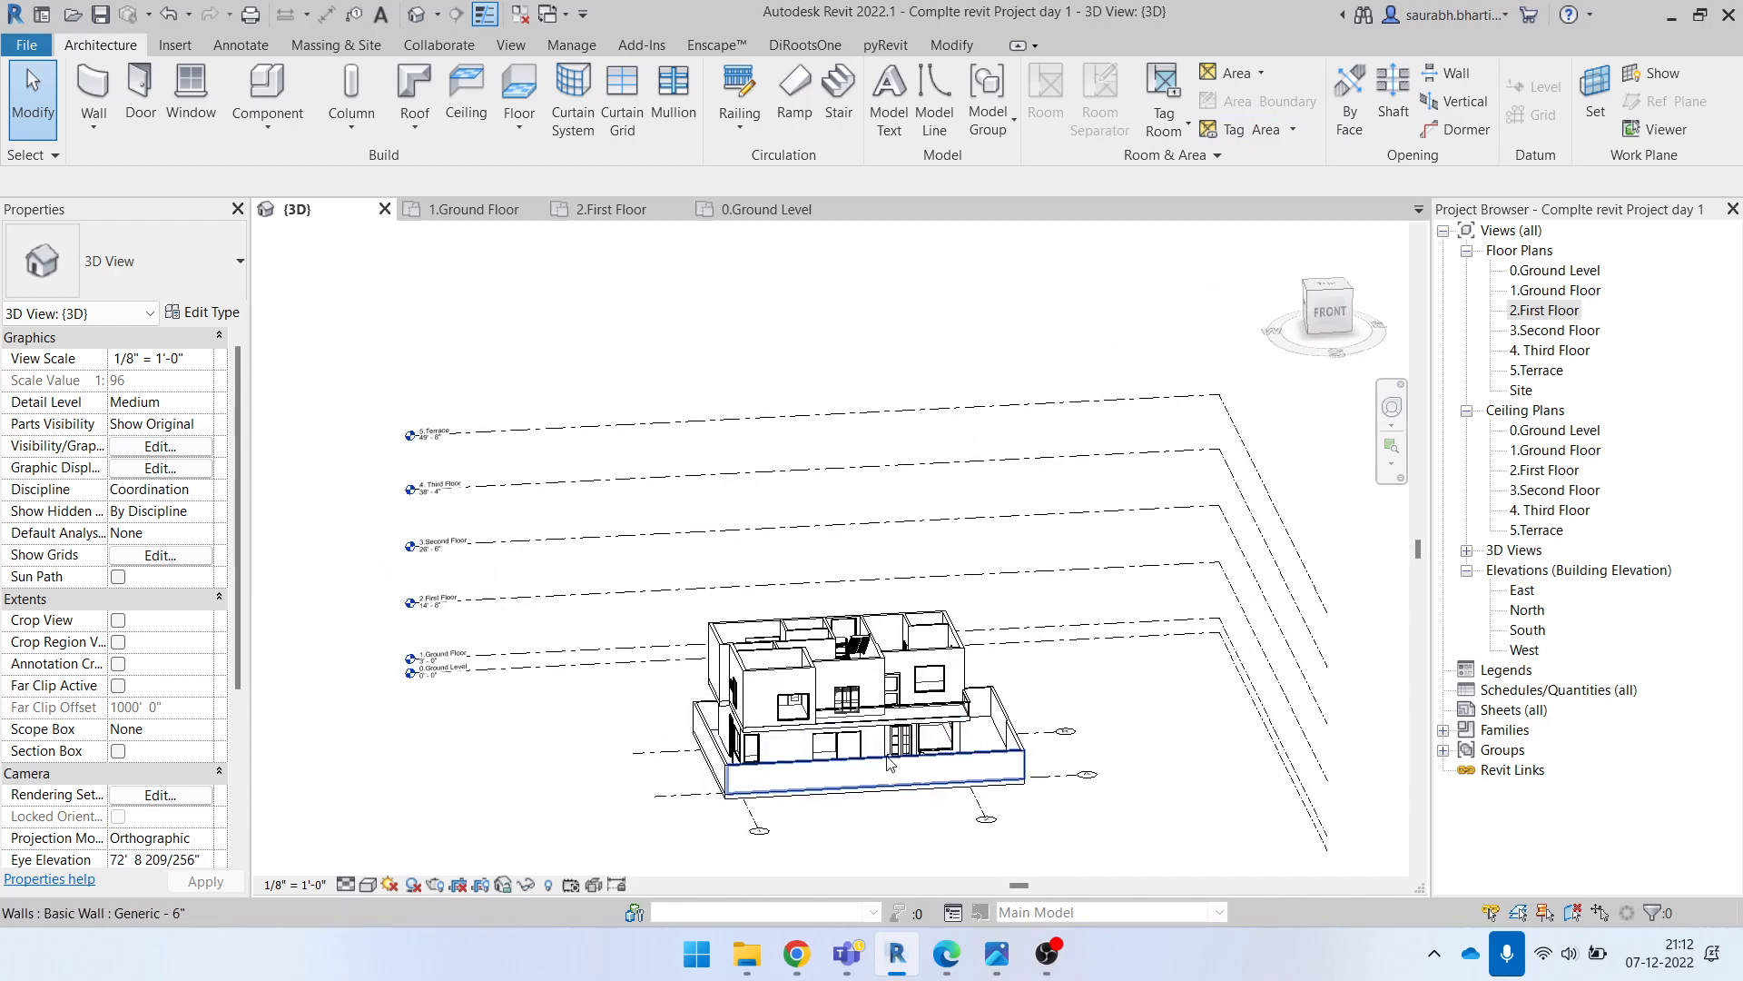
{"action": "scroll", "coordinate": [888, 765], "scroll_direction": "up", "scroll_amount": 5}
{"action": "middle_click_drag", "start_coordinate": [1082, 626], "coordinate": [985, 697], "text": "shift"}
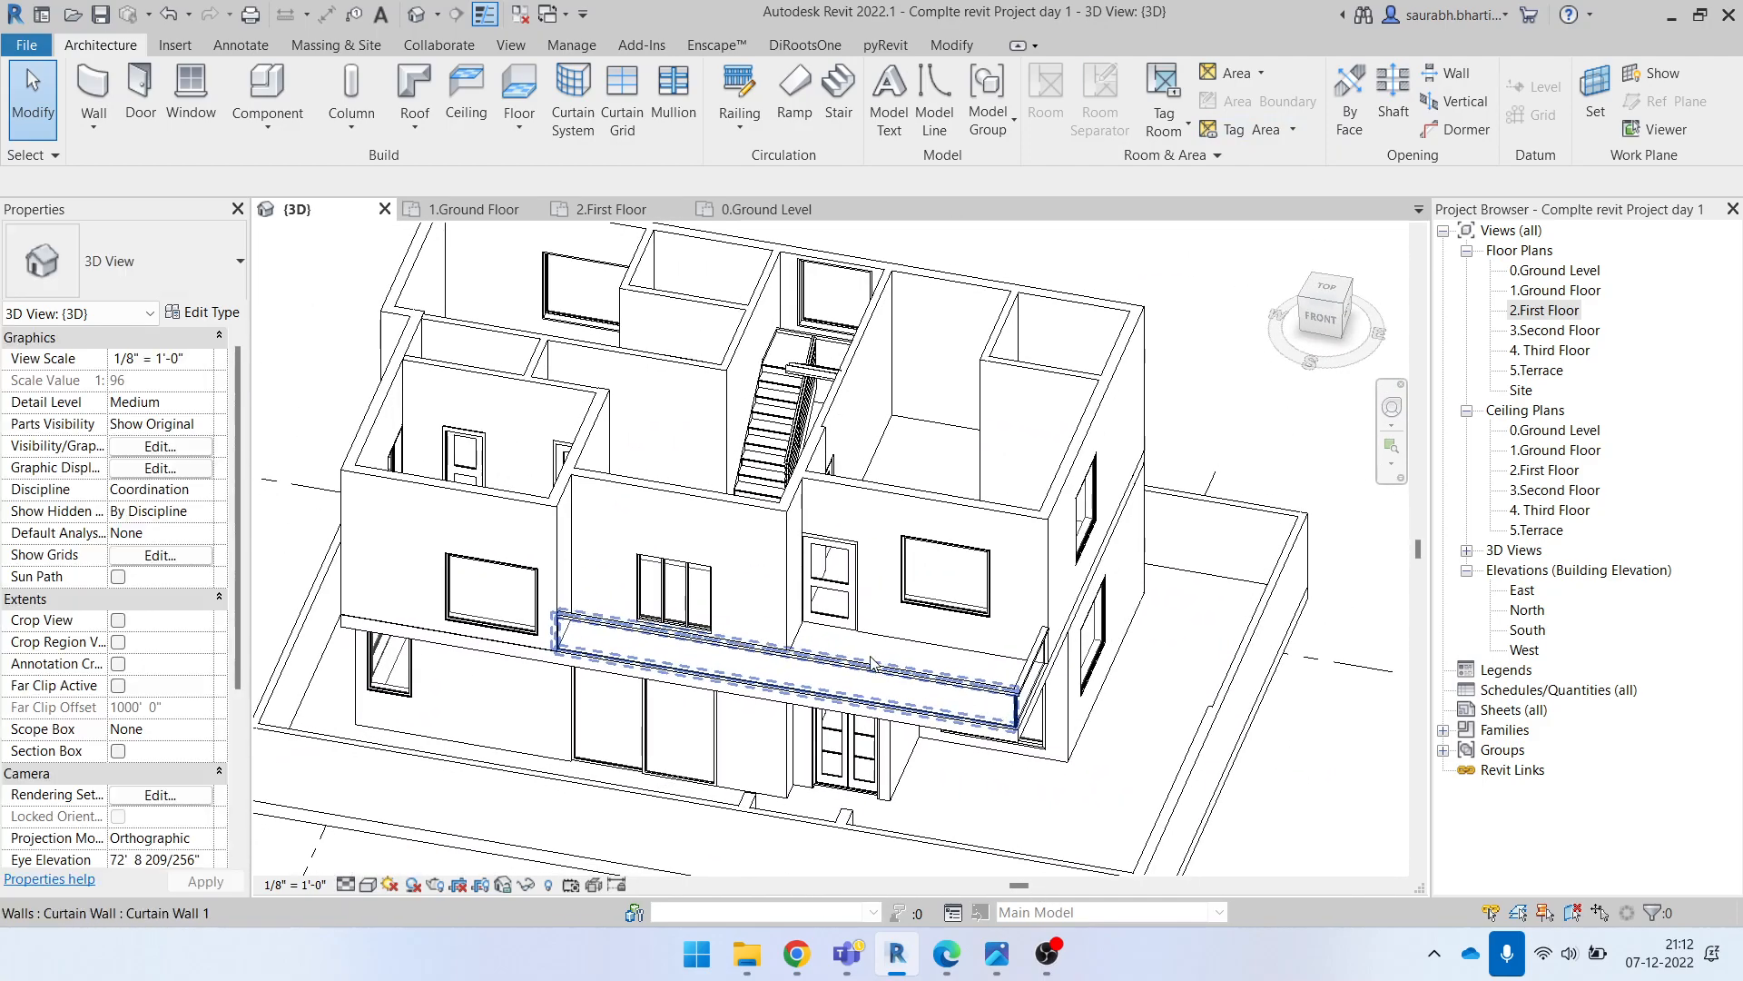
{"action": "scroll", "coordinate": [1061, 493], "scroll_direction": "down", "scroll_amount": 3}
{"action": "middle_click_drag", "start_coordinate": [1203, 672], "coordinate": [839, 599], "text": "shift"}
{"action": "middle_click_drag", "start_coordinate": [863, 490], "coordinate": [1138, 534], "text": "shift"}
{"action": "middle_click_drag", "start_coordinate": [872, 517], "coordinate": [995, 604], "text": "shift"}
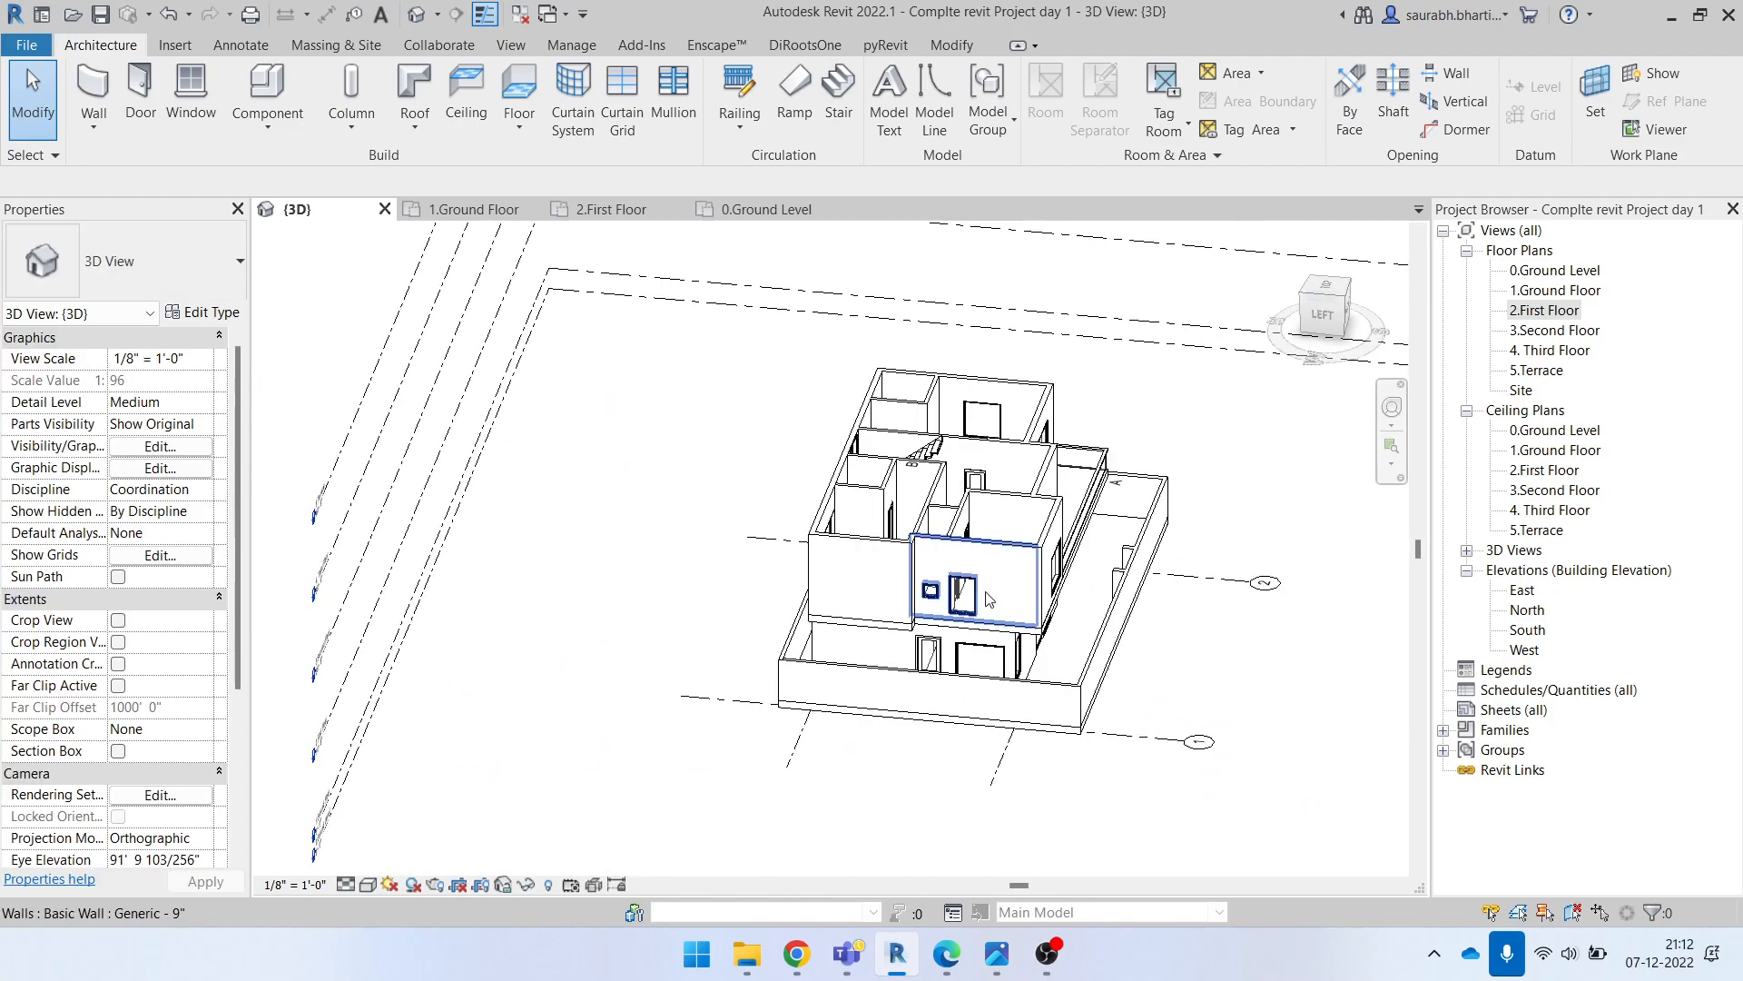
{"action": "scroll", "coordinate": [855, 447], "scroll_direction": "up", "scroll_amount": 2}
{"action": "middle_click_drag", "start_coordinate": [1189, 462], "coordinate": [1013, 554], "text": "shift"}
{"action": "scroll", "coordinate": [1003, 390], "scroll_direction": "up", "scroll_amount": 3}
{"action": "scroll", "coordinate": [902, 595], "scroll_direction": "down", "scroll_amount": 4}
{"action": "middle_click_drag", "start_coordinate": [999, 617], "coordinate": [1217, 717], "text": "shift"}
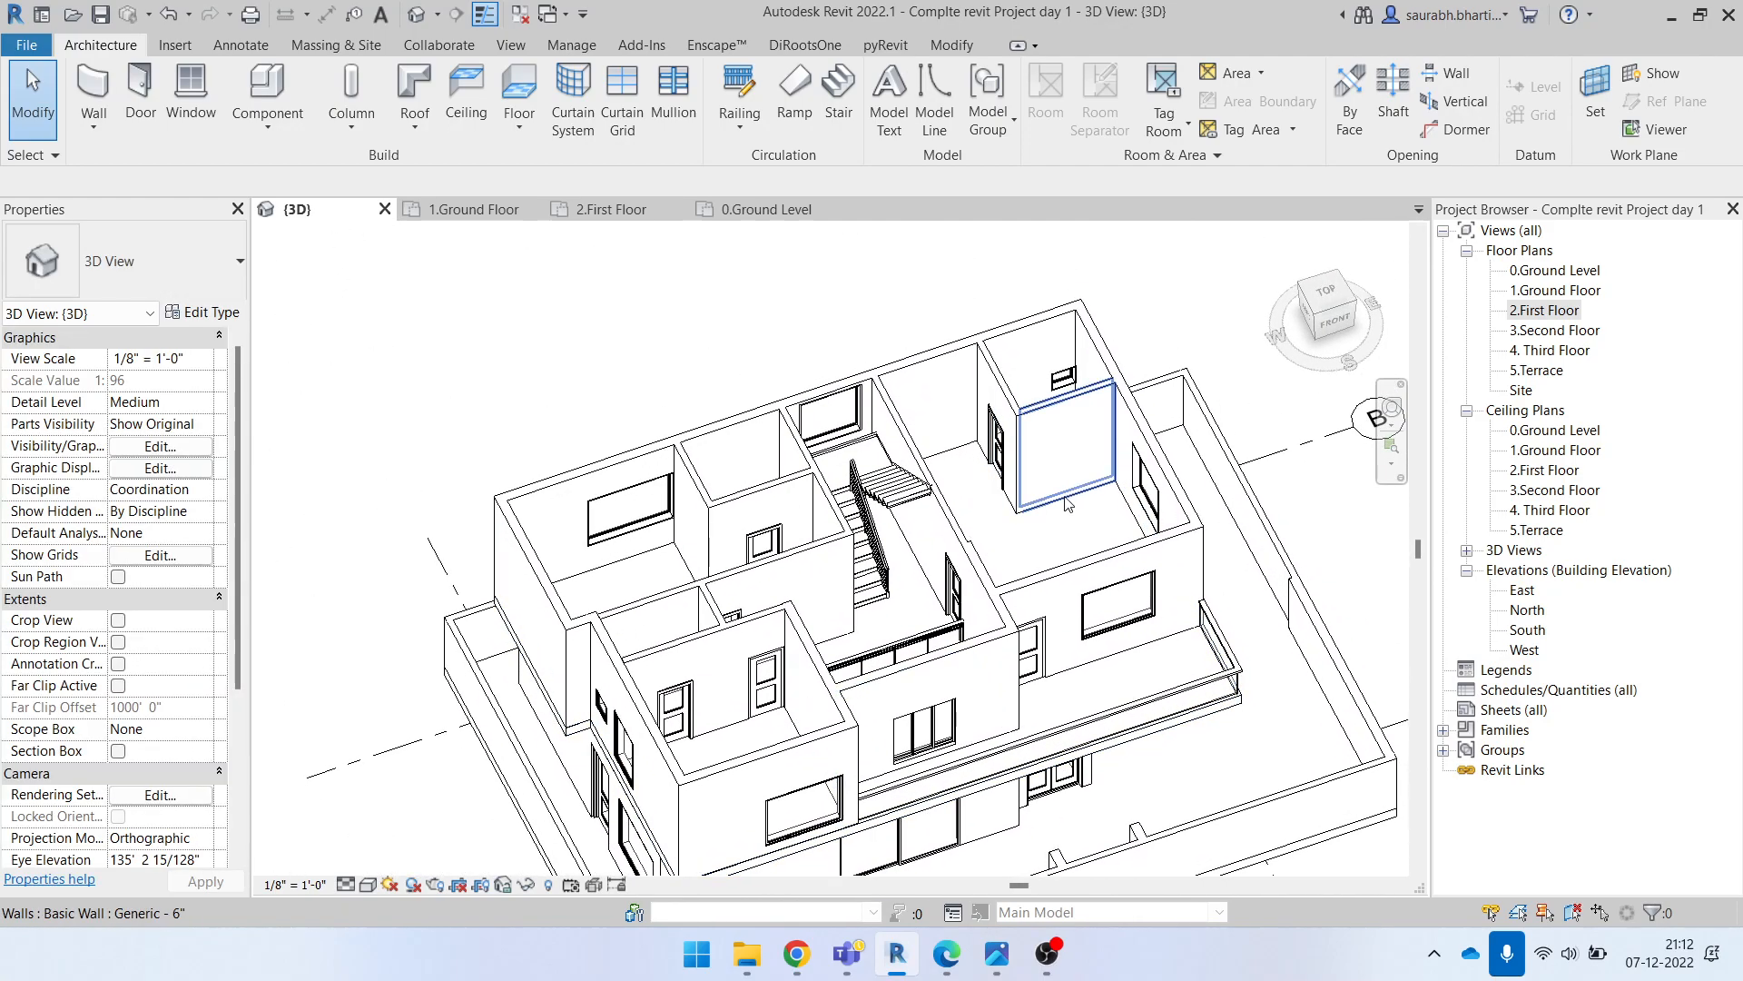
Step: Select the first-floor slab in 3D and examine its extent around the staircase
{"action": "scroll", "coordinate": [1231, 720], "scroll_direction": "up", "scroll_amount": 4}
{"action": "left_click", "coordinate": [1230, 695]}
{"action": "scroll", "coordinate": [1158, 683], "scroll_direction": "down", "scroll_amount": 4}
{"action": "scroll", "coordinate": [876, 564], "scroll_direction": "up", "scroll_amount": 4}
{"action": "middle_click_drag", "start_coordinate": [985, 581], "coordinate": [871, 608], "text": "shift"}
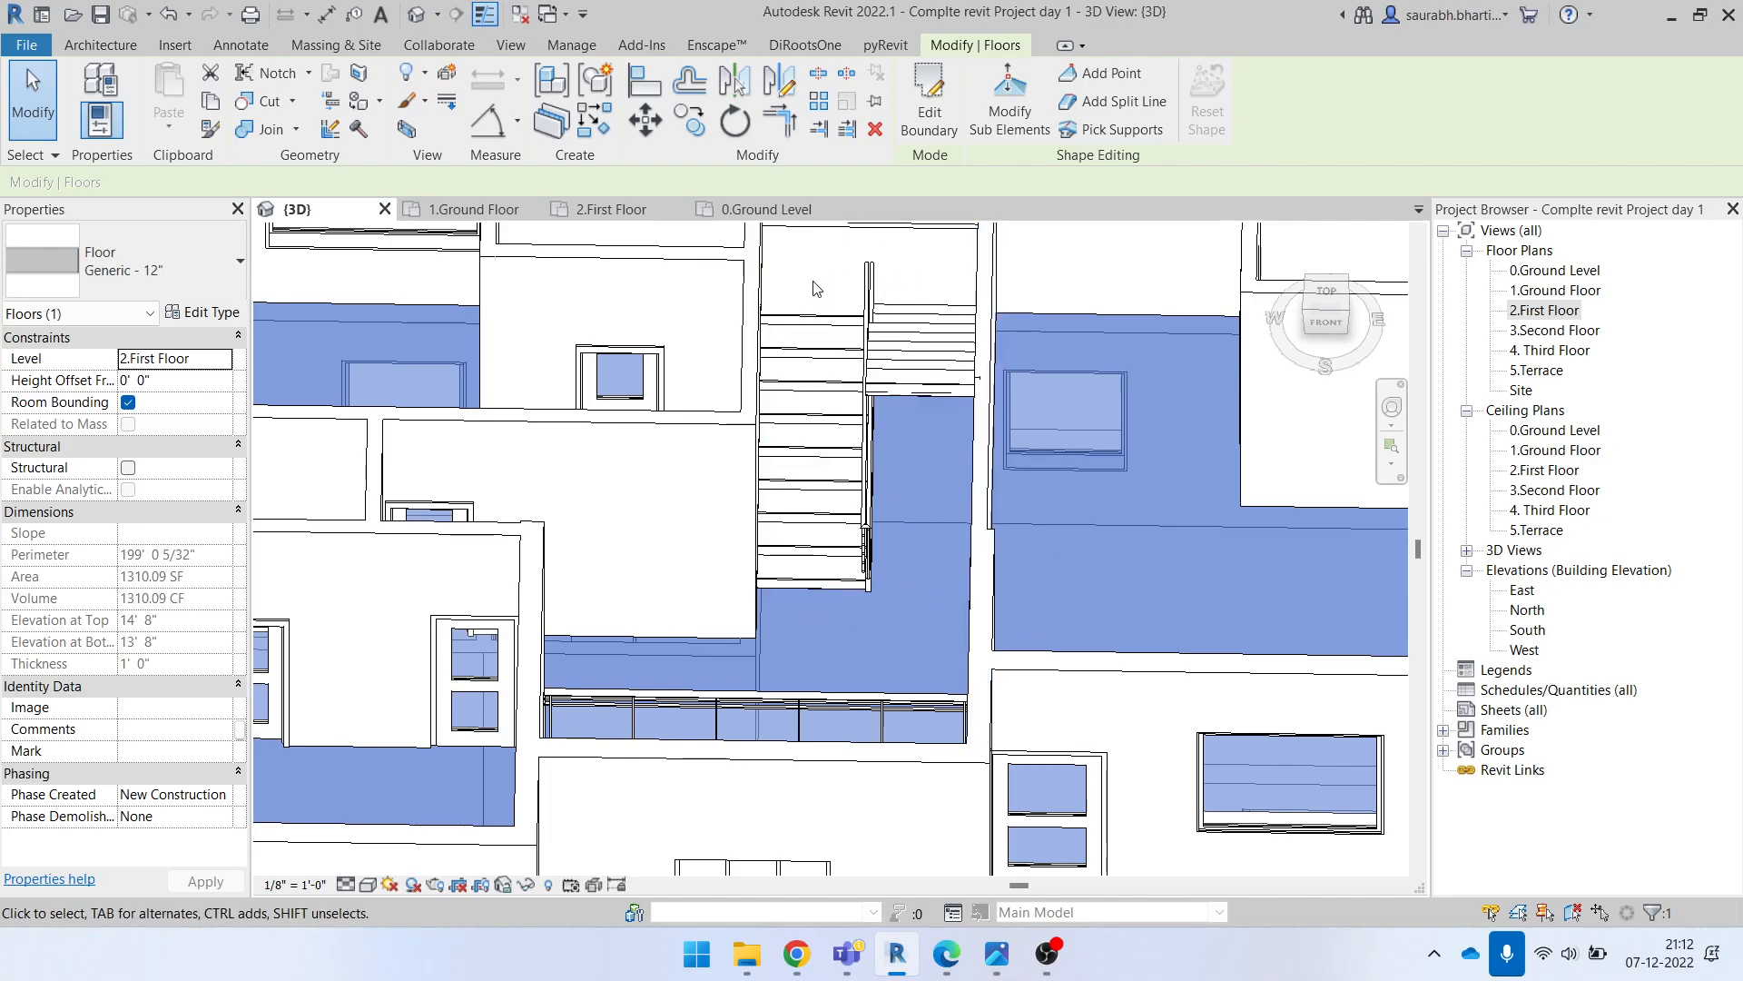
{"action": "left_click", "coordinate": [1331, 295]}
{"action": "left_click", "coordinate": [1218, 706]}
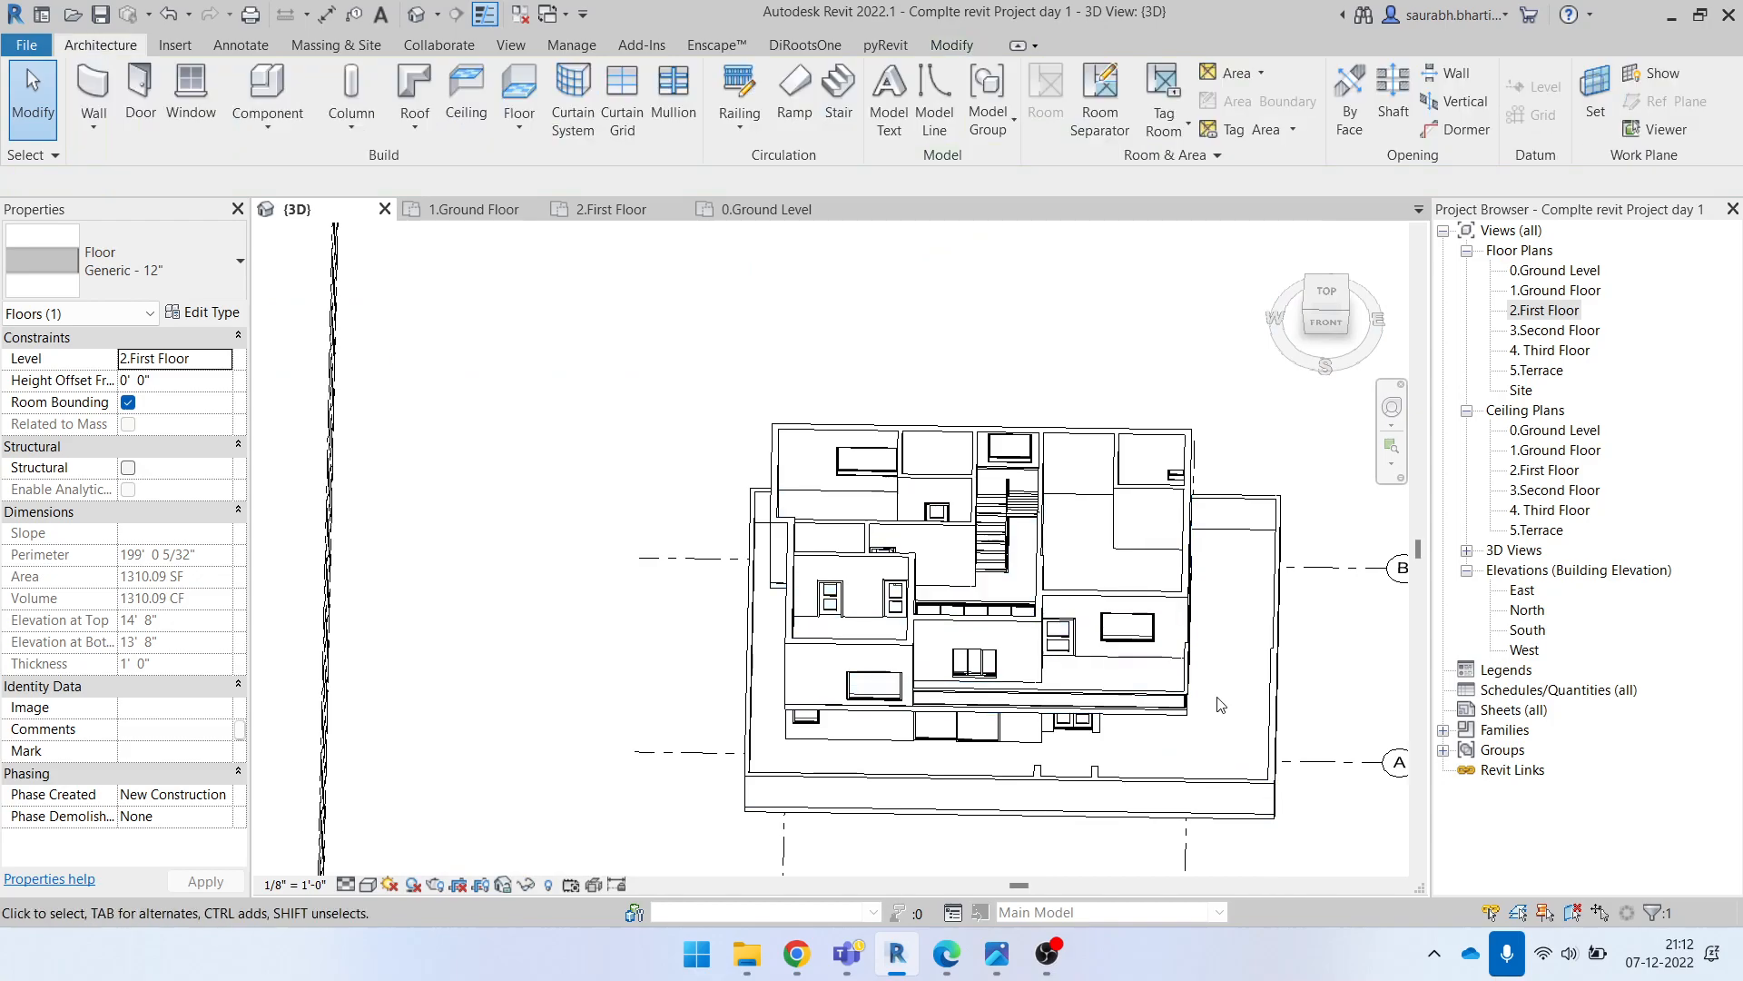
Step: Open the first-floor slab's boundary for editing and switch to the 2.First Floor plan
{"action": "scroll", "coordinate": [1218, 706], "scroll_direction": "up", "scroll_amount": 3}
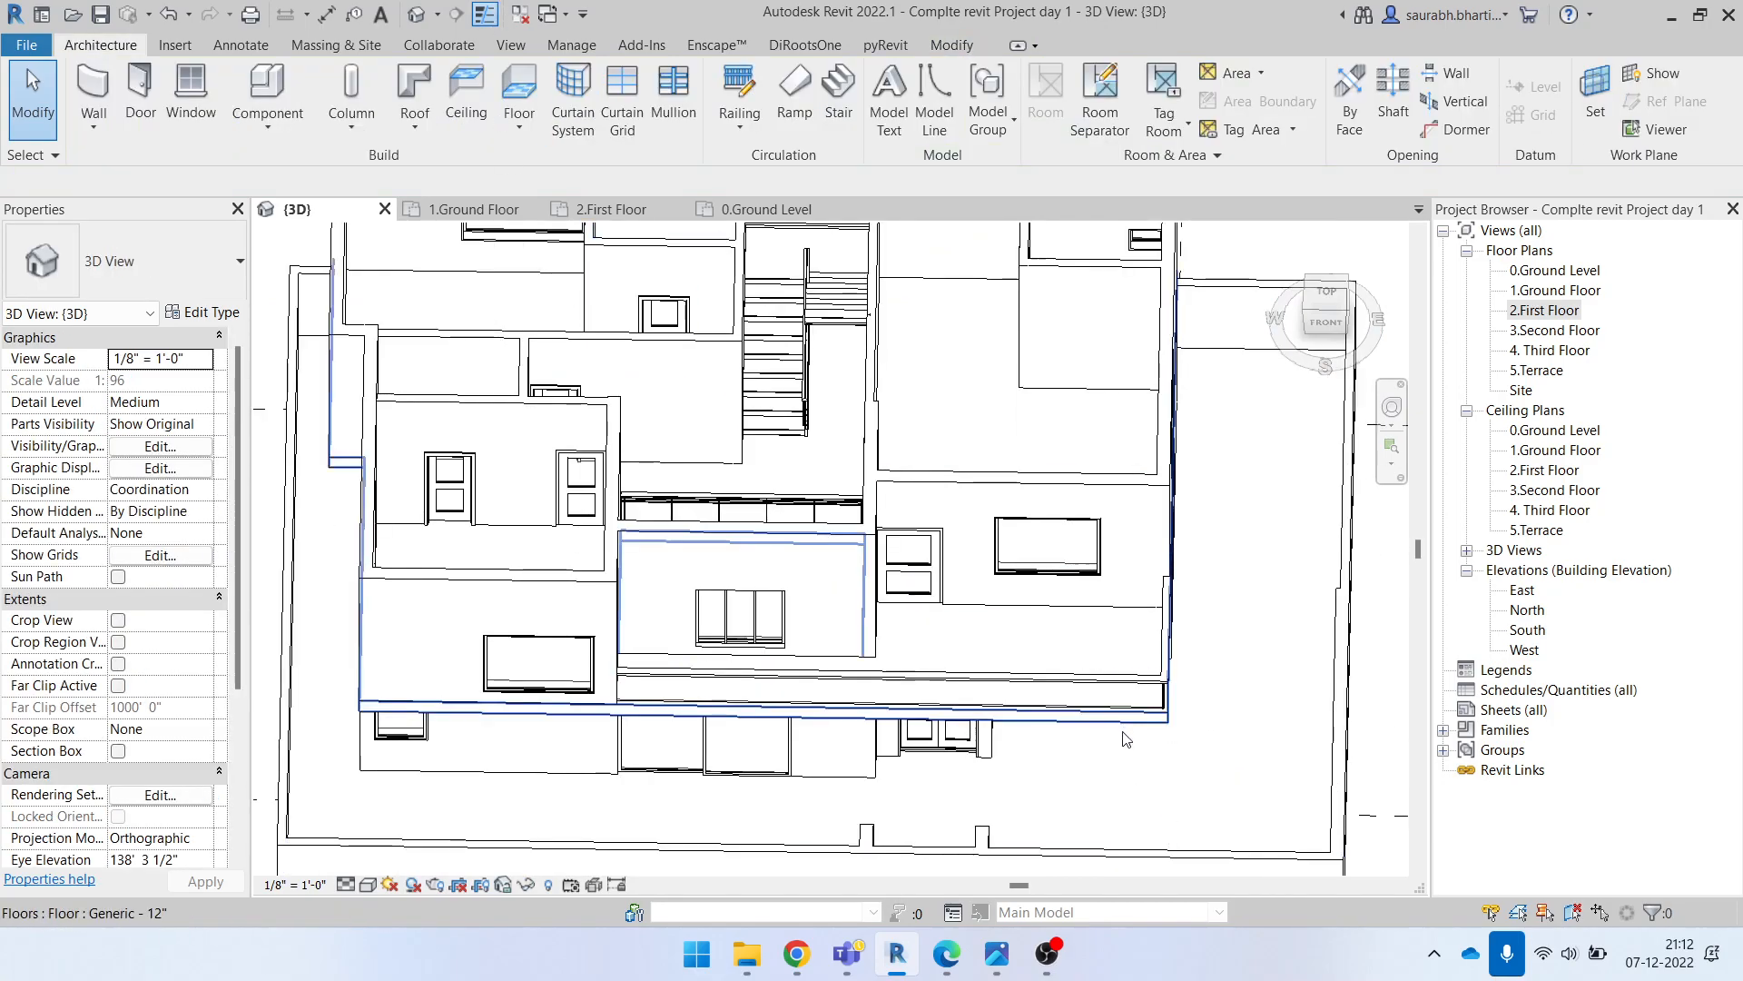
{"action": "left_click", "coordinate": [1122, 725]}
{"action": "left_click", "coordinate": [926, 96]}
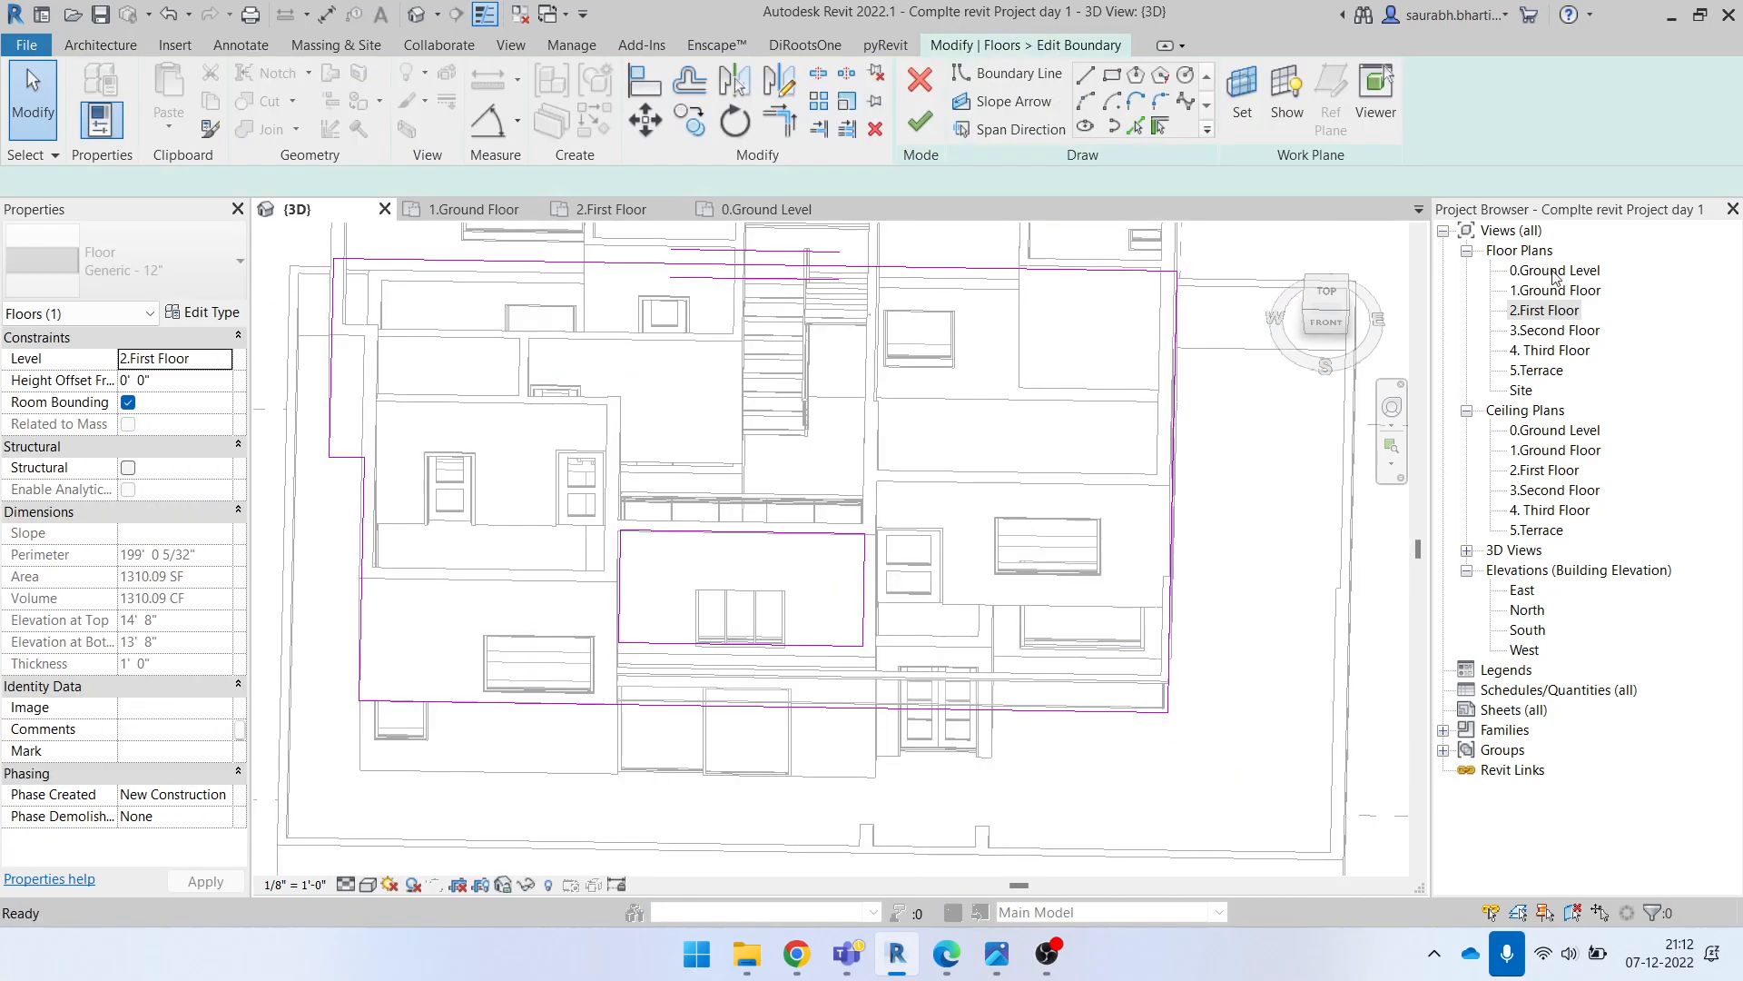
{"action": "double_click", "coordinate": [1547, 313]}
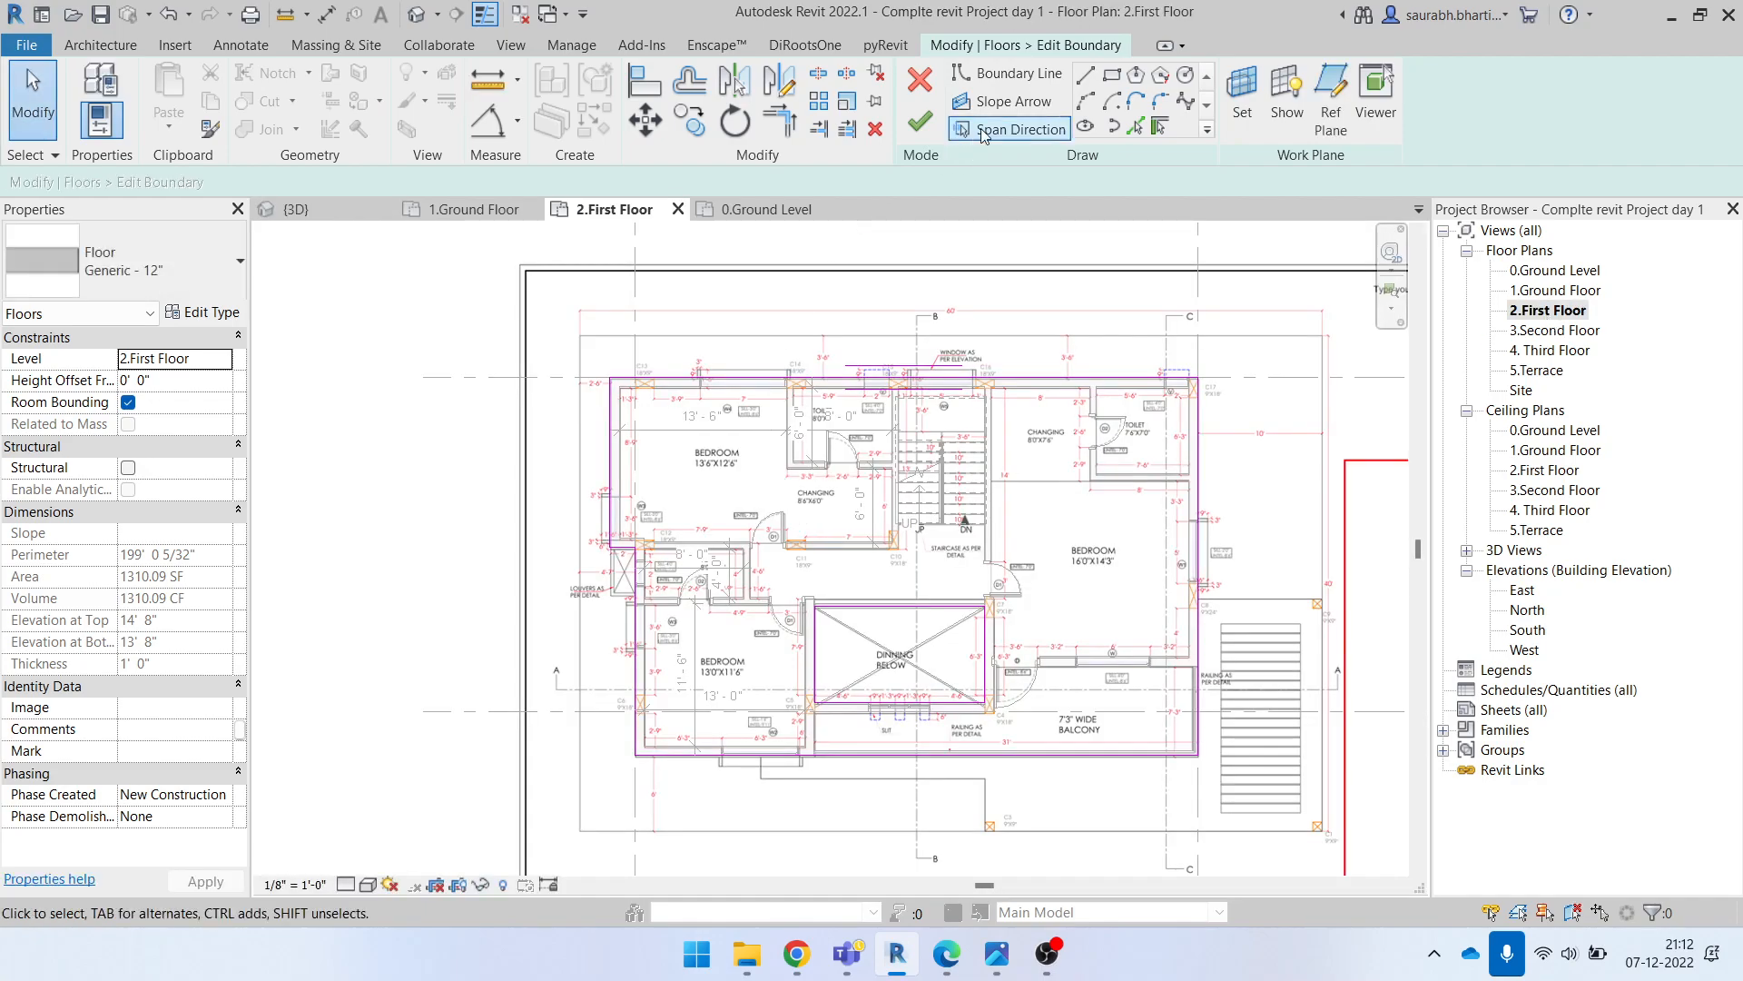
Step: Sketch a rectangular opening about 7' wide around the staircase in the slab boundary, finish the edit and attach the walls below to the floor
{"action": "left_click", "coordinate": [1115, 77]}
{"action": "scroll", "coordinate": [912, 499], "scroll_direction": "up", "scroll_amount": 8}
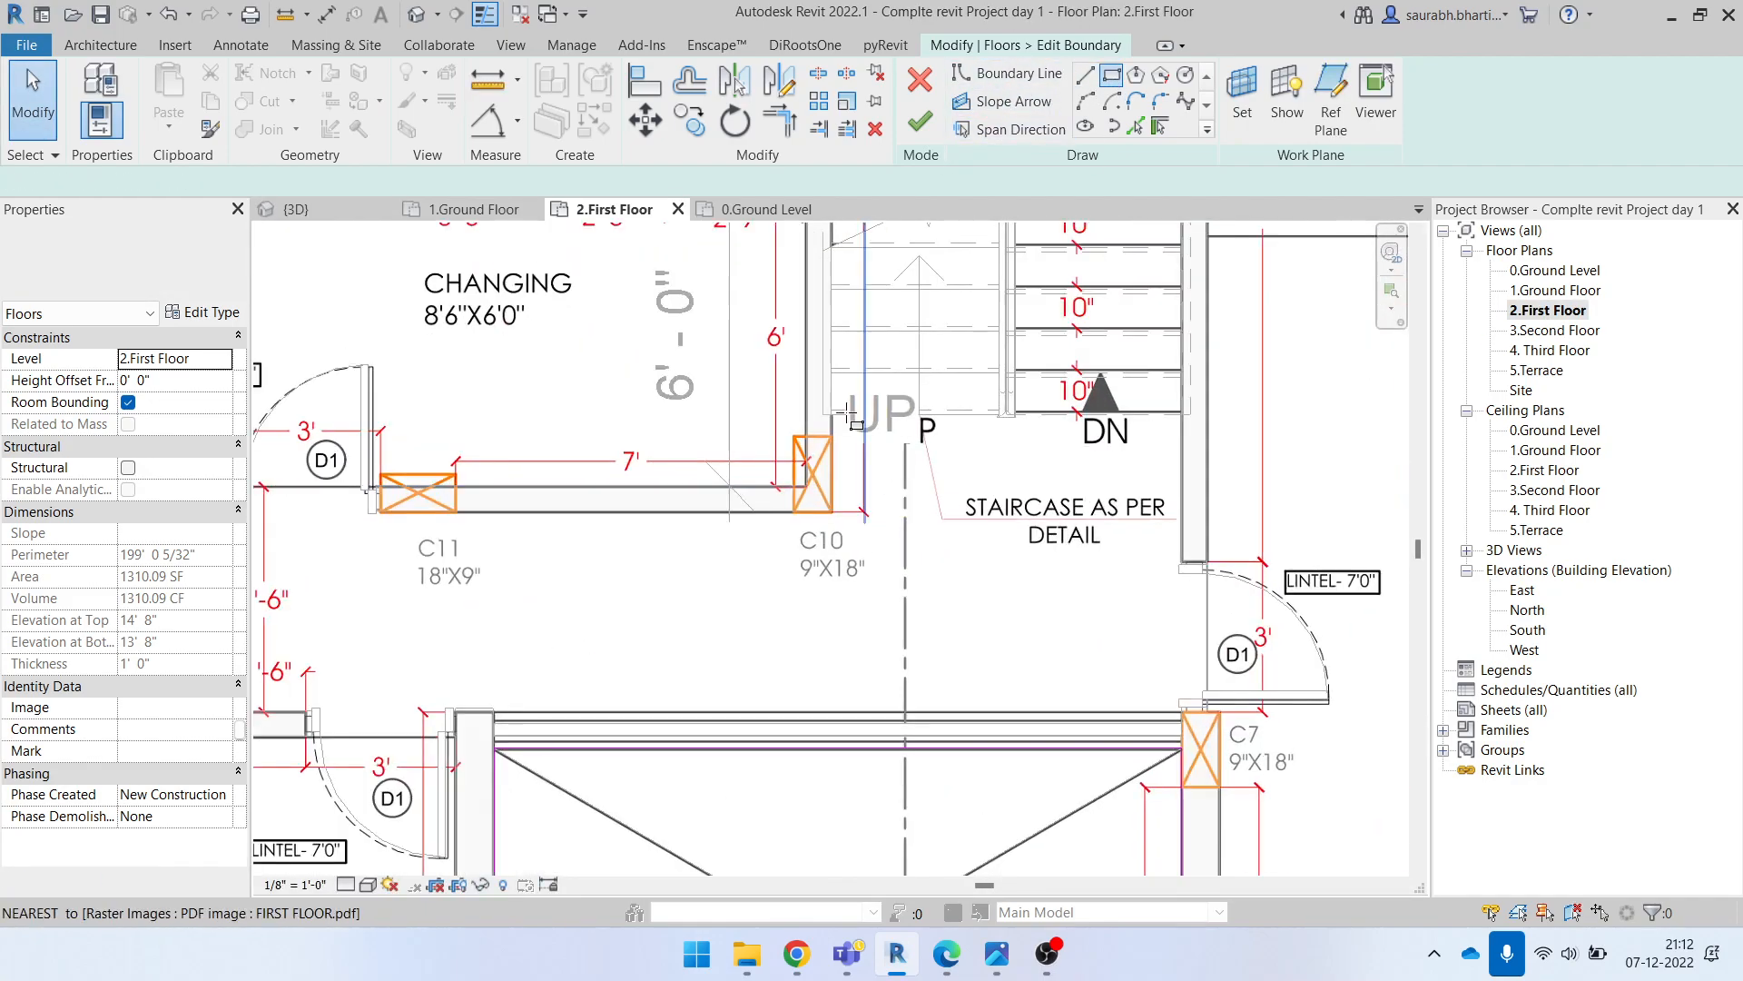
{"action": "left_click", "coordinate": [755, 753]}
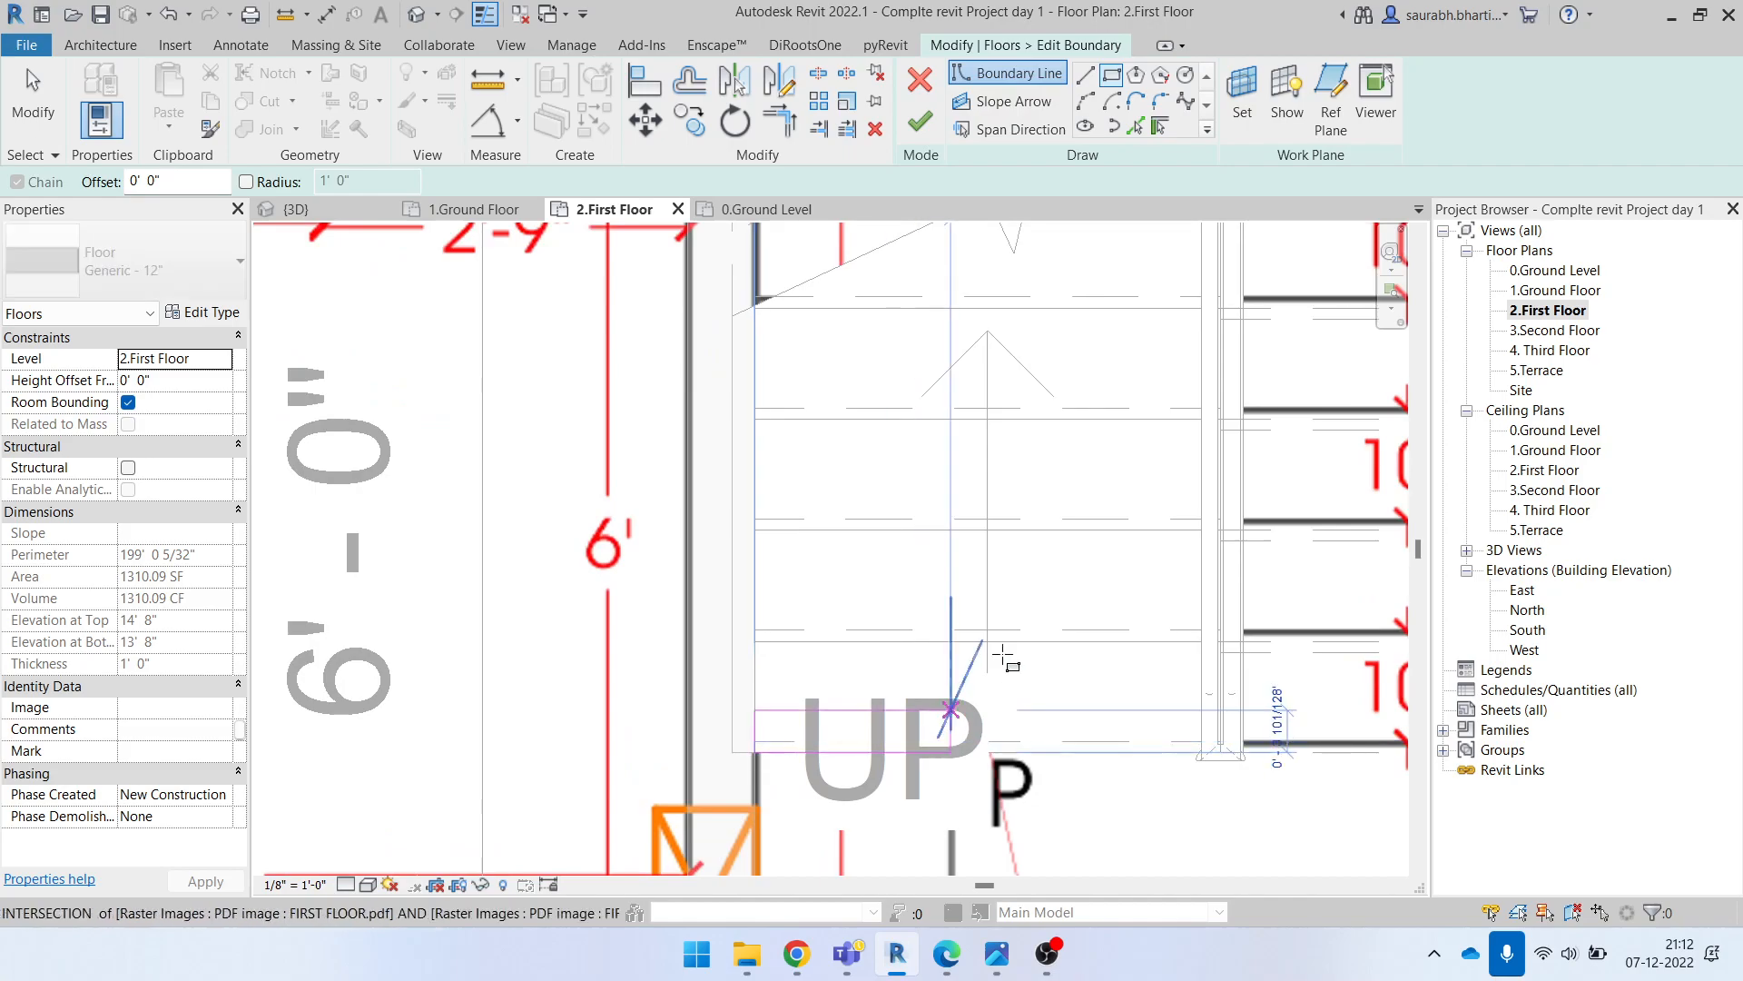
{"action": "scroll", "coordinate": [1003, 683], "scroll_direction": "down", "scroll_amount": 4}
{"action": "middle_click_drag", "start_coordinate": [1265, 459], "coordinate": [1187, 775]}
{"action": "scroll", "coordinate": [1177, 484], "scroll_direction": "up", "scroll_amount": 4}
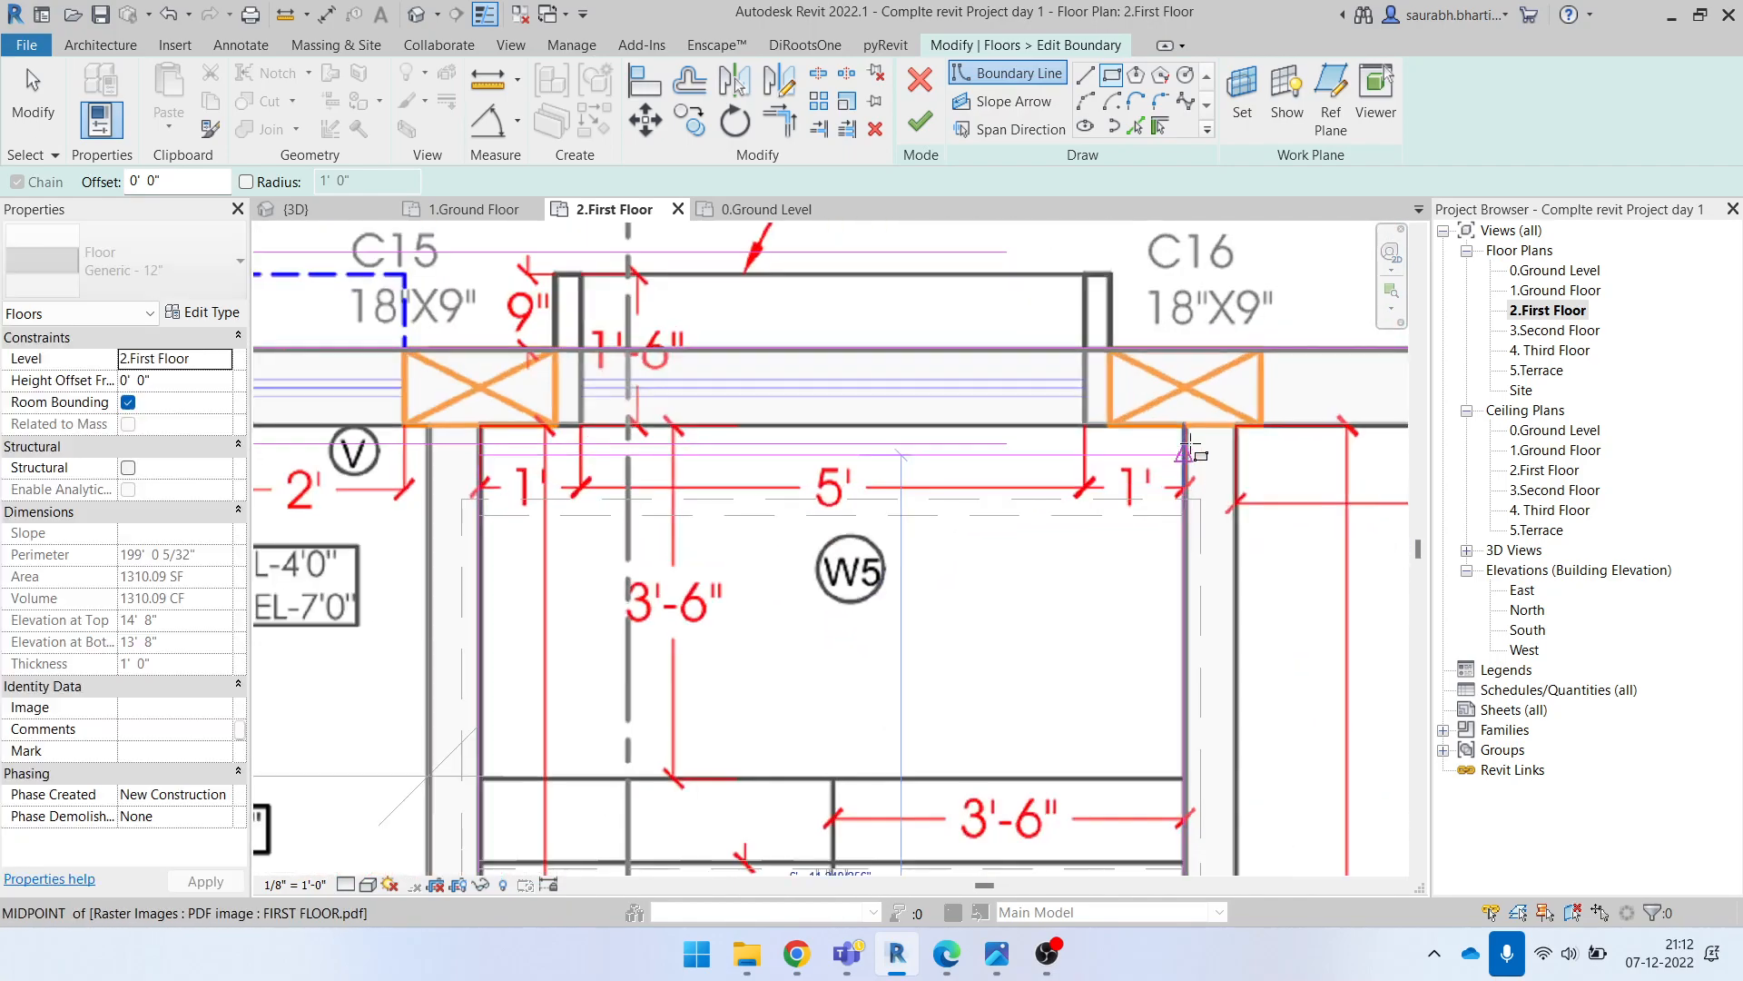
{"action": "left_click", "coordinate": [1183, 423]}
{"action": "scroll", "coordinate": [1183, 423], "scroll_direction": "down", "scroll_amount": 4}
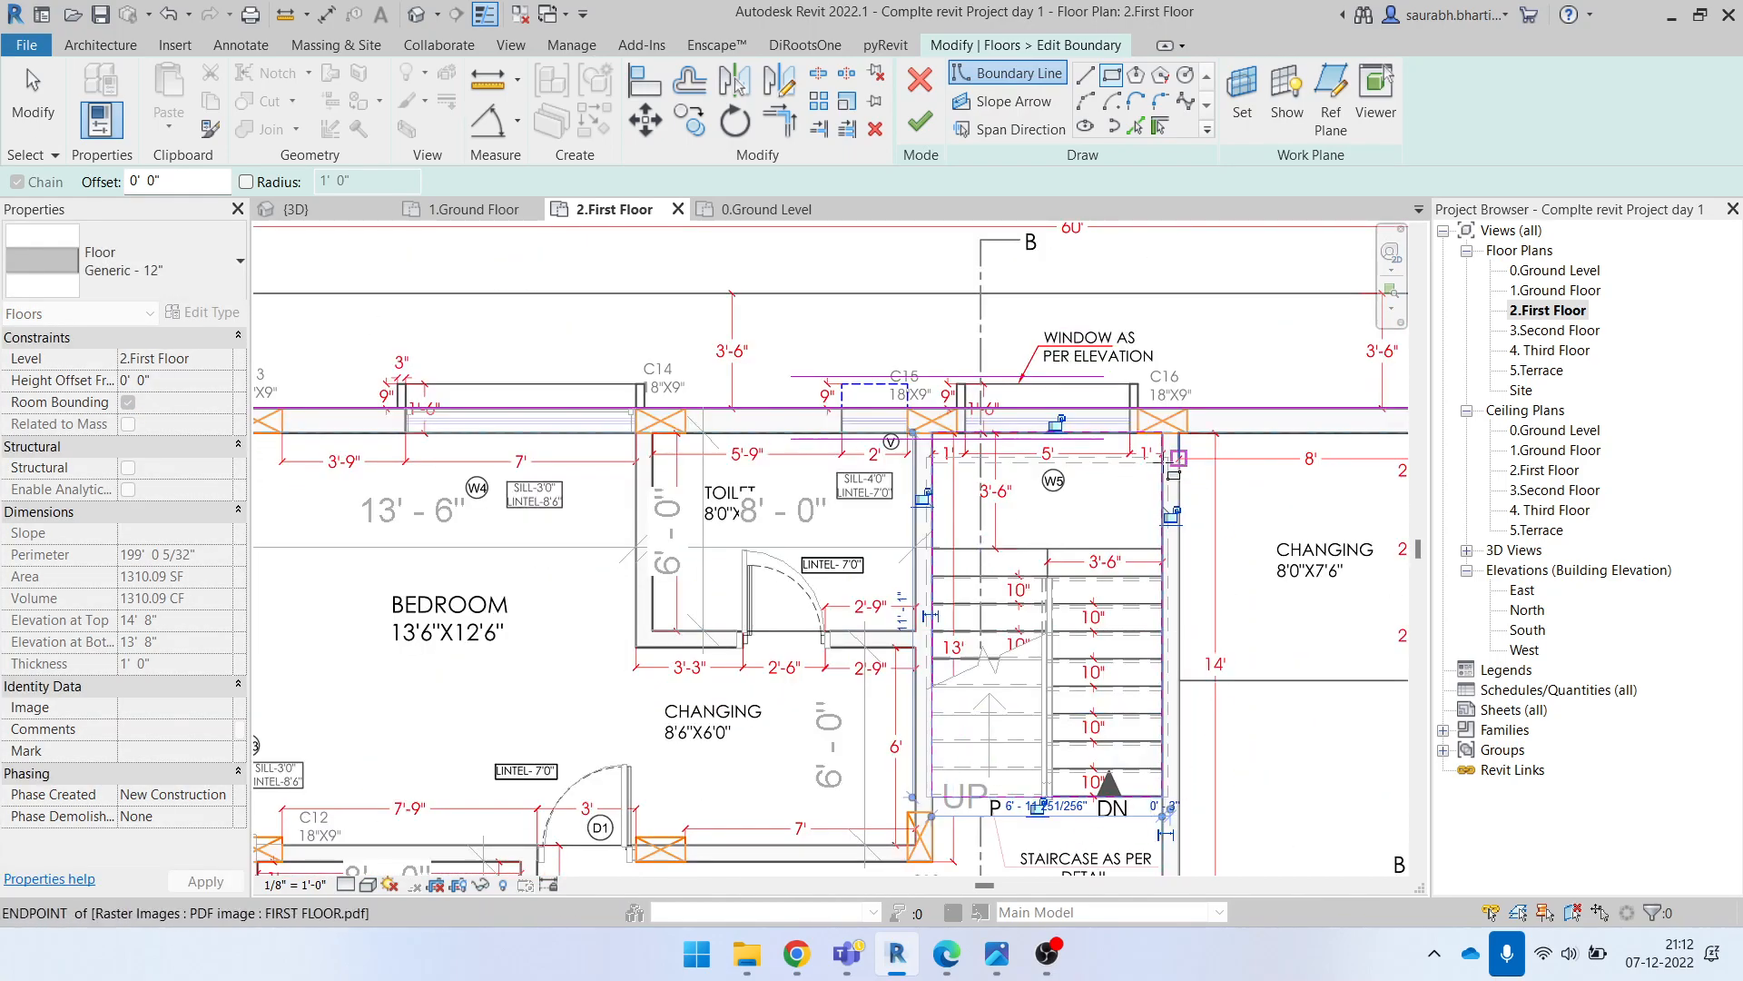
{"action": "key", "text": "Escape"}
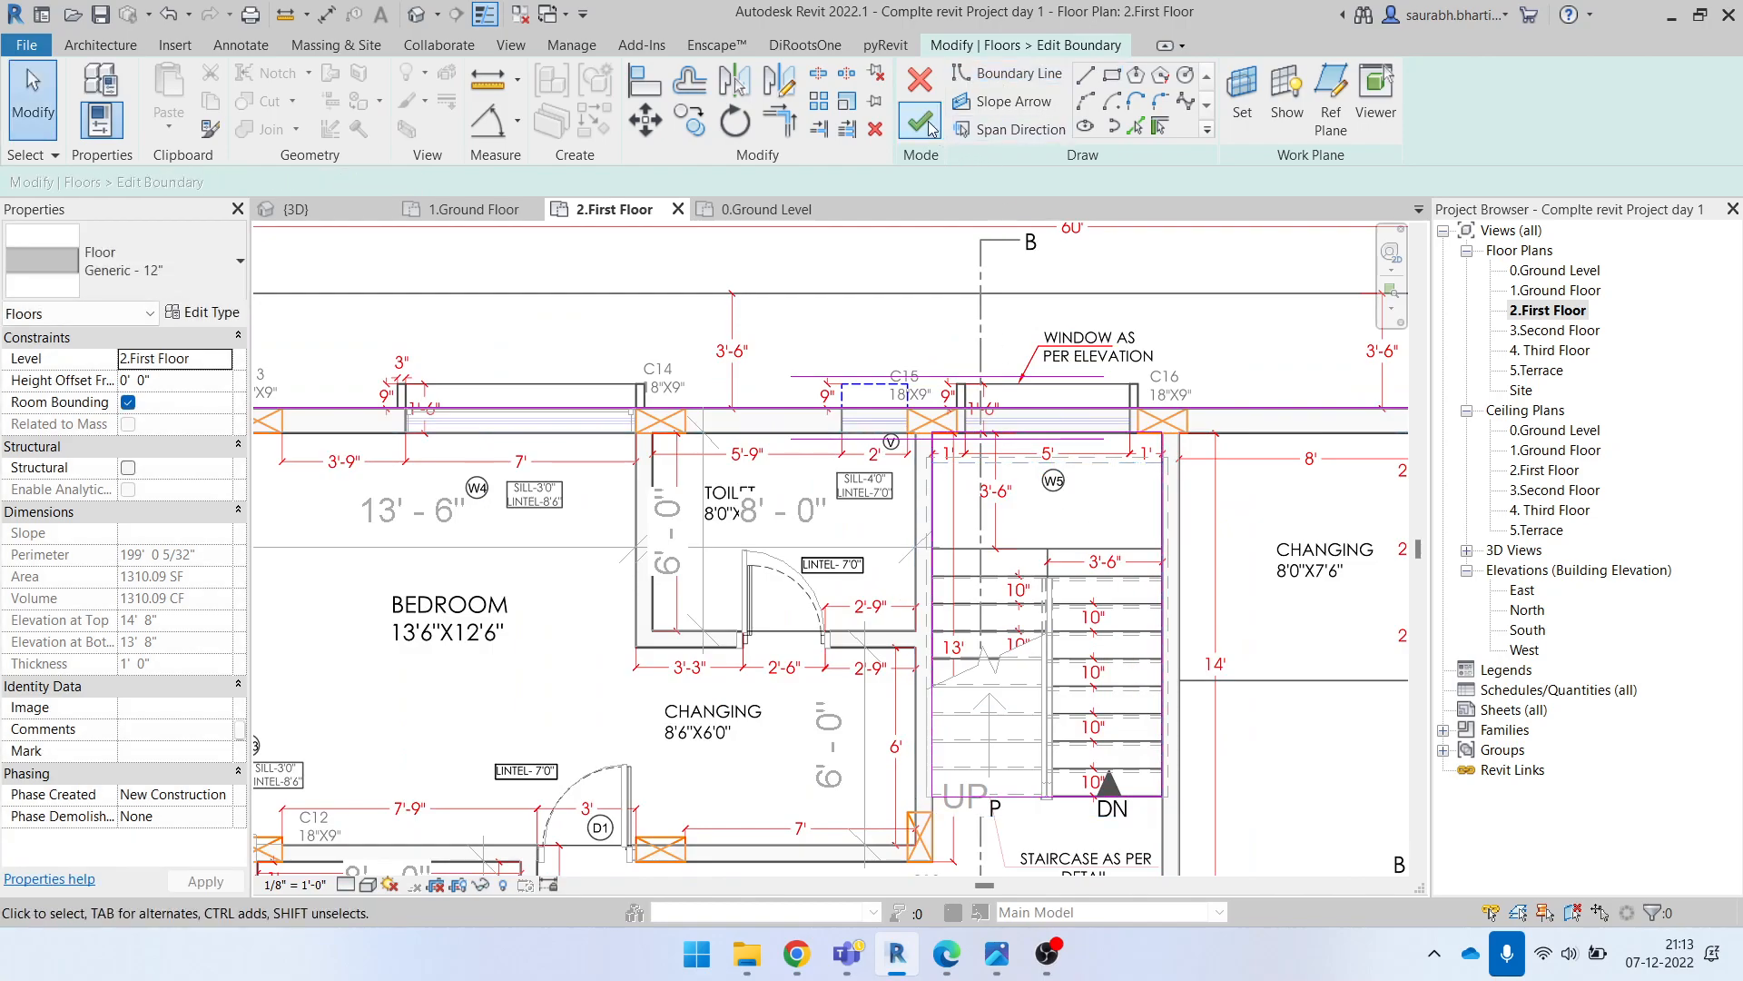
{"action": "left_click", "coordinate": [919, 121]}
{"action": "left_click", "coordinate": [938, 504]}
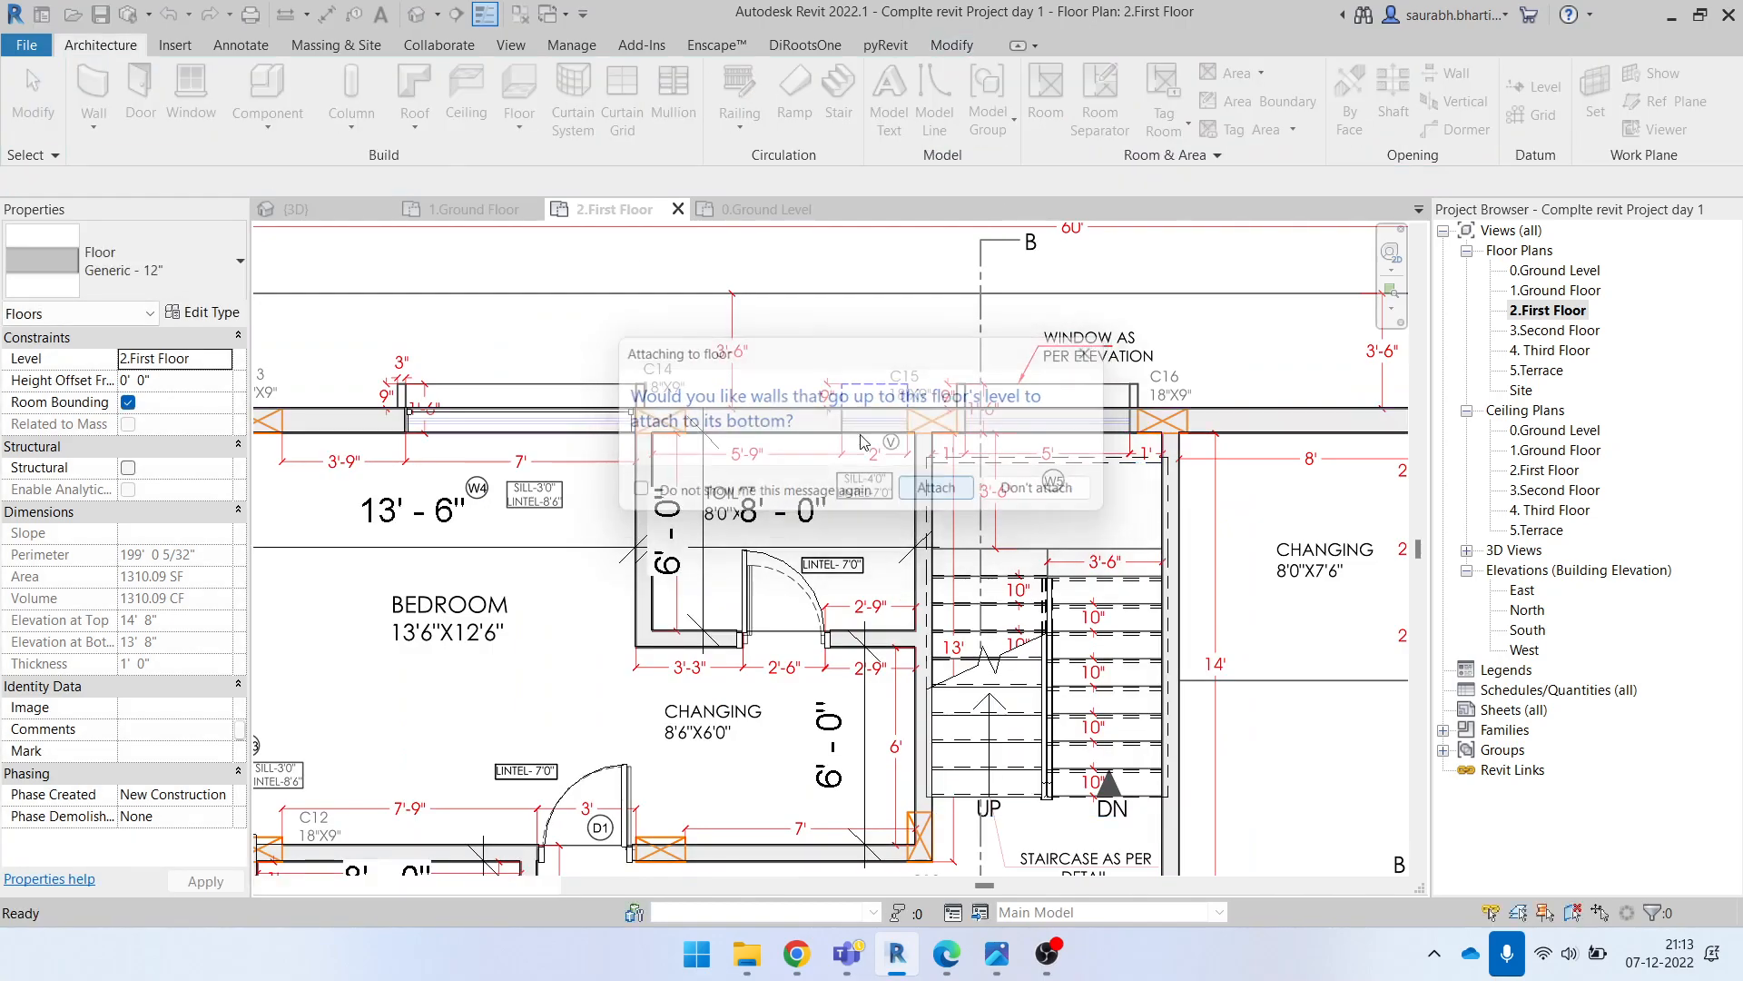
Step: Inspect the slab opening around the first-floor staircase in 3D, selecting the floor and the stair to compare them
{"action": "left_click", "coordinate": [421, 16]}
{"action": "scroll", "coordinate": [836, 517], "scroll_direction": "down", "scroll_amount": 2}
{"action": "middle_click_drag", "start_coordinate": [1094, 727], "coordinate": [1212, 545], "text": "shift"}
{"action": "middle_click_drag", "start_coordinate": [813, 401], "coordinate": [823, 549], "text": "shift"}
{"action": "scroll", "coordinate": [817, 547], "scroll_direction": "up", "scroll_amount": 5}
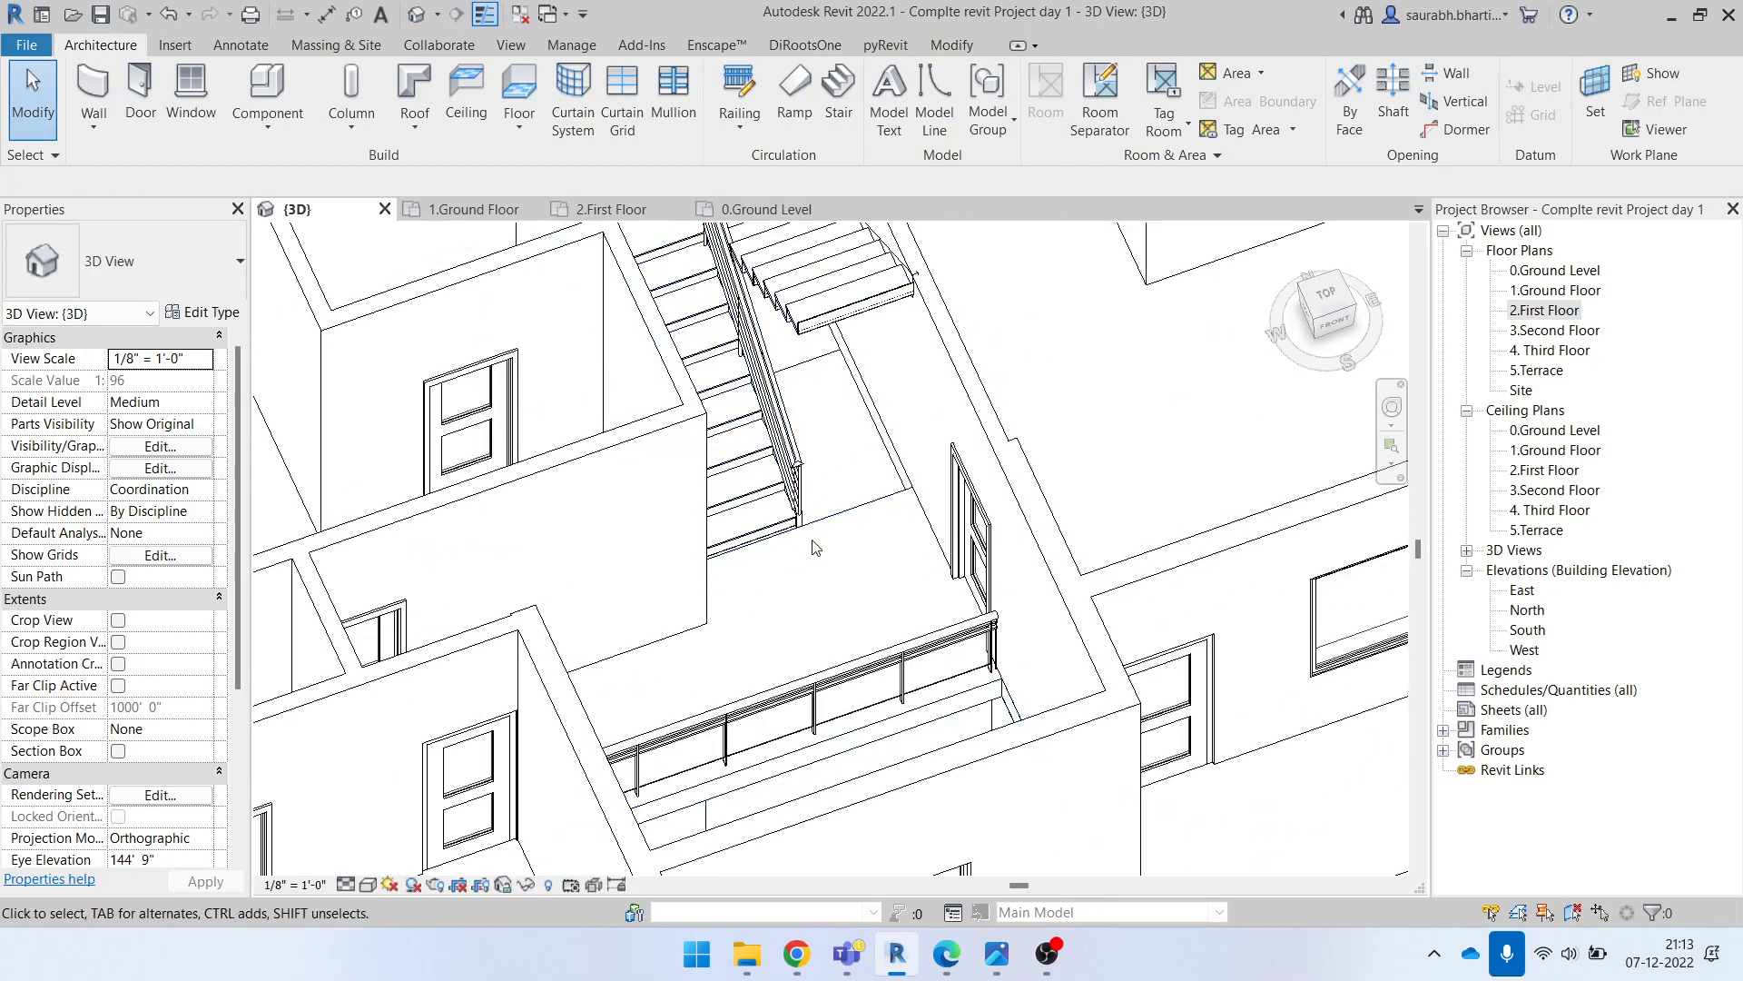
{"action": "left_click", "coordinate": [879, 490]}
{"action": "middle_click_drag", "start_coordinate": [879, 491], "coordinate": [888, 641], "text": "shift"}
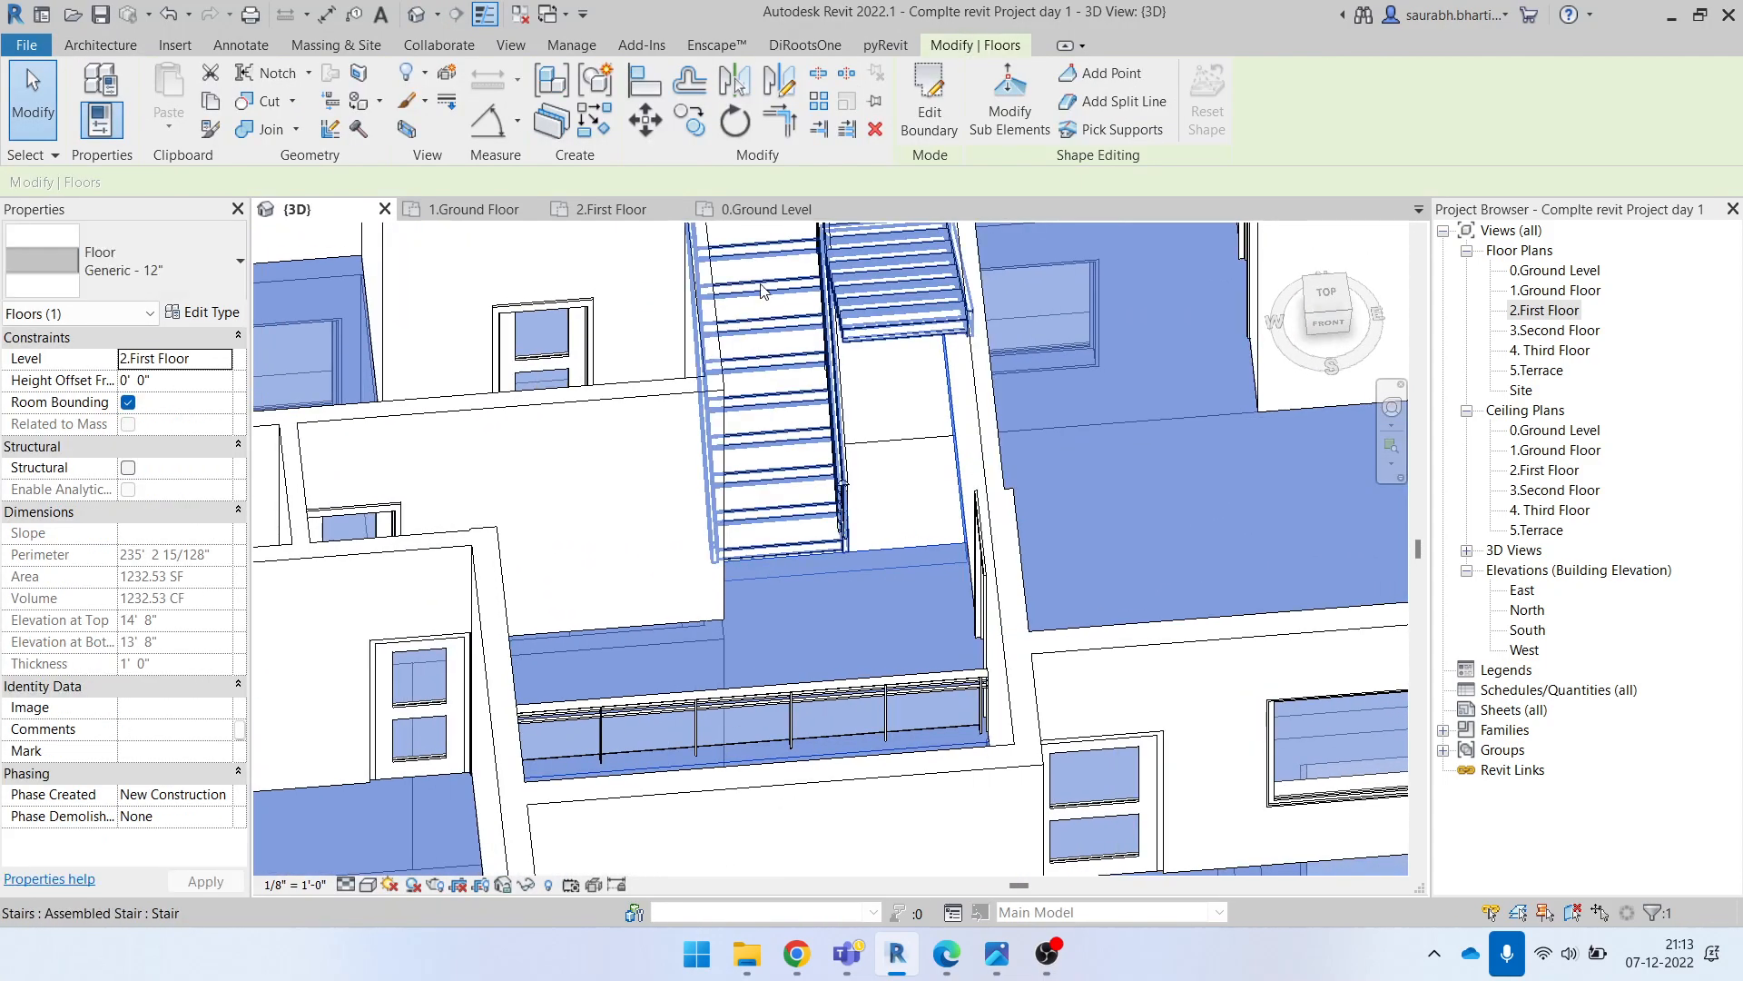
{"action": "mouse_move", "coordinate": [946, 574]}
{"action": "middle_mouse_down", "text": "shift"}
{"action": "mouse_move", "coordinate": [817, 522]}
{"action": "mouse_move", "coordinate": [952, 591]}
{"action": "middle_mouse_up", "text": "shift"}
{"action": "scroll", "coordinate": [881, 318], "scroll_direction": "up", "scroll_amount": 2}
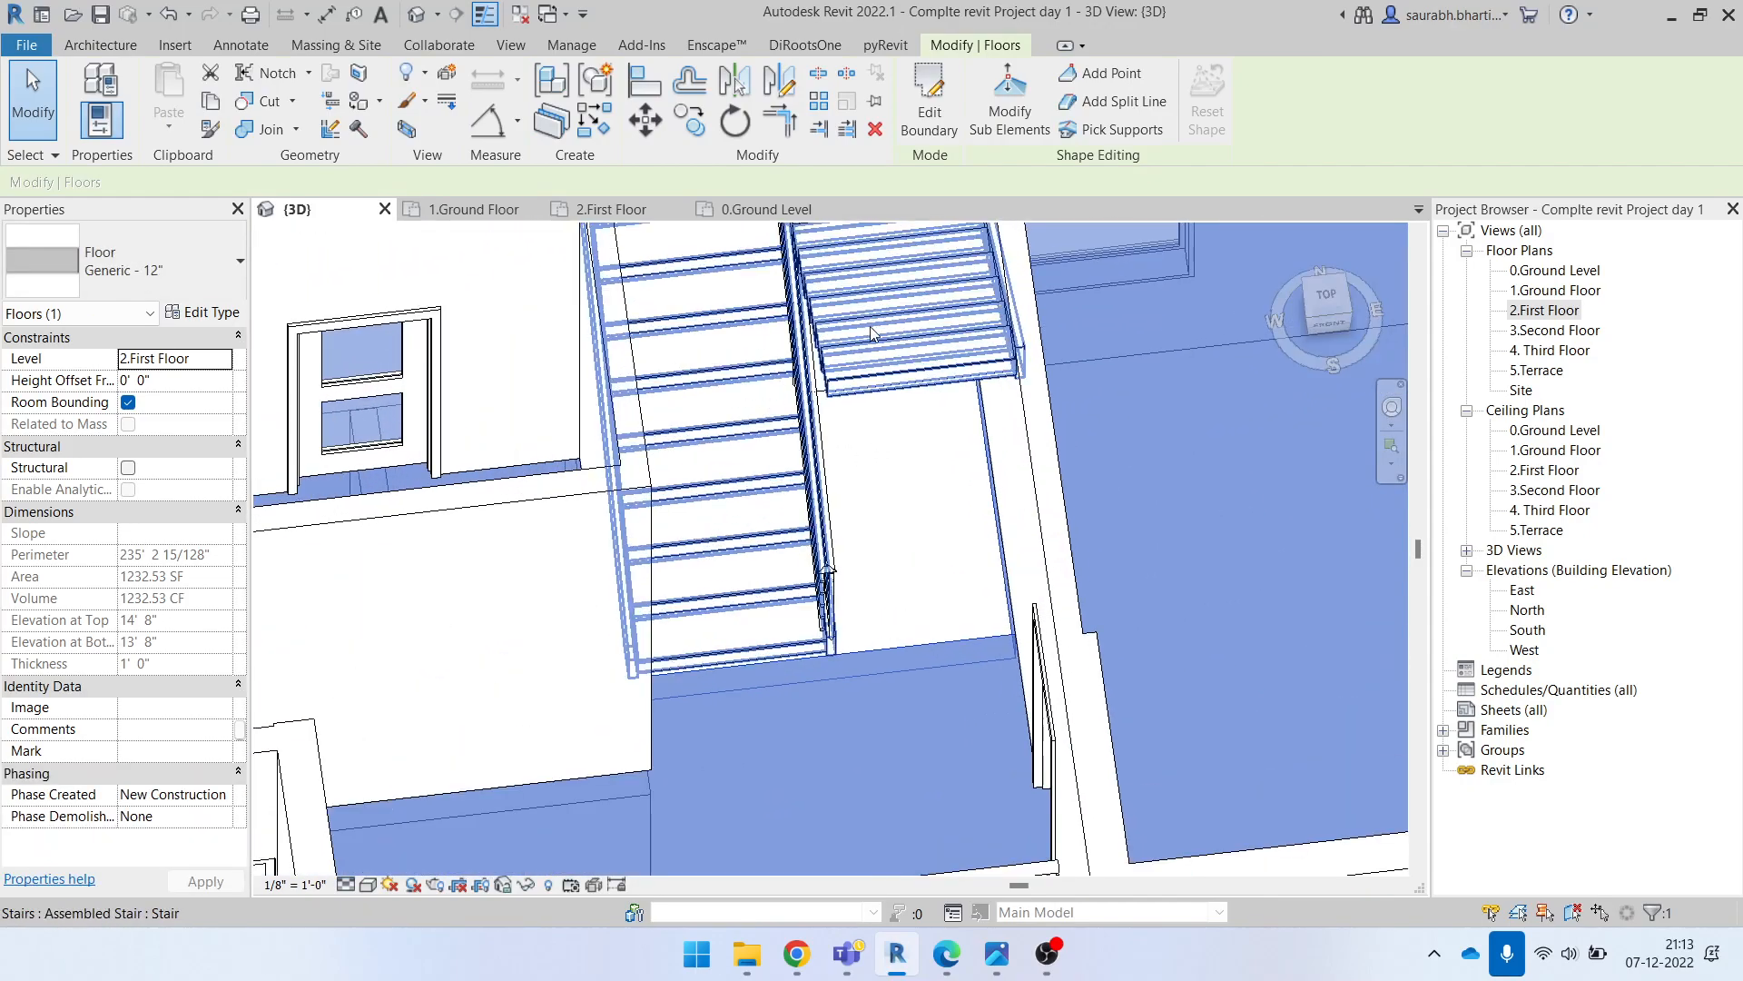
{"action": "left_click", "coordinate": [928, 379]}
{"action": "scroll", "coordinate": [944, 524], "scroll_direction": "down", "scroll_amount": 3}
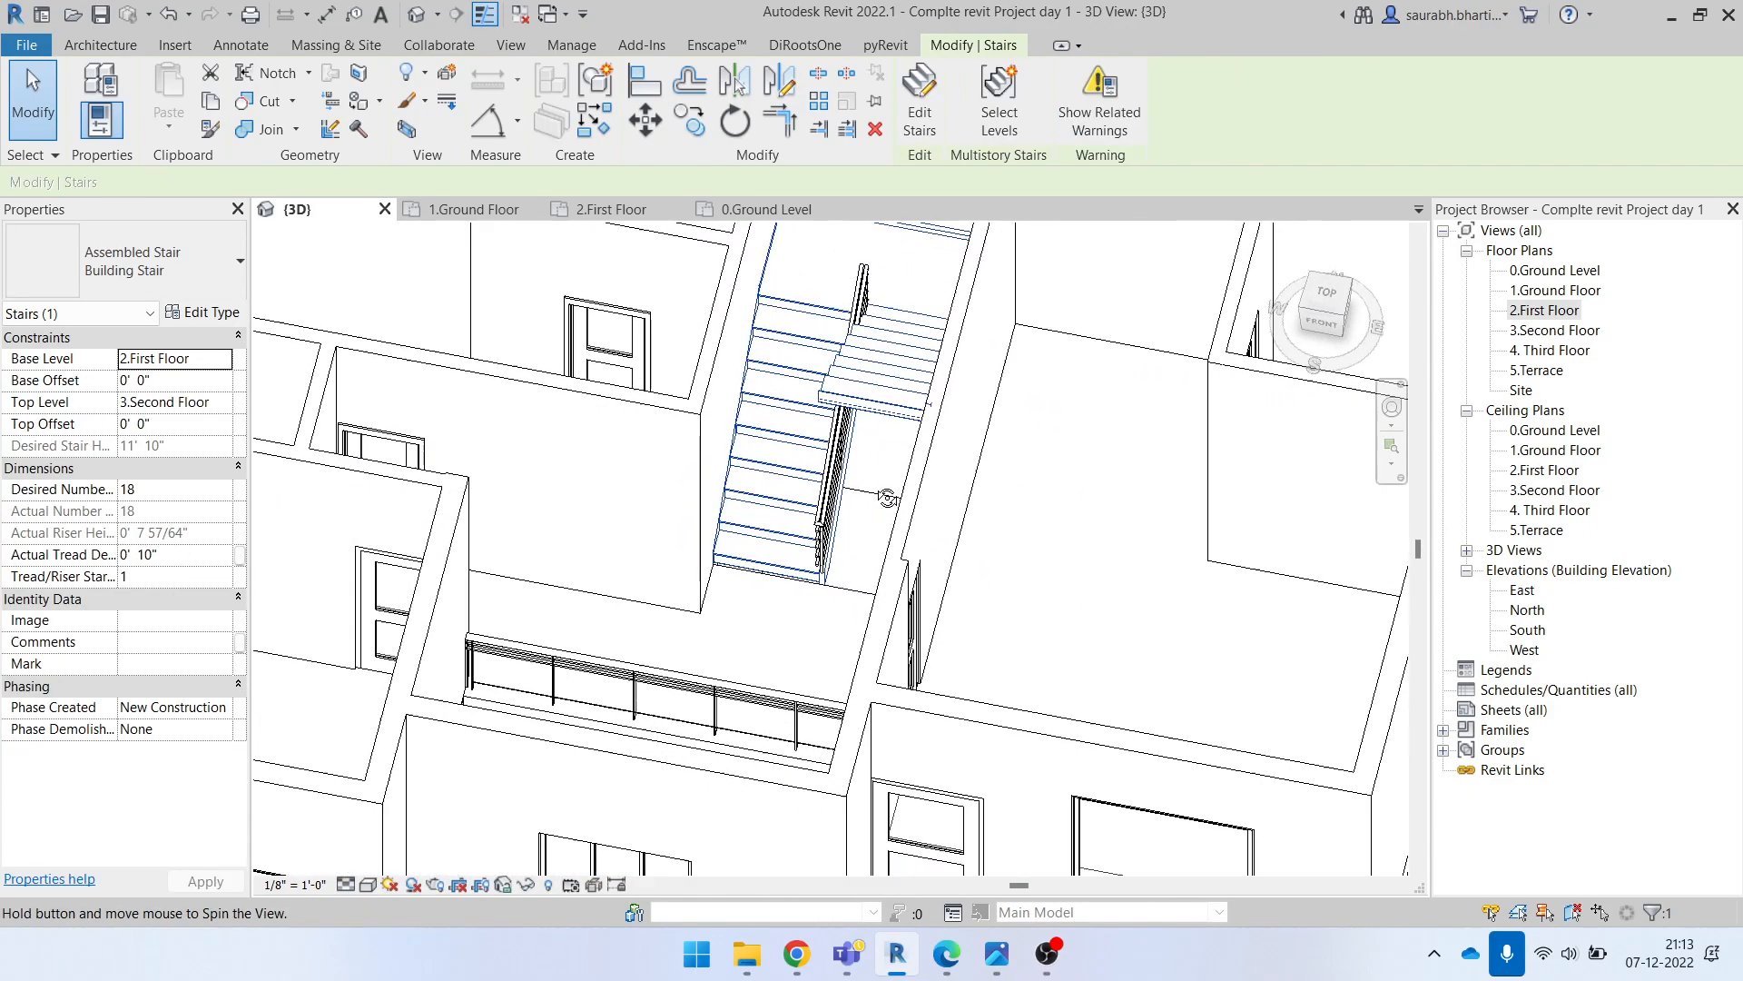
{"action": "left_click", "coordinate": [212, 103]}
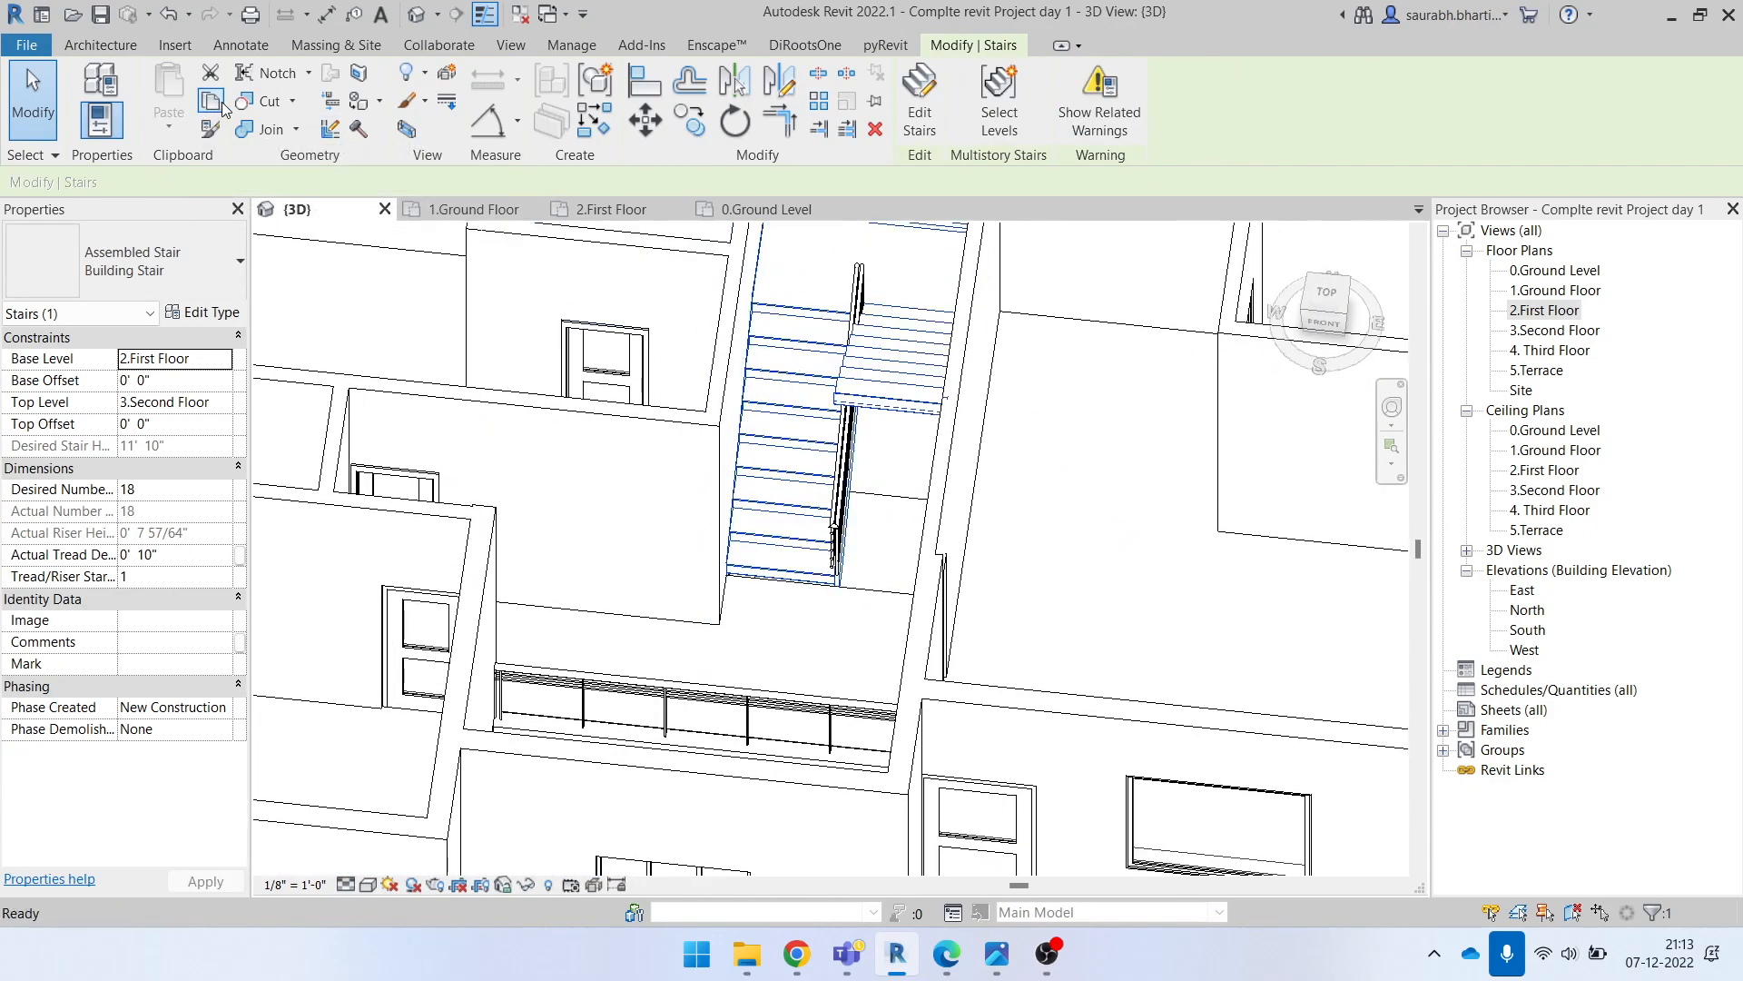
{"action": "left_click", "coordinate": [182, 121]}
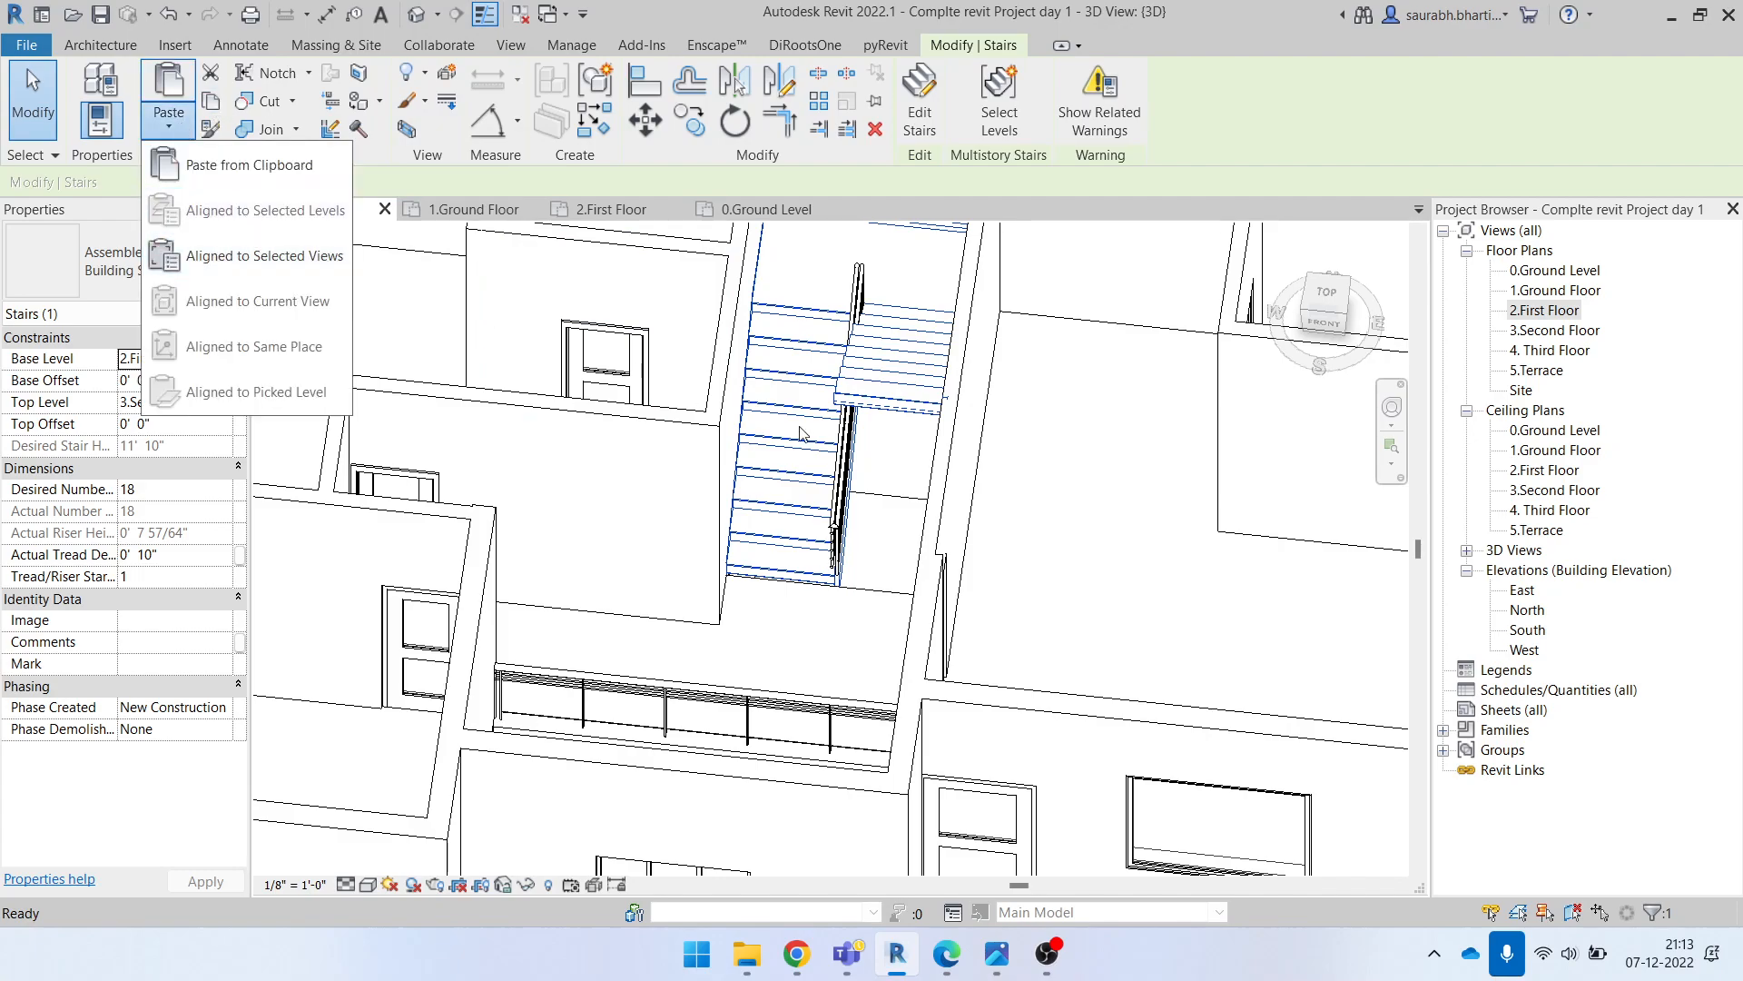
{"action": "left_click", "coordinate": [894, 461]}
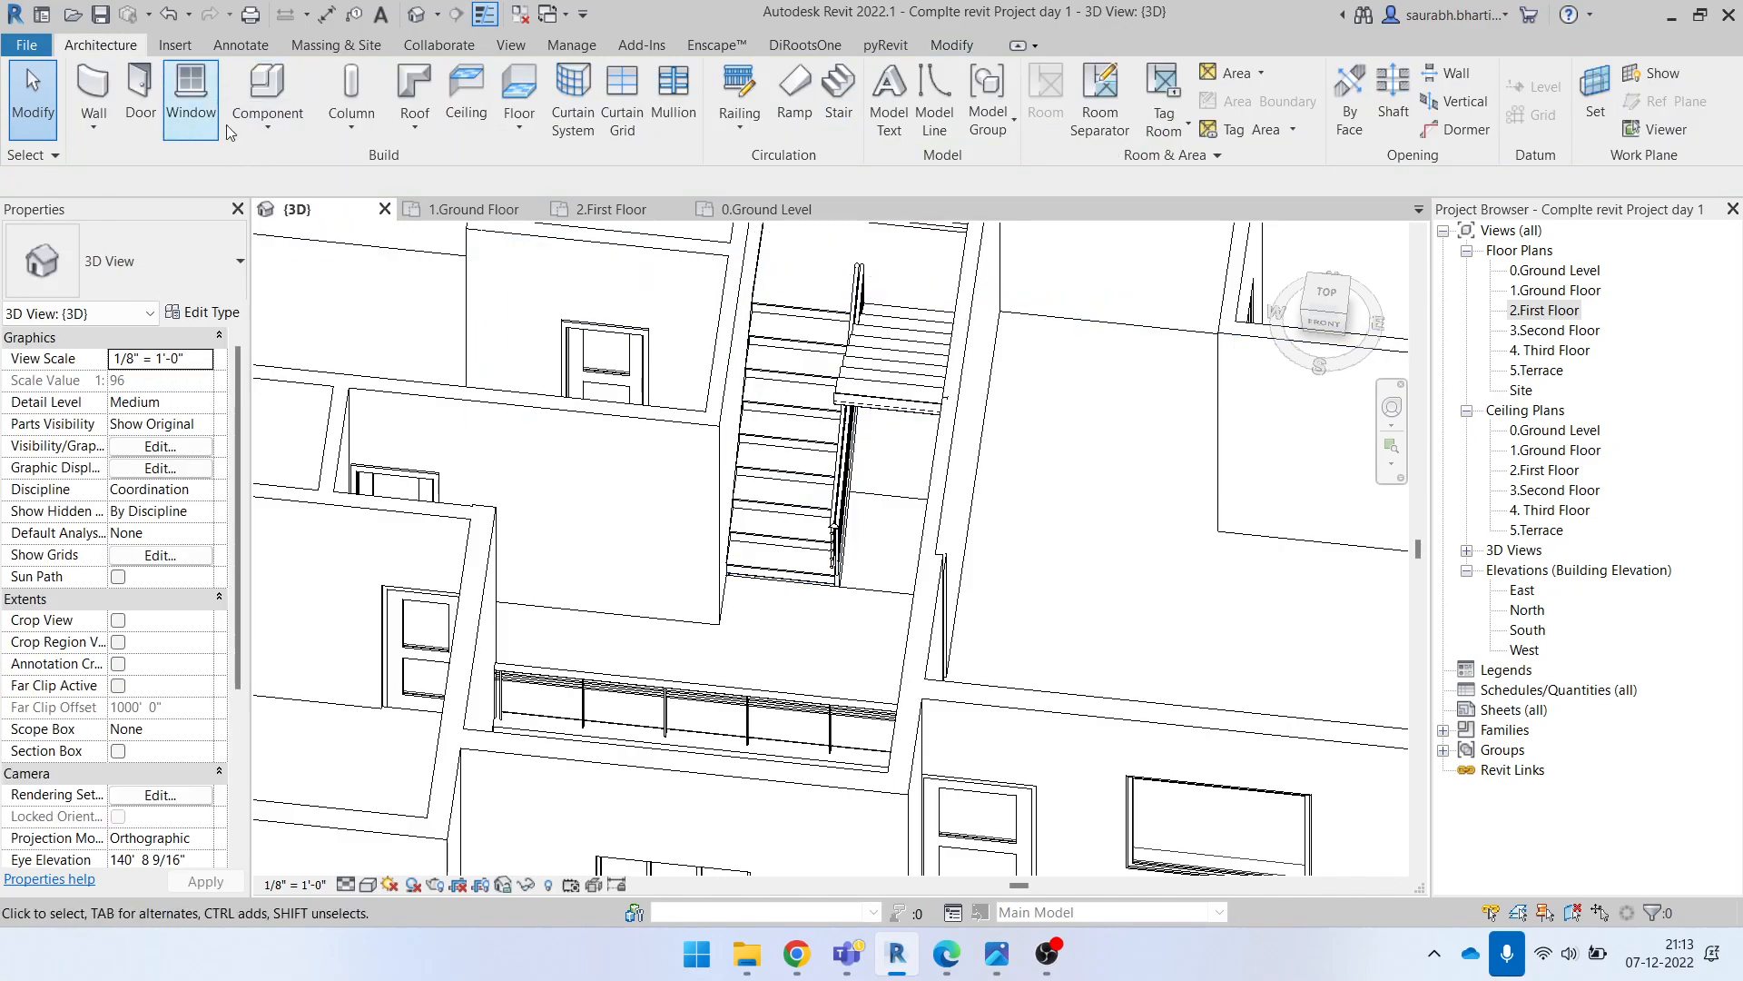
Step: Select the first-floor stair in 3D and cycle the ribbon through its minimized states back to full display
{"action": "left_click", "coordinate": [958, 331]}
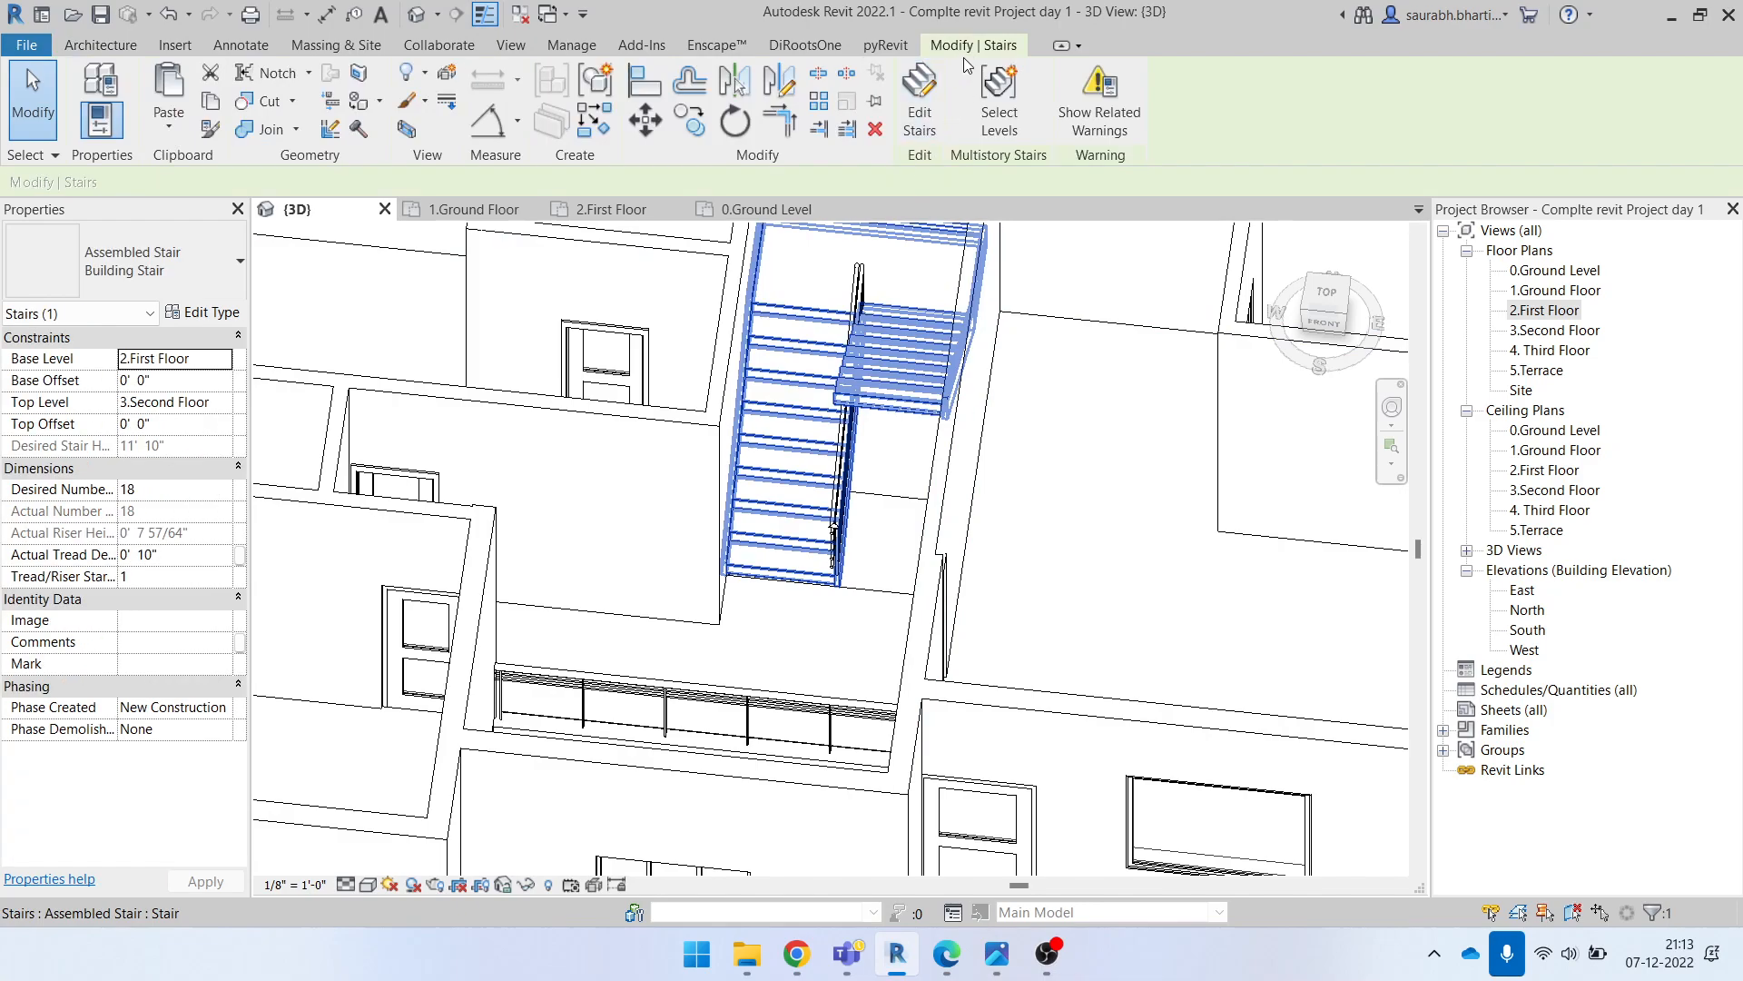
{"action": "double_click", "coordinate": [967, 47]}
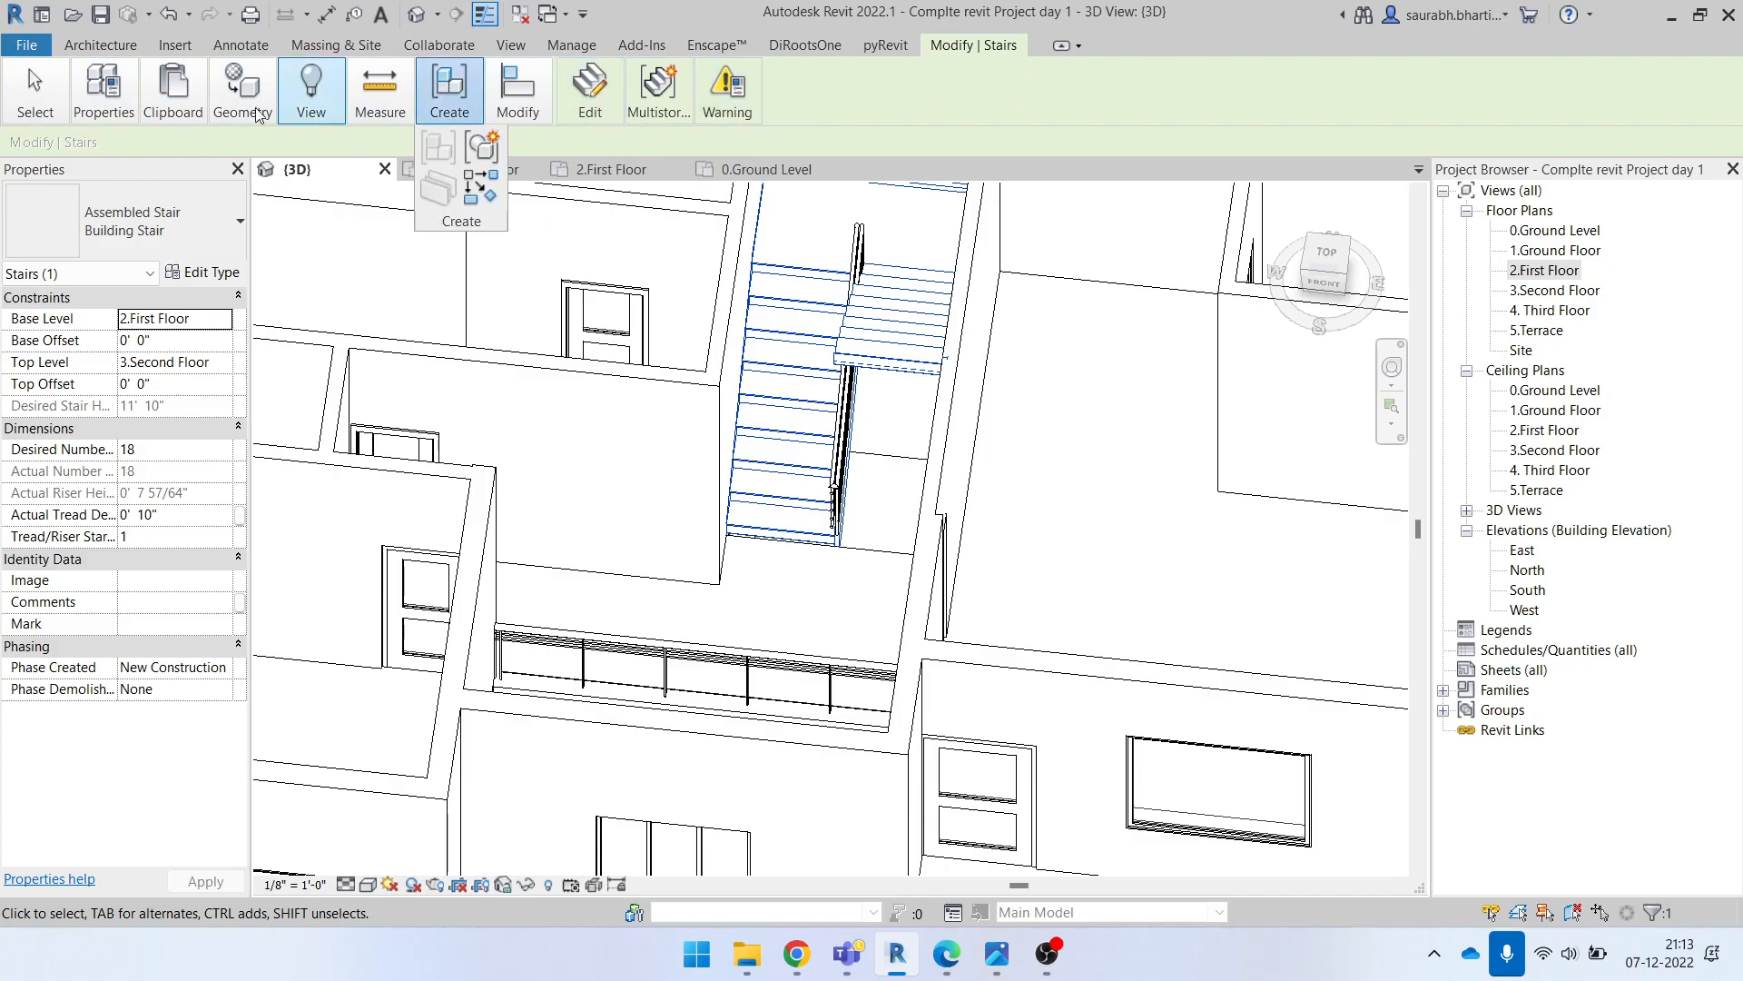
{"action": "left_click", "coordinate": [1063, 46]}
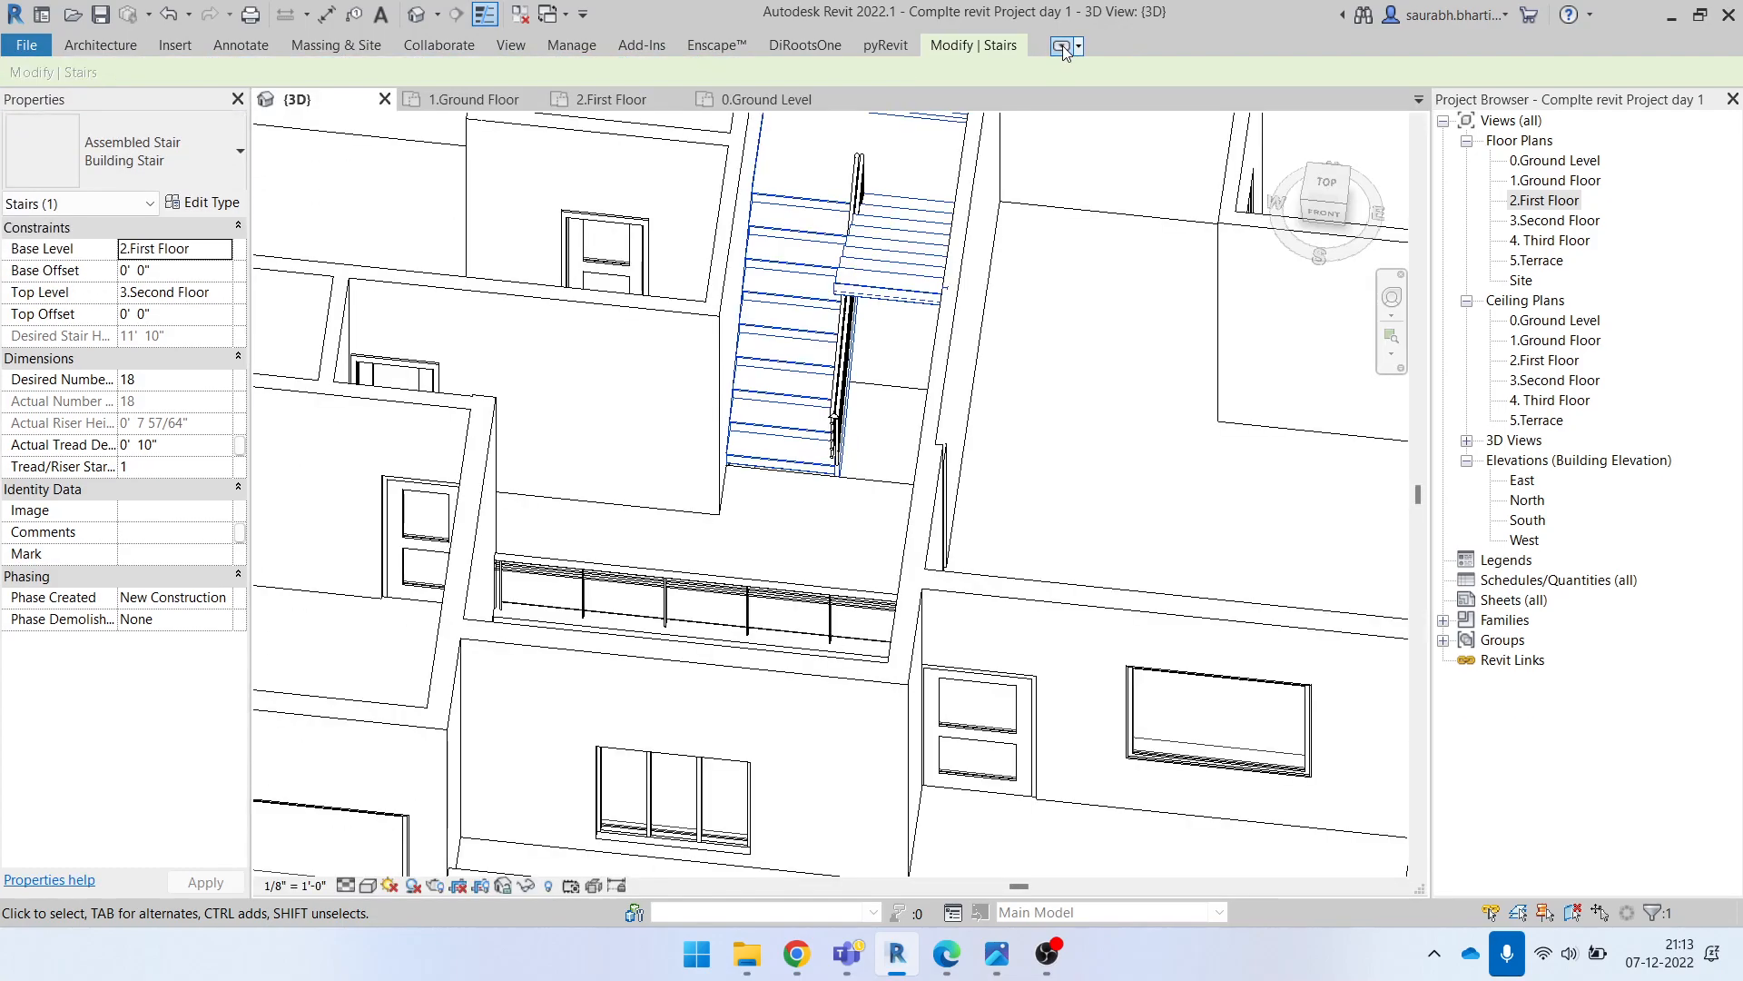
{"action": "left_click", "coordinate": [1063, 45]}
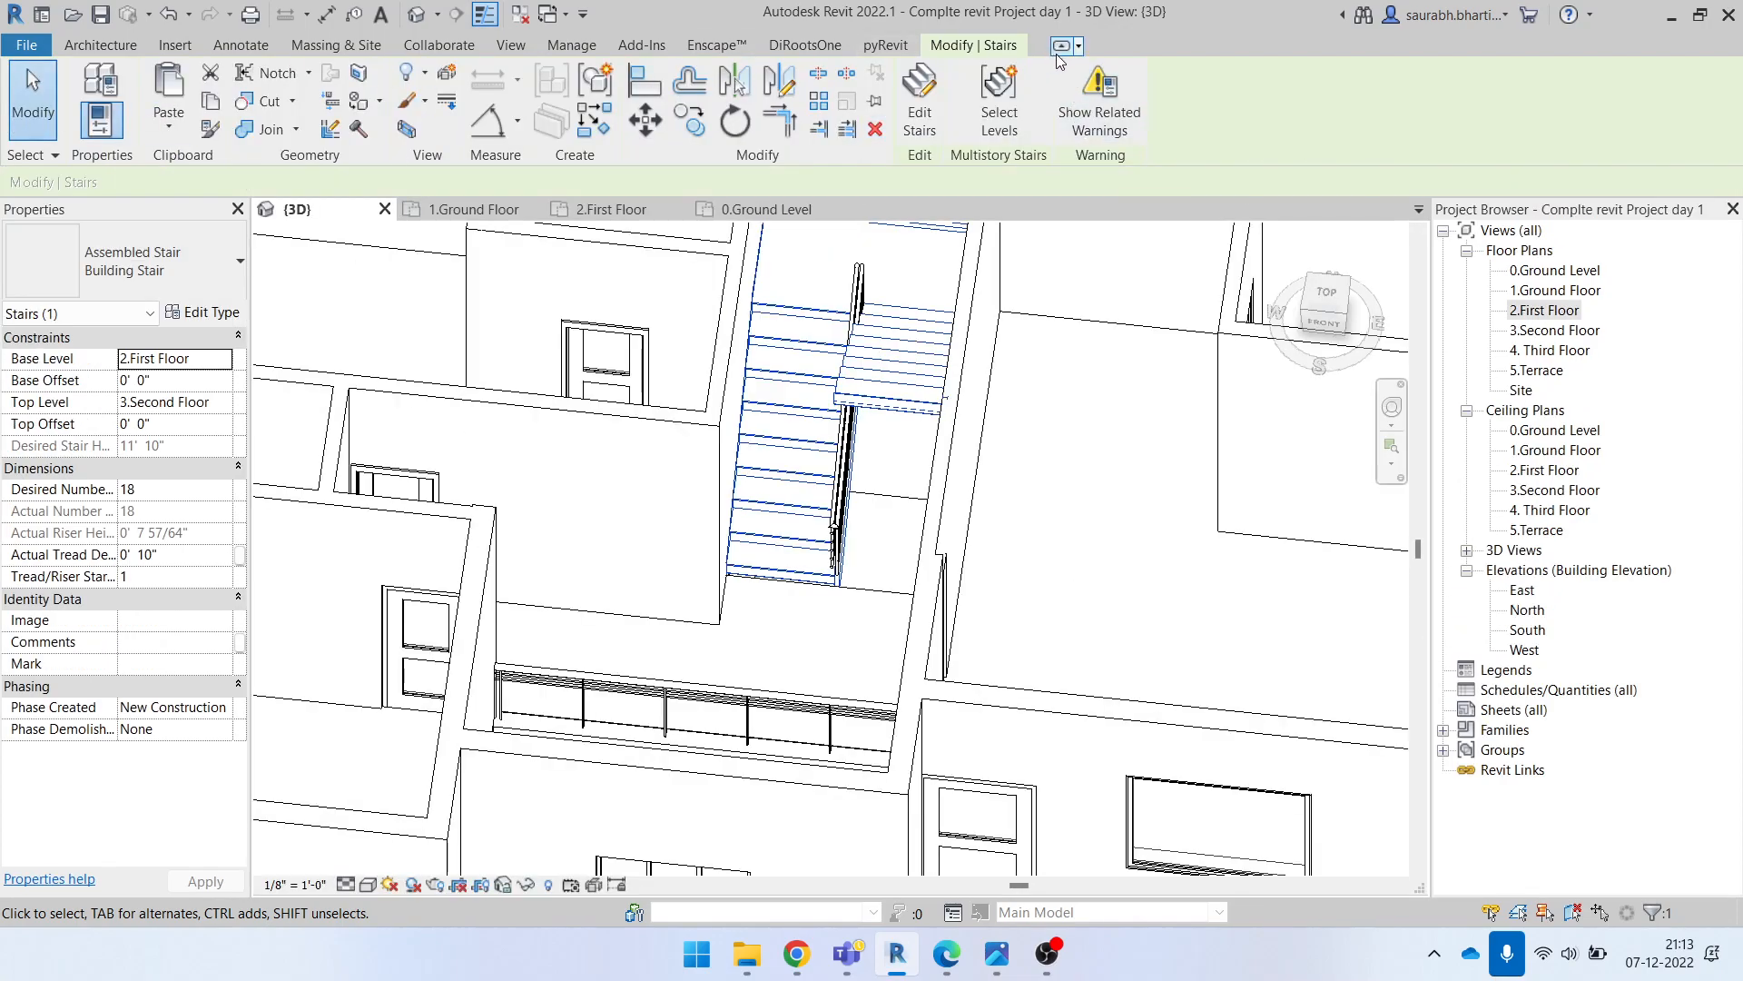
{"action": "left_click", "coordinate": [1059, 50]}
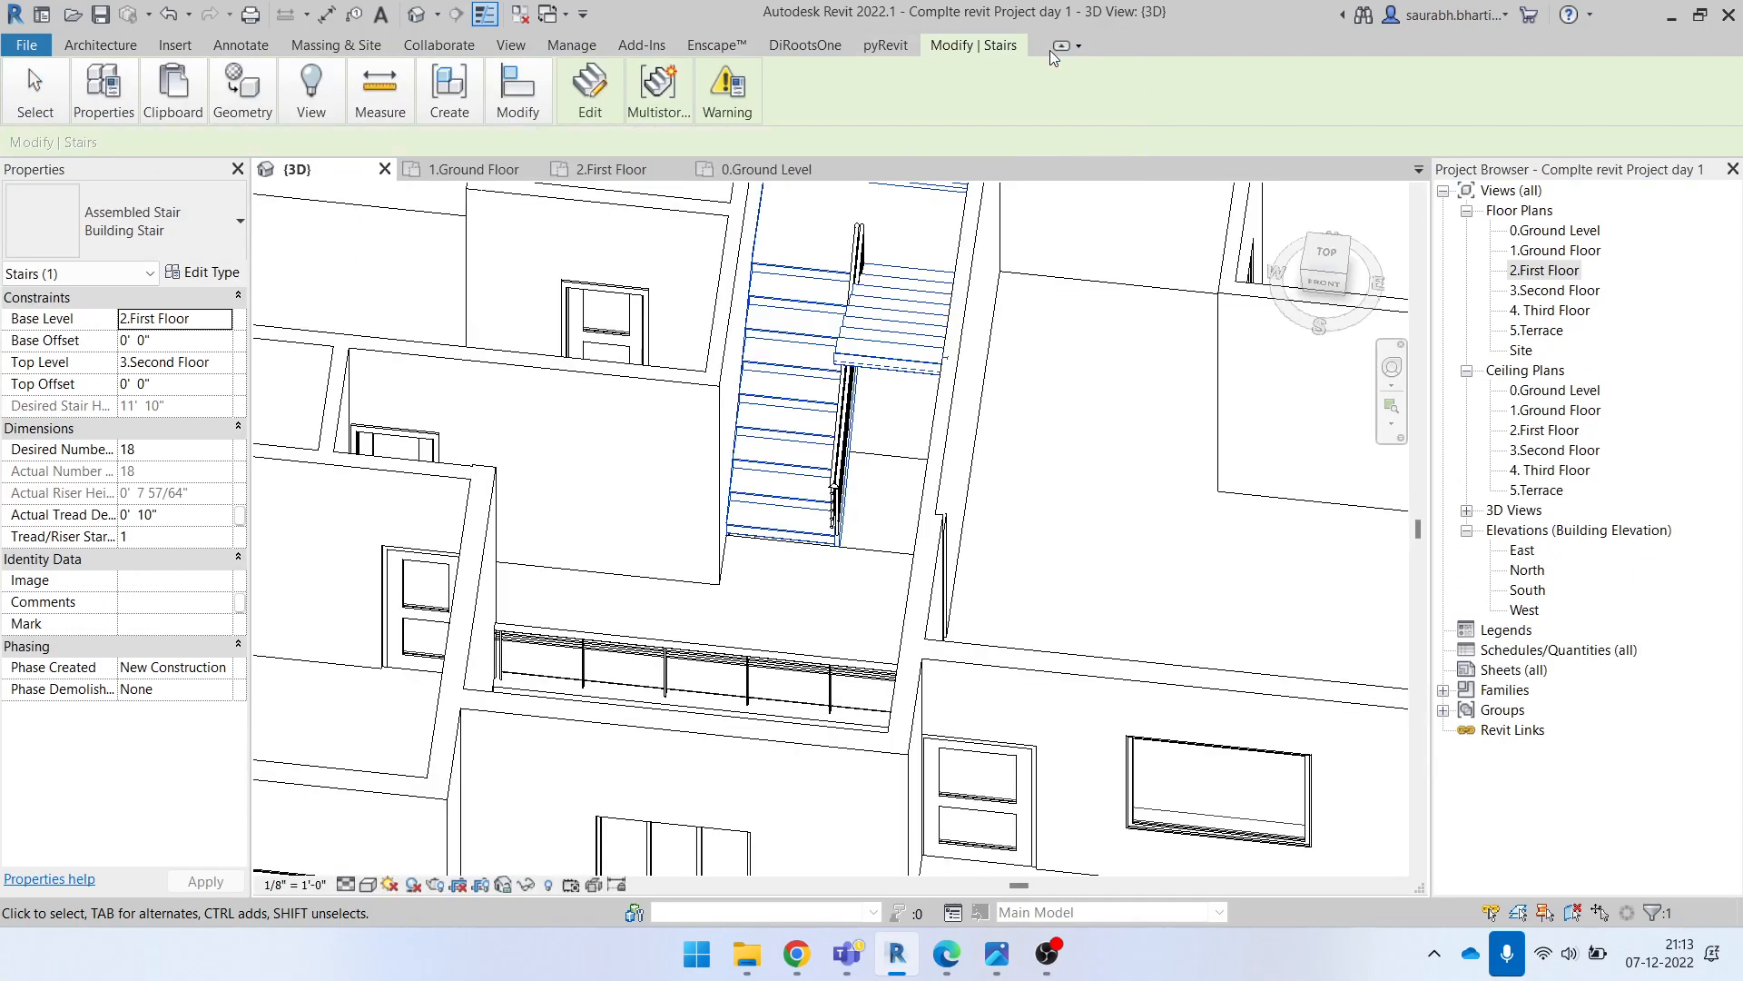
{"action": "left_click", "coordinate": [1064, 46]}
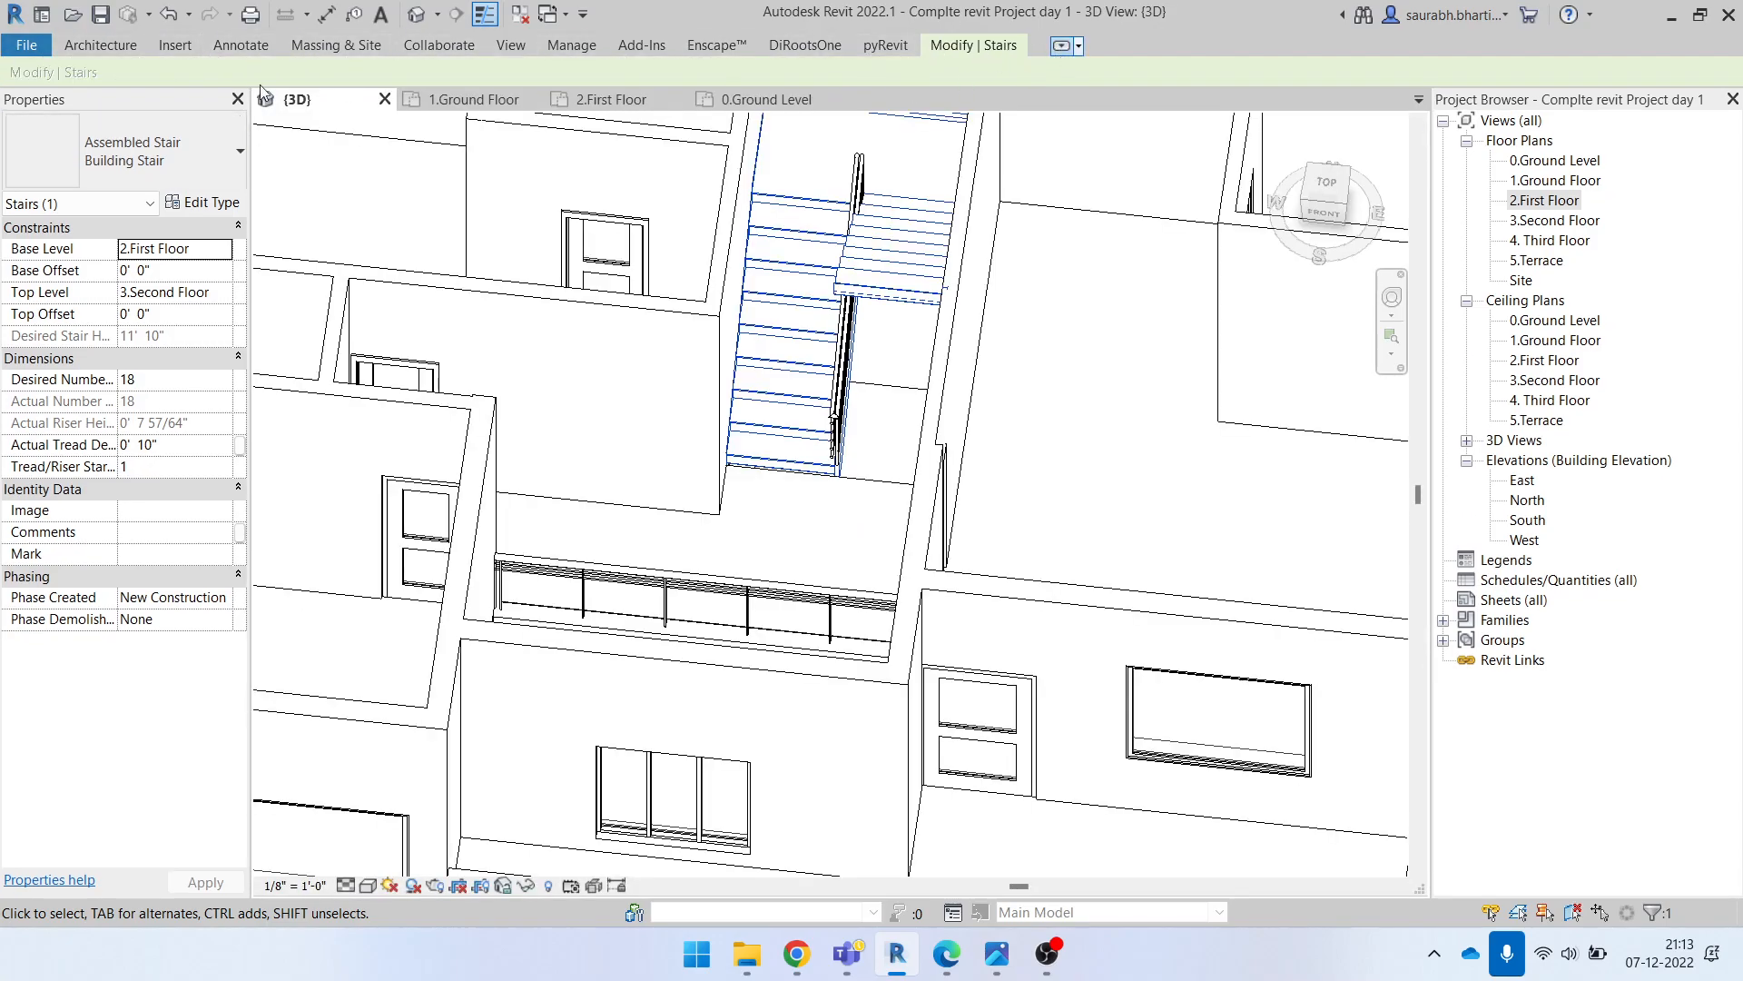
{"action": "left_click", "coordinate": [1061, 46]}
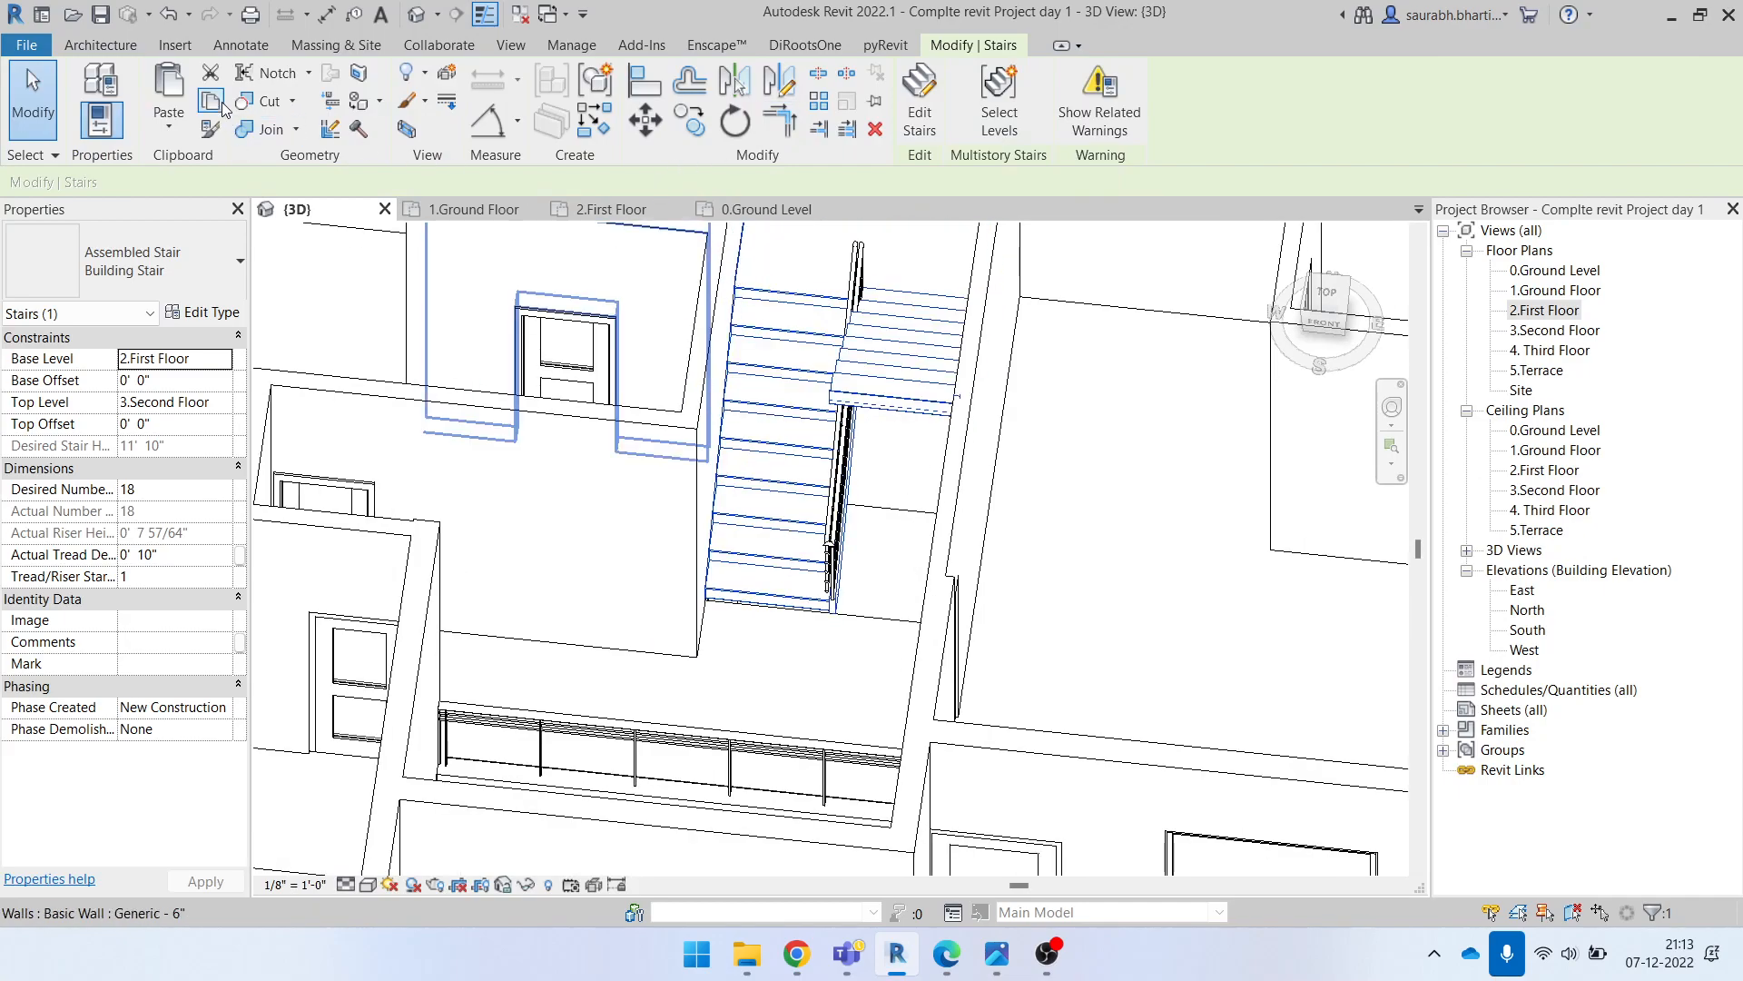
Step: Copy the selected stair to the clipboard and paste it aligned to the current view in the 1.Ground Floor plan
{"action": "left_click", "coordinate": [169, 120]}
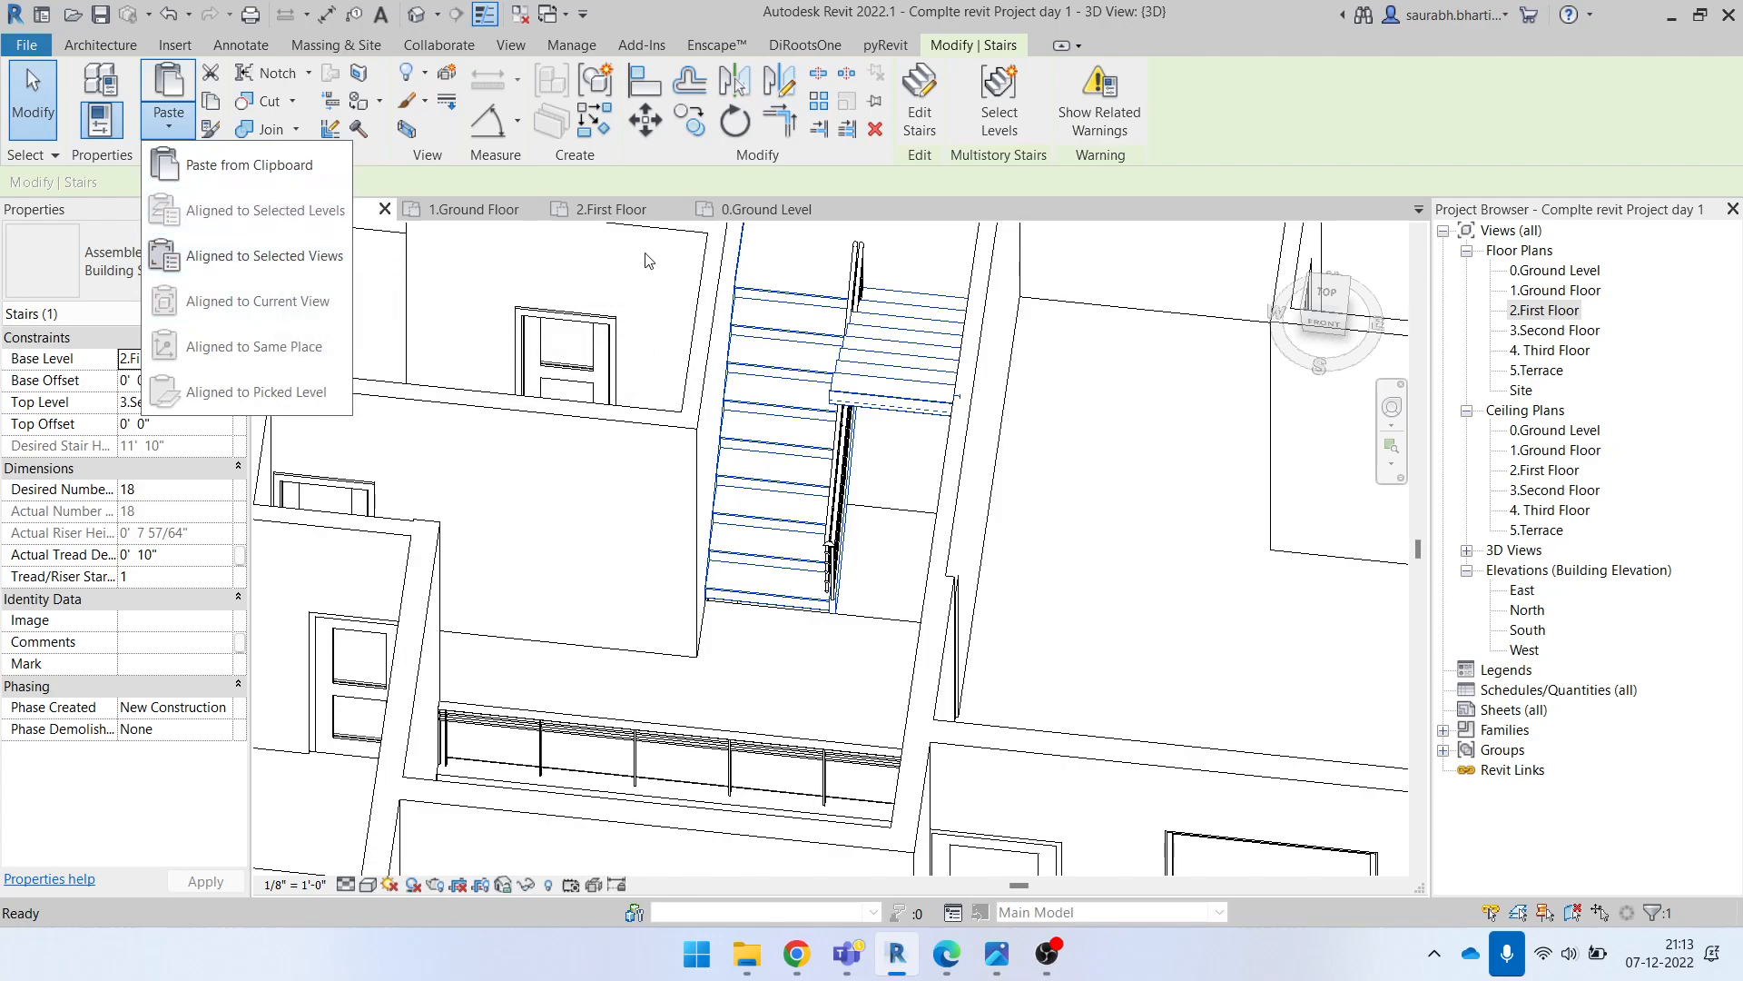
{"action": "left_click", "coordinate": [213, 100]}
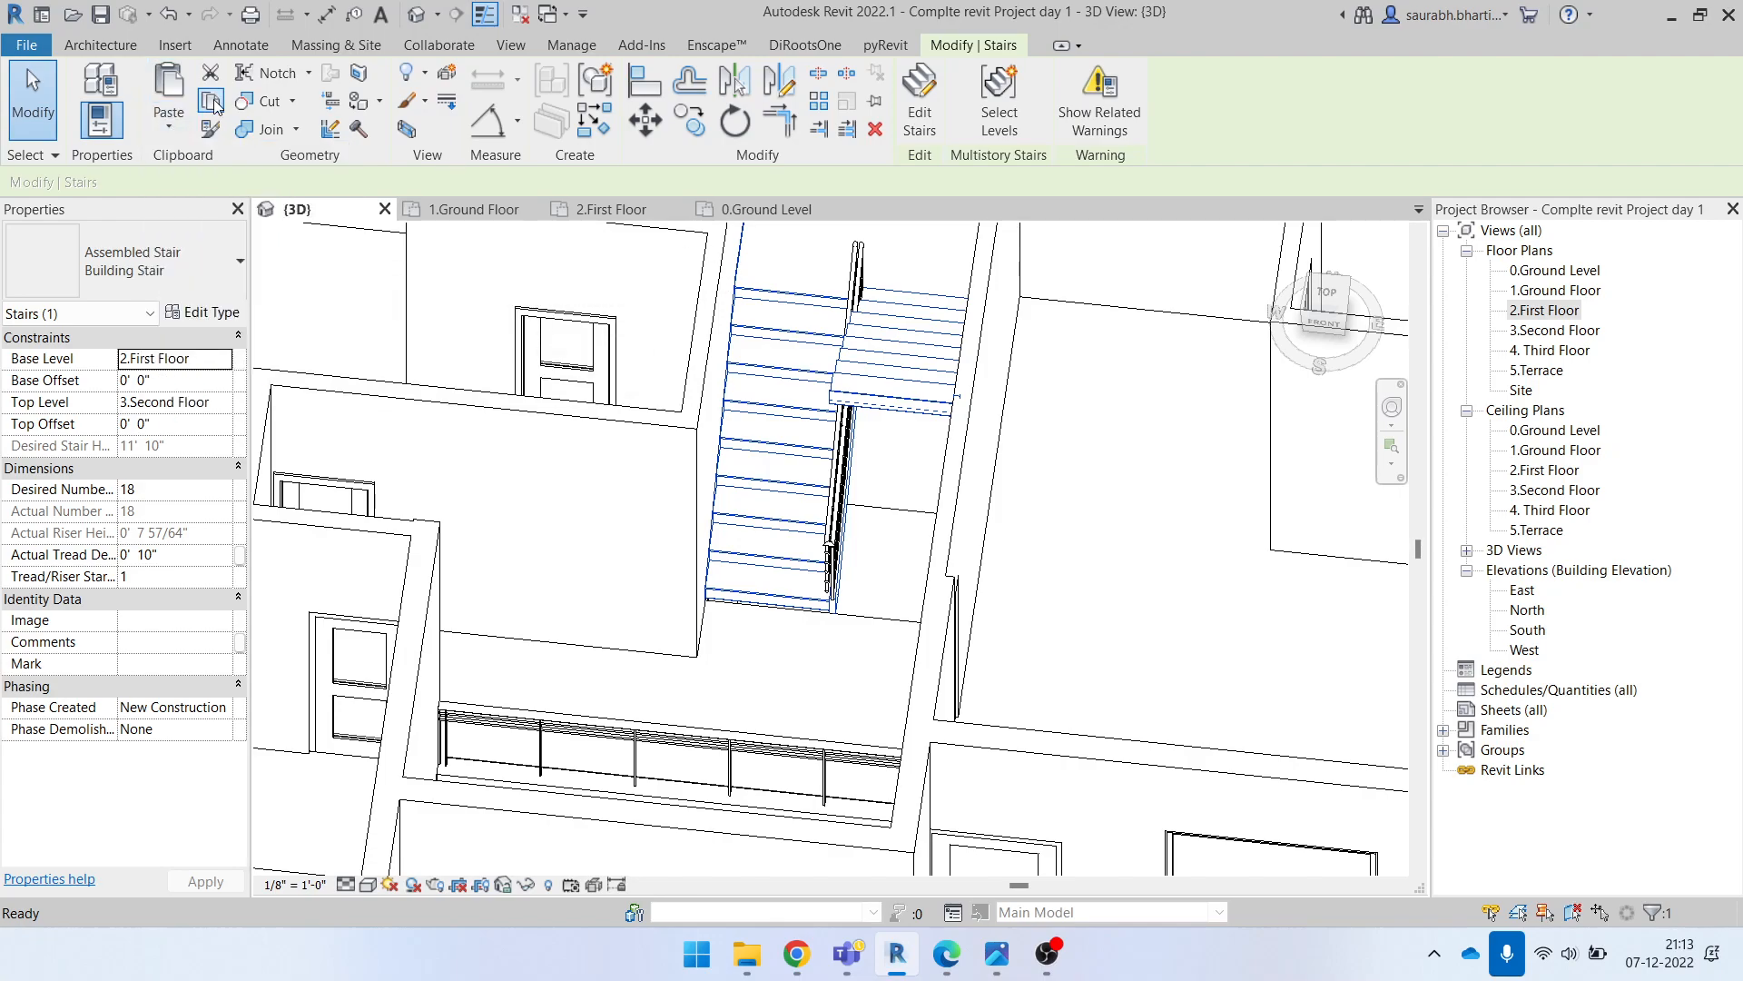
{"action": "double_click", "coordinate": [1548, 291]}
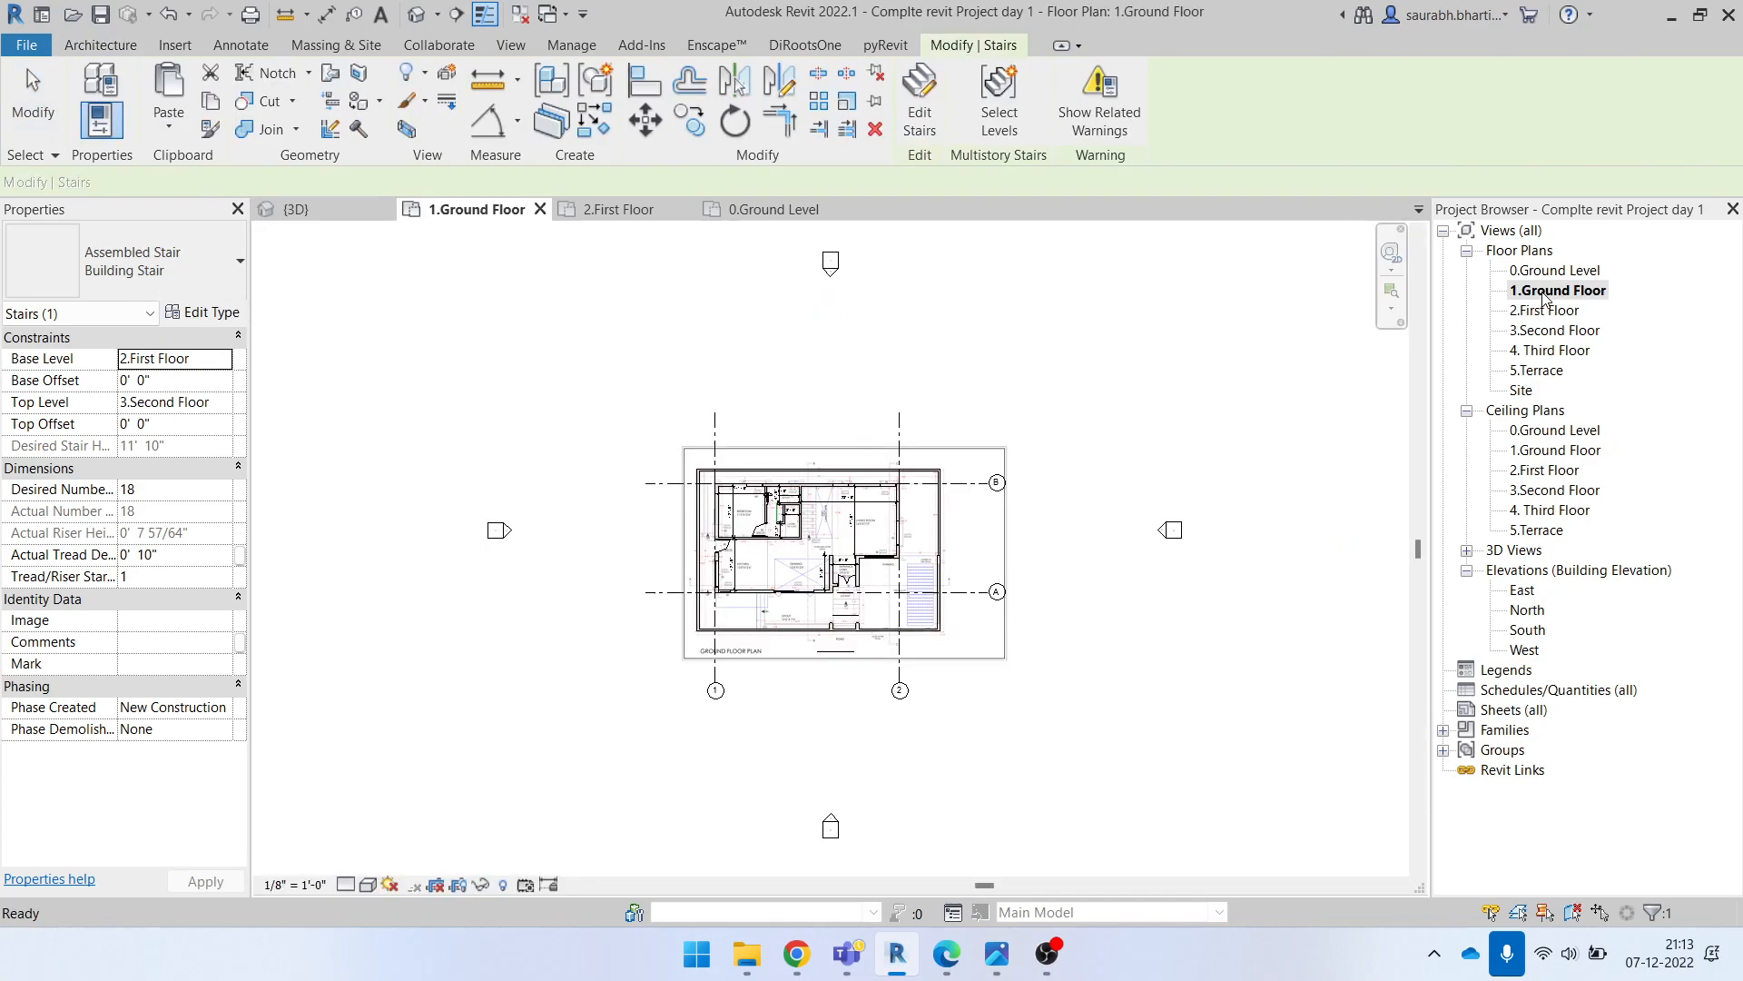
{"action": "left_click", "coordinate": [169, 126]}
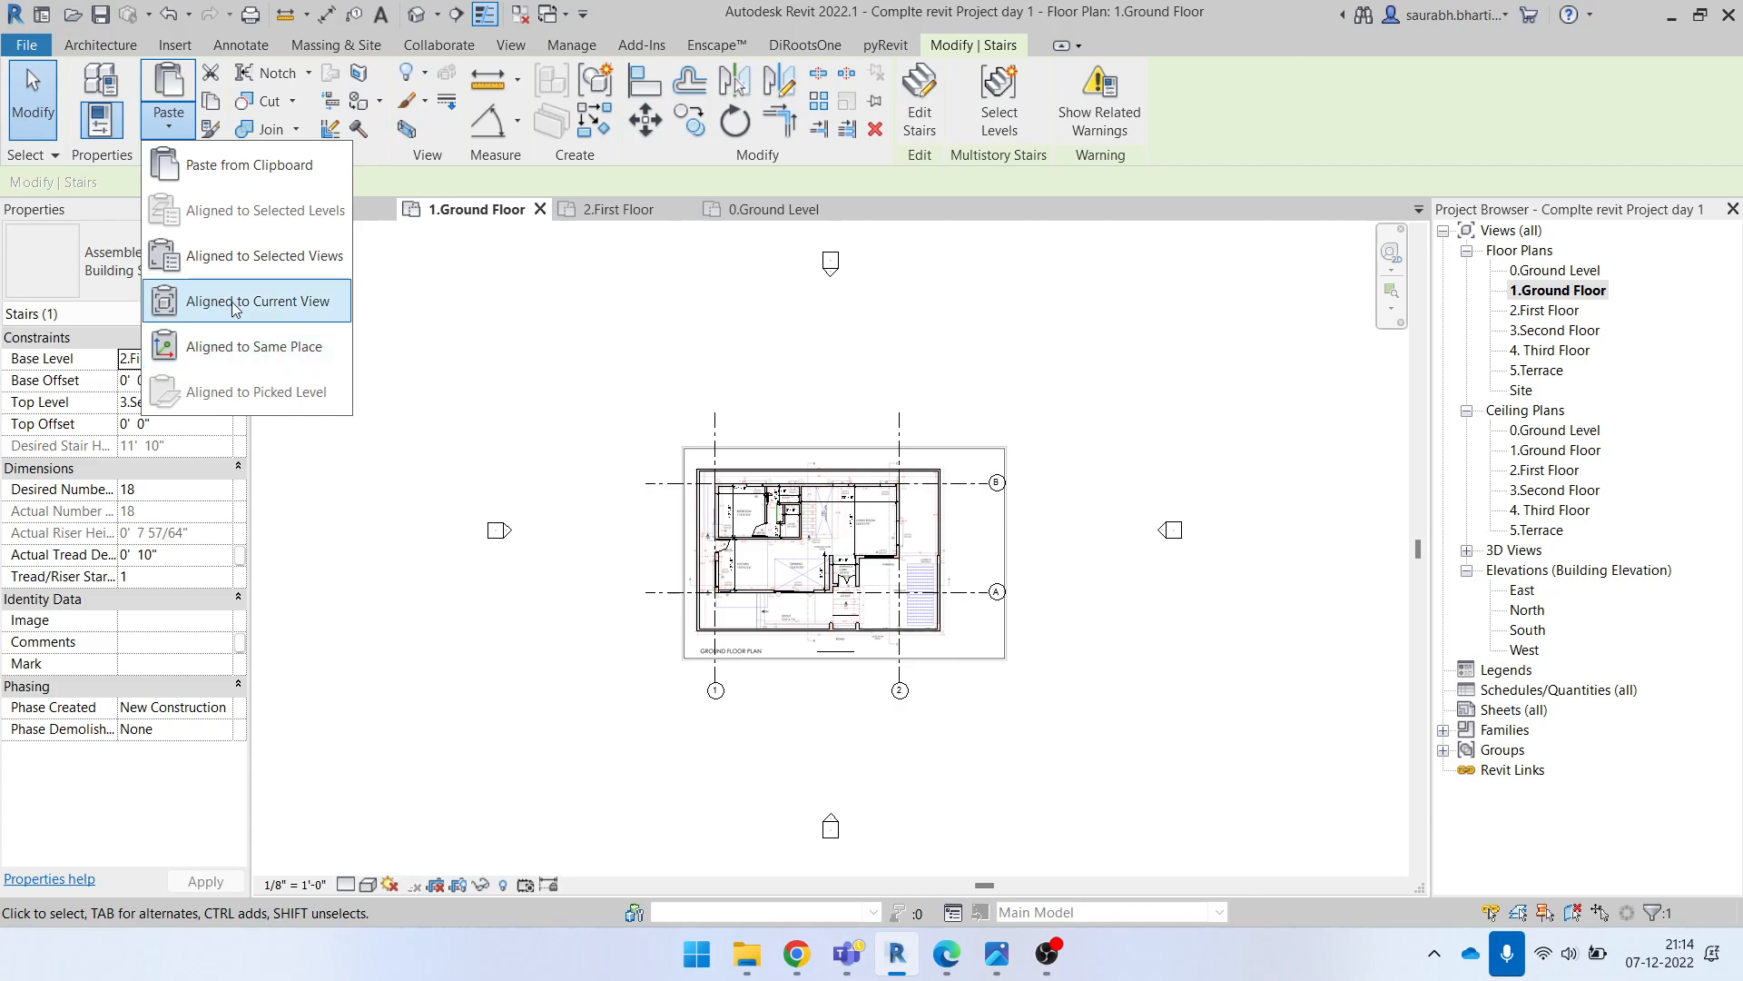
{"action": "left_click", "coordinate": [257, 329]}
Step: Compare the pasted ground-floor stair and its first run with the staircase drawn on the PDF plan
{"action": "scroll", "coordinate": [793, 601], "scroll_direction": "up", "scroll_amount": 8}
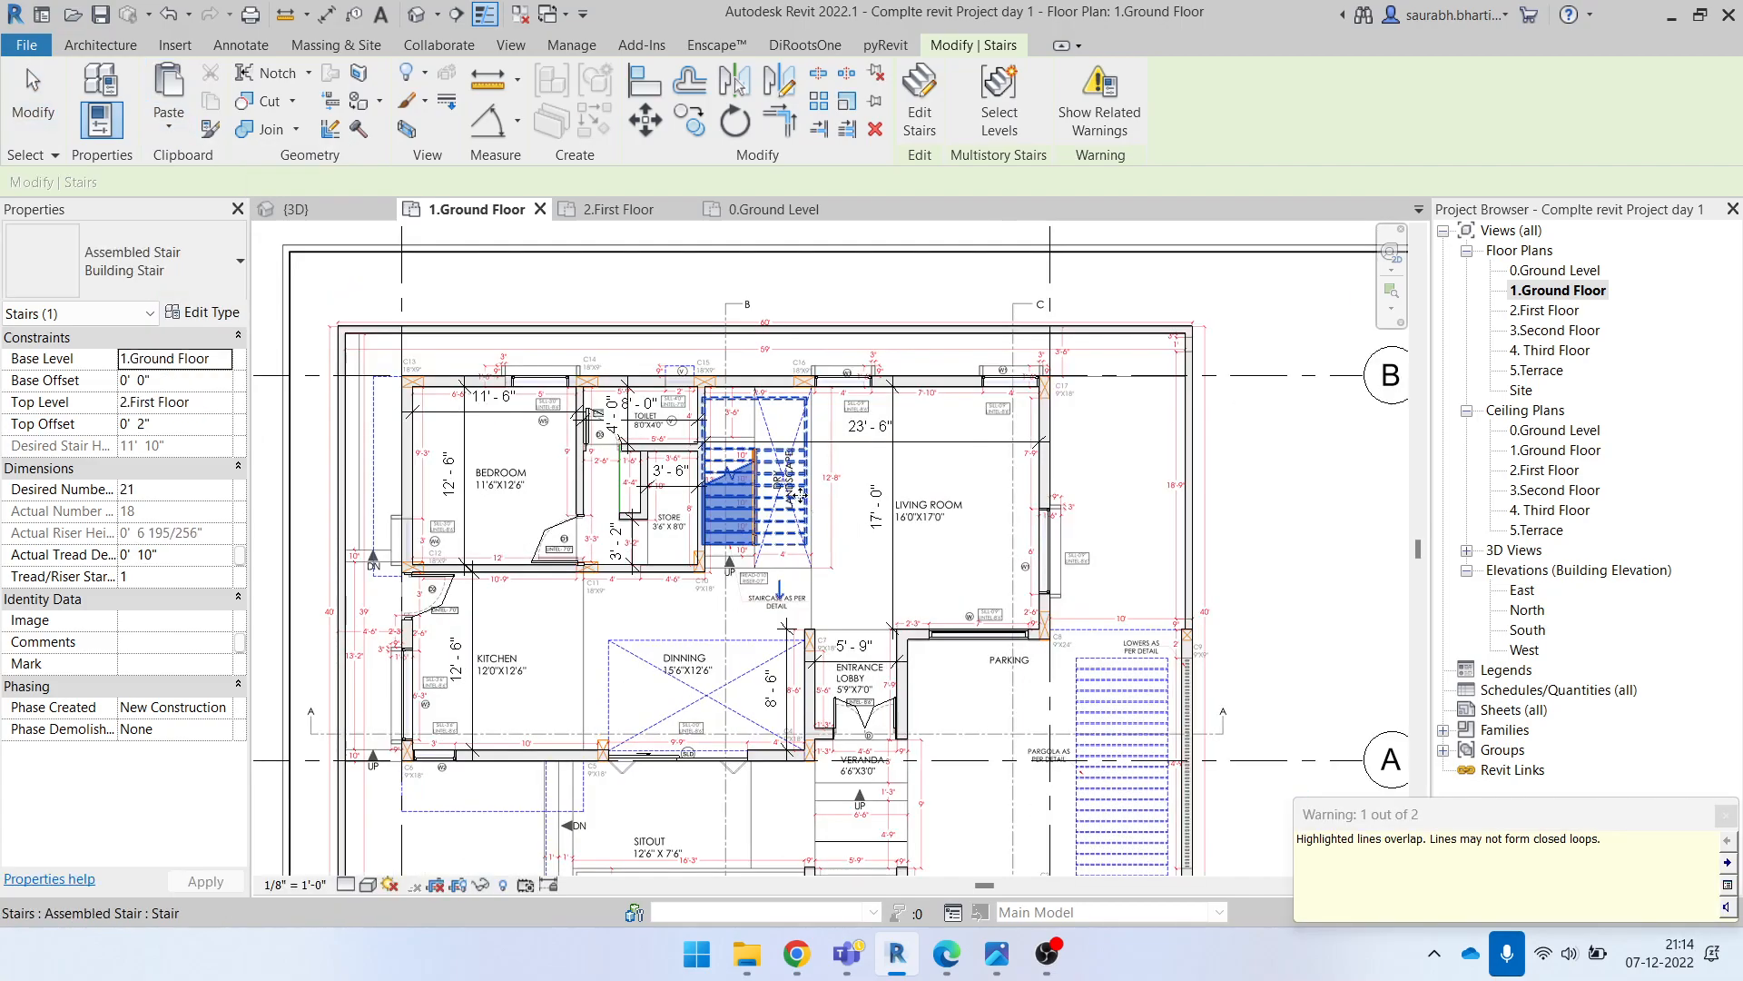
{"action": "scroll", "coordinate": [792, 601], "scroll_direction": "up", "scroll_amount": 4}
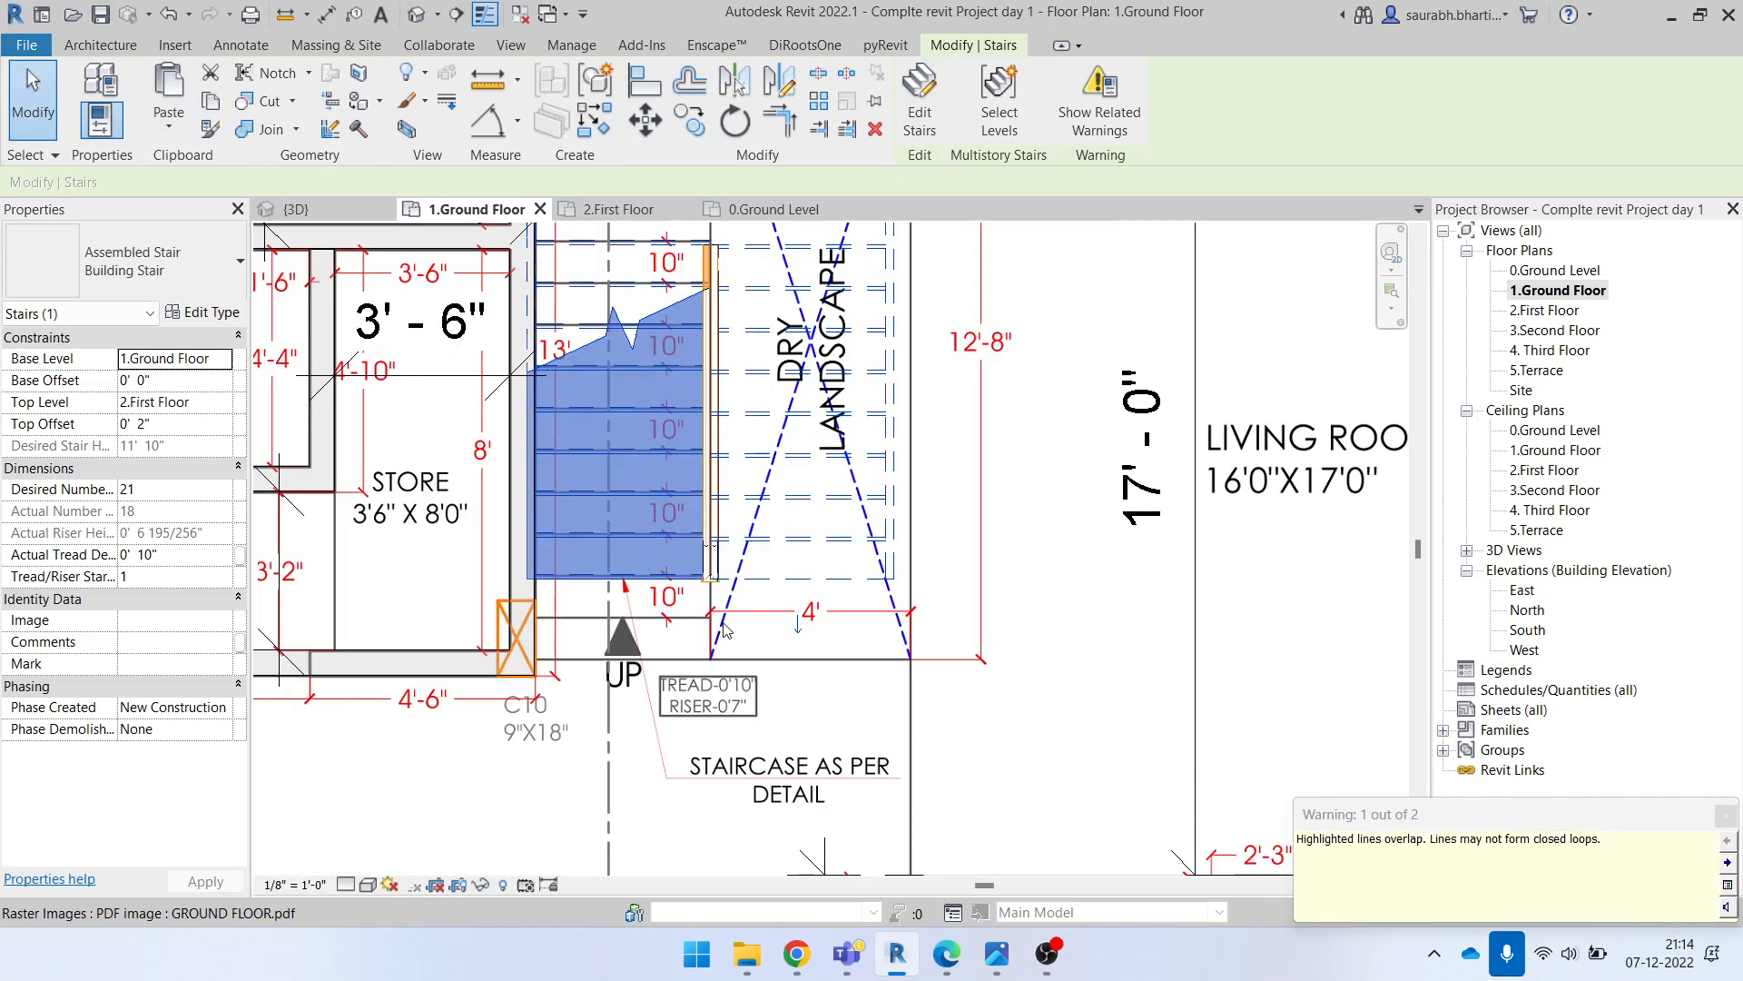
{"action": "scroll", "coordinate": [725, 628], "scroll_direction": "down", "scroll_amount": 2}
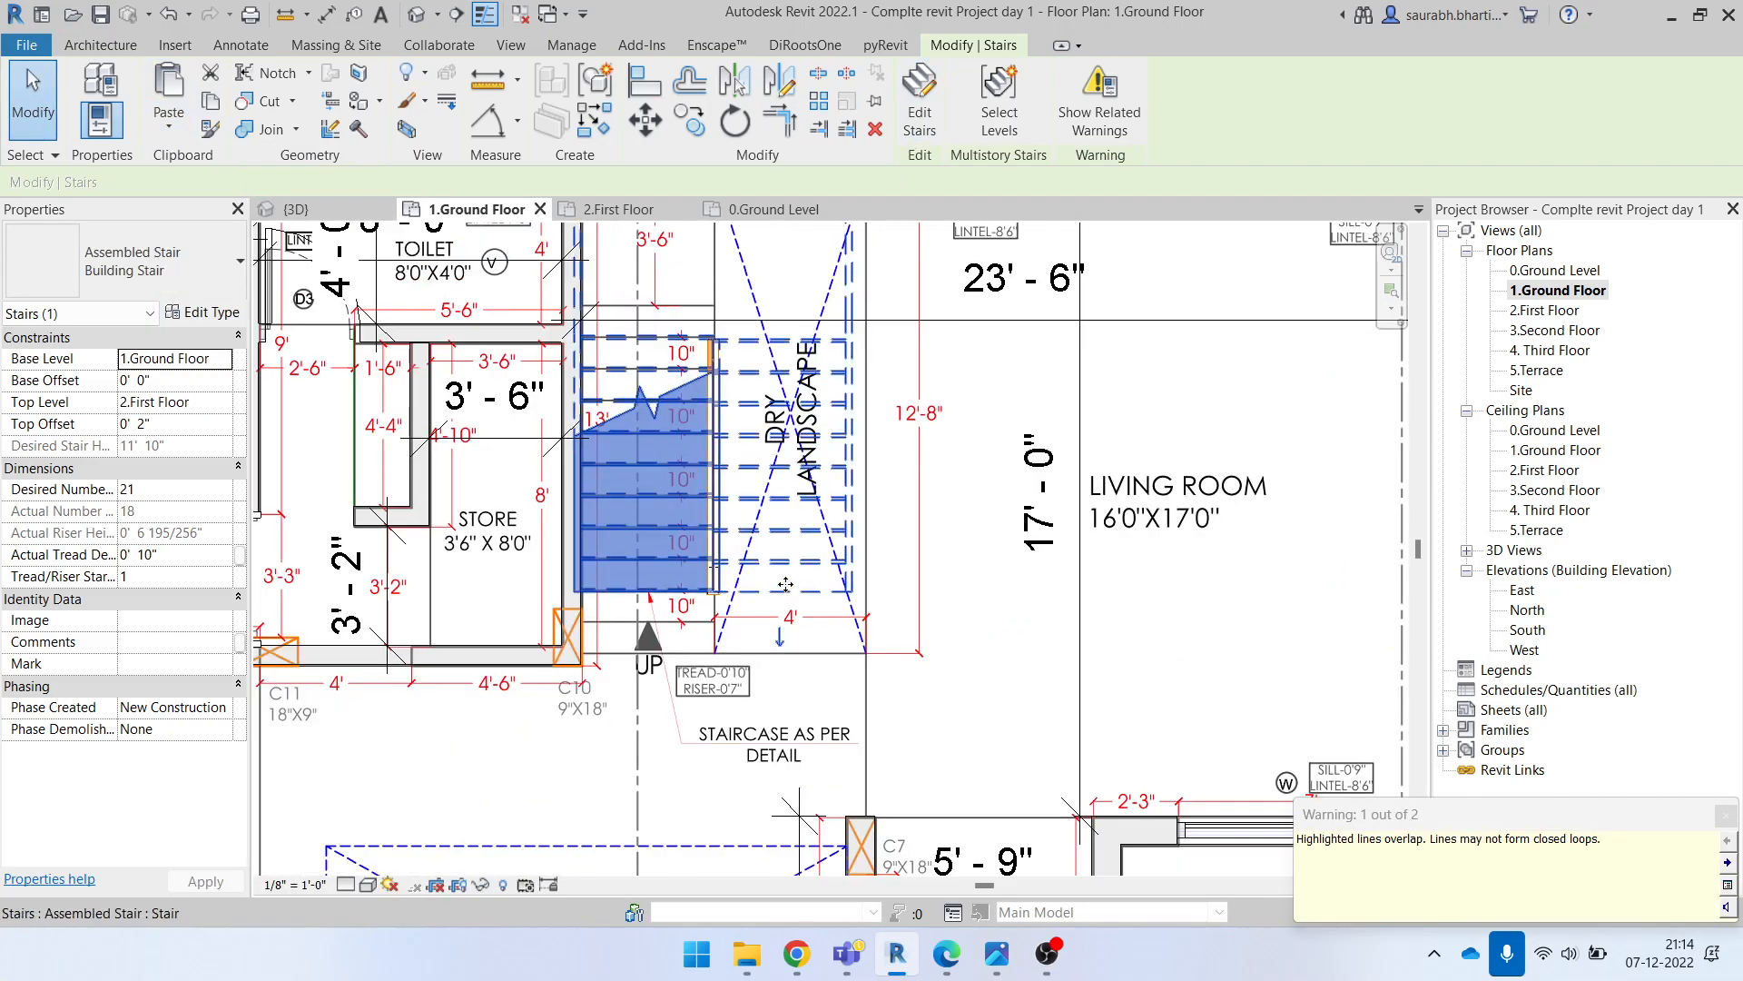
{"action": "left_click", "coordinate": [920, 100]}
{"action": "scroll", "coordinate": [783, 597], "scroll_direction": "up", "scroll_amount": 2}
{"action": "left_click", "coordinate": [655, 586]}
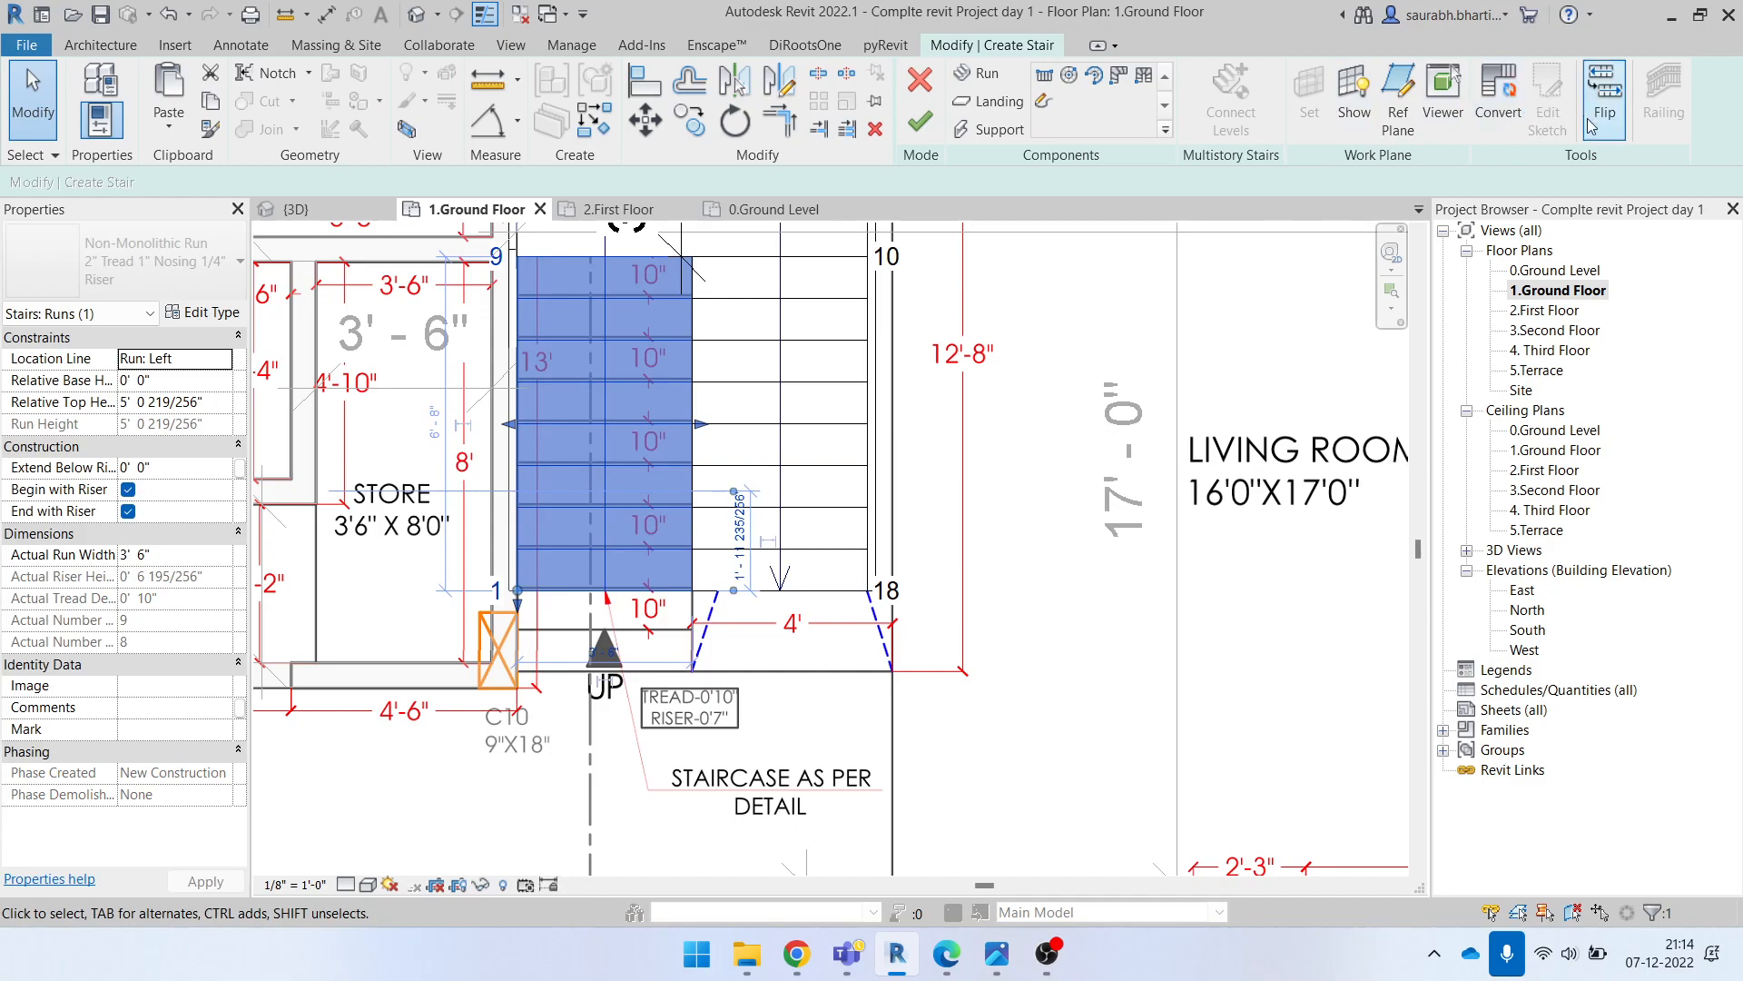
{"action": "scroll", "coordinate": [633, 713], "scroll_direction": "down", "scroll_amount": 1}
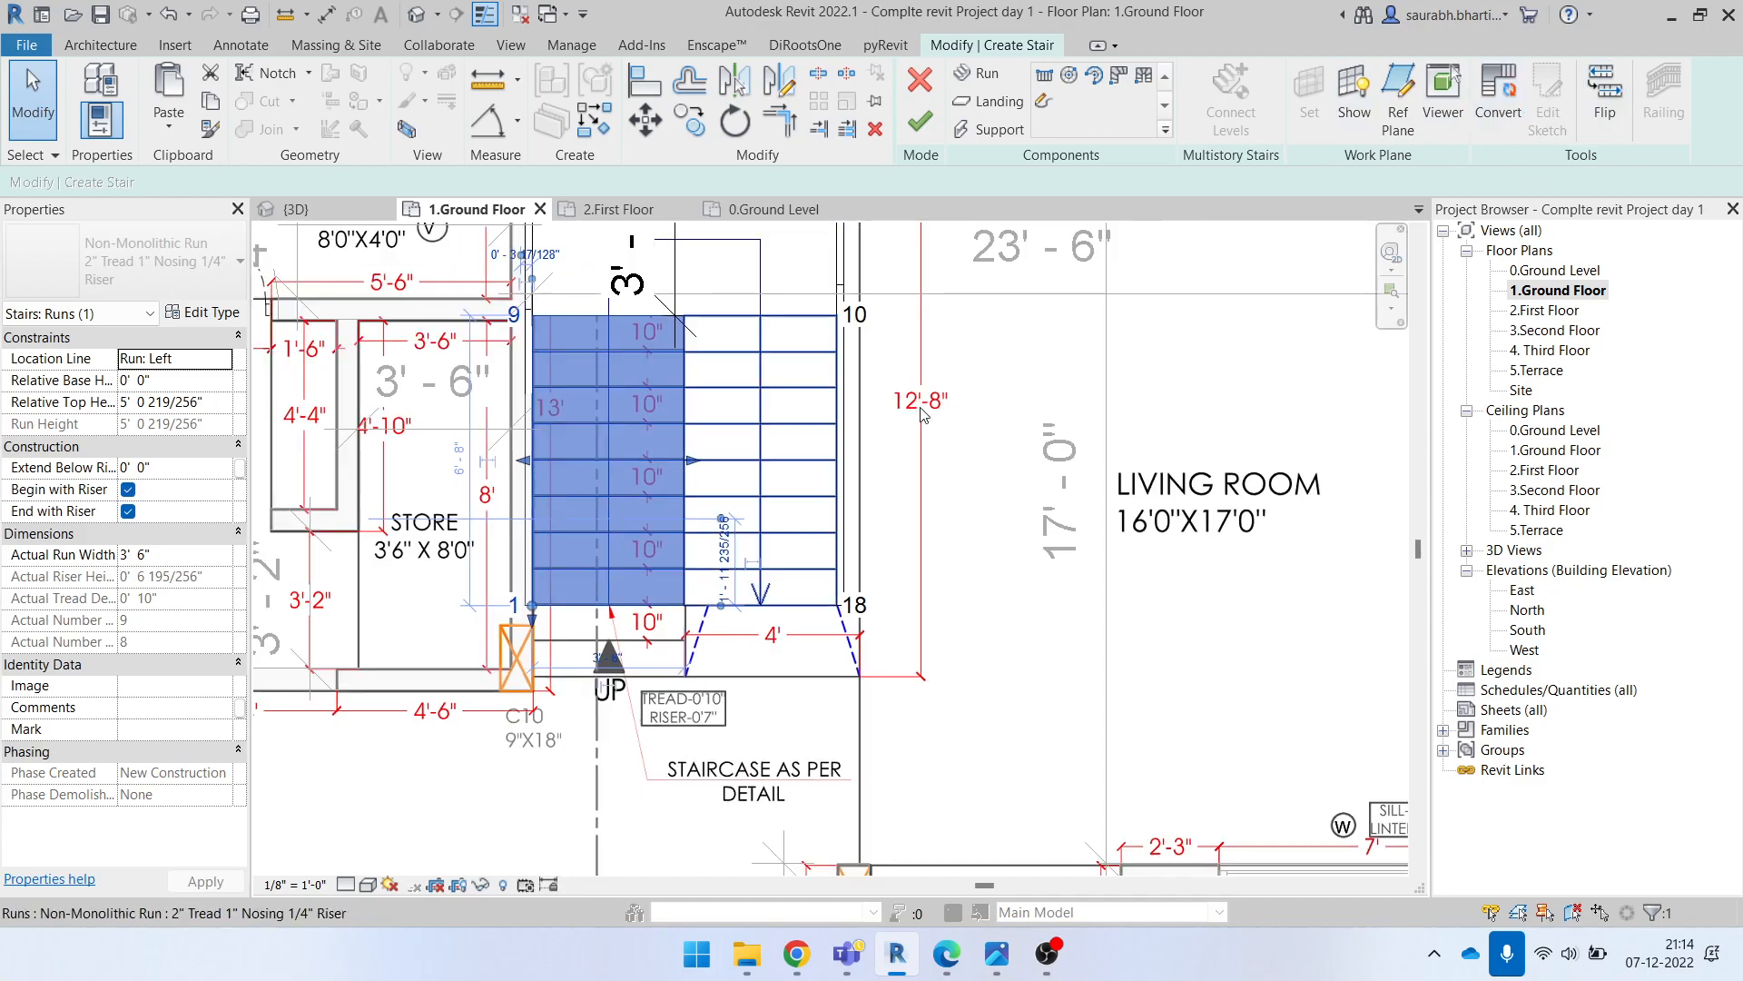
{"action": "left_click", "coordinate": [924, 125]}
{"action": "scroll", "coordinate": [696, 295], "scroll_direction": "down", "scroll_amount": 2}
{"action": "scroll", "coordinate": [696, 295], "scroll_direction": "up", "scroll_amount": 2}
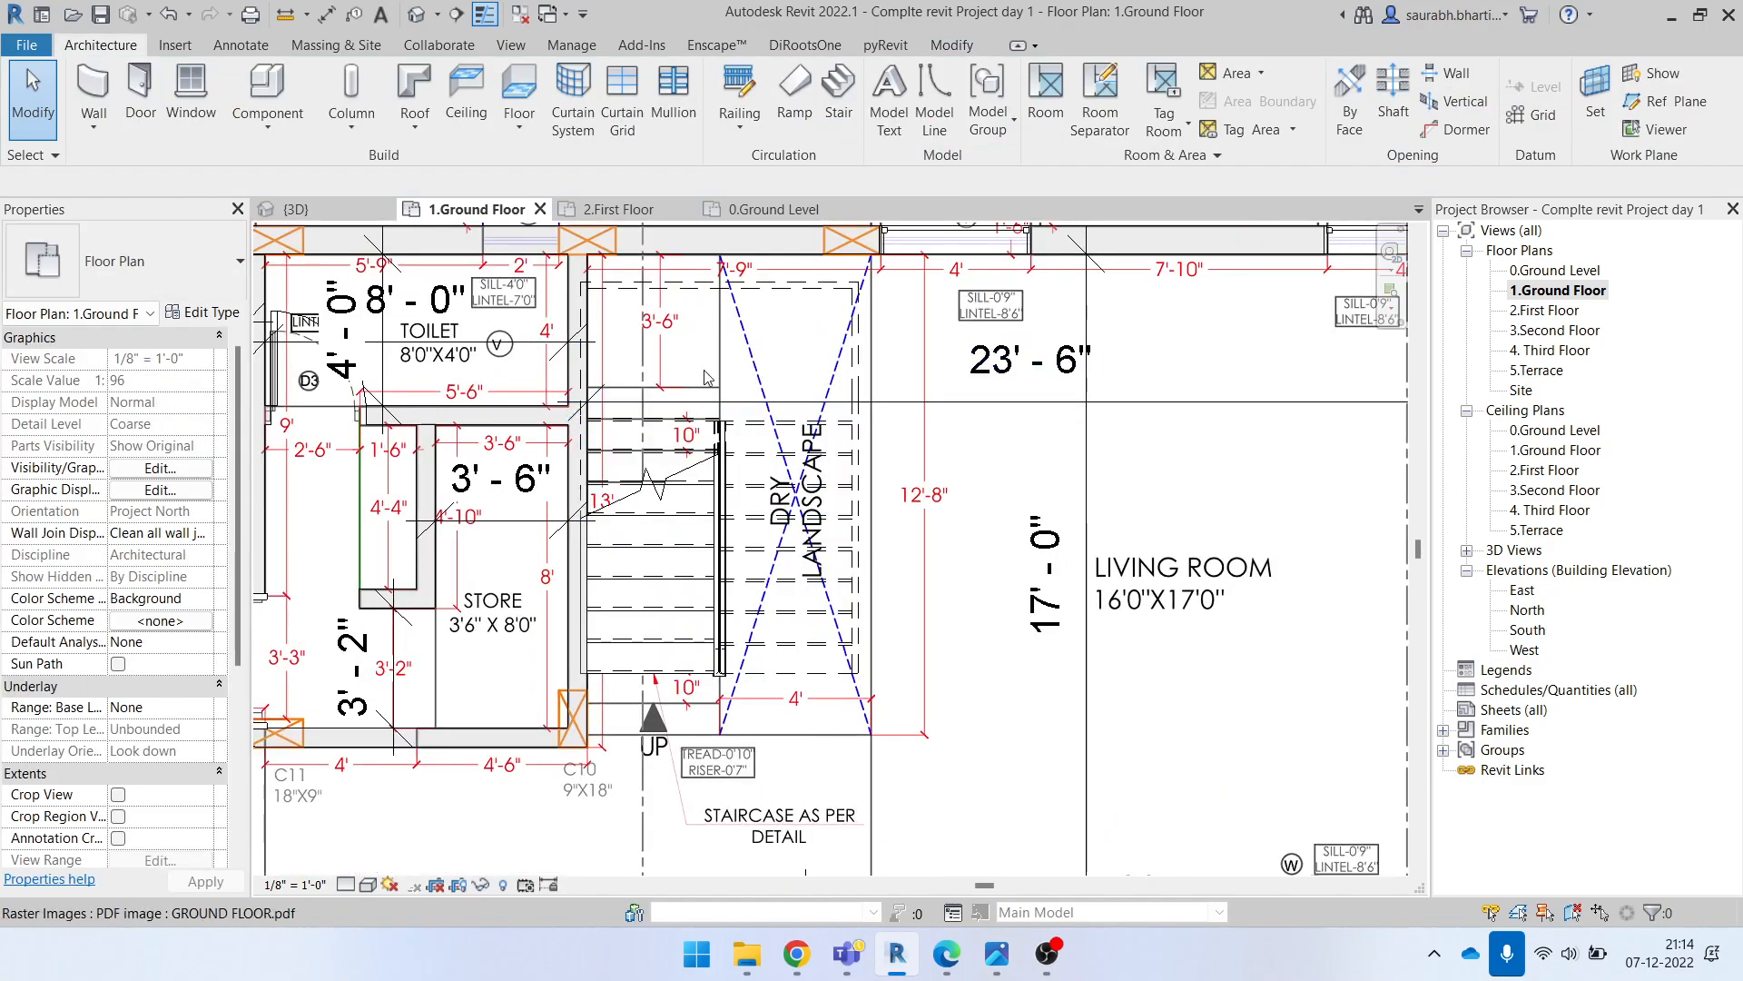
{"action": "left_click", "coordinate": [711, 307]}
{"action": "scroll", "coordinate": [717, 317], "scroll_direction": "up", "scroll_amount": 5}
{"action": "scroll", "coordinate": [765, 405], "scroll_direction": "down", "scroll_amount": 4}
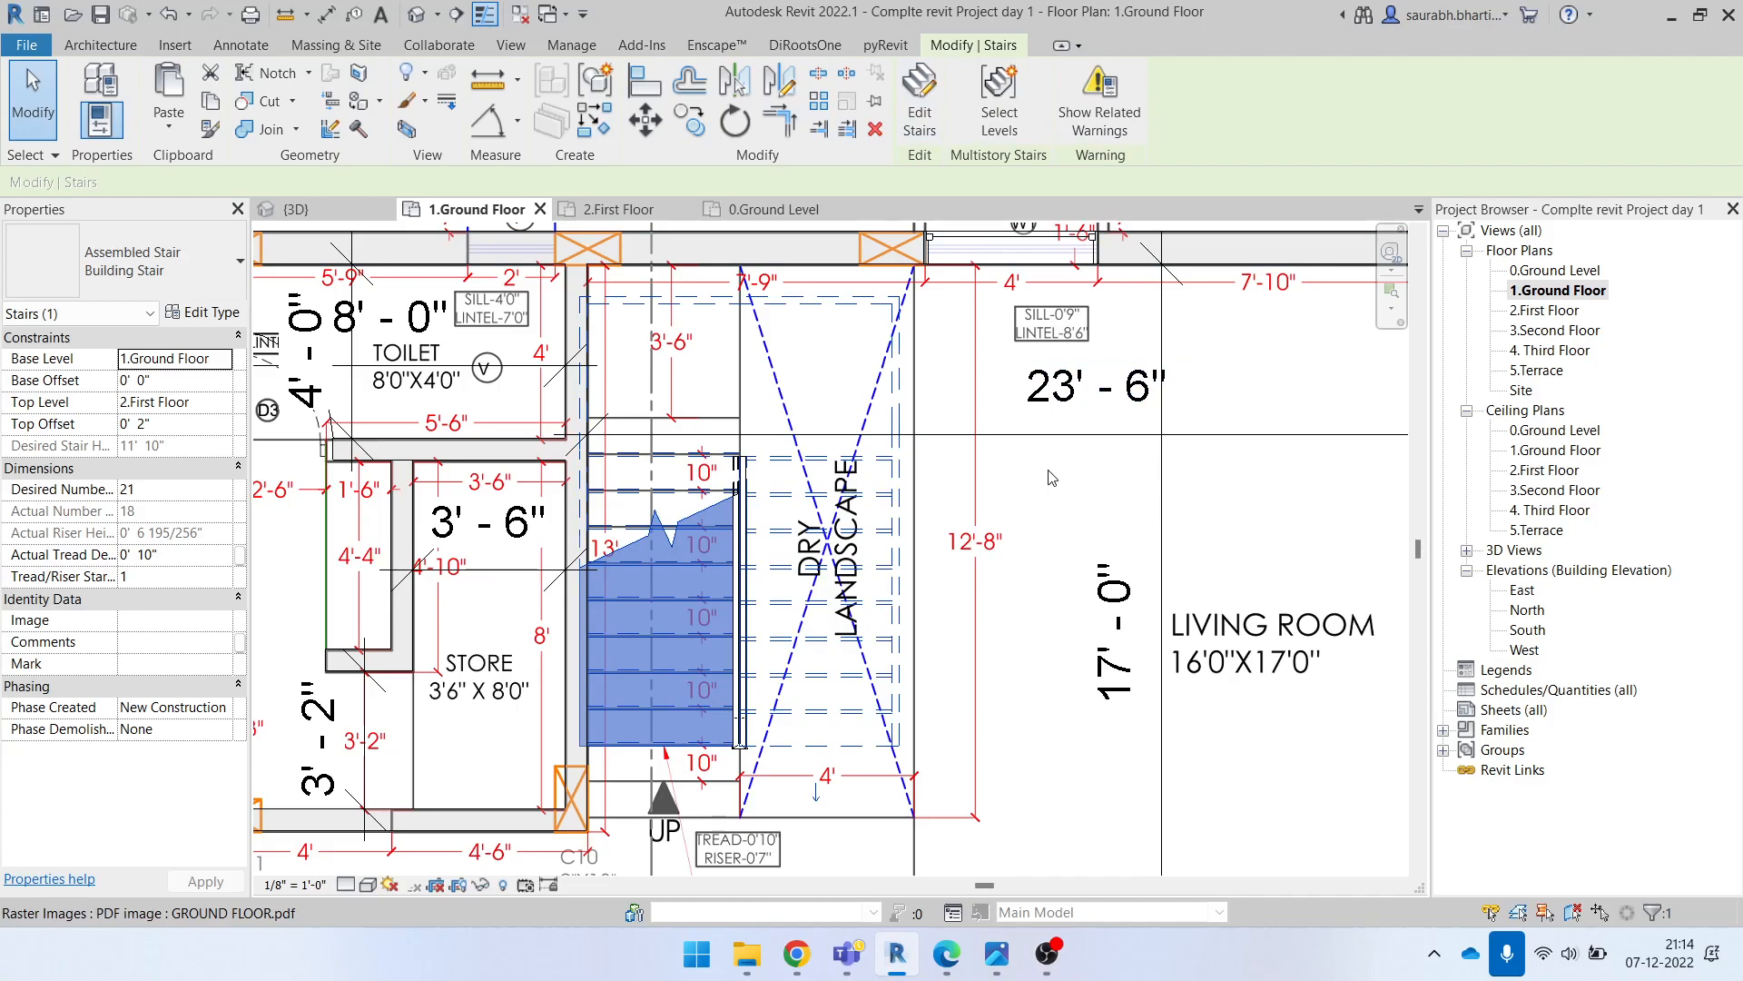
{"action": "left_click", "coordinate": [740, 555]}
{"action": "key", "text": "Escape"}
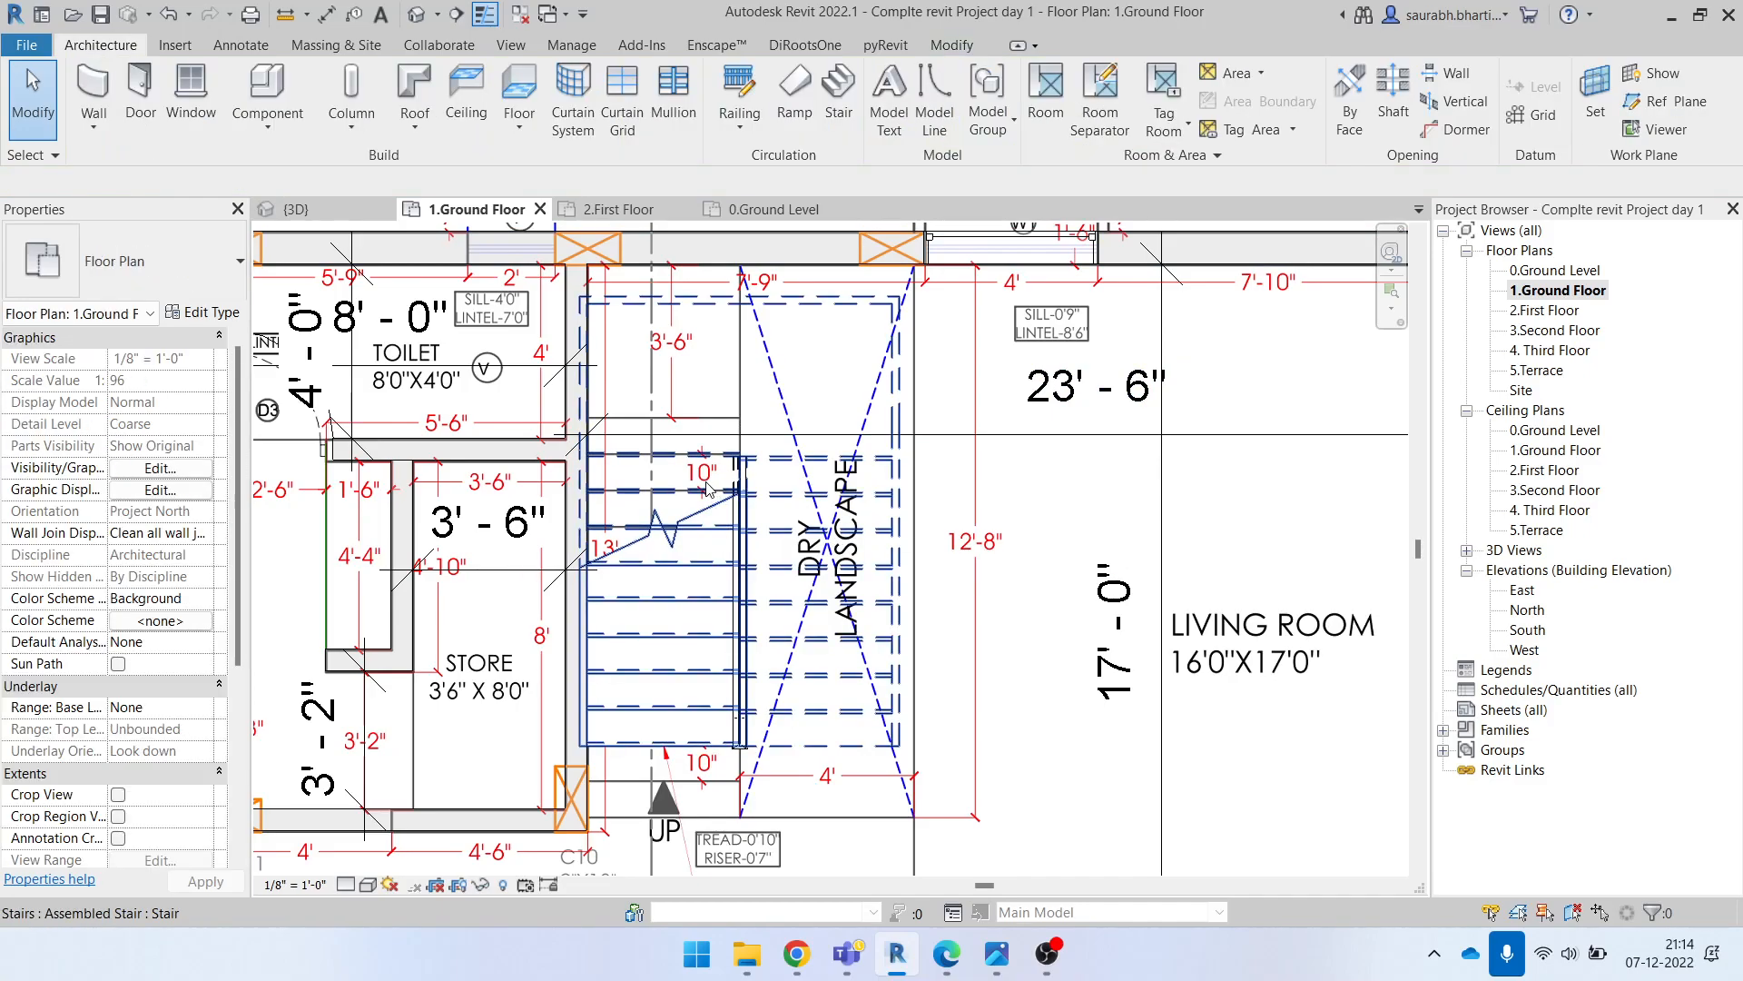
Step: Open the ground-floor stair for editing and lengthen its first run to 11 risers, reaching the starting line on the PDF plan
{"action": "left_click", "coordinate": [703, 480]}
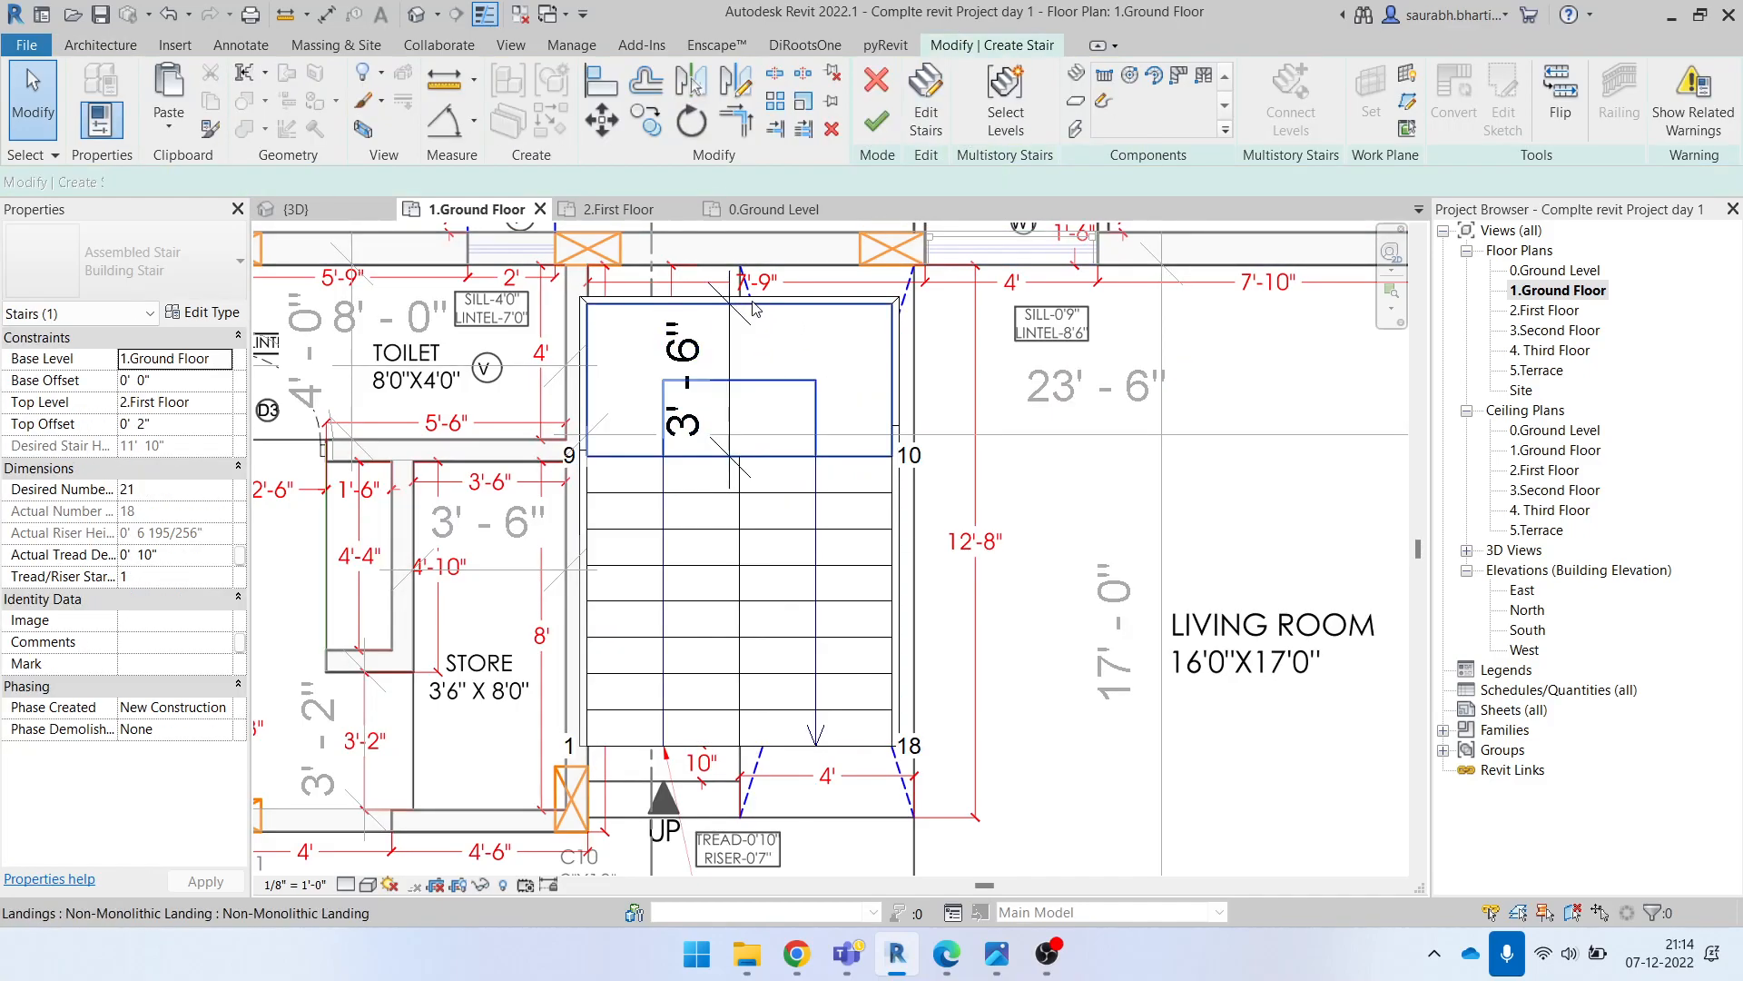
{"action": "left_click", "coordinate": [704, 626]}
{"action": "scroll", "coordinate": [642, 814], "scroll_direction": "up", "scroll_amount": 2}
{"action": "scroll", "coordinate": [690, 752], "scroll_direction": "up", "scroll_amount": 1}
{"action": "middle_click_drag", "start_coordinate": [692, 749], "coordinate": [722, 615]}
{"action": "left_click_drag", "start_coordinate": [568, 574], "coordinate": [573, 609]}
{"action": "scroll", "coordinate": [568, 589], "scroll_direction": "up", "scroll_amount": 2}
{"action": "left_click_drag", "start_coordinate": [573, 706], "coordinate": [570, 749]}
{"action": "scroll", "coordinate": [837, 704], "scroll_direction": "down", "scroll_amount": 4}
{"action": "scroll", "coordinate": [969, 600], "scroll_direction": "up", "scroll_amount": 2}
{"action": "scroll", "coordinate": [971, 604], "scroll_direction": "down", "scroll_amount": 2}
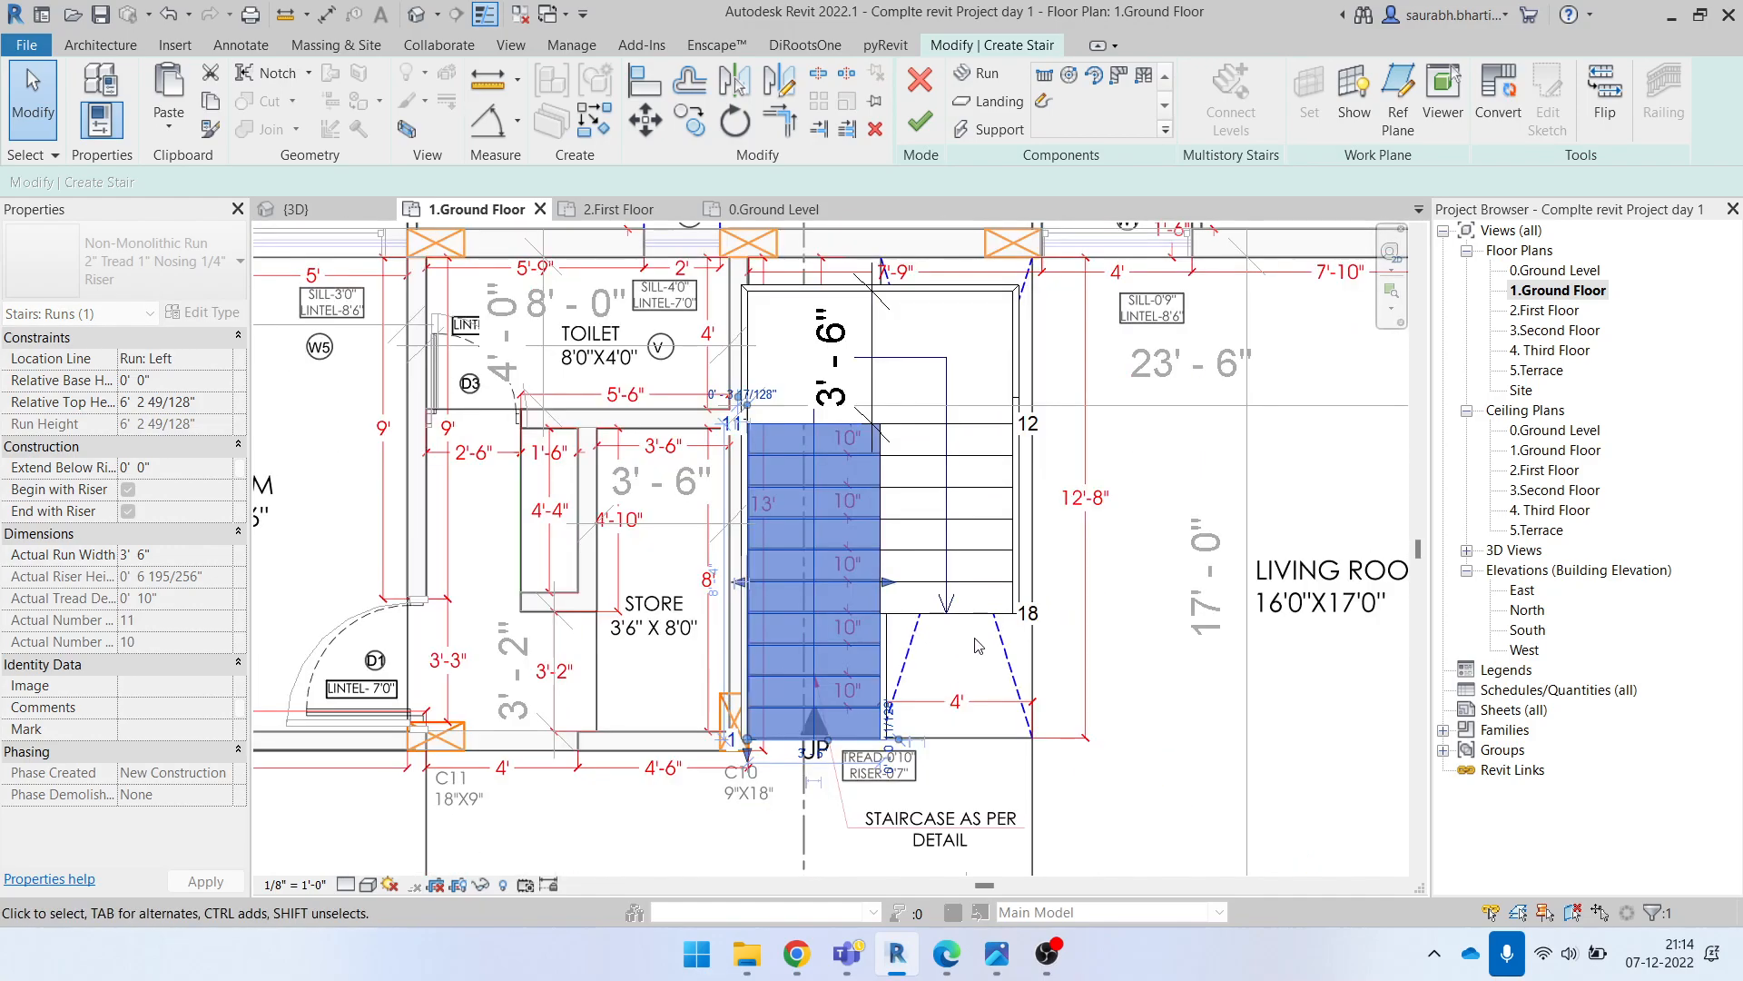
{"action": "left_click", "coordinate": [1124, 595]}
Step: Extend the stair's landing back to the rear wall, about 4' 1 21/32" deep, and finish the stair edit
{"action": "left_click", "coordinate": [887, 298]}
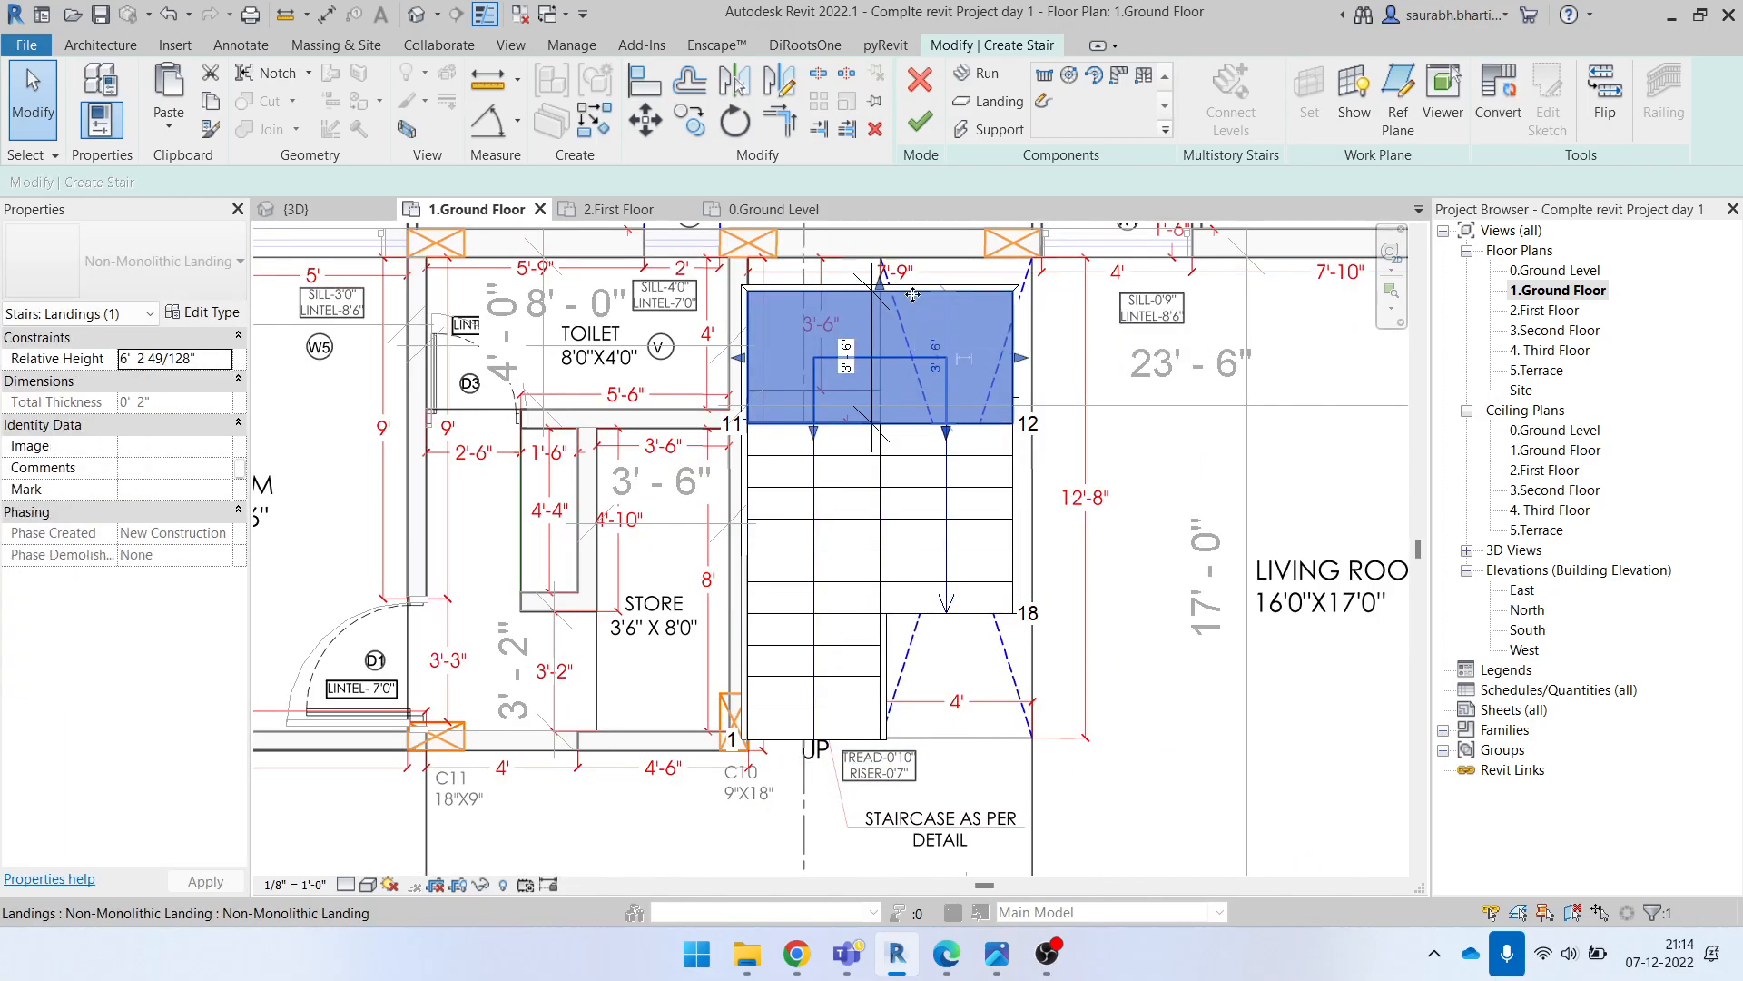
{"action": "scroll", "coordinate": [888, 296], "scroll_direction": "up", "scroll_amount": 3}
{"action": "scroll", "coordinate": [844, 295], "scroll_direction": "up", "scroll_amount": 1}
{"action": "middle_click_drag", "start_coordinate": [843, 295], "coordinate": [843, 532]}
{"action": "left_click_drag", "start_coordinate": [833, 471], "coordinate": [836, 393]}
{"action": "scroll", "coordinate": [846, 440], "scroll_direction": "down", "scroll_amount": 3}
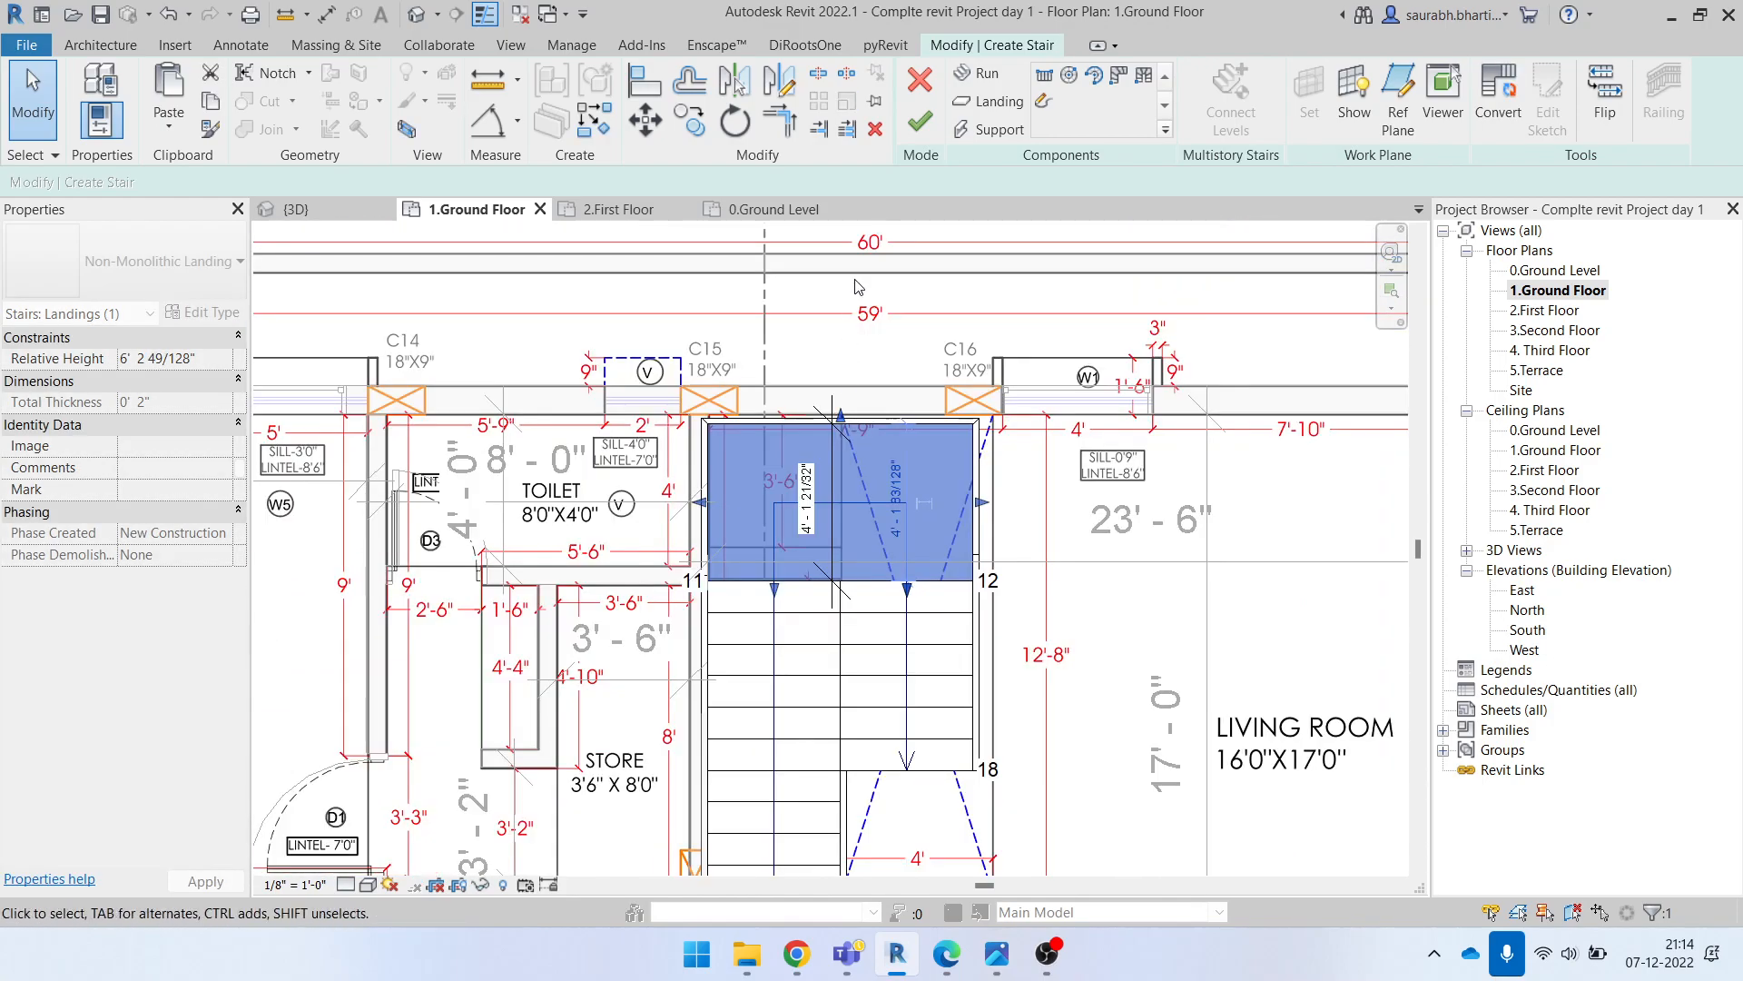
{"action": "left_click", "coordinate": [855, 288]}
{"action": "scroll", "coordinate": [914, 538], "scroll_direction": "down", "scroll_amount": 2}
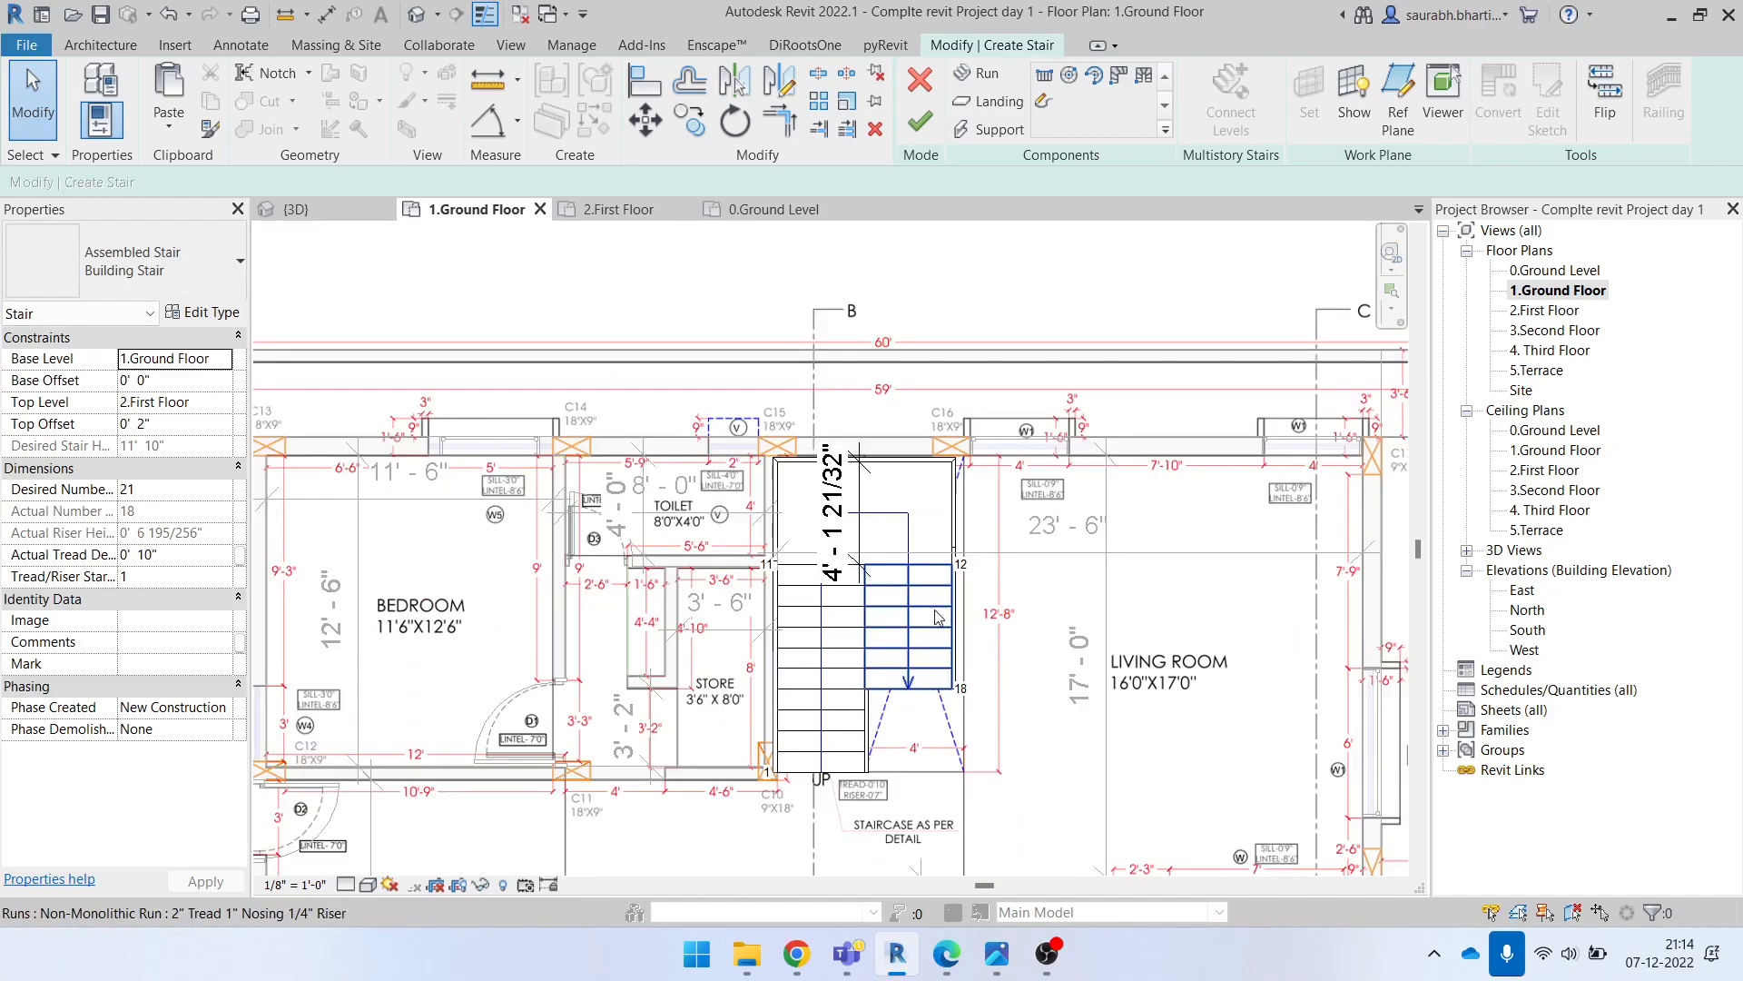
{"action": "left_click", "coordinate": [919, 127]}
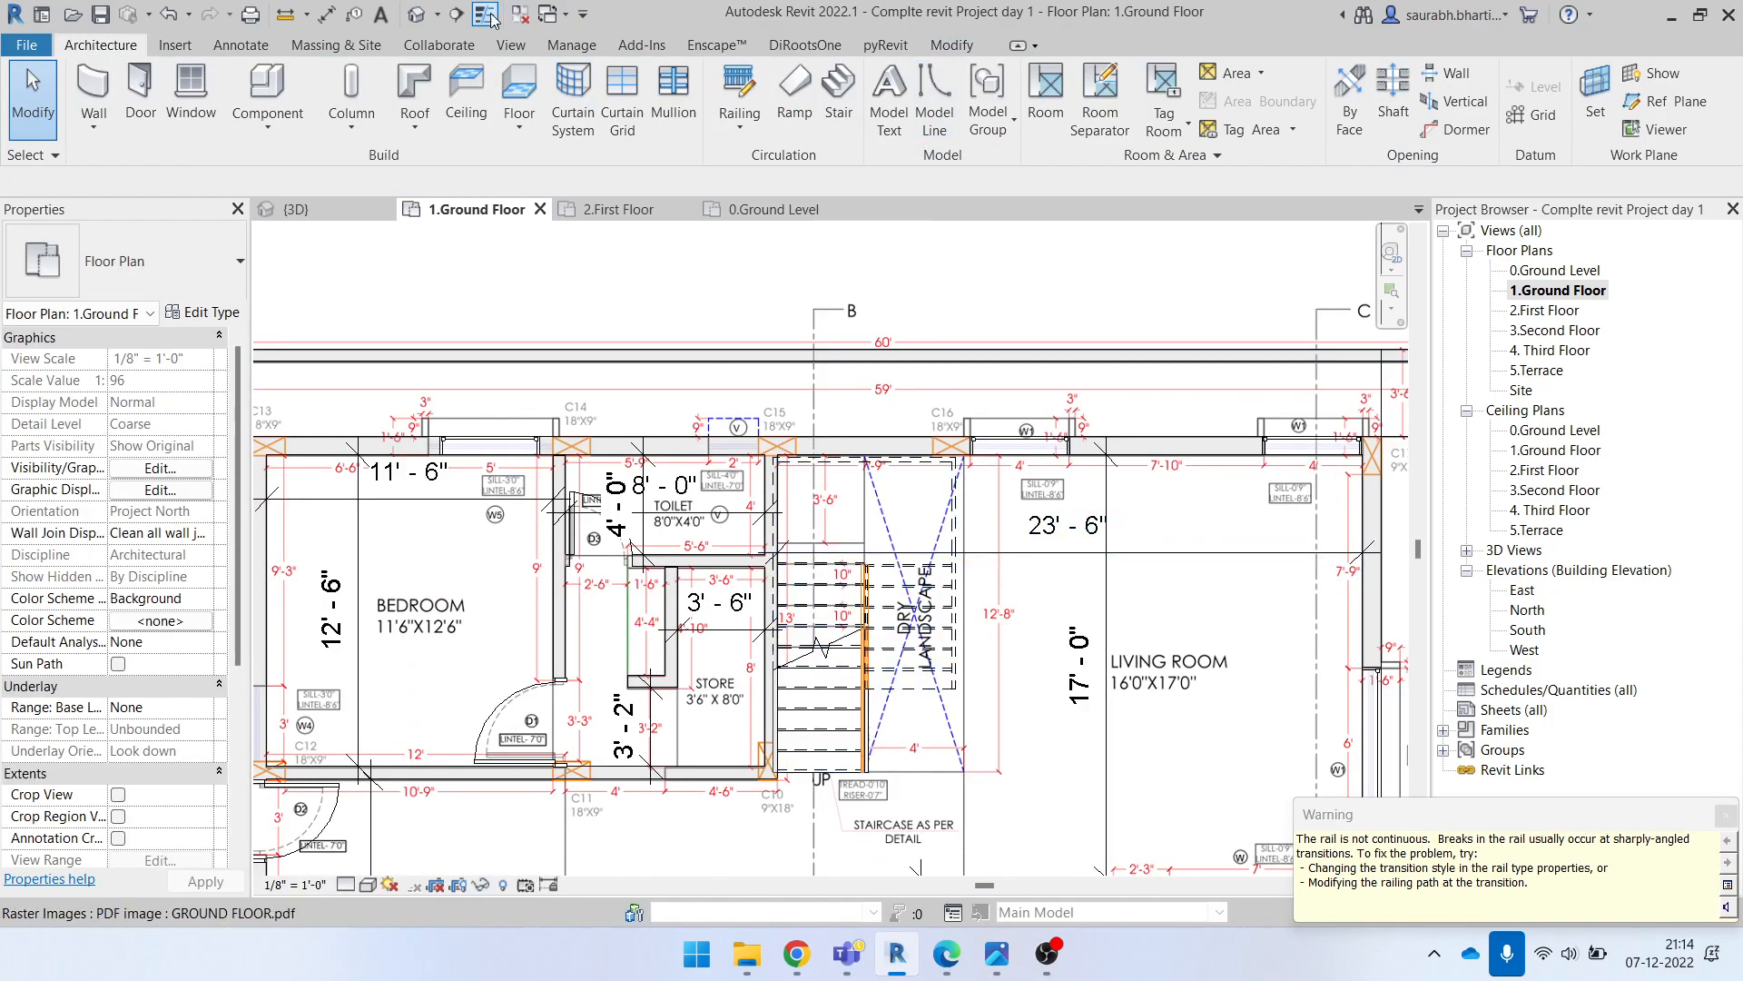
Step: Inspect the ground-floor stair through the slab opening in 3D, selecting it to check its runs against the stair above
{"action": "left_click", "coordinate": [418, 13]}
{"action": "middle_click_drag", "start_coordinate": [828, 536], "coordinate": [1017, 563], "text": "shift"}
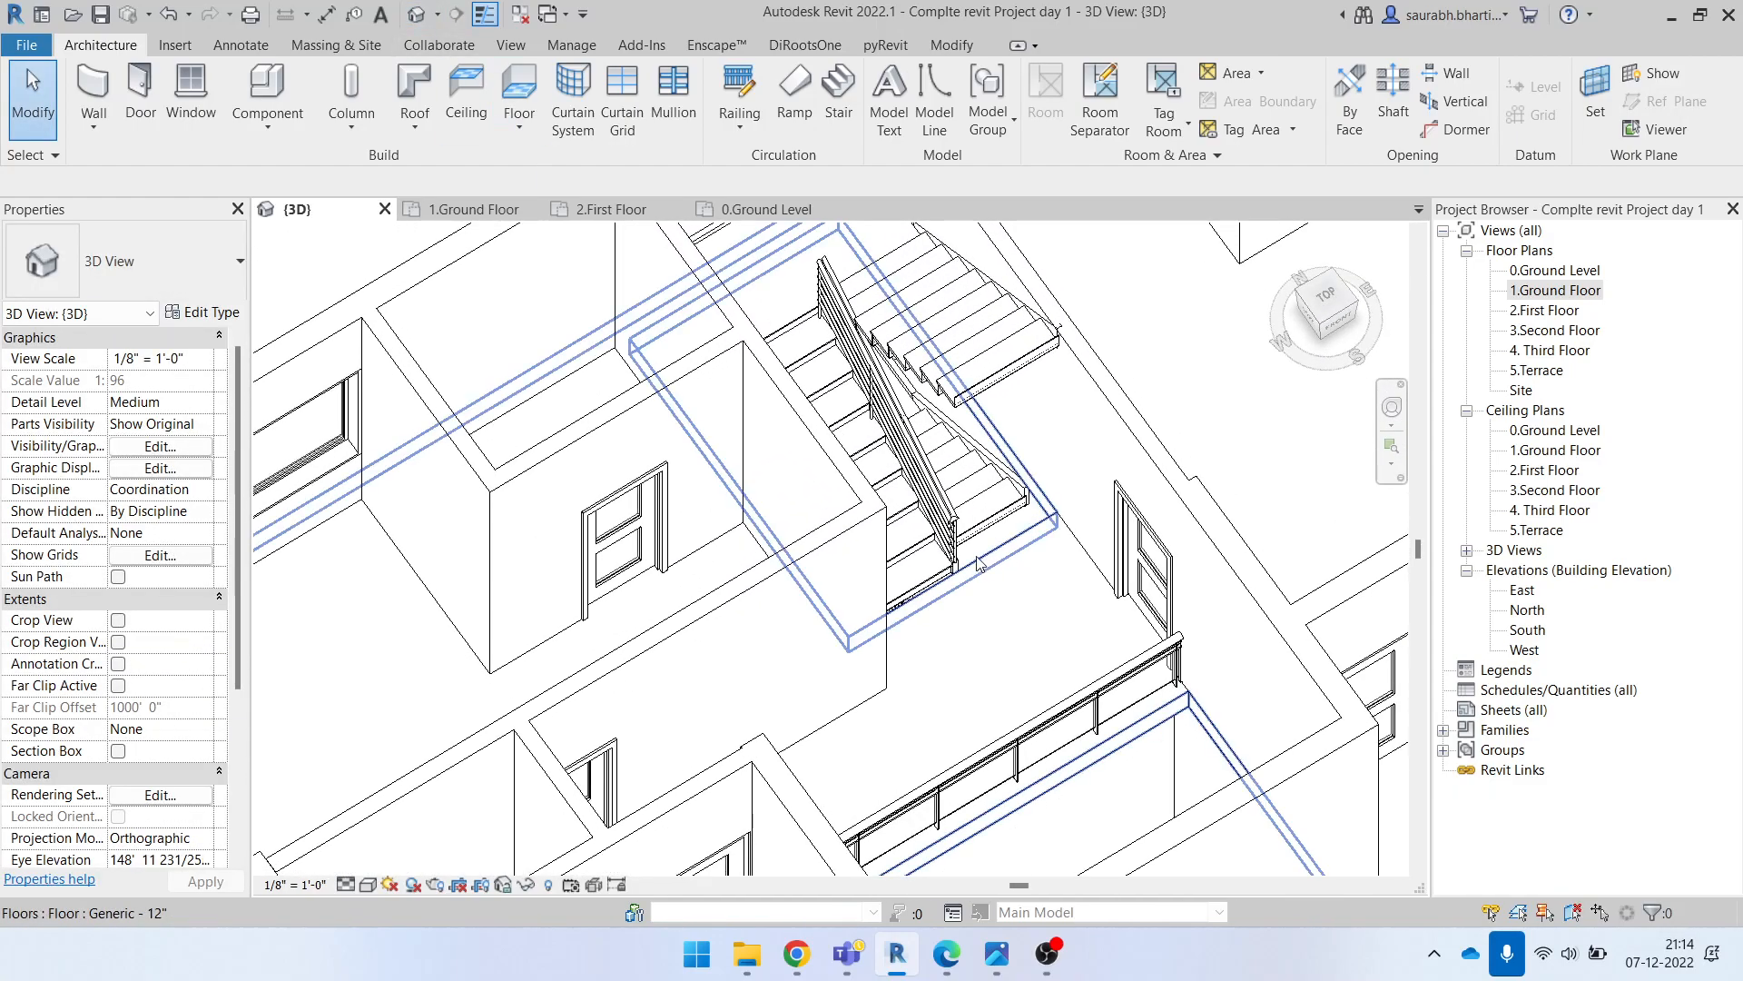
{"action": "scroll", "coordinate": [1027, 560], "scroll_direction": "up", "scroll_amount": 4}
{"action": "left_click", "coordinate": [1005, 469]}
{"action": "middle_click_drag", "start_coordinate": [961, 607], "coordinate": [939, 523], "text": "shift"}
{"action": "key", "text": "Escape"}
{"action": "left_click", "coordinate": [939, 523]}
{"action": "middle_click_drag", "start_coordinate": [977, 720], "coordinate": [923, 599], "text": "shift"}
{"action": "scroll", "coordinate": [908, 556], "scroll_direction": "up", "scroll_amount": 5}
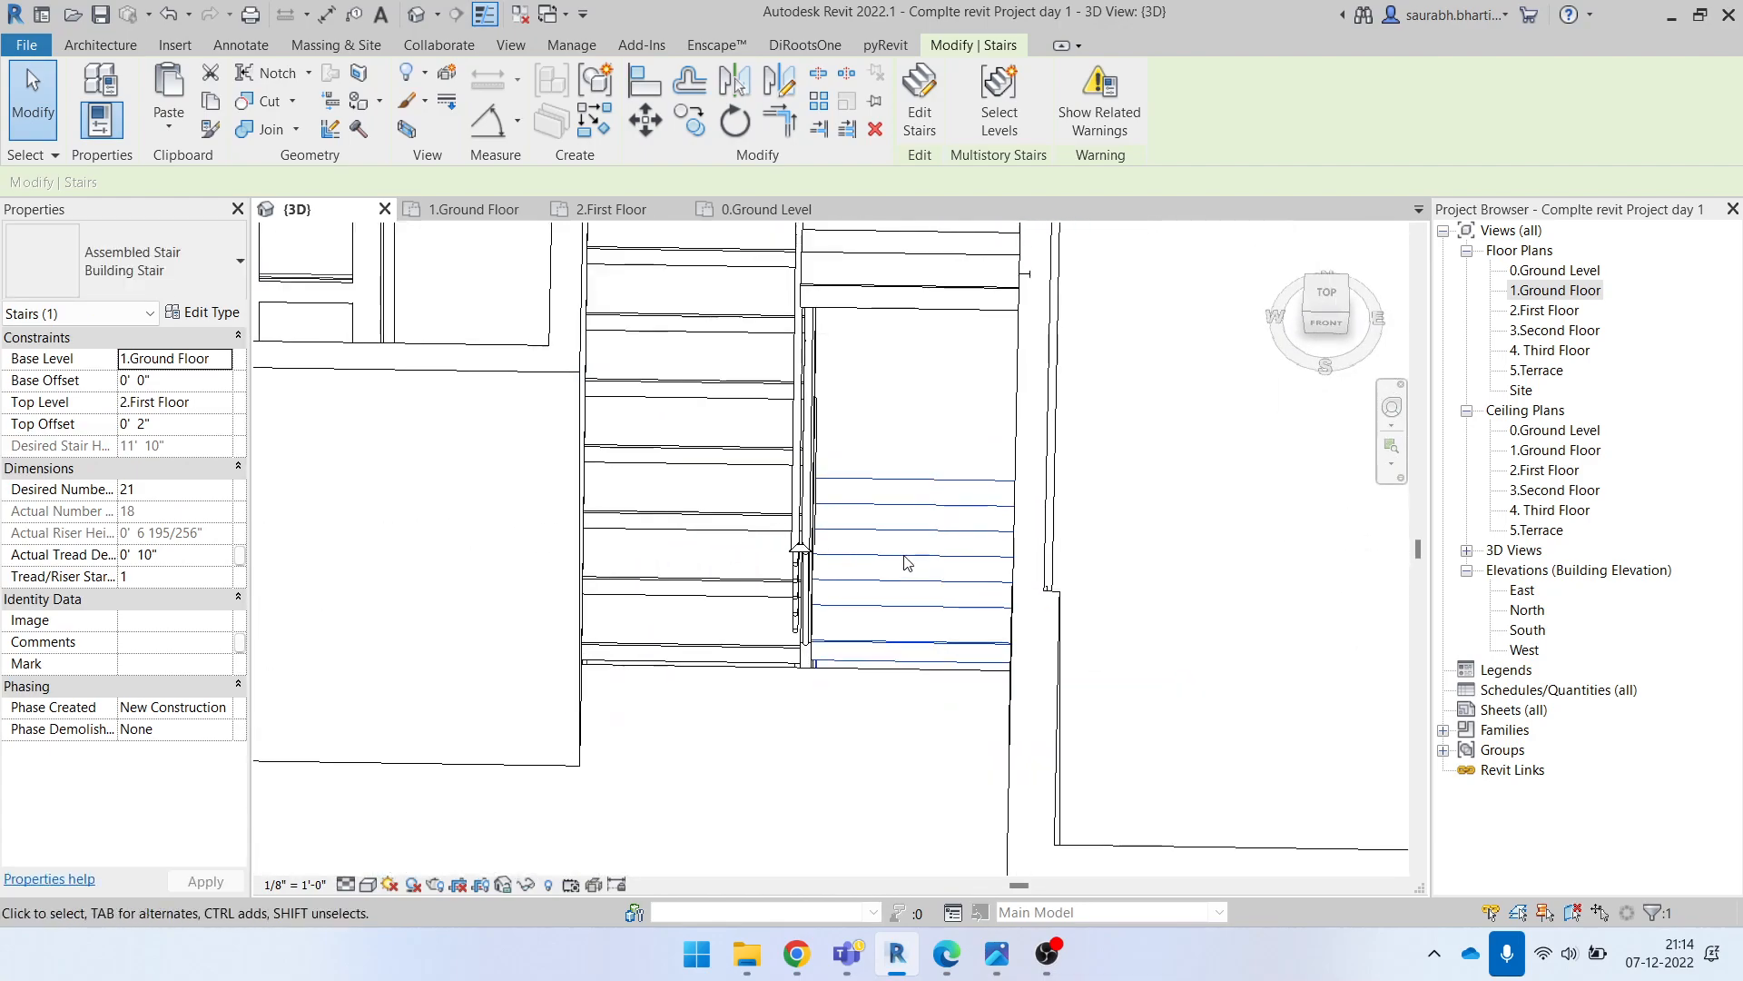
{"action": "key", "text": "Escape"}
{"action": "left_click", "coordinate": [950, 567]}
{"action": "scroll", "coordinate": [935, 572], "scroll_direction": "down", "scroll_amount": 5}
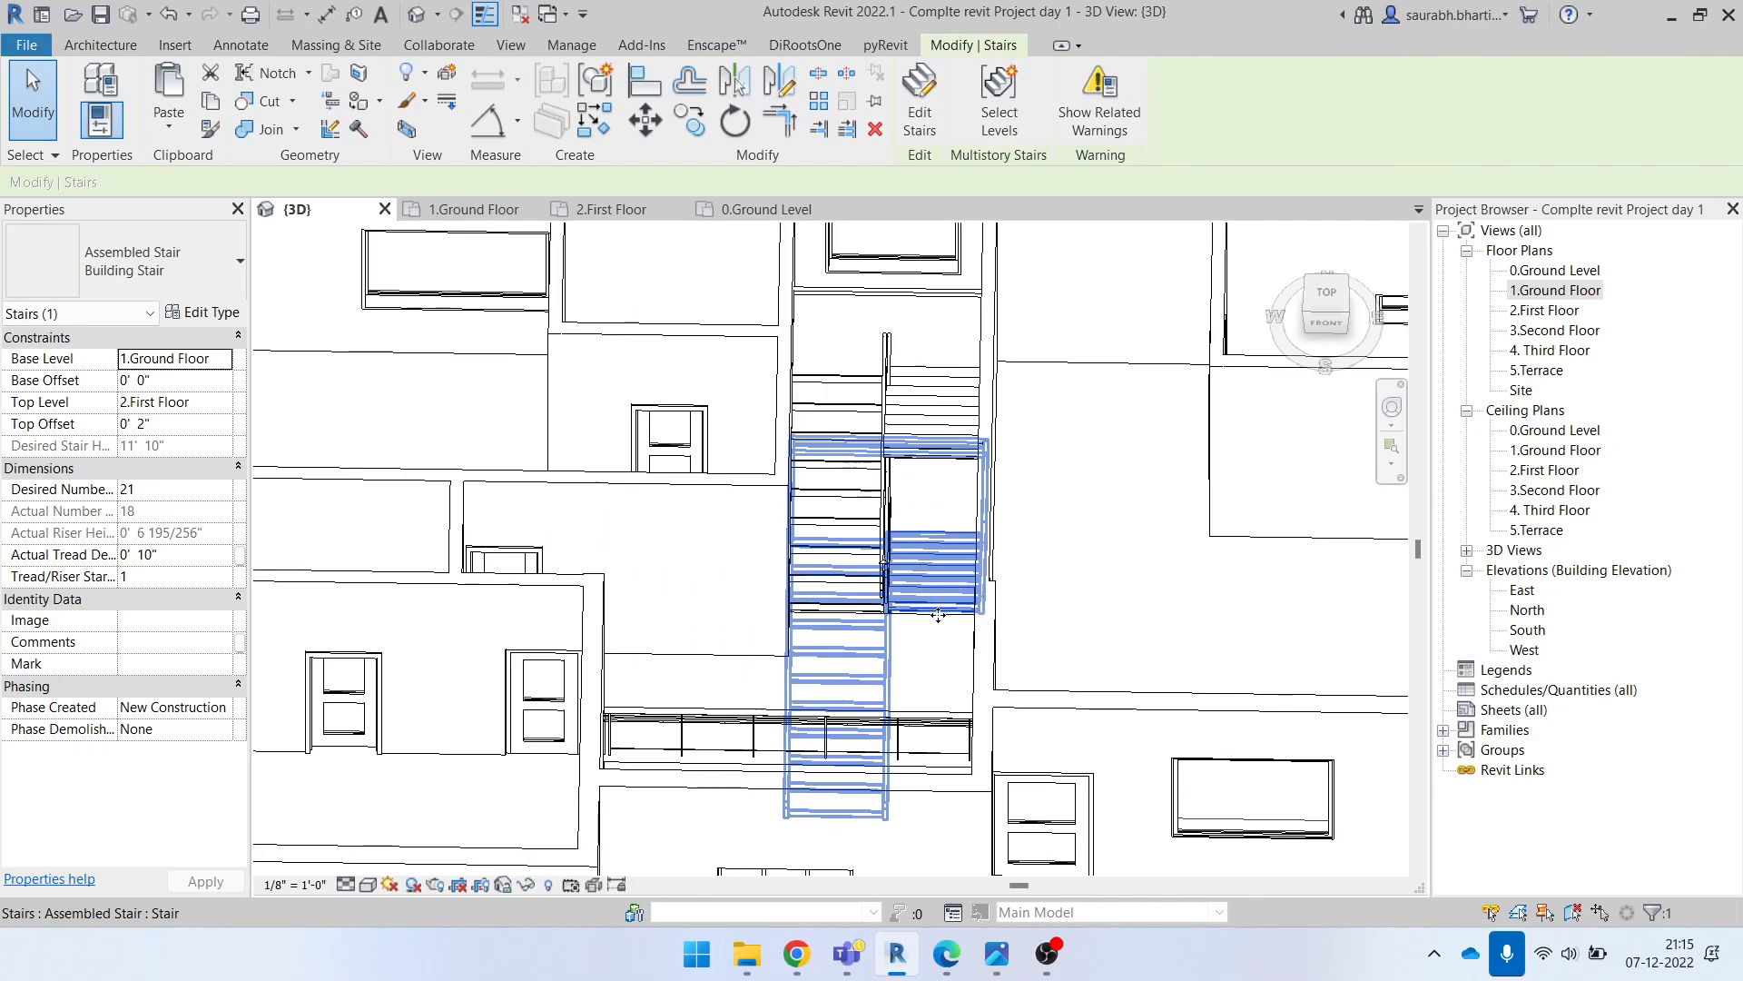
{"action": "key", "text": "Escape"}
Step: Examine the whole house model and its level lines from several sides in 3D
{"action": "scroll", "coordinate": [922, 490], "scroll_direction": "down", "scroll_amount": 3}
{"action": "middle_click_drag", "start_coordinate": [1159, 549], "coordinate": [914, 494], "text": "shift"}
{"action": "scroll", "coordinate": [806, 593], "scroll_direction": "down", "scroll_amount": 3}
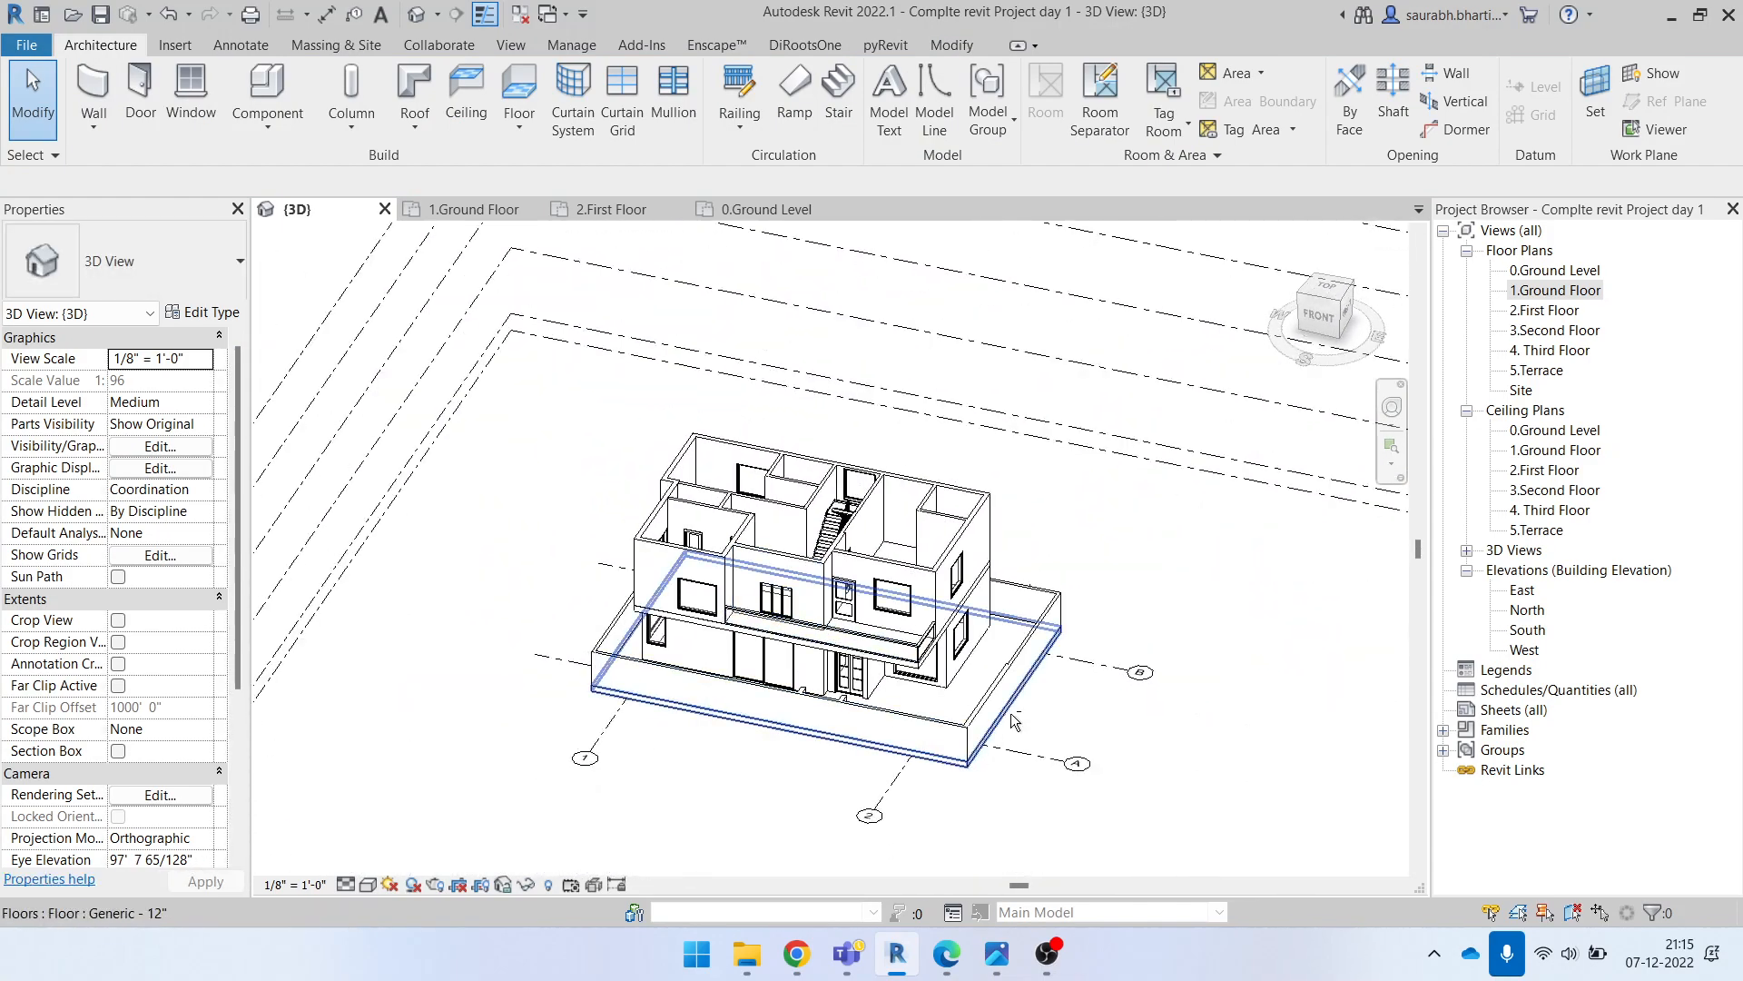
{"action": "scroll", "coordinate": [622, 494], "scroll_direction": "up", "scroll_amount": 1}
{"action": "middle_click_drag", "start_coordinate": [873, 679], "coordinate": [821, 570], "text": "shift"}
{"action": "scroll", "coordinate": [1000, 561], "scroll_direction": "up", "scroll_amount": 3}
{"action": "scroll", "coordinate": [781, 586], "scroll_direction": "down", "scroll_amount": 4}
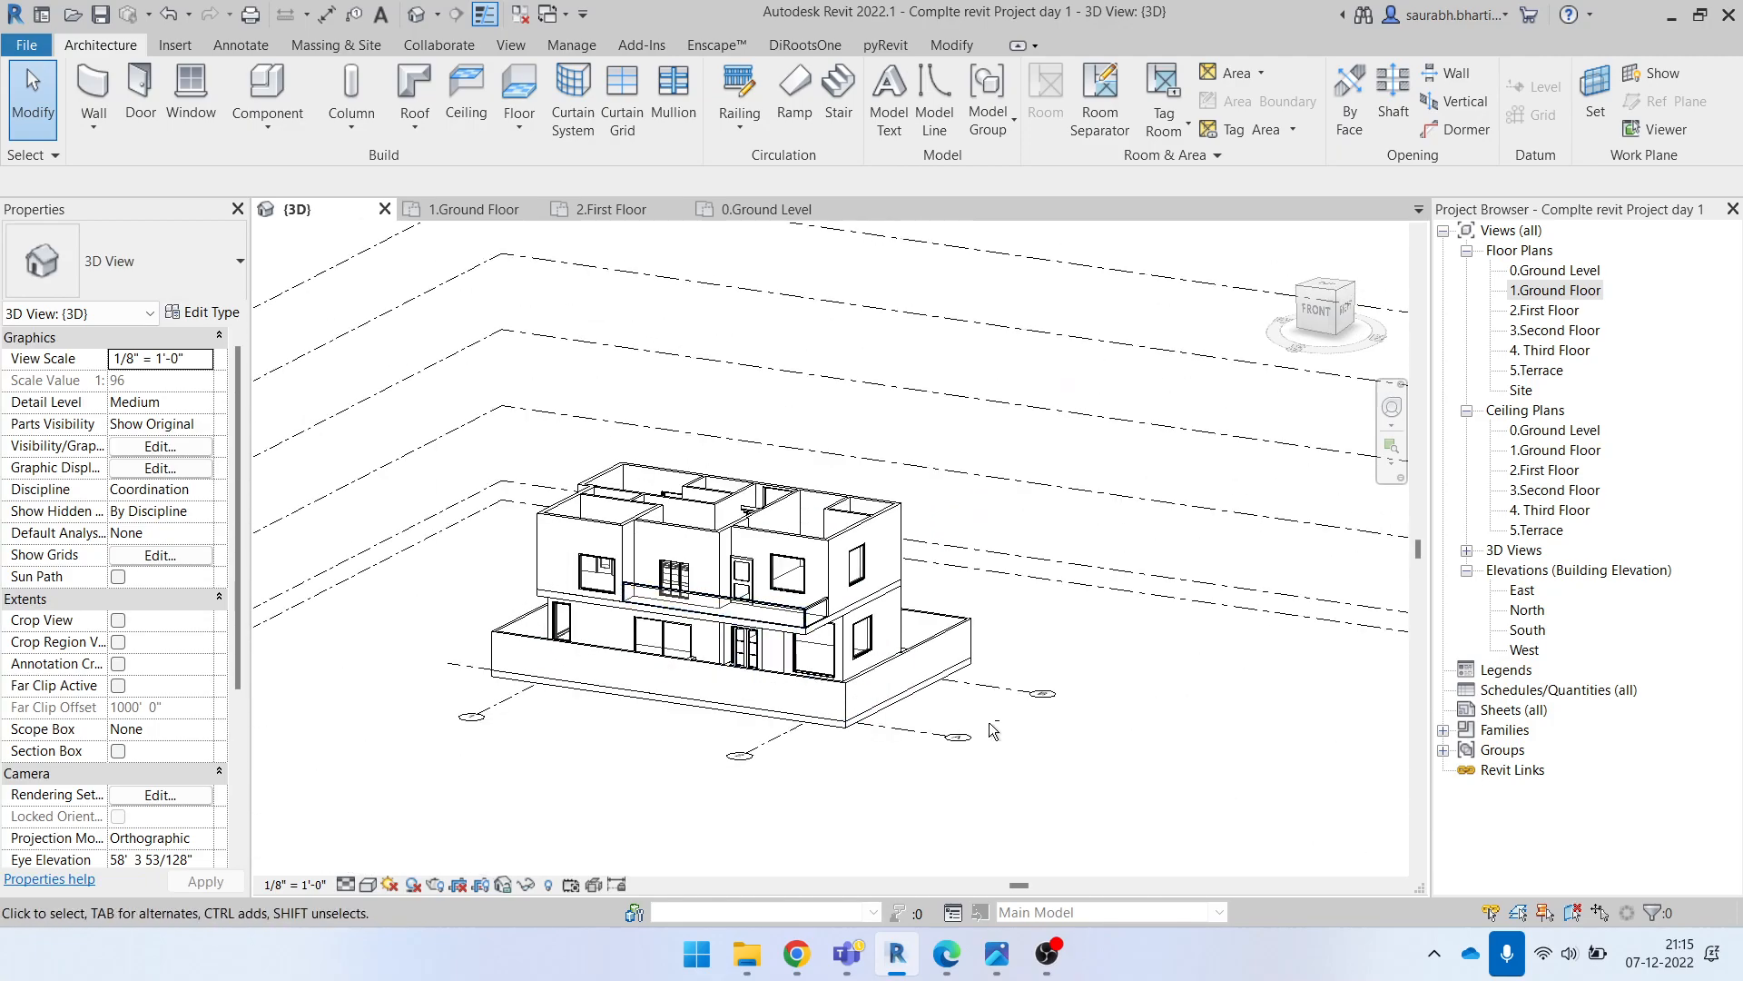
{"action": "middle_click_drag", "start_coordinate": [476, 676], "coordinate": [781, 688], "text": "shift"}
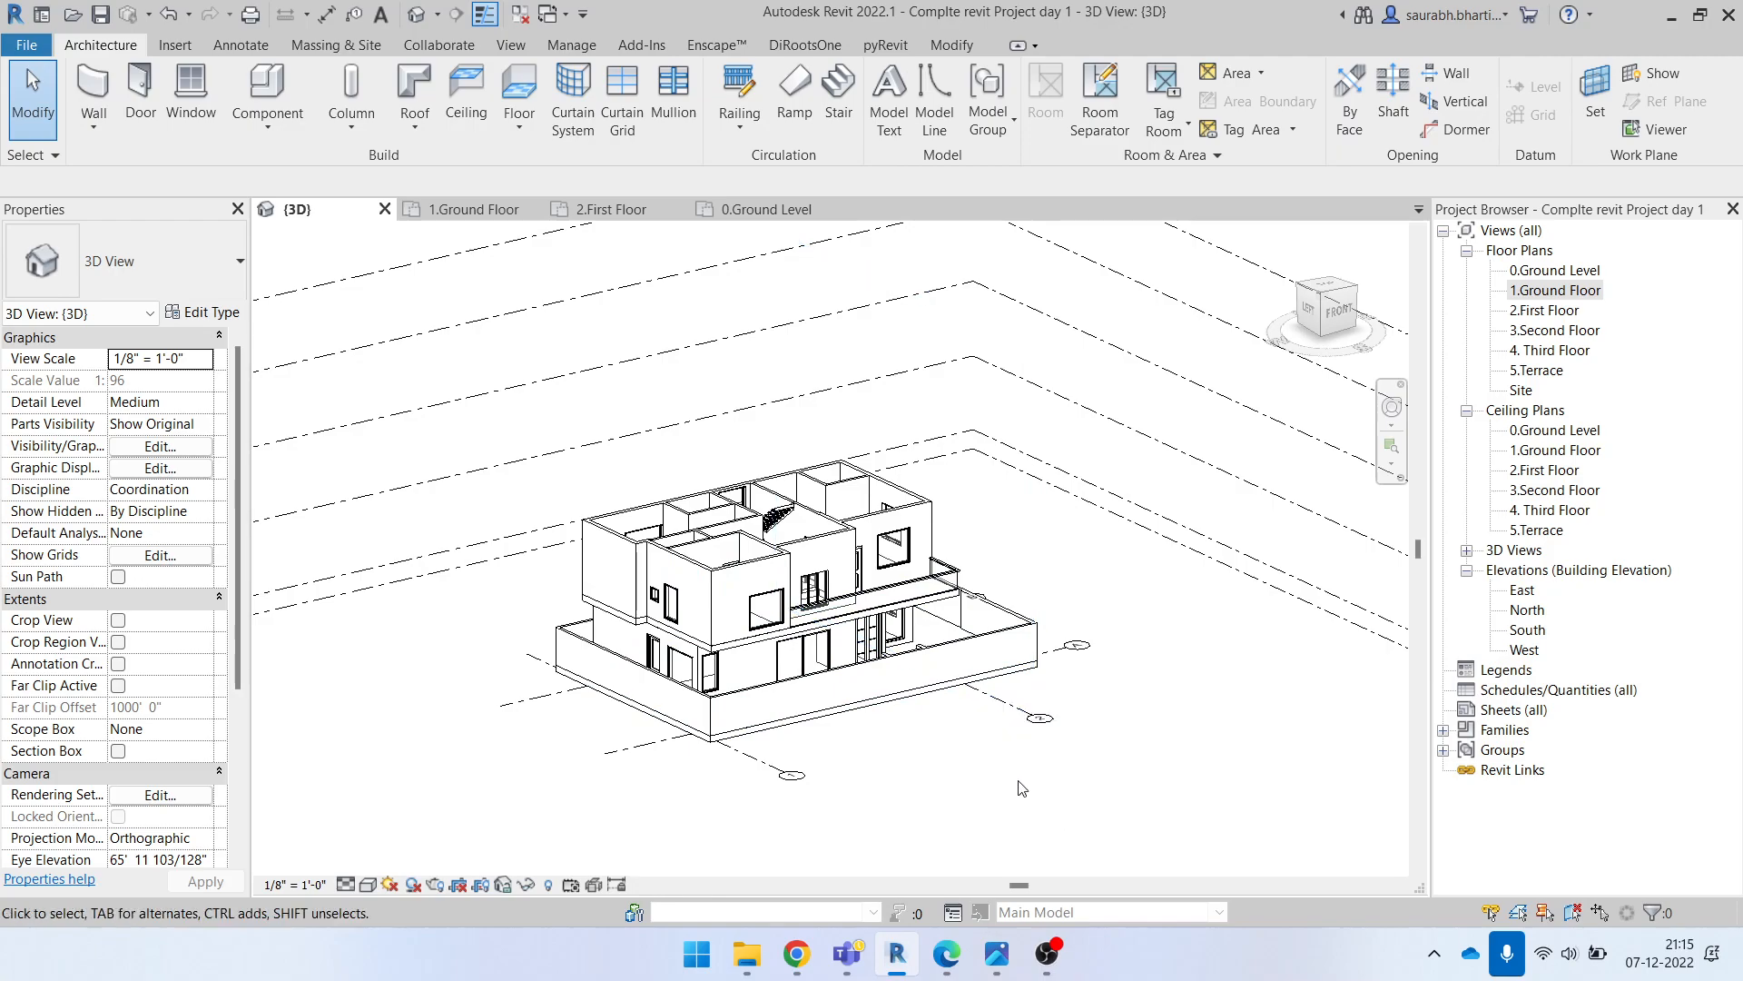
{"action": "middle_click_drag", "start_coordinate": [1134, 728], "coordinate": [1000, 792], "text": "shift"}
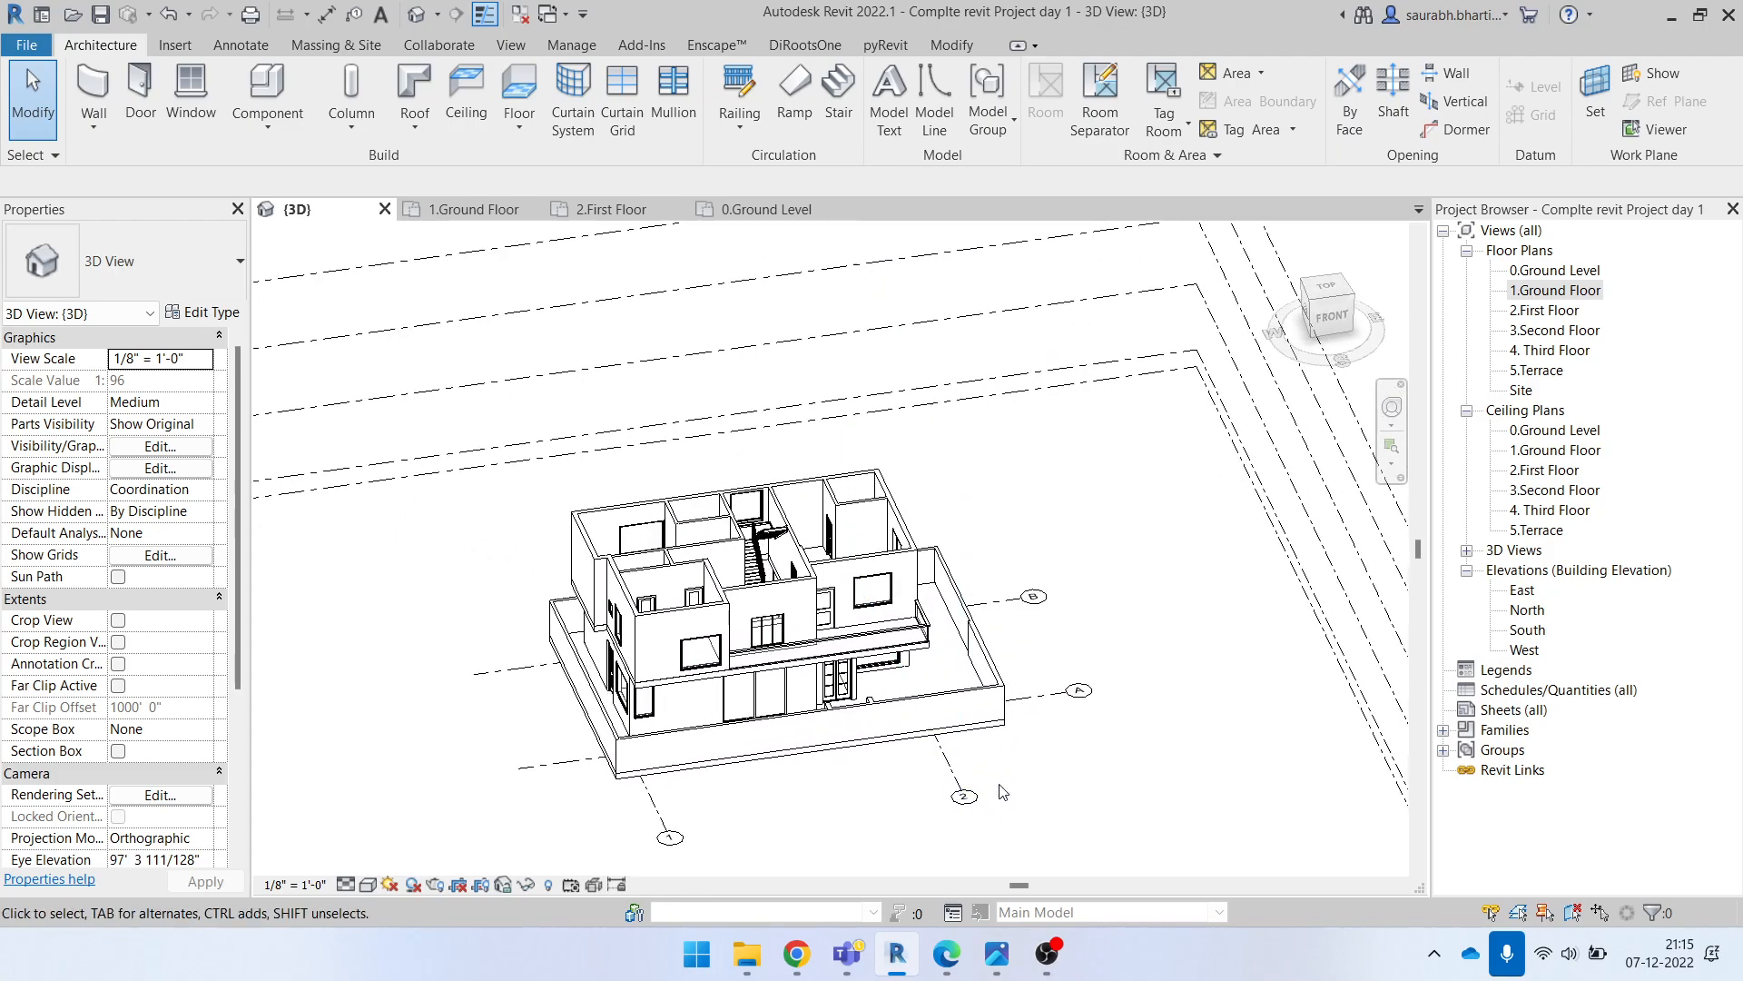
{"action": "scroll", "coordinate": [699, 490], "scroll_direction": "down", "scroll_amount": 2}
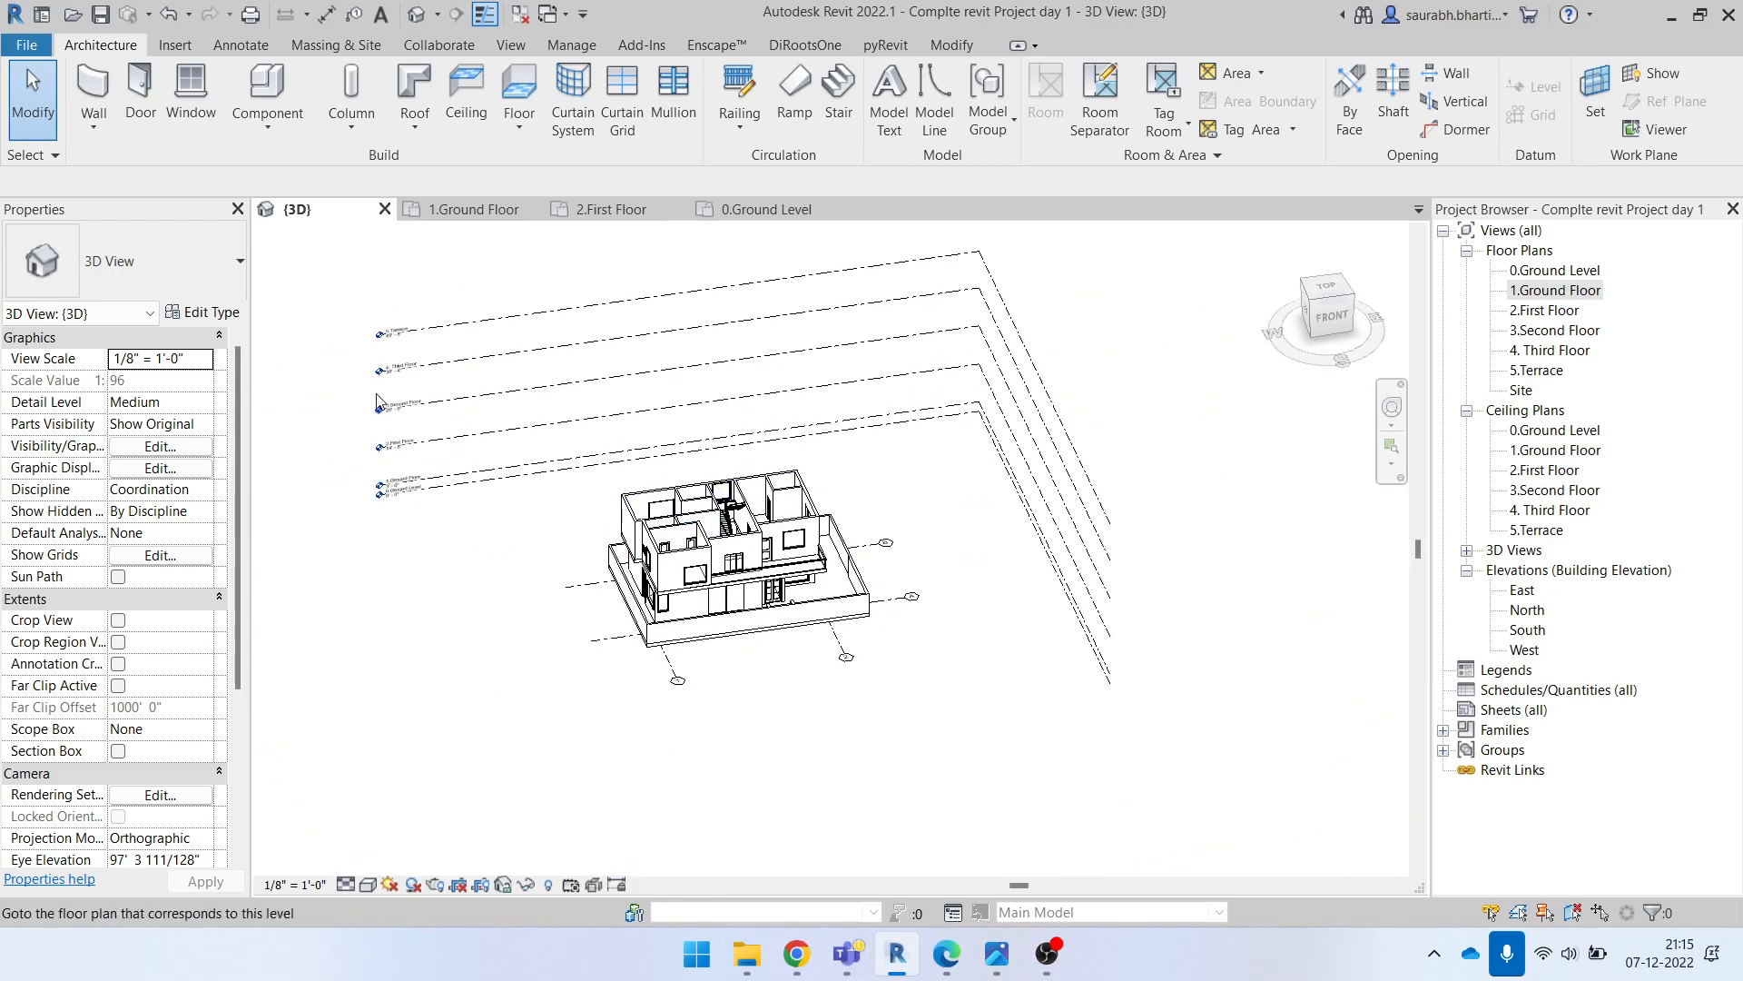
{"action": "scroll", "coordinate": [851, 652], "scroll_direction": "up", "scroll_amount": 2}
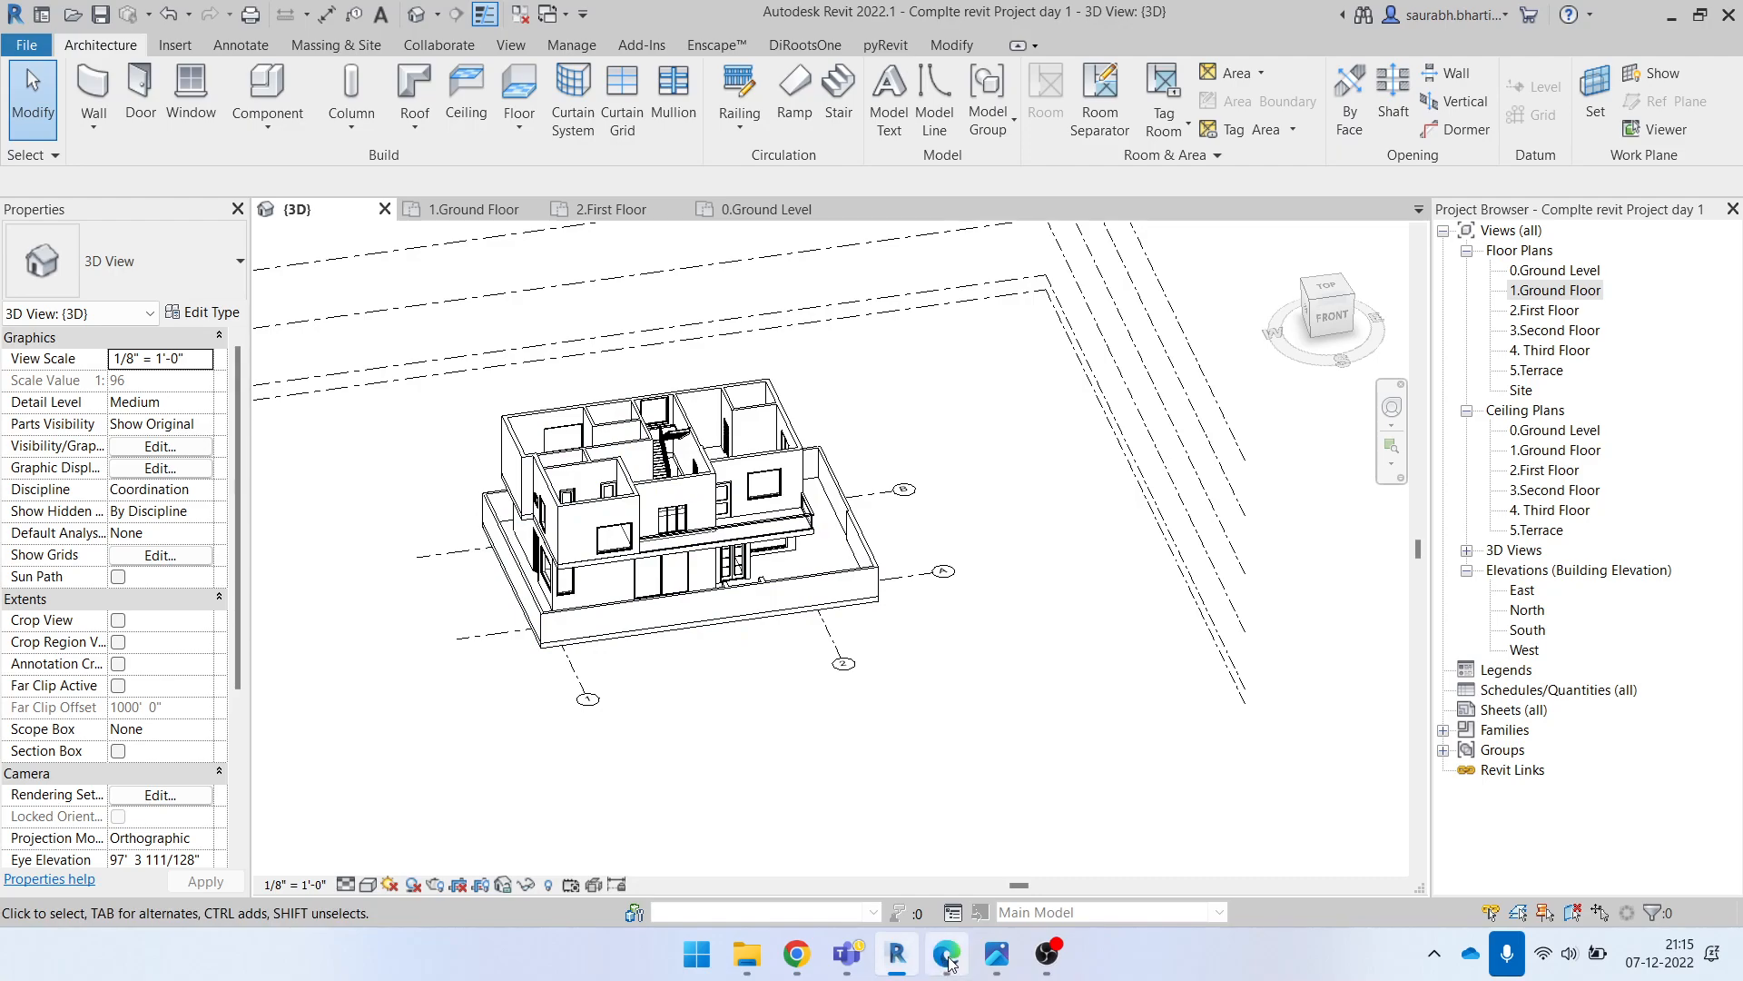
Step: Switch to Microsoft Edge to check the ground floor plan in GROUND FLOOR.pdf and return to the Revit model
{"action": "middle_click_drag", "start_coordinate": [762, 579], "coordinate": [862, 636]}
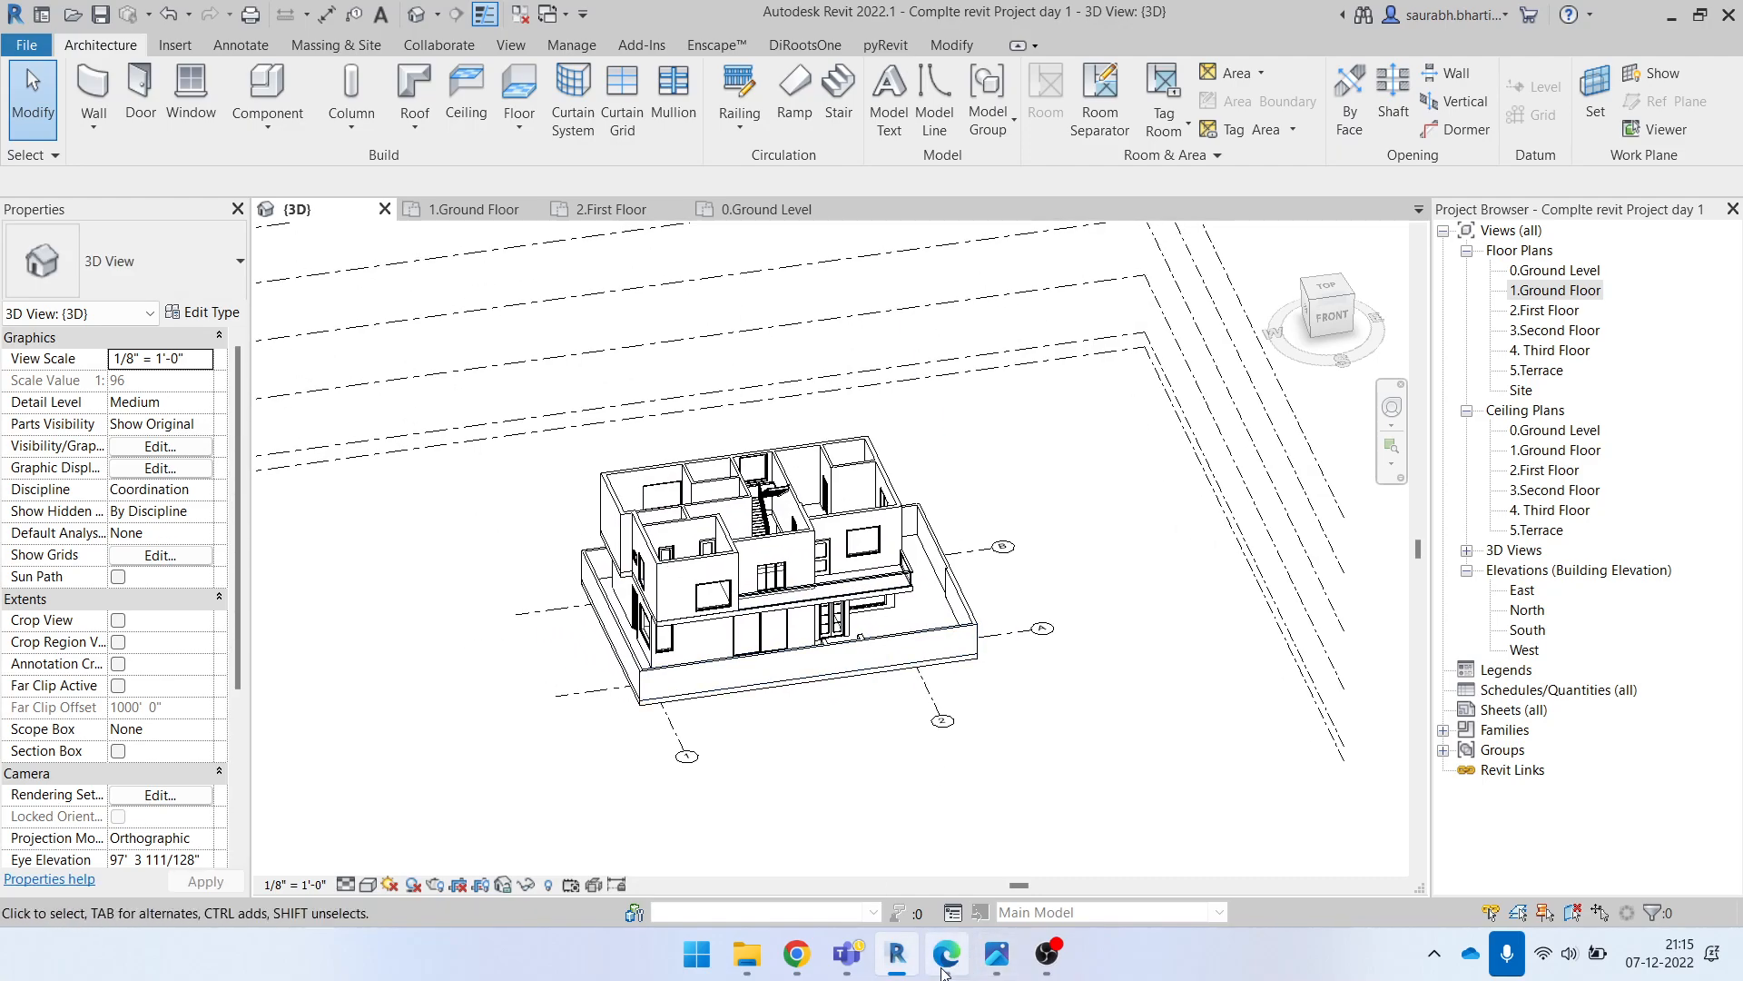
{"action": "left_click", "coordinate": [944, 962]}
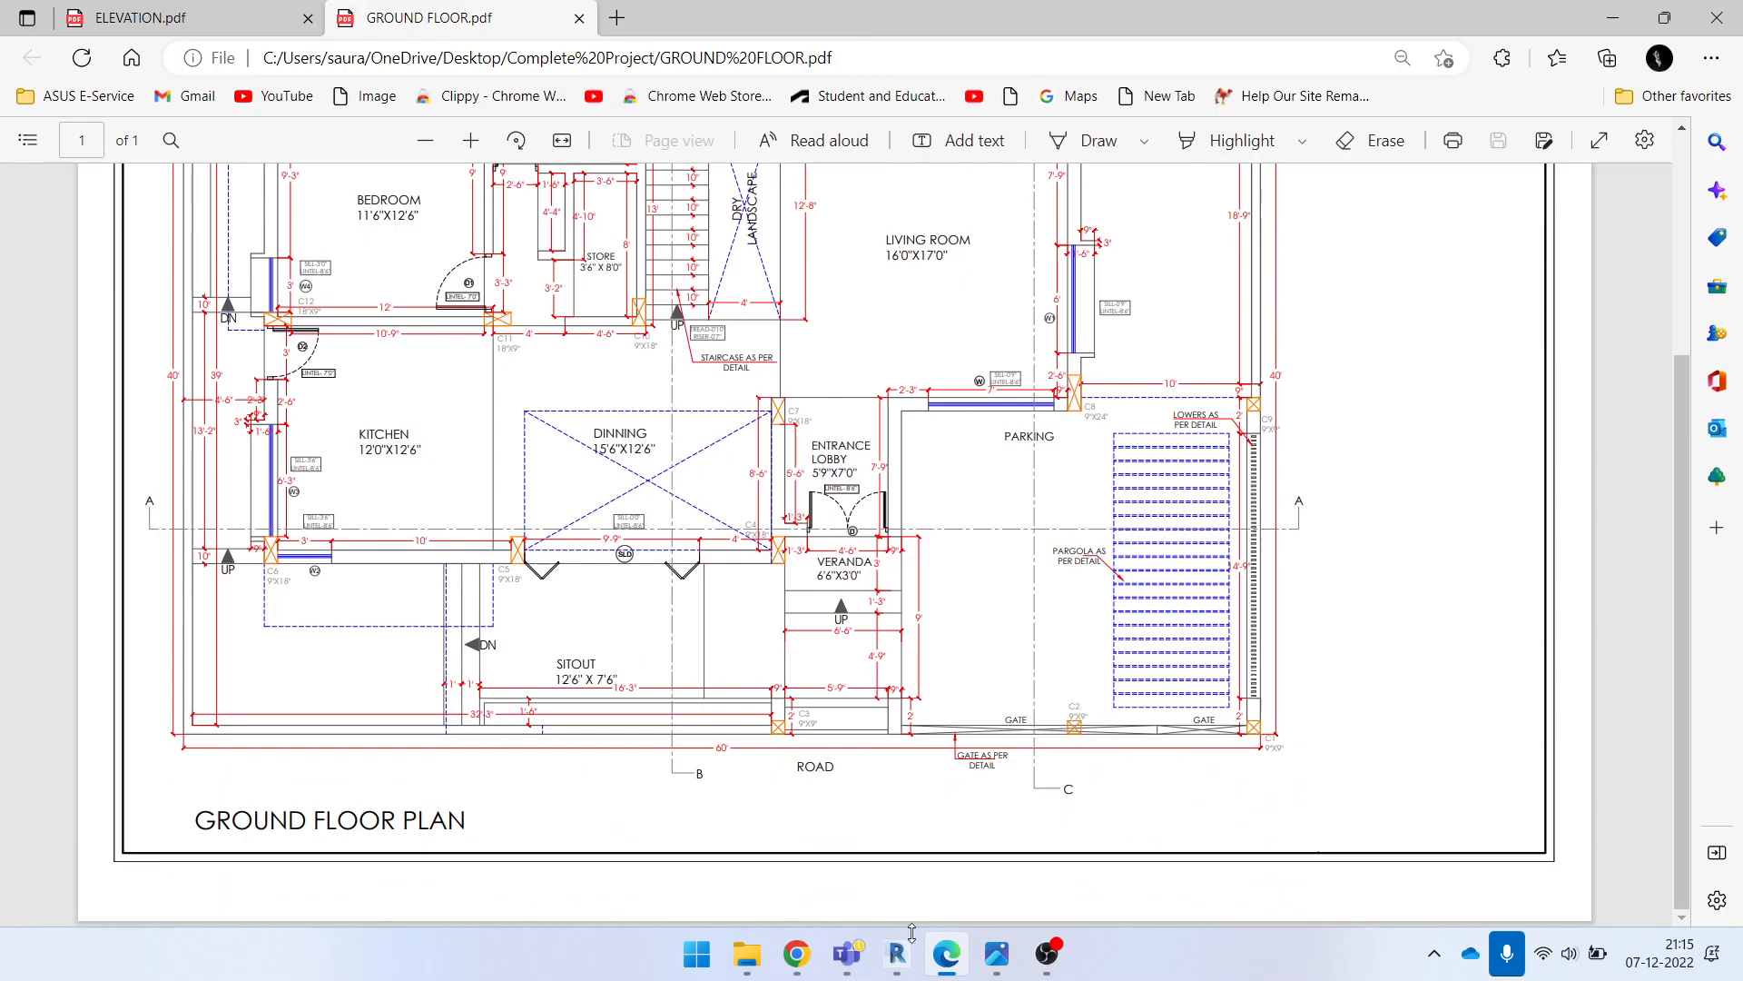
{"action": "left_click", "coordinate": [968, 955]}
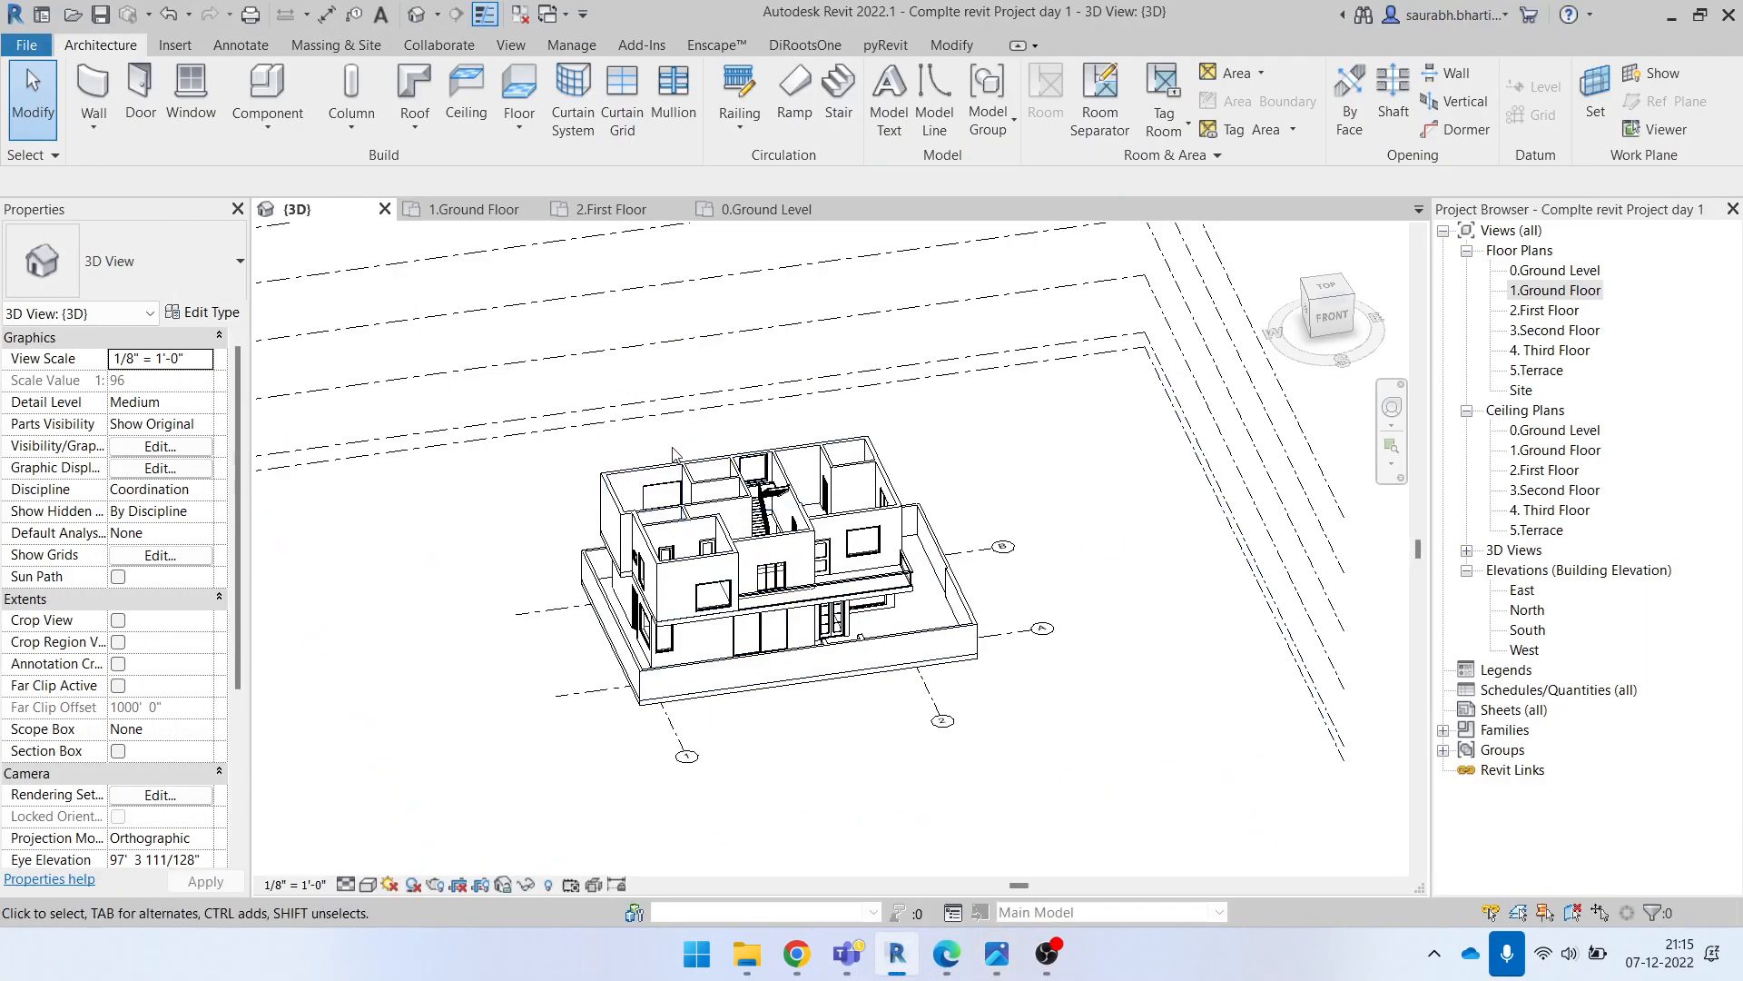